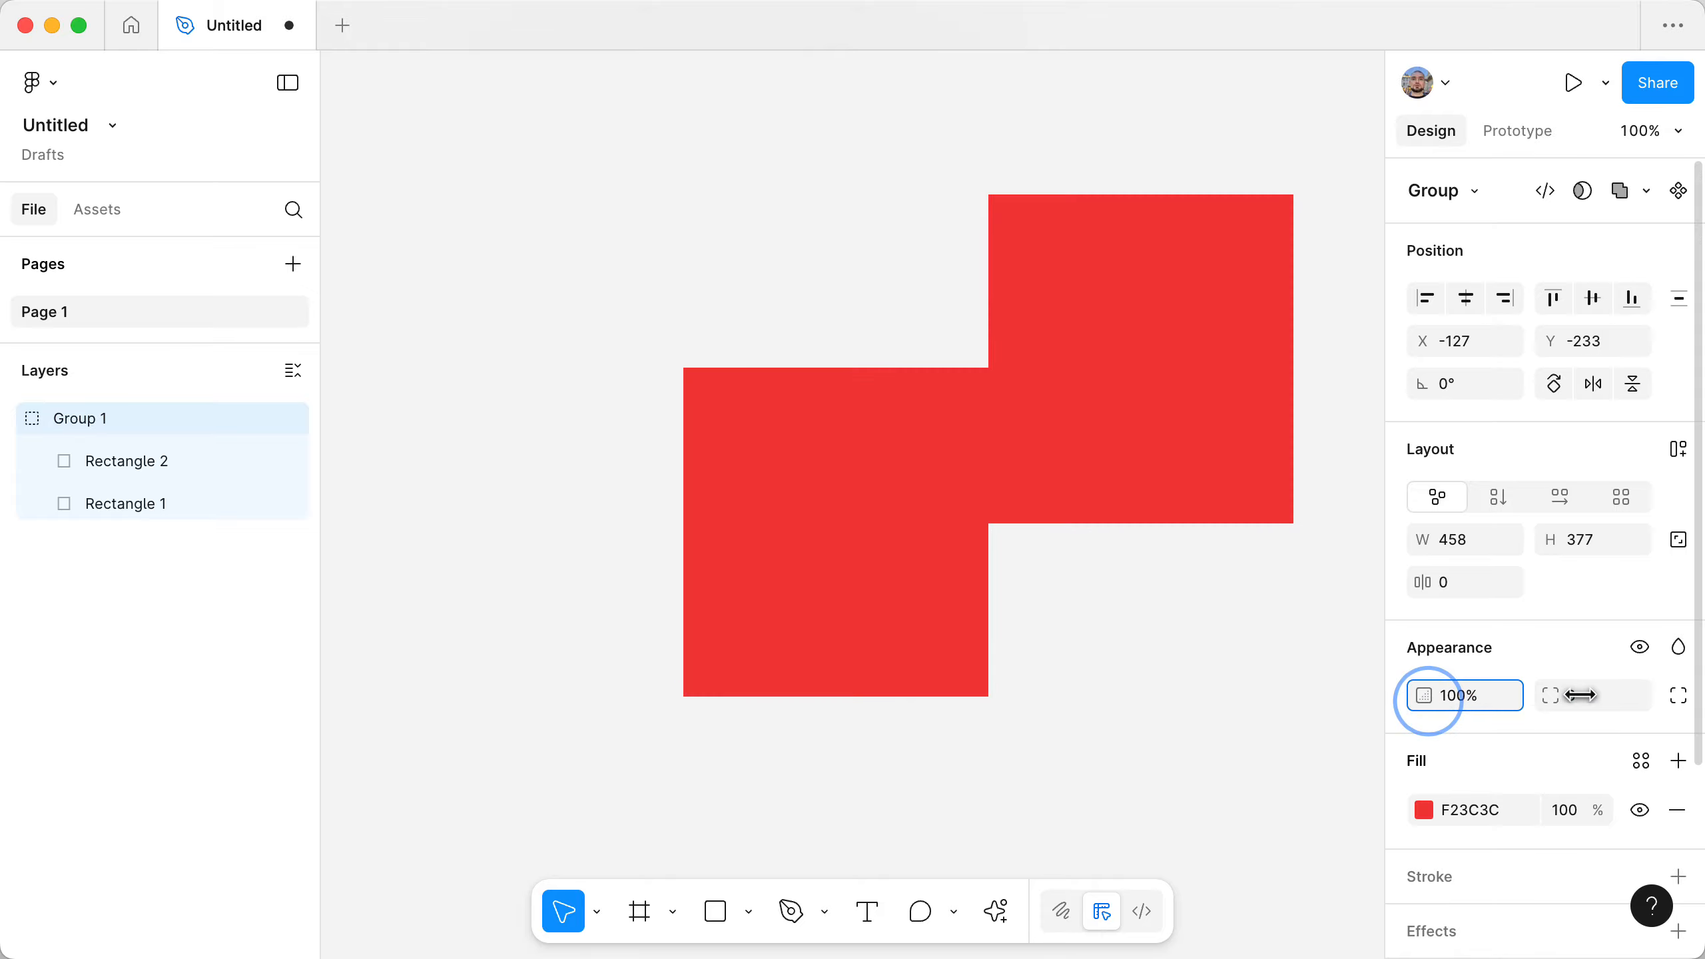
# - Move the group up and left on the canvas and shift Rectangle 1 right inside it, overlapping Rectangle 2 by about 104 px
pyautogui.click(1145, 677)
pyautogui.moveTo(1113, 454); pyautogui.dragTo(867, 402)
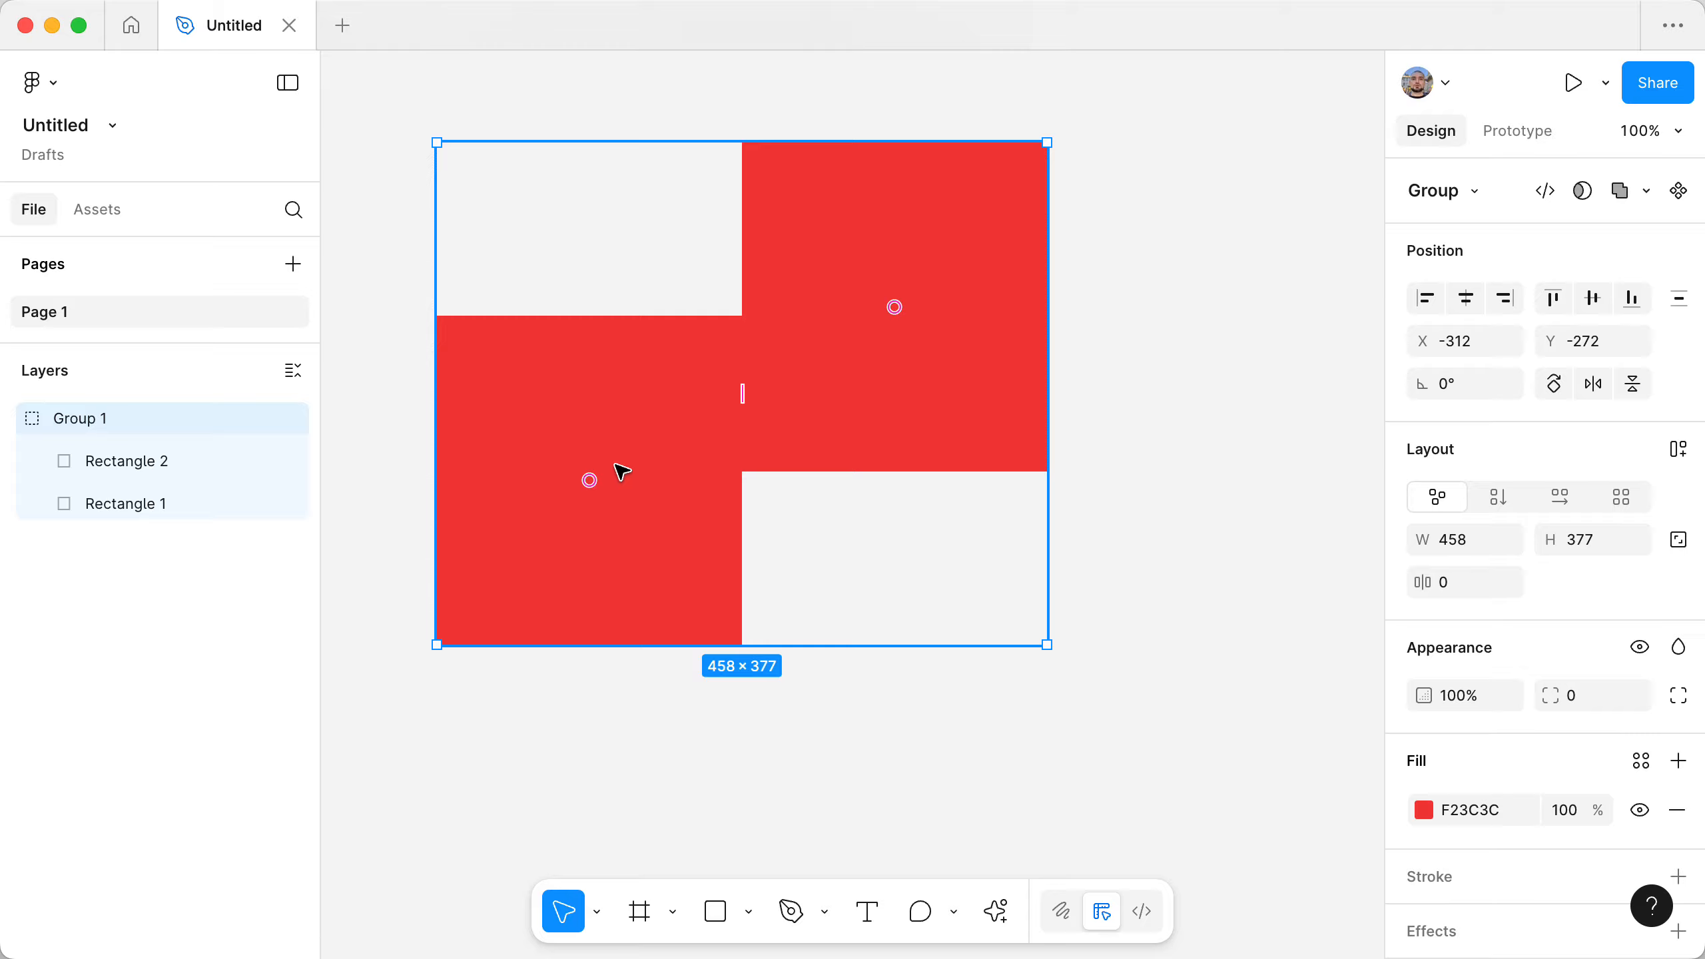
pyautogui.keyDown('super'); pyautogui.click(636, 408); pyautogui.keyUp('super')
pyautogui.moveTo(636, 408); pyautogui.dragTo(773, 412)
pyautogui.click(1187, 357)
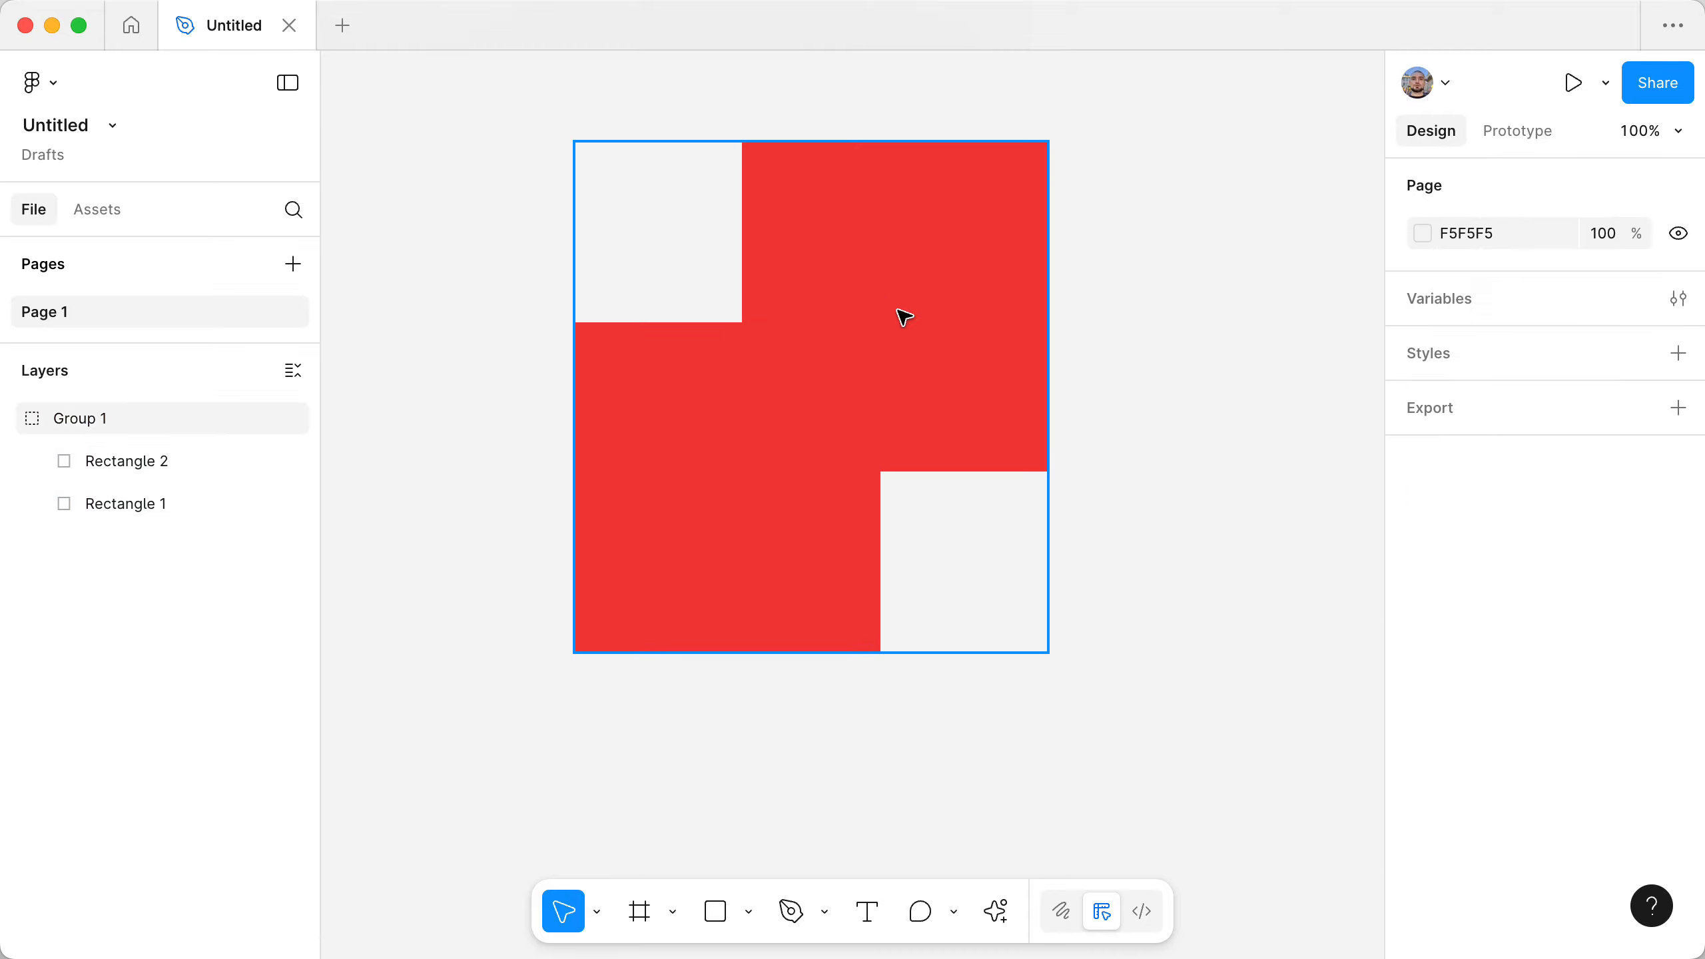
# - Try stretching the whole group to about 405 × 133 and undo the resize
pyautogui.click(899, 312)
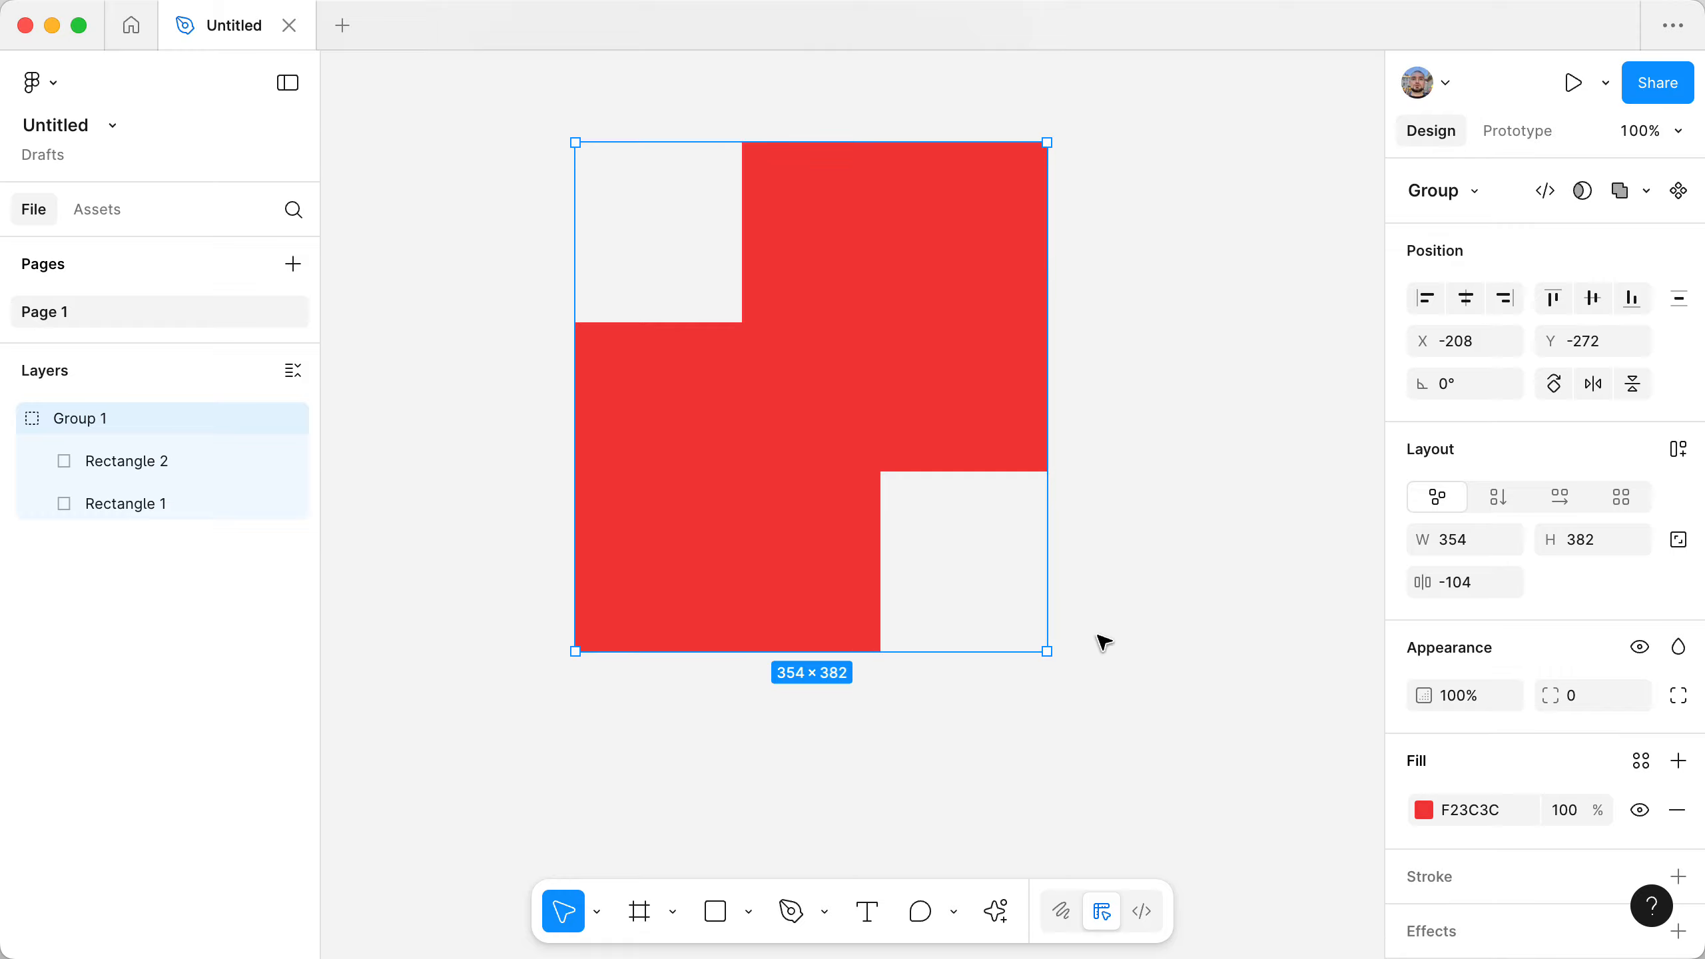
pyautogui.moveTo(1043, 649); pyautogui.dragTo(1111, 320)
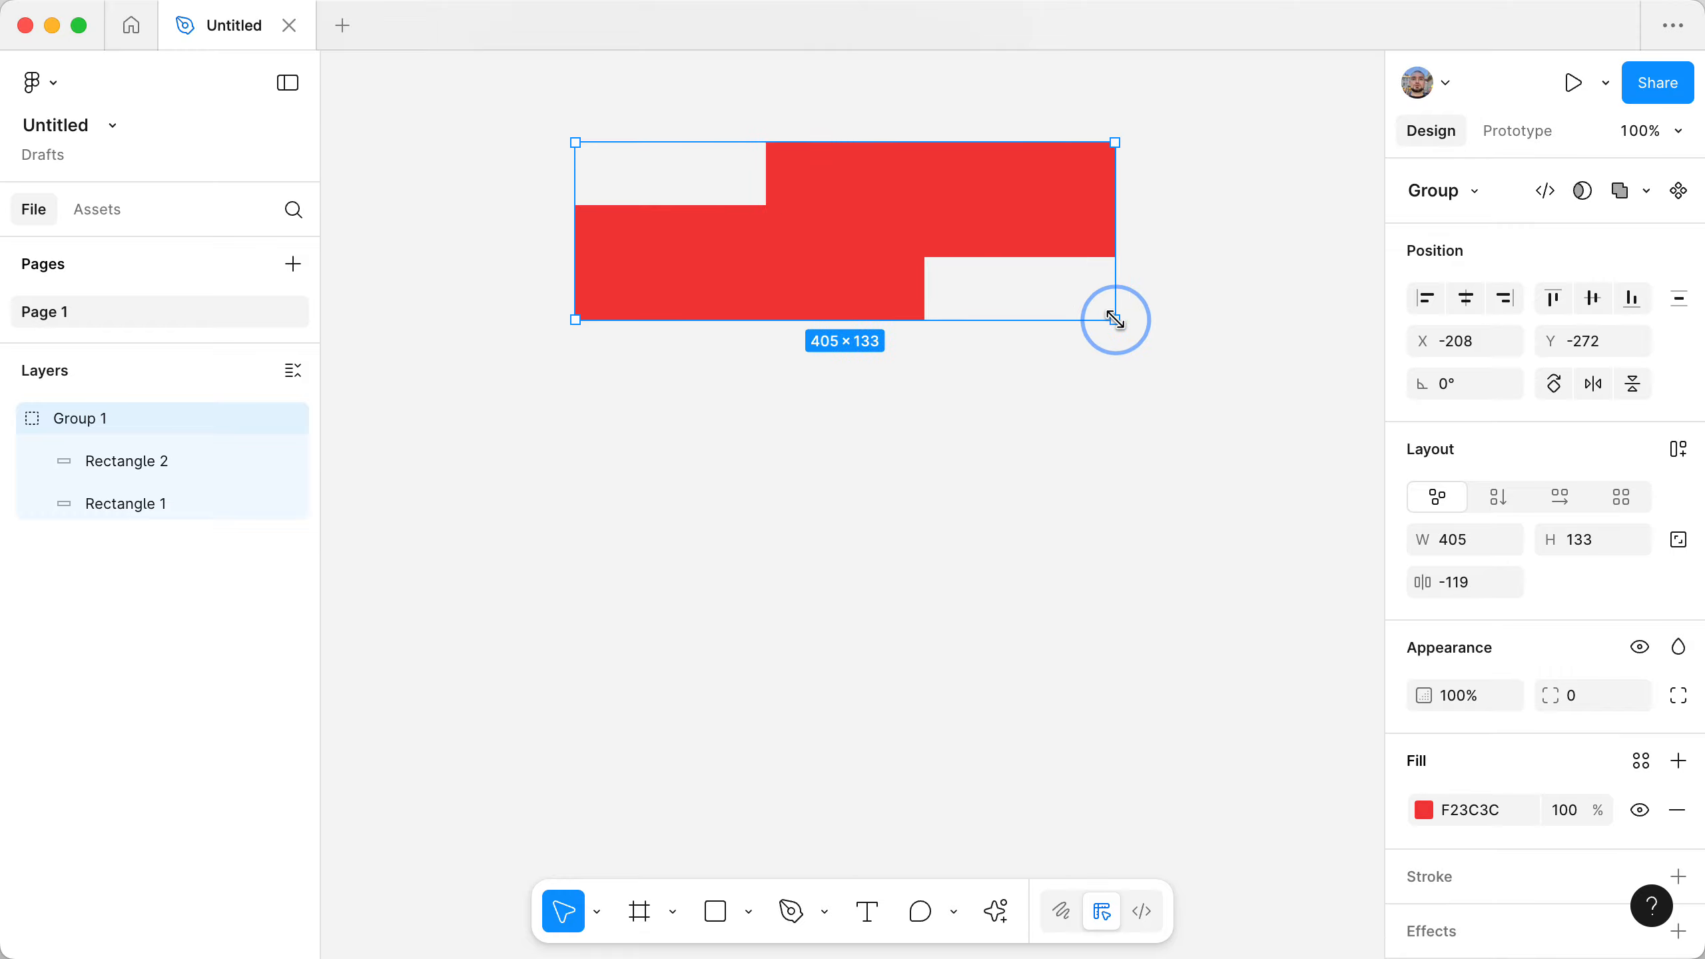
pyautogui.press('super+z')
pyautogui.click(1090, 504)
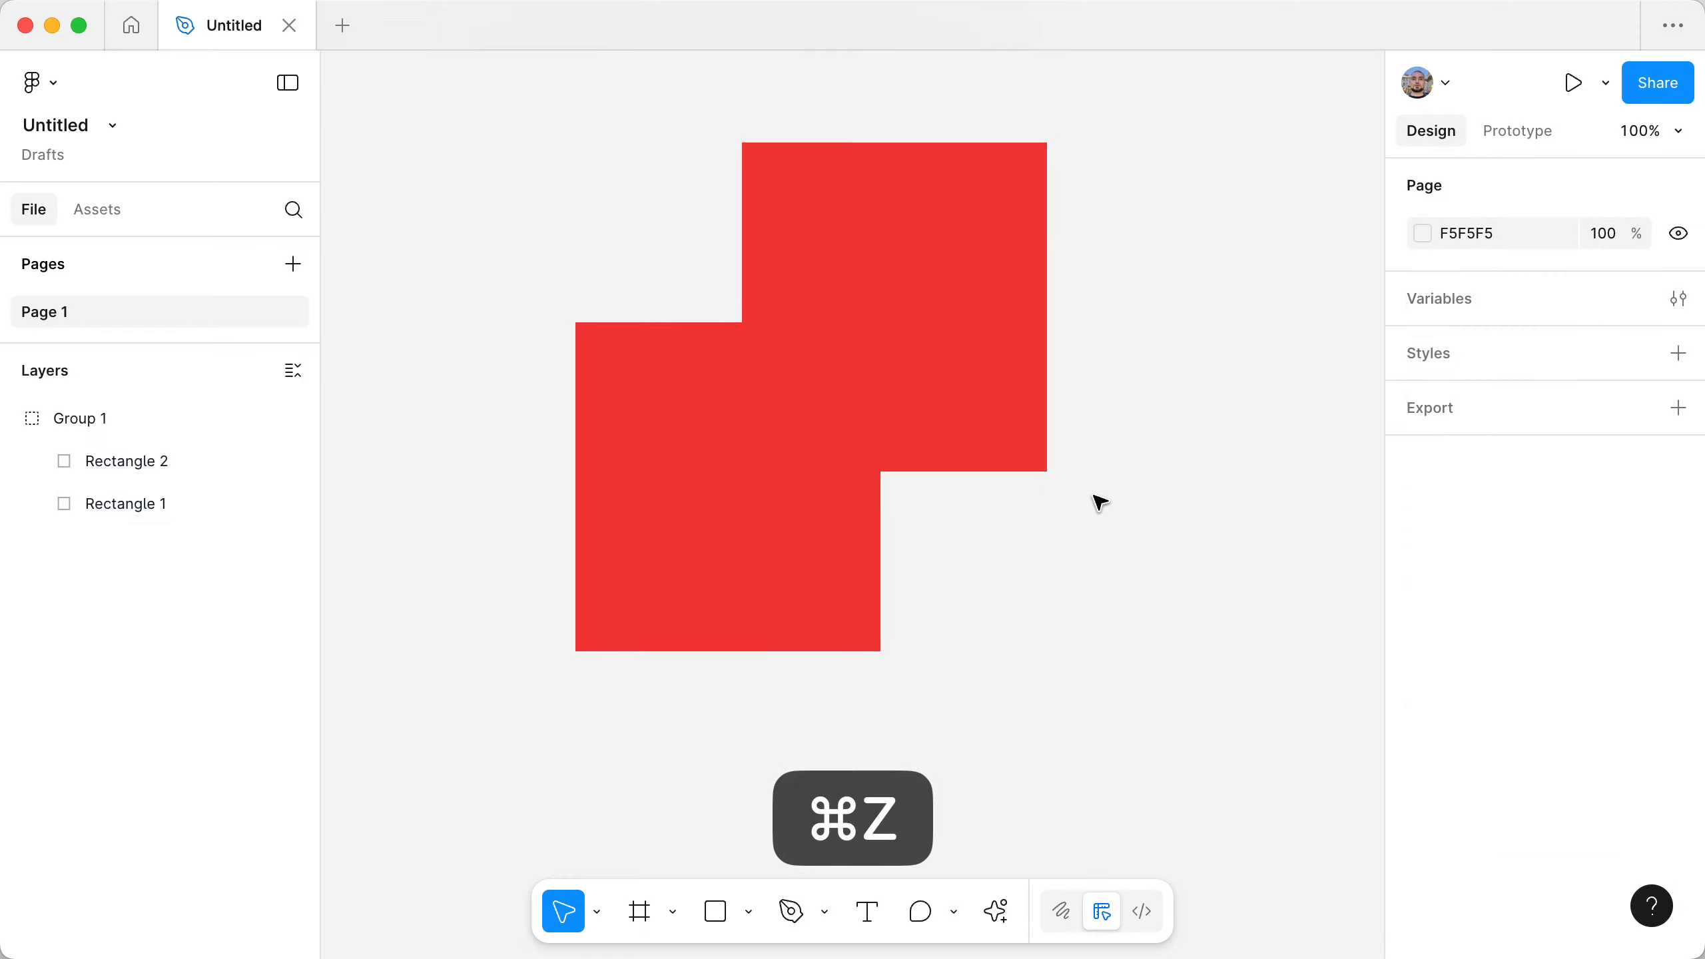
# - Convert the group containing the two red rectangles into a frame
pyautogui.click(755, 541)
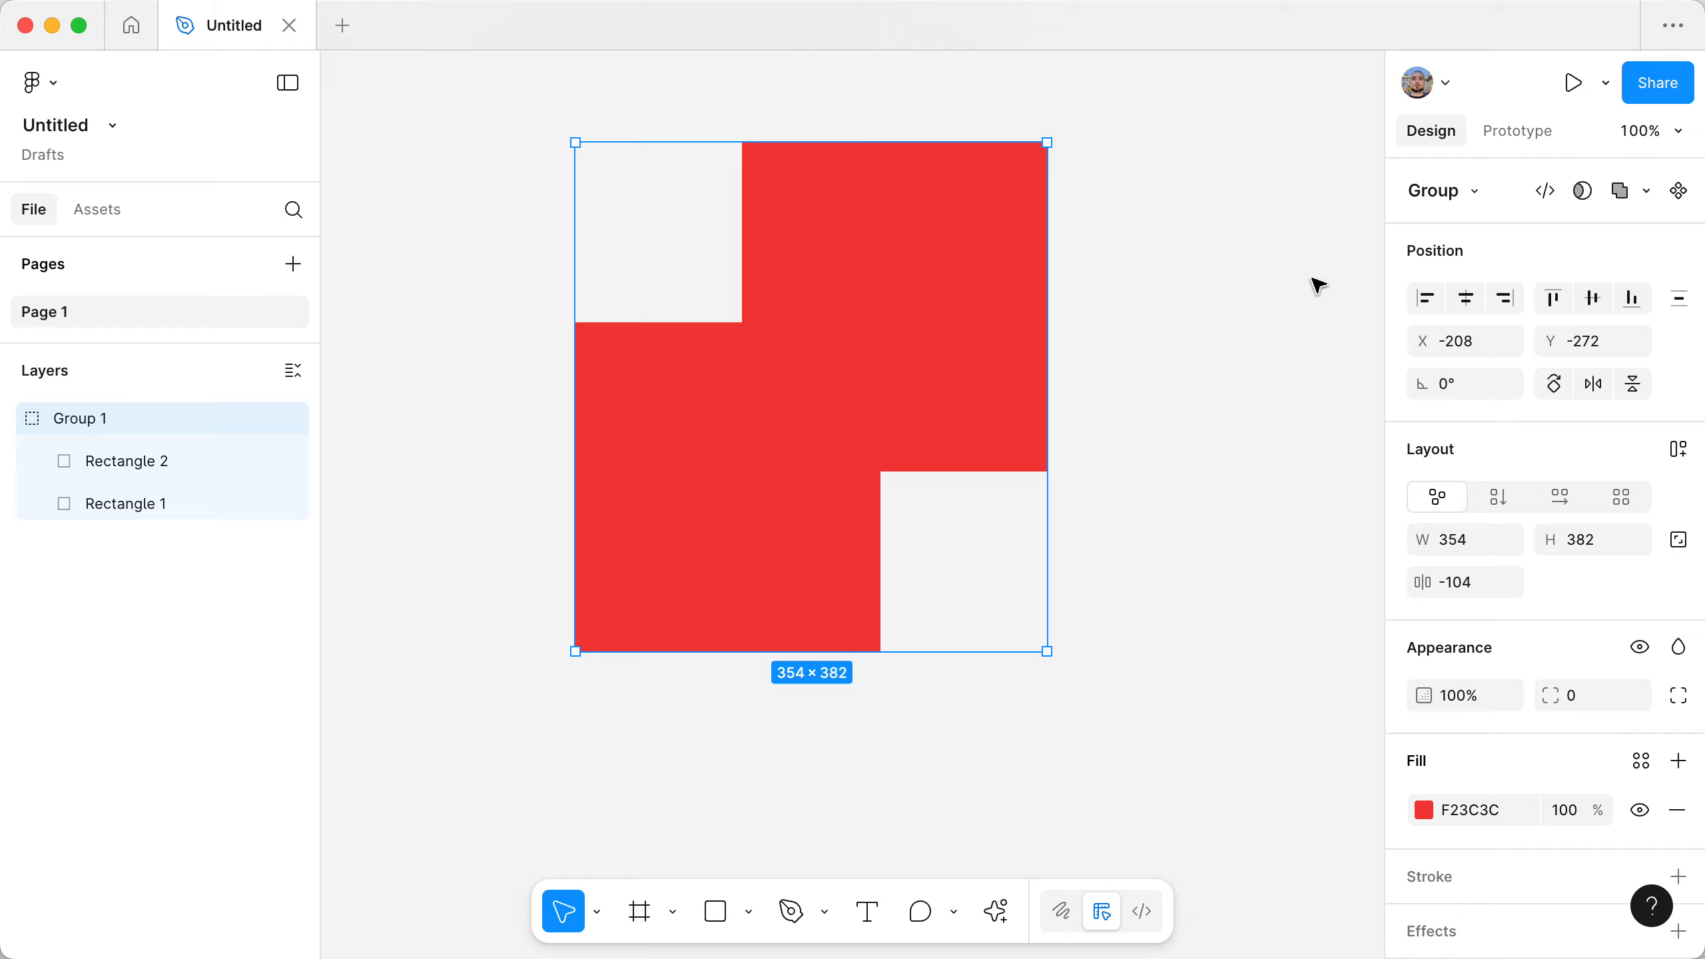
pyautogui.click(1454, 195)
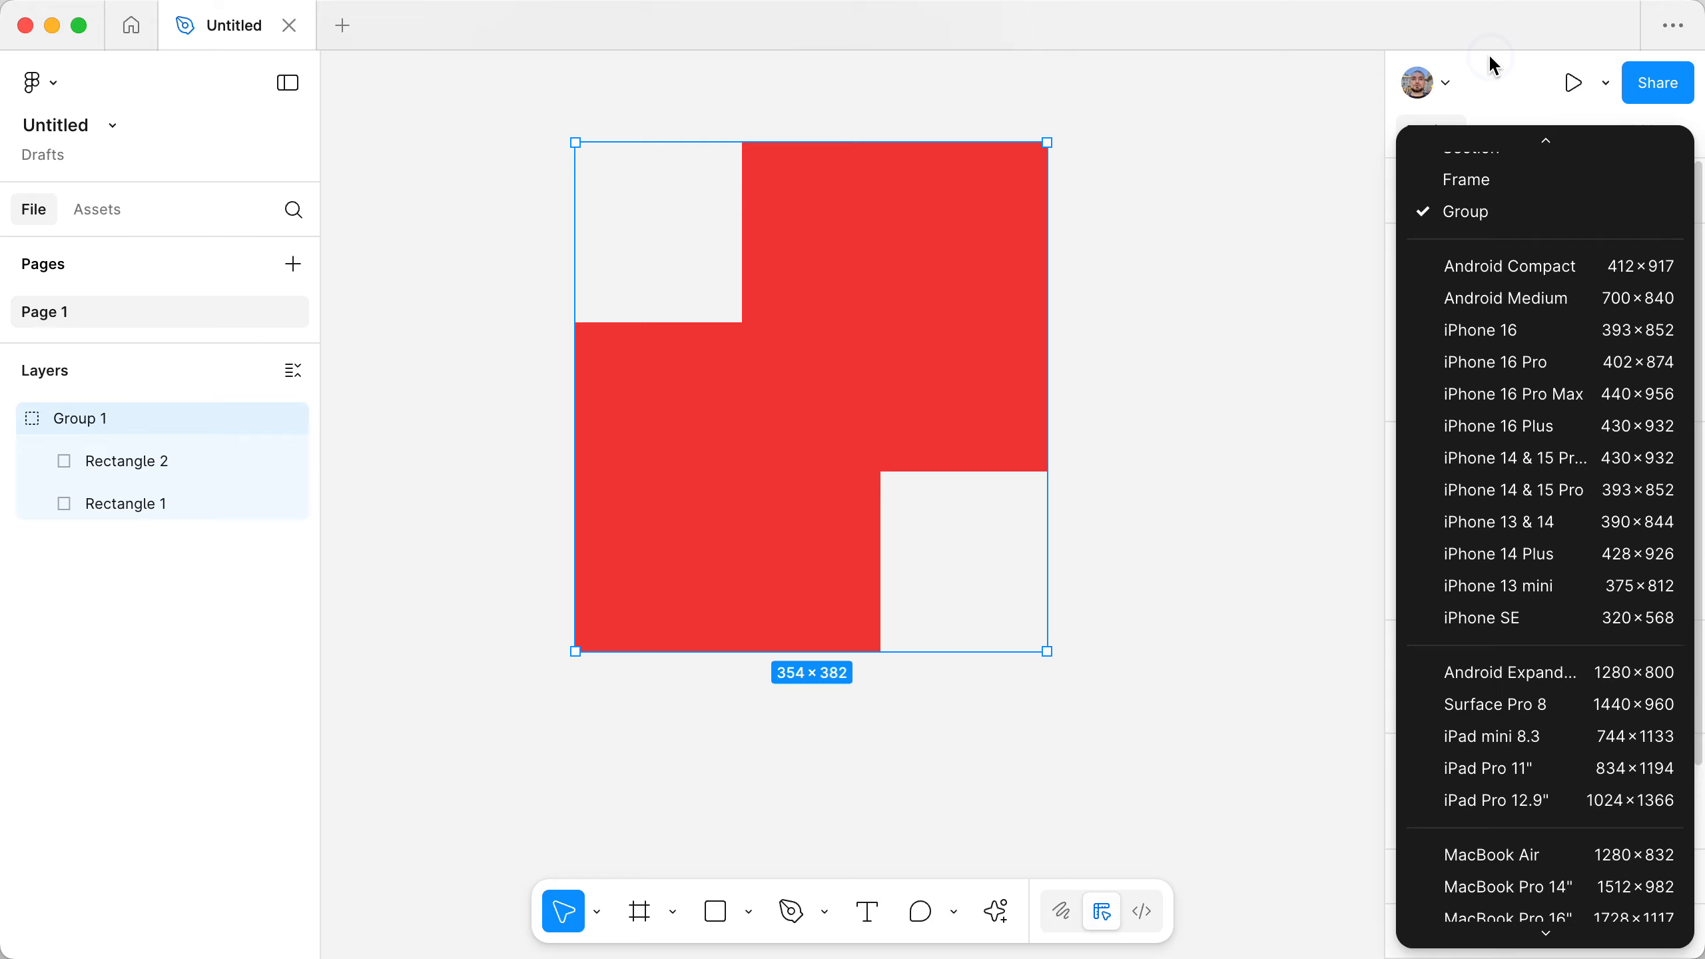
pyautogui.click(1490, 62)
pyautogui.click(1434, 202)
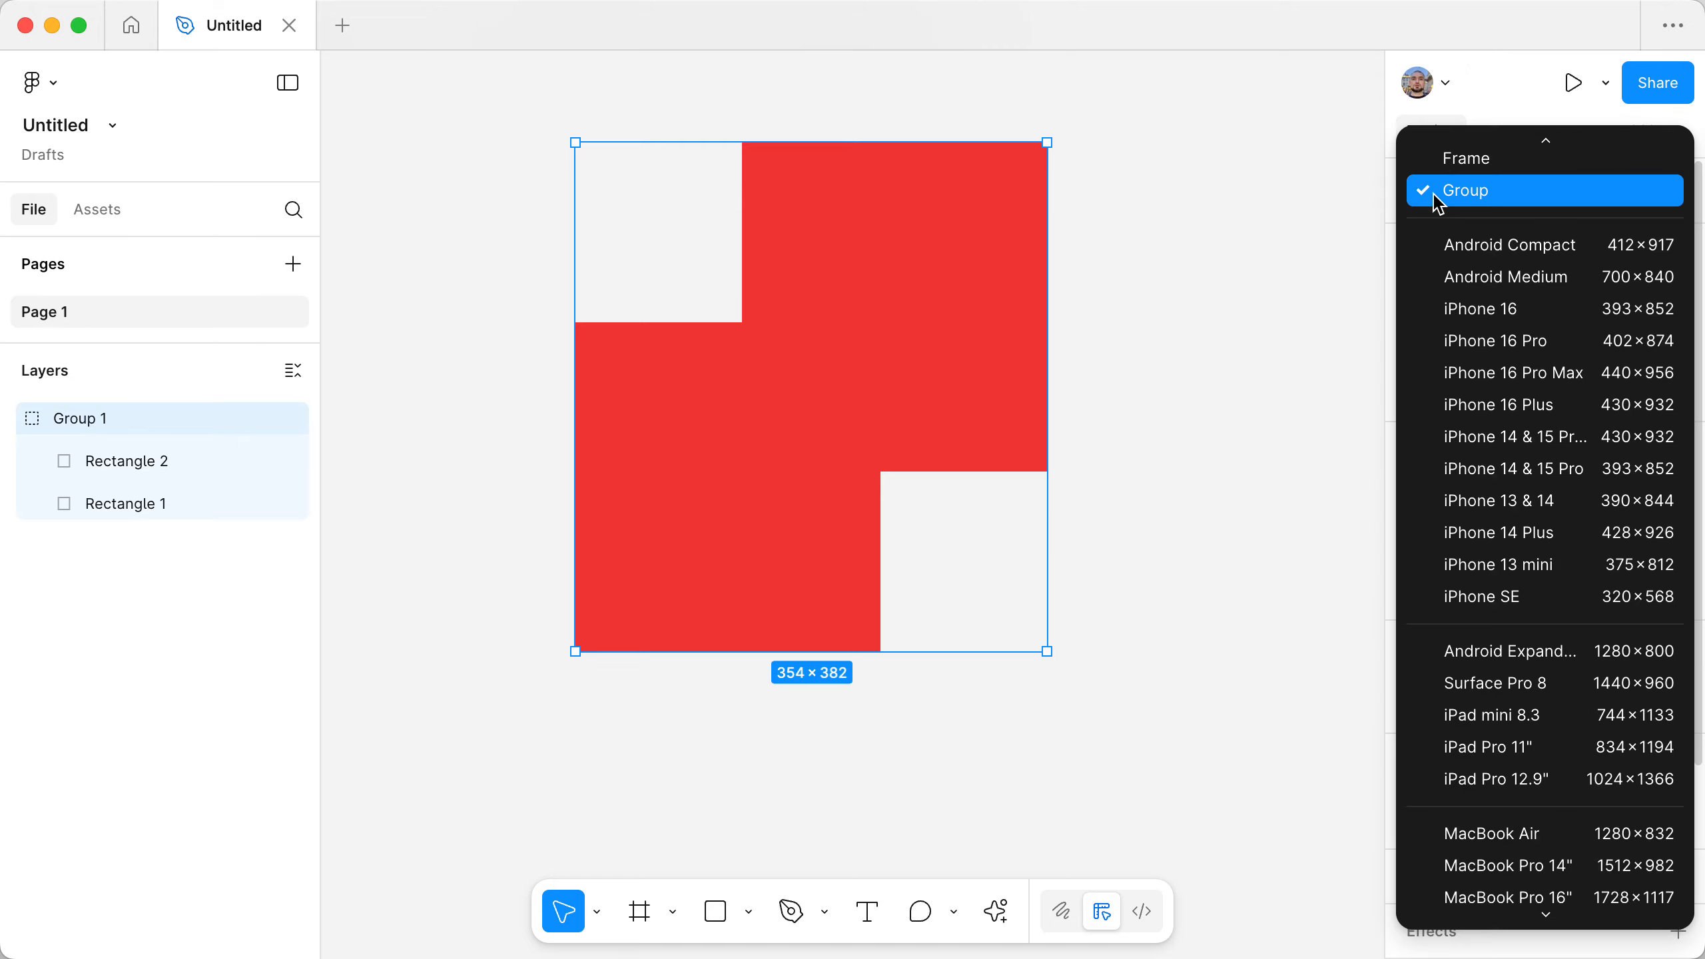
pyautogui.moveTo(1503, 45); pyautogui.dragTo(1504, 42)
pyautogui.click(1501, 70)
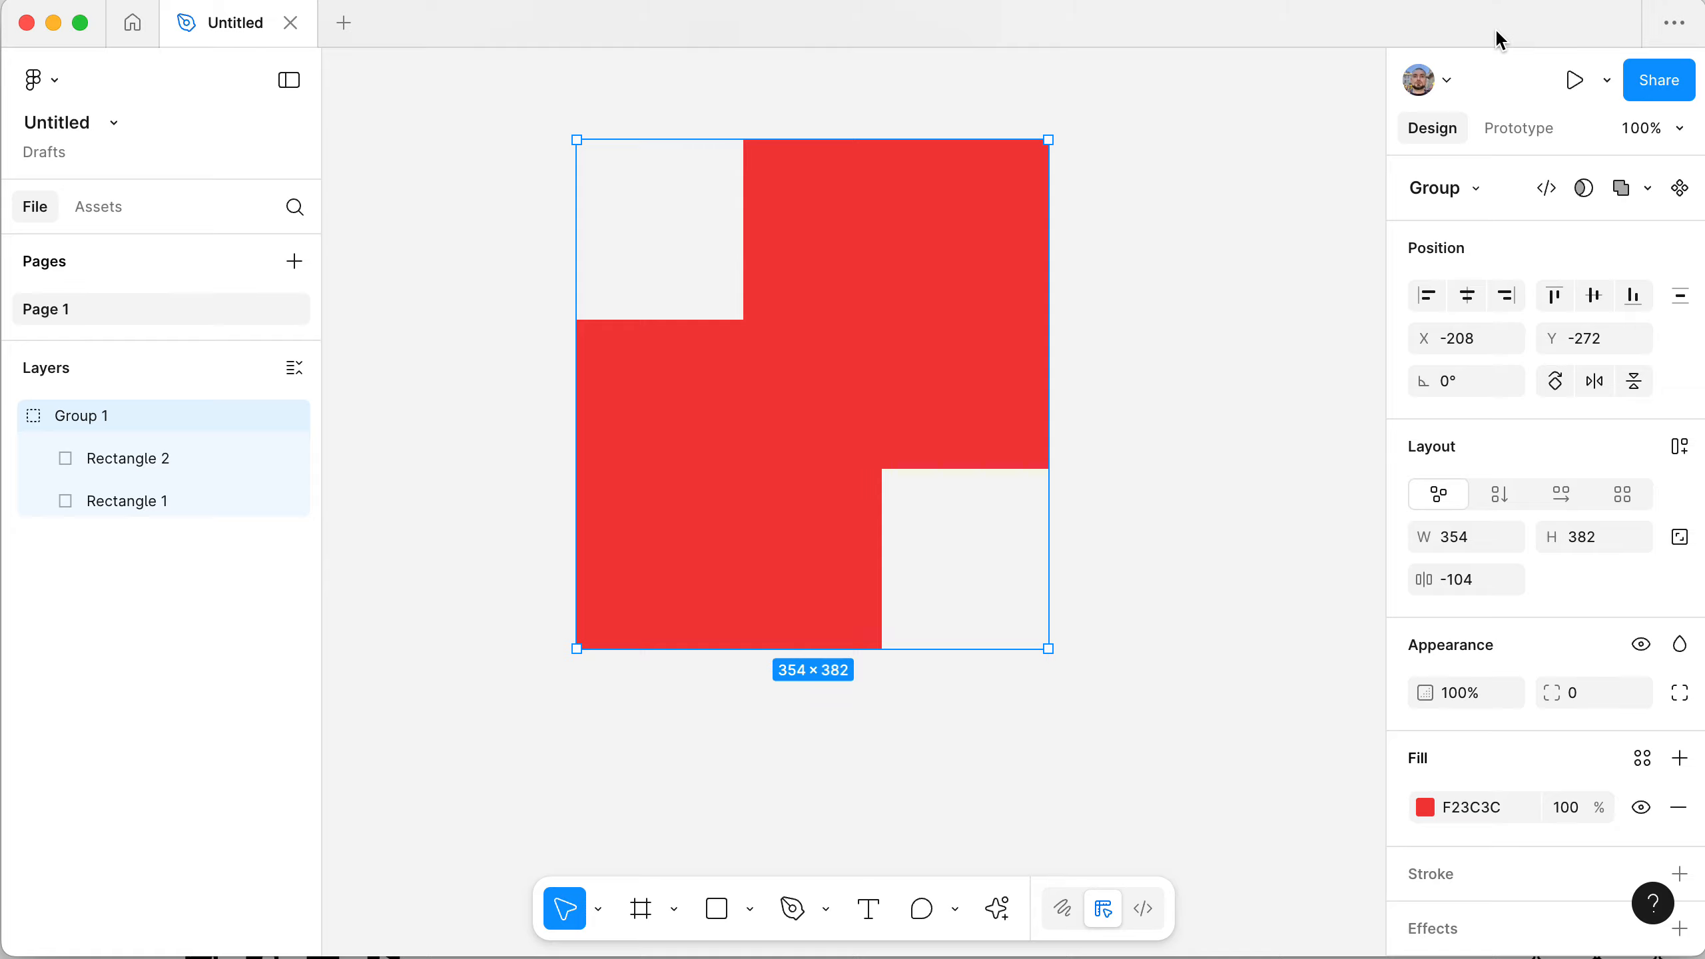
pyautogui.moveTo(1498, 40); pyautogui.dragTo(1497, 36)
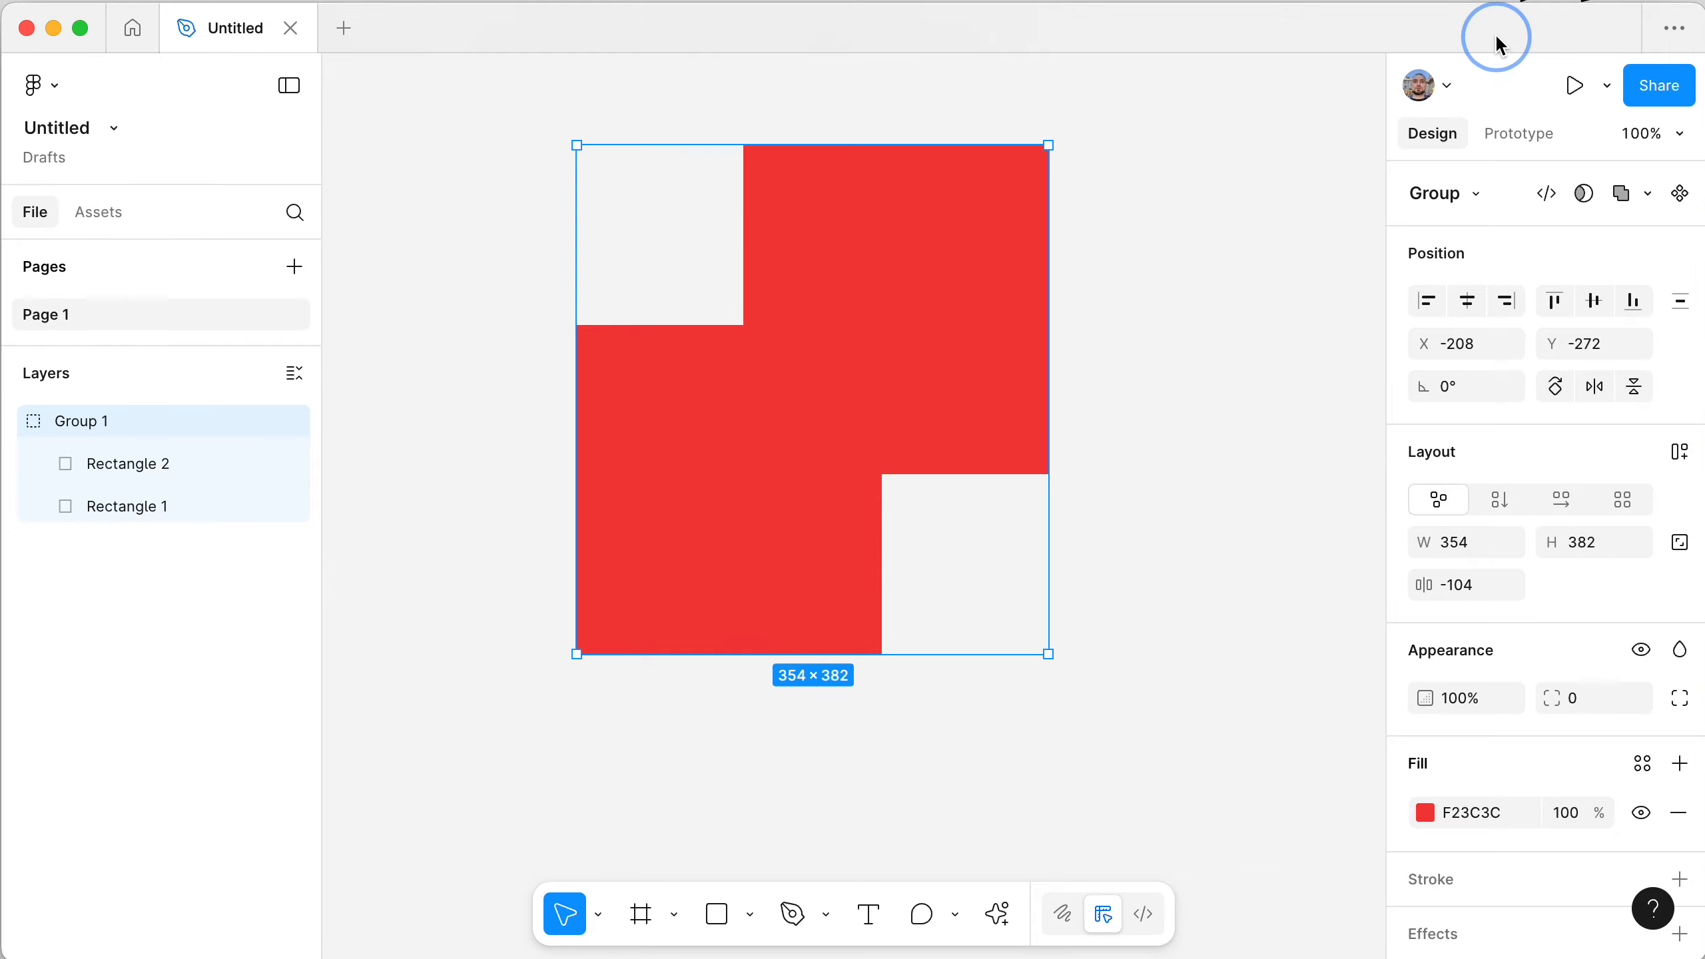
pyautogui.click(1437, 187)
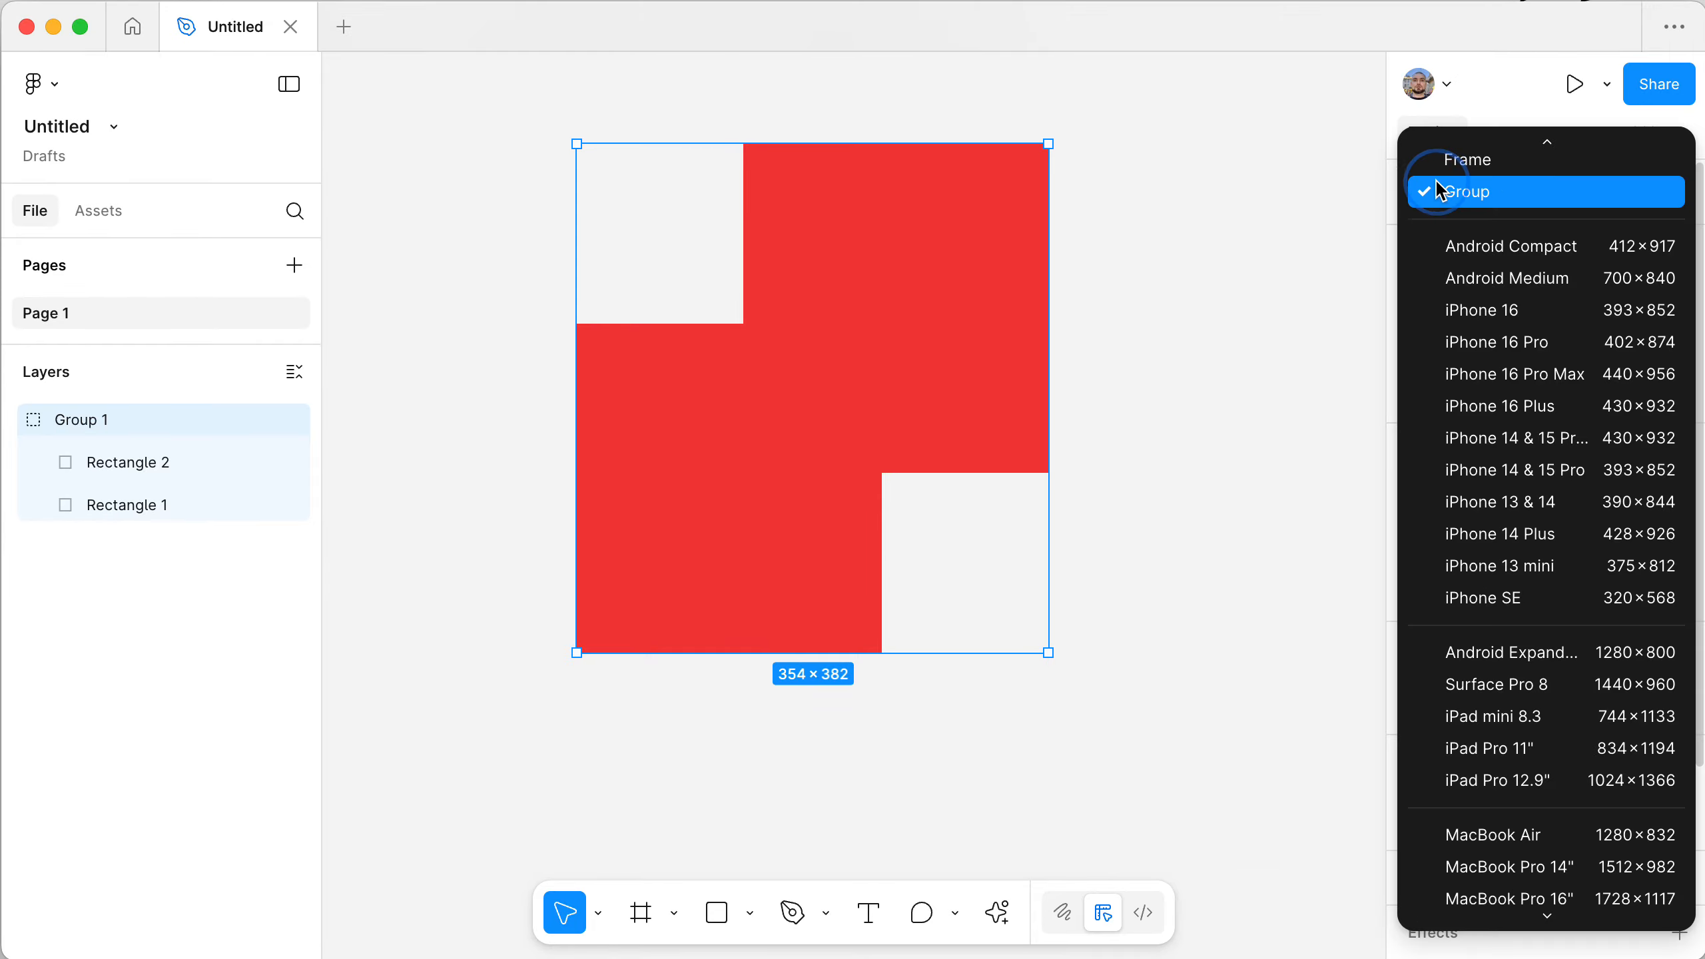
pyautogui.click(1482, 173)
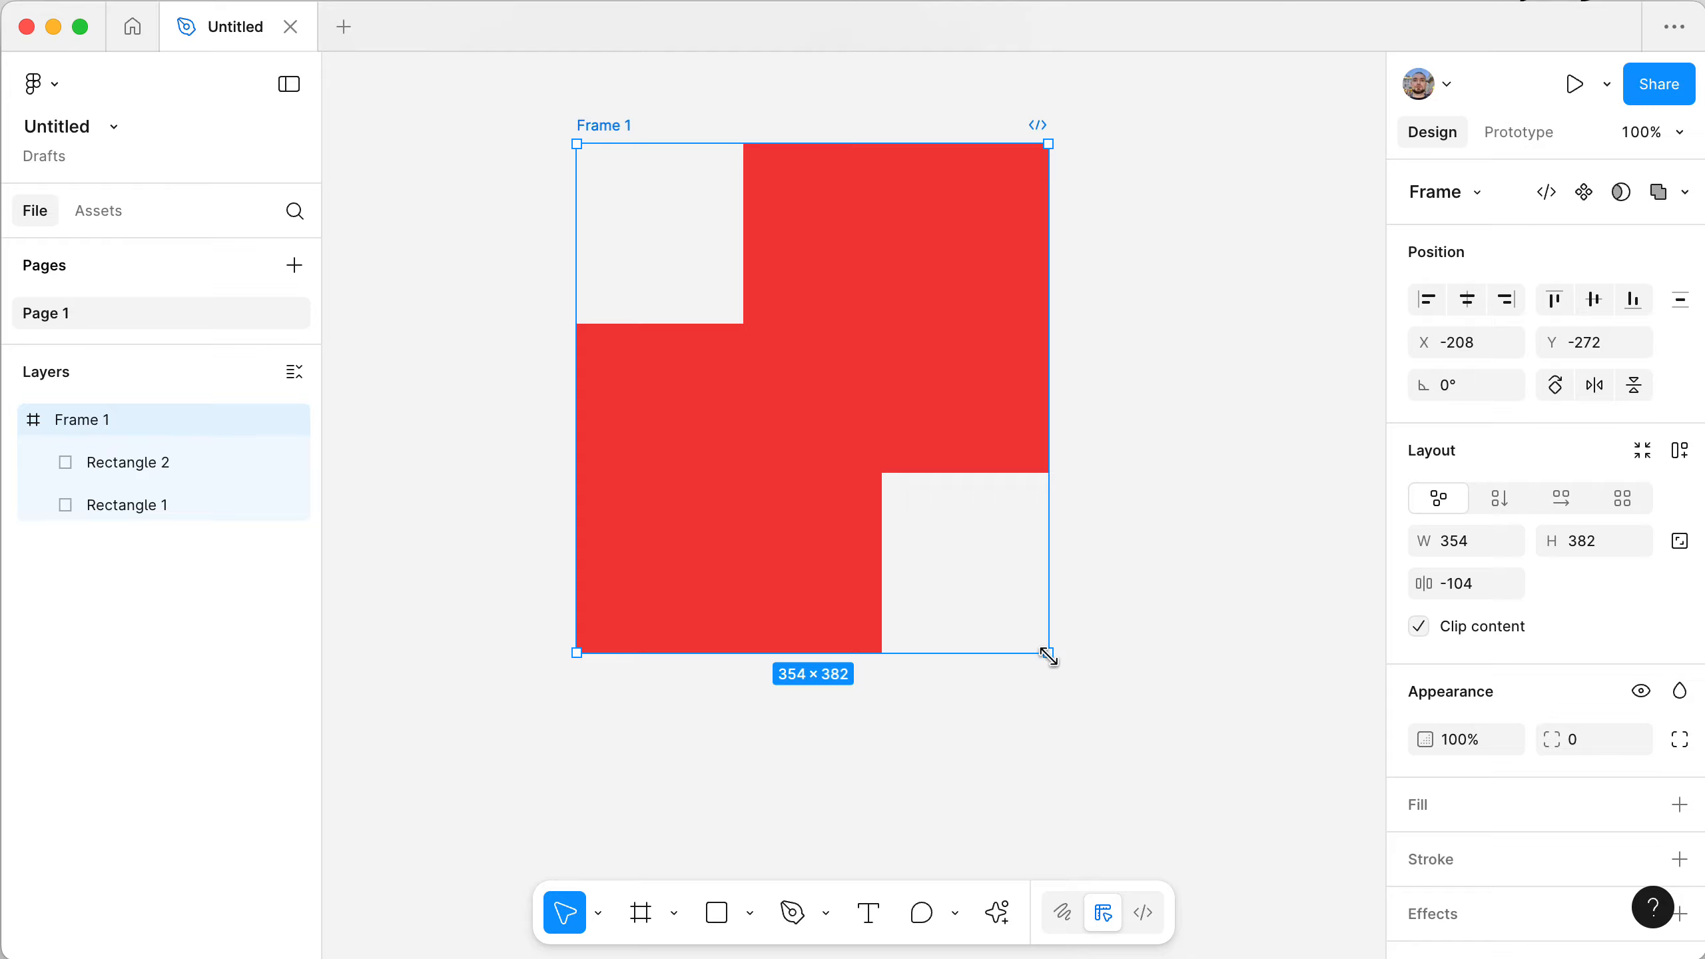
# - Enlarge the frame to about 374 × 425 and select its two rectangles and the frame itself in turn
pyautogui.moveTo(1049, 654); pyautogui.dragTo(1074, 709)
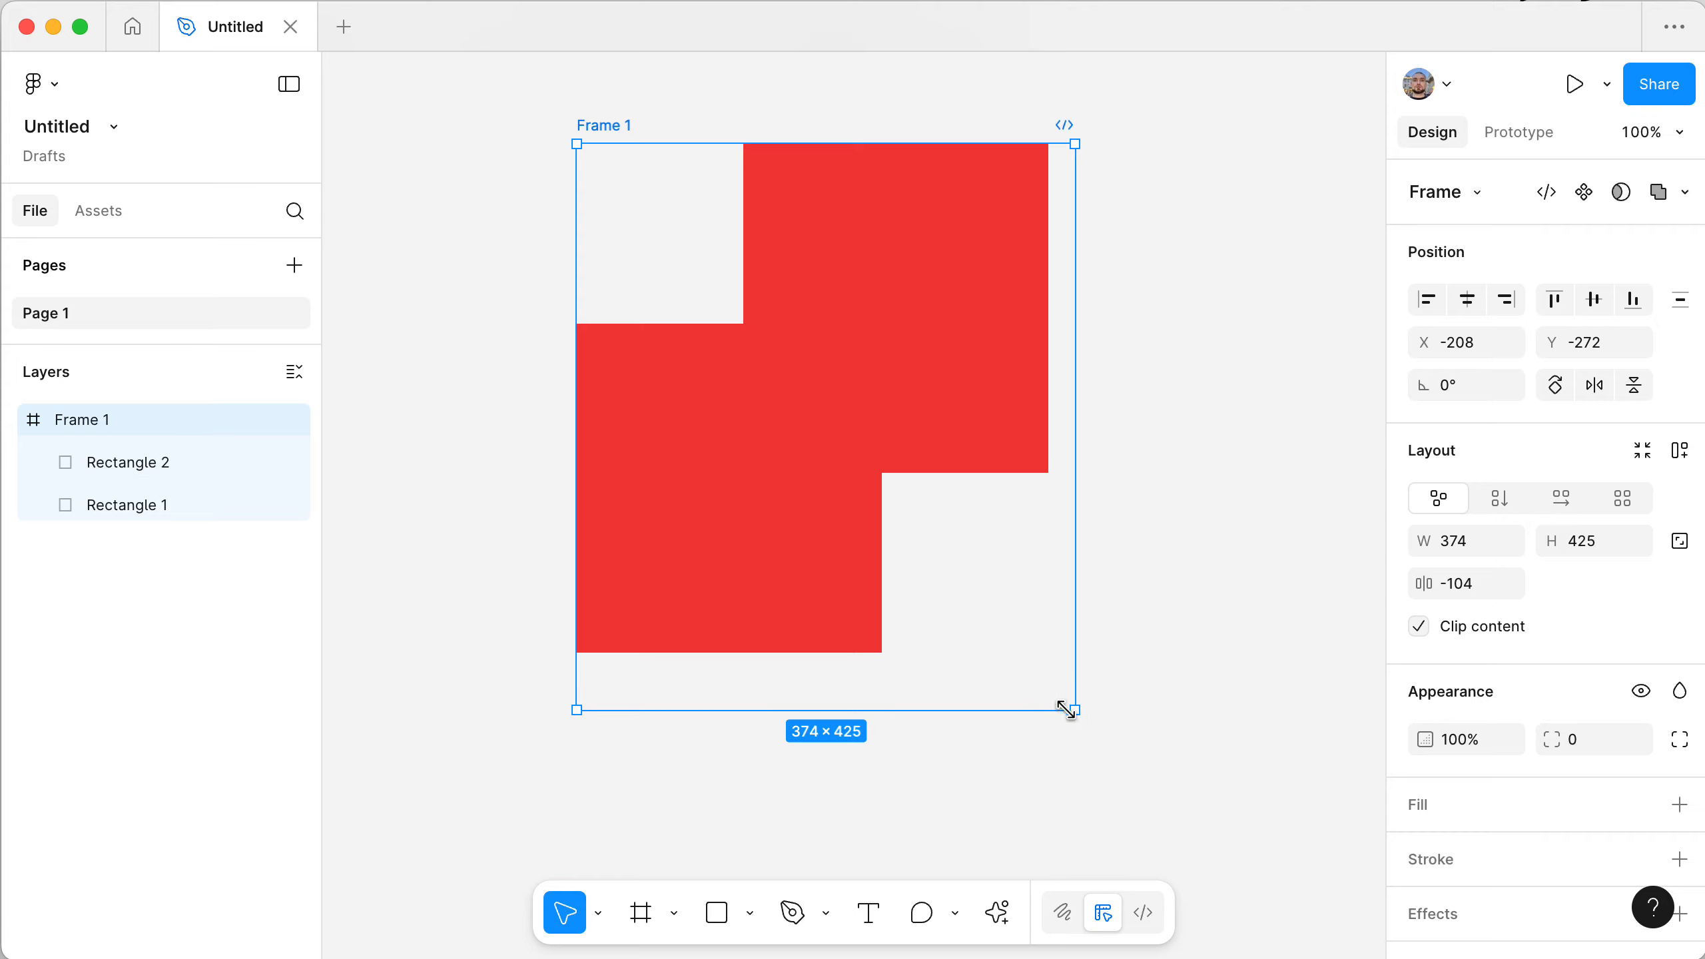
pyautogui.click(118, 420)
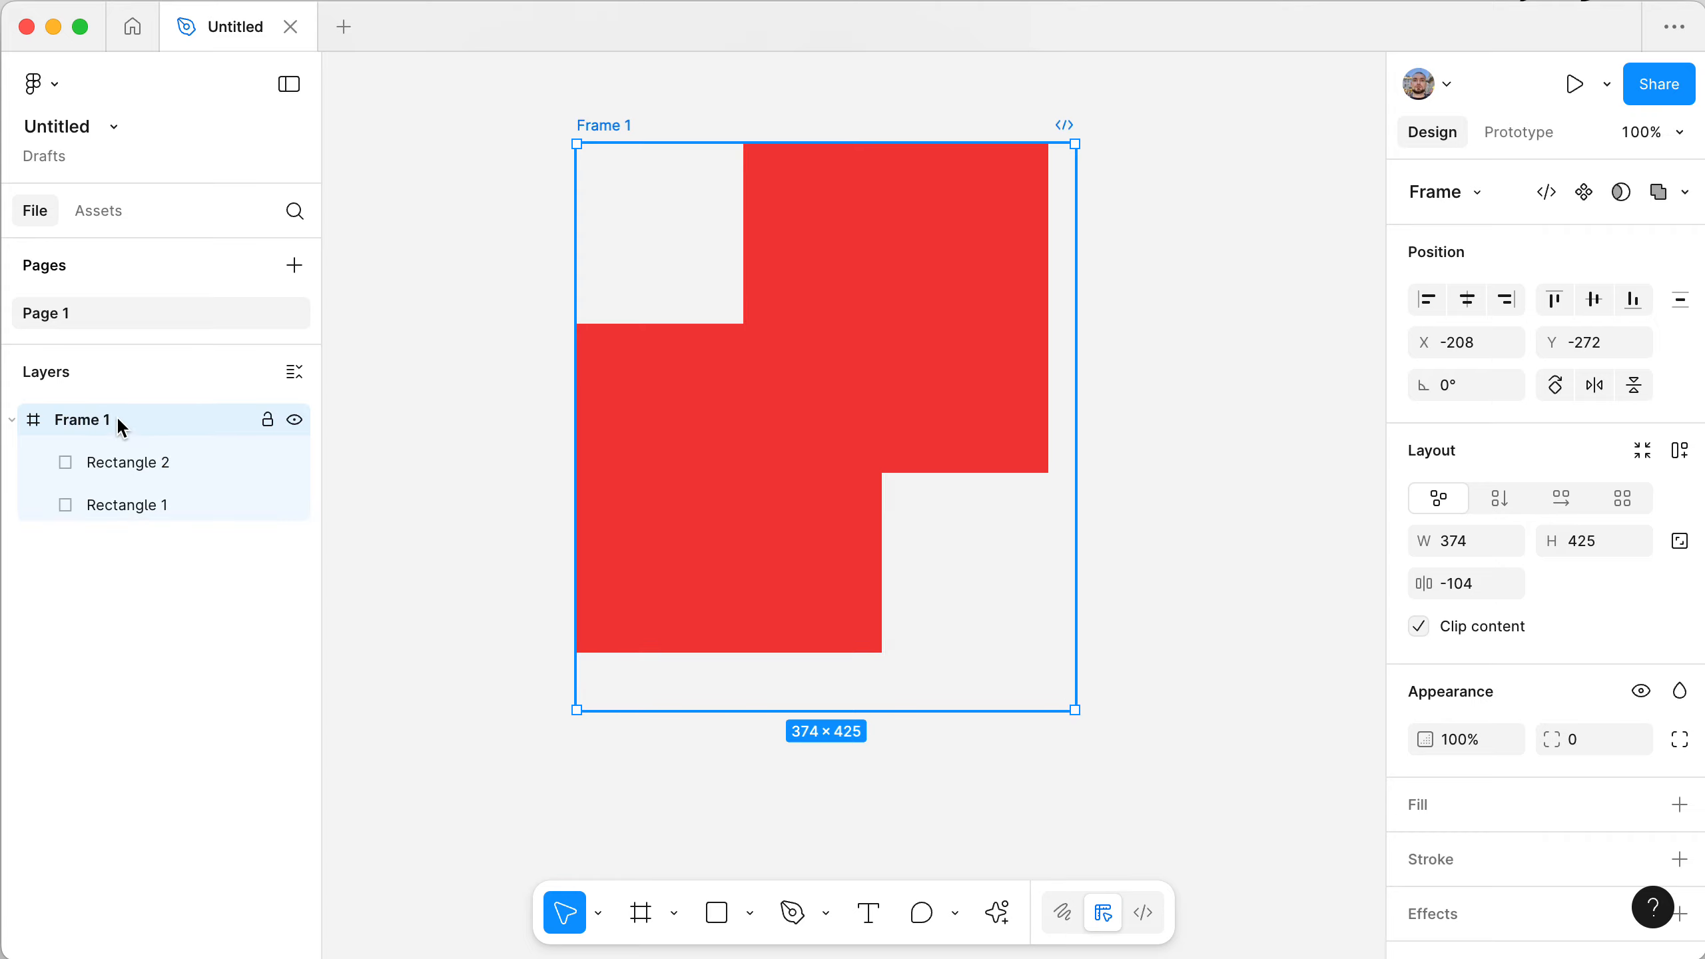
pyautogui.click(123, 463)
pyautogui.click(124, 500)
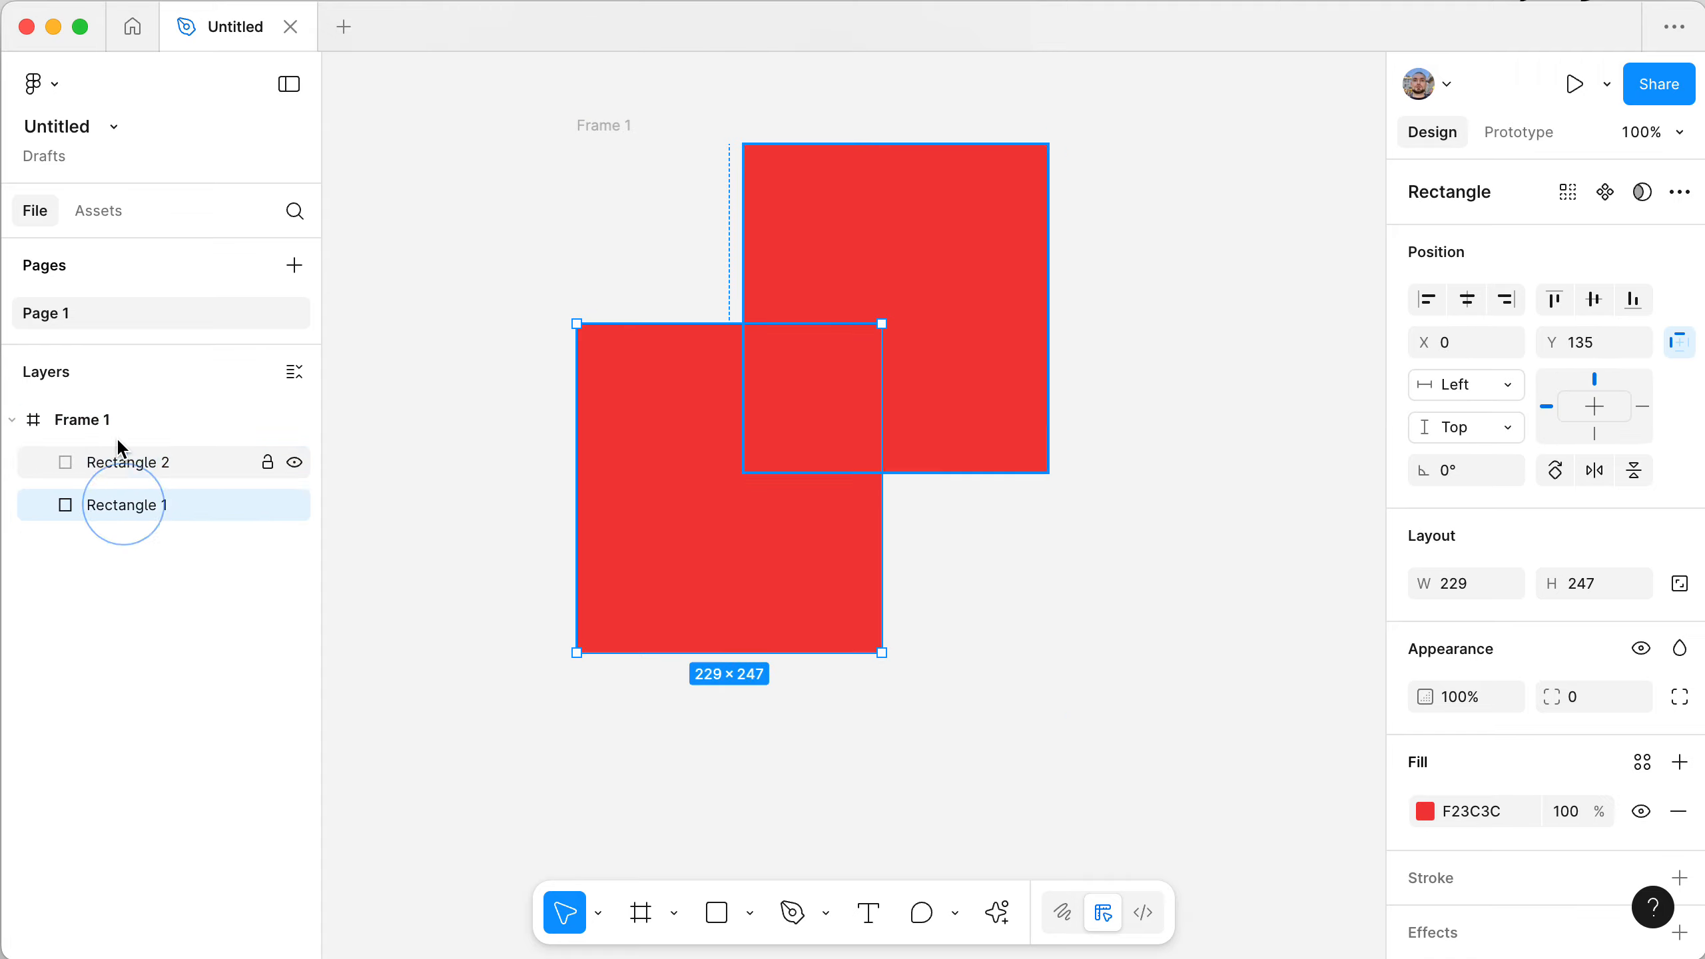
pyautogui.click(104, 395)
pyautogui.click(44, 370)
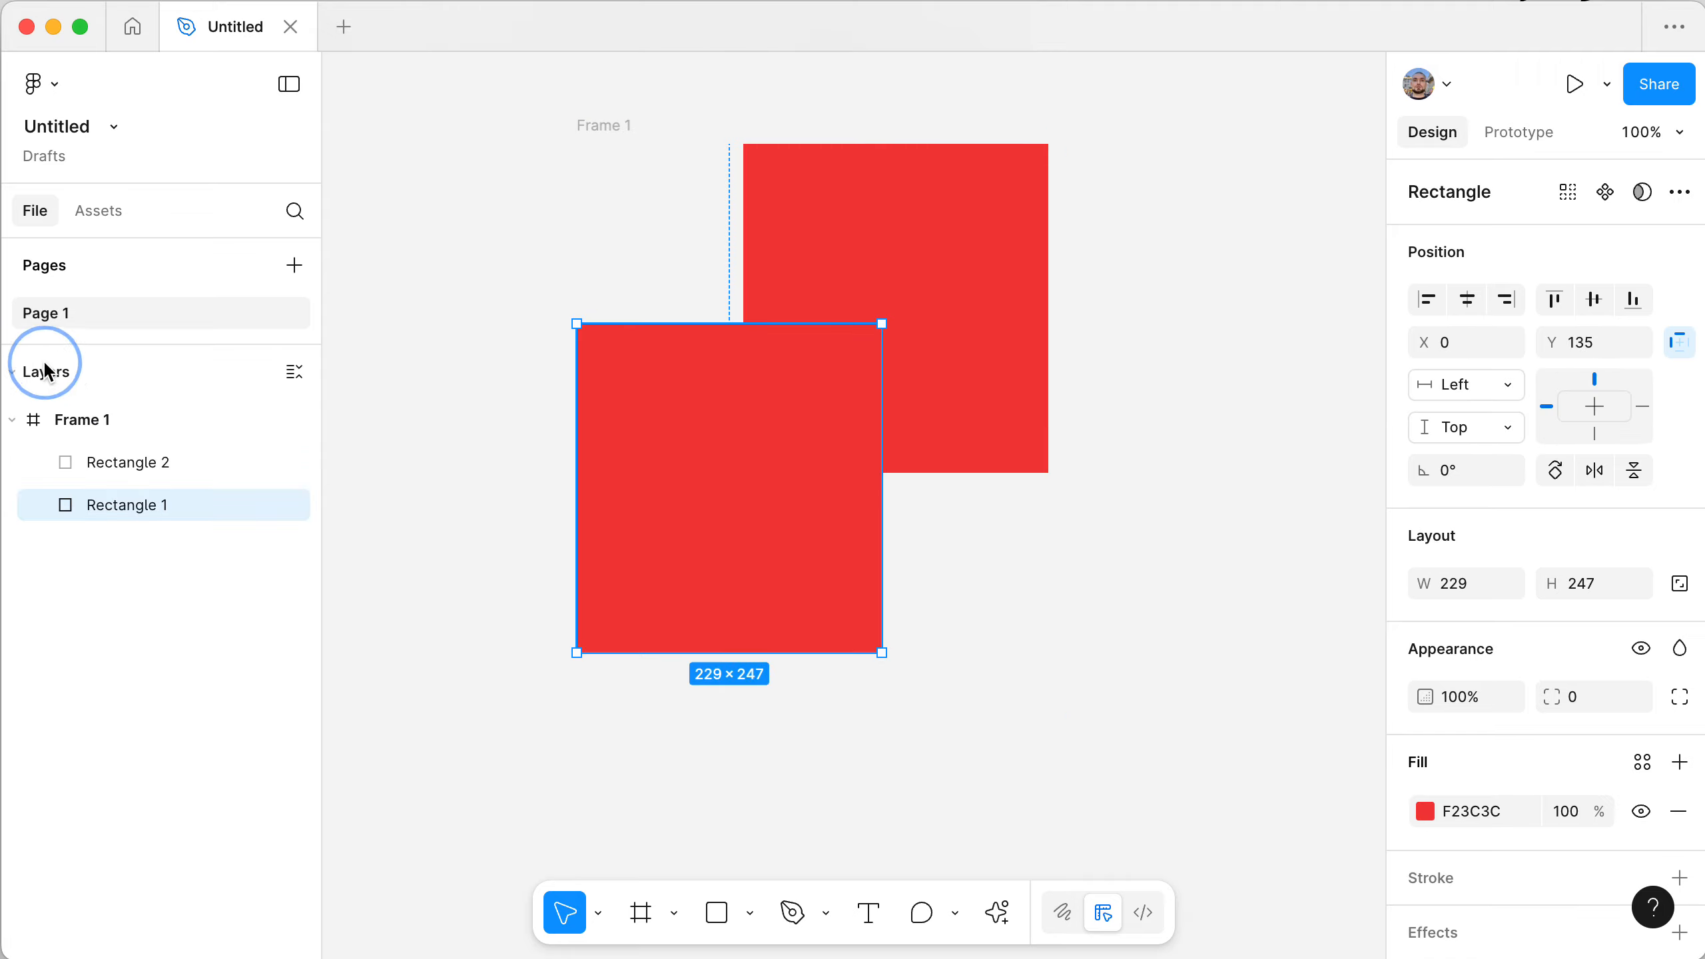
pyautogui.click(87, 410)
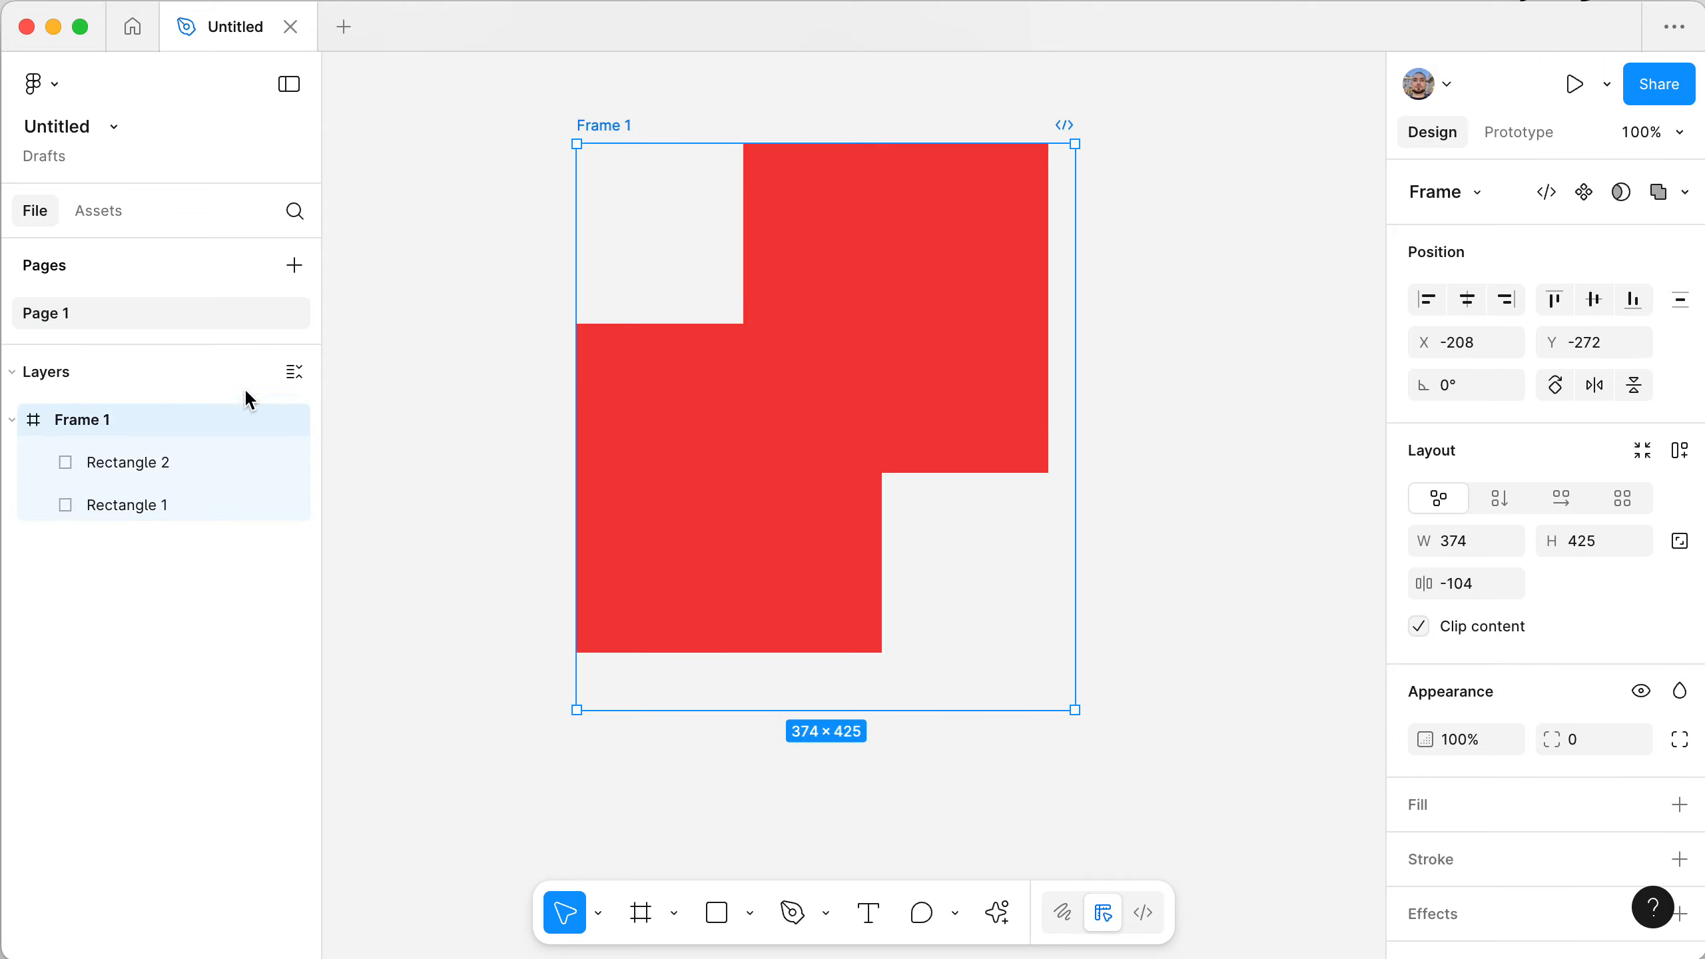
# - Shrink the frame to about 336 × 297 and add a light grey DEDEDE fill to it
pyautogui.click(1072, 709)
pyautogui.moveTo(1072, 708); pyautogui.dragTo(1024, 539)
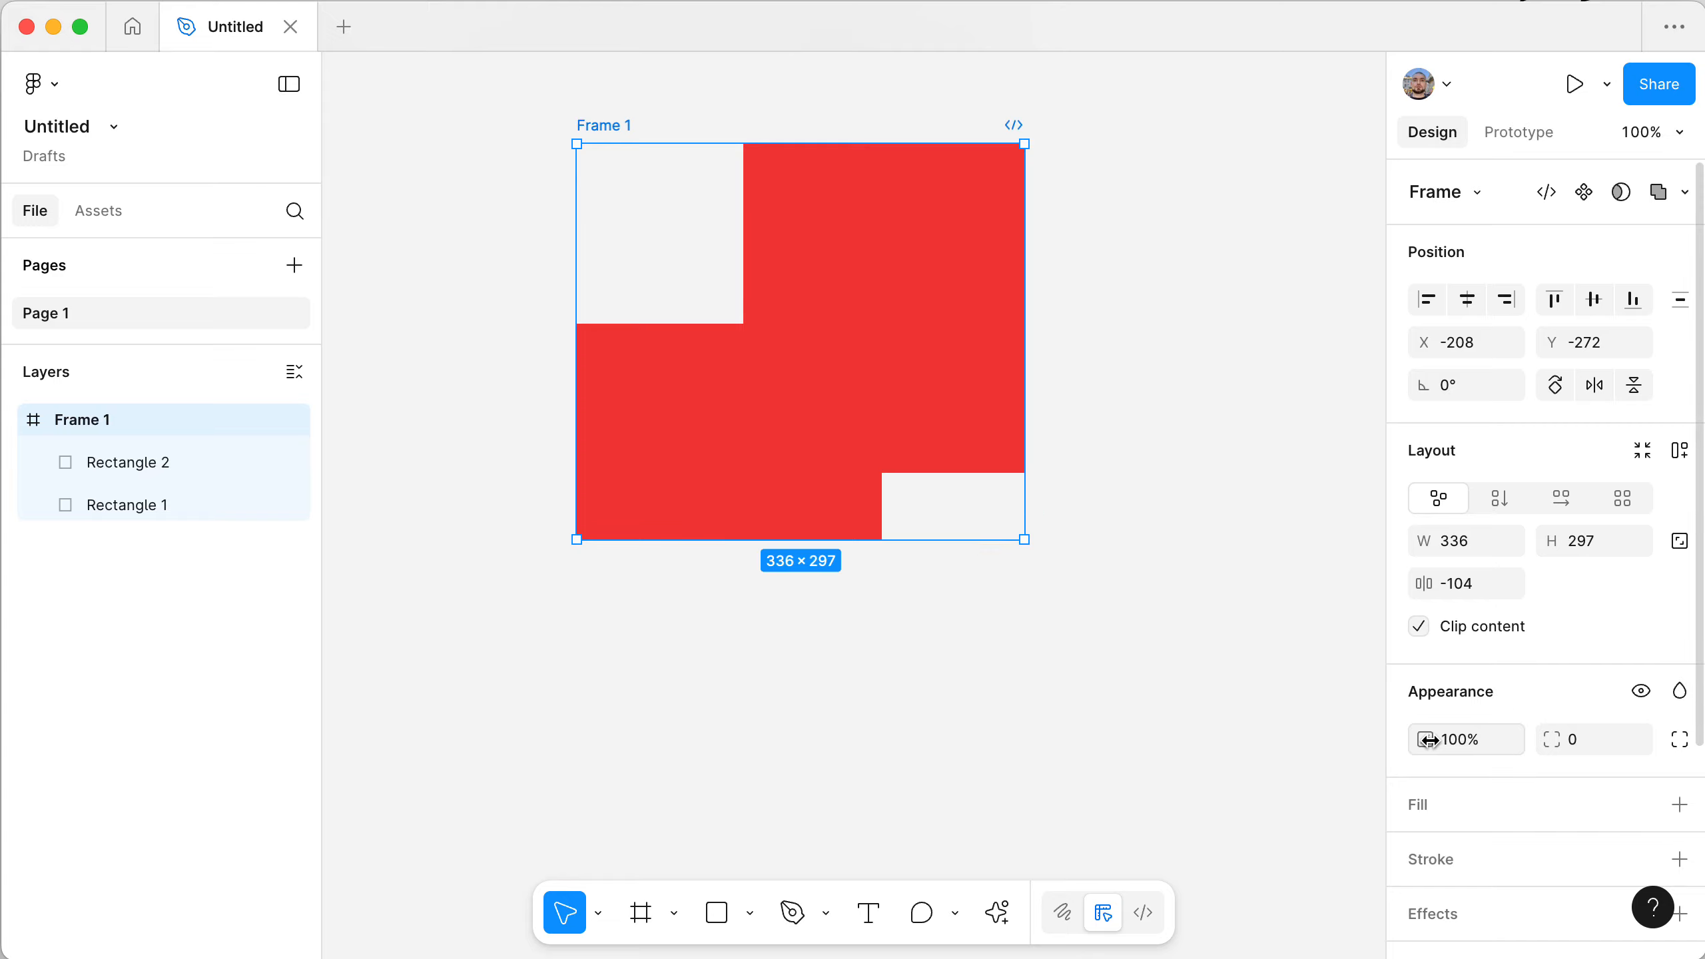
pyautogui.click(1681, 805)
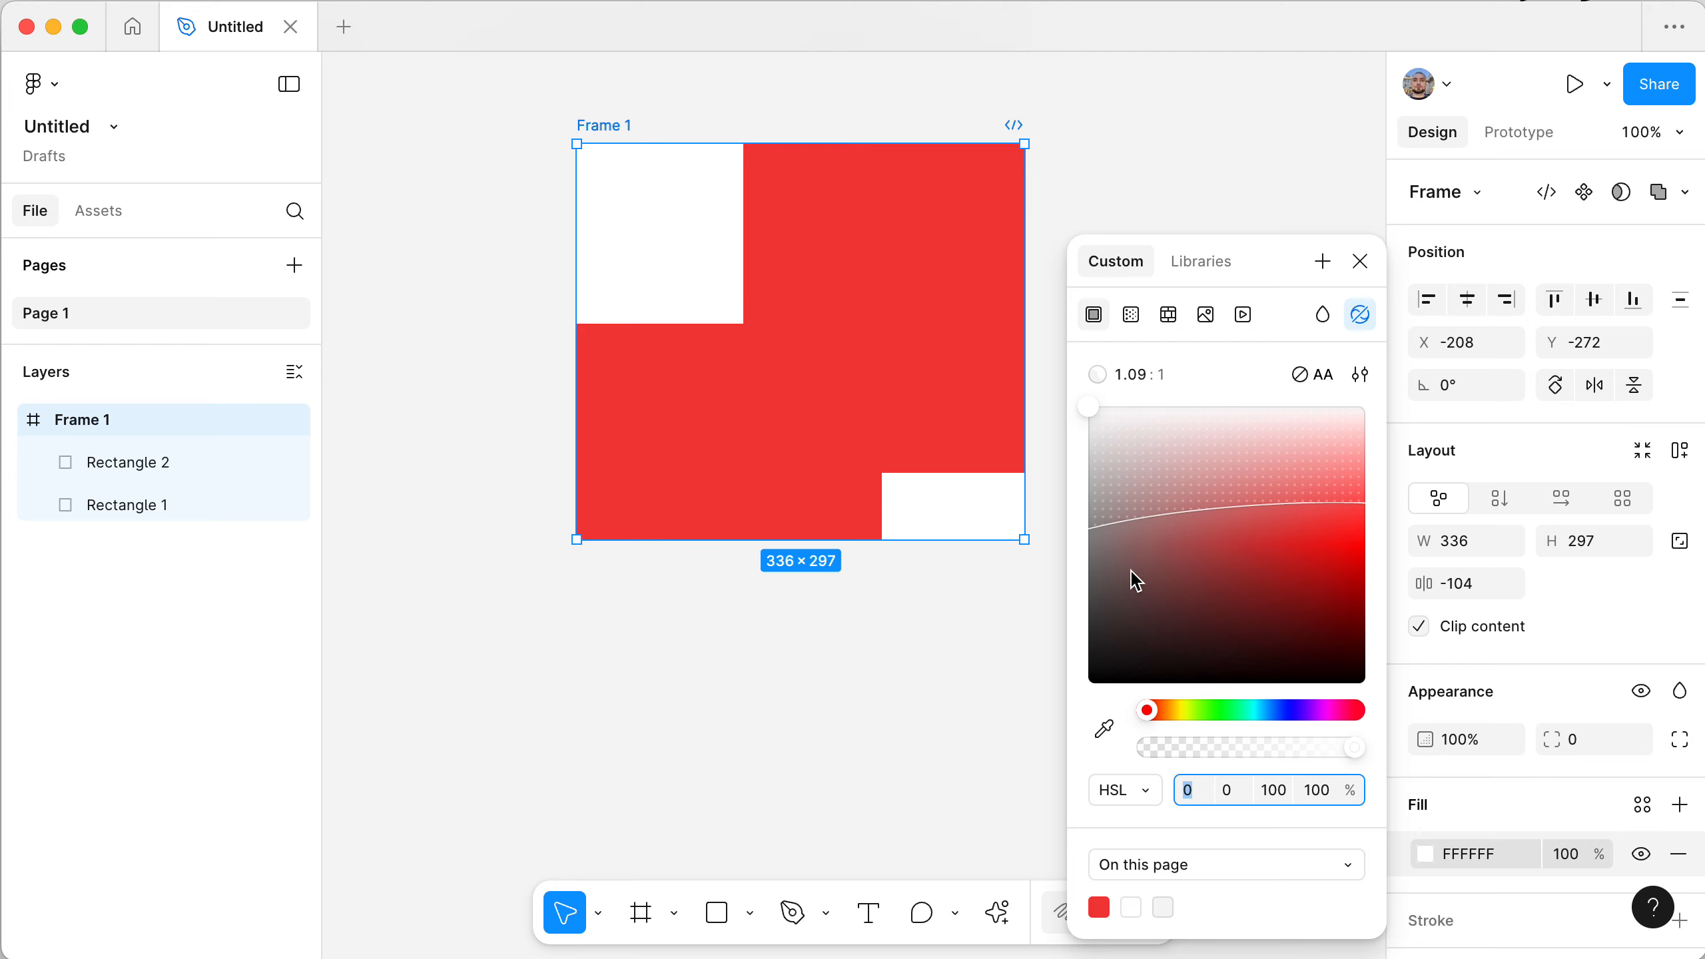
pyautogui.moveTo(1133, 581); pyautogui.dragTo(1031, 451)
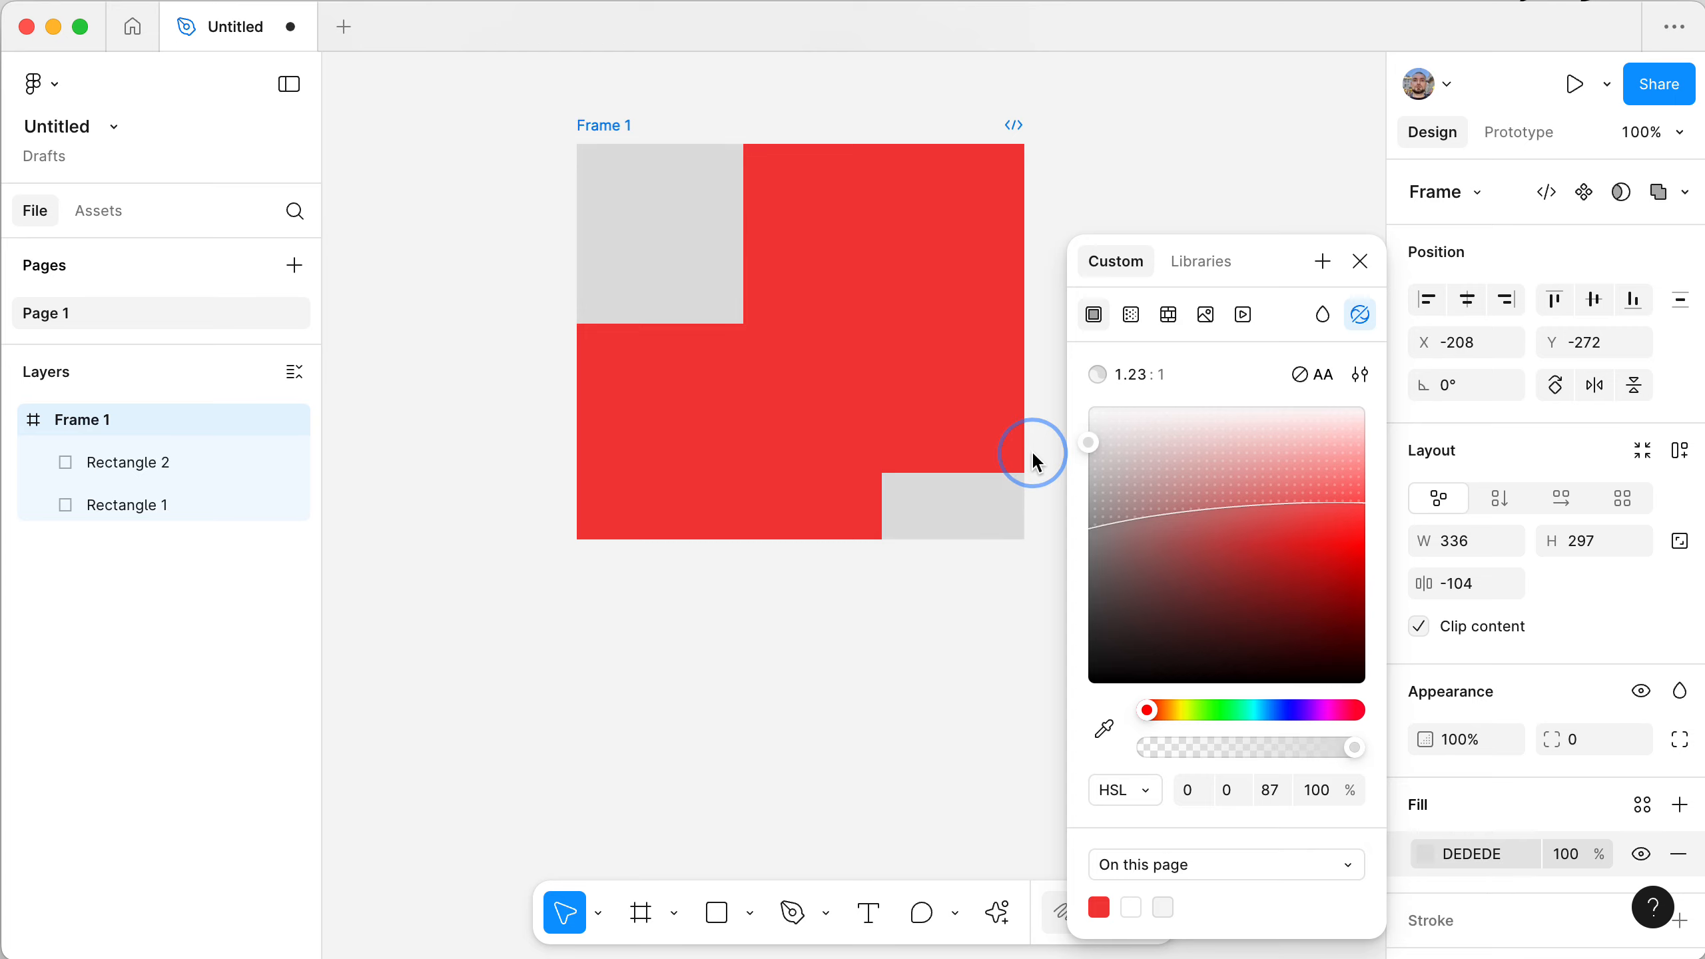
pyautogui.click(847, 268)
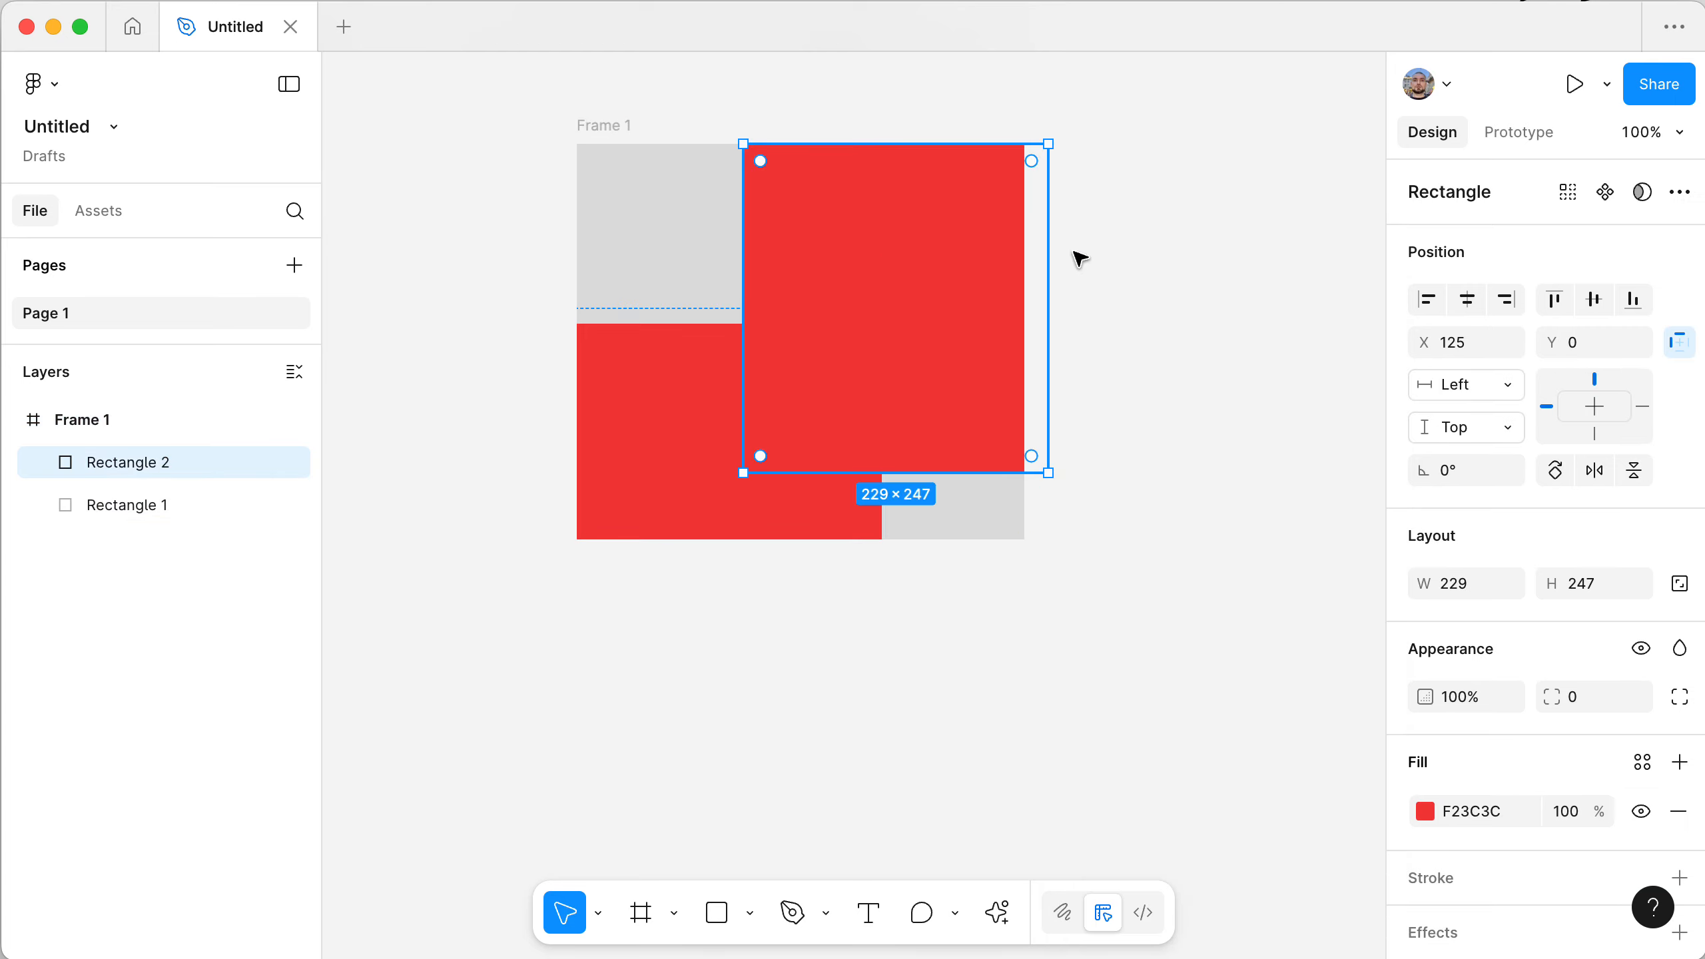
pyautogui.click(1210, 305)
# - Round the frame's corners to a radius of 26 and reposition it at about X -224, Y -259
pyautogui.moveTo(611, 128); pyautogui.dragTo(500, 212)
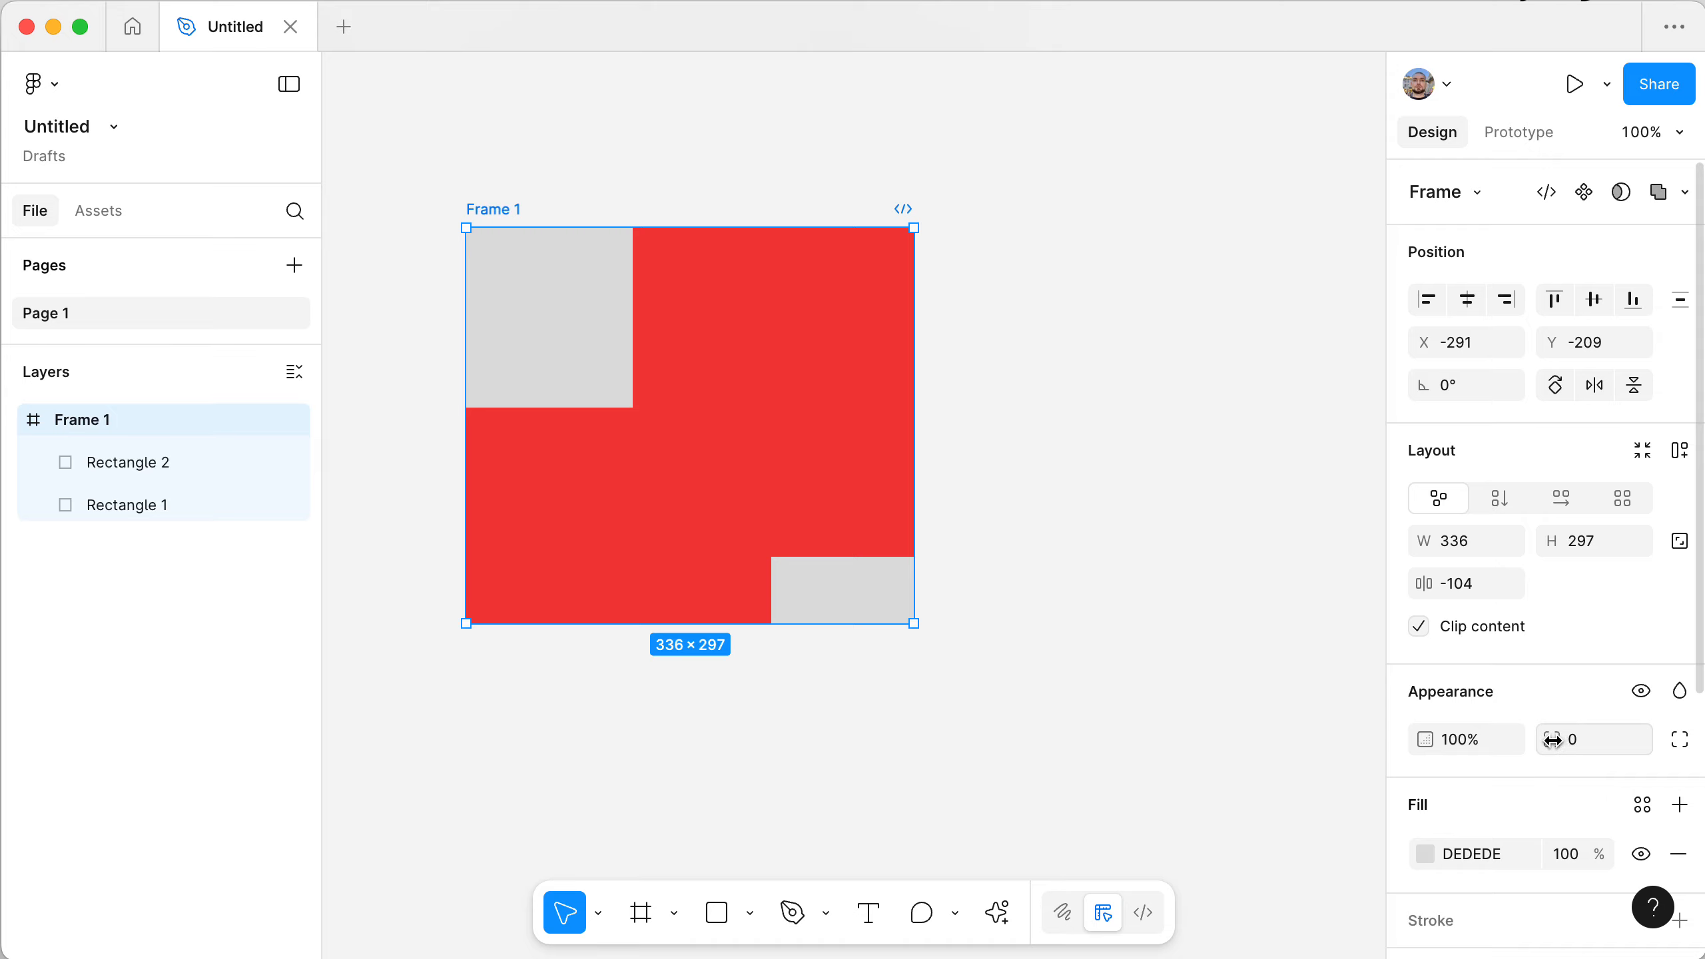
pyautogui.moveTo(1550, 738); pyautogui.dragTo(537, 730)
pyautogui.click(1076, 539)
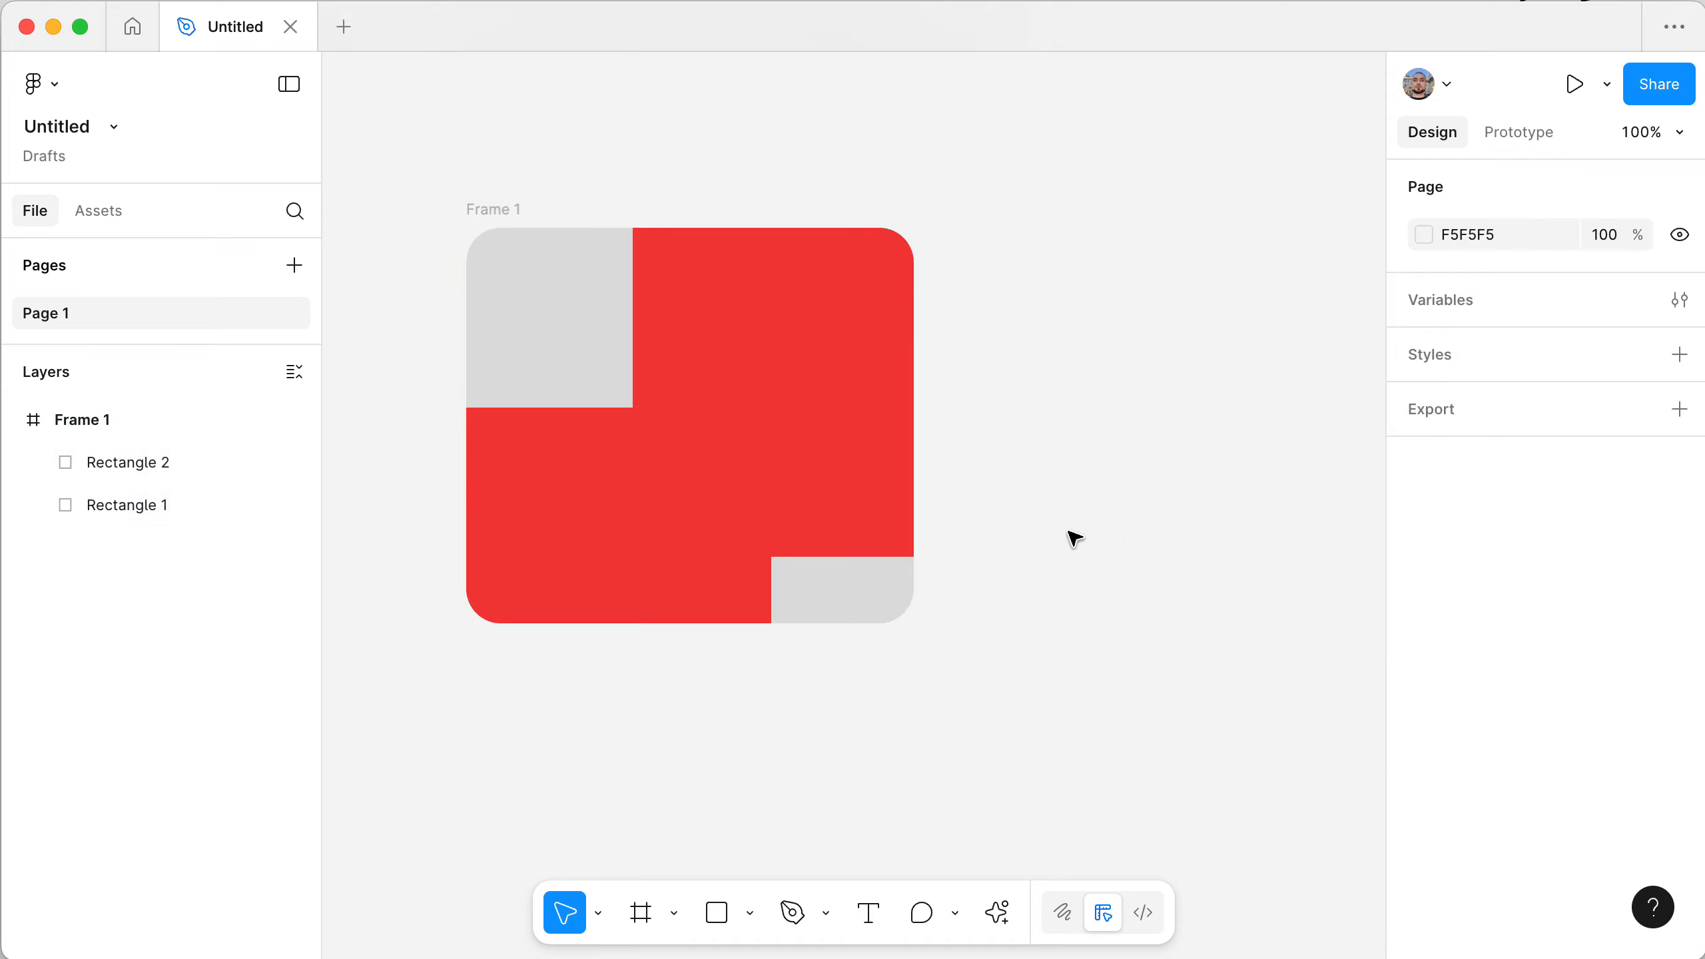
pyautogui.moveTo(502, 218); pyautogui.dragTo(593, 153)
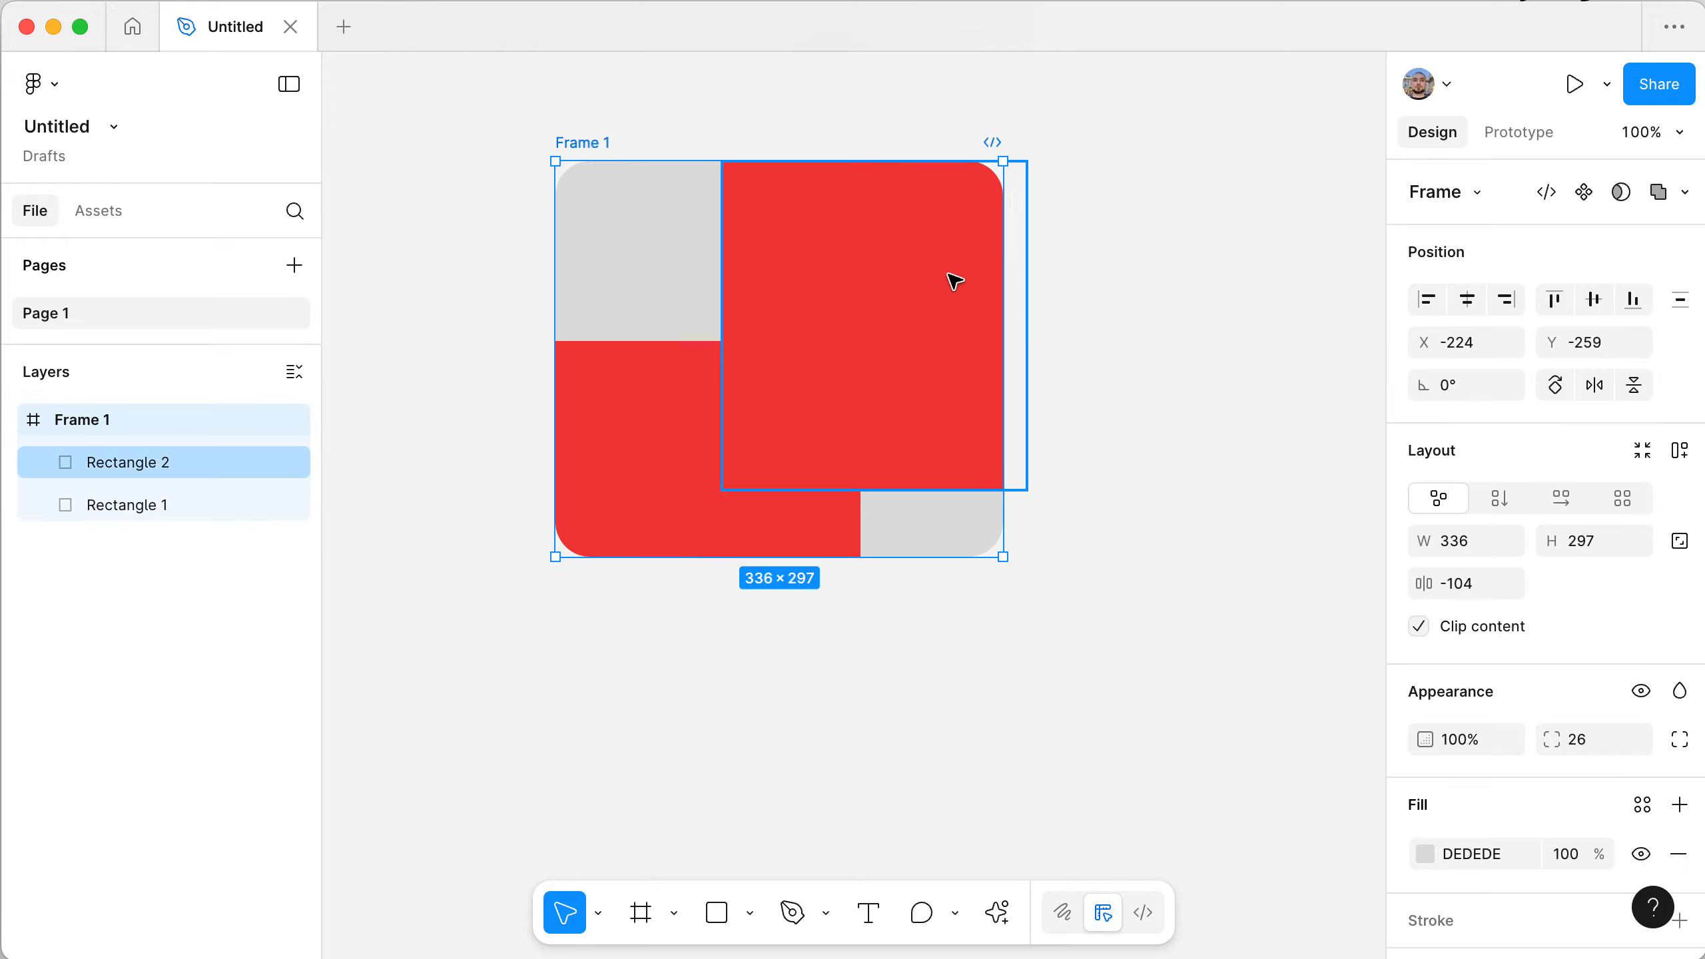
# - Turn off Clip content for the frame and move it down to about X -237, Y -142
pyautogui.click(1418, 627)
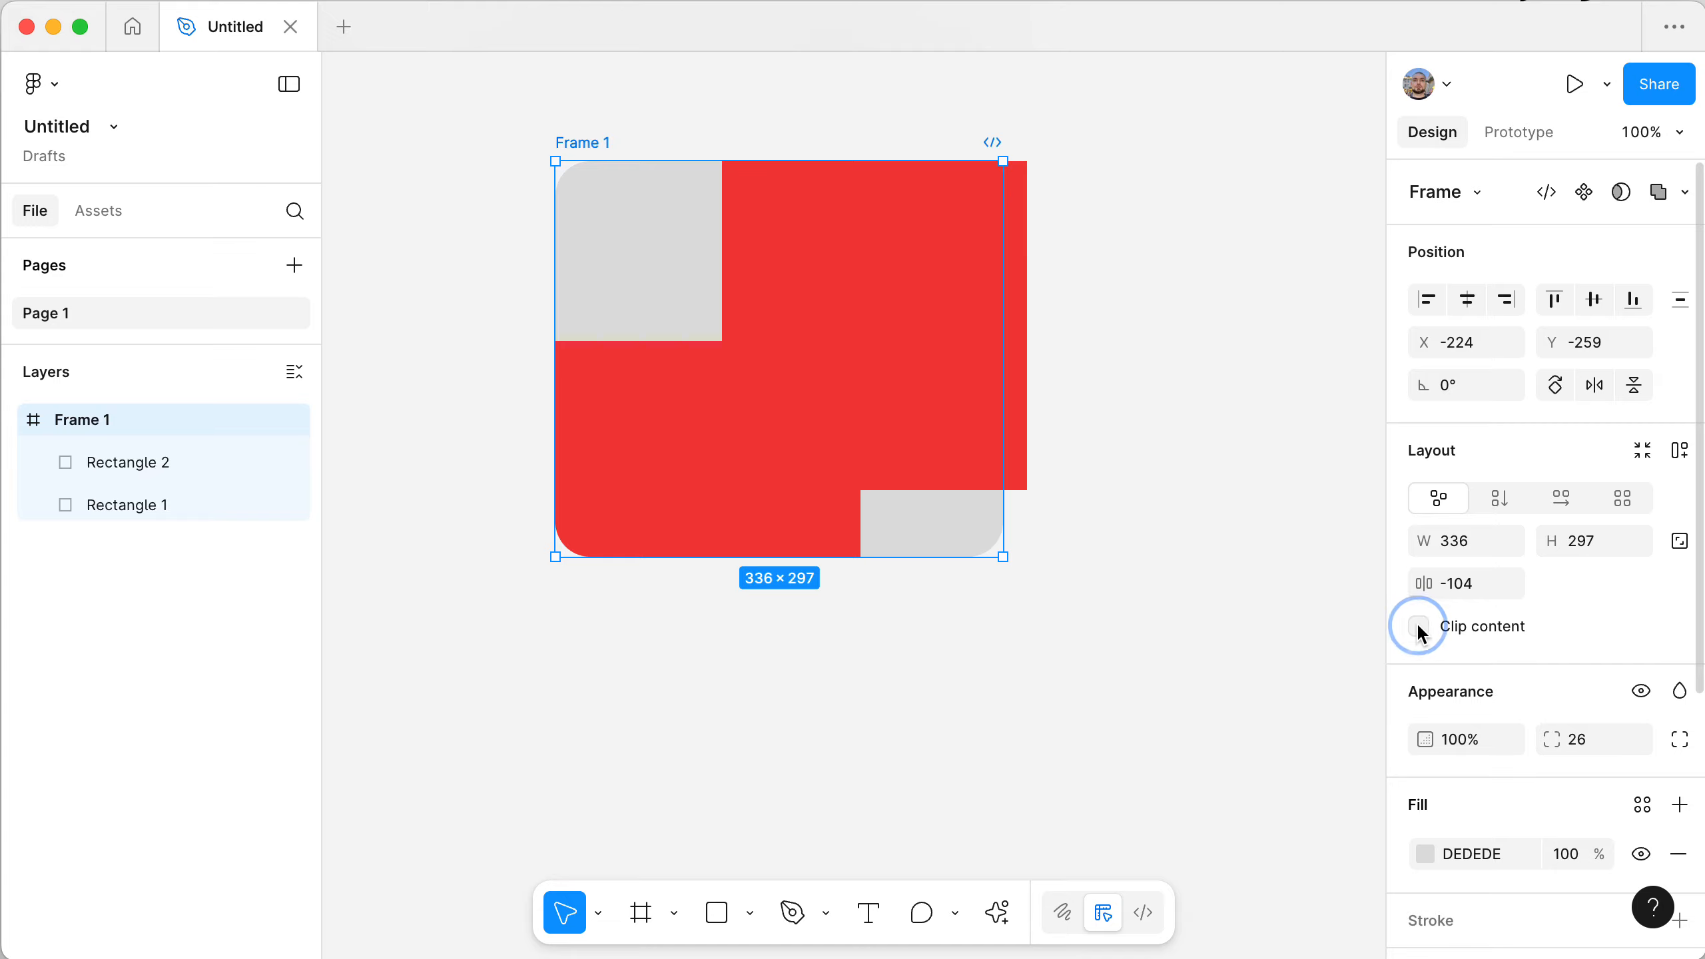
pyautogui.click(1418, 625)
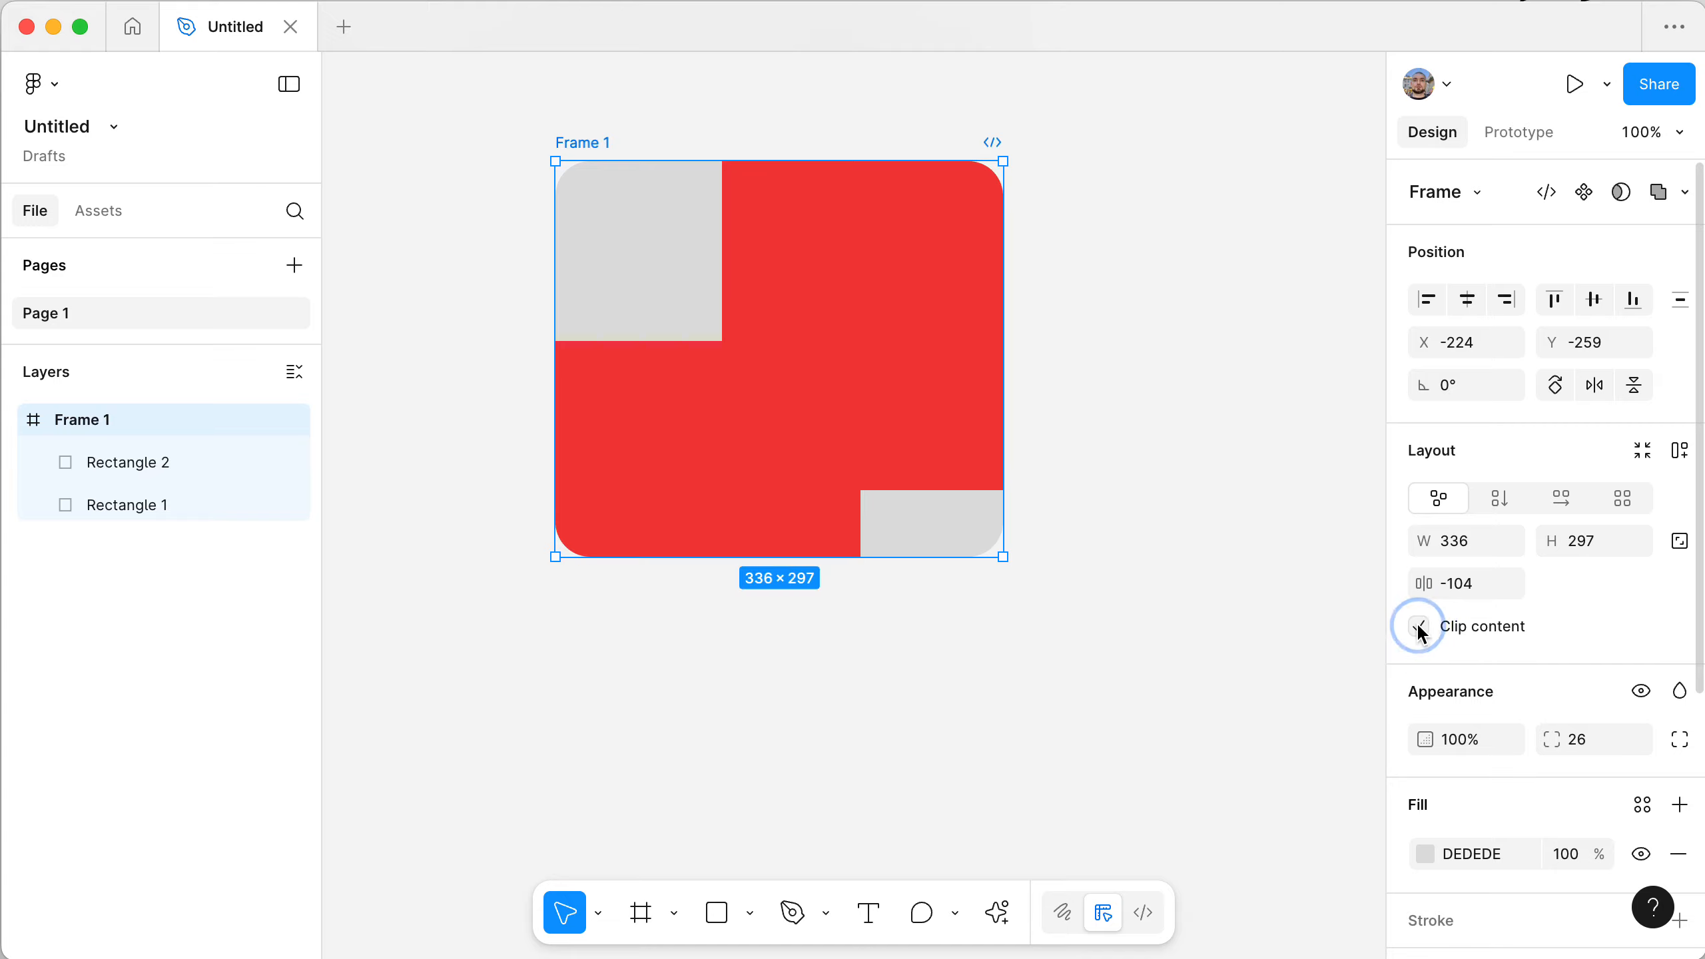
pyautogui.click(1418, 626)
pyautogui.moveTo(577, 143); pyautogui.dragTo(560, 298)
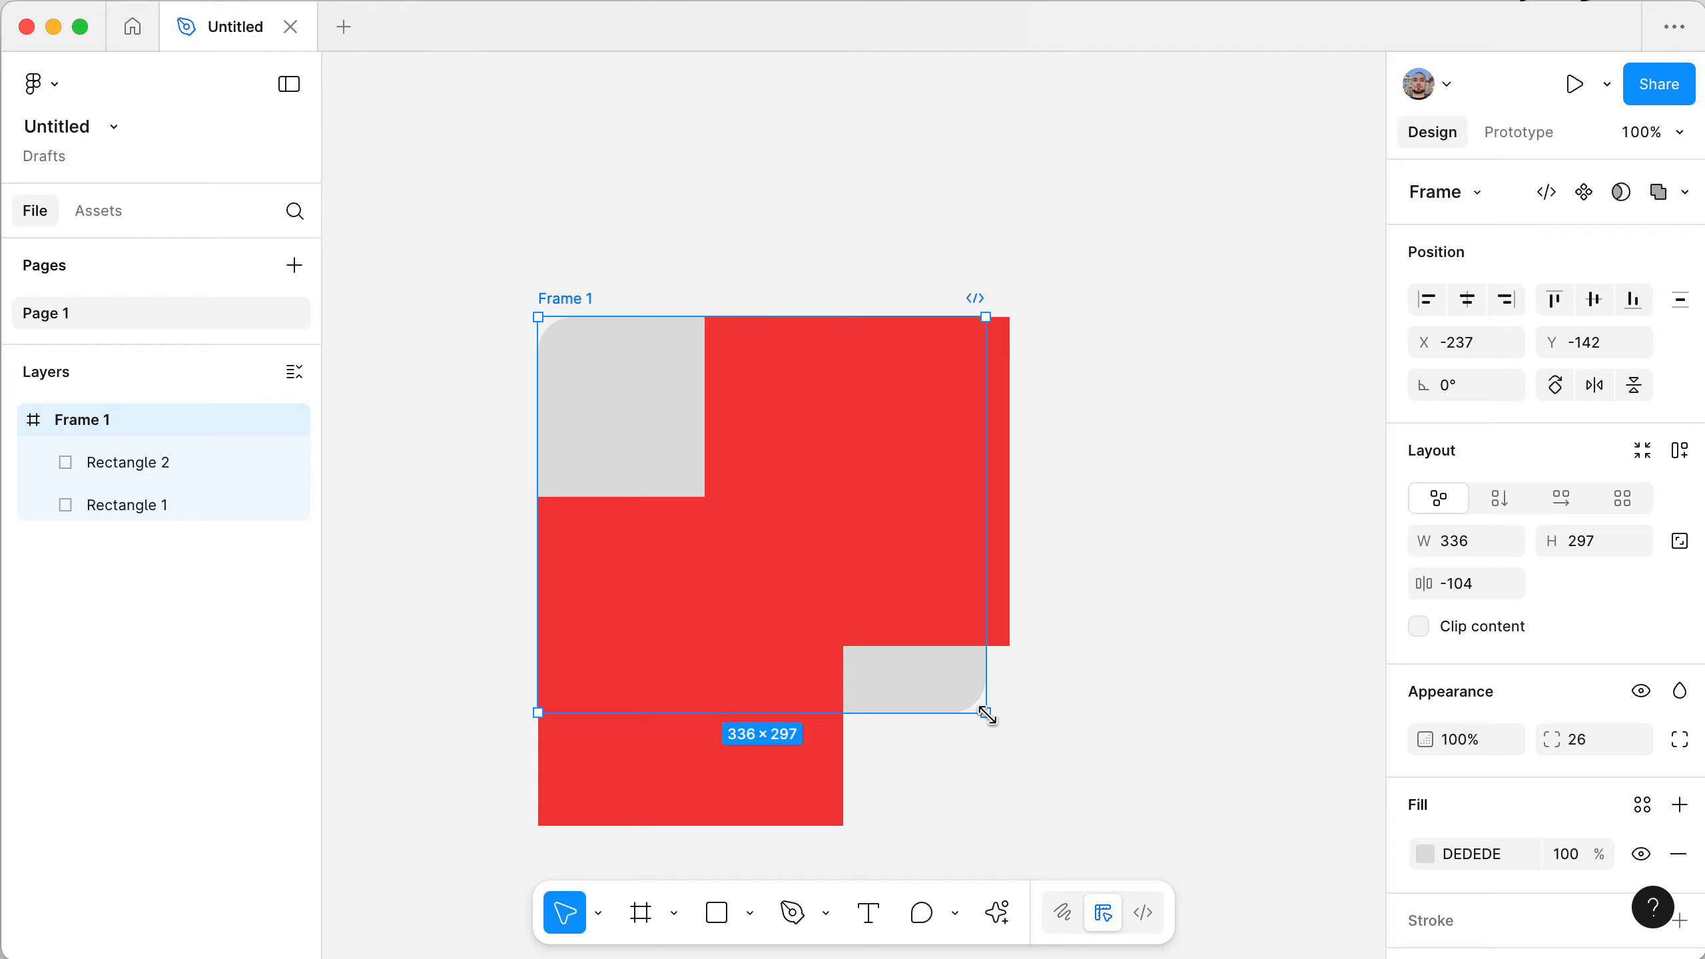
# - Resize the frame to about 340 × 312 with Clip content turned back on, and move it to about X -272, Y -283
pyautogui.moveTo(985, 713)
pyautogui.mouseDown()
pyautogui.moveTo(1249, 765)
pyautogui.moveTo(1280, 803)
pyautogui.moveTo(1122, 832)
pyautogui.moveTo(1081, 795)
pyautogui.moveTo(997, 552)
pyautogui.moveTo(904, 596)
pyautogui.moveTo(902, 670)
pyautogui.moveTo(992, 733)
pyautogui.mouseUp()
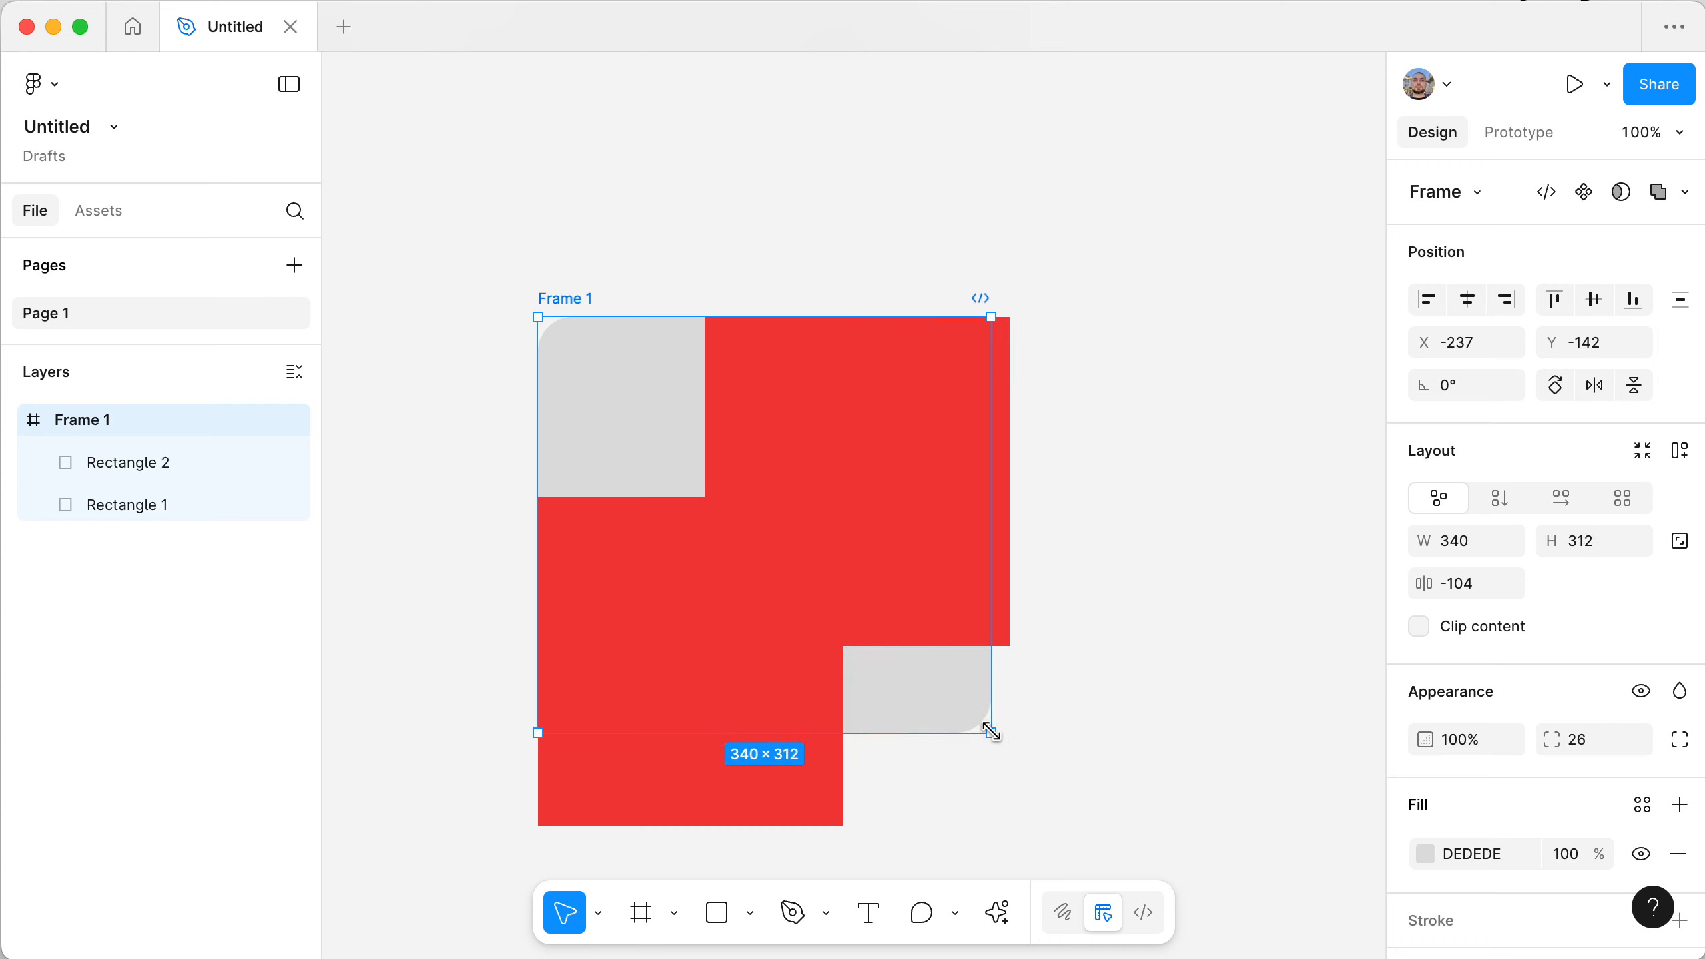
pyautogui.click(1419, 628)
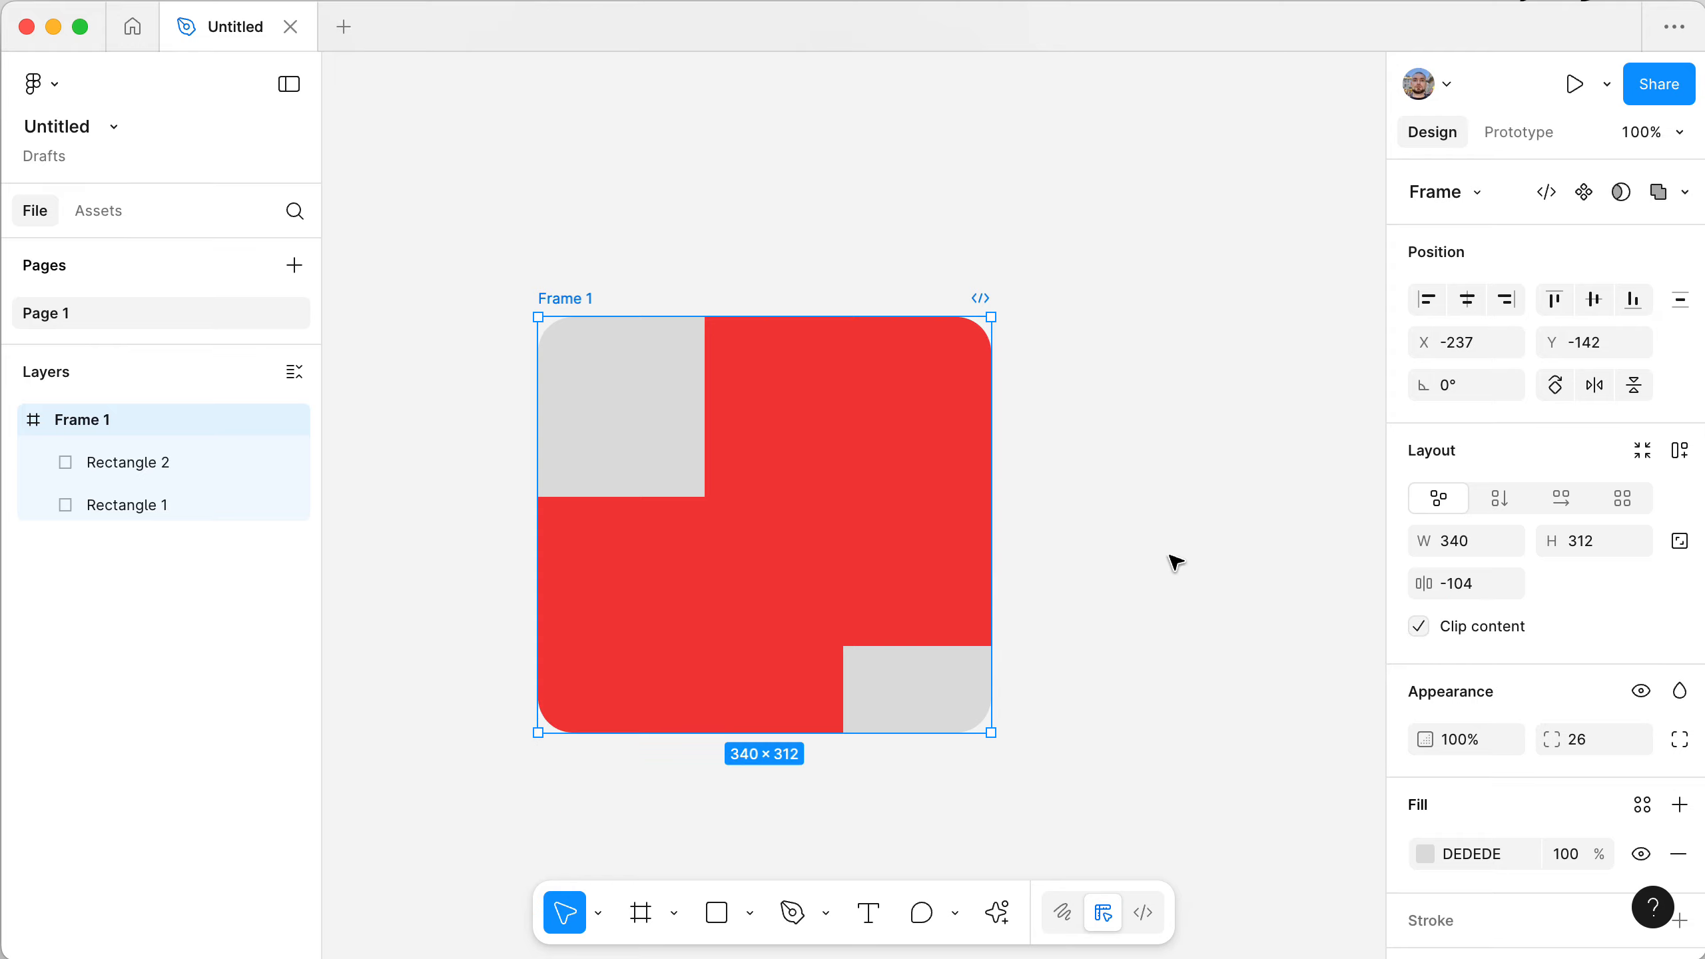
pyautogui.moveTo(580, 300); pyautogui.dragTo(536, 118)
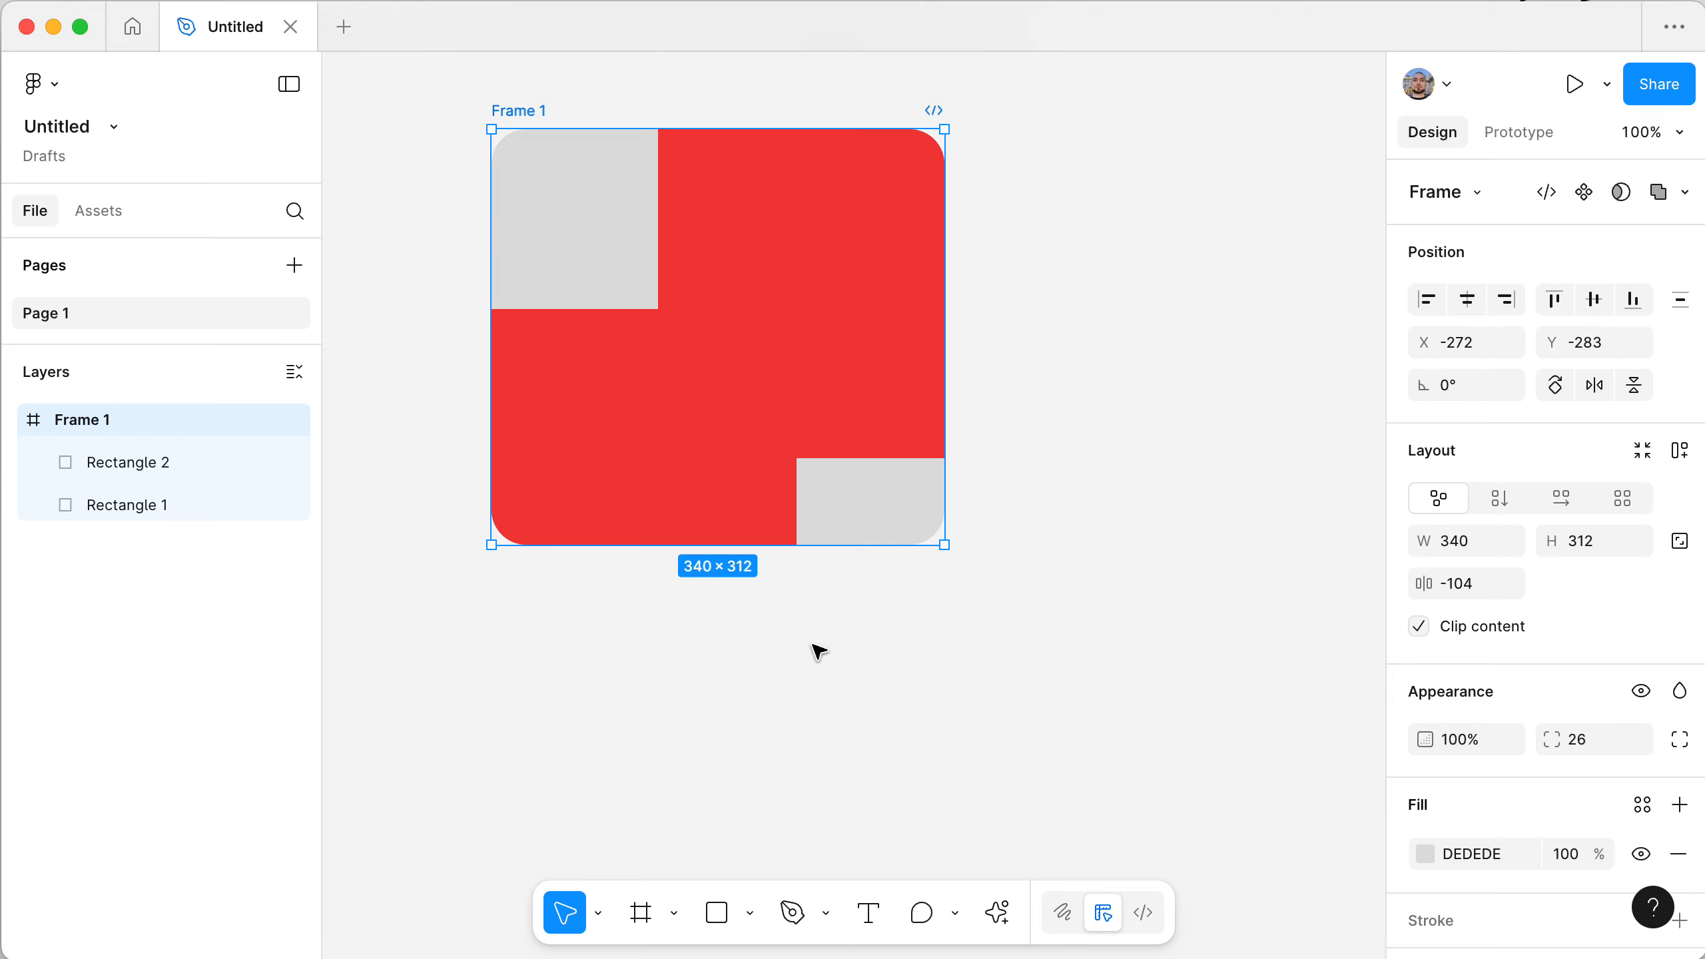
# - Try converting the frame back into a group, undo the conversion and clear the selection
pyautogui.click(95, 465)
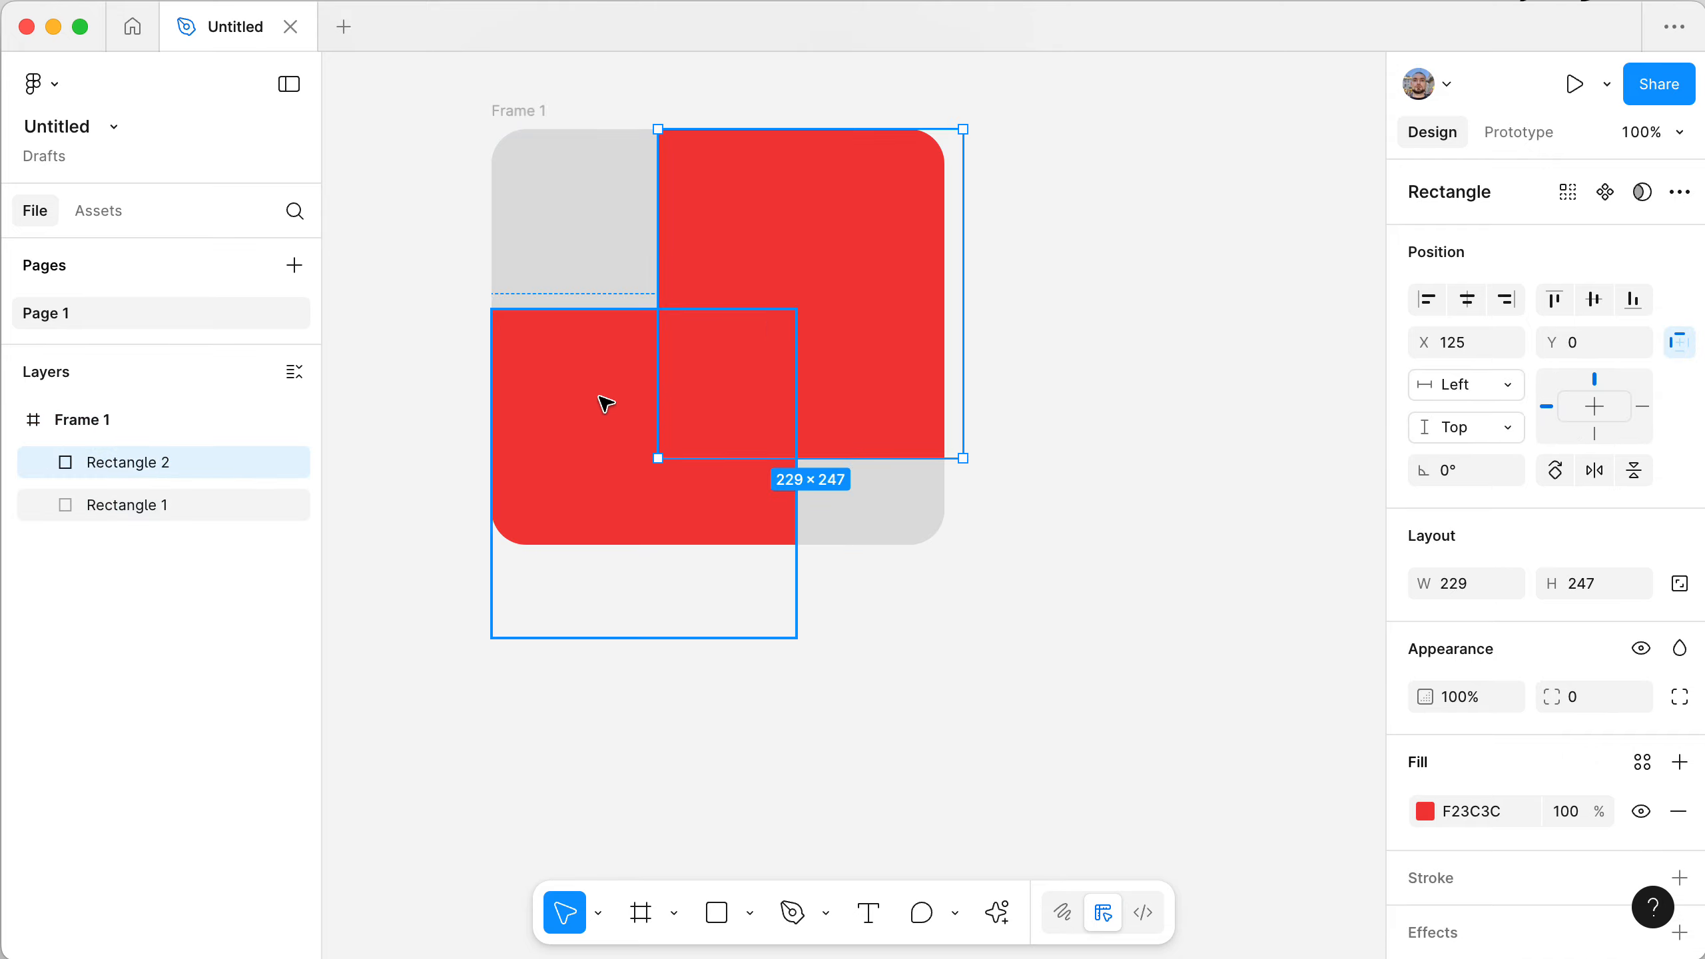
pyautogui.click(94, 421)
pyautogui.click(1443, 191)
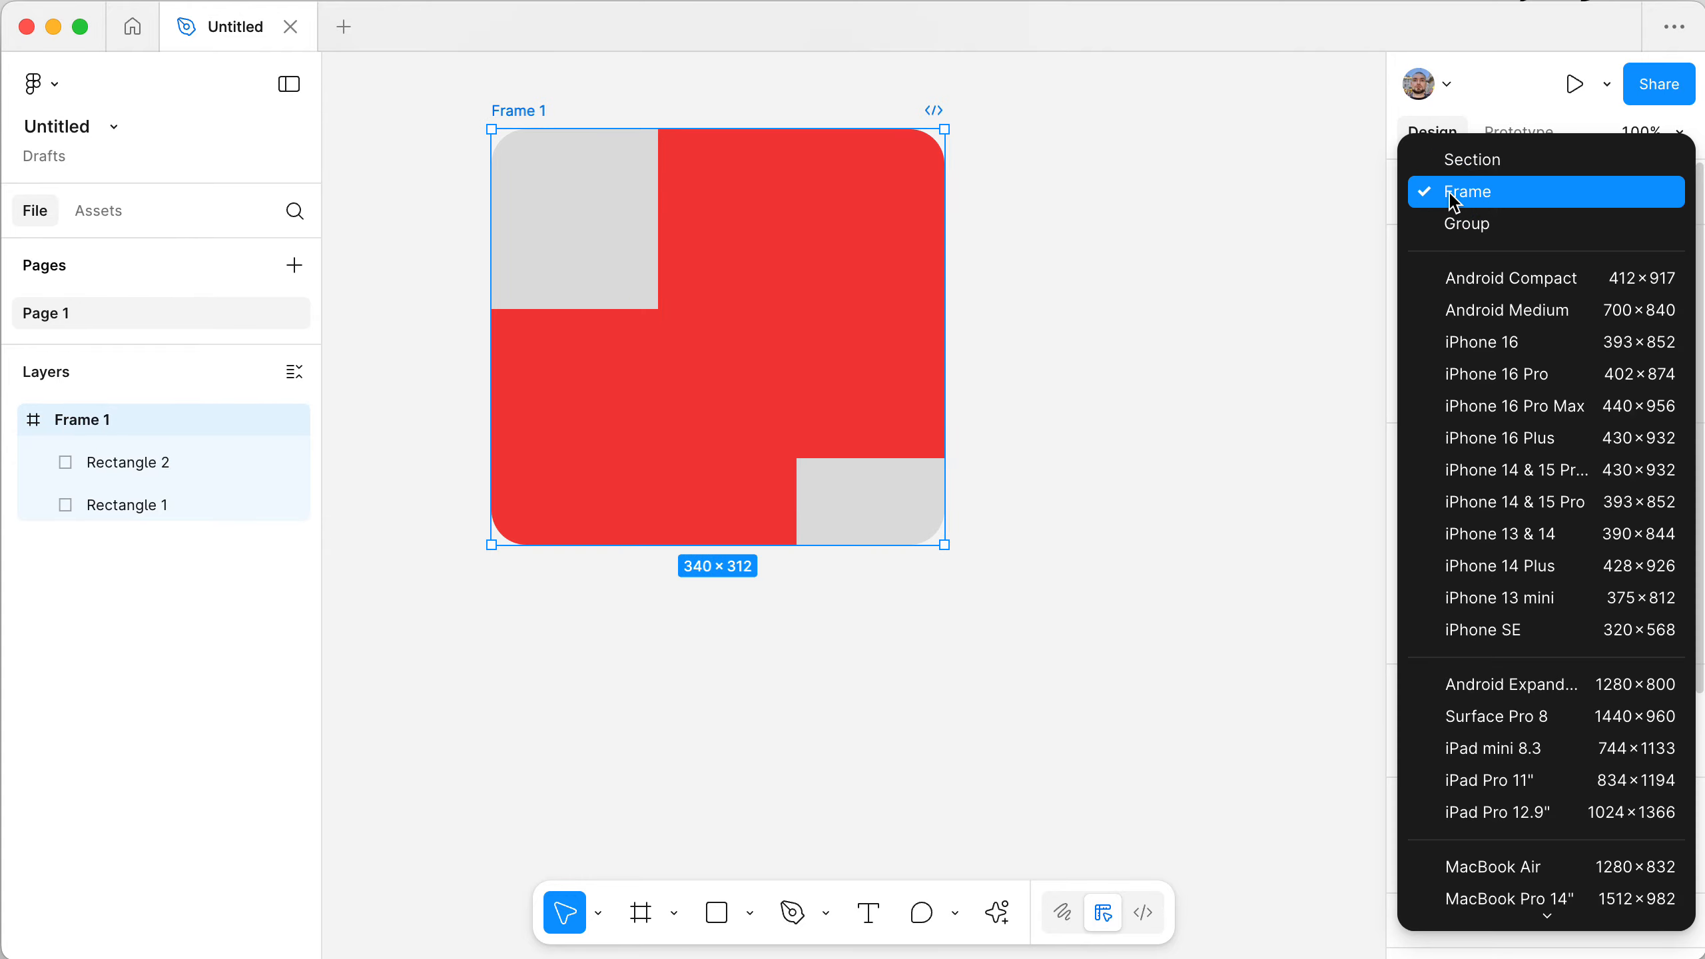
pyautogui.click(1471, 227)
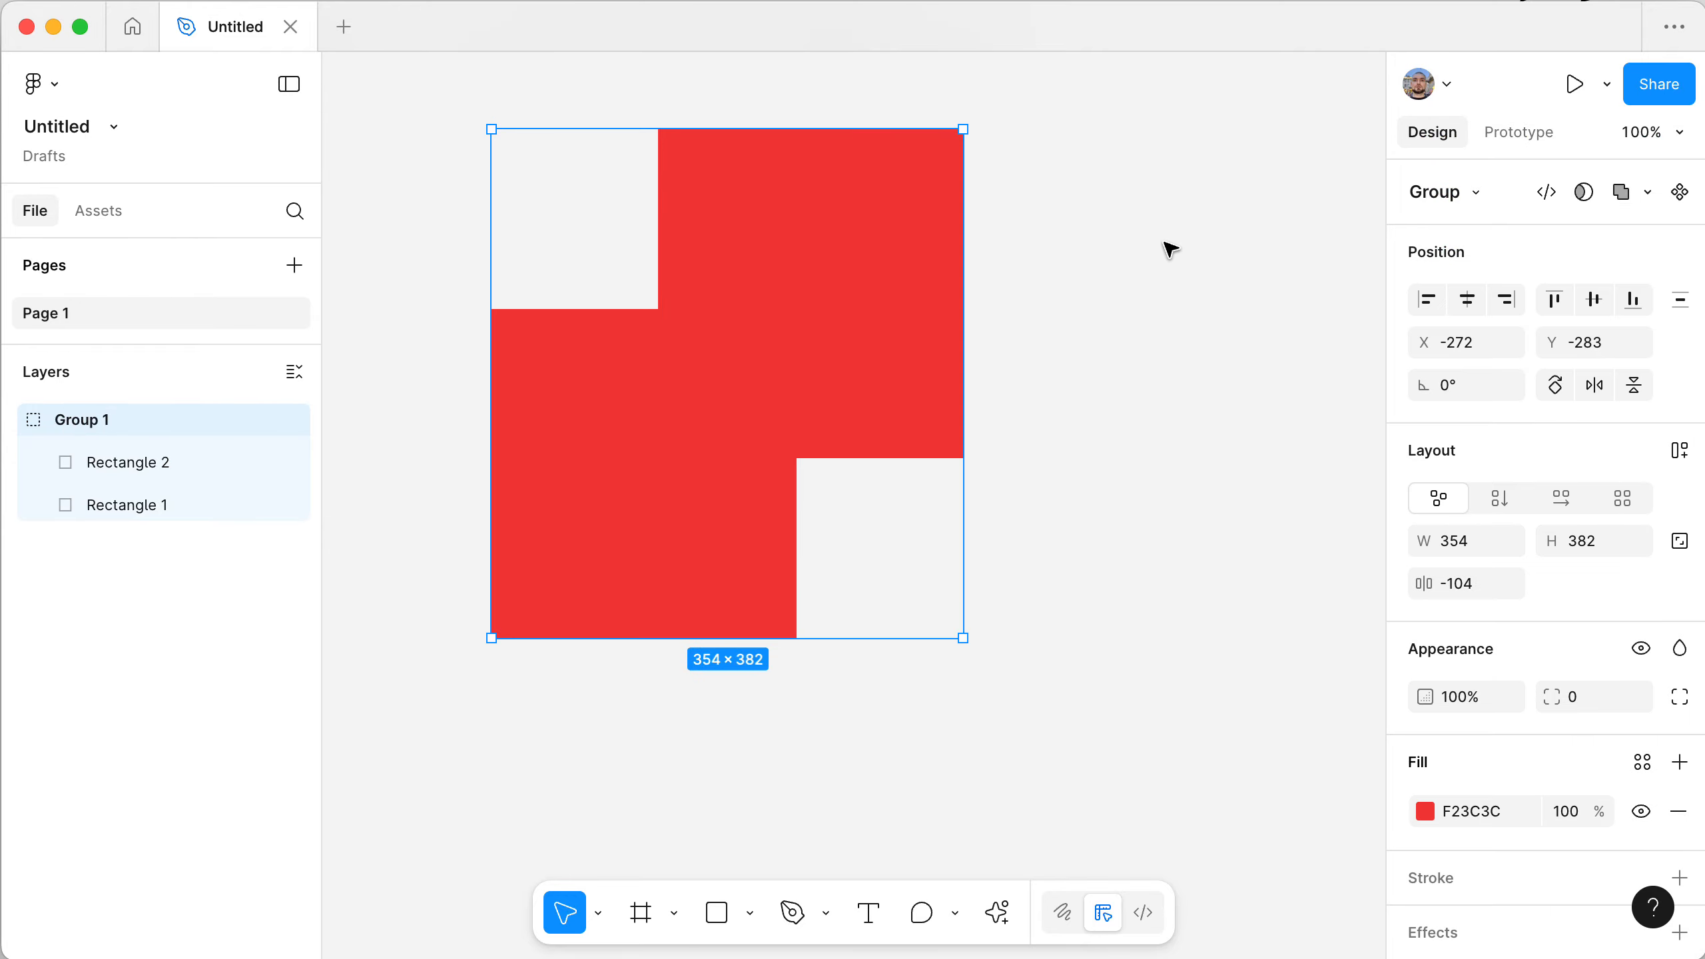
pyautogui.press('super+shift+z')
pyautogui.press('super+z')
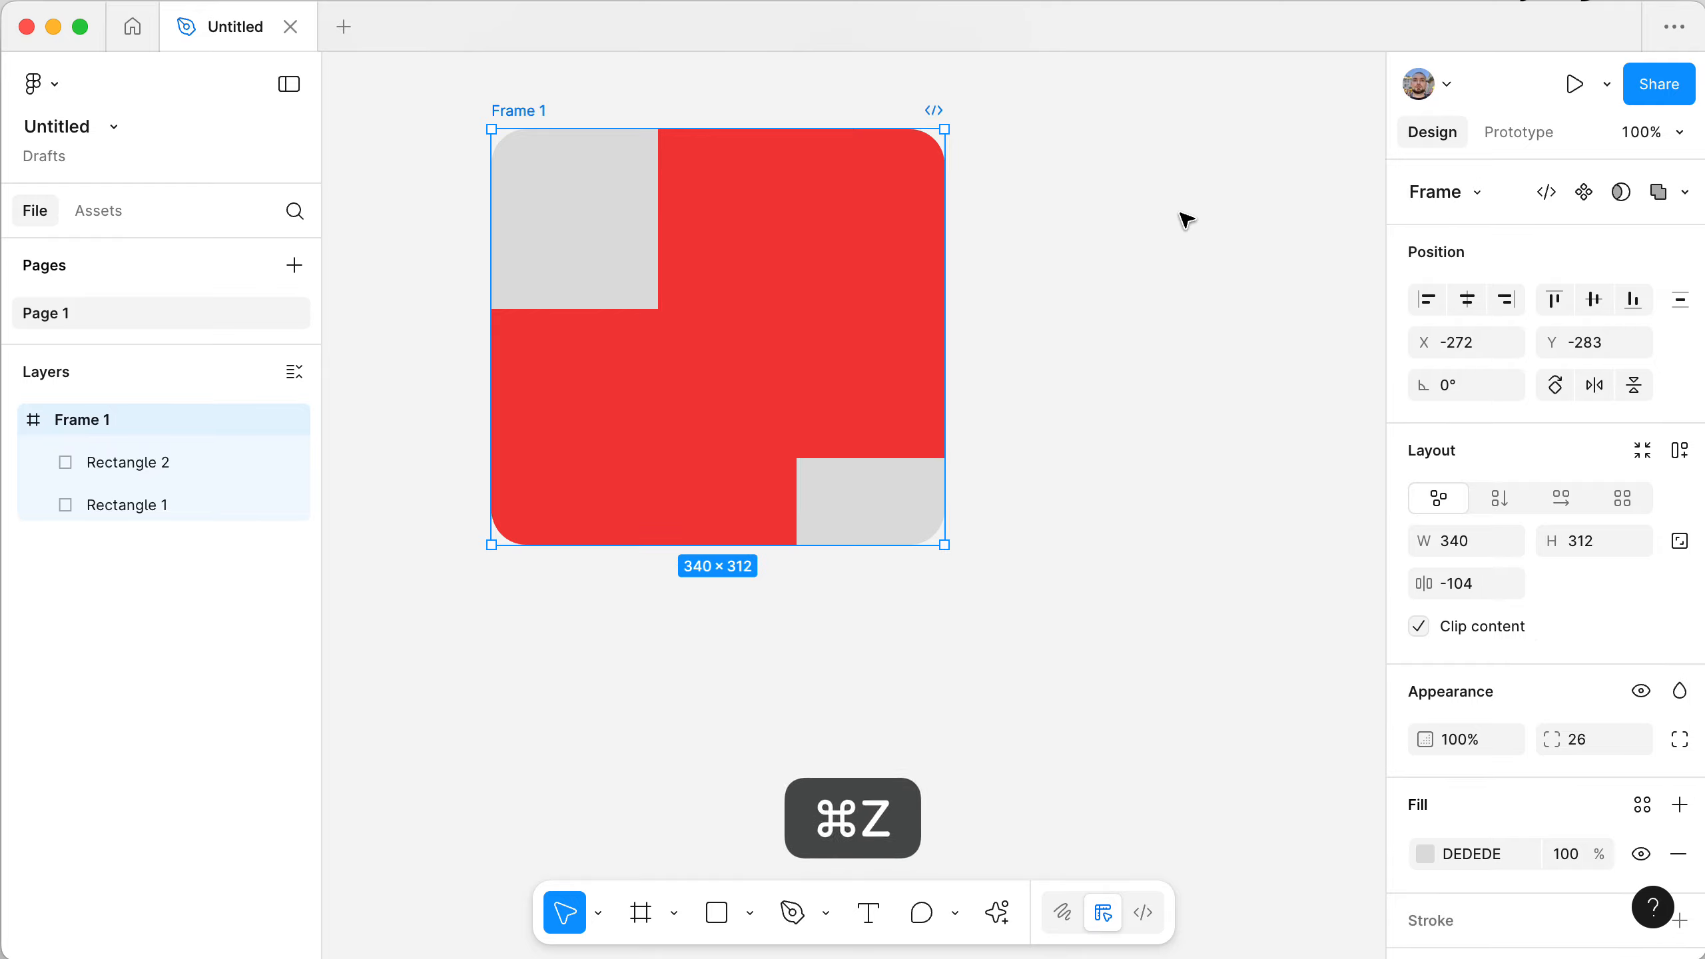
pyautogui.press('super+z')
pyautogui.click(1185, 220)
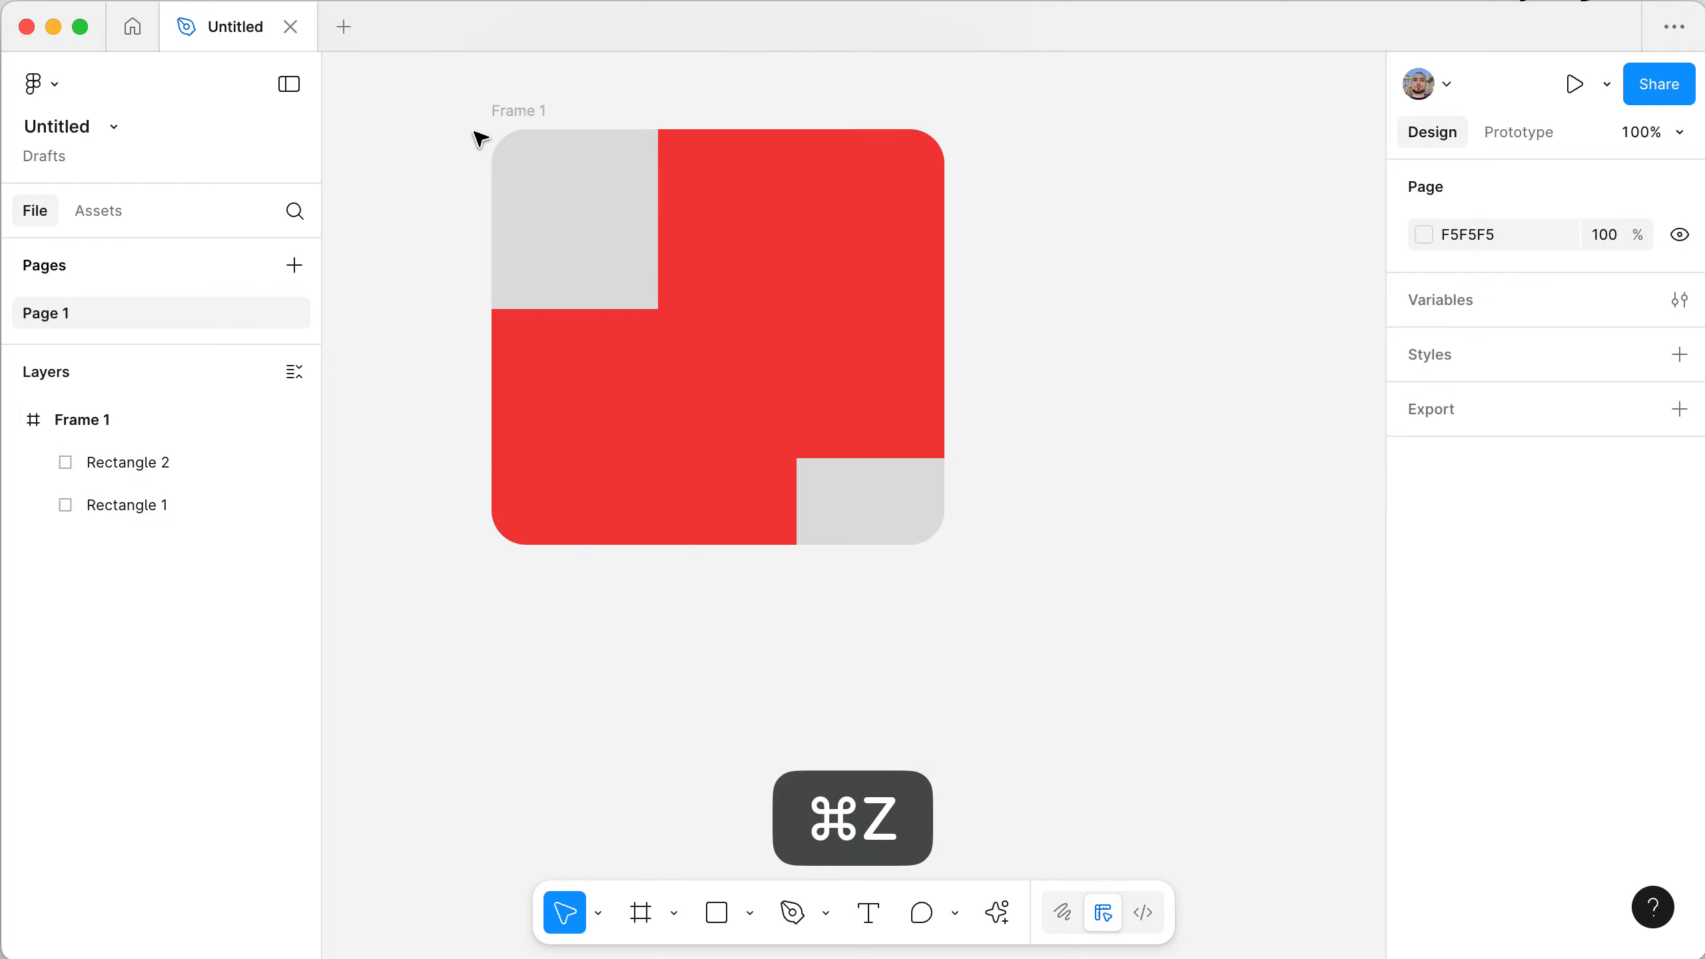
# - Move Frame 1 farther left on the canvas to leave empty space beside it, and clear the selection
pyautogui.click(521, 118)
pyautogui.moveTo(522, 118); pyautogui.dragTo(549, 204)
pyautogui.click(808, 259)
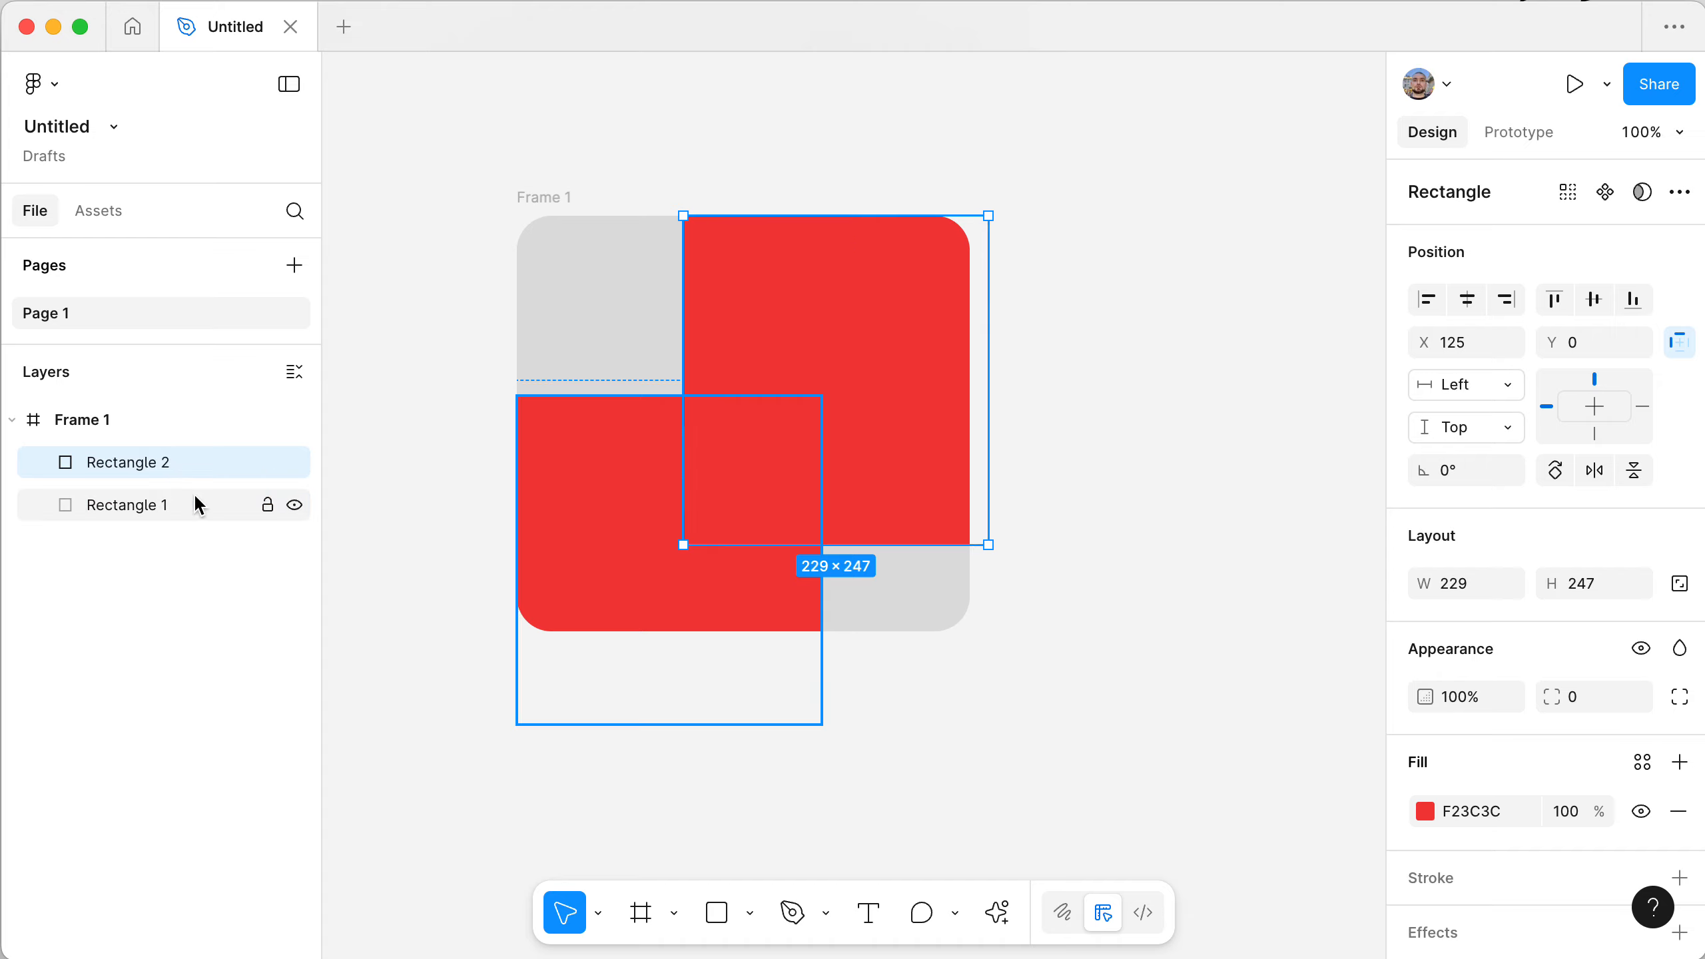
pyautogui.click(71, 421)
pyautogui.moveTo(551, 202); pyautogui.dragTo(384, 132)
pyautogui.click(926, 398)
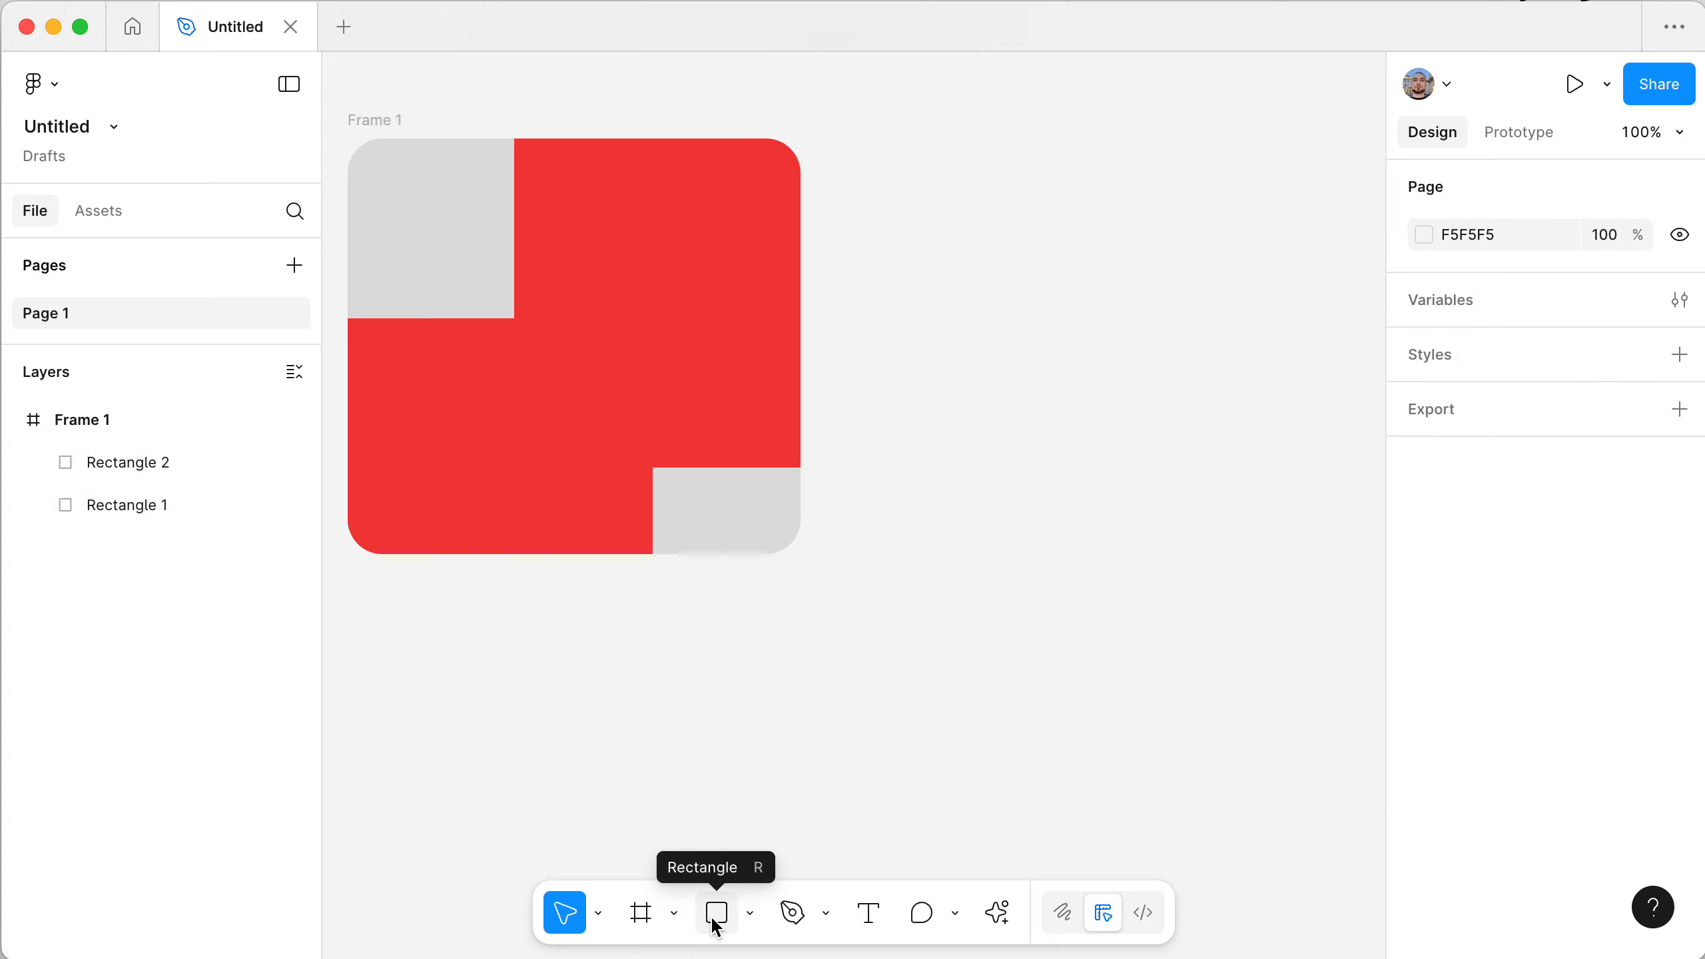
# - Draw an ellipse of about 91 × 91 on the empty canvas beside the frame
pyautogui.click(750, 907)
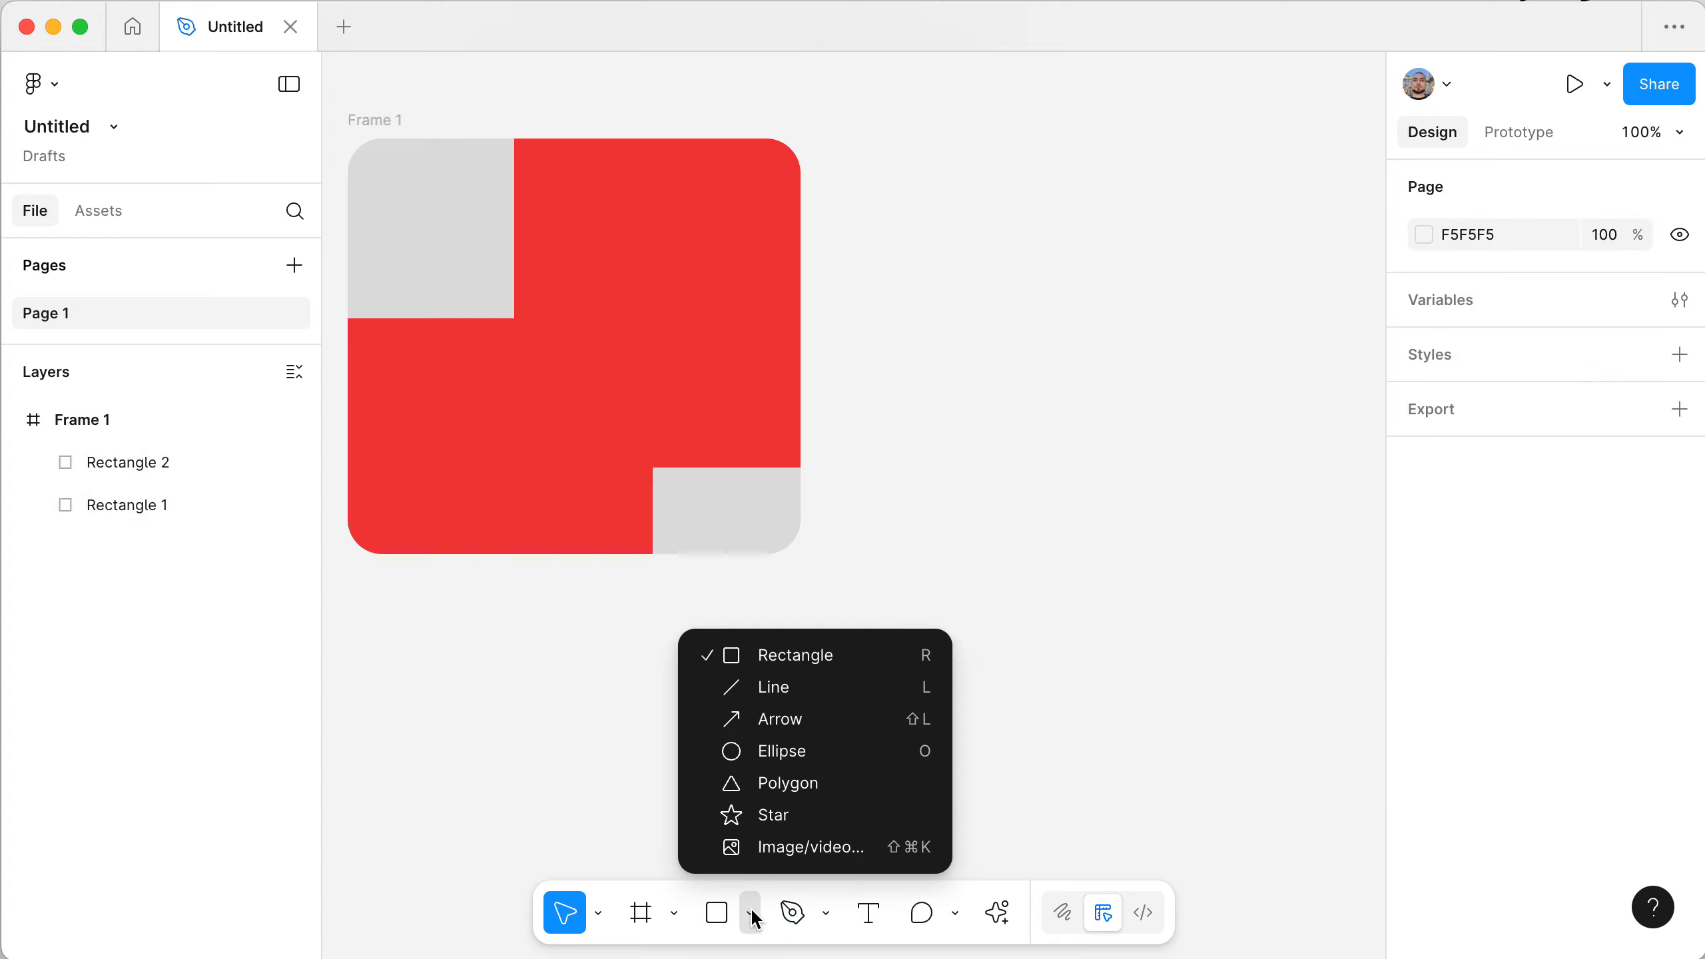
pyautogui.click(789, 764)
pyautogui.moveTo(903, 365); pyautogui.dragTo(1024, 486)
pyautogui.click(936, 582)
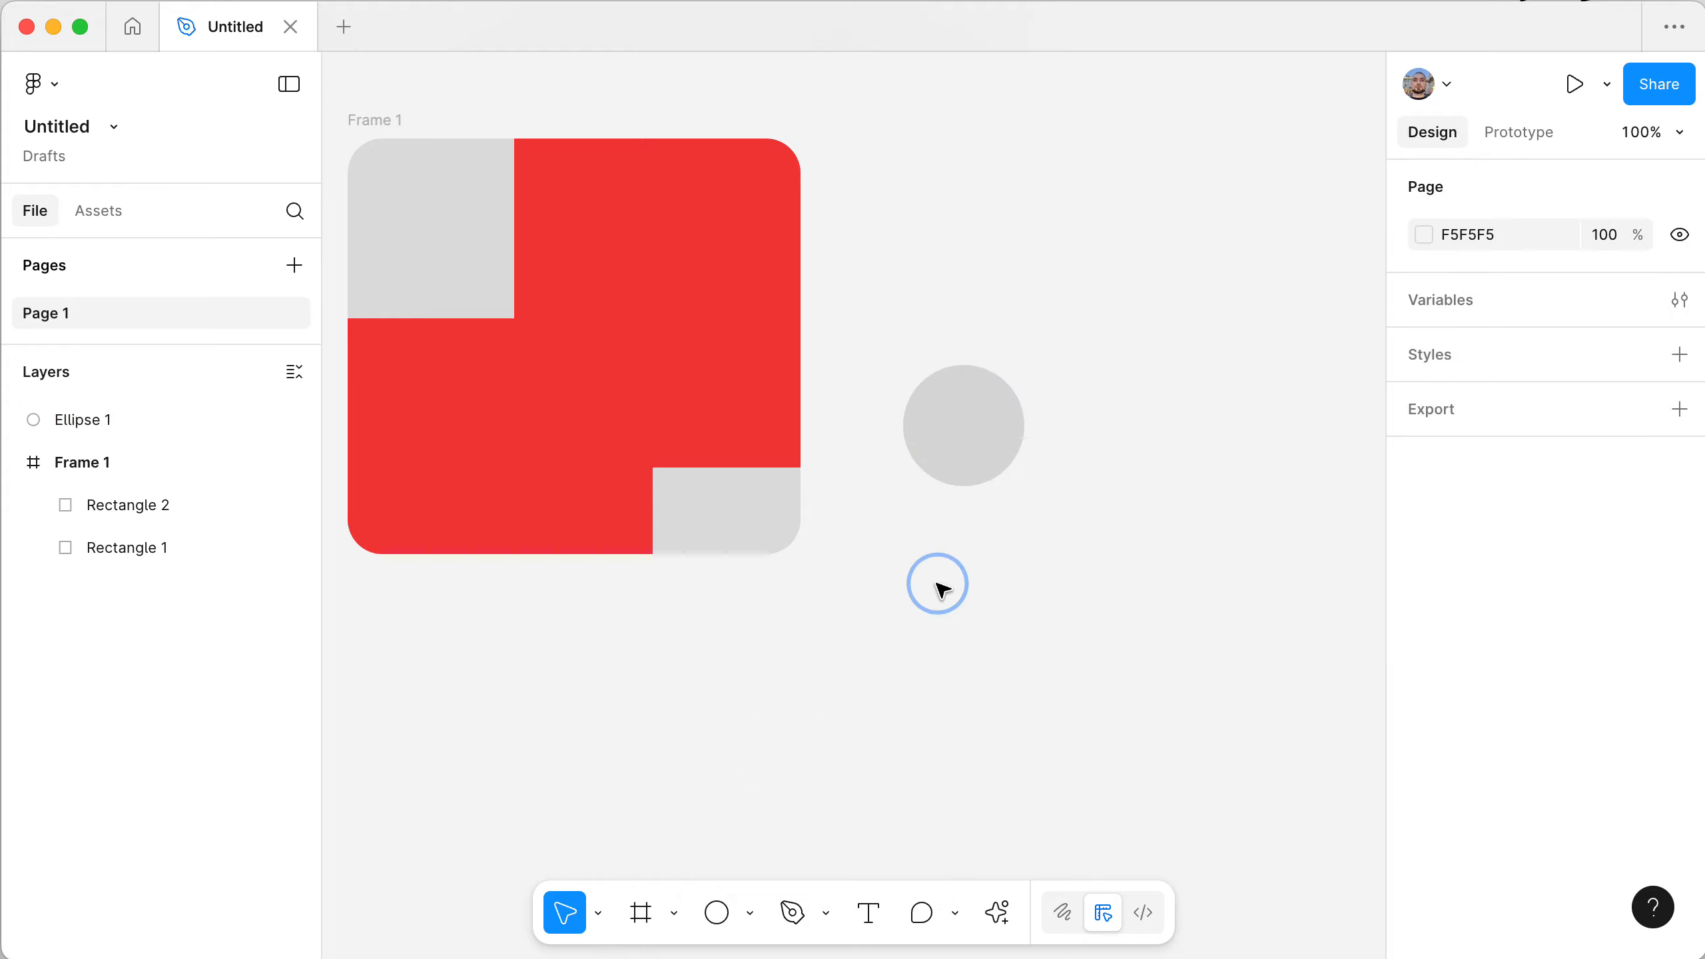
# - Move Rectangle 2 to about X 44, Y 45 inside the frame and round its corners to a radius of 114.5
pyautogui.keyDown('super'); pyautogui.click(649, 288); pyautogui.keyUp('super')
pyautogui.moveTo(649, 288); pyautogui.dragTo(540, 348)
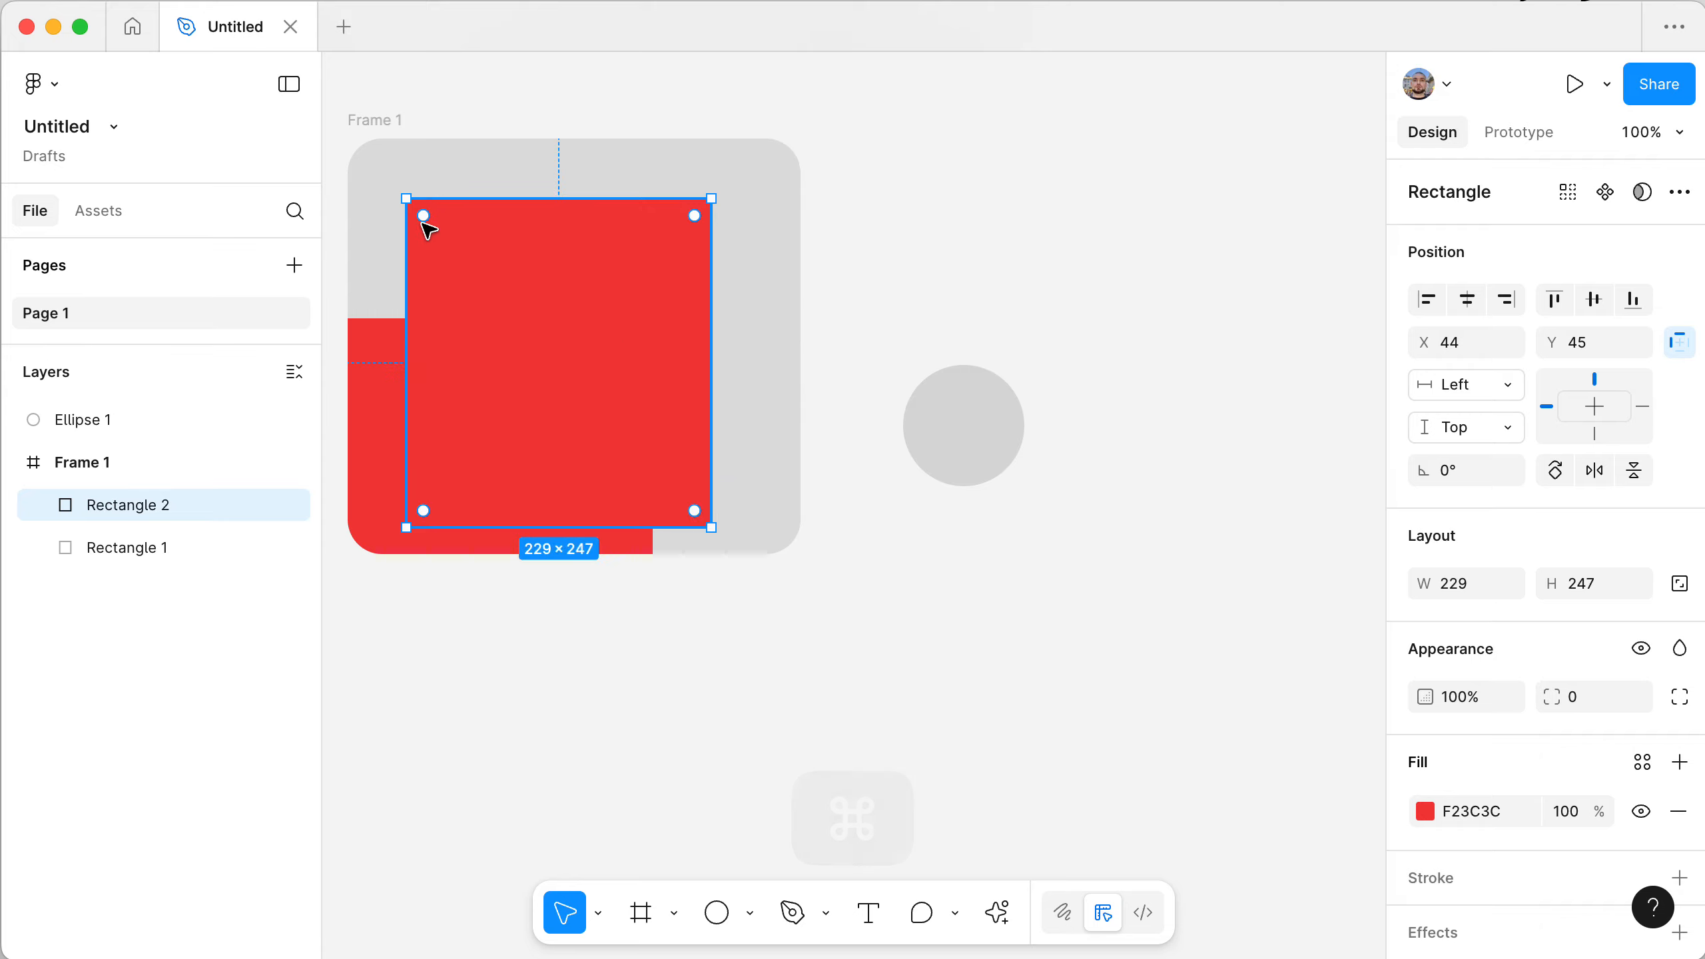
pyautogui.moveTo(424, 216); pyautogui.dragTo(785, 532)
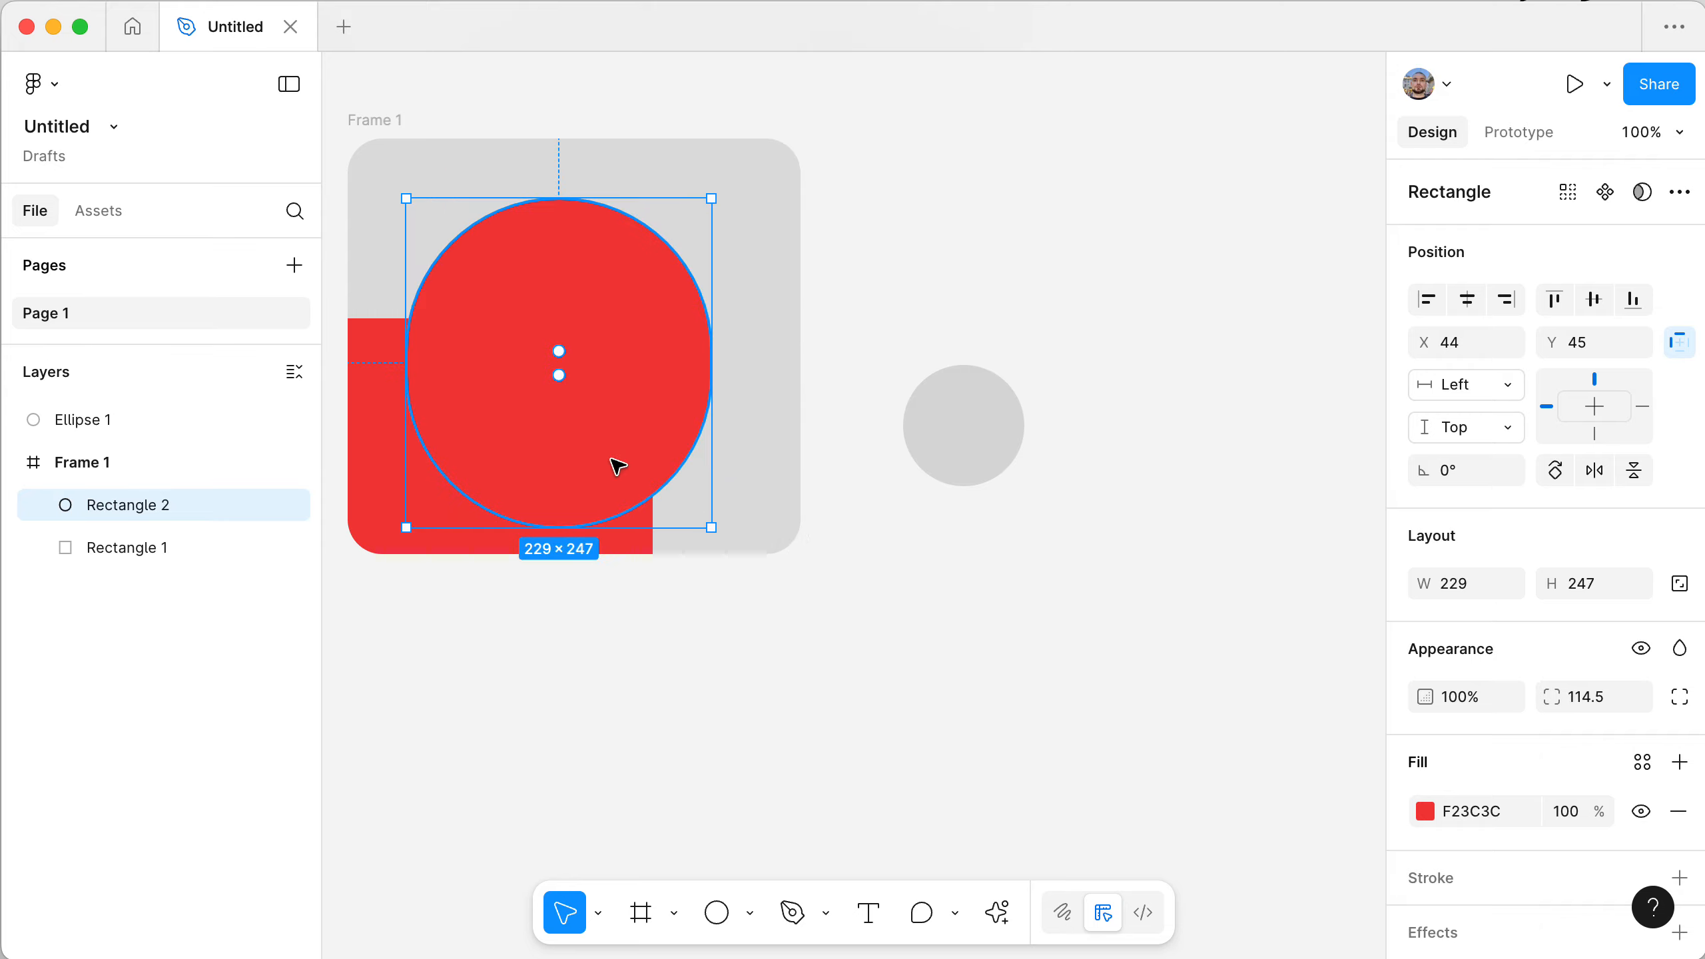
# - Resize the rounded Rectangle 2 to about 229 × 123 and clear the selection
pyautogui.moveTo(681, 523); pyautogui.dragTo(694, 660)
pyautogui.moveTo(696, 611); pyautogui.dragTo(682, 366)
pyautogui.click(895, 270)
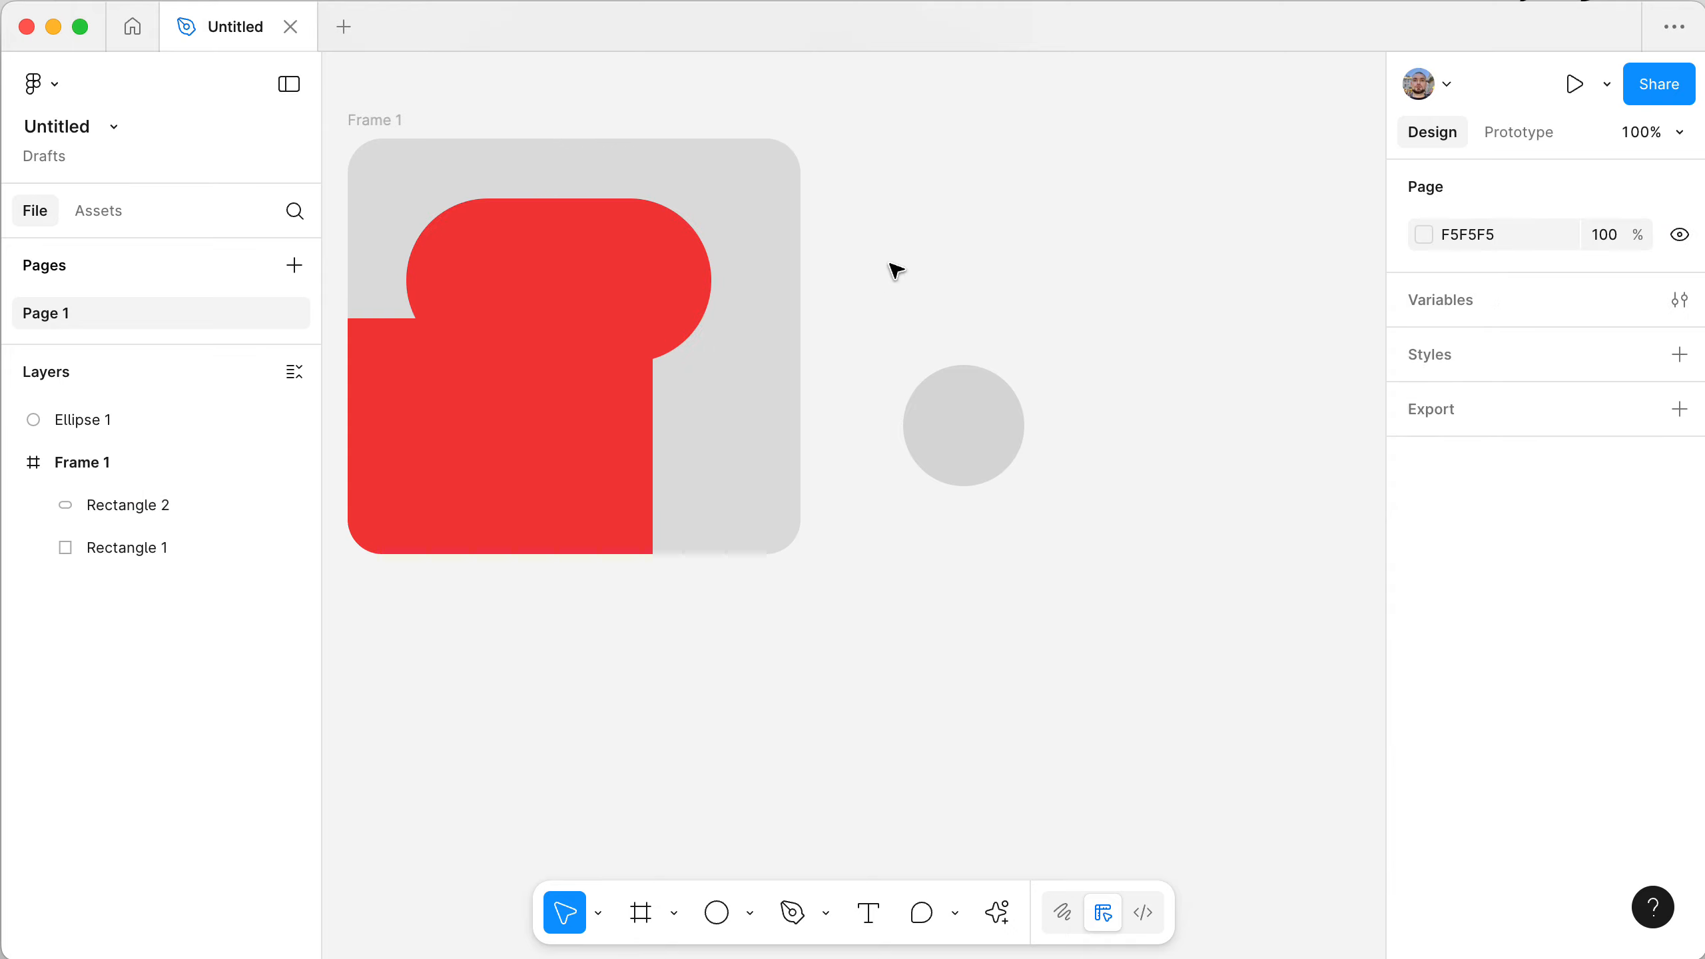
# - Compare the ellipse with the rounded Rectangle 2 and delete the ellipse
pyautogui.click(998, 473)
pyautogui.click(587, 295)
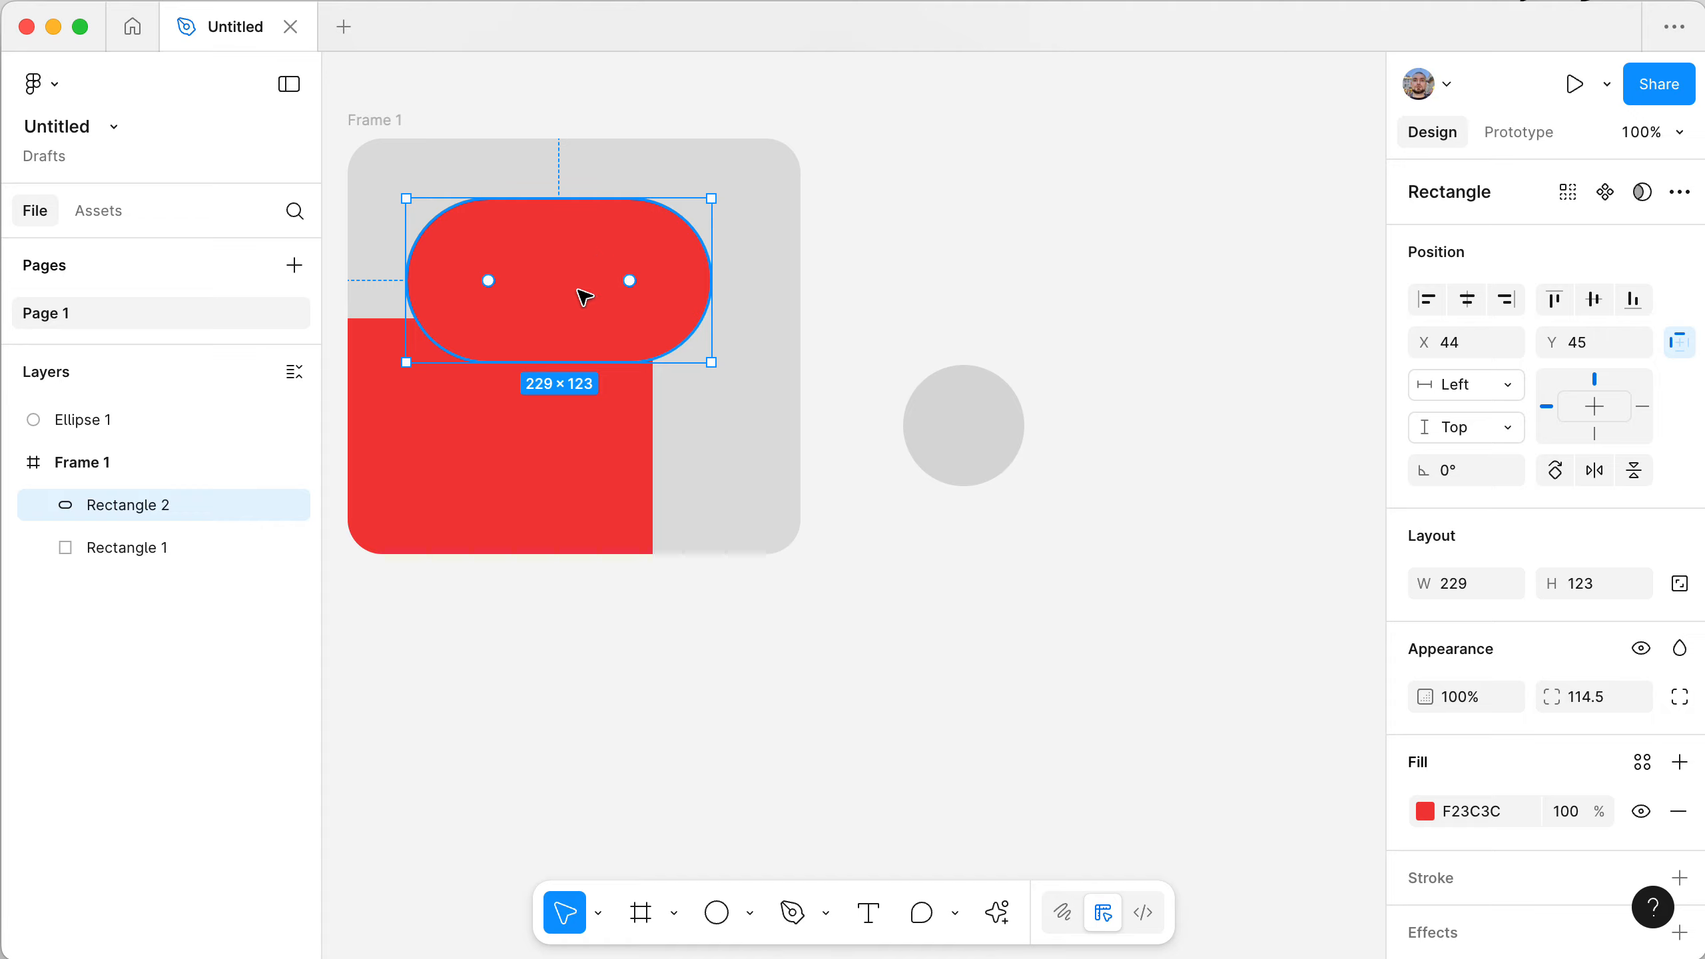
pyautogui.click(929, 433)
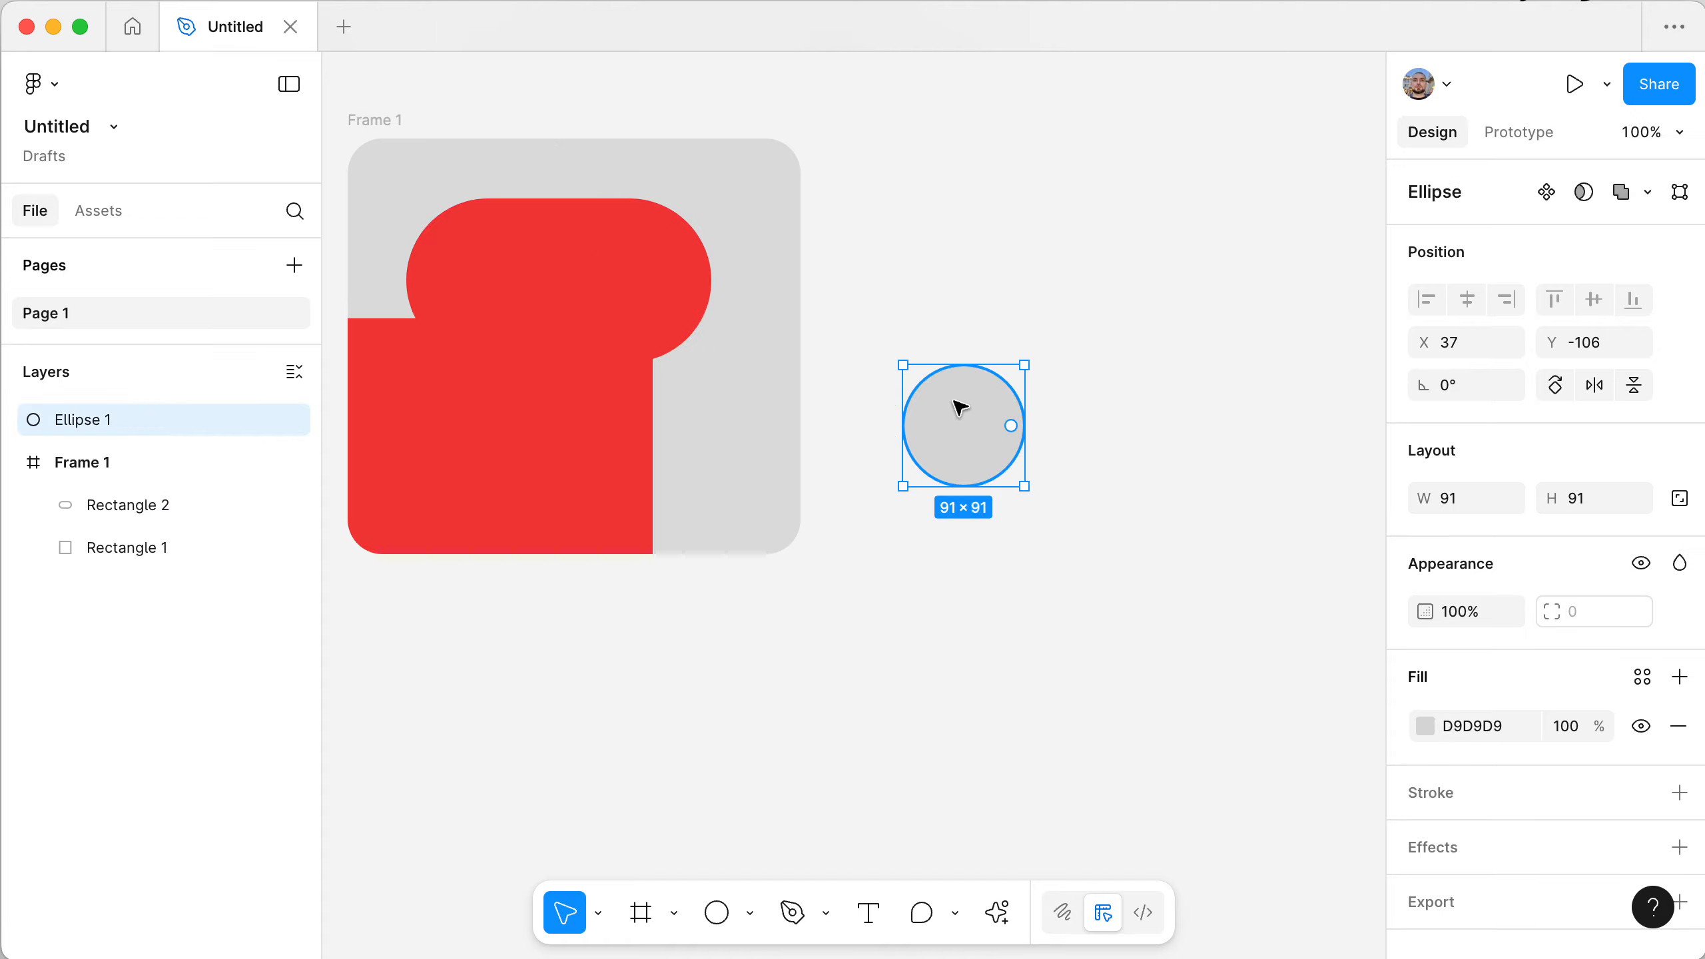
pyautogui.press('BackSpace')
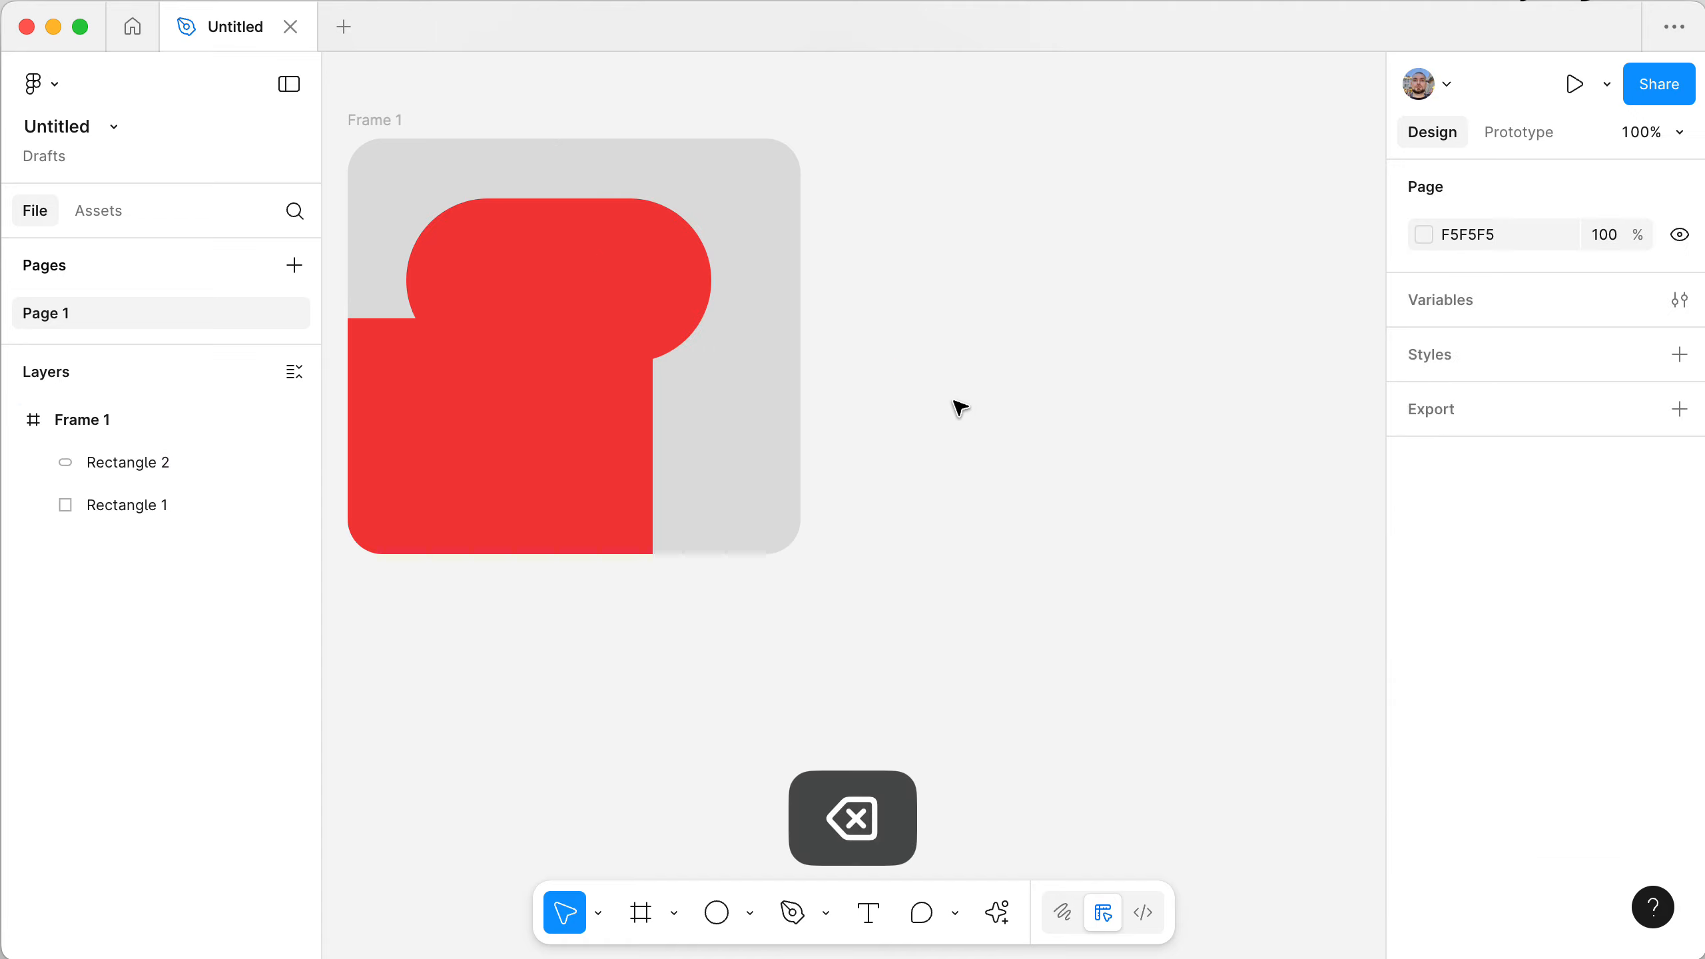
pyautogui.click(593, 275)
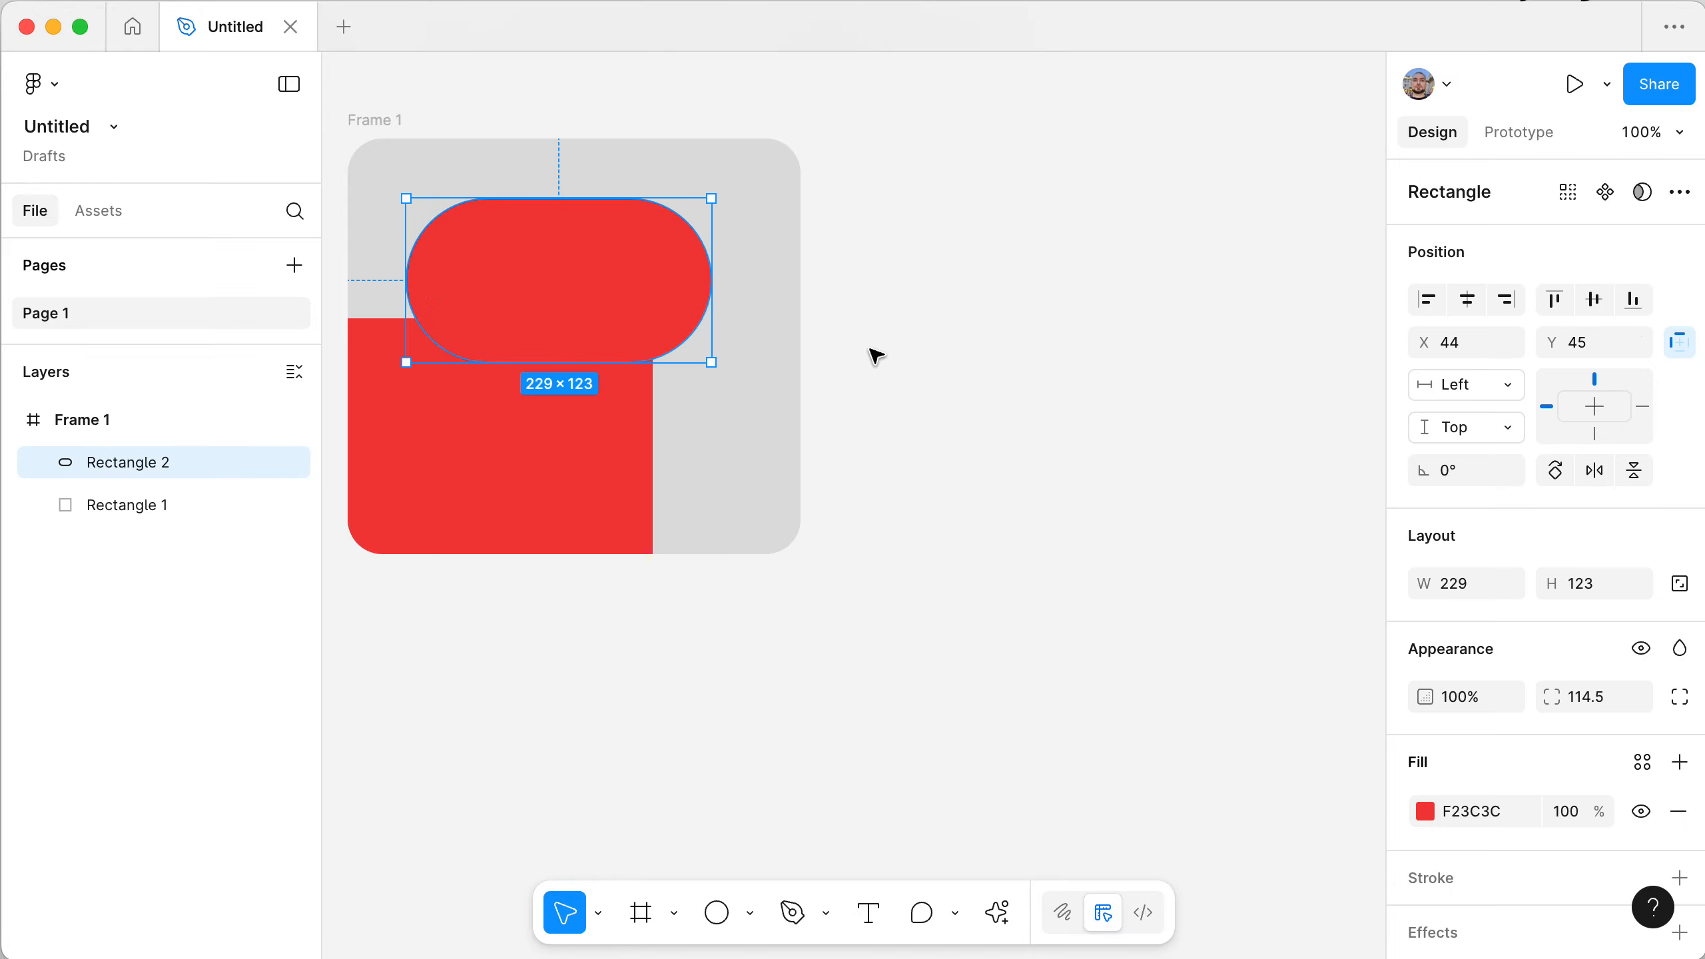
pyautogui.click(920, 449)
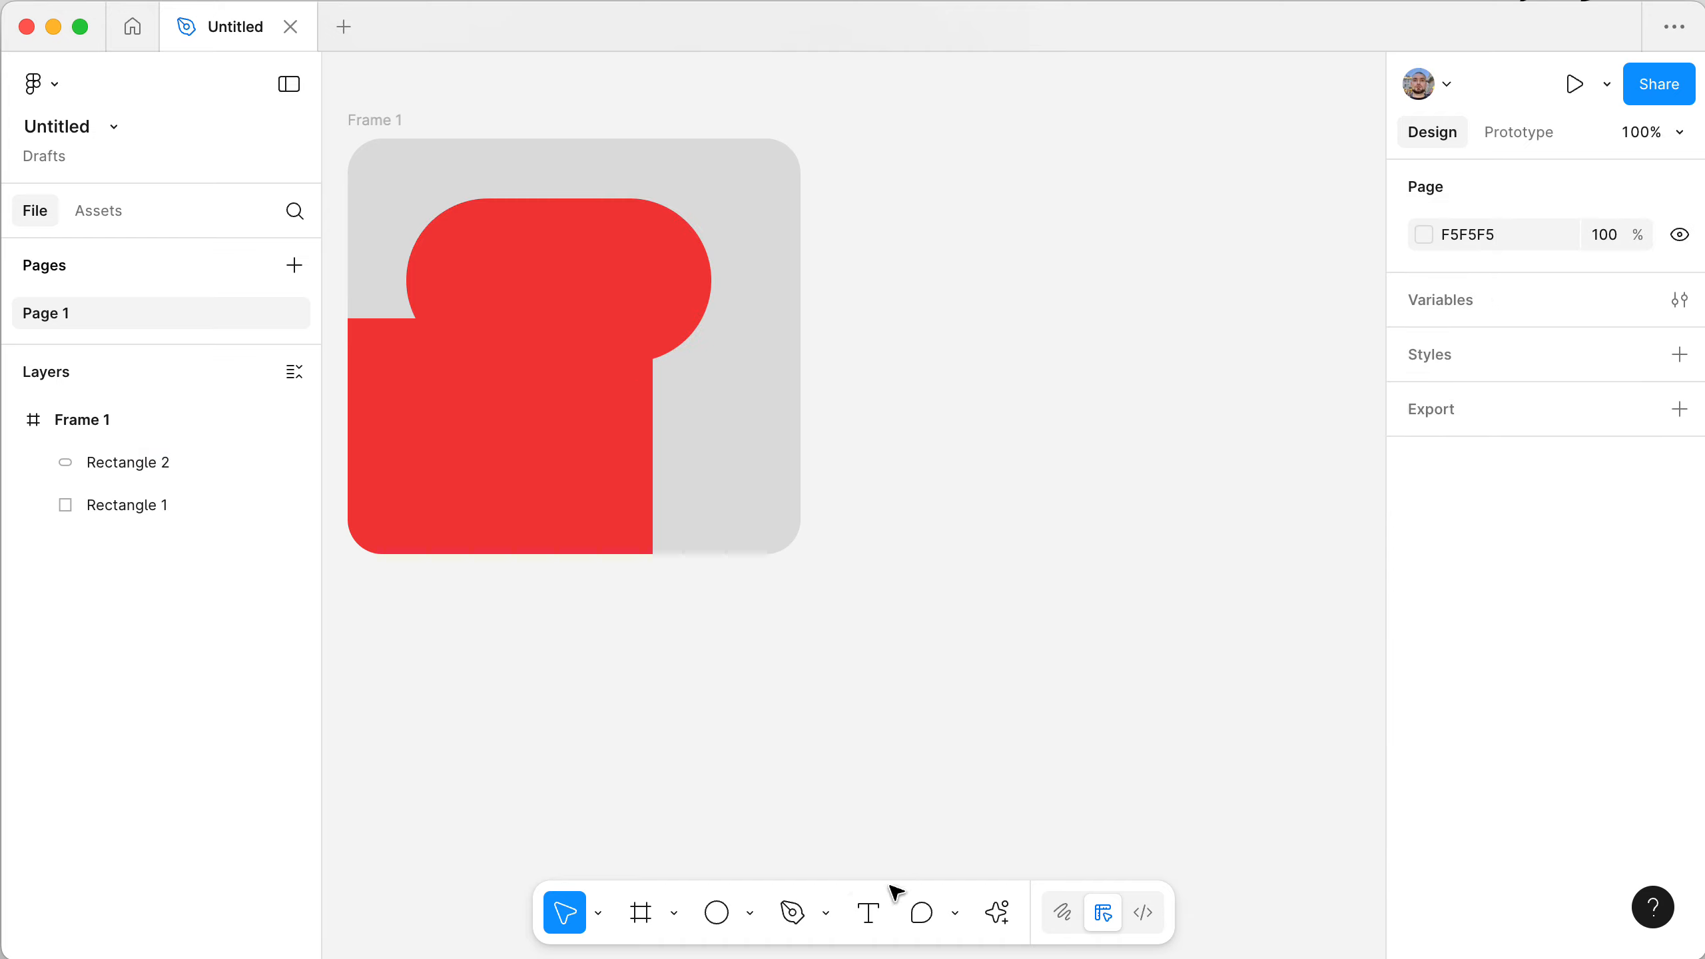
# - Add the text "sdfsdfsdf" inside the frame at about X 44, Y 30, and move the frame to about X -152, Y -241
pyautogui.click(866, 916)
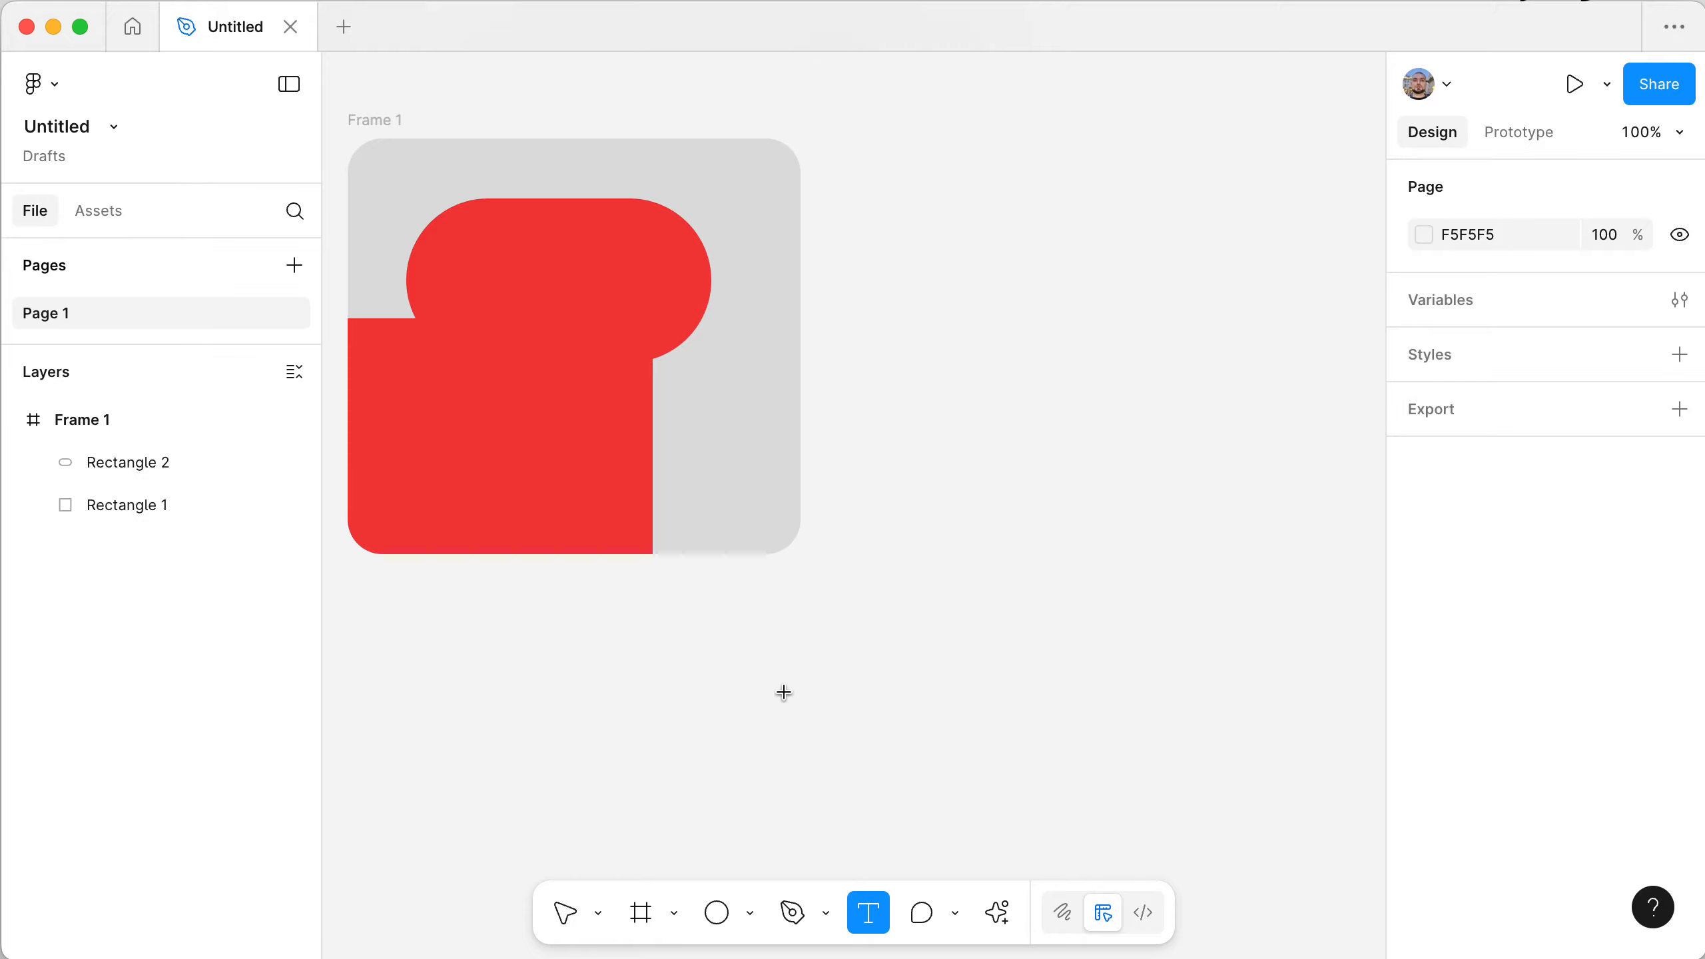
pyautogui.click(935, 262)
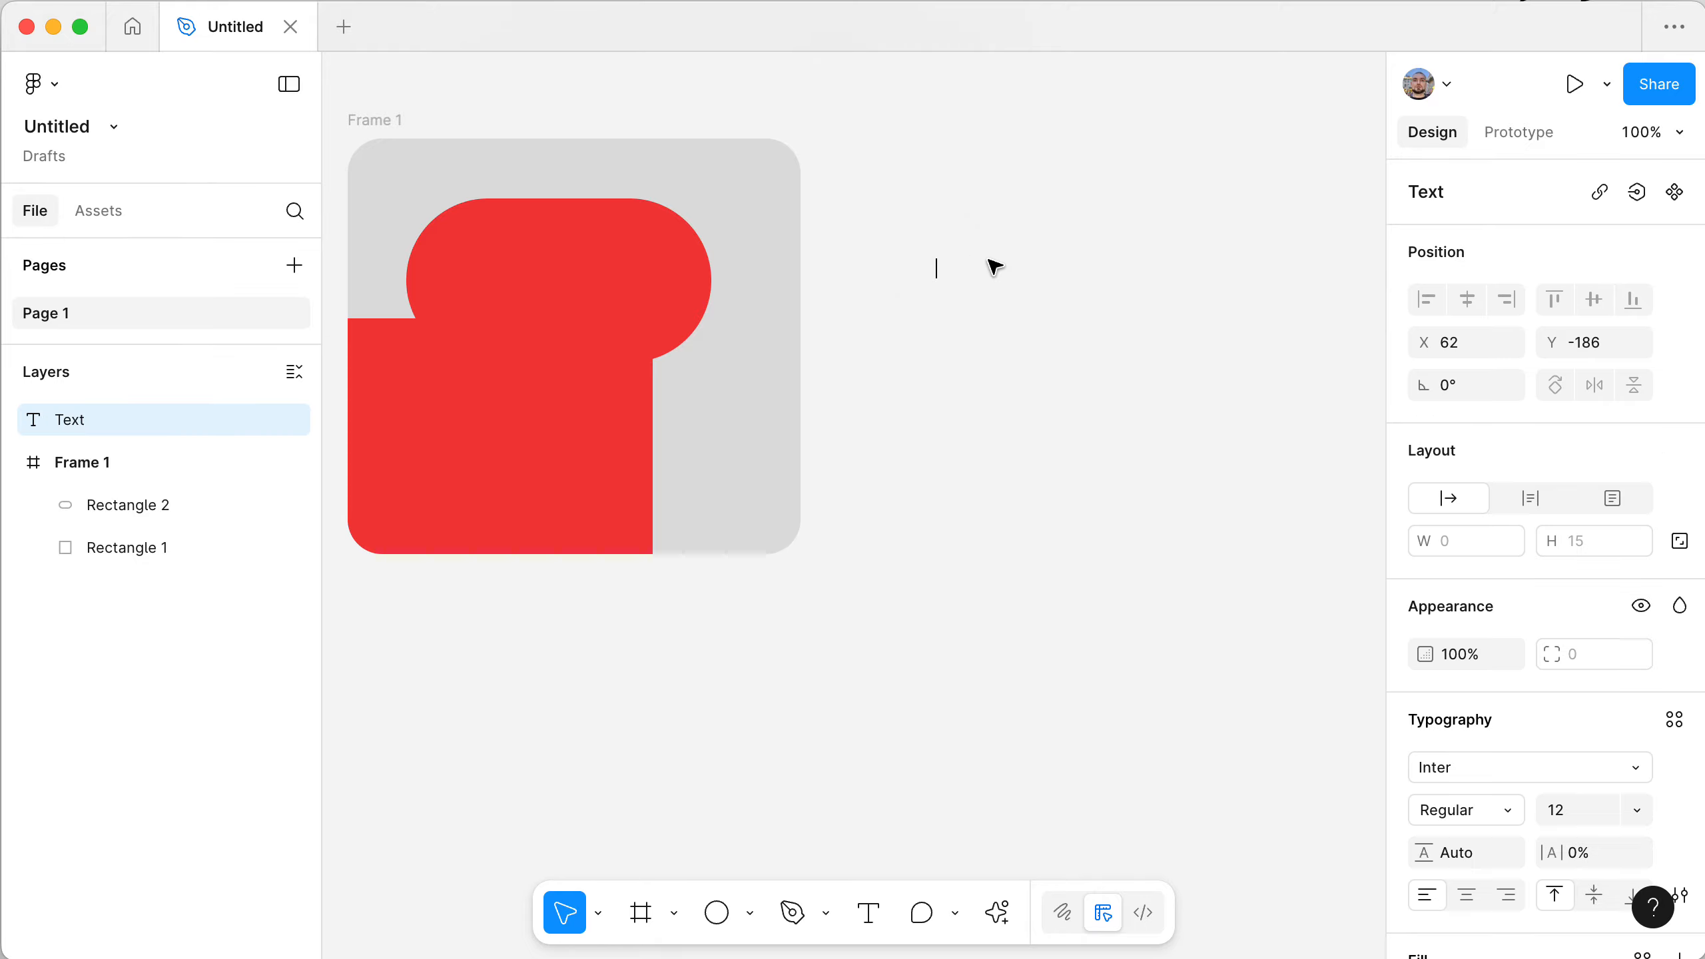
pyautogui.write('sdfsdfsdf')
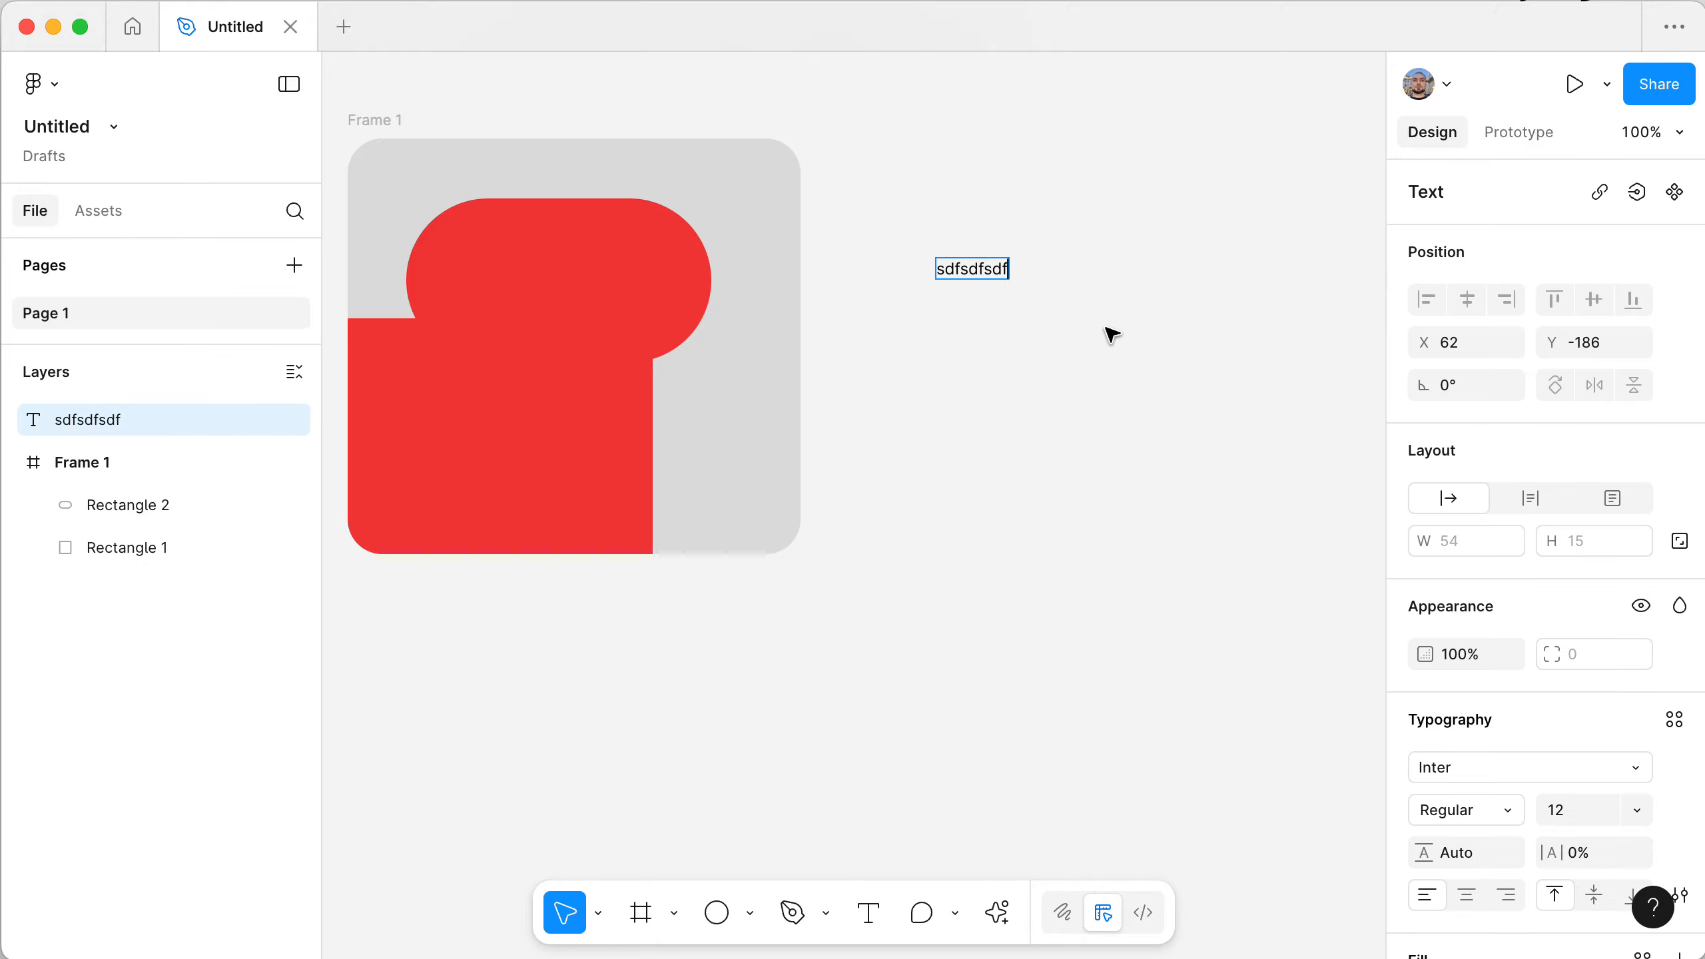
pyautogui.press('Escape')
pyautogui.moveTo(977, 270); pyautogui.dragTo(452, 195)
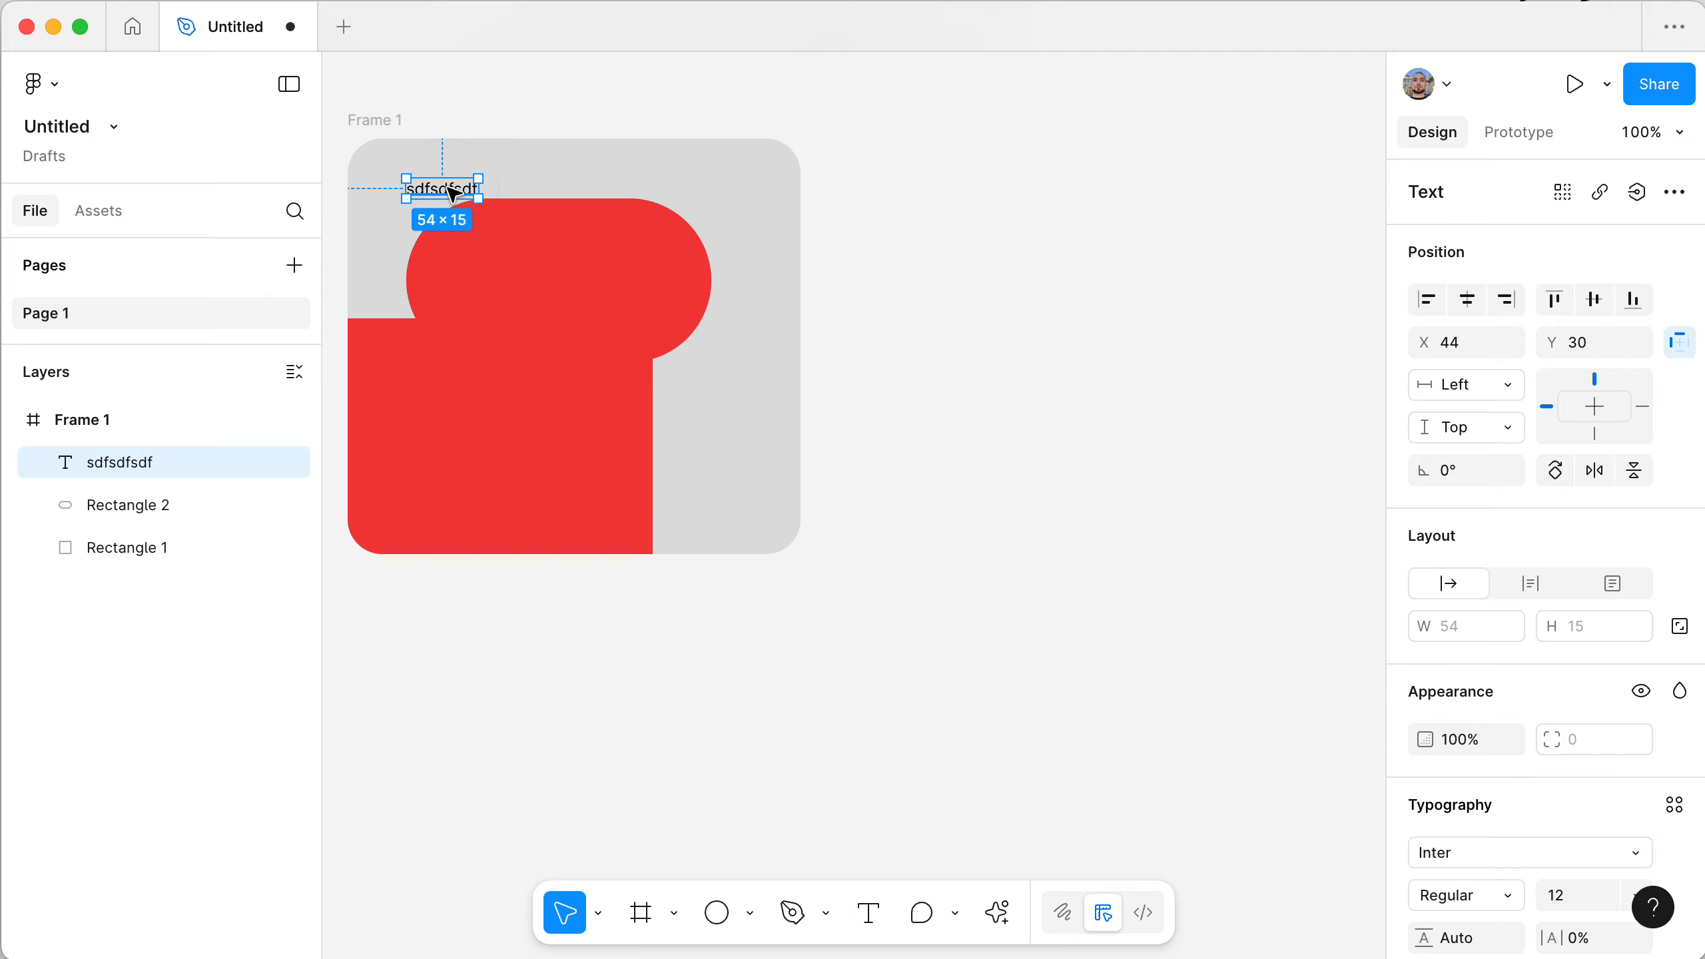
pyautogui.moveTo(378, 119); pyautogui.dragTo(683, 166)
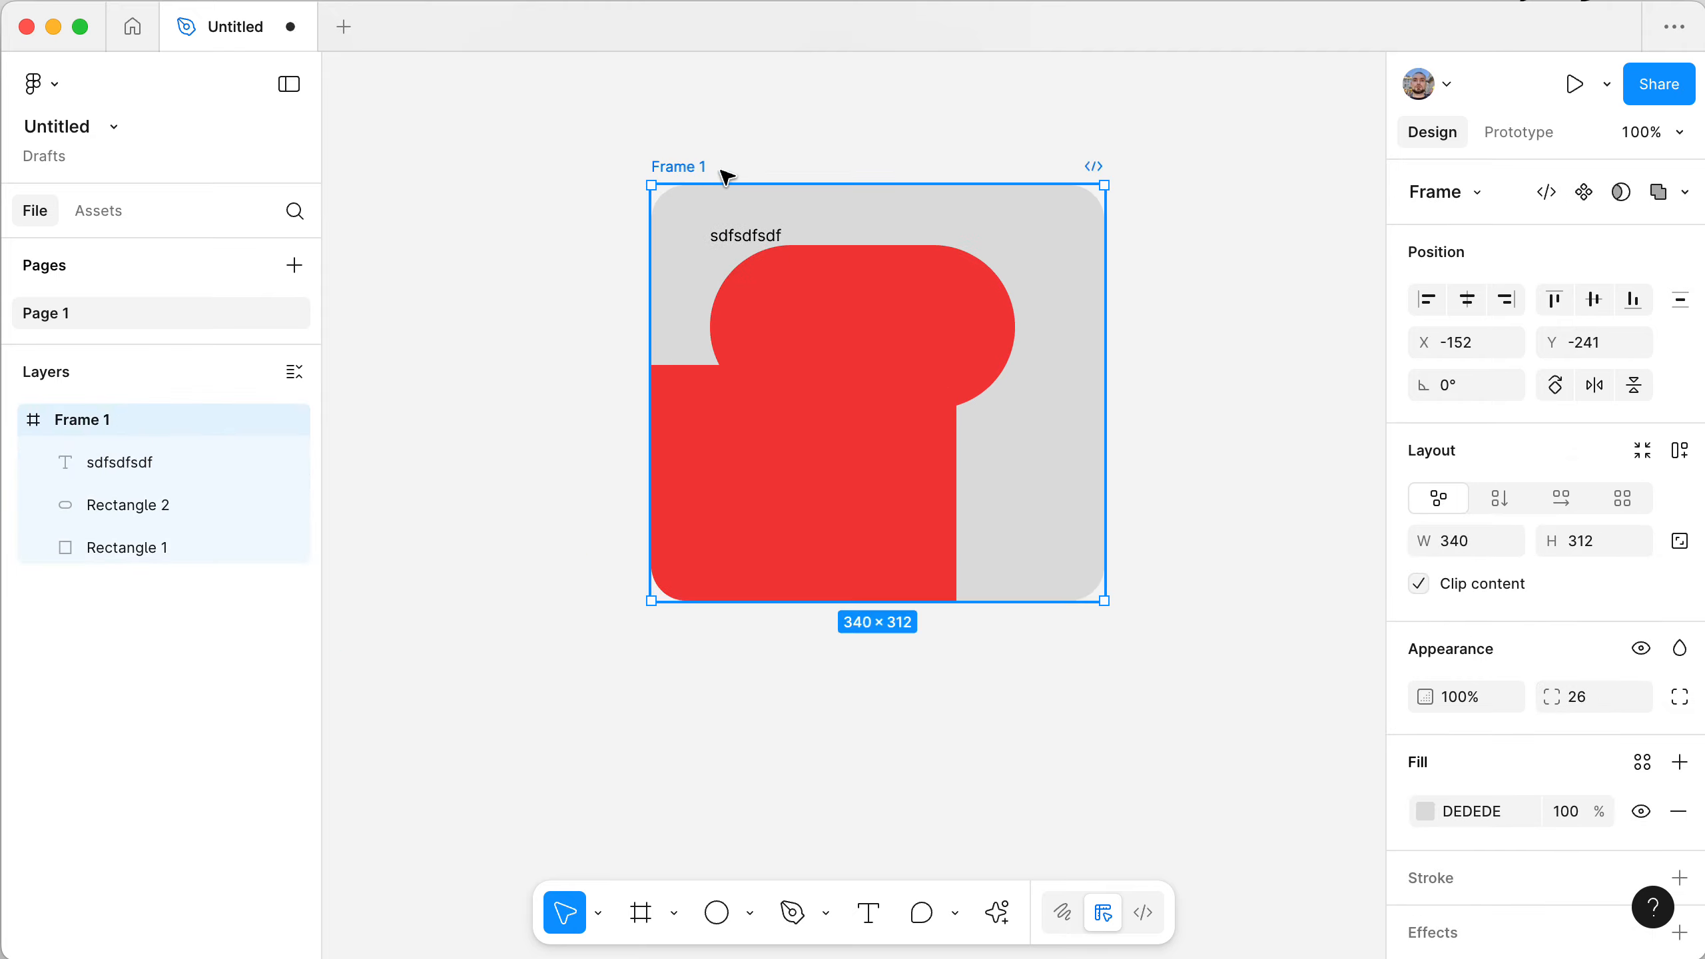
pyautogui.click(771, 240)
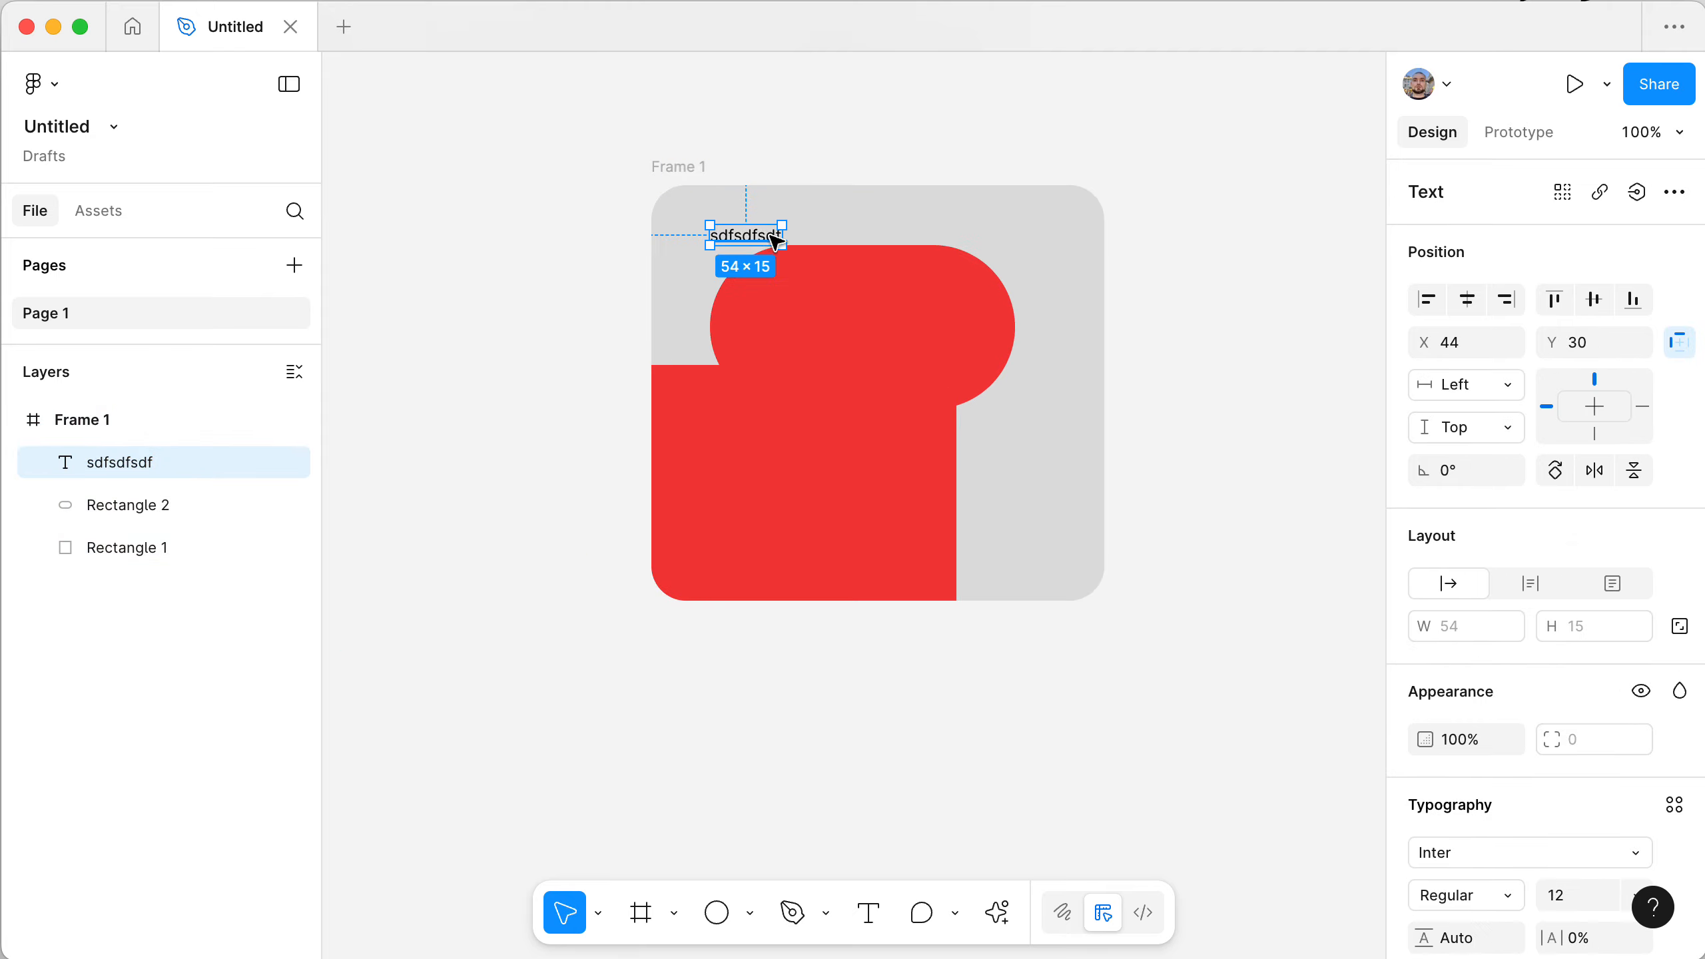
# - Reduce Rectangle 2's height to about 35 and move it to about X 24, Y 67 inside the frame
pyautogui.click(882, 312)
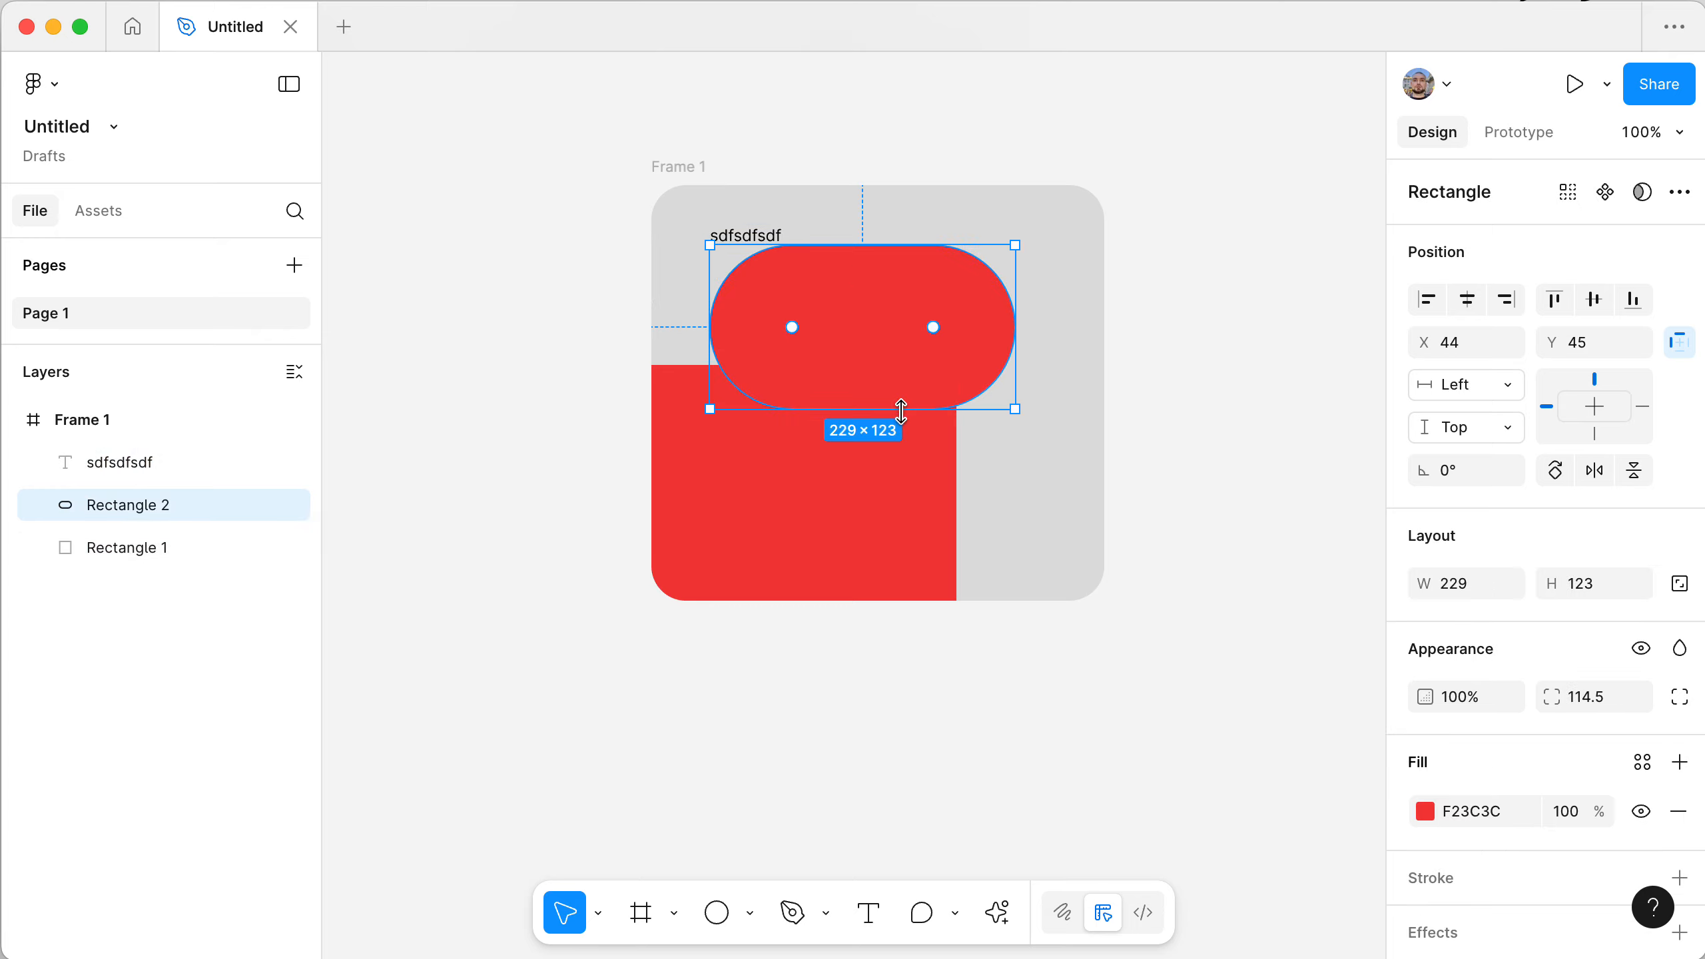
pyautogui.moveTo(903, 407); pyautogui.dragTo(831, 292)
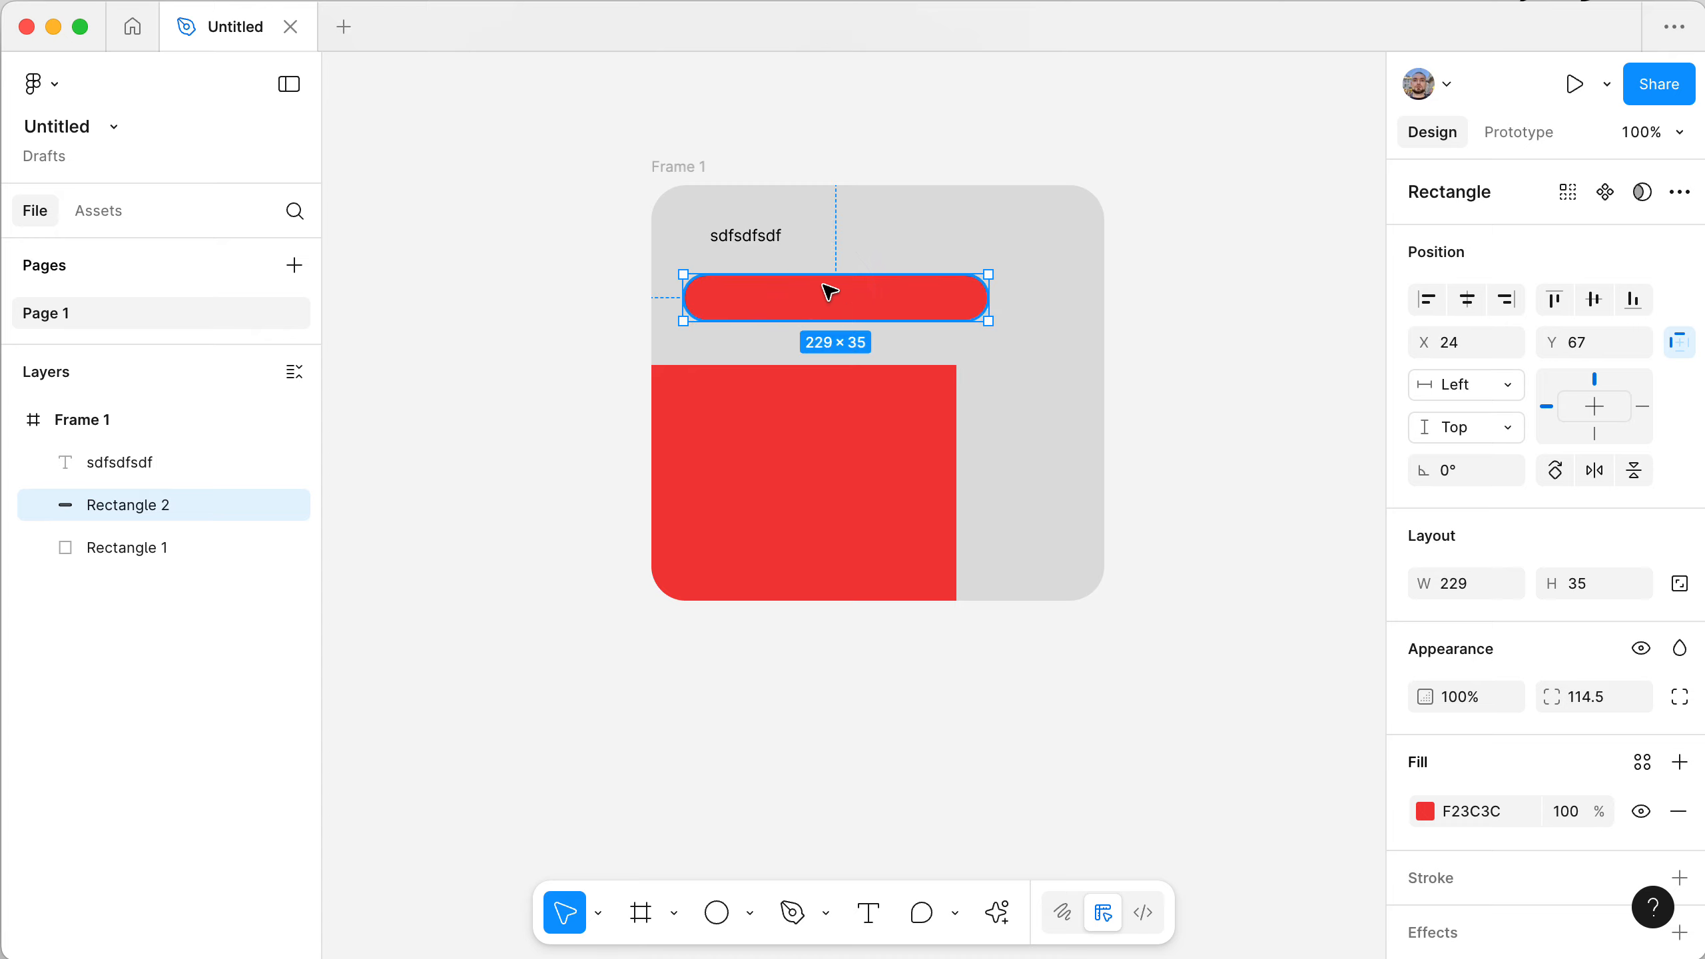
pyautogui.click(900, 96)
pyautogui.hscroll(6, 899, 99)
pyautogui.hscroll(-3, 900, 98)
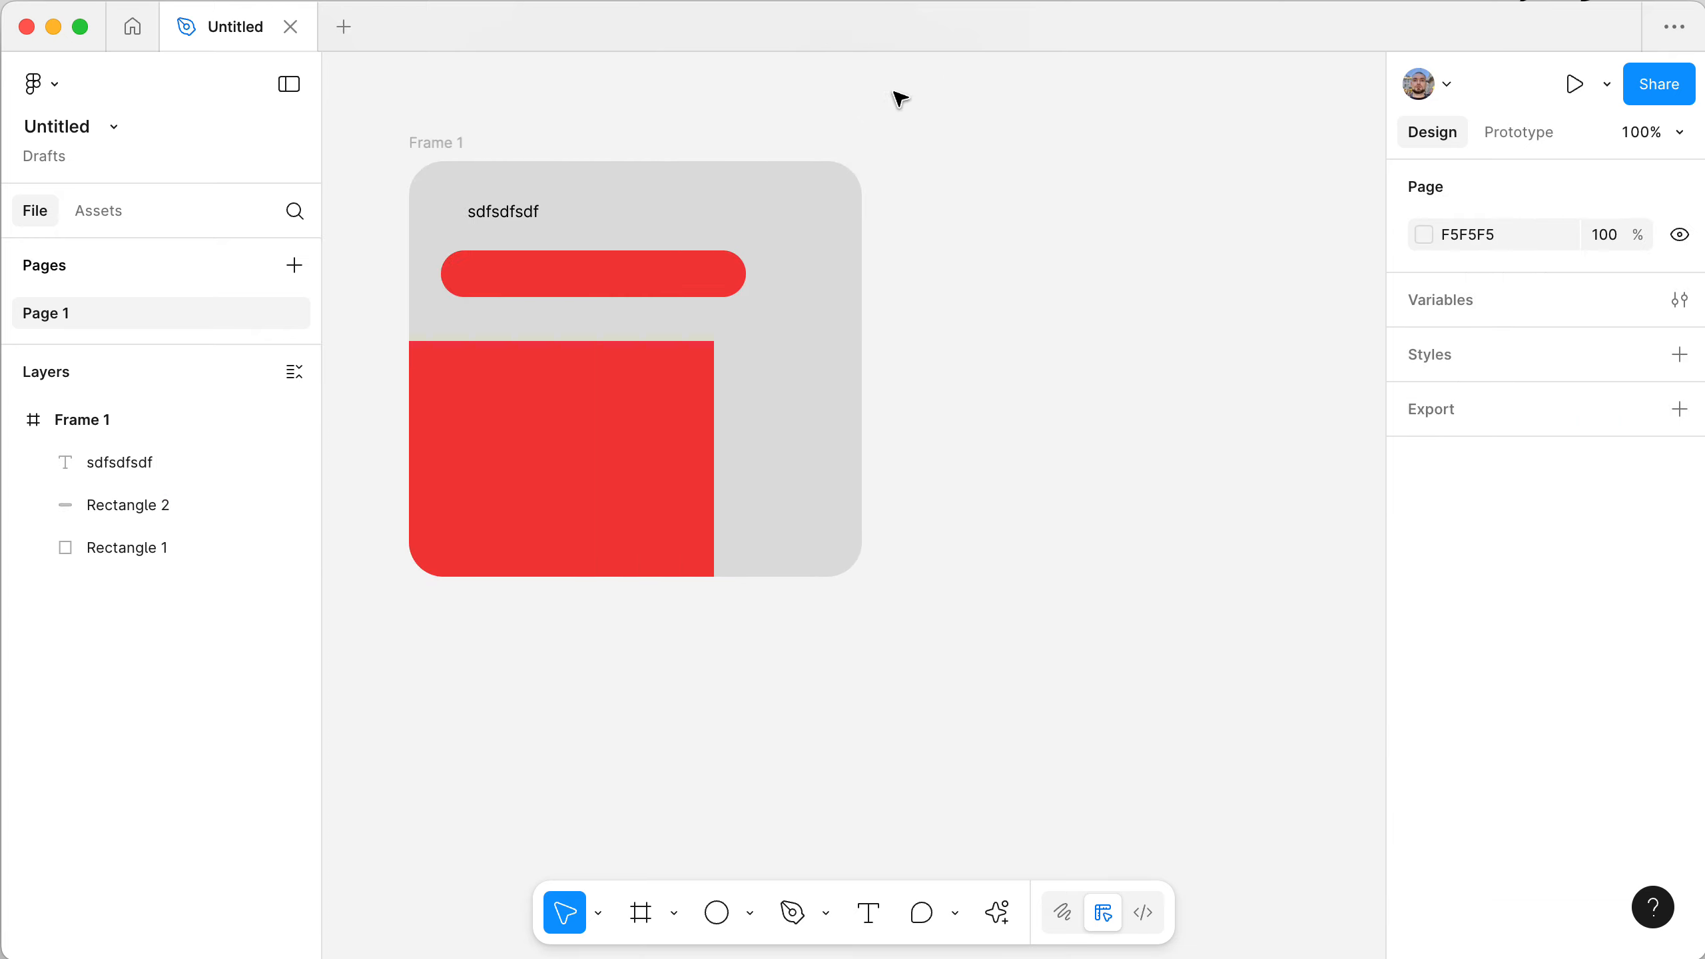
pyautogui.click(436, 142)
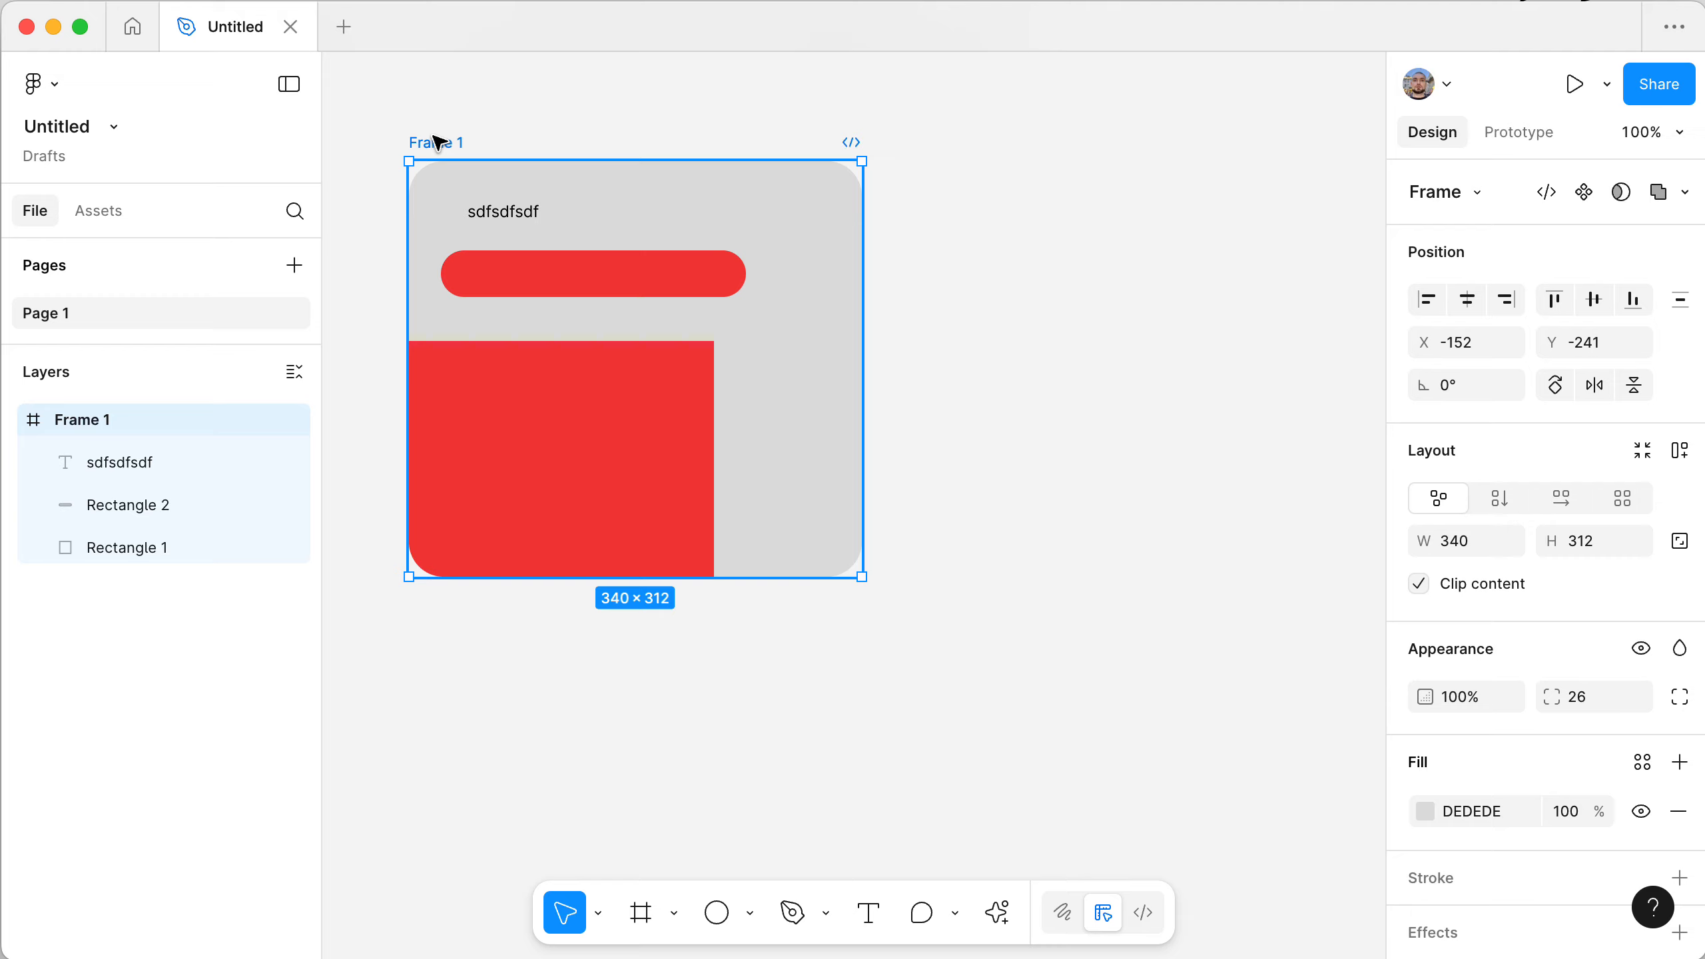
pyautogui.hscroll(3, 1015, 370)
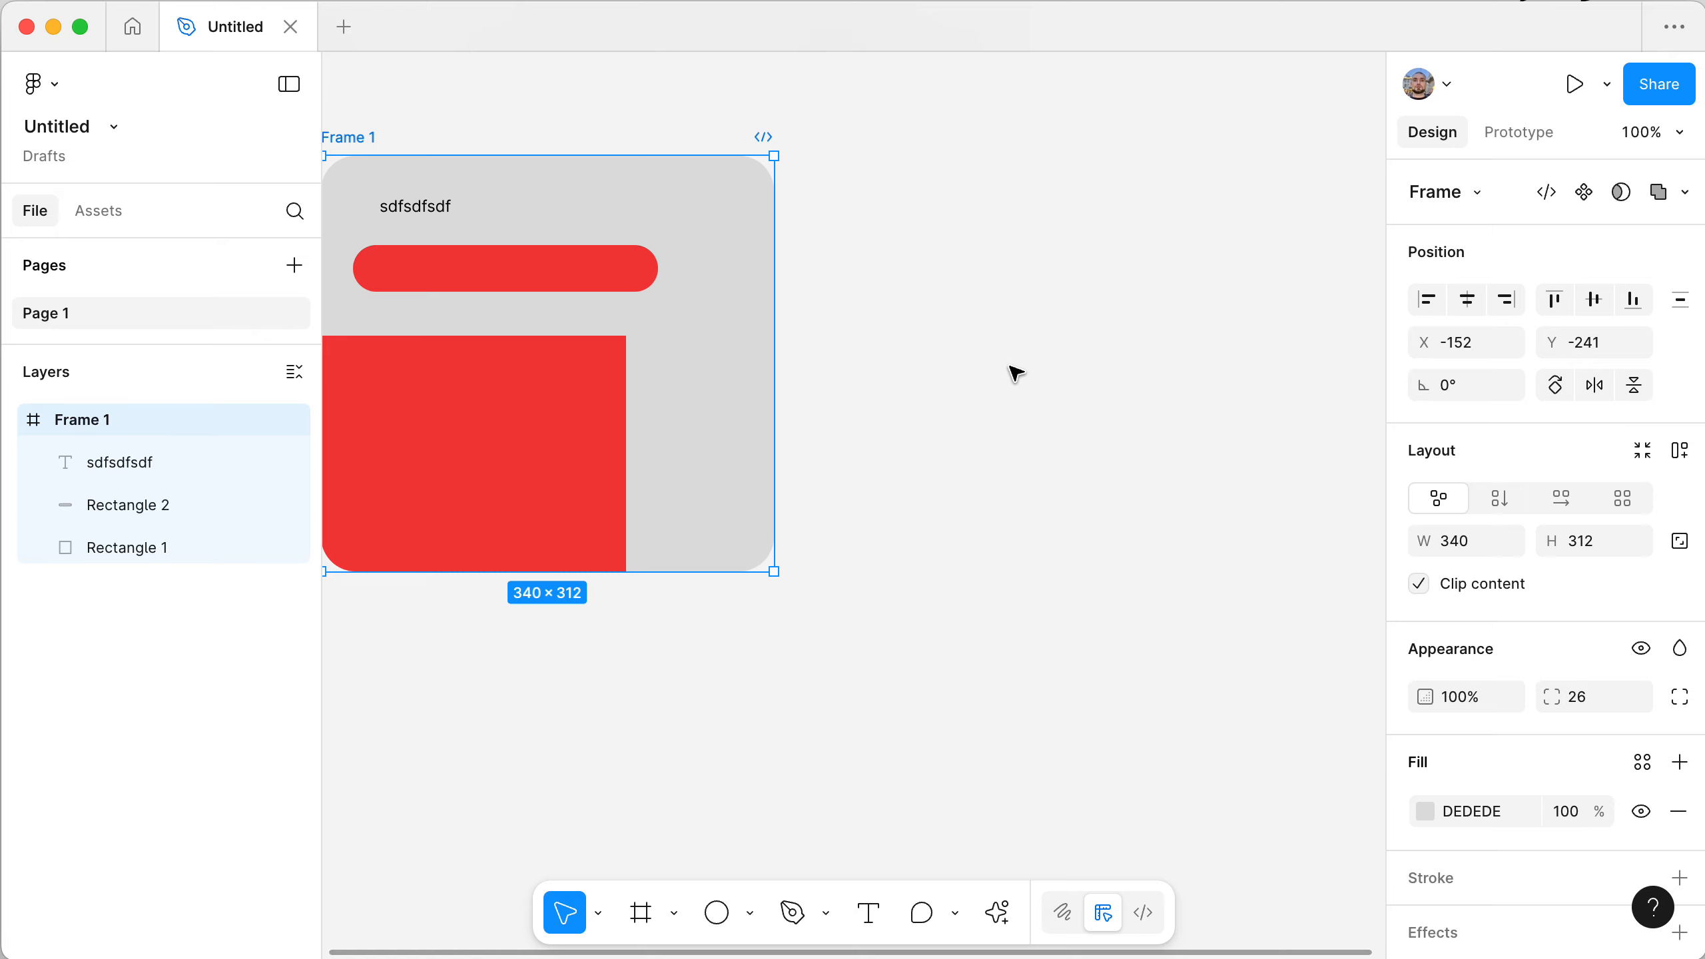
pyautogui.rightClick(1013, 368)
pyautogui.click(974, 346)
pyautogui.scroll(2, 973, 346)
pyautogui.hscroll(-2, 973, 346)
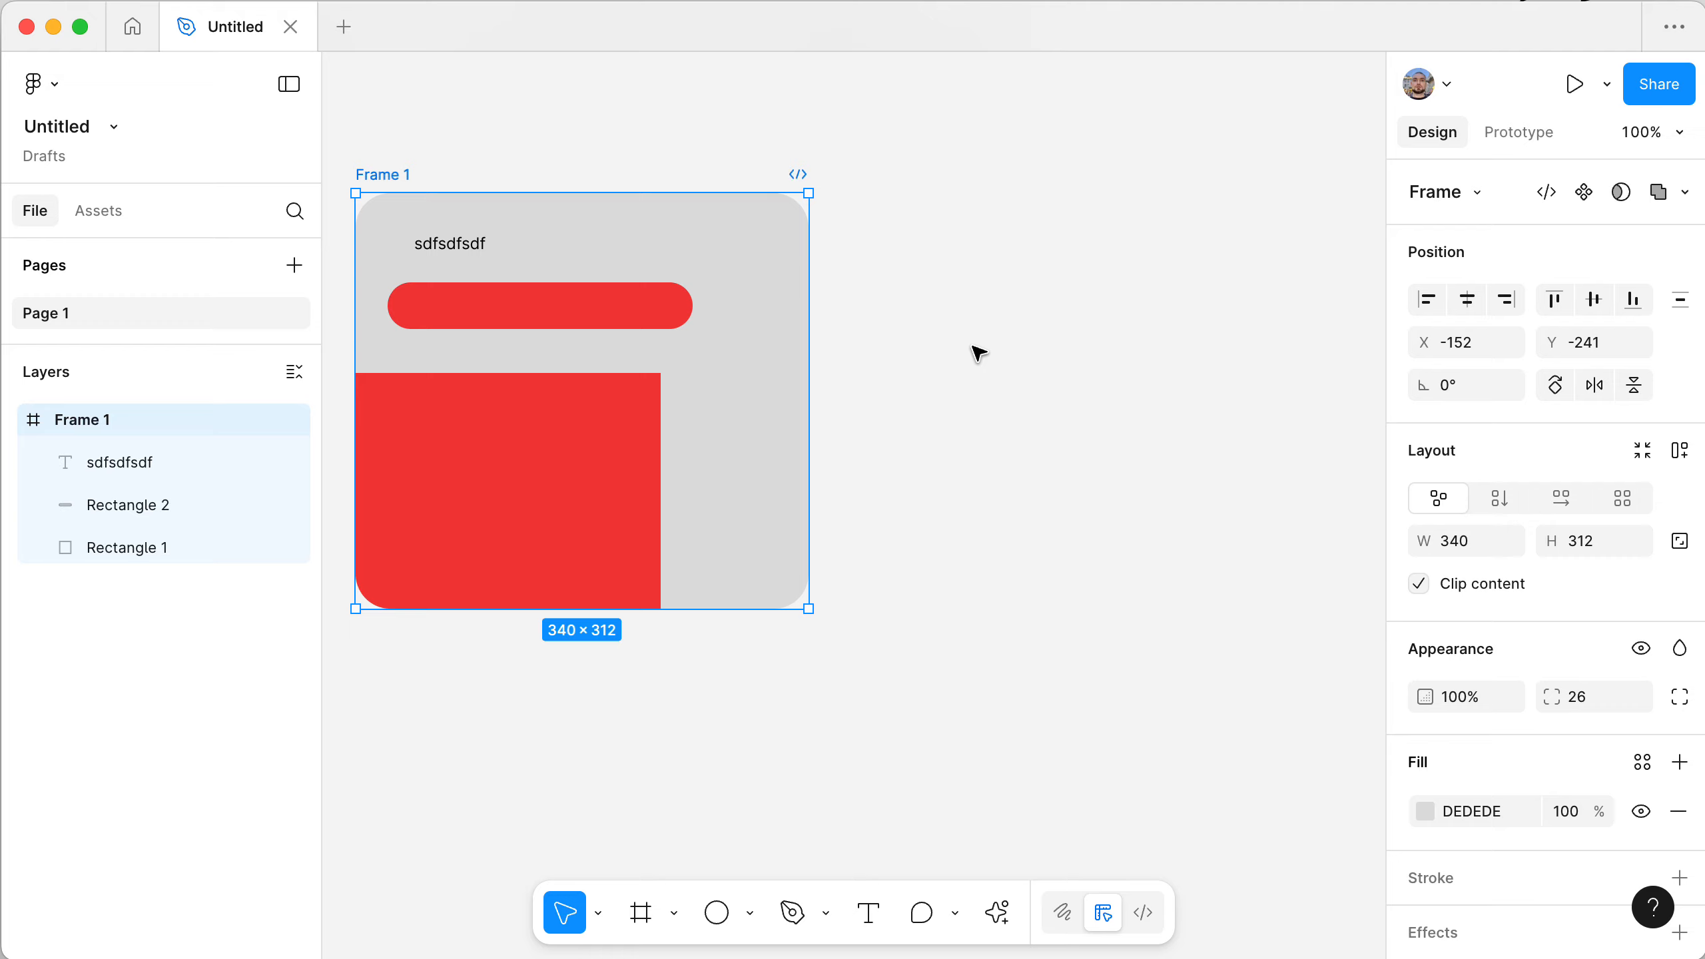
pyautogui.hscroll(5, 1122, 349)
pyautogui.scroll(-1, 1122, 350)
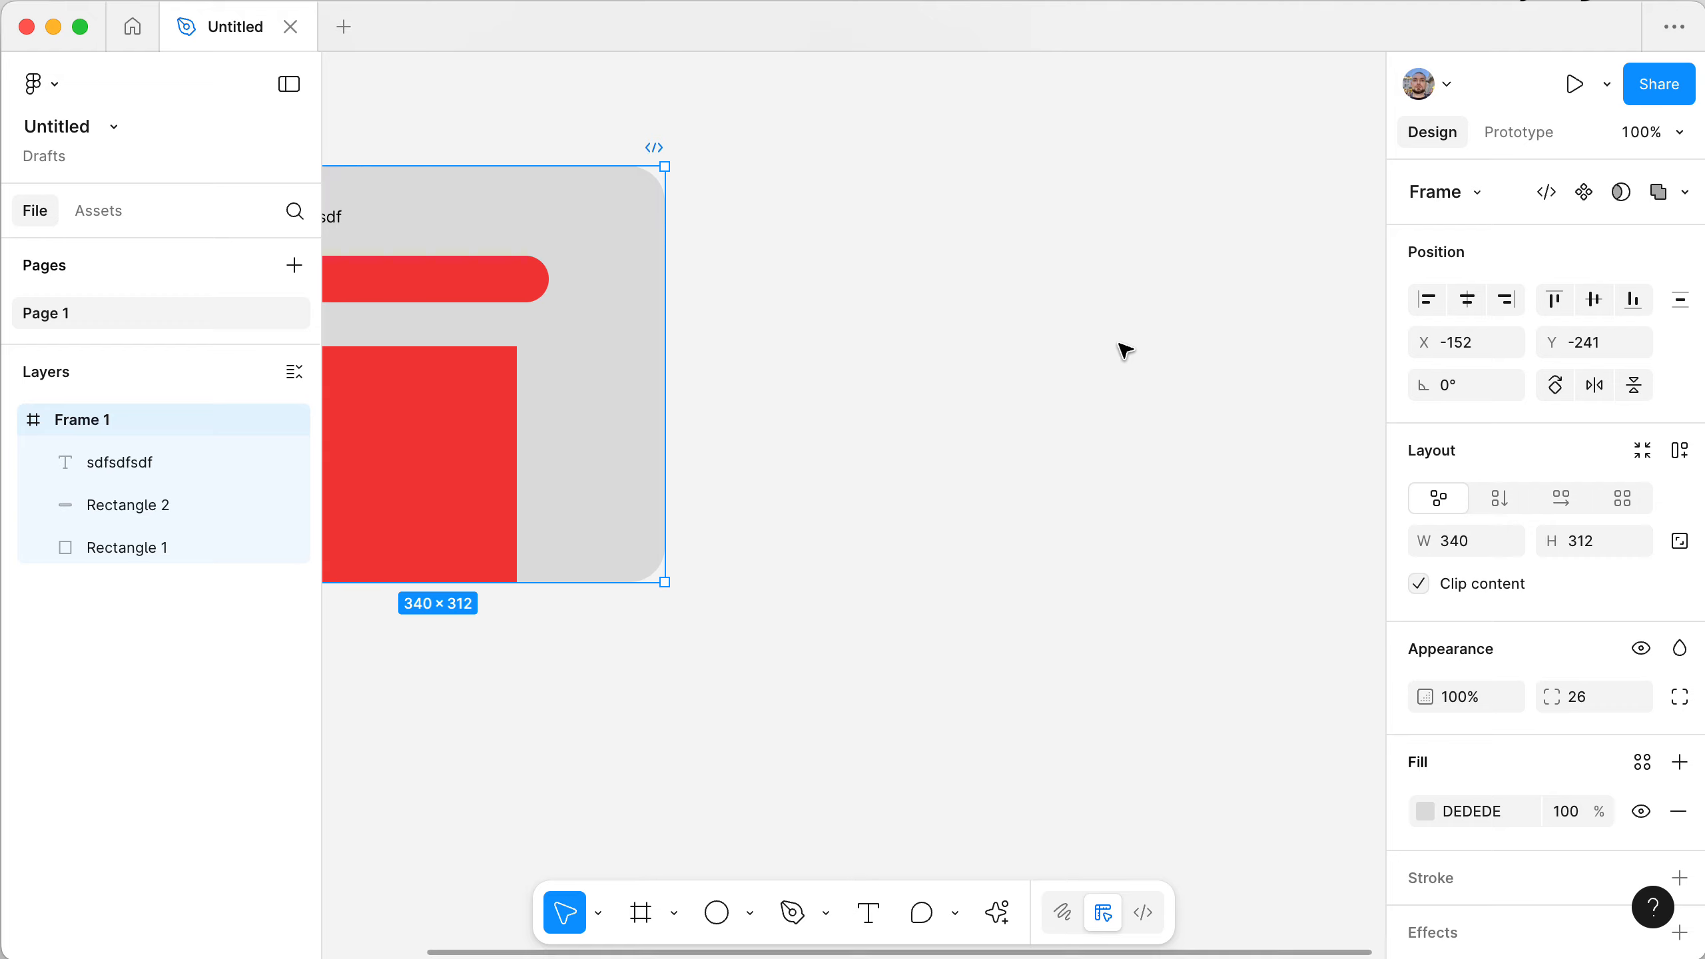
pyautogui.hscroll(-1, 1122, 349)
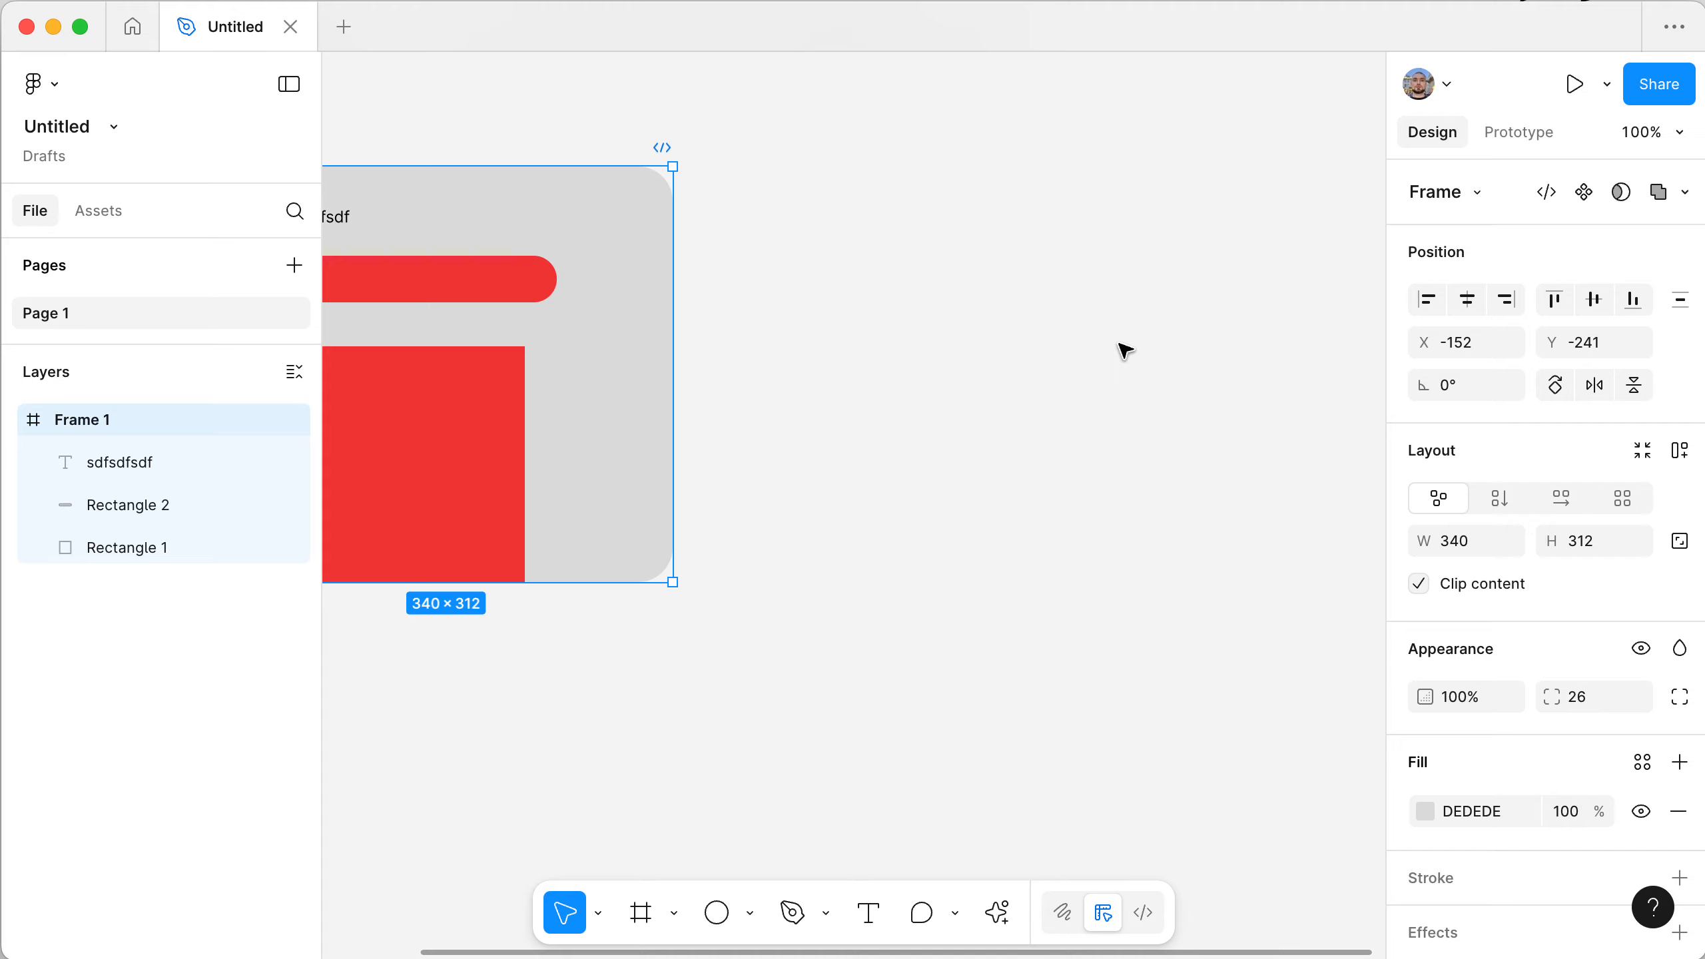
pyautogui.click(1124, 350)
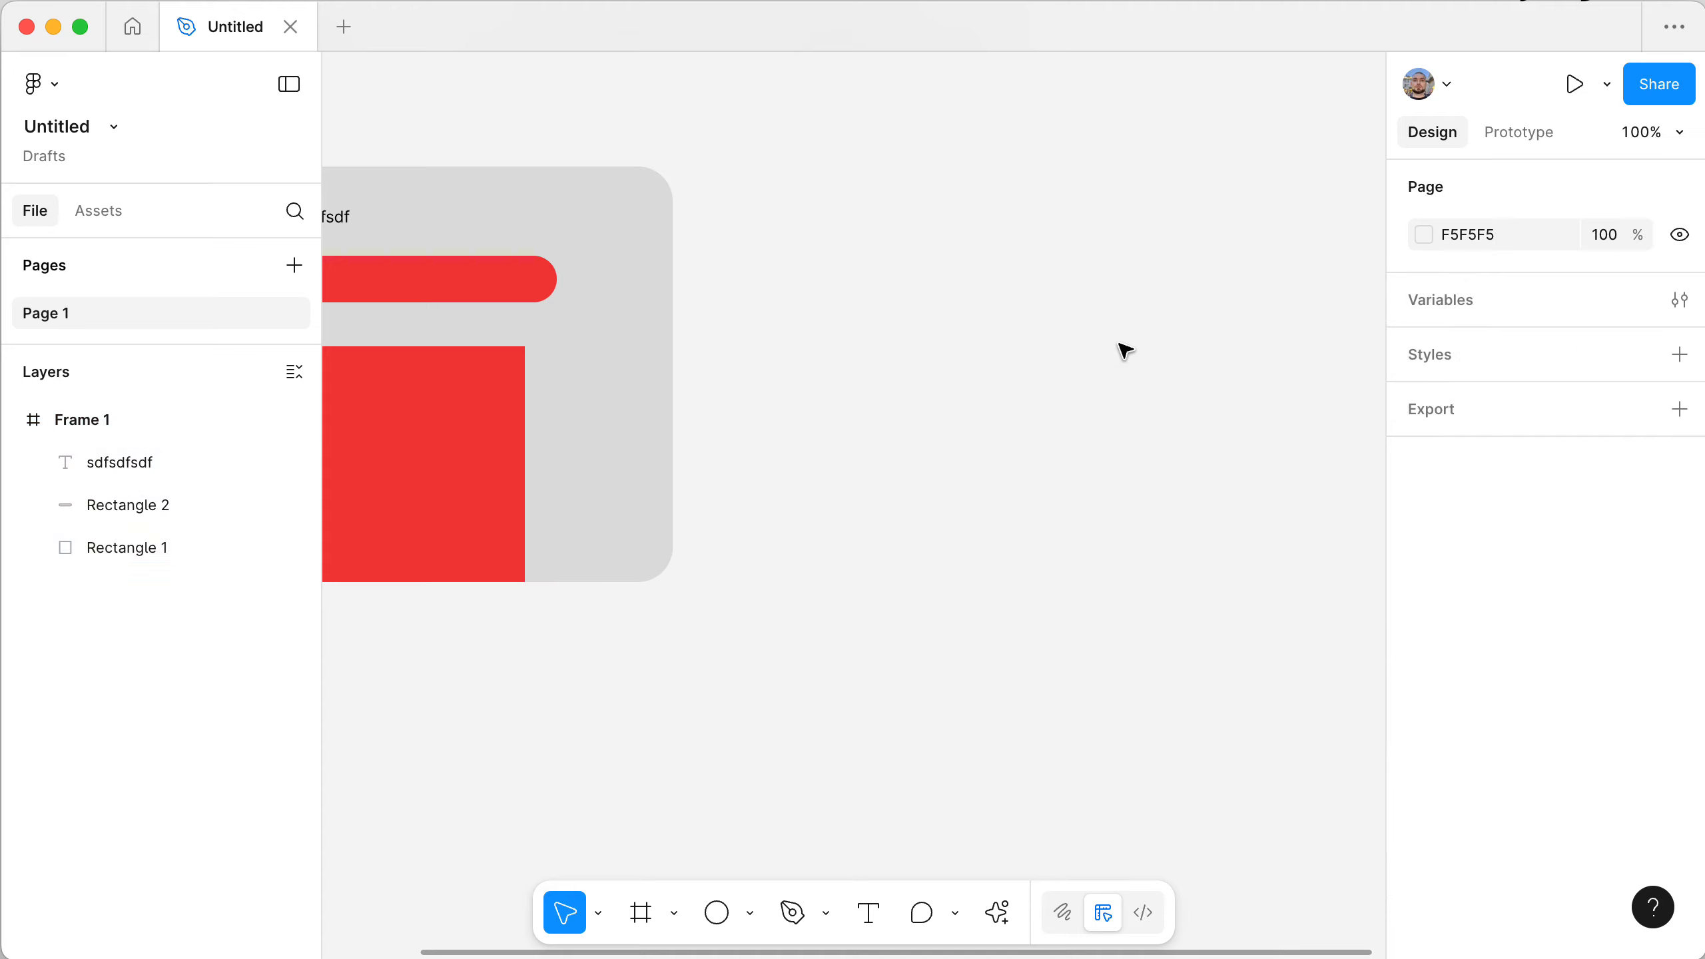
pyautogui.hscroll(3, 1124, 350)
pyautogui.scroll(2, 1124, 350)
pyautogui.hscroll(-5, 1124, 350)
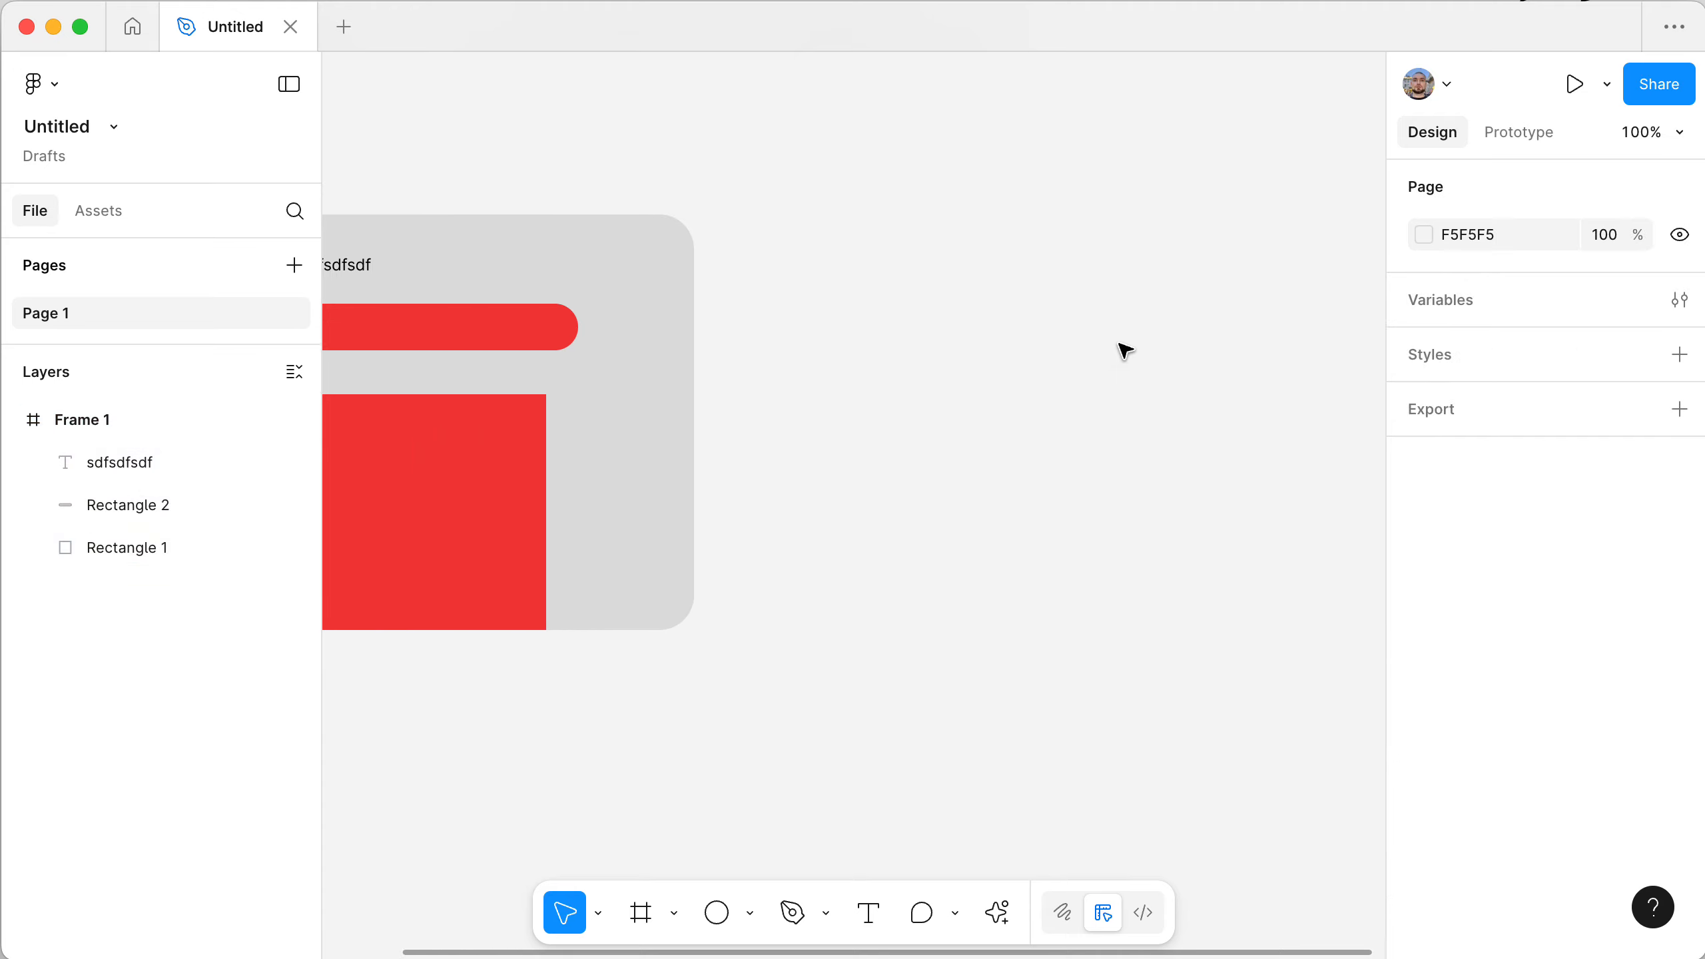
pyautogui.hscroll(-4, 1124, 350)
pyautogui.scroll(-1, 1124, 350)
# - Convert the frame into a component and place an instance of it beside the original at about X 314, Y -241
pyautogui.click(386, 179)
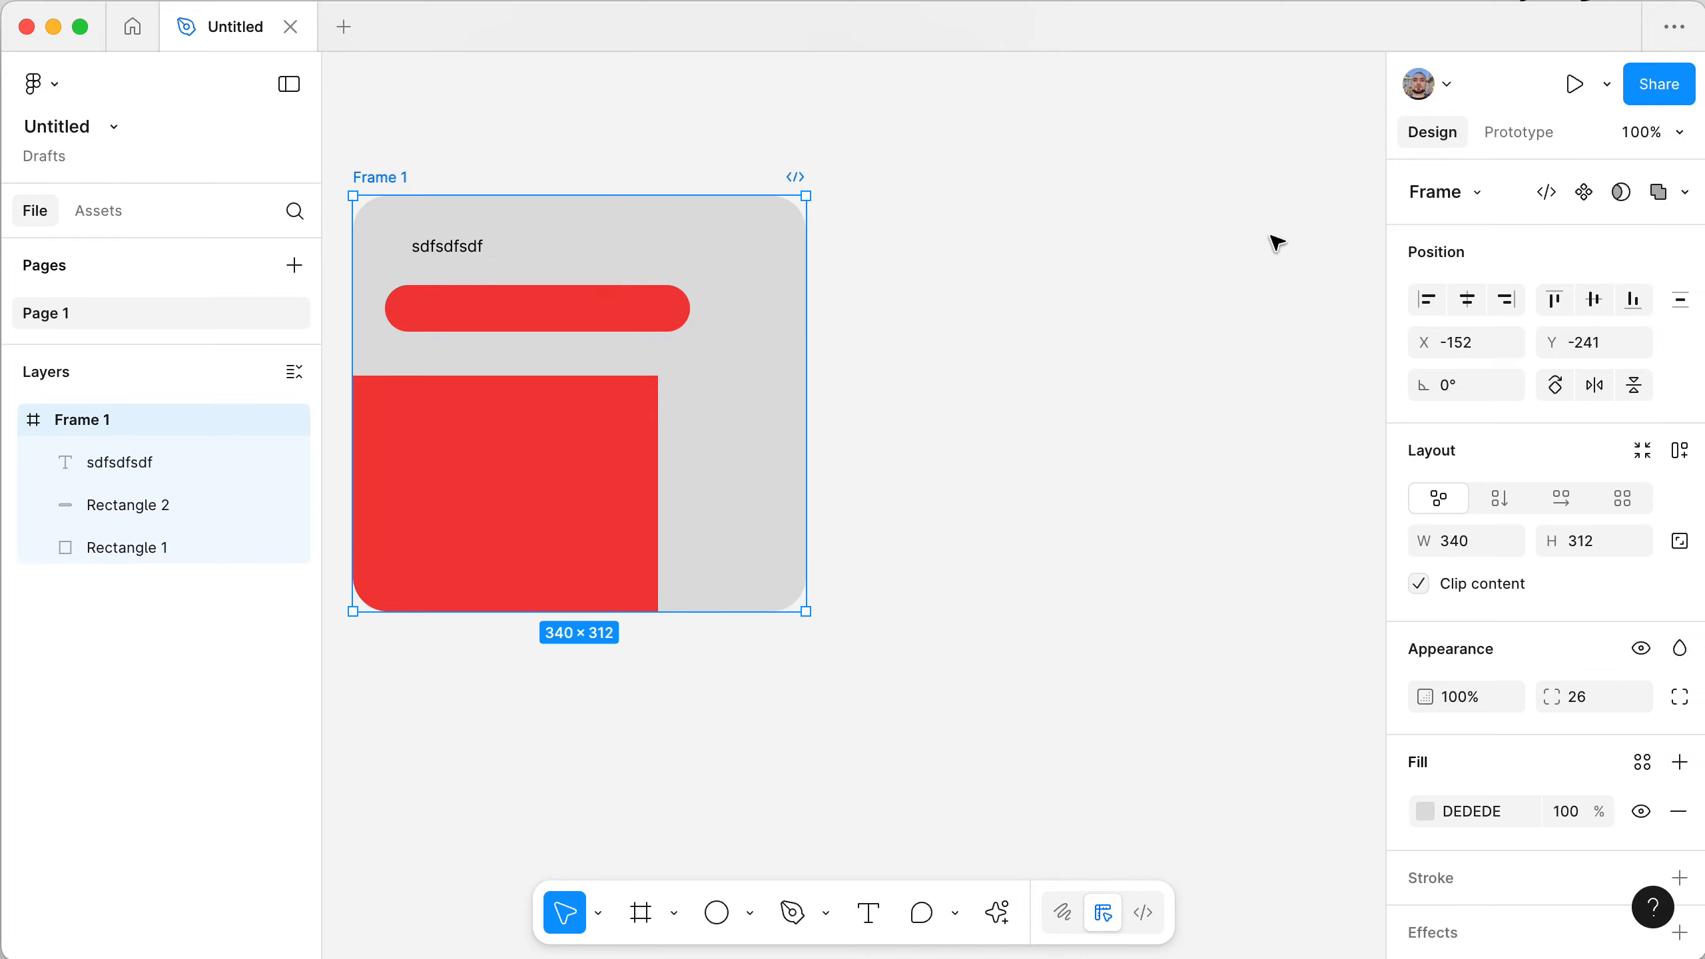
pyautogui.click(1585, 193)
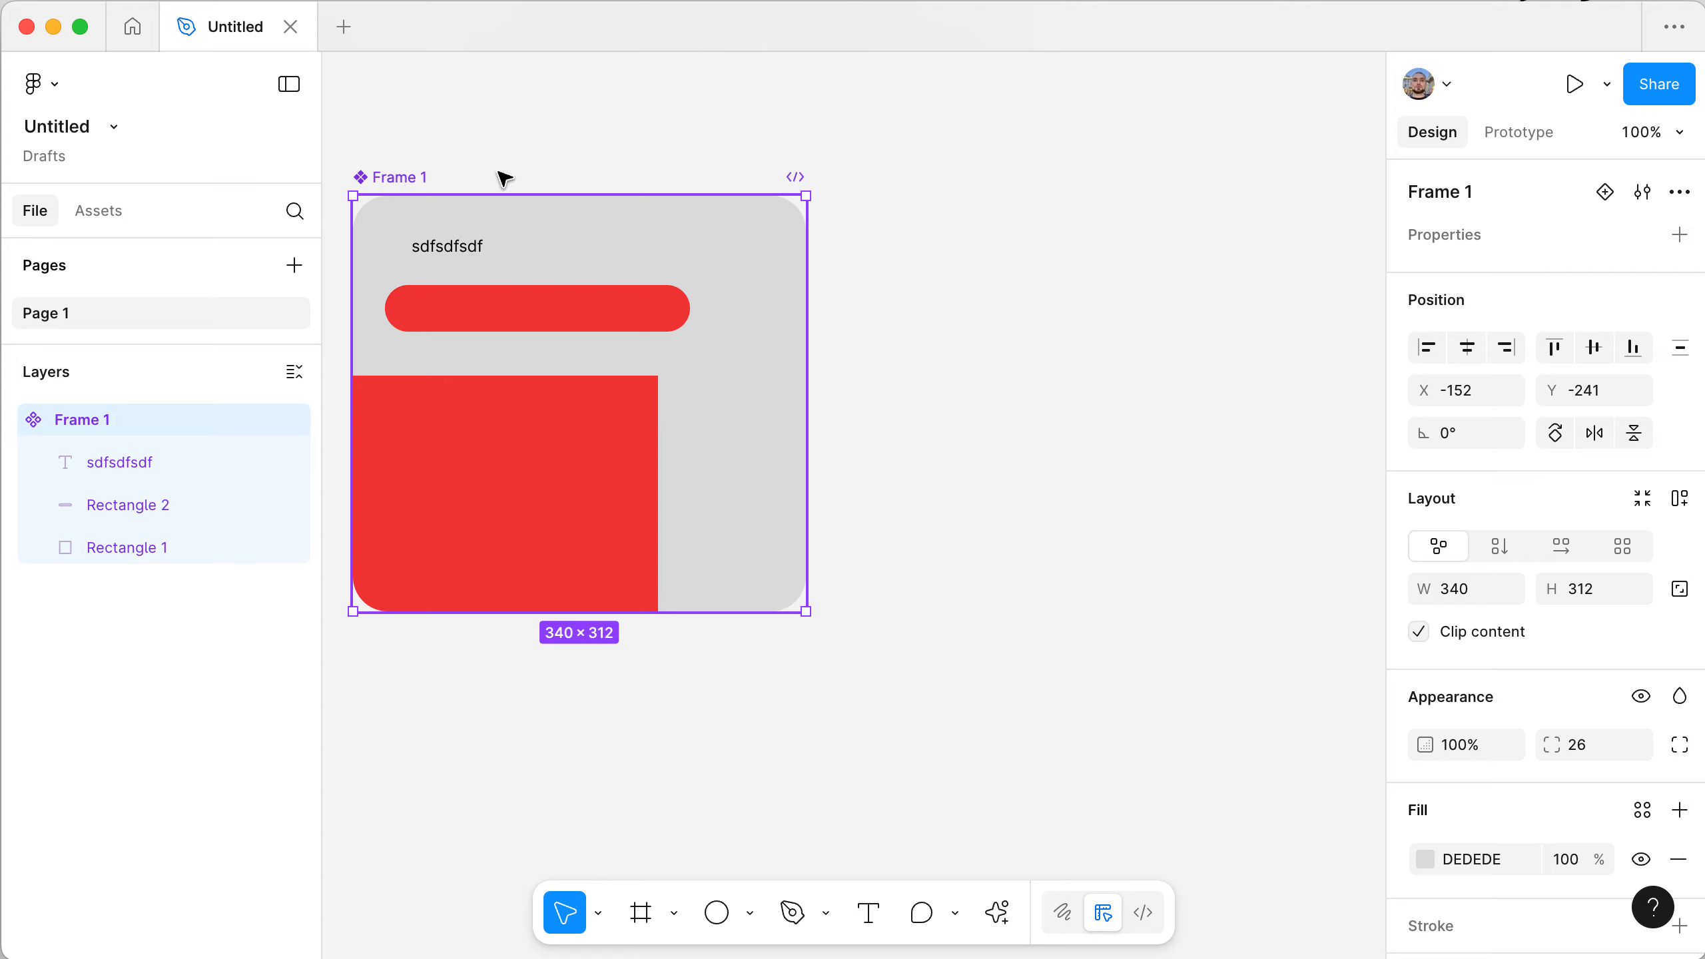
pyautogui.click(430, 166)
pyautogui.click(407, 177)
pyautogui.moveTo(399, 183); pyautogui.dragTo(1011, 194)
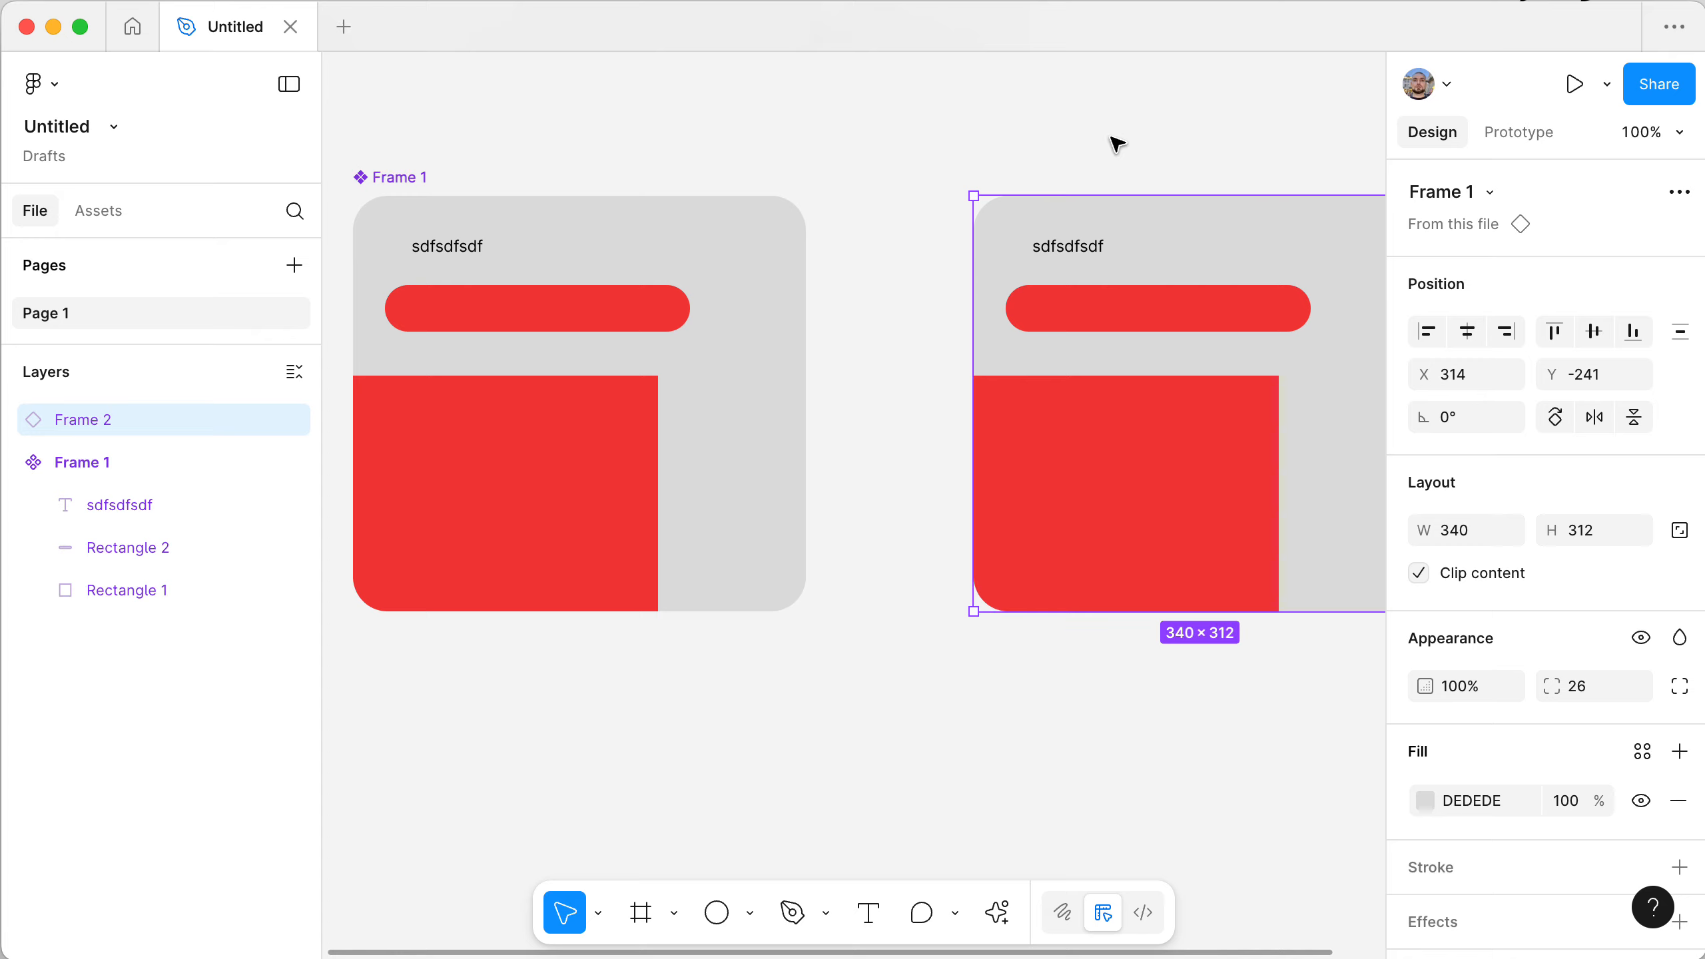
# - Try resizing the component instance from its lower edge and from its corner, undoing each change
pyautogui.hscroll(5, 1115, 141)
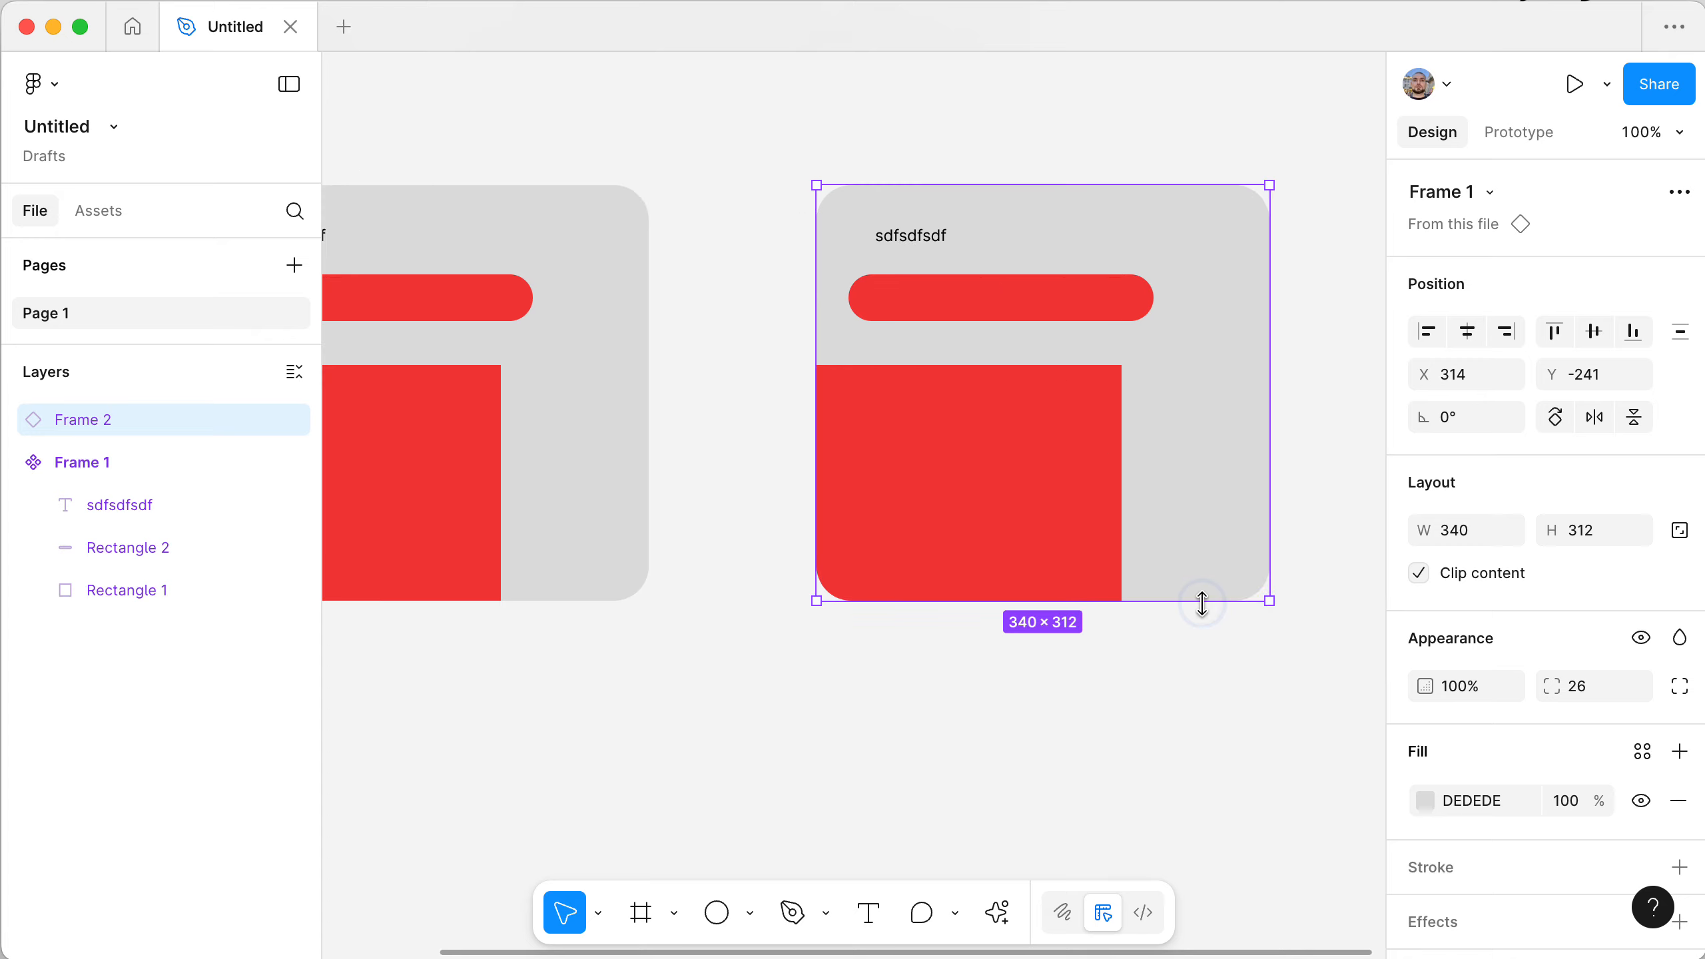
pyautogui.moveTo(1199, 602); pyautogui.dragTo(1164, 719)
pyautogui.press('super+z')
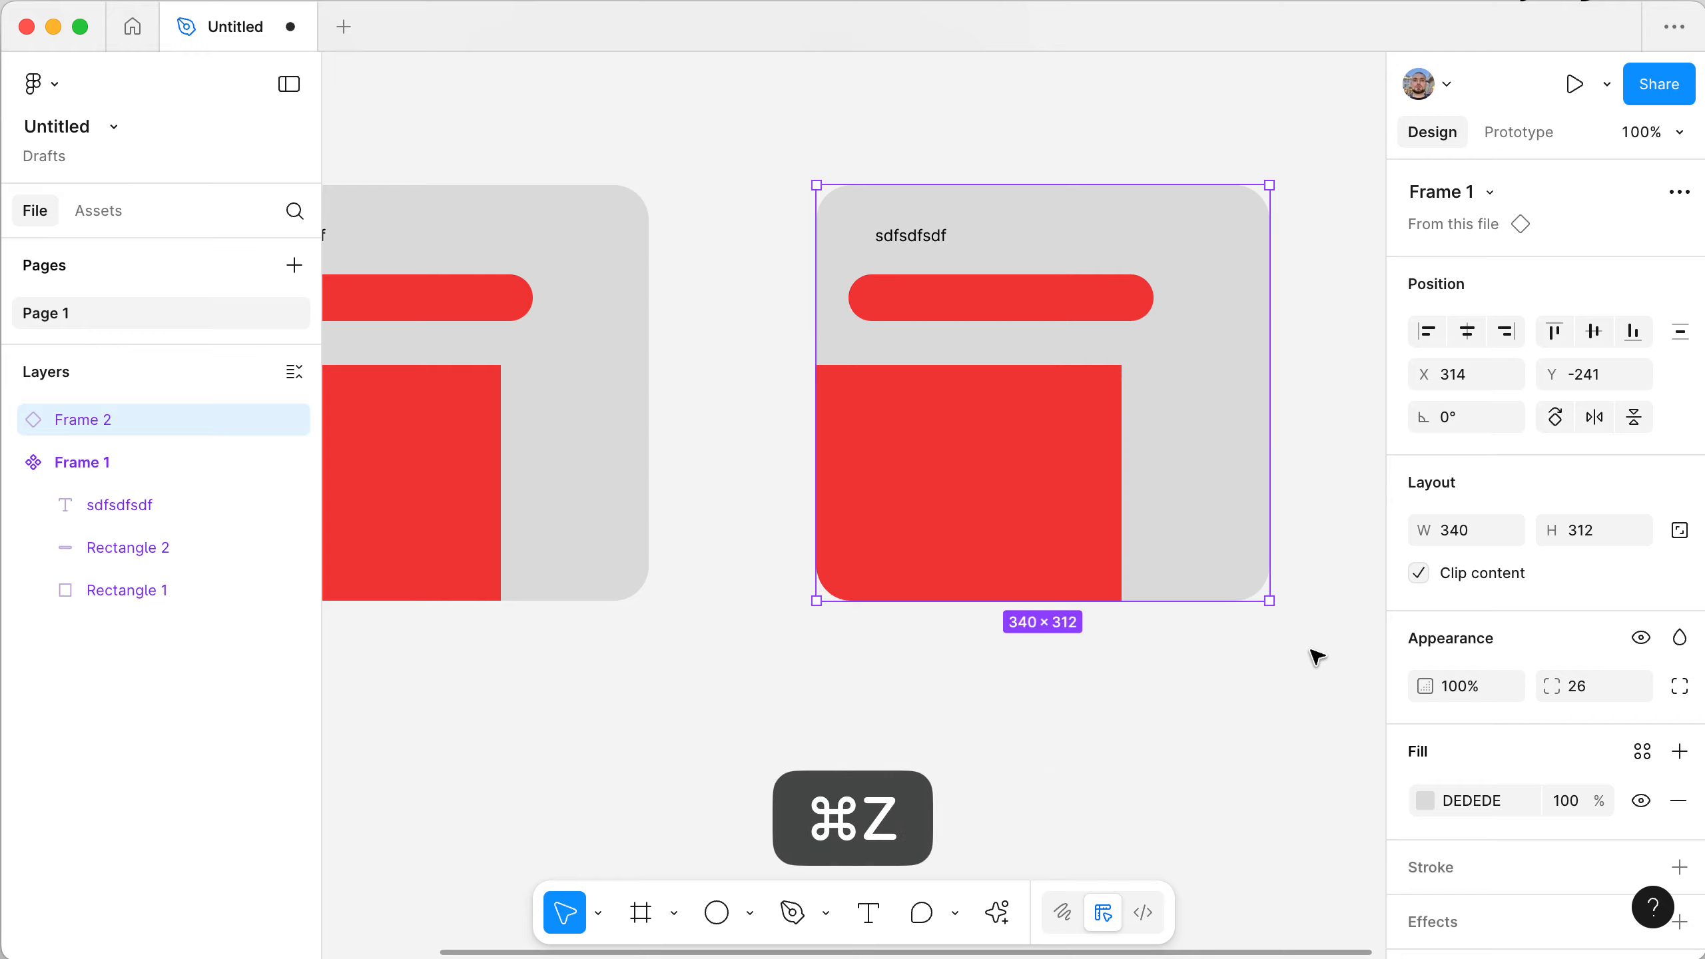
pyautogui.moveTo(1268, 602); pyautogui.dragTo(1096, 563)
pyautogui.press('super+z')
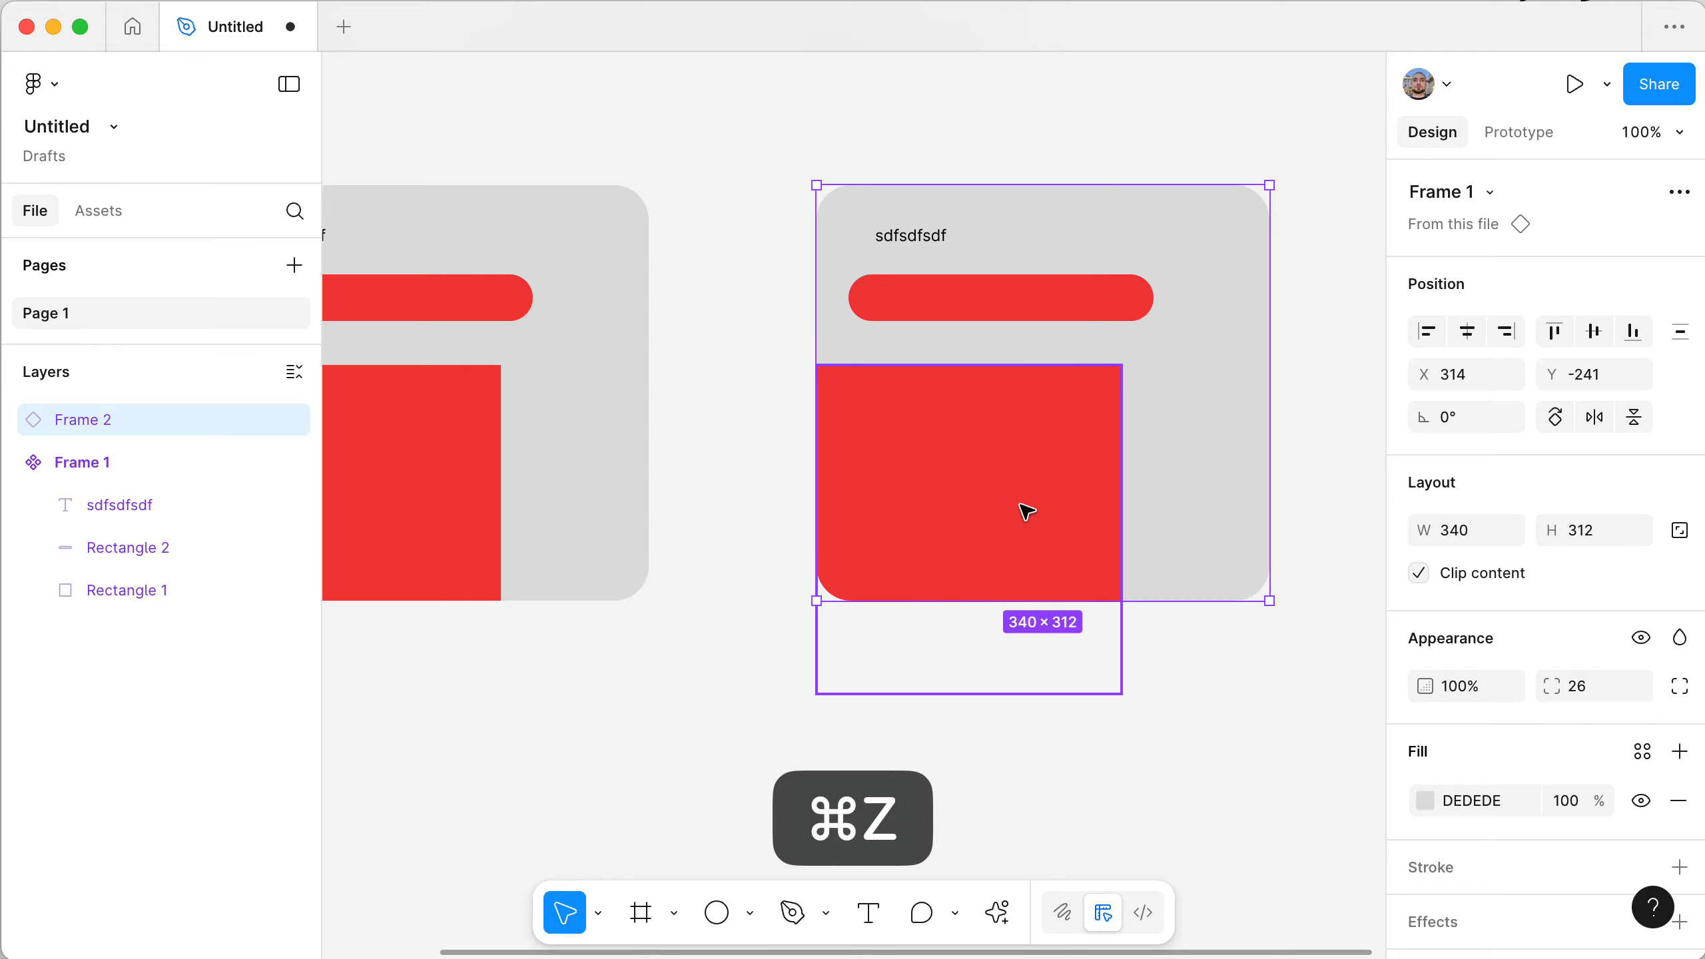
# - Try moving the text layer inside the component instance and undo the resulting move
pyautogui.click(922, 232)
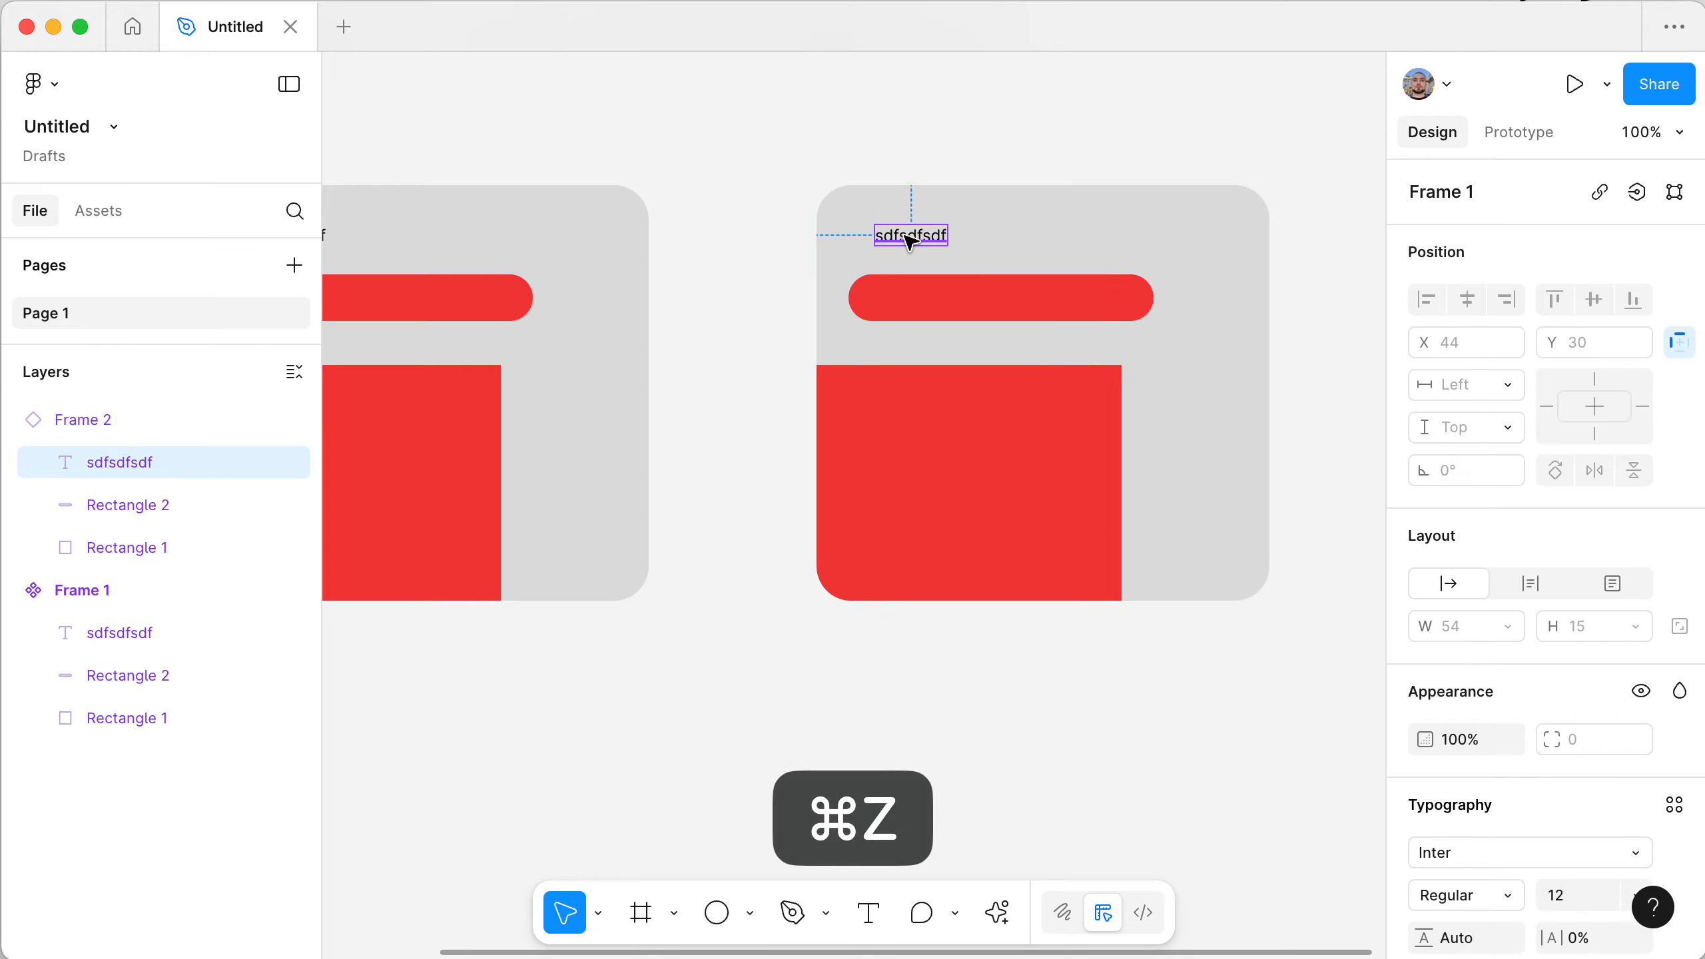
pyautogui.moveTo(909, 242); pyautogui.dragTo(1110, 265)
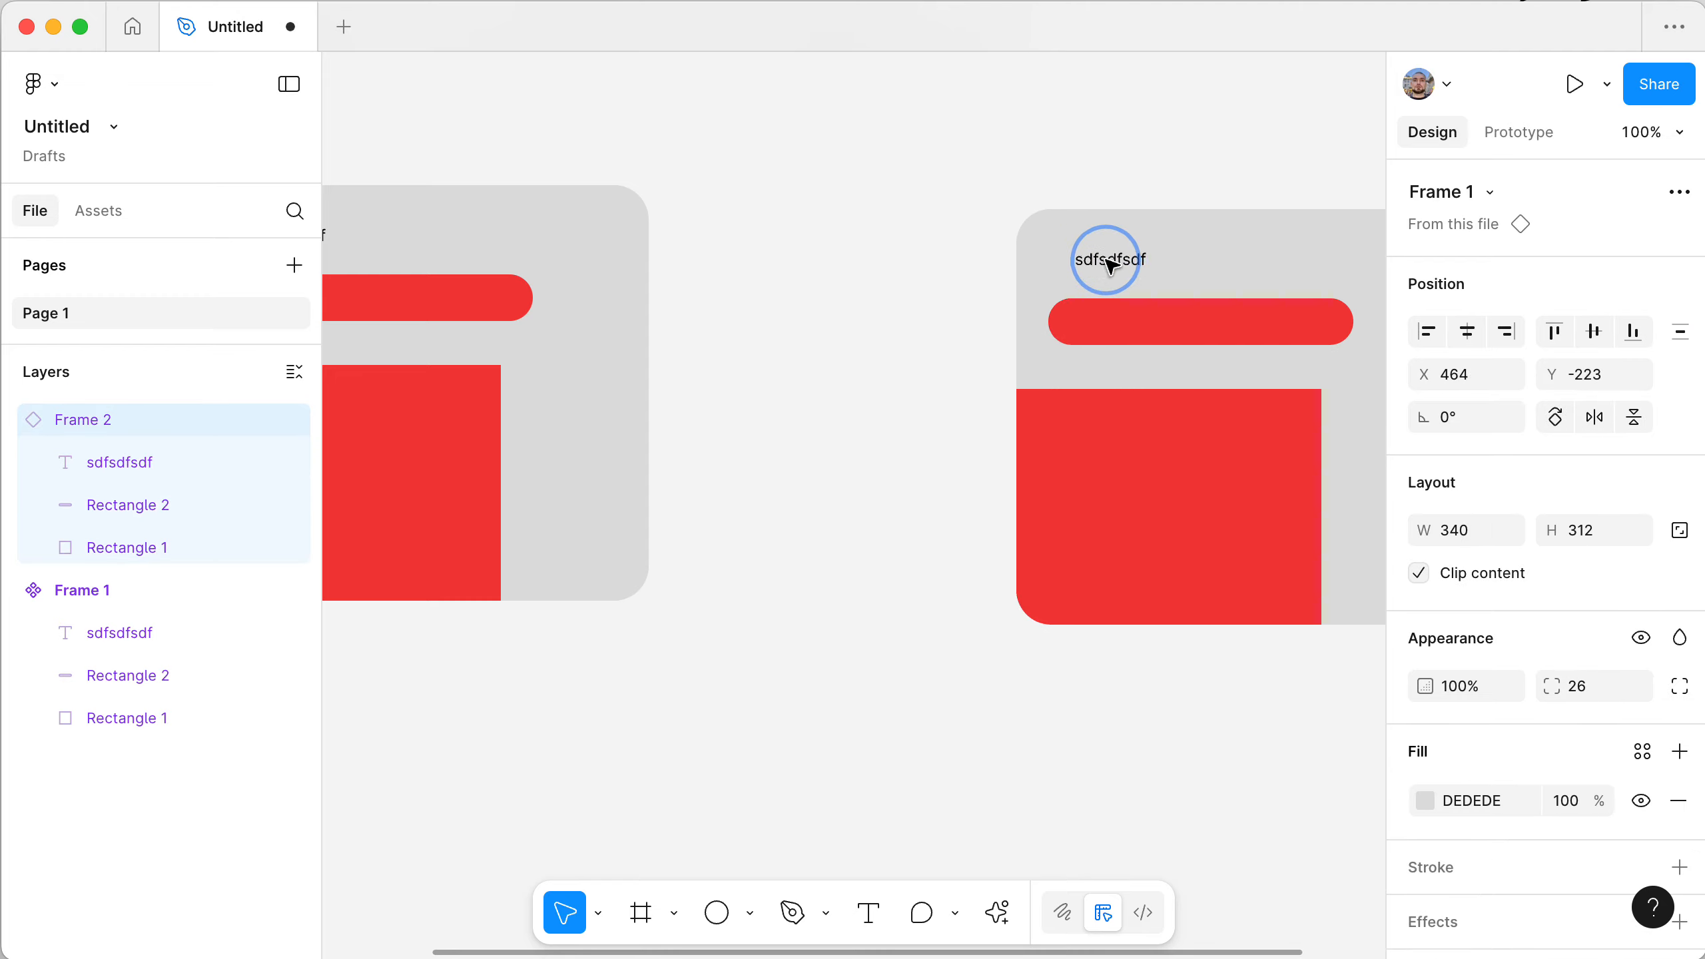
pyautogui.press('super+z')
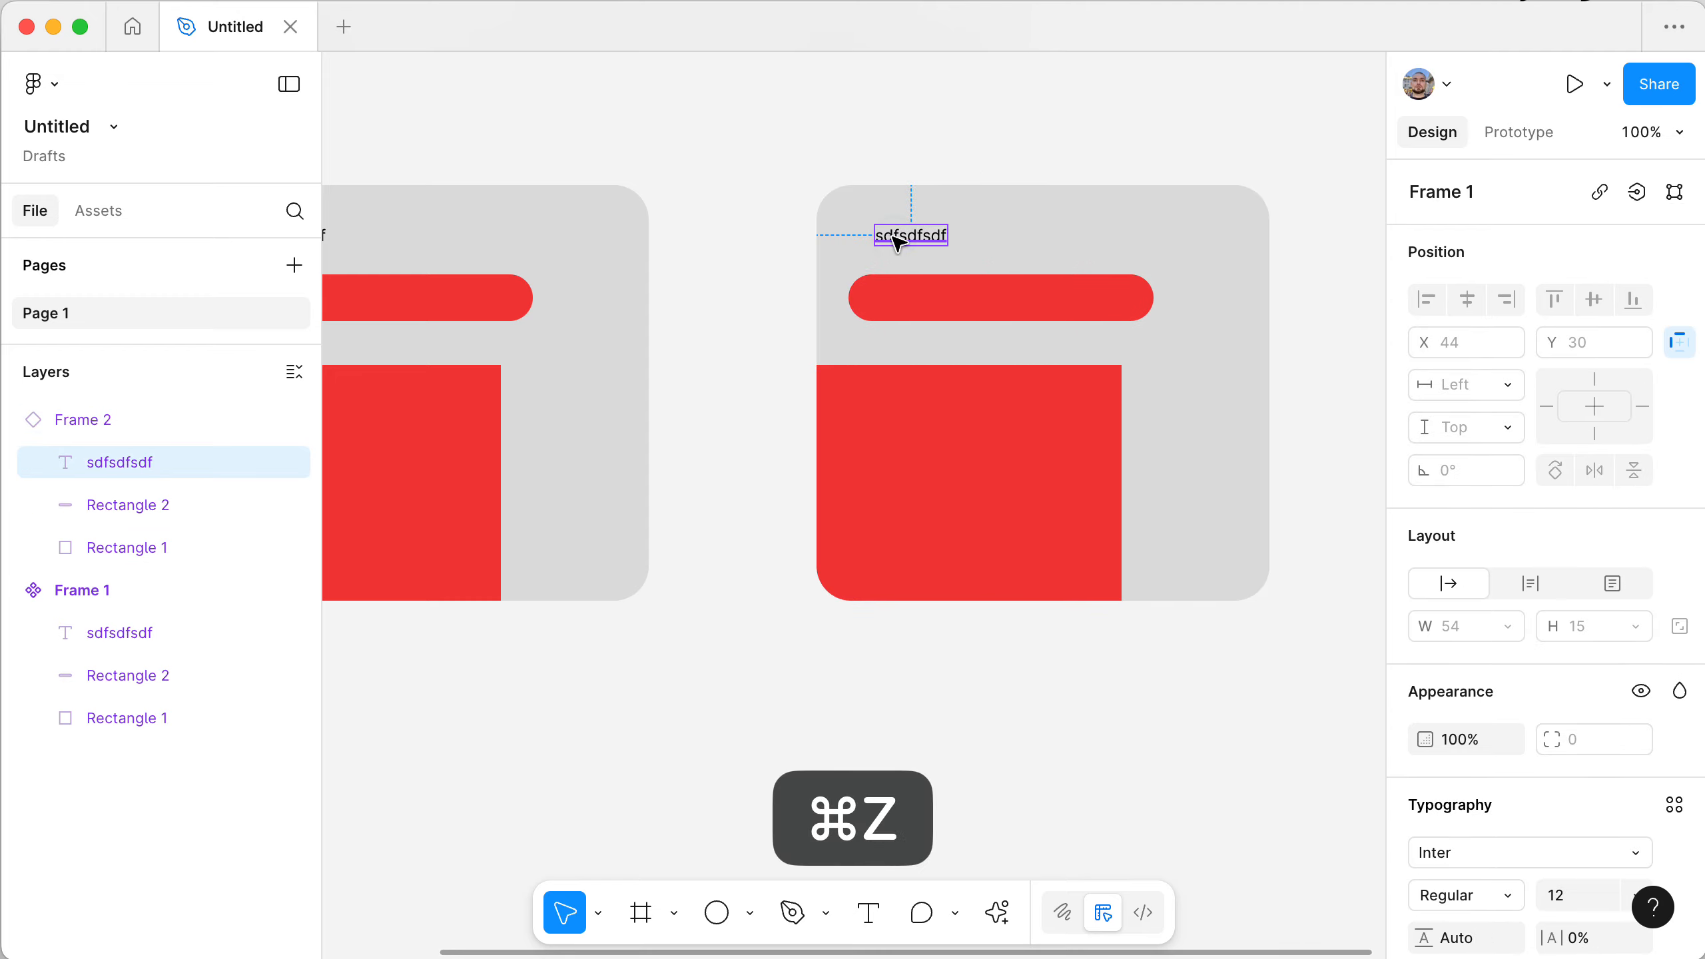
pyautogui.click(900, 133)
# - Align the text "sdfsdfsdf" to the left edge of Rectangle 2 in the main component, at X 24
pyautogui.hscroll(-3, 906, 137)
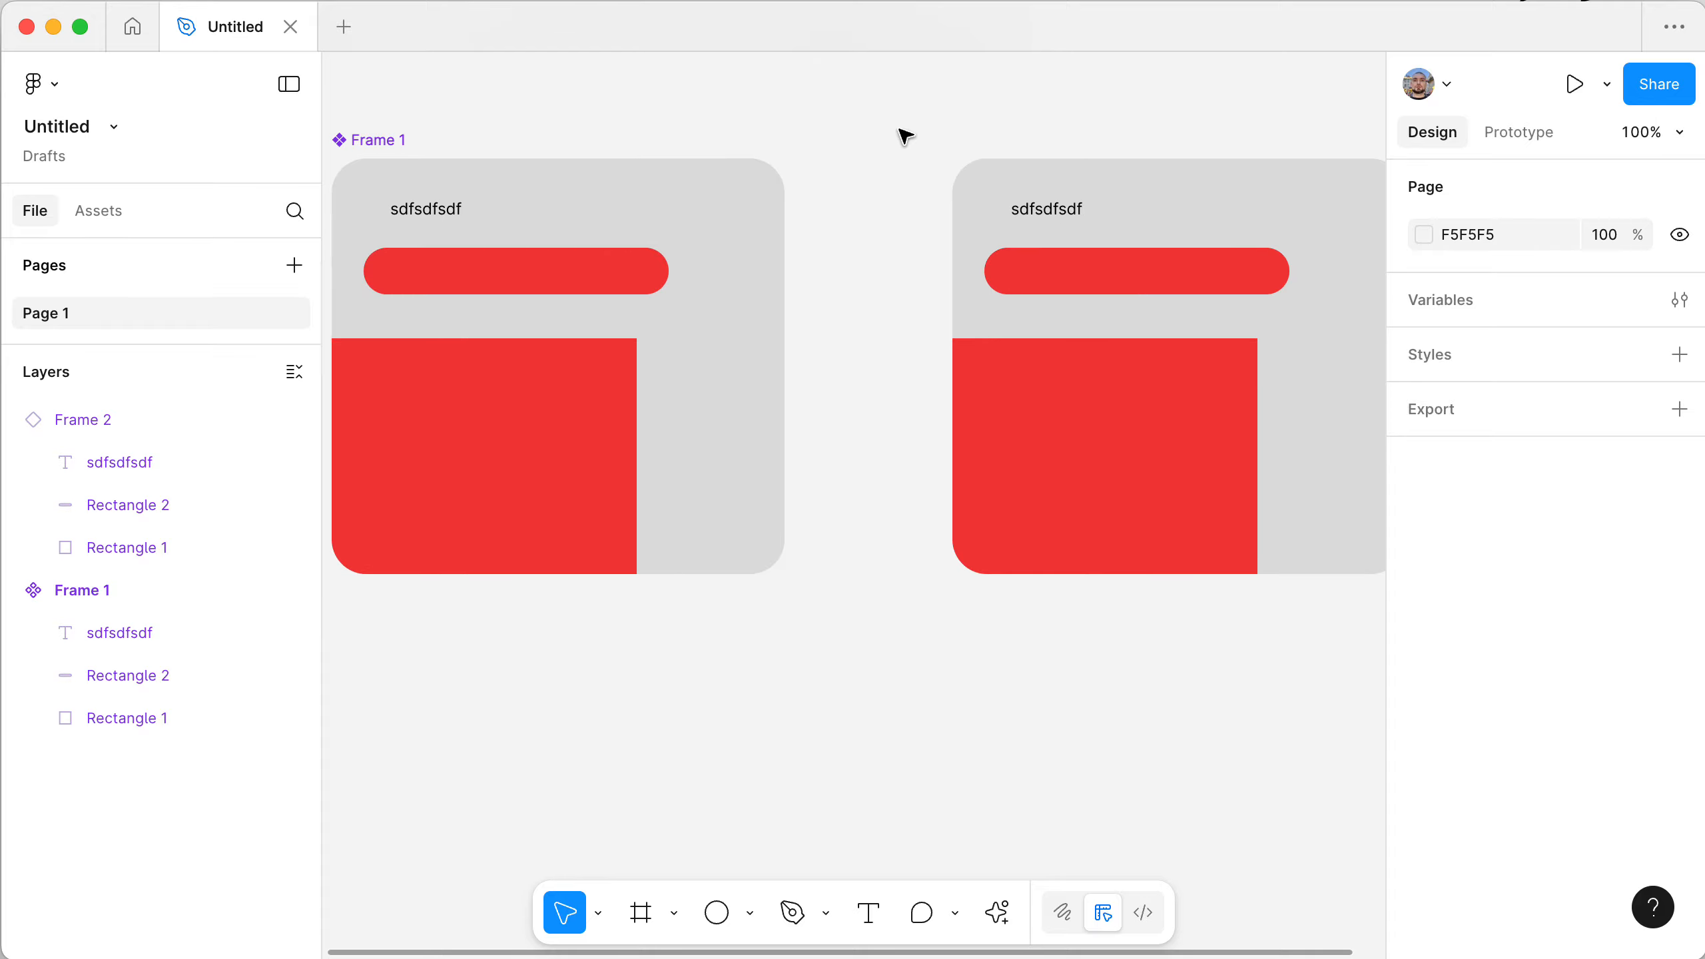
pyautogui.scroll(2, 905, 137)
pyautogui.hscroll(-1, 905, 136)
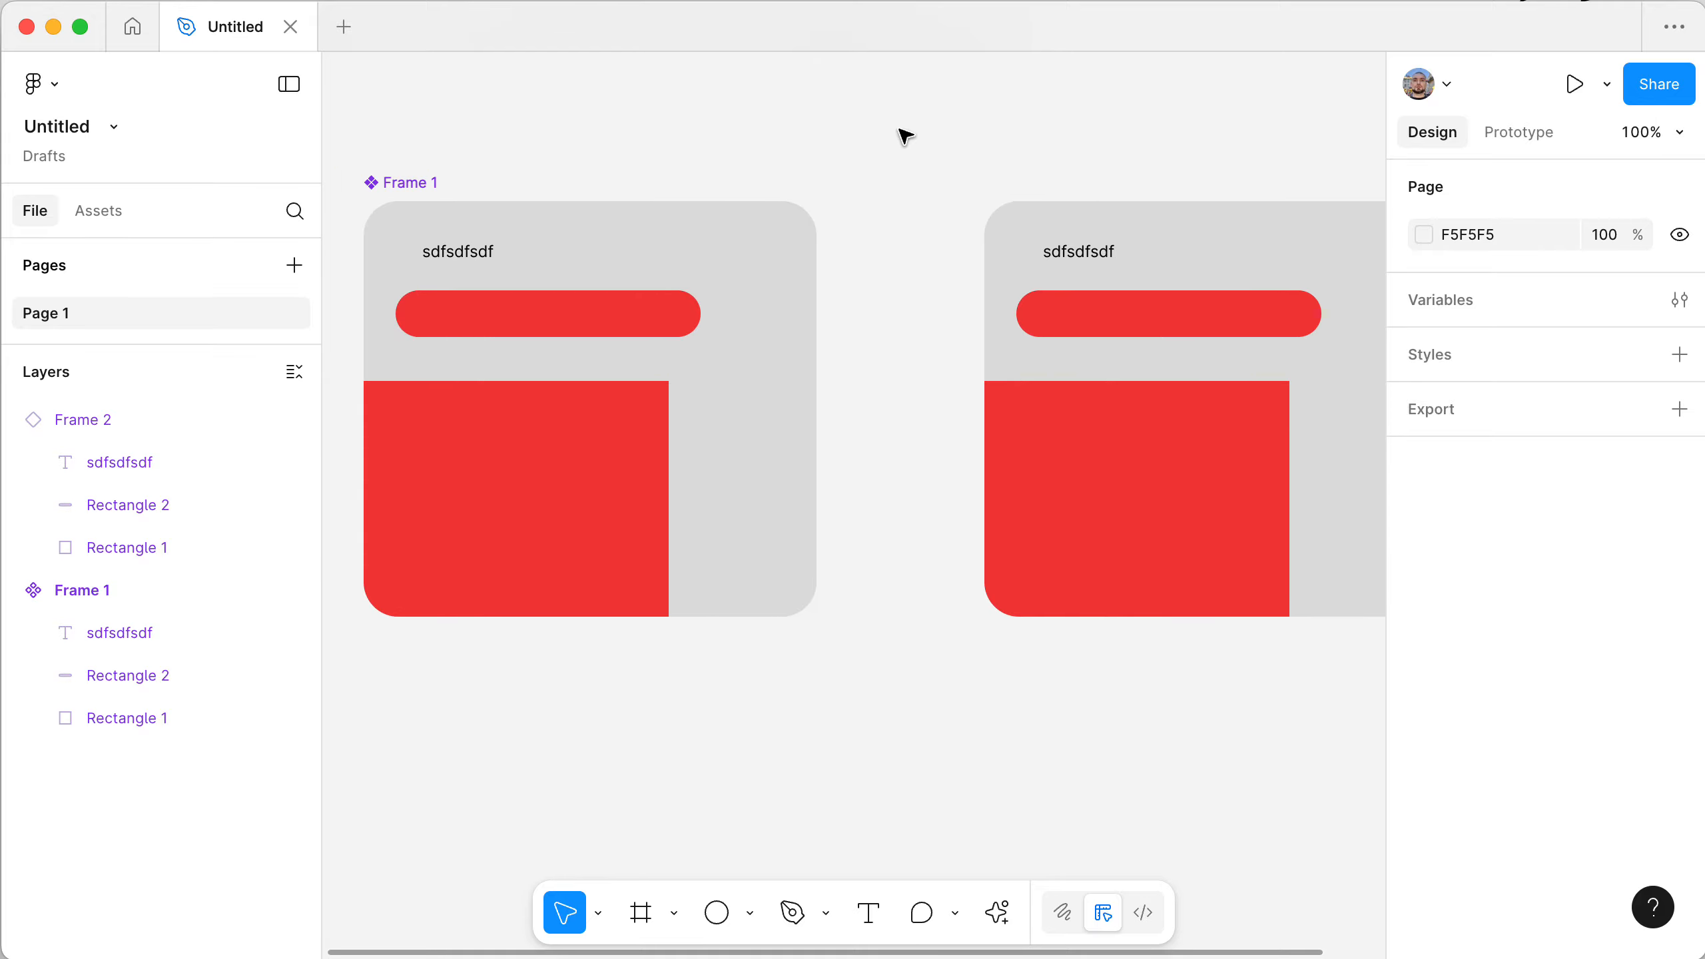
pyautogui.click(483, 271)
pyautogui.keyDown('super'); pyautogui.click(479, 267); pyautogui.keyUp('super')
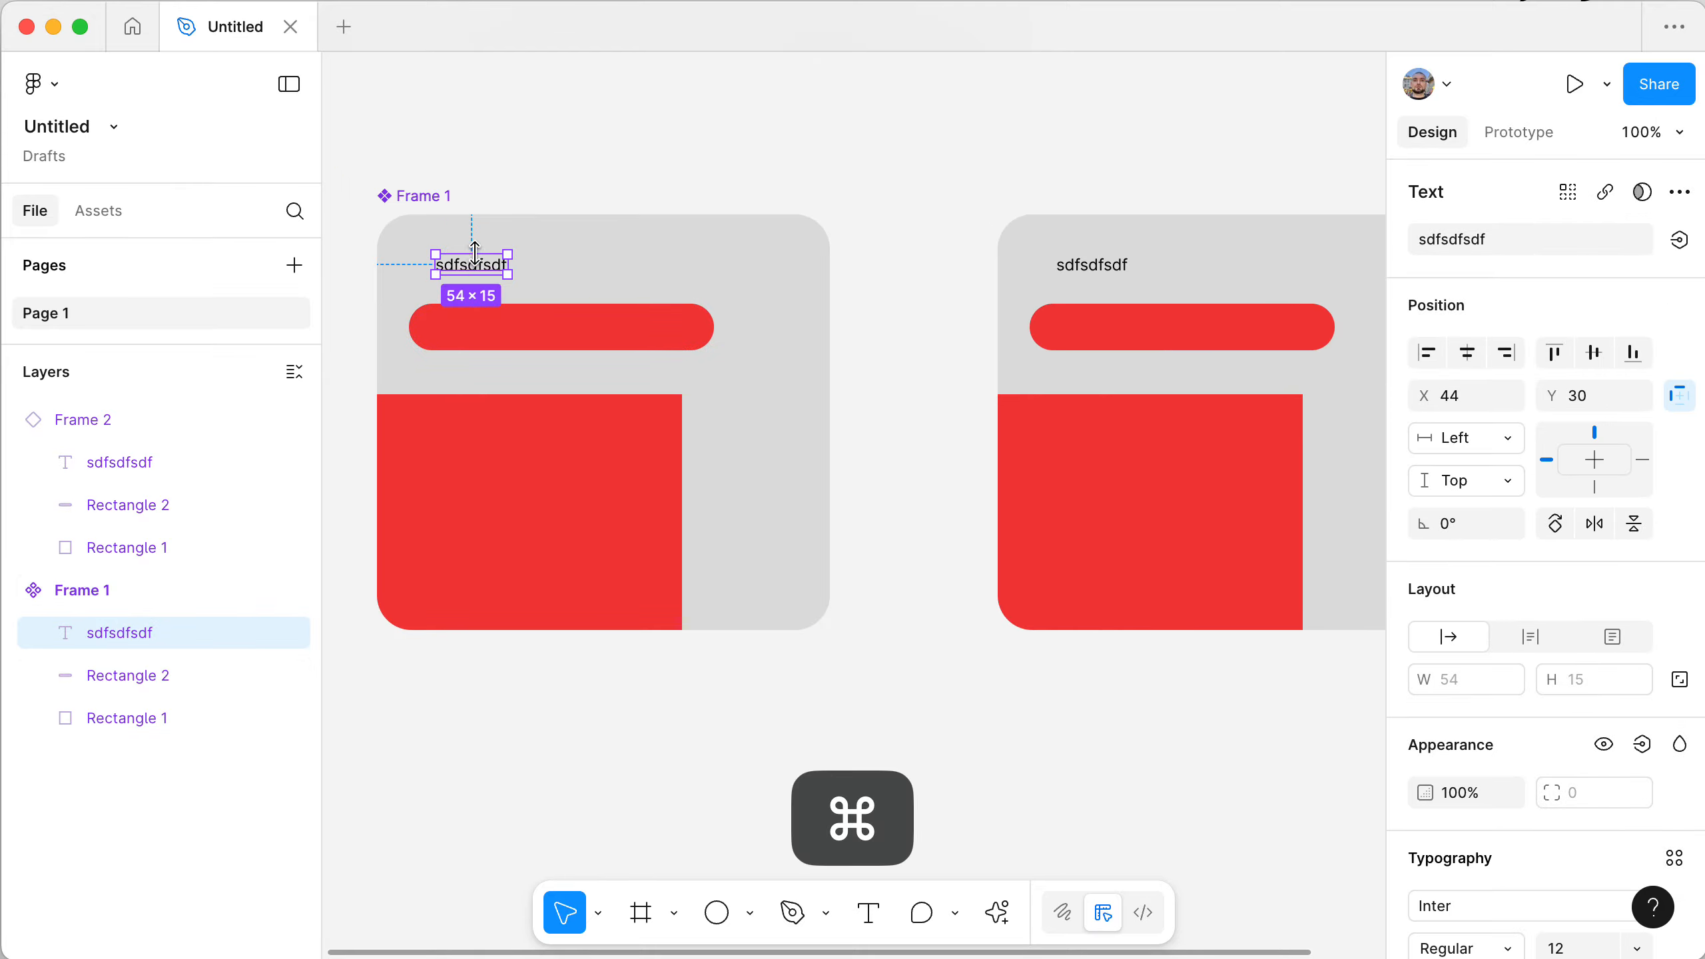
pyautogui.click(414, 197)
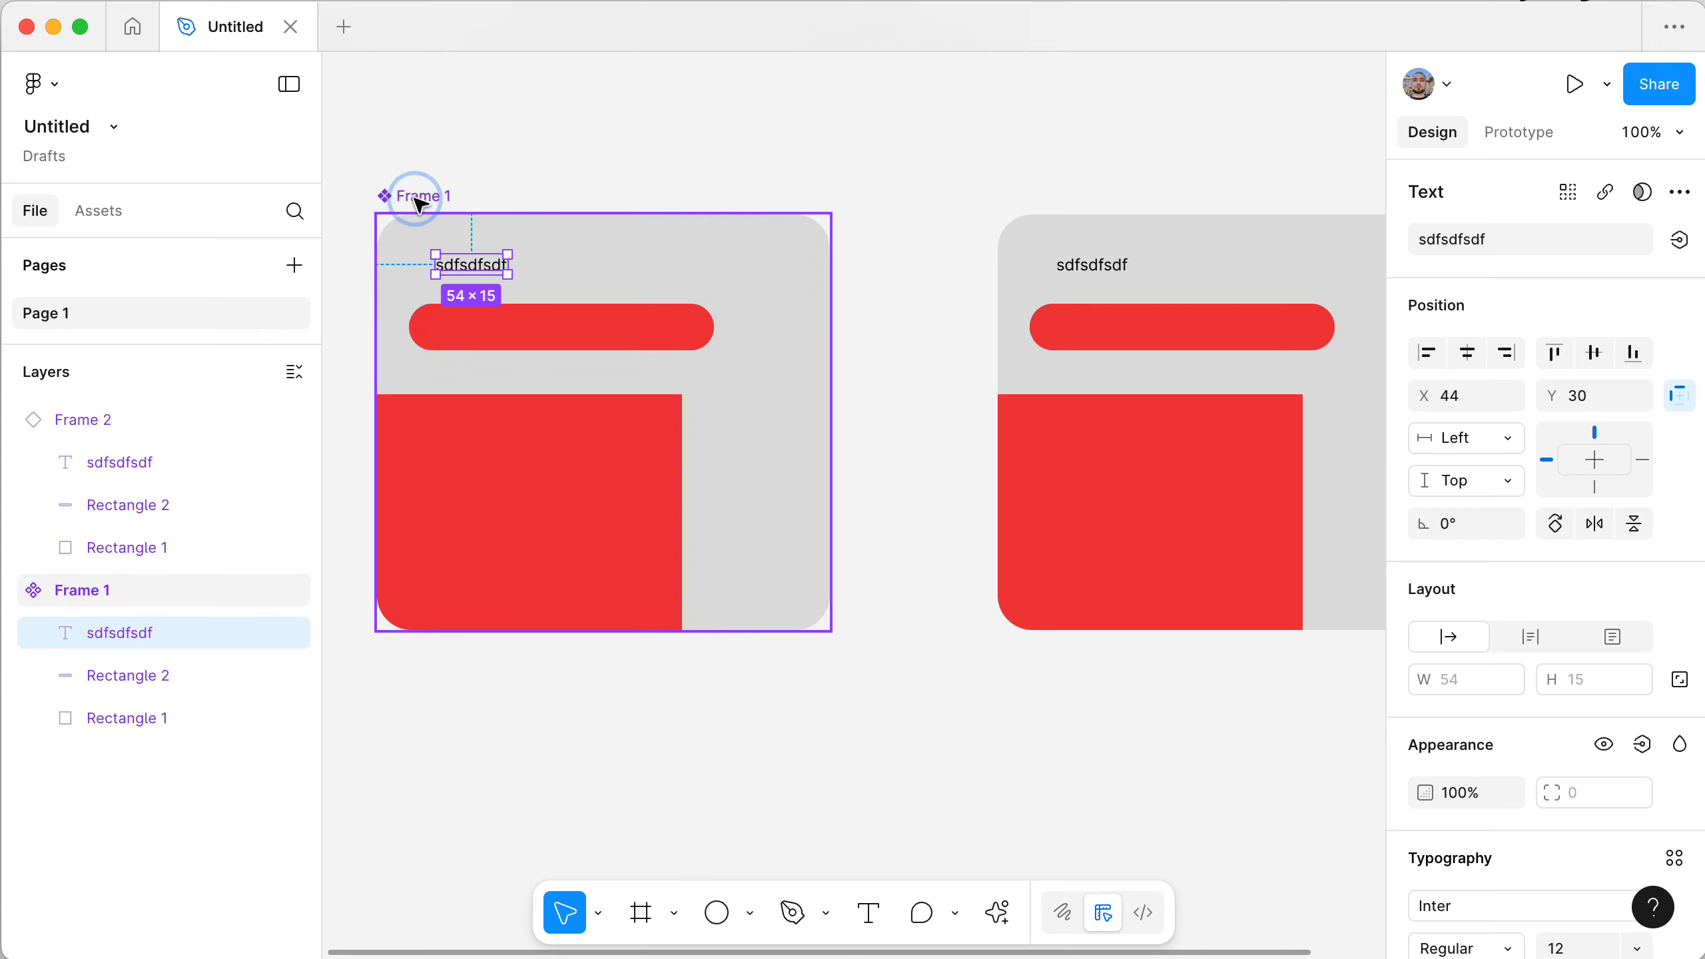
pyautogui.keyDown('super'); pyautogui.click(483, 266); pyautogui.keyUp('super')
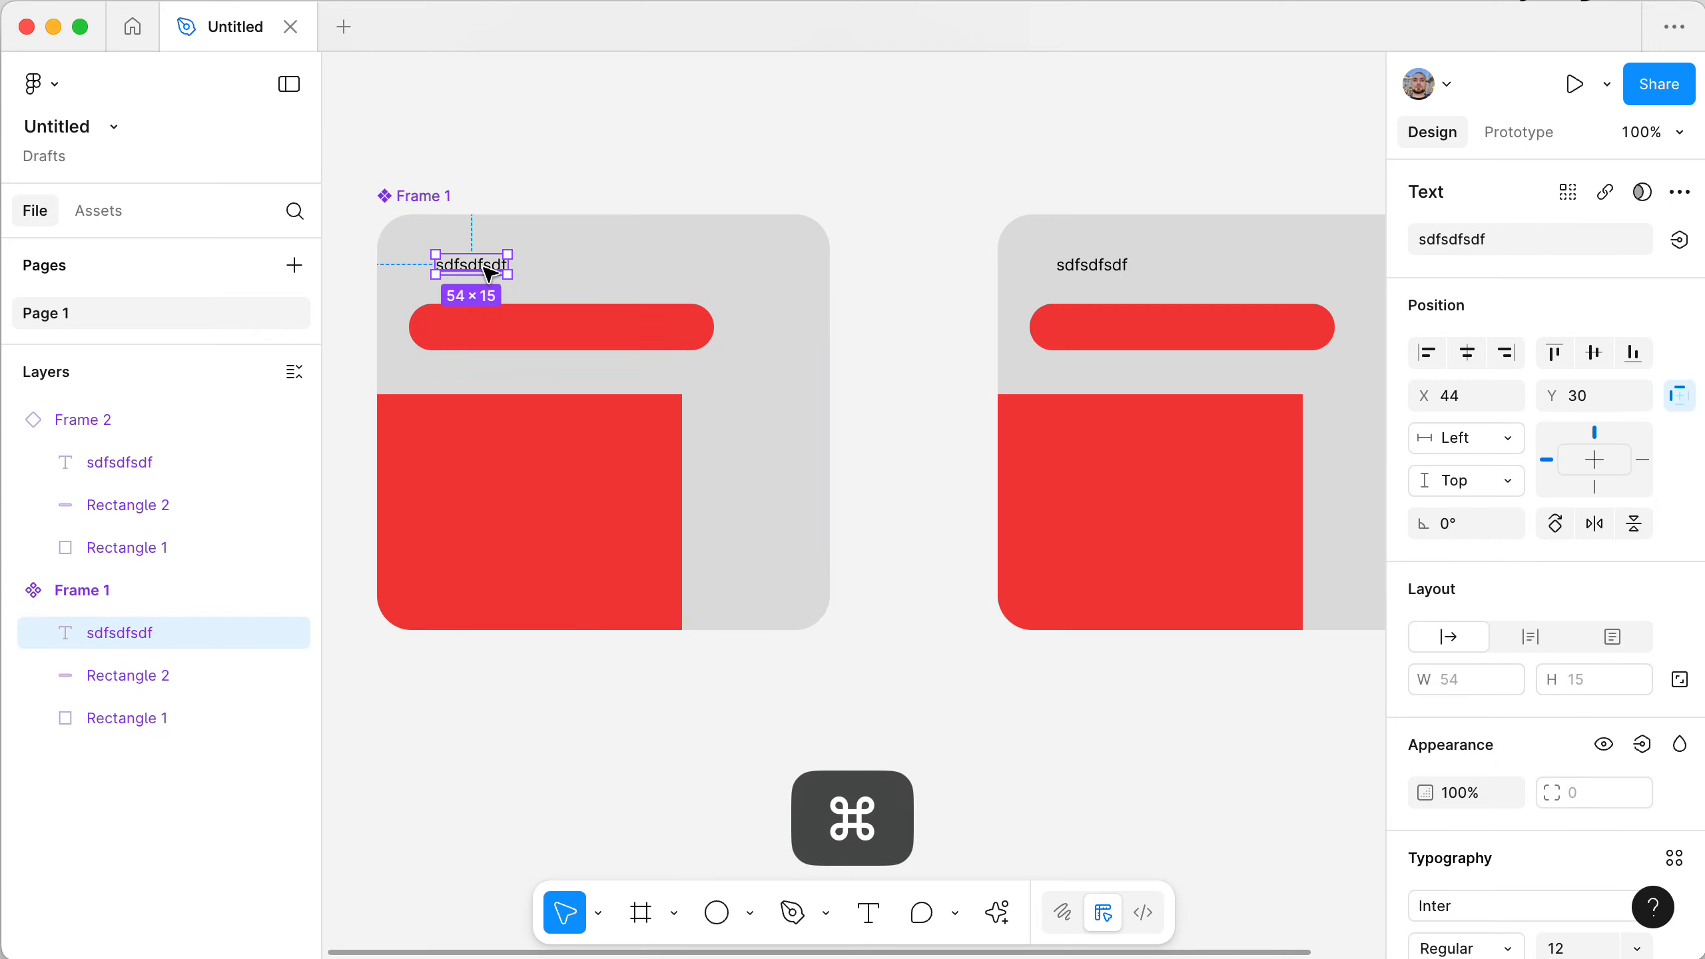
pyautogui.keyDown('shift'); pyautogui.keyDown('super'); pyautogui.click(590, 334); pyautogui.keyUp('super'); pyautogui.keyUp('shift')
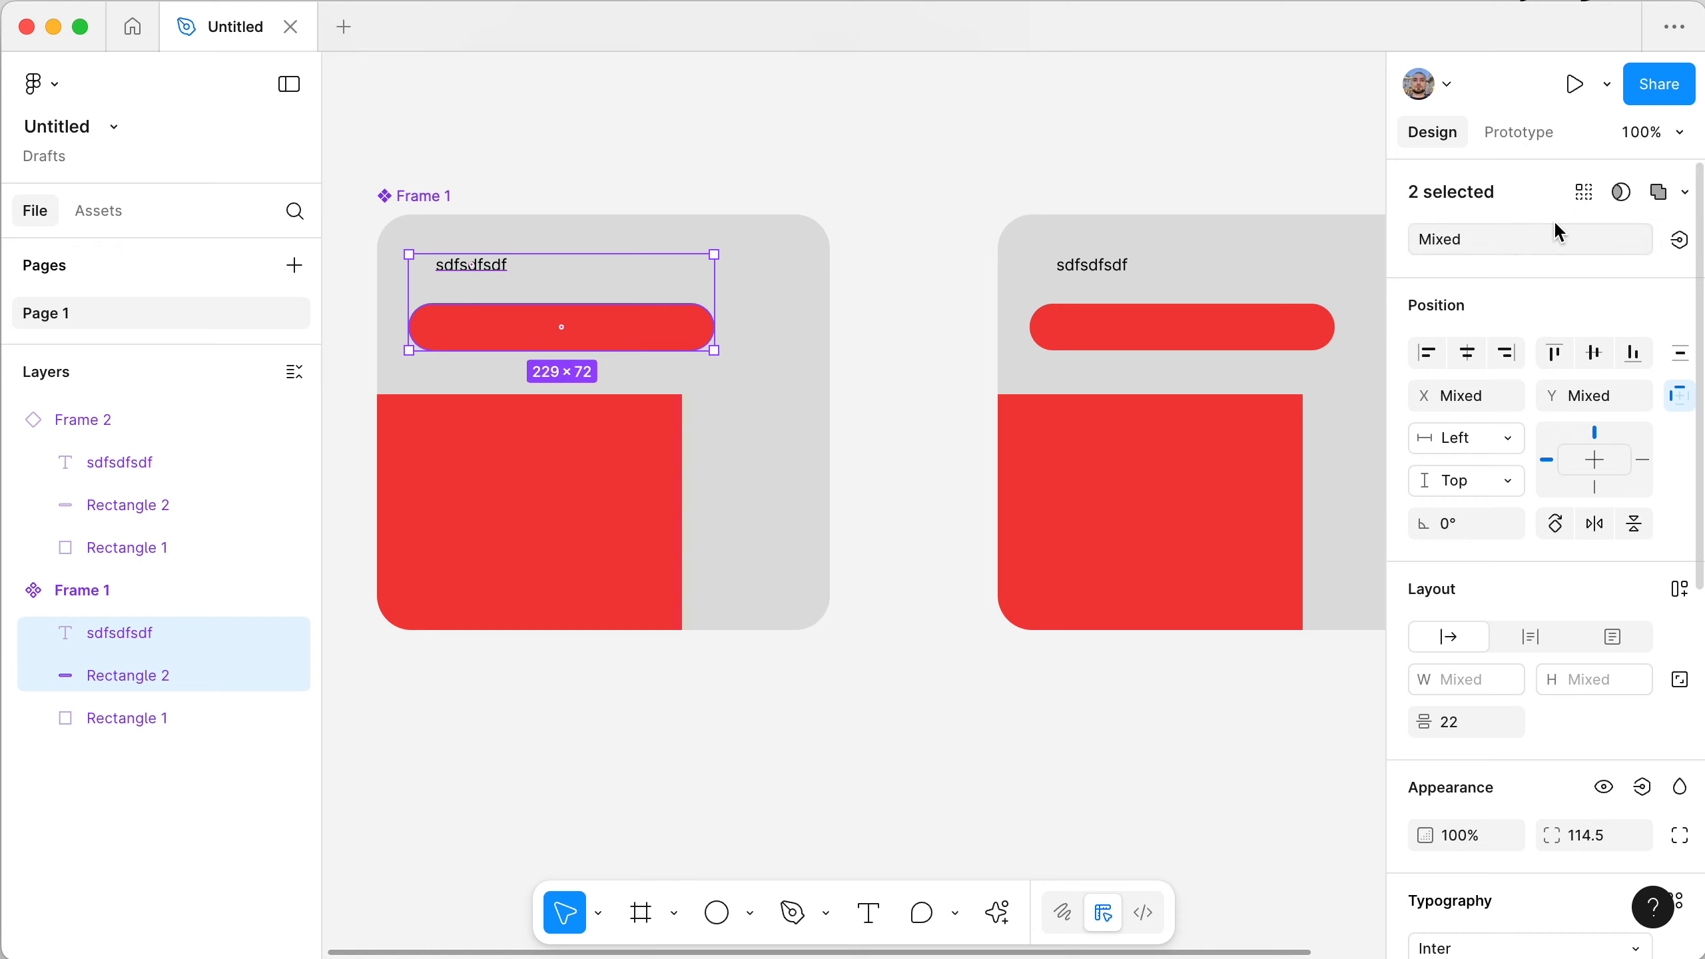
pyautogui.hotkey('alt', 'a')
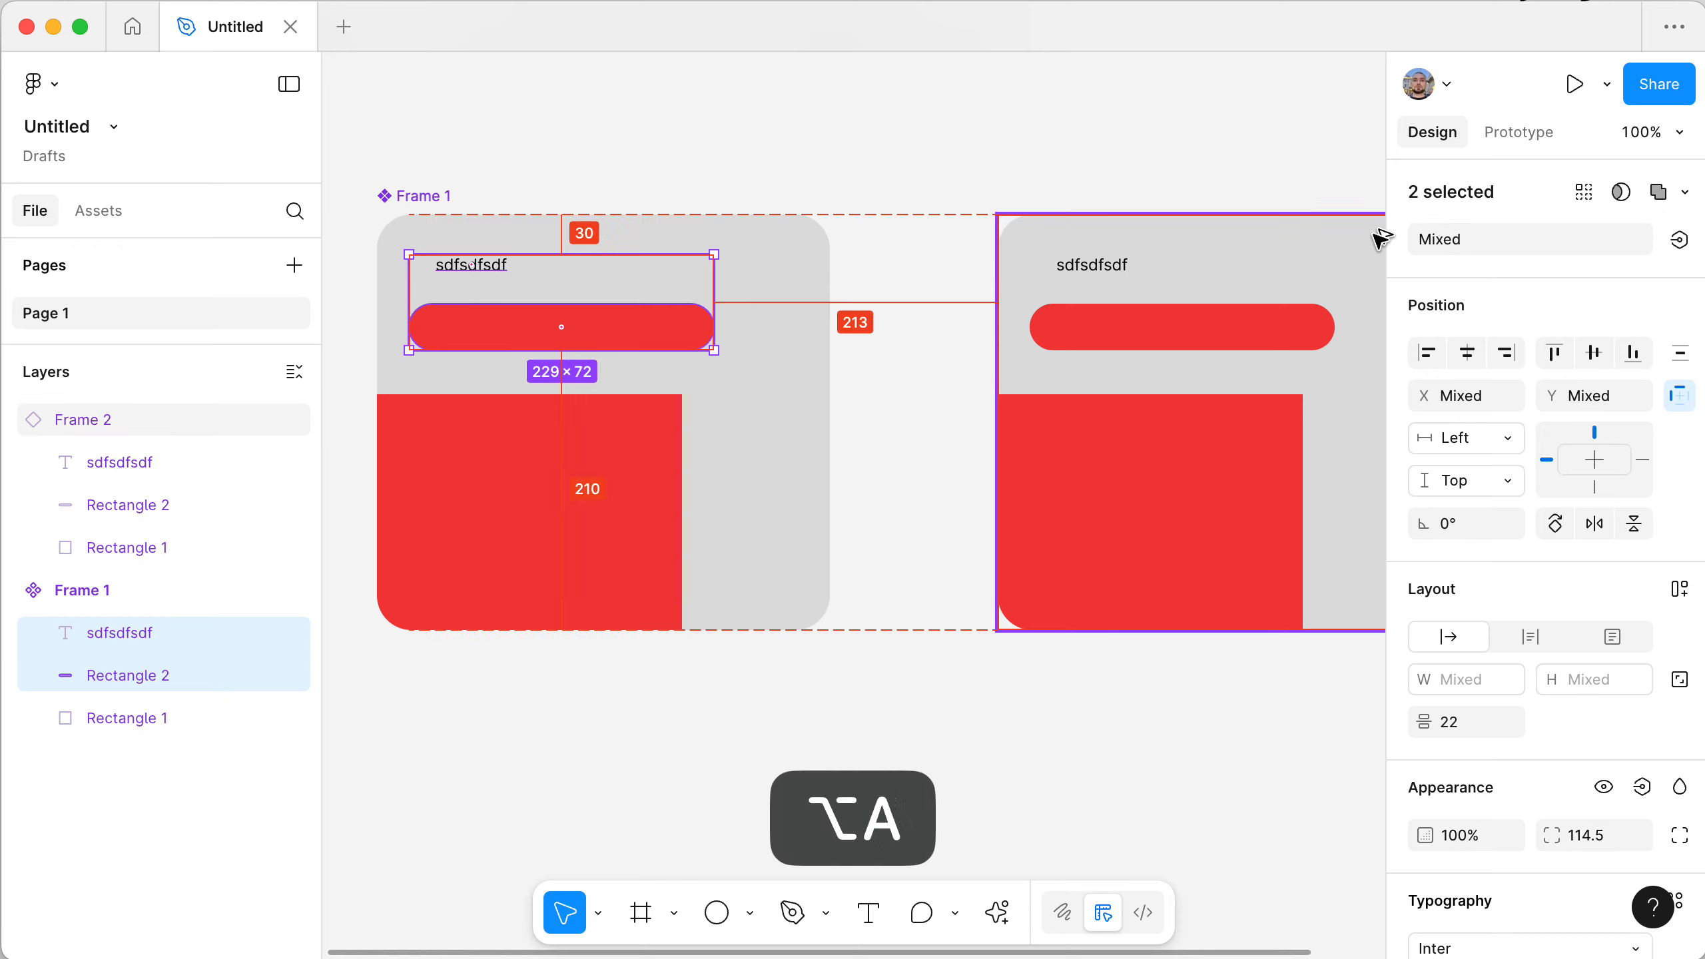
pyautogui.click(1085, 148)
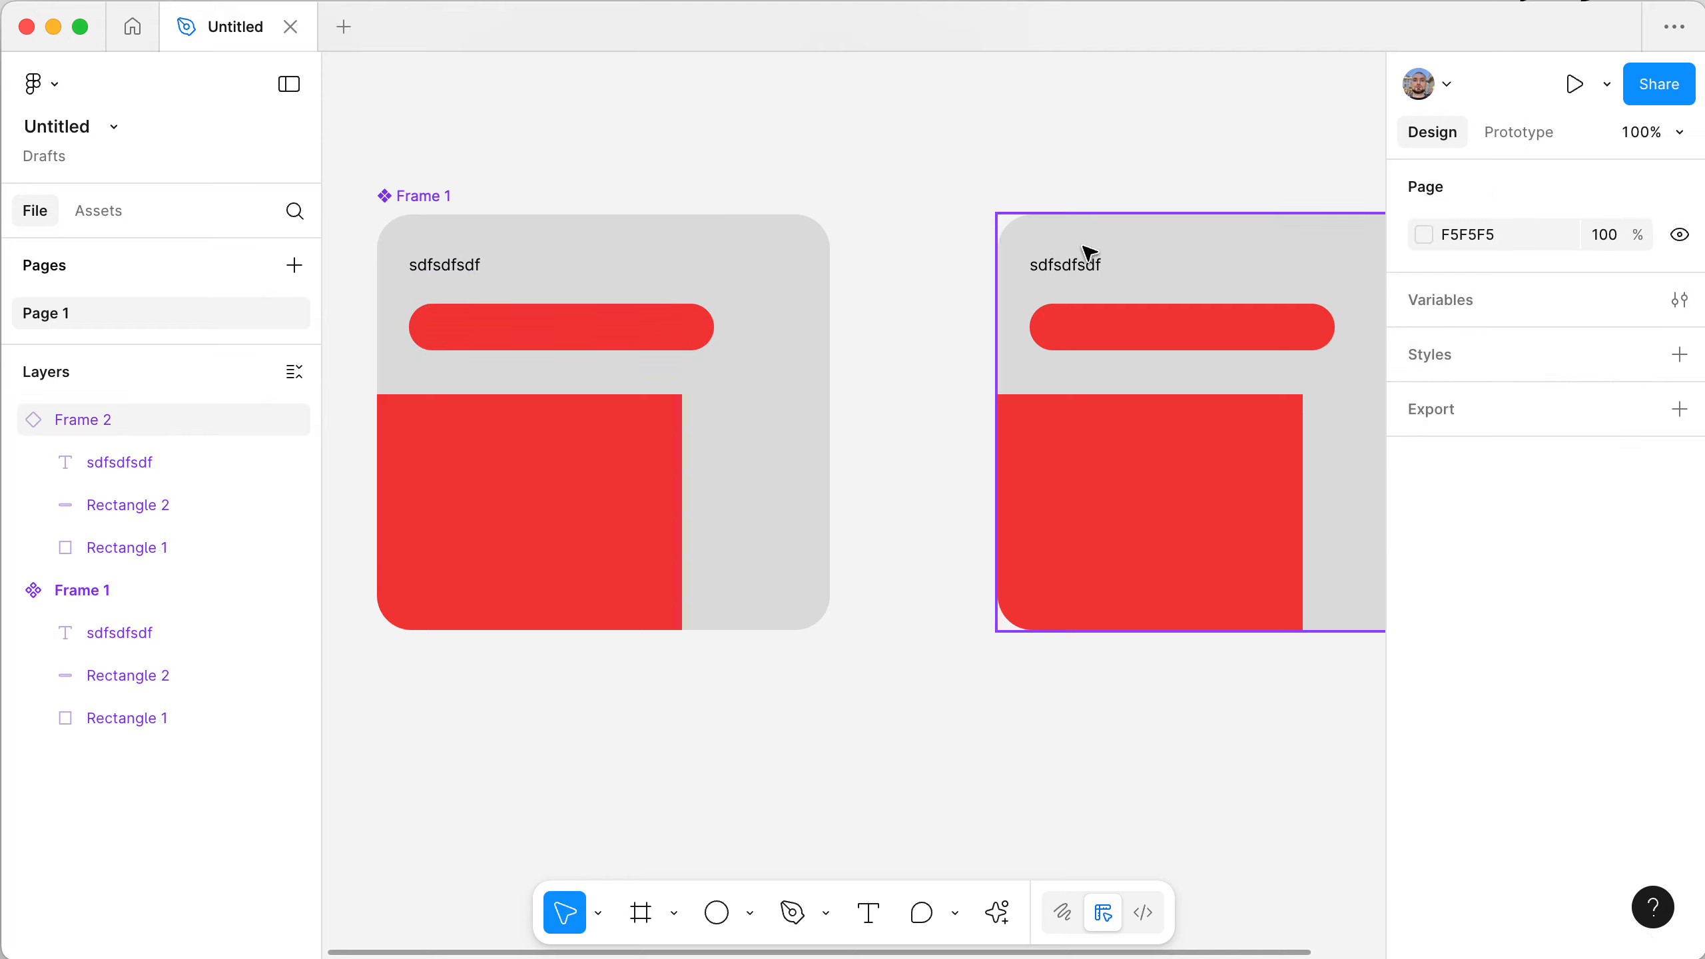
# - Inspect the position properties of the text layer inside the instance beside the main component
pyautogui.click(1073, 271)
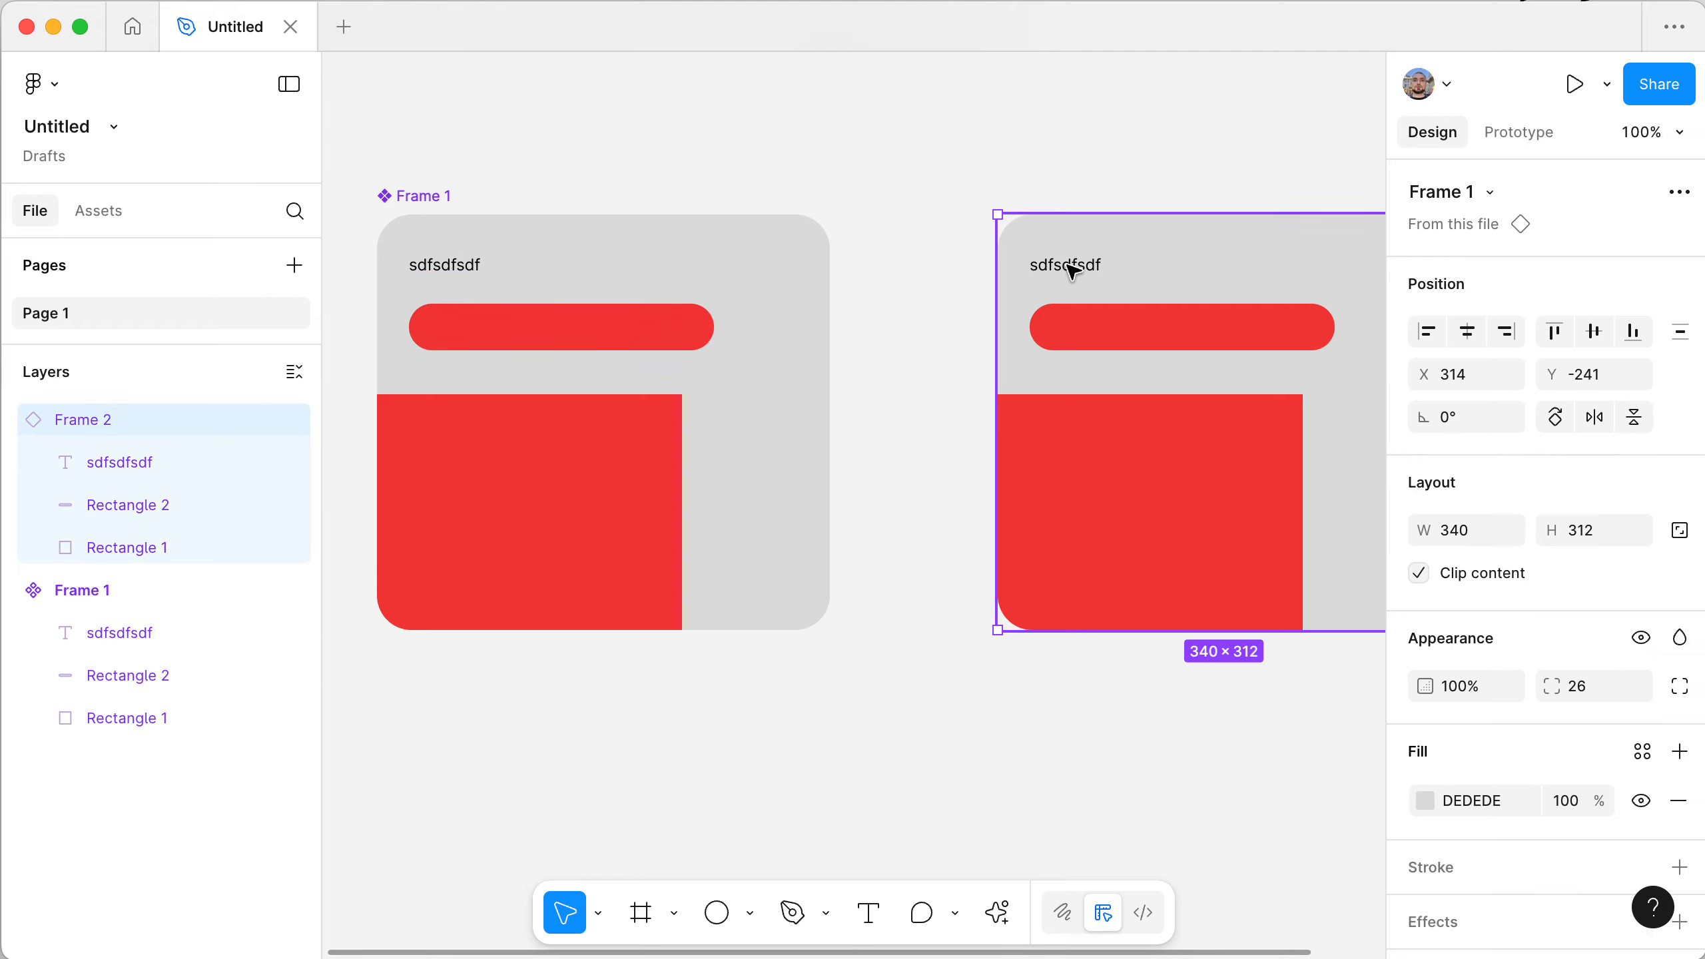
pyautogui.keyDown('super'); pyautogui.click(1074, 275); pyautogui.keyUp('super')
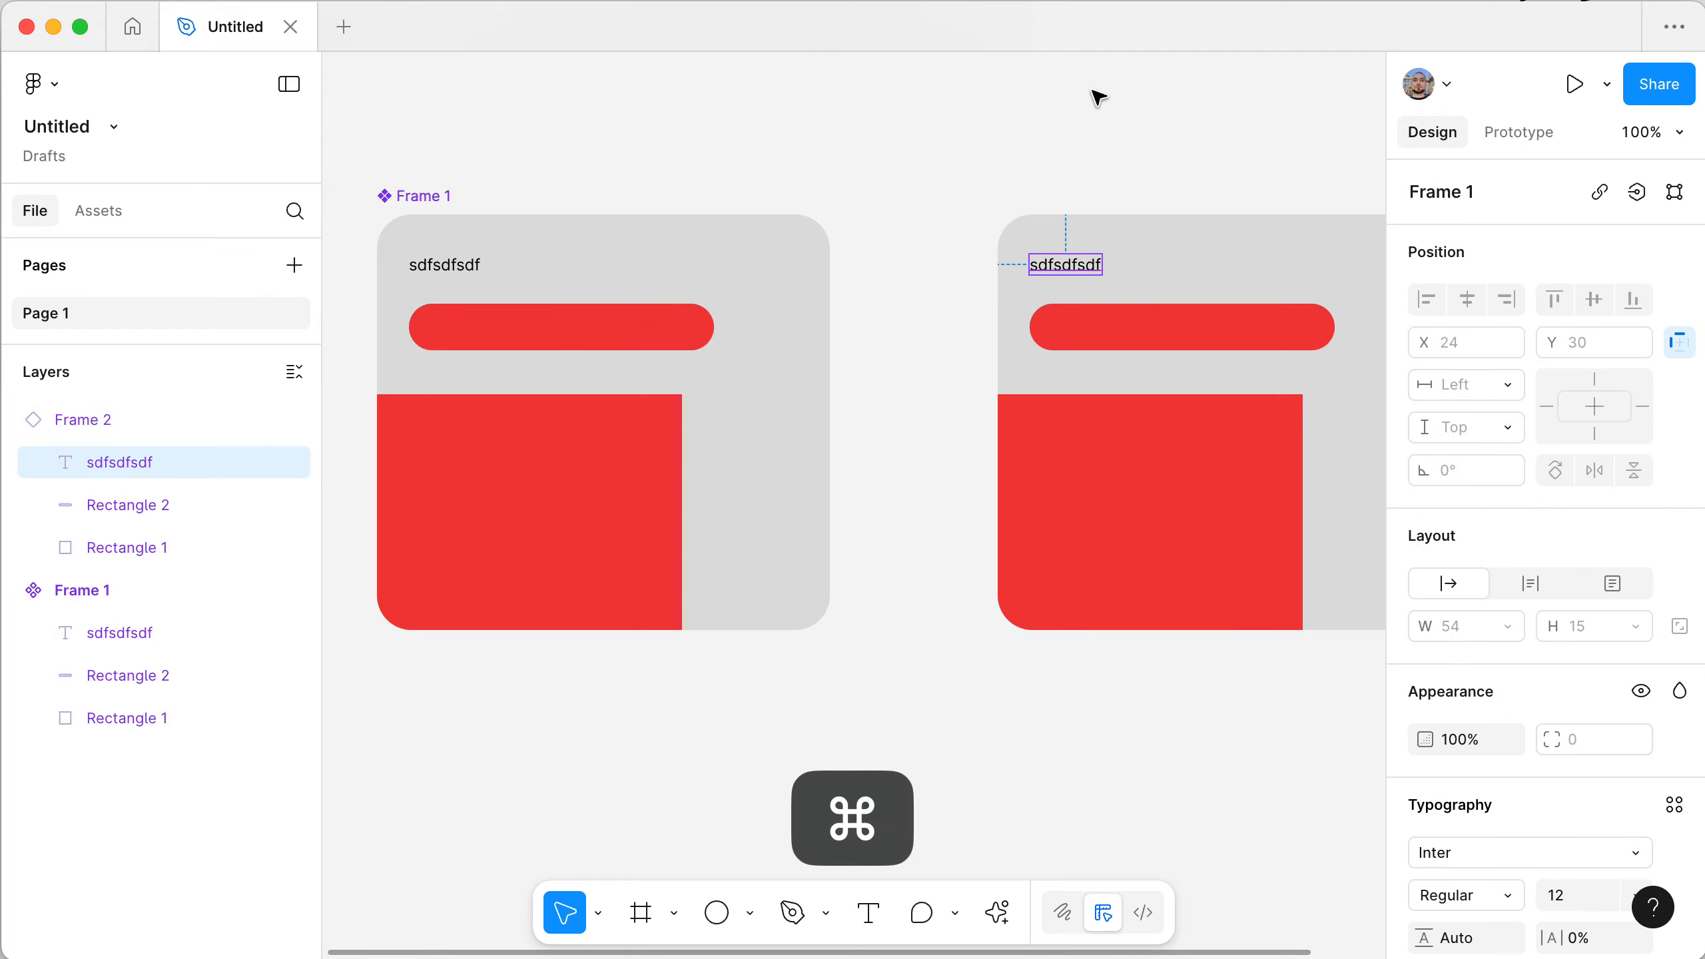
pyautogui.click(1135, 108)
pyautogui.click(1157, 217)
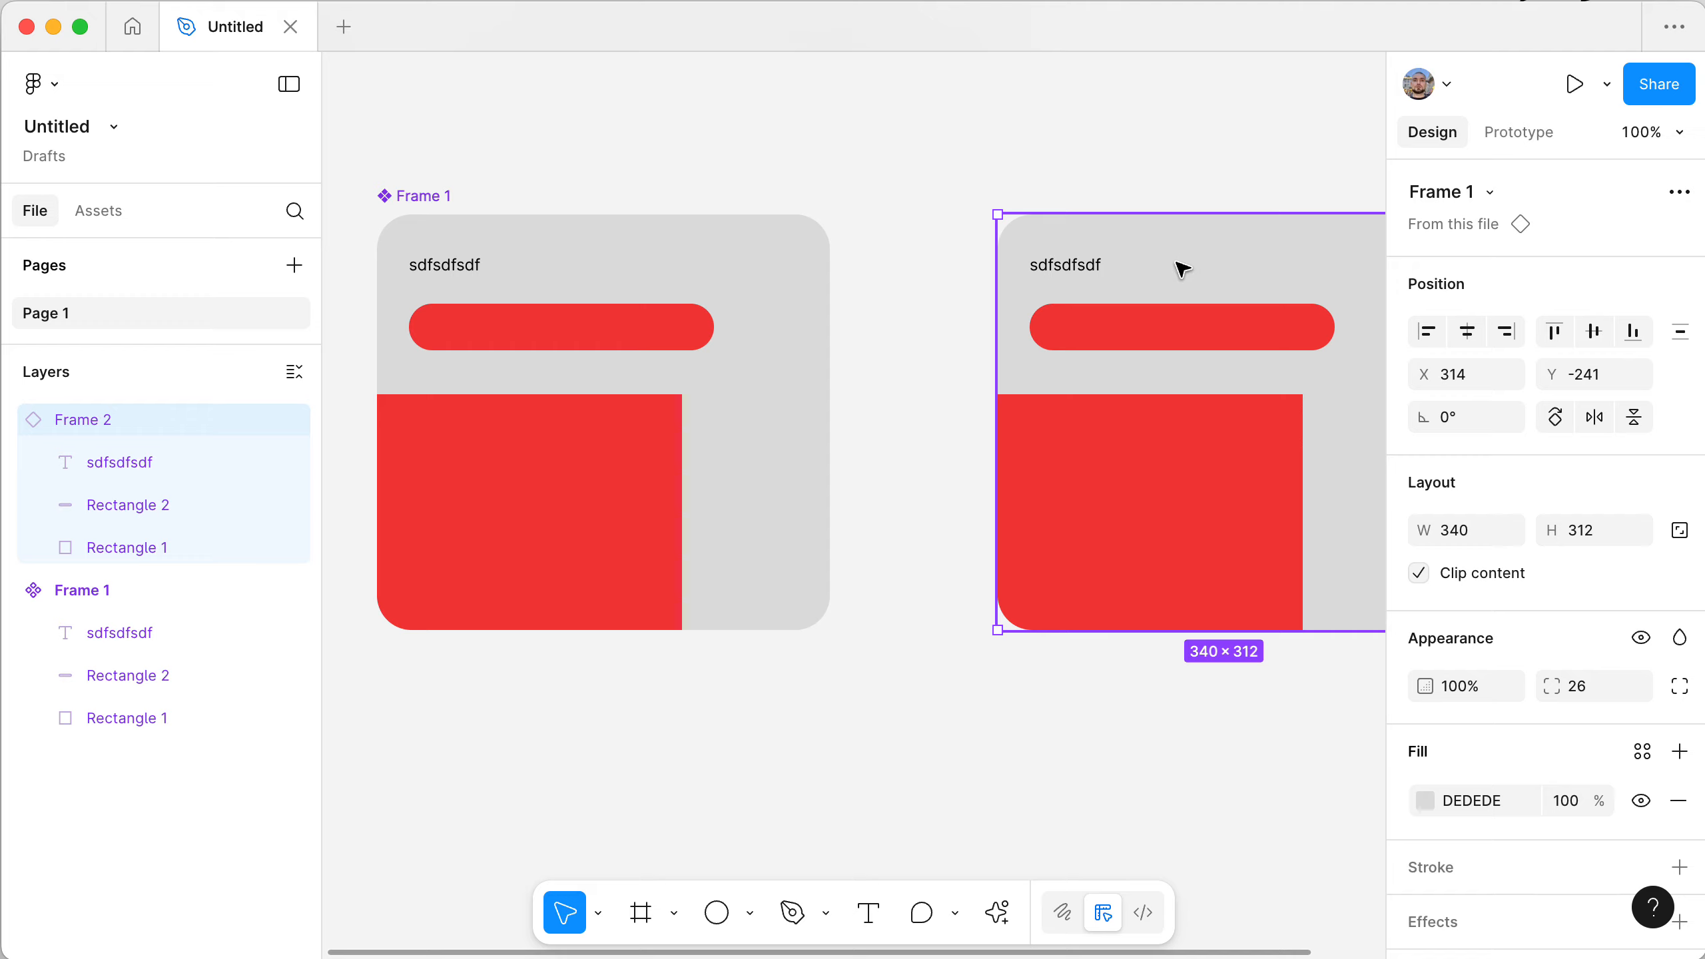
# - Duplicate the main component as a second instance below the first one, at about X 319, Y 139
pyautogui.click(435, 202)
pyautogui.press('alt')
pyautogui.moveTo(433, 199); pyautogui.dragTo(1050, 704)
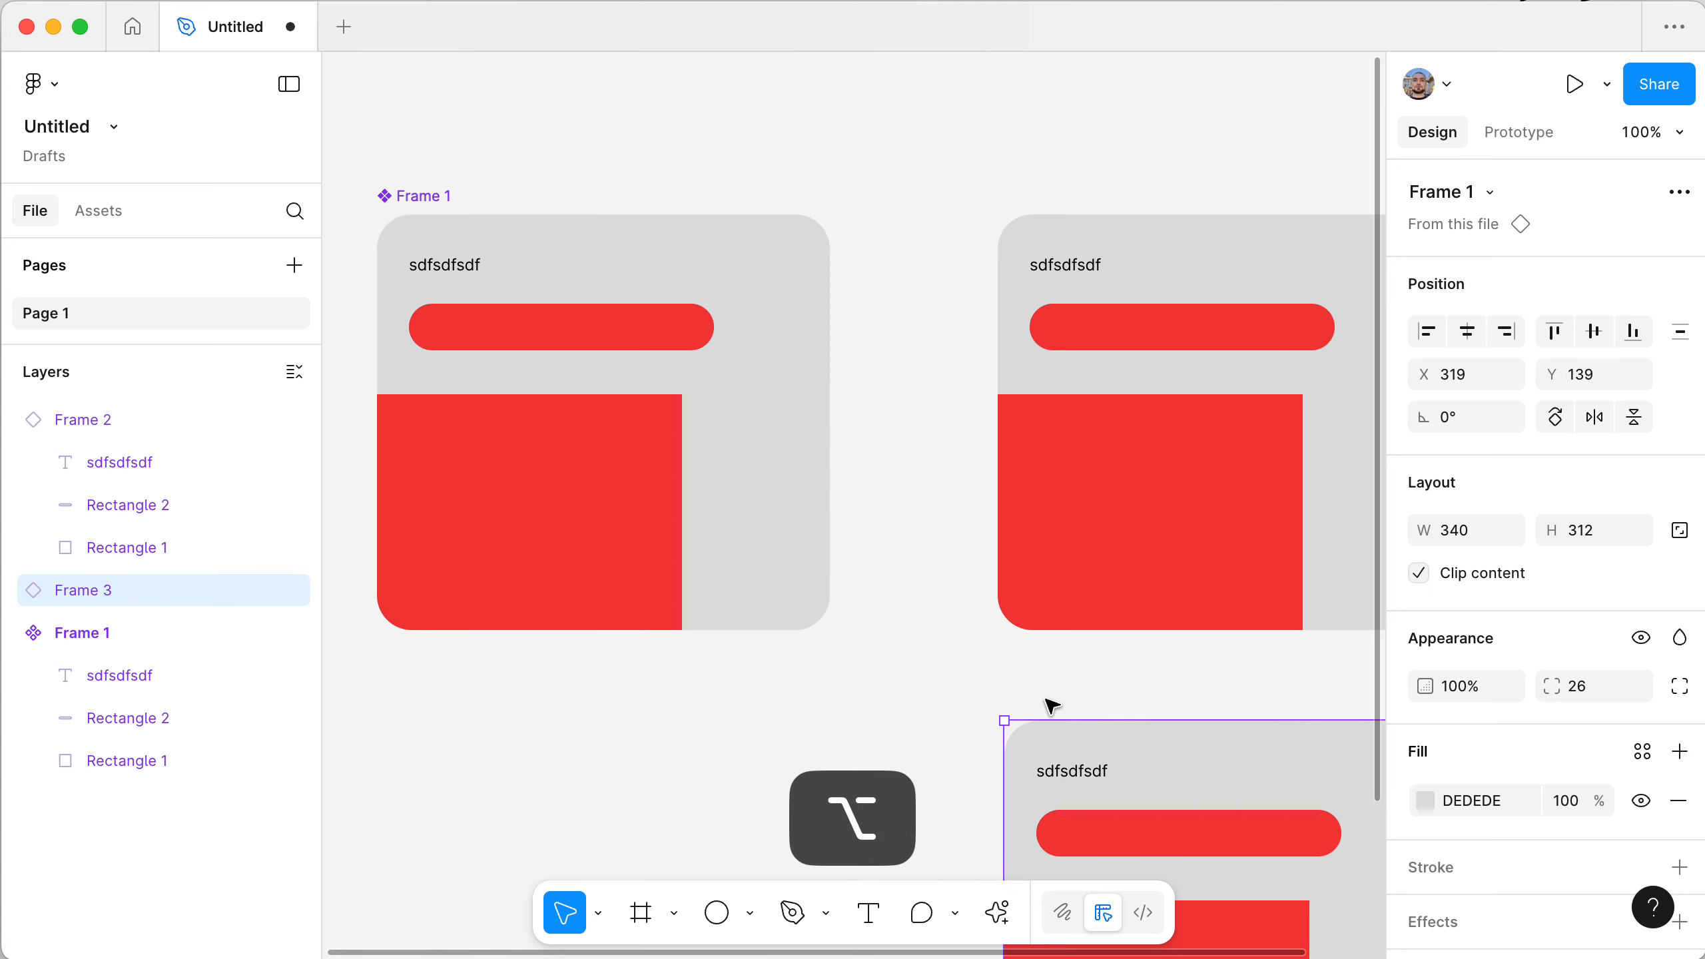
# - Nudge Rectangle 2 in the main component down and up several times, ending at Y 67
pyautogui.keyDown('super'); pyautogui.click(518, 328); pyautogui.keyUp('super')
pyautogui.hotkey('shift', 'Down')
pyautogui.hotkey('shift', 'Down')
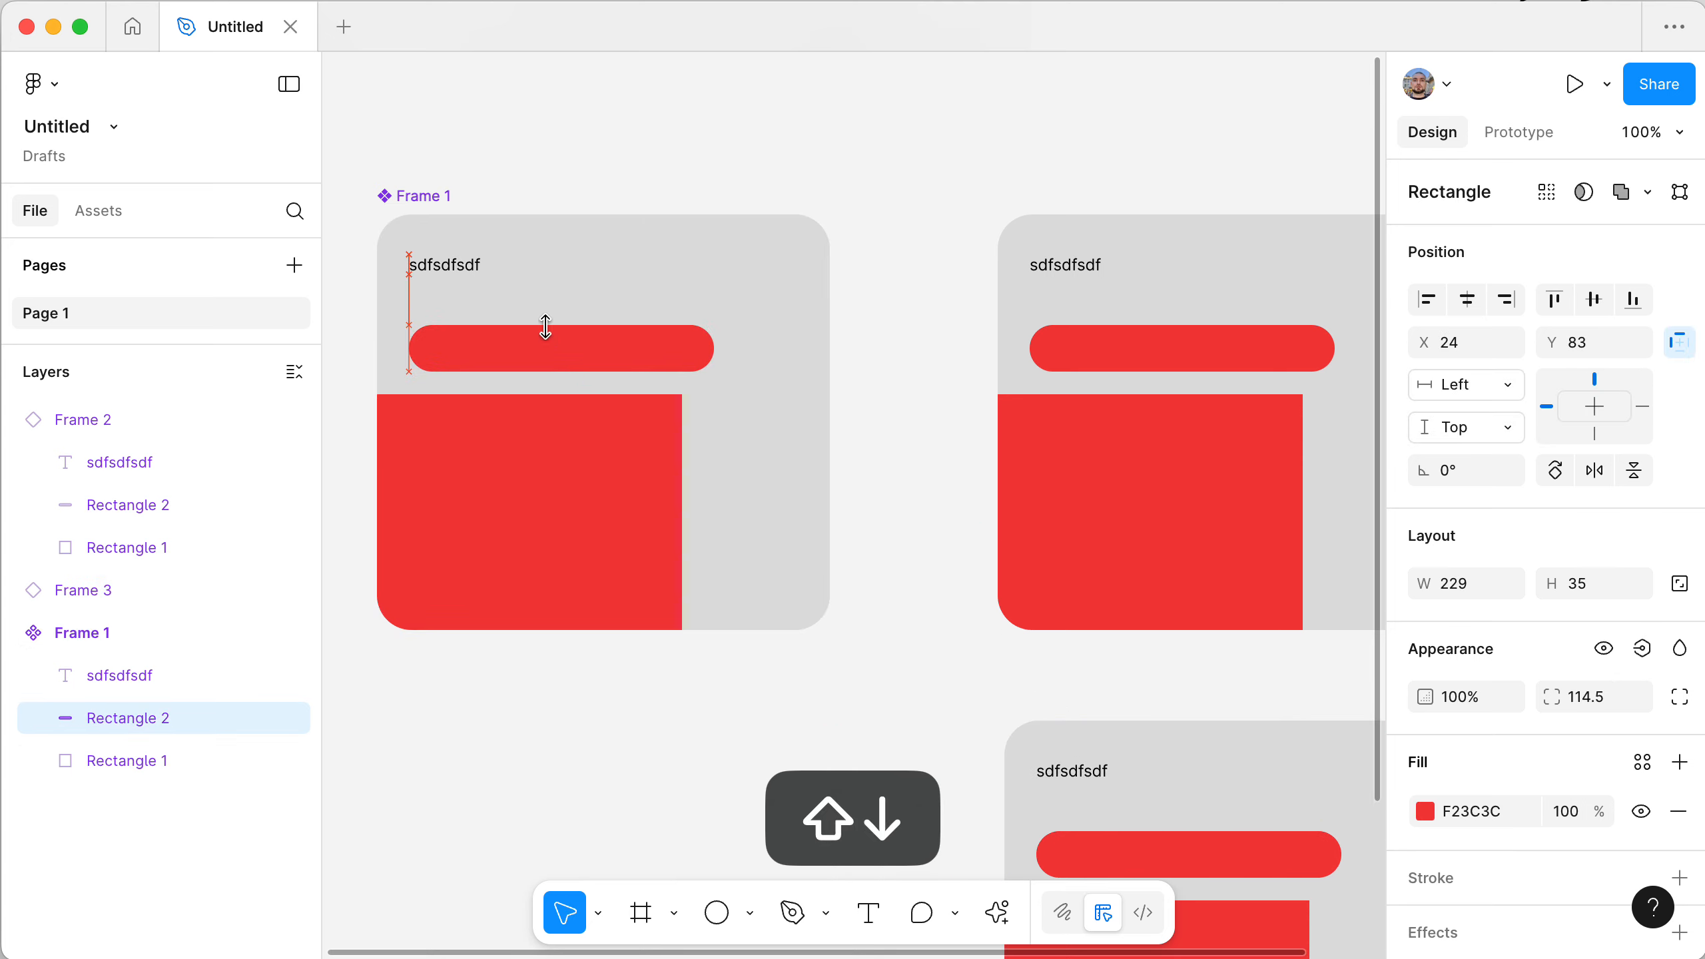
pyautogui.hotkey('shift', 'Up')
pyautogui.hotkey('shift', 'Up')
pyautogui.hotkey('shift', 'Down')
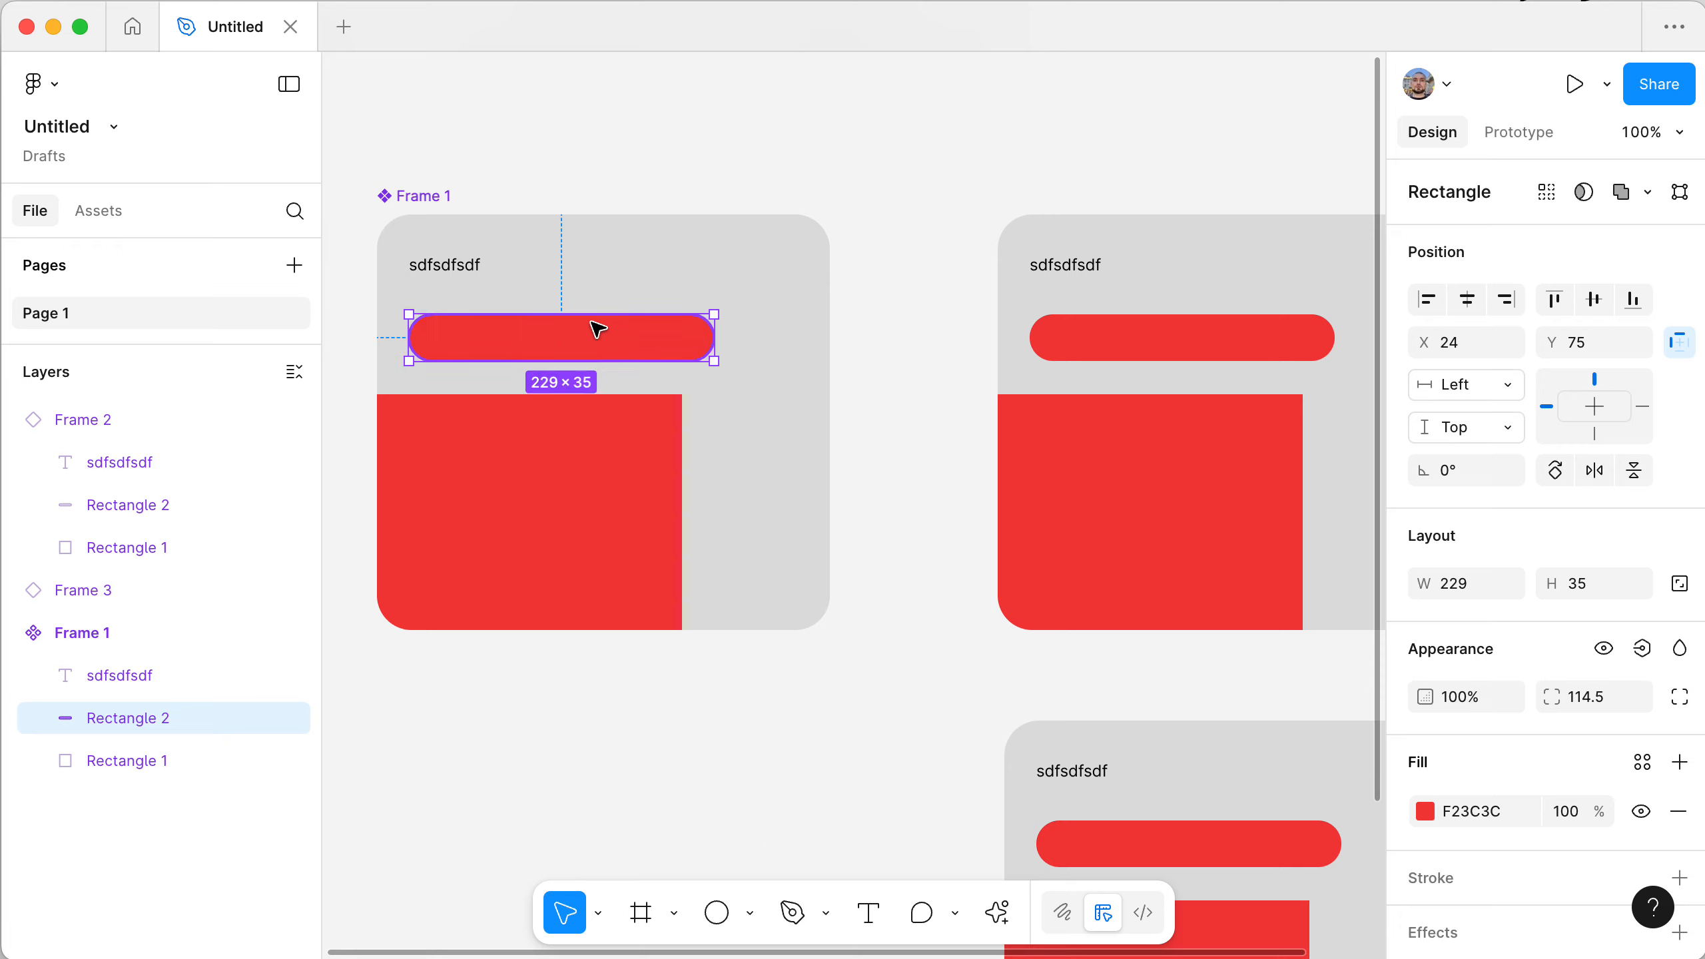
pyautogui.hotkey('shift', 'Up')
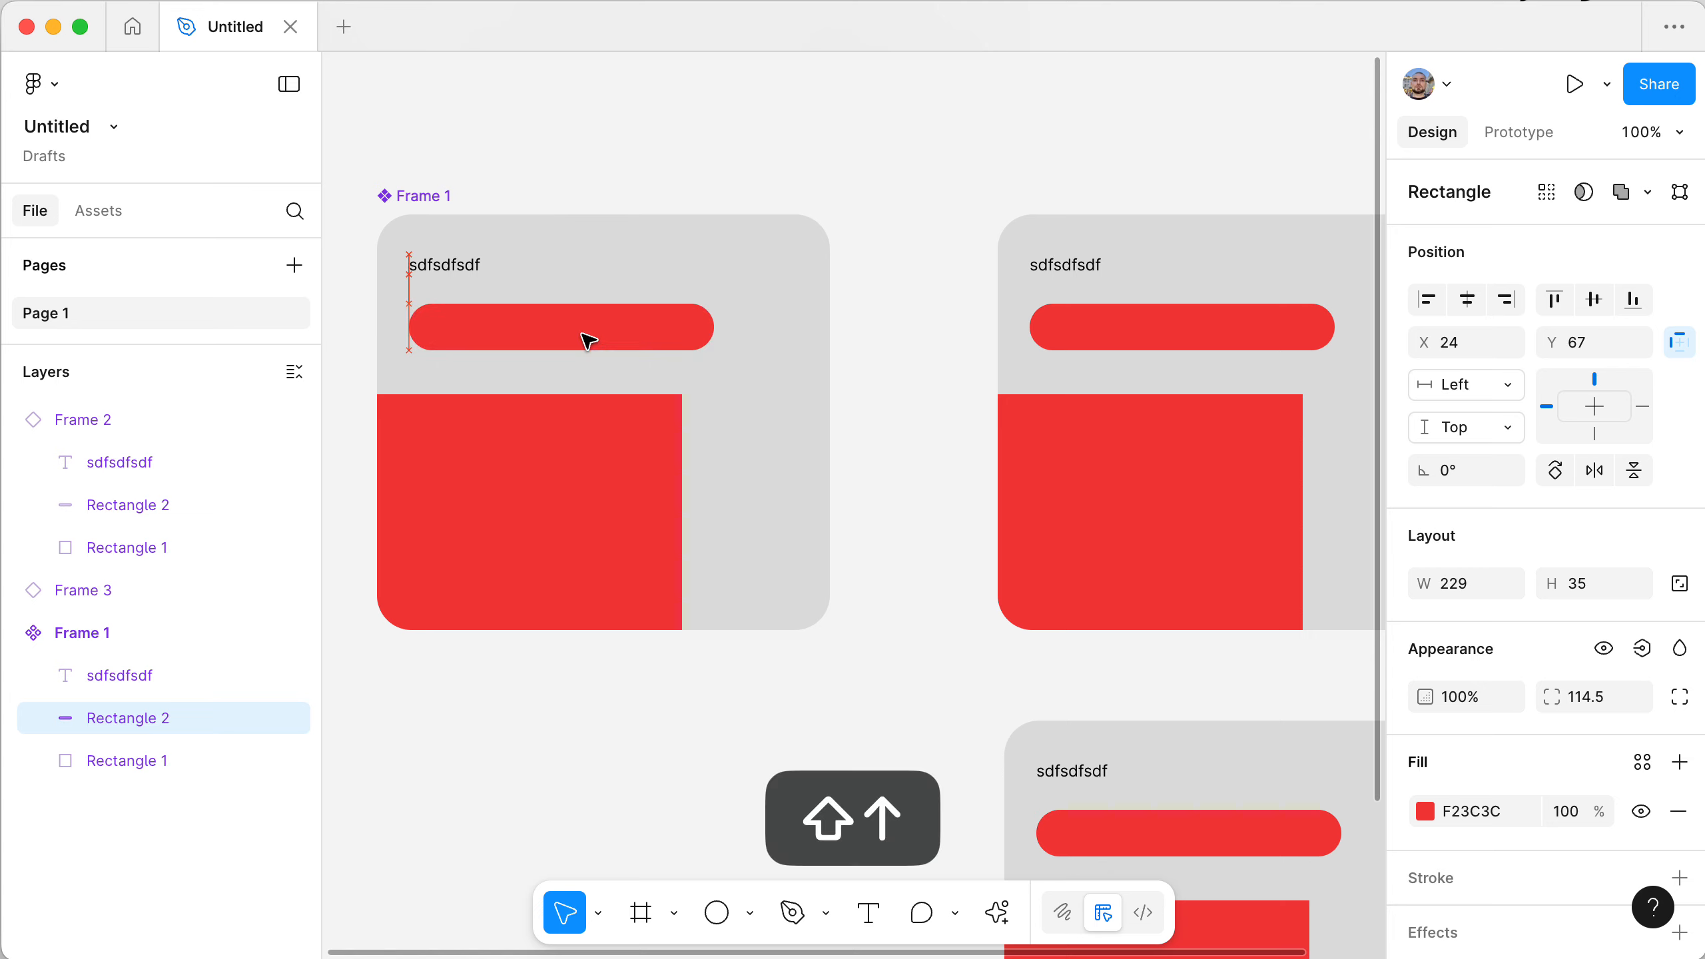
# - Replace the text in the first instance with "Header"
pyautogui.doubleClick(1083, 263)
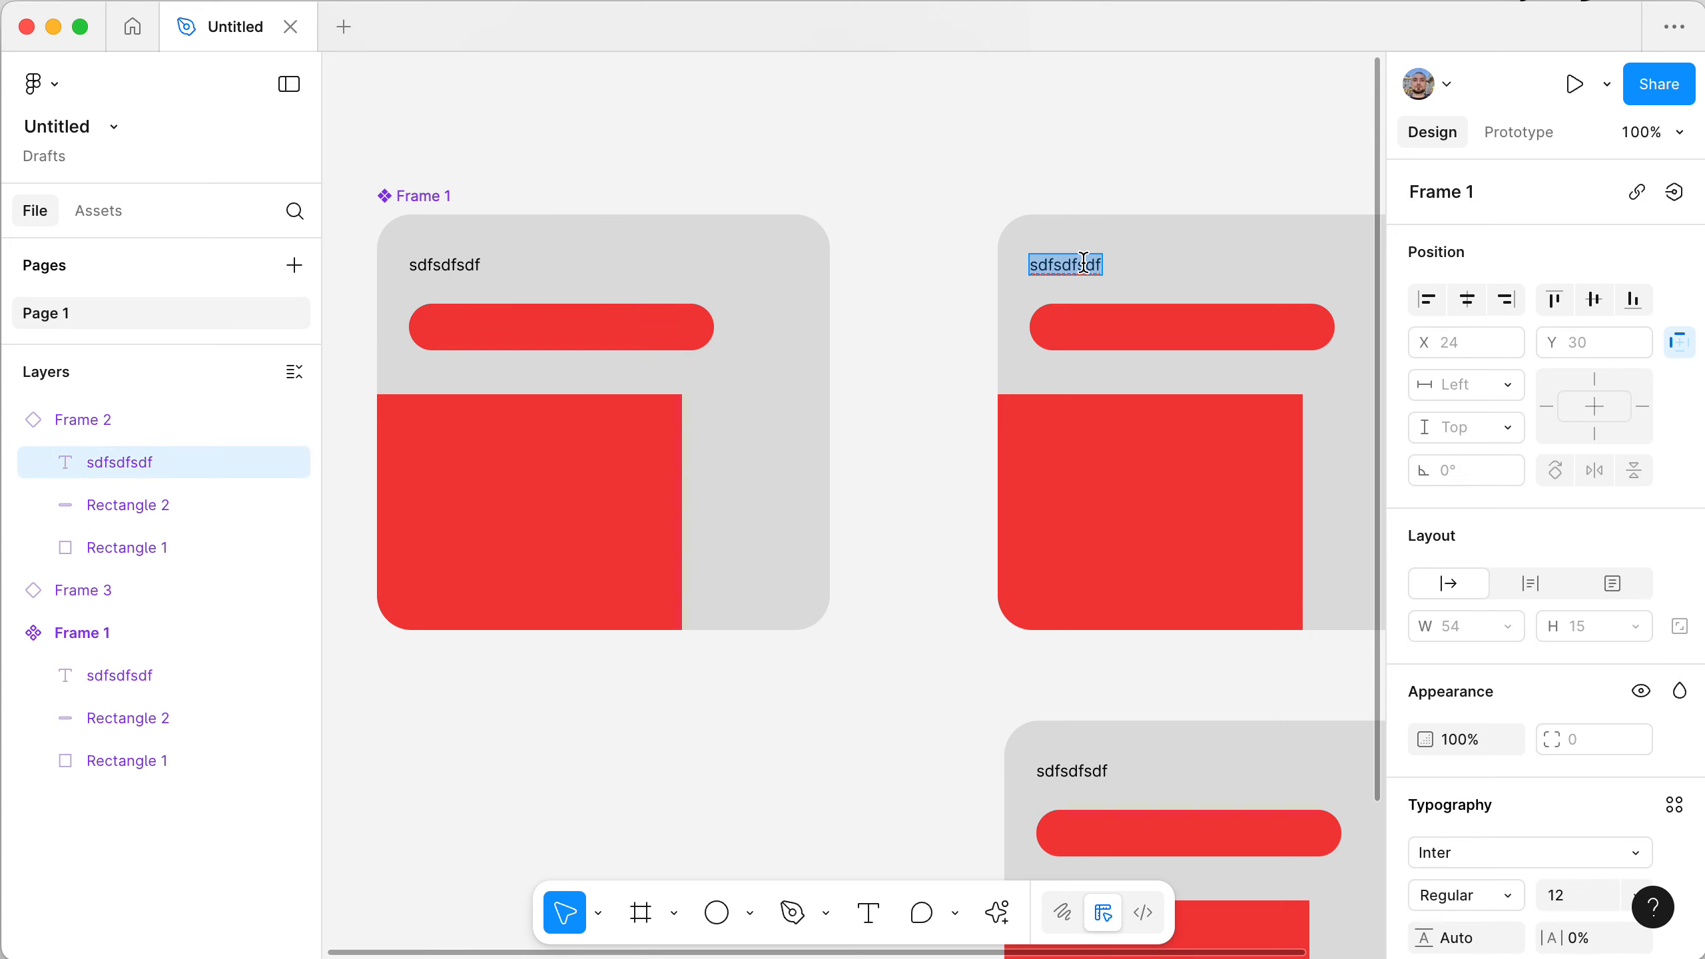
pyautogui.write('Header')
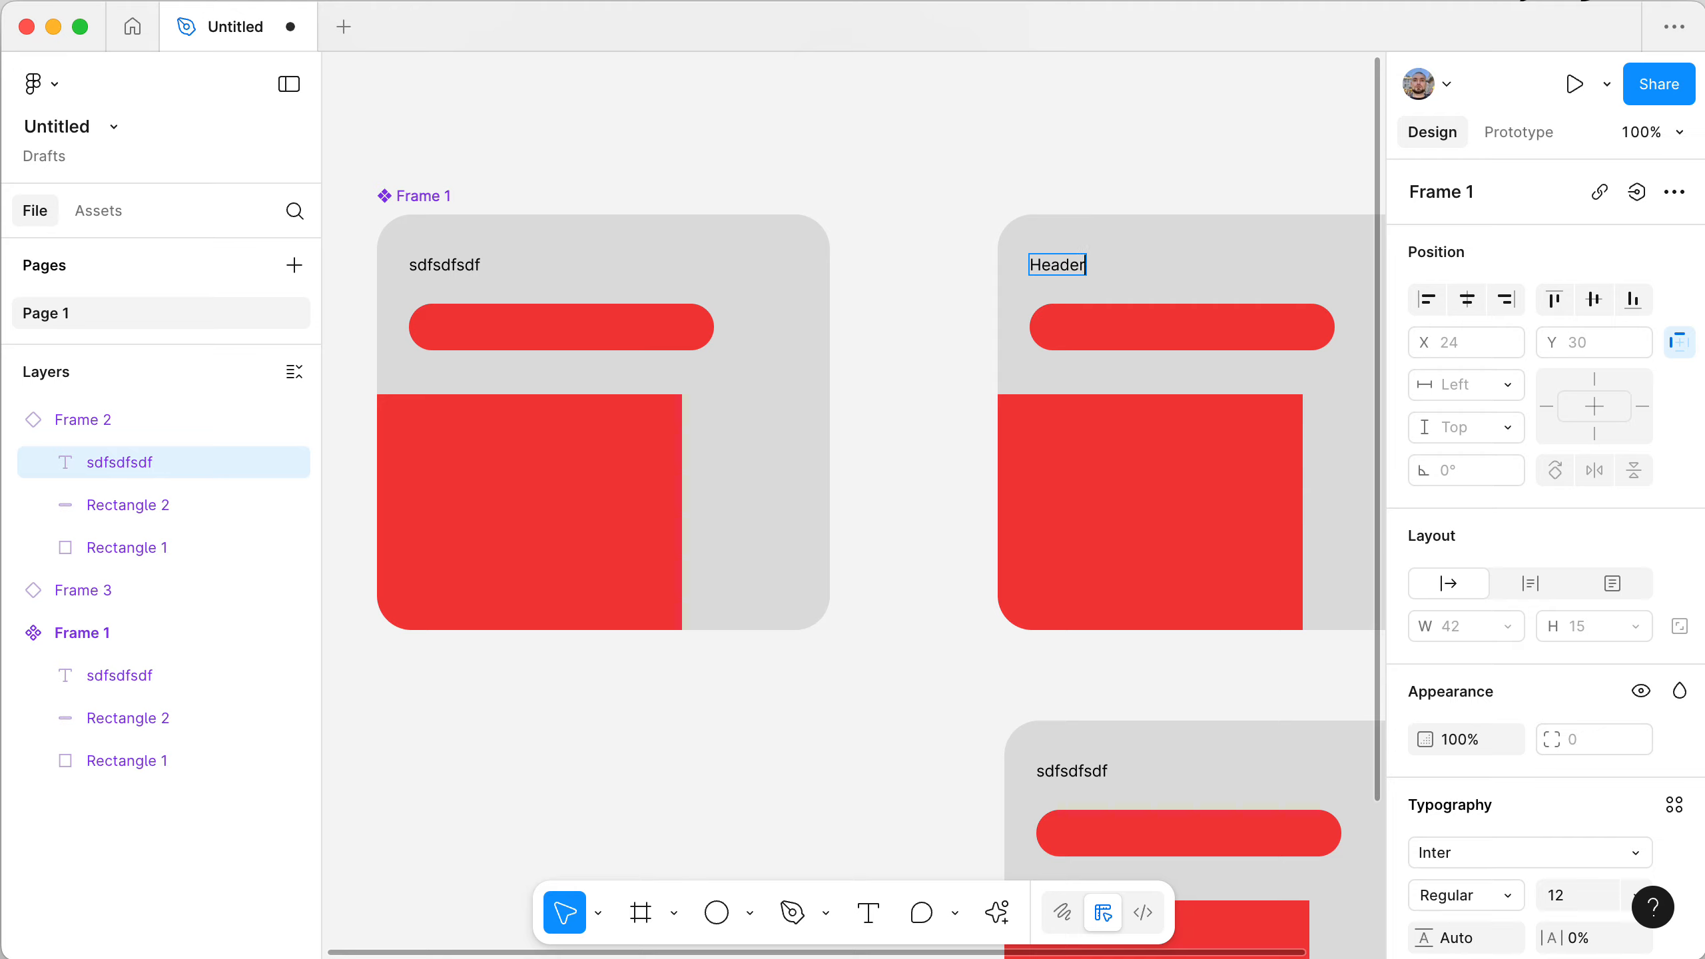
pyautogui.click(1046, 154)
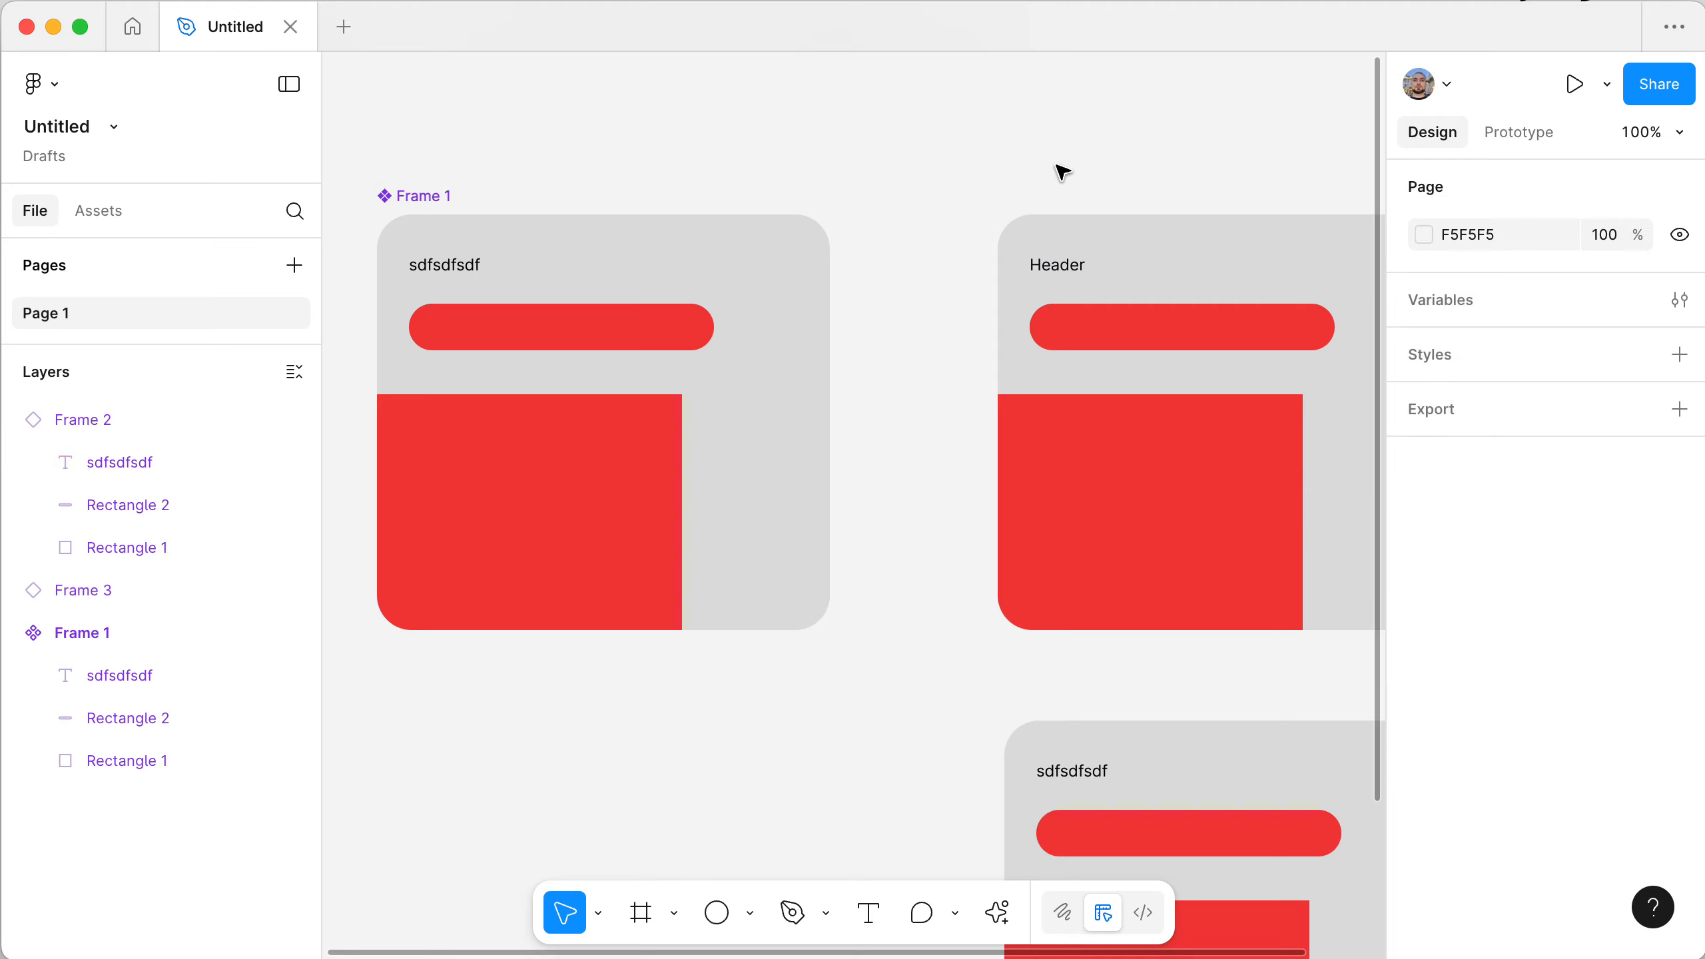
# - Replace the text in the second instance with "Another Header"
pyautogui.keyDown('super'); pyautogui.click(1073, 769); pyautogui.keyUp('super')
pyautogui.doubleClick(1074, 770)
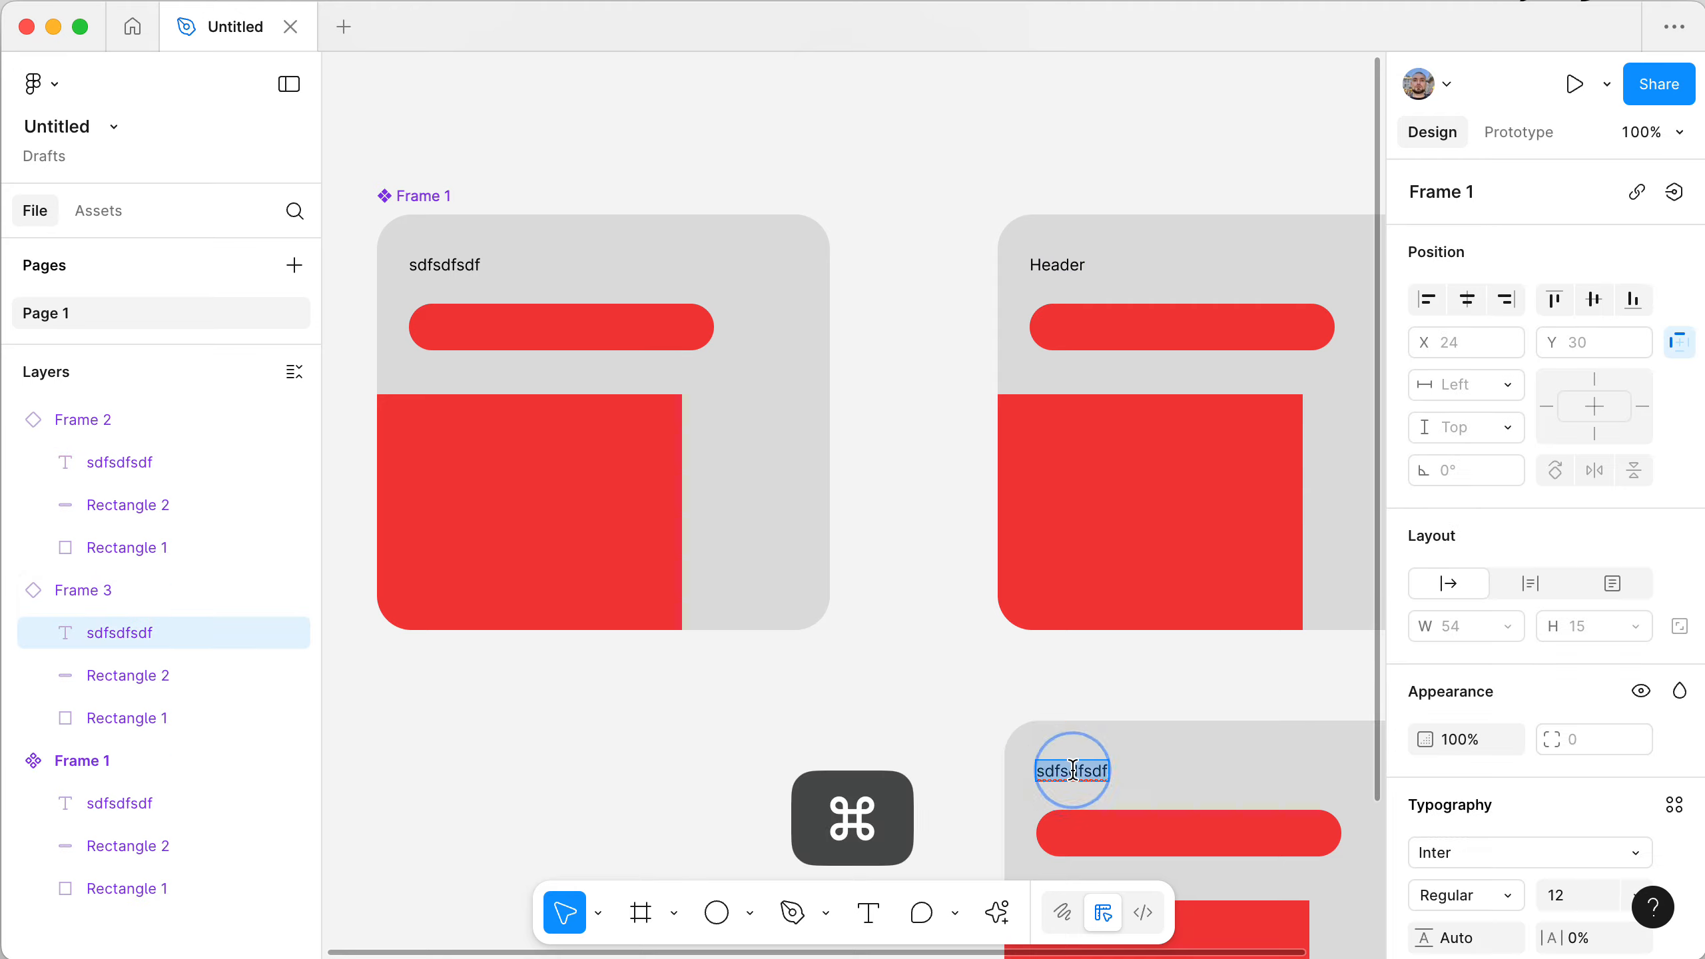
pyautogui.write('Another')
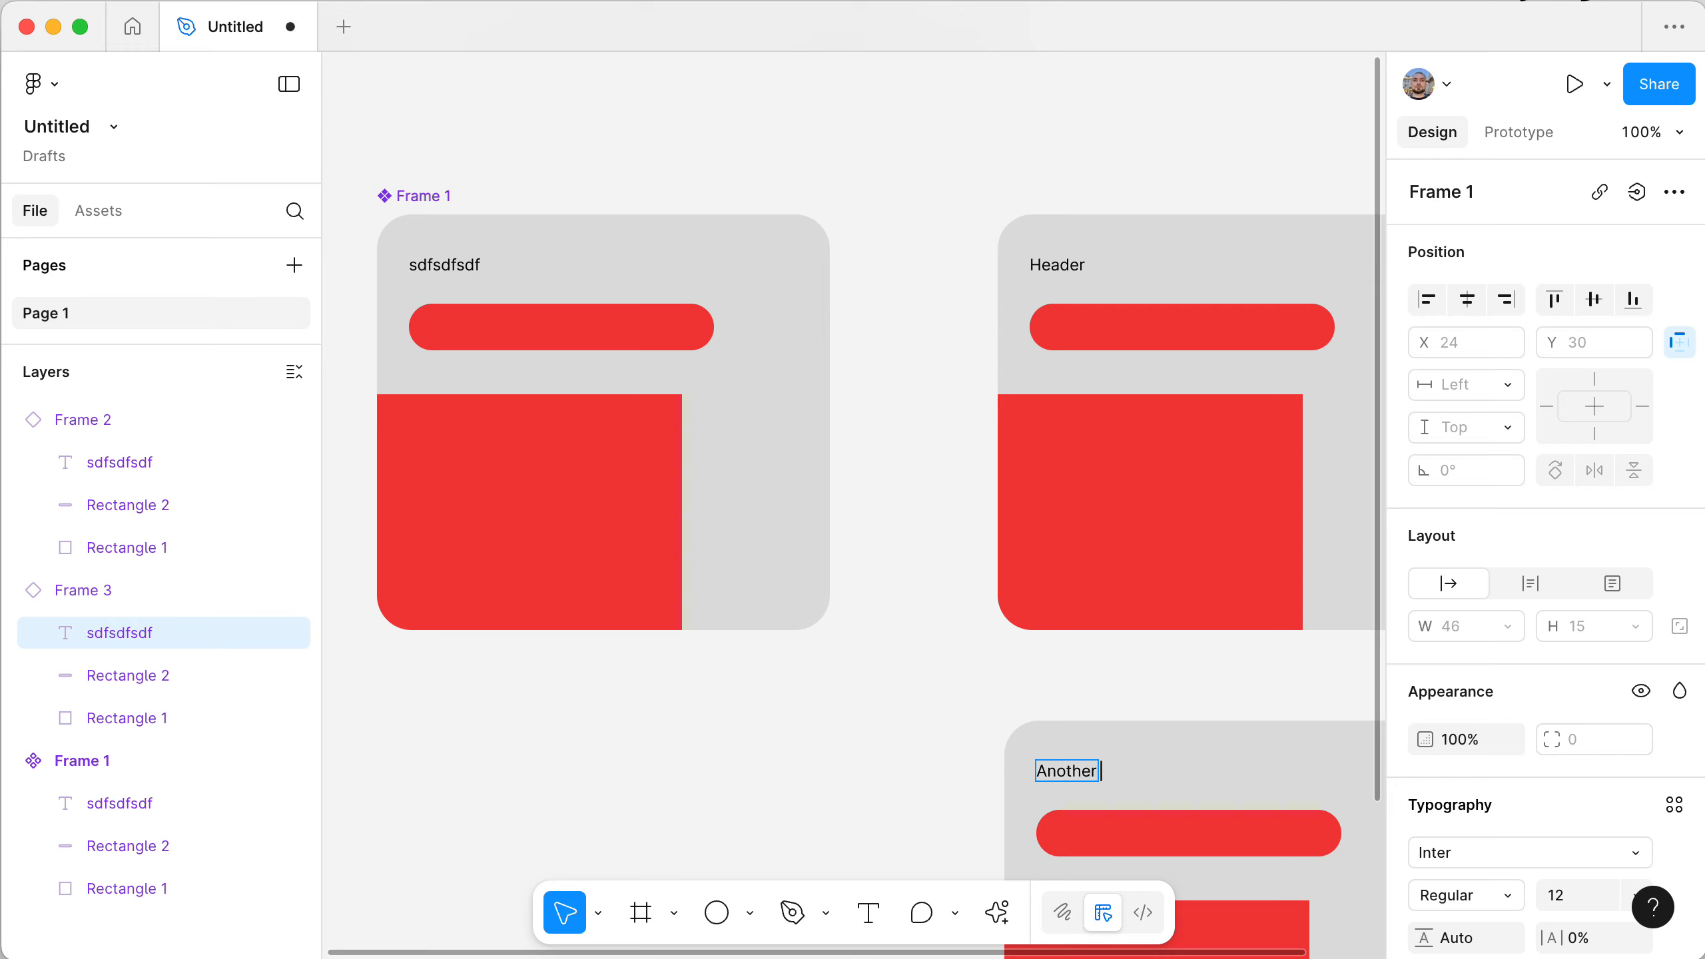
pyautogui.write(' Header')
pyautogui.click(915, 138)
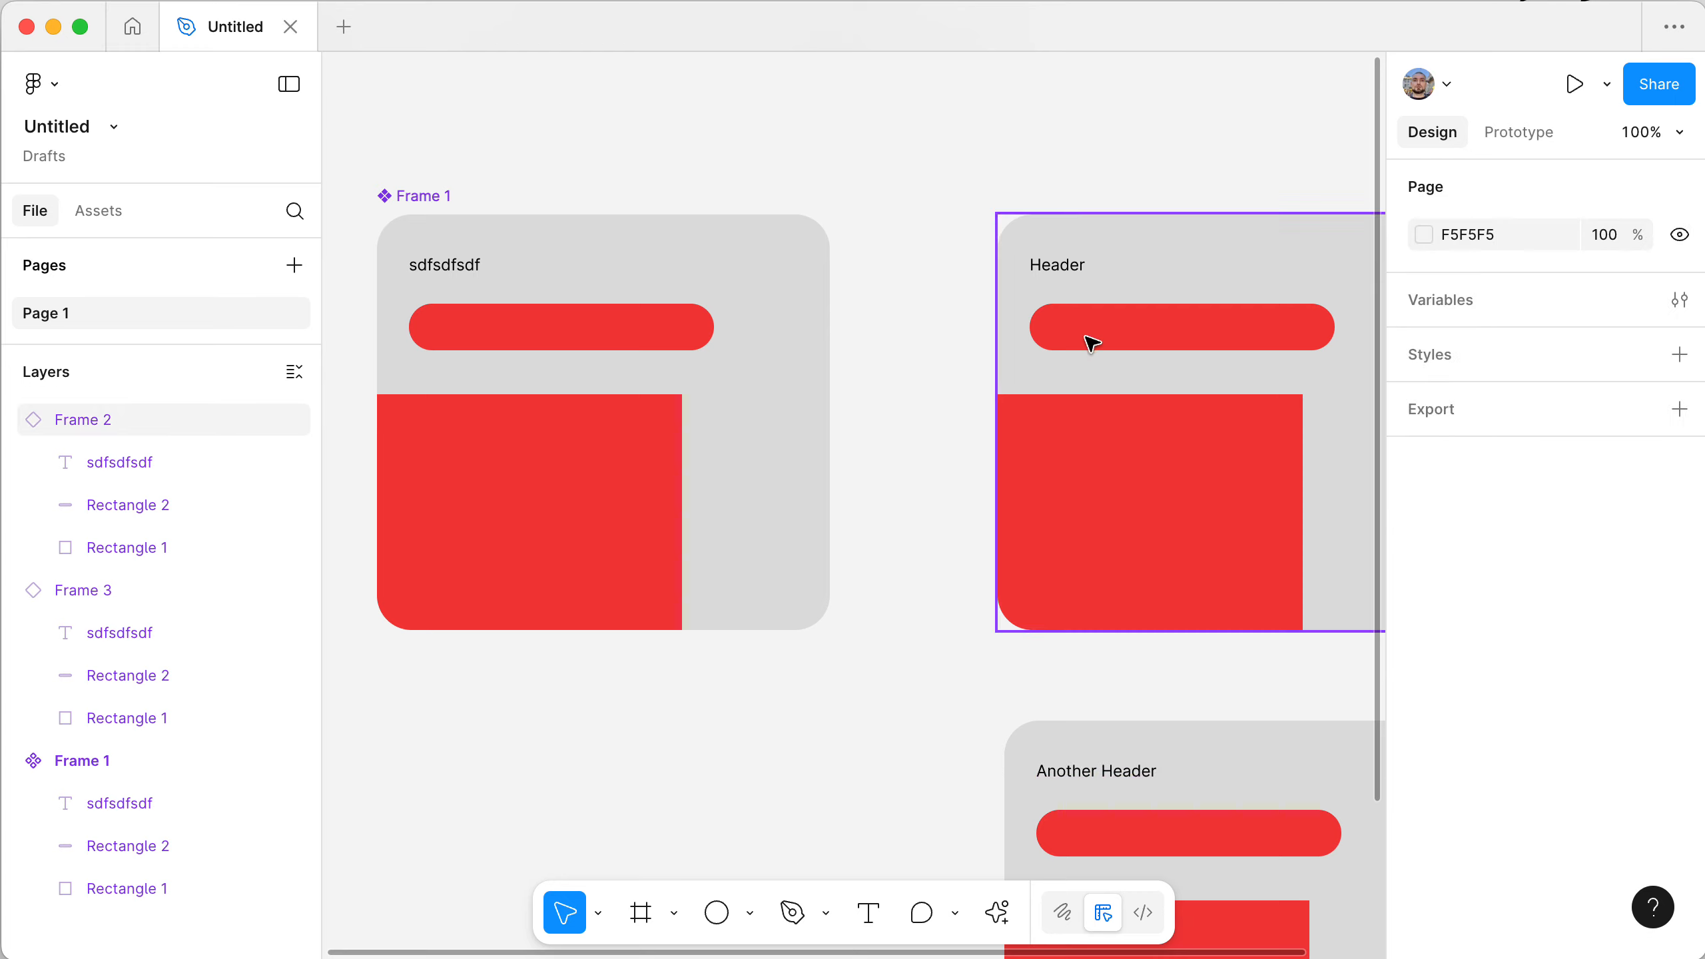
# - Move the "Another Header" instance into line beside the "Header" instance, at X 718, Y -241
pyautogui.scroll(-5, 1092, 342)
pyautogui.moveTo(1180, 677); pyautogui.dragTo(1149, 417)
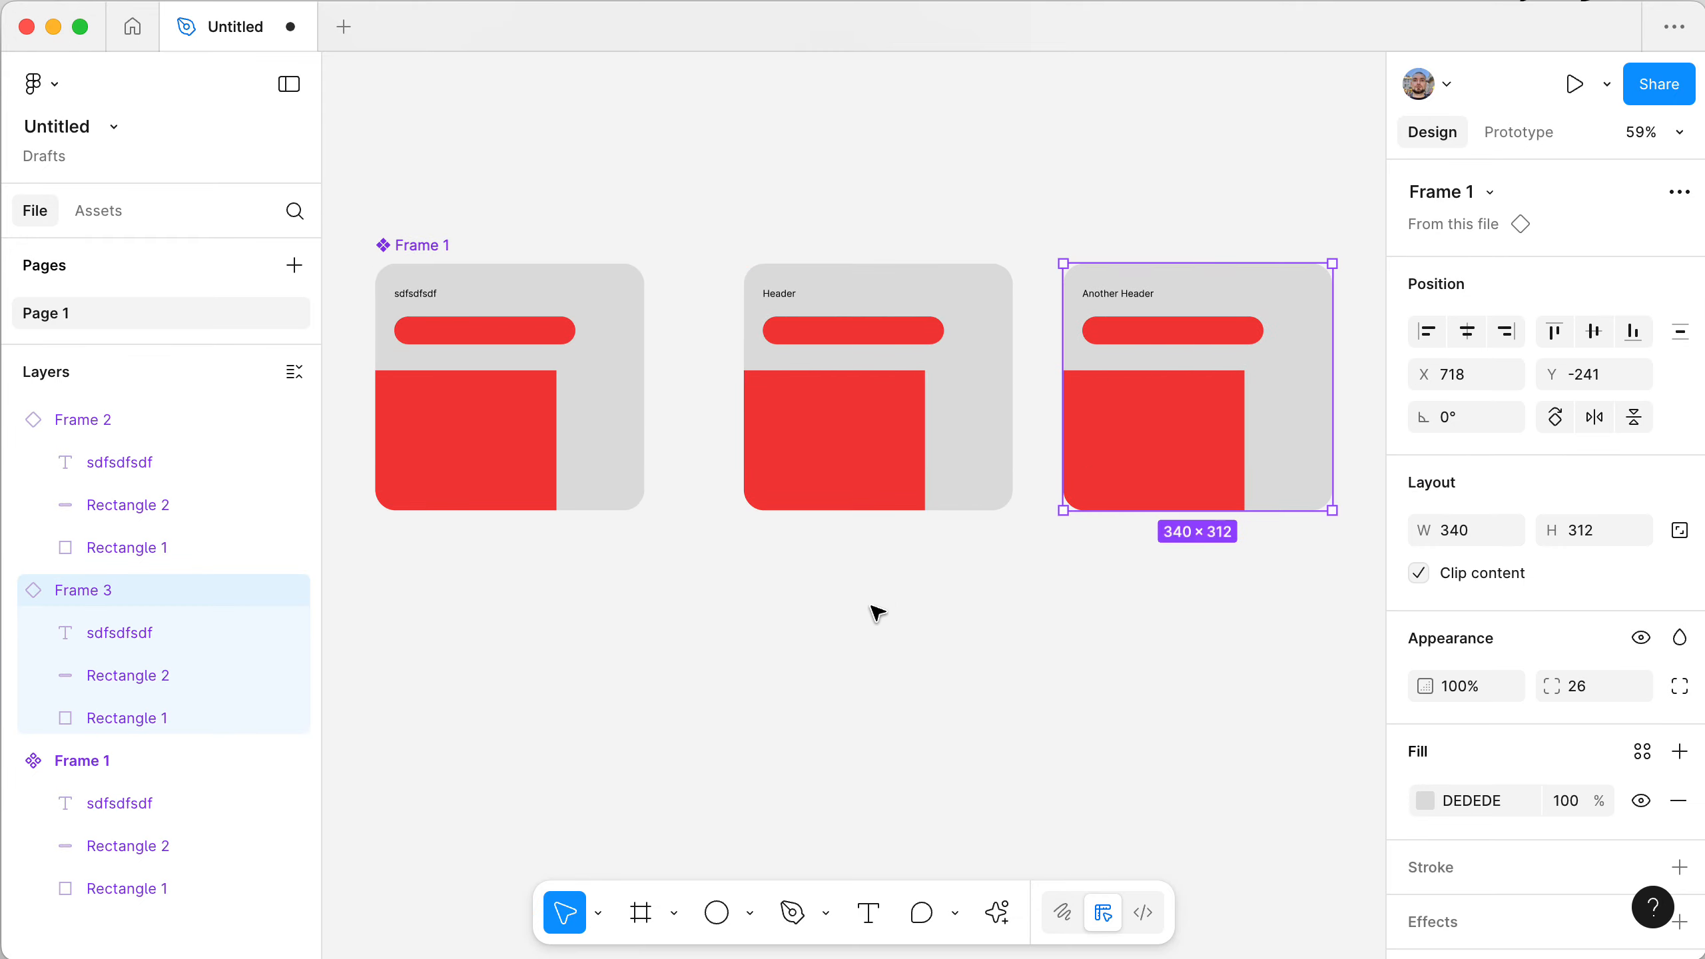
pyautogui.scroll(3, 874, 609)
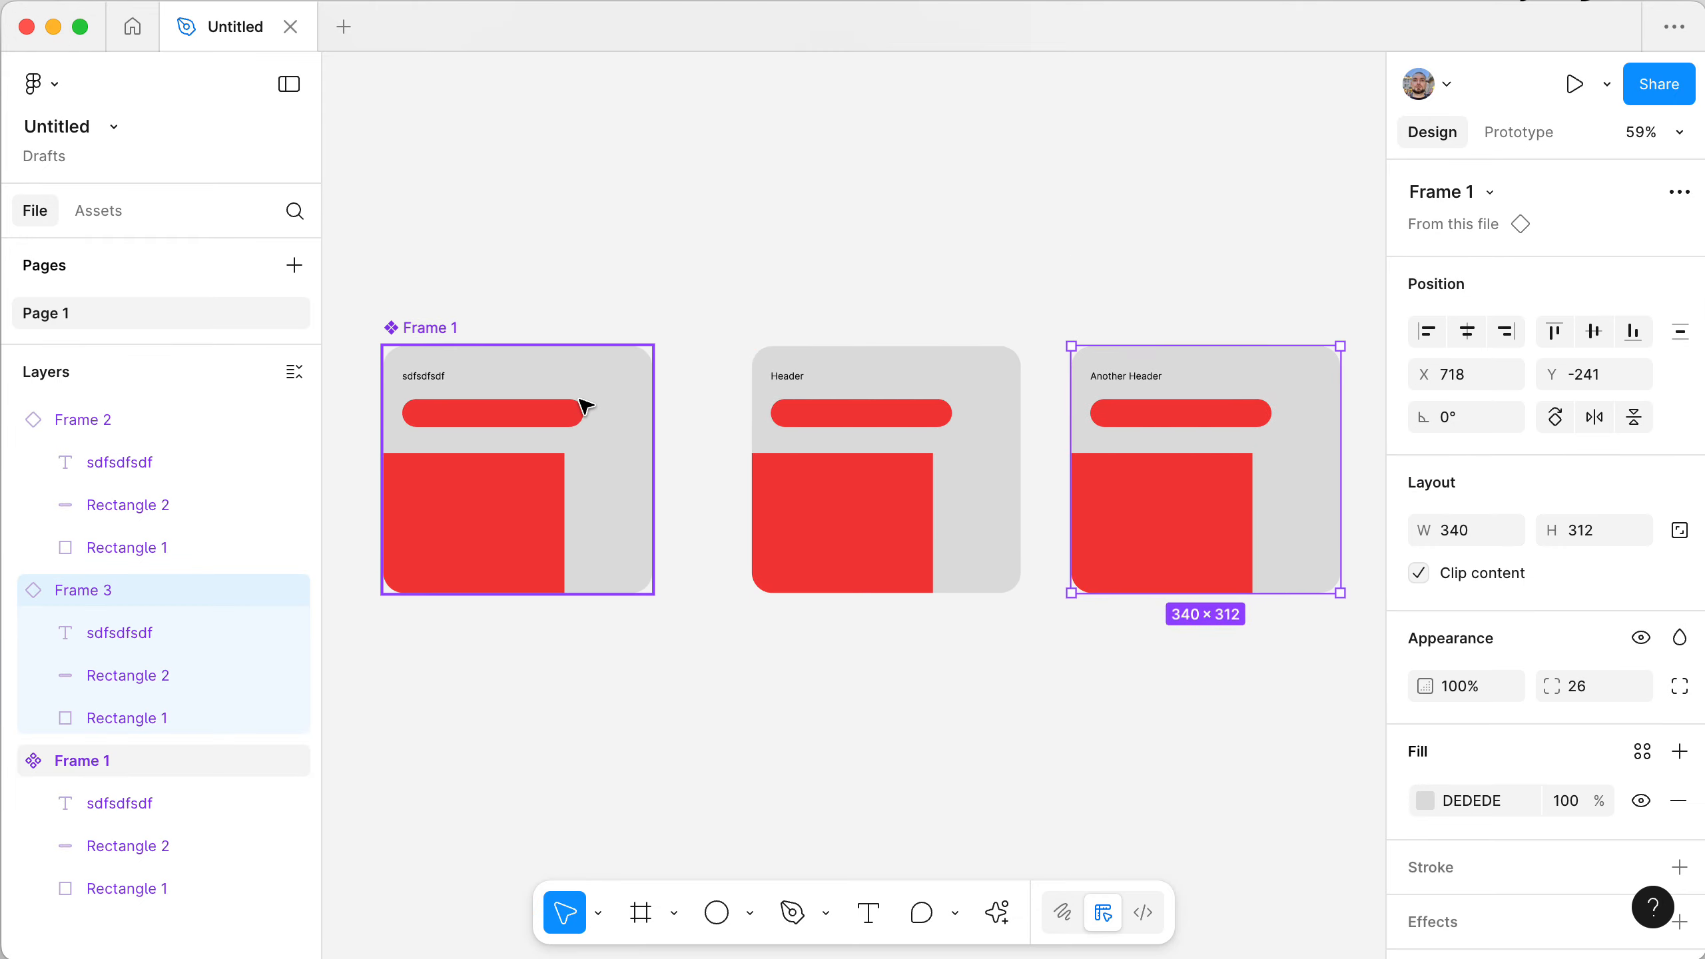
# - Set the font size of the main component's text "sdfsdfsdf" to 24
pyautogui.click(943, 444)
pyautogui.keyDown('super'); pyautogui.click(430, 378); pyautogui.keyUp('super')
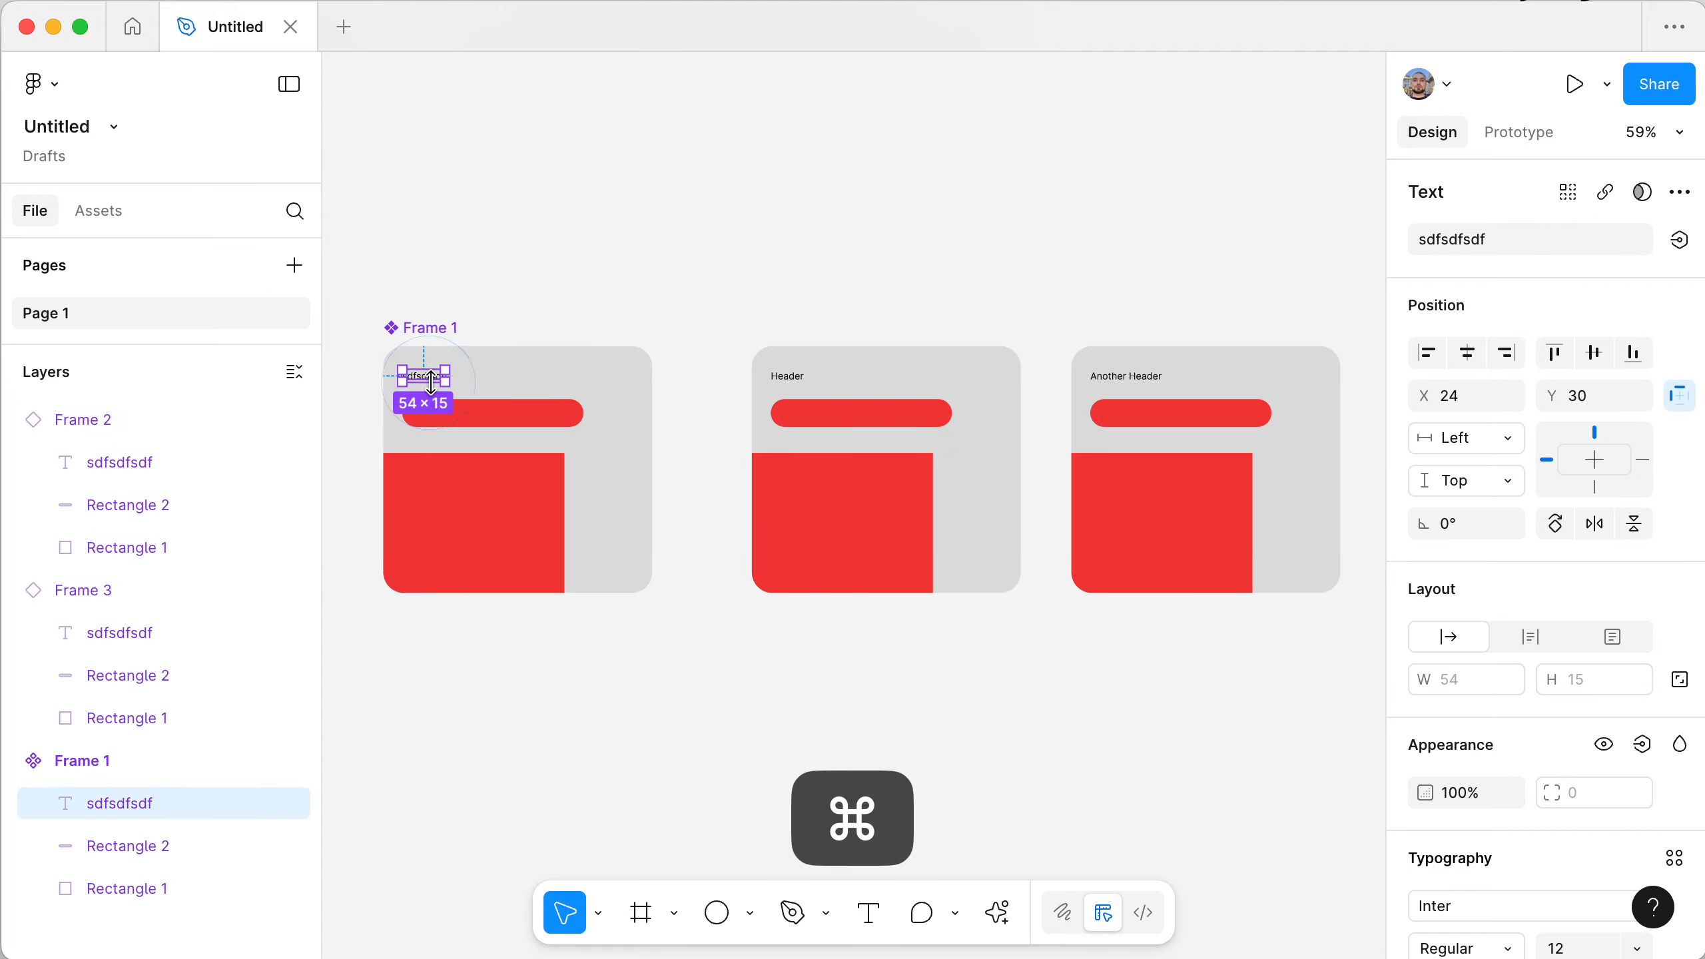
pyautogui.scroll(-5, 1650, 647)
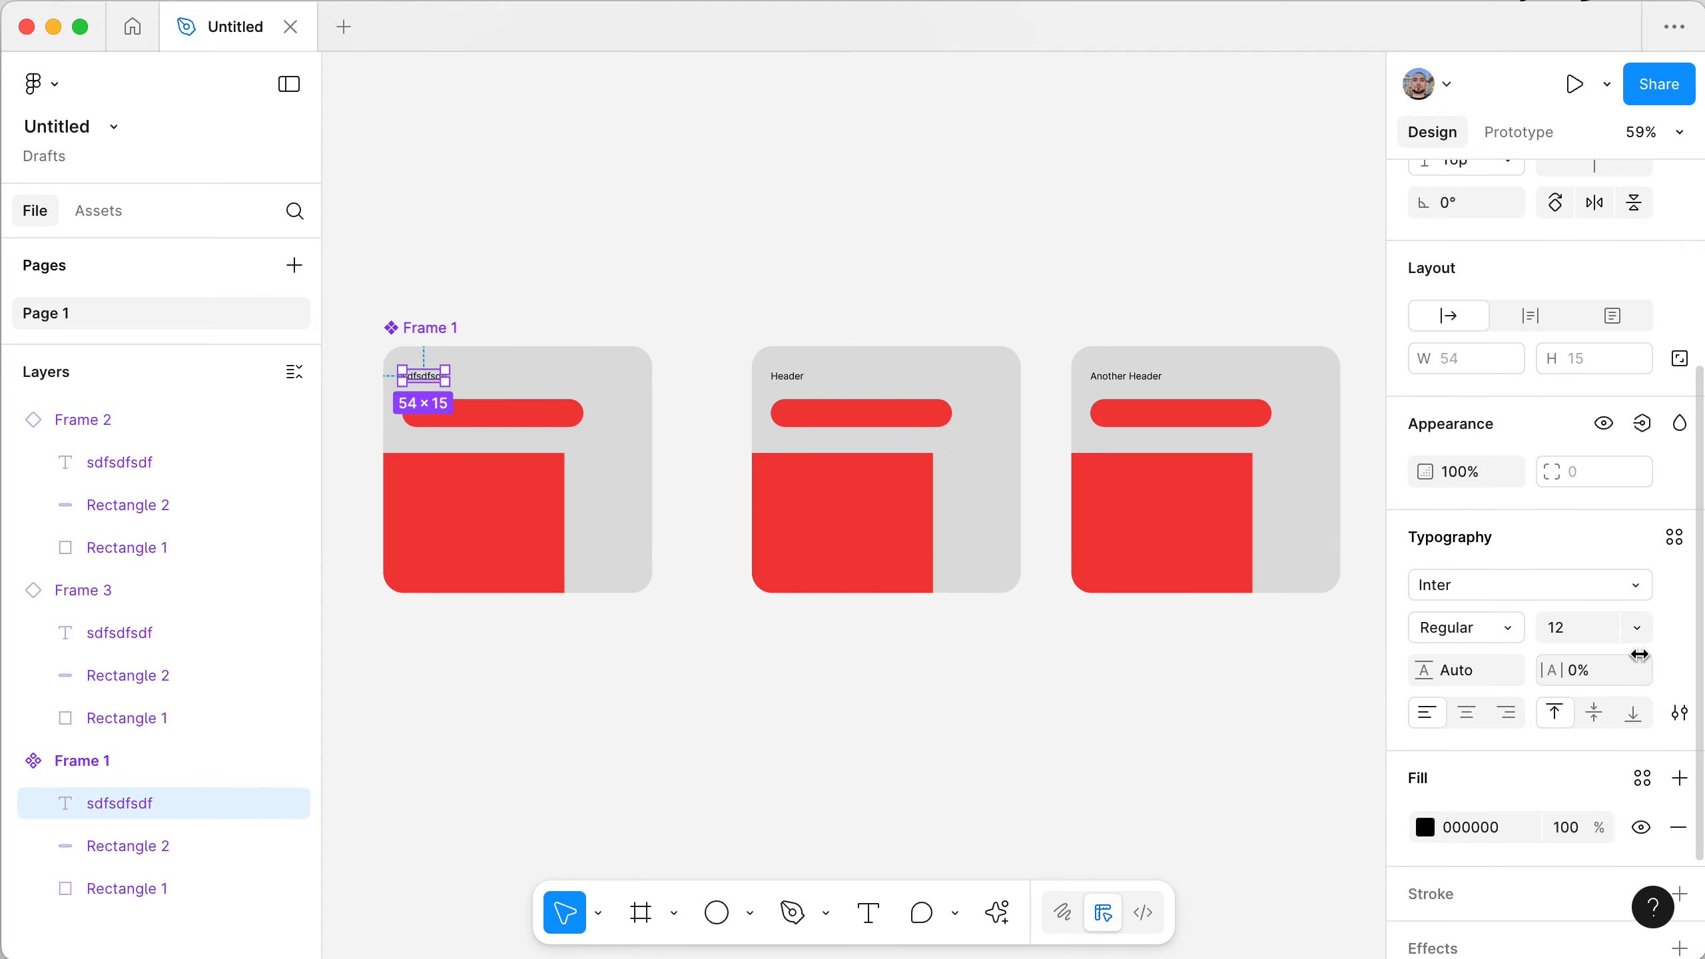
pyautogui.click(1642, 636)
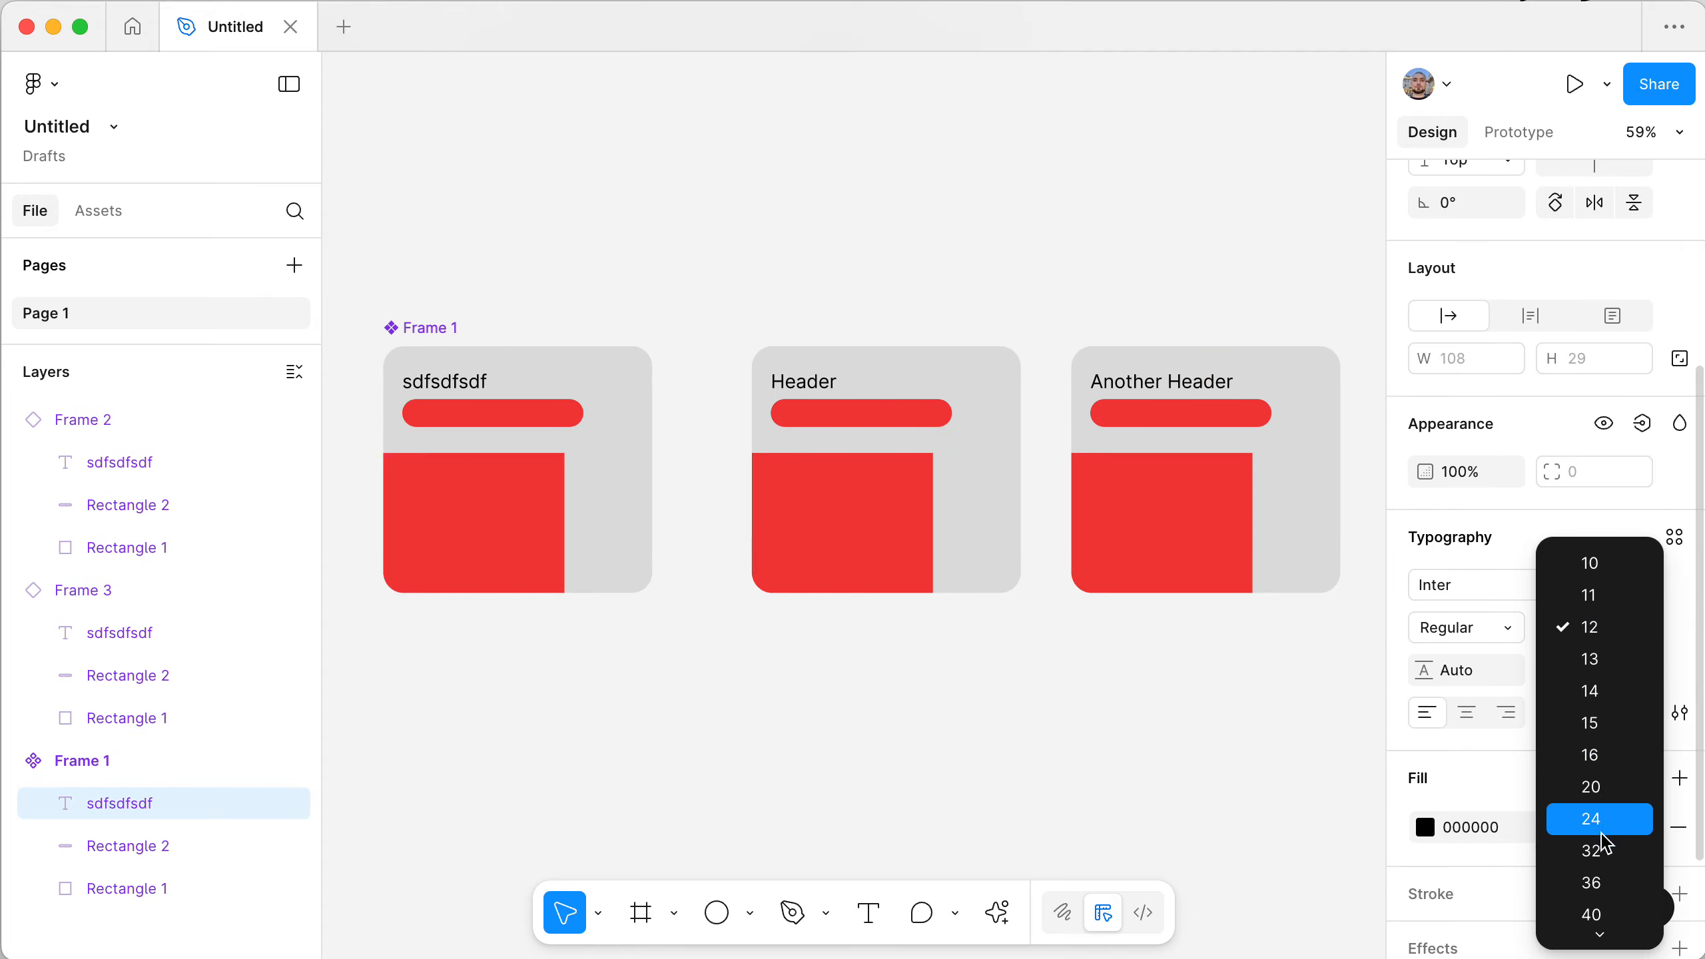
pyautogui.click(1600, 813)
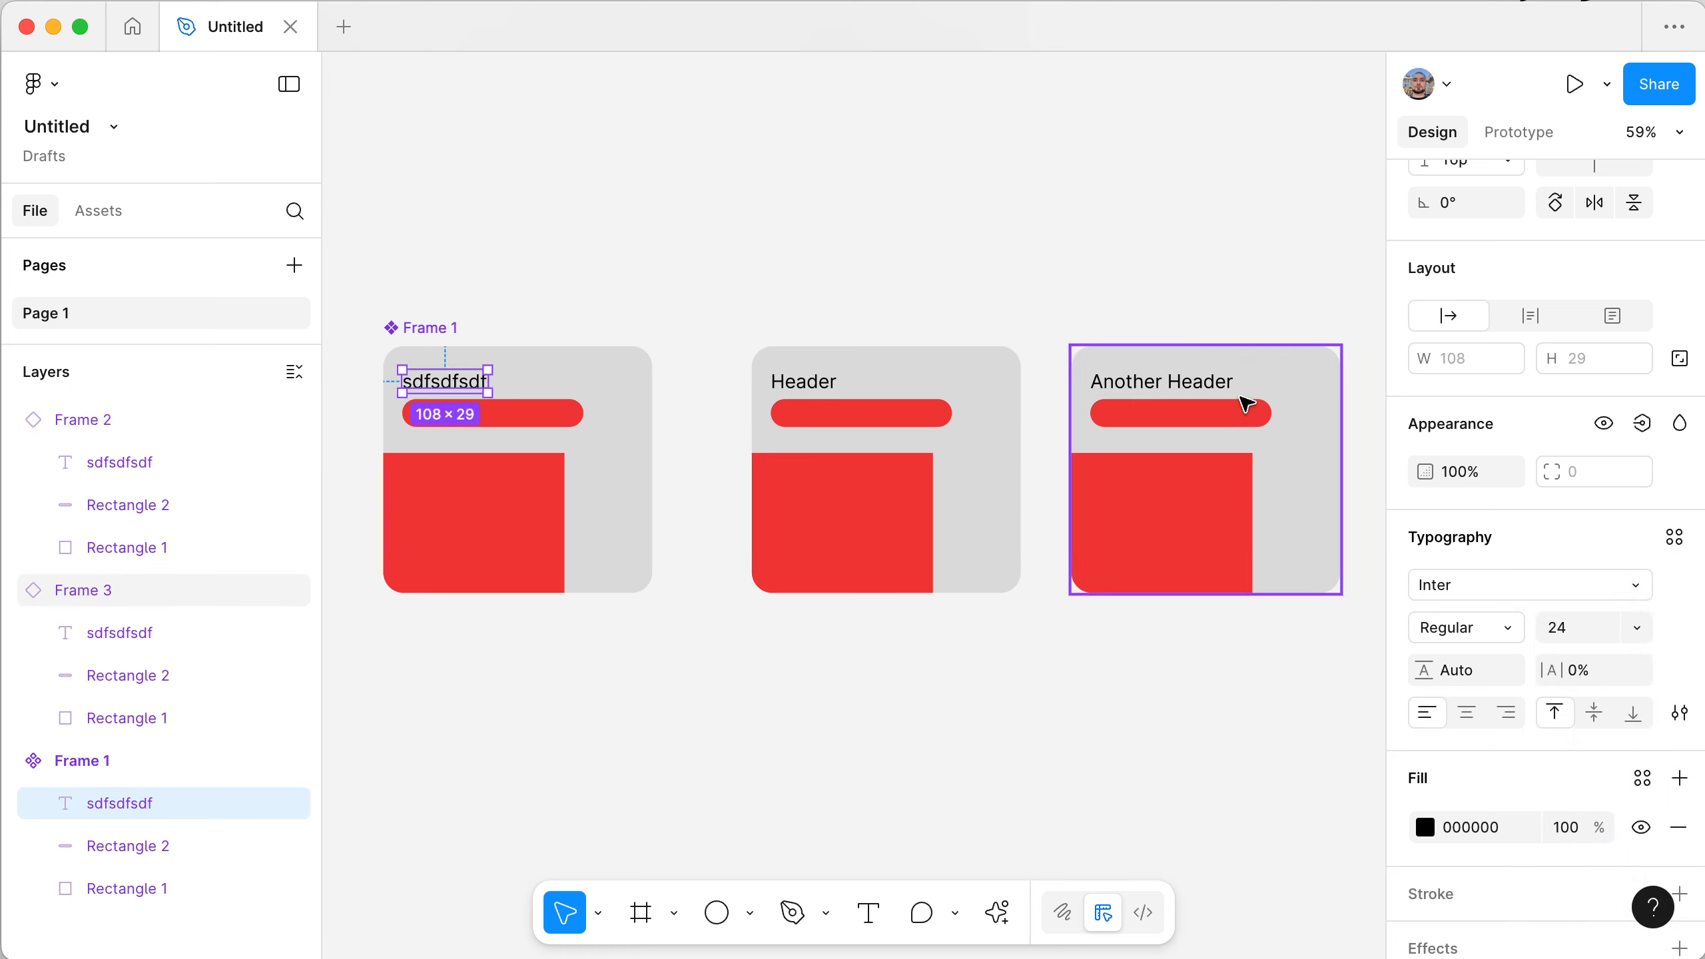
pyautogui.click(999, 302)
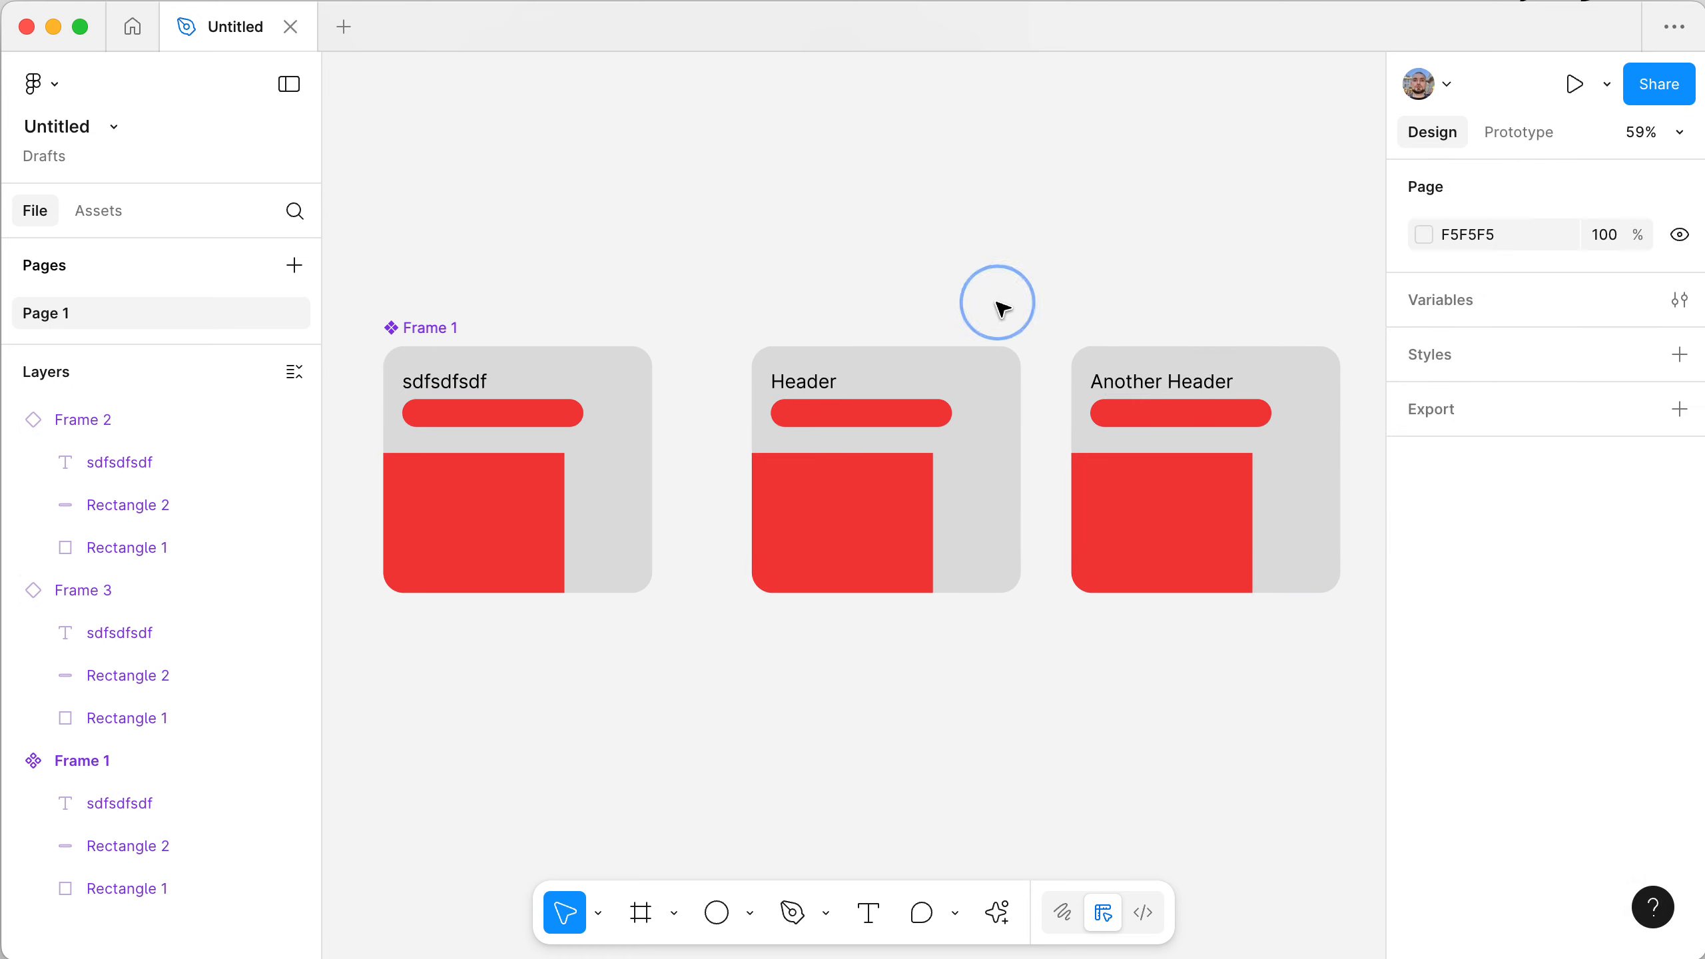
# - Change the fill of the rounded bar in the "Header" instance from red to orange-yellow
pyautogui.click(918, 430)
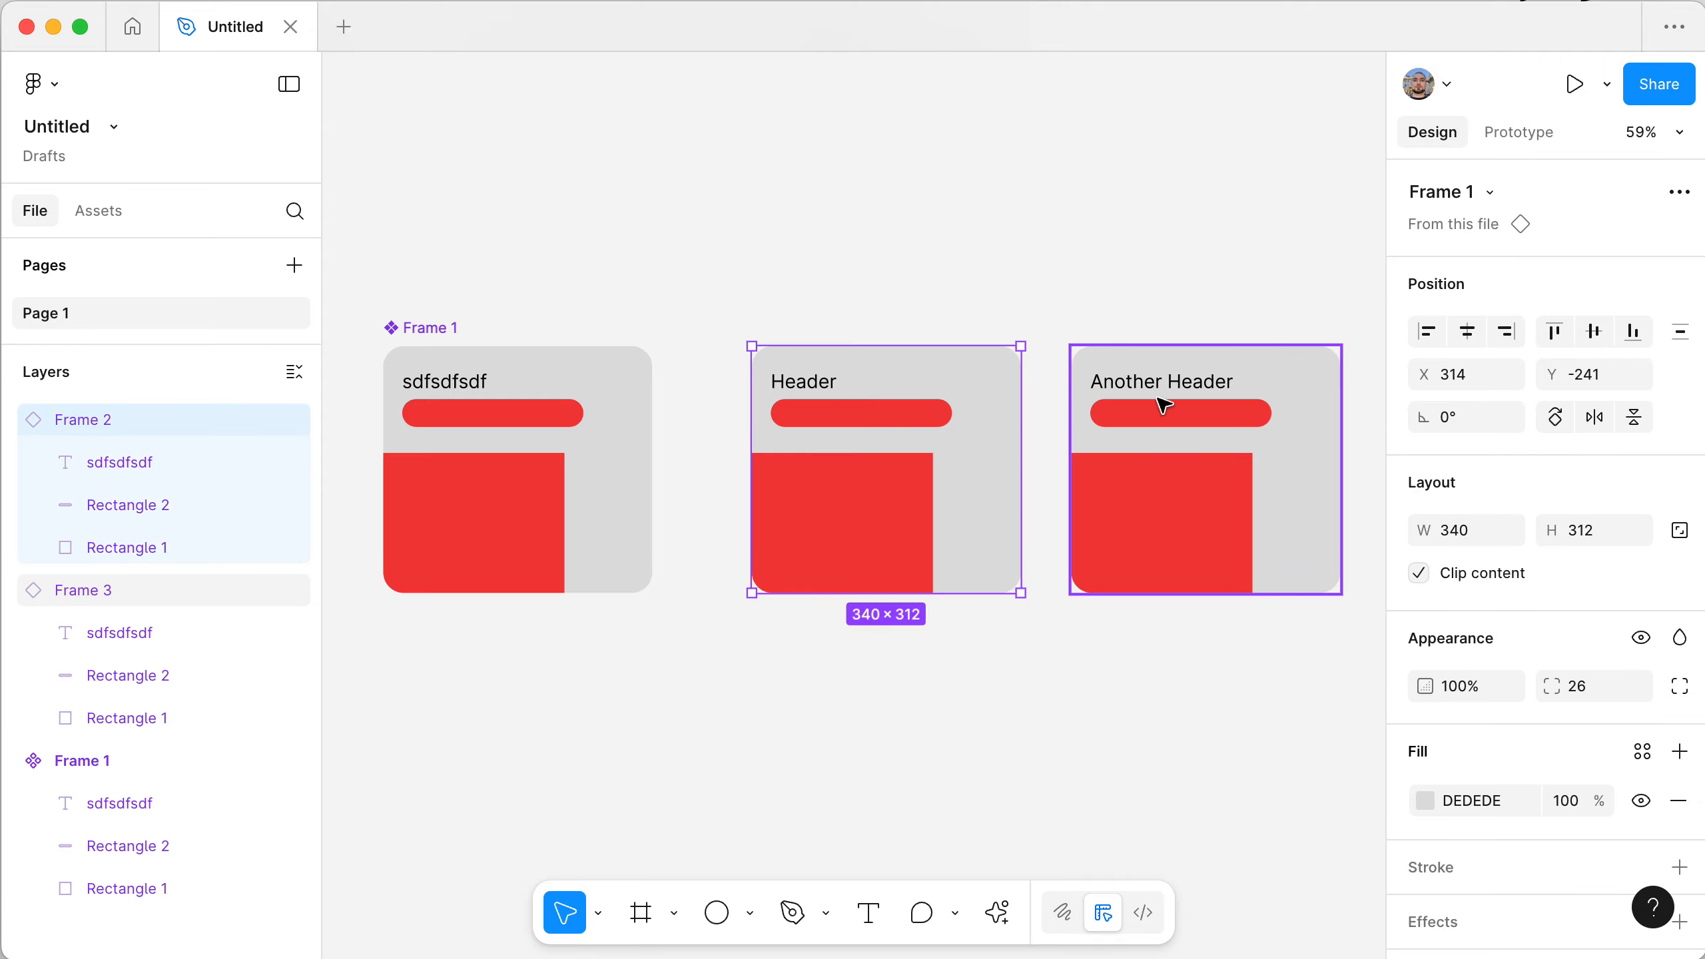
pyautogui.click(1211, 401)
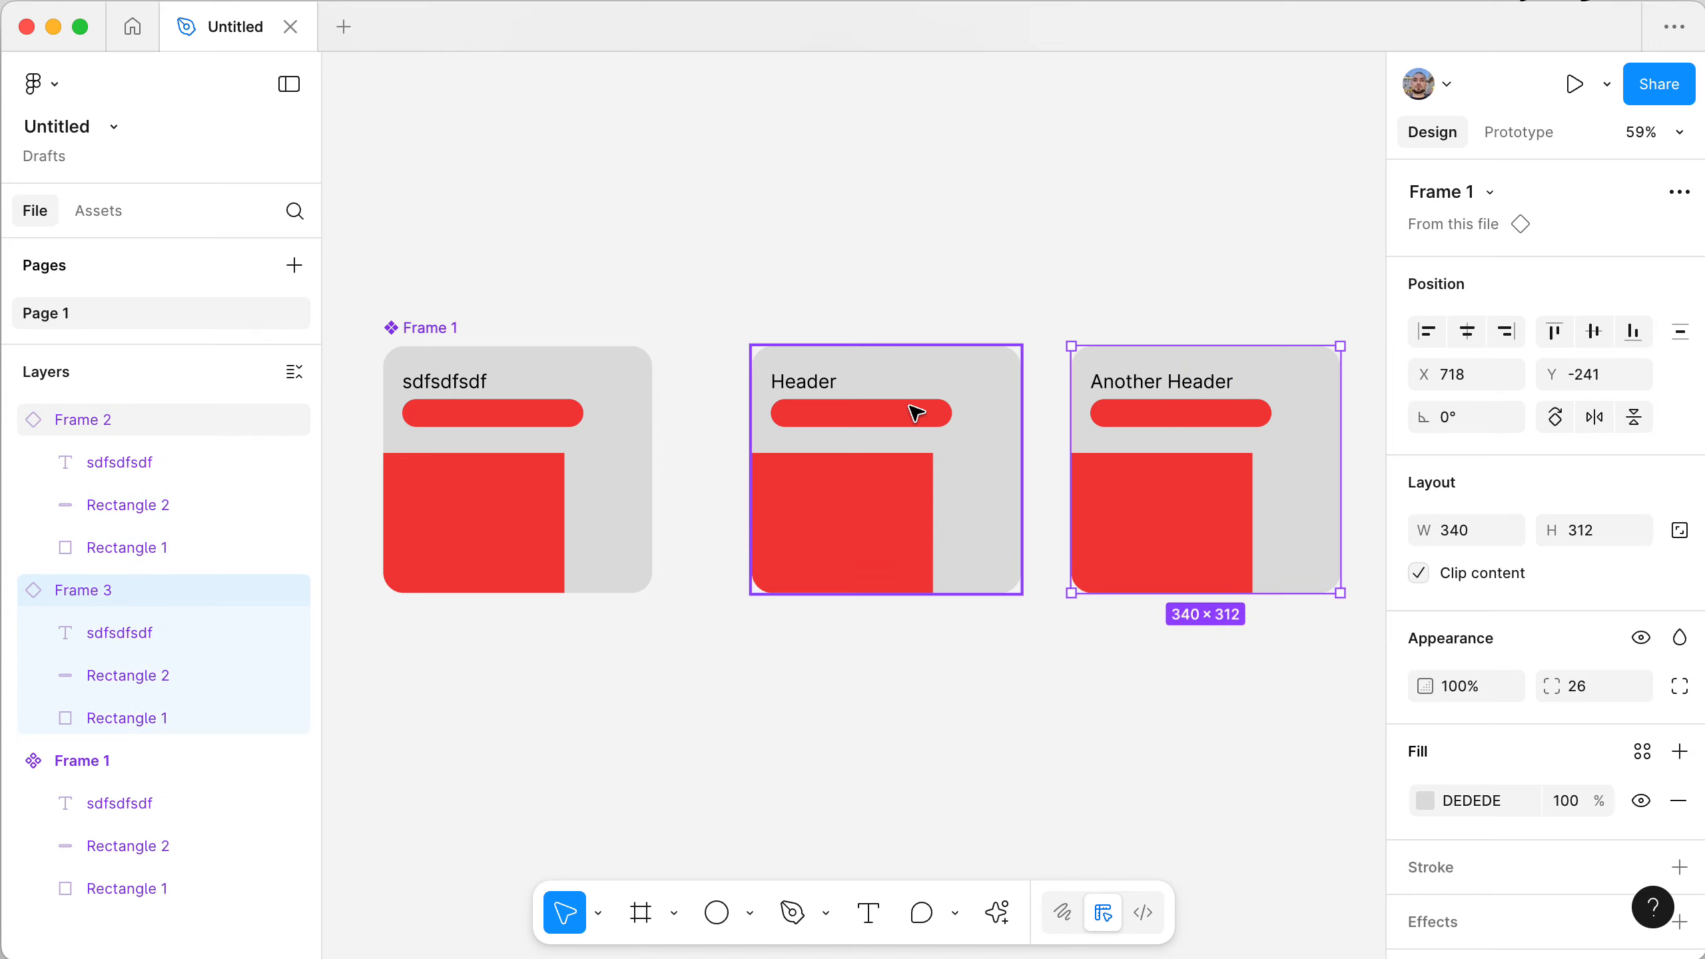
pyautogui.keyDown('super'); pyautogui.click(914, 412); pyautogui.keyUp('super')
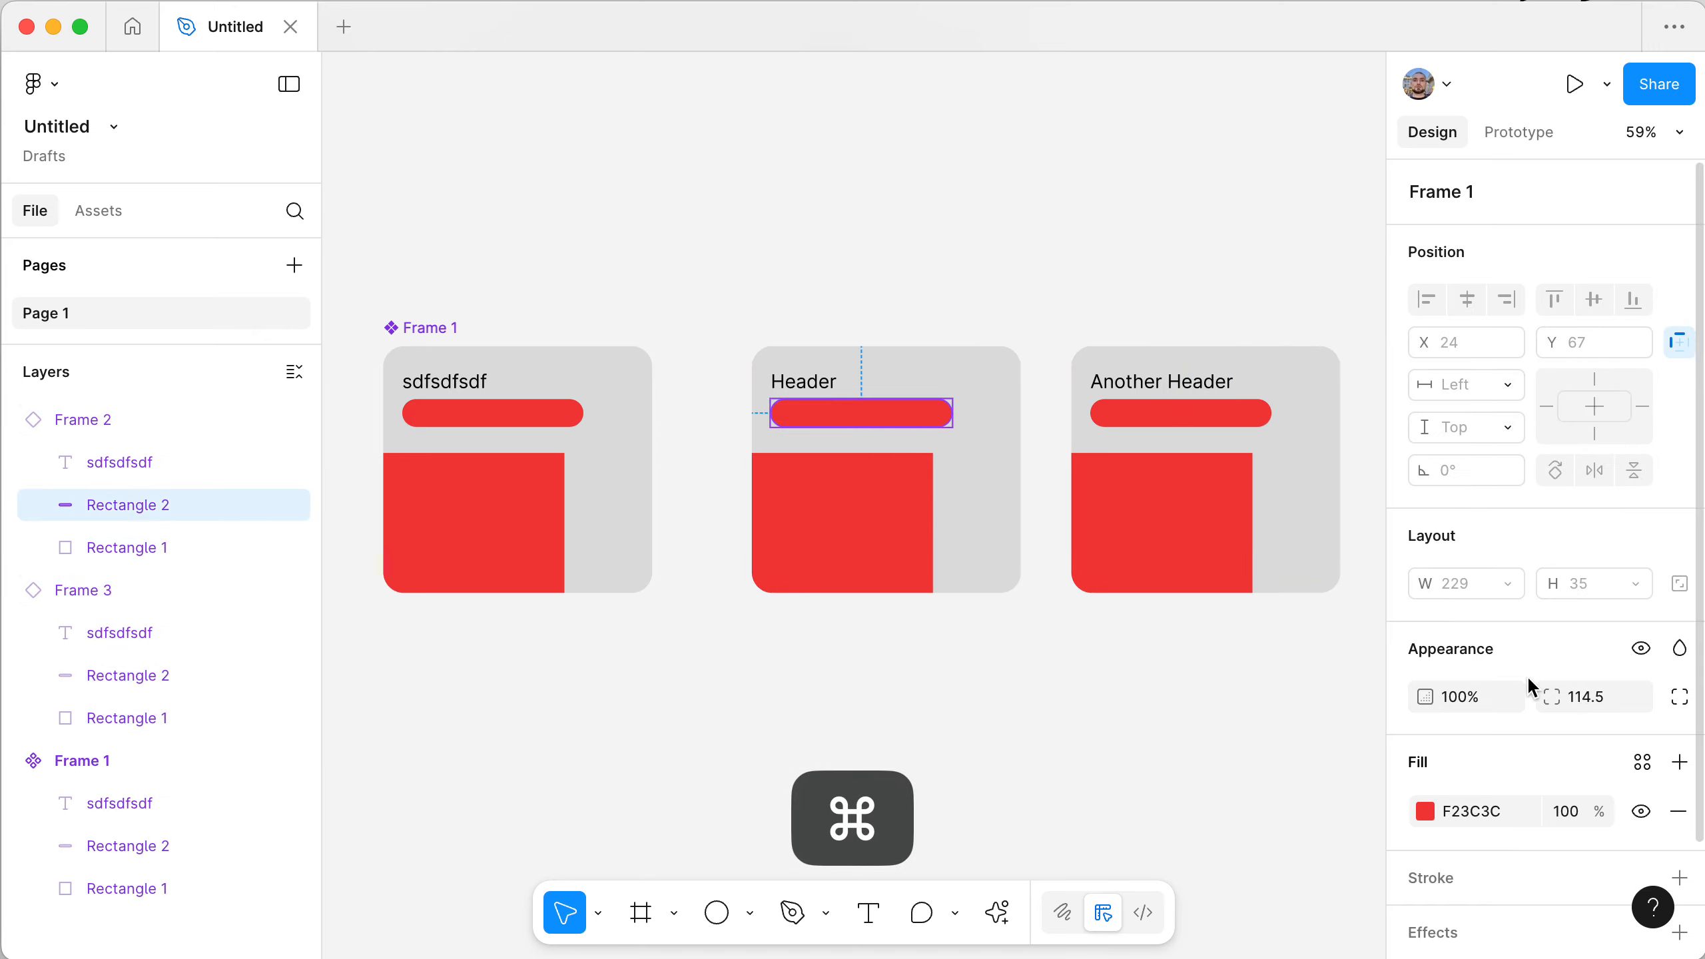
pyautogui.click(1424, 810)
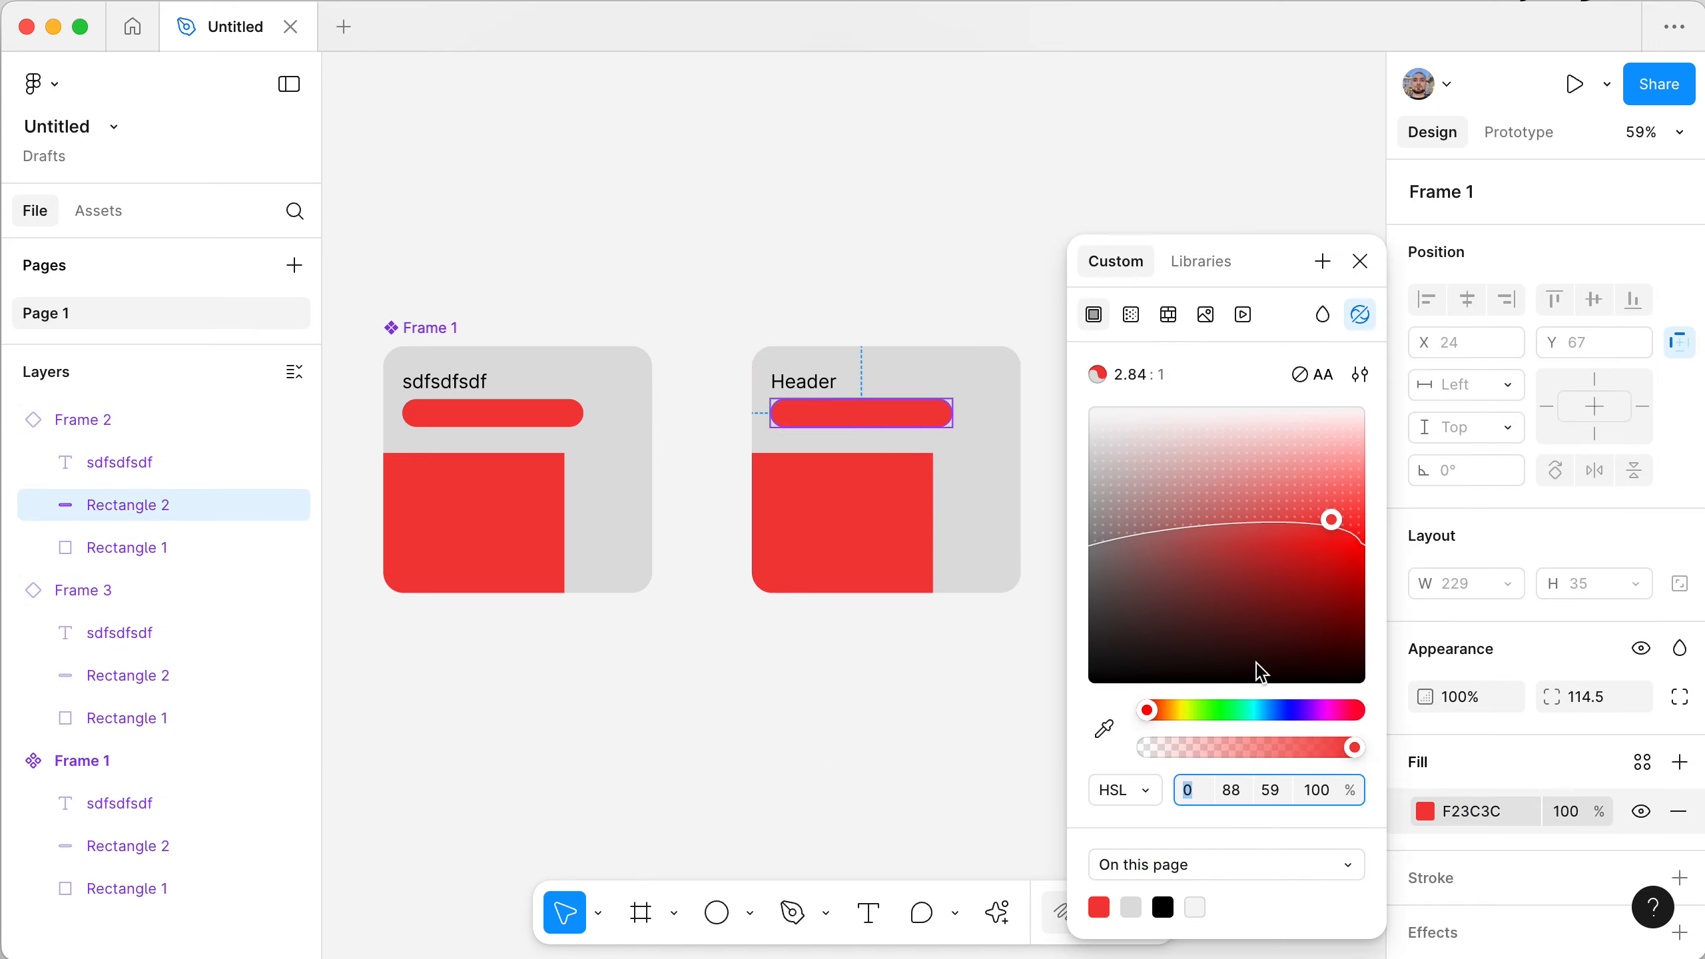
pyautogui.click(1174, 706)
pyautogui.moveTo(1175, 707); pyautogui.dragTo(1161, 710)
pyautogui.click(902, 716)
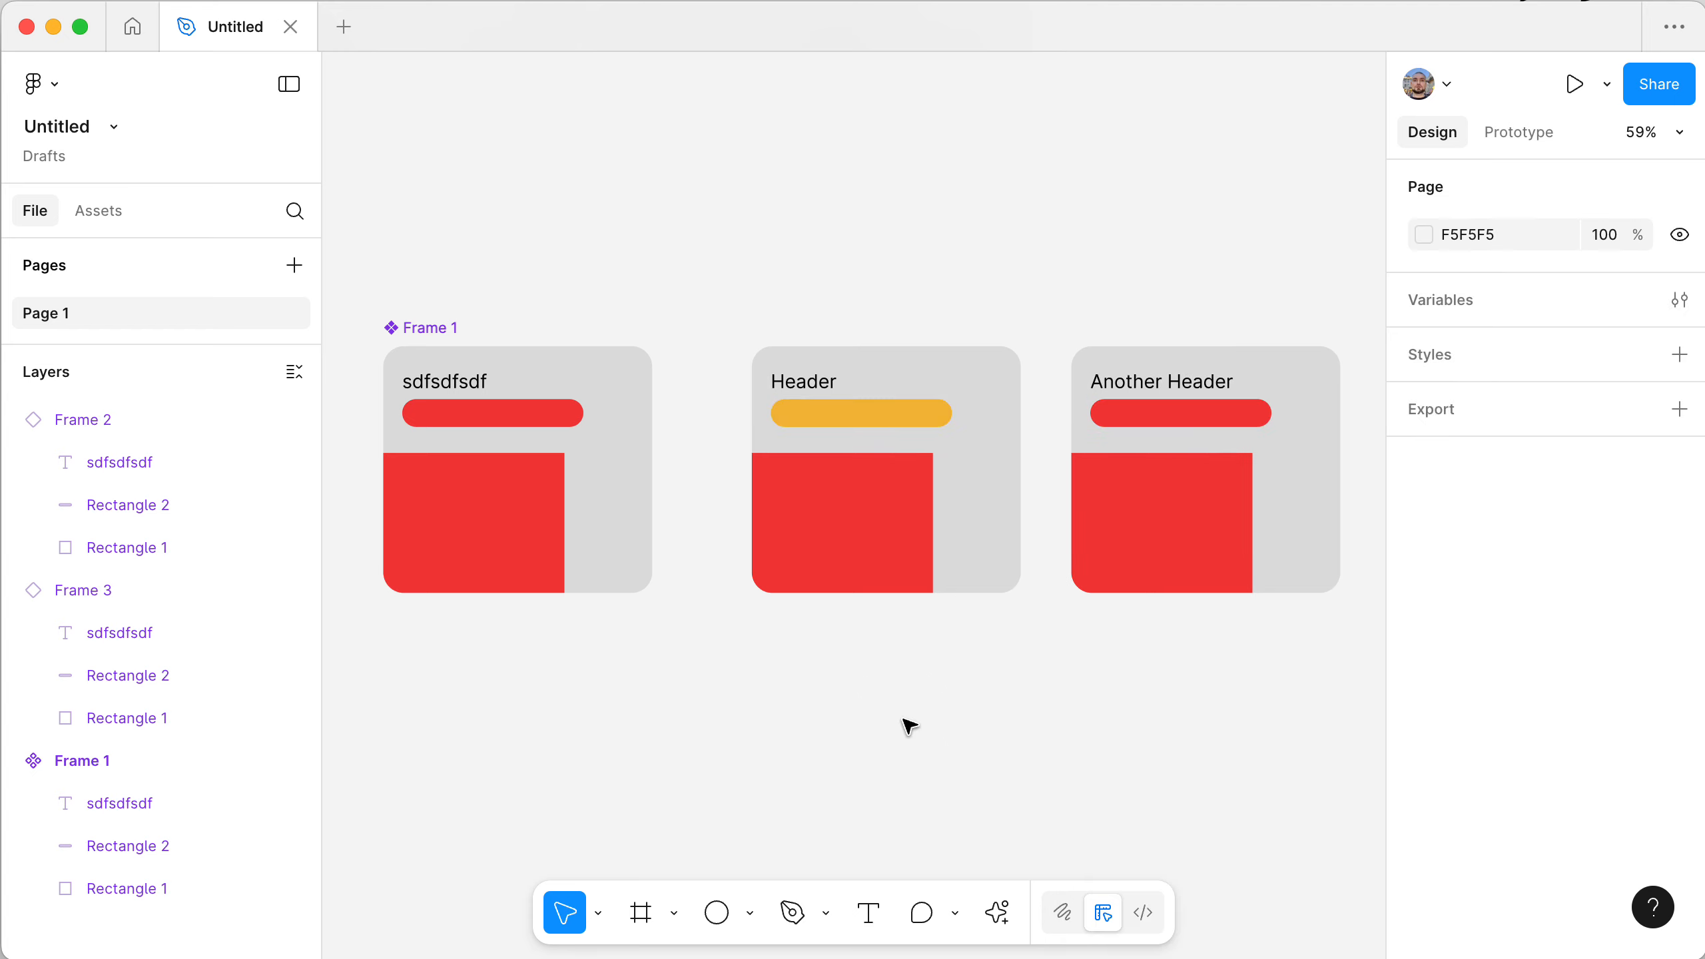
# - Fill the large rectangle in the "Header" instance with an AI-generated image from the prompt "apple", using gpt-image-1
pyautogui.keyDown('super'); pyautogui.click(882, 549); pyautogui.keyUp('super')
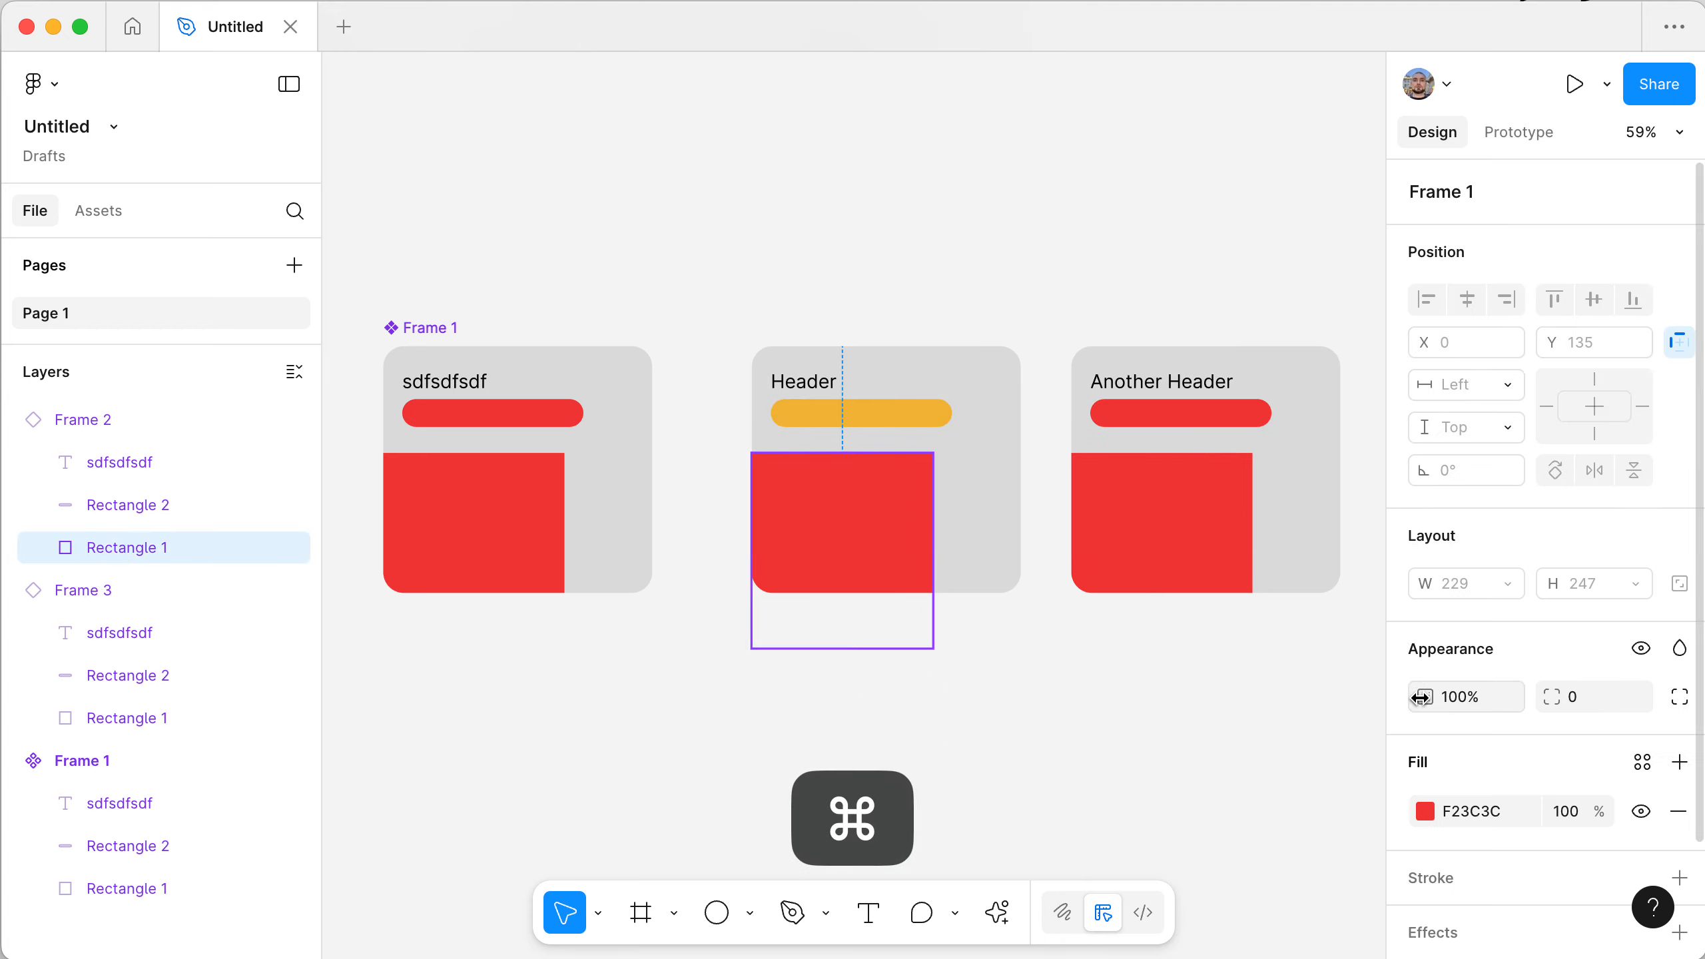
pyautogui.click(1424, 811)
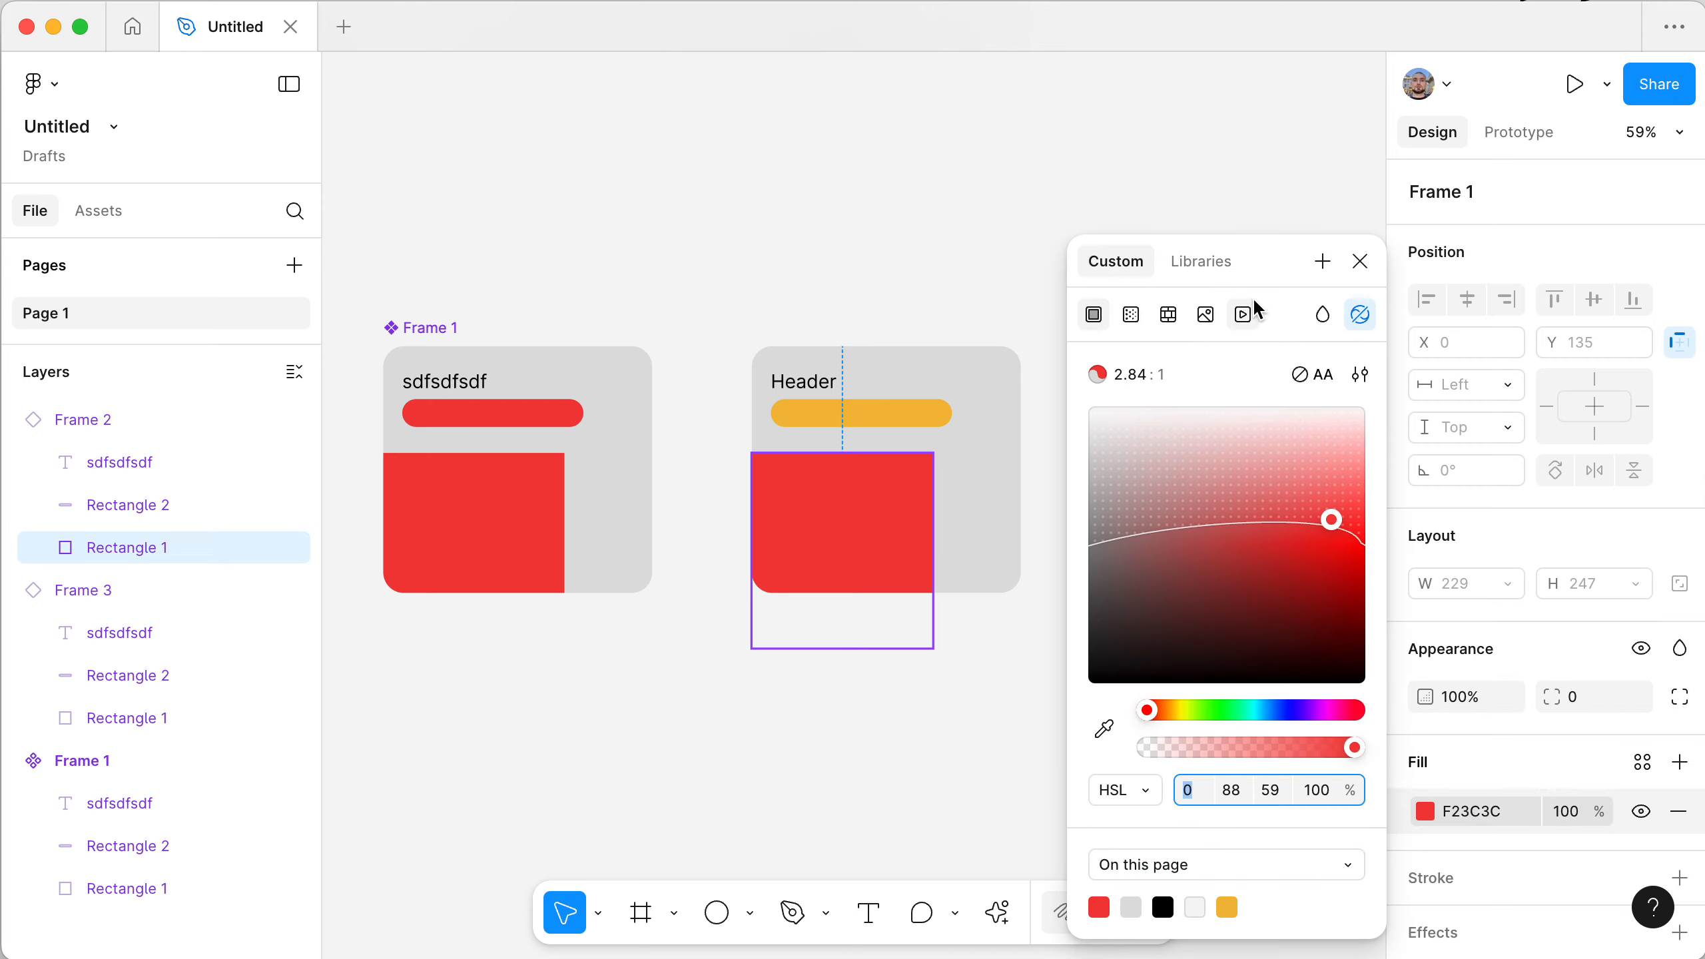
pyautogui.click(1202, 314)
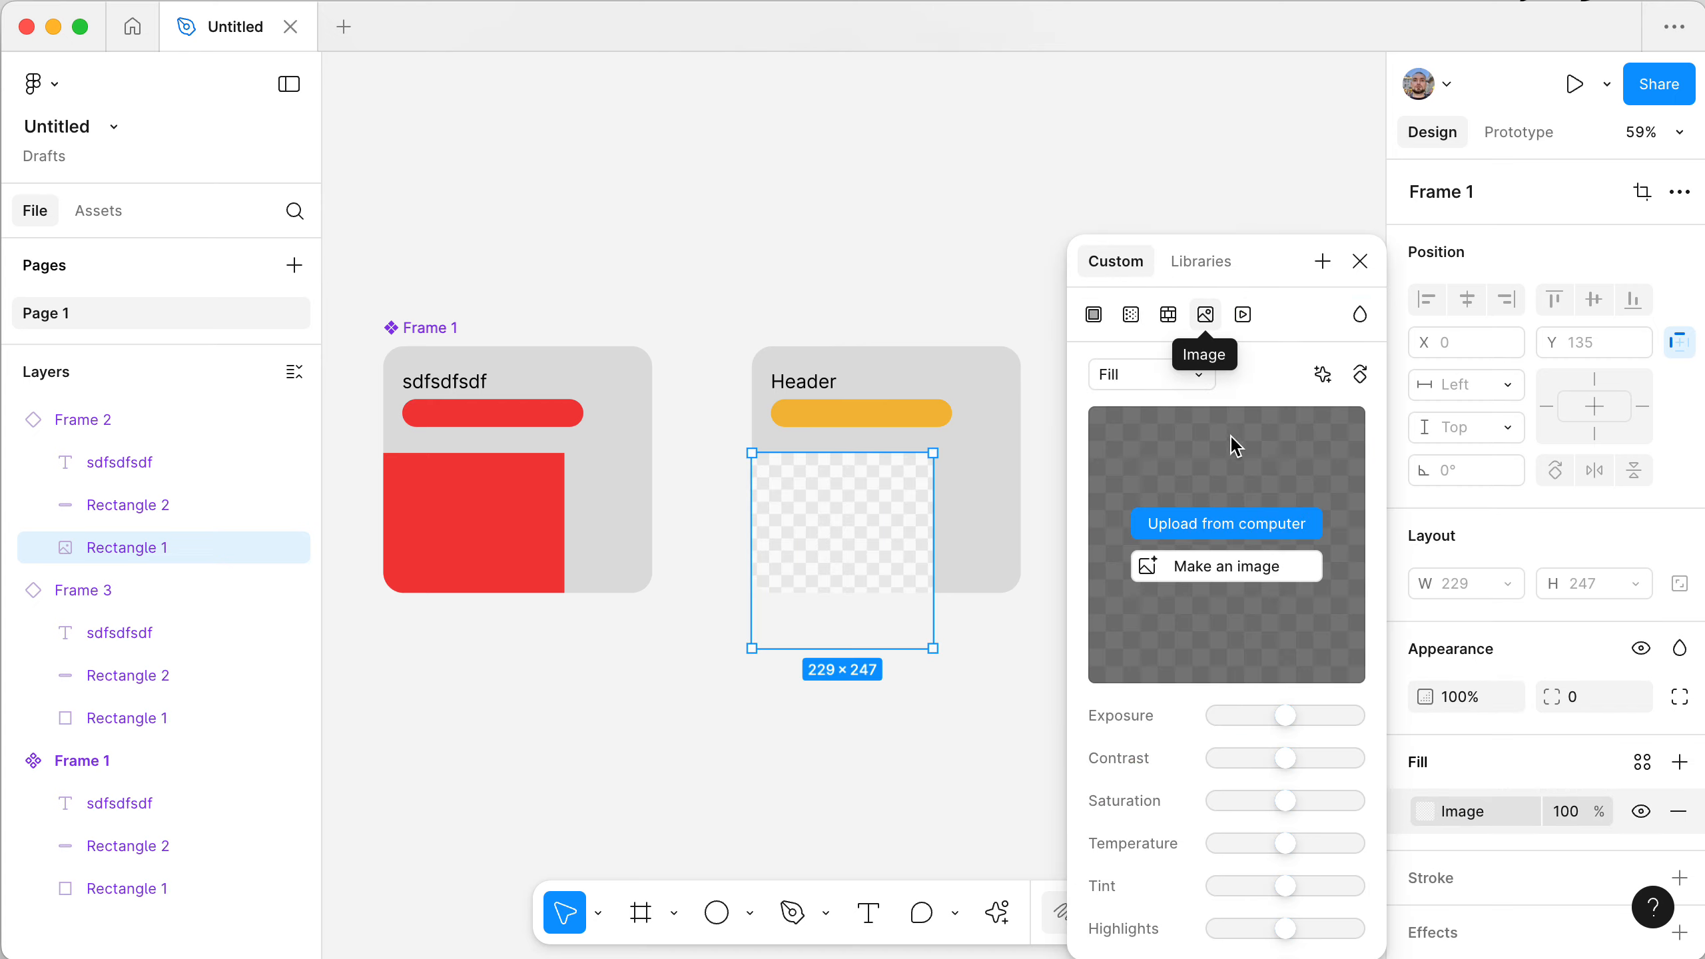
pyautogui.click(1244, 573)
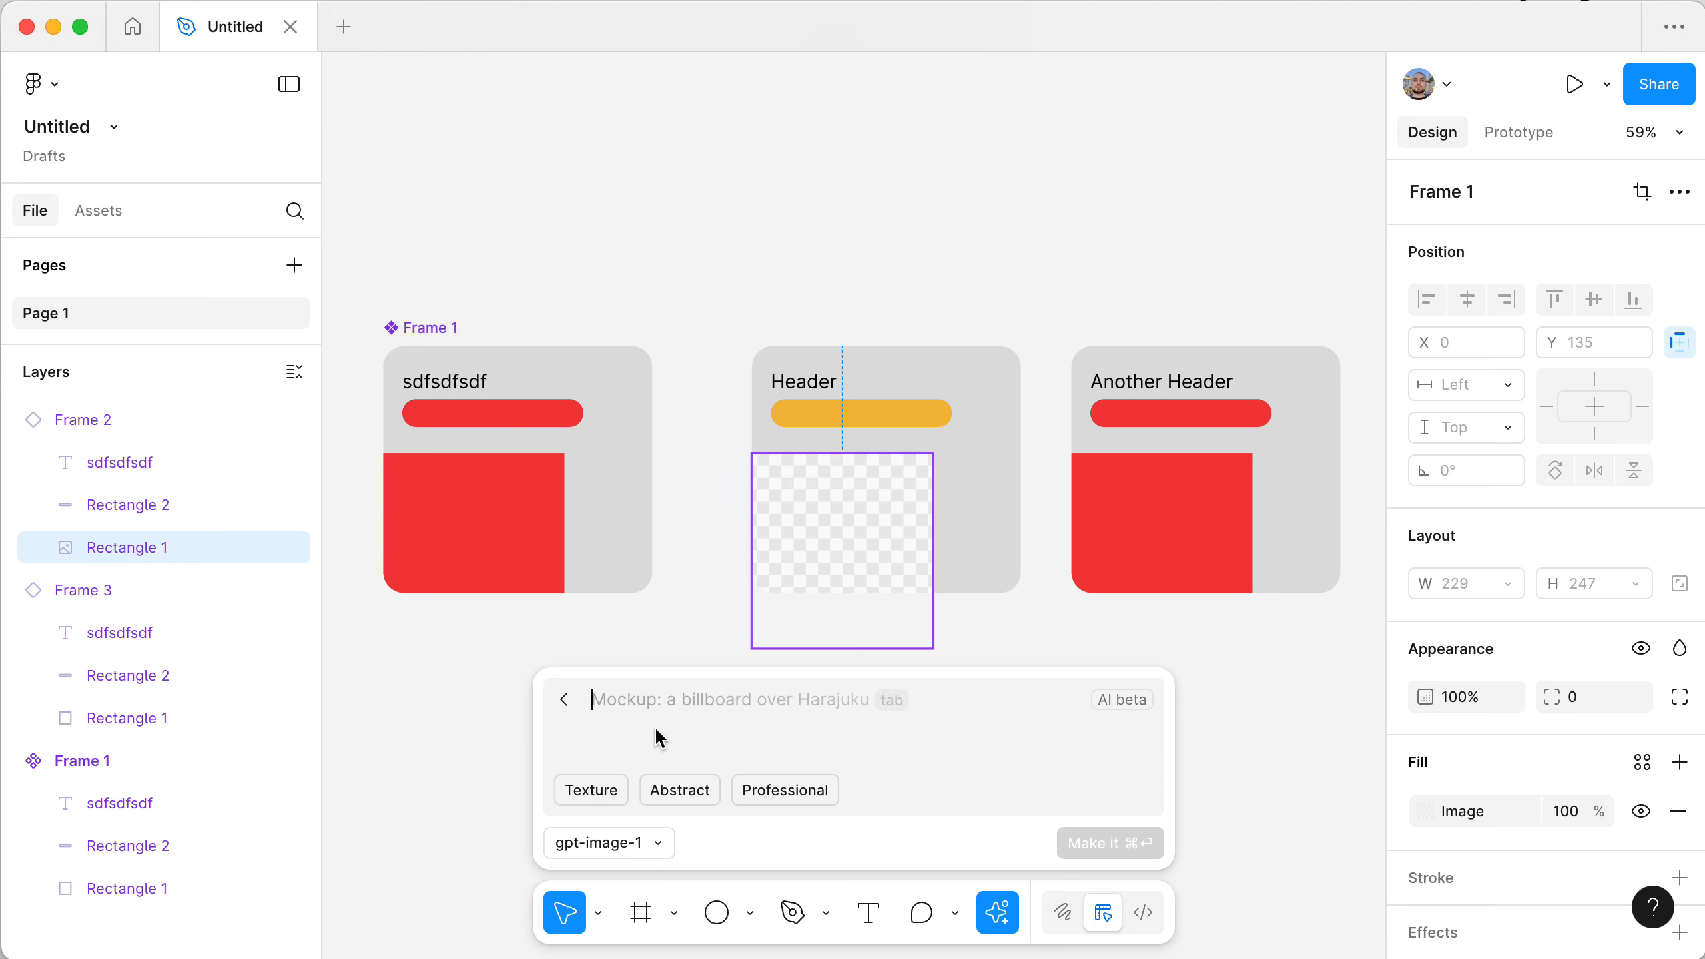
pyautogui.write('apple')
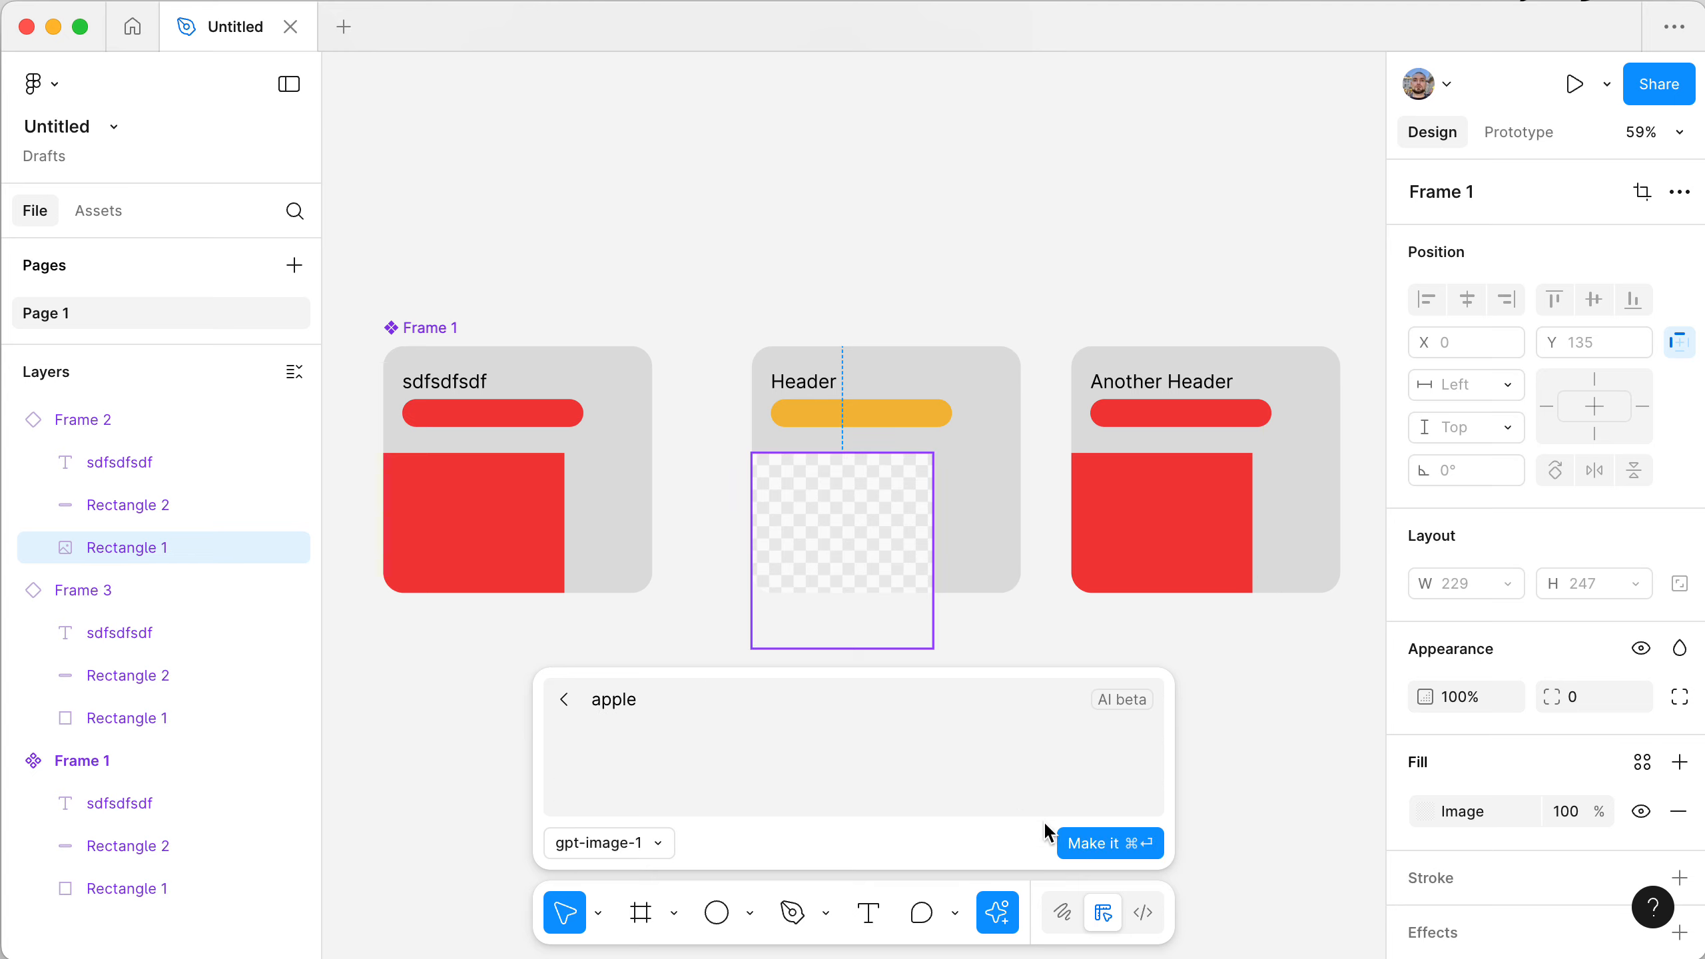
pyautogui.click(1091, 841)
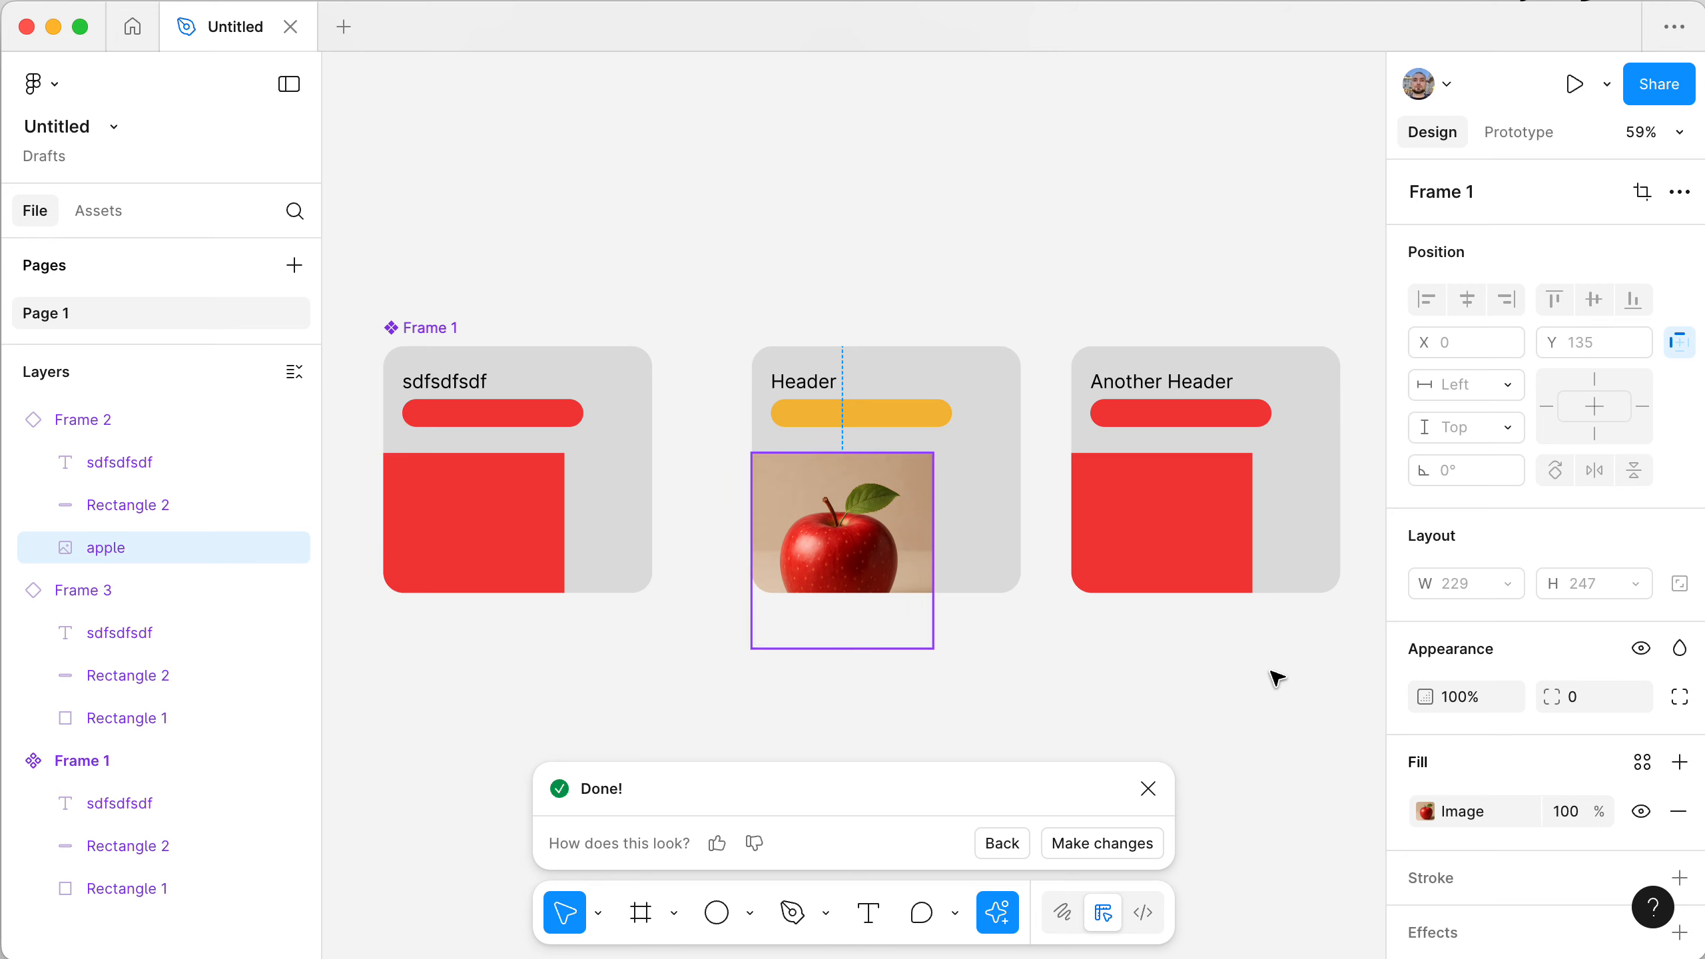
pyautogui.click(1415, 817)
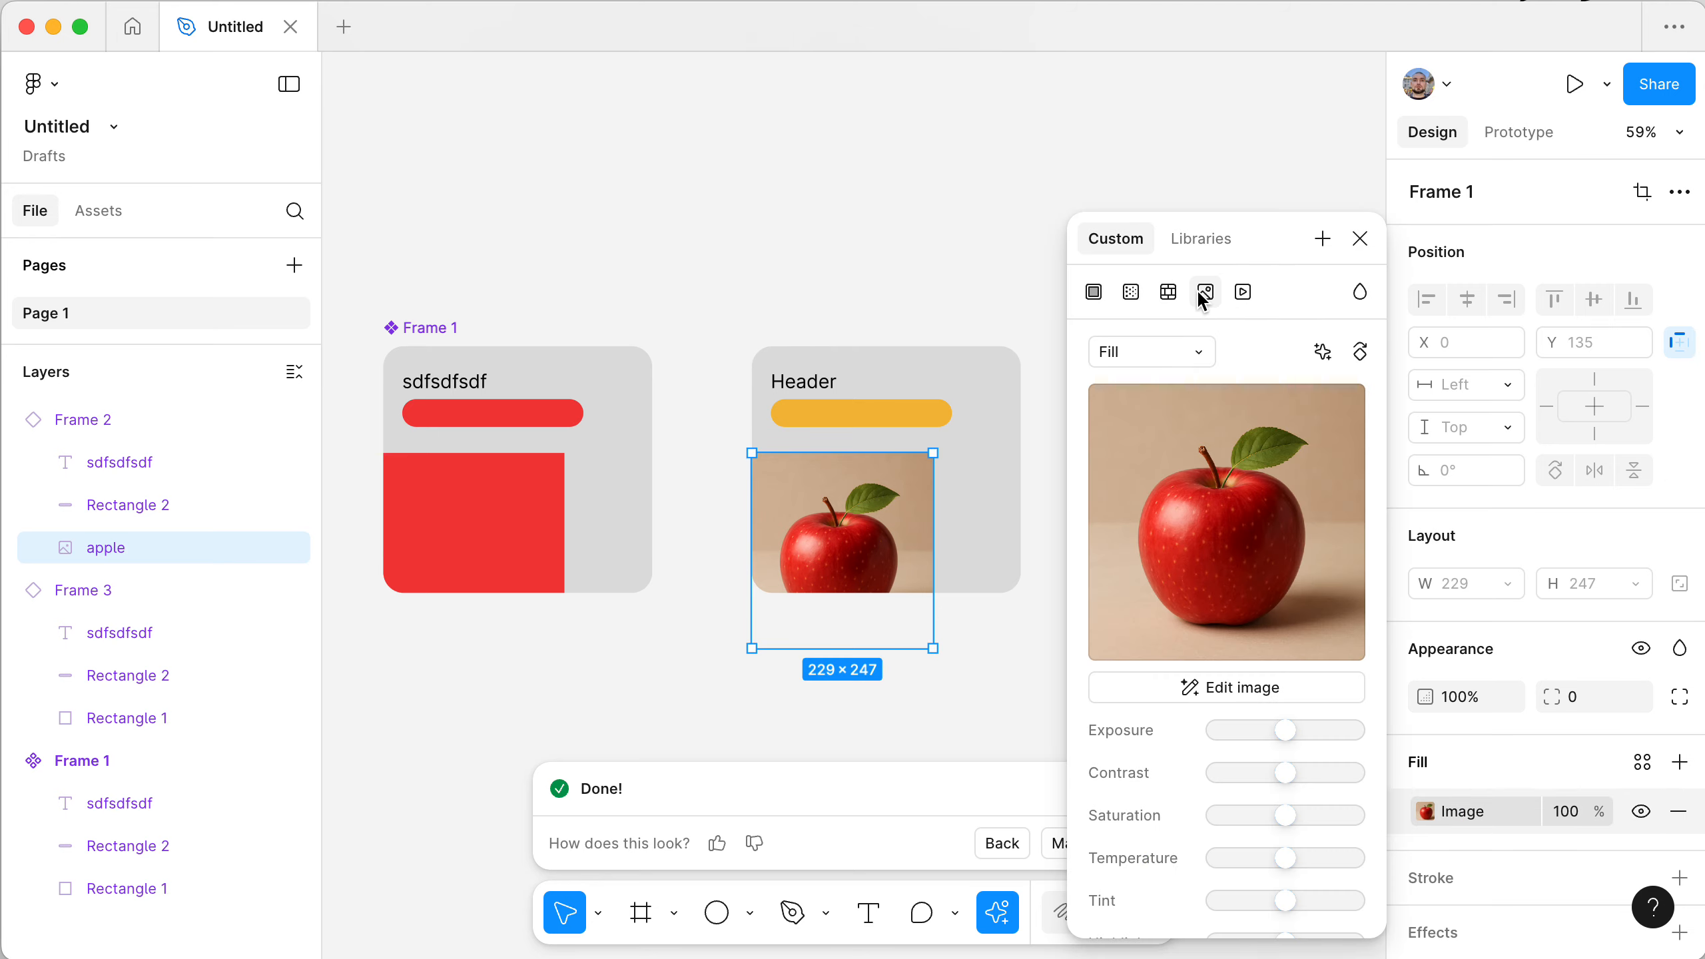
pyautogui.click(711, 677)
pyautogui.click(882, 708)
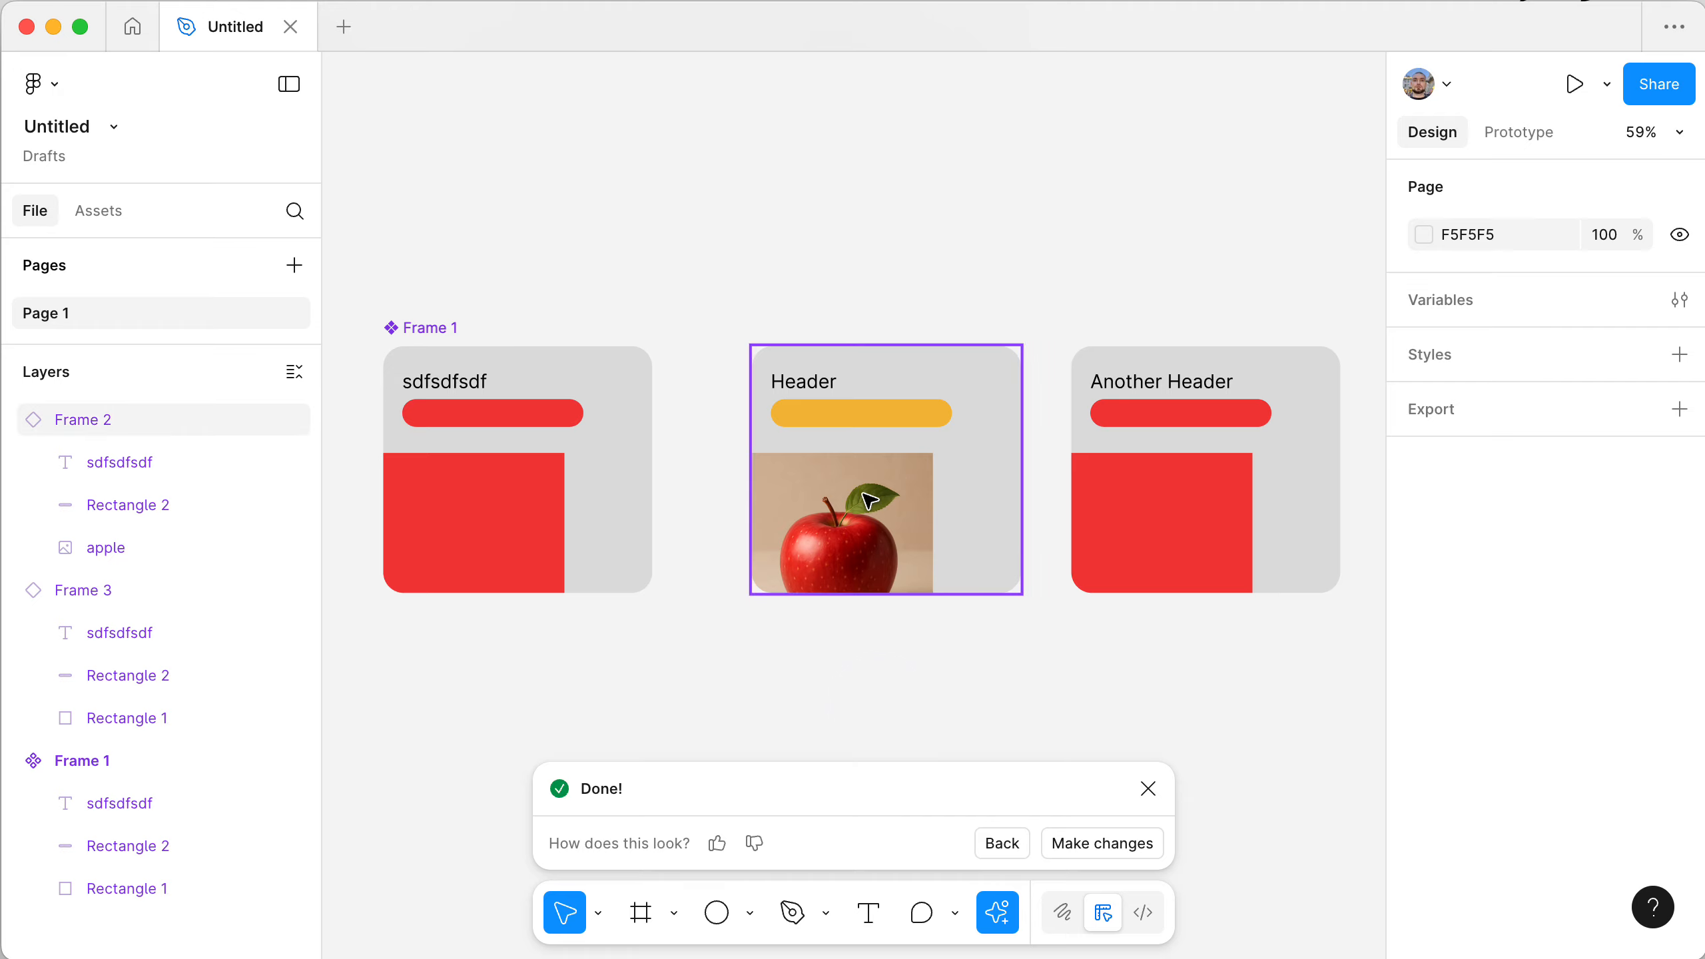
# - Add a green 0CD88A stroke to the large red rectangle in the "Another Header" instance
pyautogui.keyDown('super'); pyautogui.click(1198, 500); pyautogui.keyUp('super')
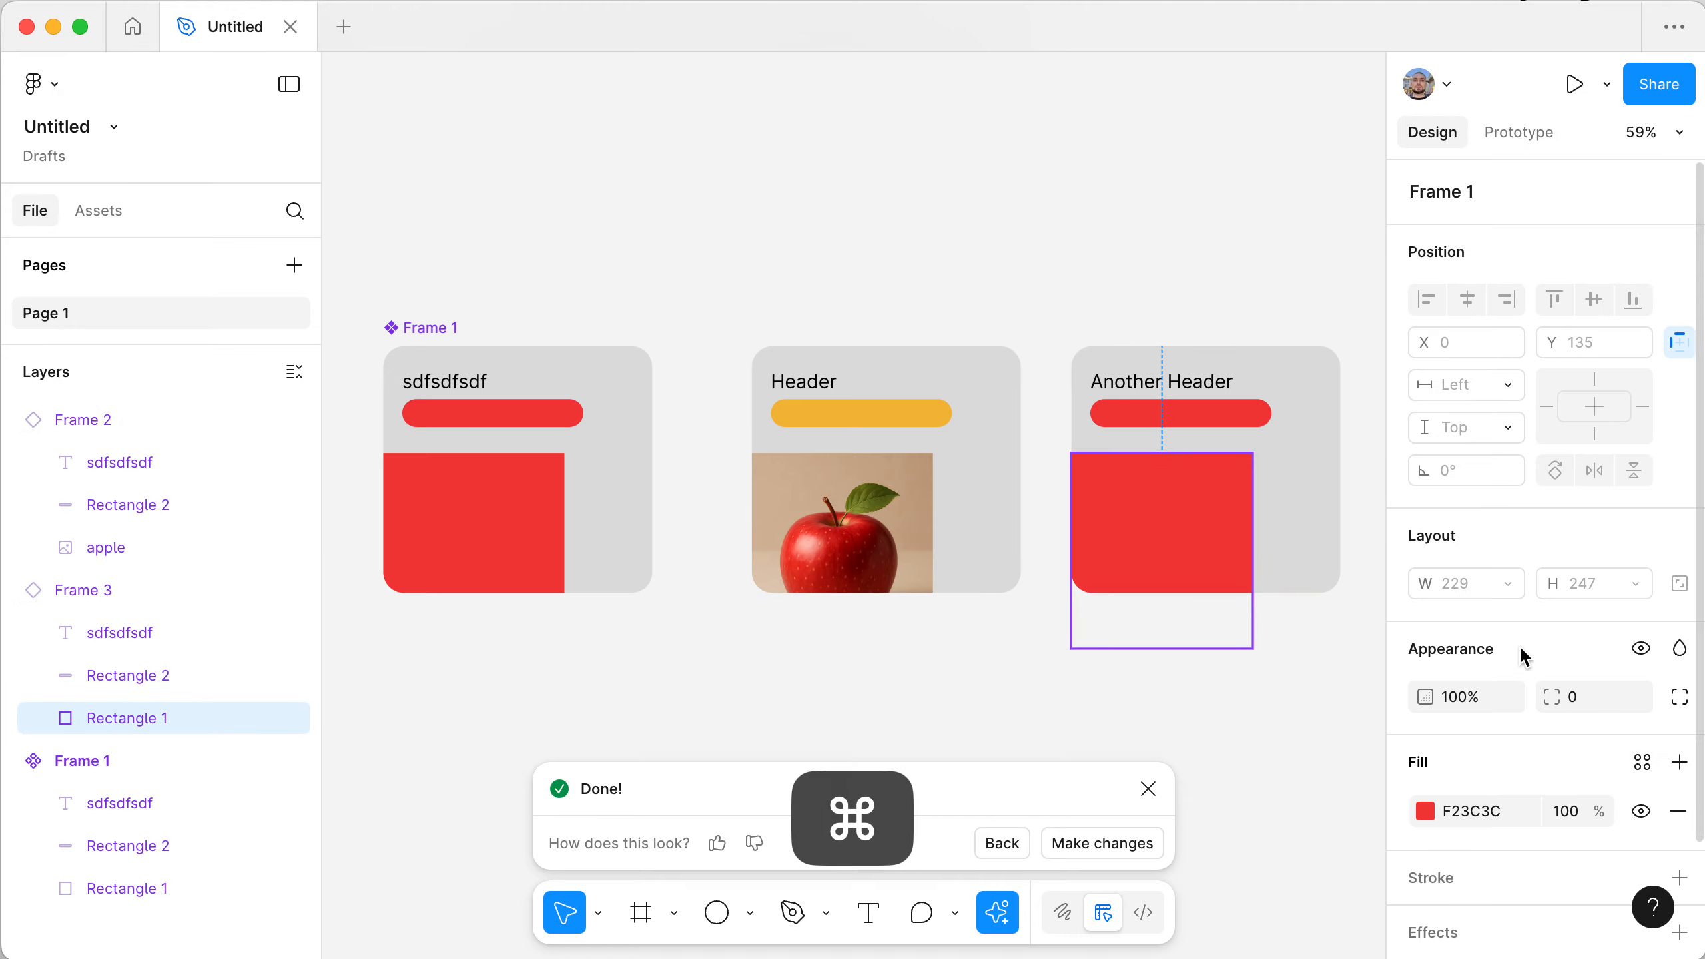
pyautogui.click(1679, 877)
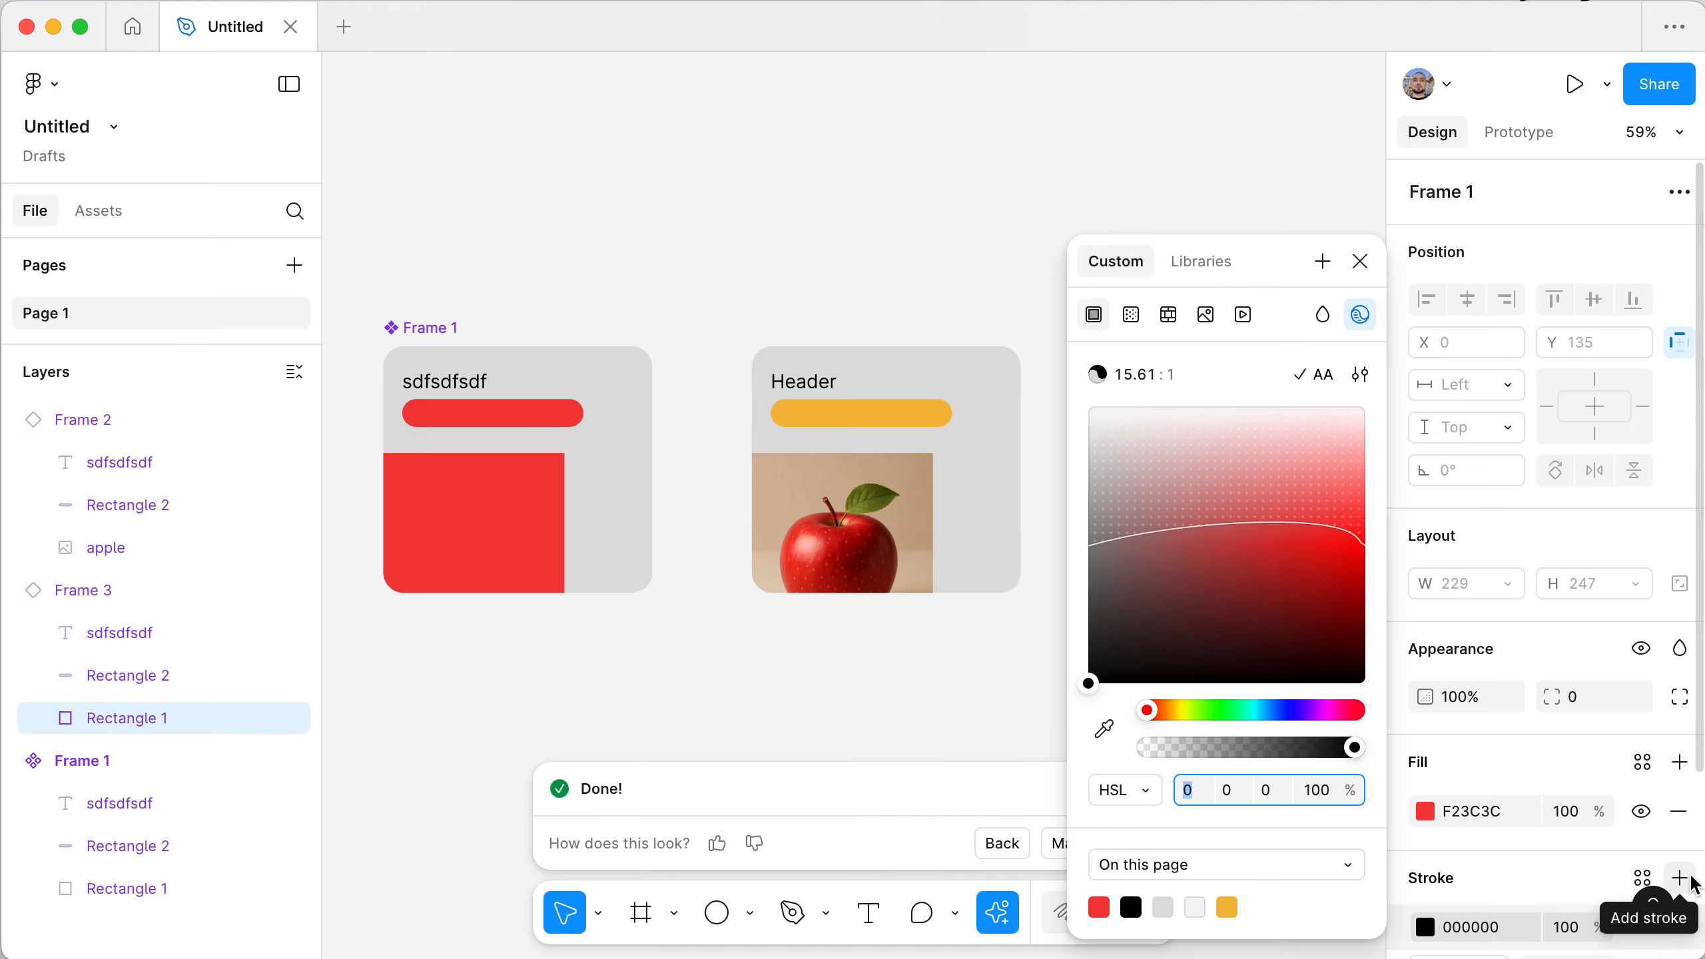
pyautogui.click(1239, 707)
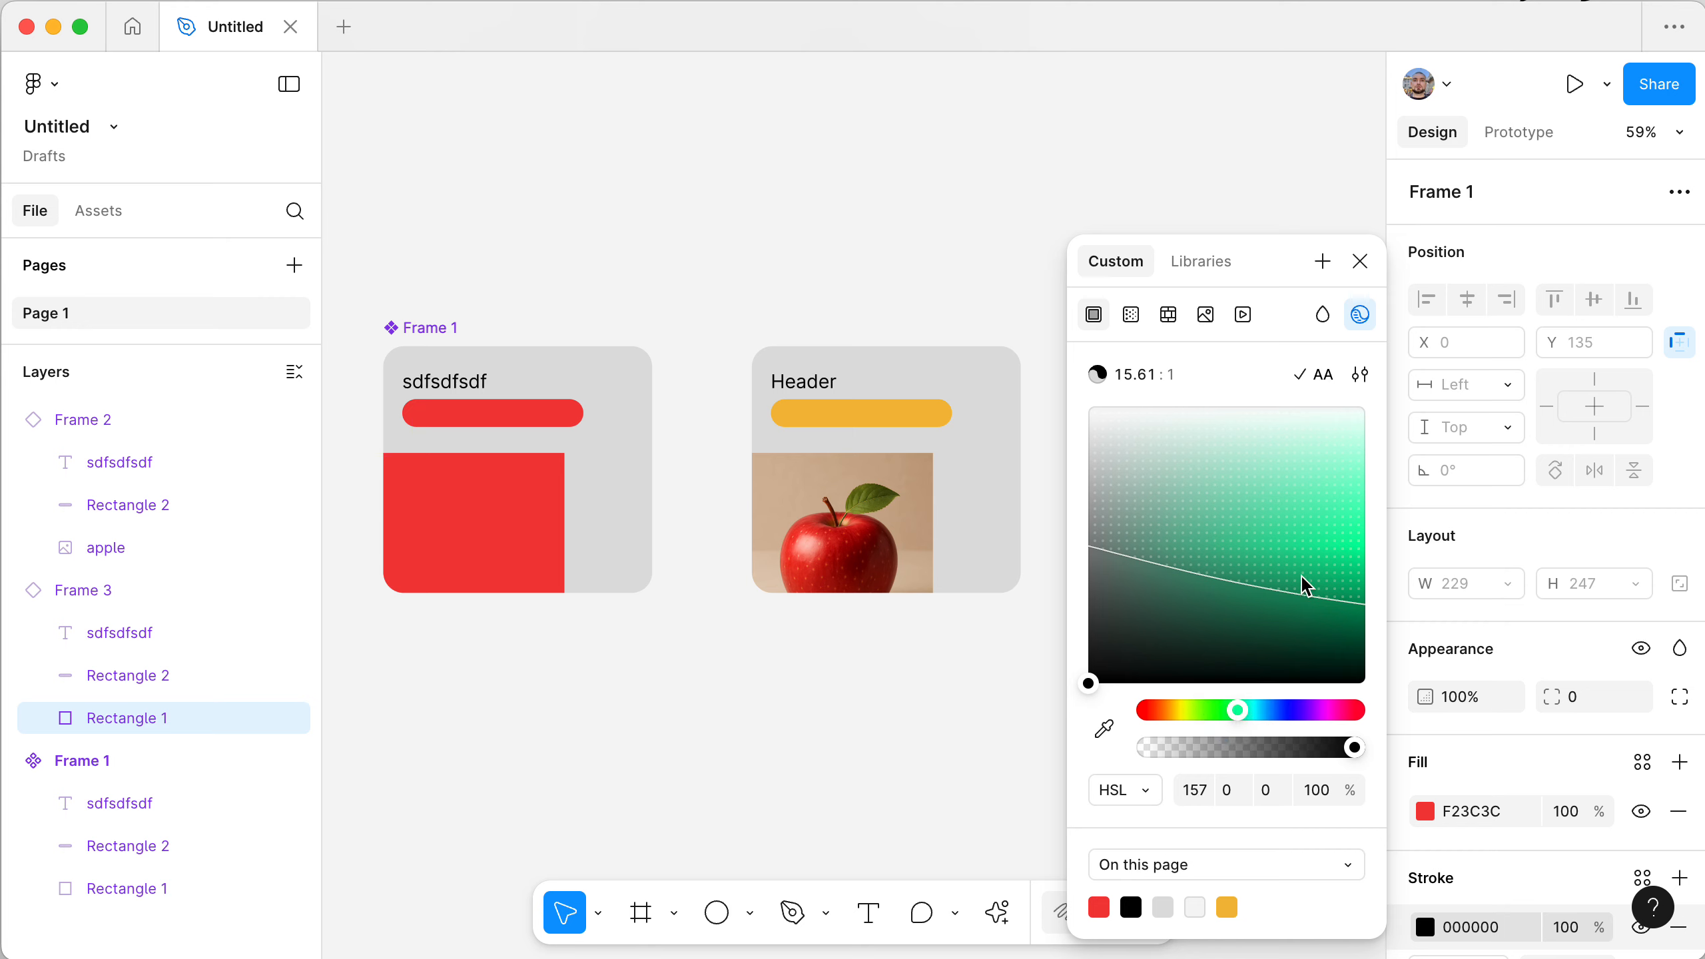
pyautogui.click(1336, 559)
pyautogui.click(1359, 261)
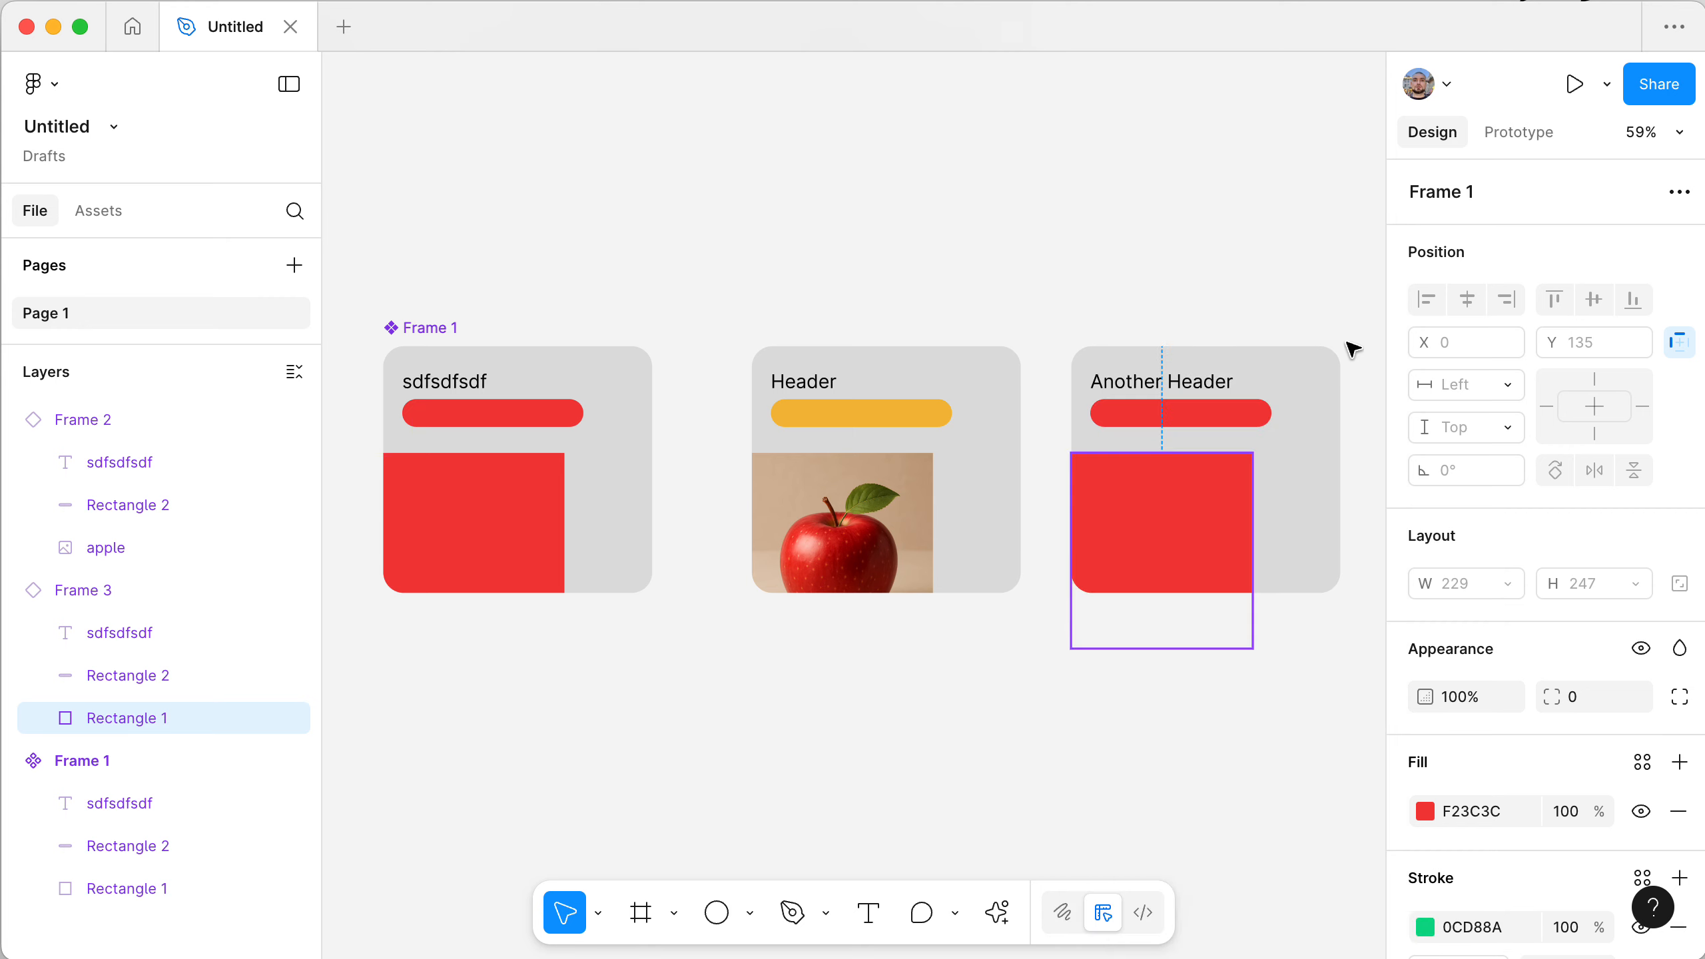
# - Increase the weight of the green inside stroke on the "Another Header" rectangle by one large increment
pyautogui.scroll(-3, 1543, 831)
pyautogui.click(1574, 744)
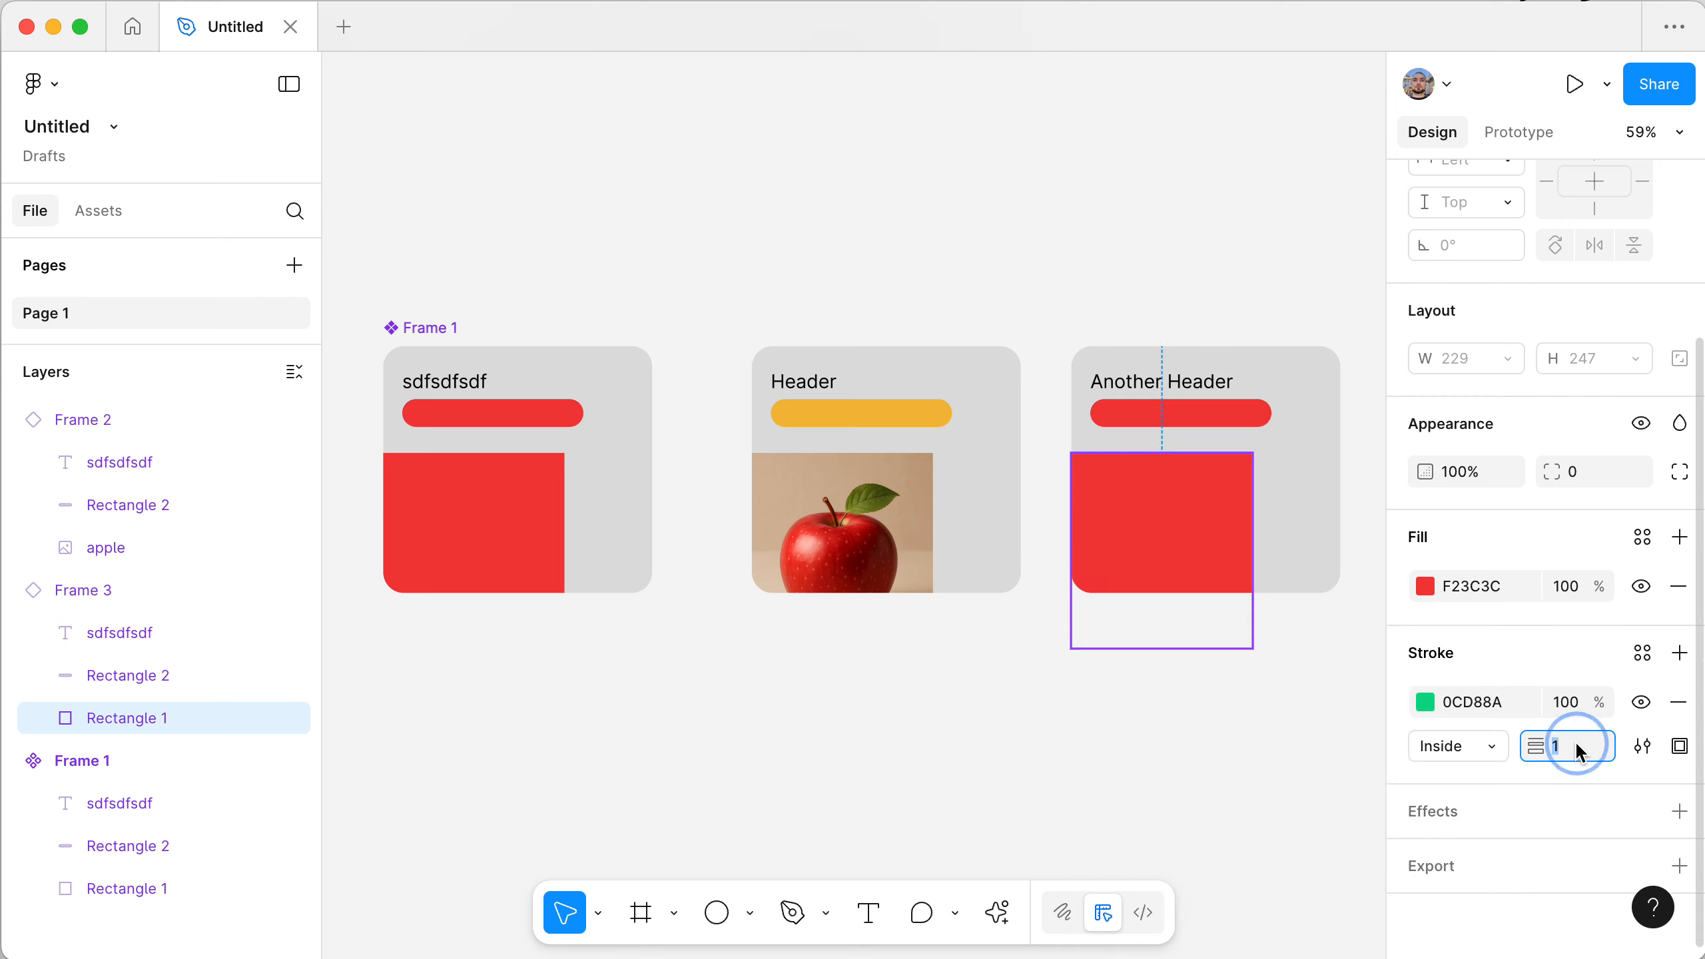
pyautogui.hotkey('shift', 'Up')
pyautogui.click(1094, 752)
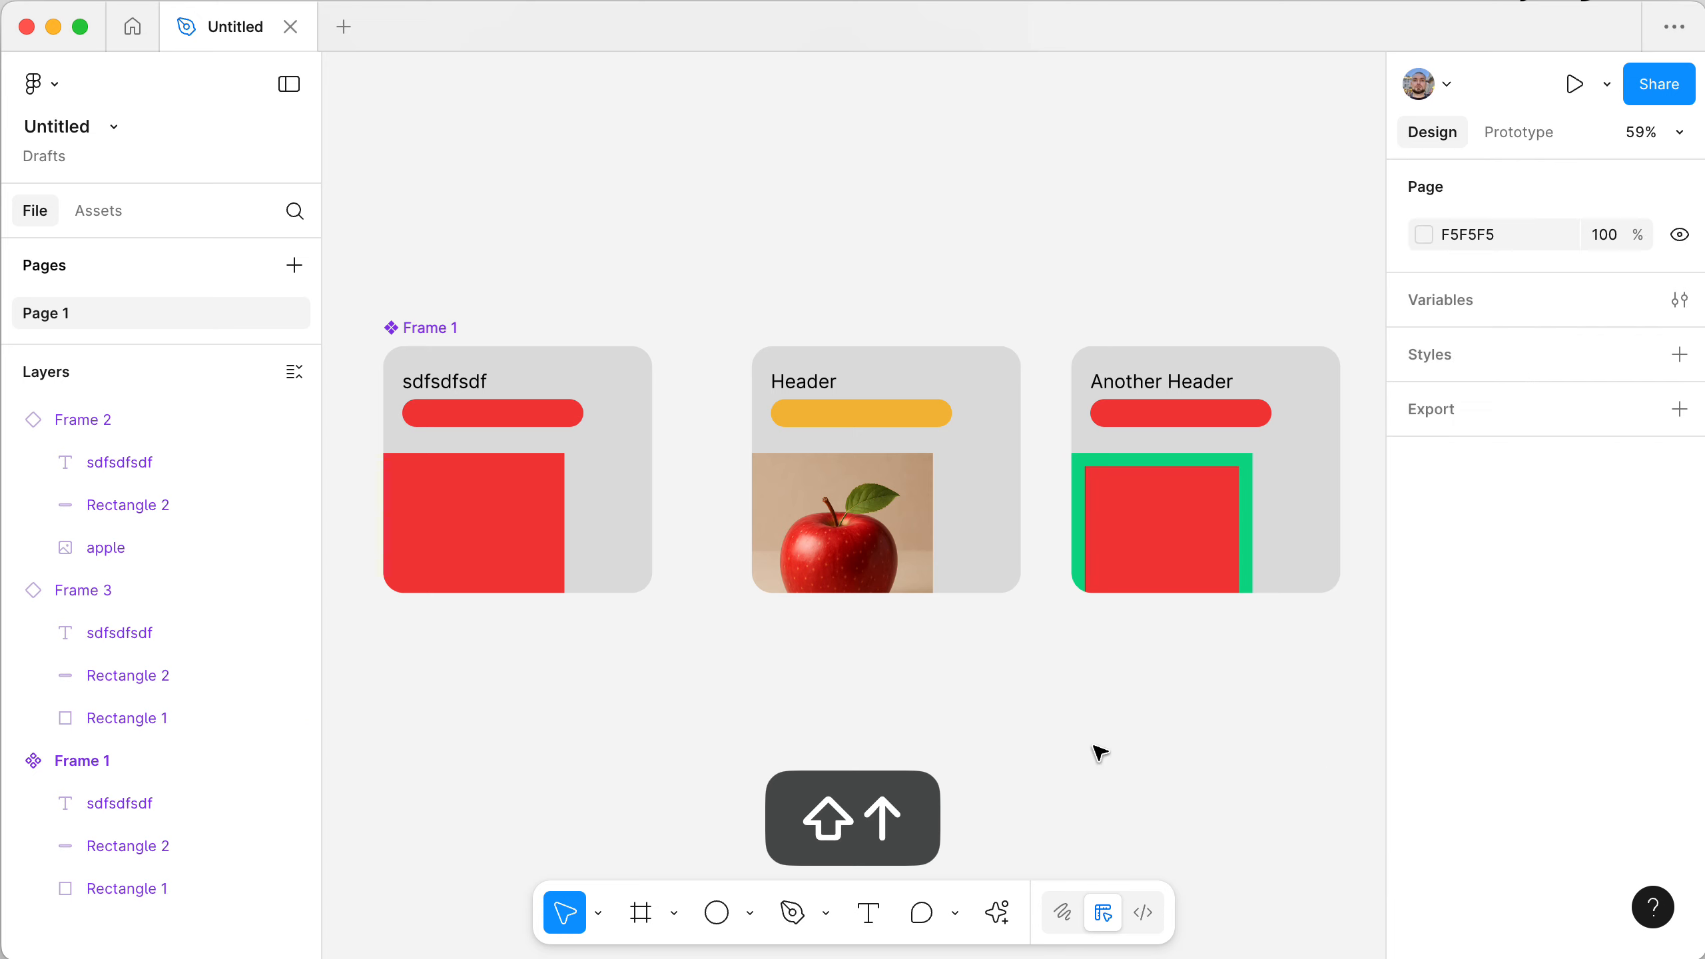
# - Widen the main component's large red rectangle to 340 so it spans the full width of the card
pyautogui.scroll(3, 1092, 746)
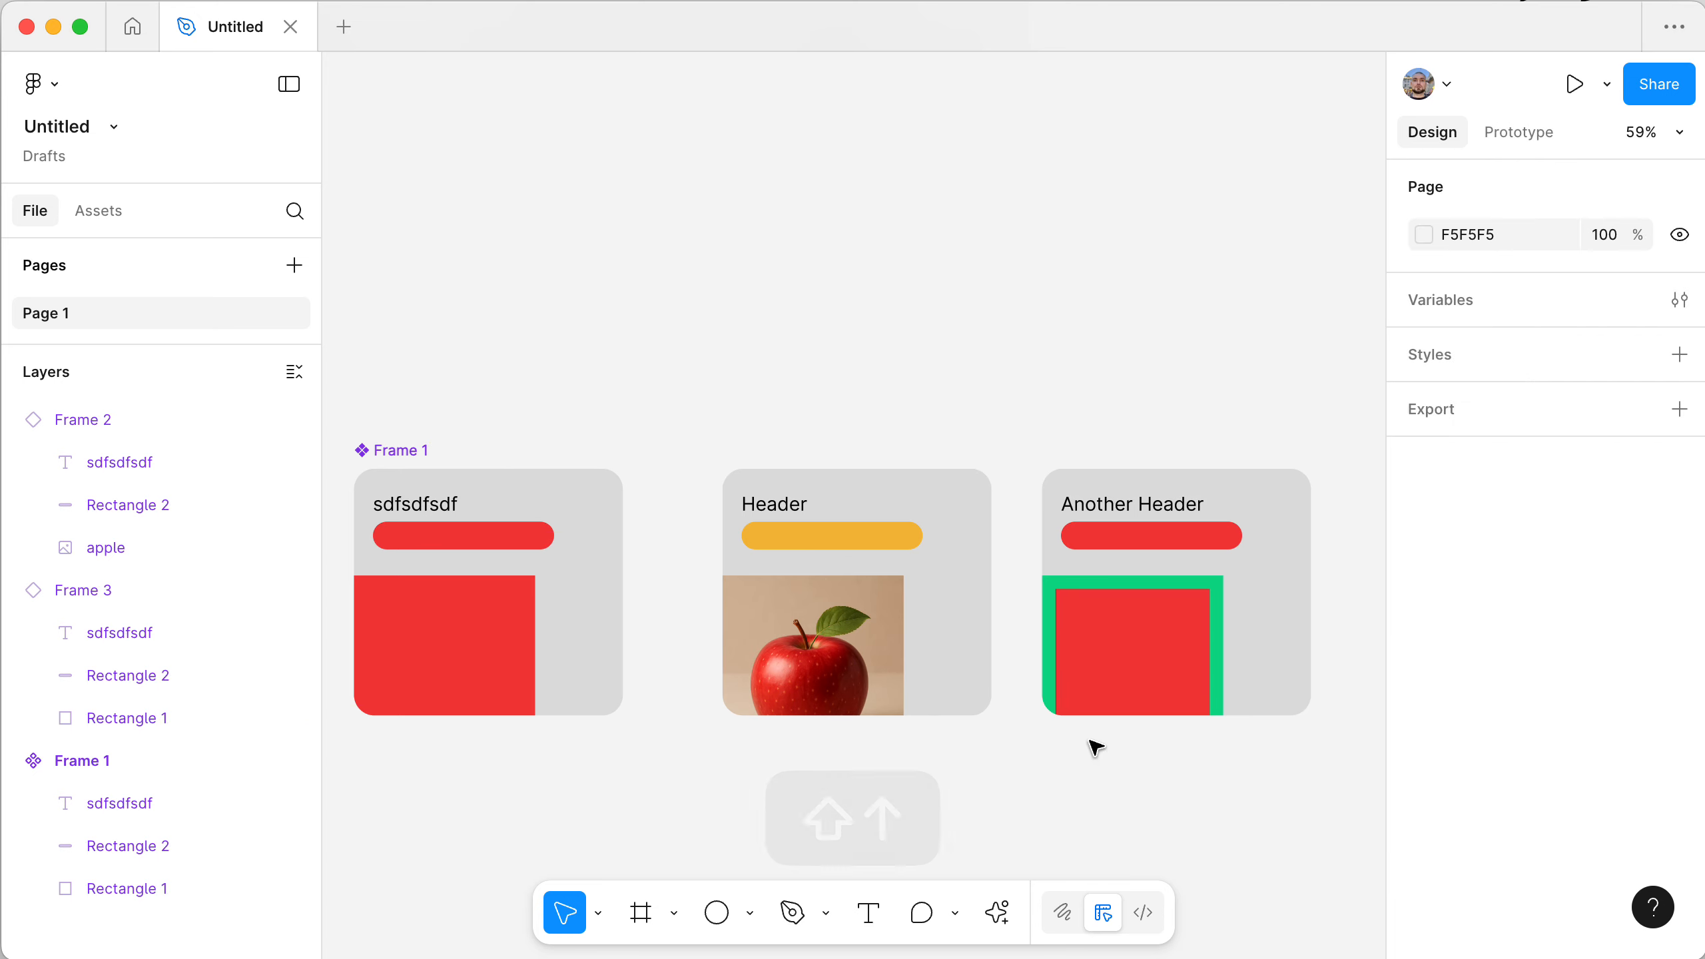
pyautogui.keyDown('super'); pyautogui.click(489, 618); pyautogui.keyUp('super')
pyautogui.moveTo(536, 626); pyautogui.dragTo(619, 627)
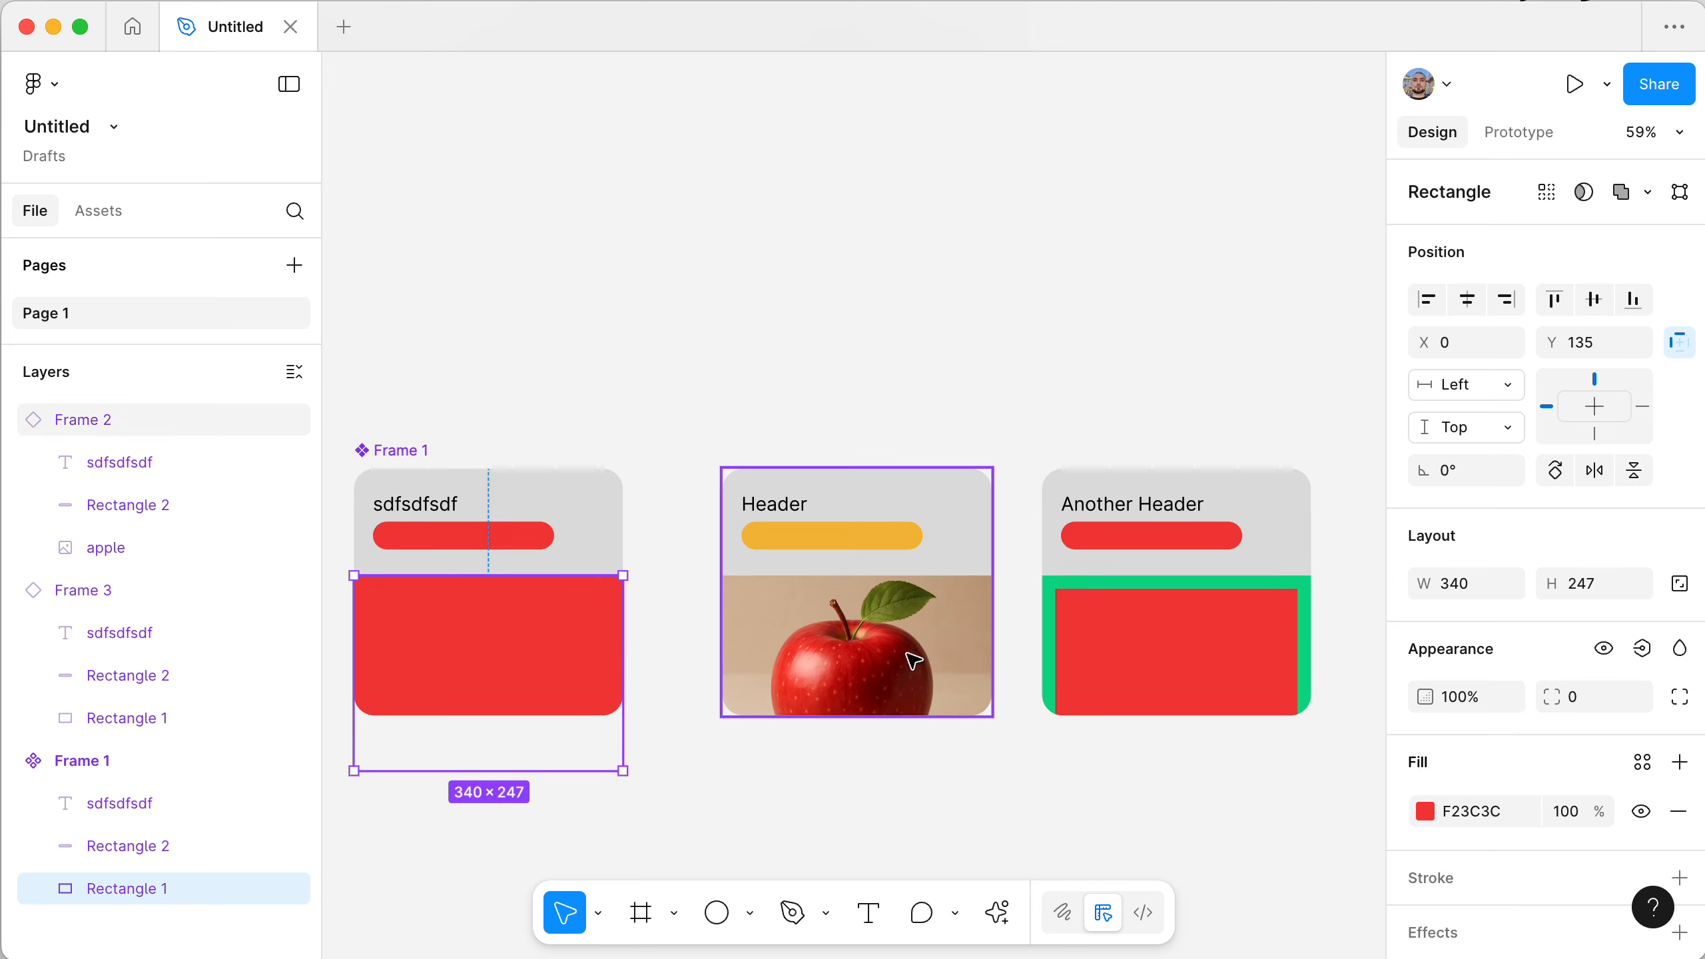
pyautogui.scroll(-3, 1155, 502)
pyautogui.hscroll(-3, 1154, 502)
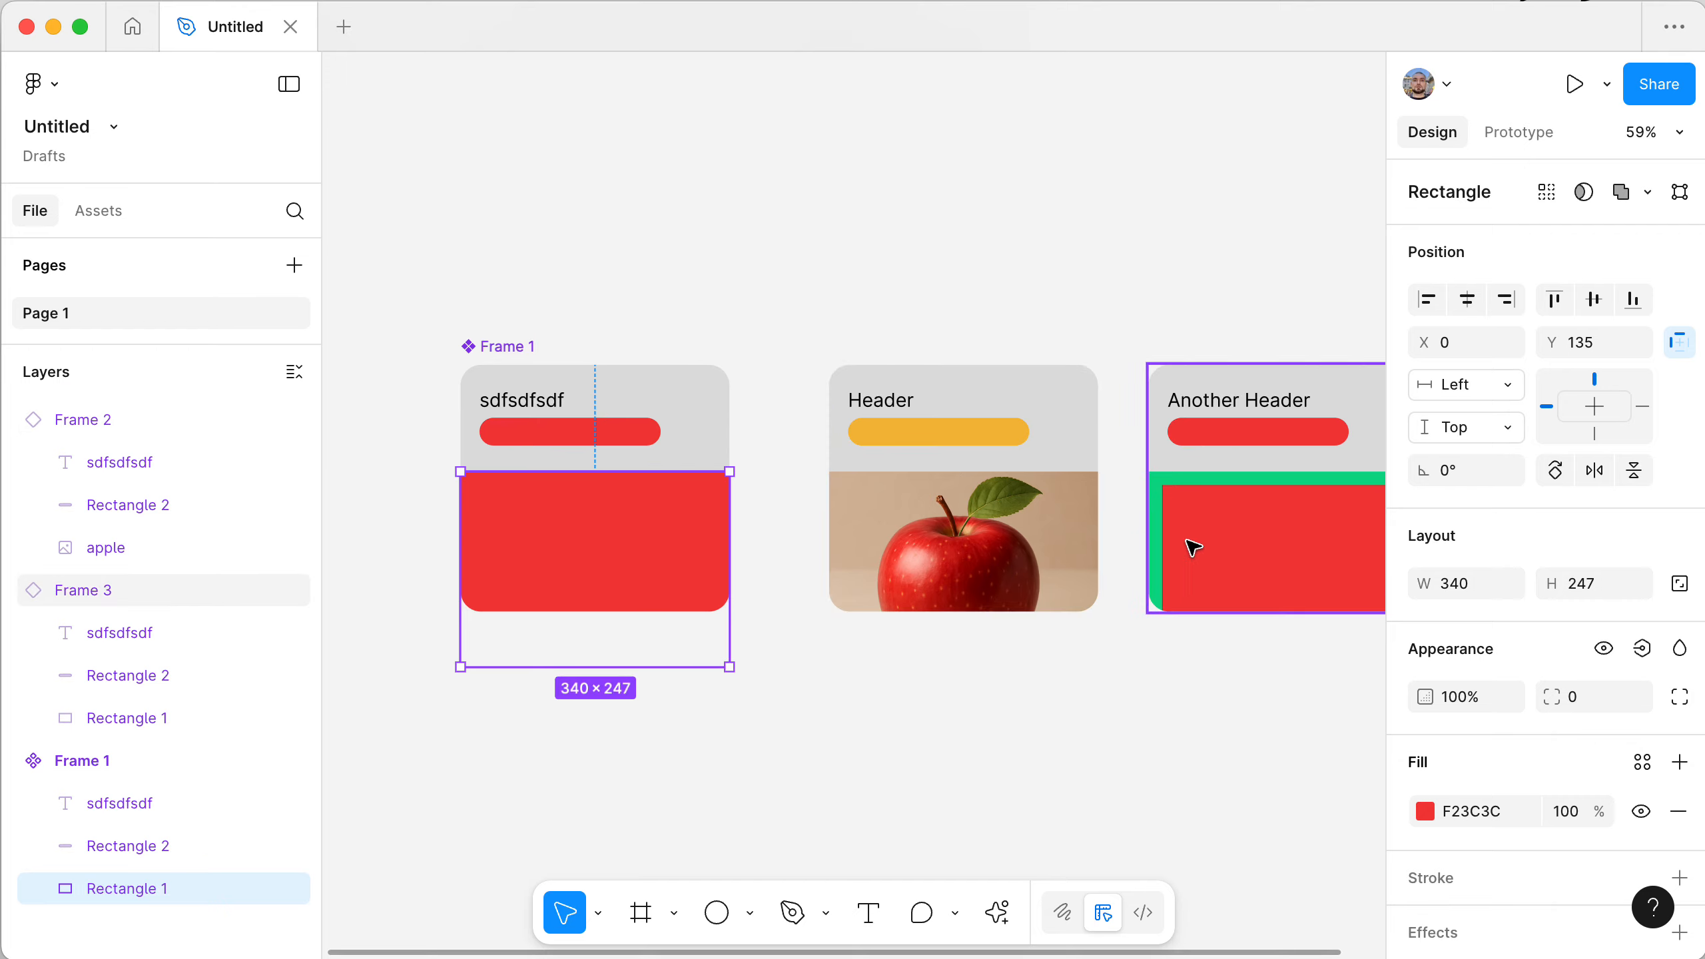
pyautogui.click(1018, 325)
# - Nudge the red rounded bar in the main component down 4 px, to Y 71
pyautogui.hscroll(3, 1023, 334)
pyautogui.scroll(1, 1024, 333)
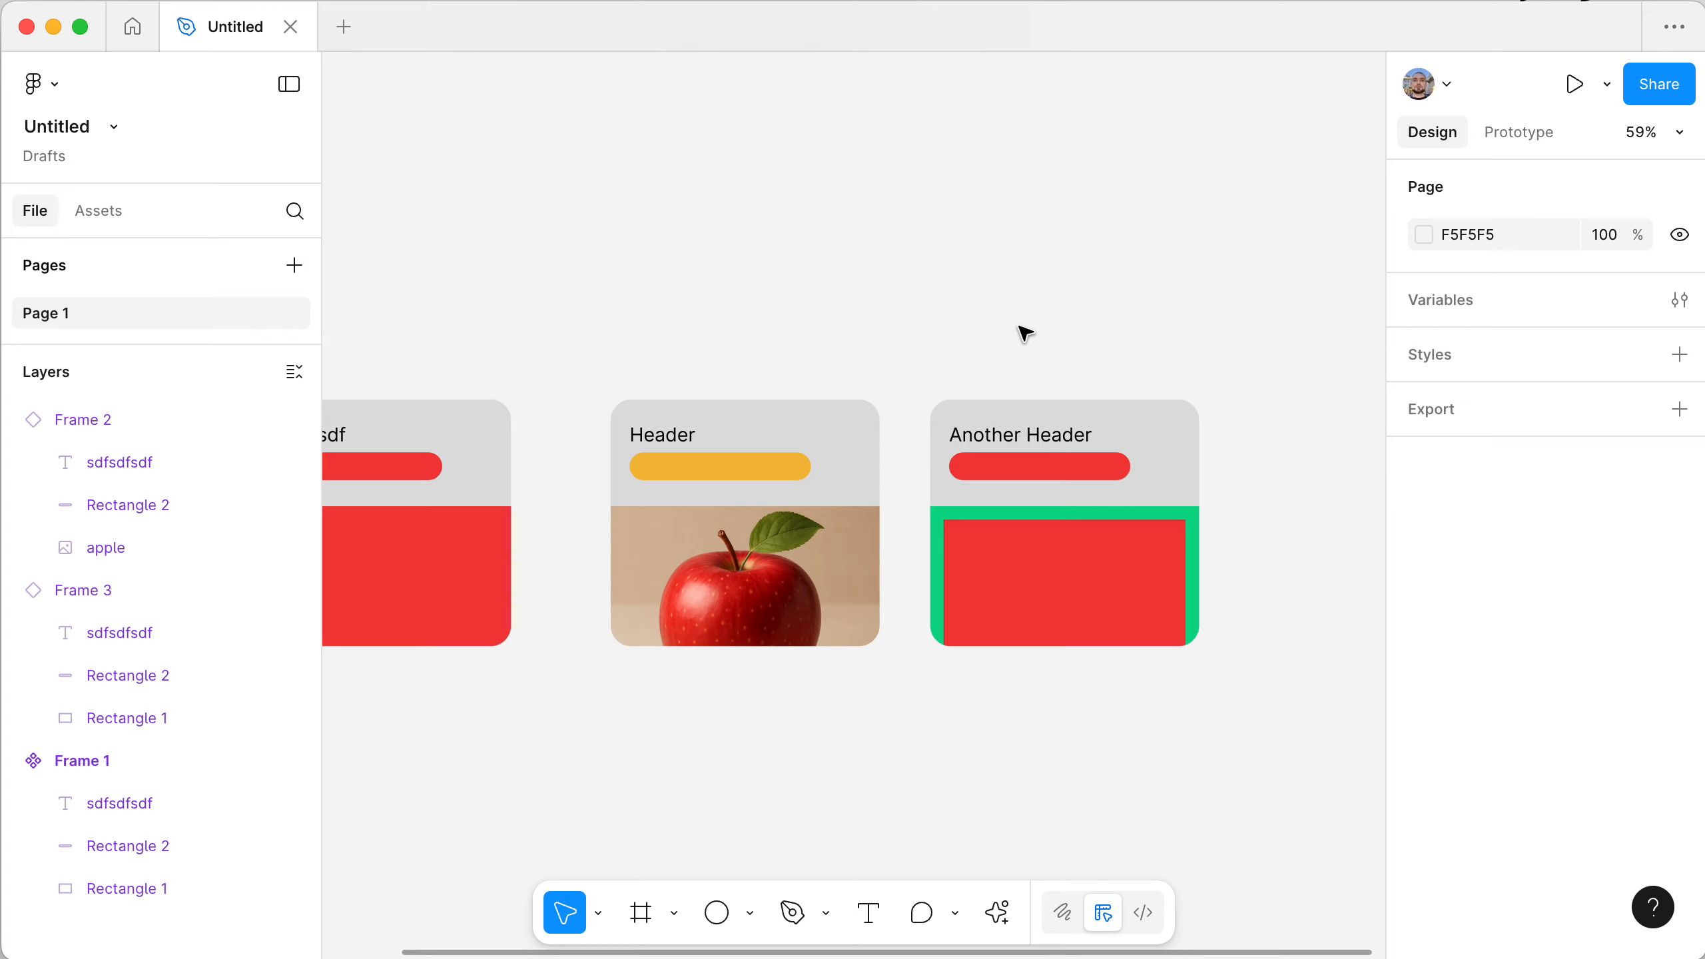
pyautogui.hscroll(-3, 1024, 332)
pyautogui.scroll(-1, 1025, 332)
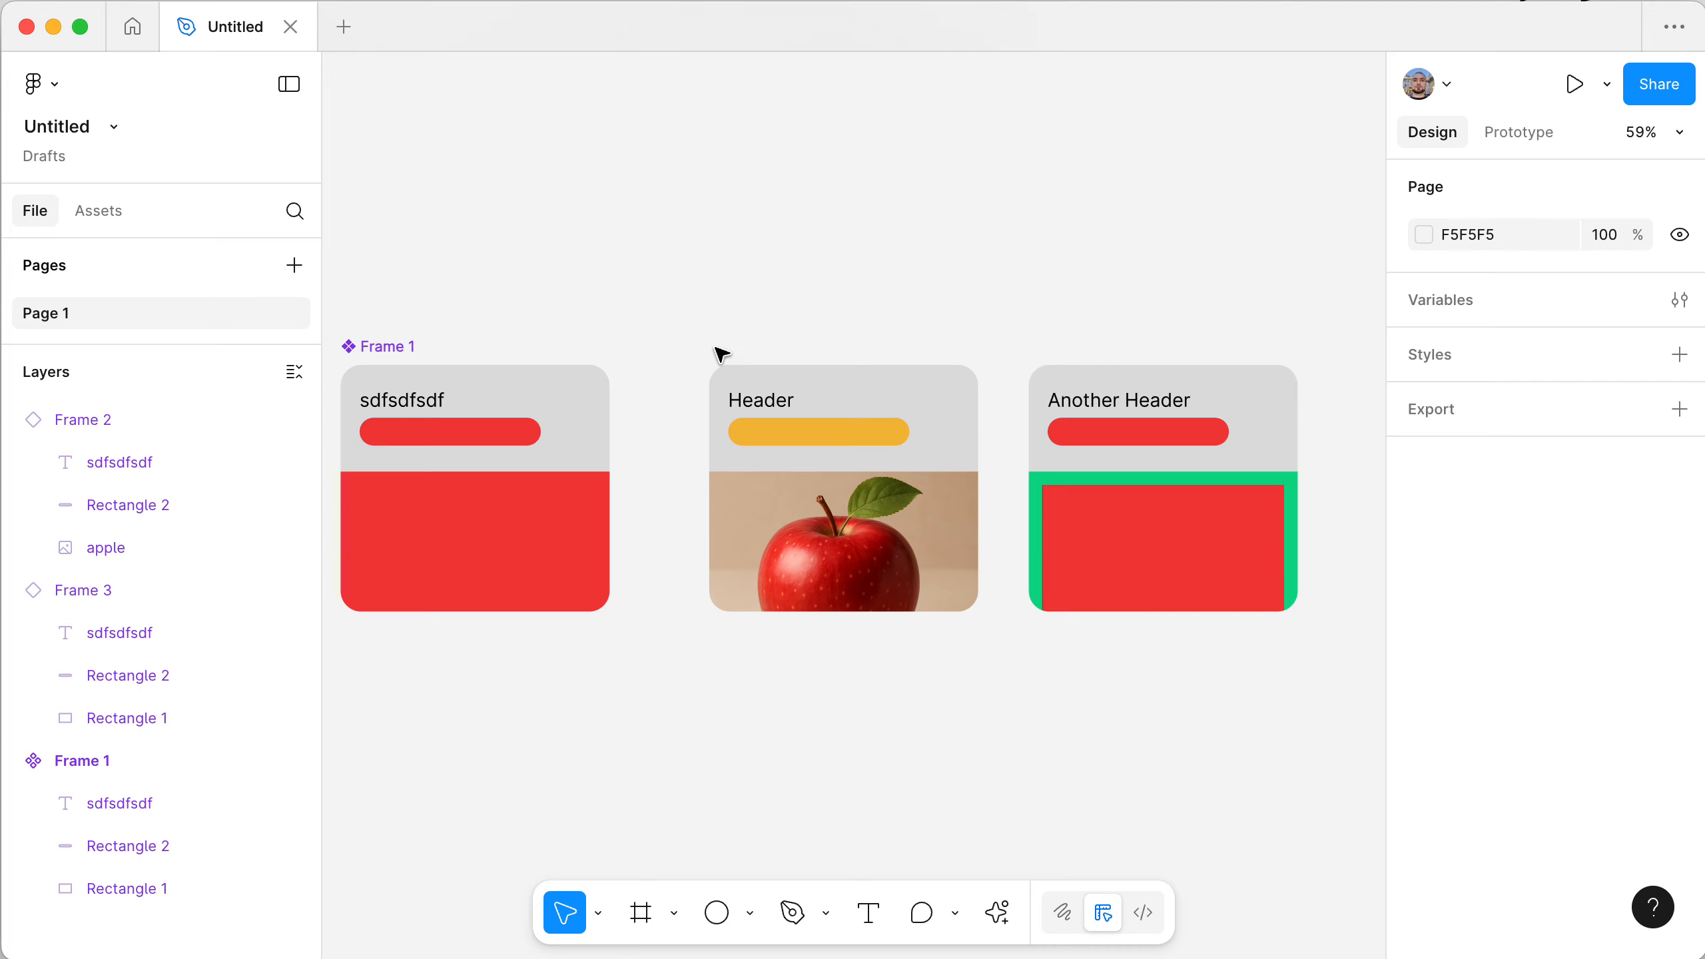
pyautogui.keyDown('super'); pyautogui.click(490, 433); pyautogui.keyUp('super')
pyautogui.press('Down')
pyautogui.press('Down')
pyautogui.press('Down')
pyautogui.press('Down')
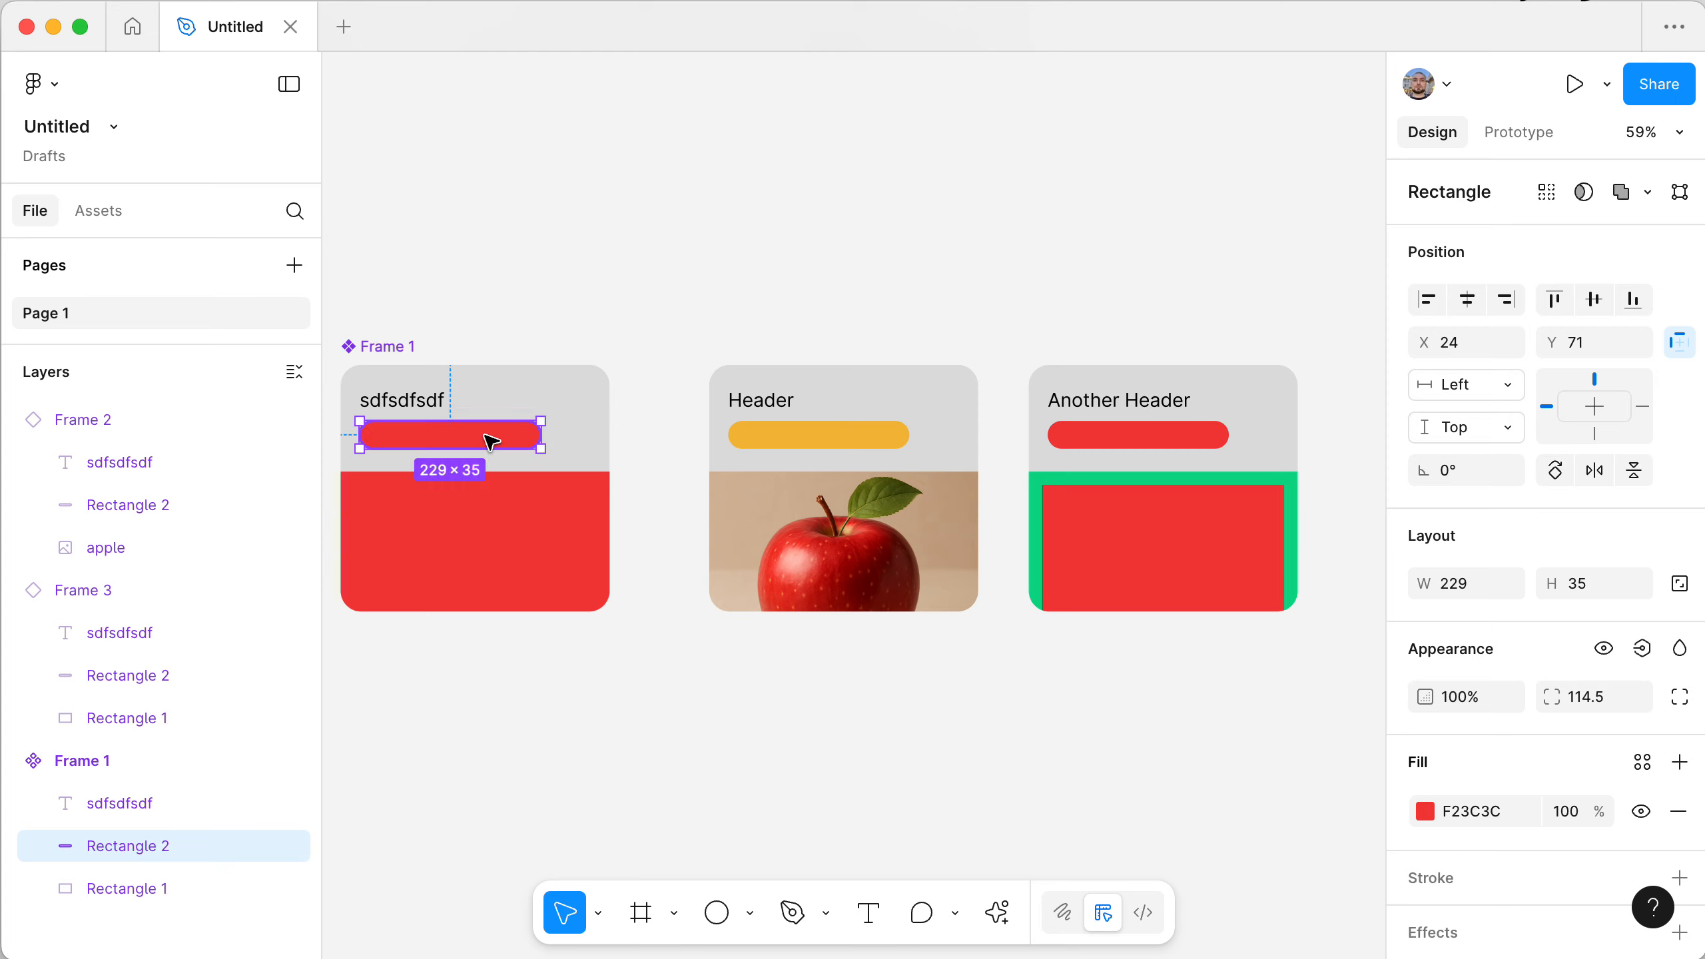
pyautogui.click(640, 217)
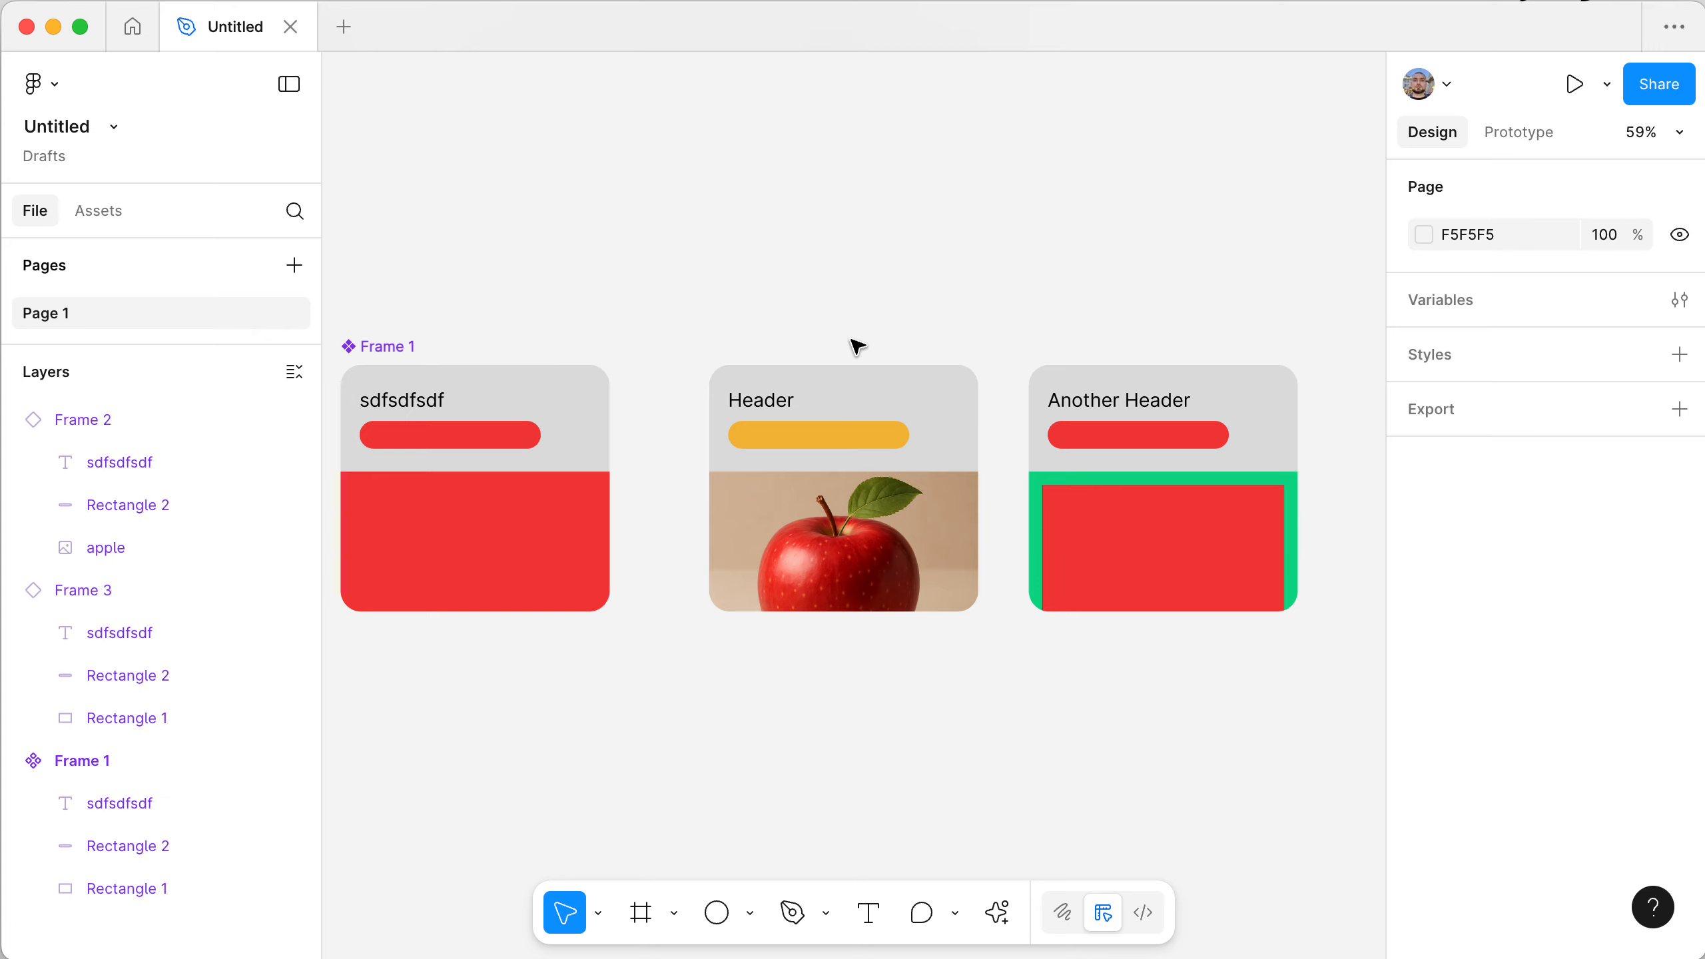
# - Duplicate the "Header" instance straight below the original, at X 314, Y 146
pyautogui.scroll(-3, 857, 346)
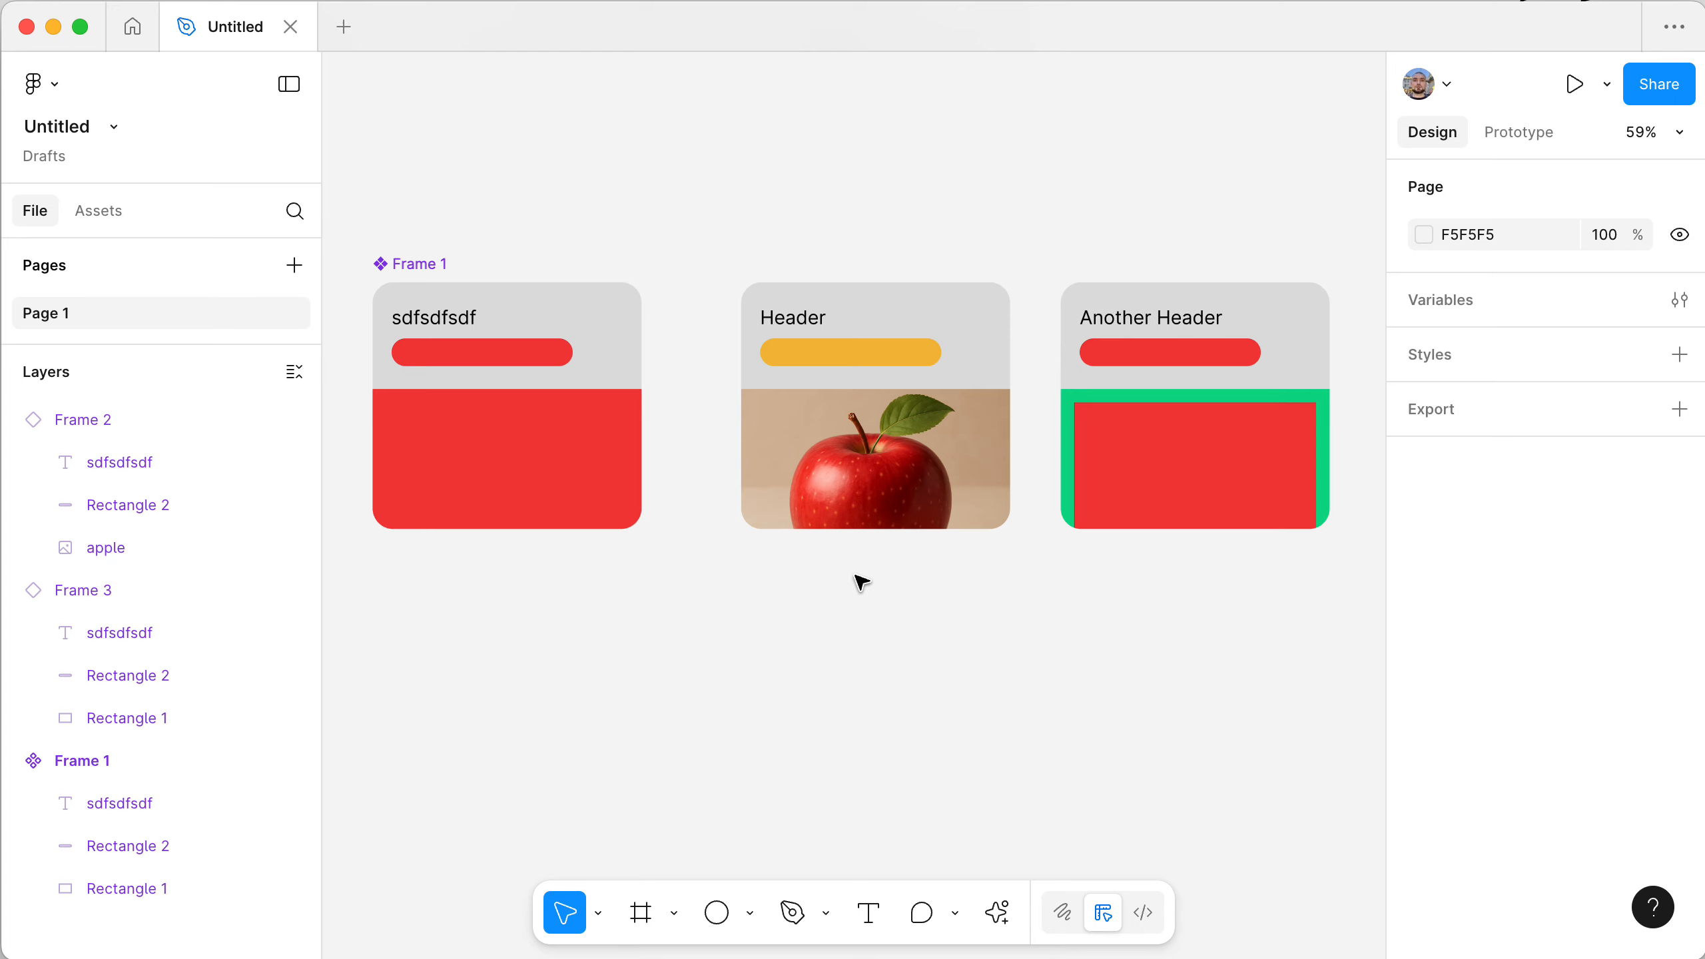
pyautogui.click(870, 495)
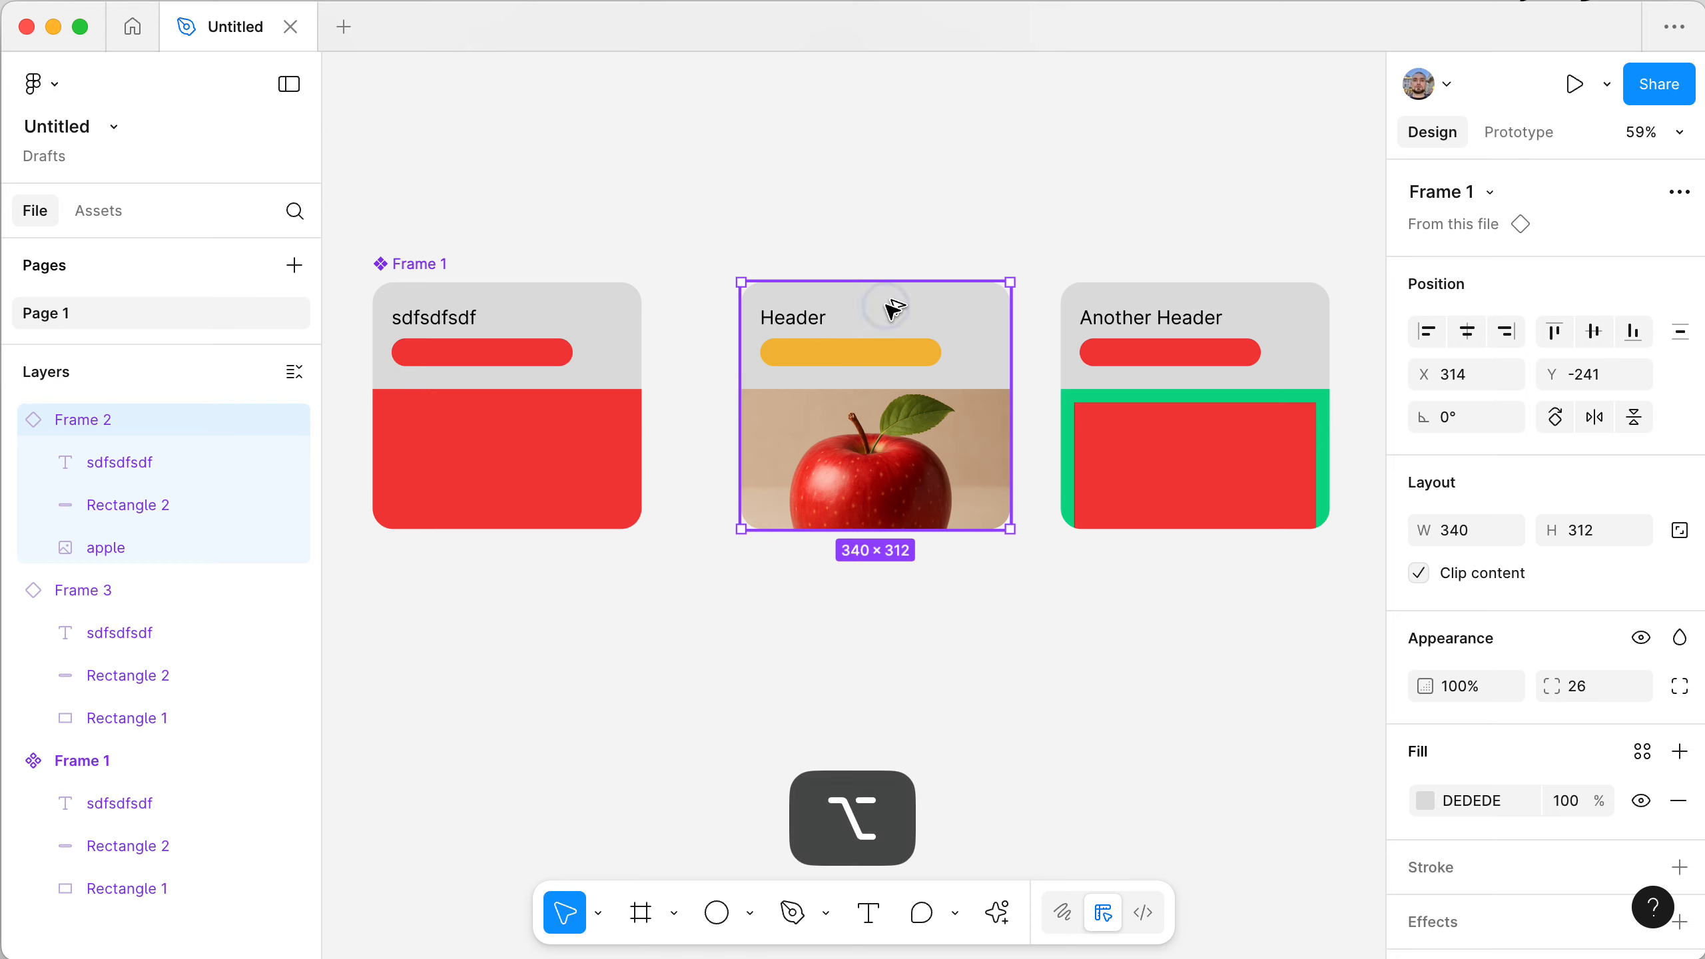
pyautogui.moveTo(890, 308); pyautogui.dragTo(916, 615)
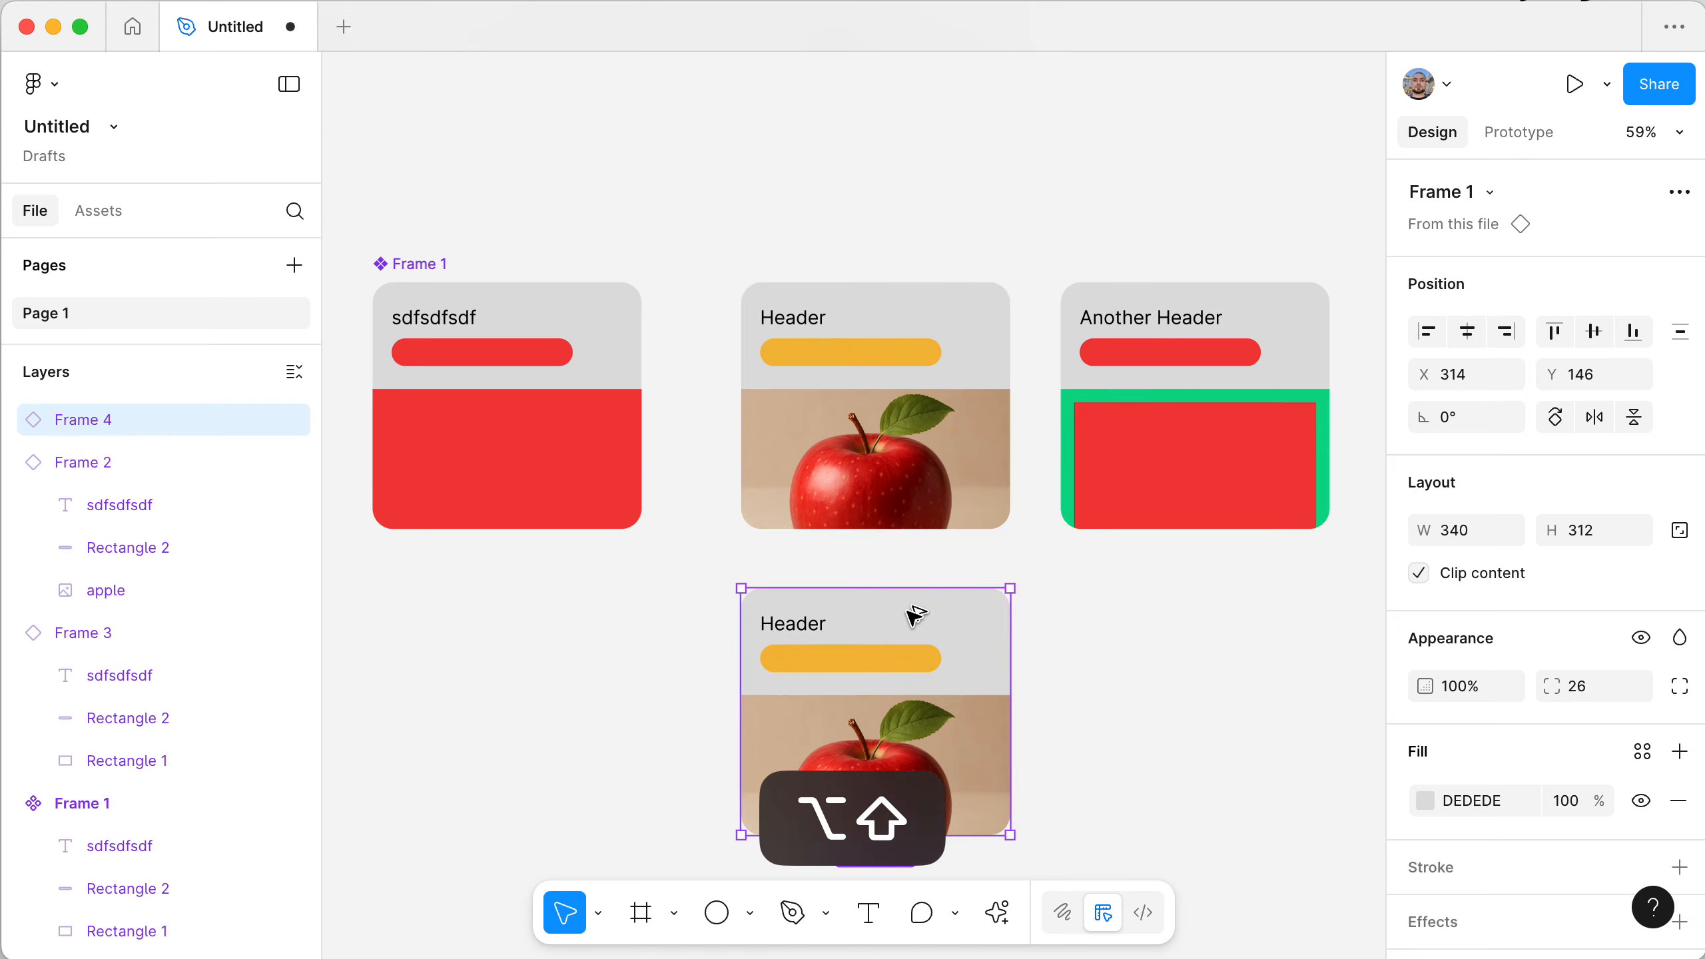
pyautogui.click(1046, 651)
pyautogui.click(982, 655)
pyautogui.scroll(-5, 986, 656)
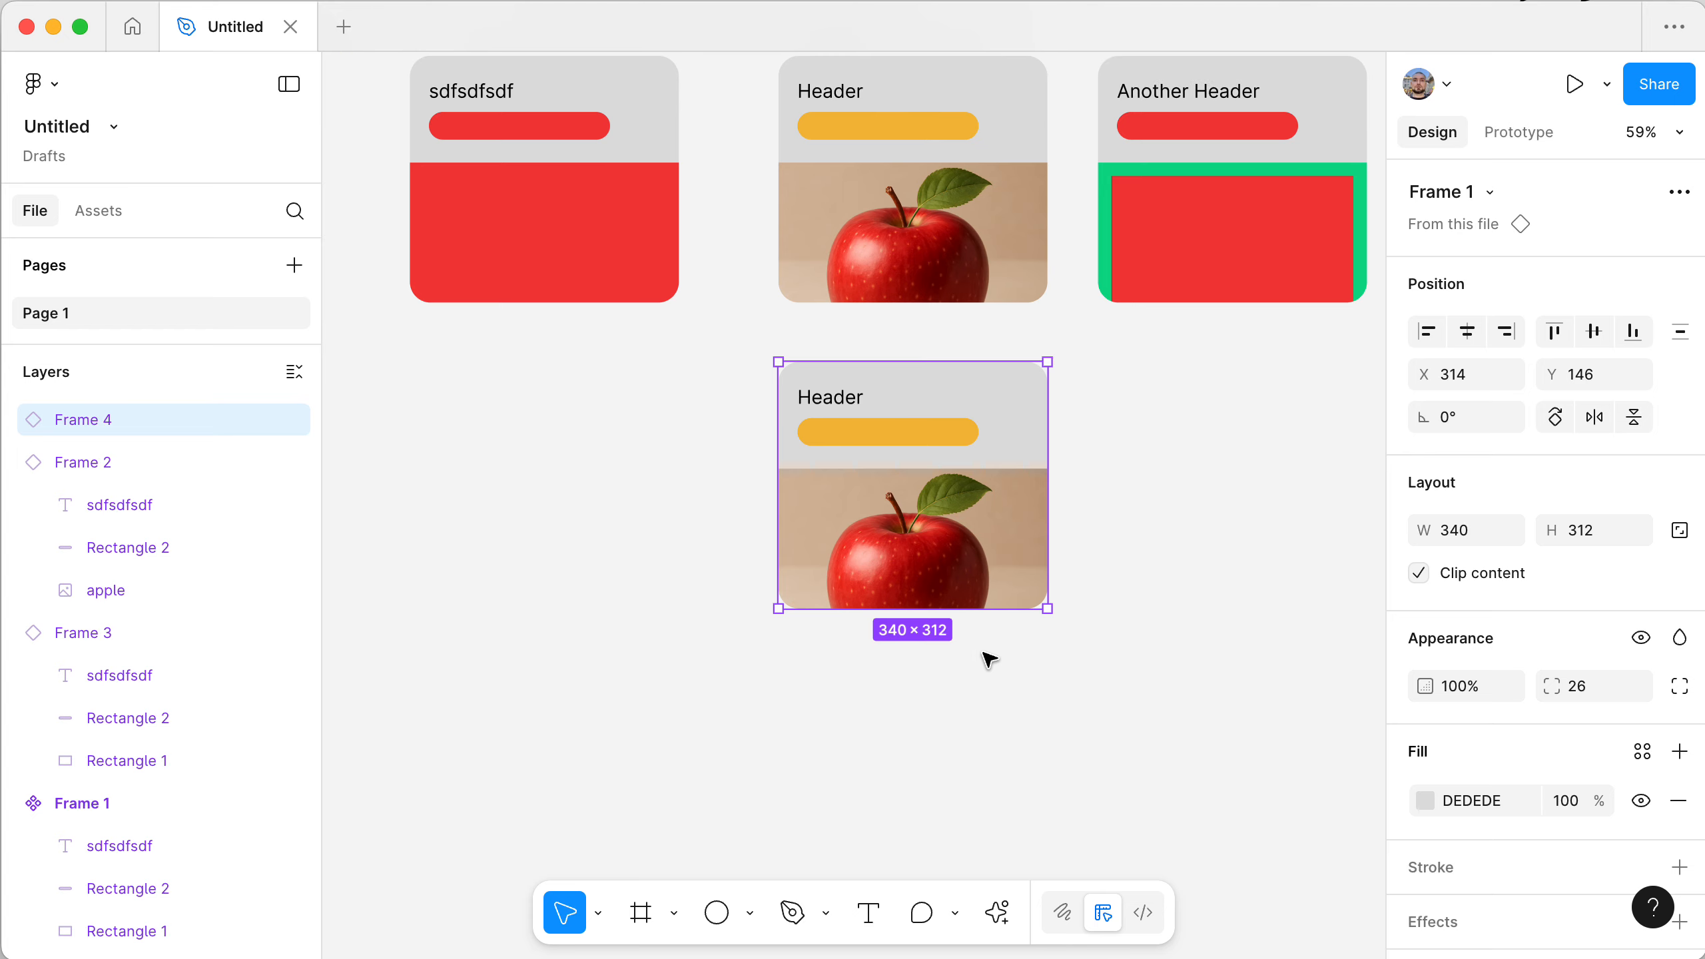
pyautogui.scroll(3, 982, 655)
pyautogui.hscroll(-2, 982, 654)
pyautogui.scroll(1, 953, 566)
pyautogui.hscroll(-1, 953, 566)
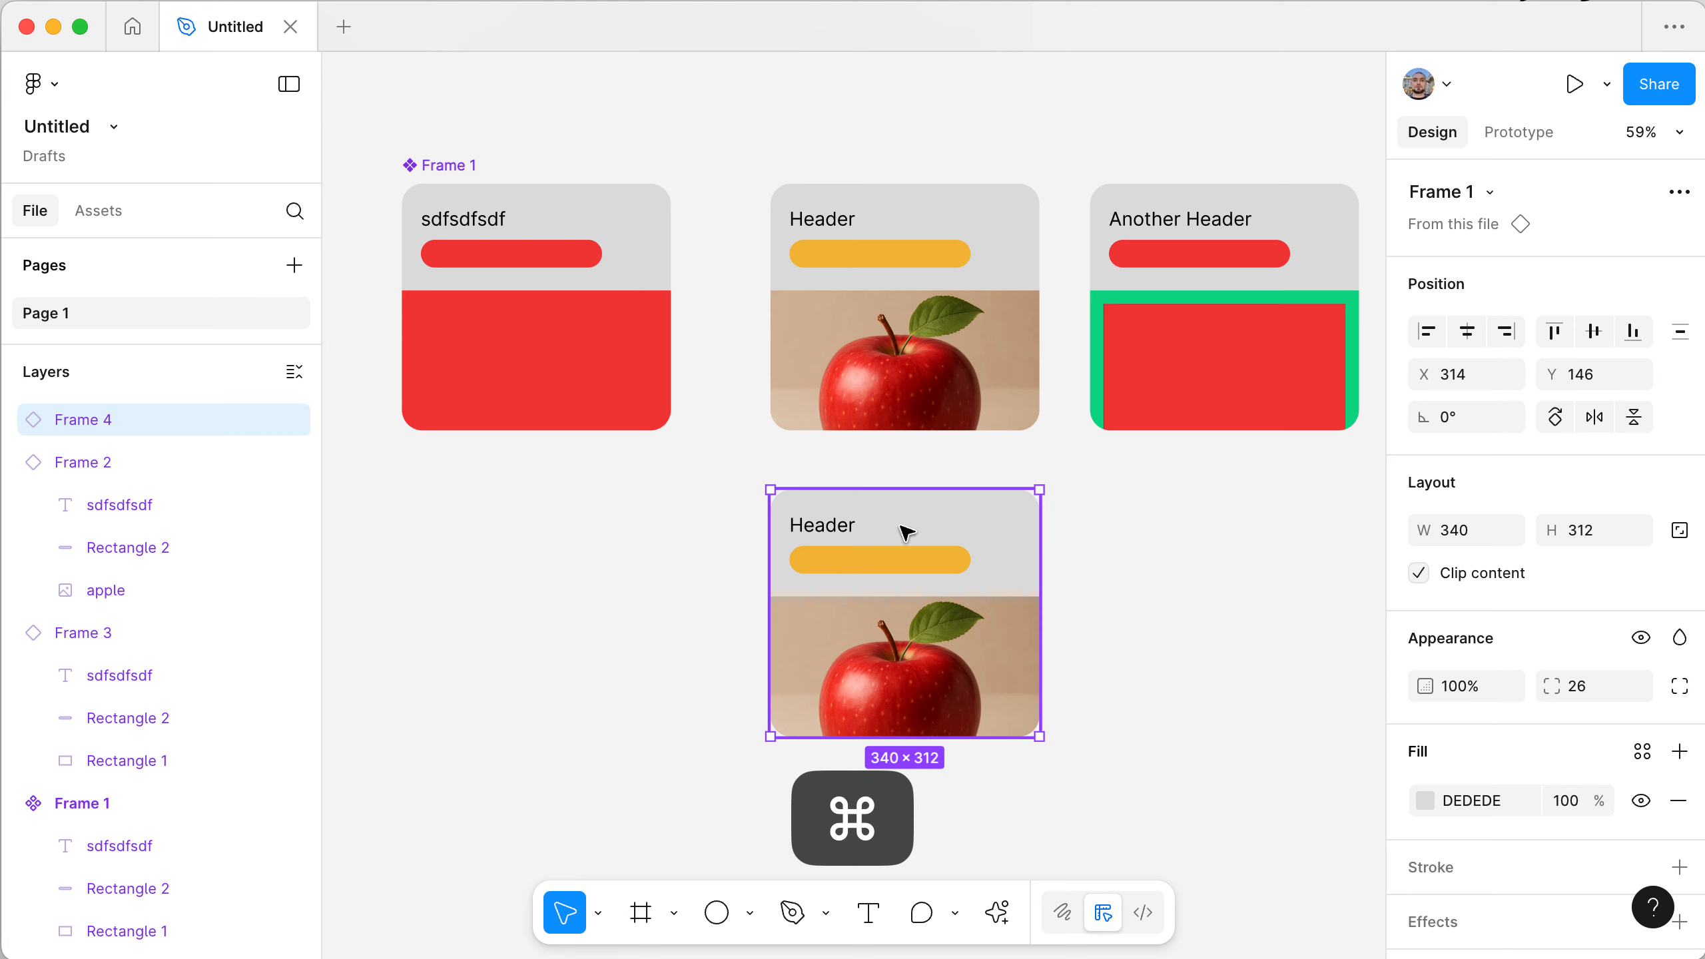
# - Inspect the "Header" text layer inside the duplicated instance, and select the whole duplicate
pyautogui.keyDown('super'); pyautogui.click(832, 532); pyautogui.keyUp('super')
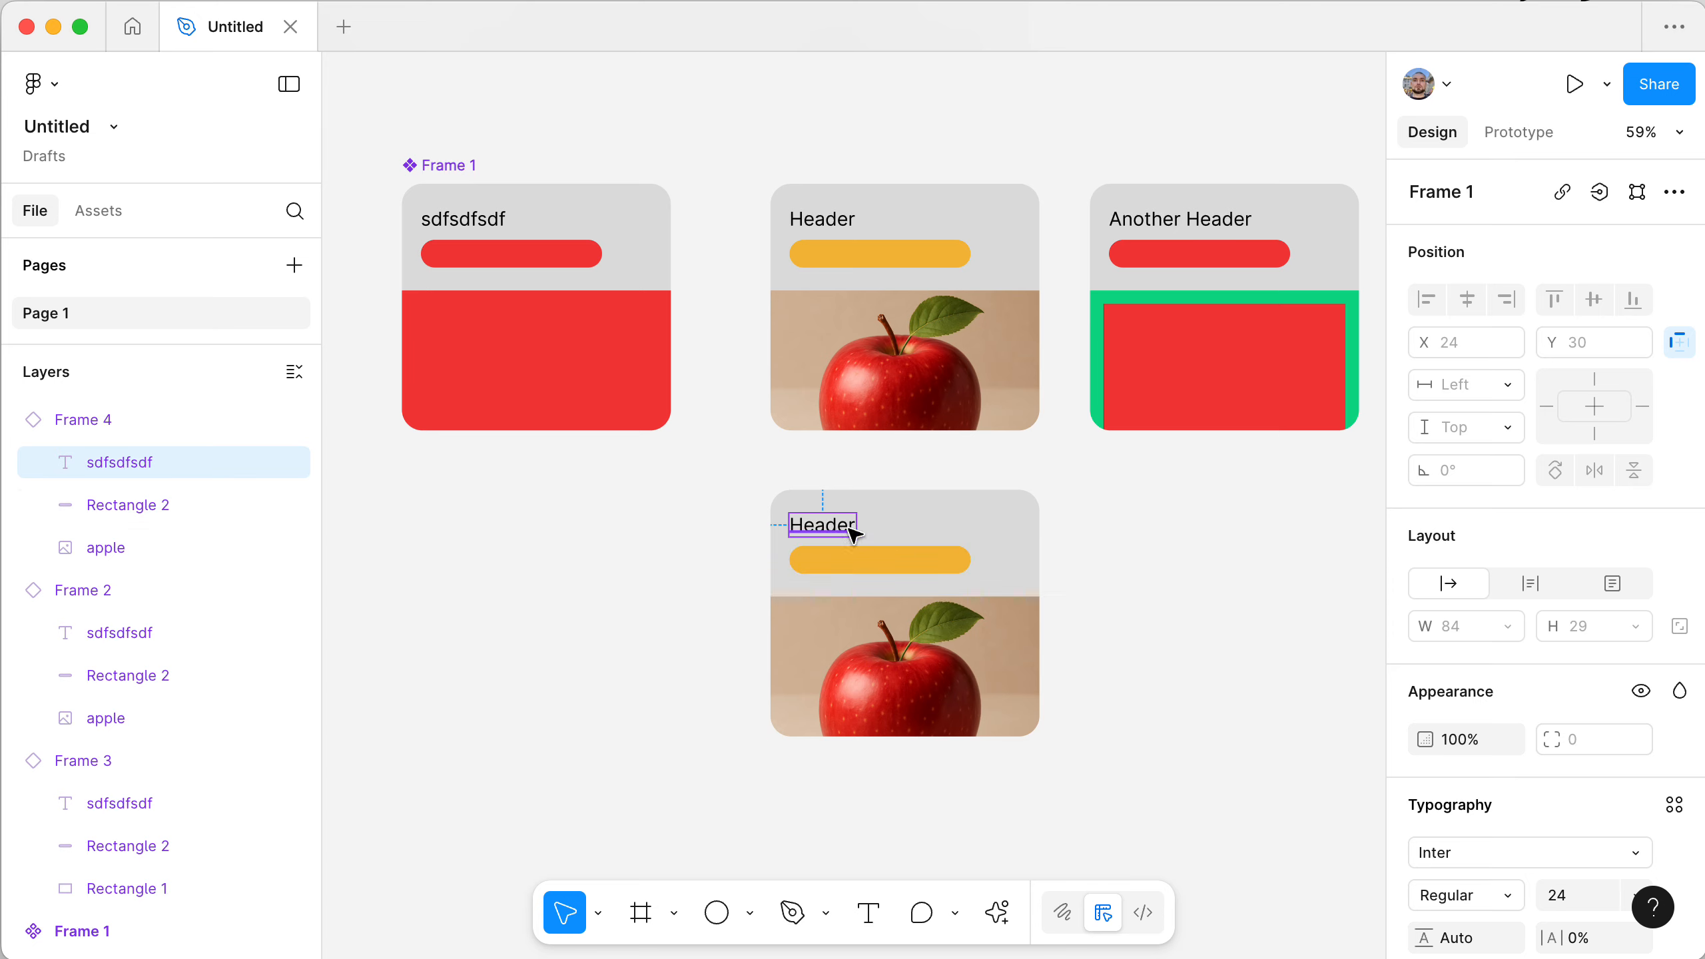
pyautogui.click(691, 534)
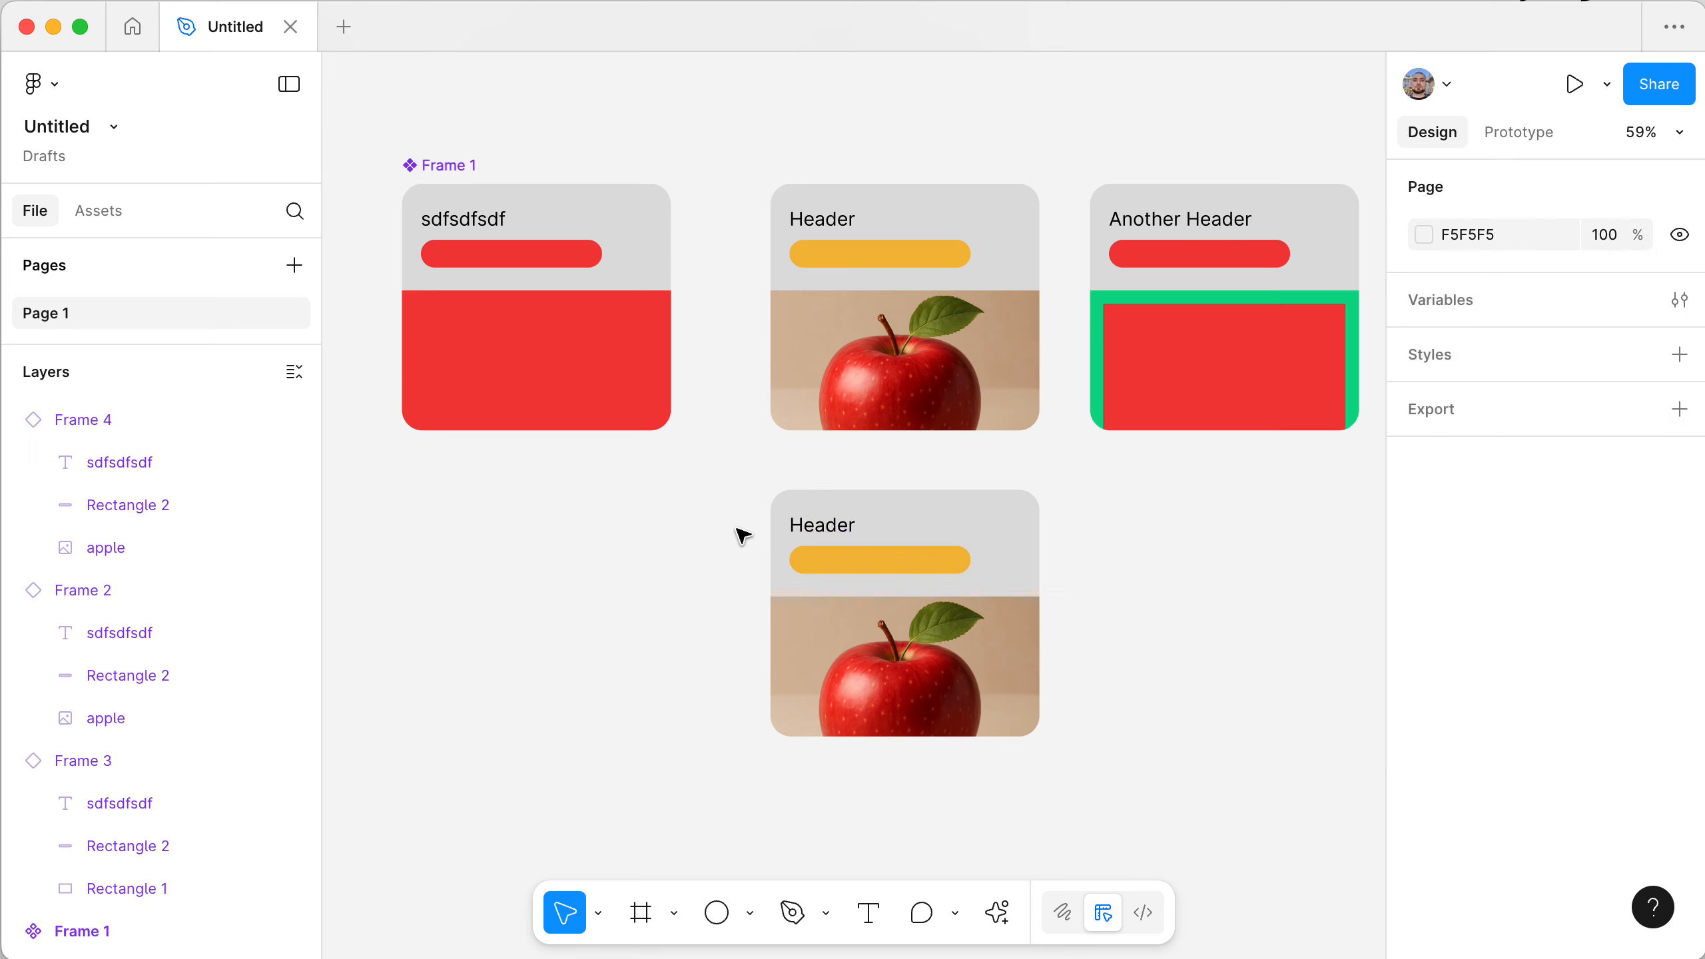
pyautogui.keyDown('super'); pyautogui.click(838, 535); pyautogui.keyUp('super')
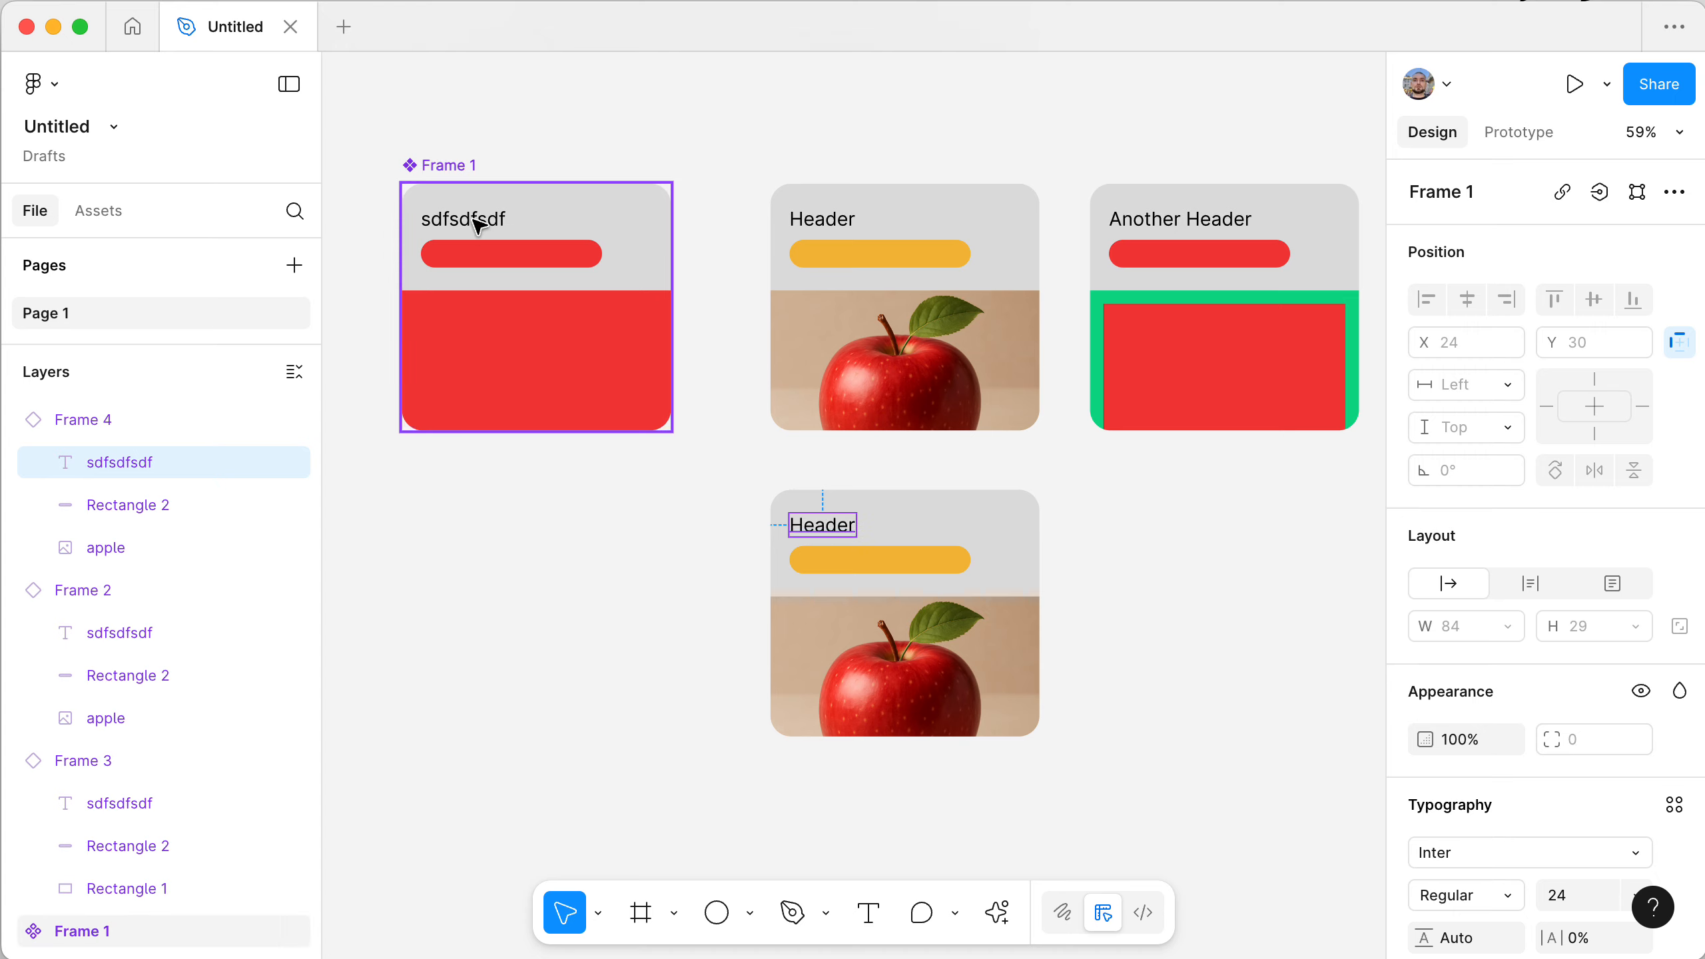
pyautogui.click(1081, 536)
pyautogui.click(970, 557)
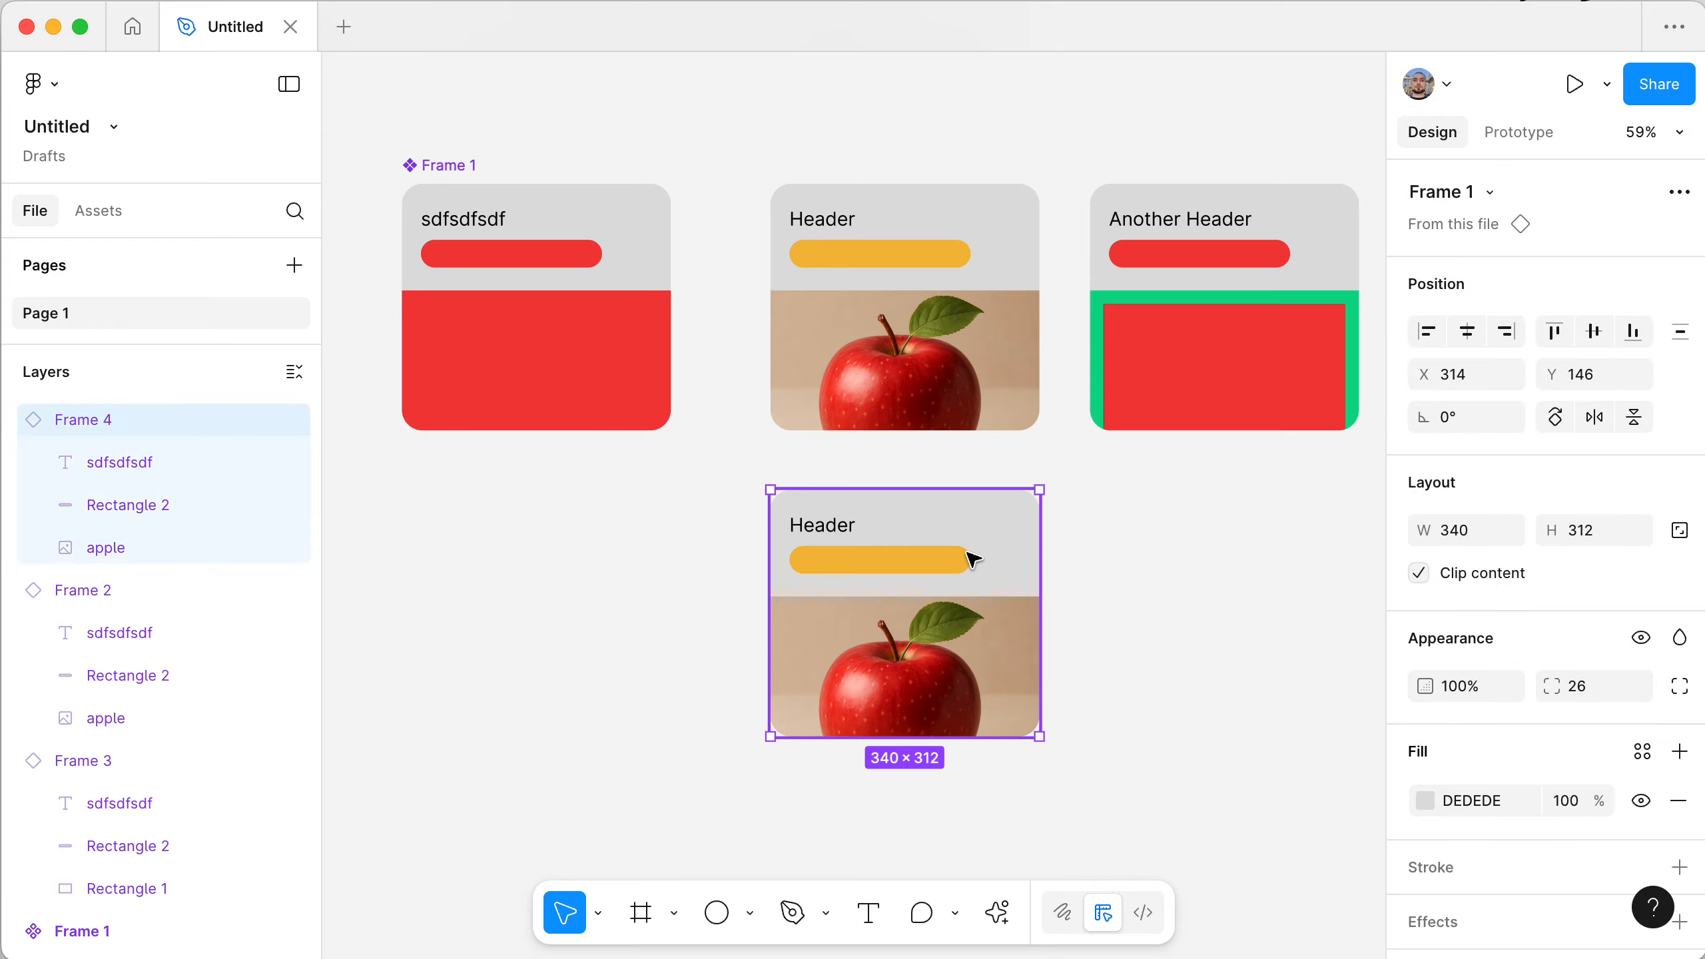
# - Duplicate the main component straight below the original, at X -152, Y 204, and detach the copy from its component
pyautogui.click(454, 166)
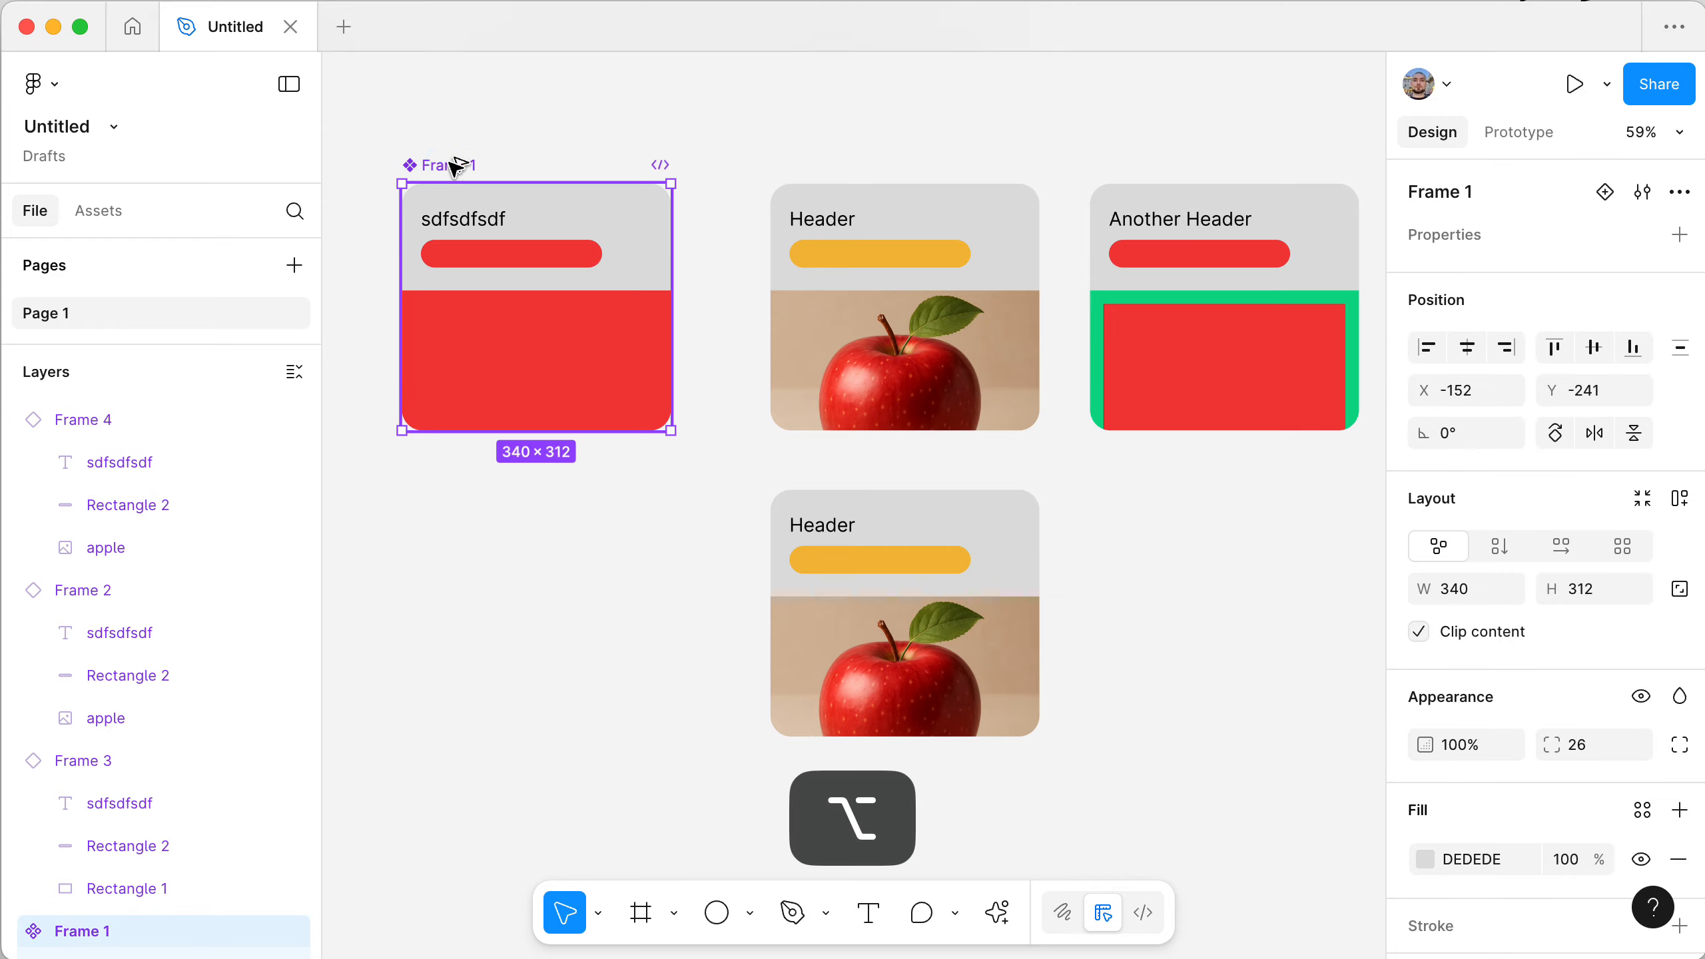
pyautogui.moveTo(454, 167); pyautogui.dragTo(485, 520)
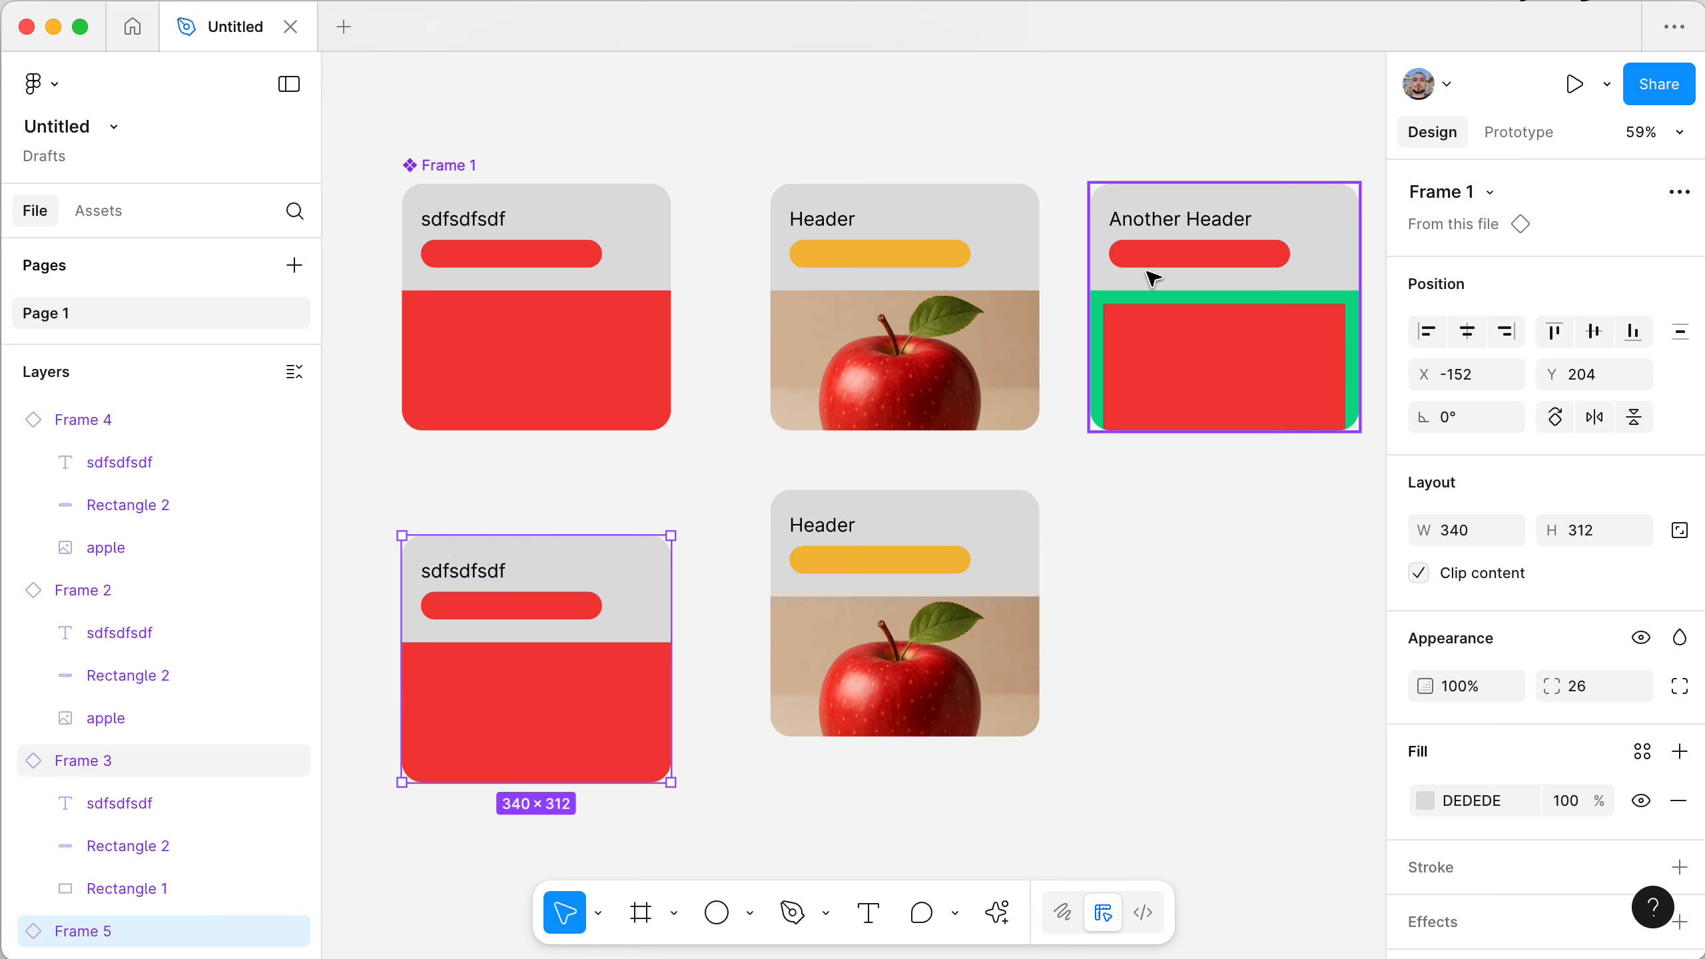
pyautogui.click(1679, 192)
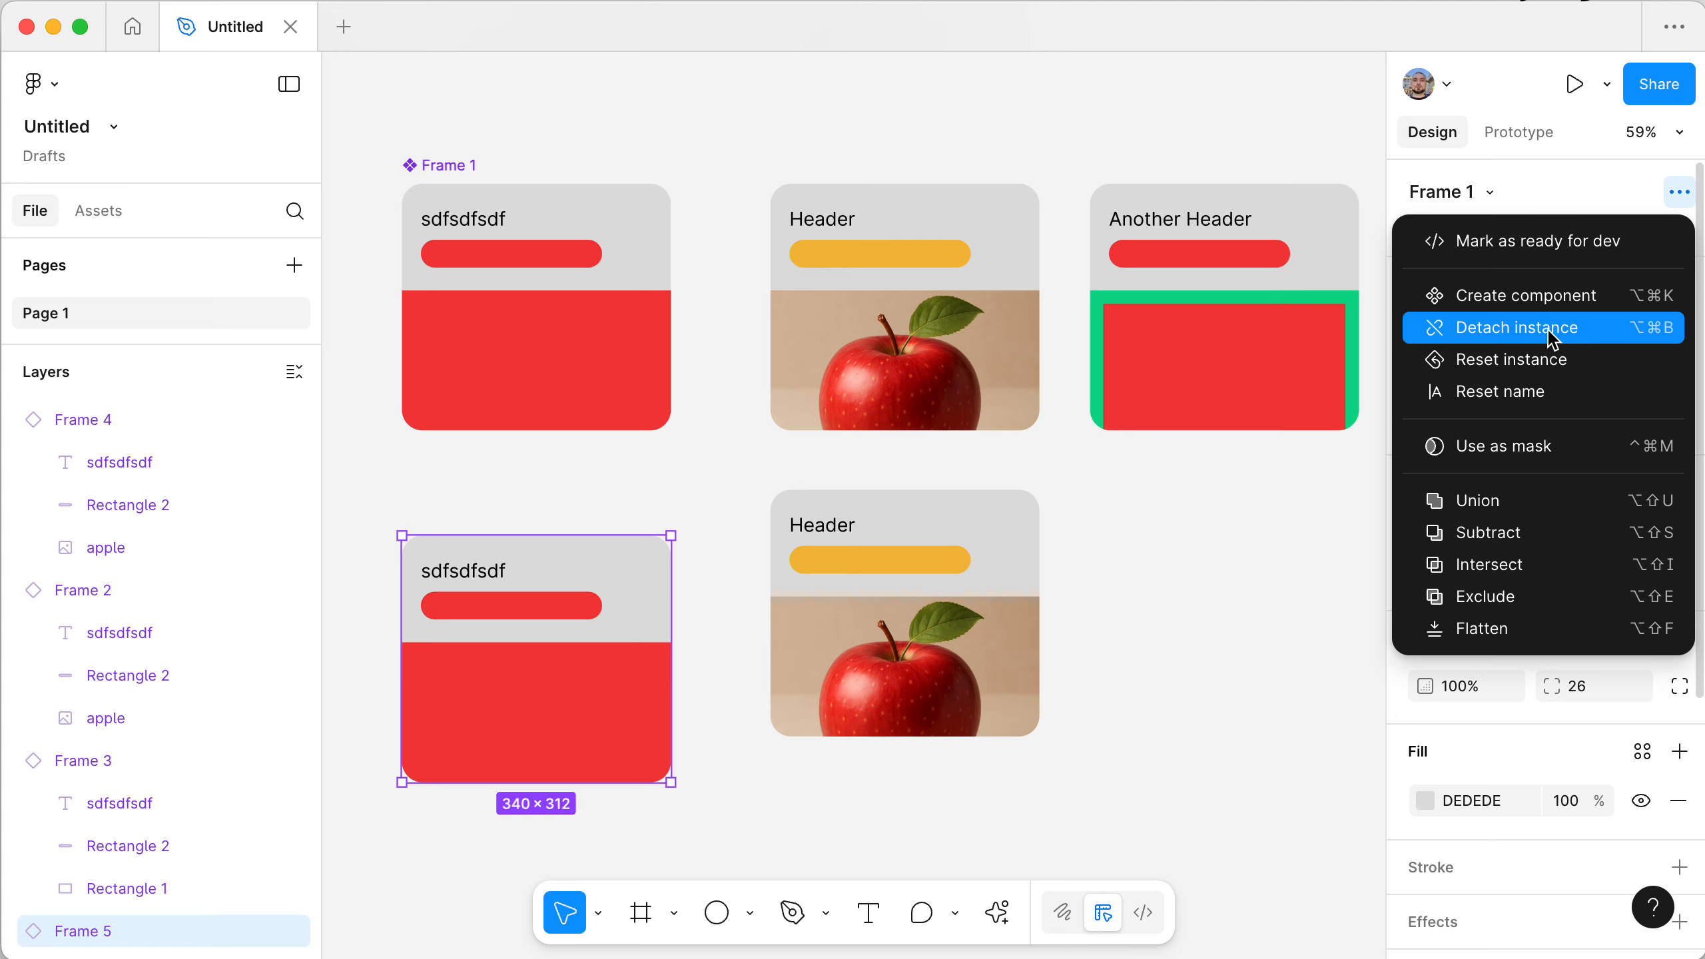
pyautogui.click(1510, 329)
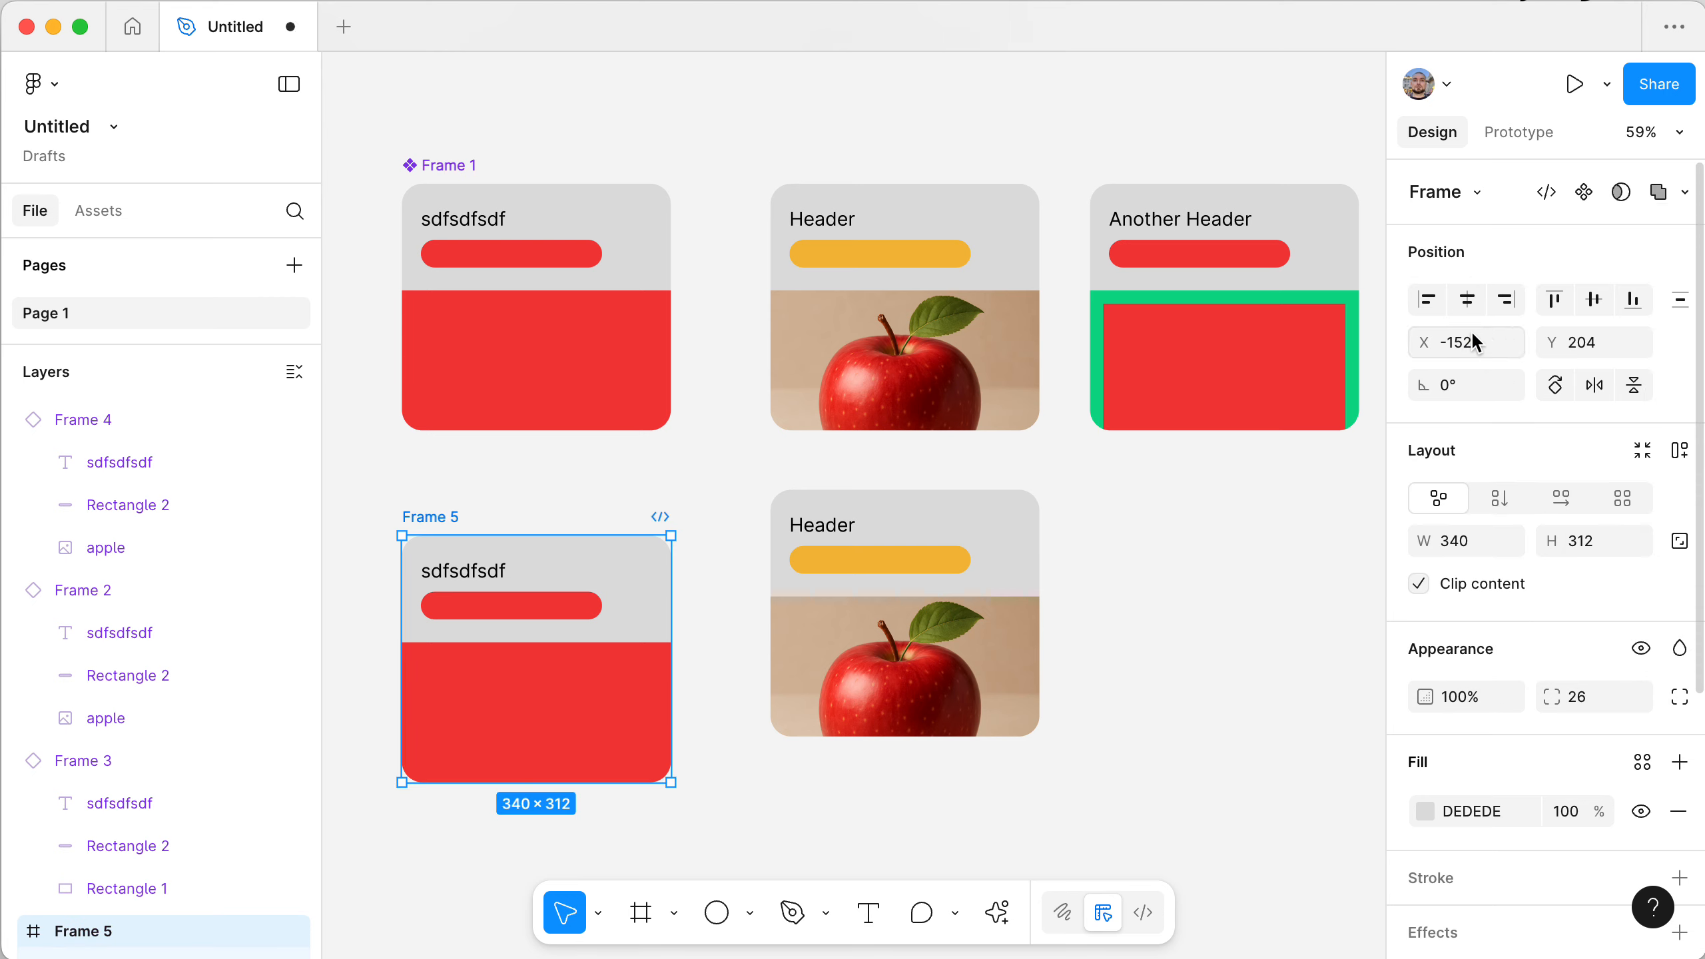
pyautogui.click(468, 505)
pyautogui.click(470, 514)
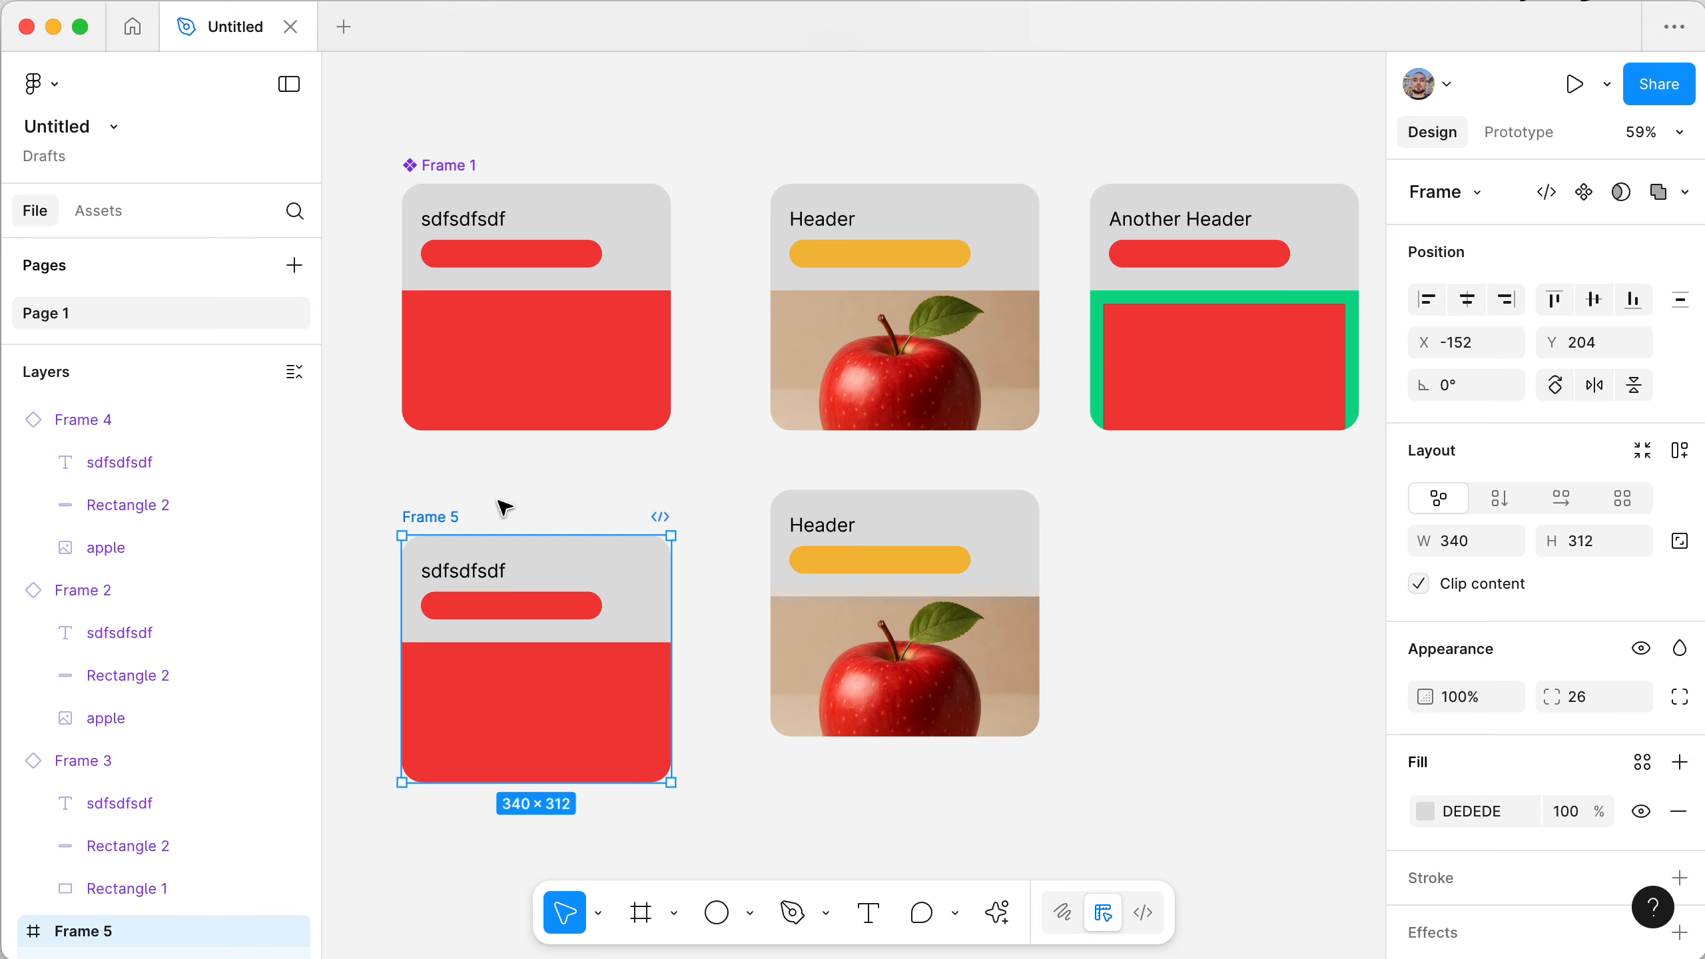
# - Try moving the header text in the original main component right to X 98, and undo the move
pyautogui.keyDown('super'); pyautogui.click(466, 229); pyautogui.keyUp('super')
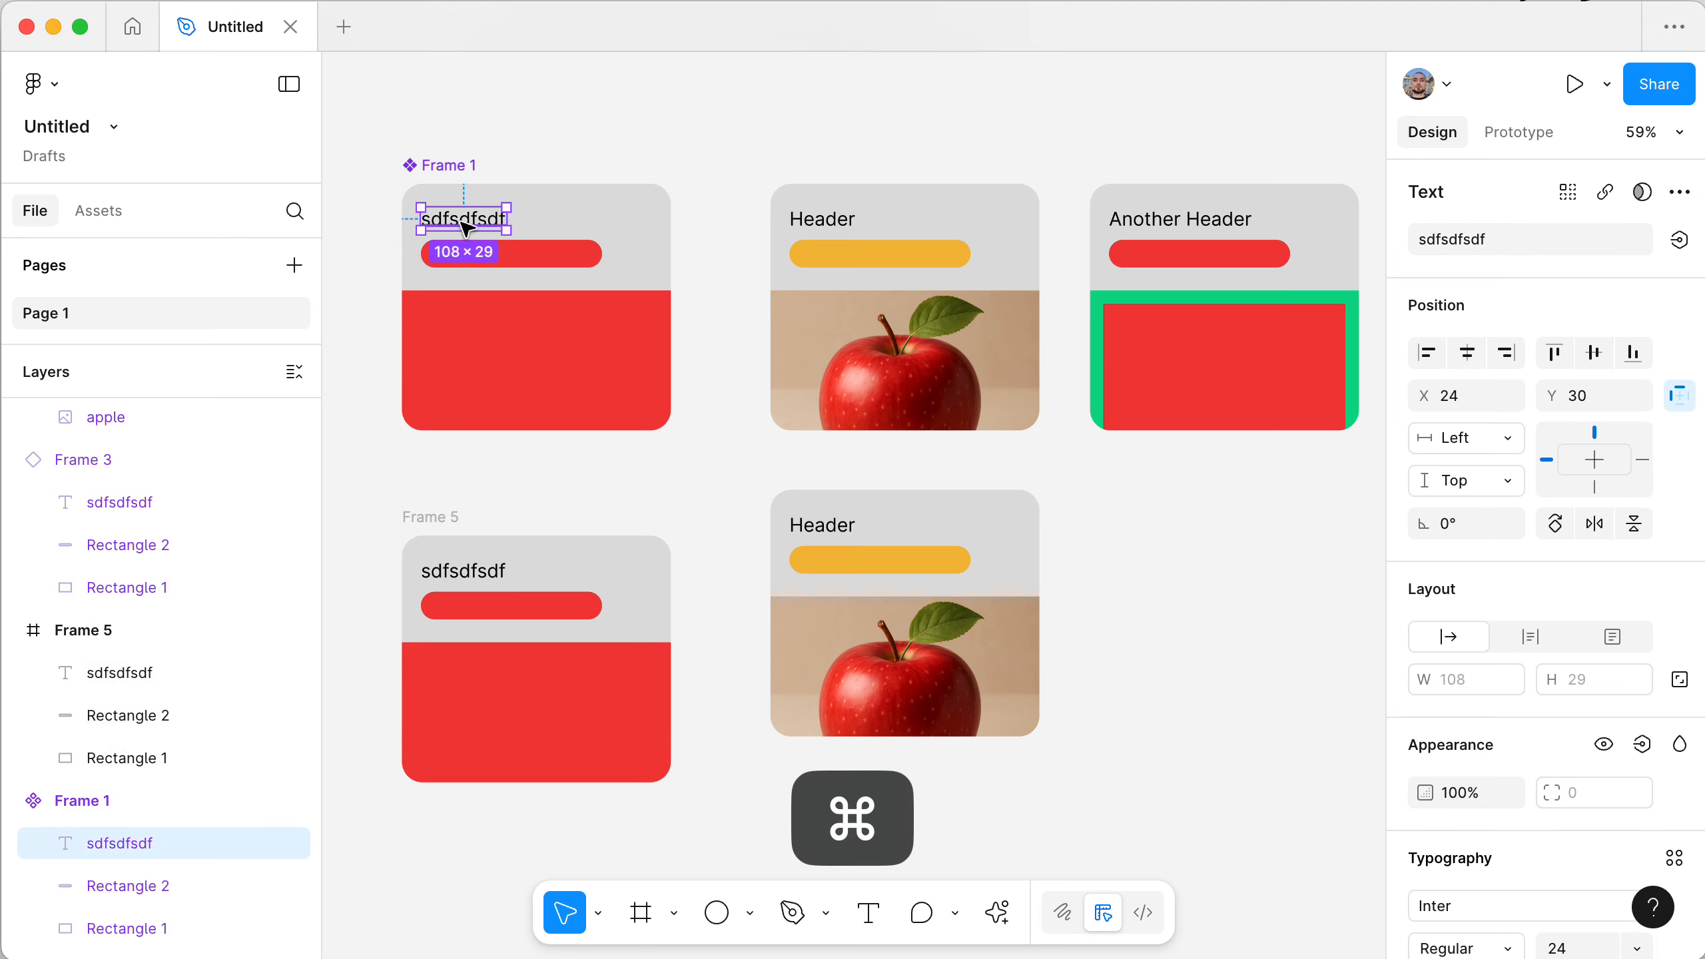
pyautogui.moveTo(466, 228); pyautogui.dragTo(524, 229)
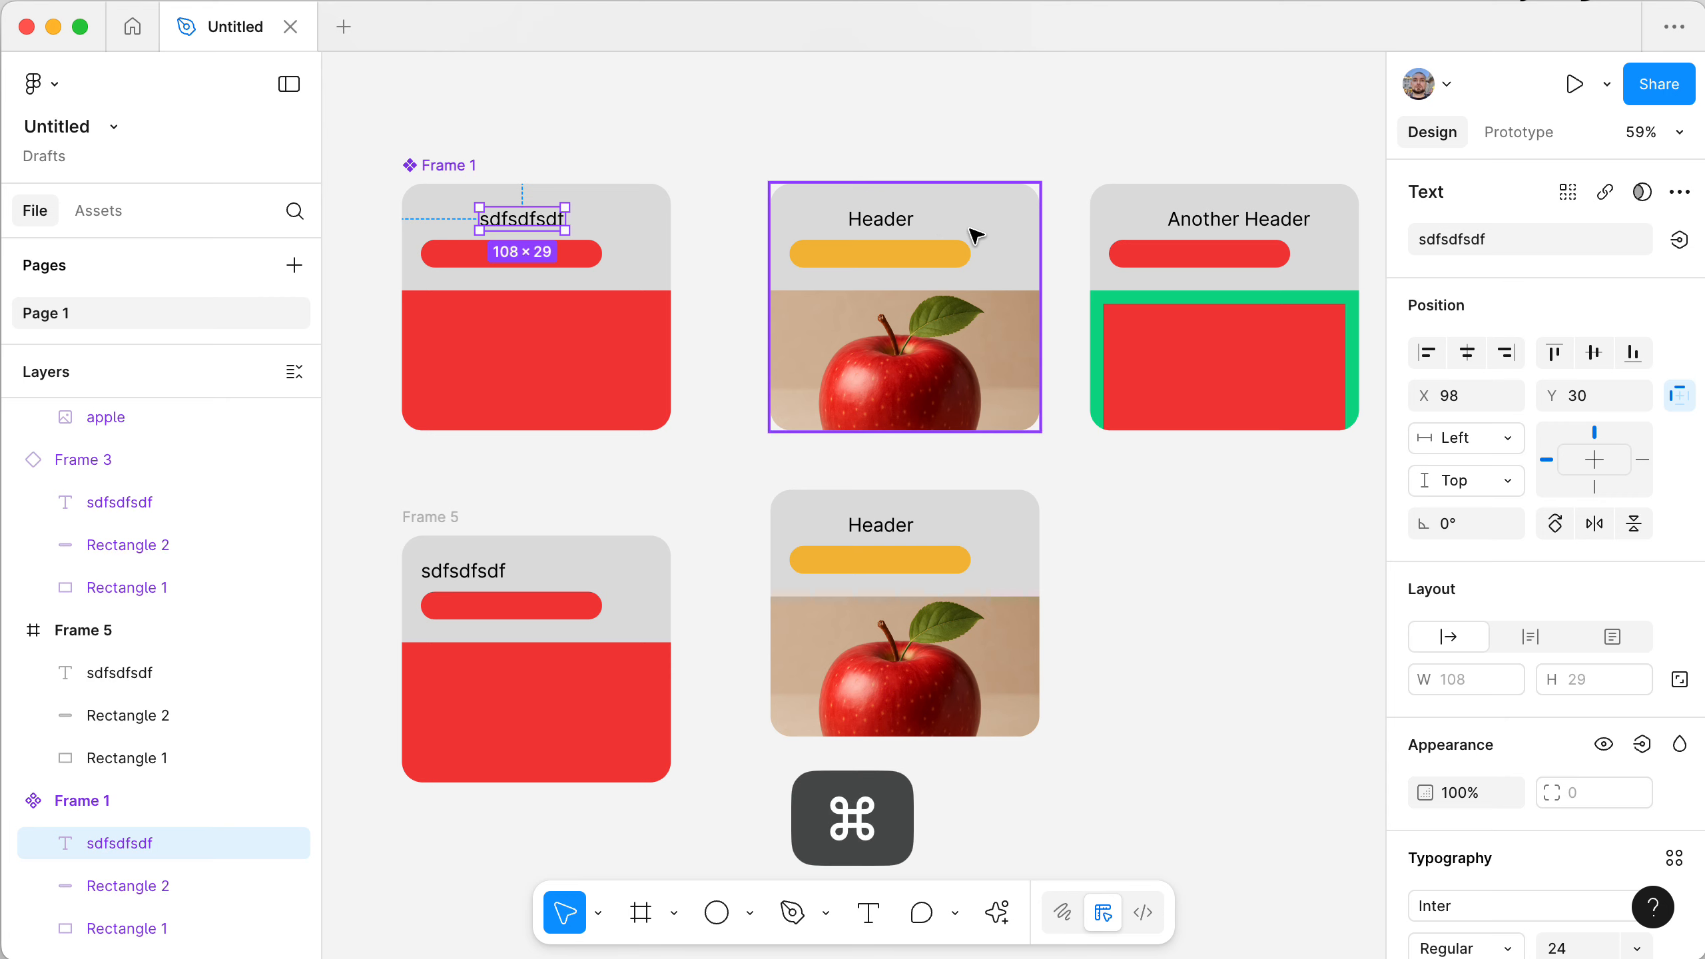
pyautogui.press('super+z')
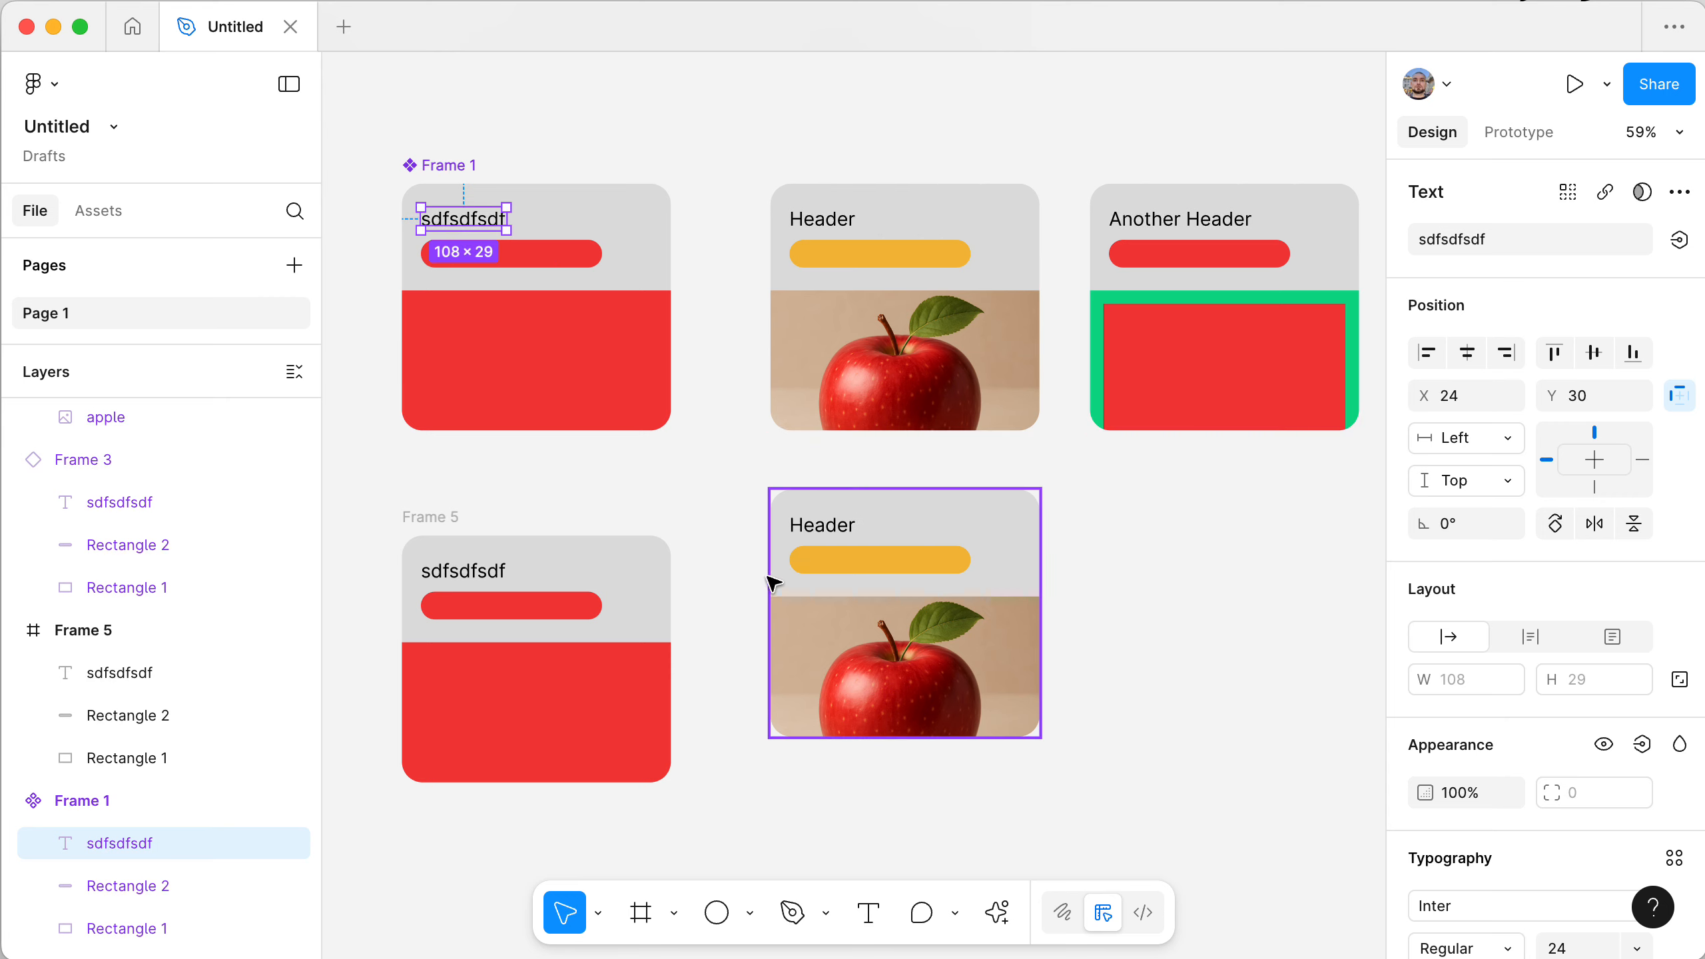
# - Turn the detached copy into a new main component and rename it "Component 2"
pyautogui.click(443, 530)
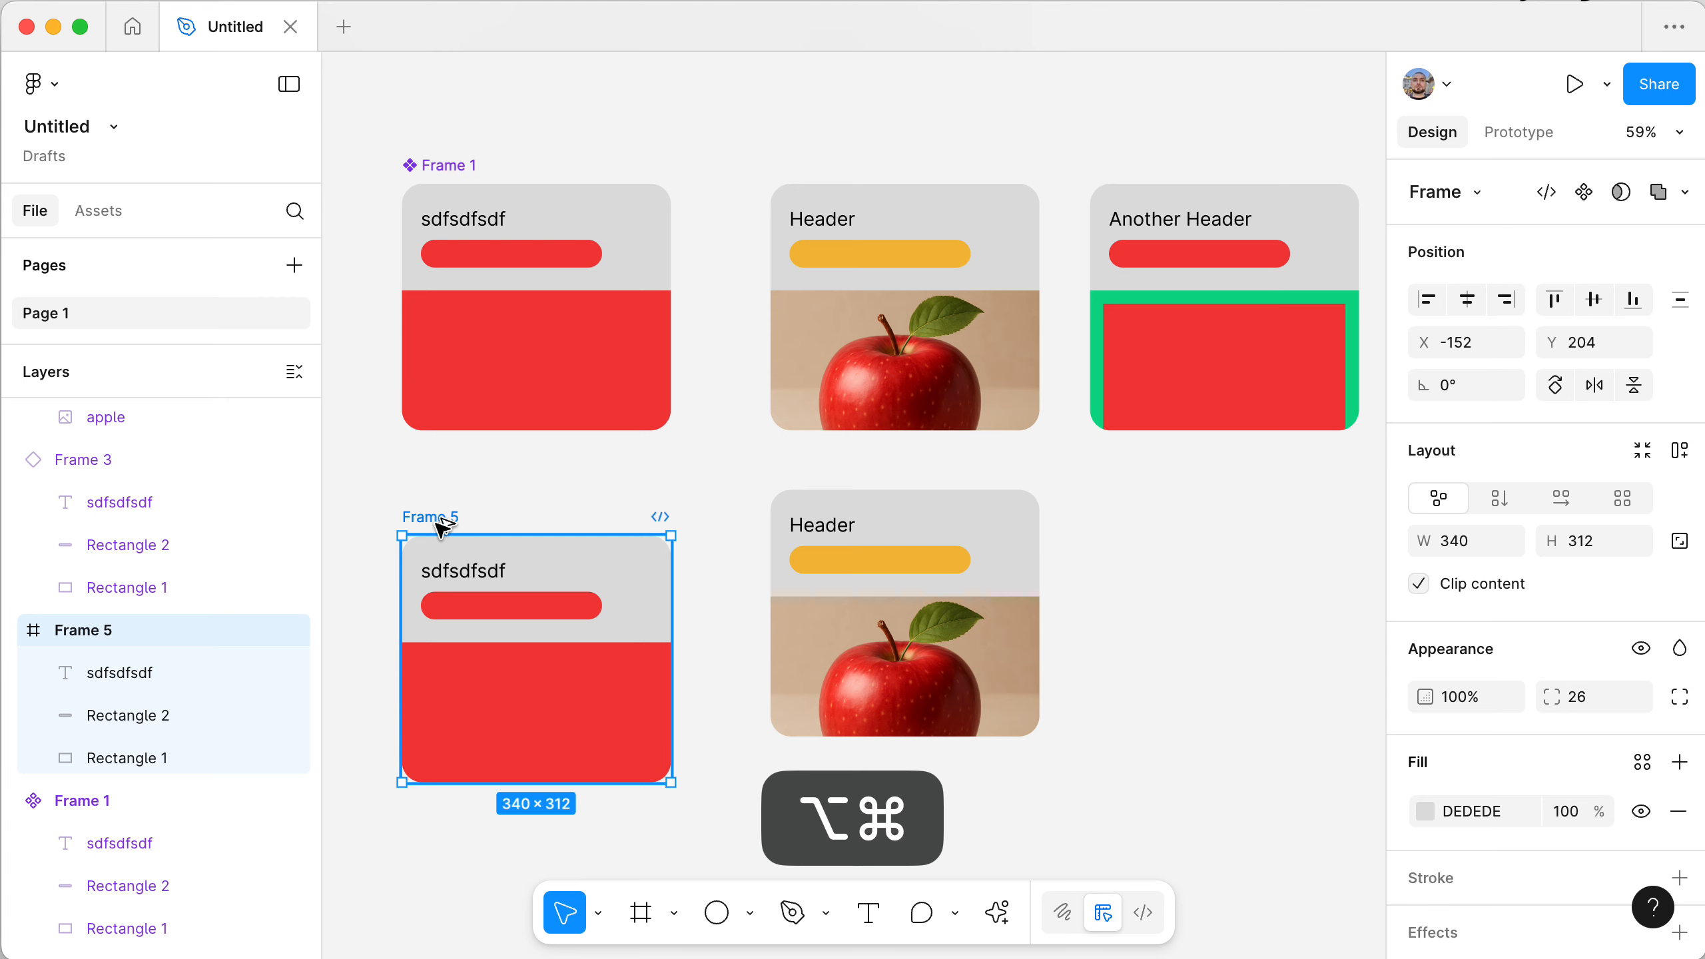
pyautogui.press('alt+super+k')
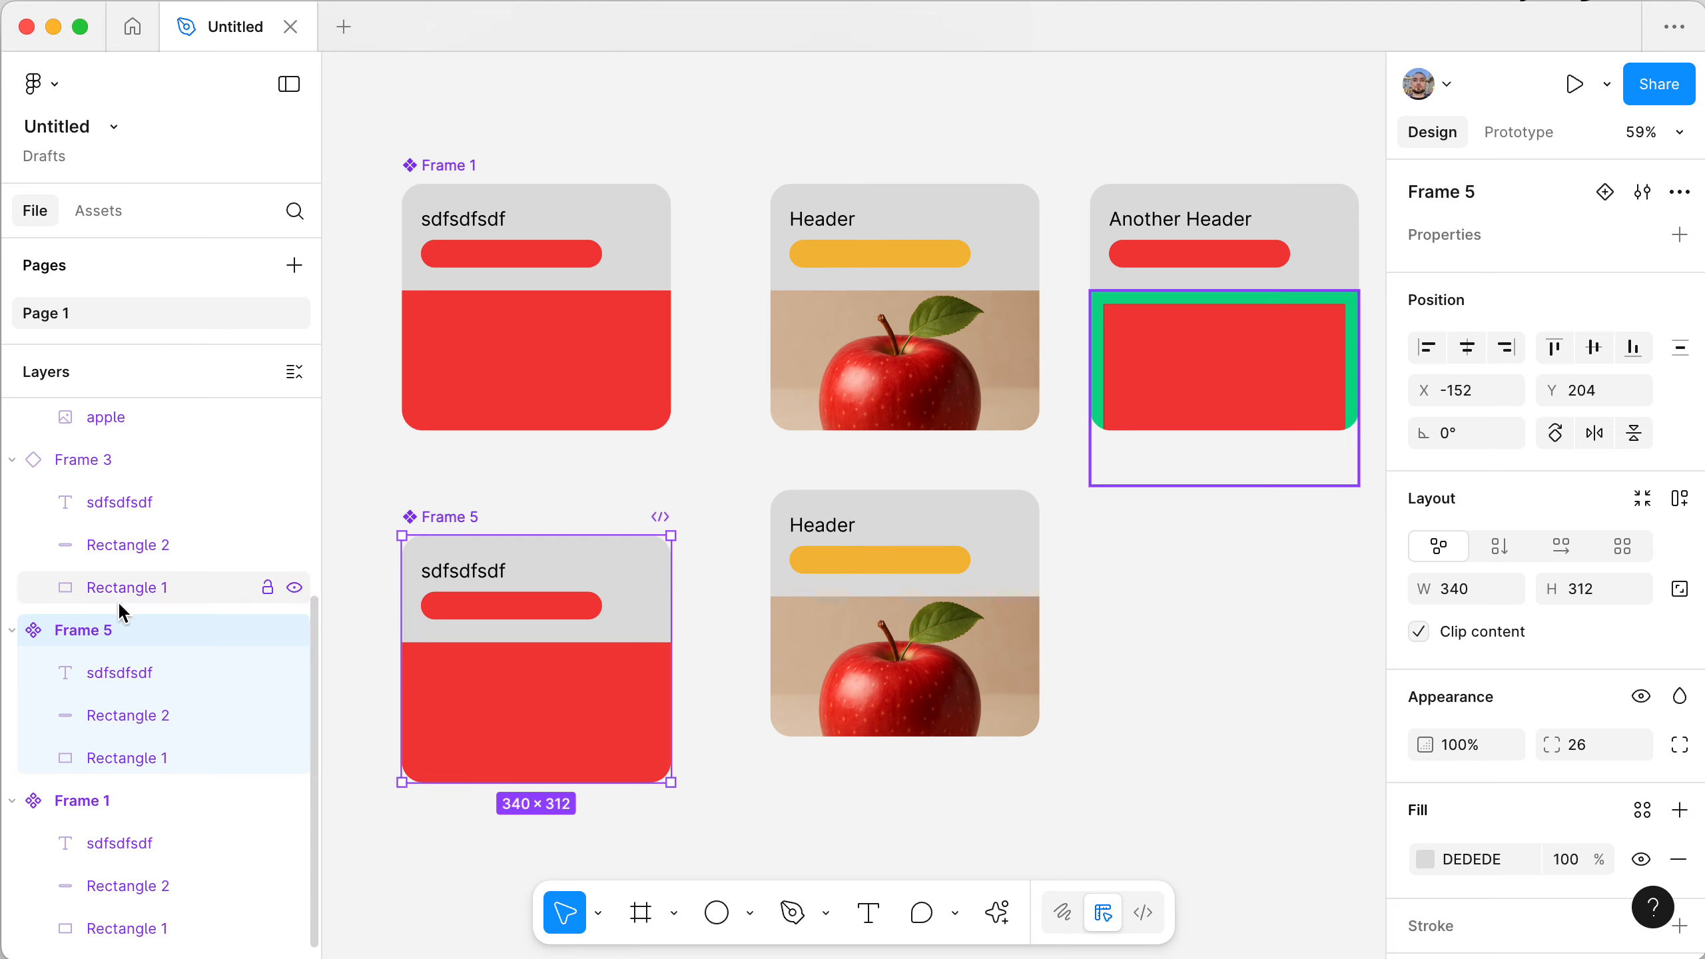
pyautogui.doubleClick(96, 630)
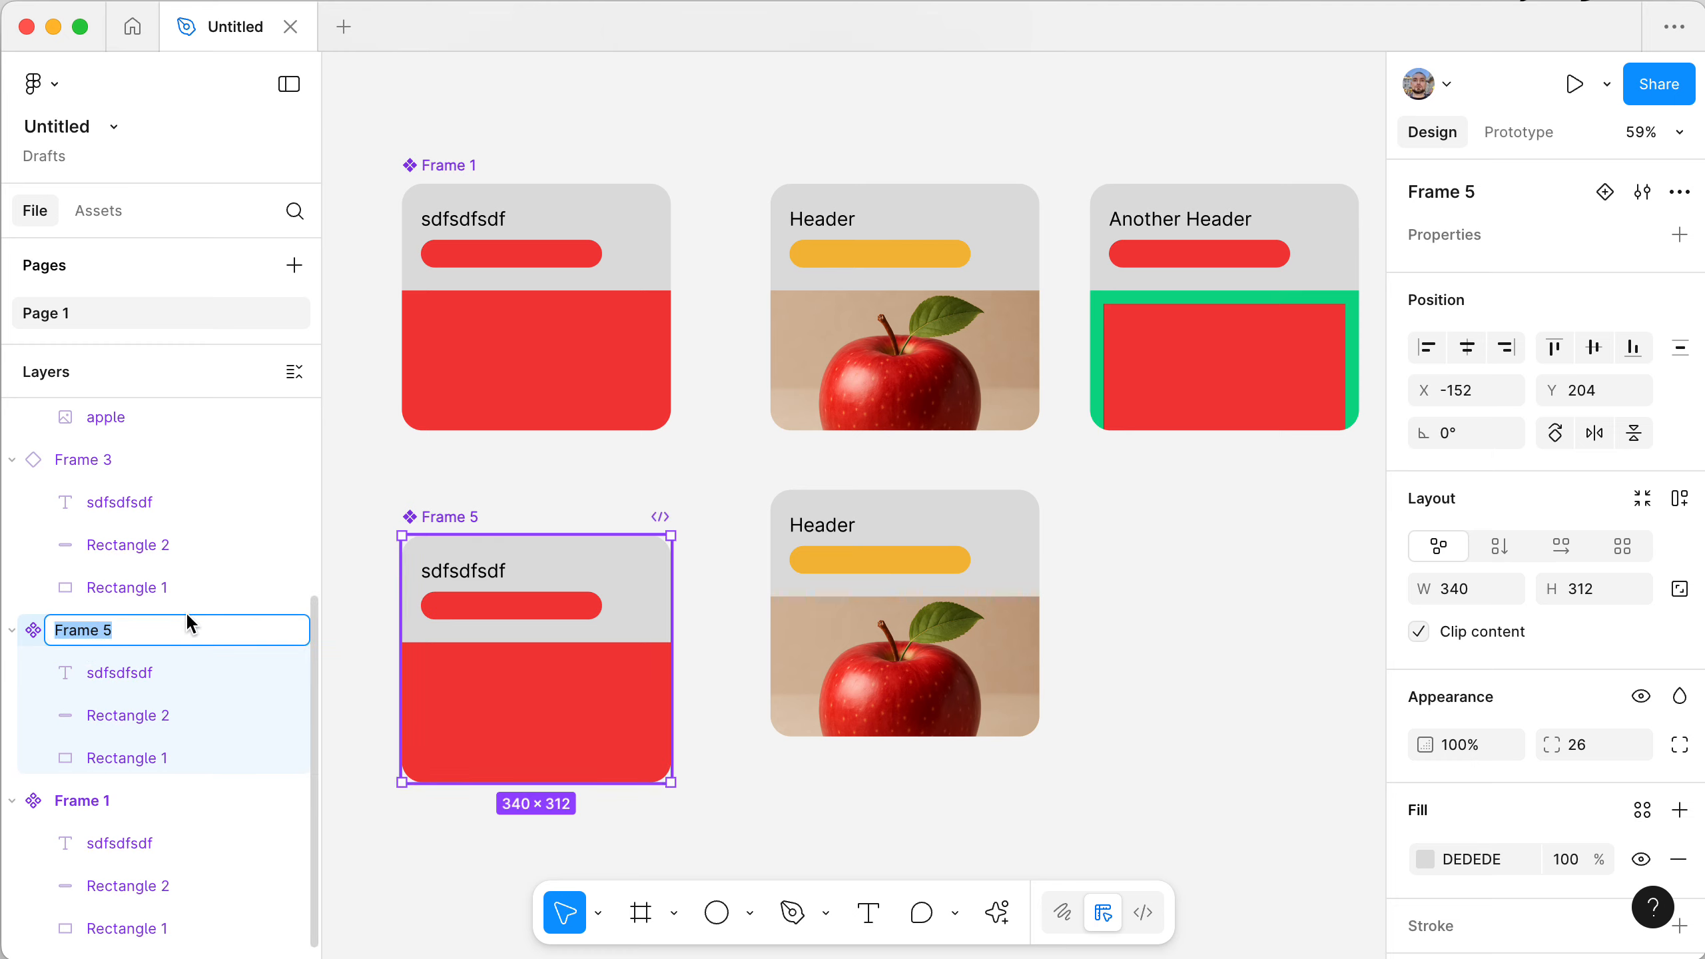
pyautogui.write('Component 2')
pyautogui.press('Return')
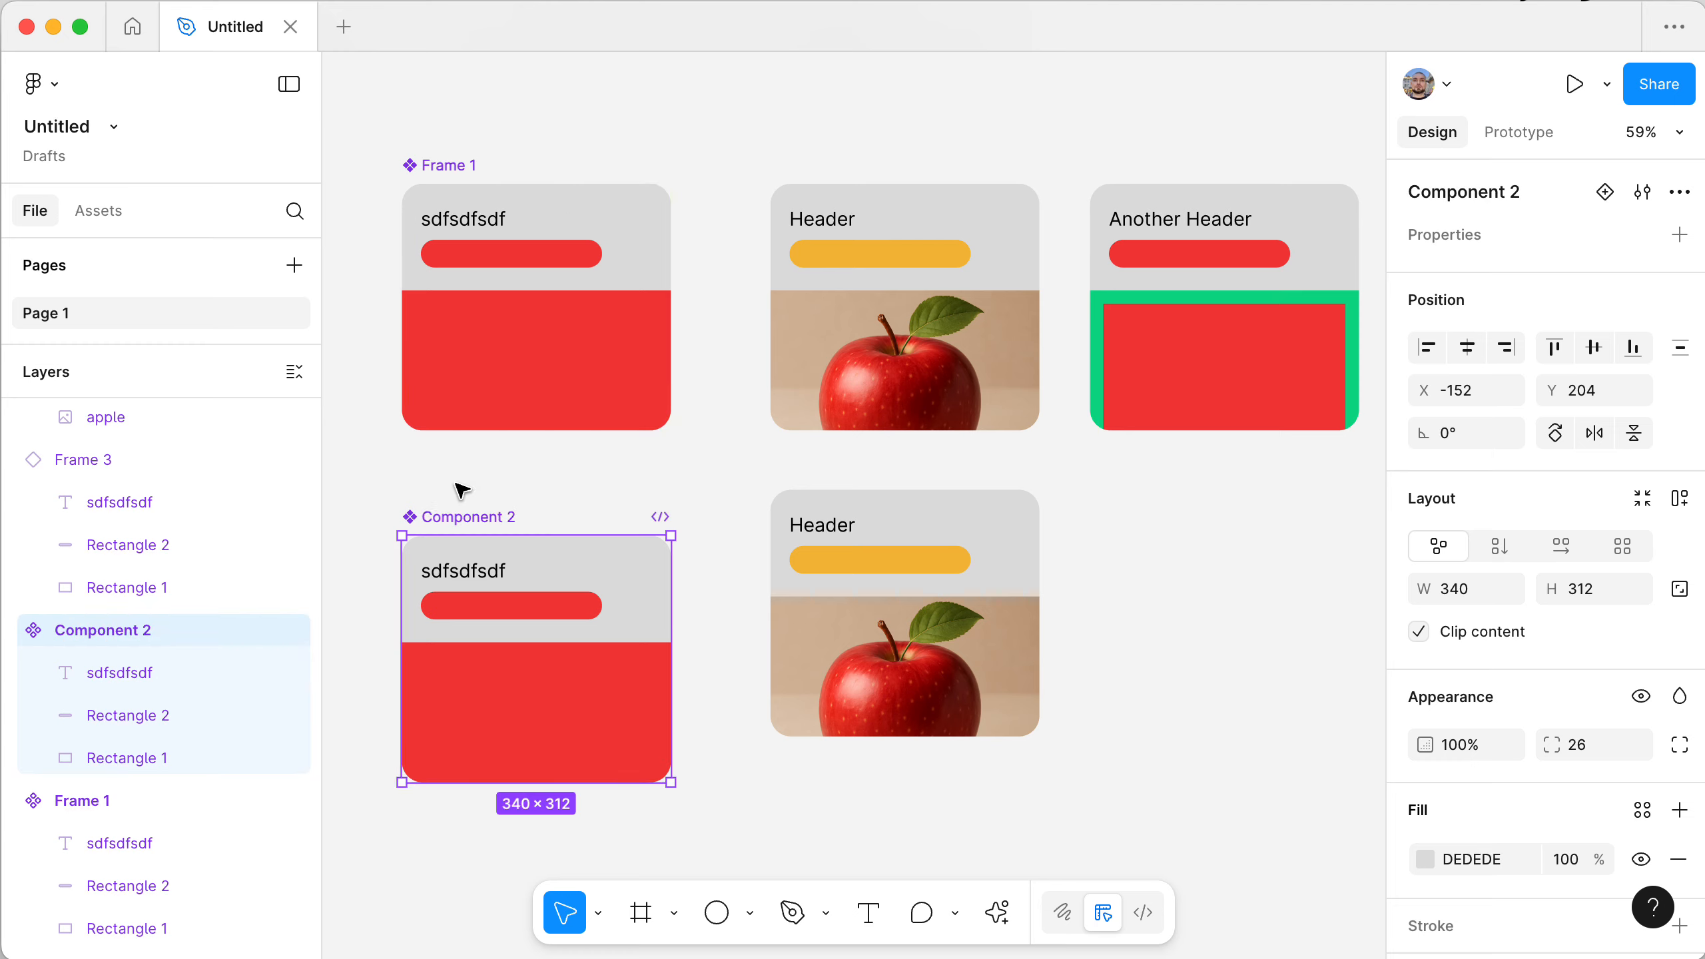
# - Shorten the red rounded bar in Component 2 to a width of 57
pyautogui.scroll(-3, 480, 496)
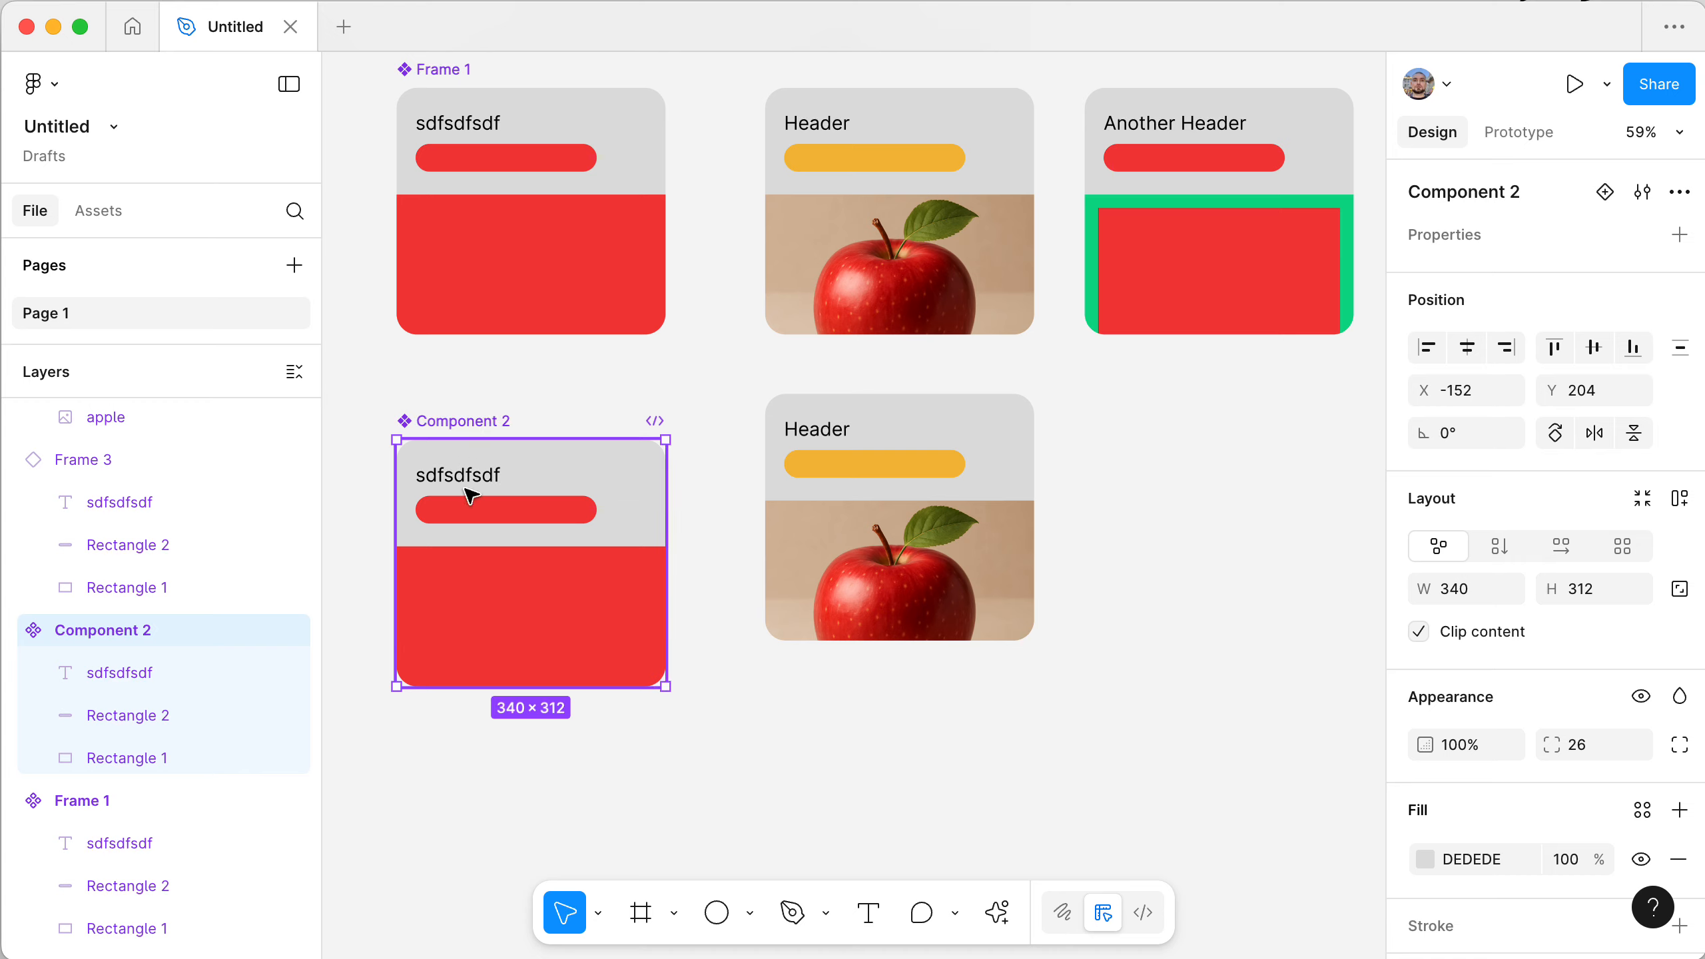
pyautogui.keyDown('super'); pyautogui.click(492, 521); pyautogui.keyUp('super')
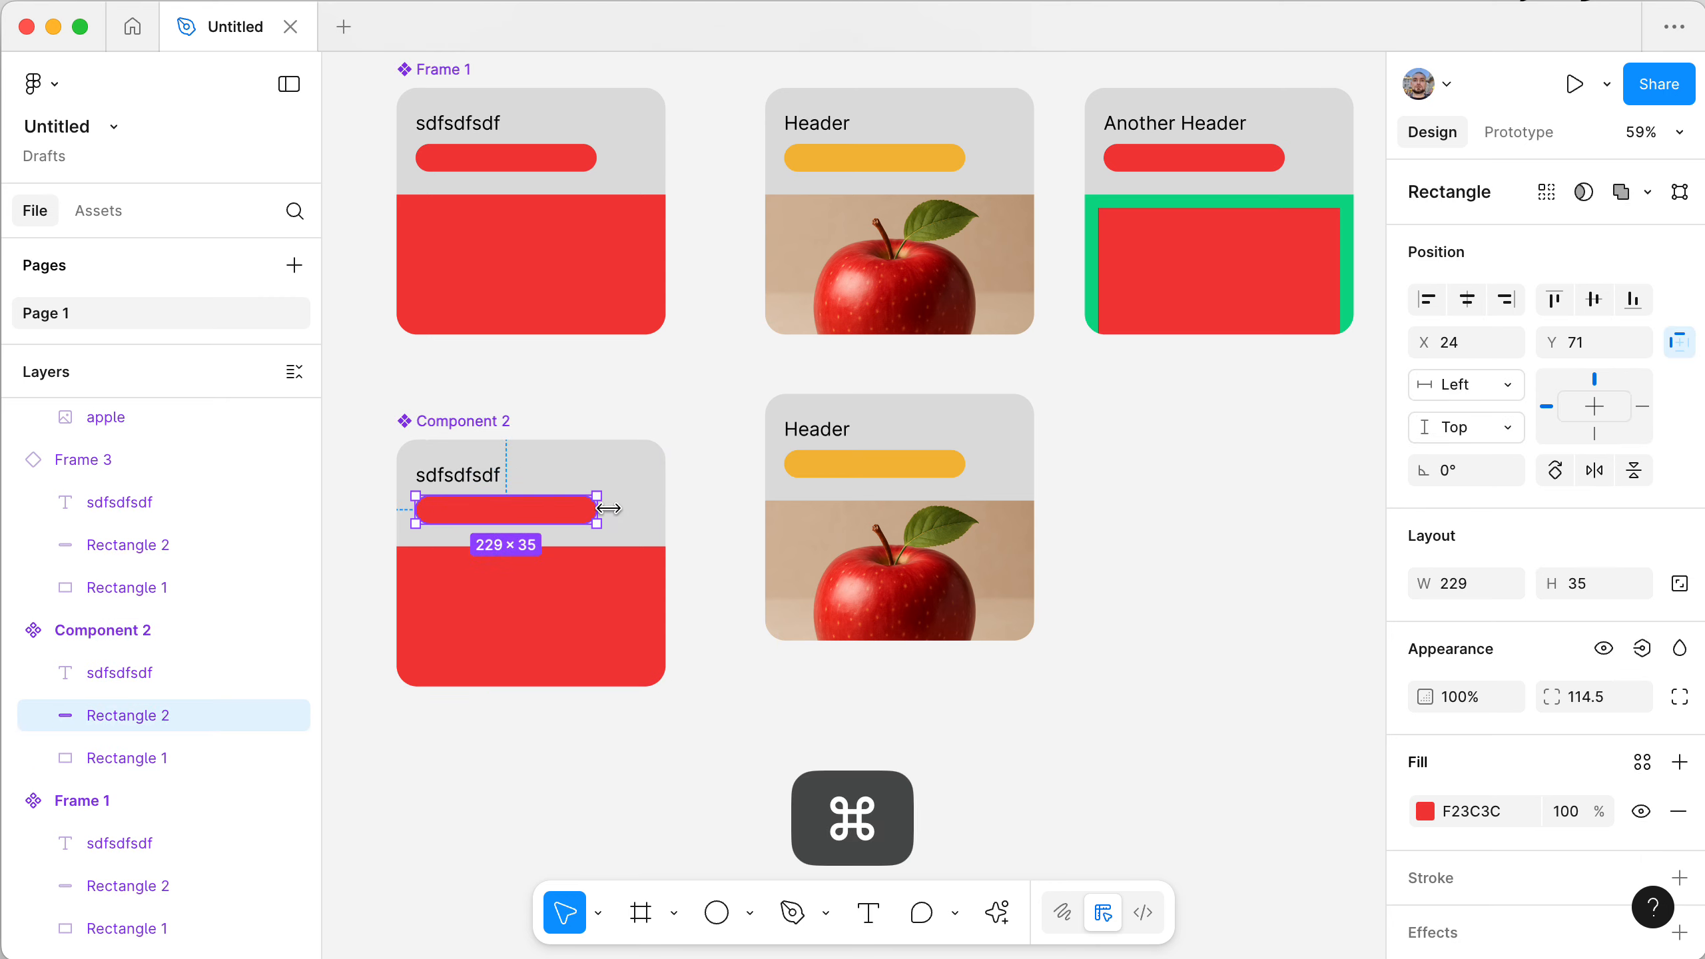
pyautogui.moveTo(586, 510); pyautogui.dragTo(460, 510)
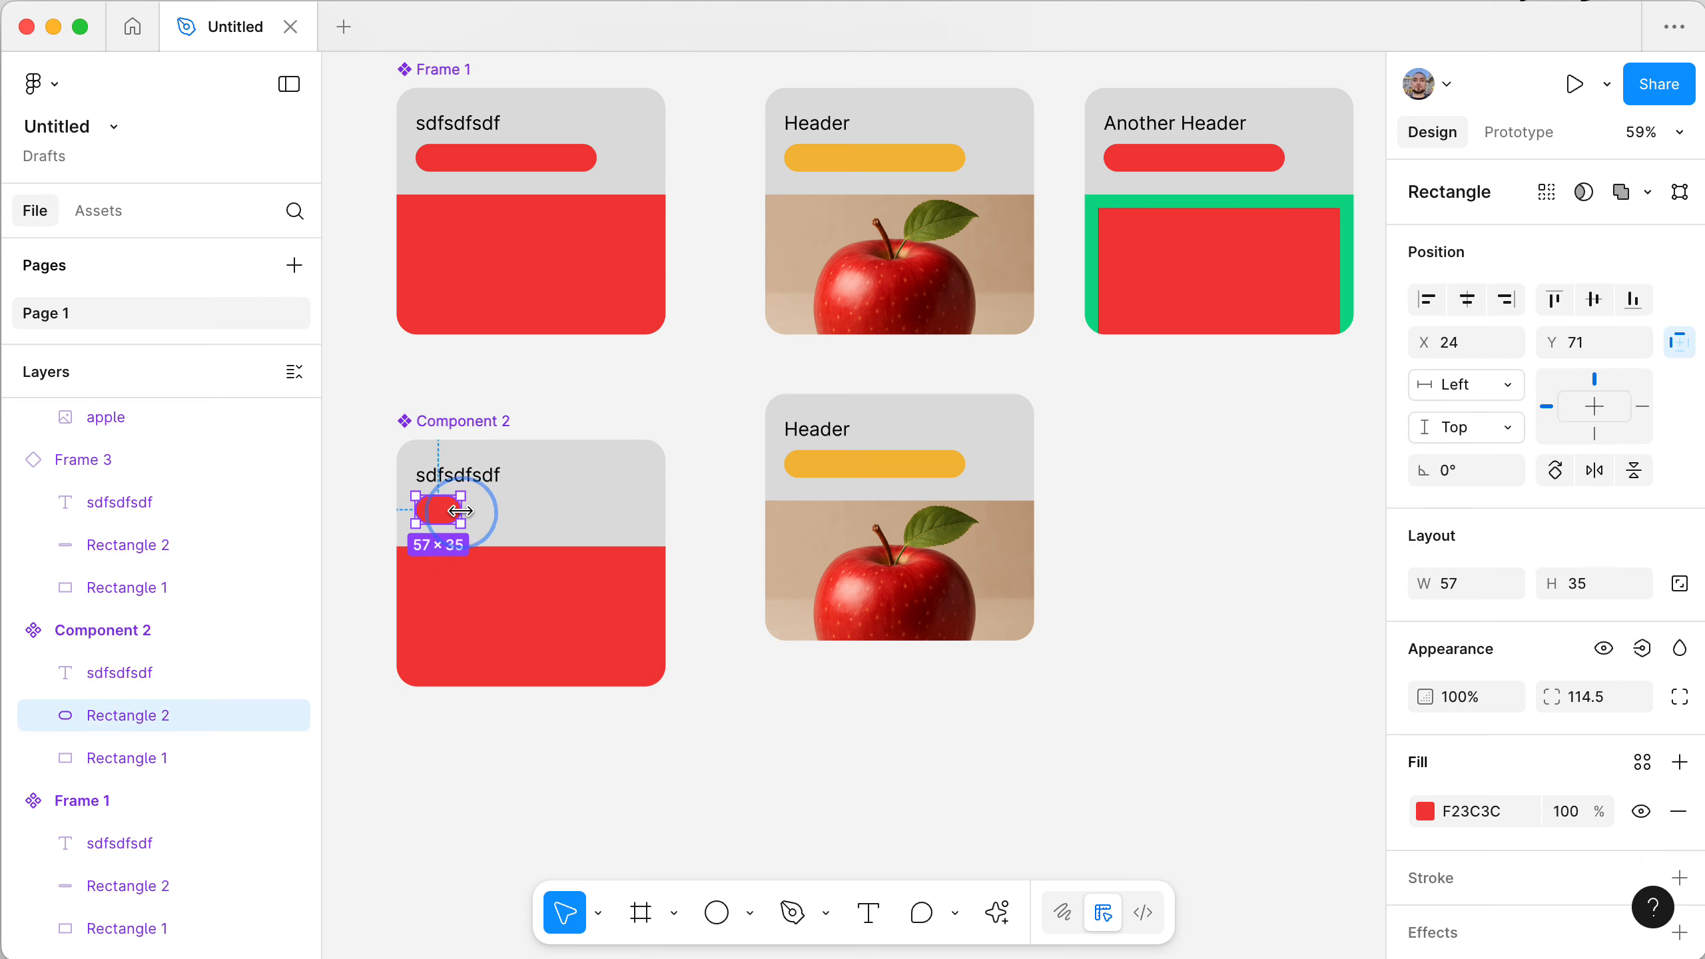
# - Resize the large red rectangle in Component 2 to fill the right half of the card at full height
pyautogui.click(471, 612)
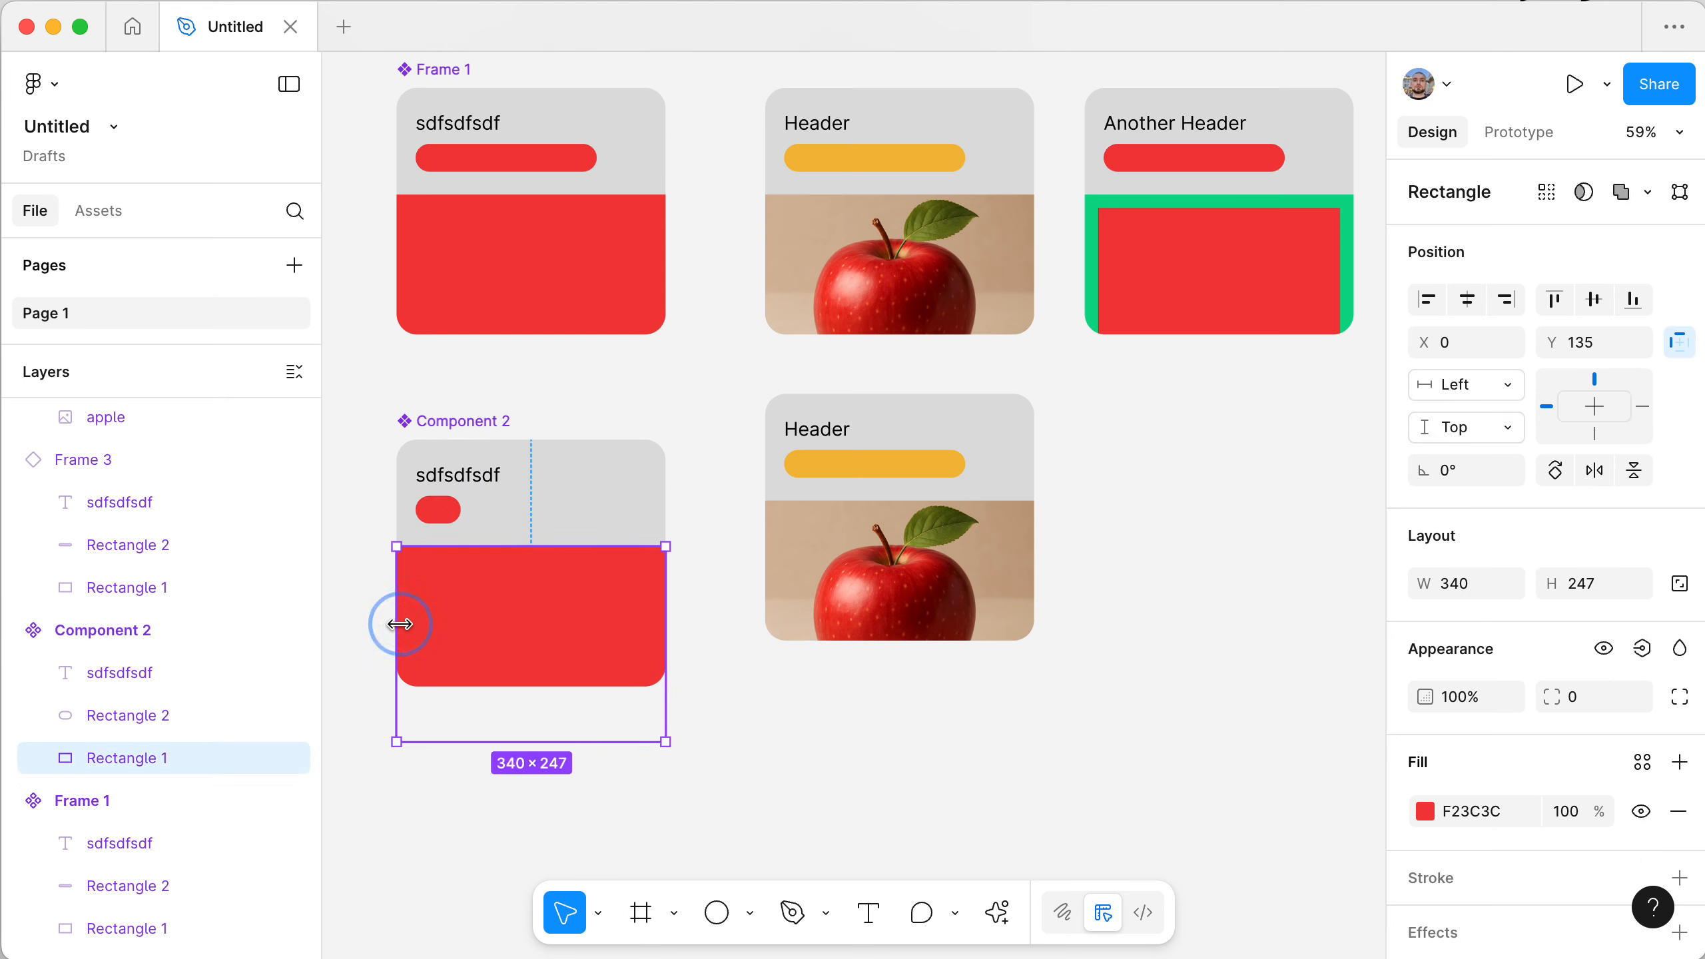
pyautogui.moveTo(396, 621); pyautogui.dragTo(527, 620)
pyautogui.moveTo(592, 546); pyautogui.dragTo(590, 440)
pyautogui.moveTo(622, 741); pyautogui.dragTo(623, 686)
pyautogui.click(543, 793)
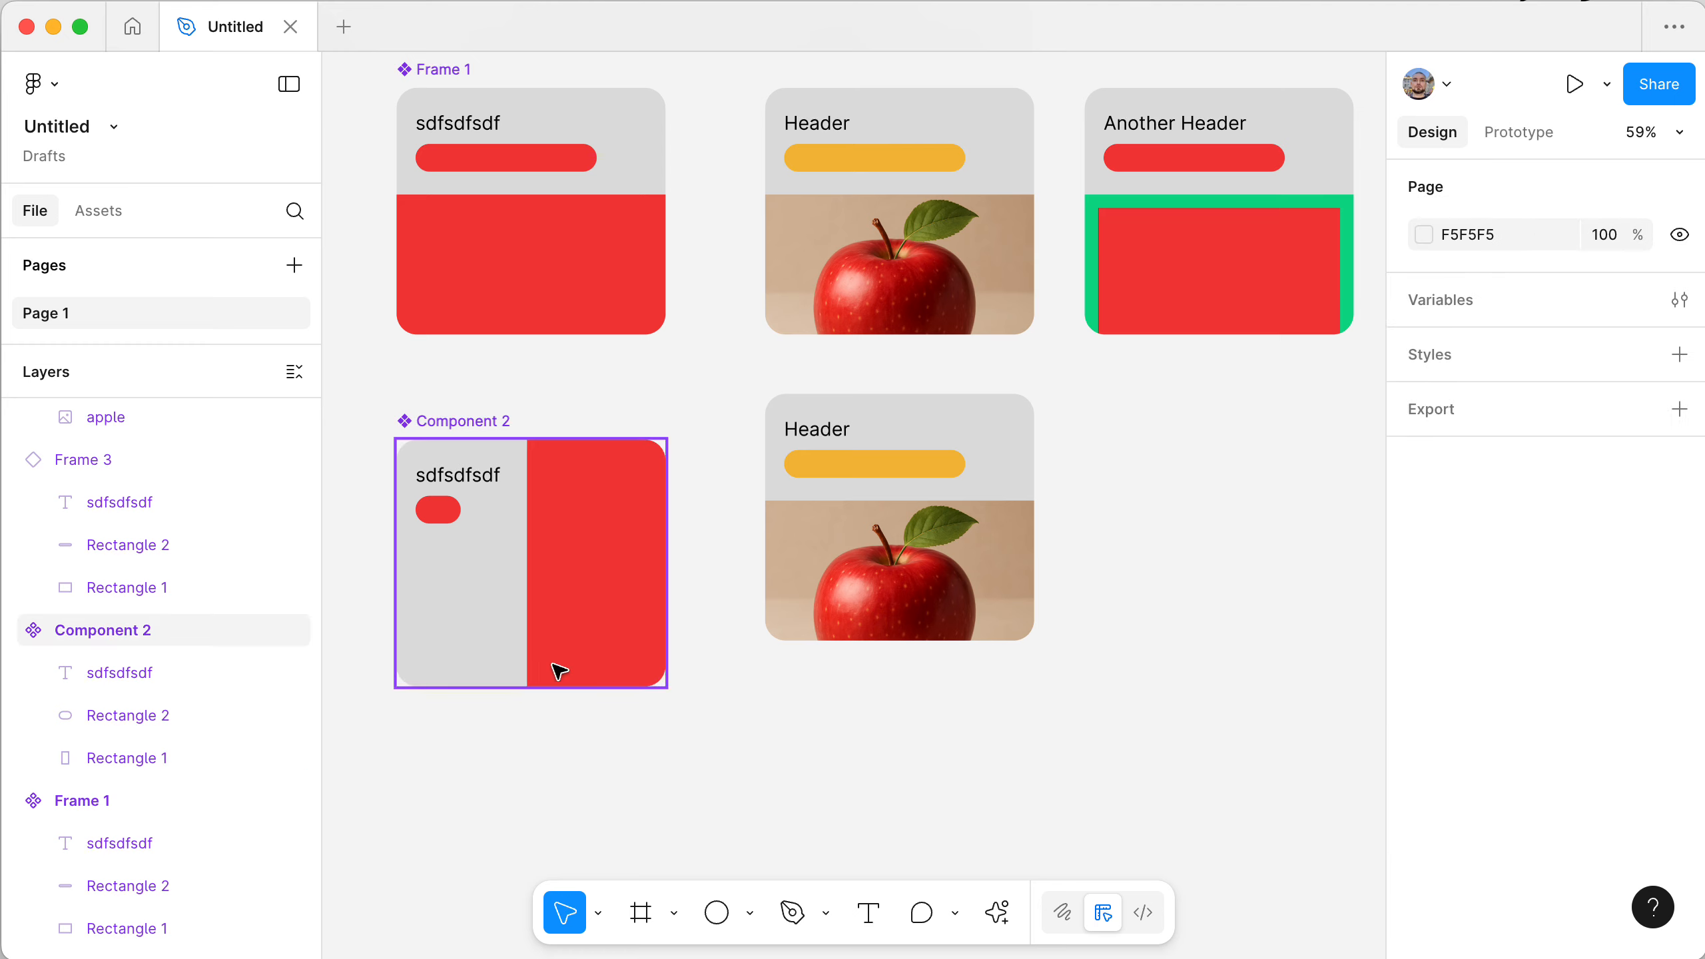
pyautogui.click(608, 394)
# - Place an instance of Component 2 at X 747, Y 394 and change its header text to "asdfsadf"
pyautogui.click(463, 423)
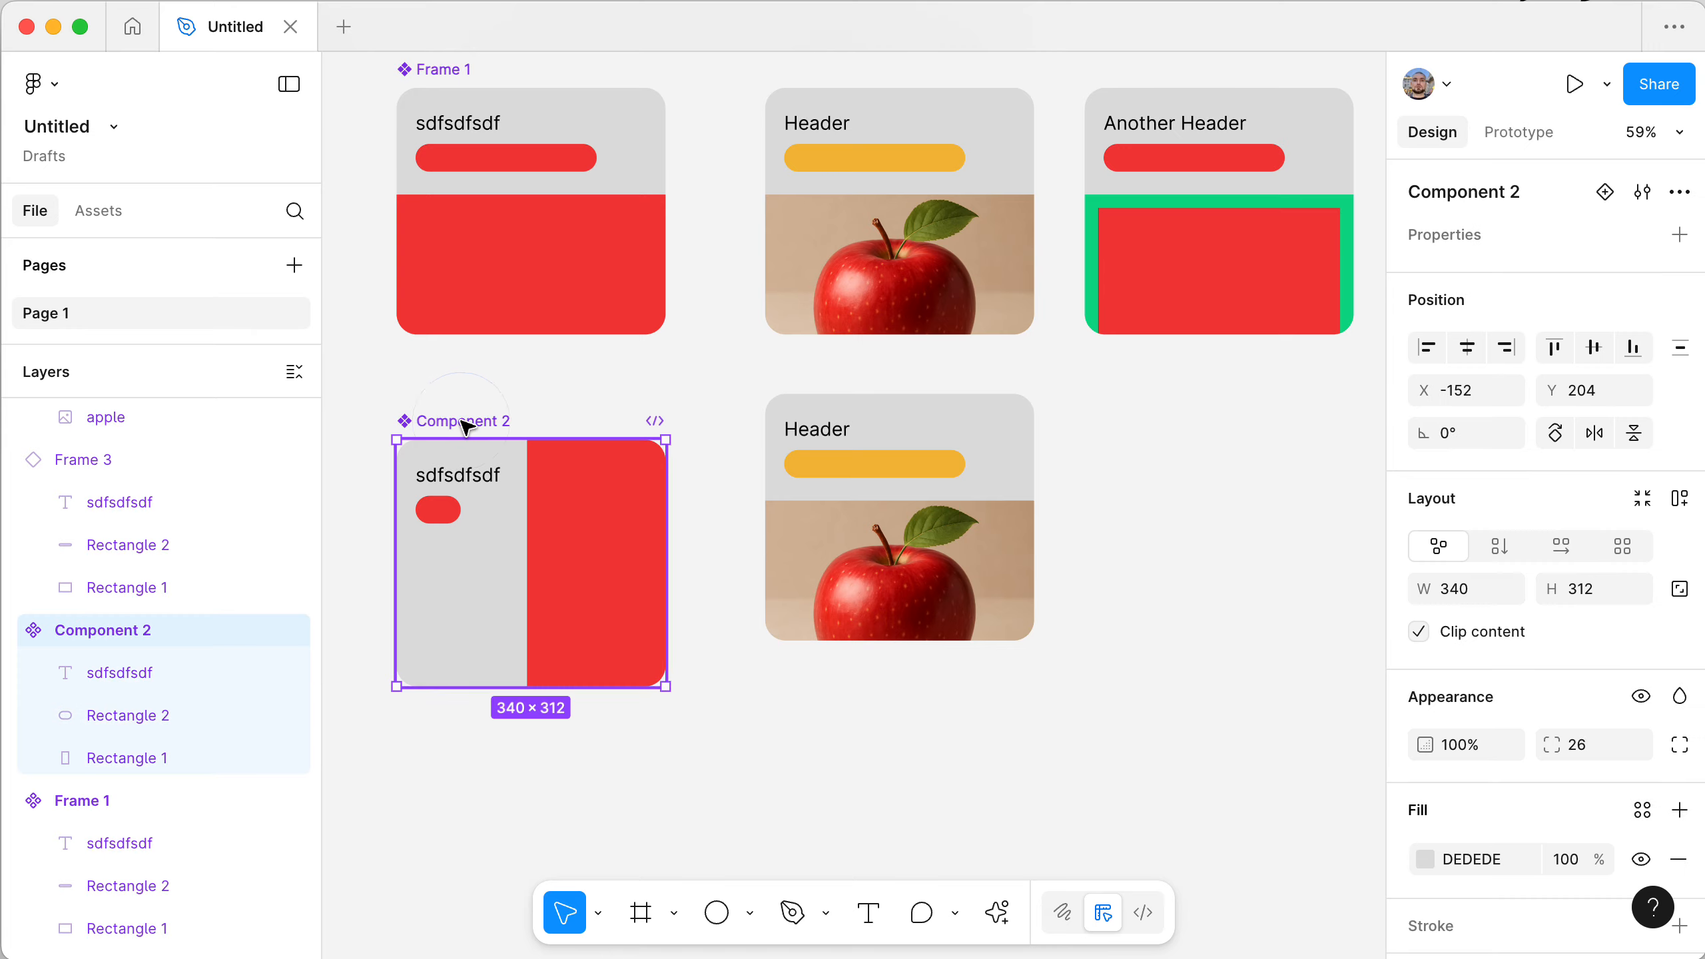
pyautogui.moveTo(472, 424); pyautogui.dragTo(1169, 576)
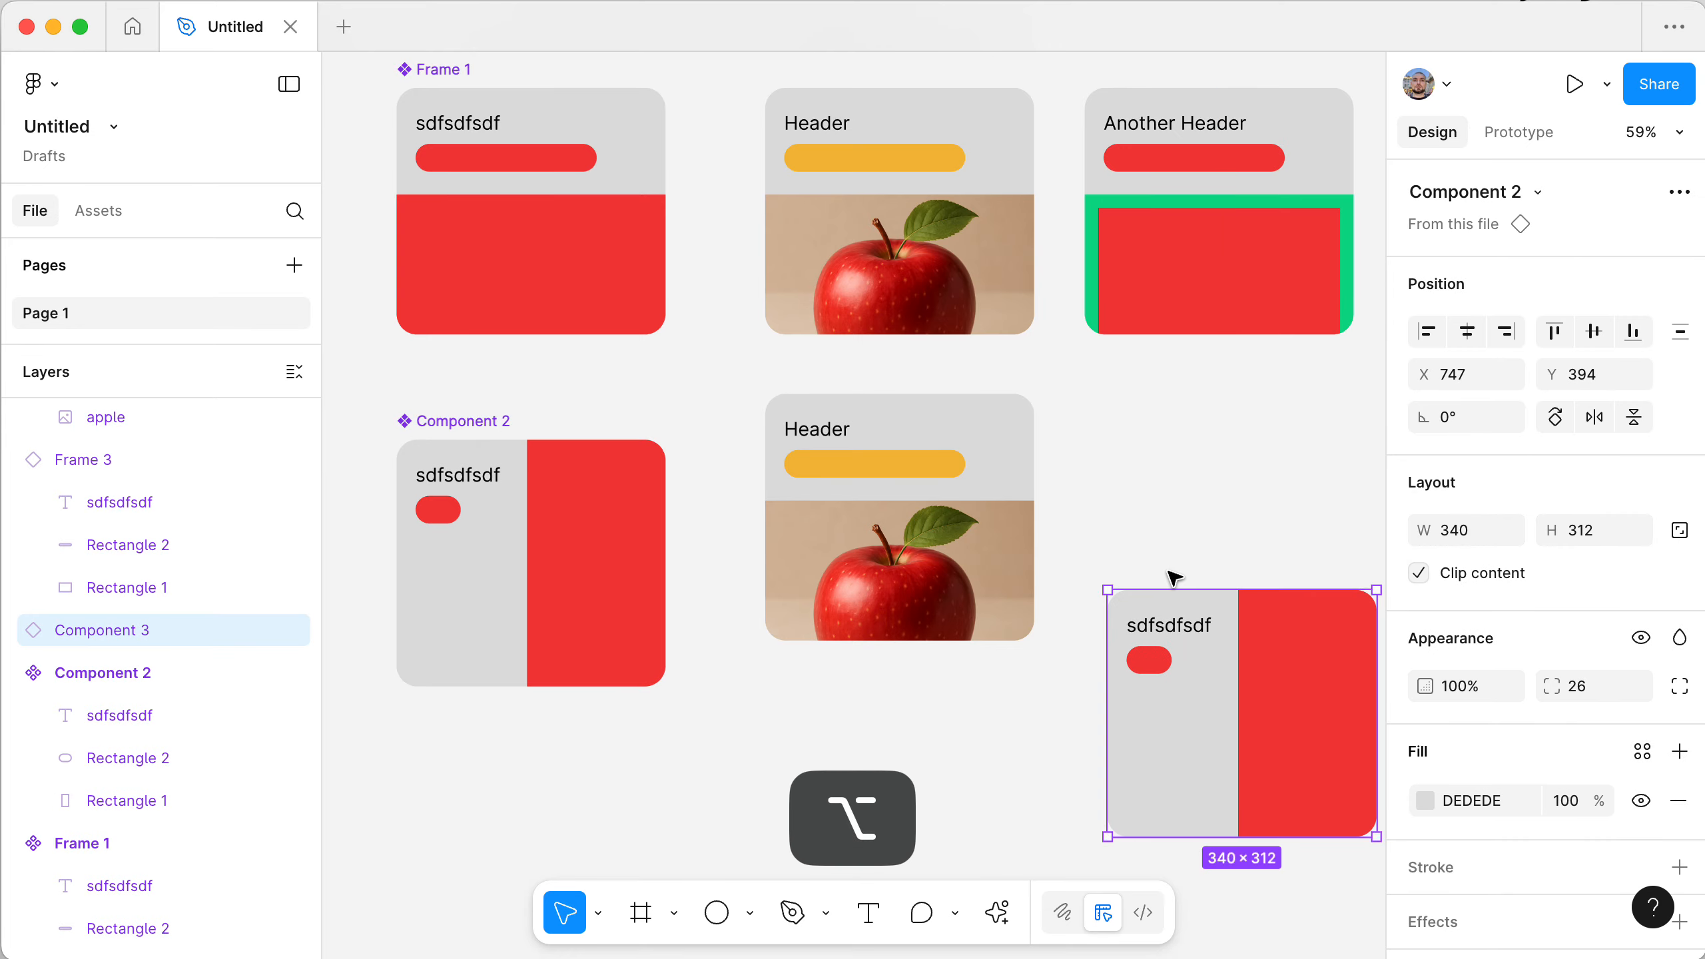
pyautogui.keyDown('super'); pyautogui.click(1181, 632); pyautogui.keyUp('super')
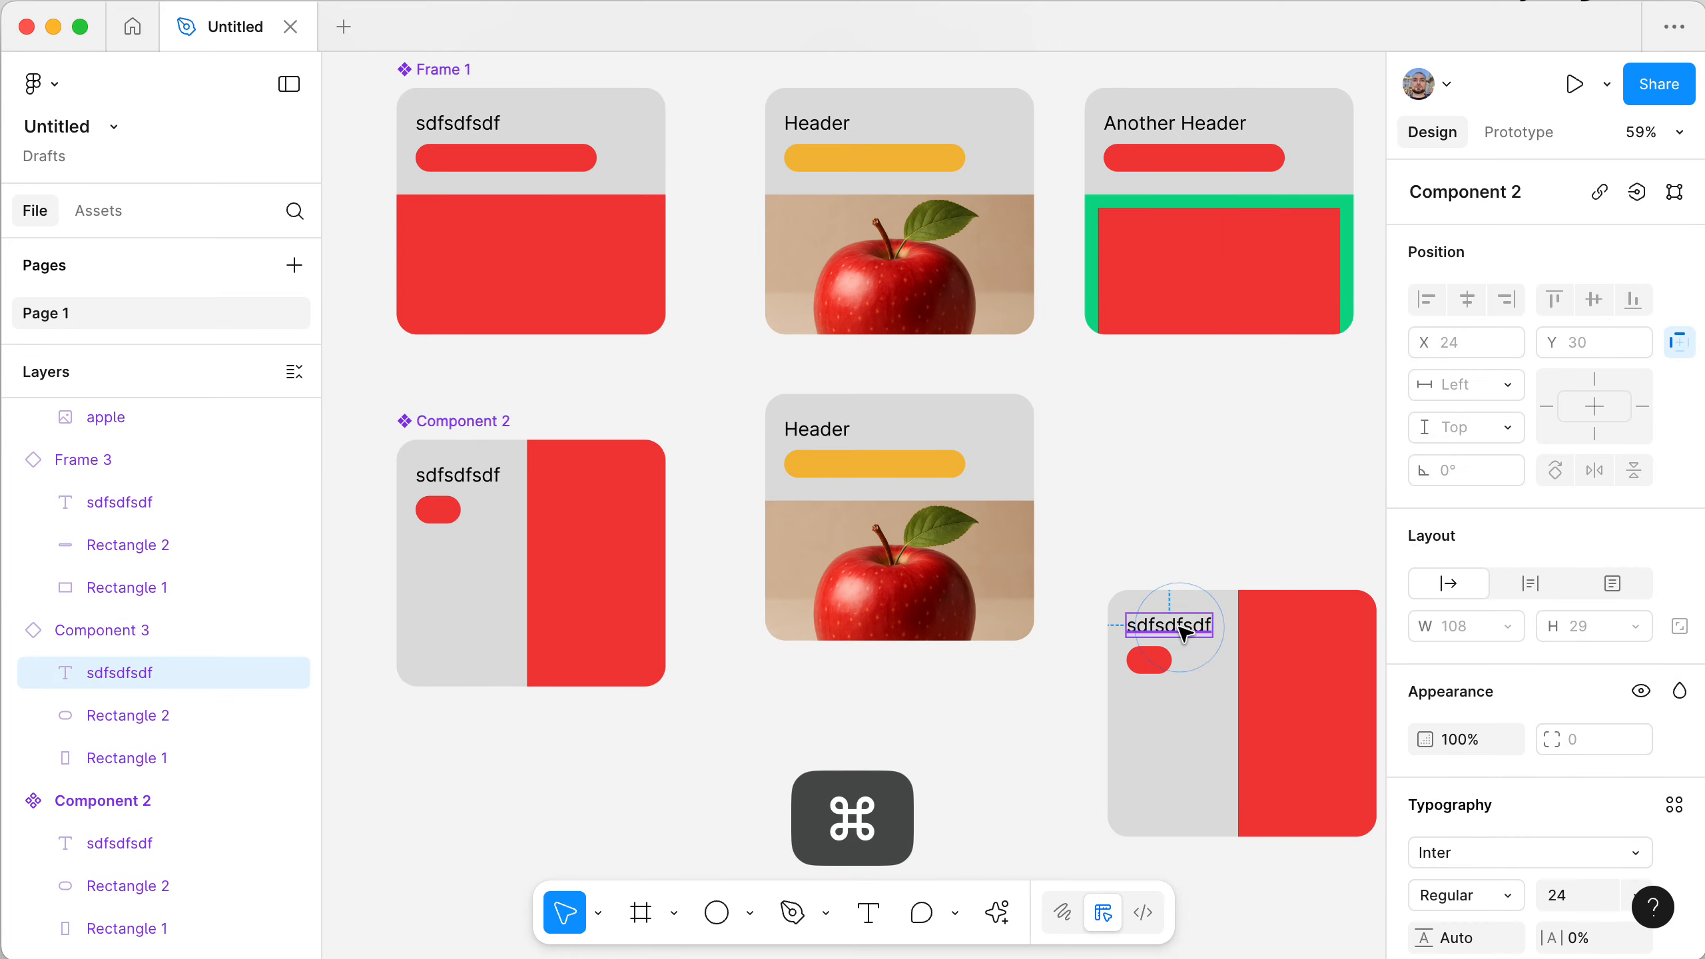
pyautogui.doubleClick(1181, 628)
pyautogui.write('asdfsadf')
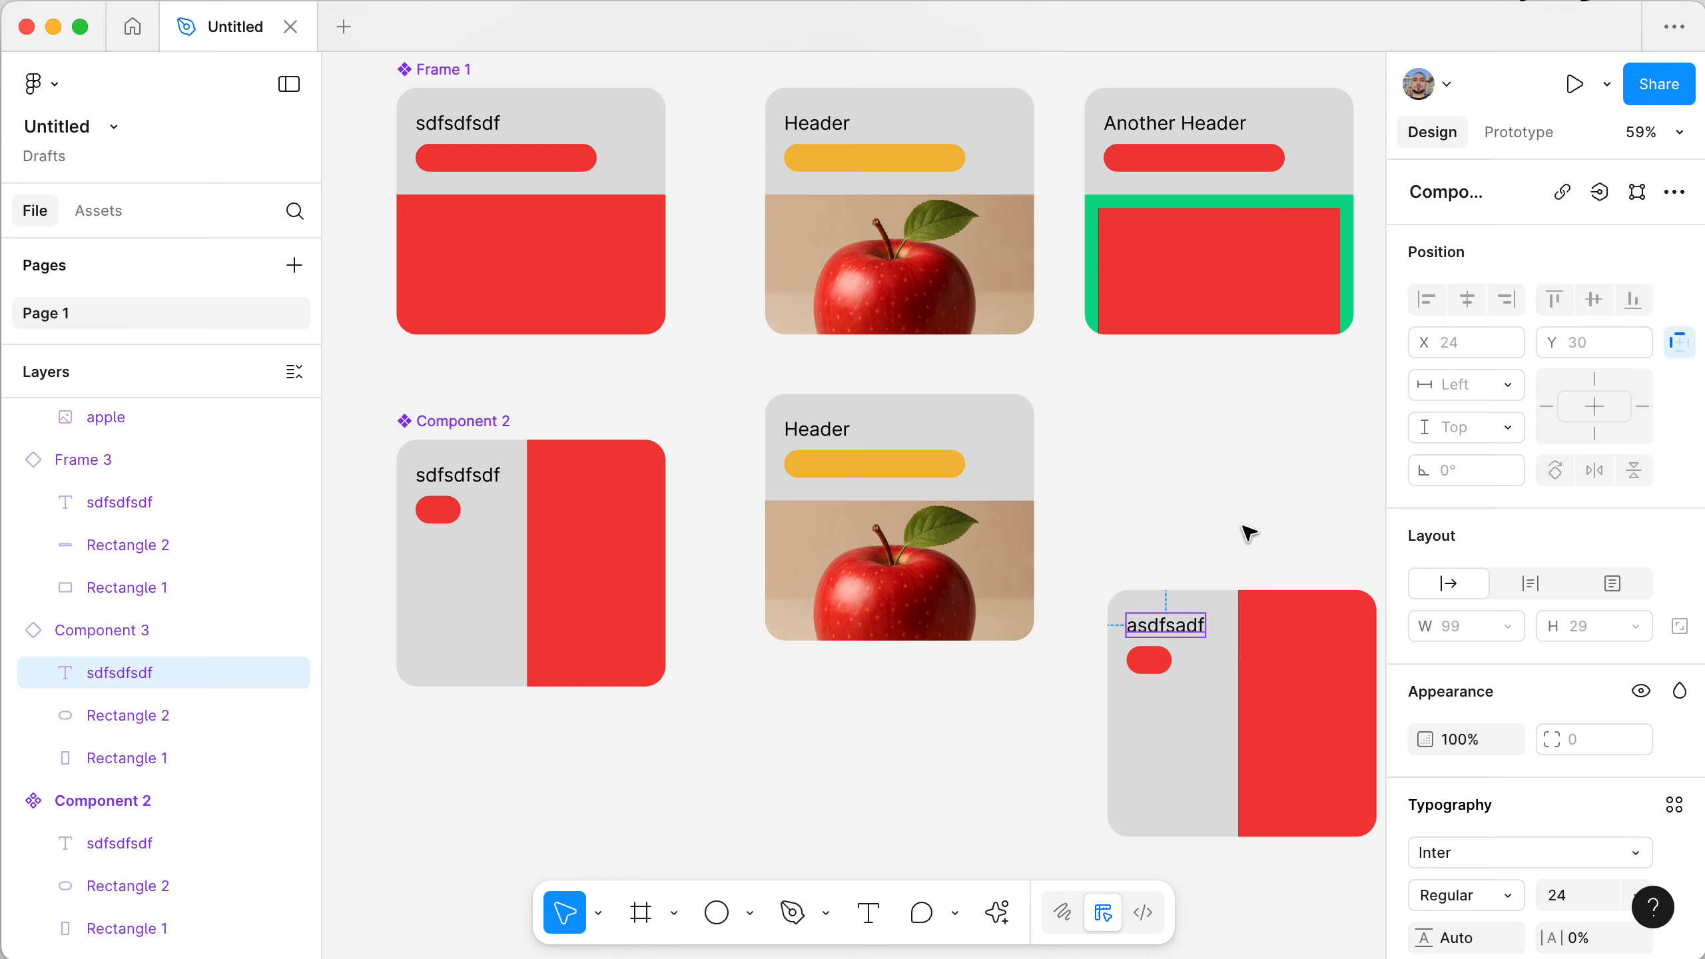
# - Delete the "asdfsadf" instance of Component 2
pyautogui.click(1282, 545)
pyautogui.click(1289, 650)
pyautogui.press('BackSpace')
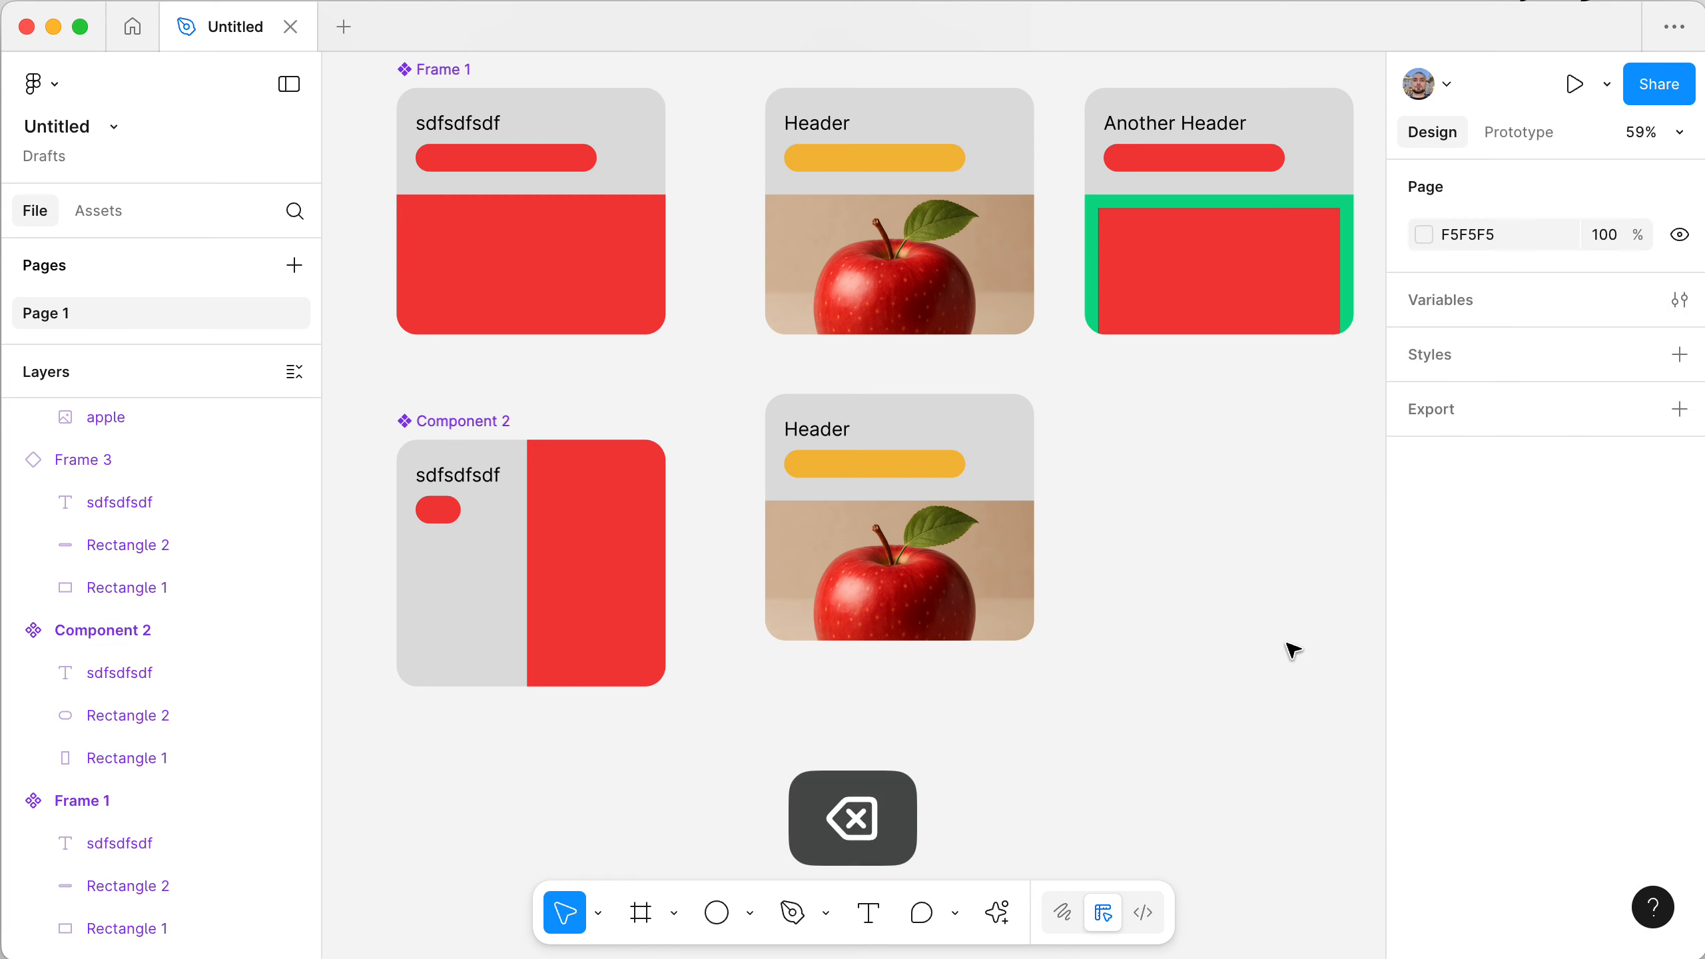
# - Duplicate the lower apple "Header" instance to the empty area down and right of it, at X 796, Y 343
pyautogui.scroll(-1, 852, 454)
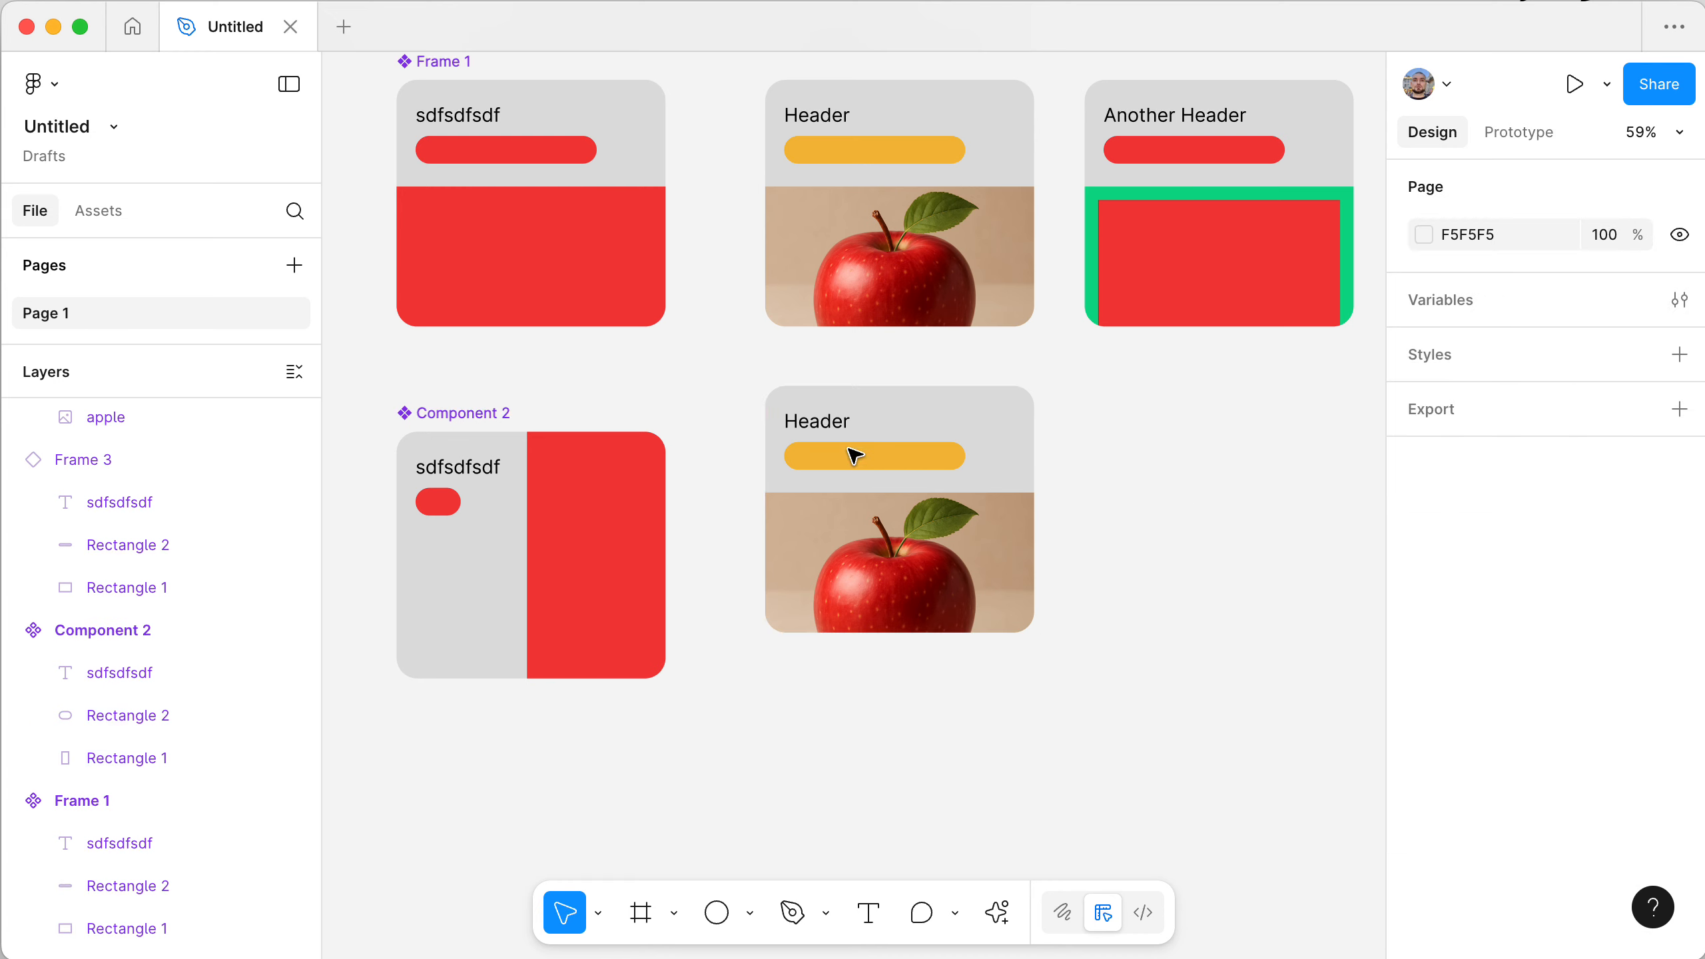
pyautogui.click(864, 421)
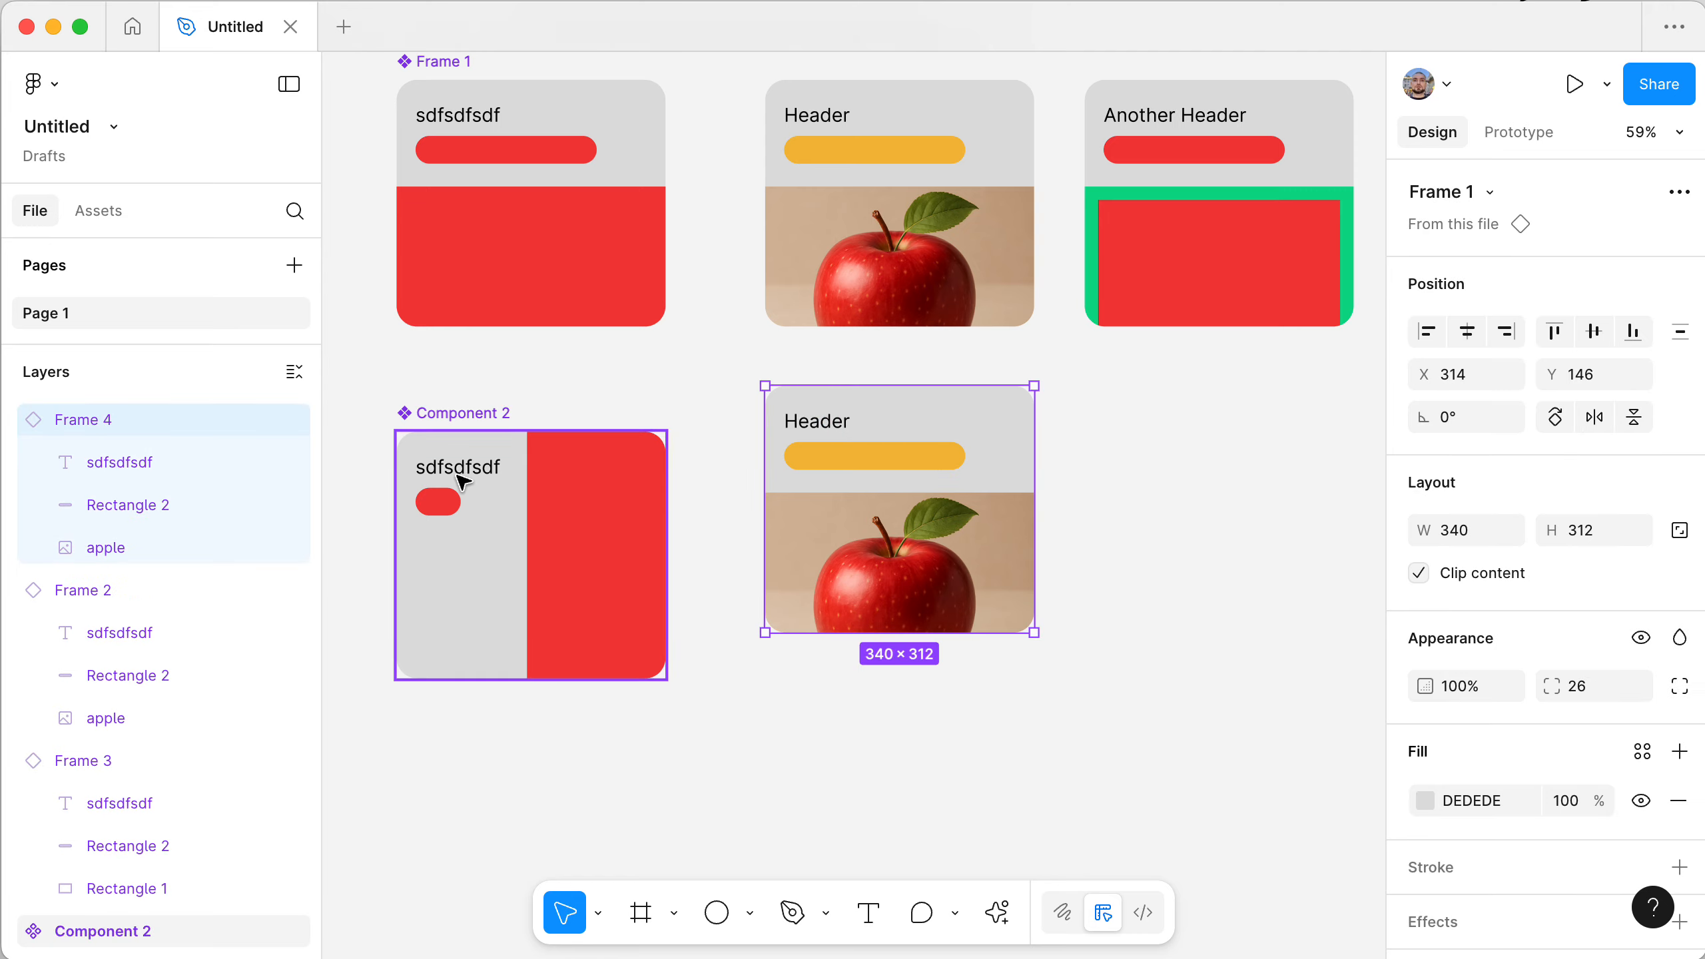
pyautogui.moveTo(998, 457); pyautogui.dragTo(1255, 578)
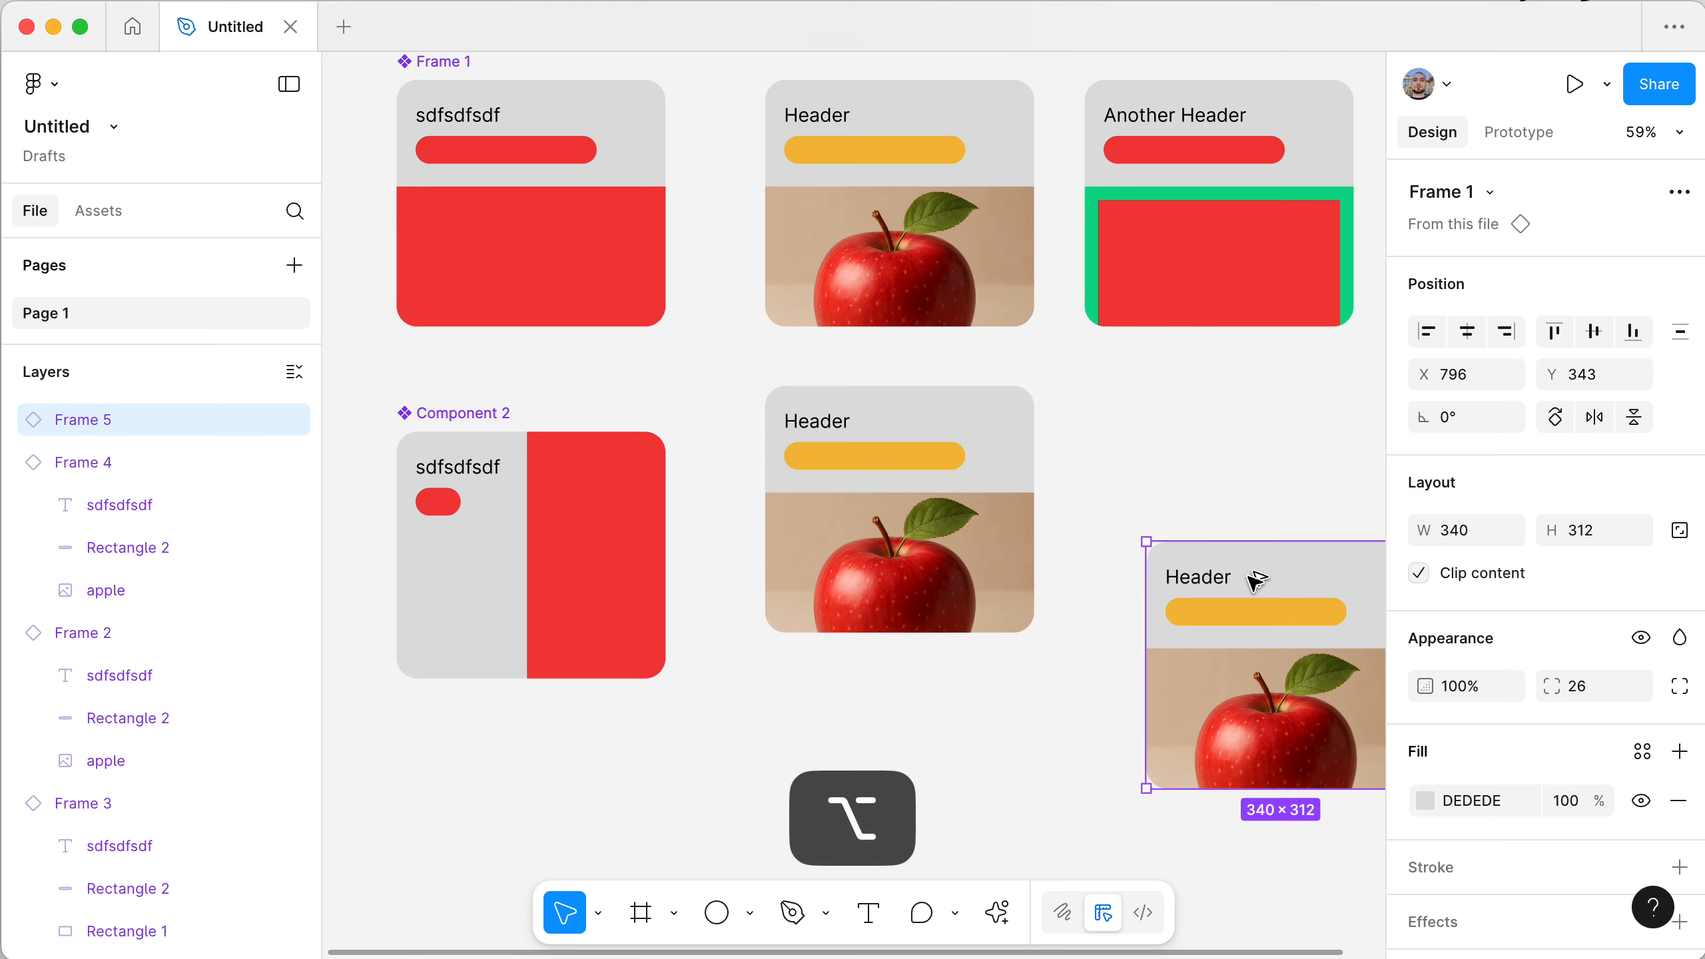
pyautogui.hscroll(1, 1283, 431)
pyautogui.scroll(-1, 1282, 430)
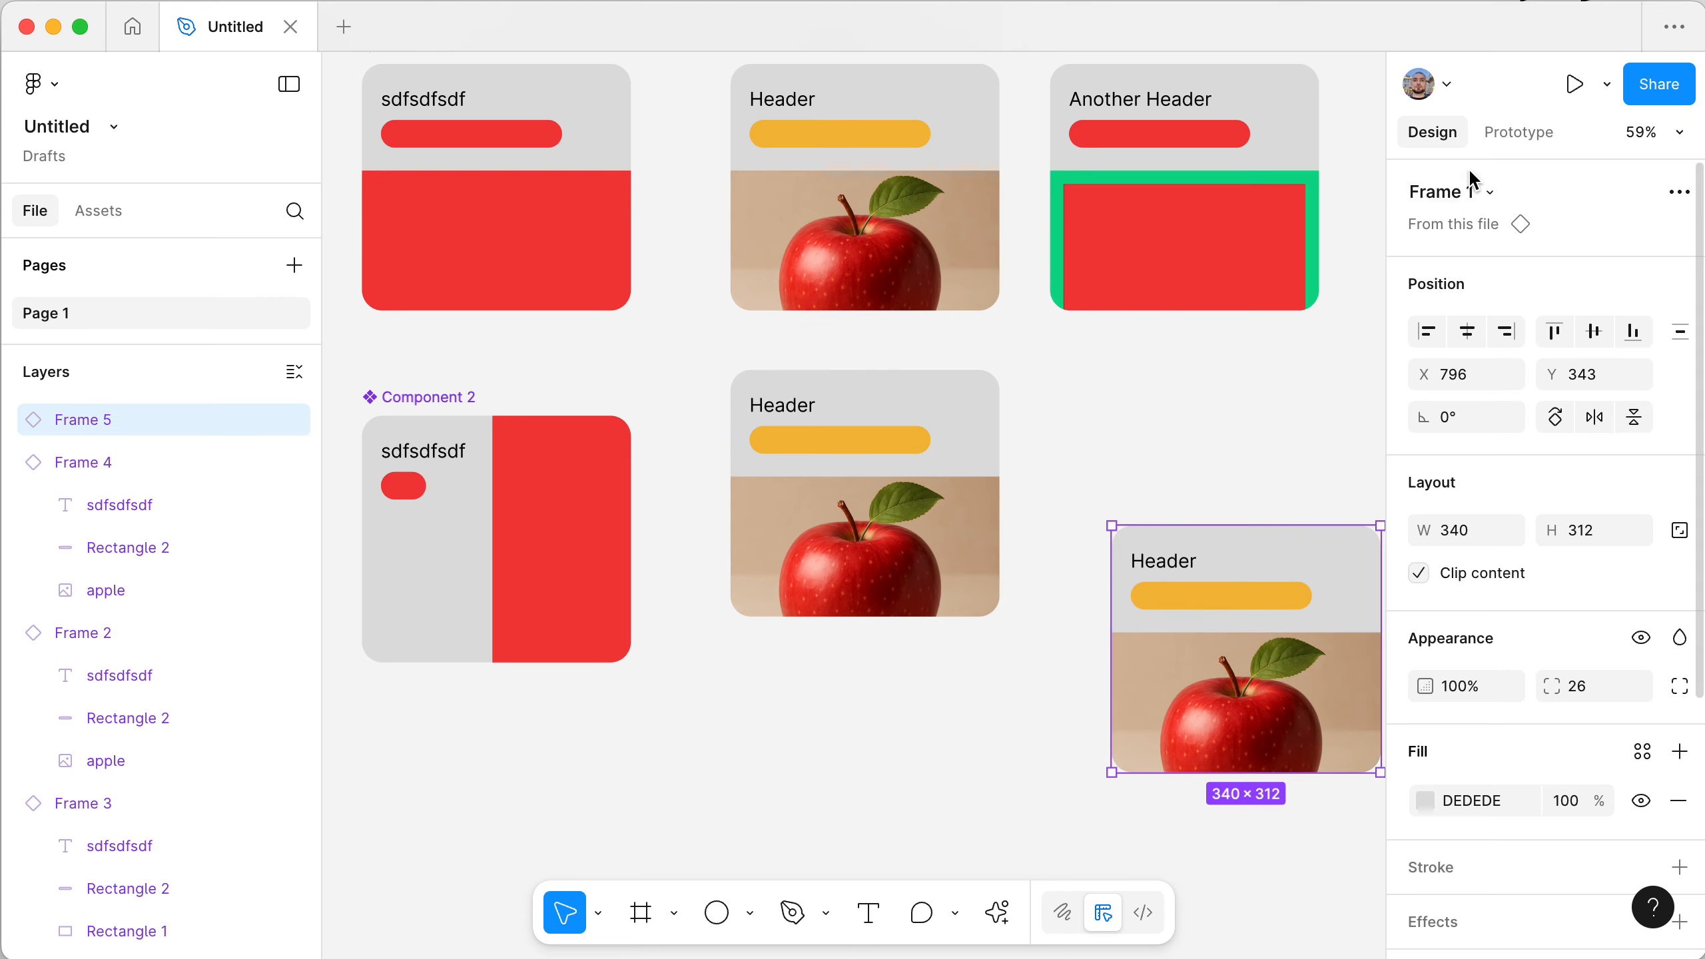
# - Swap the new apple card duplicate from Frame 1 to Component 2
pyautogui.click(1469, 191)
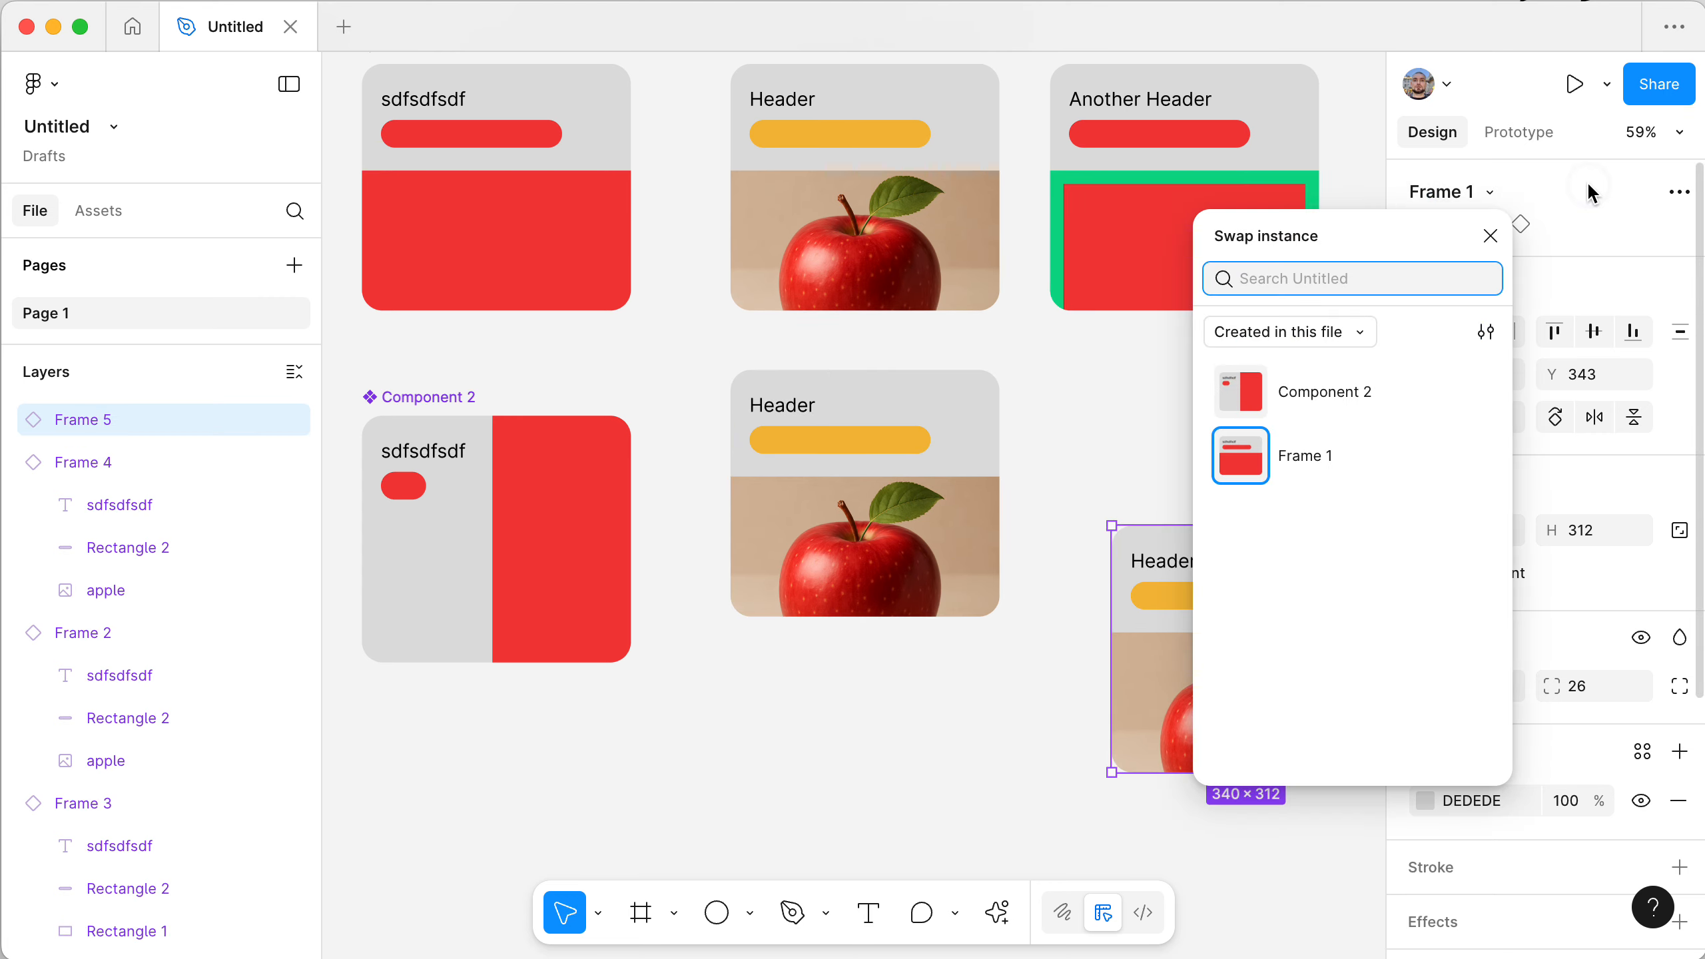
pyautogui.click(1456, 199)
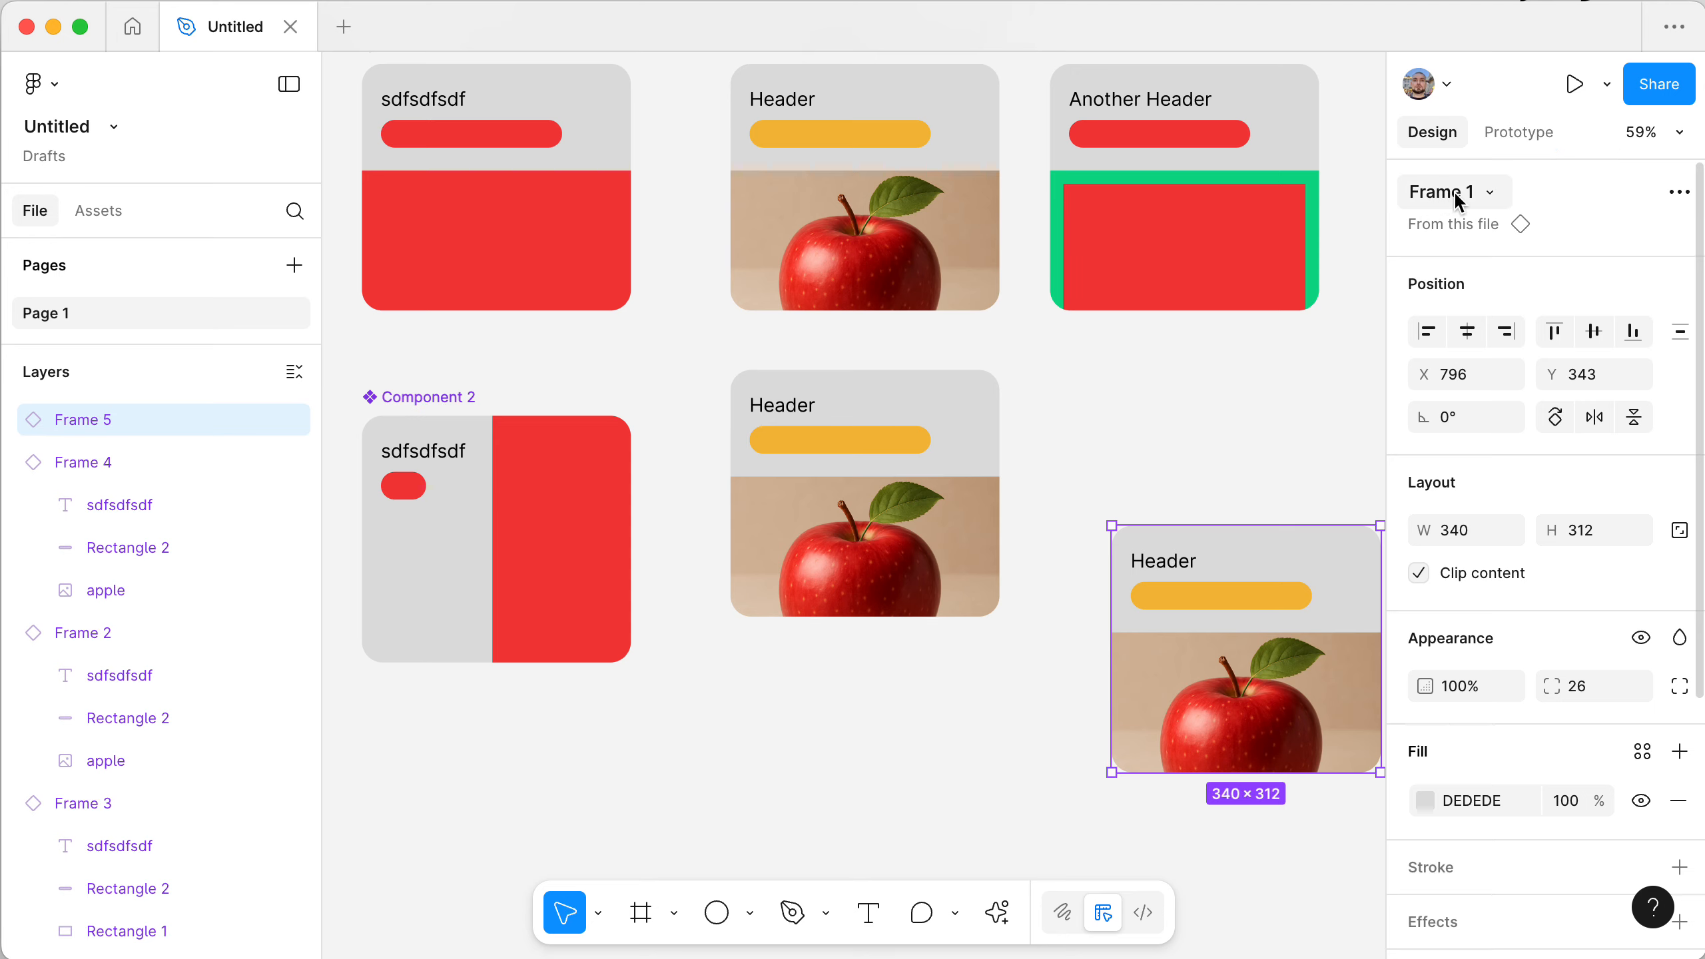
pyautogui.click(1454, 190)
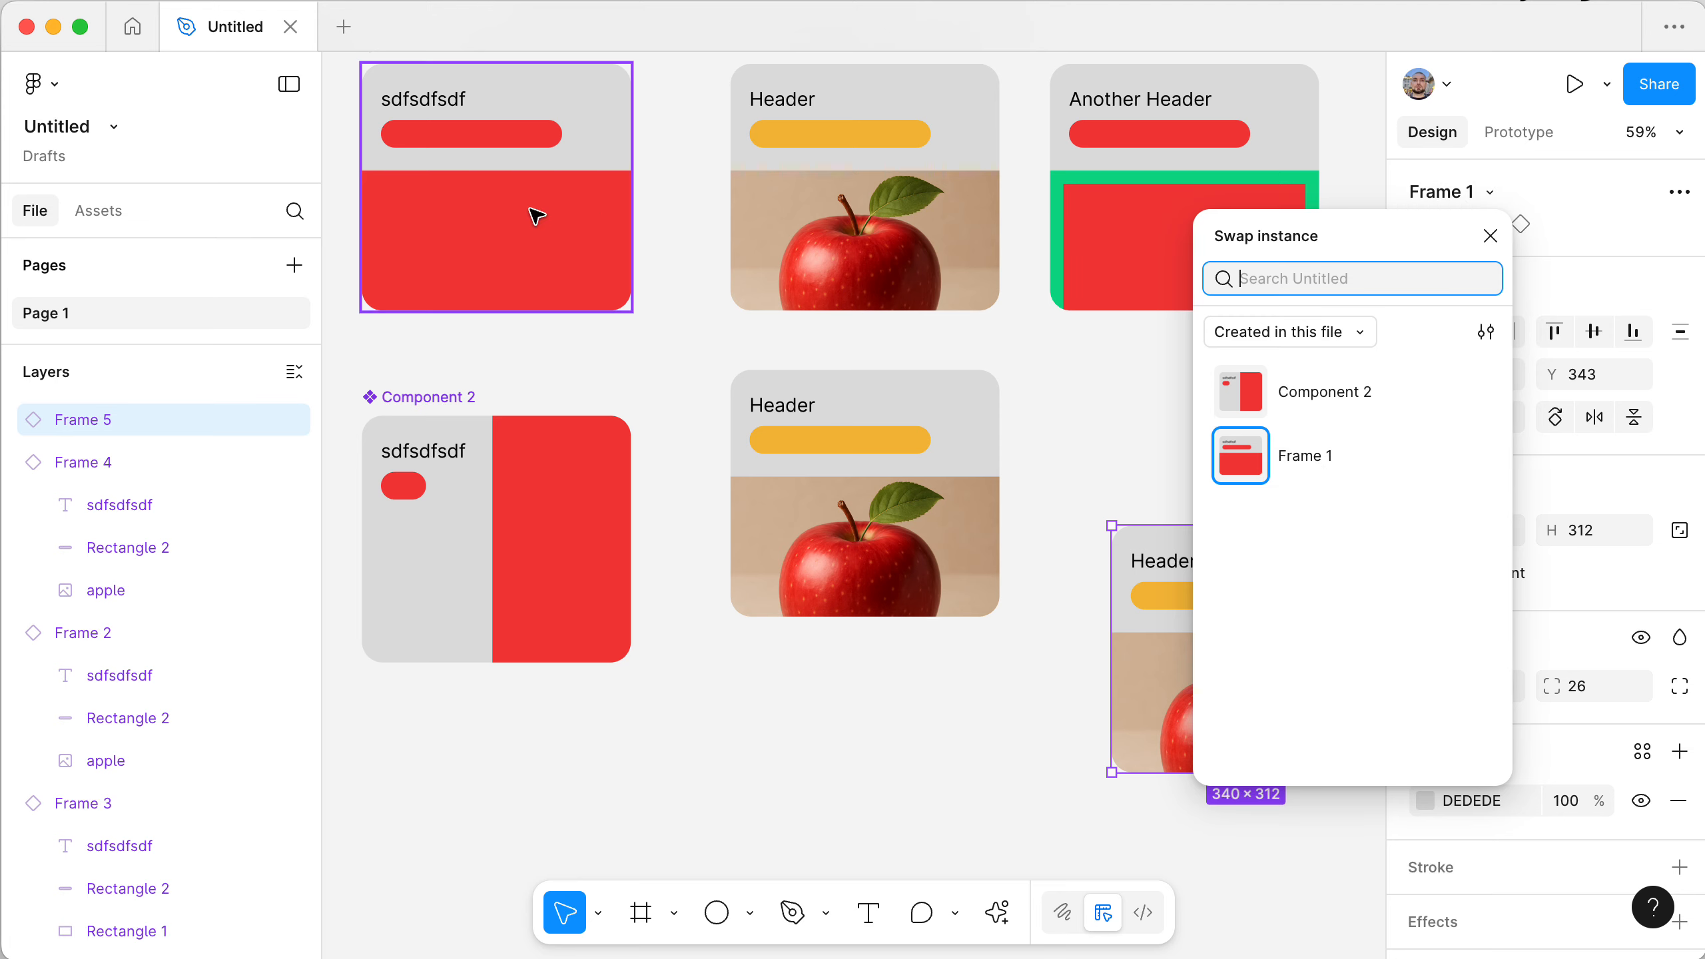
pyautogui.scroll(3, 533, 217)
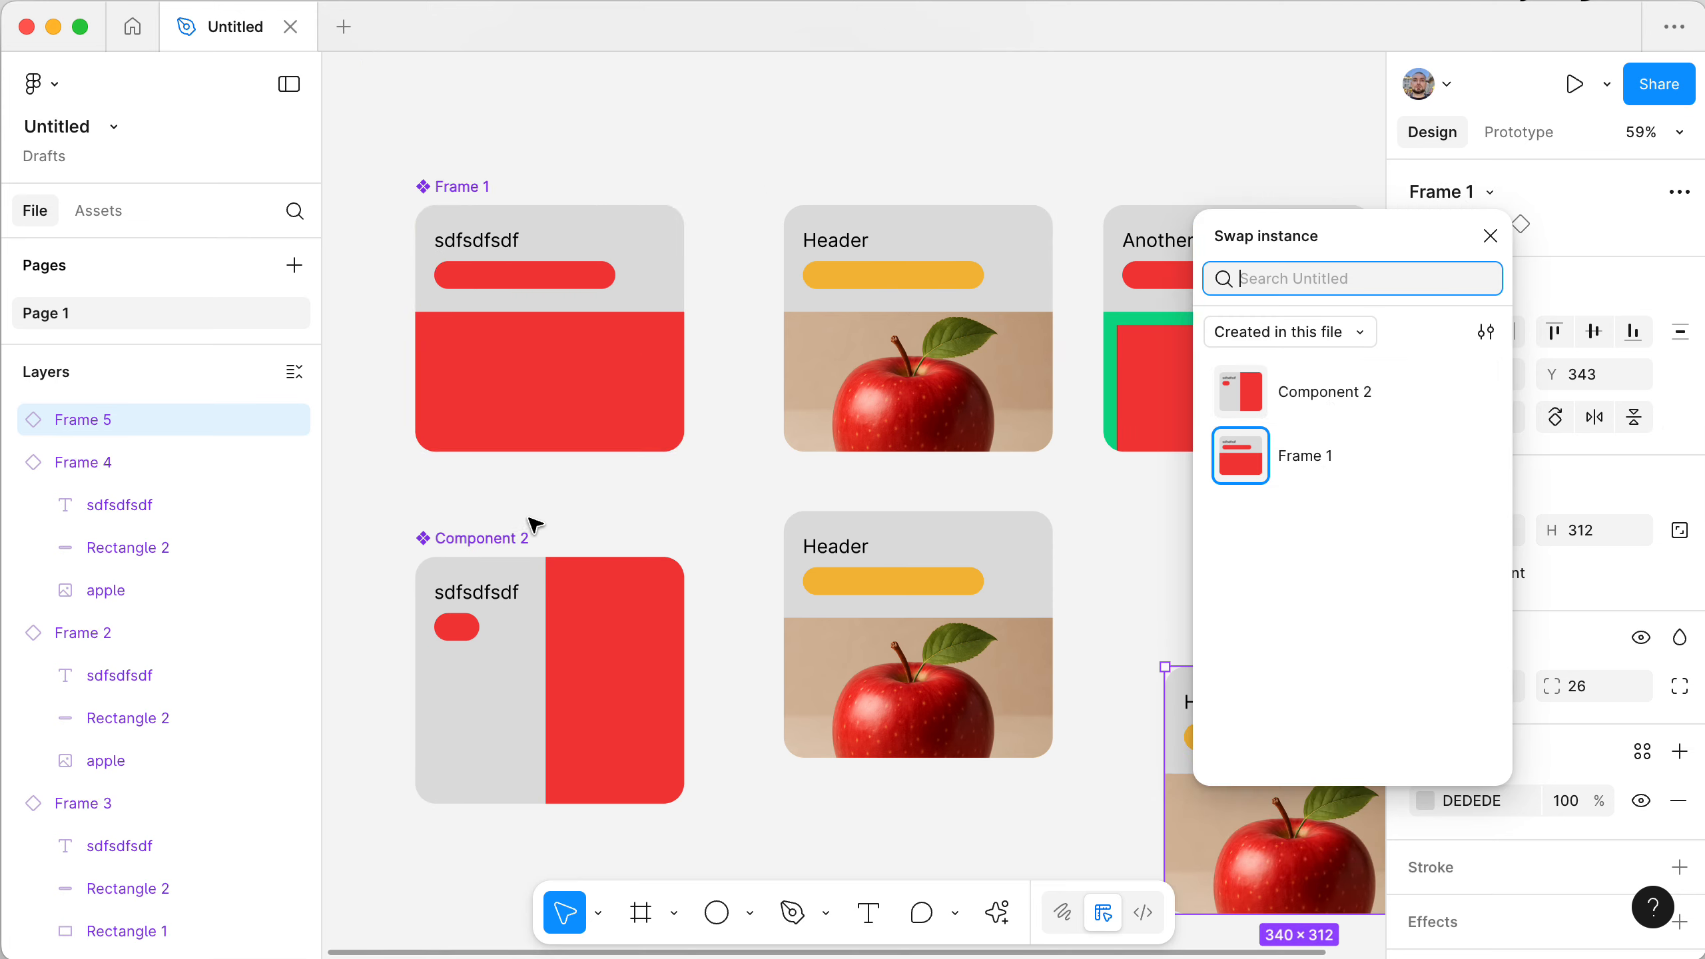
pyautogui.click(1313, 398)
pyautogui.scroll(-4, 1202, 537)
pyautogui.hscroll(4, 1202, 536)
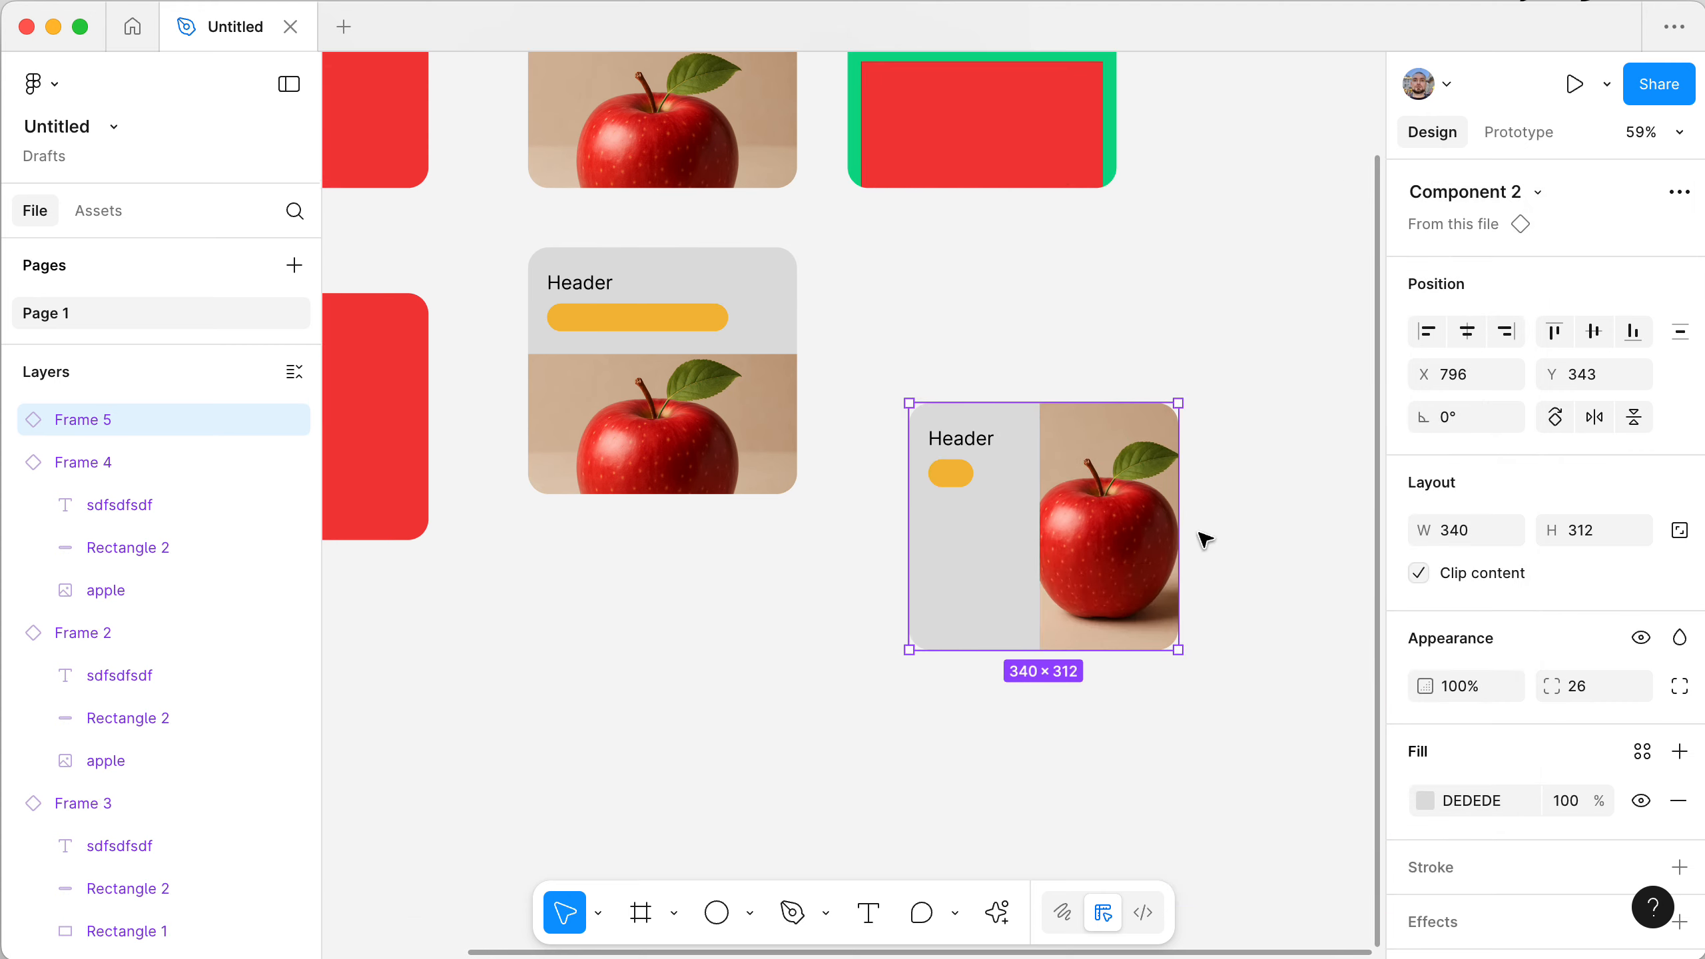
# - Compare the layout and overrides of the swapped apple card with Component 2 and the other instances
pyautogui.scroll(1, 1204, 543)
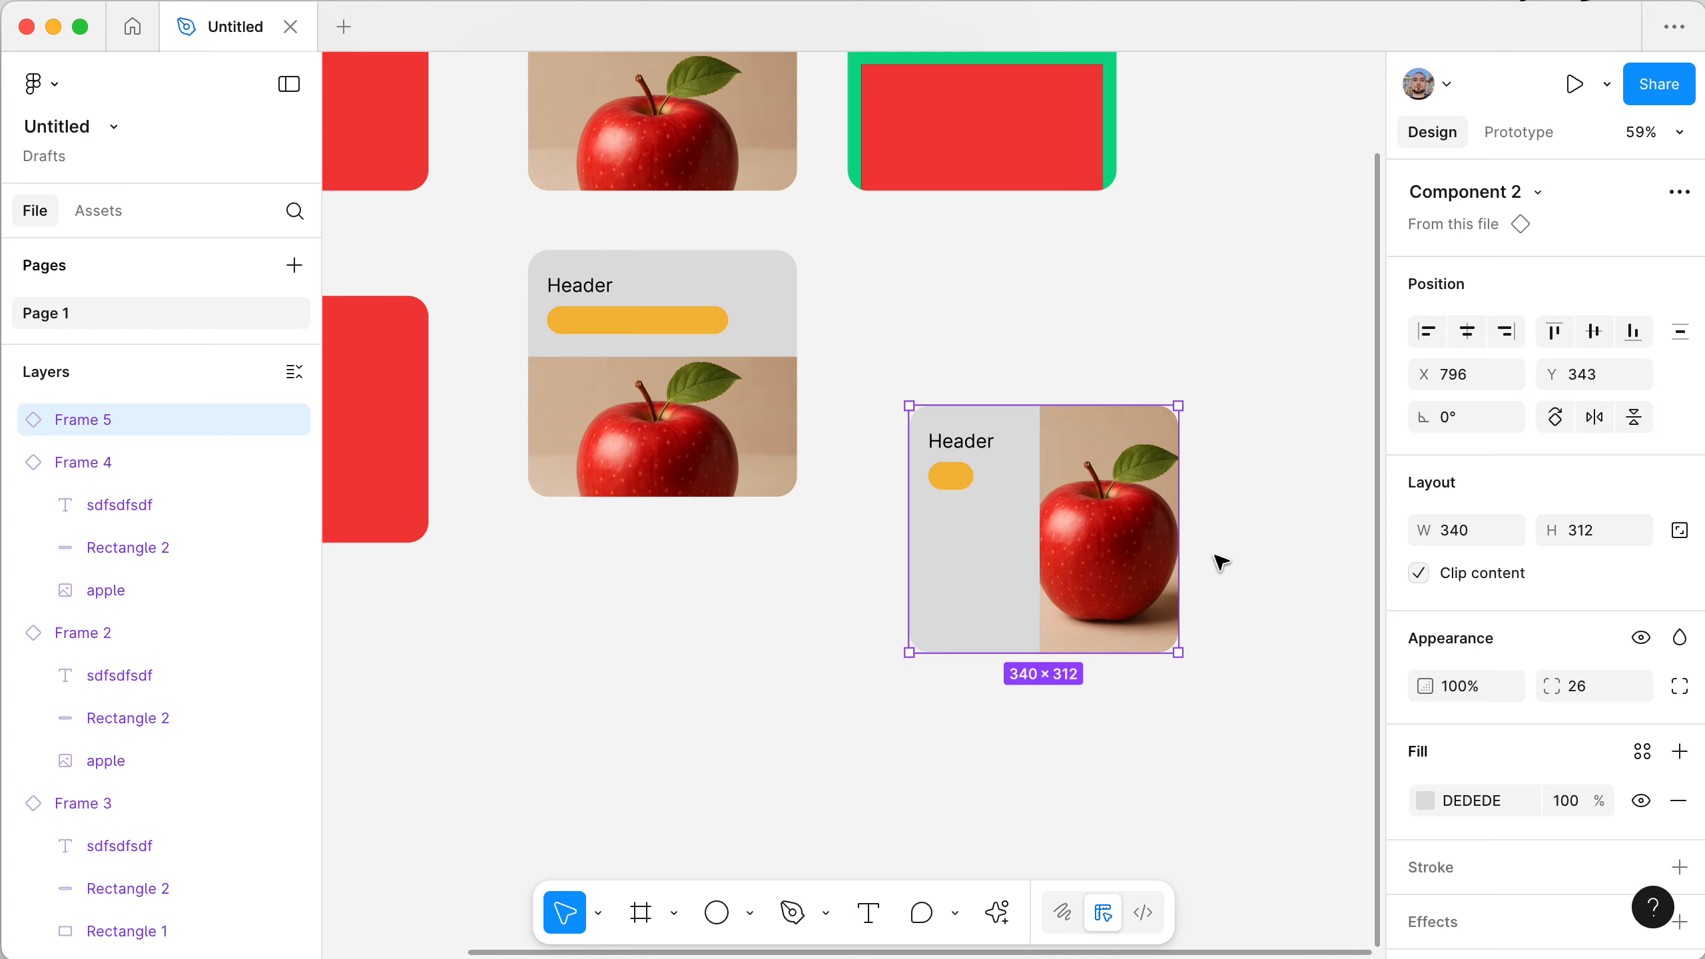
pyautogui.scroll(1, 1214, 556)
pyautogui.hscroll(-2, 1215, 556)
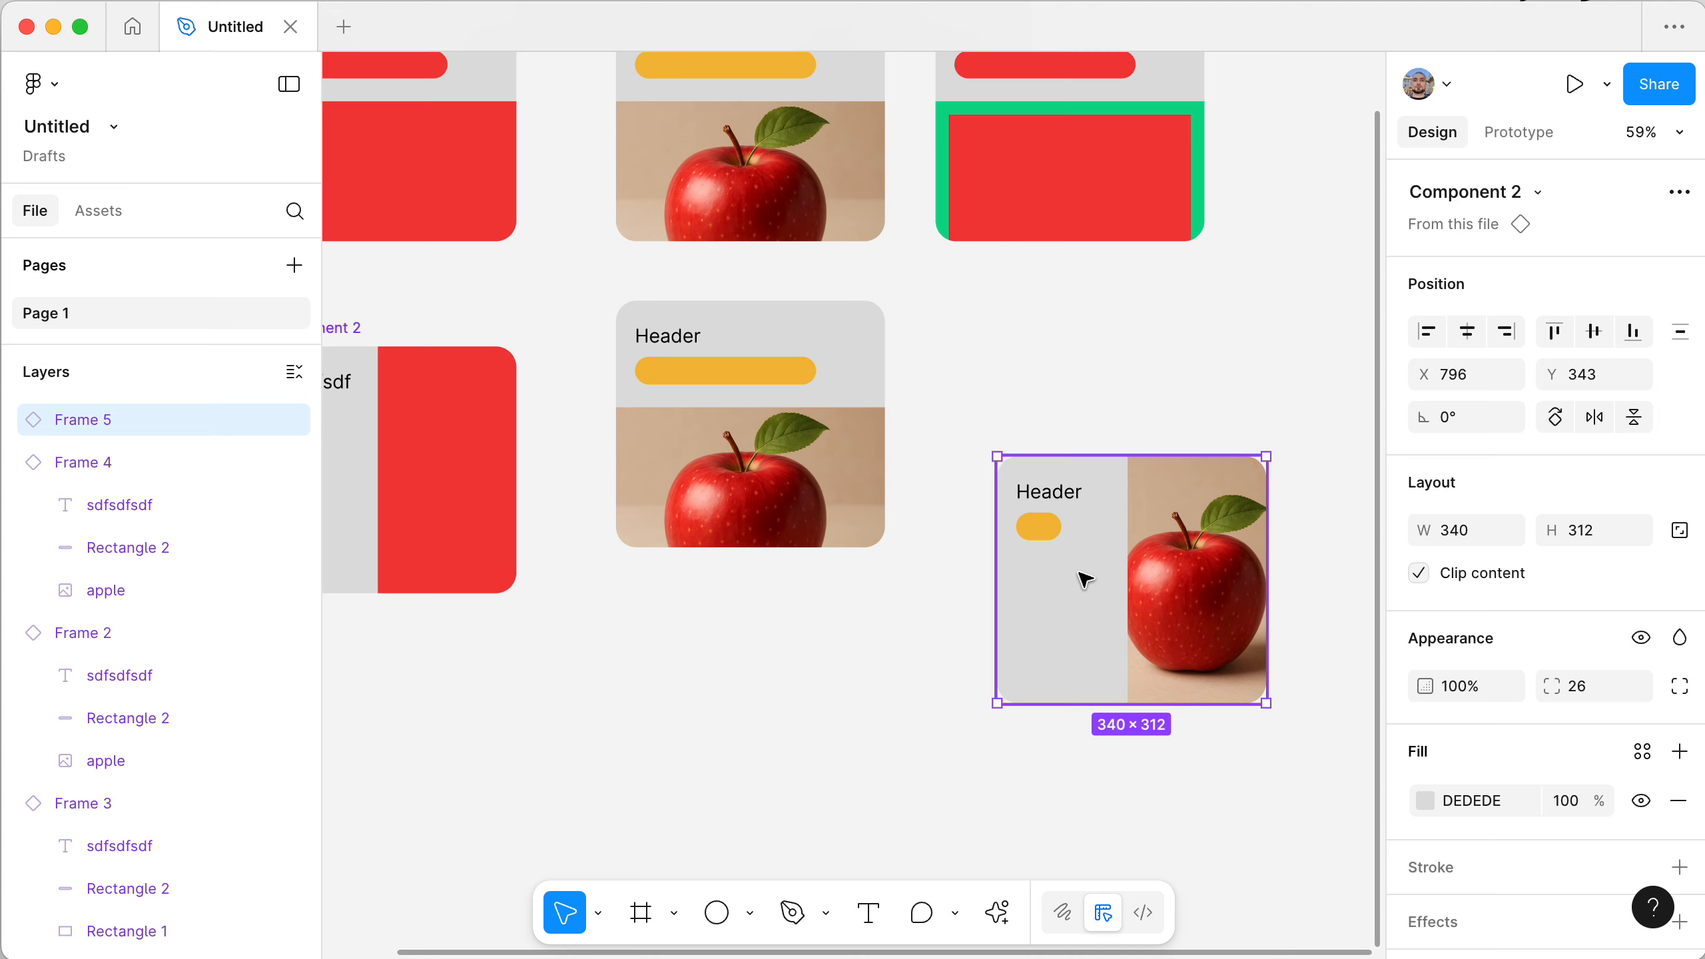
pyautogui.hscroll(-3, 920, 623)
pyautogui.scroll(1, 920, 624)
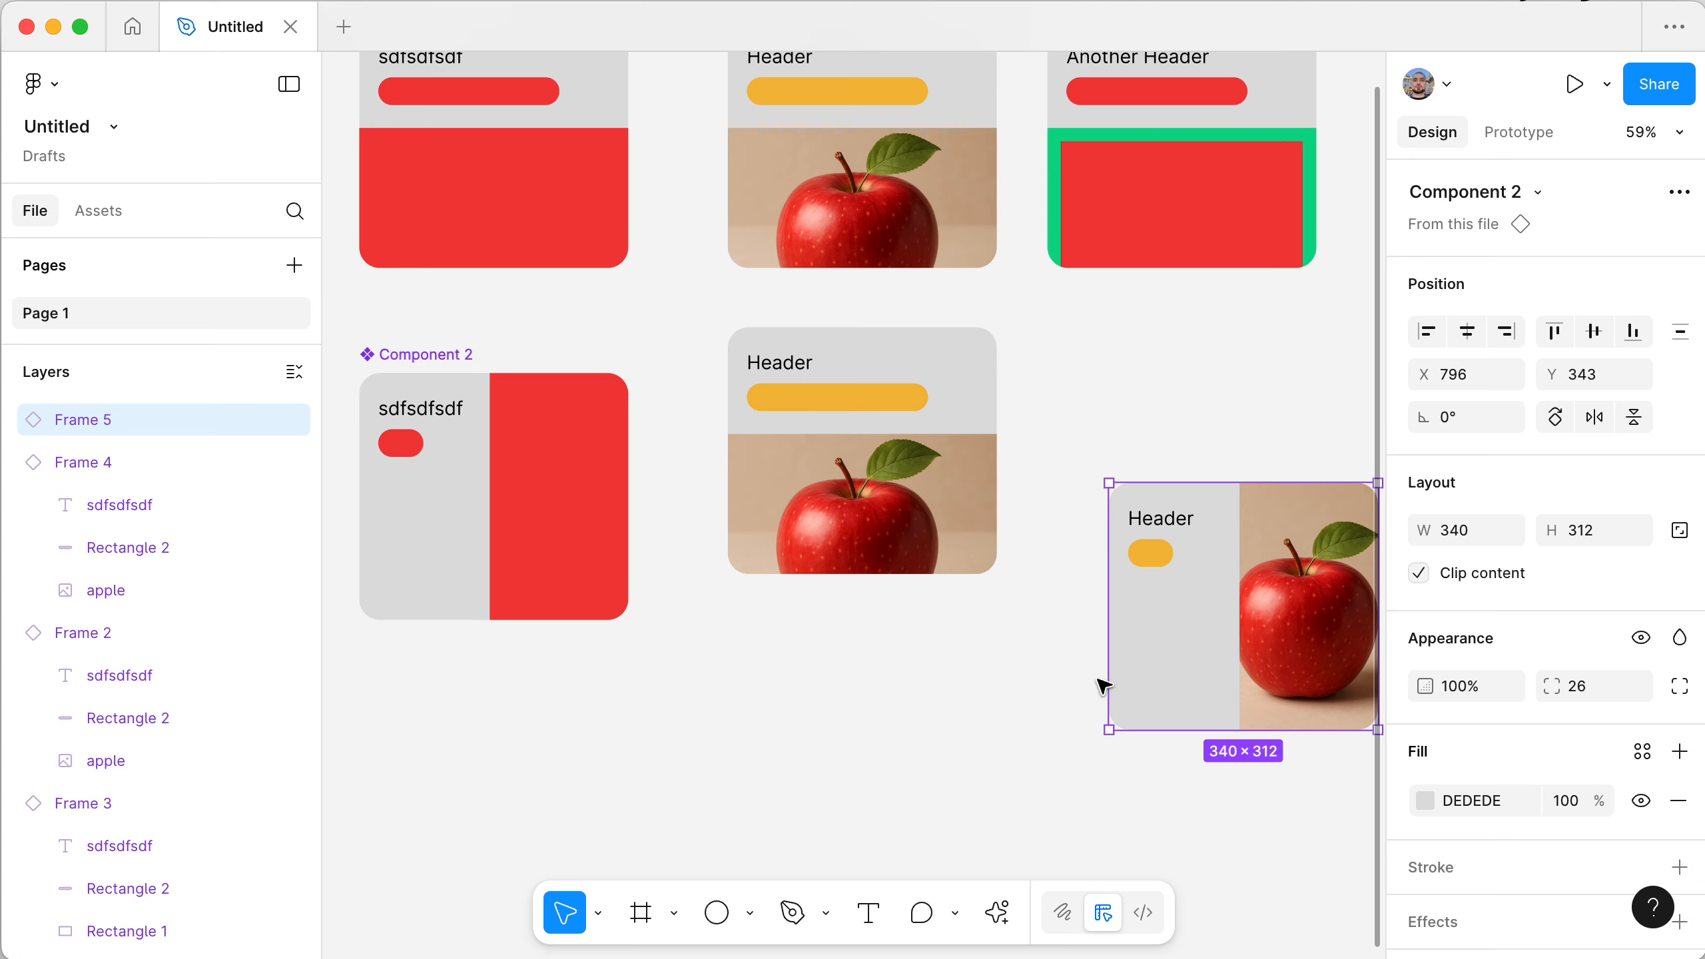
pyautogui.hscroll(2, 1174, 588)
pyautogui.scroll(1, 1173, 588)
pyautogui.hscroll(1, 1173, 588)
pyautogui.scroll(1, 1173, 588)
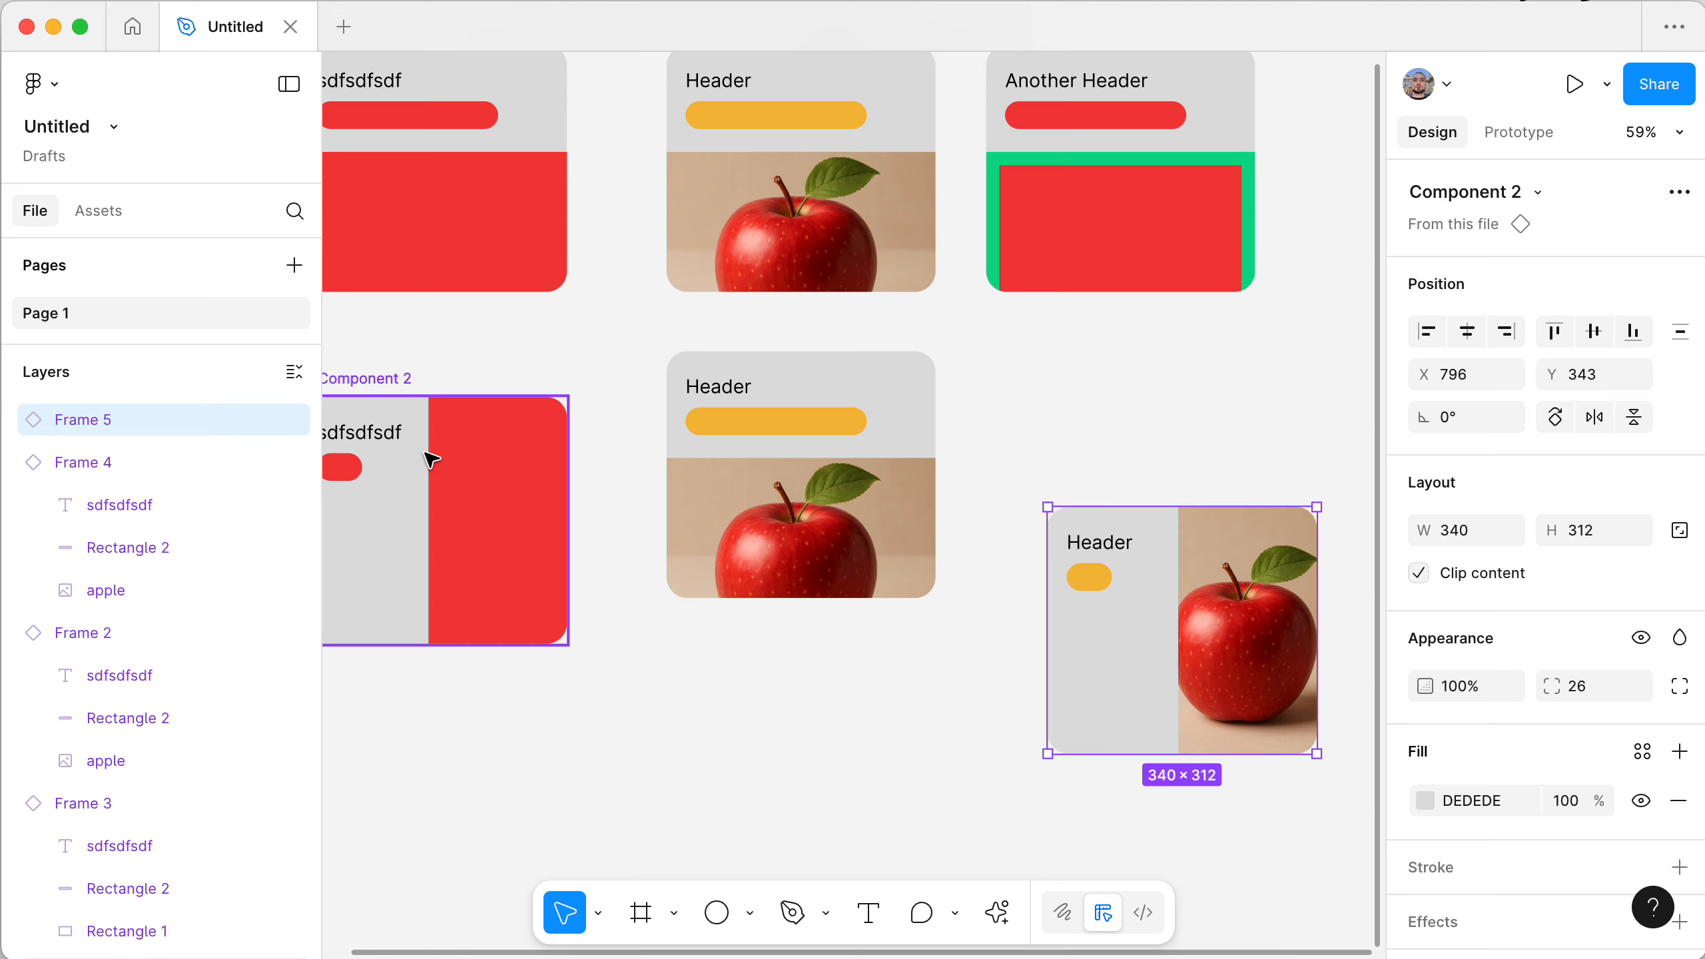
# - Move the swapped apple card instance below the other cards to X 533, Y 533
pyautogui.hscroll(-3, 428, 457)
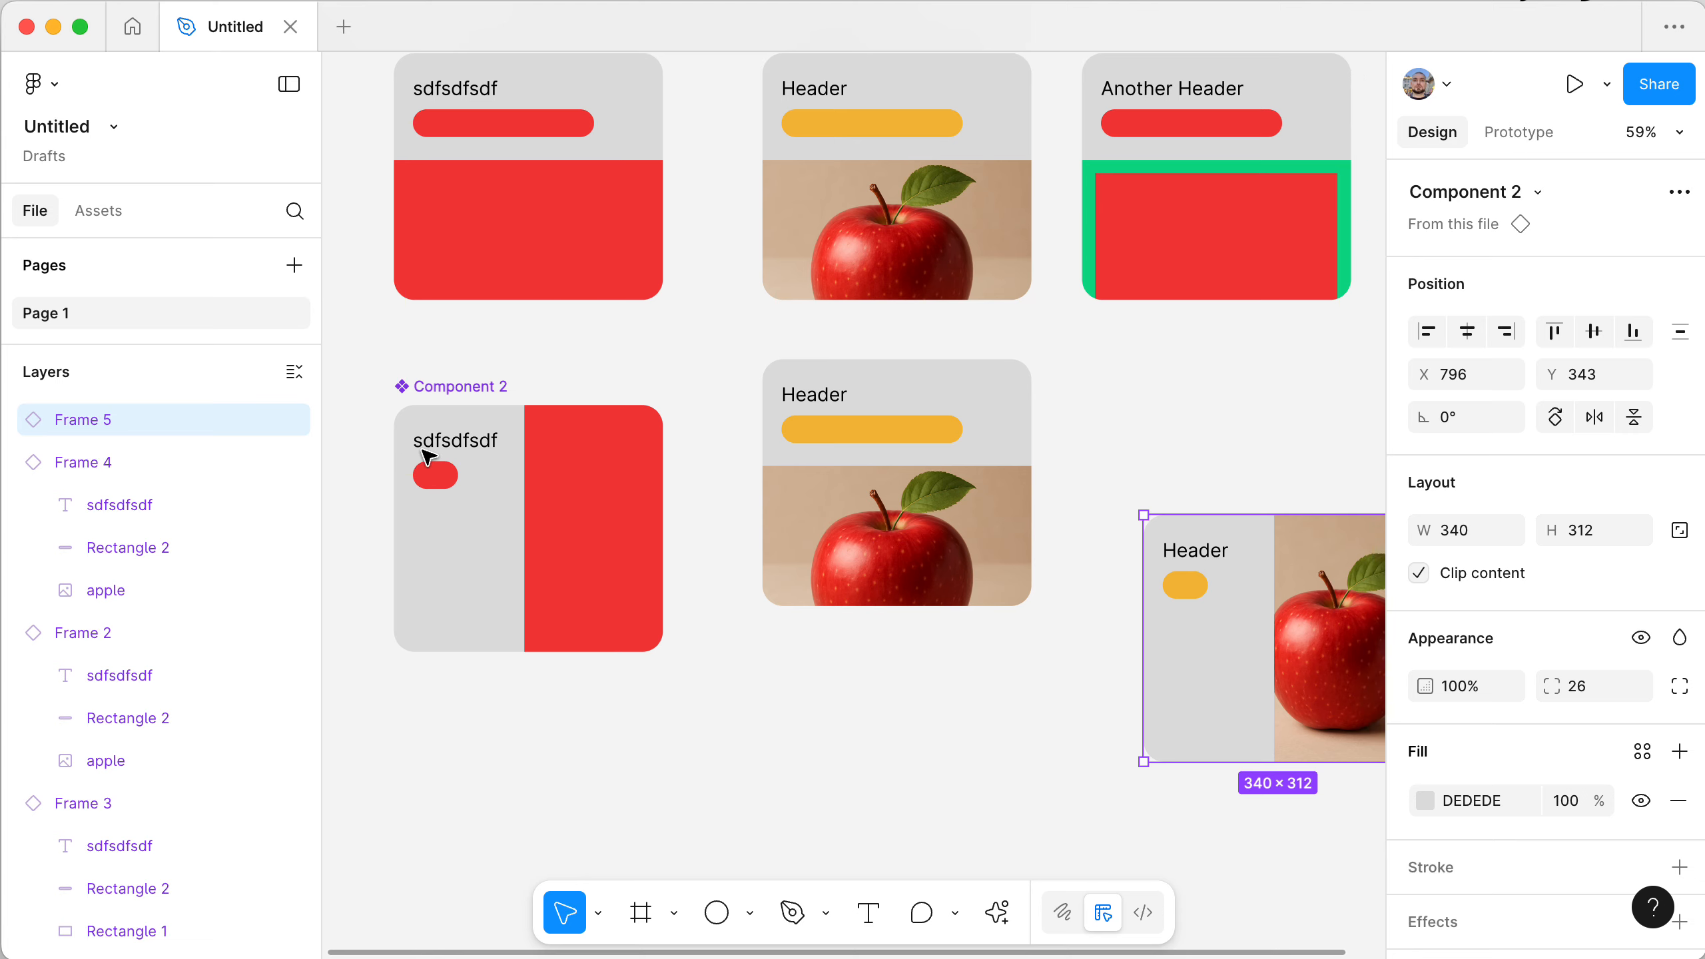
pyautogui.press('super+z')
pyautogui.press('shift+super+z')
pyautogui.moveTo(1191, 590); pyautogui.dragTo(1010, 730)
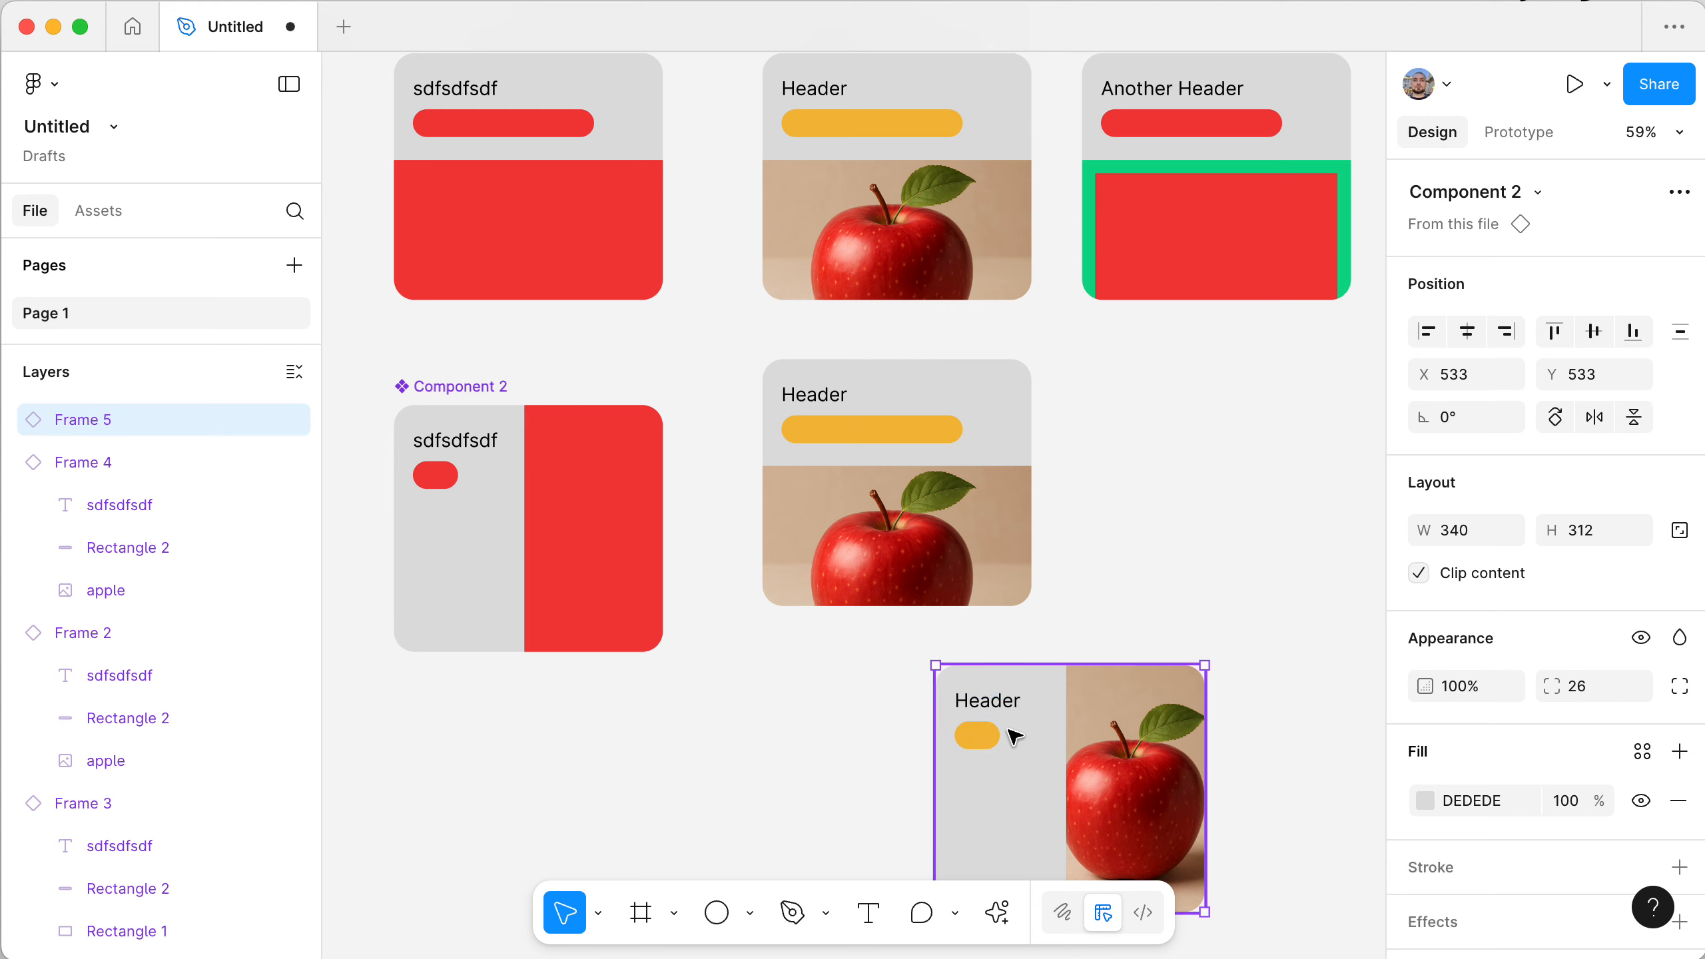
# - Move the main Component 2 down to X -152, Y 533, level with the swapped apple card
pyautogui.scroll(-5, 1016, 735)
pyautogui.scroll(1, 647, 255)
pyautogui.moveTo(514, 115); pyautogui.dragTo(508, 390)
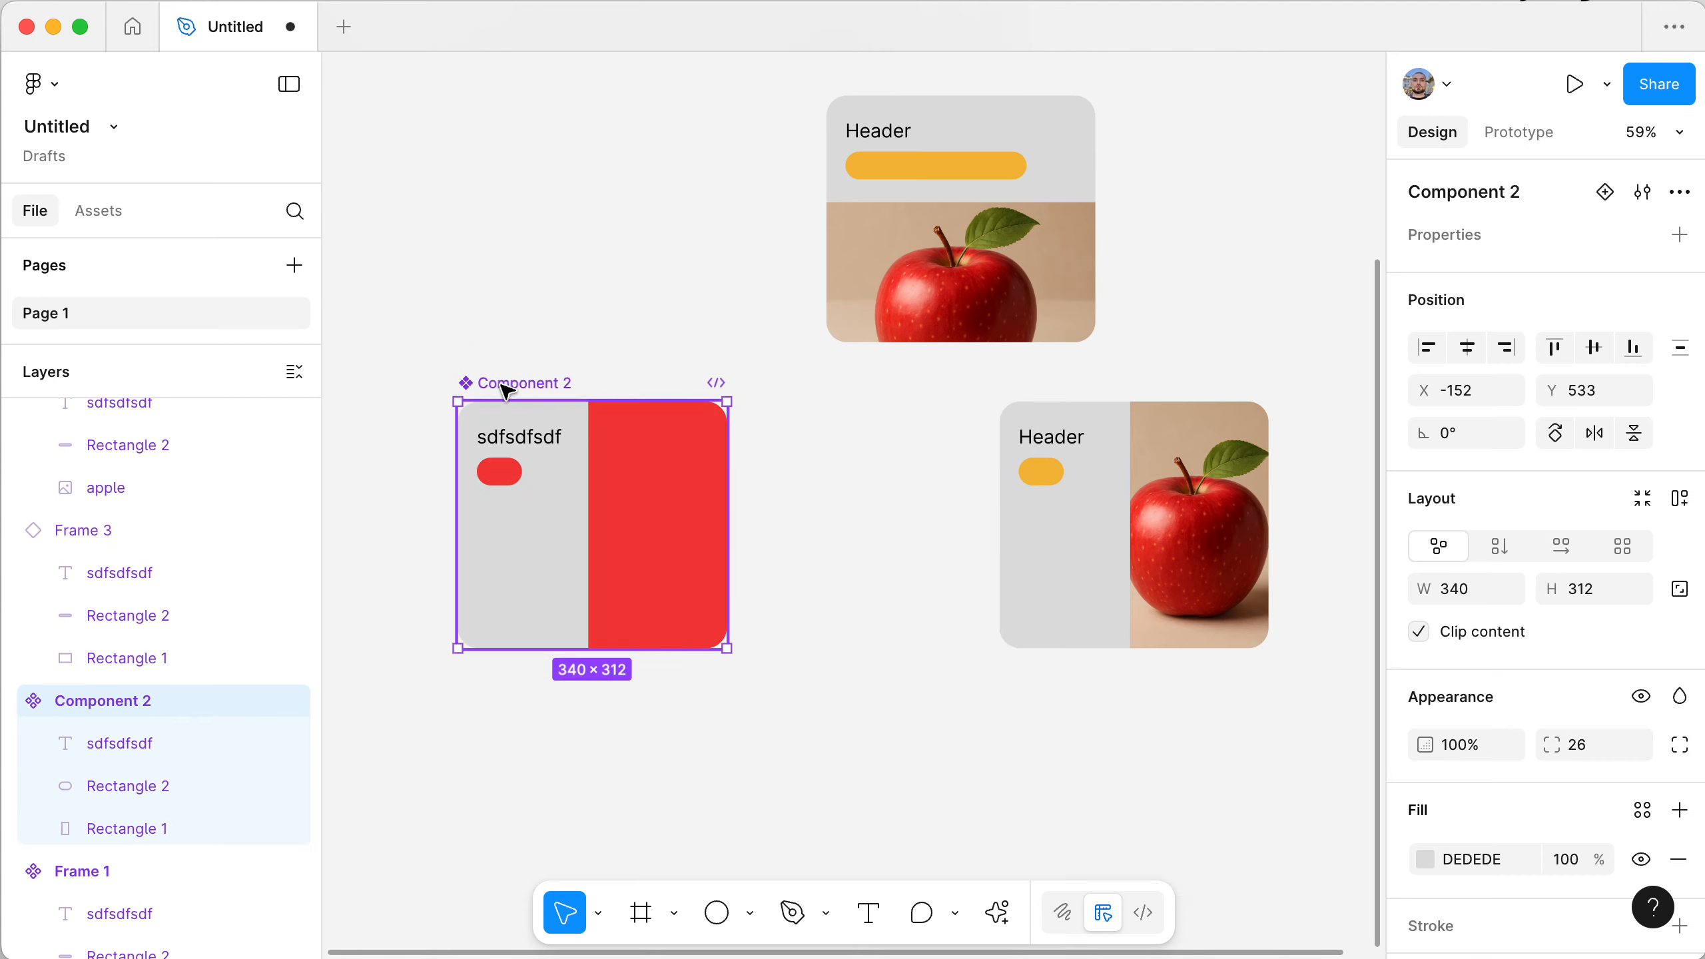
# - Move the swapped apple card closer to Component 2, directly beneath the upper apple card, at X 314, Y 533
pyautogui.click(894, 487)
pyautogui.moveTo(1112, 485); pyautogui.dragTo(937, 489)
pyautogui.click(1221, 419)
pyautogui.click(984, 464)
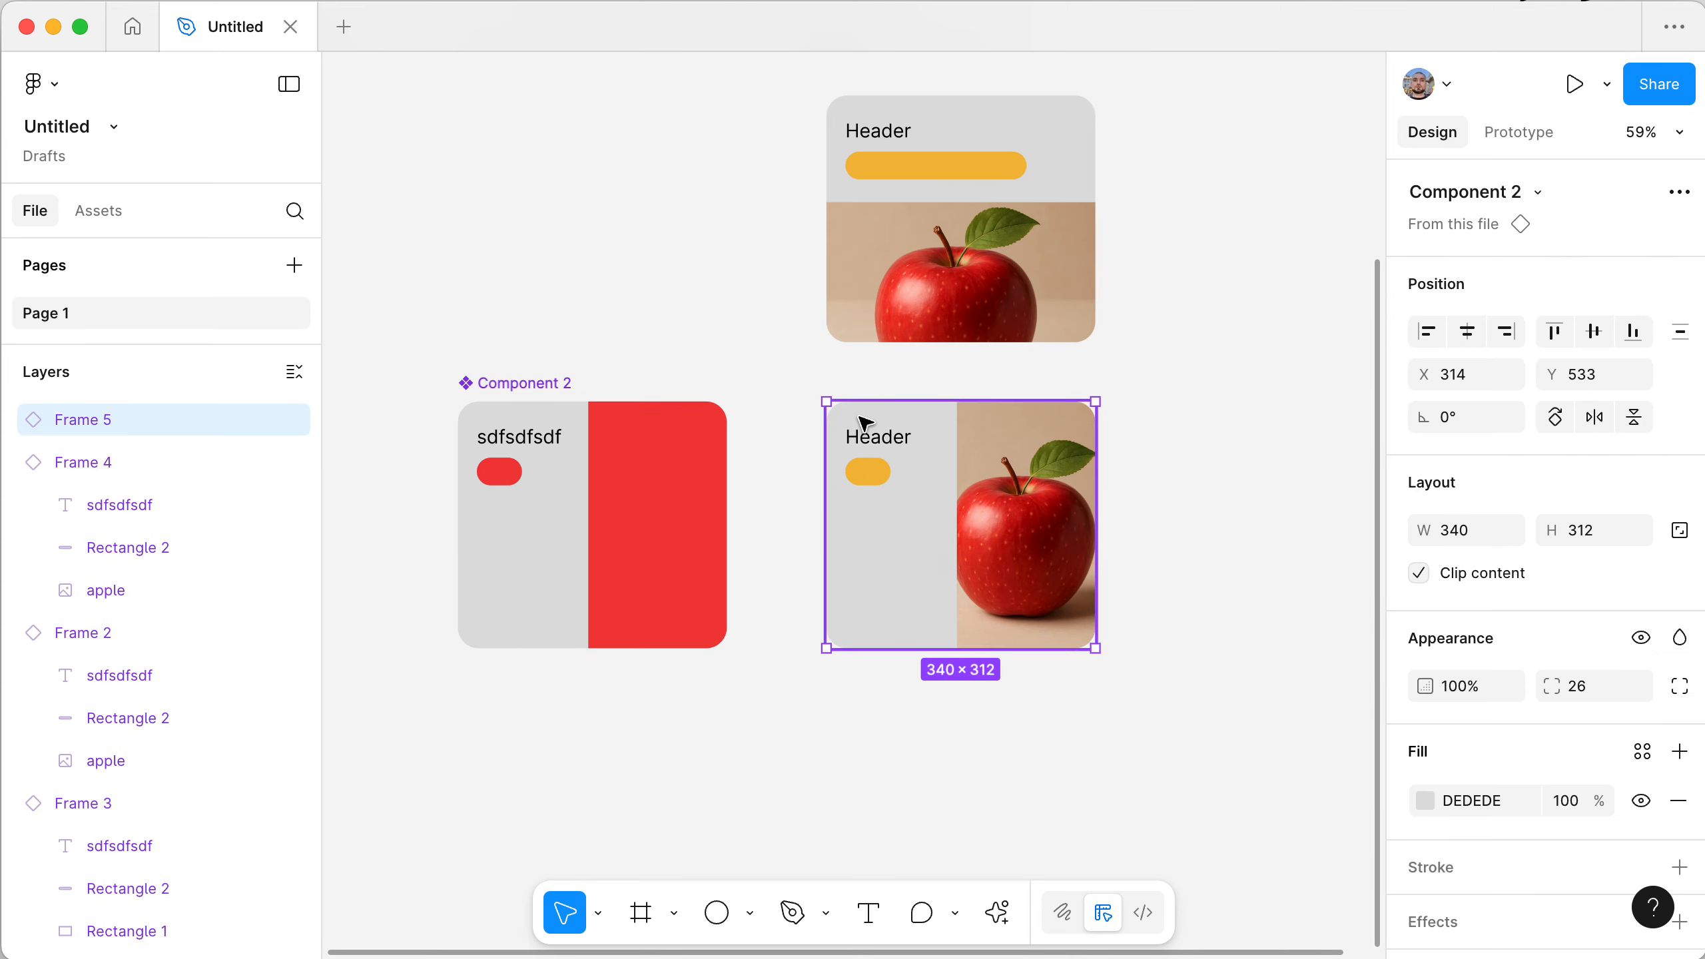
# - Look through Component 2's layers and rename its text layer "title"
pyautogui.click(683, 487)
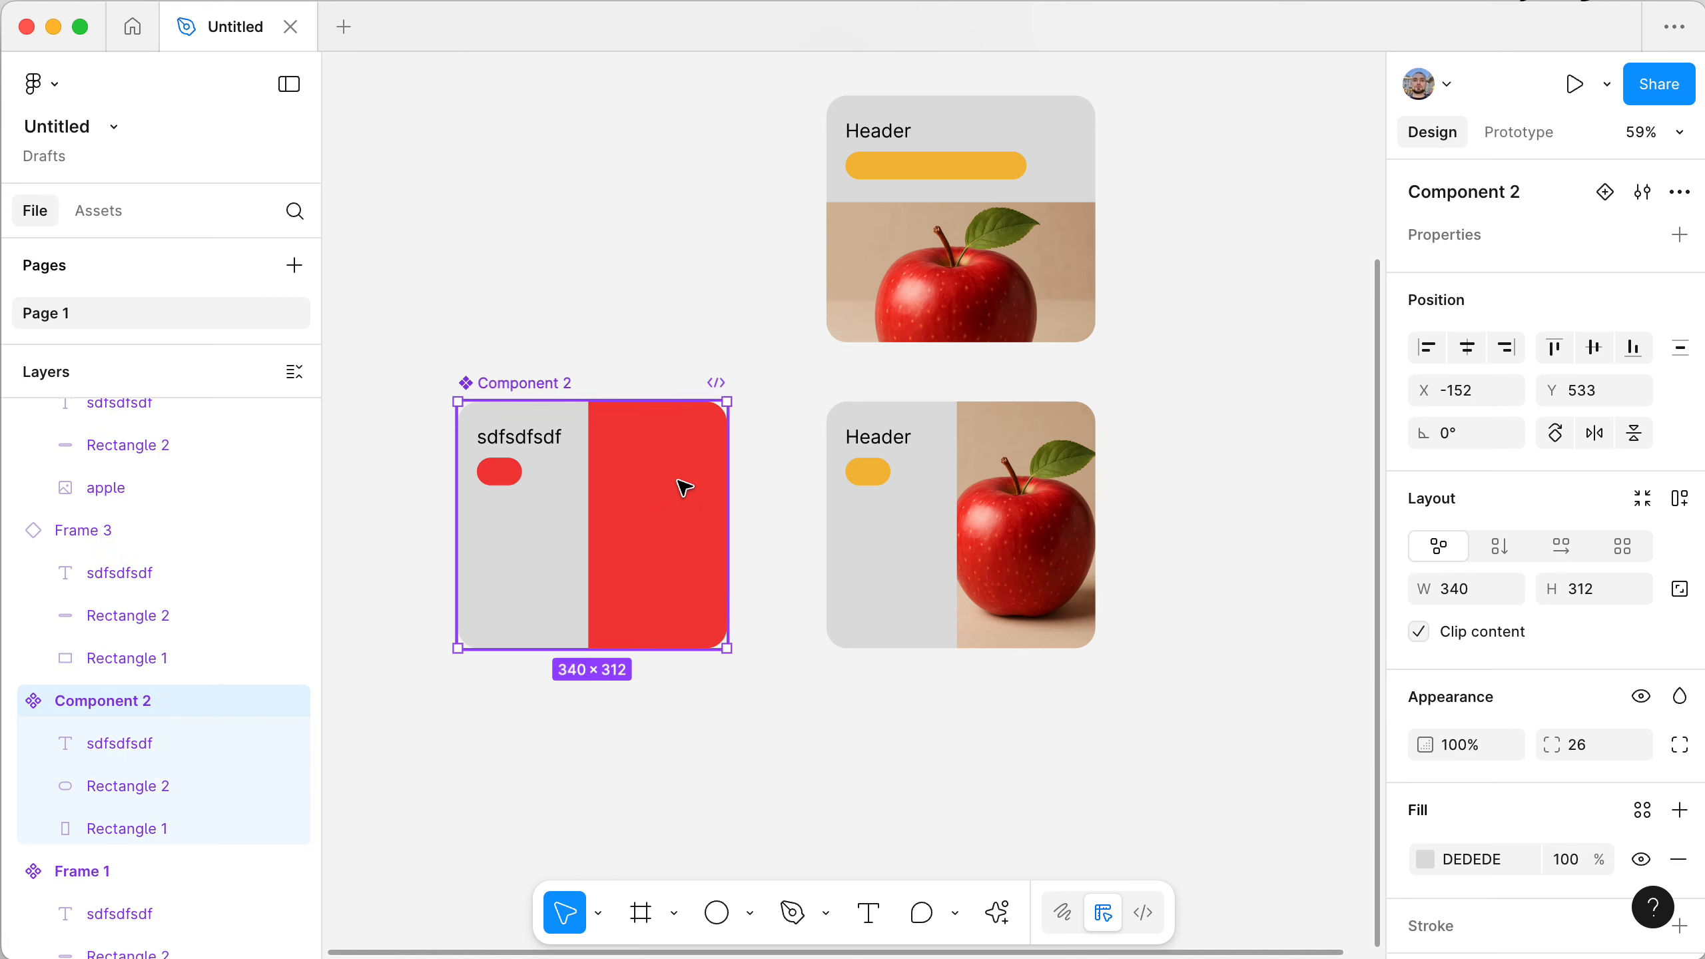
pyautogui.click(114, 747)
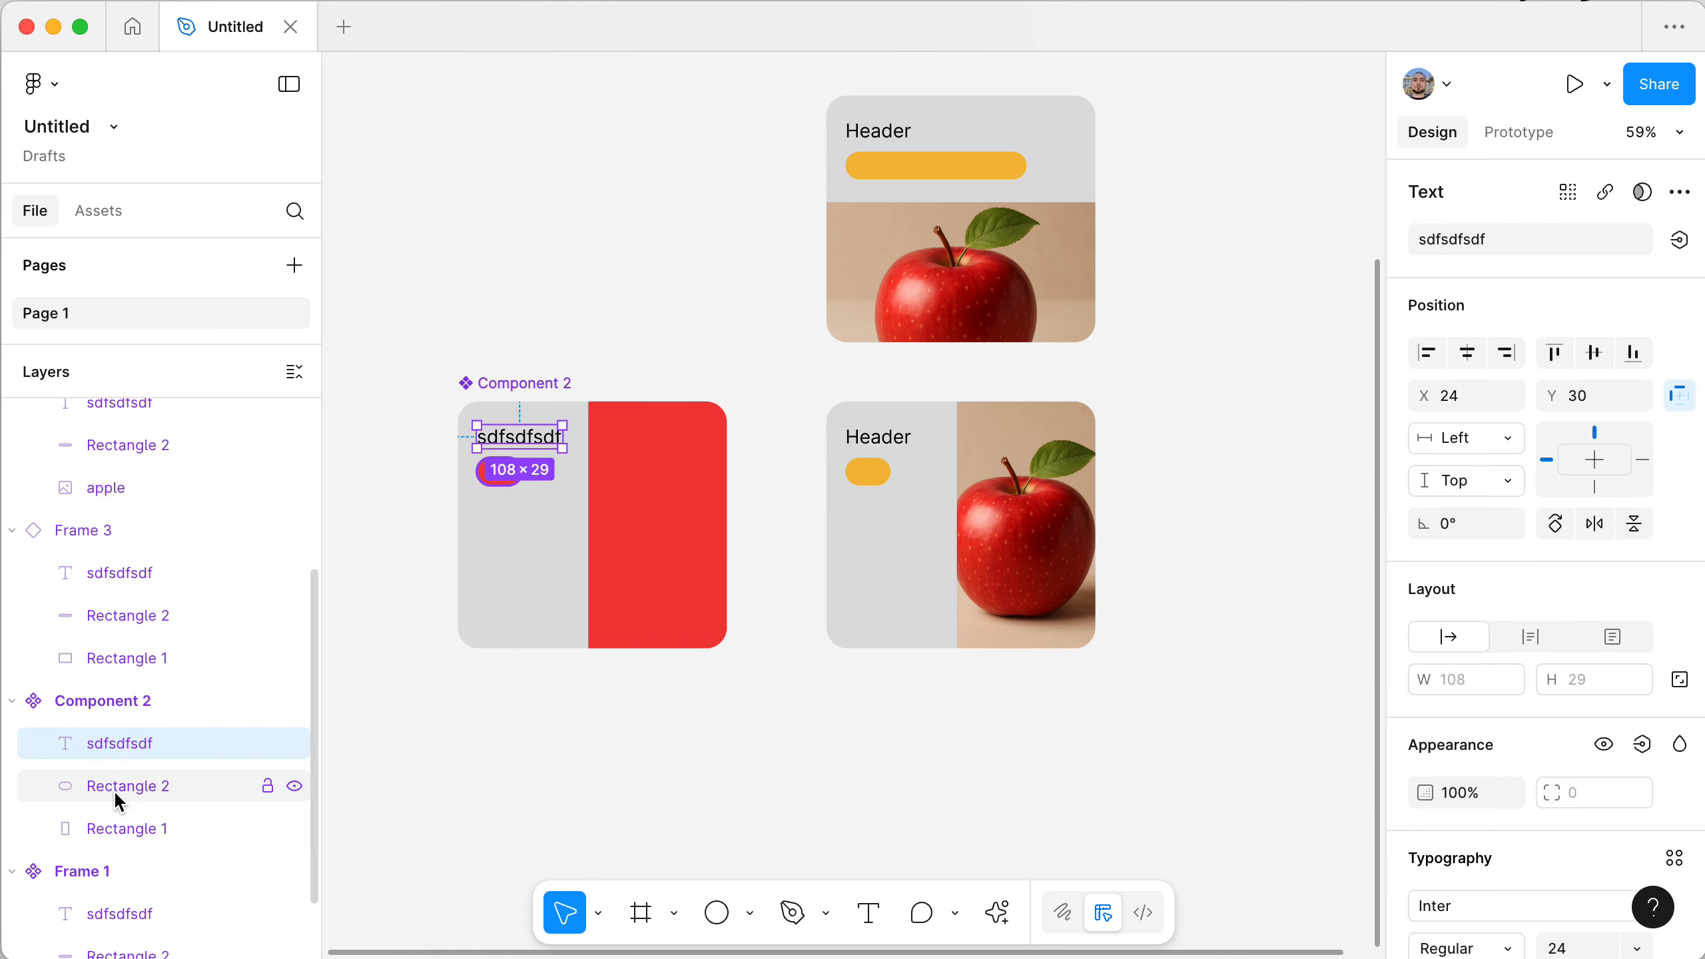
pyautogui.click(113, 787)
pyautogui.click(115, 827)
pyautogui.click(114, 744)
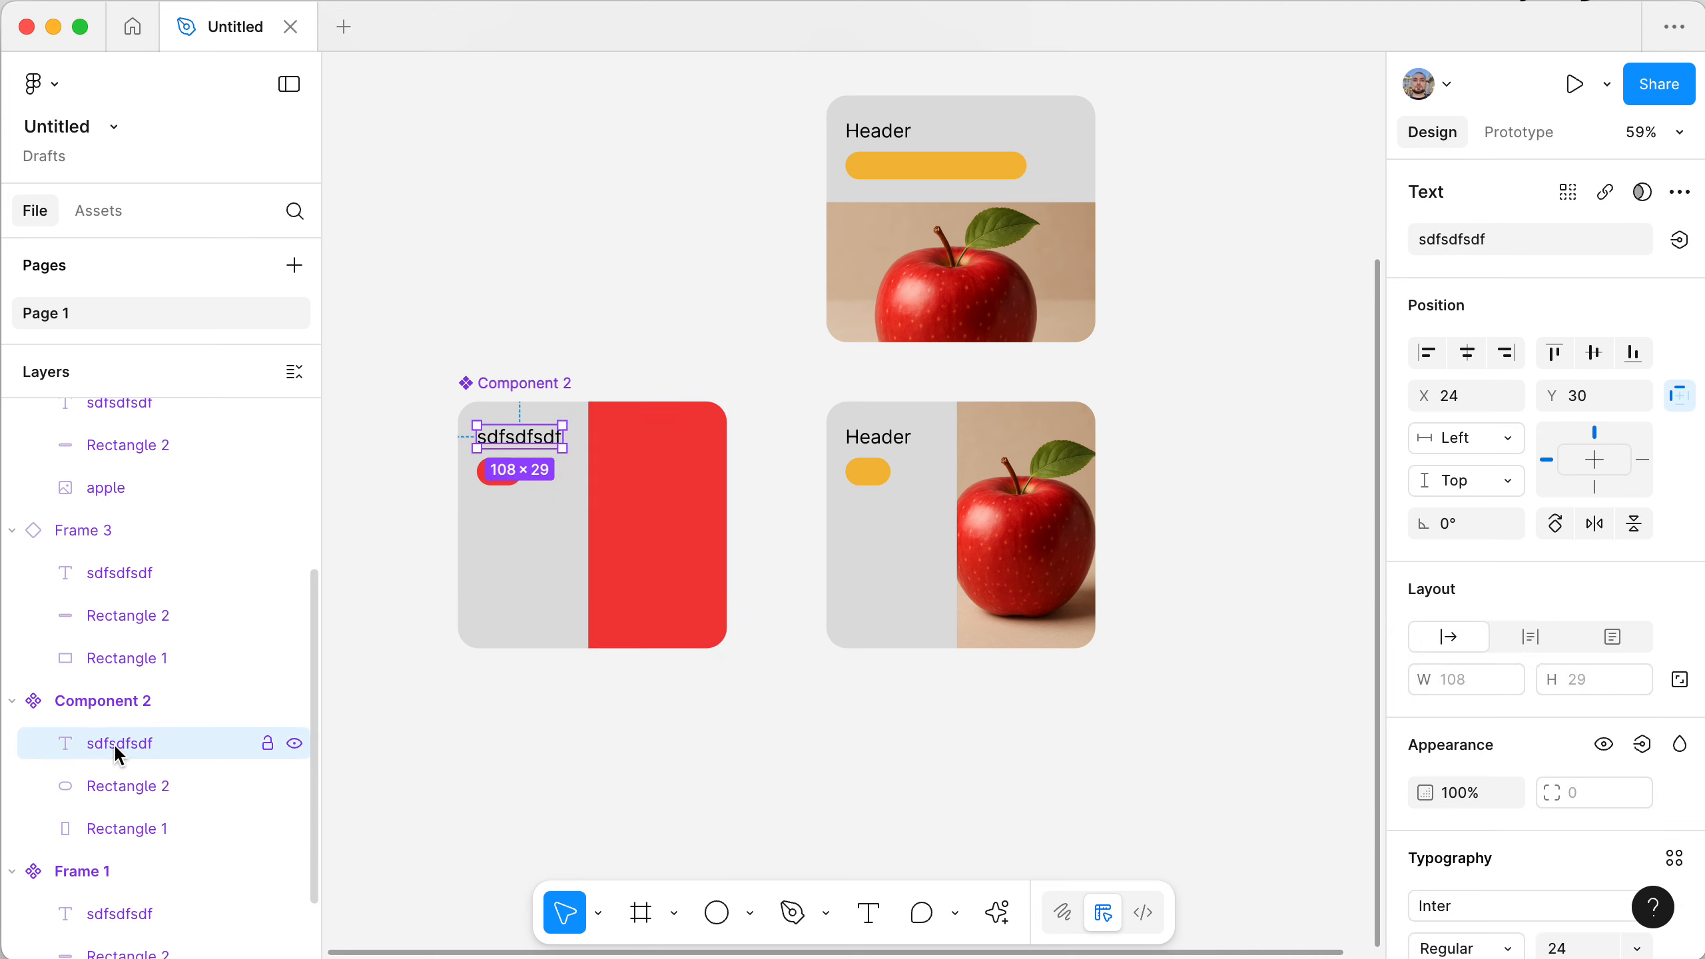
pyautogui.doubleClick(115, 743)
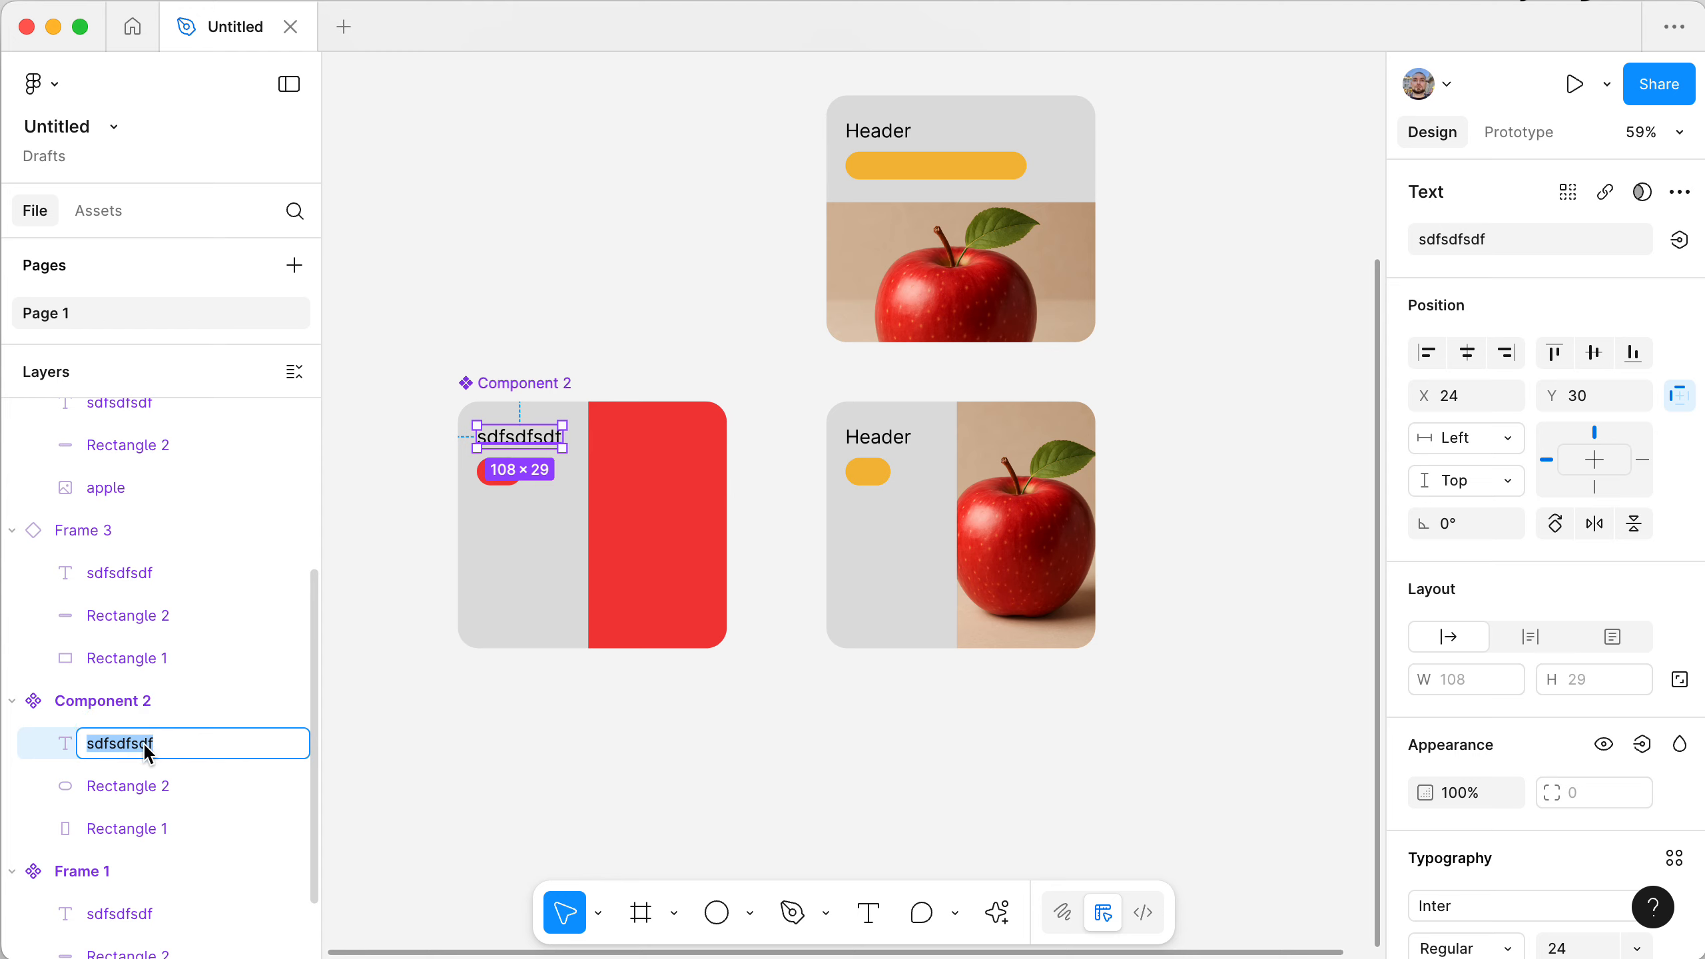
pyautogui.write('title')
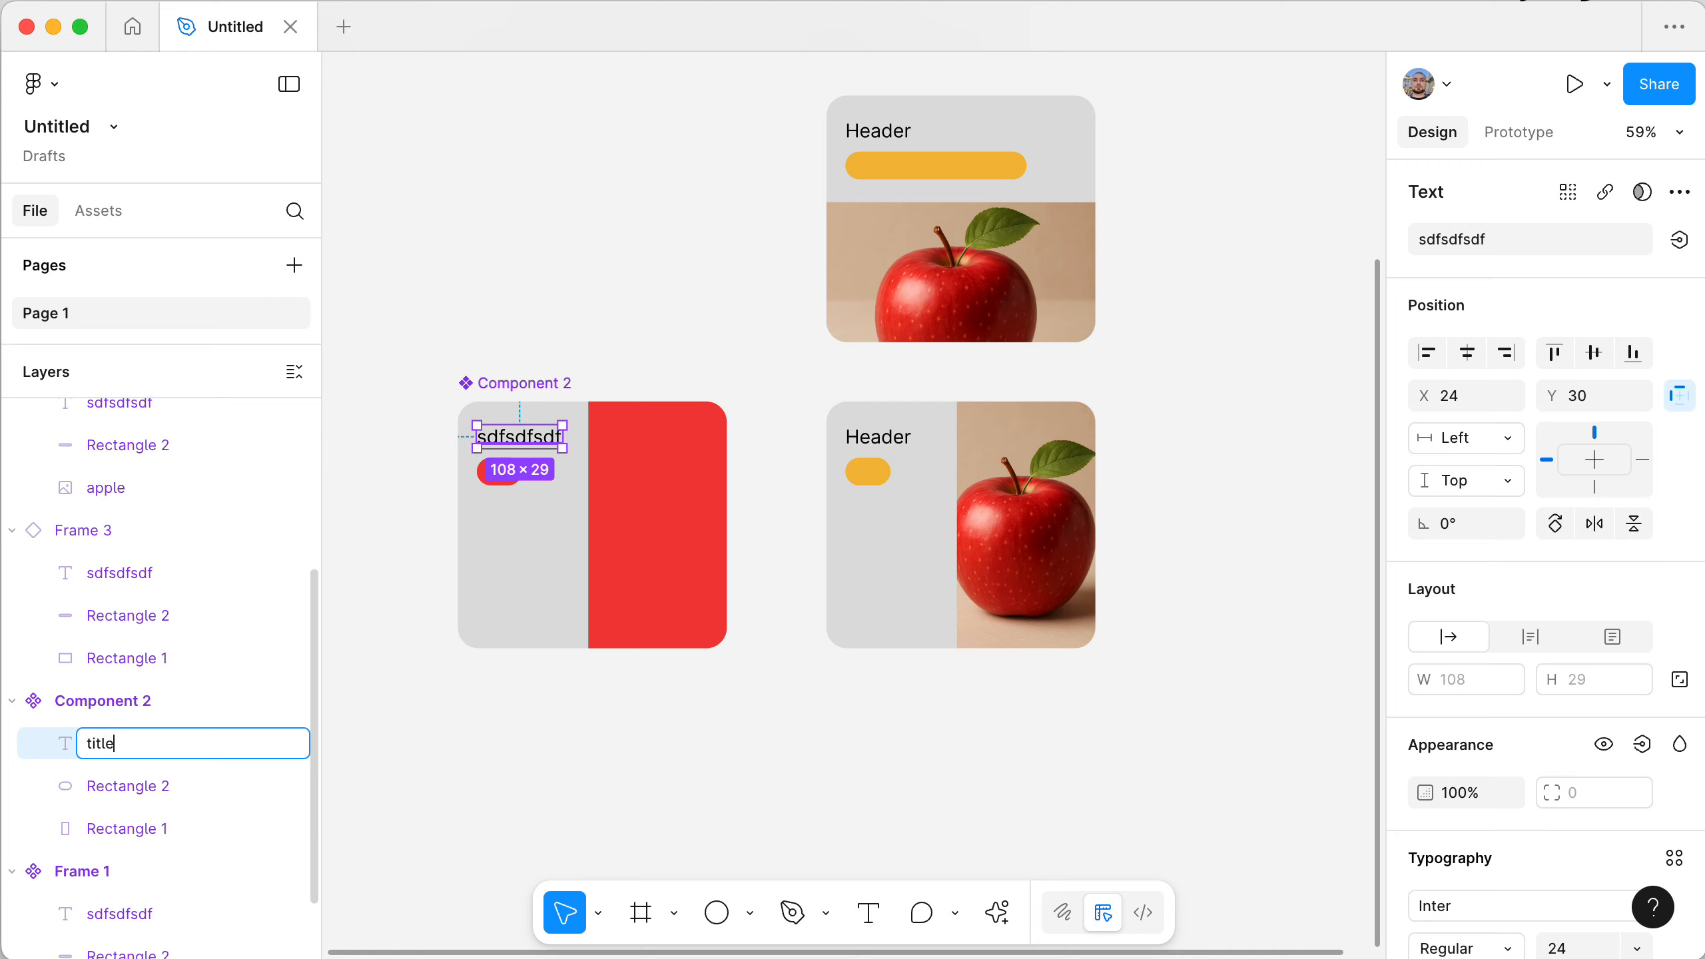
pyautogui.press('Return')
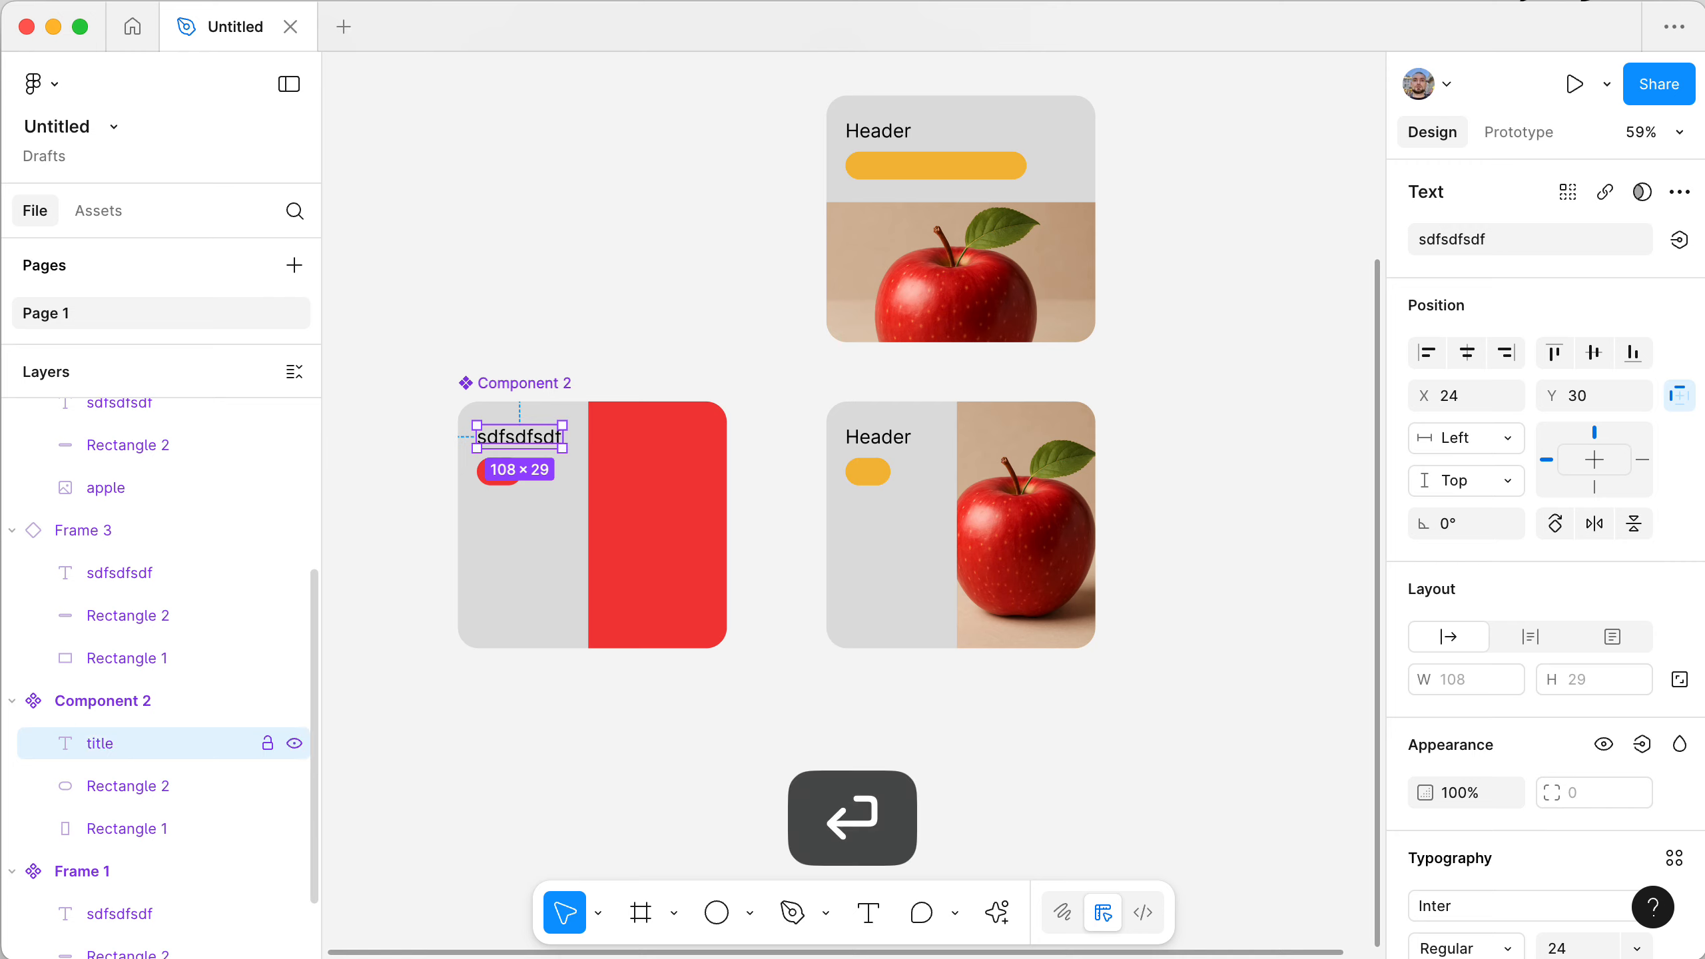
pyautogui.click(544, 334)
pyautogui.click(532, 384)
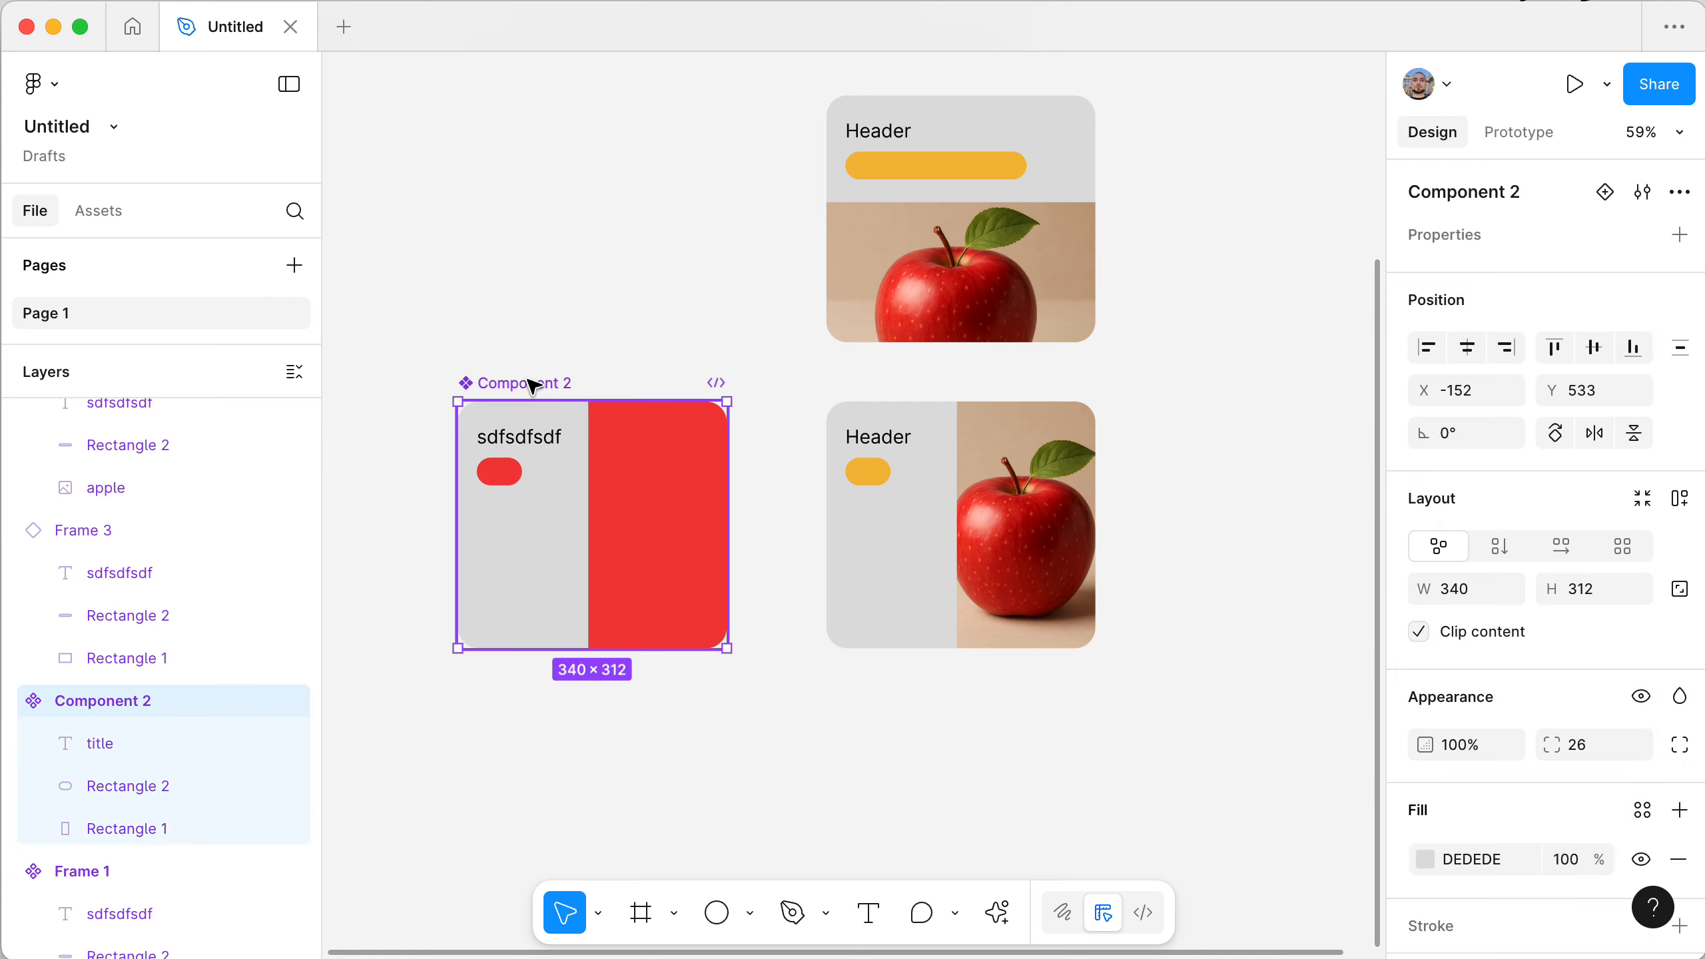
pyautogui.moveTo(532, 384); pyautogui.dragTo(1241, 447)
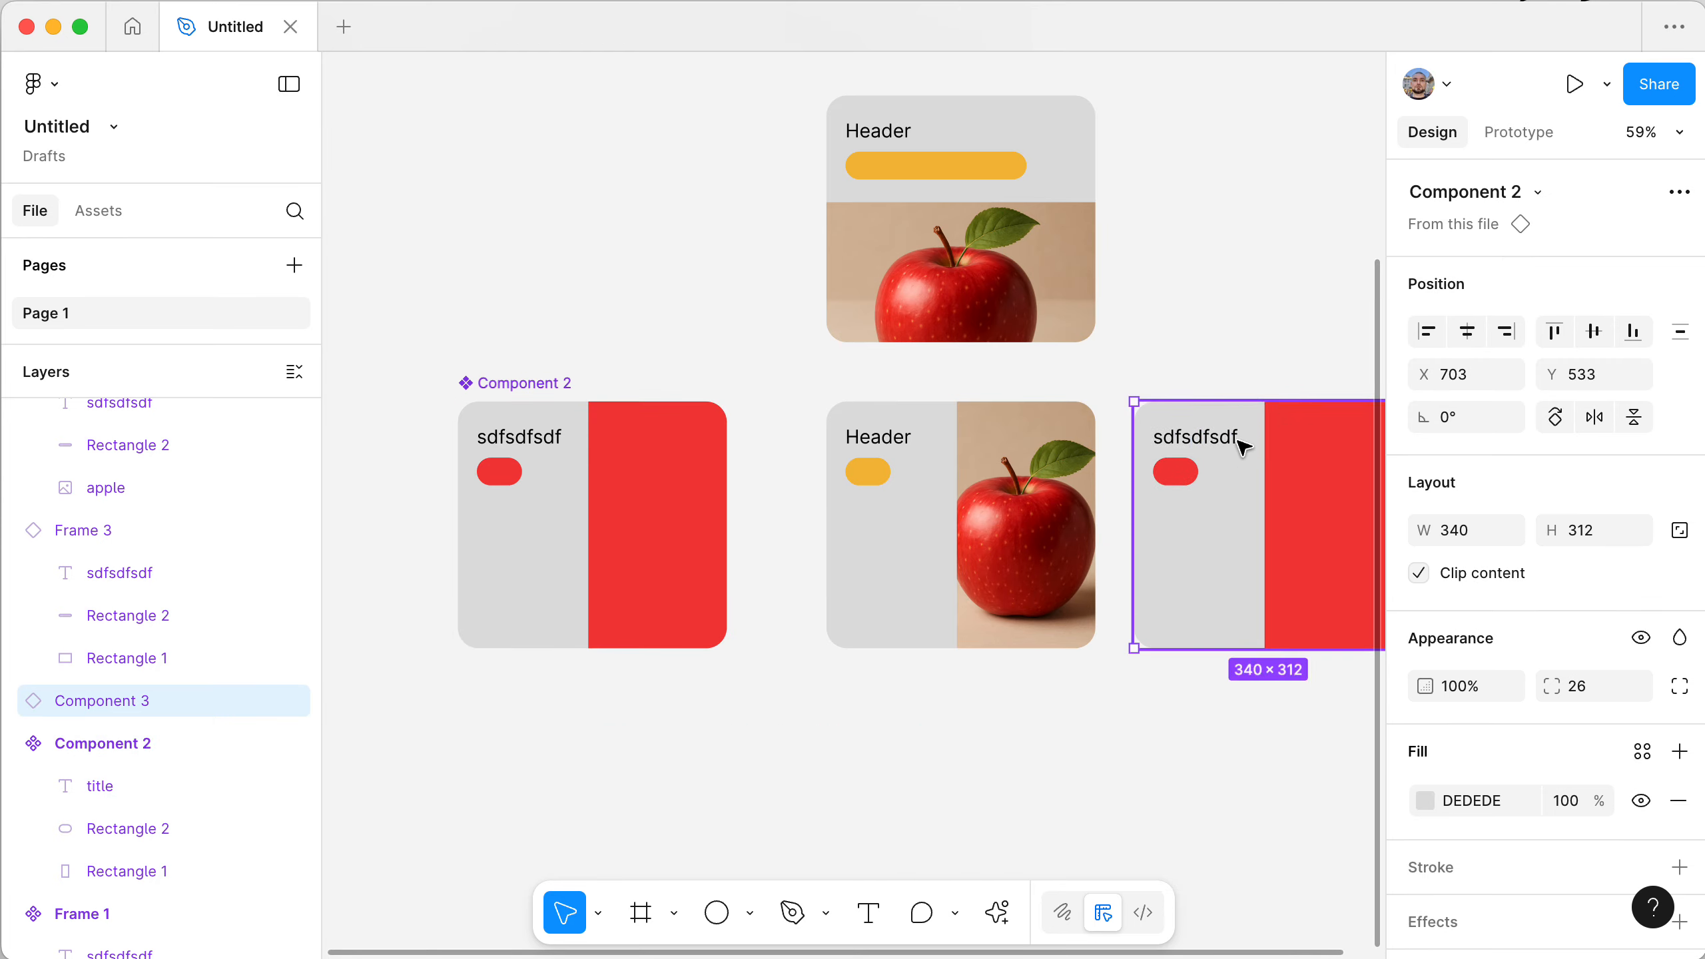
pyautogui.press('BackSpace')
# - Duplicate the upper apple card instance of Frame 1 beside the swapped apple card, at X 754, Y 533
pyautogui.click(994, 218)
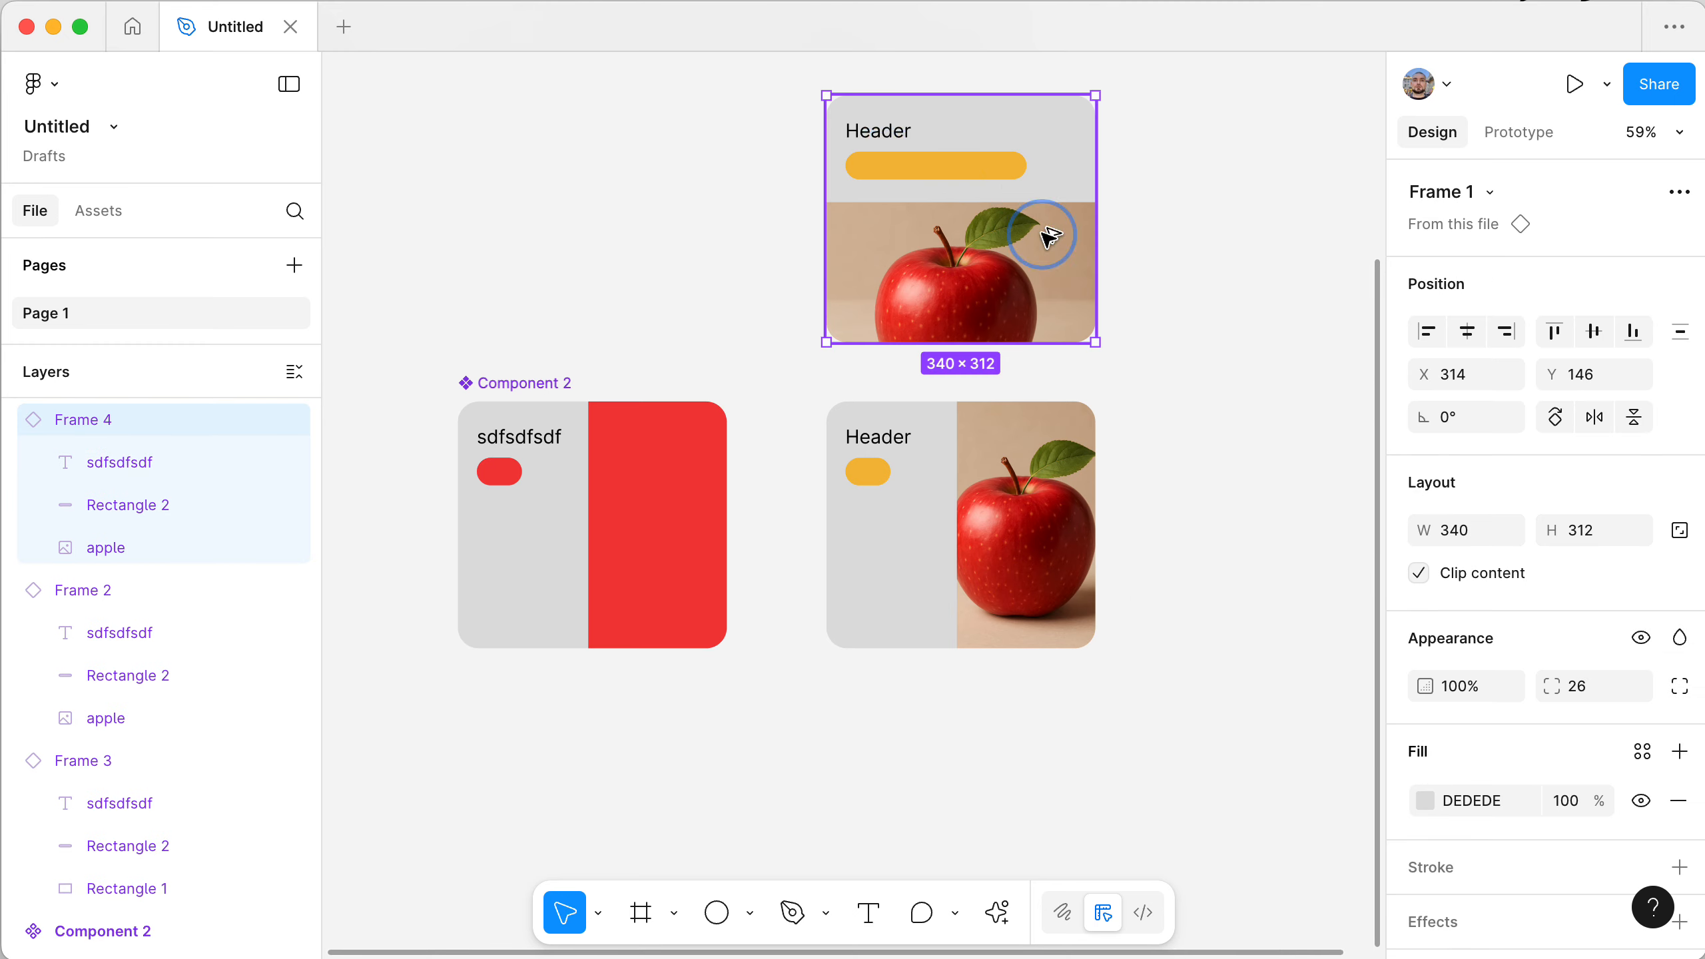
pyautogui.moveTo(1047, 235); pyautogui.dragTo(1225, 457)
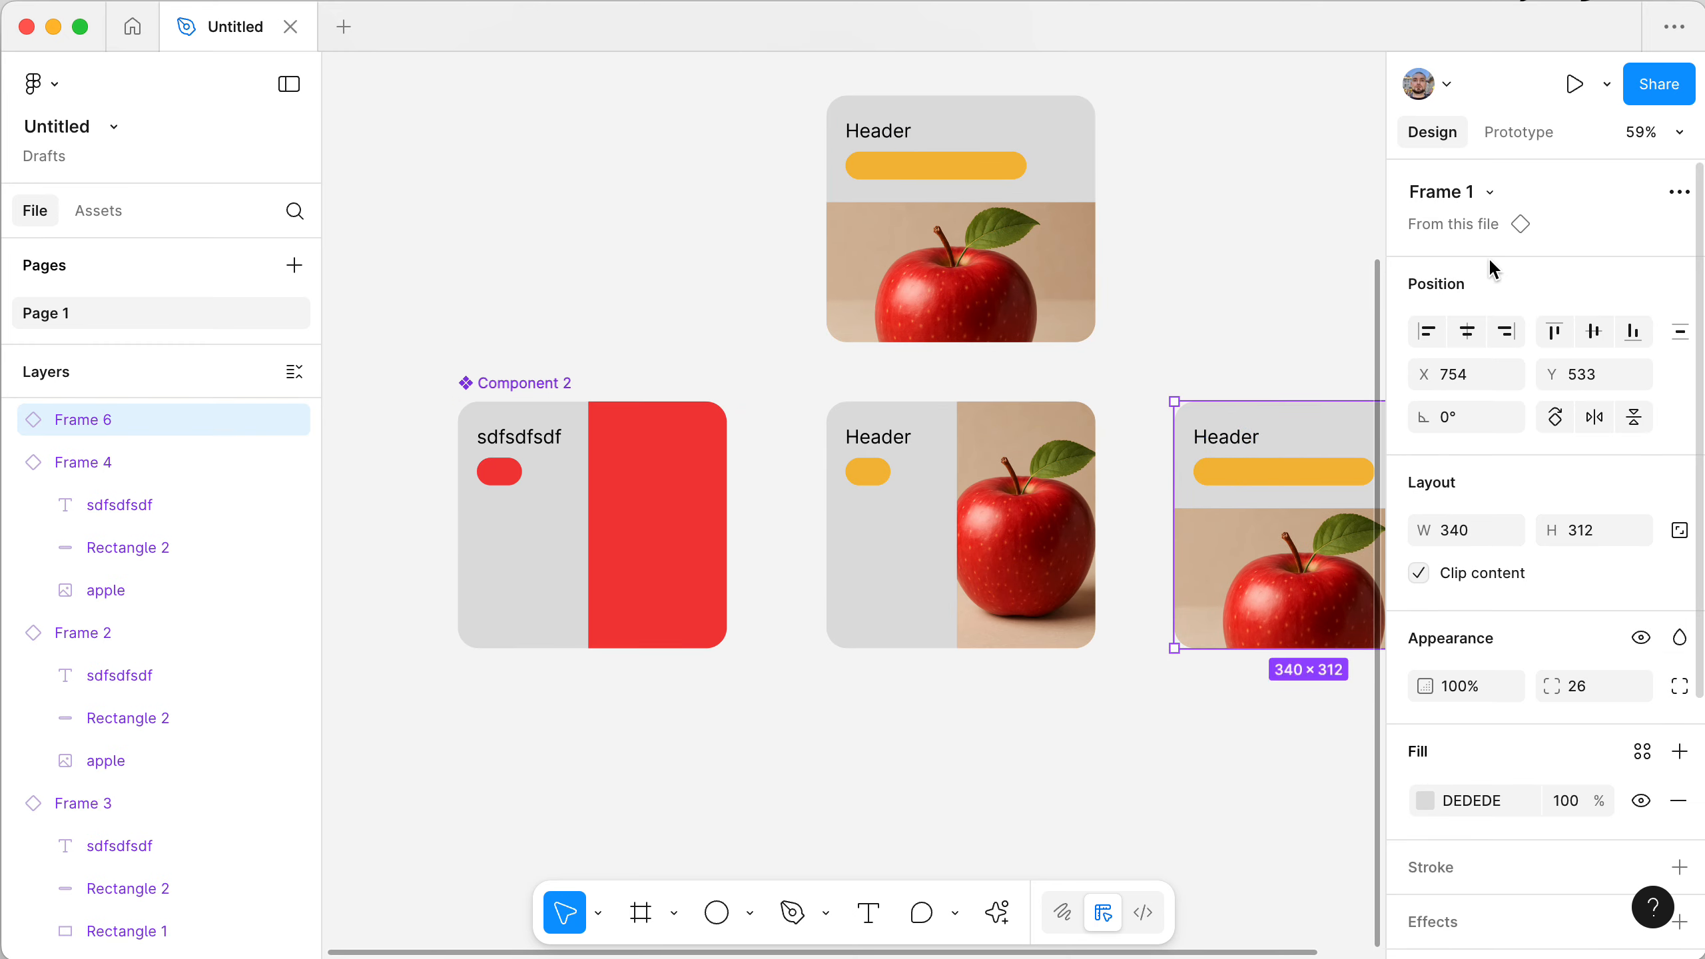
# - Try swapping the new apple card duplicate to Component 2, and check Component 2's renamed title layer
pyautogui.click(1483, 192)
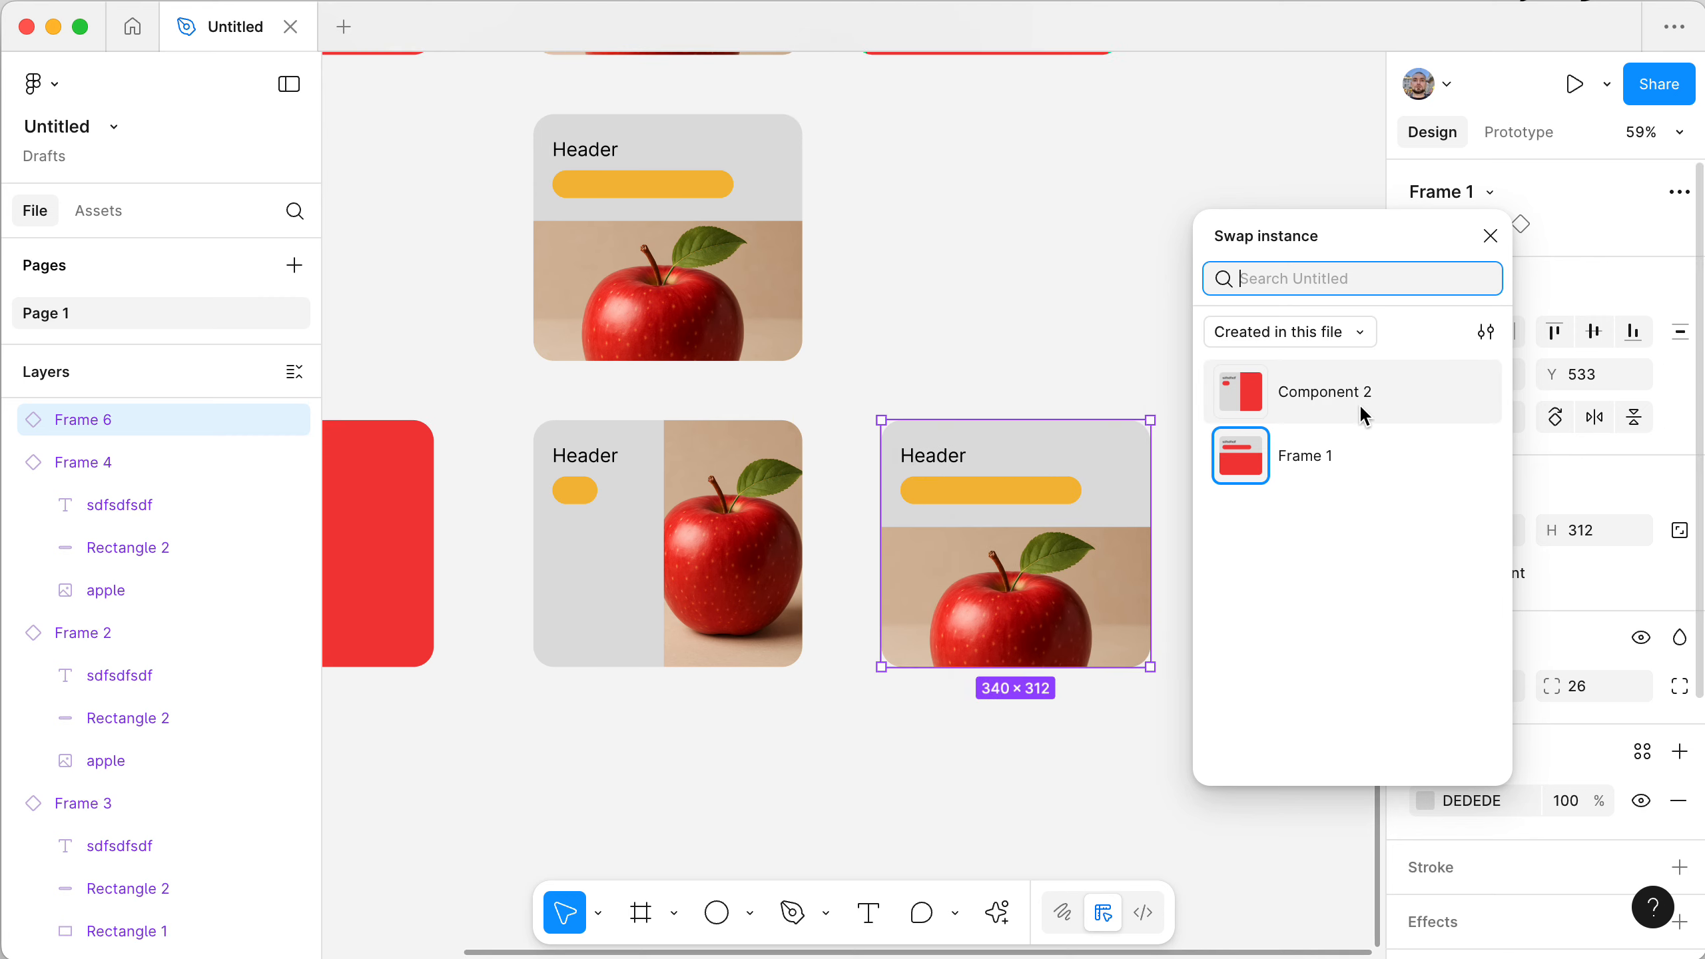
pyautogui.click(1343, 397)
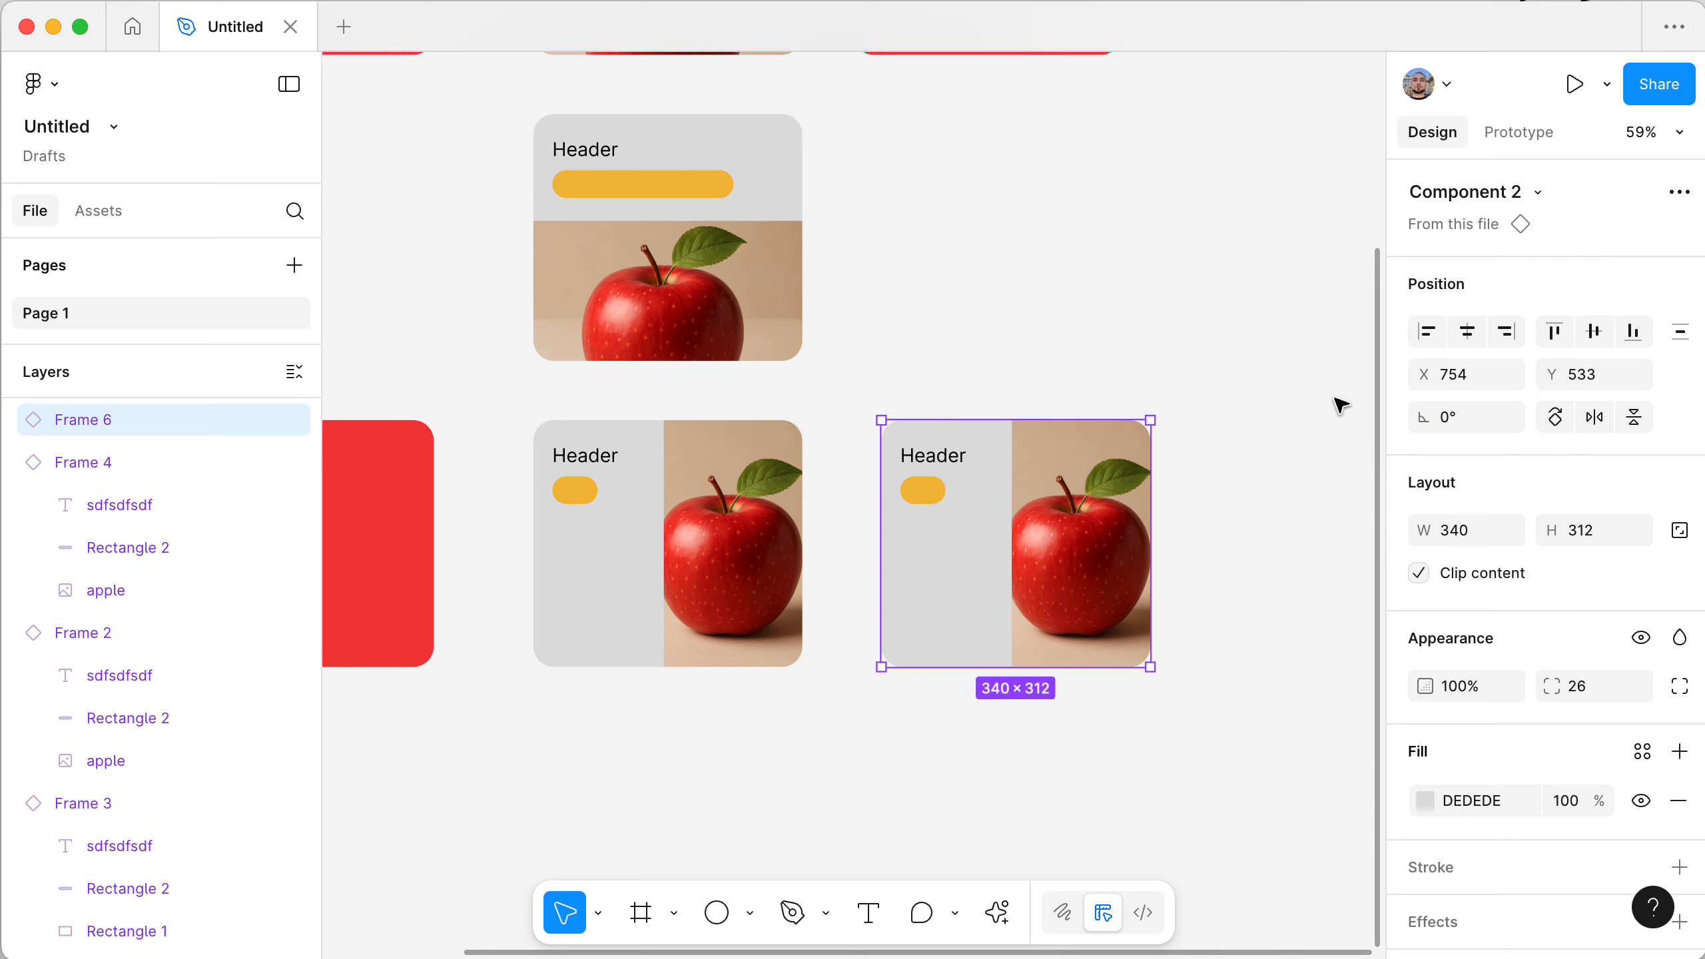
pyautogui.hscroll(-5, 1141, 470)
pyautogui.hscroll(-2, 1037, 376)
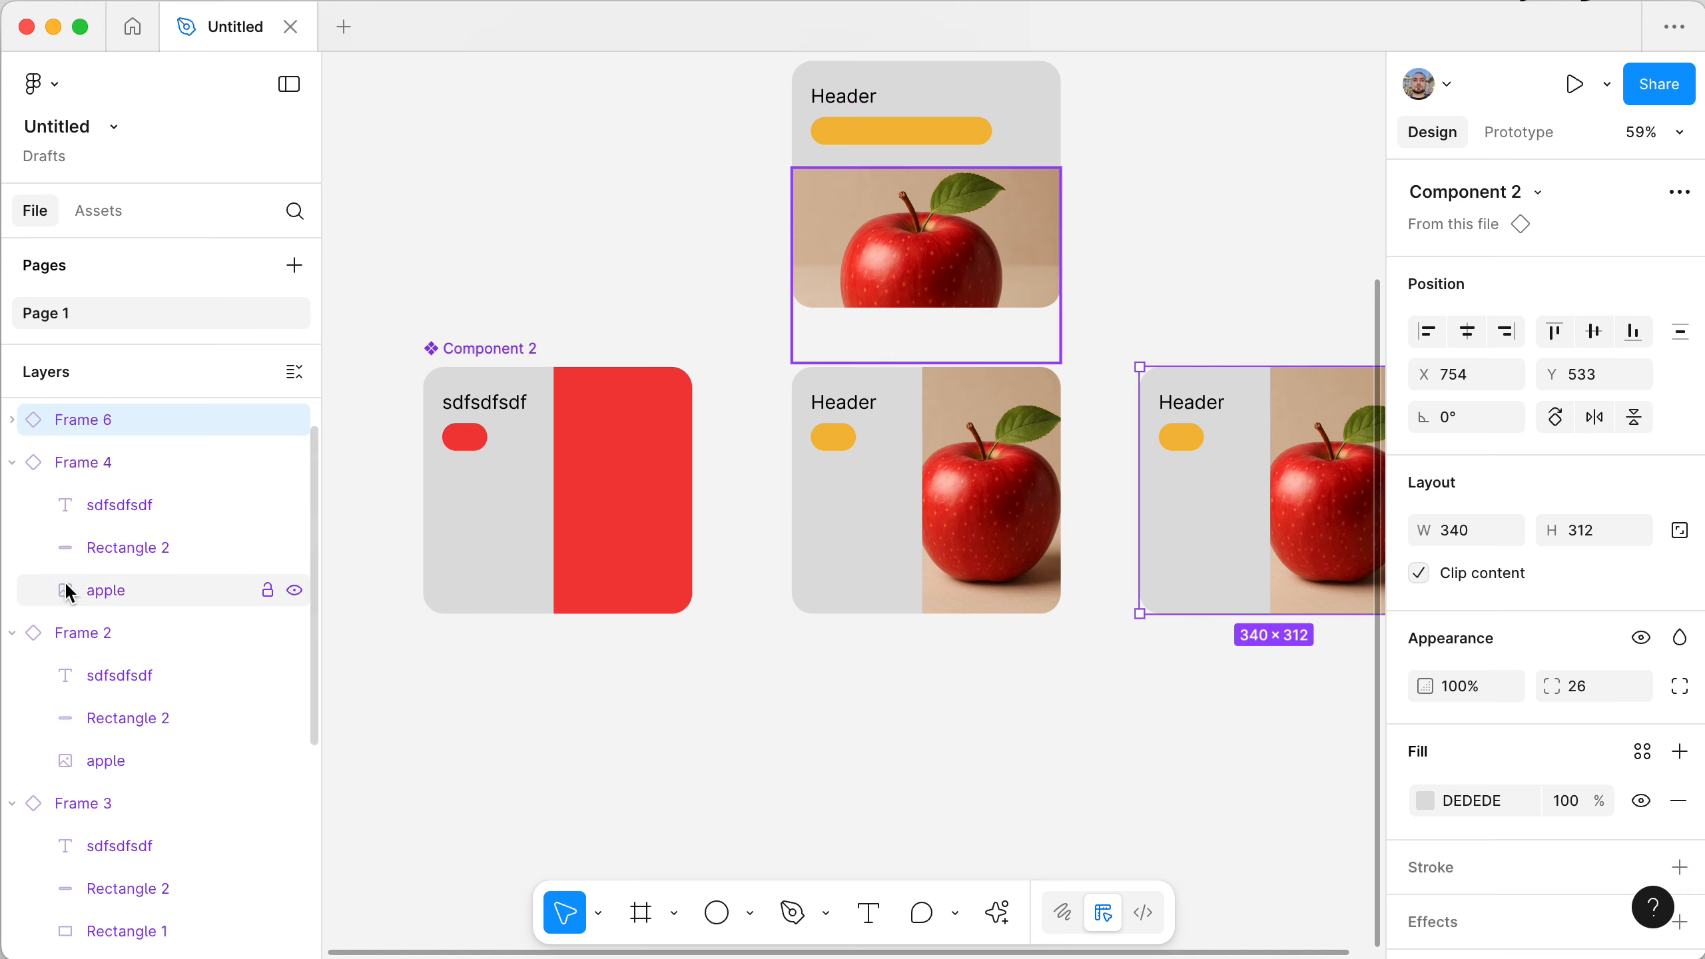
pyautogui.keyDown('super'); pyautogui.click(506, 400); pyautogui.keyUp('super')
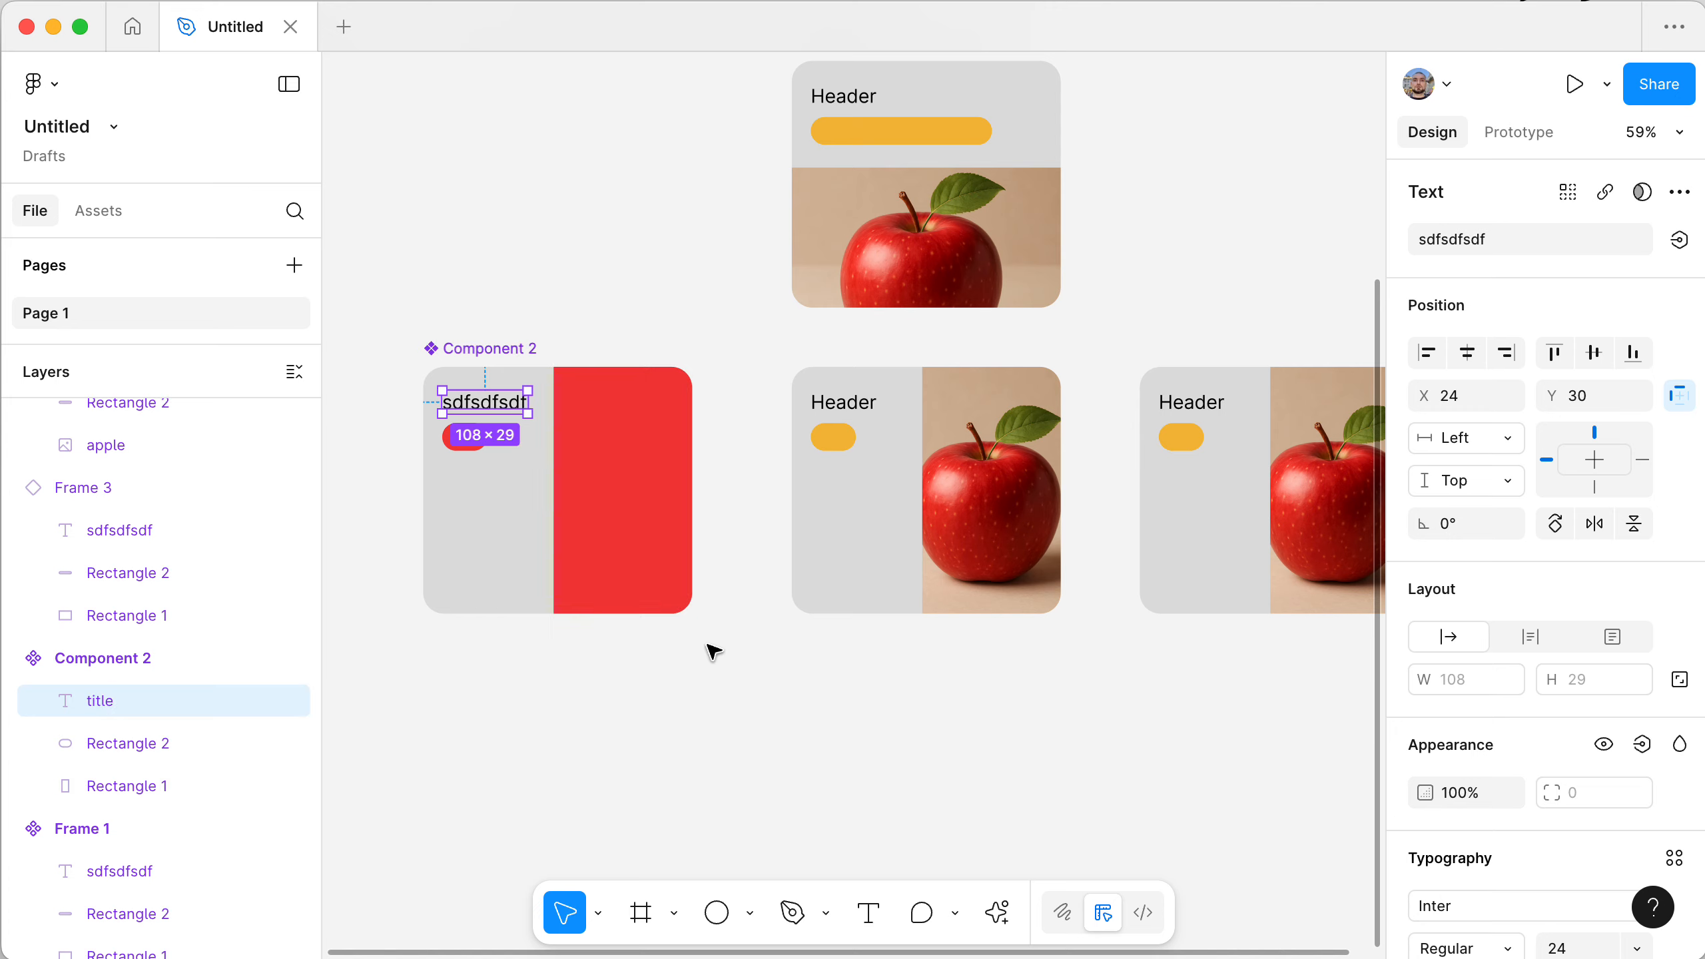
# - Undo the swap of the new apple card duplicate back to Frame 1
pyautogui.click(865, 672)
pyautogui.press('cmd+z')
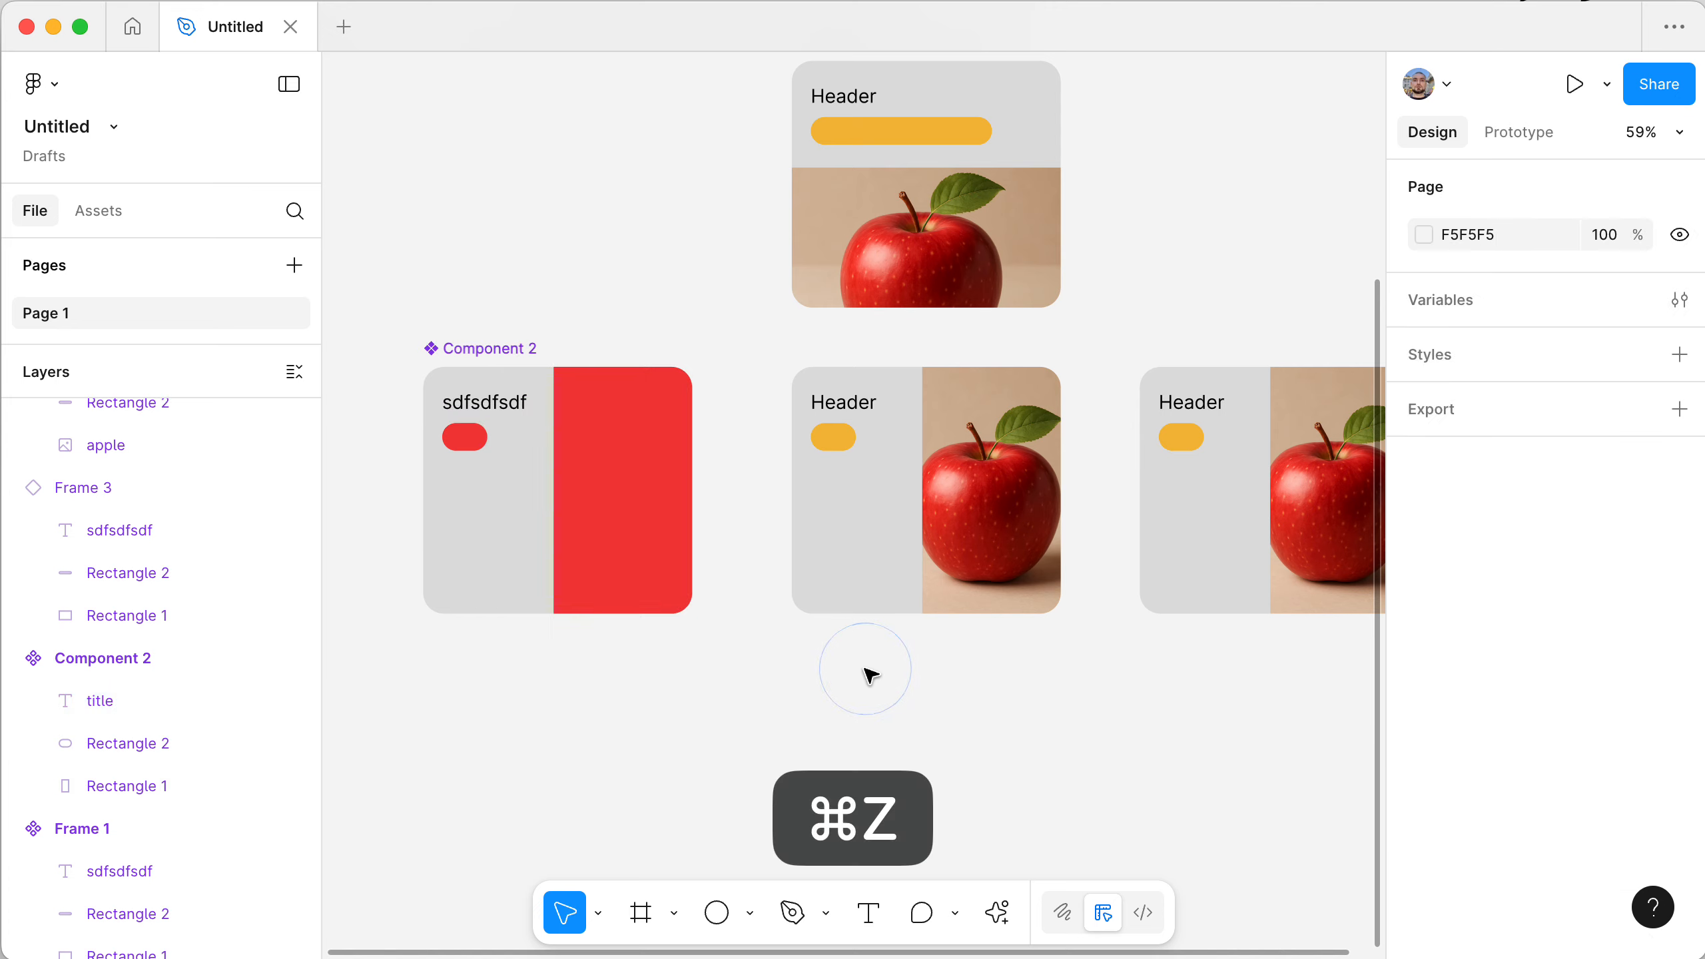
pyautogui.press('super+z')
pyautogui.press('super+z')
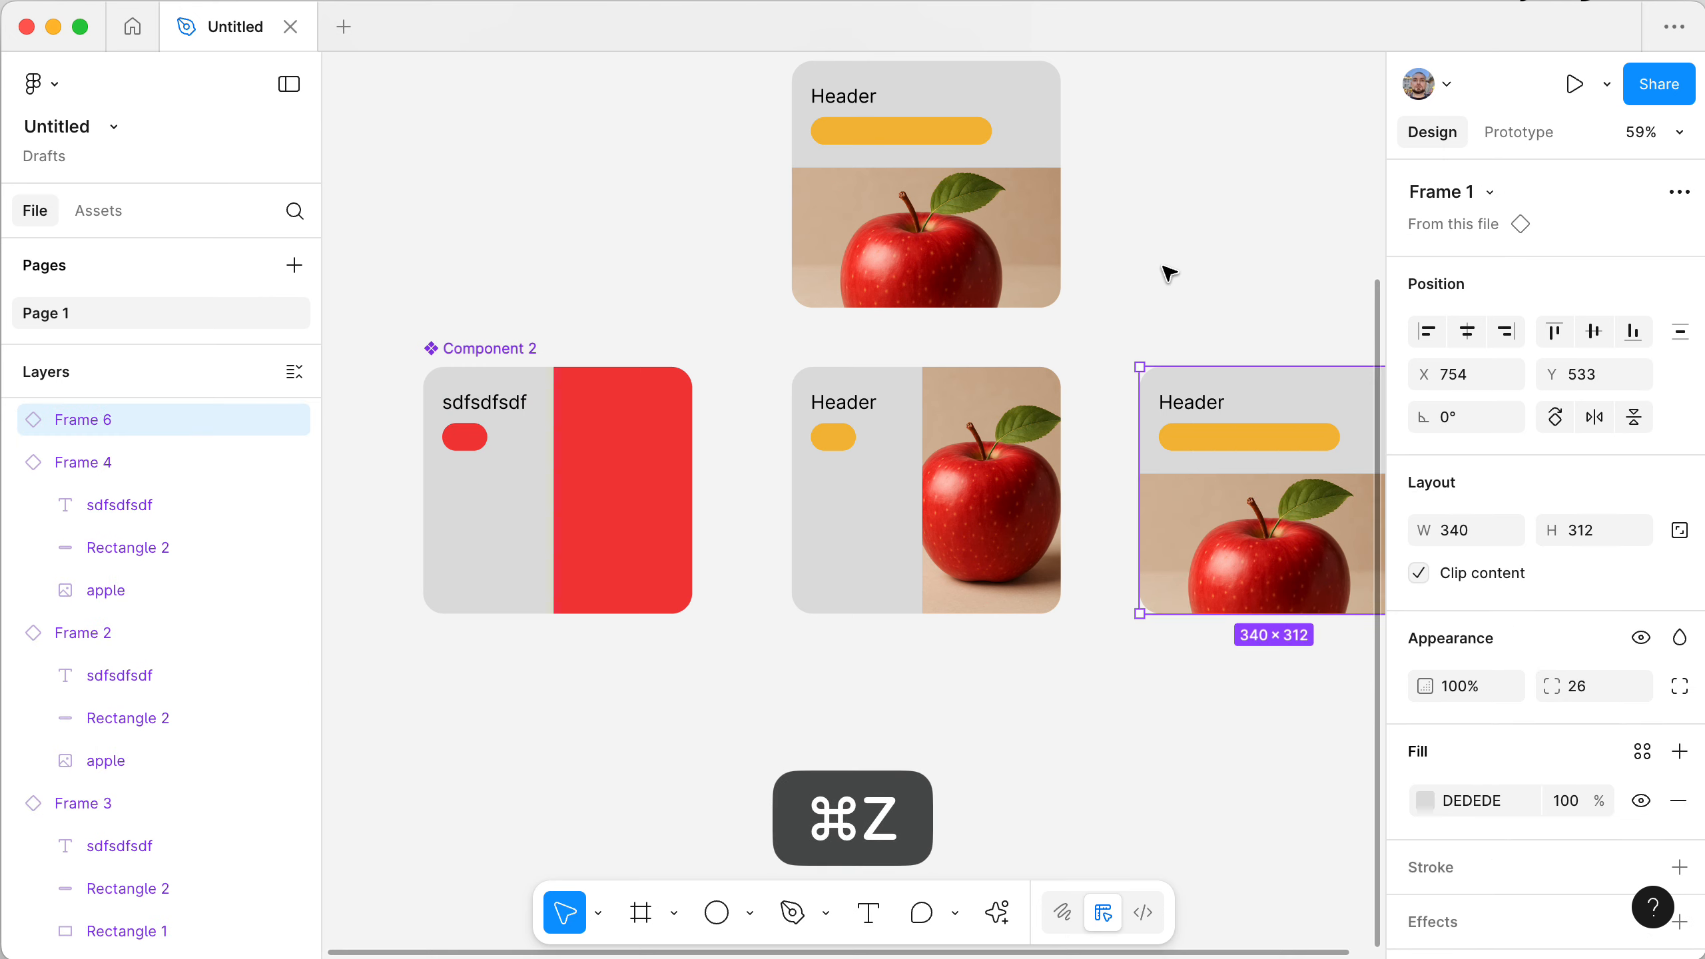
# - Wrap the title text and the red pill of Component 2 in a new frame
pyautogui.keyDown('super'); pyautogui.click(463, 440); pyautogui.keyUp('super')
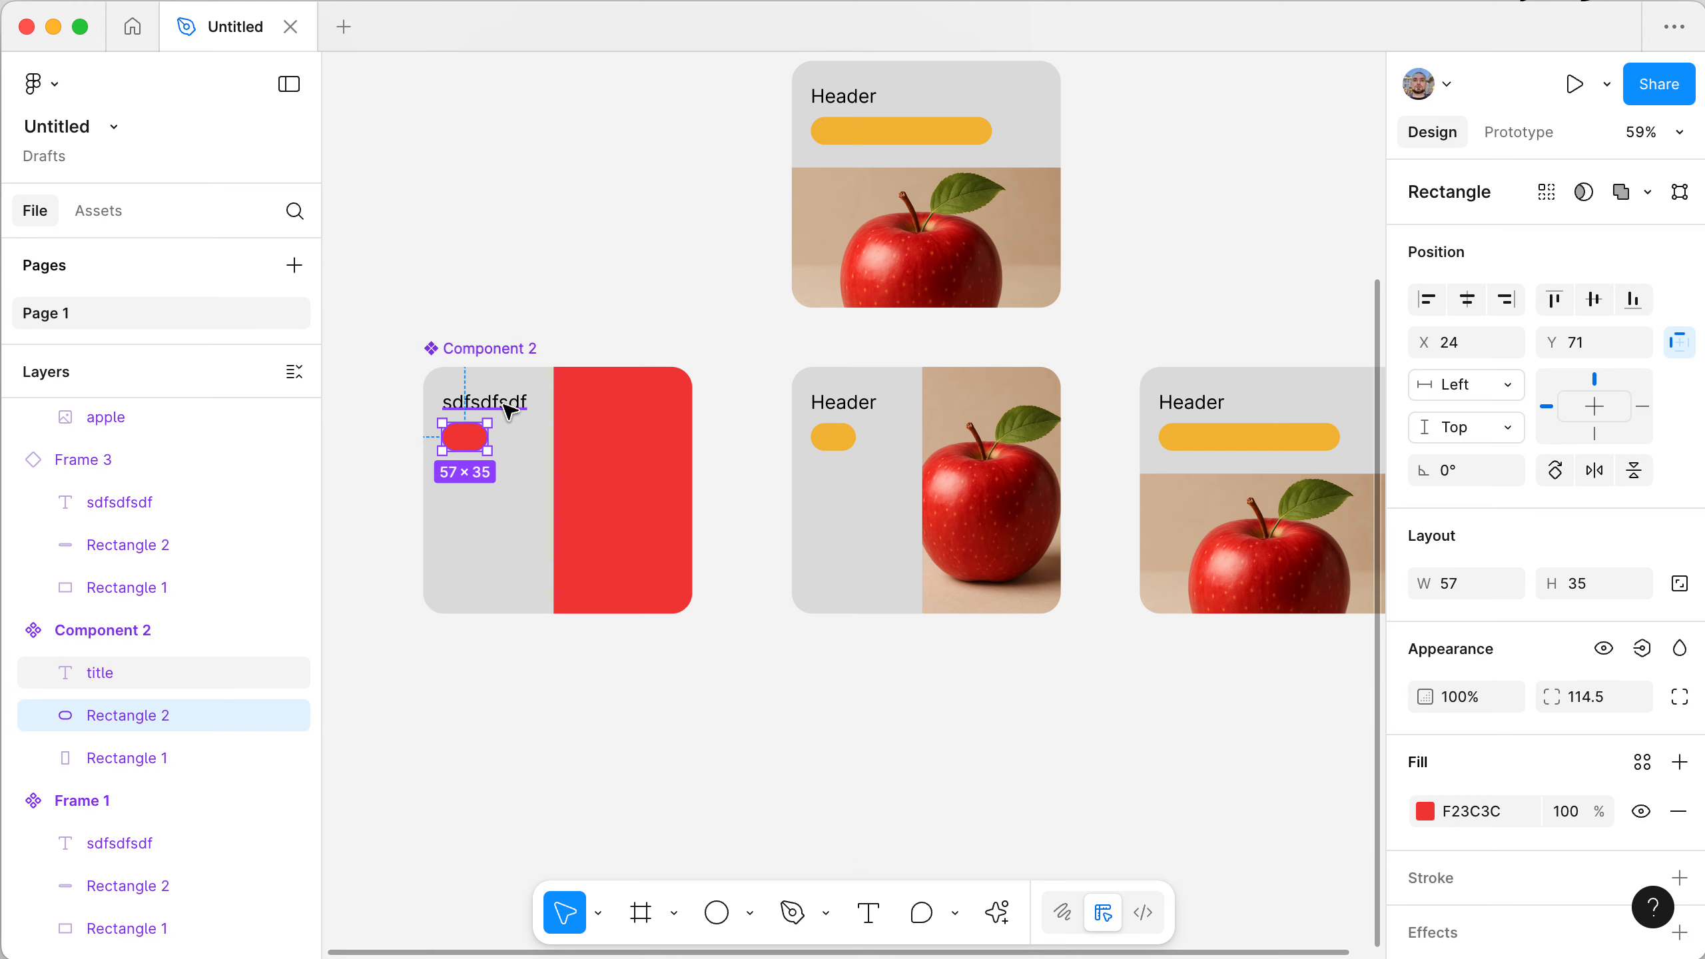
pyautogui.keyDown('shift'); pyautogui.click(510, 406); pyautogui.keyUp('shift')
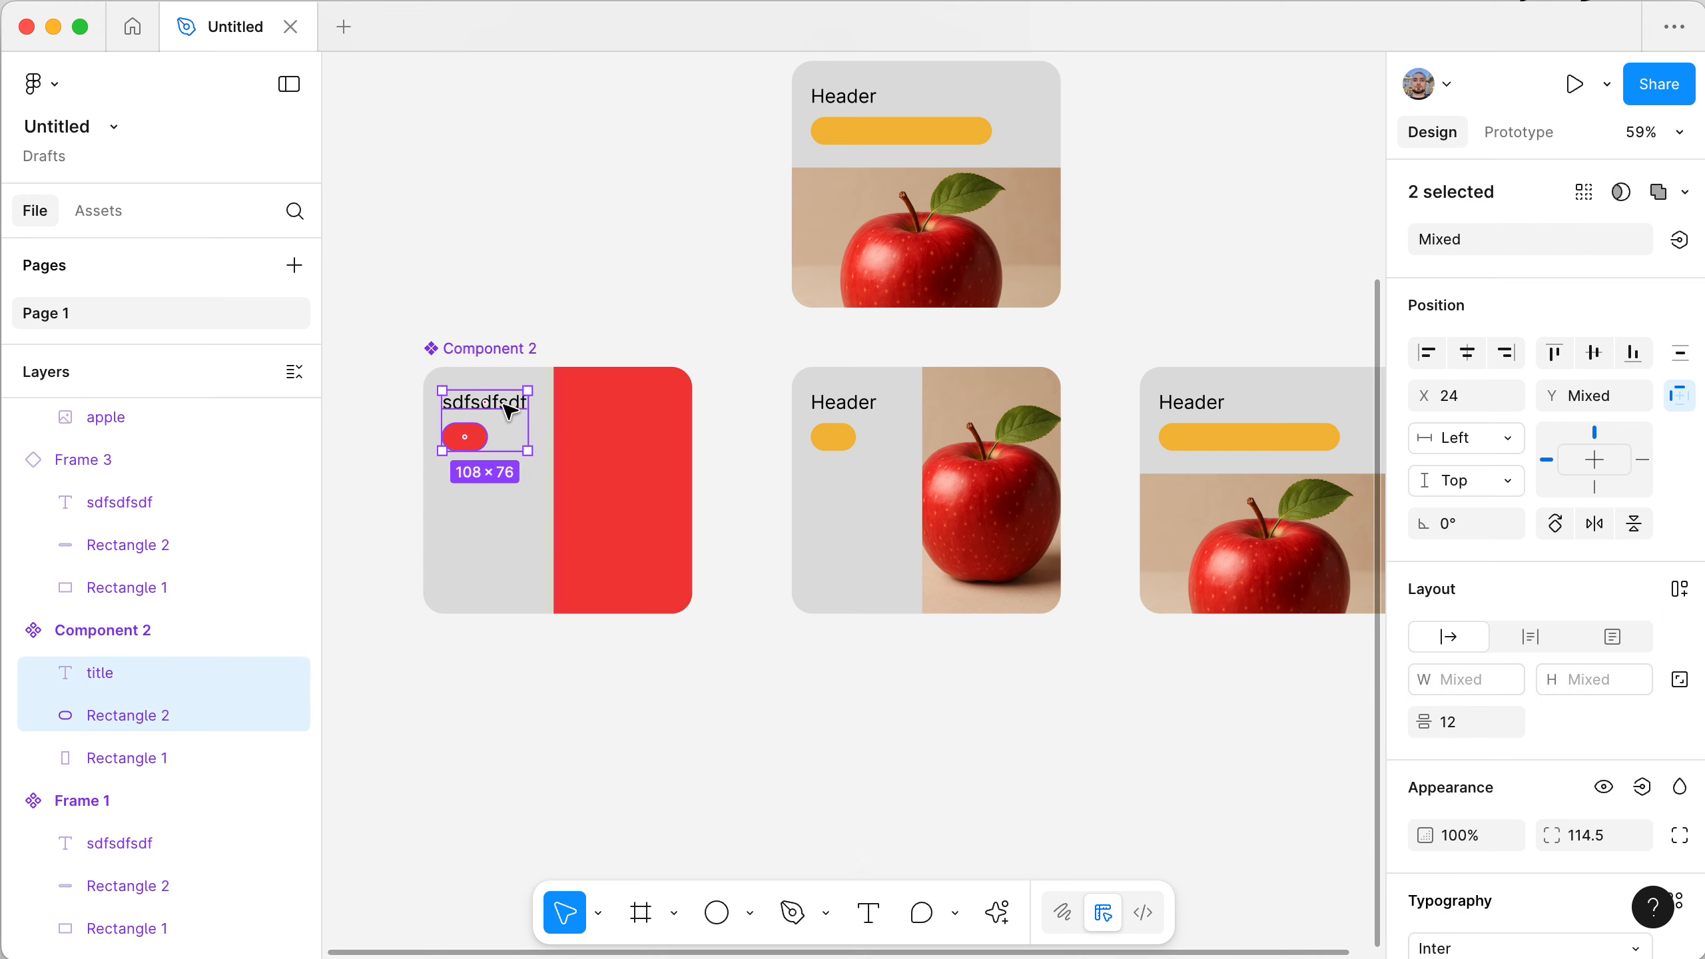
pyautogui.rightClick(508, 412)
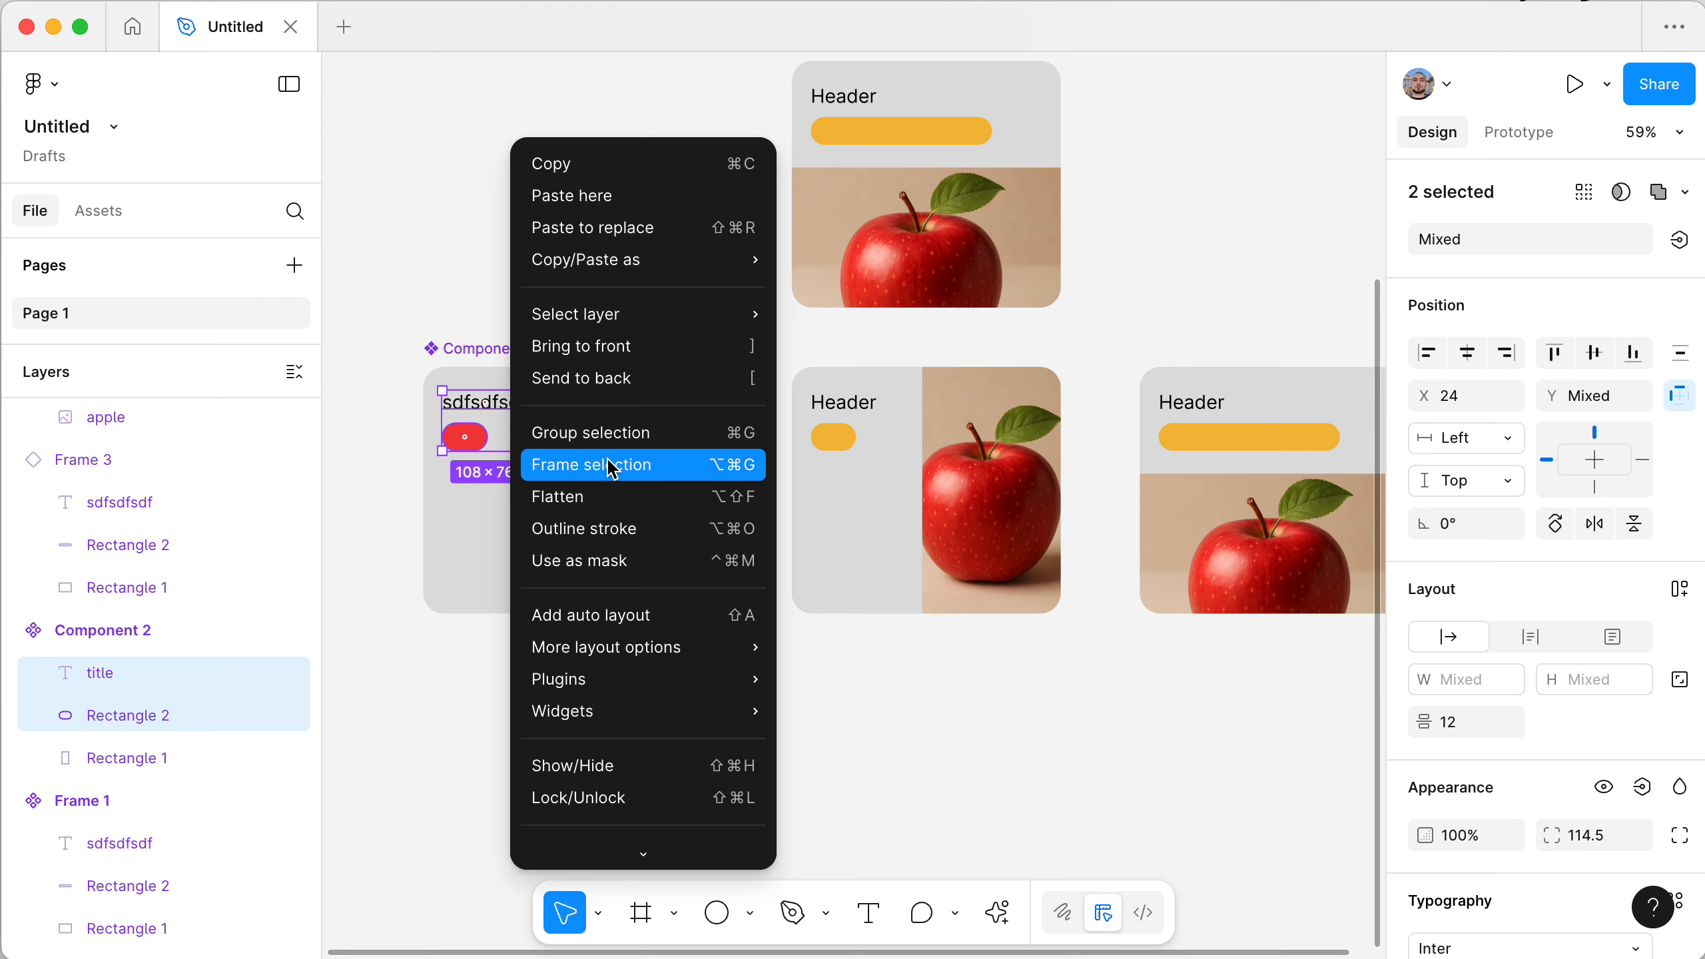
pyautogui.click(651, 469)
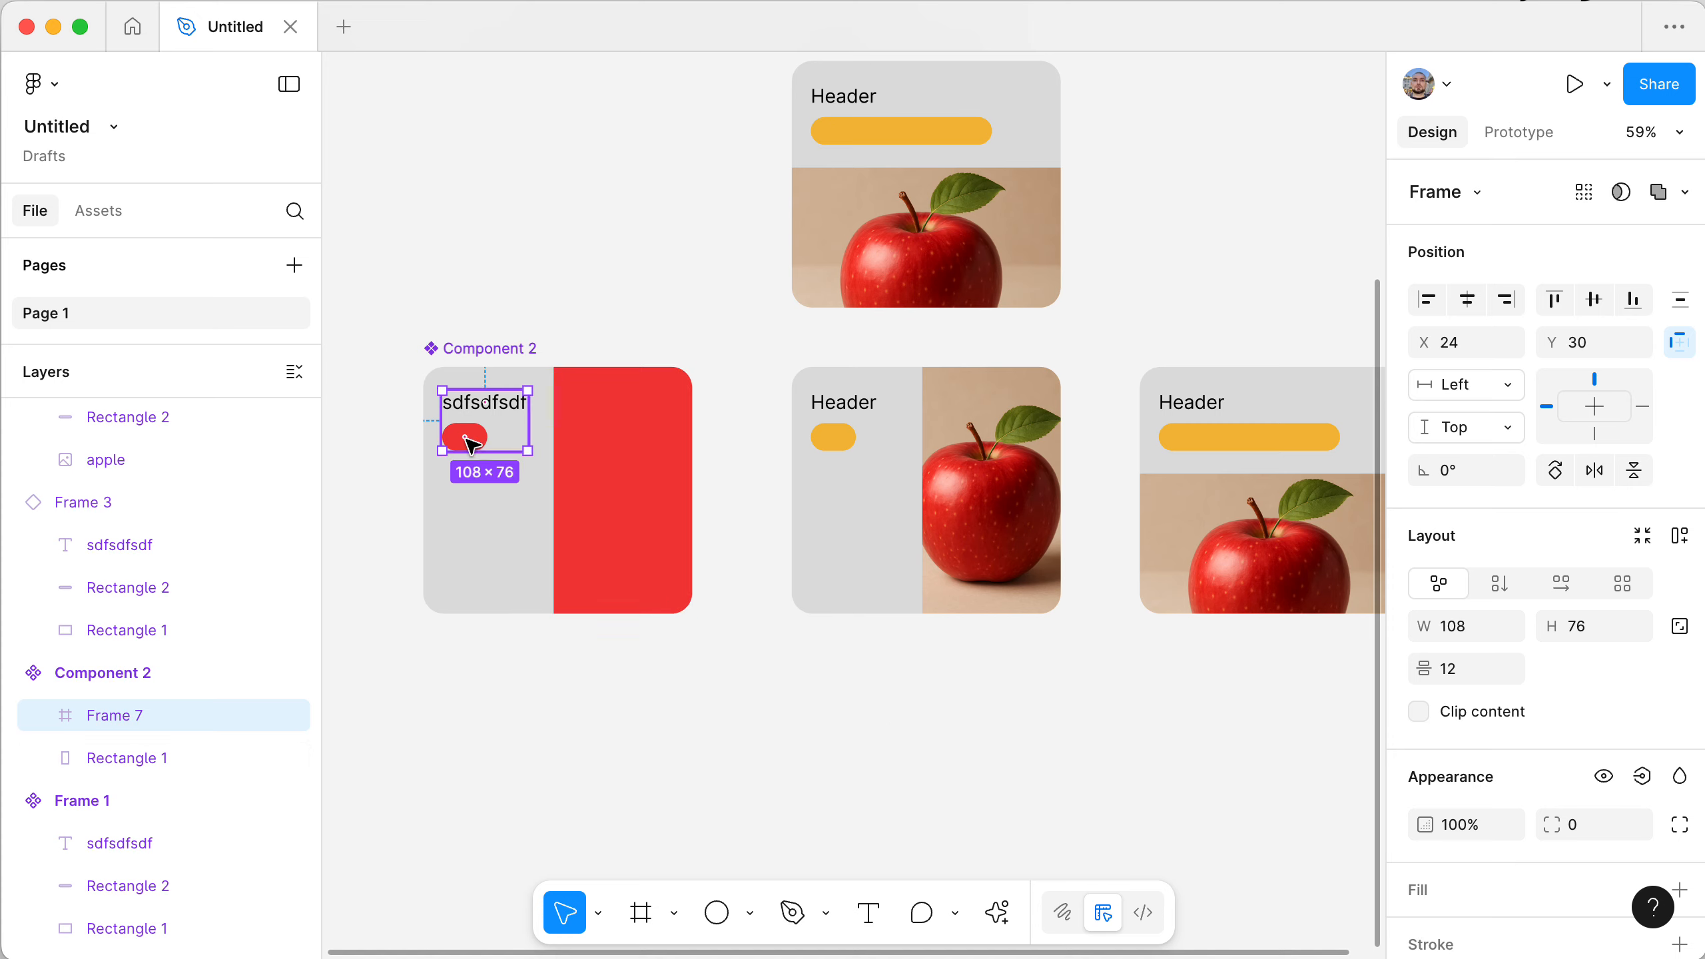
pyautogui.click(1049, 749)
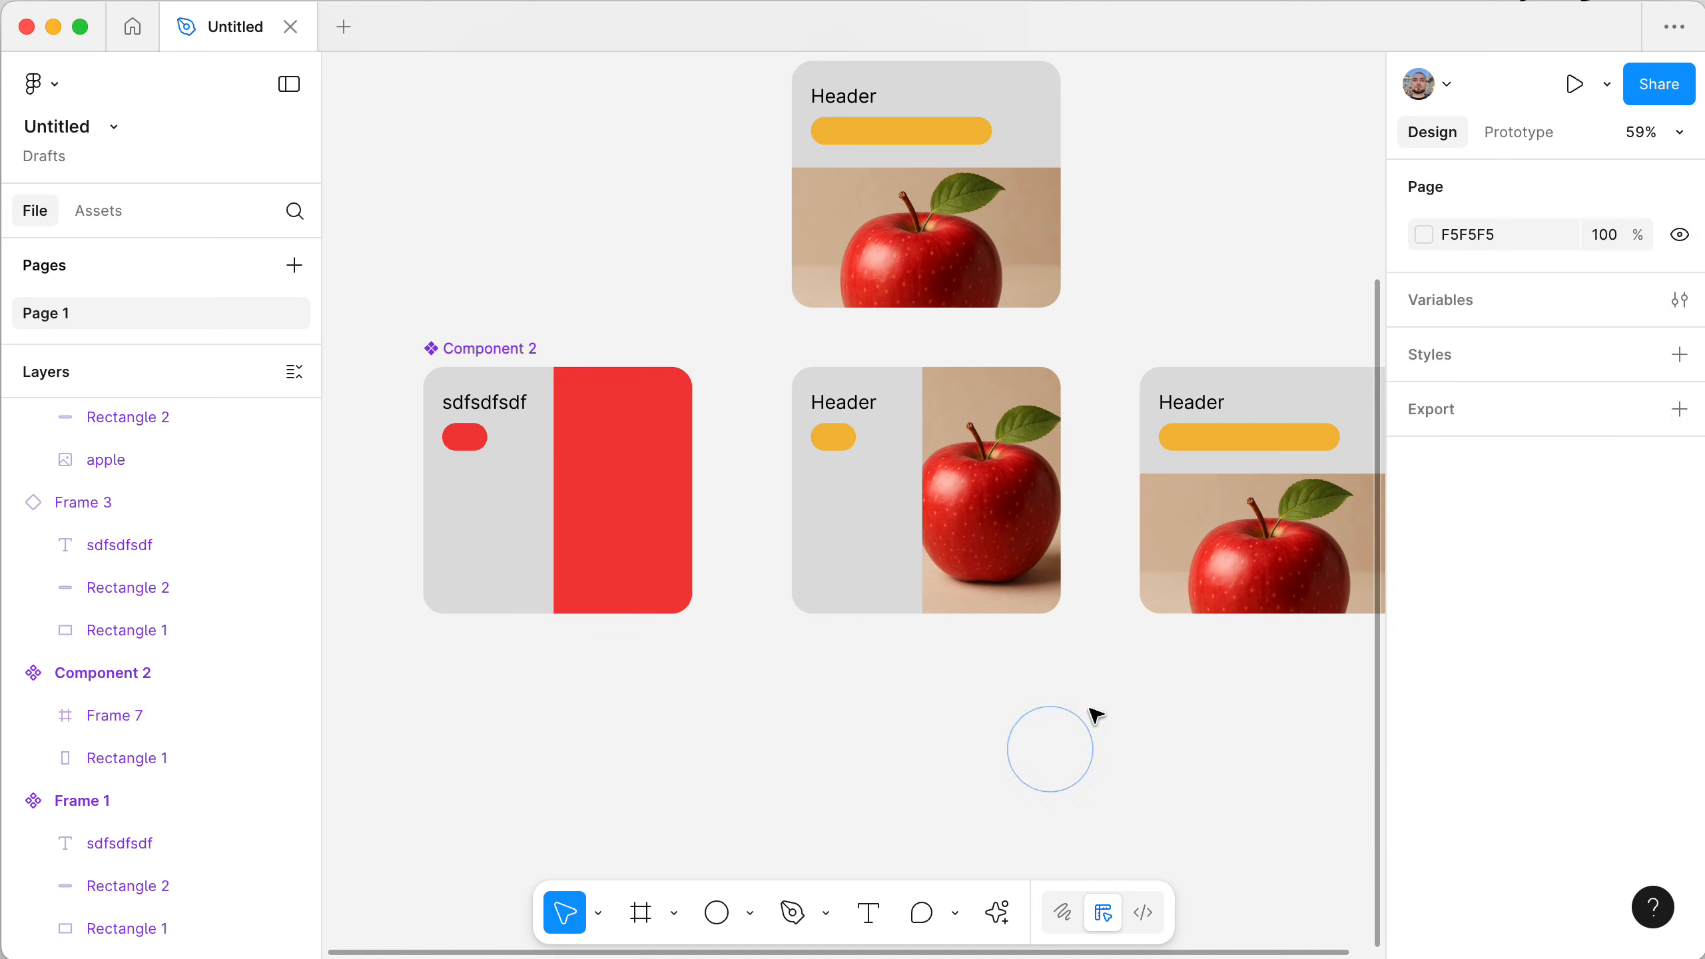
# - Try swapping the Frame 1 apple card at X 754 to Component 2 with its framed contents, and undo the swap
pyautogui.click(1204, 435)
pyautogui.click(1430, 193)
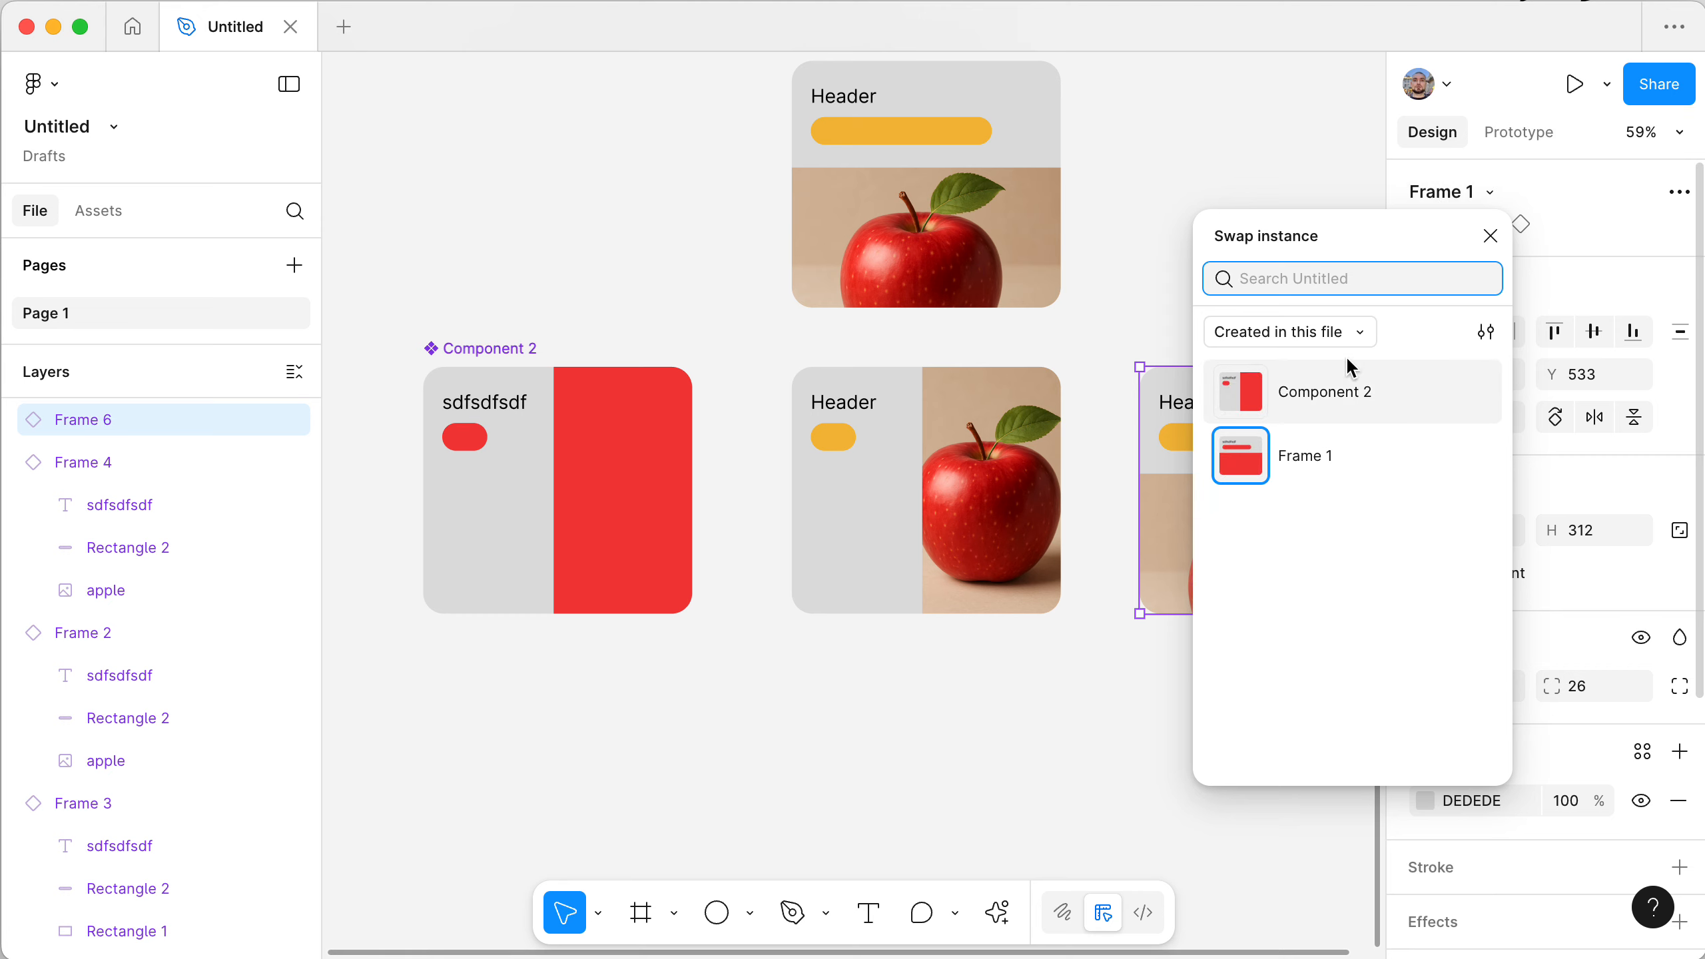
pyautogui.click(1339, 380)
pyautogui.hscroll(4, 1238, 312)
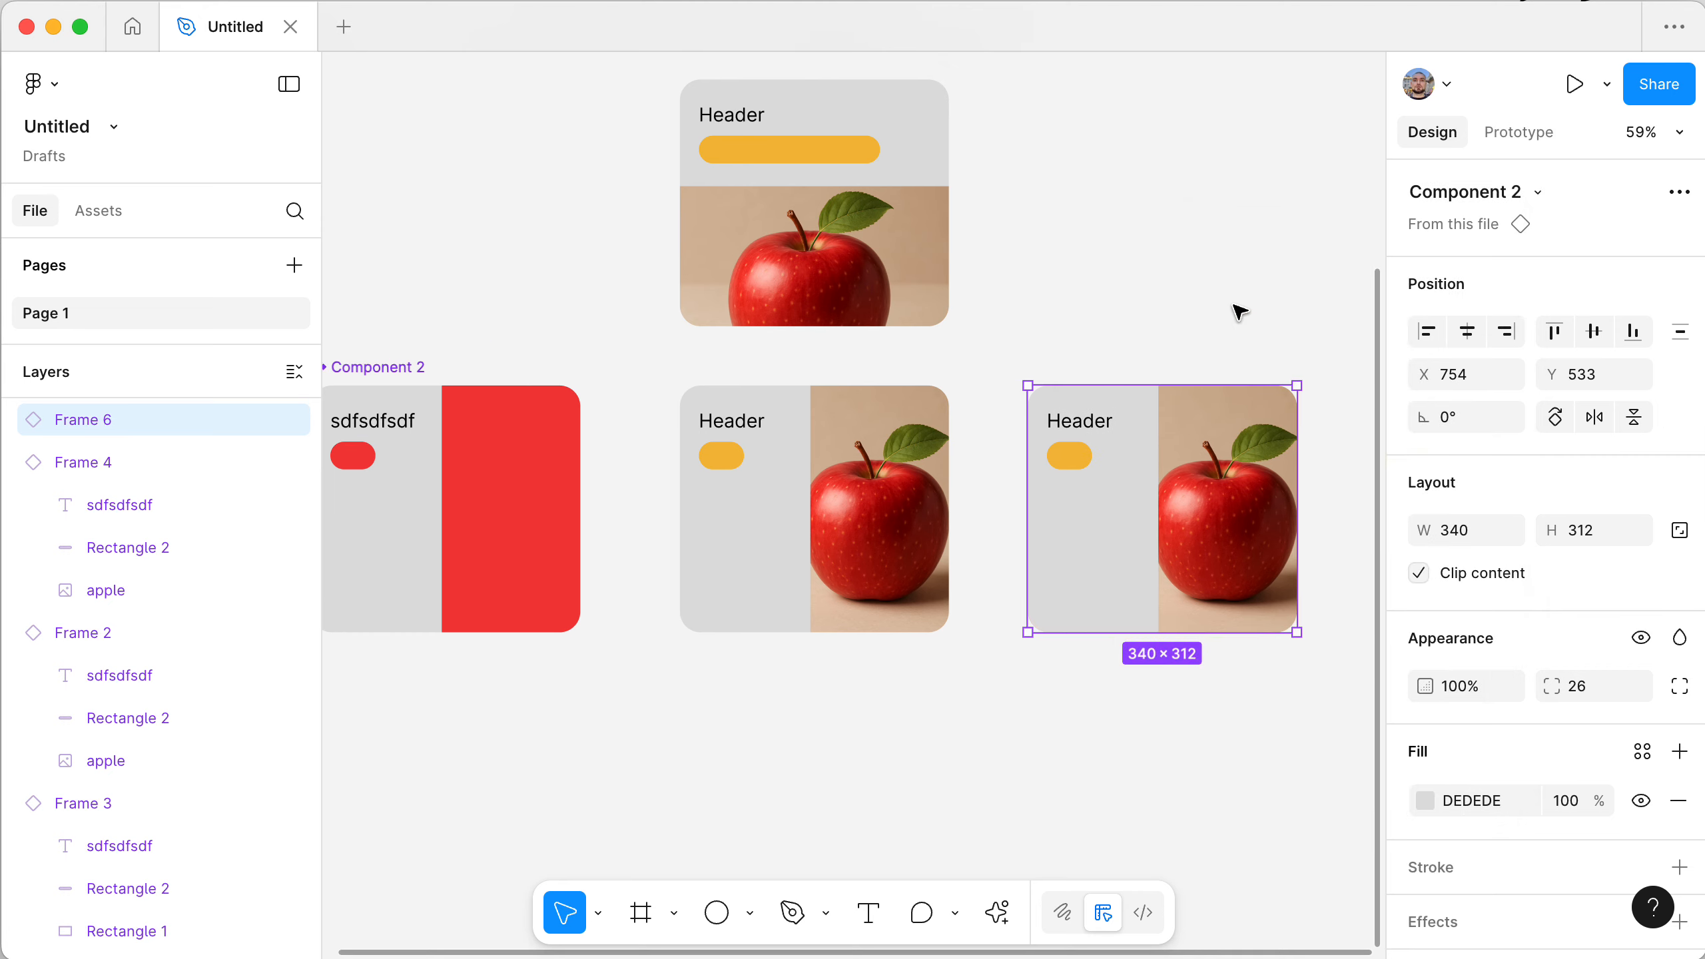
pyautogui.press('super+z')
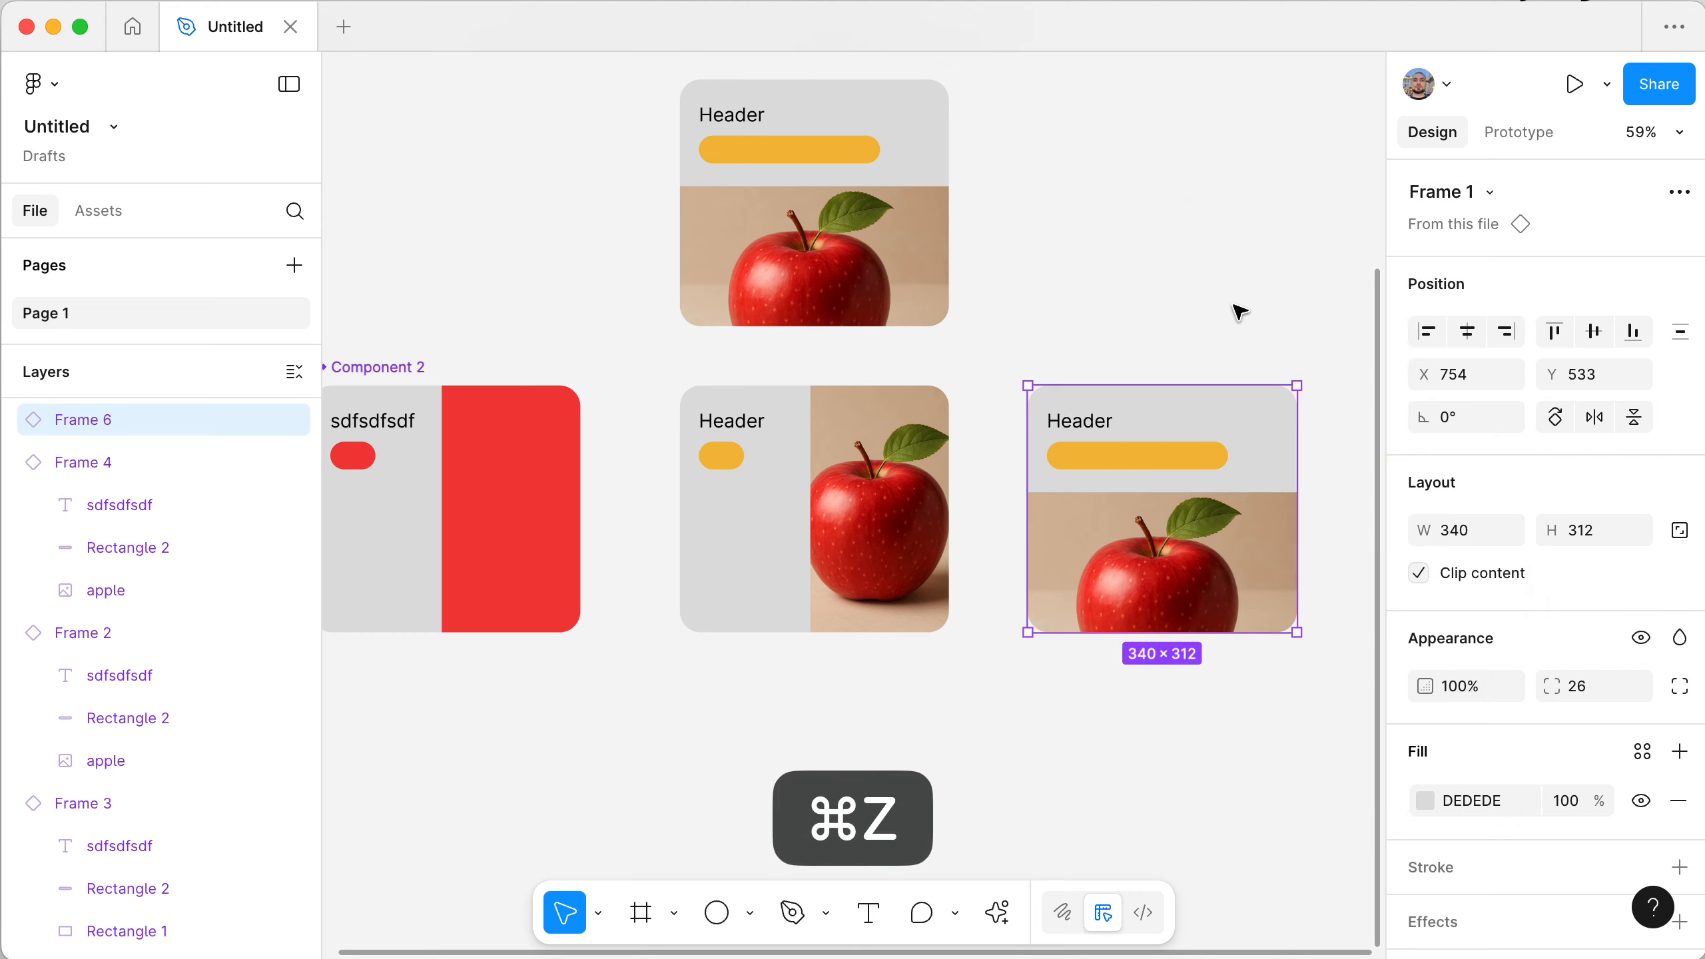
# - Move the red pill inside Component 2's nested frame down to Y 89
pyautogui.doubleClick(396, 430)
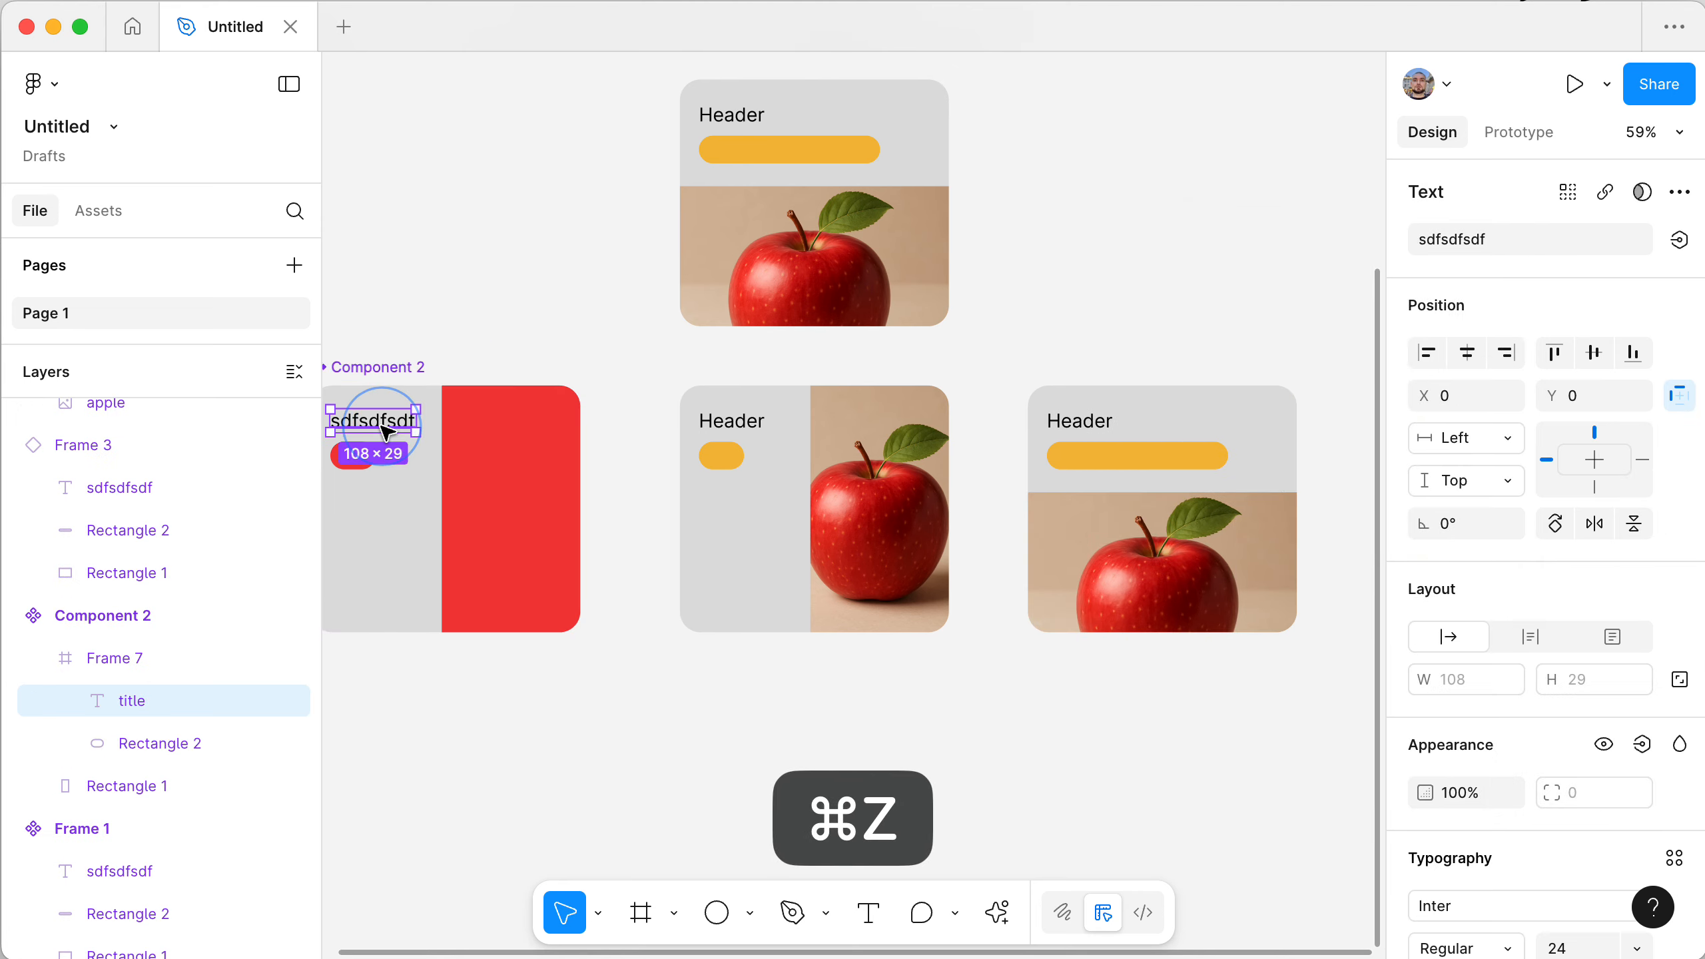
pyautogui.click(132, 735)
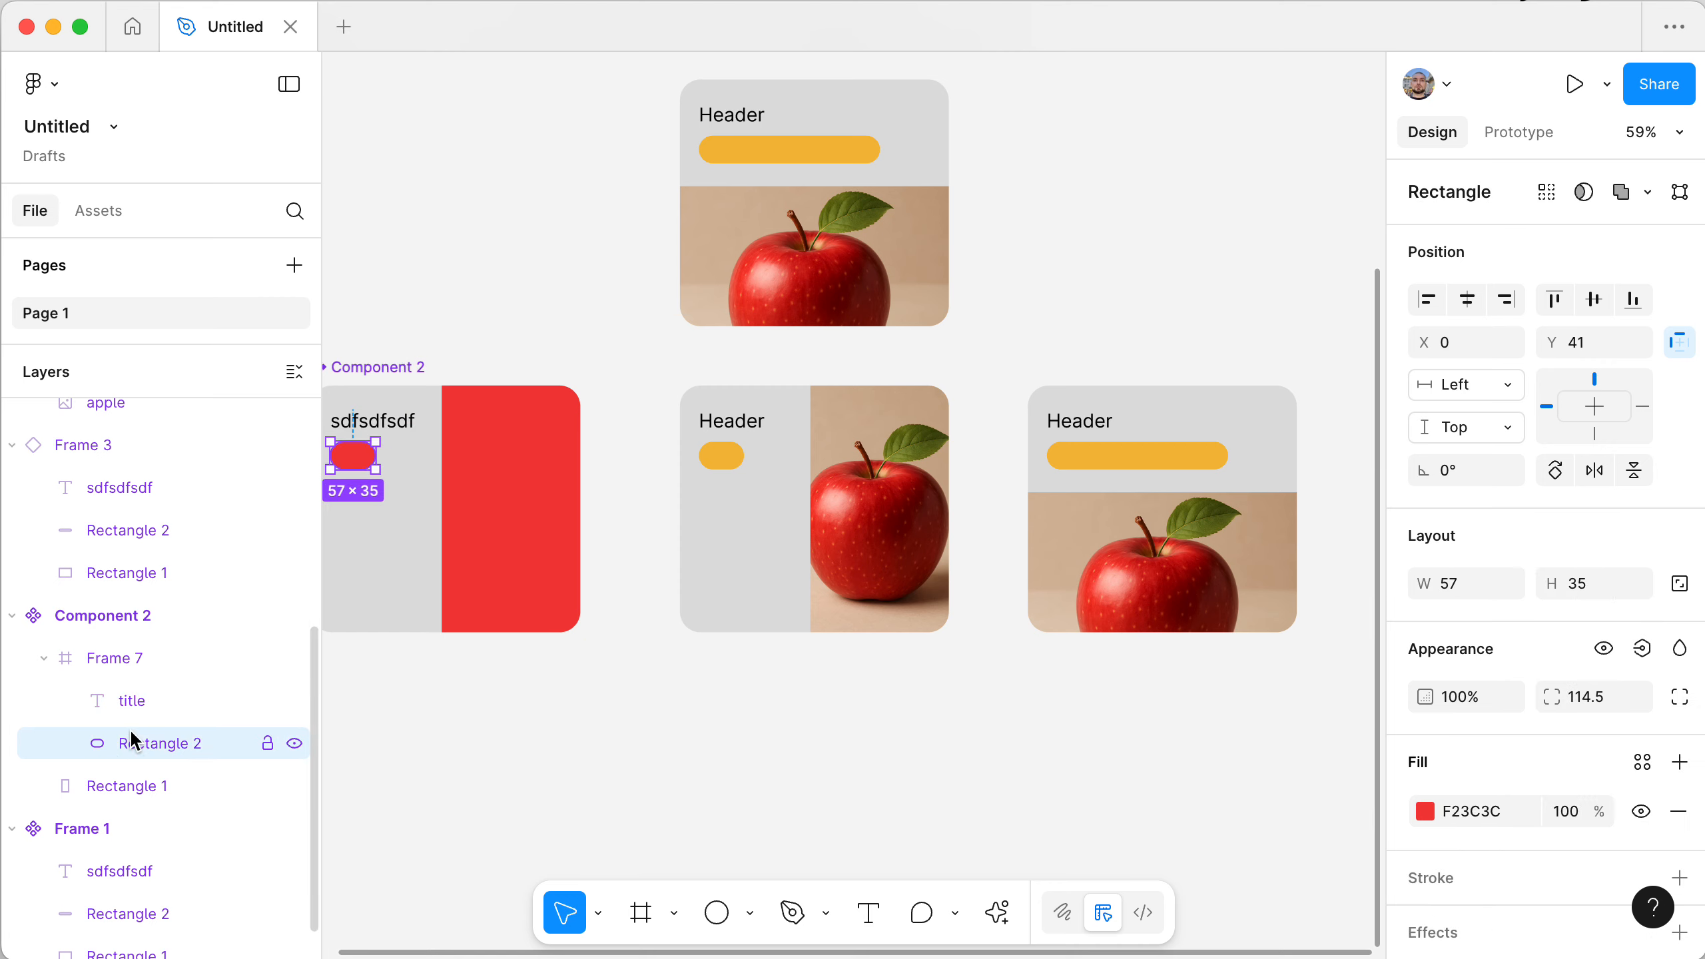
pyautogui.hotkey('shift', 'Down')
pyautogui.hotkey('shift', 'Down')
pyautogui.hotkey('shift', 'Down')
pyautogui.hotkey('shift', 'Down')
pyautogui.hotkey('shift', 'Down')
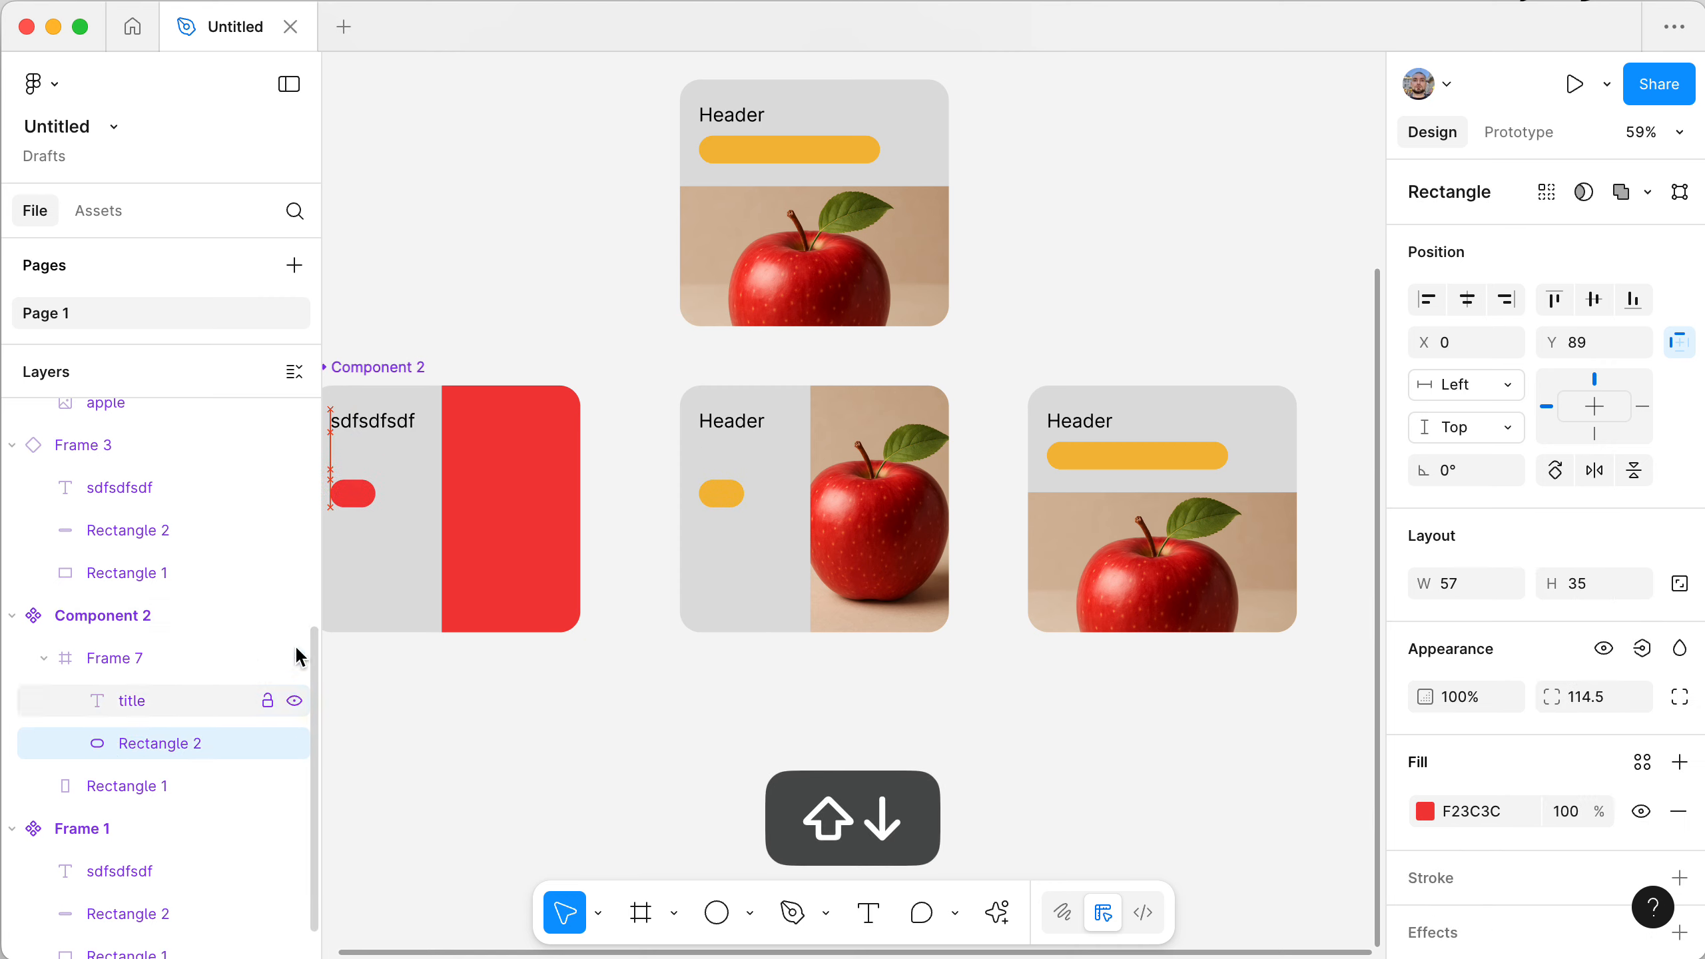
# - Duplicate the title text inside Component 2's nested frame and move the copy down to Y 40
pyautogui.click(402, 428)
pyautogui.press('super+d')
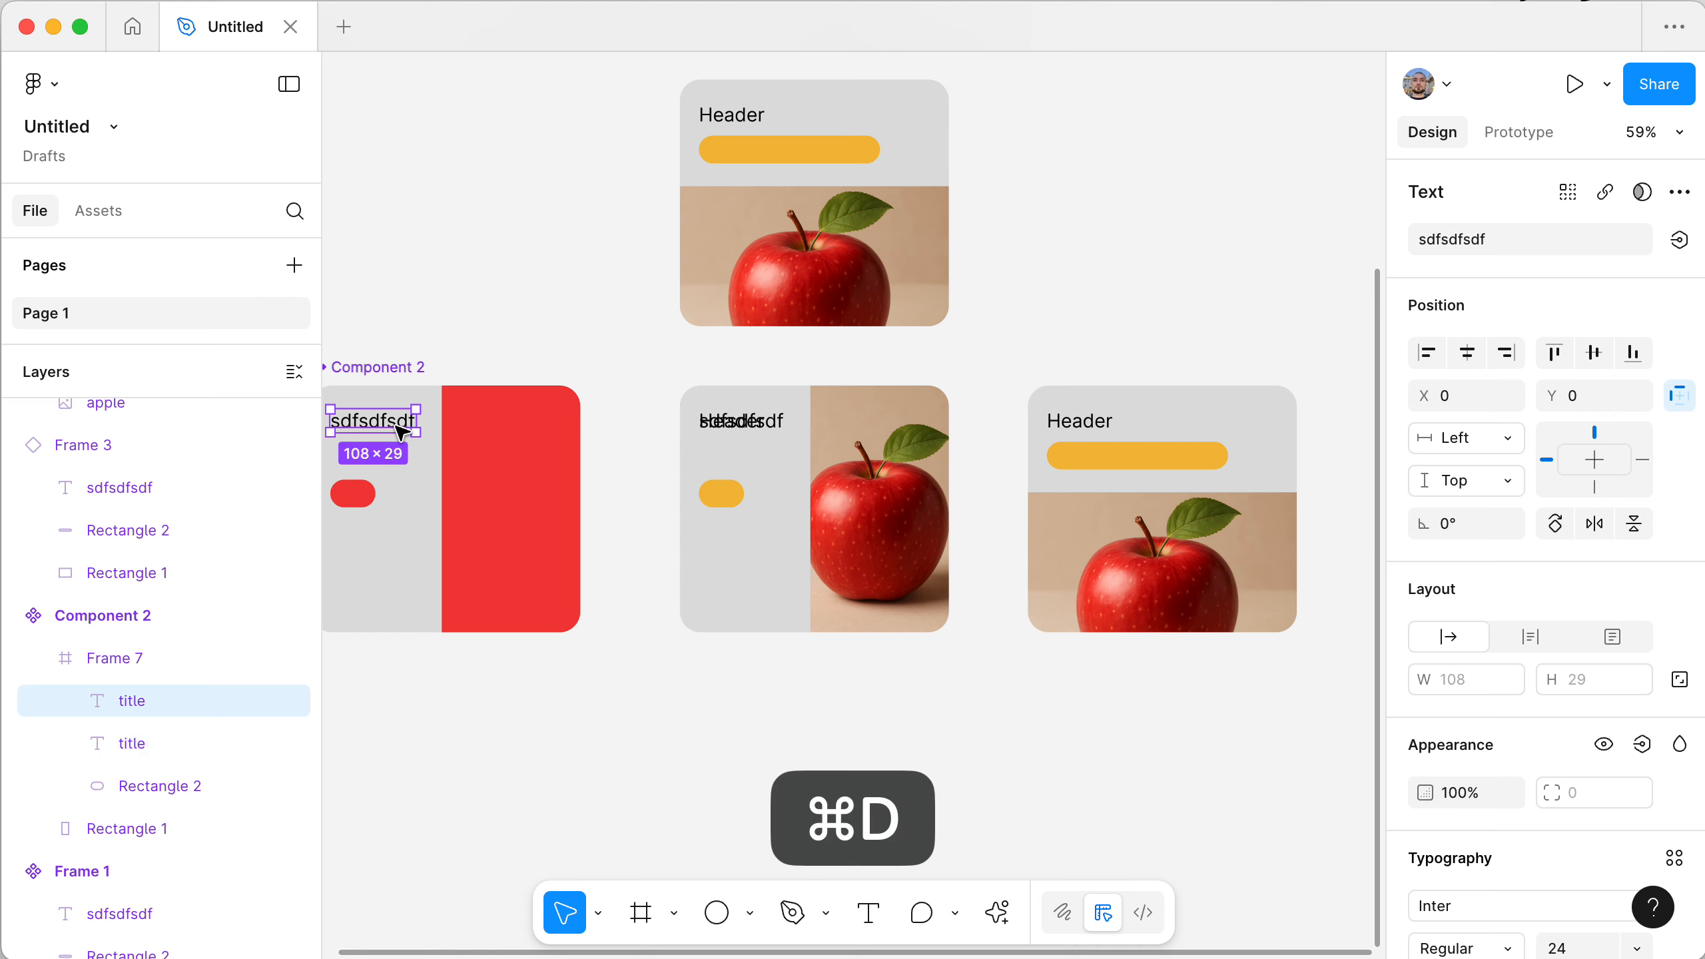
pyautogui.hotkey('shift', 'Down')
pyautogui.hotkey('shift', 'Down')
pyautogui.hotkey('shift', 'Down')
pyautogui.hotkey('shift', 'Down')
pyautogui.hotkey('shift', 'Down')
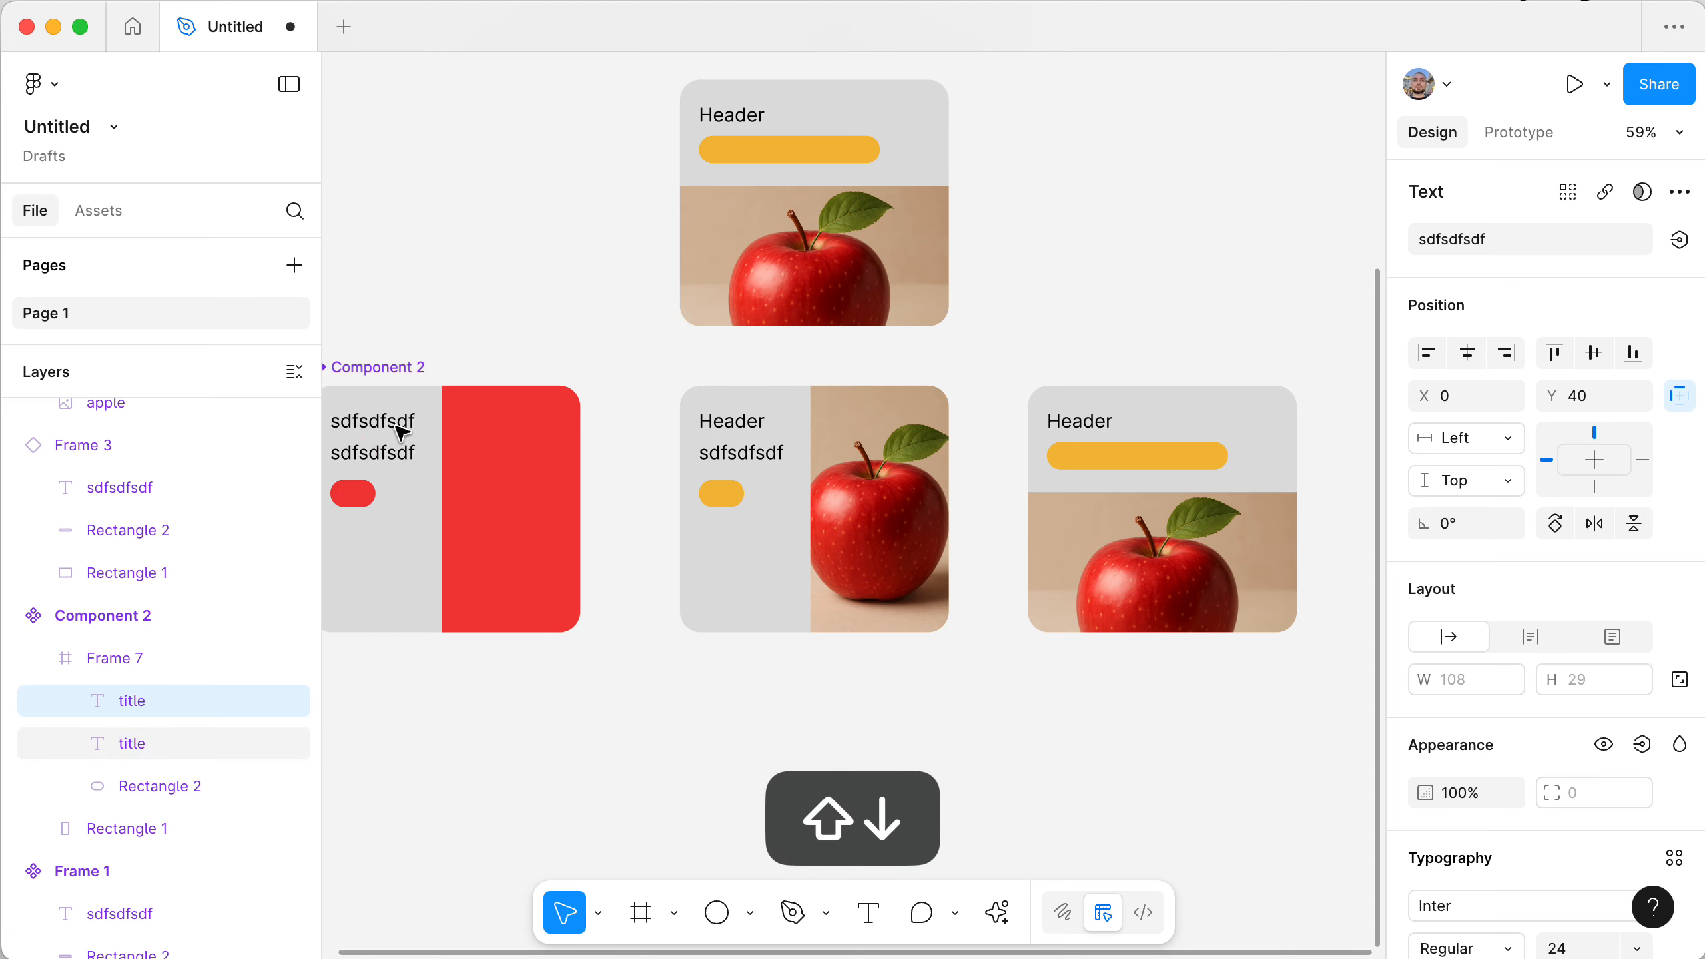
# - Swap the Frame 1 apple card at X 754 to the restructured Component 2
pyautogui.click(1114, 419)
pyautogui.click(1489, 191)
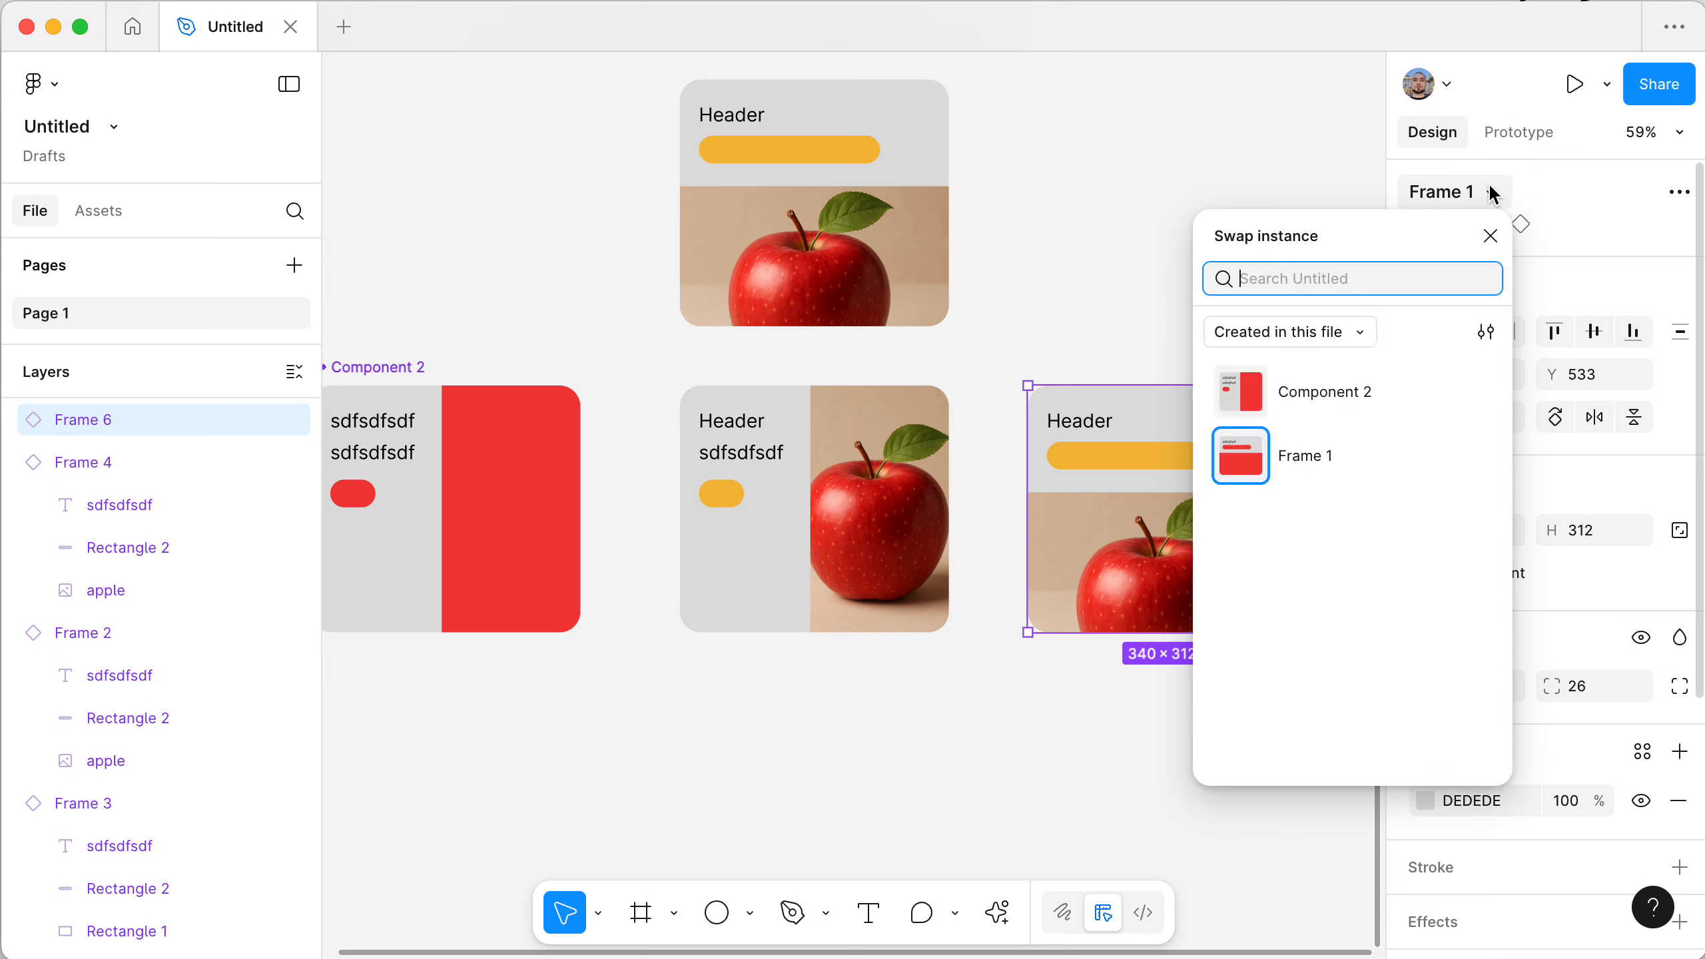
pyautogui.click(1341, 403)
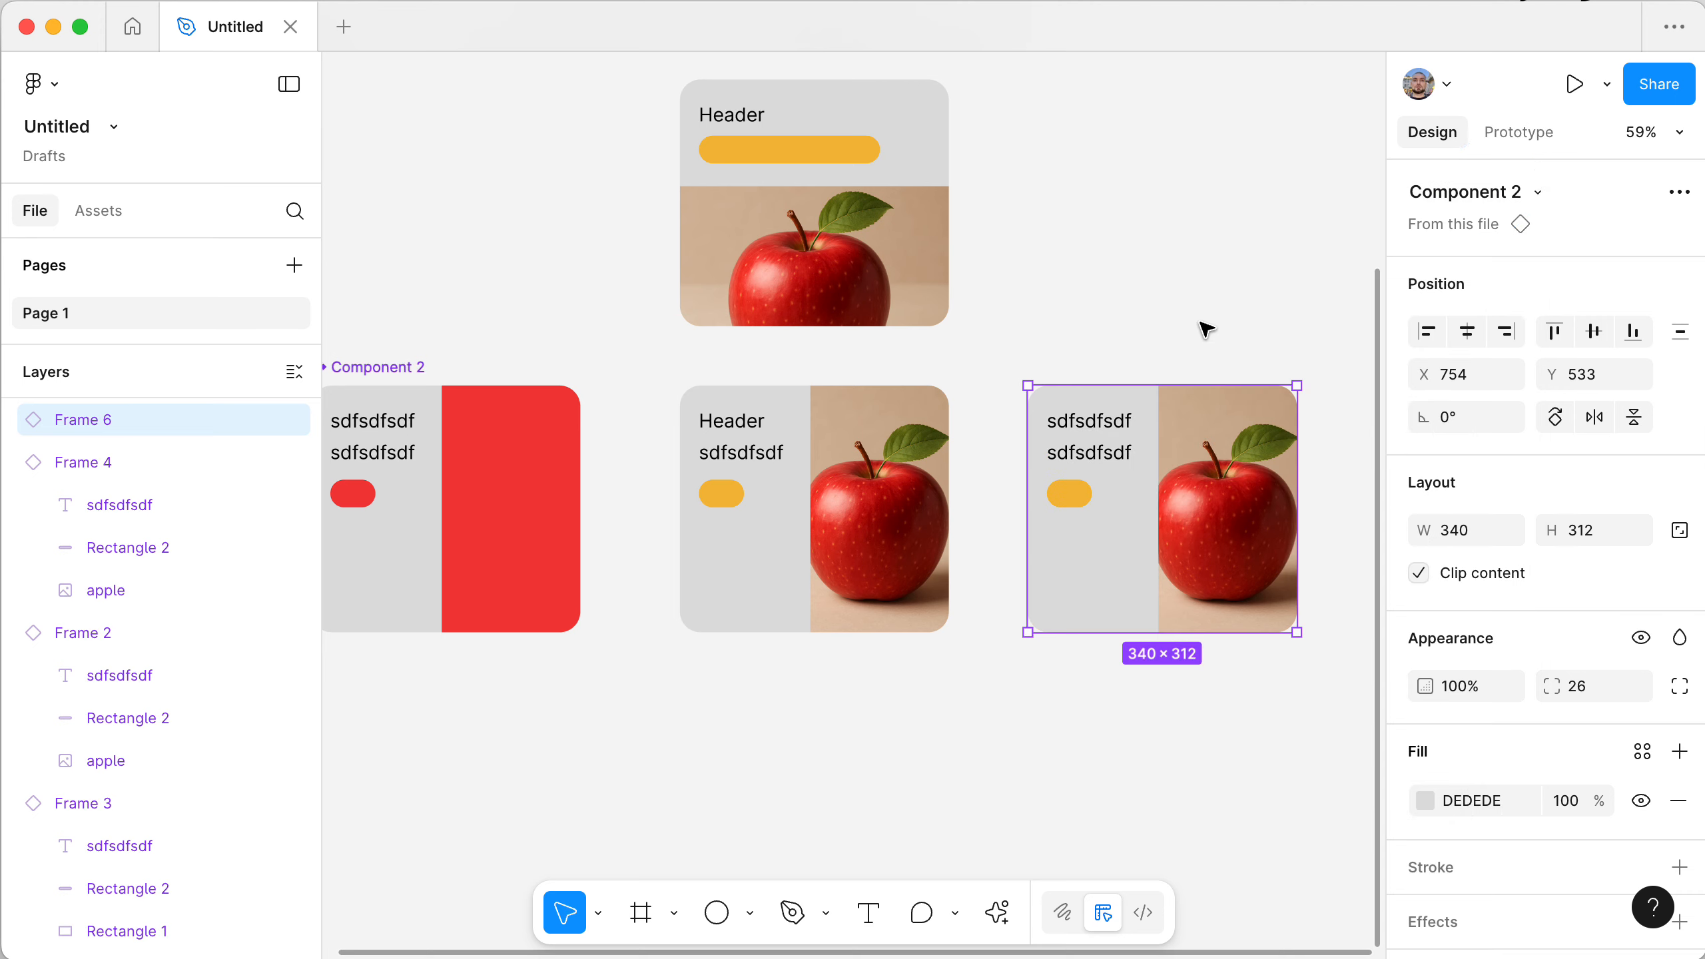
# - Compare the swapped Component 2 card at X 754 and its nested layers with the main component and the Frame 1 card at Y 146
pyautogui.hscroll(-3, 1206, 329)
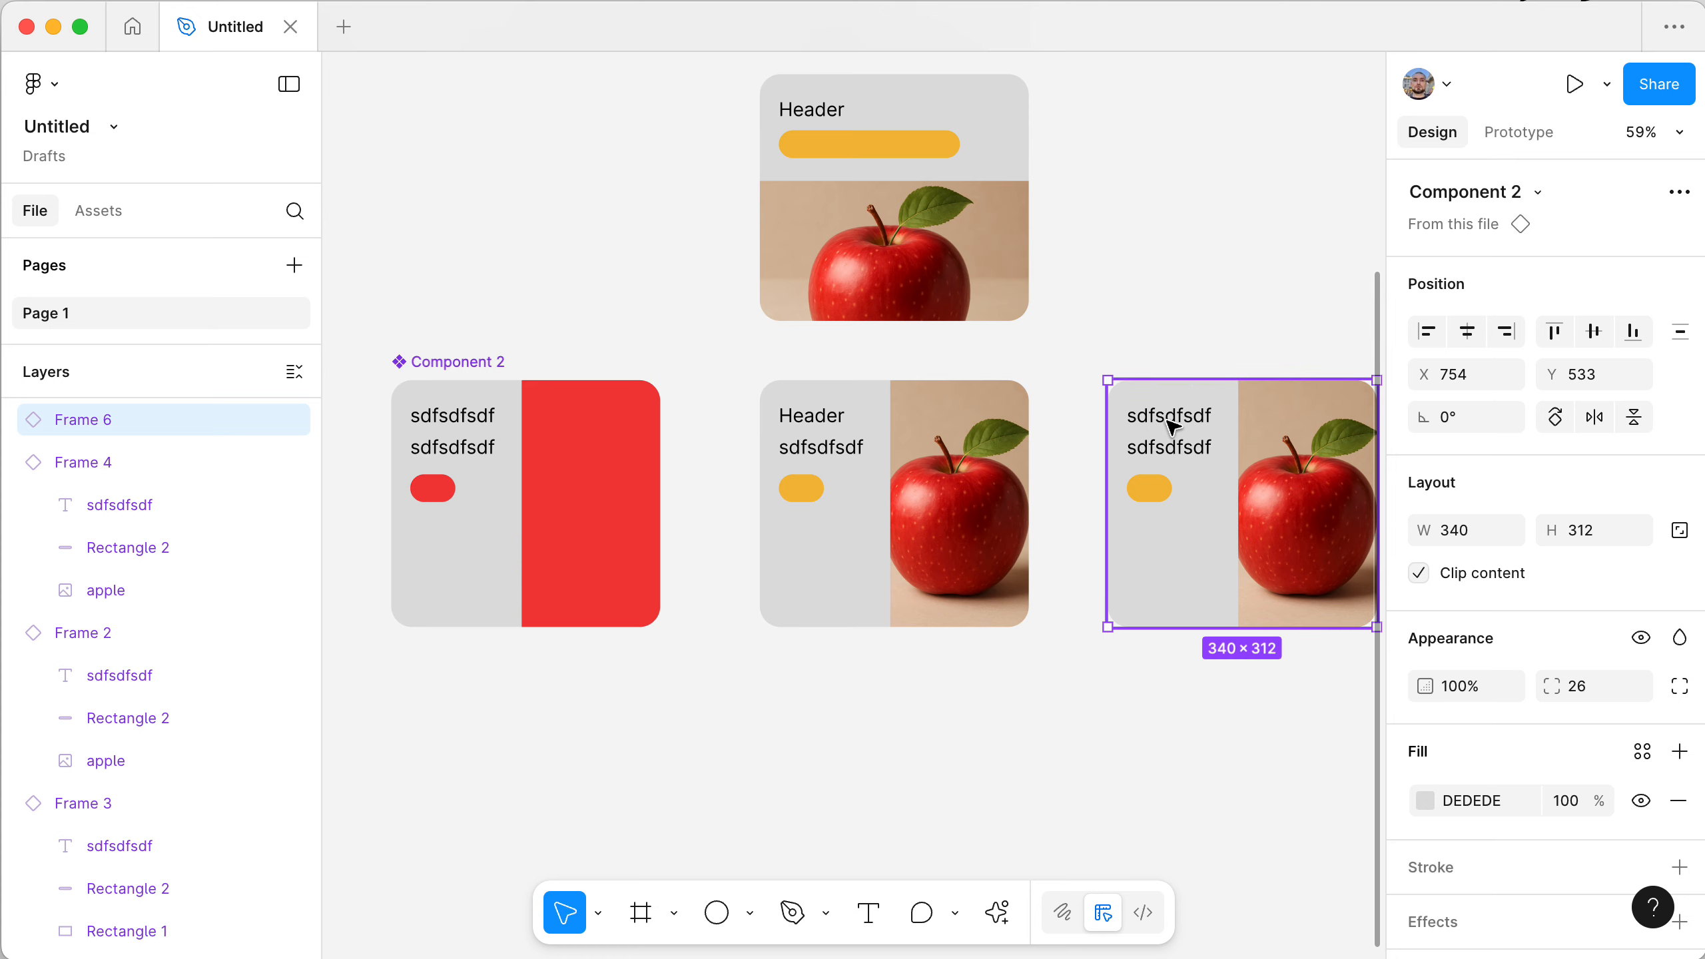
pyautogui.keyDown('super'); pyautogui.click(800, 107); pyautogui.keyUp('super')
pyautogui.click(1141, 236)
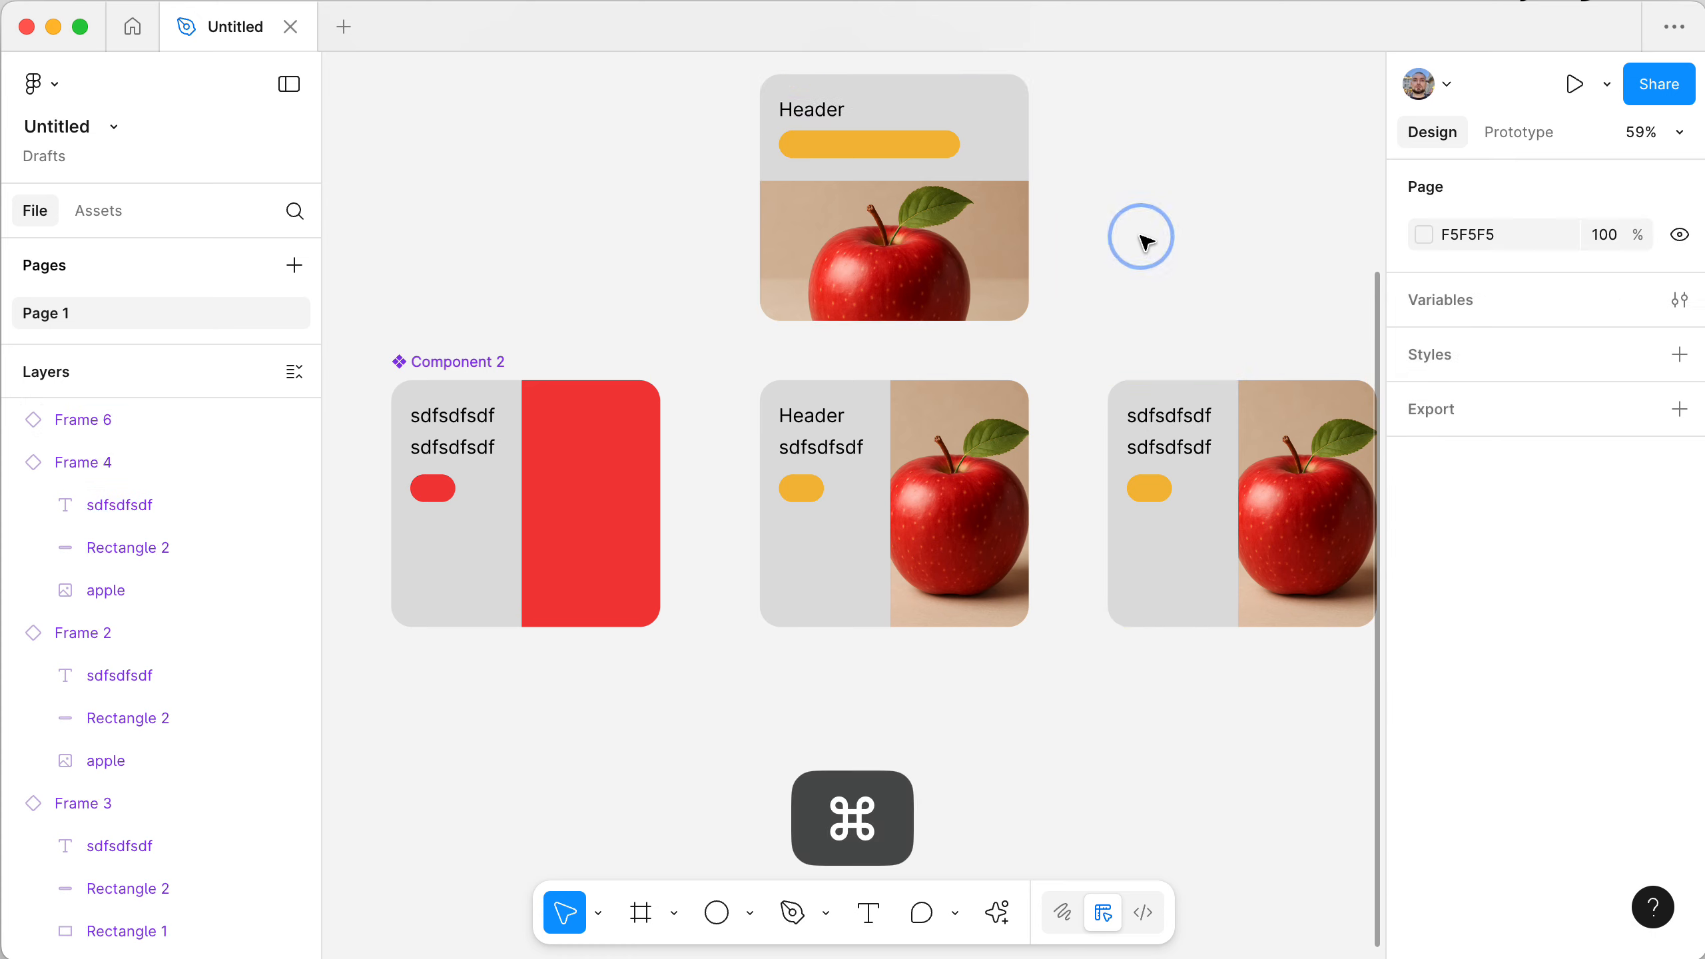
pyautogui.keyDown('super'); pyautogui.click(430, 422); pyautogui.keyUp('super')
pyautogui.click(1137, 470)
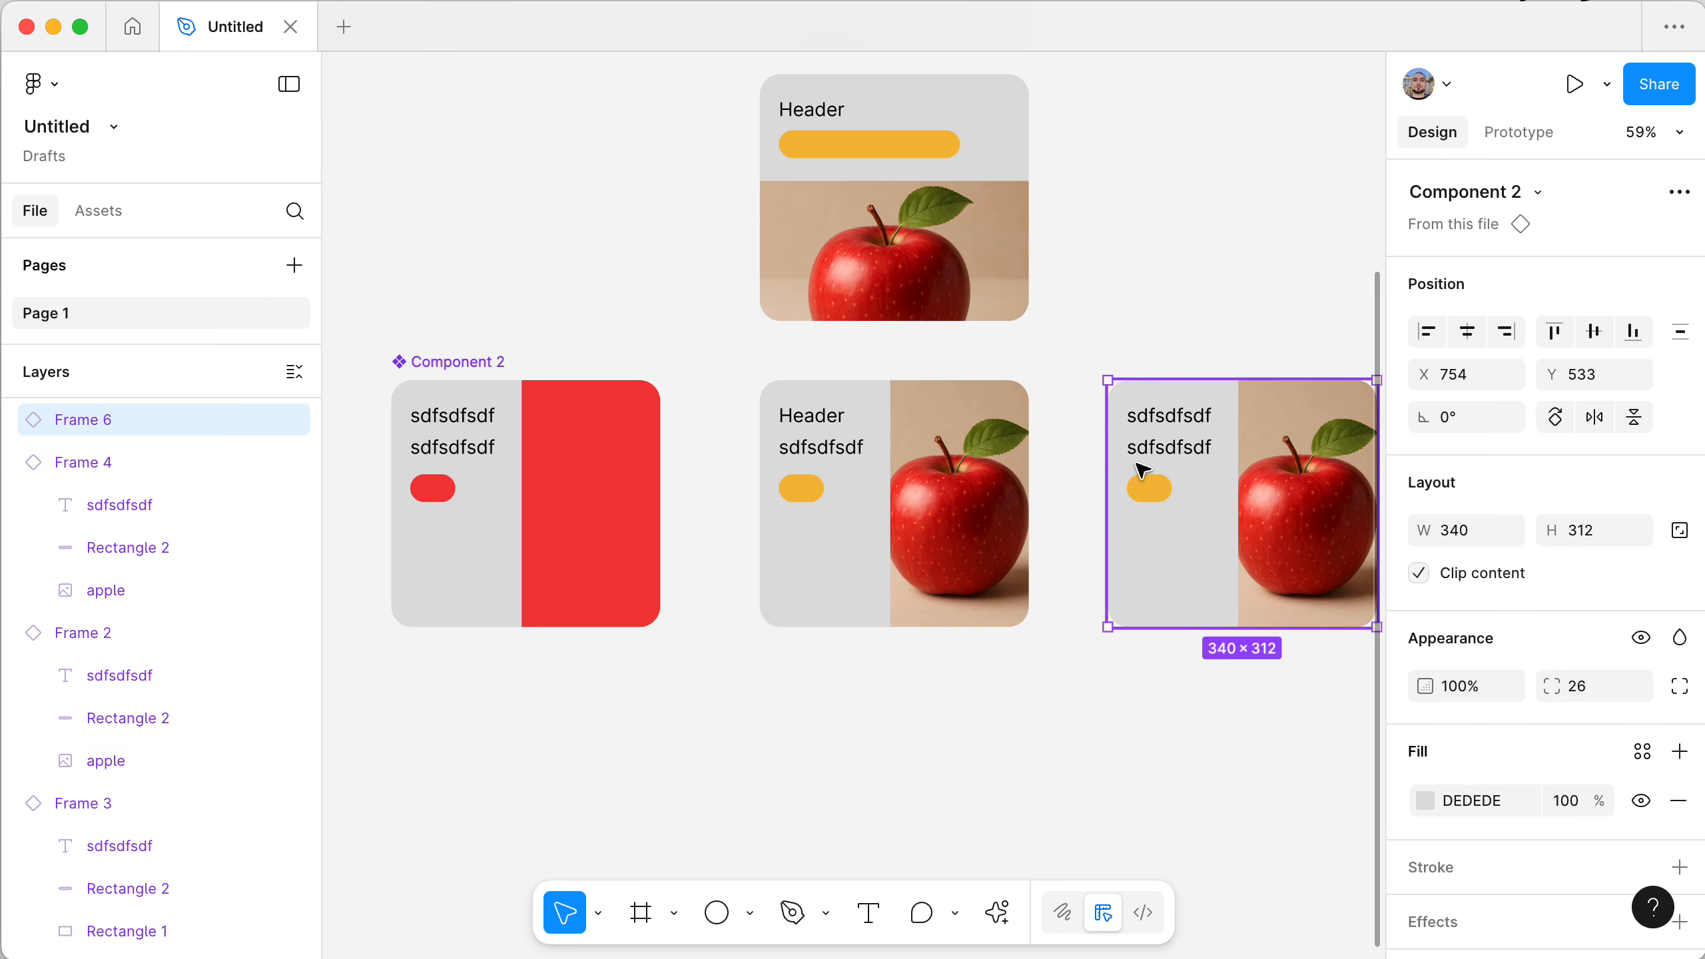
pyautogui.click(899, 205)
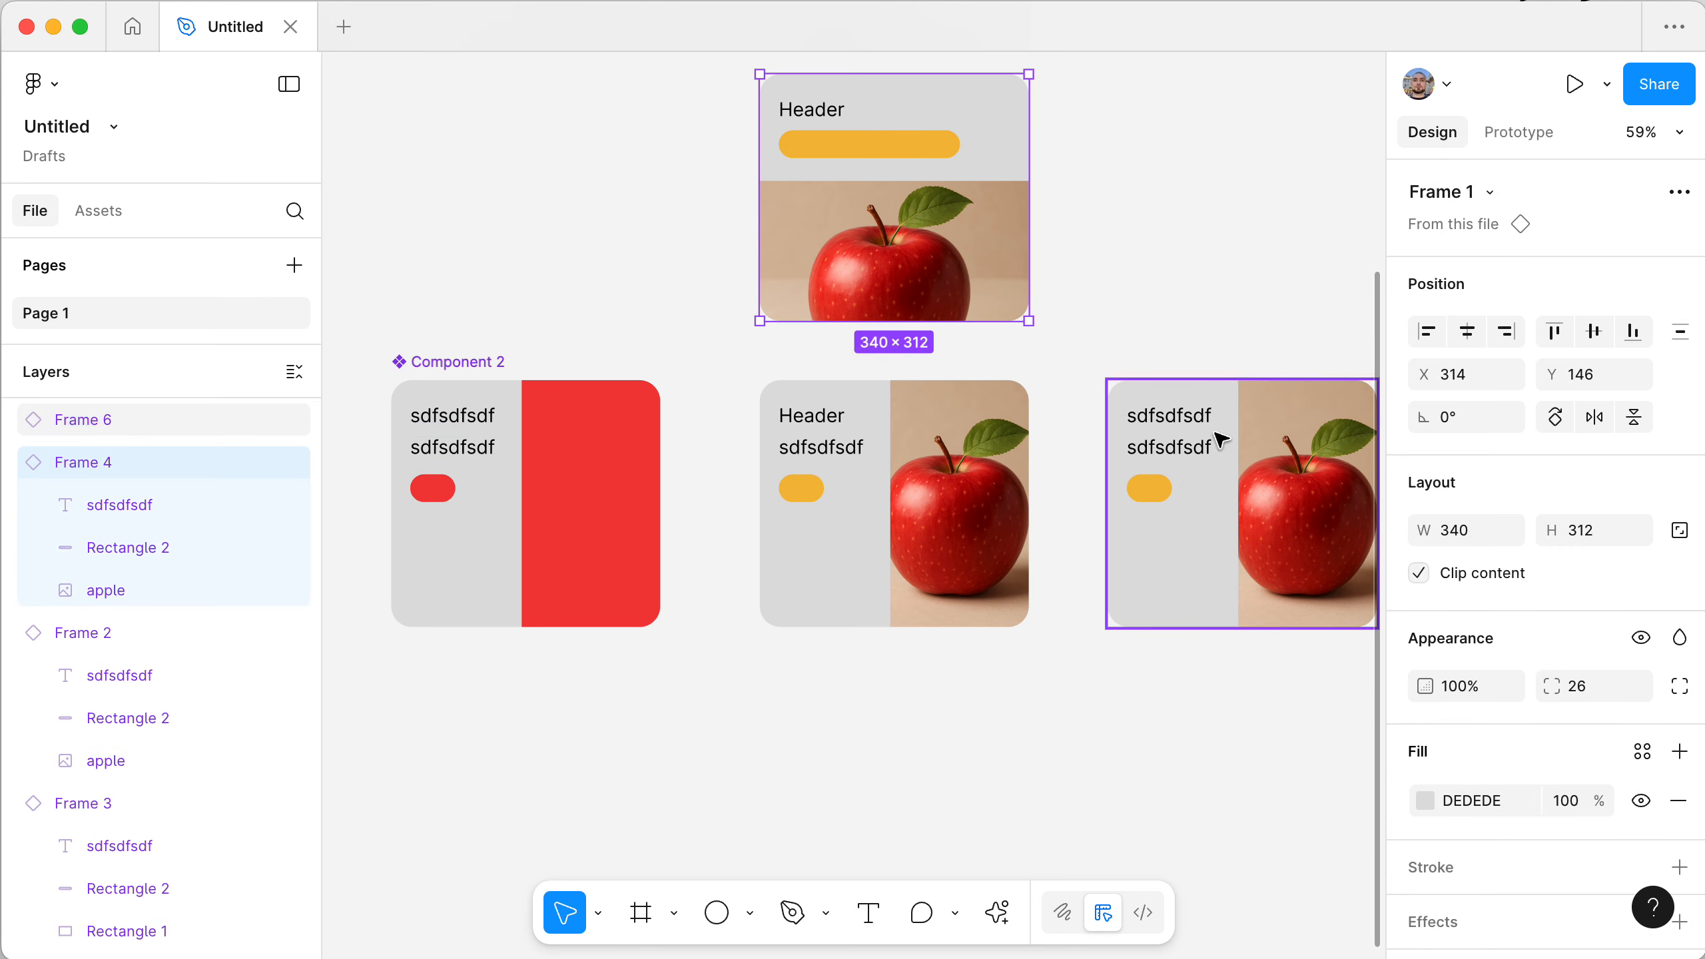
pyautogui.click(1225, 449)
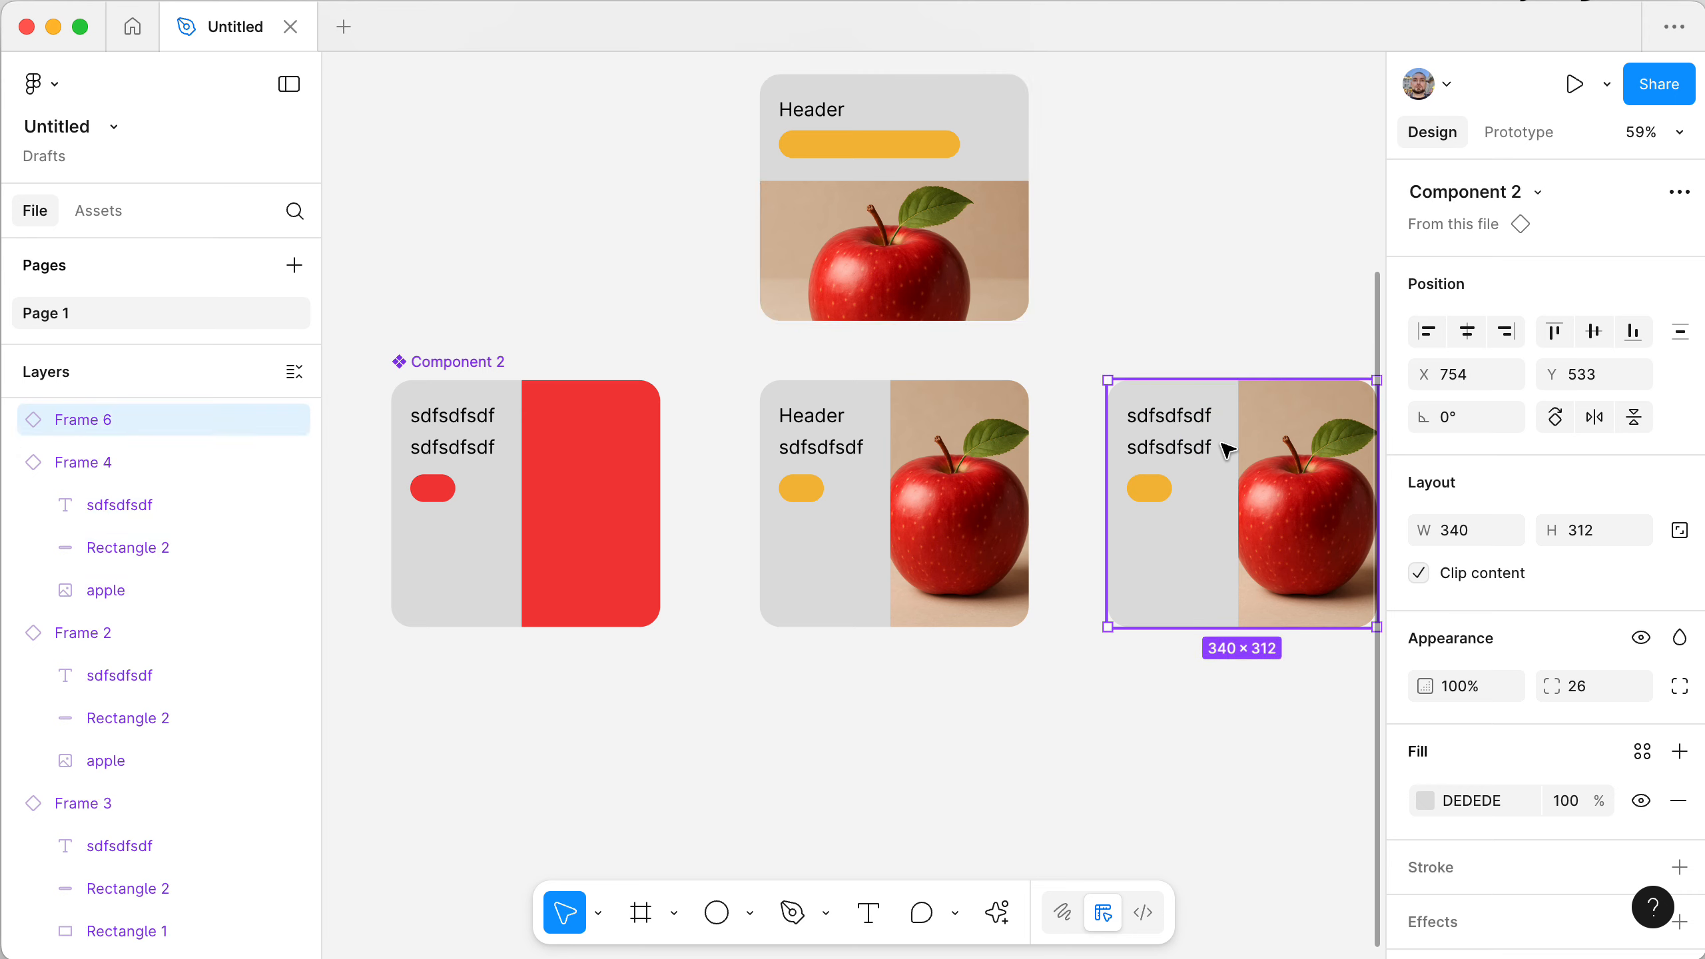
pyautogui.scroll(3, 1225, 449)
pyautogui.hscroll(2, 1226, 449)
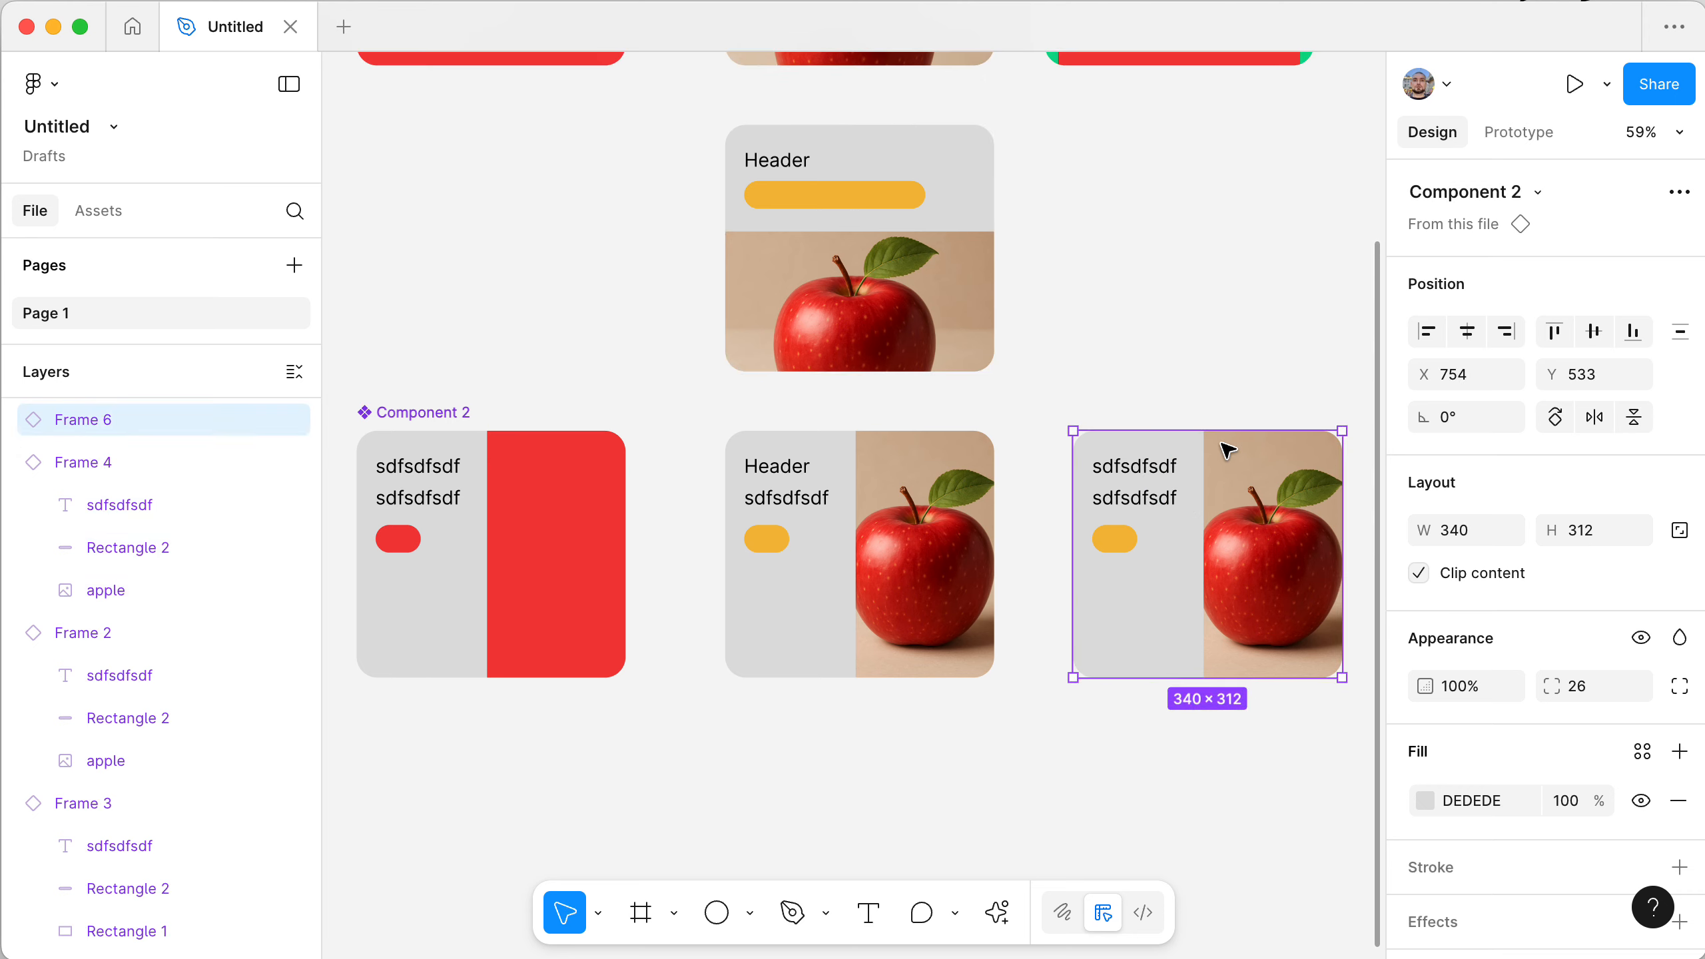
pyautogui.scroll(-4, 1225, 448)
pyautogui.hscroll(-2, 1225, 449)
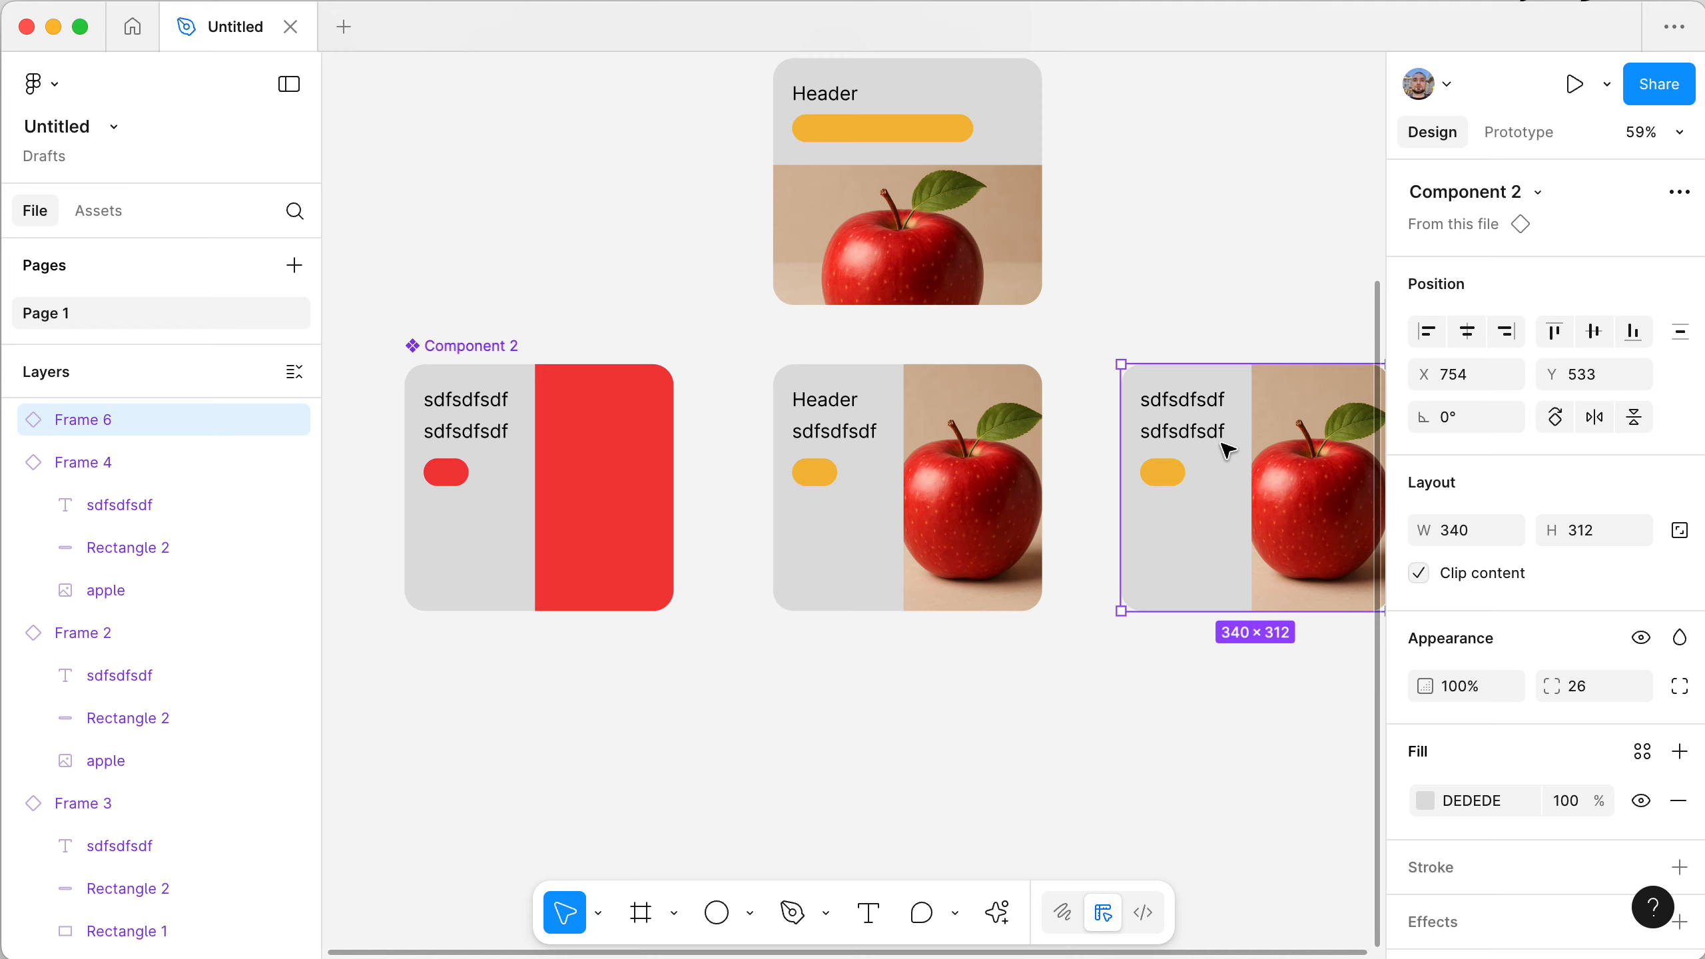
pyautogui.keyDown('super'); pyautogui.click(1305, 471); pyautogui.keyUp('super')
pyautogui.keyDown('super'); pyautogui.click(1233, 302); pyautogui.keyUp('super')
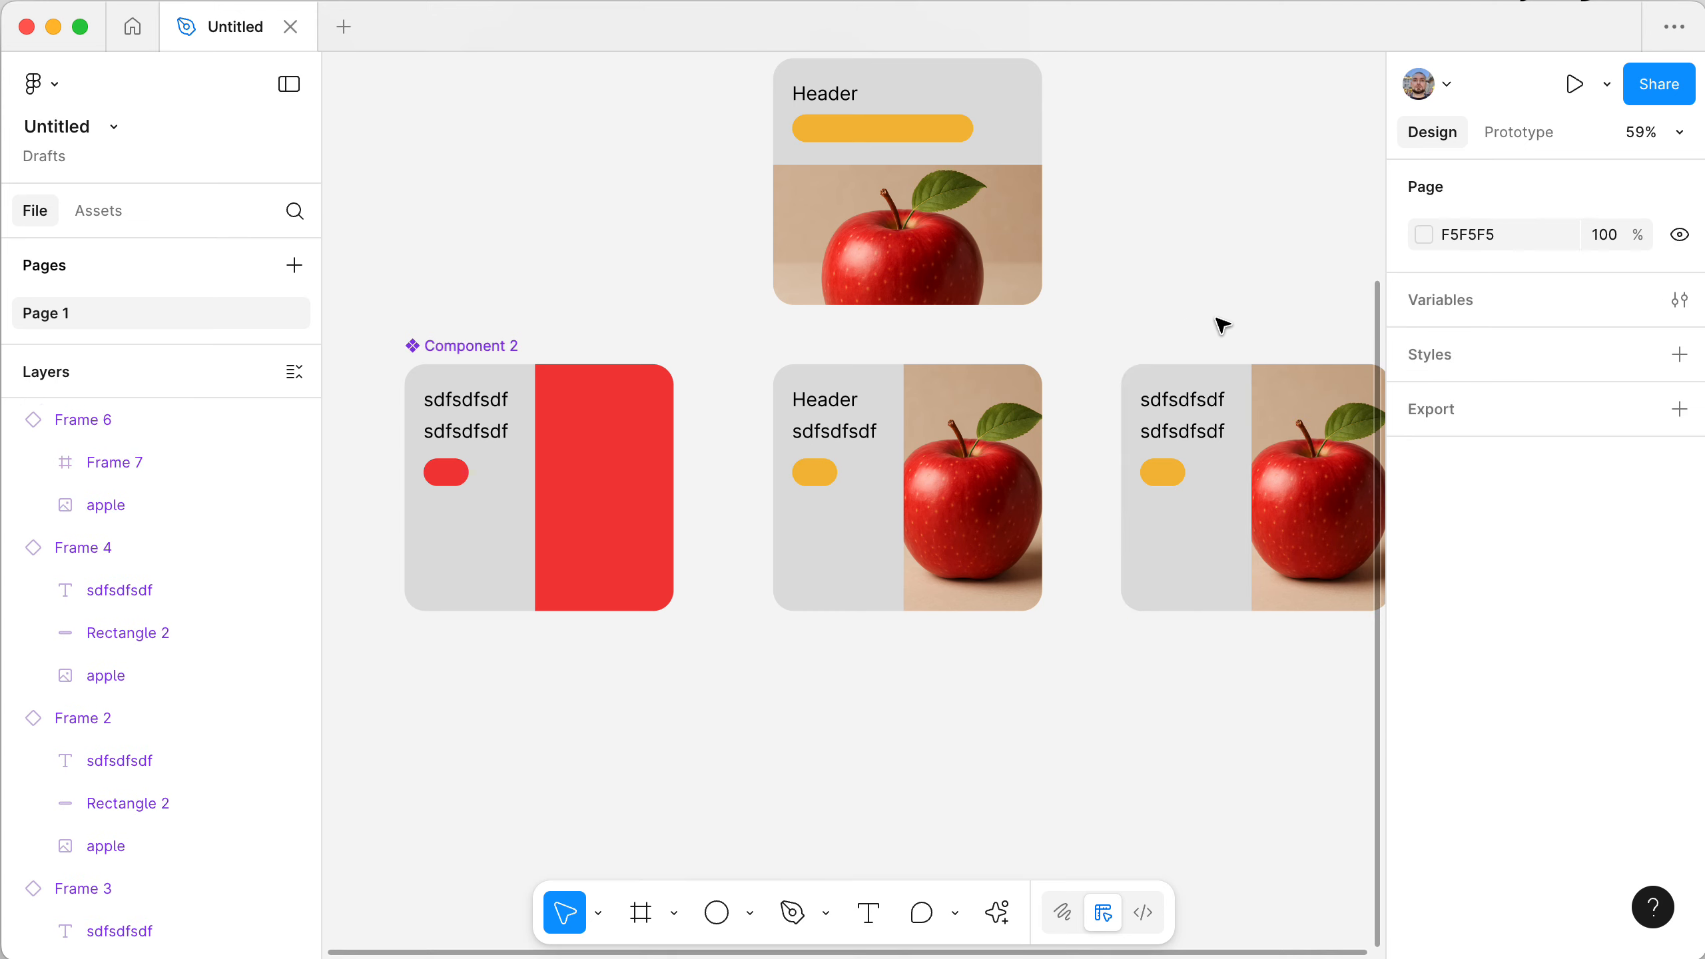
pyautogui.click(1192, 409)
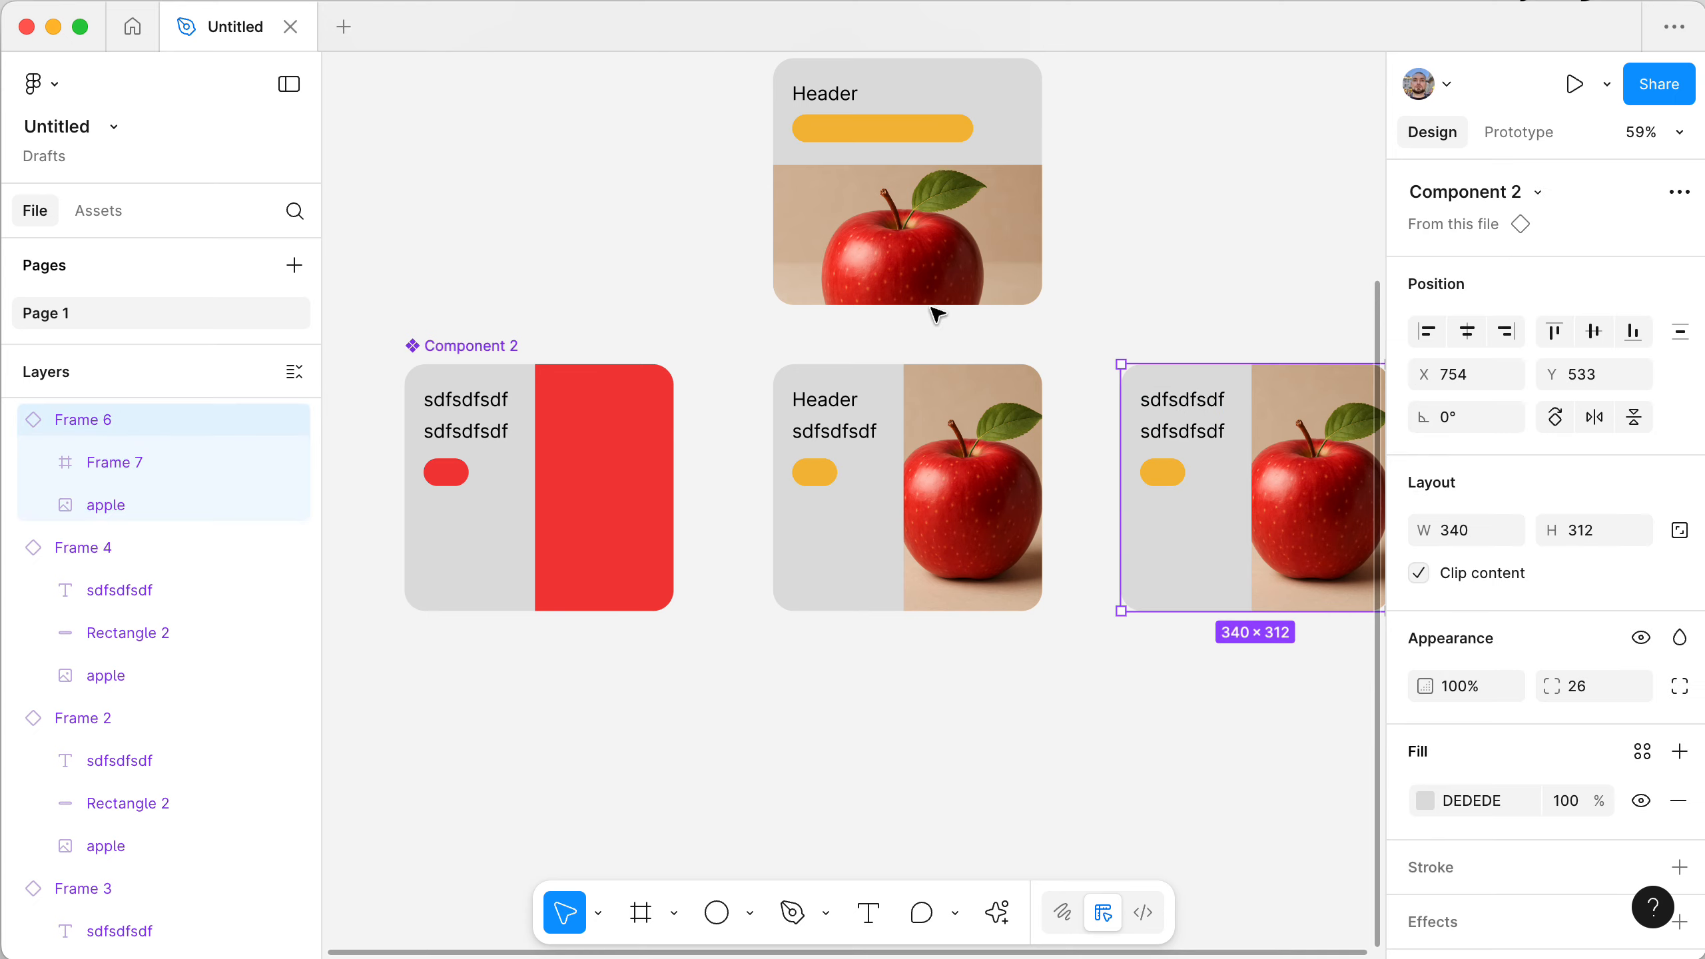
# - Change the upper title text inside Component 2's nested frame to "Title"
pyautogui.click(527, 356)
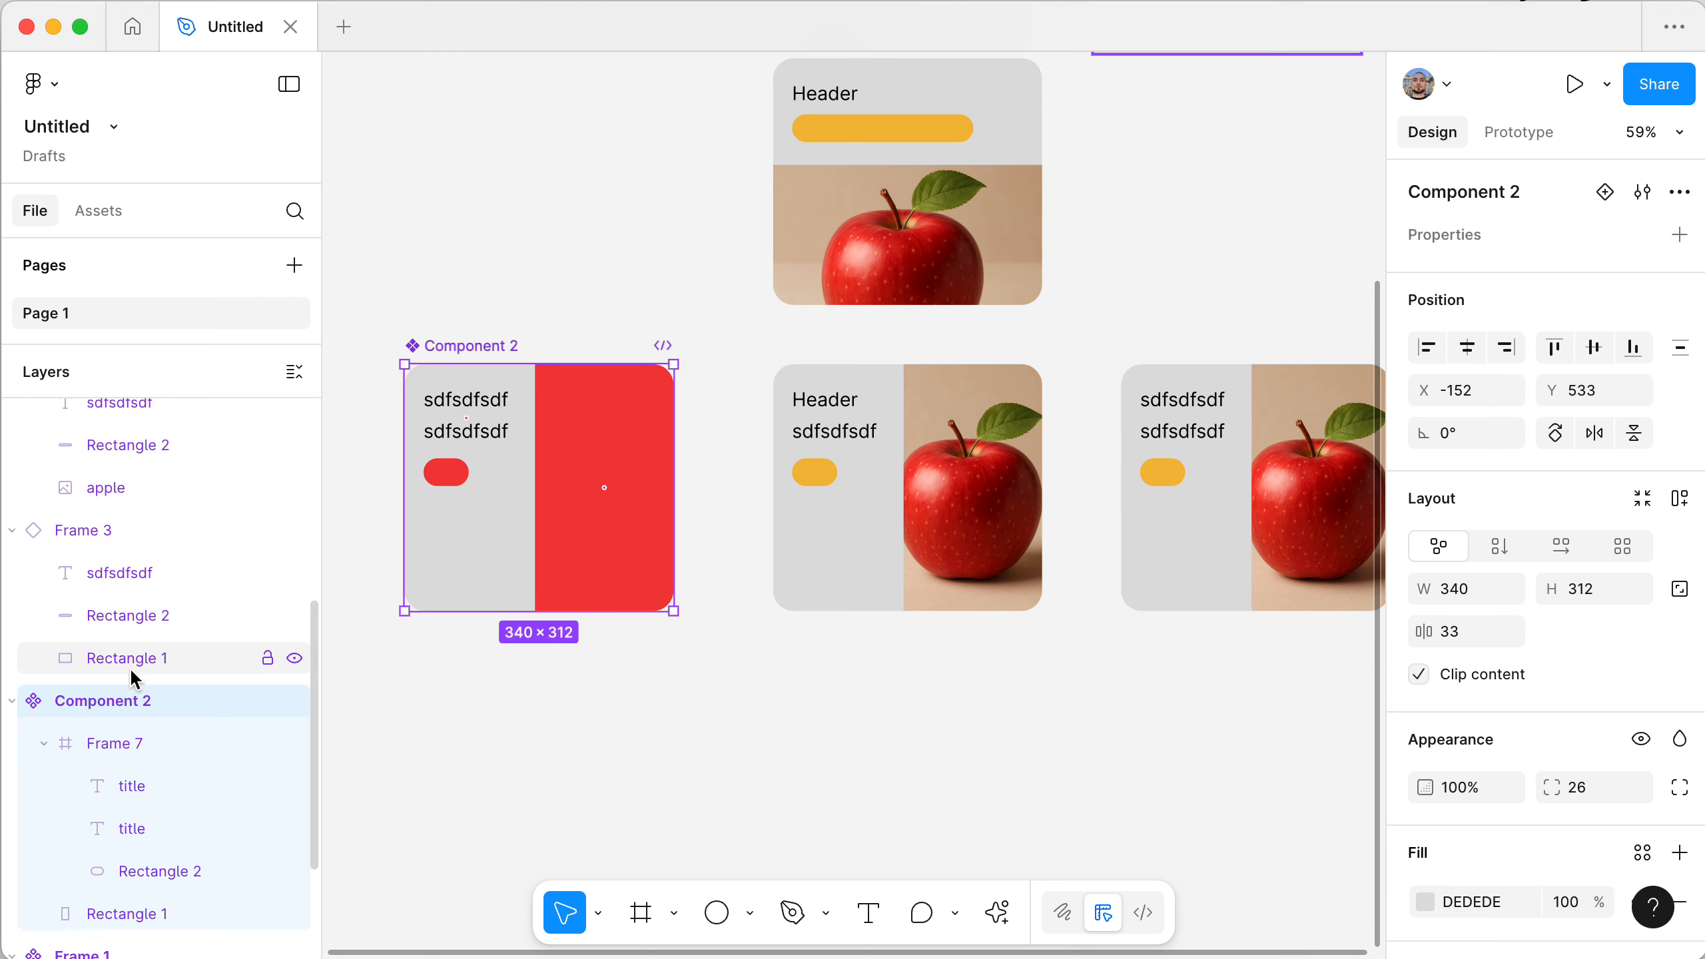
pyautogui.click(122, 784)
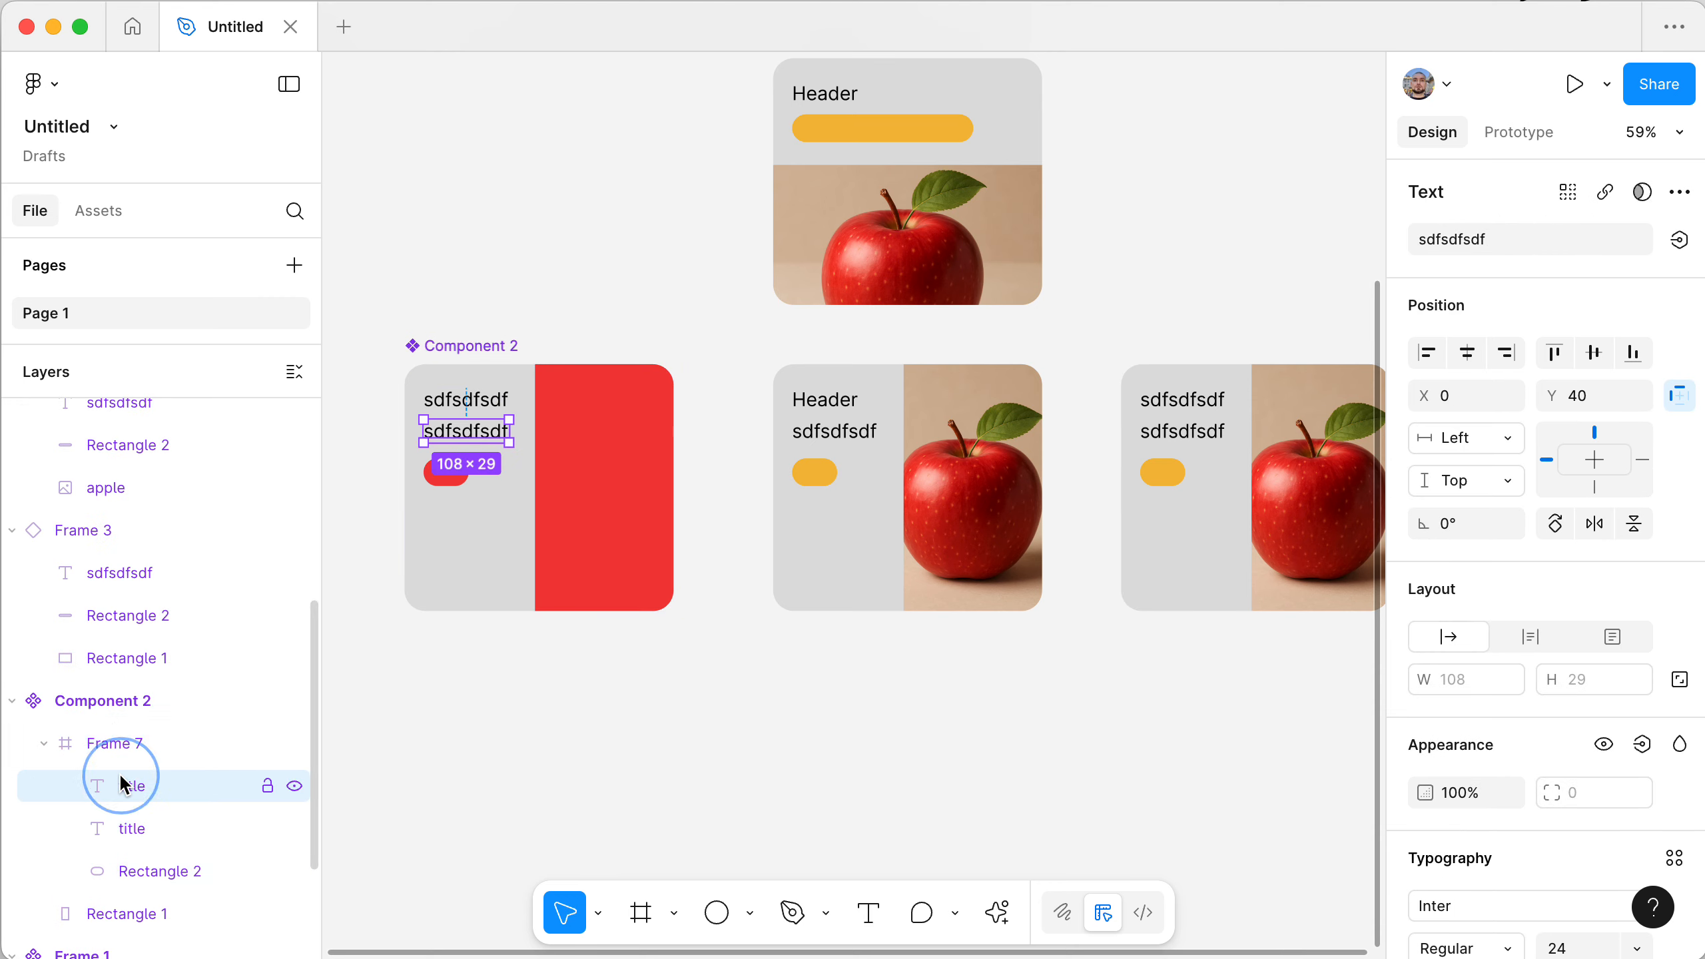
pyautogui.click(134, 835)
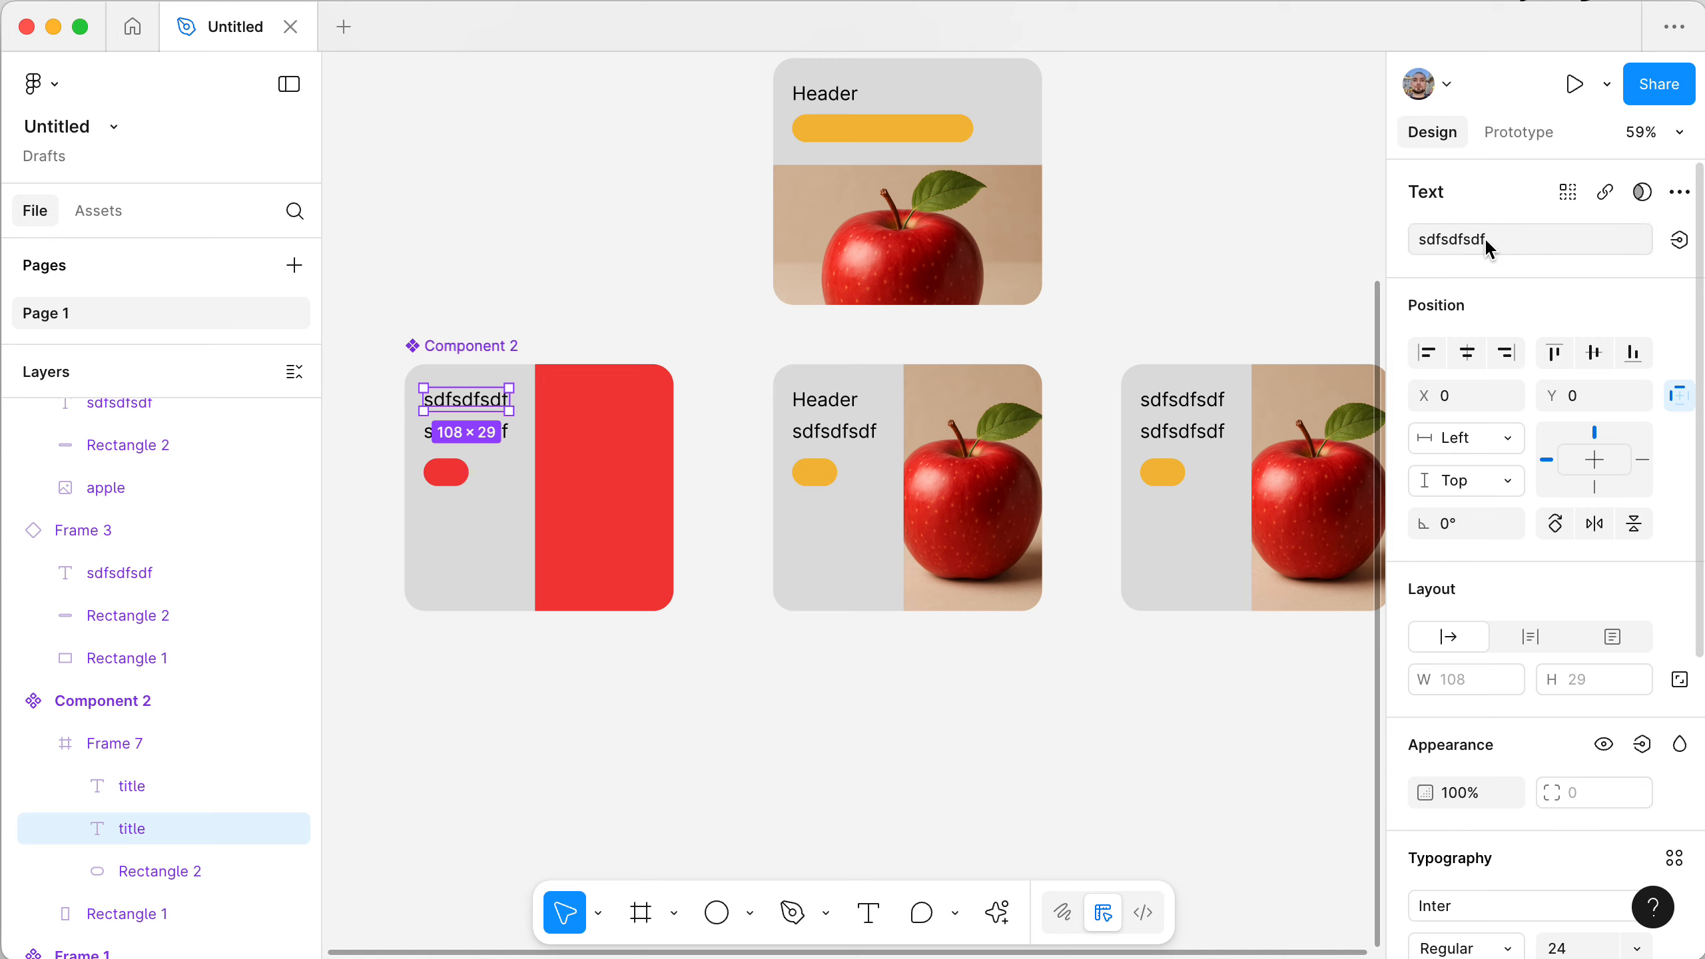
pyautogui.click(1436, 237)
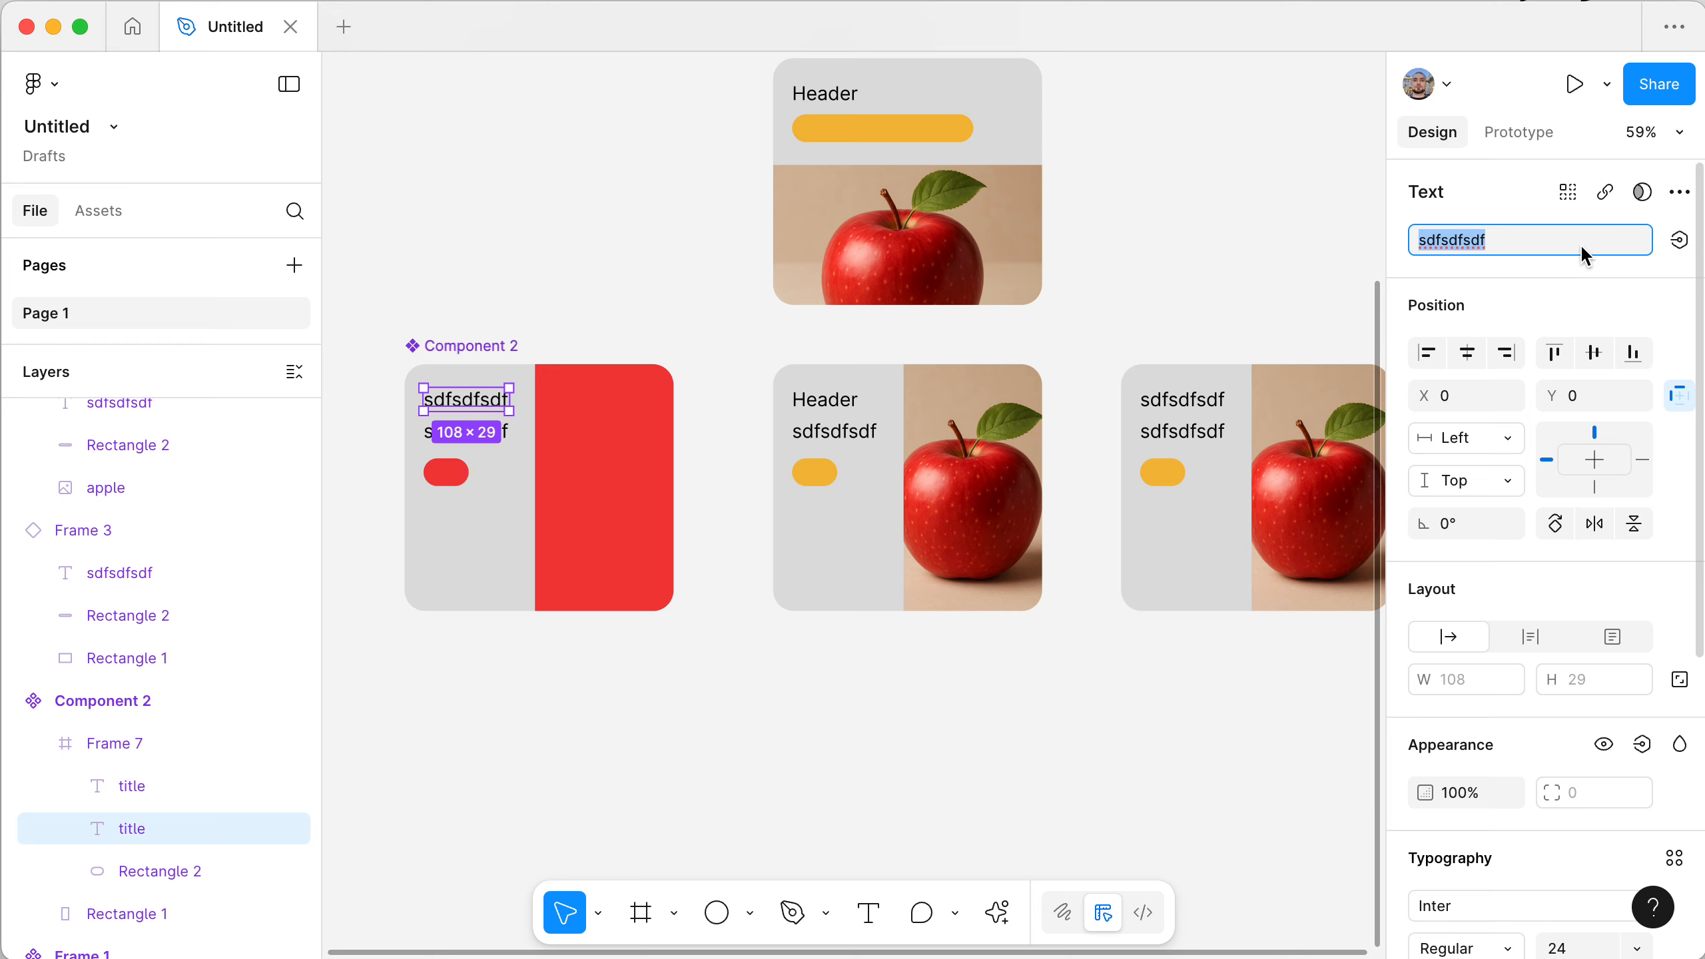
pyautogui.write('Ti')
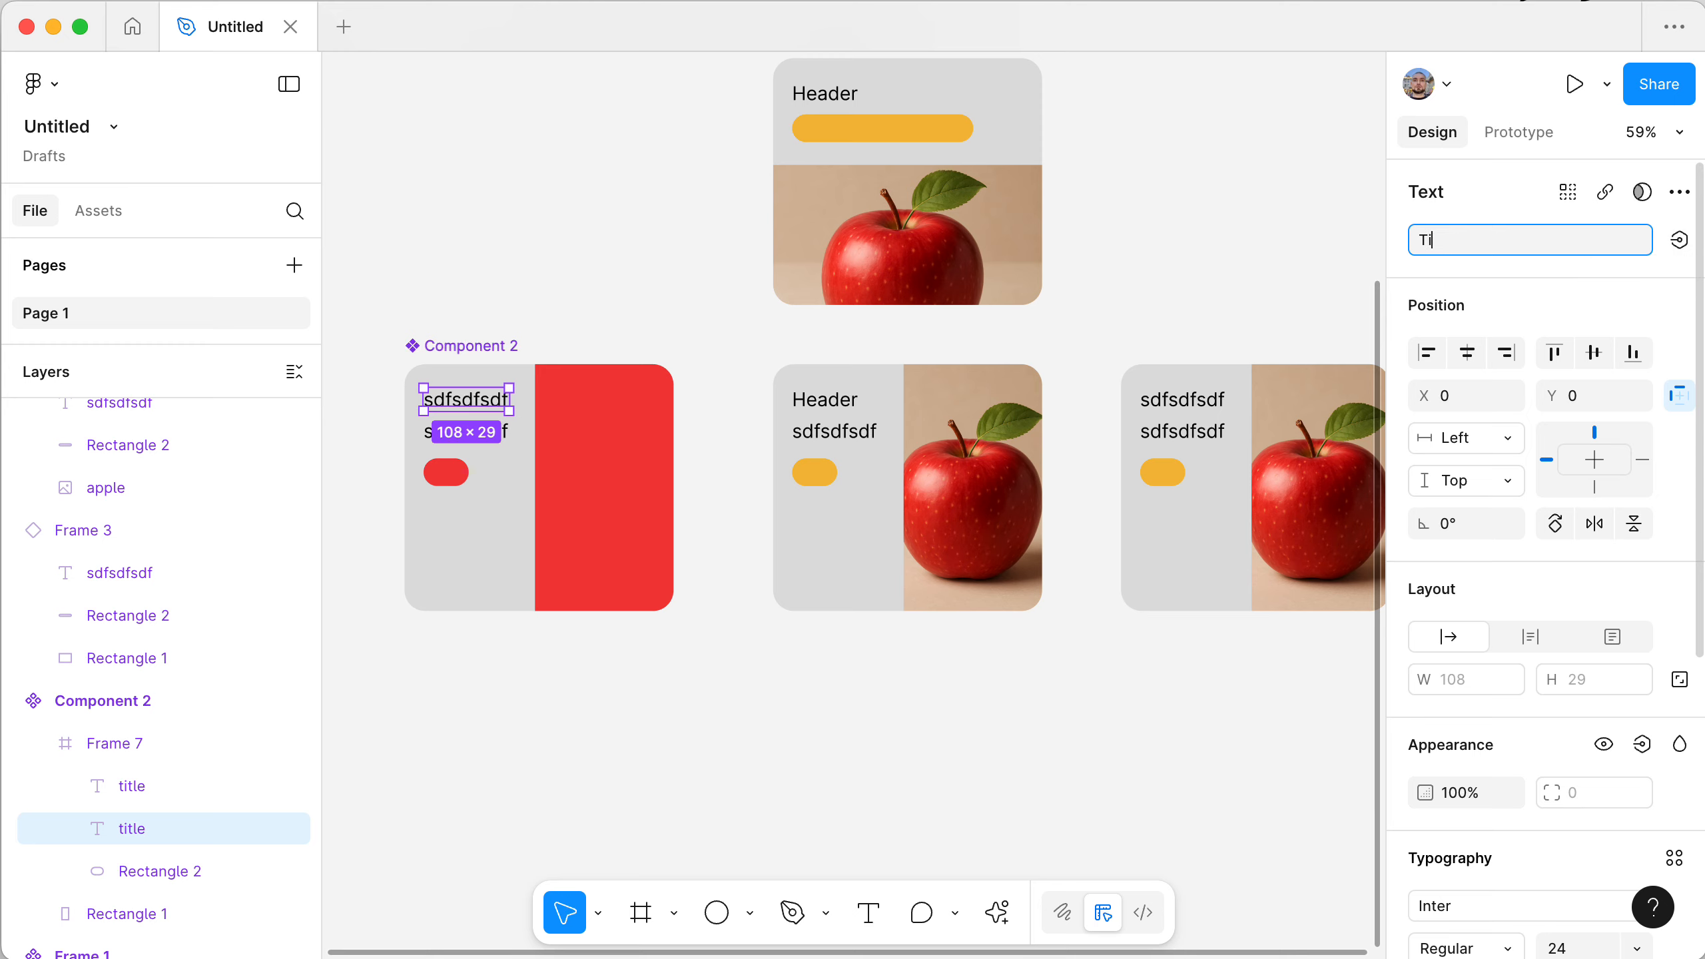
pyautogui.write('tg')
pyautogui.press('BackSpace')
pyautogui.write('le')
pyautogui.press('Return')
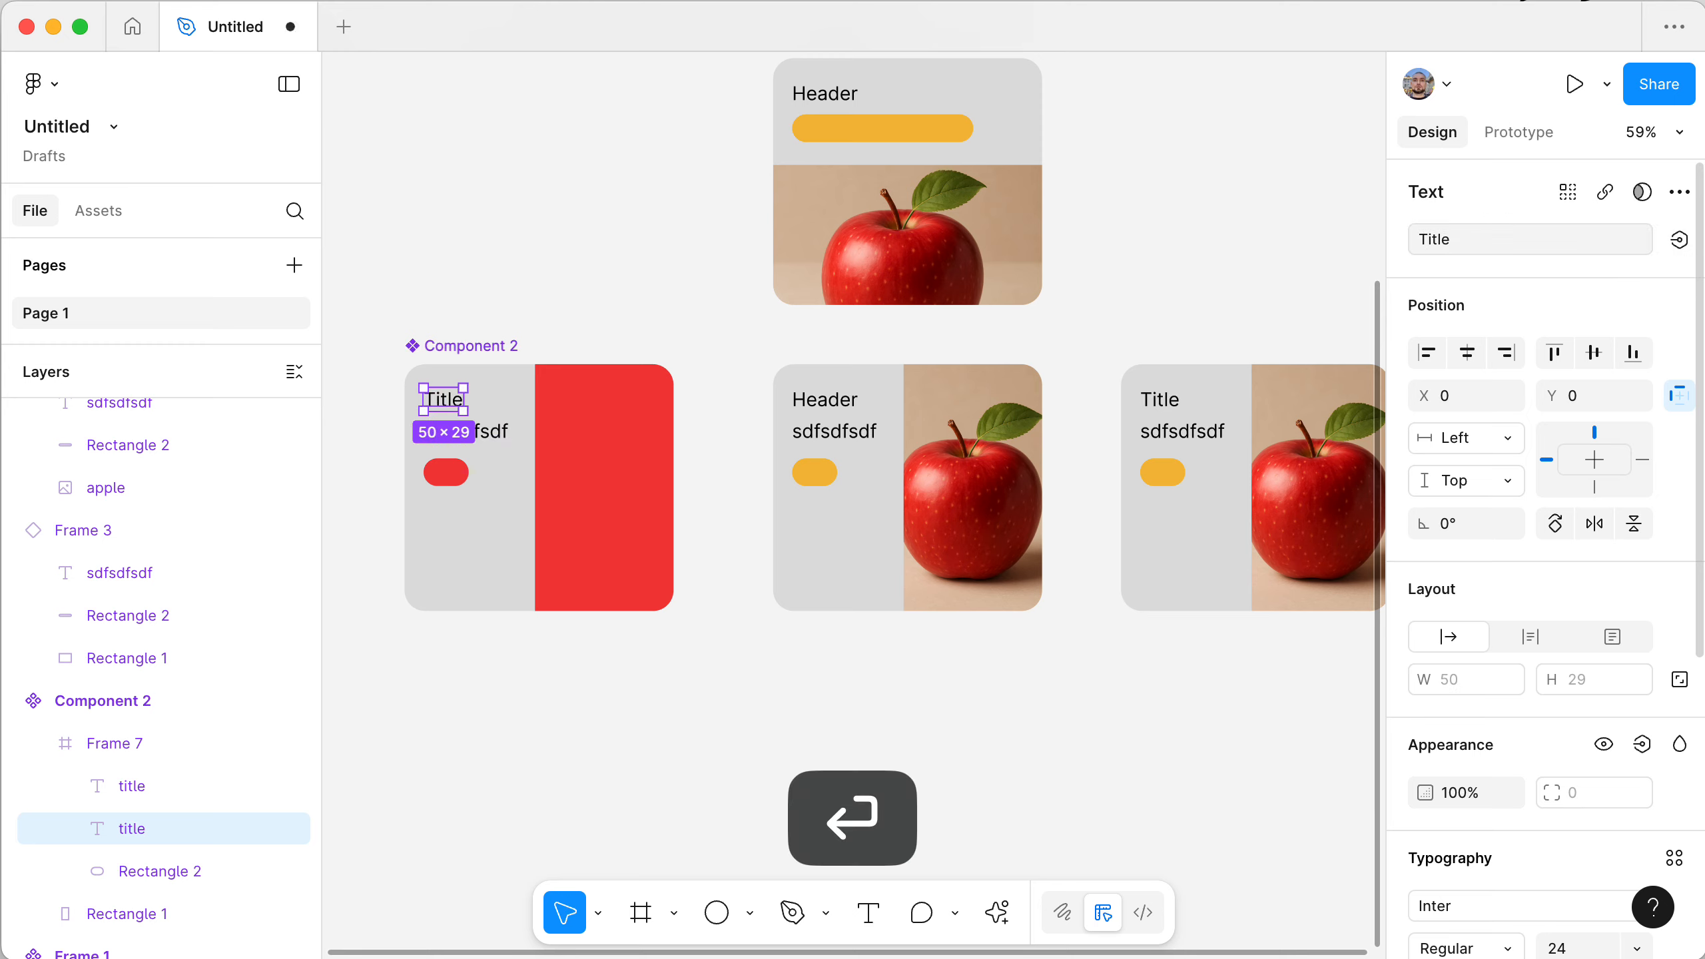
# - Create a text property named "Title" from Component 2's upper title text and review it on the component and its linked text layer
pyautogui.click(1677, 243)
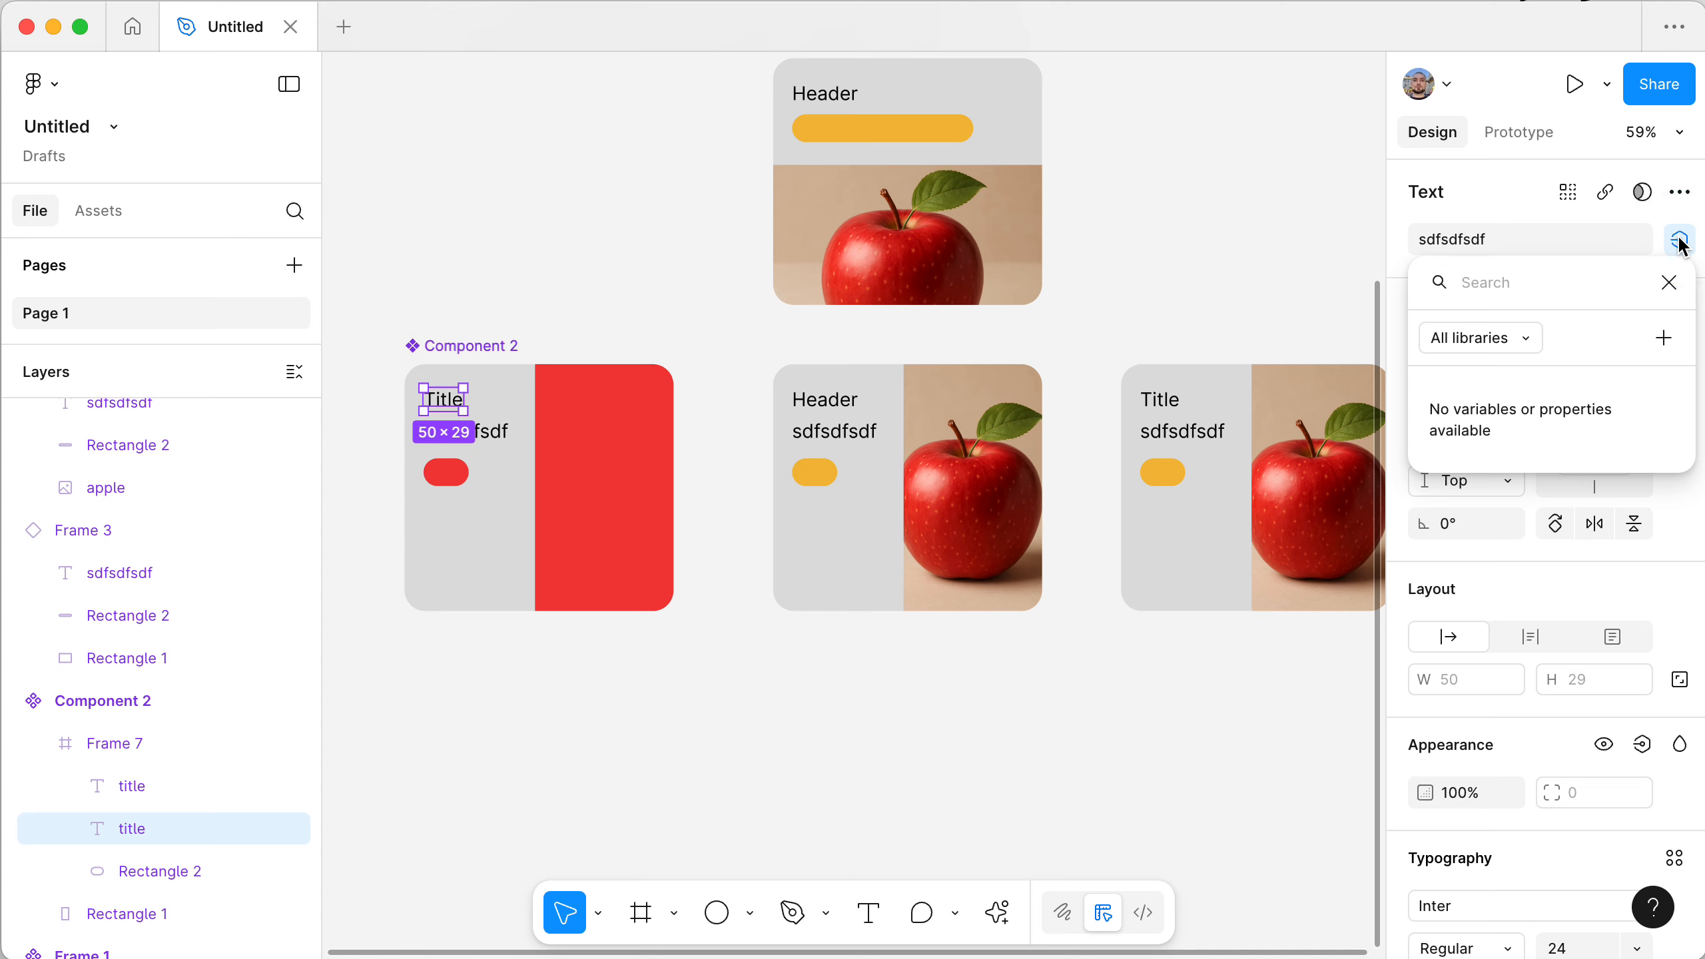
pyautogui.click(1663, 337)
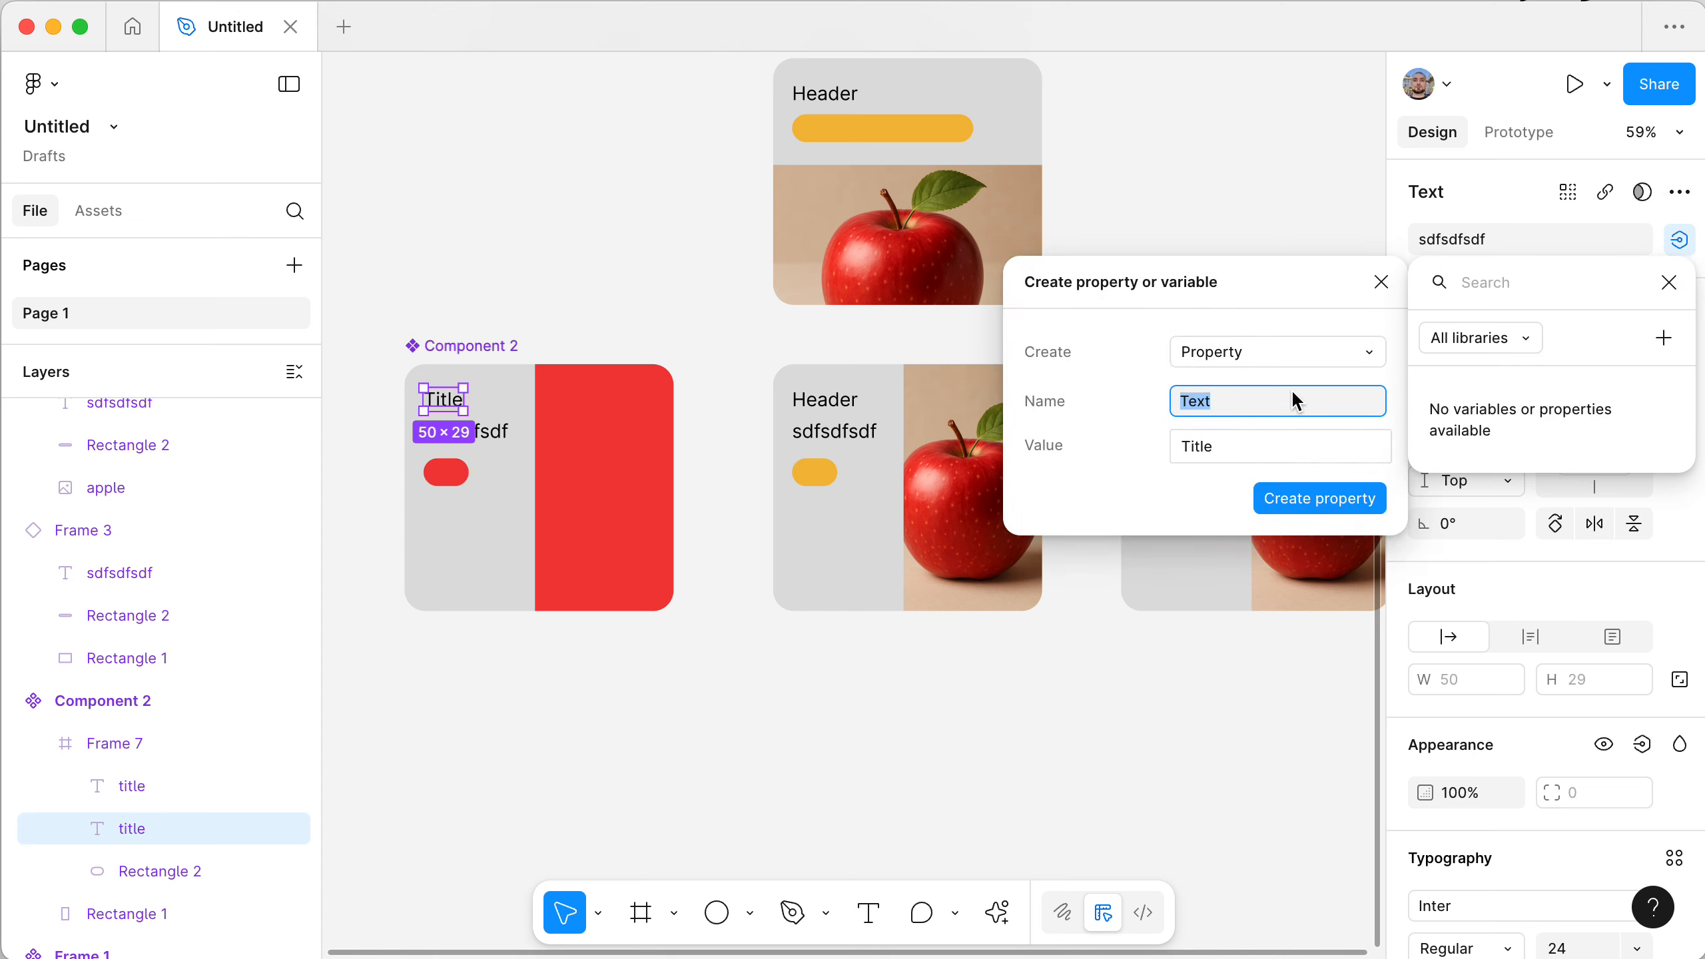
pyautogui.click(1277, 403)
pyautogui.press('super+a')
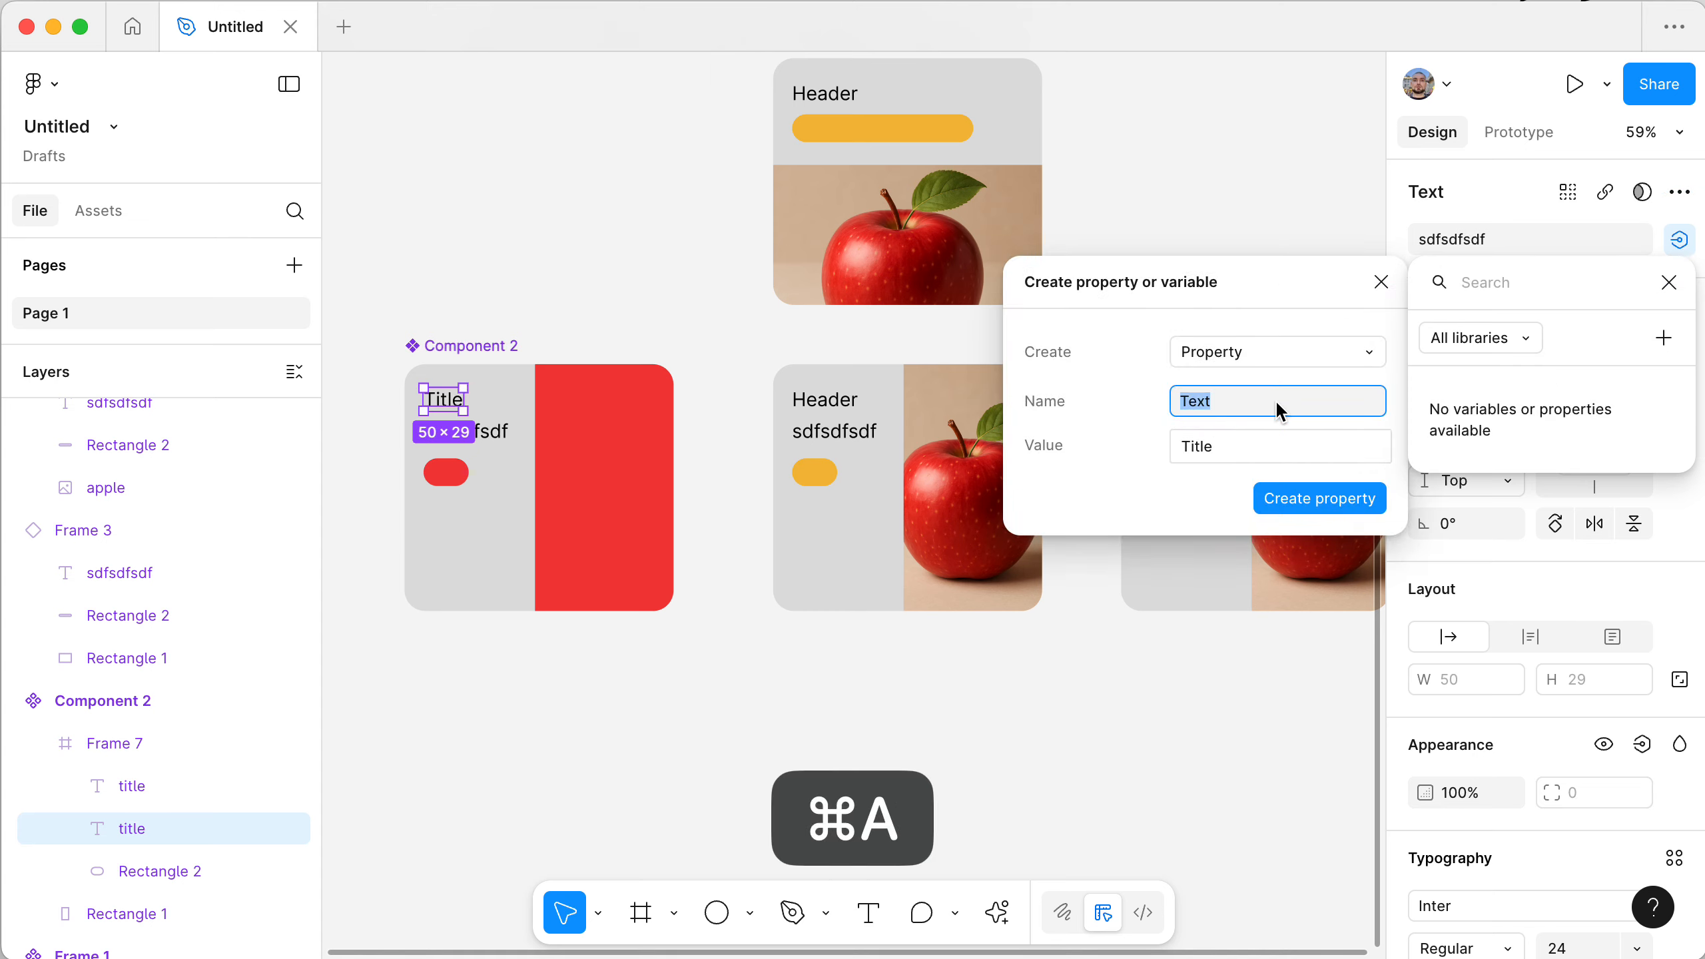
pyautogui.write('Titl')
pyautogui.press('Return')
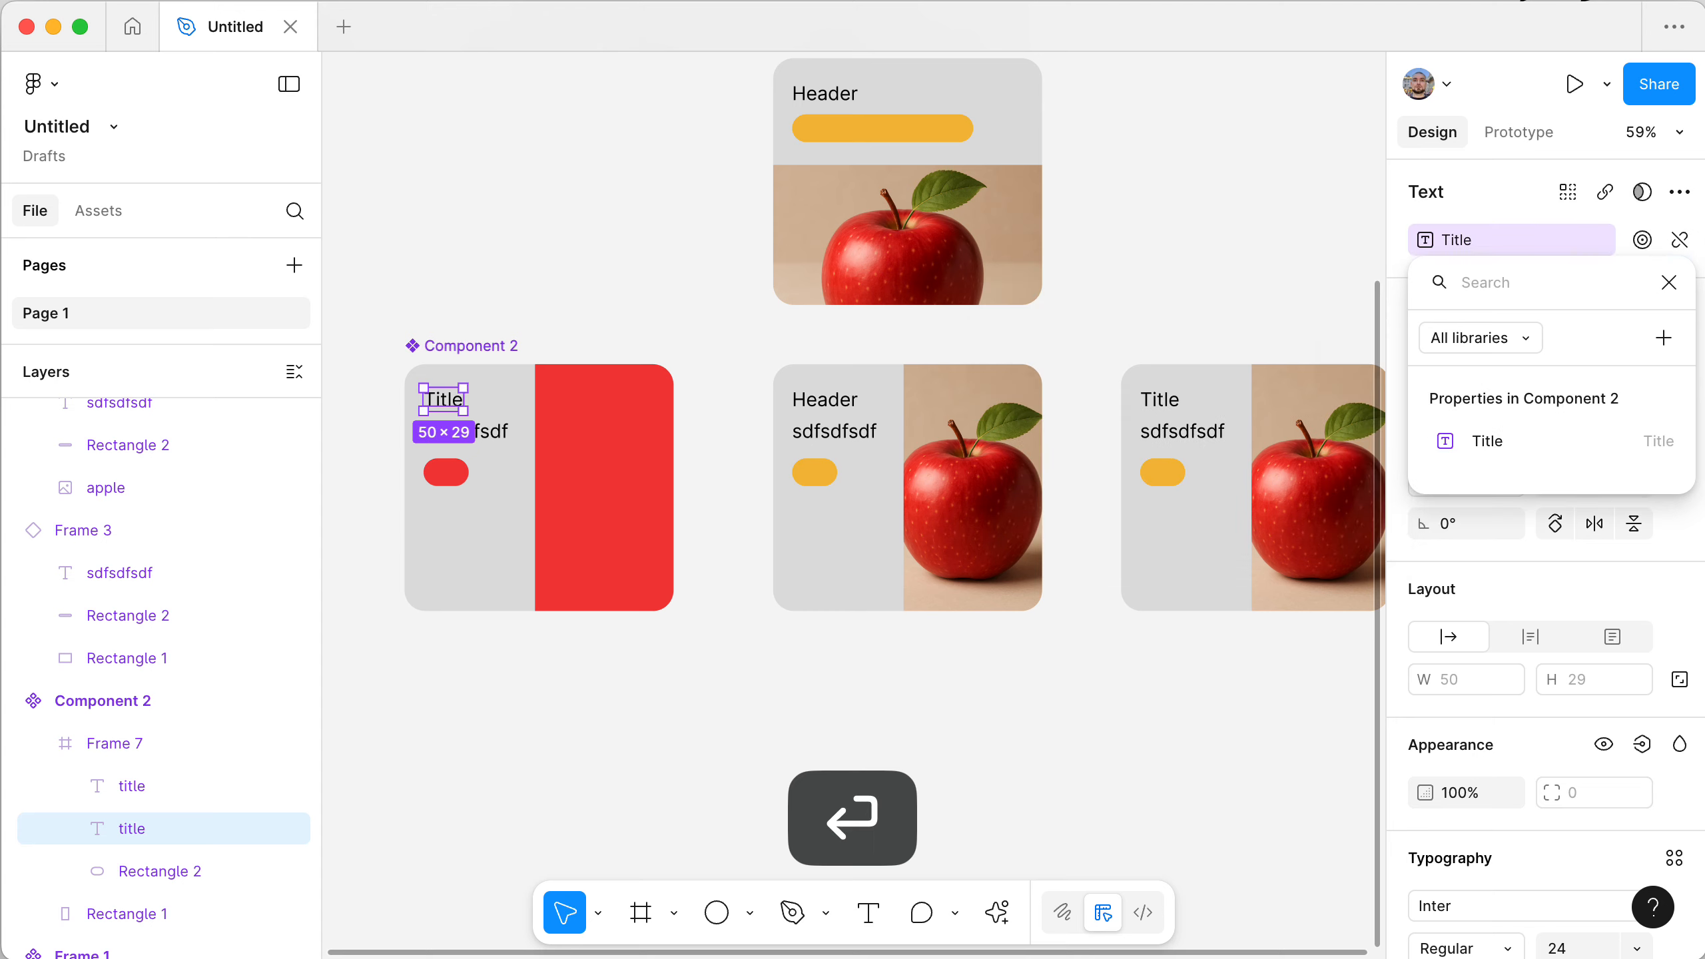
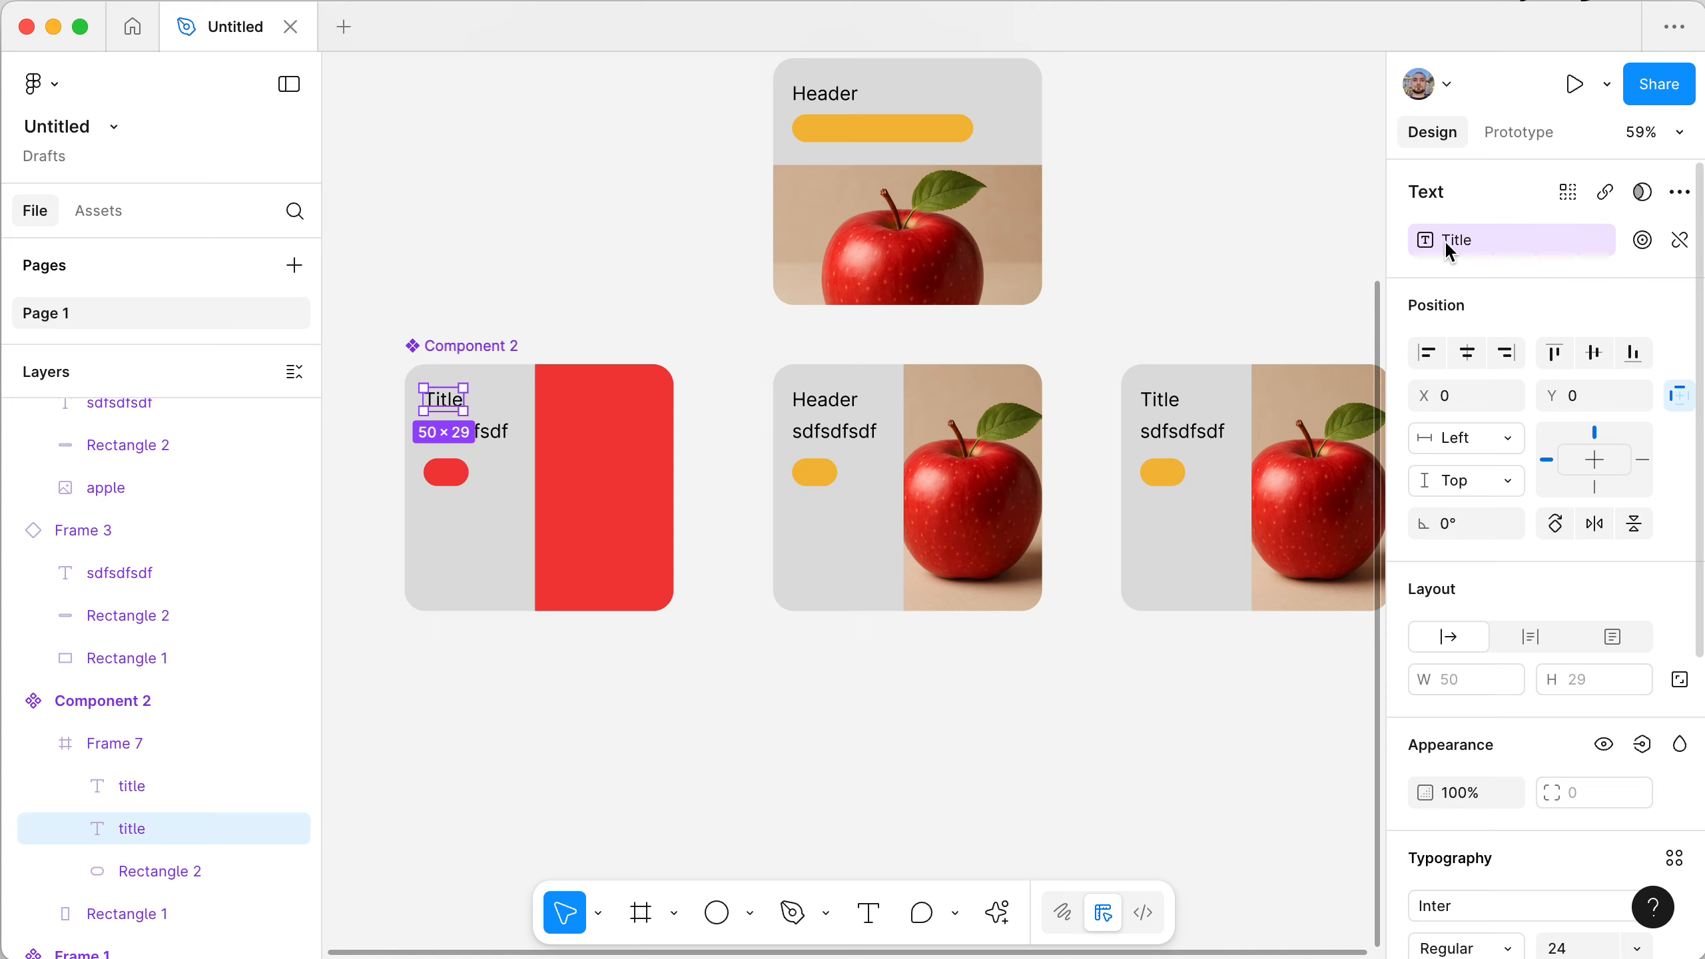
pyautogui.click(474, 367)
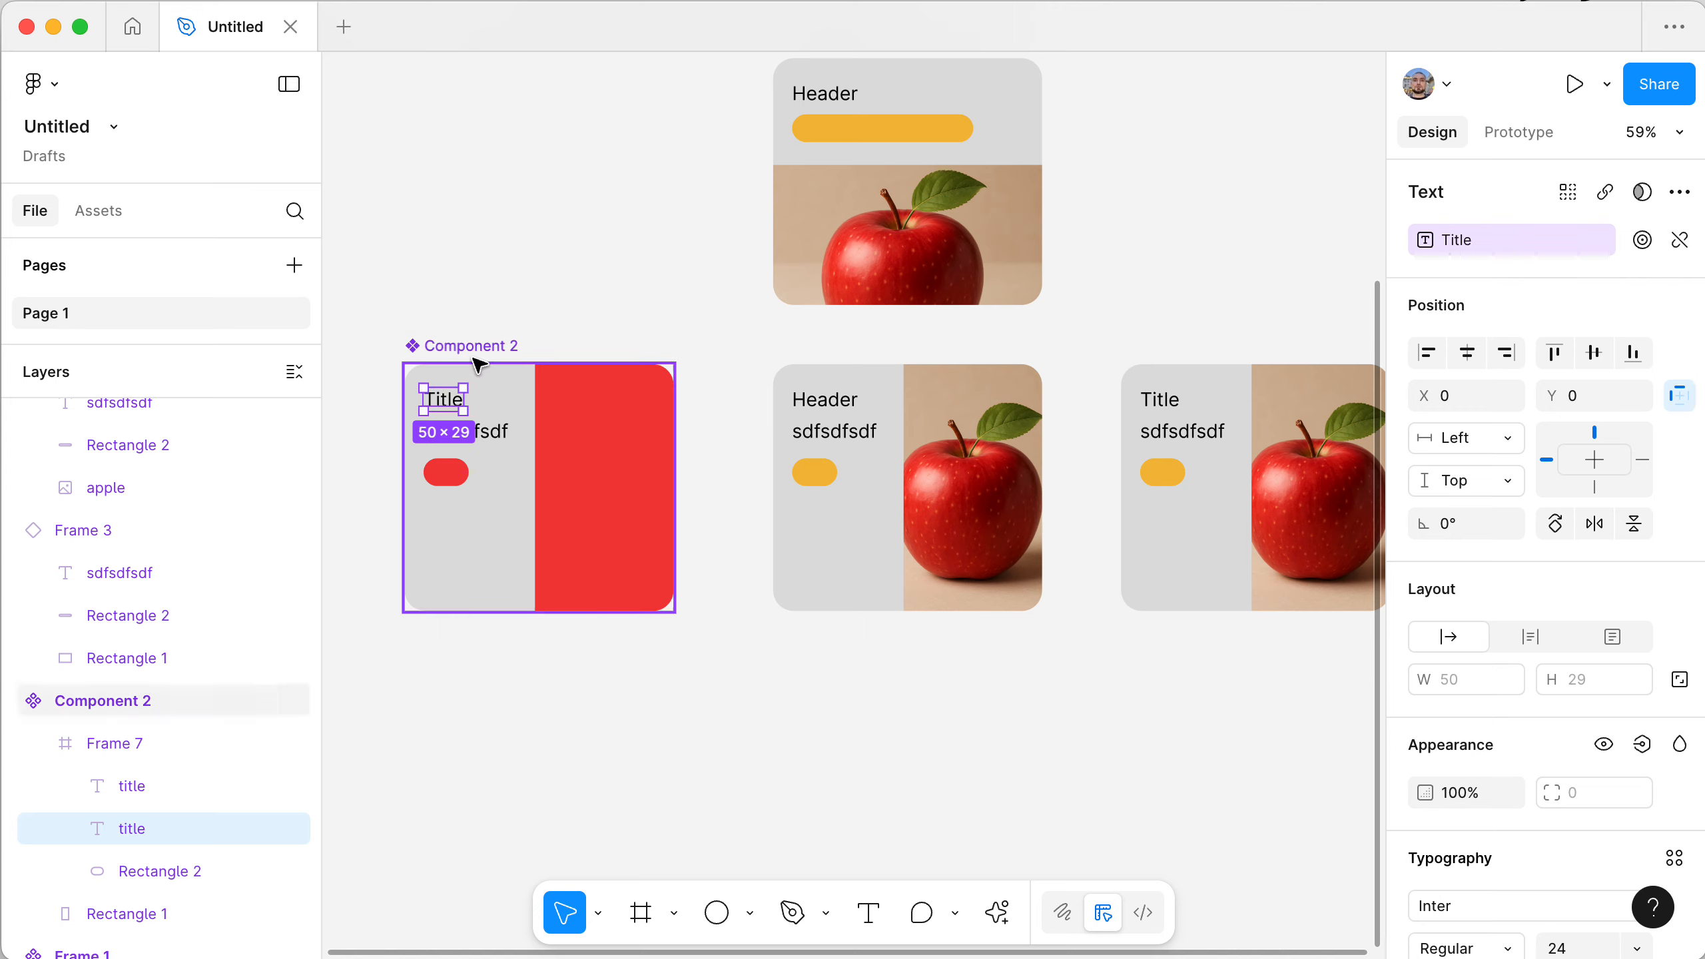
pyautogui.click(484, 343)
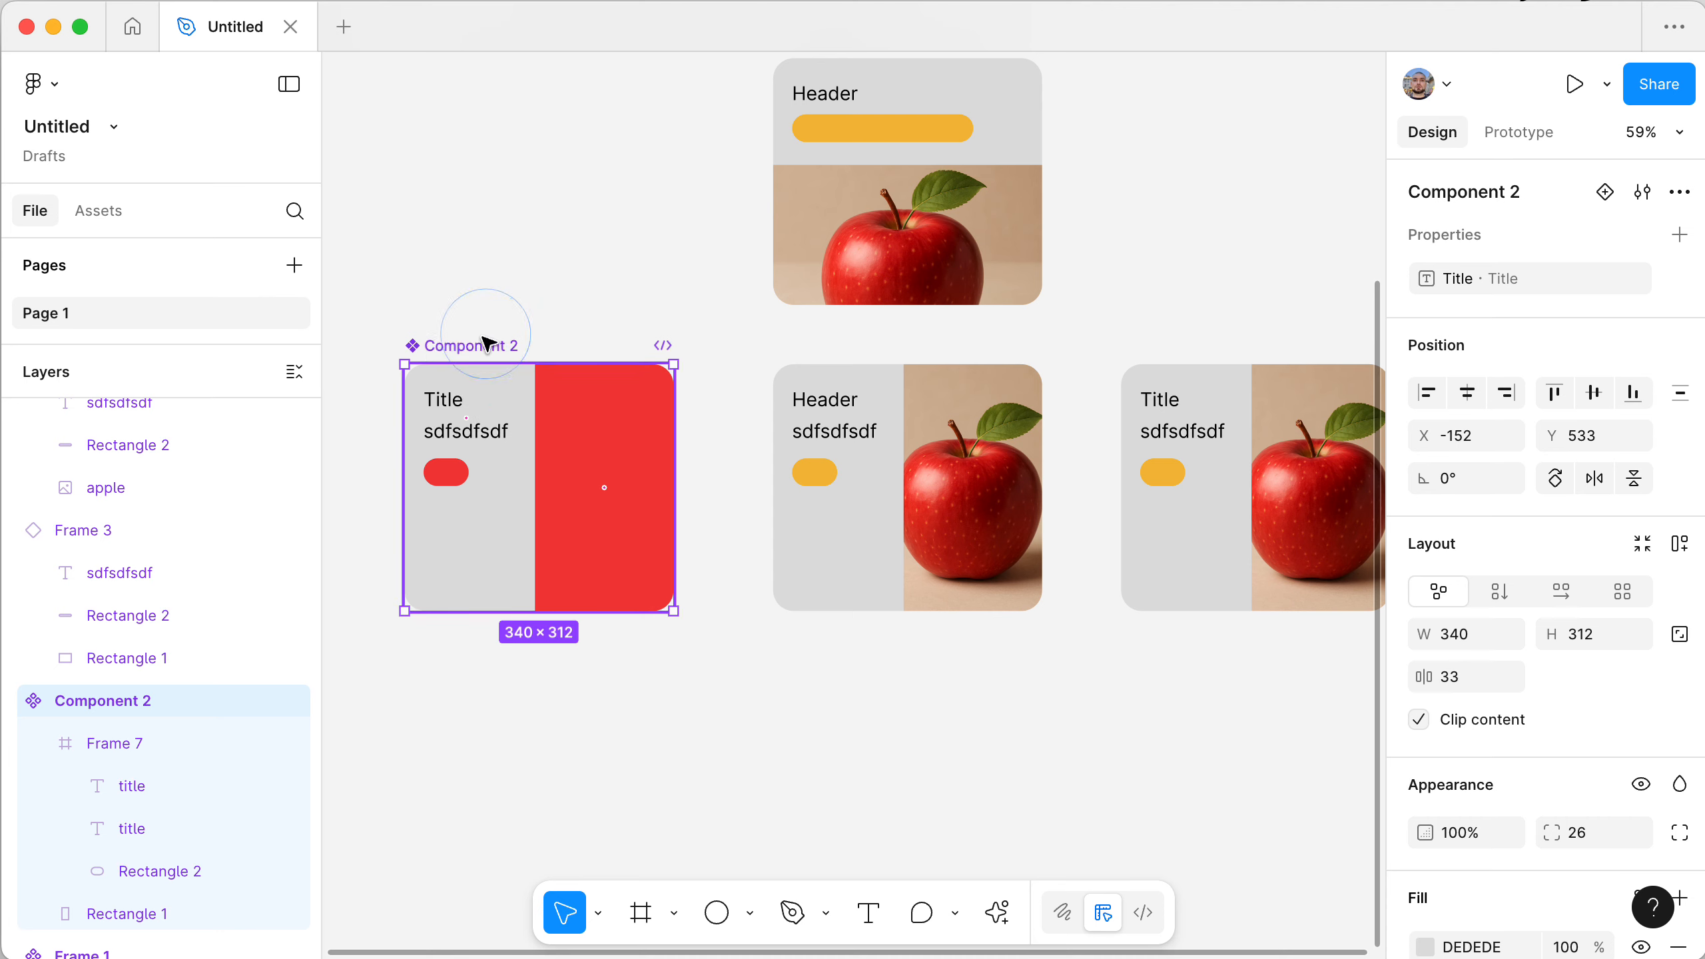
pyautogui.keyDown('super'); pyautogui.click(440, 402); pyautogui.keyUp('super')
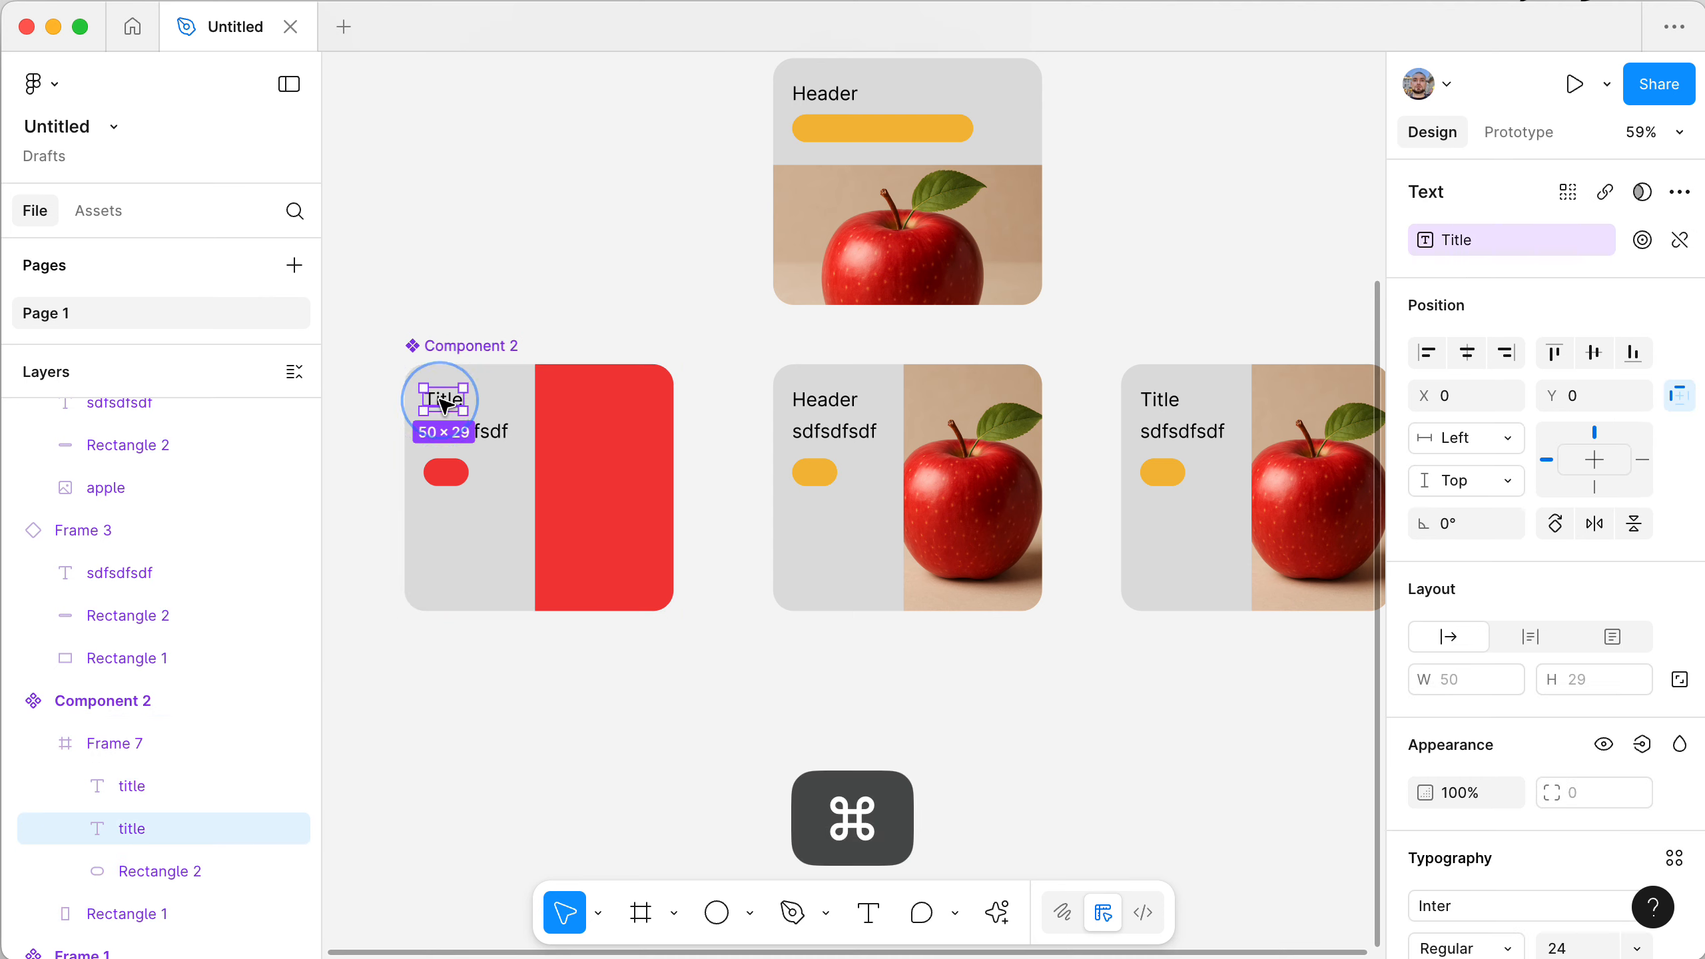
pyautogui.click(1512, 240)
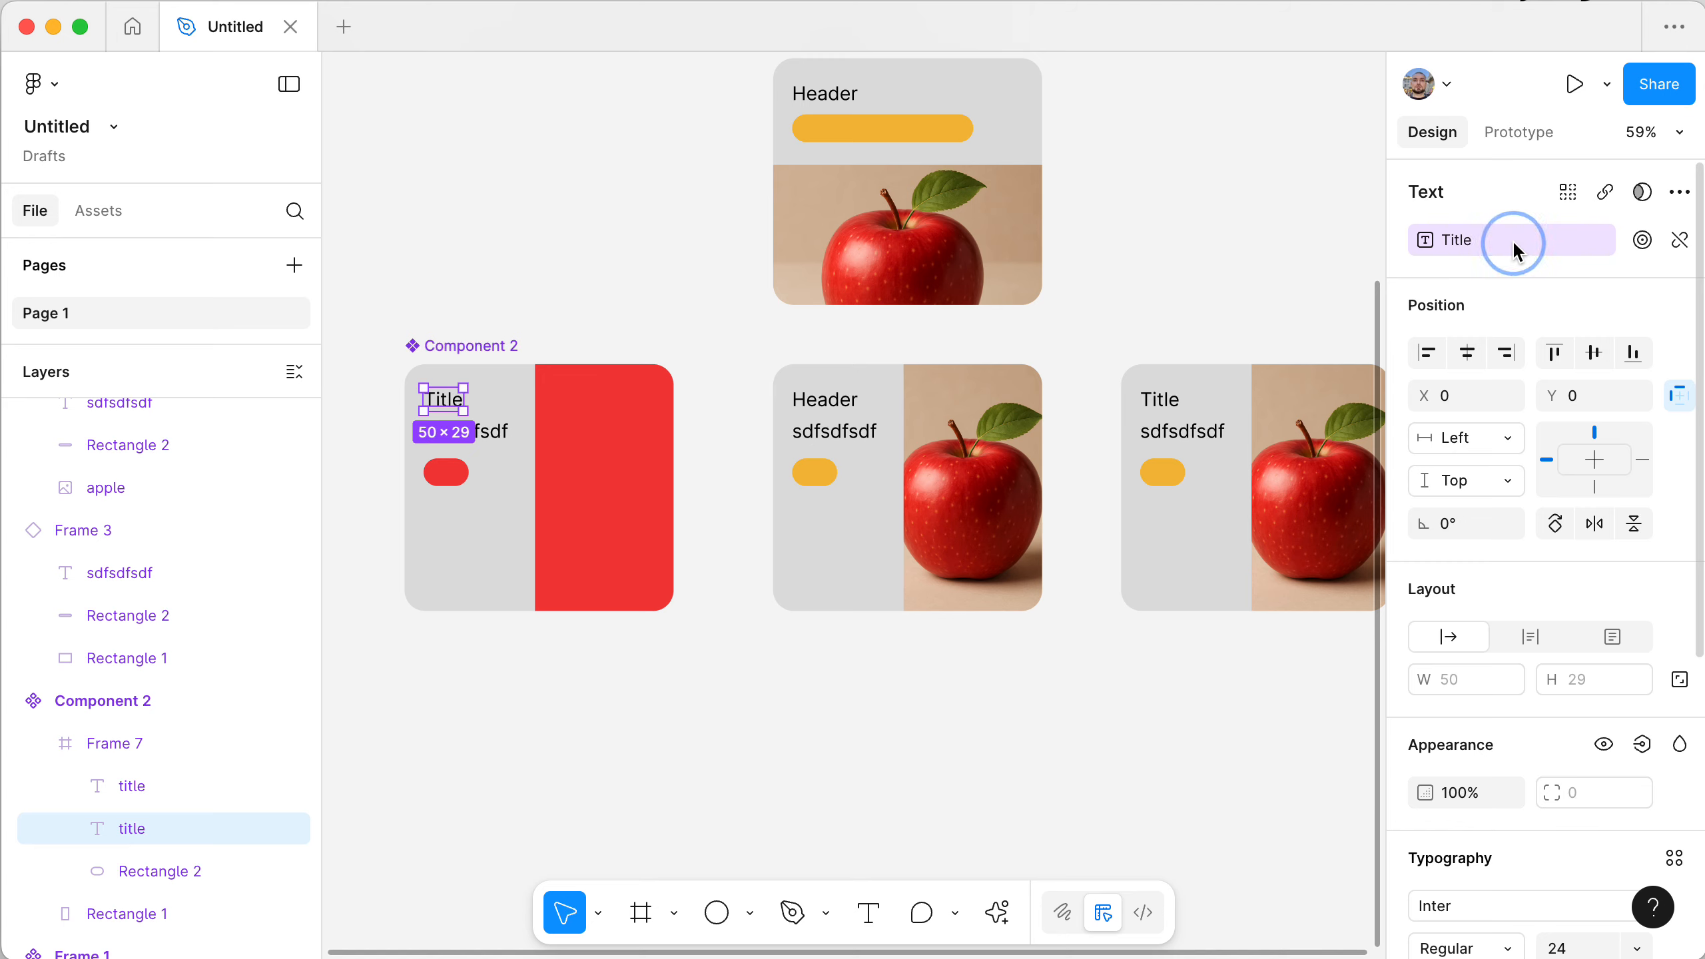
pyautogui.click(1512, 240)
# - Duplicate Component 2 as an instance below the row of cards, at about X 62, Y 959
pyautogui.click(463, 346)
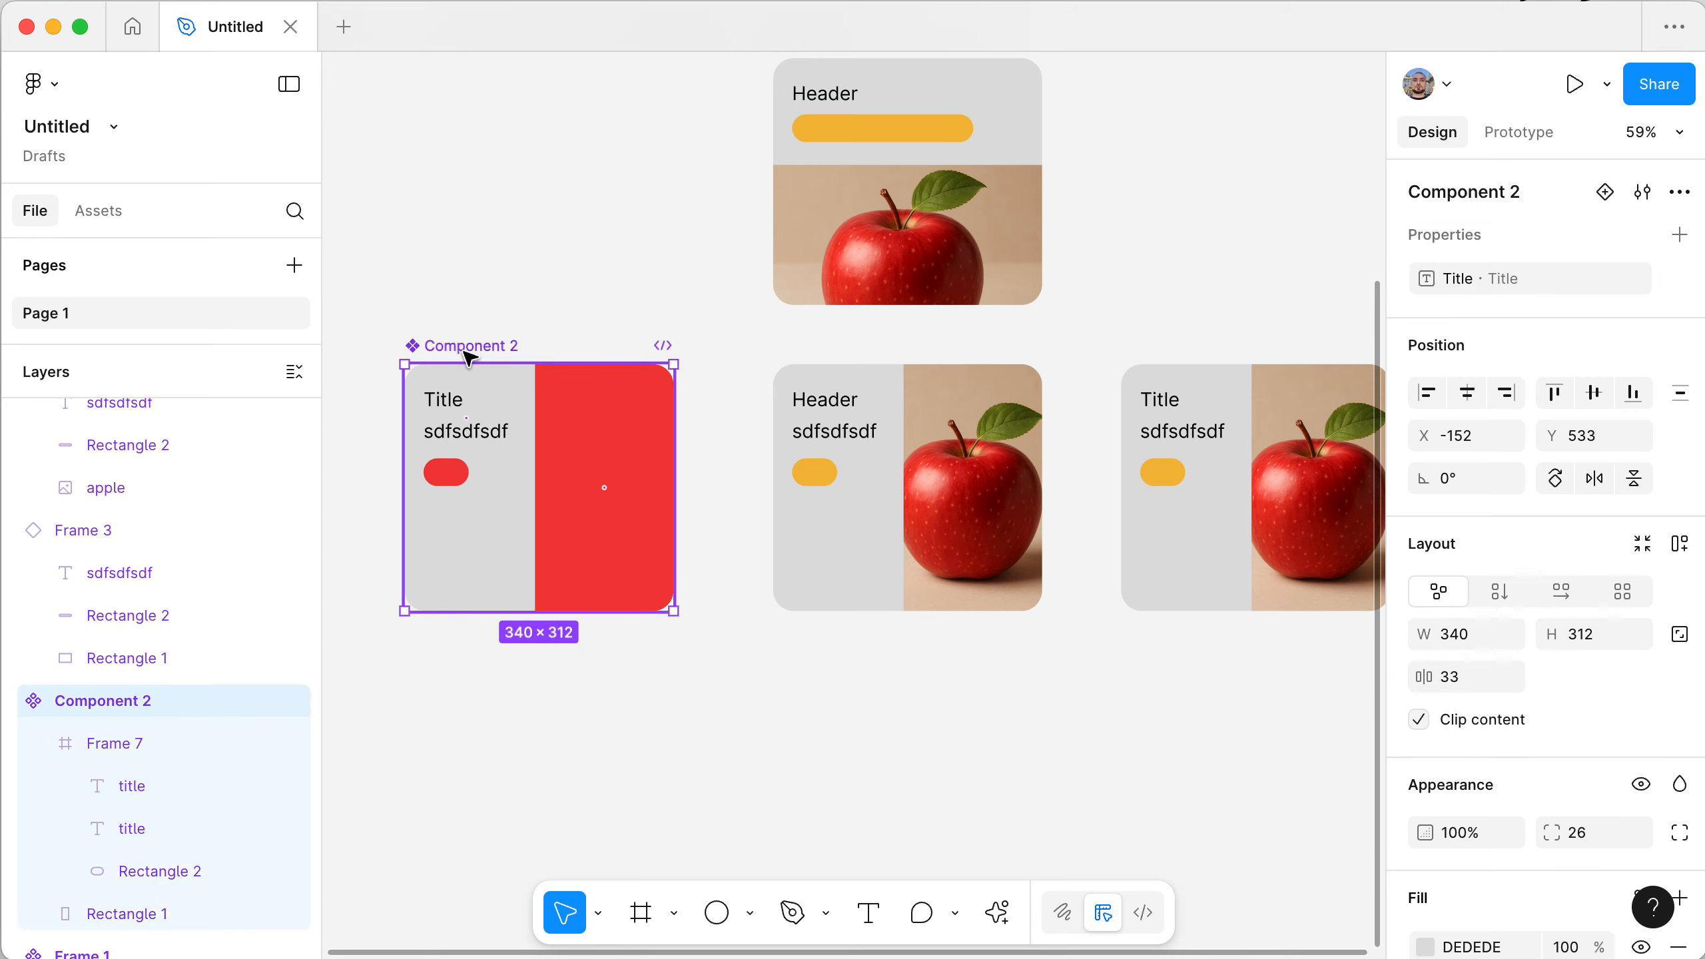
pyautogui.press('alt')
pyautogui.moveTo(470, 351); pyautogui.dragTo(635, 693)
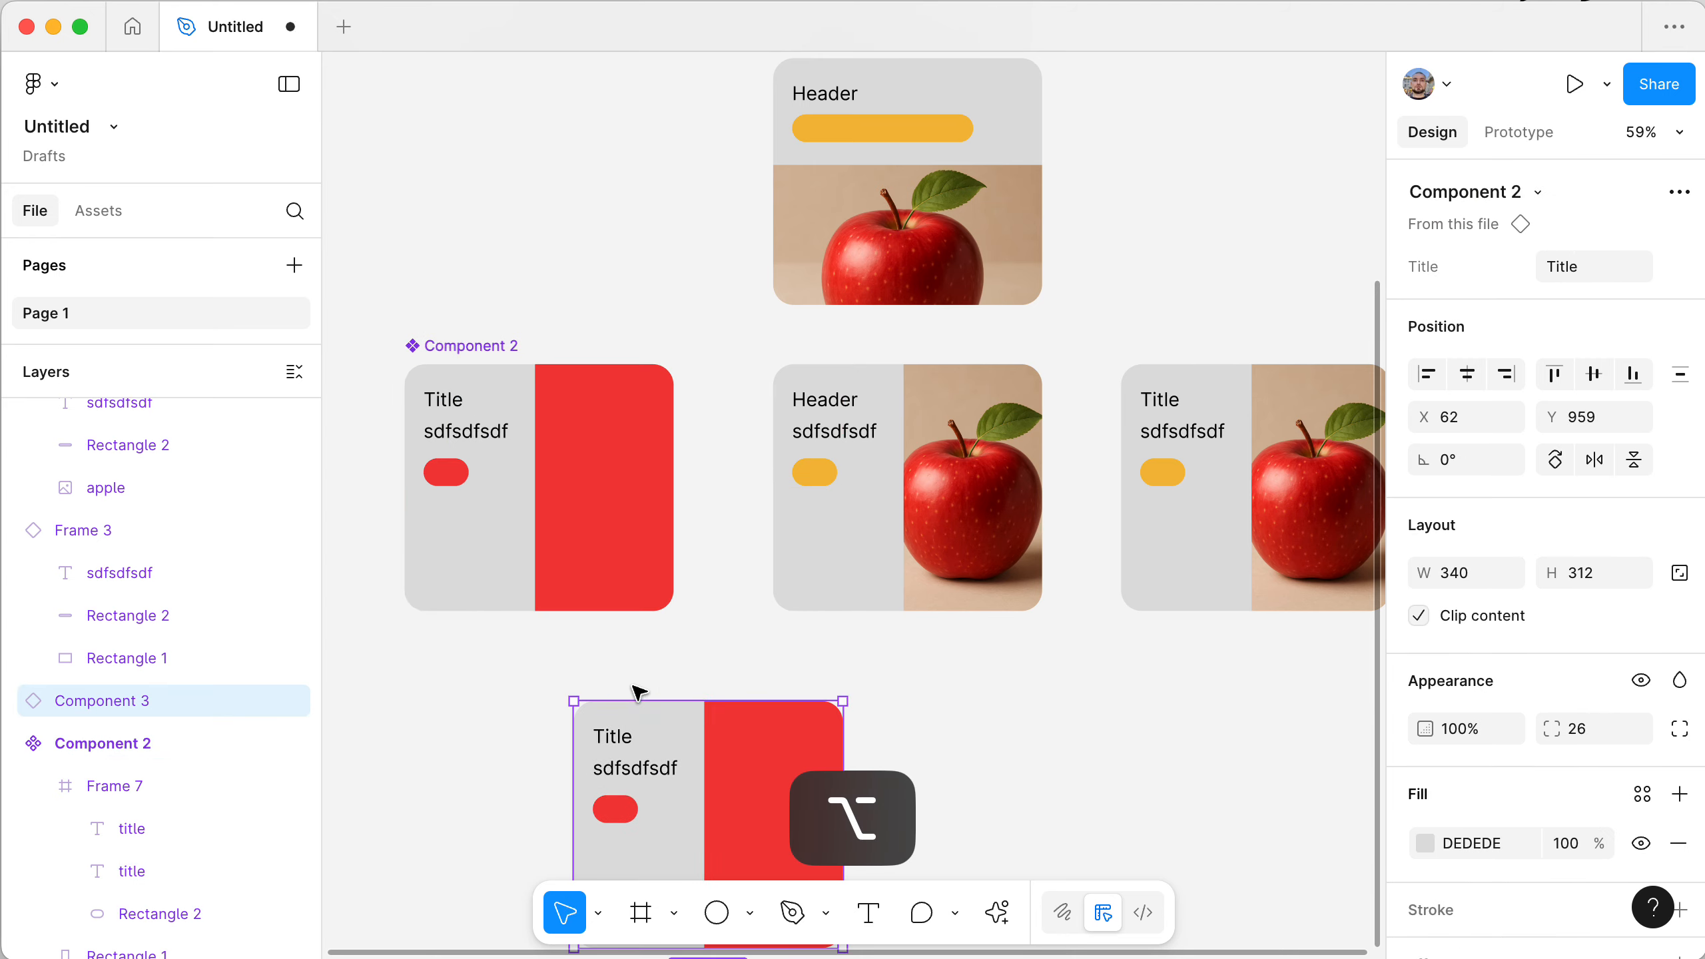
# - Set the Title property of the new Component 2 instance to "Longer Title"
pyautogui.scroll(-5, 637, 691)
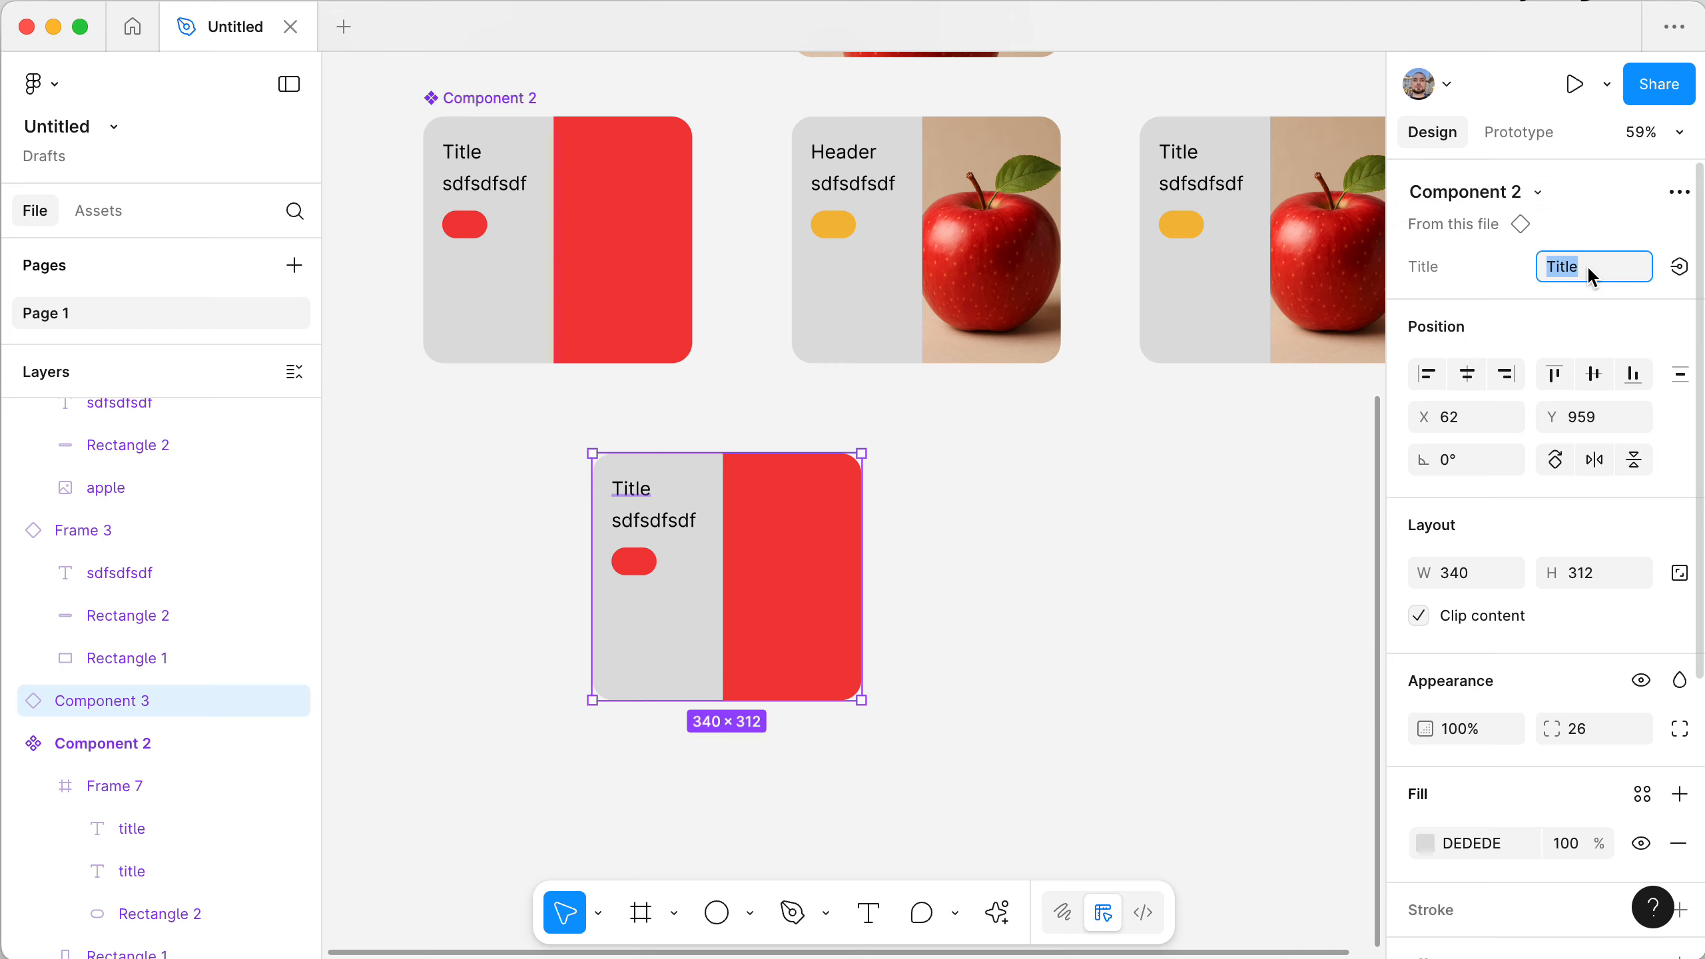
pyautogui.press('Right')
pyautogui.press('super+a')
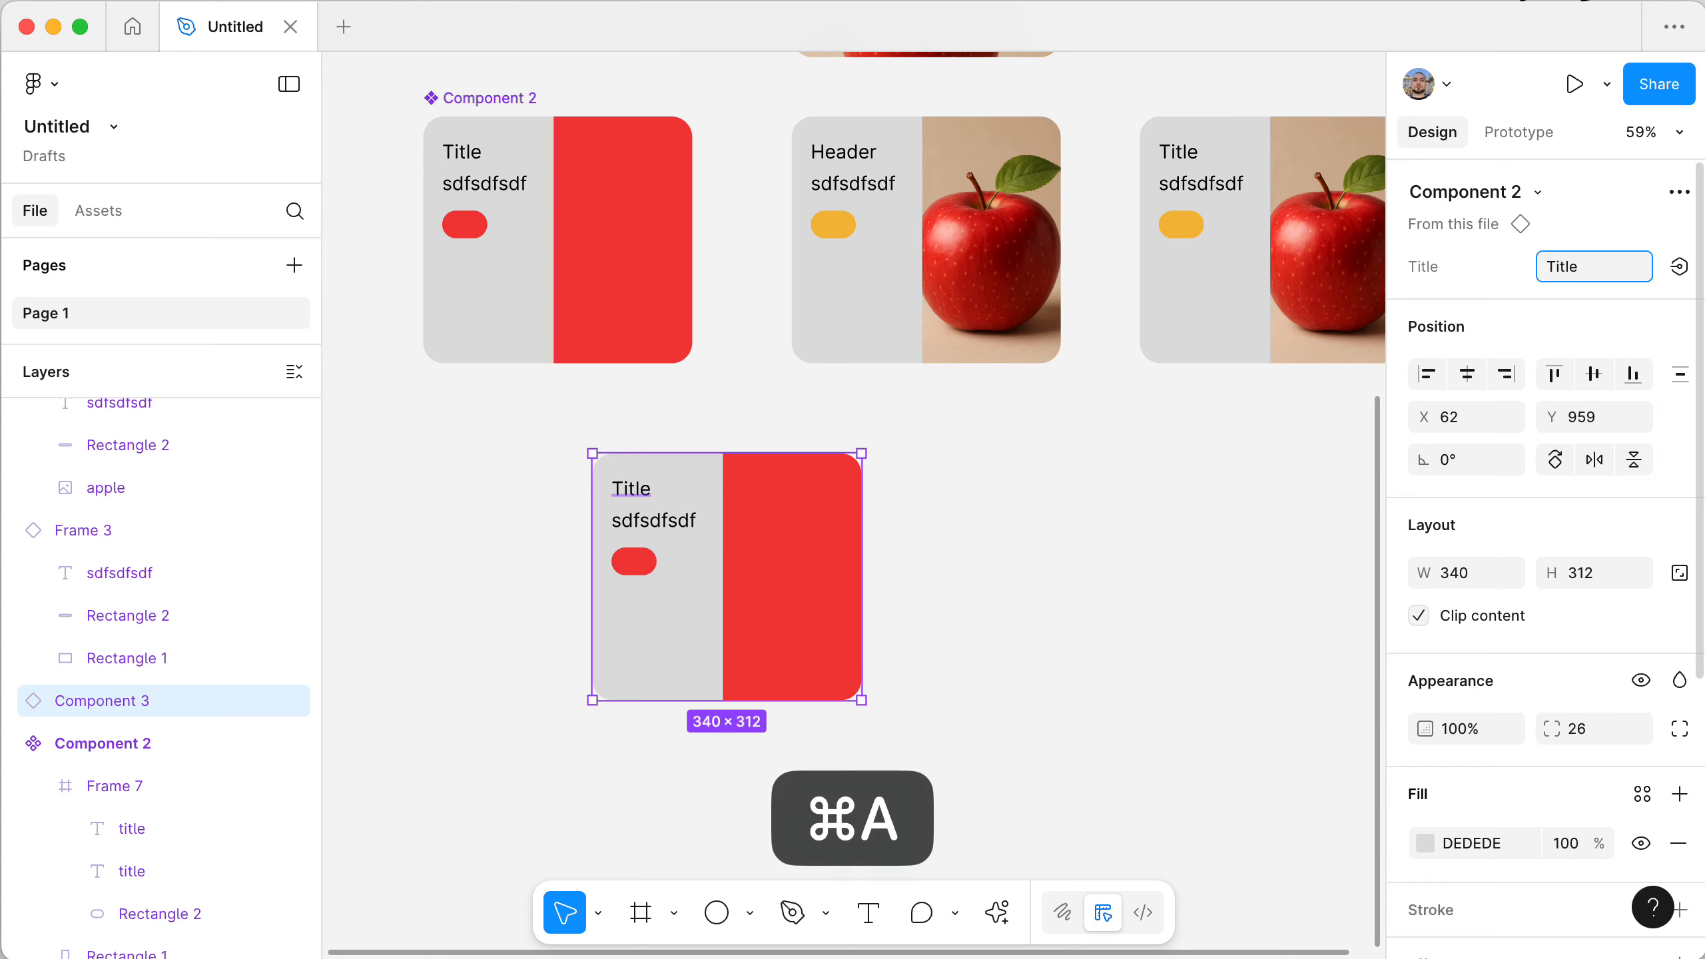
pyautogui.write('Longer T')
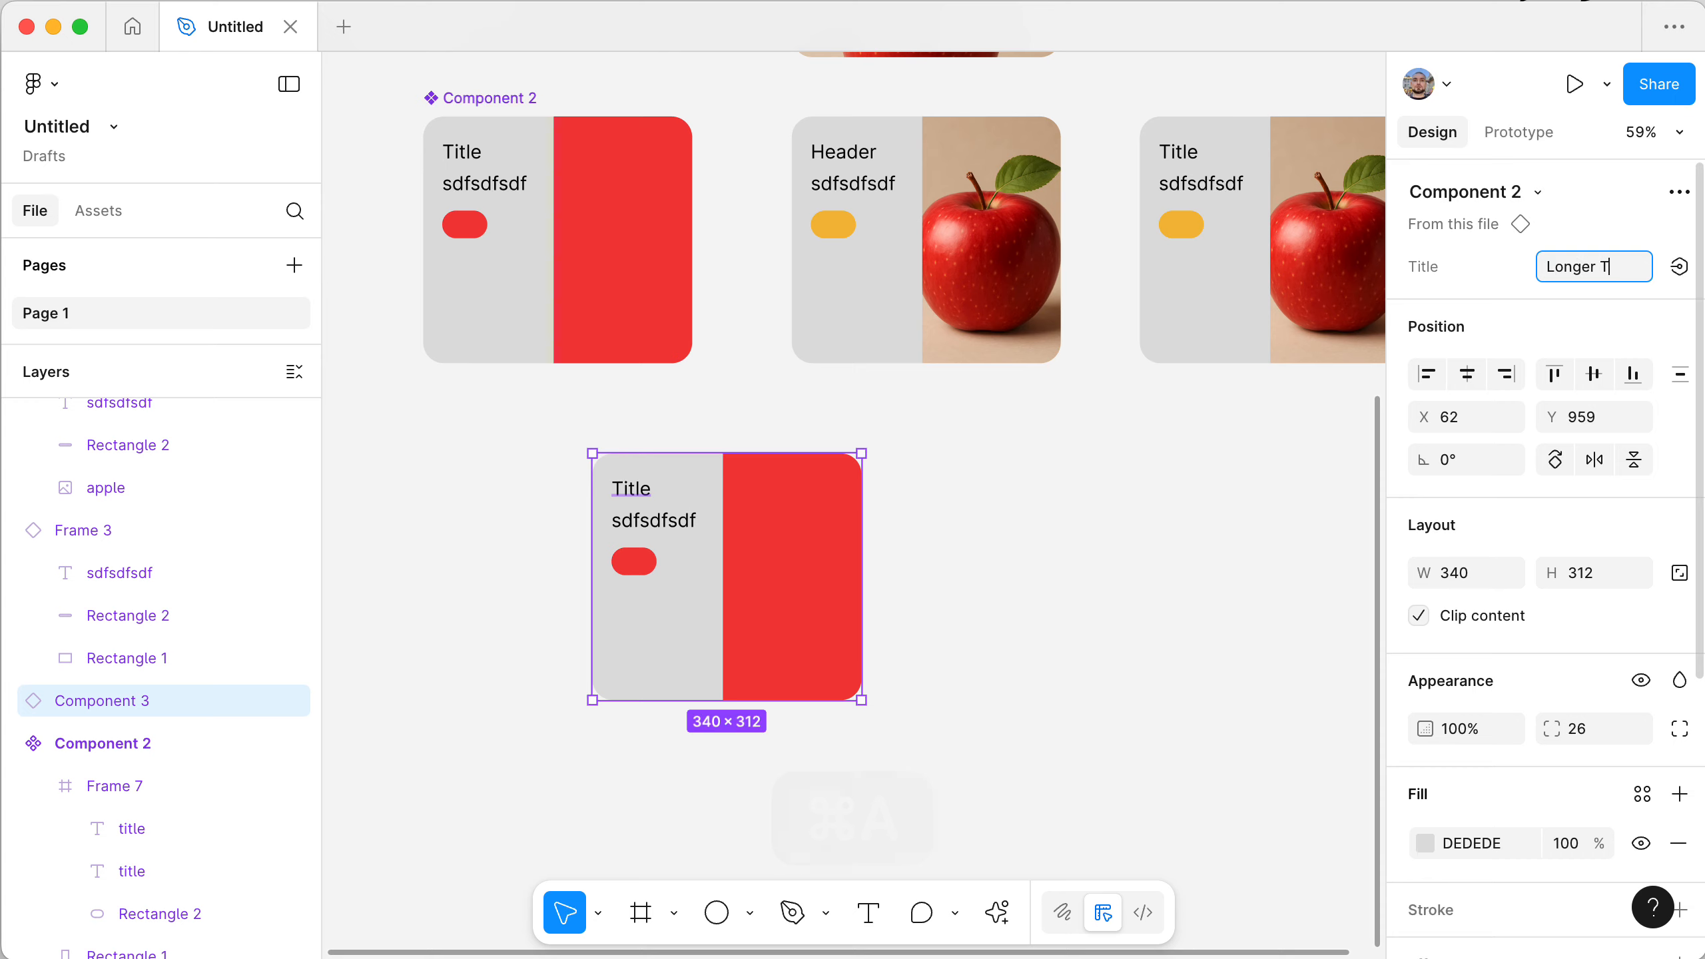
pyautogui.write('itle')
pyautogui.press('Return')
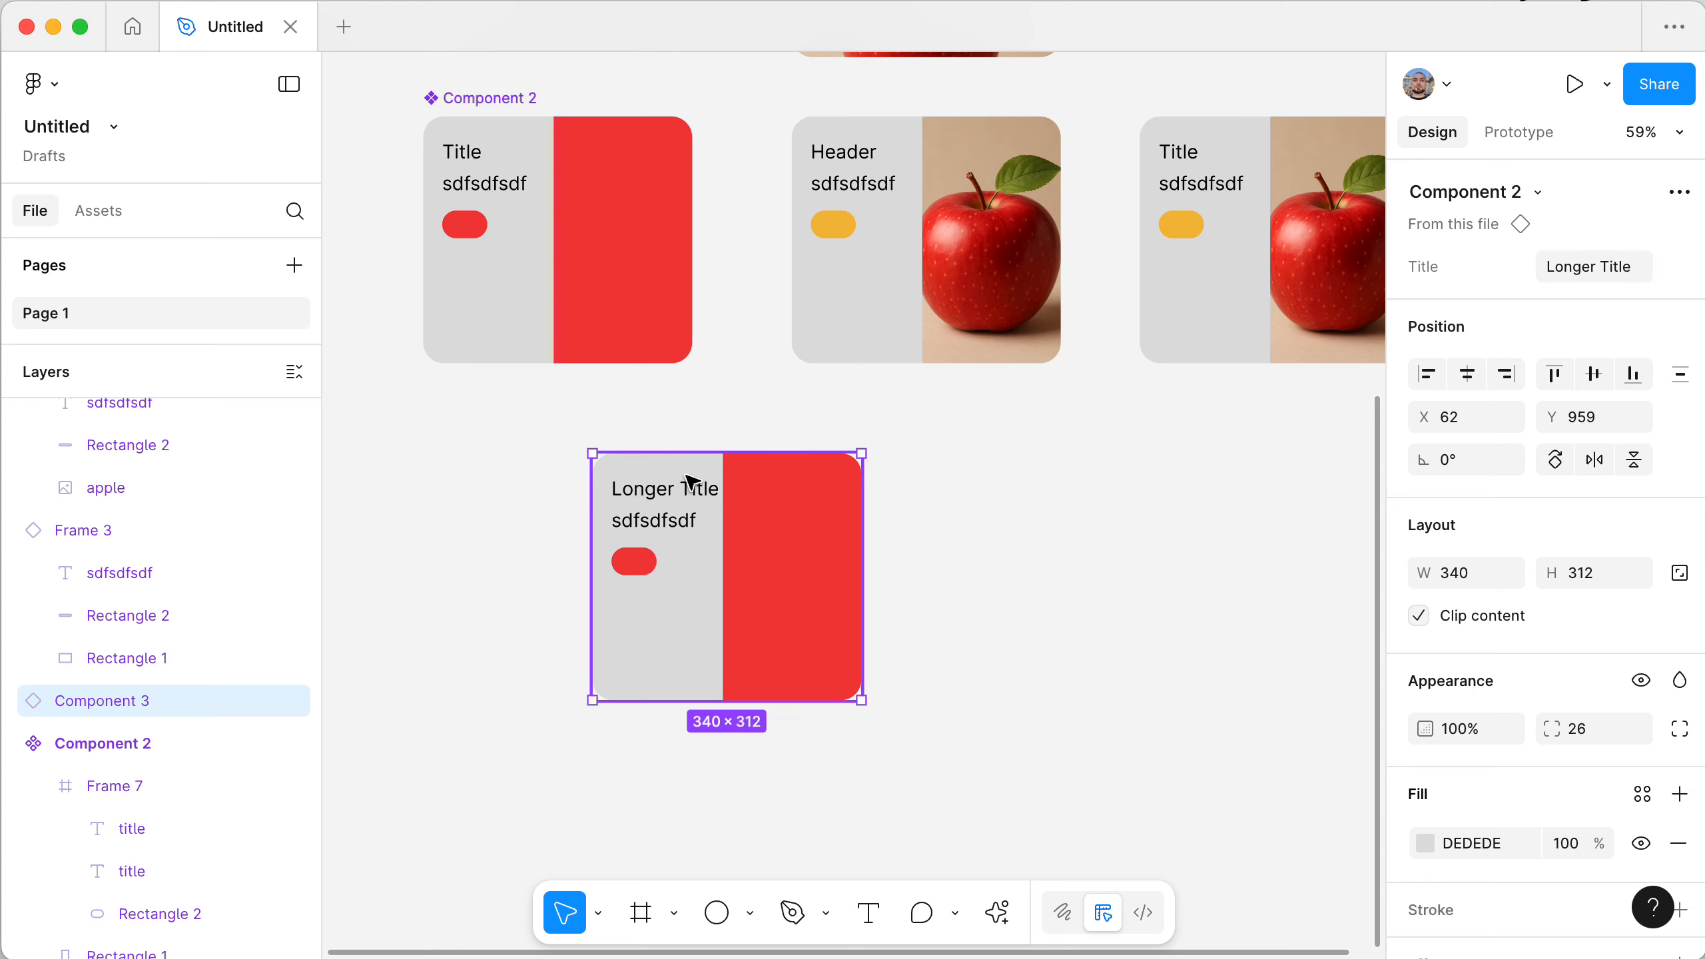
# - Create a text property named "Title" from the text layer in the Frame 1 main component and review it on the component
pyautogui.scroll(3, 666, 500)
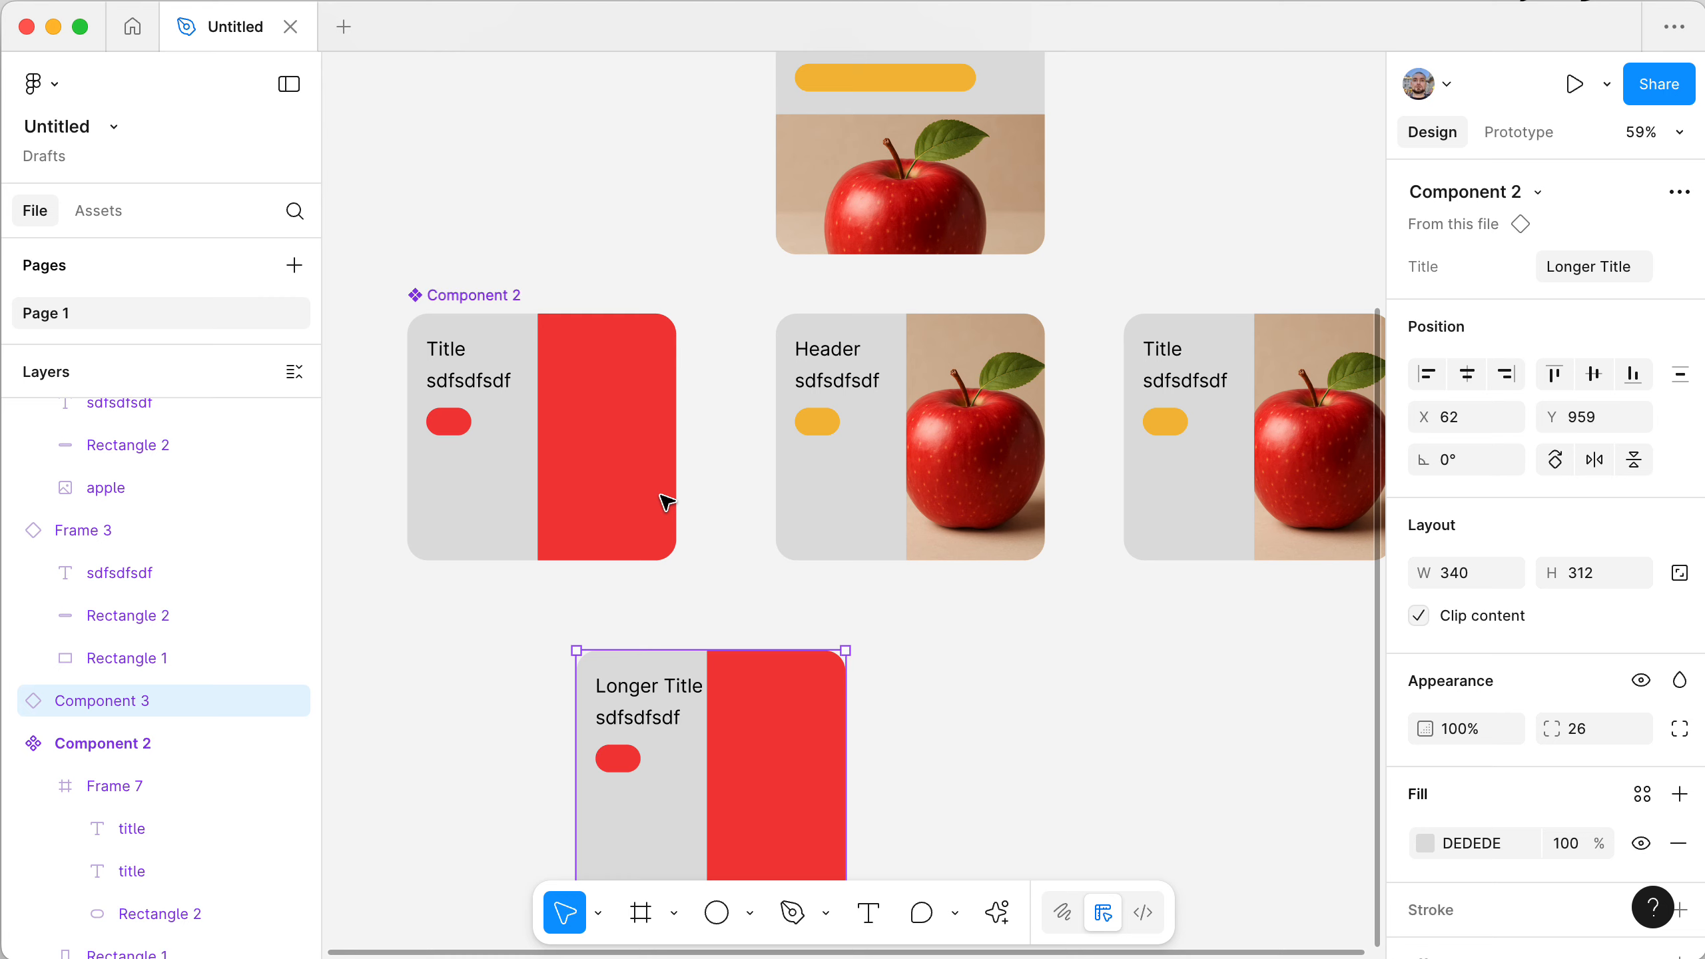
pyautogui.scroll(10, 666, 500)
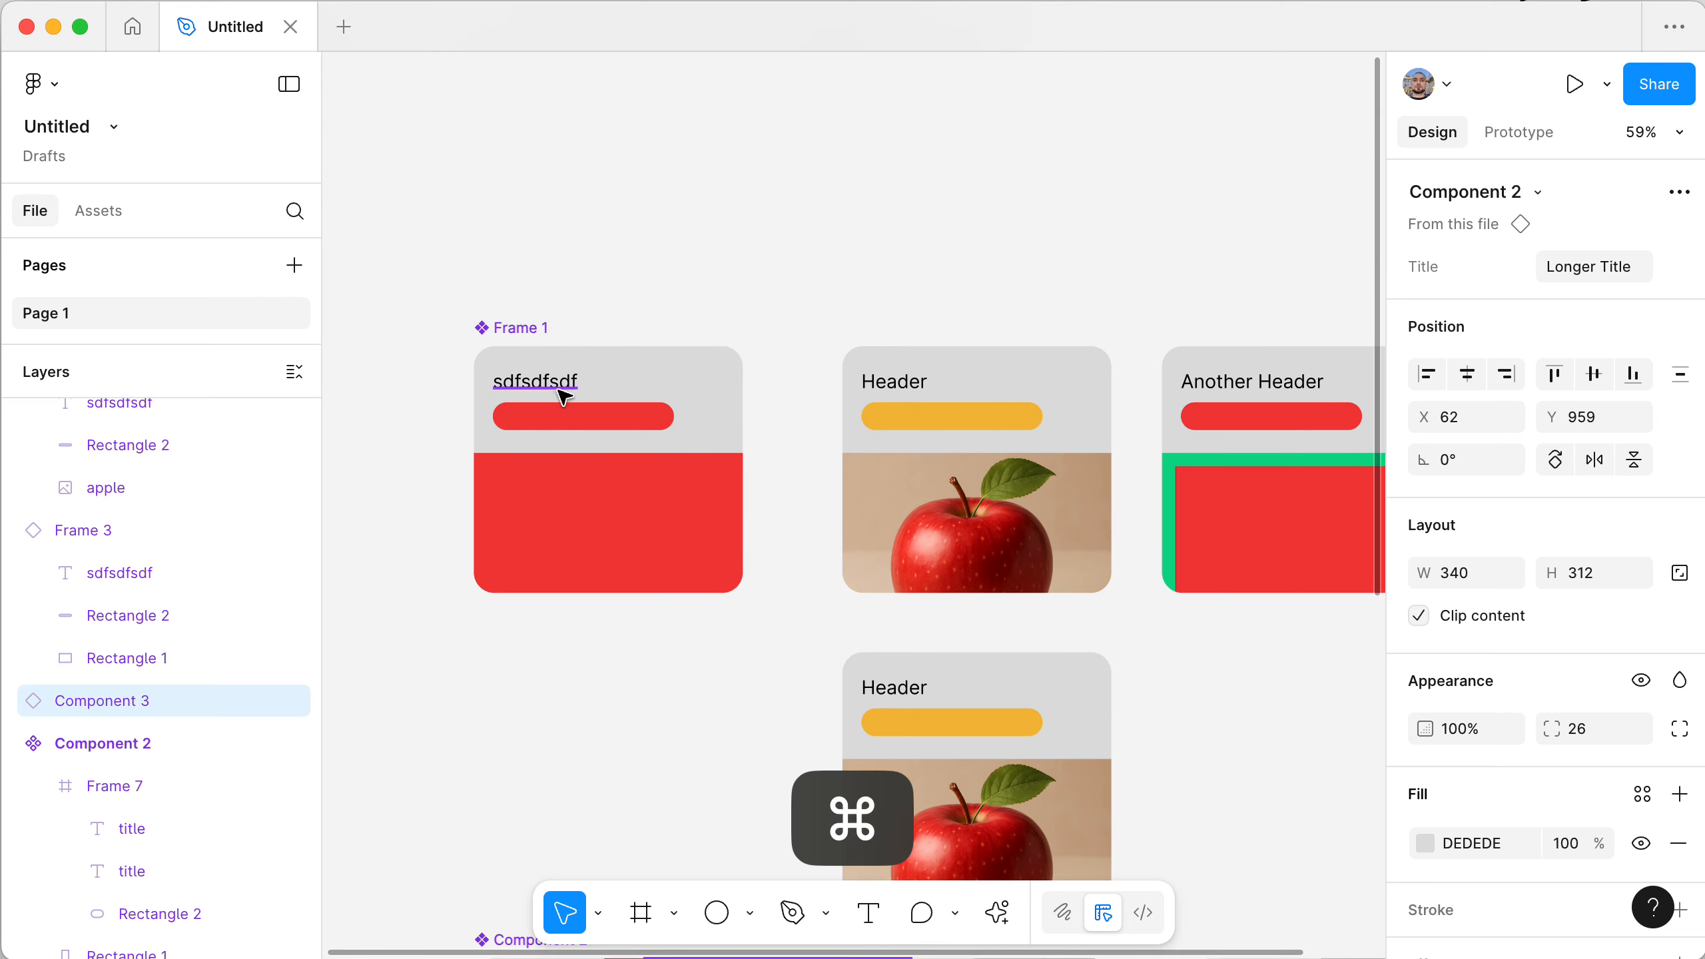
pyautogui.keyDown('super'); pyautogui.click(556, 393); pyautogui.keyUp('super')
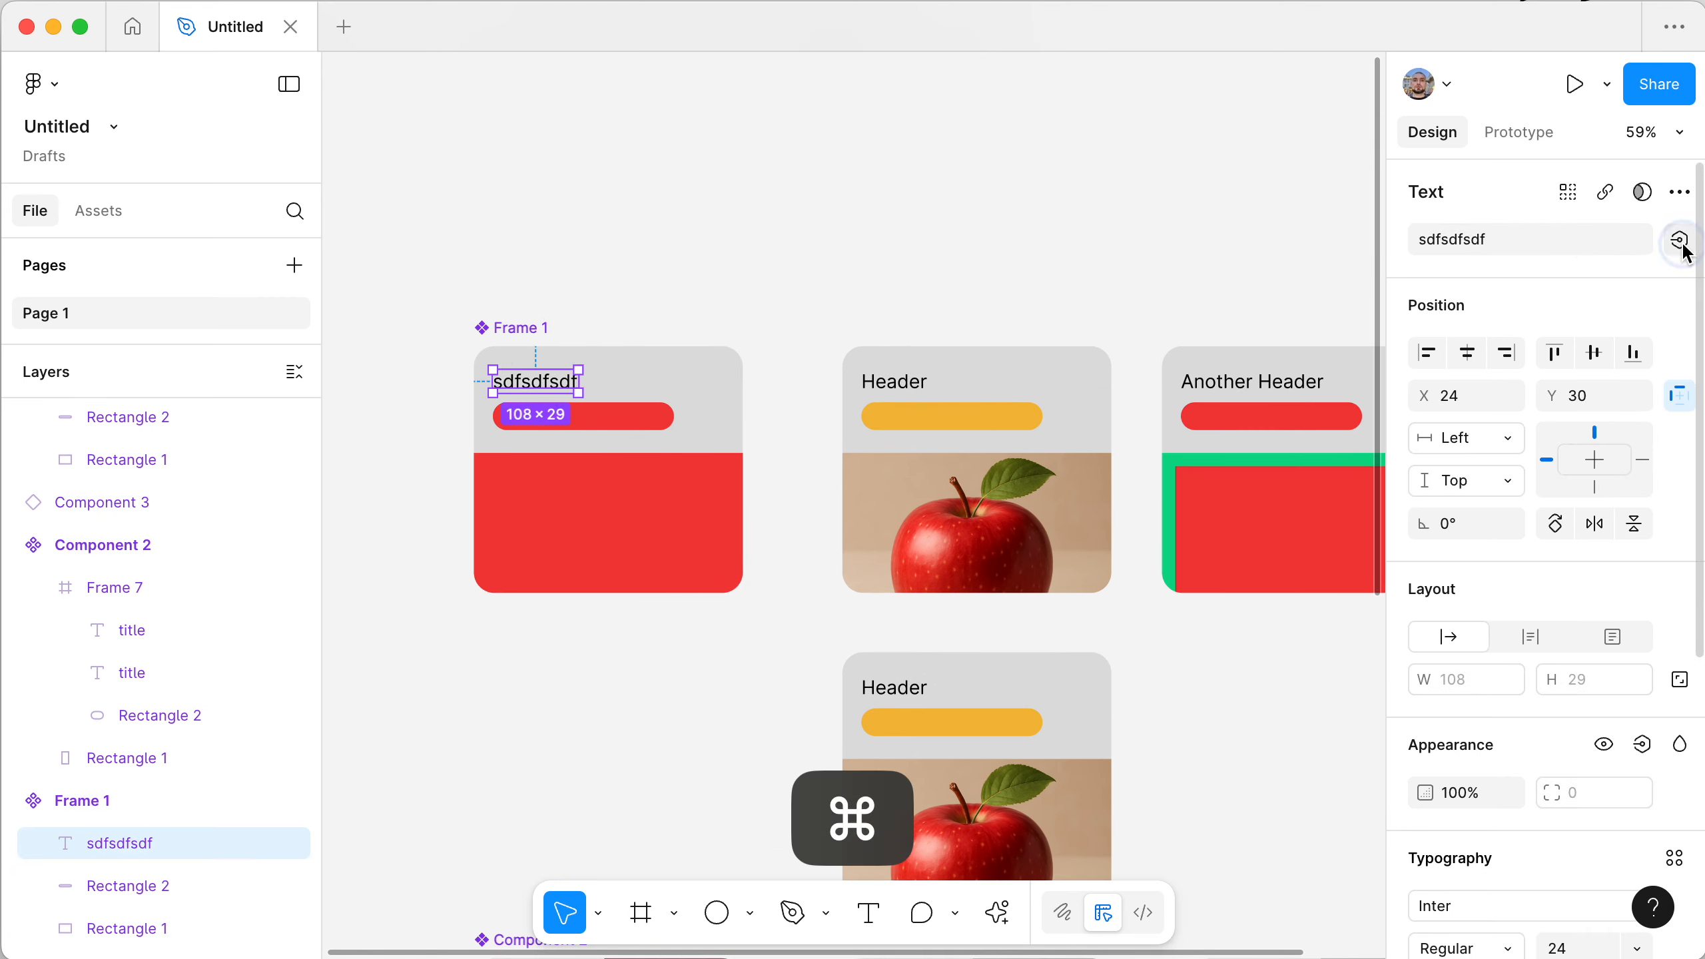
pyautogui.click(1680, 240)
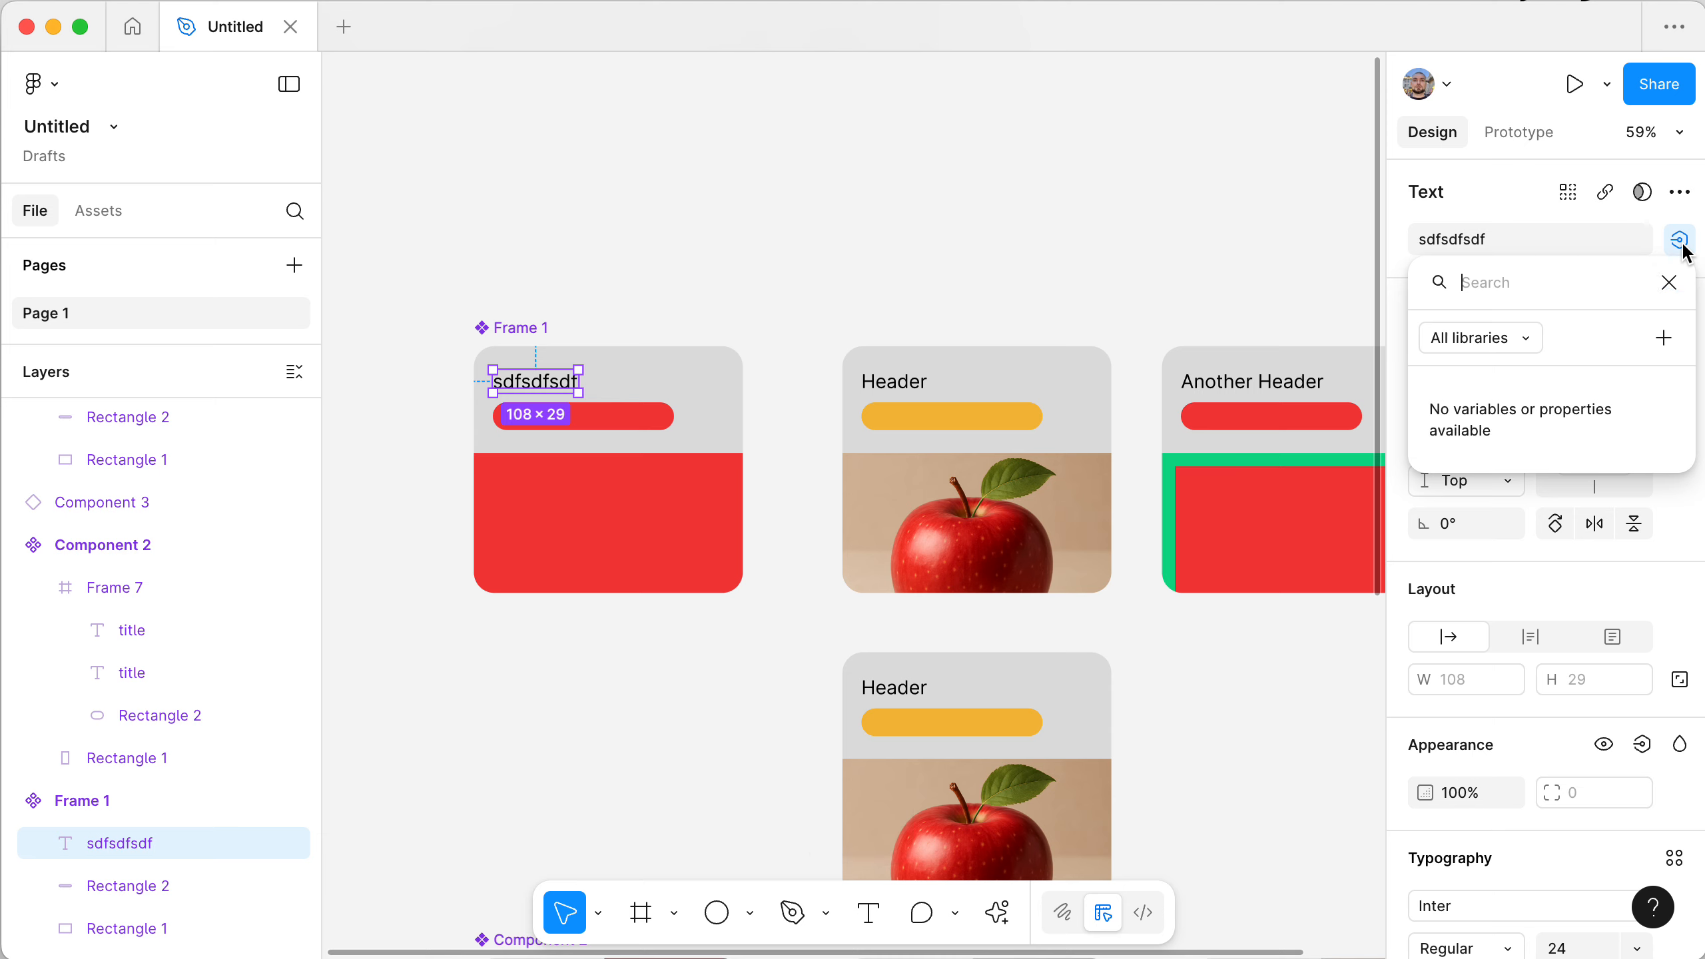
pyautogui.click(1666, 339)
pyautogui.write('Title')
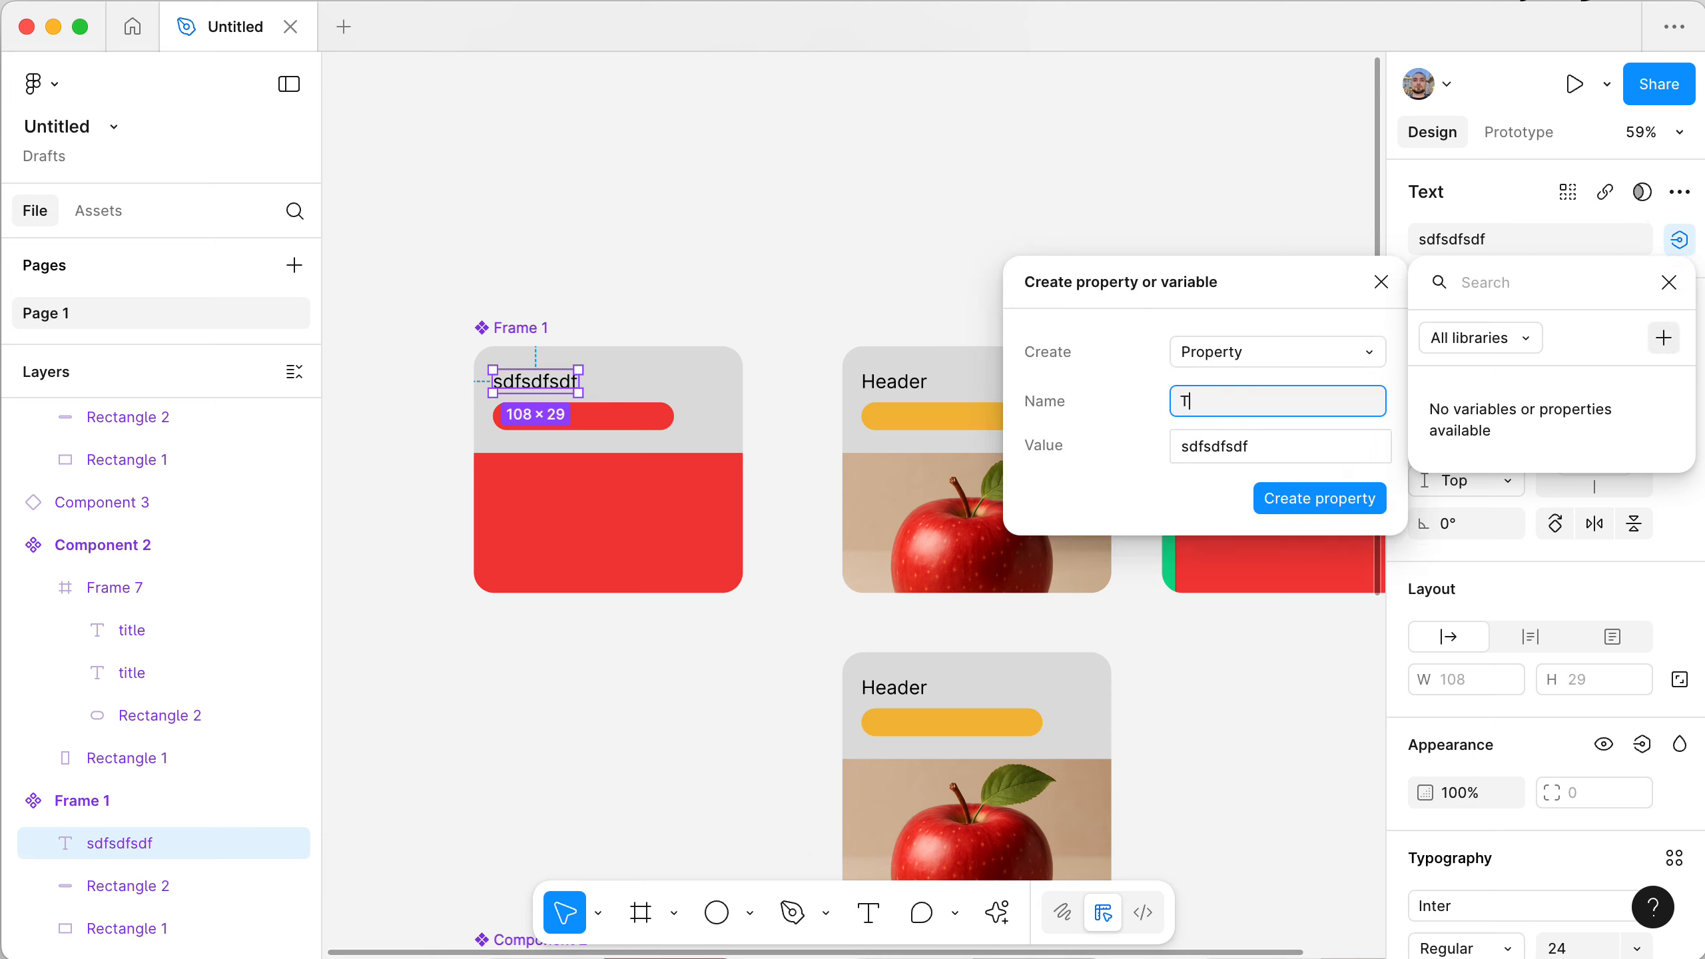
pyautogui.press('Return')
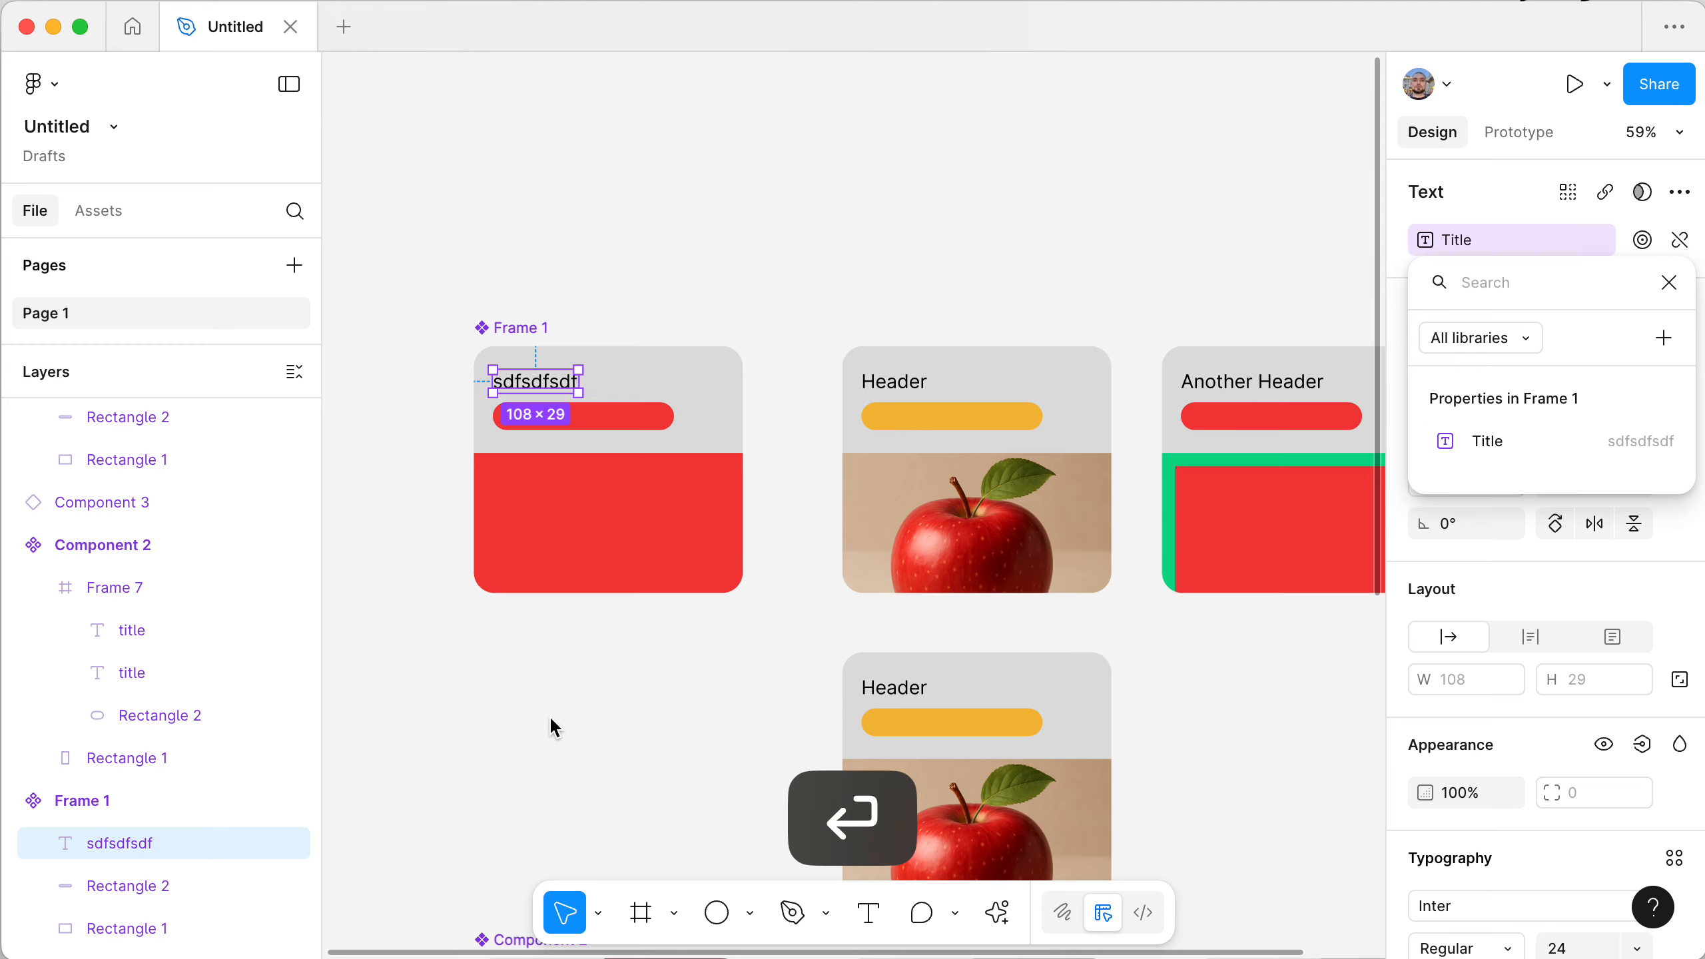
pyautogui.click(579, 677)
pyautogui.click(515, 331)
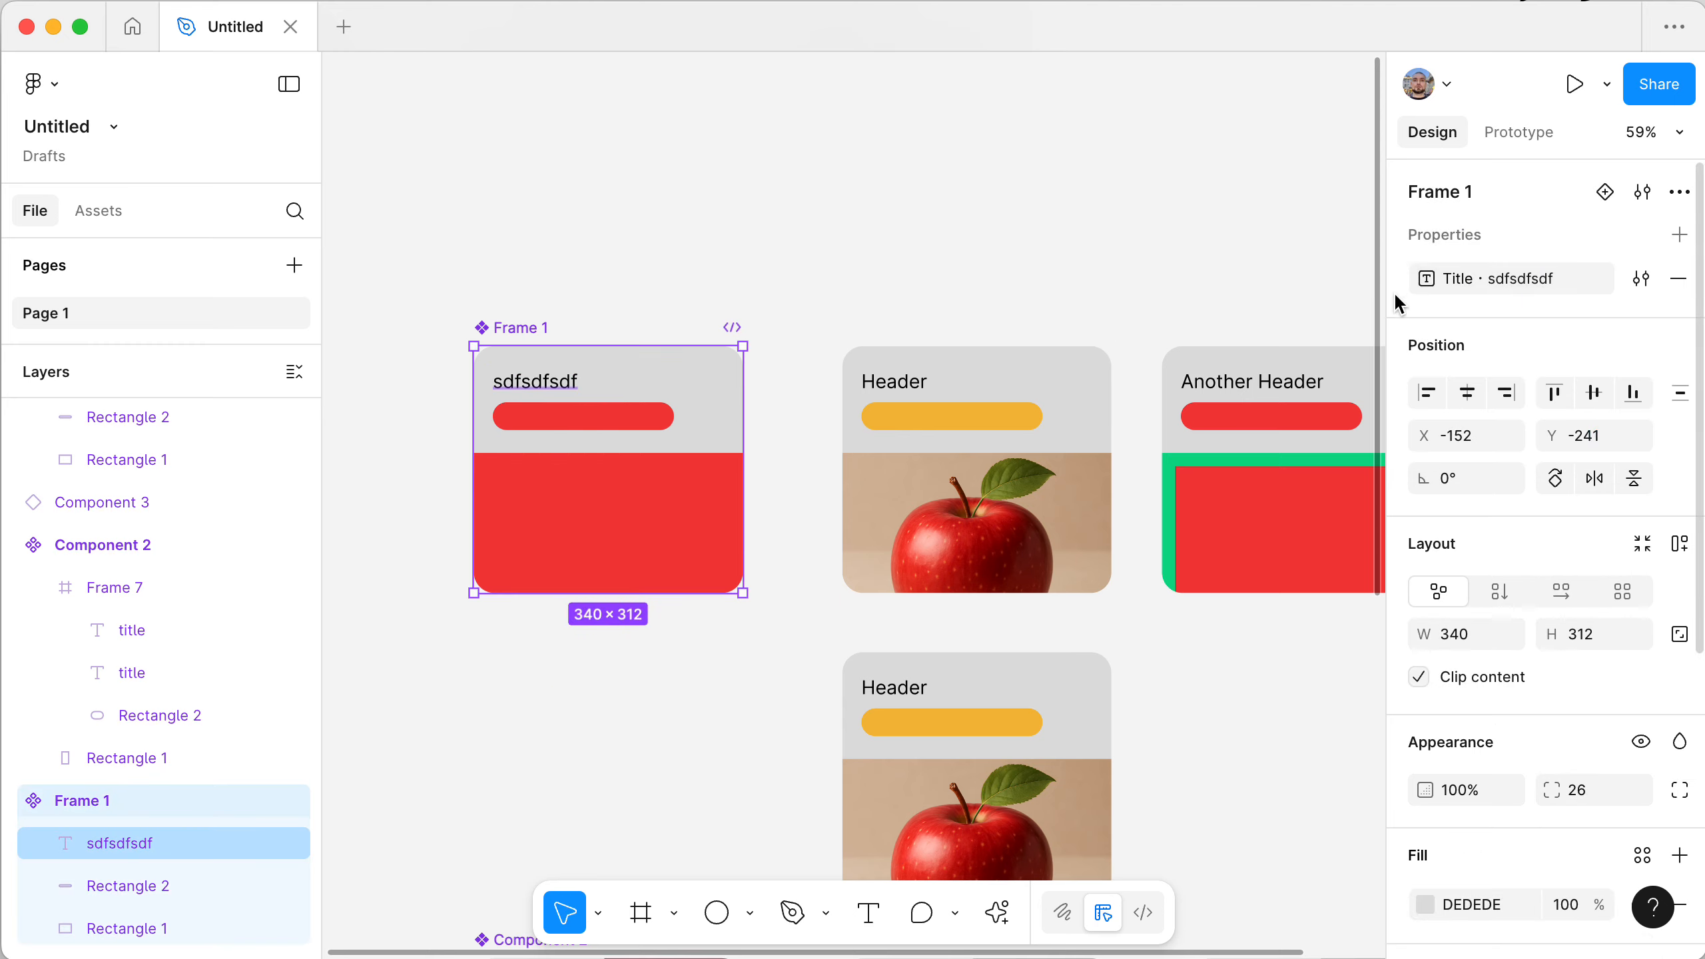
# - Delete the Component 2 instance at about X 754, Y 533
pyautogui.scroll(-3, 610, 395)
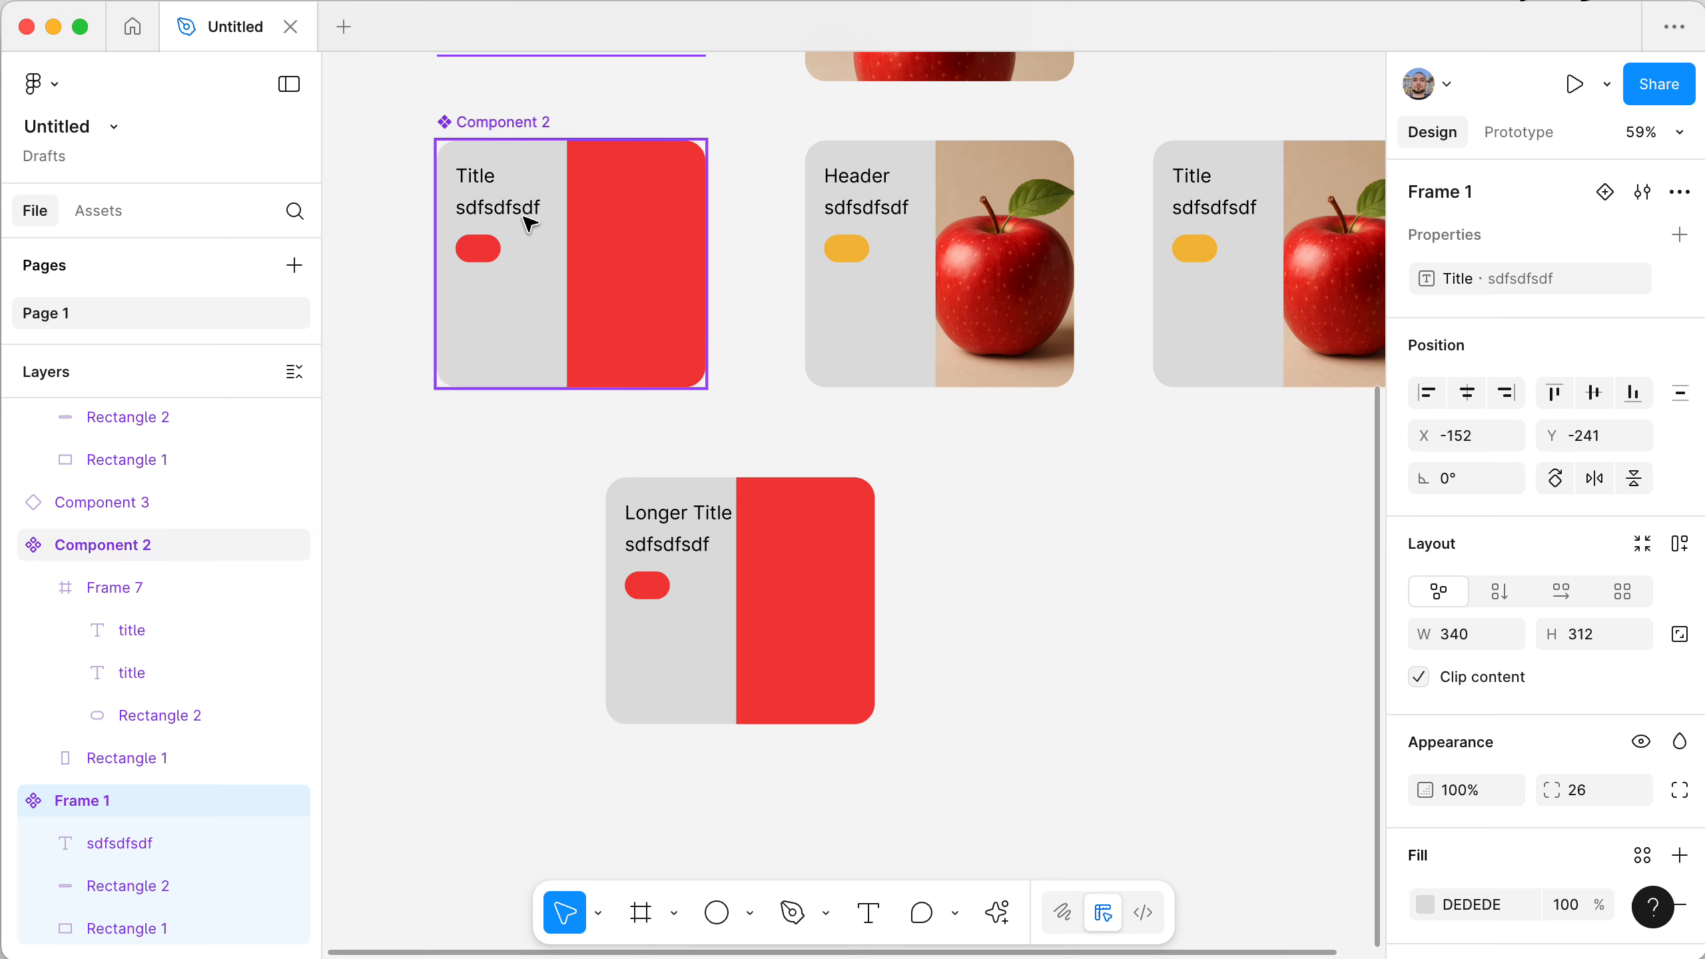
pyautogui.scroll(5, 524, 221)
pyautogui.hscroll(1, 524, 222)
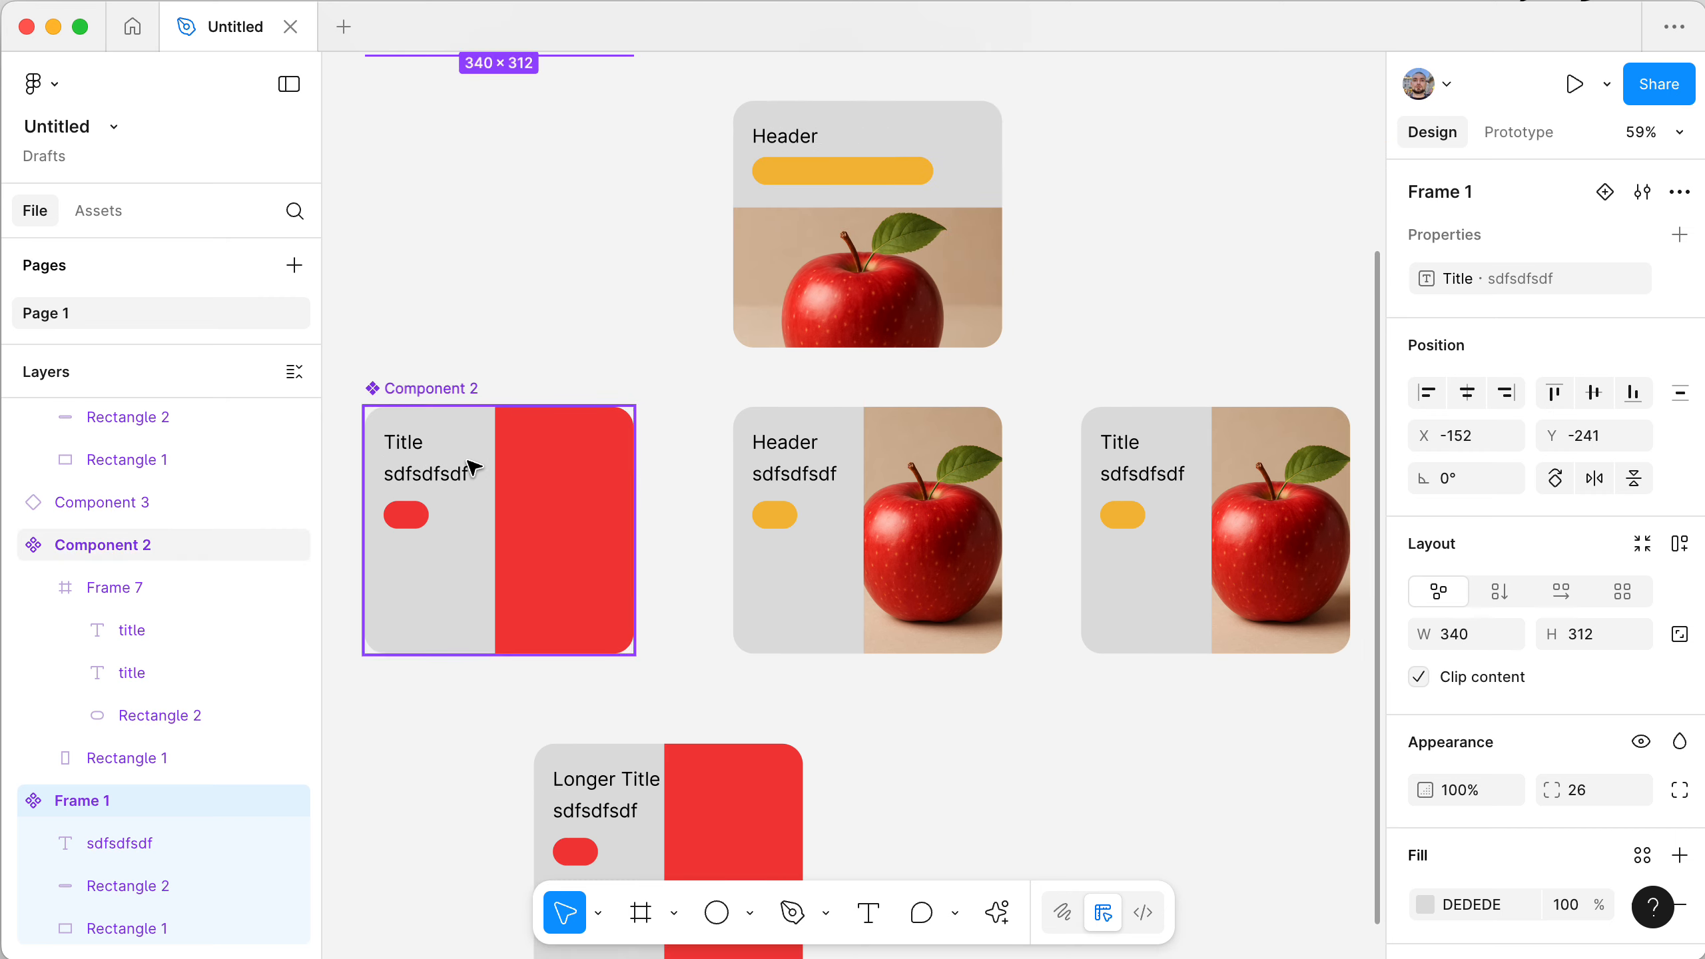
pyautogui.click(1198, 475)
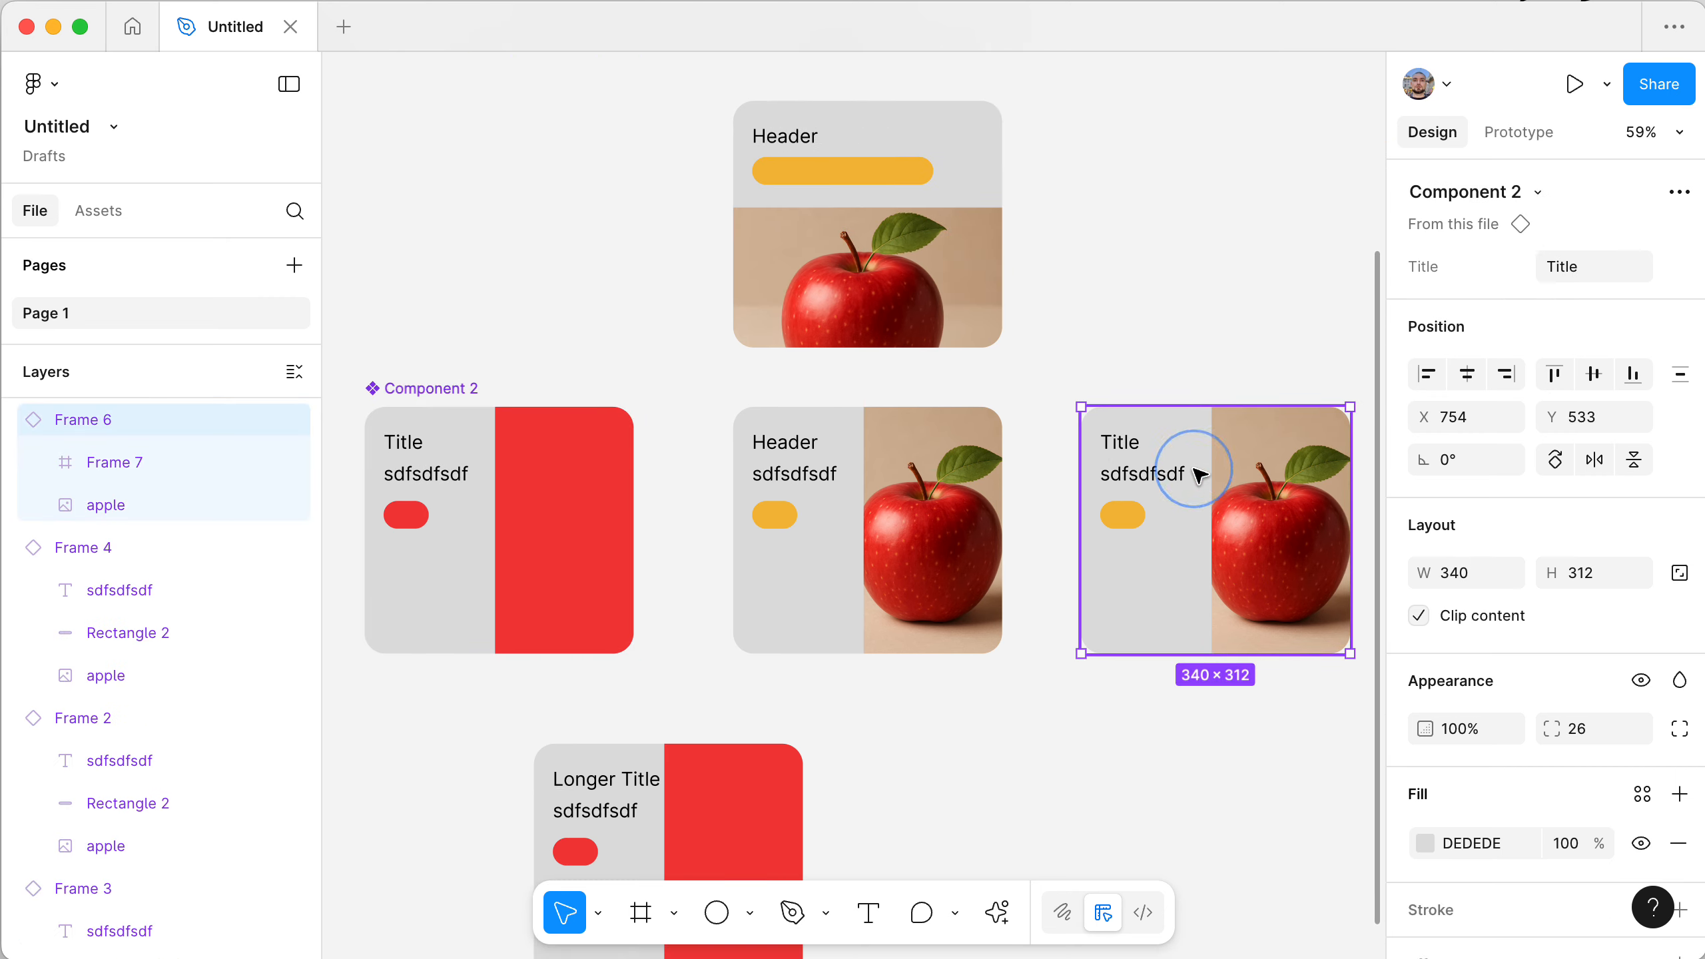
pyautogui.press('BackSpace')
# - Duplicate the lower Frame 1 instance with the "Header" text to X 780, Y 533, in the Component 2 row
pyautogui.scroll(2, 1237, 305)
pyautogui.hscroll(-1, 1237, 305)
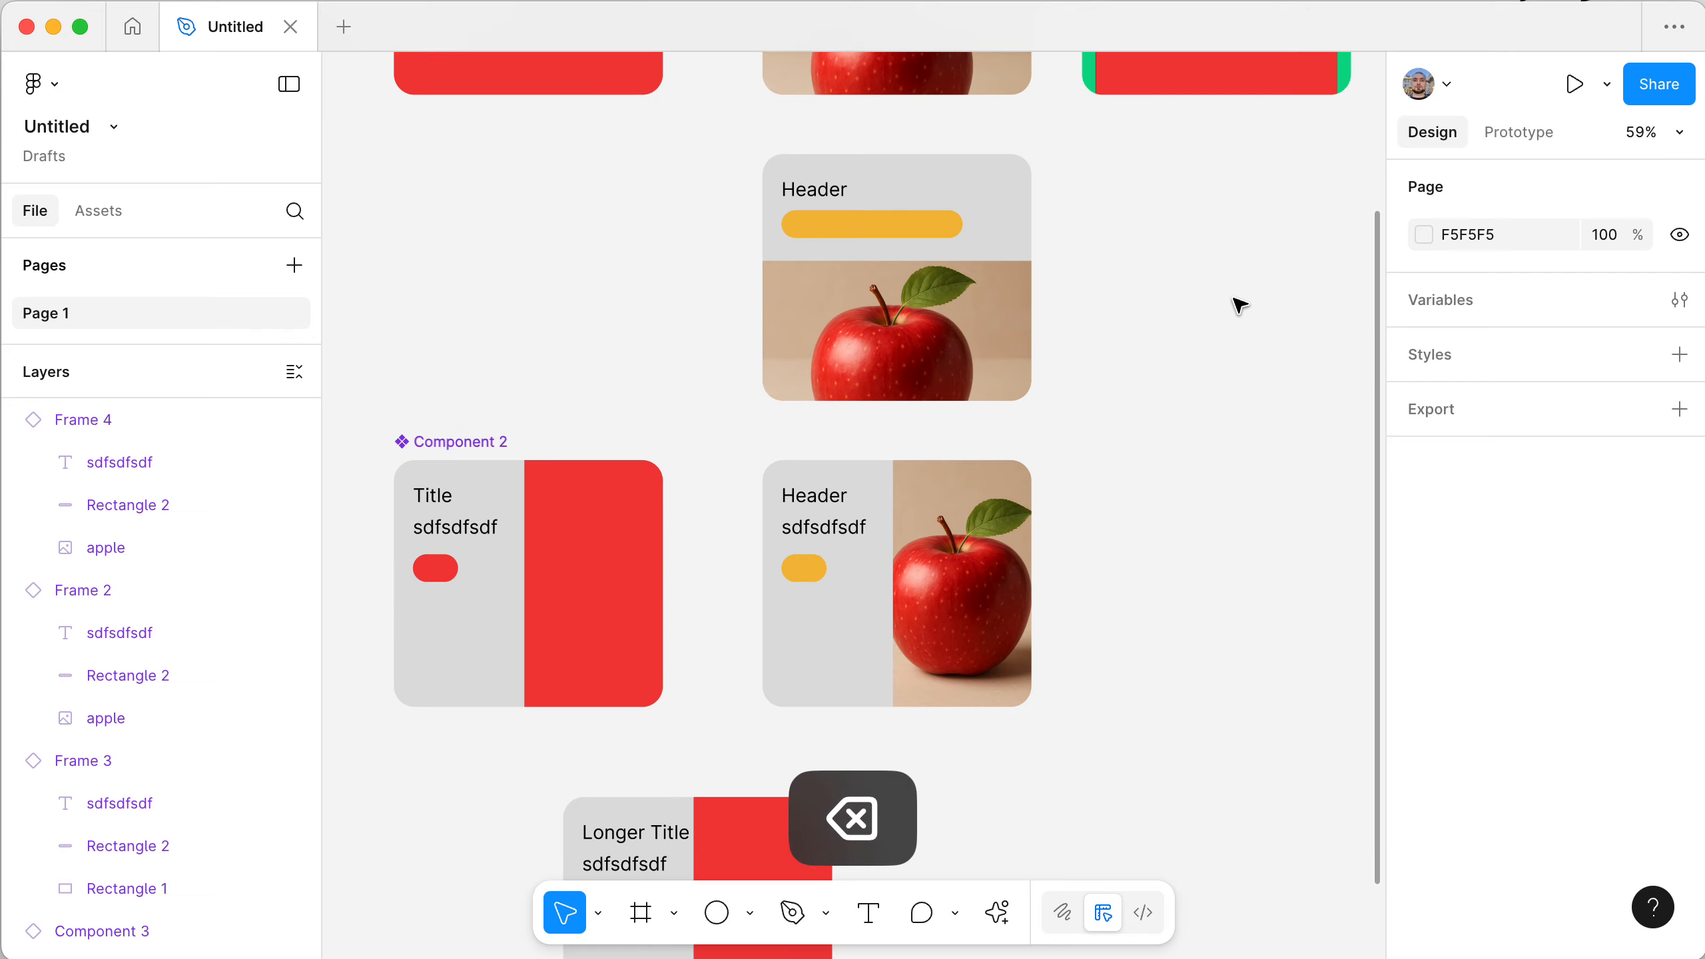
pyautogui.click(844, 235)
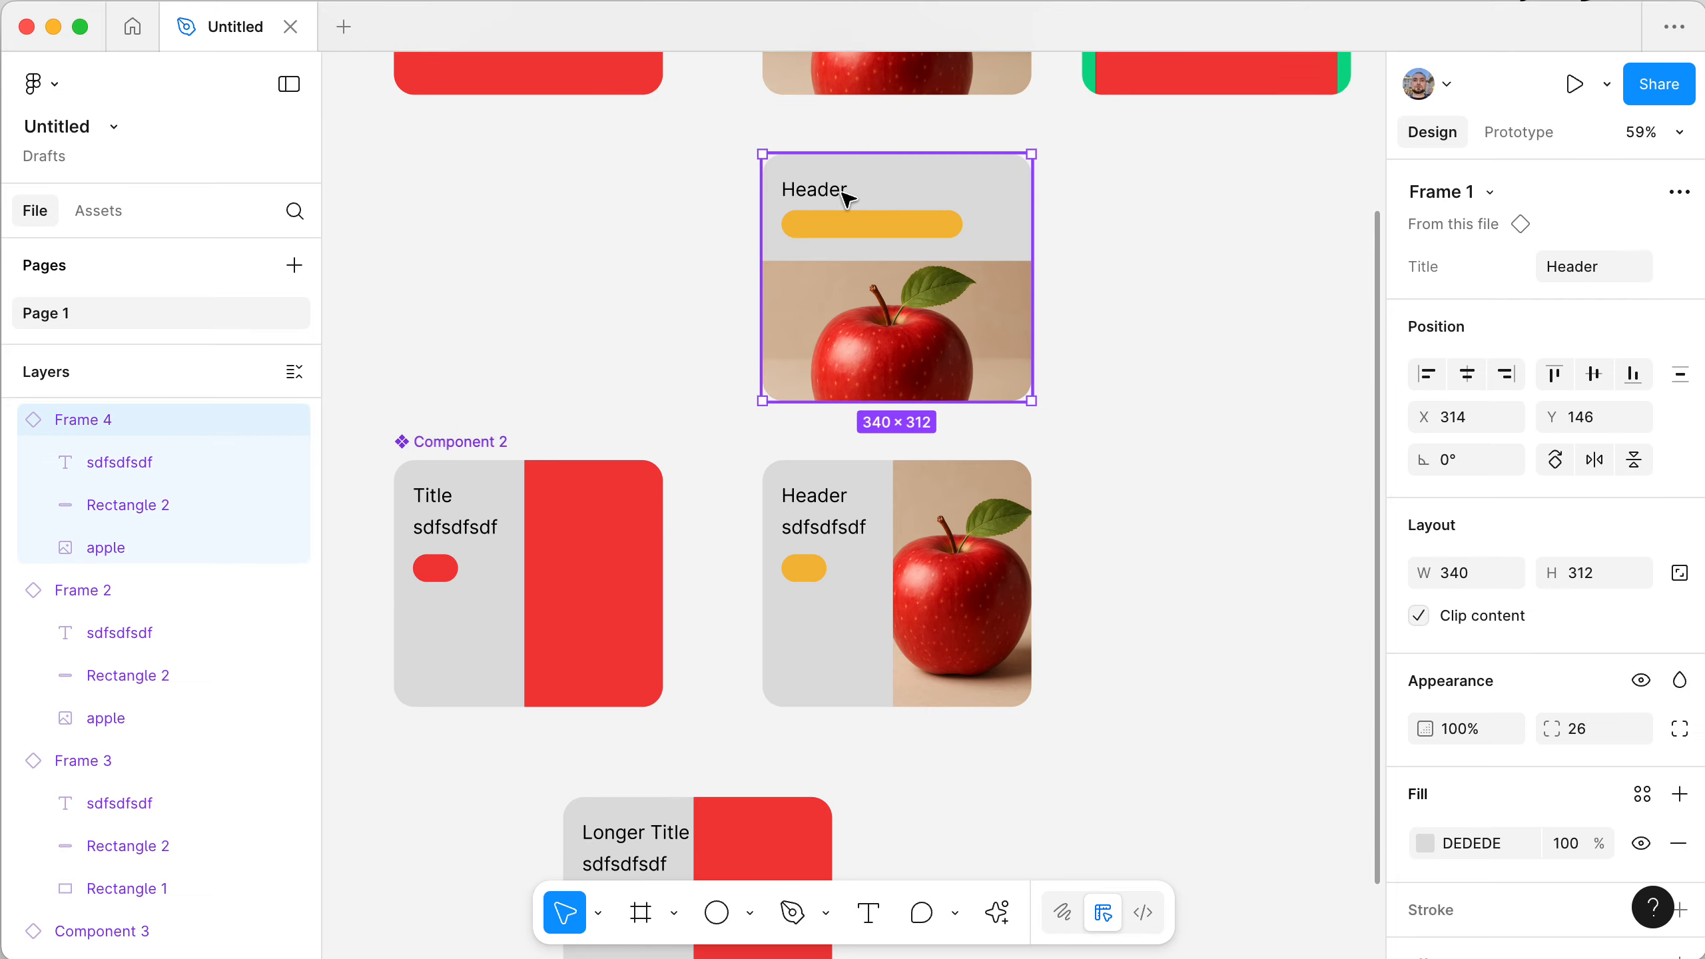
pyautogui.keyDown('alt'); pyautogui.moveTo(847, 199); pyautogui.dragTo(1225, 505); pyautogui.keyUp('alt')
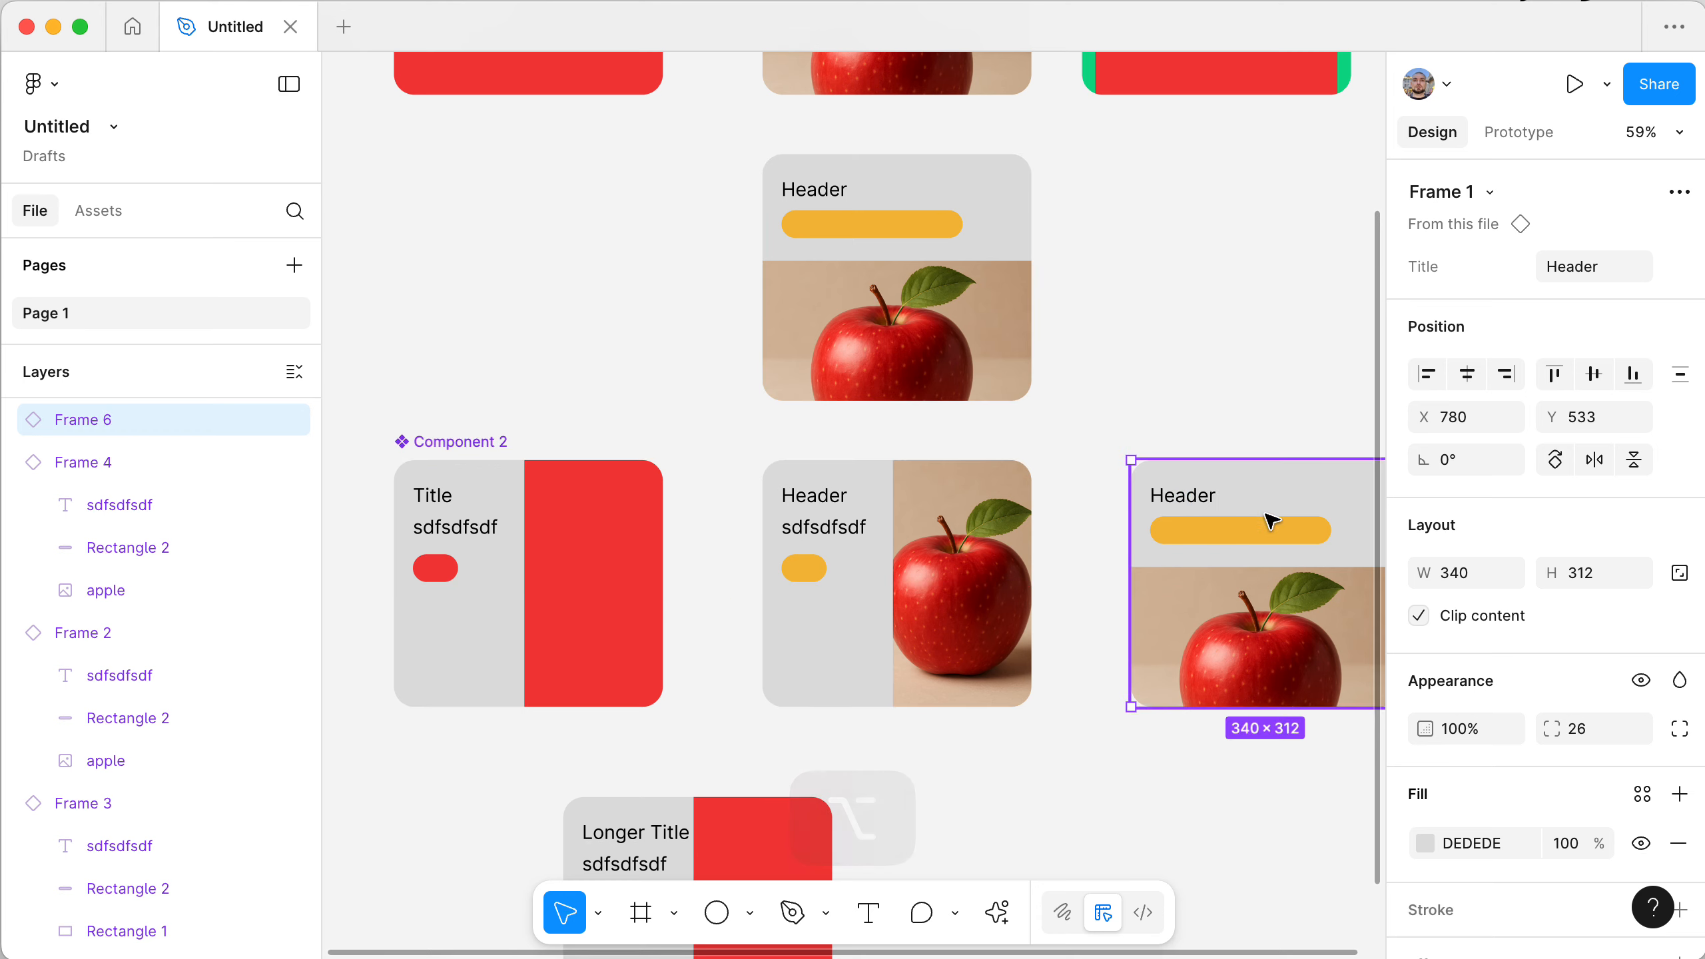
# - Swap the duplicated Frame 1 instance to Component 2
pyautogui.click(1472, 194)
pyautogui.click(1472, 195)
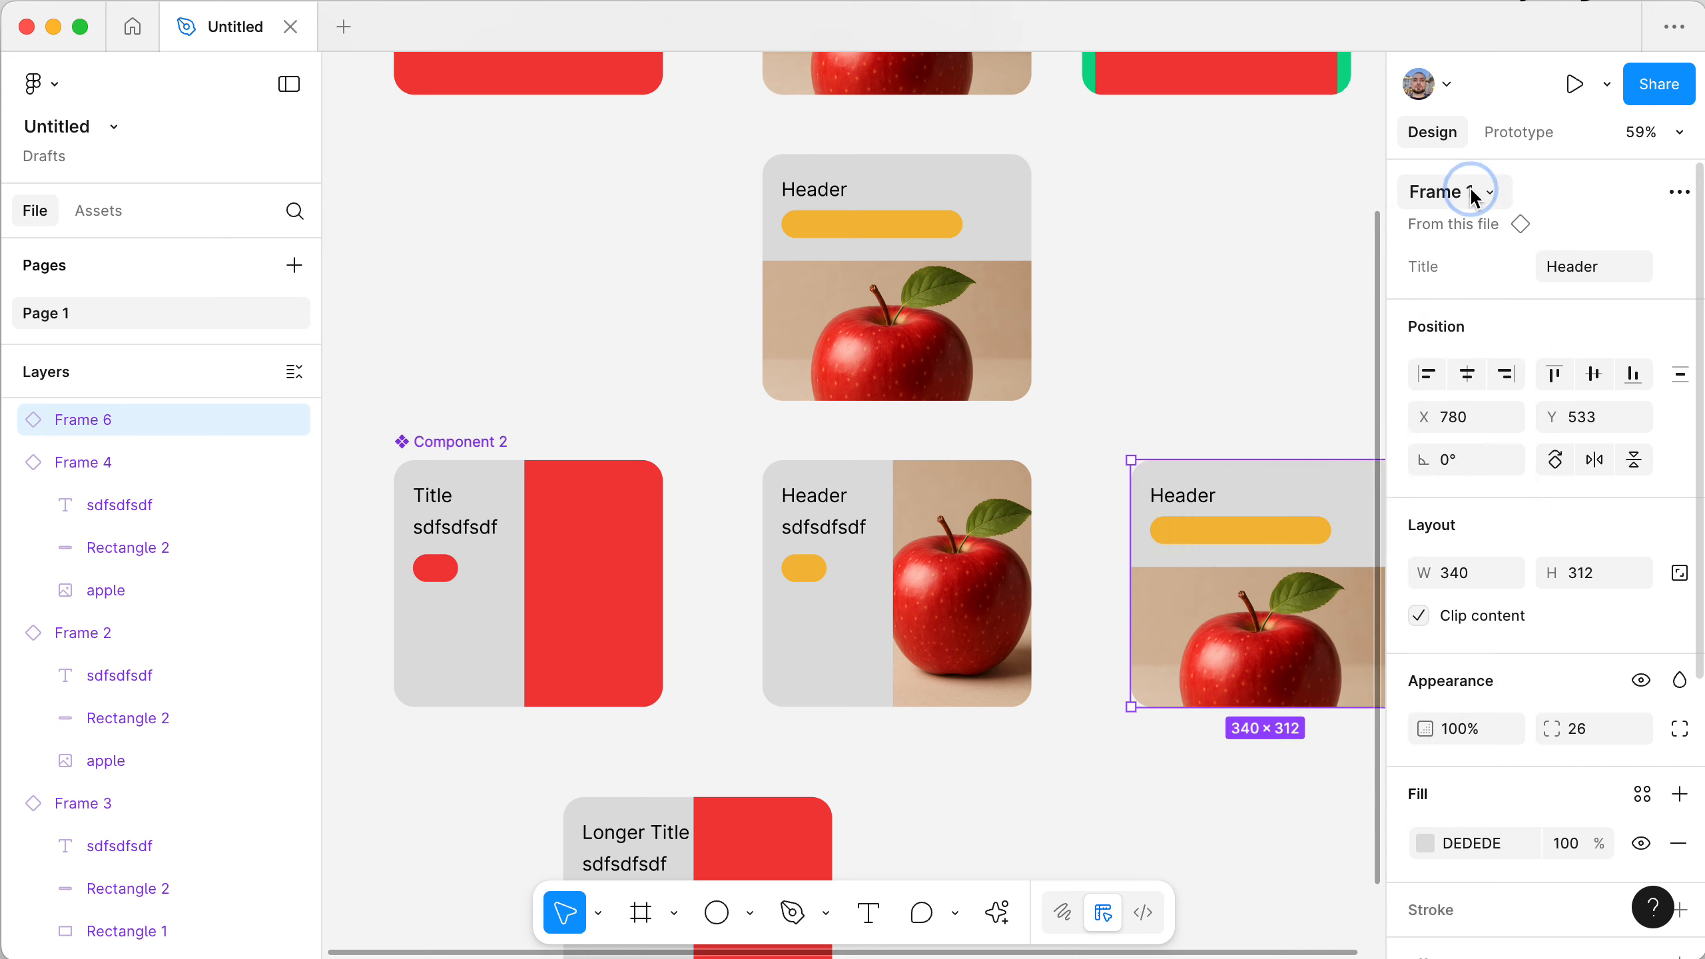
pyautogui.click(1472, 194)
pyautogui.click(1294, 397)
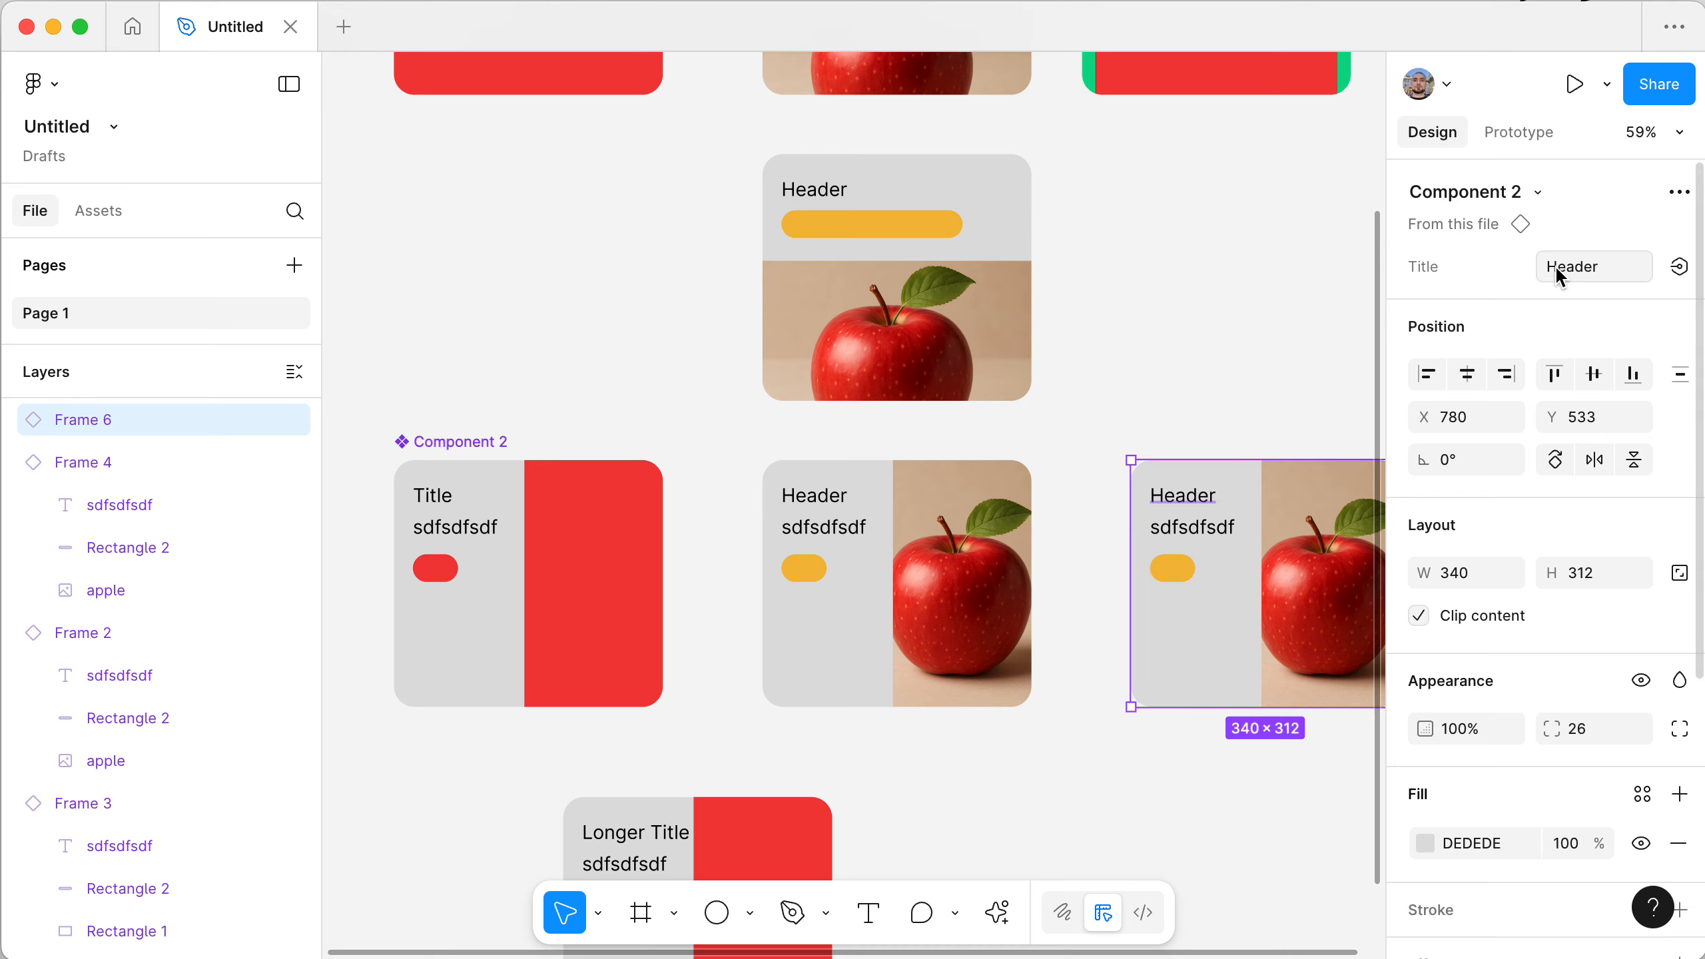
# - Delete the "Longer Title" instance of Component 2 below the row of cards
pyautogui.scroll(-5, 1199, 305)
pyautogui.hscroll(-2, 1198, 305)
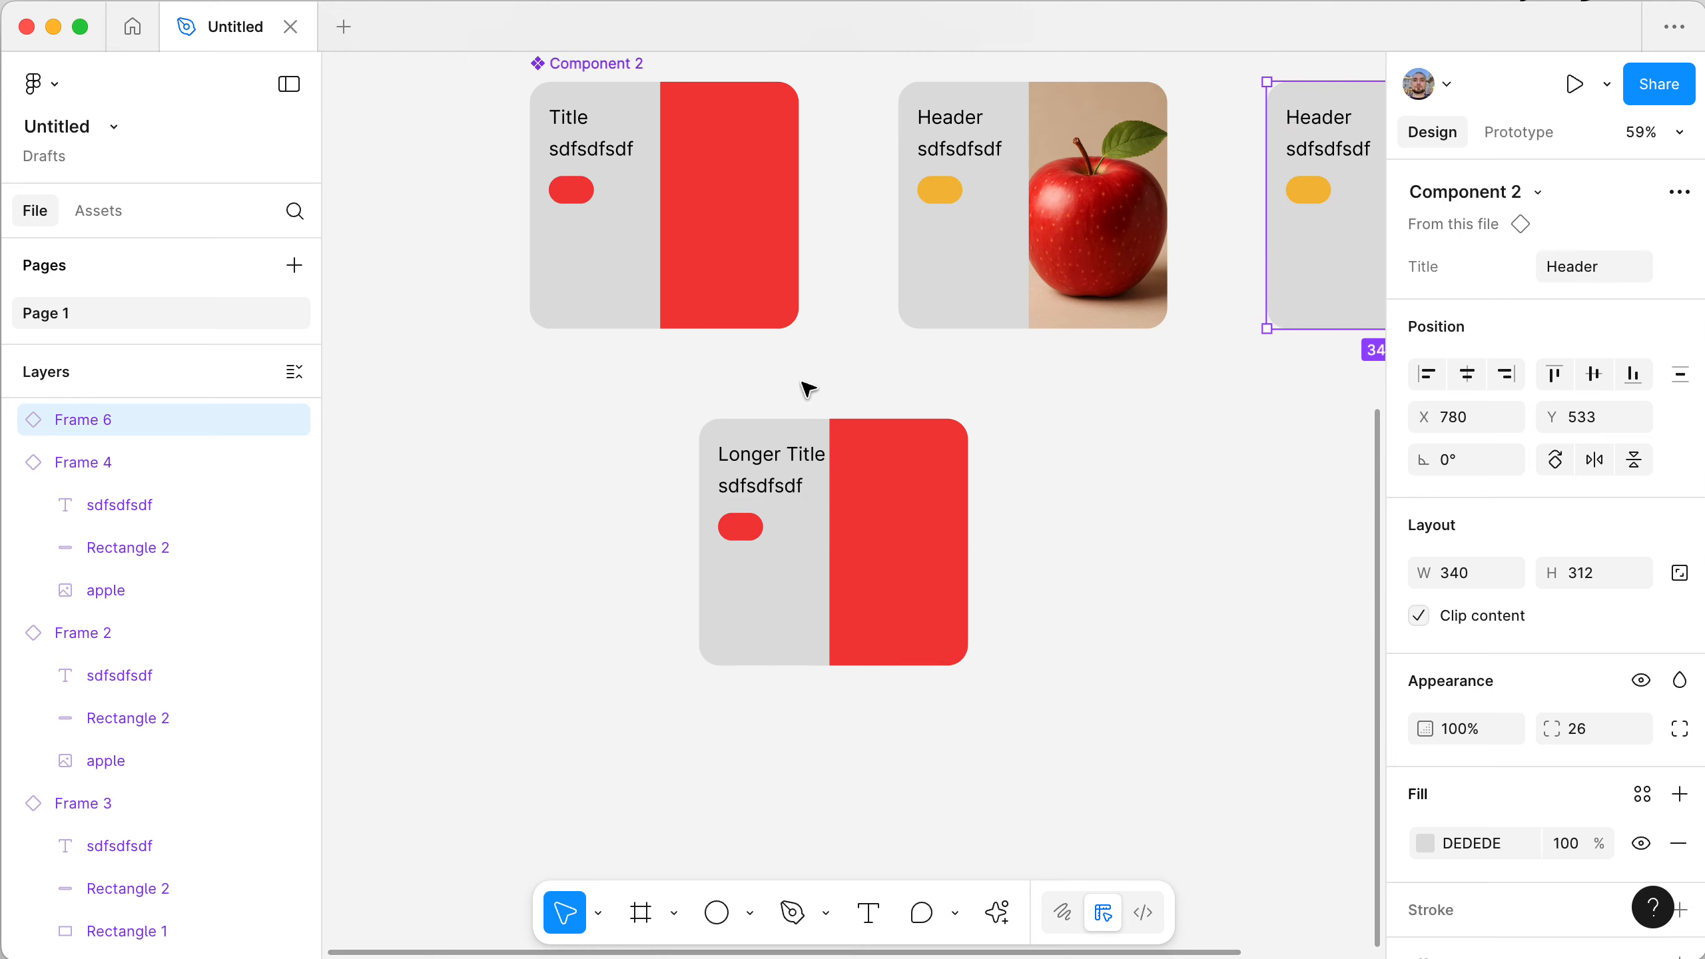
pyautogui.moveTo(768, 454); pyautogui.dragTo(1002, 687)
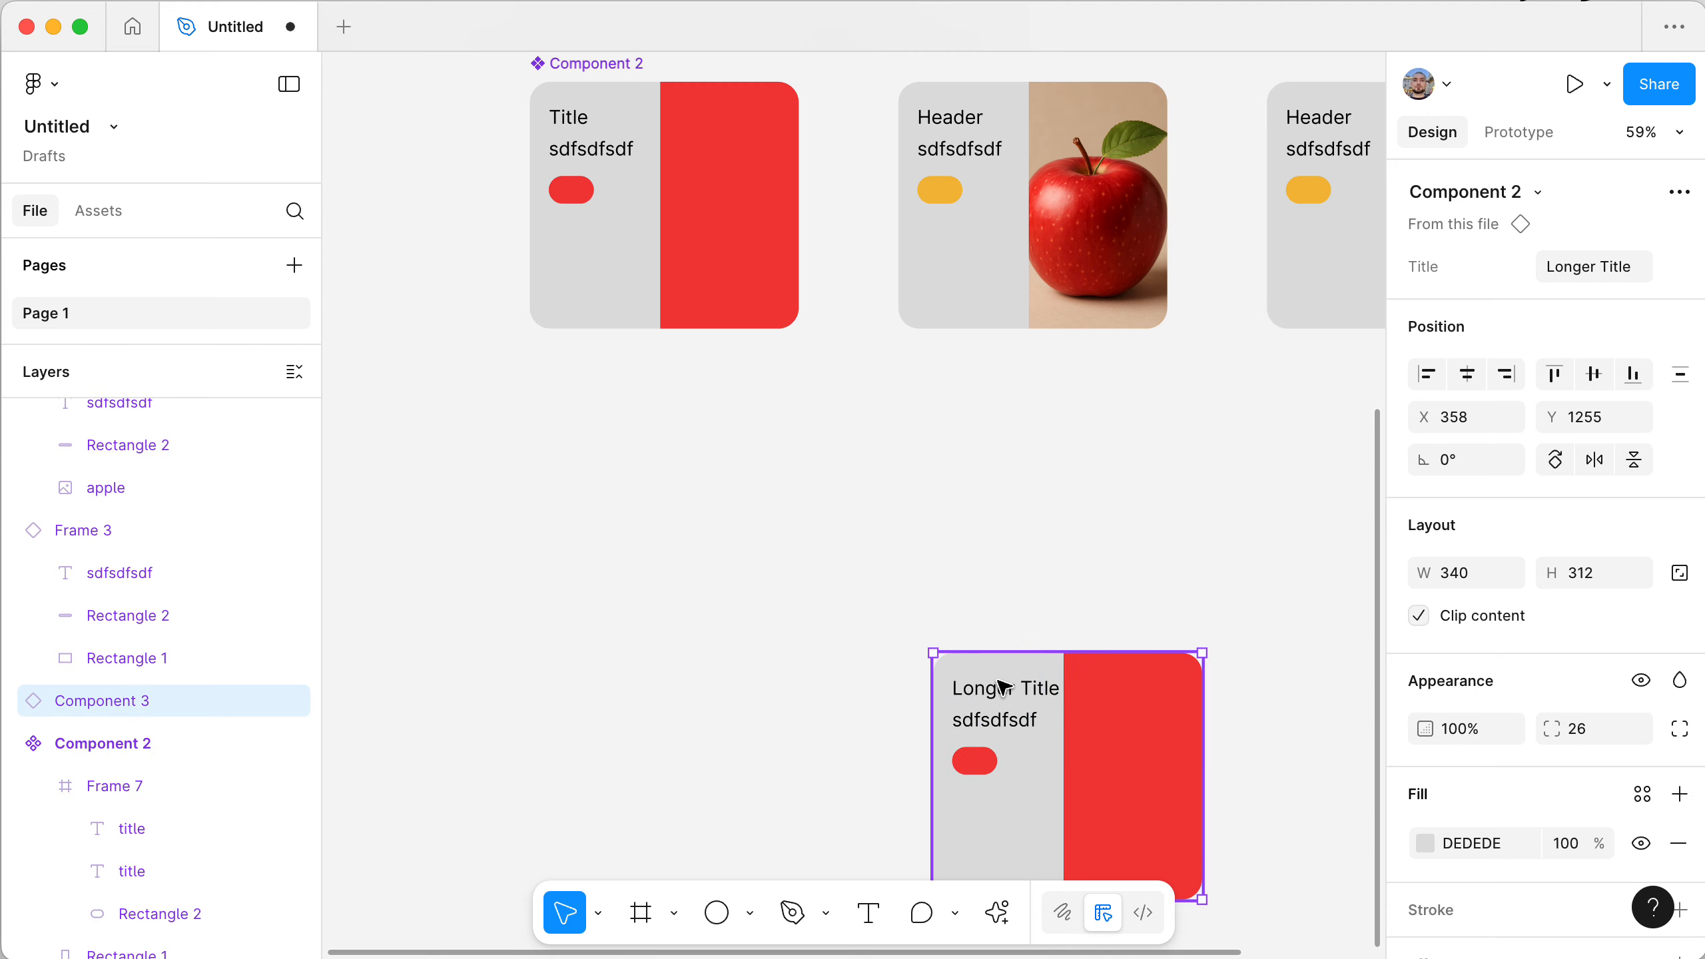
pyautogui.press('BackSpace')
pyautogui.scroll(3, 999, 688)
pyautogui.hscroll(2, 998, 688)
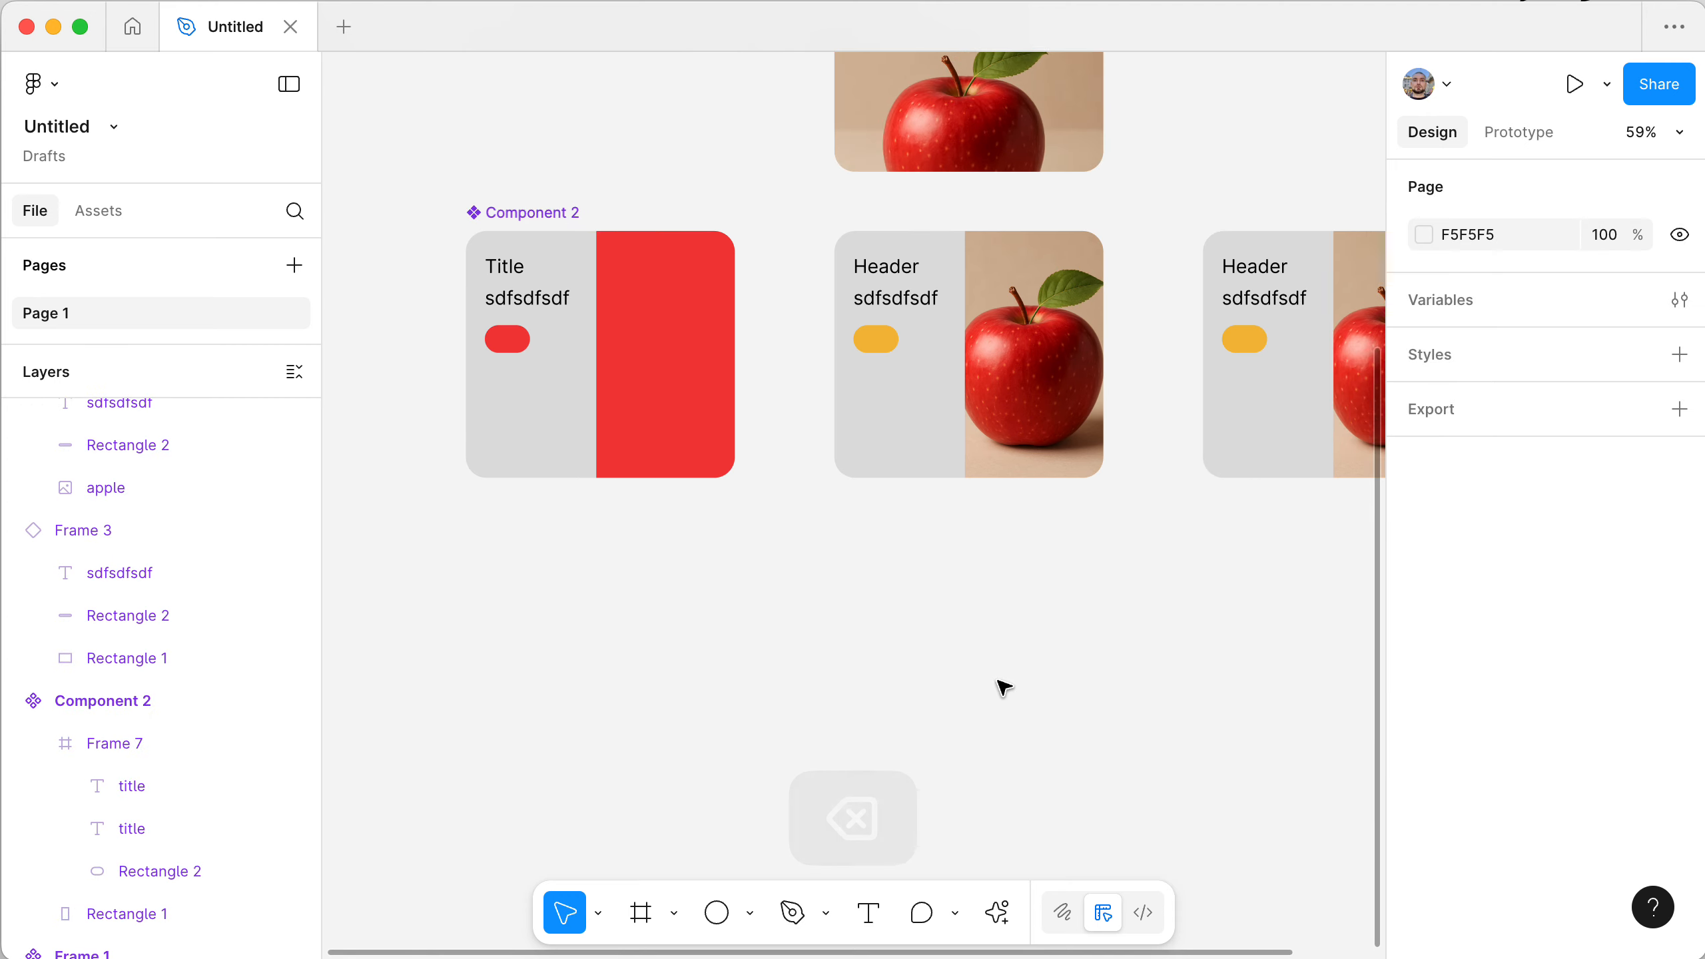
pyautogui.click(446, 232)
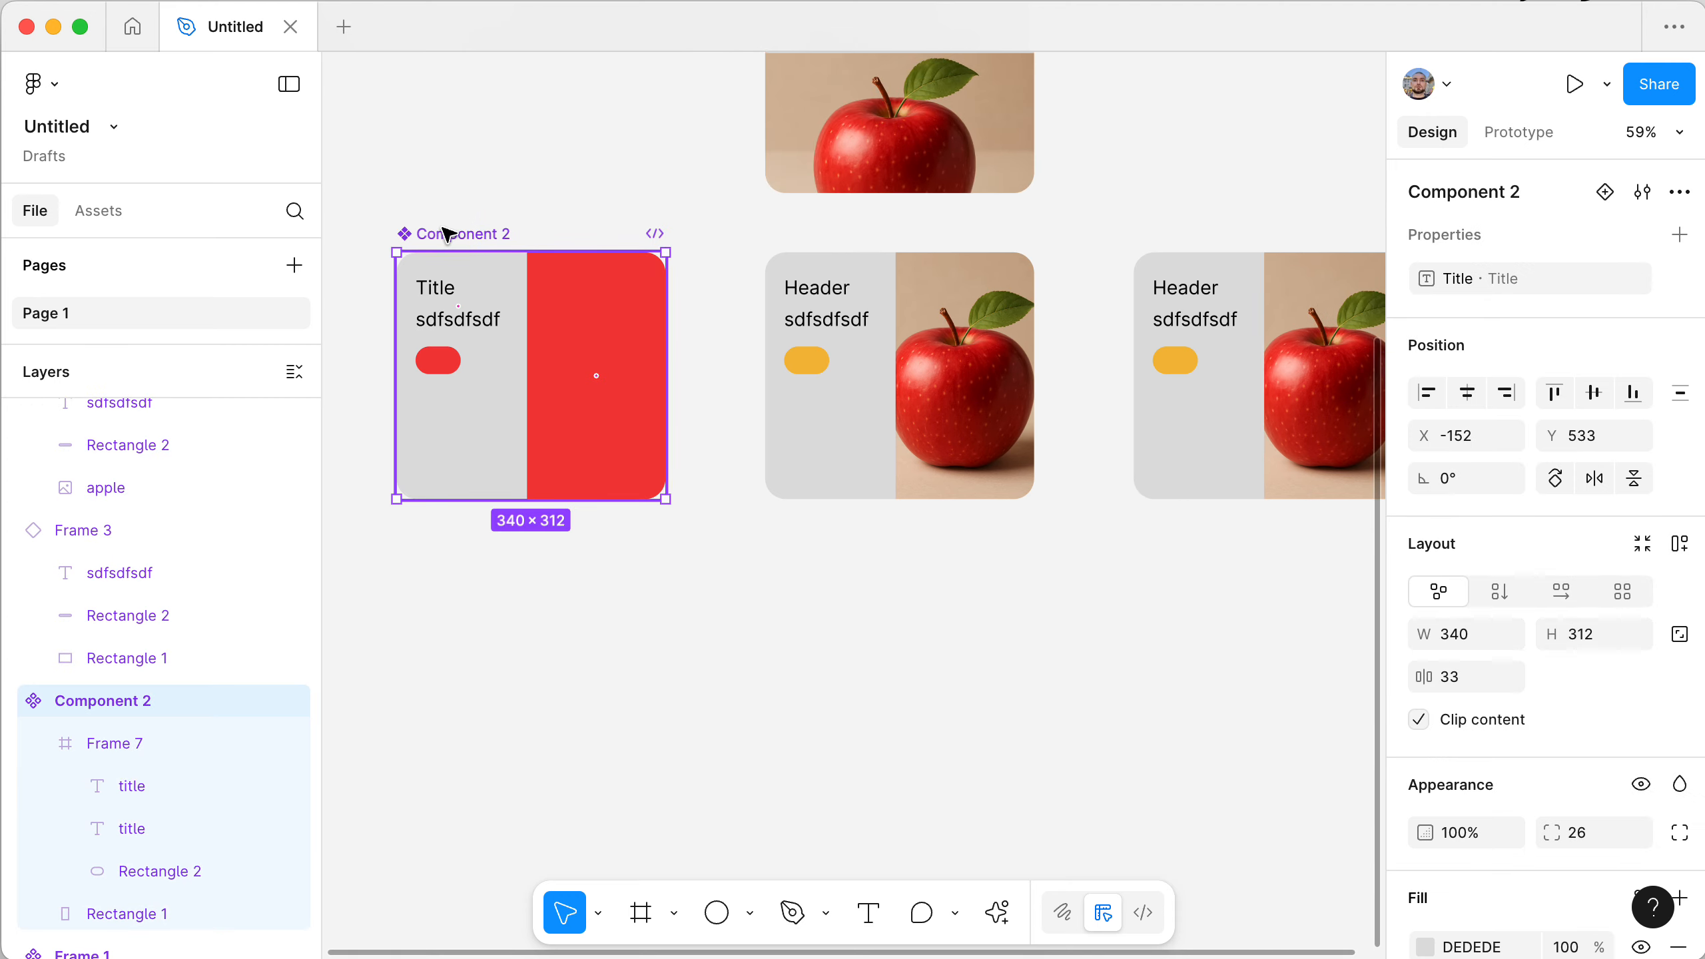
pyautogui.moveTo(456, 302); pyautogui.dragTo(461, 623)
pyautogui.hotkey('ctrl', 'z')
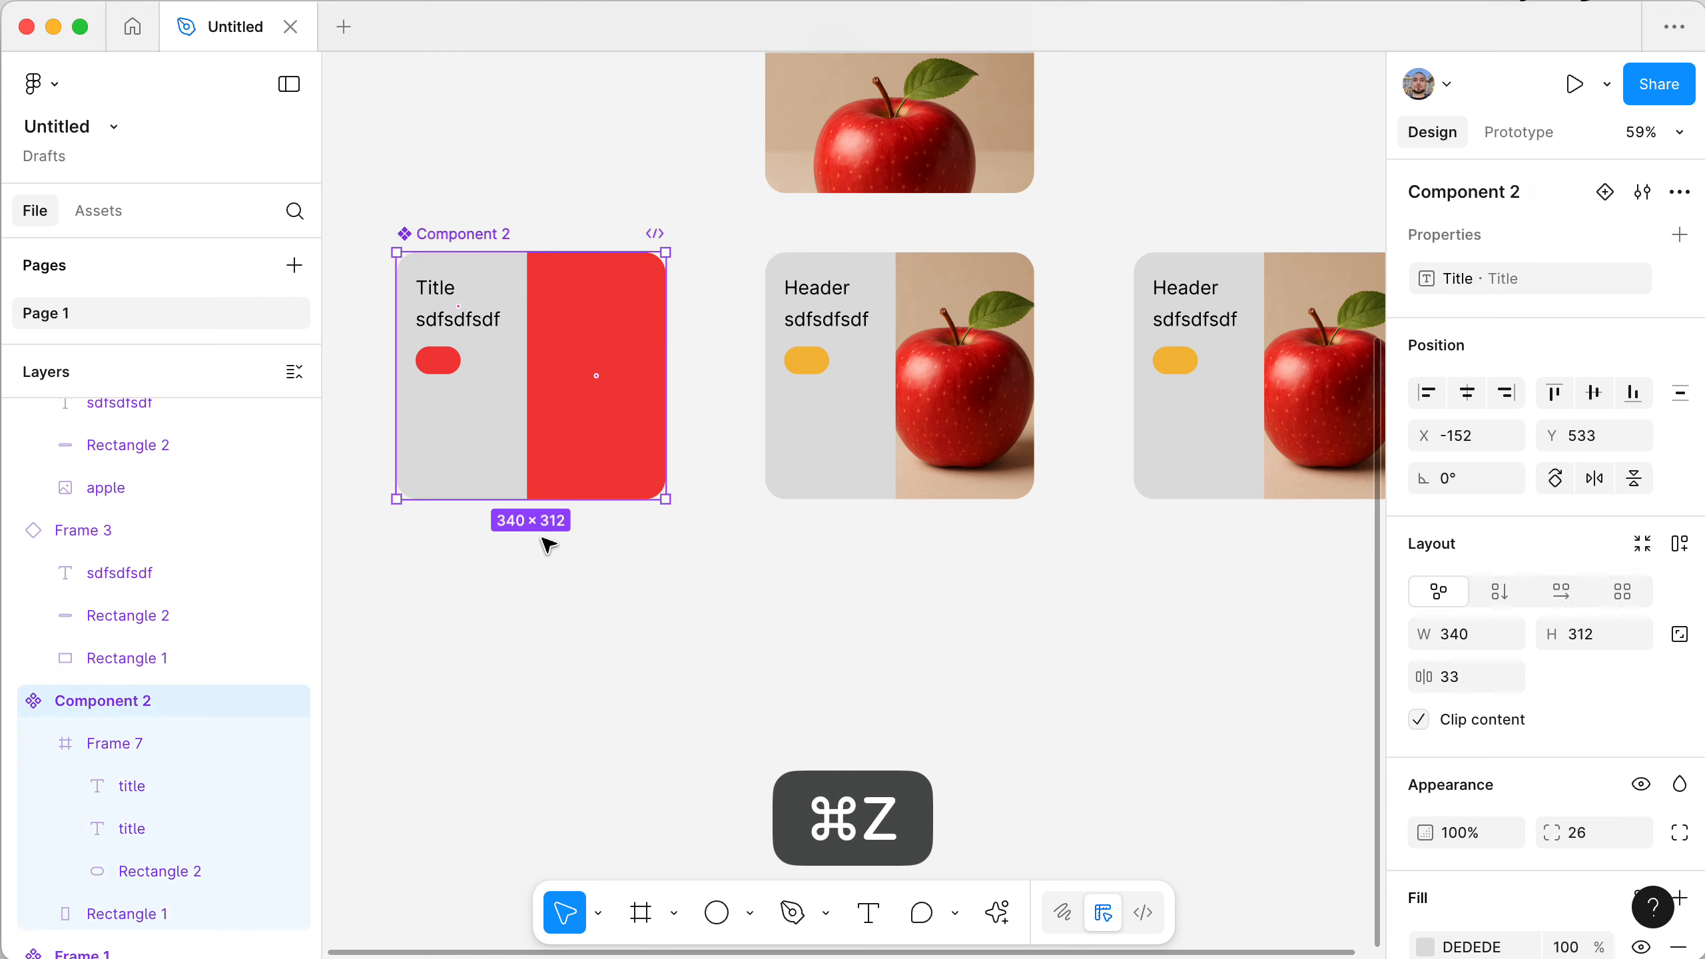
pyautogui.click(510, 631)
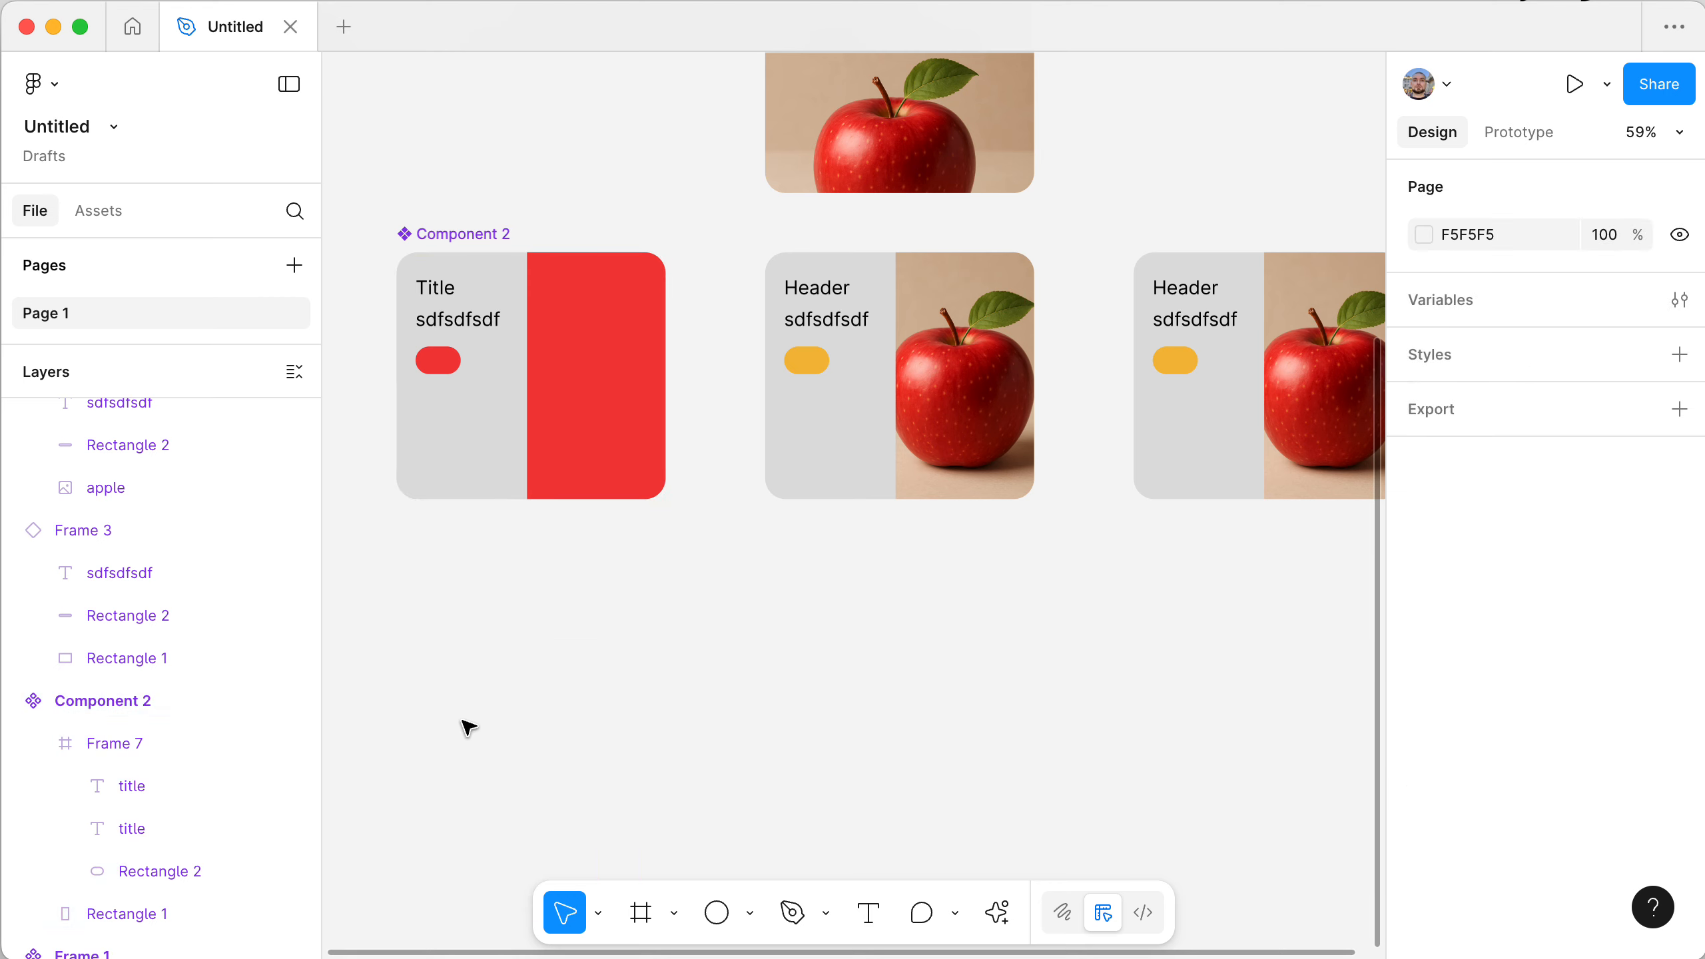
# - Copy Component 2's upper title text onto the canvas below the card and draw a frame of about 174 × 102 around it
pyautogui.keyDown('ctrl'); pyautogui.click(435, 288); pyautogui.keyUp('ctrl')
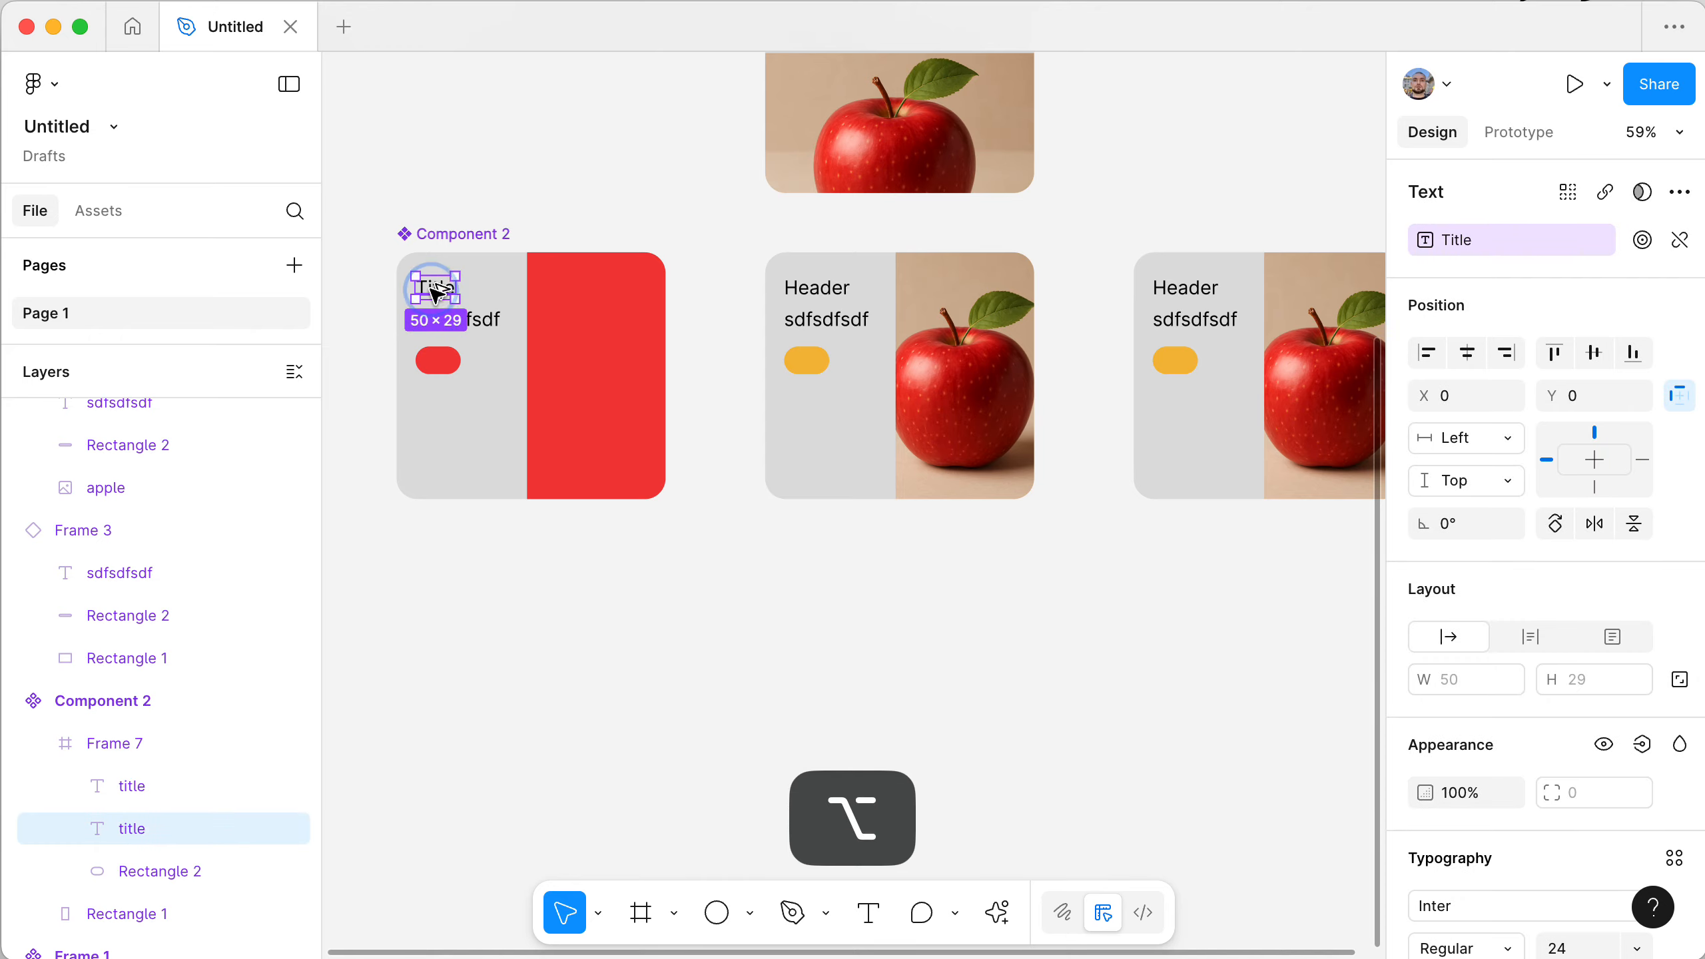
pyautogui.moveTo(434, 287); pyautogui.dragTo(547, 731)
pyautogui.click(591, 702)
pyautogui.click(533, 705)
pyautogui.press('f')
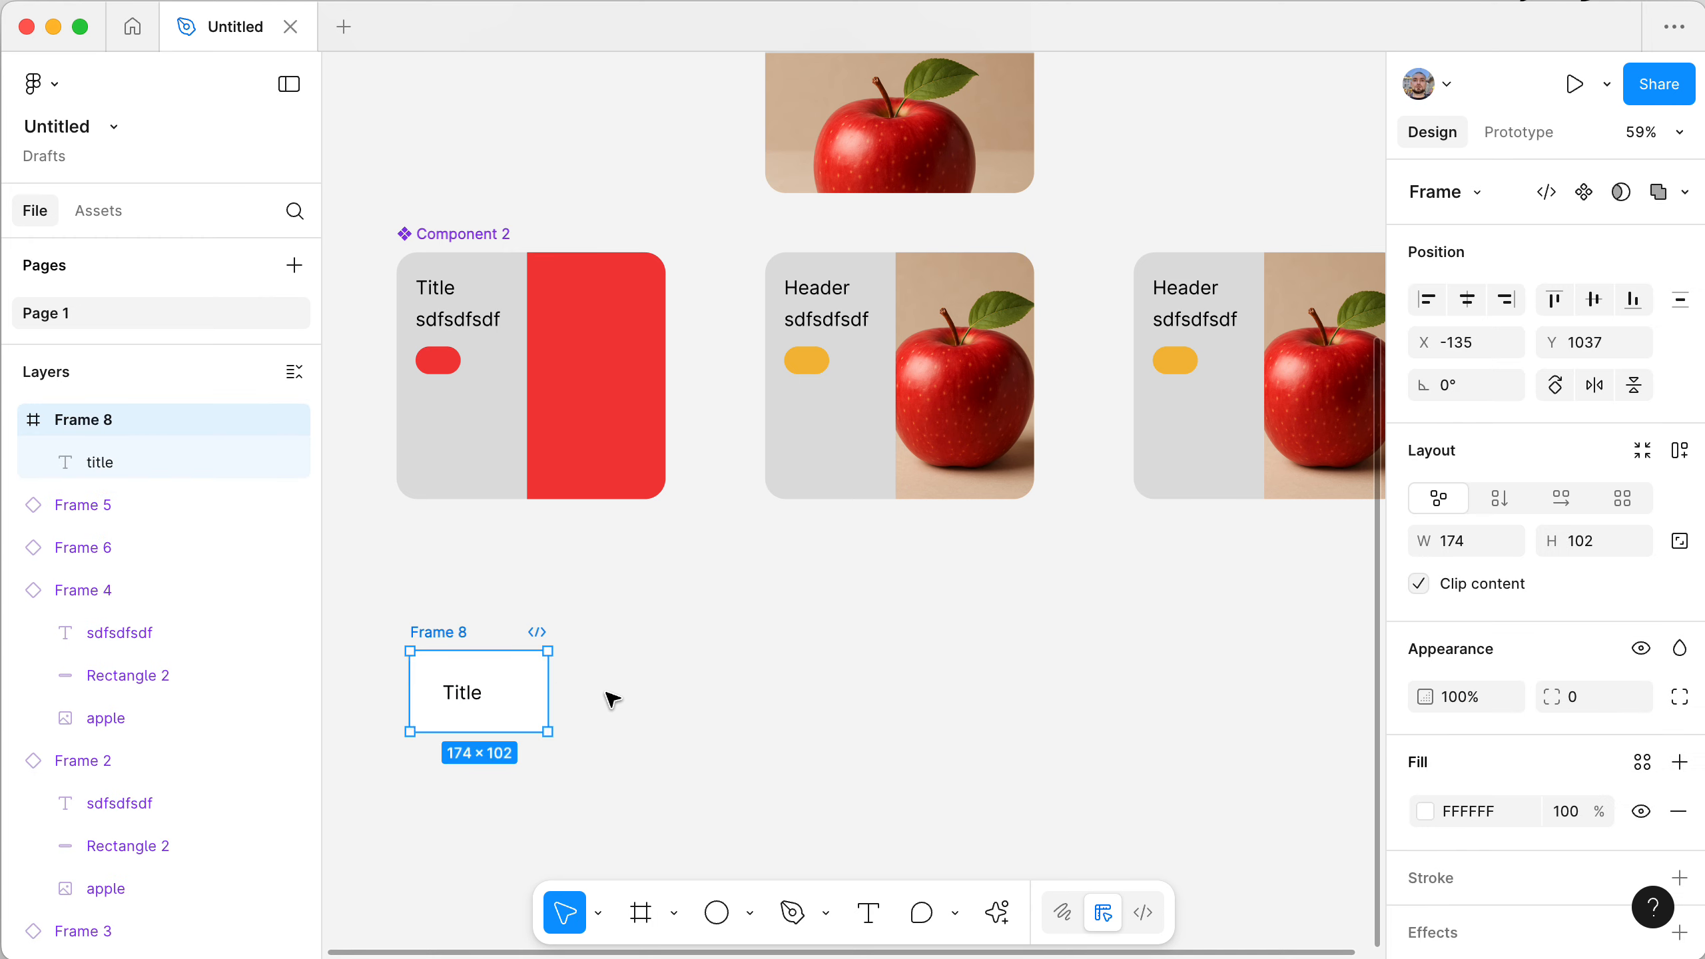
# - Rename the new frame as "Button" and resize it to about 153 × 78
pyautogui.click(454, 635)
pyautogui.press('super+r')
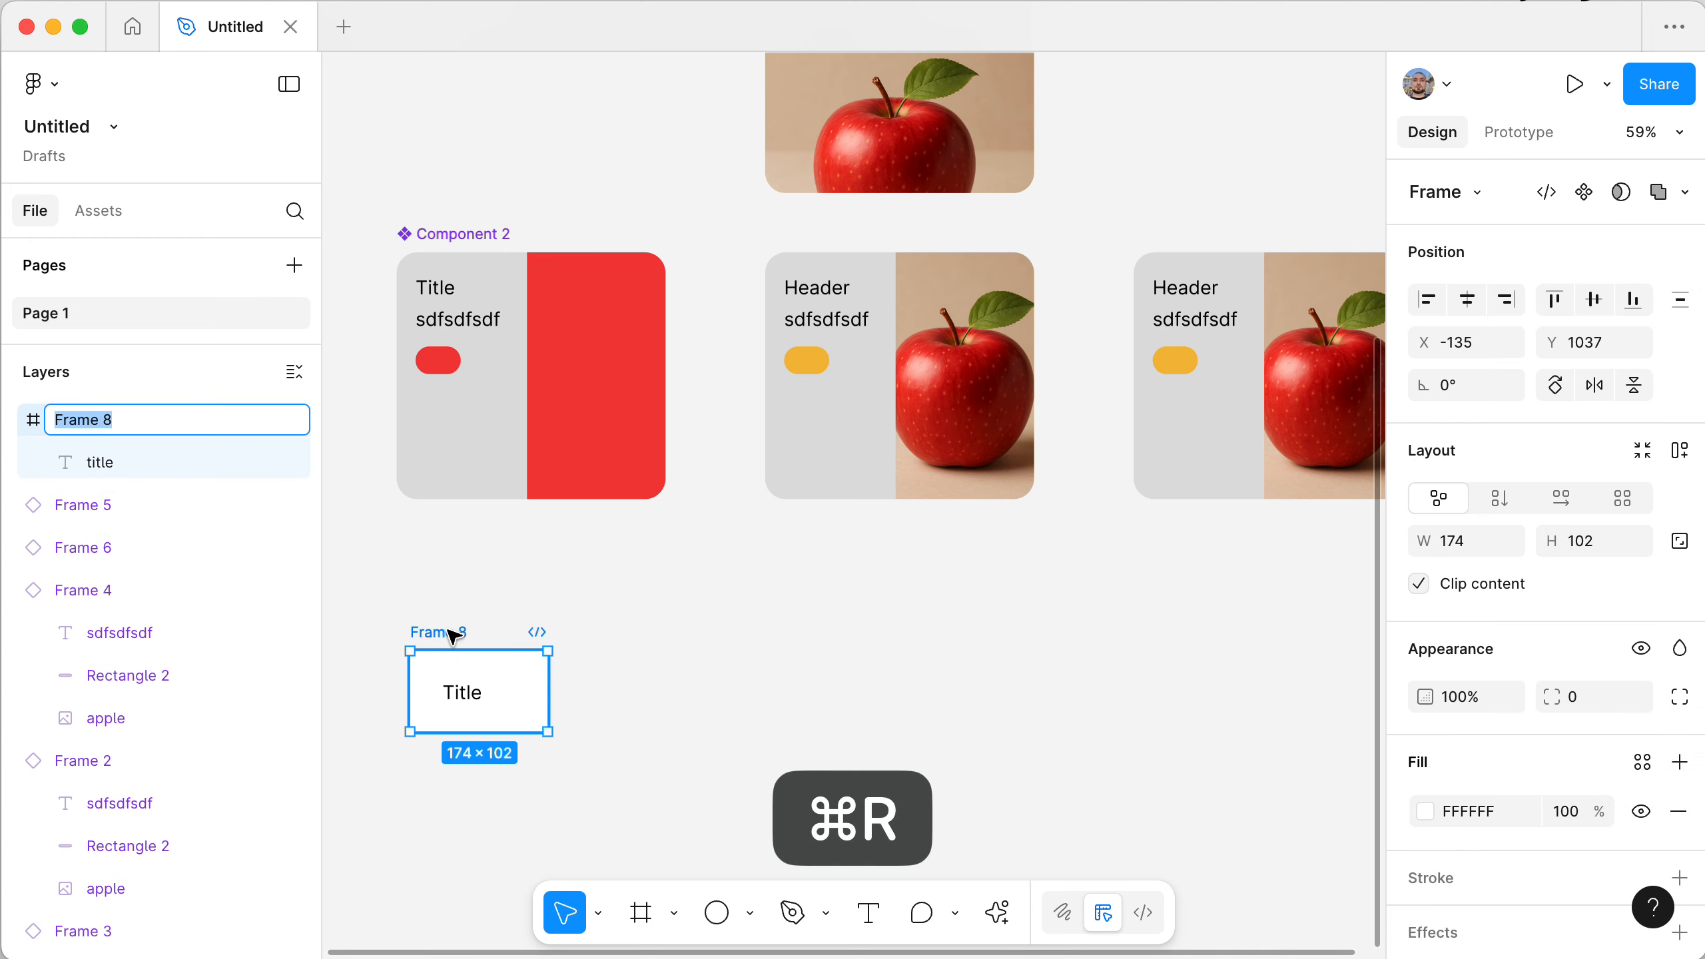
pyautogui.write('Button')
pyautogui.press('Return')
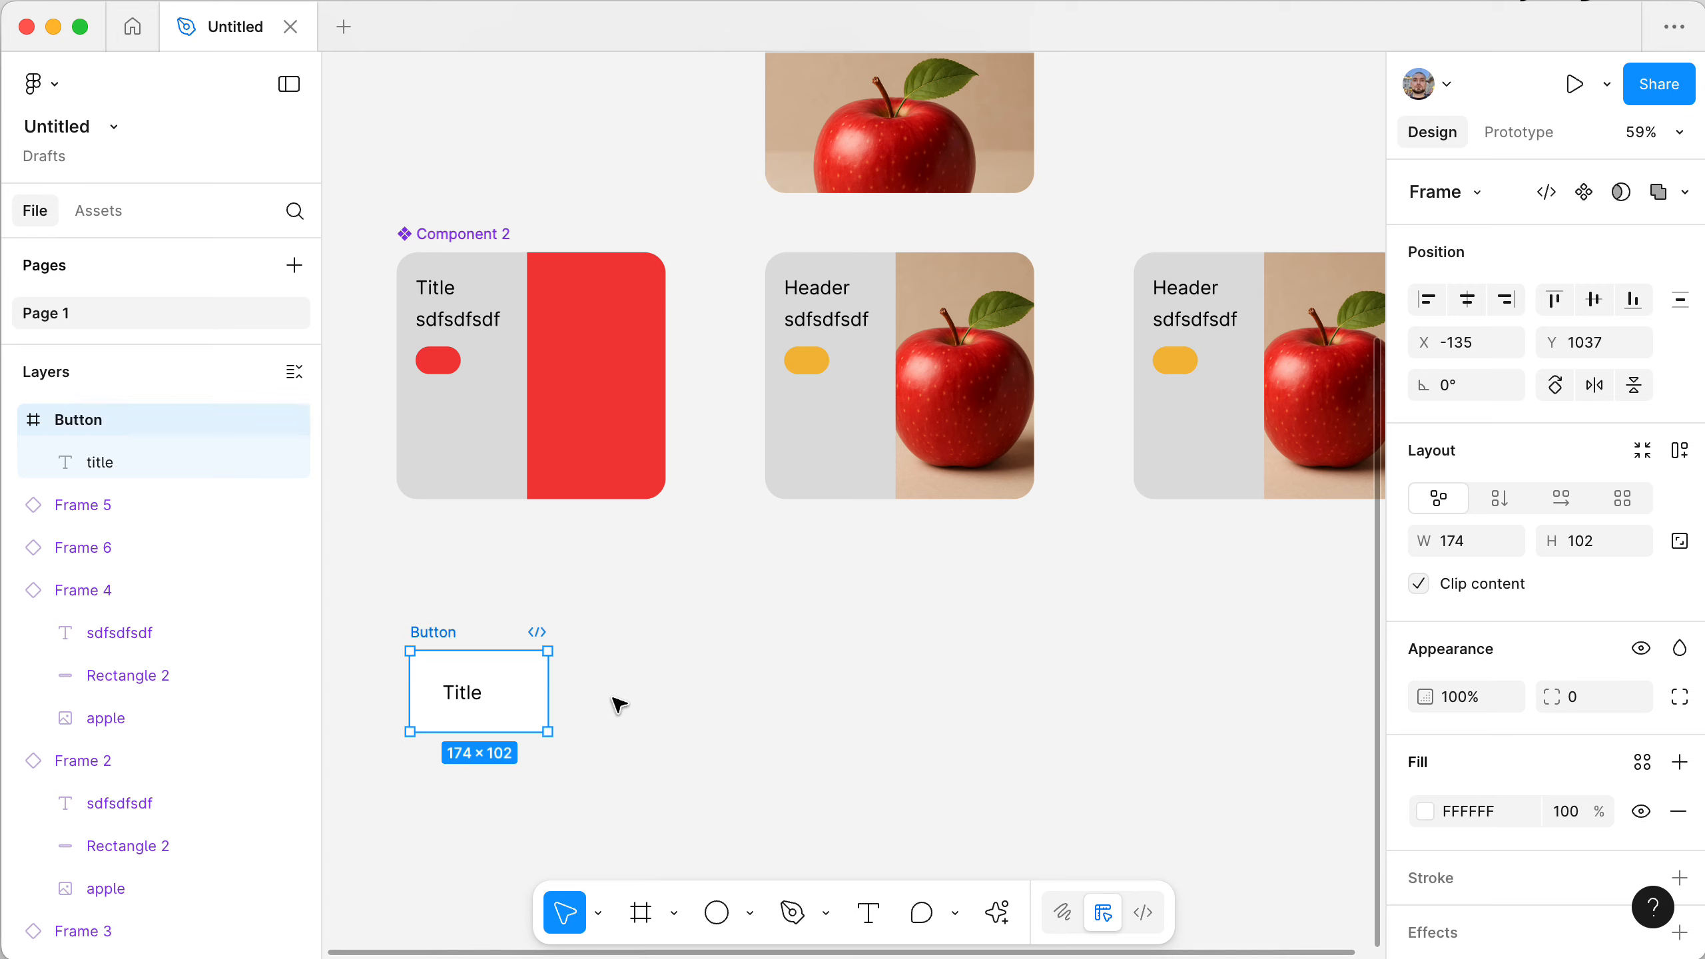
pyautogui.moveTo(547, 731); pyautogui.dragTo(507, 734)
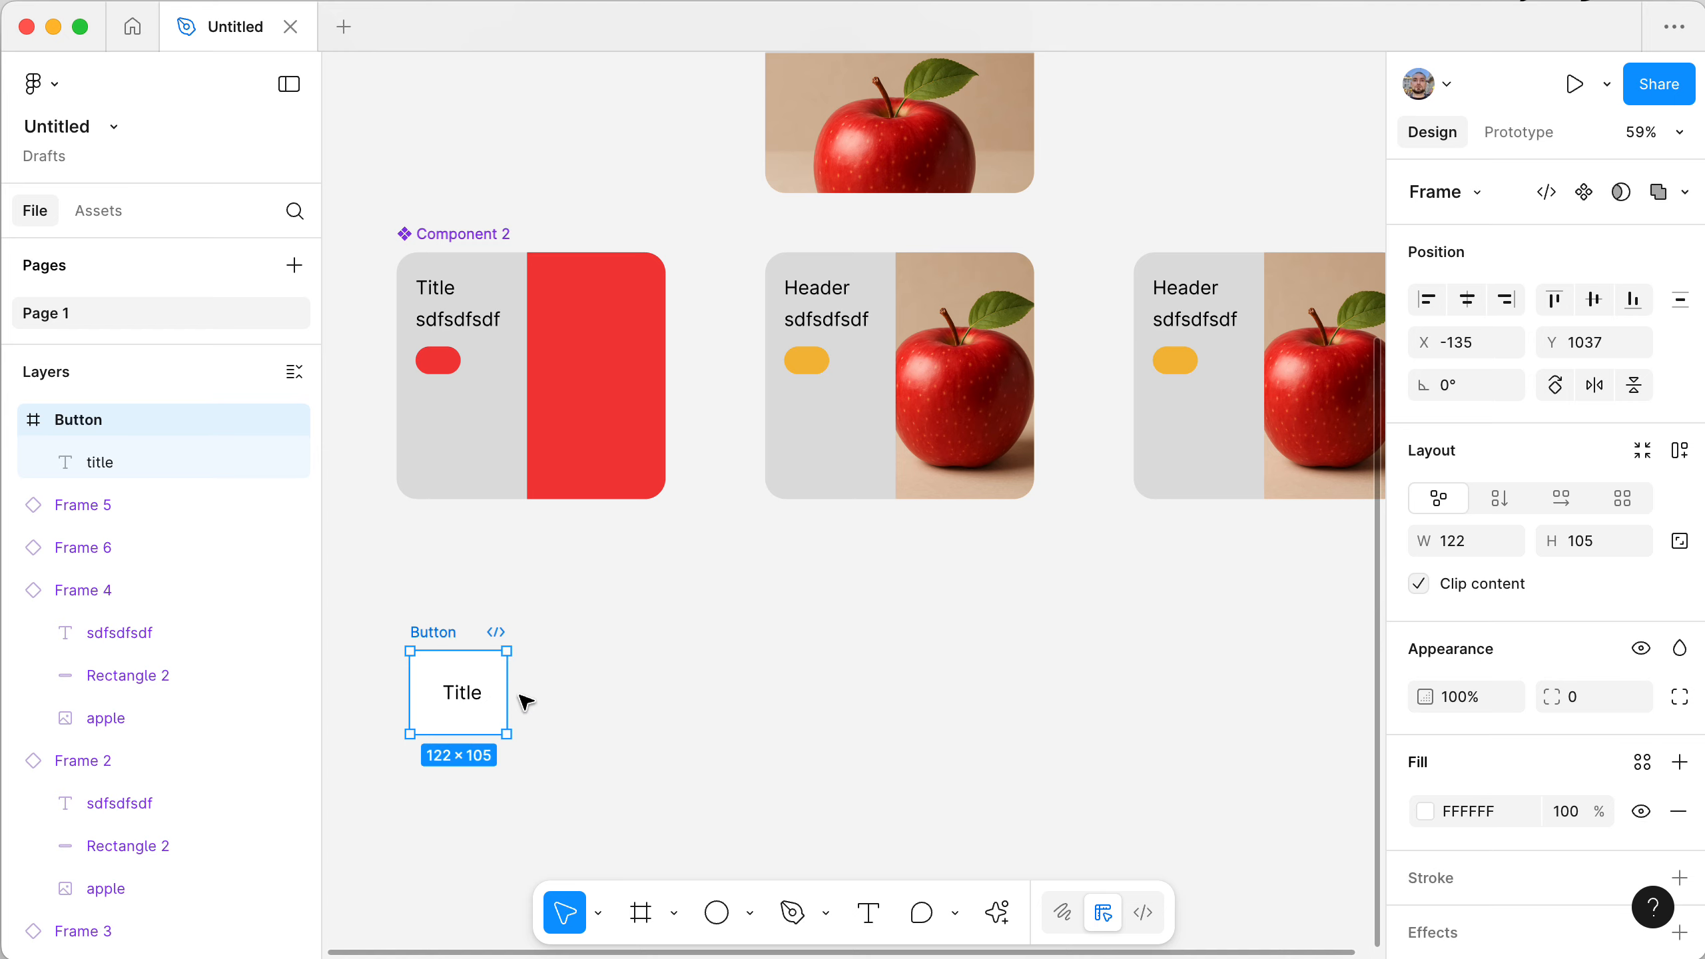
pyautogui.press('alt')
pyautogui.moveTo(464, 650); pyautogui.dragTo(529, 733)
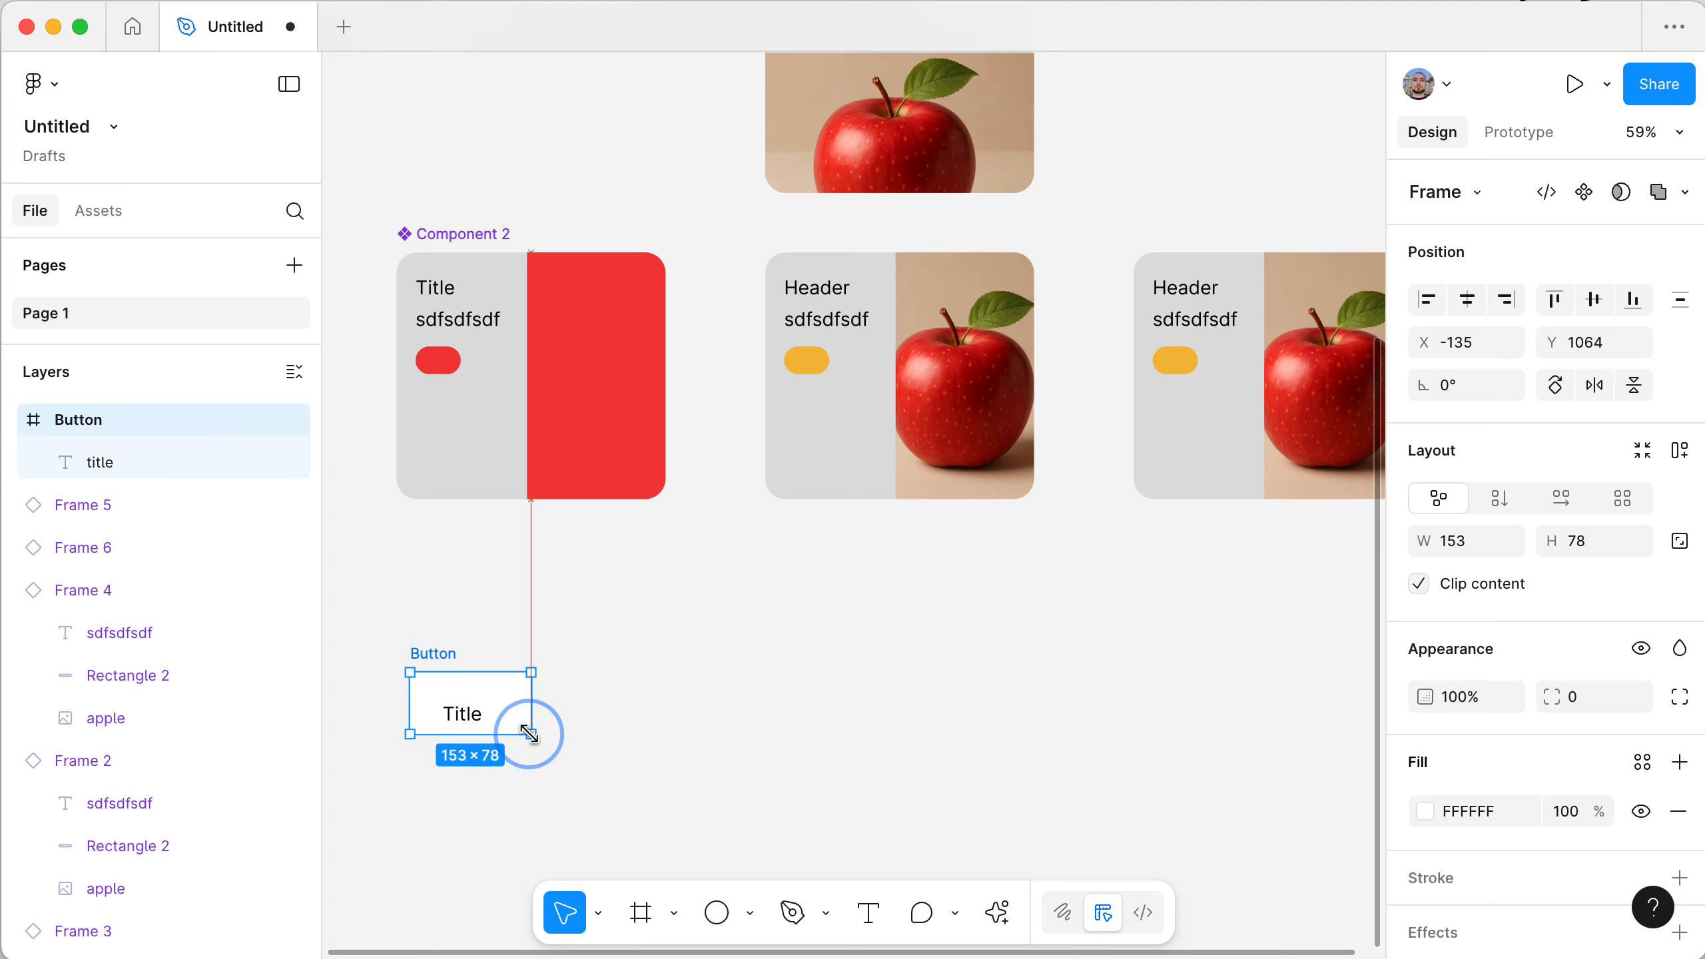
# - Center the title text horizontally and vertically within the Button frame and turn the frame into a component
pyautogui.click(467, 712)
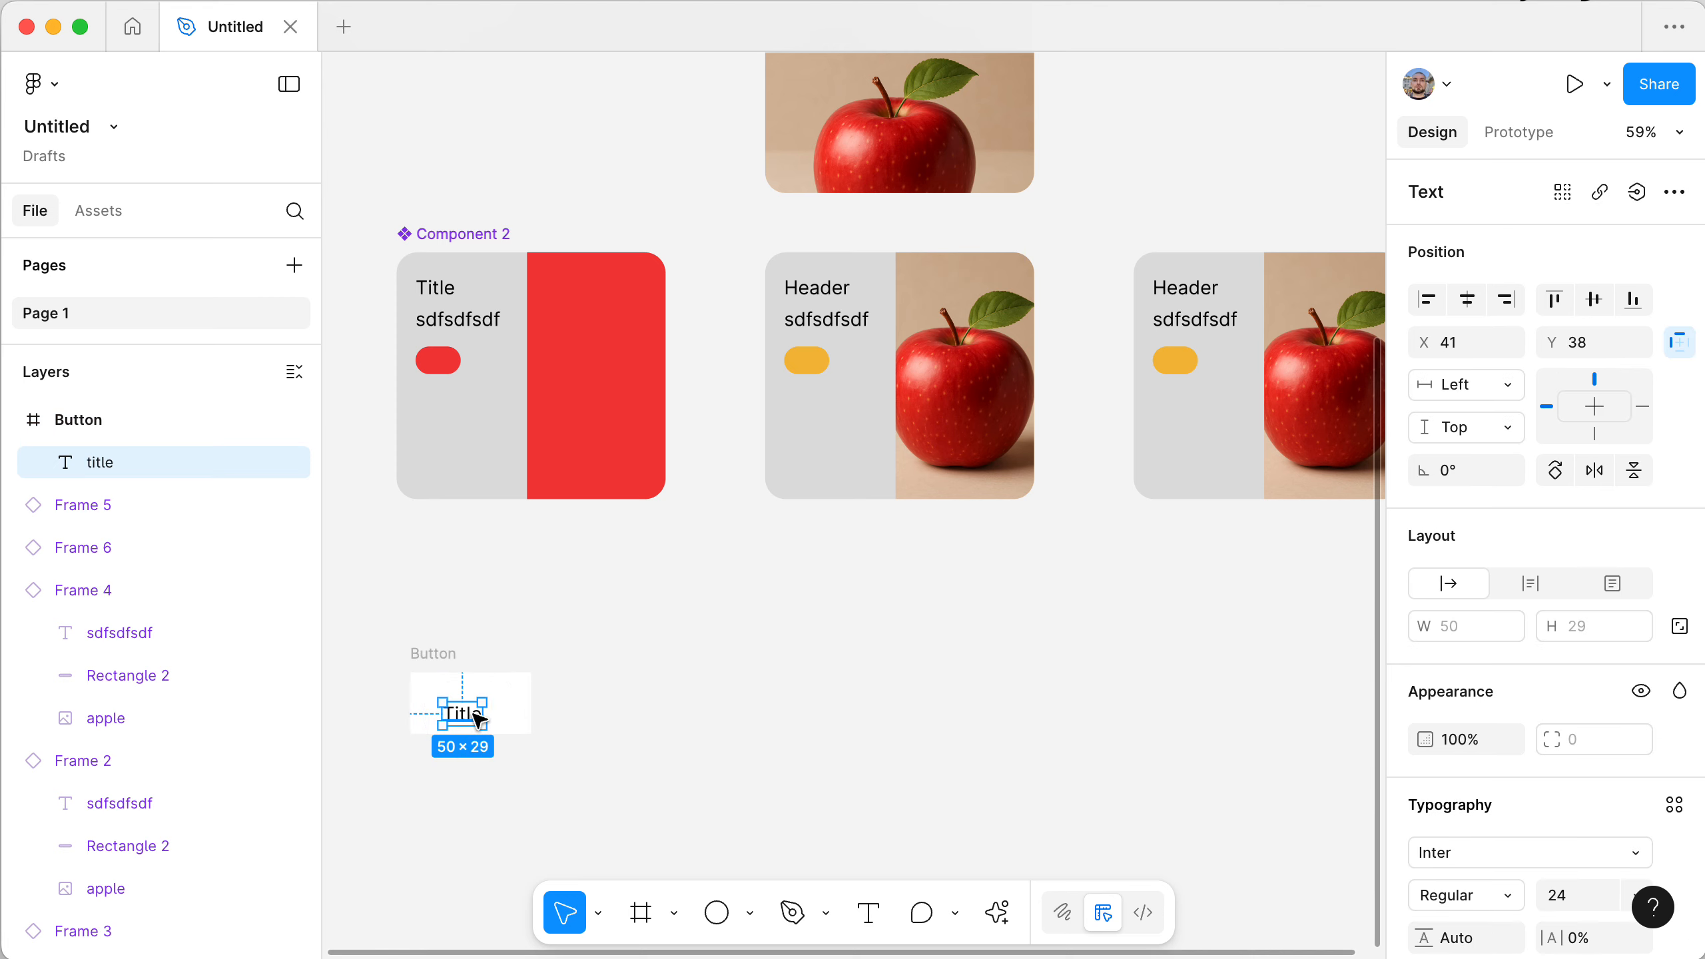
pyautogui.press('alt')
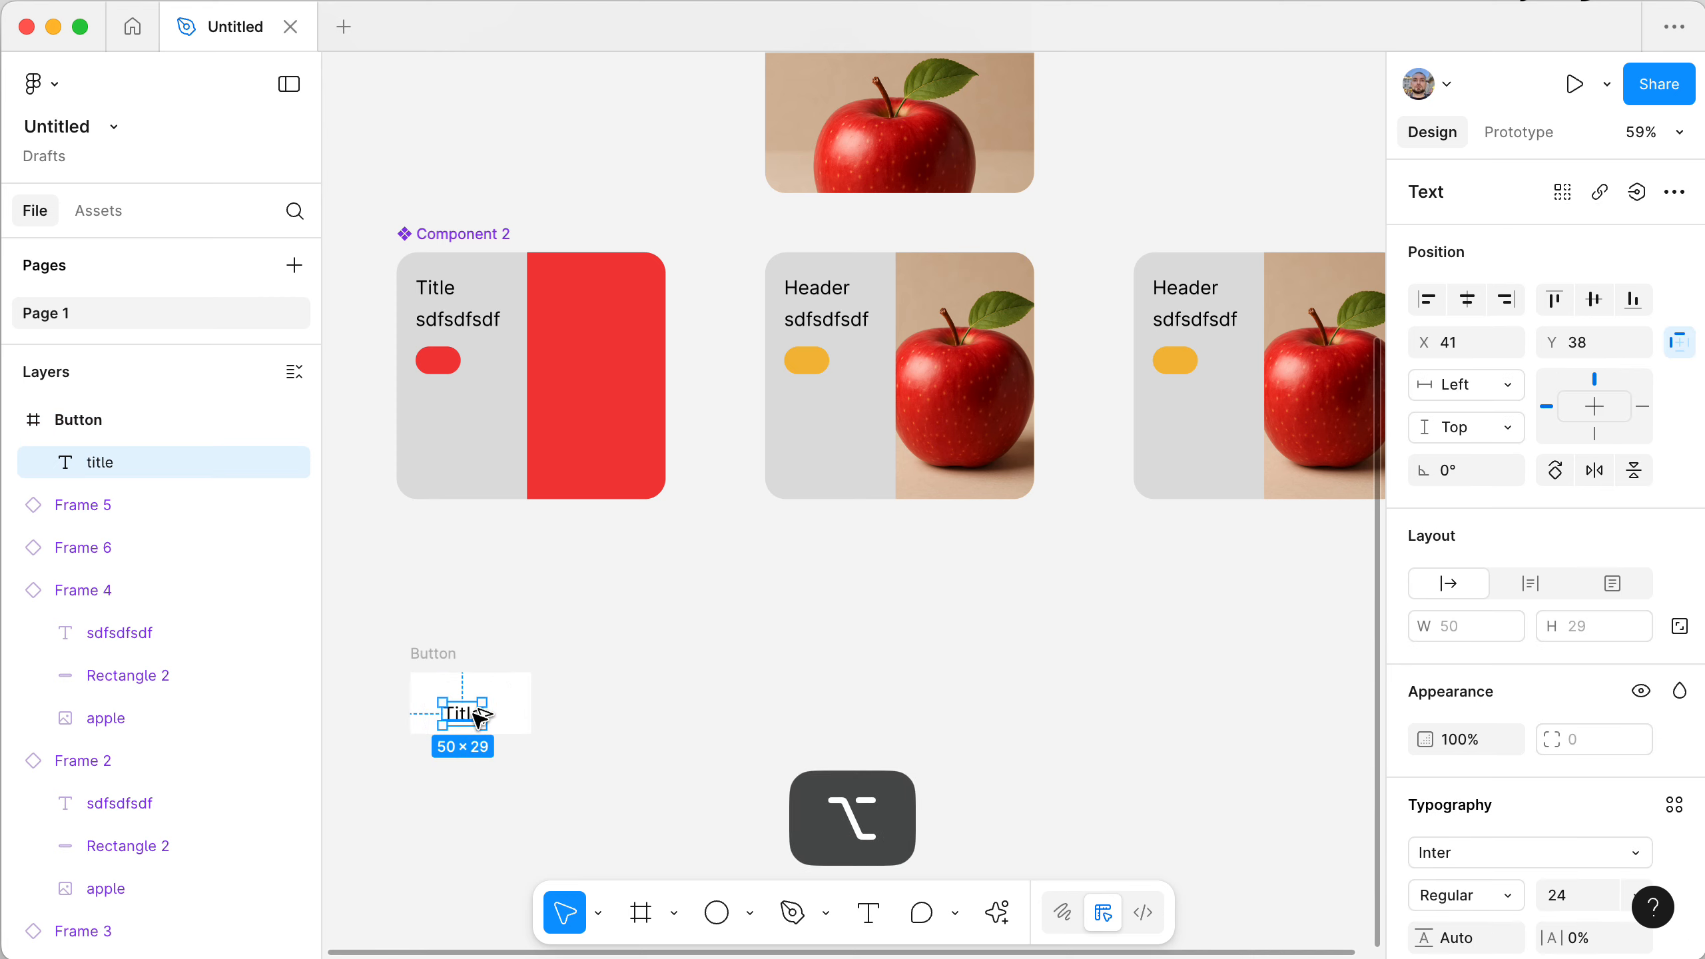
pyautogui.click(1467, 299)
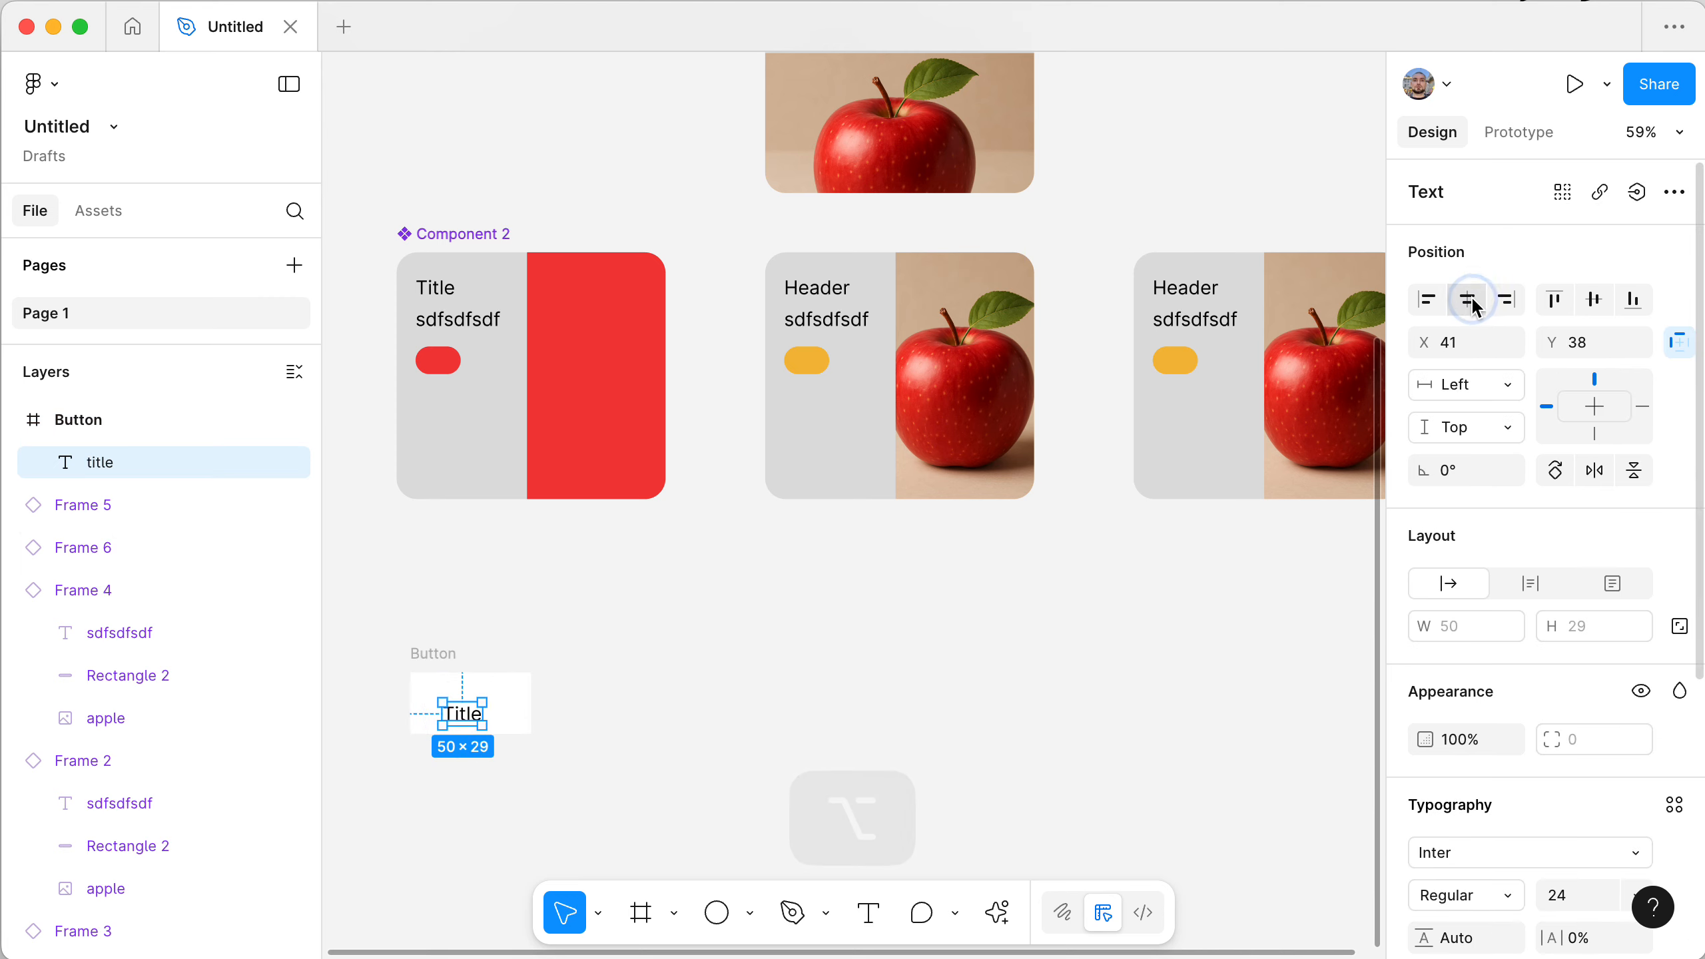
pyautogui.click(1583, 303)
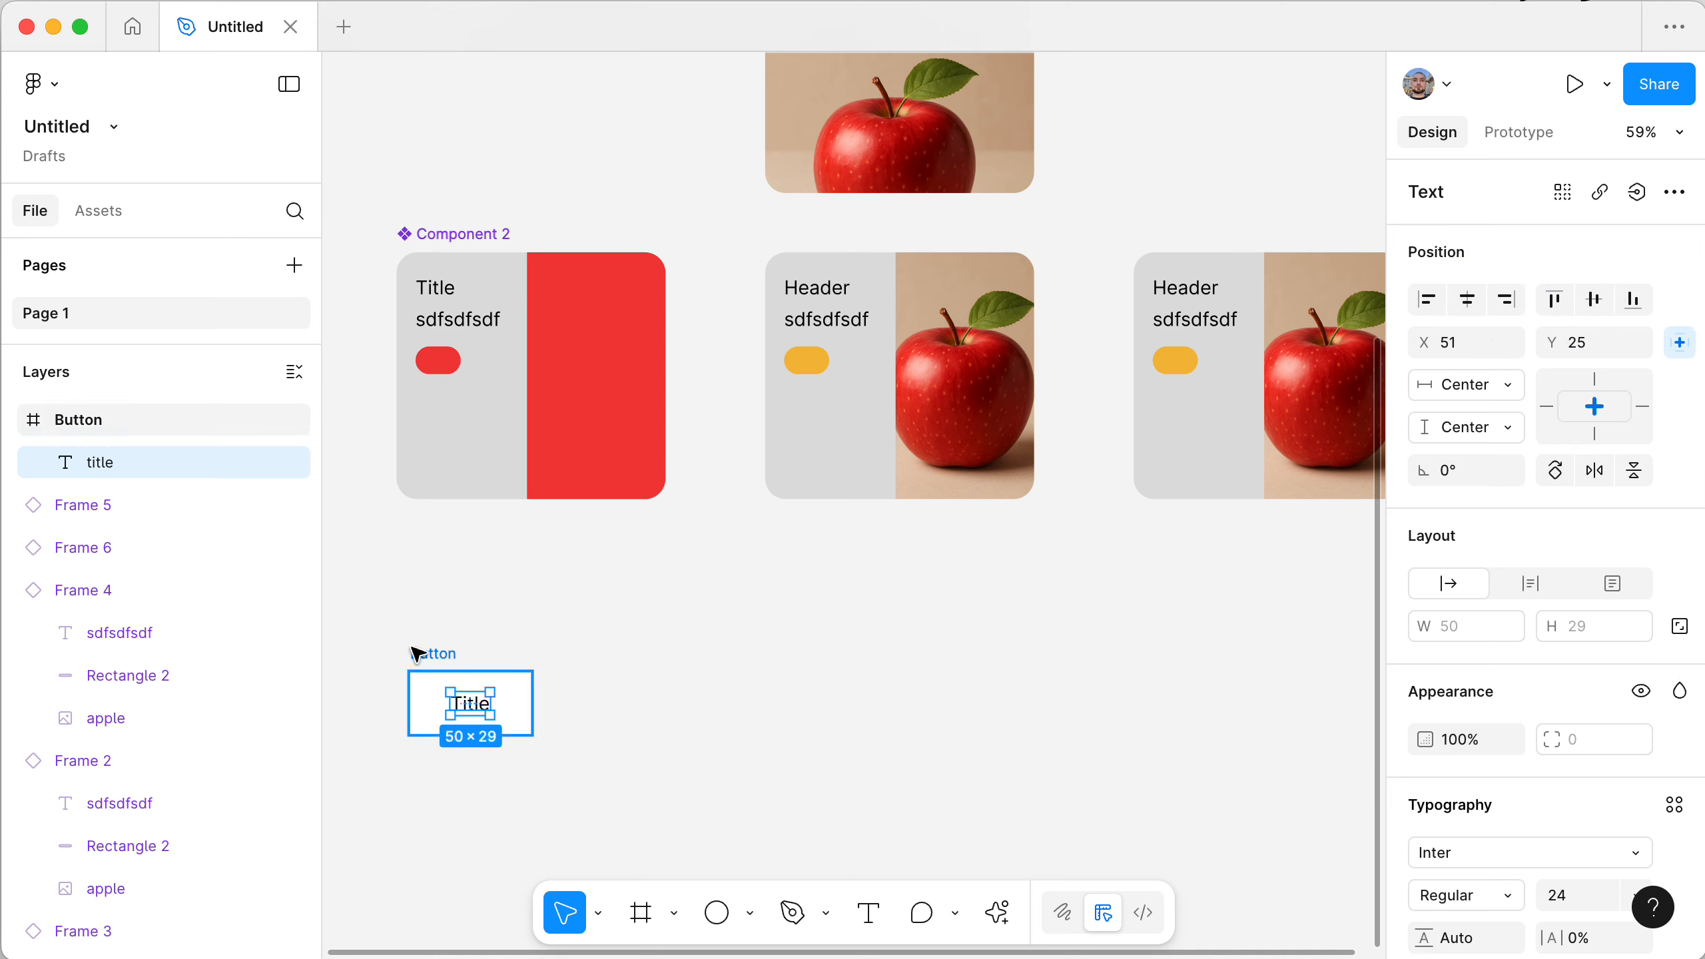
pyautogui.click(435, 656)
pyautogui.press('alt+super+k')
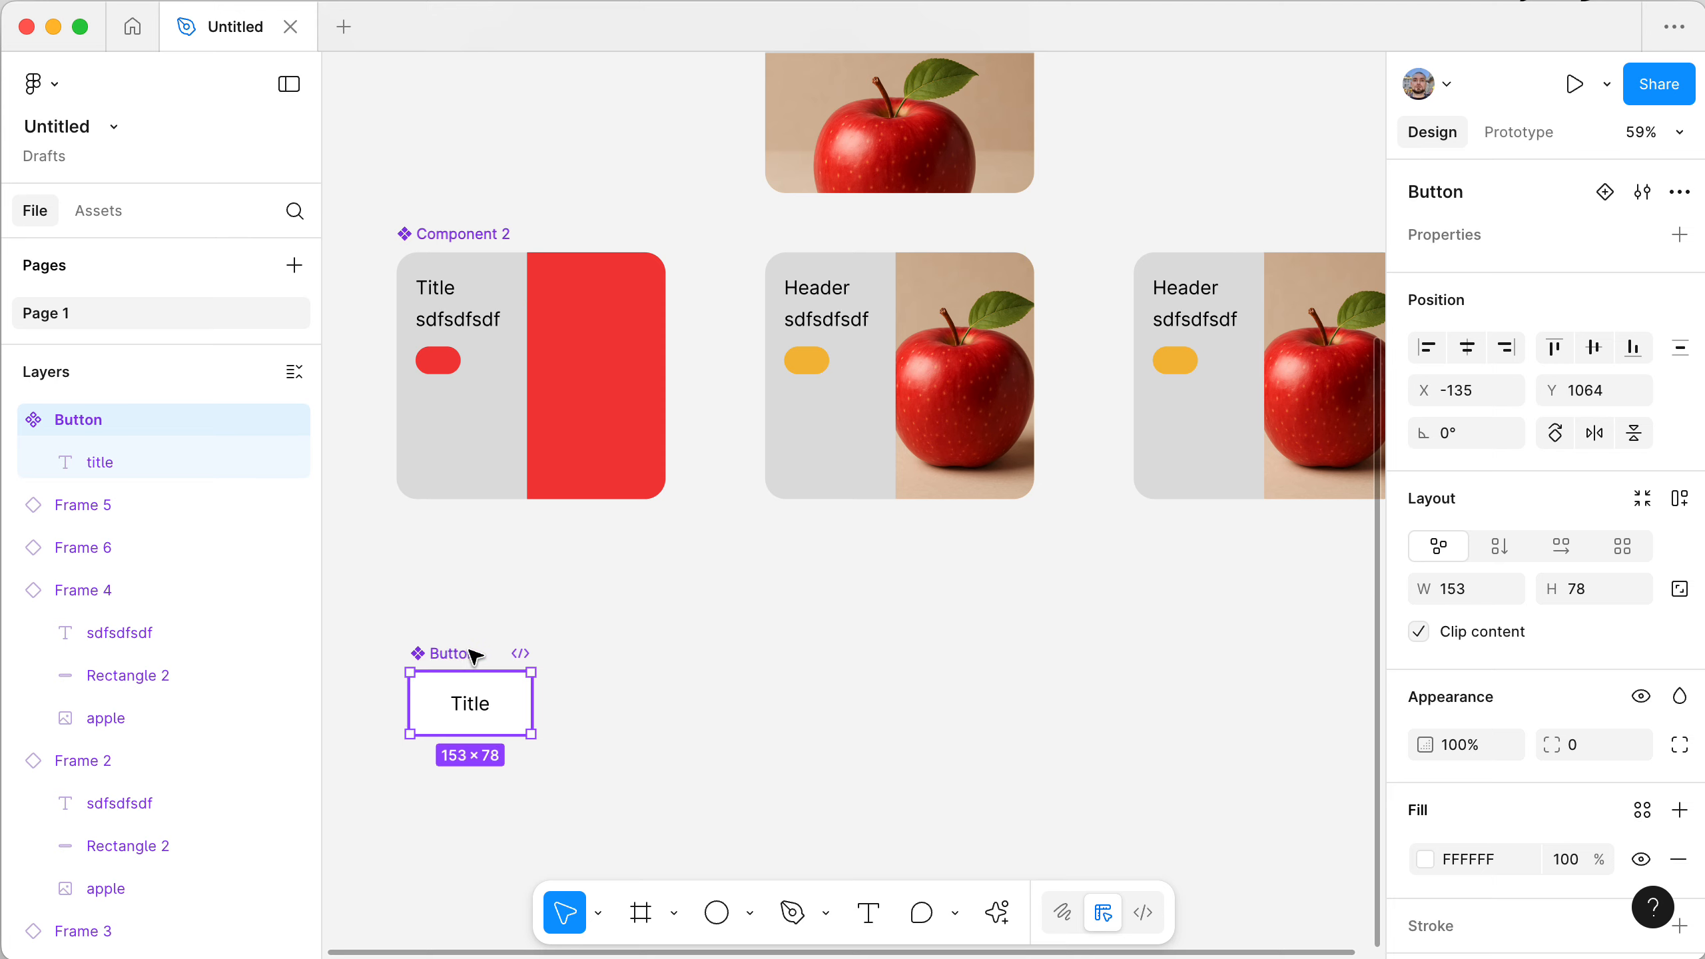
pyautogui.keyDown('super'); pyautogui.click(481, 712); pyautogui.keyUp('super')
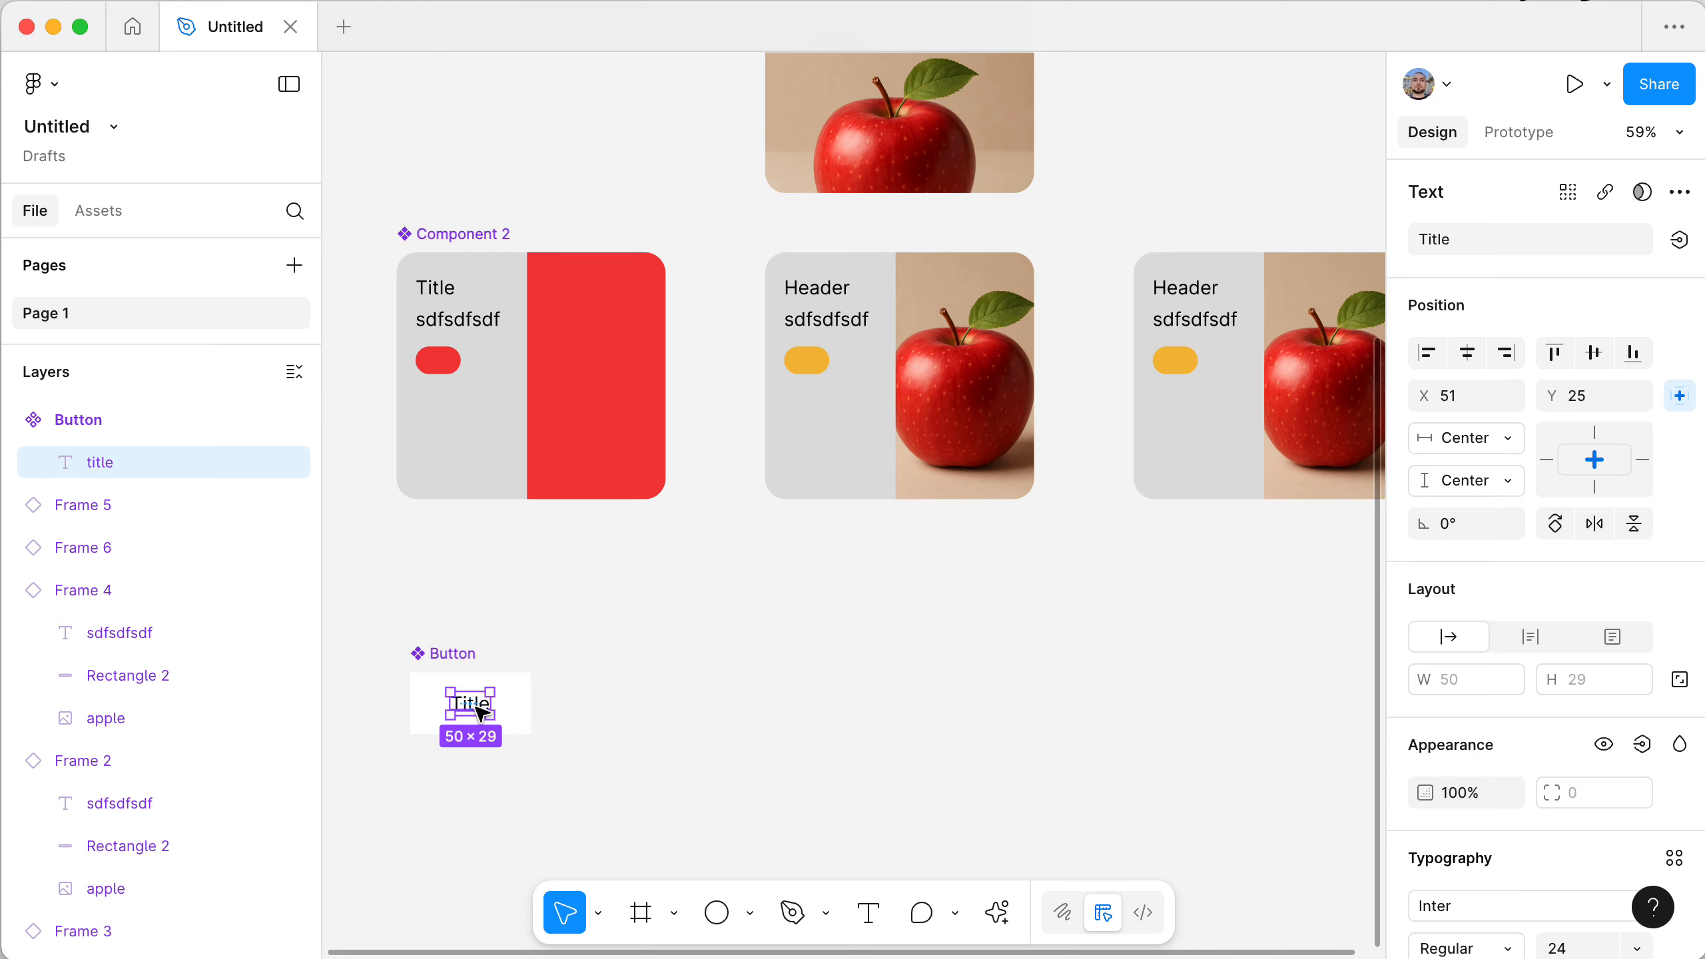
pyautogui.rightClick(481, 714)
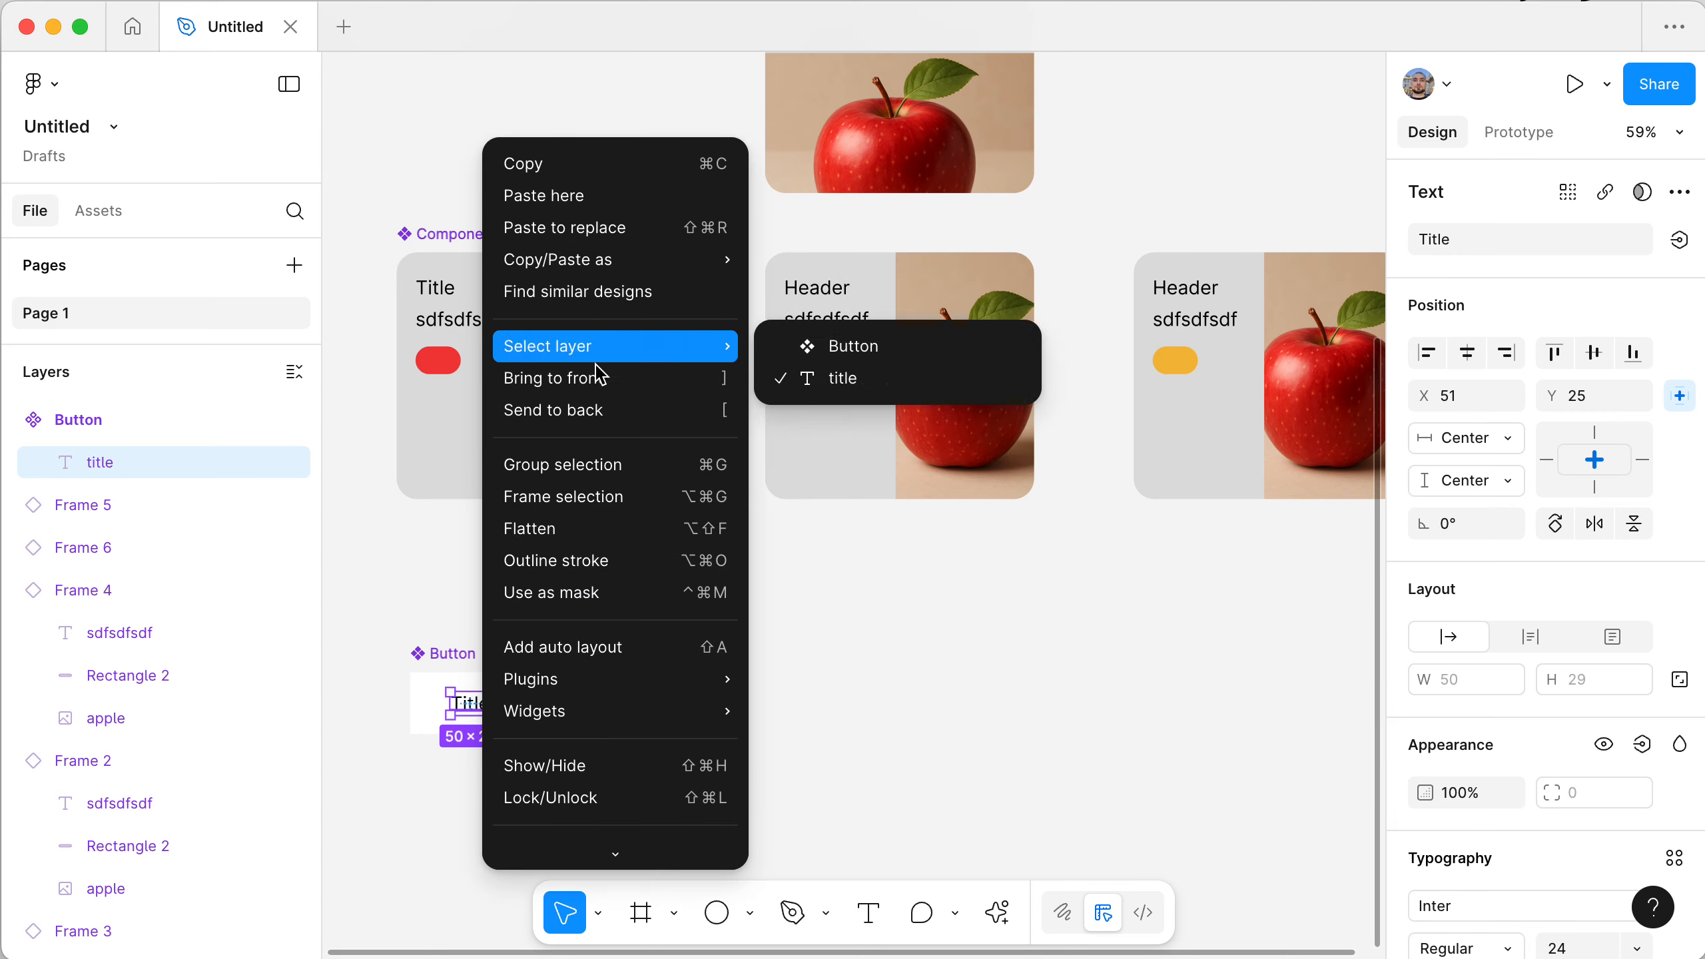
pyautogui.click(387, 573)
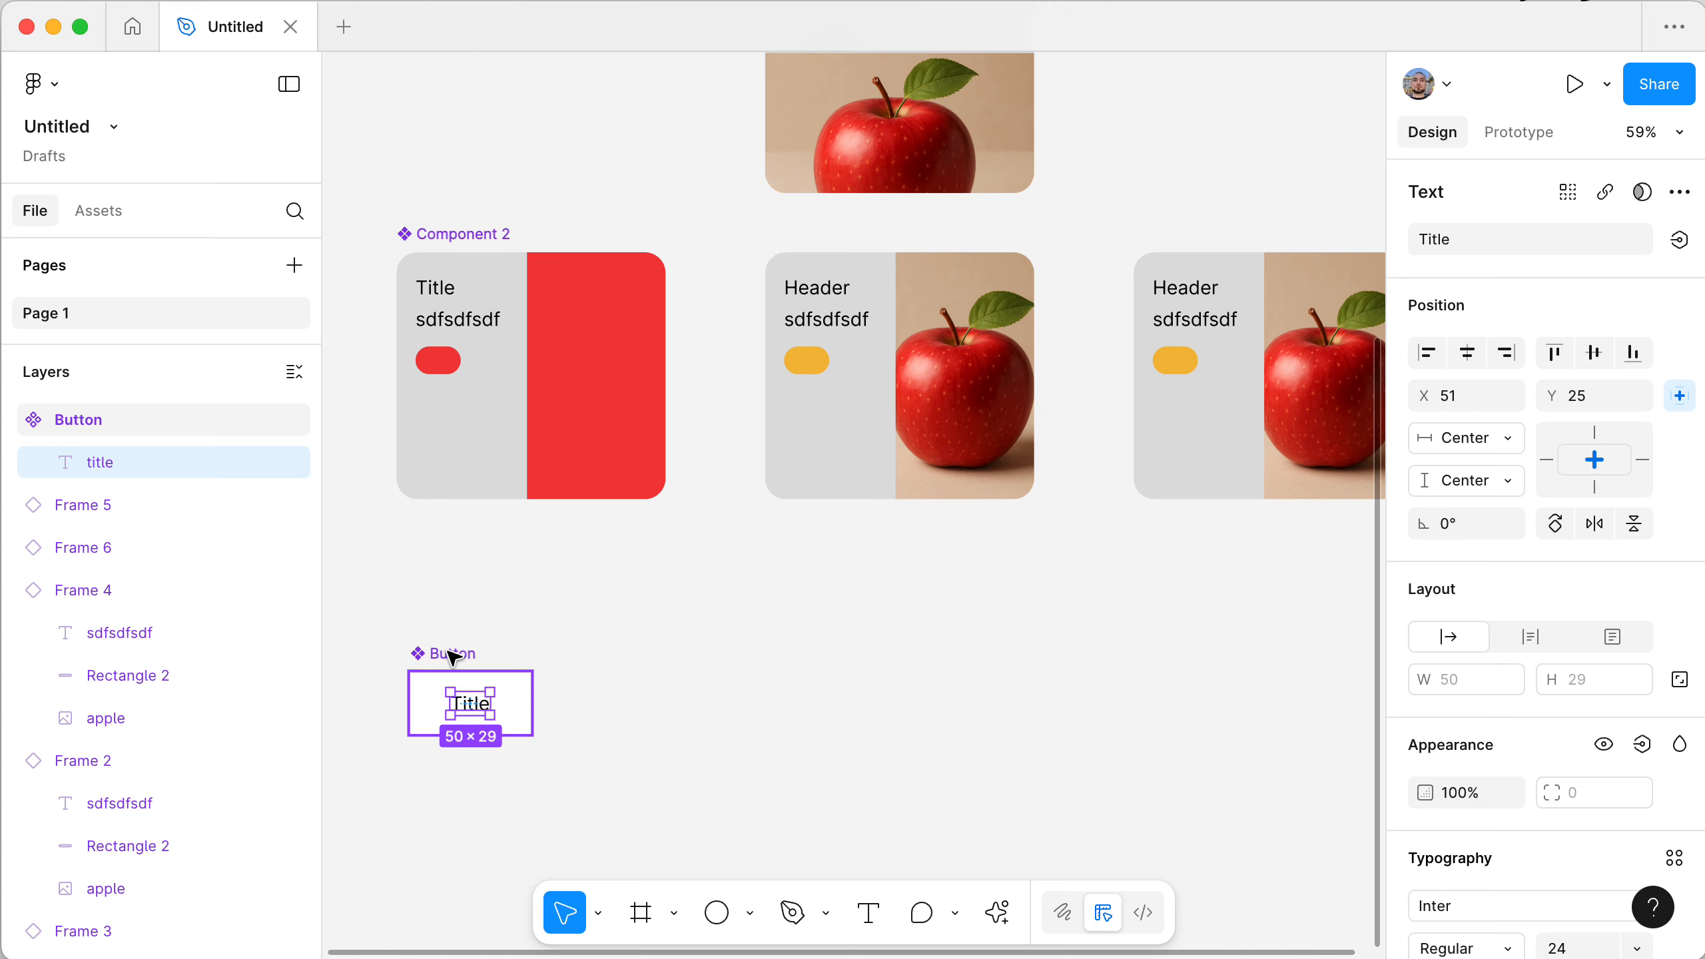
# - Create a text property named "Title" with the value "Title" for the Button component's title text
pyautogui.click(630, 689)
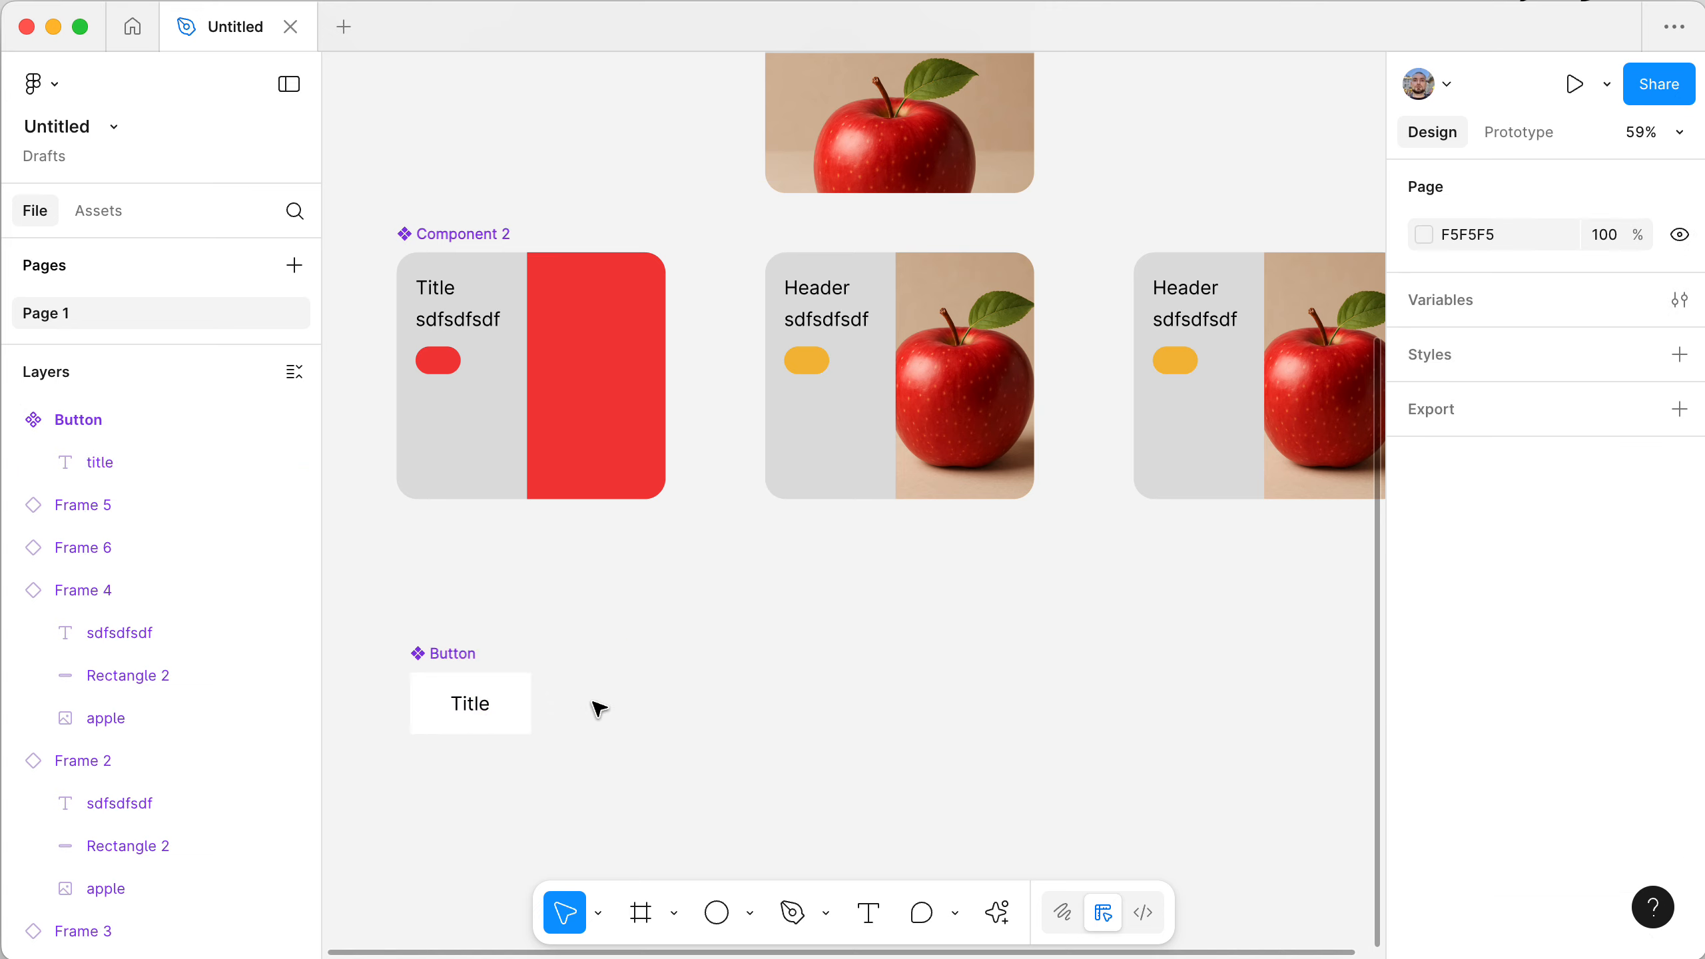
pyautogui.keyDown('super'); pyautogui.click(474, 706); pyautogui.keyUp('super')
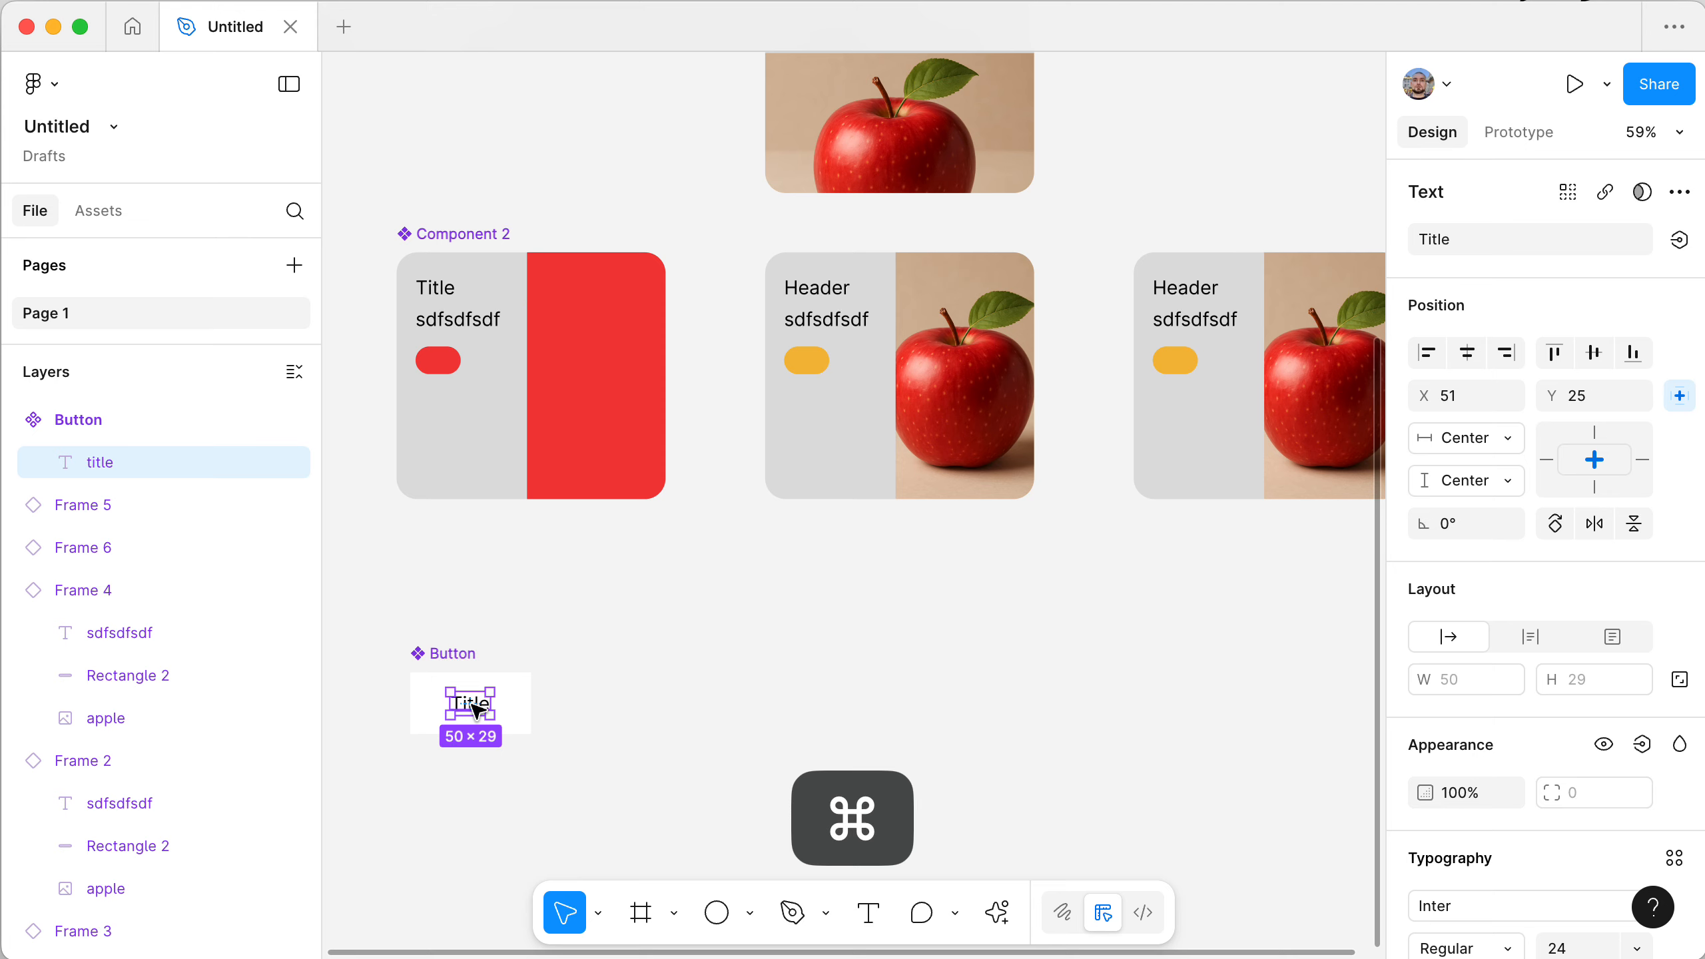
pyautogui.click(1679, 240)
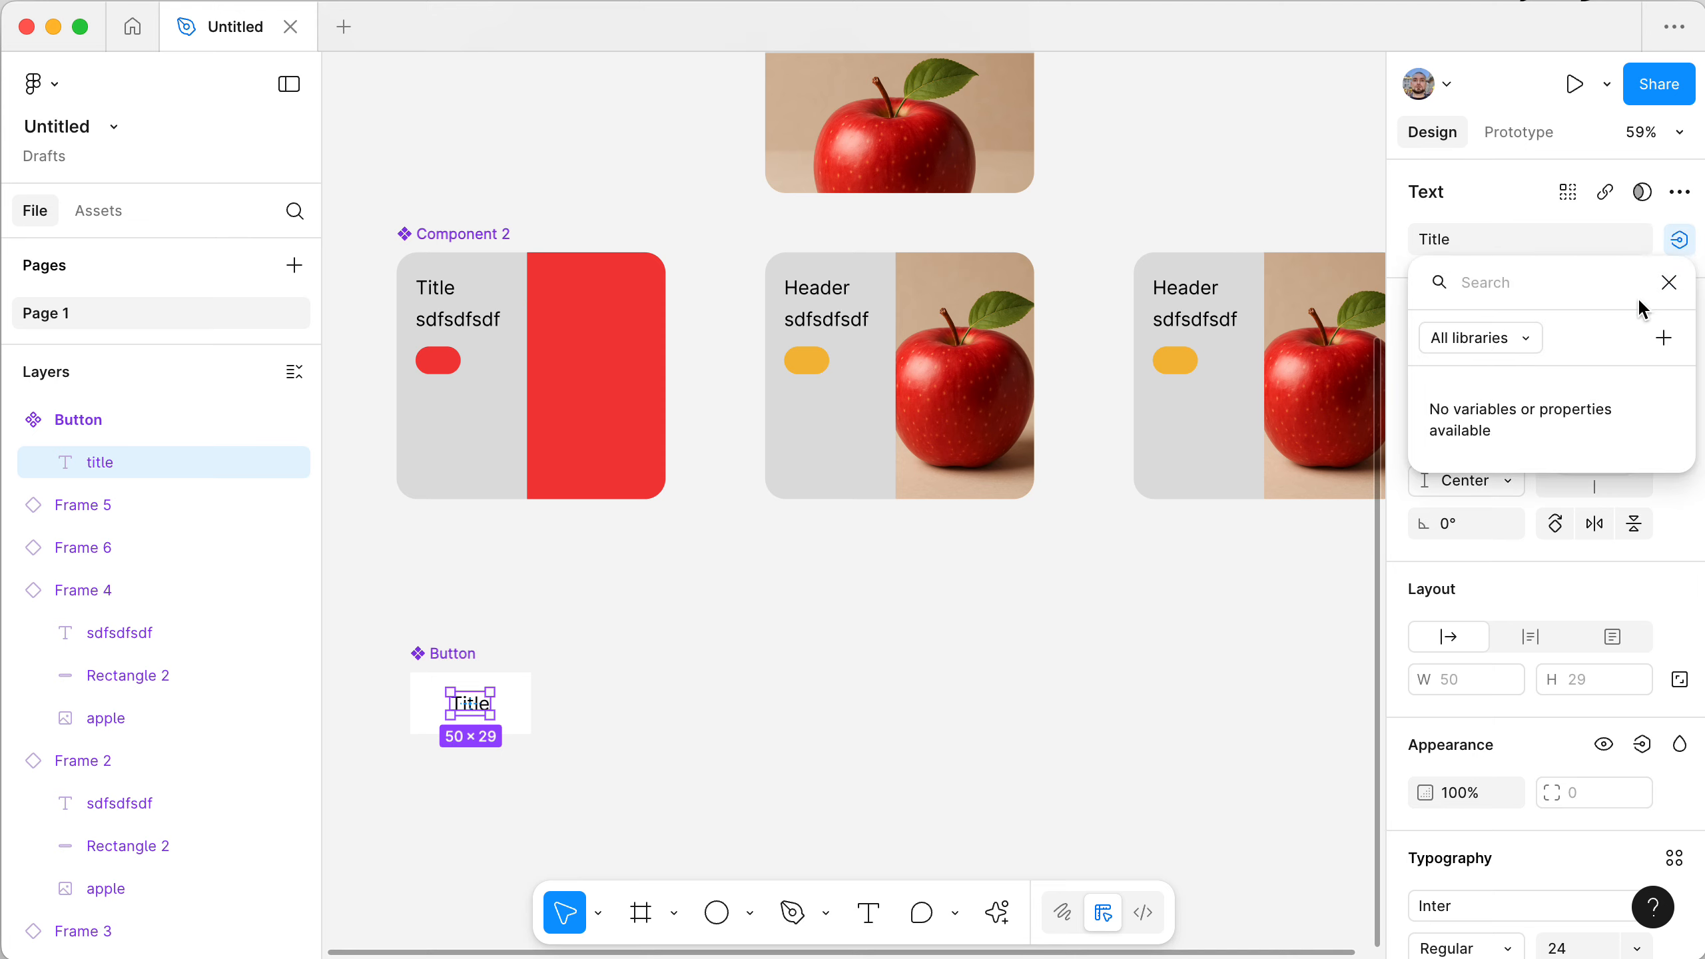
pyautogui.click(1663, 337)
pyautogui.write('T')
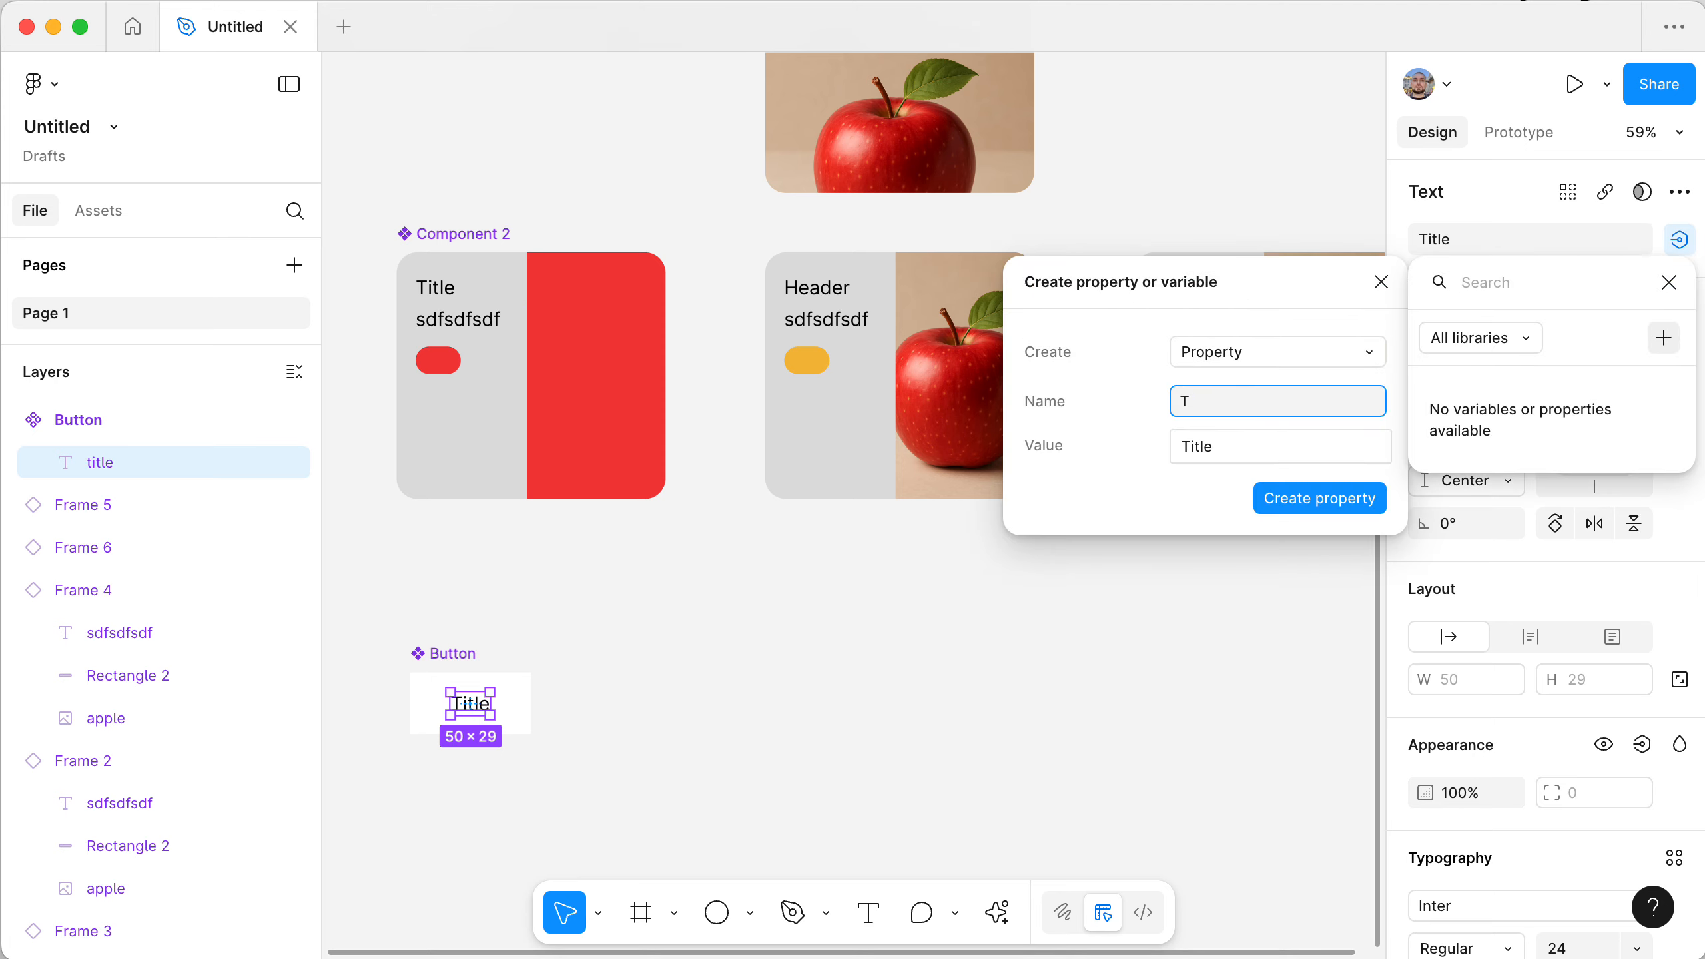
pyautogui.write('itle')
pyautogui.press('Return')
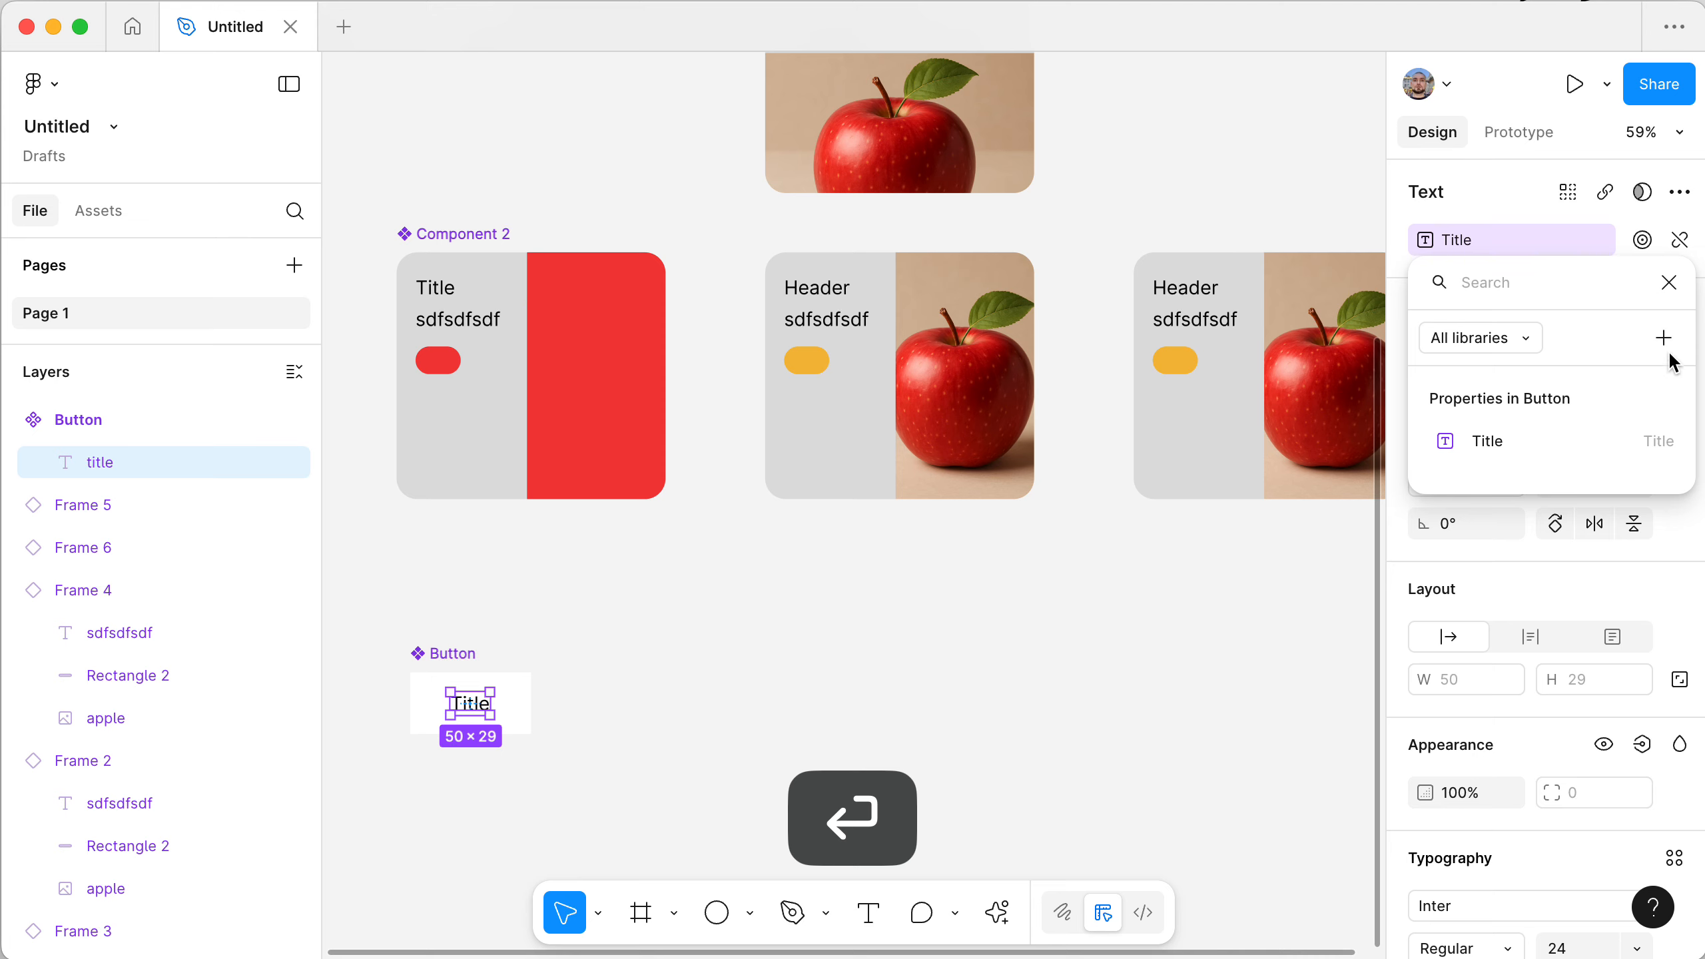
pyautogui.click(1552, 212)
pyautogui.click(651, 670)
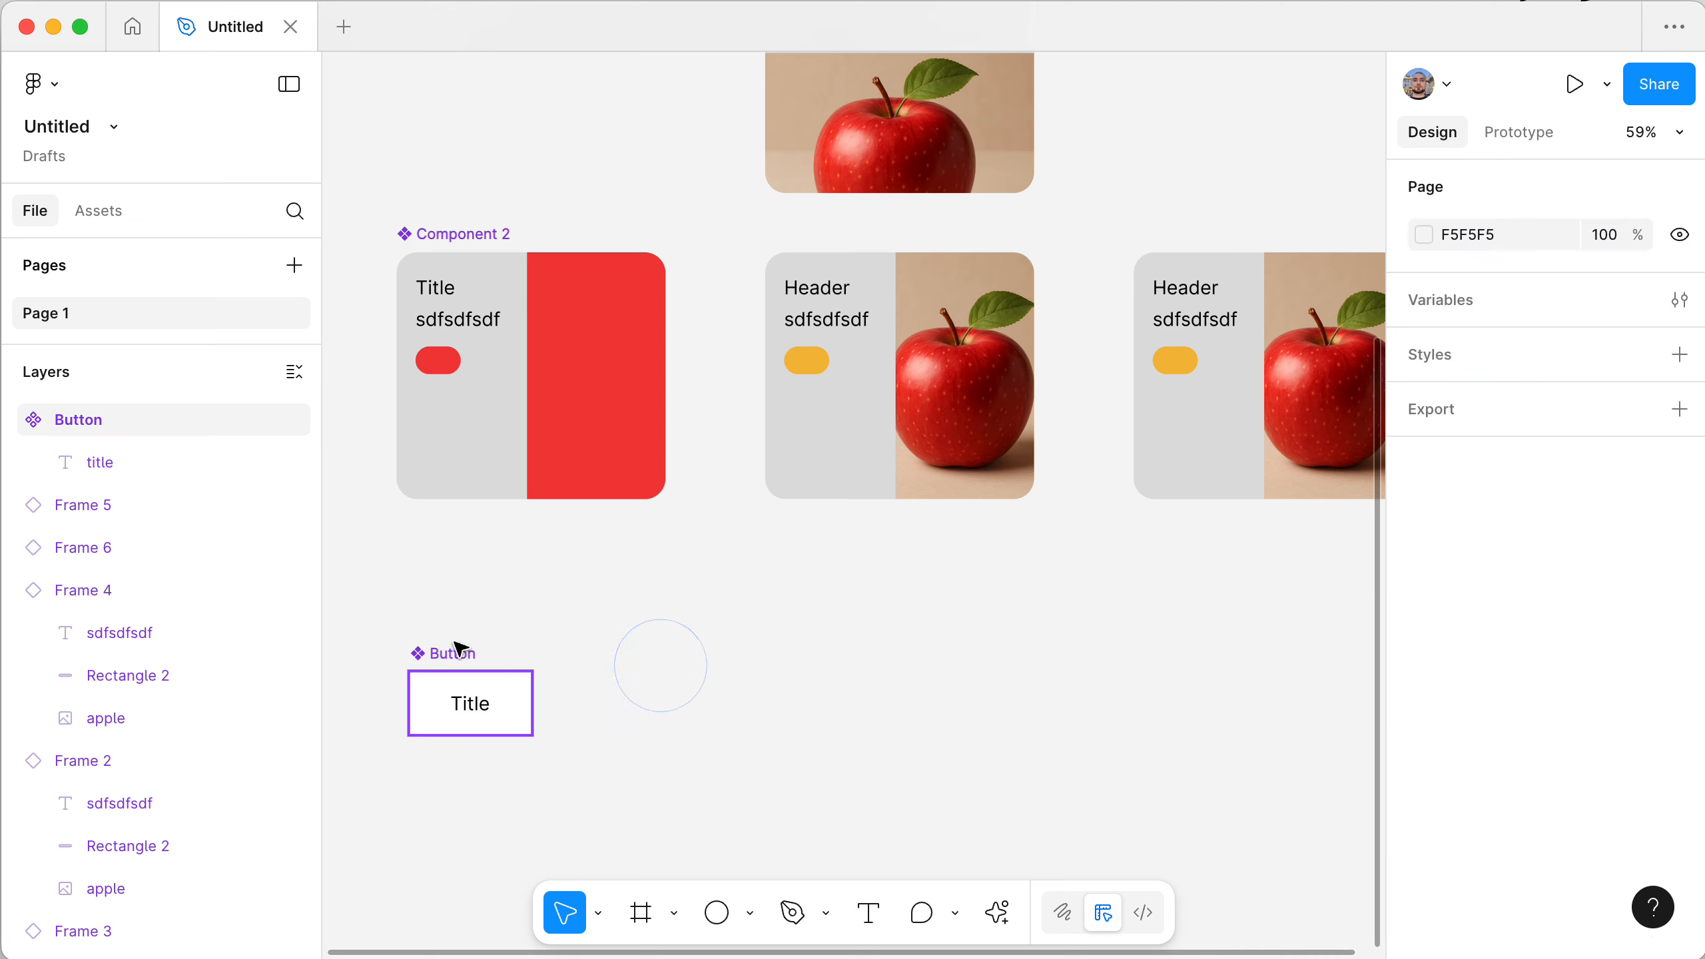
pyautogui.click(453, 660)
# - Replace the "Header" text in the rightmost Component 2 instance with "Some Text"
pyautogui.click(1265, 327)
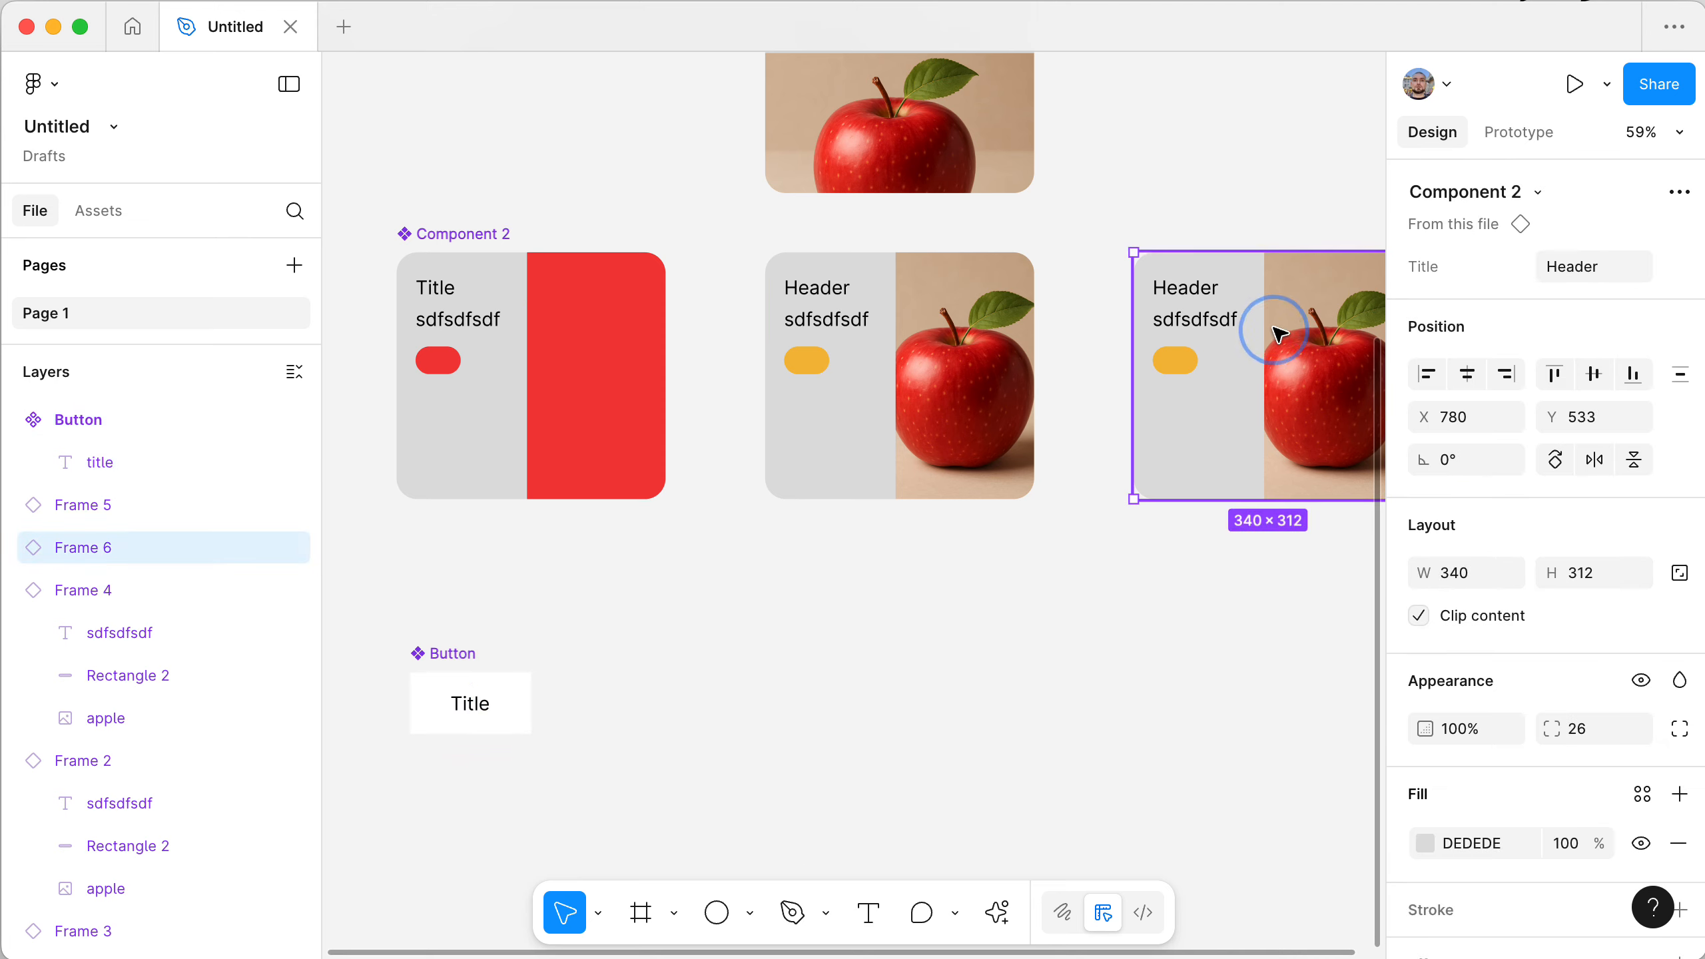
pyautogui.keyDown('super'); pyautogui.click(1184, 294); pyautogui.keyUp('super')
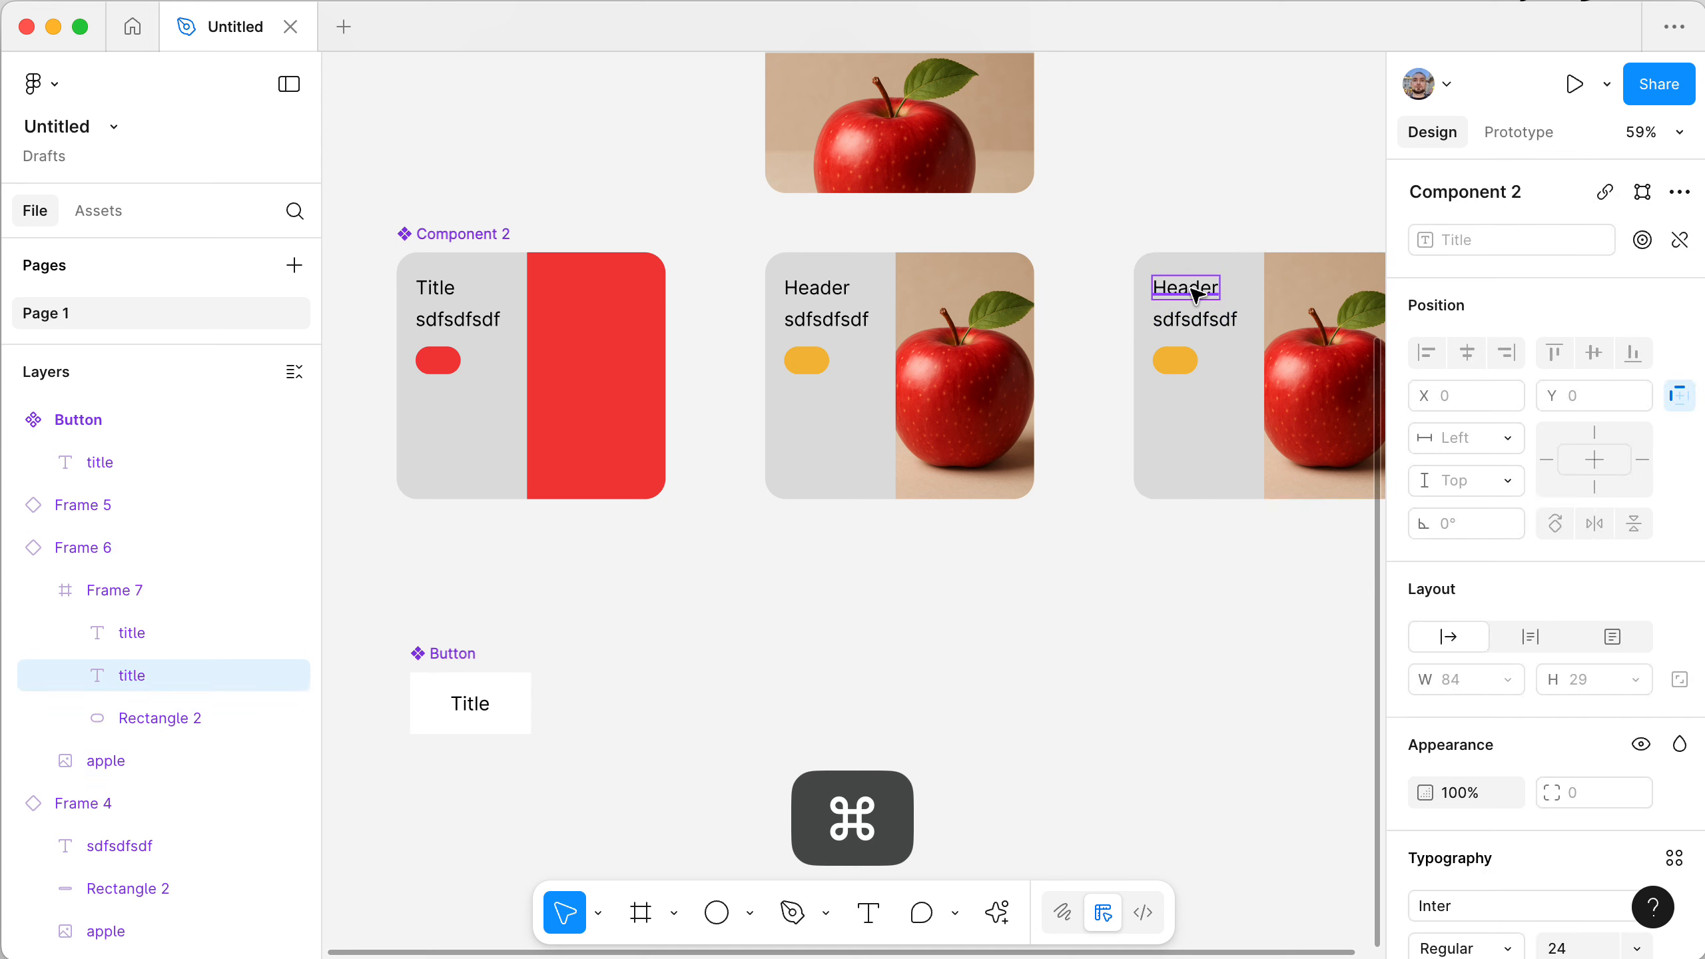
pyautogui.doubleClick(1189, 290)
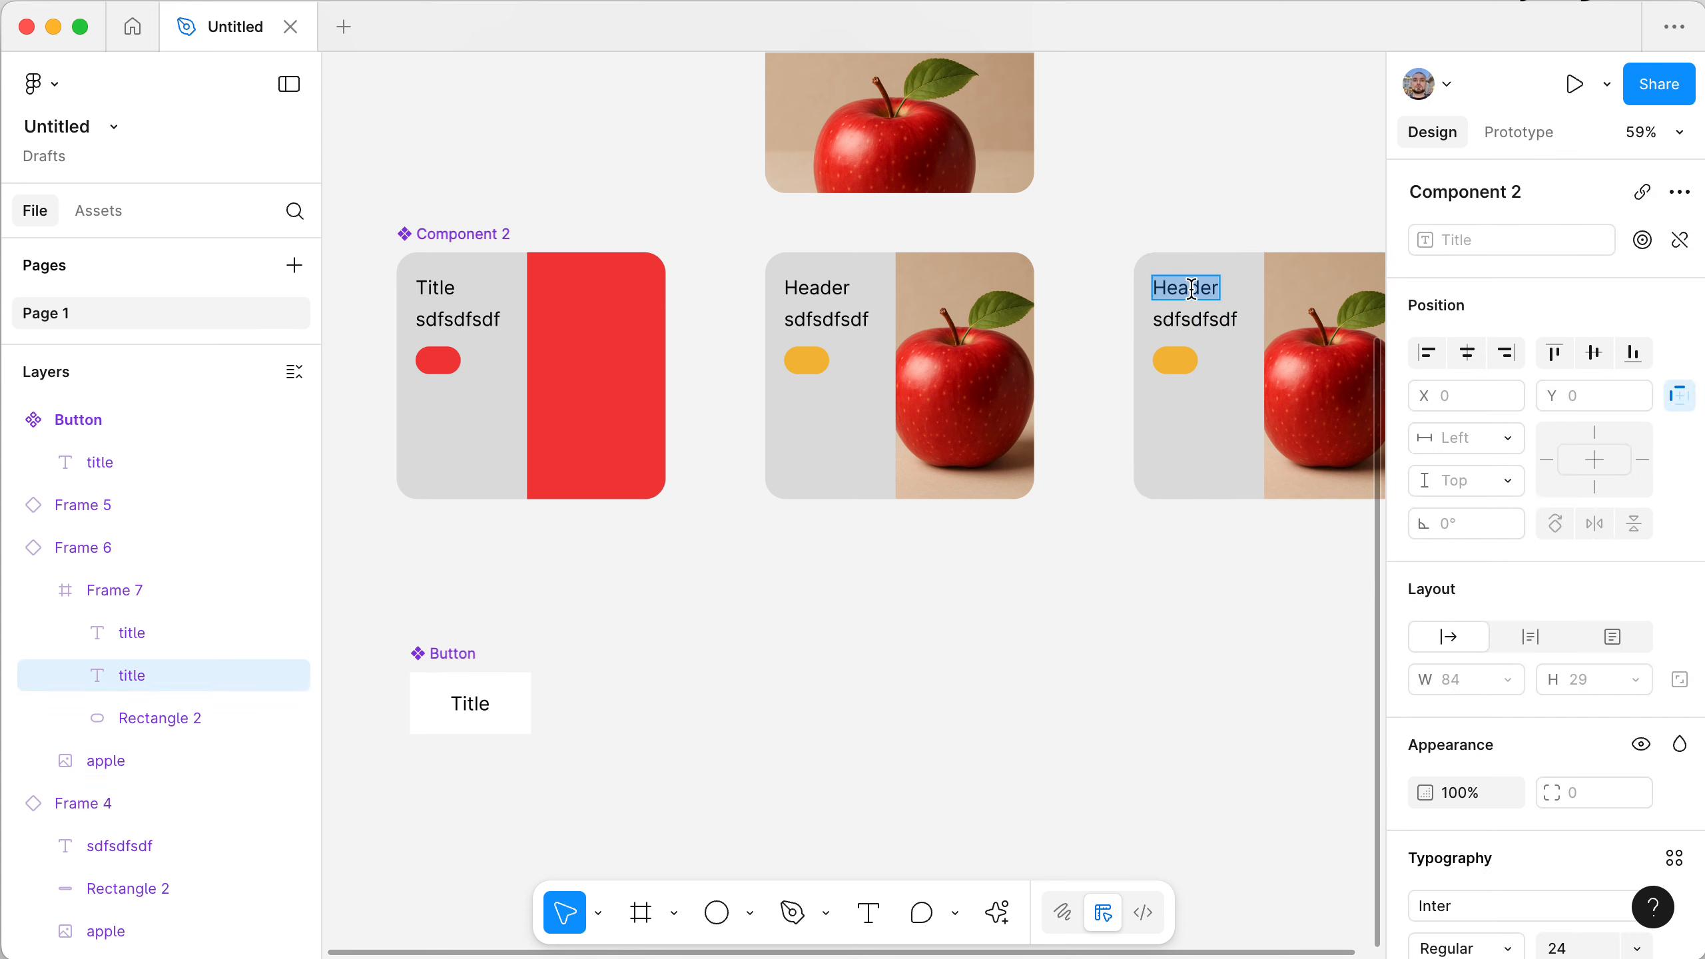
pyautogui.write('Some Text')
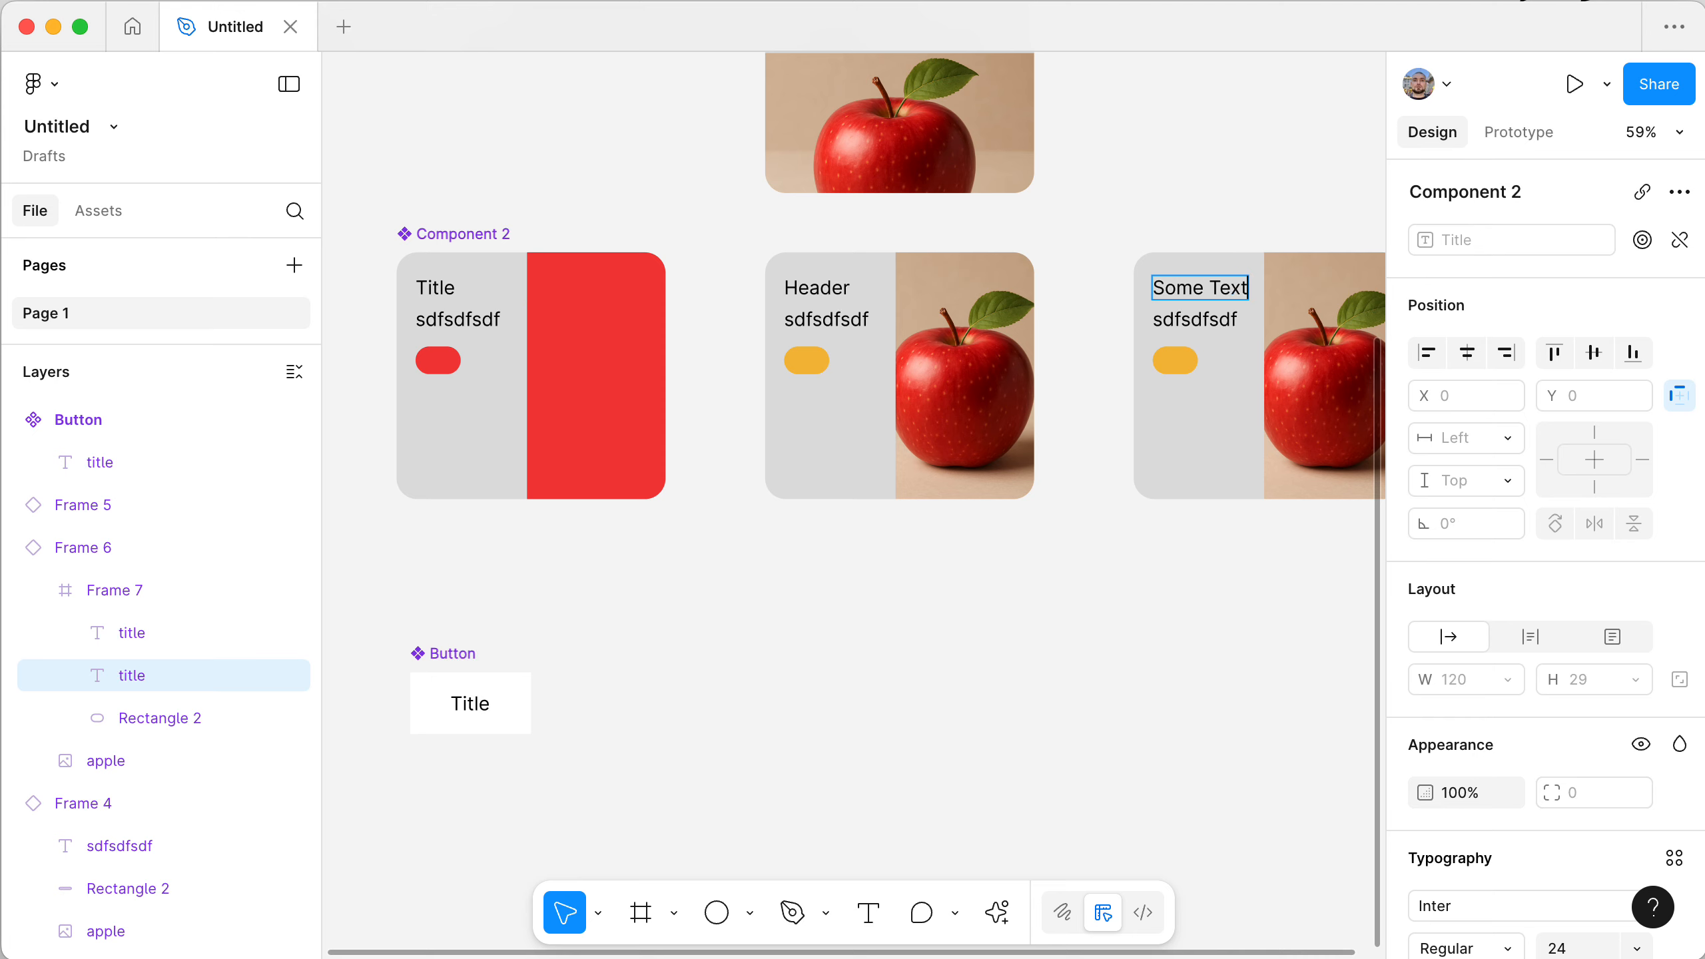
pyautogui.click(1217, 153)
# - Duplicate the "Some Text" instance into the empty area below the cards and swap the copy to the Button component
pyautogui.click(1253, 345)
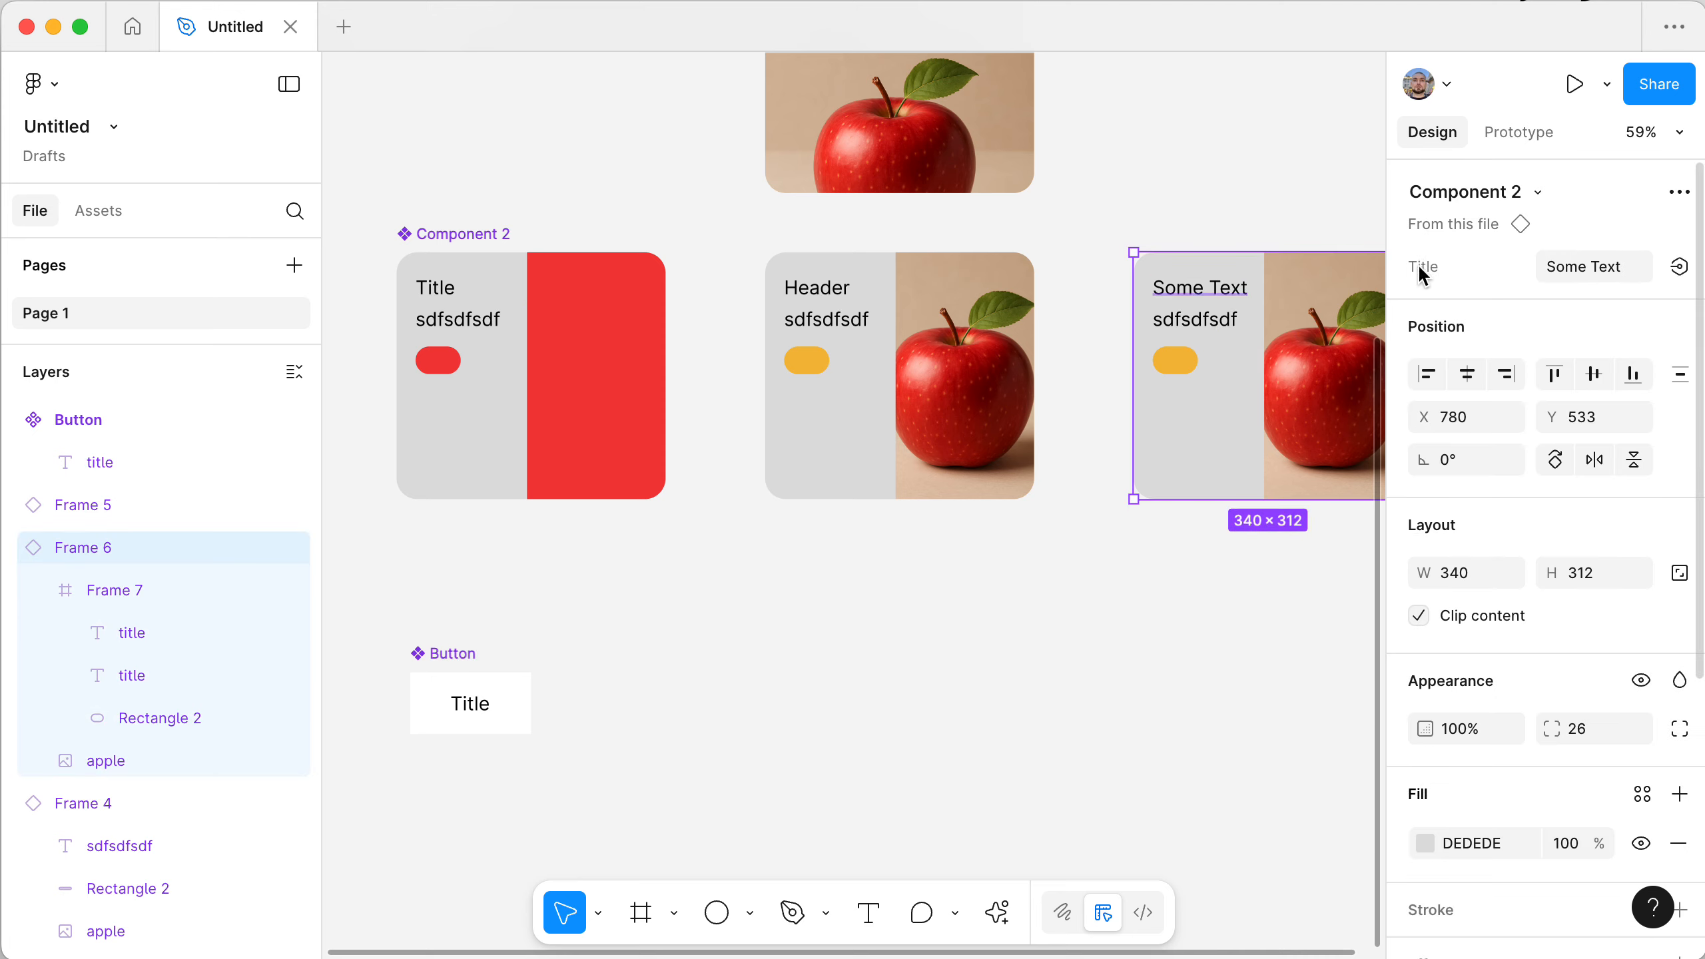
pyautogui.moveTo(1284, 296); pyautogui.dragTo(1050, 686)
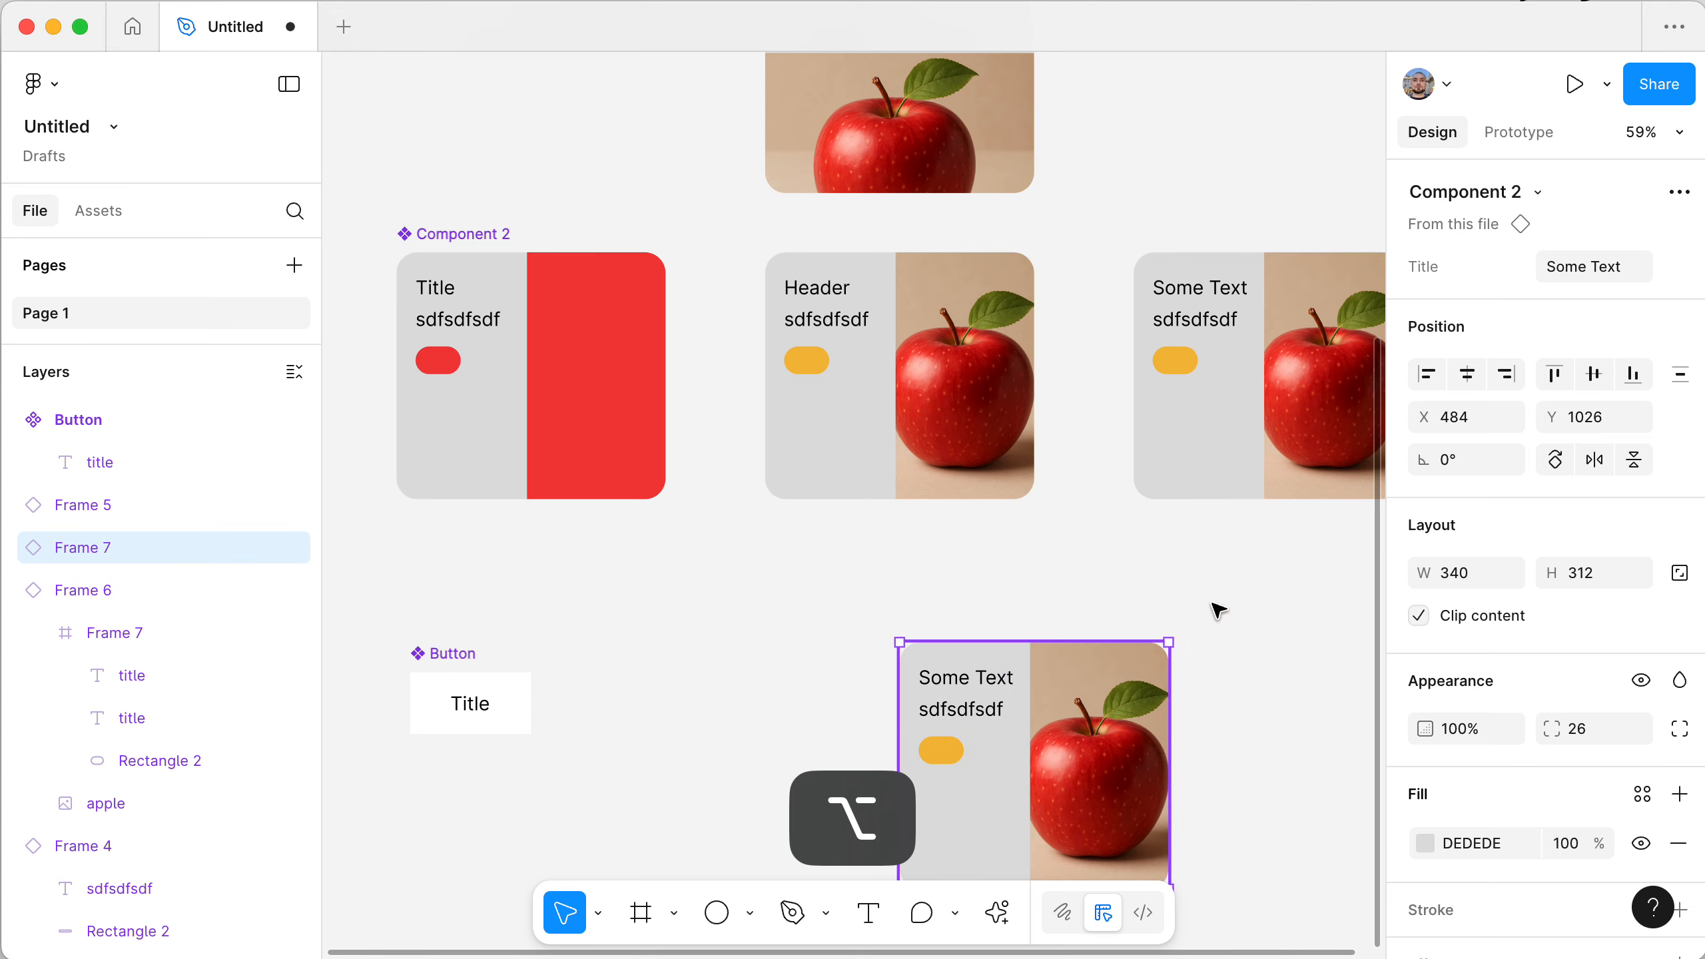
pyautogui.click(1489, 192)
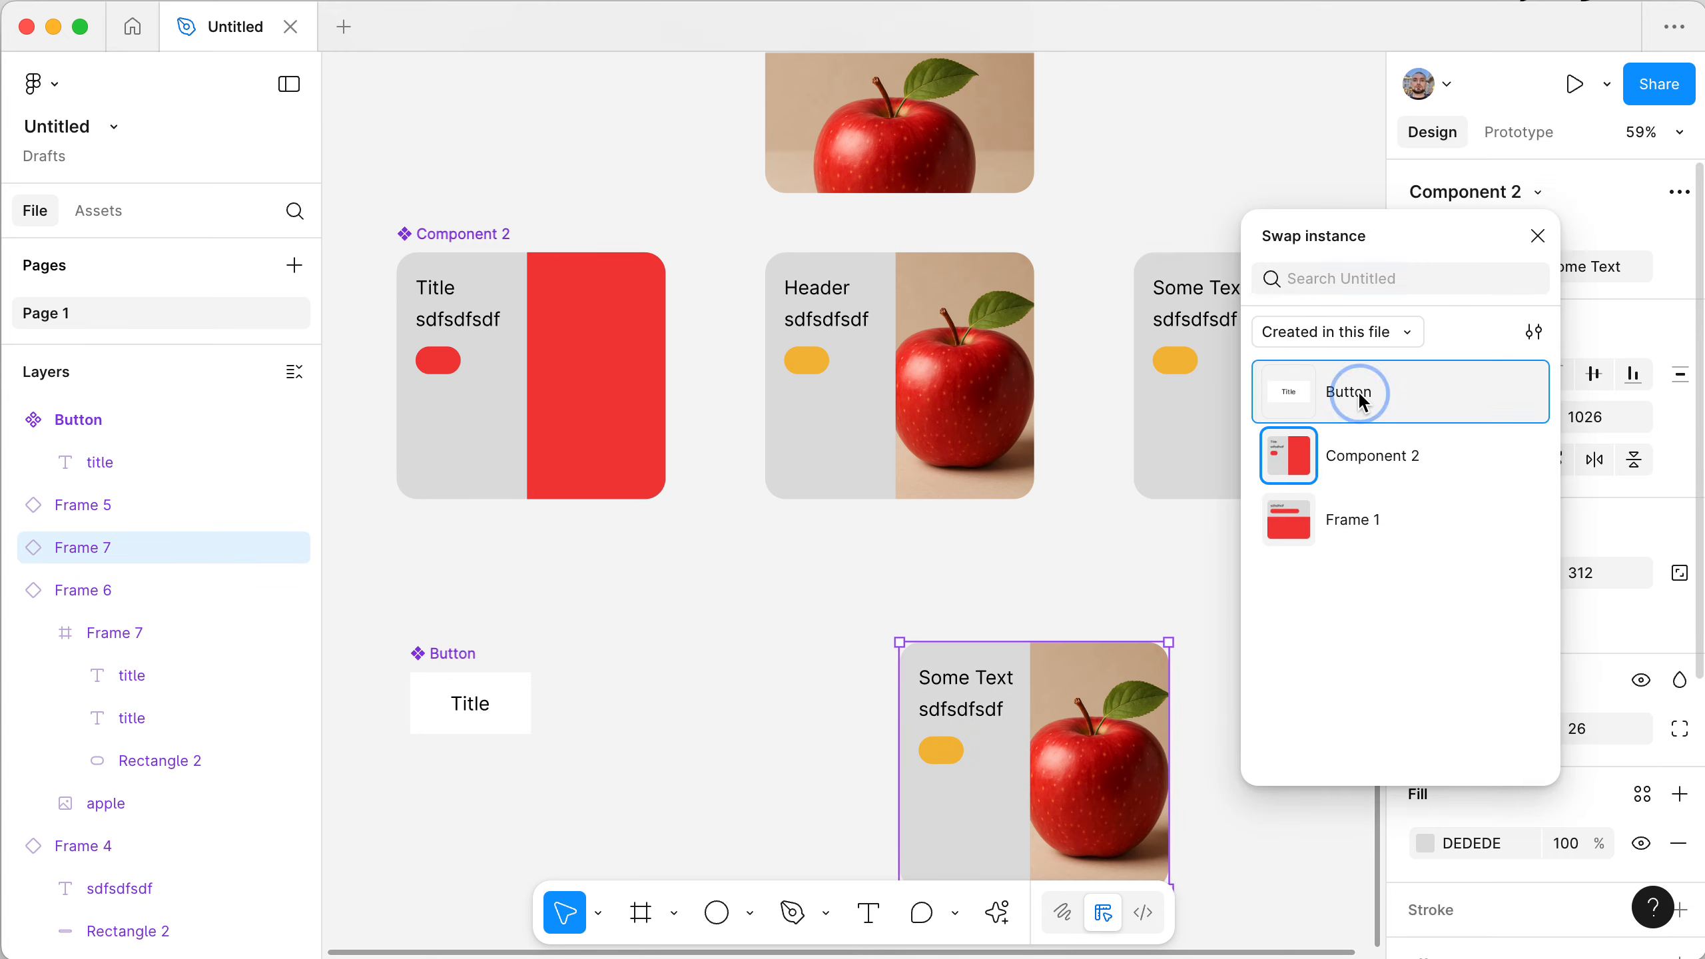
pyautogui.click(1357, 389)
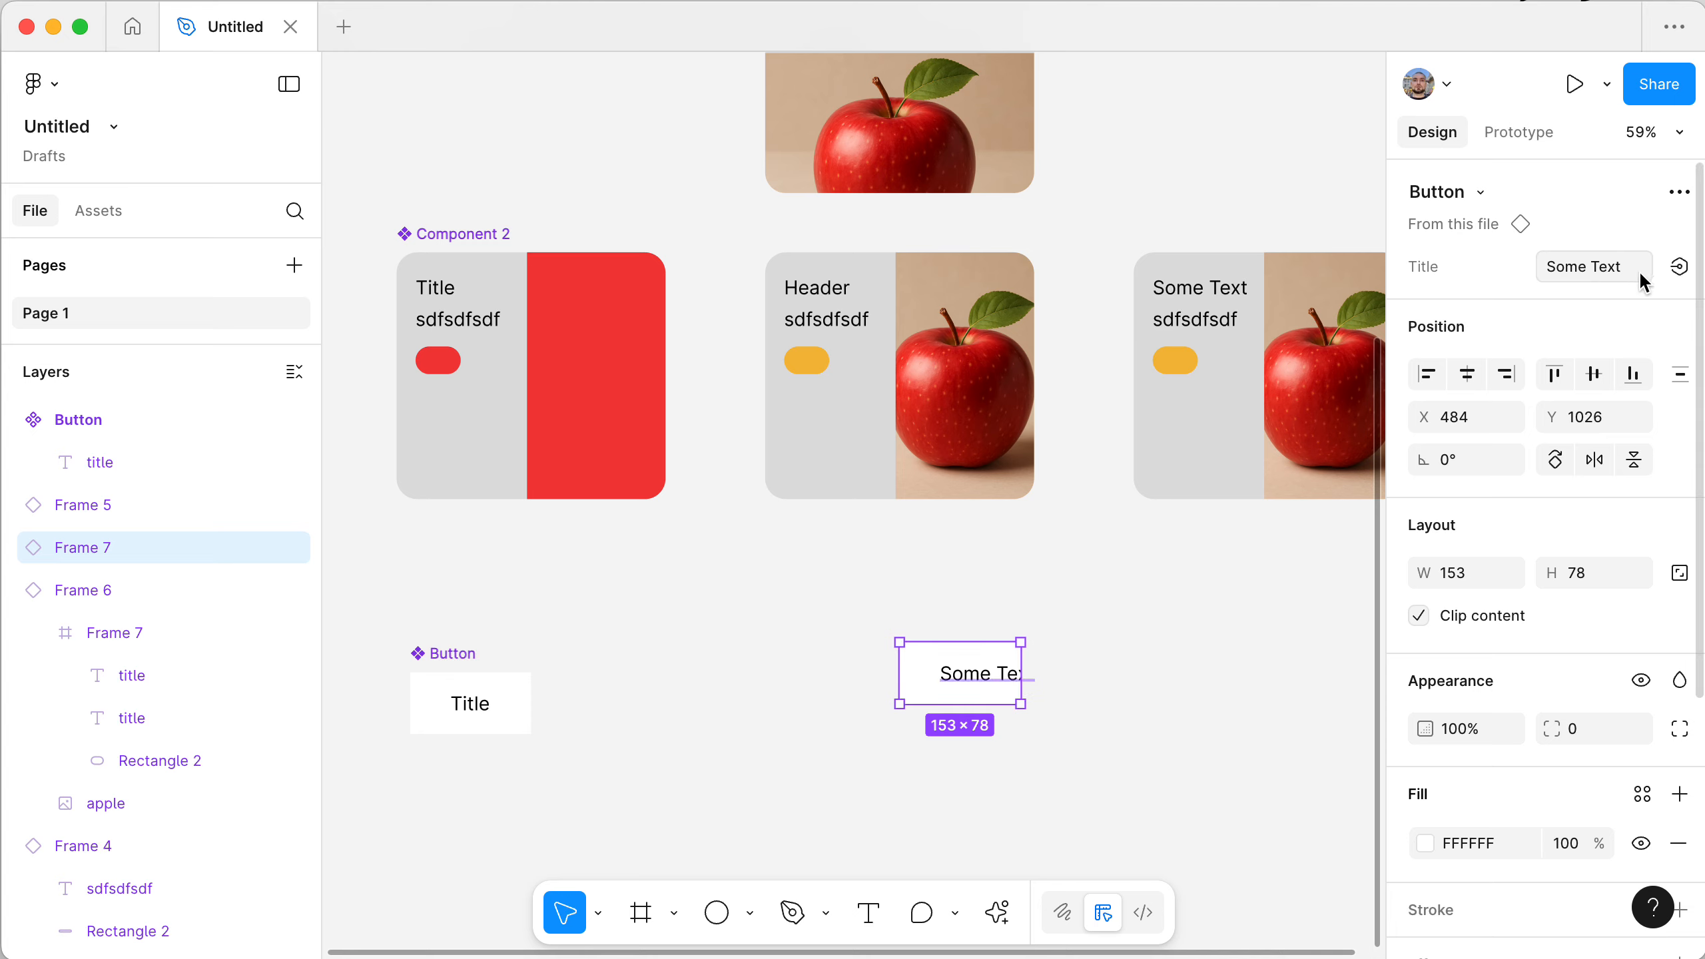
# - Delete the title text from the Button component and move the component to about X -152, Y 997
pyautogui.keyDown('super'); pyautogui.click(473, 706); pyautogui.keyUp('super')
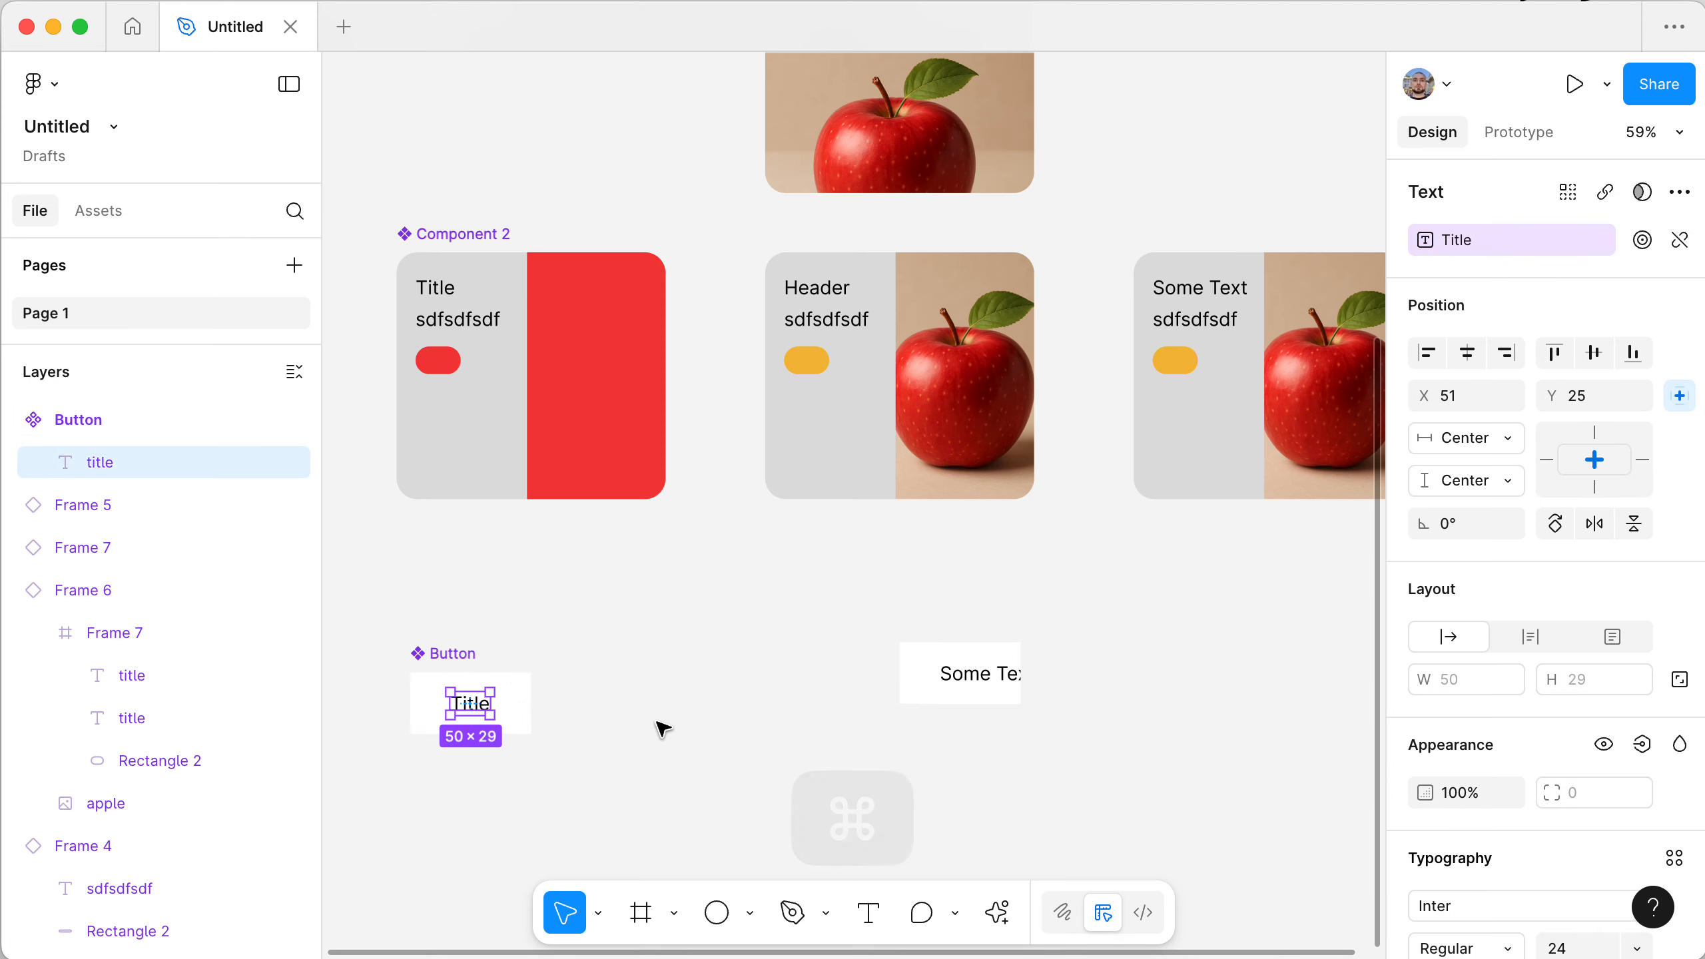
pyautogui.press('BackSpace')
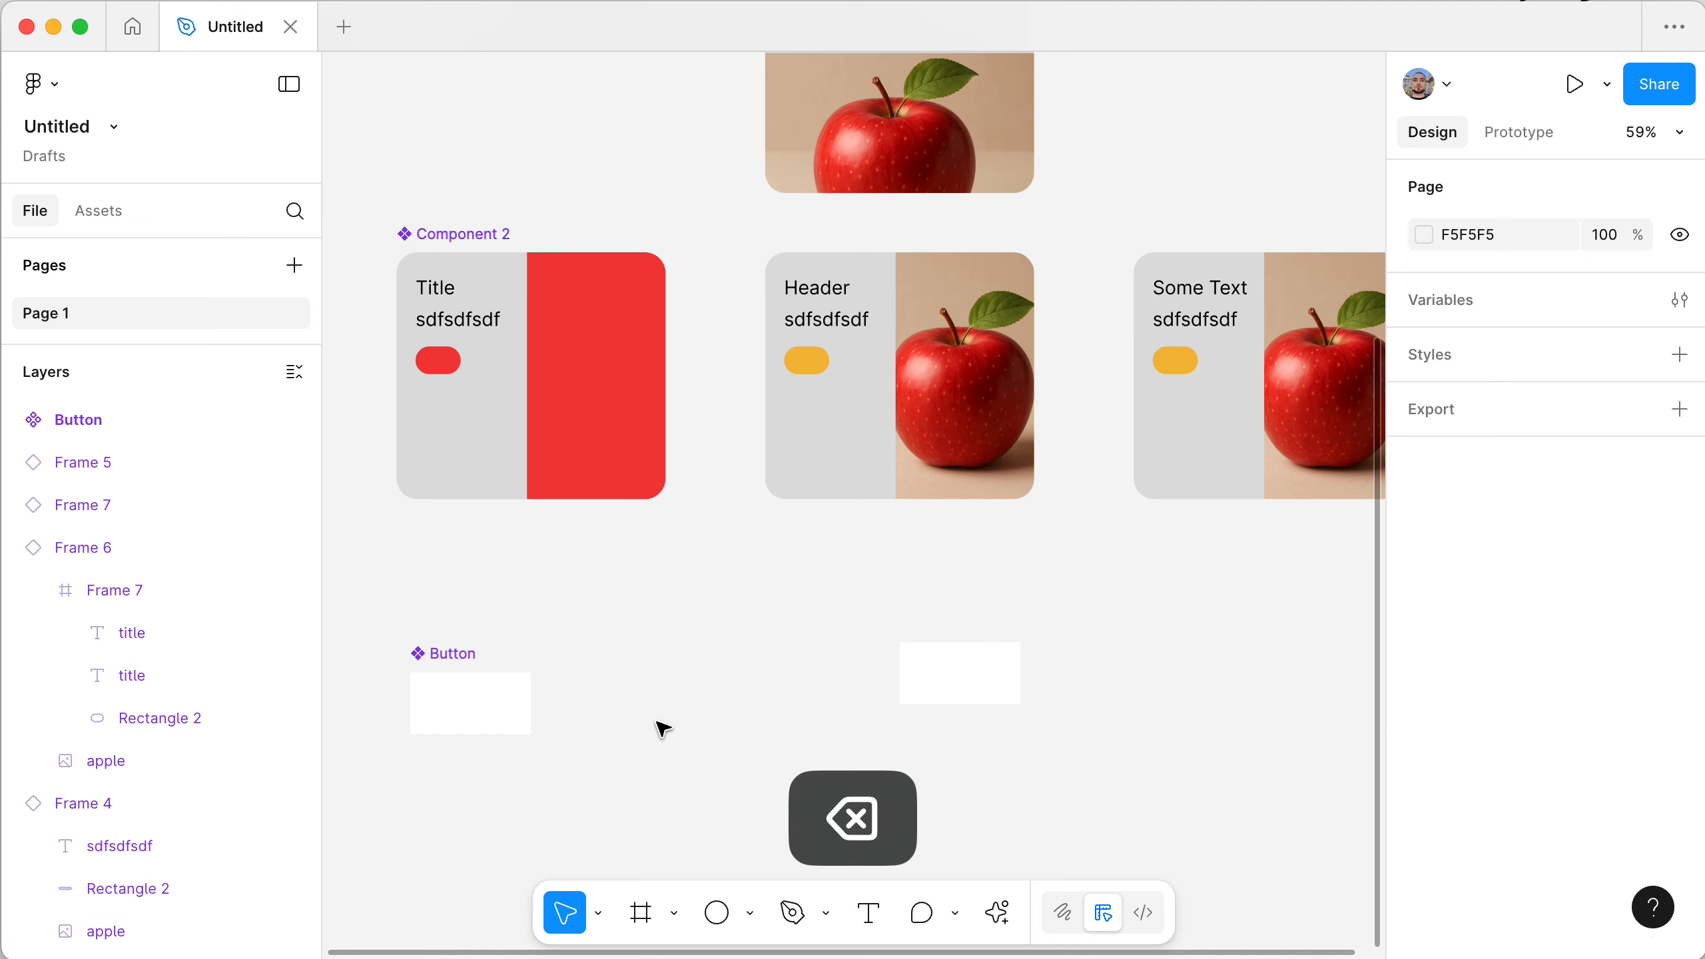
pyautogui.click(456, 663)
pyautogui.moveTo(456, 664); pyautogui.dragTo(443, 610)
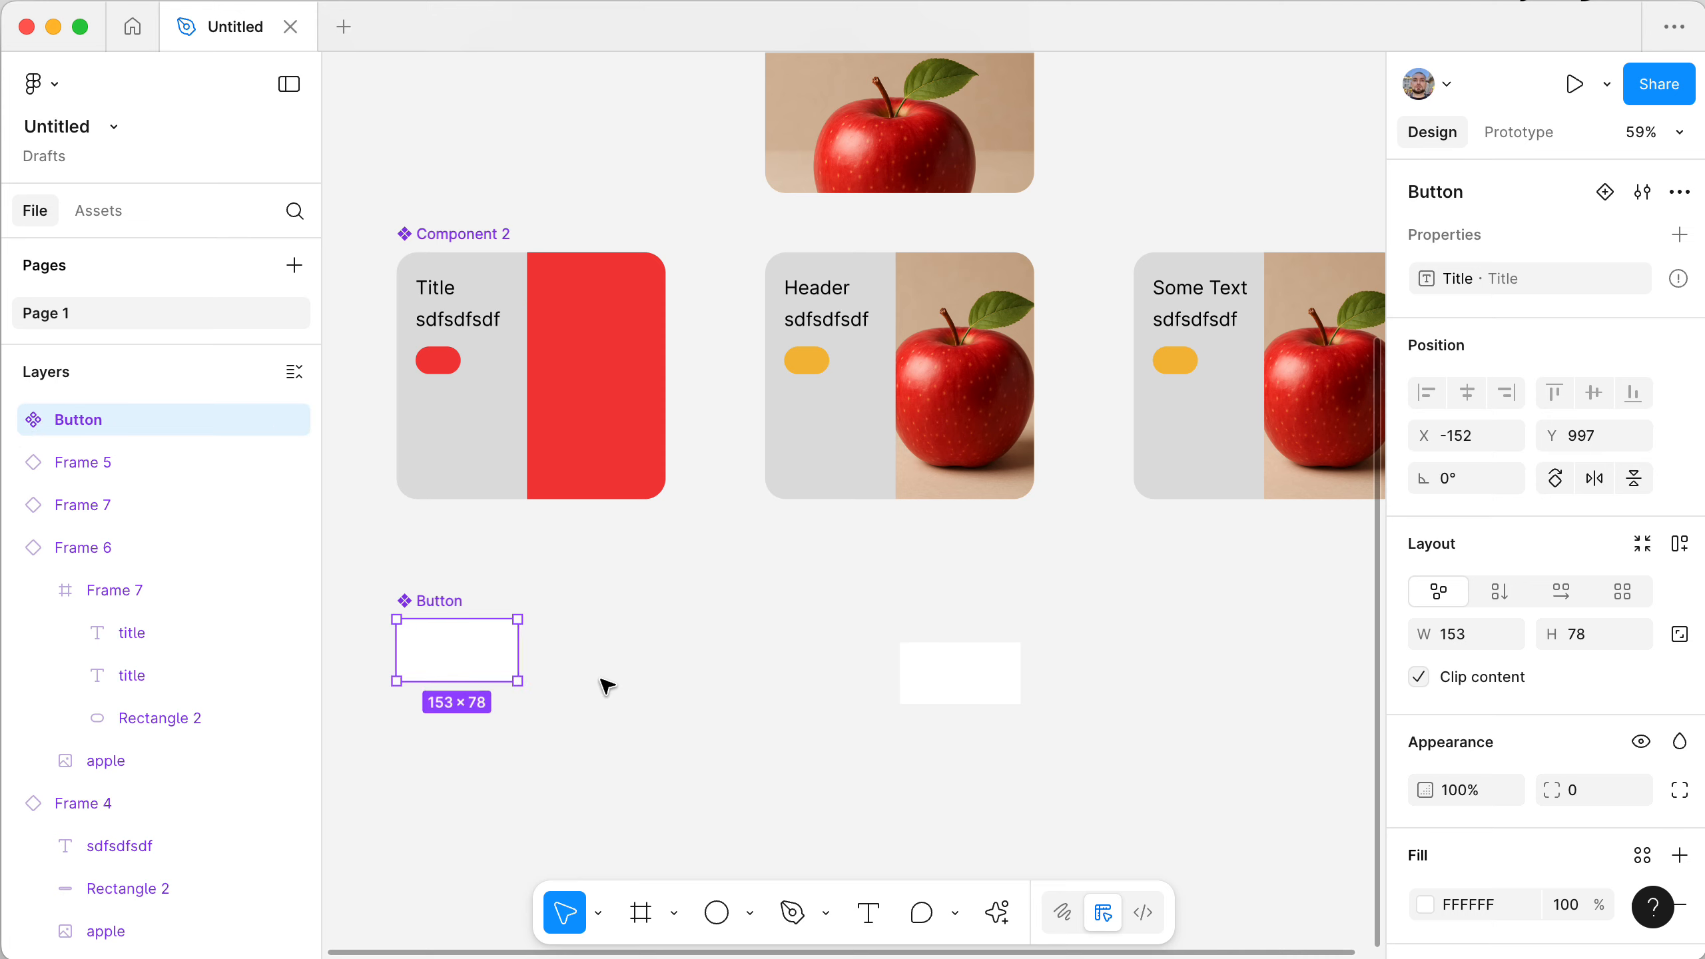
pyautogui.click(970, 682)
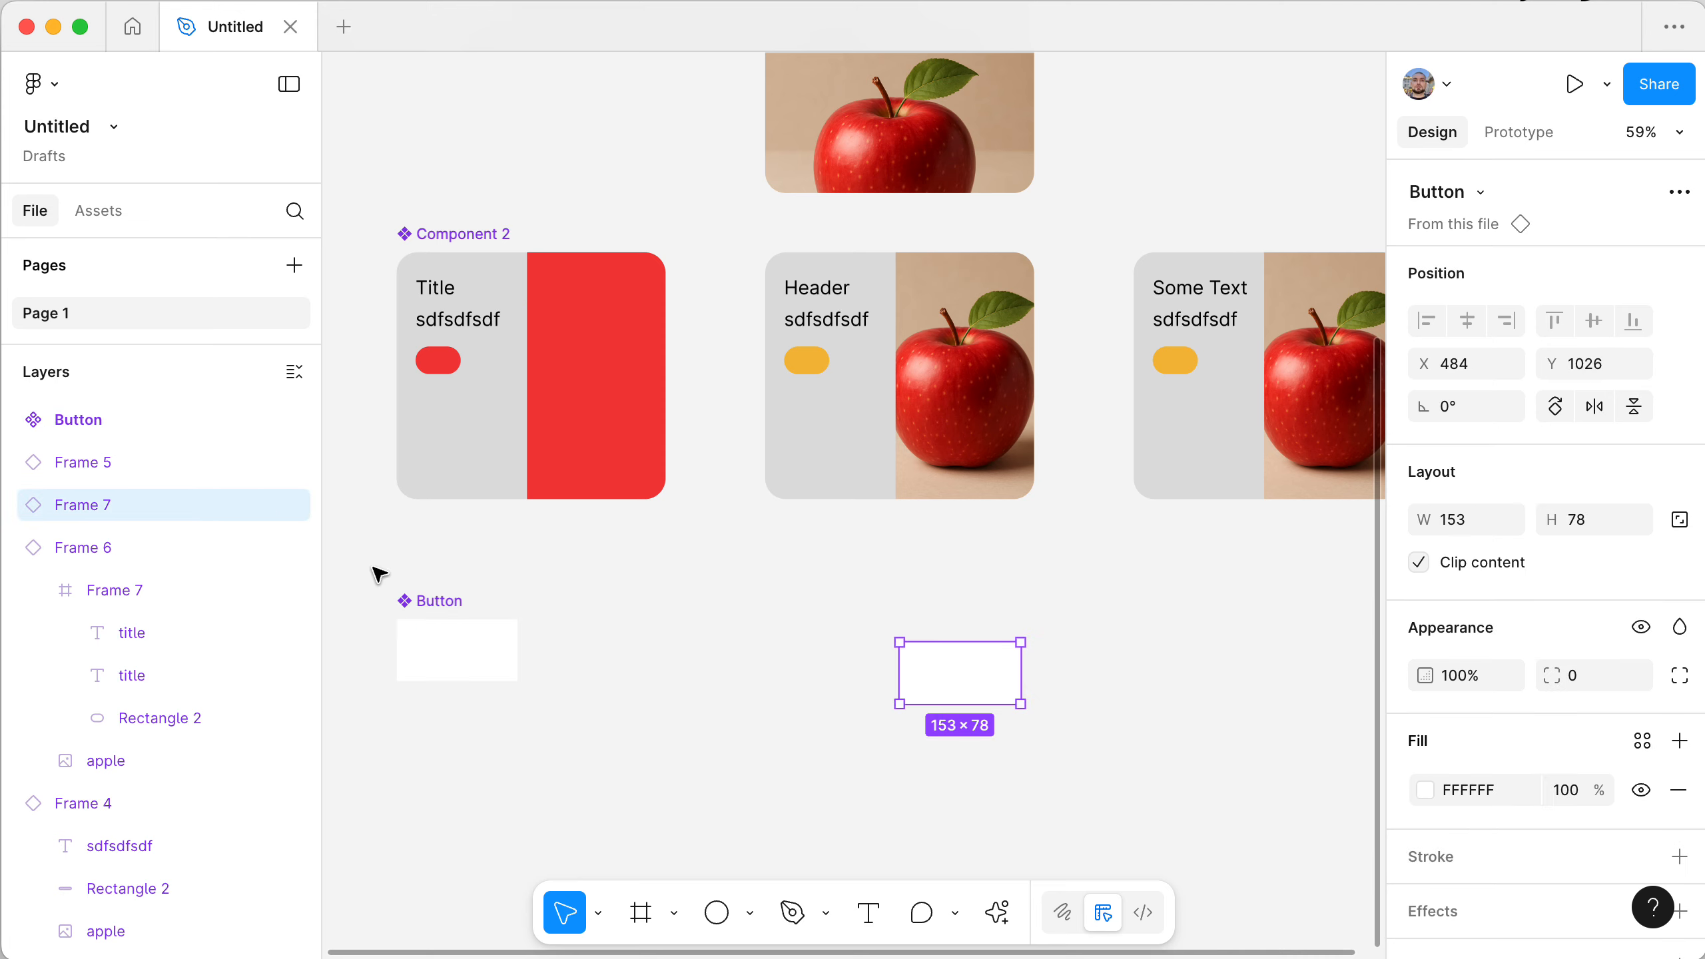
pyautogui.click(430, 603)
pyautogui.click(960, 680)
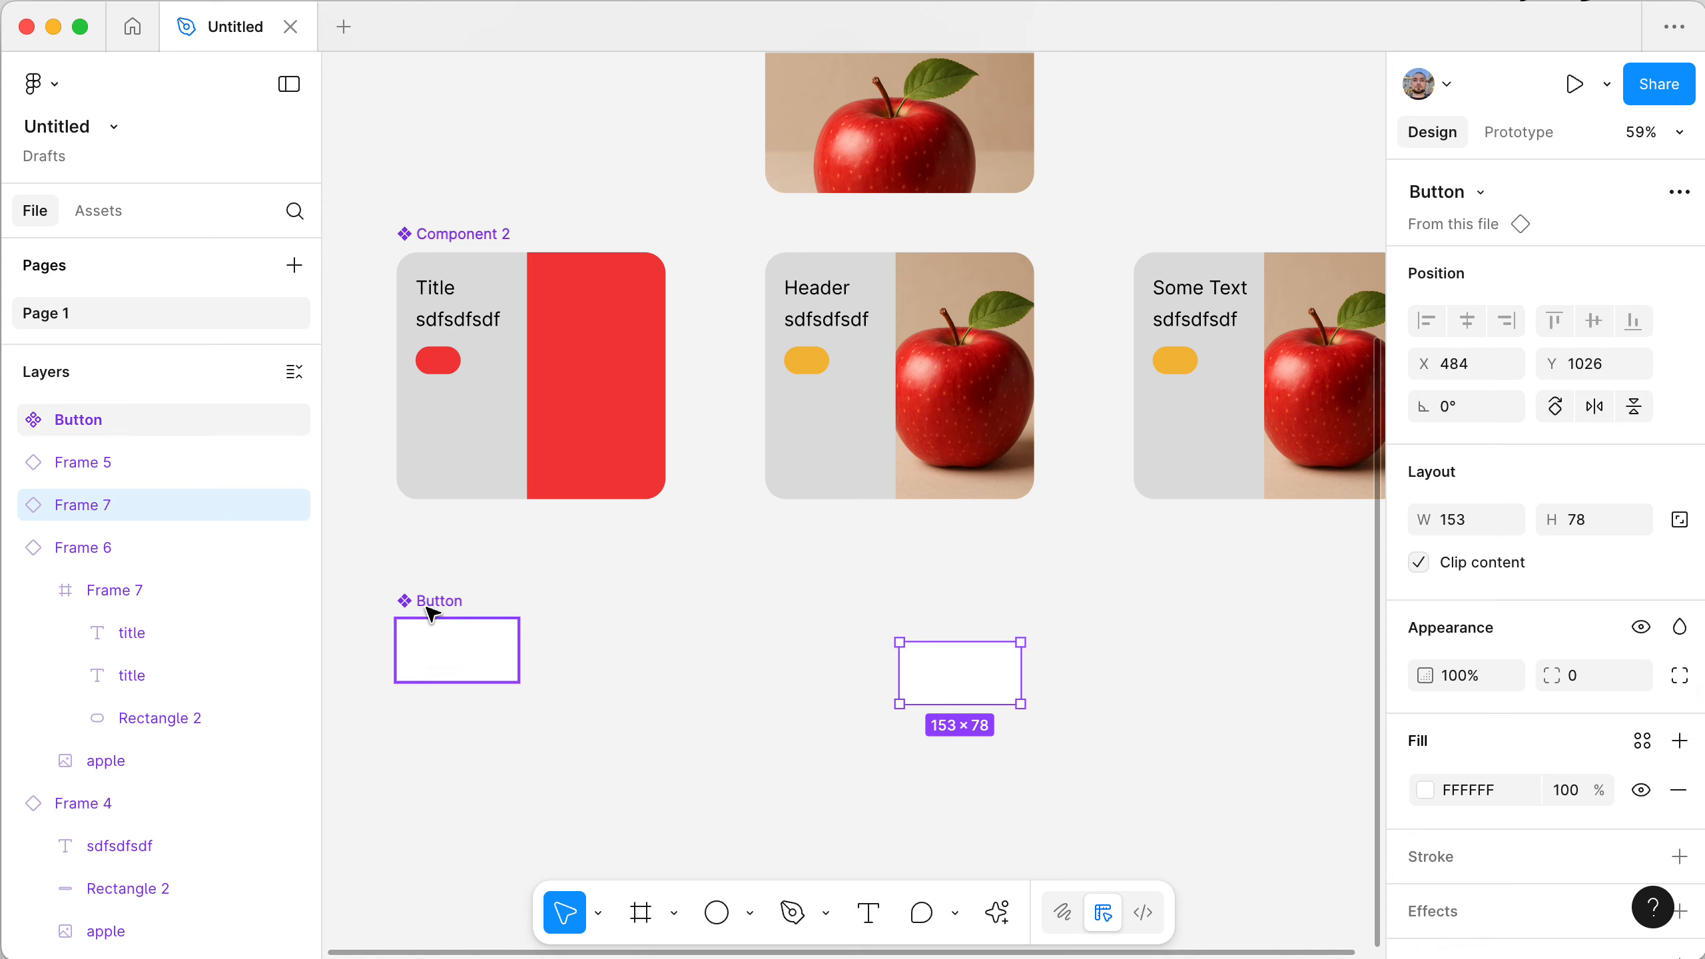
pyautogui.click(676, 739)
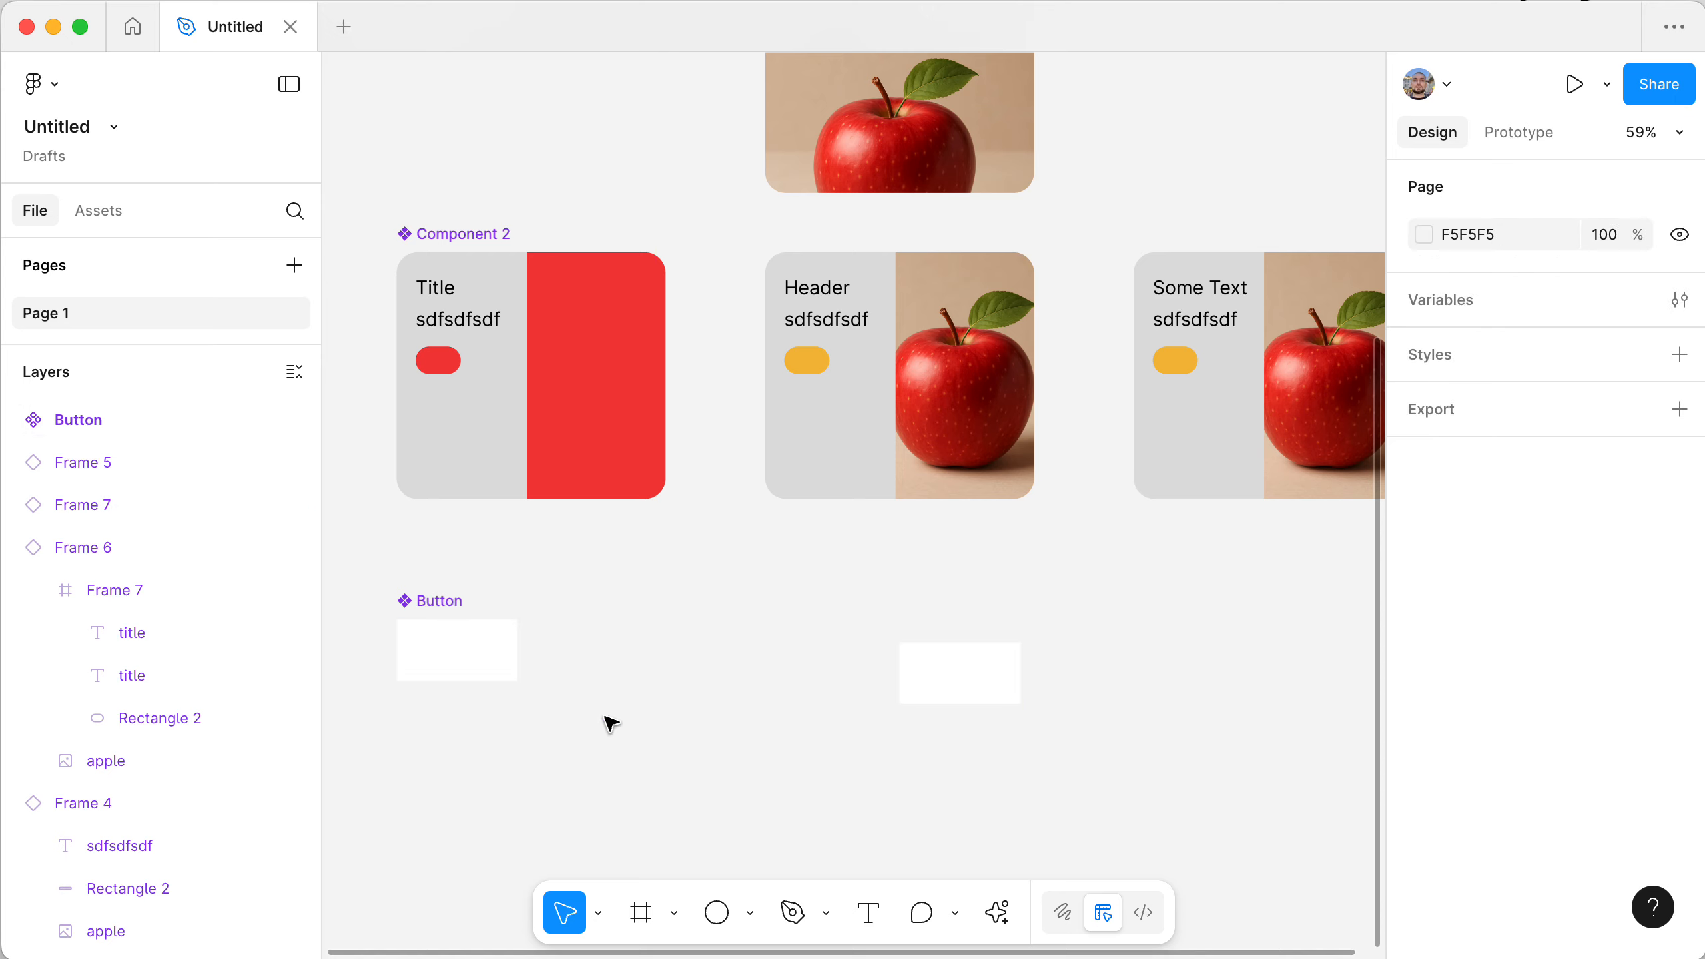
# - Add a new text layer reading "Some text" on the canvas between the Button component and its instance
pyautogui.press('t')
pyautogui.click(638, 695)
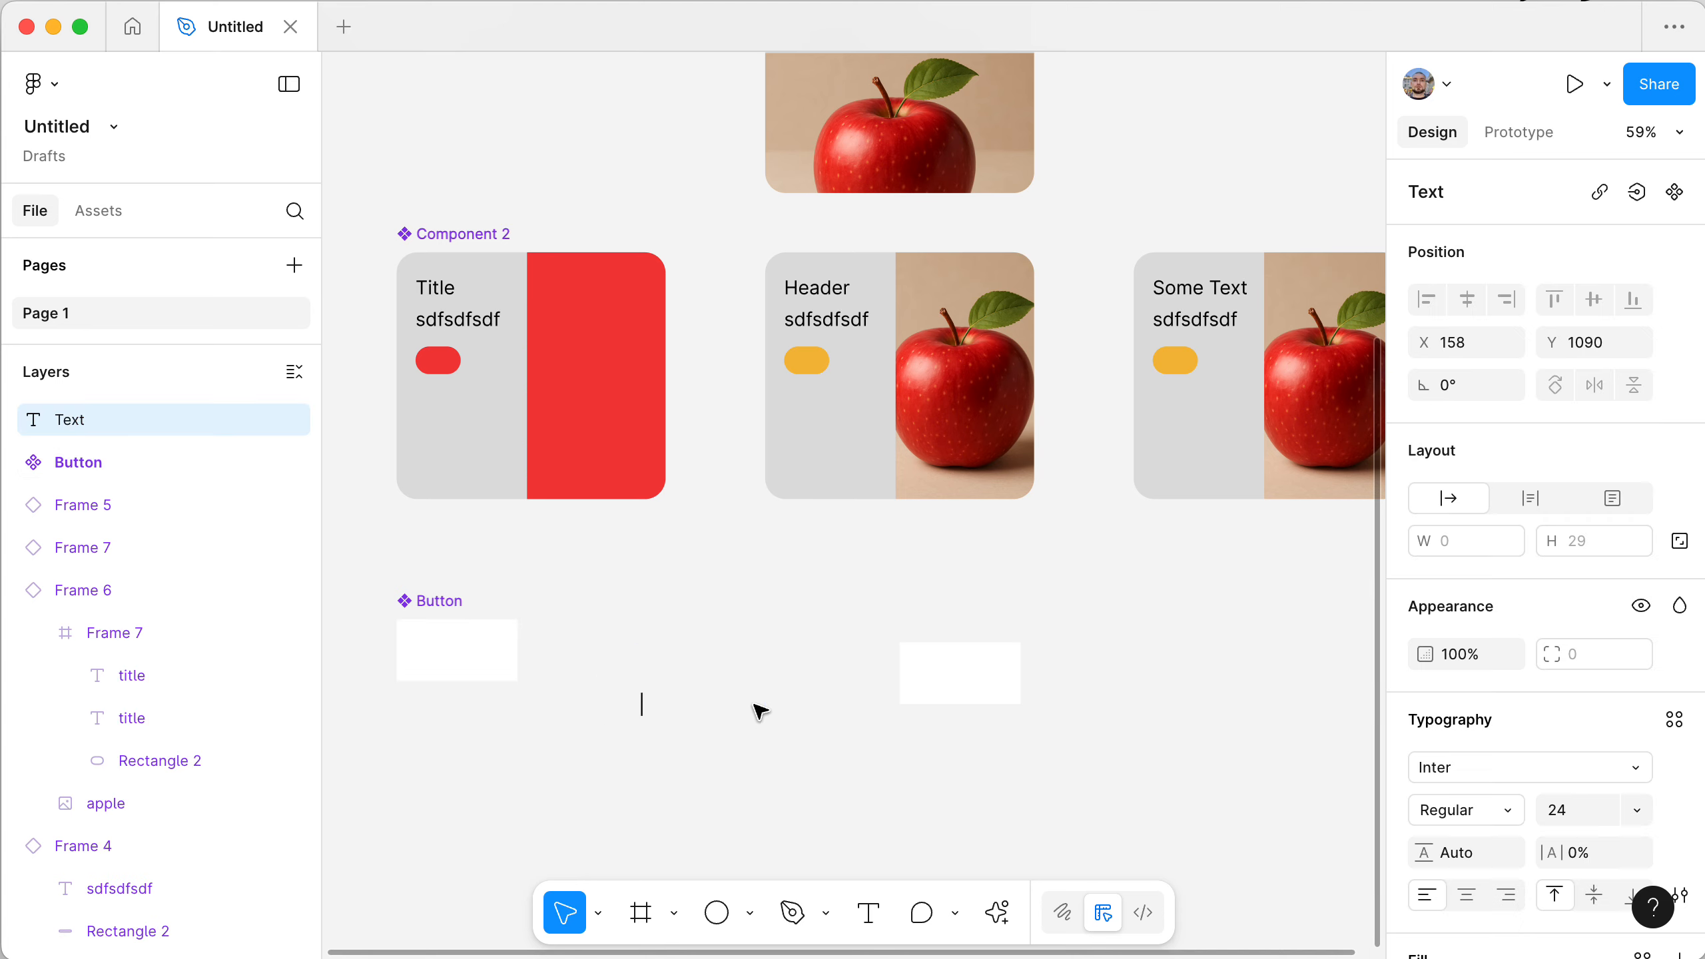
pyautogui.write('Some text')
pyautogui.press('Return')
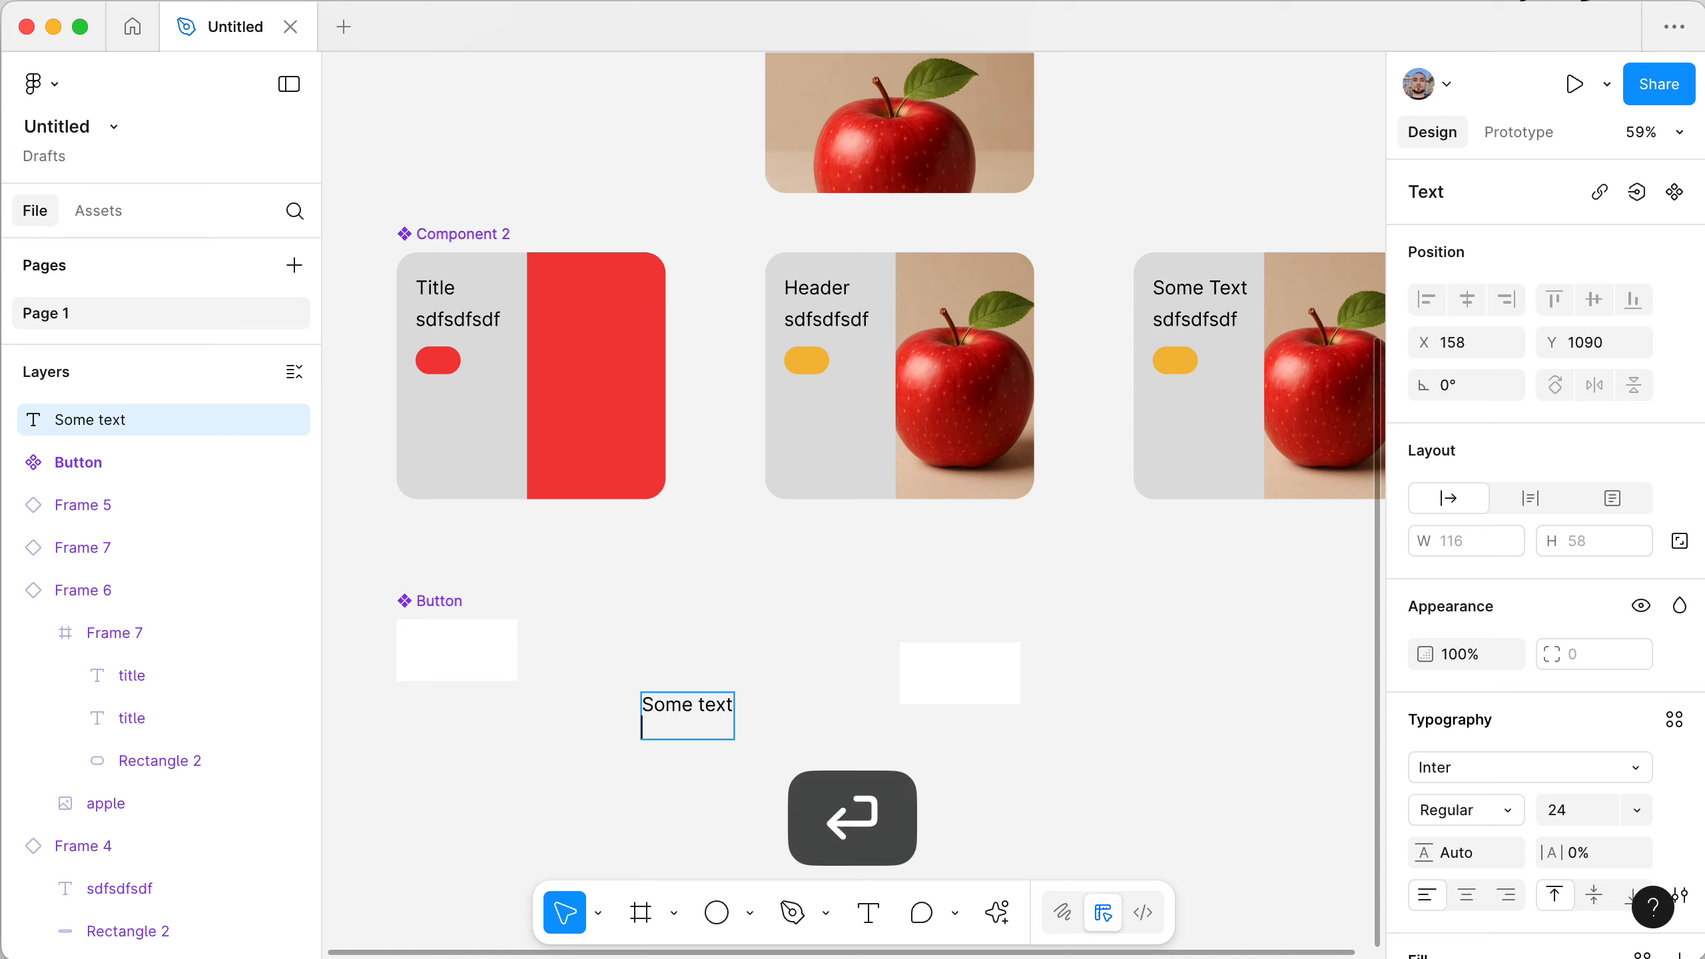
pyautogui.press('BackSpace')
pyautogui.click(752, 675)
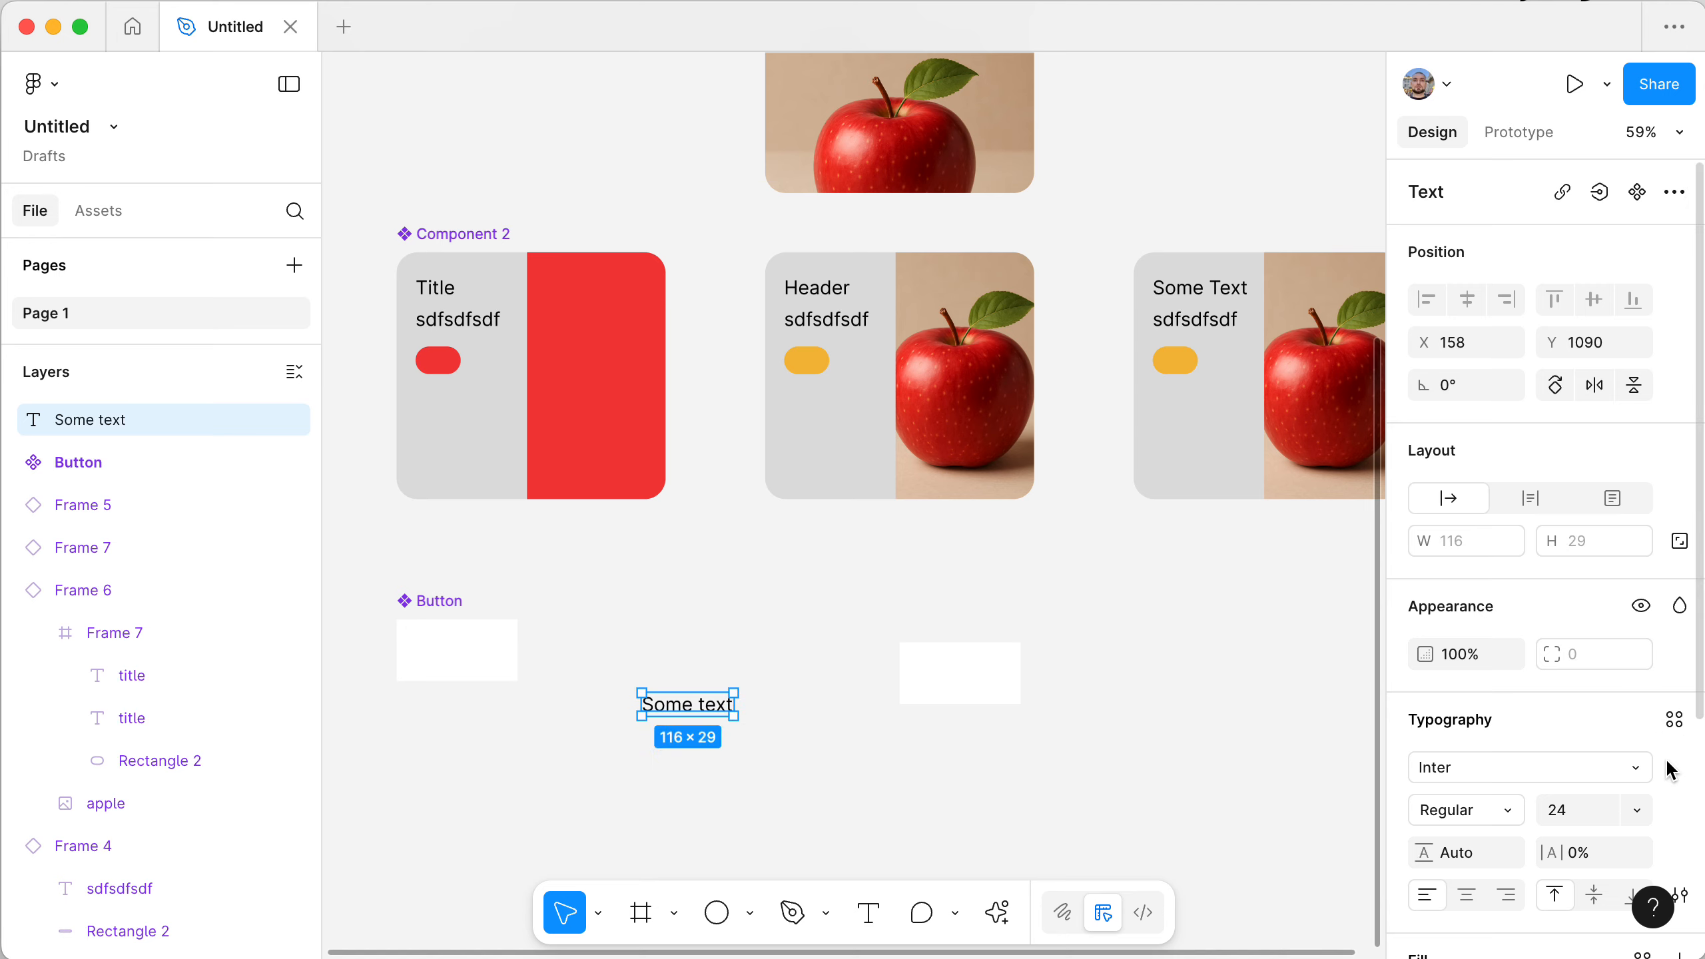
# - Set the new text's font size to 16 and move it into the middle of the Button component
pyautogui.click(1635, 809)
pyautogui.click(1629, 743)
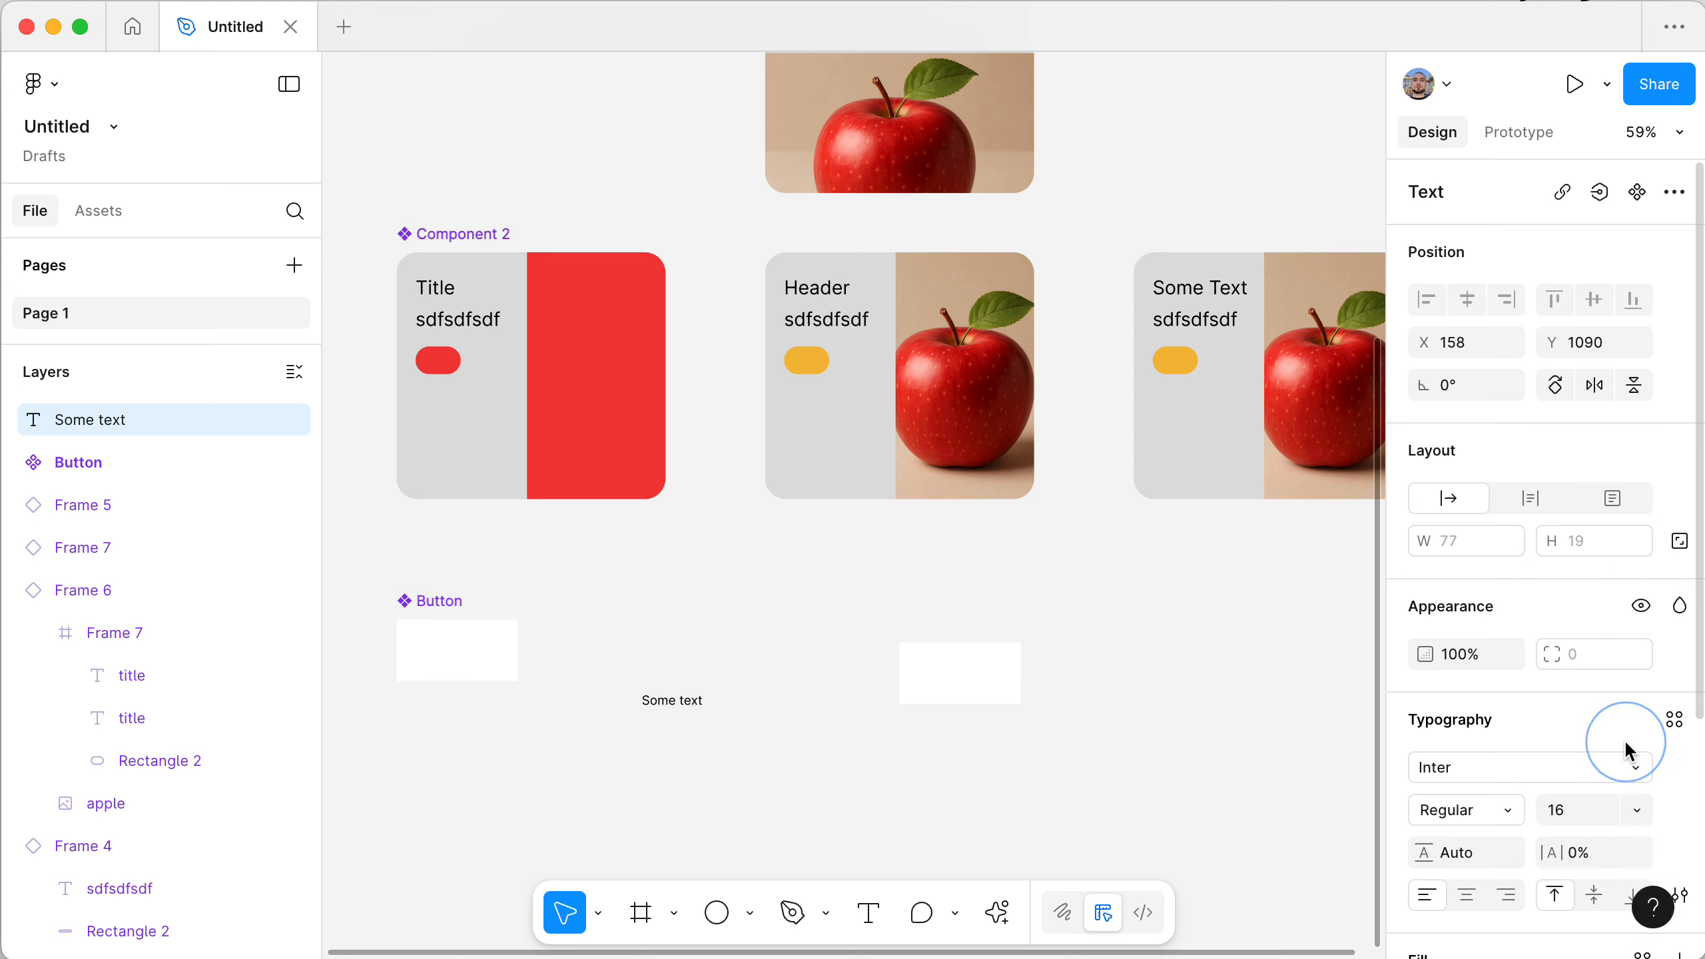
pyautogui.click(768, 772)
pyautogui.moveTo(678, 702); pyautogui.dragTo(466, 653)
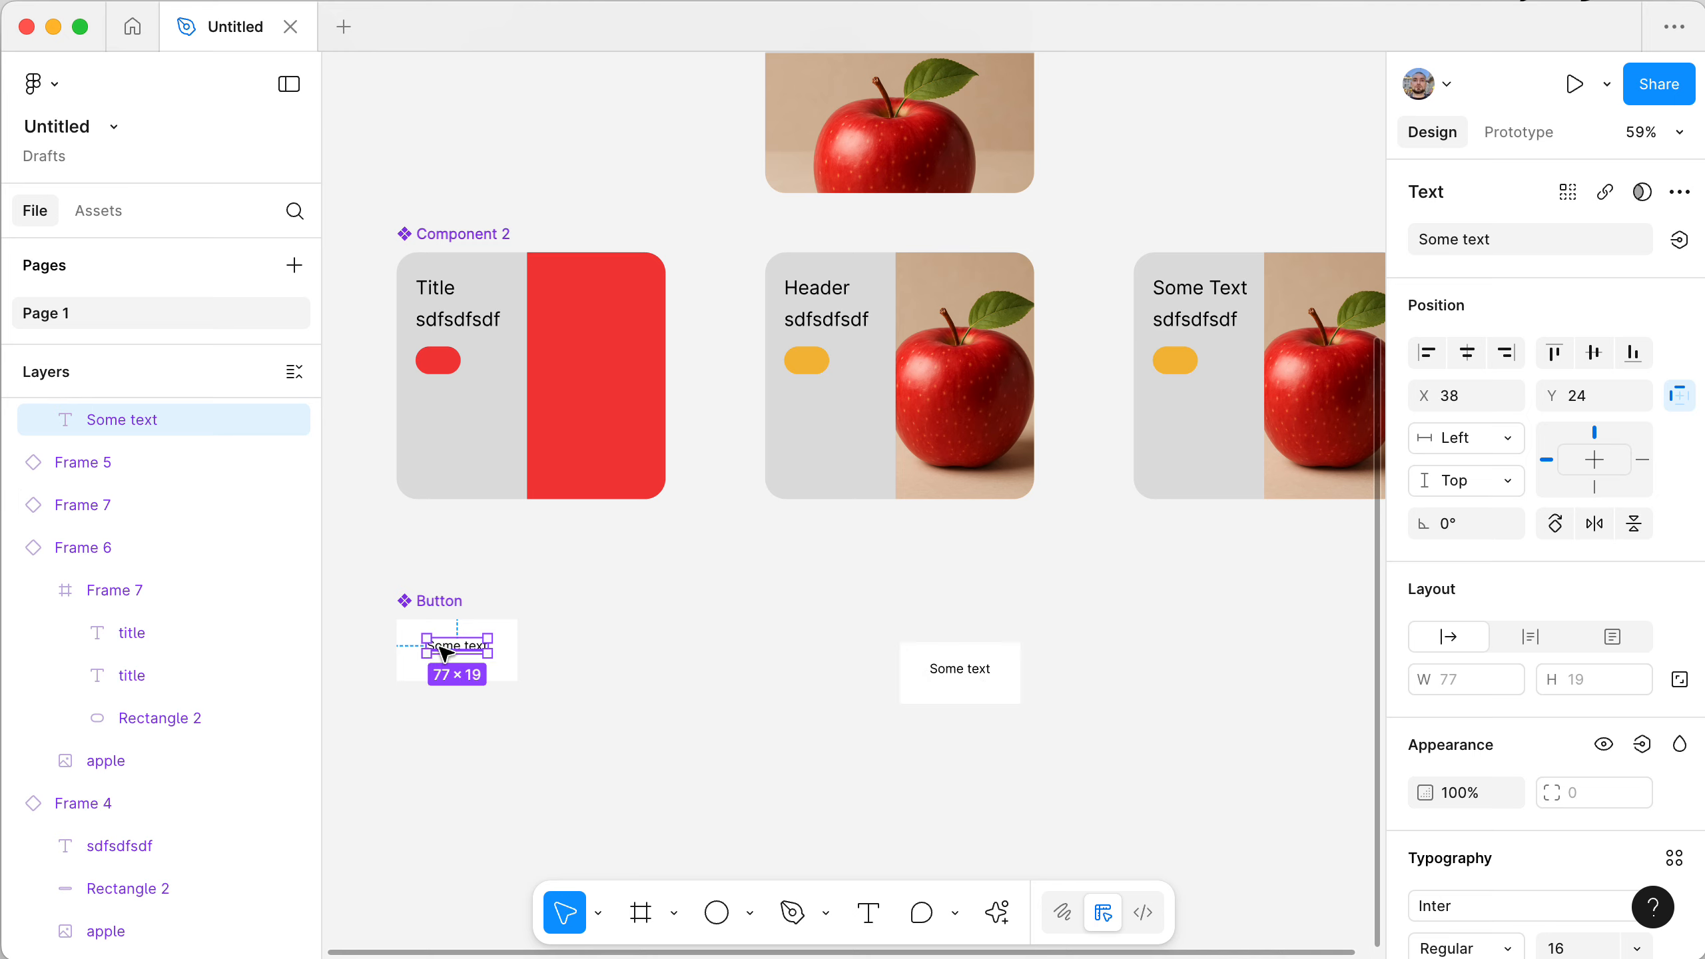
pyautogui.click(433, 600)
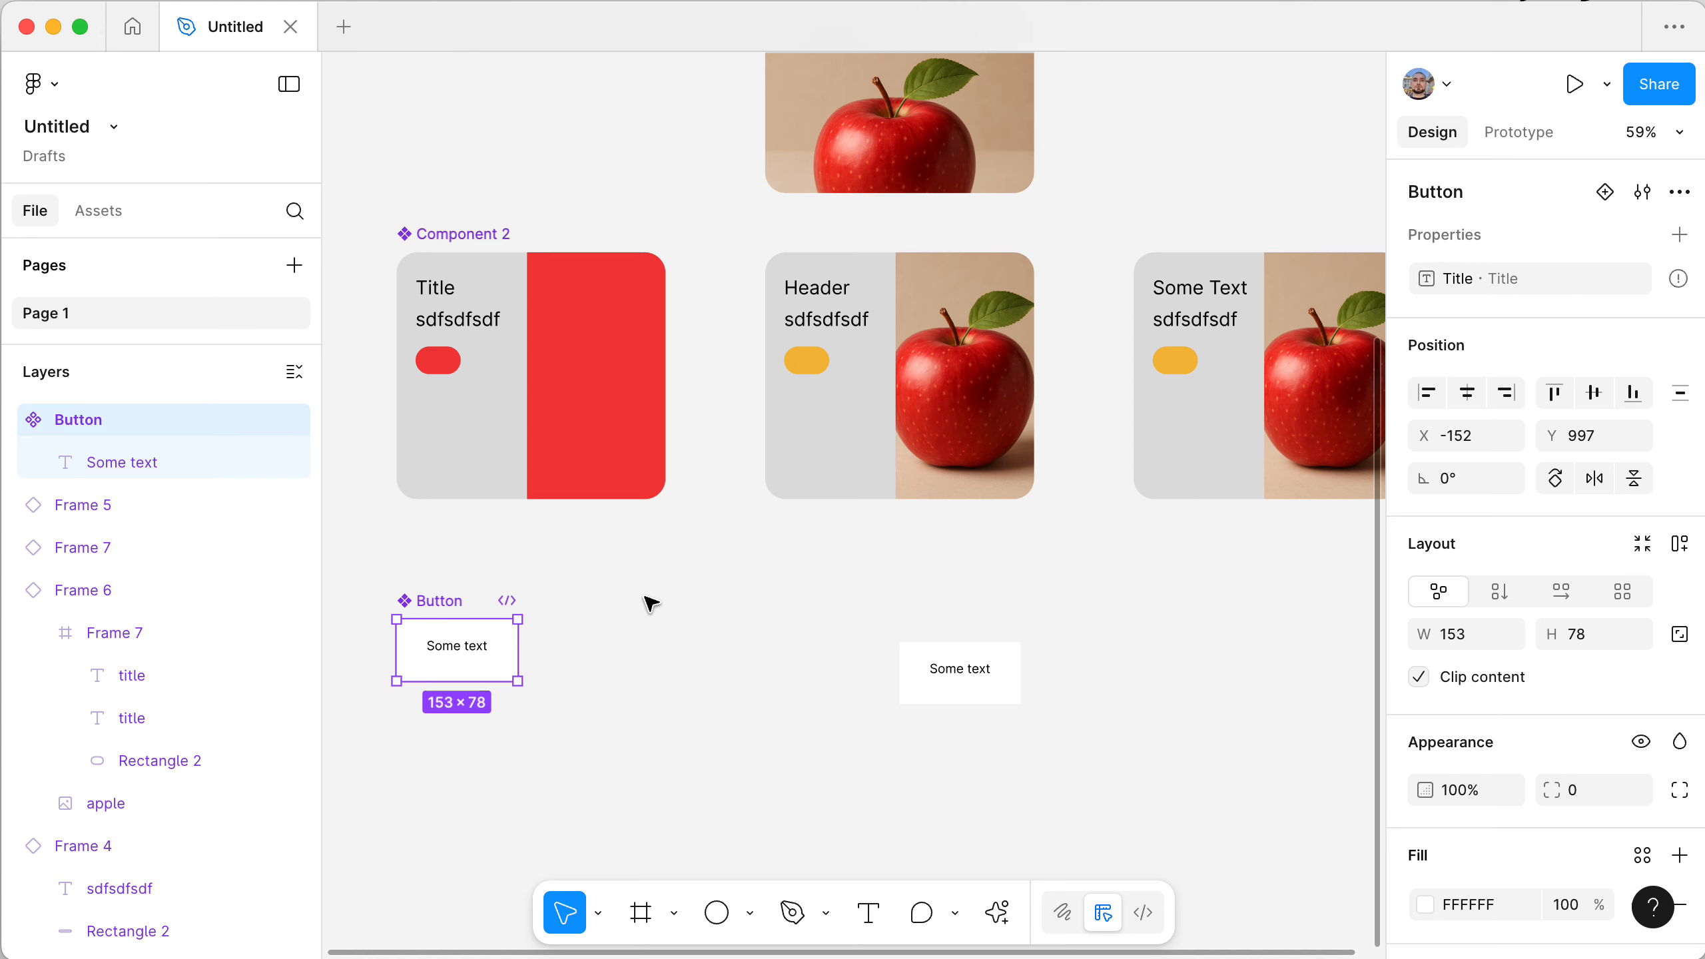
pyautogui.click(938, 682)
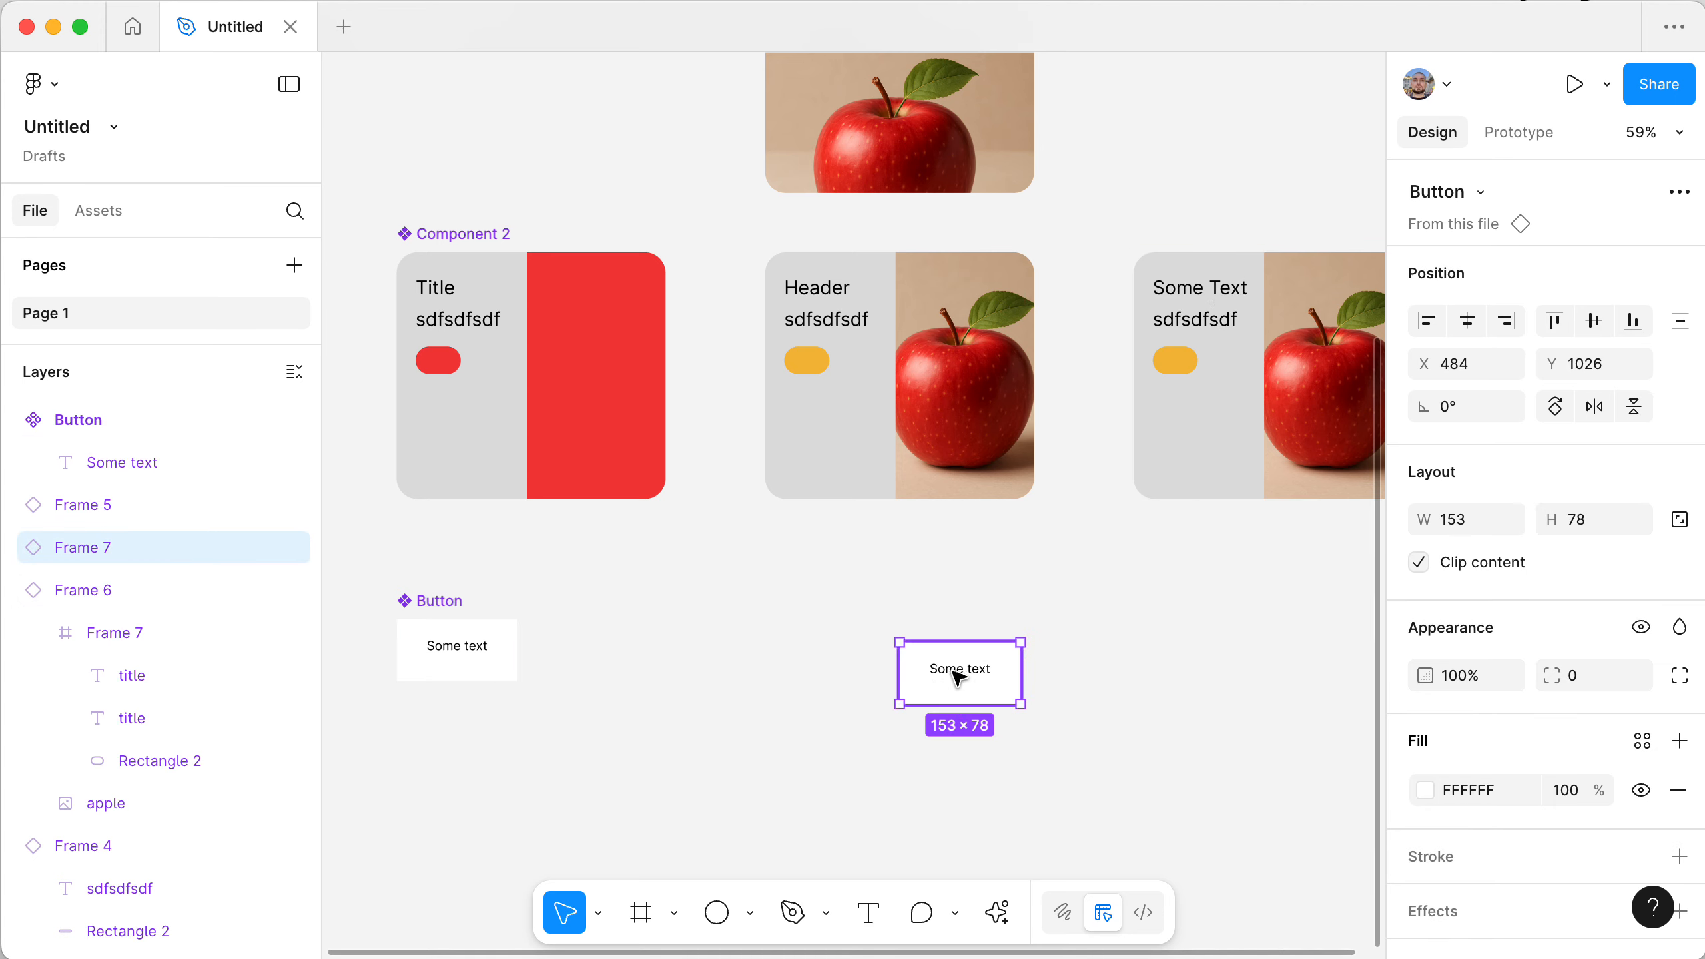
pyautogui.keyDown('super'); pyautogui.click(1231, 296); pyautogui.keyUp('super')
pyautogui.doubleClick(1223, 288)
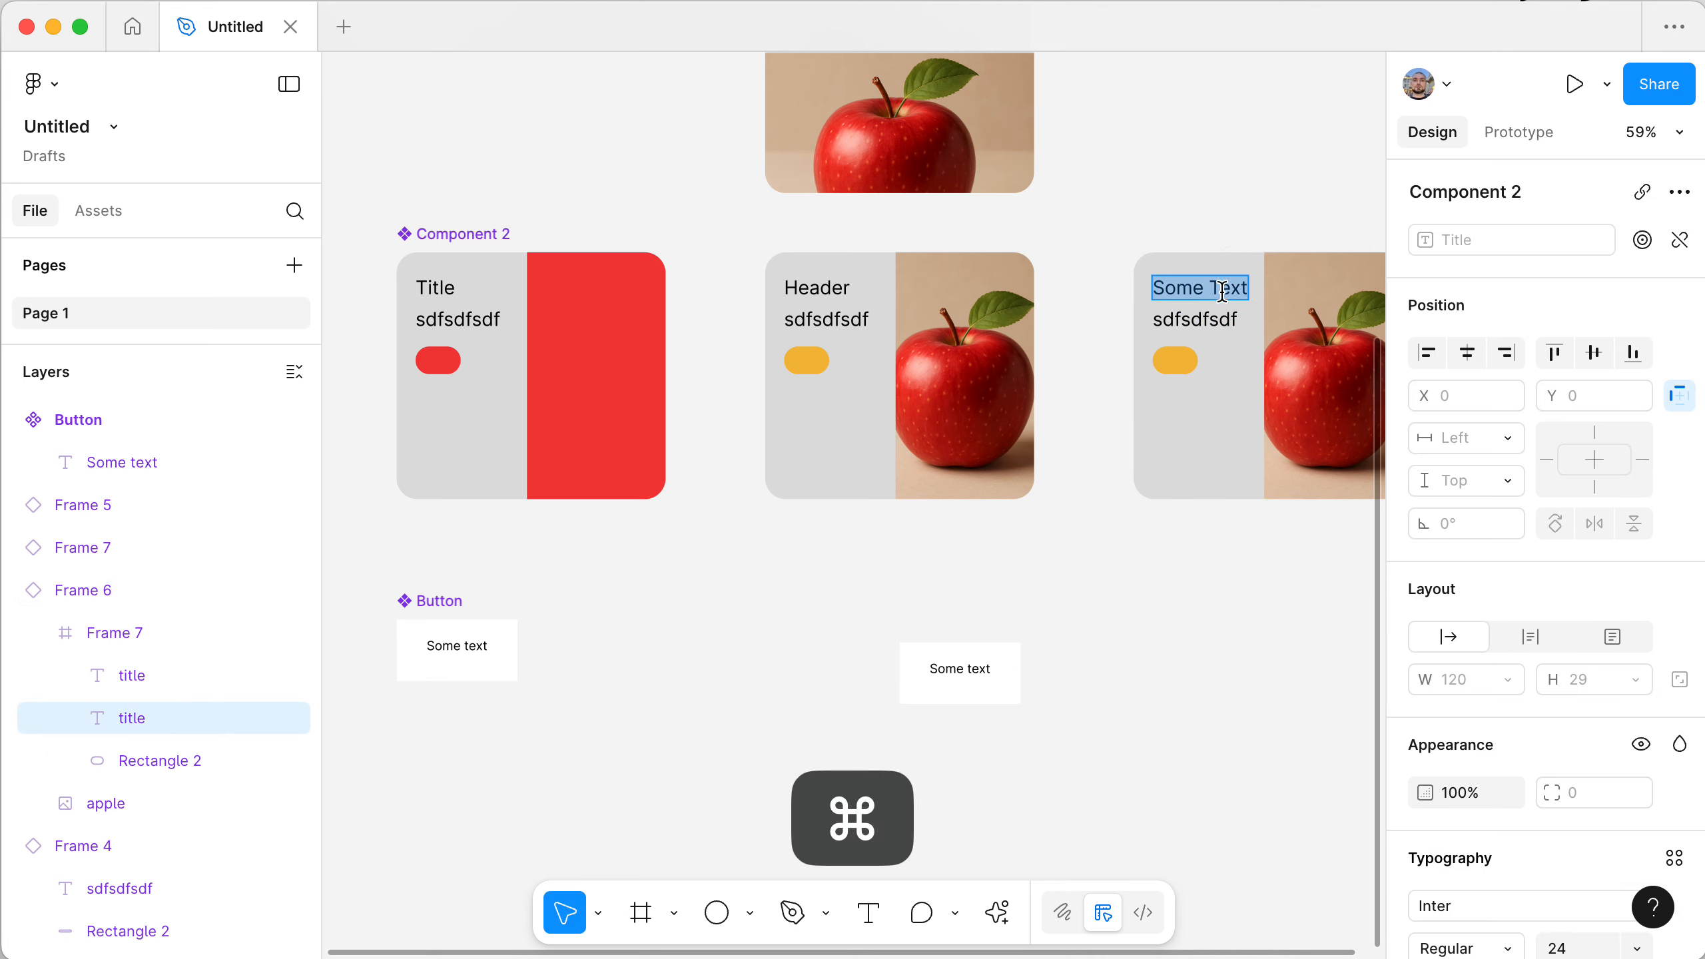
pyautogui.click(1168, 658)
# - Replace the text in the Button instance with "Title"
pyautogui.keyDown('super'); pyautogui.click(966, 672); pyautogui.keyUp('super')
pyautogui.doubleClick(970, 677)
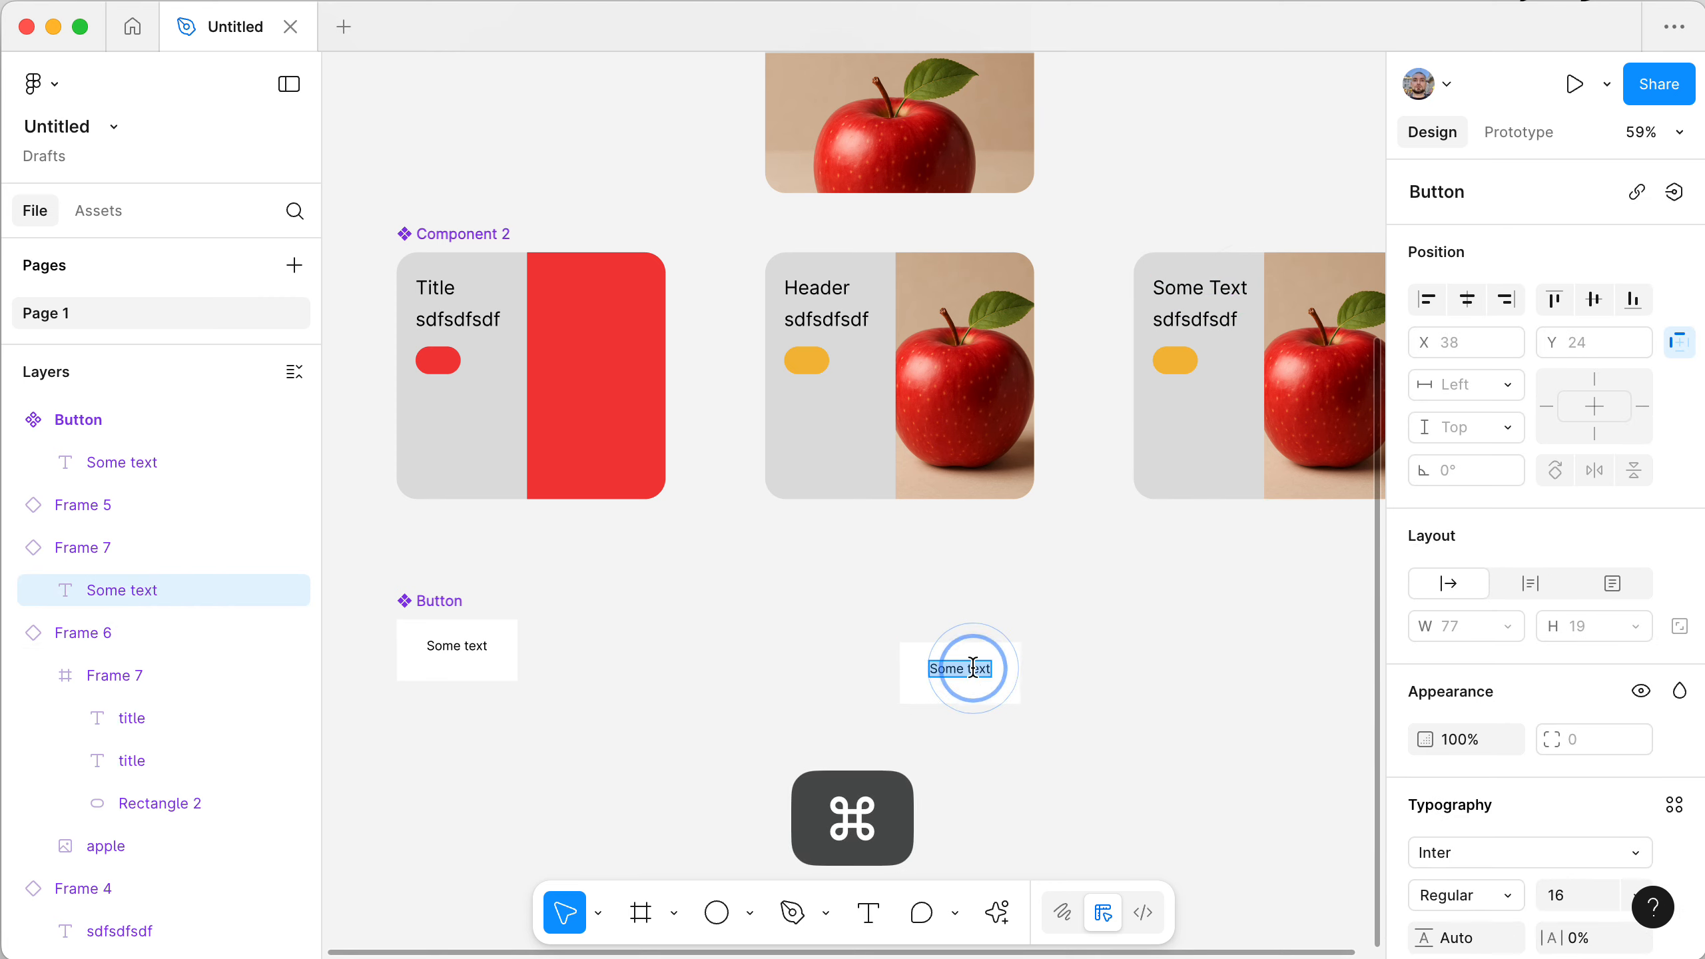
pyautogui.write('Titl')
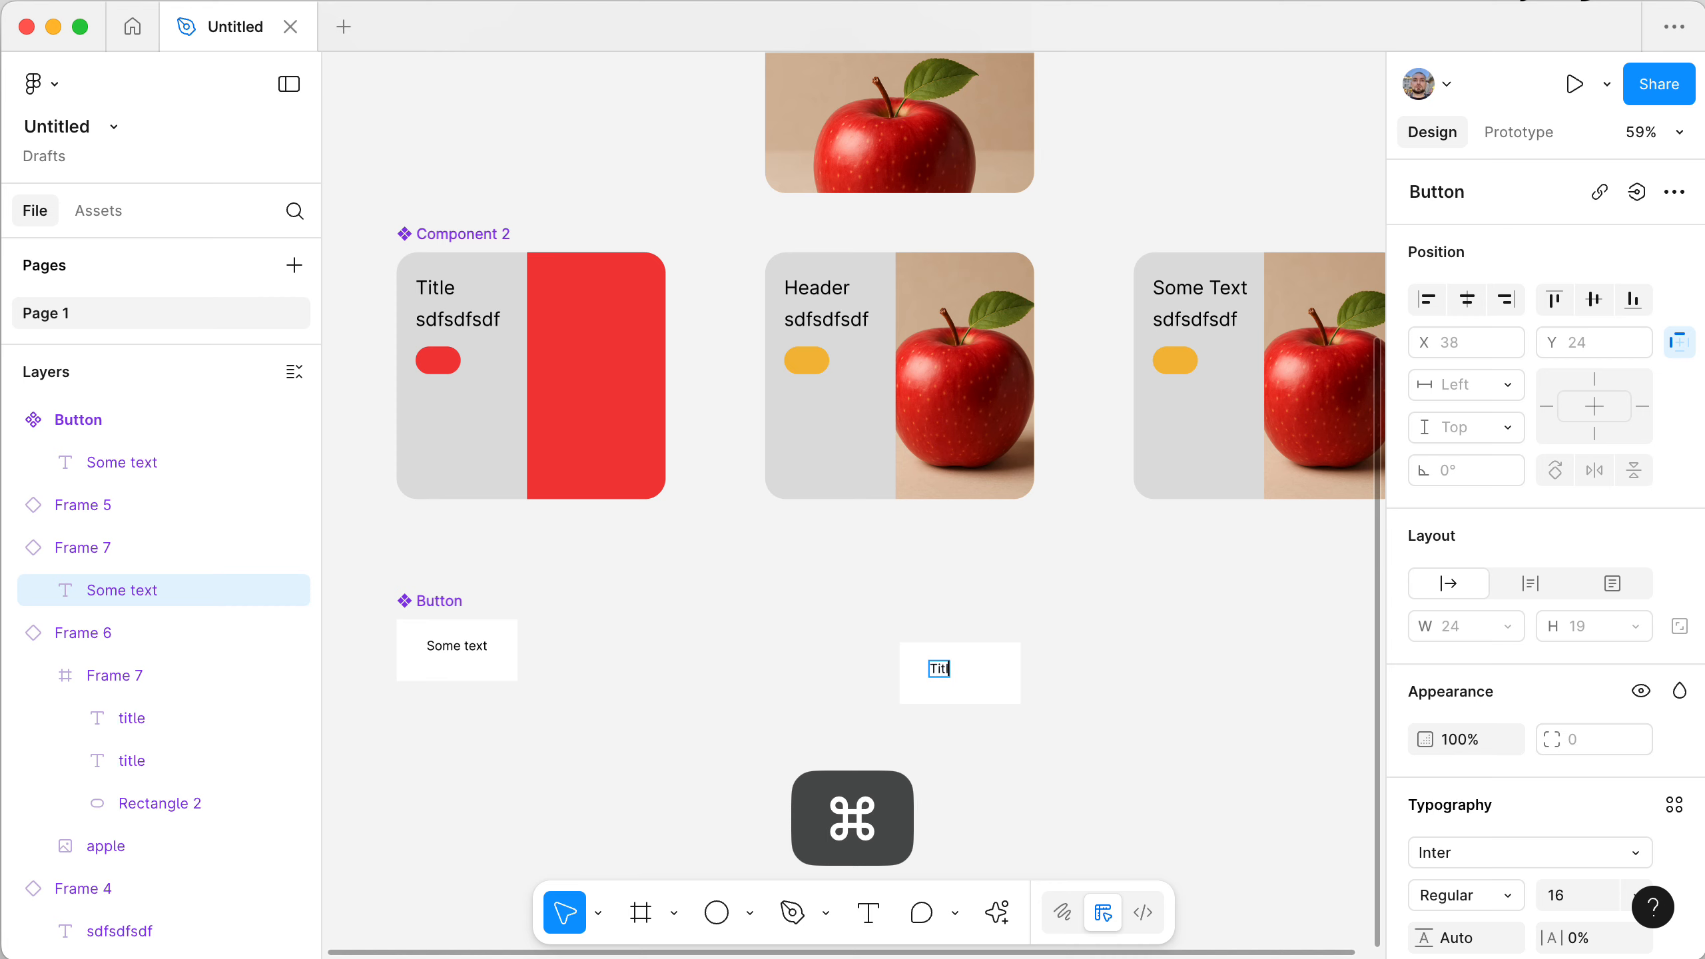
pyautogui.write('e')
pyautogui.click(1180, 682)
# - Swap the Button instance reading "Title" to Component 2
pyautogui.click(1000, 682)
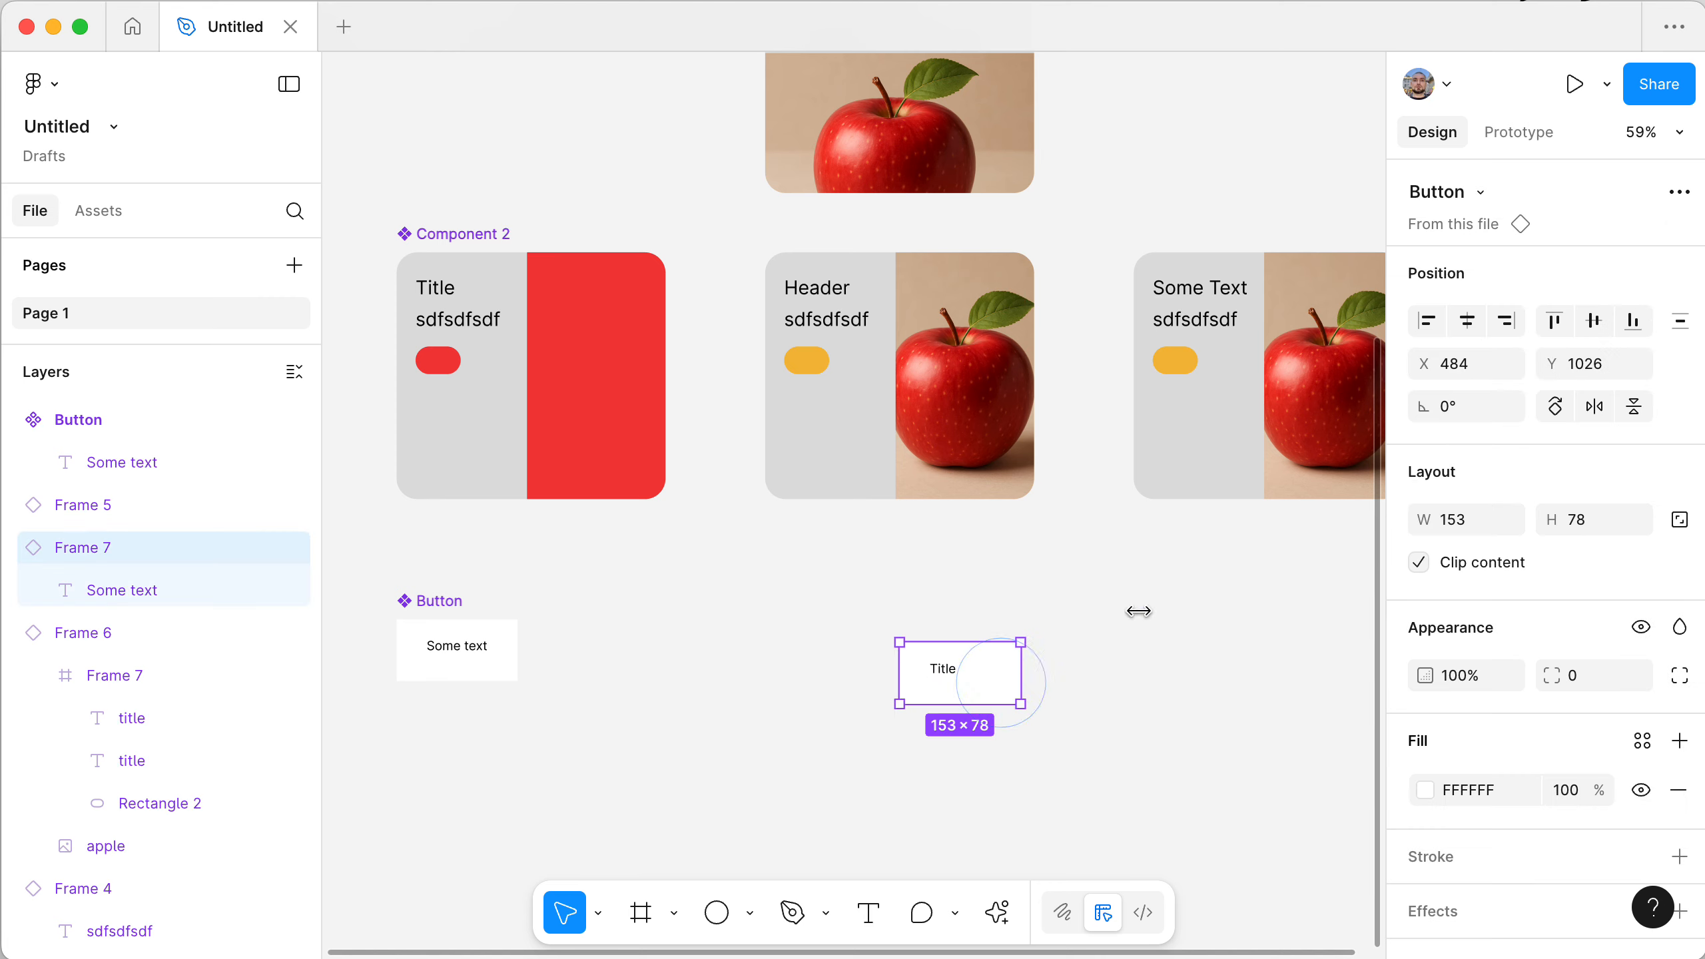
pyautogui.click(1478, 191)
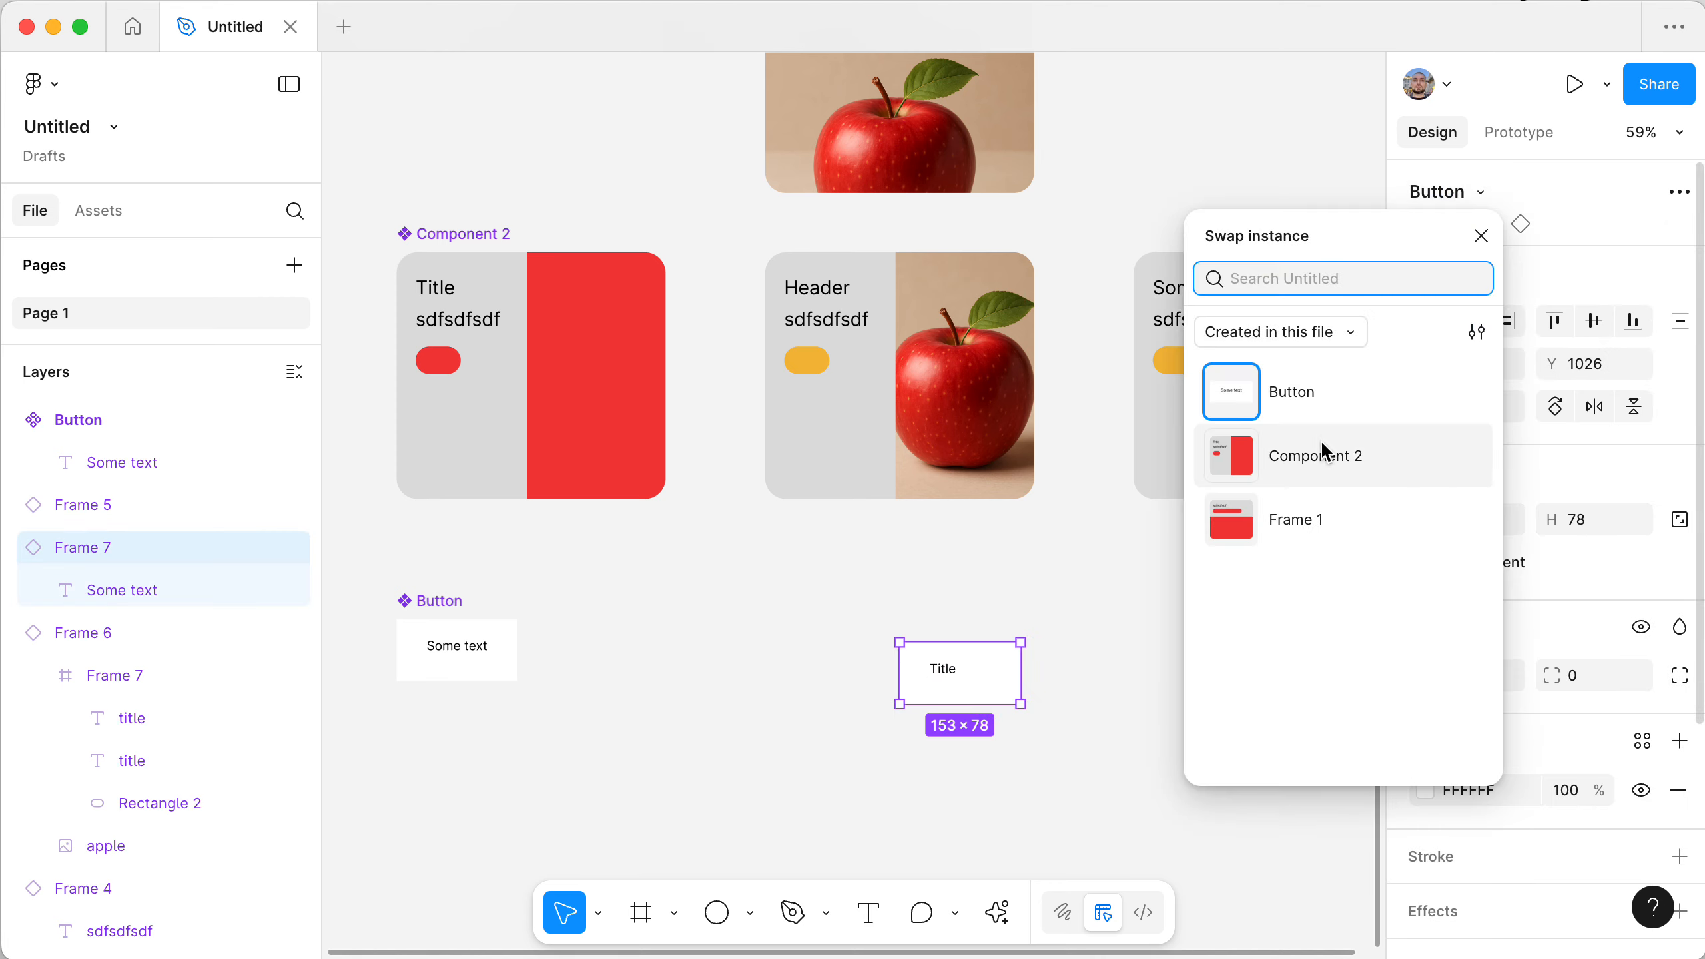
pyautogui.click(1317, 460)
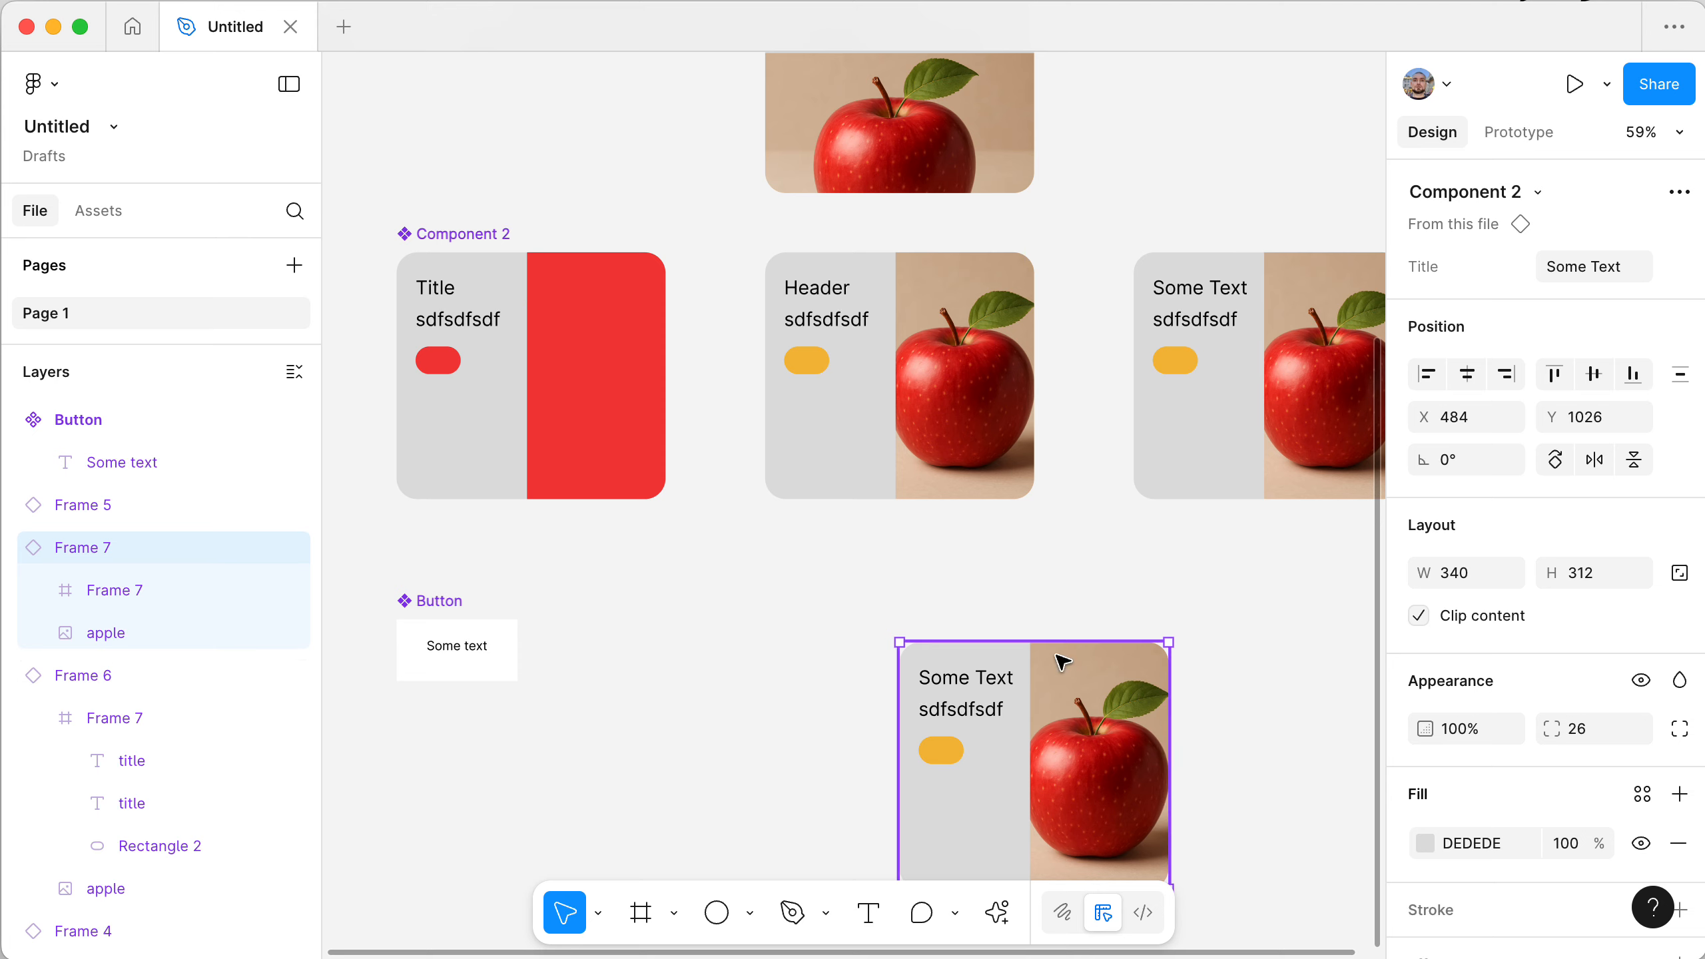
# - Undo the instance swap to Component 2 and step back through the preceding changes
pyautogui.press('super+z')
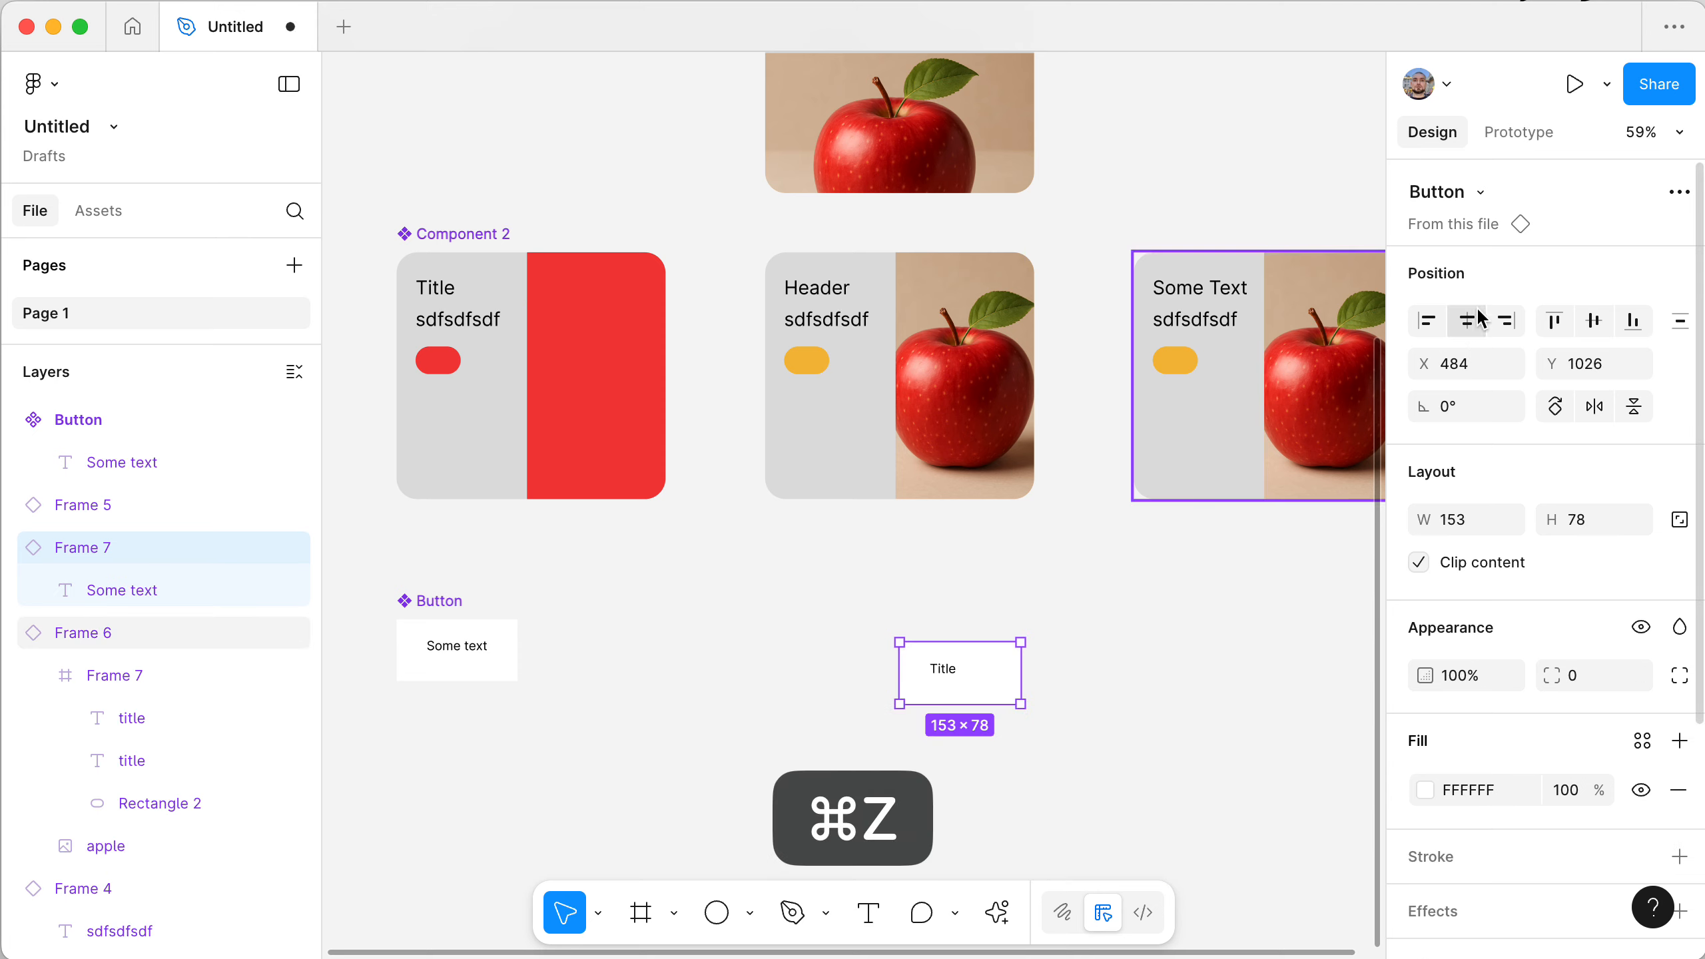
pyautogui.press('super+z')
pyautogui.press('super+z')
pyautogui.press('super+z')
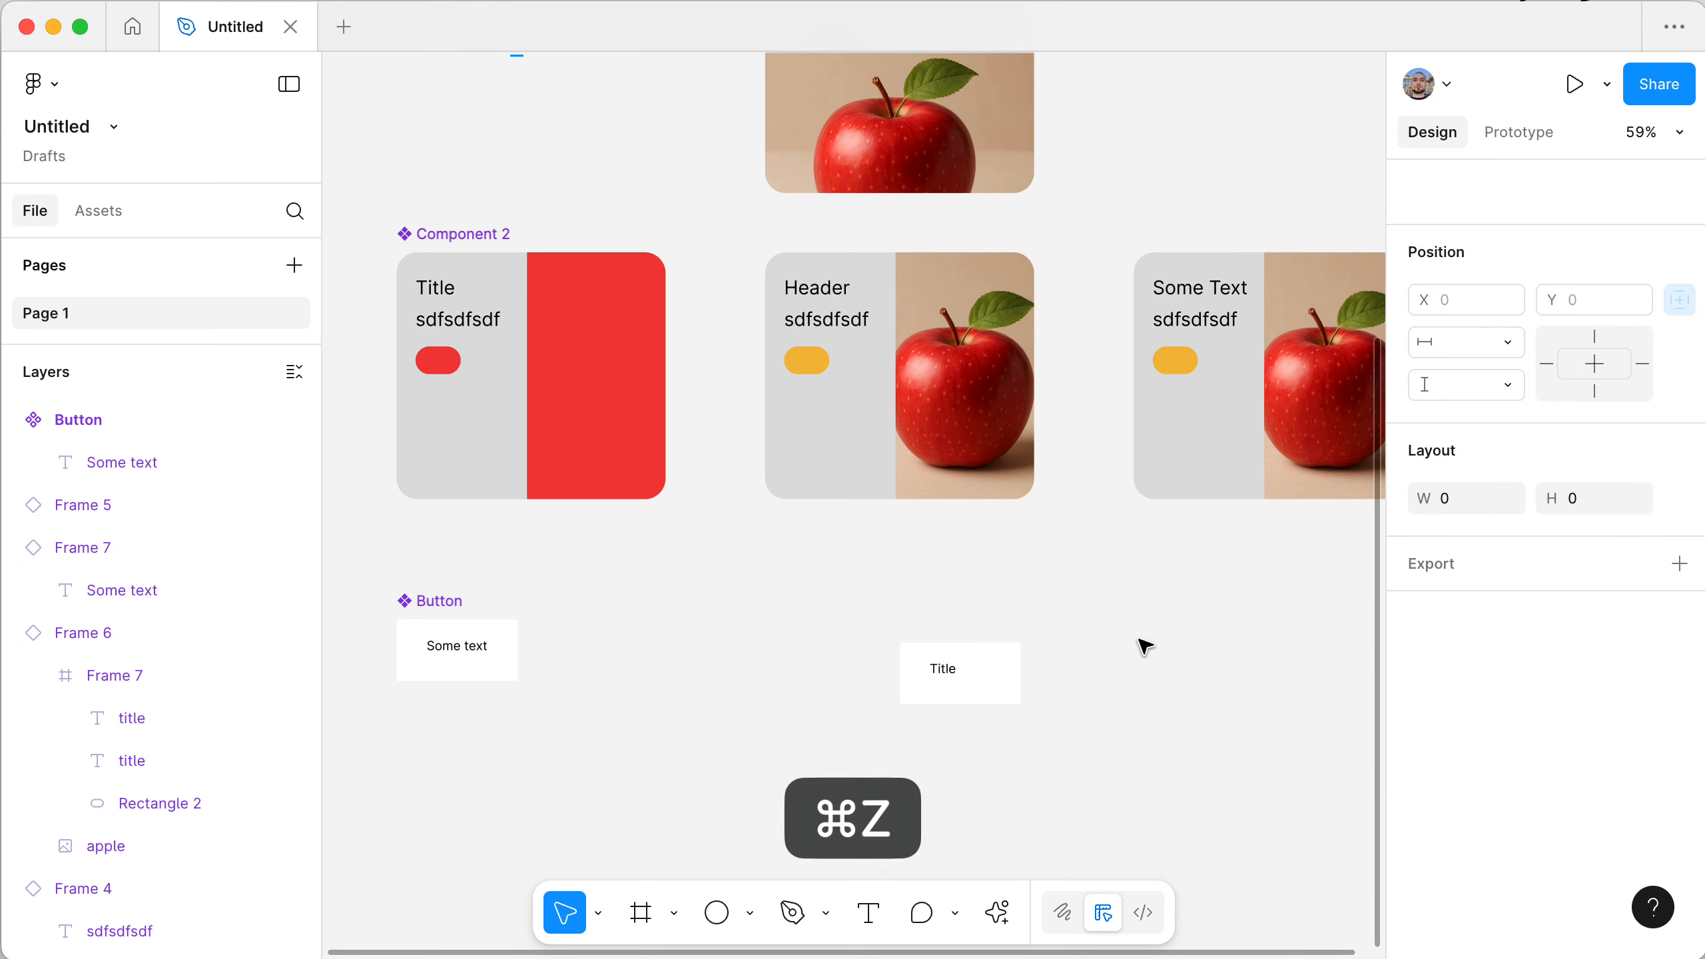
# - Undo the "Title" override in the Button instance and replace the text in the main Button component with "title"
pyautogui.press('super+z')
pyautogui.press('super+z')
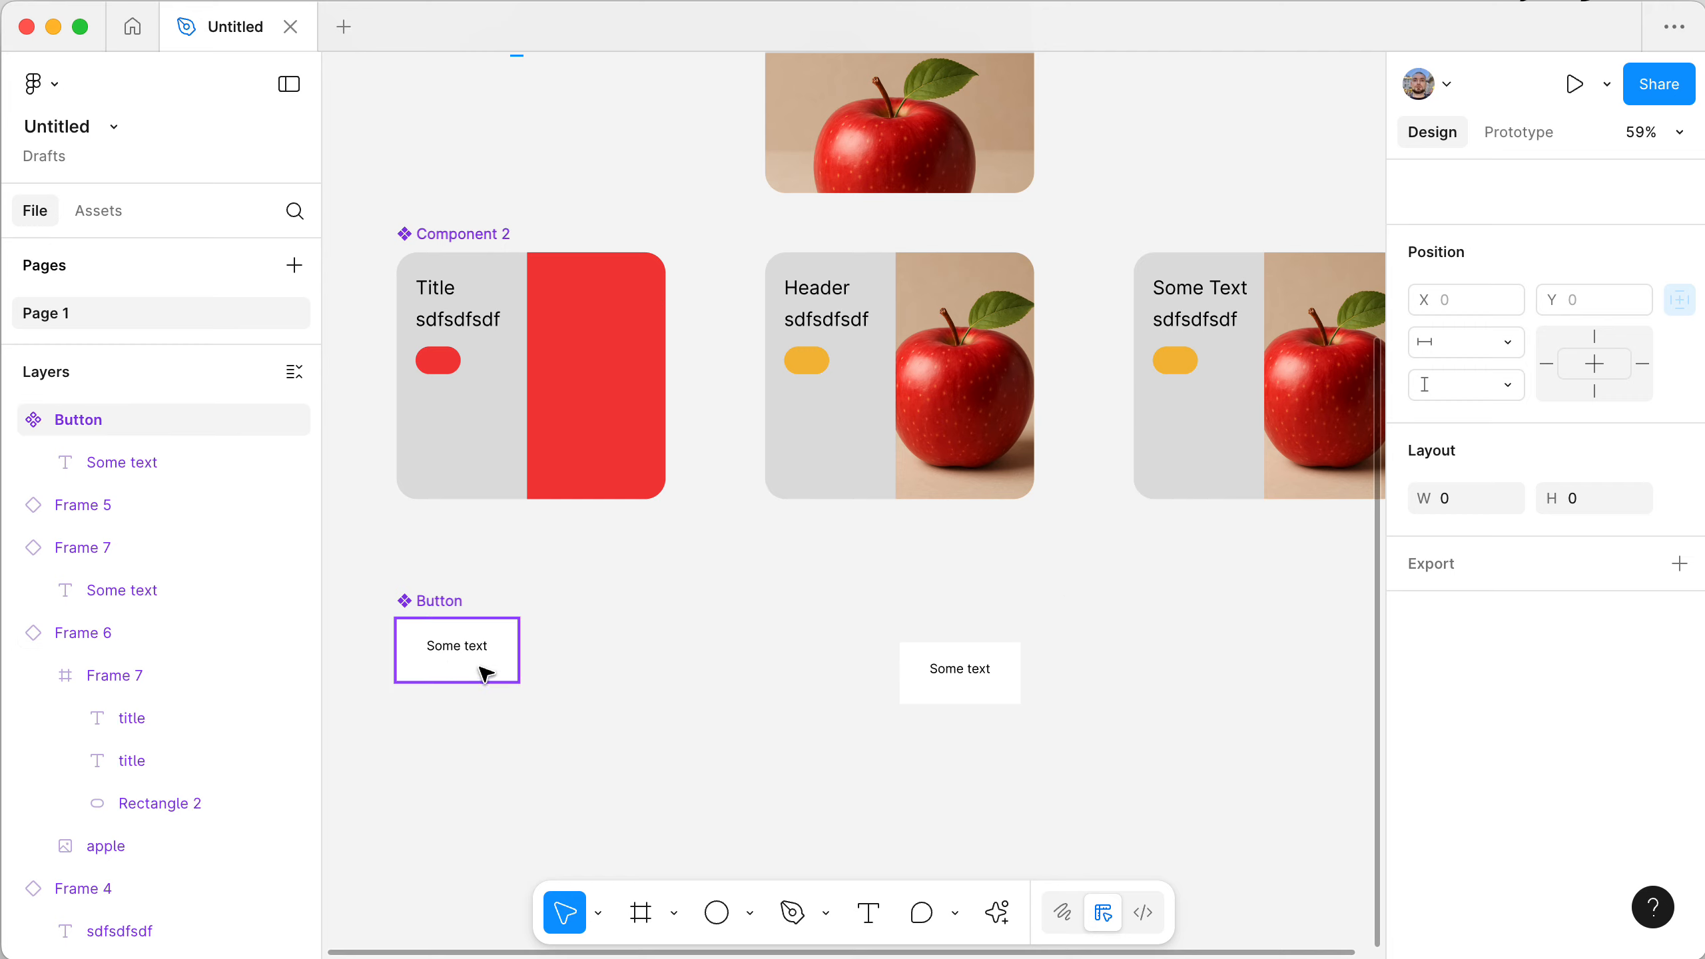
pyautogui.keyDown('super'); pyautogui.click(446, 653); pyautogui.keyUp('super')
pyautogui.doubleClick(446, 650)
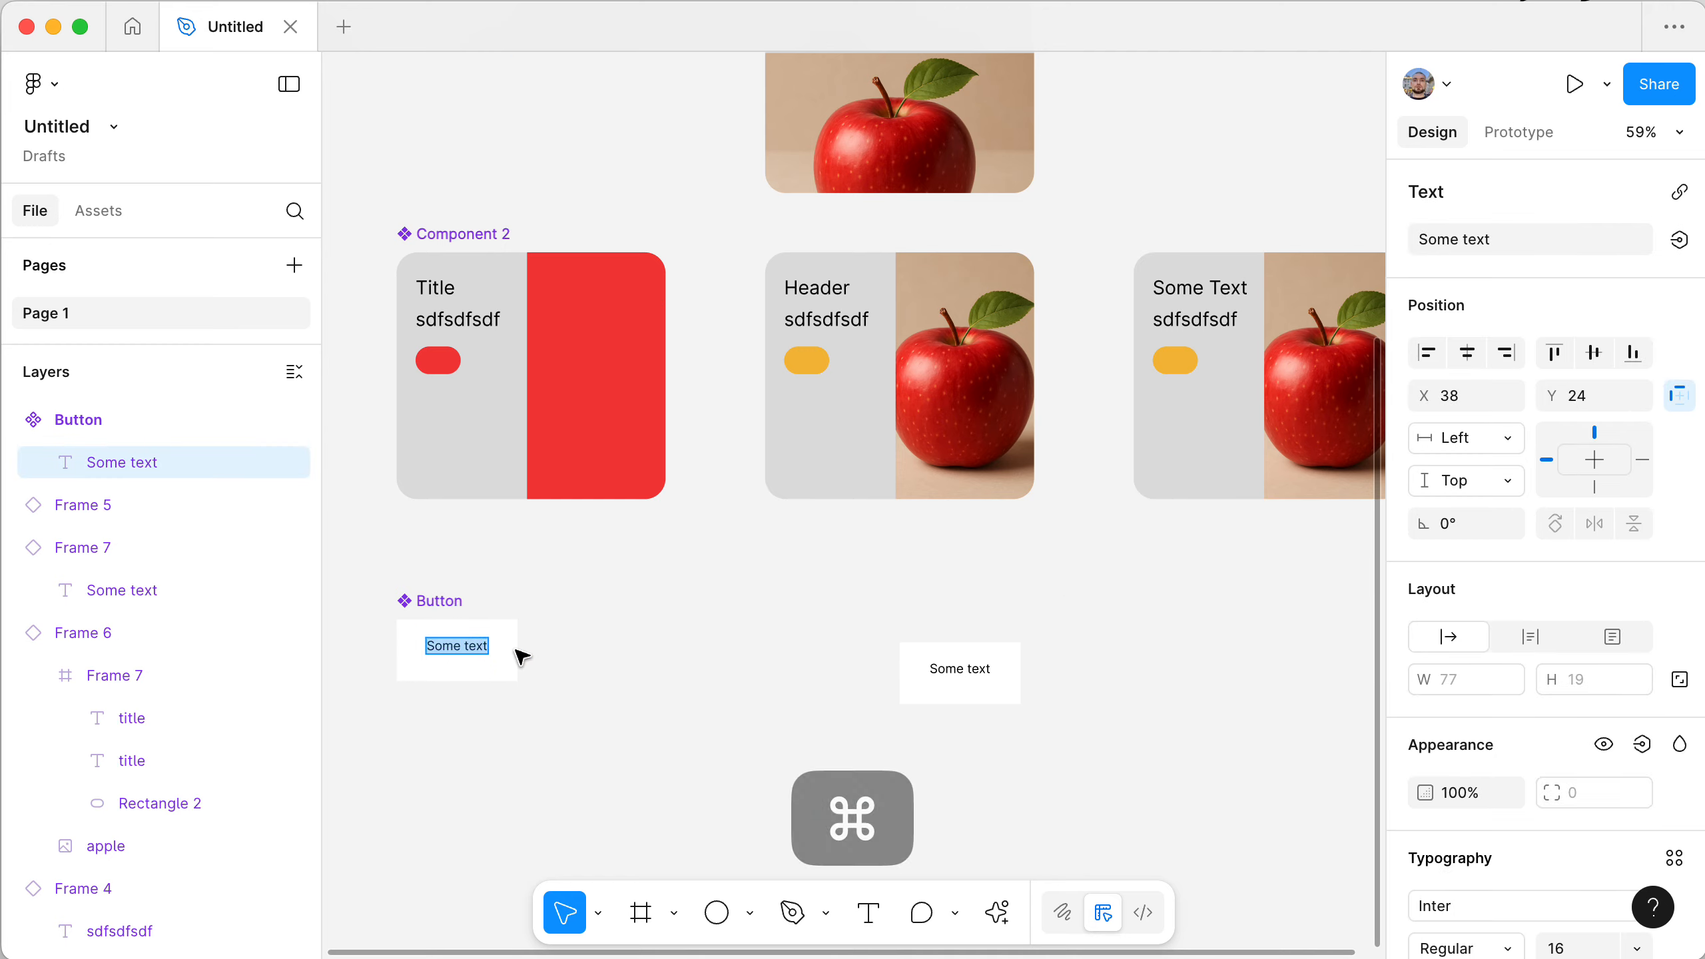
pyautogui.write('title')
pyautogui.press('Return')
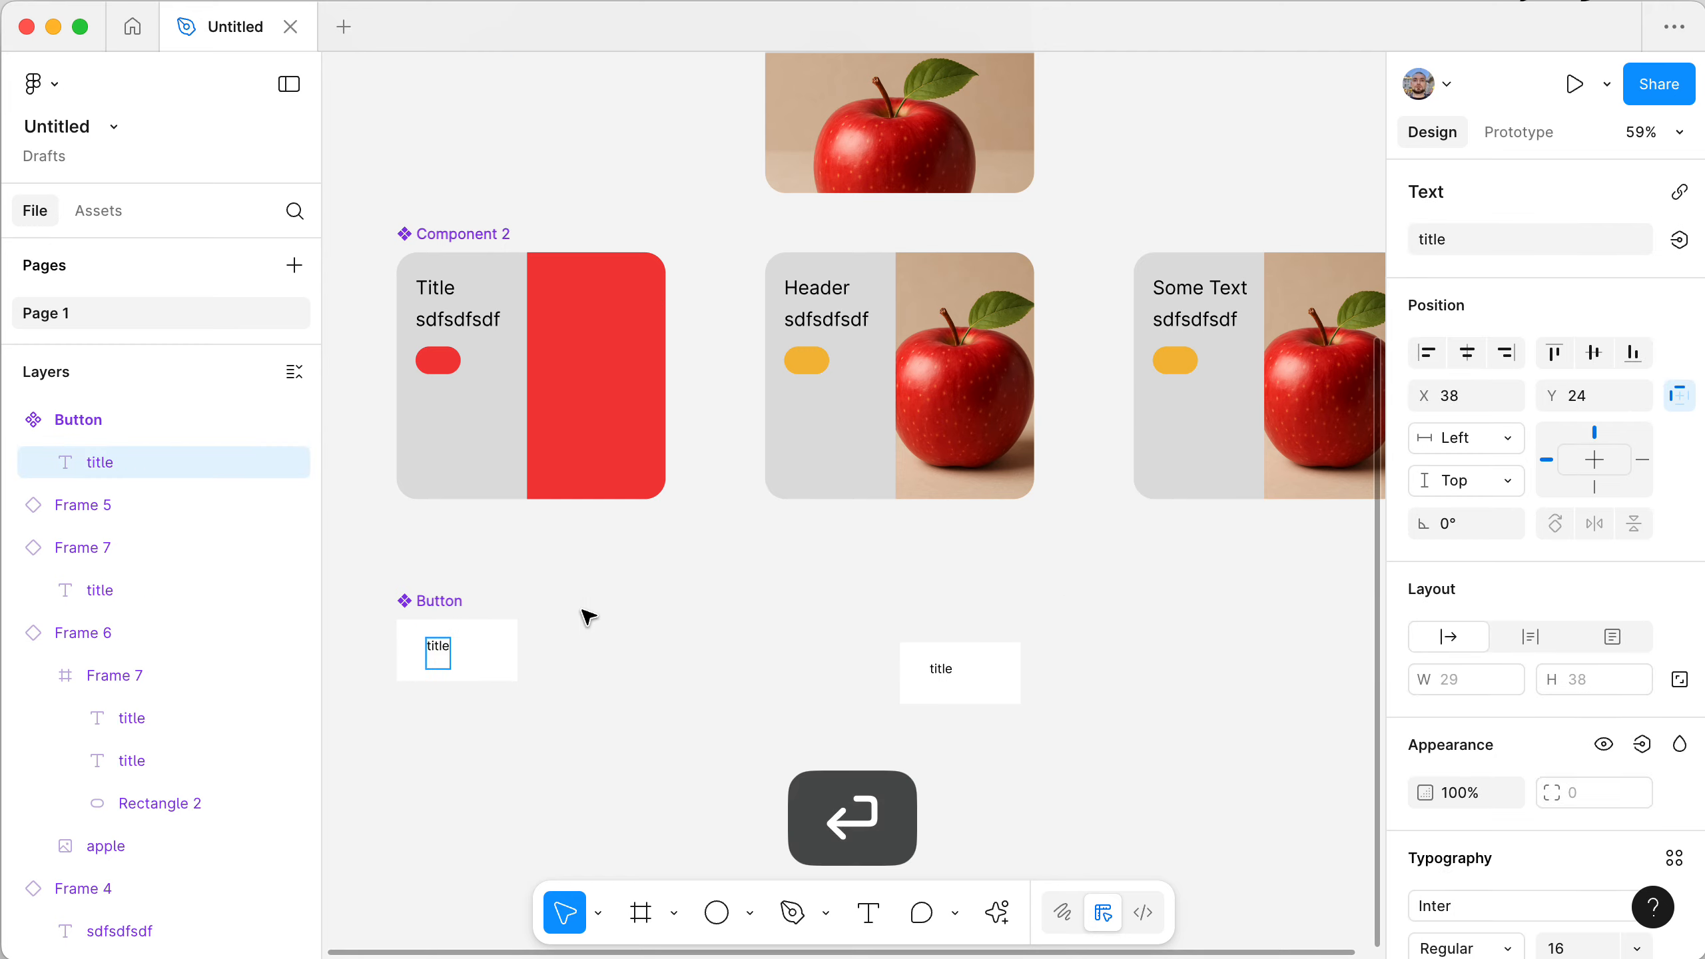
pyautogui.press('BackSpace')
pyautogui.click(633, 611)
# - Apply the existing Title text property to the text layer inside the main Button component
pyautogui.click(445, 602)
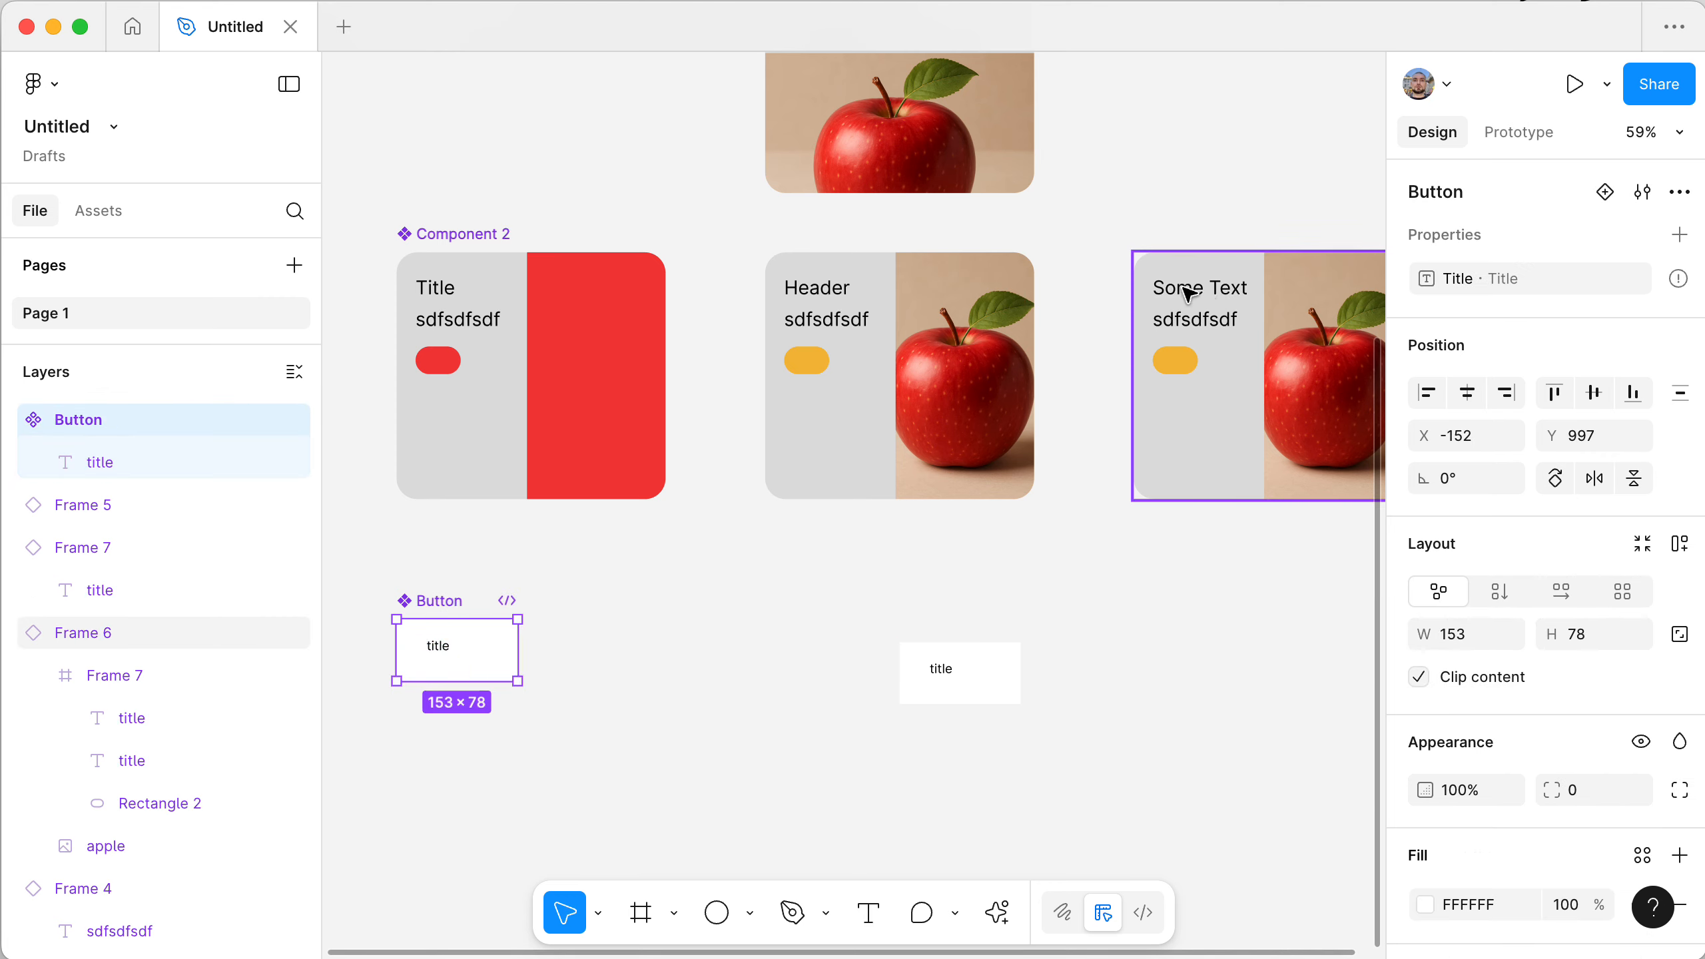
pyautogui.click(994, 679)
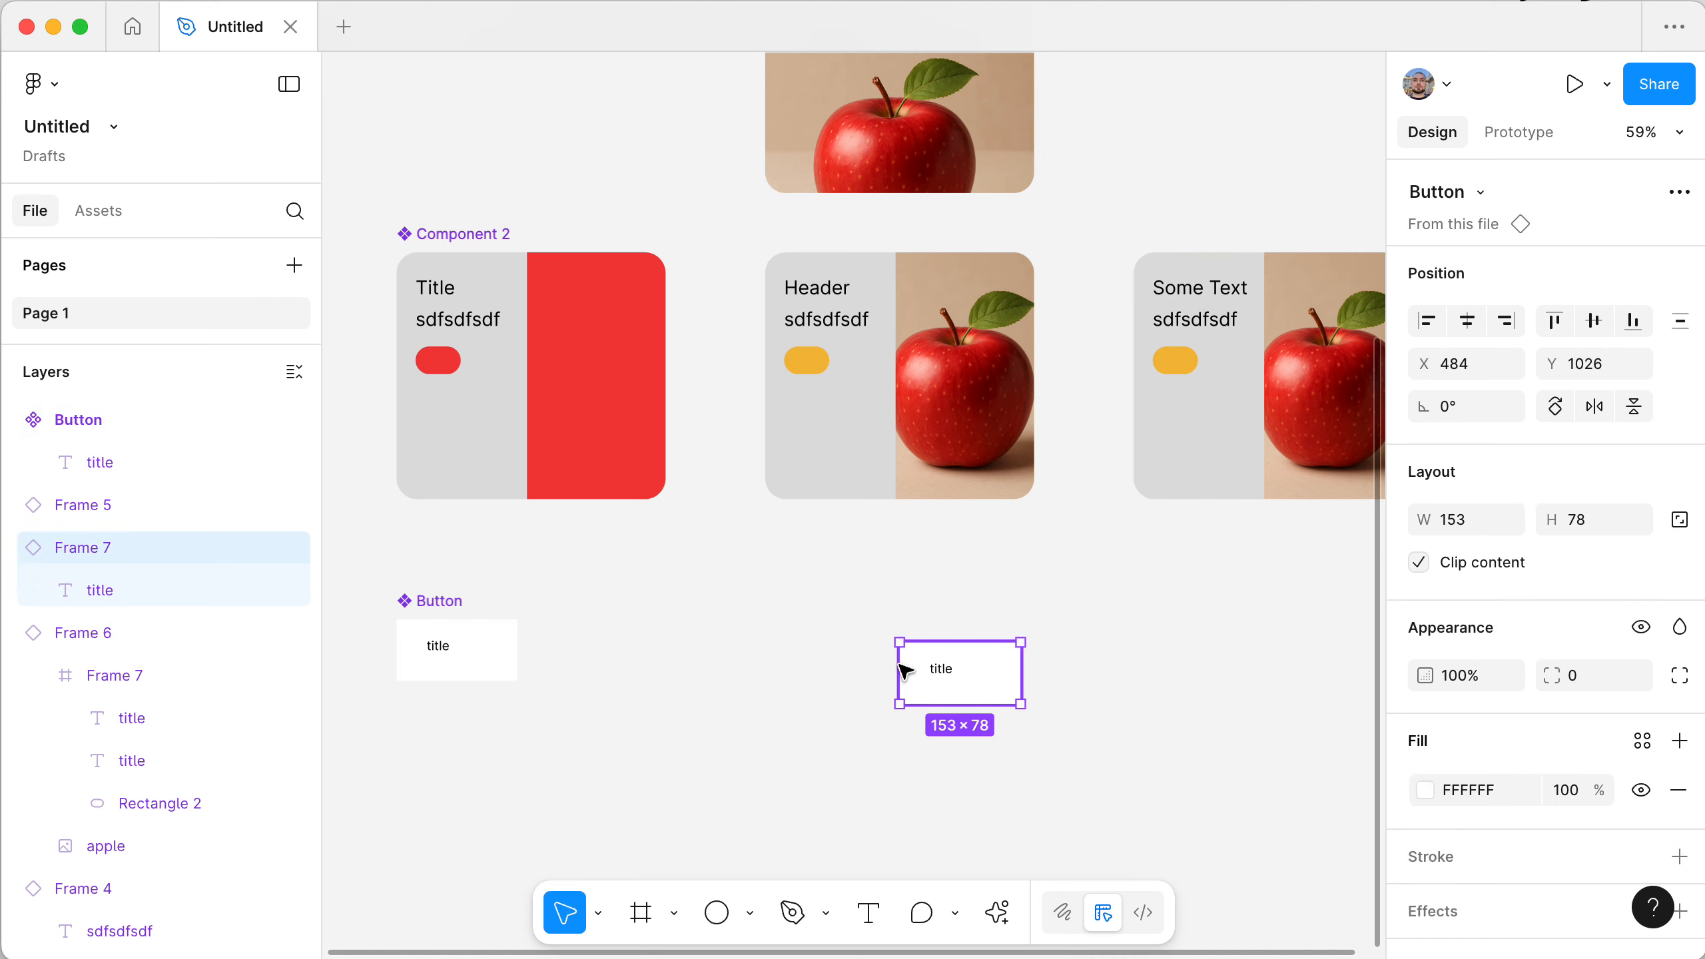
pyautogui.keyDown('super'); pyautogui.click(437, 648); pyautogui.keyUp('super')
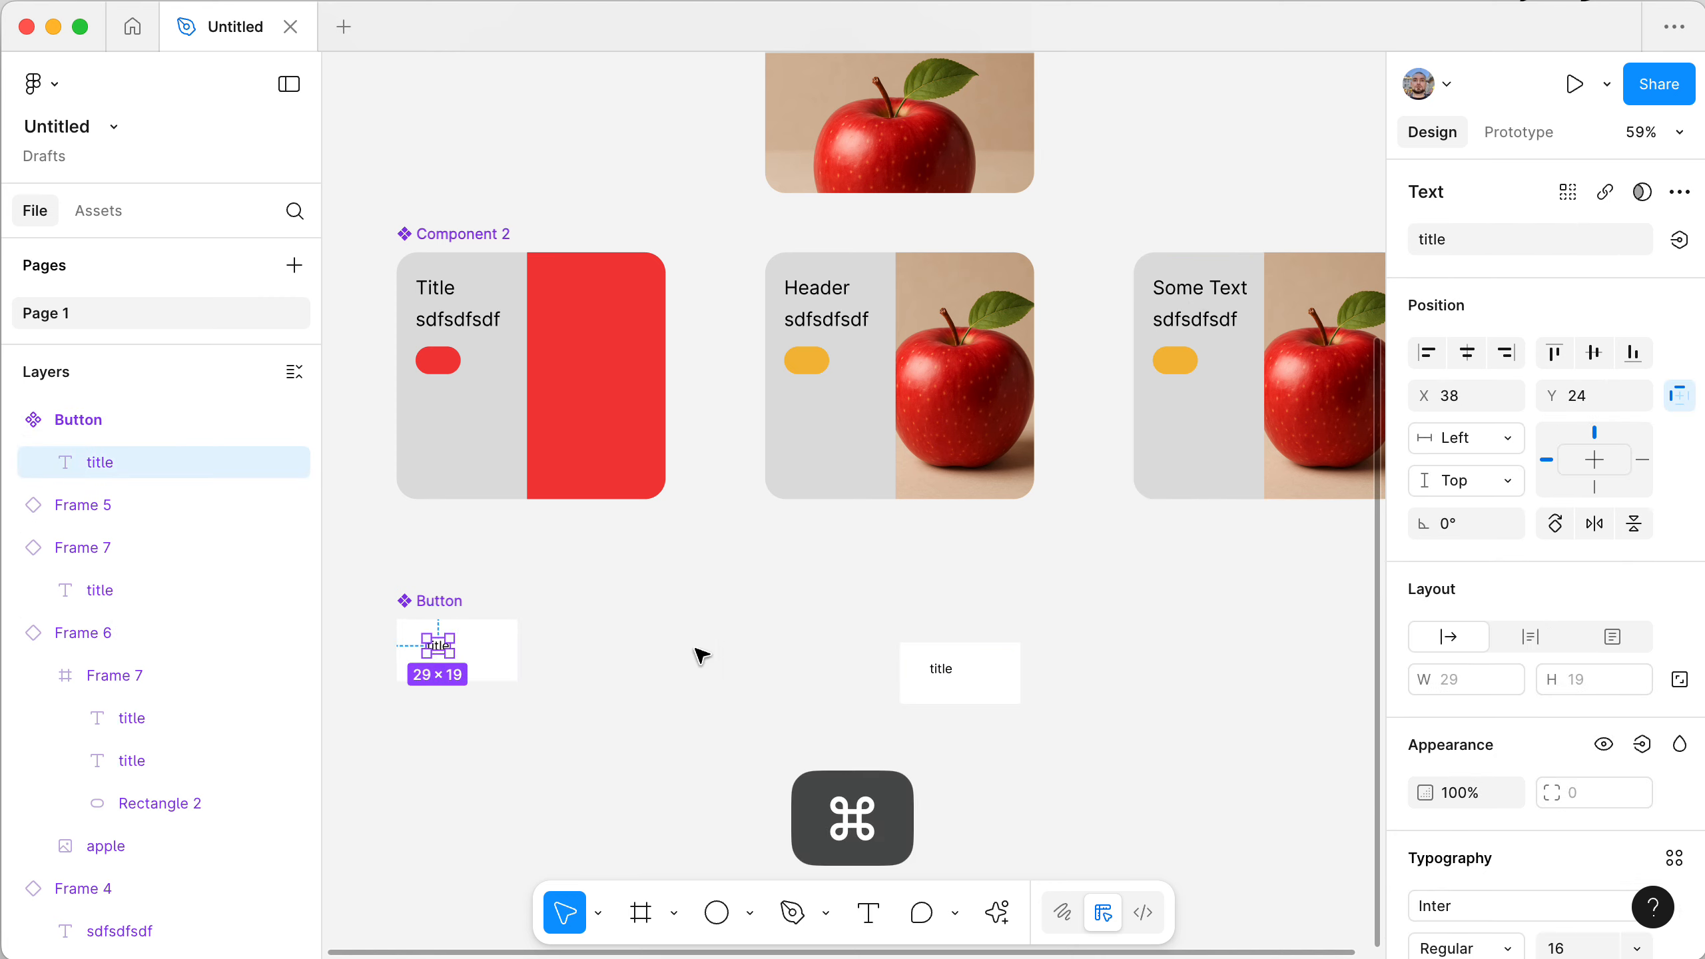
pyautogui.click(959, 651)
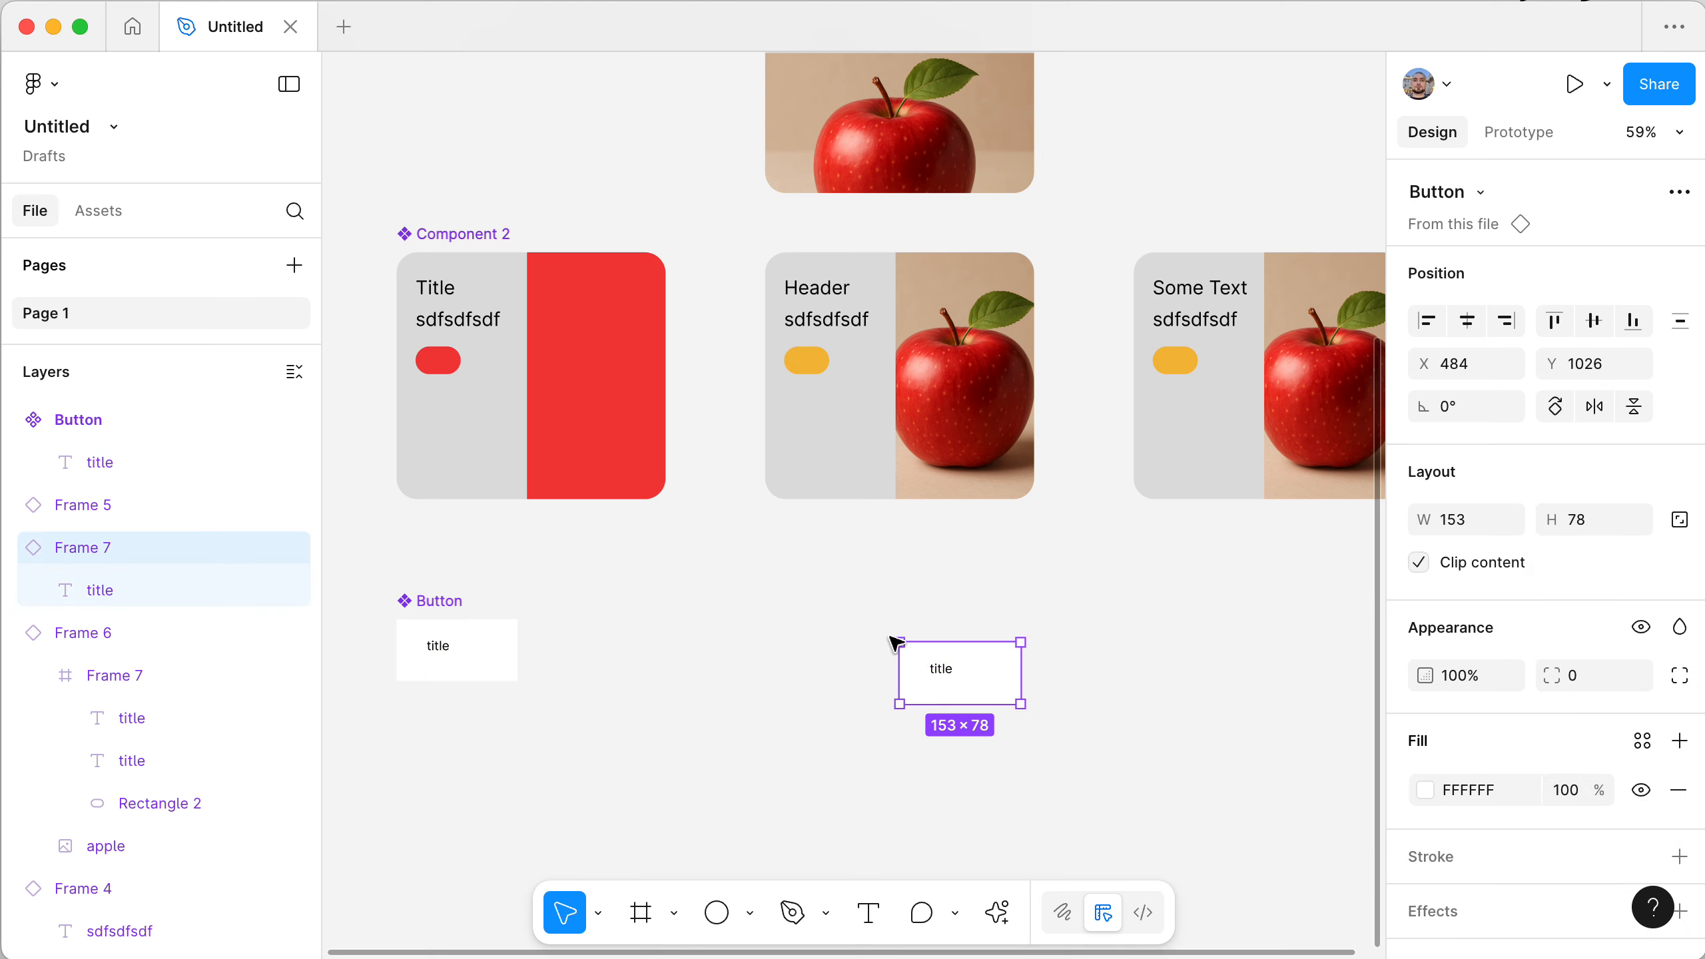
pyautogui.keyDown('super'); pyautogui.click(439, 650); pyautogui.keyUp('super')
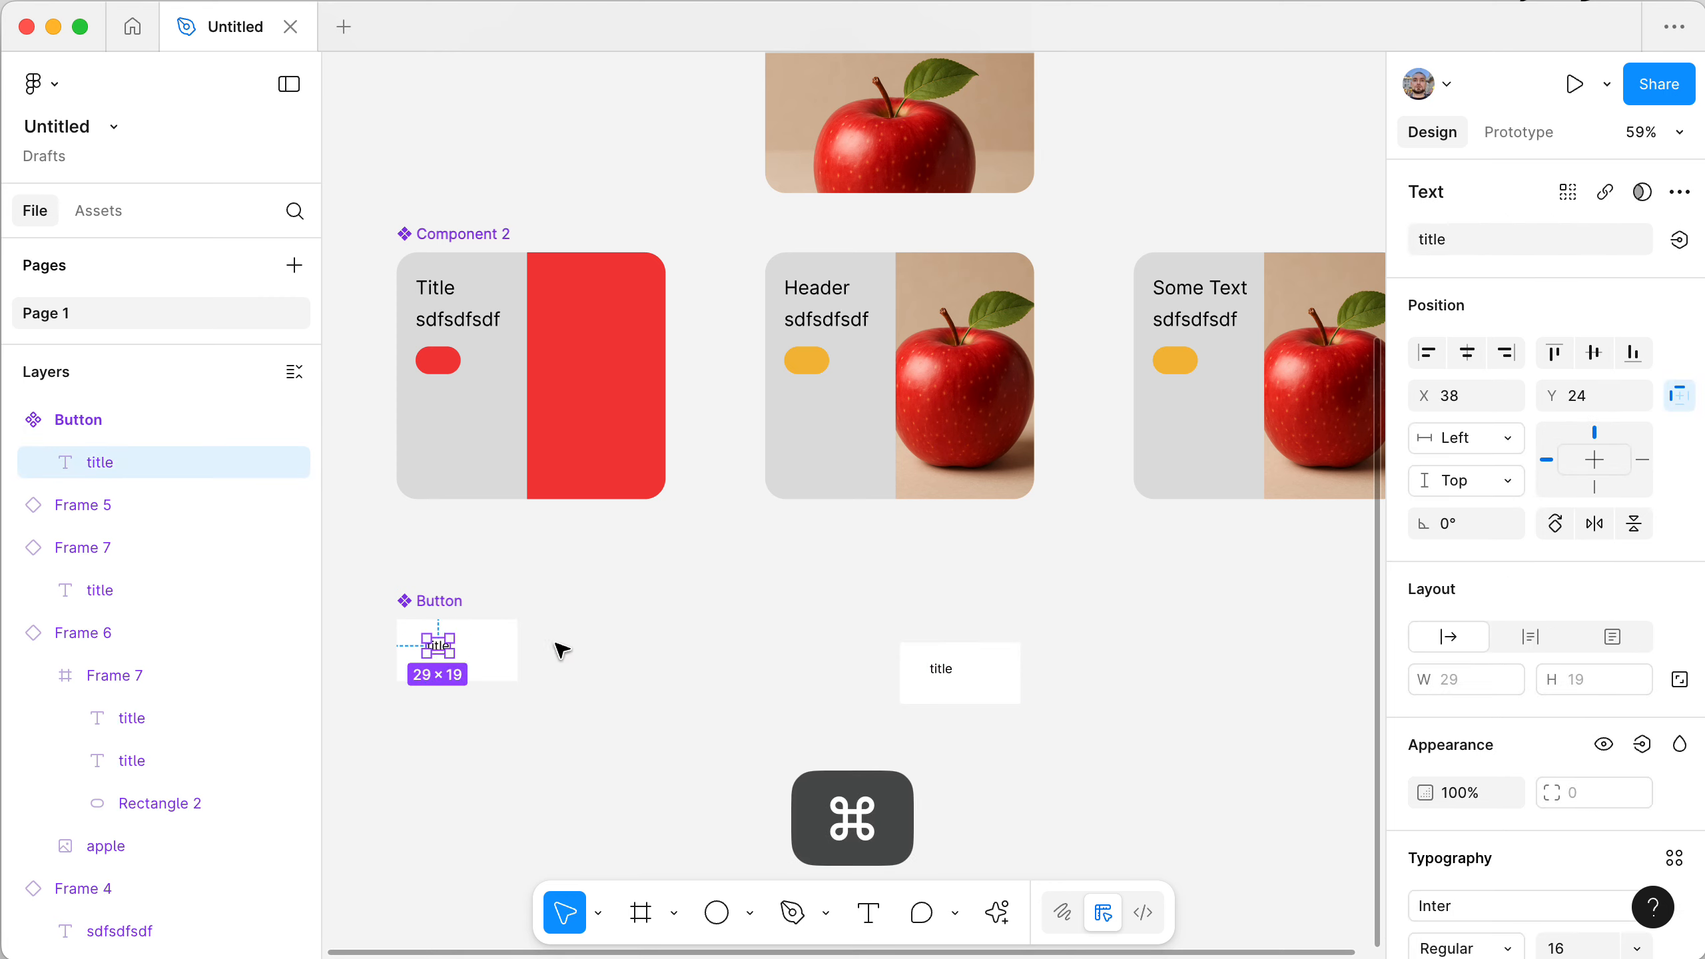
pyautogui.click(1679, 240)
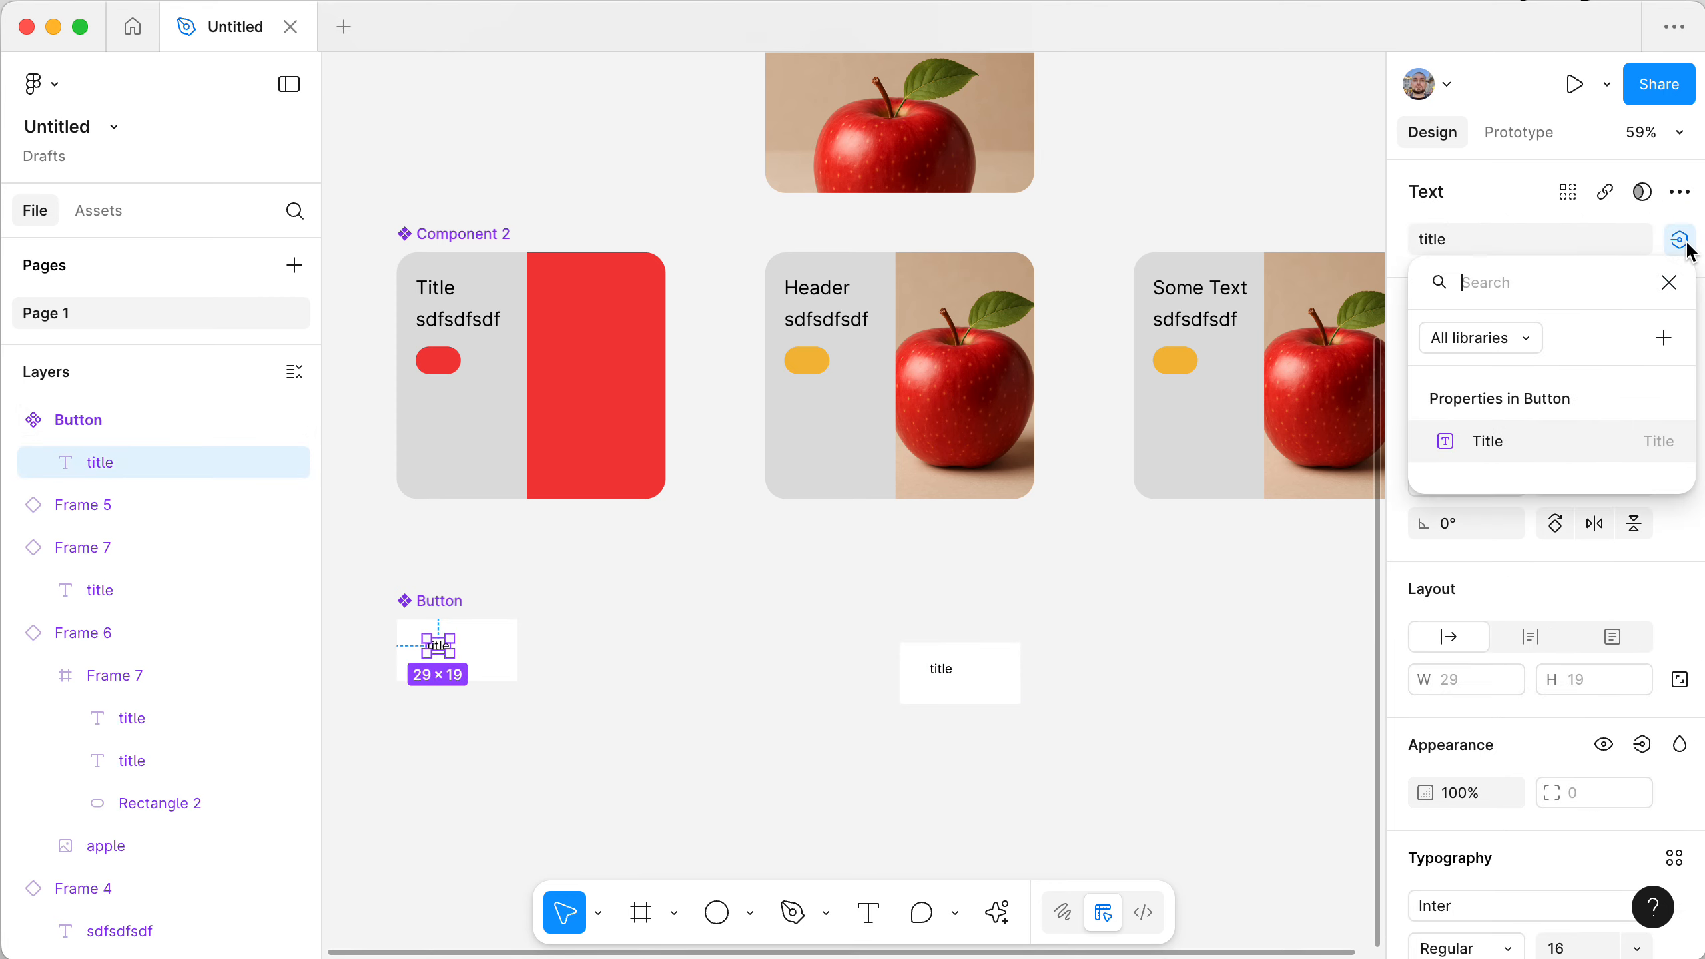
pyautogui.click(1485, 442)
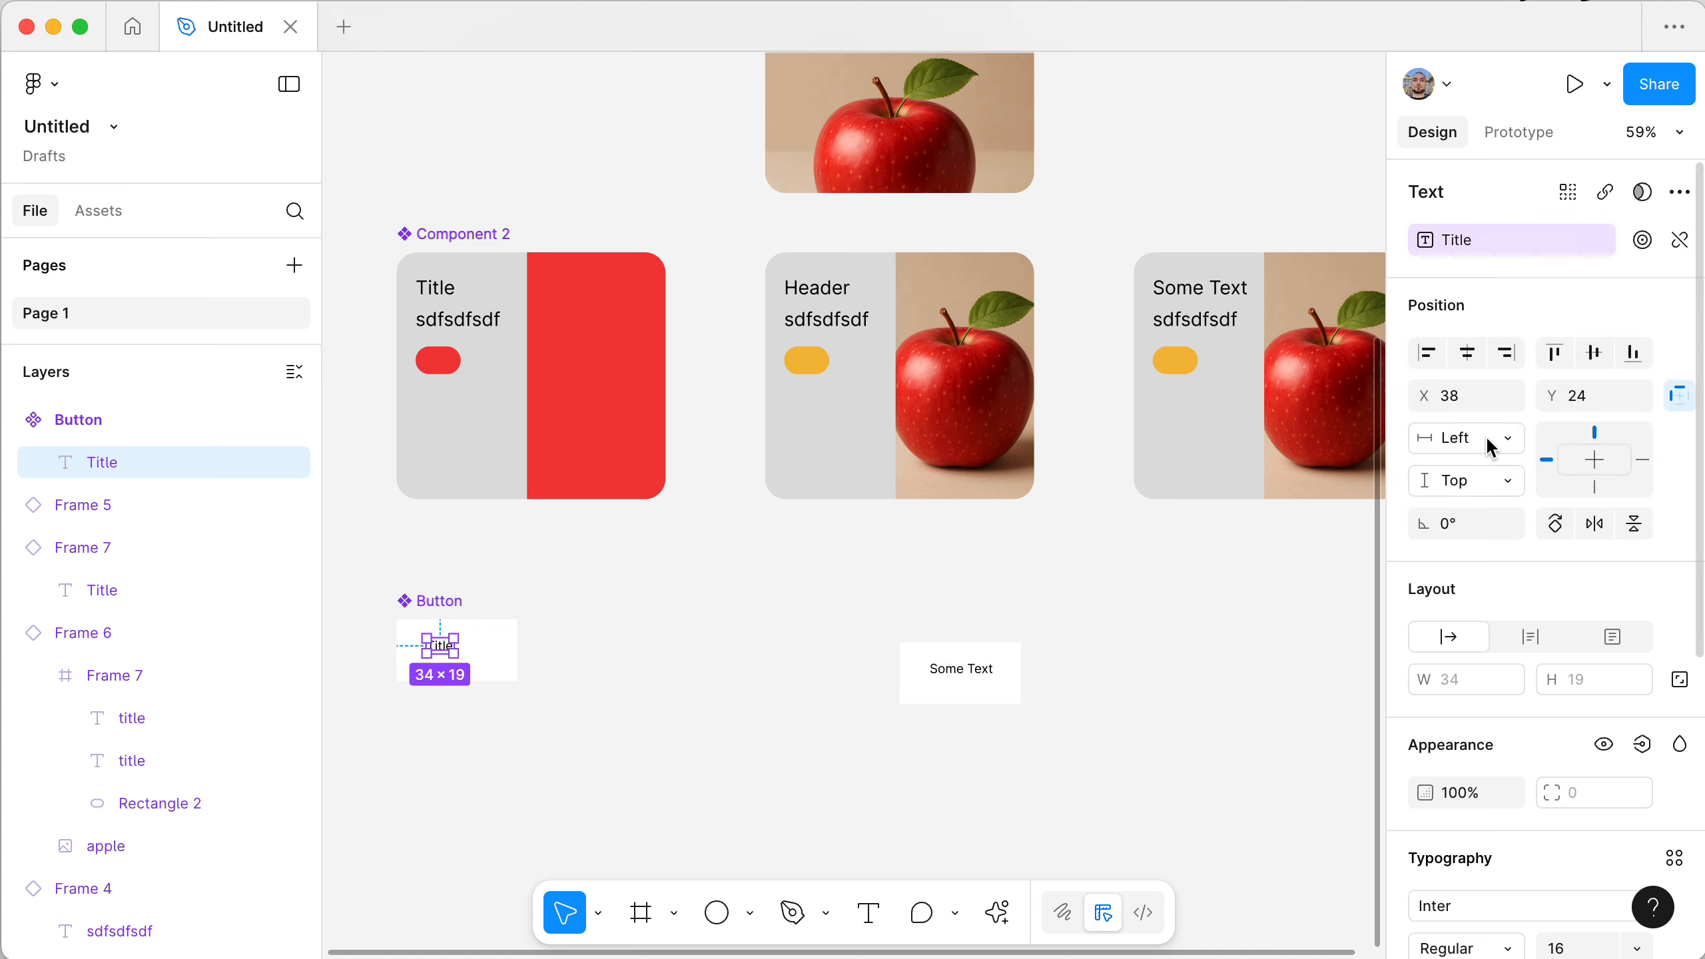
pyautogui.click(1132, 671)
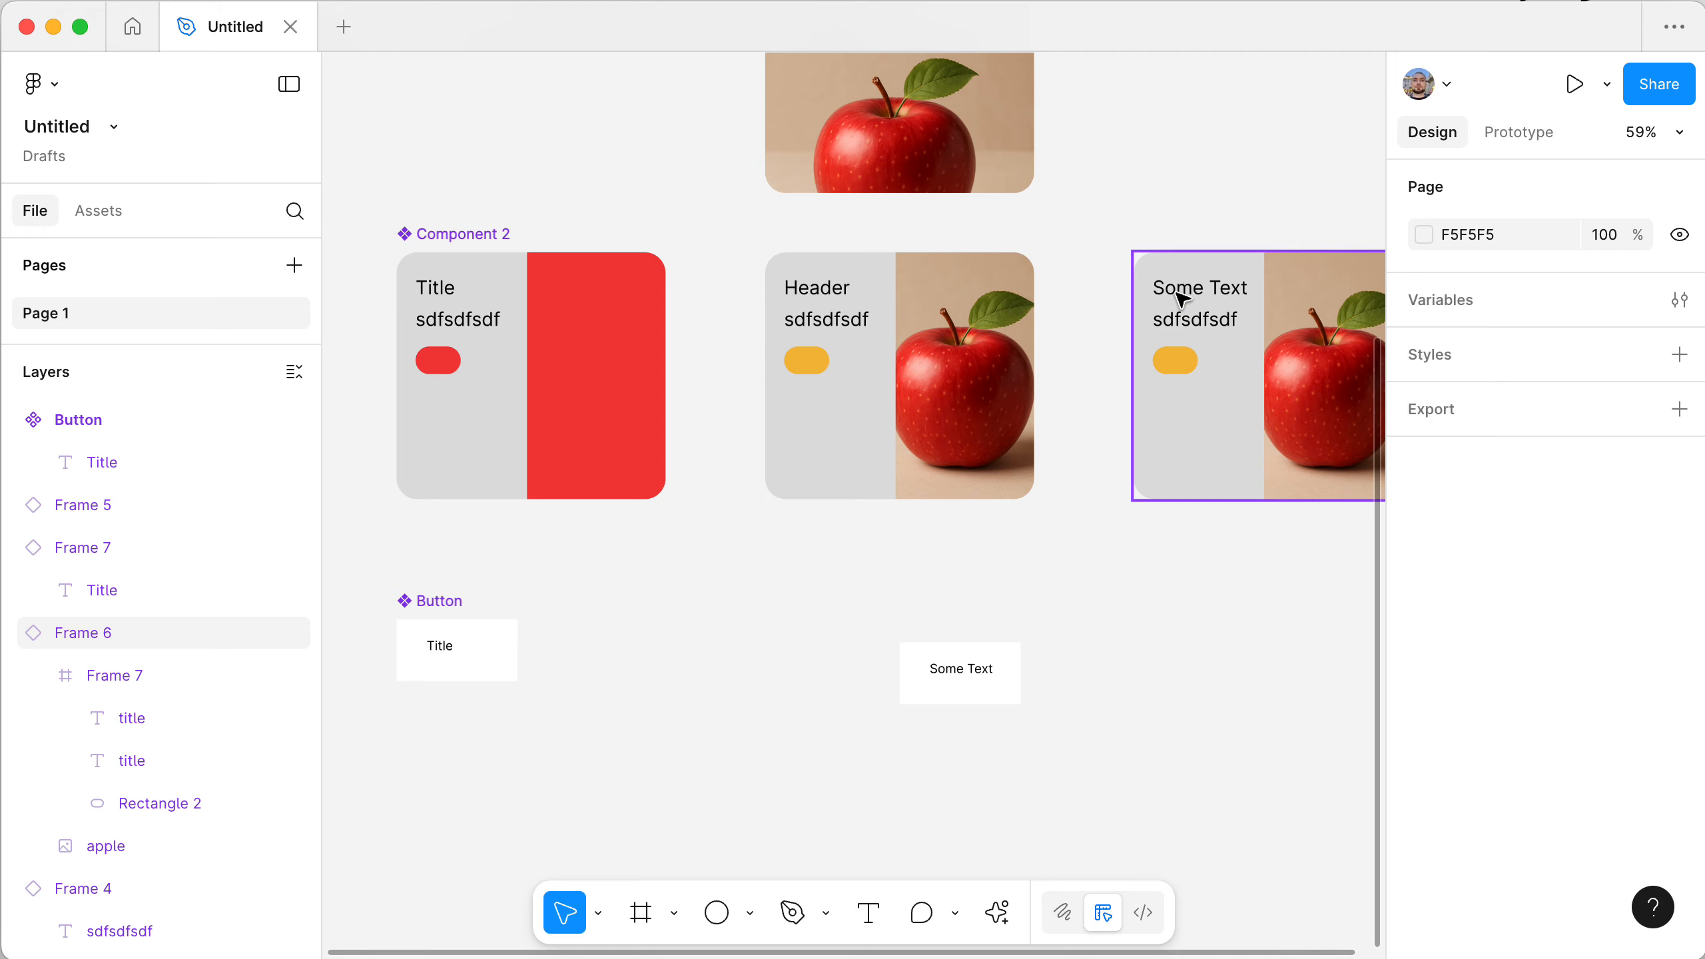
# - Set the Title property of the Button instance to "This is the text from the property"
pyautogui.click(984, 688)
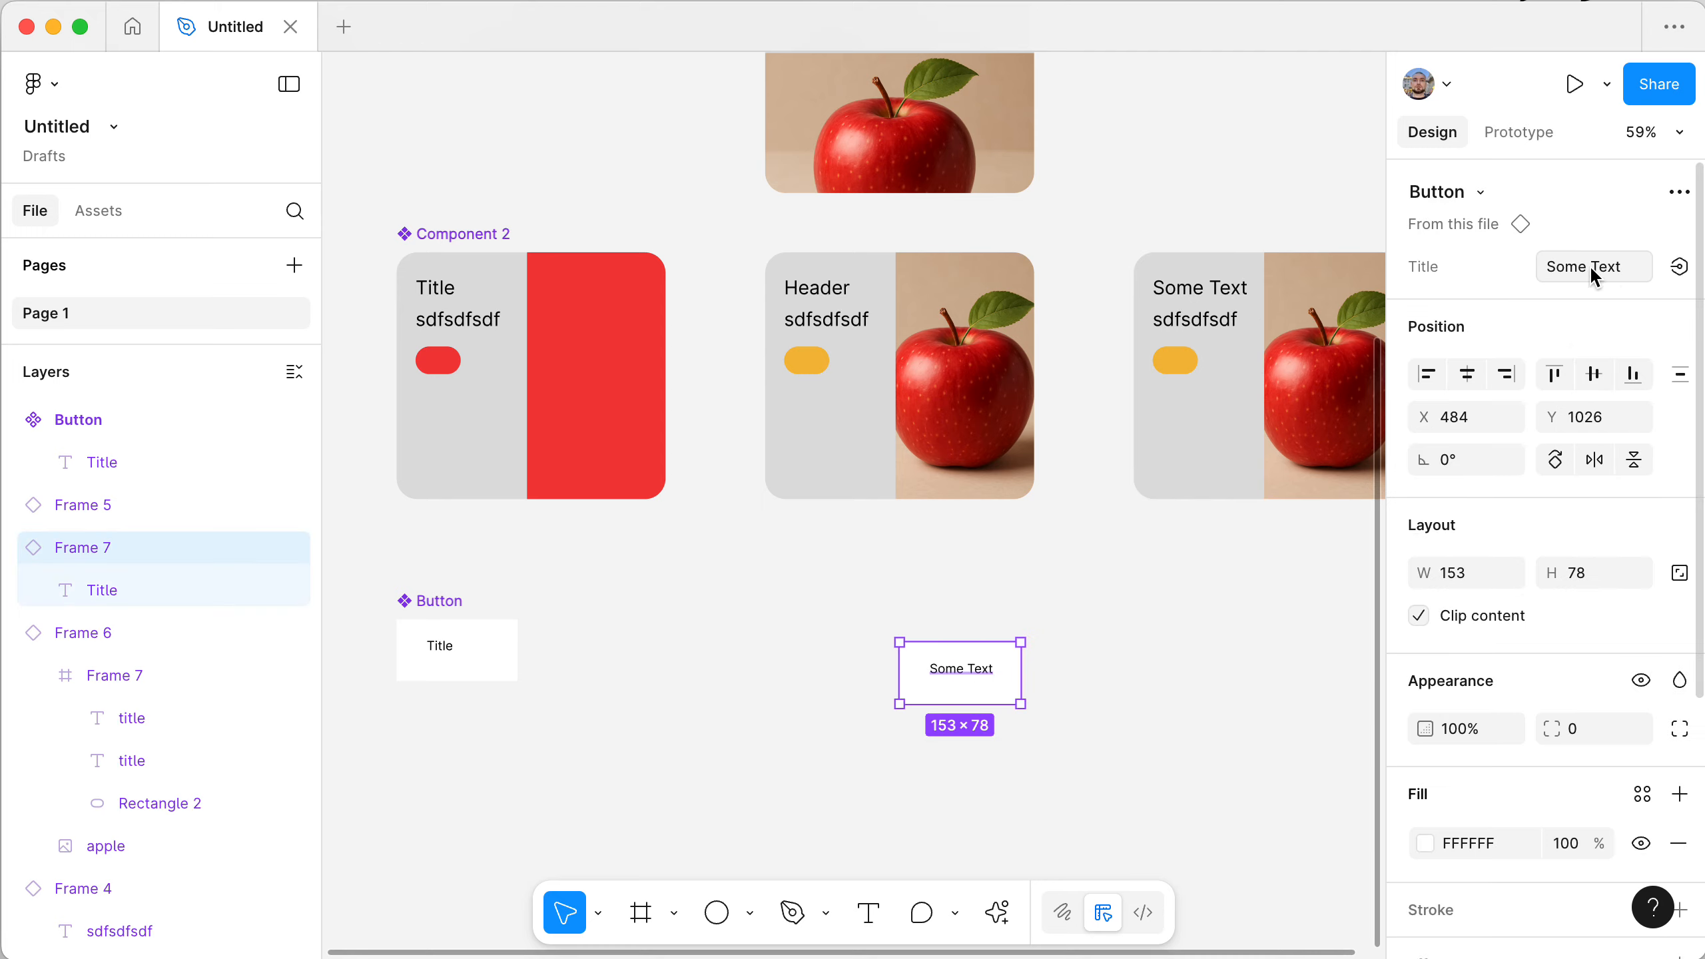
pyautogui.click(1624, 269)
pyautogui.moveTo(1625, 267); pyautogui.dragTo(1496, 268)
pyautogui.write('This is the text')
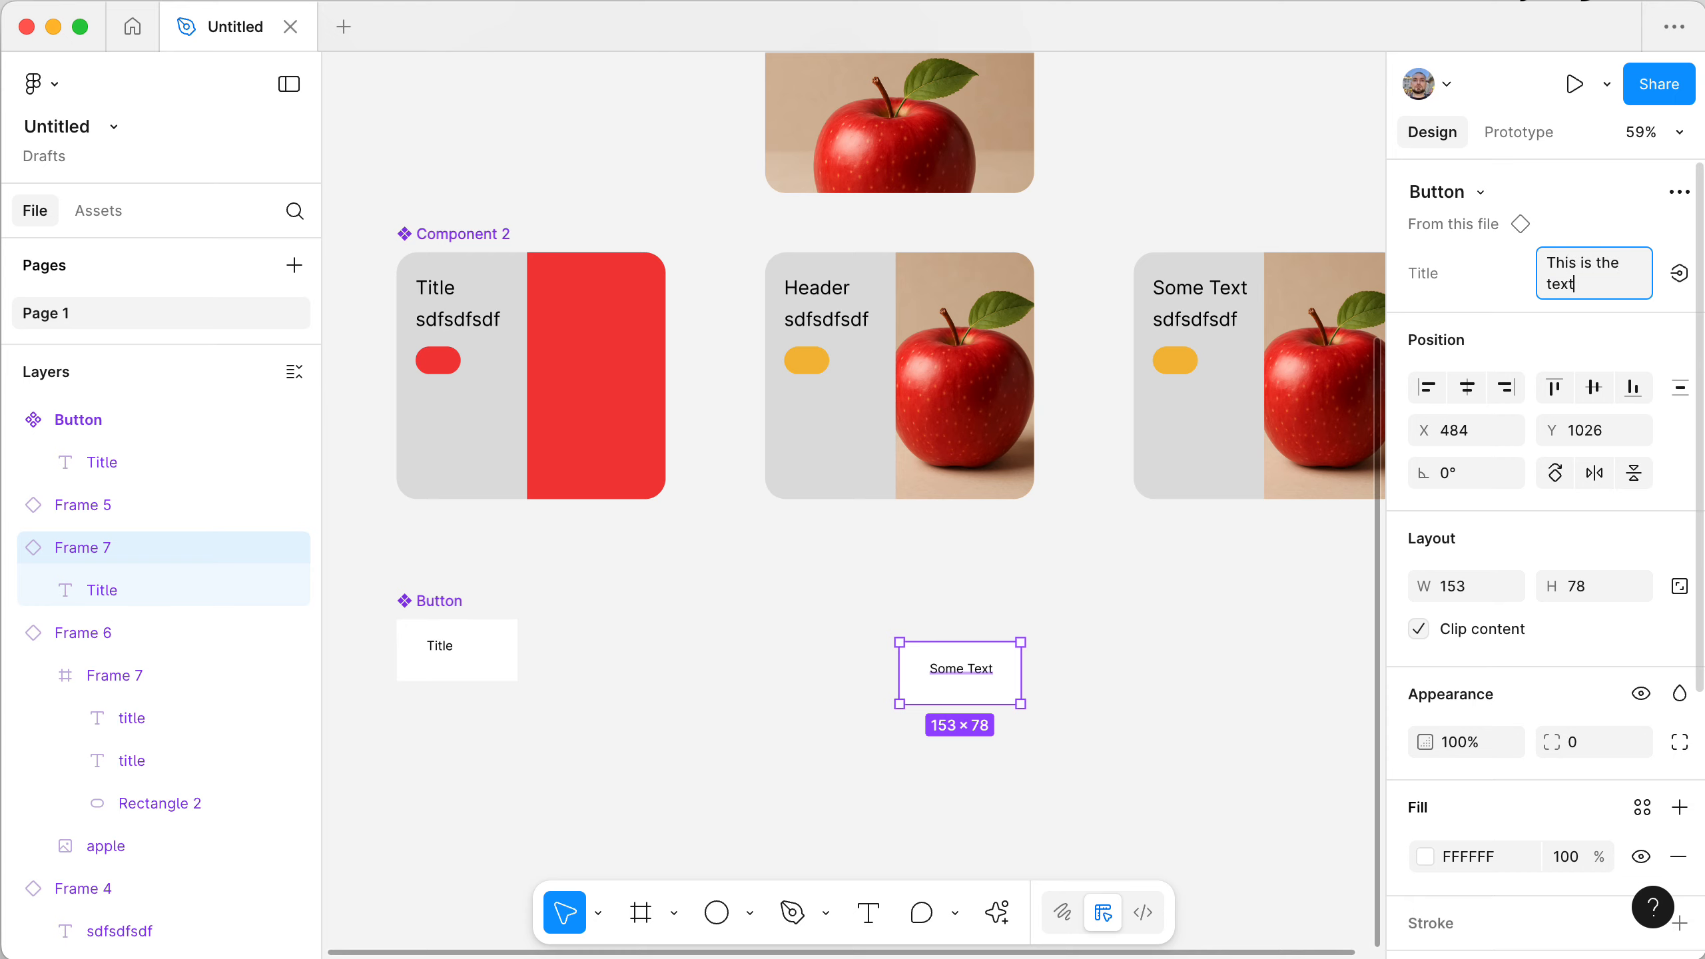
pyautogui.write(' from the p')
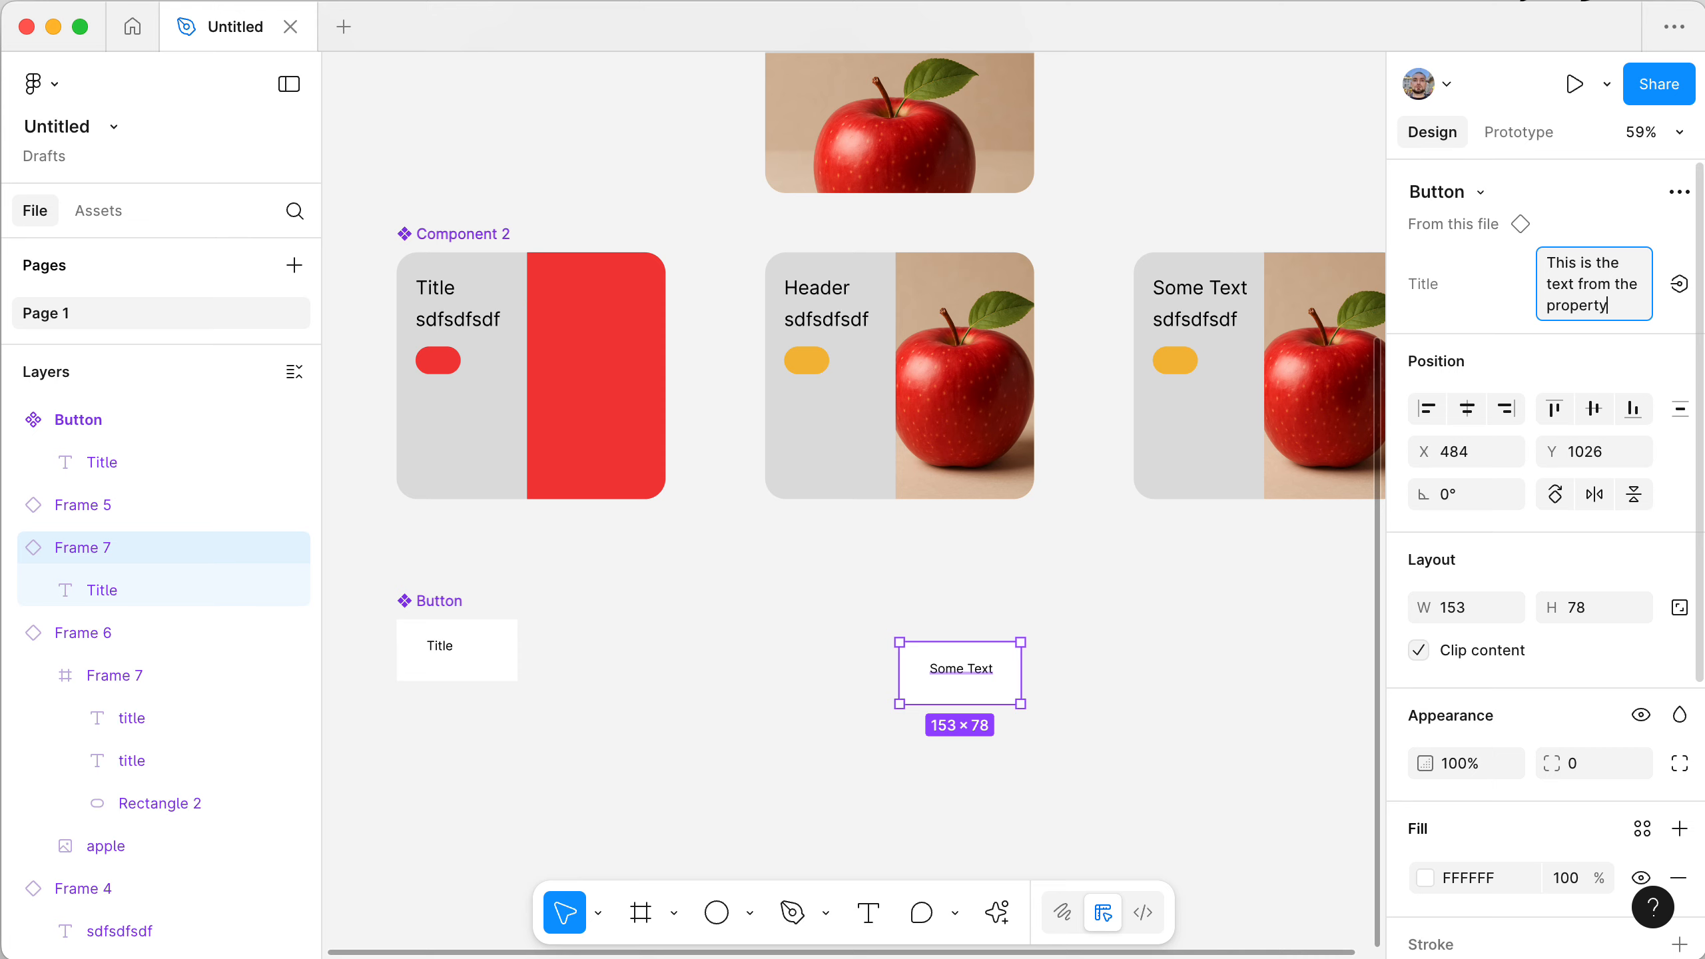
pyautogui.write('roperty')
pyautogui.press('super+Return')
pyautogui.click(1185, 646)
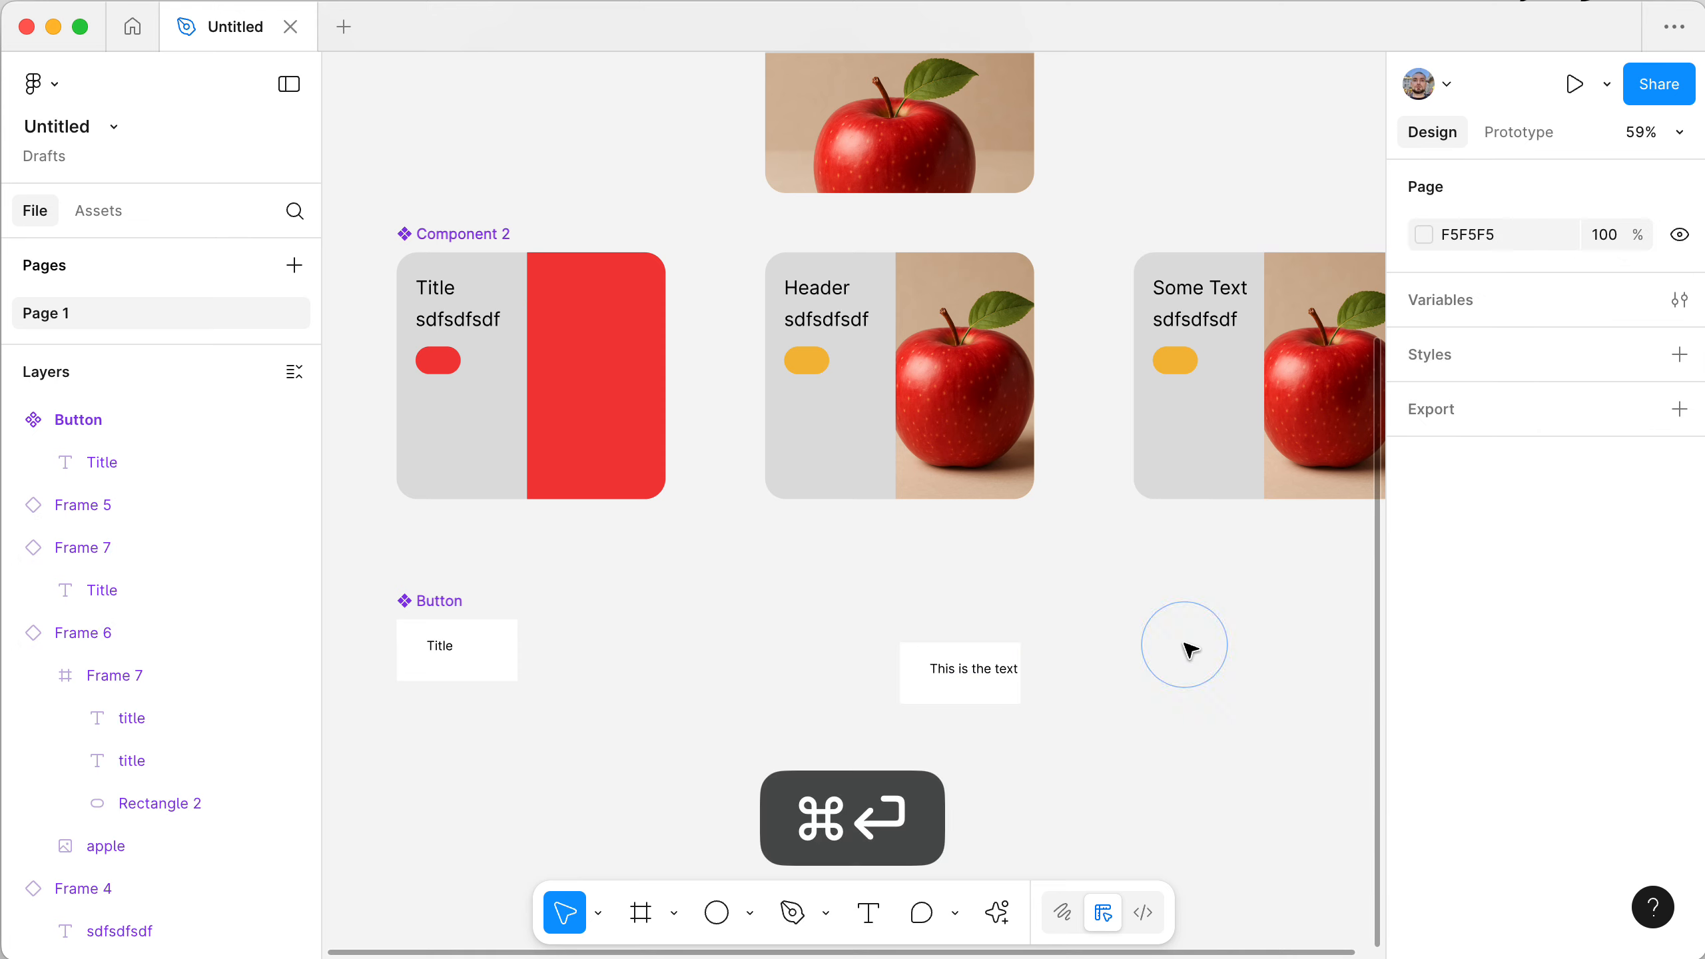
# - Widen the Button instance to about 321 px and move it up level with the main Button component
pyautogui.click(974, 680)
pyautogui.moveTo(1019, 679); pyautogui.dragTo(1149, 677)
pyautogui.click(1092, 774)
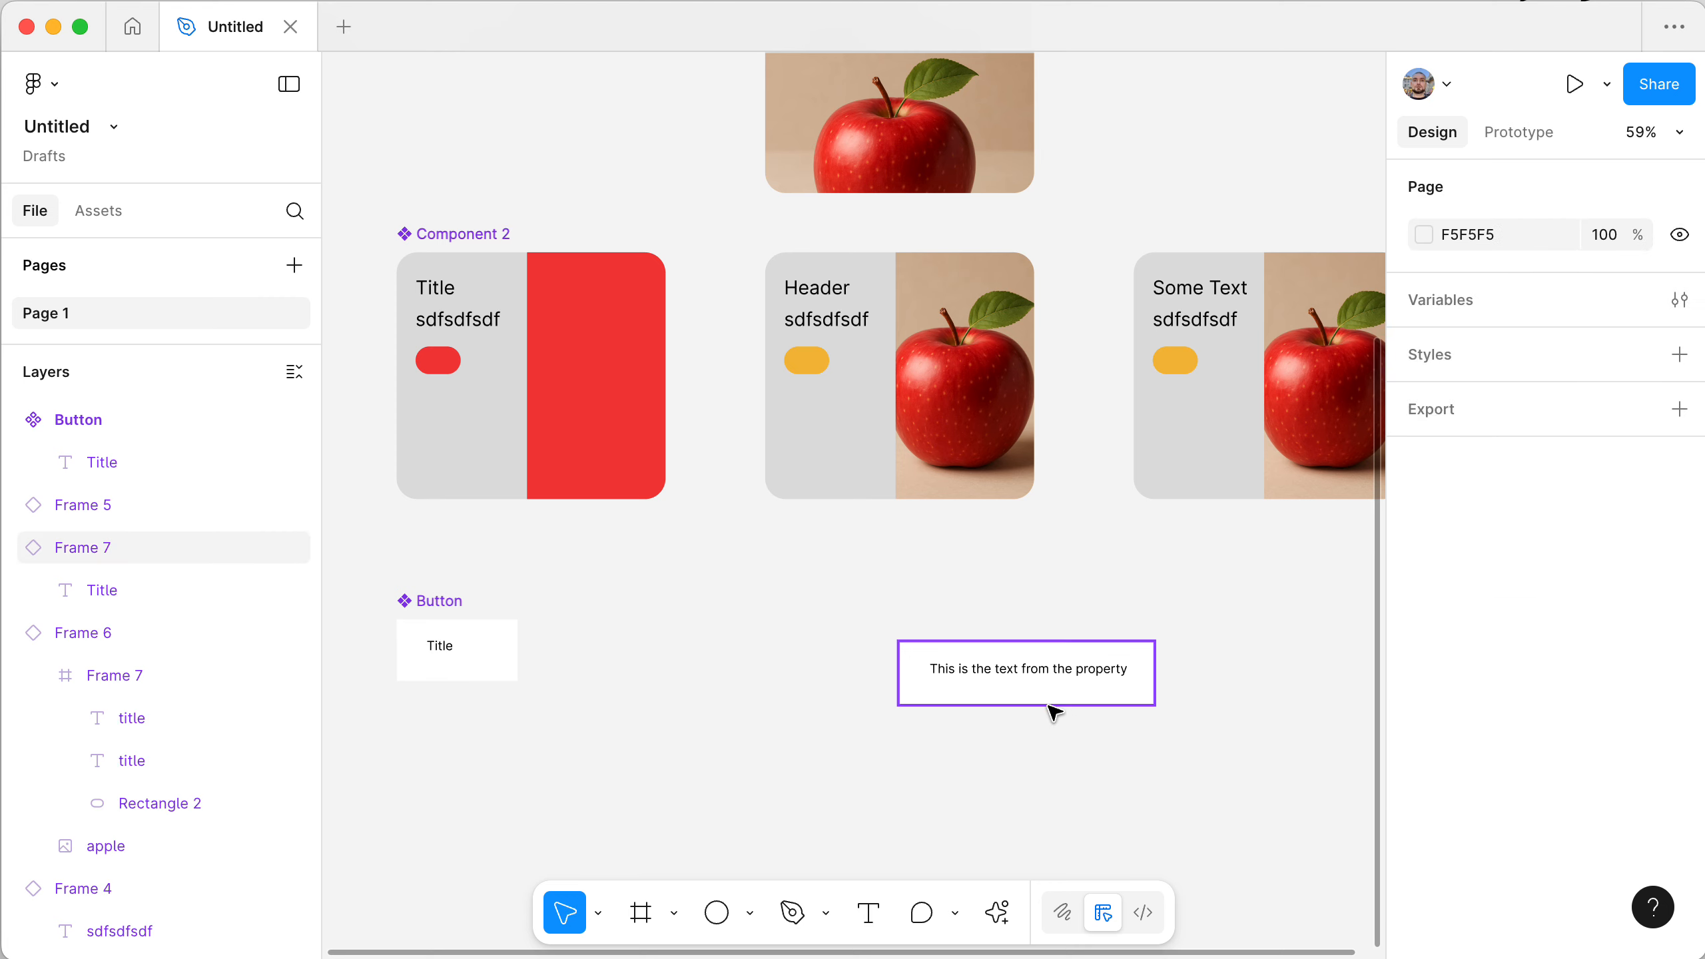
pyautogui.moveTo(1055, 702); pyautogui.dragTo(1053, 682)
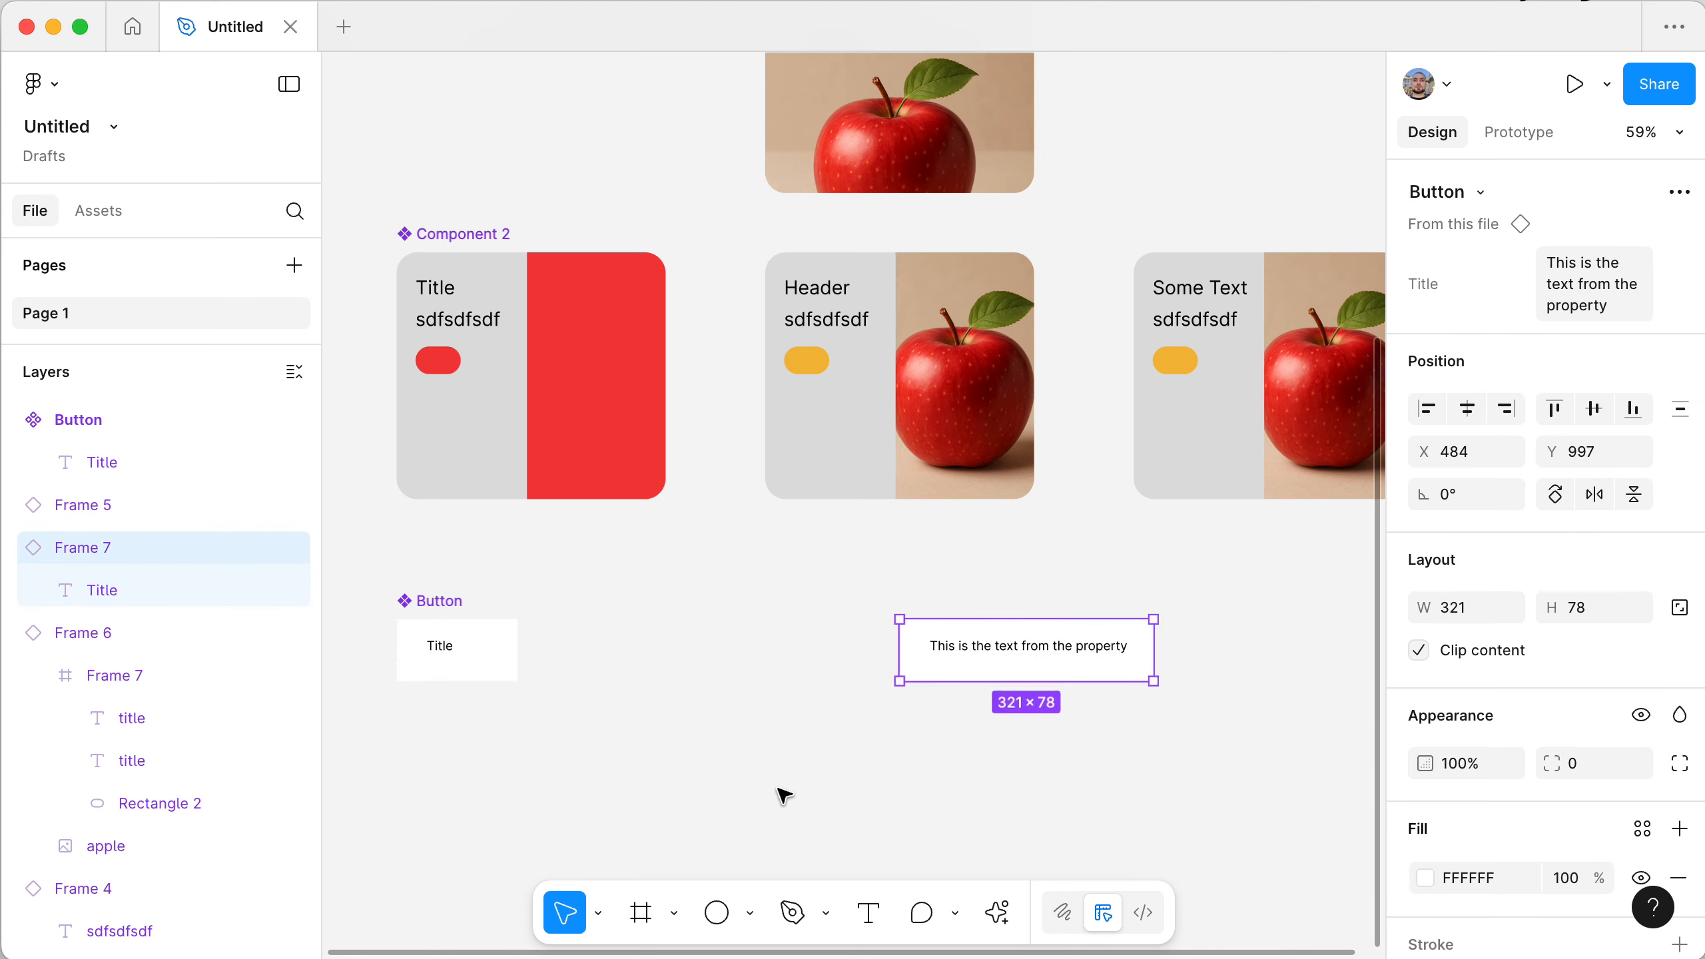
pyautogui.scroll(-4, 781, 779)
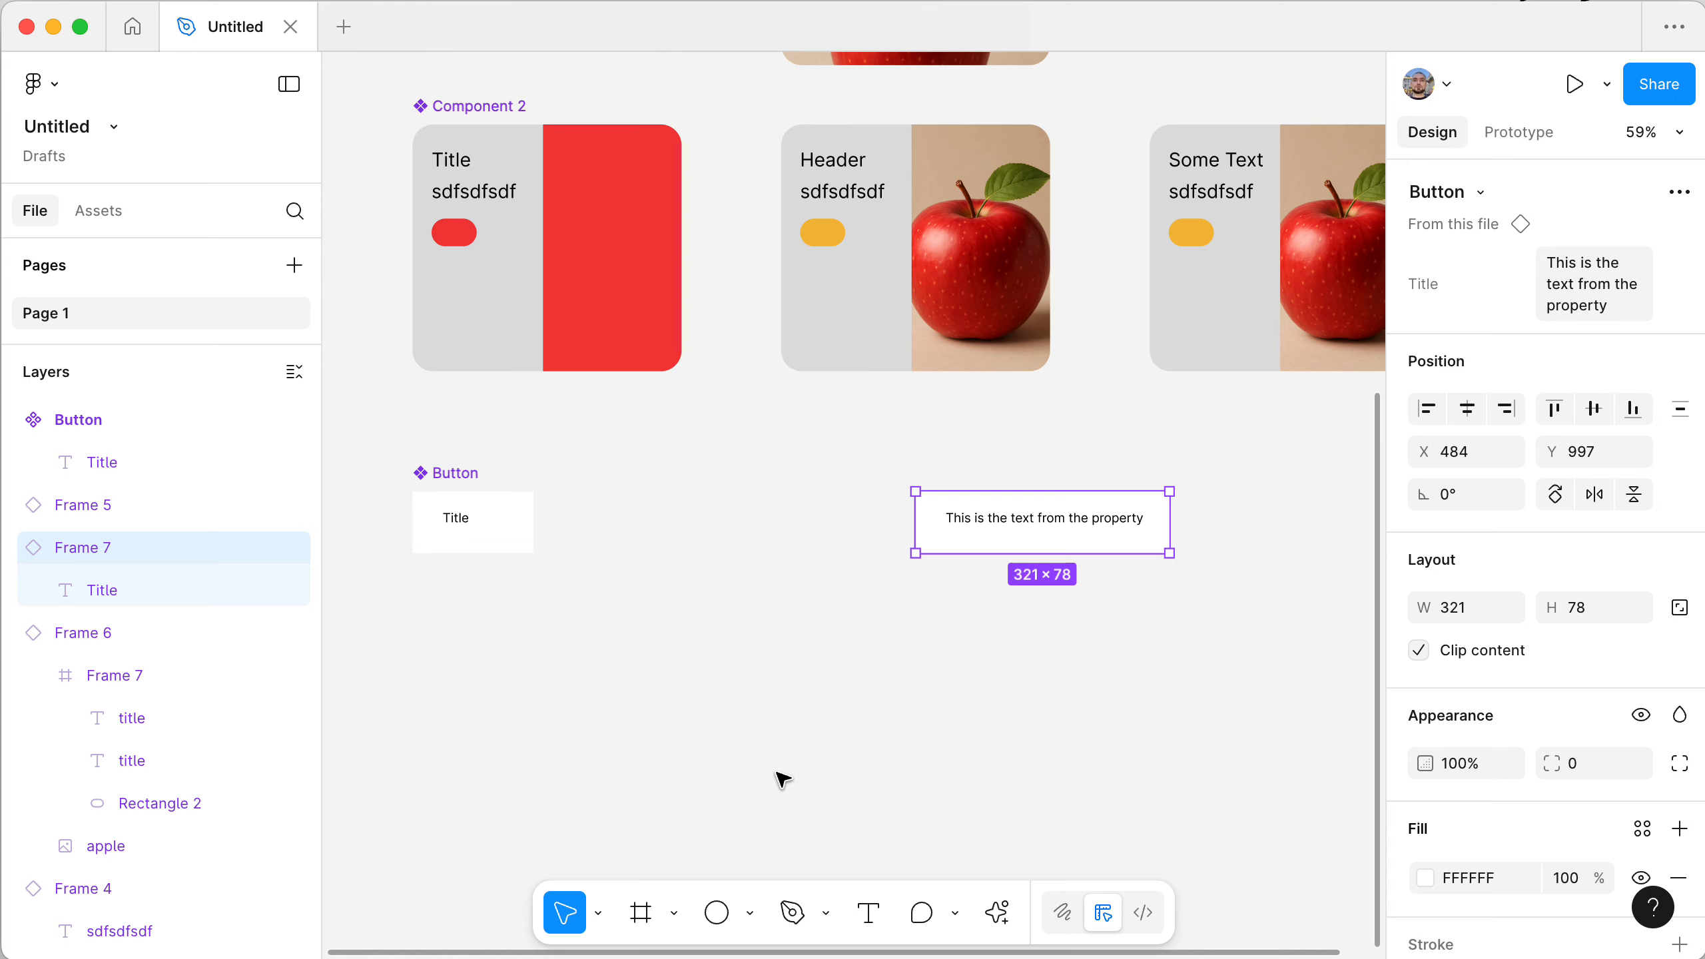
# - Delete both the main Button component and its instance
pyautogui.click(700, 614)
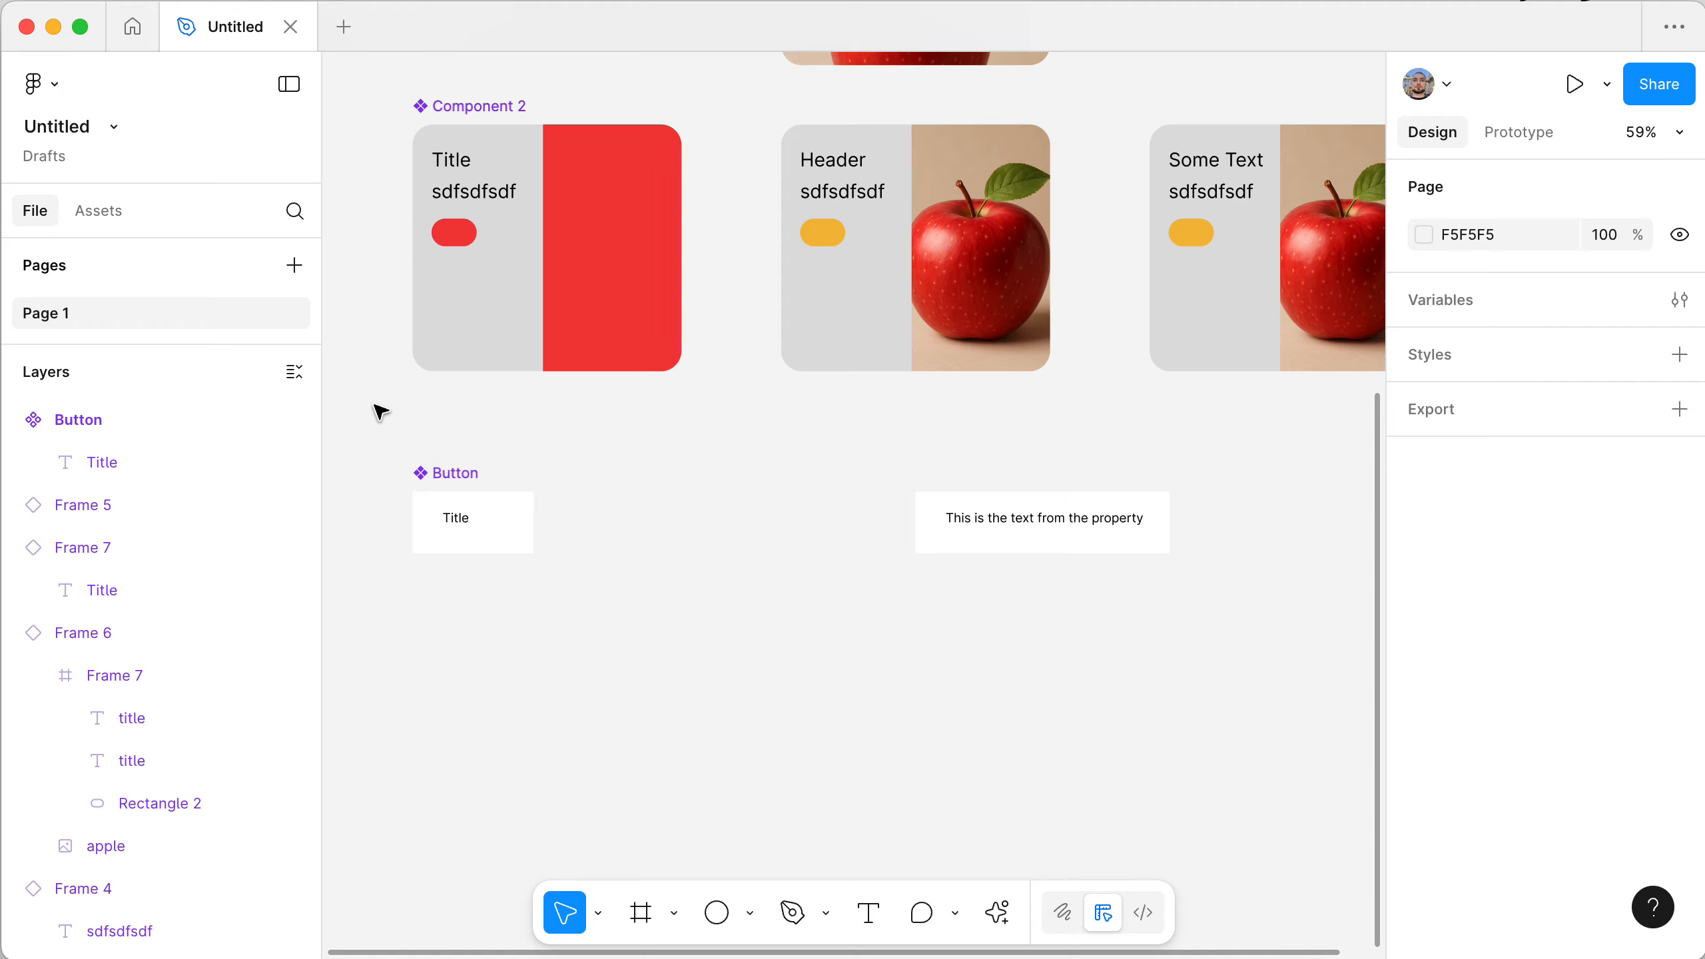
pyautogui.moveTo(380, 410); pyautogui.dragTo(970, 654)
pyautogui.hscroll(-5, 973, 658)
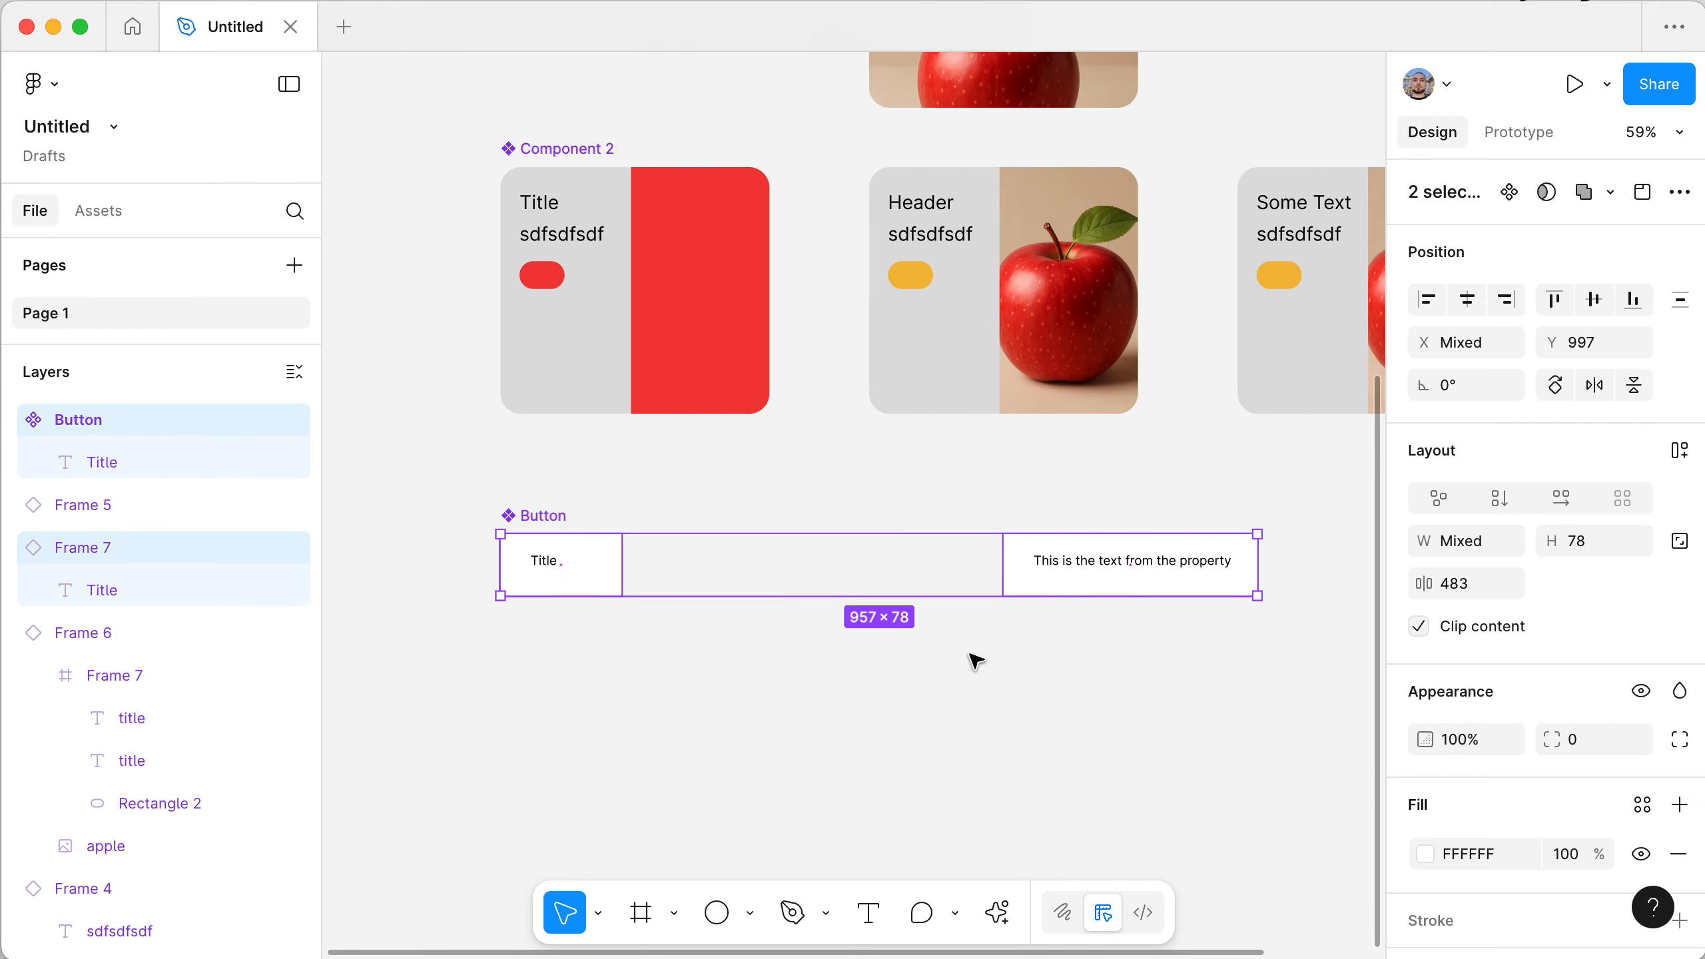
pyautogui.press('BackSpace')
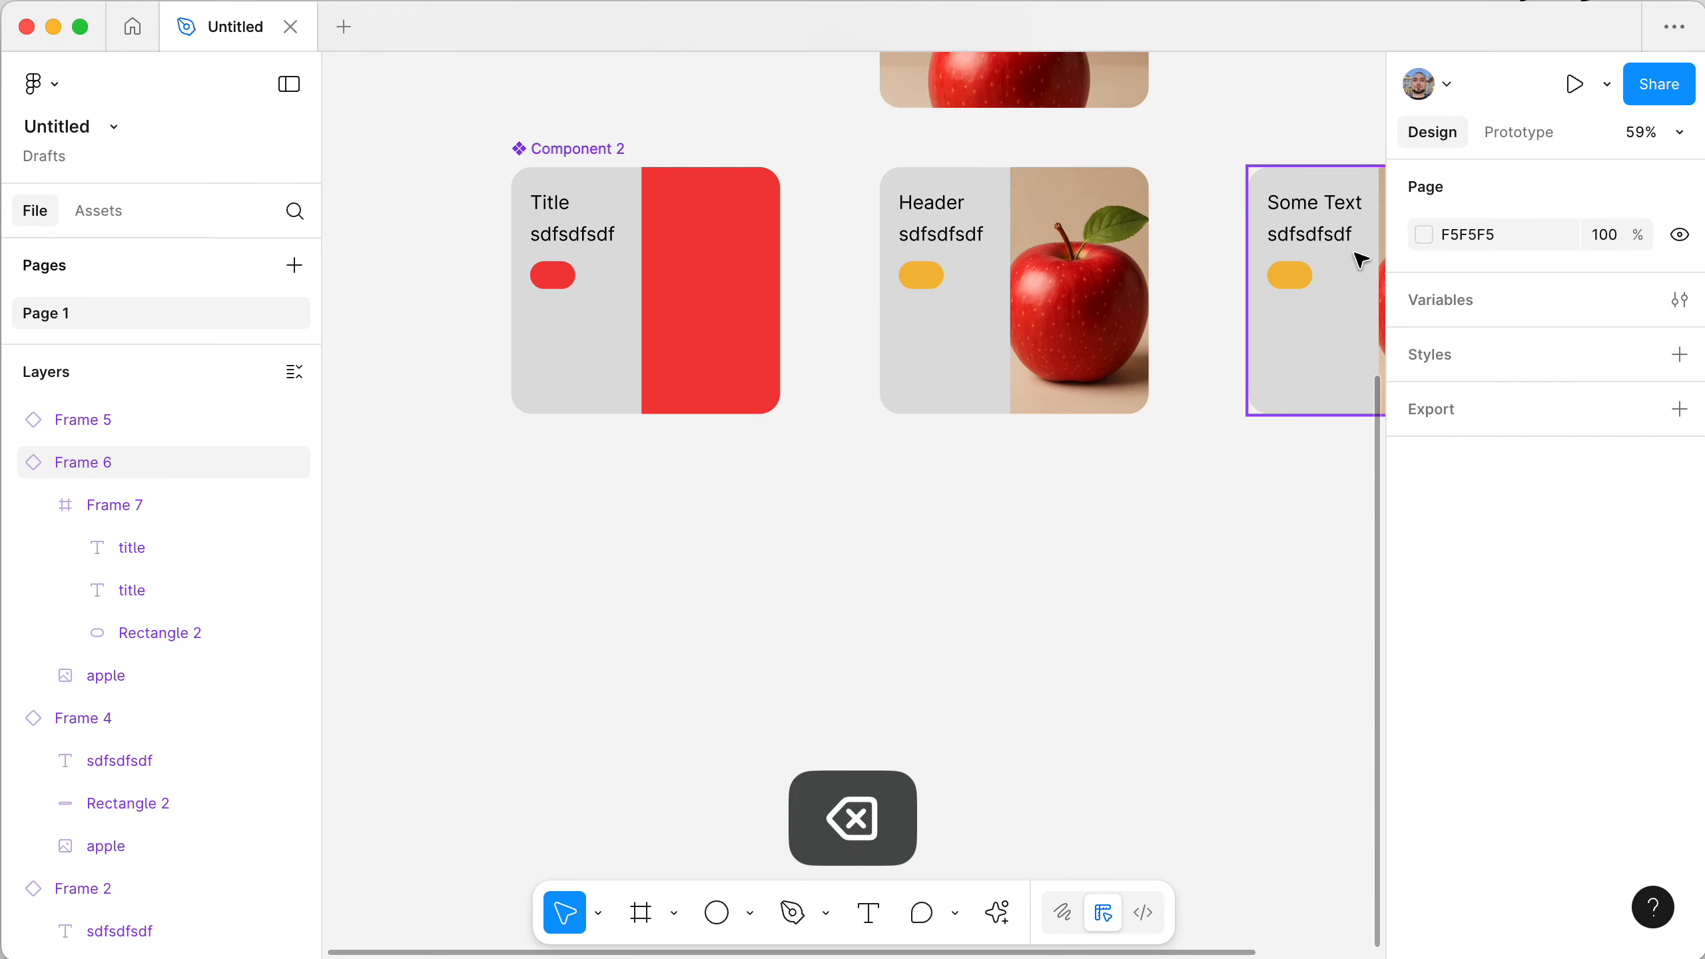
# - Duplicate the Component 2 instance titled "Some Text" into the empty area below the row of cards
pyautogui.click(1349, 261)
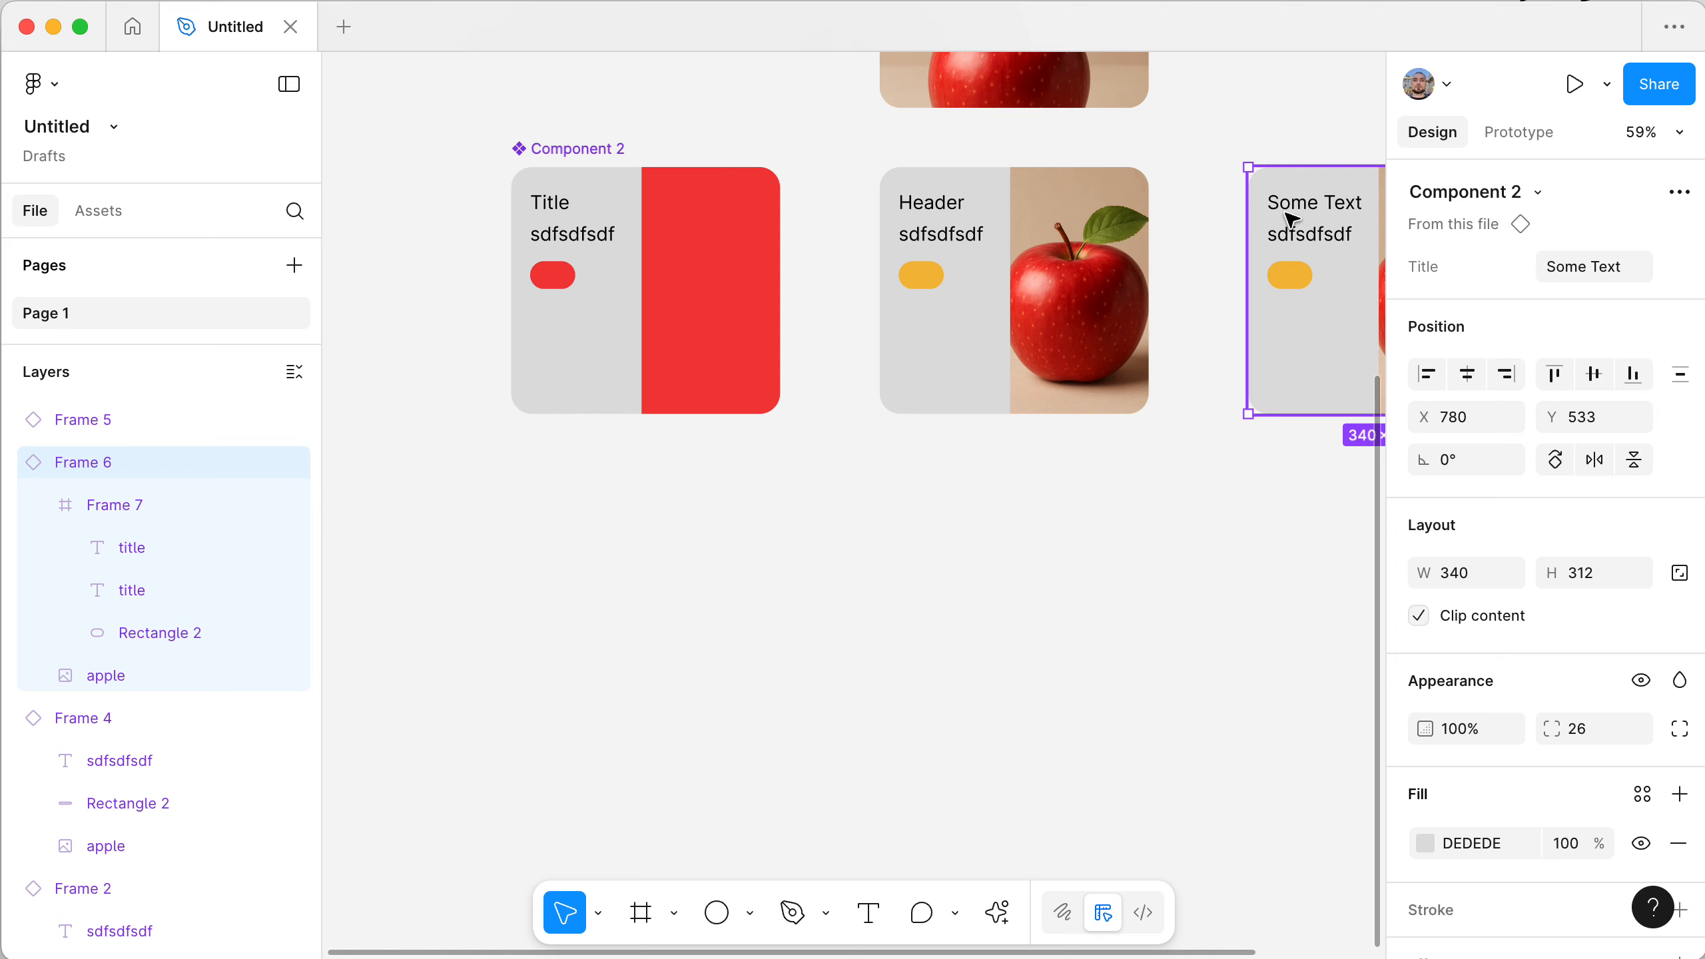
pyautogui.press('alt')
pyautogui.moveTo(1316, 214); pyautogui.dragTo(1084, 613)
# - Replace the title text in the duplicated Component 2 instance with "Example text"
pyautogui.keyDown('super'); pyautogui.click(1082, 601); pyautogui.keyUp('super')
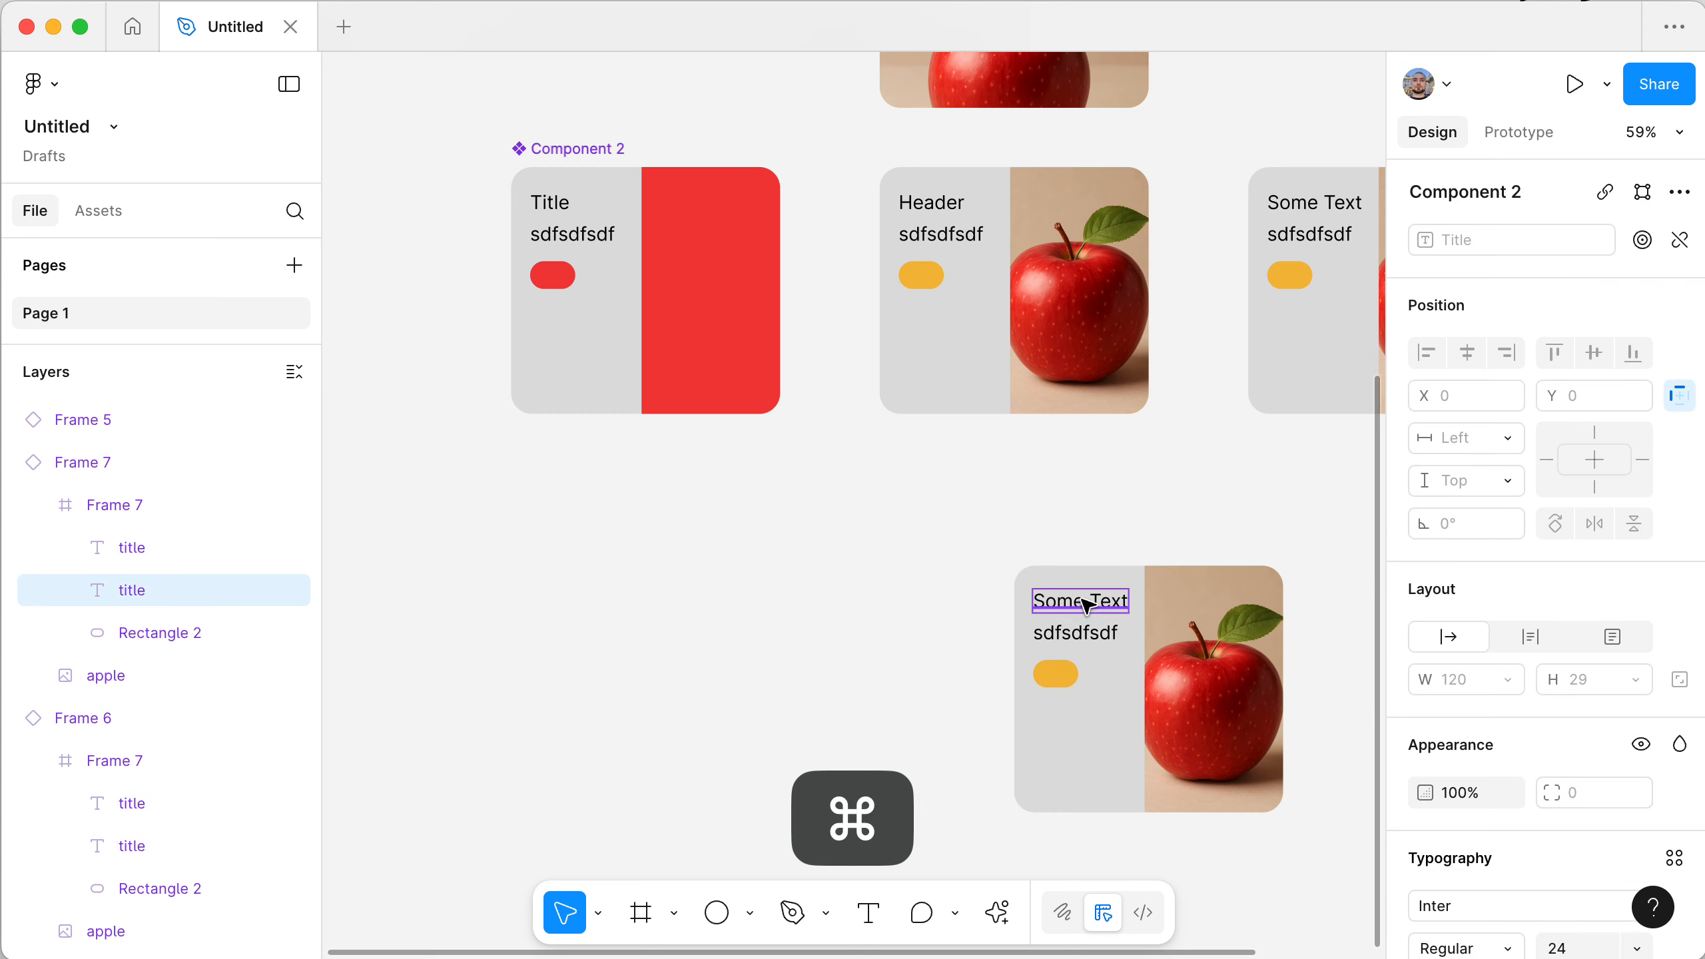
pyautogui.doubleClick(1081, 600)
pyautogui.press('super+a')
pyautogui.write('E')
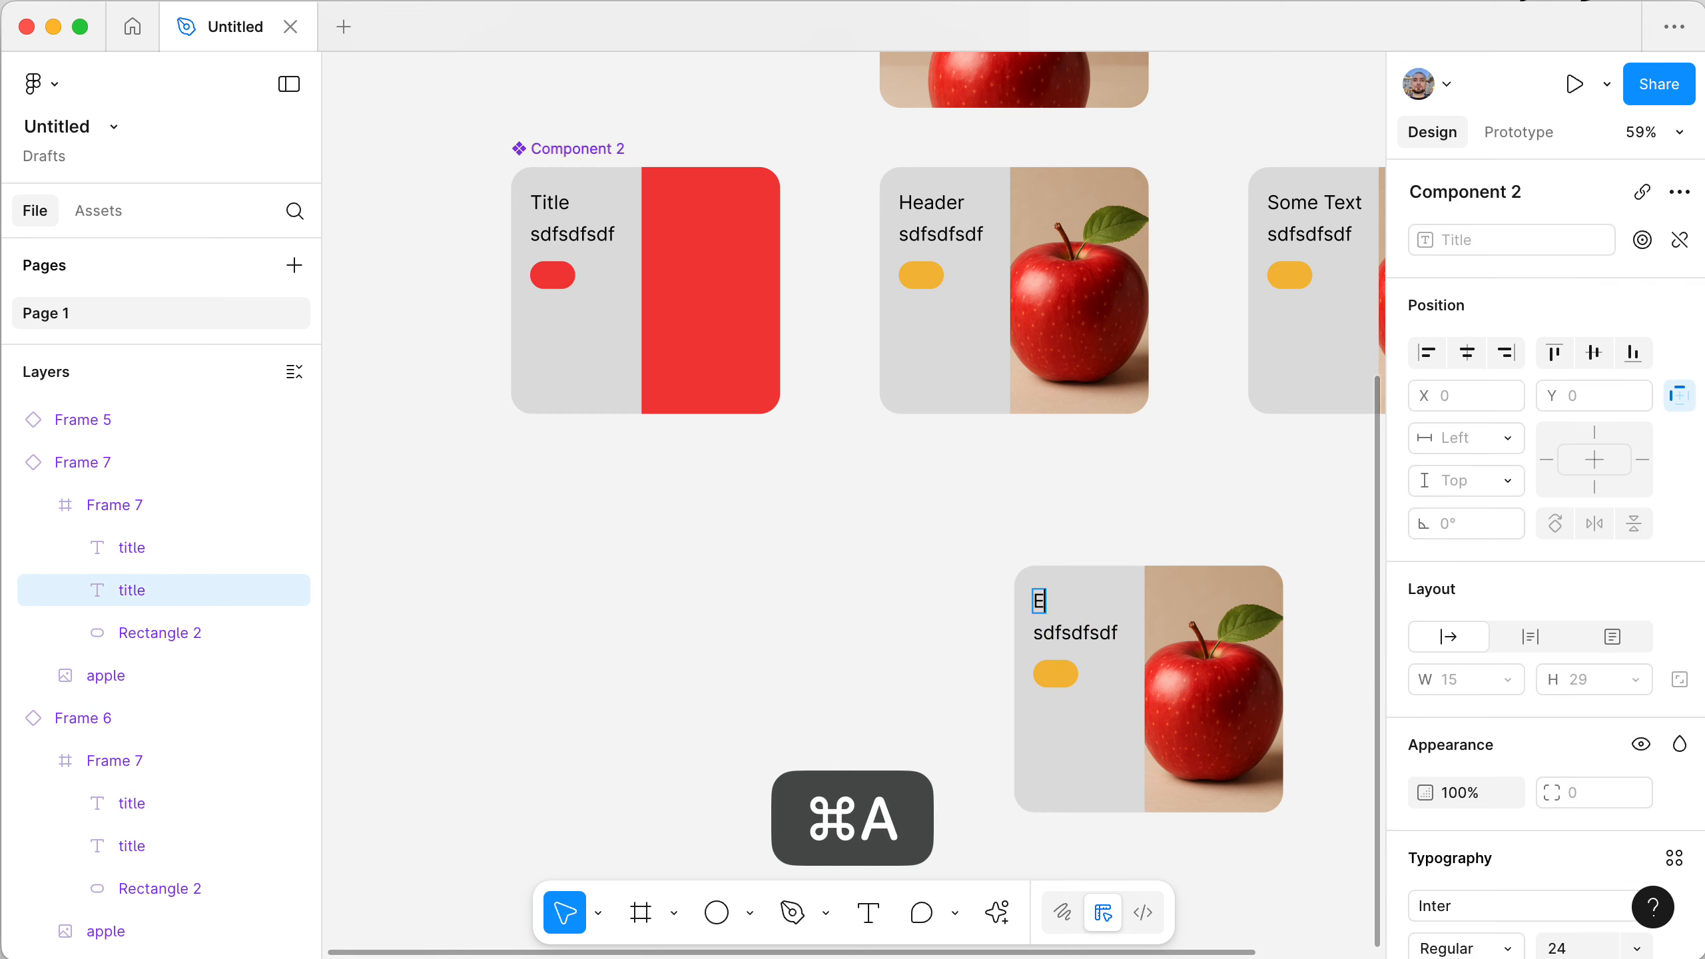
pyautogui.write('xam')
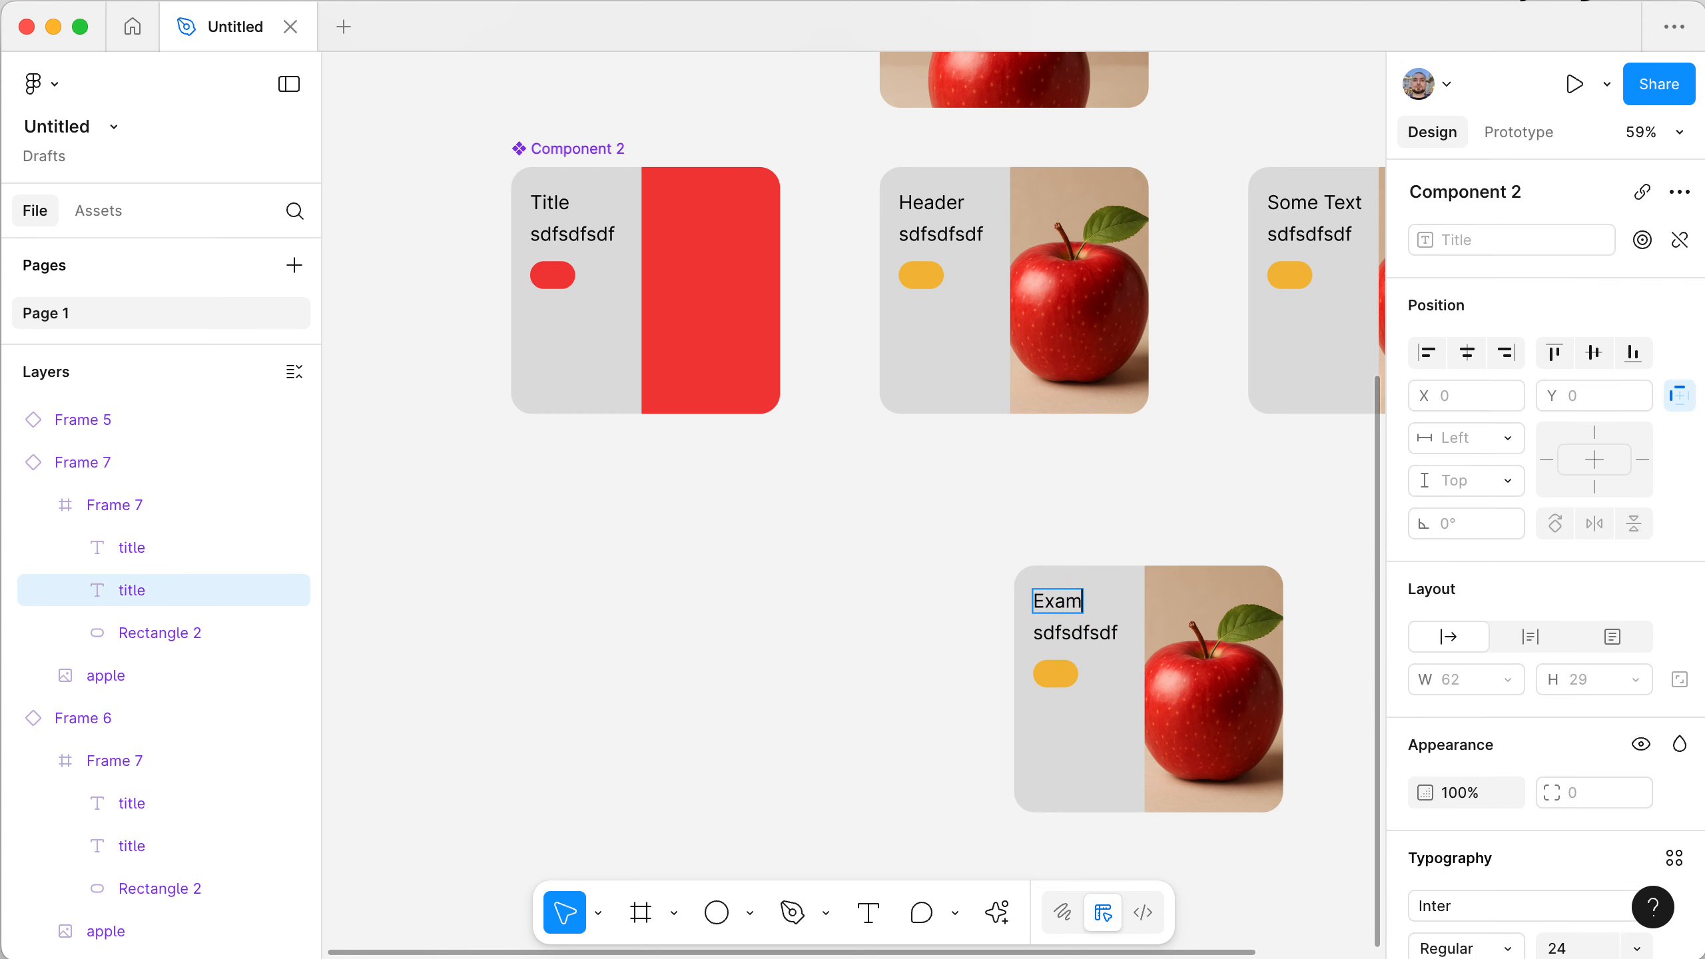
pyautogui.write('ple text')
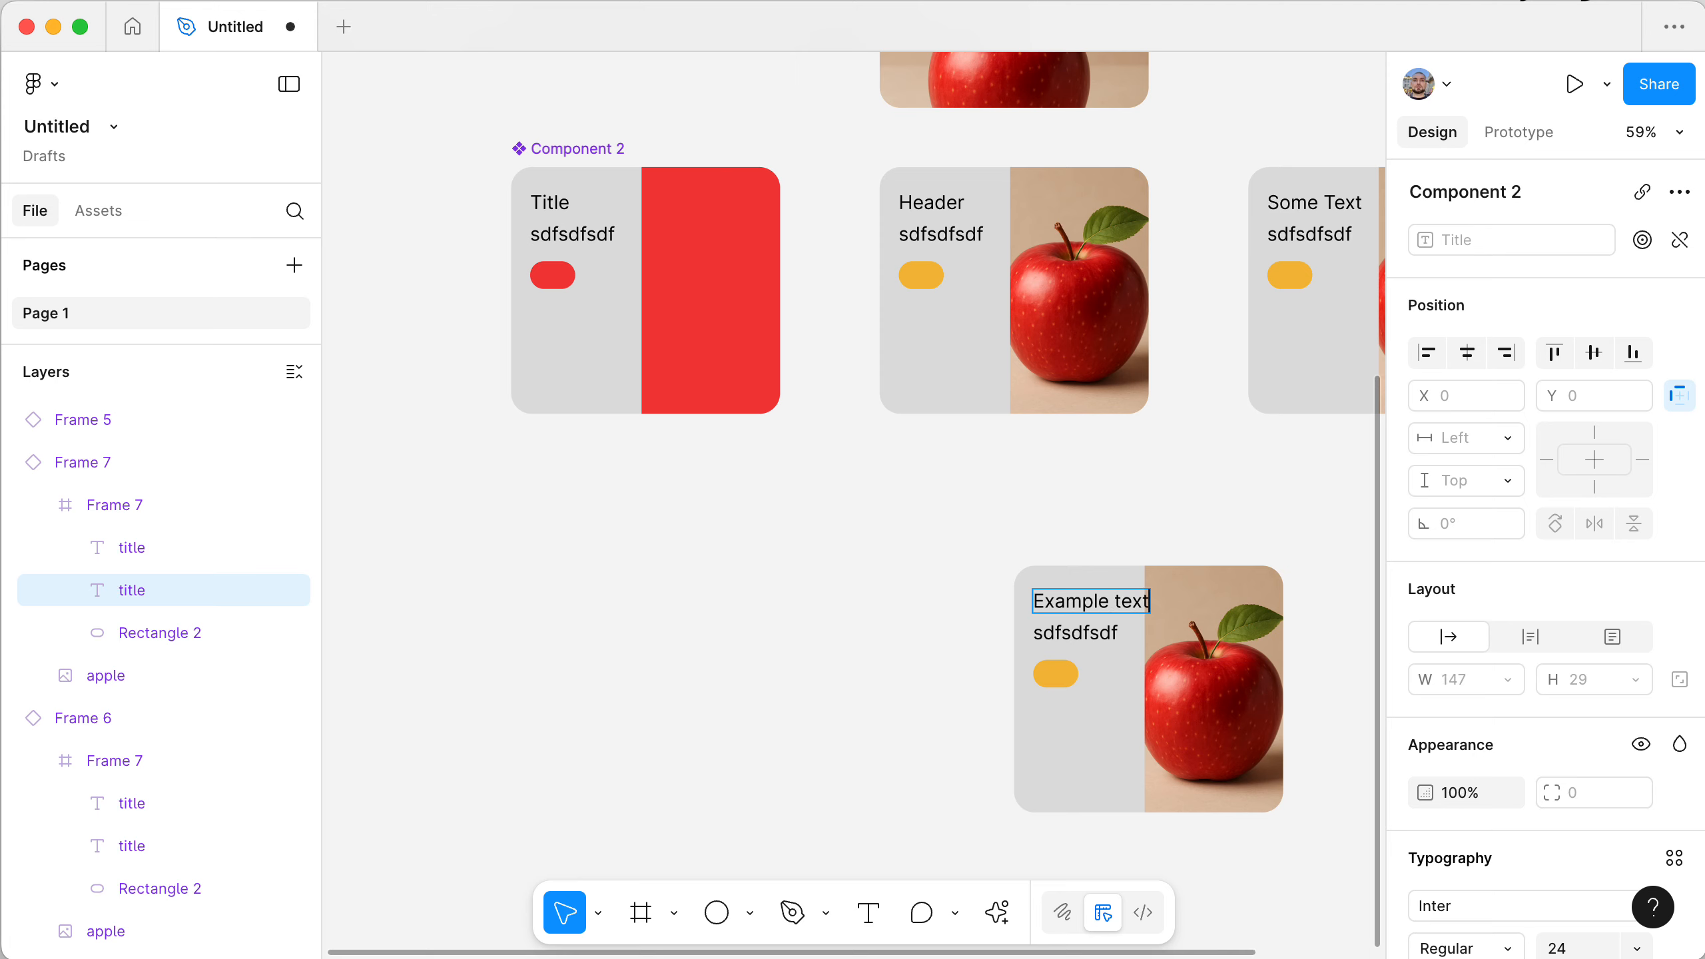
pyautogui.click(1126, 549)
pyautogui.click(1133, 578)
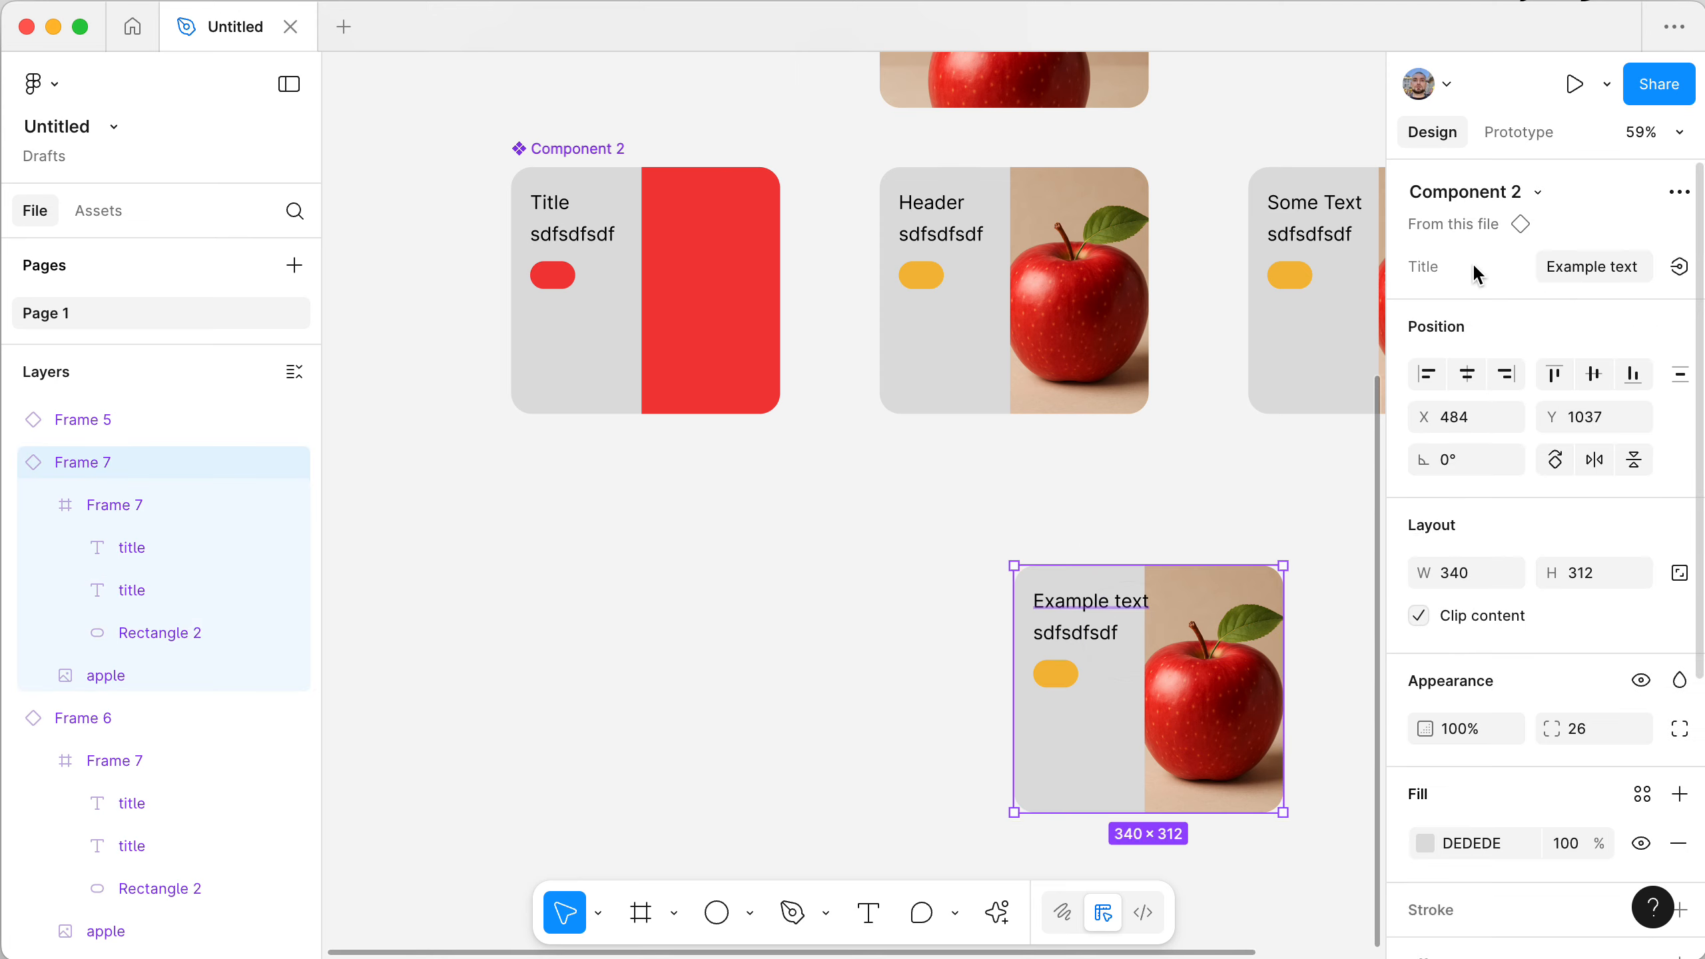
pyautogui.click(806, 586)
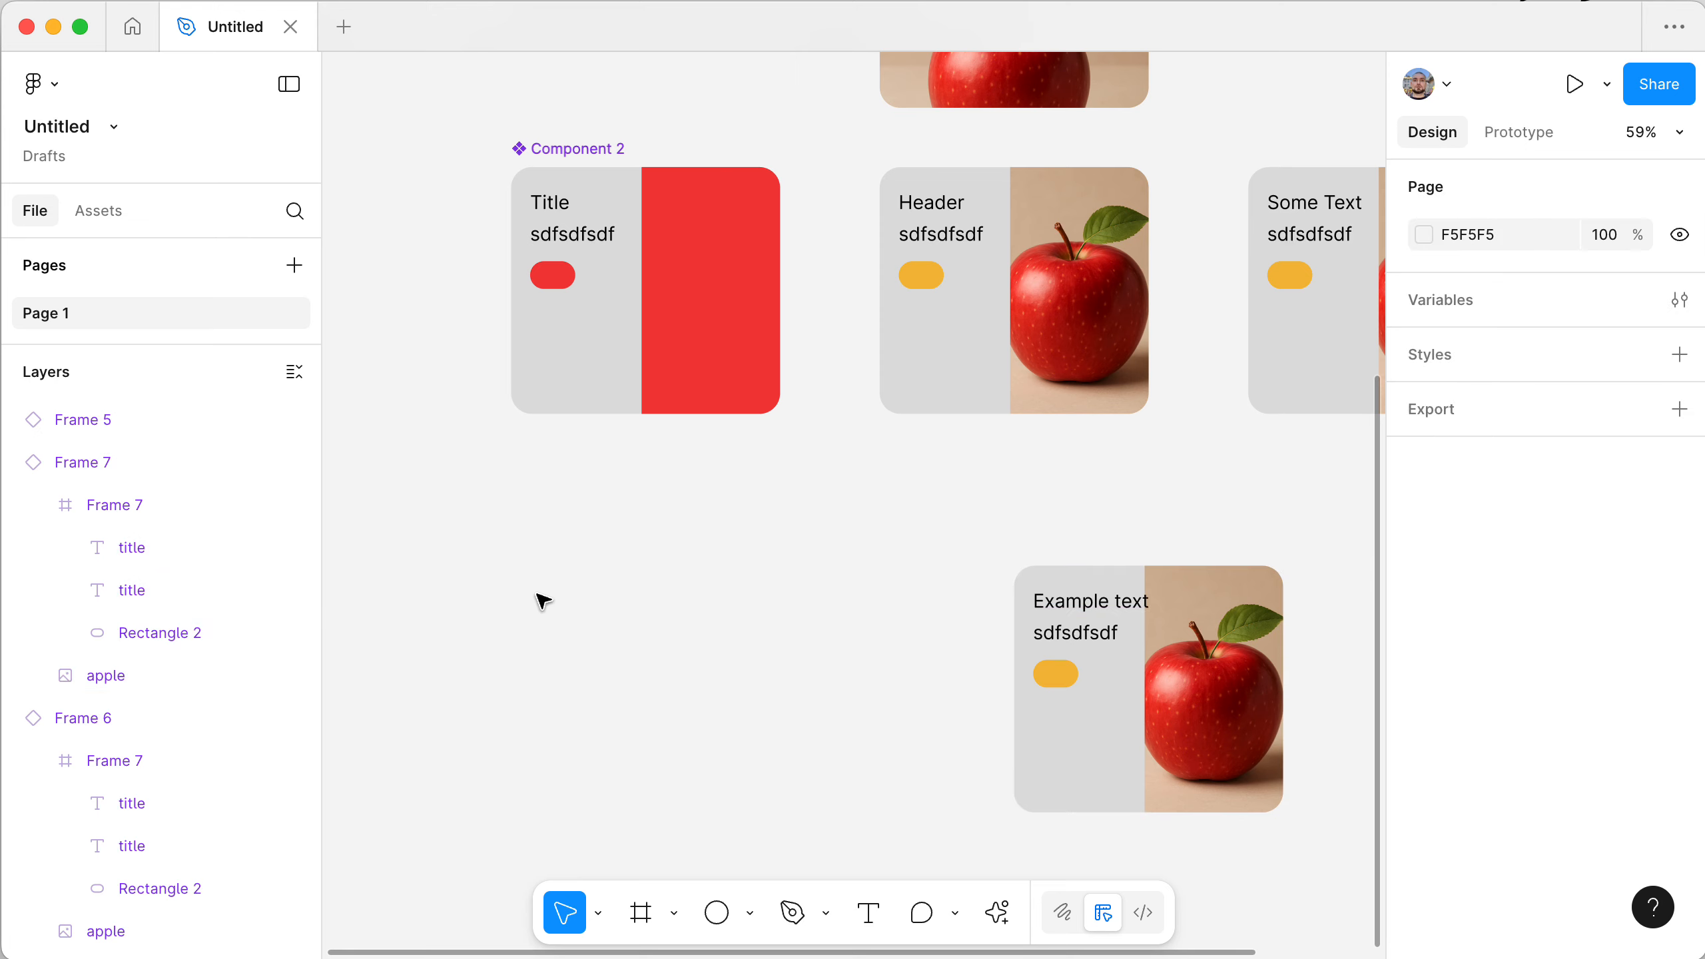
# - Draw a frame about 182 × 66 px beneath Component 2, name it "Button" and convert it to a component
pyautogui.press('f')
pyautogui.moveTo(511, 565); pyautogui.dragTo(652, 617)
pyautogui.press('super+r')
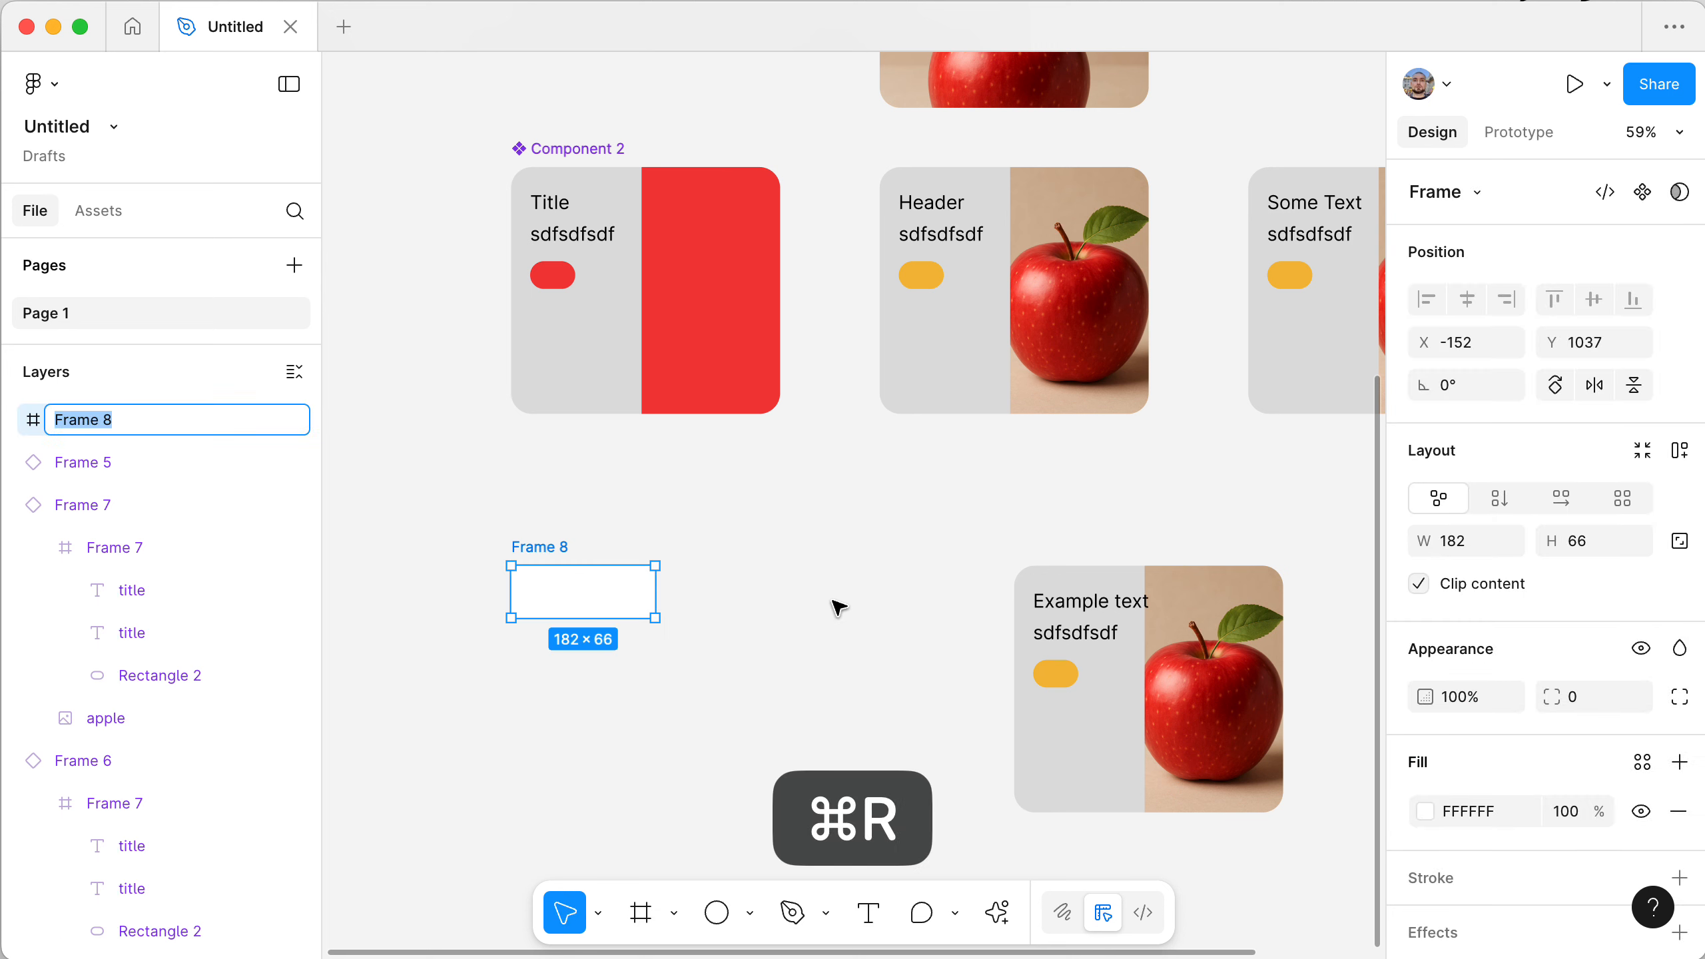
pyautogui.write('Button')
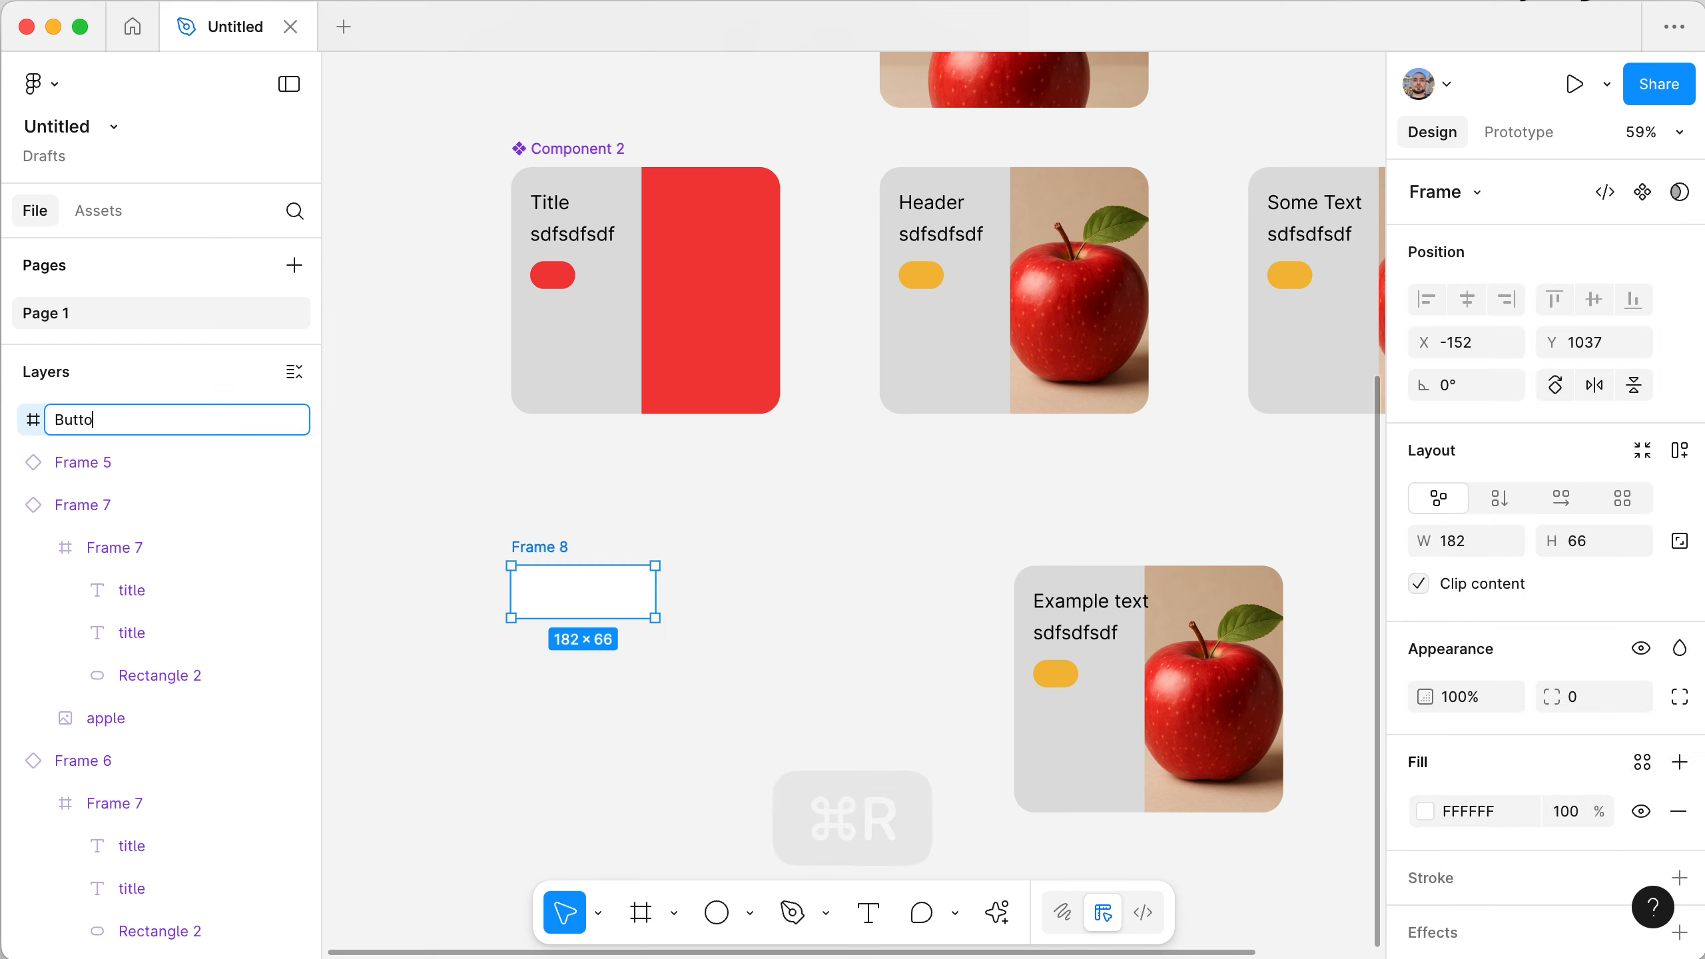
pyautogui.press('Return')
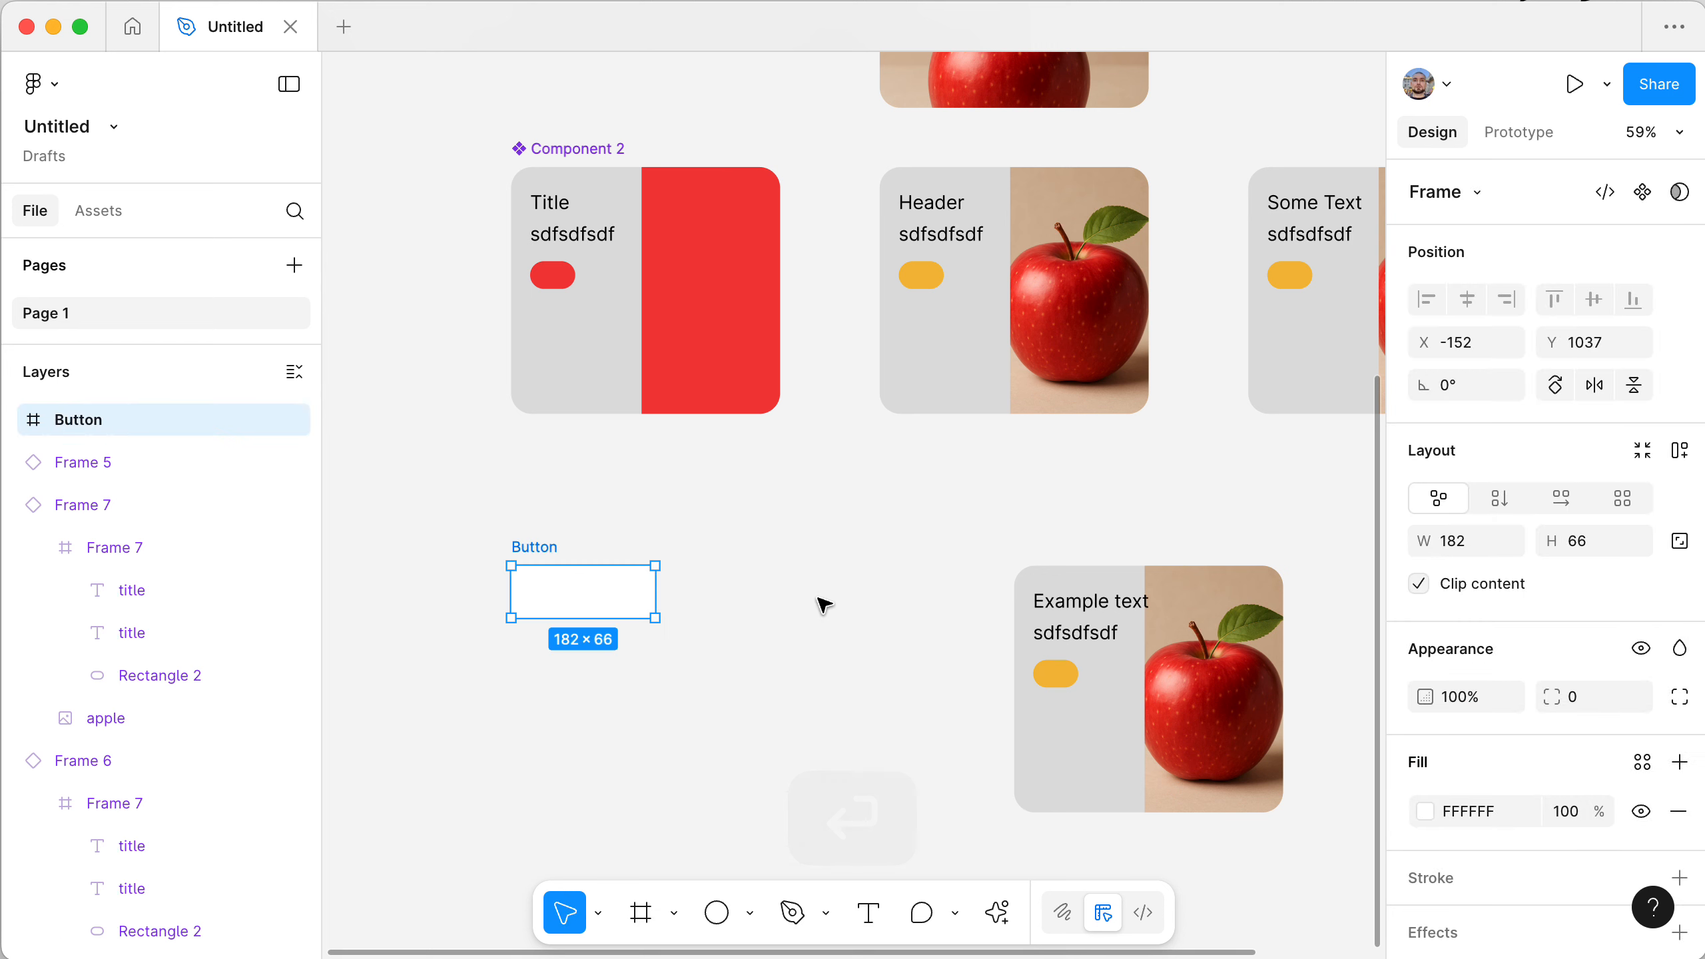
pyautogui.press('alt+super+k')
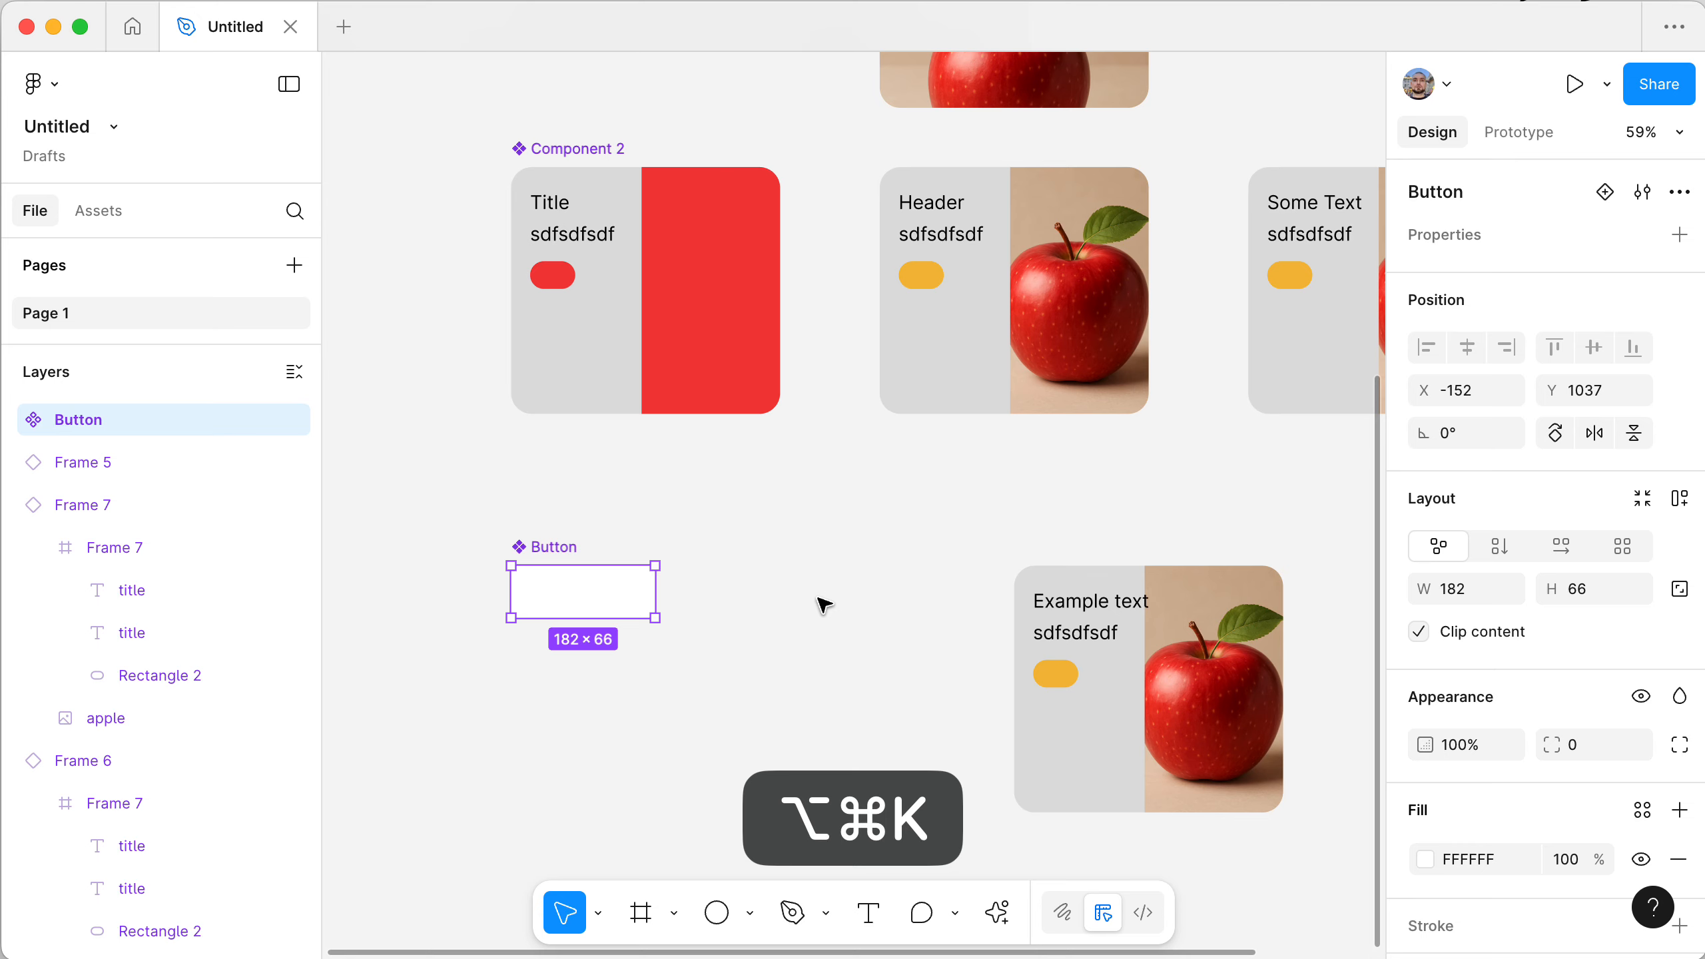
# - Create a text property named "Title" with the value "Button" on the Button component
pyautogui.click(1679, 234)
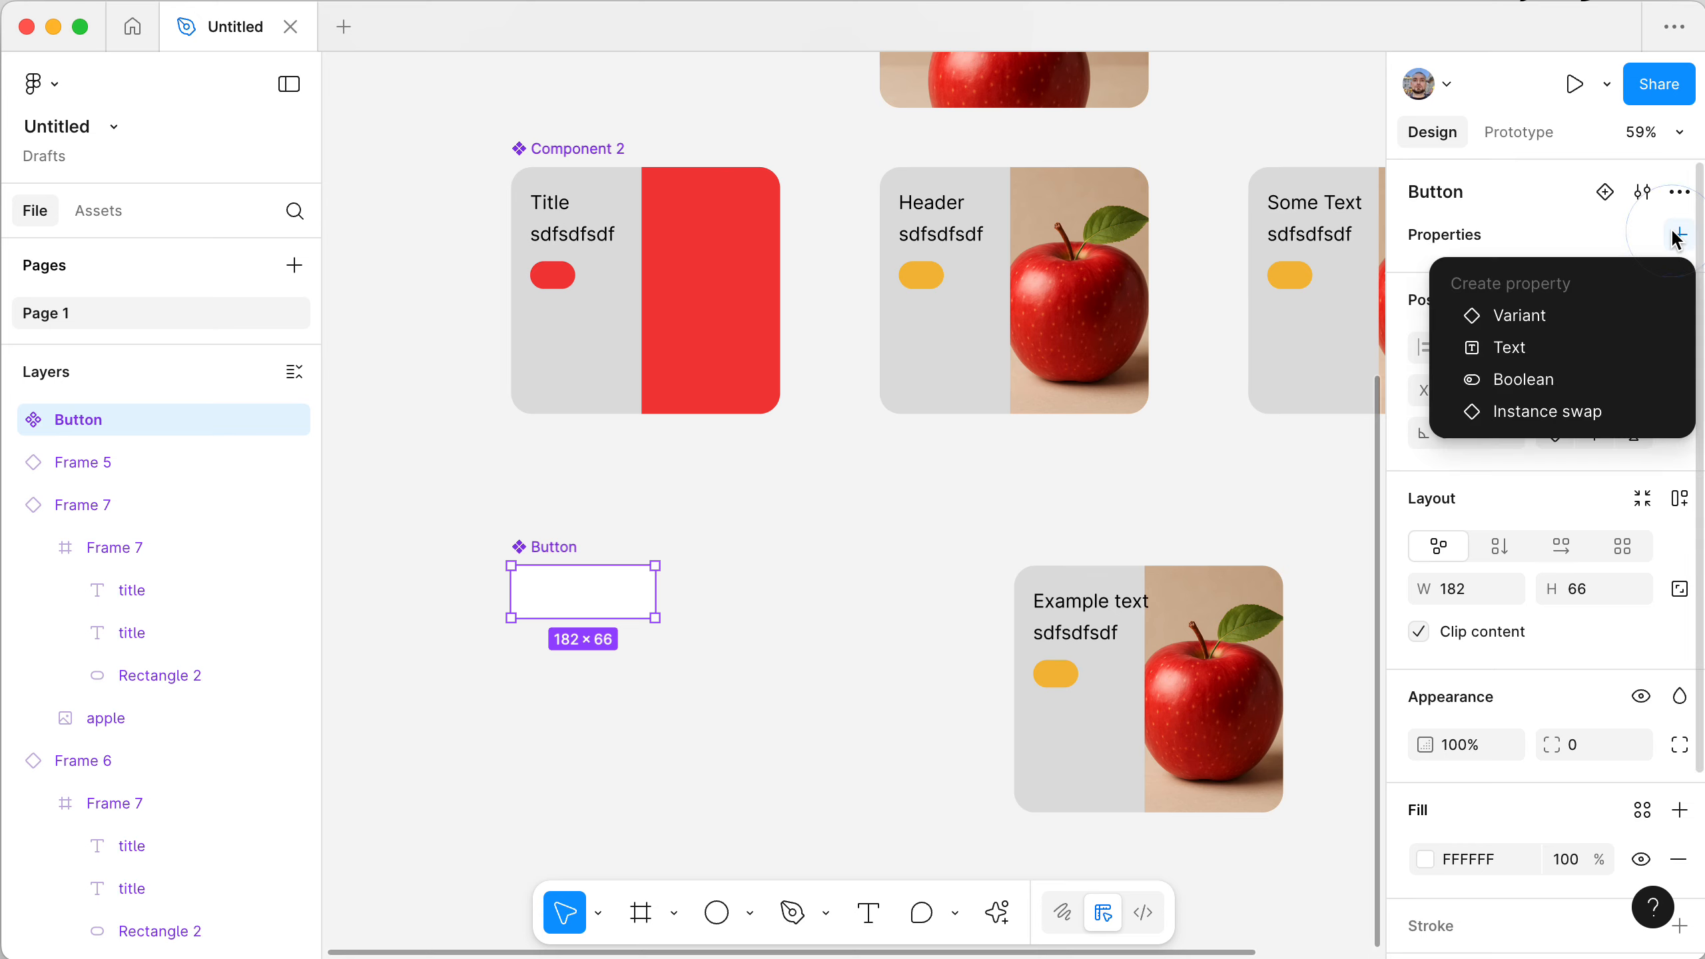
pyautogui.click(1501, 353)
pyautogui.click(1257, 316)
pyautogui.press('super+a')
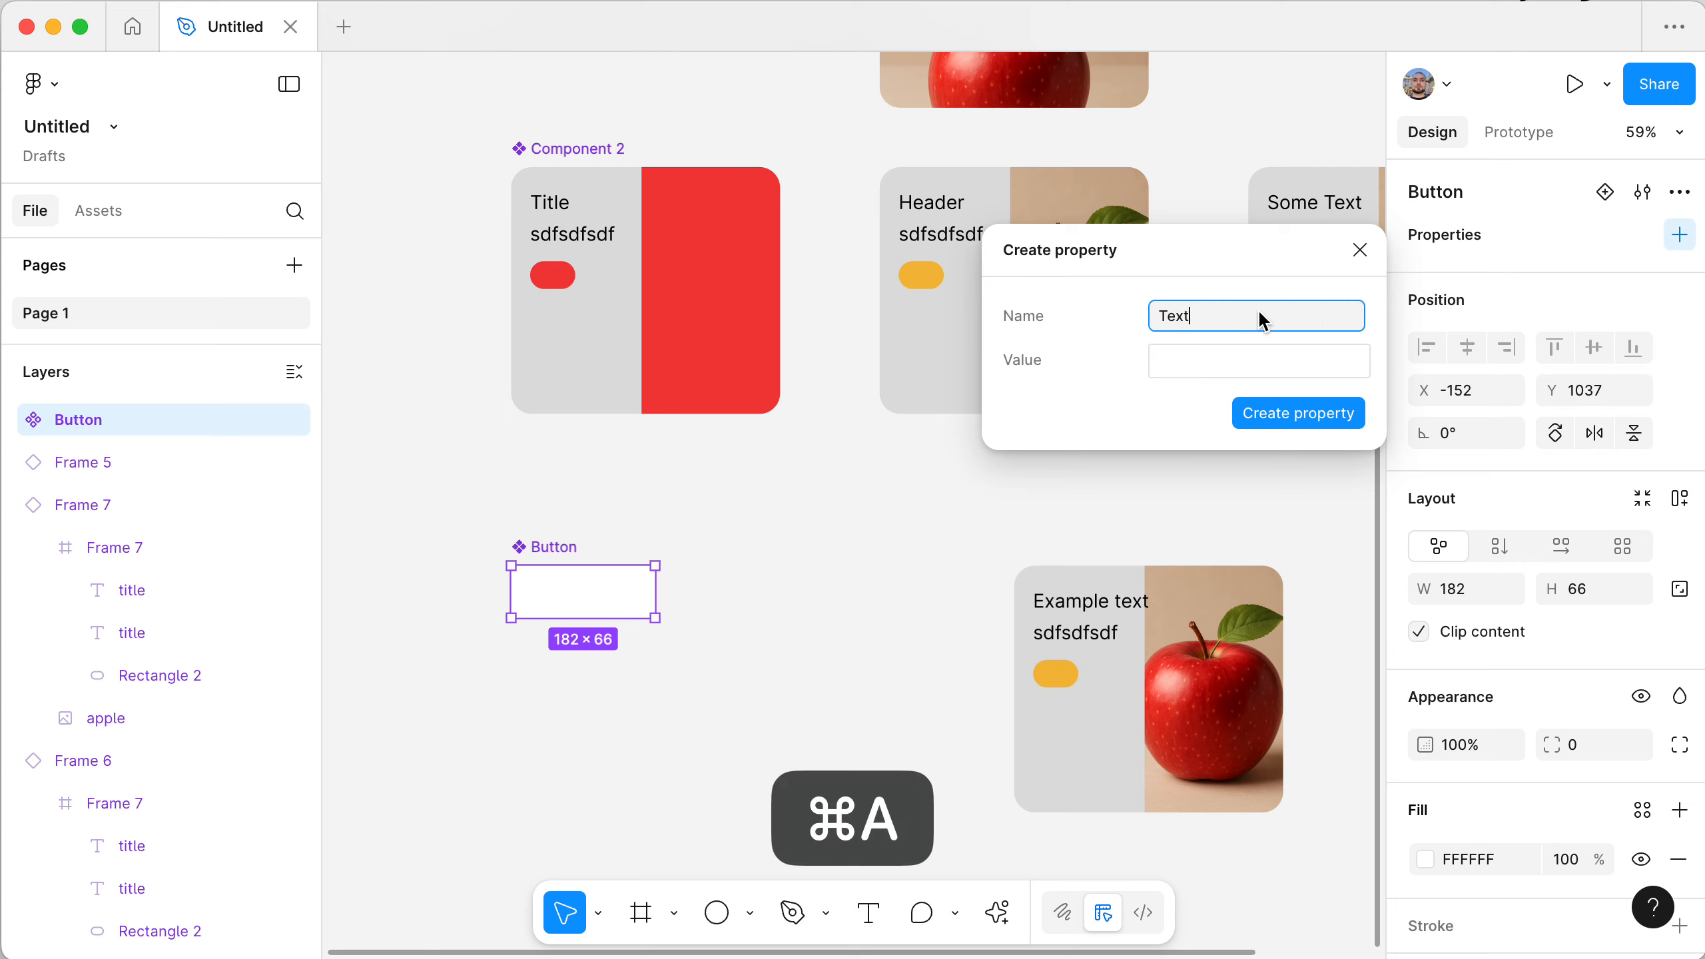
pyautogui.write('Title')
pyautogui.press('Tab')
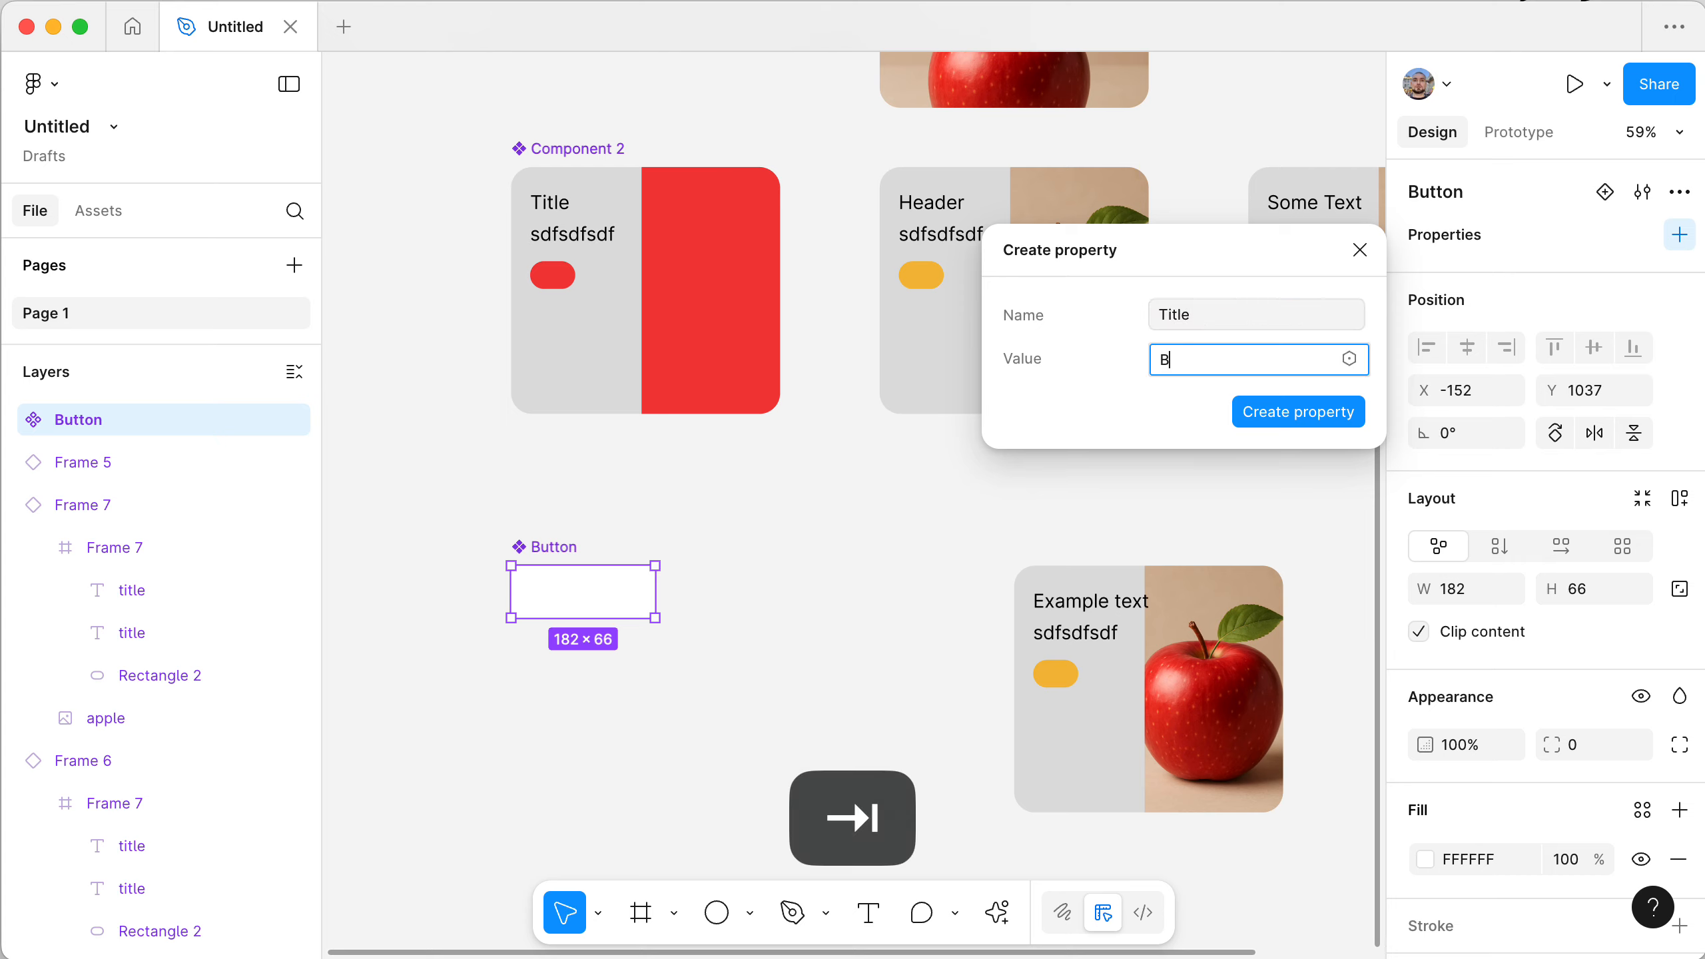
pyautogui.write('Butto')
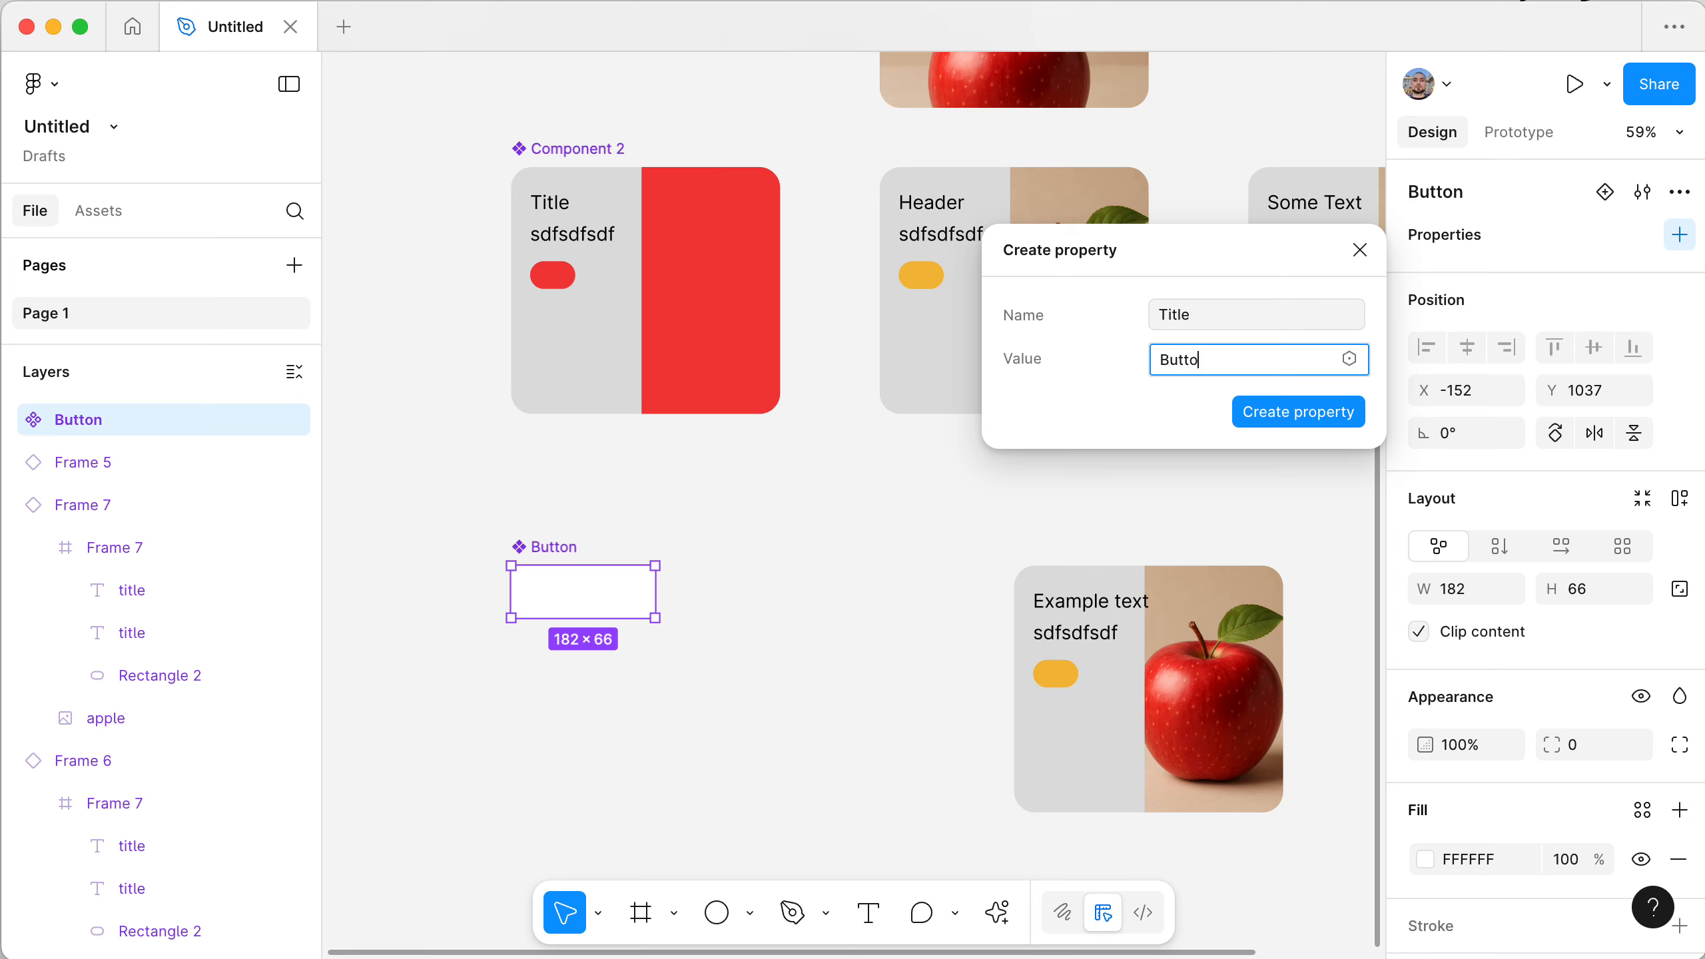
pyautogui.write('n')
pyautogui.press('Return')
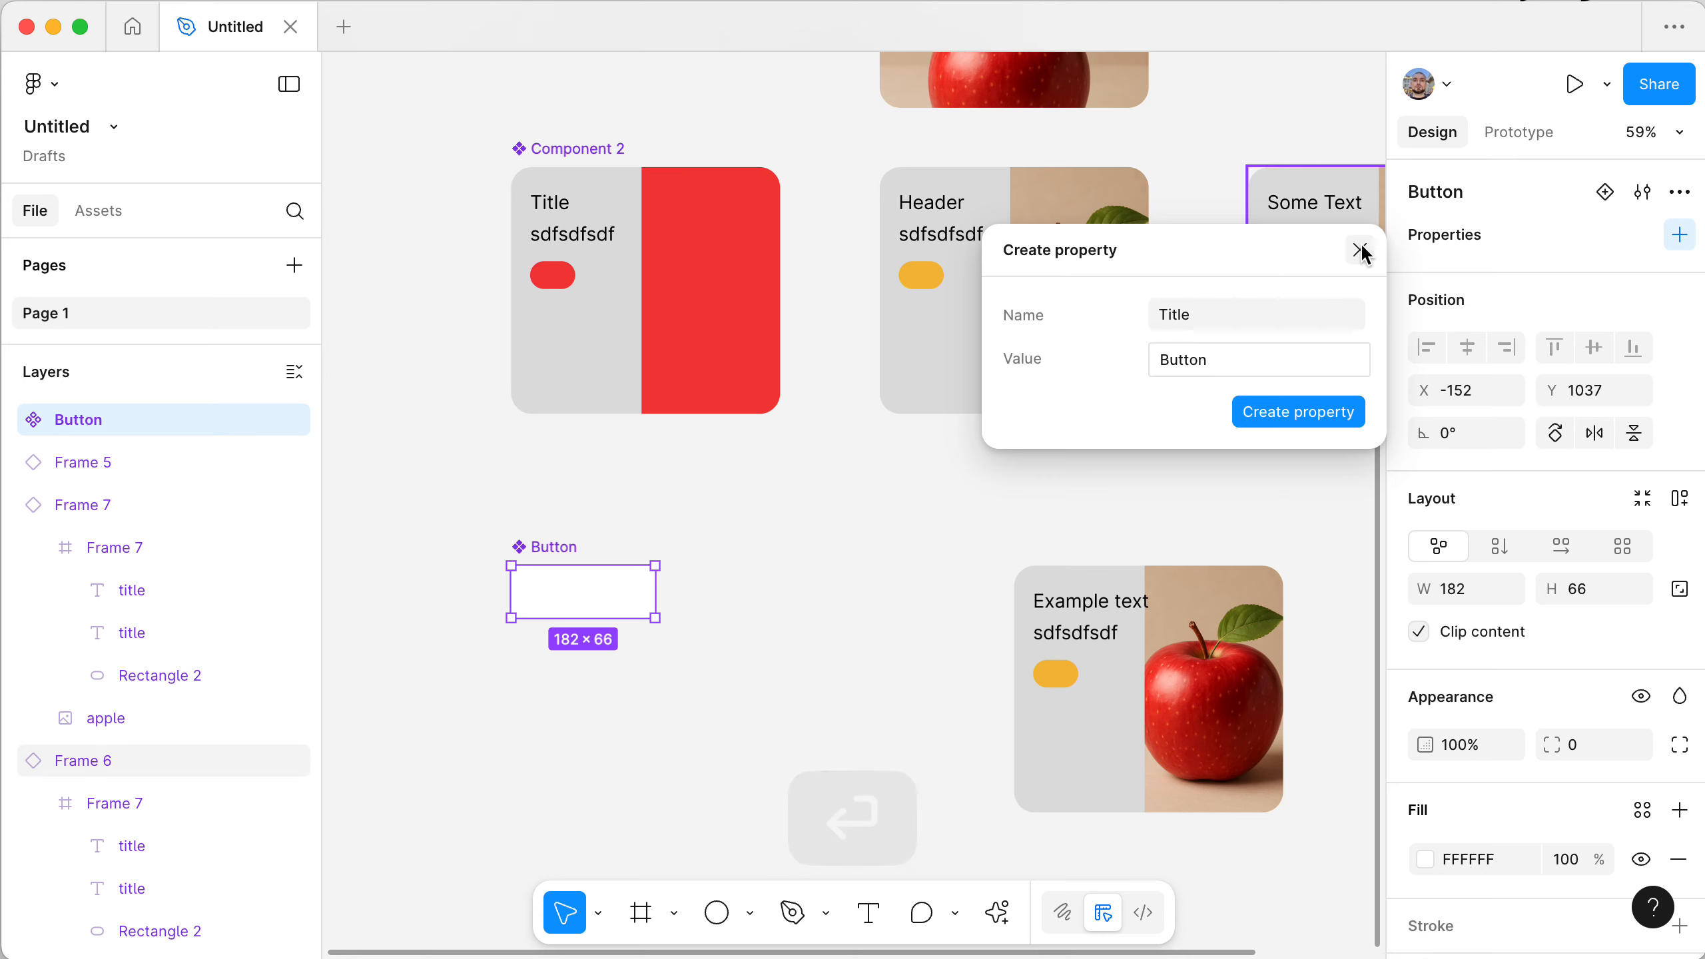
pyautogui.click(1287, 421)
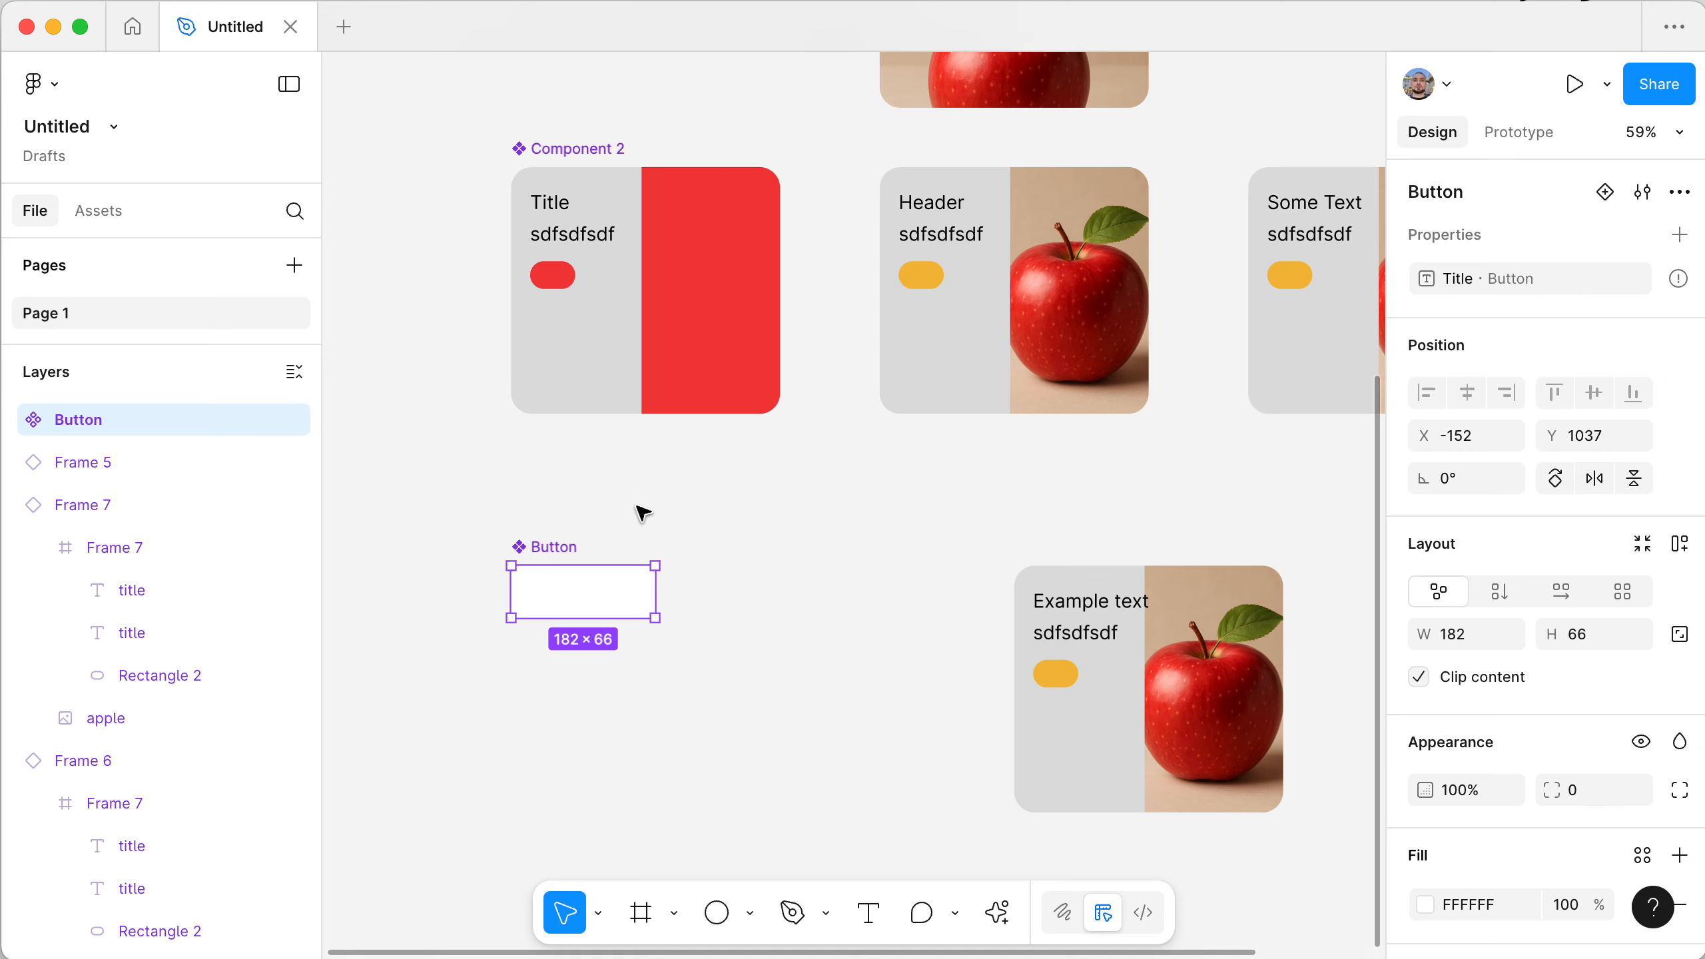
pyautogui.click(595, 508)
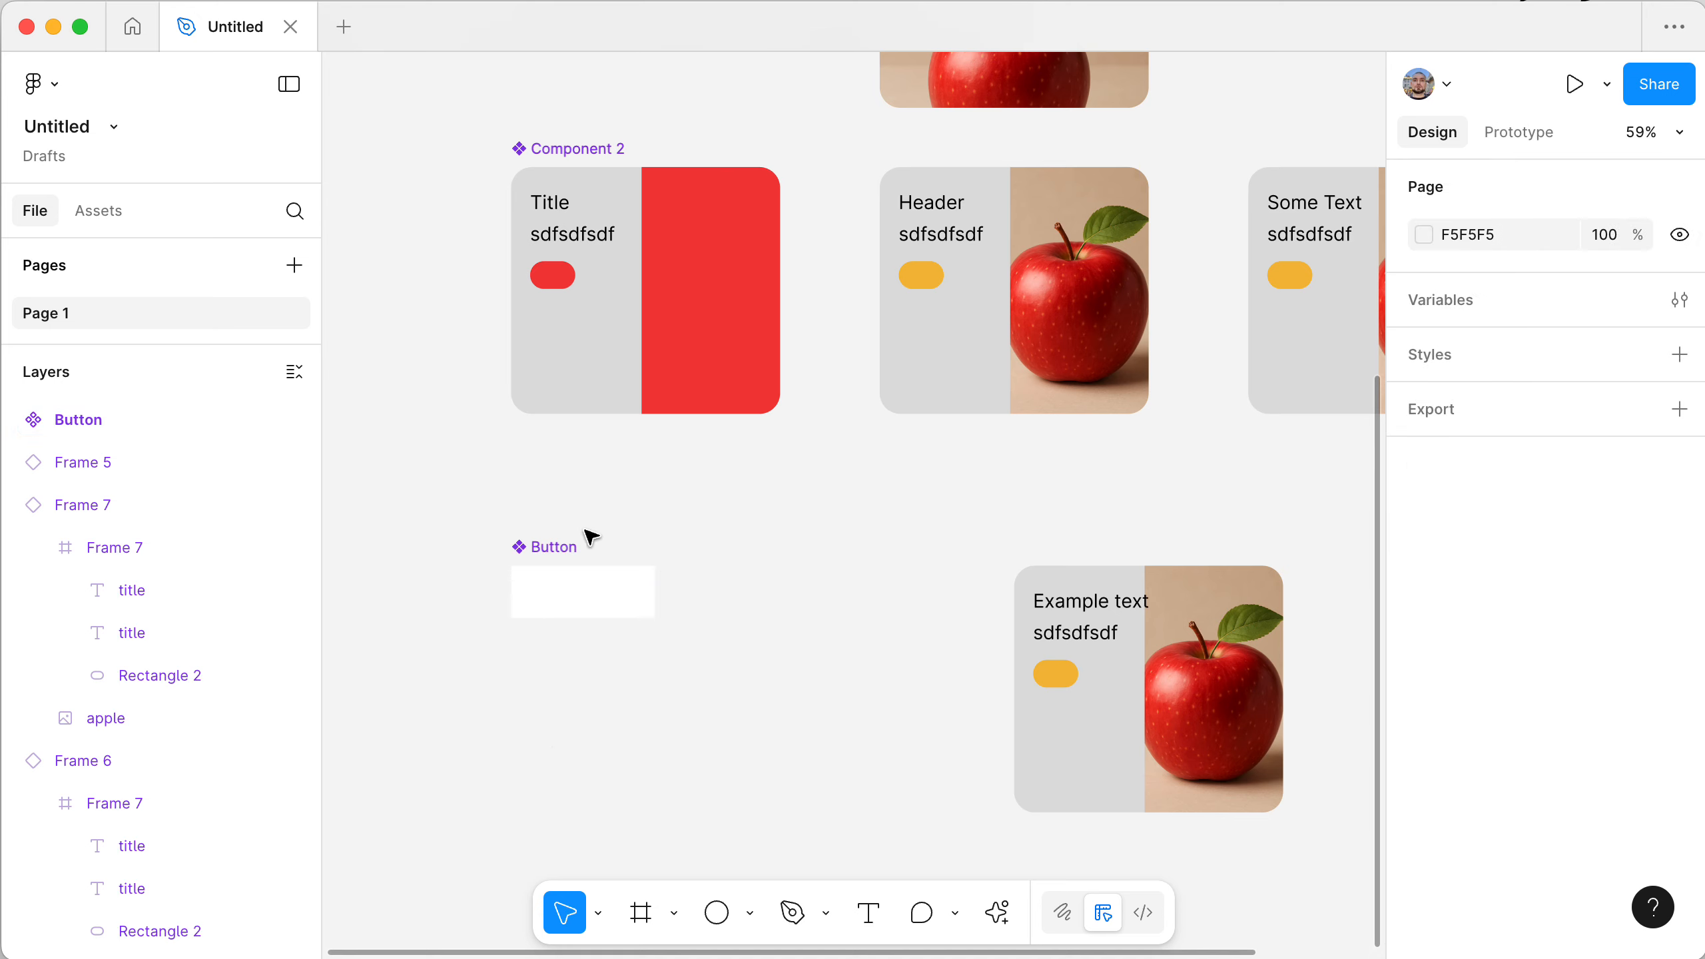
# - Add a text layer reading "Some" and place it in the middle of the Button component
pyautogui.press('t')
pyautogui.click(548, 689)
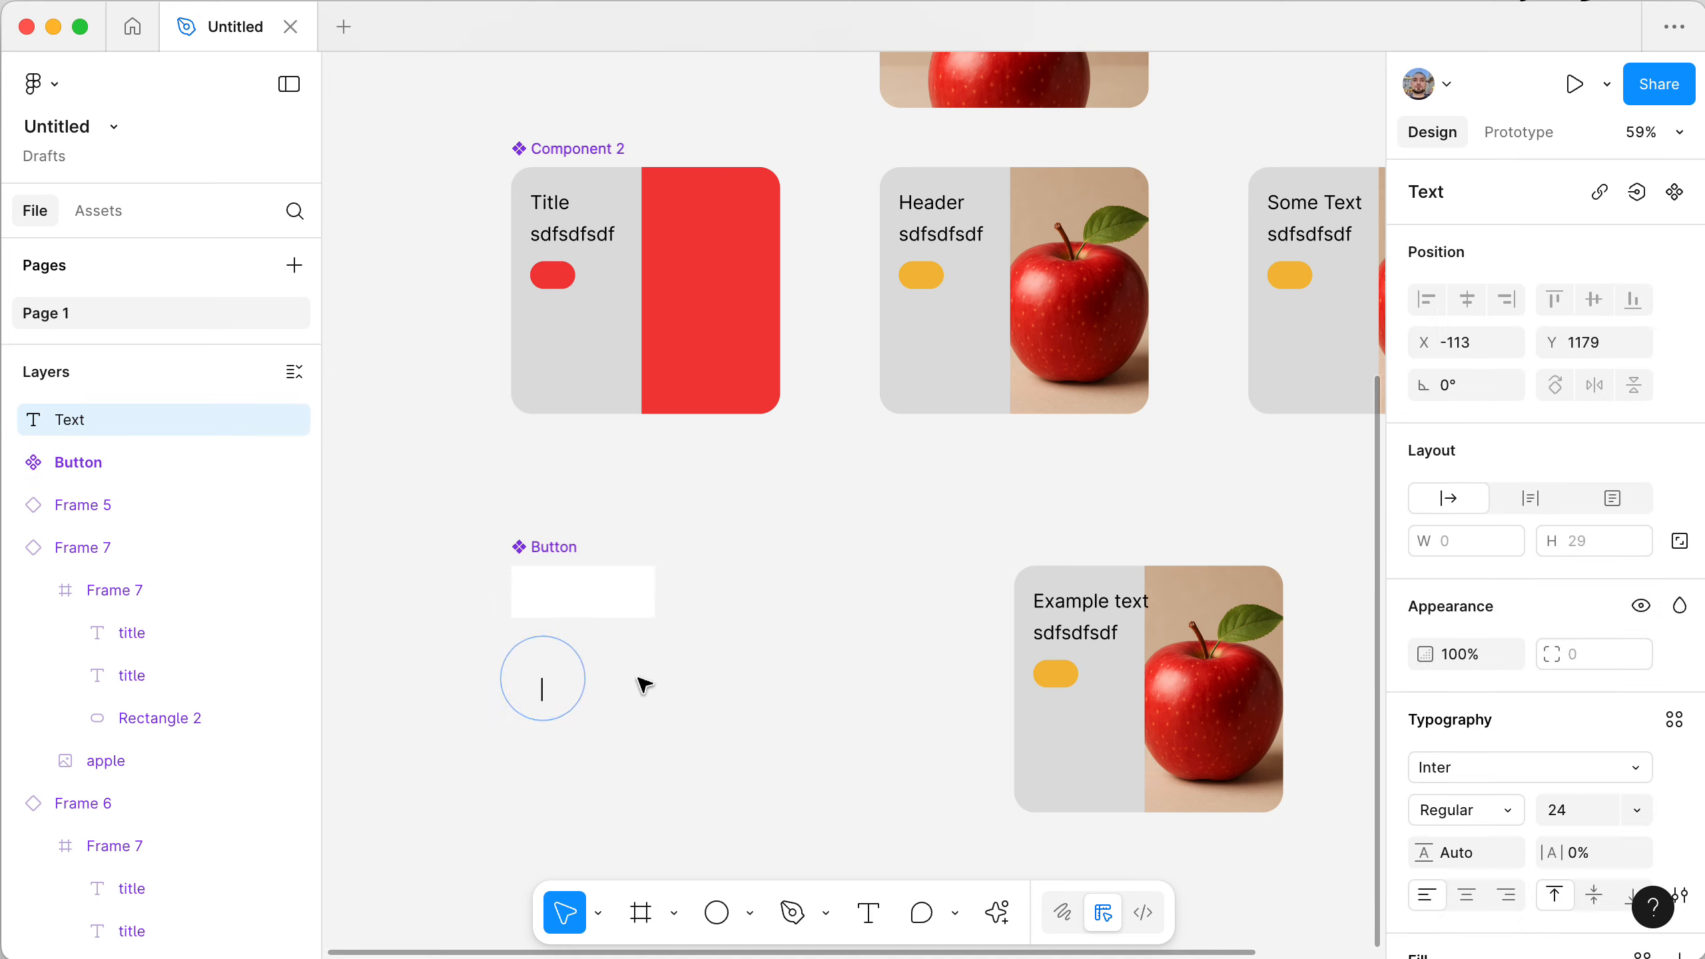
pyautogui.write('Some')
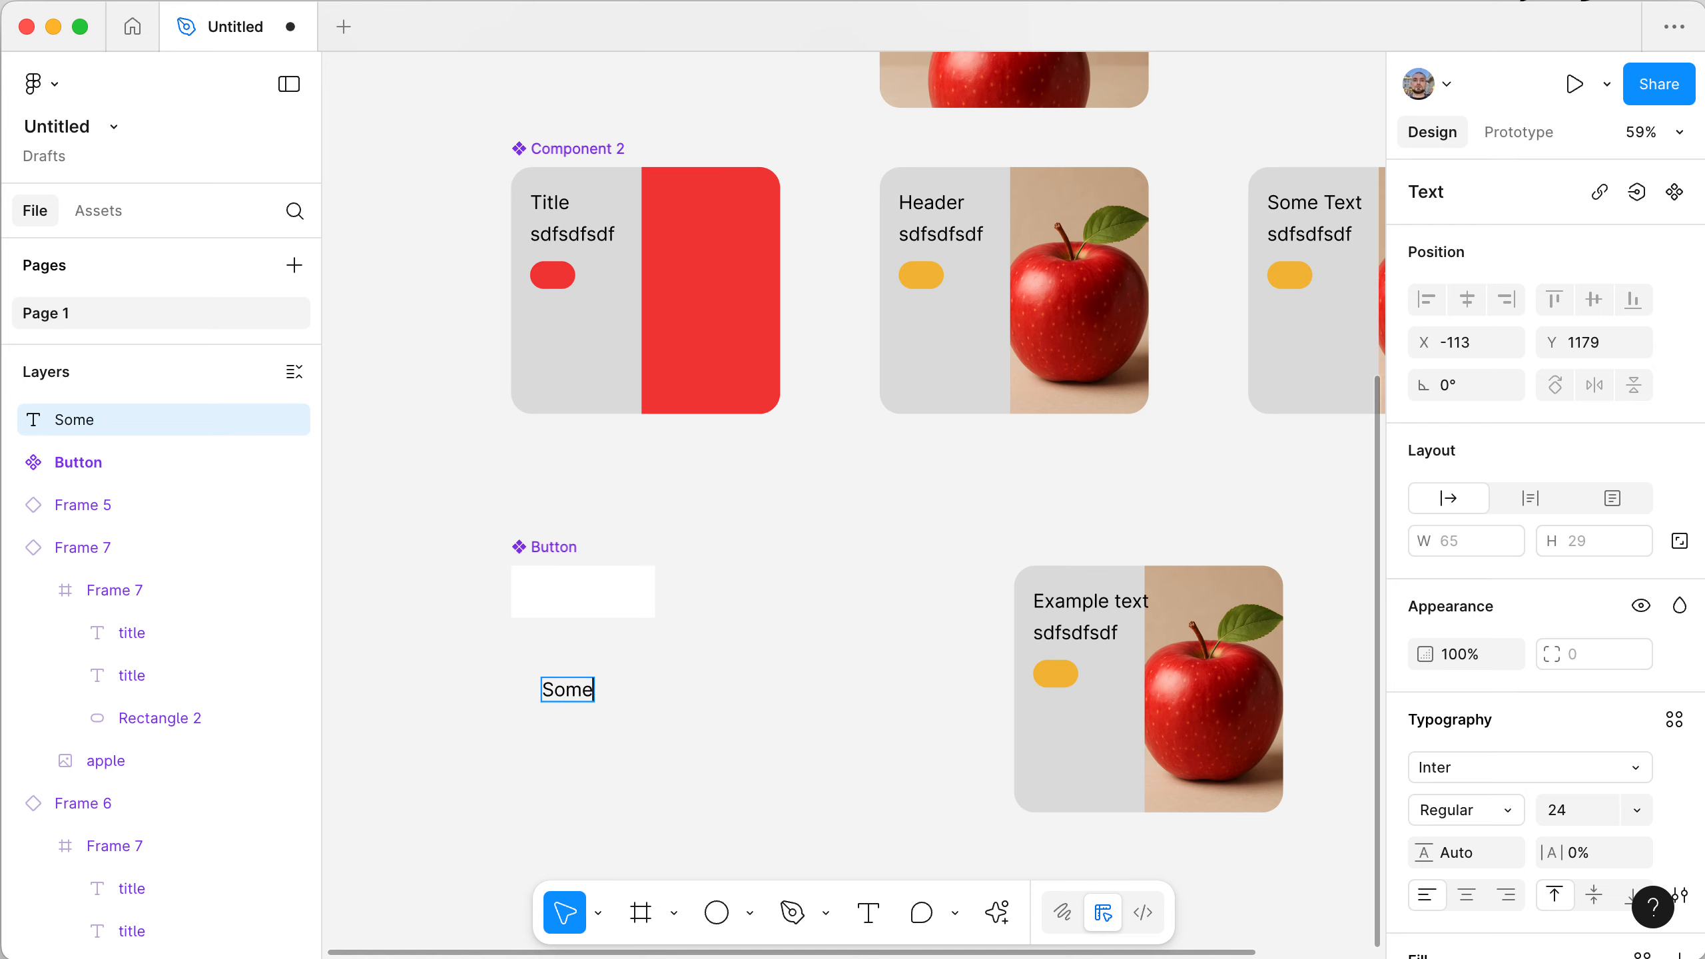
pyautogui.click(771, 725)
pyautogui.moveTo(563, 698); pyautogui.dragTo(586, 594)
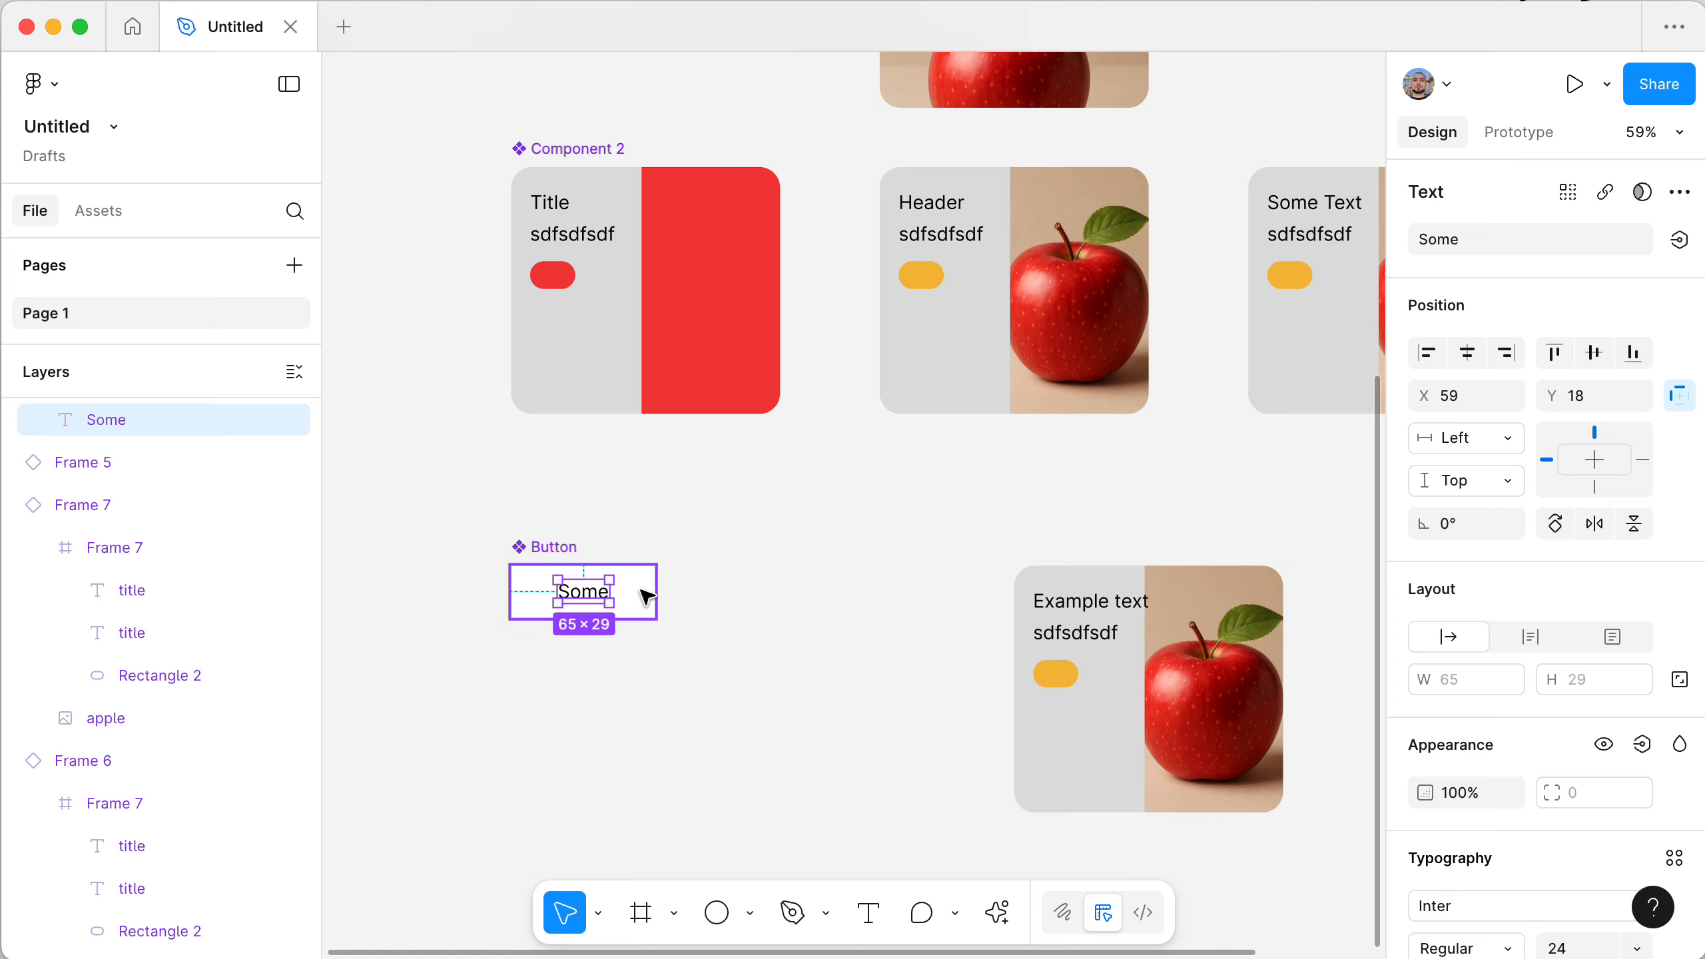
# - Link the text layer inside the Button component to the component's Title property
pyautogui.click(1675, 241)
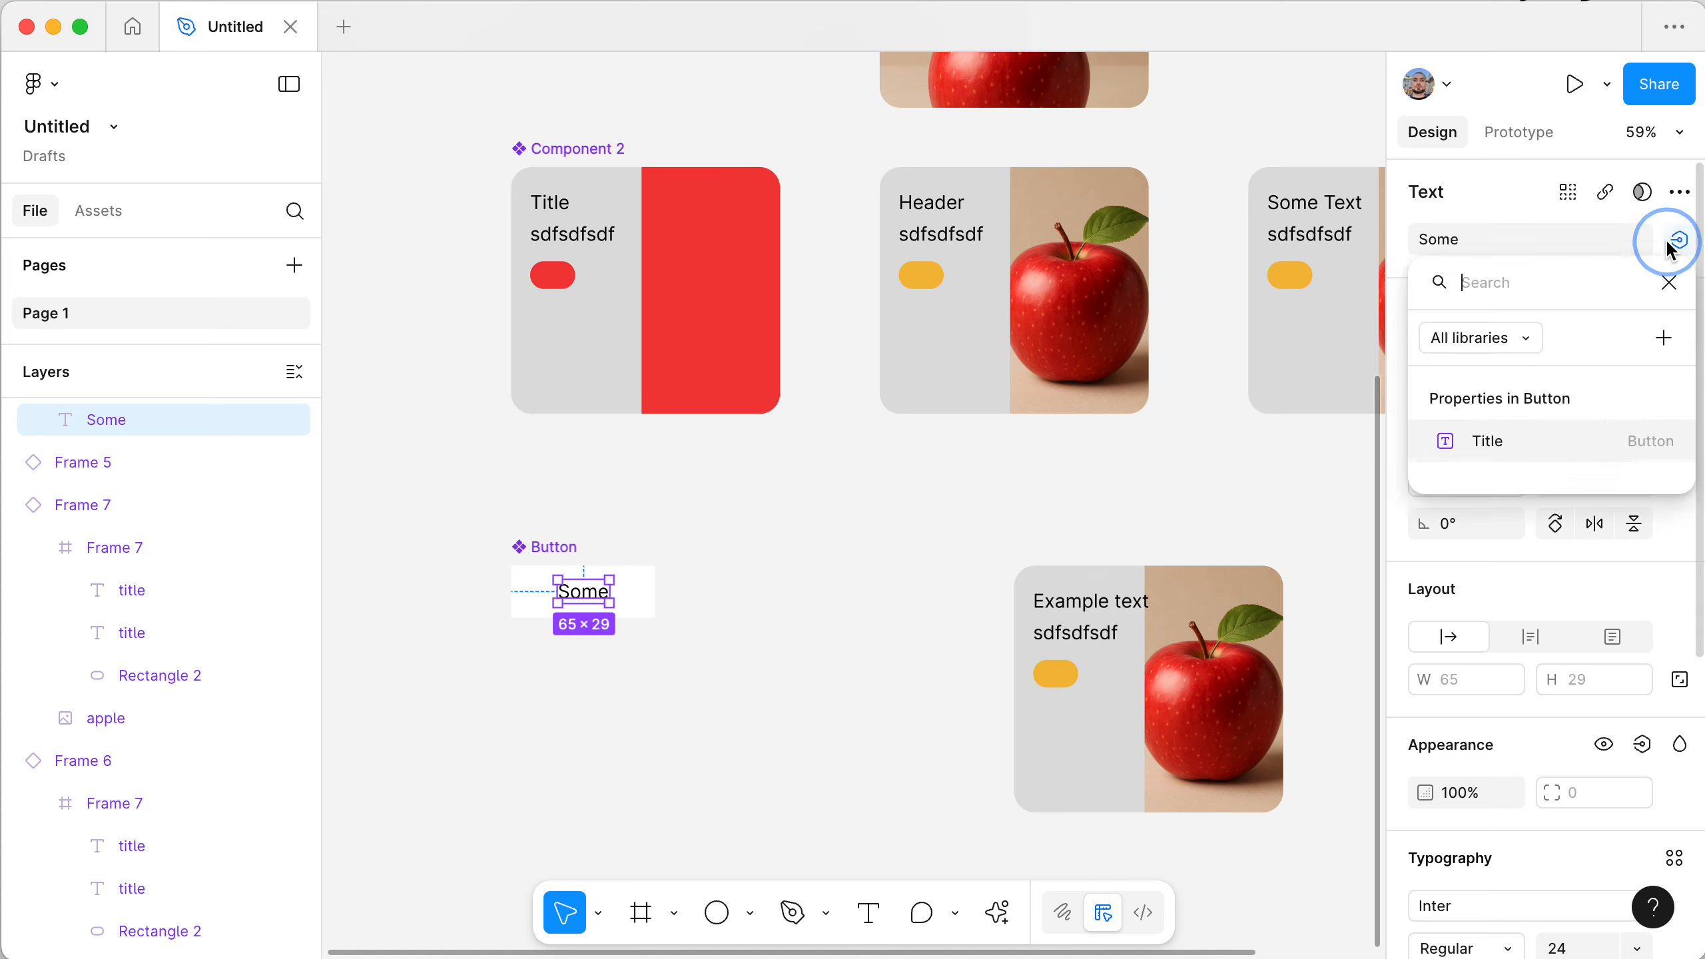
pyautogui.click(1488, 441)
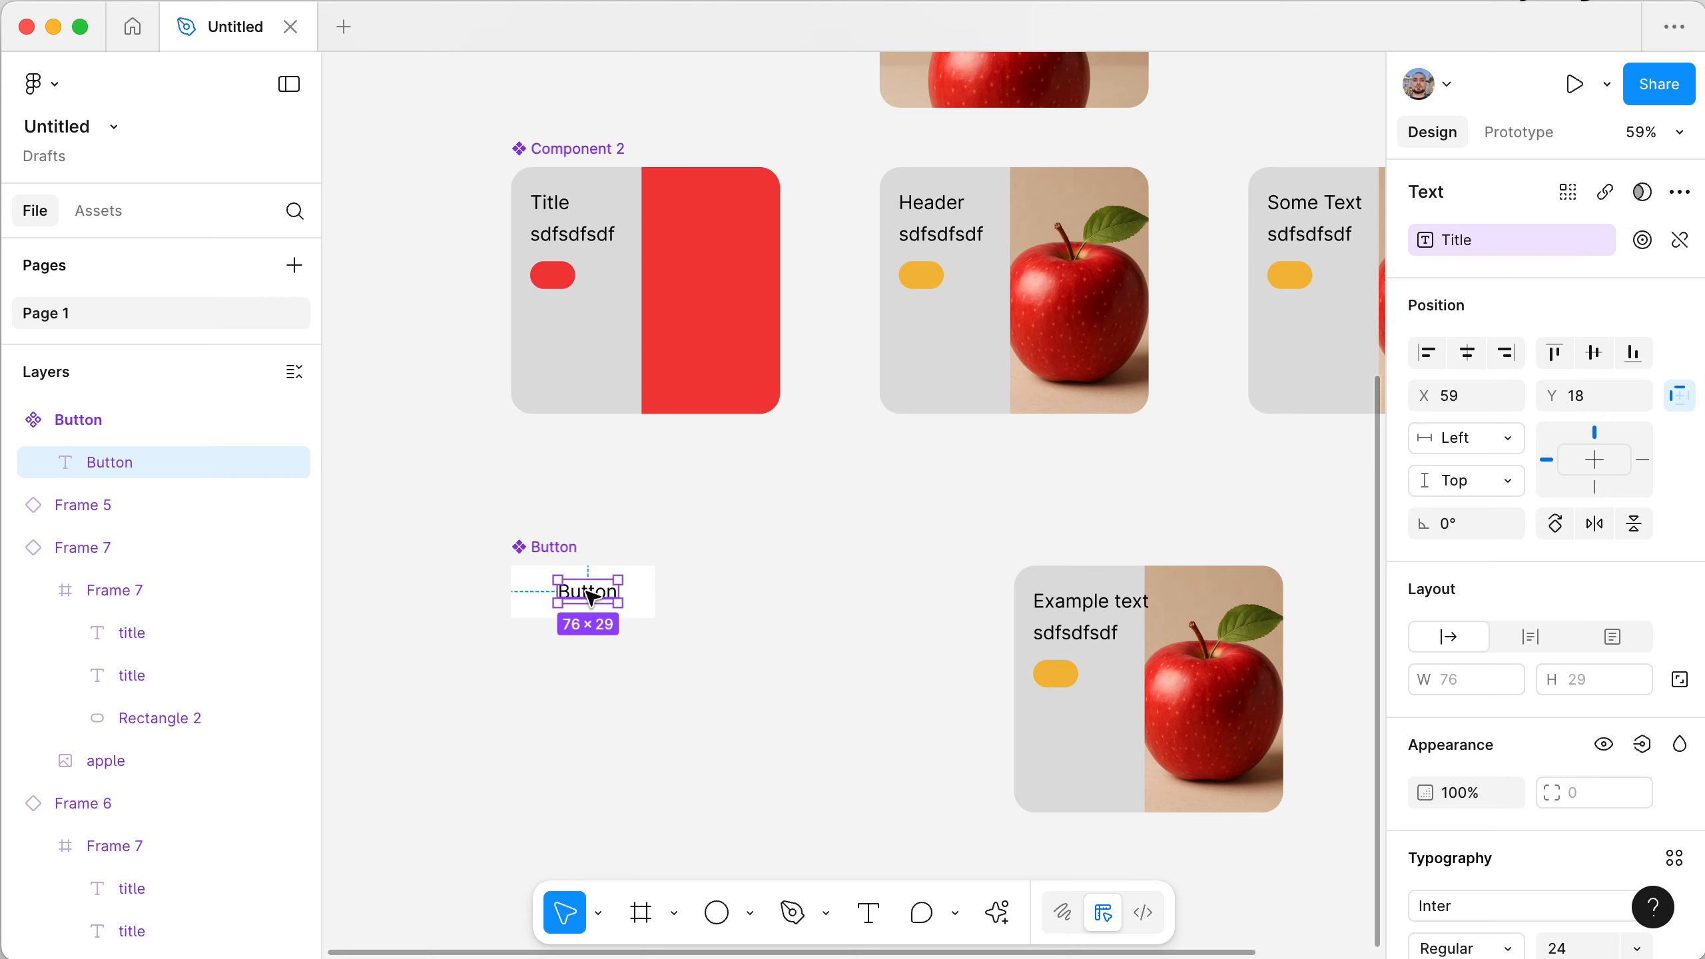
pyautogui.click(545, 547)
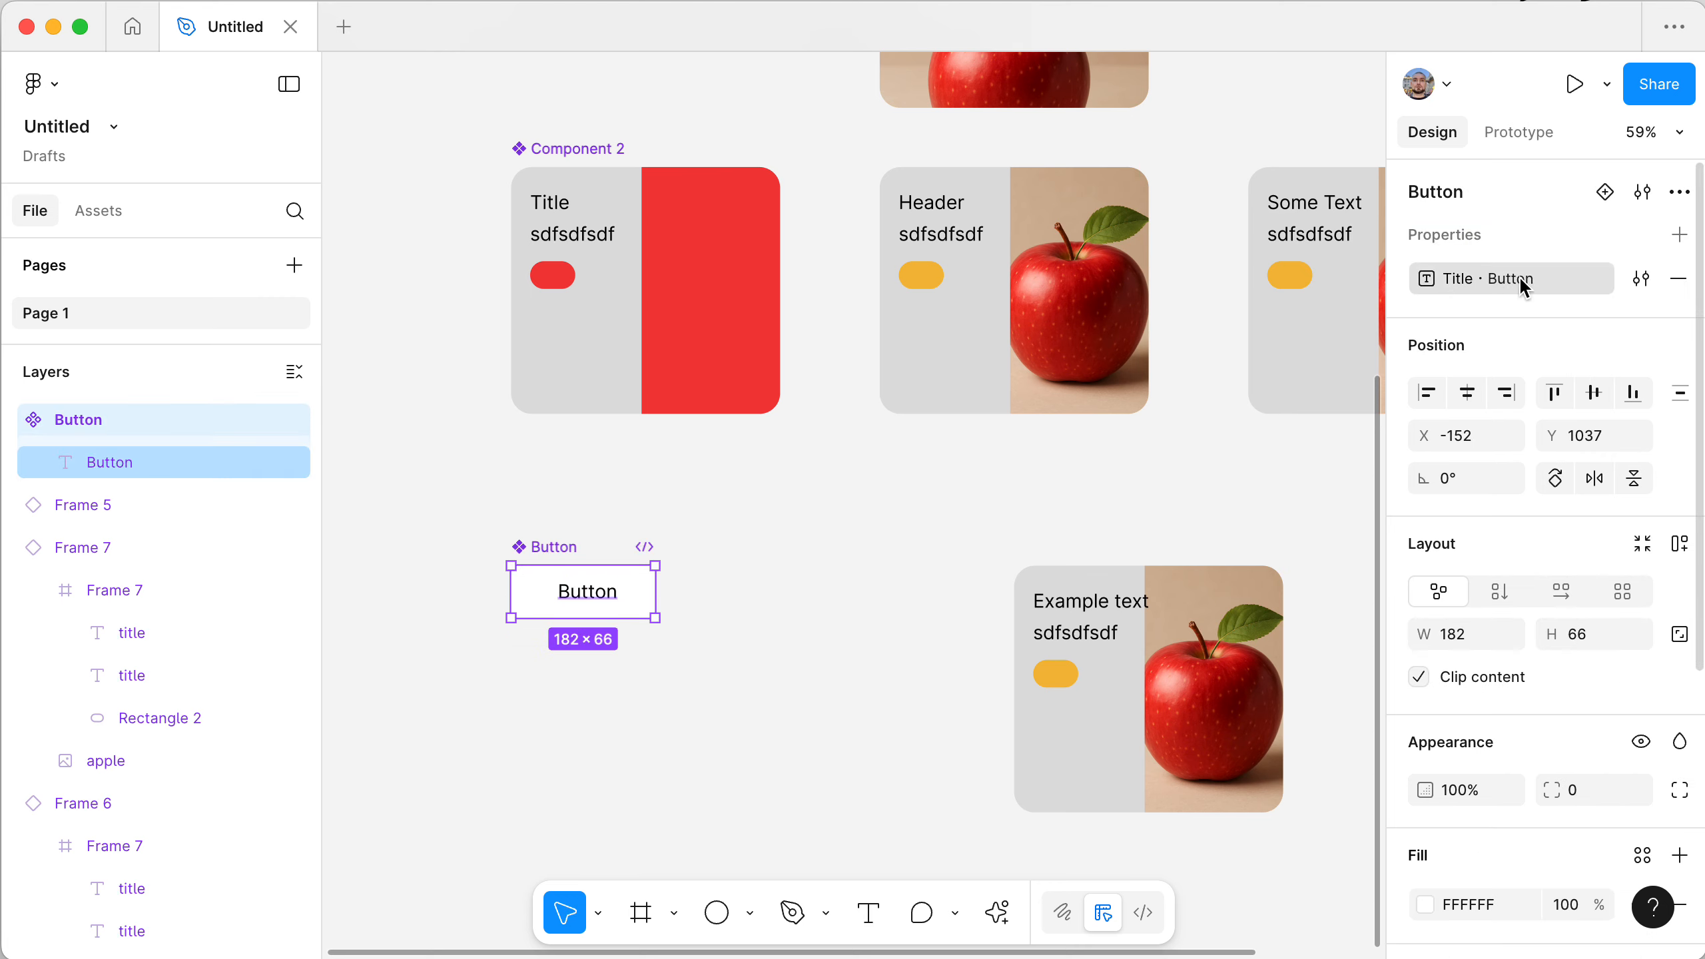
pyautogui.click(753, 677)
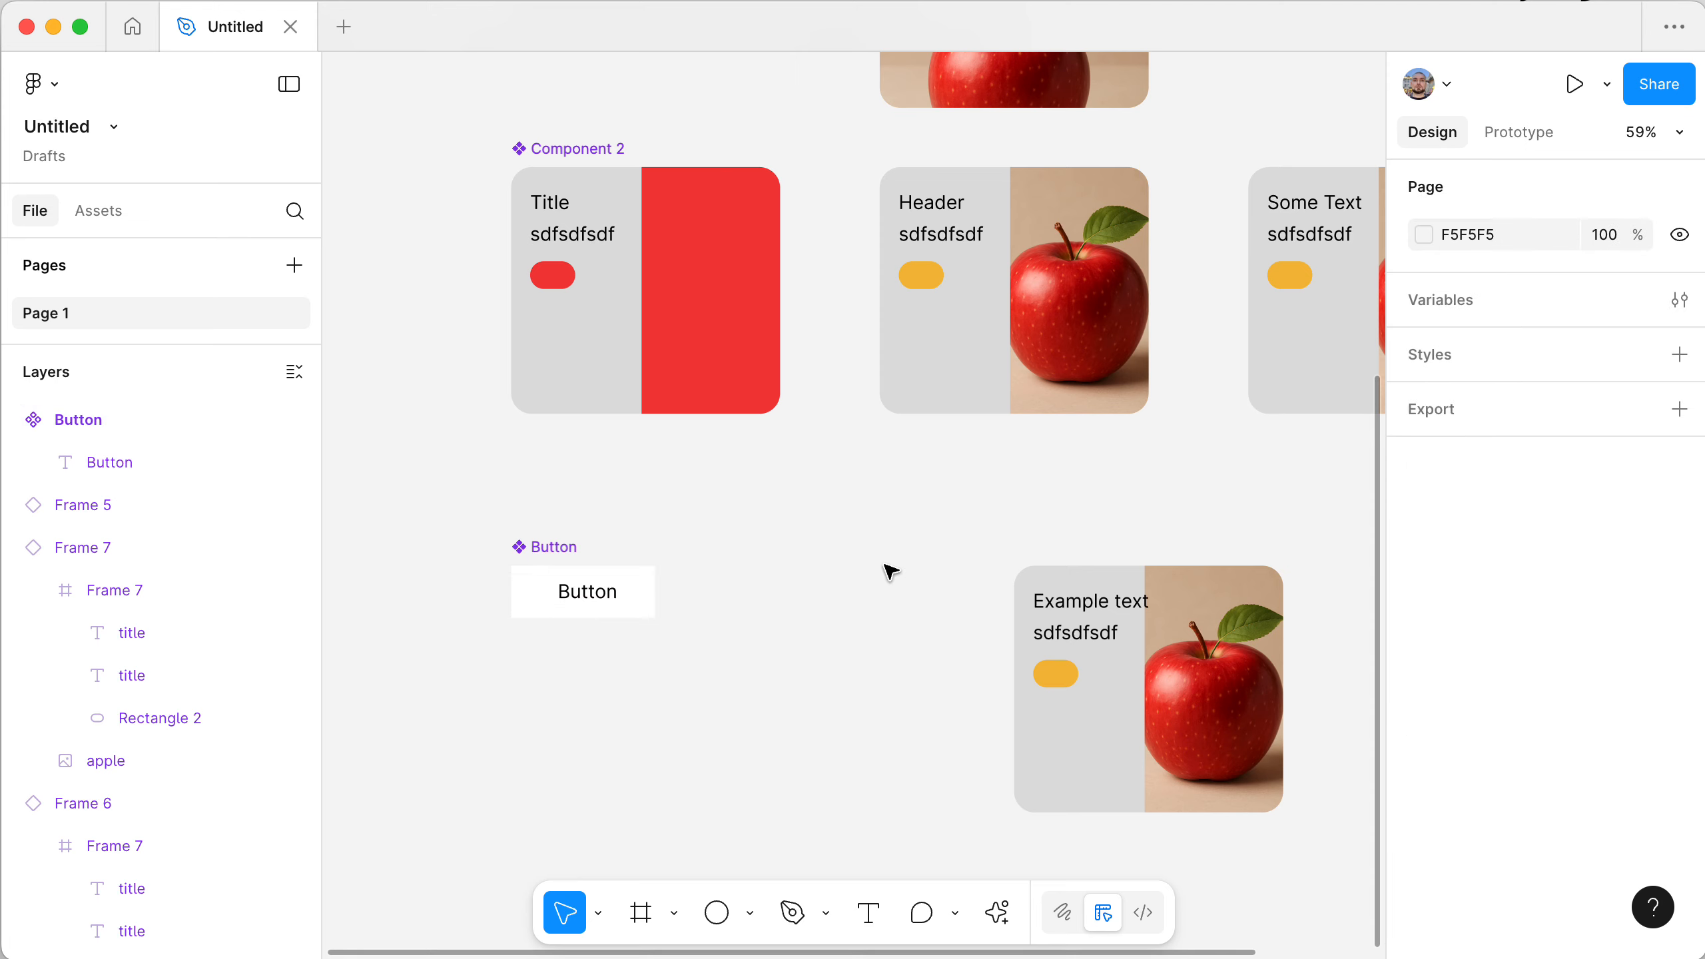
# - Compare the Title property of the "Example text" Component 2 instance with the one on the Button component
pyautogui.click(1036, 600)
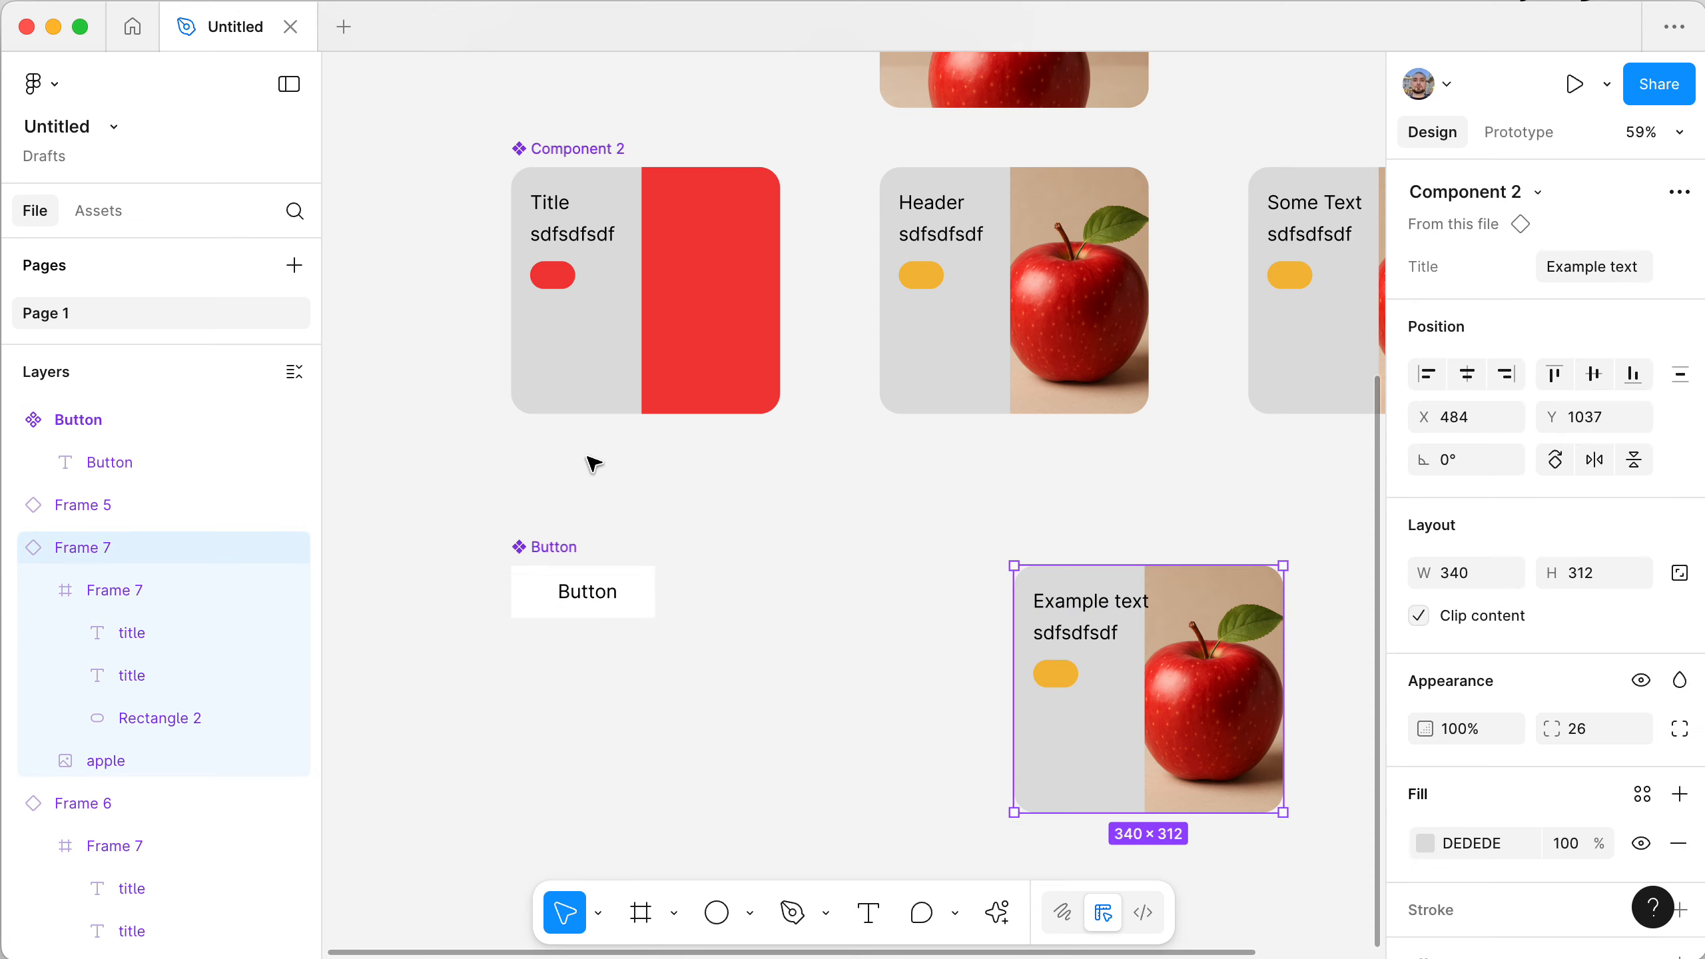
pyautogui.click(599, 589)
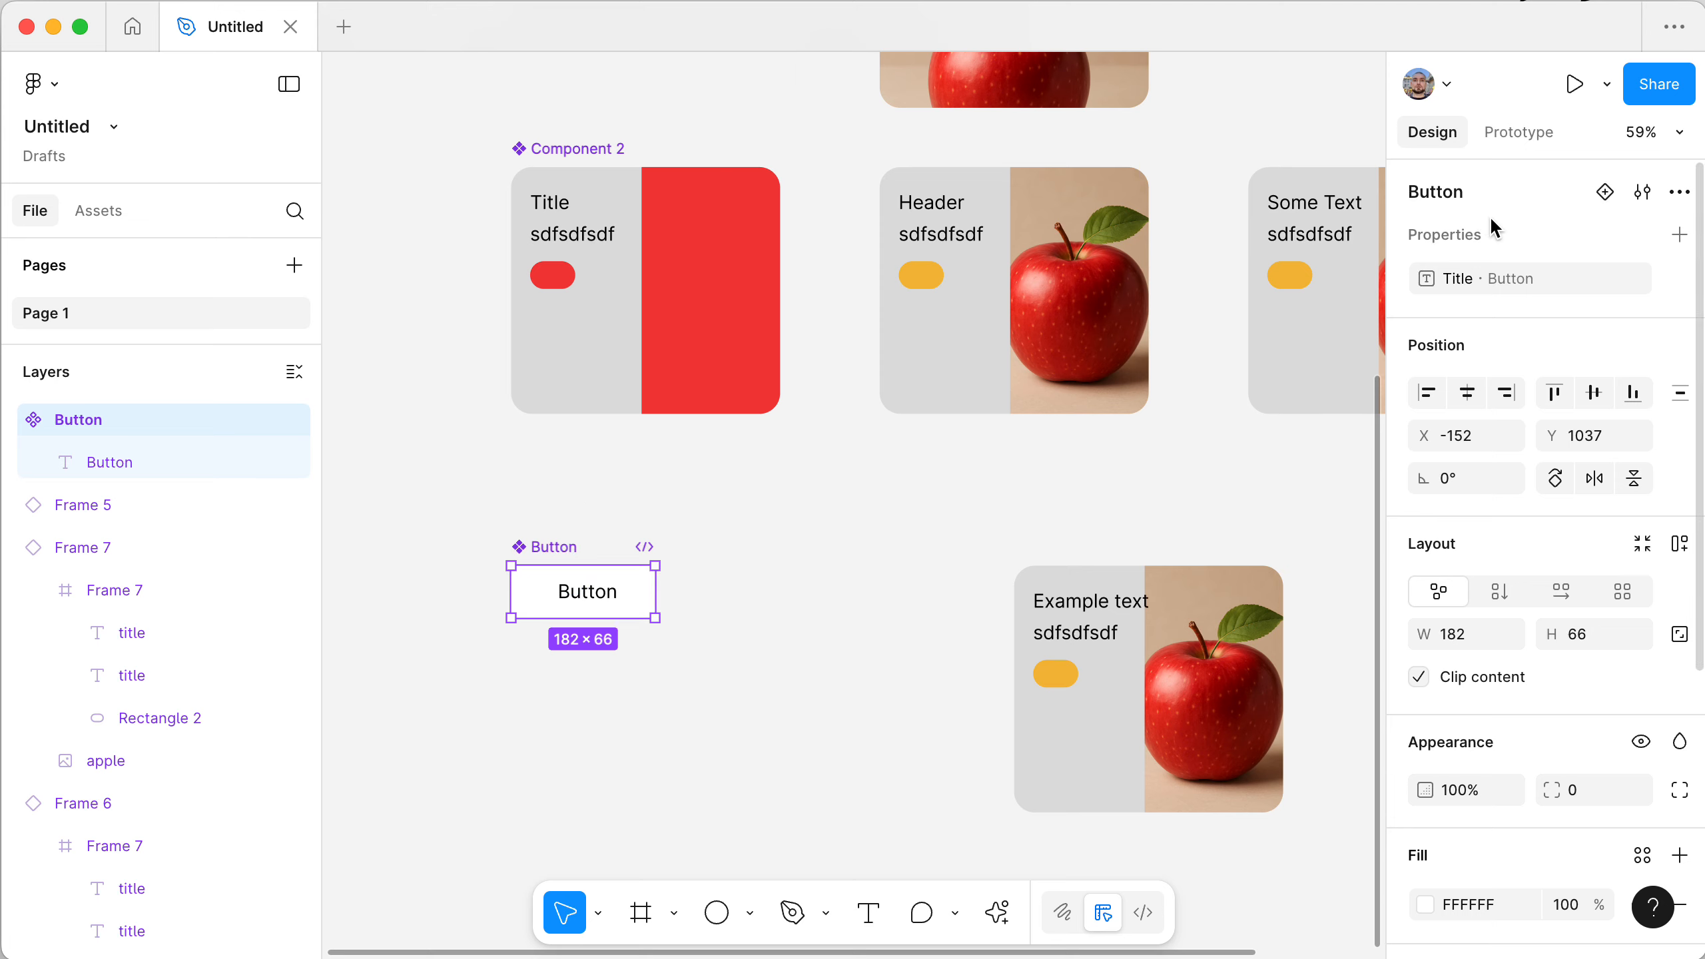
pyautogui.click(1114, 613)
pyautogui.hscroll(-3, 1114, 613)
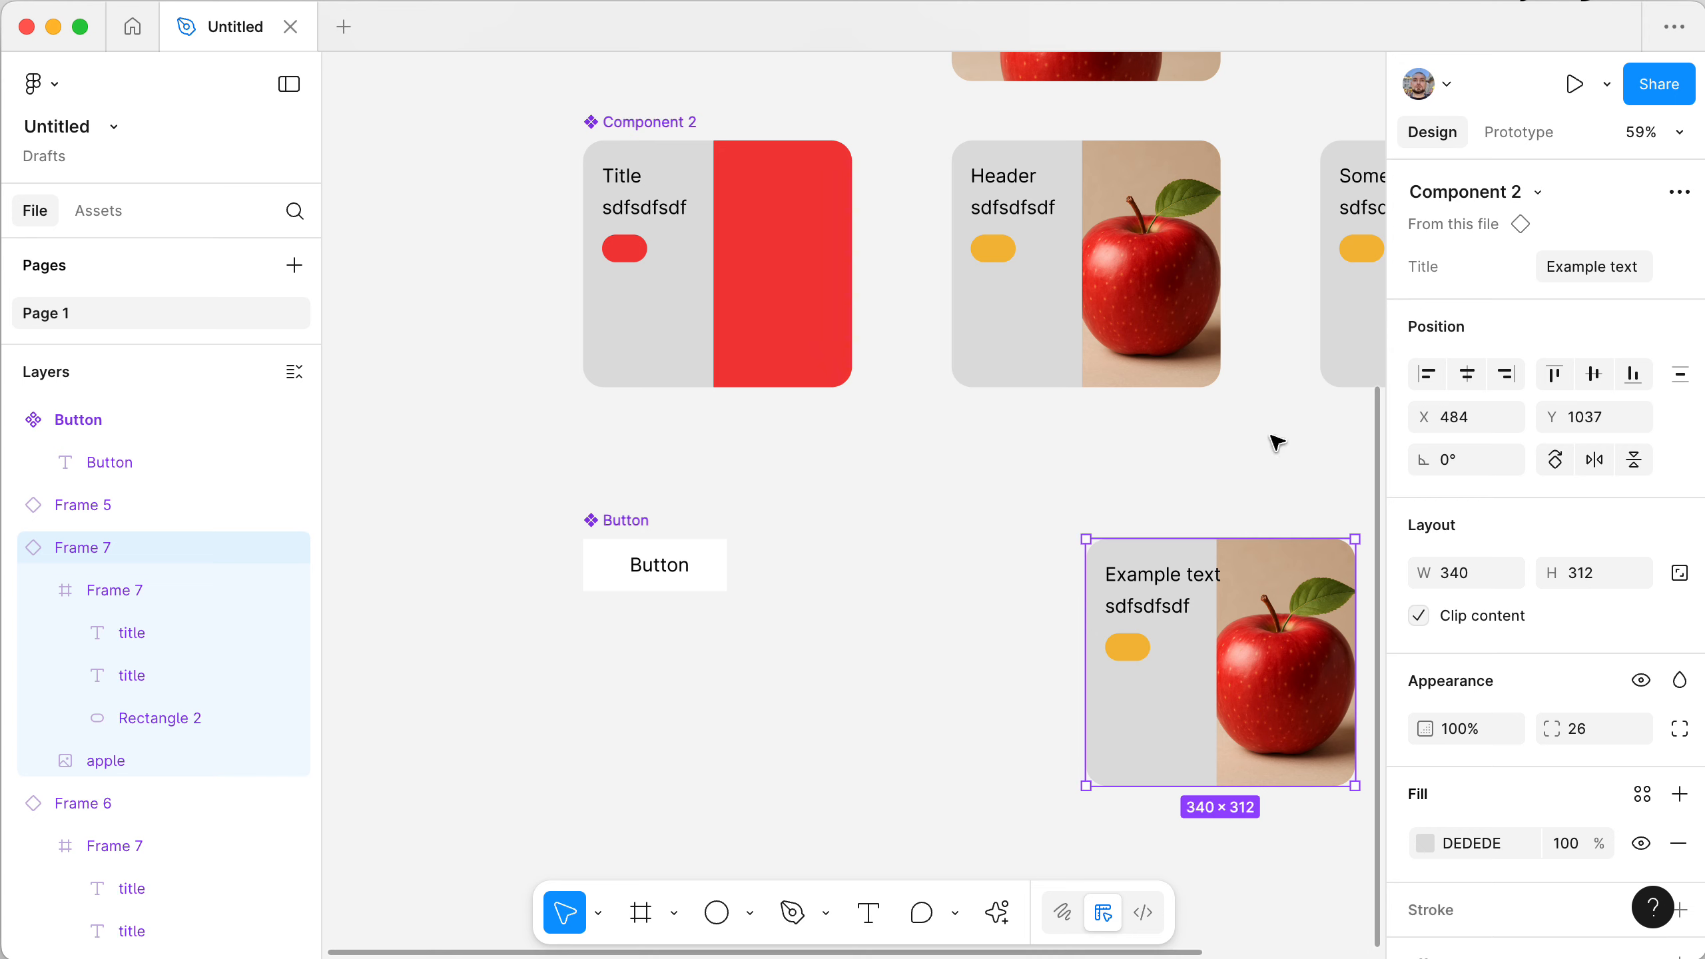
# - Swap the selected Component 2 instance with the "Example text" title for the Button component
pyautogui.click(1534, 192)
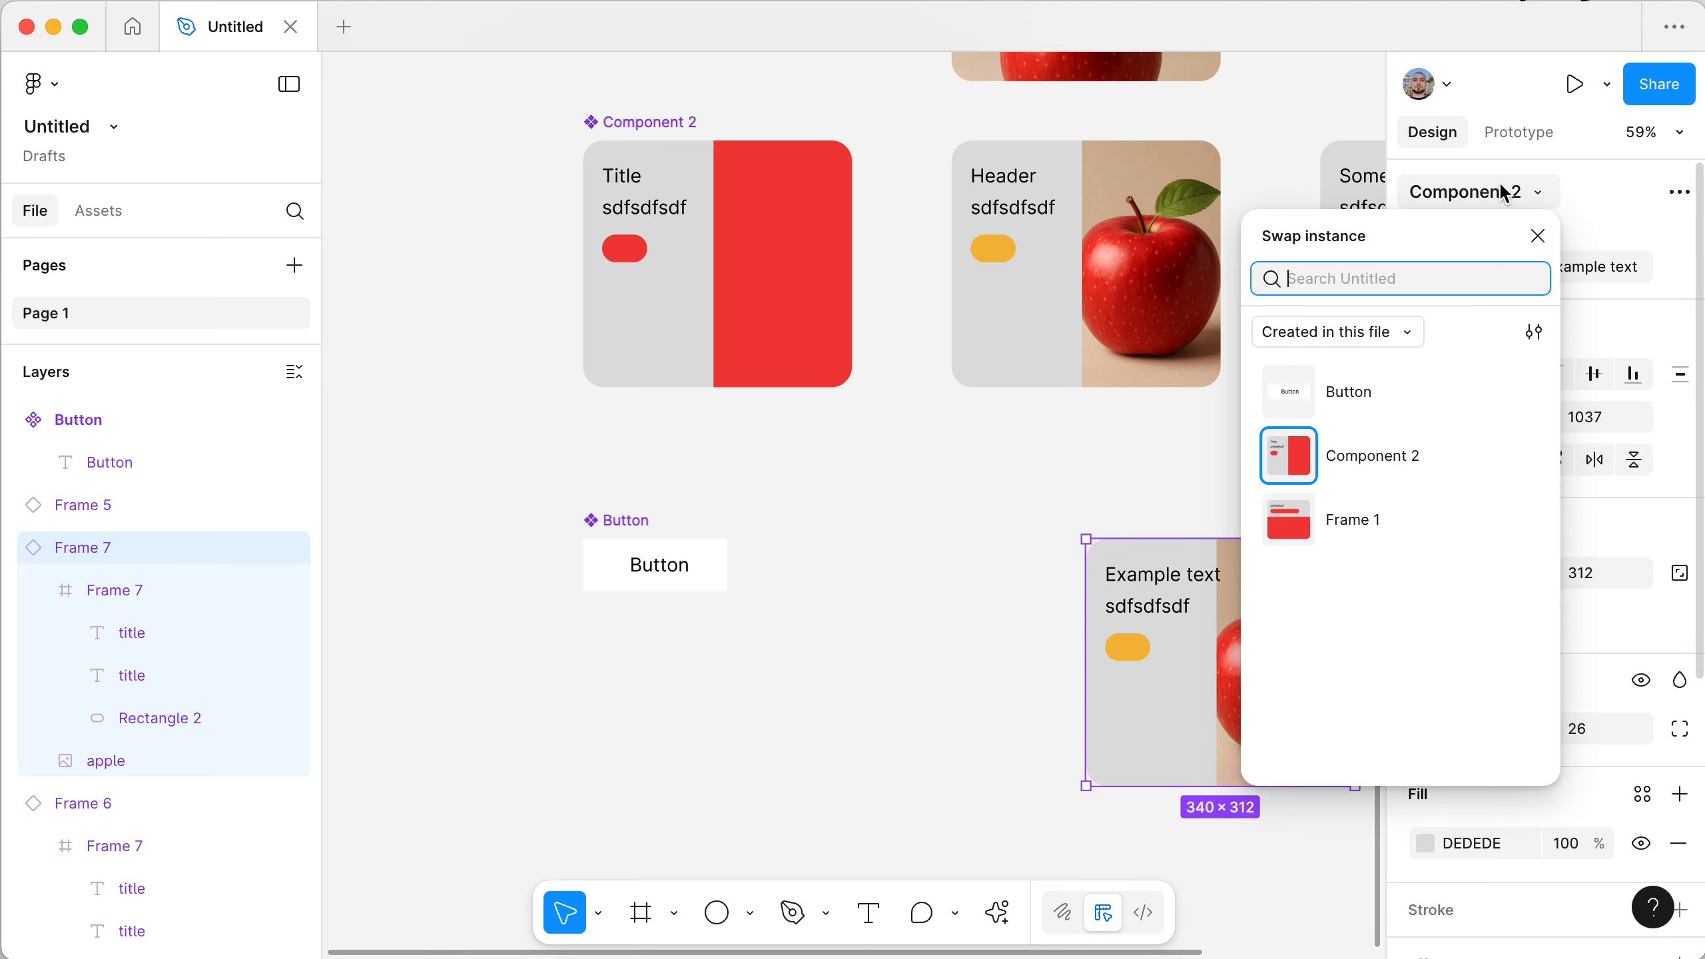
pyautogui.click(1371, 390)
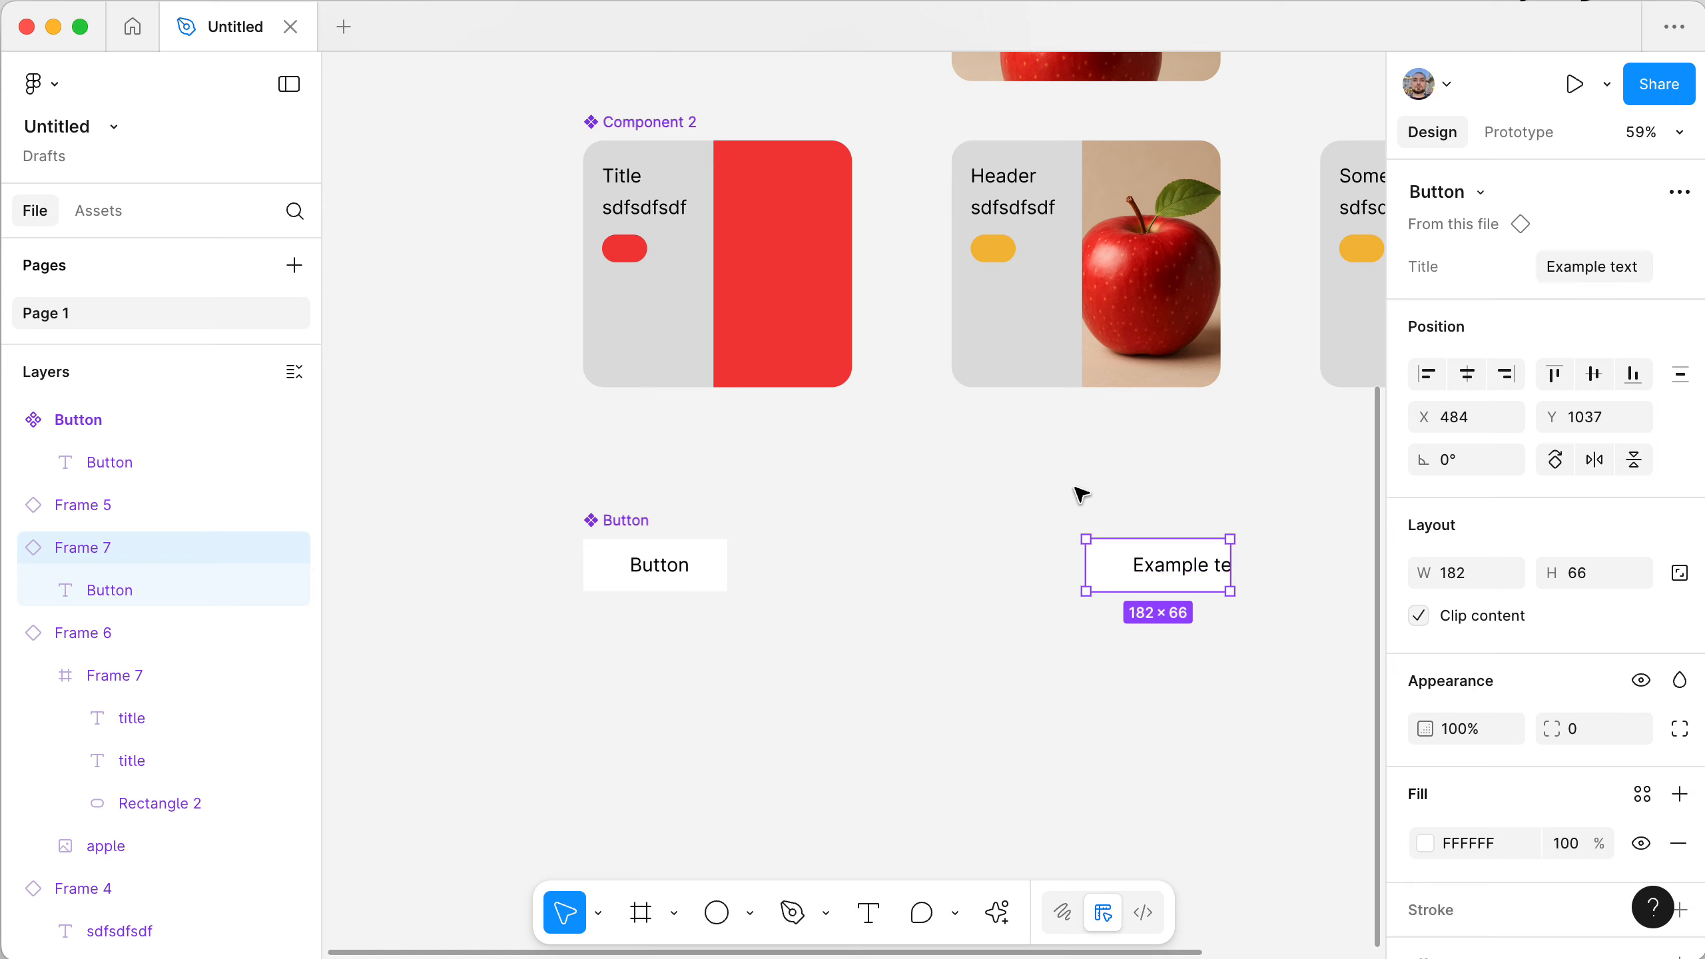
pyautogui.click(900, 564)
# - Delete the text layer from the main Button component and move its instance slightly to X 472, Y 1050
pyautogui.keyDown('super'); pyautogui.click(657, 570); pyautogui.keyUp('super')
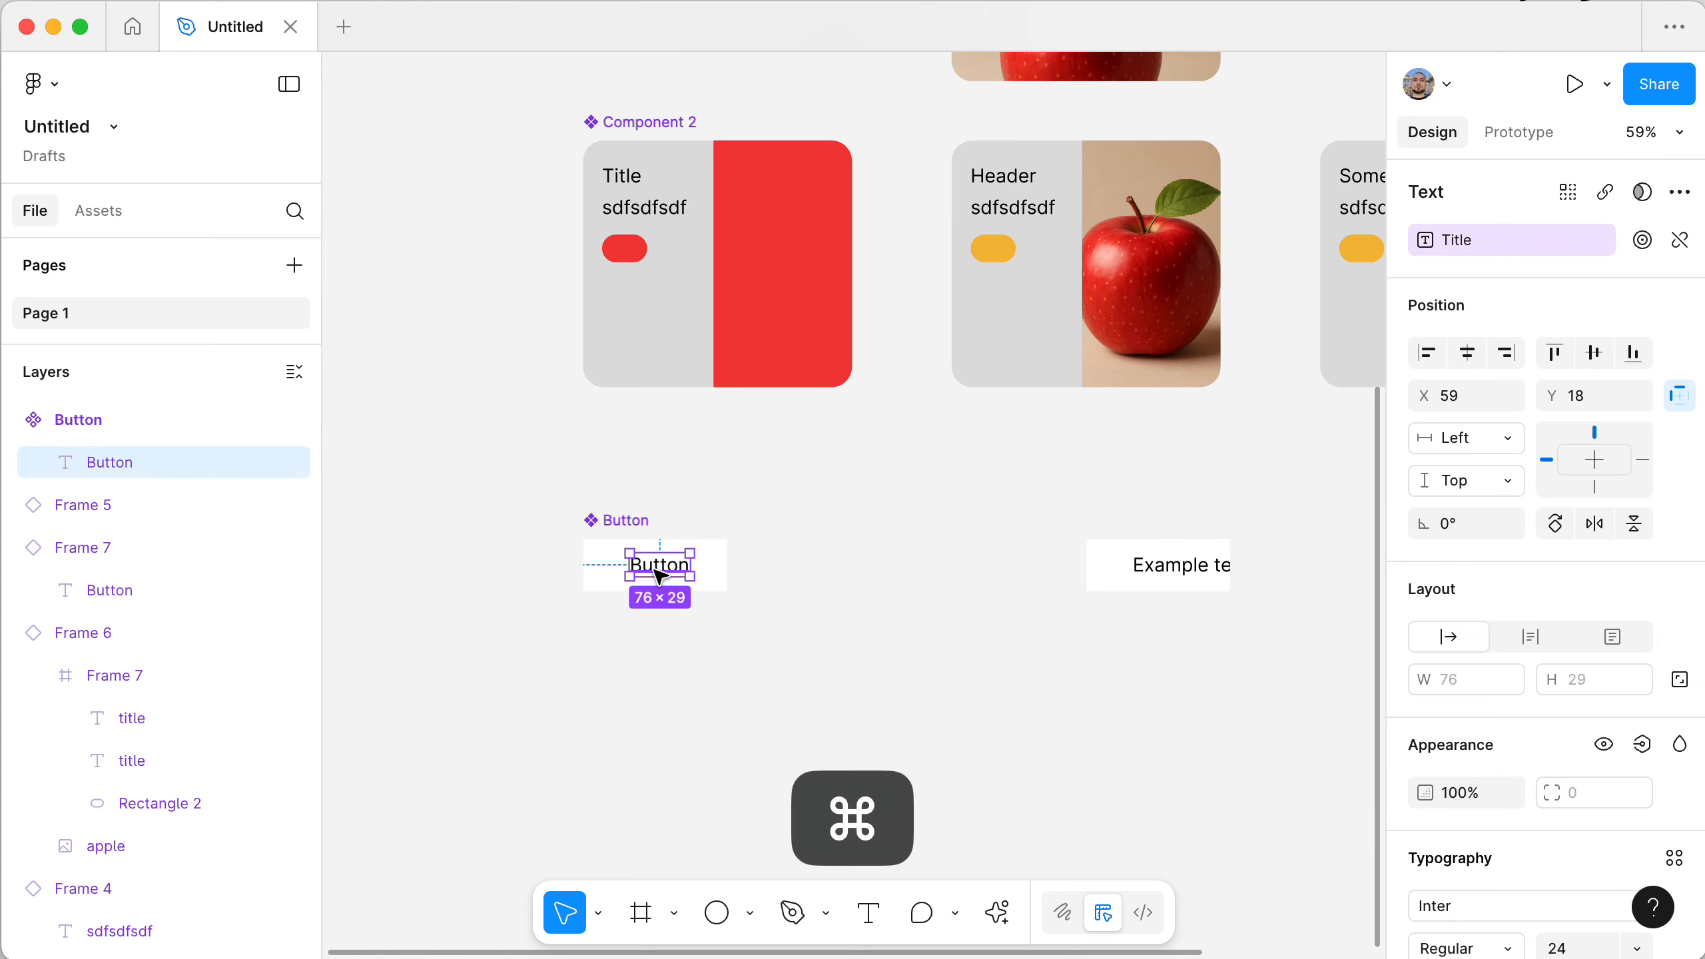
pyautogui.press('BackSpace')
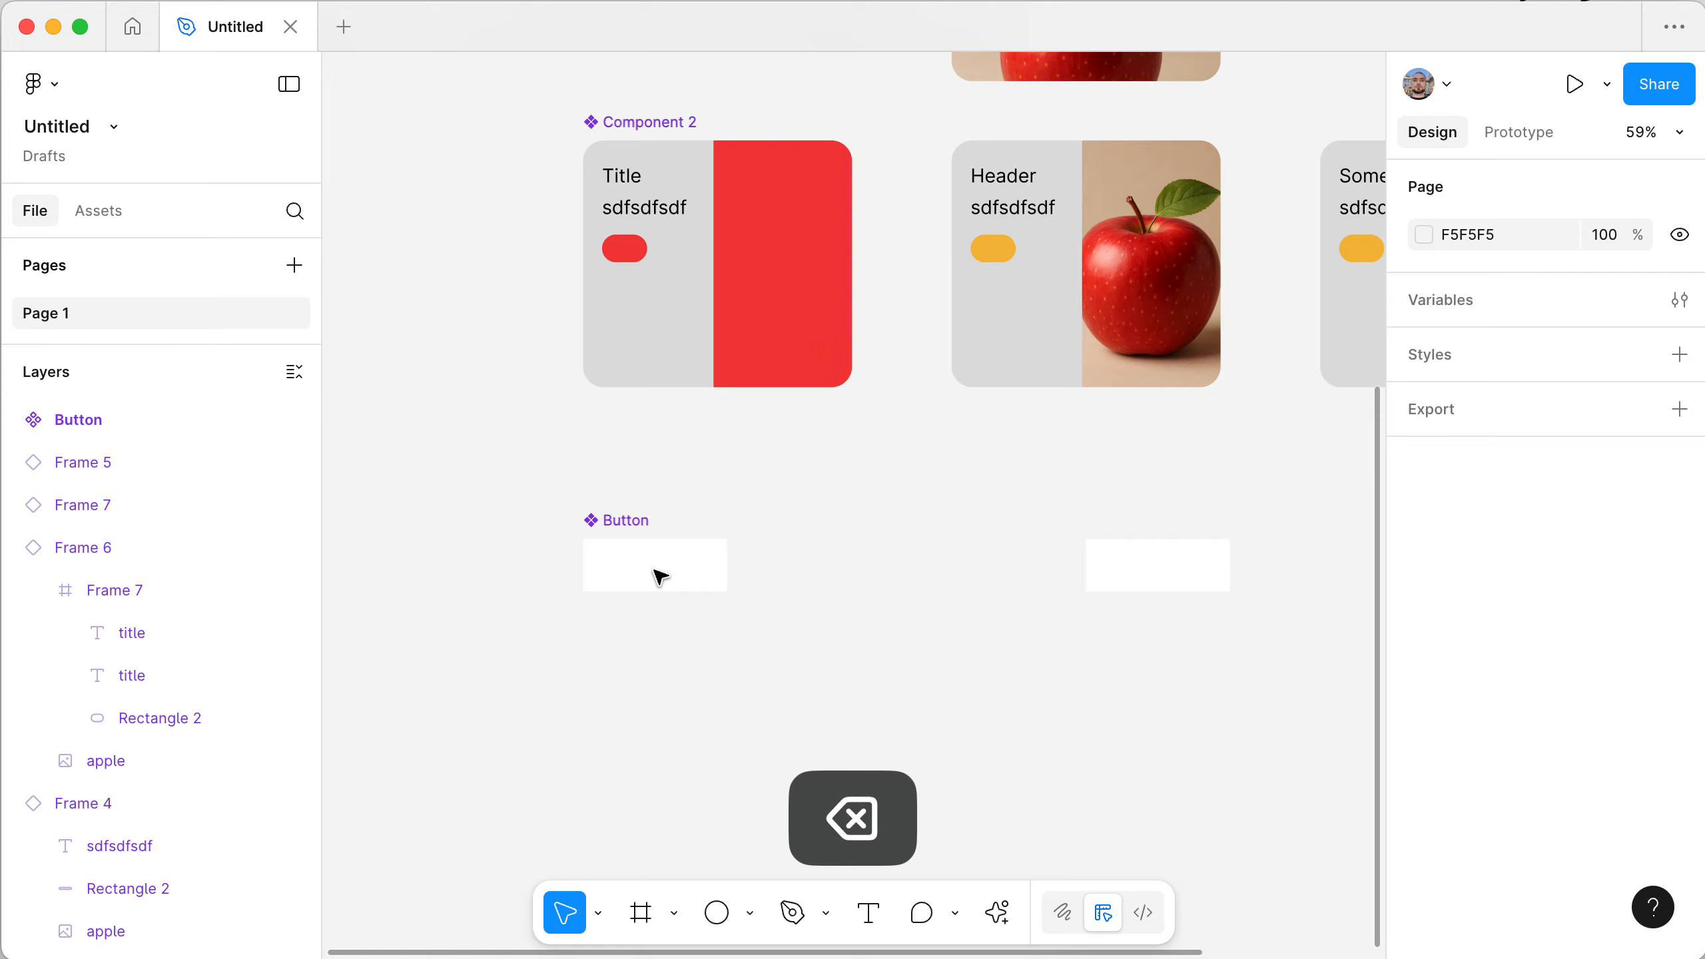
pyautogui.click(613, 522)
pyautogui.click(1146, 566)
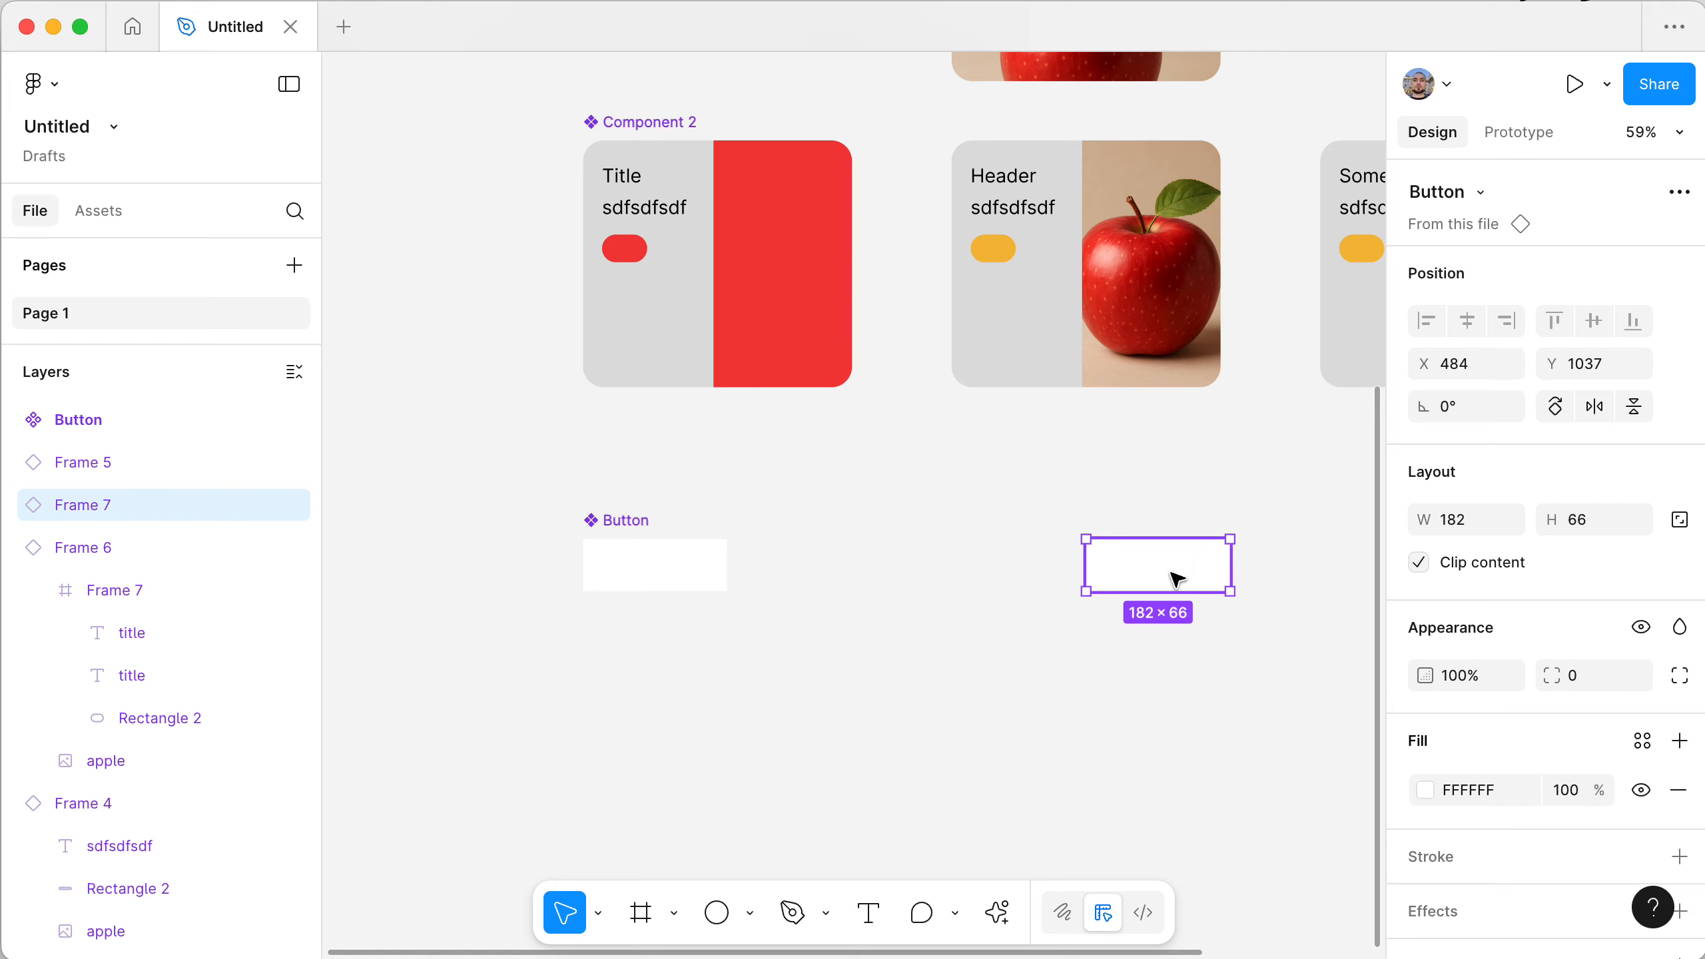
pyautogui.moveTo(1201, 578)
pyautogui.mouseDown()
pyautogui.moveTo(1199, 530)
pyautogui.moveTo(1171, 581)
pyautogui.moveTo(1187, 605)
pyautogui.mouseUp()
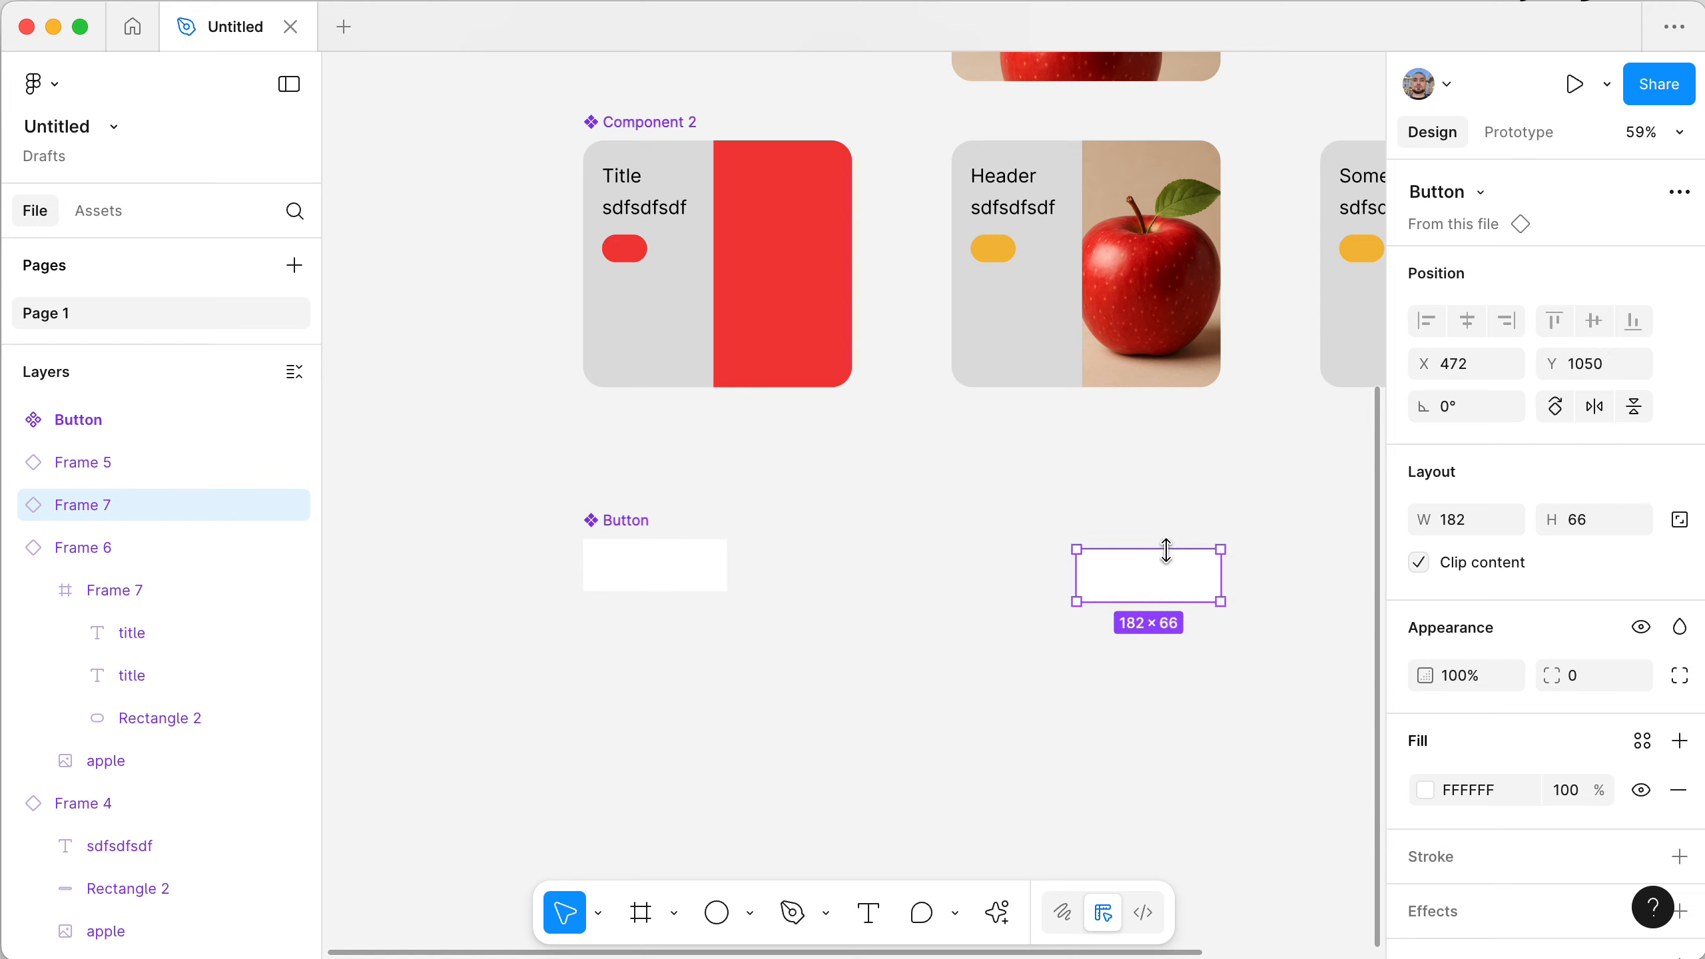
# - Undo the instance move and the deletion of the main Button component's text layer
pyautogui.press('super+z')
pyautogui.press('super+z')
pyautogui.press('super+z')
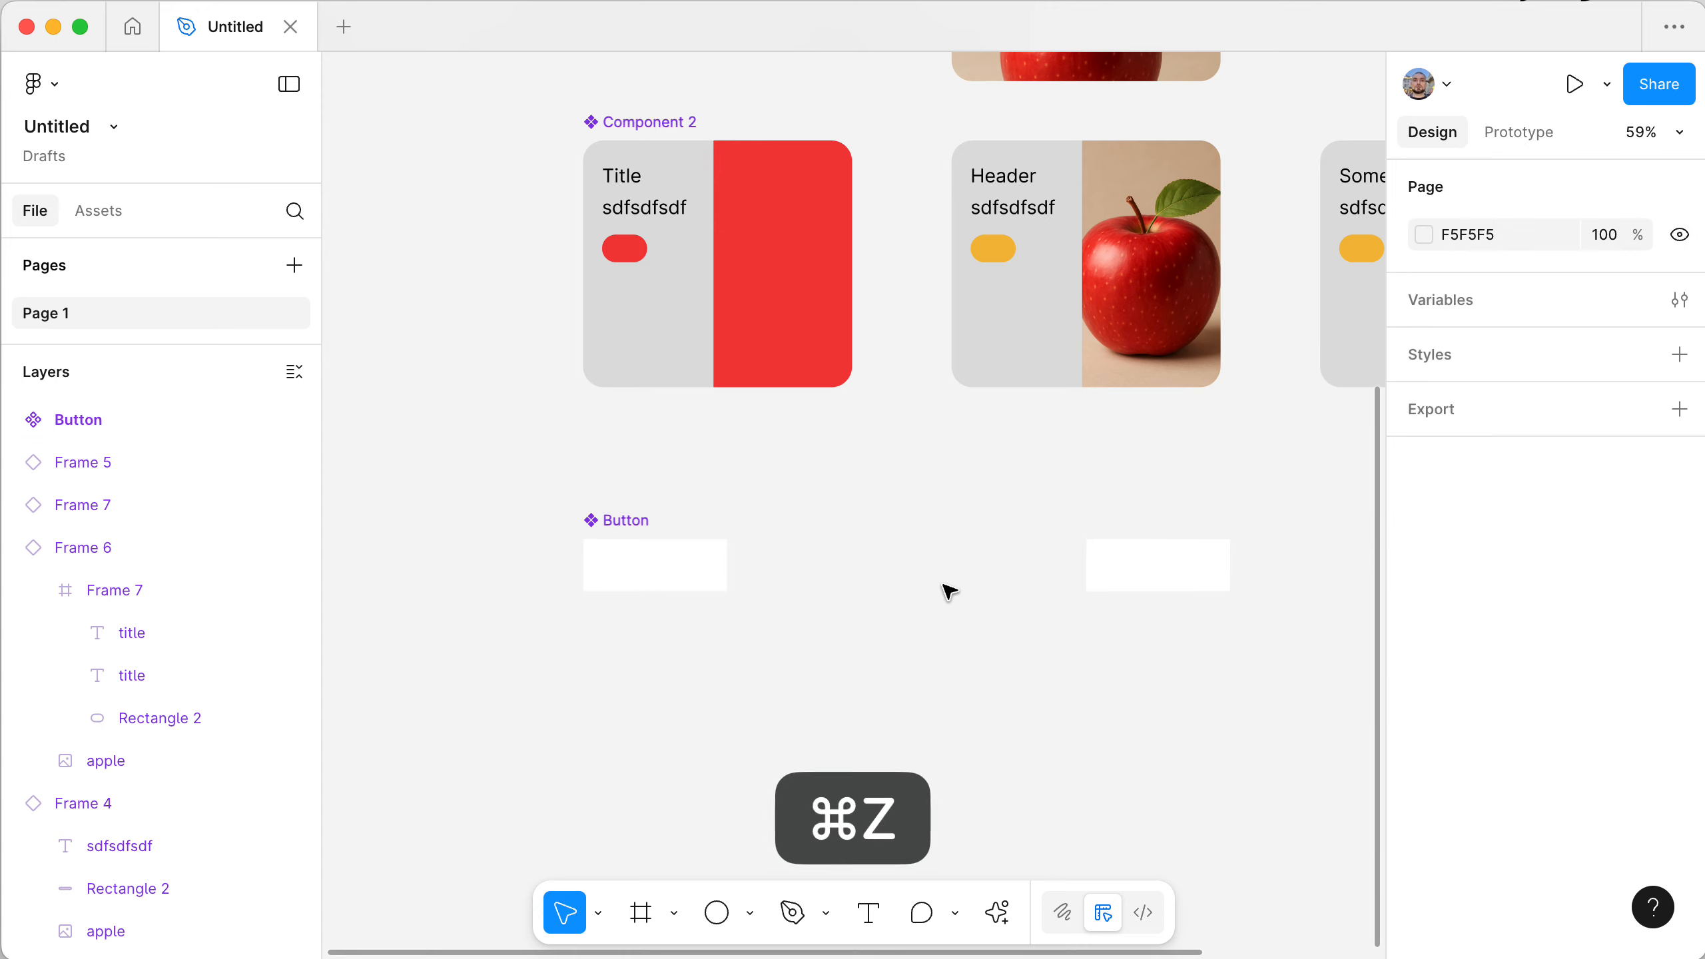
pyautogui.press('super+z')
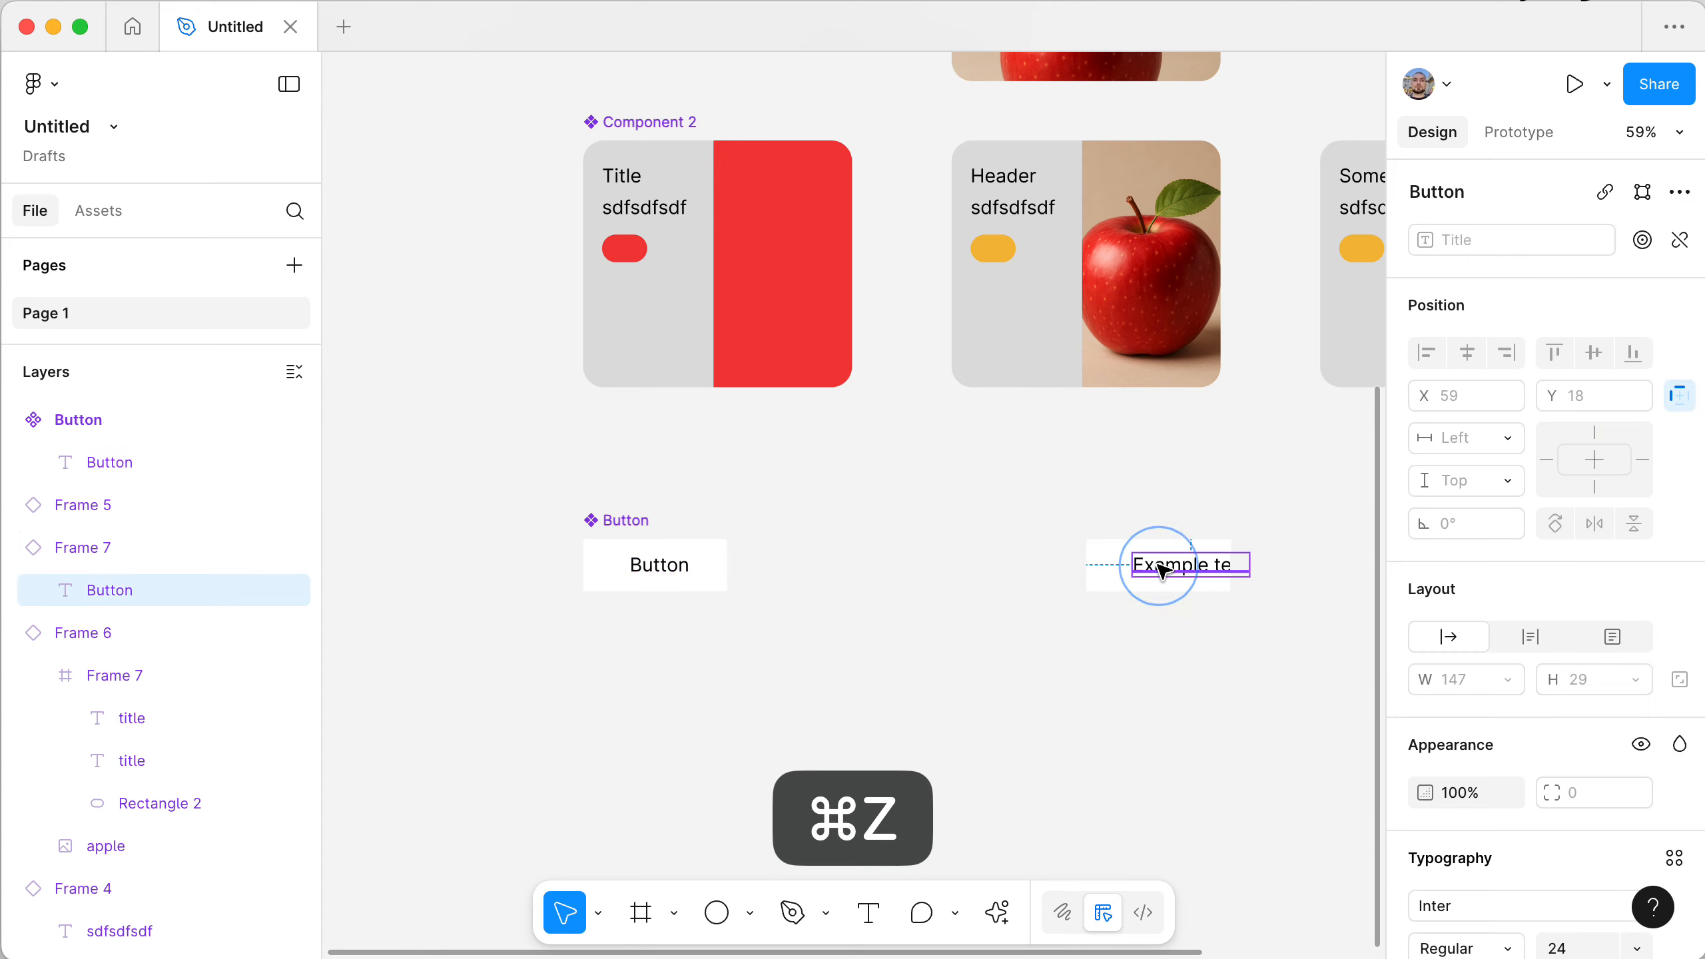
# - Change the text of the Button instance to "Cool Button"
pyautogui.doubleClick(1163, 571)
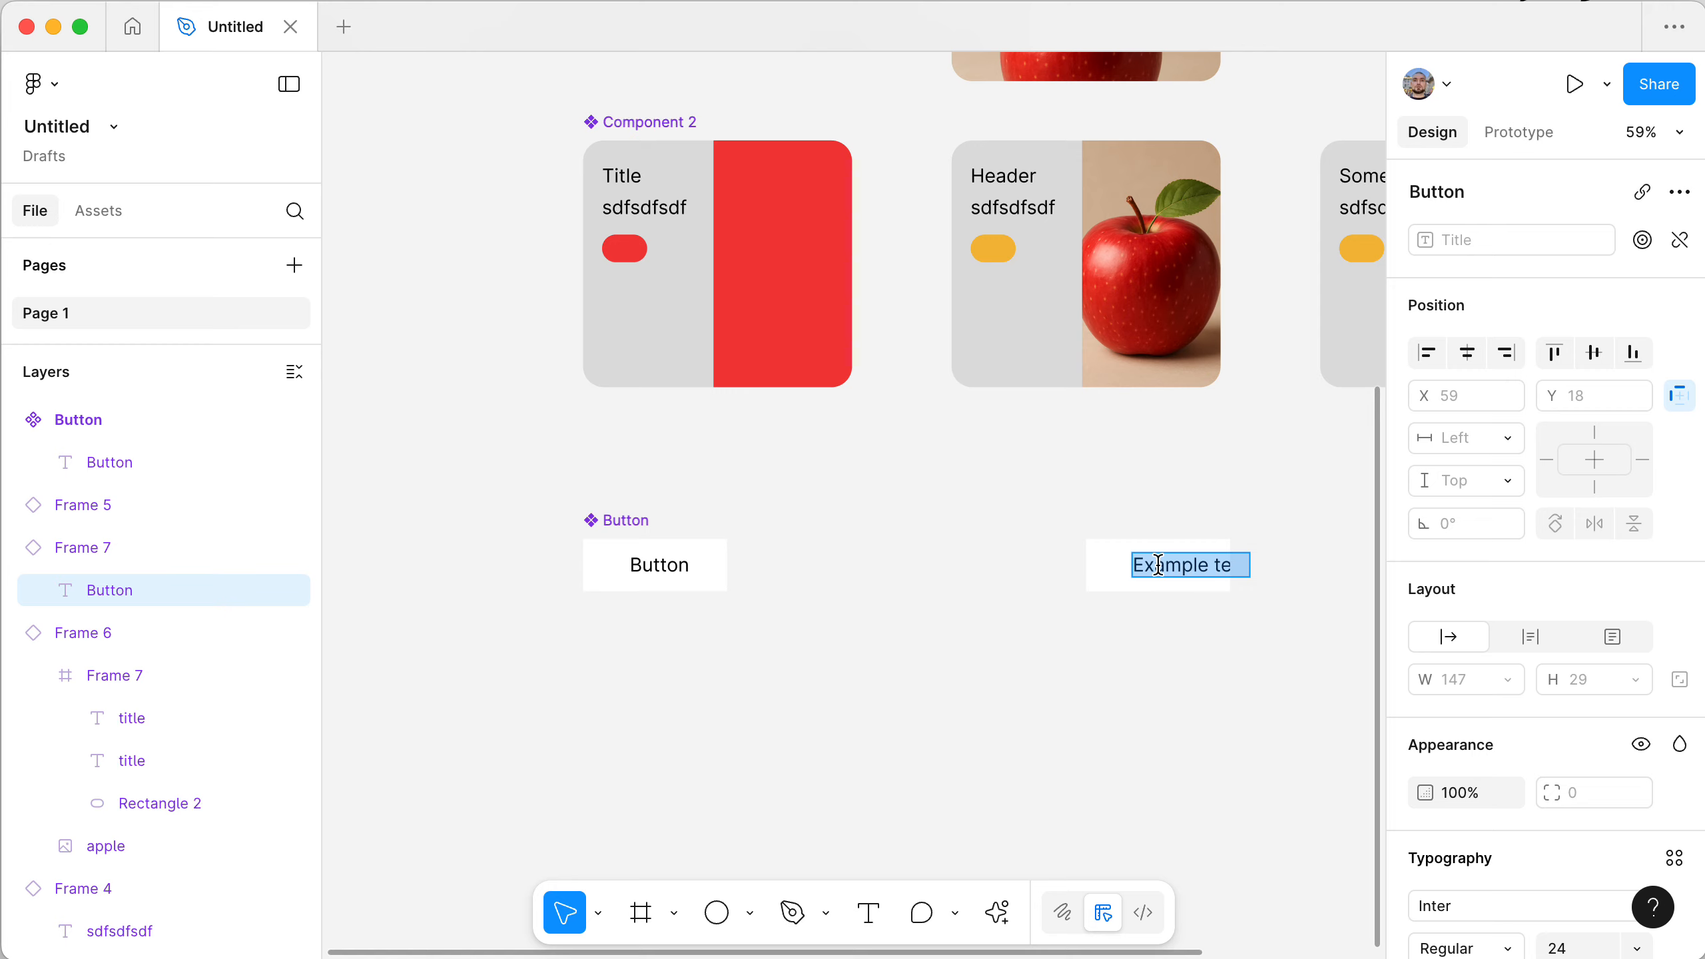
pyautogui.write('Cool')
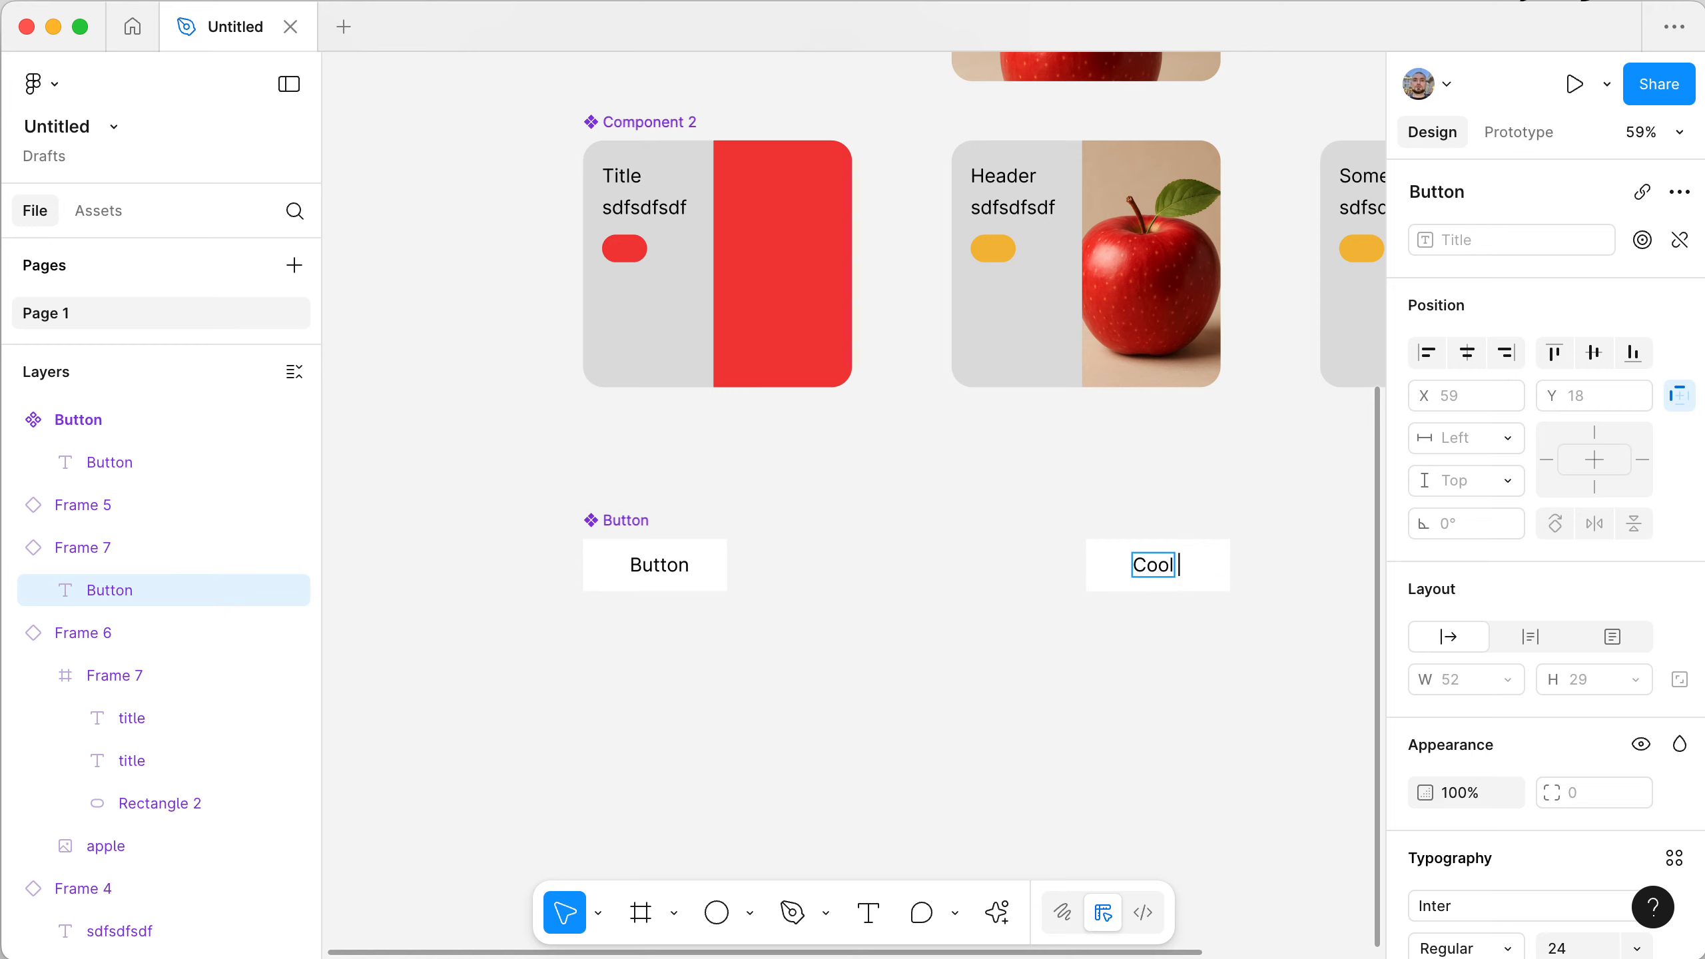
pyautogui.write(' Button')
pyautogui.click(1124, 660)
pyautogui.click(1111, 576)
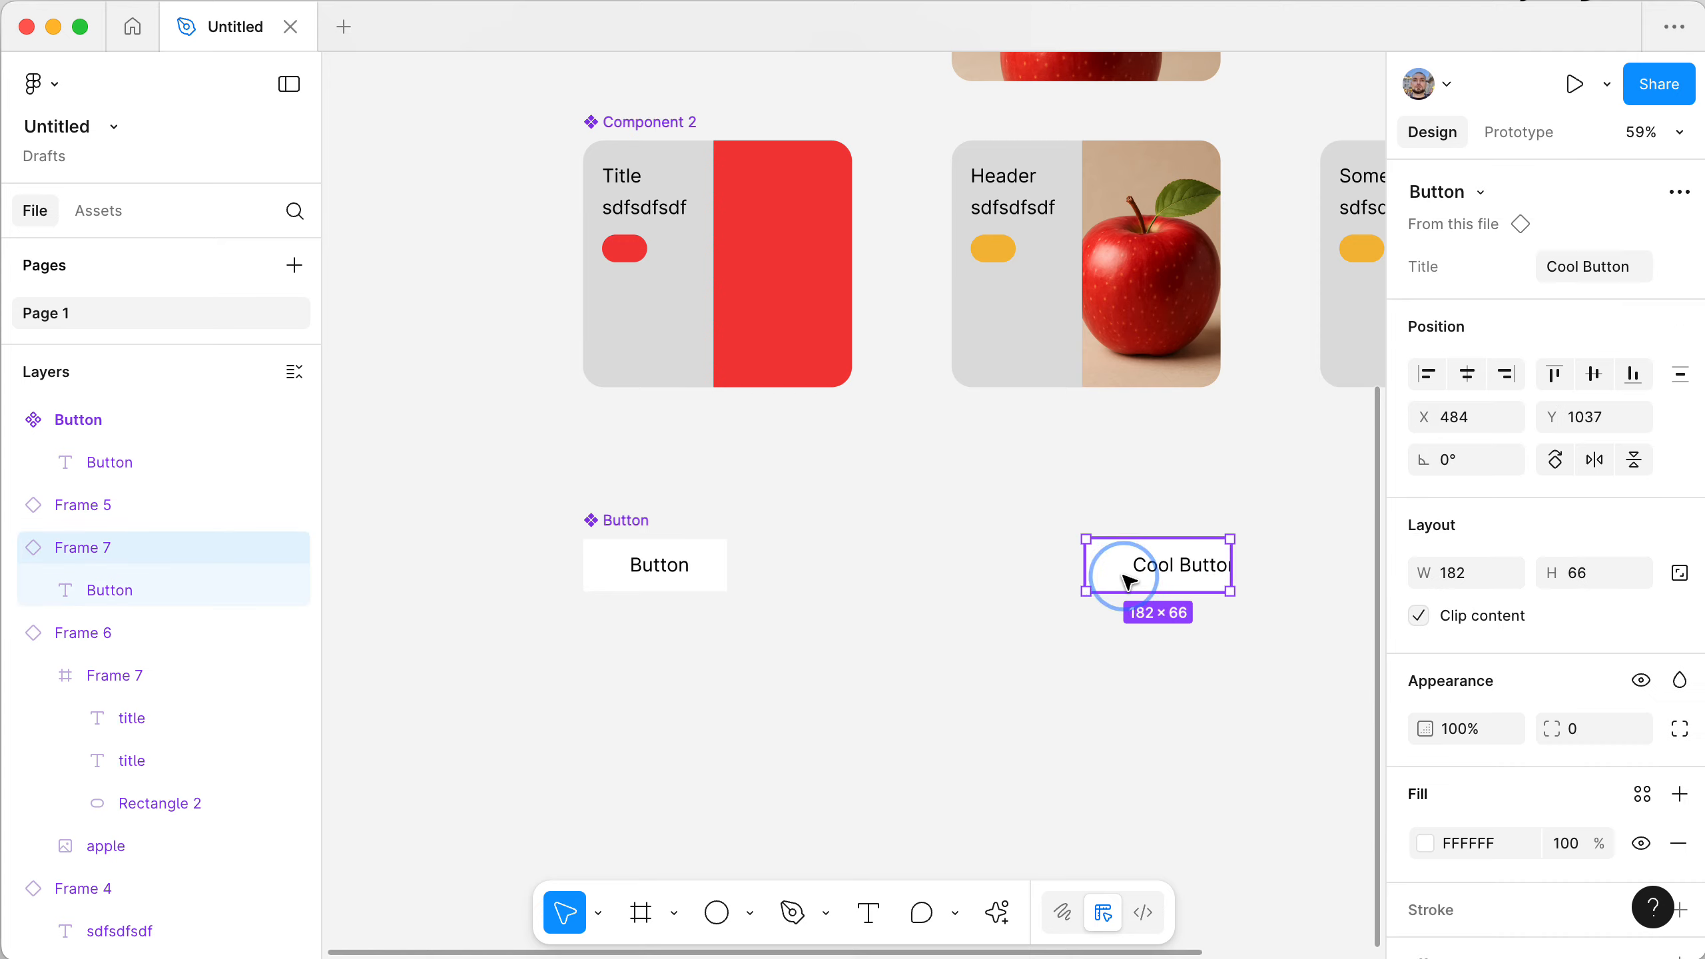
# - Delete the text layer from the main Button component and place a duplicate of its instance below the original at Y 1149
pyautogui.keyDown('super'); pyautogui.click(650, 570); pyautogui.keyUp('super')
pyautogui.press('BackSpace')
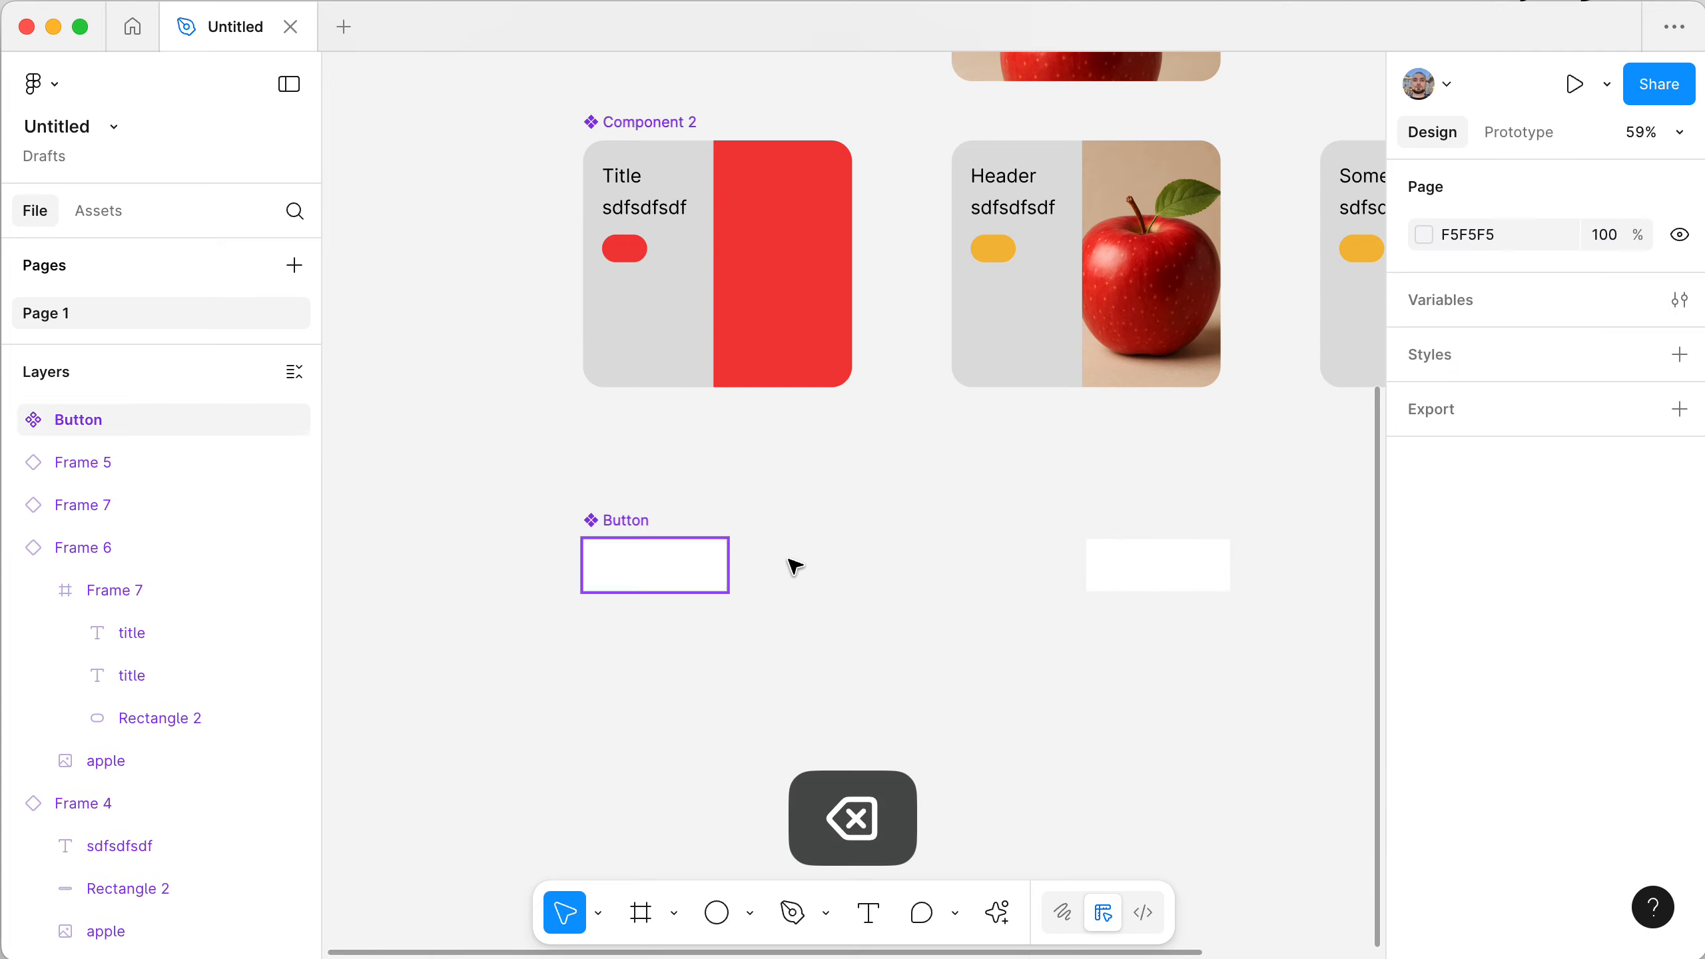
pyautogui.click(1133, 566)
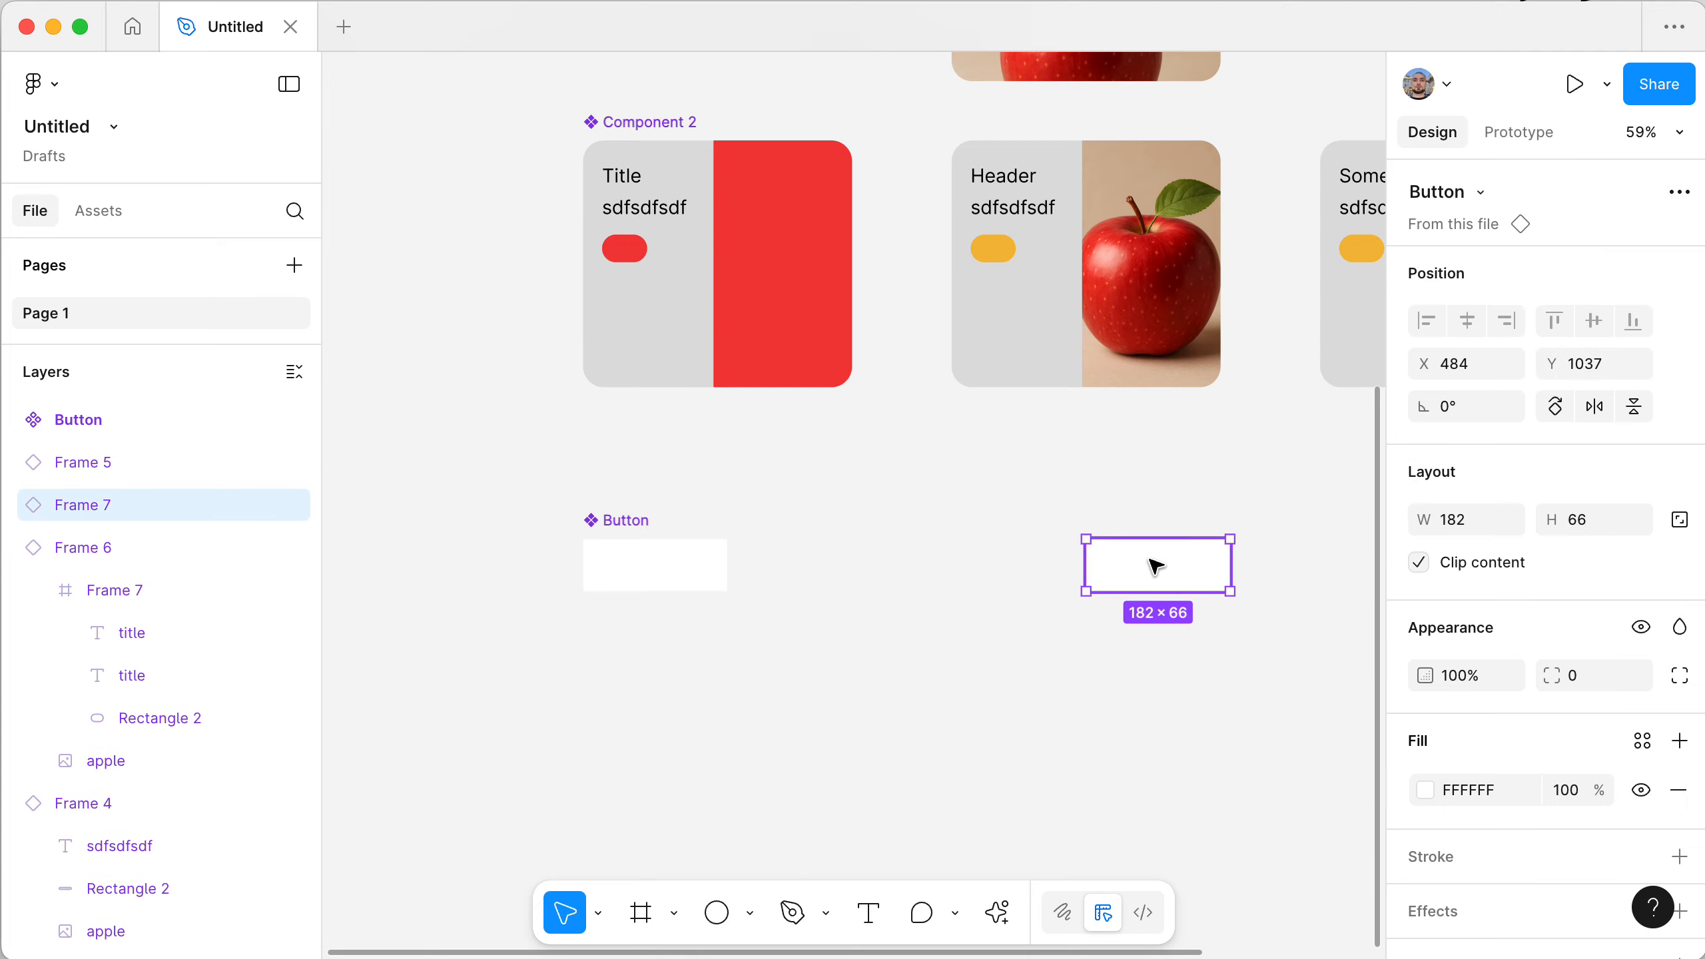
pyautogui.moveTo(1154, 566); pyautogui.dragTo(1147, 656)
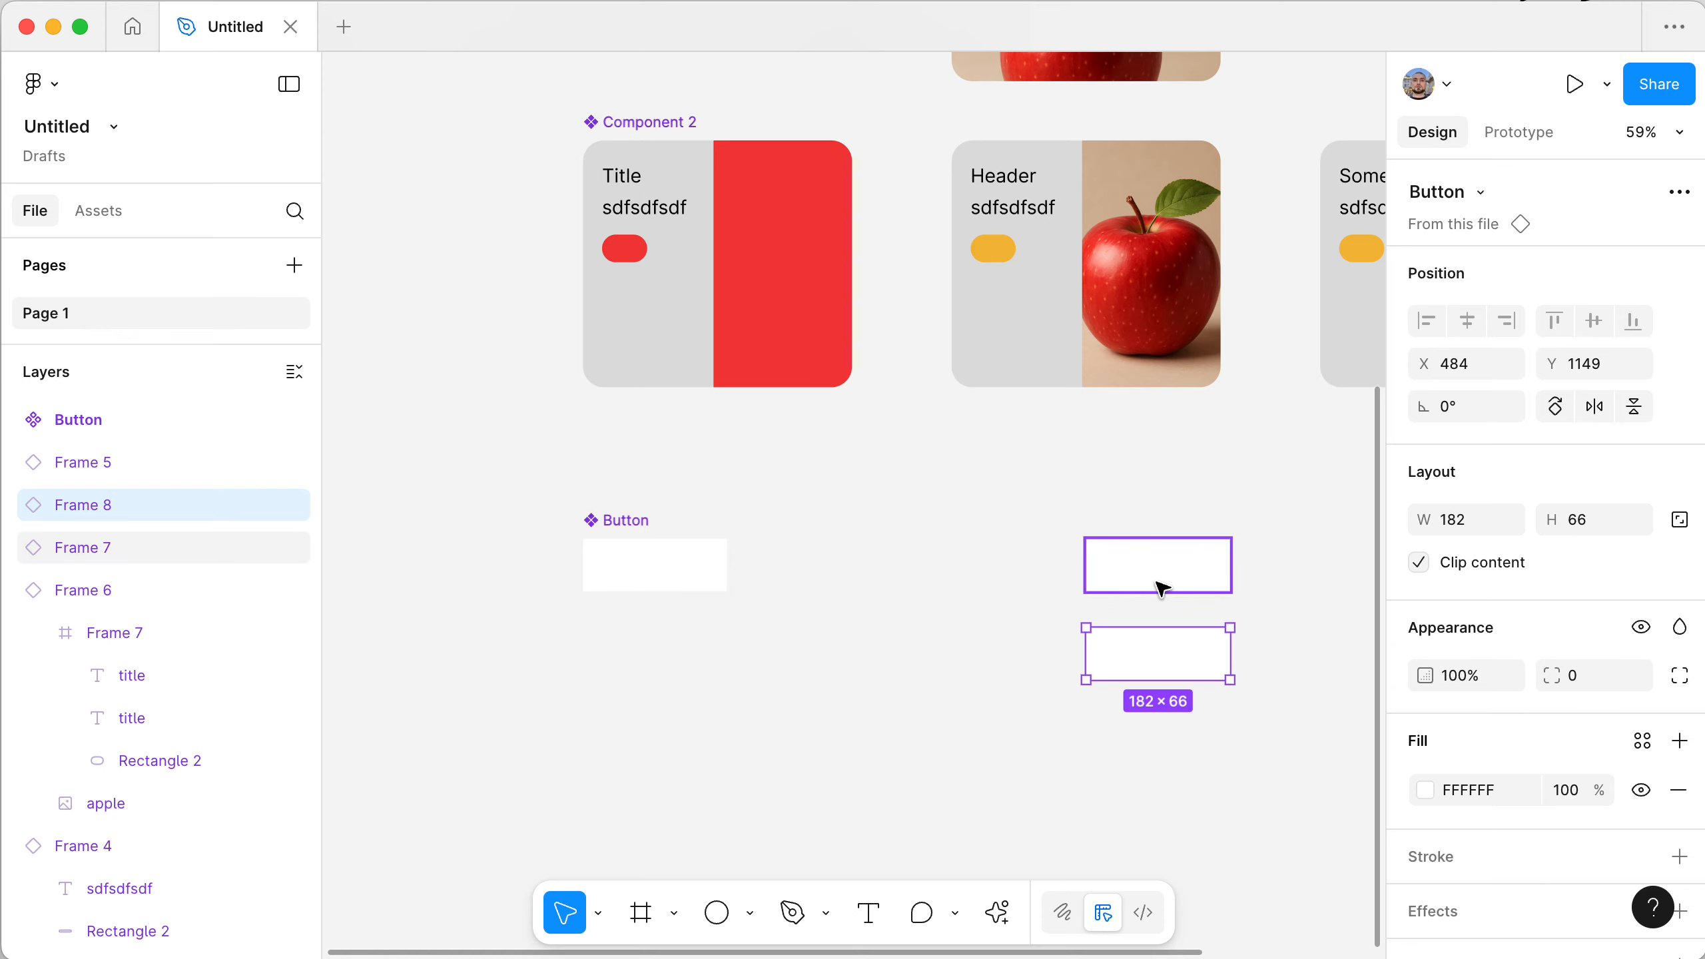
# - Create a new text layer reading "Text" and place it inside the main Button component
pyautogui.click(636, 652)
pyautogui.press('t')
pyautogui.click(628, 648)
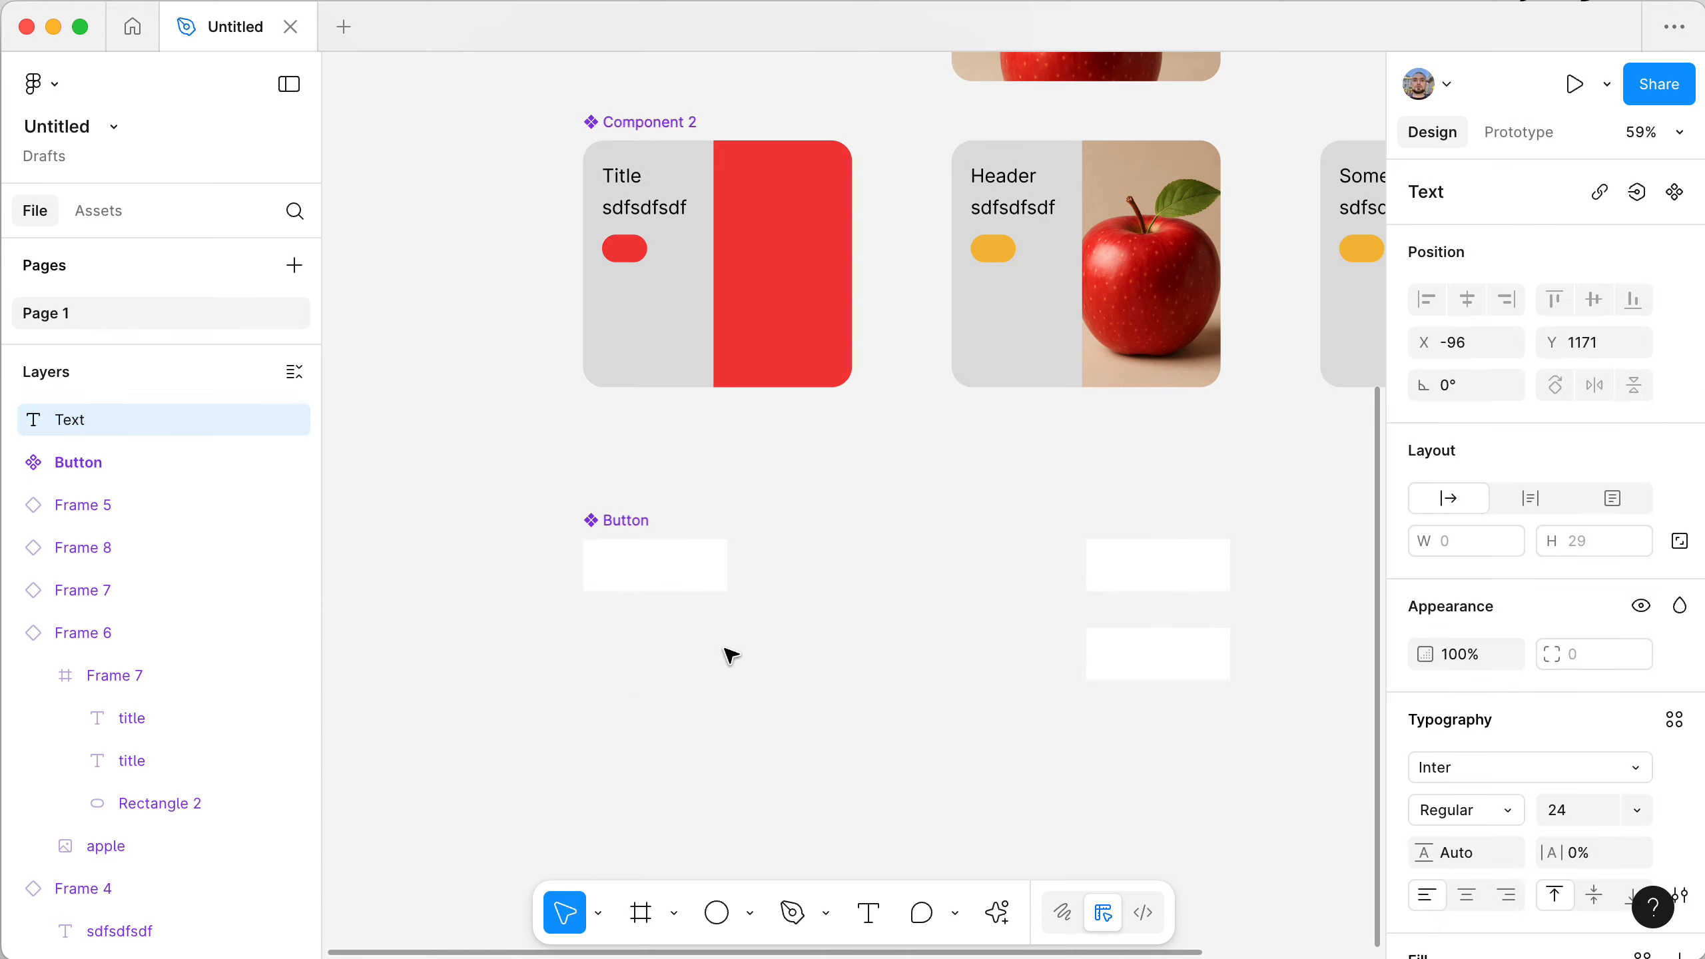
pyautogui.write('Text')
pyautogui.press('Escape')
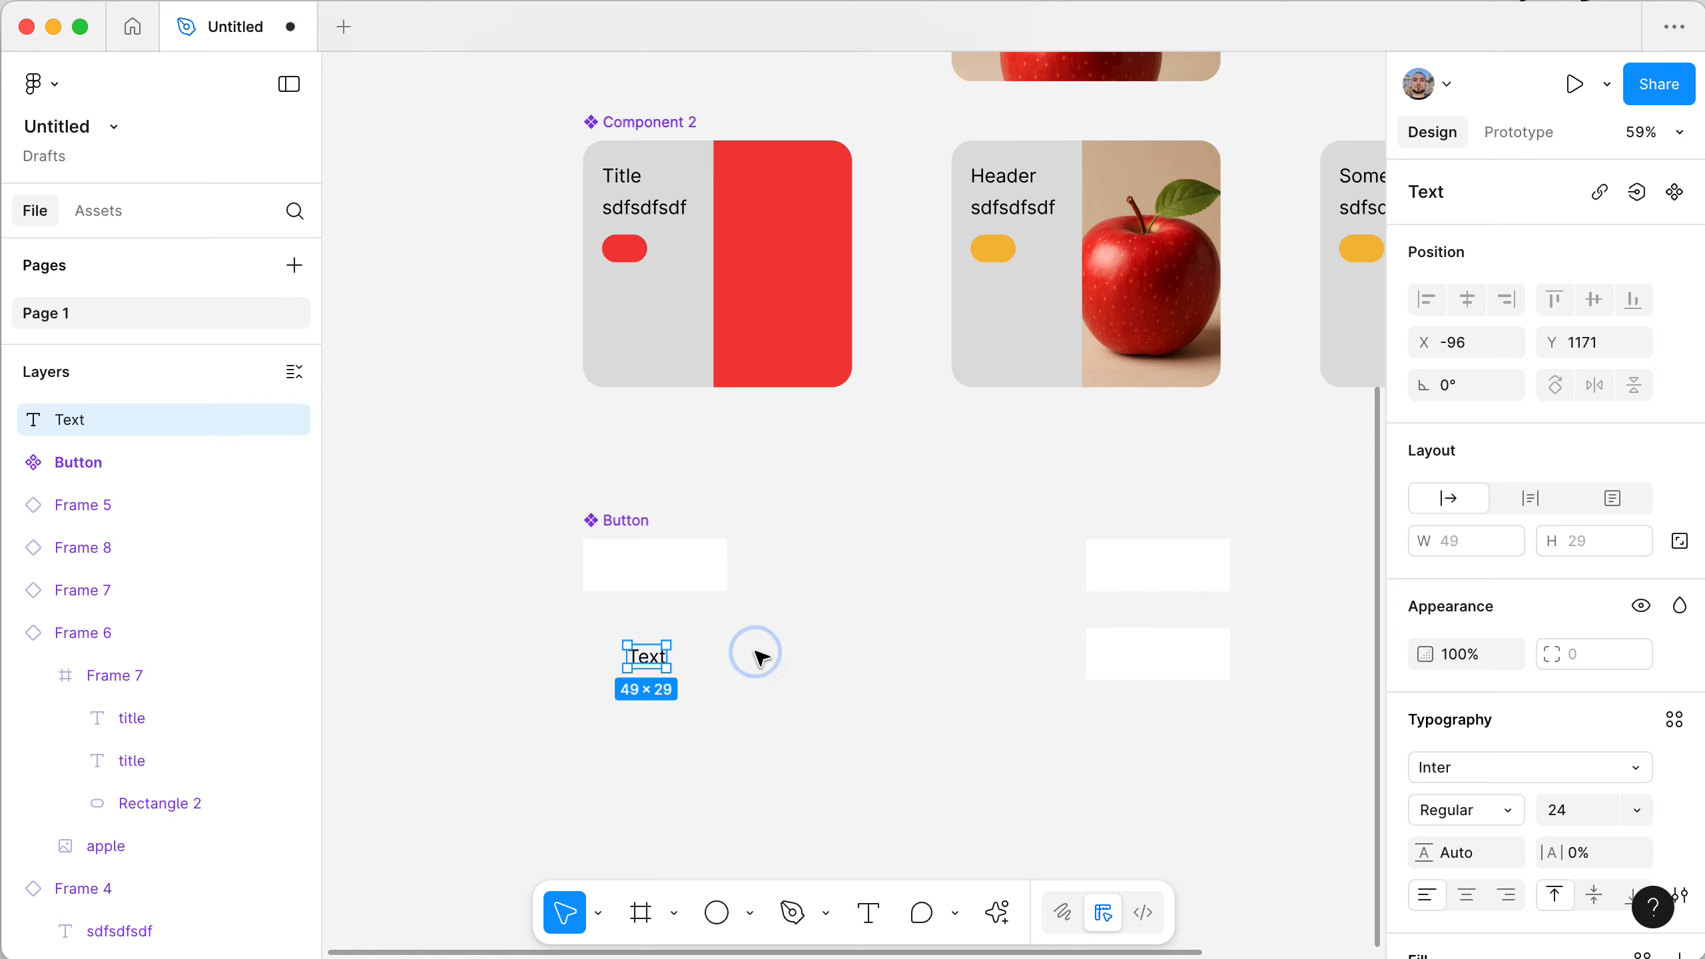
pyautogui.moveTo(657, 658); pyautogui.dragTo(658, 573)
# - Link the new text layer in the main Button component to the existing Title text property
pyautogui.click(1678, 240)
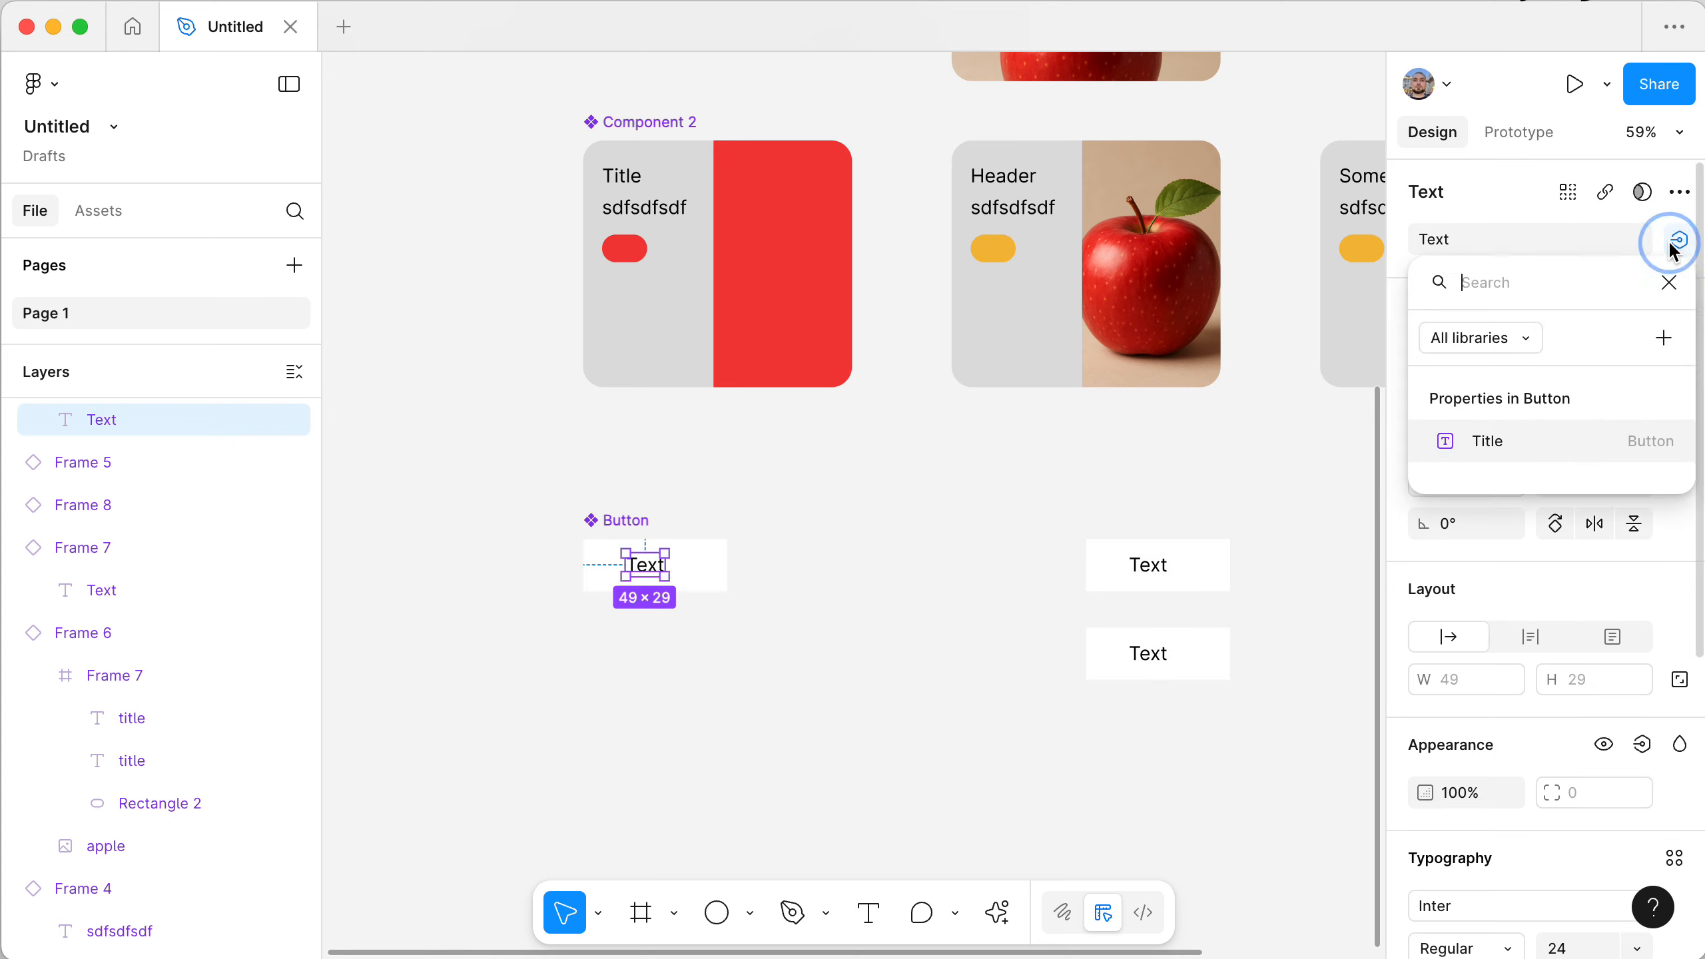
pyautogui.click(1472, 445)
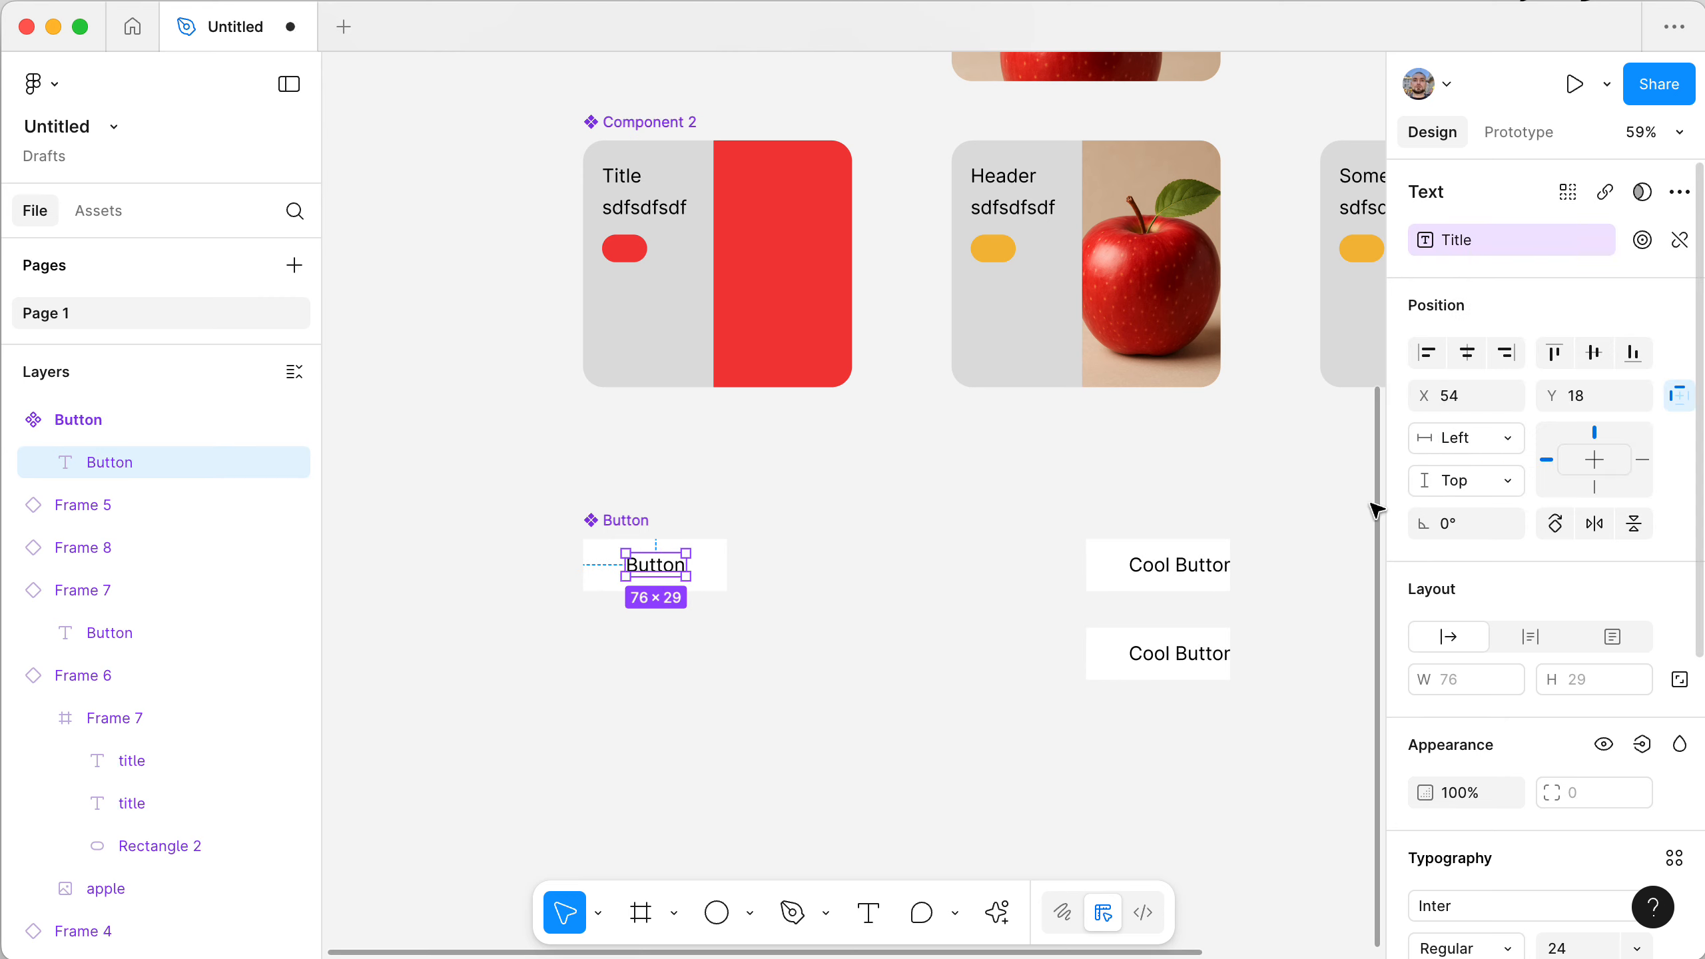
pyautogui.click(1140, 570)
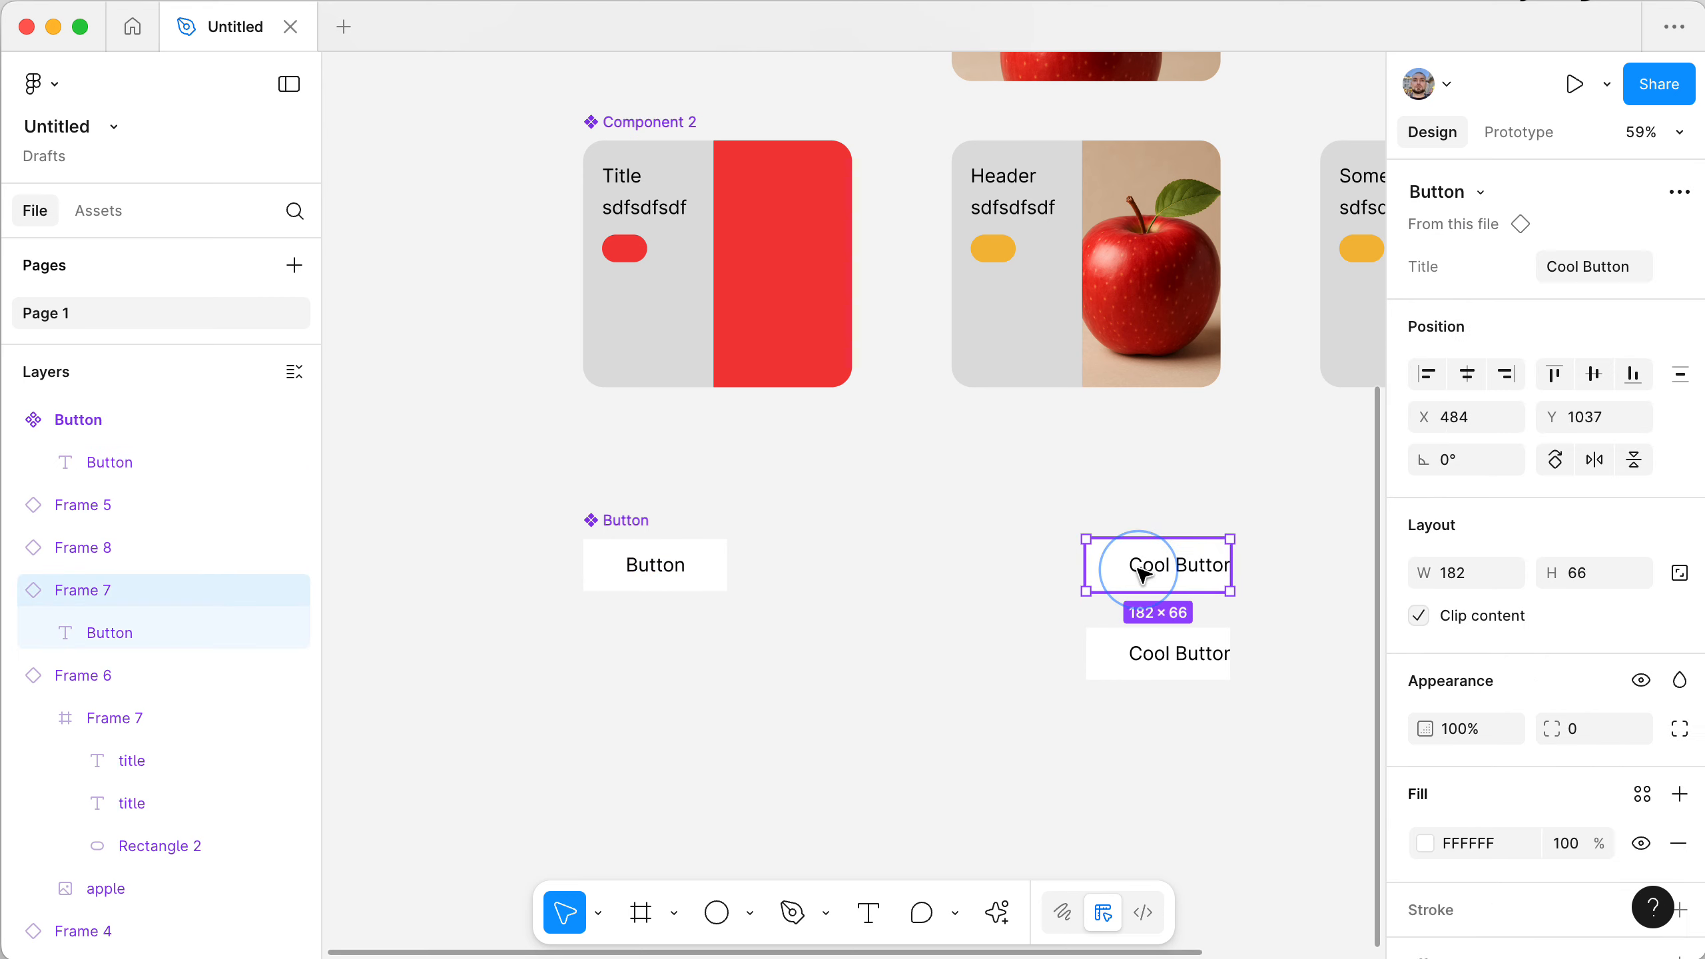
# - Set the Title property of the lower Button instance to "Cool"
pyautogui.click(1192, 662)
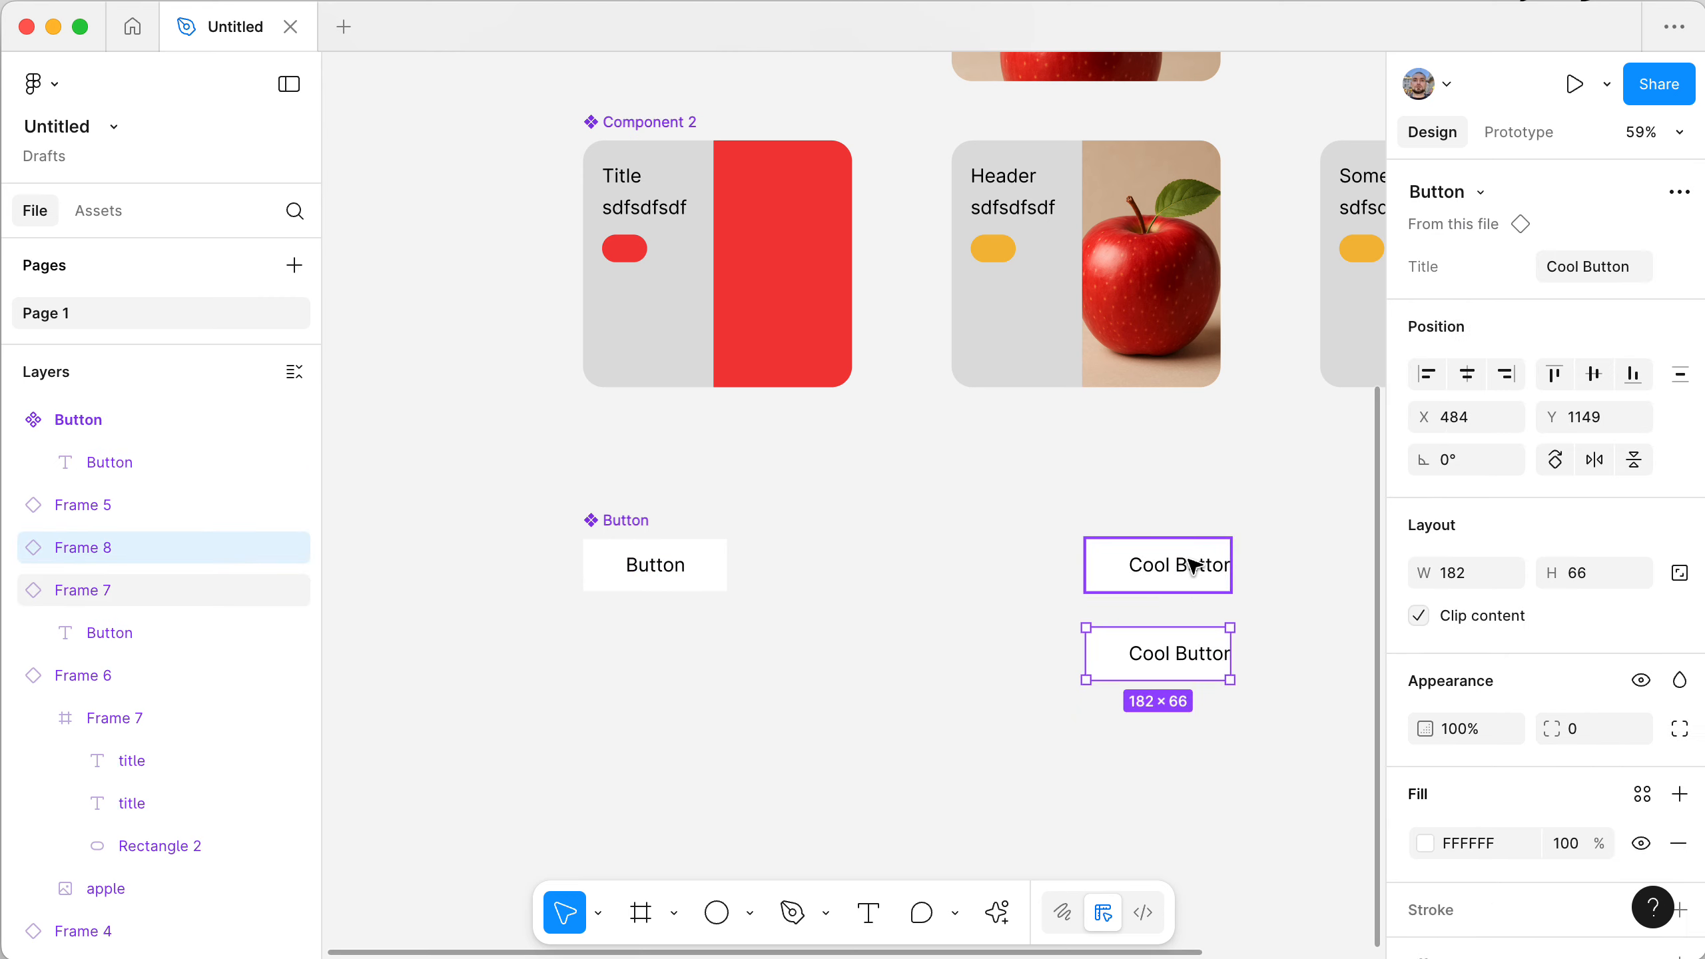
pyautogui.click(1592, 269)
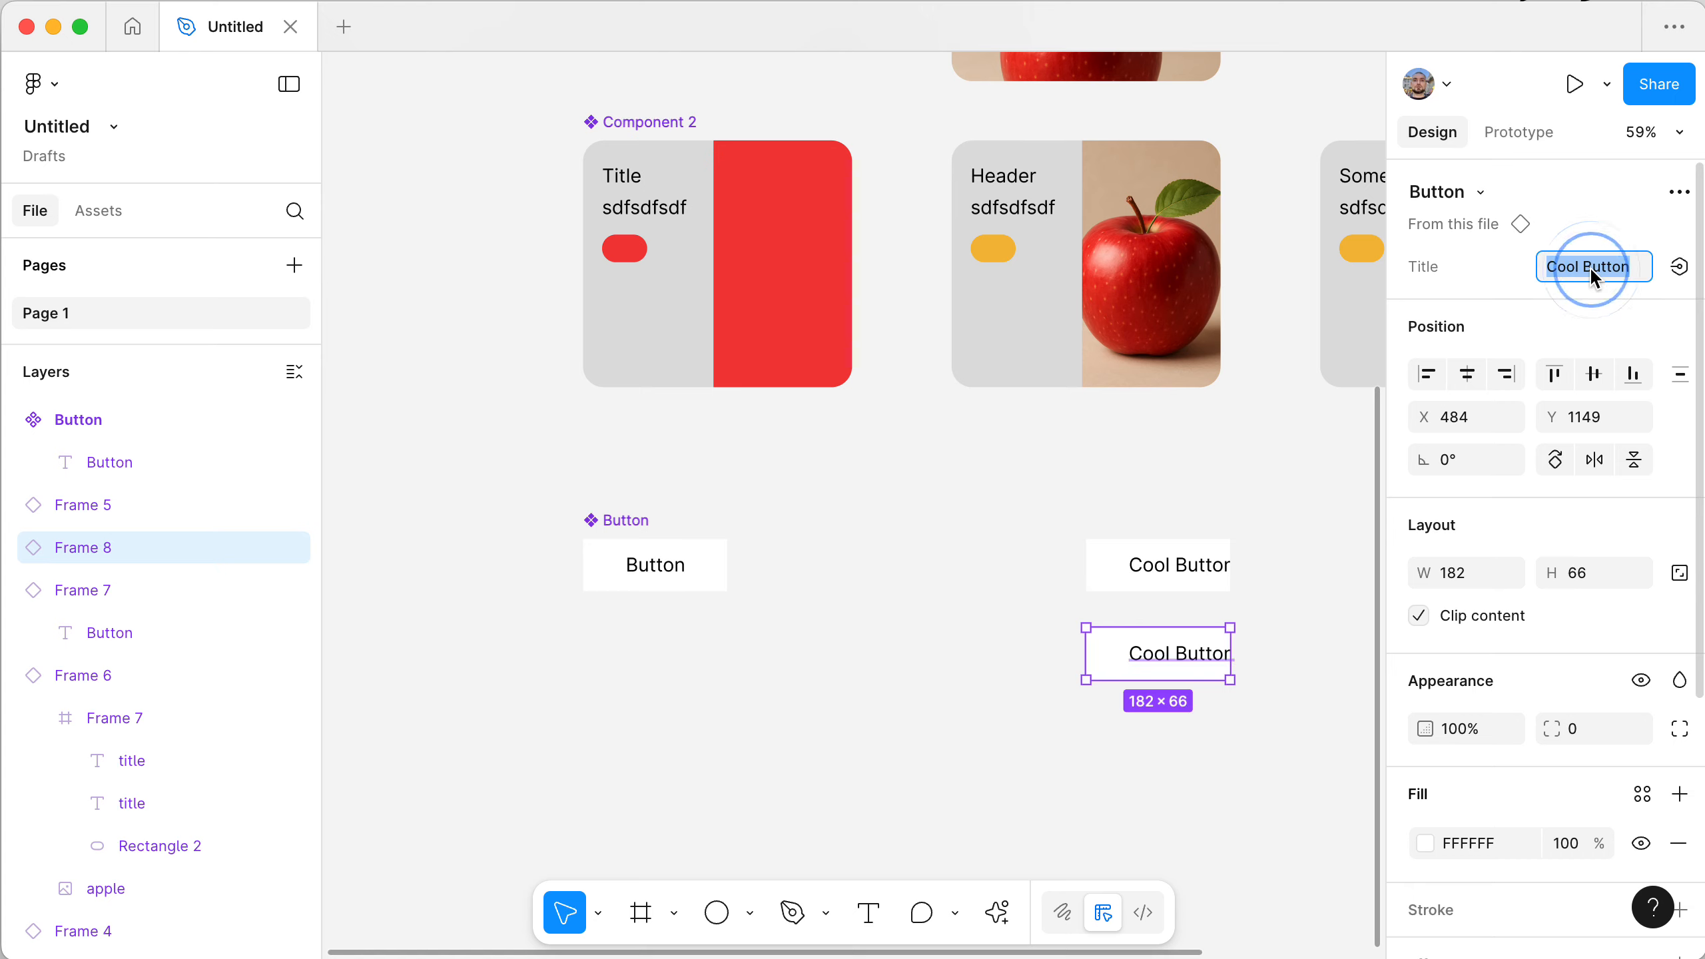
pyautogui.click(1611, 266)
pyautogui.press('BackSpace')
pyautogui.press('BackSpace')
pyautogui.press('BackSpace')
pyautogui.press('BackSpace')
pyautogui.press('BackSpace')
pyautogui.press('BackSpace')
pyautogui.press('BackSpace')
pyautogui.press('BackSpace')
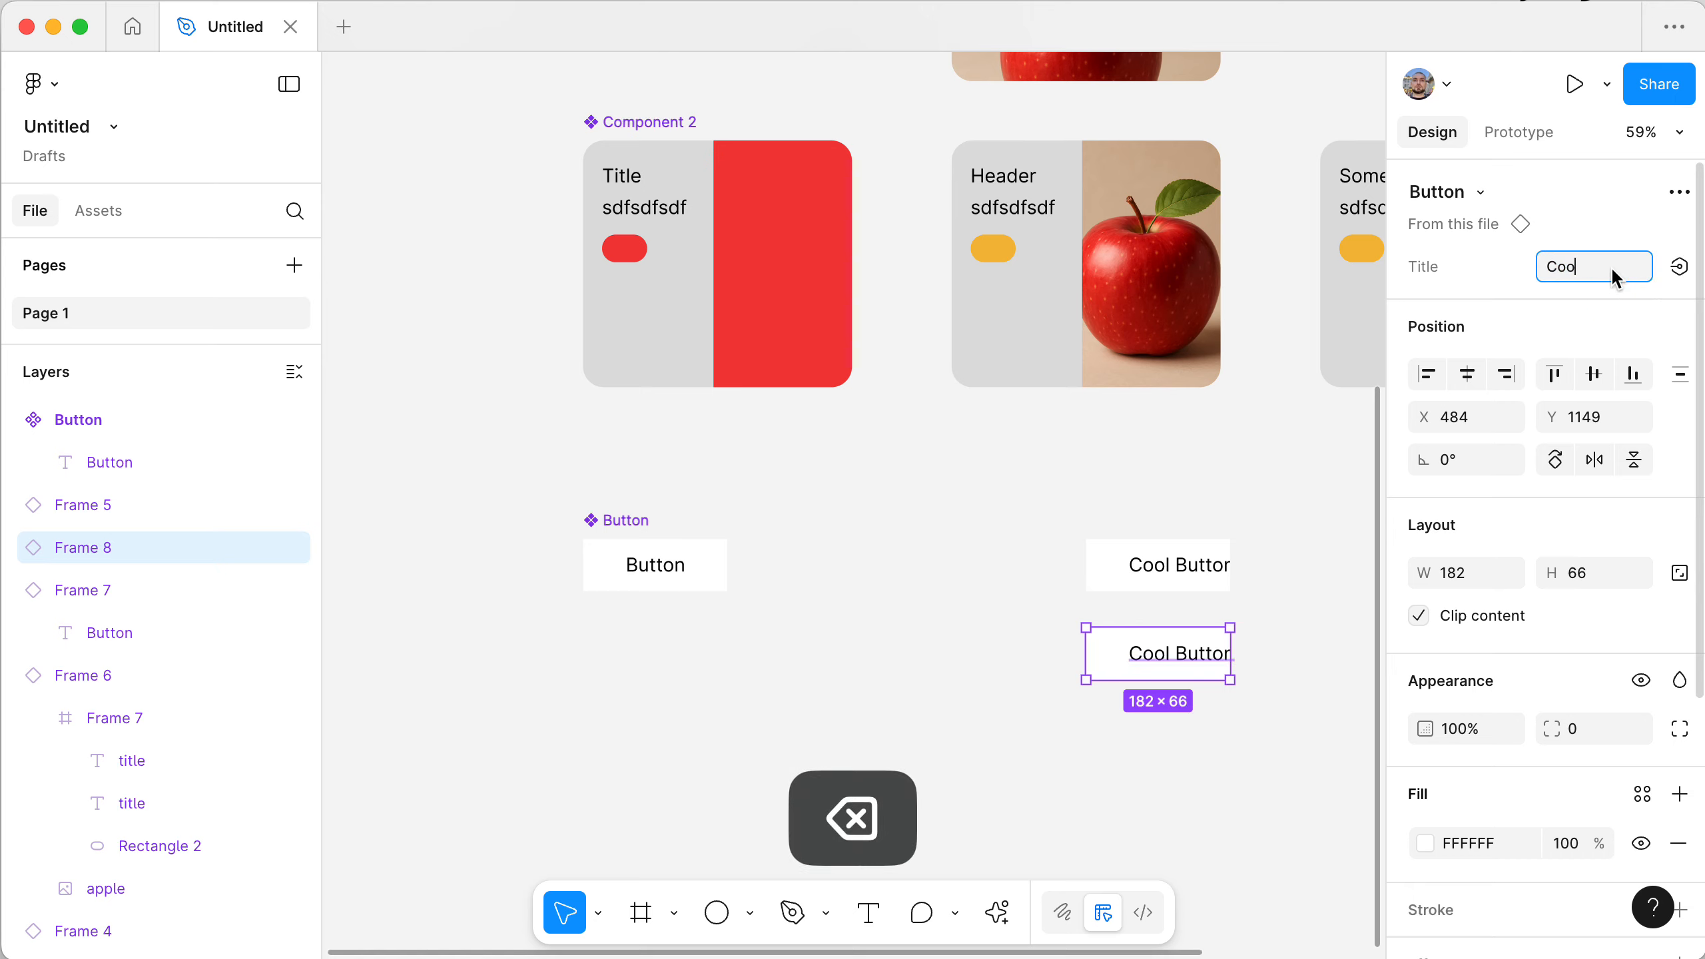
pyautogui.write('l')
pyautogui.press('Return')
pyautogui.click(825, 600)
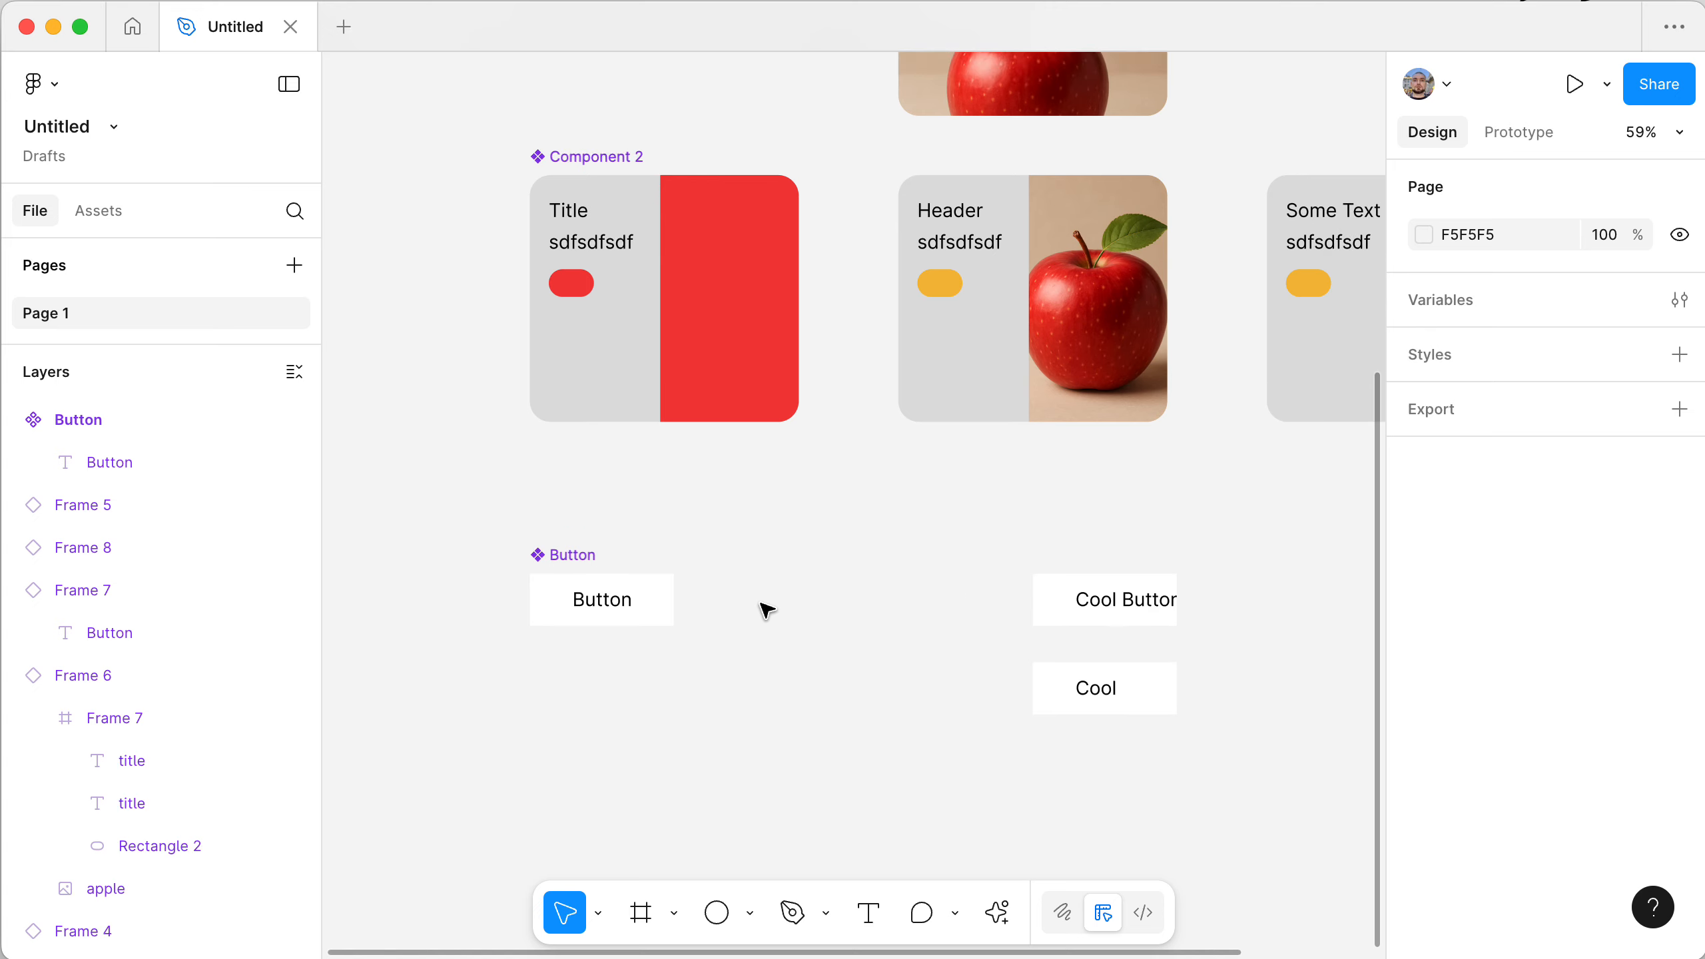
# - Move the "Cool" Button instance away from the other one to X 639, Y 1237
pyautogui.scroll(5, 775, 534)
pyautogui.hscroll(2, 775, 534)
pyautogui.scroll(1, 775, 534)
pyautogui.hscroll(1, 775, 534)
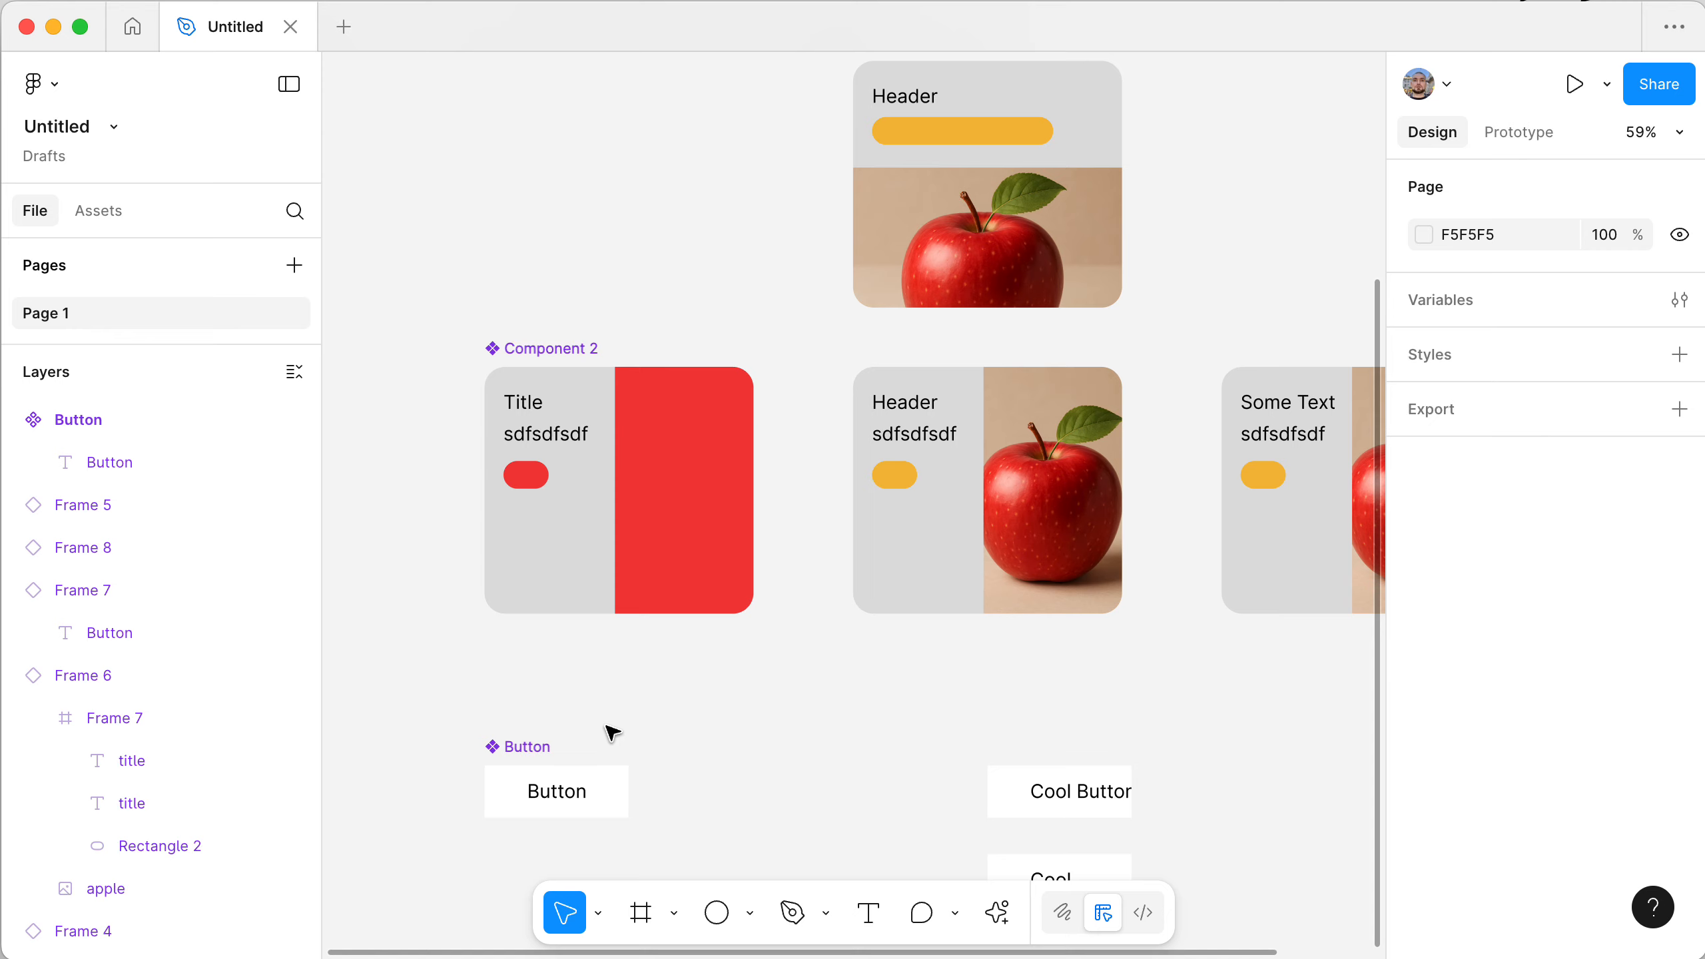
pyautogui.scroll(-10, 1035, 749)
pyautogui.hscroll(-1, 1035, 750)
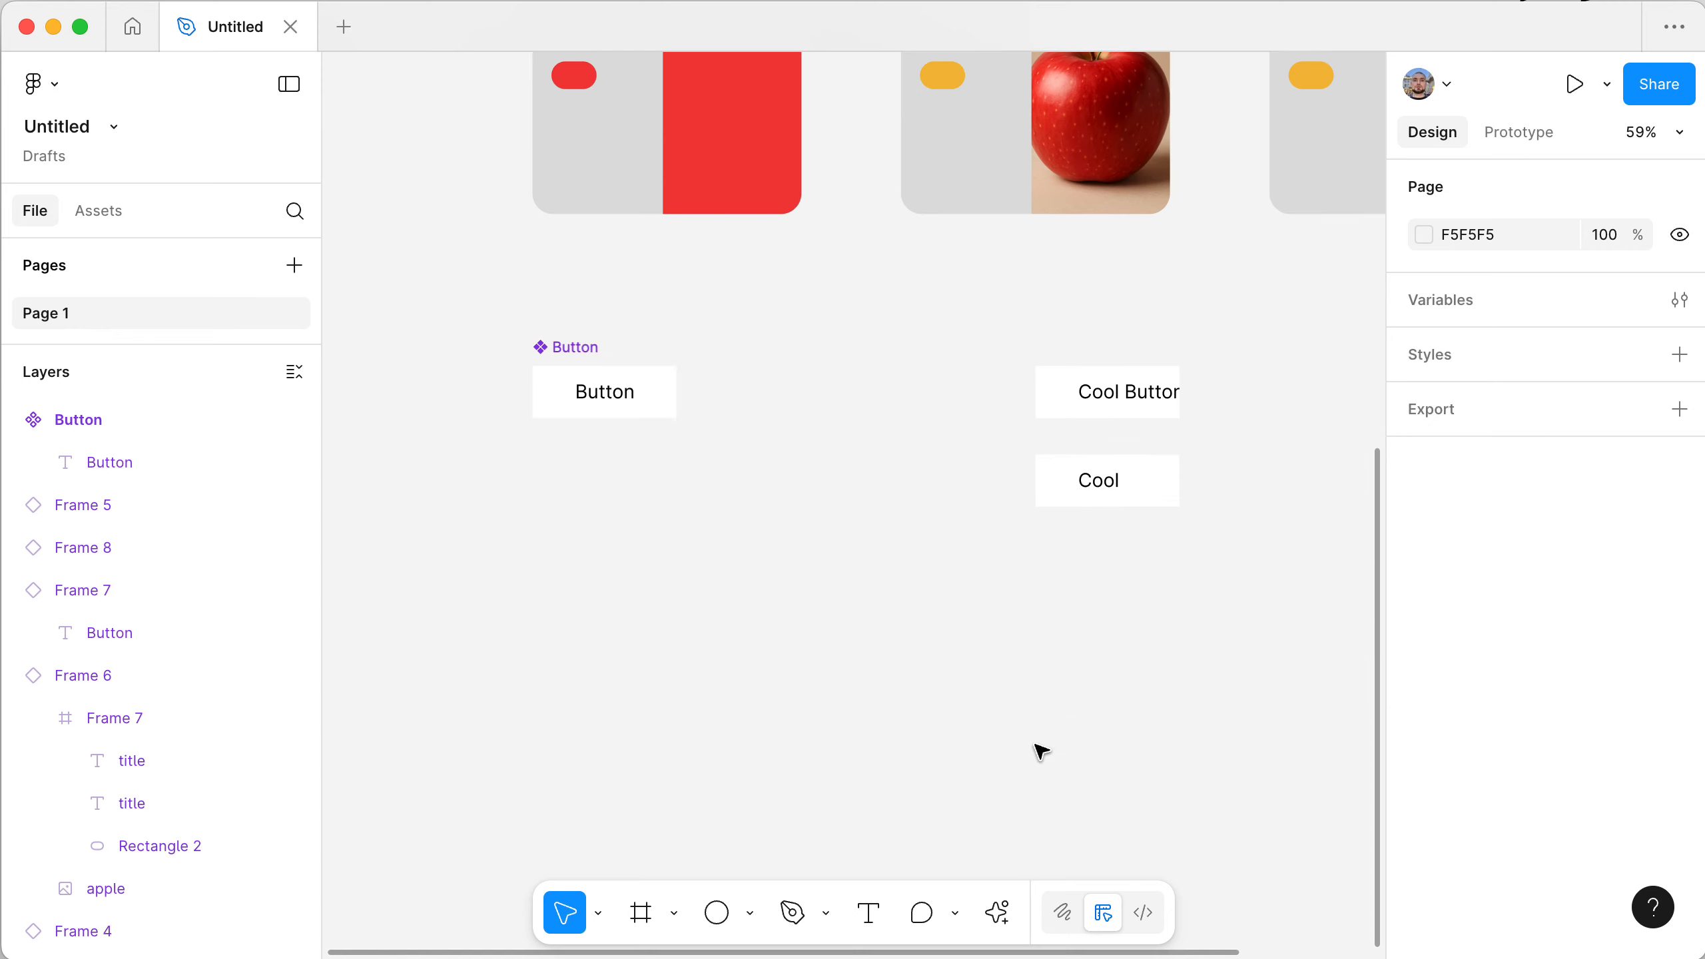
pyautogui.click(1101, 481)
pyautogui.scroll(2, 1080, 551)
pyautogui.hscroll(1, 1080, 551)
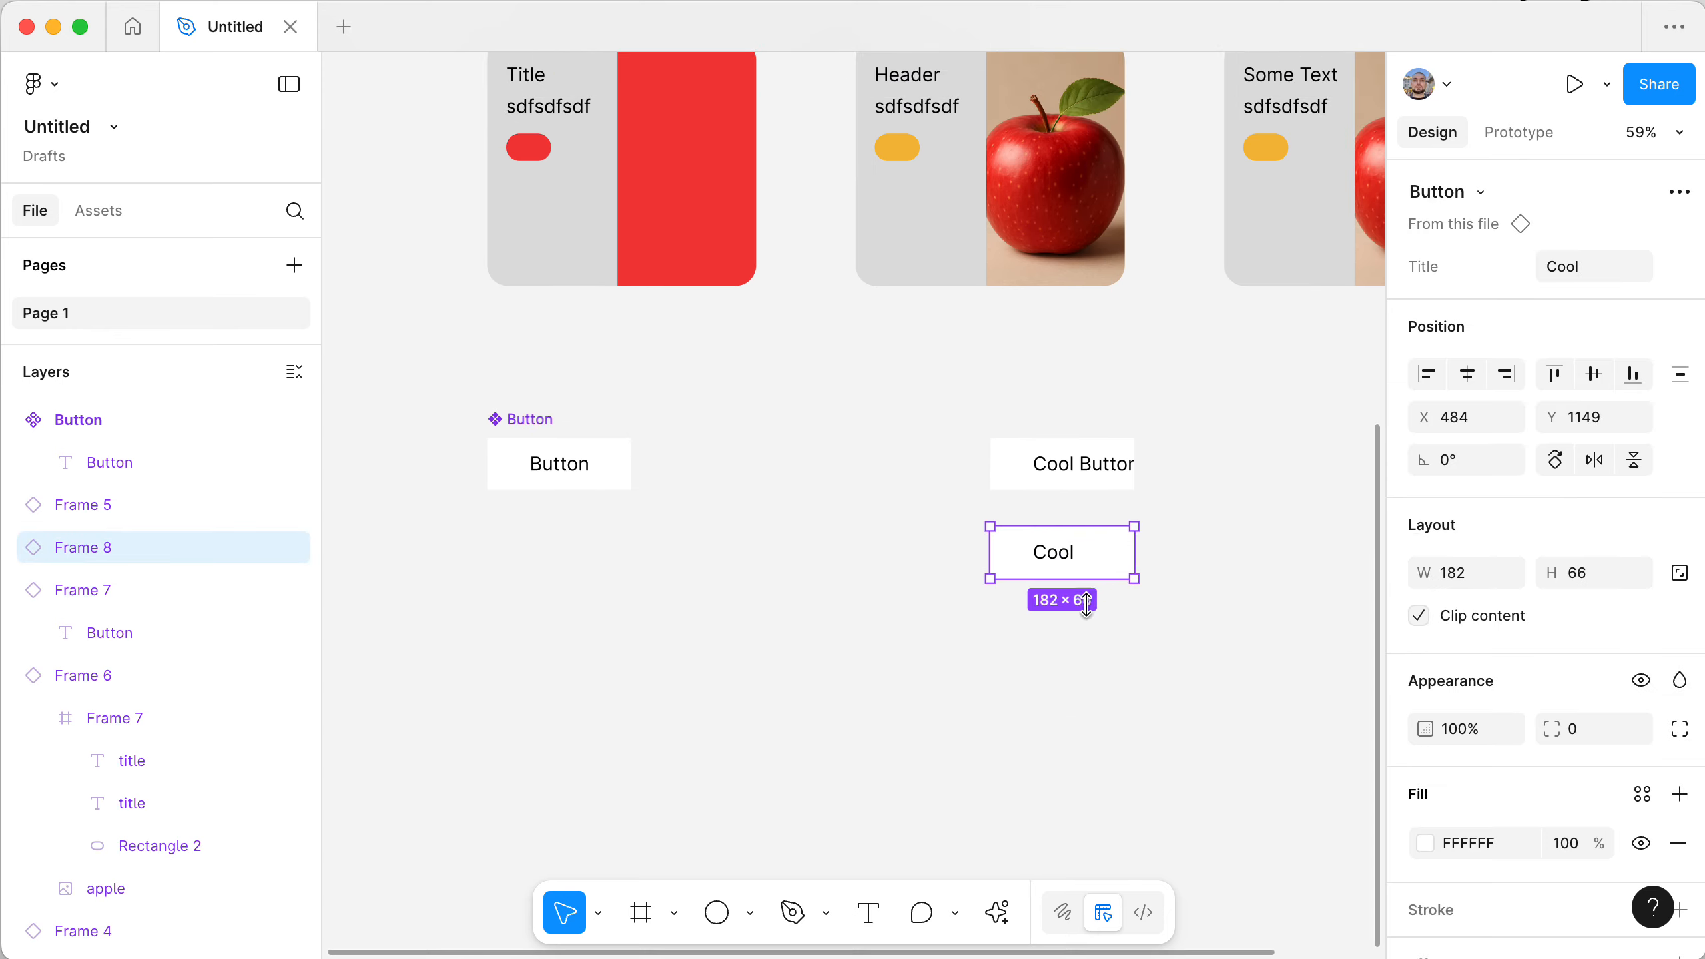
pyautogui.moveTo(1072, 559); pyautogui.dragTo(1193, 627)
# - Examine the "Some Text" instance of Component 2 and the Title property linked to its heading text
pyautogui.scroll(5, 640, 487)
pyautogui.hscroll(3, 640, 486)
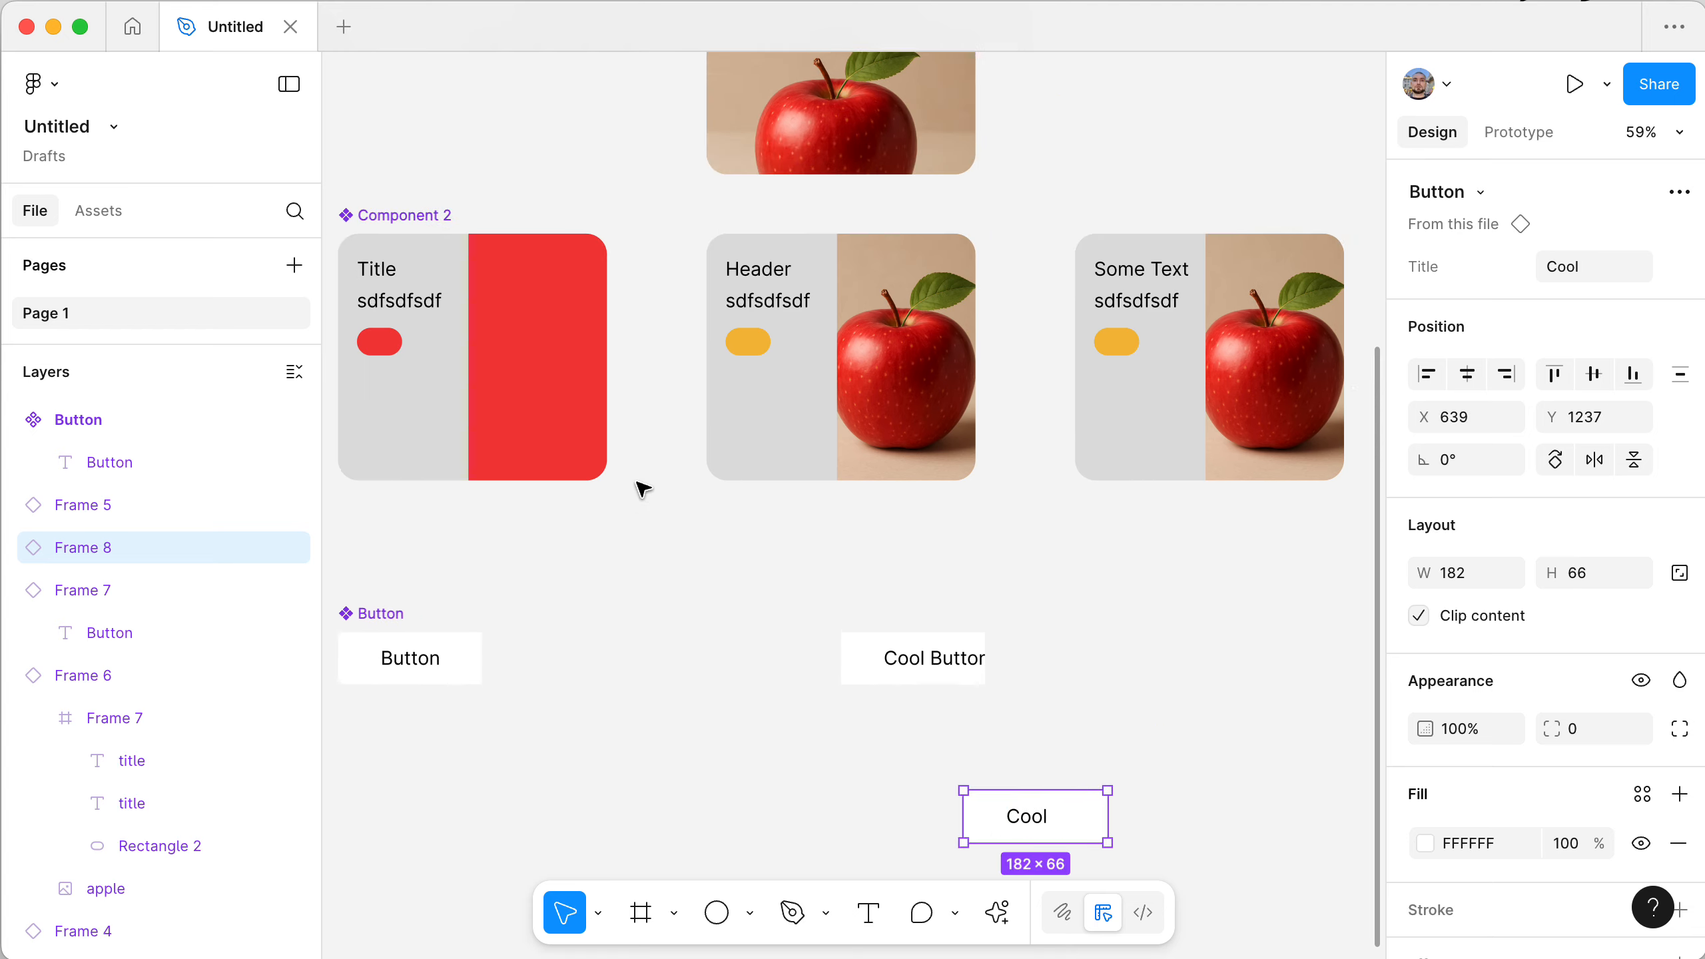
pyautogui.scroll(-2, 640, 487)
pyautogui.hscroll(-2, 640, 487)
pyautogui.scroll(3, 640, 487)
pyautogui.hscroll(6, 640, 487)
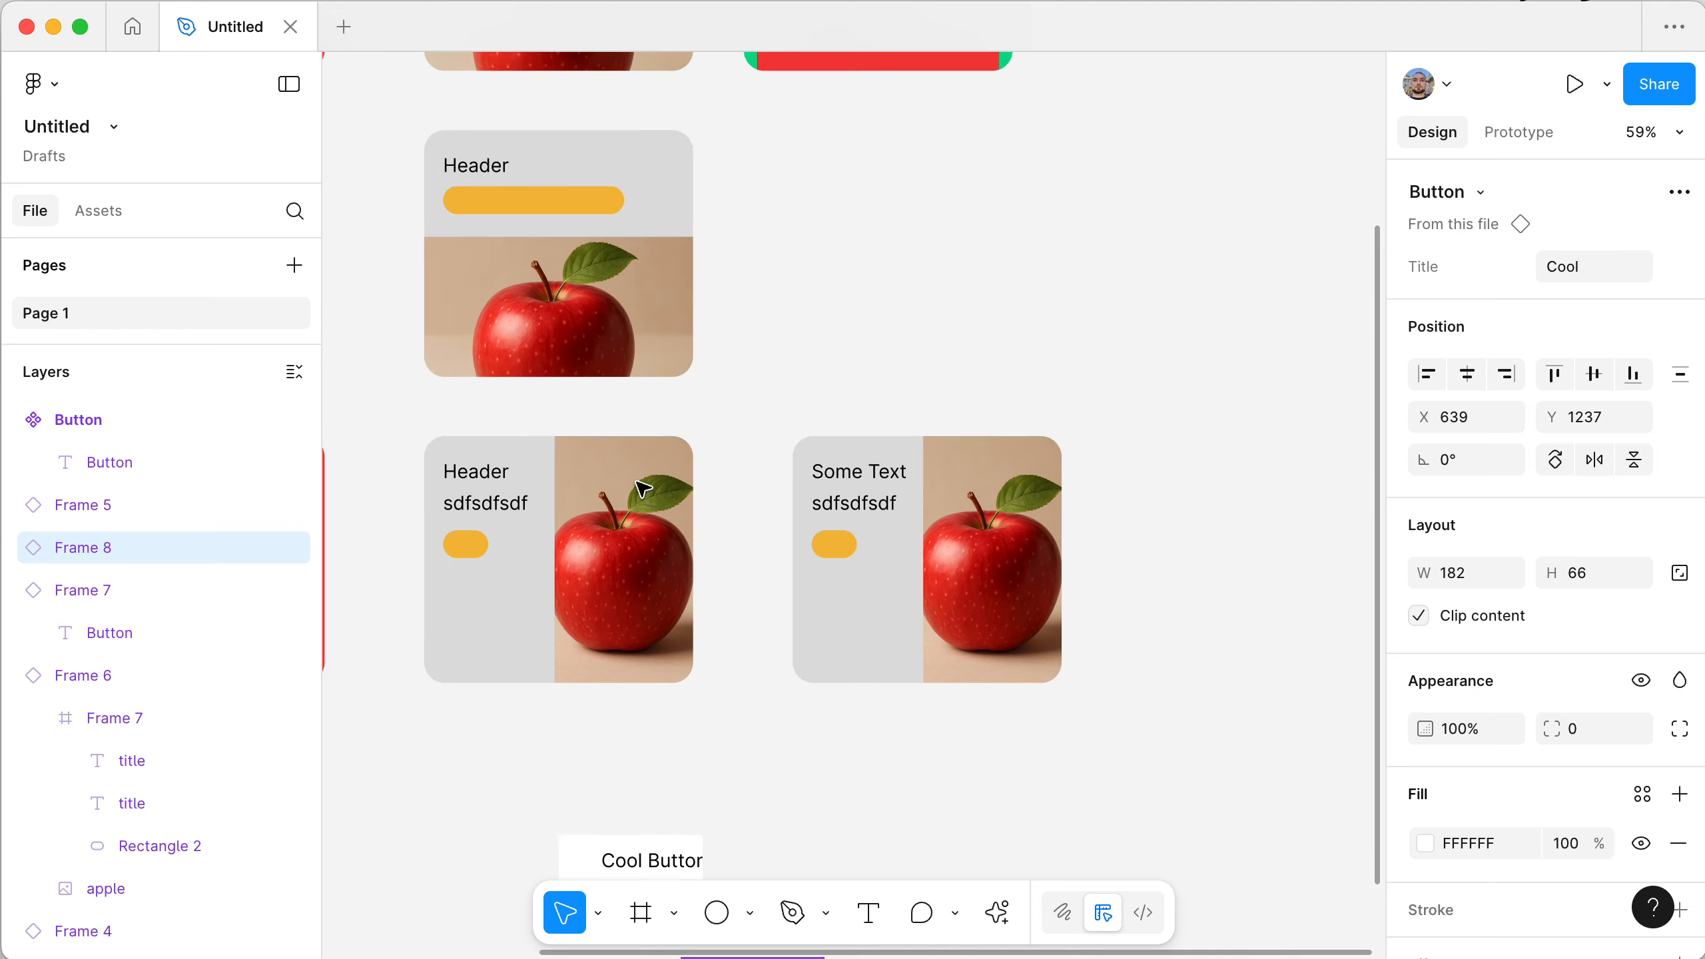
pyautogui.click(873, 500)
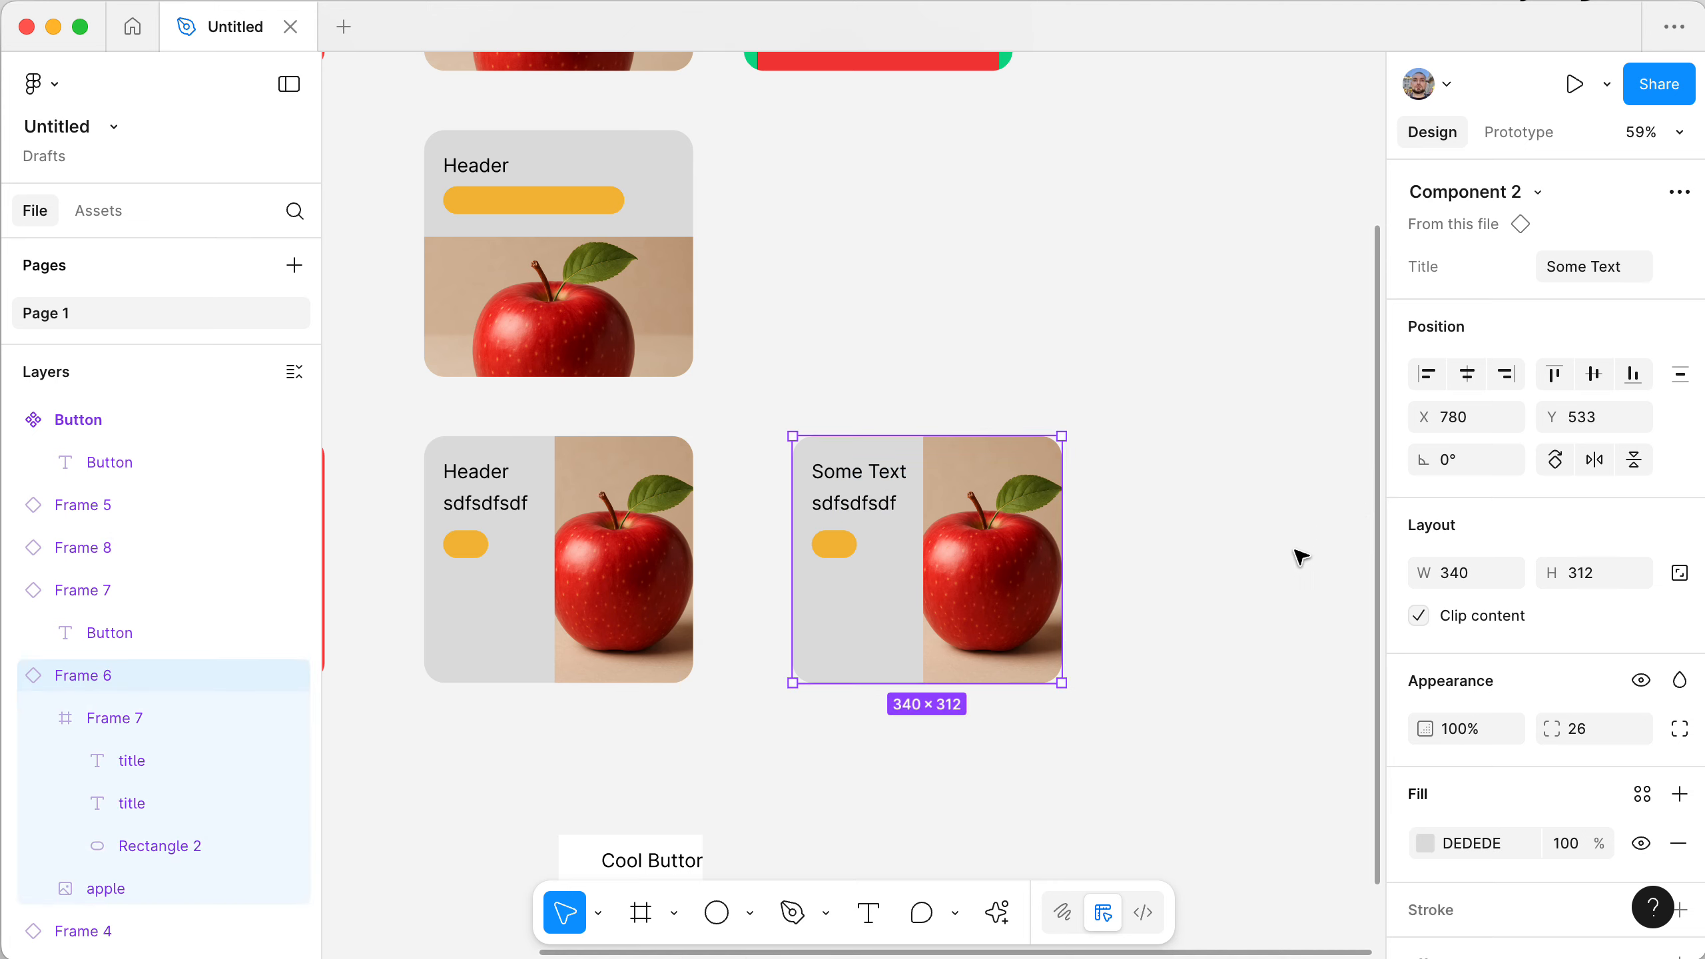
pyautogui.hscroll(-2, 1298, 556)
pyautogui.scroll(-1, 1299, 556)
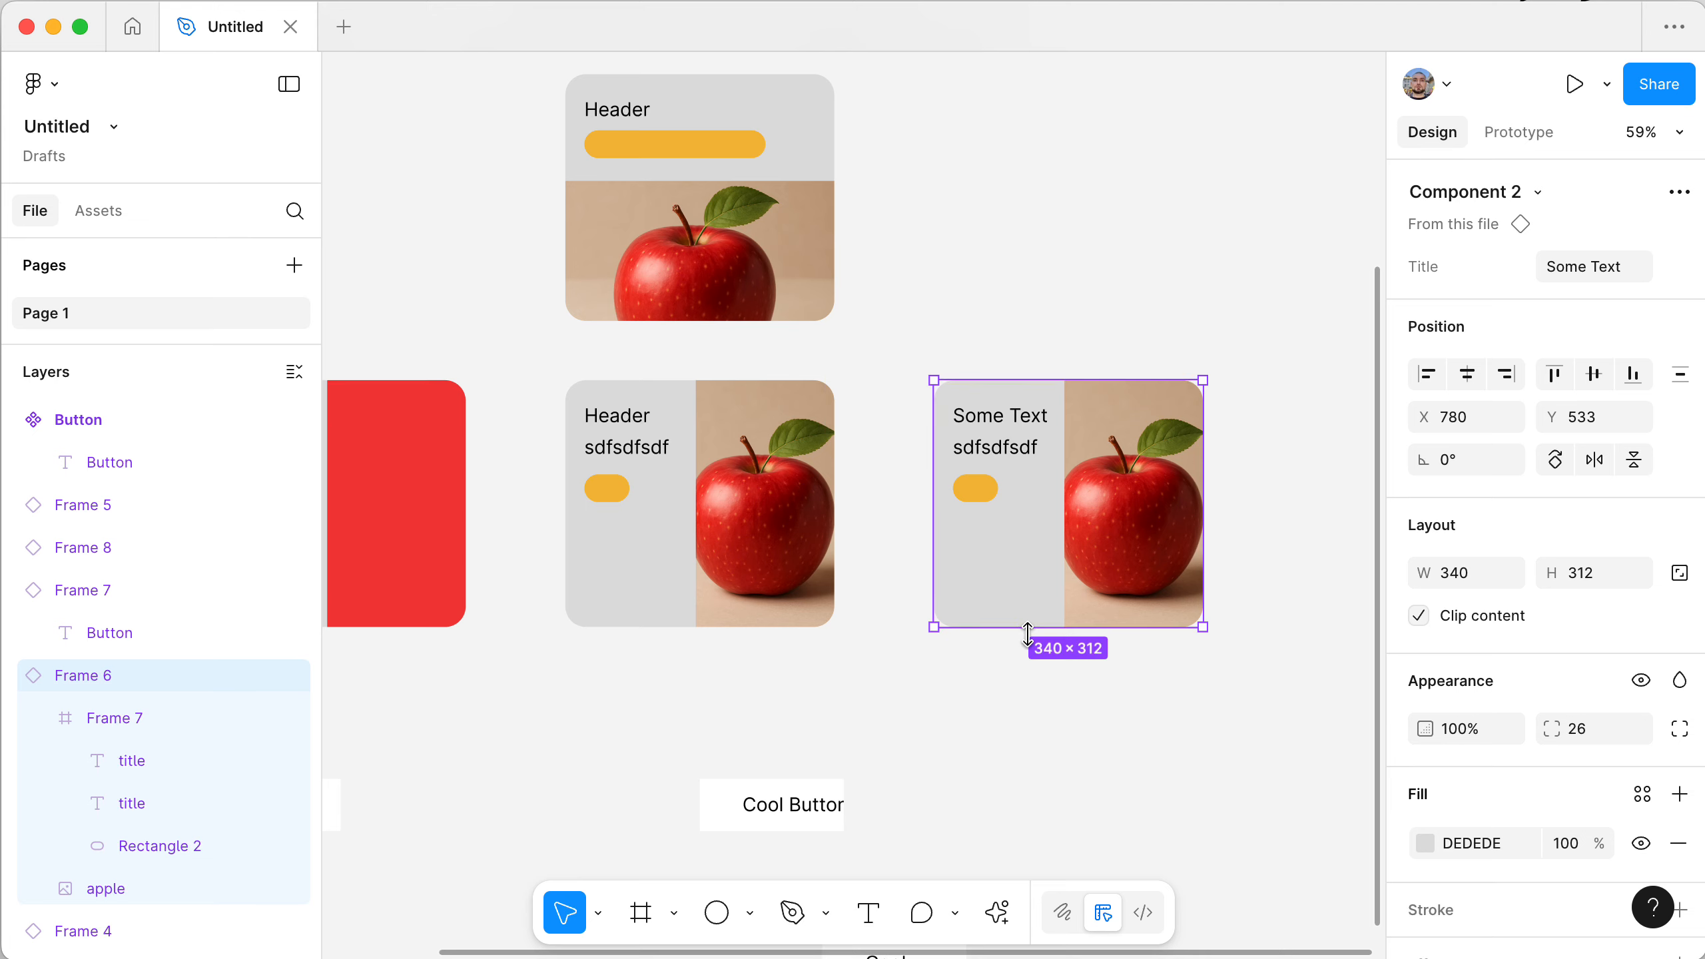
pyautogui.click(963, 747)
pyautogui.keyDown('super'); pyautogui.click(993, 427); pyautogui.keyUp('super')
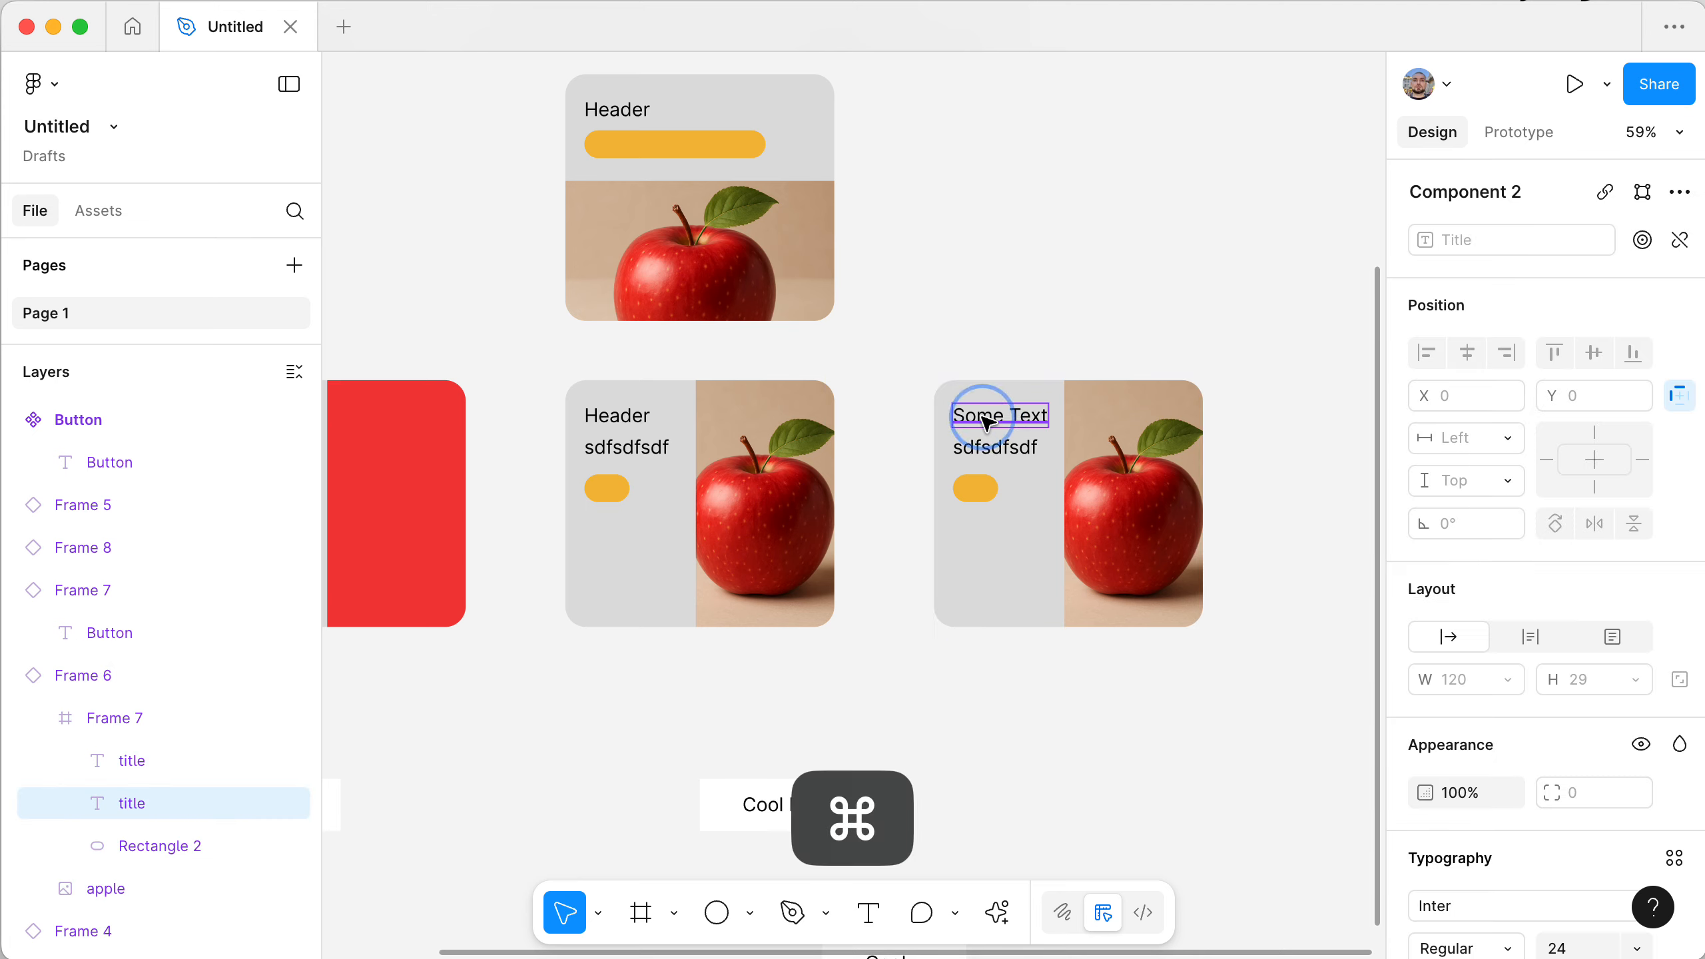
pyautogui.keyDown('super'); pyautogui.click(1096, 278); pyautogui.keyUp('super')
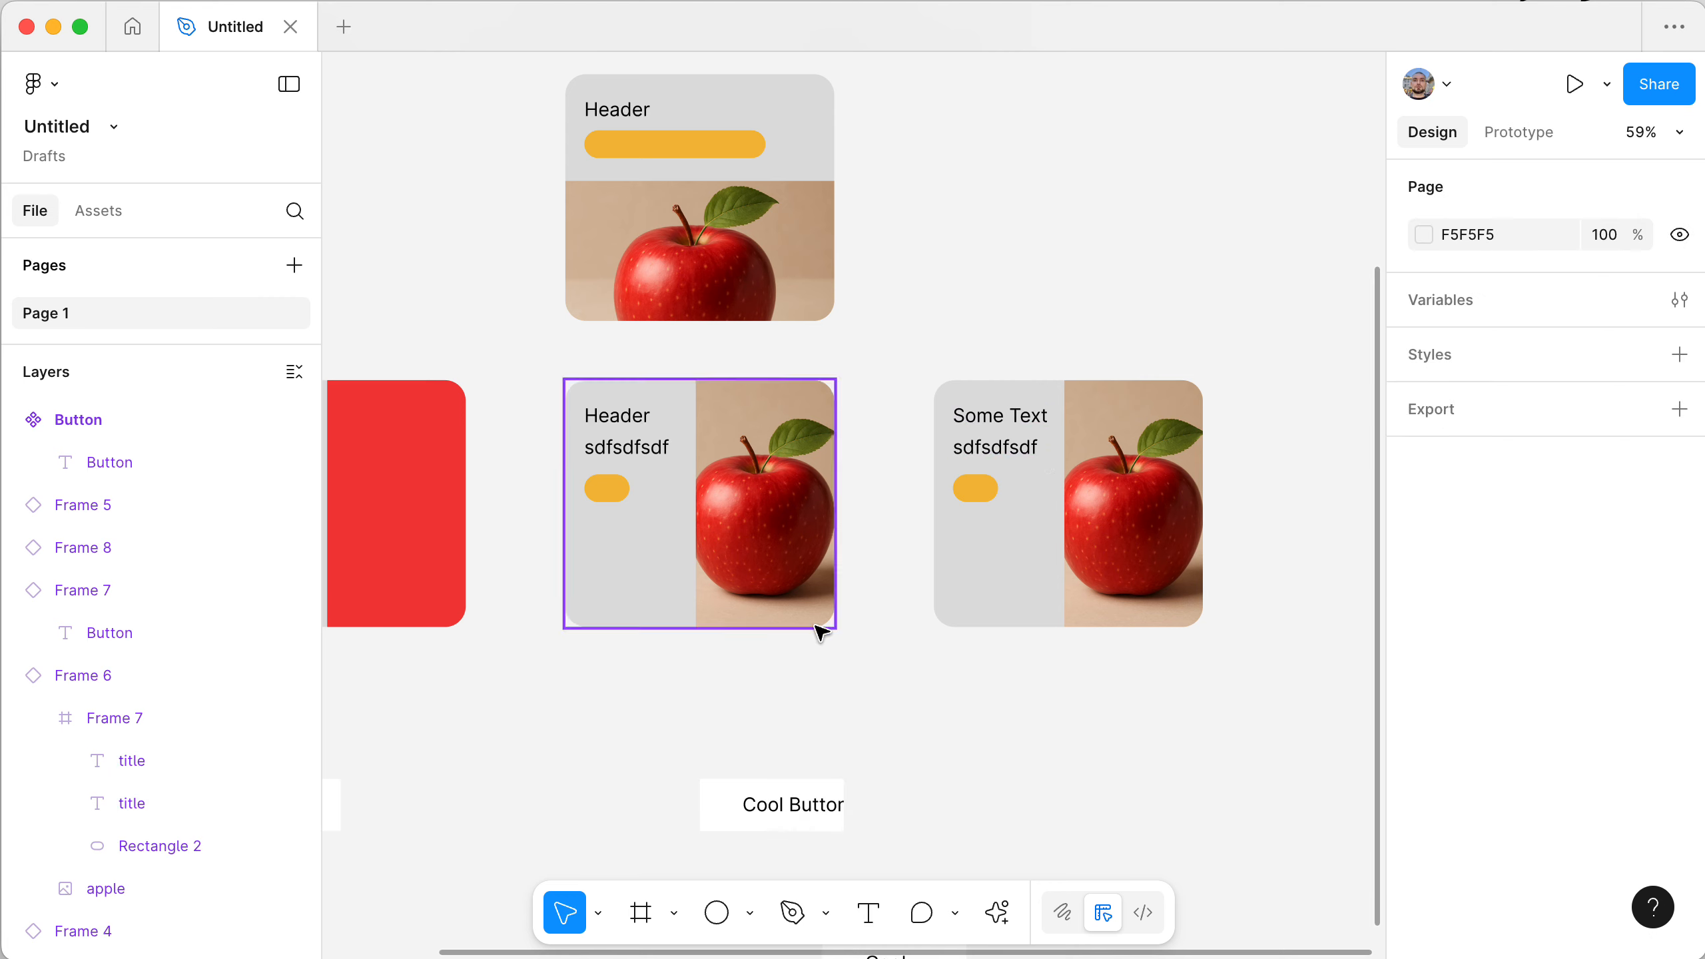
# - Move the "Cool Button" instance directly above the "Cool" instance, to X 639, Y 1008
pyautogui.scroll(-3, 735, 690)
pyautogui.hscroll(-2, 735, 690)
pyautogui.hscroll(-2, 736, 691)
pyautogui.scroll(1, 735, 690)
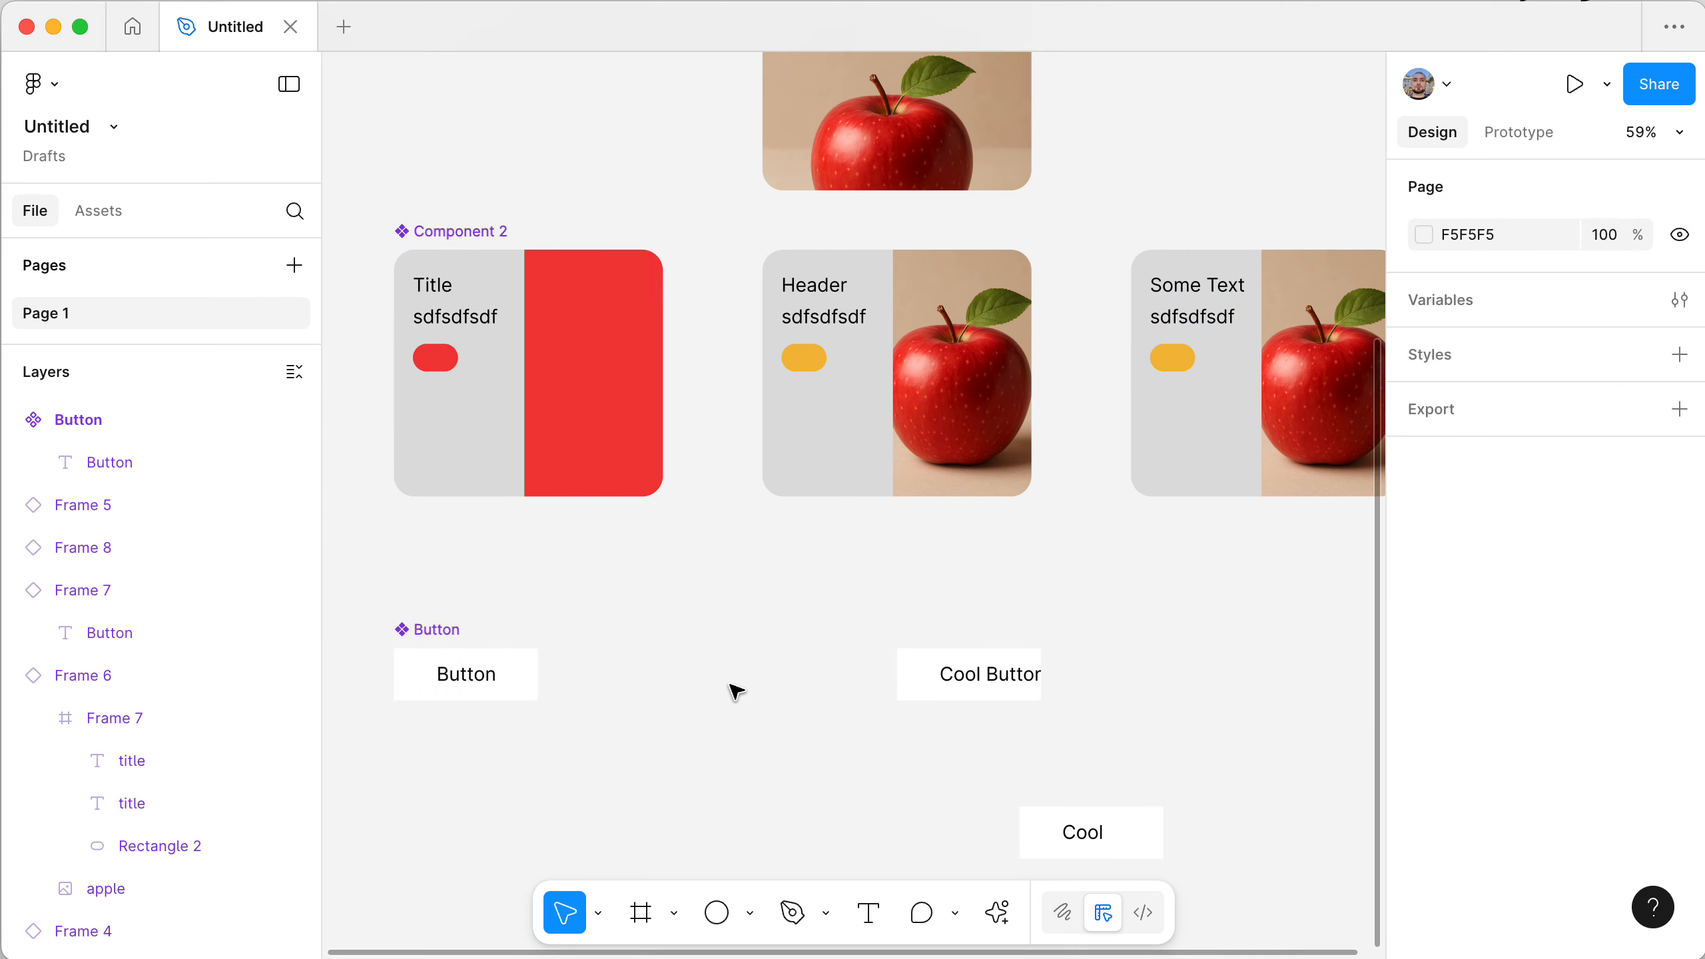
pyautogui.click(953, 684)
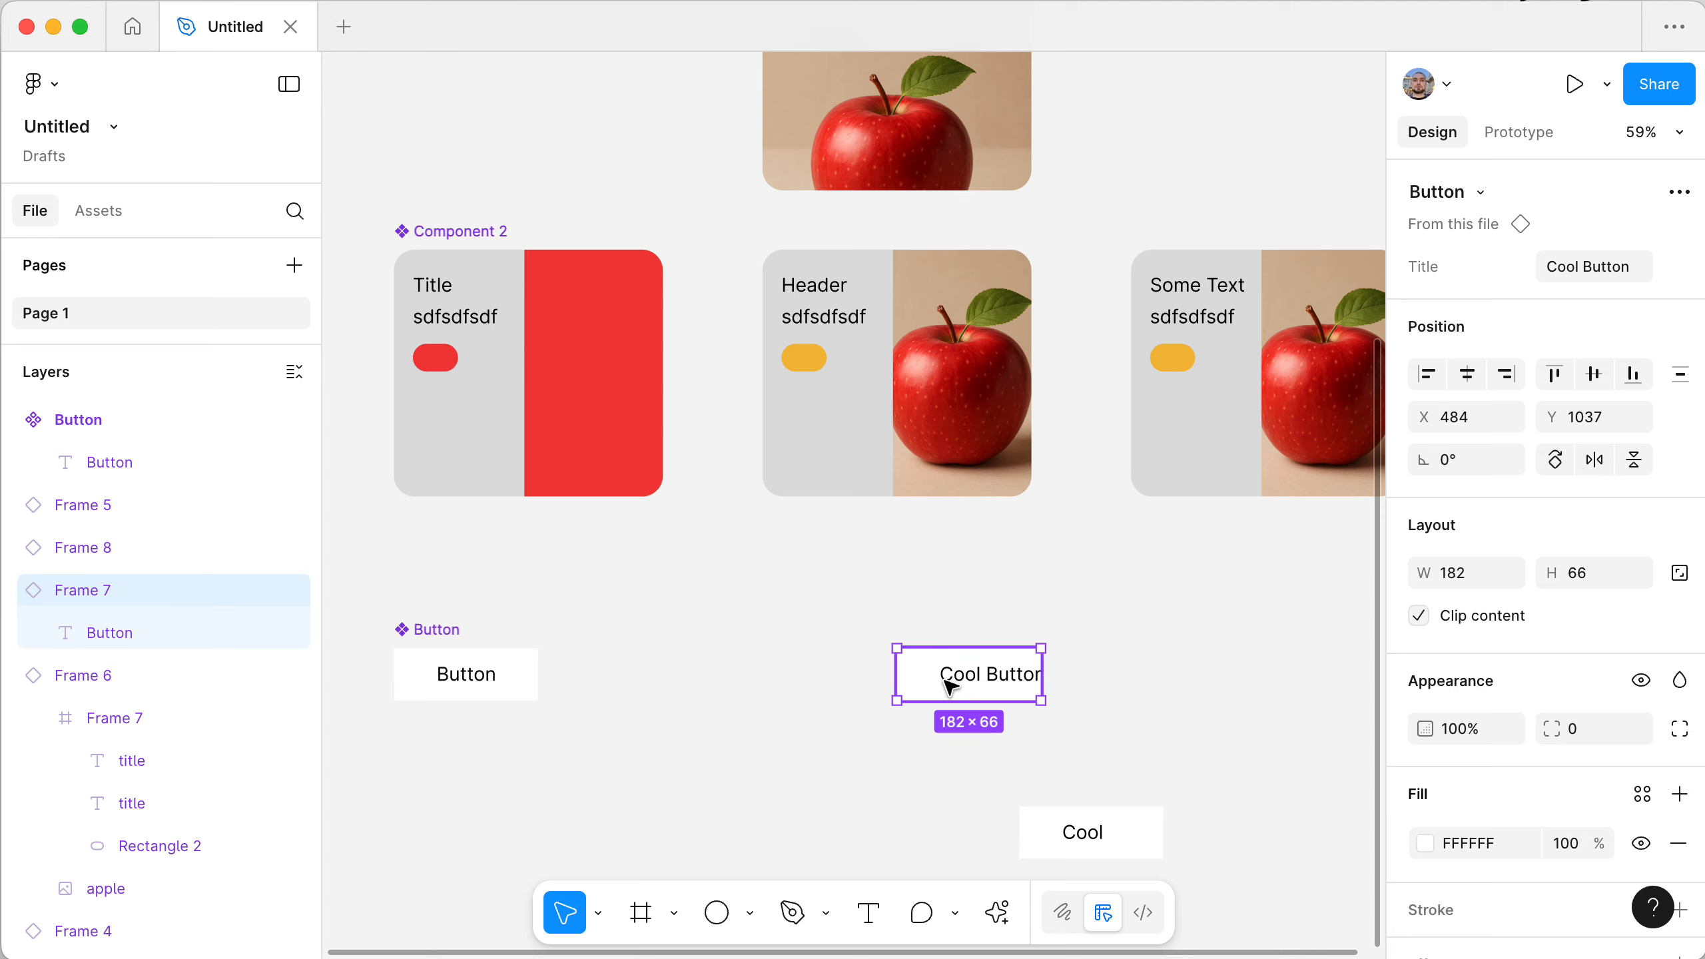
pyautogui.click(951, 672)
pyautogui.moveTo(954, 678); pyautogui.dragTo(1077, 654)
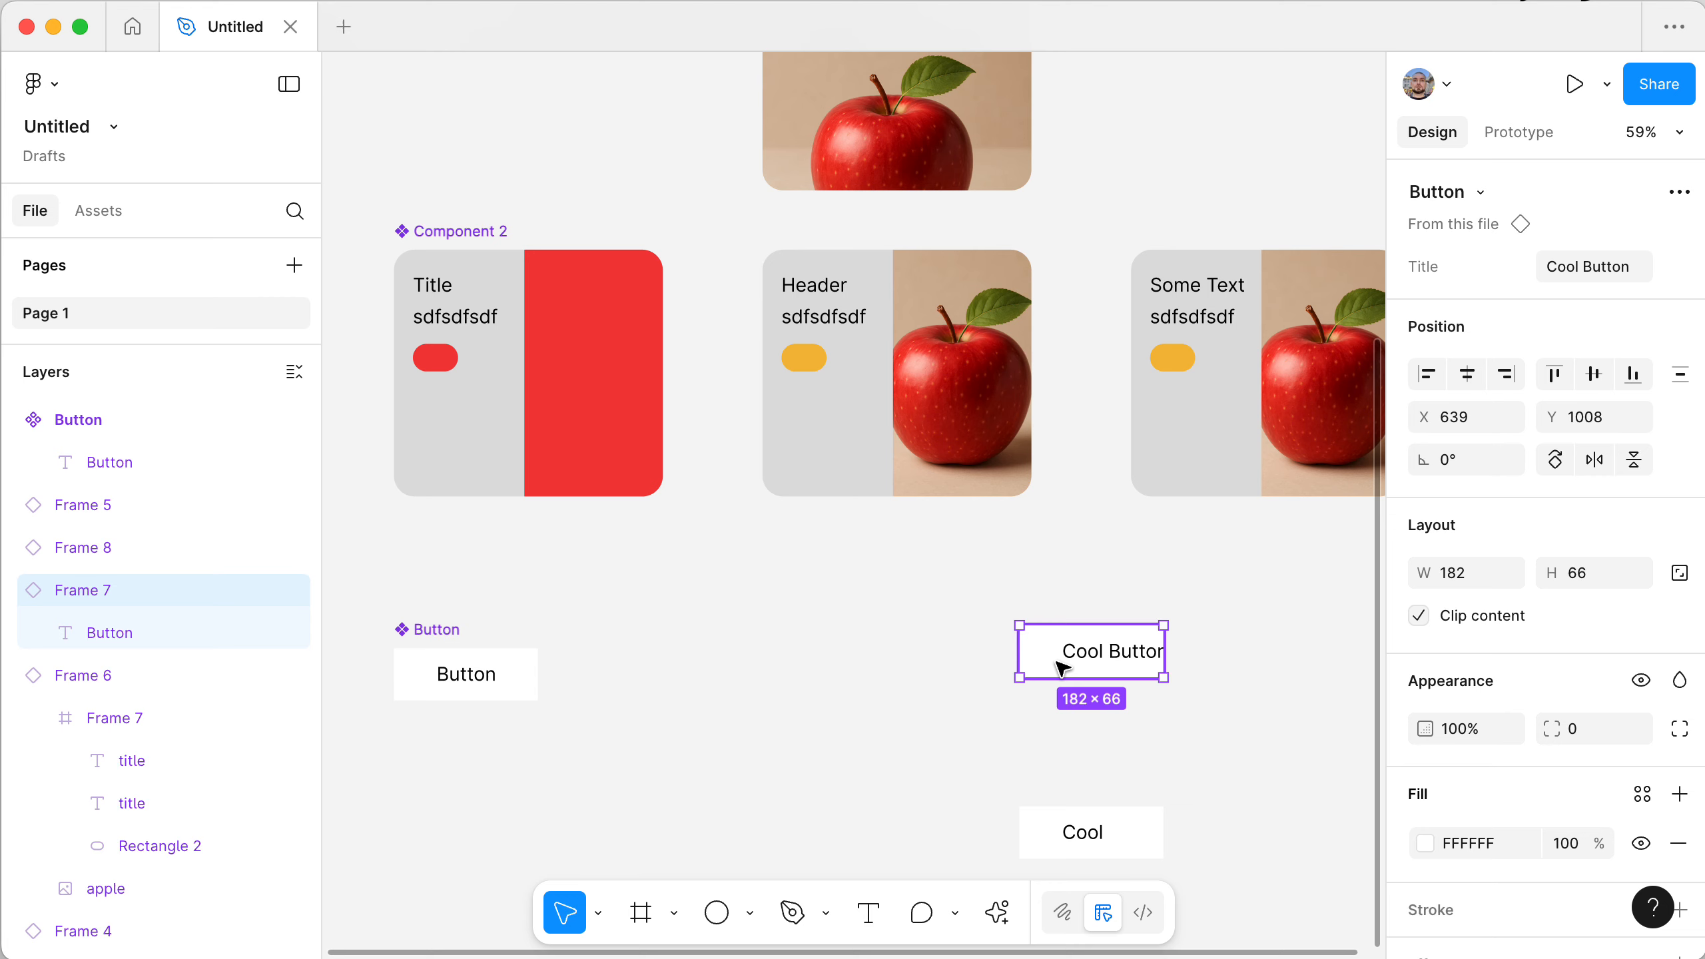
# - Swap the "Cool Button" instance to Component 2, and undo the swap
pyautogui.click(1438, 193)
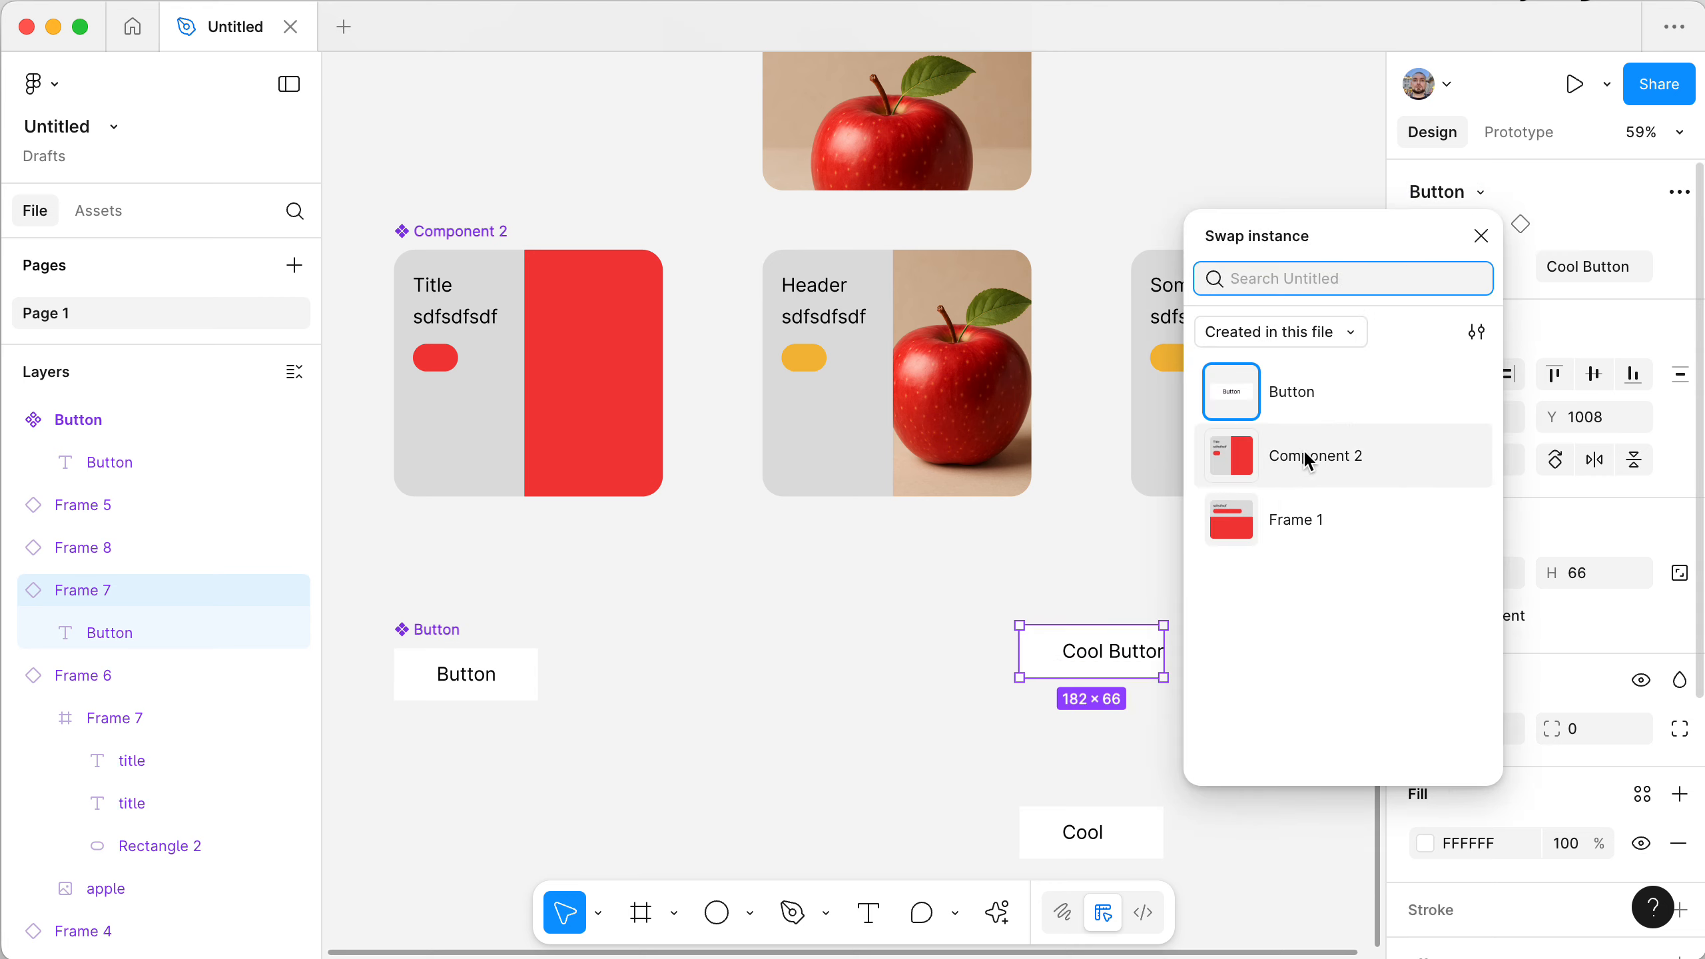
pyautogui.click(1325, 463)
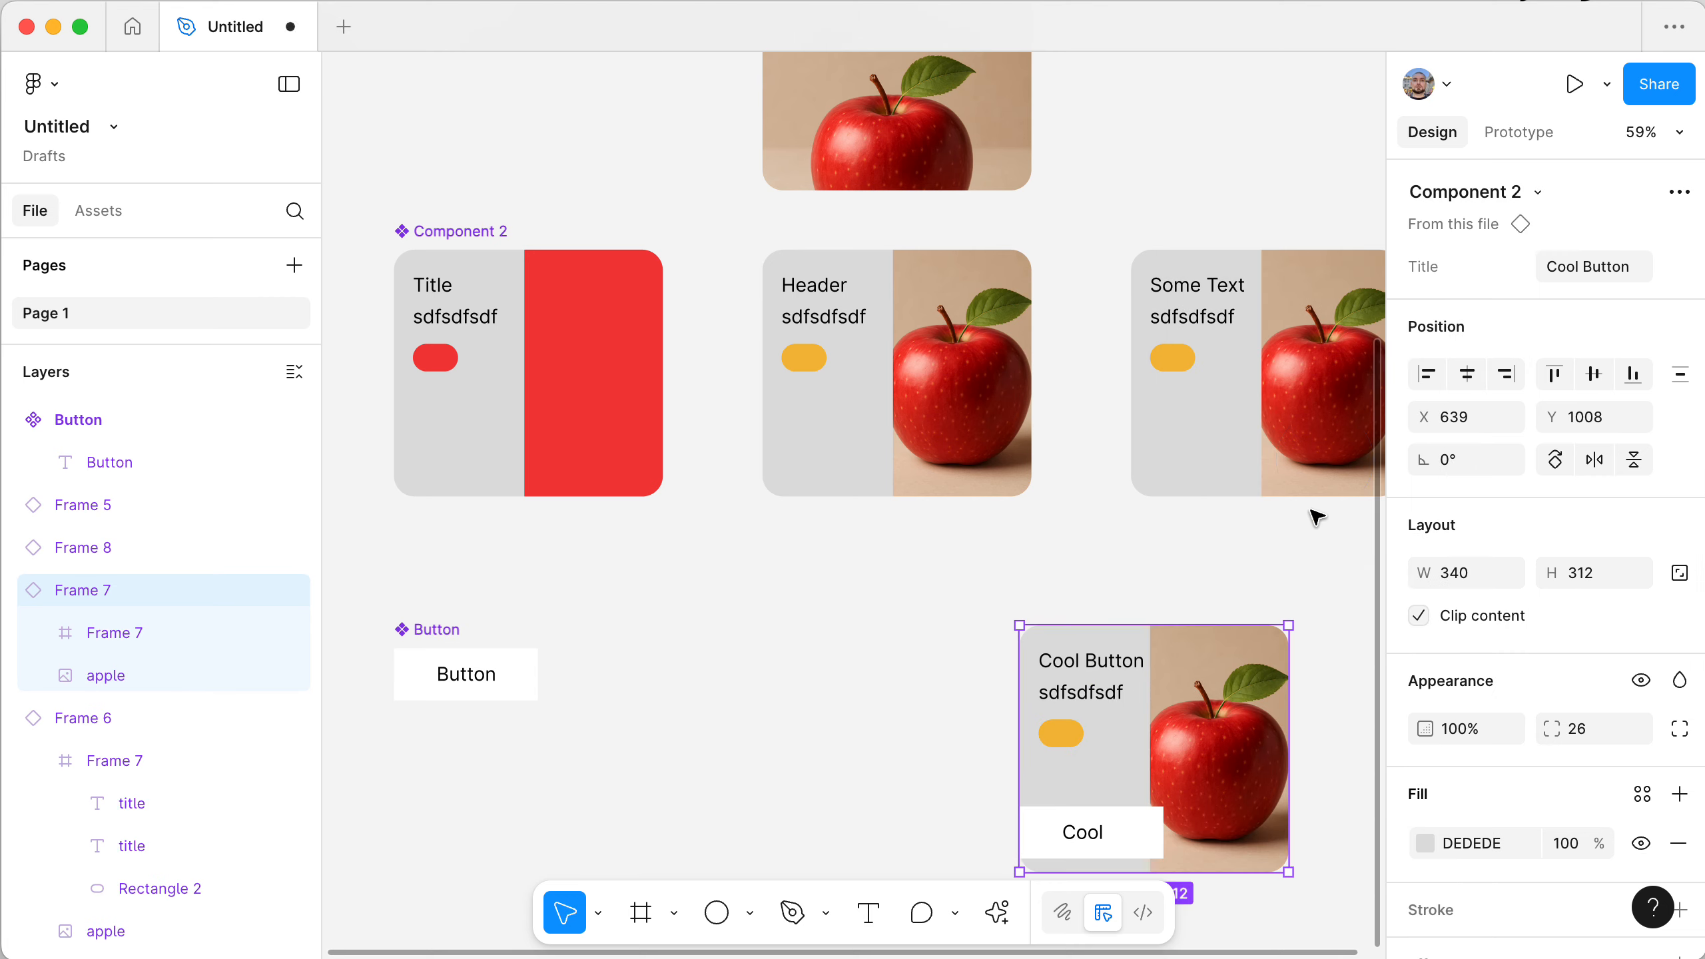
pyautogui.press('super+z')
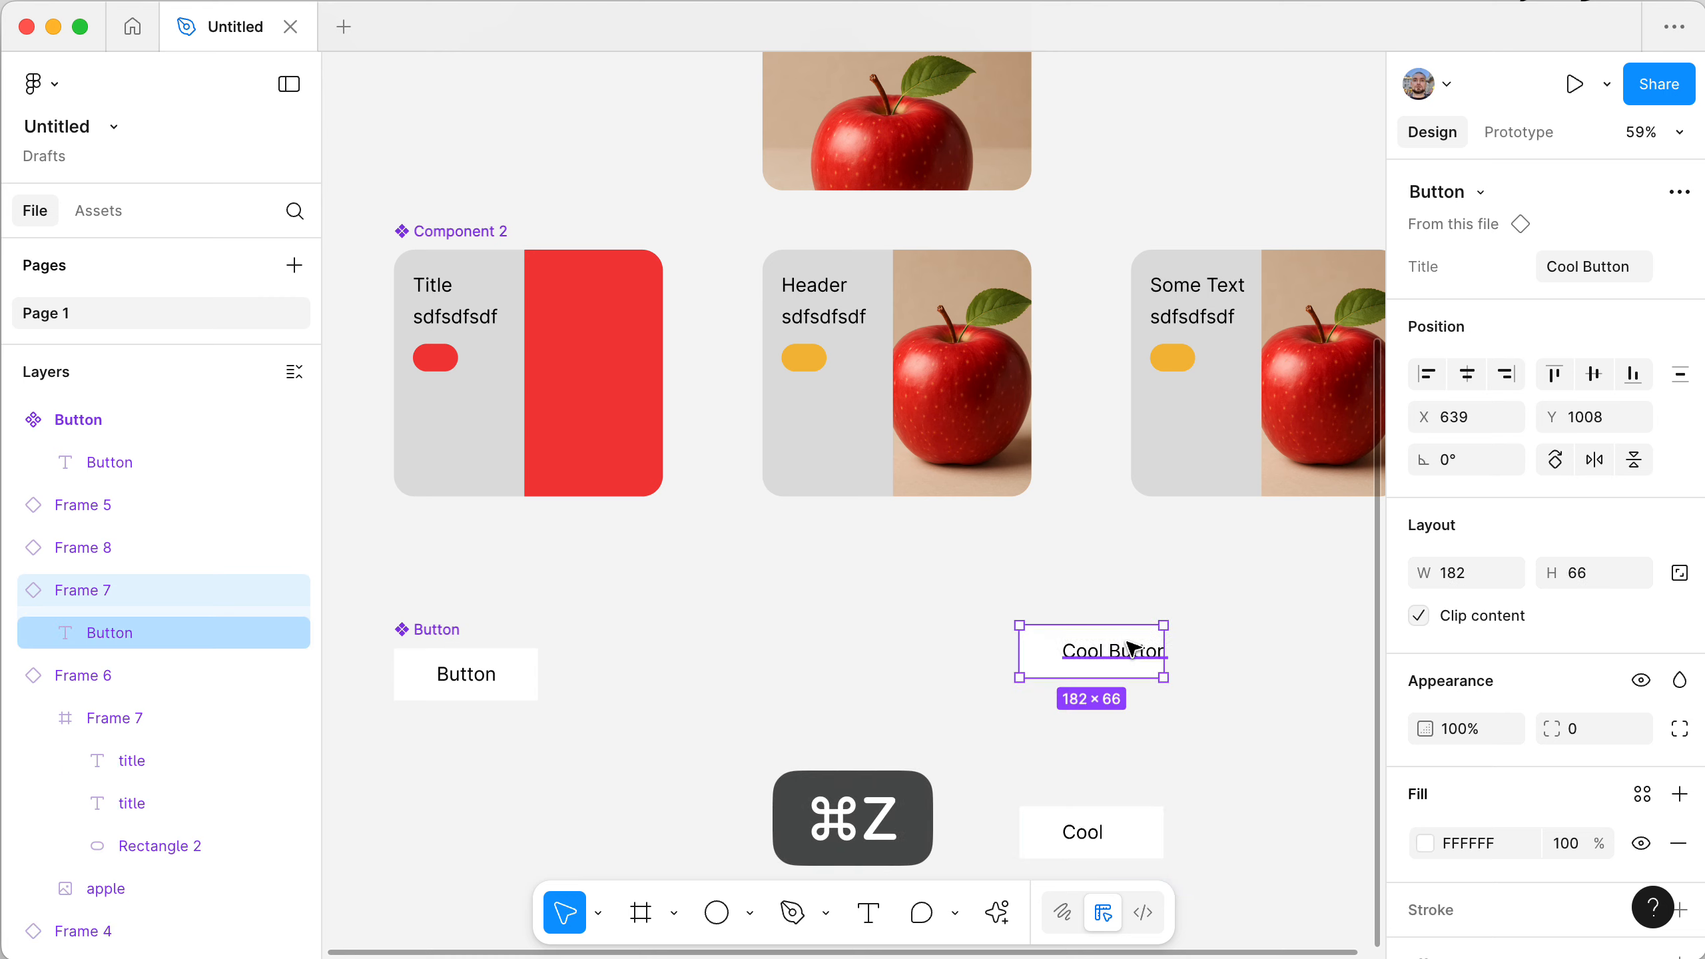
# - Delete the text layer from the main Button component, undo the deletion, and redo it
pyautogui.click(464, 674)
pyautogui.press('BackSpace')
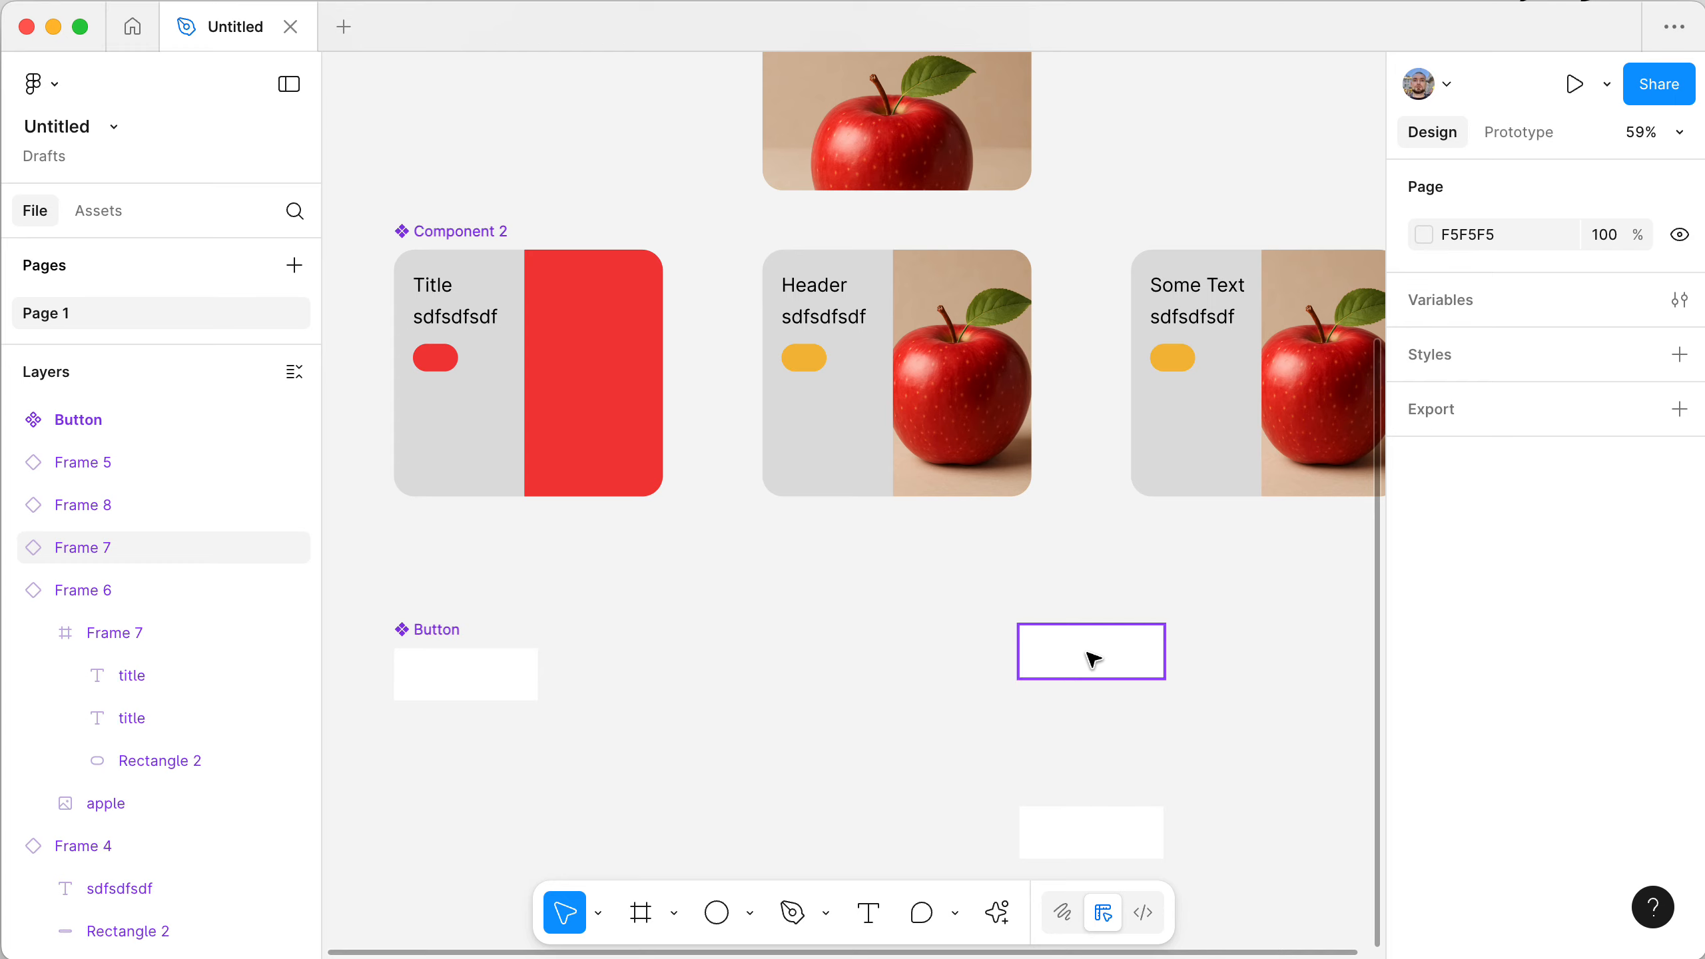
pyautogui.press('super+z')
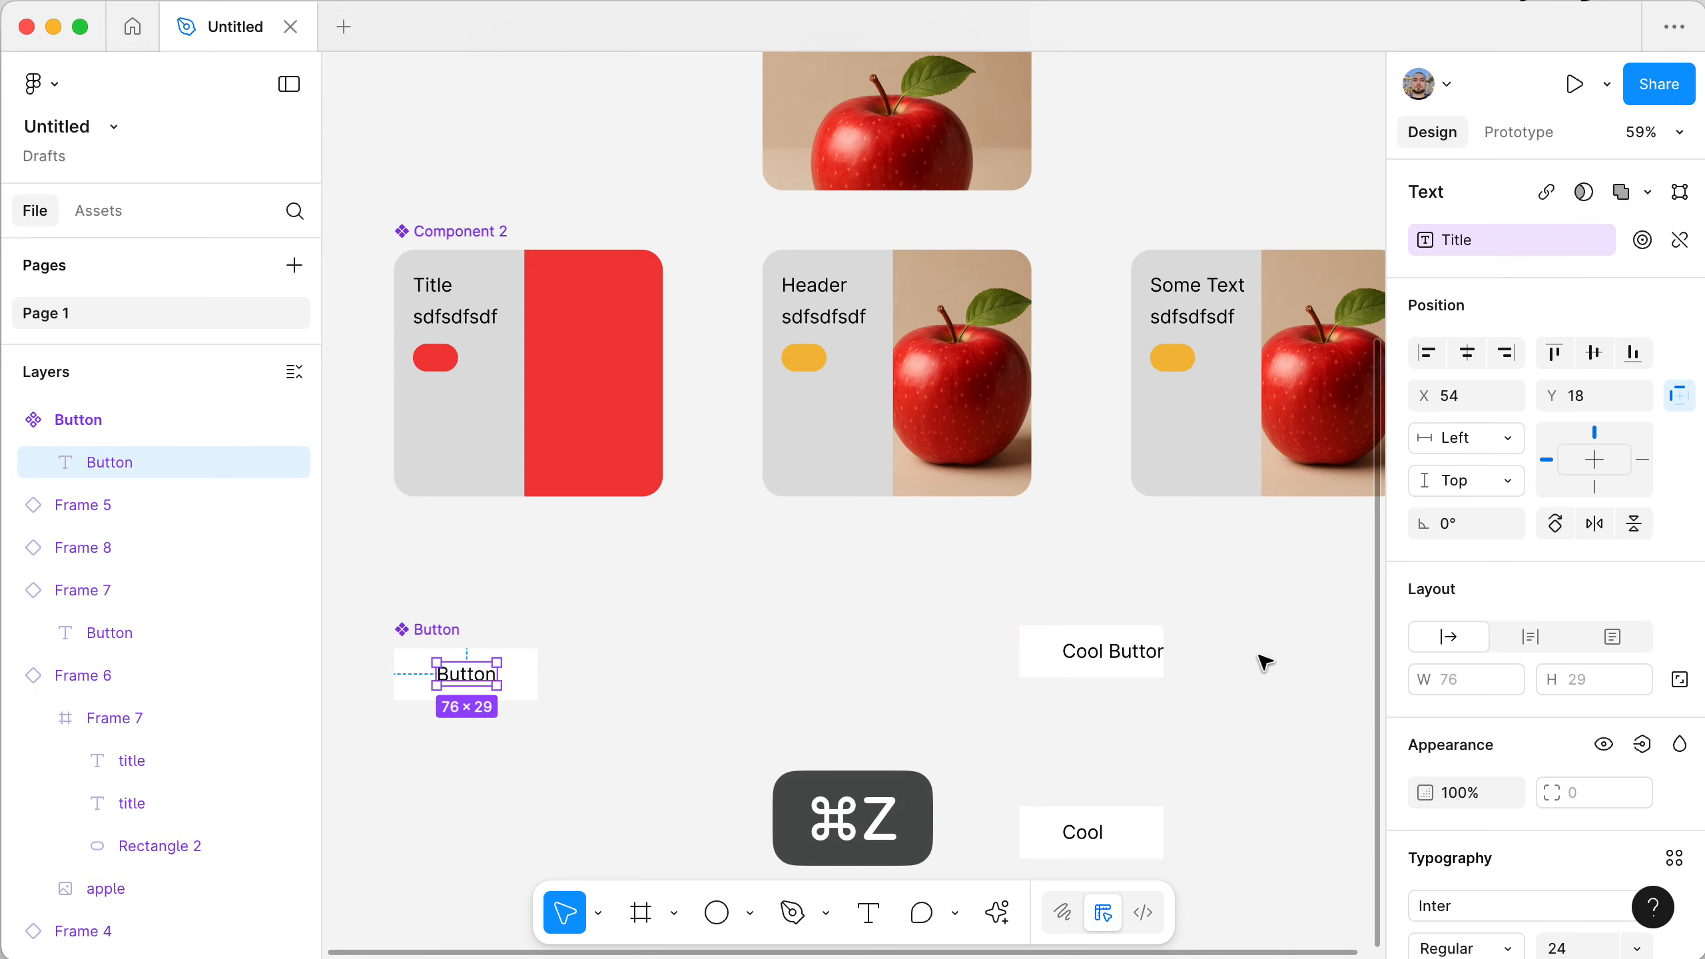
pyautogui.click(1264, 662)
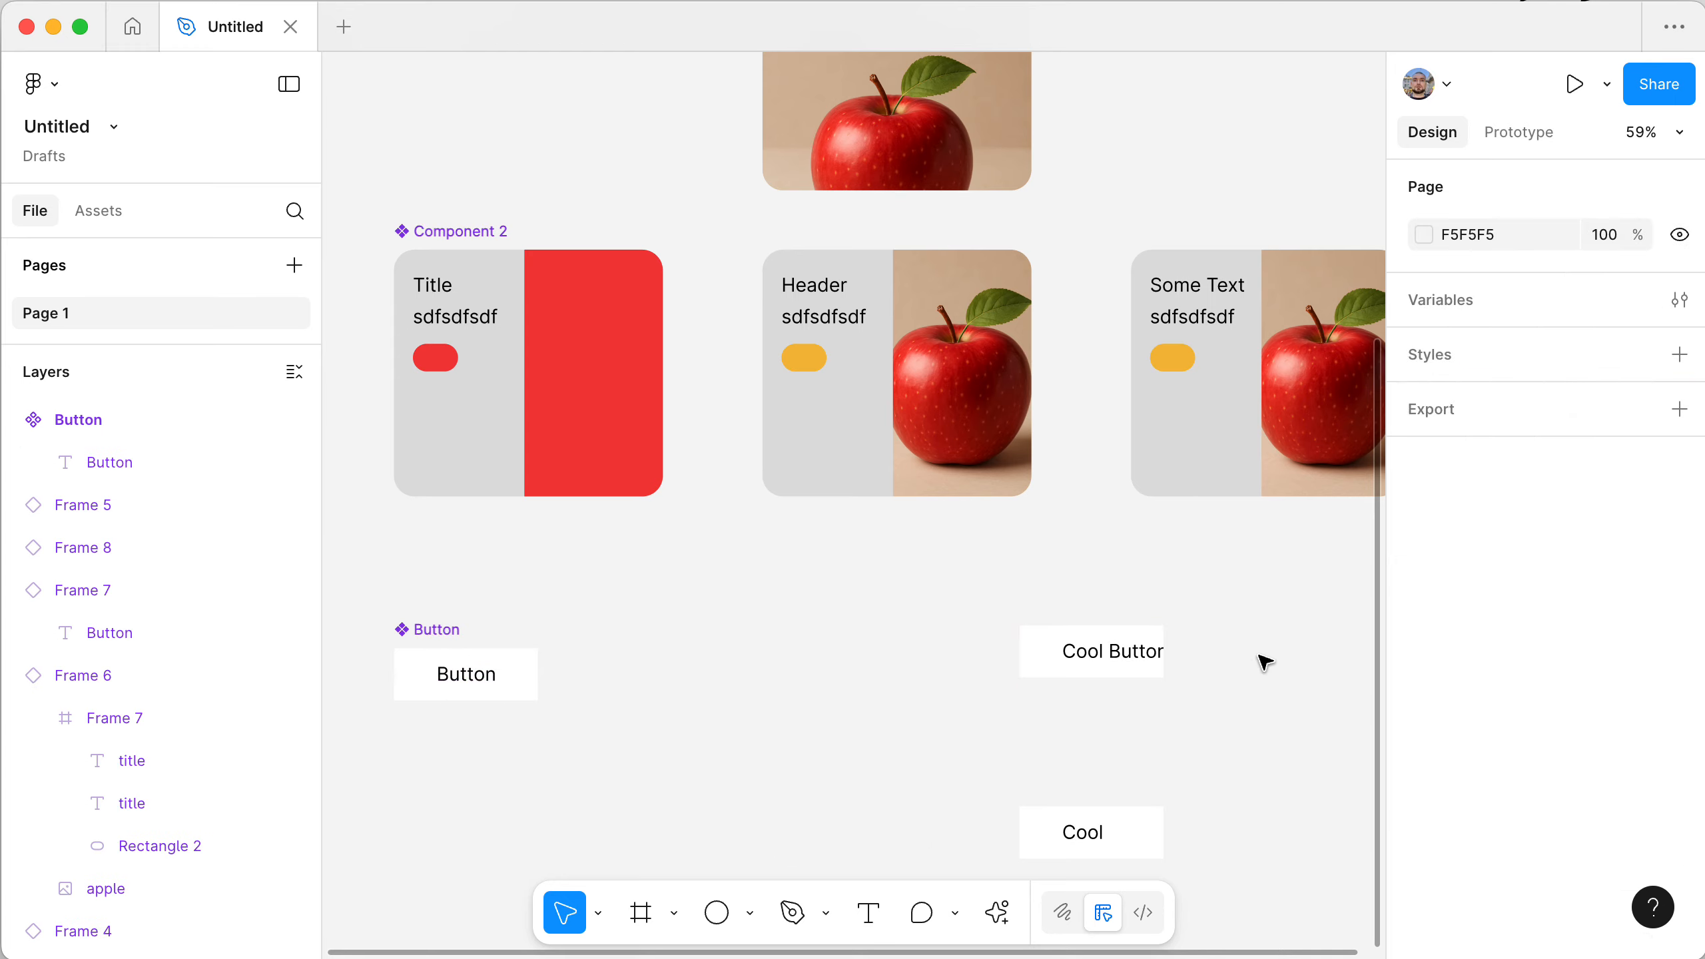
pyautogui.press('super+z')
pyautogui.press('super+shift+z')
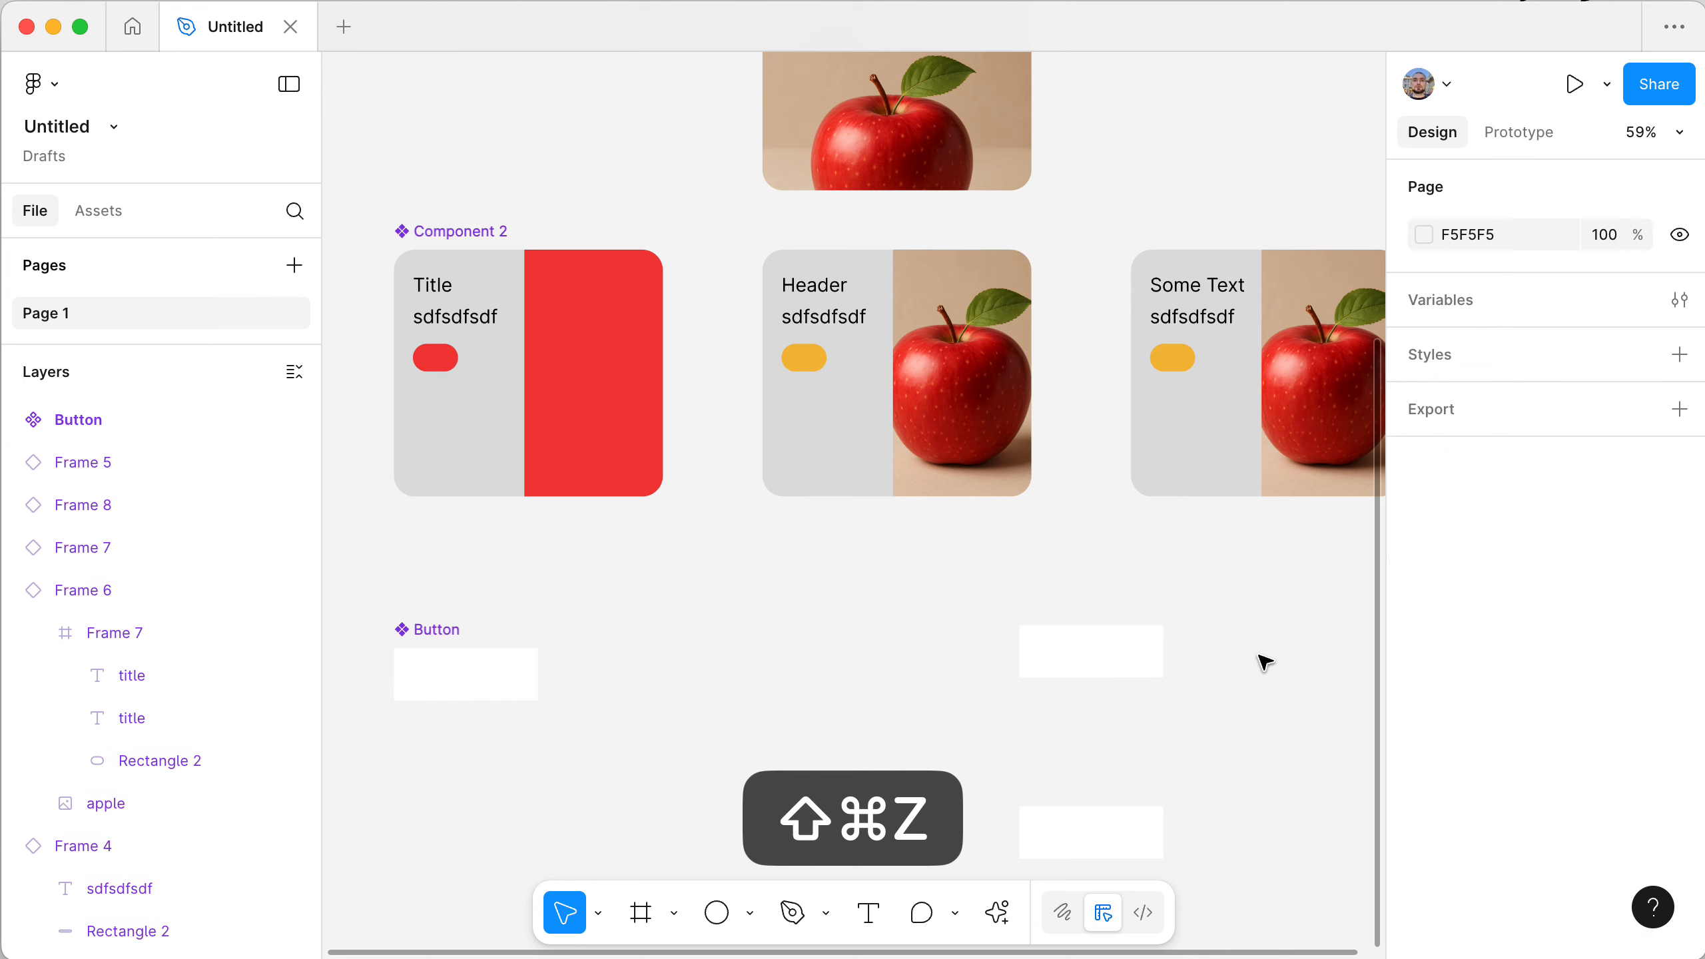
# - Swap the upper emptied Button instance to Component 2, and undo both the swap and the text layer deletion
pyautogui.click(1144, 668)
pyautogui.click(1449, 192)
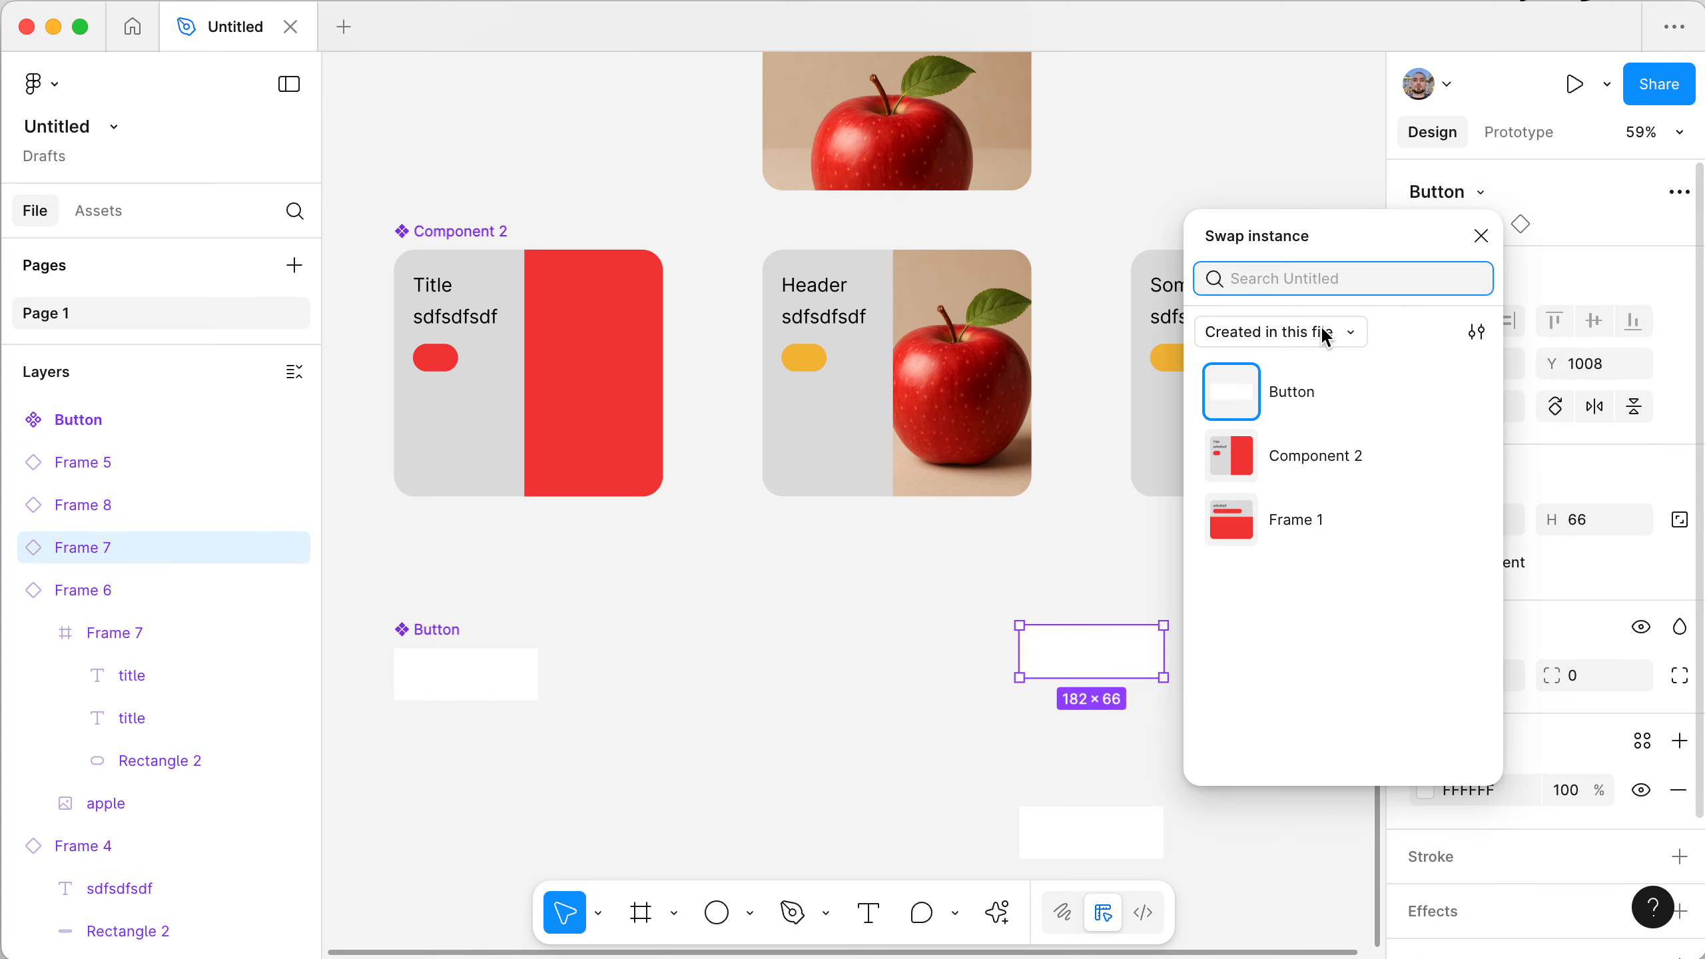
pyautogui.click(1292, 454)
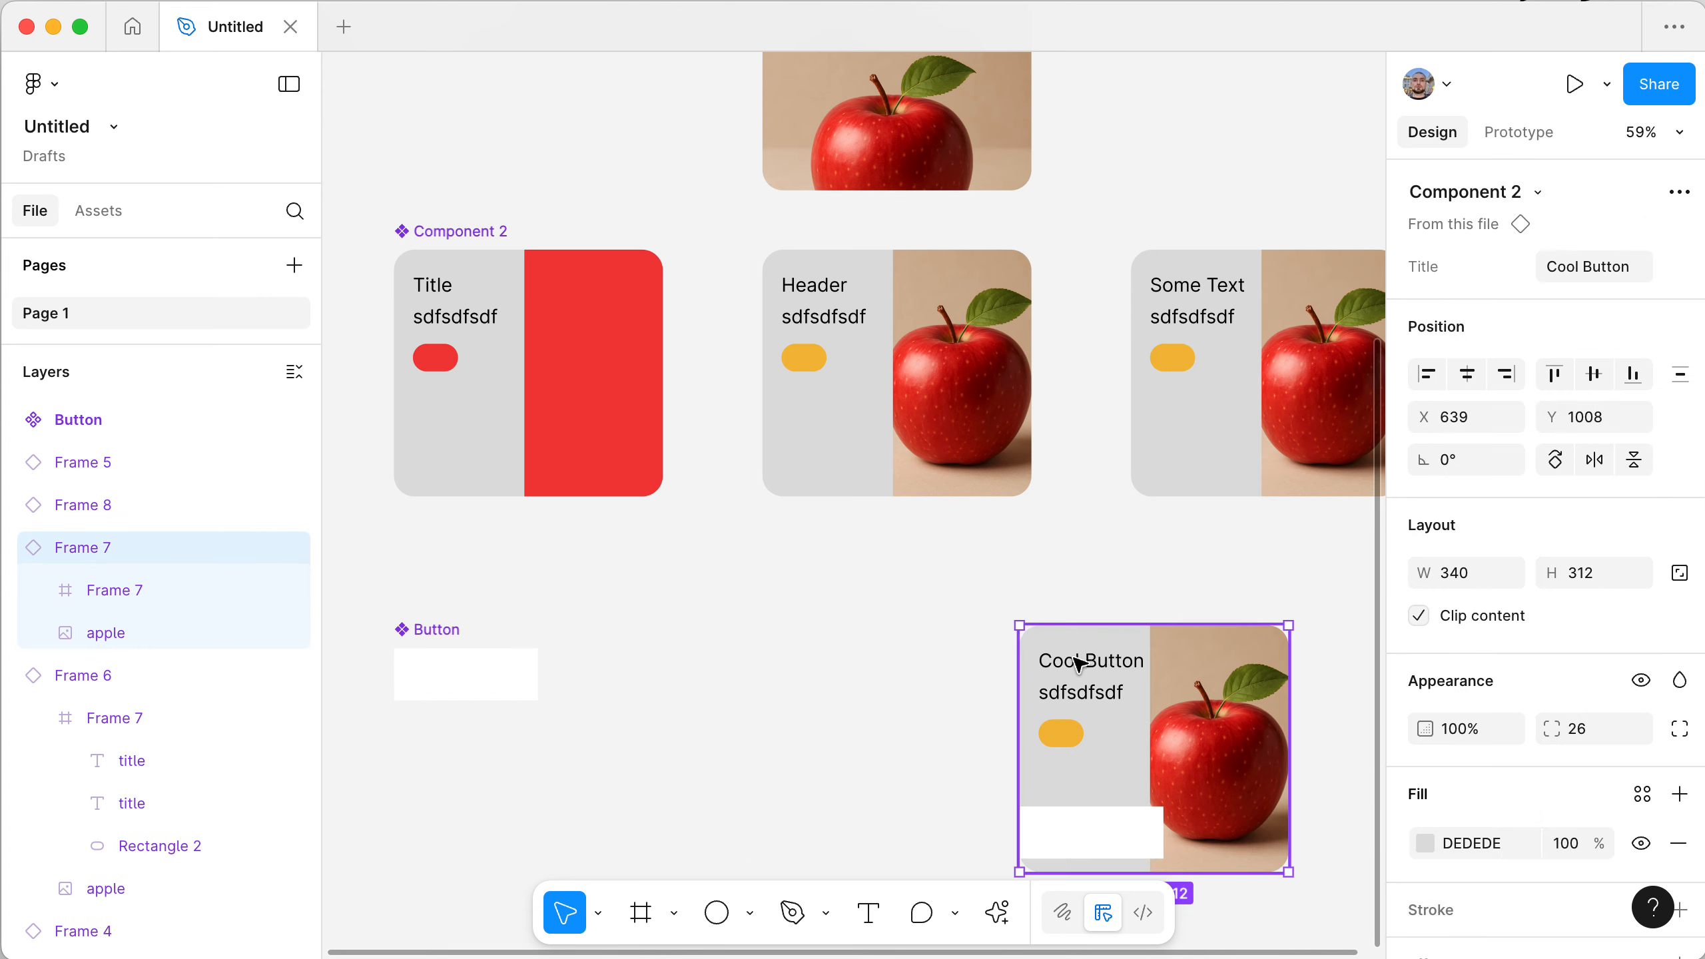
pyautogui.press('super+z')
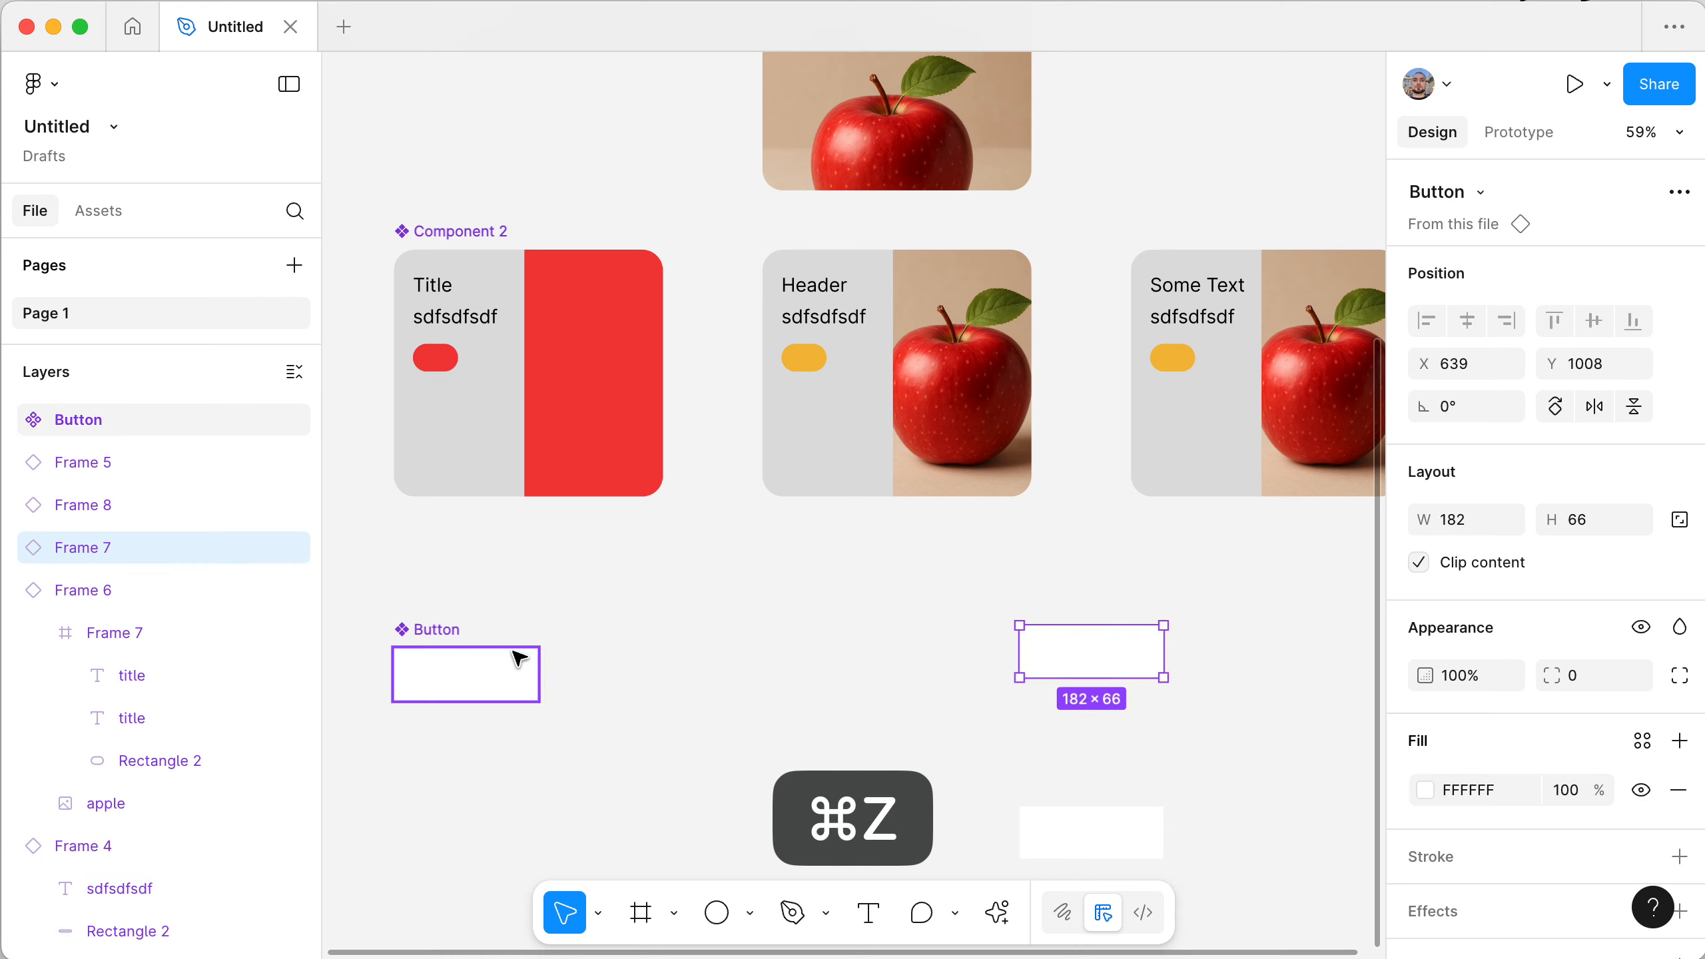
pyautogui.press('super+z')
pyautogui.press('super+z')
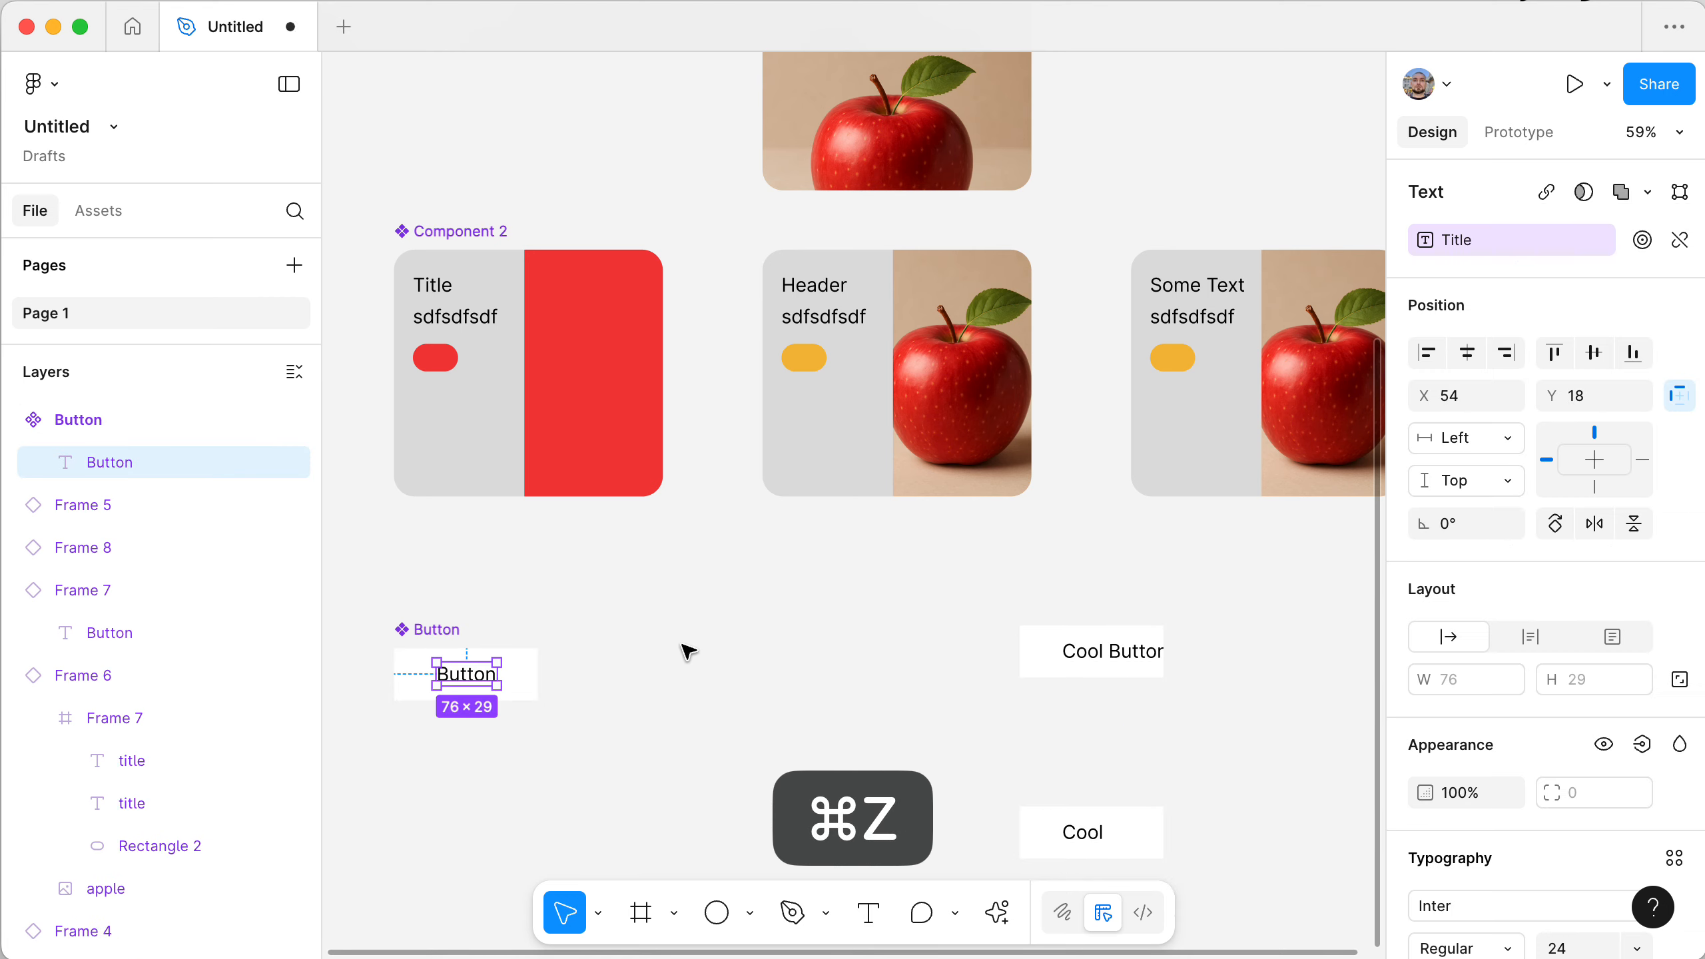
pyautogui.click(674, 652)
# - Examine the Frame 1, Component 2 and Button main components alongside their instances on the canvas
pyautogui.scroll(2, 678, 655)
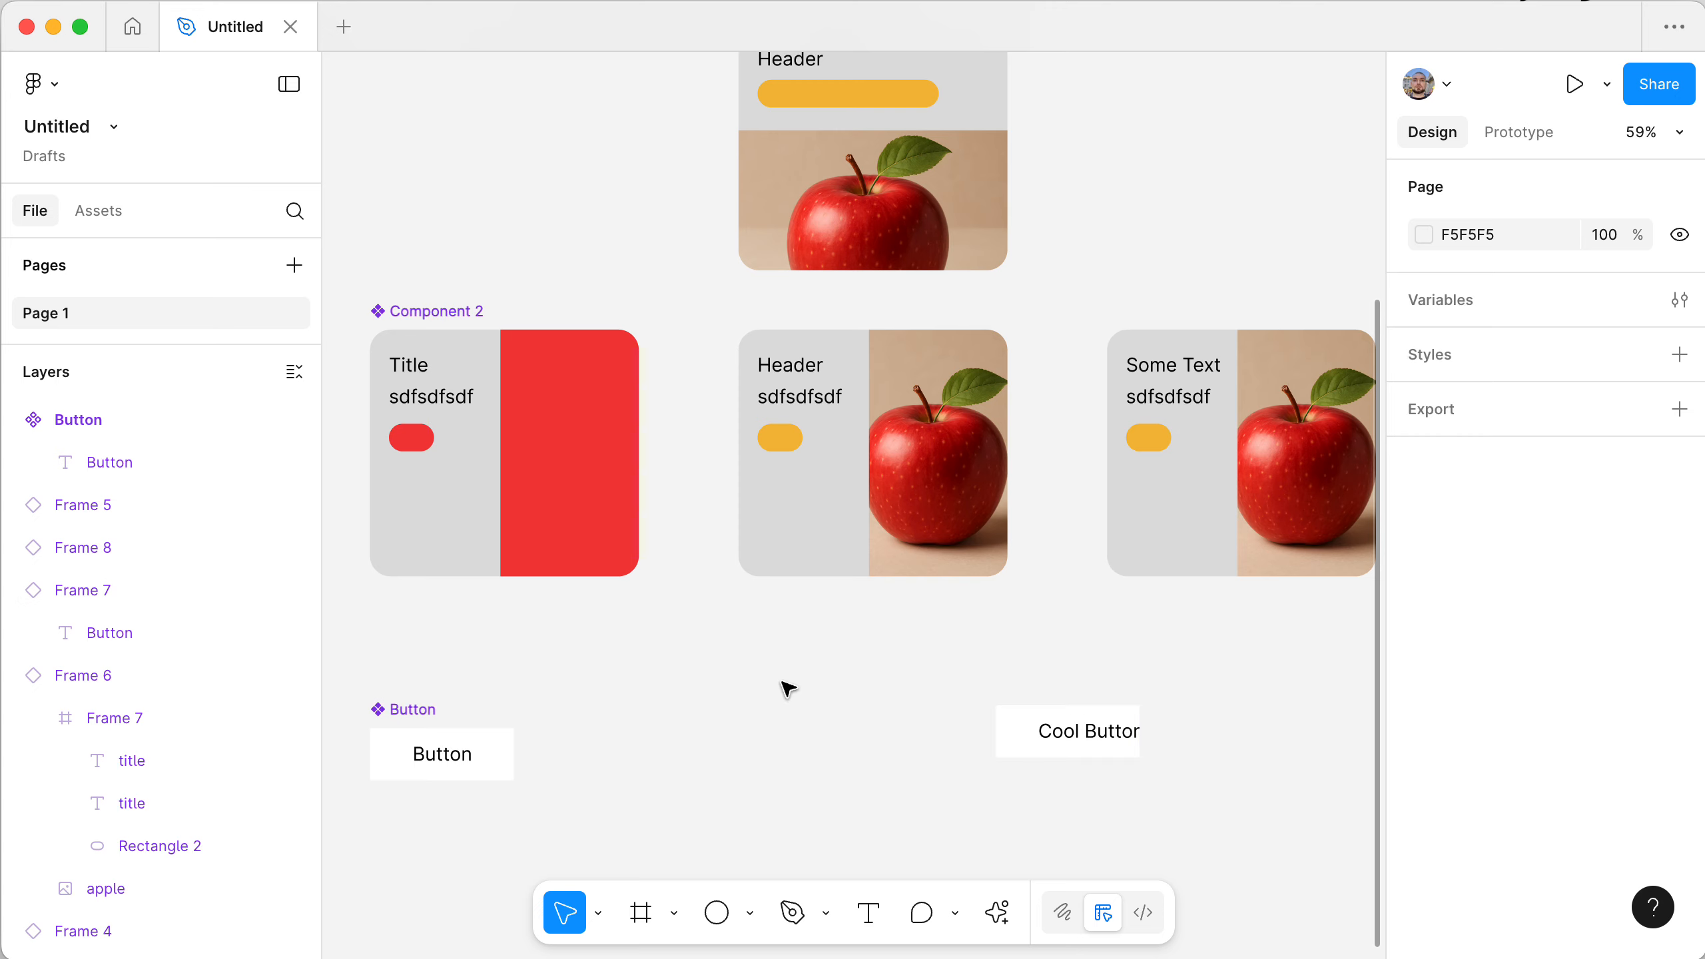
pyautogui.scroll(1, 787, 689)
pyautogui.scroll(1, 789, 690)
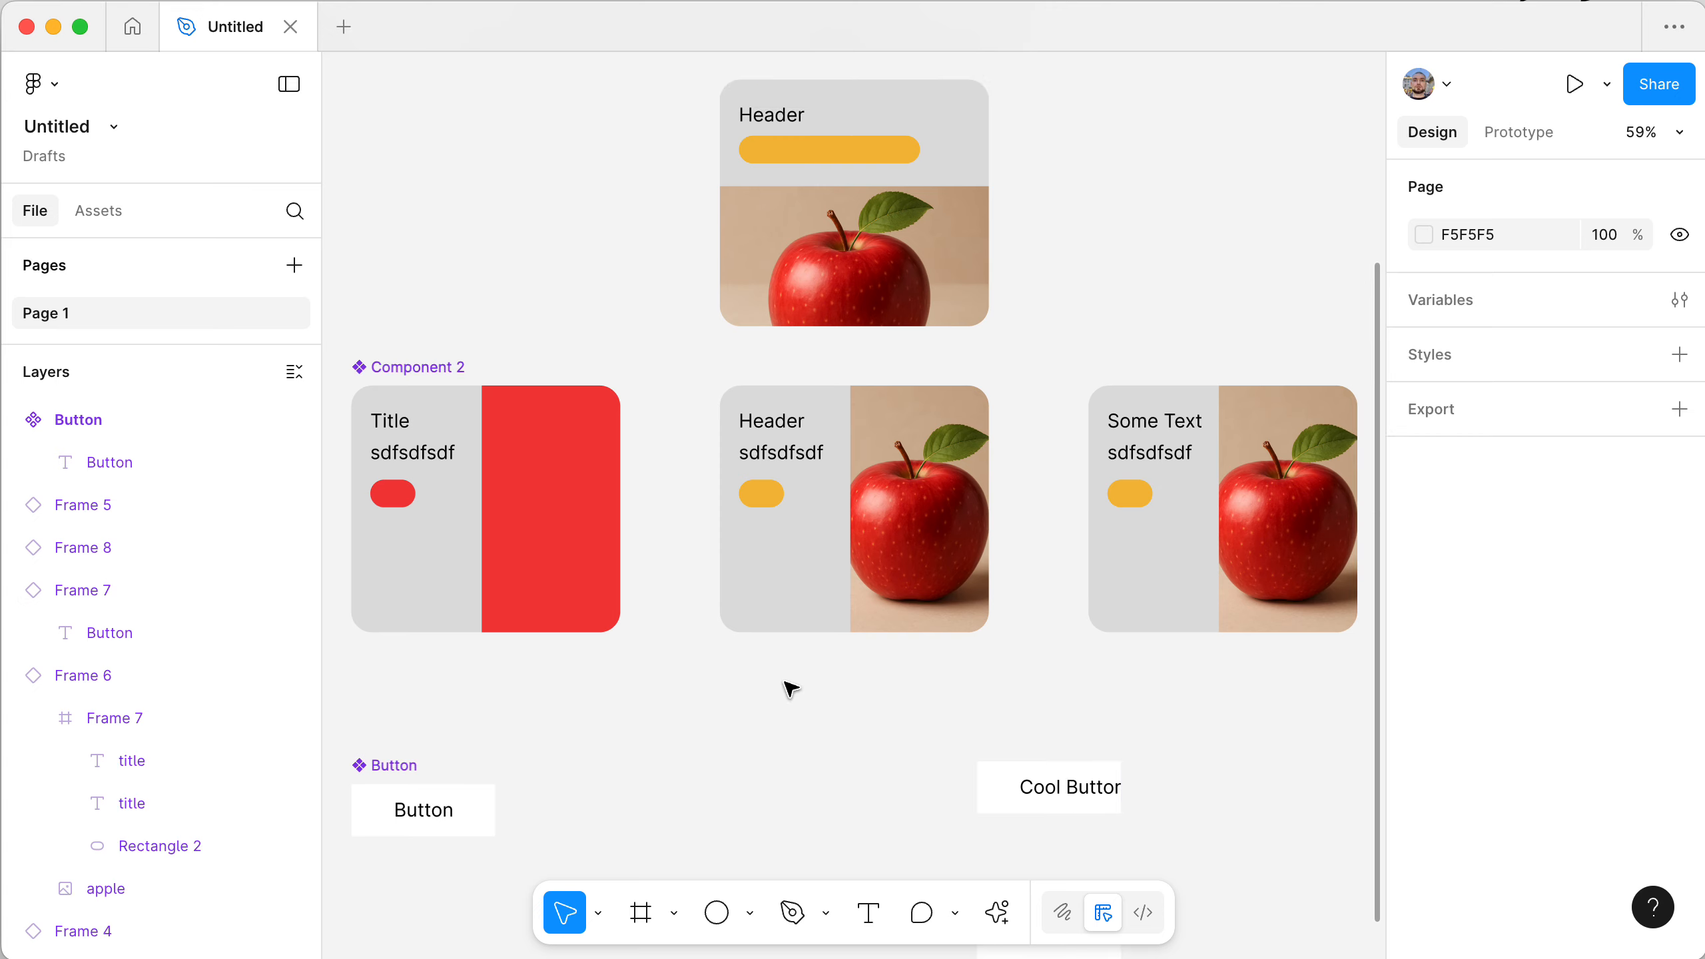
pyautogui.keyDown('super'); pyautogui.scroll(-5, 790, 689); pyautogui.keyUp('super')
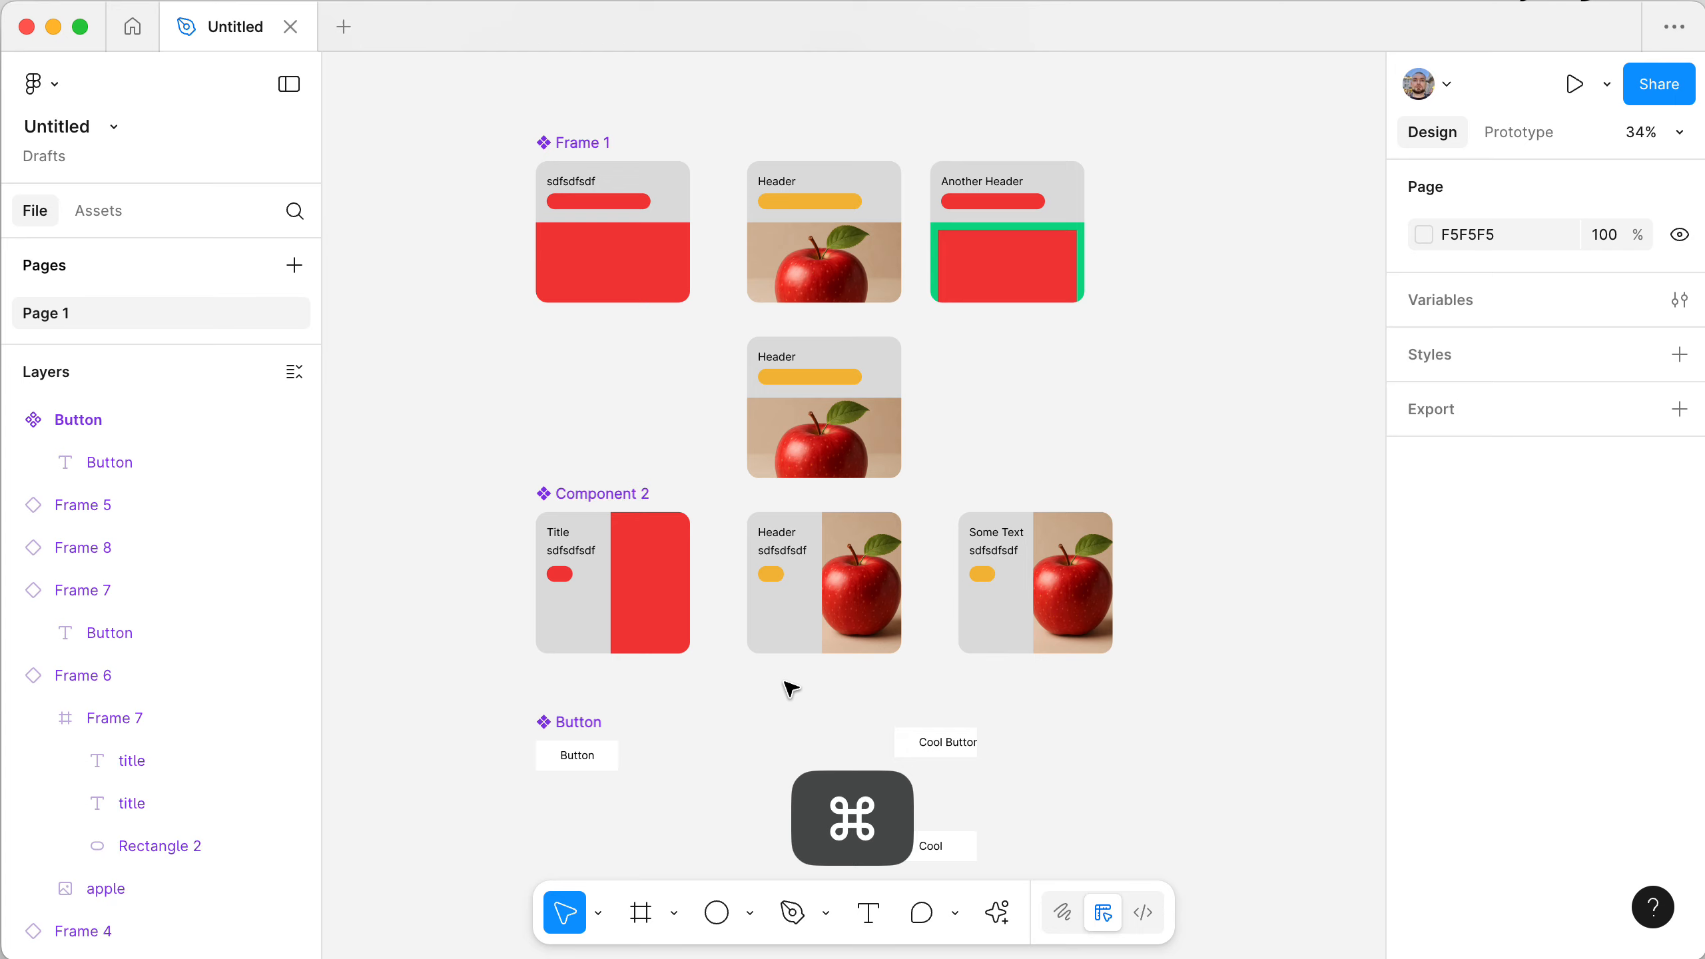
pyautogui.hscroll(2, 790, 689)
pyautogui.scroll(-1, 789, 689)
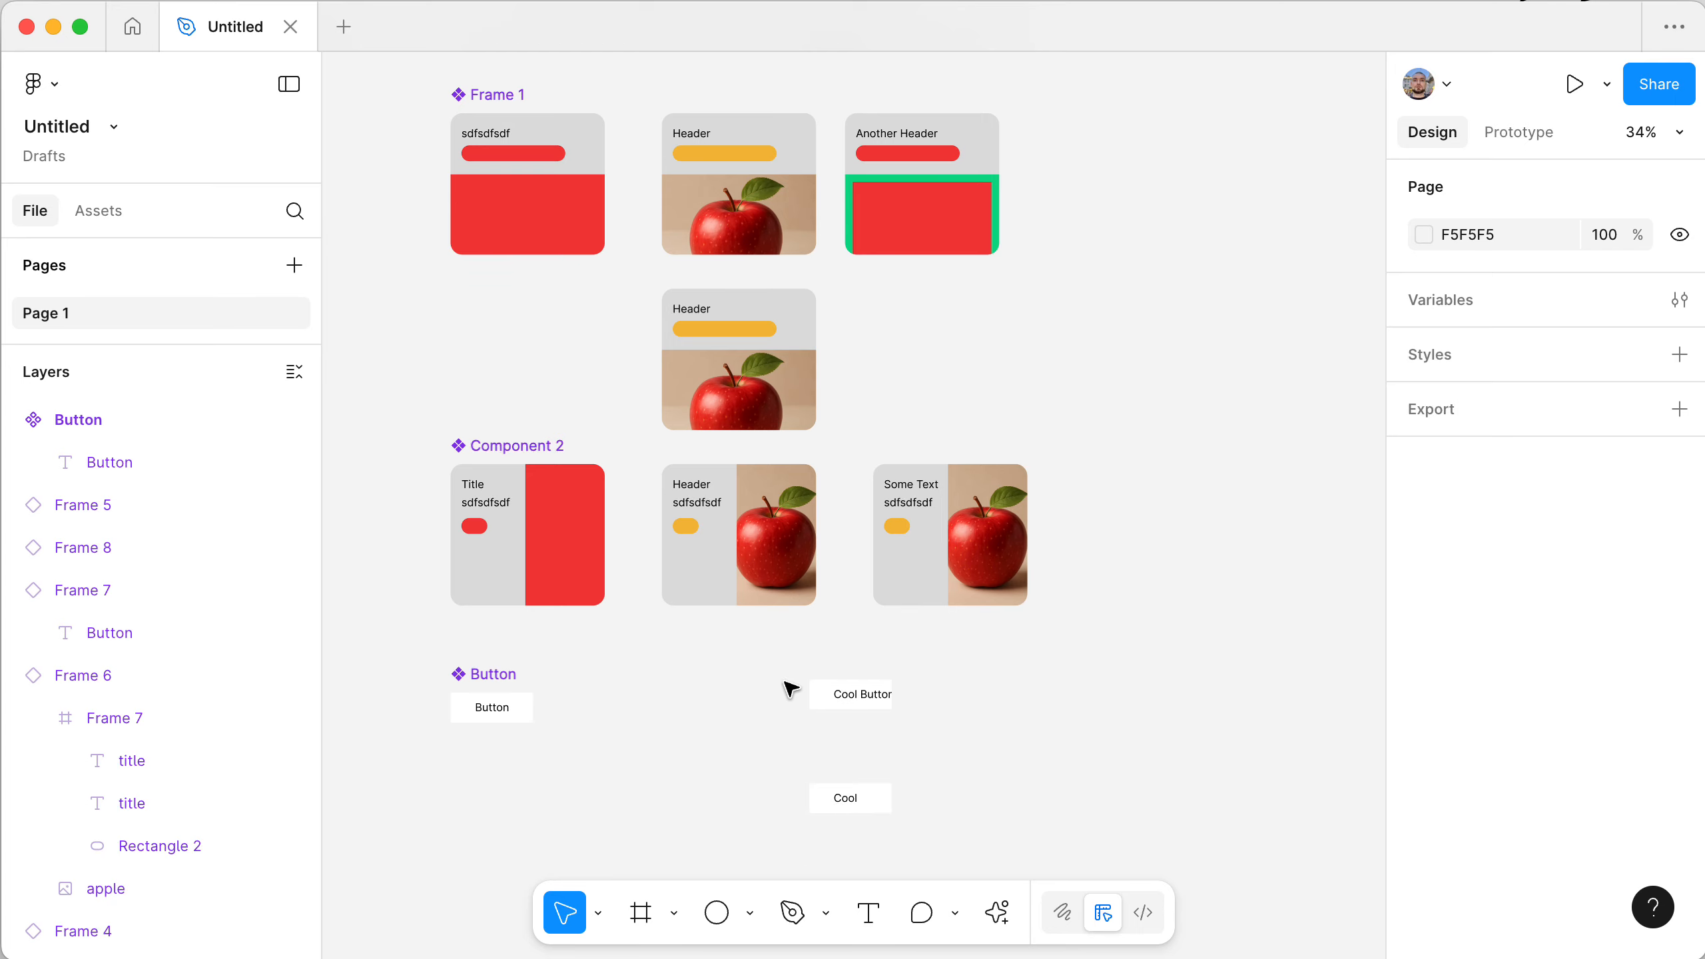
pyautogui.scroll(2, 790, 689)
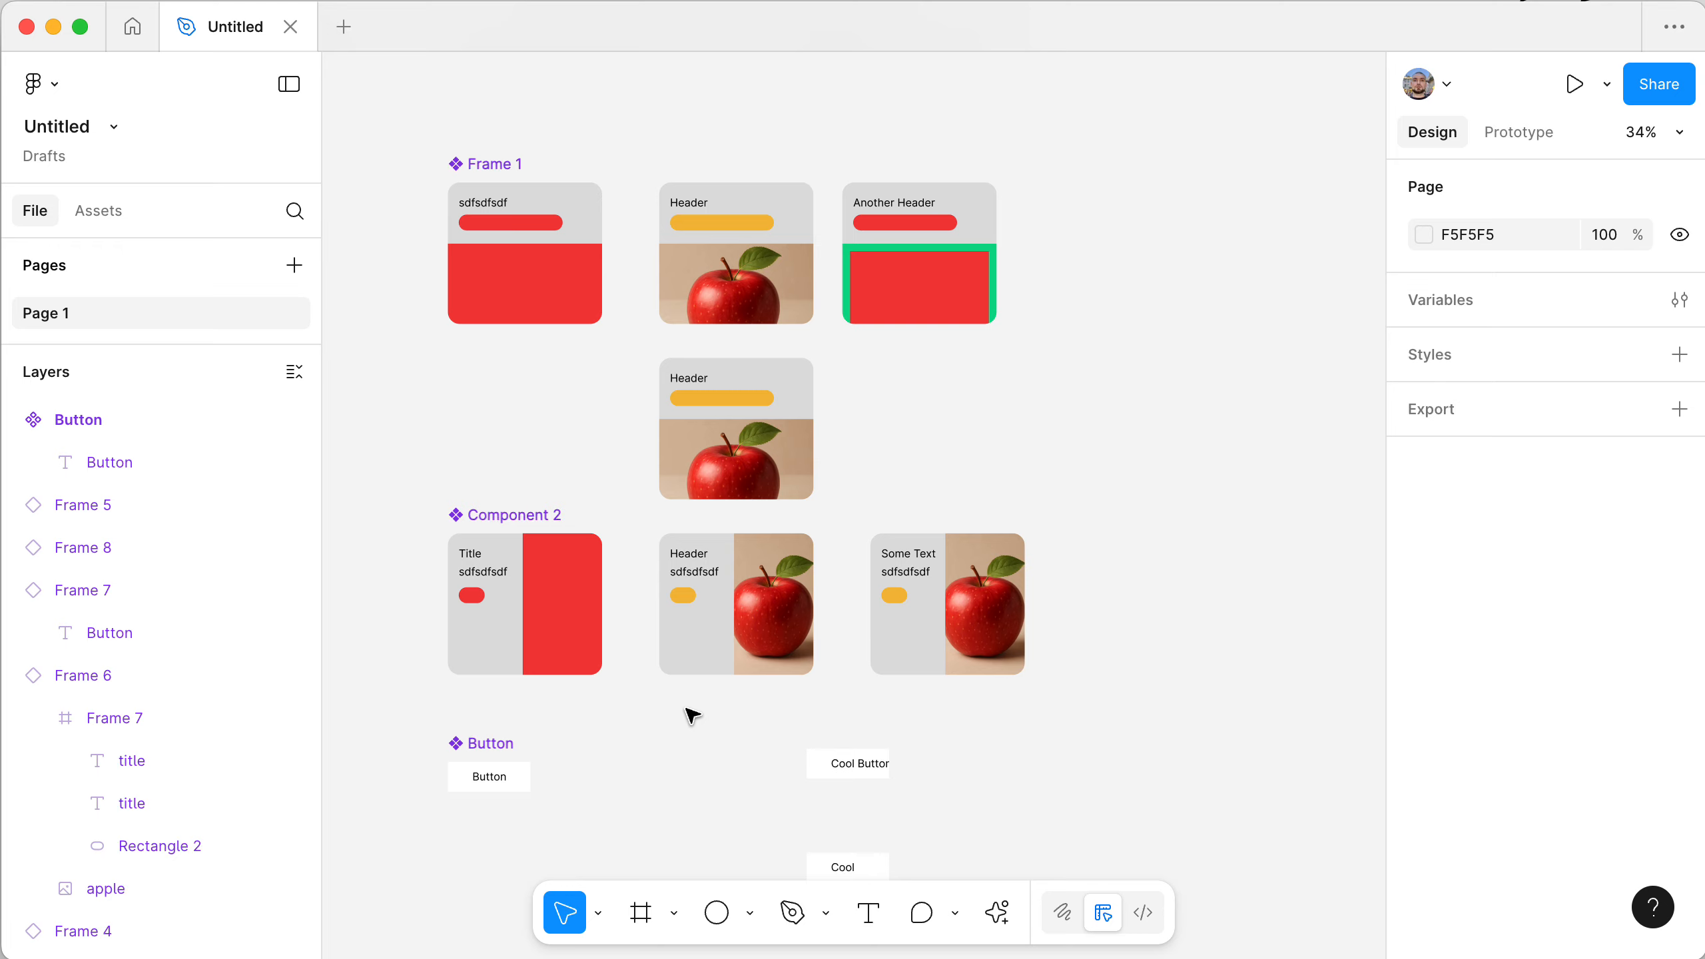
pyautogui.click(630, 732)
pyautogui.hscroll(3, 634, 737)
pyautogui.scroll(1, 634, 737)
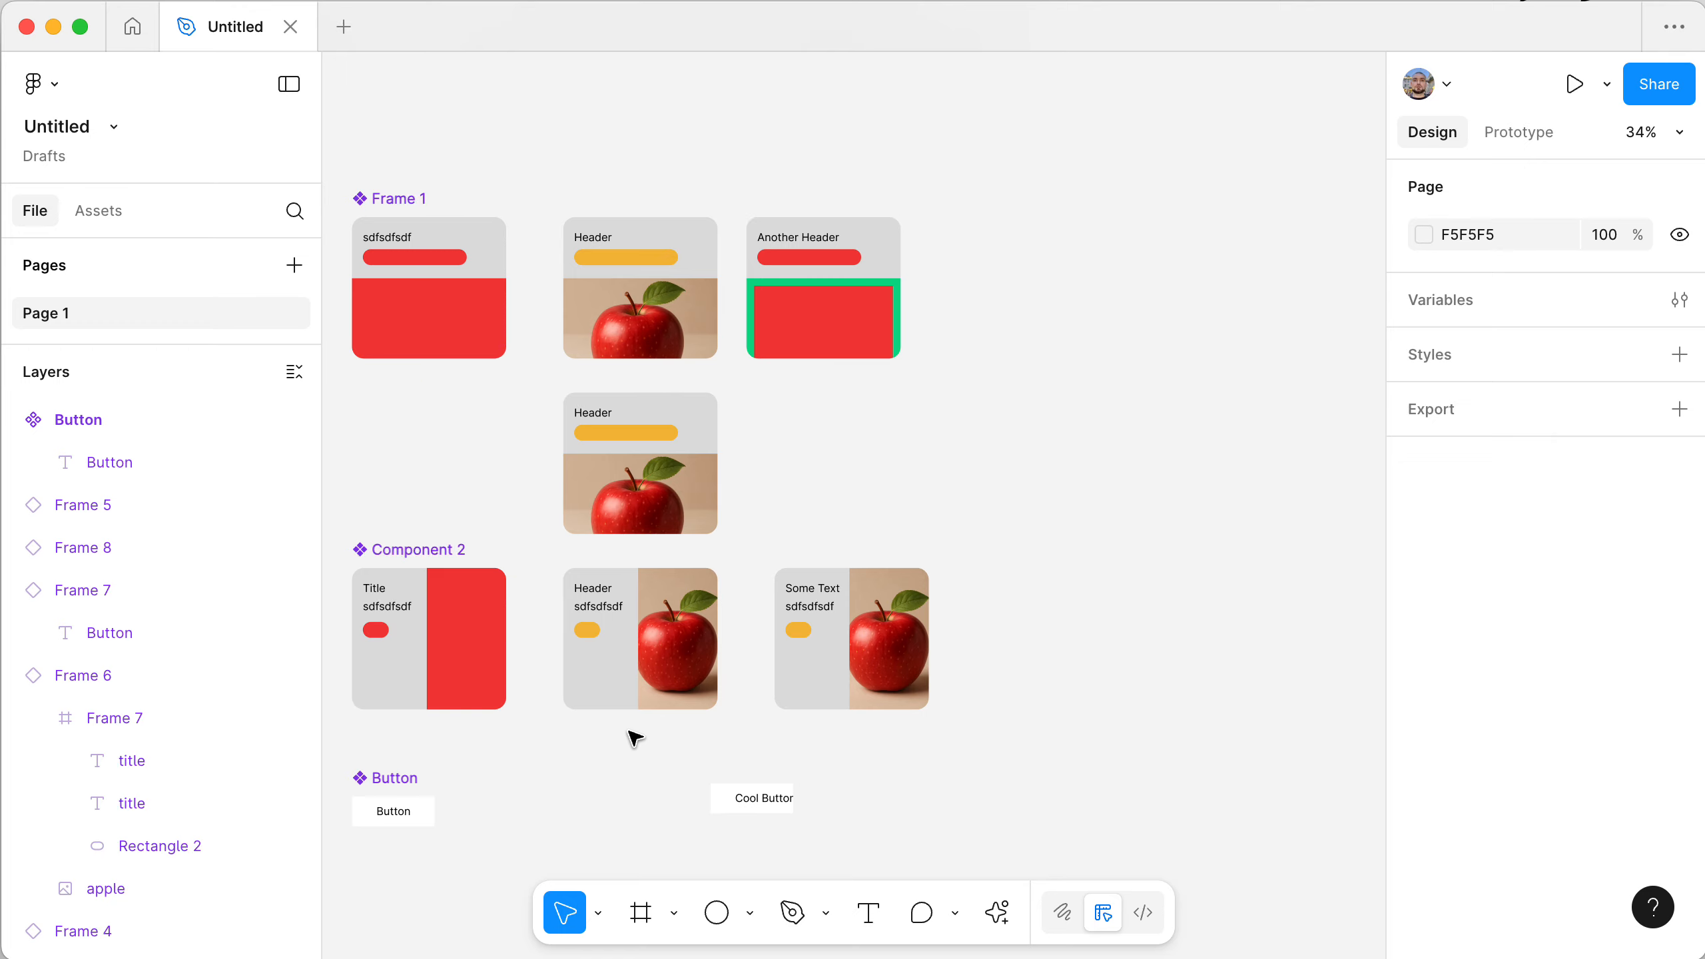
pyautogui.hscroll(-5, 634, 737)
pyautogui.scroll(-2, 634, 737)
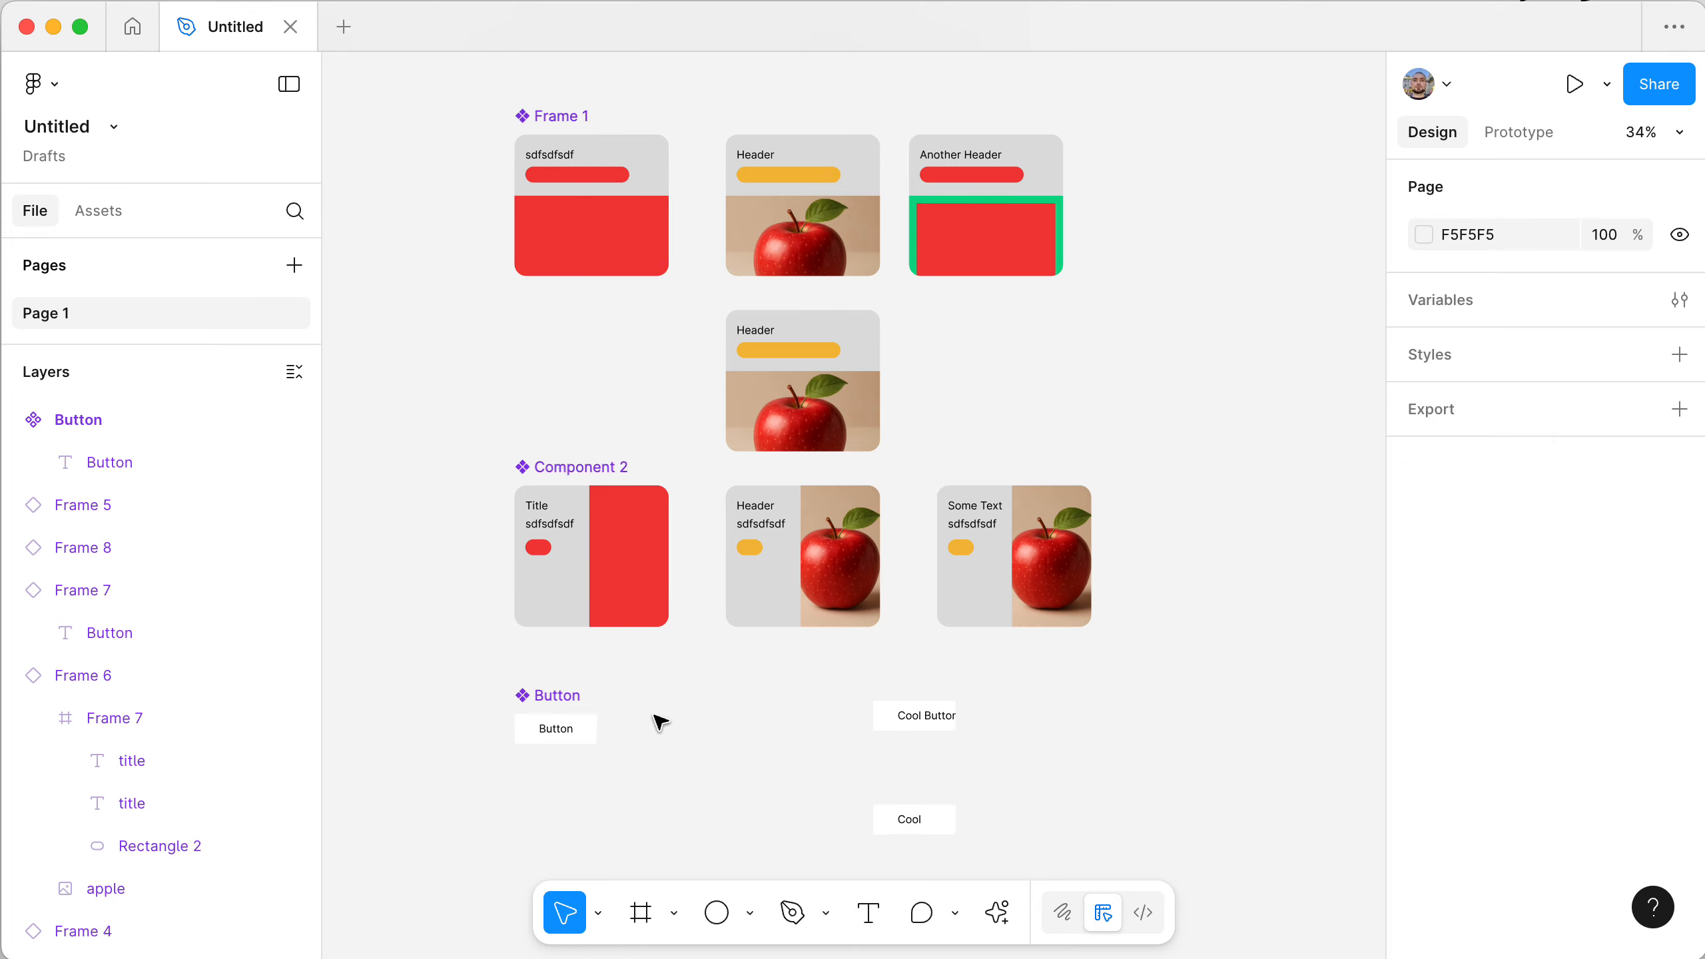
pyautogui.scroll(5, 719, 696)
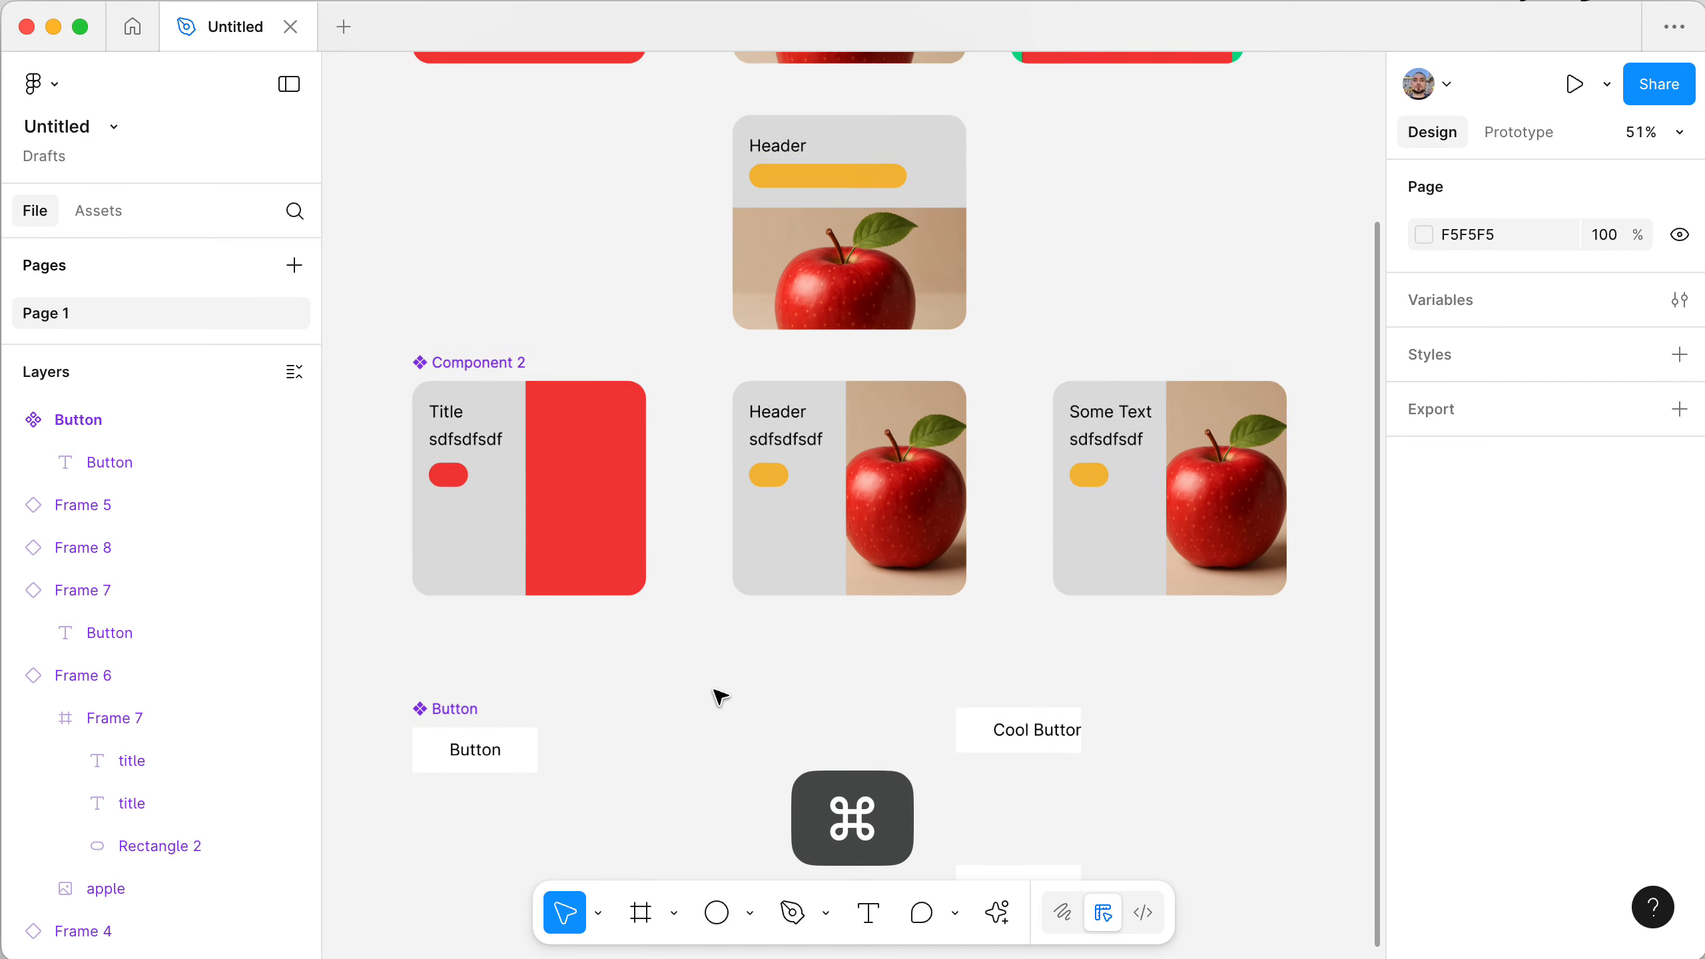
pyautogui.scroll(-2, 719, 697)
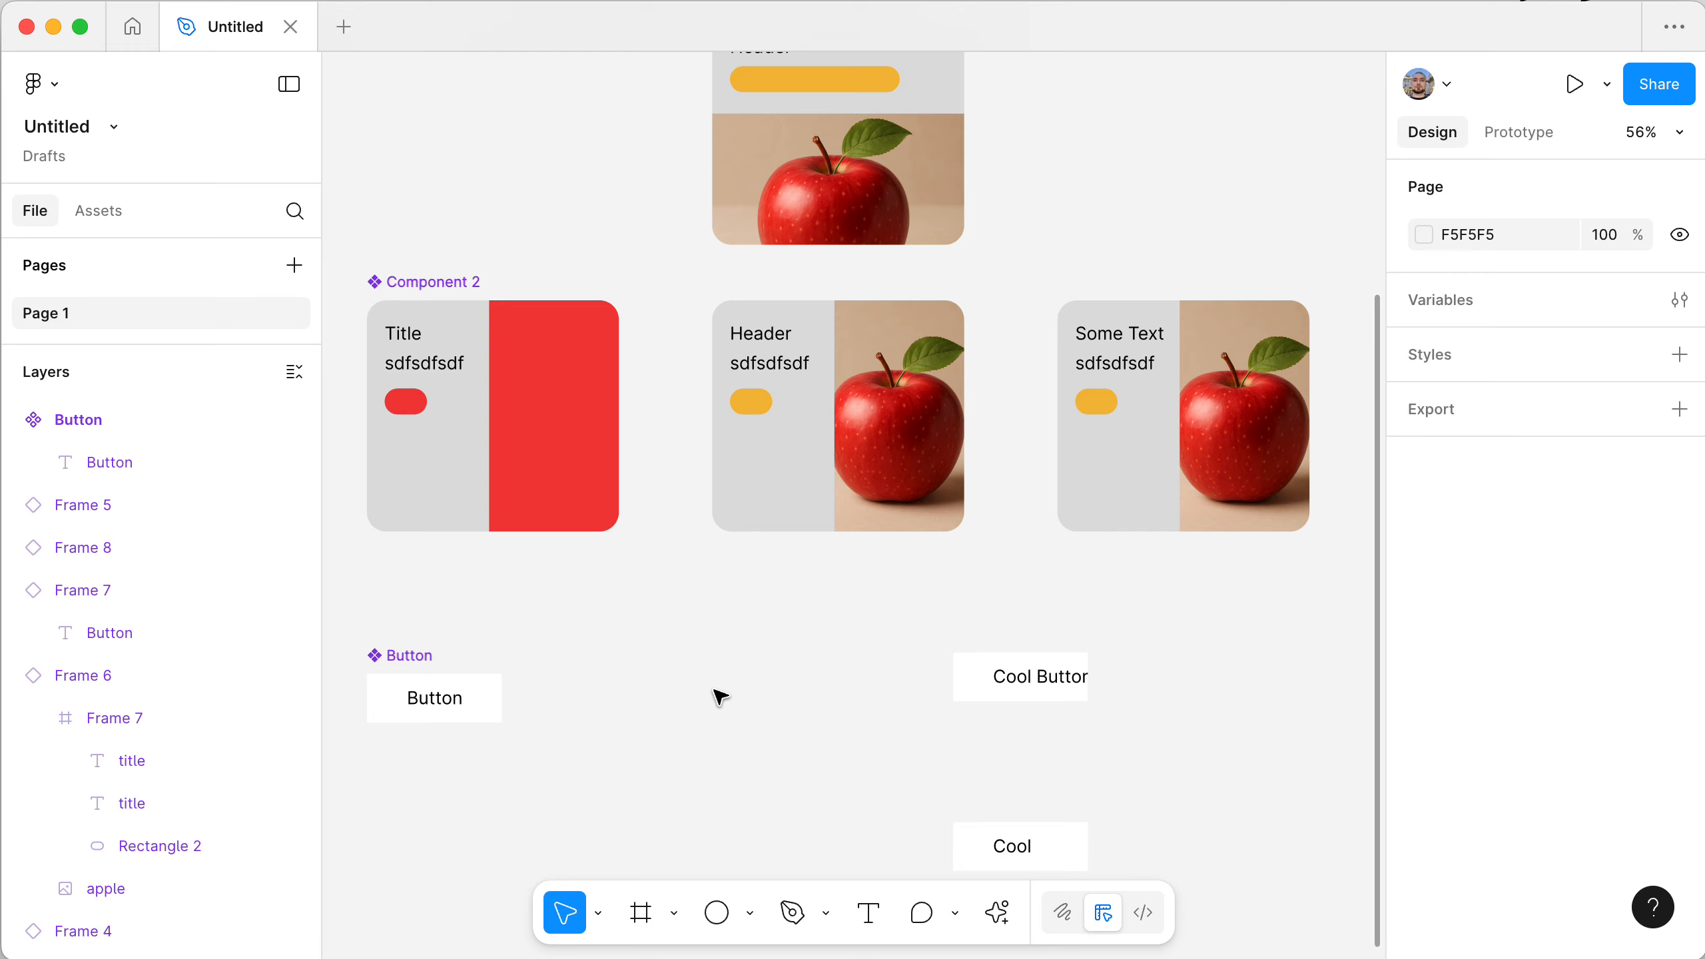
pyautogui.scroll(2, 712, 675)
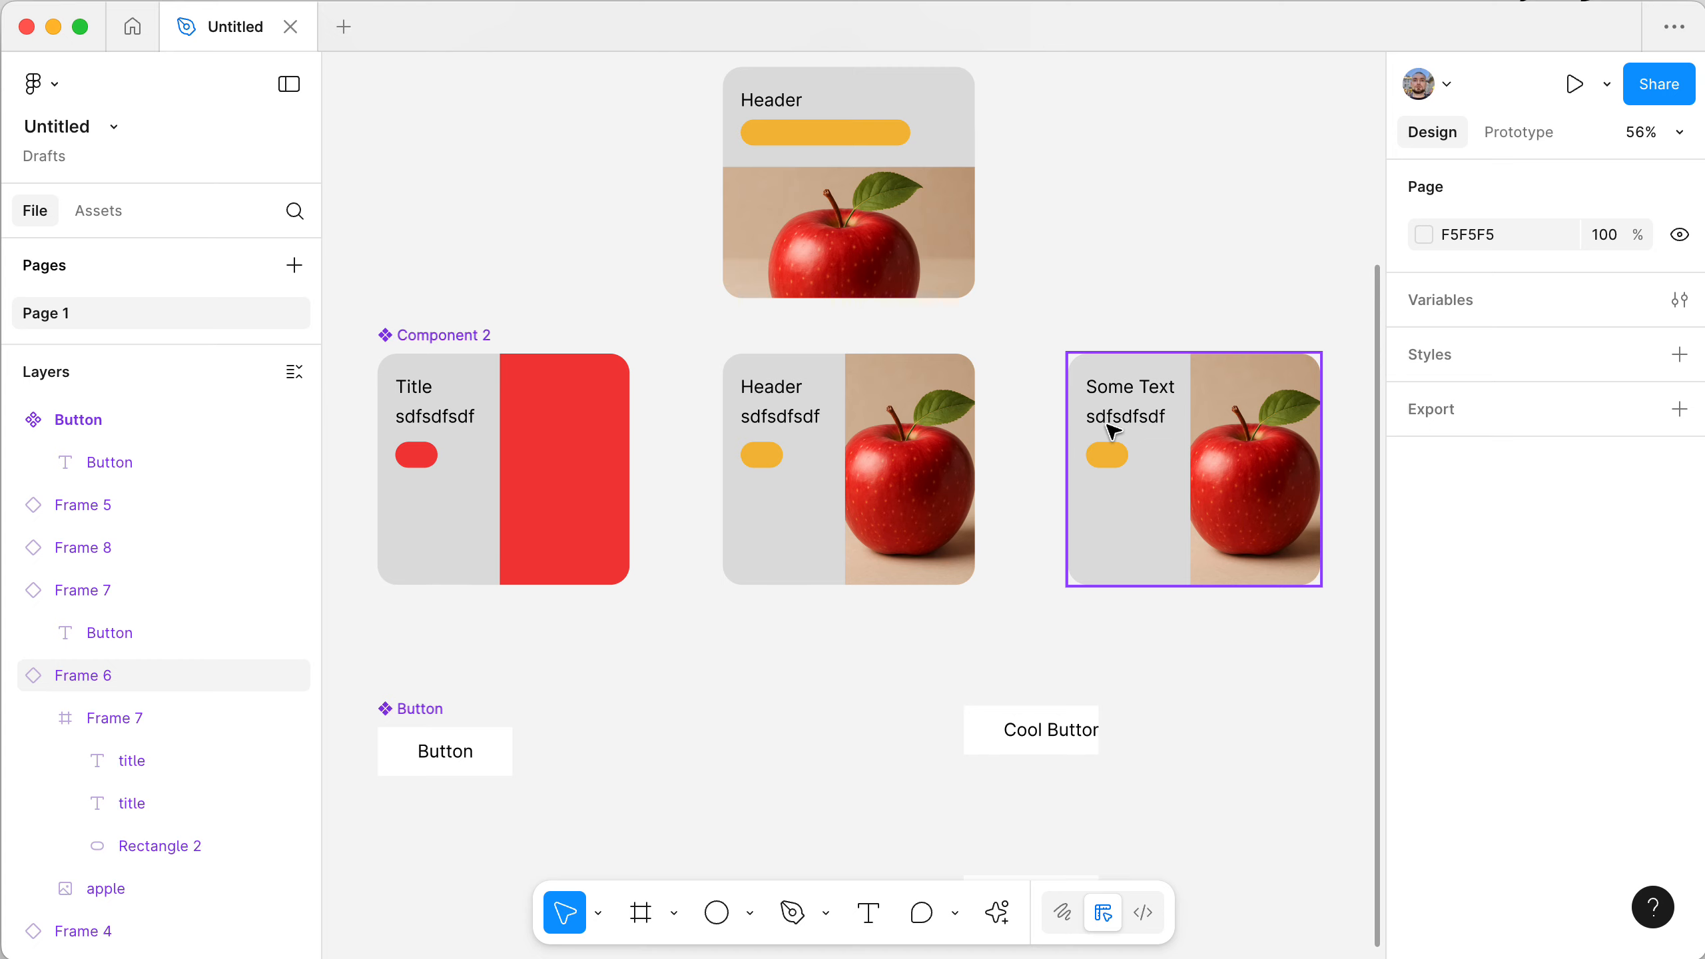
# - Set the font size of the "sdfsdfsdf" text in the main Component 2 to 20
pyautogui.keyDown('super'); pyautogui.click(436, 418); pyautogui.keyUp('super')
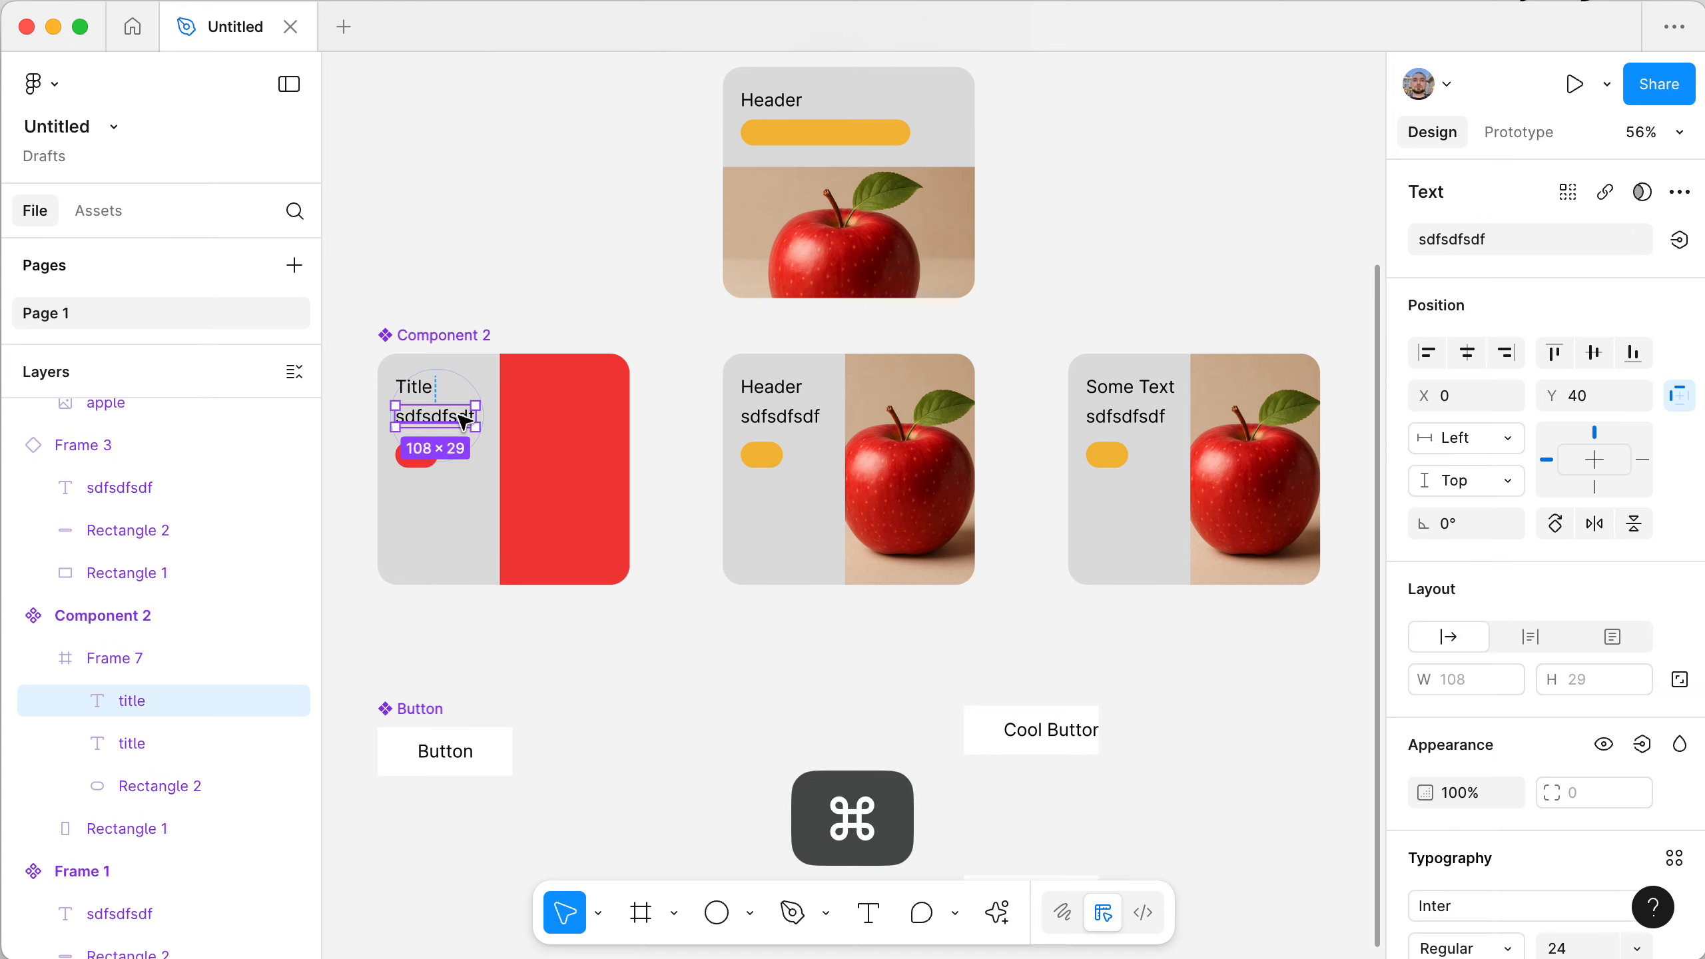
pyautogui.scroll(-2, 1645, 806)
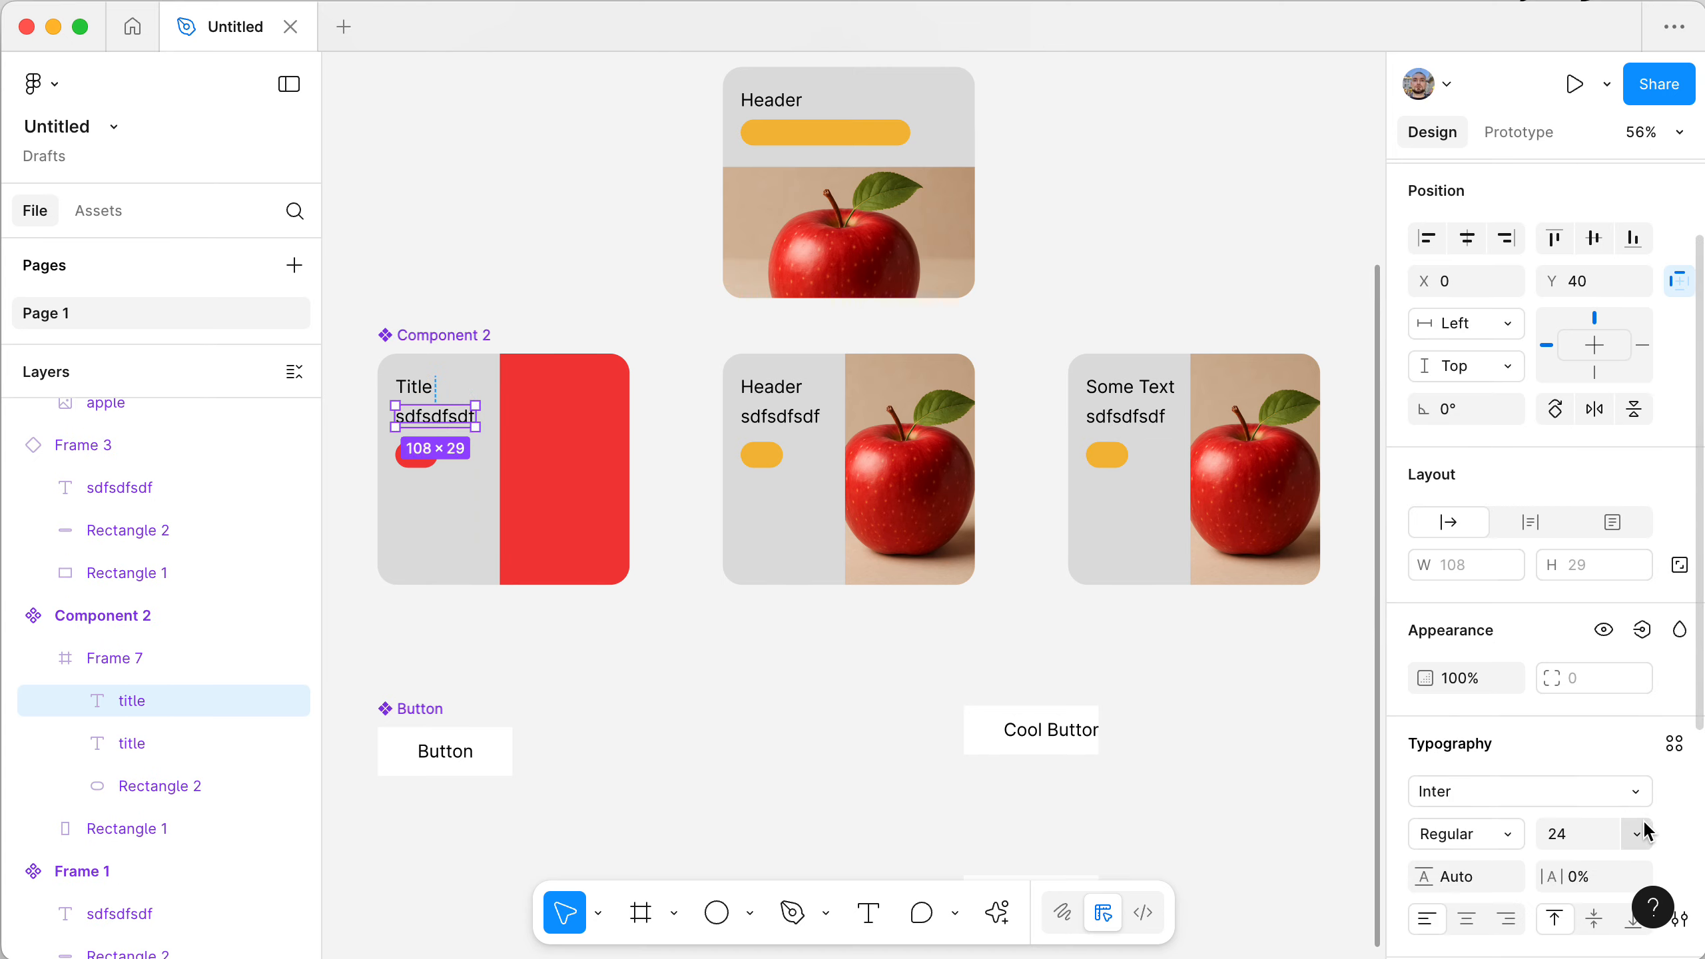
pyautogui.click(1637, 831)
pyautogui.click(1637, 782)
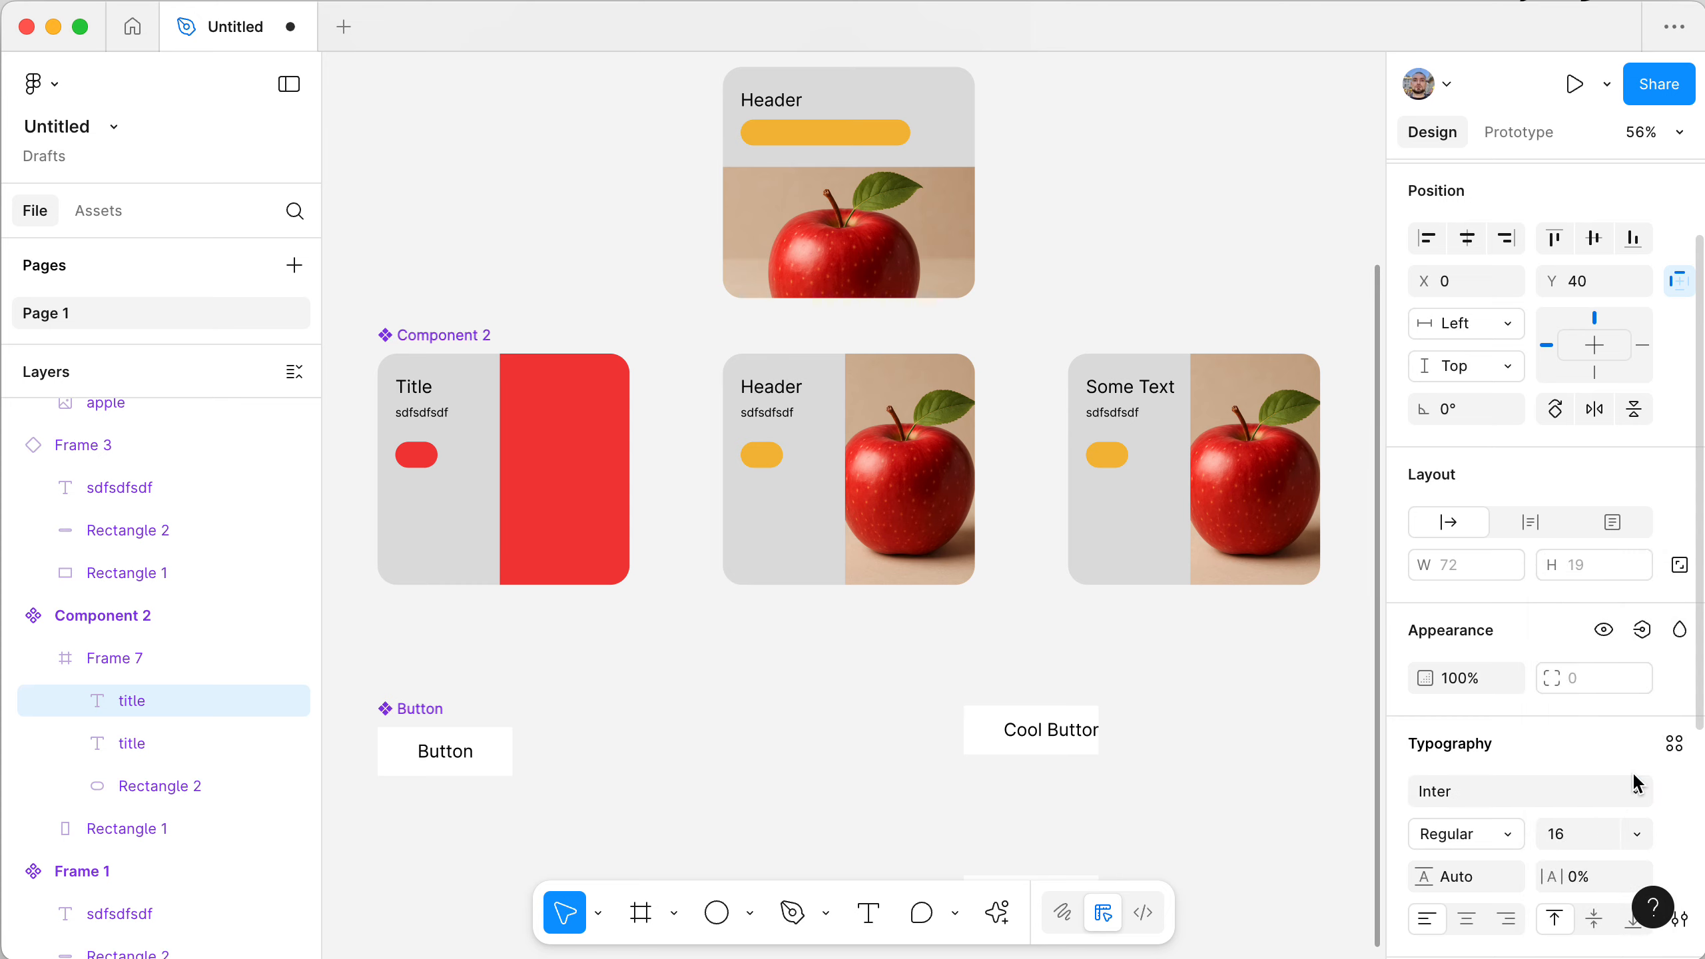
pyautogui.click(1637, 833)
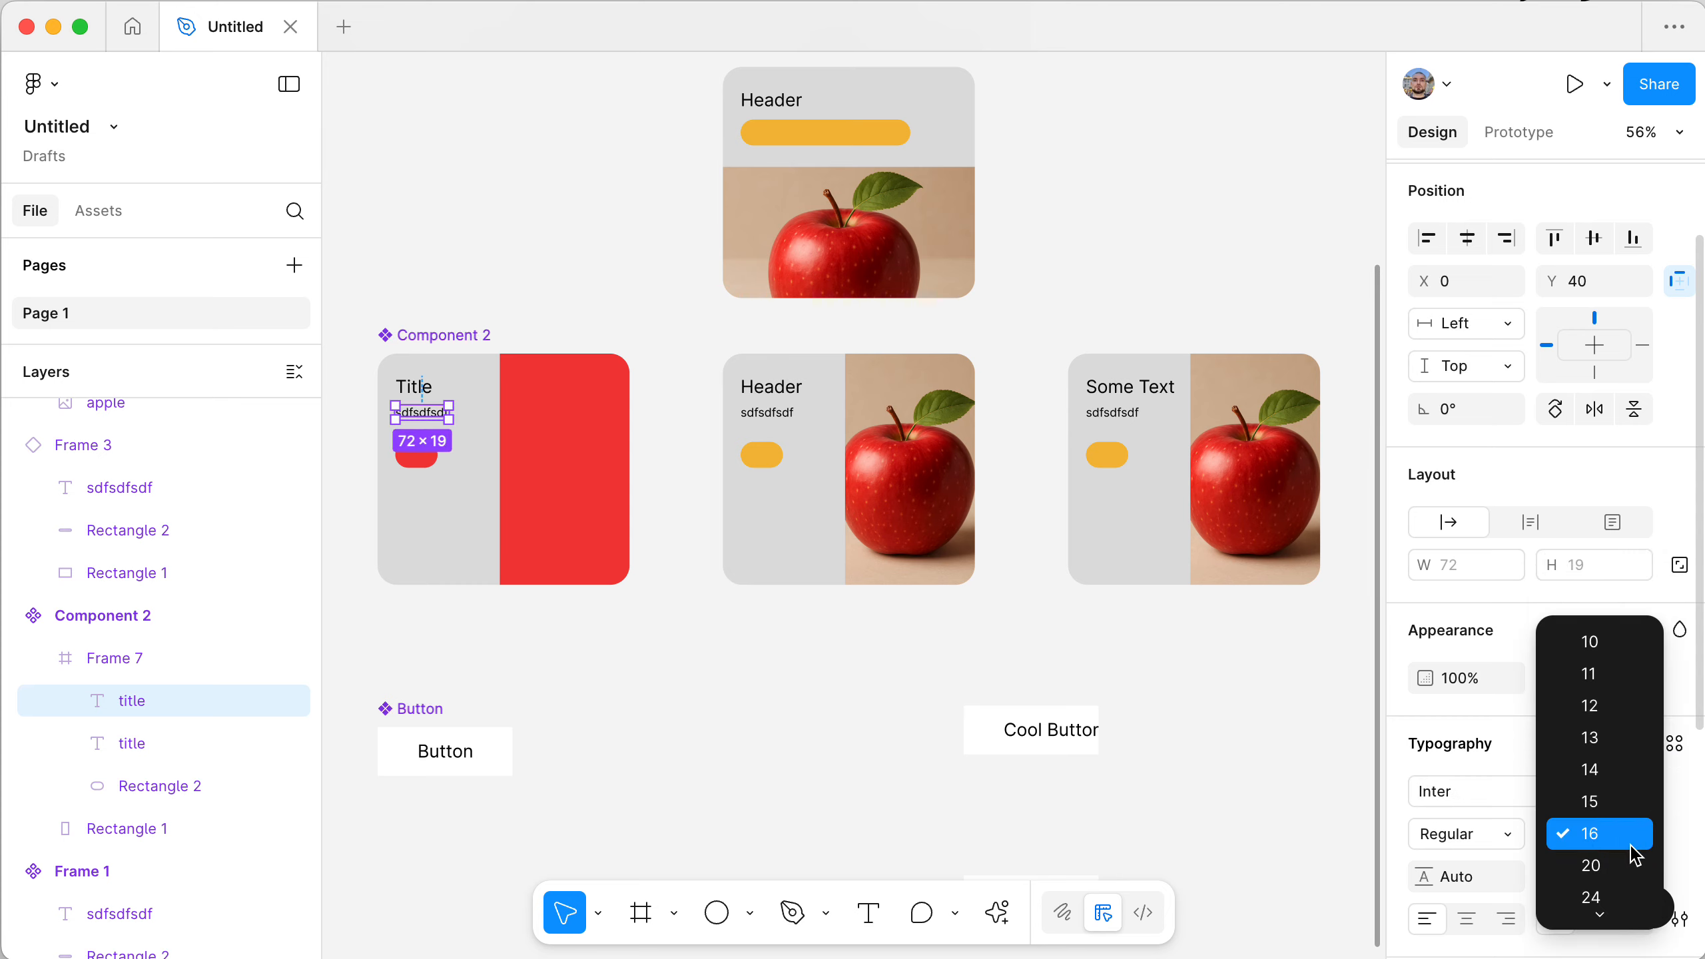
pyautogui.click(1629, 867)
pyautogui.click(1126, 719)
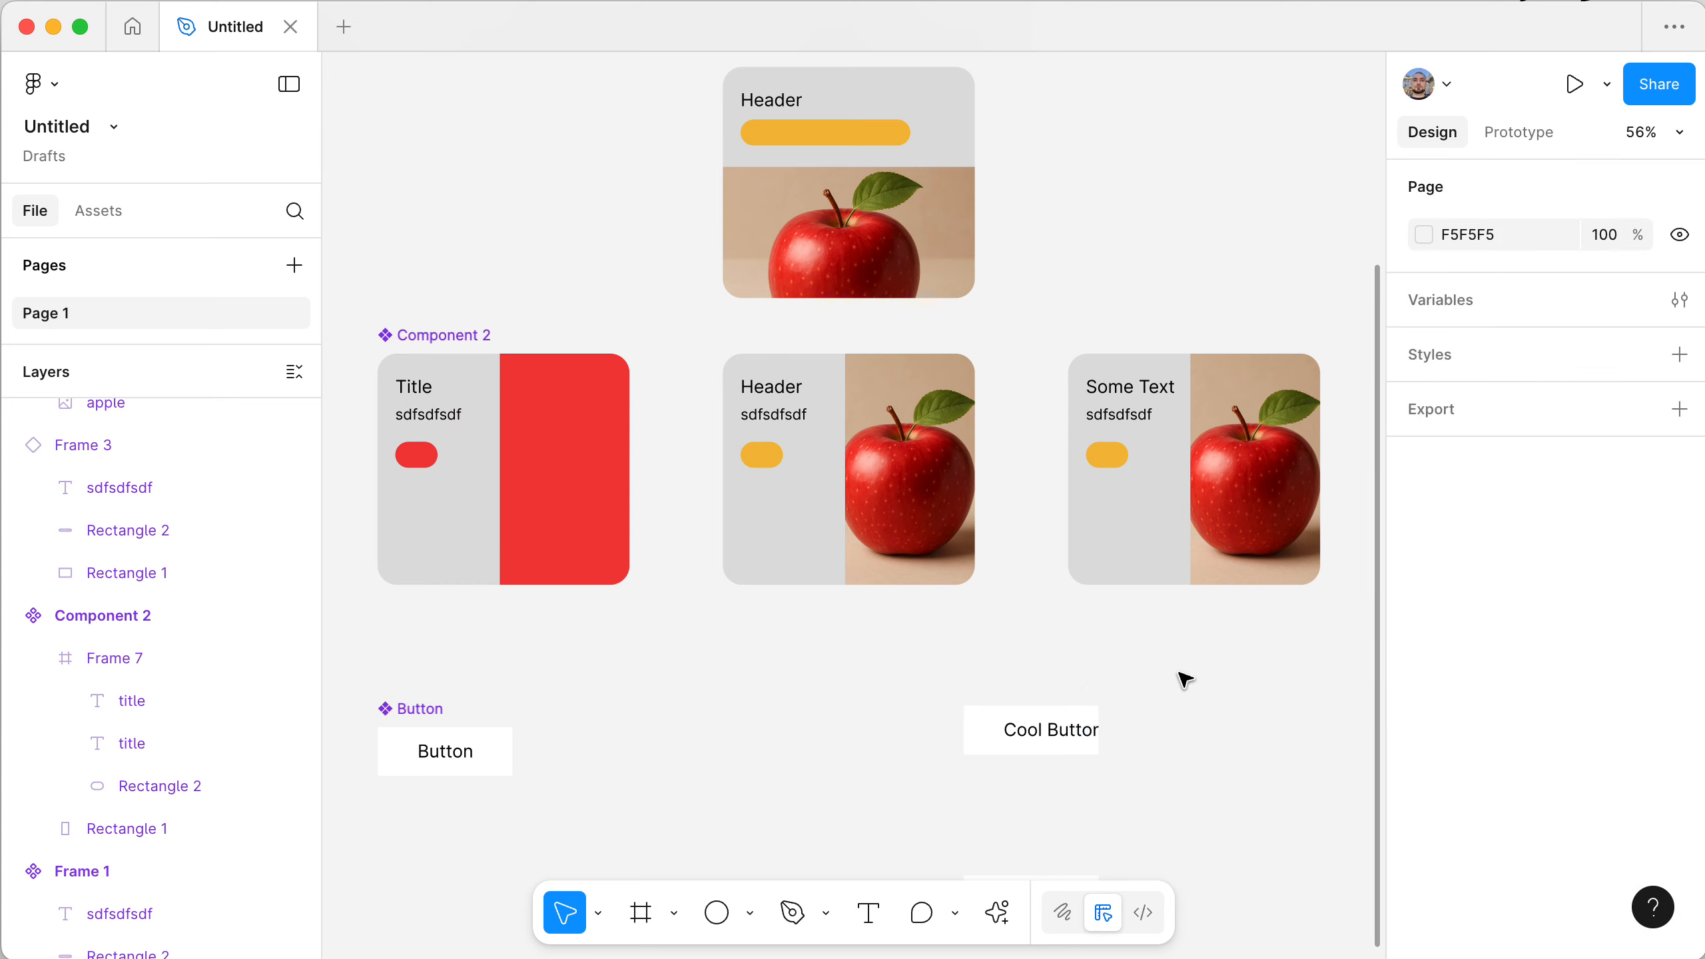
# - Replace the "Some Text" heading in the Component 2 instance with "This Apple is Nice and Fresh"
pyautogui.scroll(1, 1186, 678)
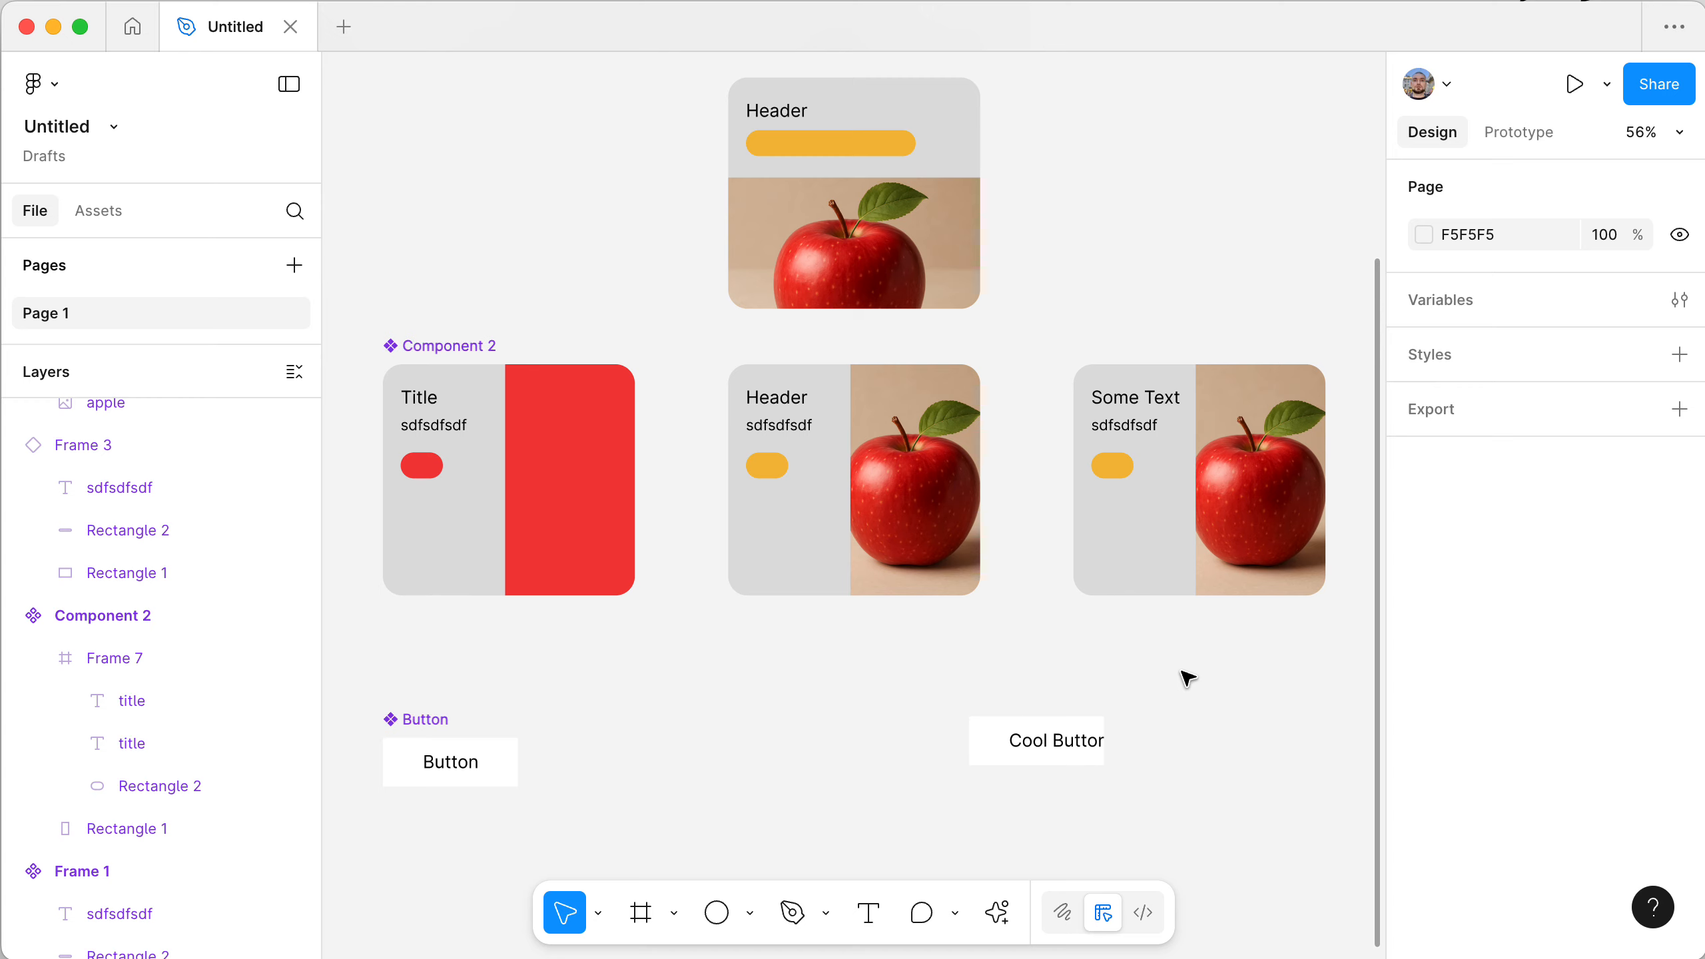
pyautogui.click(1181, 517)
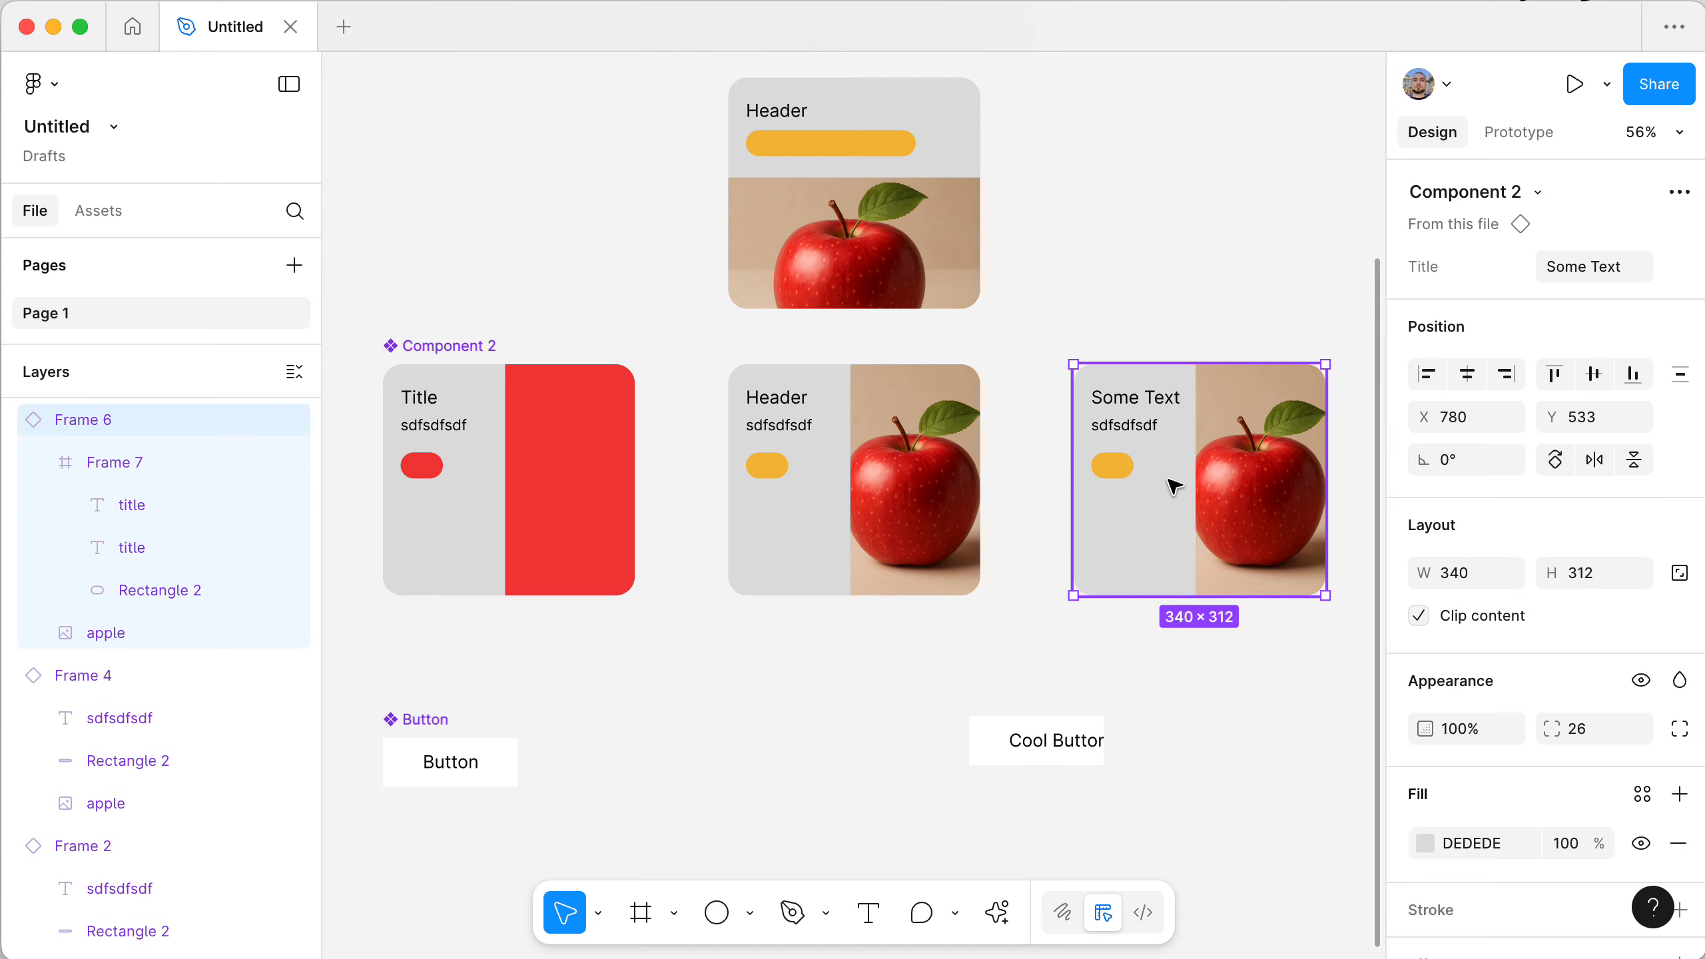
pyautogui.keyDown('super'); pyautogui.click(1141, 402); pyautogui.keyUp('super')
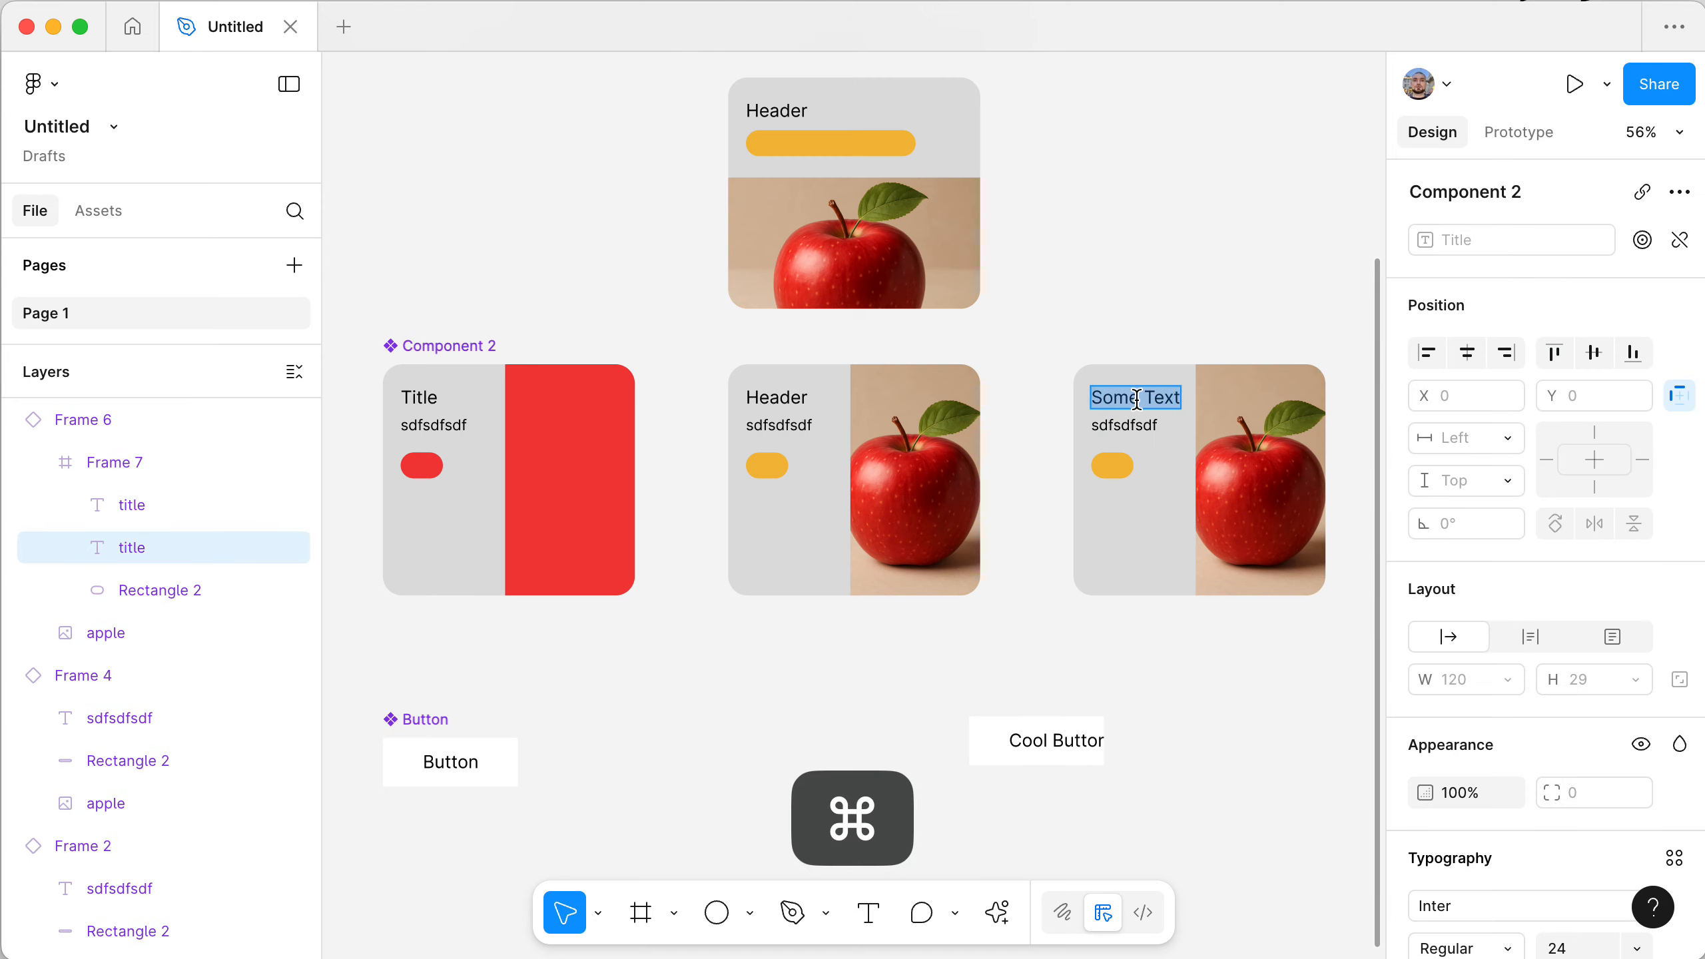
pyautogui.press('BackSpace')
pyautogui.write('Thi')
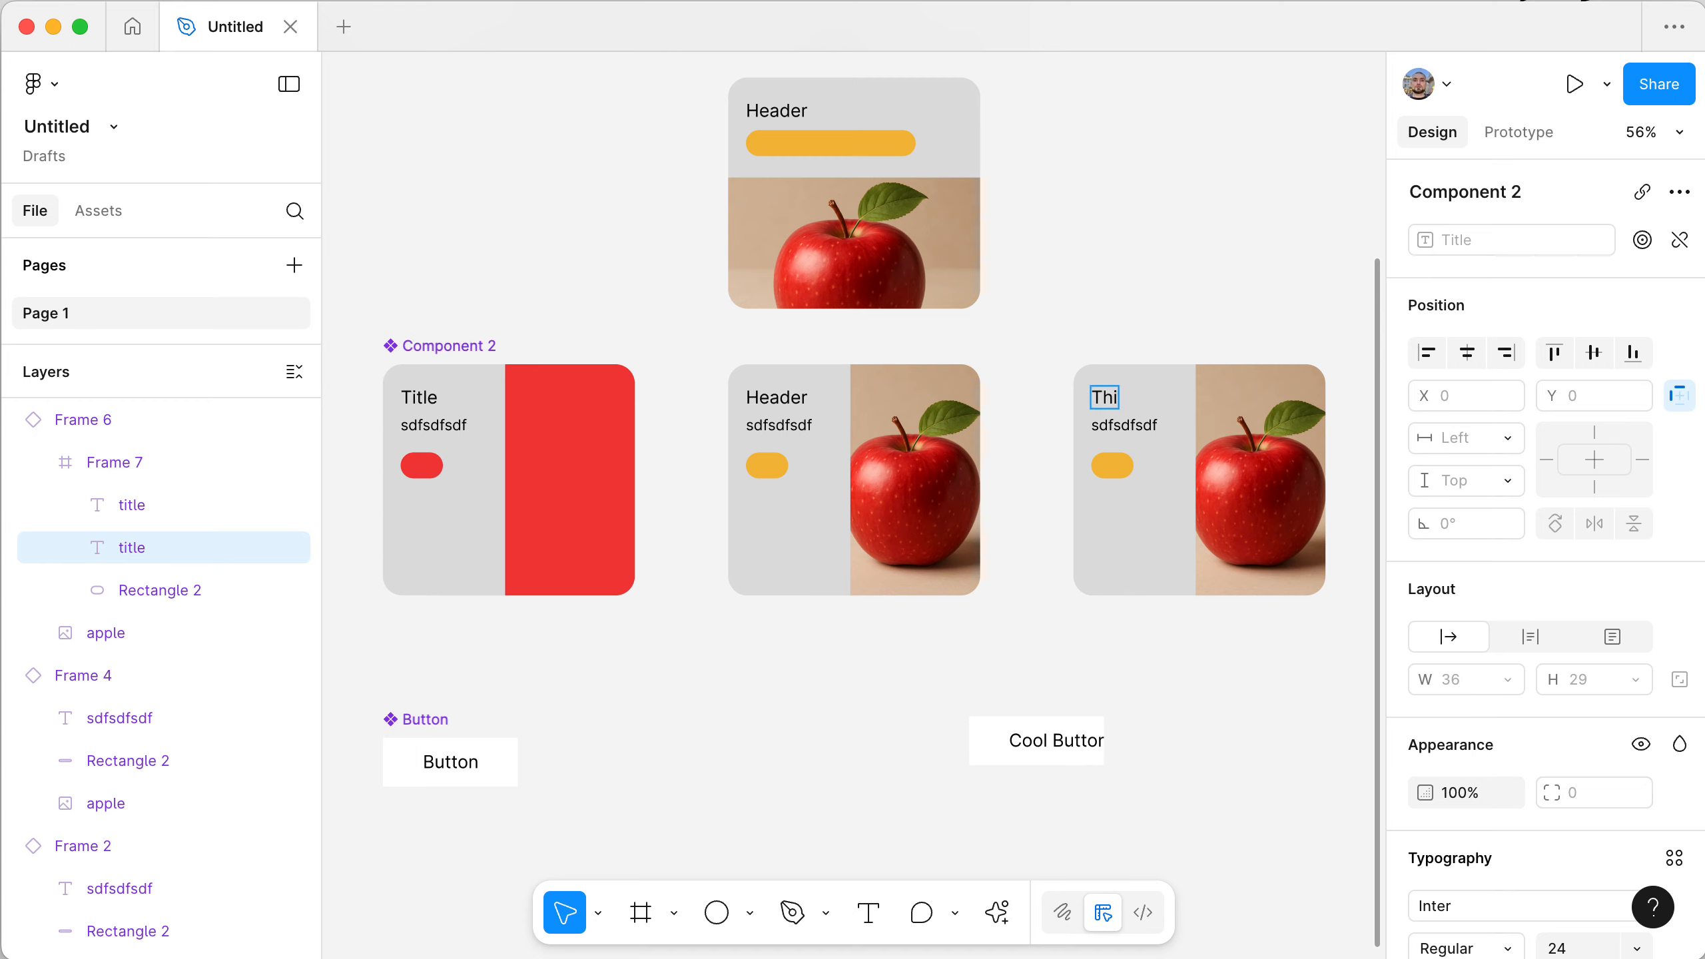
pyautogui.write('s Apple is Nice')
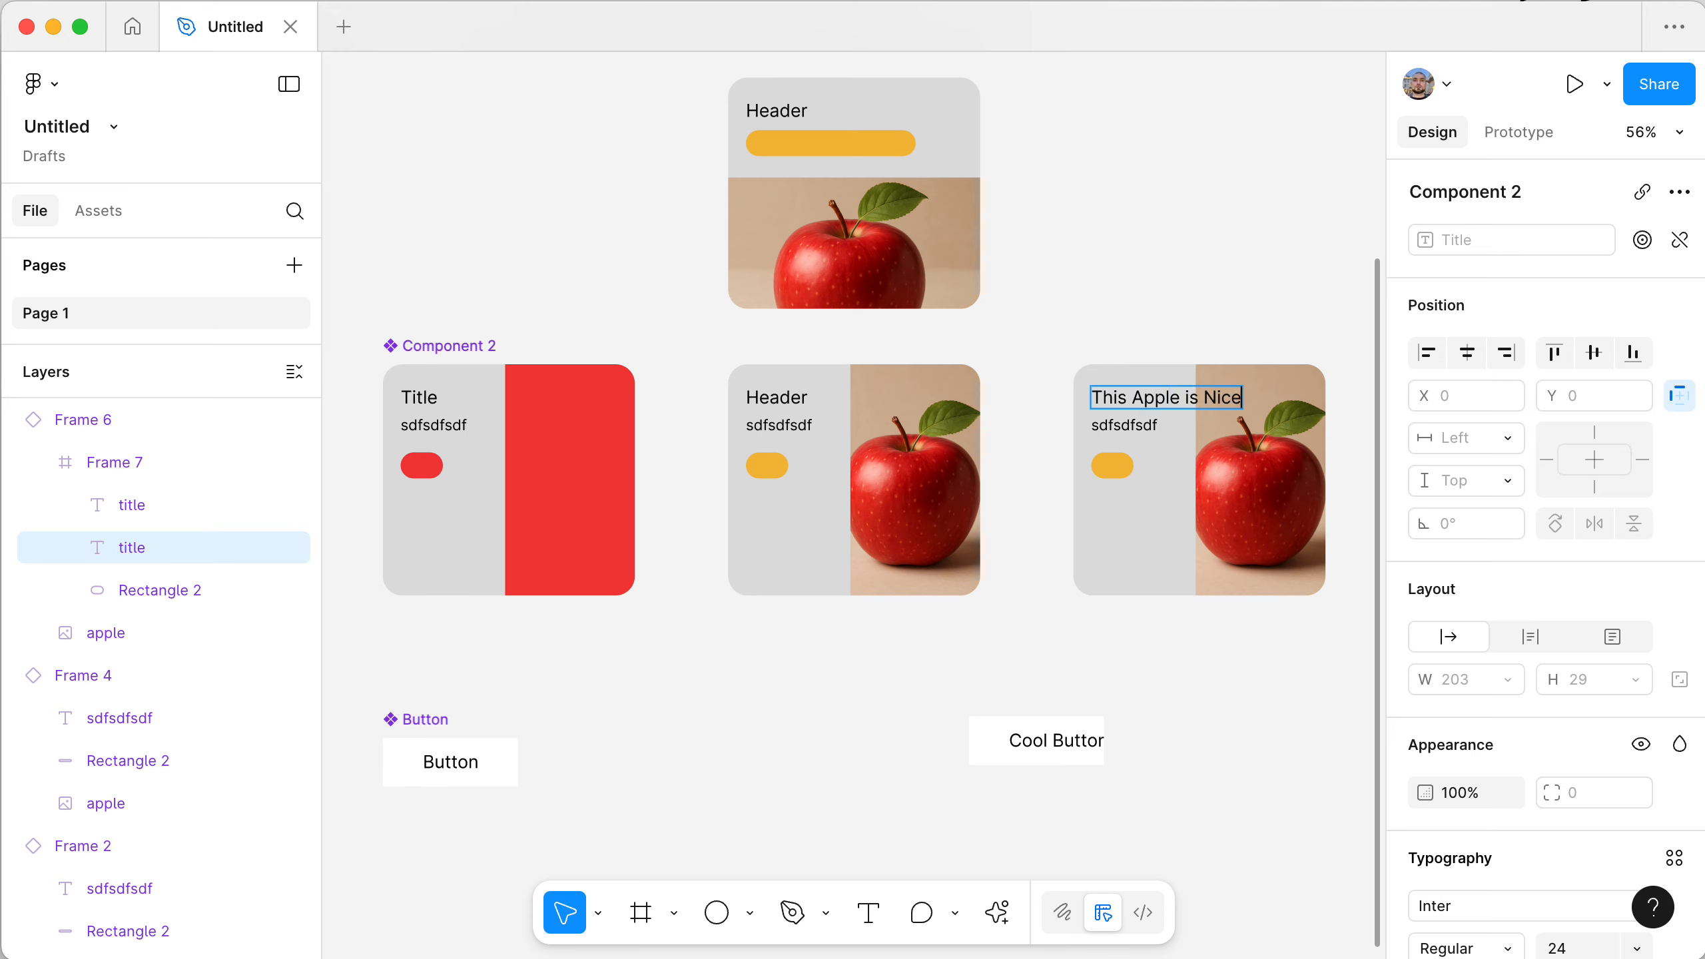
pyautogui.write(' and Fresh')
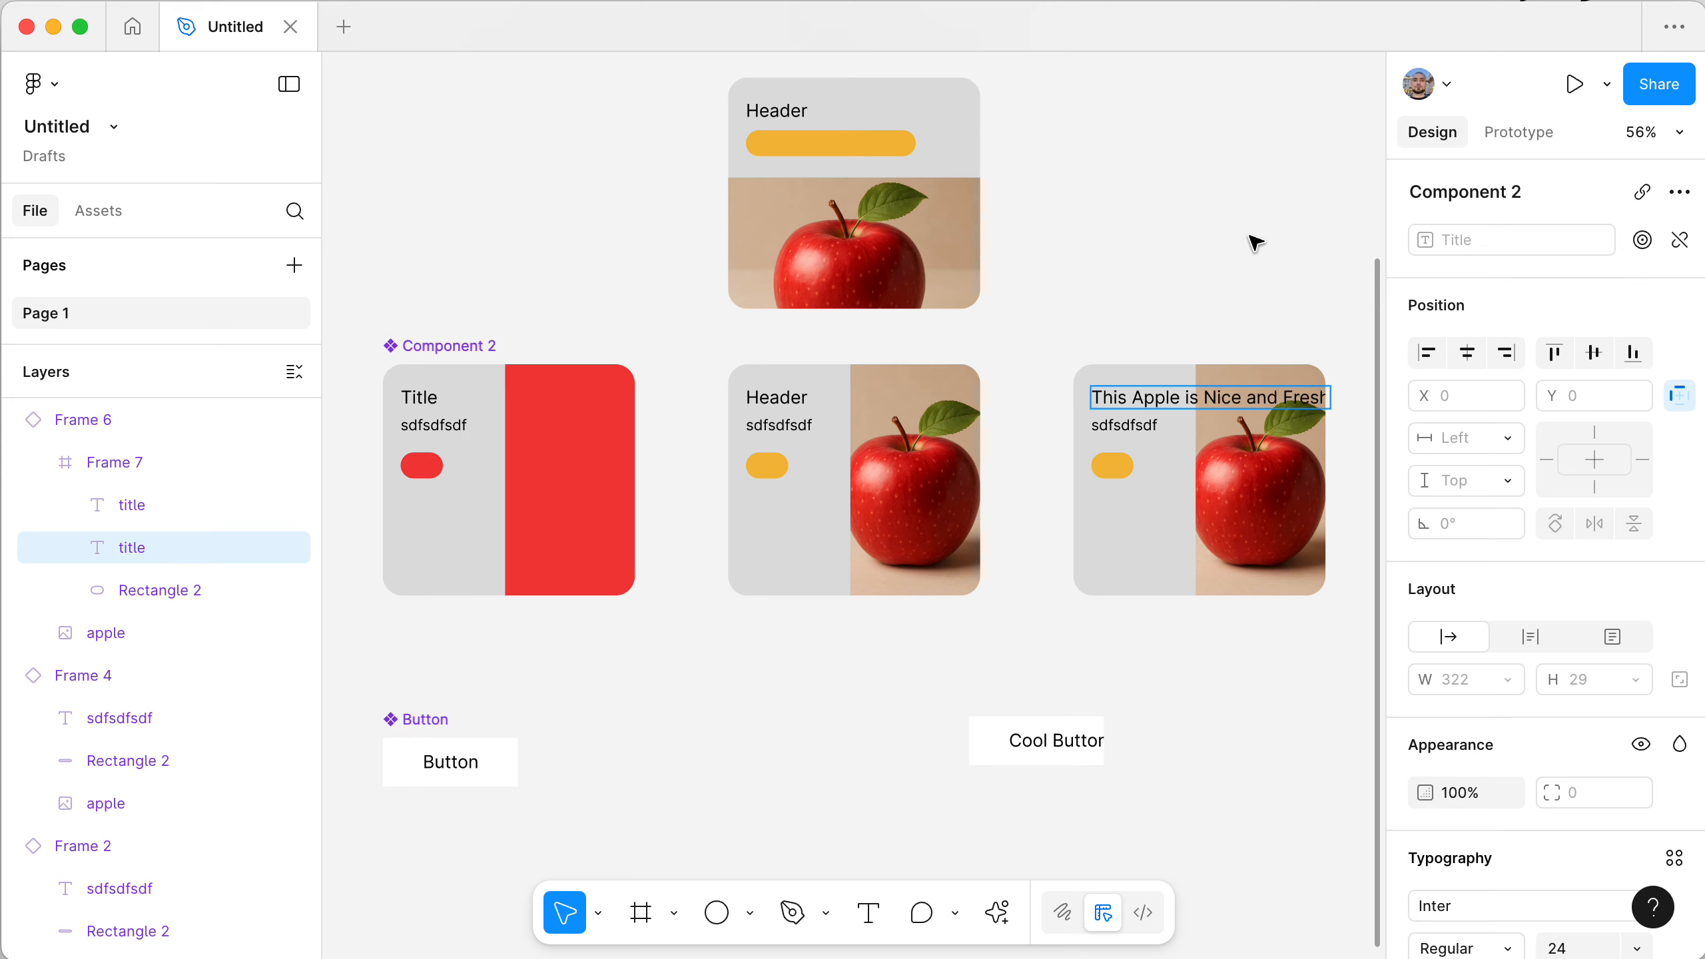
pyautogui.click(1252, 225)
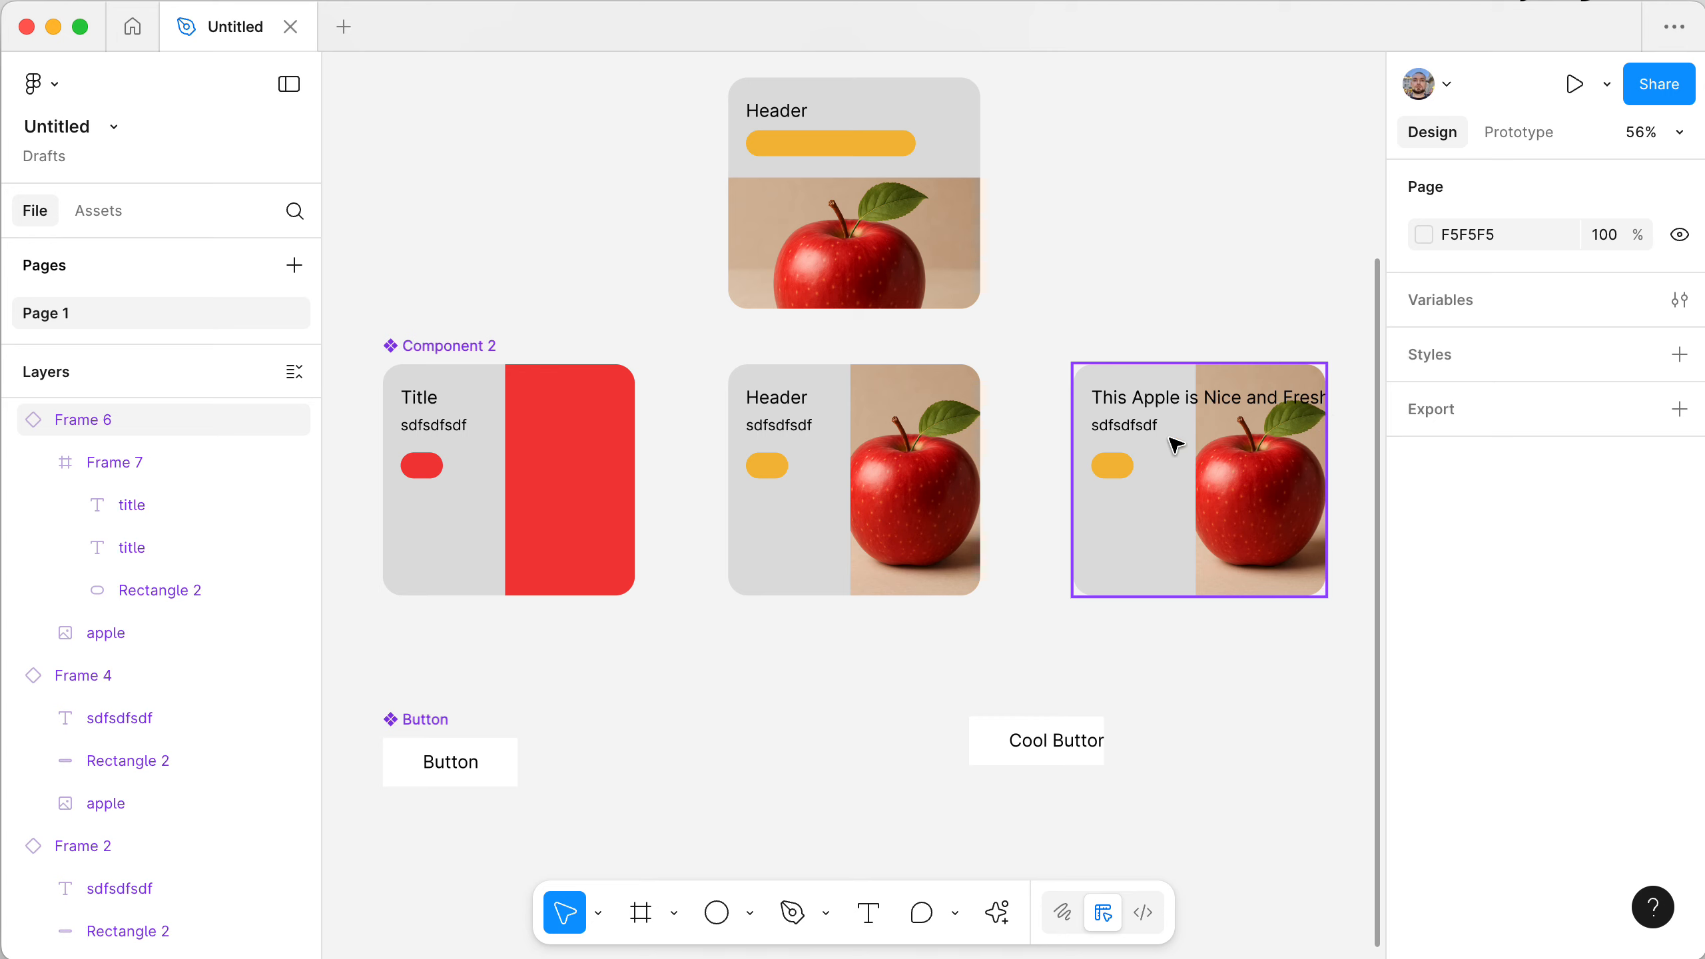
# - Inspect the heading of the "This Apple is Nice and Fresh" instance, and select the subtitle text and yellow pill beneath it together
pyautogui.keyDown('super'); pyautogui.click(1119, 401); pyautogui.keyUp('super')
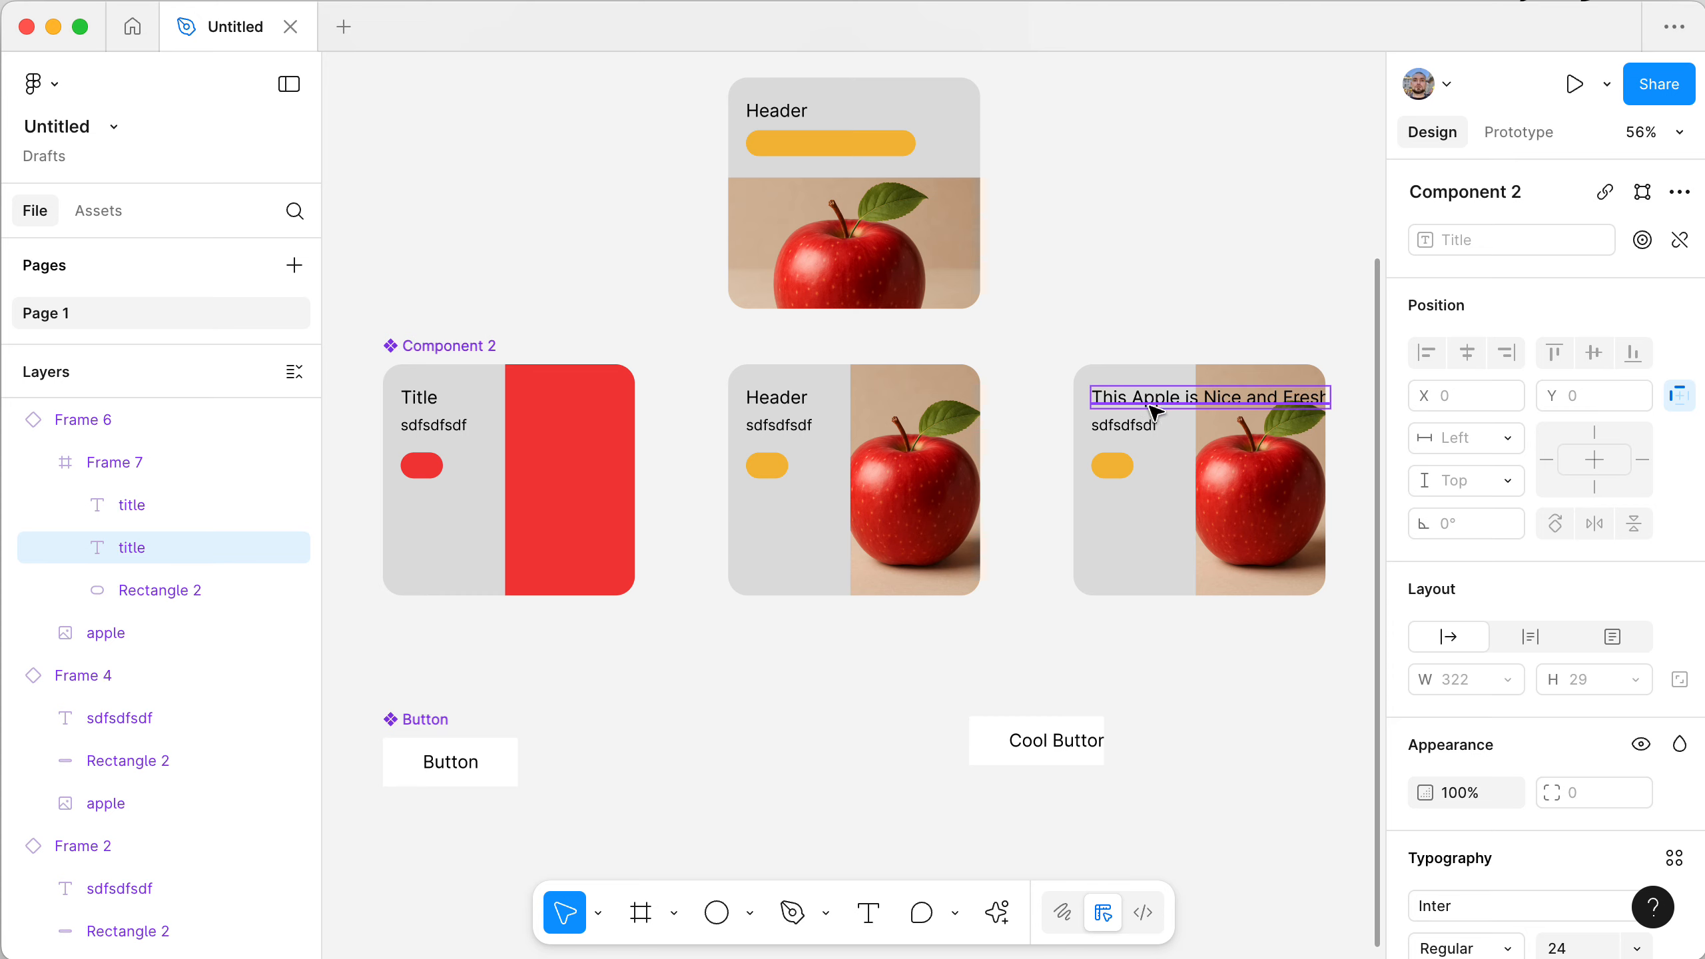
pyautogui.click(1114, 426)
pyautogui.keyDown('shift'); pyautogui.click(1112, 465); pyautogui.keyUp('shift')
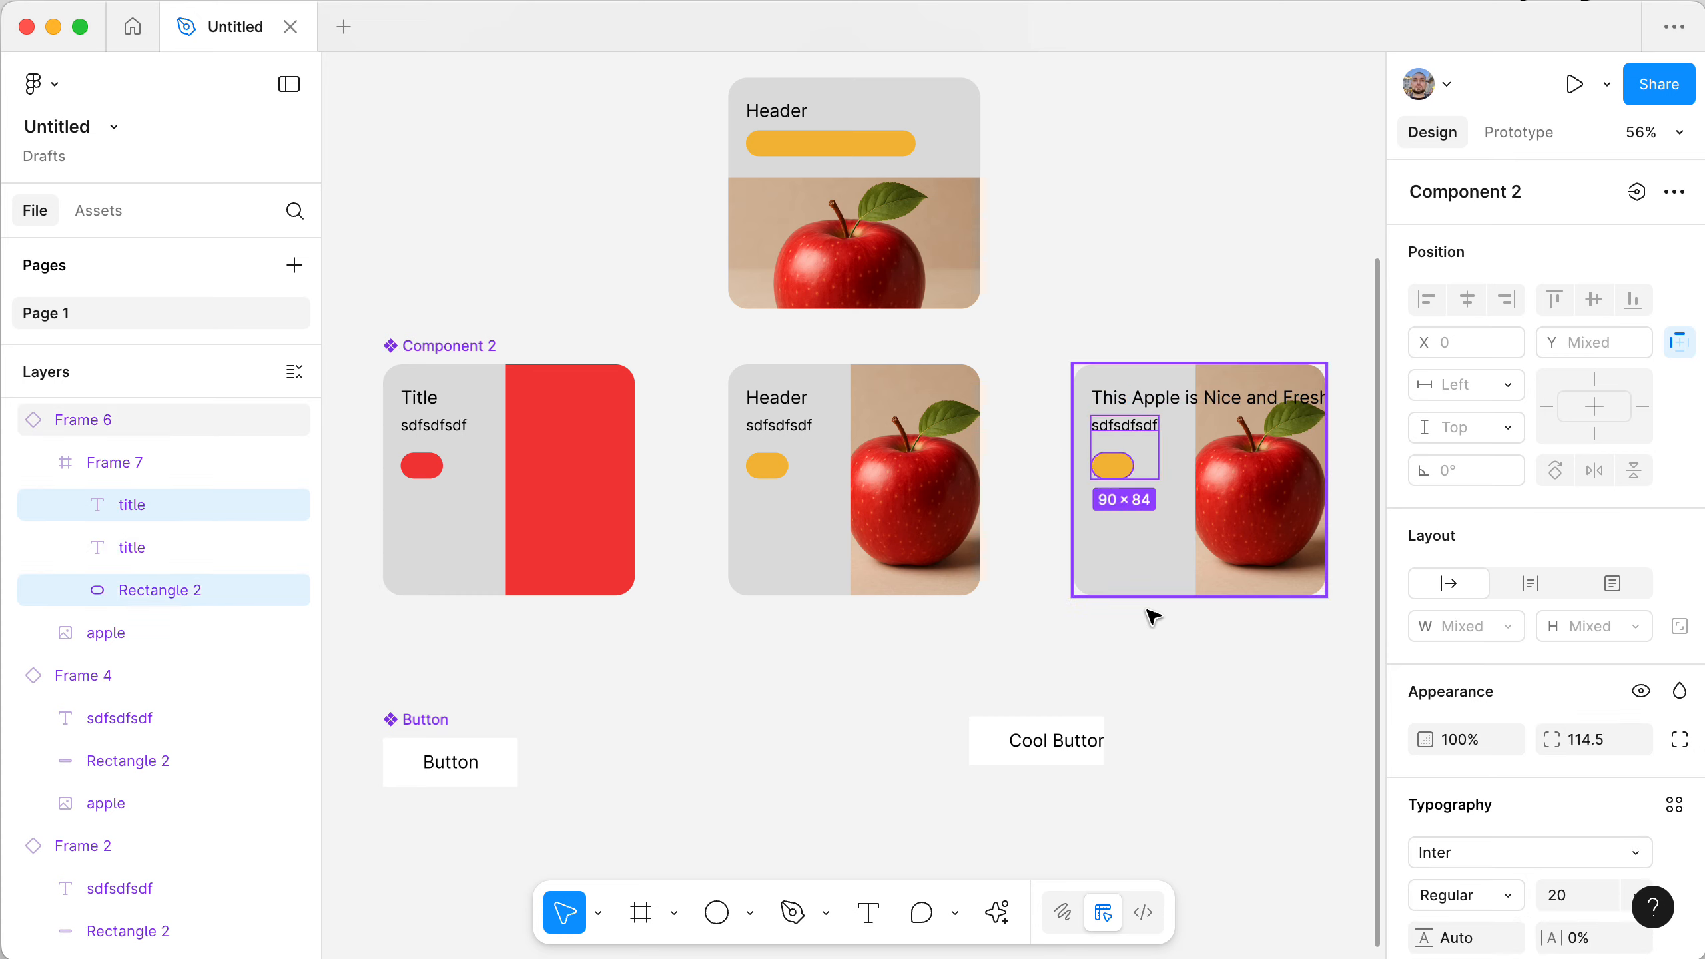
# - Copy the "Cool" text out of the lower Button instance onto the empty canvas beneath the Button component
pyautogui.click(1145, 699)
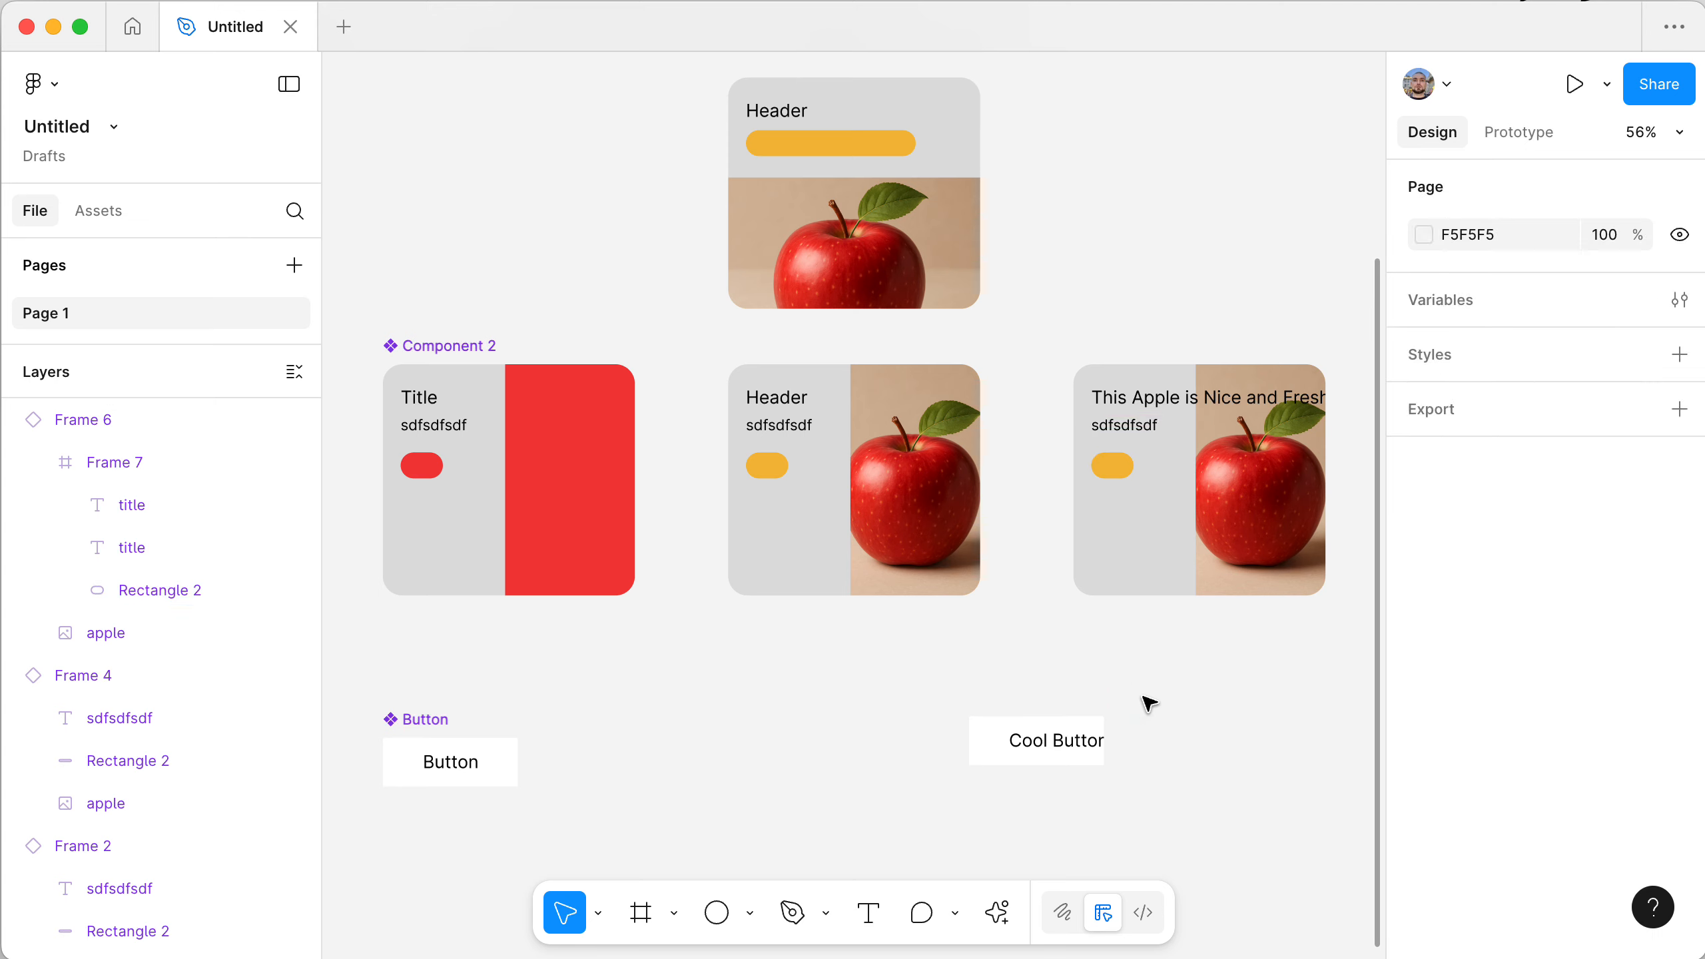
pyautogui.scroll(-3, 1149, 702)
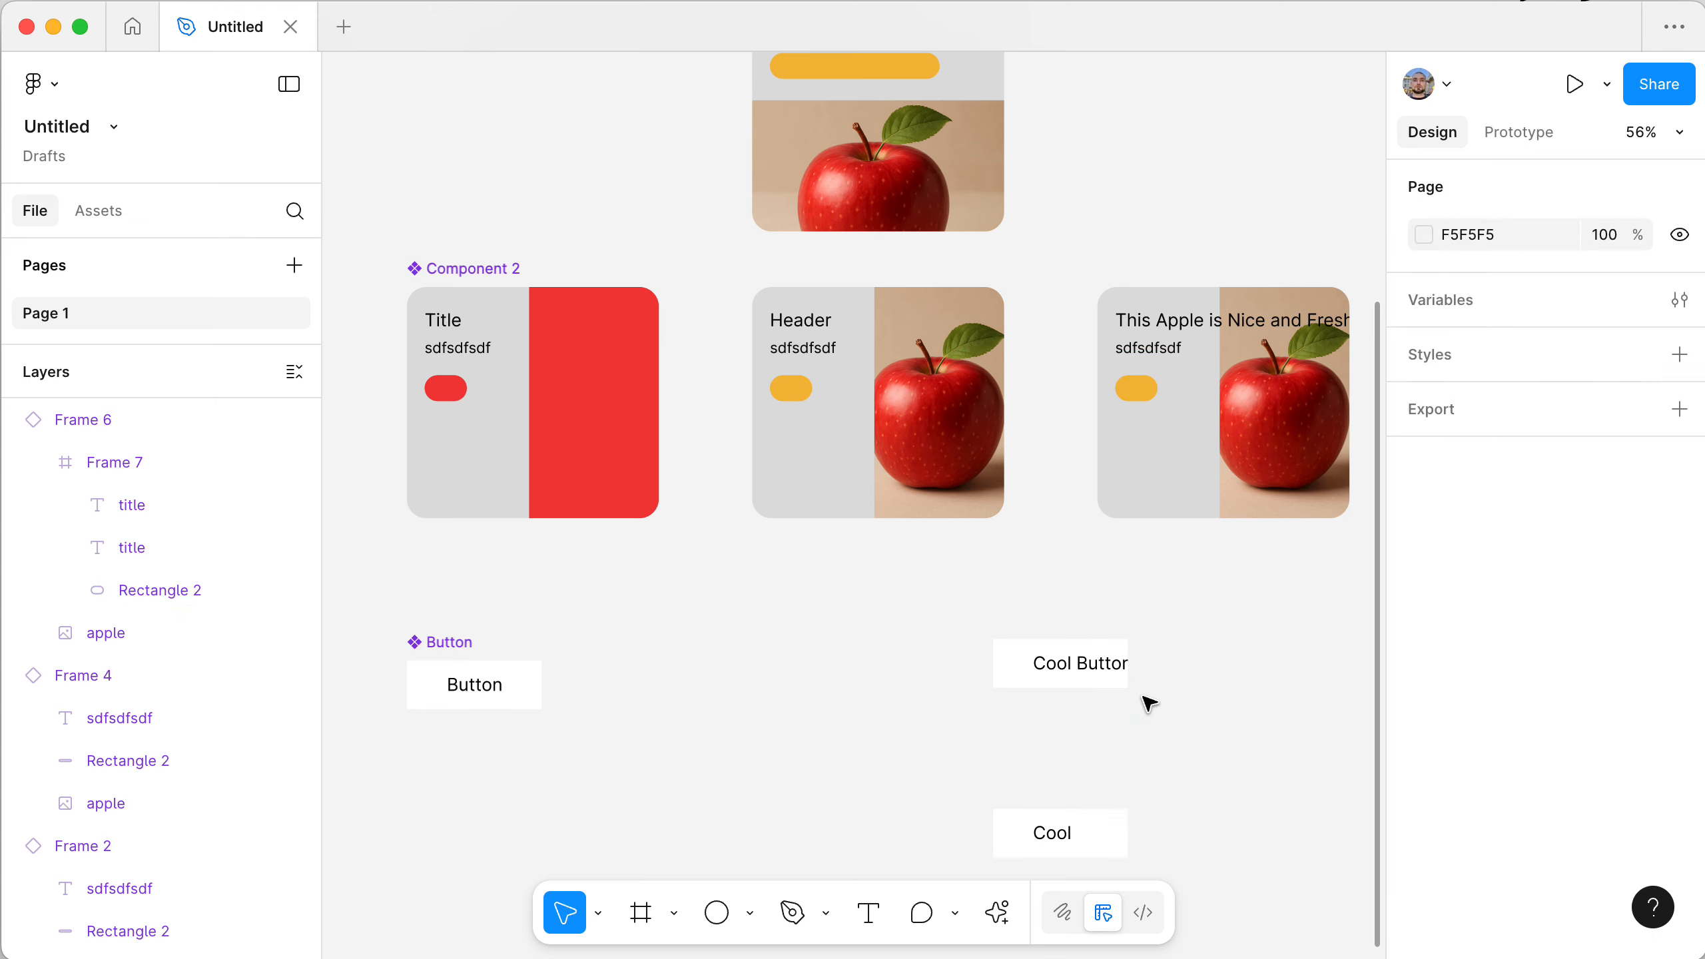
pyautogui.scroll(-4, 1149, 702)
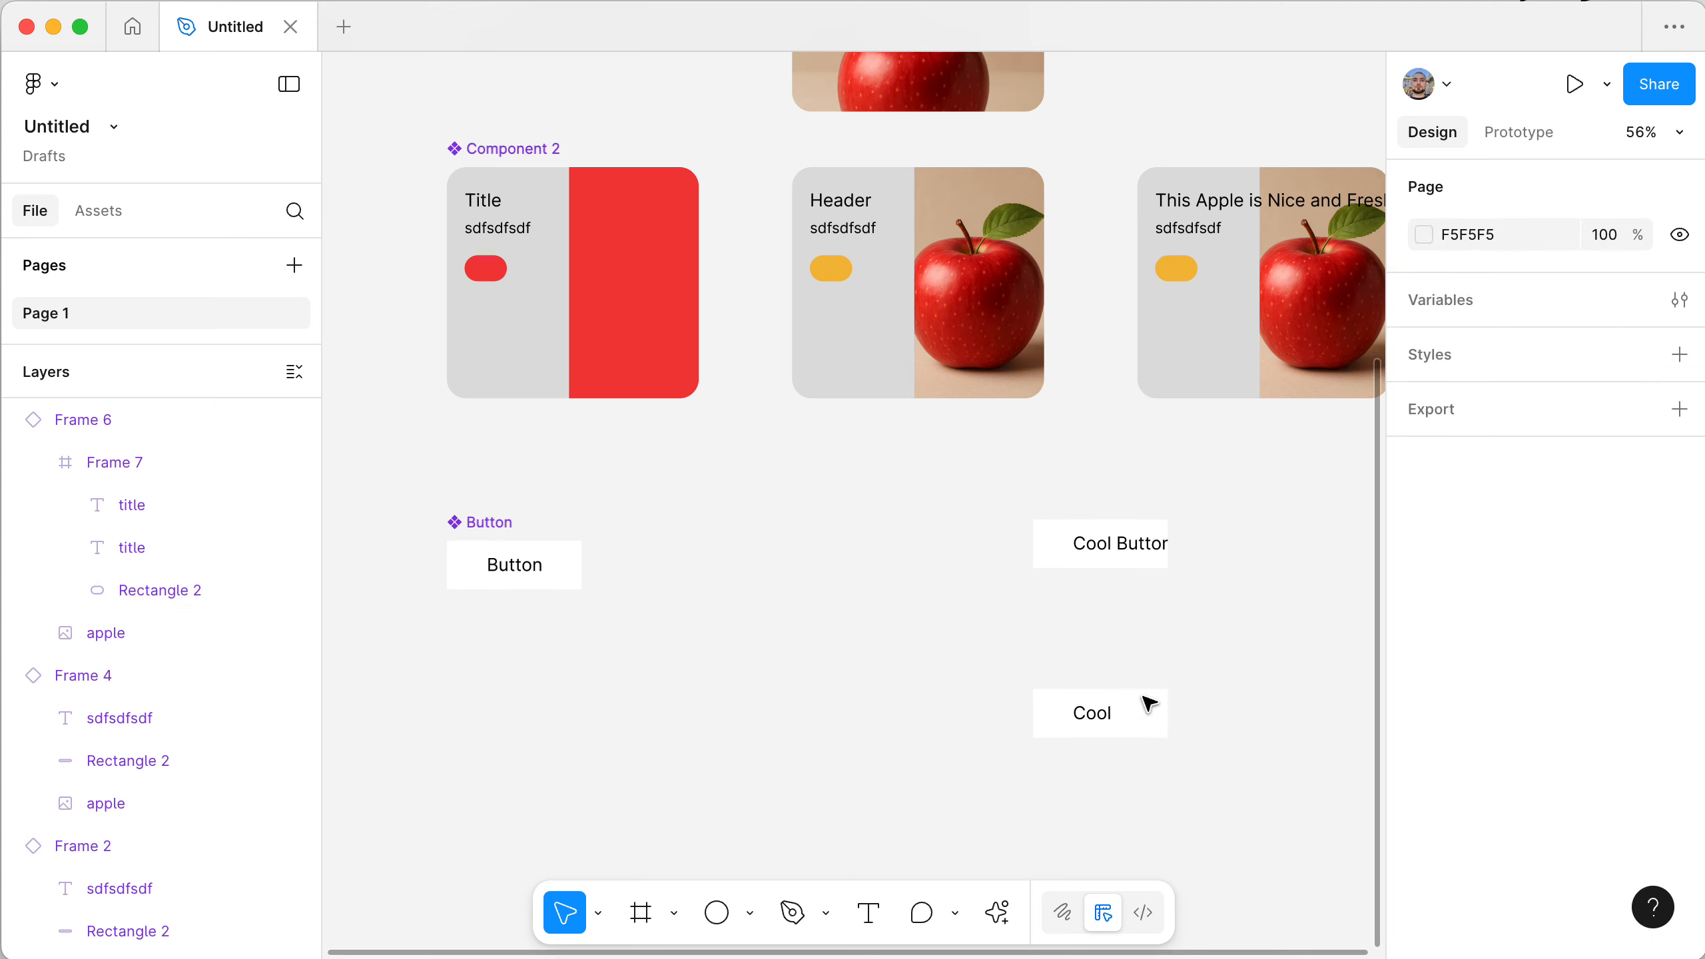
pyautogui.scroll(-5, 1148, 702)
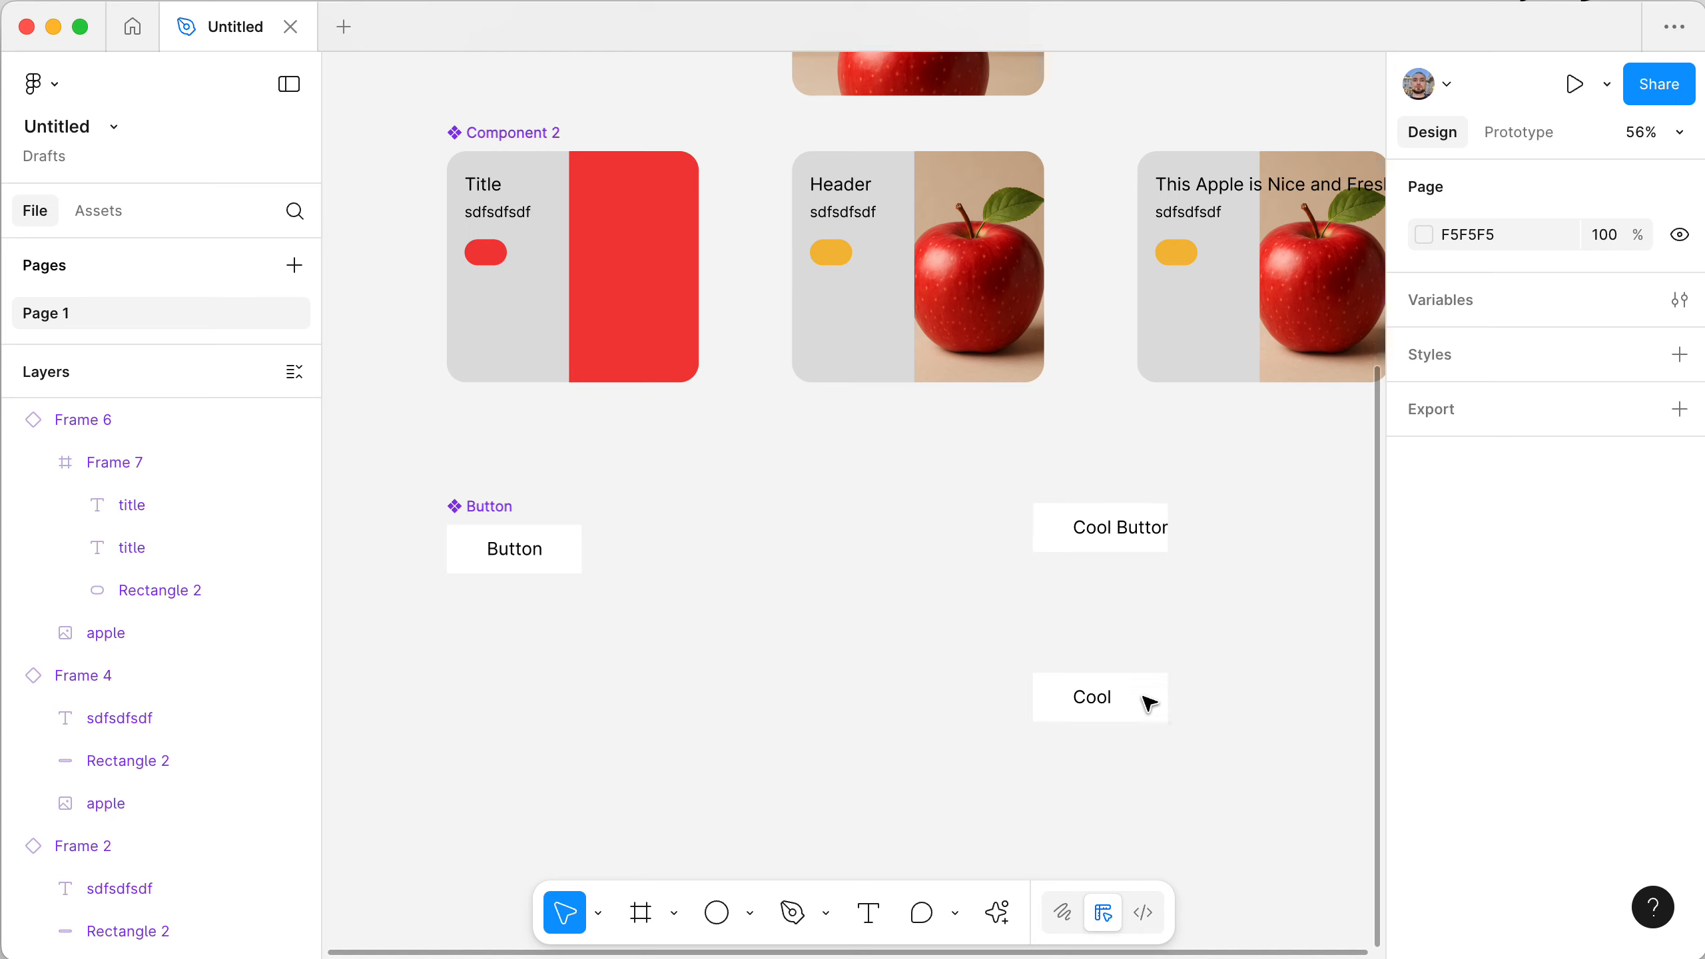
pyautogui.scroll(5, 637, 562)
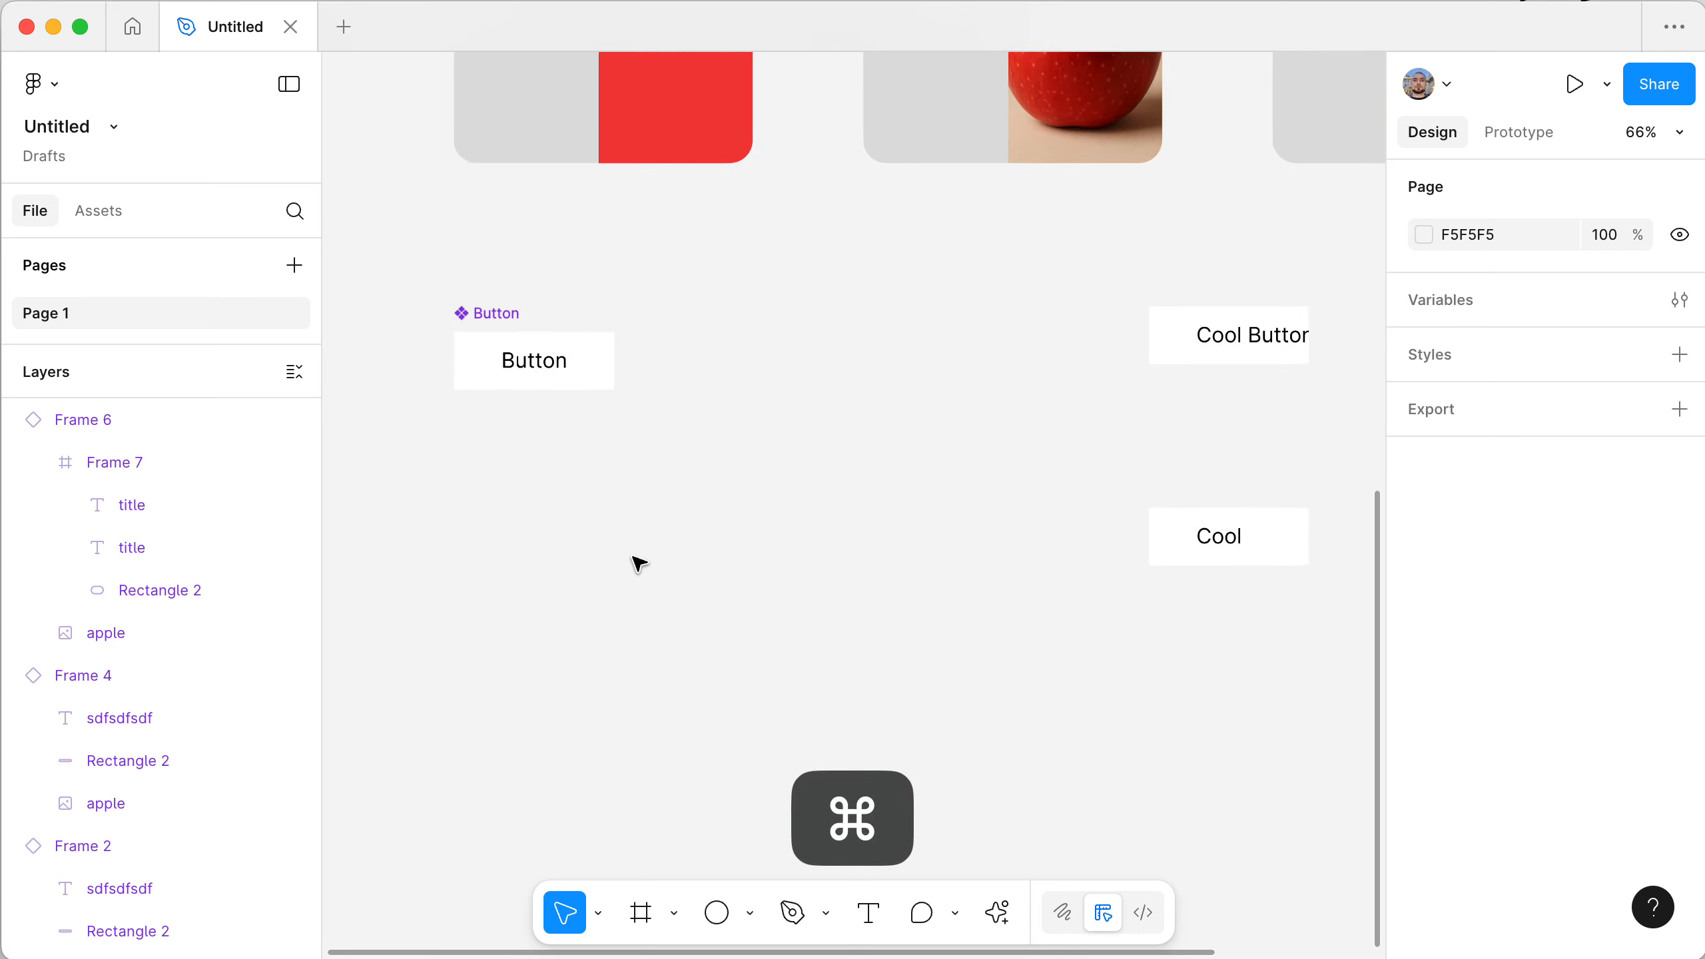
pyautogui.click(632, 557)
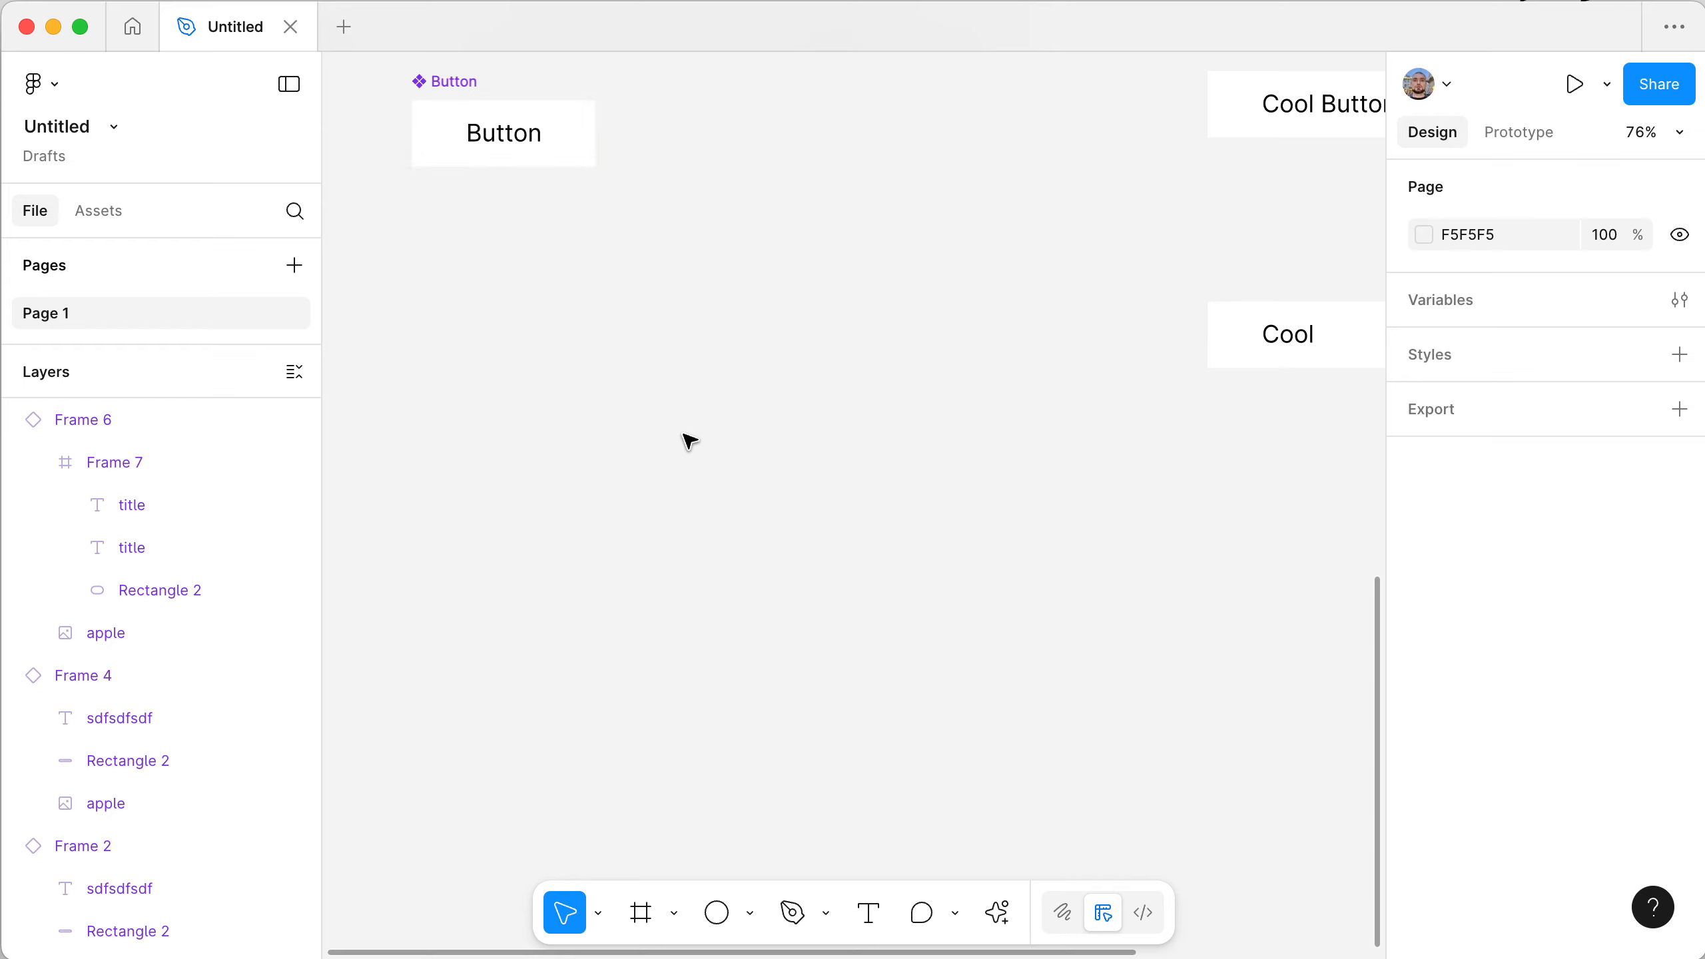
pyautogui.scroll(-5, 689, 441)
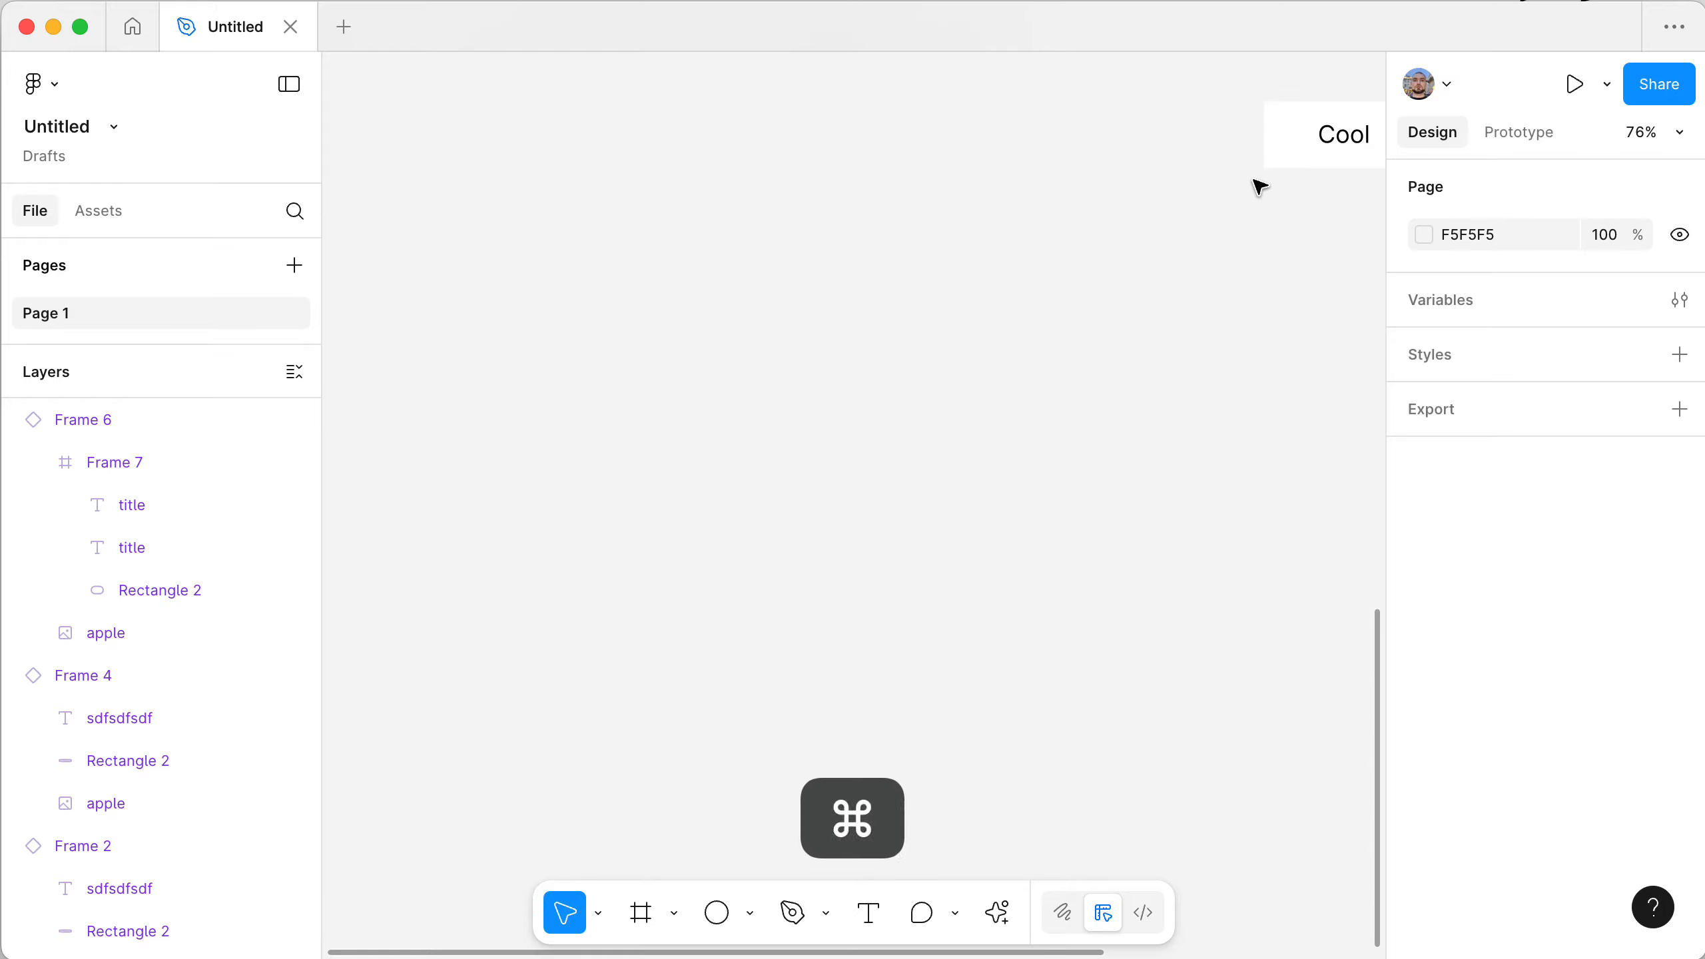
pyautogui.moveTo(1340, 133); pyautogui.dragTo(614, 517)
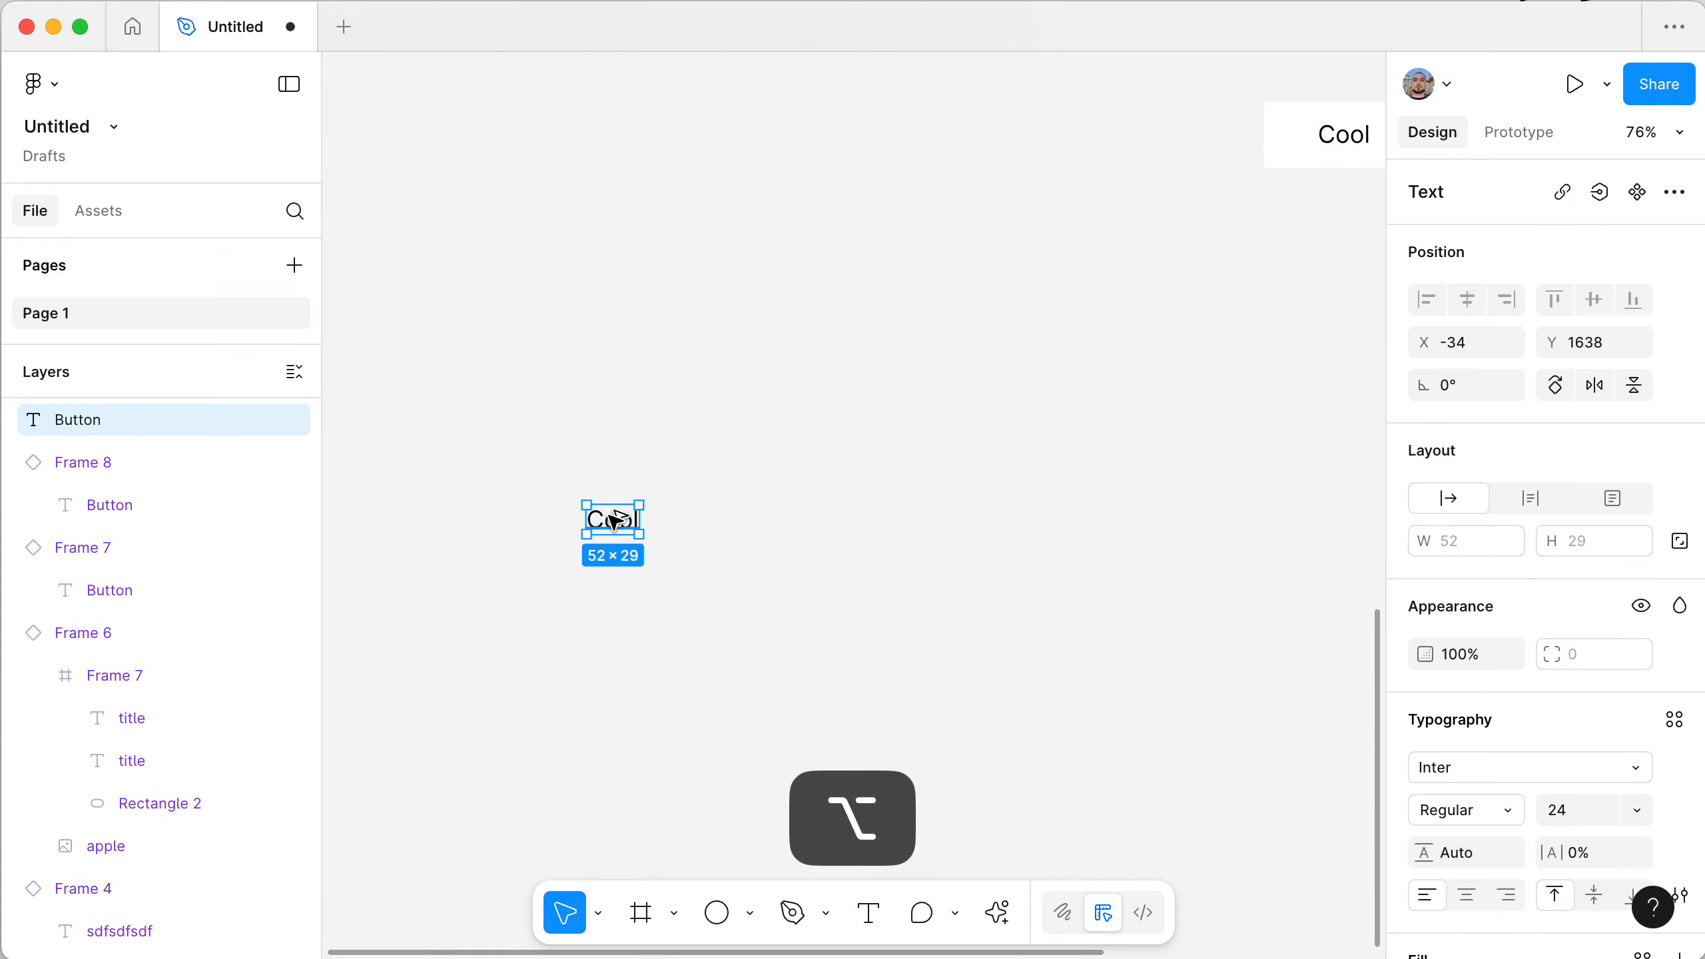
pyautogui.click(790, 538)
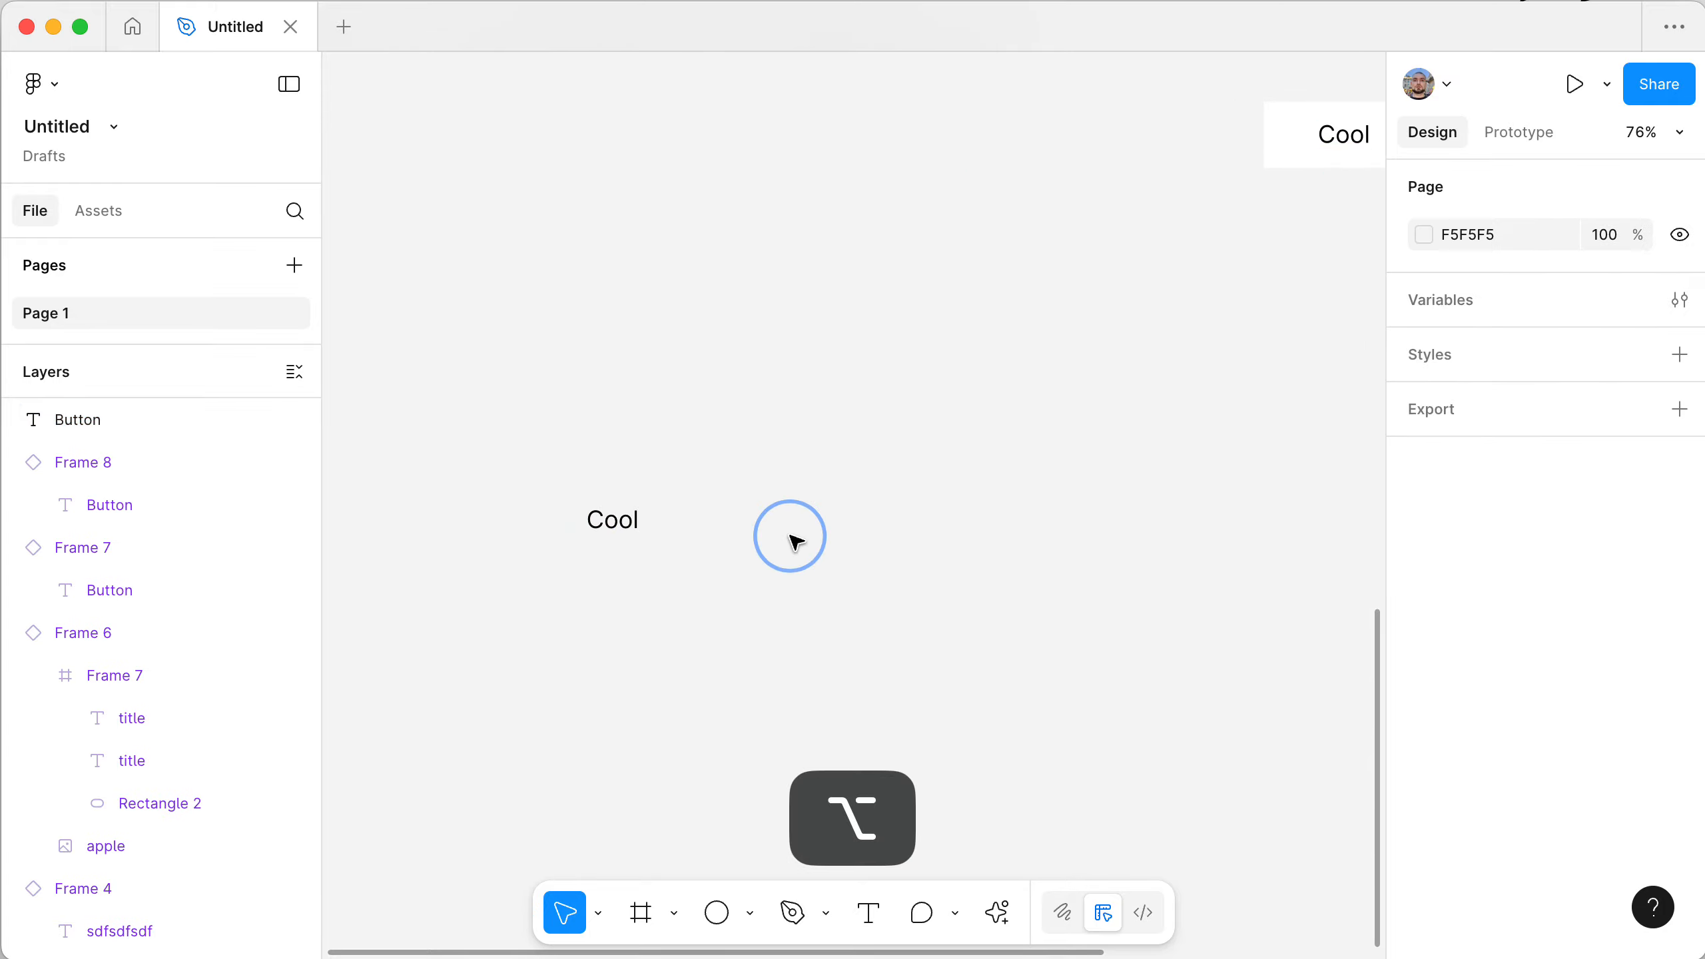
# - Wrap the standalone "Cool" text in its own frame
pyautogui.click(615, 528)
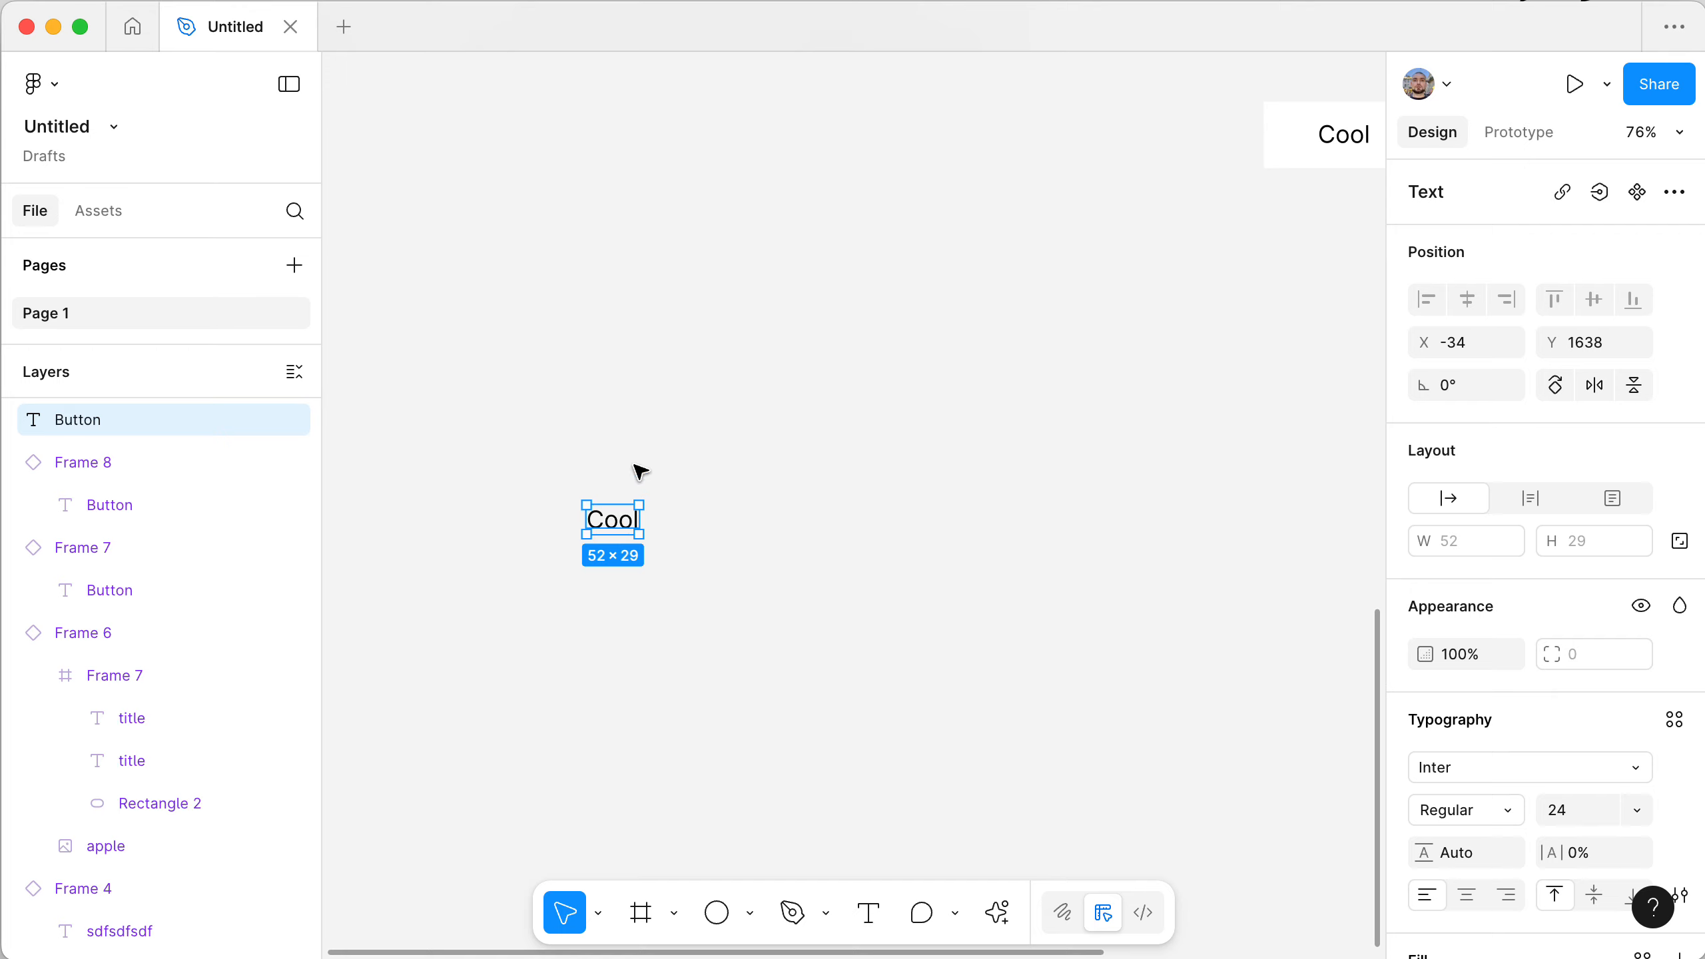
pyautogui.press('alt+super')
pyautogui.press('alt+super+g')
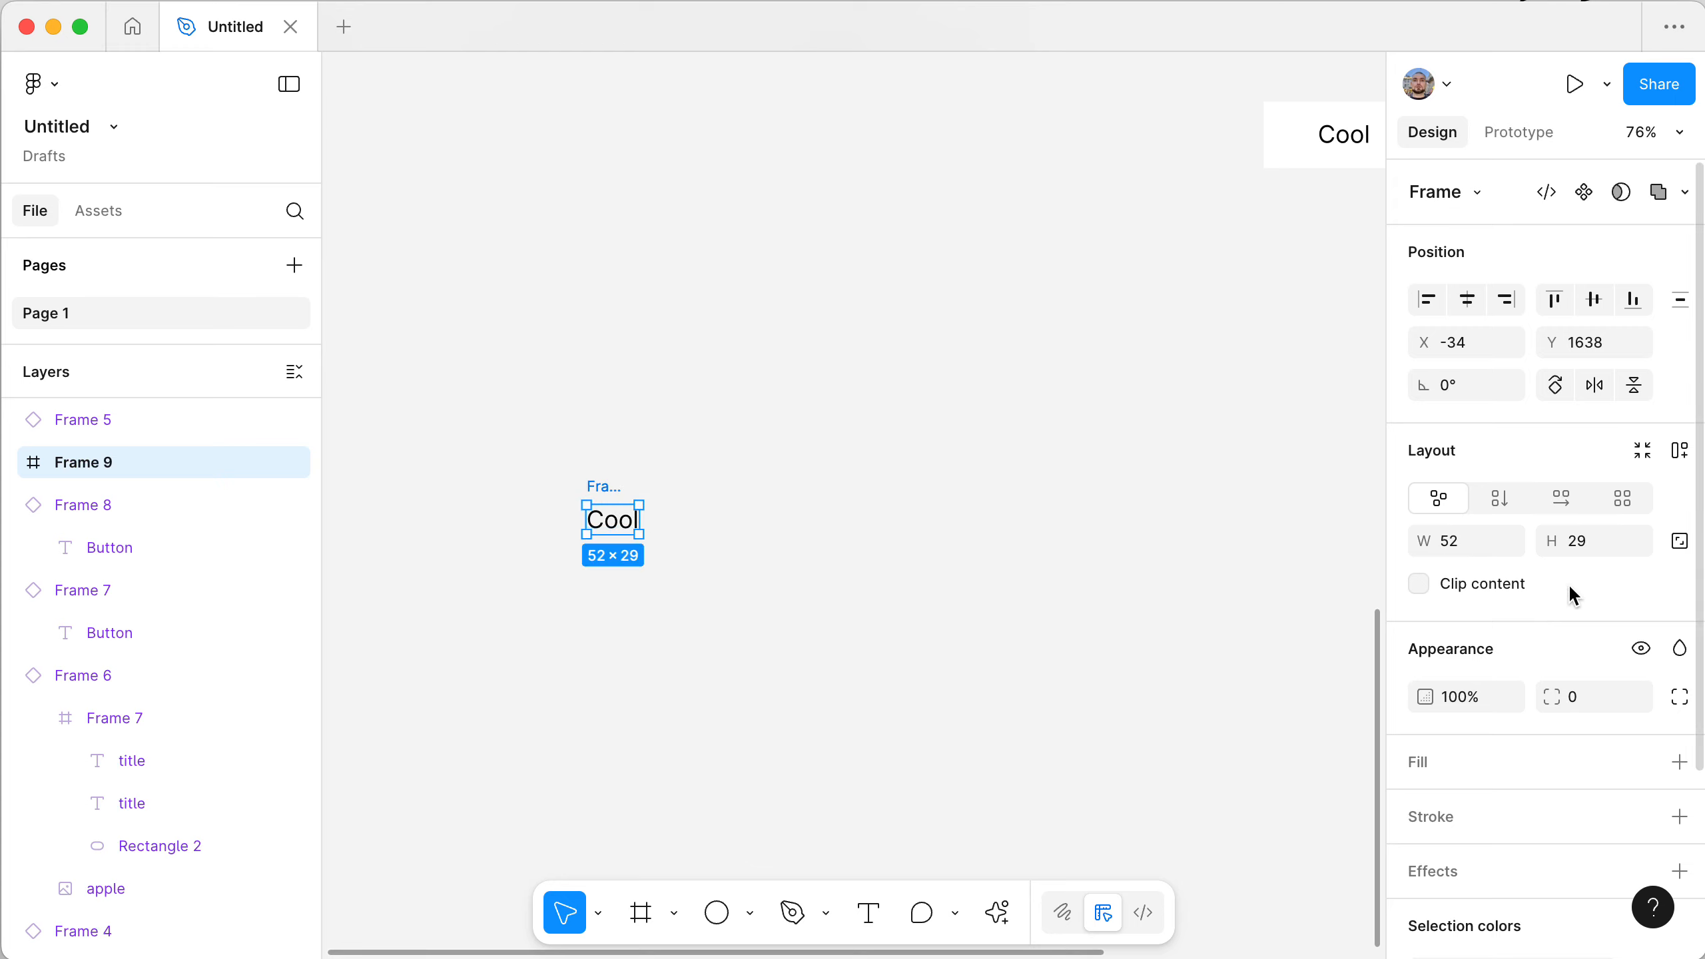
# - Add a solid blue fill, 4B8DFF, to the frame around the "Cool" text
pyautogui.click(1679, 766)
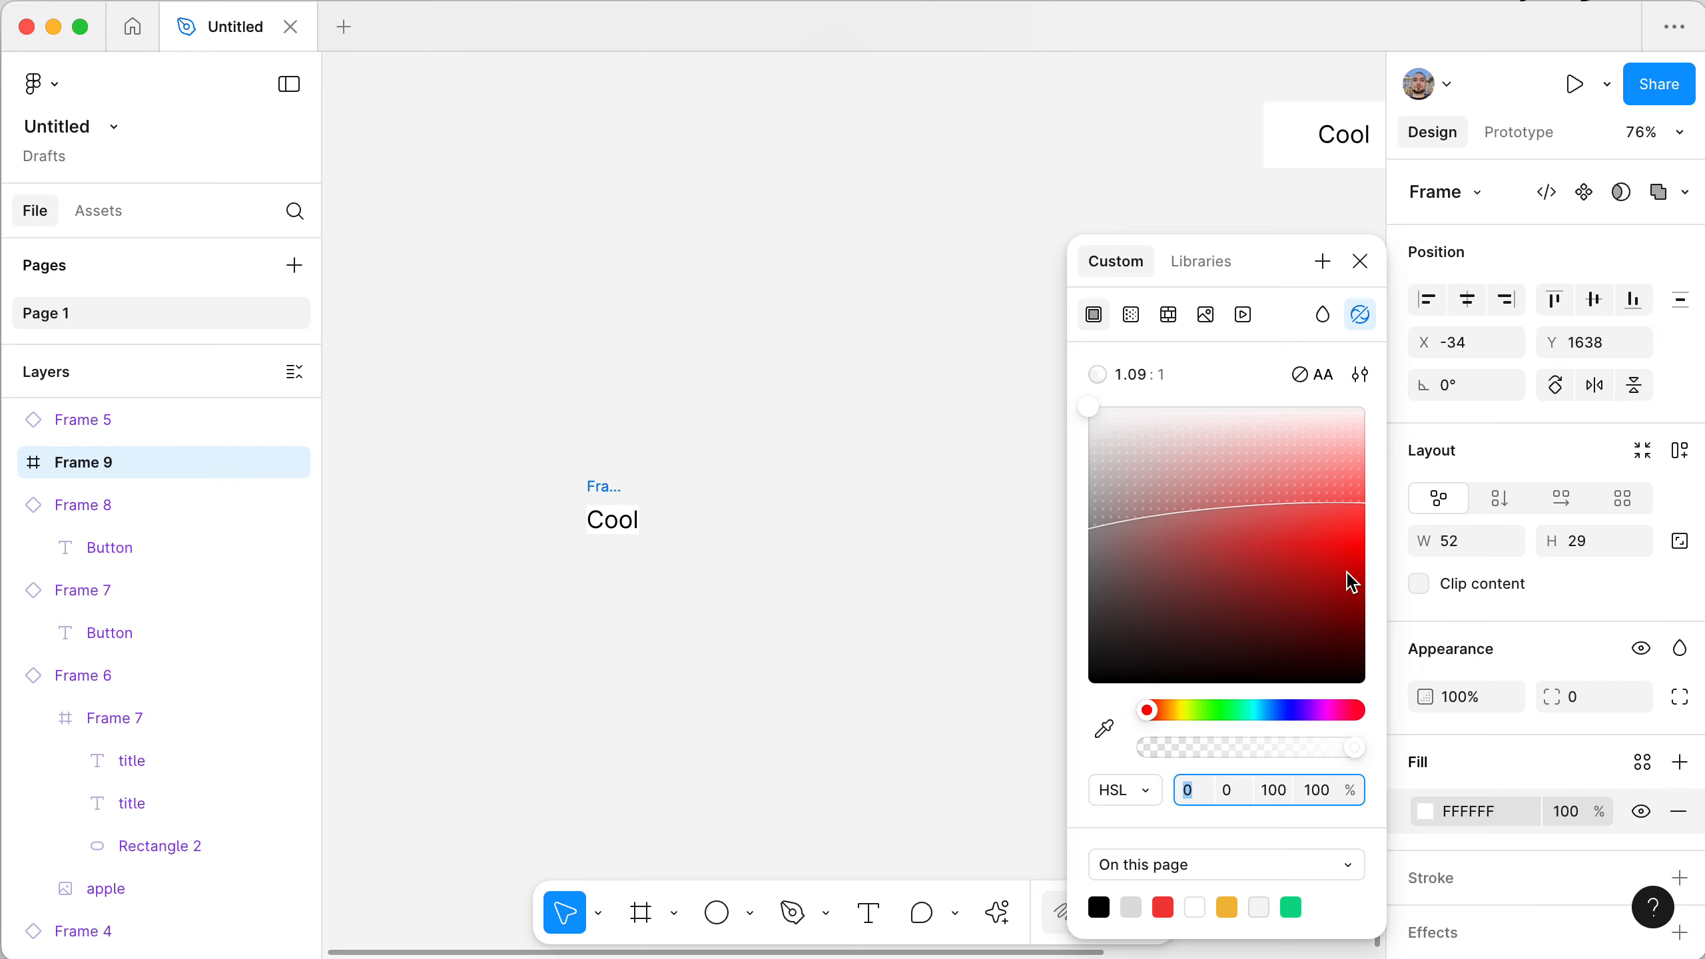
pyautogui.click(1279, 710)
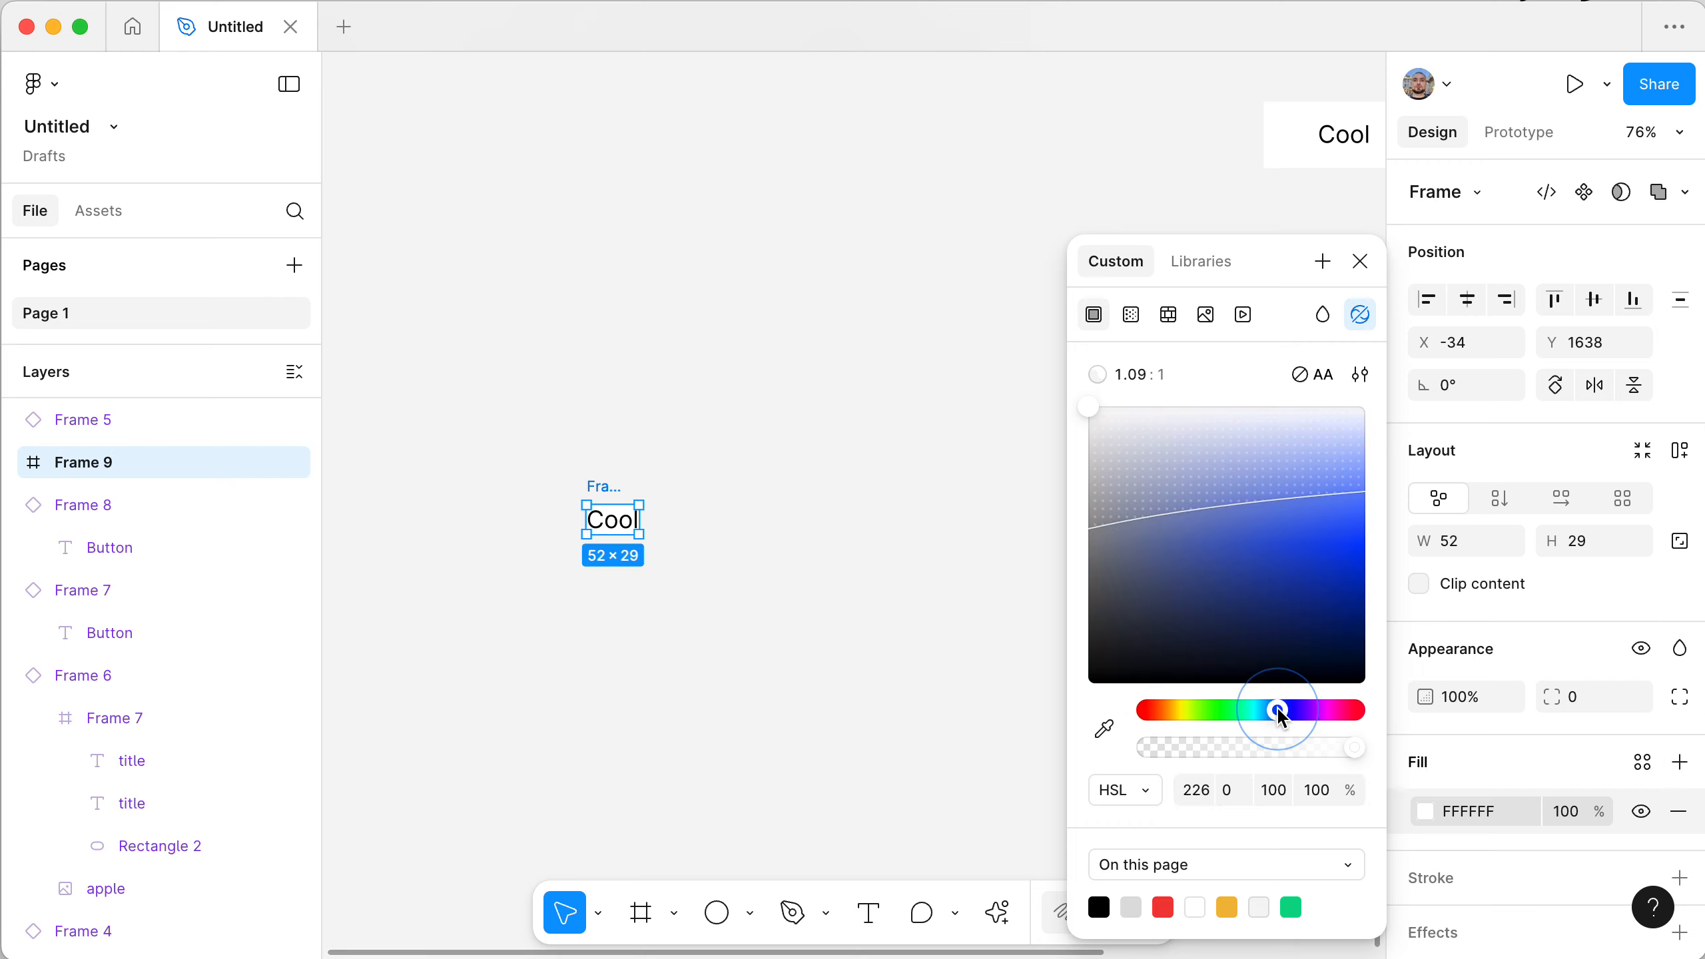
pyautogui.click(1216, 516)
pyautogui.moveTo(1216, 517); pyautogui.dragTo(1375, 500)
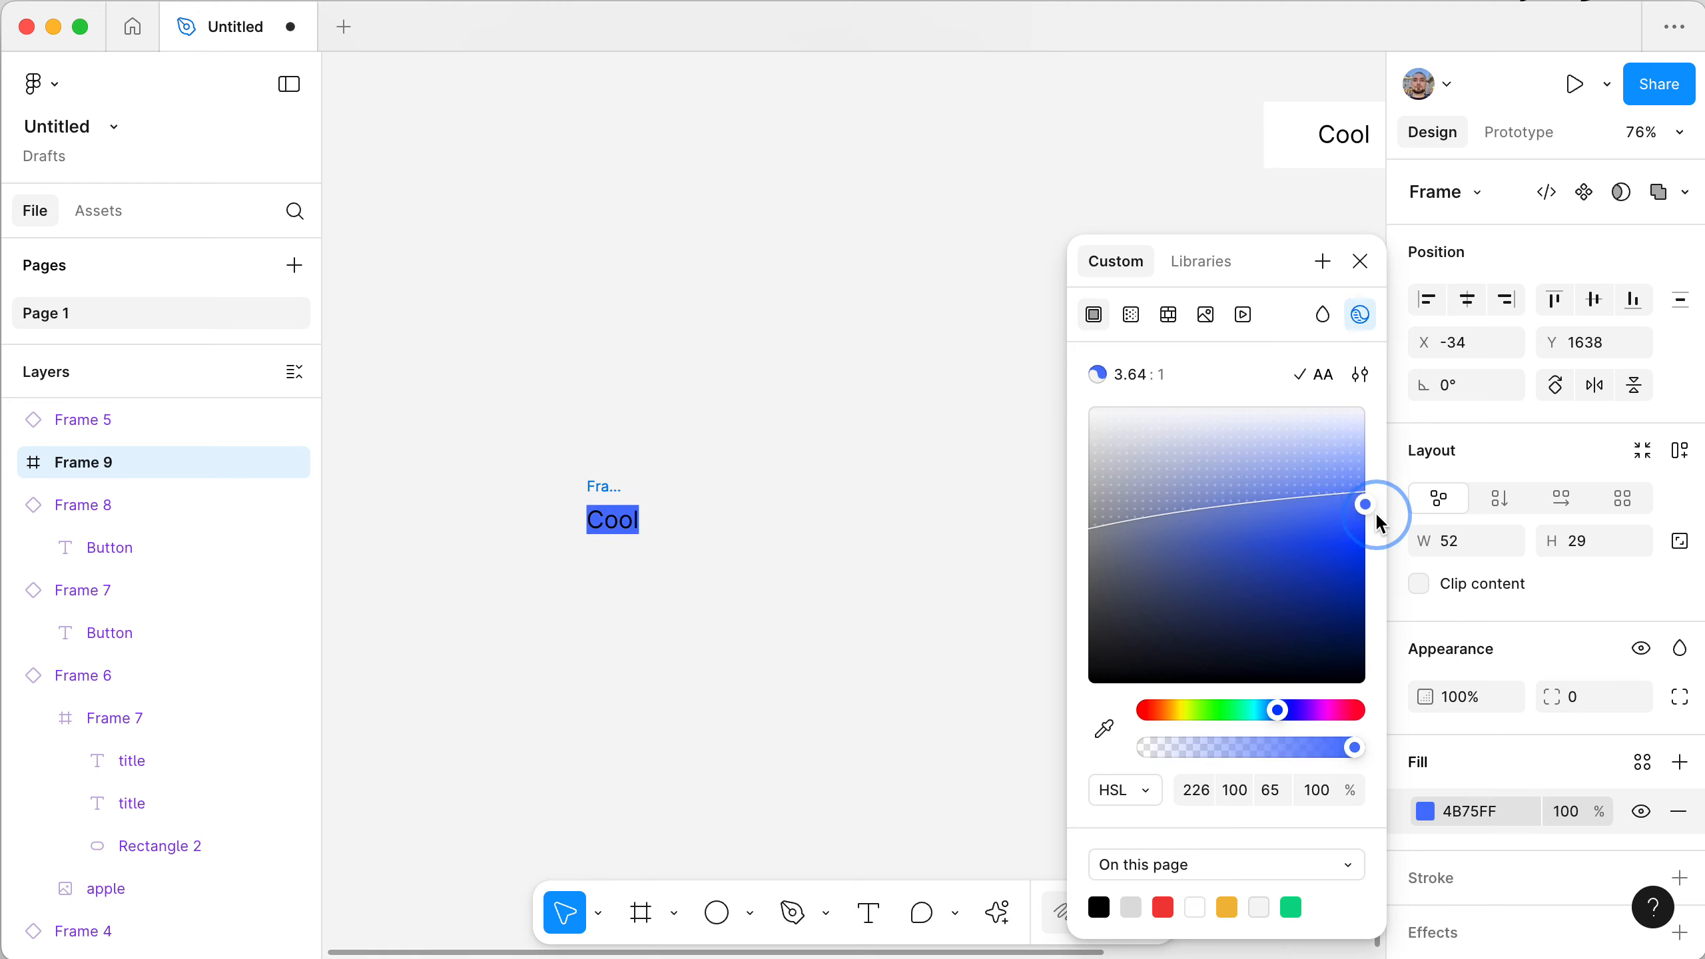
pyautogui.click(1276, 712)
pyautogui.moveTo(1274, 714); pyautogui.dragTo(1272, 712)
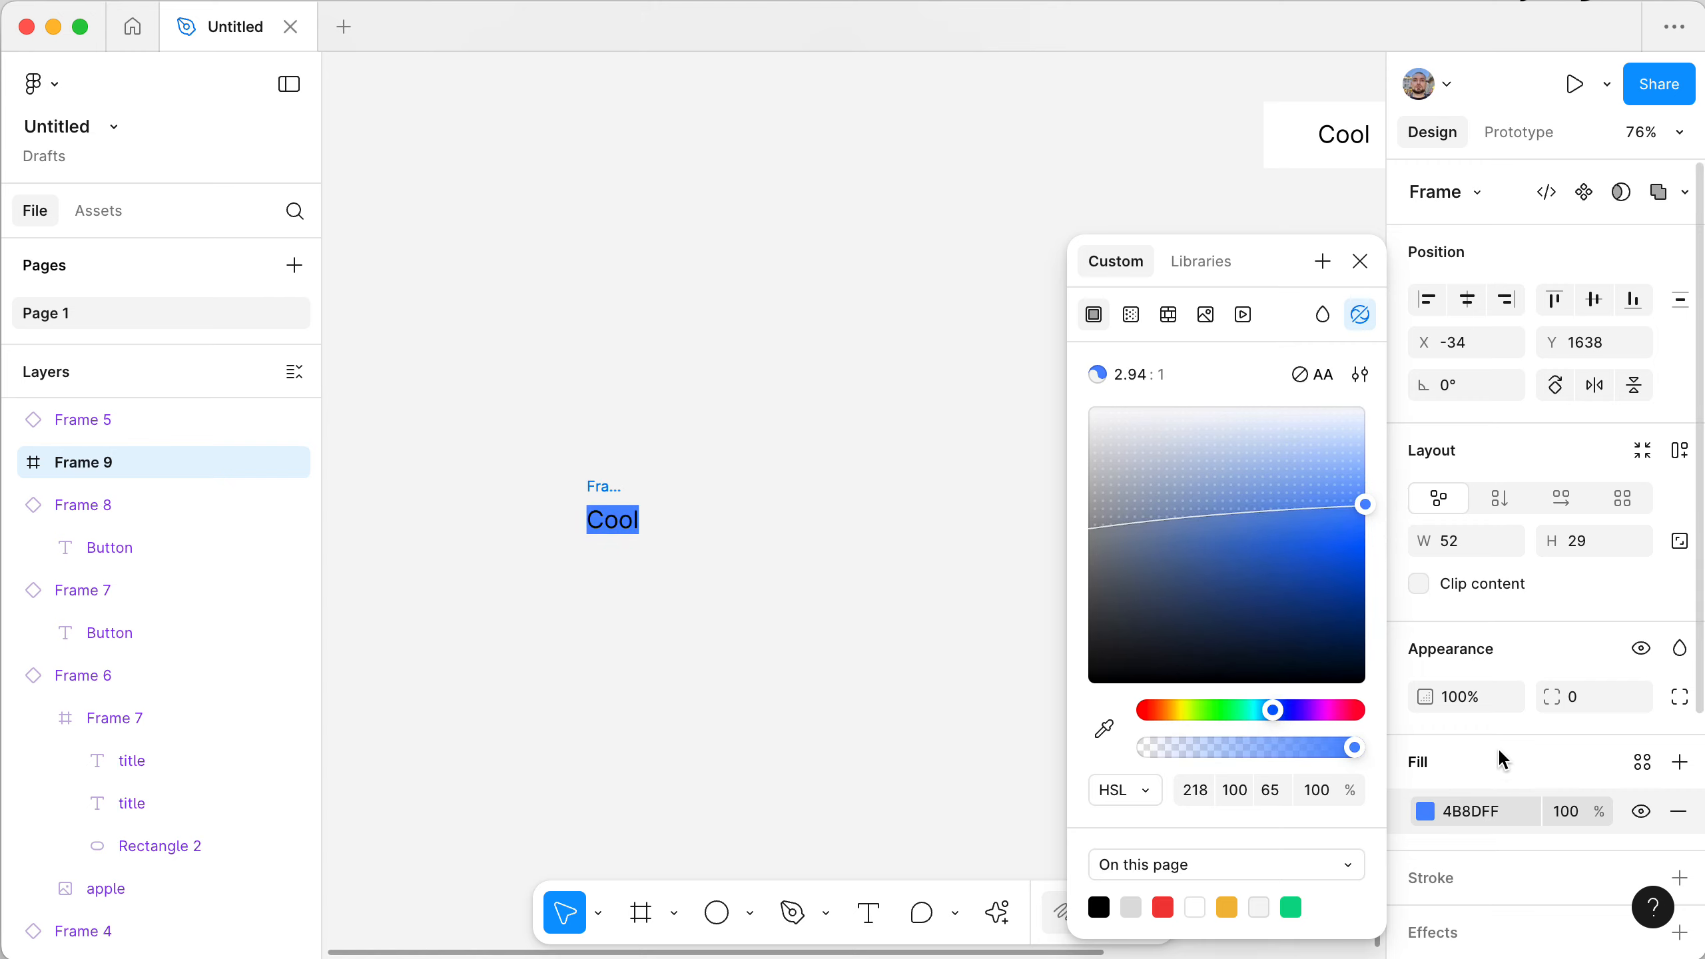
pyautogui.click(567, 477)
# - Change the color of the "Cool" text inside the blue frame to white, FFFFFF
pyautogui.click(602, 486)
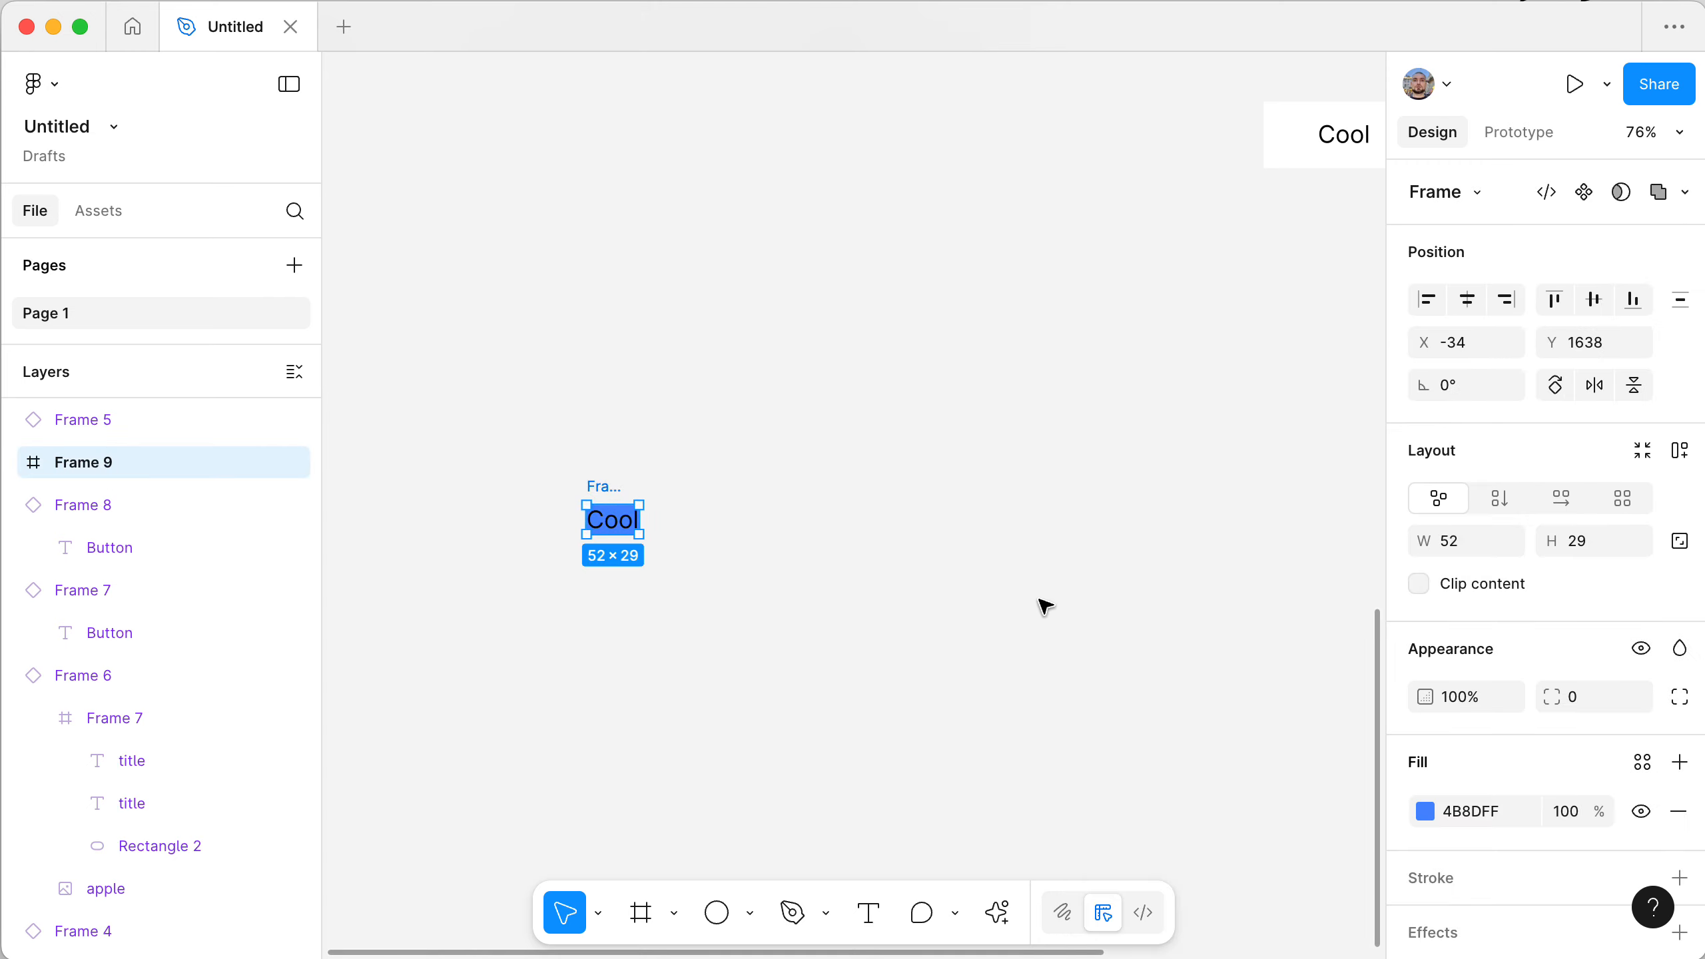
pyautogui.scroll(1, 1020, 635)
pyautogui.scroll(-5, 1570, 823)
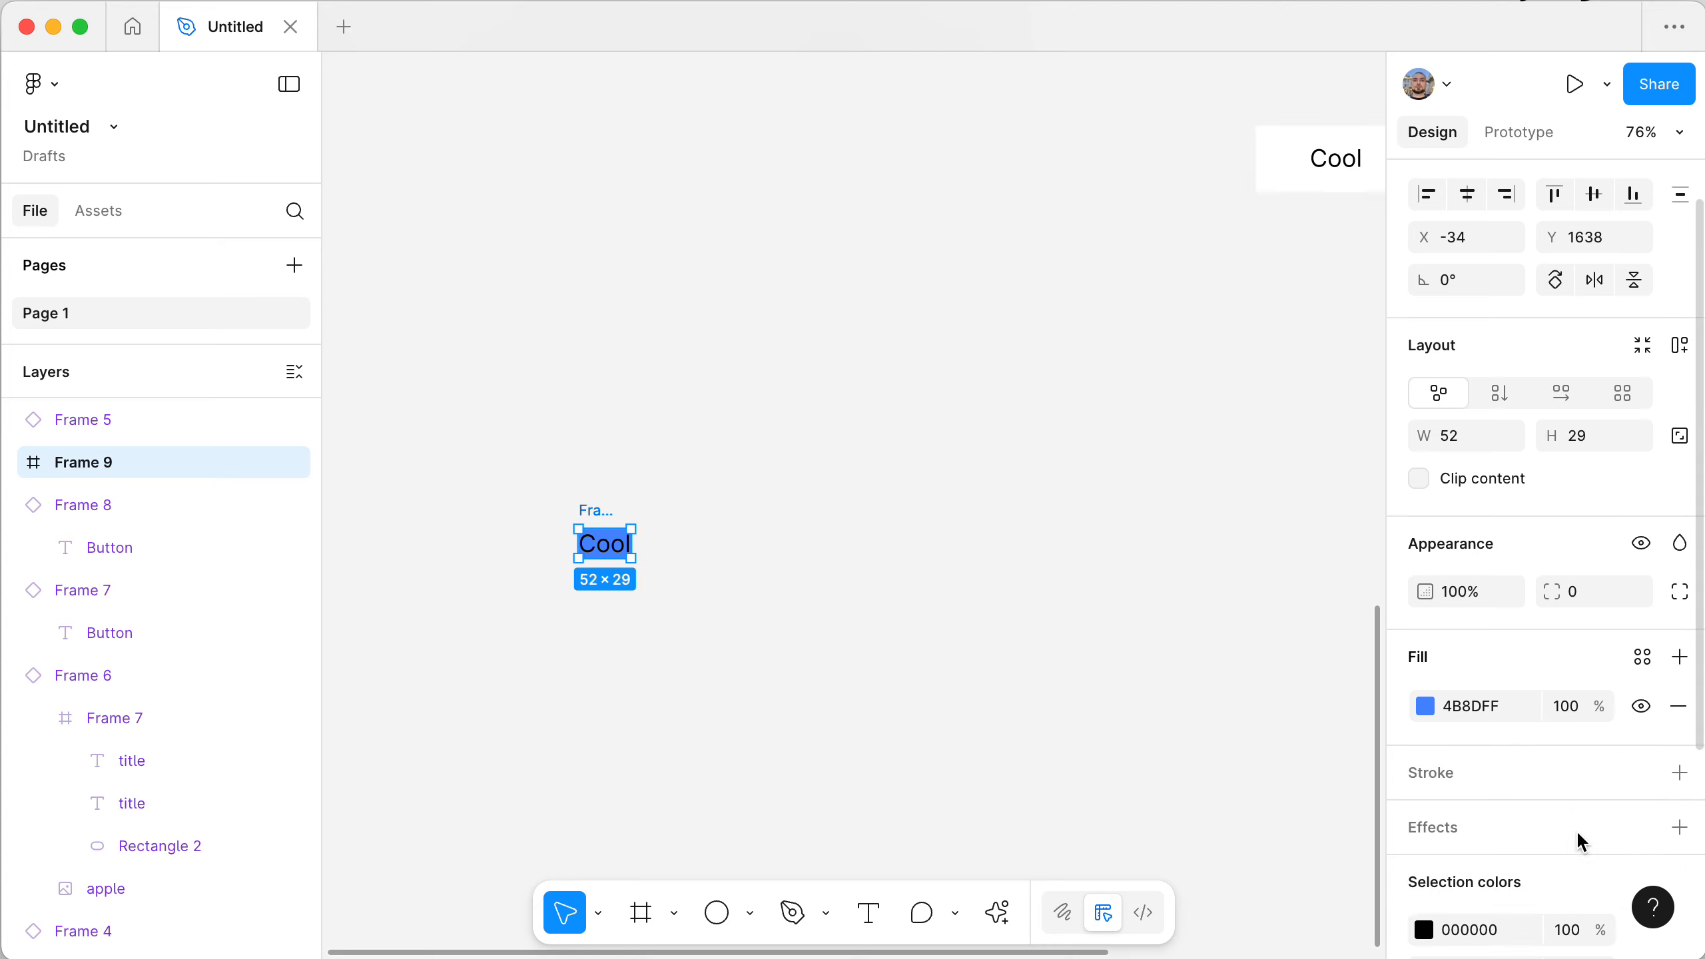
pyautogui.click(1471, 704)
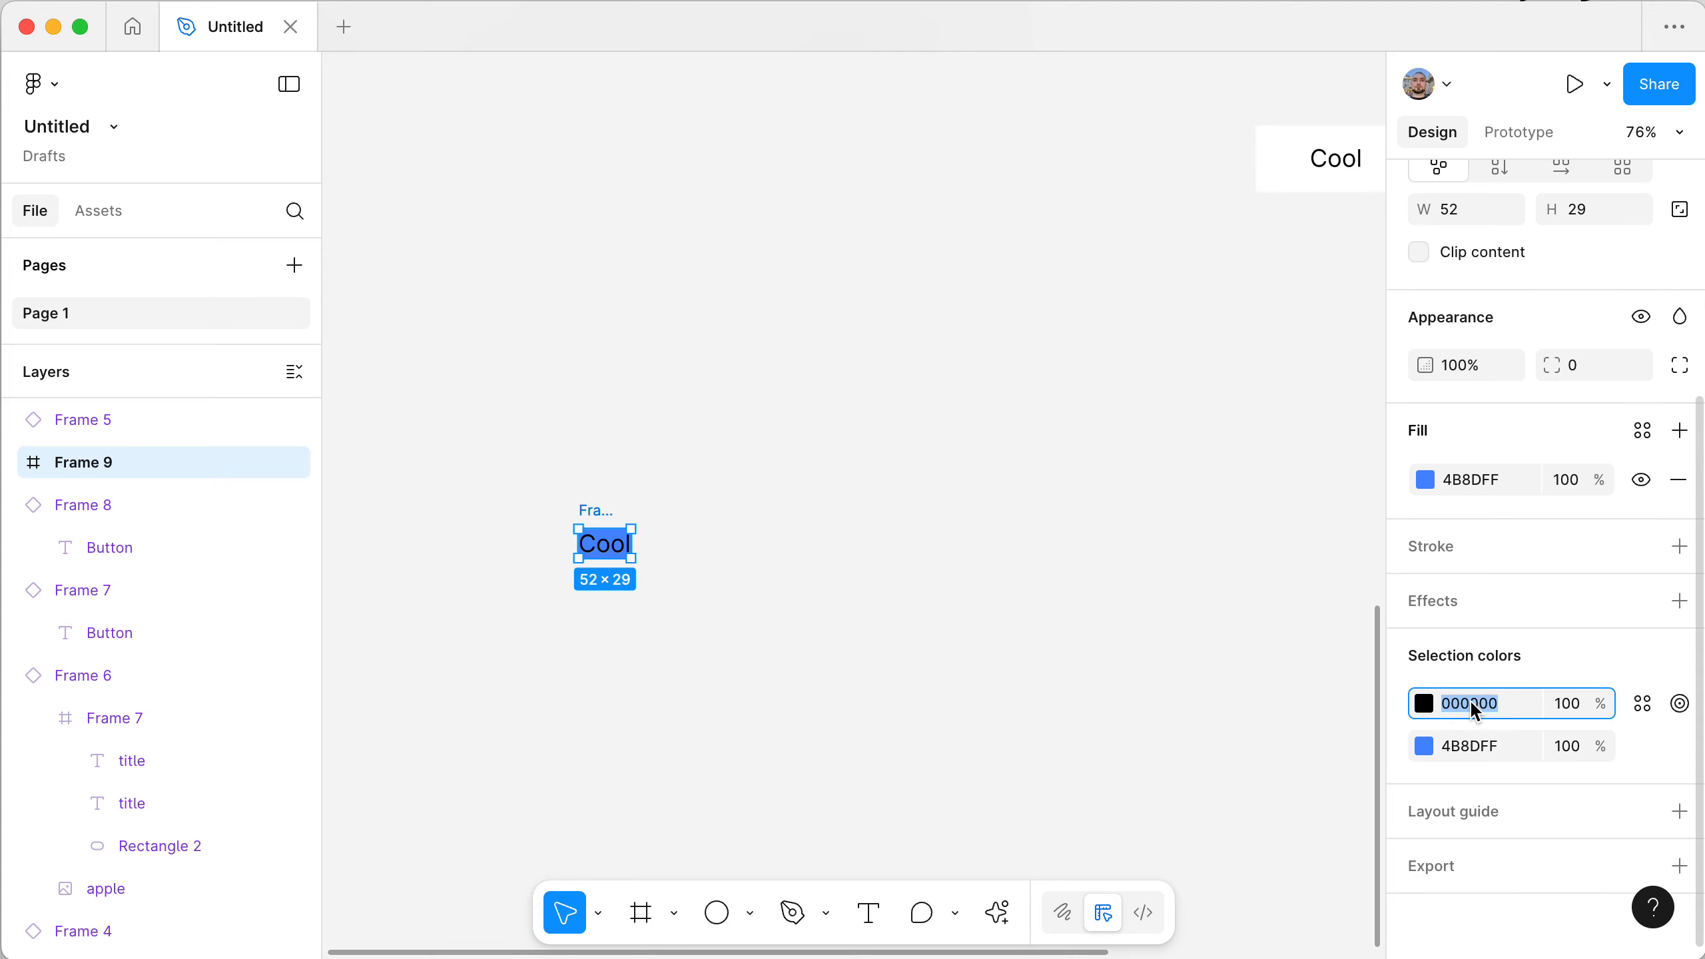
pyautogui.write('f')
pyautogui.press('Return')
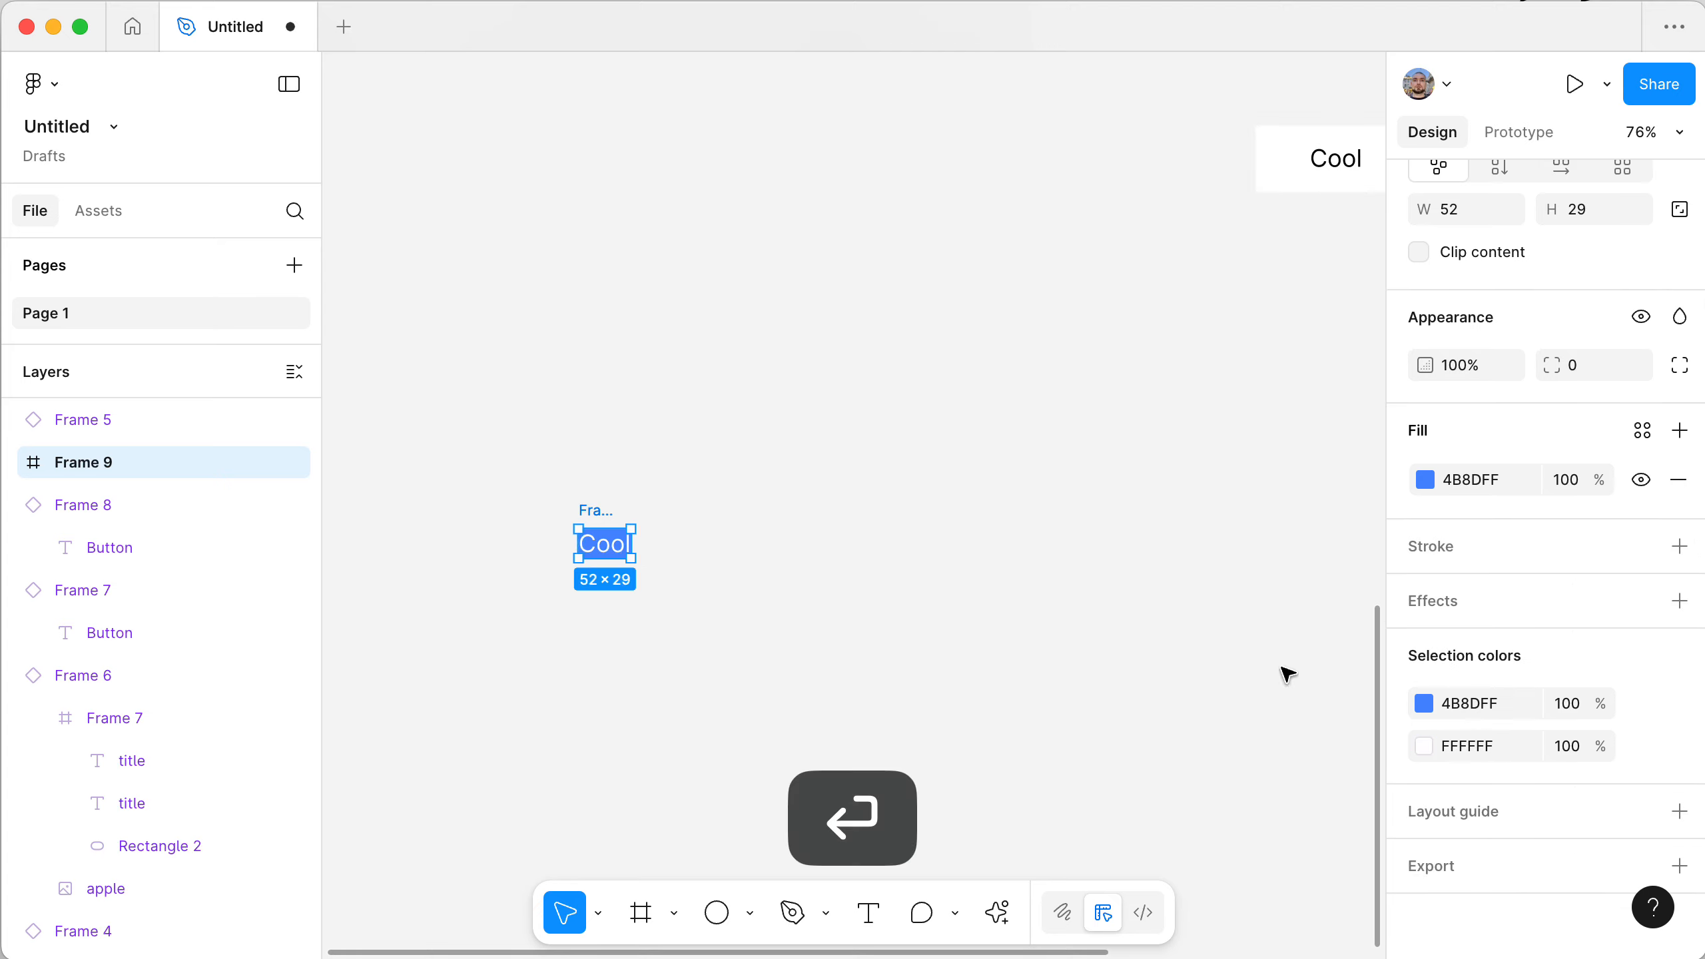
pyautogui.click(828, 506)
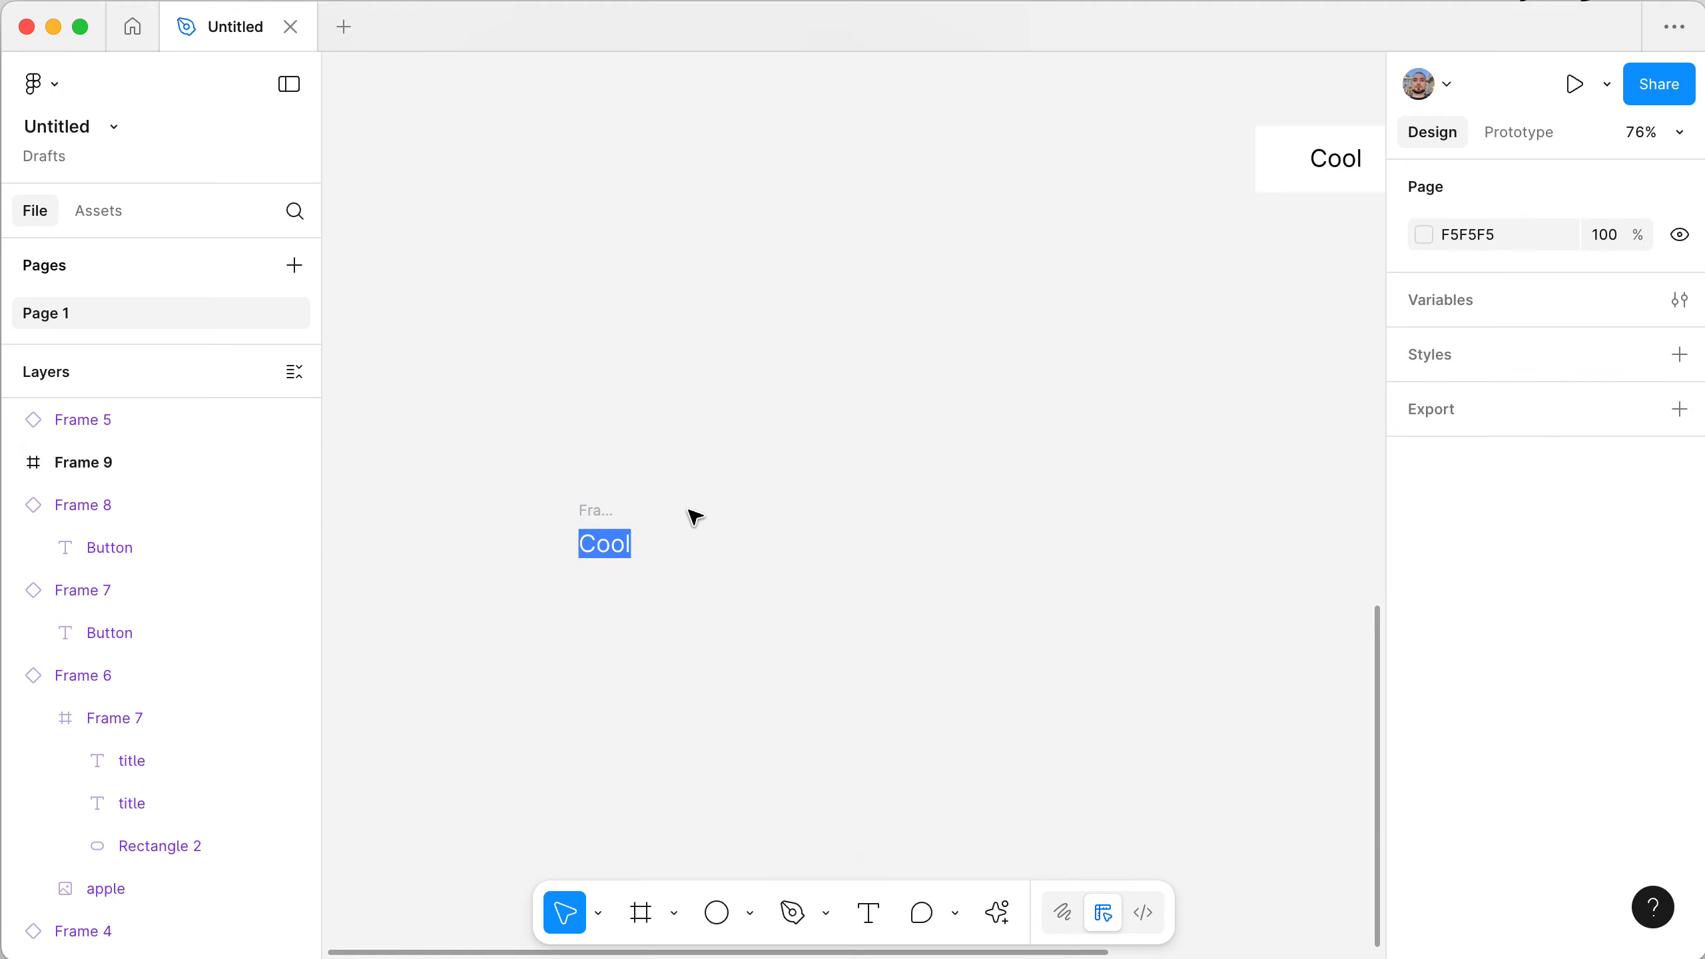
pyautogui.click(599, 510)
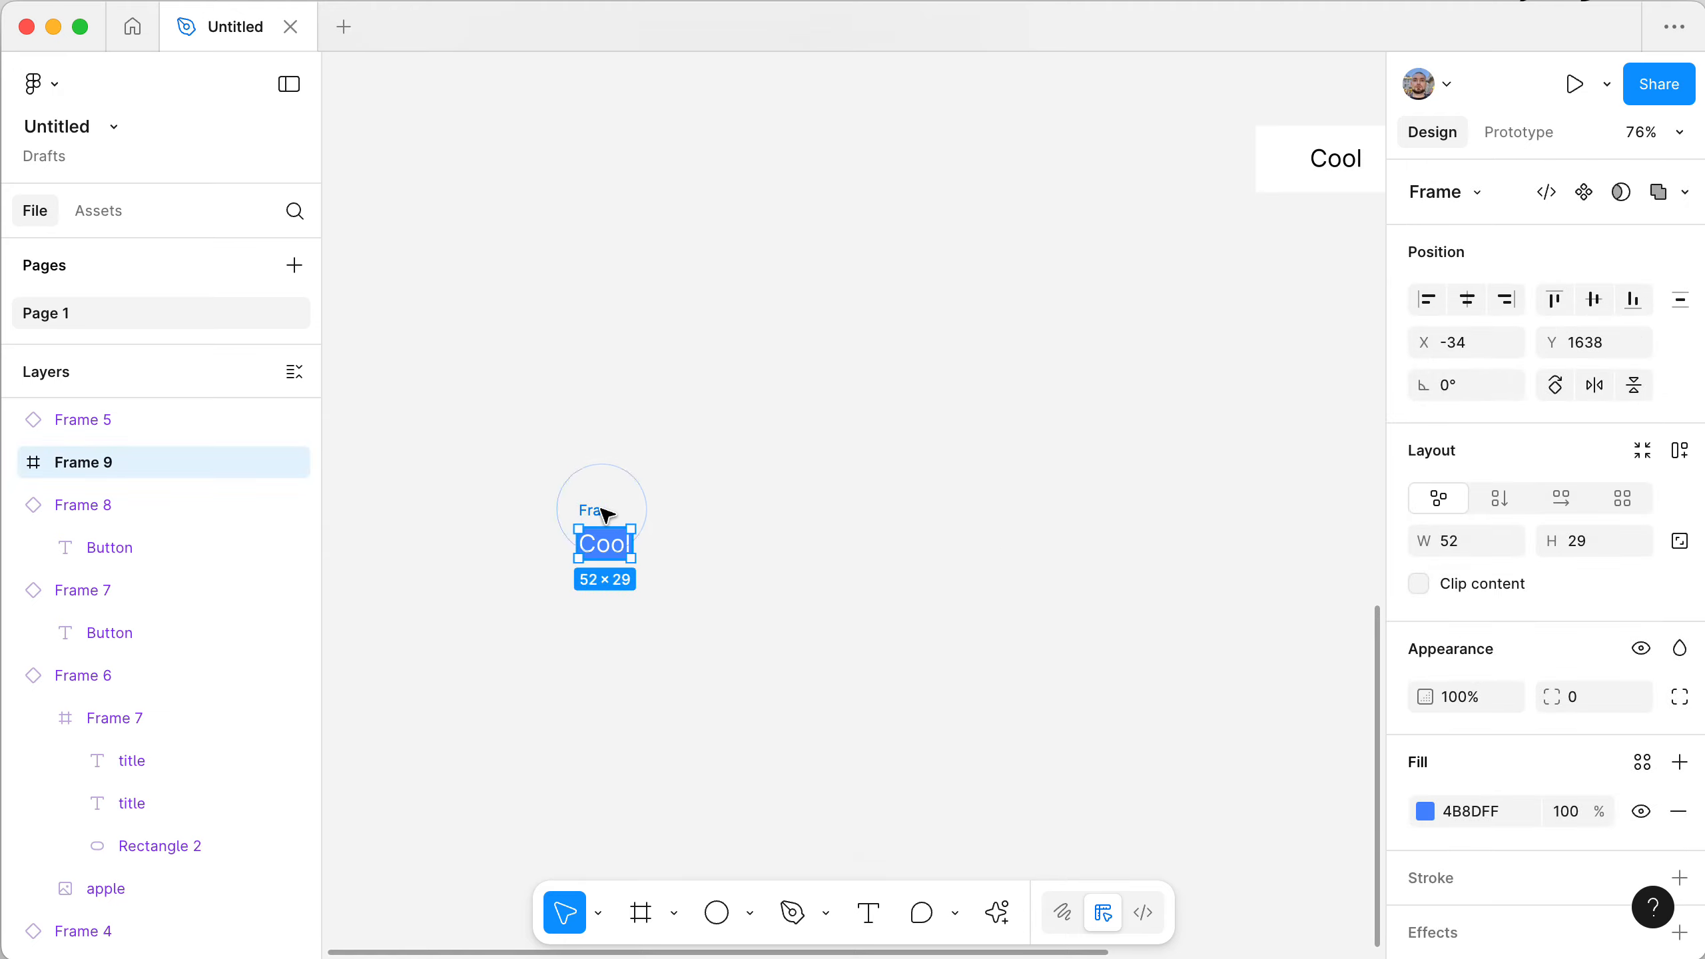
pyautogui.click(727, 556)
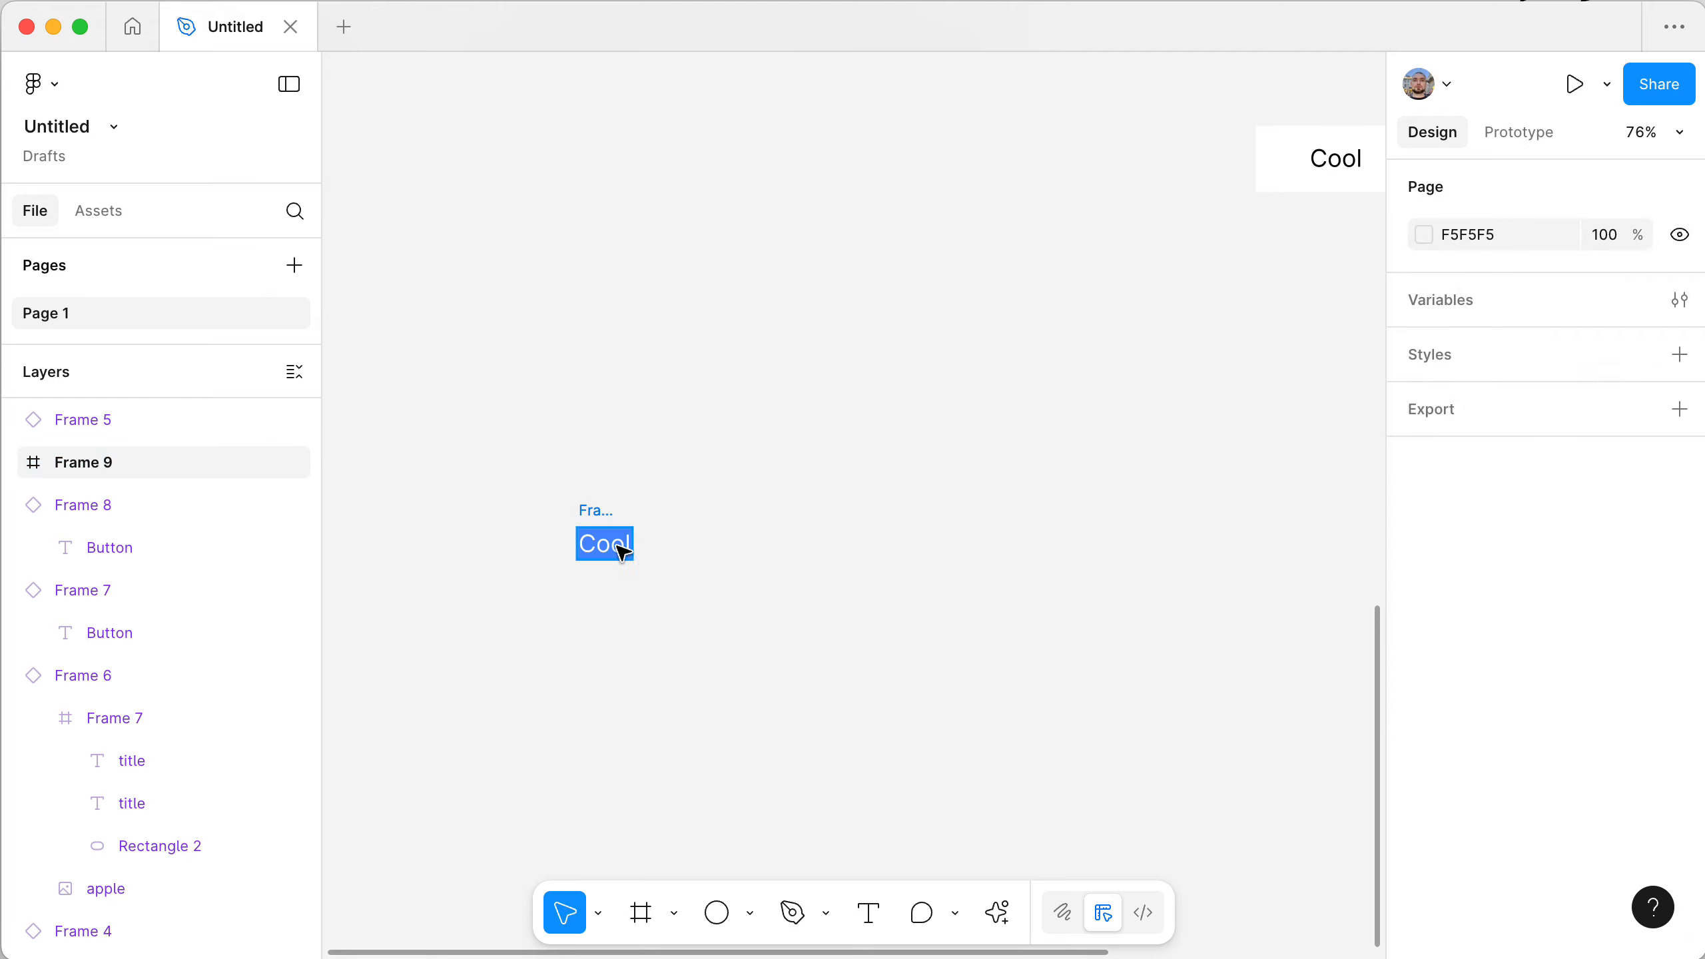
# - Duplicate the blue "Cool" frame and place the copy below it, slightly to the right
pyautogui.click(597, 510)
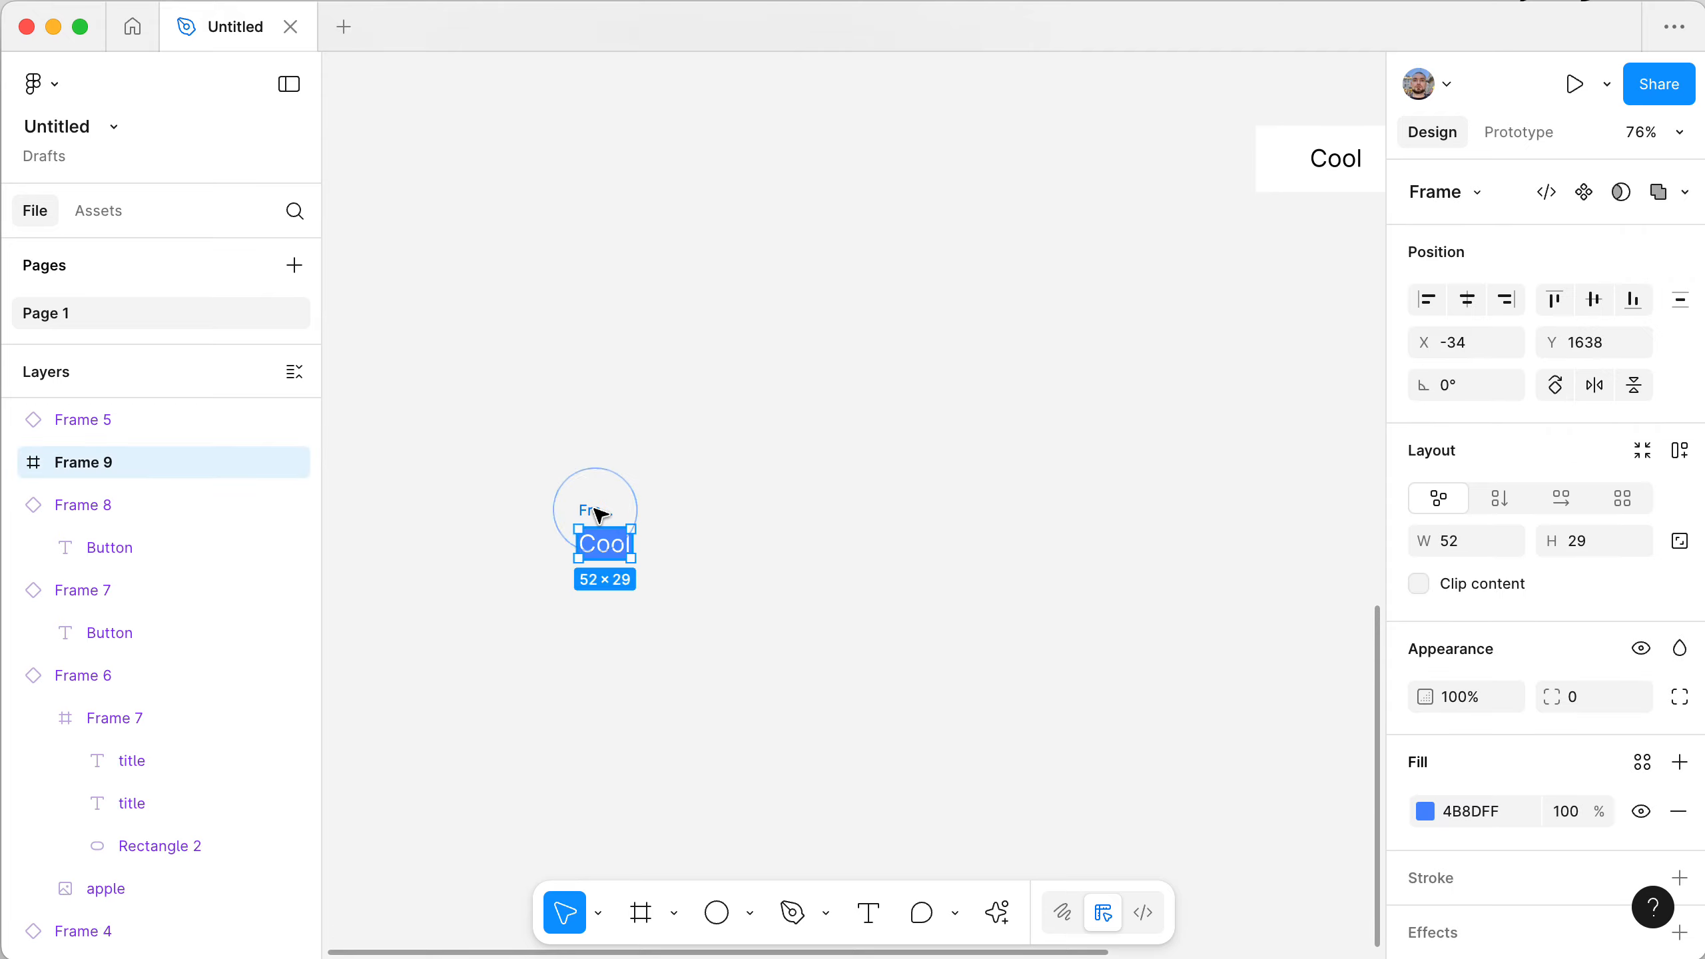
pyautogui.press('alt')
pyautogui.moveTo(601, 514); pyautogui.dragTo(671, 641)
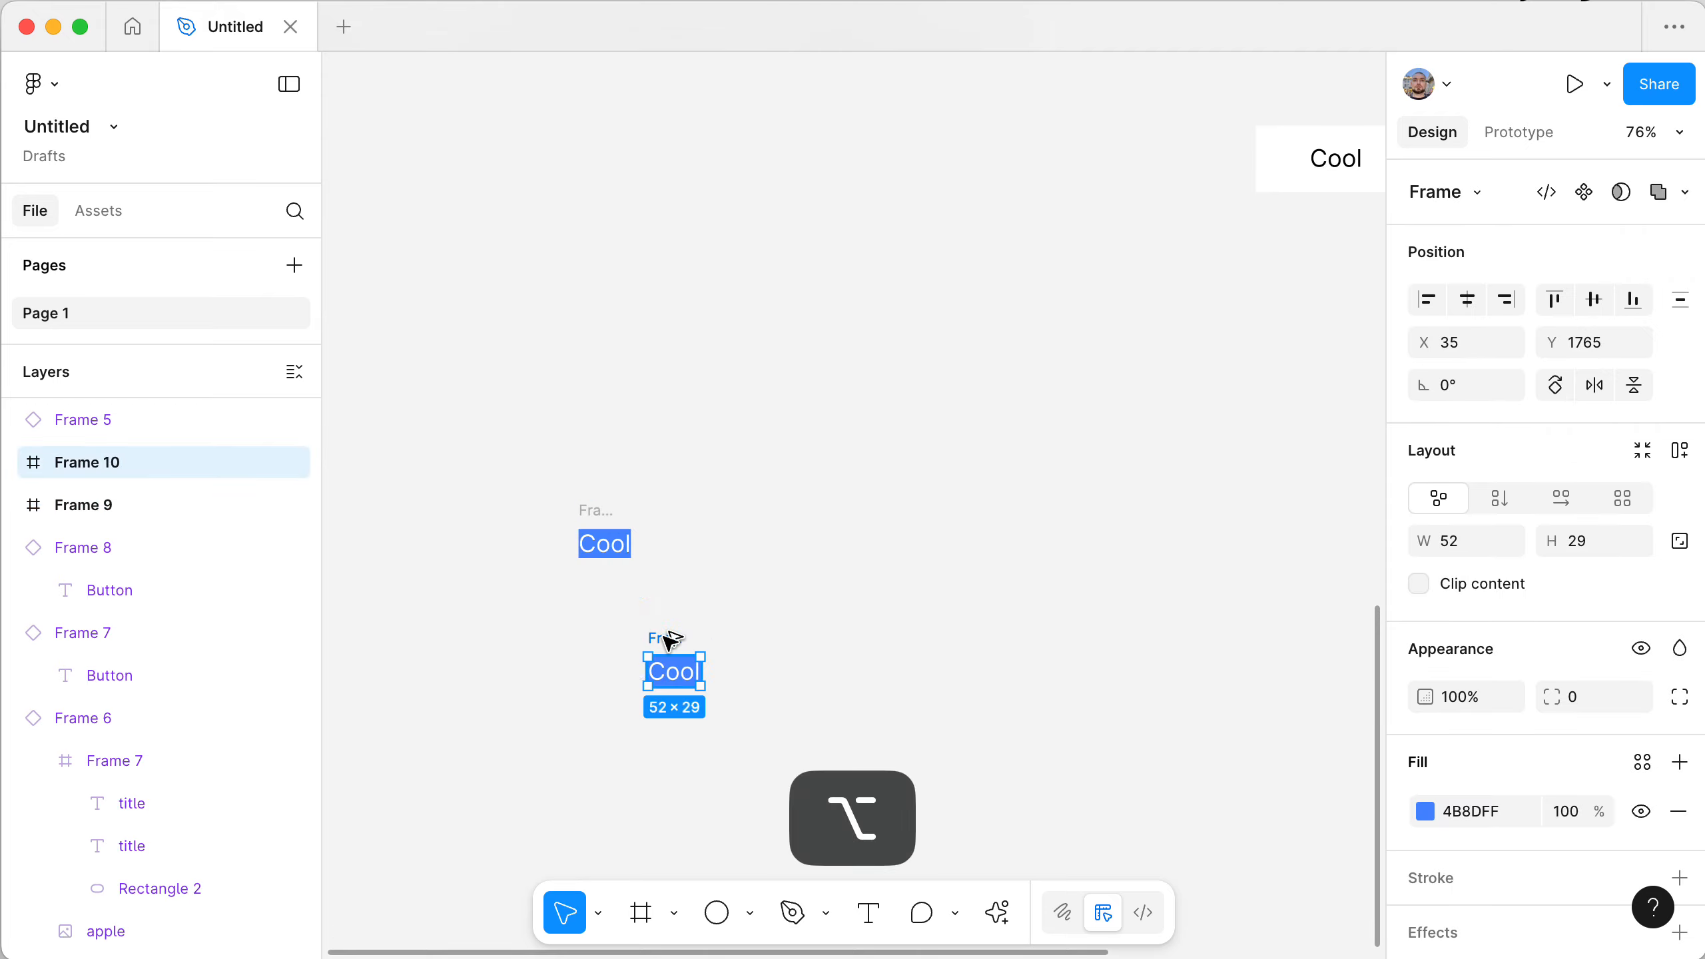
pyautogui.click(782, 670)
# - Replace the text in the duplicated blue frame with "Button"
pyautogui.keyDown('super'); pyautogui.click(672, 669); pyautogui.keyUp('super')
pyautogui.doubleClick(672, 670)
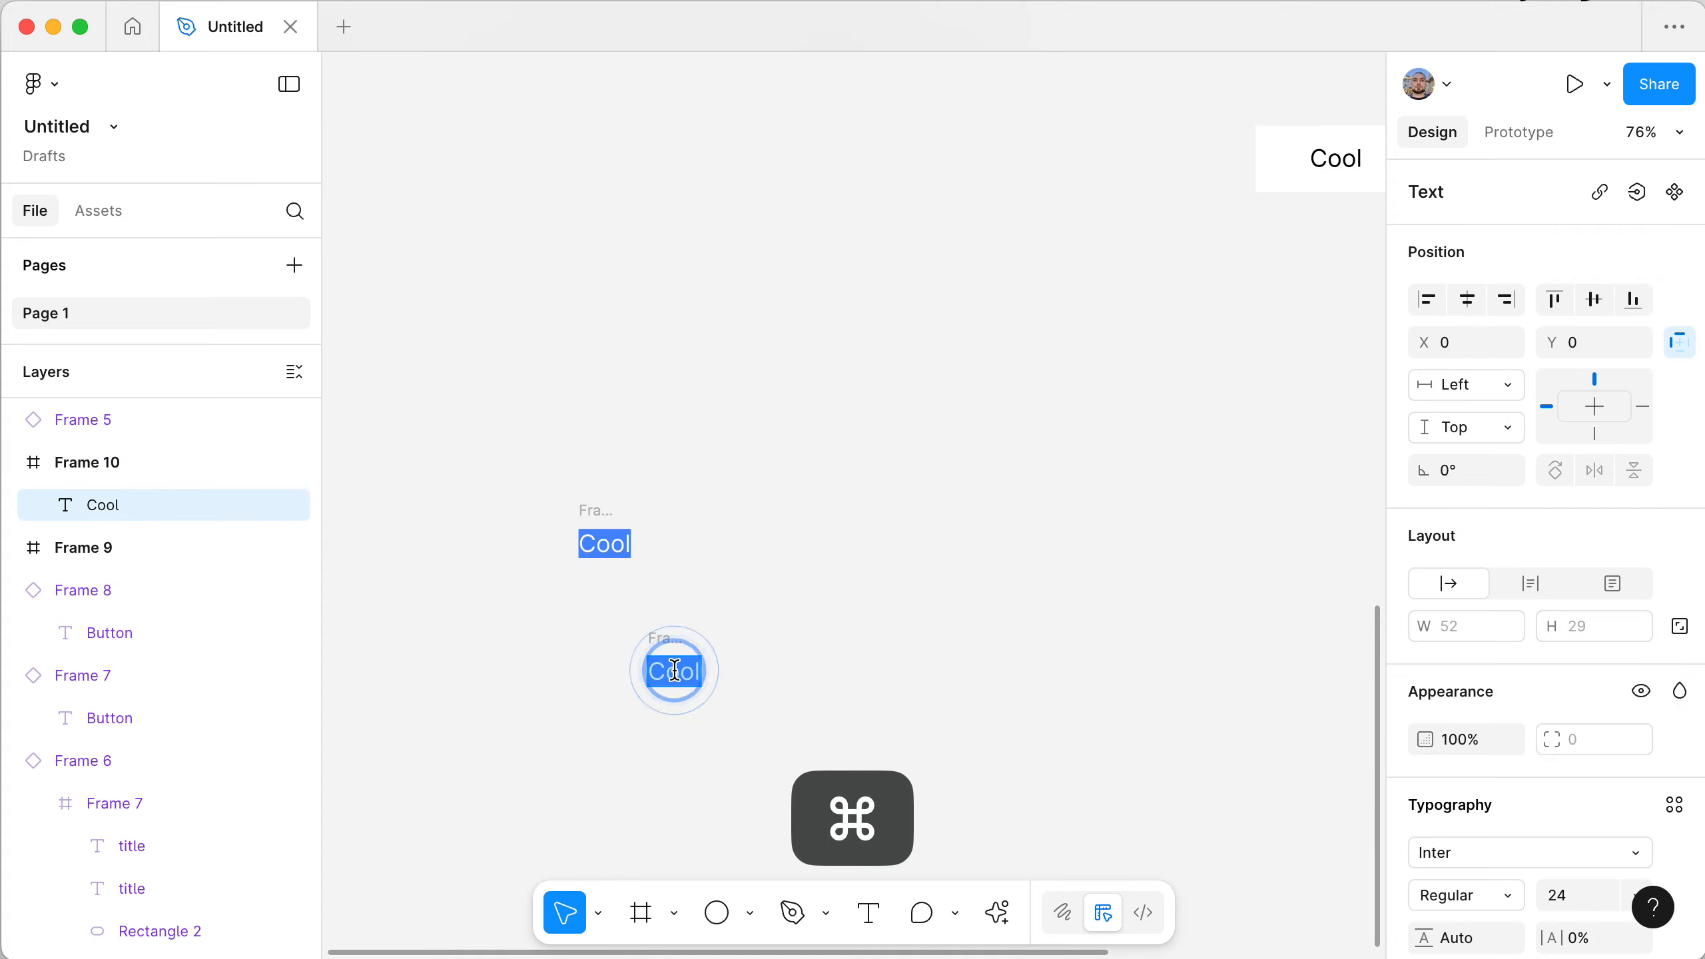
pyautogui.write('But')
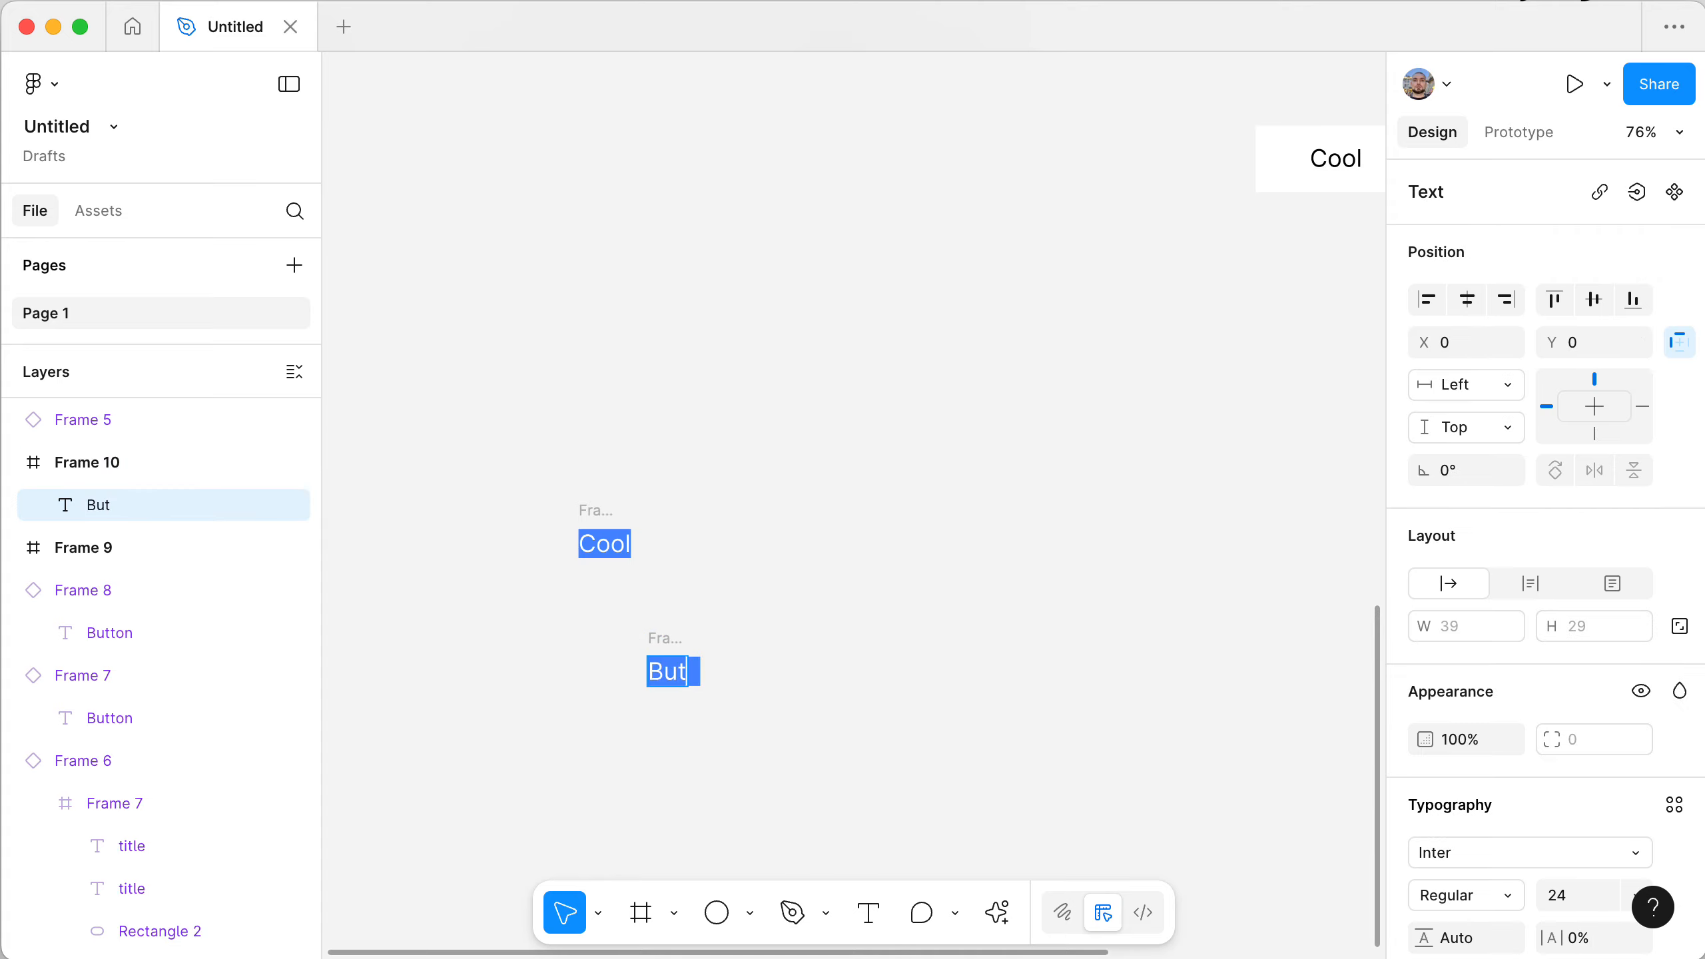
pyautogui.write('ton')
pyautogui.click(757, 597)
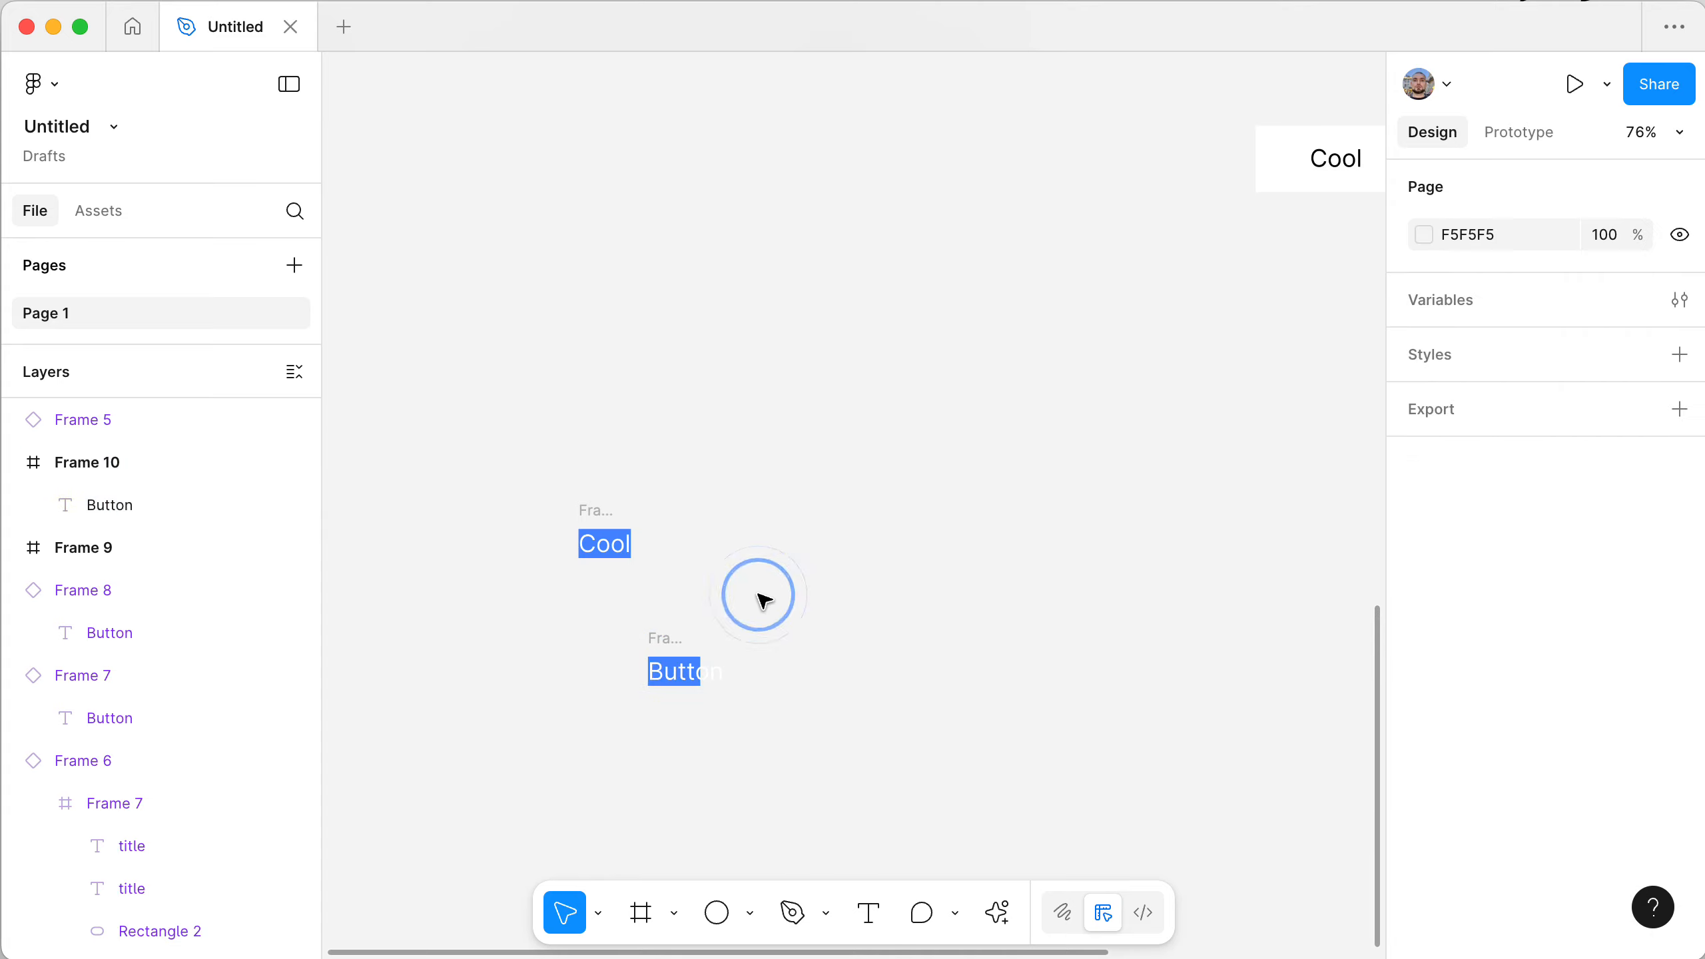
# - Turn on Clip content for both the "Cool" and "Button" blue frames
pyautogui.click(665, 641)
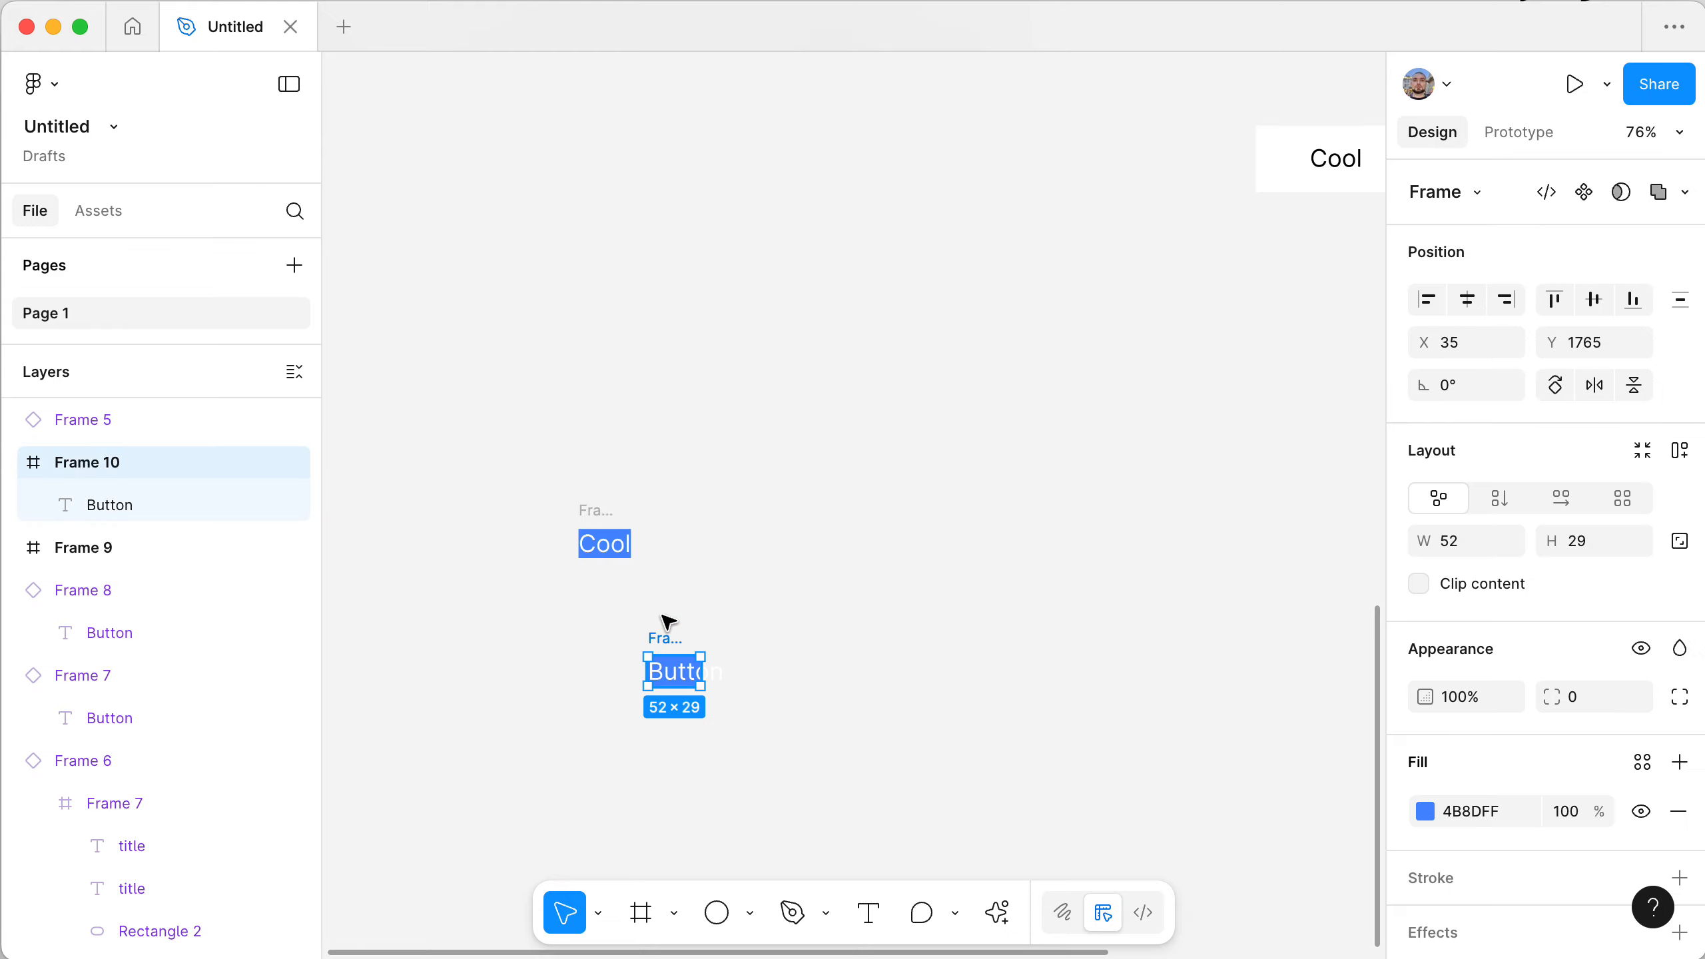
pyautogui.keyDown('shift'); pyautogui.click(592, 509); pyautogui.keyUp('shift')
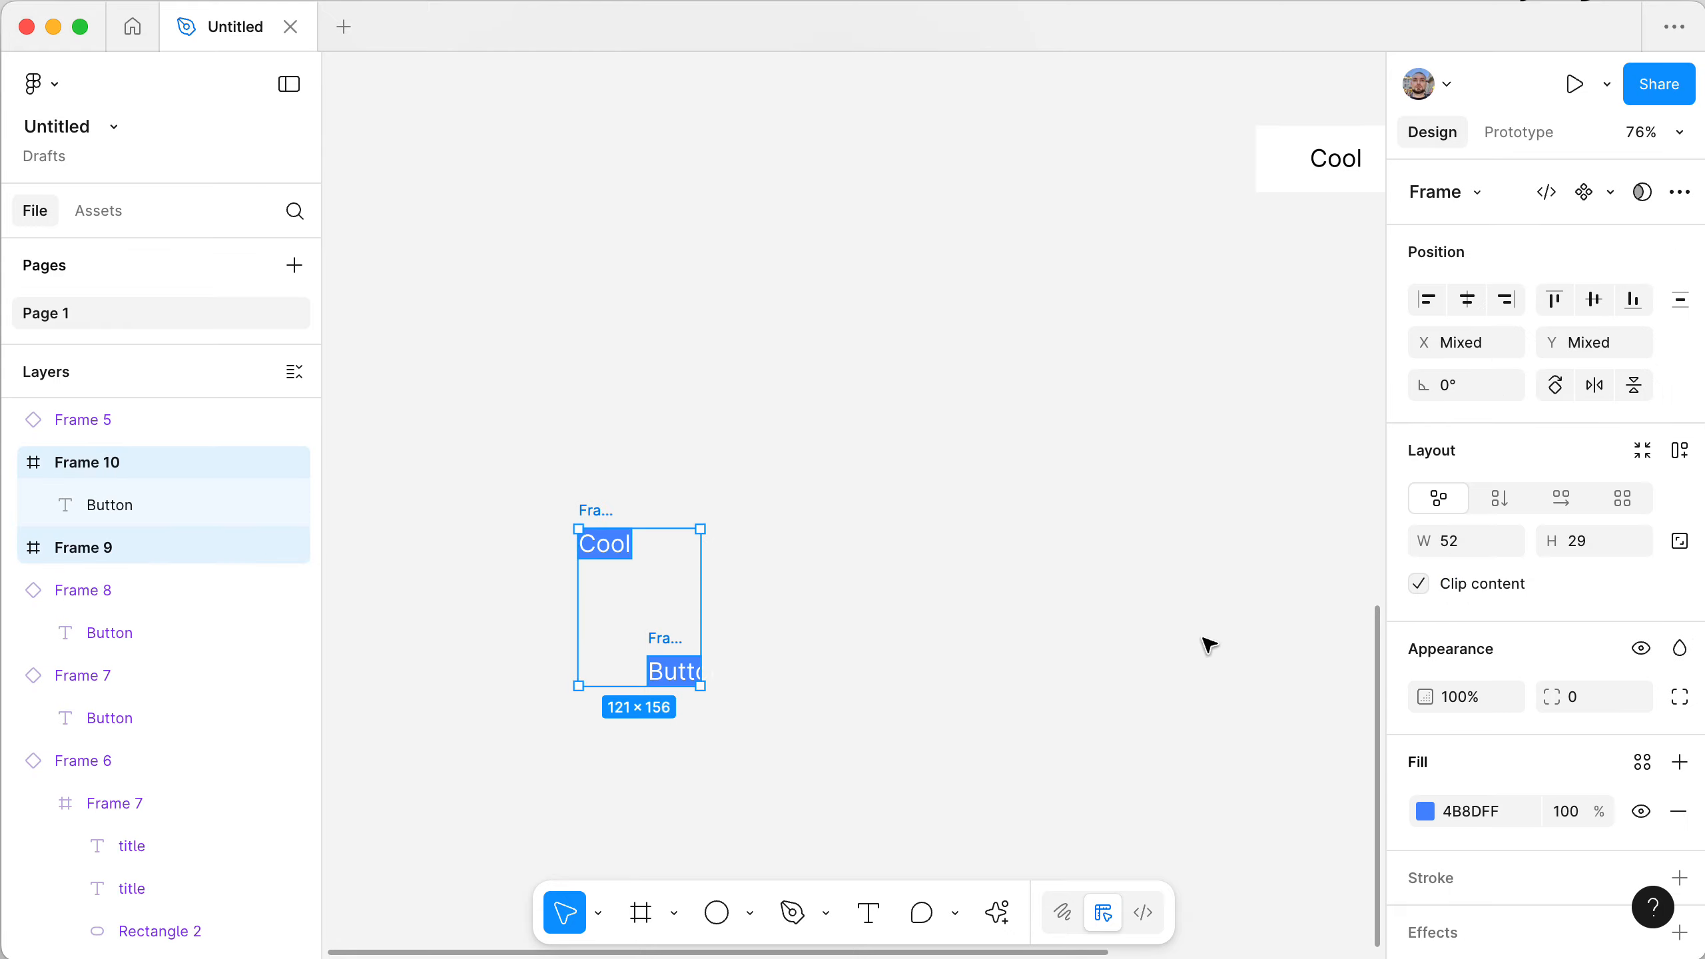
pyautogui.click(836, 695)
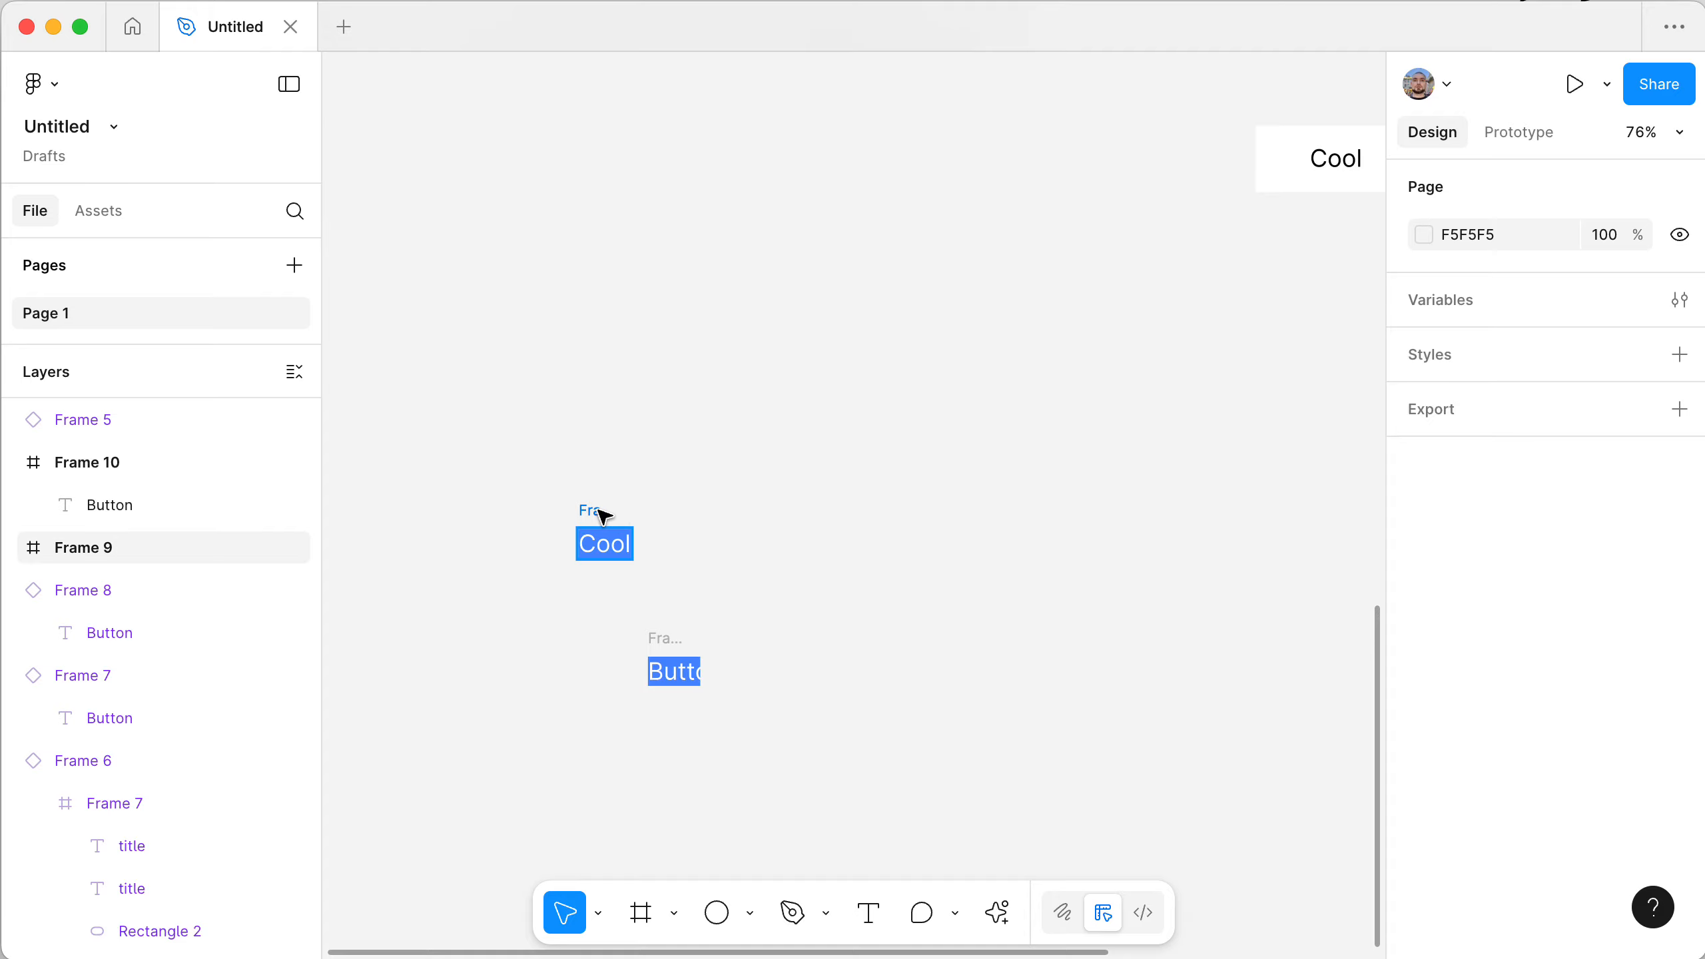
# - Apply auto layout to the blue "Button" frame
pyautogui.click(669, 641)
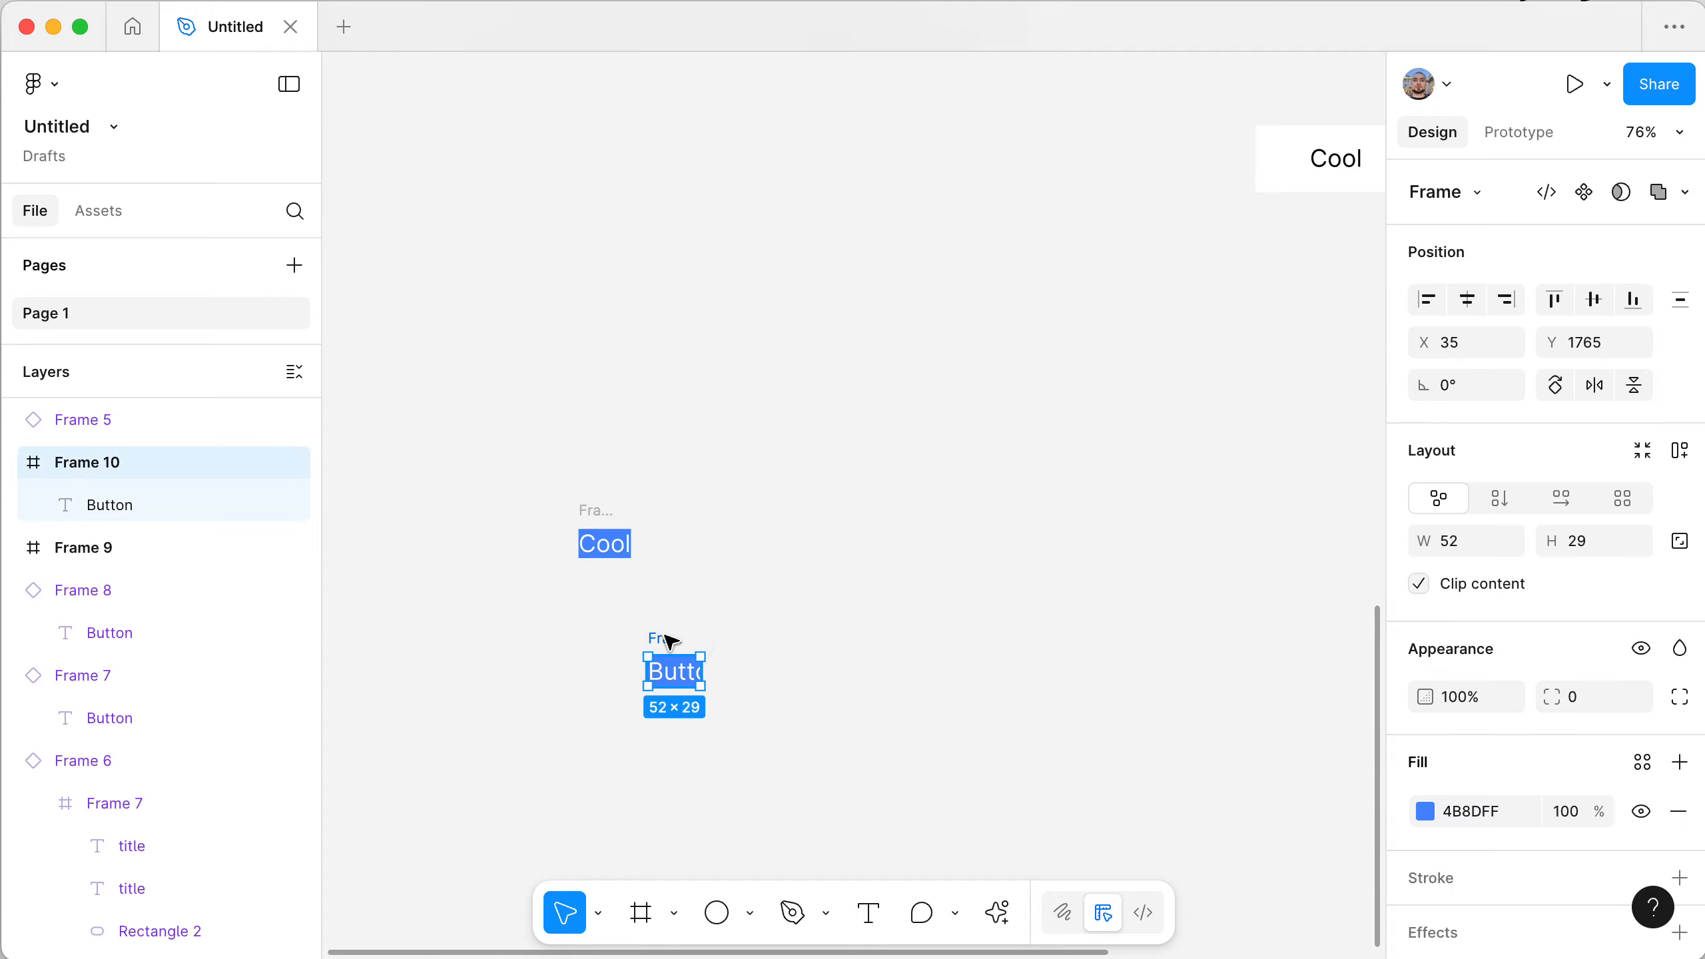
pyautogui.scroll(-5, 1541, 727)
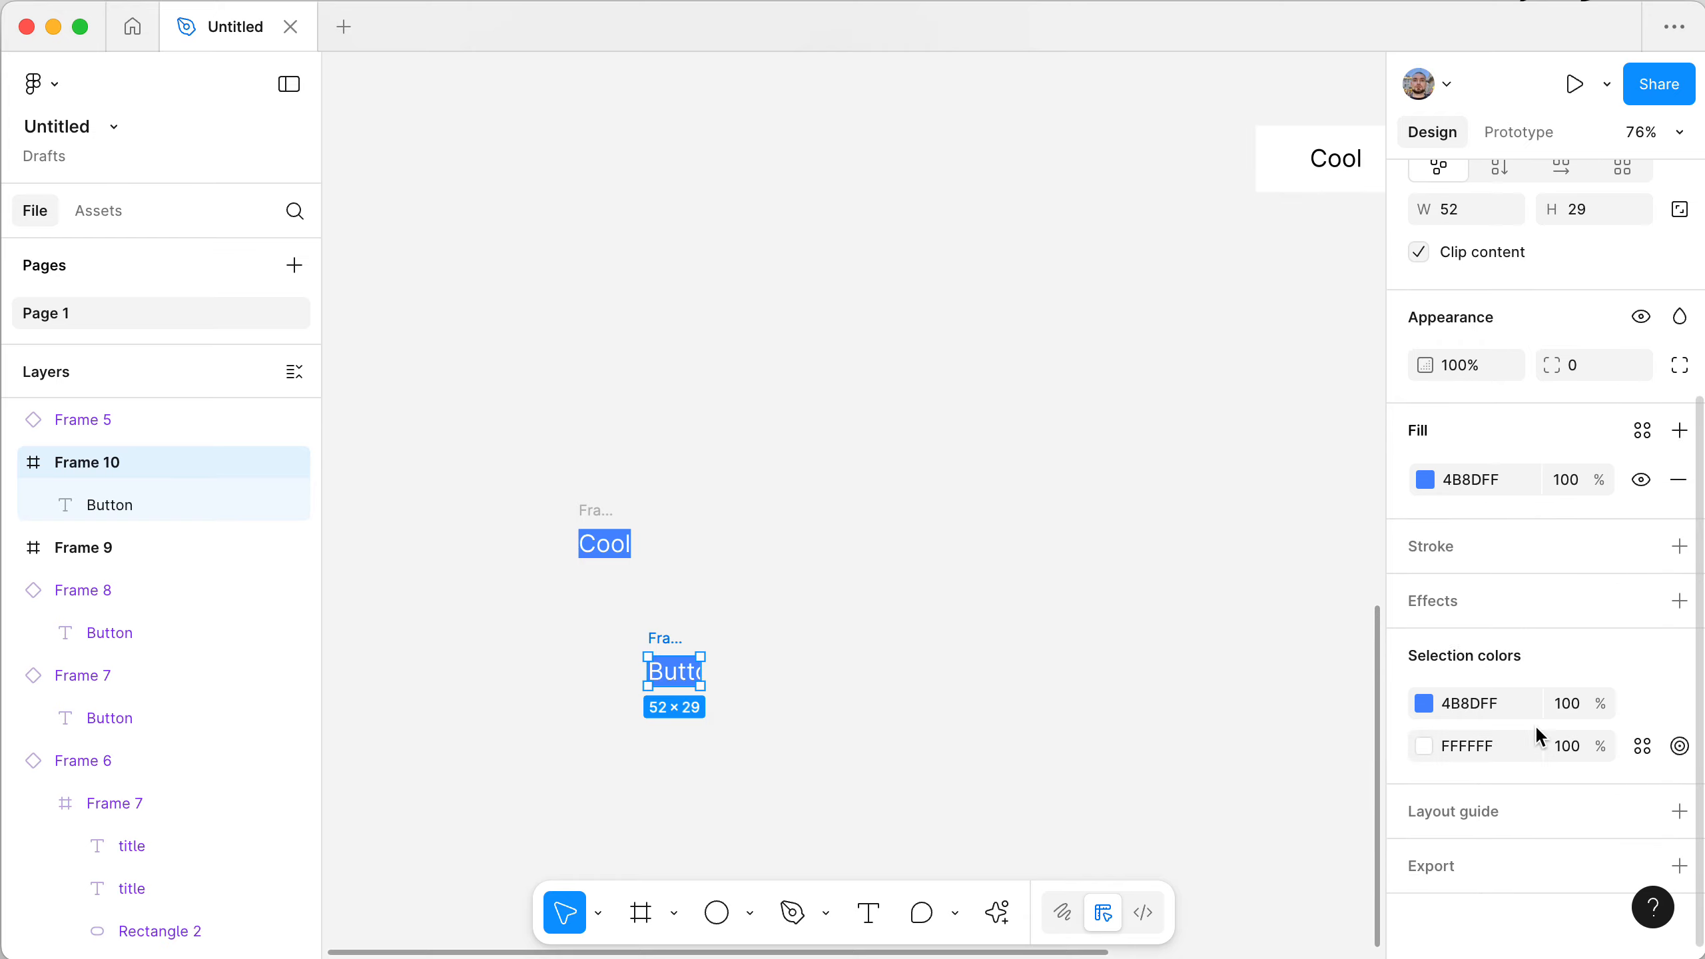
pyautogui.scroll(4, 1534, 725)
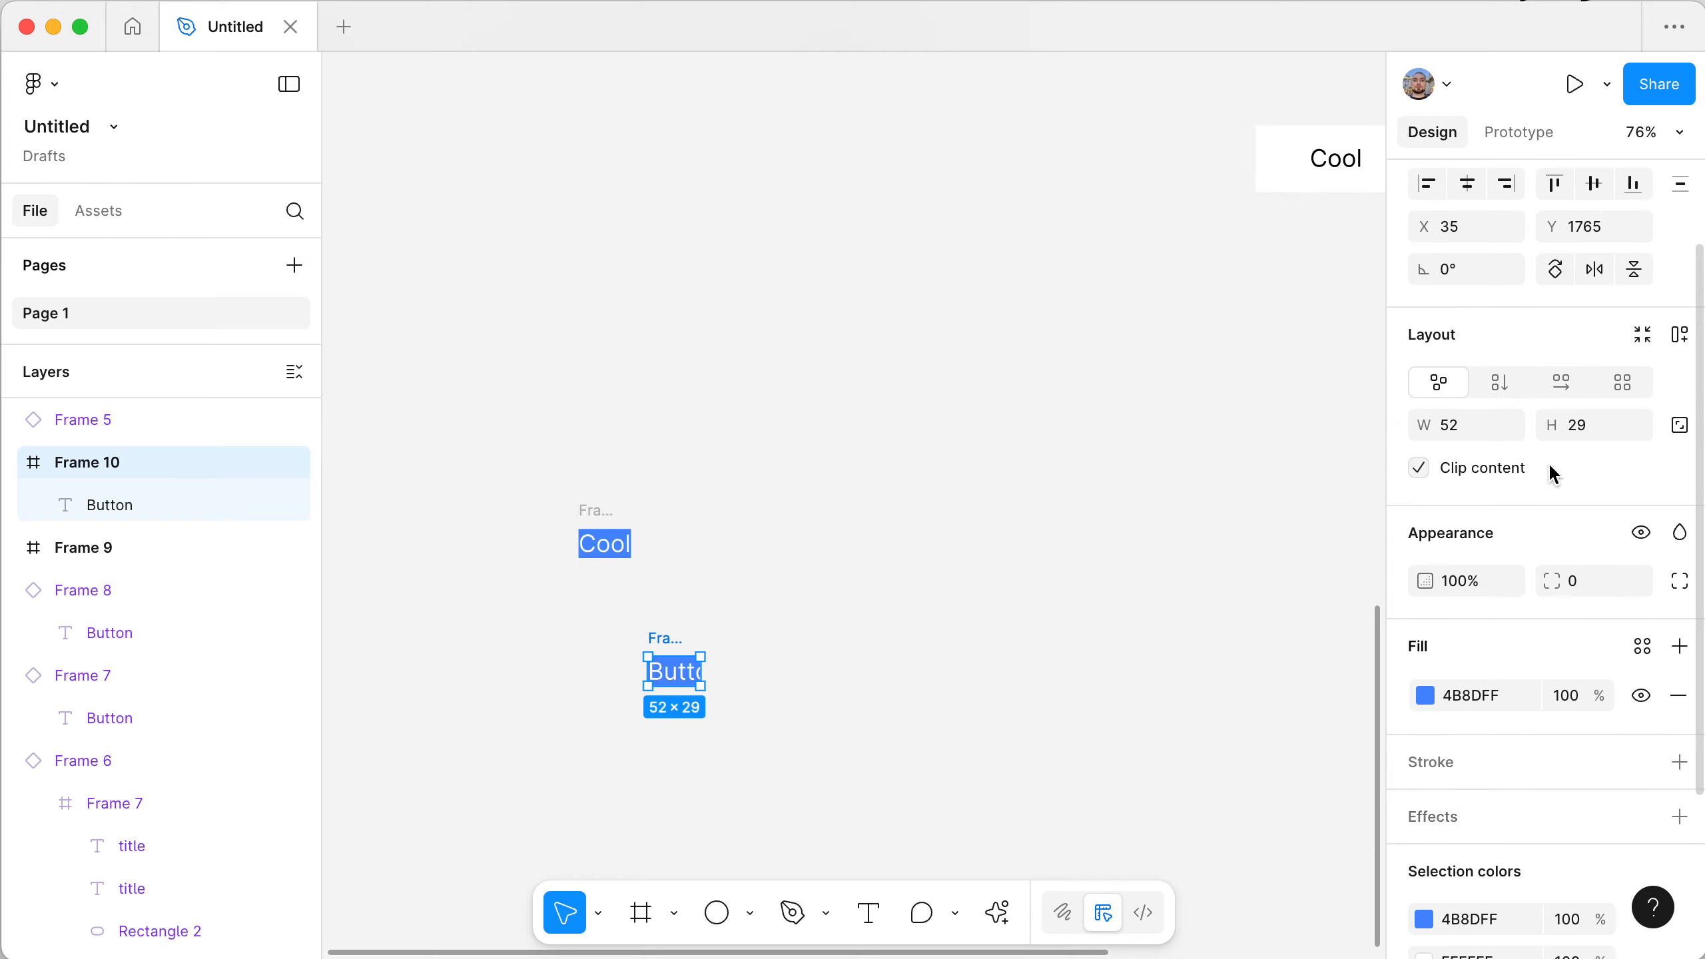
pyautogui.scroll(2, 1533, 363)
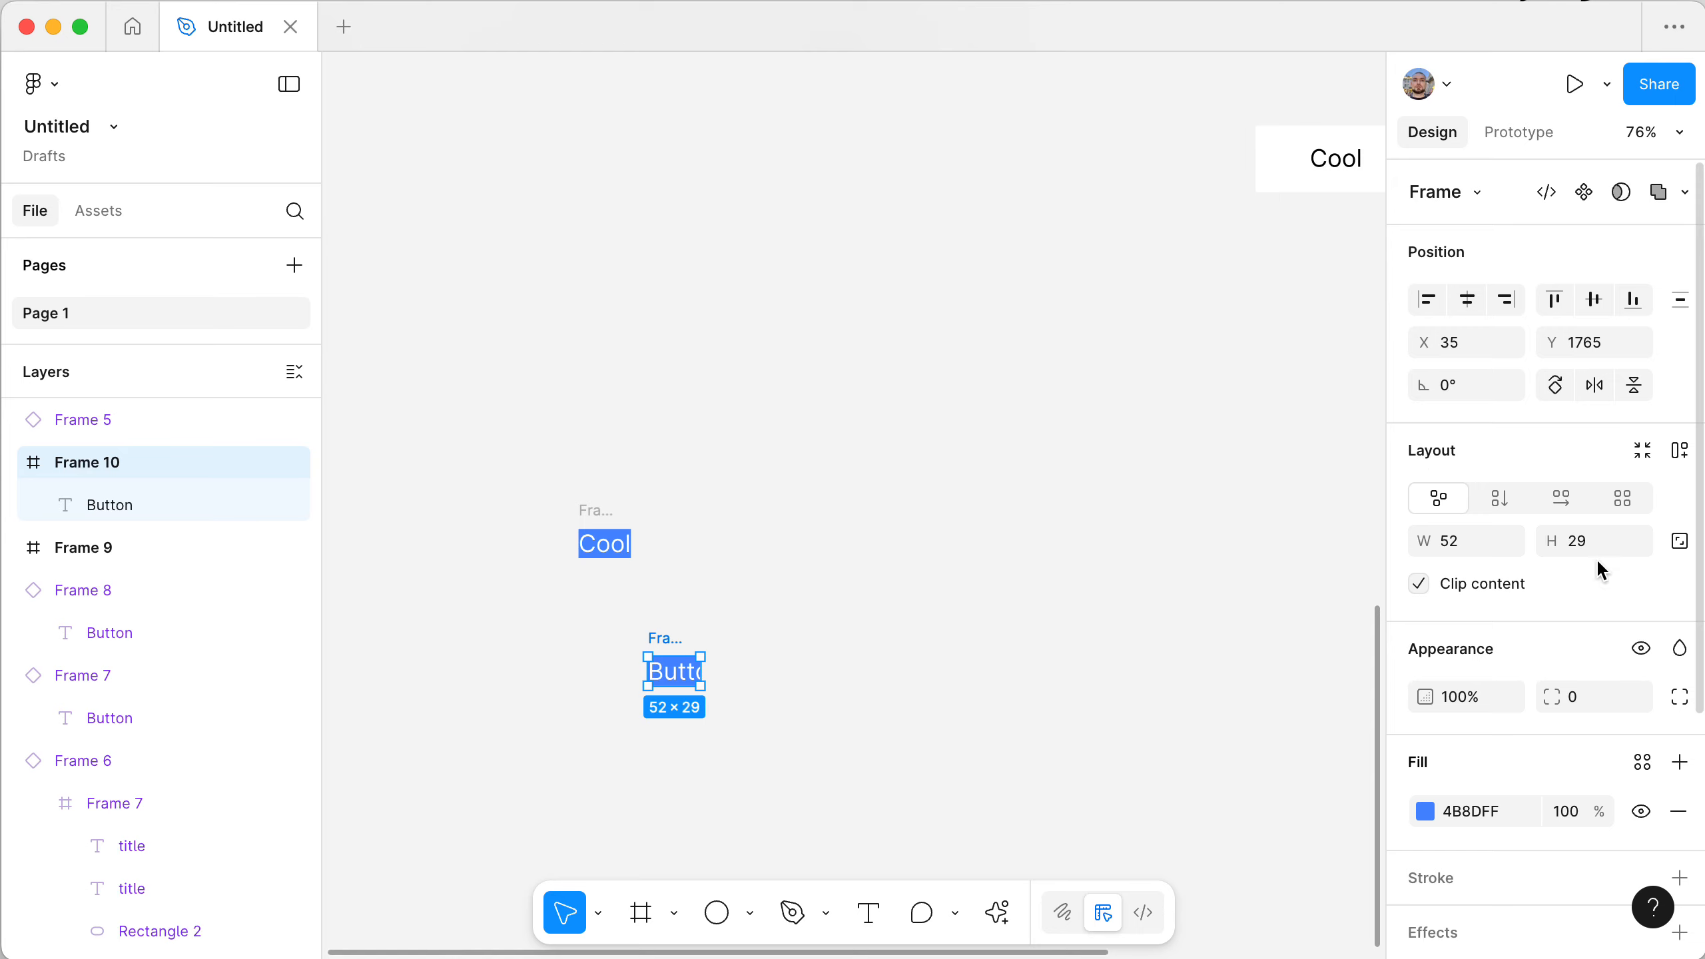
pyautogui.click(1683, 451)
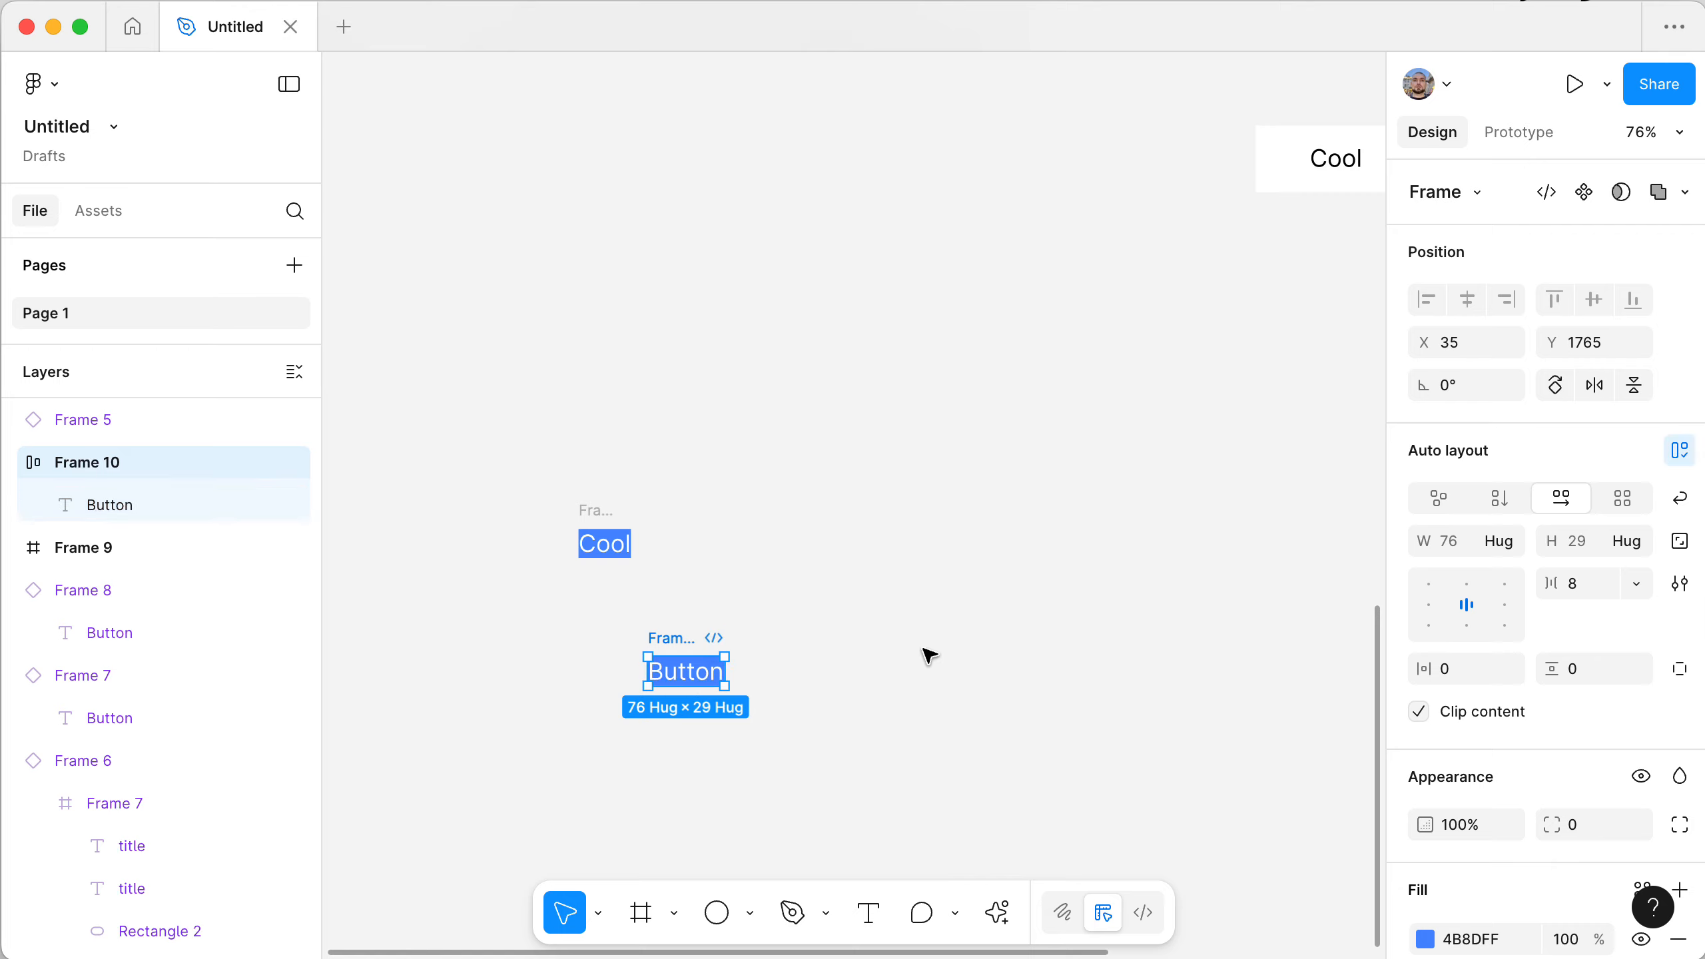
# - Change the text in the blue auto layout "Button" frame to "Long Button Label"
pyautogui.keyDown('super'); pyautogui.click(686, 678); pyautogui.keyUp('super')
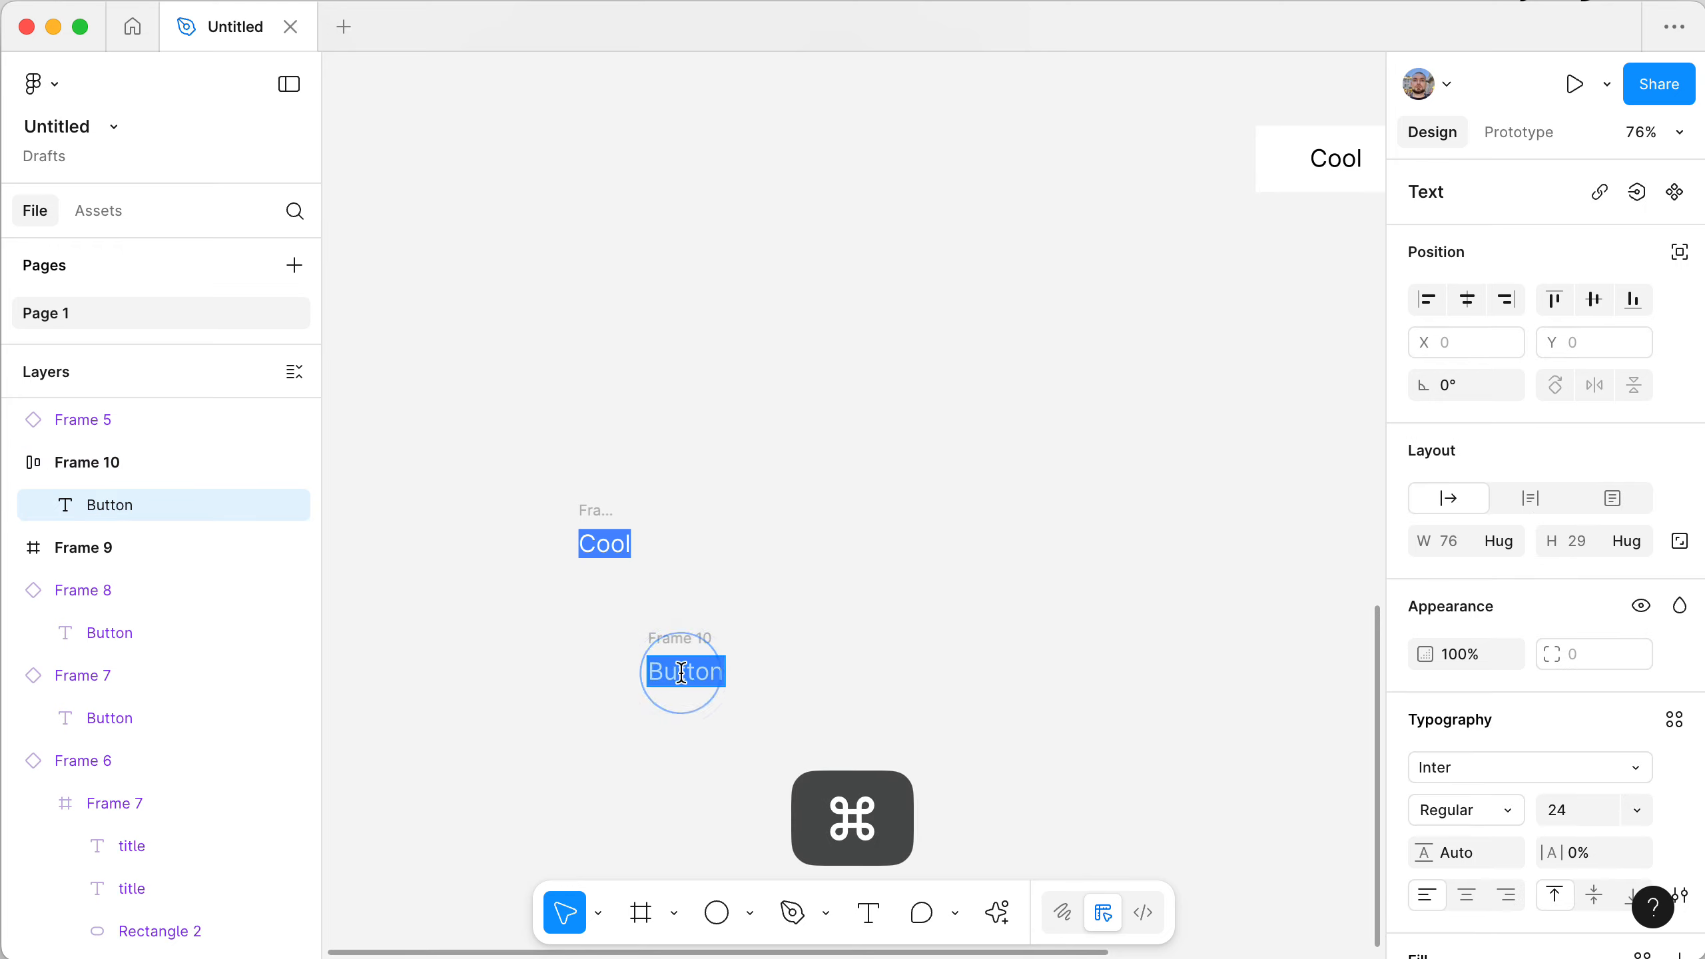
pyautogui.press('super+Left')
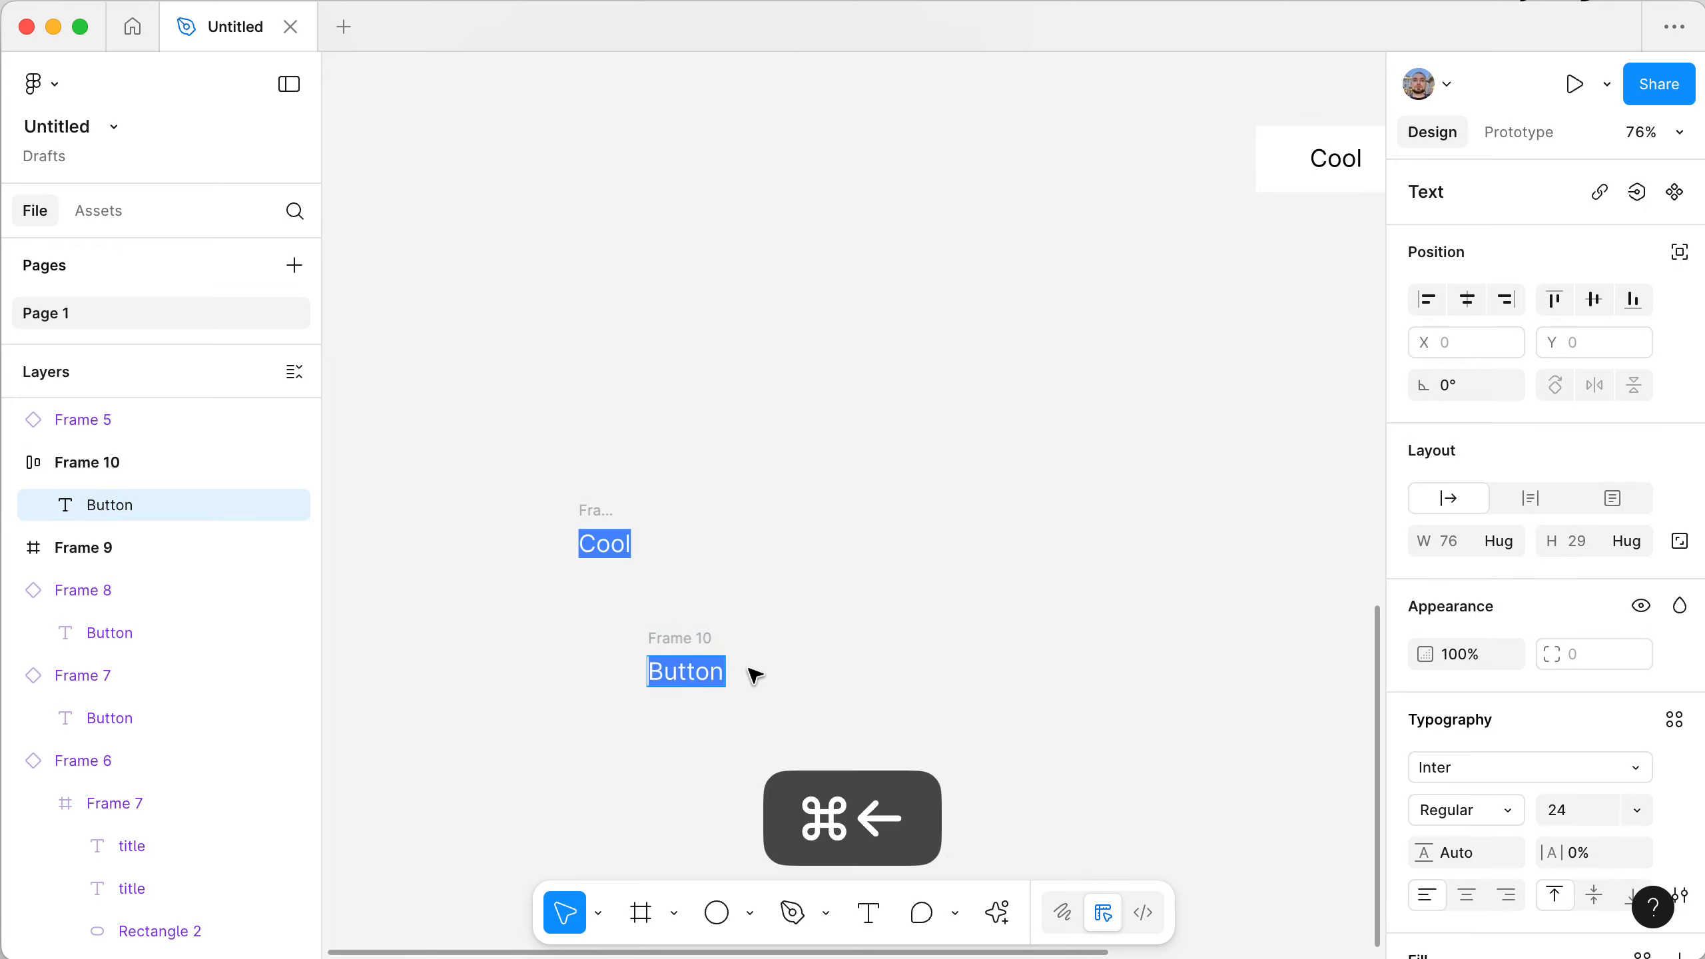
pyautogui.write('Long')
pyautogui.press('super+Right')
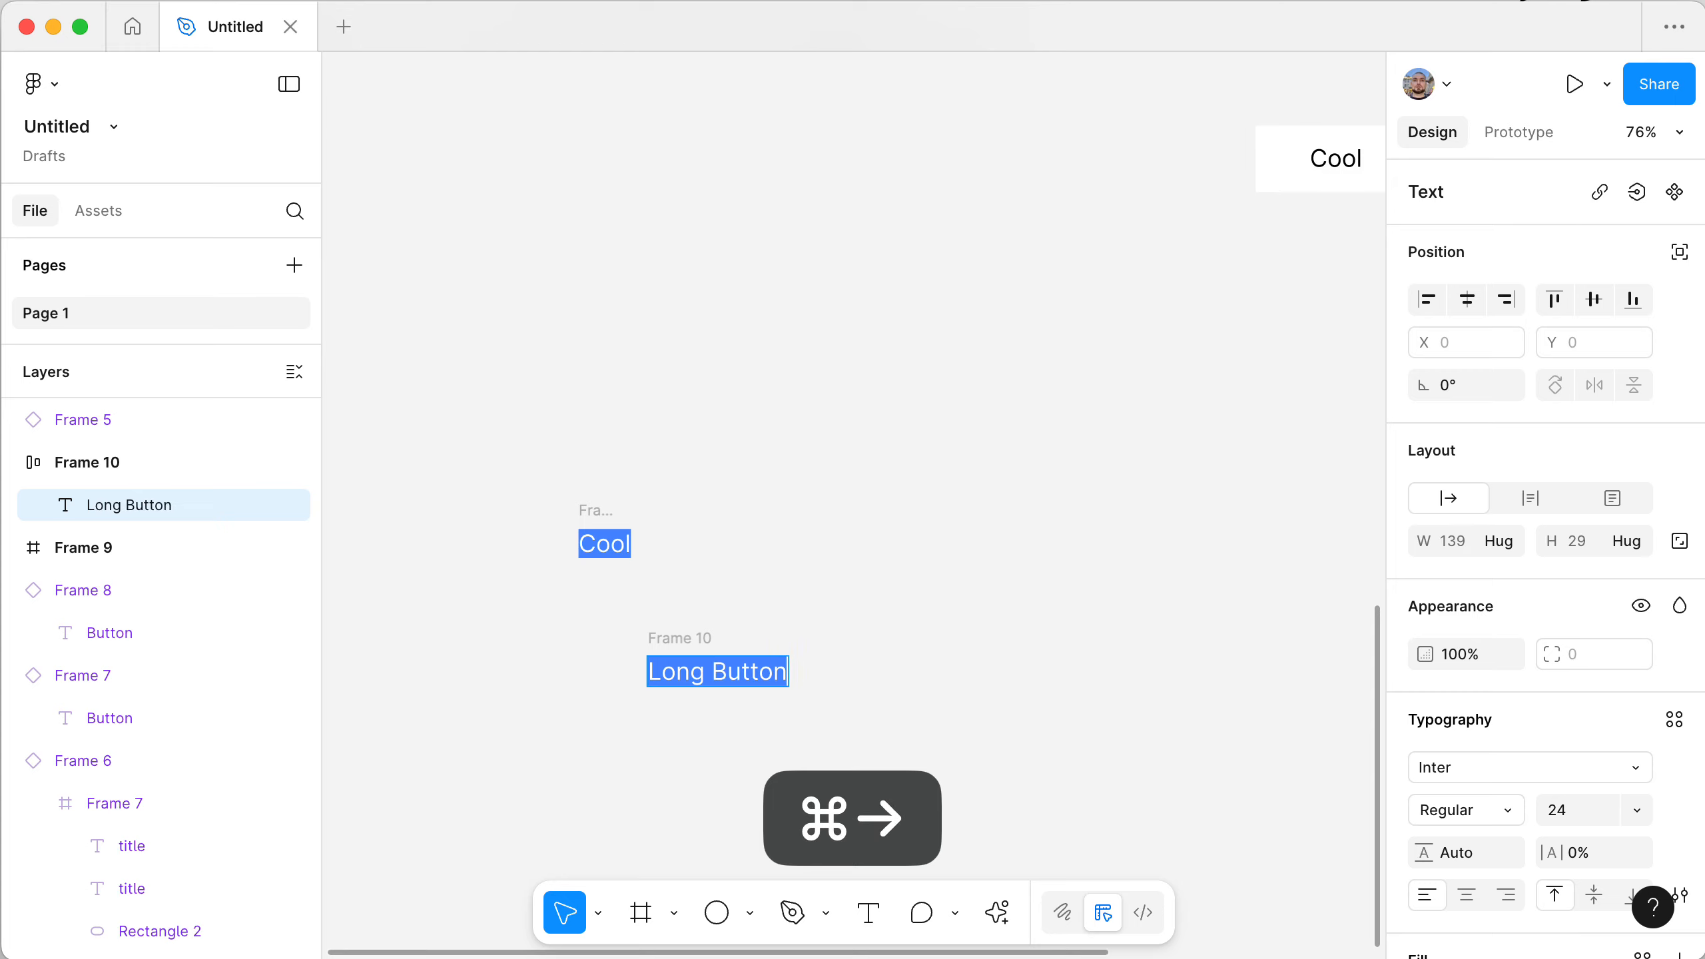
pyautogui.write('Label')
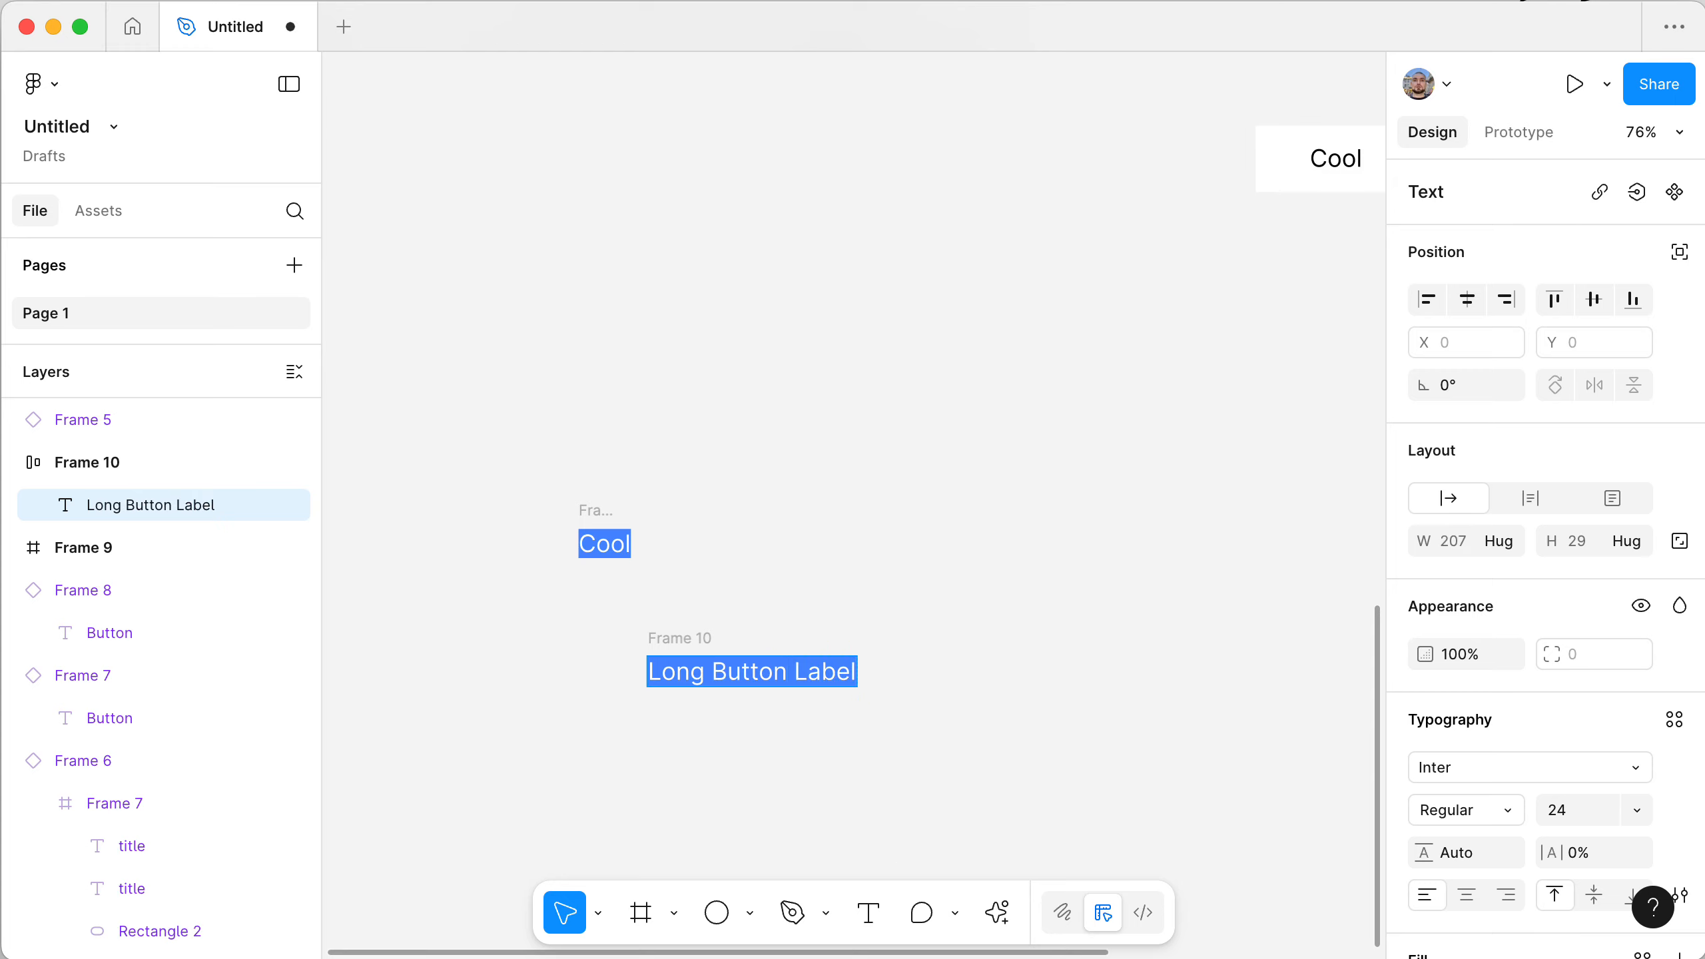
pyautogui.click(772, 606)
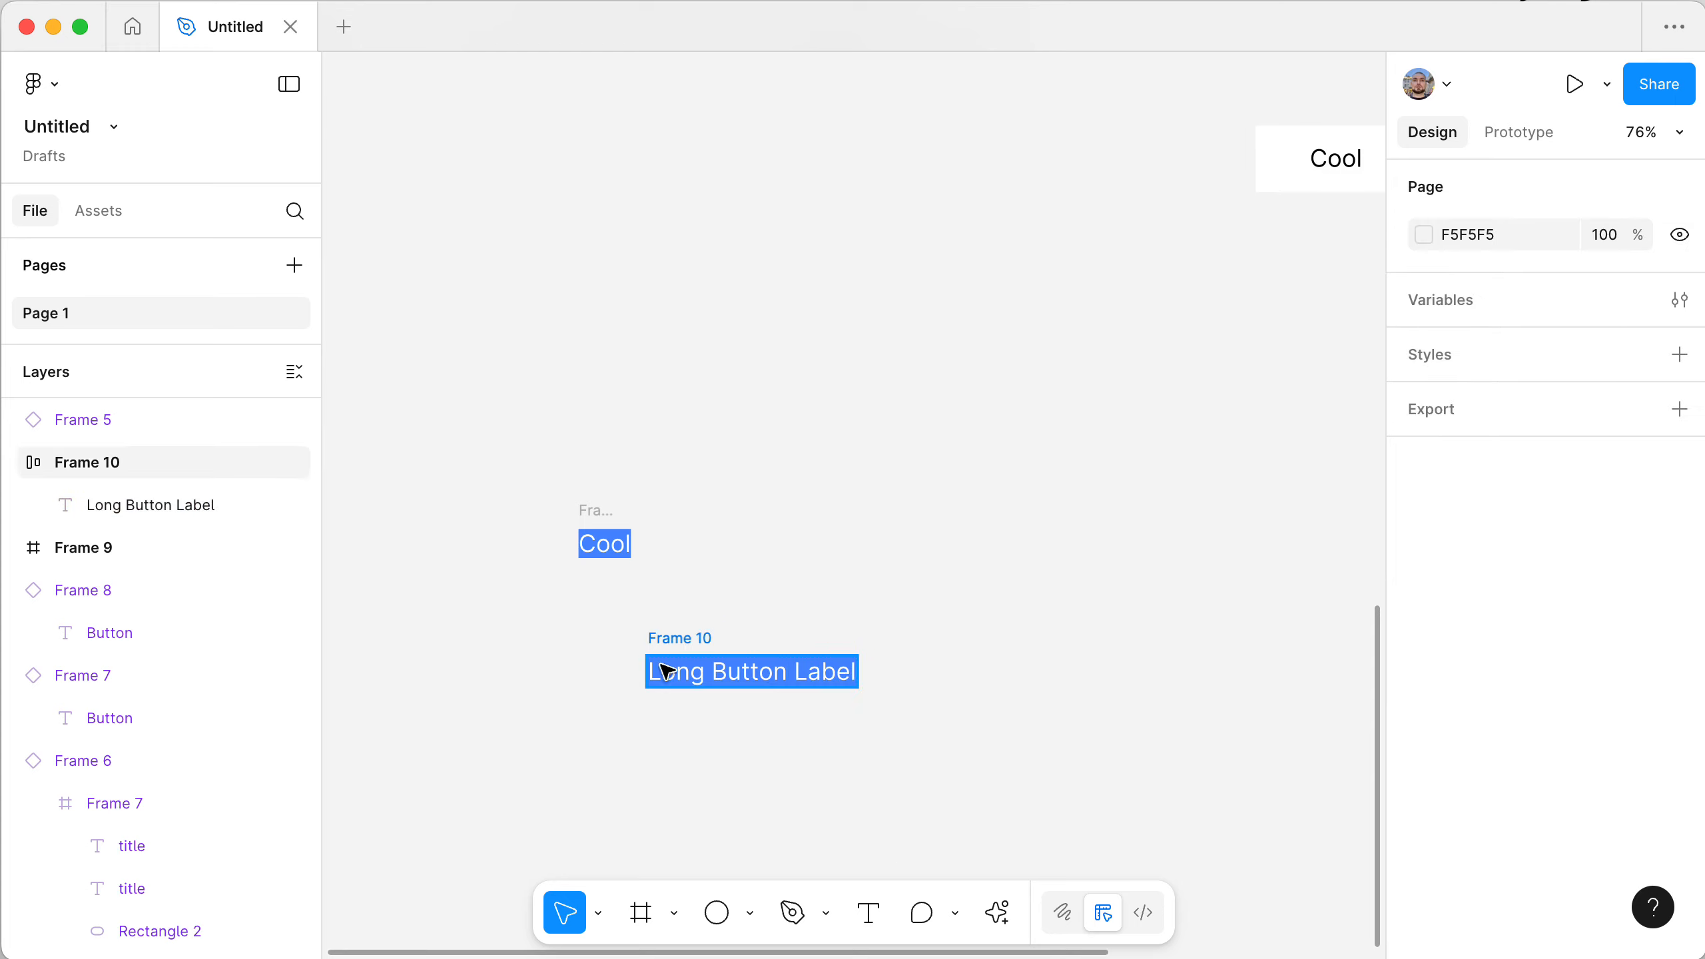
# - Set the "Long Button Label" frame's auto layout padding to 16 horizontal and 10 vertical
pyautogui.click(696, 642)
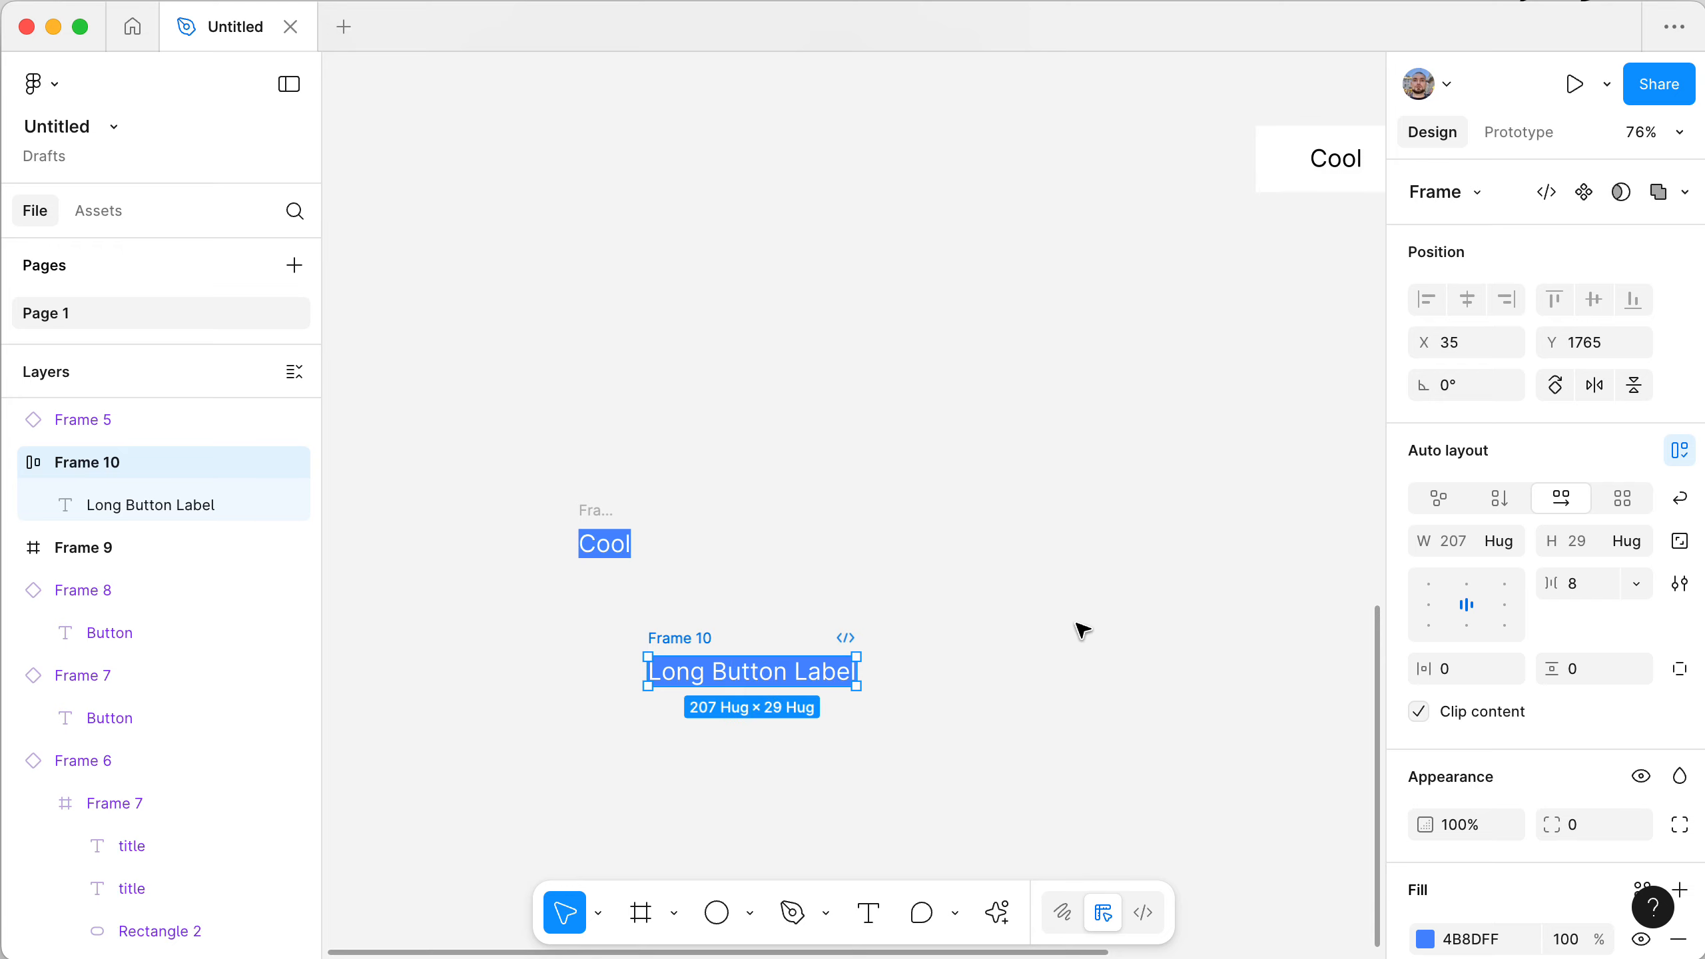
pyautogui.click(1466, 673)
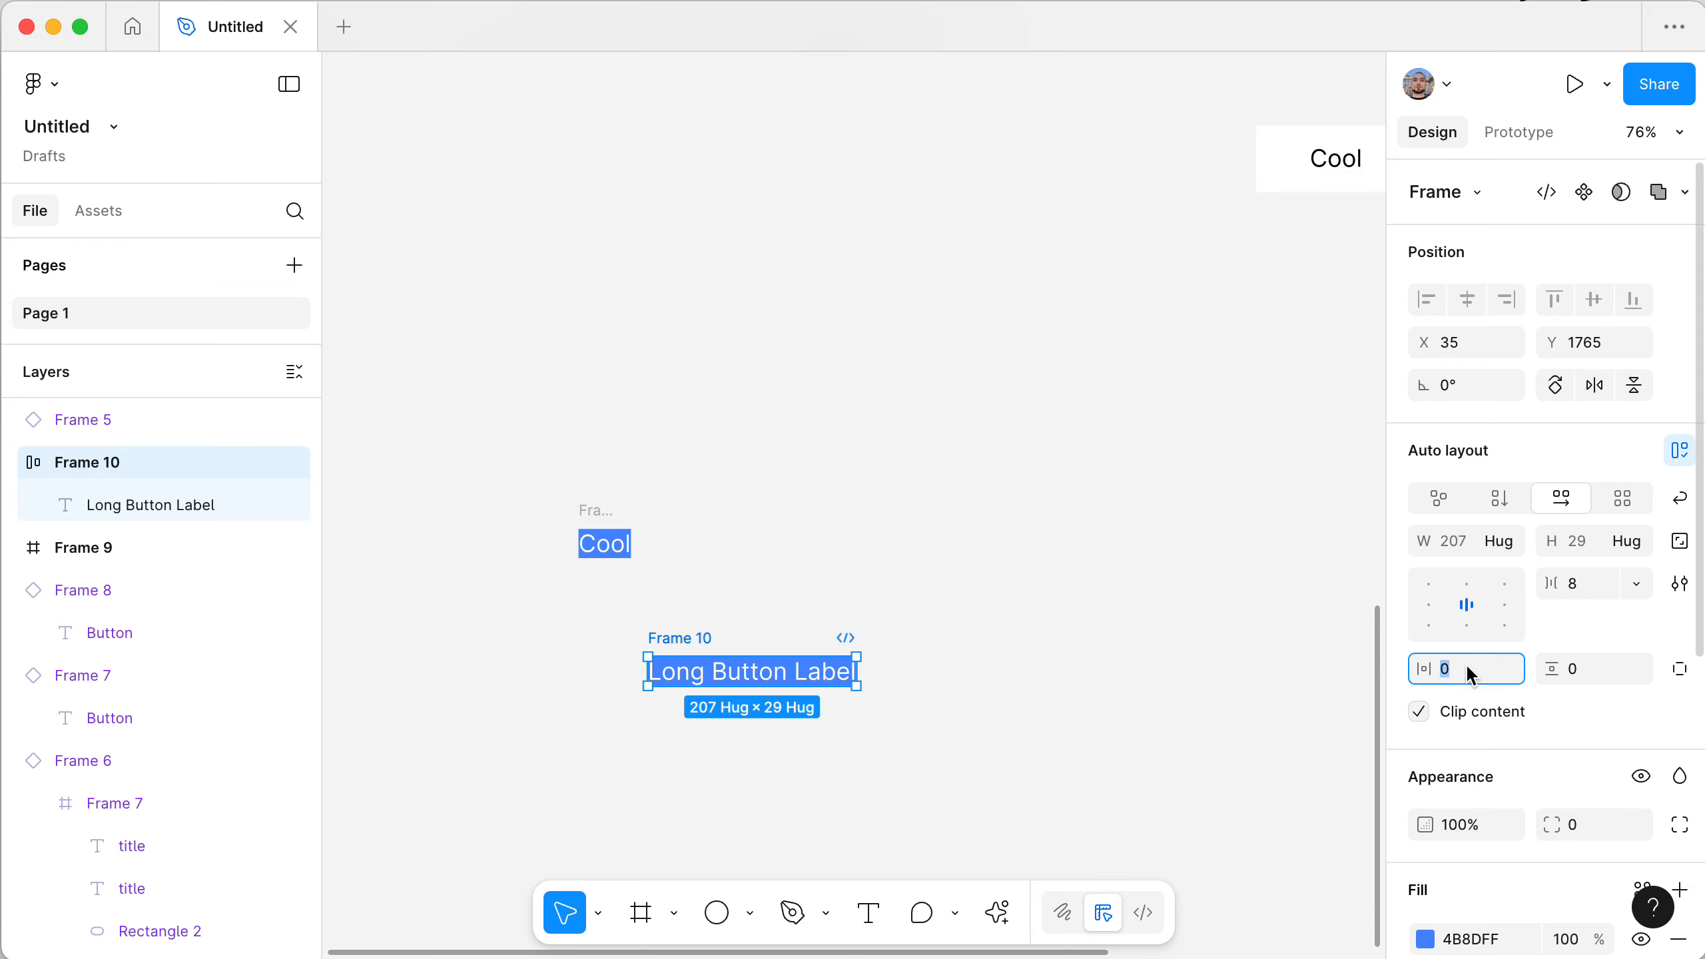
pyautogui.hotkey('shift', 'Up')
pyautogui.hotkey('shift', 'Up')
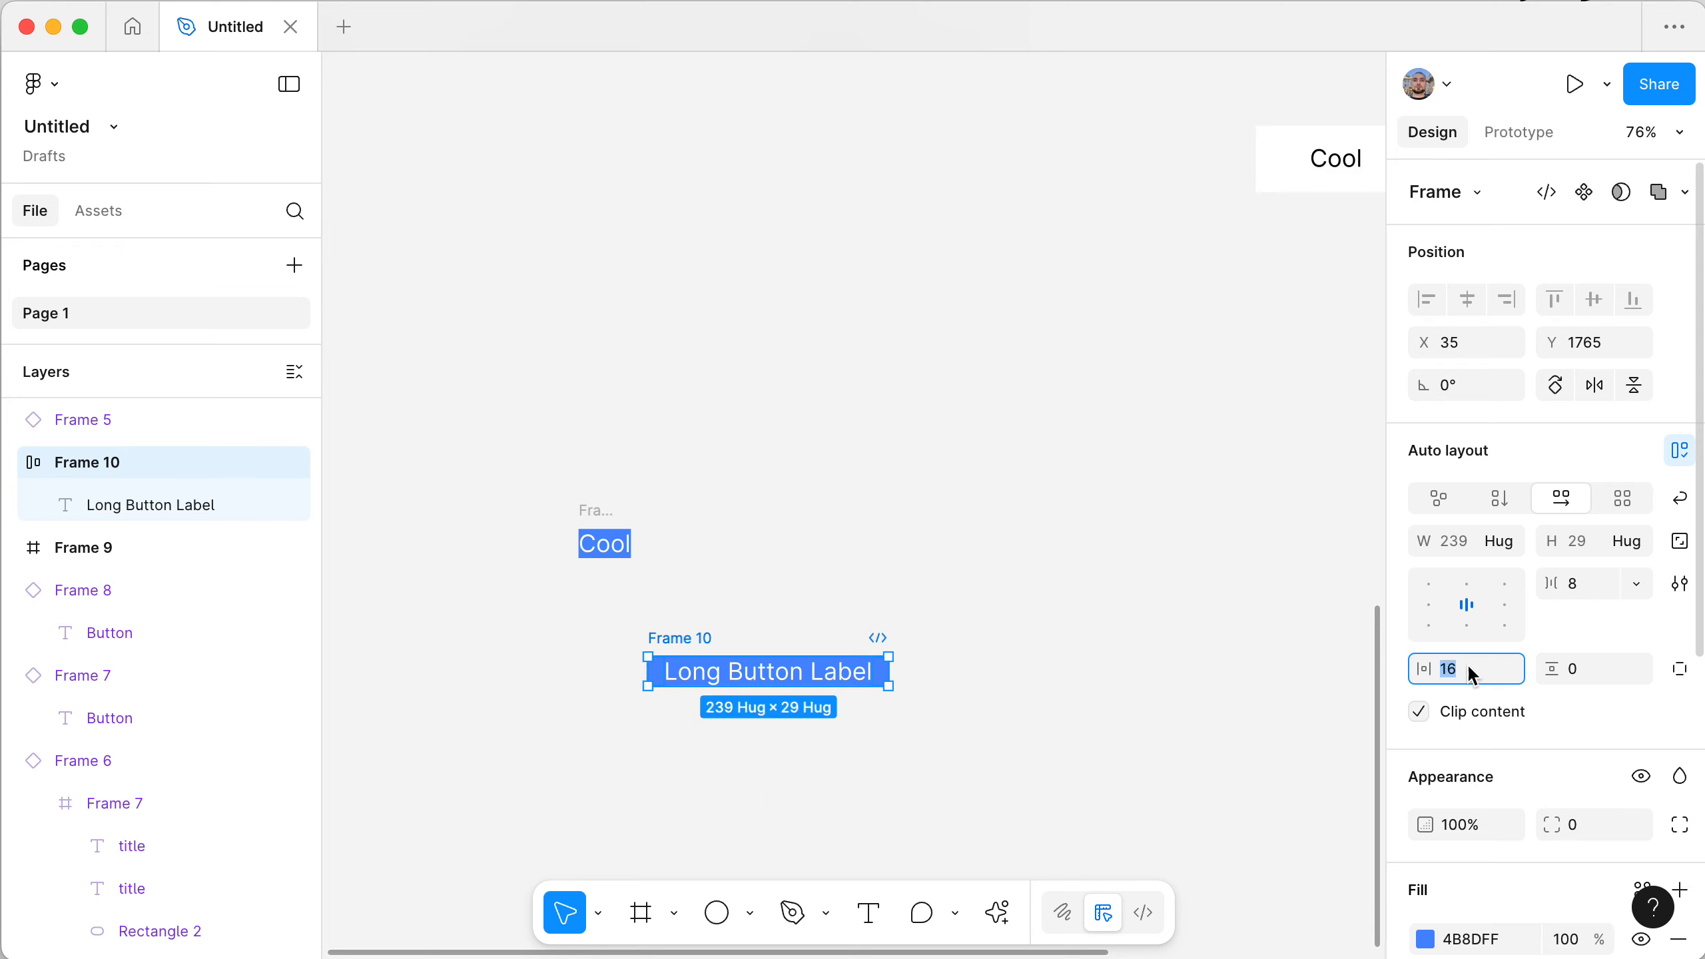
pyautogui.press('Tab')
pyautogui.hotkey('shift', 'Up')
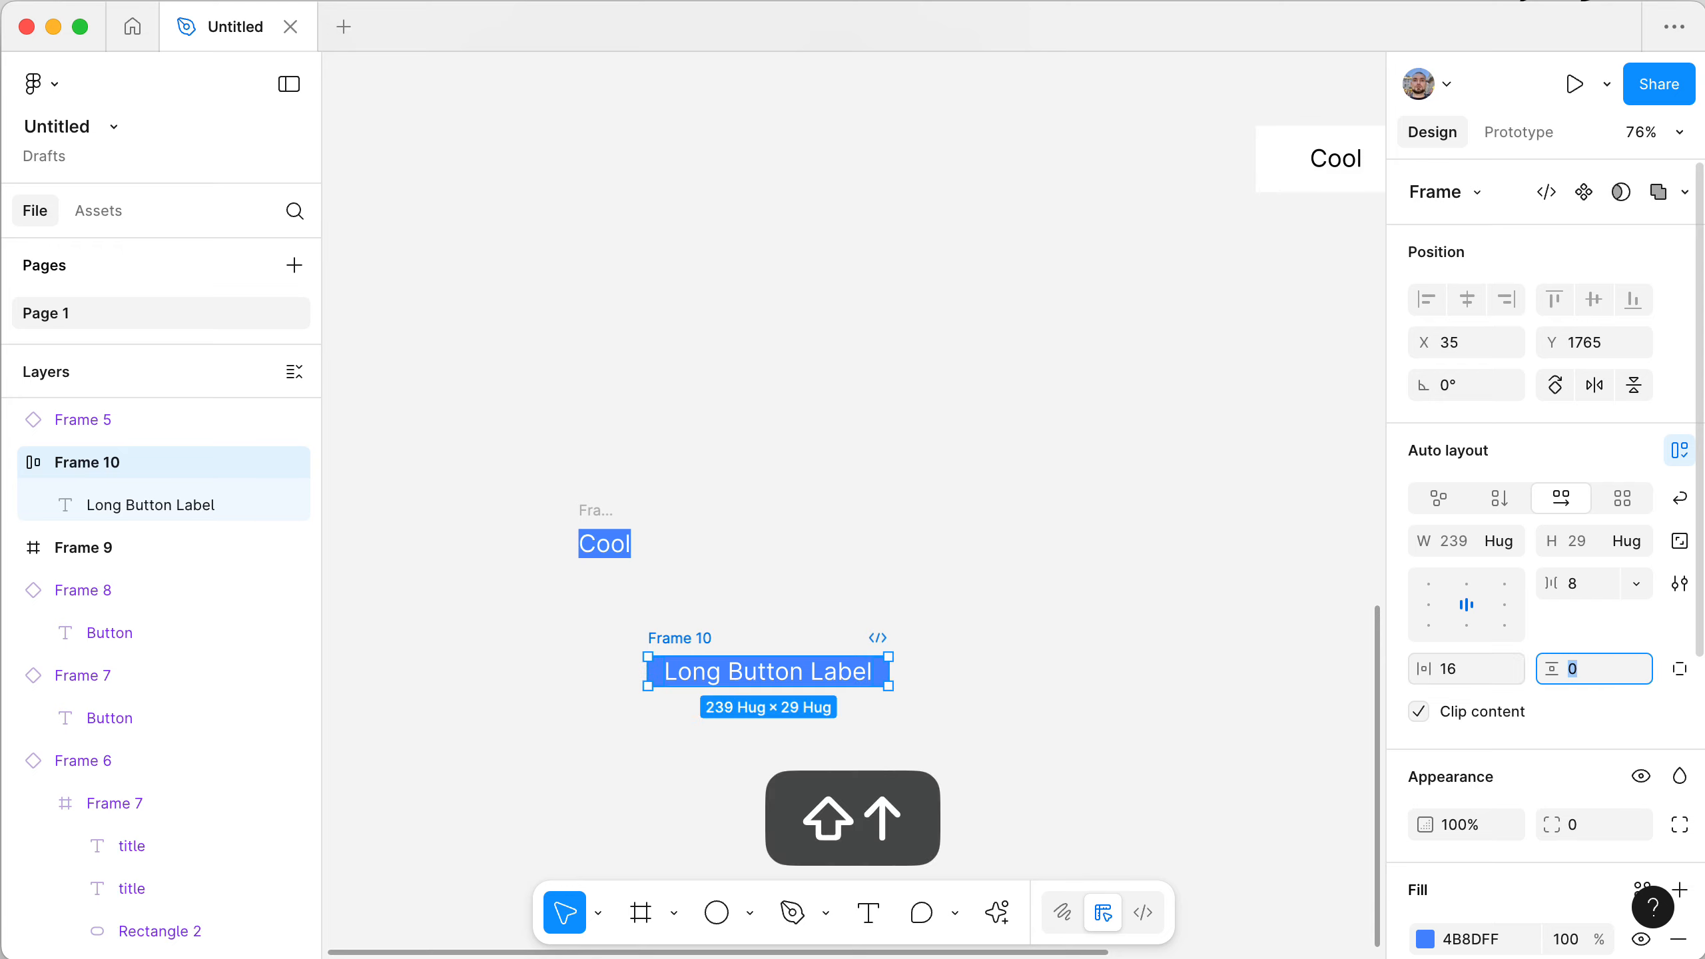
pyautogui.press('Up')
pyautogui.press('Up')
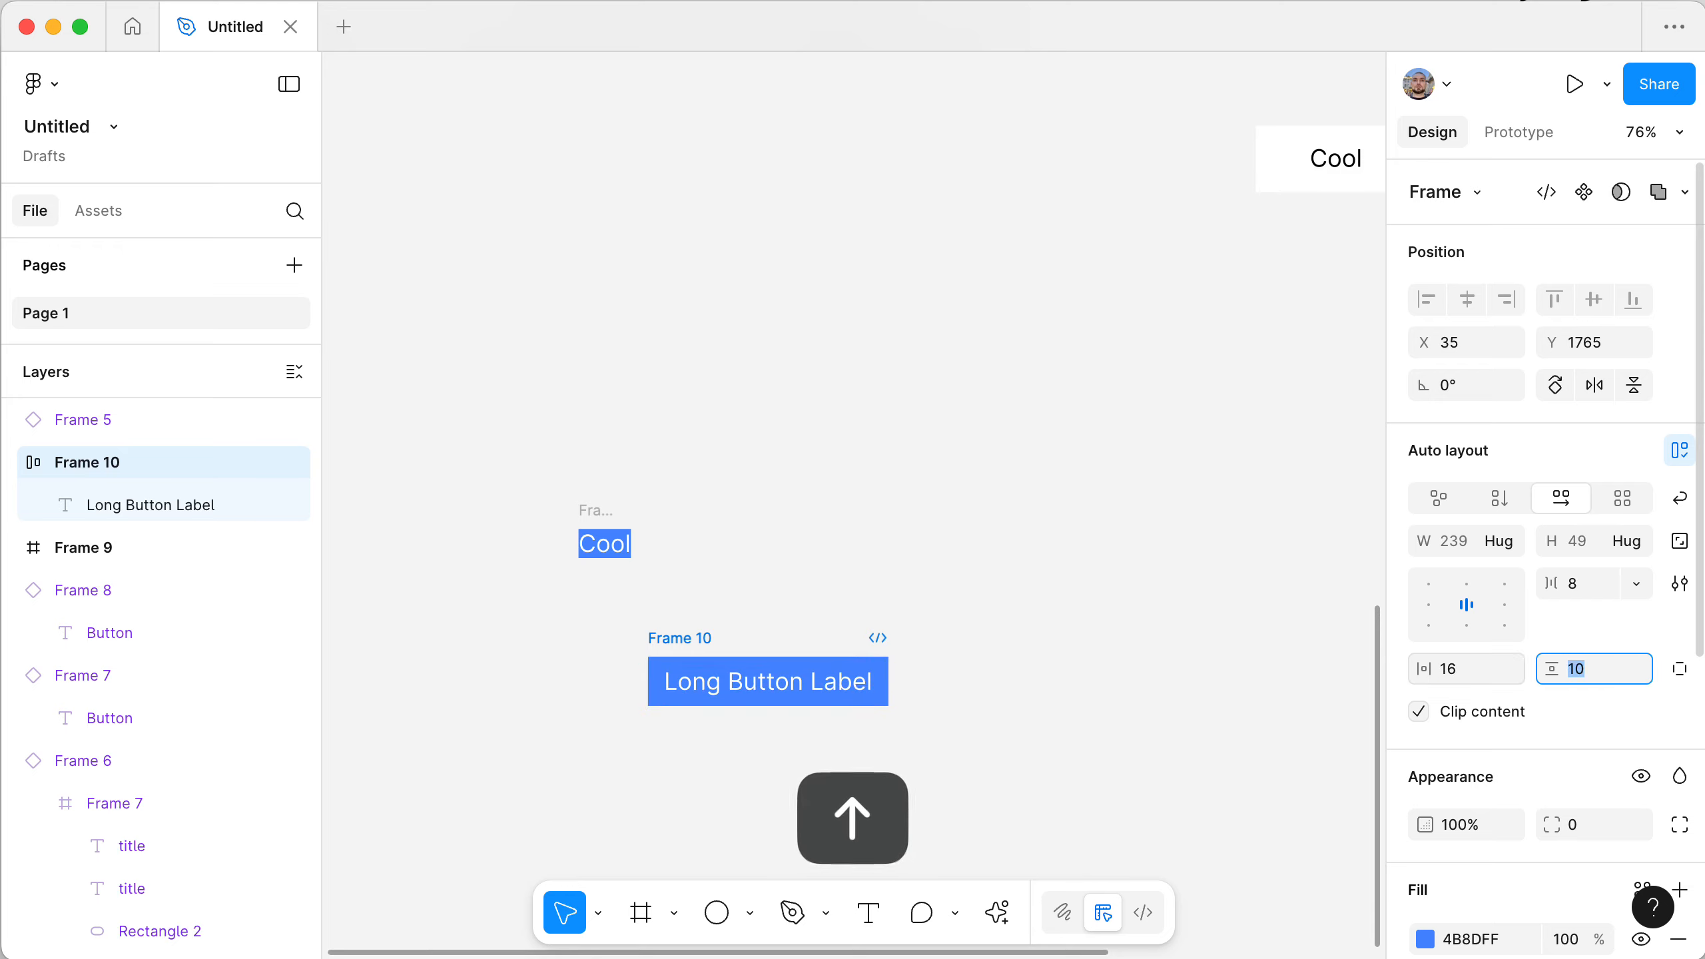
pyautogui.press('Down')
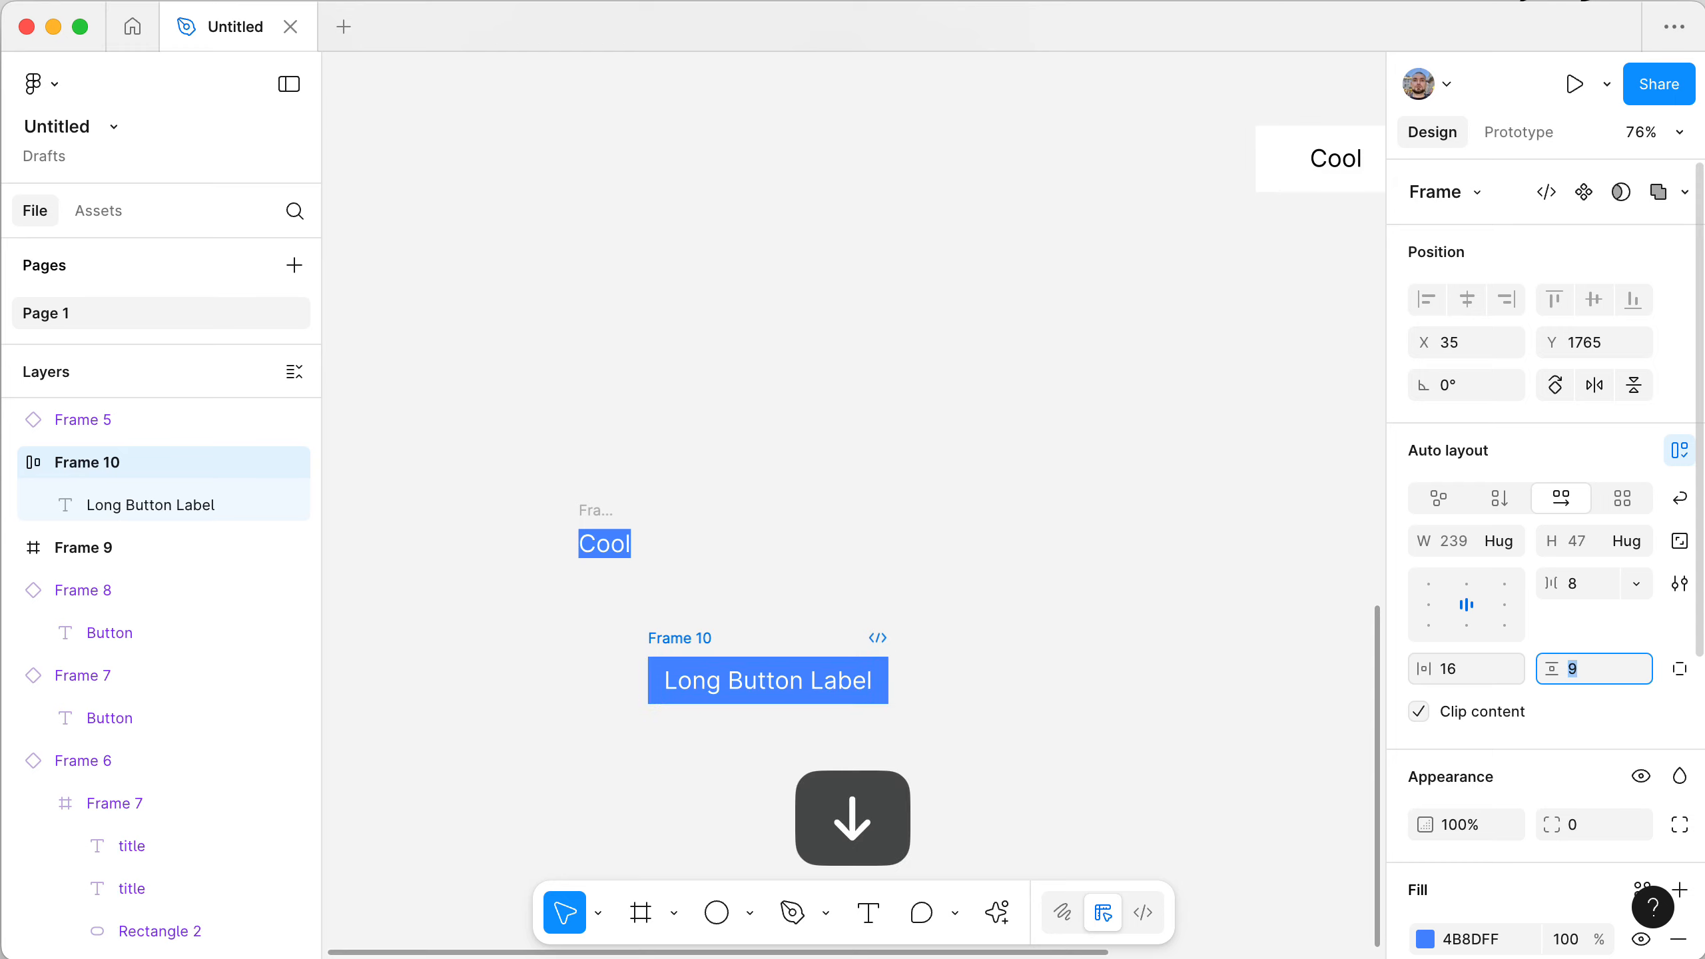
pyautogui.press('Up')
pyautogui.press('Return')
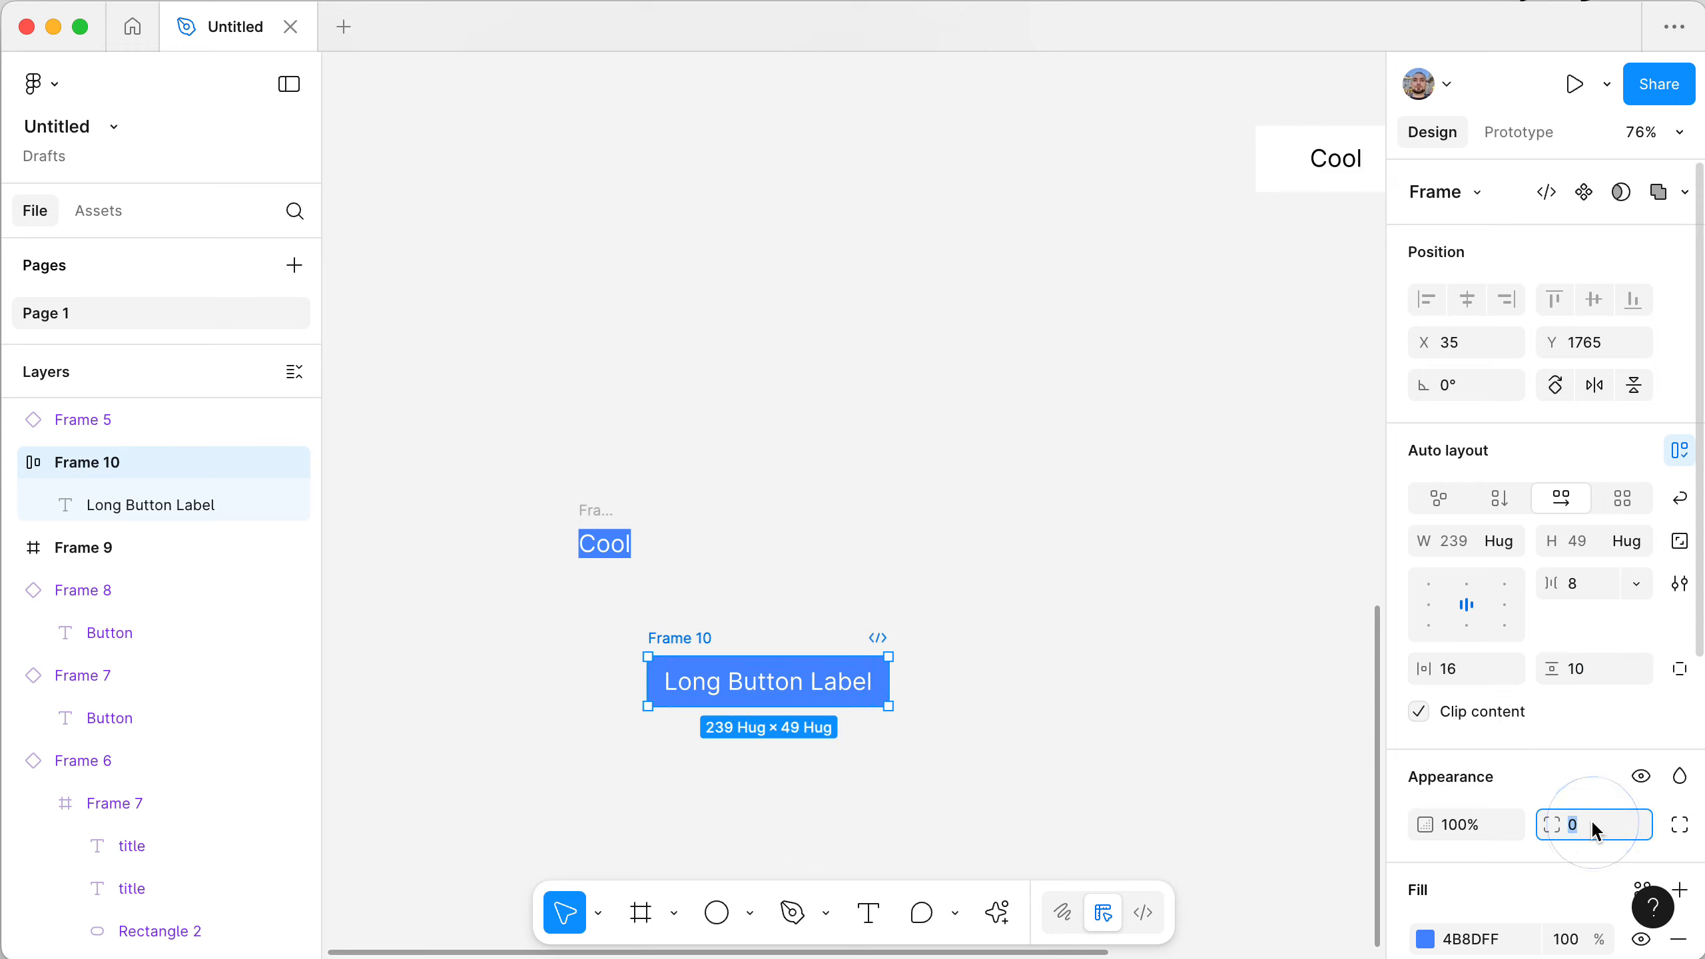
# - Set the corner radius of the "Long Button Label" frame to 10
pyautogui.hotkey('shift', 'Up')
pyautogui.hotkey('shift', 'Up')
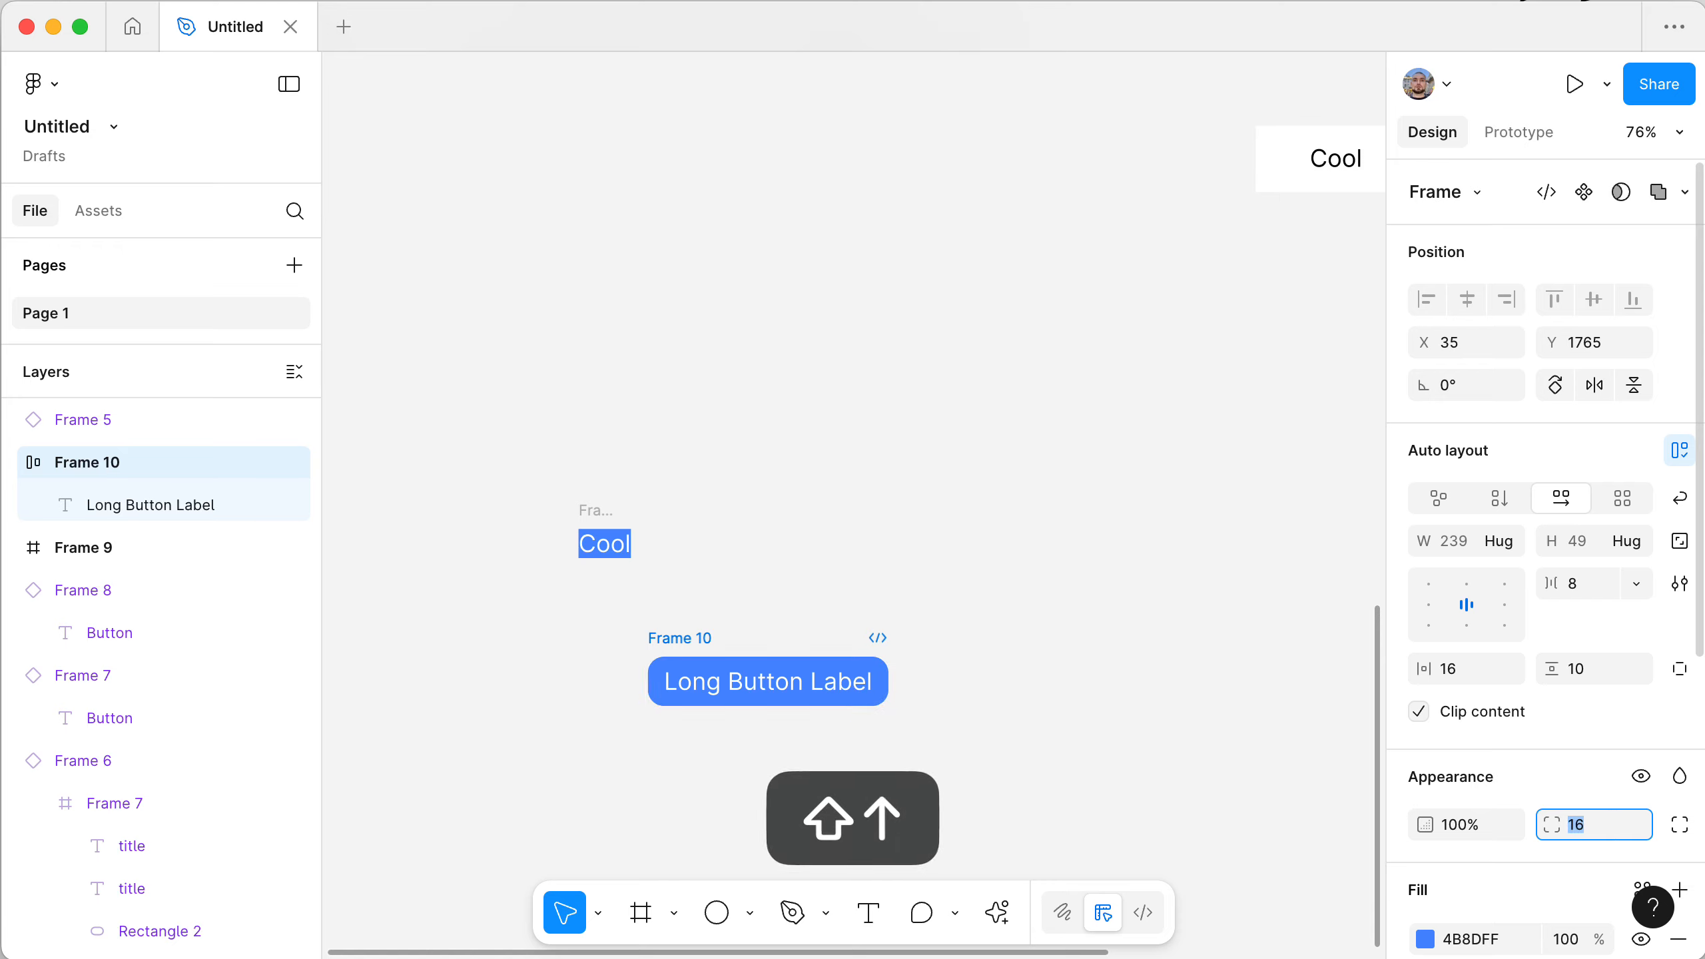
pyautogui.hotkey('shift', 'Down')
pyautogui.press('Up')
pyautogui.press('Up')
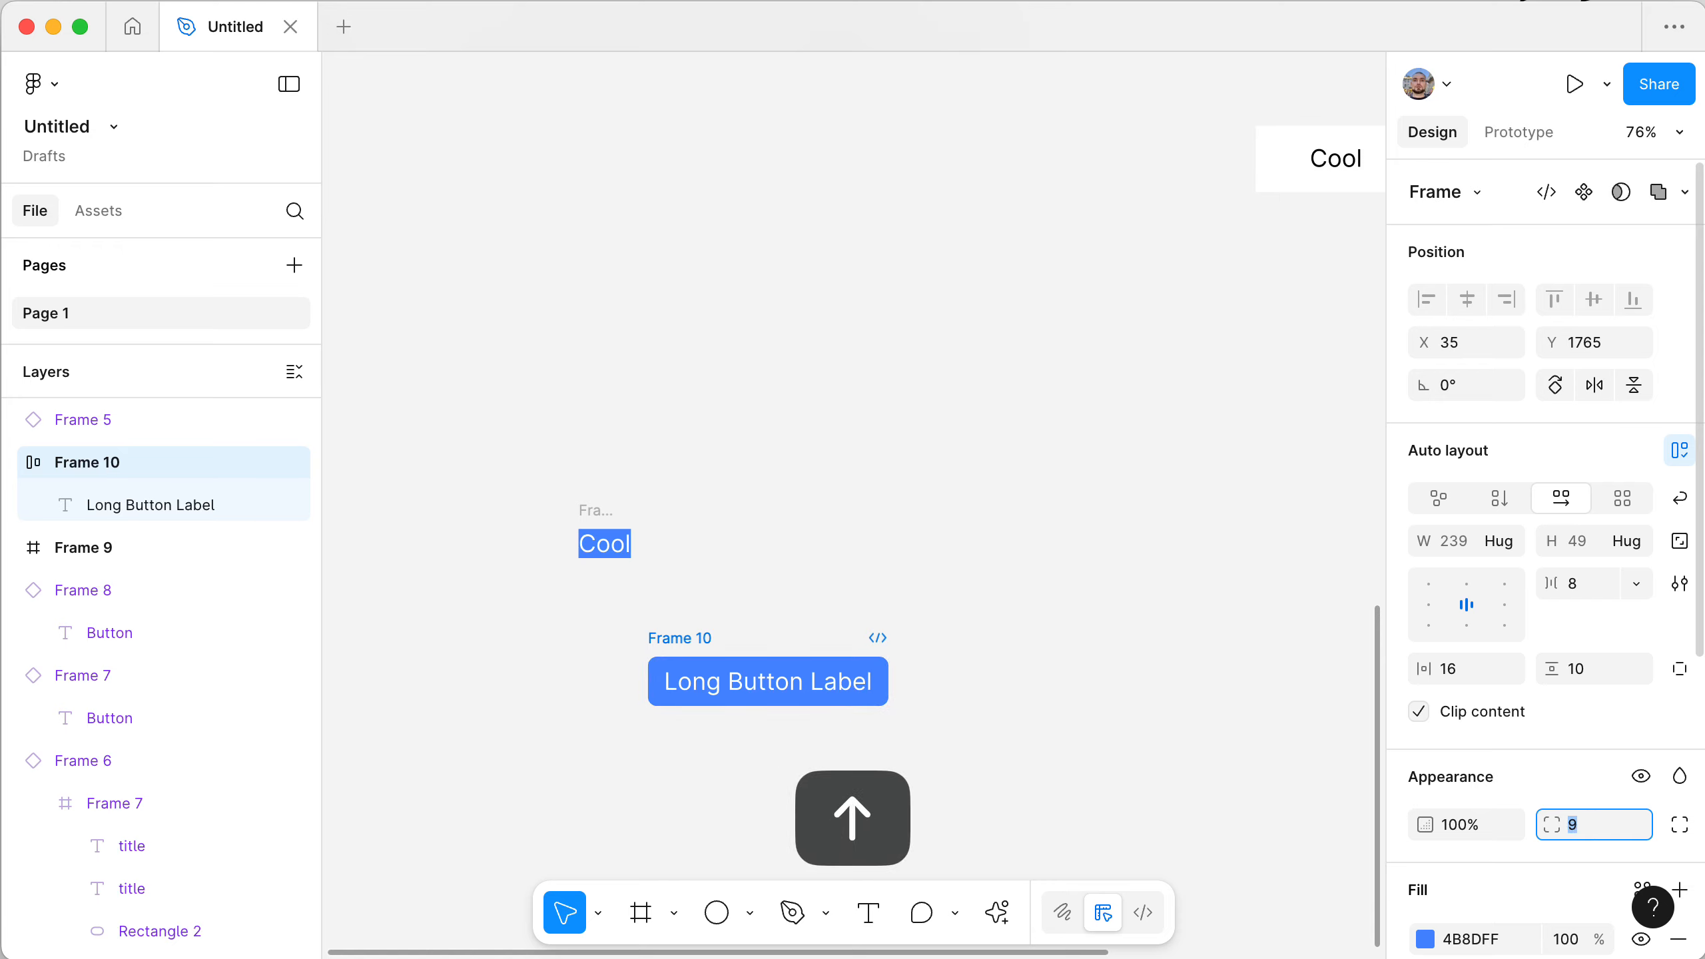
pyautogui.press('Return')
pyautogui.click(1066, 749)
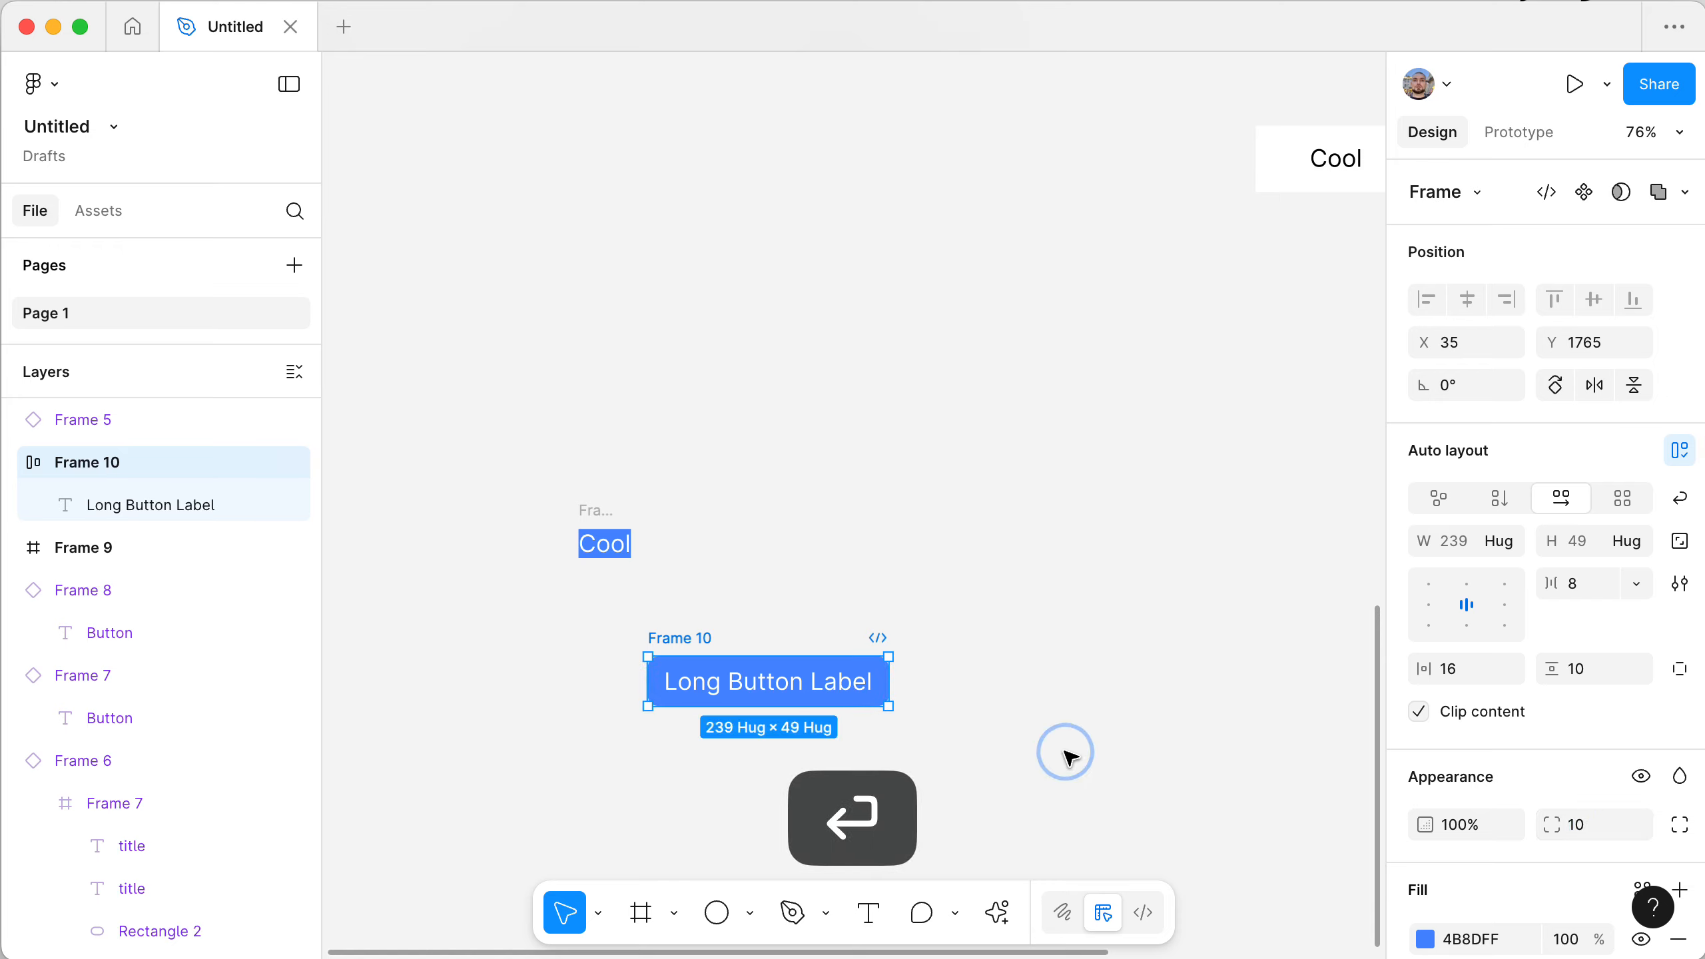
# - Duplicate the "Long Button Label" frame directly below and shorten the copy's text to "Button Label"
pyautogui.click(681, 650)
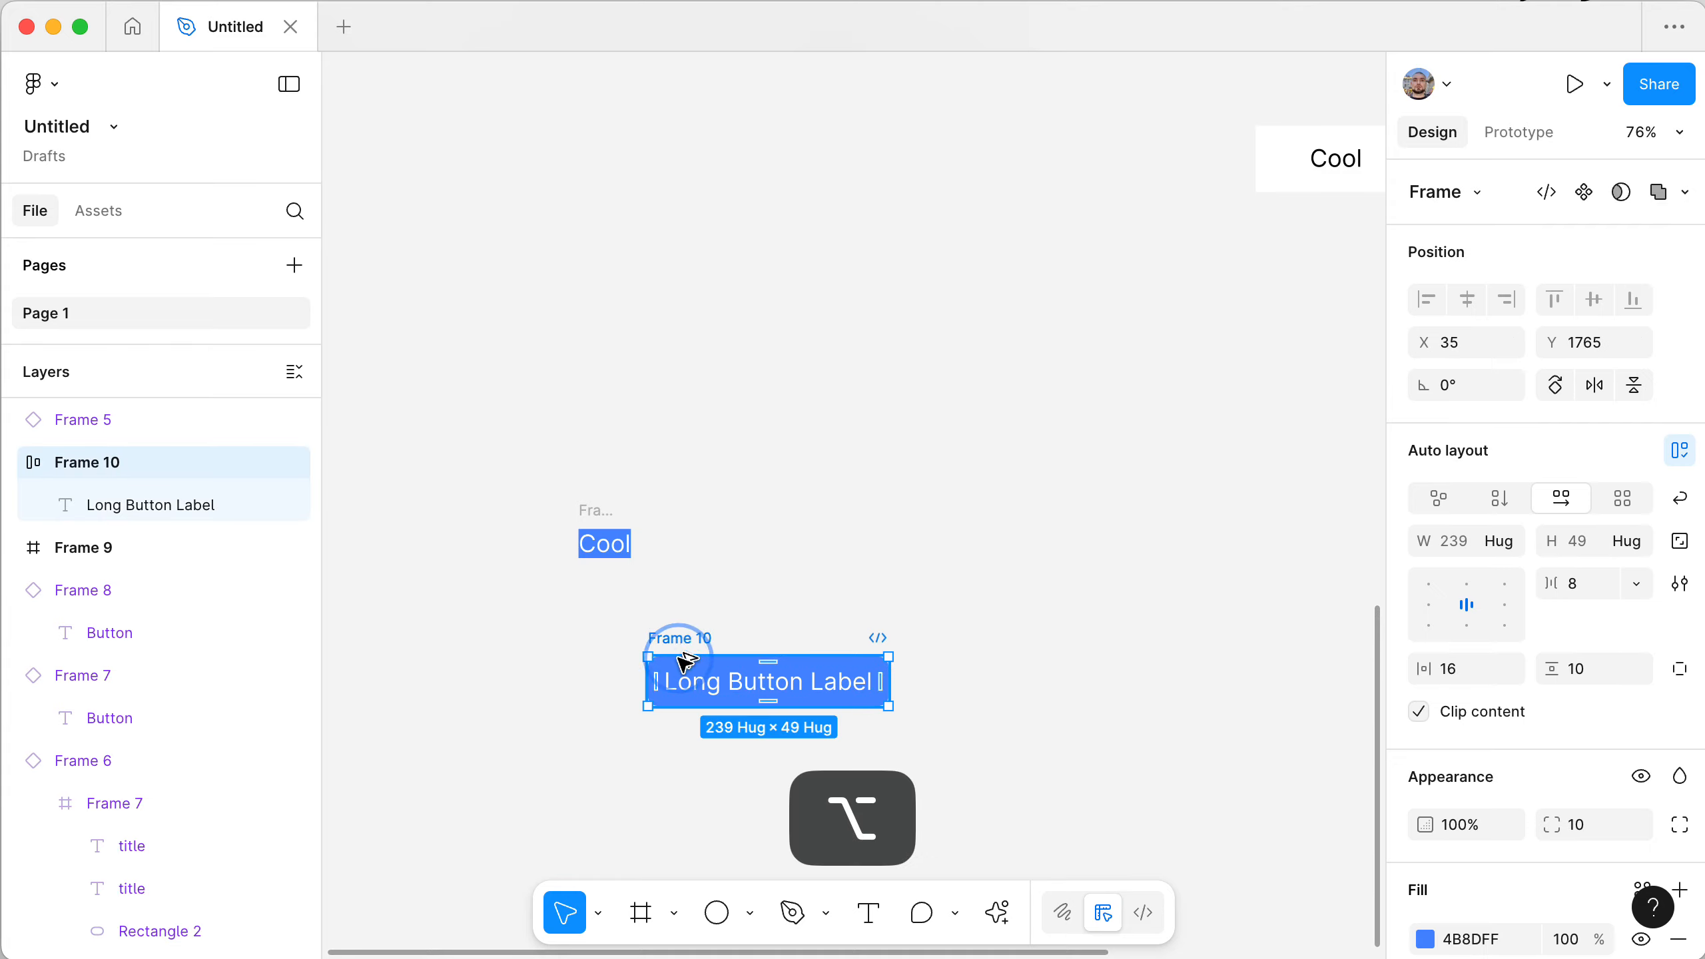
pyautogui.moveTo(681, 649); pyautogui.dragTo(684, 762)
pyautogui.keyDown('super'); pyautogui.click(707, 801); pyautogui.keyUp('super')
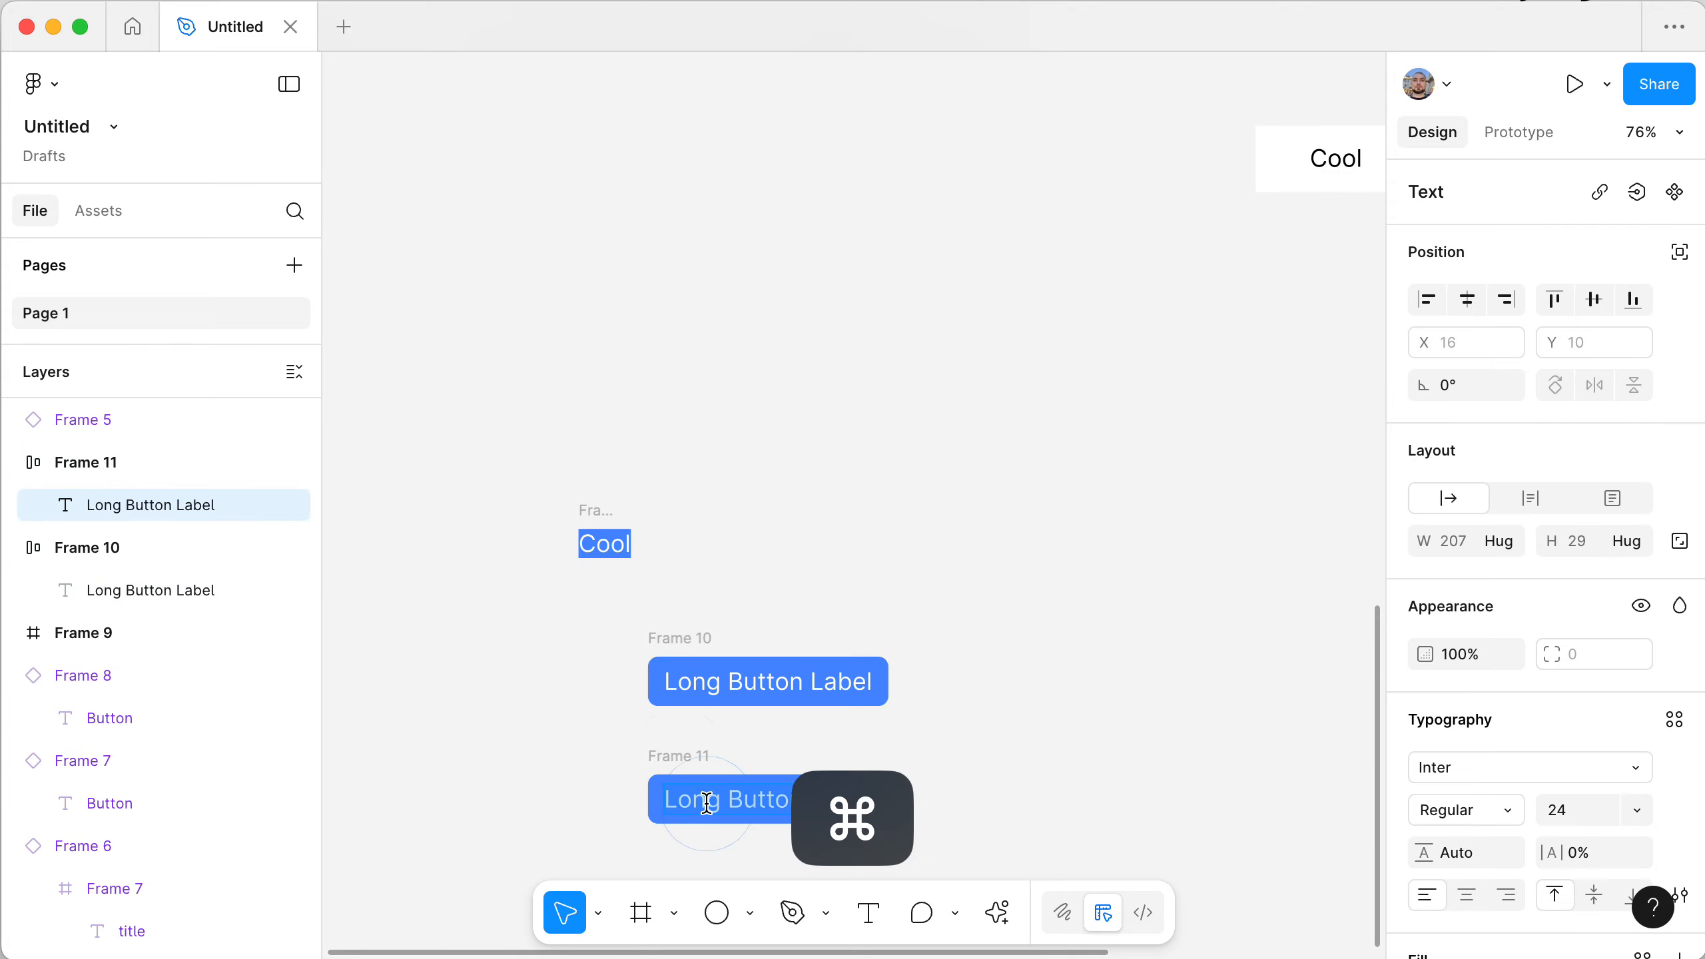
pyautogui.scroll(-5, 1066, 762)
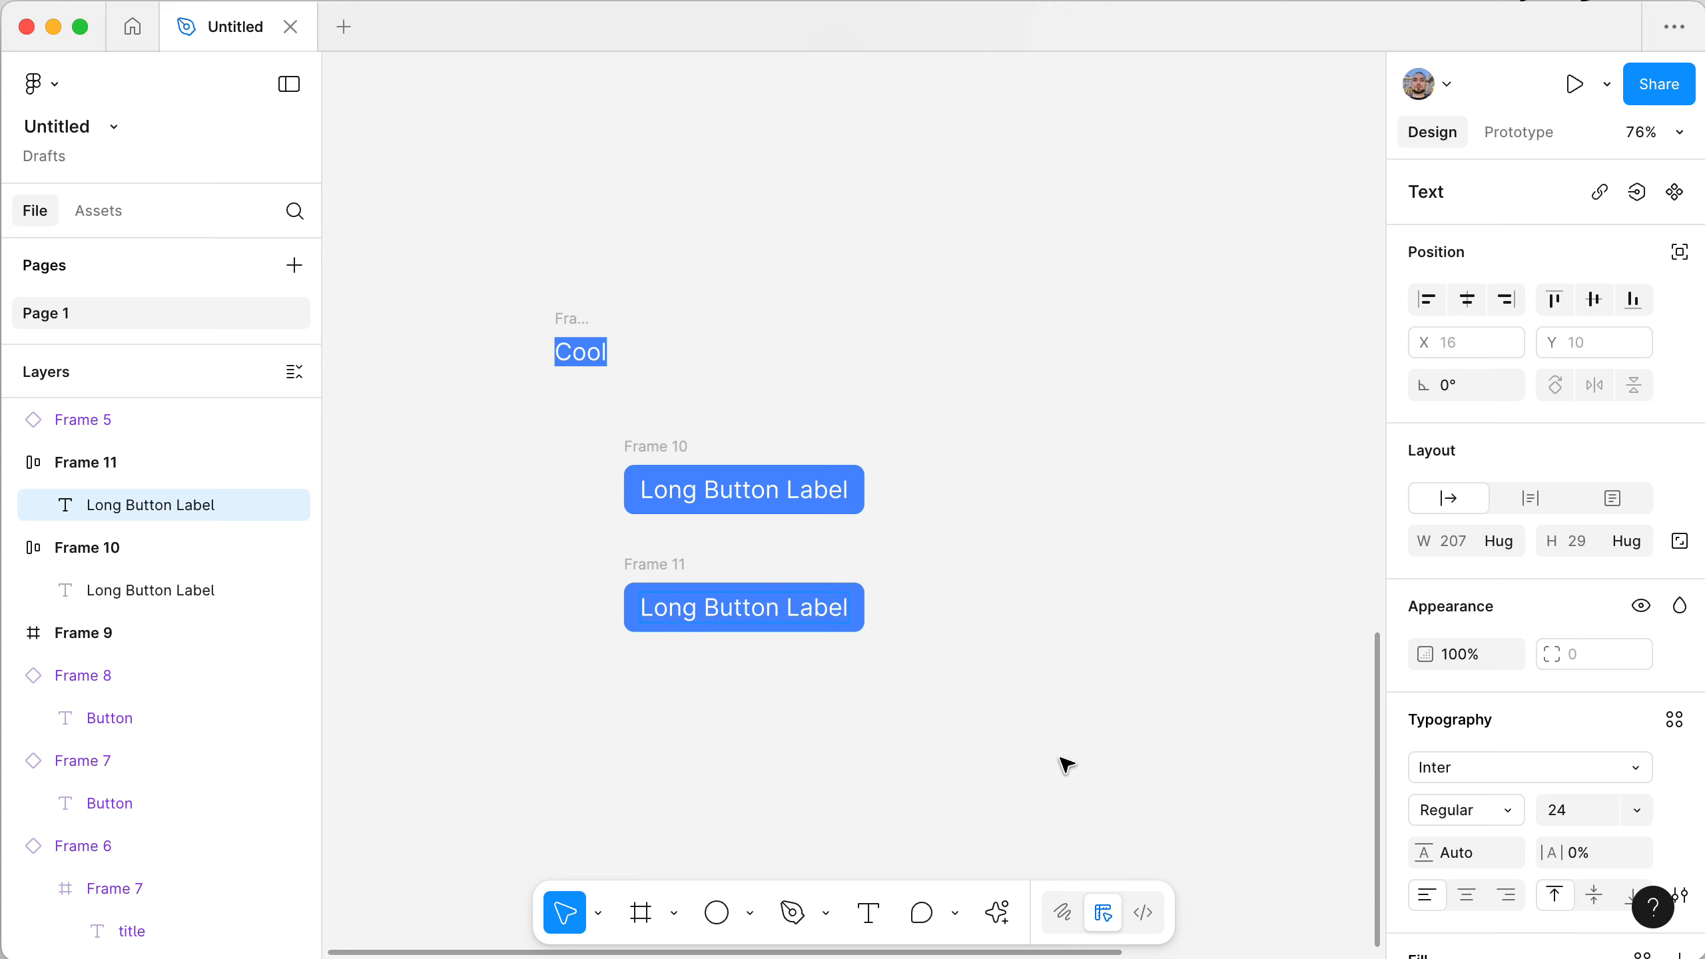
pyautogui.press('shift+super+Left')
pyautogui.press('Delete')
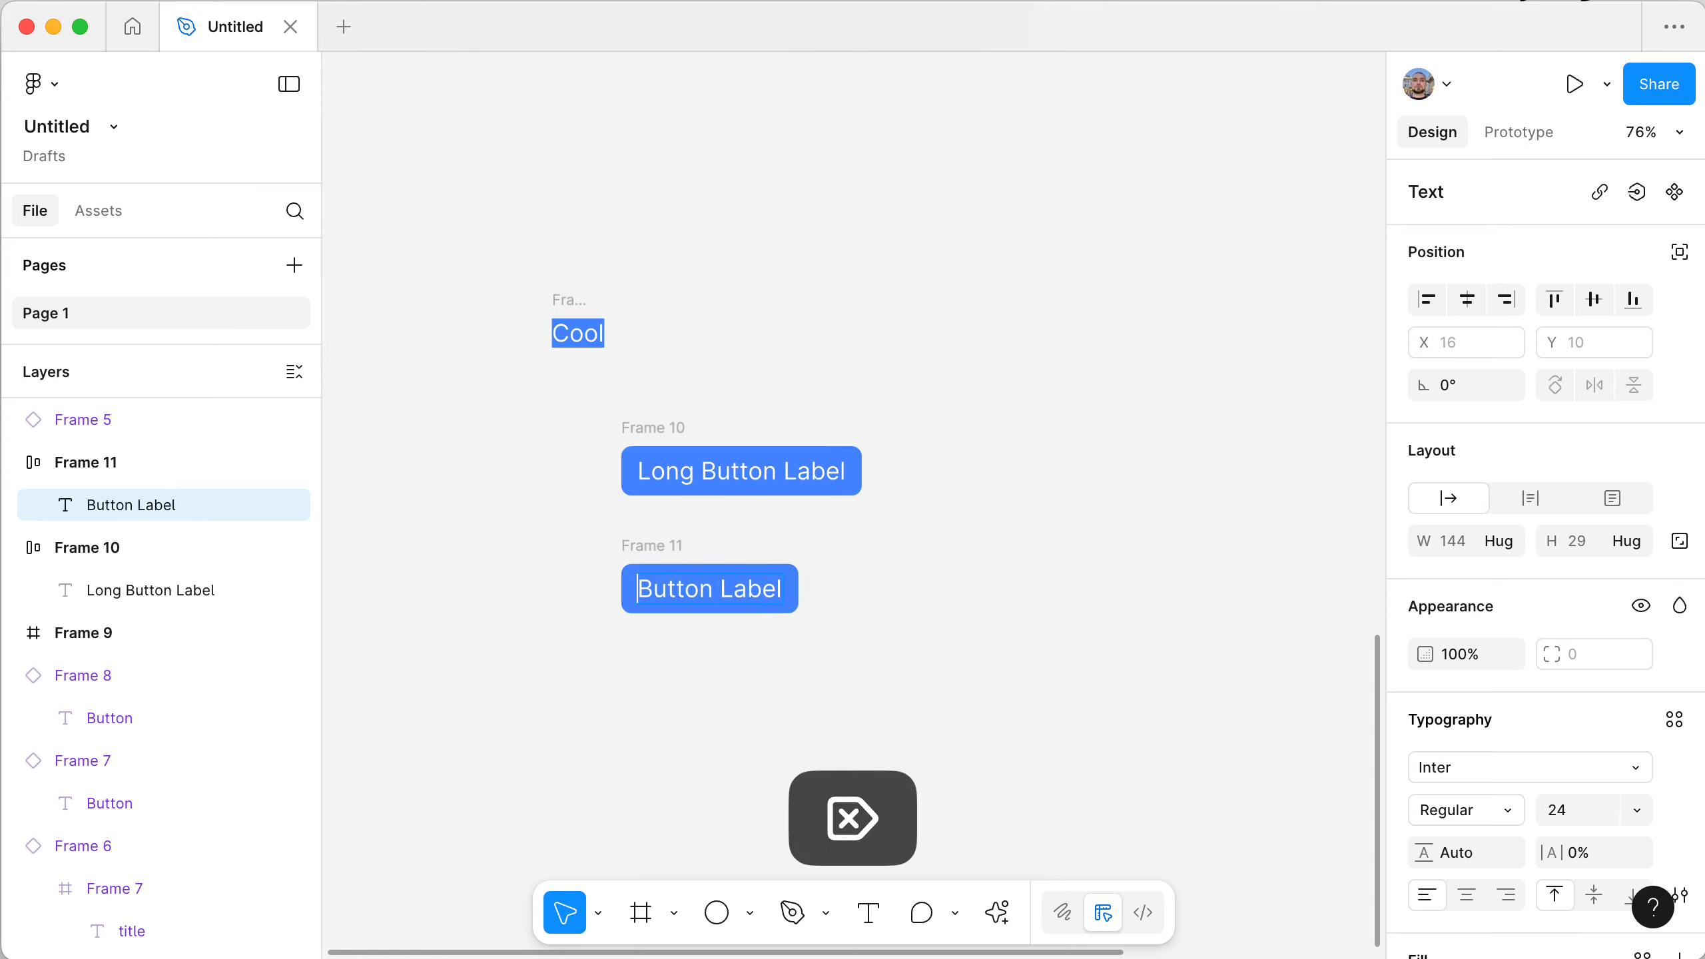
pyautogui.click(1006, 710)
pyautogui.scroll(3, 1010, 712)
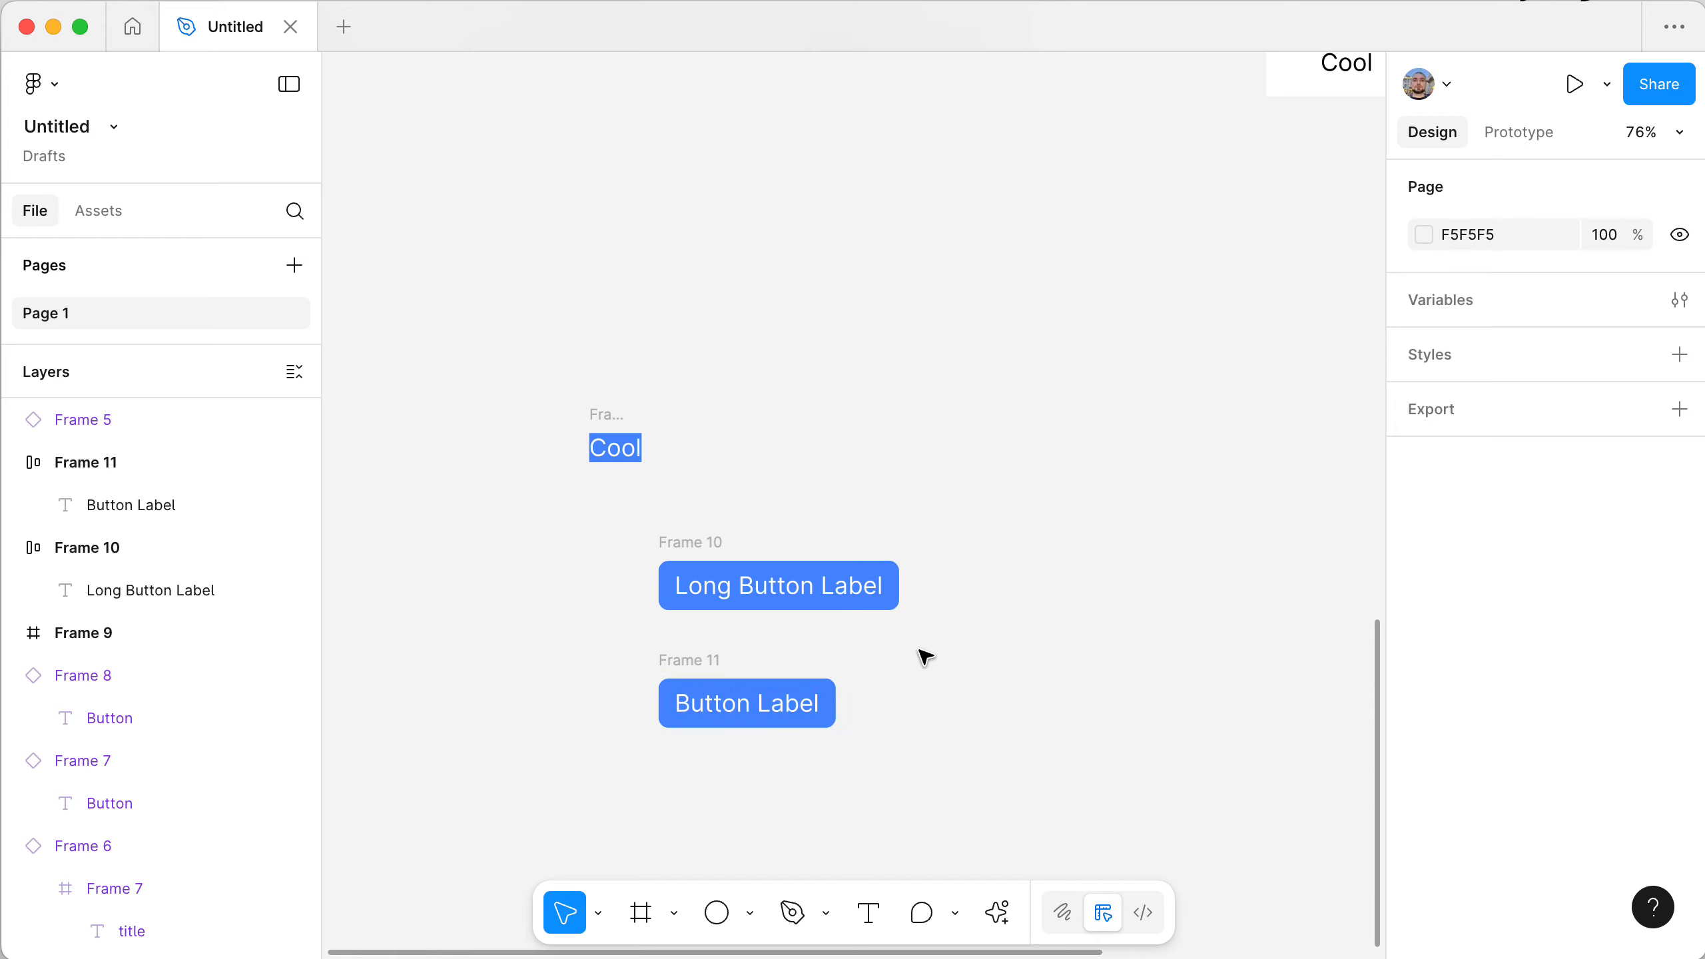
# - Duplicate the "Button Label" frame directly below and replace the copy's text with "Some Action"
pyautogui.click(705, 667)
pyautogui.scroll(-3, 710, 668)
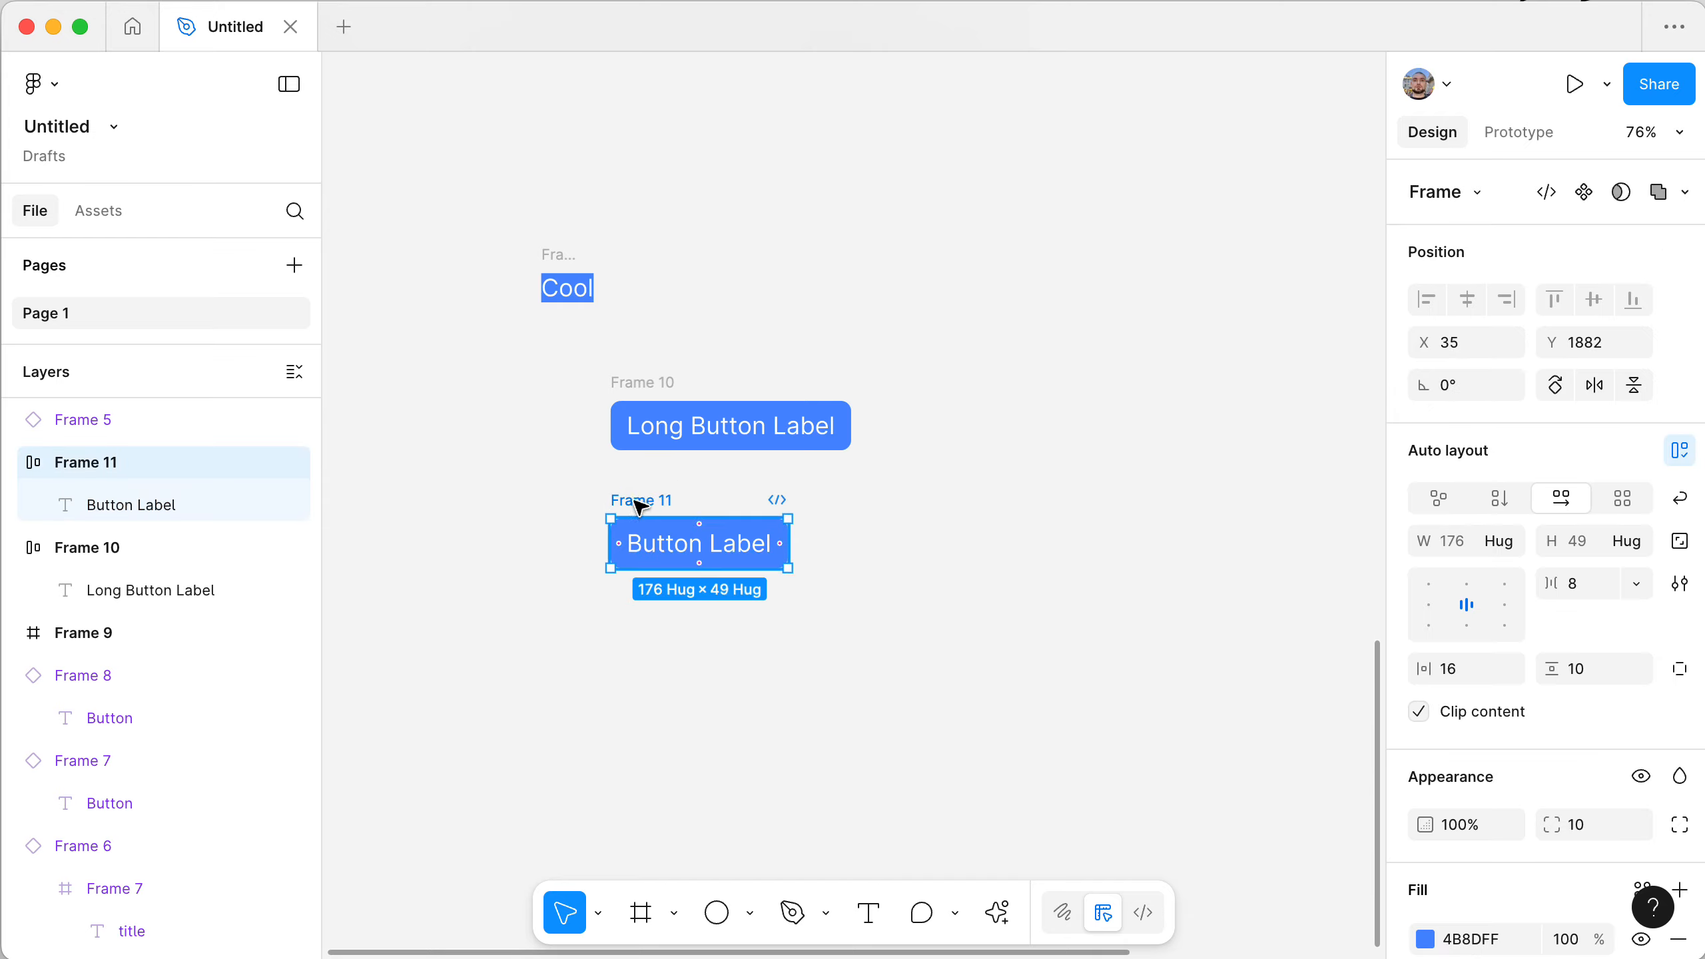
pyautogui.moveTo(632, 499); pyautogui.dragTo(644, 628)
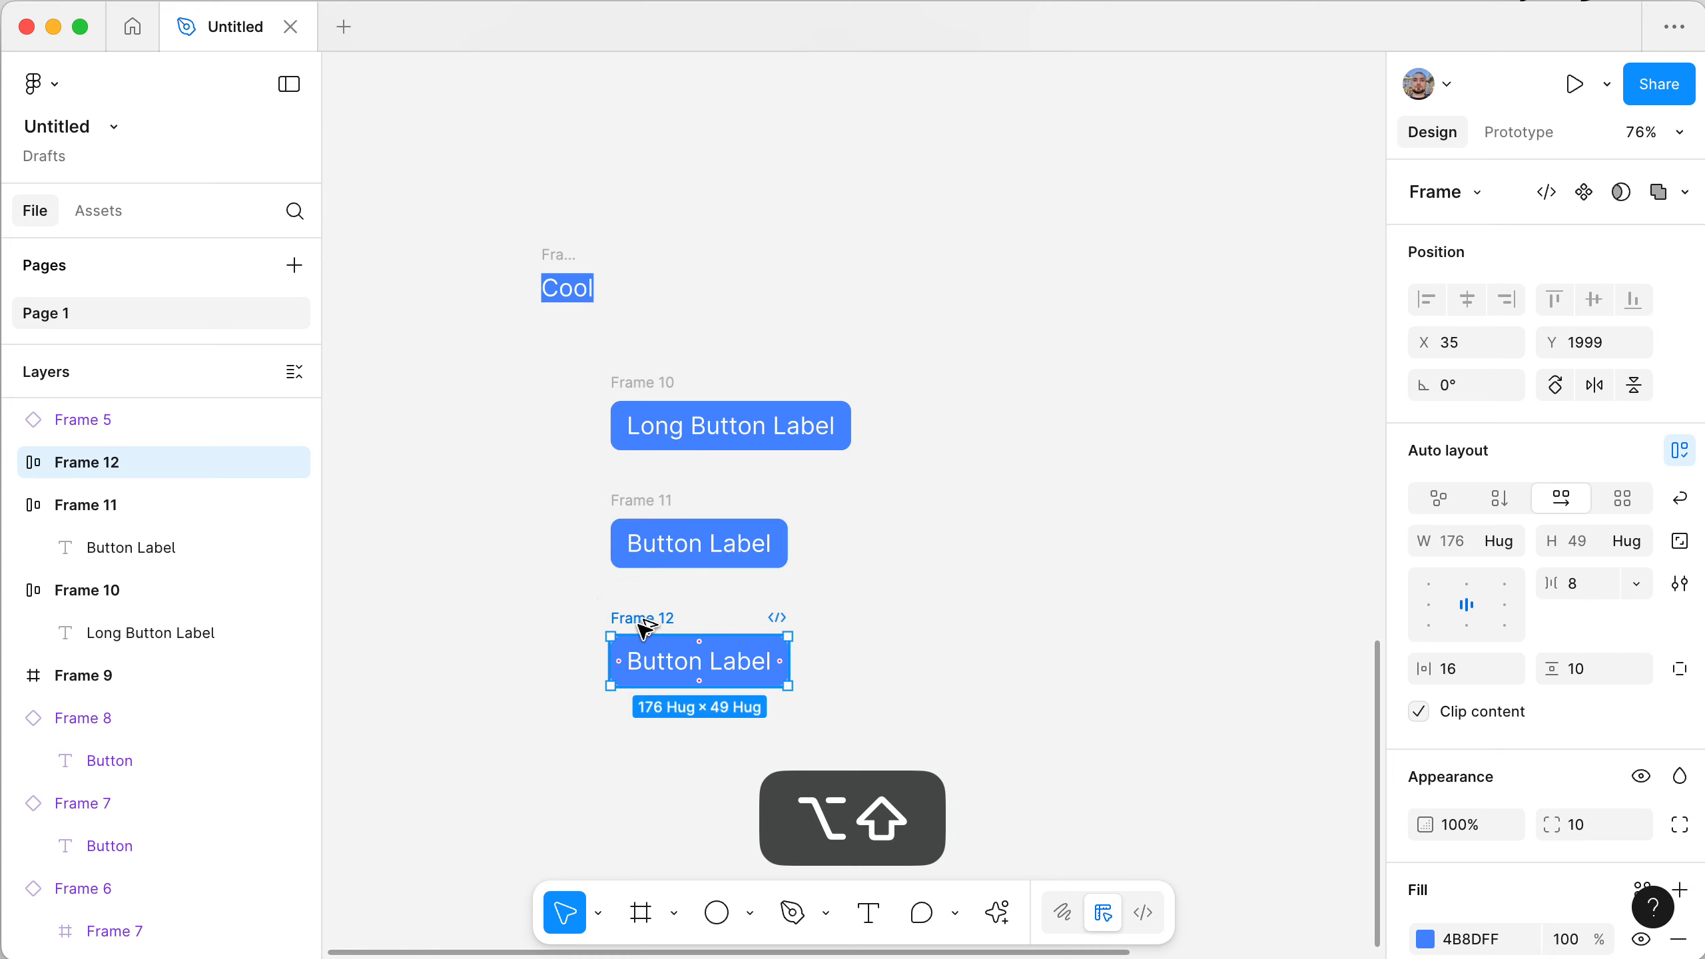
pyautogui.doubleClick(690, 675)
pyautogui.doubleClick(671, 665)
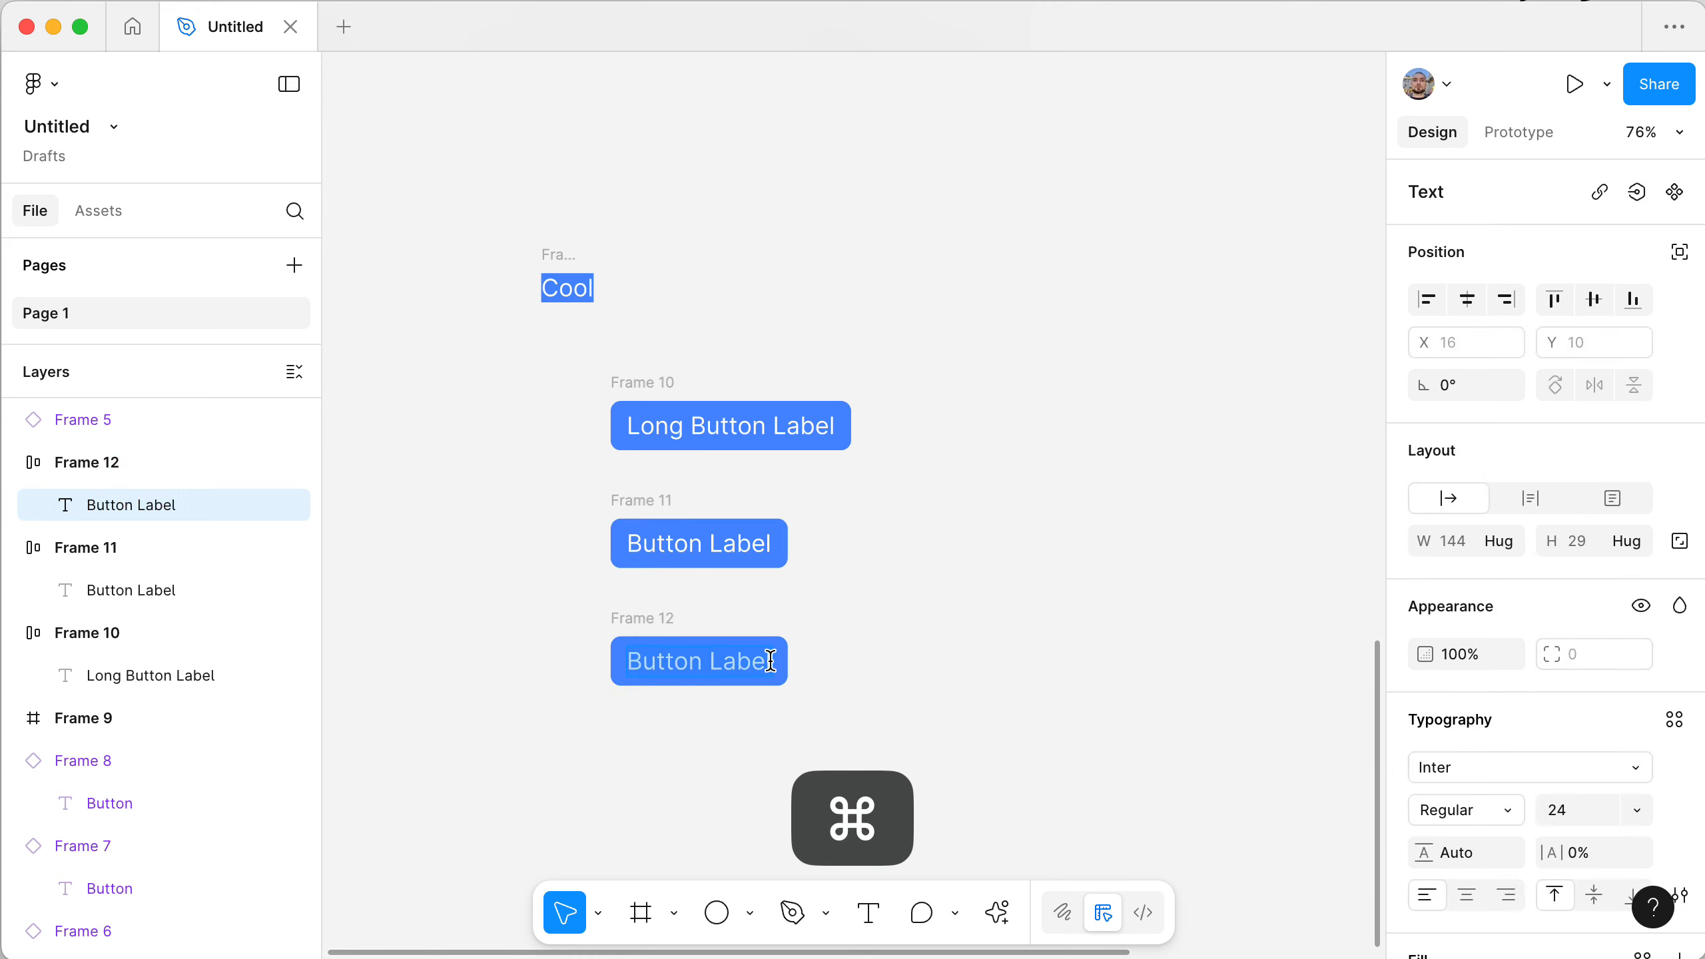
pyautogui.write('Some')
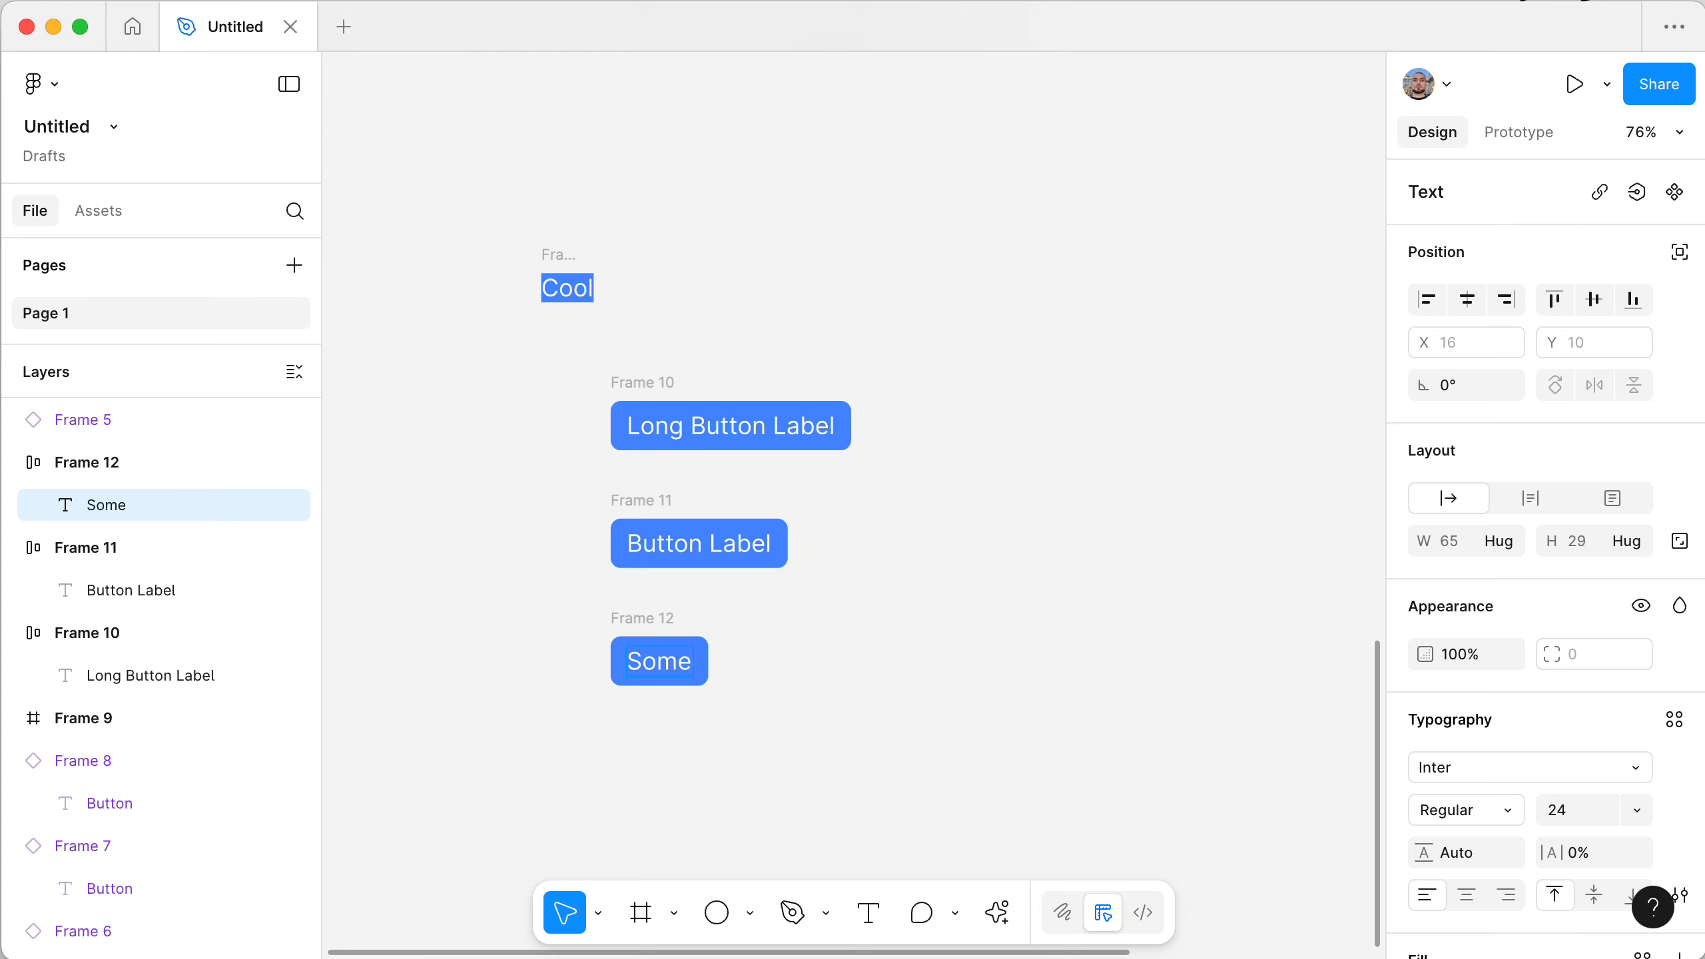
pyautogui.write(' Action')
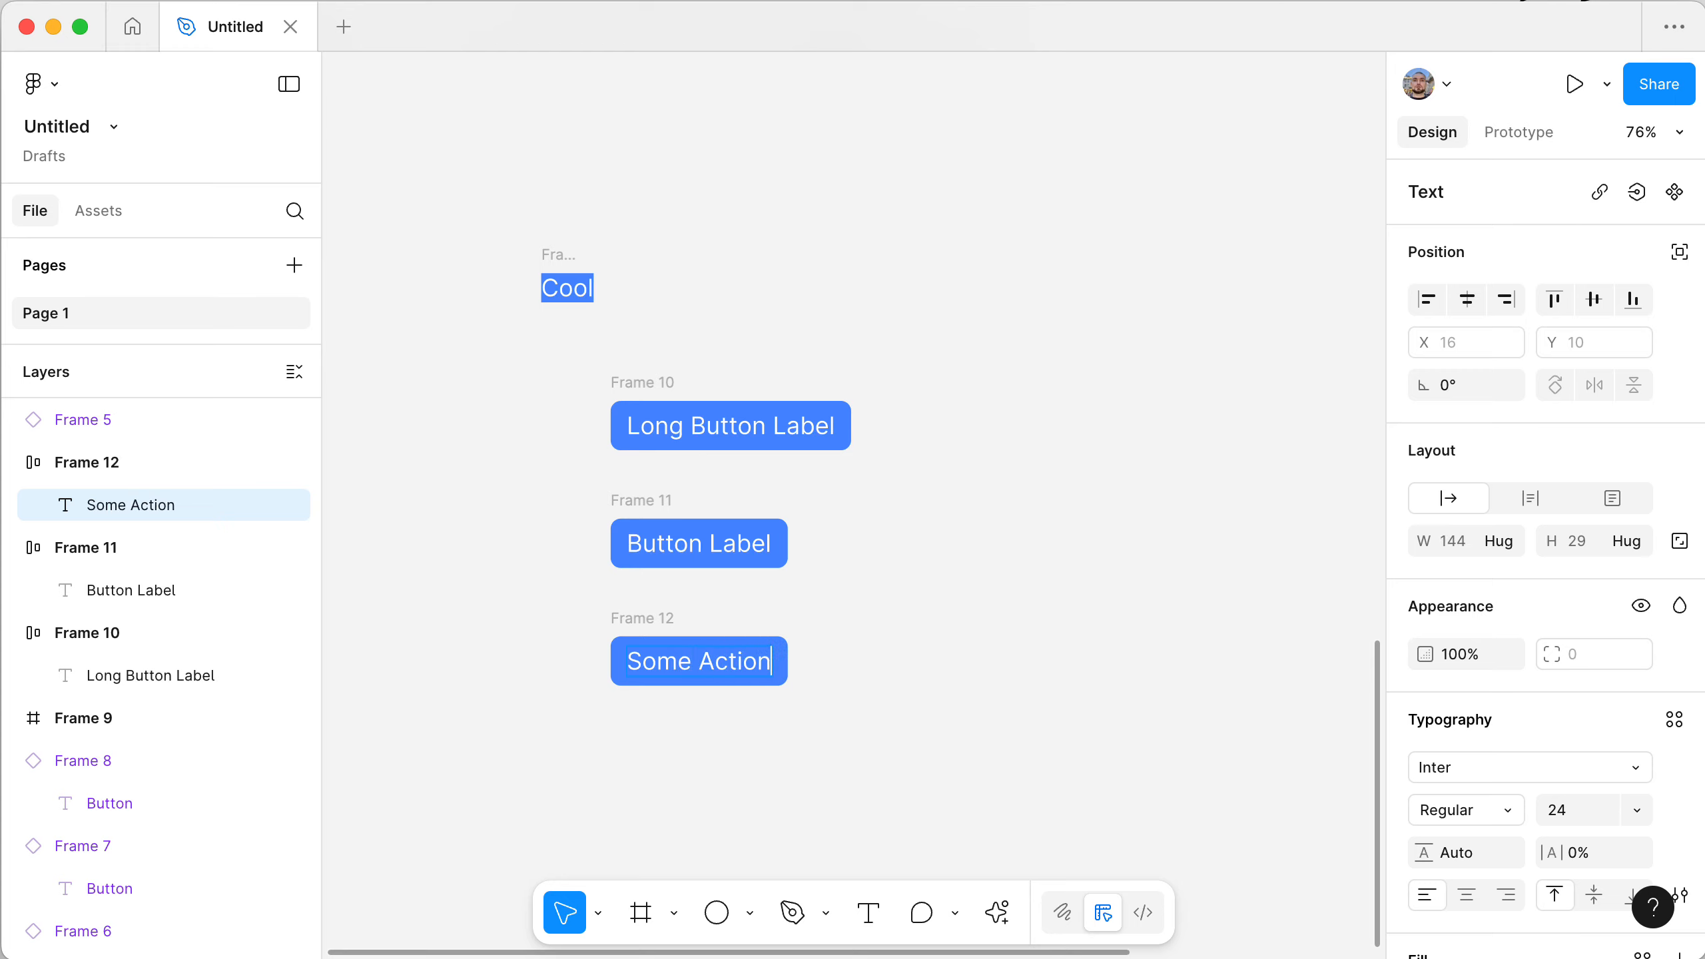
pyautogui.click(1029, 704)
pyautogui.scroll(1, 1030, 704)
pyautogui.hscroll(-1, 1029, 704)
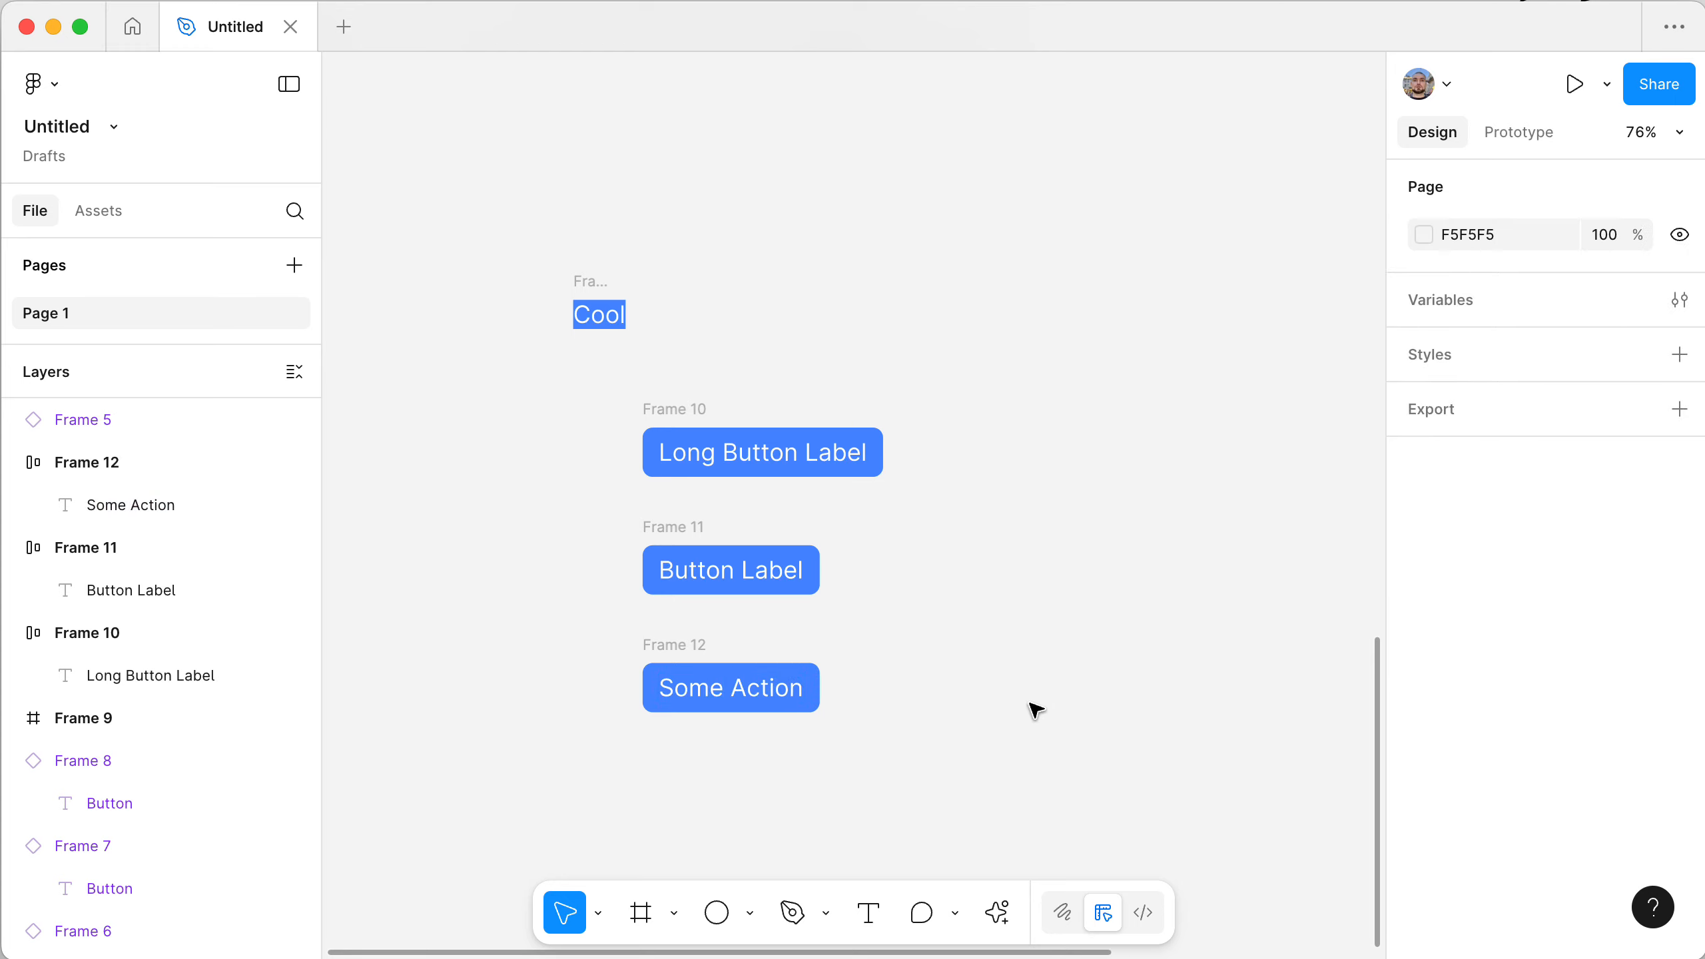
pyautogui.click(680, 648)
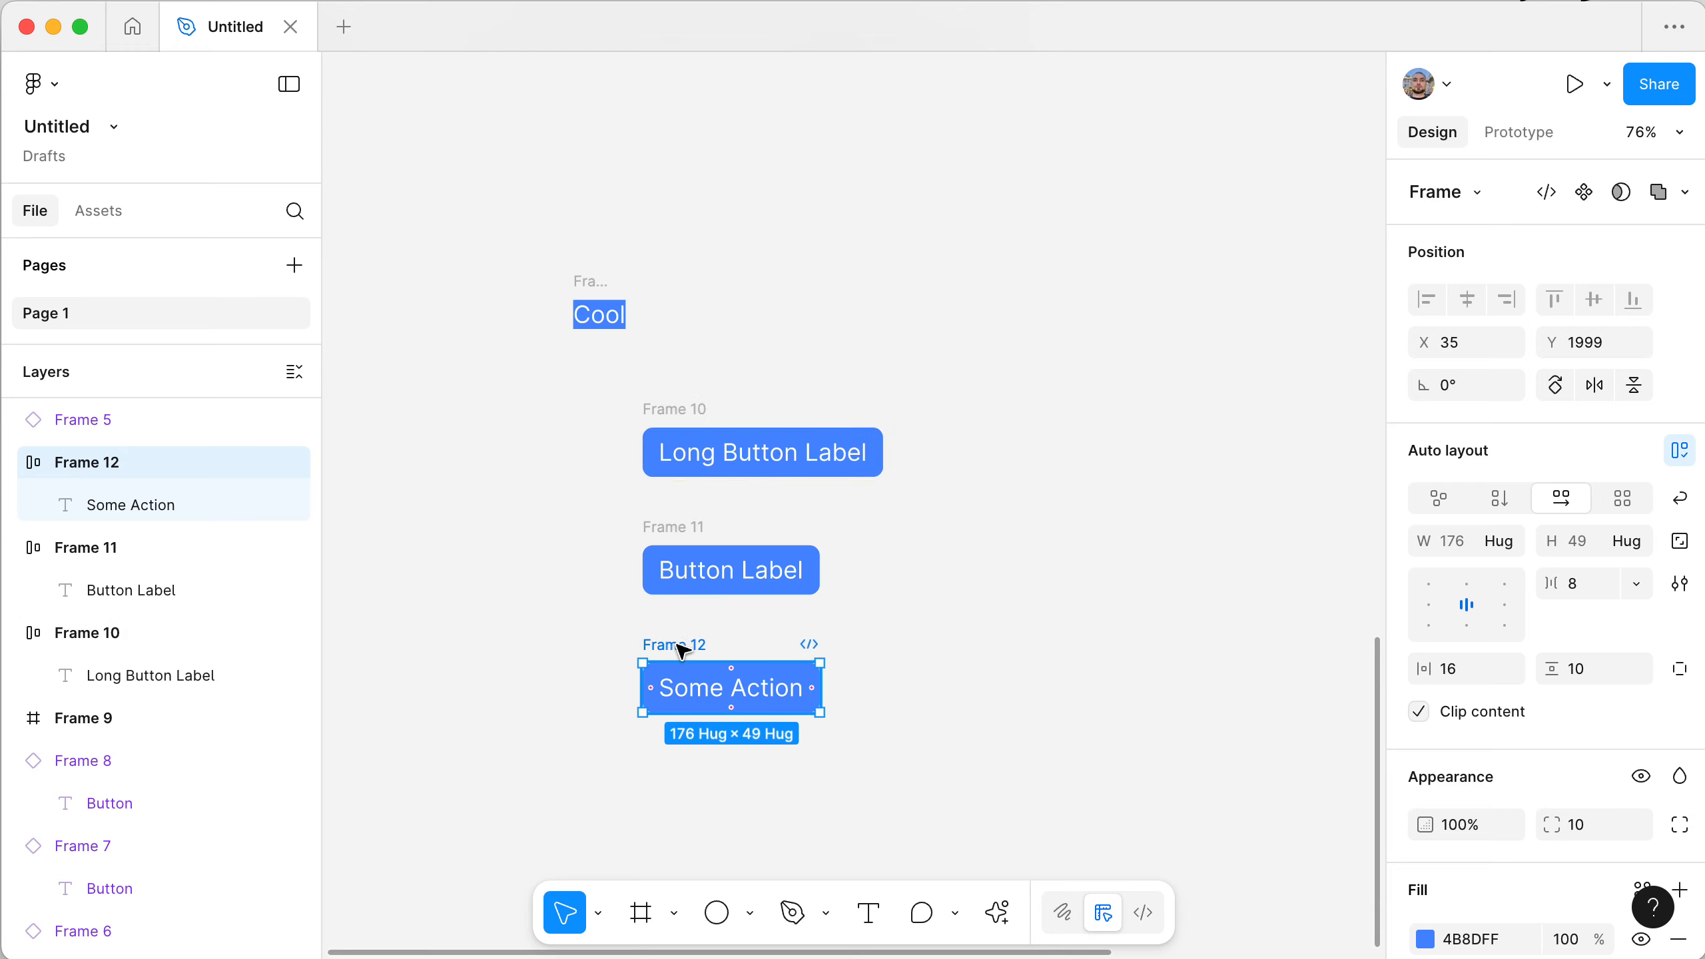
pyautogui.moveTo(681, 650); pyautogui.dragTo(681, 488)
pyautogui.click(564, 579)
pyautogui.press('super+z')
pyautogui.press('super+z')
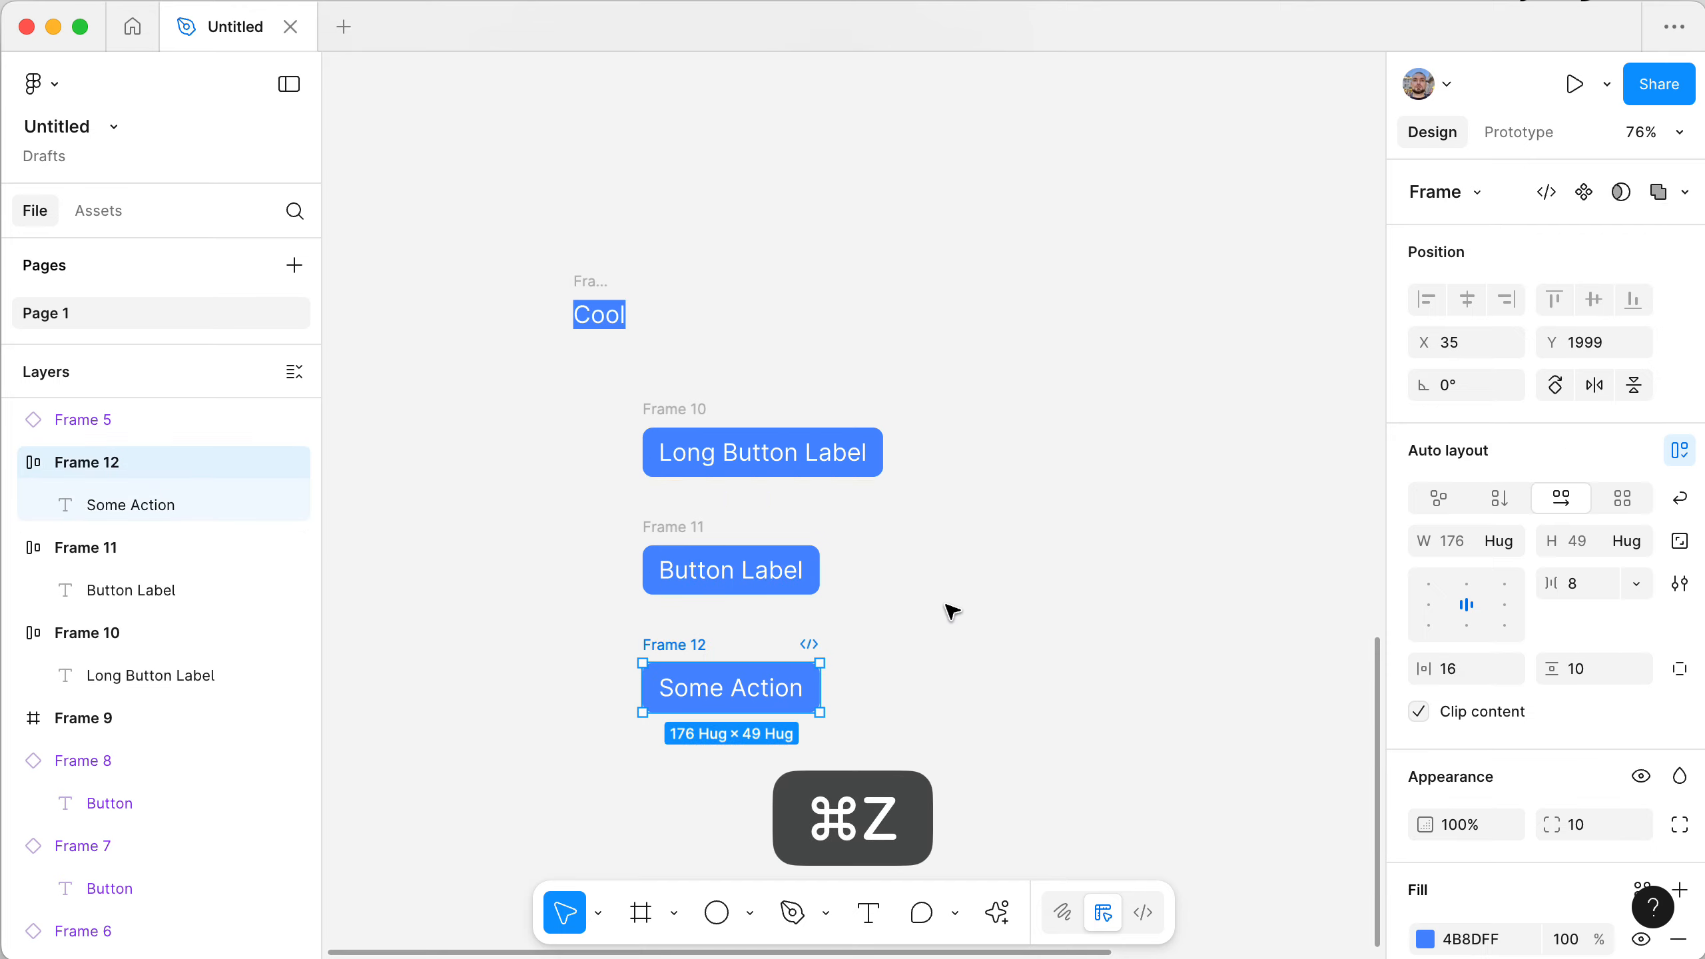
# - Distribute the vertical spacing of the three blue button frames
pyautogui.moveTo(597, 381); pyautogui.dragTo(979, 759)
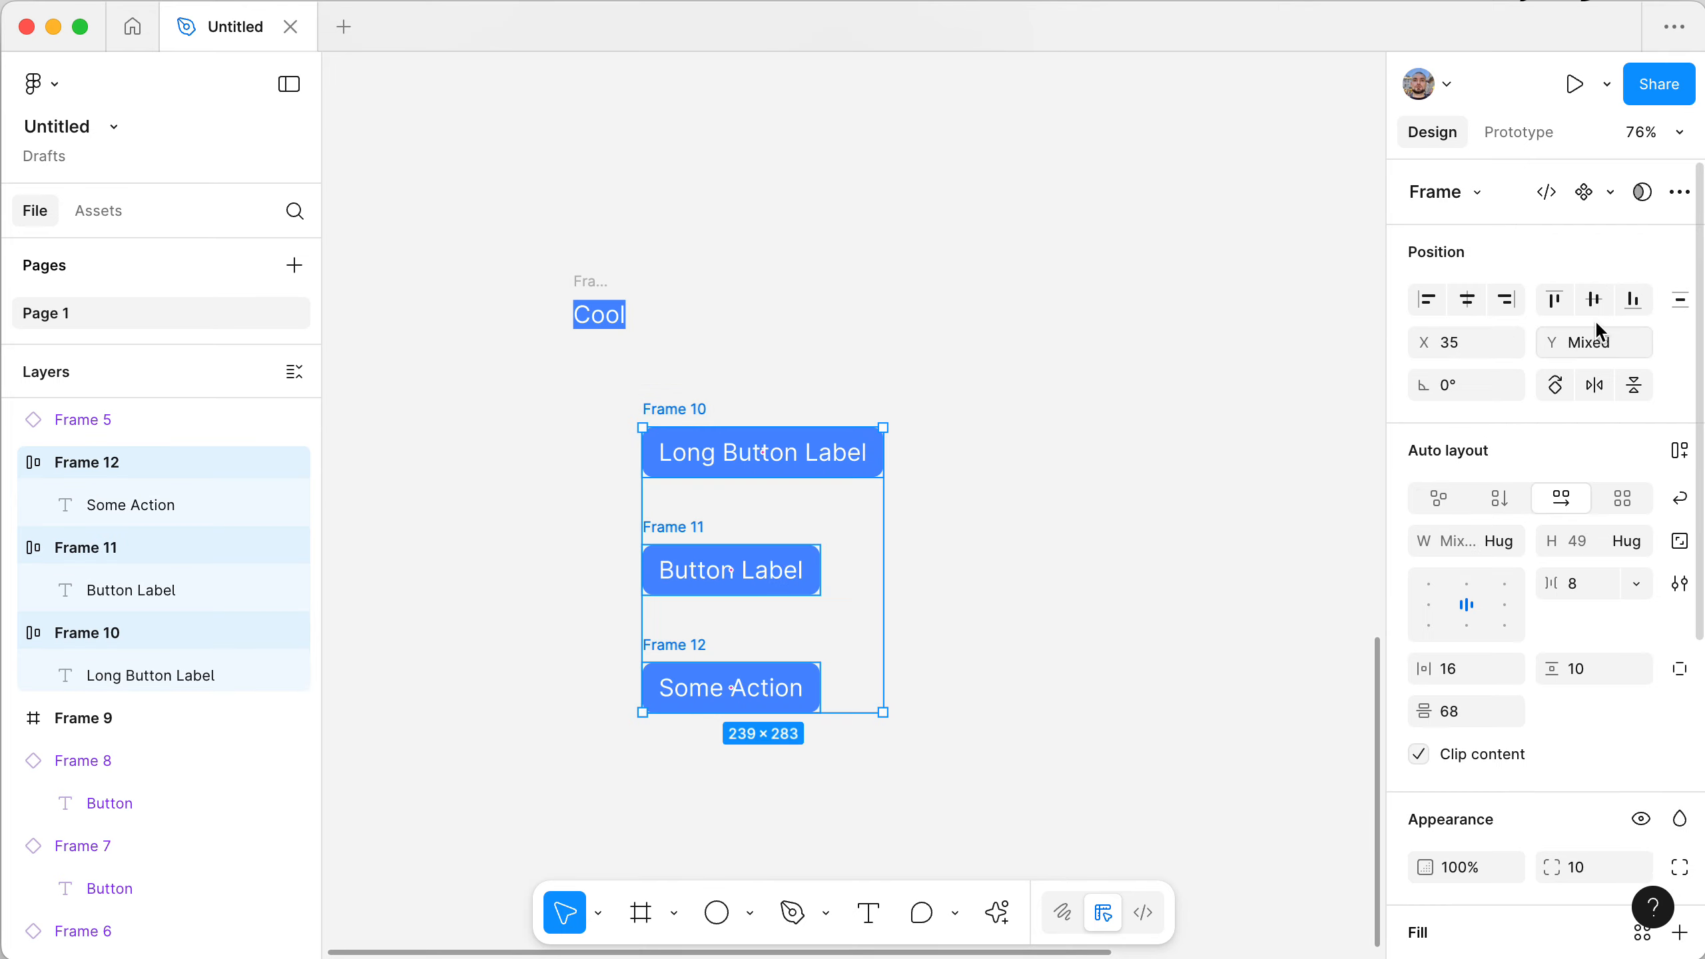
pyautogui.click(1680, 299)
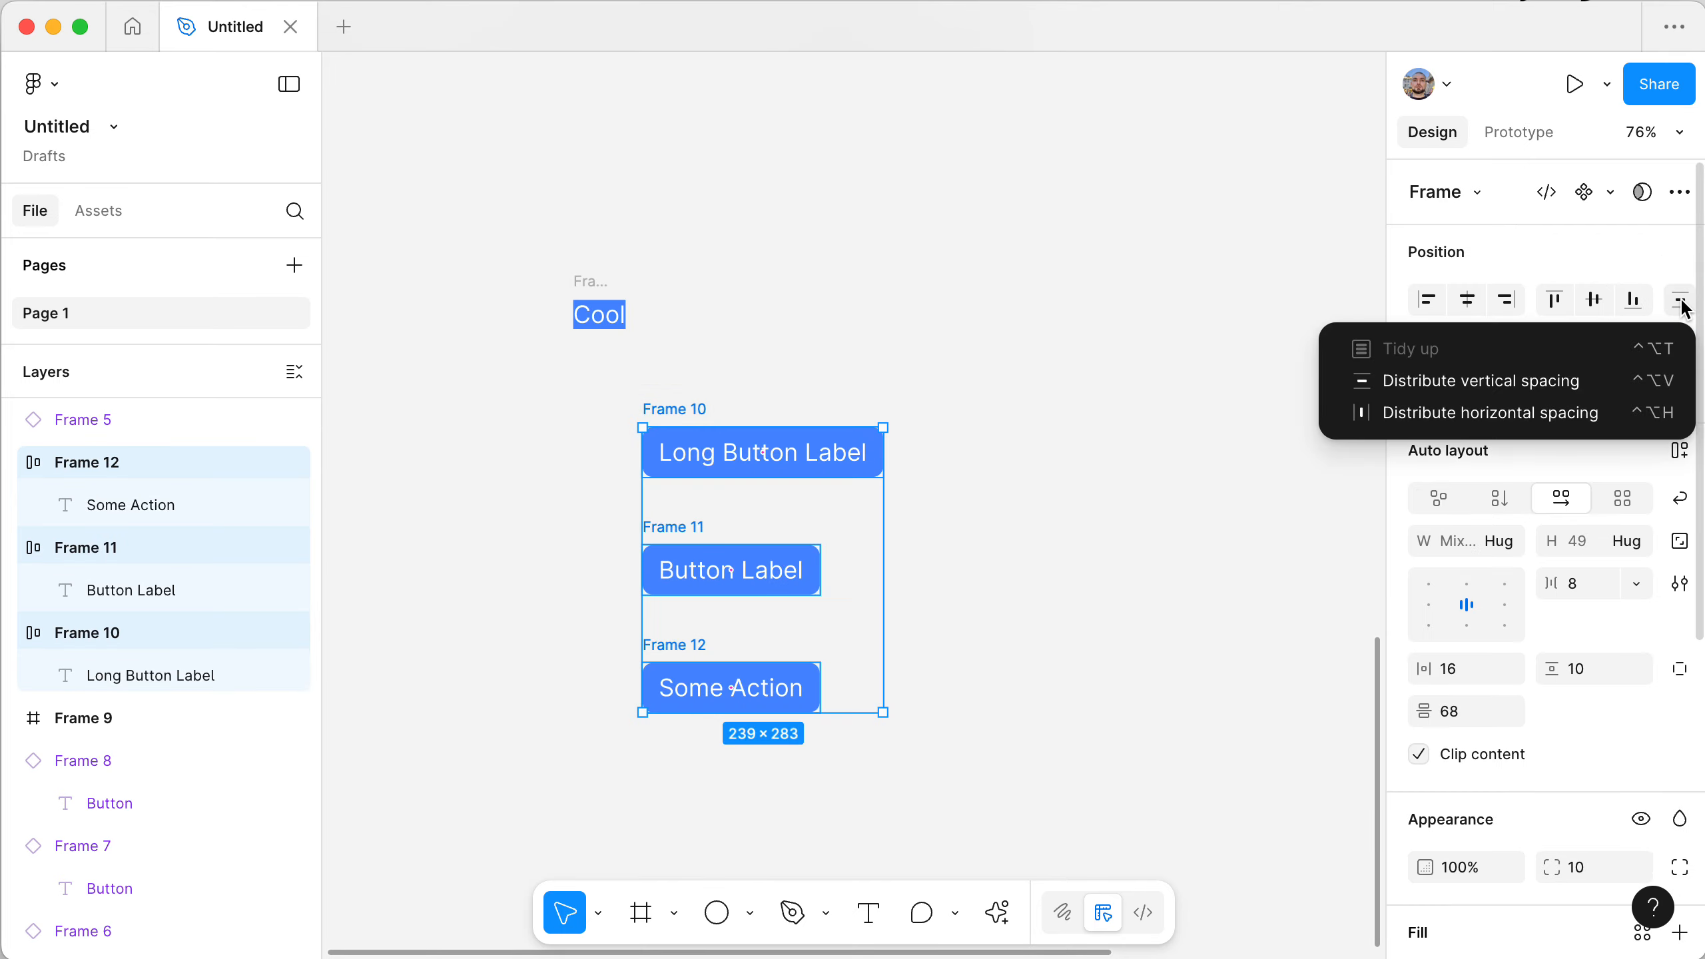
pyautogui.click(1532, 383)
pyautogui.click(1160, 504)
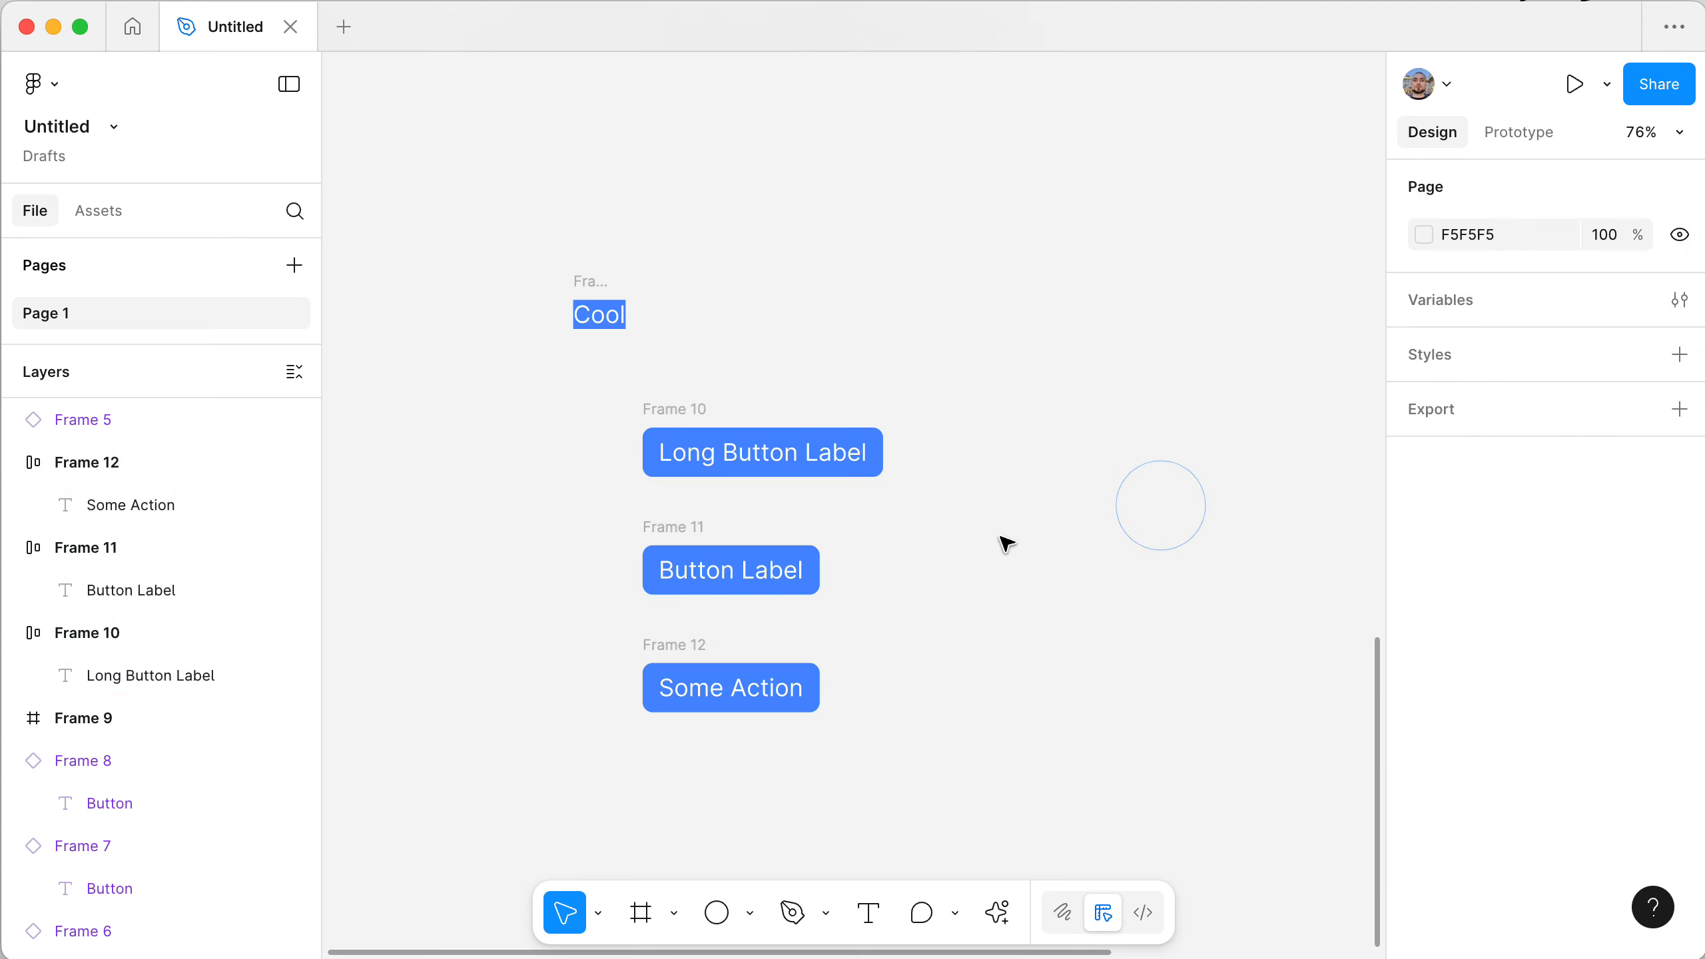
# - Move the "Some Action" frame up to just below "Long Button Label" and the "Button Label" frame down below it, at about Y 1961
pyautogui.click(696, 532)
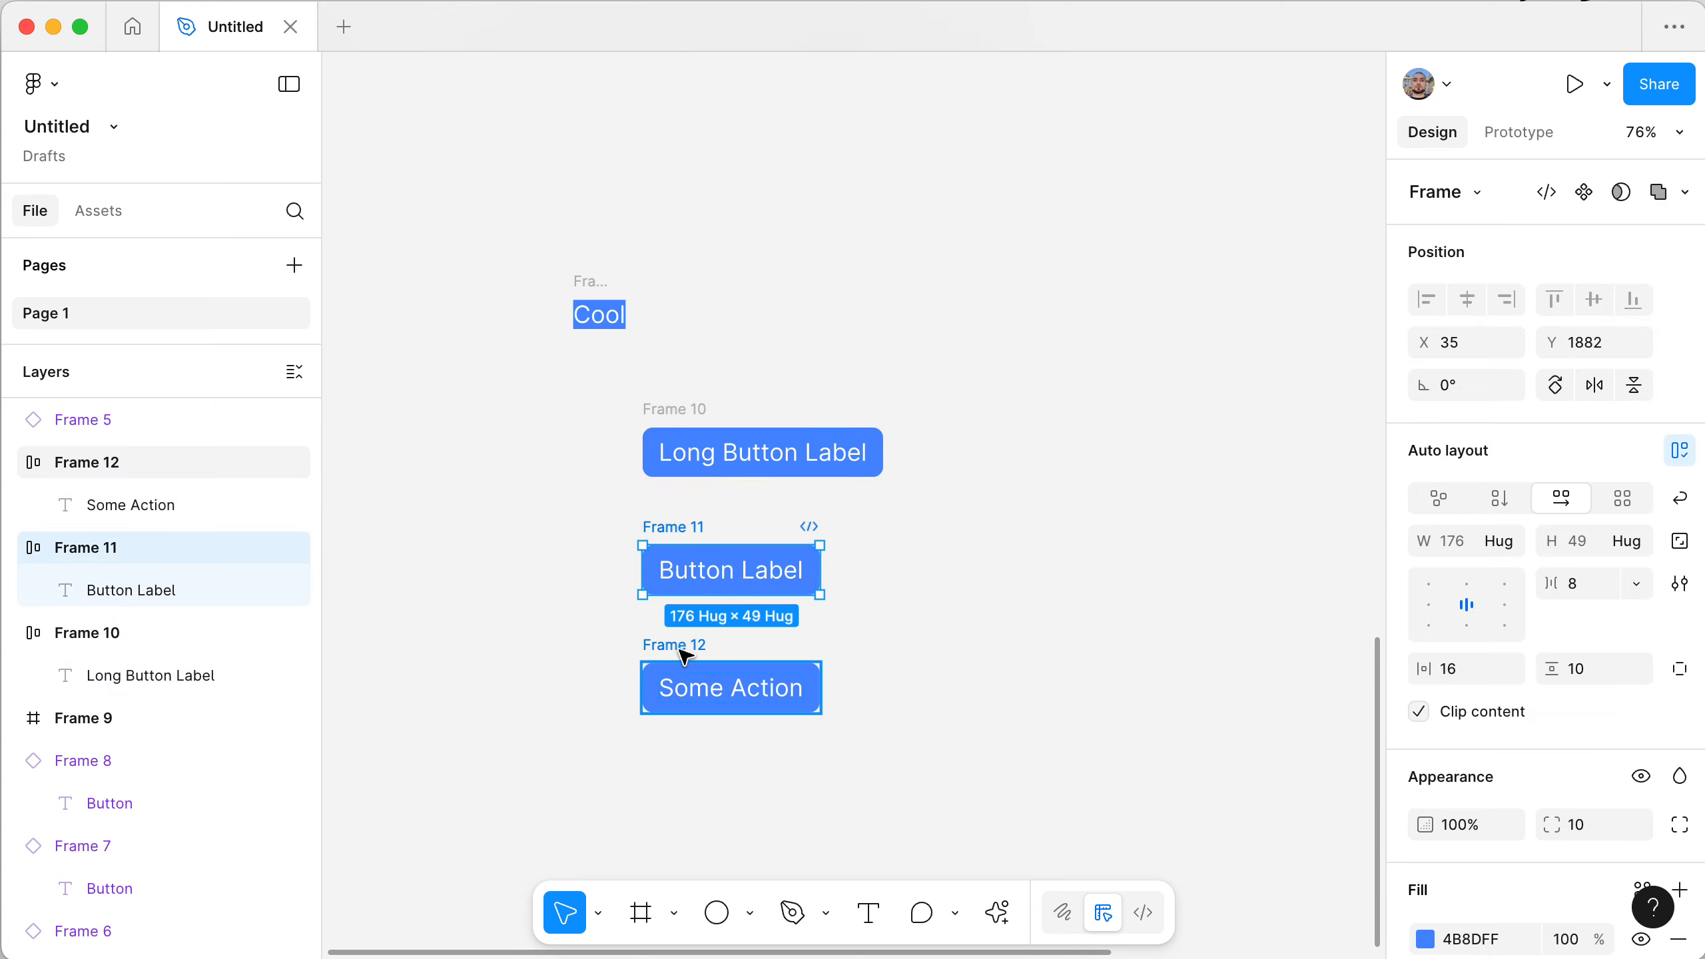
pyautogui.click(685, 657)
pyautogui.moveTo(684, 664); pyautogui.dragTo(685, 489)
pyautogui.click(656, 585)
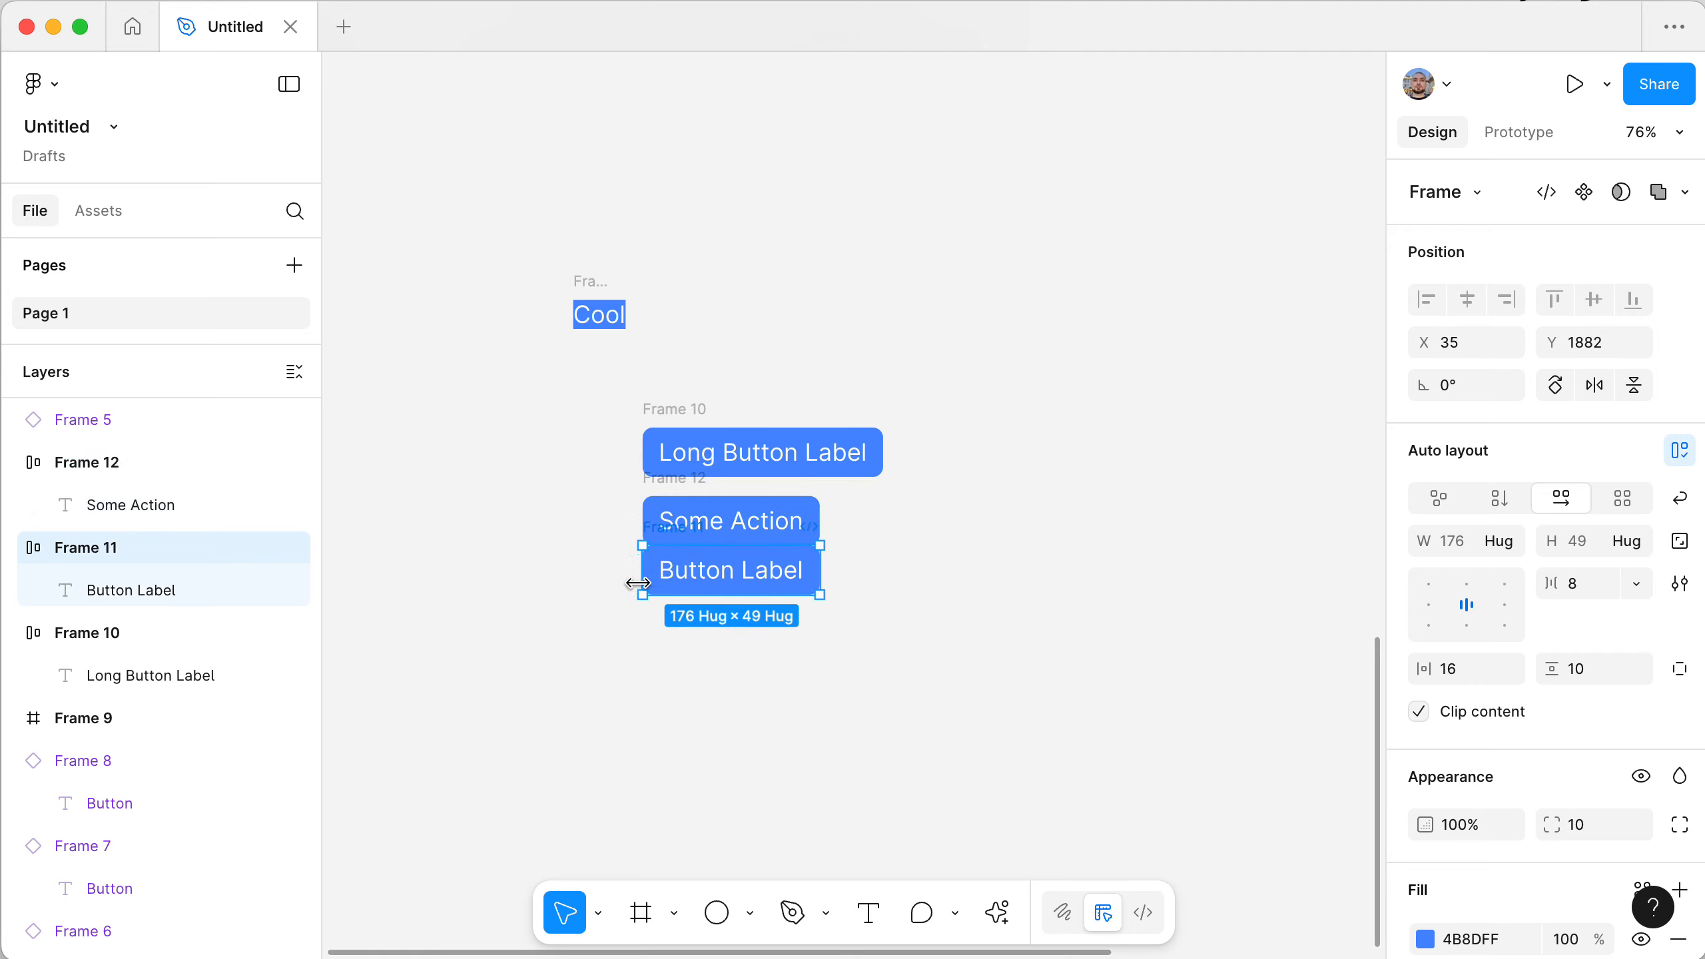
pyautogui.click(661, 589)
pyautogui.scroll(5, 632, 582)
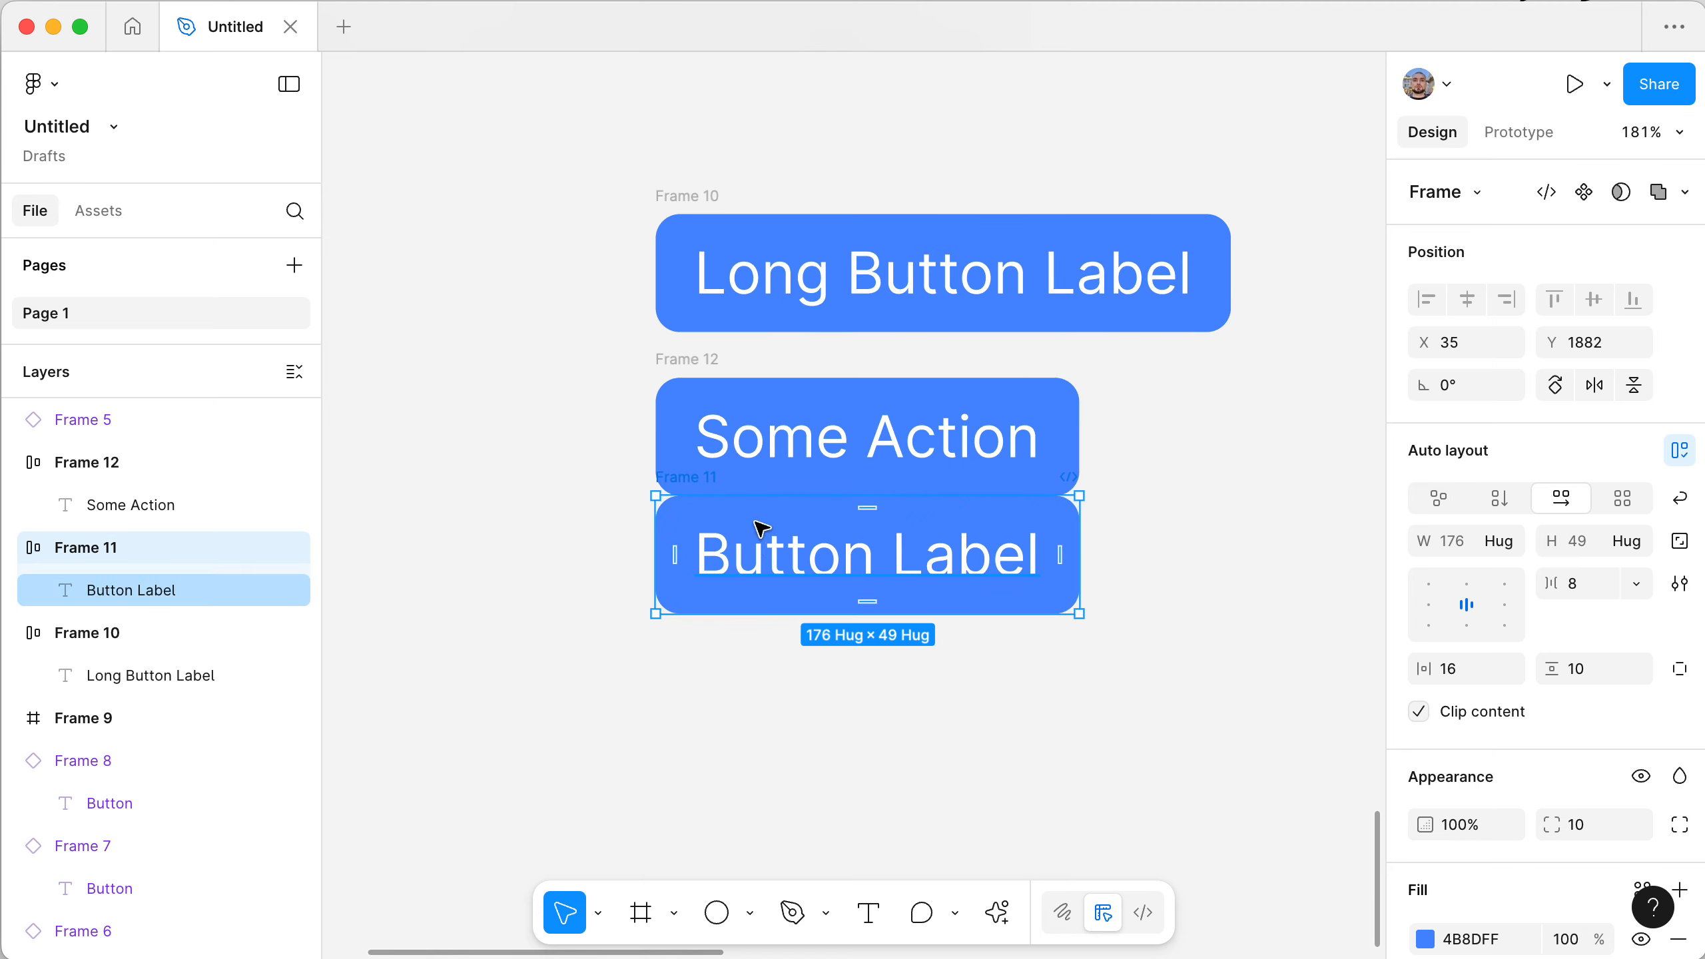
pyautogui.moveTo(707, 488); pyautogui.dragTo(706, 675)
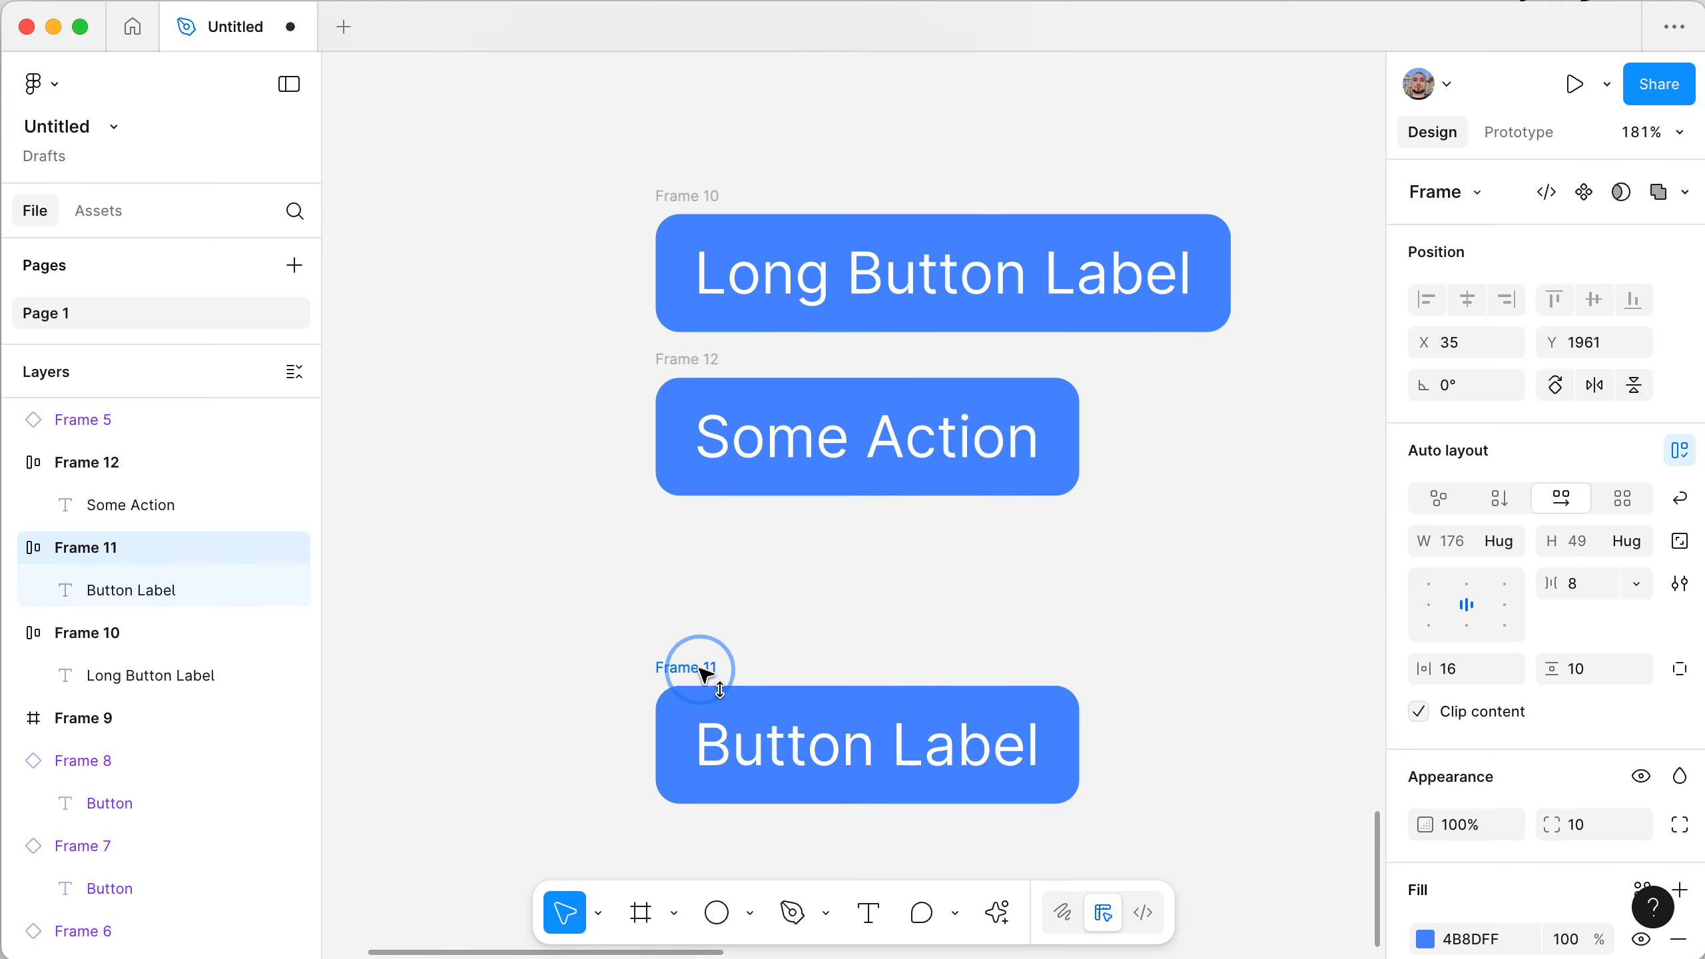
# - Move the "Some Action" frame down to Y 1863, between the "Long Button Label" and "Button Label" frames
pyautogui.click(689, 351)
pyautogui.moveTo(688, 350); pyautogui.dragTo(689, 424)
pyautogui.scroll(-5, 689, 425)
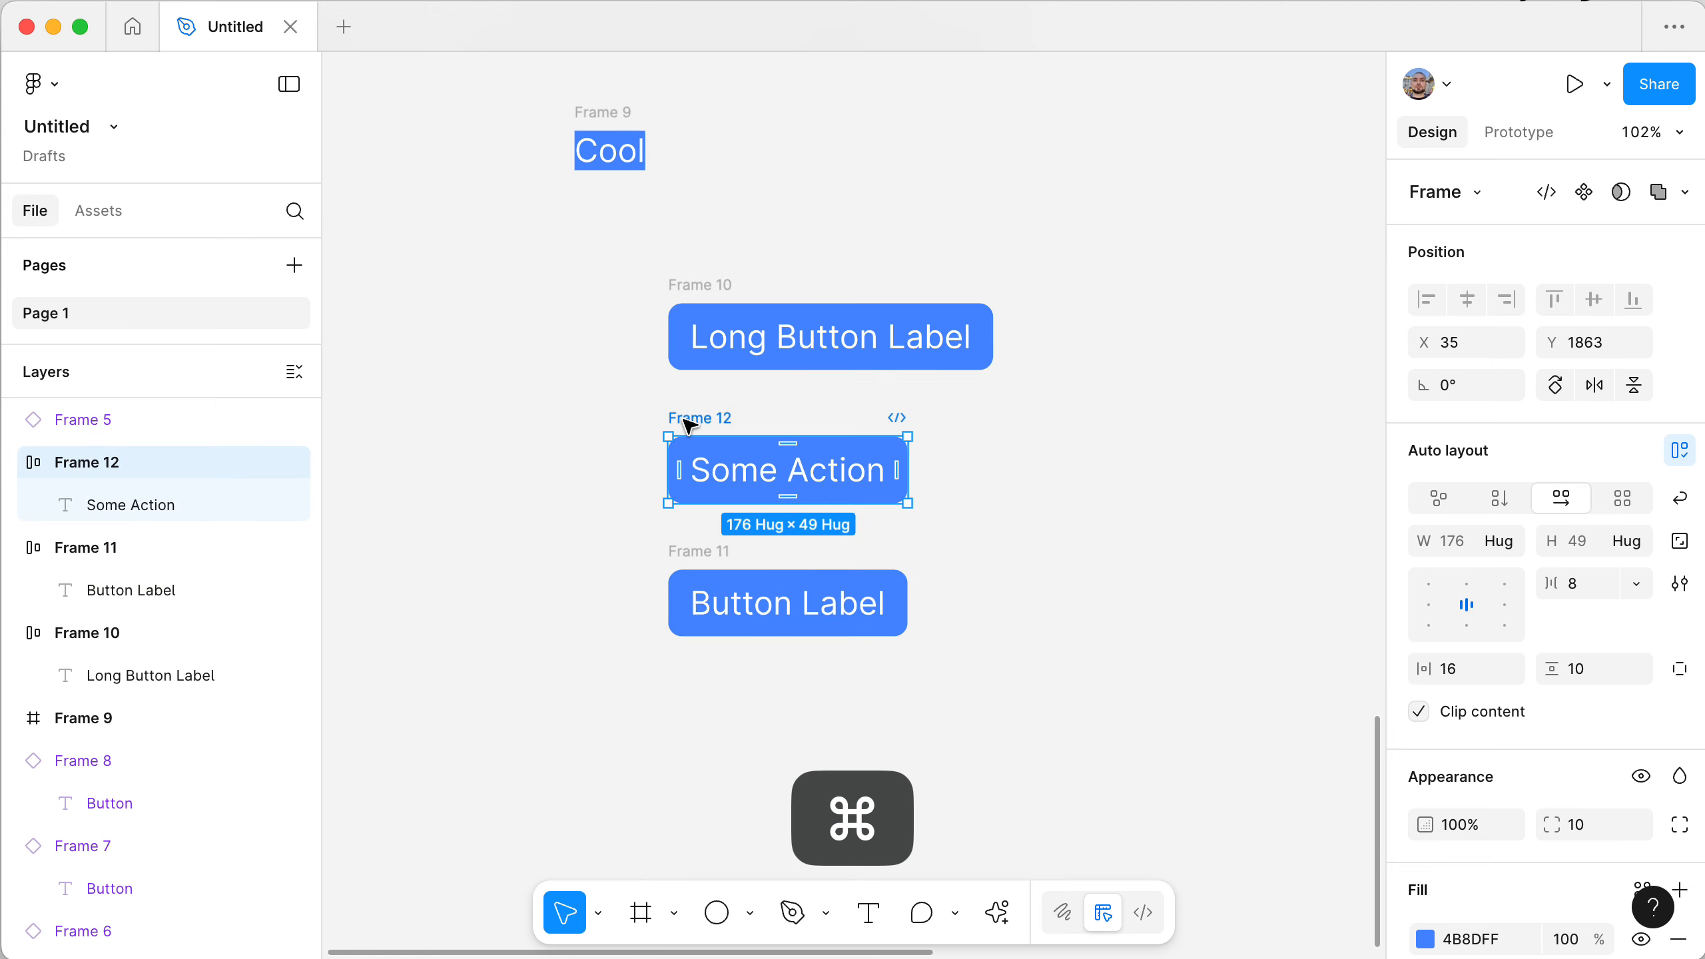
pyautogui.click(551, 466)
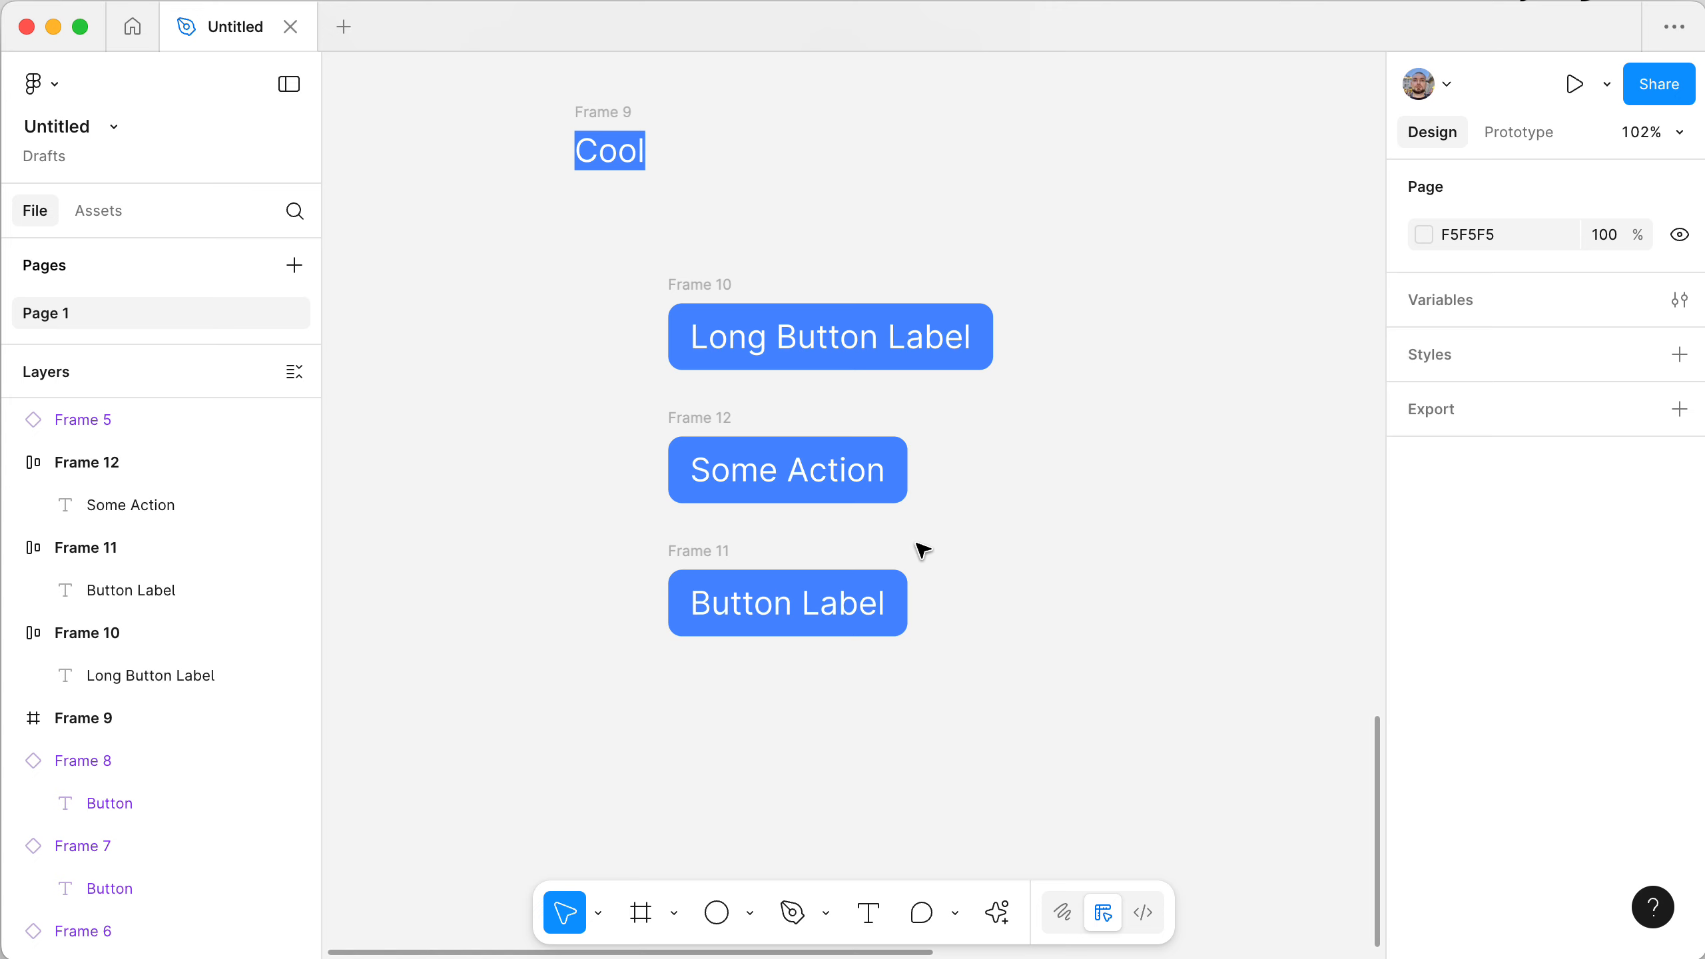
# - Duplicate the "Some Action" frame directly below, then shift the "Button Label" frame and the copy down so the frames no longer touch
pyautogui.moveTo(711, 419); pyautogui.dragTo(715, 478)
pyautogui.keyDown('shift'); pyautogui.click(730, 611); pyautogui.keyUp('shift')
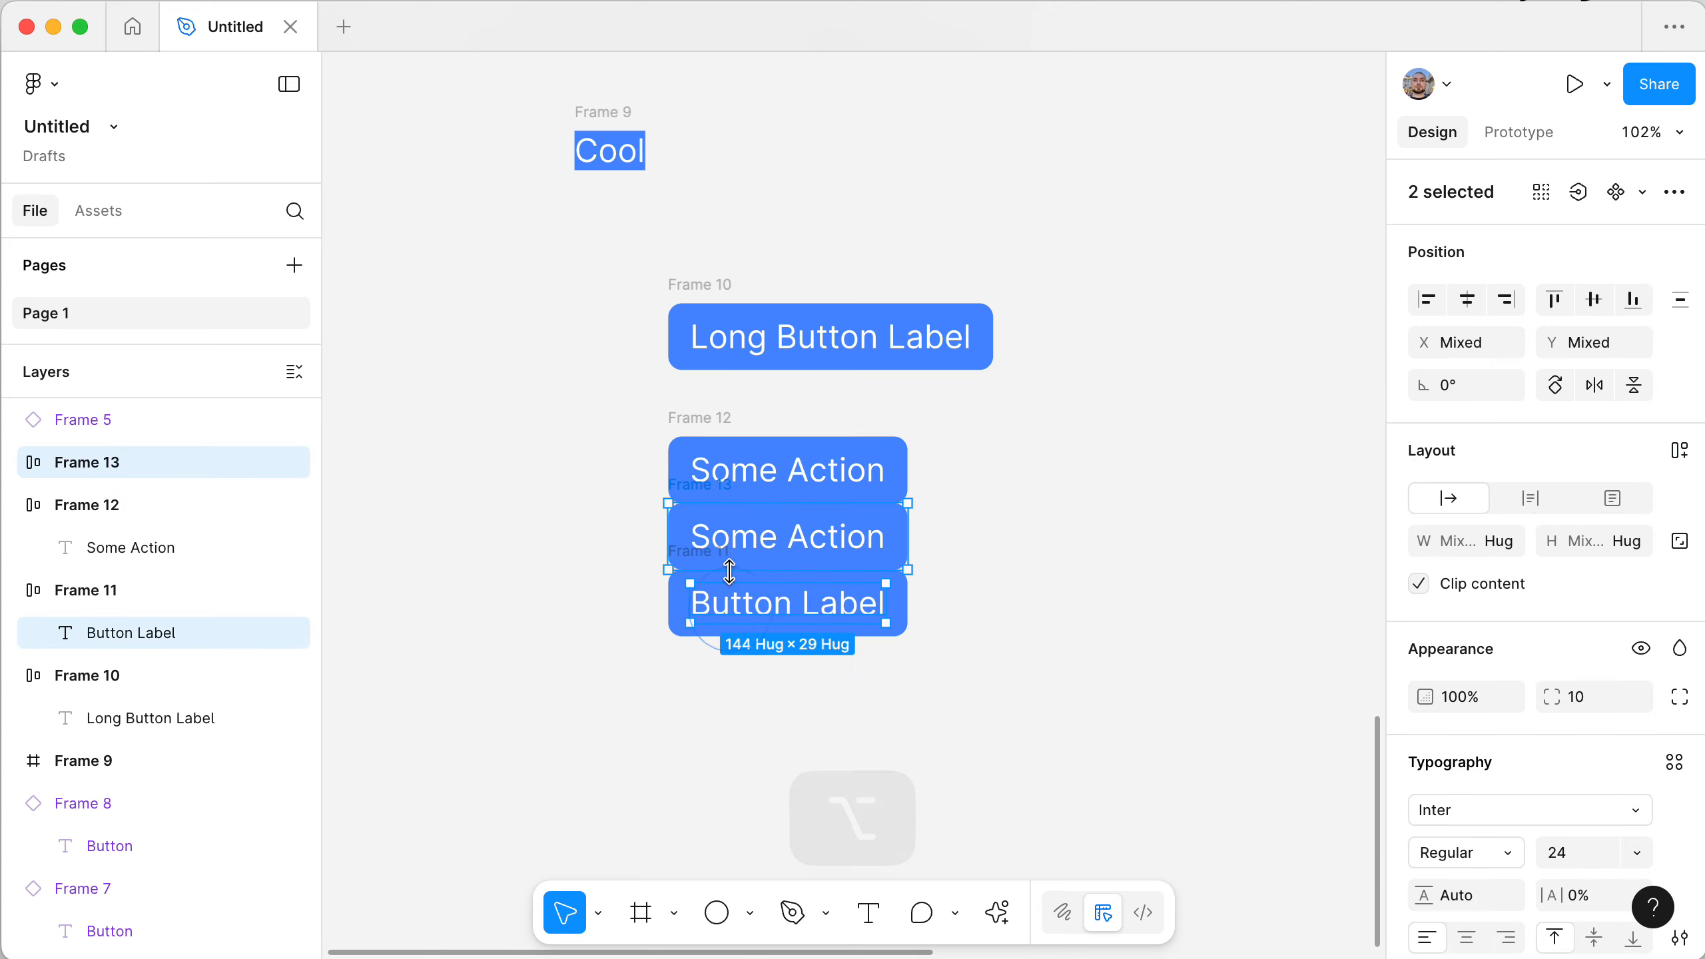
pyautogui.click(620, 555)
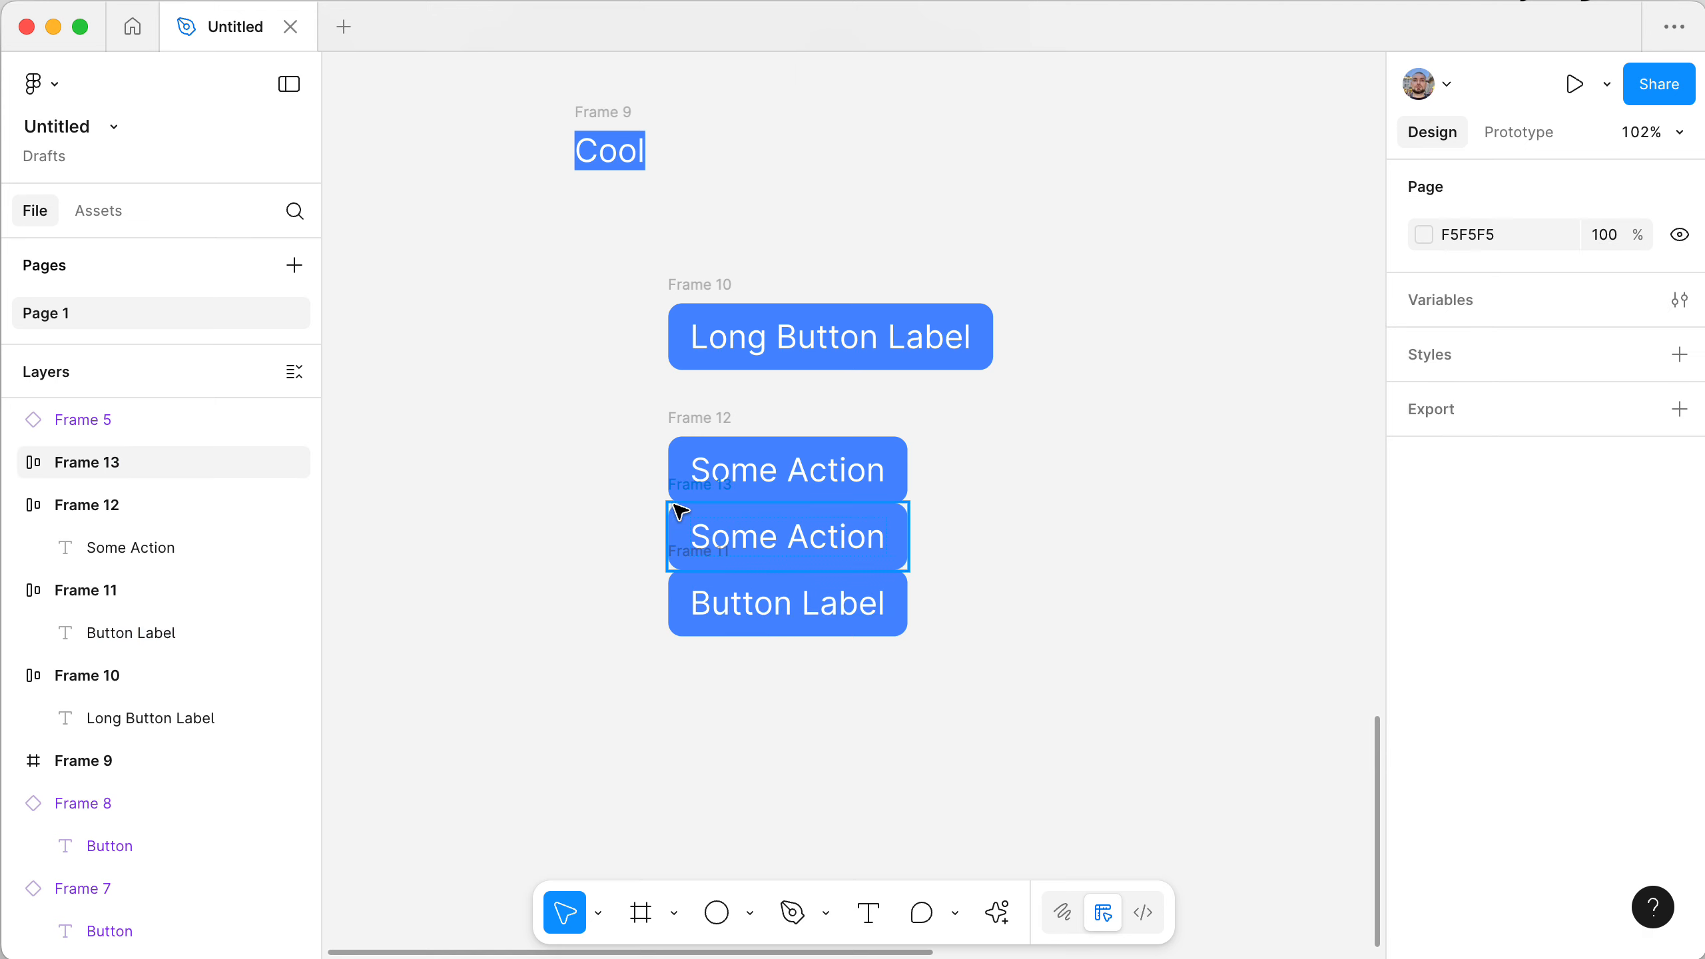
pyautogui.moveTo(681, 610); pyautogui.dragTo(681, 723)
pyautogui.moveTo(683, 537); pyautogui.dragTo(683, 584)
pyautogui.click(588, 567)
# - Wrap all four blue button frames in one vertical auto layout container
pyautogui.hscroll(2, 575, 563)
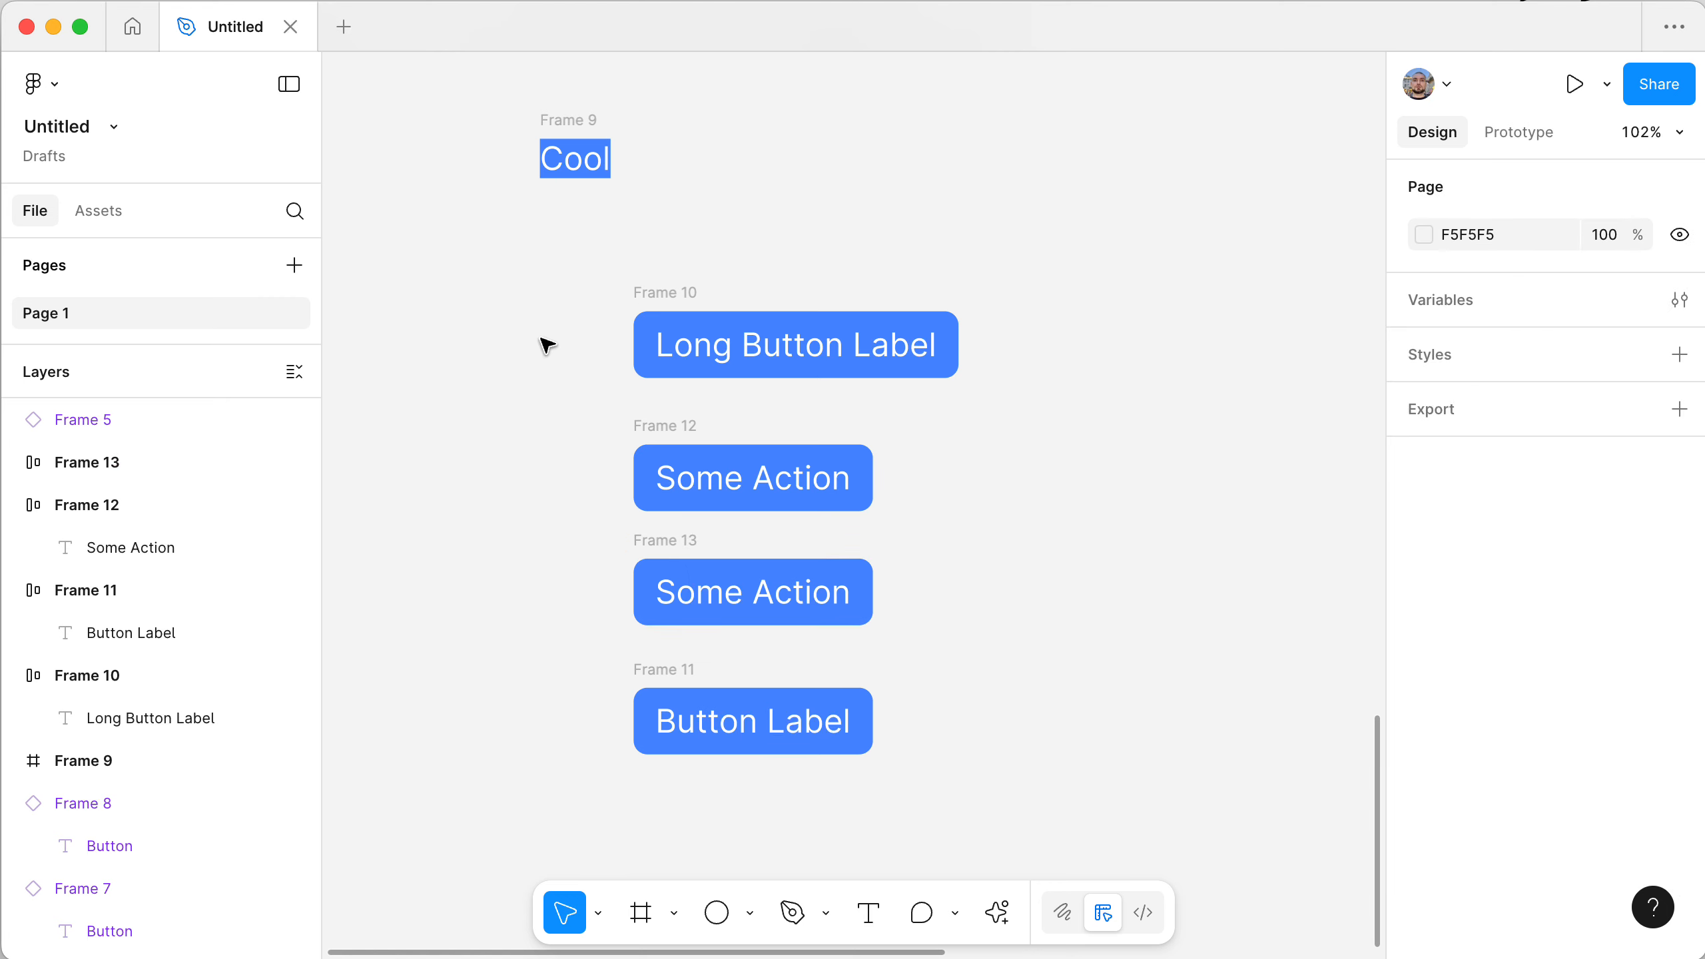
pyautogui.moveTo(569, 261); pyautogui.dragTo(1107, 811)
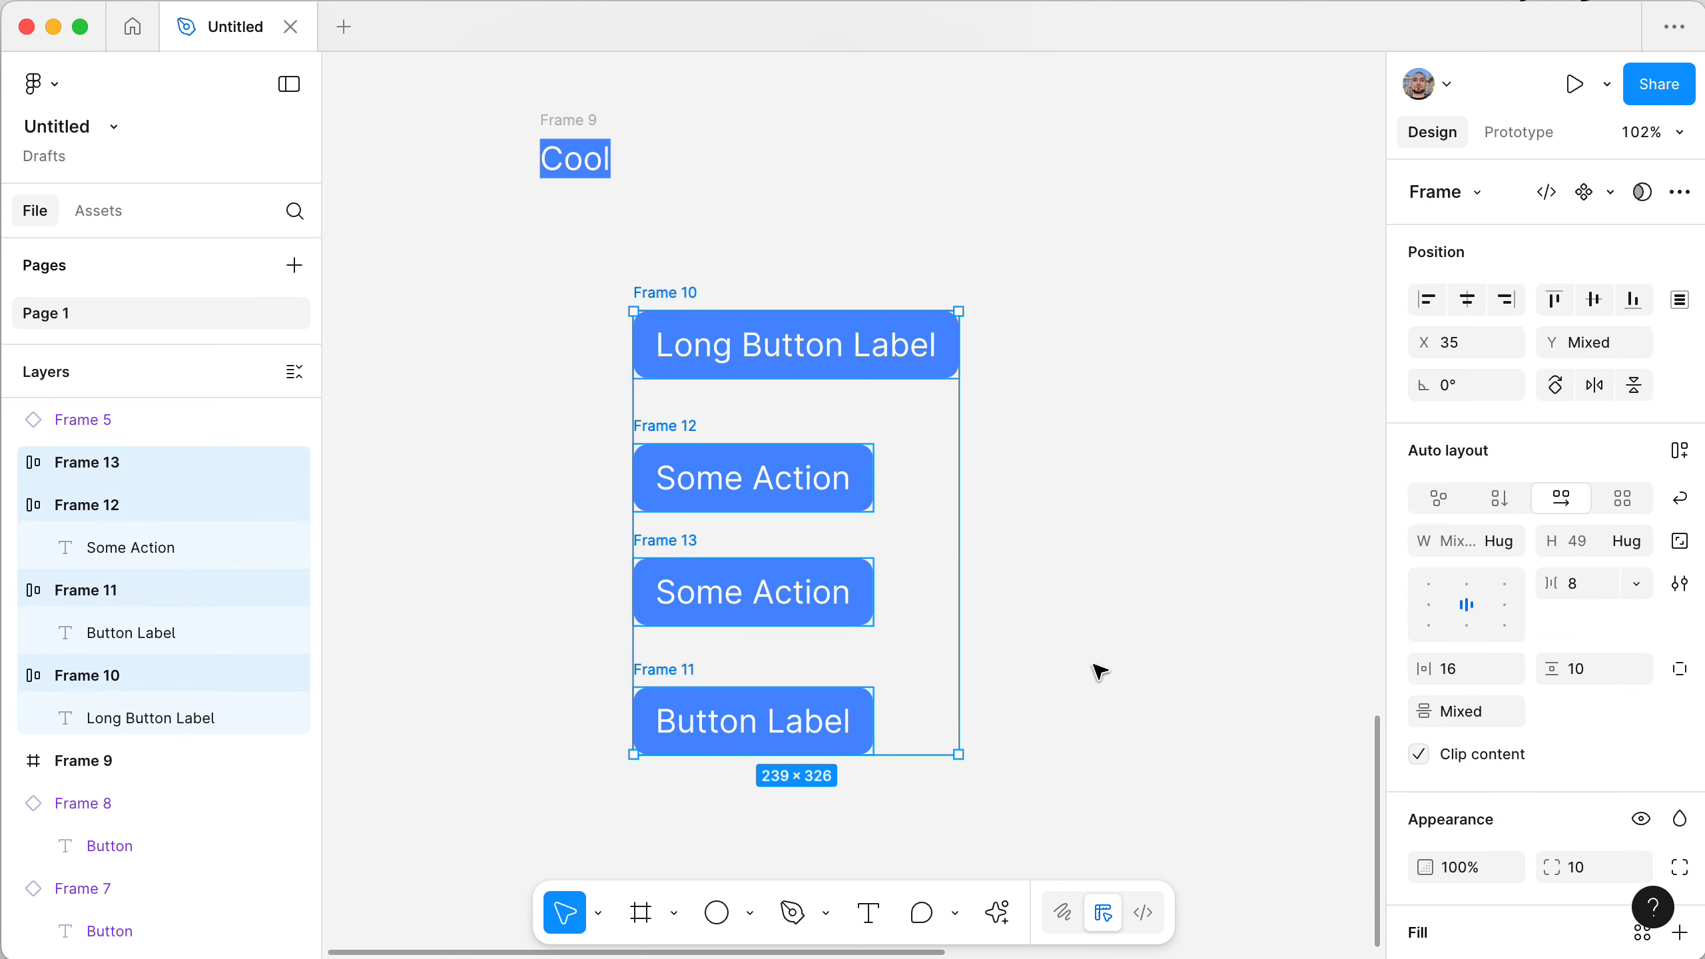
pyautogui.hotkey('shift', 'a')
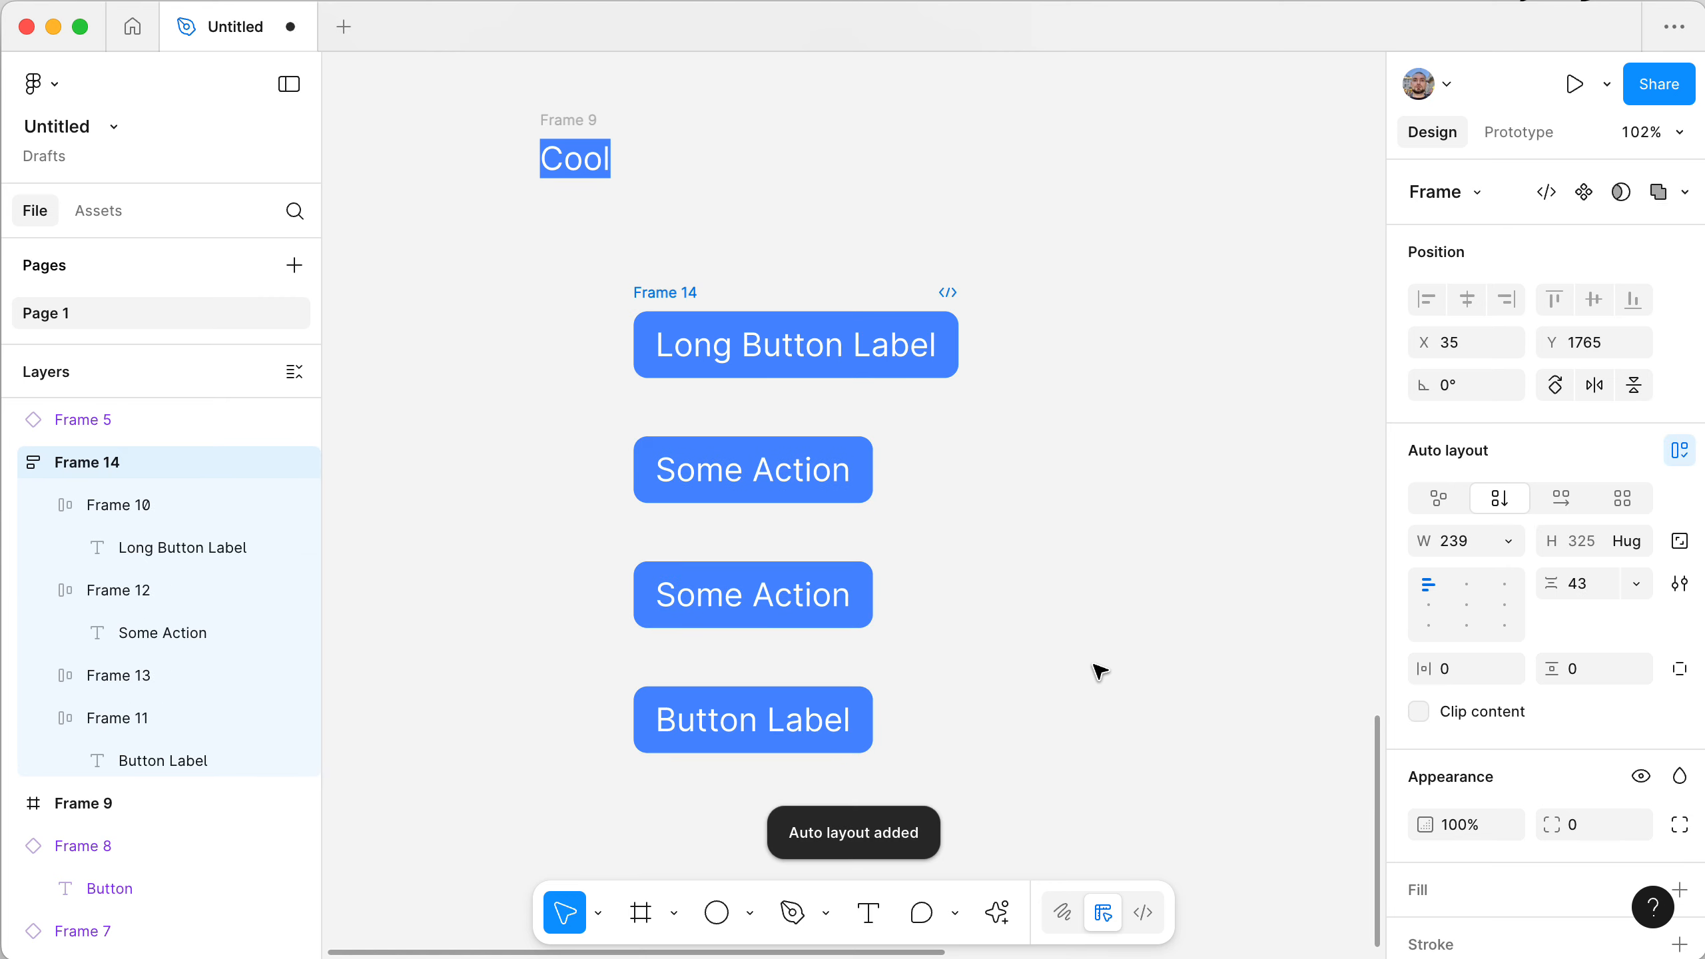
# - Change the text of the third button in the stack to "Another Action"
pyautogui.click(790, 600)
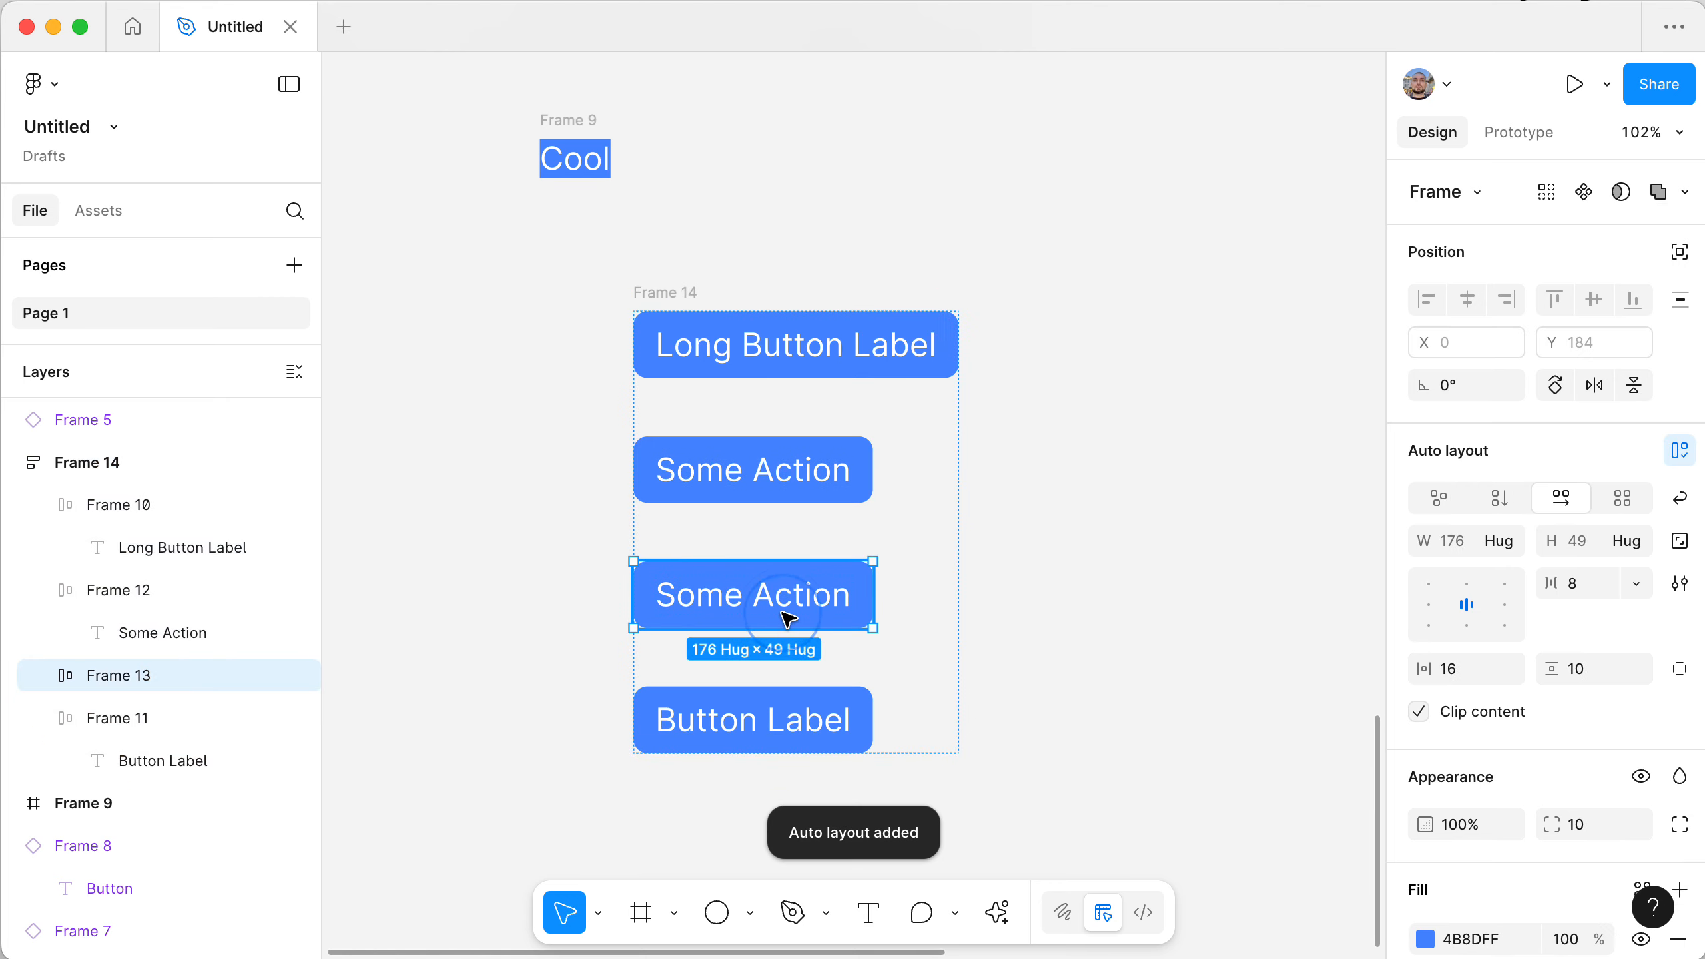
pyautogui.click(785, 597)
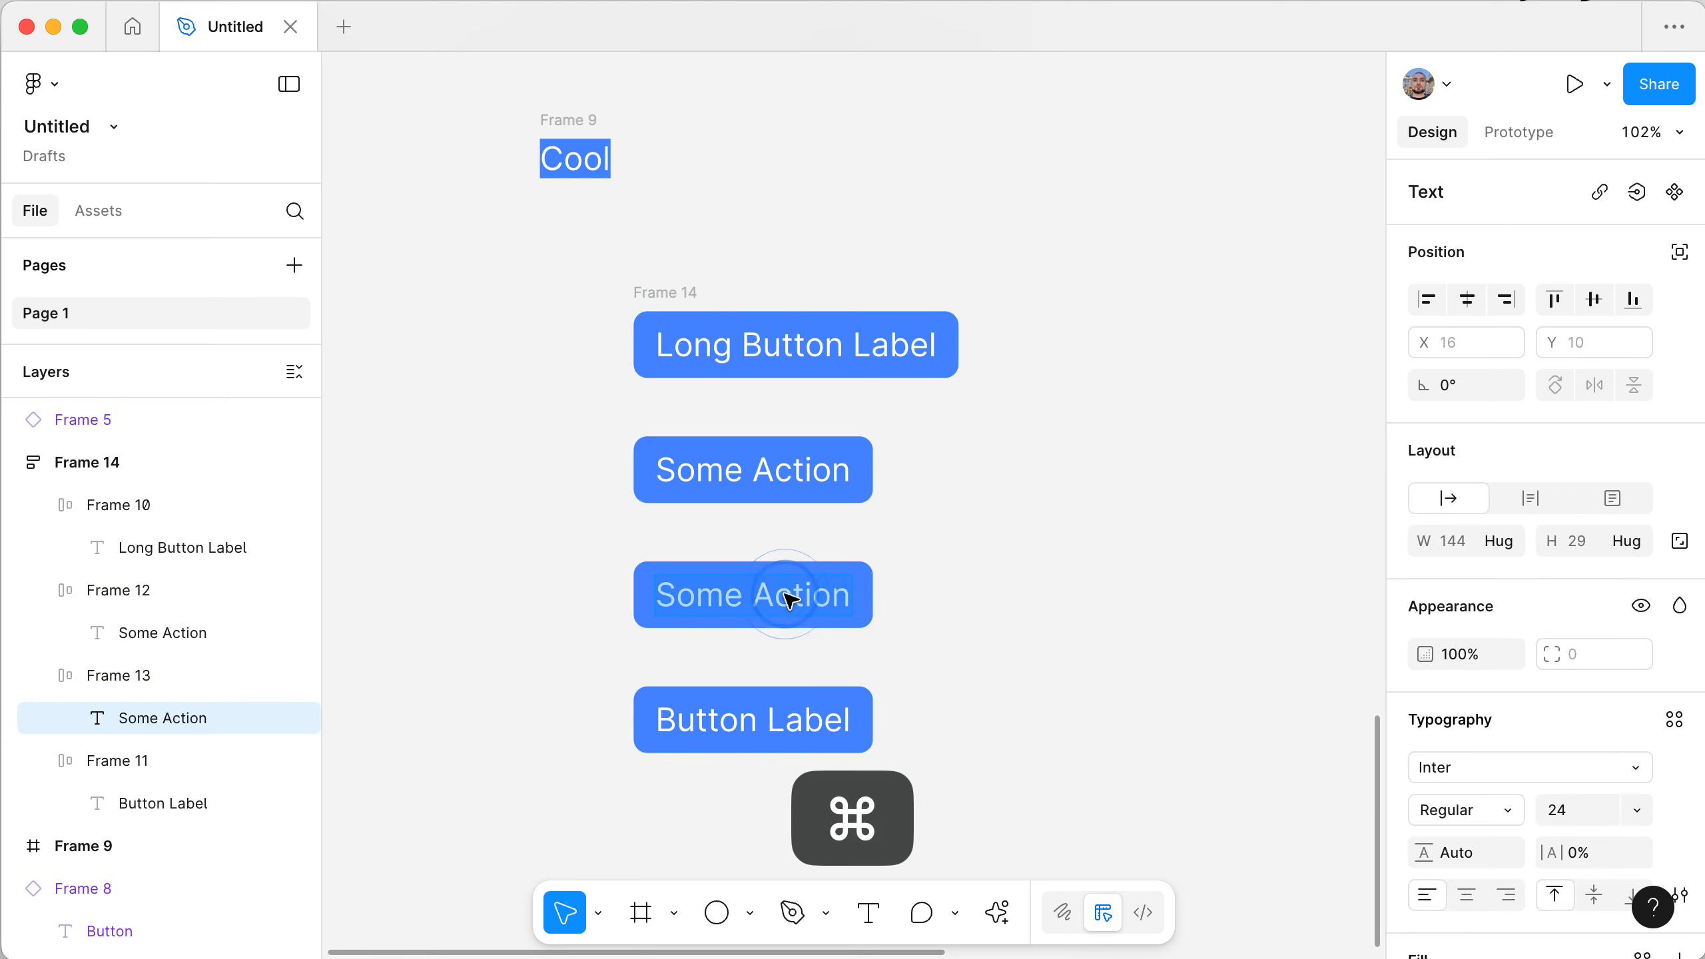
pyautogui.doubleClick(751, 597)
pyautogui.doubleClick(691, 595)
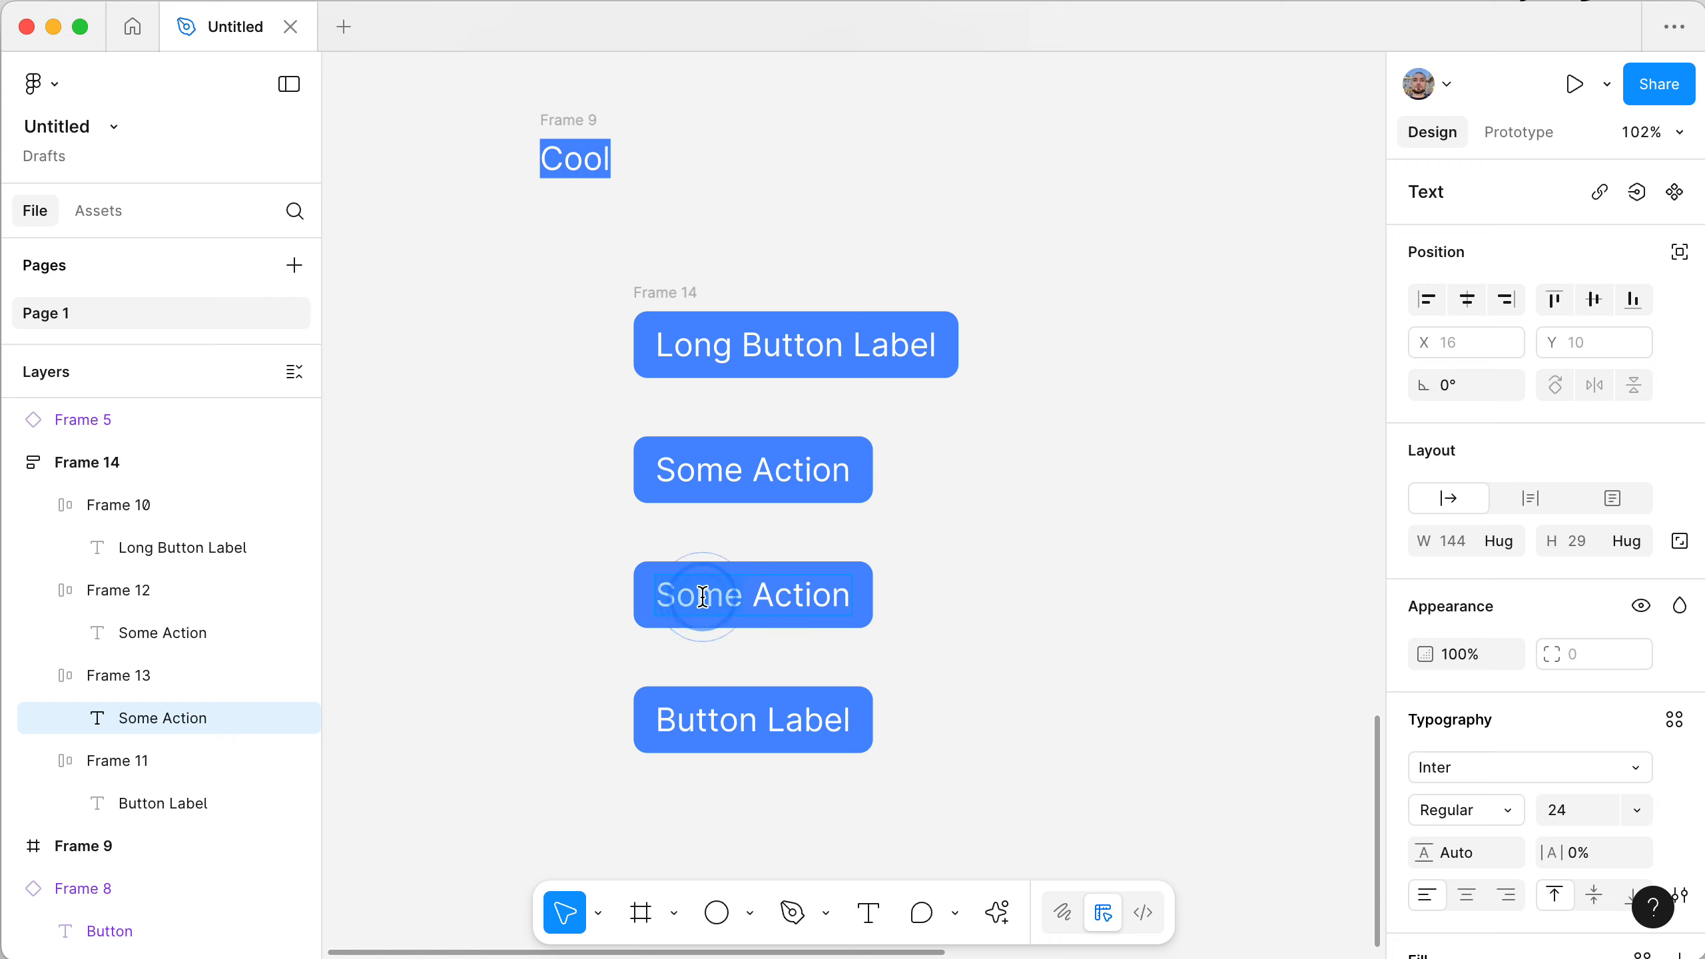
pyautogui.write('Another')
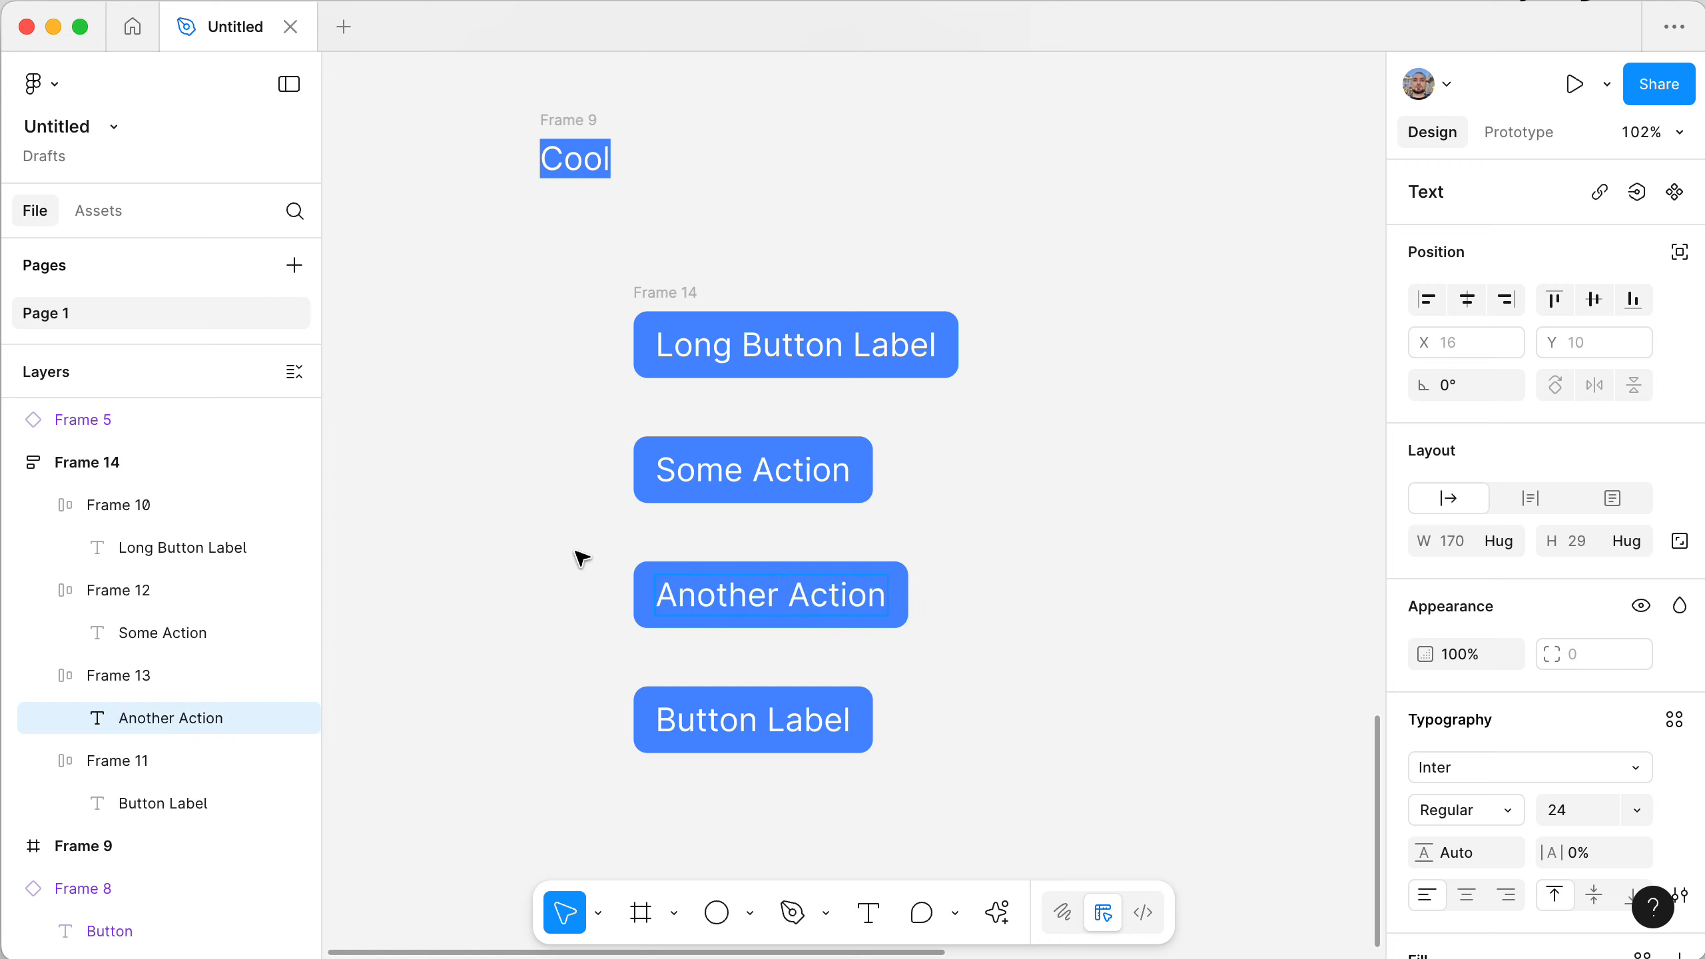
pyautogui.click(544, 541)
# - Reorder the stack so the "Another Action" button sits above "Some Action", undoing the accidental padding change first
pyautogui.click(651, 577)
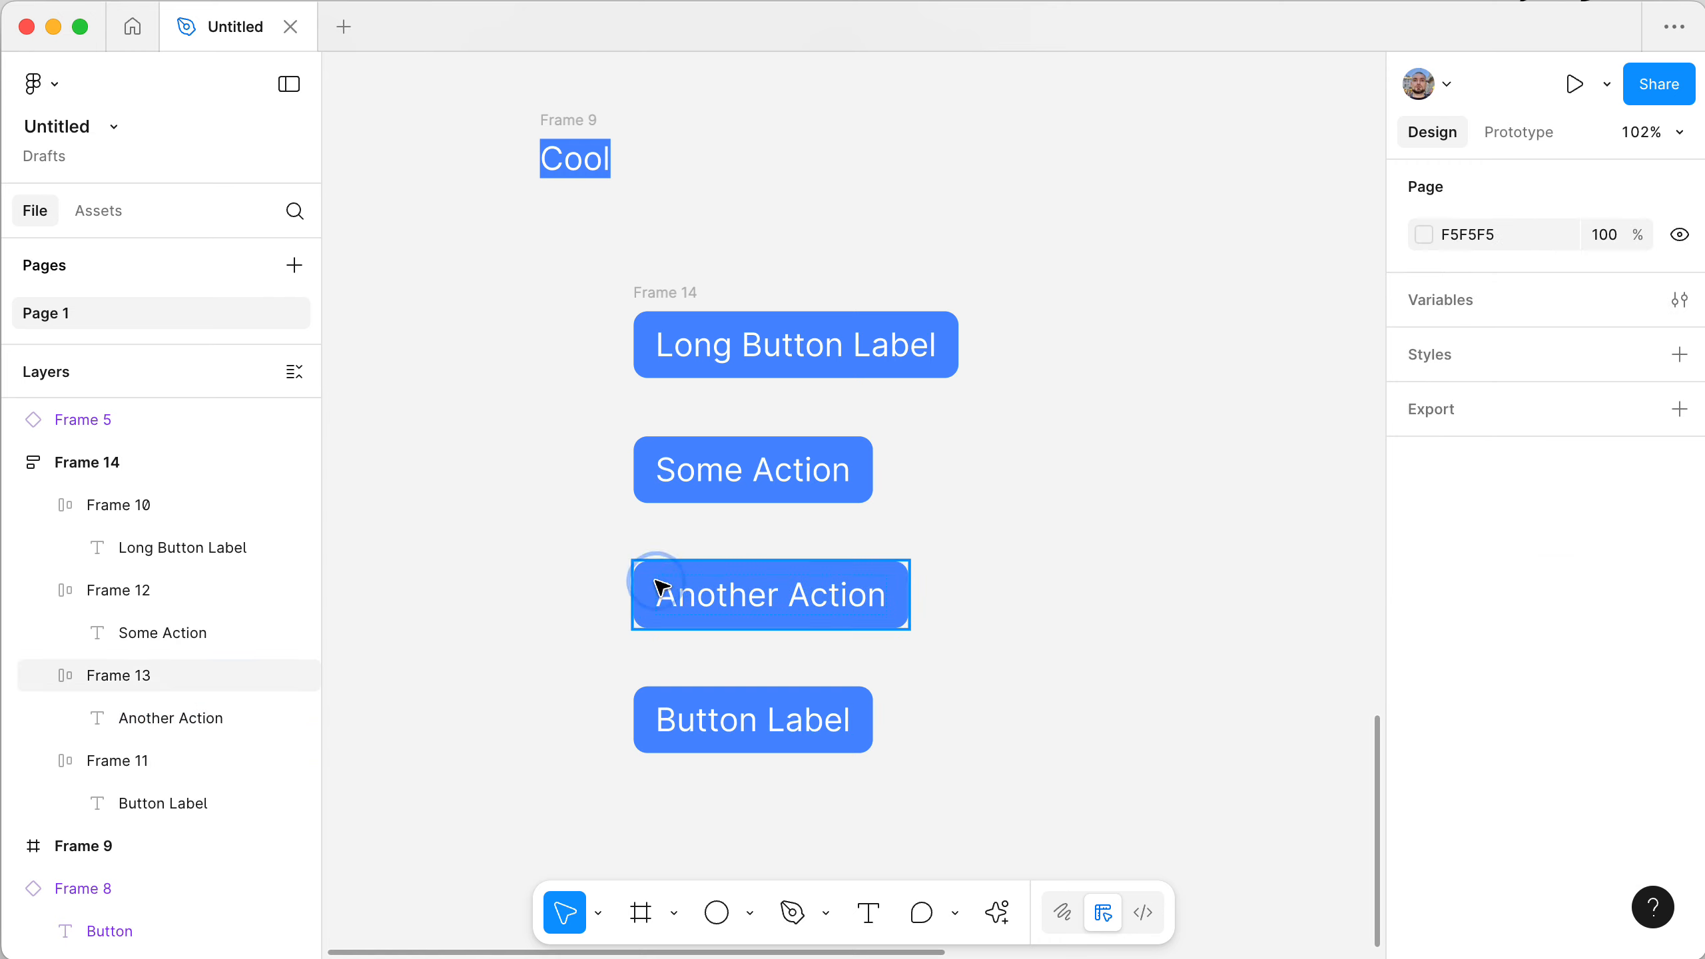
pyautogui.keyDown('shift'); pyautogui.click(655, 449); pyautogui.keyUp('shift')
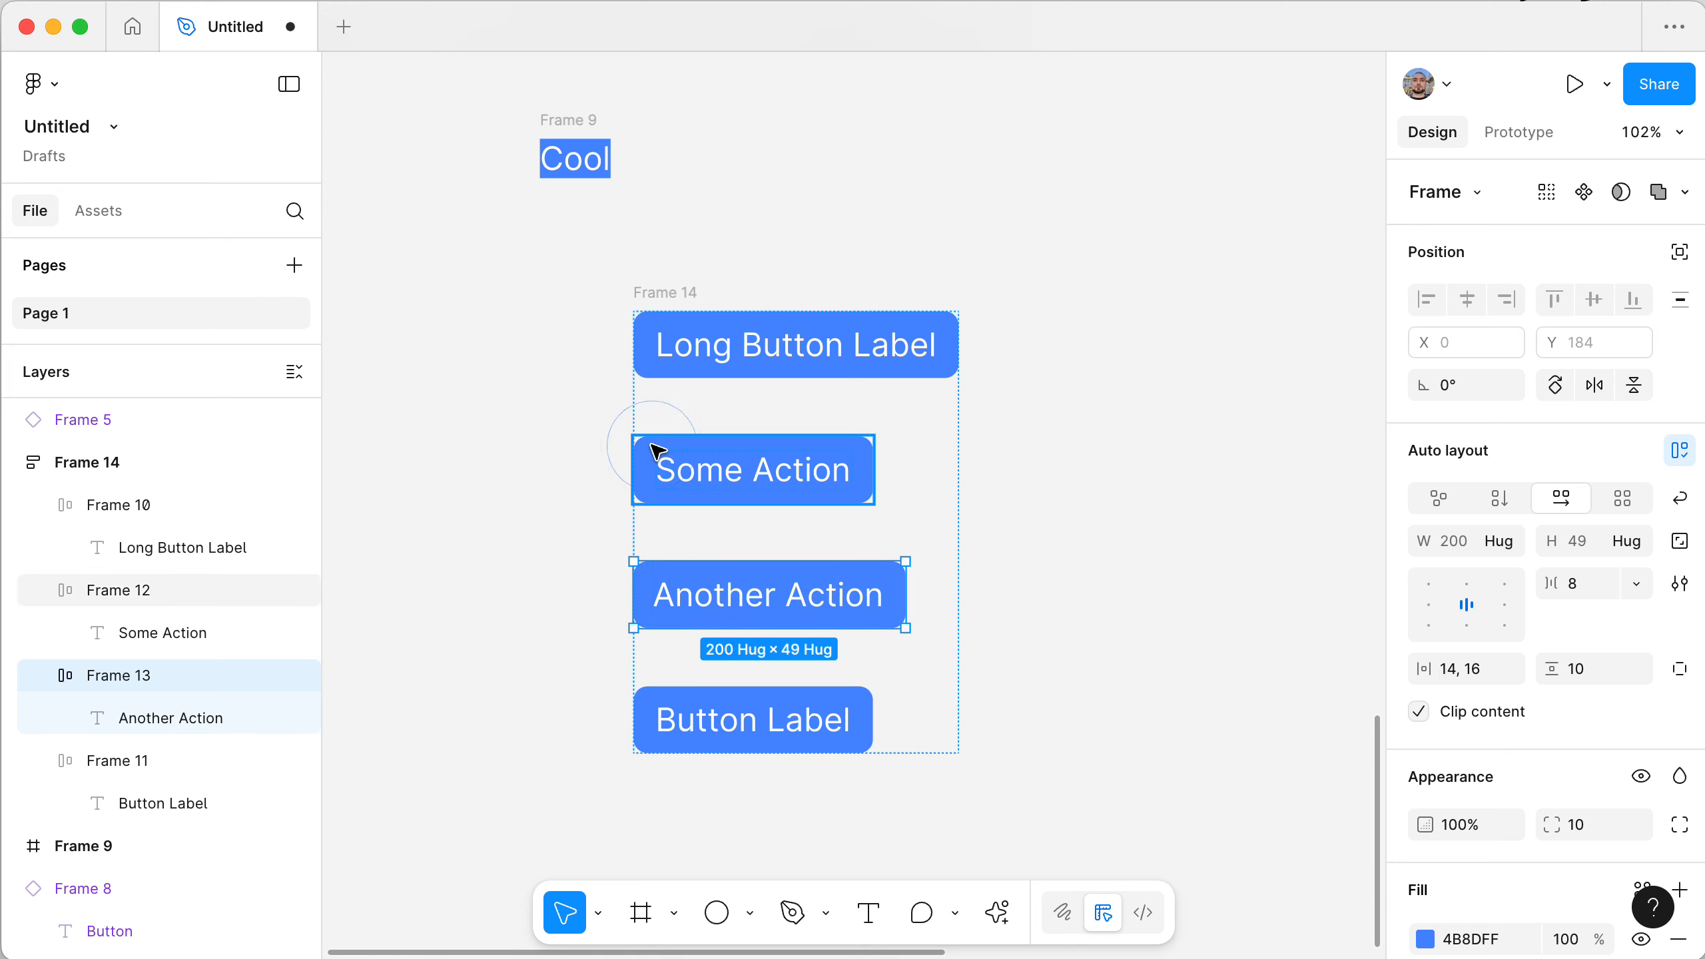
pyautogui.press('super+z')
pyautogui.moveTo(746, 608); pyautogui.dragTo(733, 461)
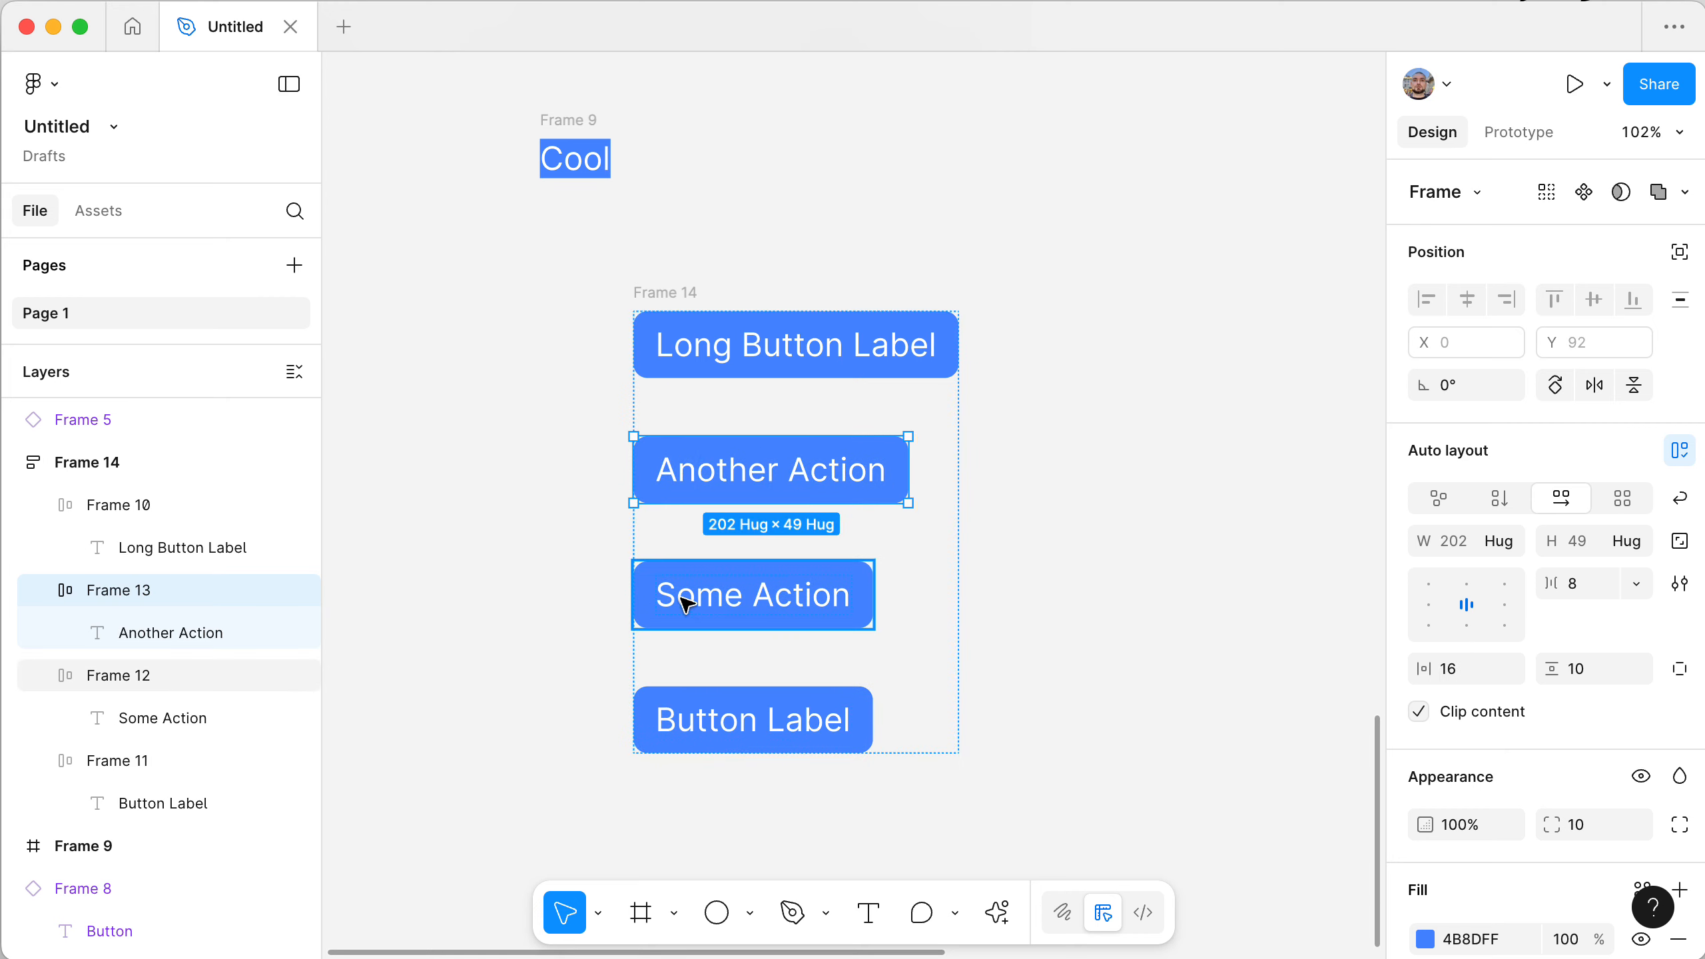
# - Set the vertical gap between the buttons in the auto layout container to 32
pyautogui.click(916, 551)
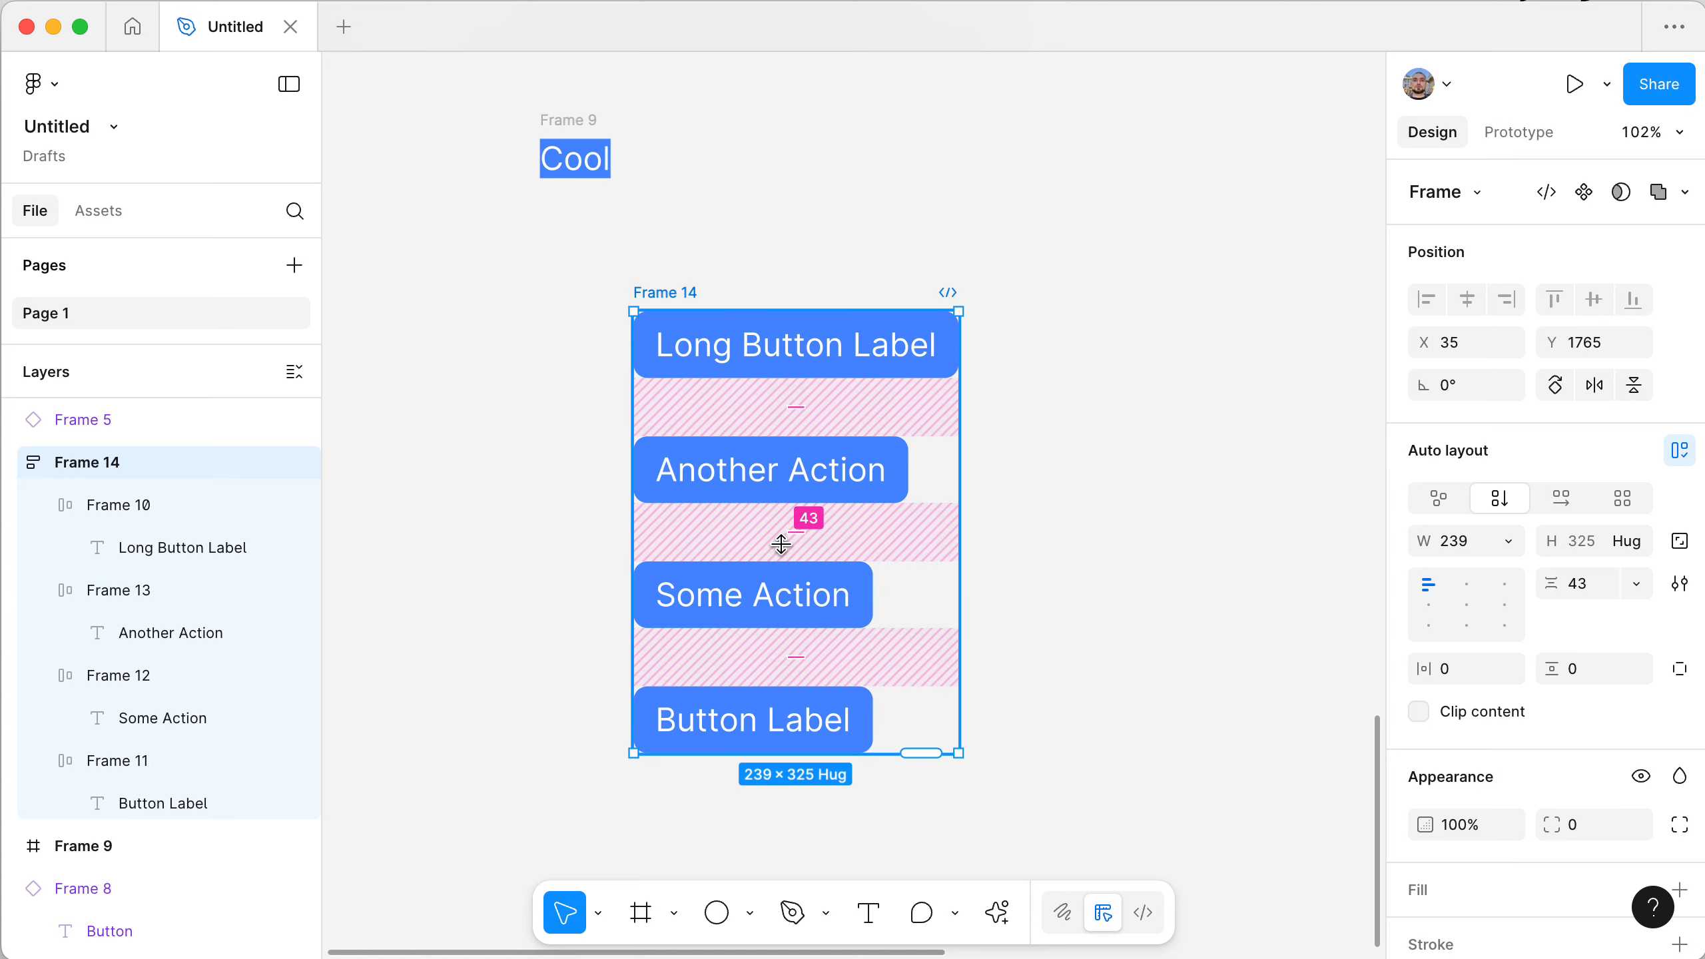
pyautogui.moveTo(804, 534); pyautogui.dragTo(803, 509)
pyautogui.click(803, 509)
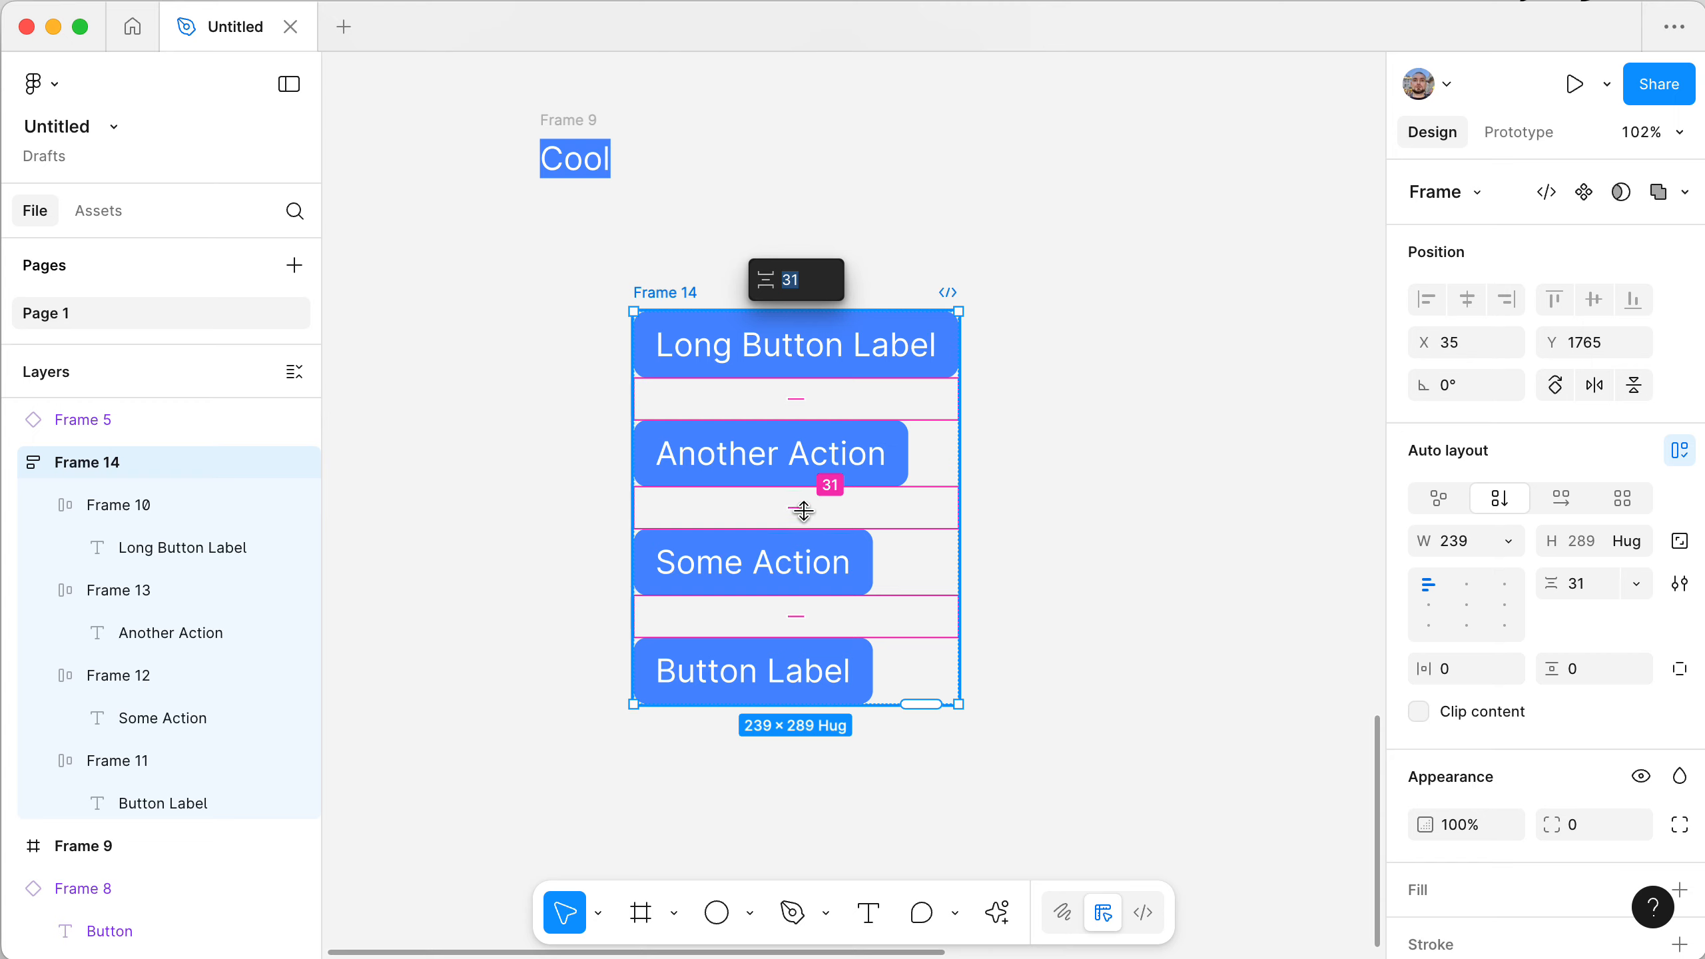
pyautogui.write('32')
pyautogui.press('Return')
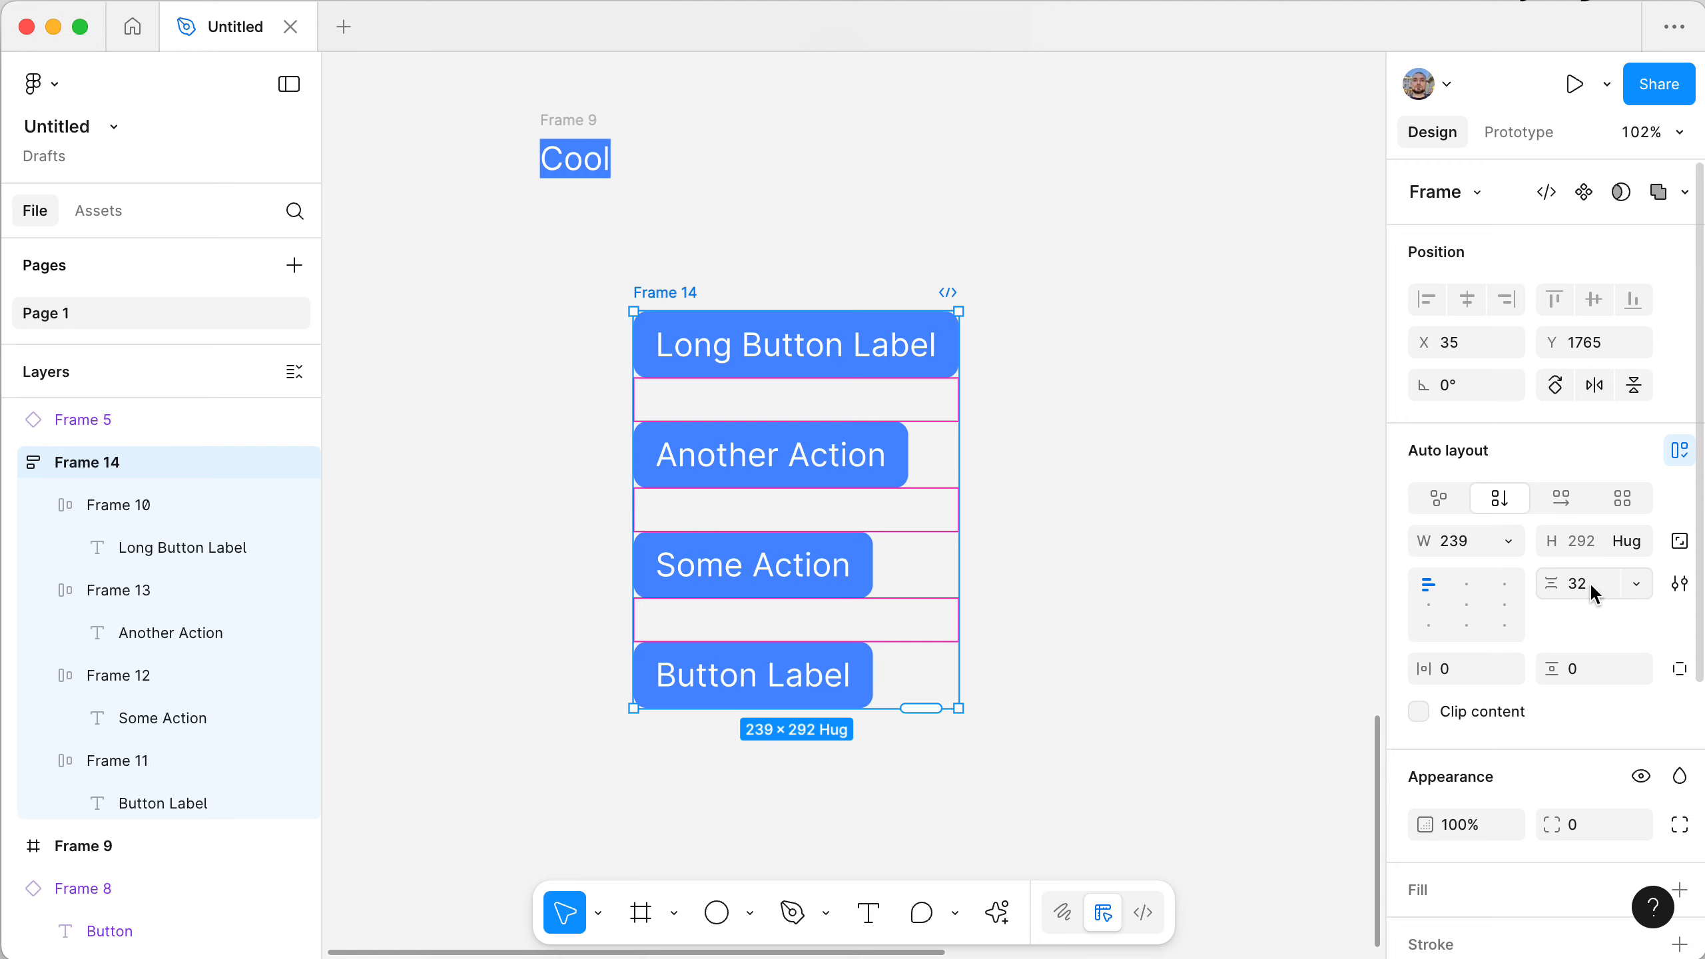
pyautogui.click(1148, 594)
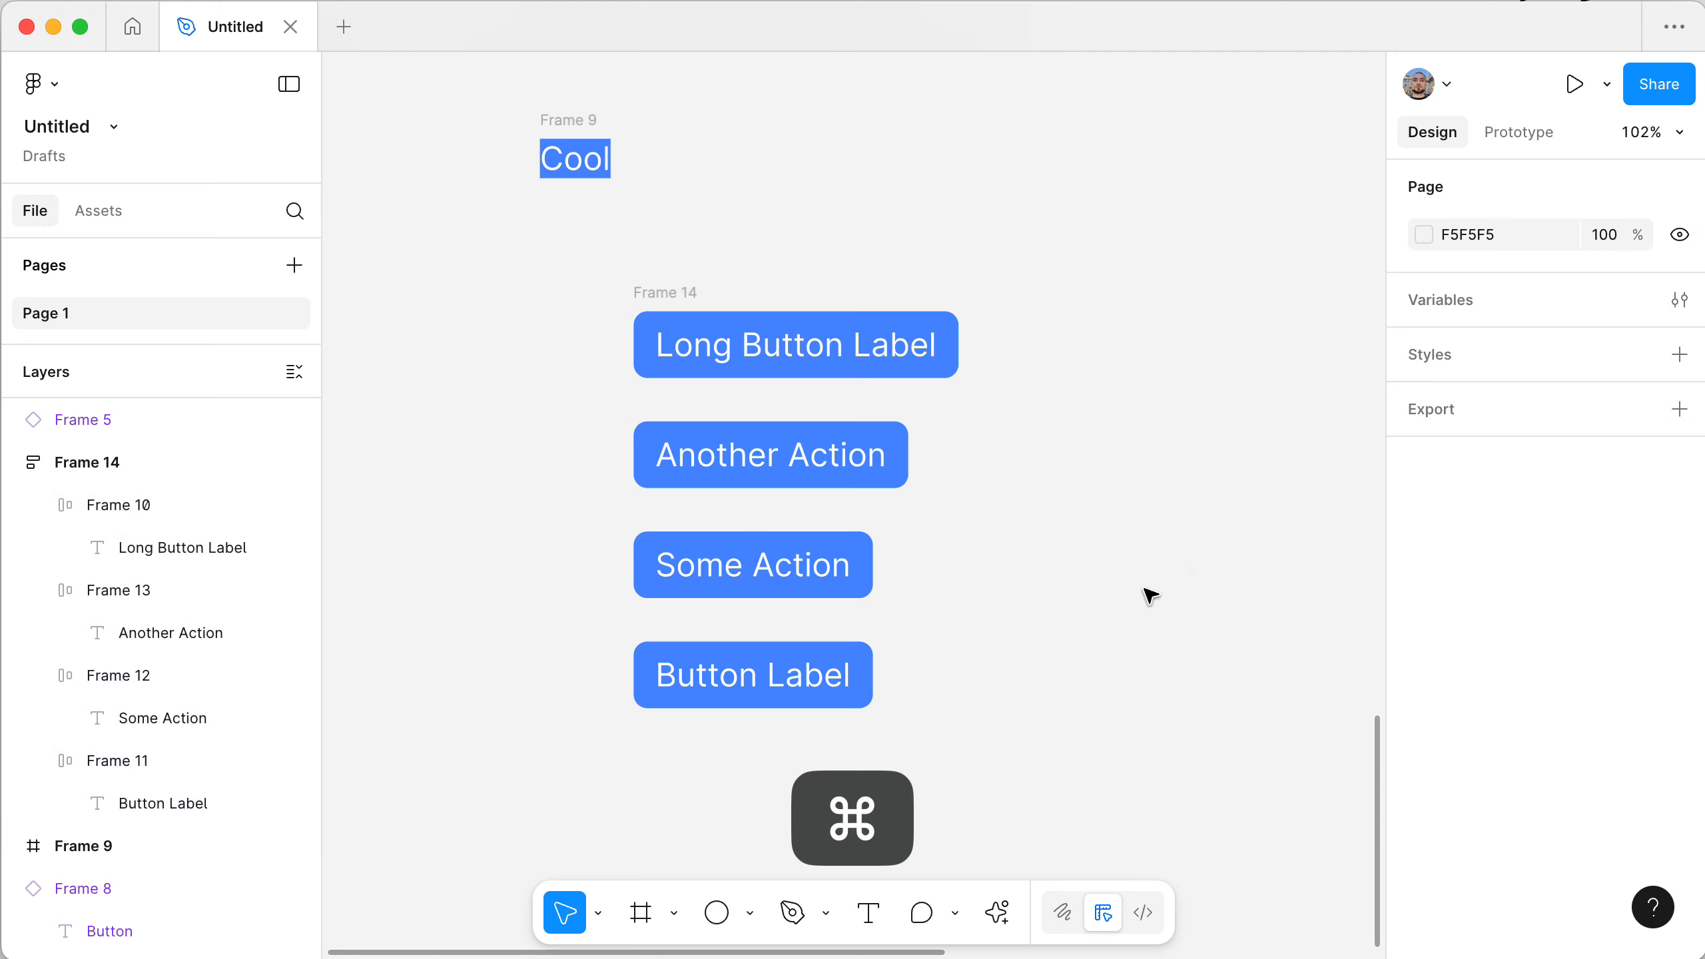
# - Compare the auto layout settings of the "Long Button Label" frame with those of its parent container
pyautogui.scroll(-2, 1149, 593)
pyautogui.click(754, 392)
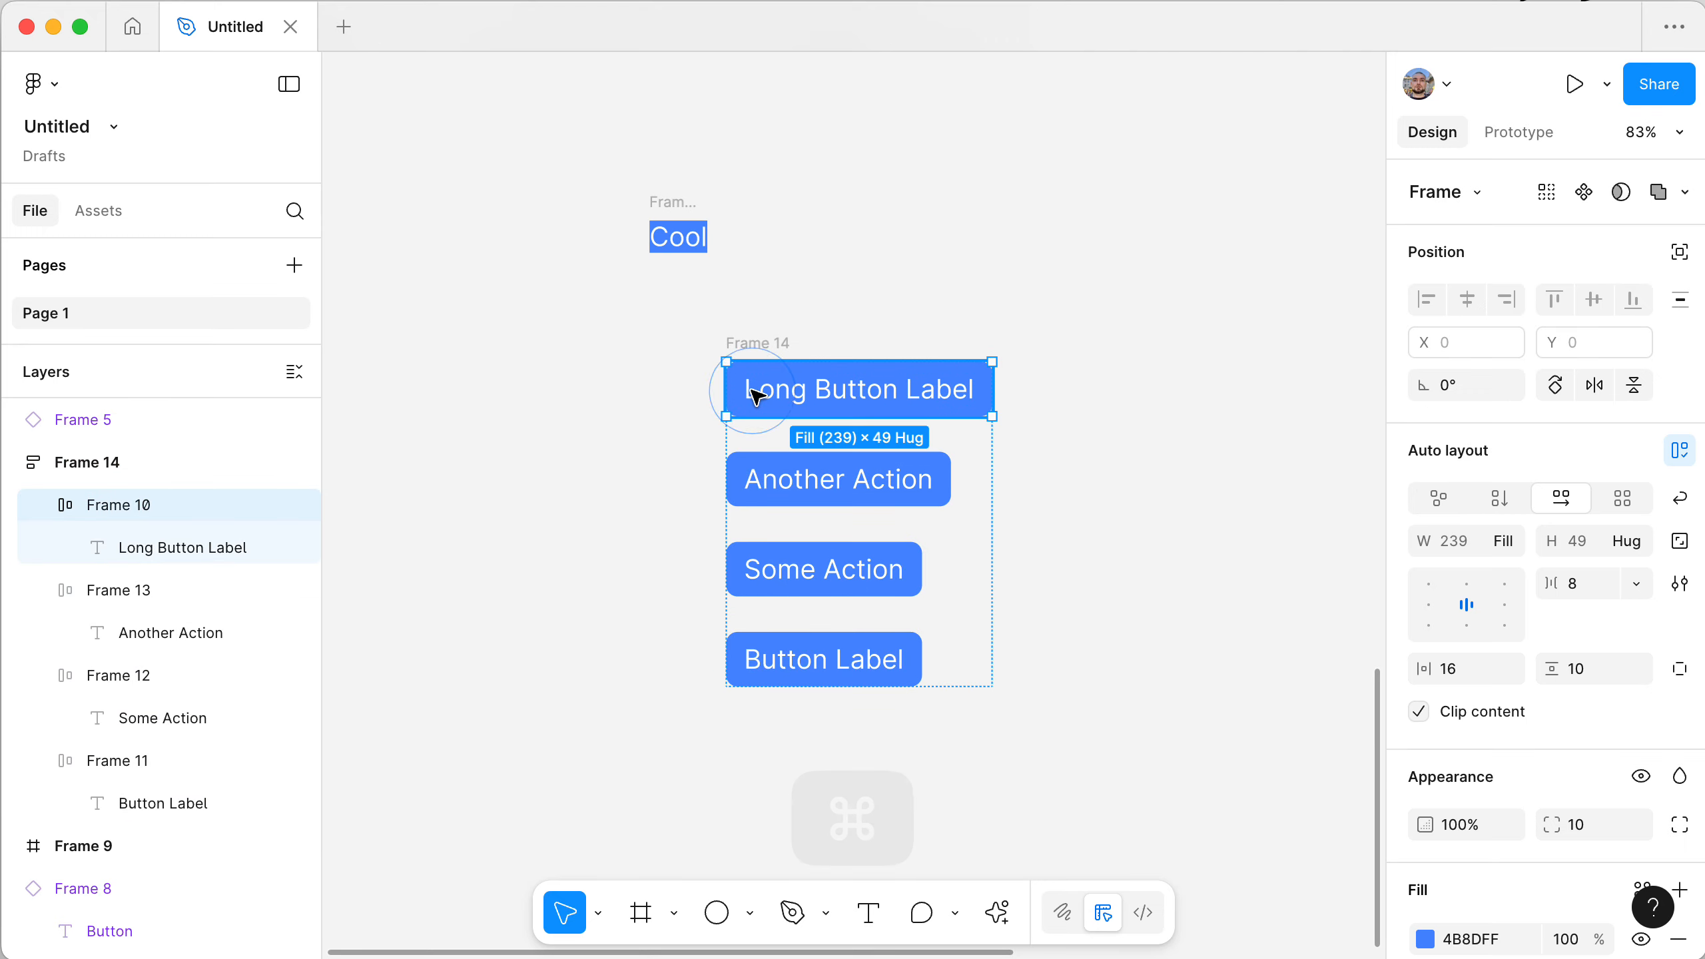
pyautogui.scroll(4, 753, 396)
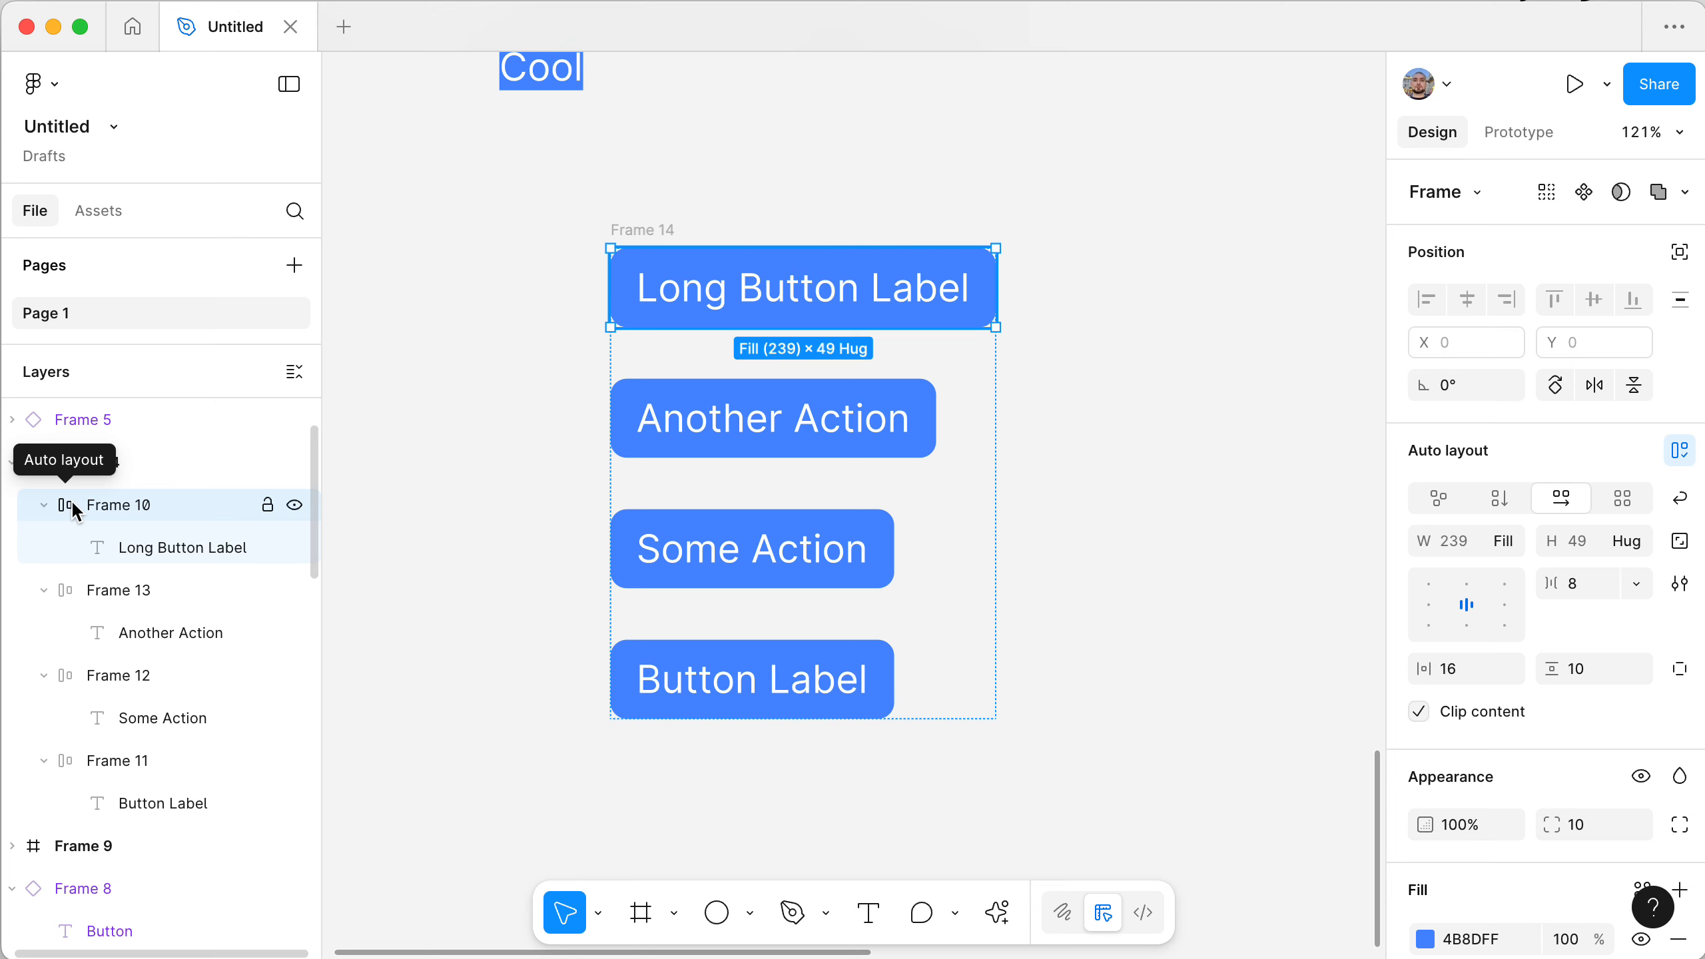
pyautogui.click(71, 467)
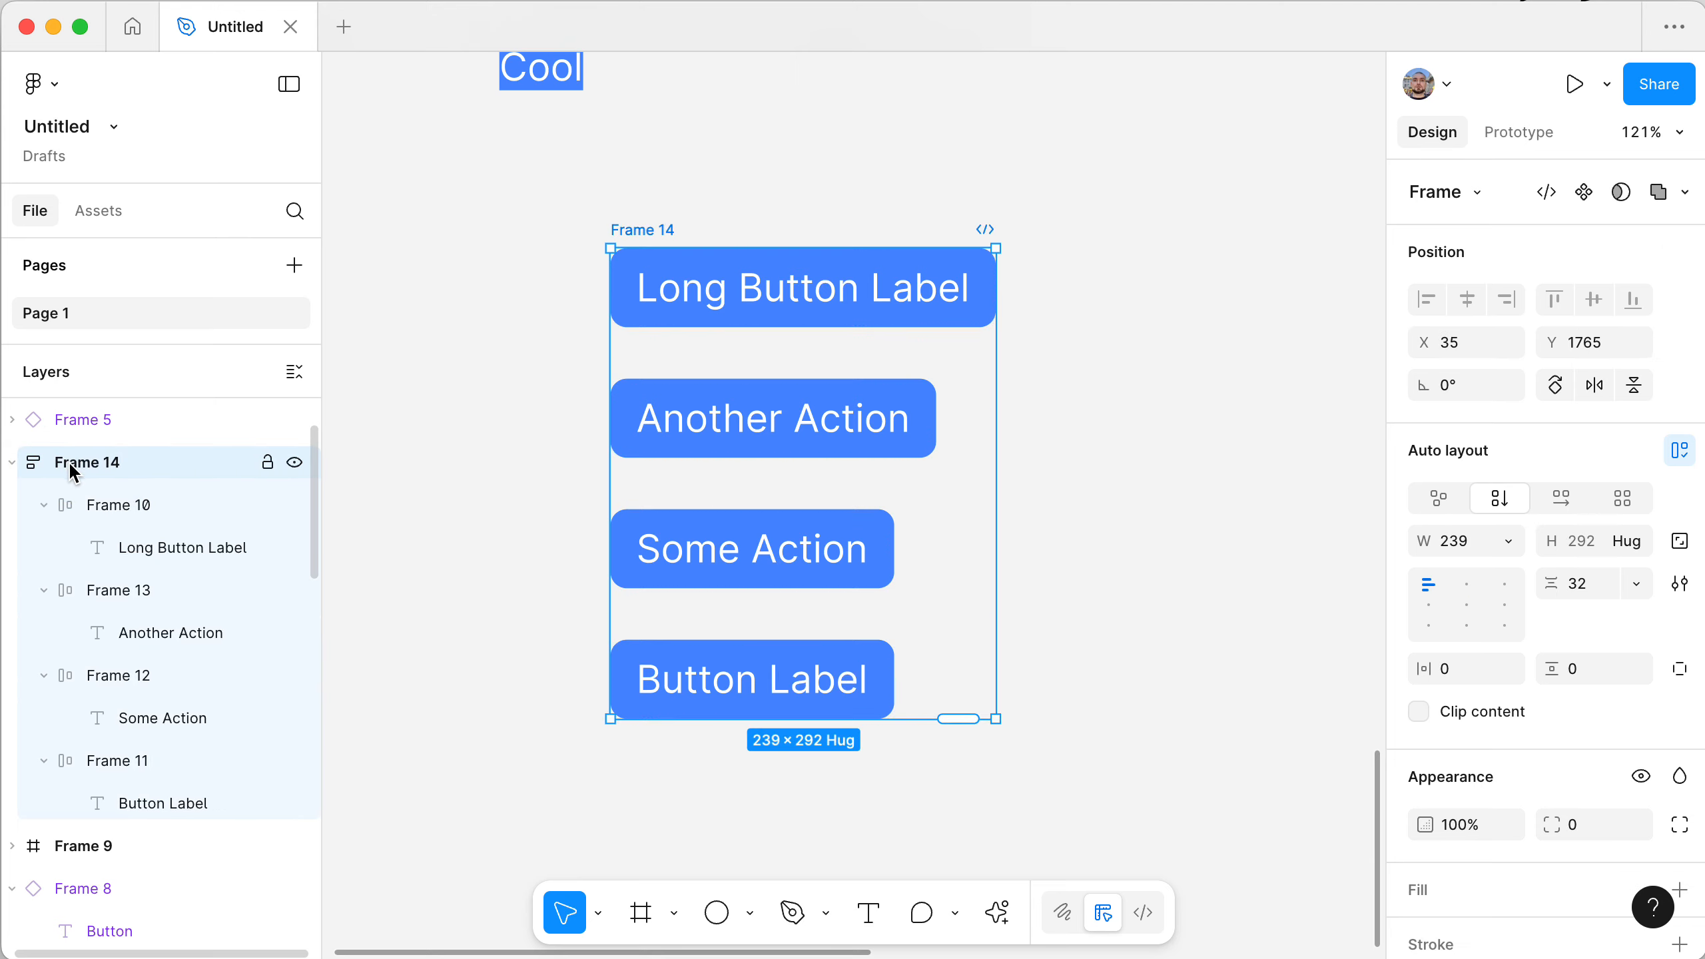
pyautogui.click(108, 513)
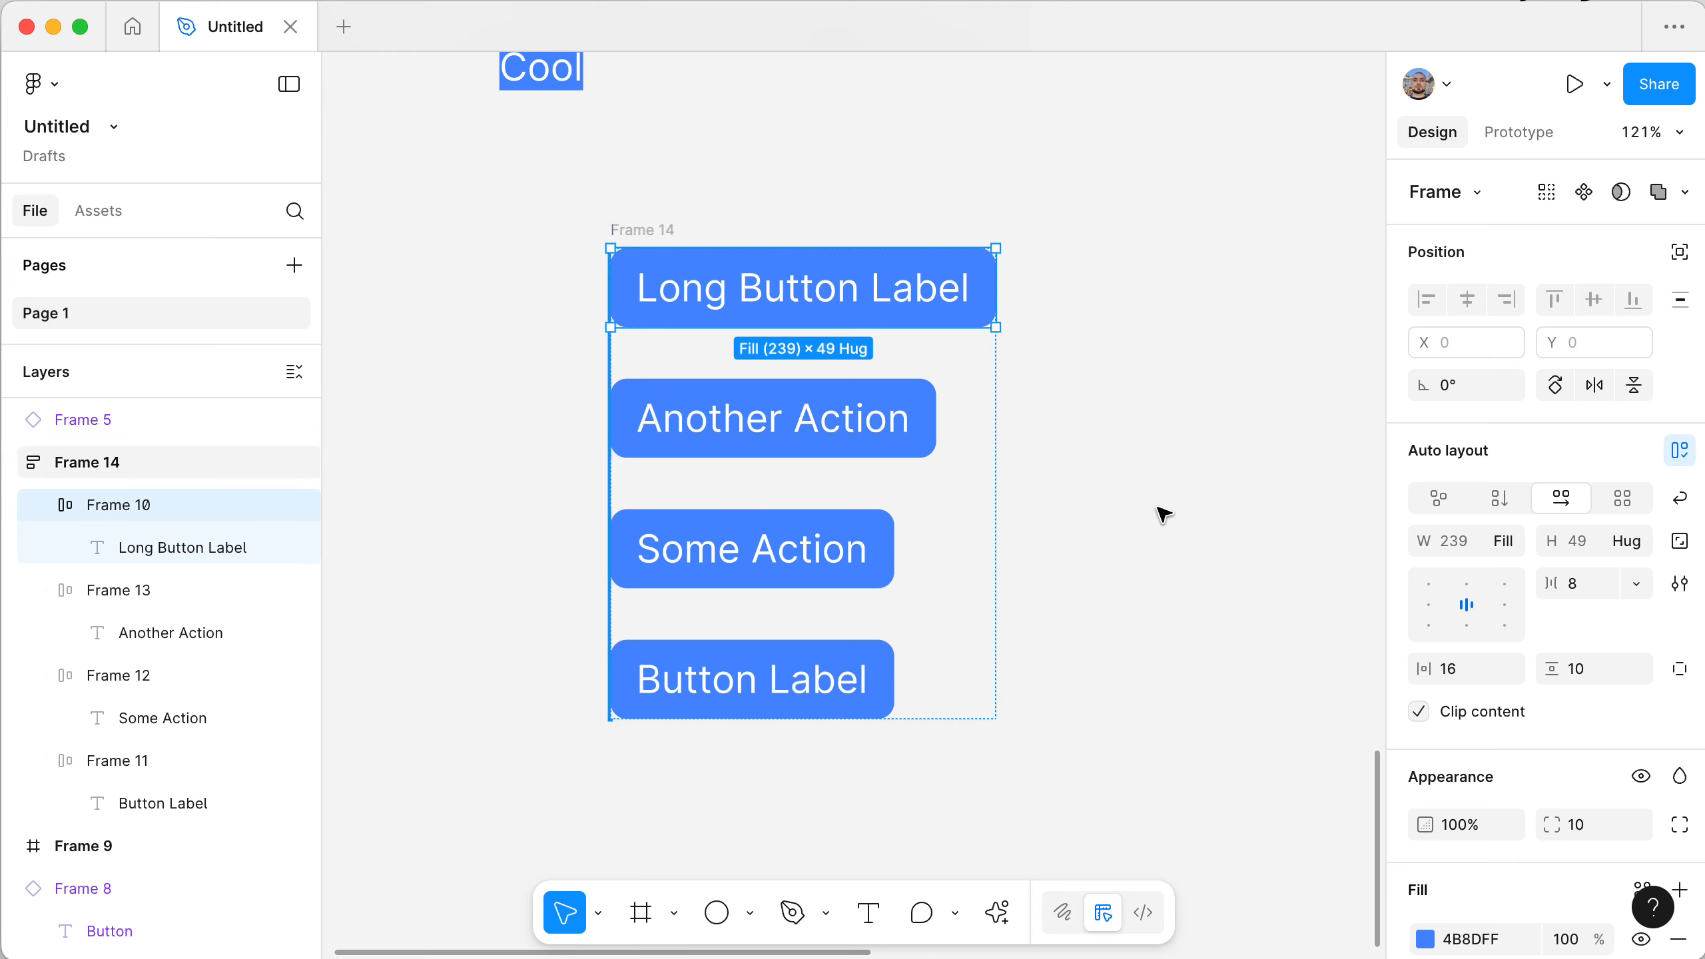
# - Try setting the "Long Button Label" frame's horizontal padding to 0, then undo the change
pyautogui.hotkey('shift', 'Down')
pyautogui.hotkey('shift', 'Down')
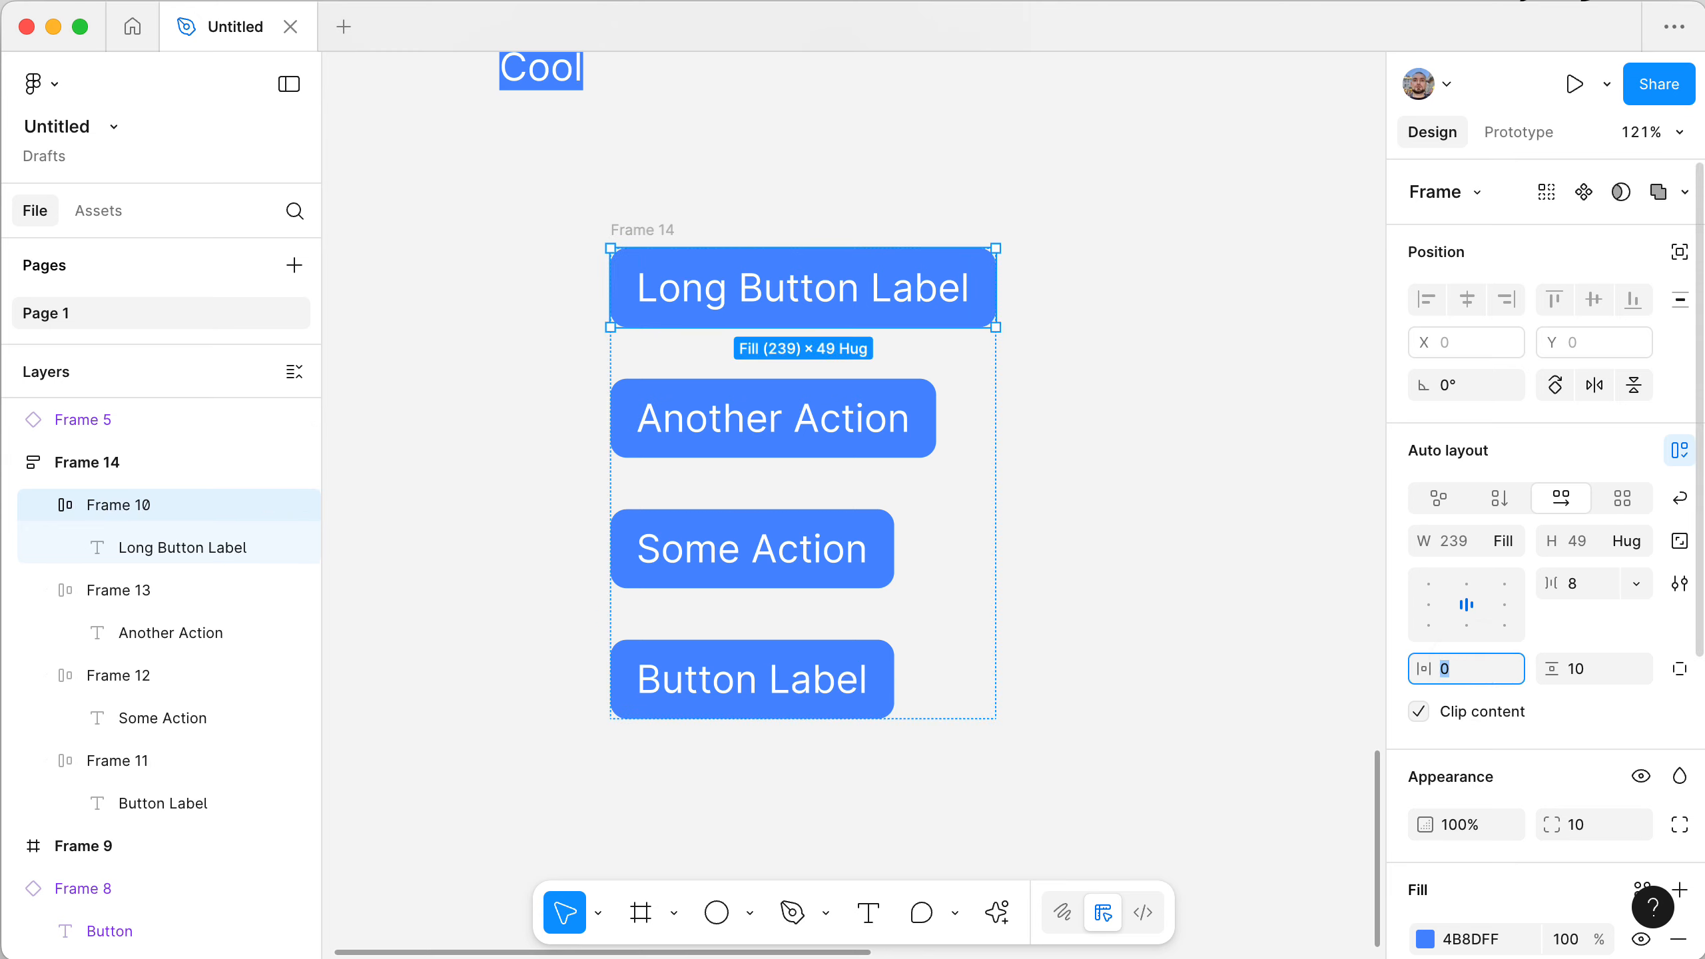
pyautogui.press('Return')
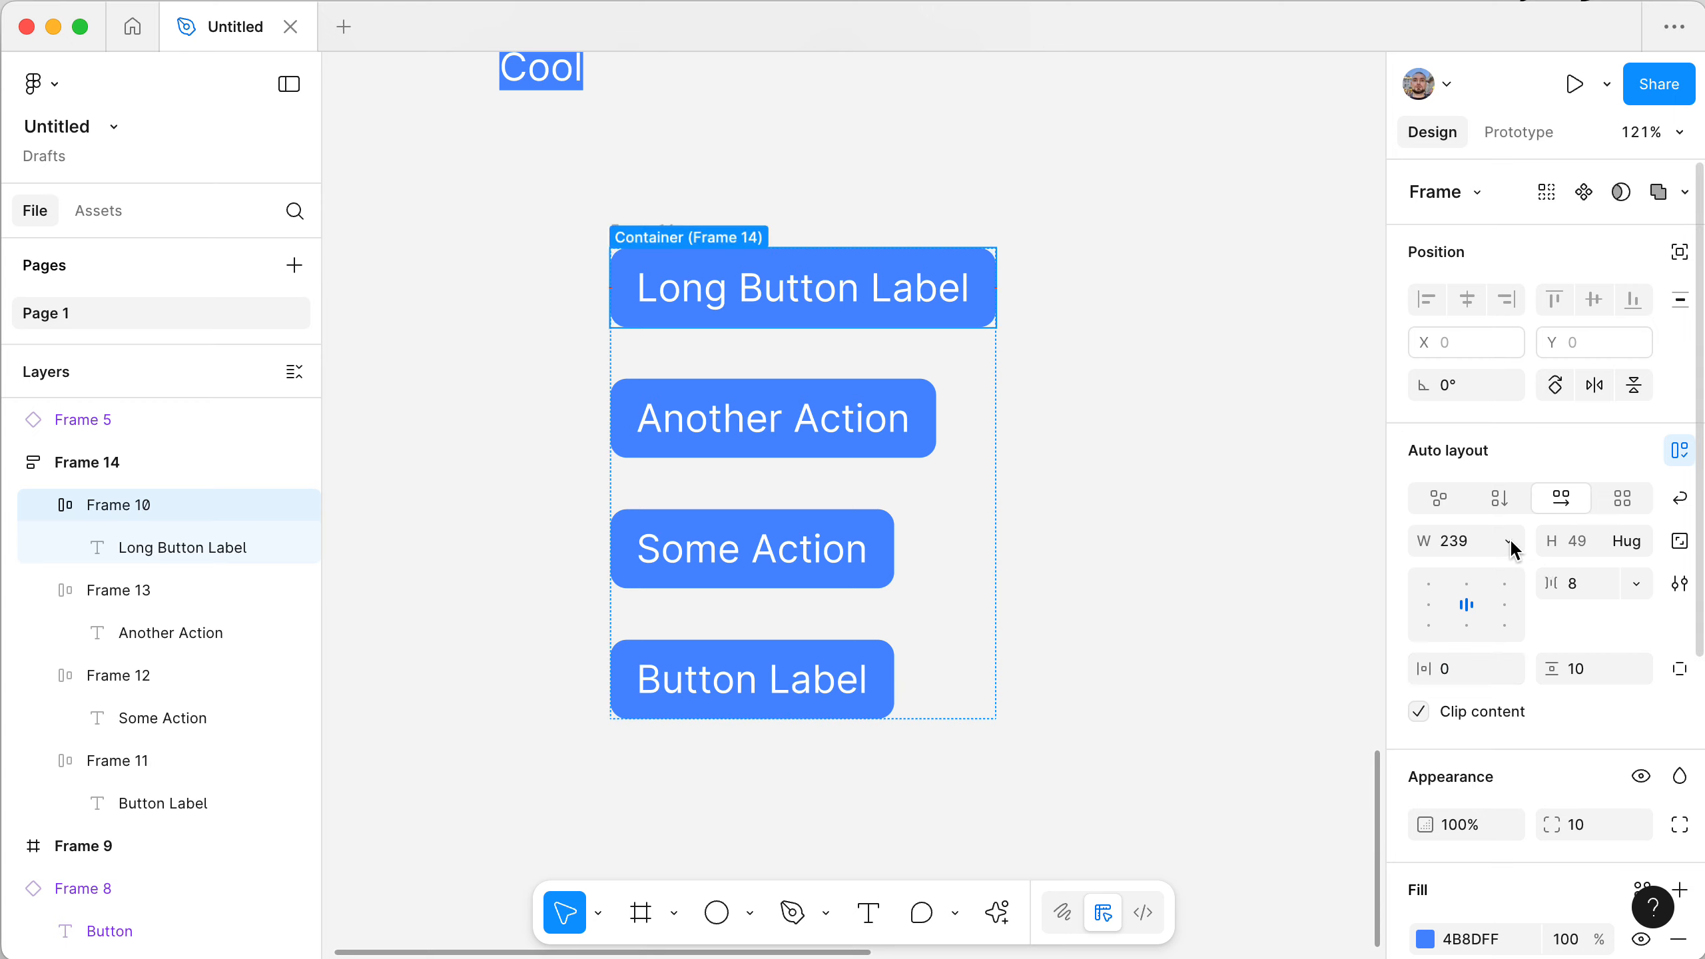
pyautogui.press('super+z')
pyautogui.press('super+z')
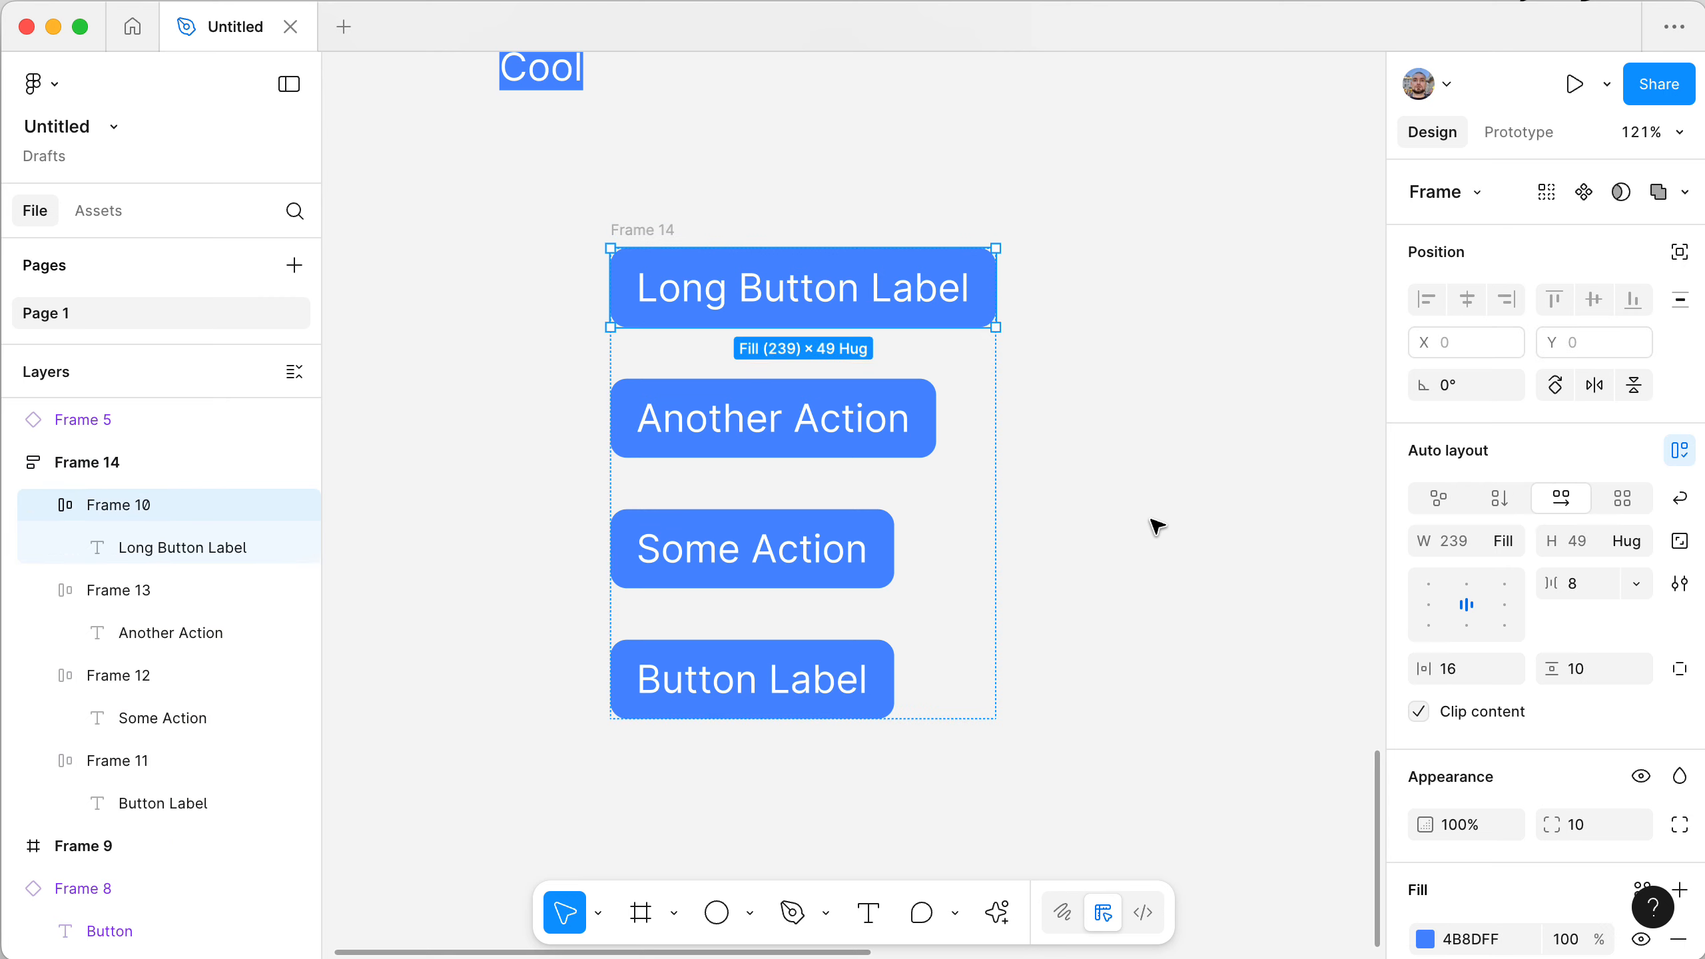
# - Try widening the four-button container to about 382, then undo the resize
pyautogui.click(1129, 465)
pyautogui.click(661, 230)
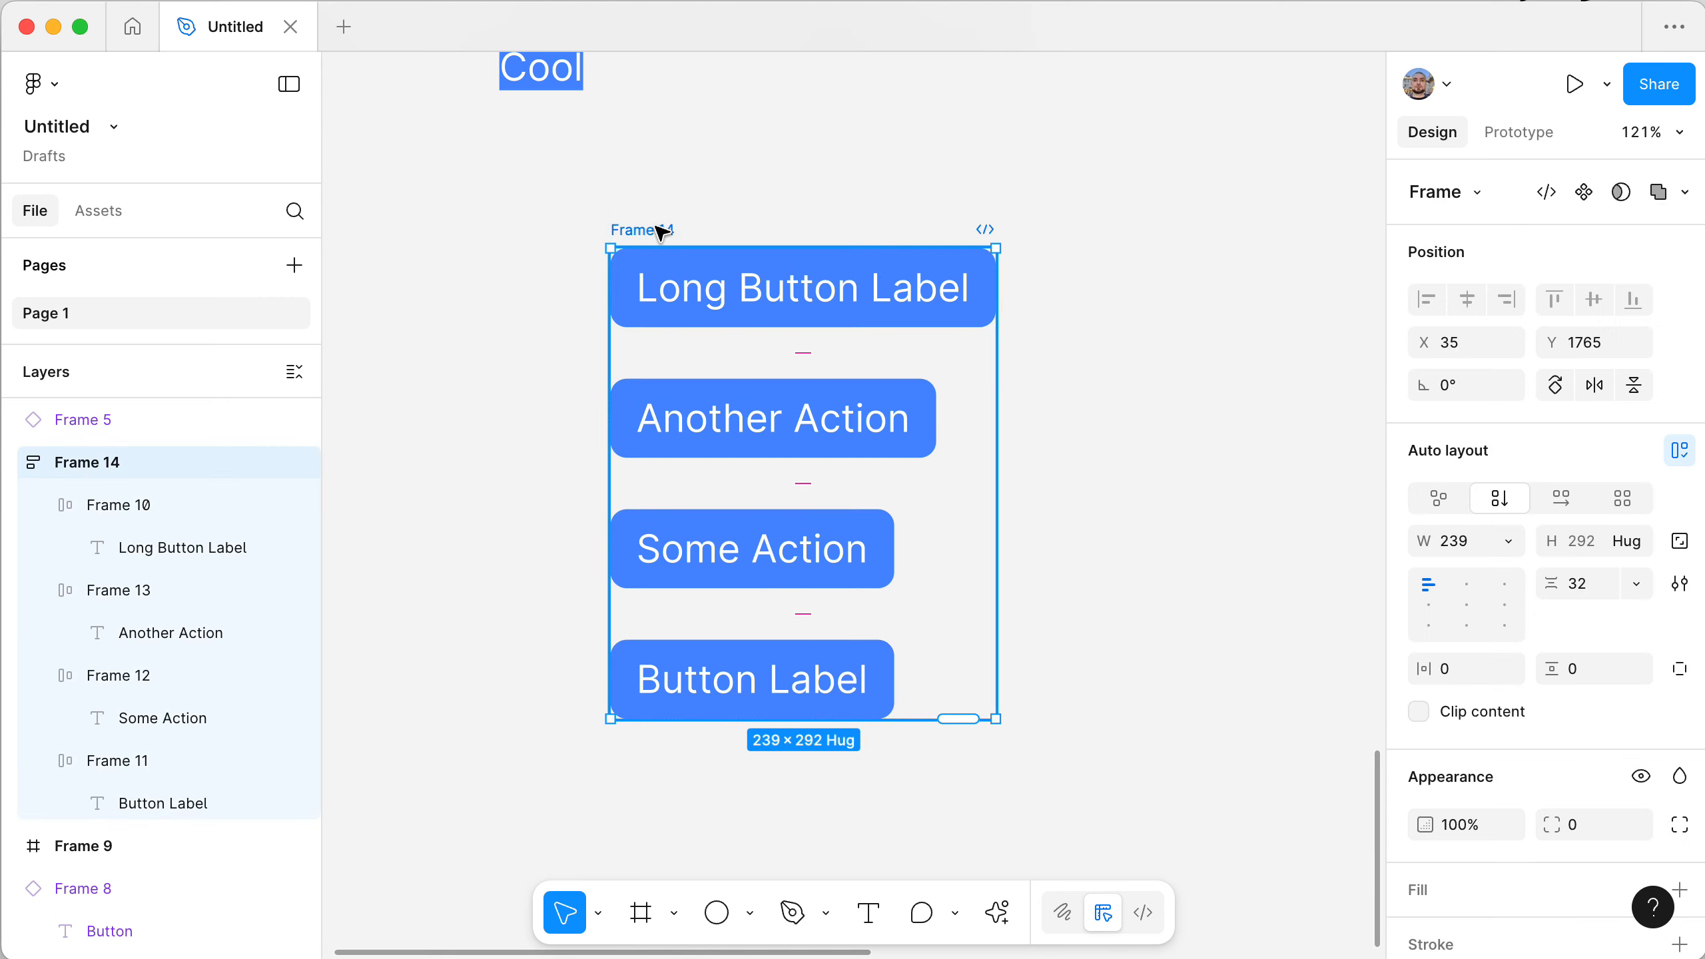
pyautogui.moveTo(991, 381); pyautogui.dragTo(1226, 385)
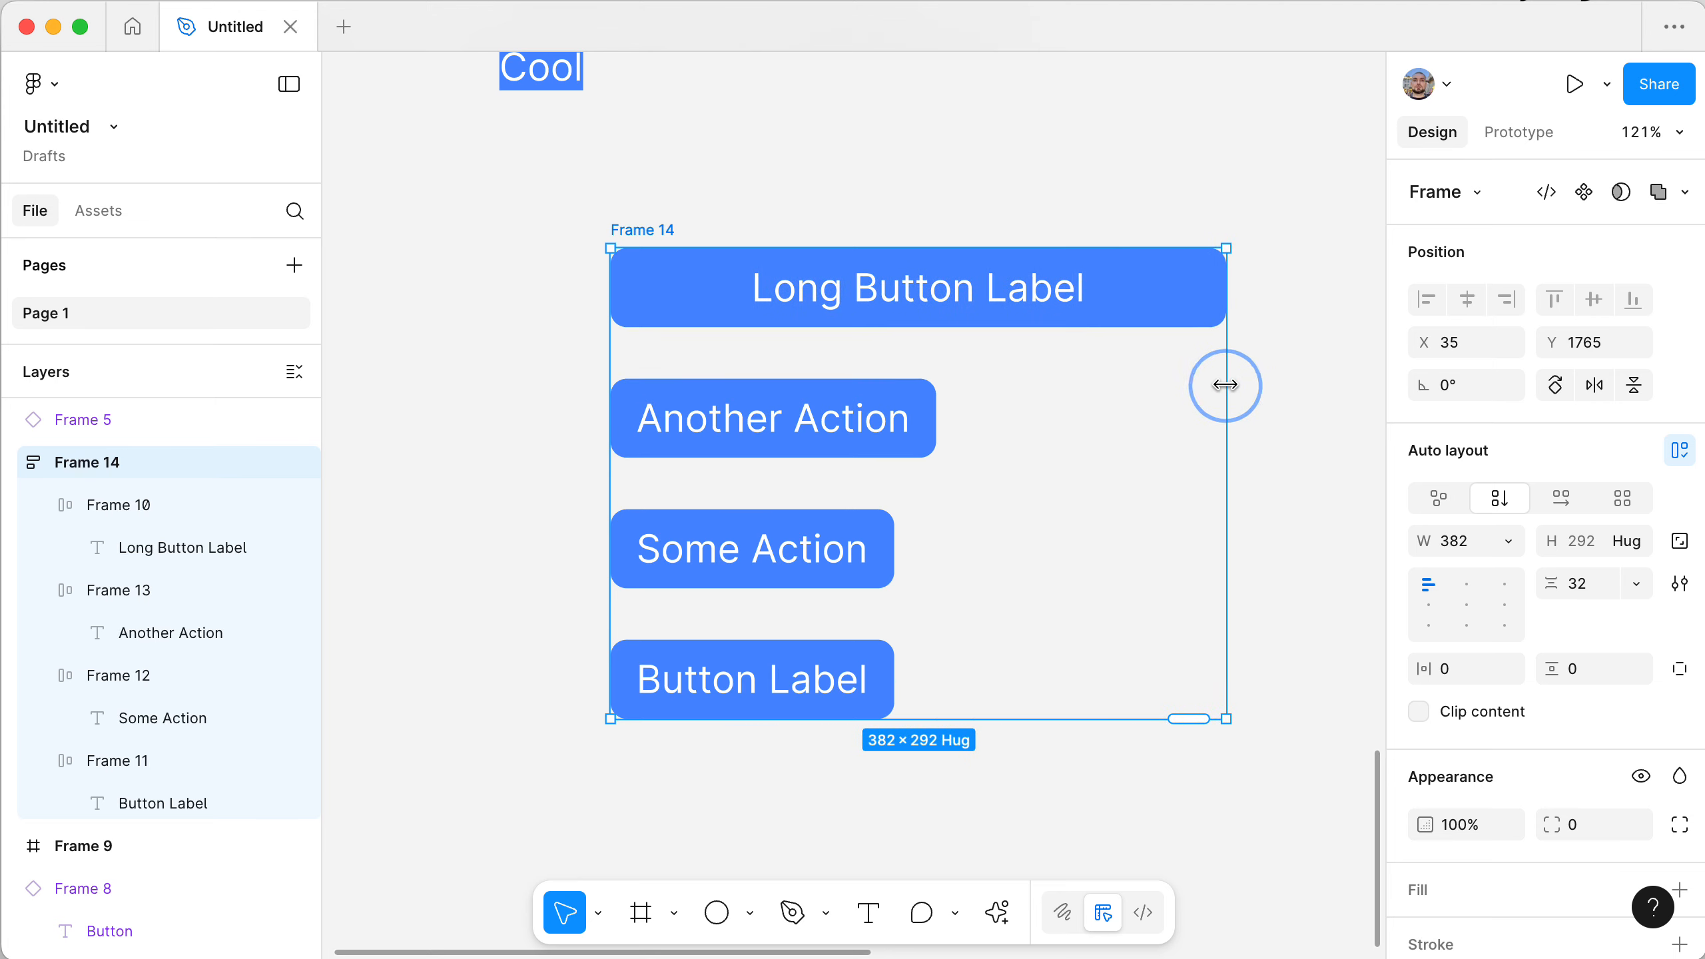
pyautogui.press('cmd+z')
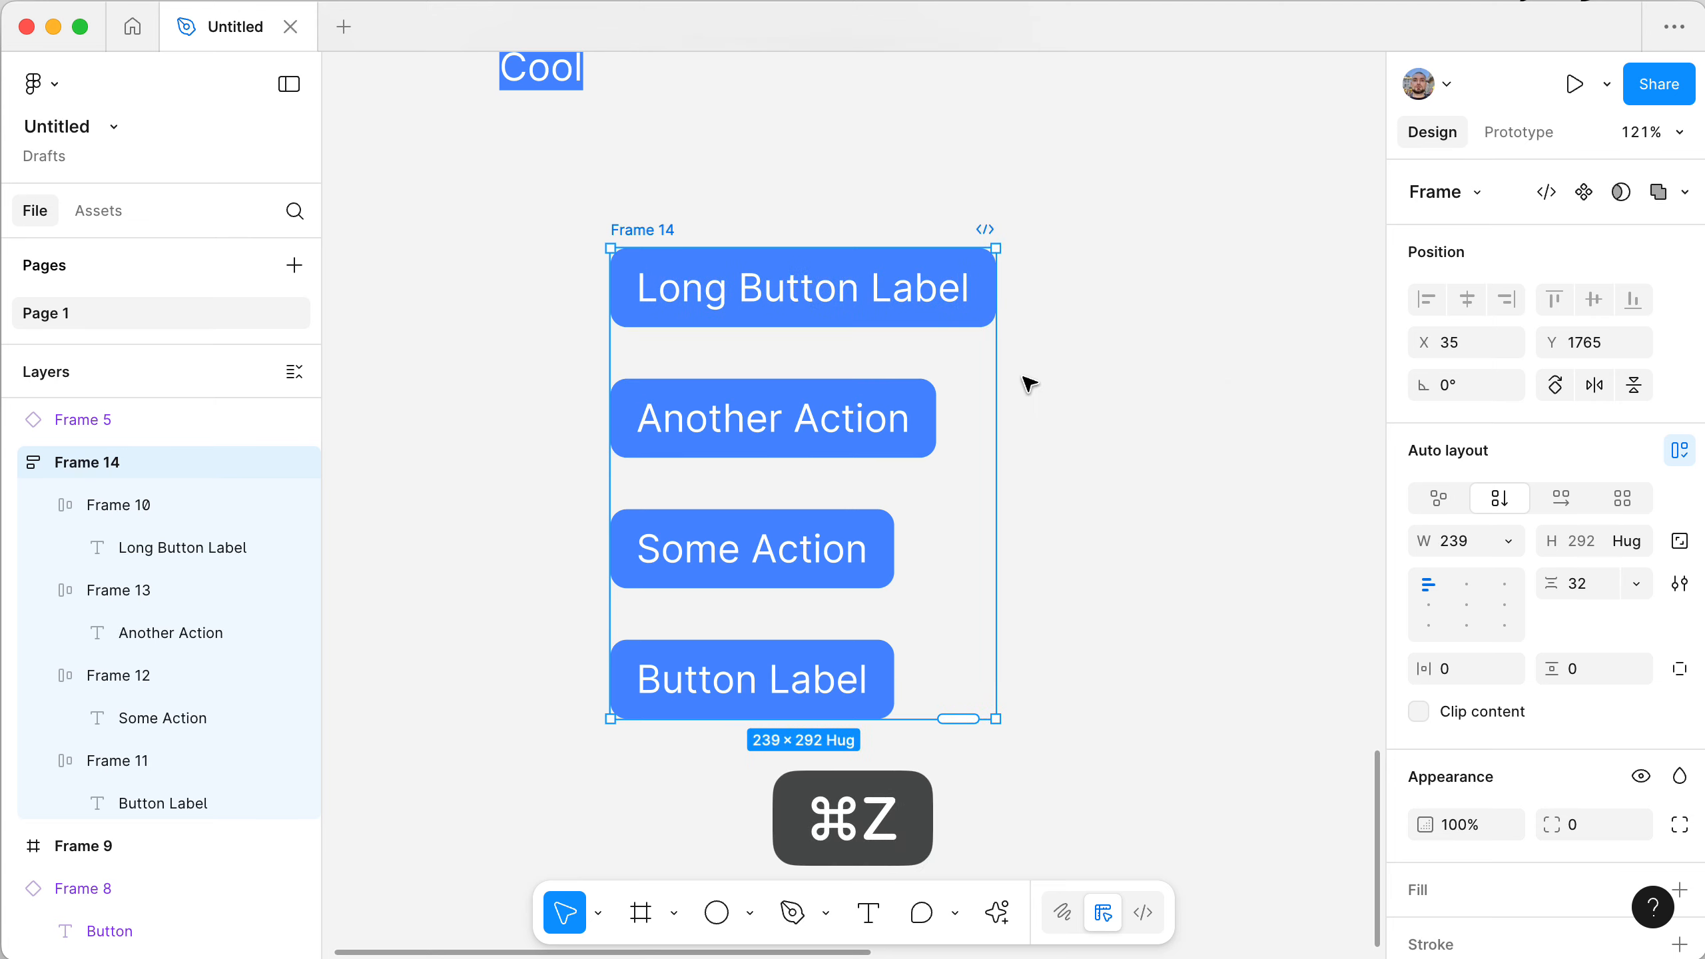
# - Widen the four-button container to about 416 and check how the "Long Button Label" frame fills it
pyautogui.moveTo(996, 378); pyautogui.dragTo(1280, 379)
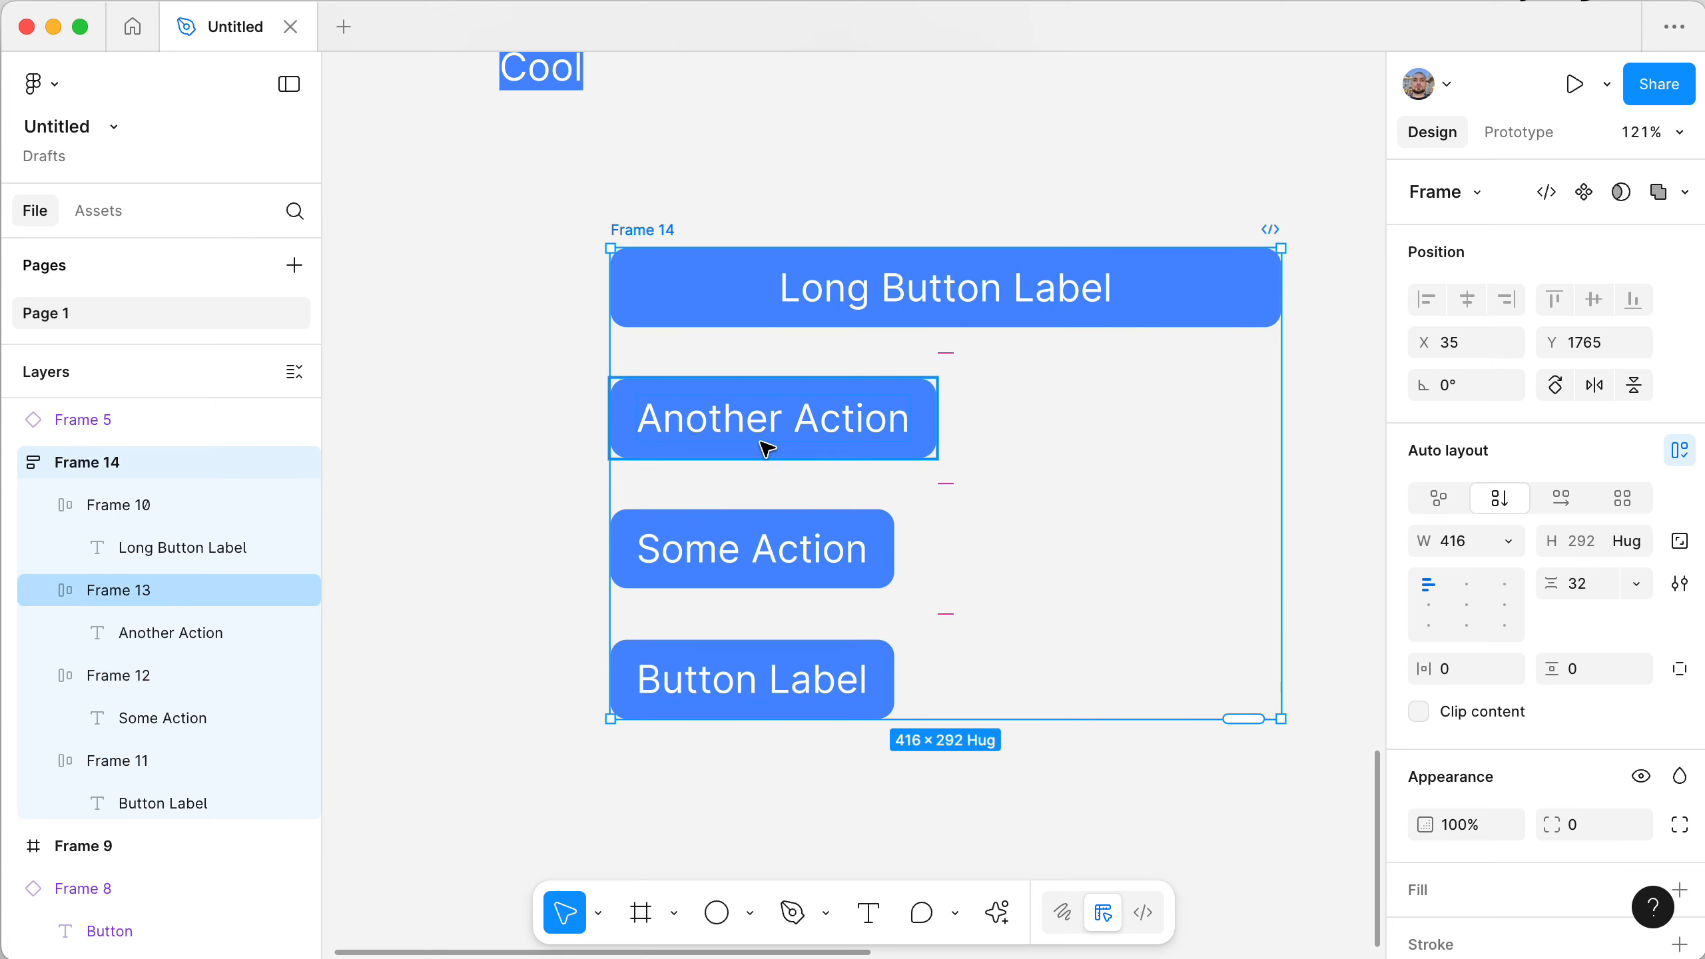
pyautogui.click(703, 296)
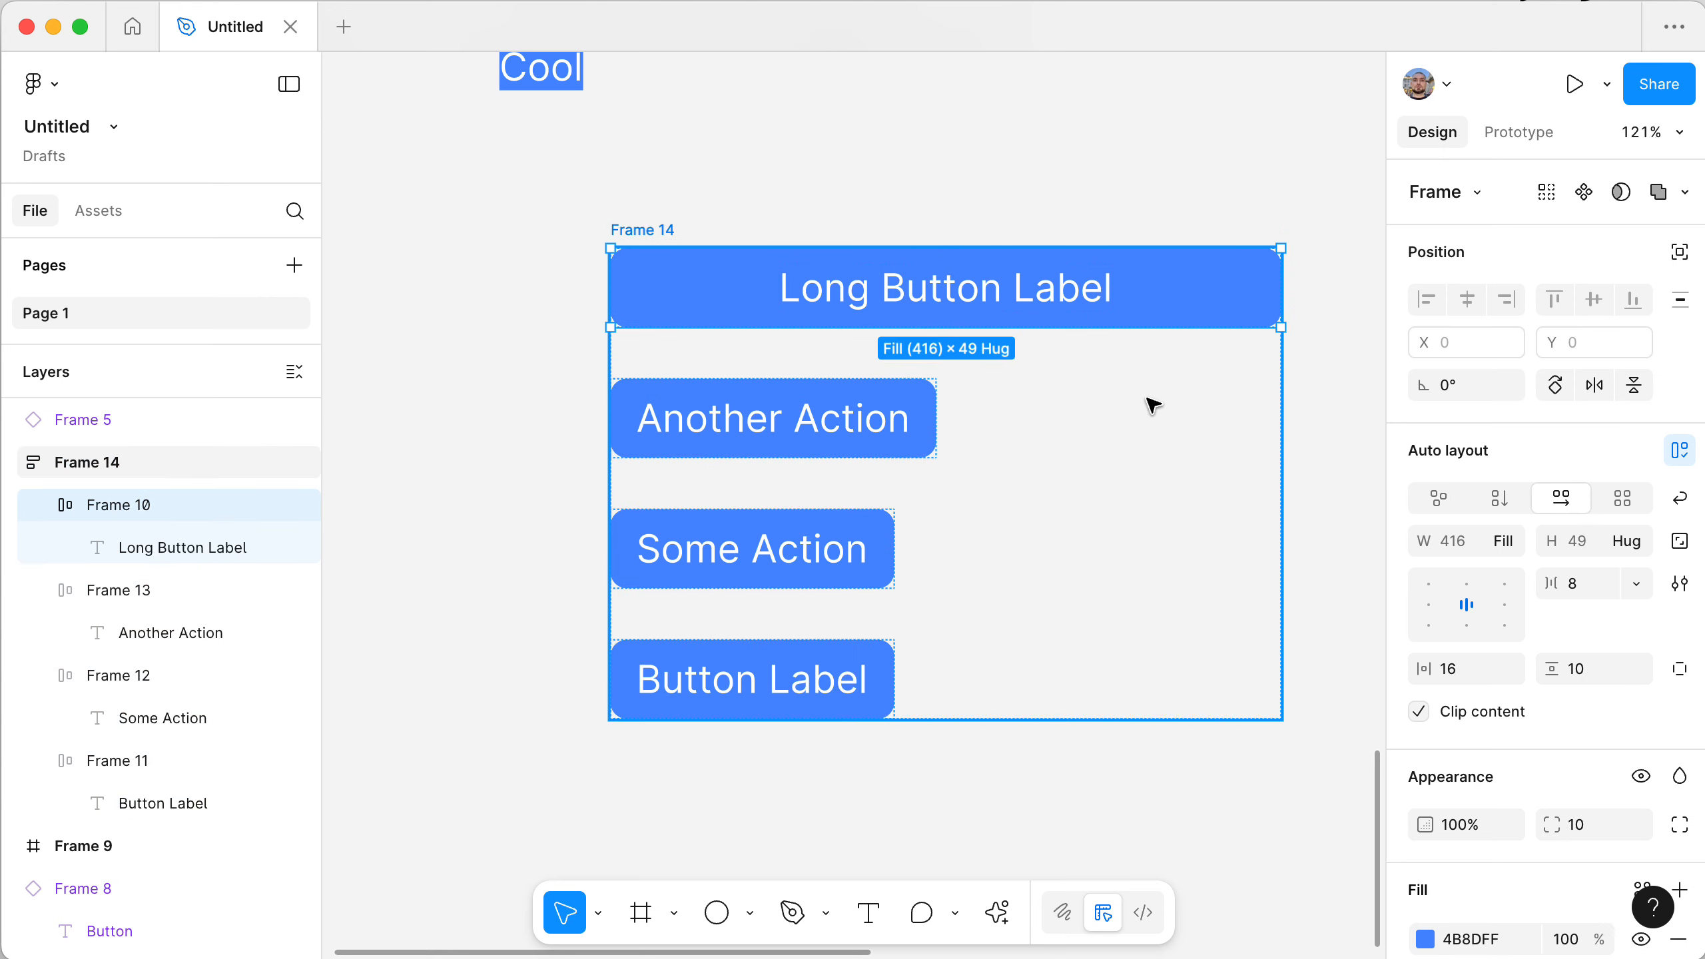
pyautogui.click(1312, 415)
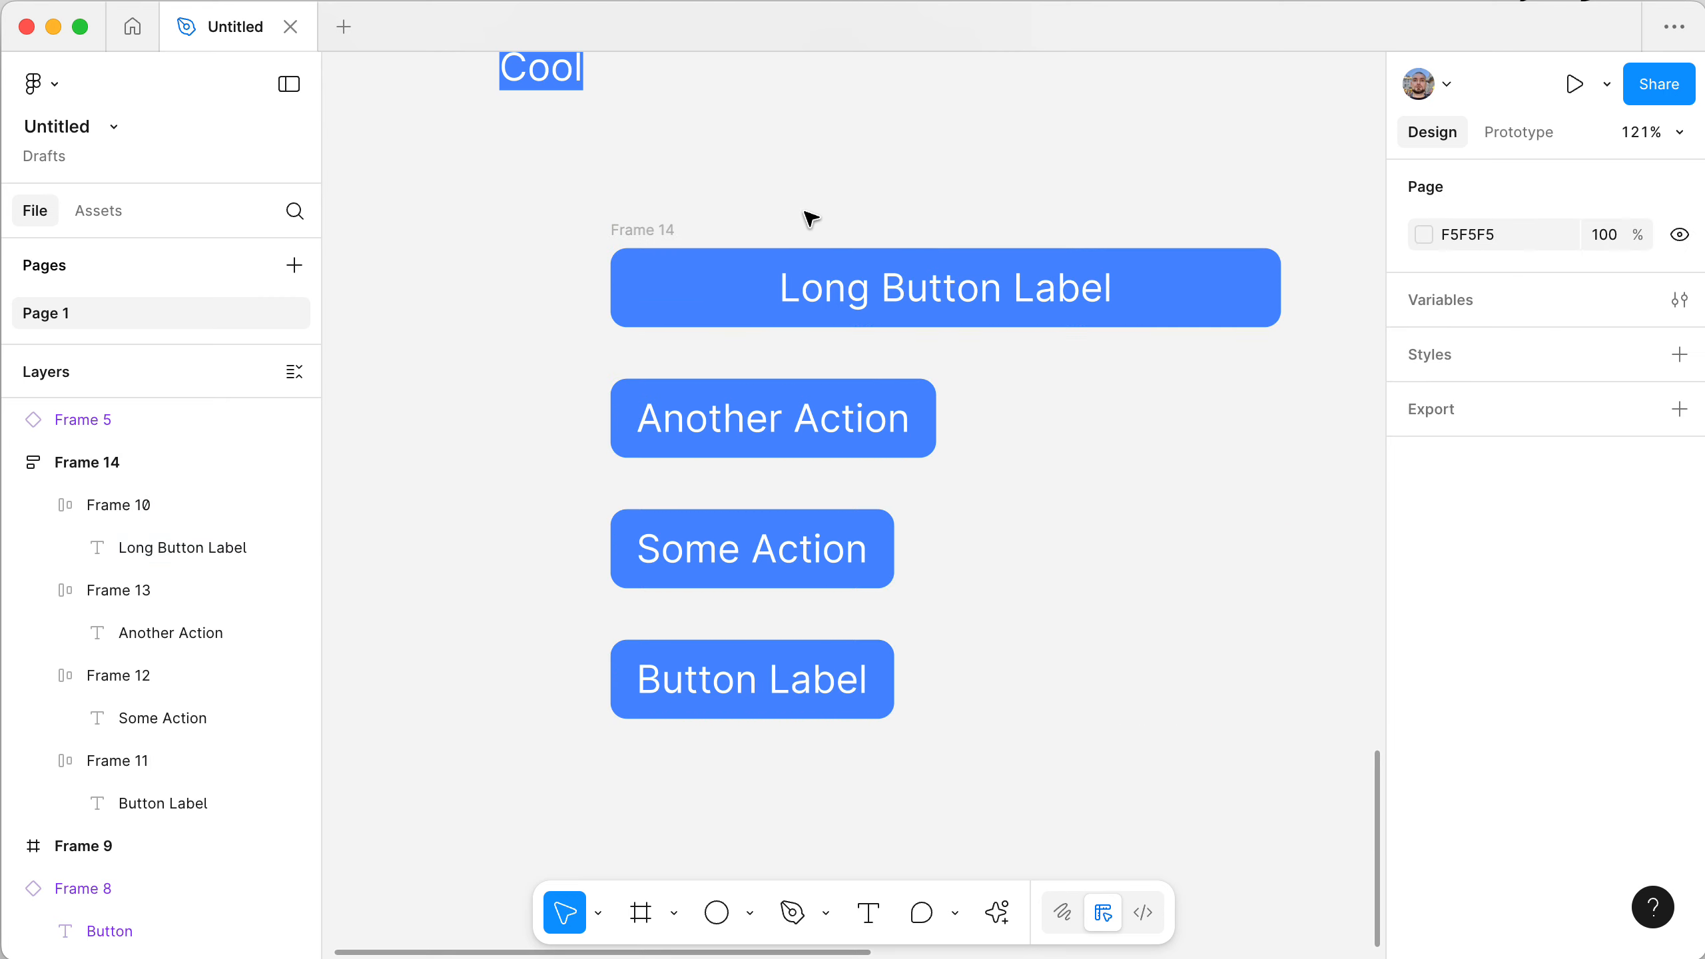
pyautogui.press('super+z')
pyautogui.press('super+z')
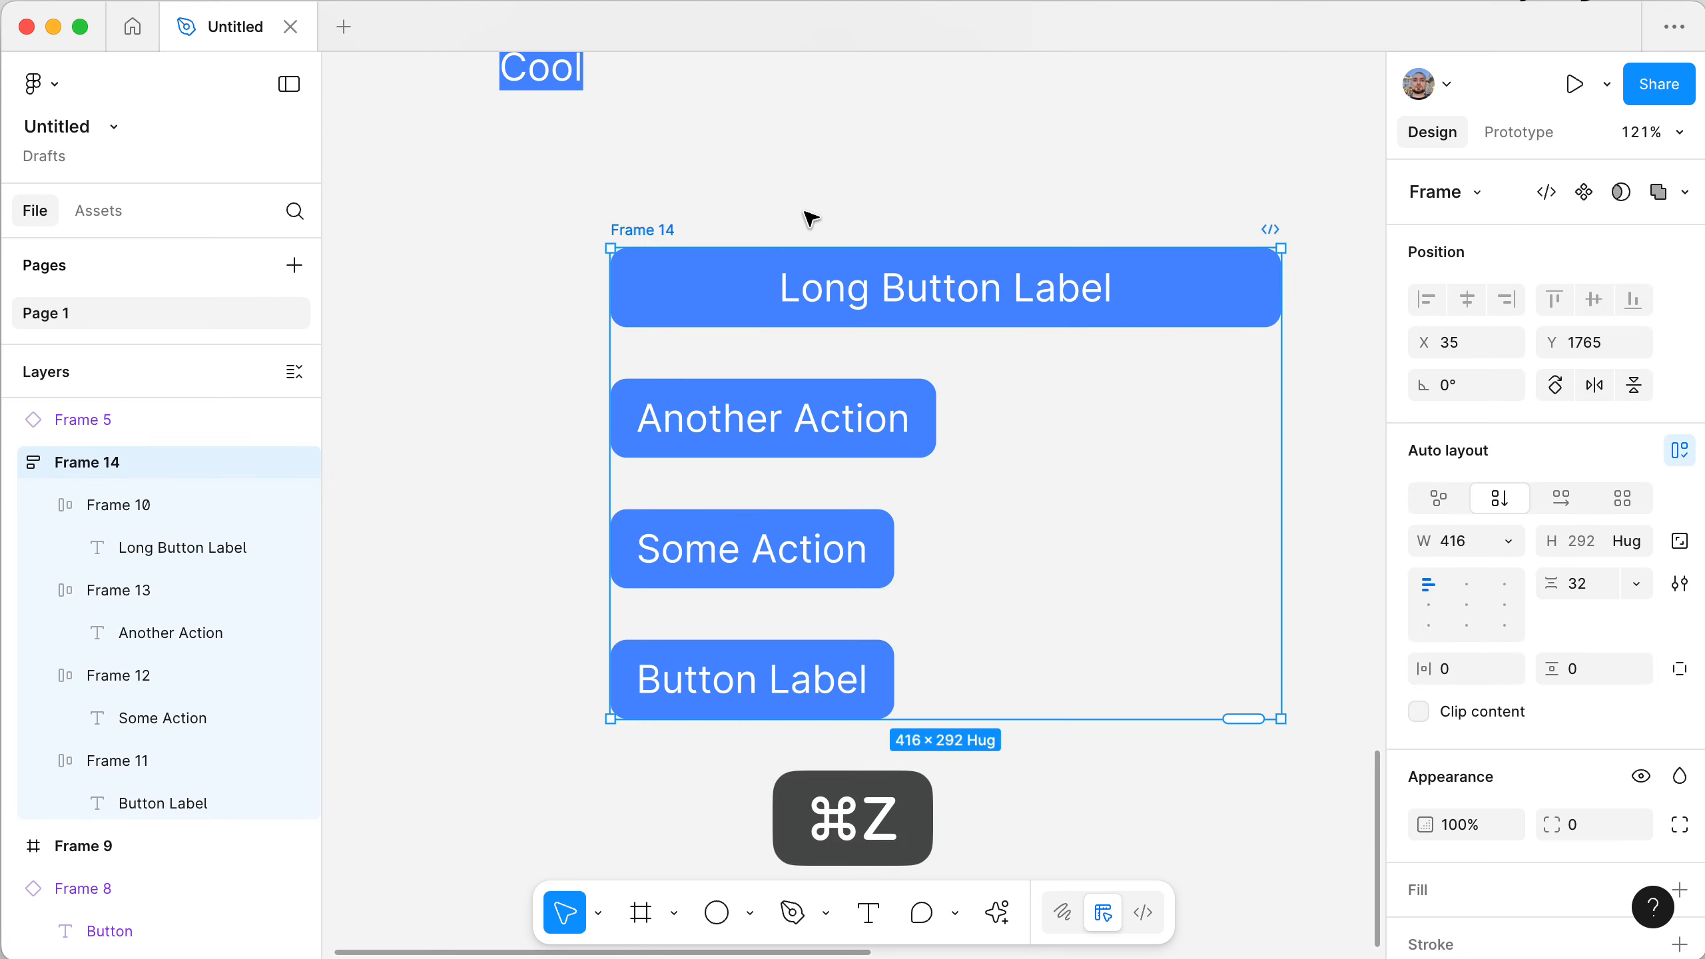
pyautogui.click(808, 218)
# - Set the "Long Button Label" frame to a fixed width of 360
pyautogui.click(760, 288)
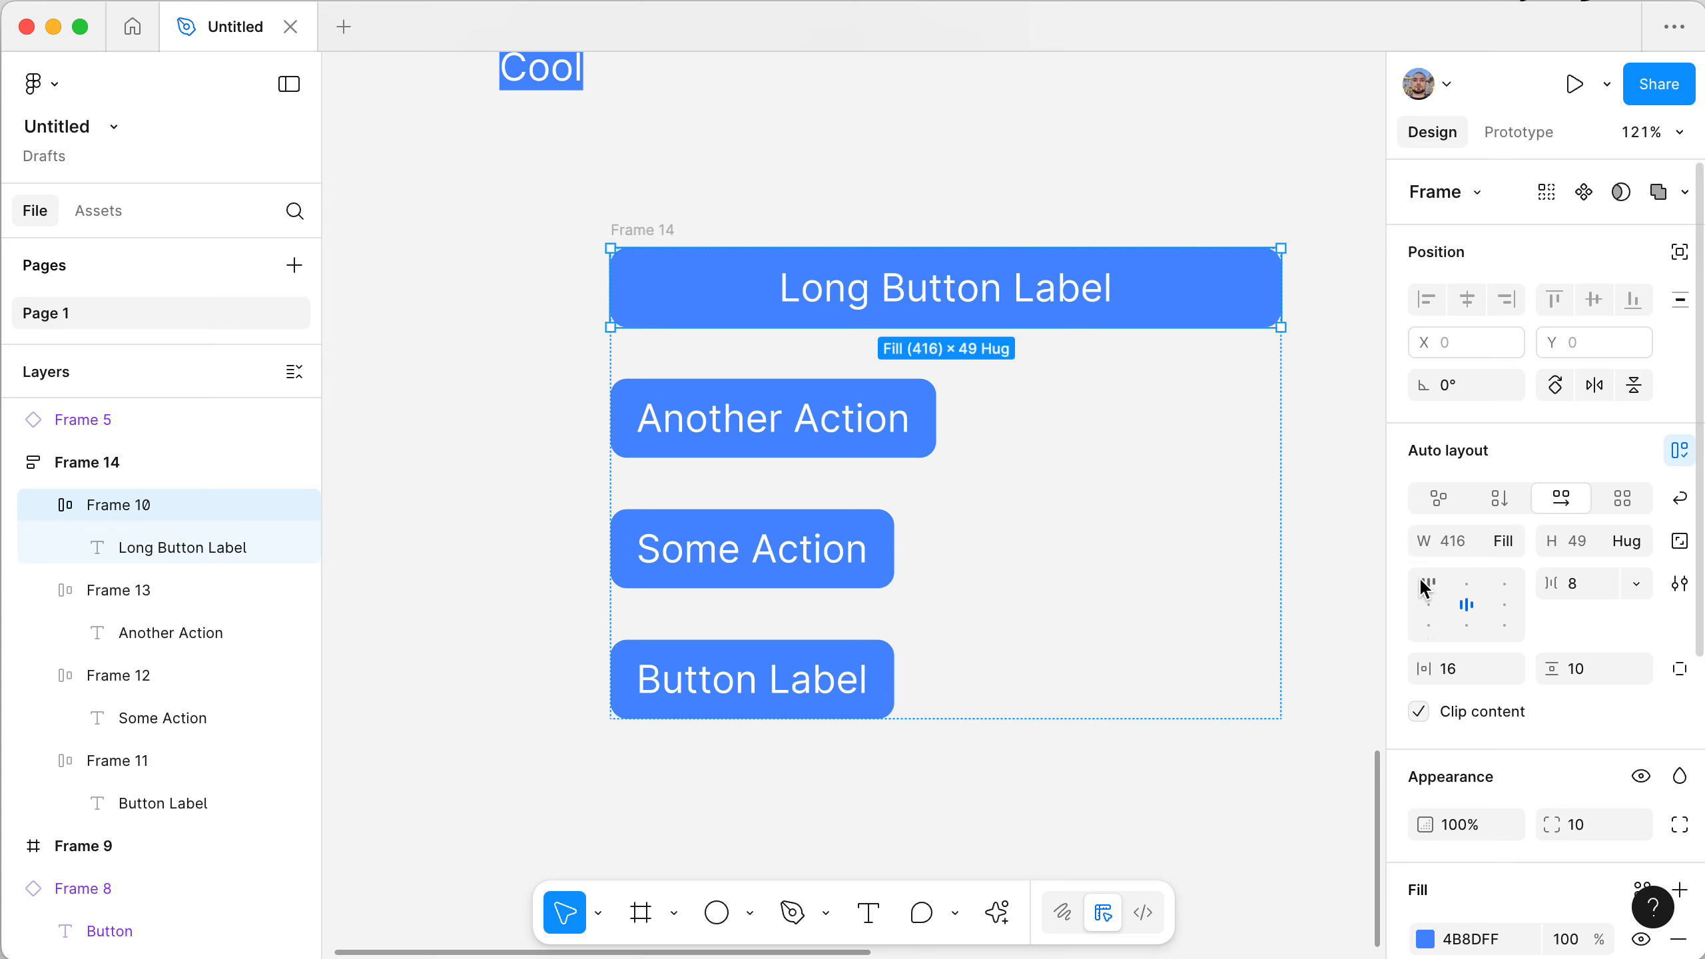
pyautogui.click(1460, 541)
pyautogui.hotkey('shift', 'Down')
pyautogui.hotkey('shift', 'Down')
pyautogui.hotkey('shift', 'Down')
pyautogui.hotkey('shift', 'Down')
pyautogui.hotkey('shift', 'Down')
pyautogui.hotkey('shift', 'Down')
pyautogui.hotkey('shift', 'Down')
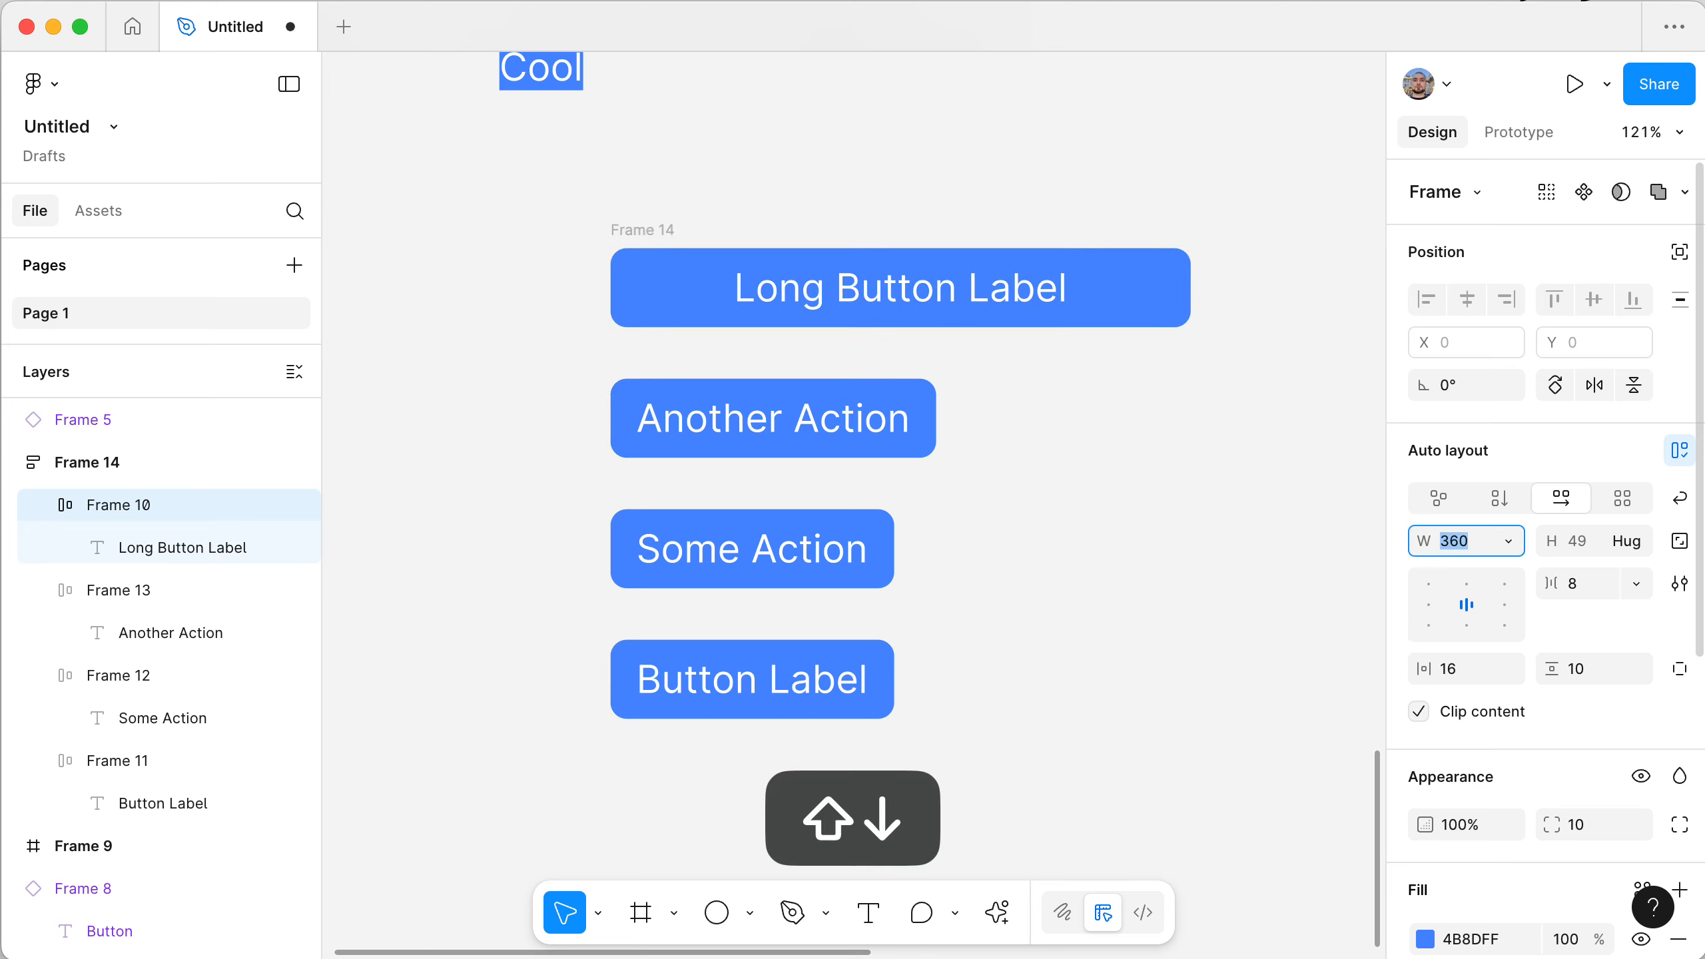
pyautogui.press('Escape')
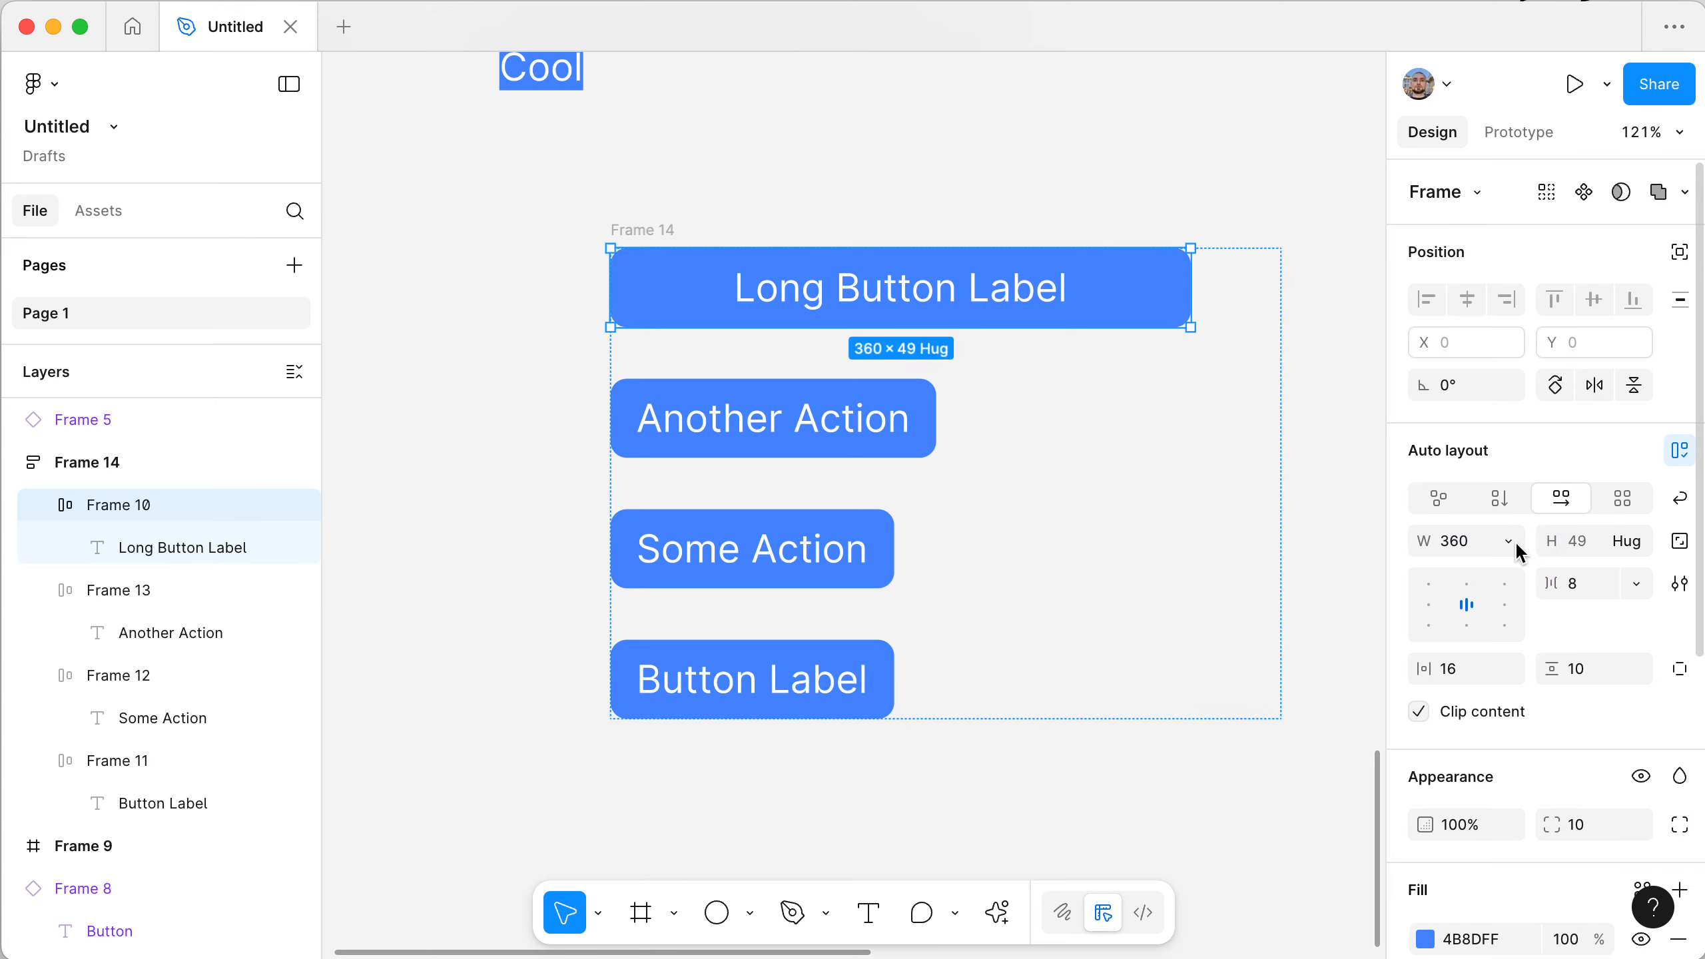
# - Undo the fixed width on the "Long Button Label" frame
pyautogui.click(456, 221)
pyautogui.click(707, 266)
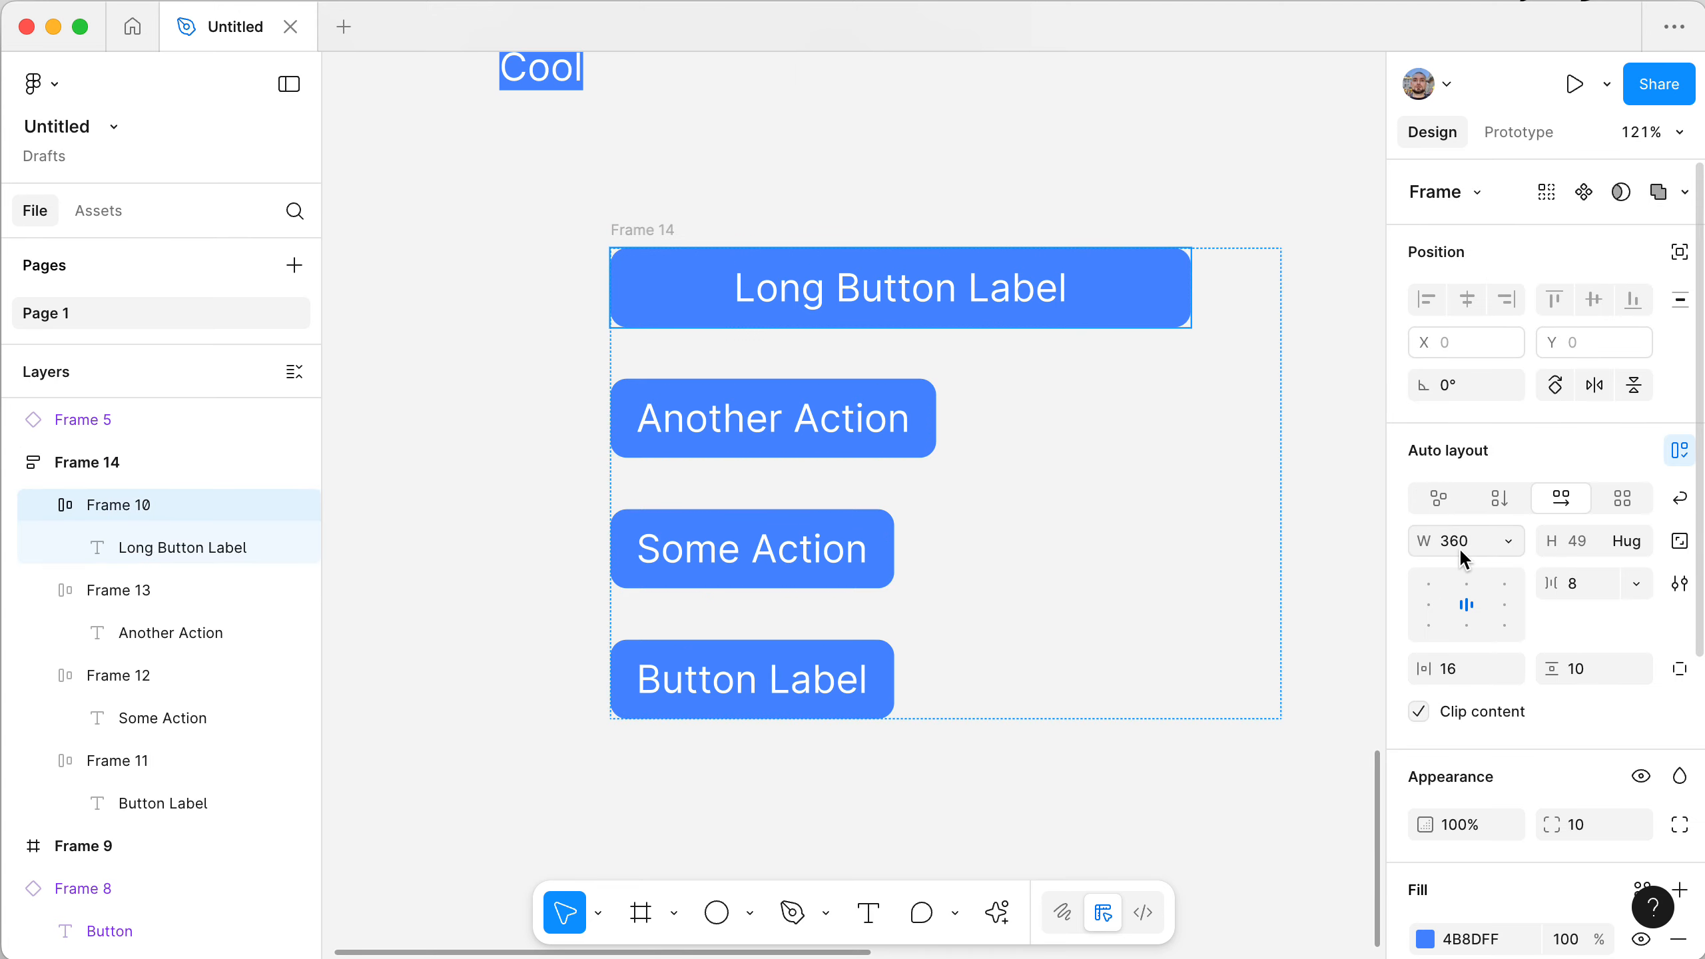
pyautogui.press('super+z')
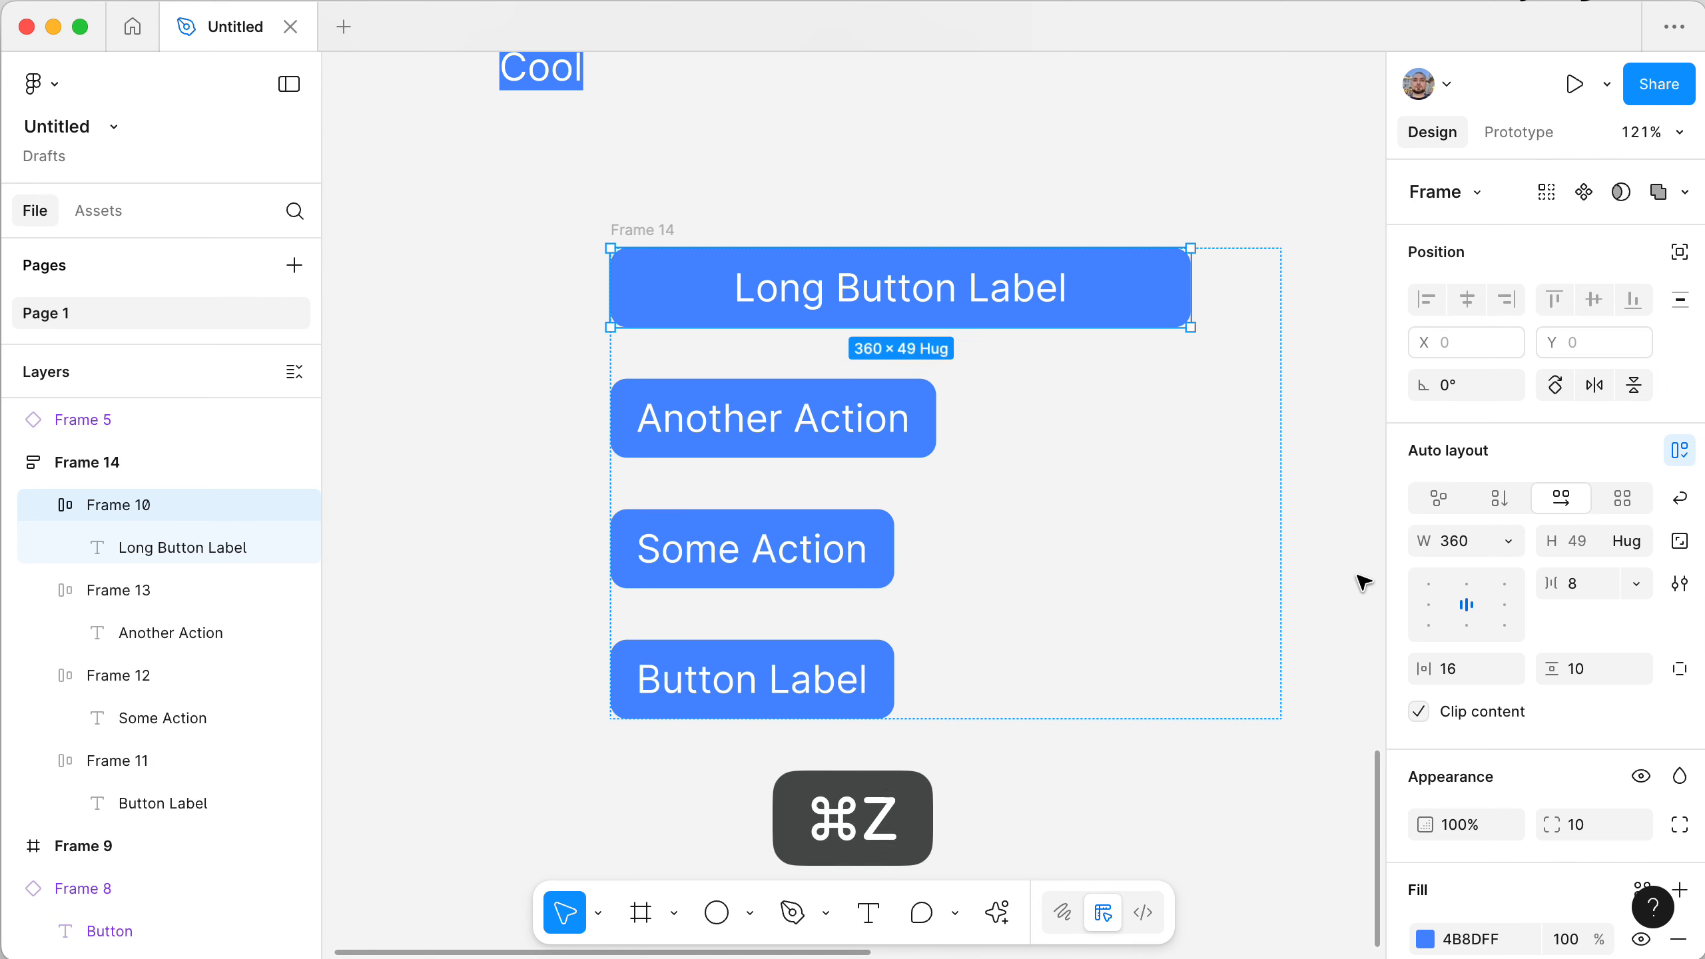
pyautogui.press('super+z')
pyautogui.press('super+z')
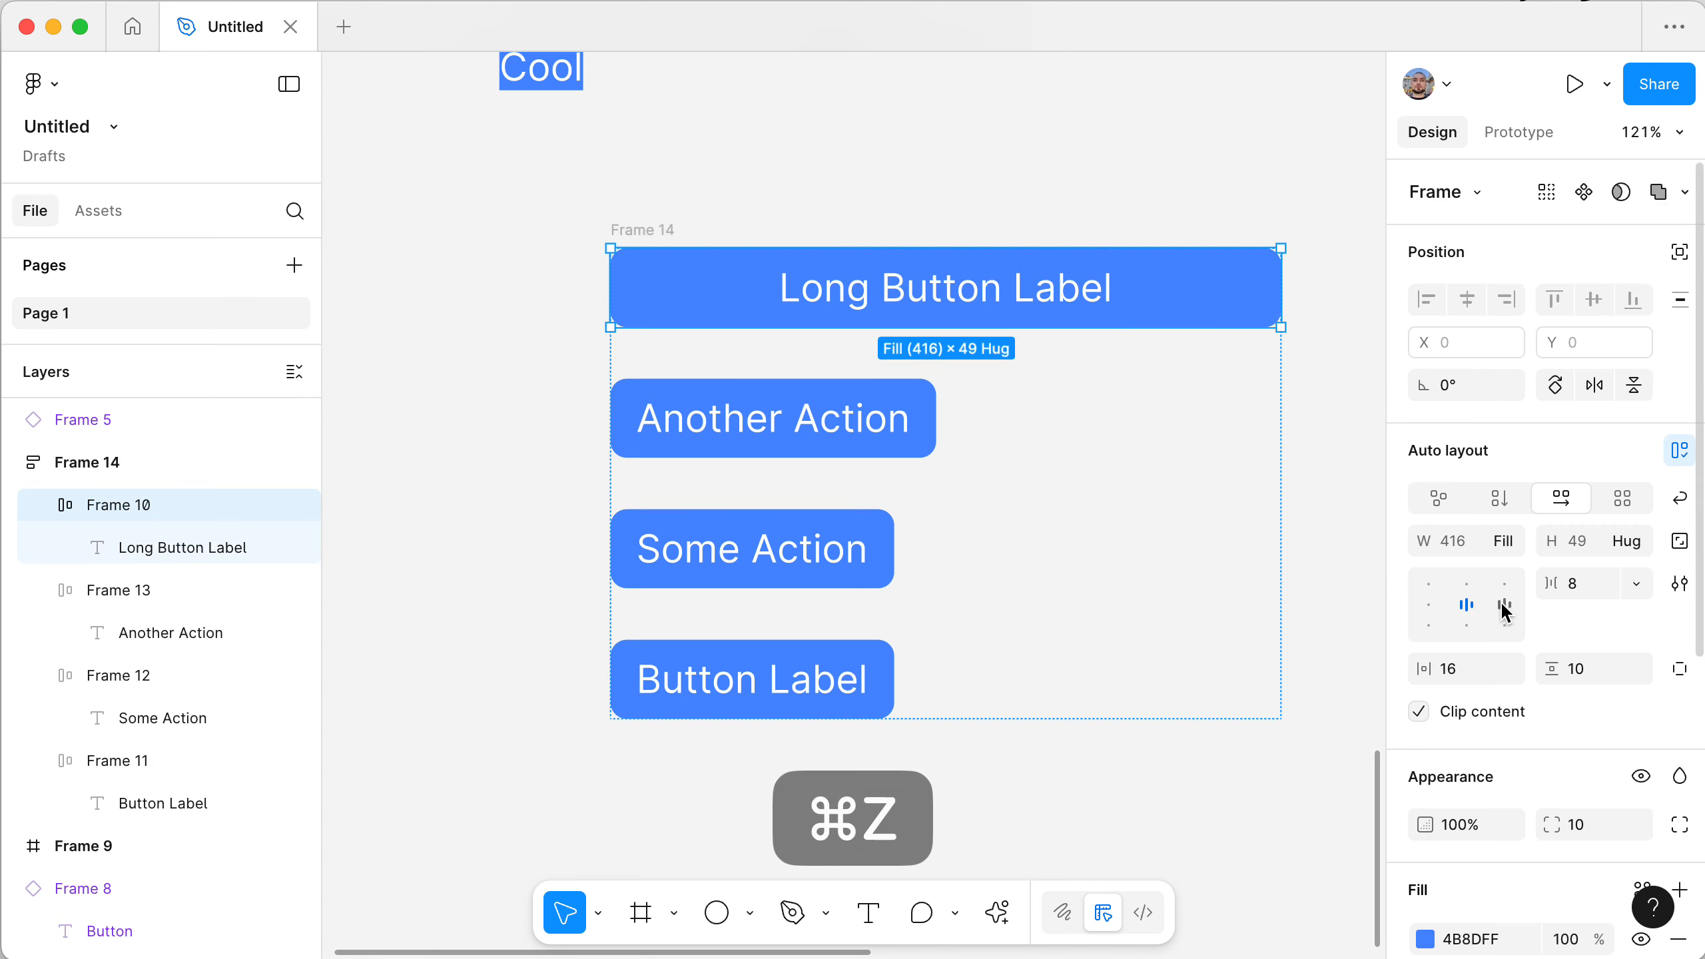
# - Set the "Long Button Label" frame to a fixed width of 392
pyautogui.click(1510, 540)
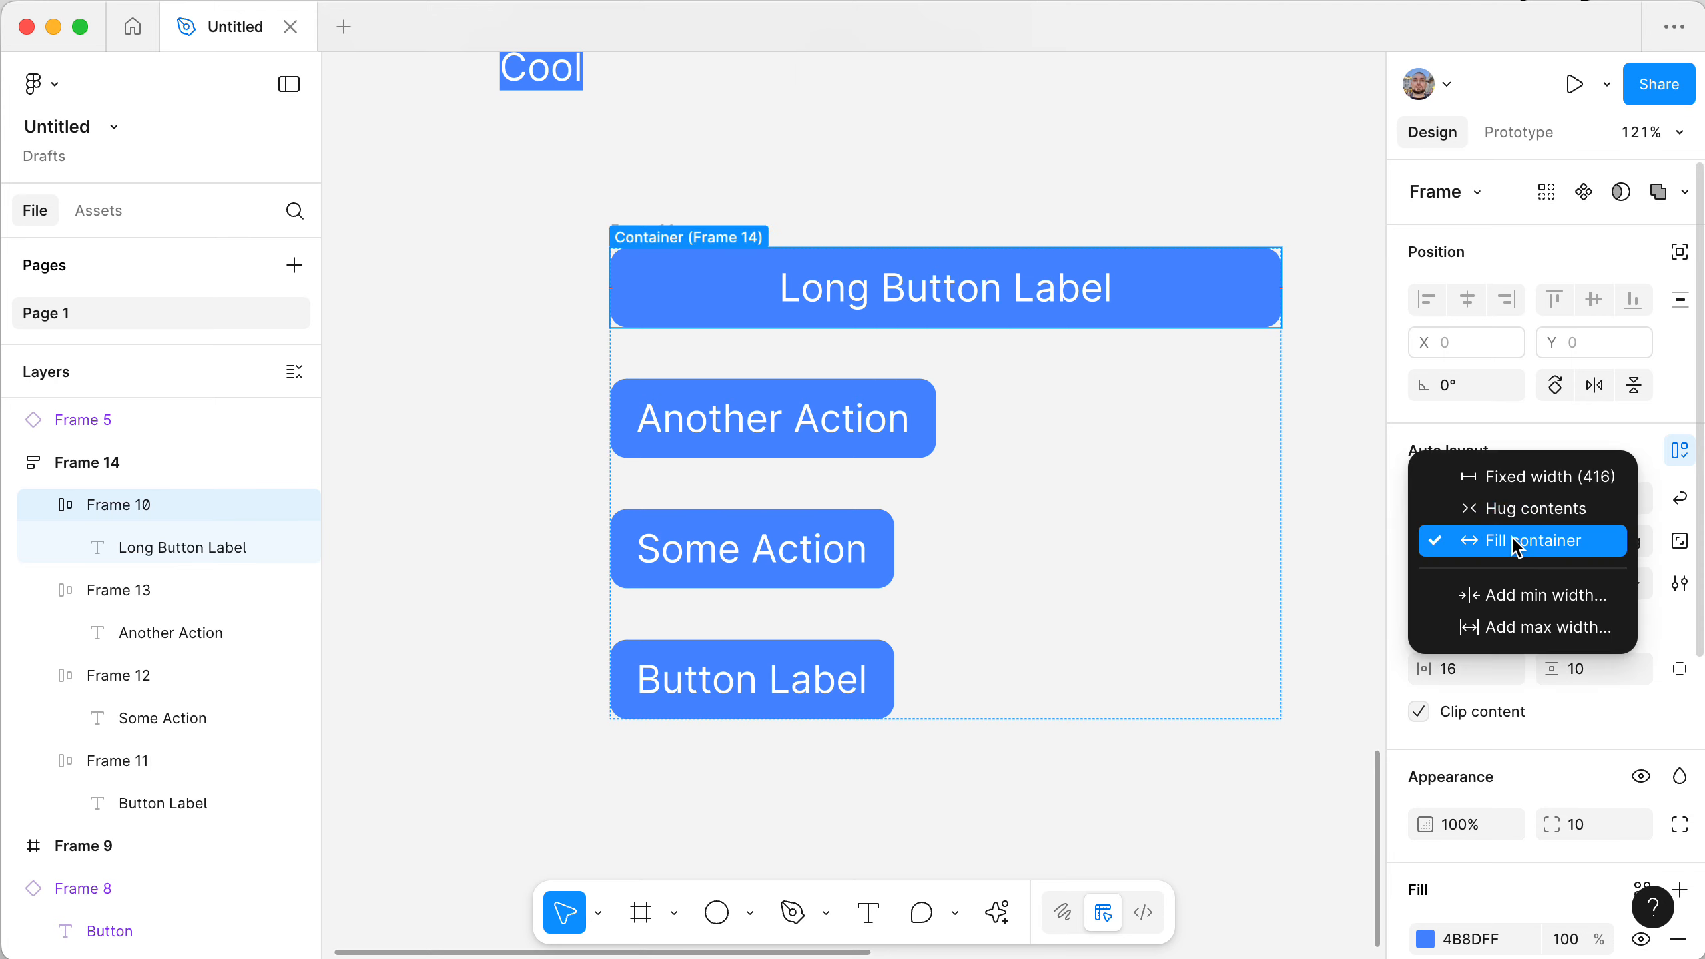
pyautogui.click(1513, 478)
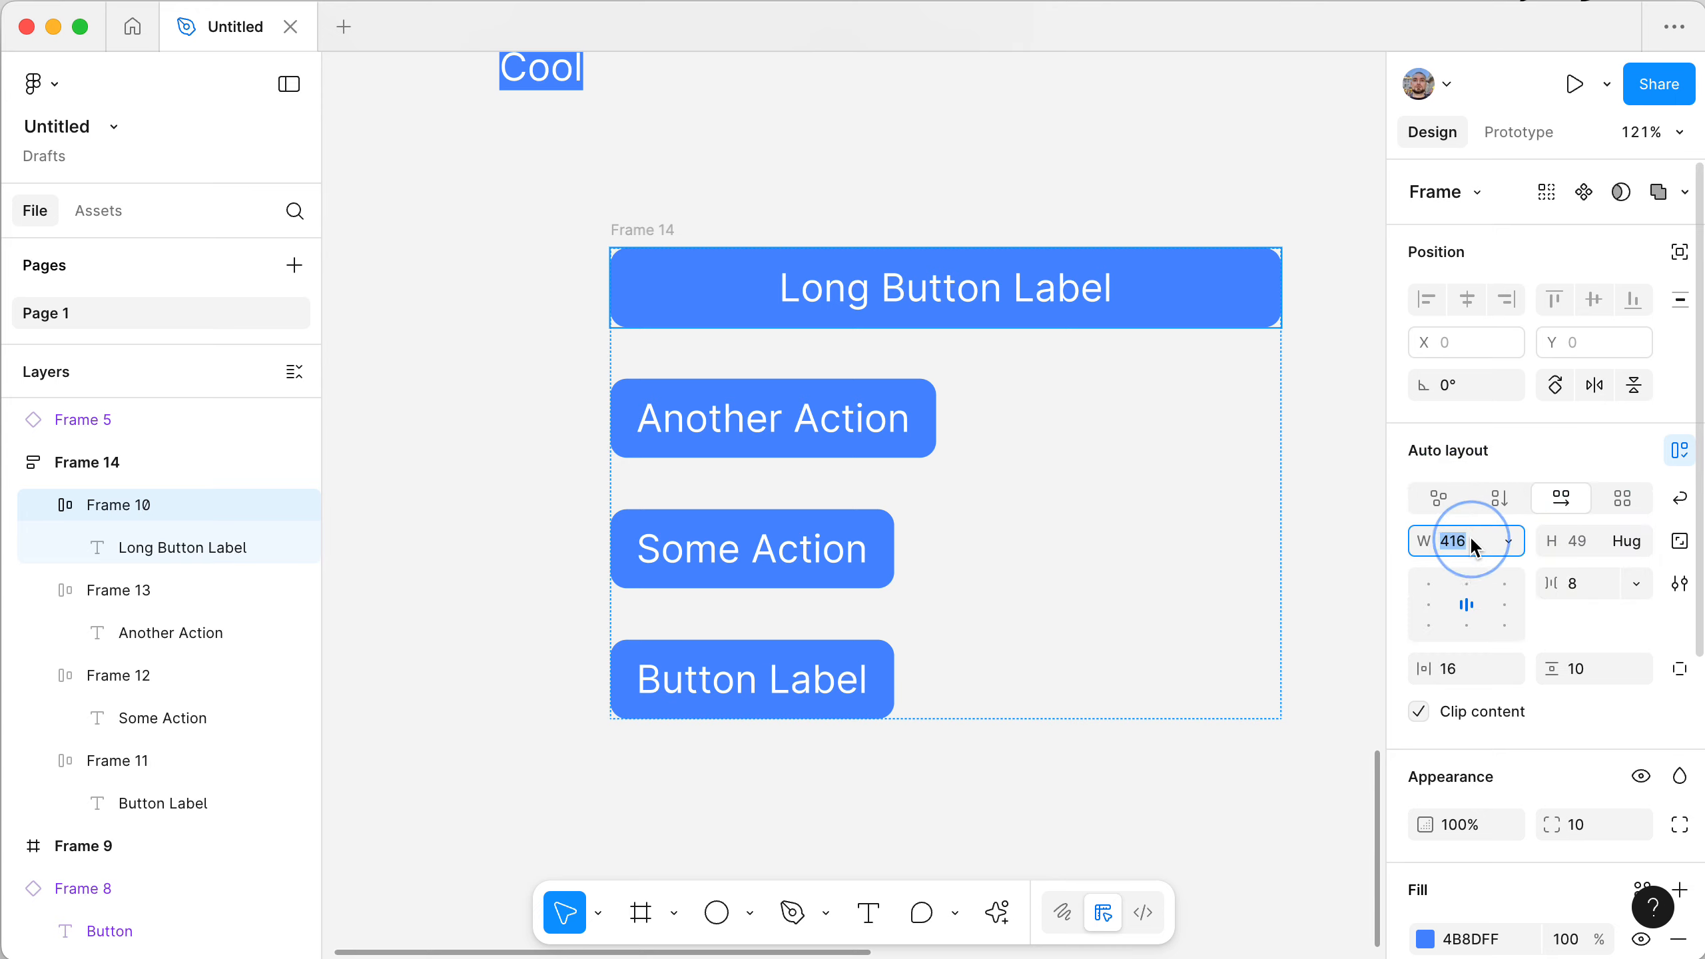
pyautogui.hotkey('shift', 'Down')
pyautogui.hotkey('shift', 'Down')
pyautogui.click(777, 162)
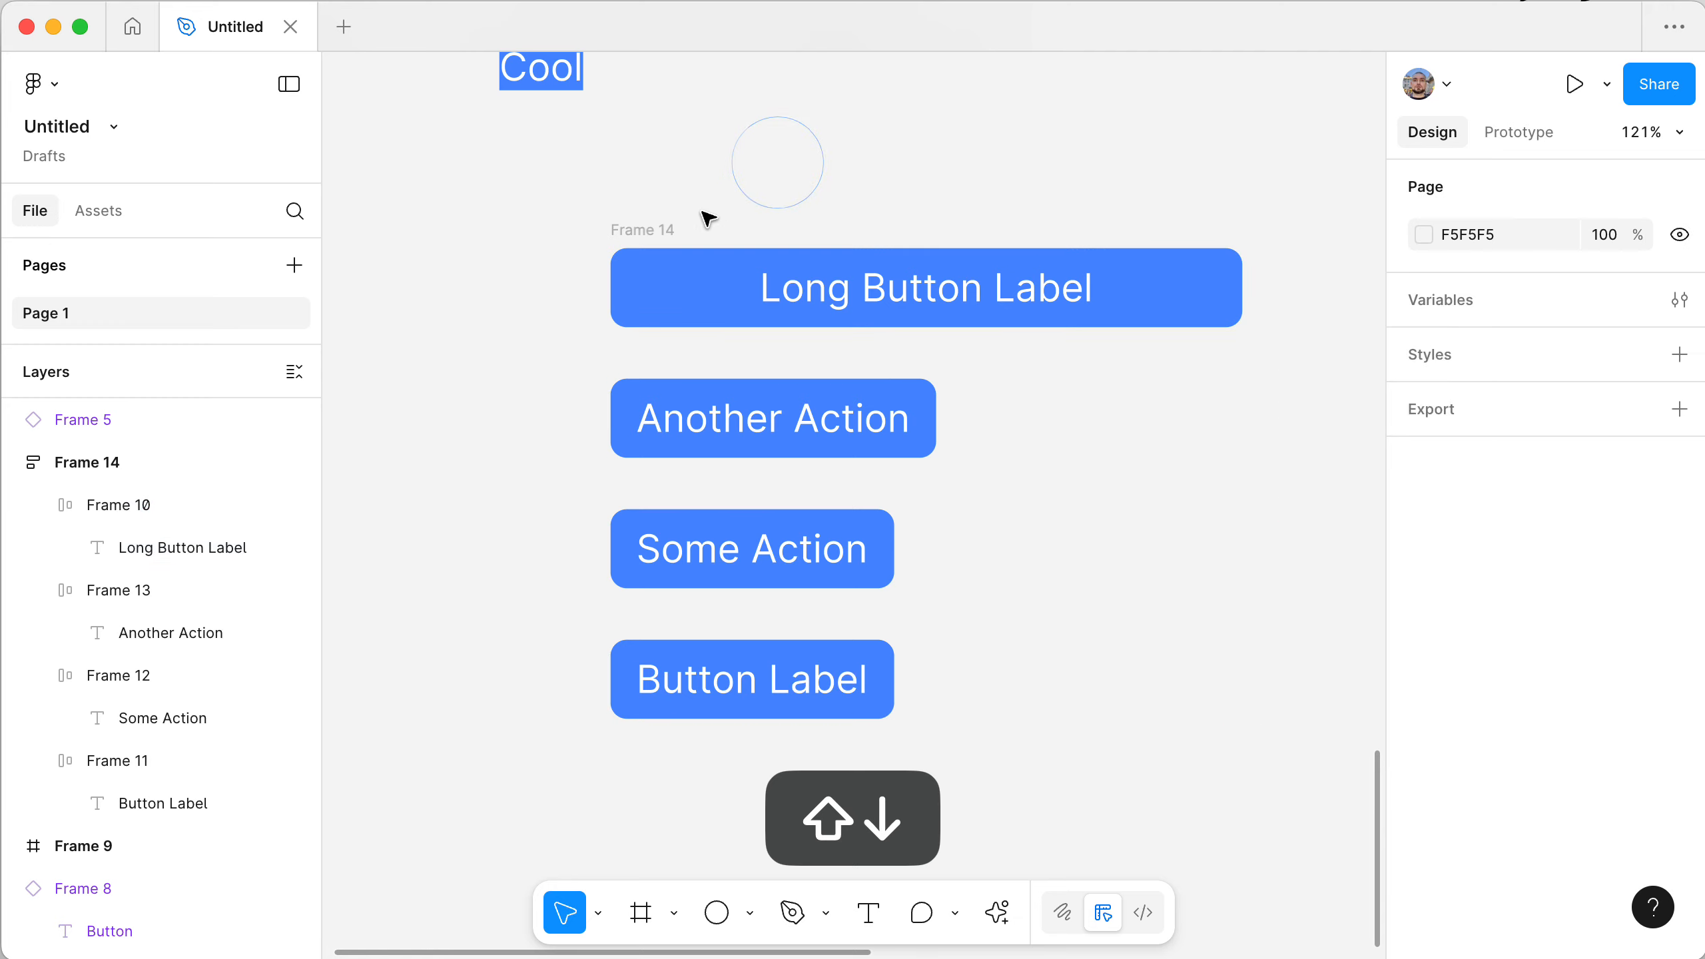
# - Narrow the four-button container to about 219
pyautogui.click(671, 229)
pyautogui.moveTo(1282, 362); pyautogui.dragTo(963, 369)
# - Try moving the "Long Button Label" frame below "Another Action" in the stack, then undo the reorder
pyautogui.click(709, 290)
pyautogui.moveTo(708, 290); pyautogui.dragTo(807, 443)
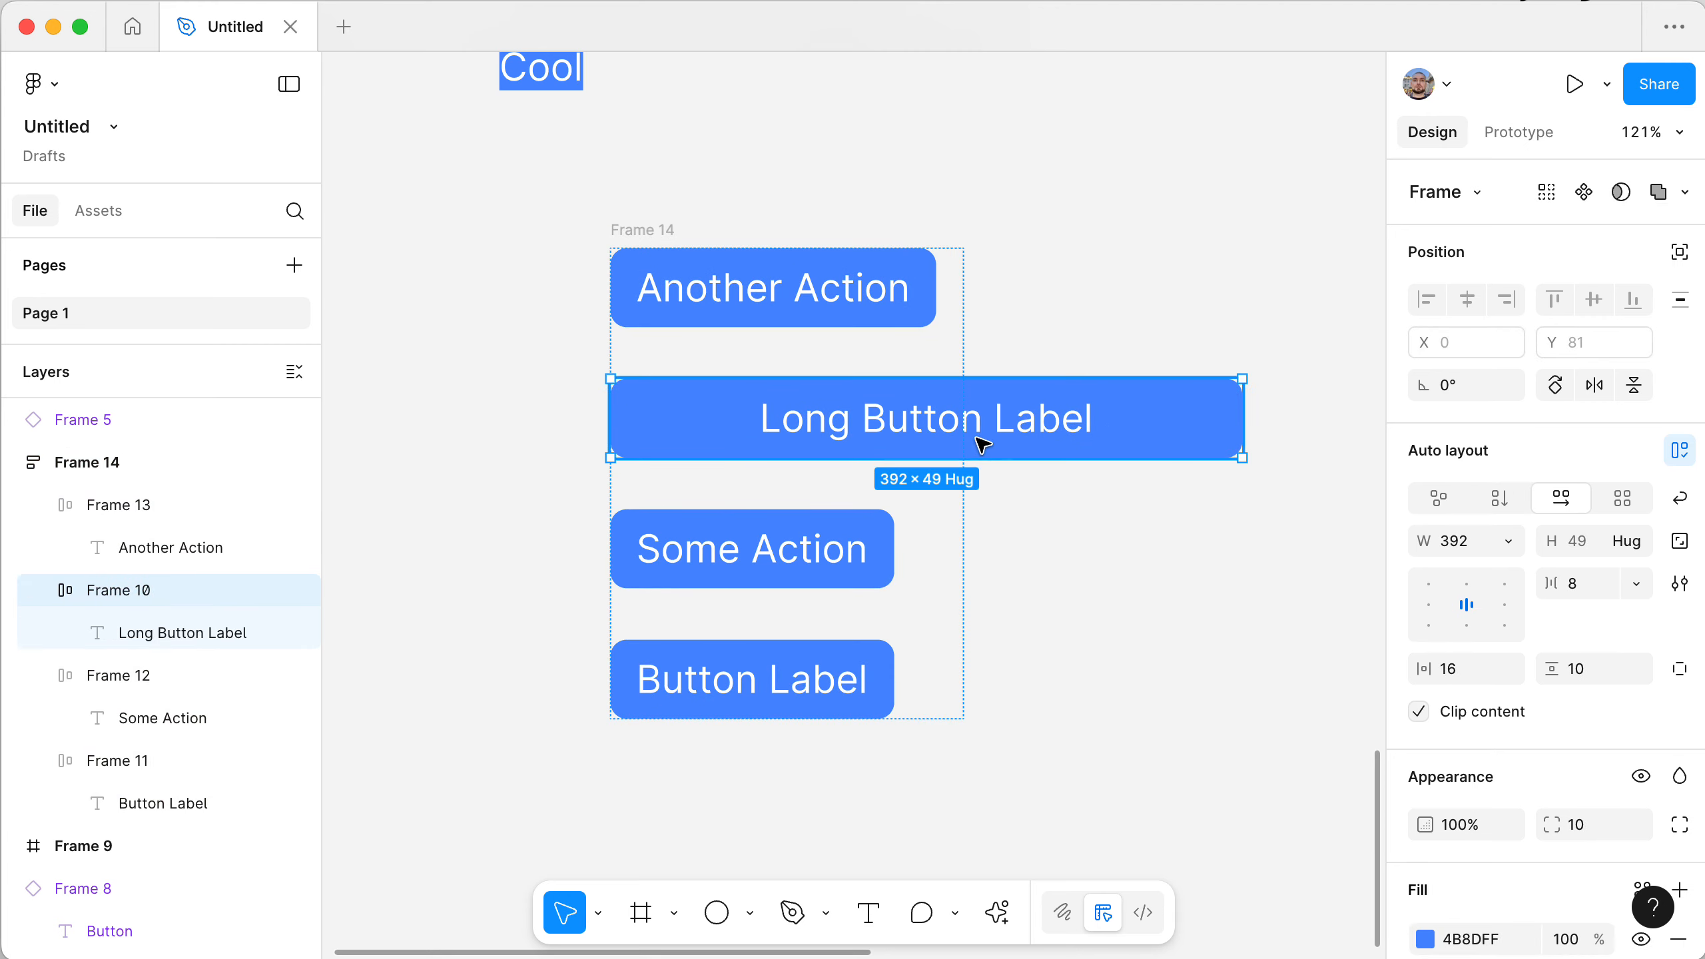
pyautogui.press('super+z')
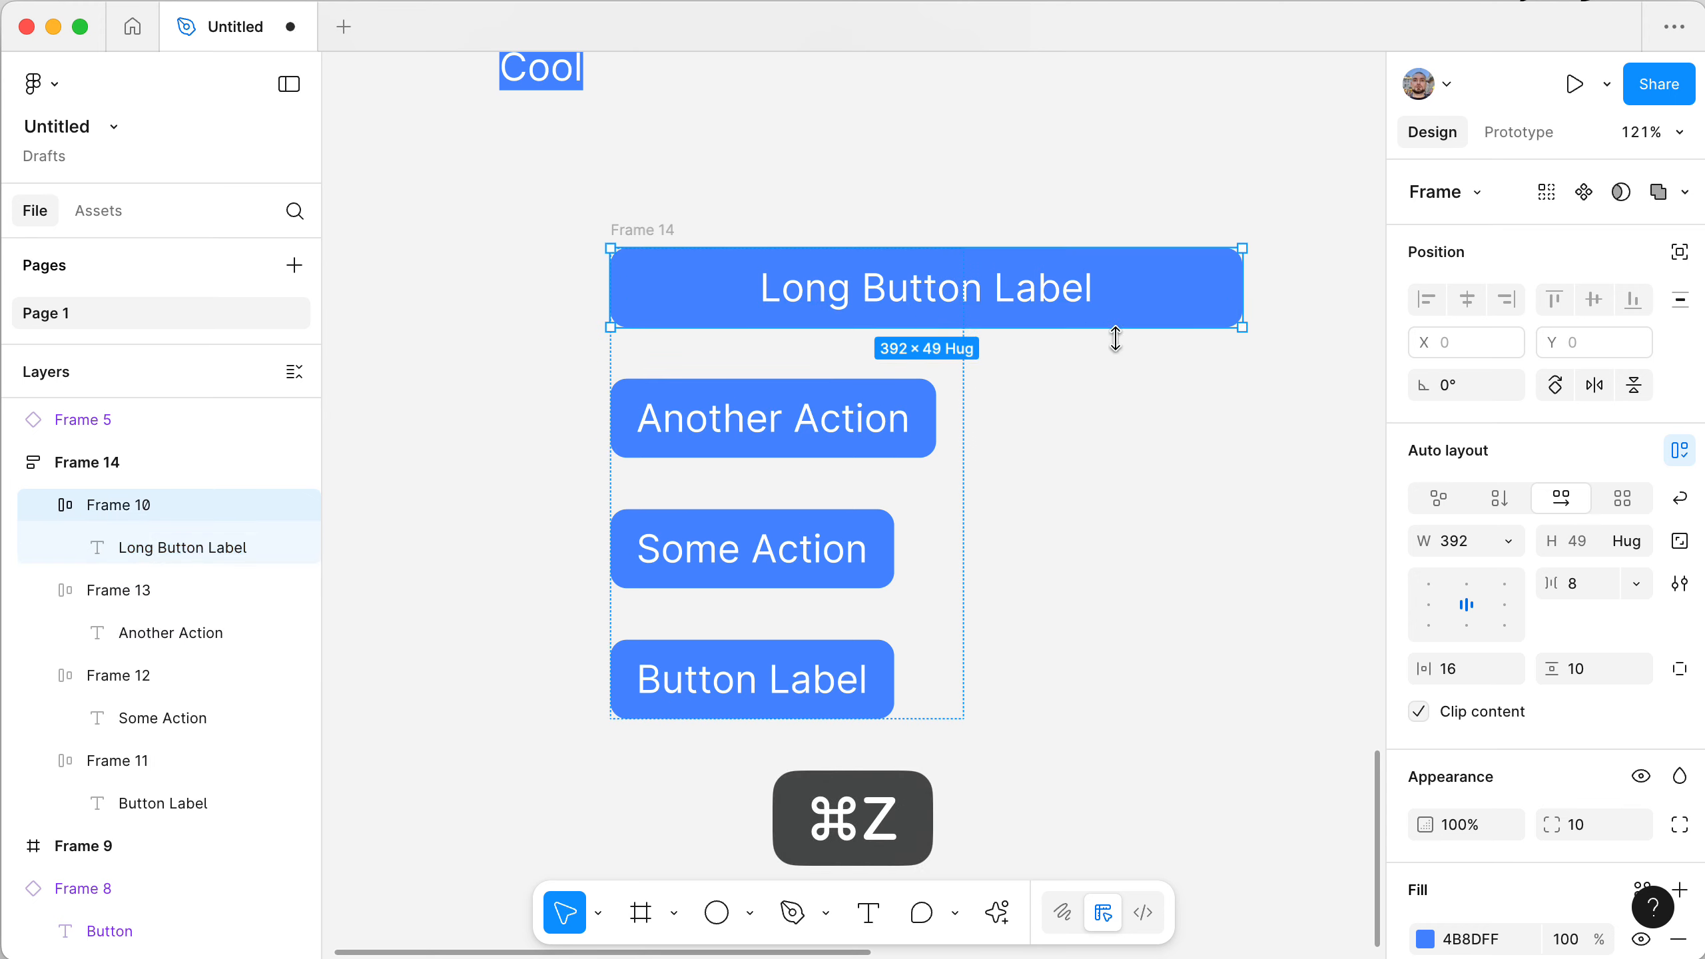
# - Set the "Long Button Label" frame's width to Fill container
pyautogui.click(636, 228)
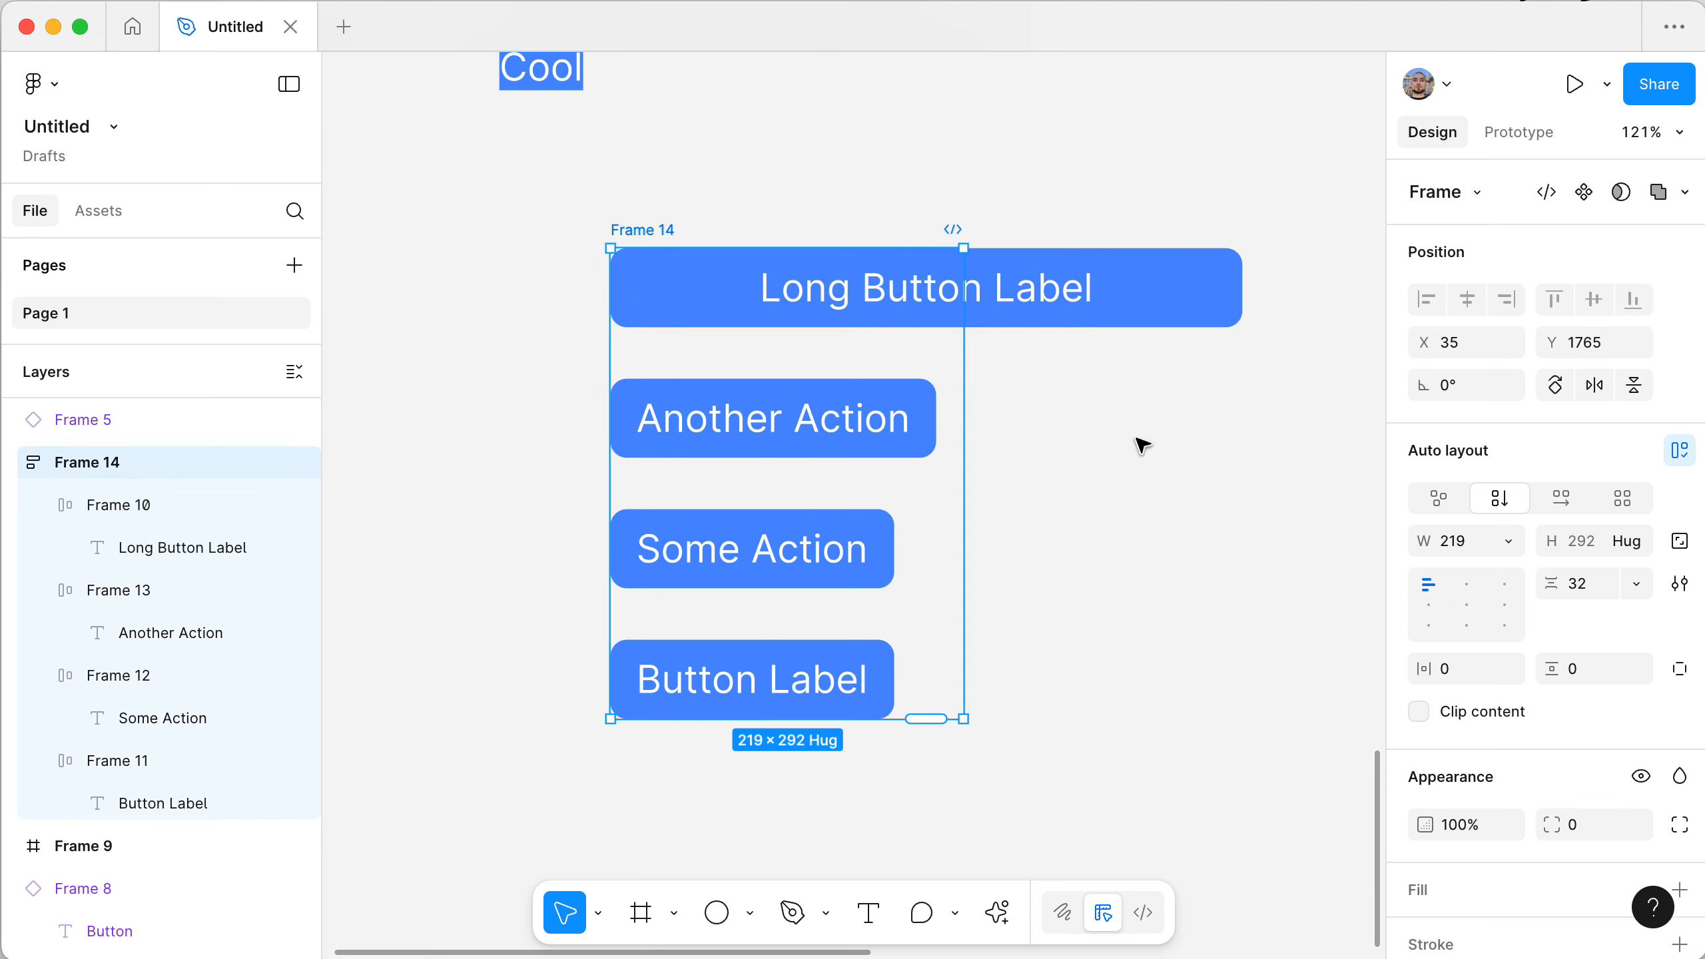
pyautogui.click(1185, 296)
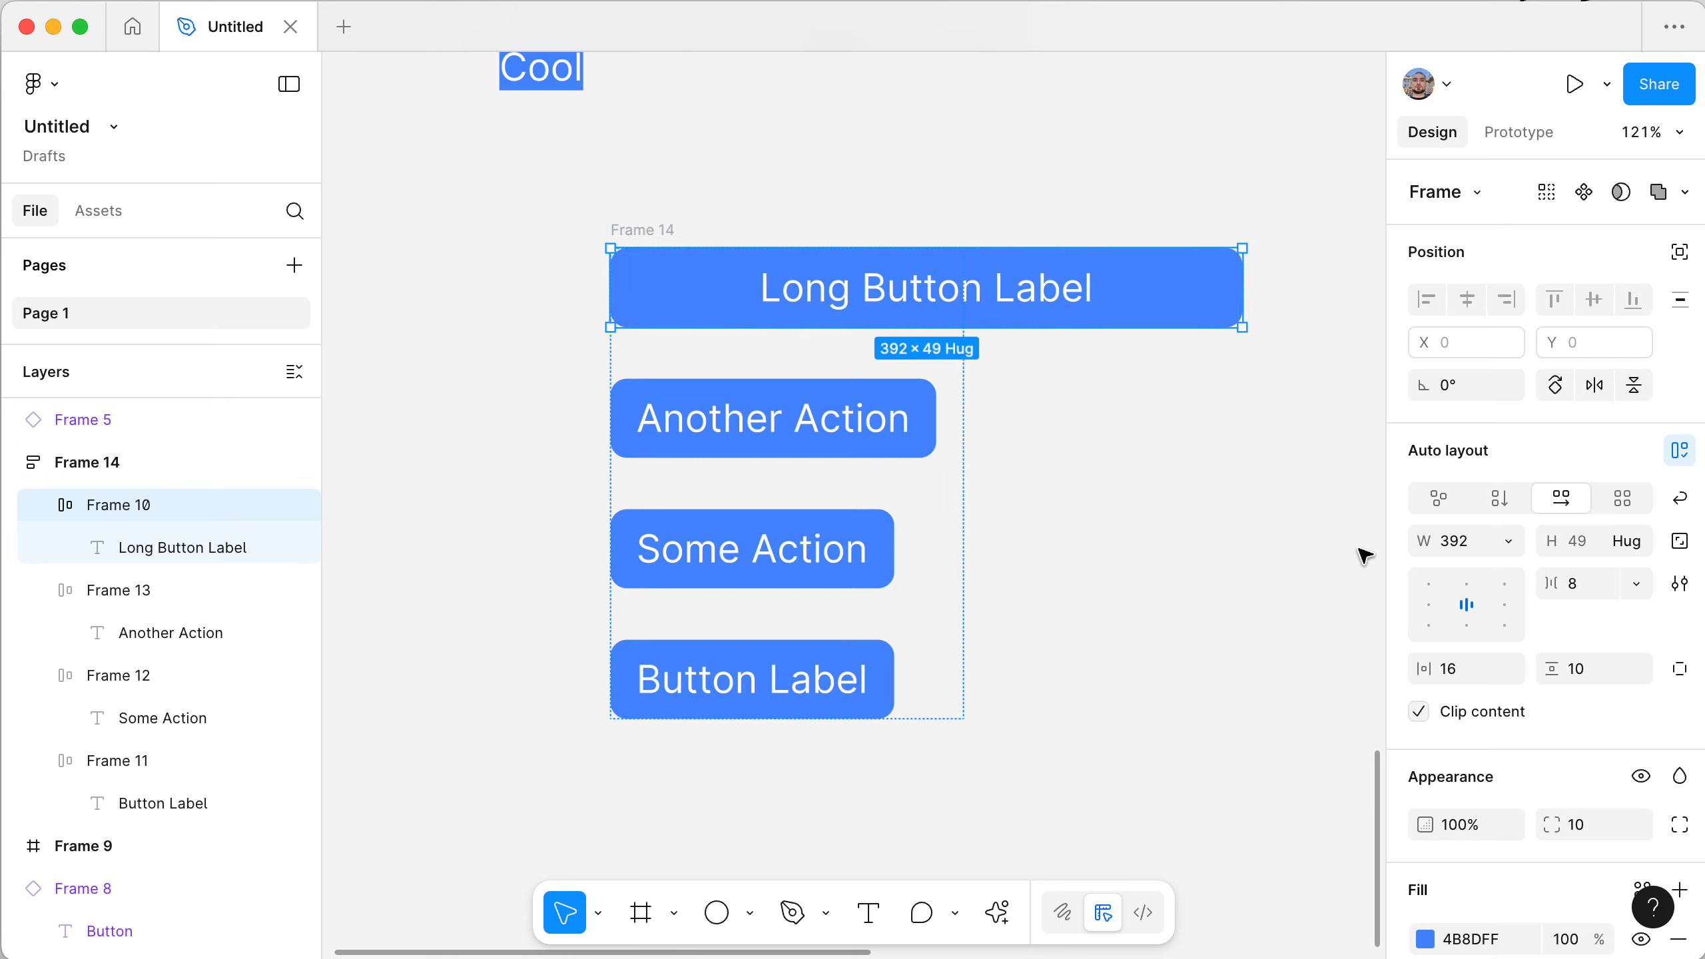
pyautogui.click(1502, 541)
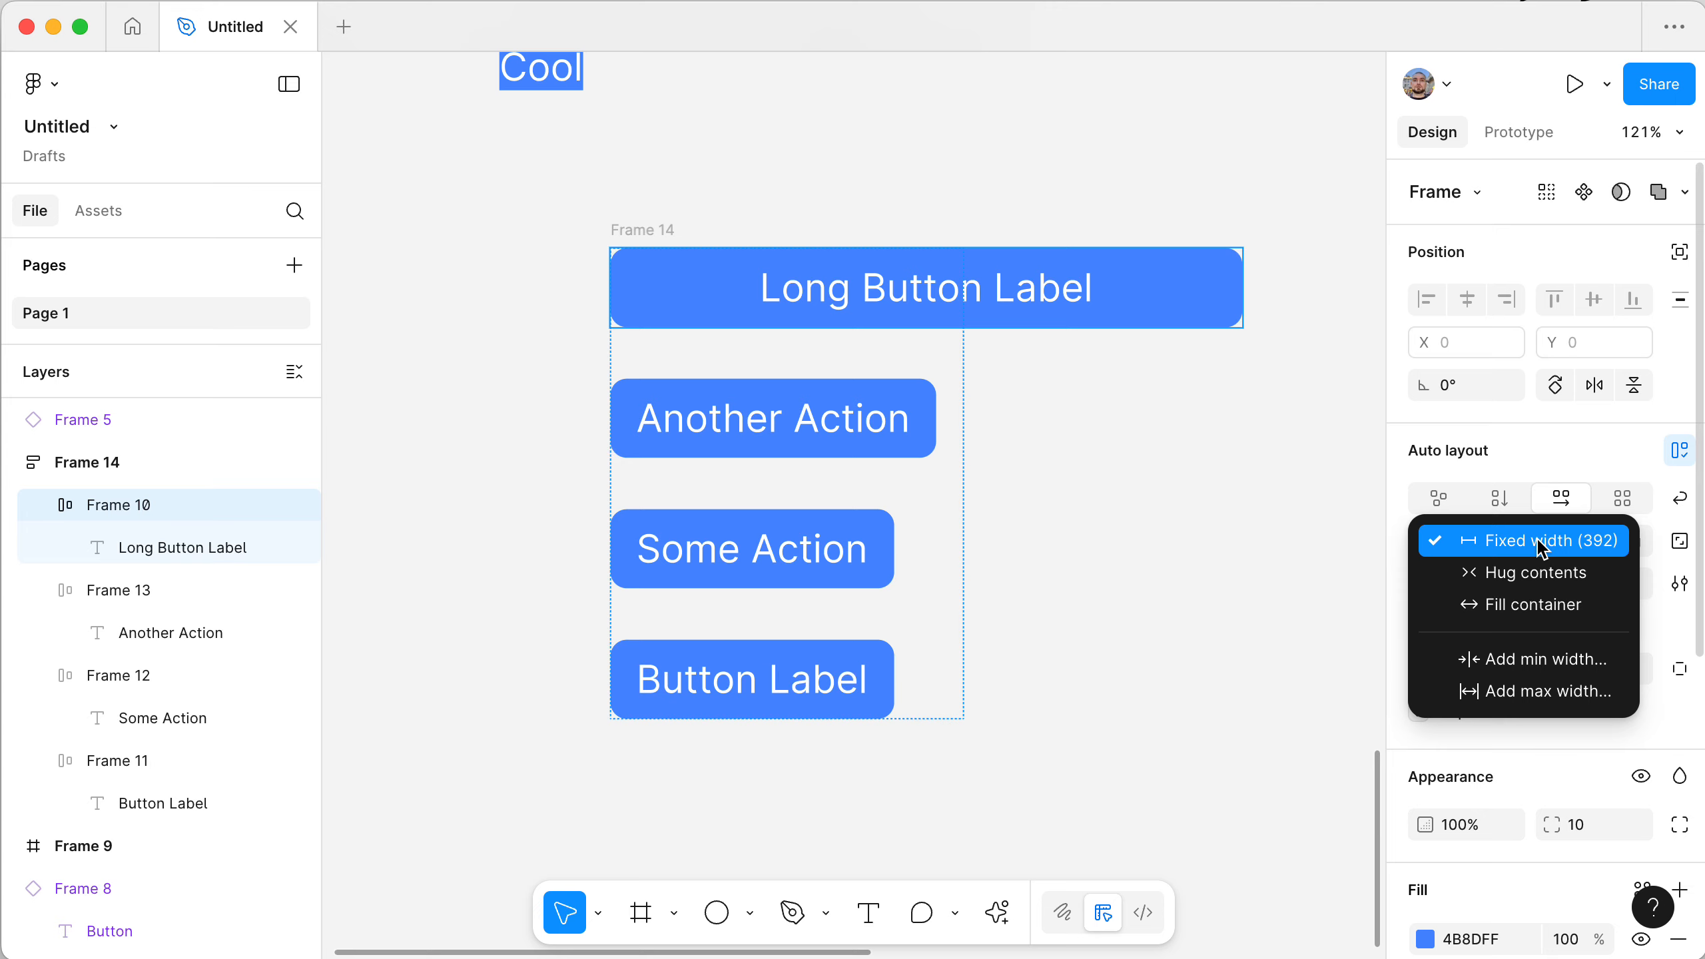
pyautogui.click(1522, 605)
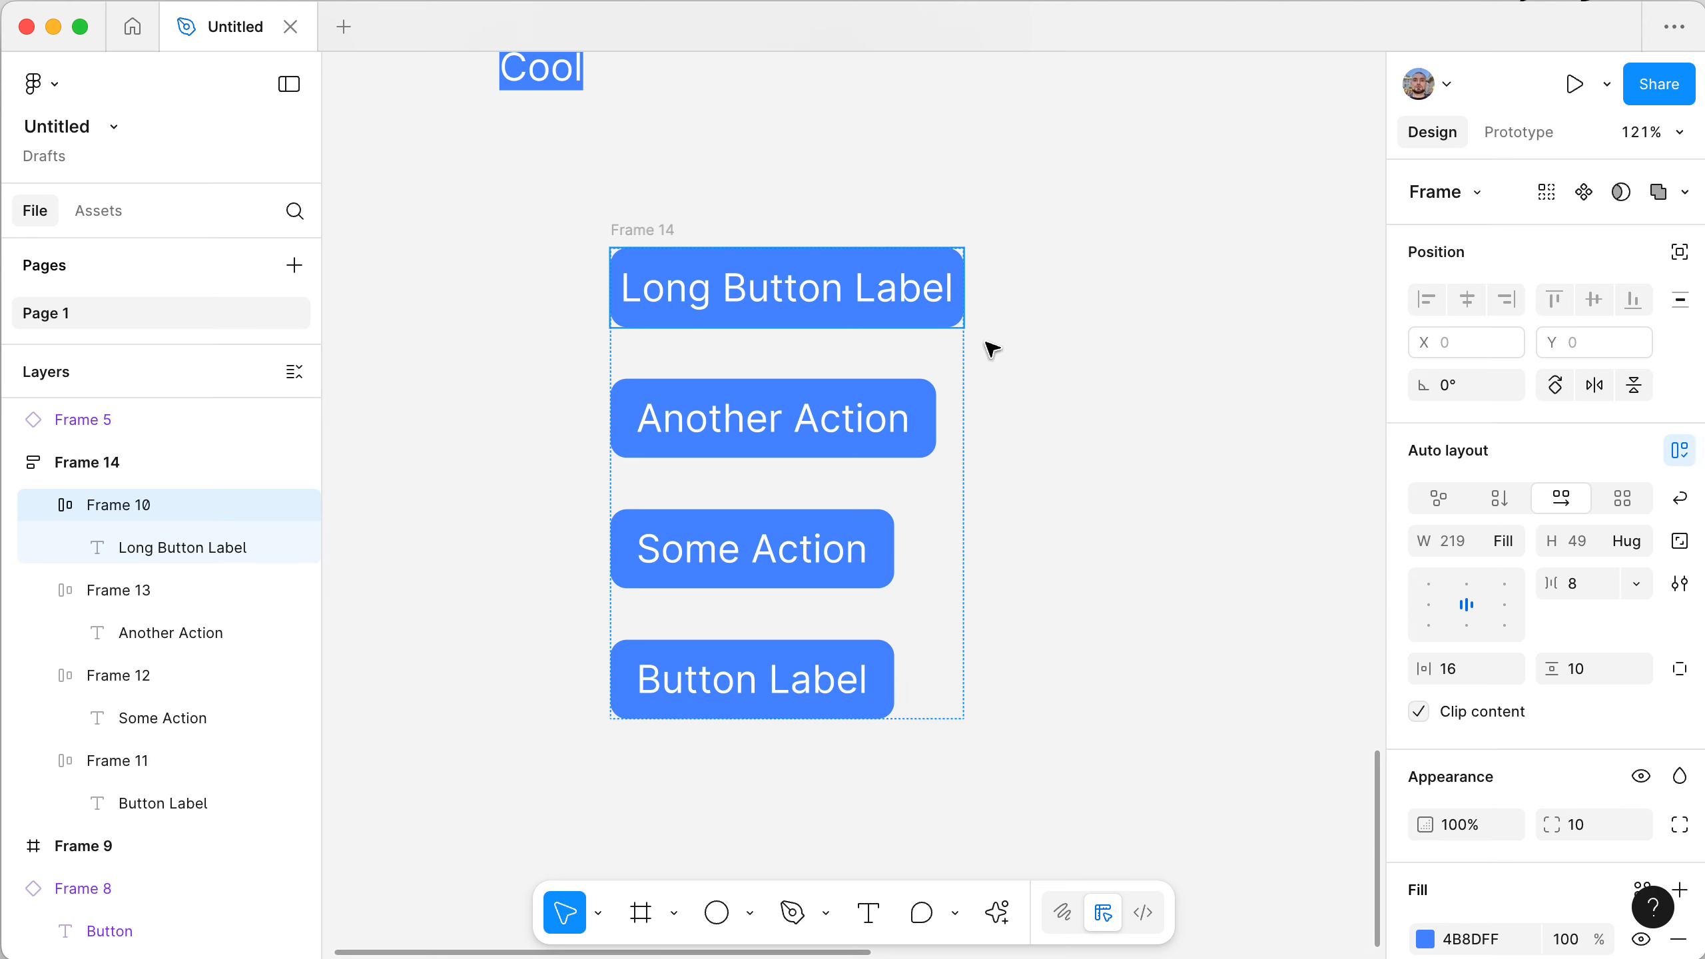
# - Try narrowing the four-button container to about 120, then undo the resize
pyautogui.click(666, 230)
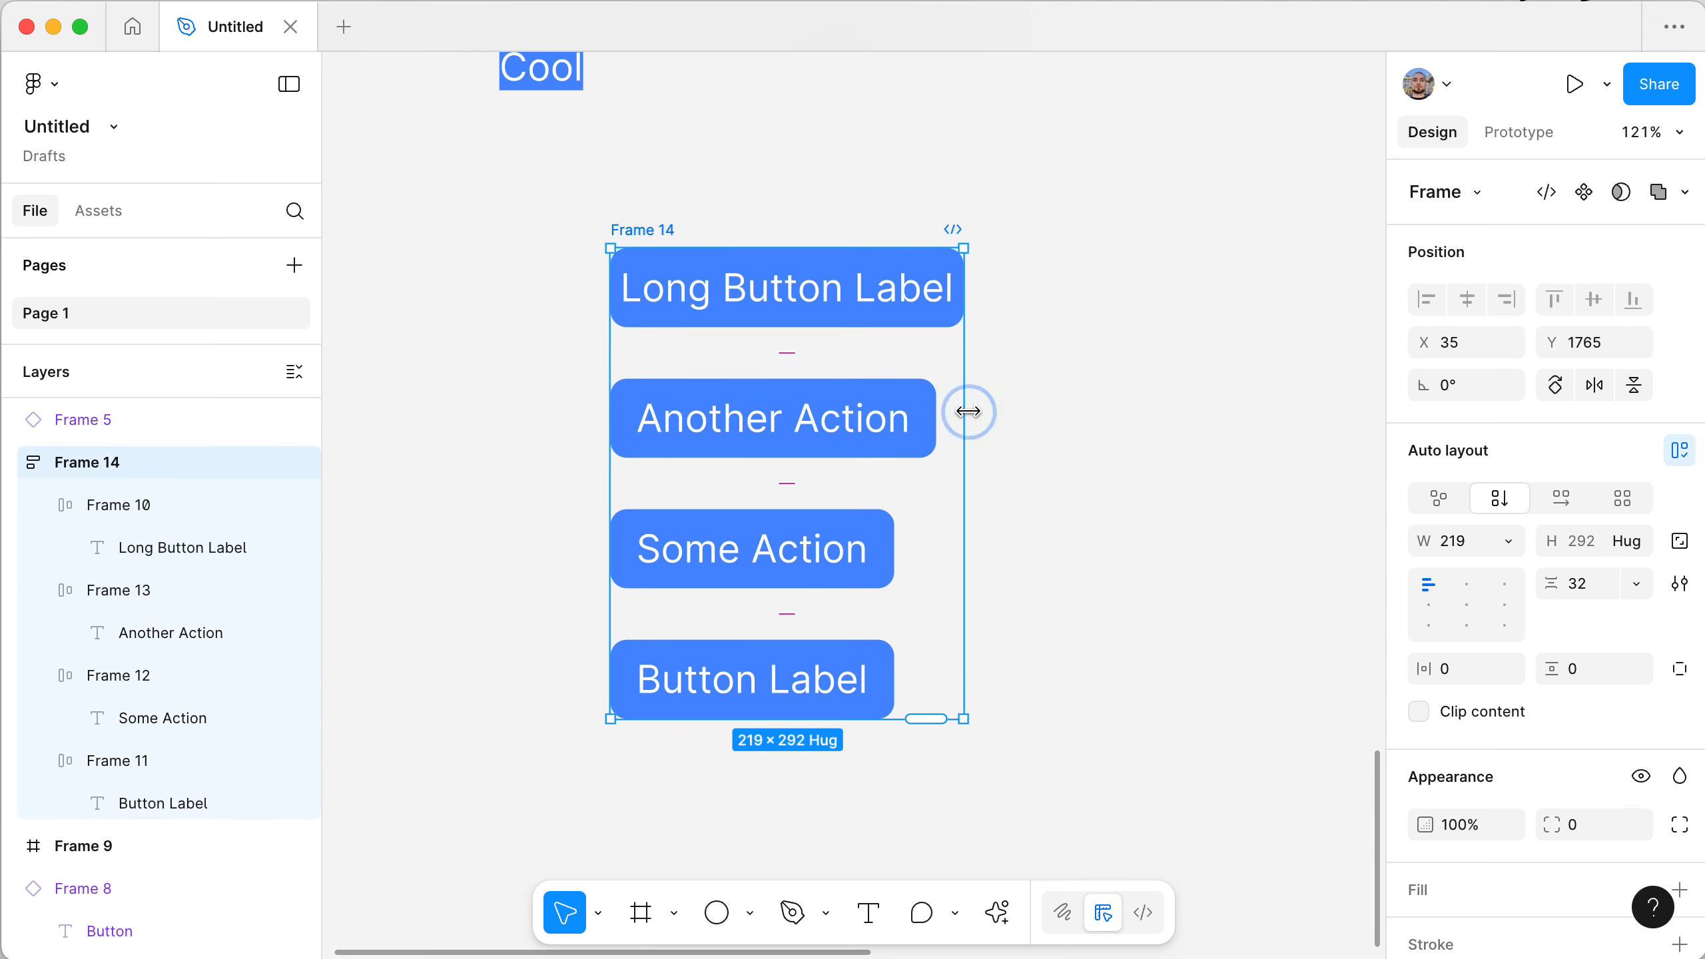
pyautogui.moveTo(967, 411); pyautogui.dragTo(800, 412)
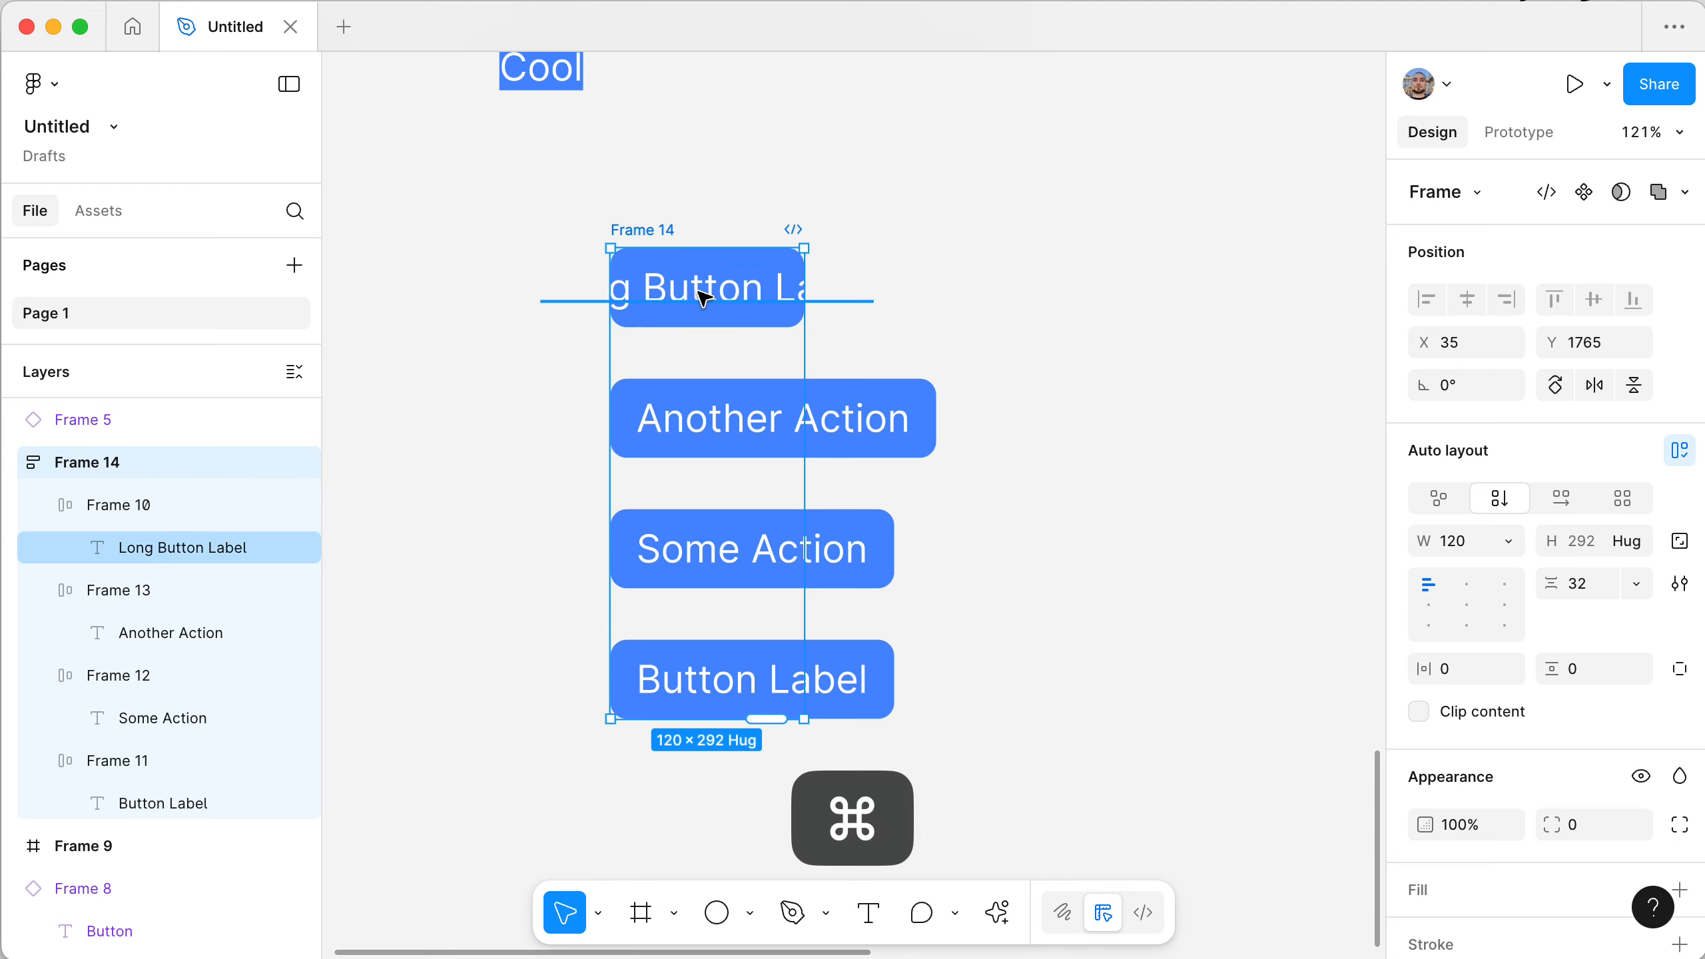
pyautogui.press('super+z')
# - Set the "Long Button Label" frame's width to Hug contents
pyautogui.click(747, 295)
pyautogui.click(748, 293)
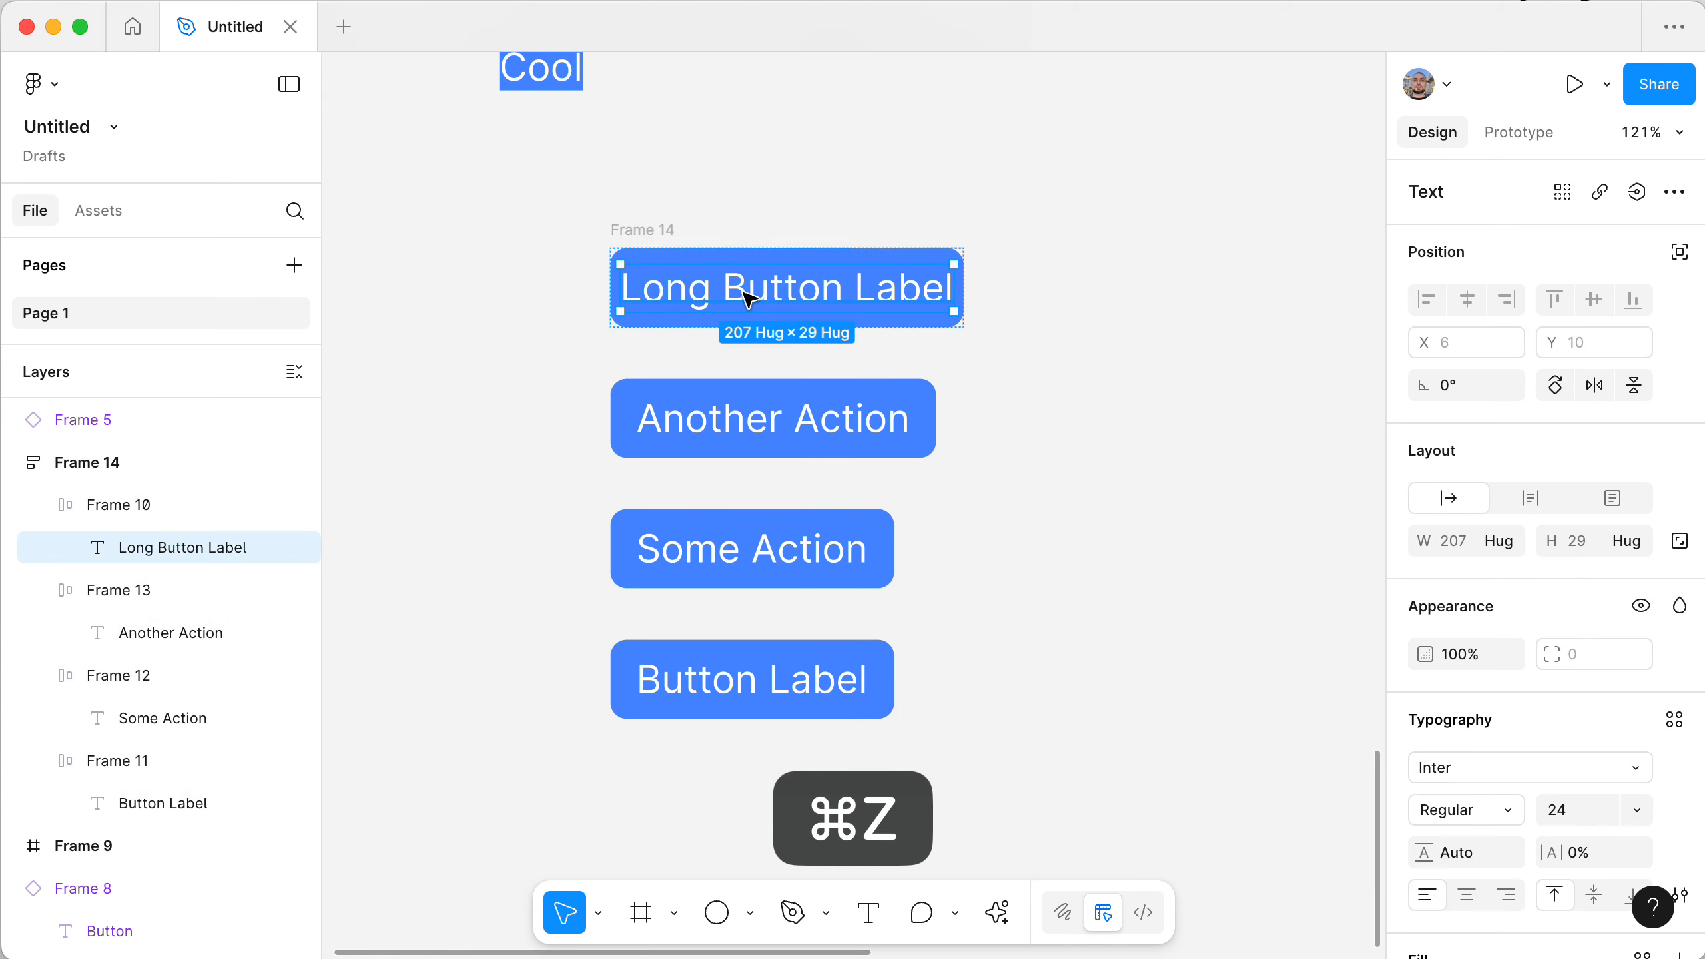
pyautogui.hotkey('shift', 'Return')
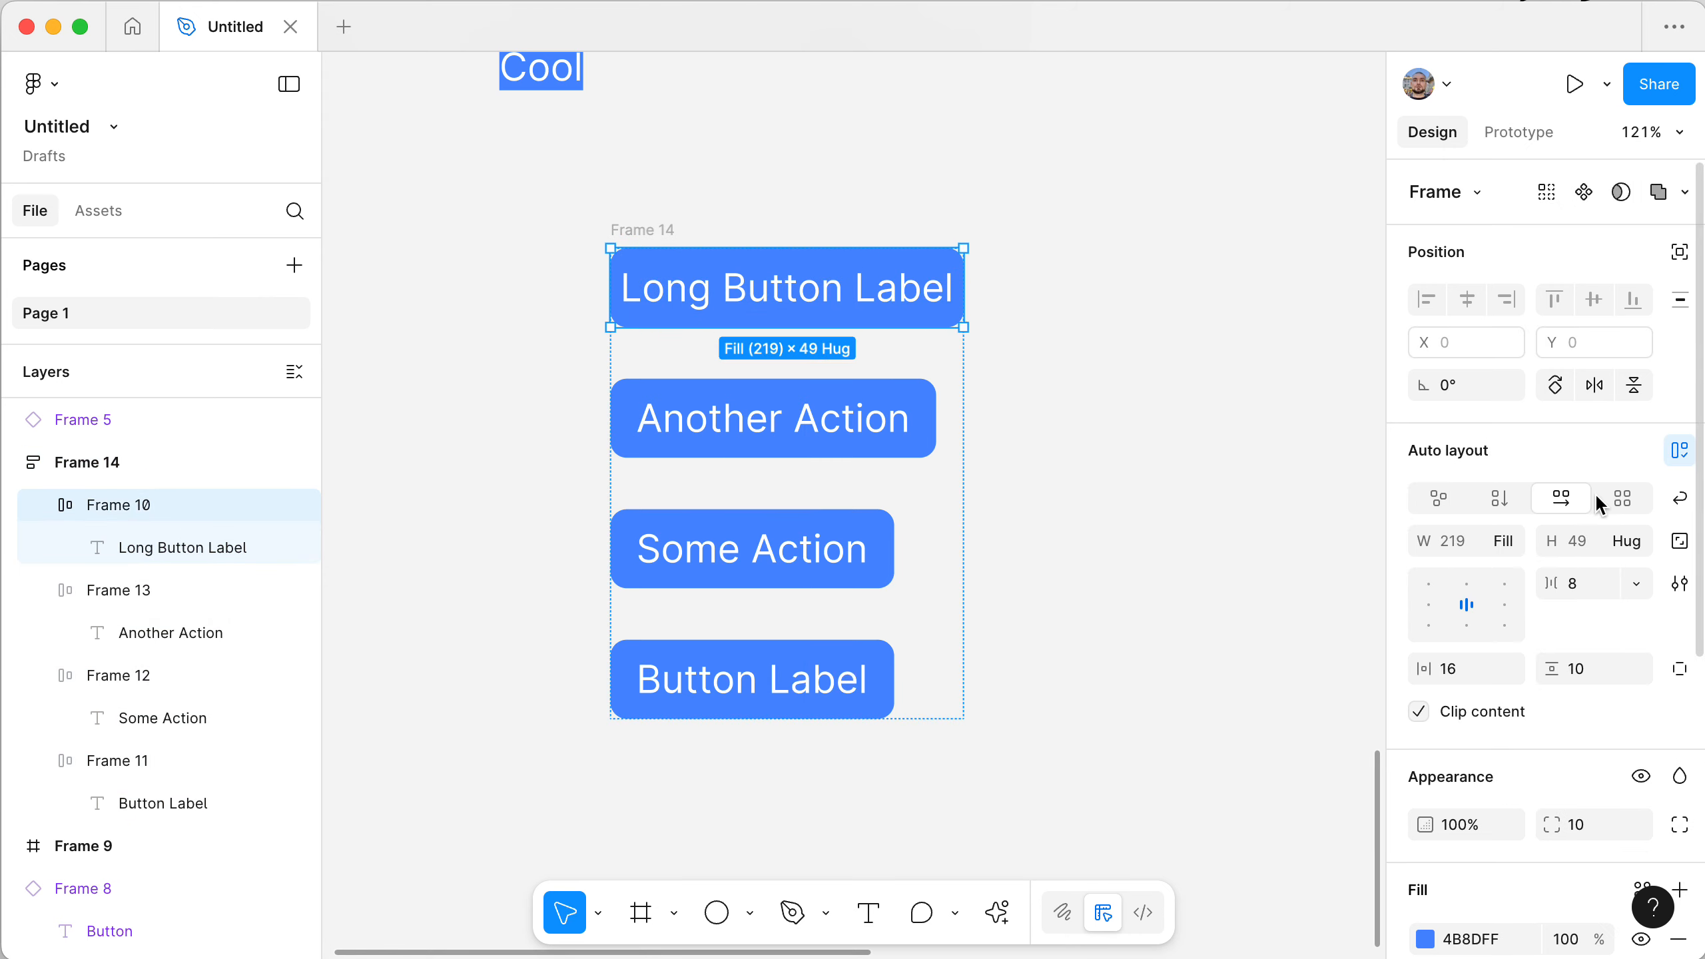
pyautogui.click(1510, 541)
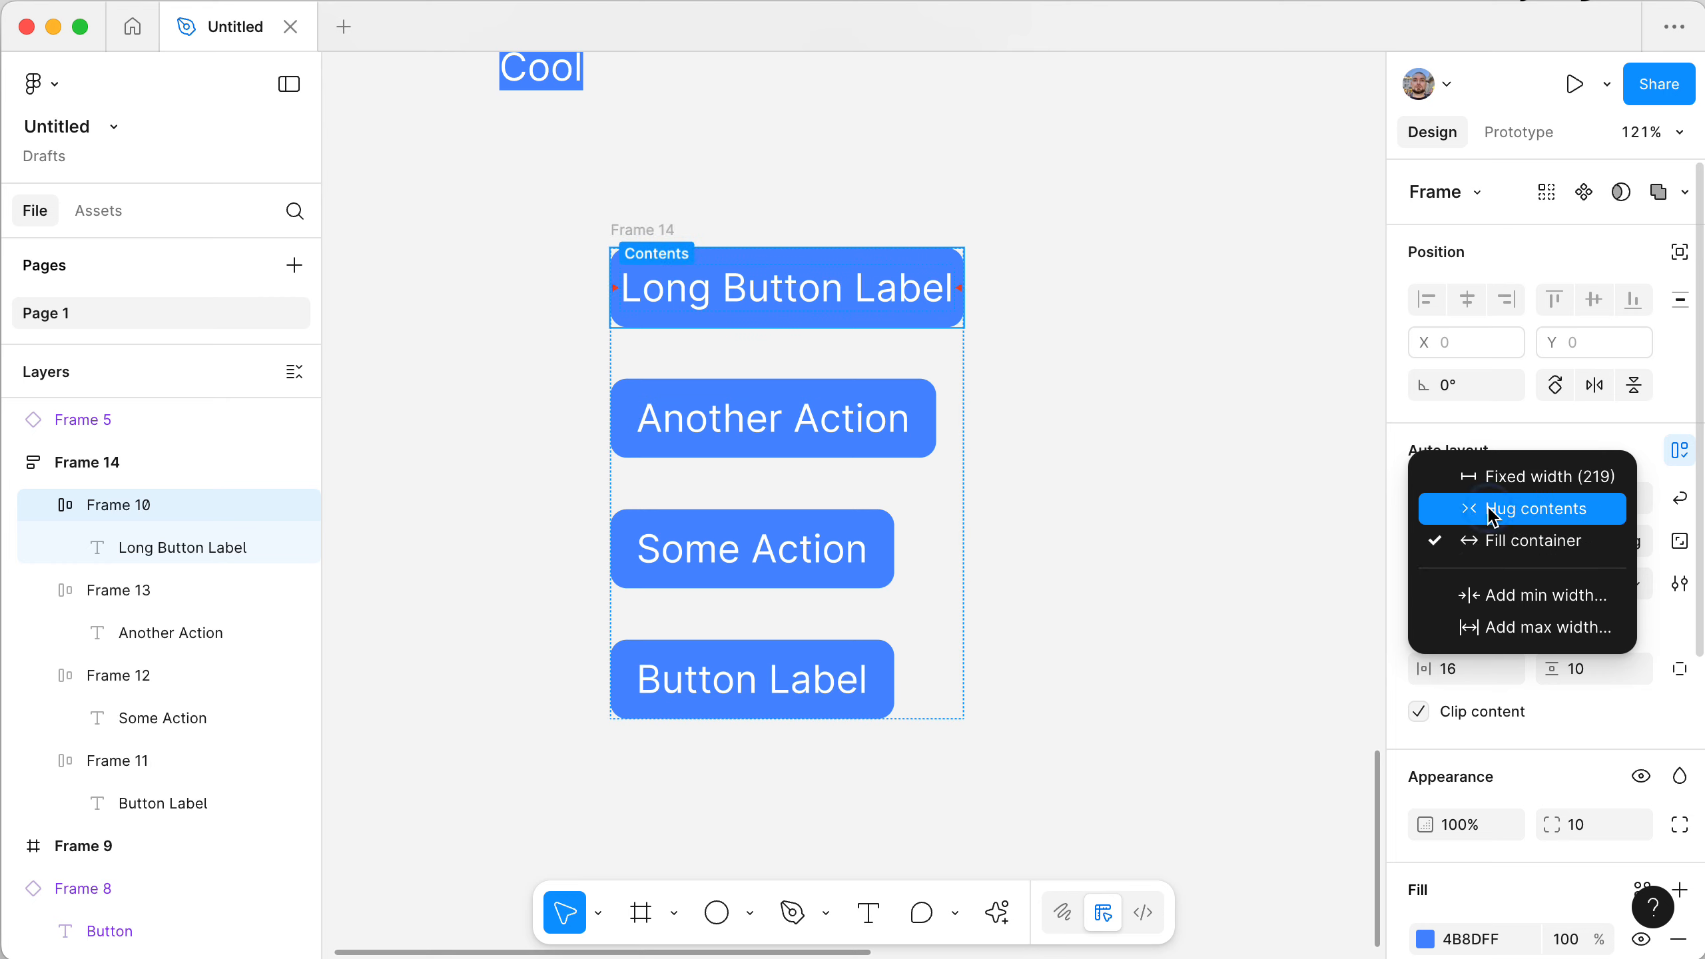
pyautogui.click(1490, 517)
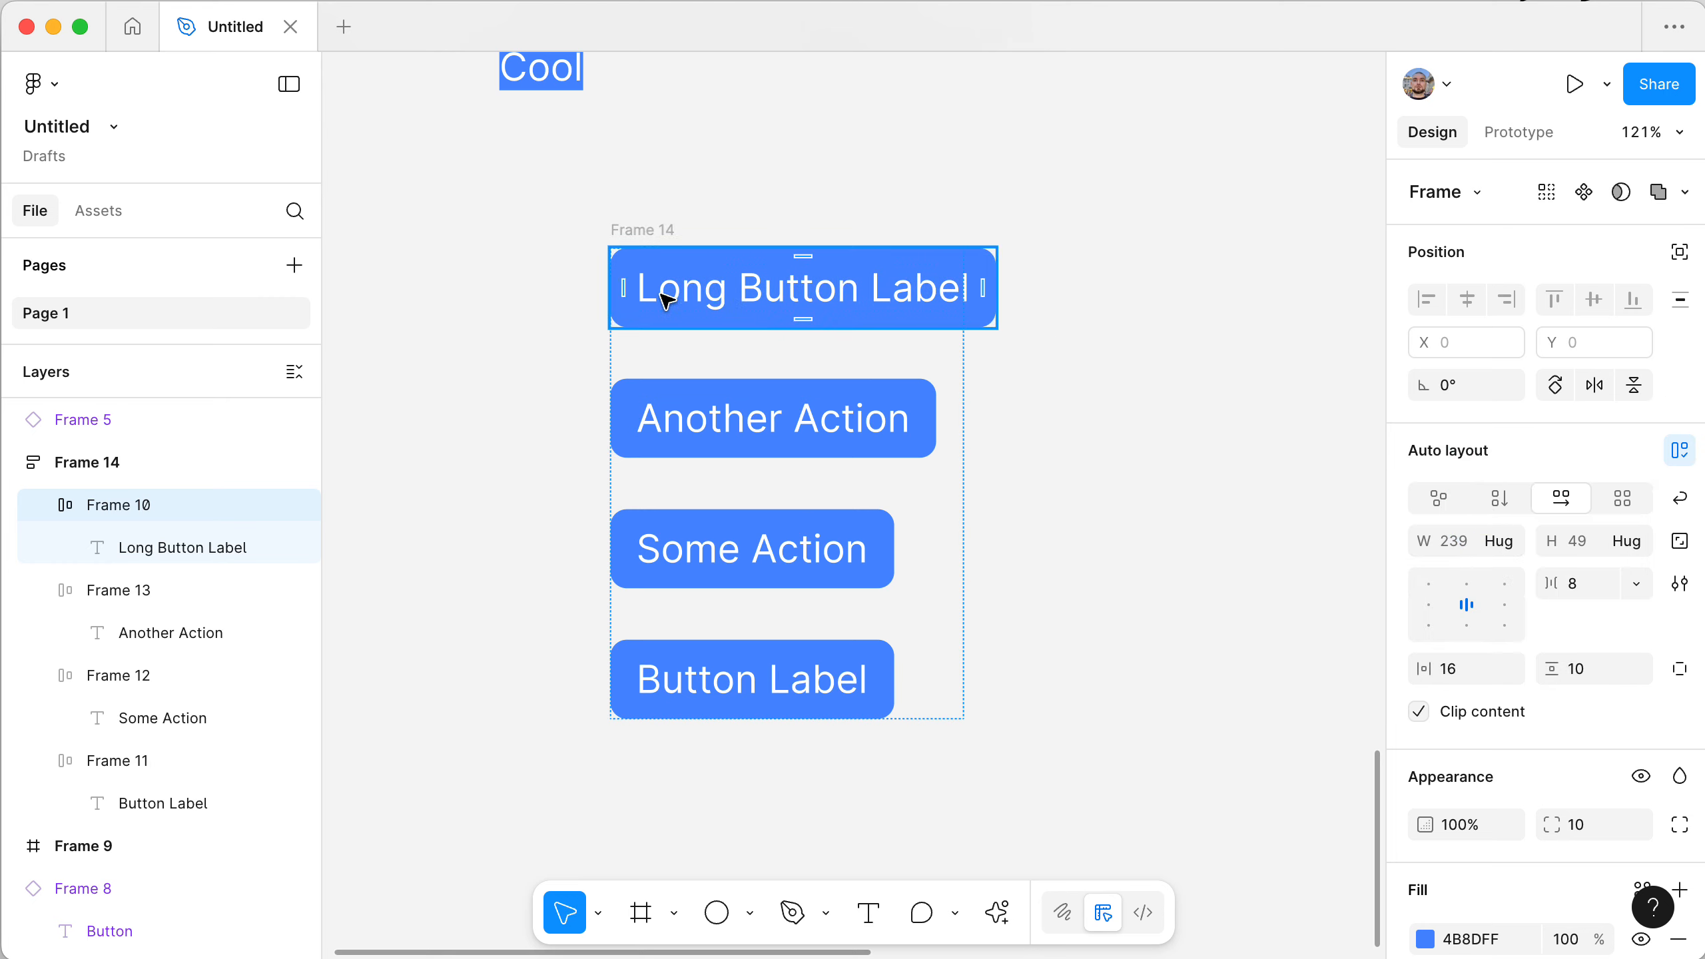
# - Change the "Long Button Label" text to "Longer Button Label"
pyautogui.keyDown('super'); pyautogui.click(749, 287); pyautogui.keyUp('super')
pyautogui.doubleClick(747, 288)
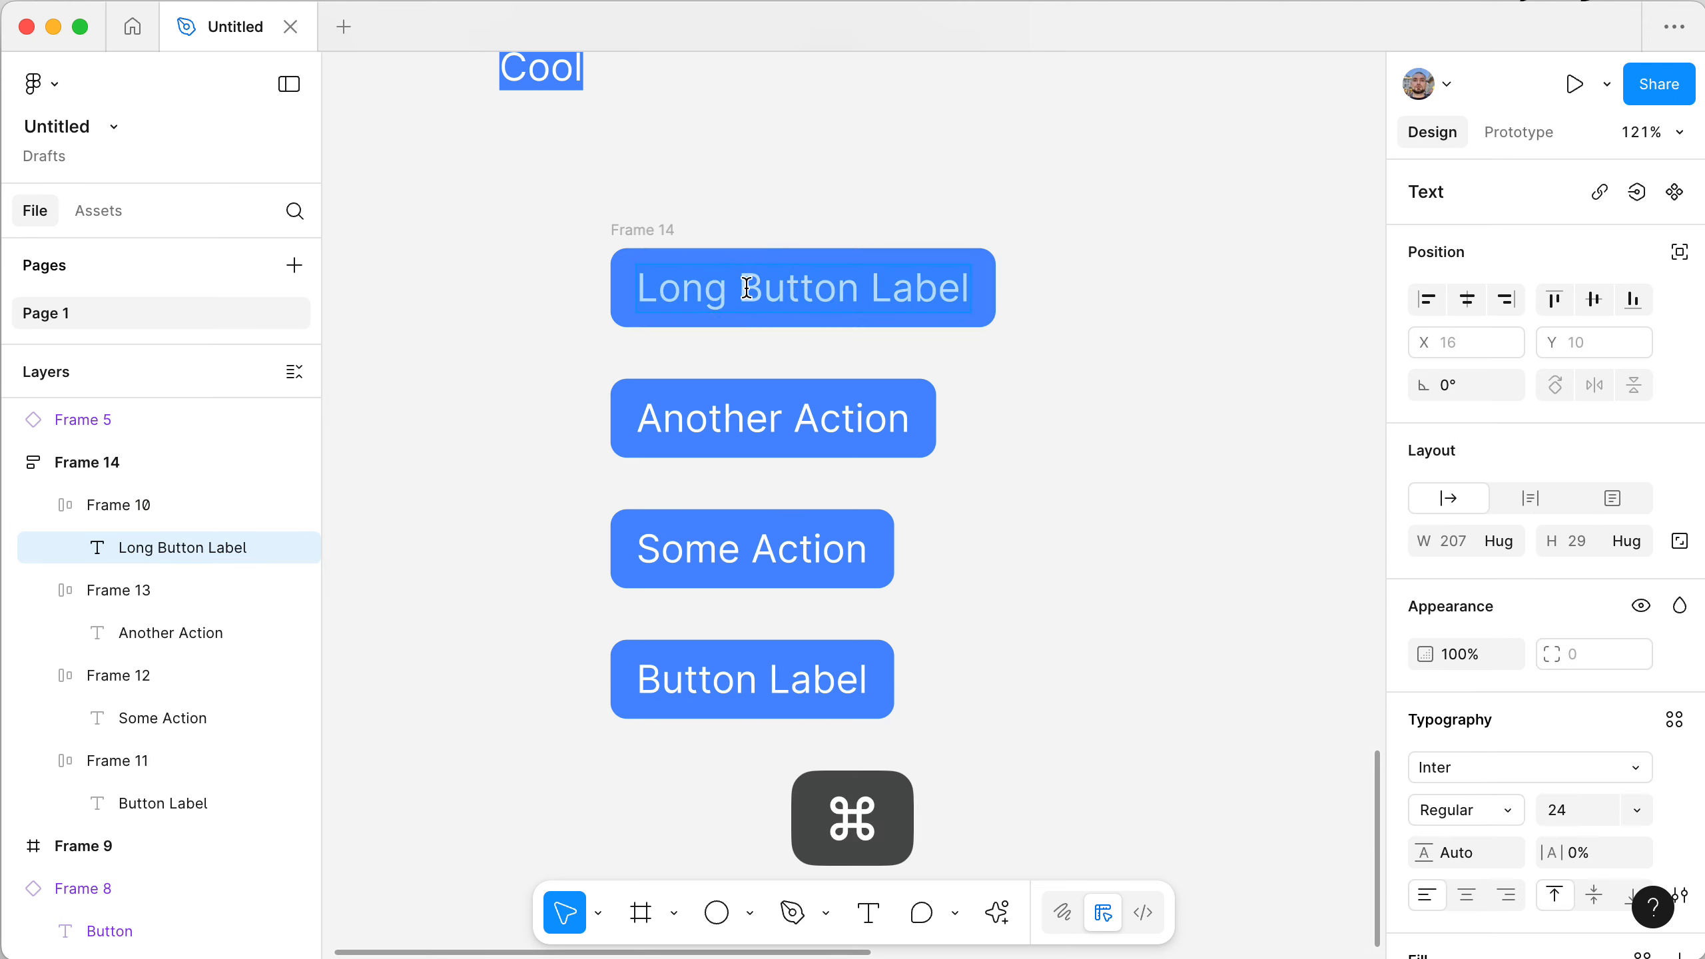
pyautogui.click(726, 287)
pyautogui.write('er')
pyautogui.click(778, 194)
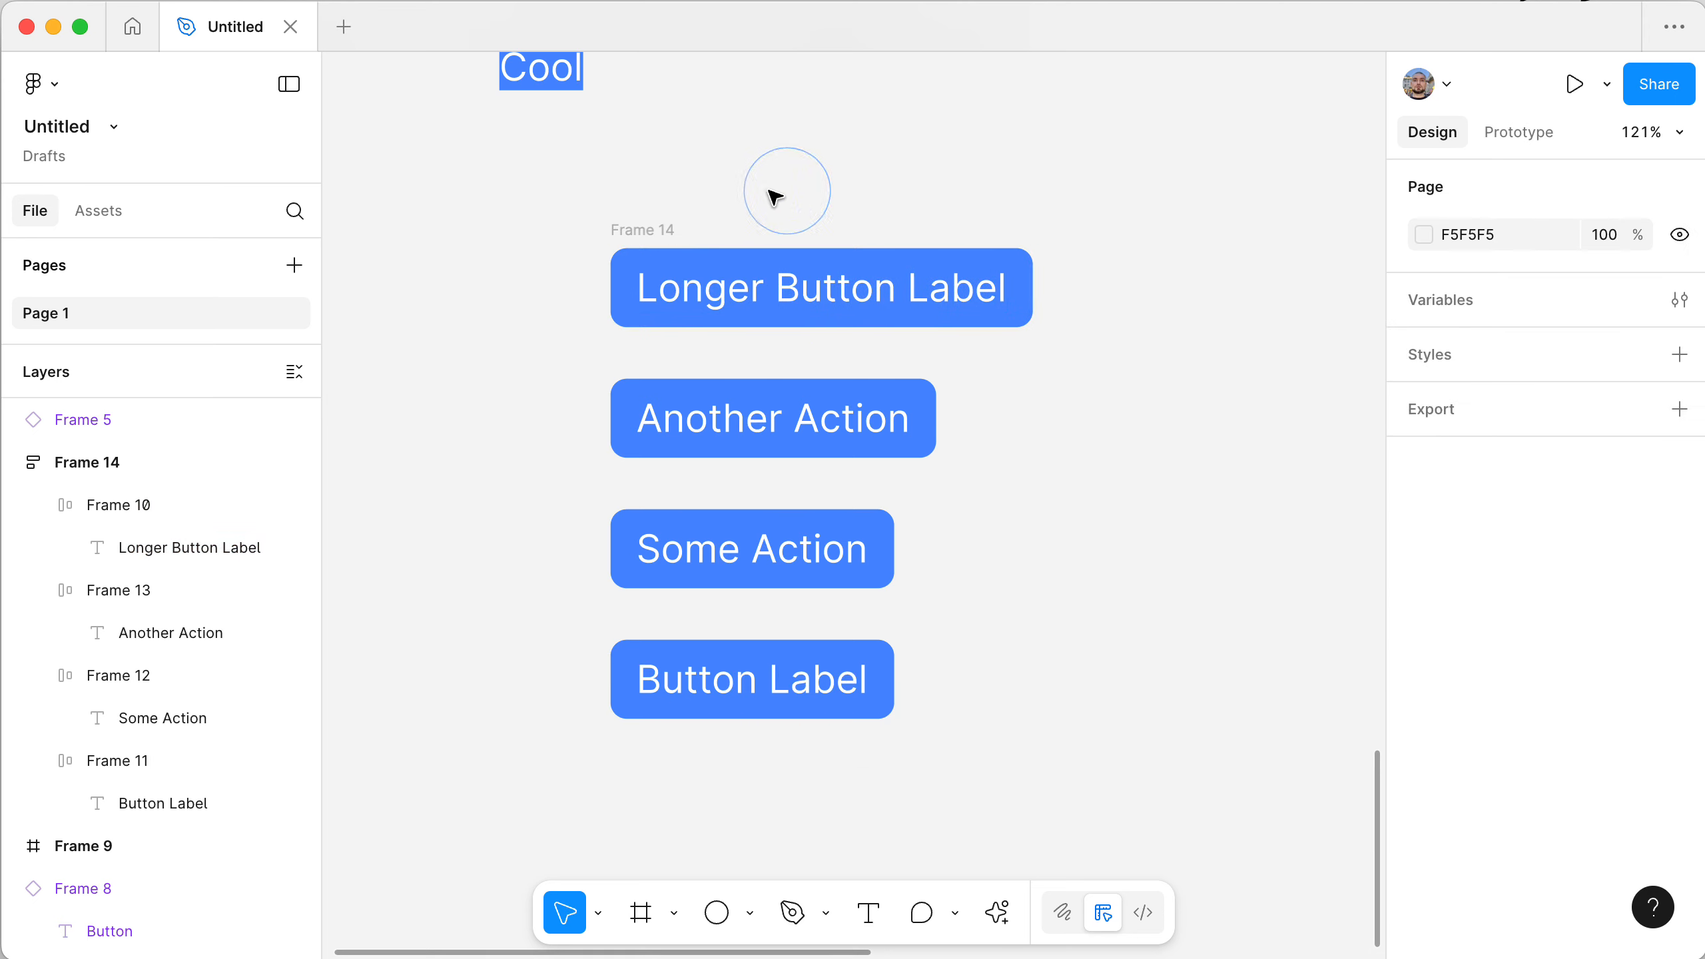
# - Narrow the four-button container to about 210
pyautogui.click(639, 232)
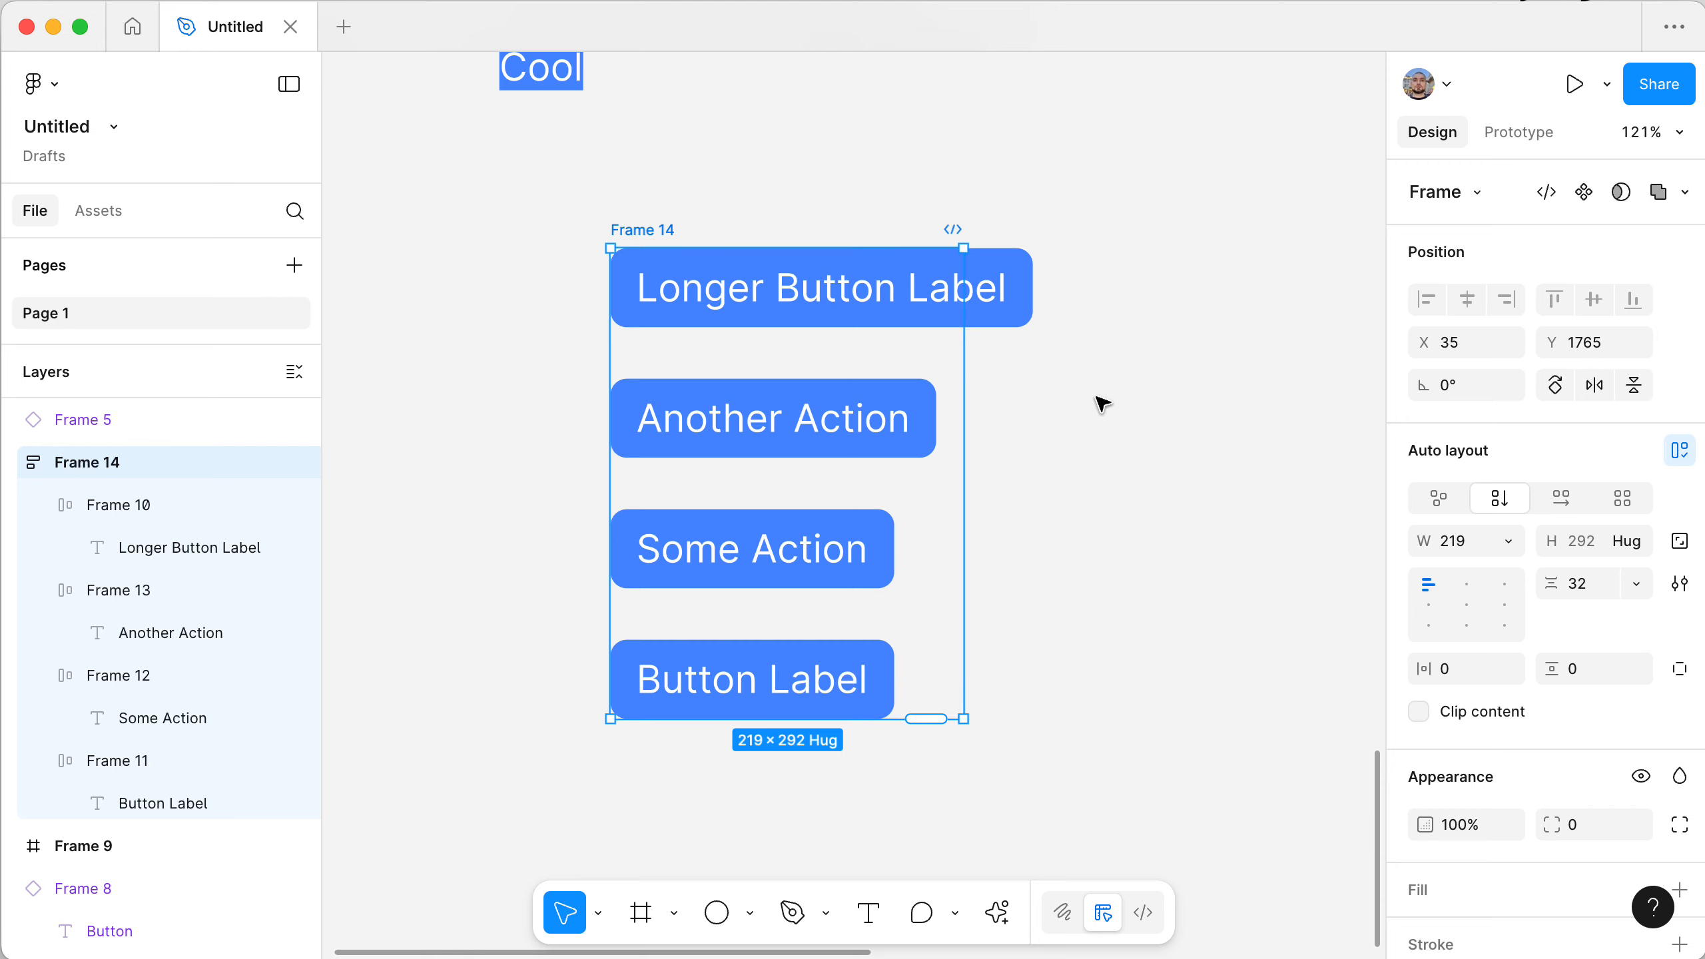
pyautogui.moveTo(964, 459)
pyautogui.mouseDown()
pyautogui.moveTo(1126, 460)
pyautogui.moveTo(925, 459)
pyautogui.moveTo(1012, 459)
pyautogui.moveTo(949, 459)
pyautogui.mouseUp()
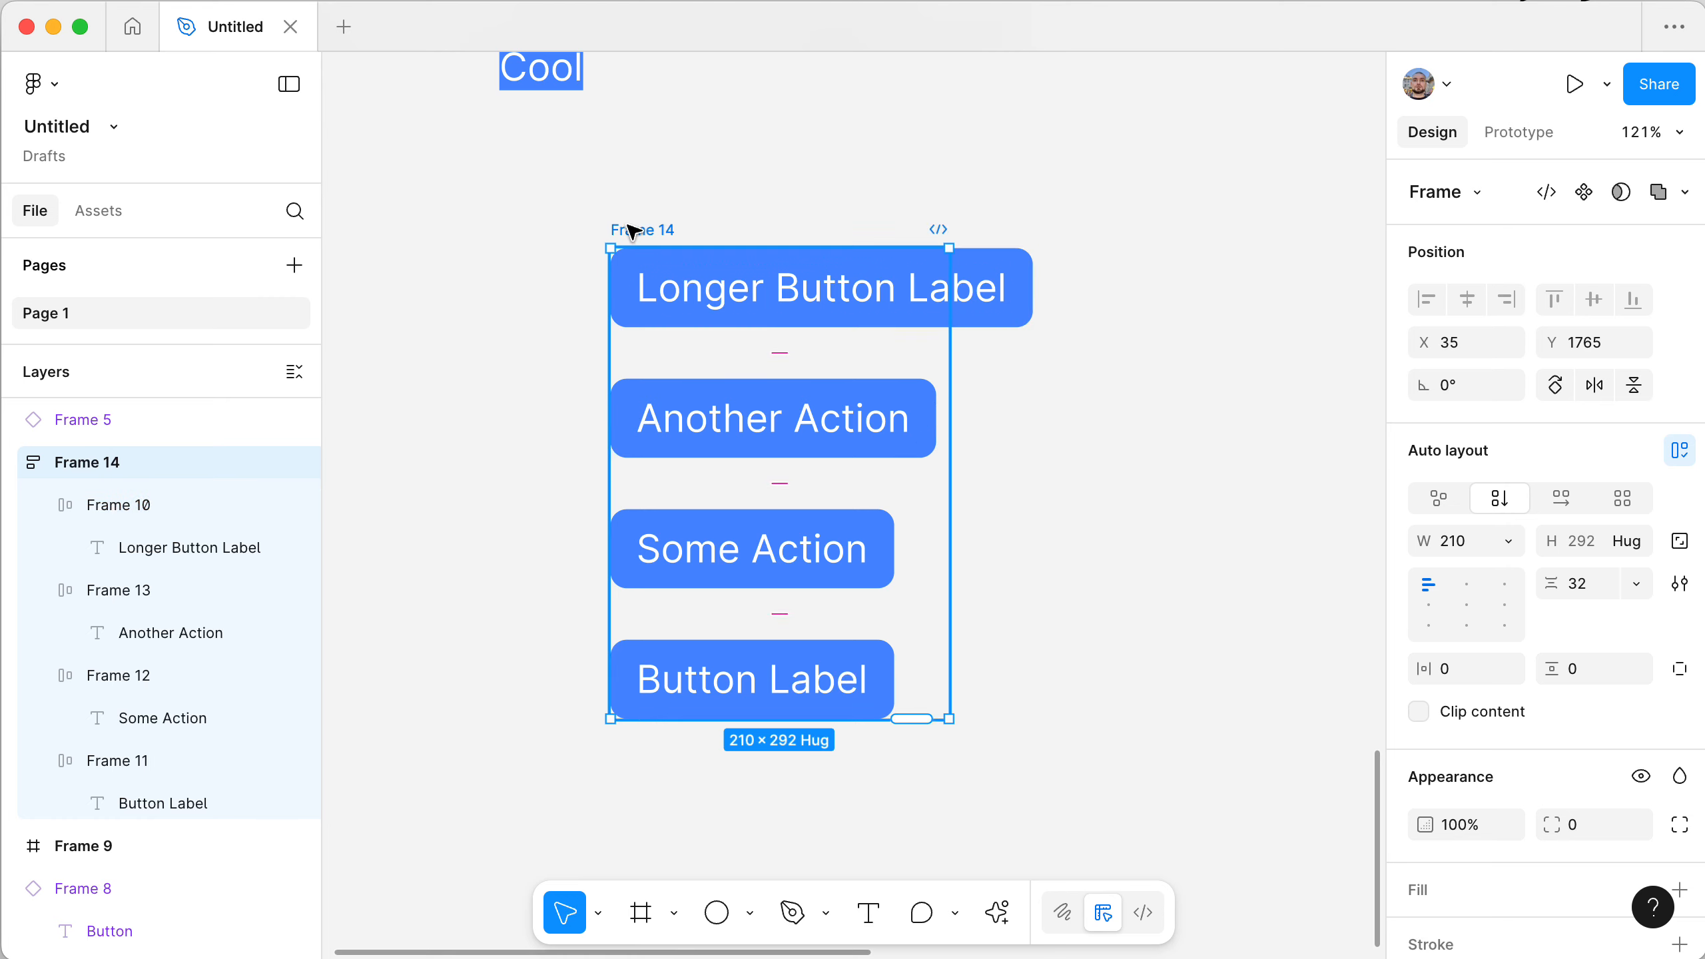
# - Try setting all four button frames' widths to Fill container, then undo the change
pyautogui.press('Return')
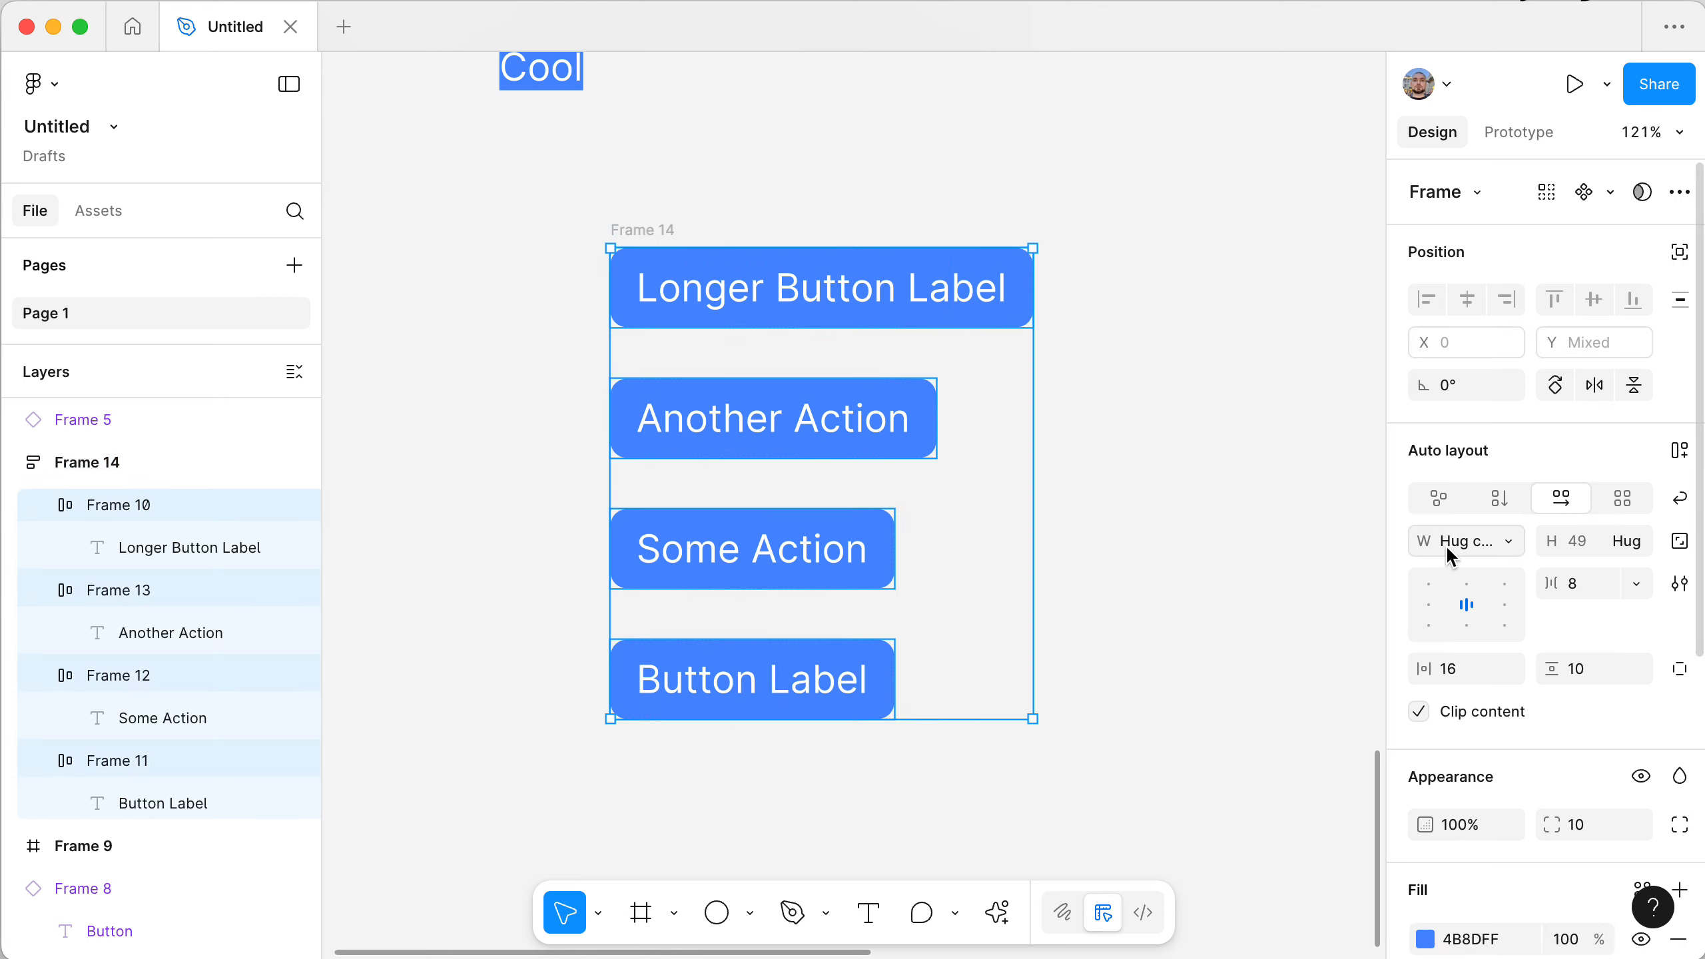
pyautogui.click(1507, 543)
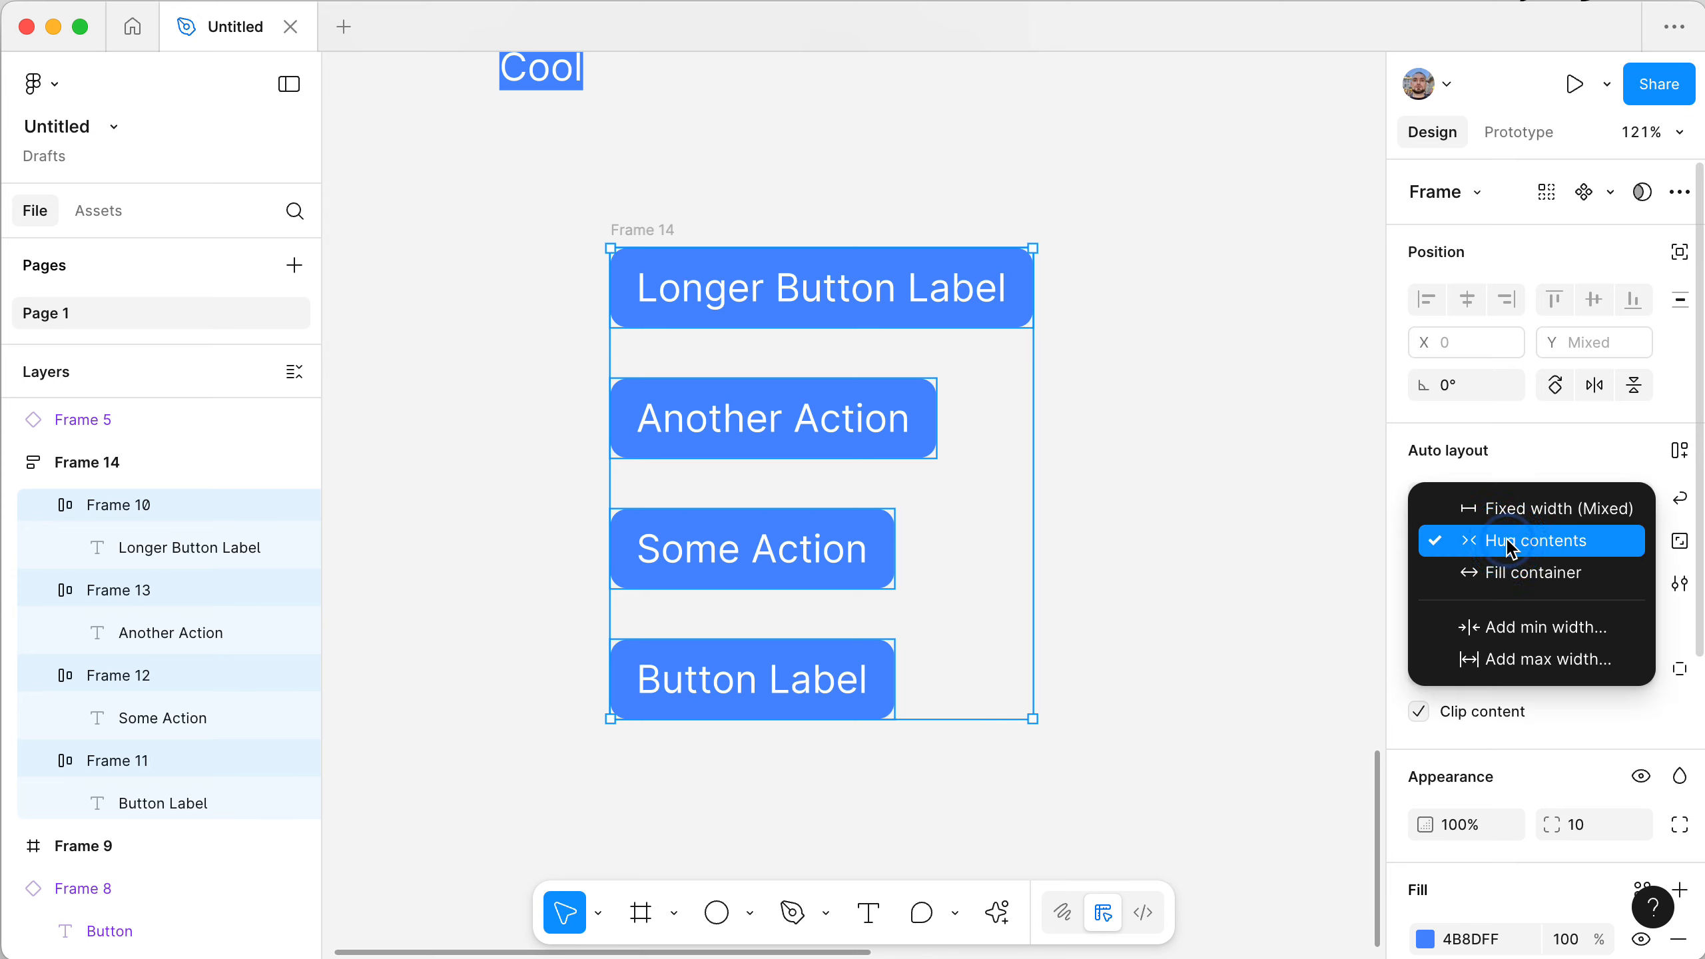
pyautogui.click(1511, 579)
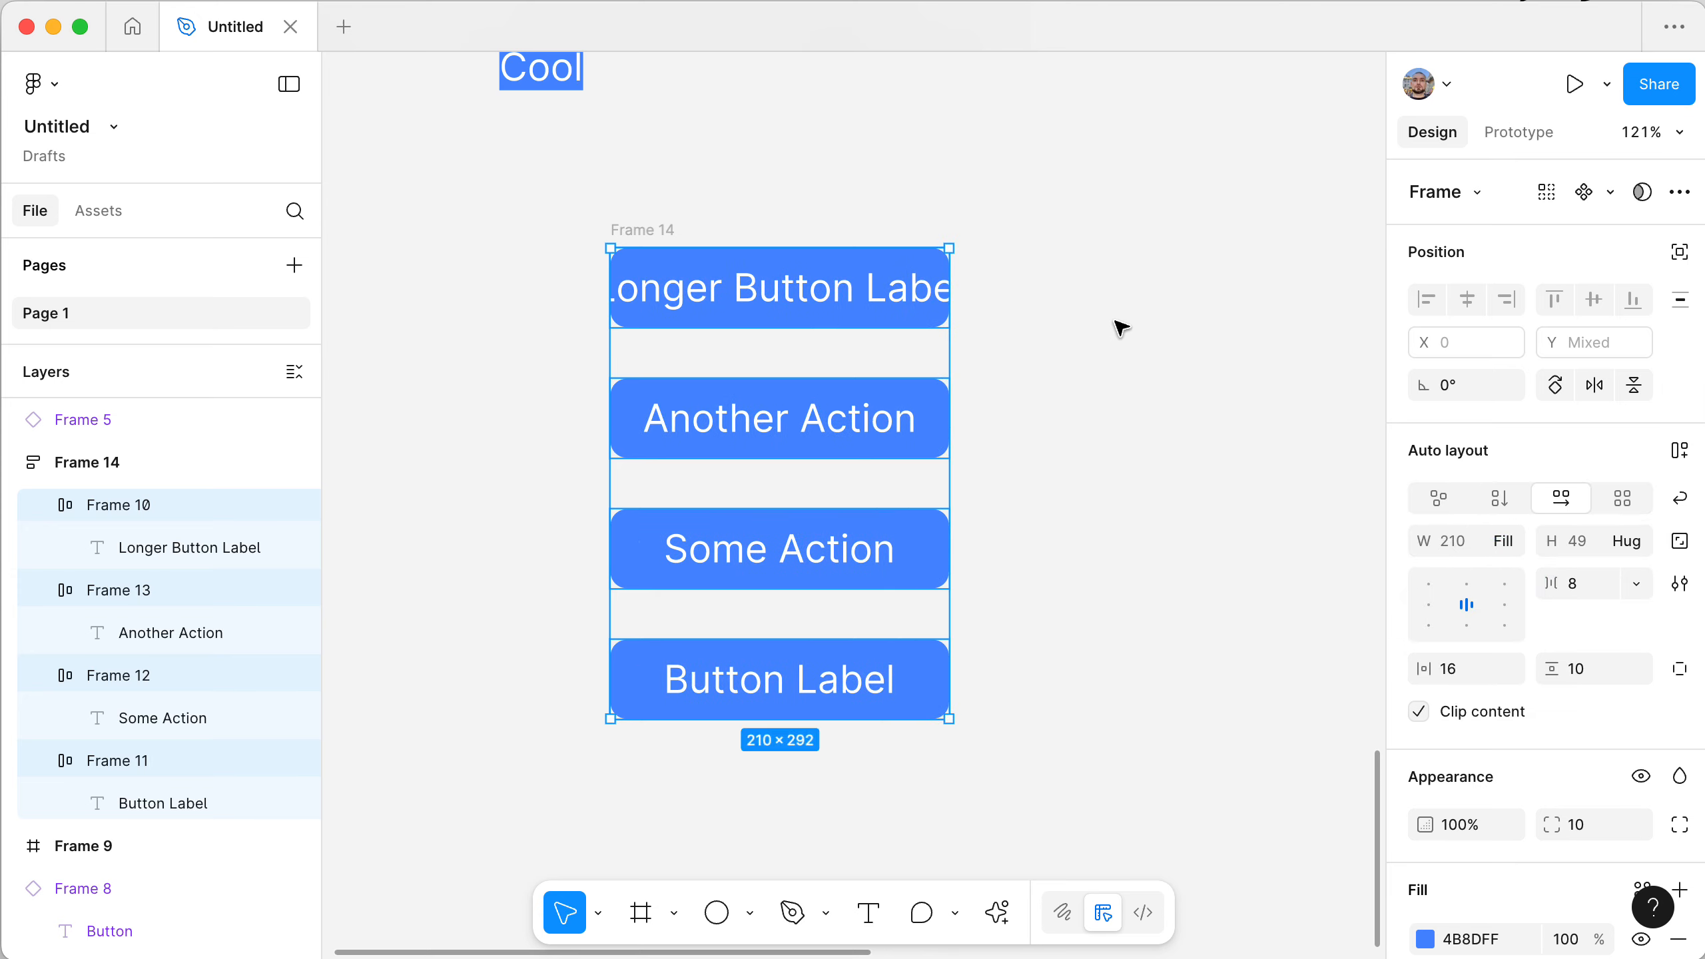
pyautogui.press('super')
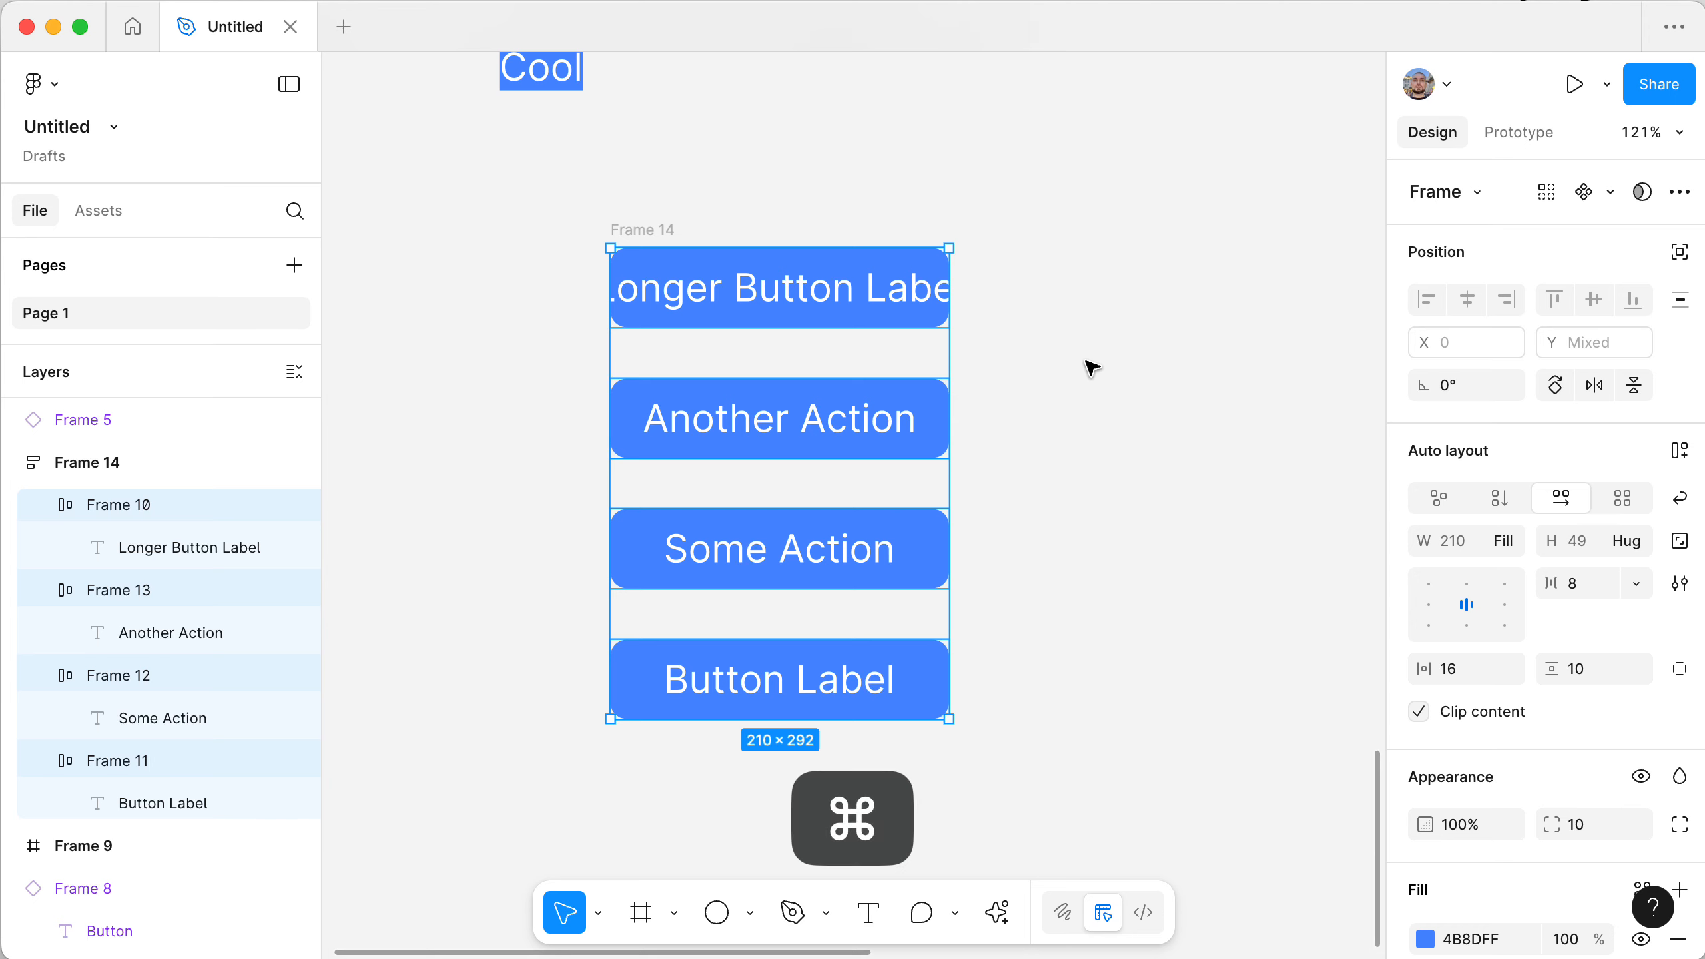
pyautogui.press('super+z')
pyautogui.click(1184, 346)
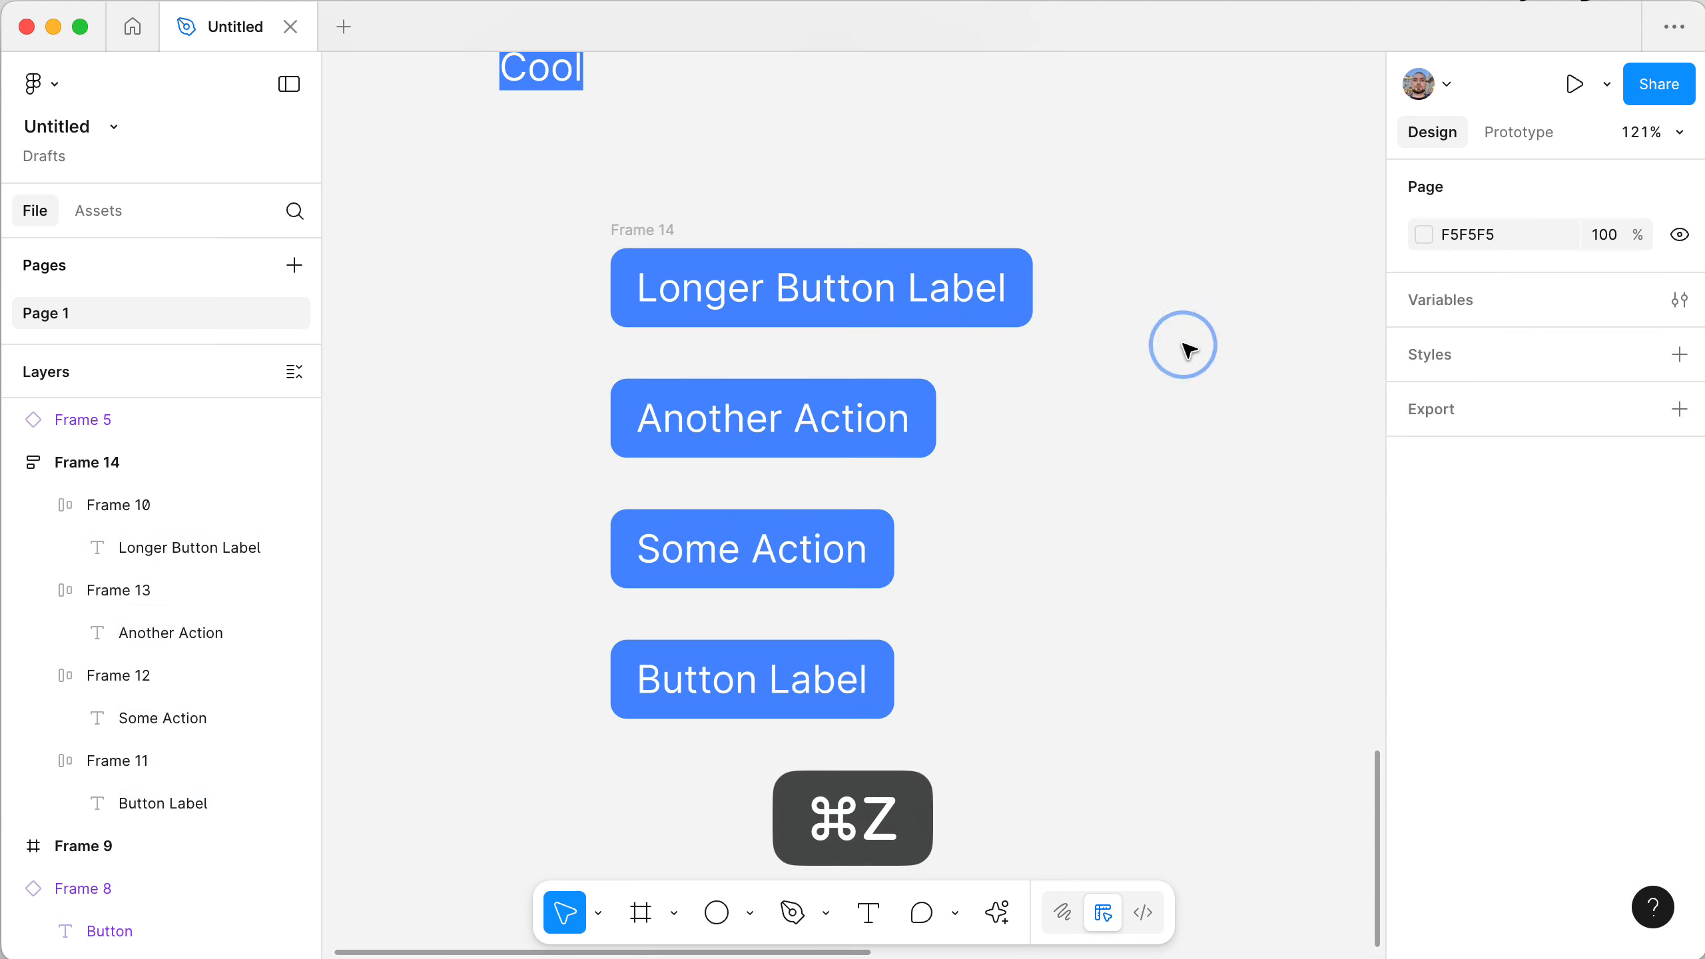
# - Switch the four-button container to individual padding and set its left padding to 24
pyautogui.click(647, 235)
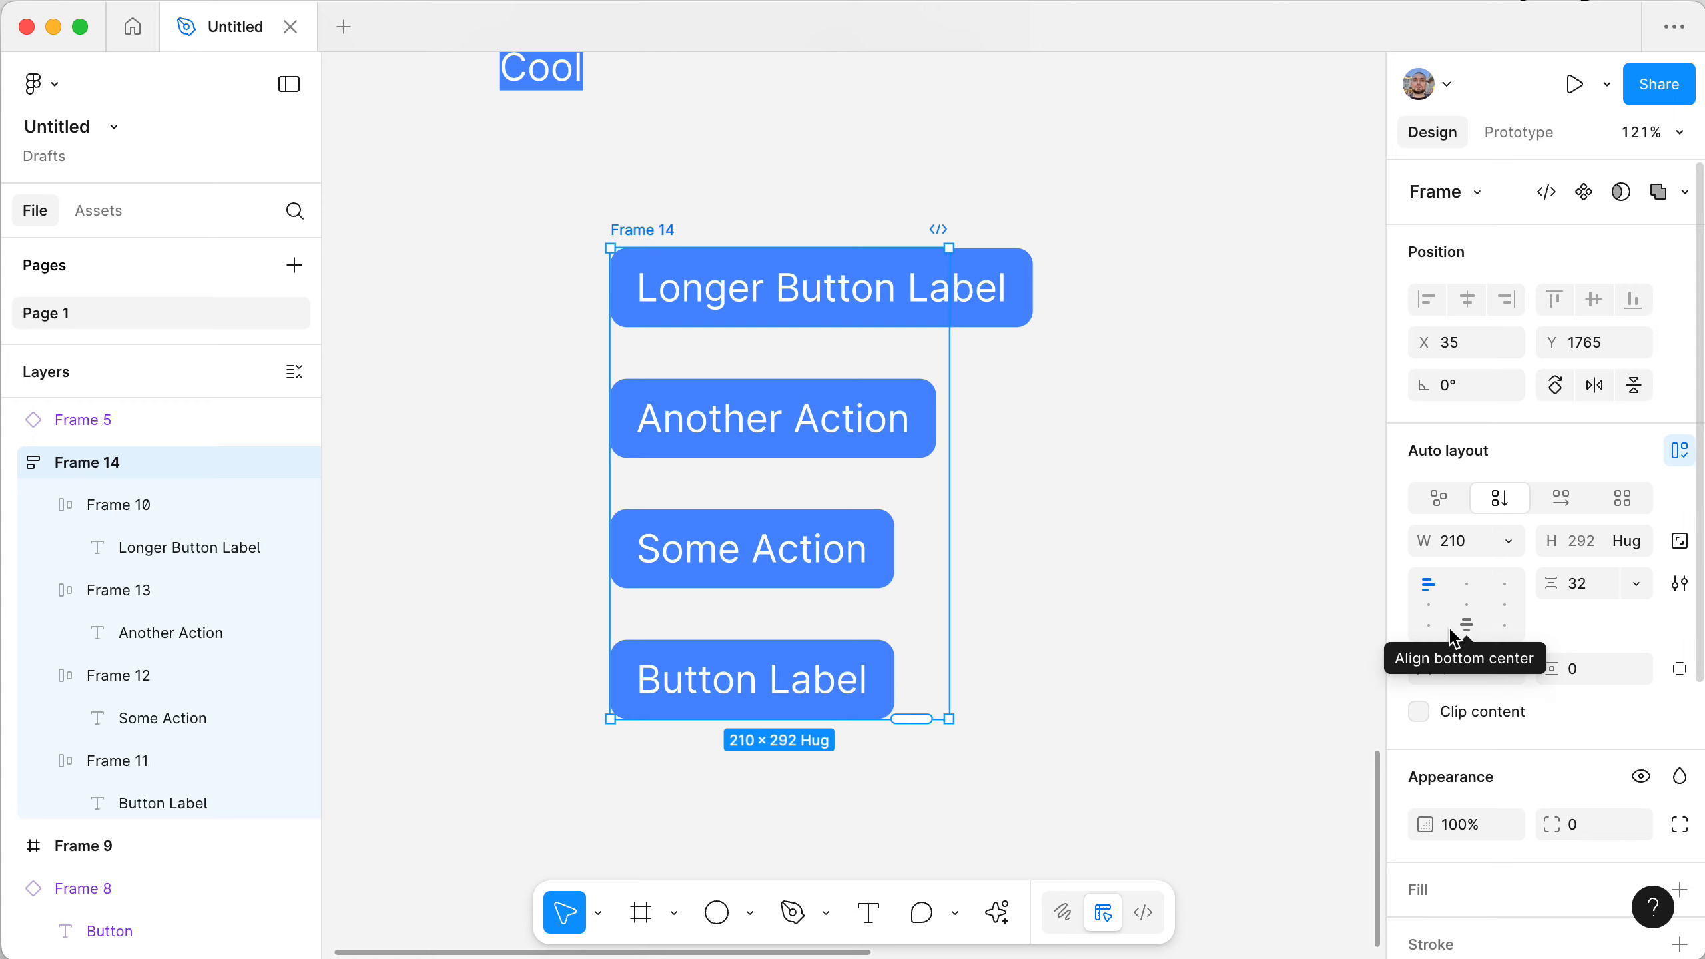
pyautogui.click(1680, 670)
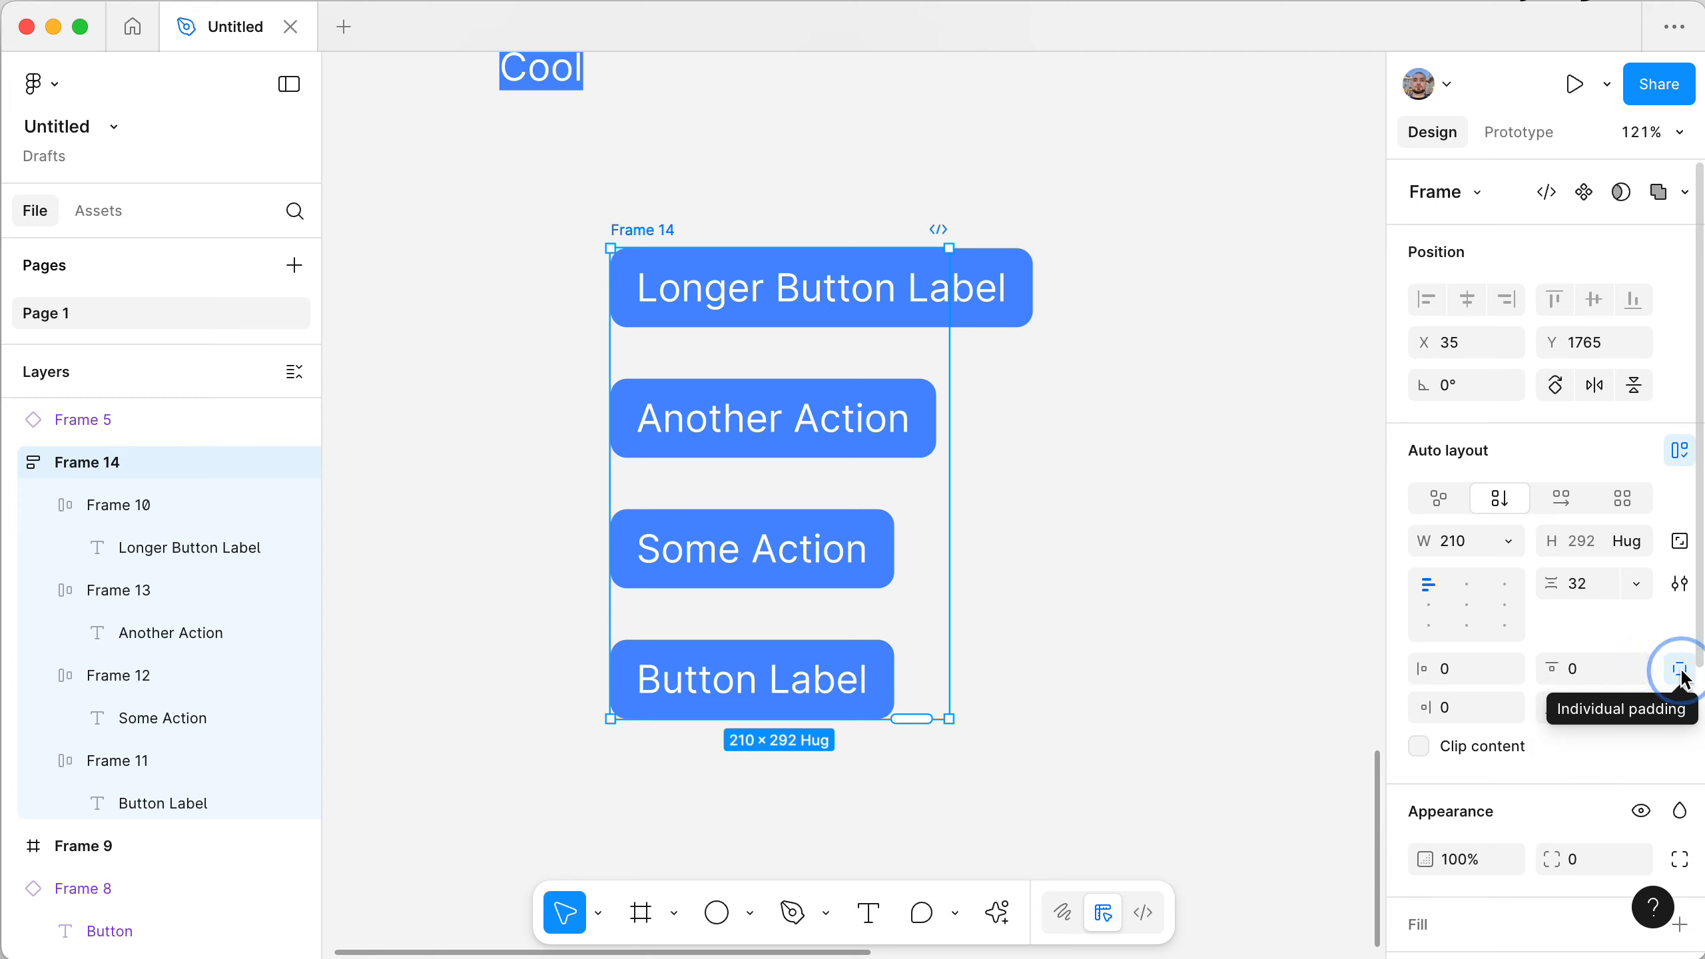
pyautogui.click(1682, 673)
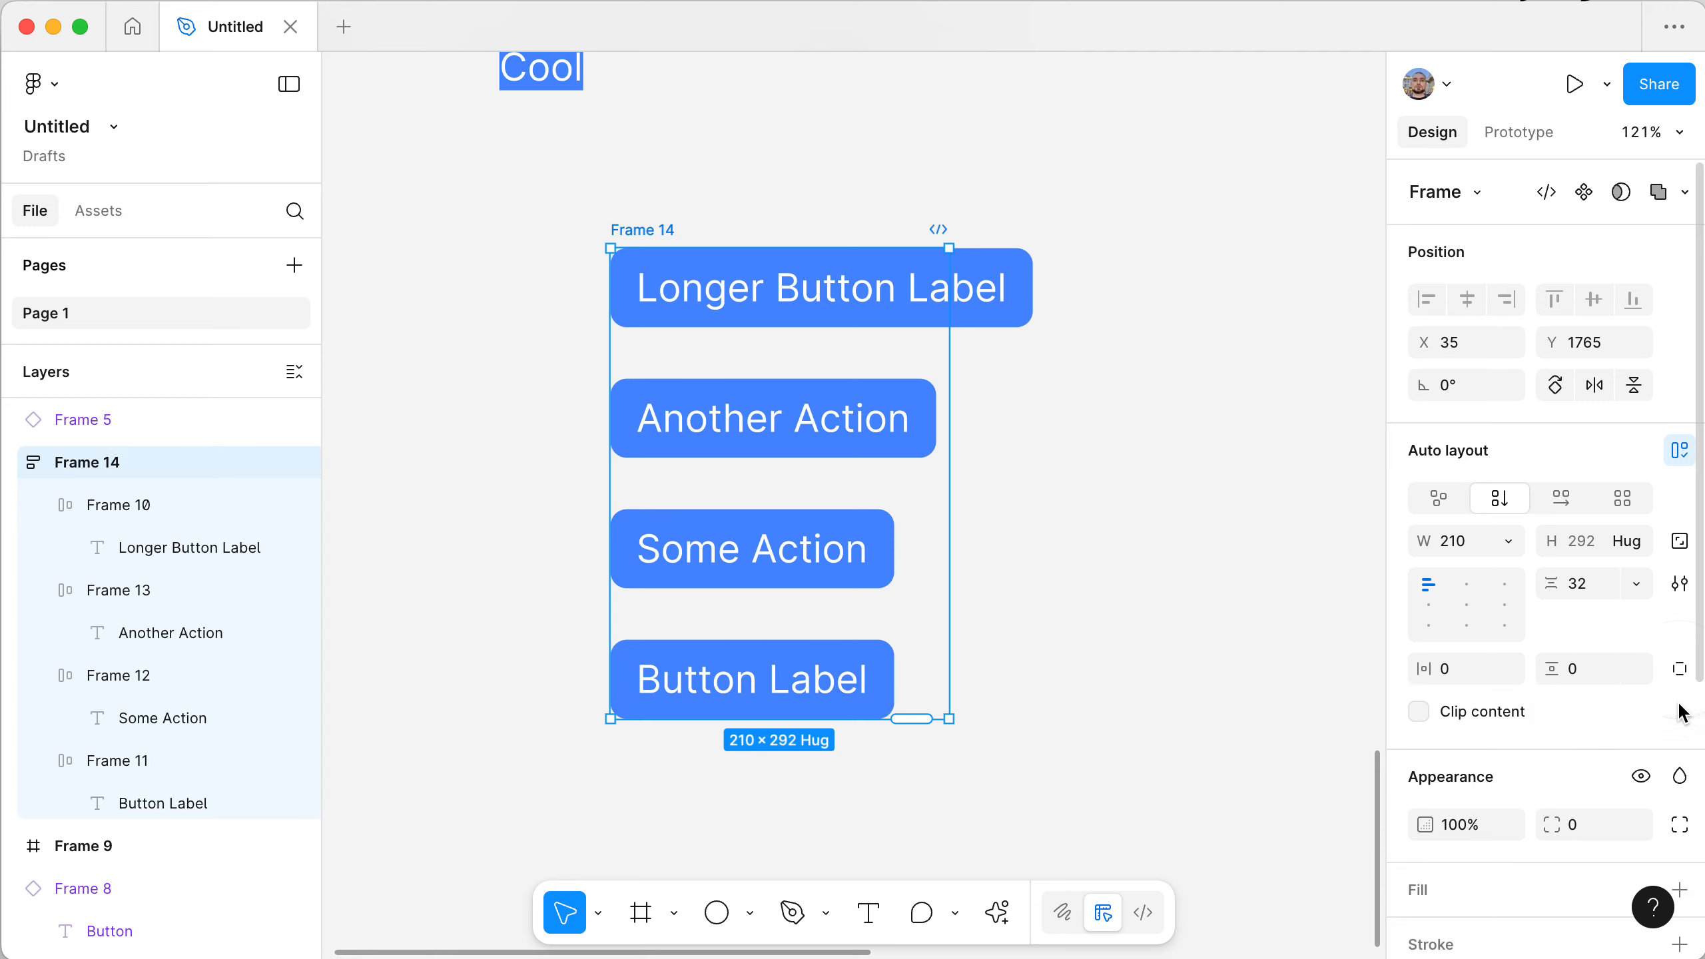
pyautogui.click(1681, 672)
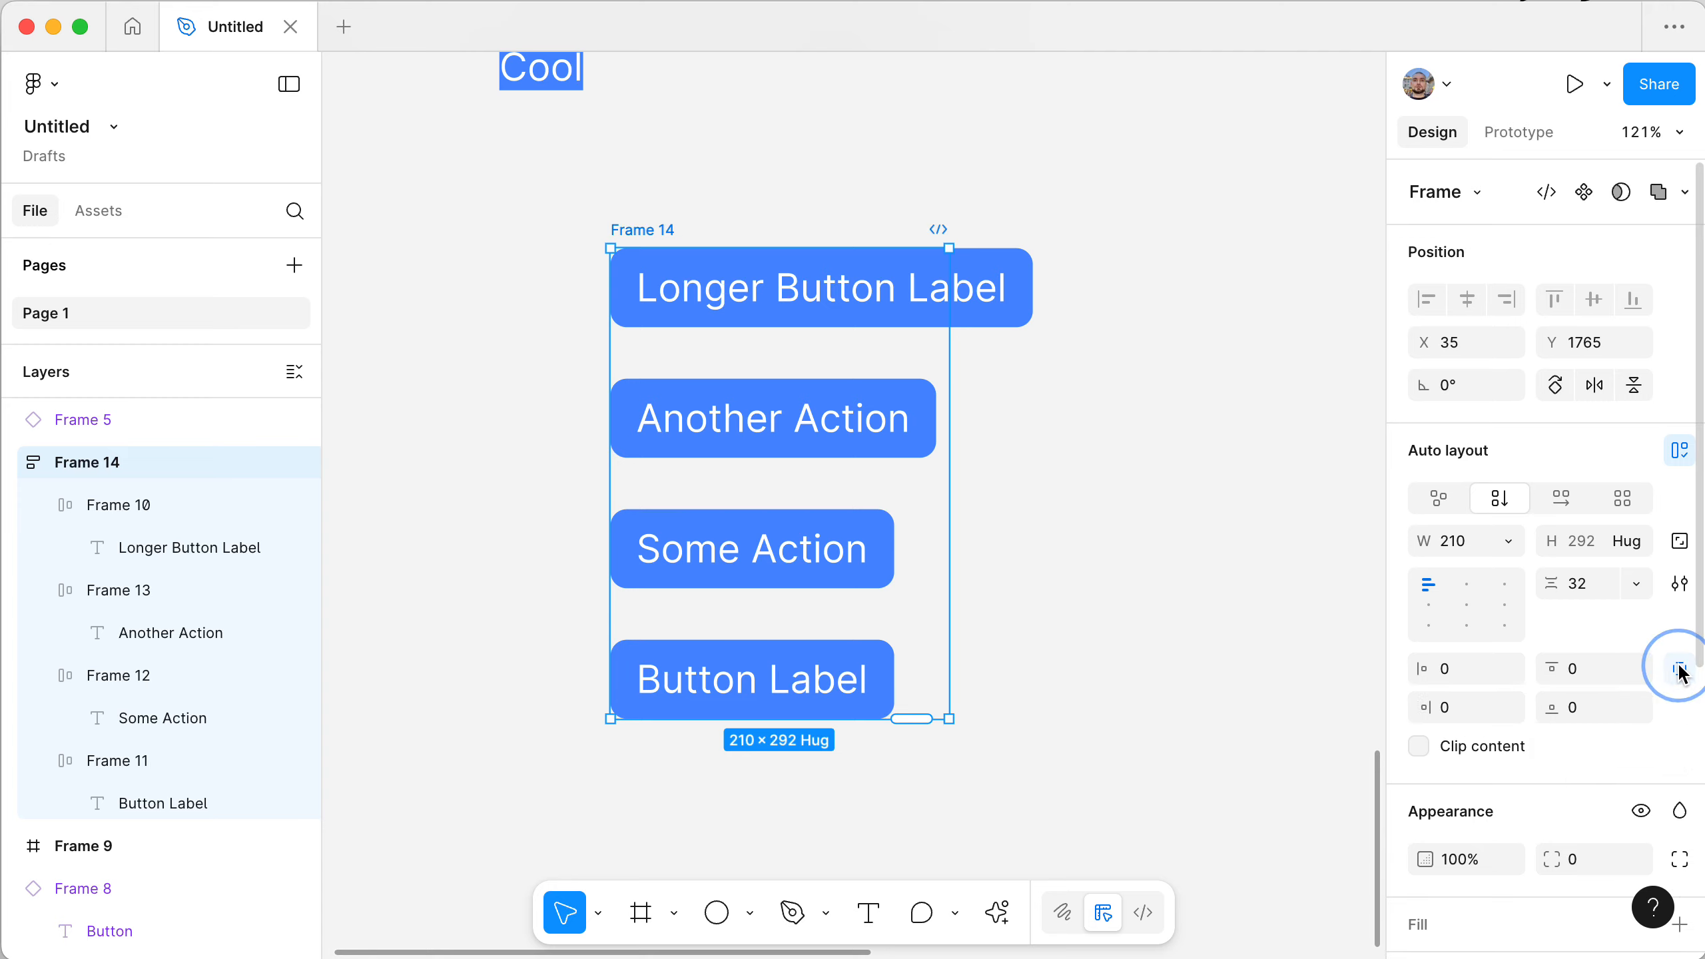
pyautogui.click(1458, 660)
pyautogui.hotkey('shift', 'Up')
pyautogui.hotkey('shift', 'Up')
pyautogui.hotkey('shift', 'Up')
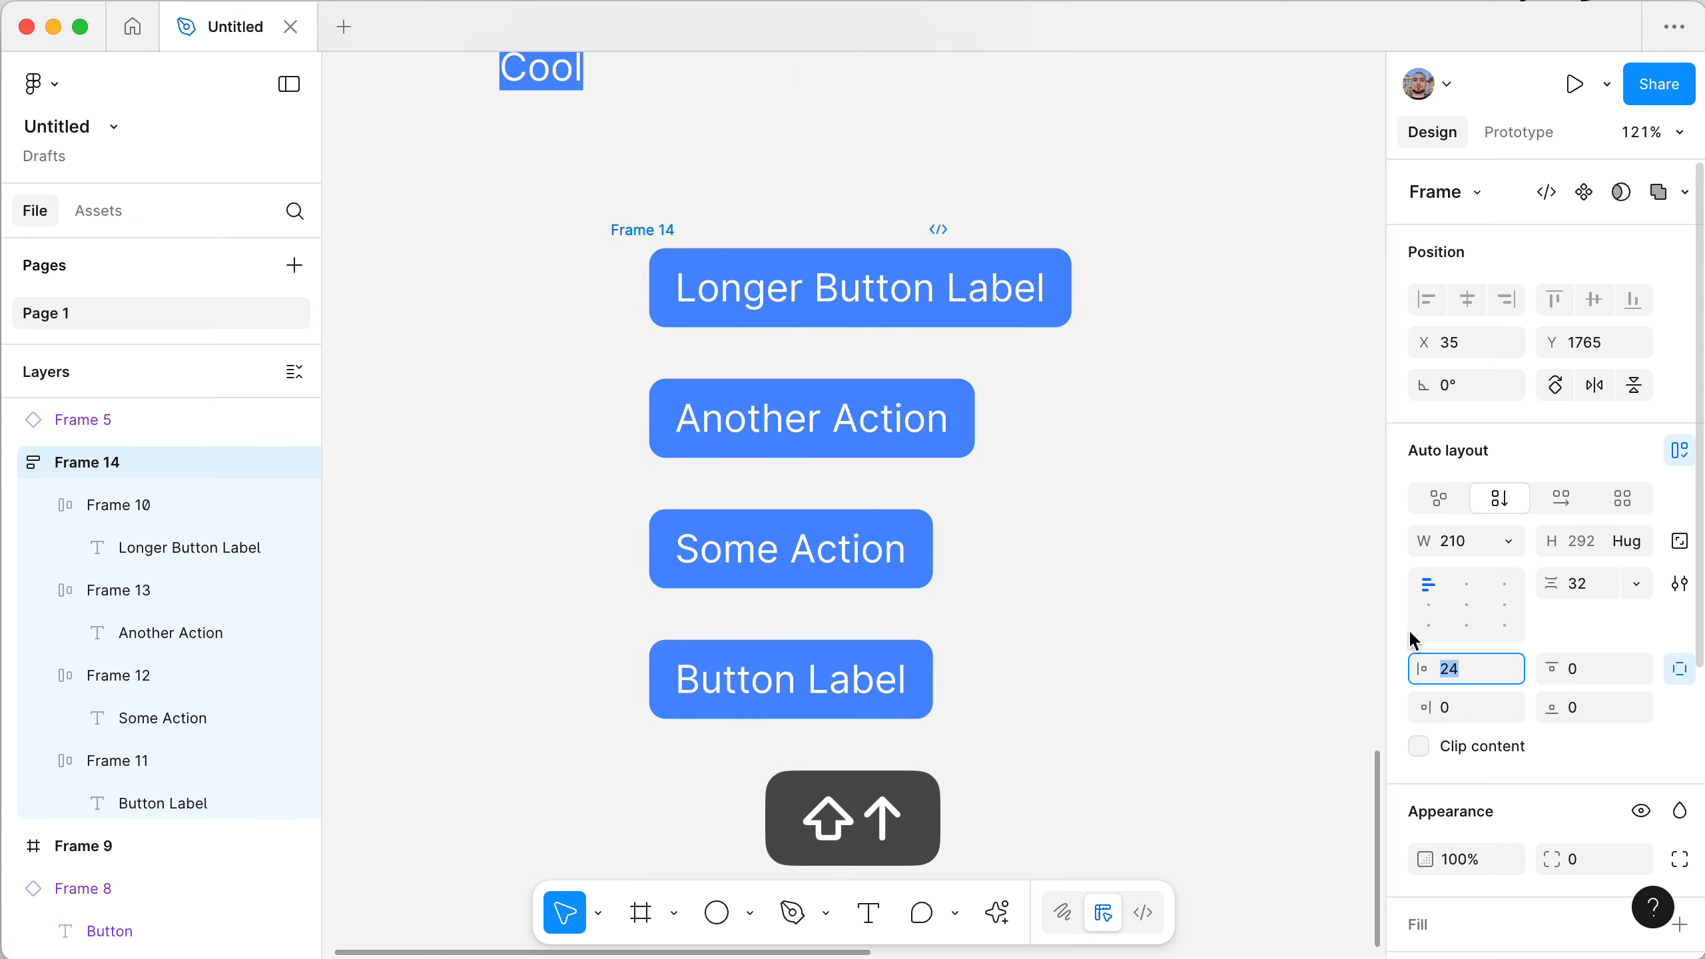
# - Add a white FFFFFF fill to the four-button container
pyautogui.scroll(-3, 1483, 738)
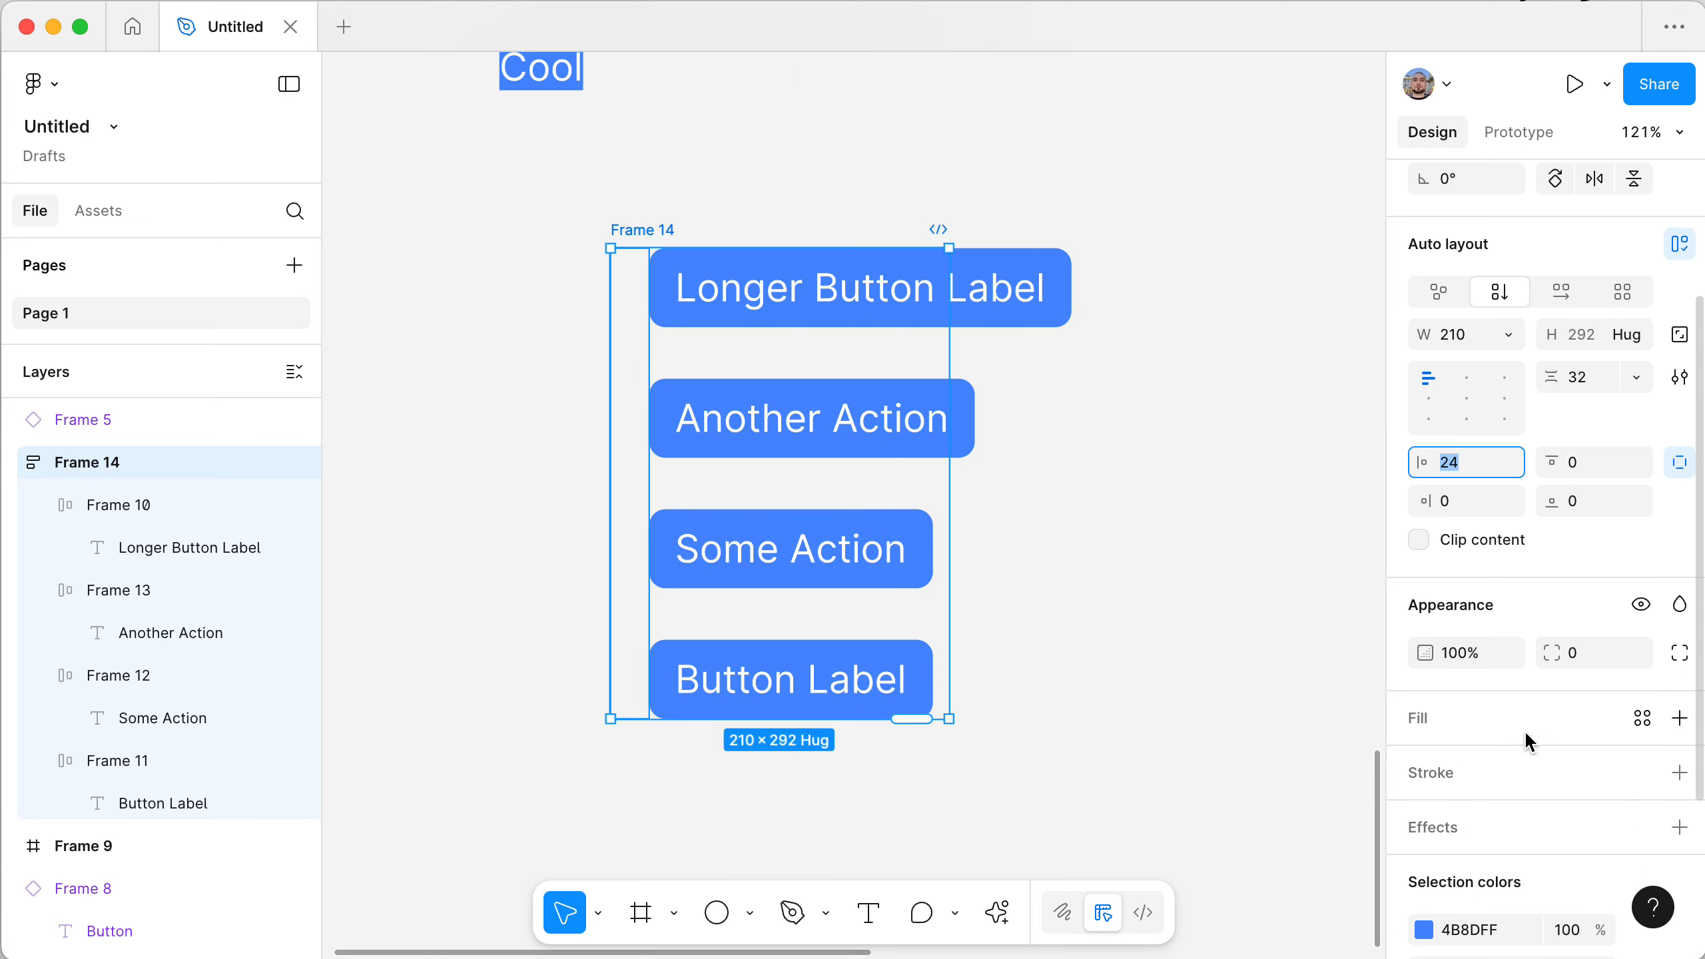
pyautogui.click(1679, 718)
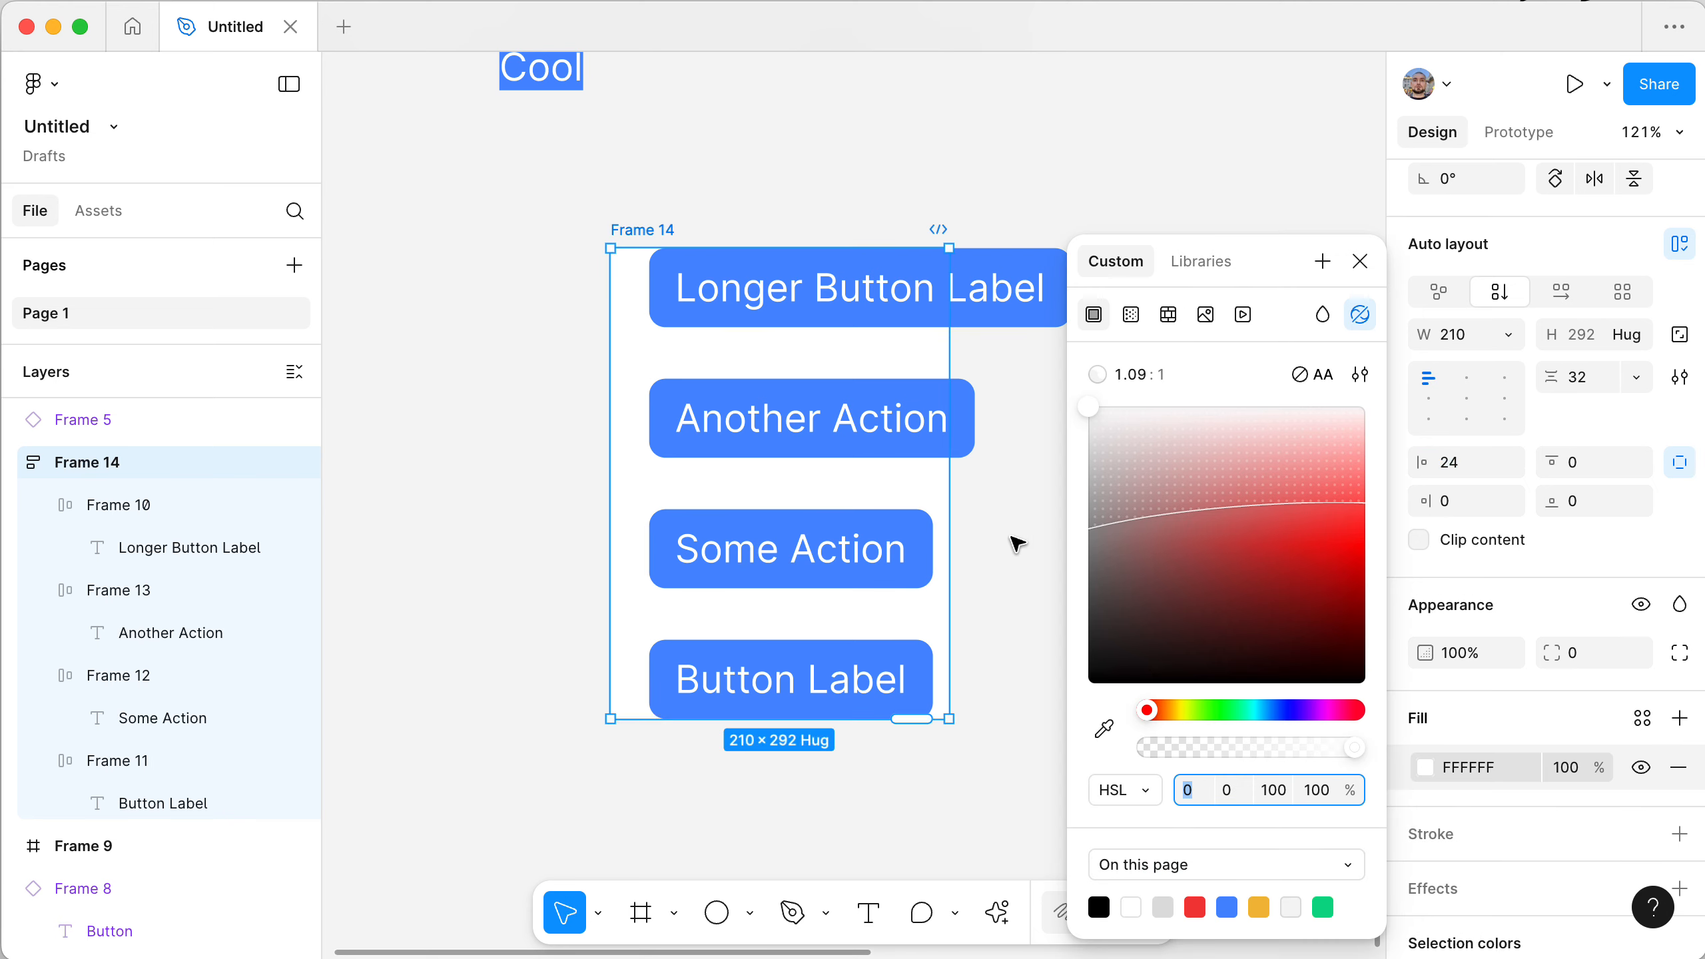
pyautogui.scroll(3, 1016, 543)
pyautogui.scroll(-4, 1017, 543)
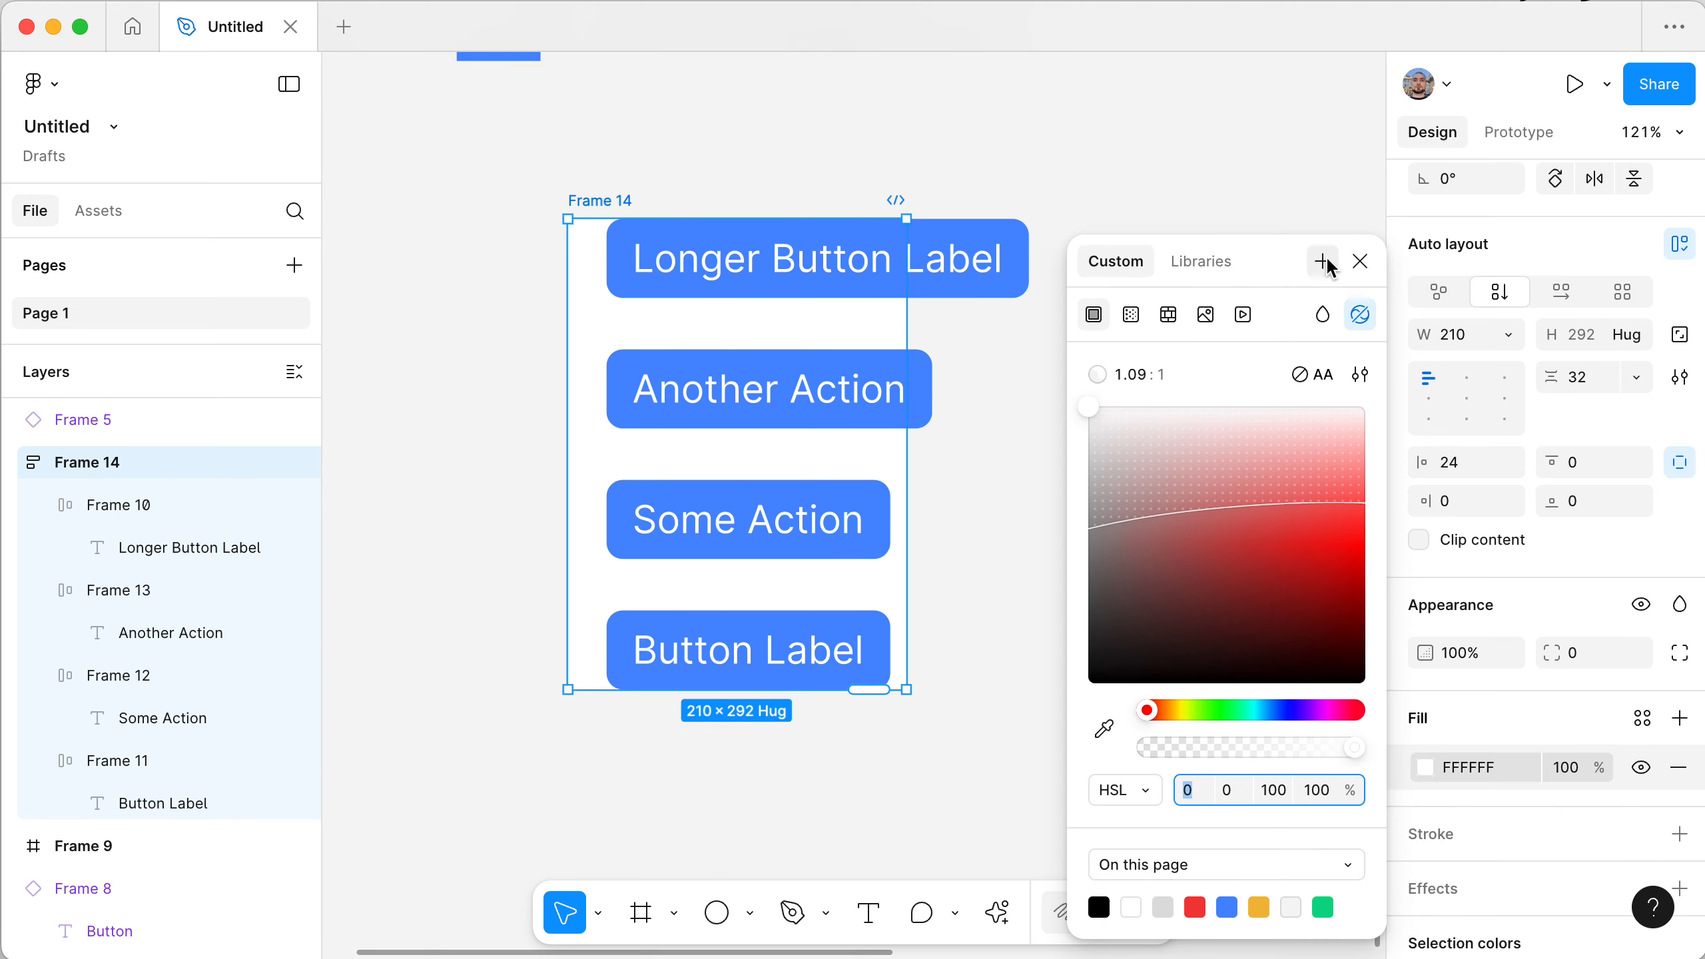
# - Undo the white fill and the left padding on the four-button container, keeping its fixed width of 210
pyautogui.click(1359, 262)
pyautogui.press('super+z')
pyautogui.press('super+z')
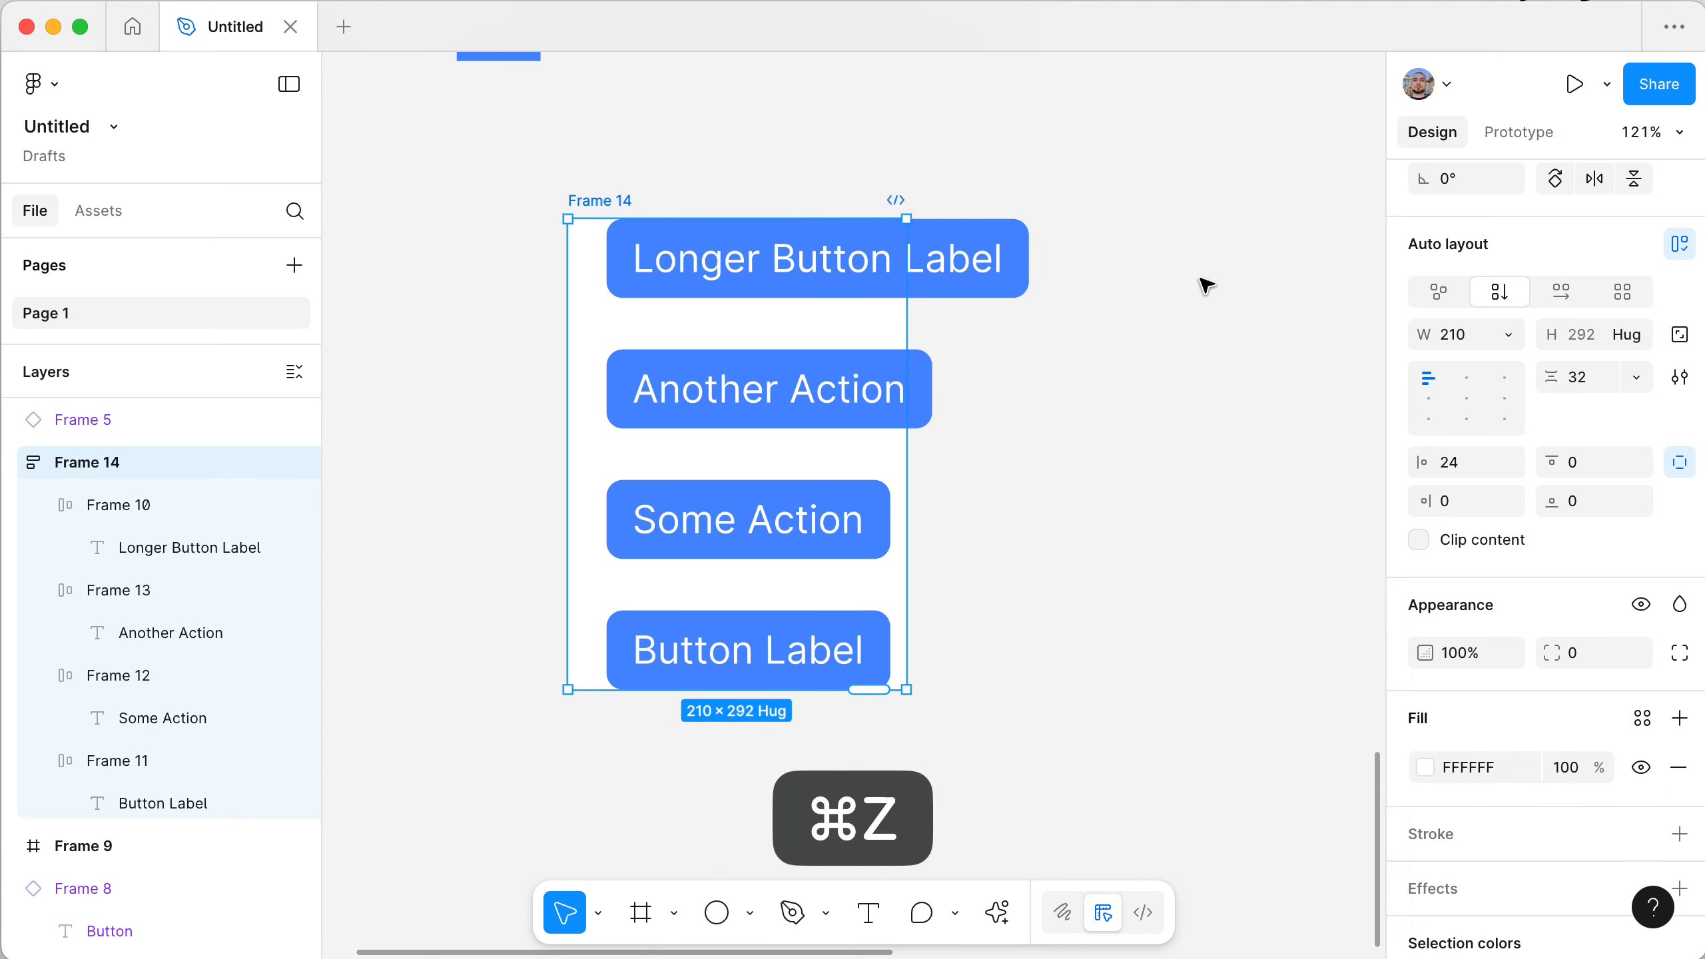
pyautogui.click(1201, 279)
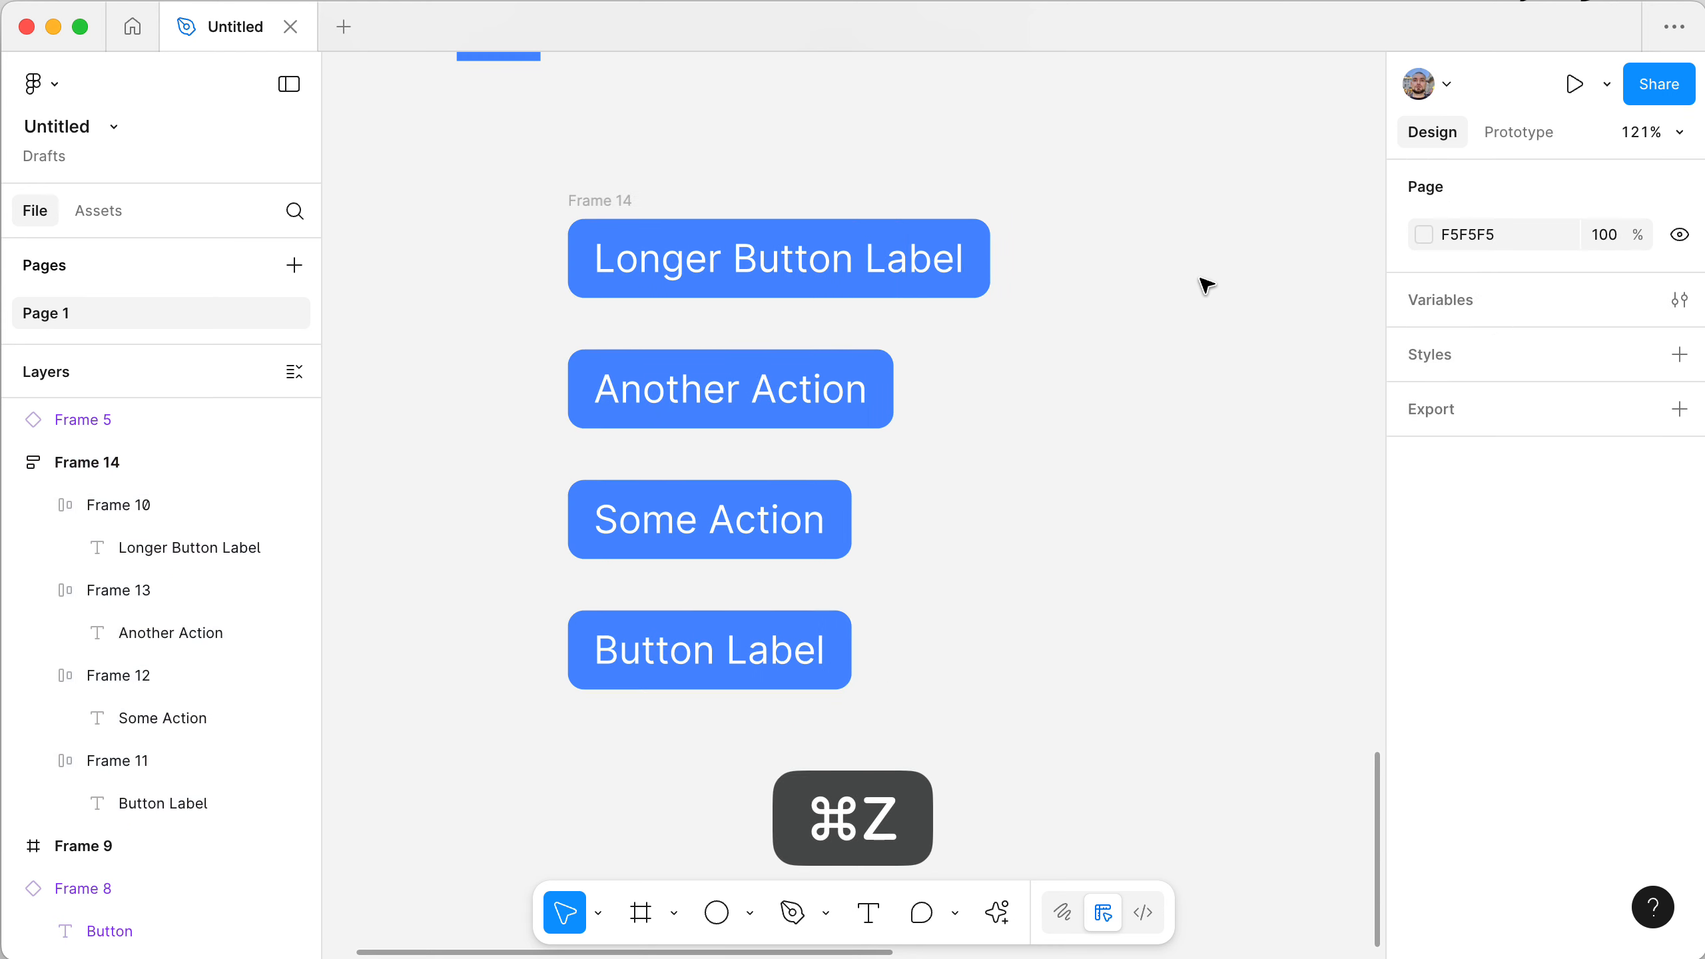
pyautogui.press('super+z')
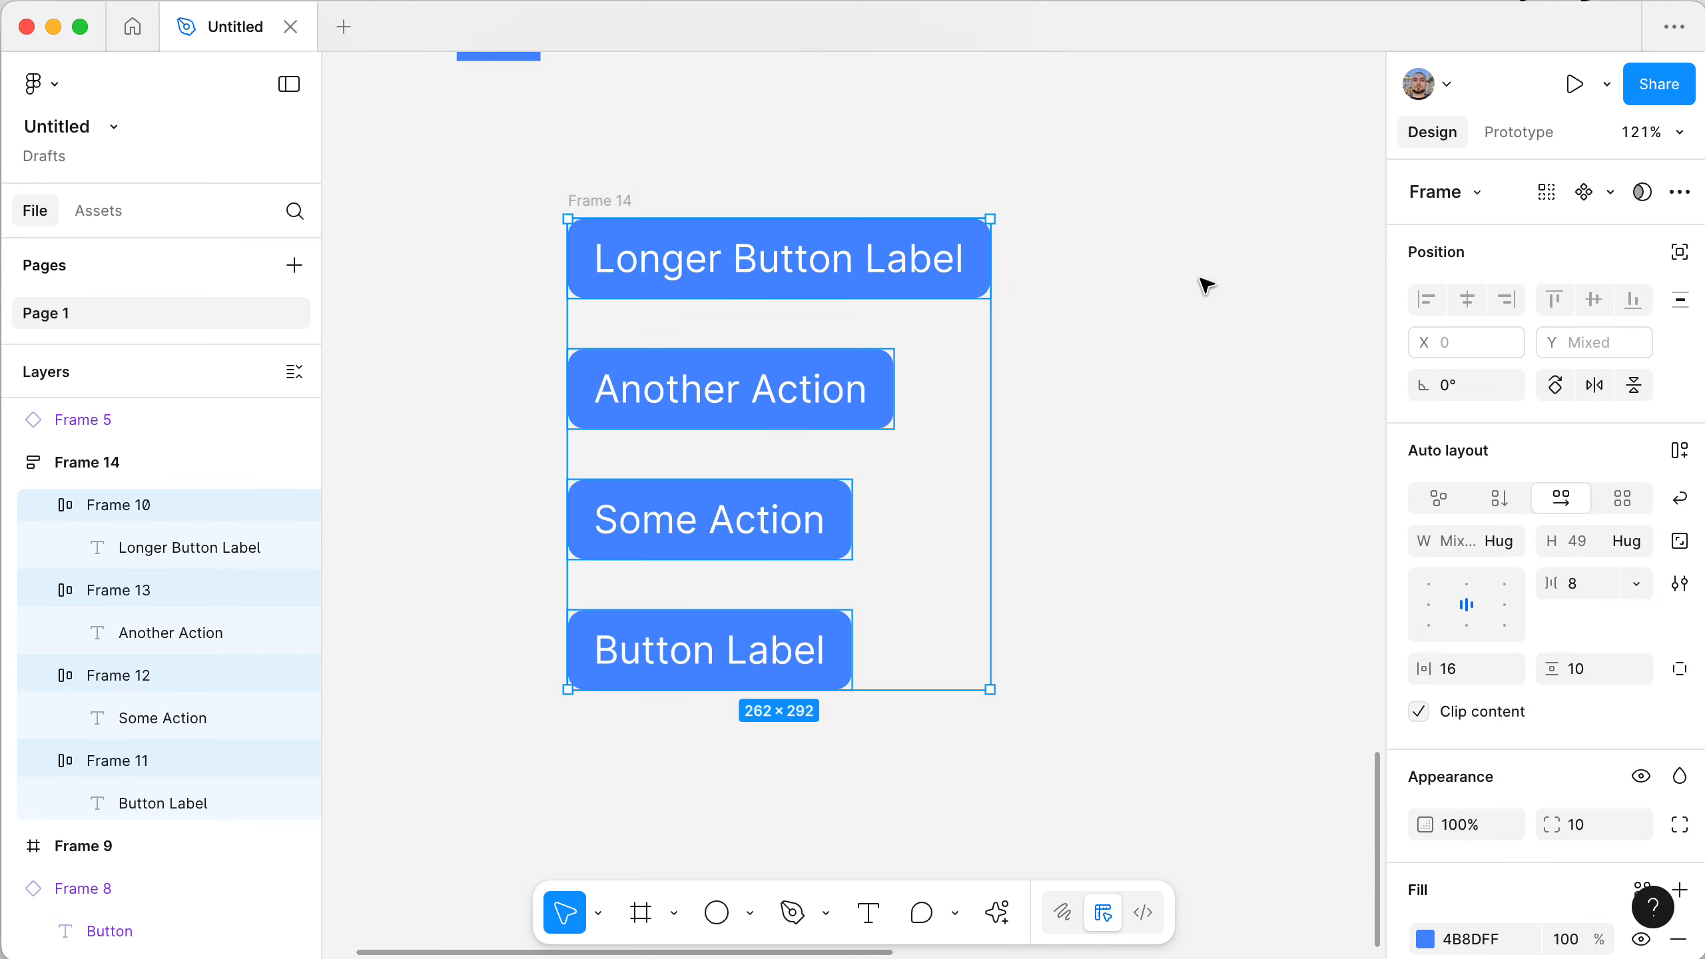
pyautogui.press('shift+super+z')
pyautogui.press('shift+super+z')
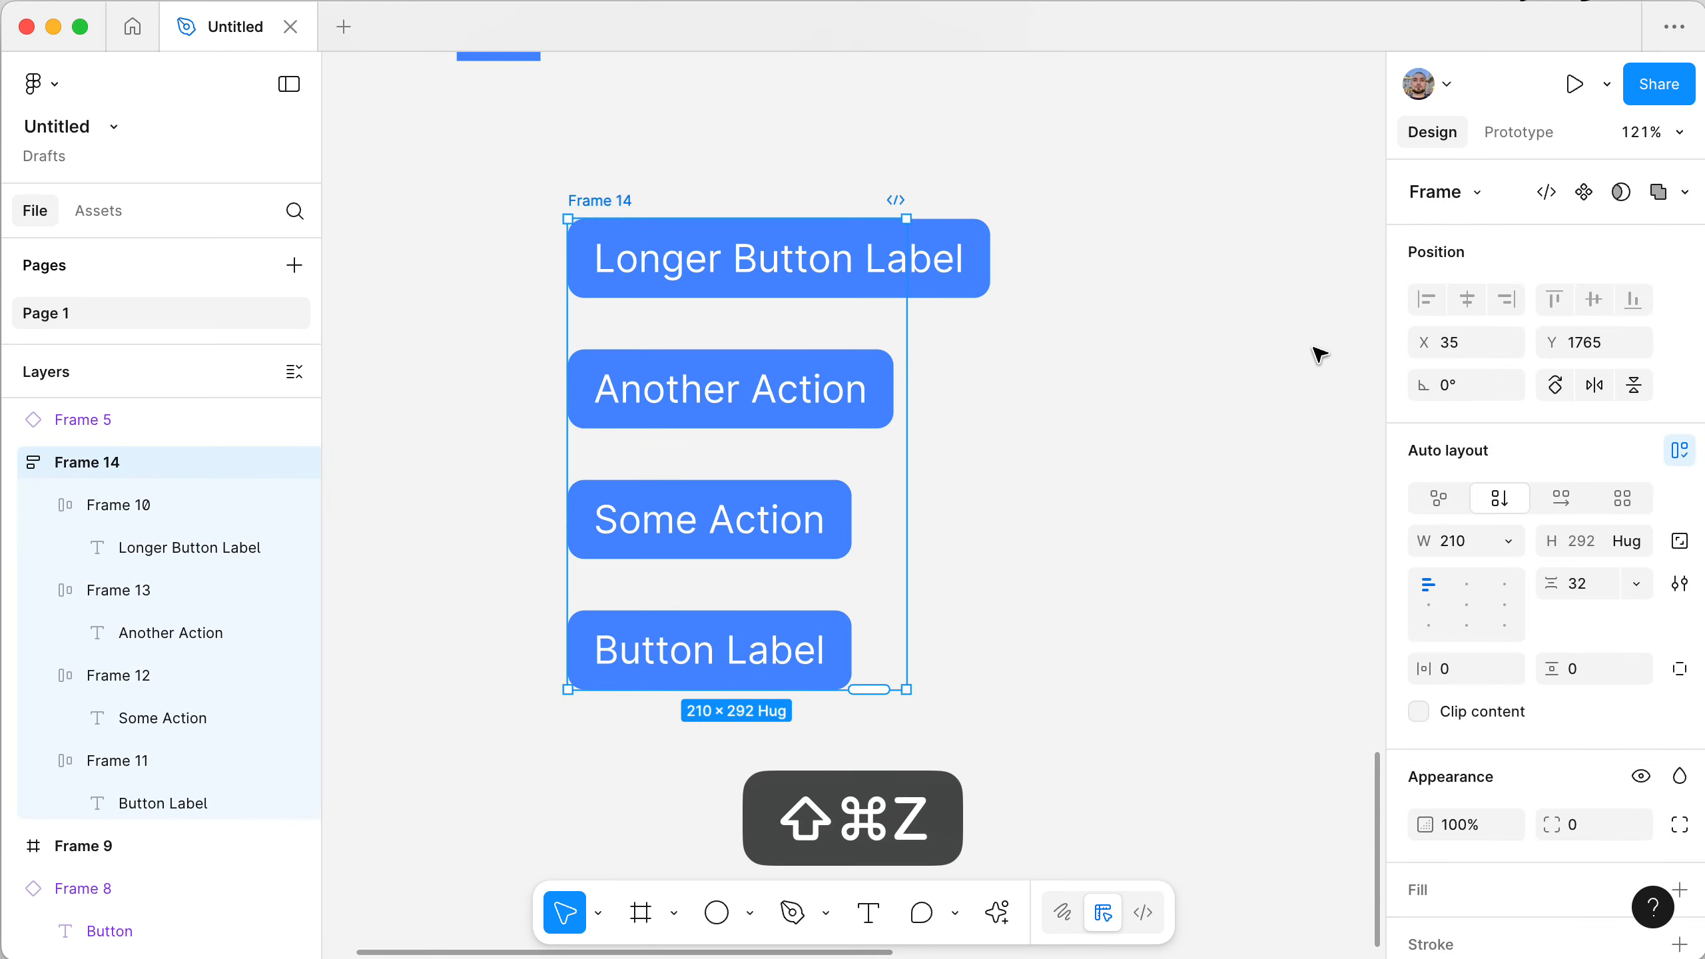
# - Toggle individual padding on and off for the four-button container, and set its width to Hug contents
pyautogui.click(1678, 670)
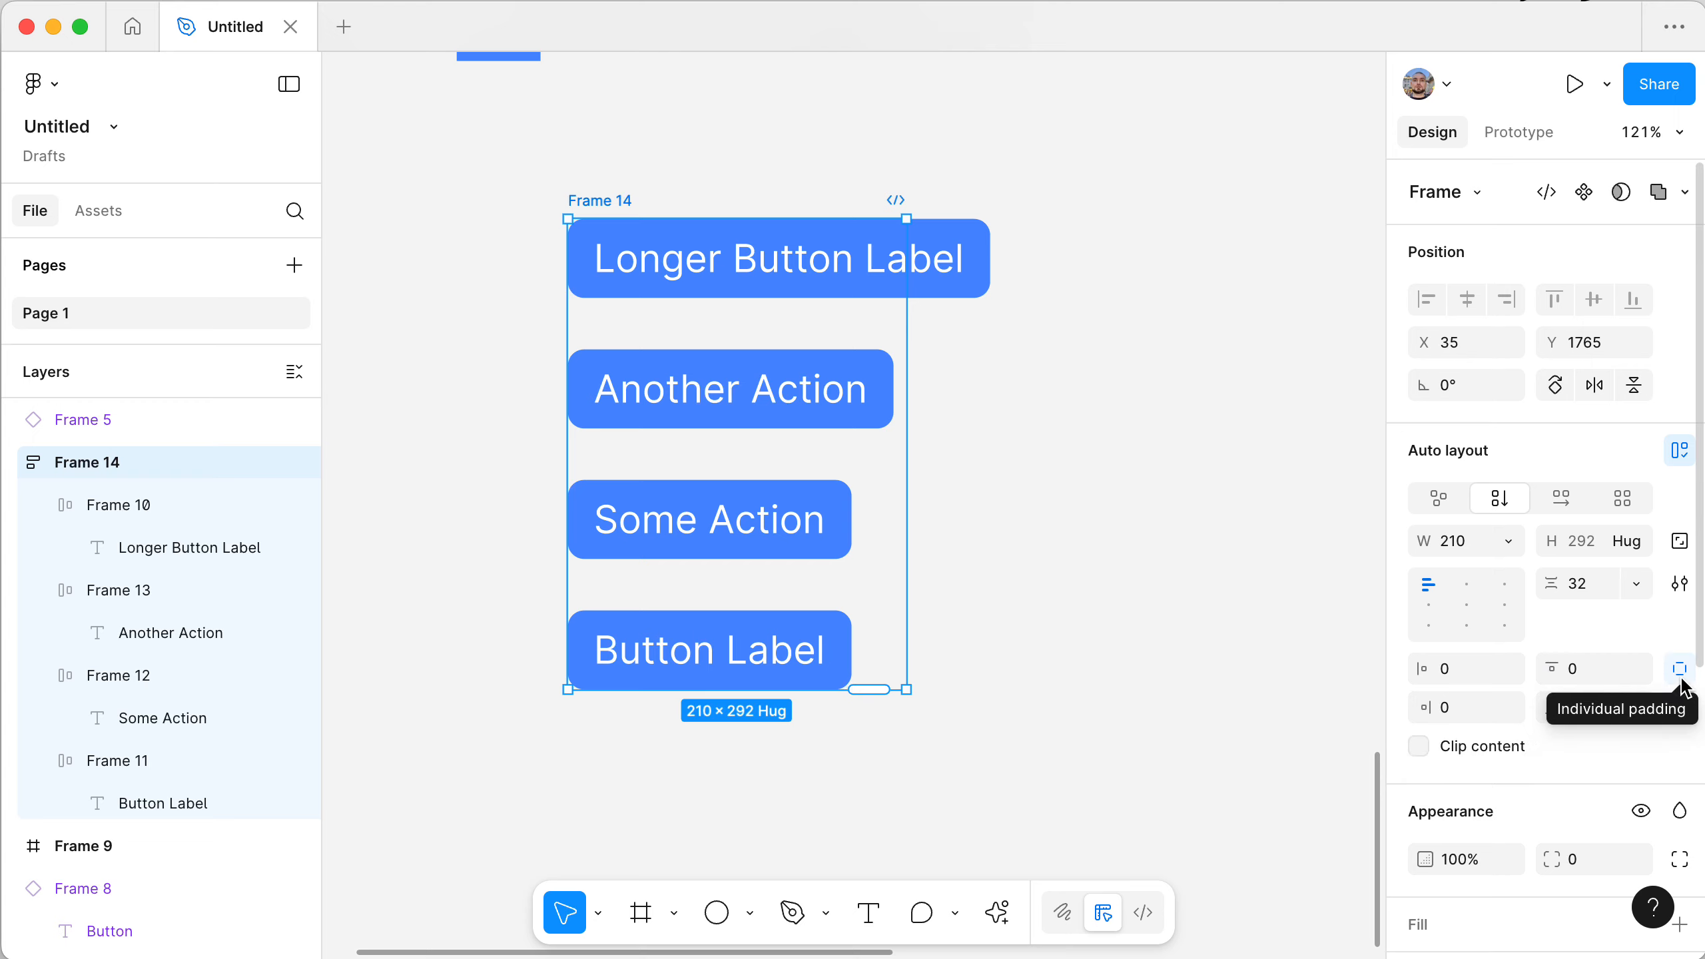
pyautogui.click(1682, 671)
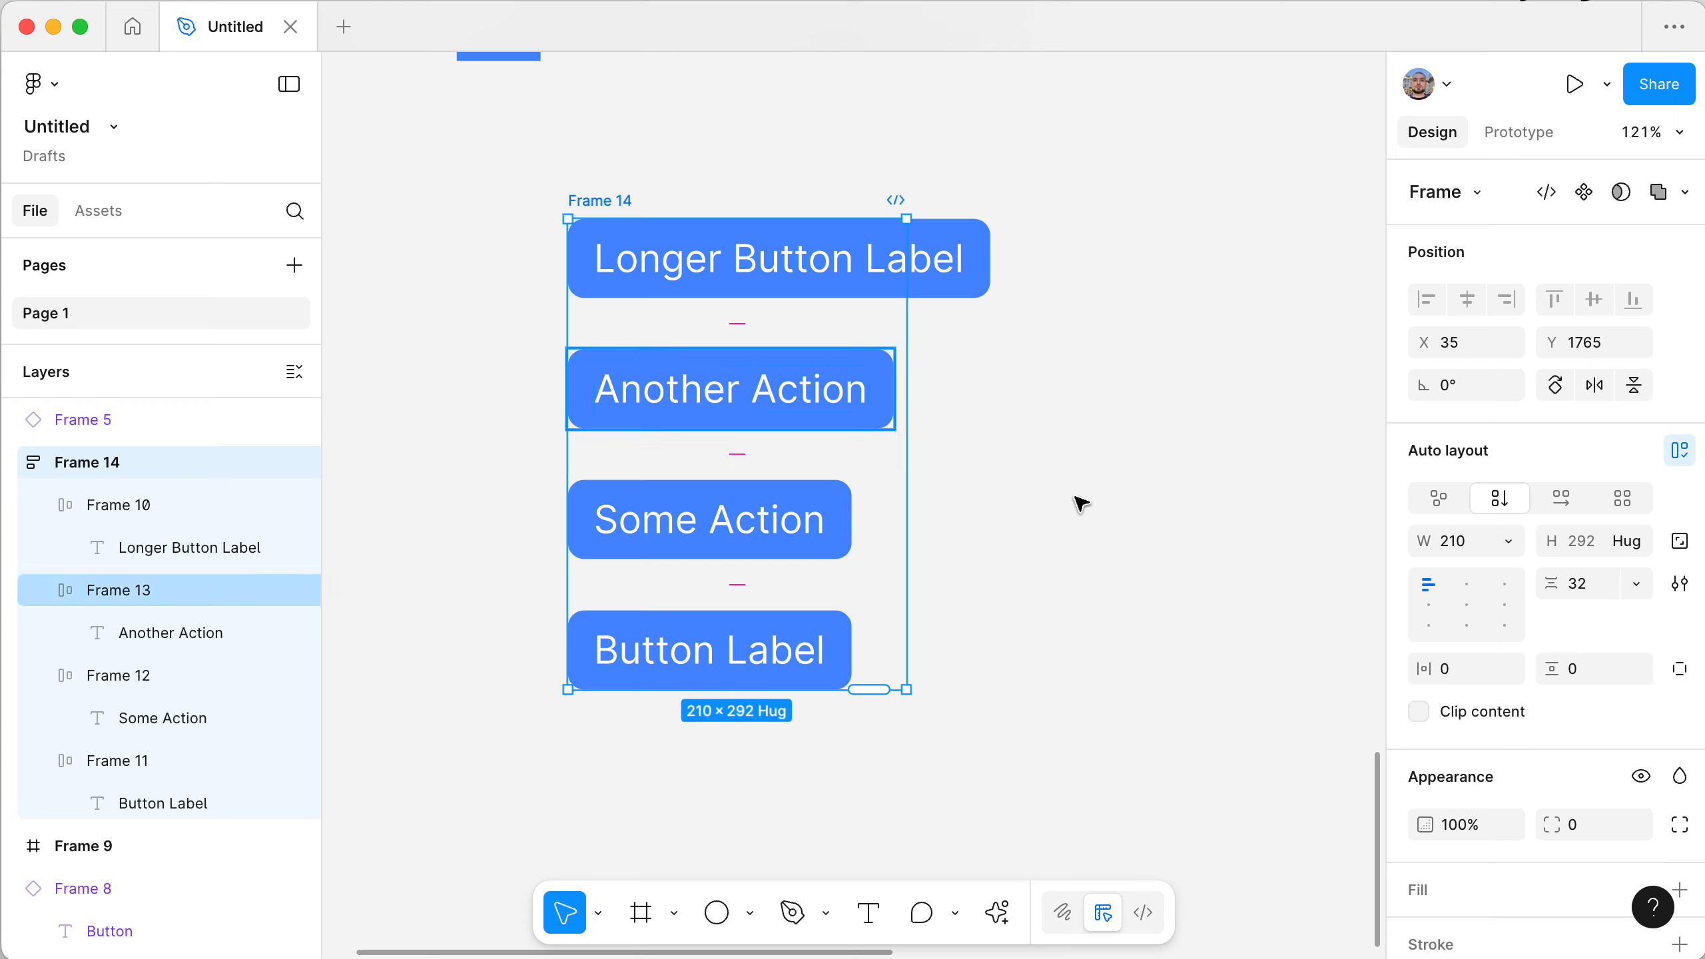
pyautogui.click(1508, 541)
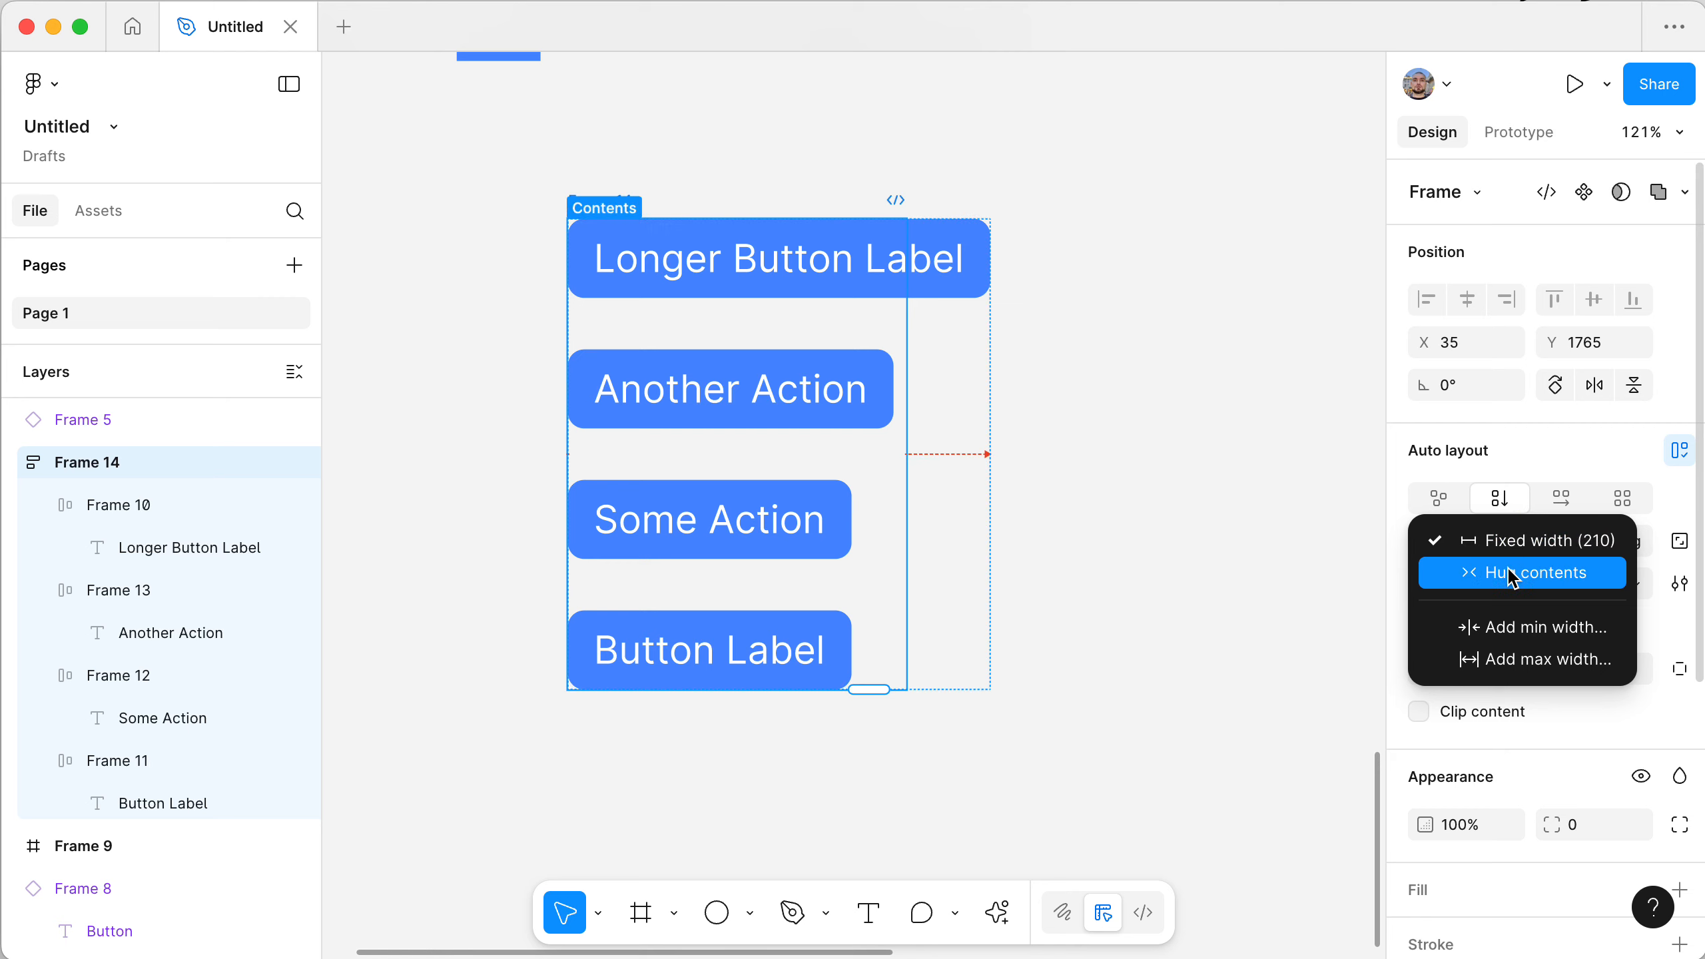
pyautogui.click(1512, 558)
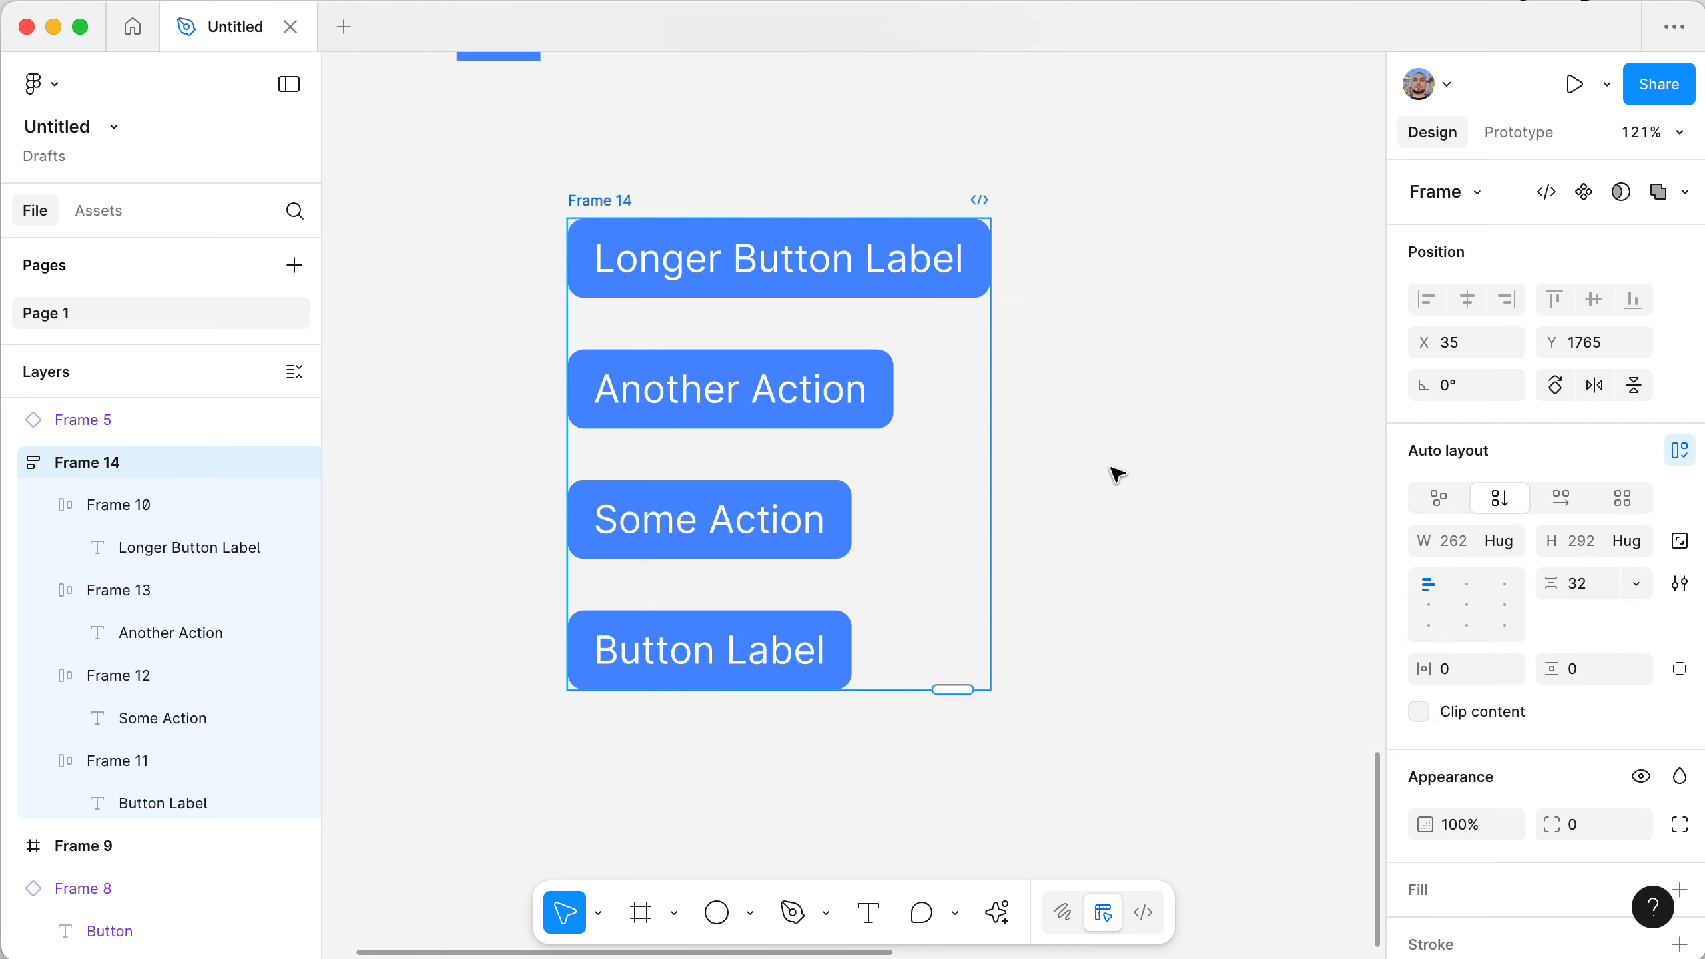
pyautogui.click(1057, 376)
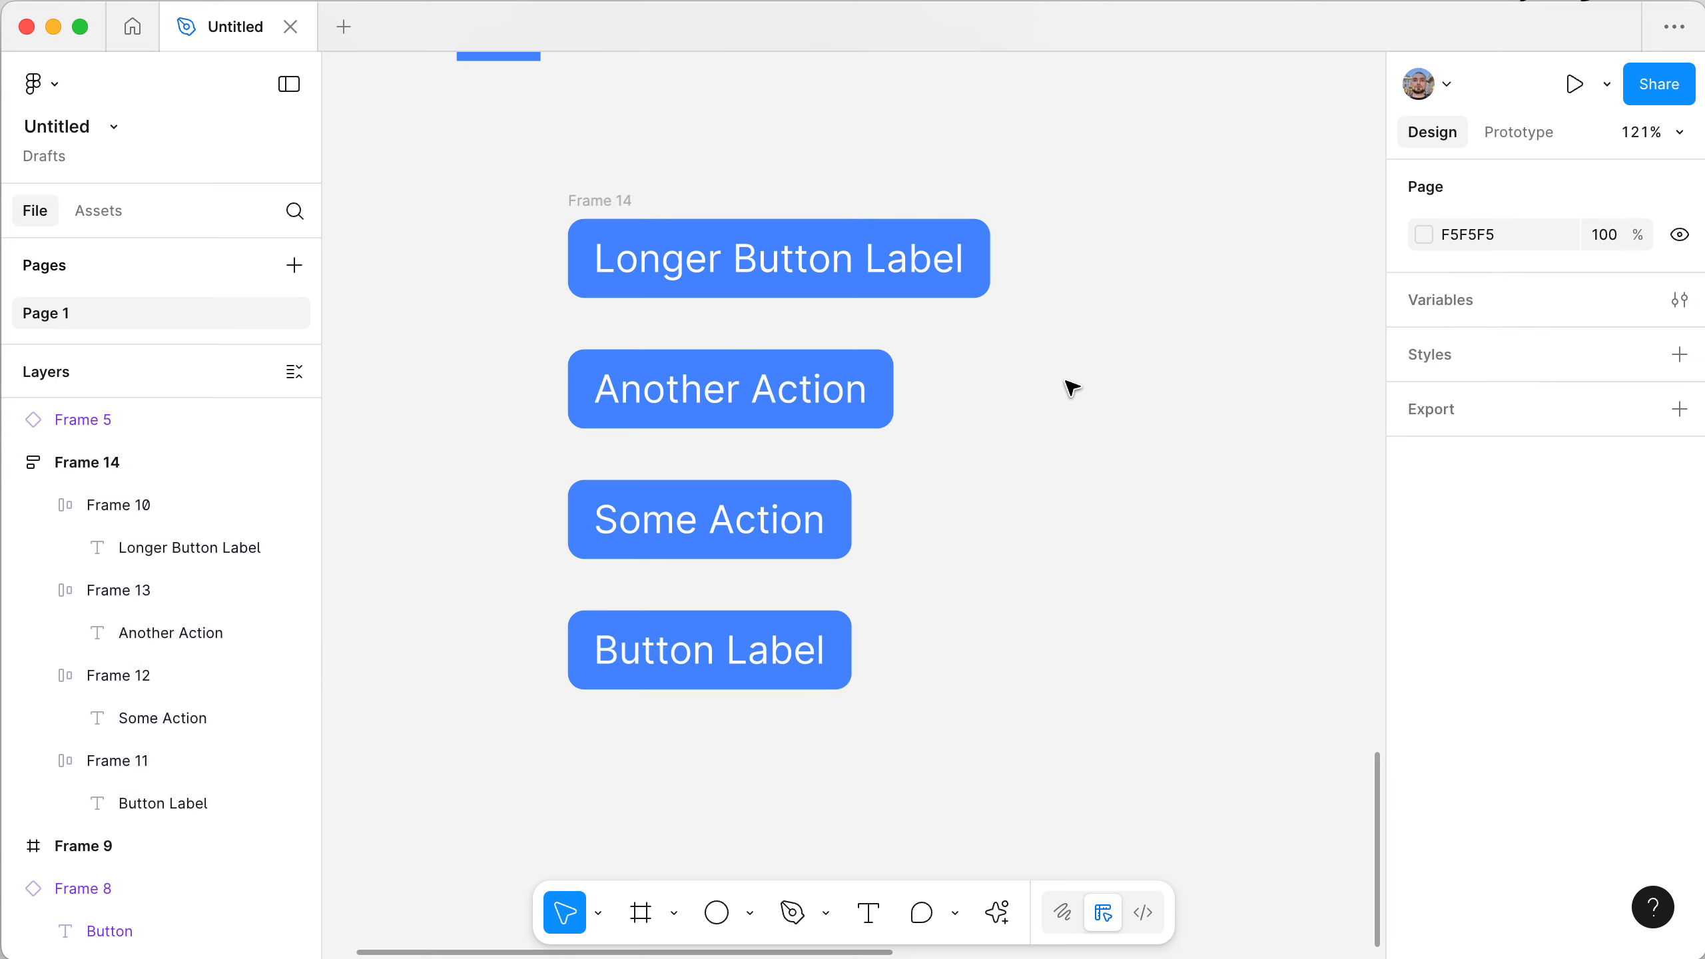
# - Move the four-button container farther below the Cool frame and place a duplicate beside it at the same height
pyautogui.scroll(2, 1068, 386)
pyautogui.click(571, 259)
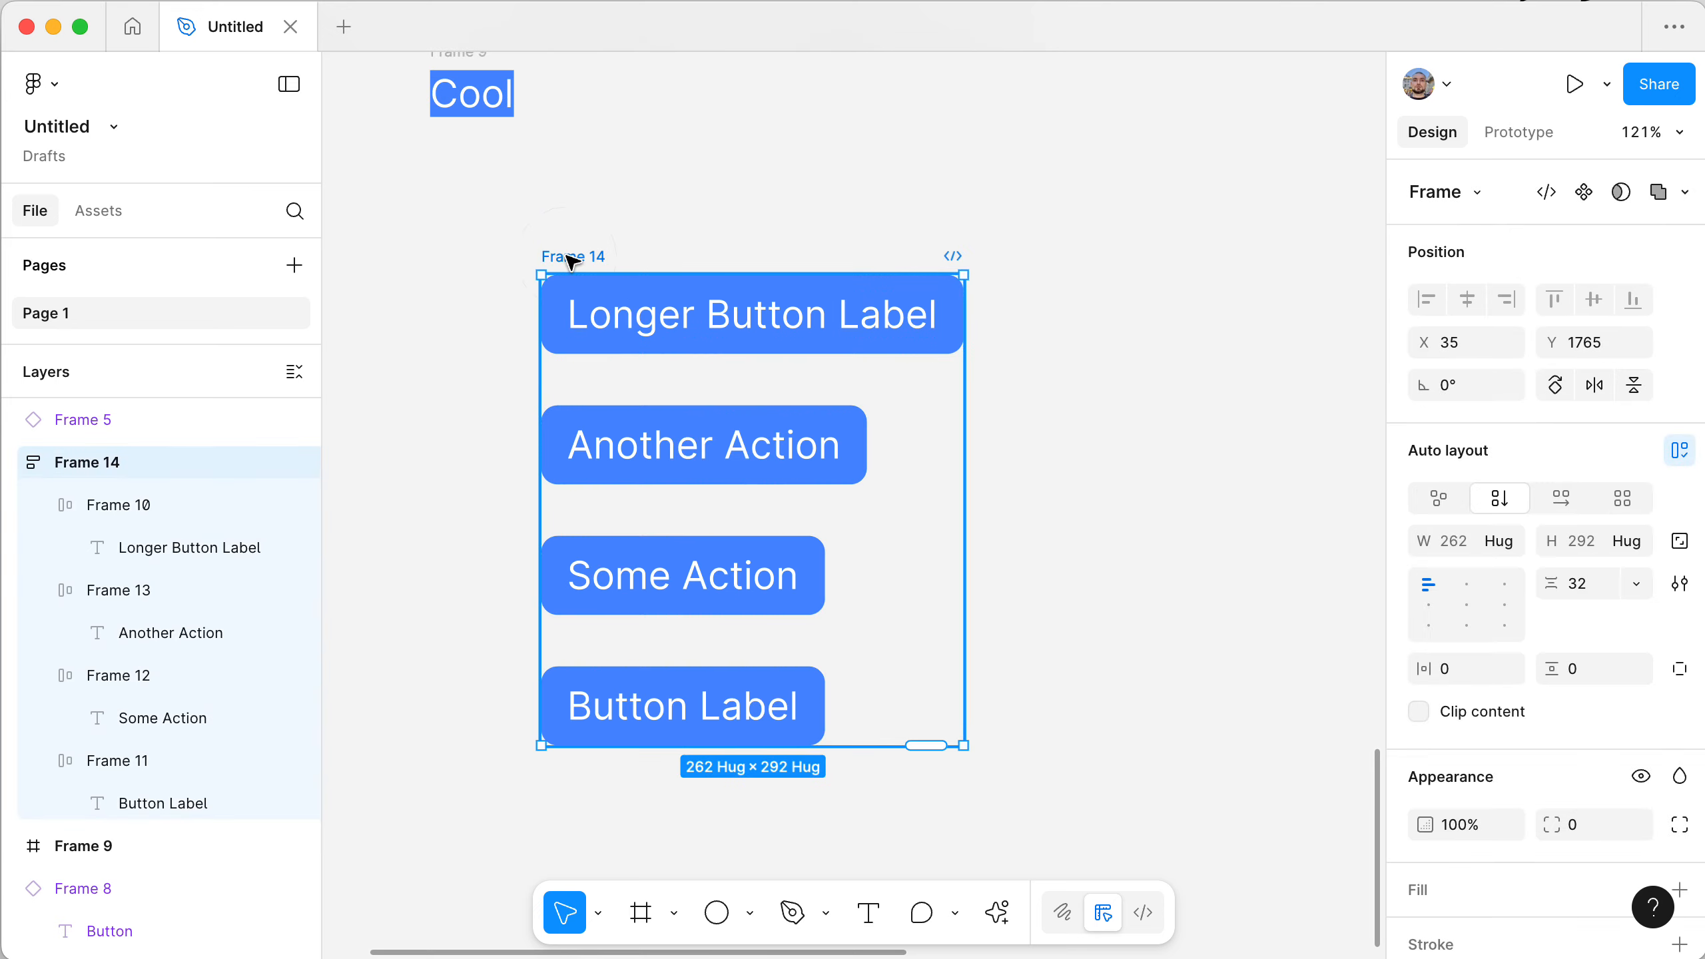
pyautogui.scroll(-5, 571, 262)
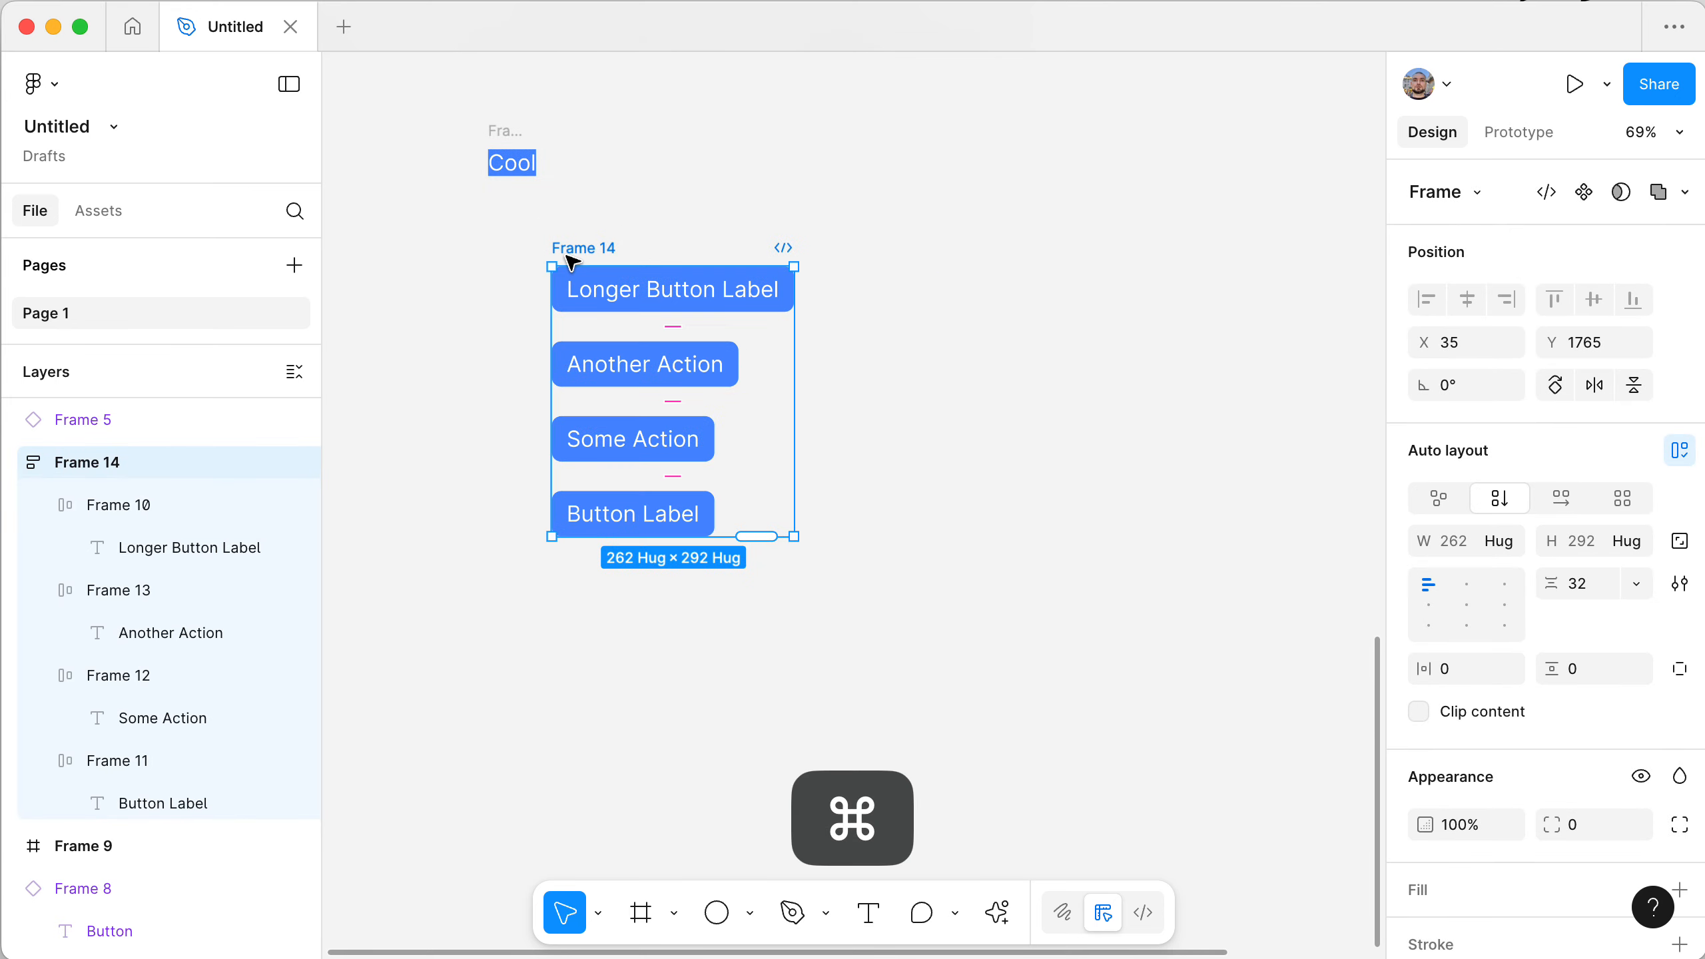
pyautogui.moveTo(582, 255); pyautogui.dragTo(1024, 421)
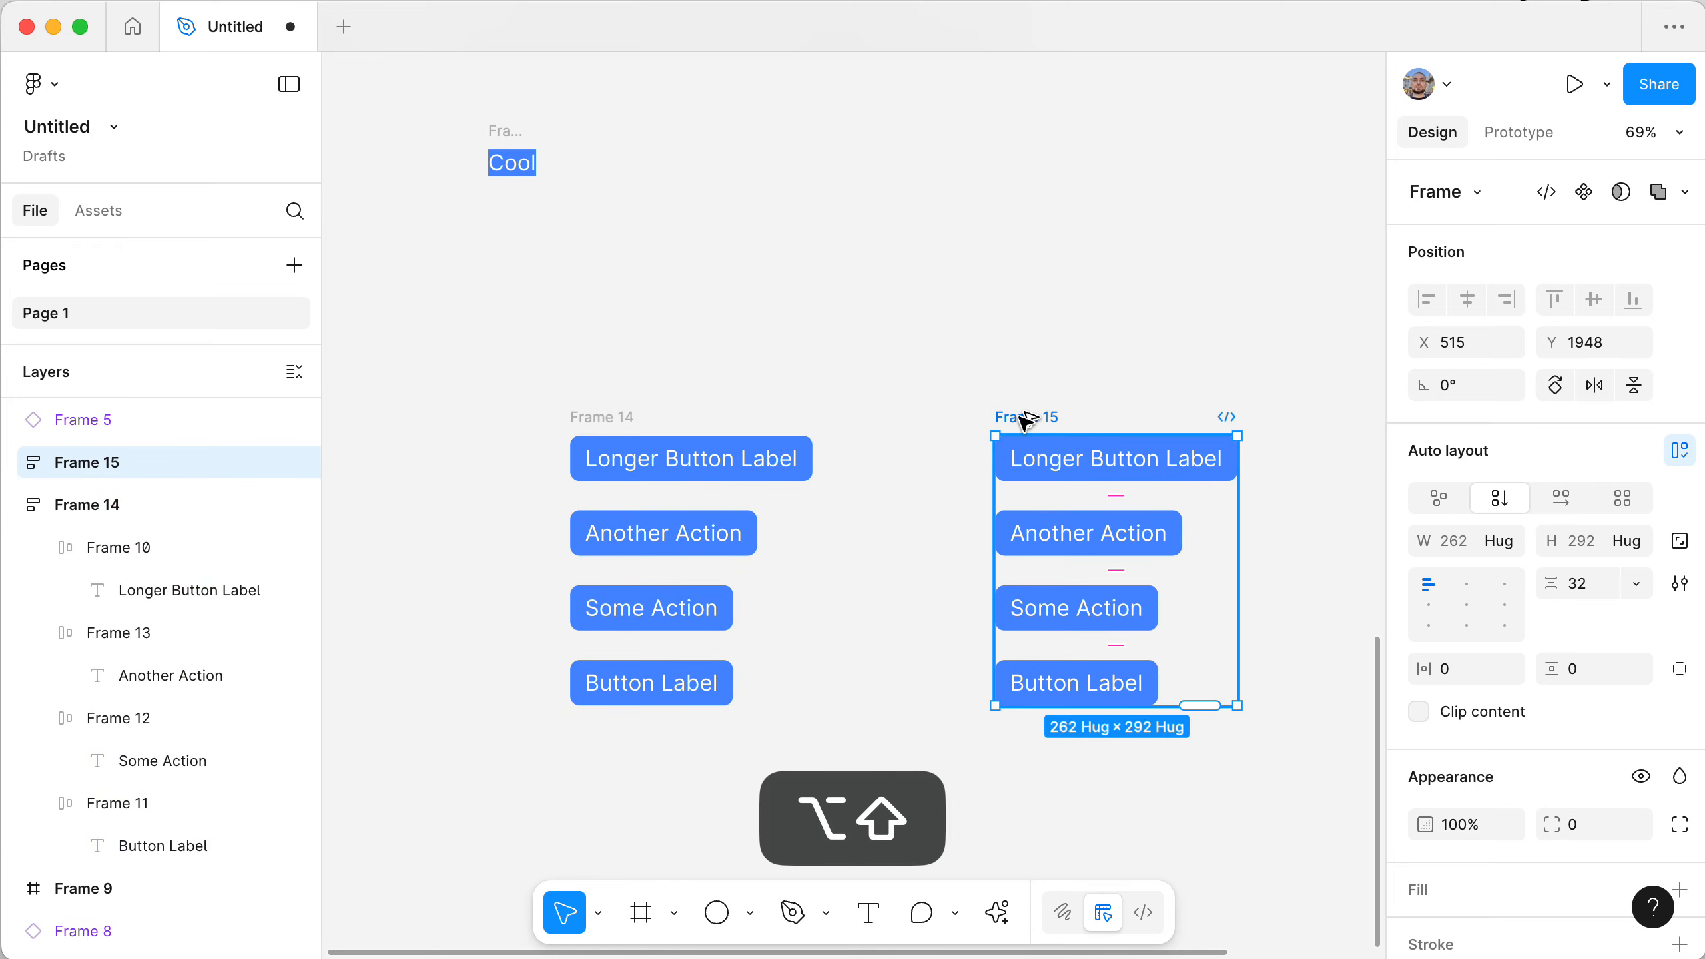
pyautogui.hscroll(3, 1000, 429)
pyautogui.scroll(-5, 996, 440)
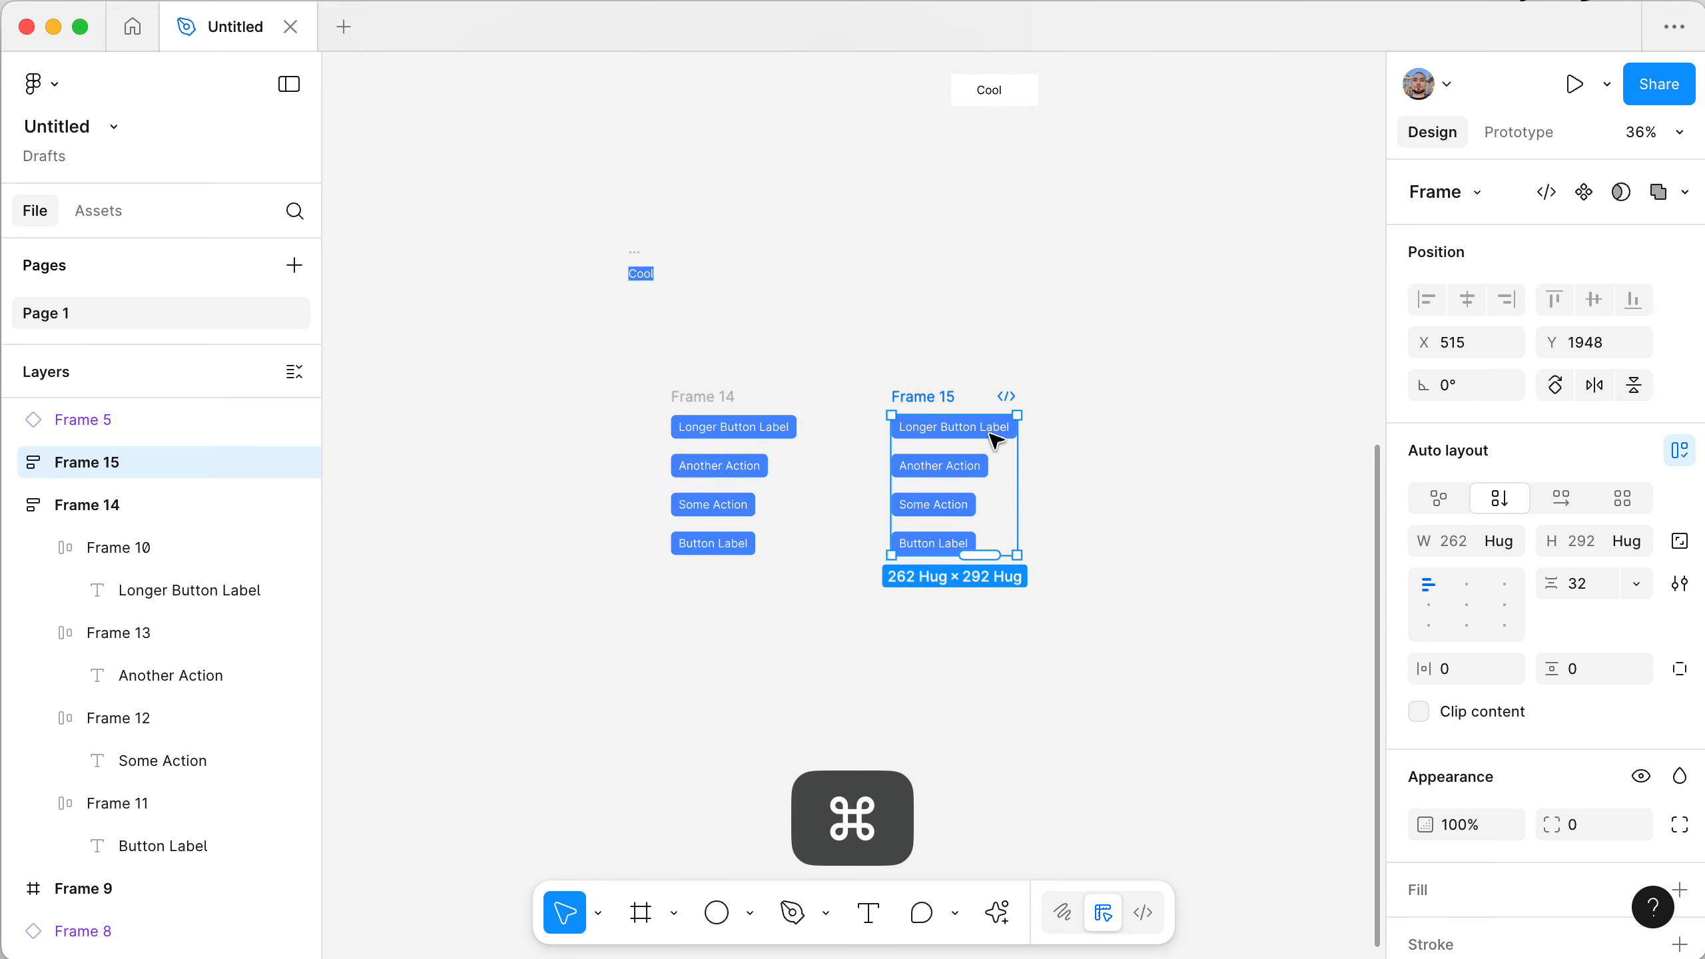
# - Draw a frame of about 1067 by 1098 around the duplicated four-button container
pyautogui.press('f')
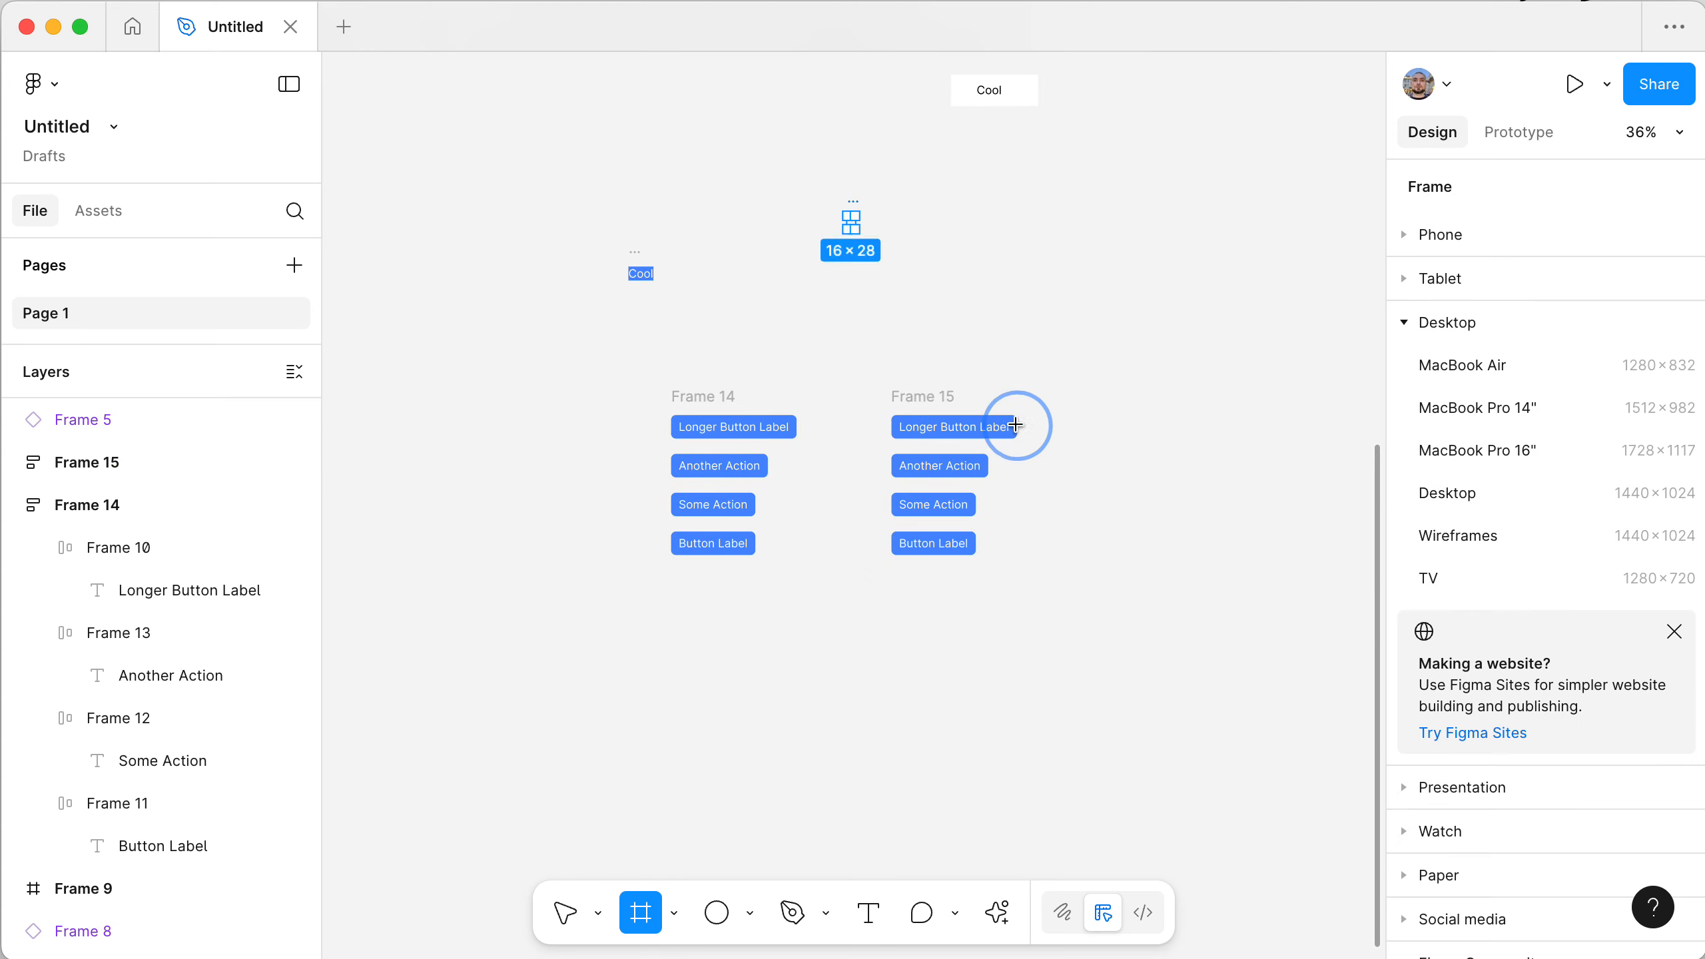
pyautogui.moveTo(1015, 424); pyautogui.dragTo(1358, 741)
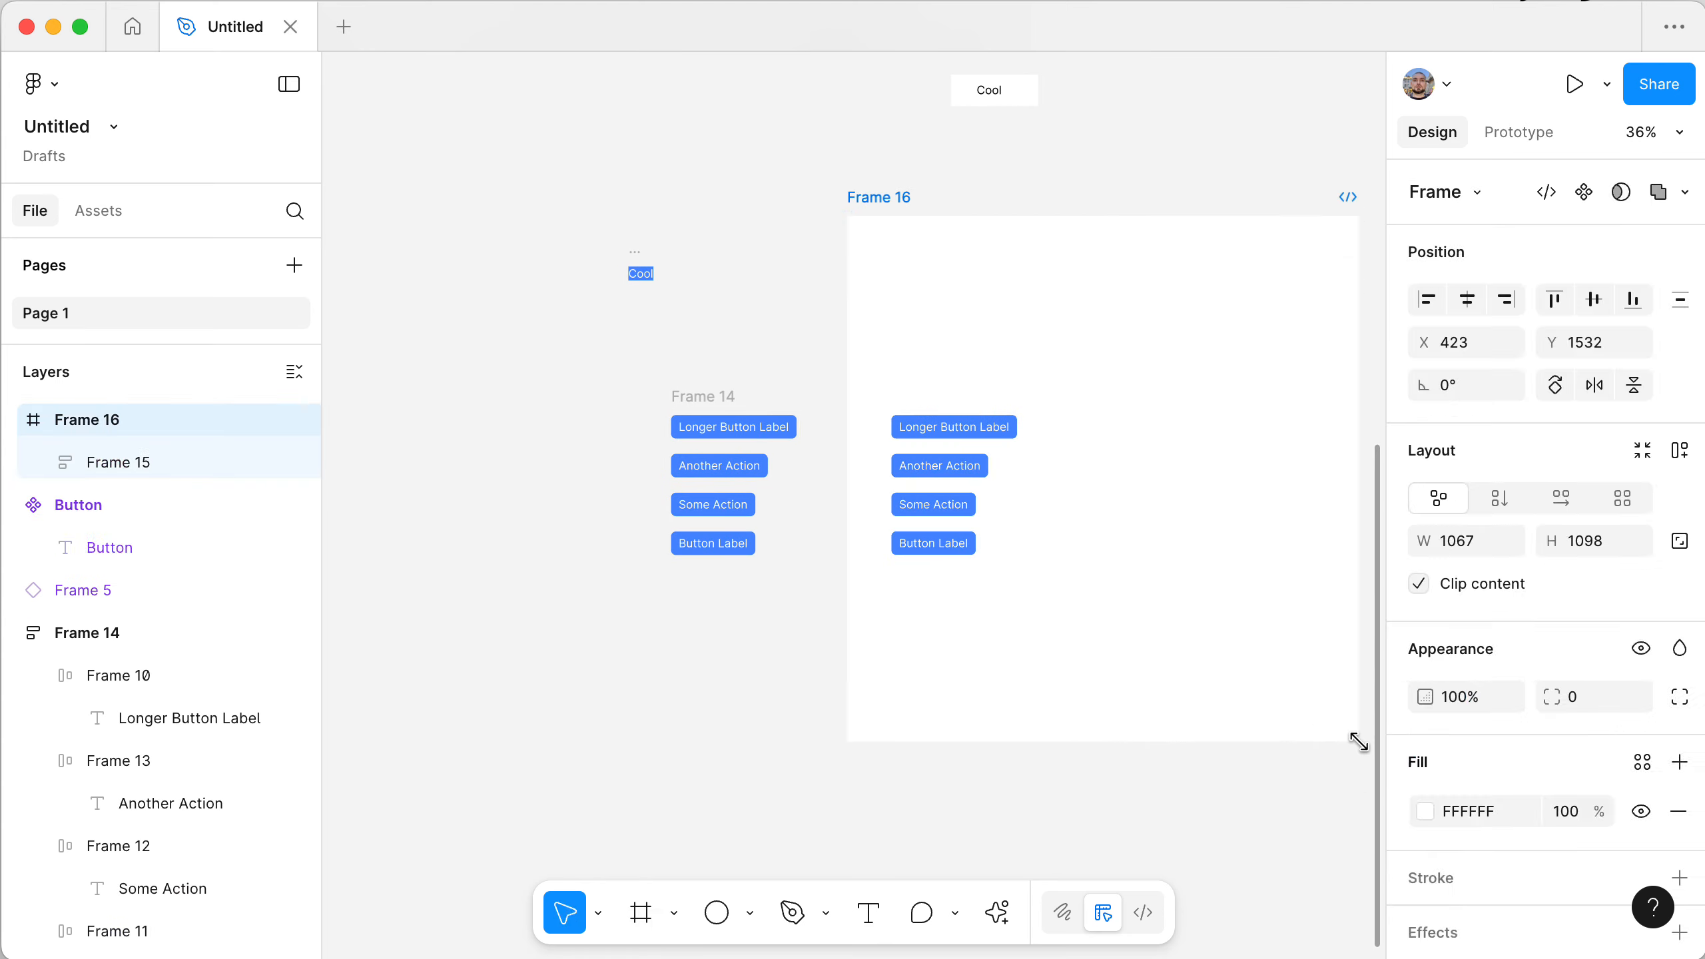
pyautogui.hscroll(4, 1130, 708)
pyautogui.scroll(3, 1099, 567)
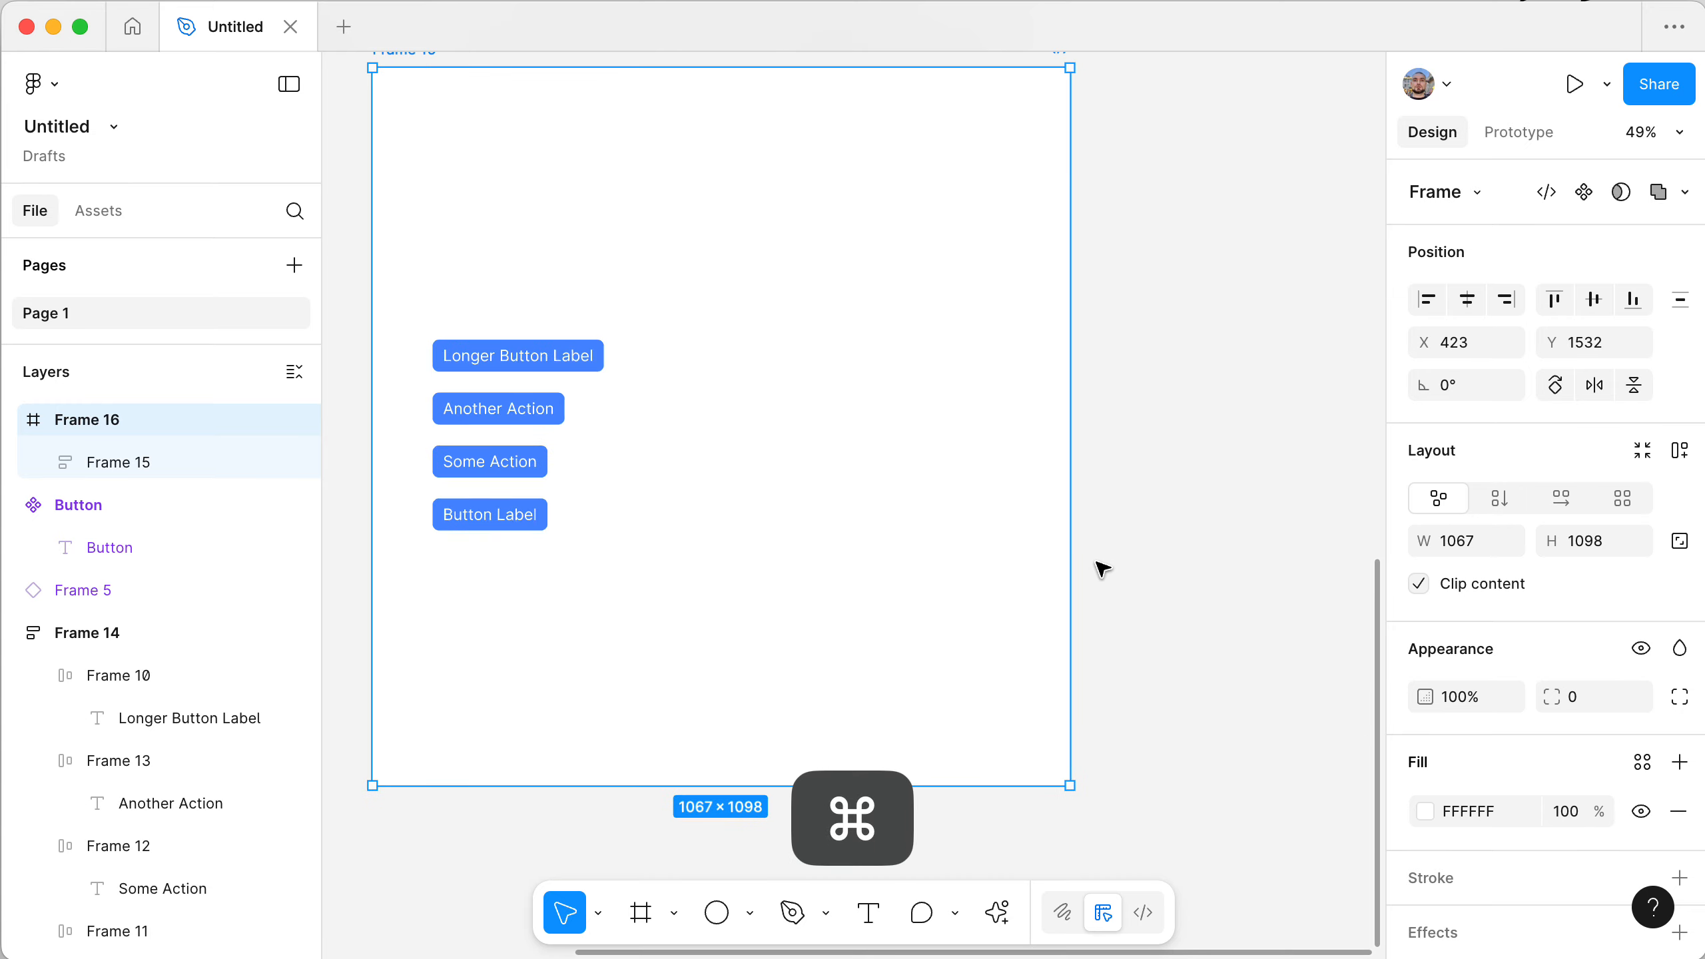
# - Switch the duplicated container inside the large frame to horizontal auto layout flow
pyautogui.hscroll(-4, 1103, 570)
pyautogui.click(695, 347)
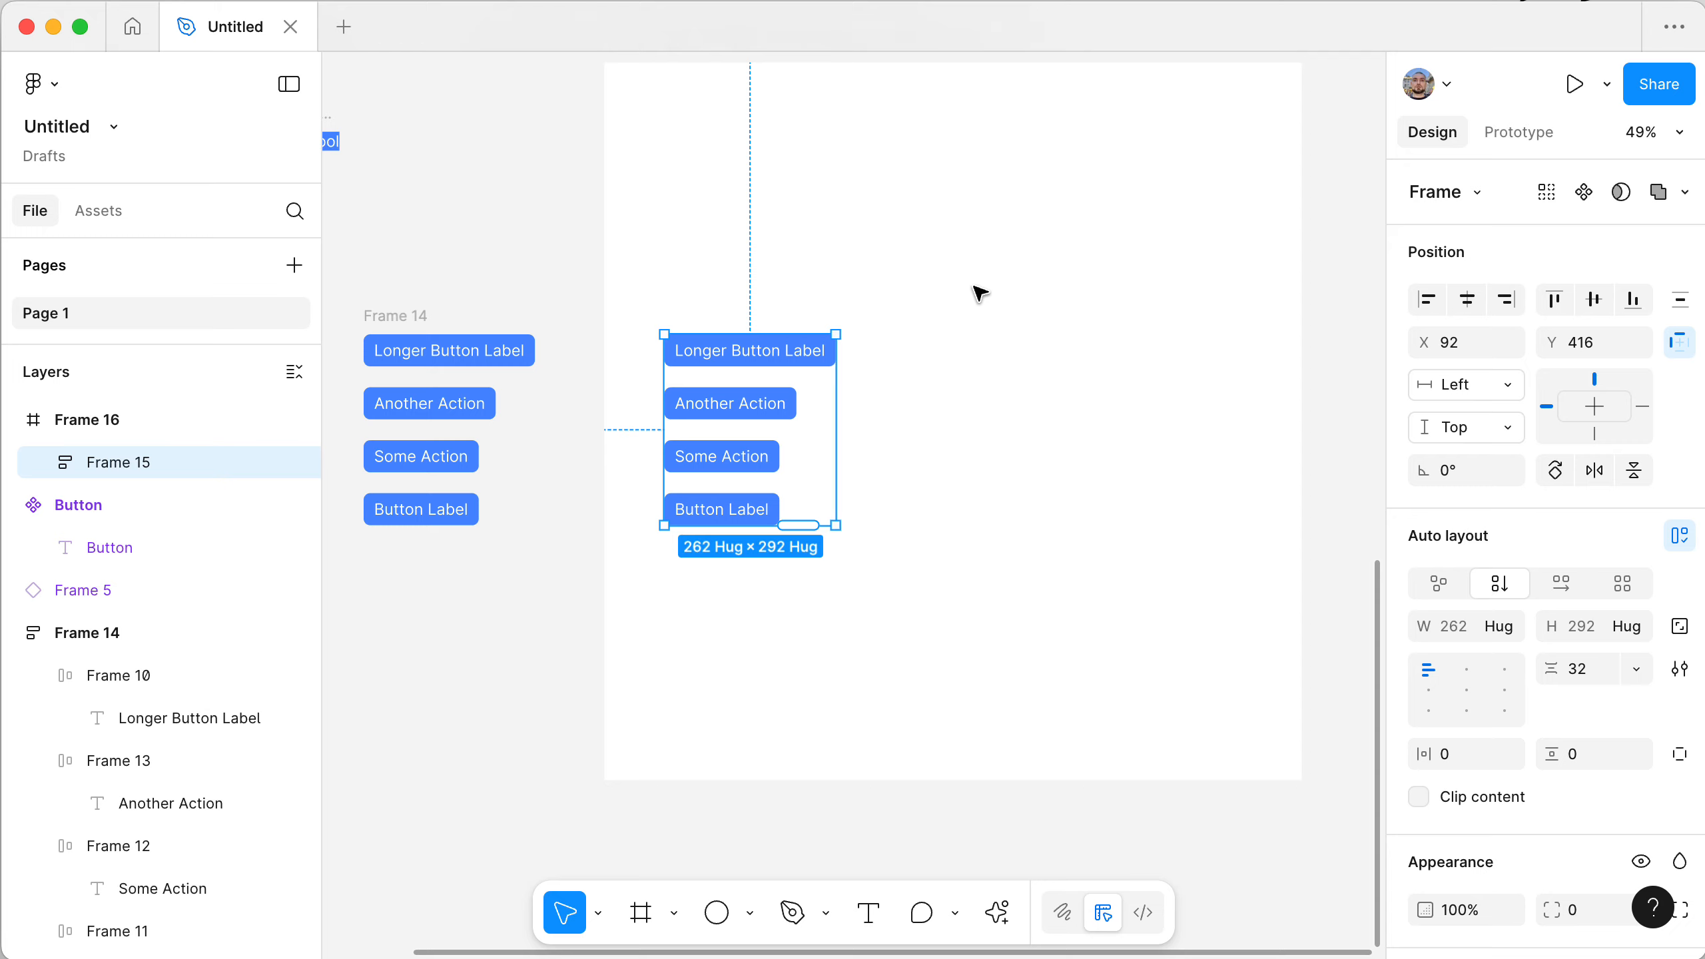
pyautogui.scroll(2, 994, 371)
pyautogui.hscroll(-2, 995, 371)
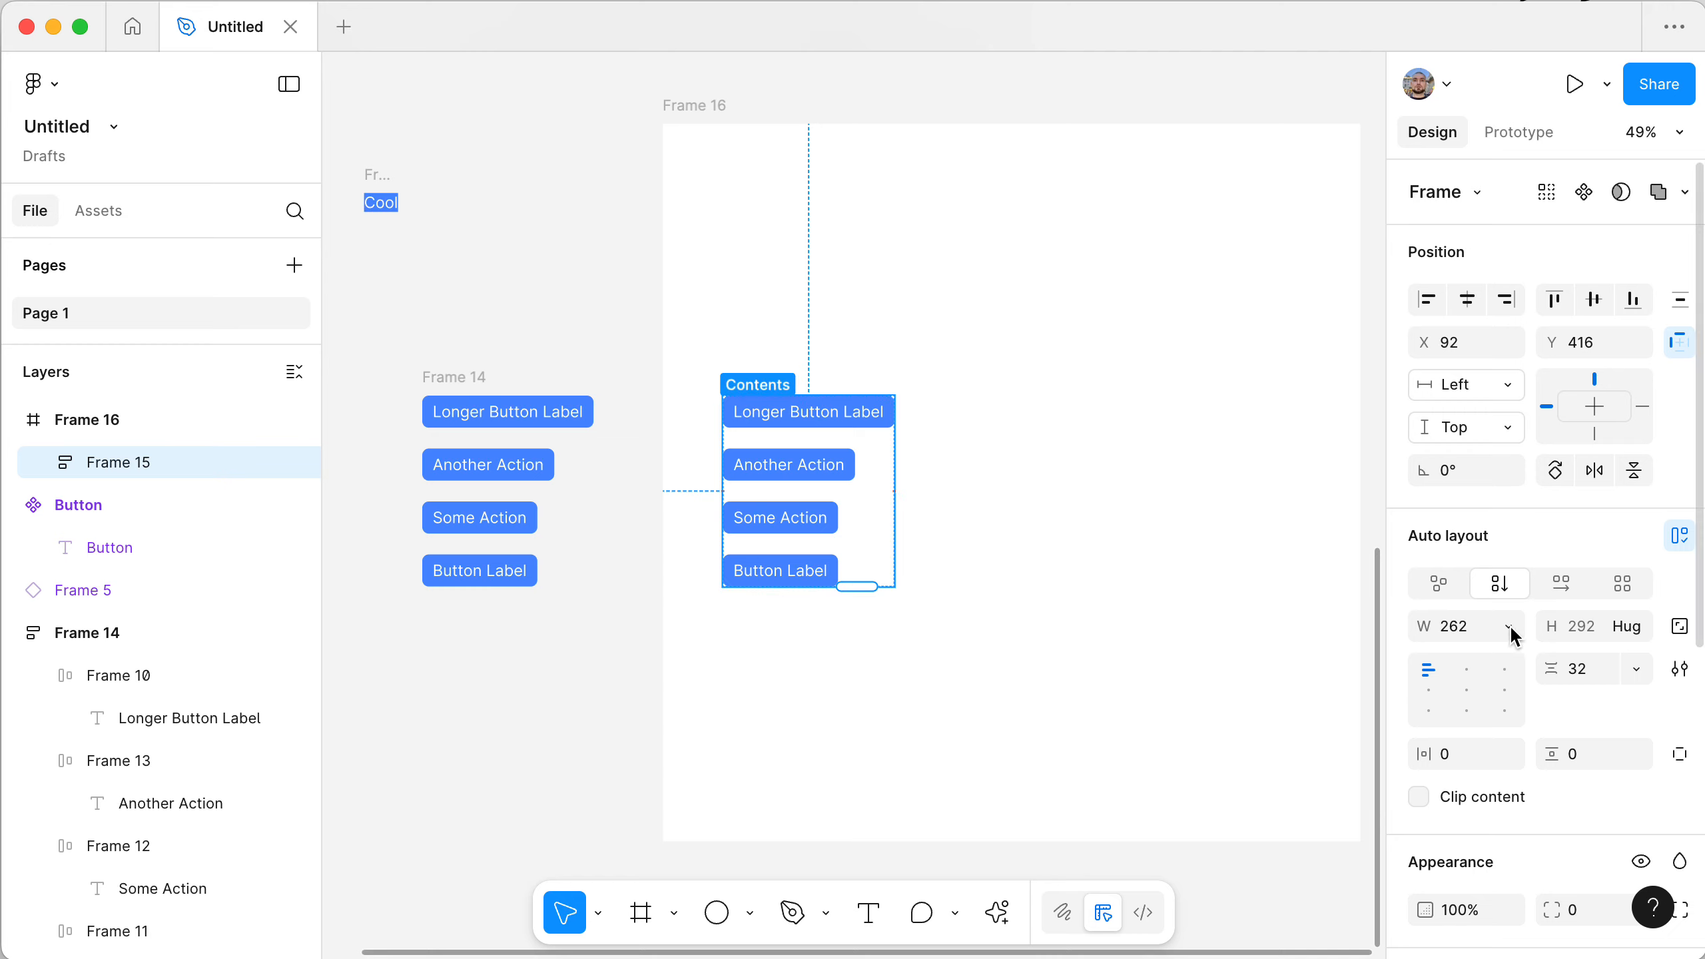
pyautogui.click(1560, 581)
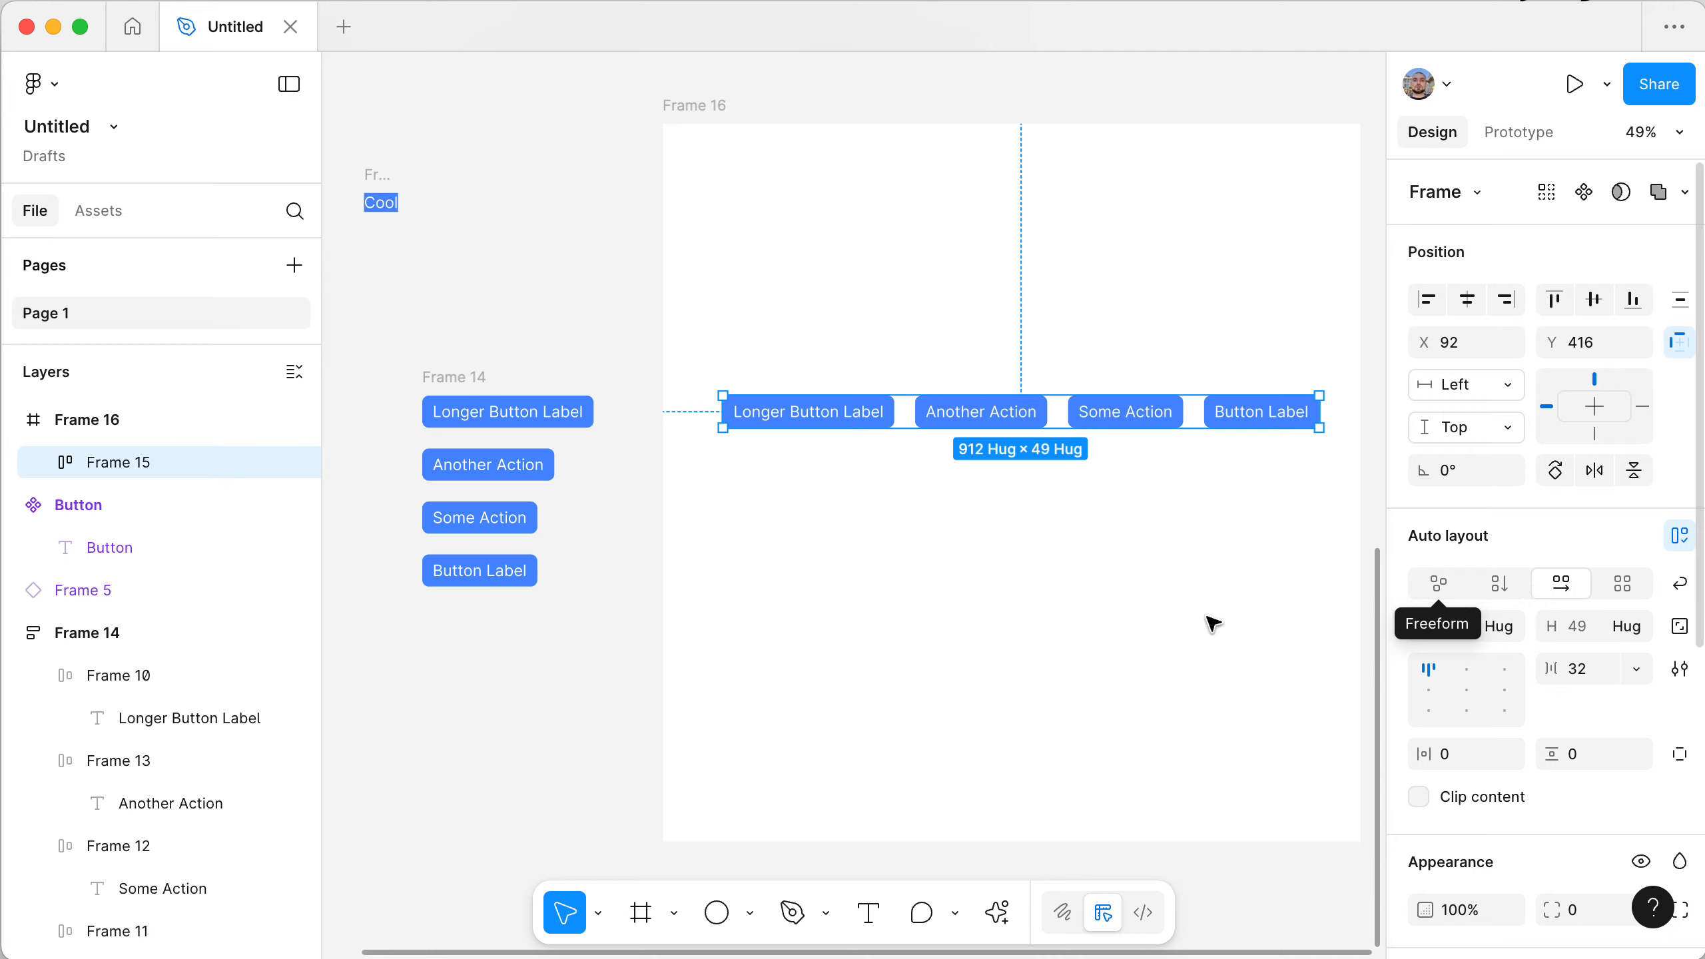
# - Try a smaller gap between the row's buttons, return it to 32, and look at the container's width options
pyautogui.click(1590, 663)
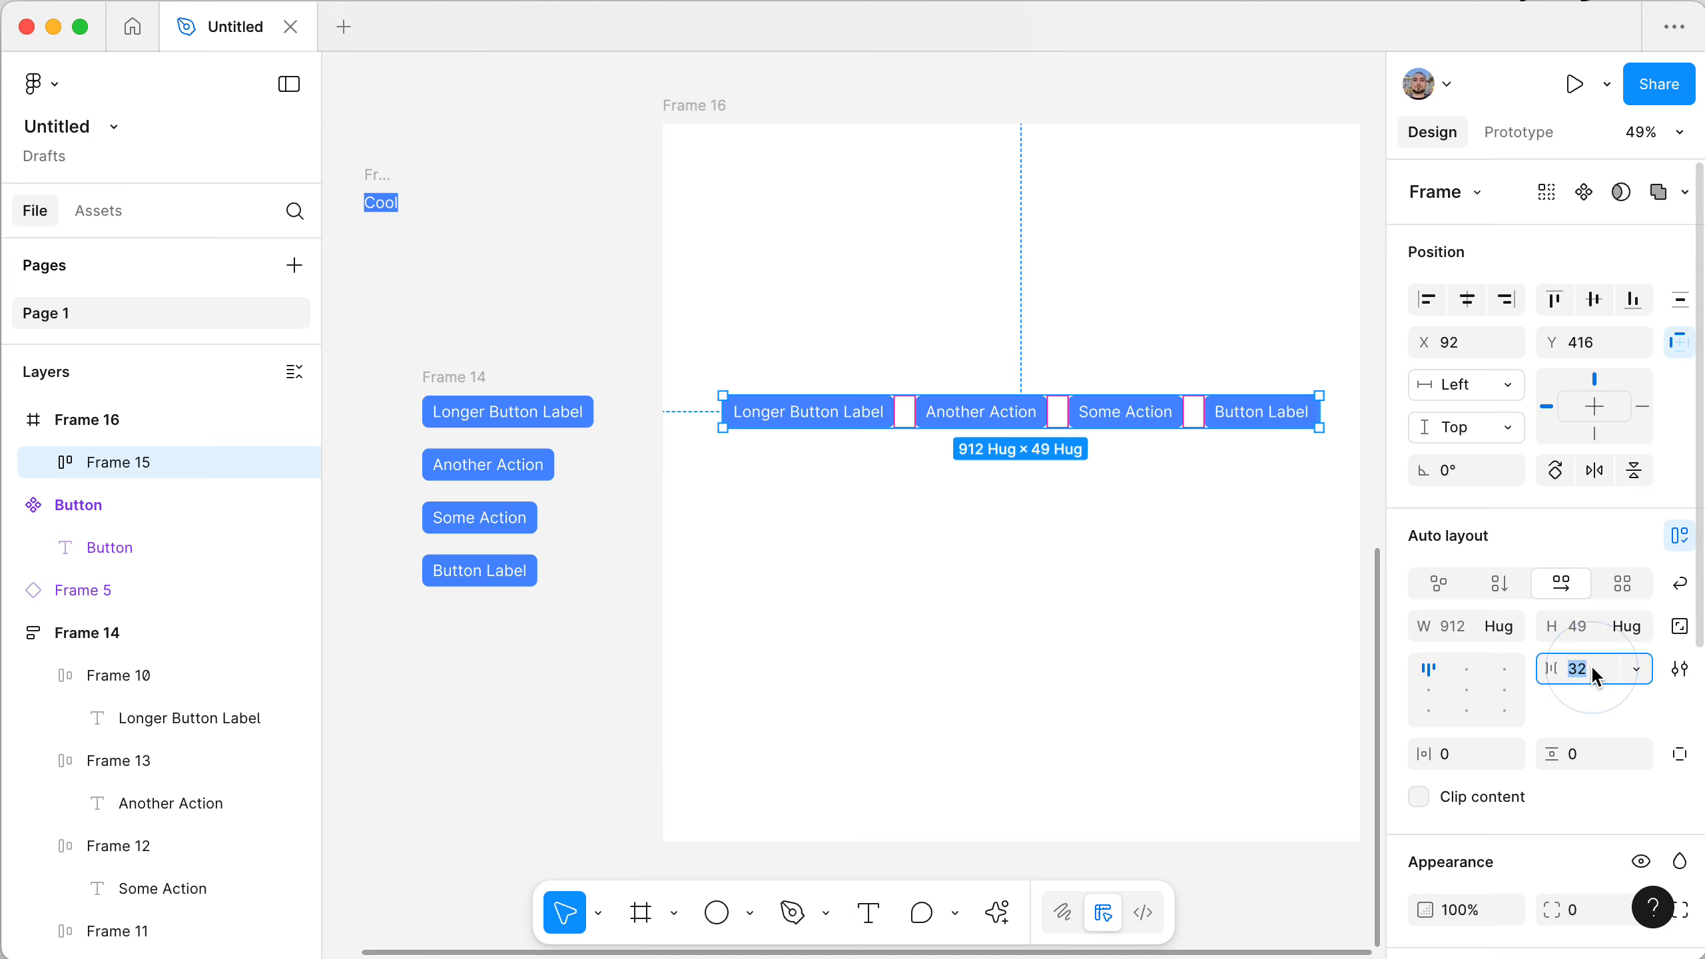
pyautogui.hotkey('shift', 'Down')
pyautogui.hotkey('shift', 'Up')
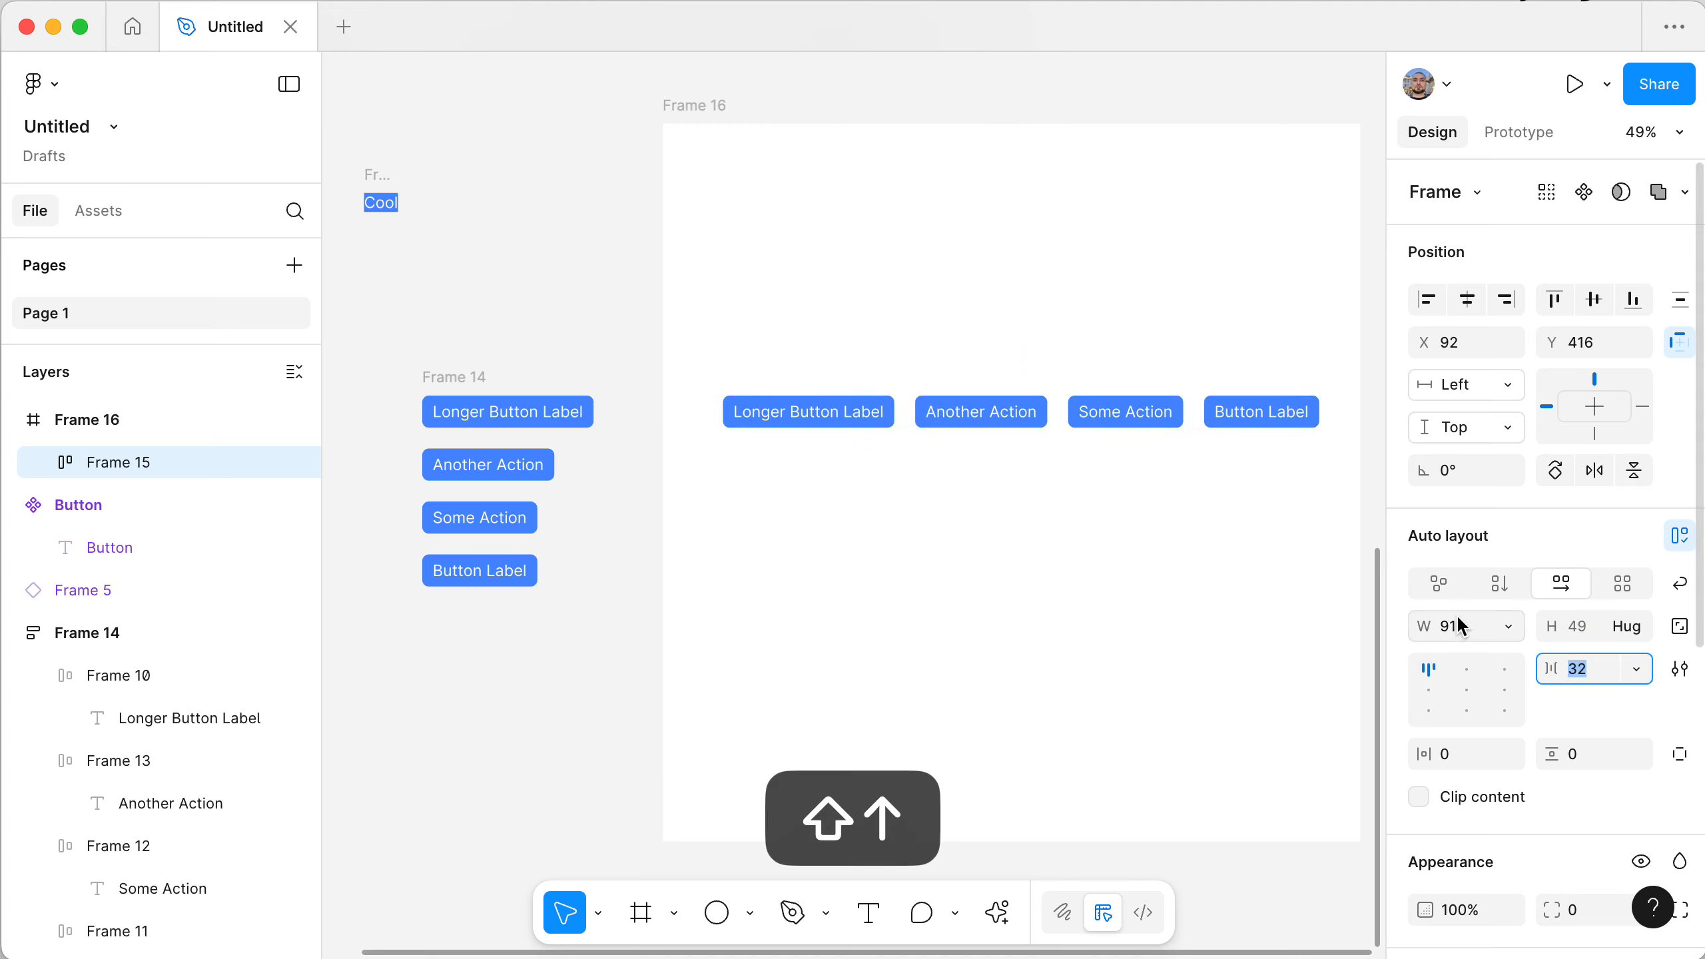
pyautogui.click(1507, 628)
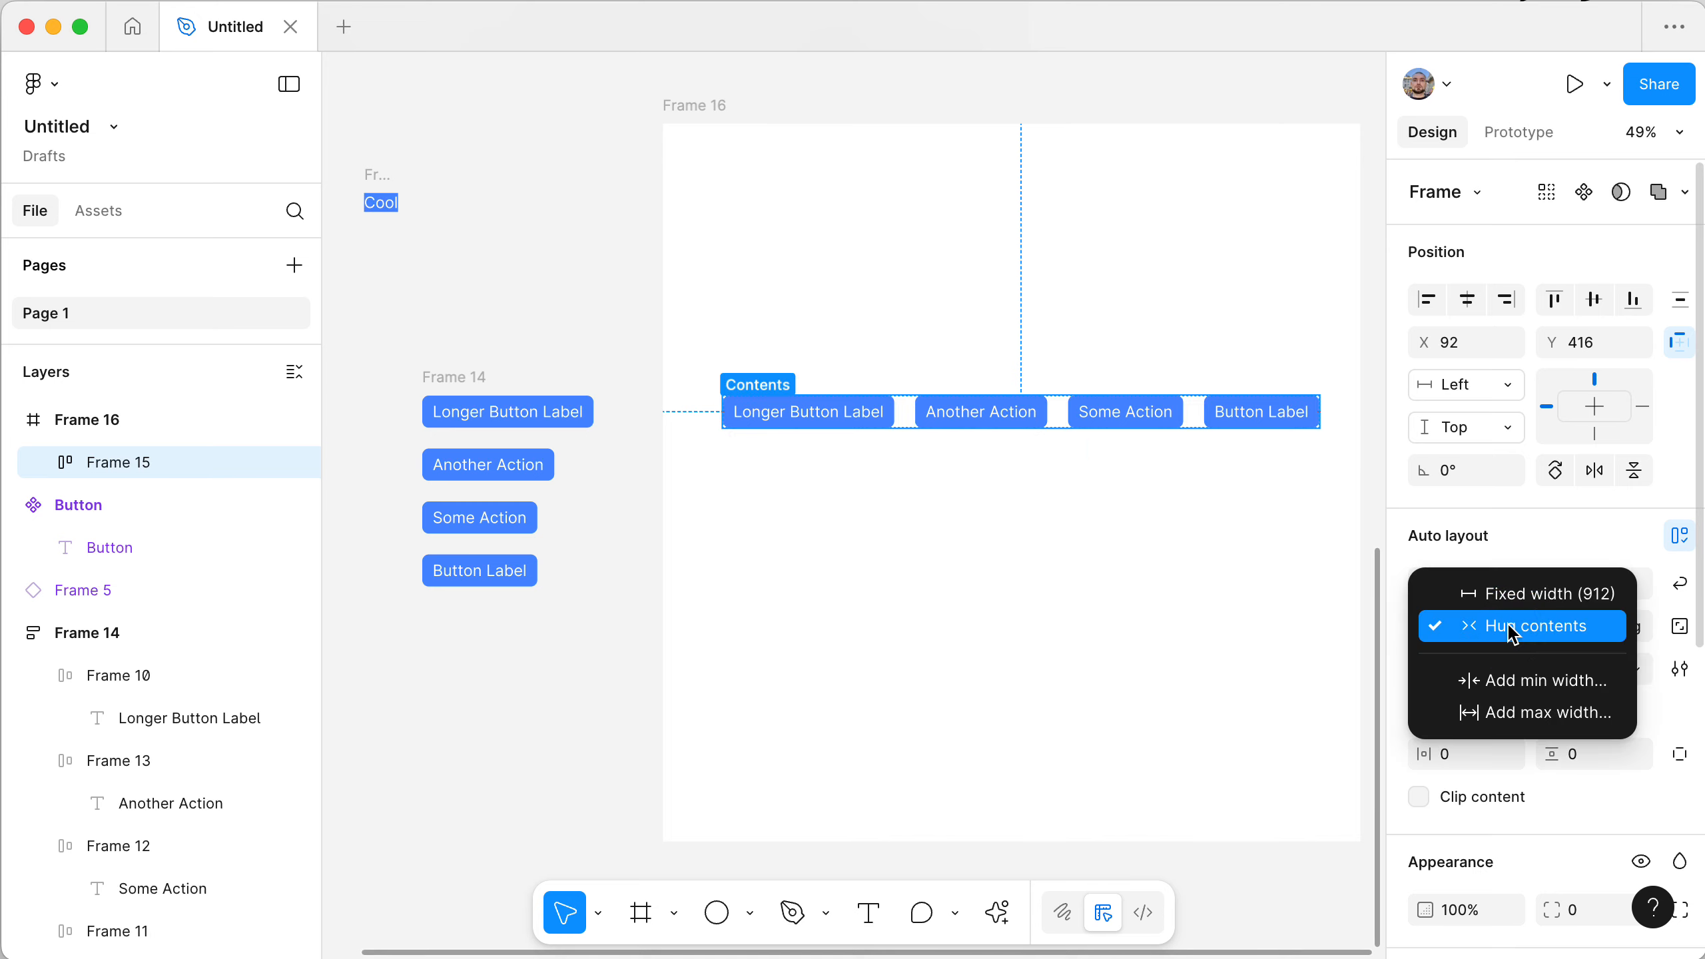
pyautogui.click(1546, 514)
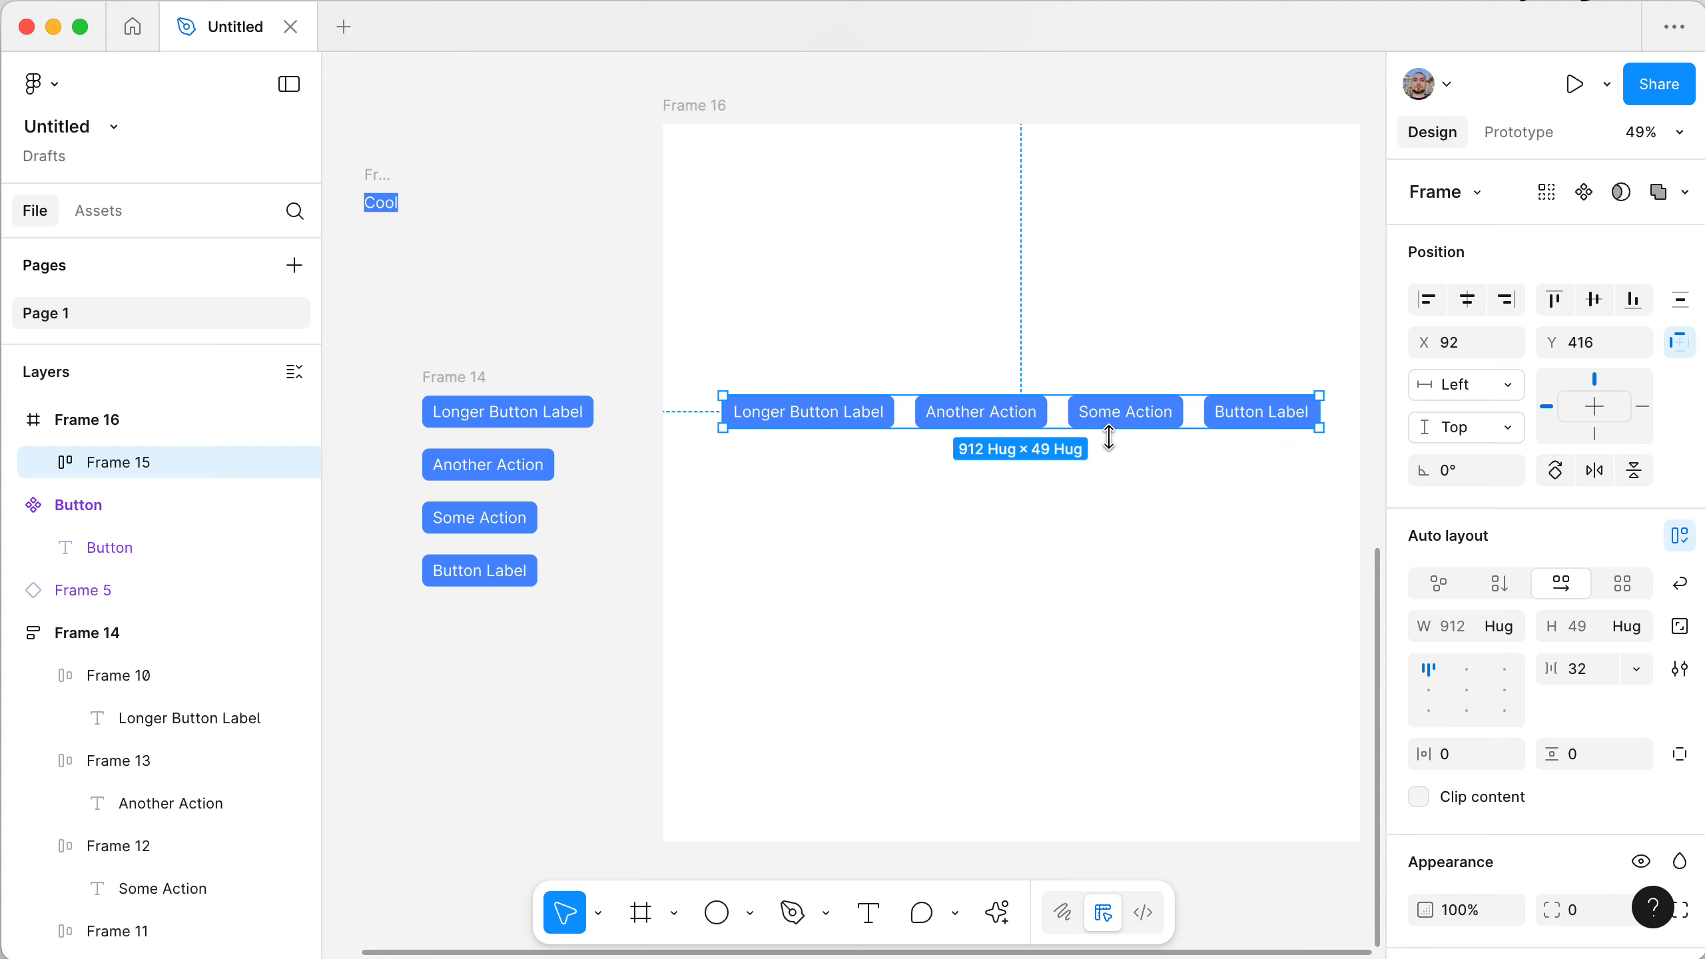
# - Examine the horizontal button row and the layout settings of its Longer Button Label button
pyautogui.scroll(-2, 1037, 528)
pyautogui.hscroll(1, 1037, 528)
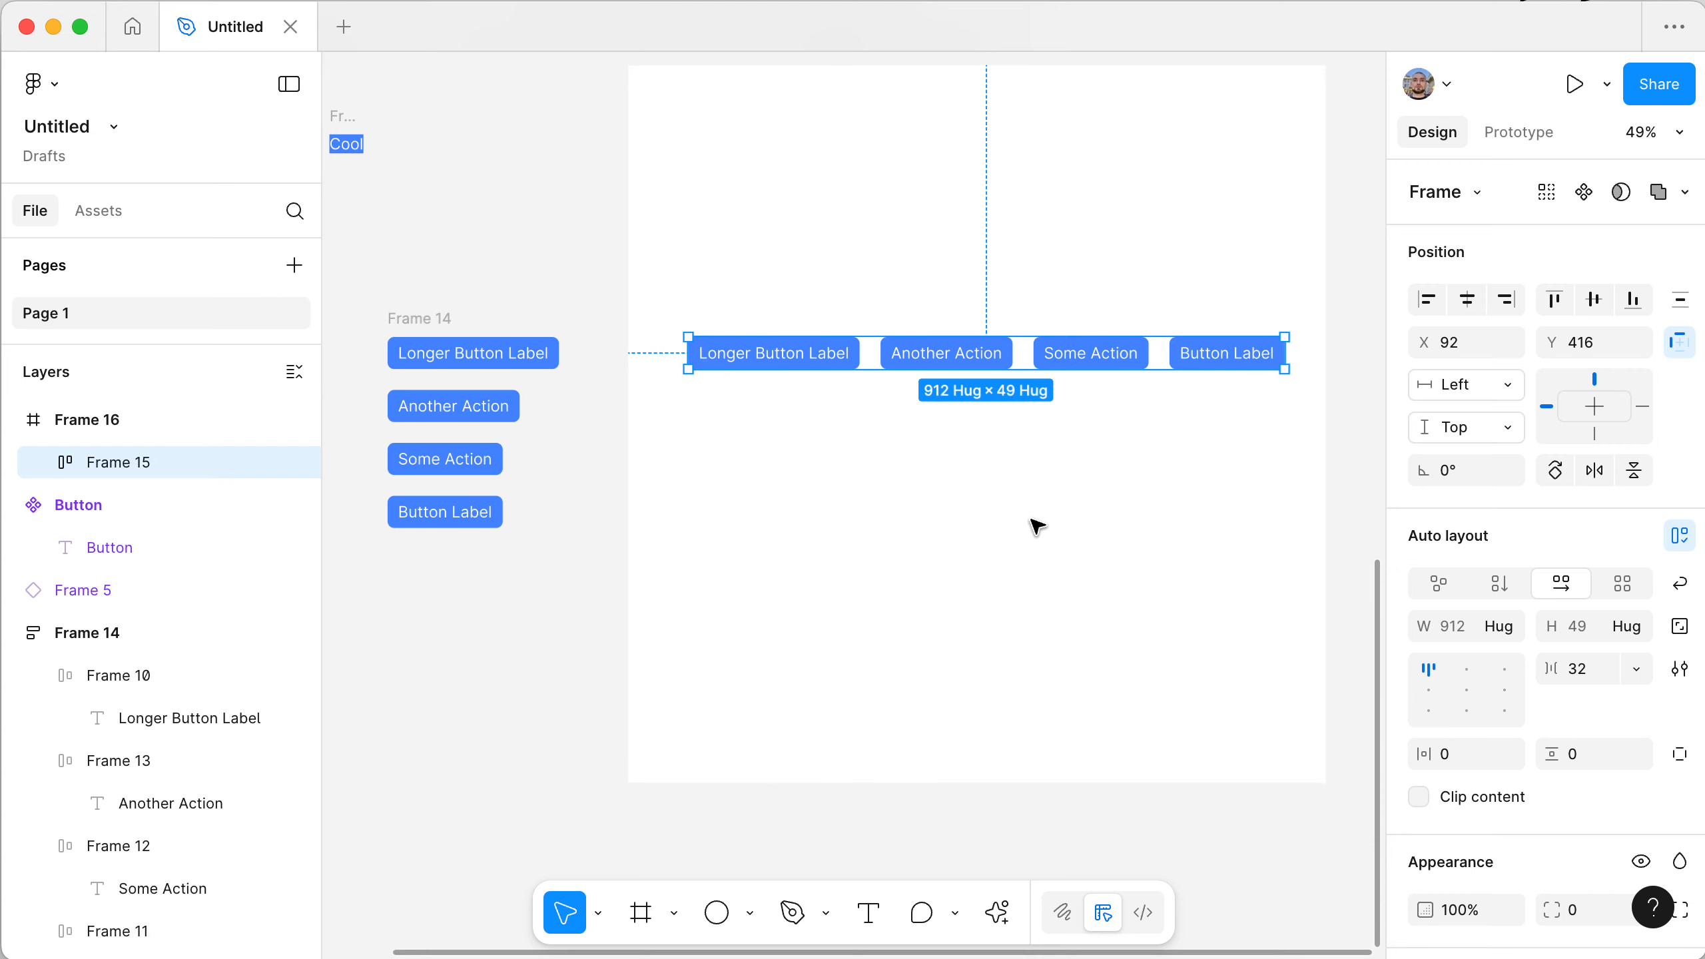
pyautogui.scroll(1, 1037, 527)
pyautogui.hscroll(1, 1037, 527)
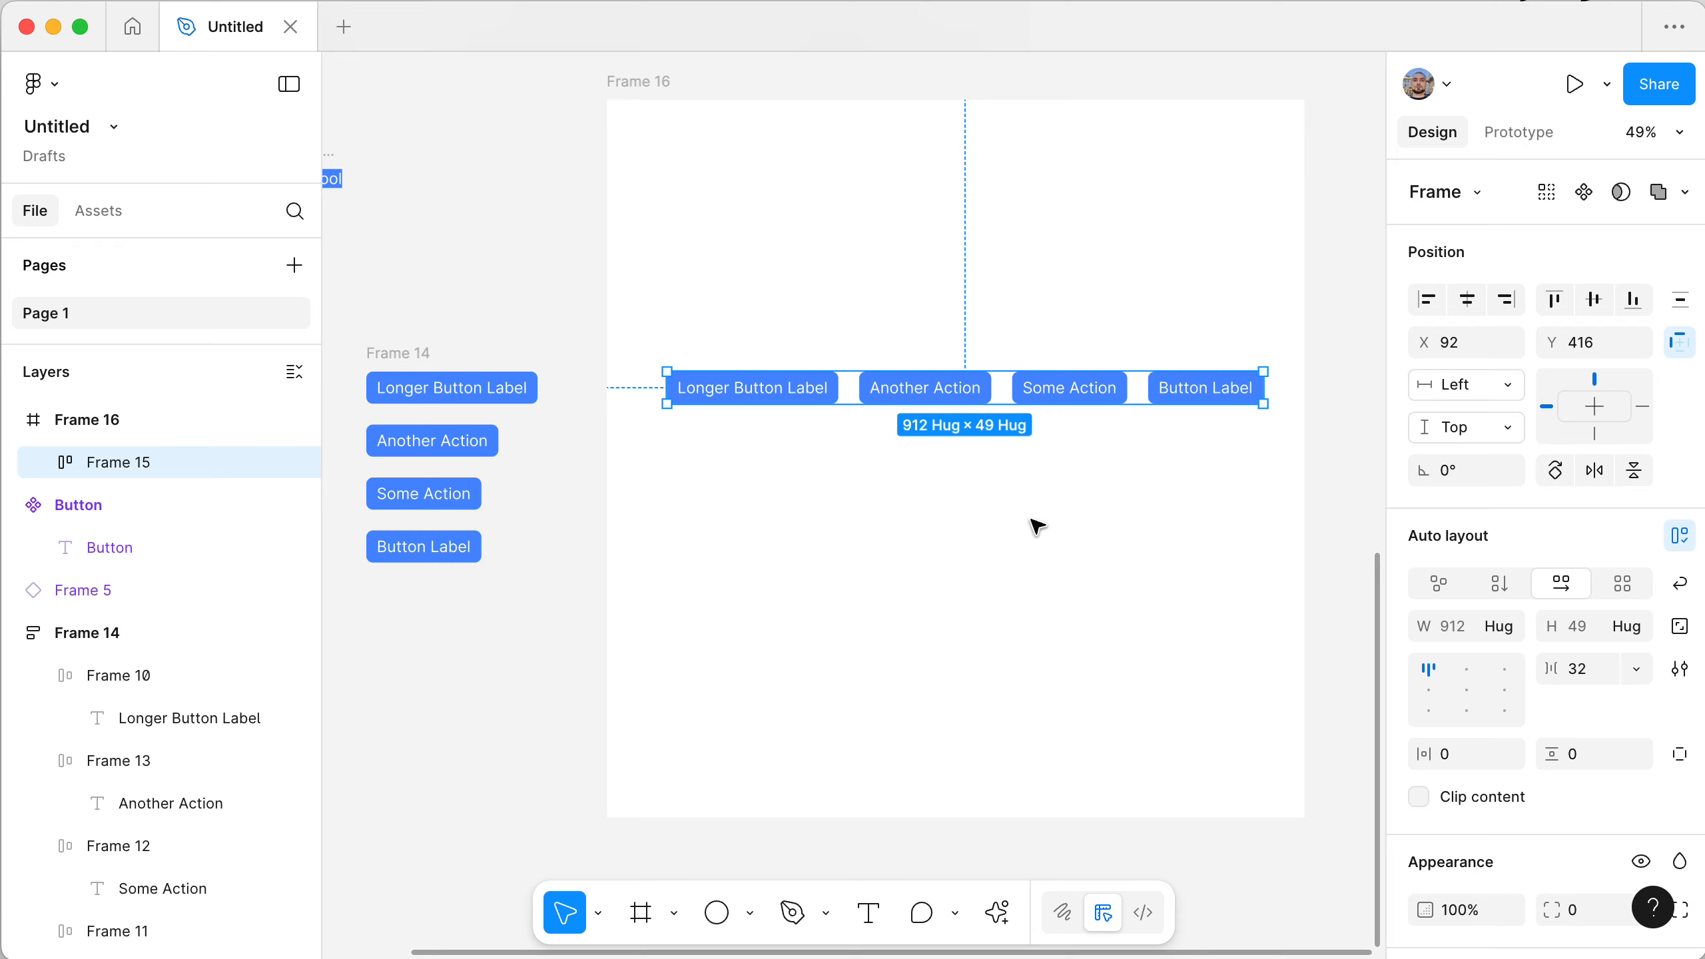
pyautogui.scroll(1, 1037, 528)
pyautogui.hscroll(-1, 1037, 527)
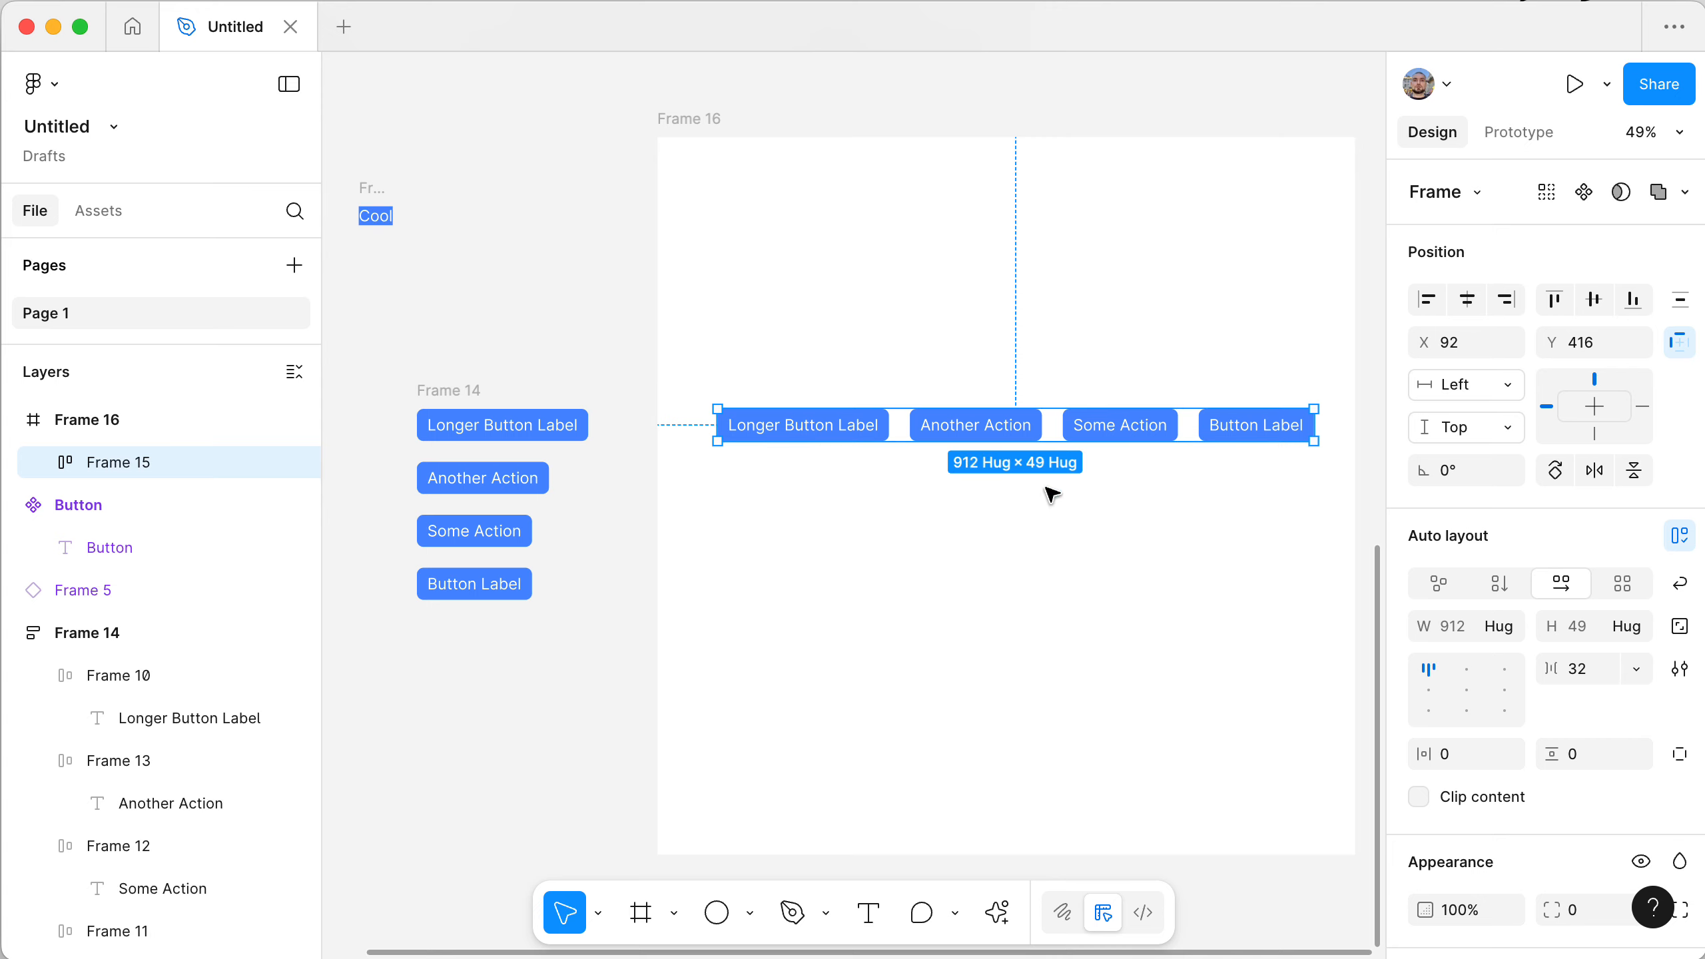
pyautogui.doubleClick(774, 437)
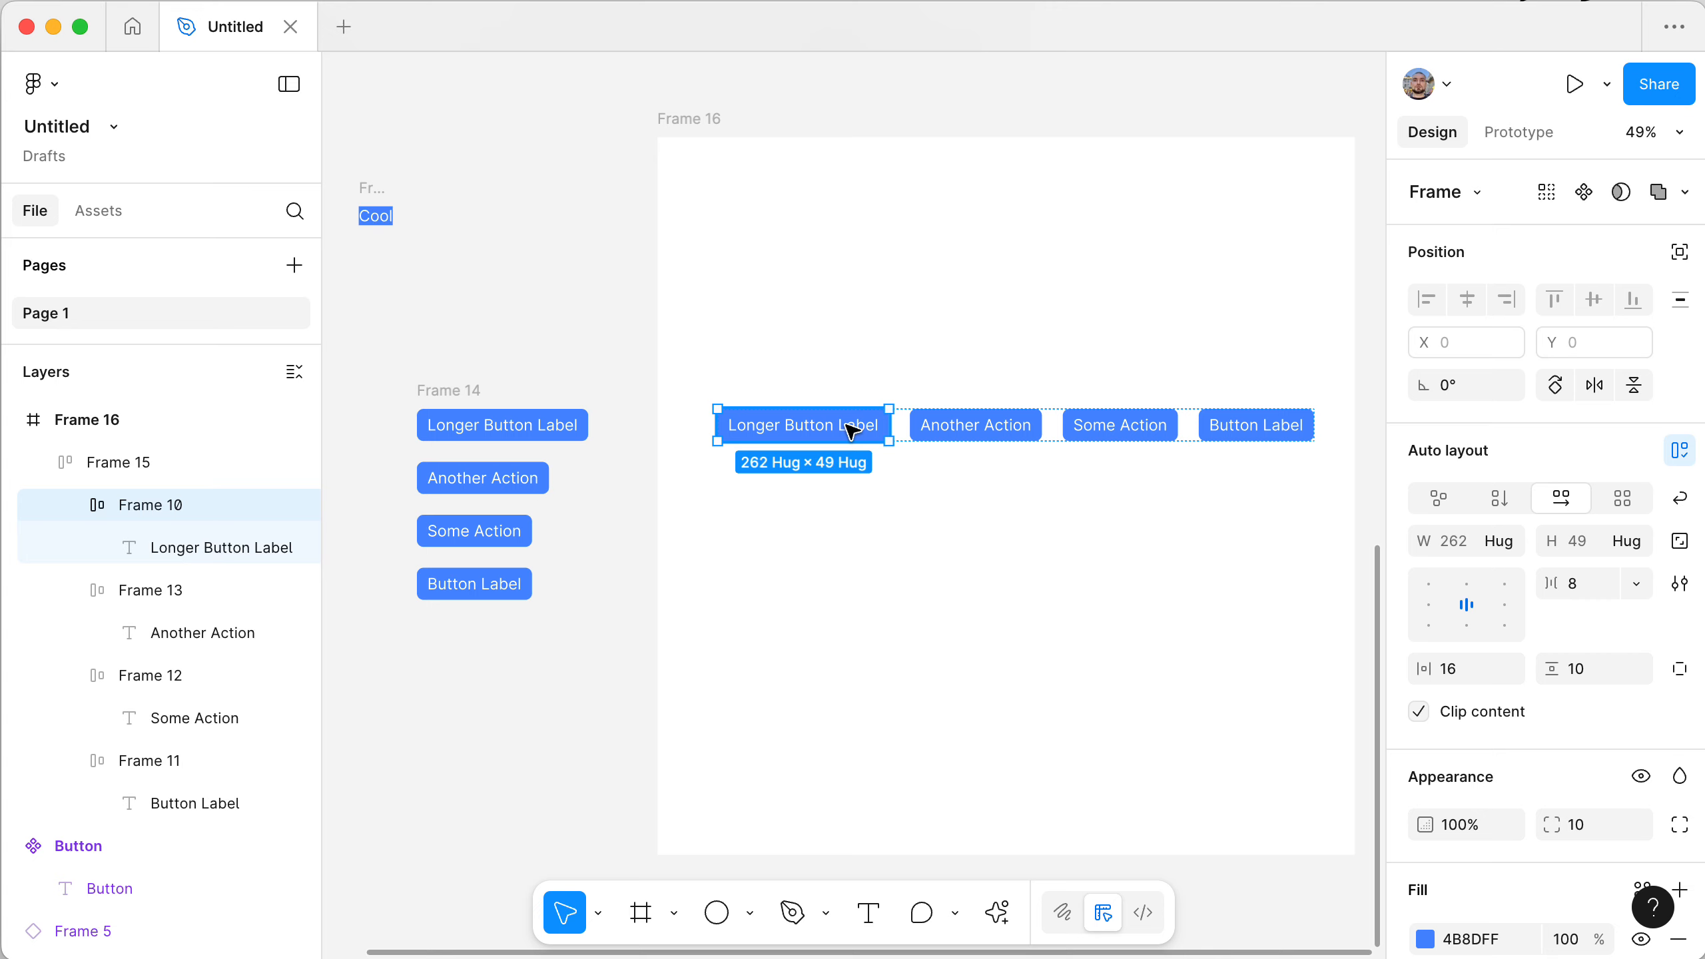
pyautogui.press('Escape')
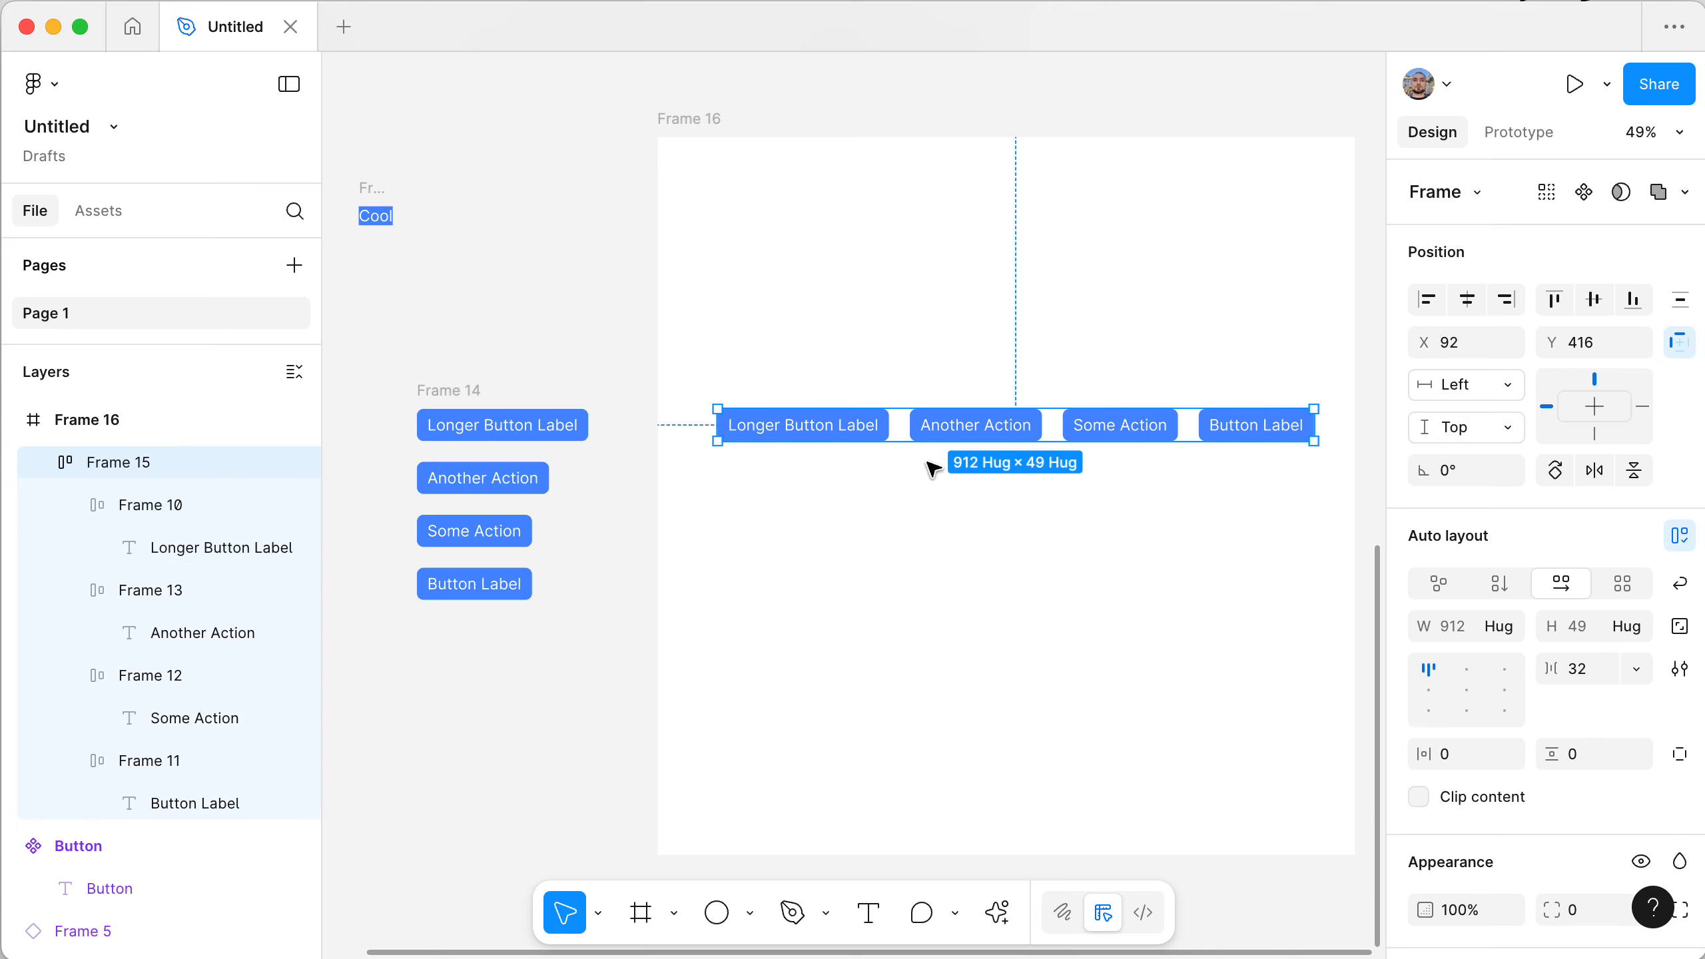
pyautogui.hscroll(5, 956, 428)
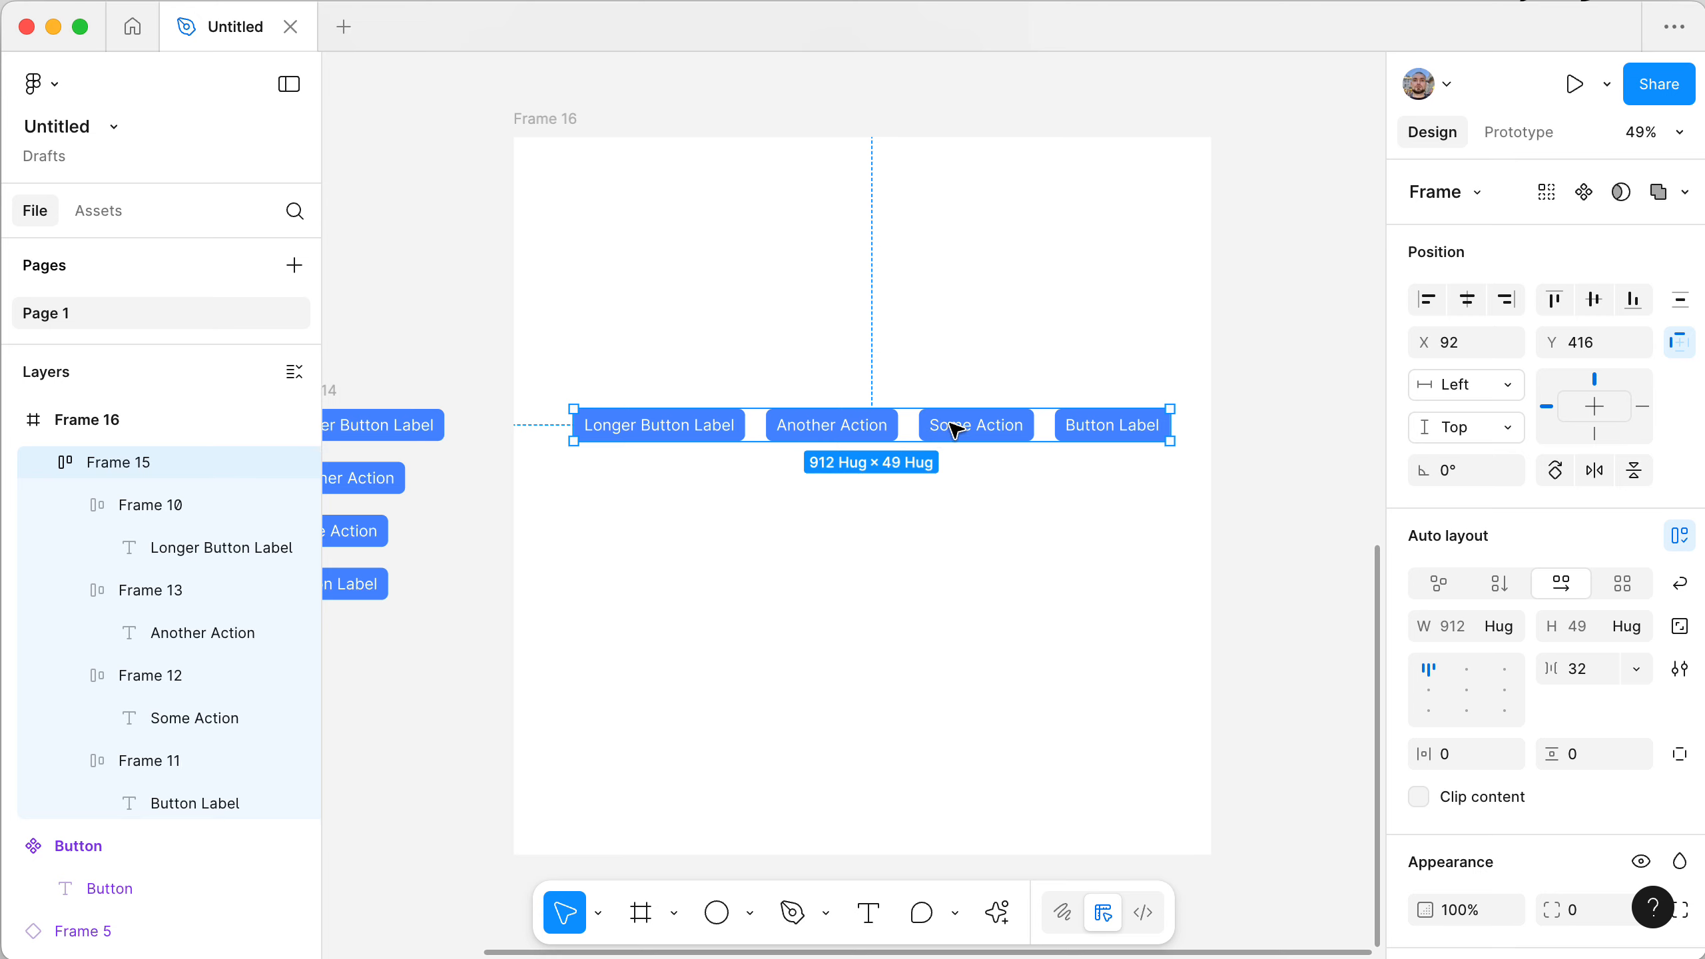
# - Try the vertical flow on the duplicated container, return it to horizontal, and review its Align text baseline option
pyautogui.click(1500, 583)
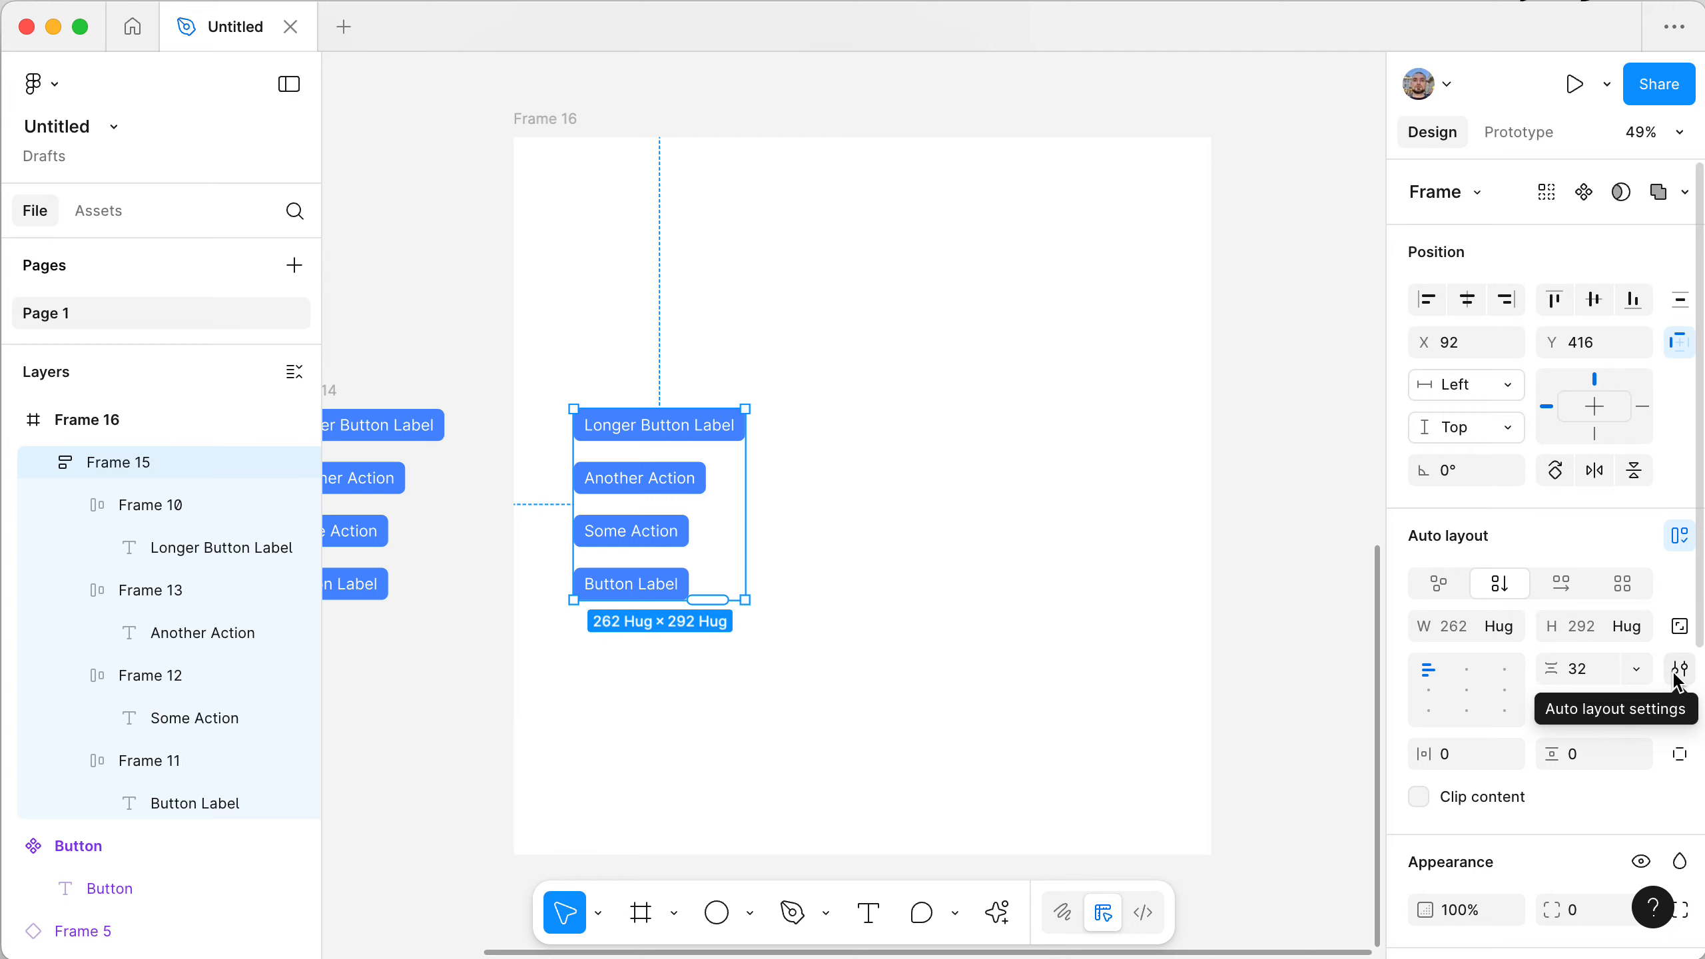
pyautogui.click(1544, 580)
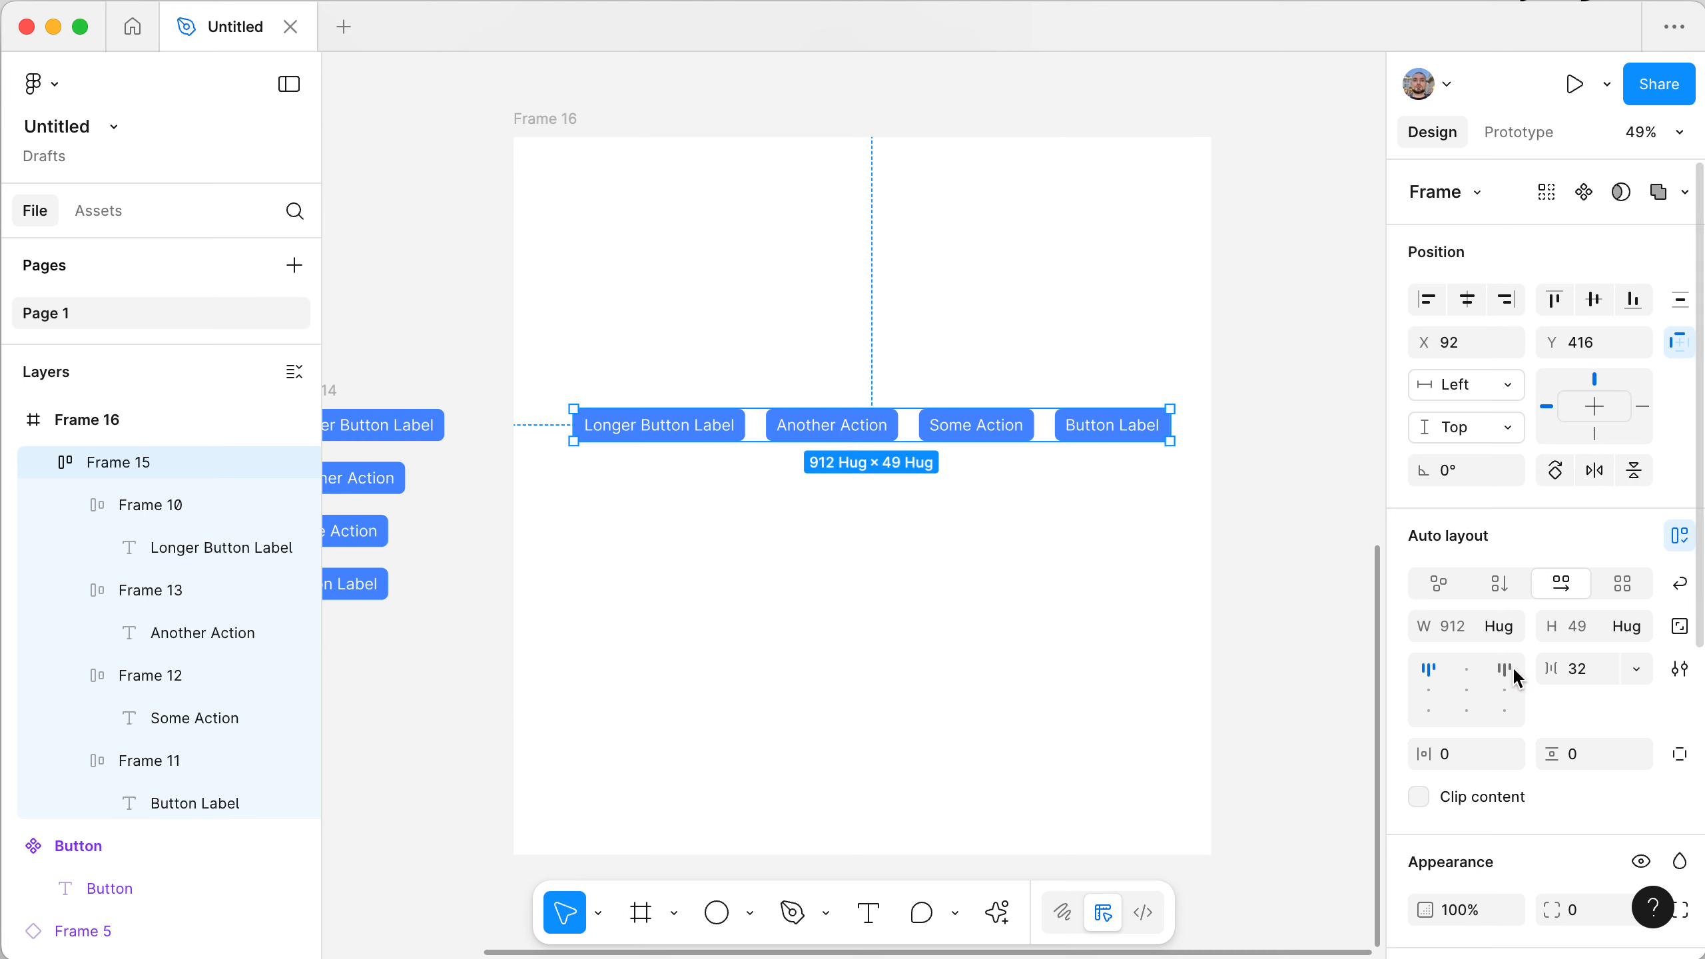
pyautogui.click(1680, 669)
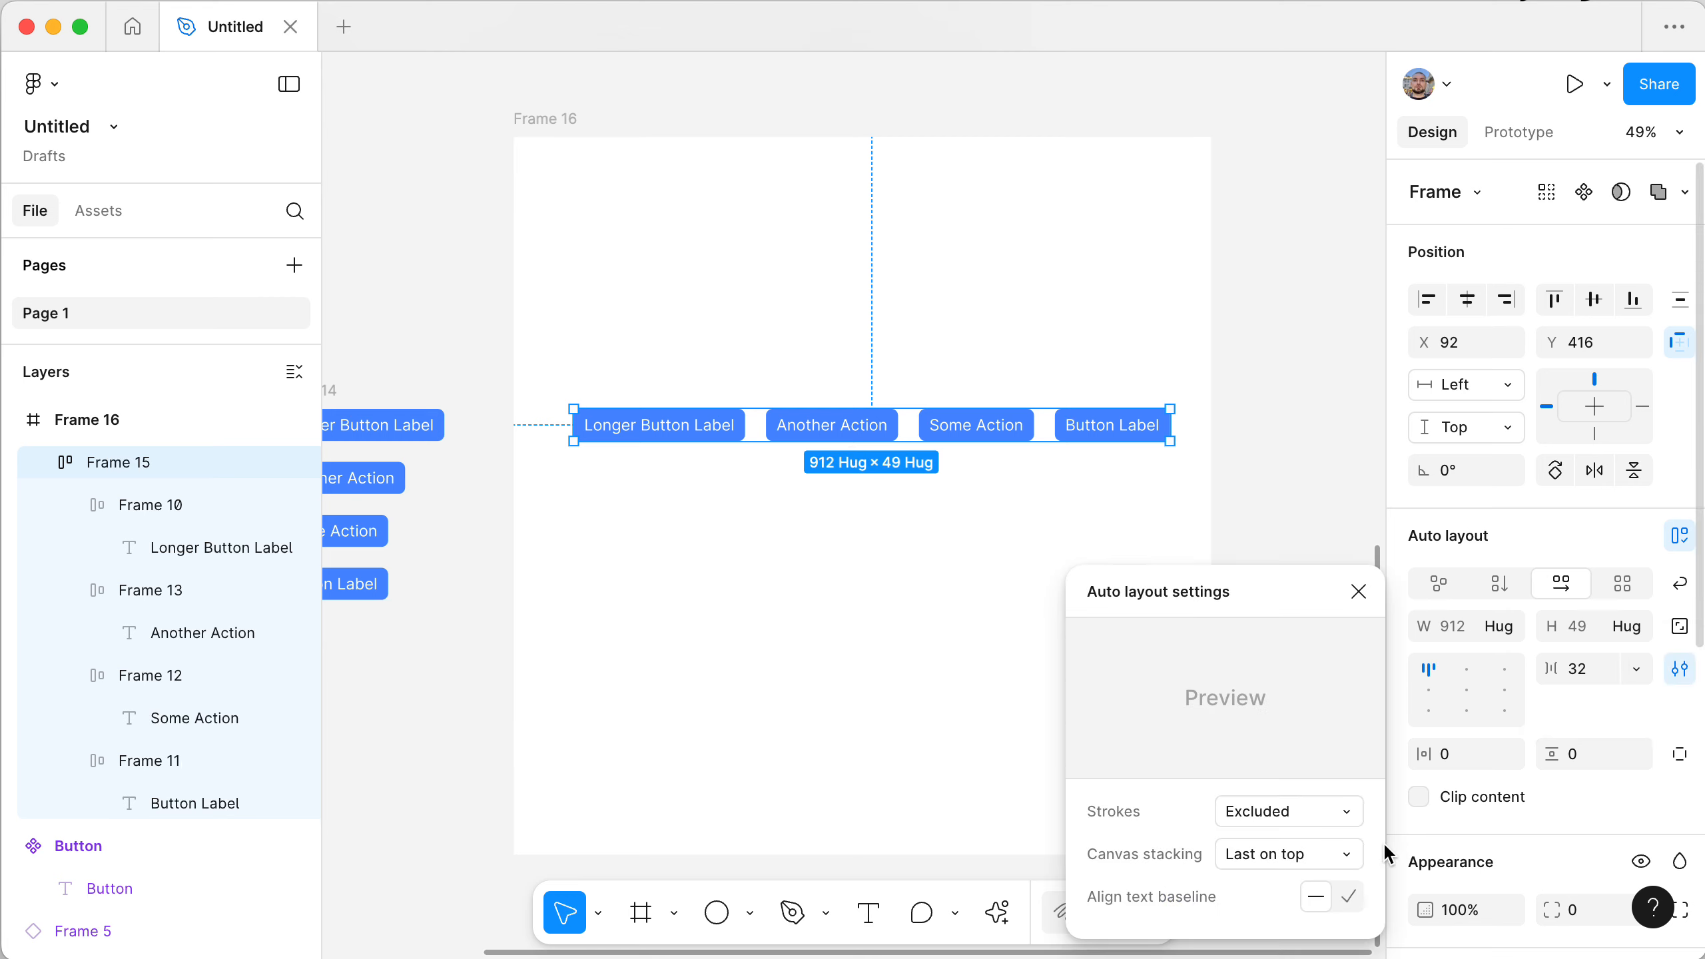
pyautogui.moveTo(1158, 888)
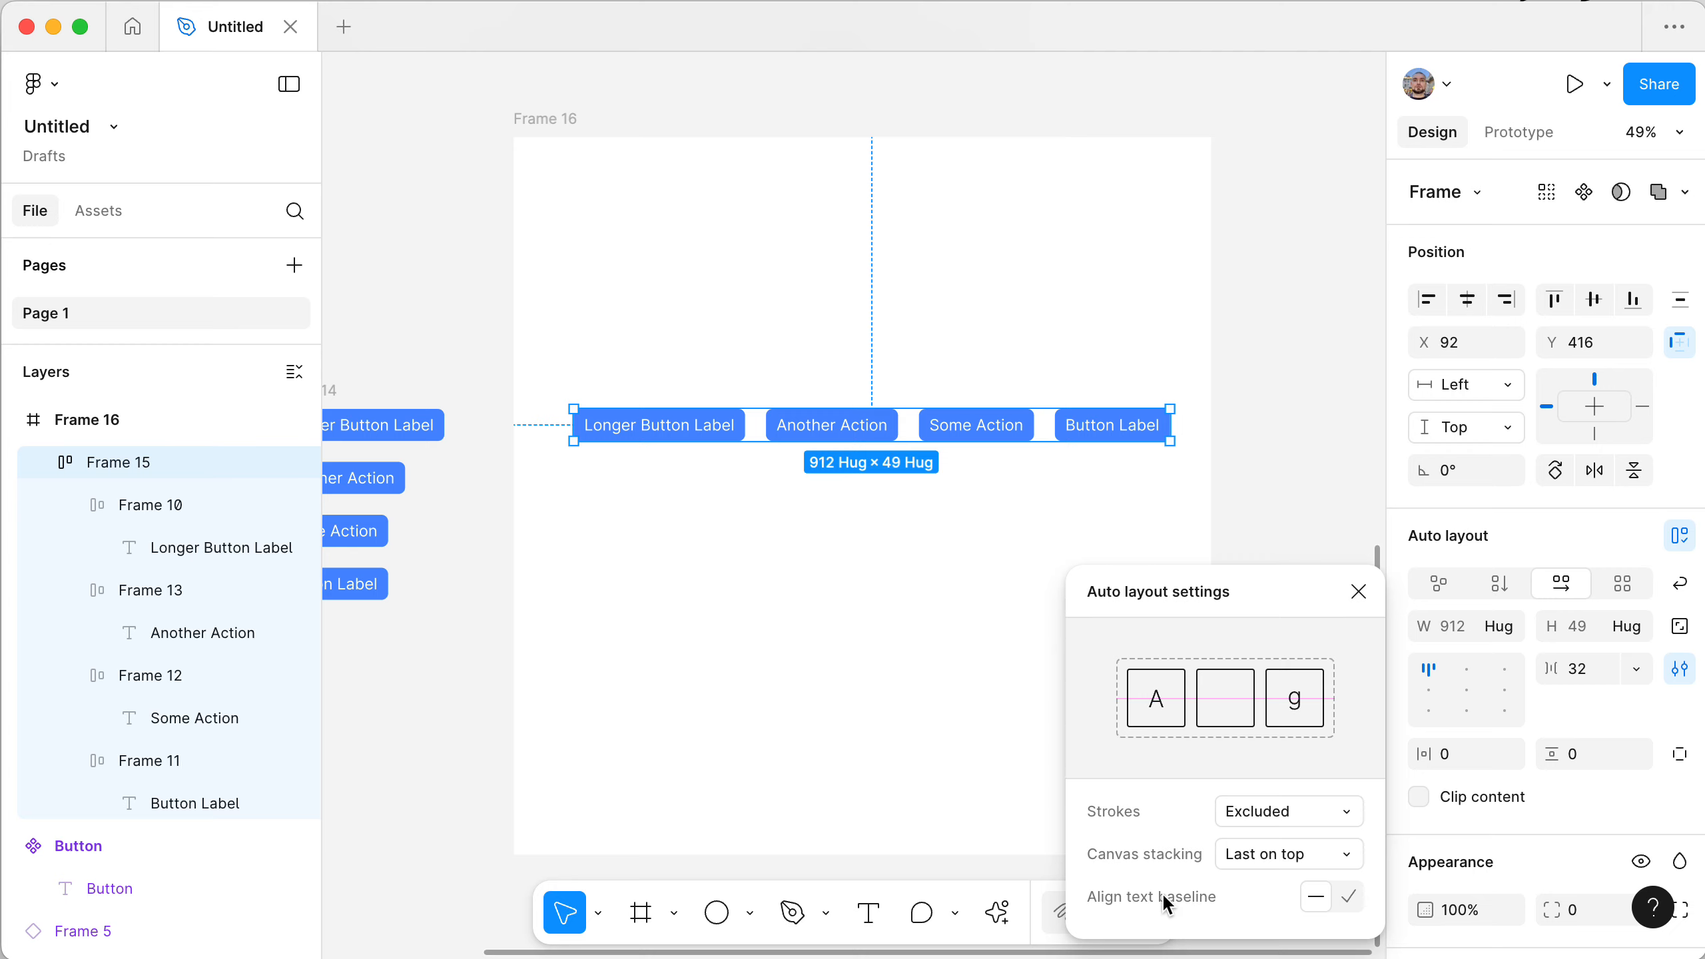
# - Turn on wrapping for the duplicated button row and narrow its container to about 528
pyautogui.click(1680, 582)
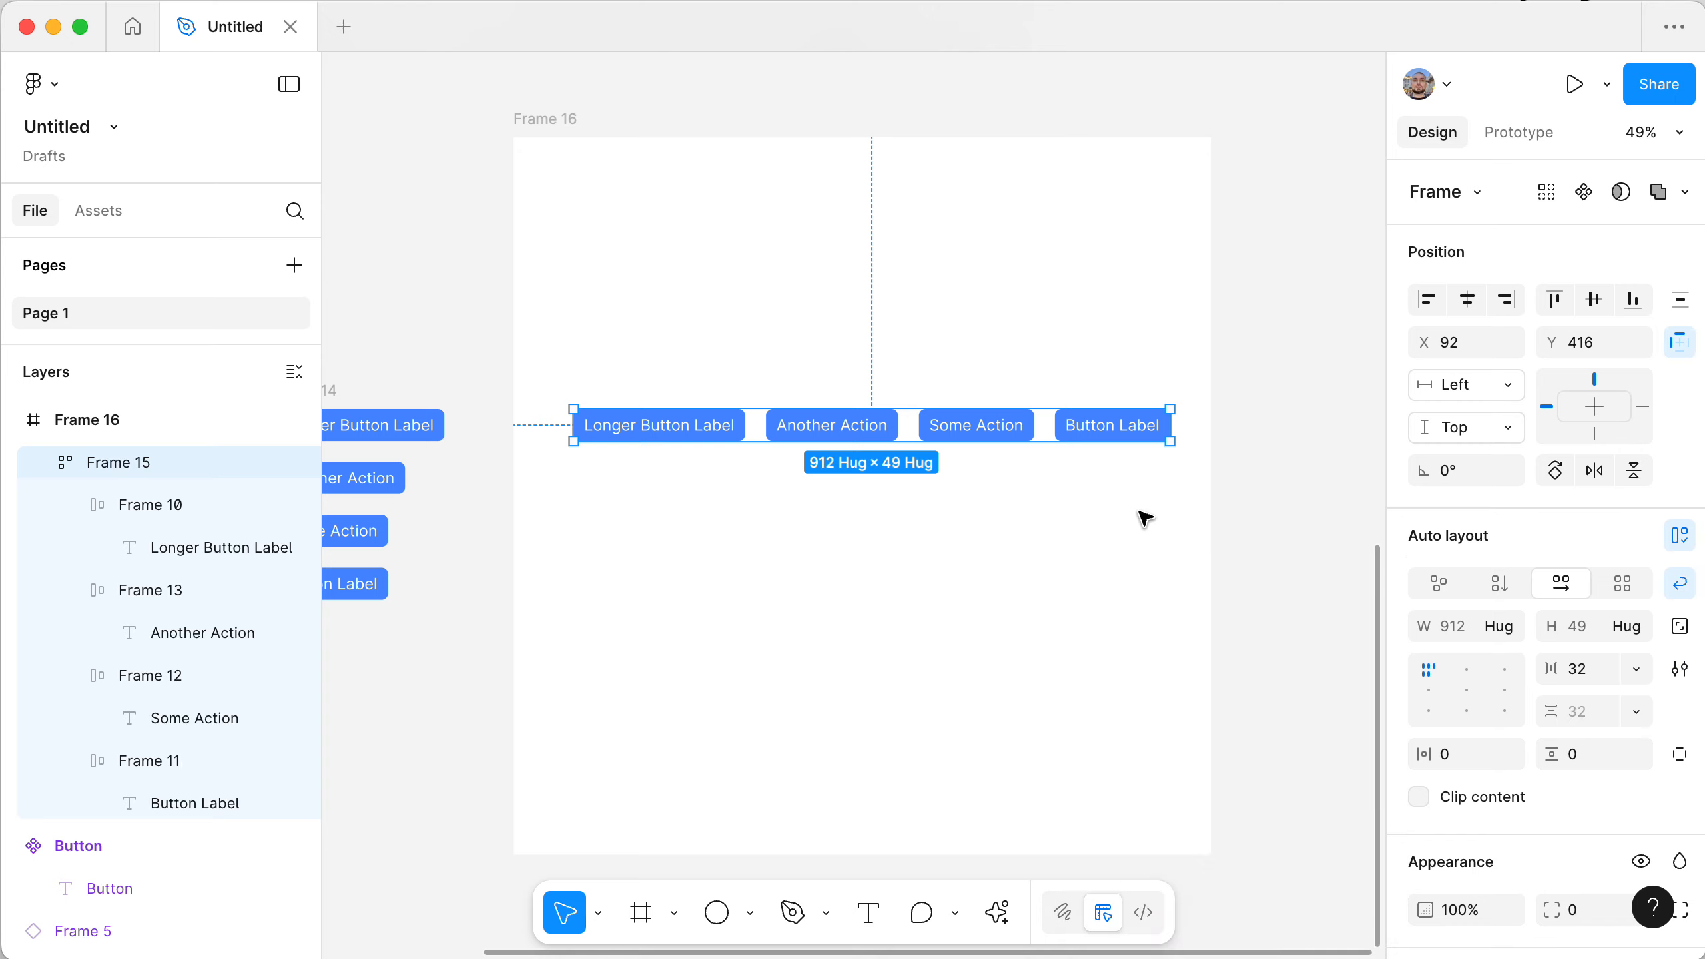
pyautogui.moveTo(1170, 425); pyautogui.dragTo(919, 425)
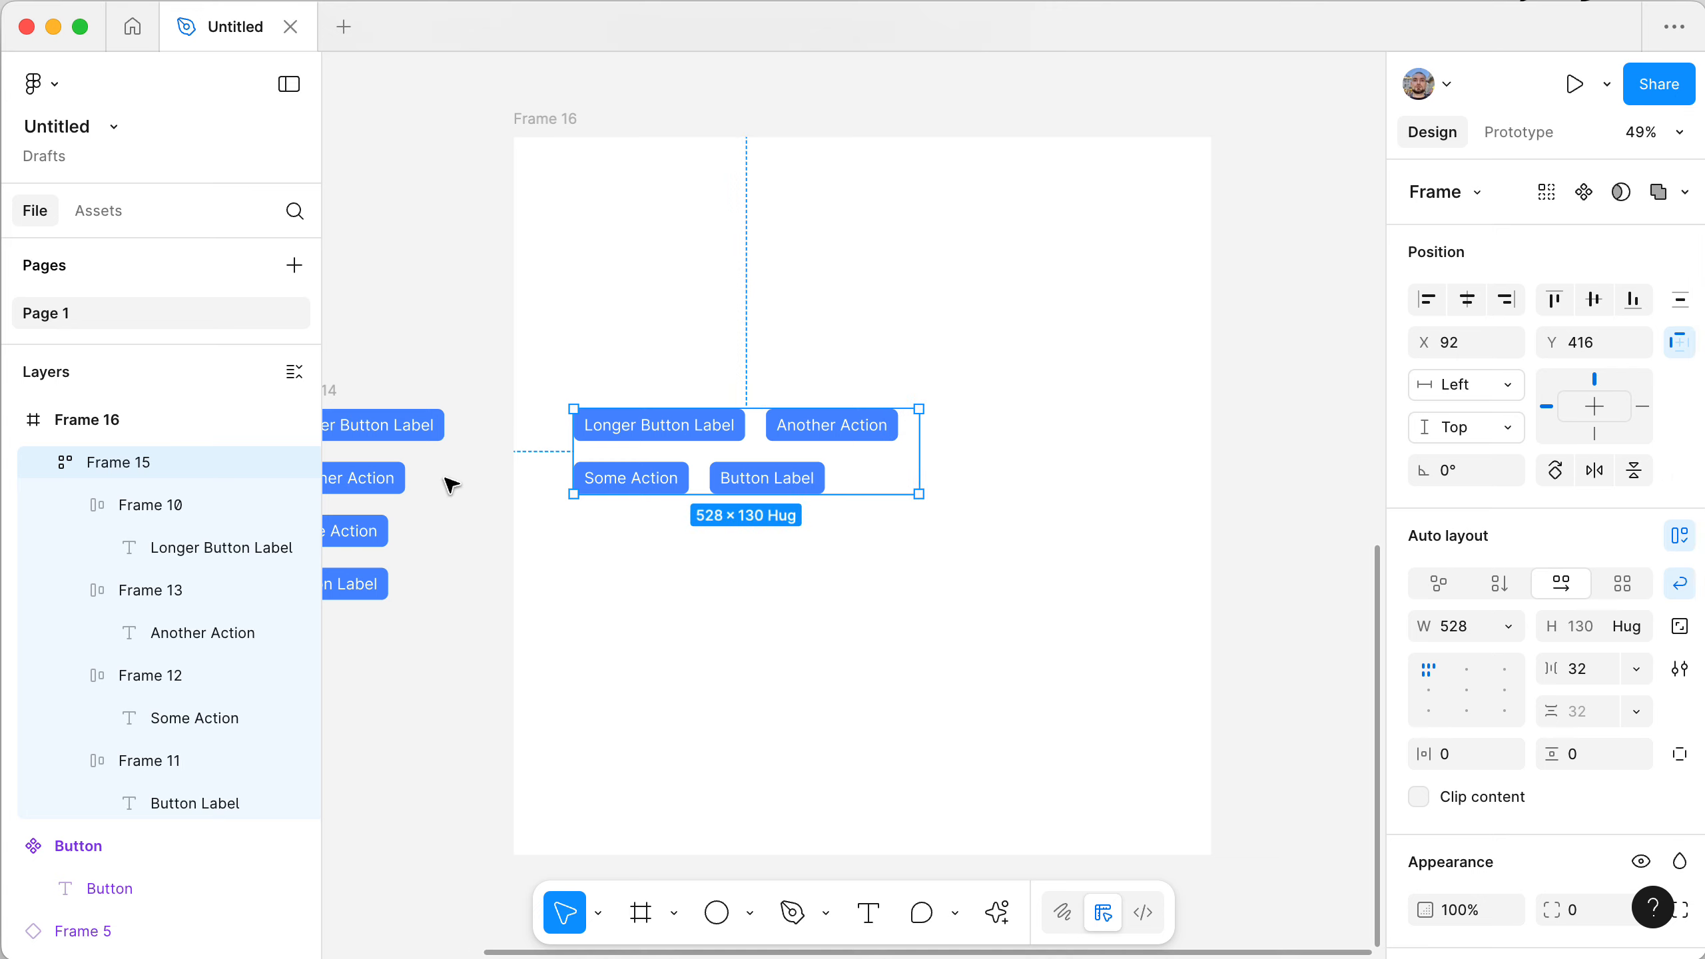
# - Try right and left alignment for the wrapped buttons in Frame 15 and settle on centered alignment
pyautogui.click(1505, 669)
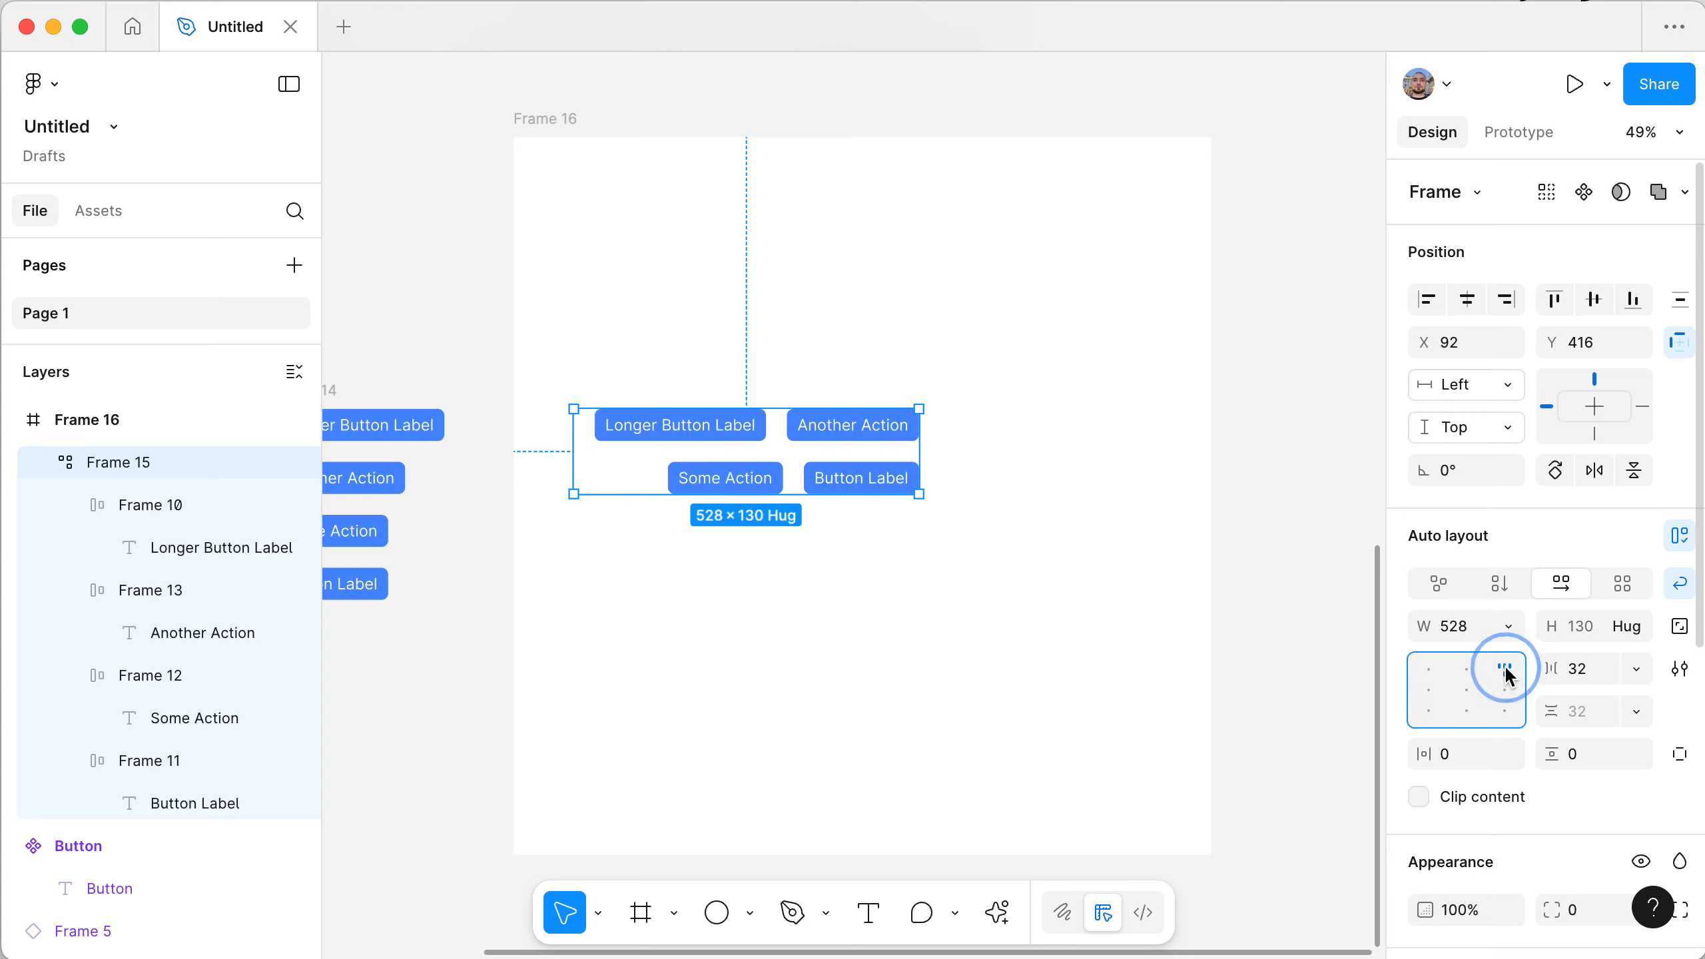
pyautogui.click(1426, 710)
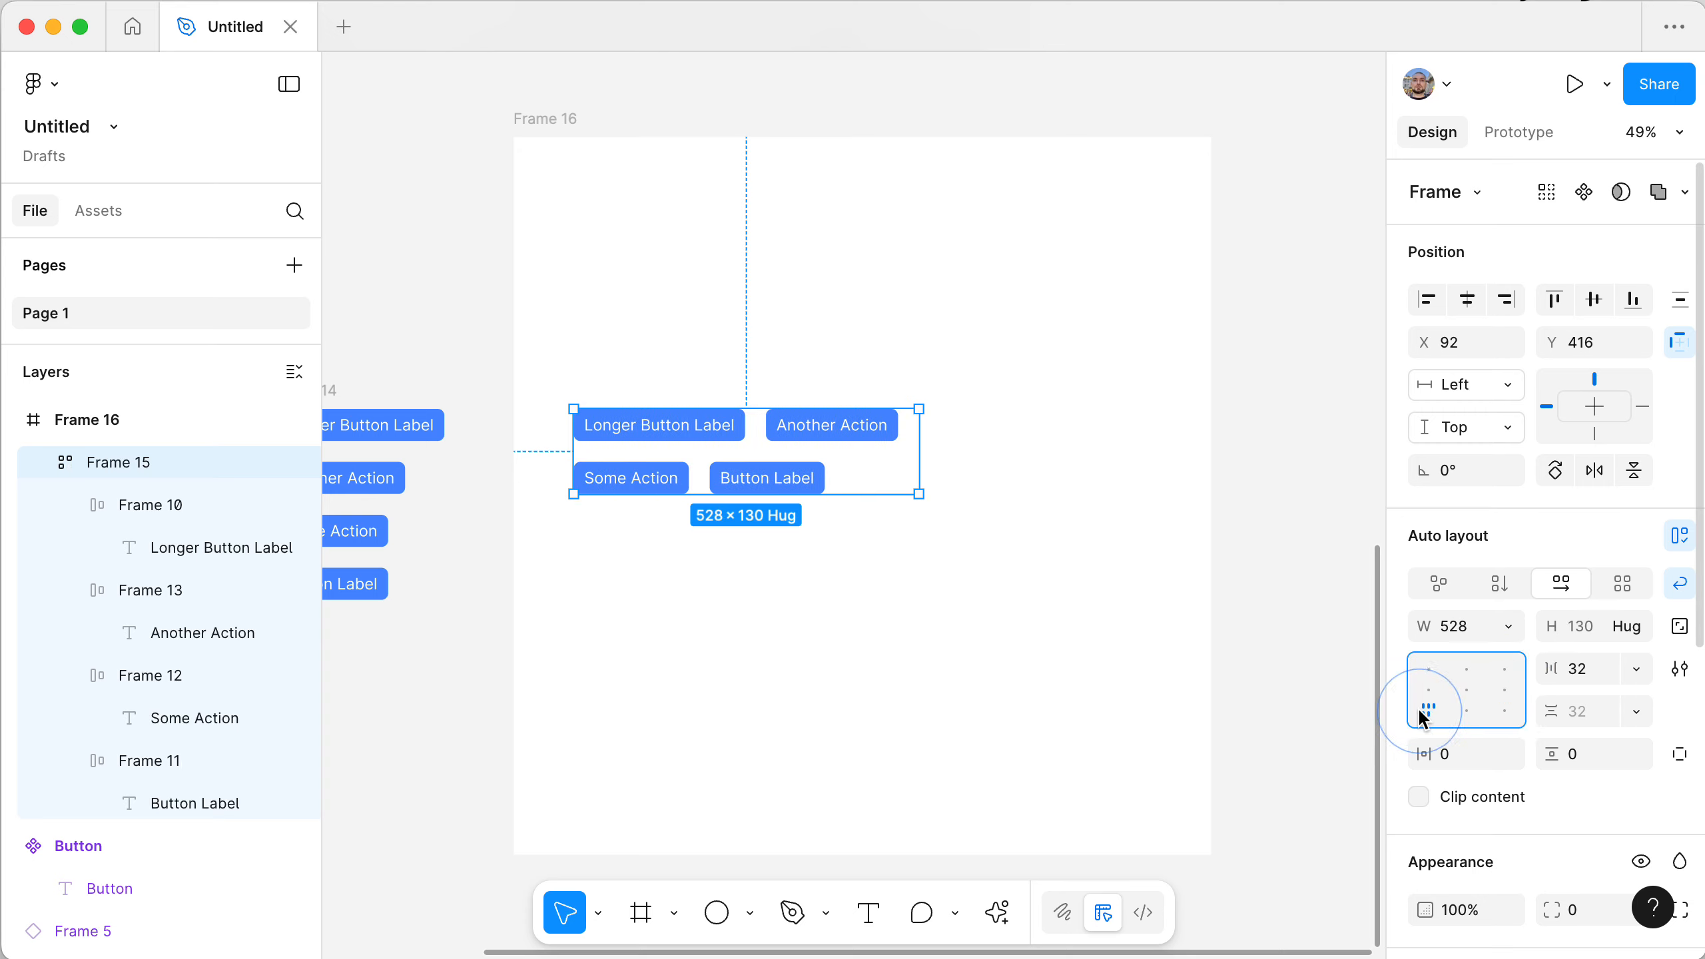
pyautogui.click(1465, 698)
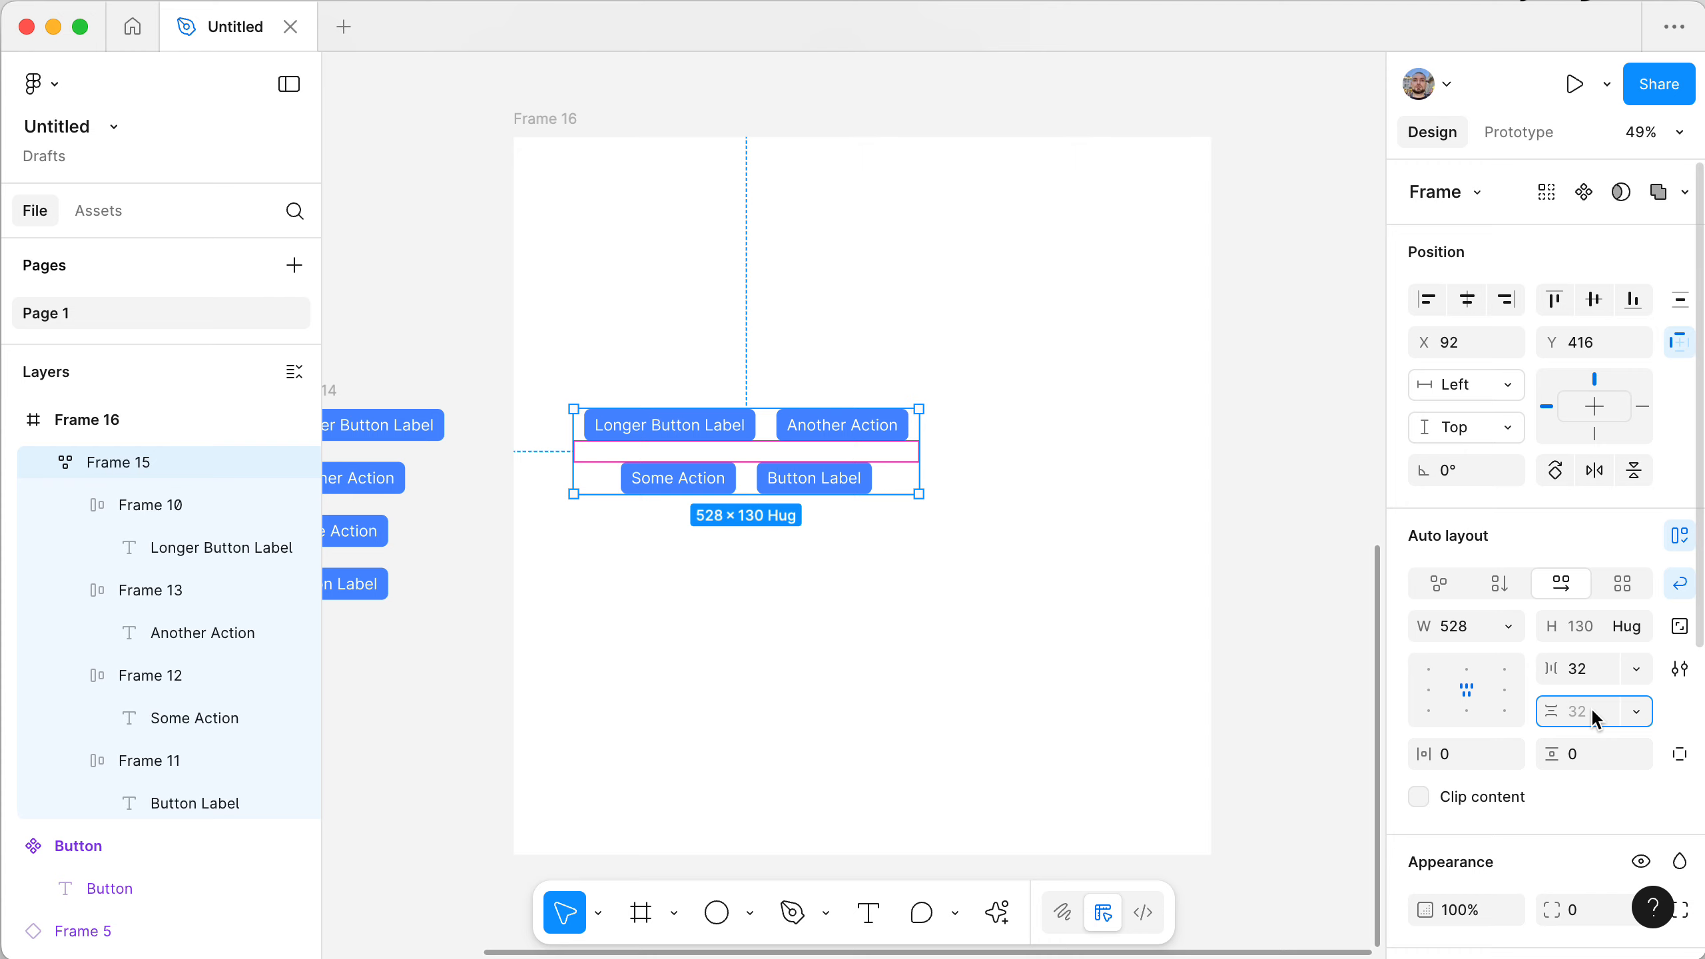
# - Try vertical gaps of 28 and 23 between the wrapped button rows and set the gap to 32
pyautogui.write('28')
pyautogui.press('Return')
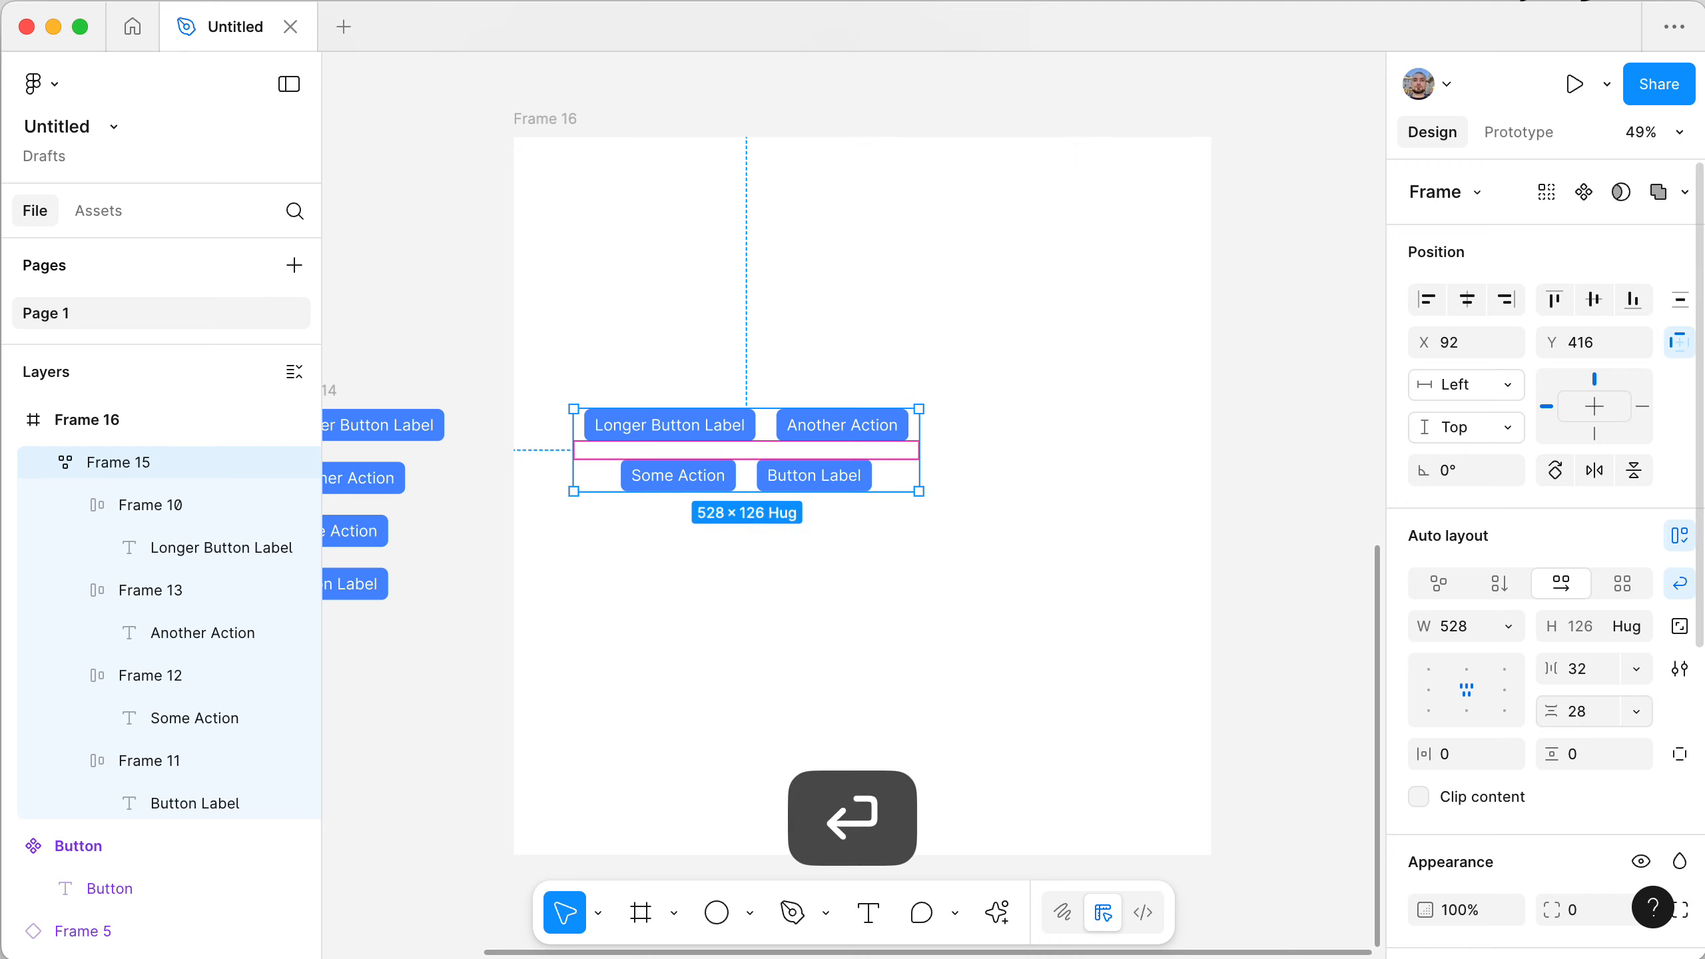
pyautogui.click(1598, 708)
pyautogui.press('Down')
pyautogui.press('Down')
pyautogui.press('Down')
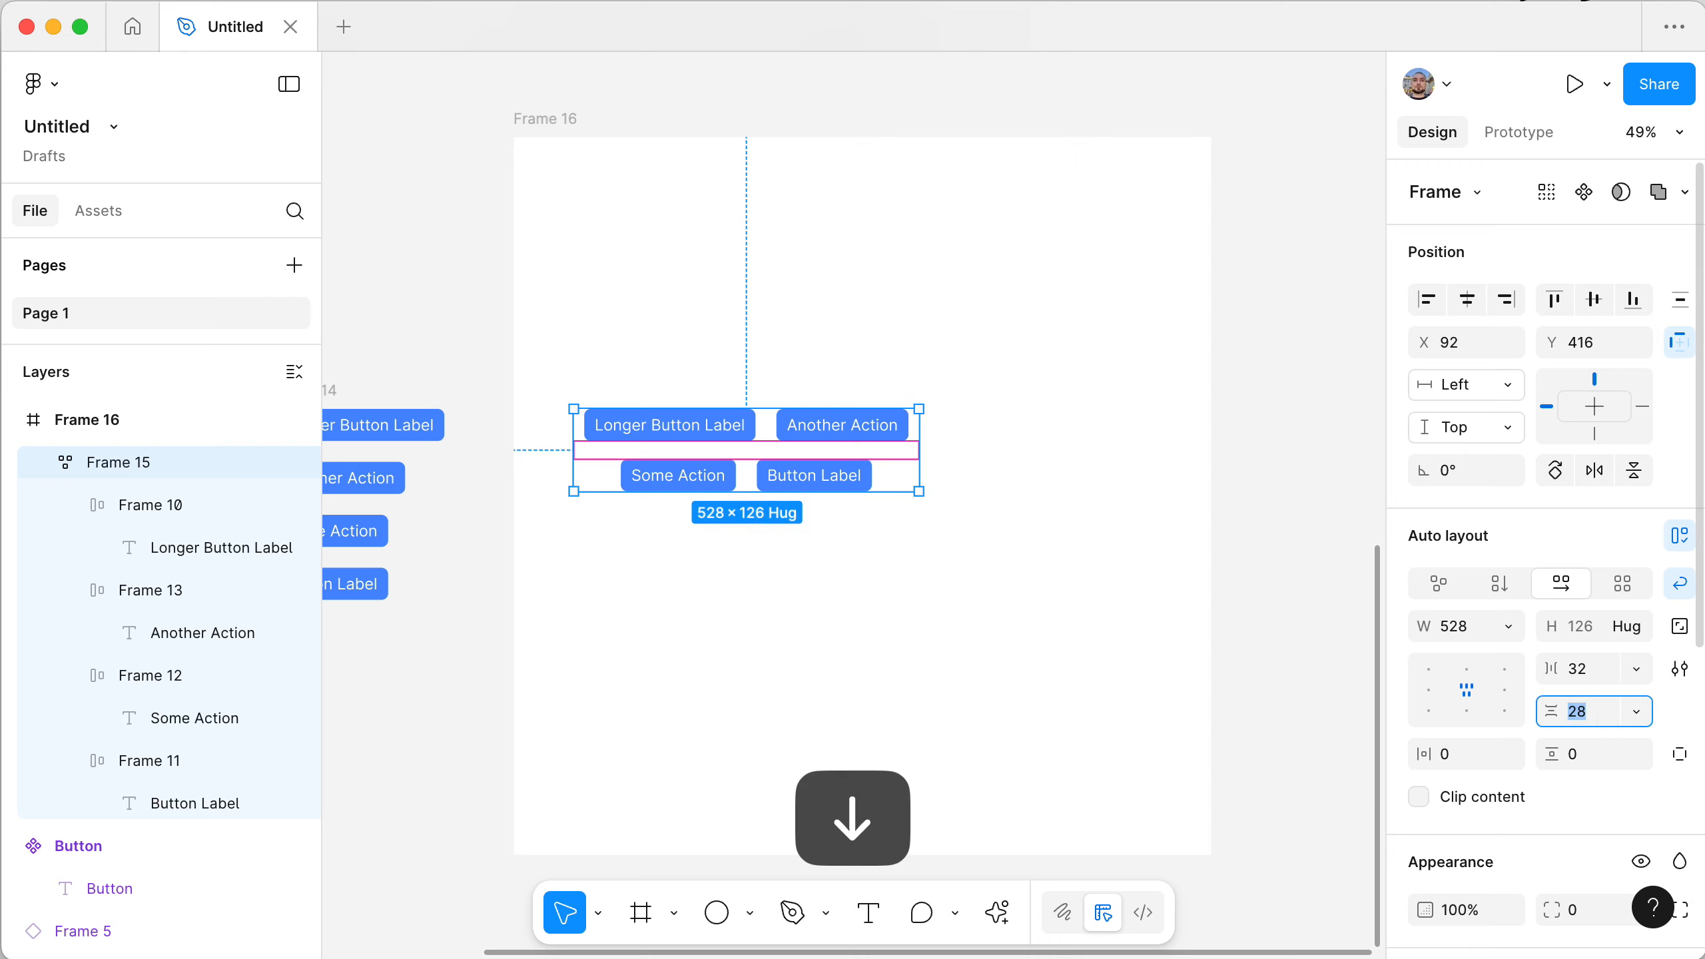
pyautogui.press('Down')
pyautogui.press('Down')
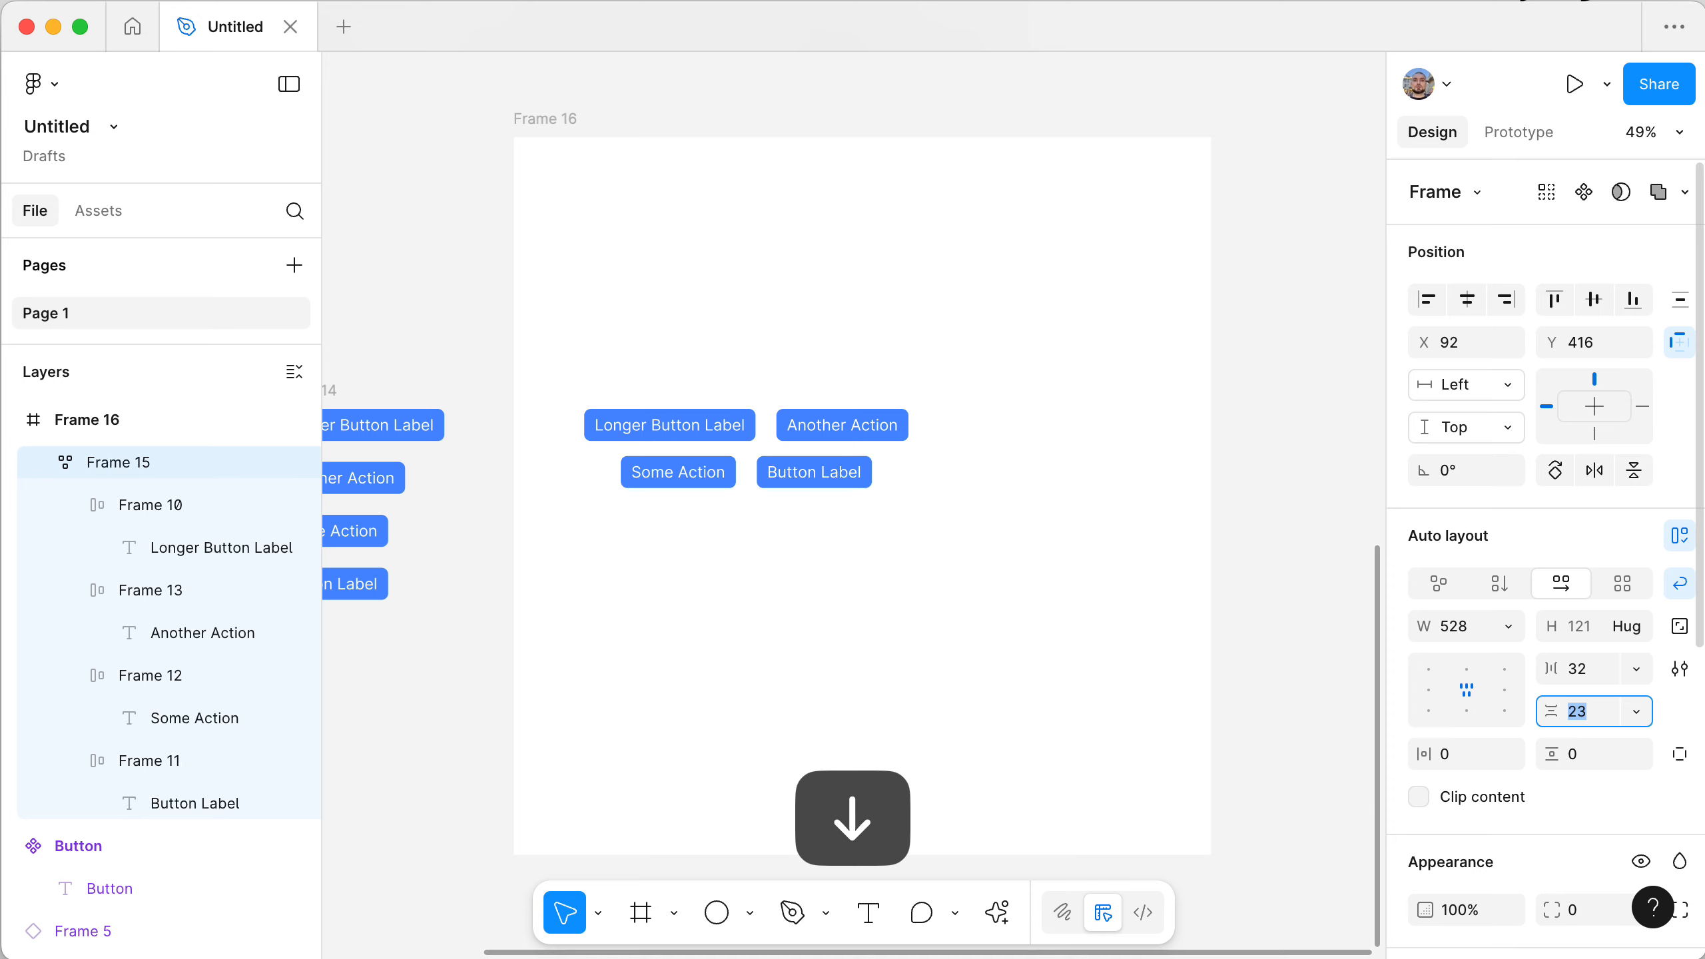
pyautogui.write('32')
pyautogui.press('Return')
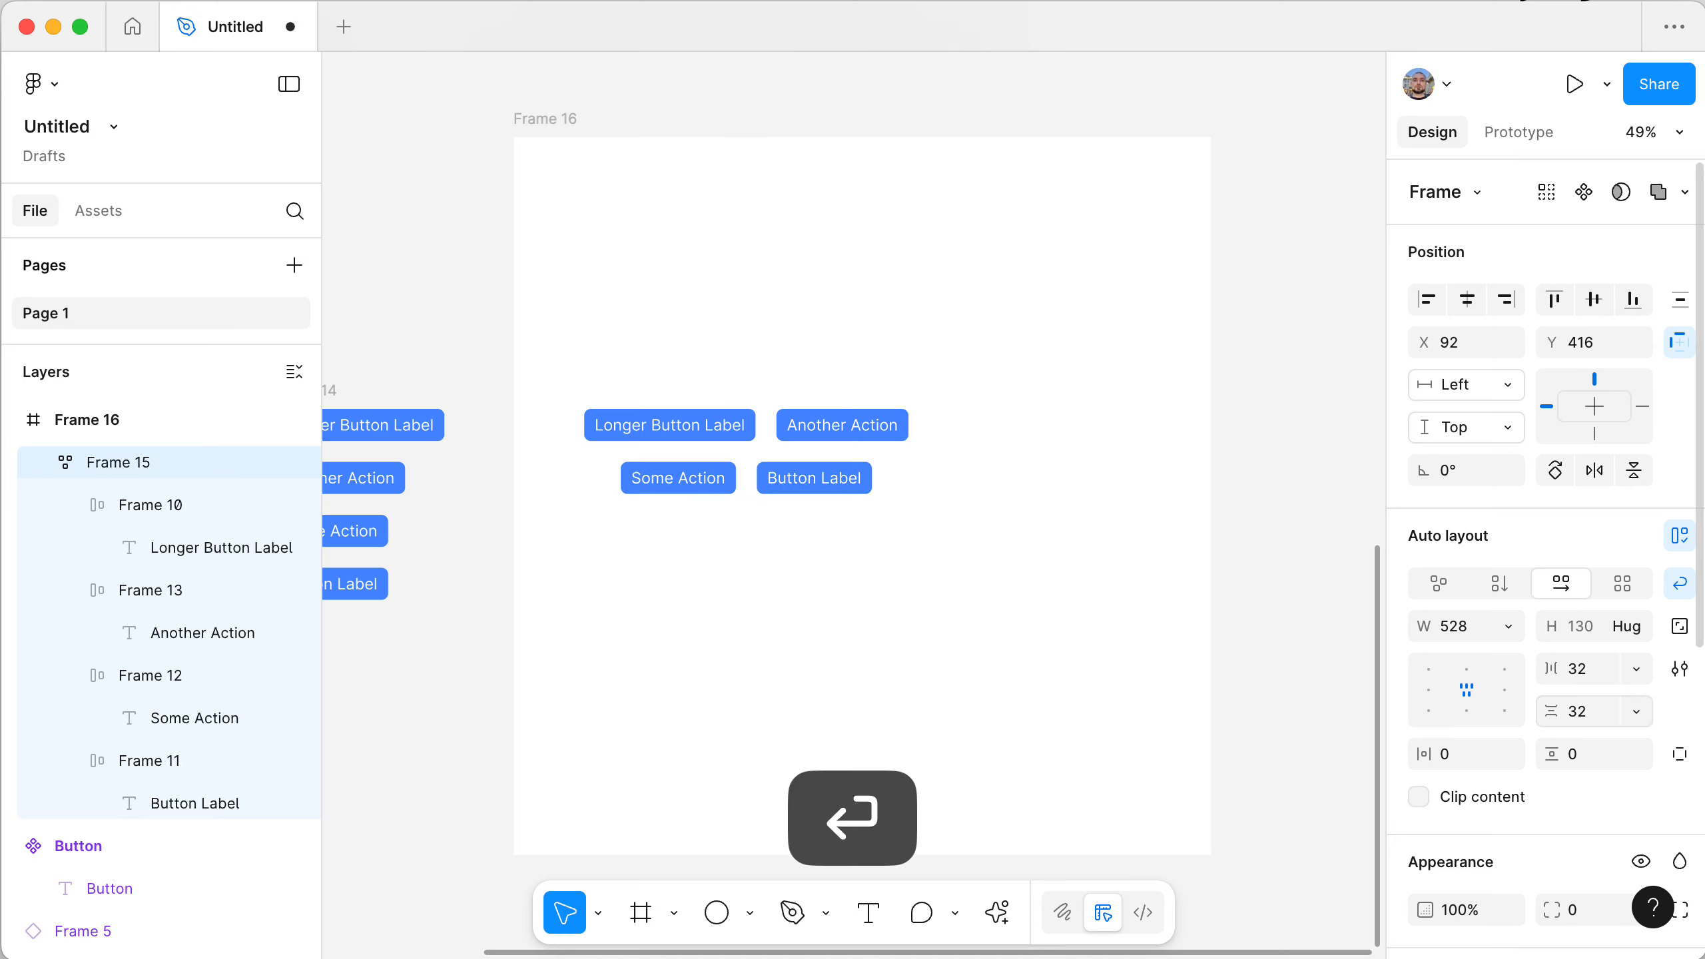
pyautogui.click(1096, 590)
# - Duplicate the Button Label button six times inside the wrapping container and move the last copy up one row
pyautogui.click(811, 481)
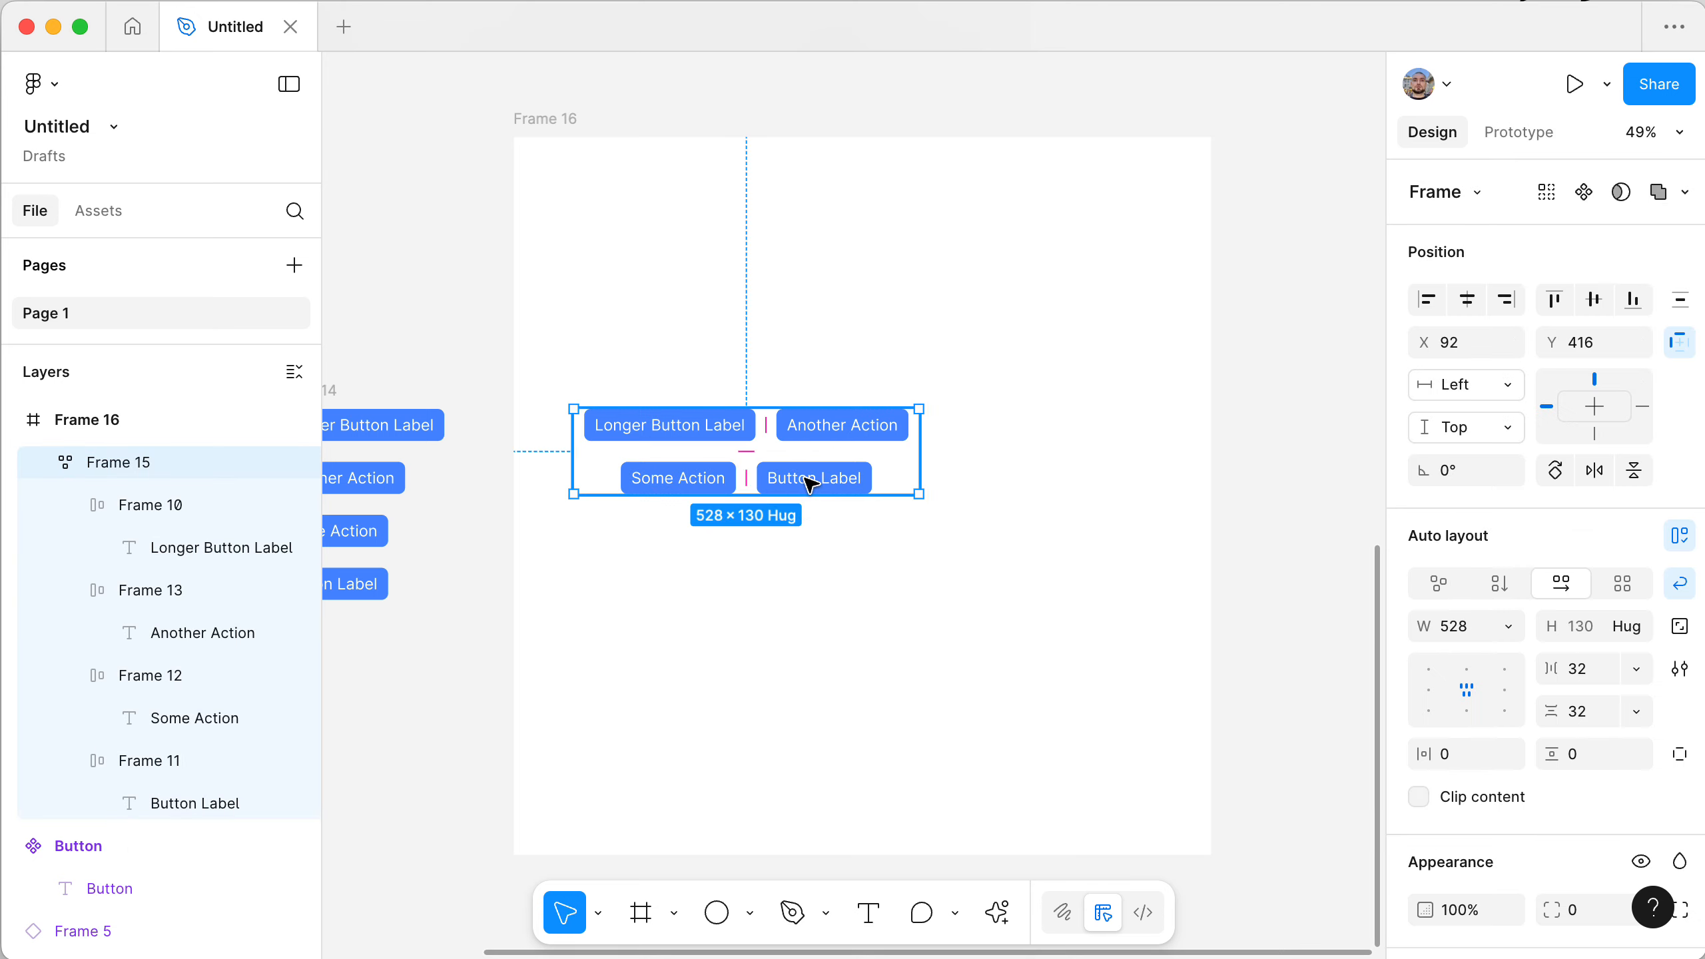
pyautogui.click(811, 480)
pyautogui.press('super+d')
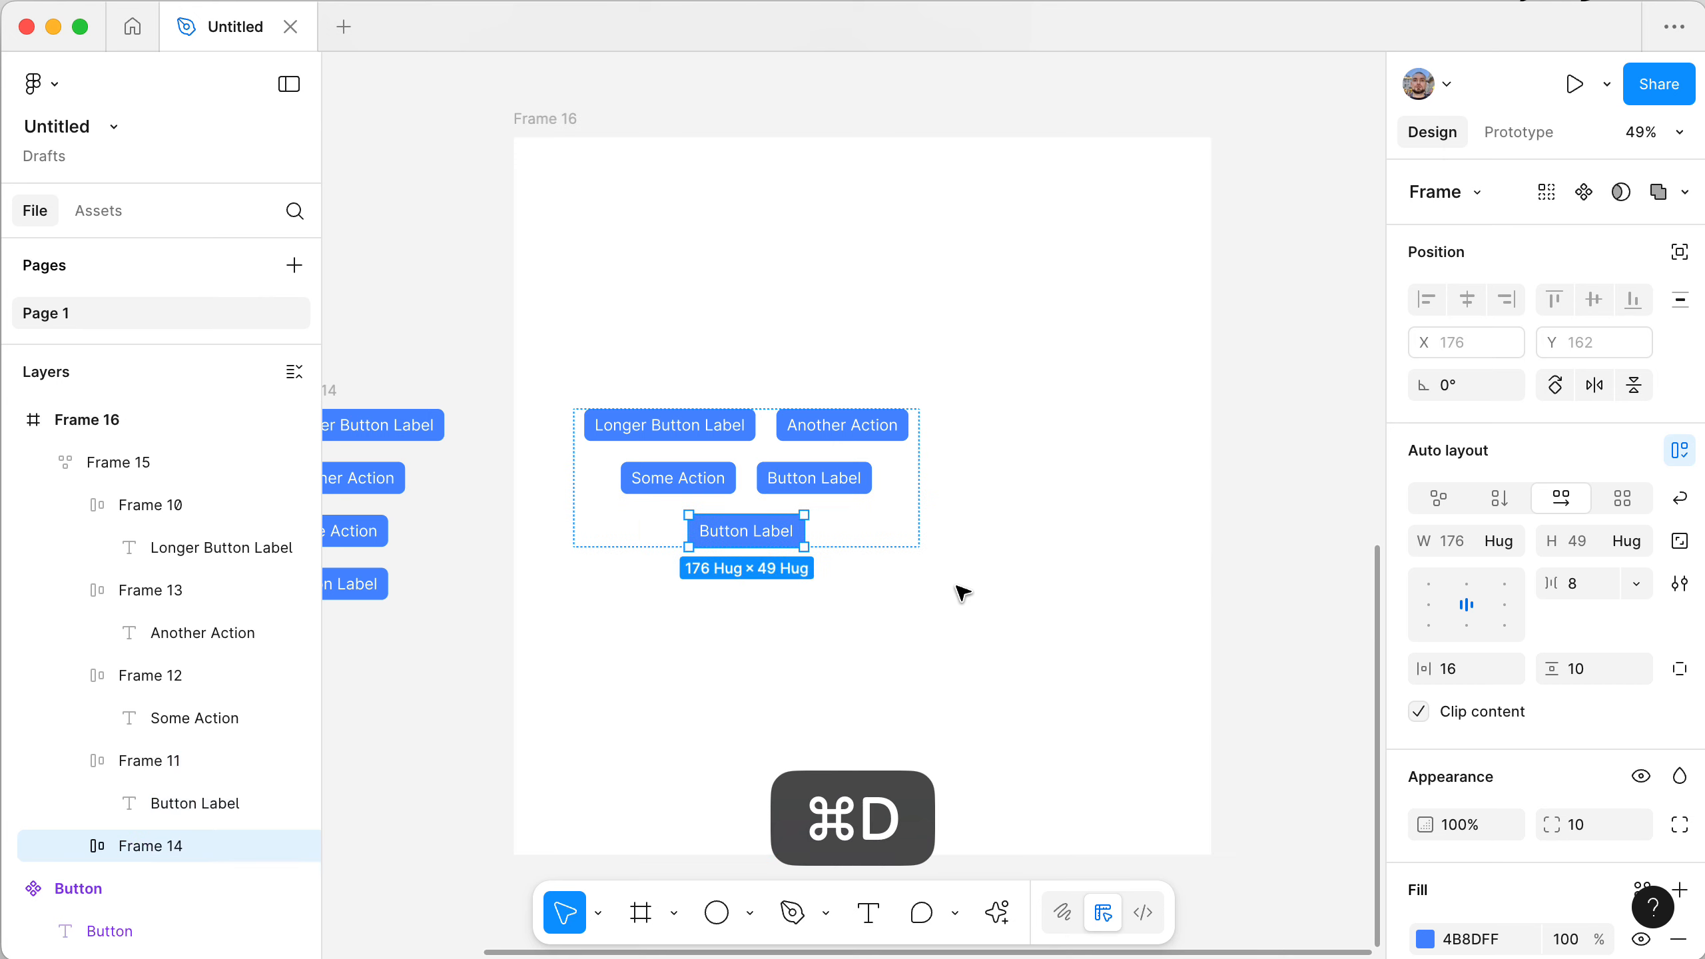
pyautogui.press('super+d')
pyautogui.press('super+d')
pyautogui.press('super+d')
pyautogui.press('super+d')
pyautogui.press('super+d')
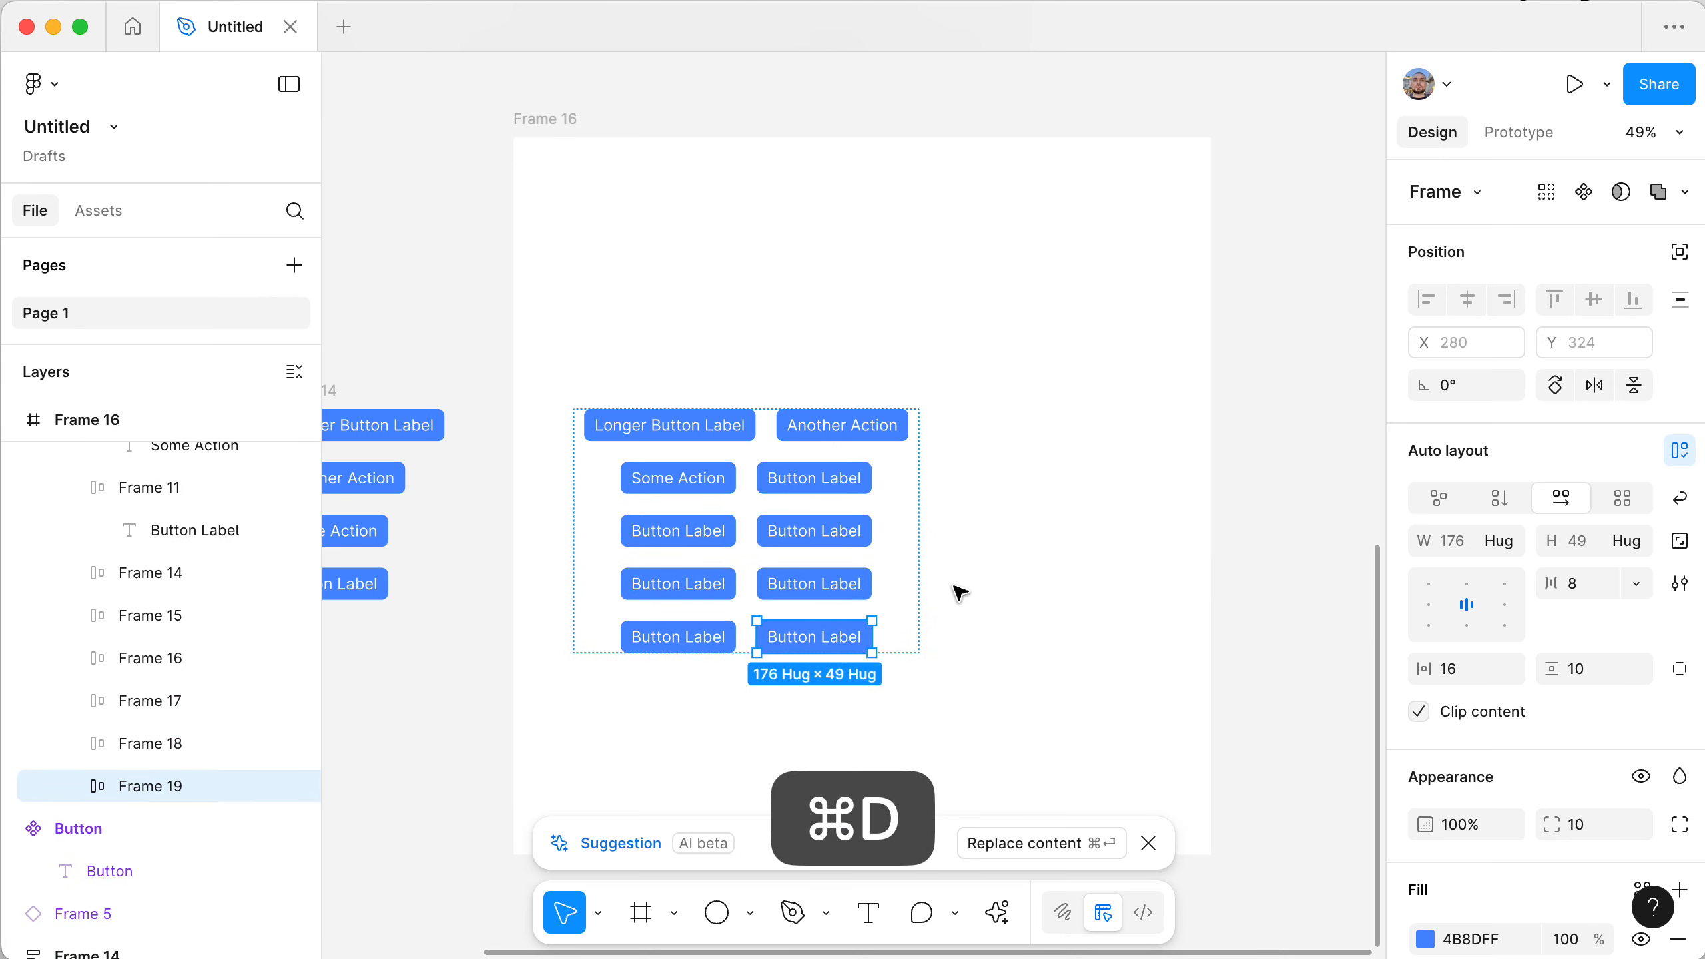
pyautogui.press('Up')
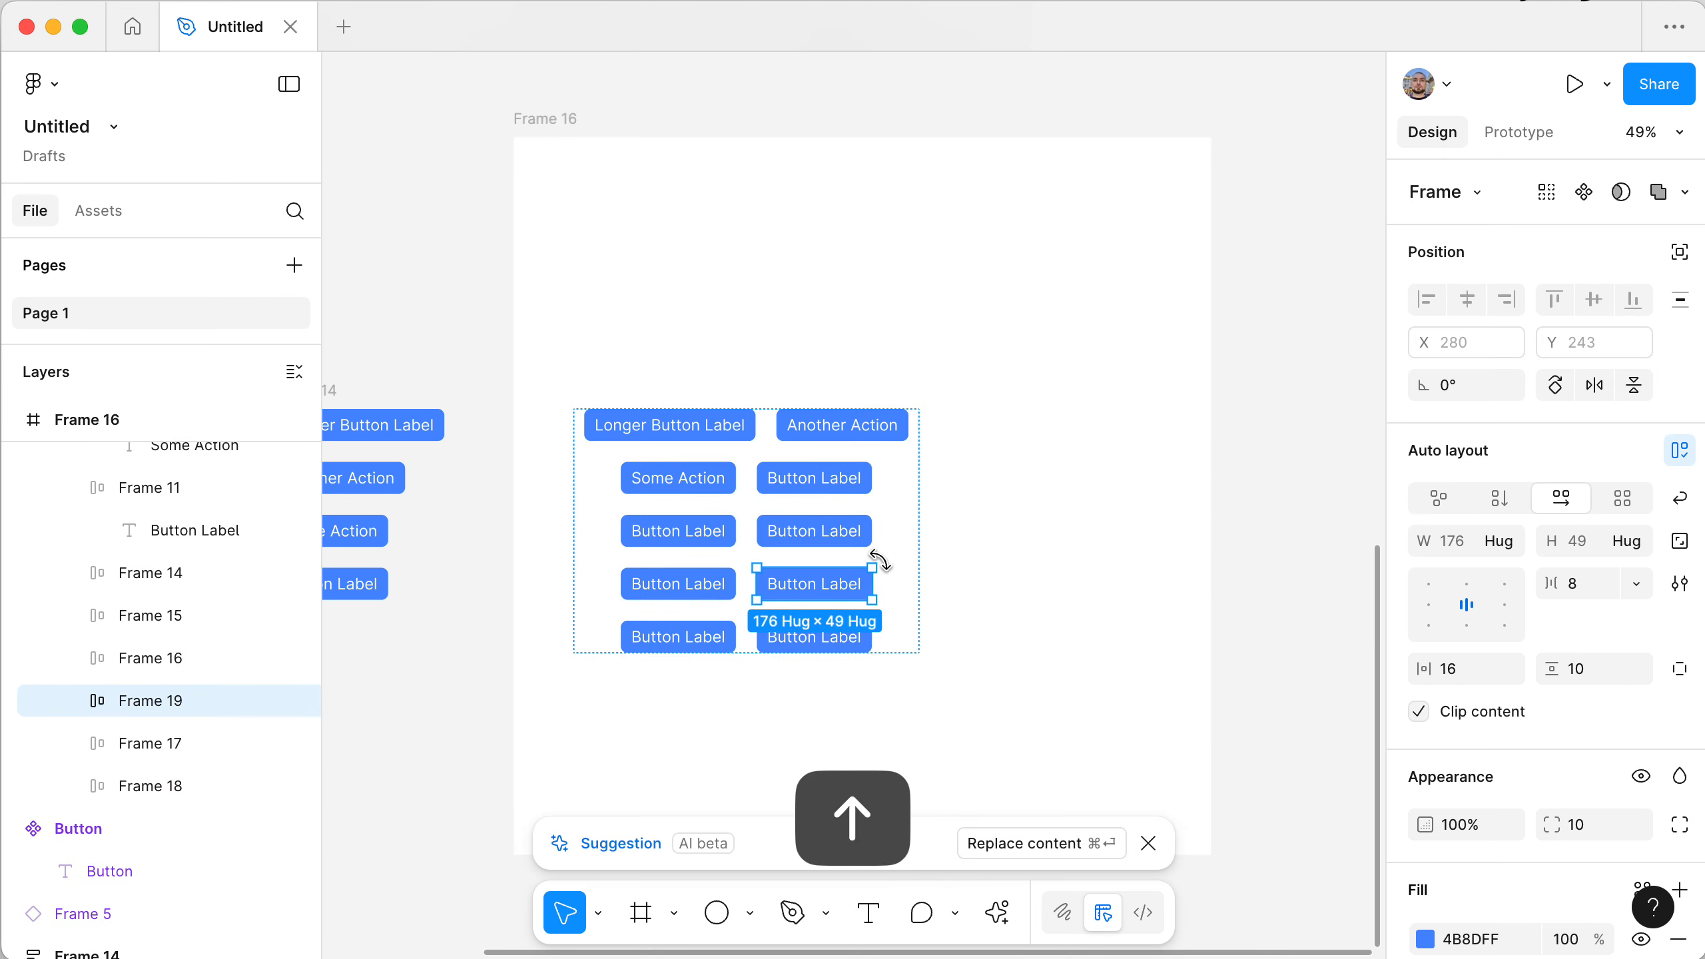
# - Duplicate the Another Action button twice and reorder one copy to the start of the fourth row
pyautogui.click(862, 435)
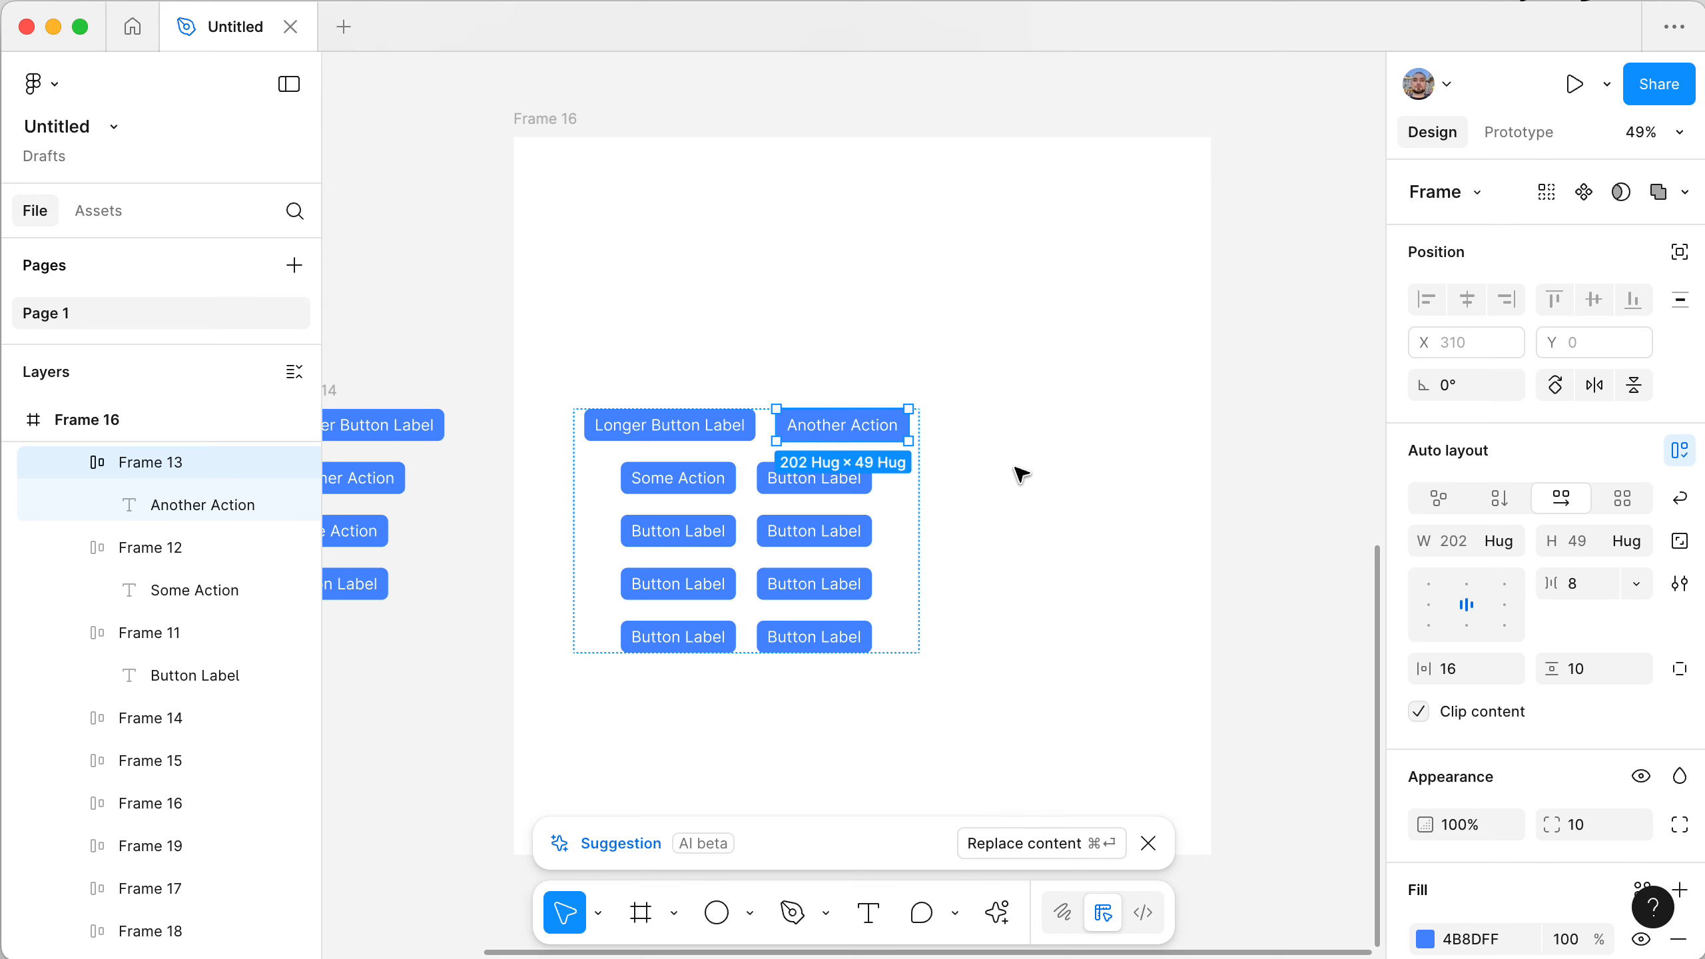
pyautogui.press('super+d')
pyautogui.press('super+d')
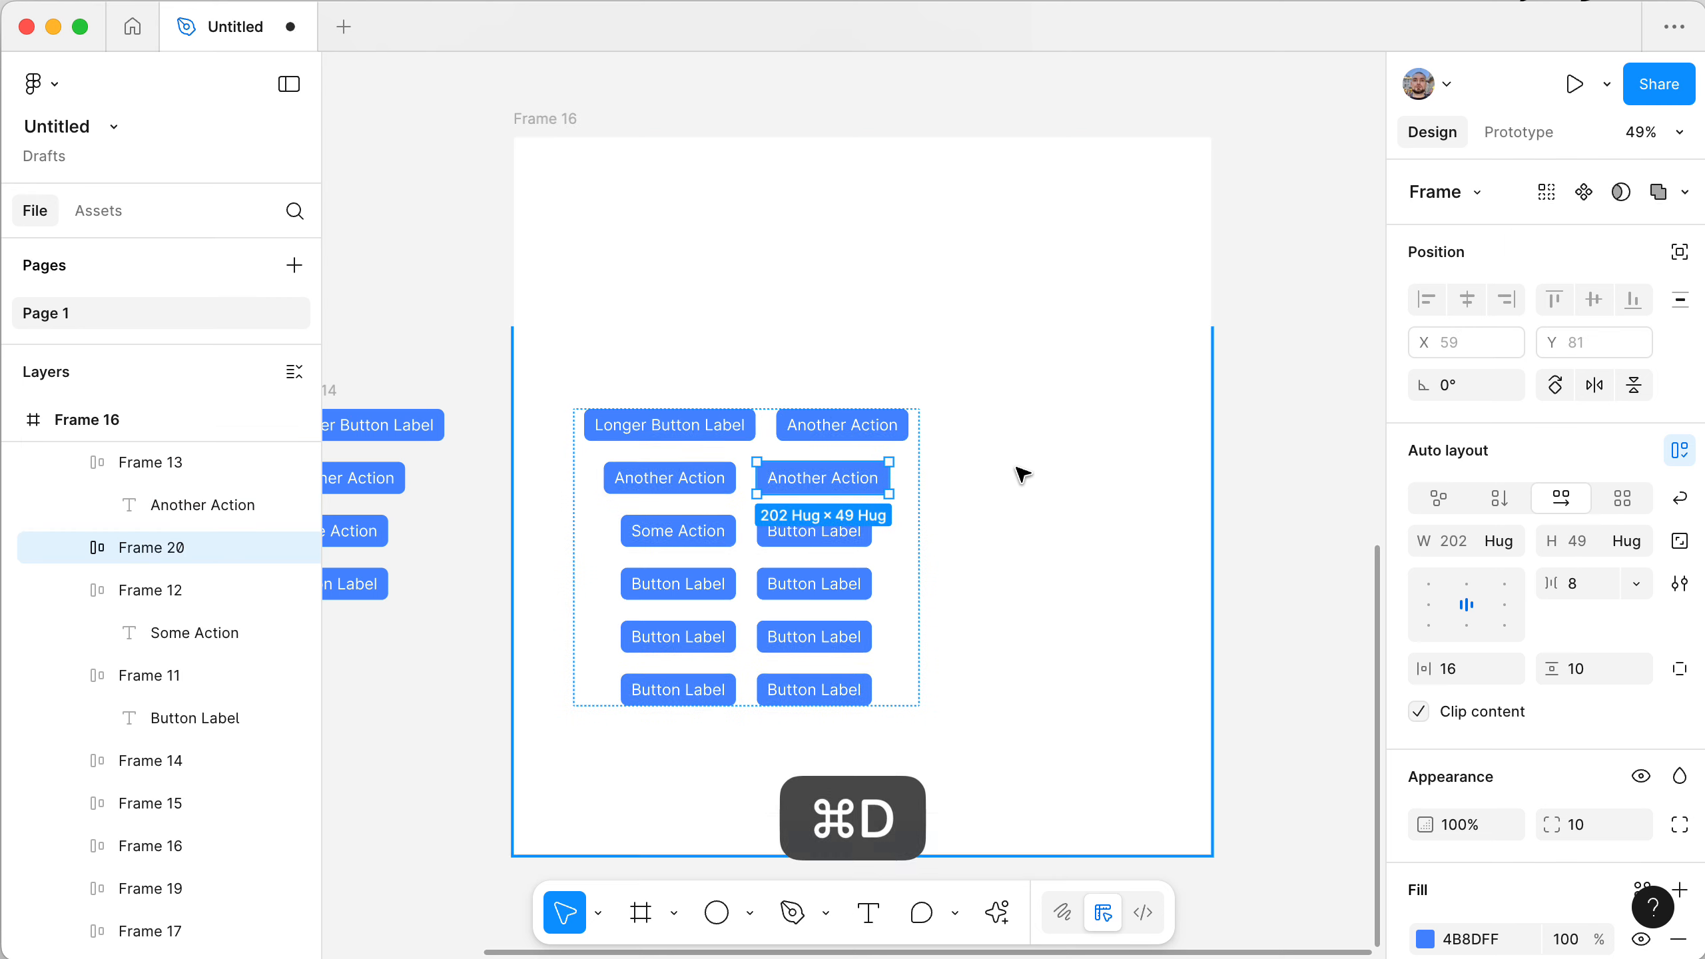
pyautogui.press('Down')
pyautogui.press('Down')
pyautogui.press('Right')
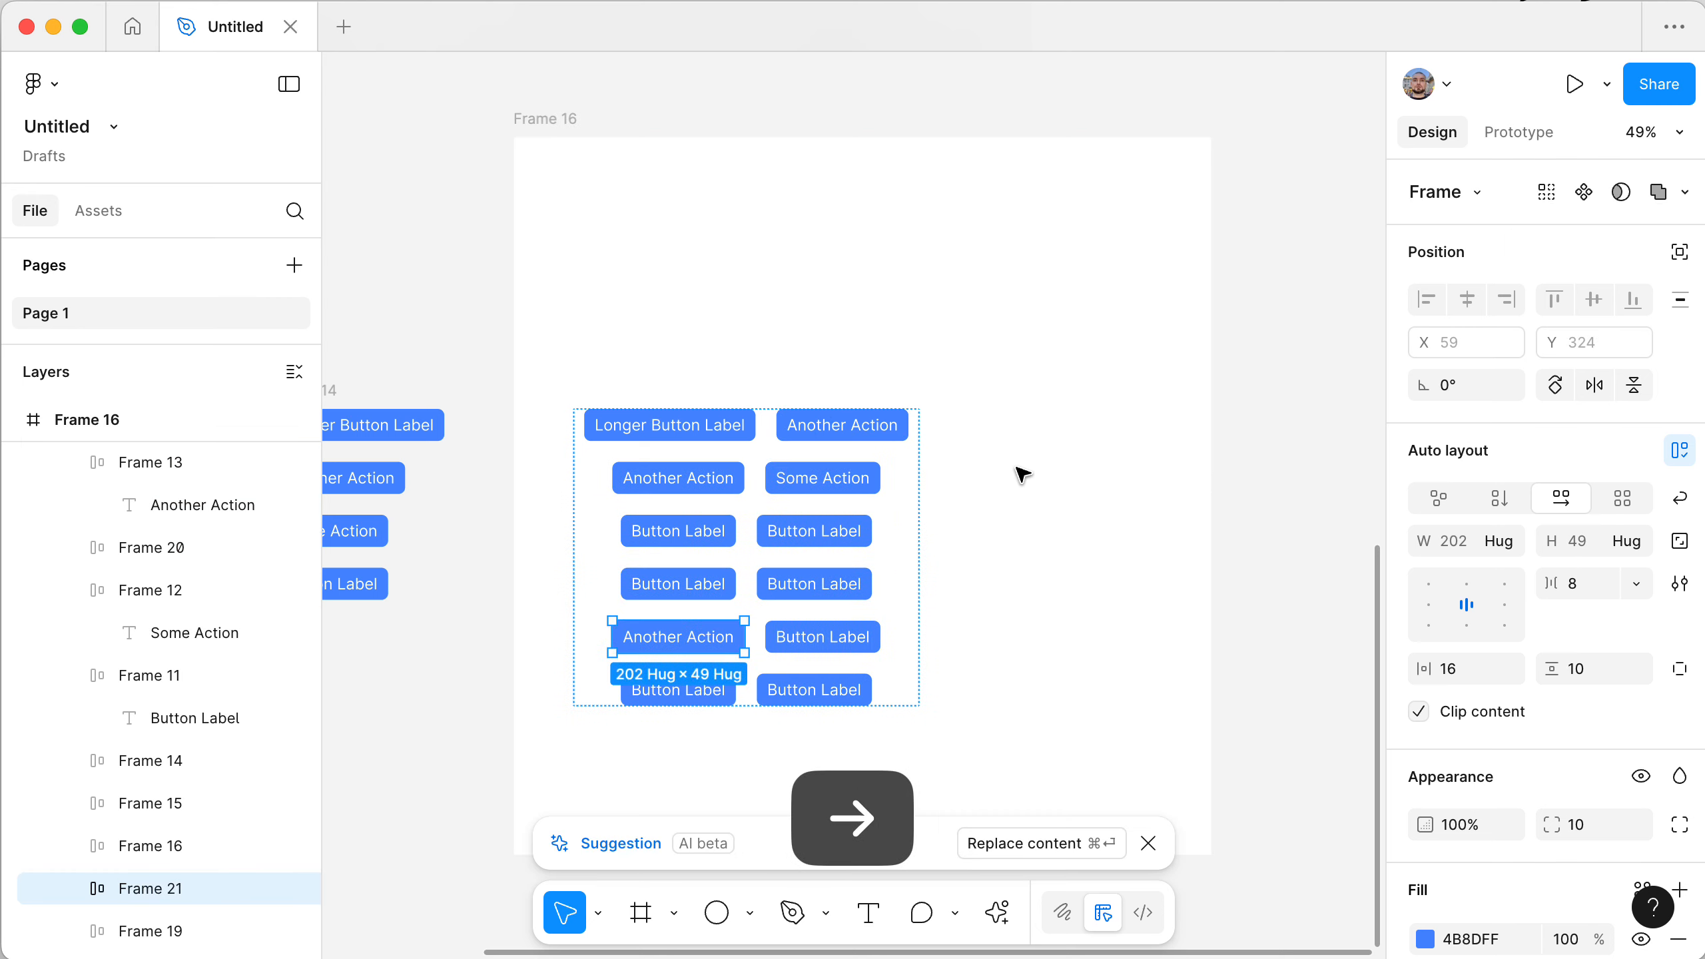
pyautogui.press('Left')
pyautogui.press('Left')
pyautogui.press('Left')
pyautogui.press('Right')
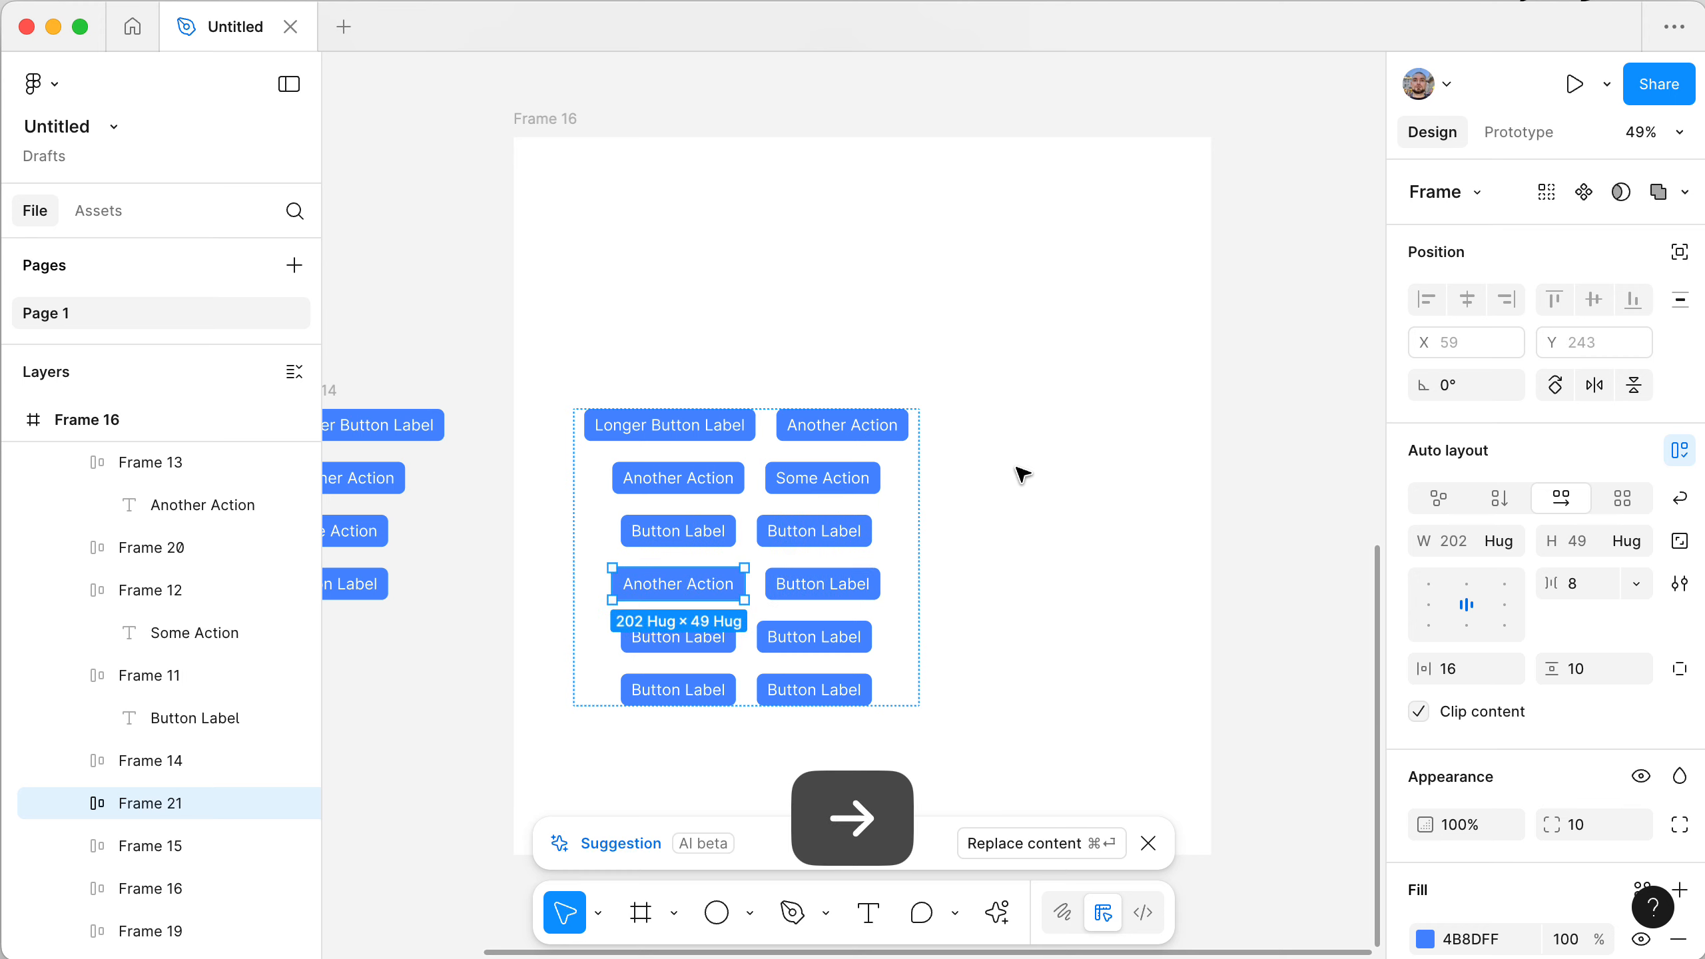
pyautogui.click(1041, 476)
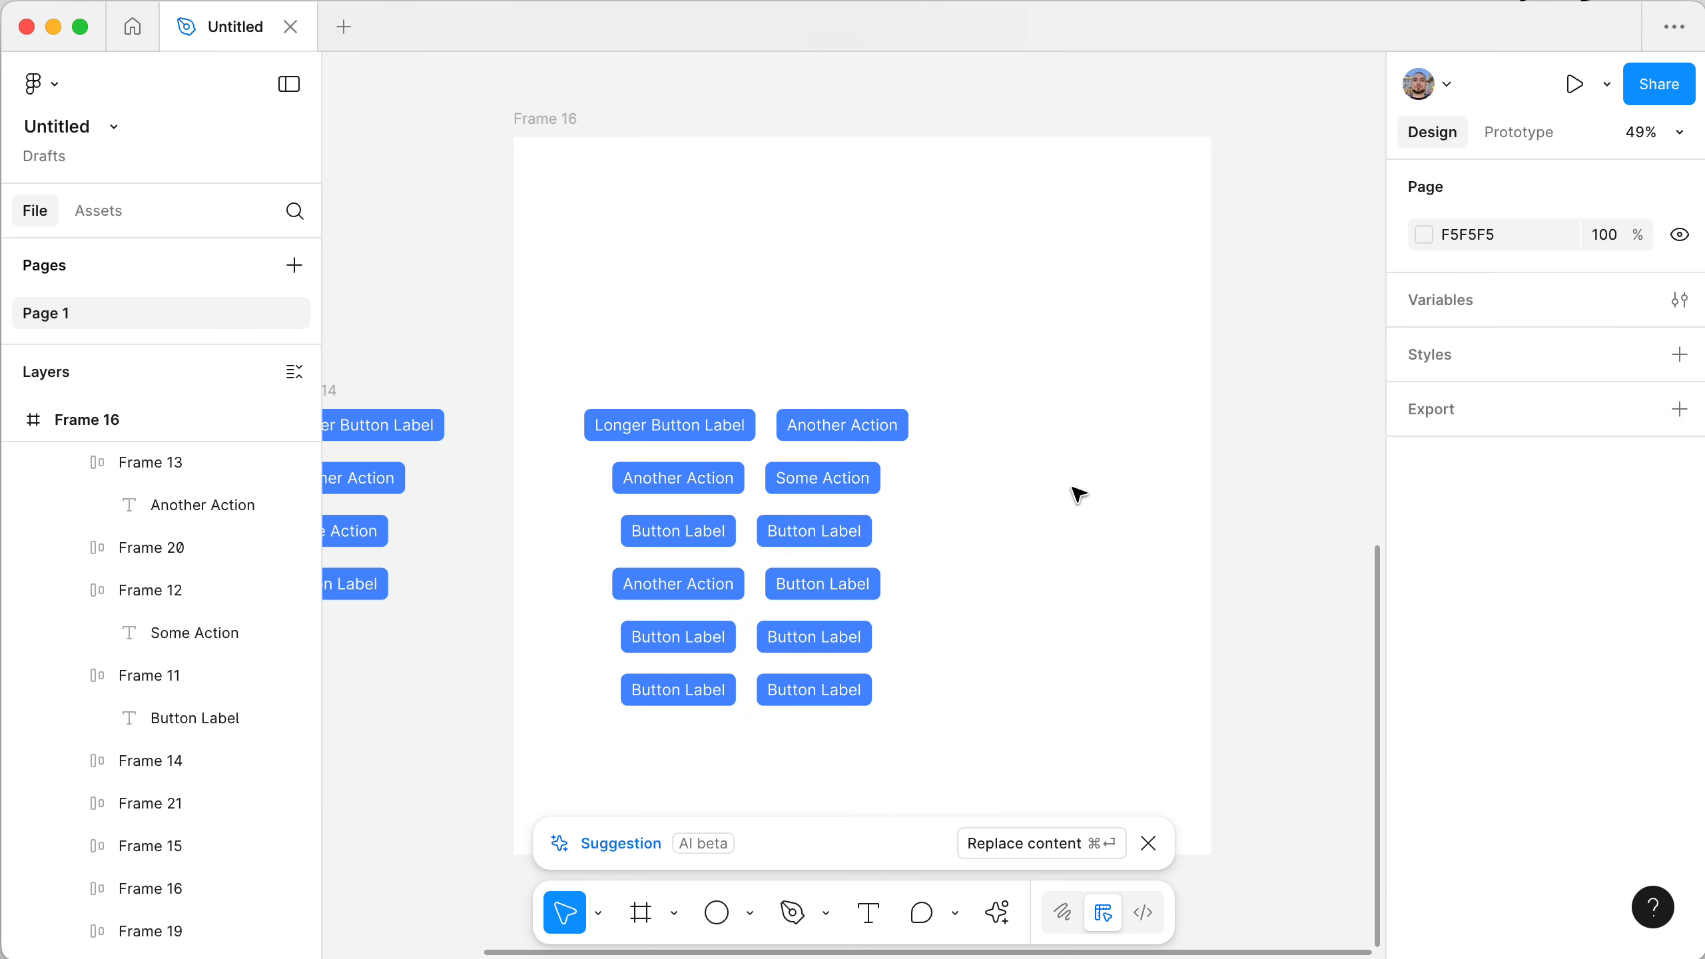
# - Widen the wrapping button container, Frame 15, to about 759
pyautogui.click(914, 559)
pyautogui.moveTo(917, 518); pyautogui.dragTo(1066, 506)
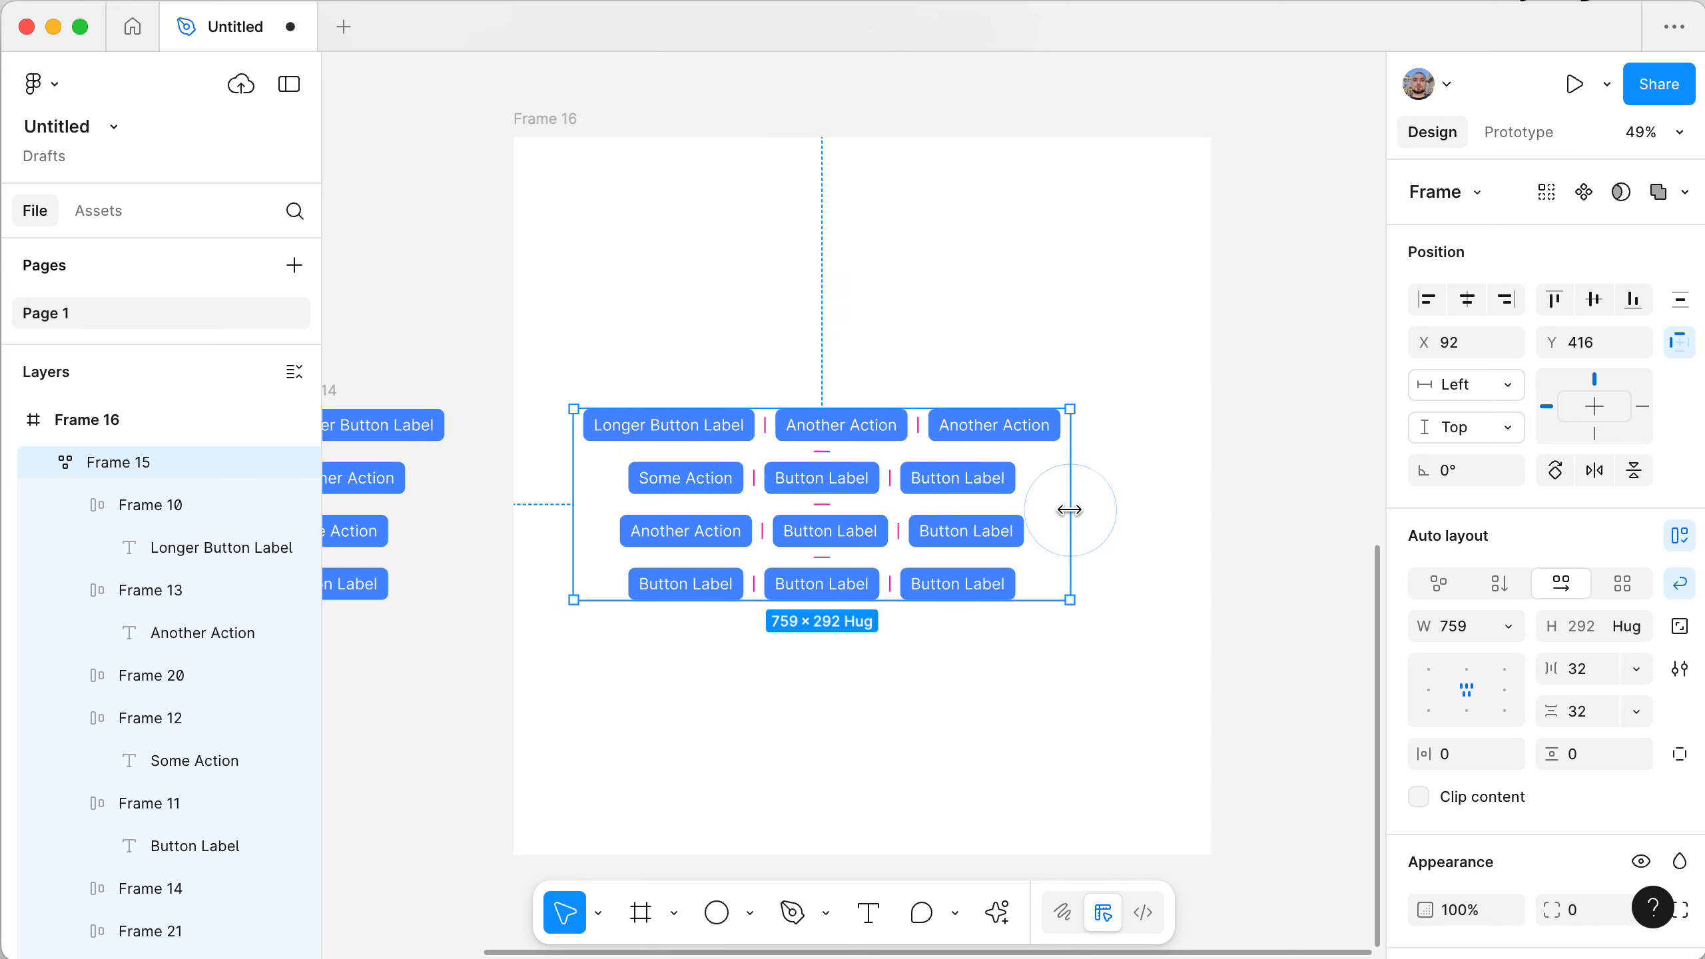
pyautogui.click(1114, 628)
pyautogui.click(913, 534)
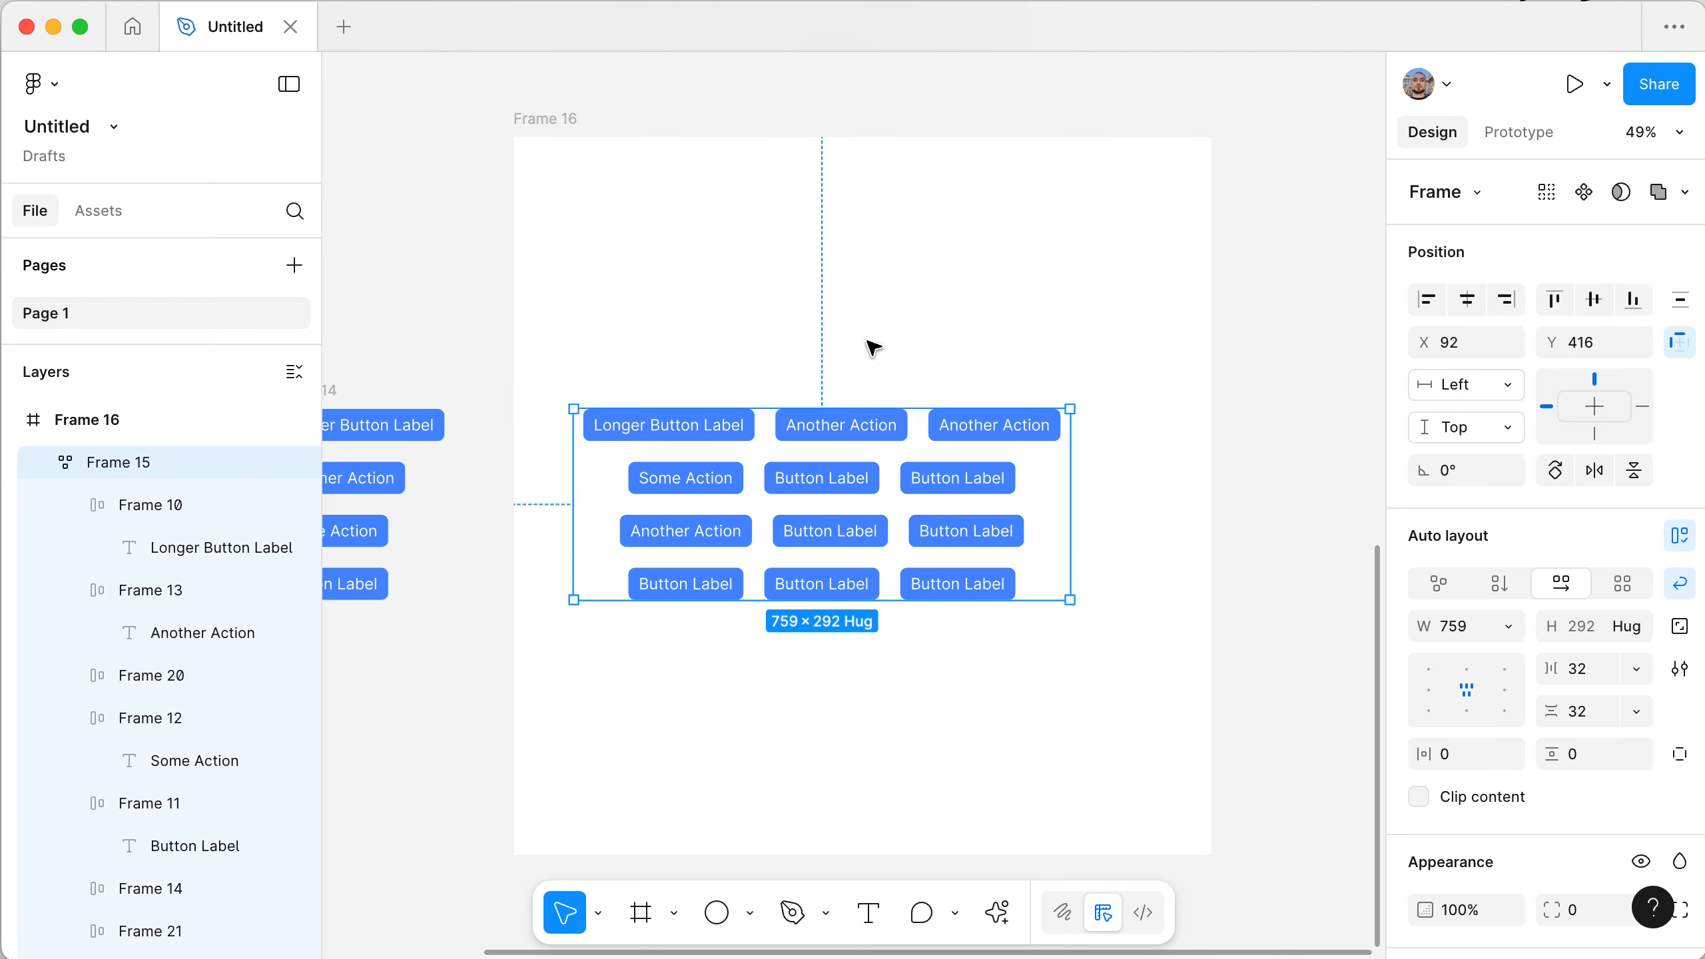
# - Enlarge the outer Frame 16 to about 1132 × 1150
pyautogui.click(533, 121)
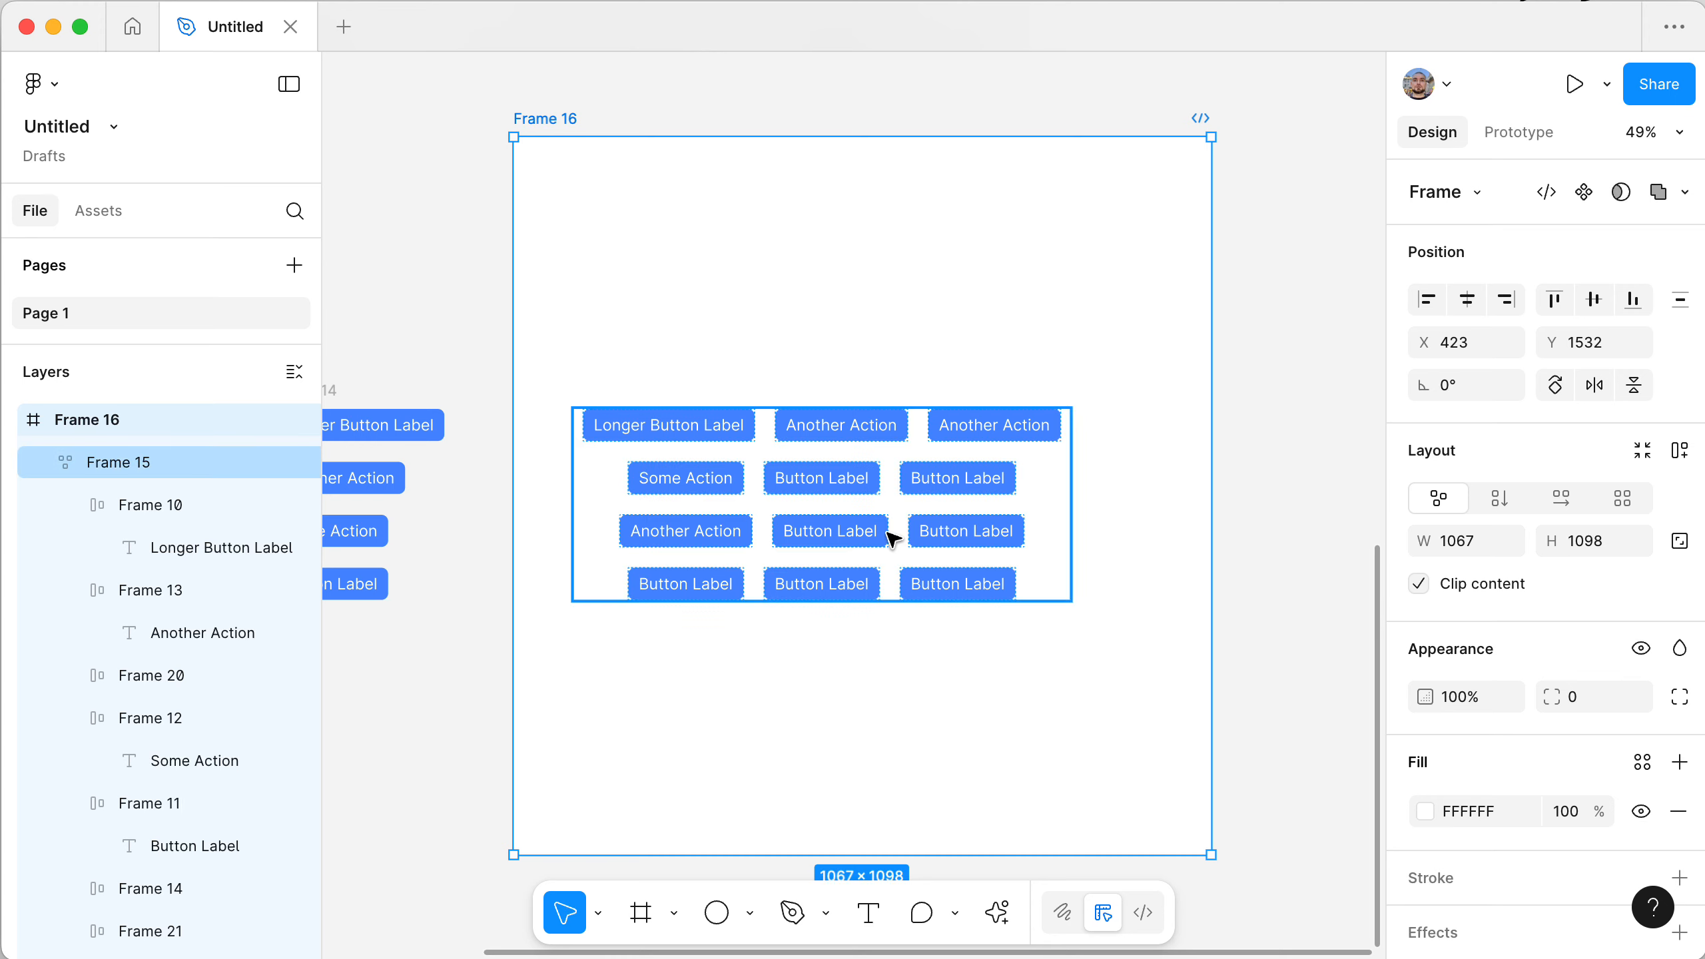
pyautogui.click(847, 485)
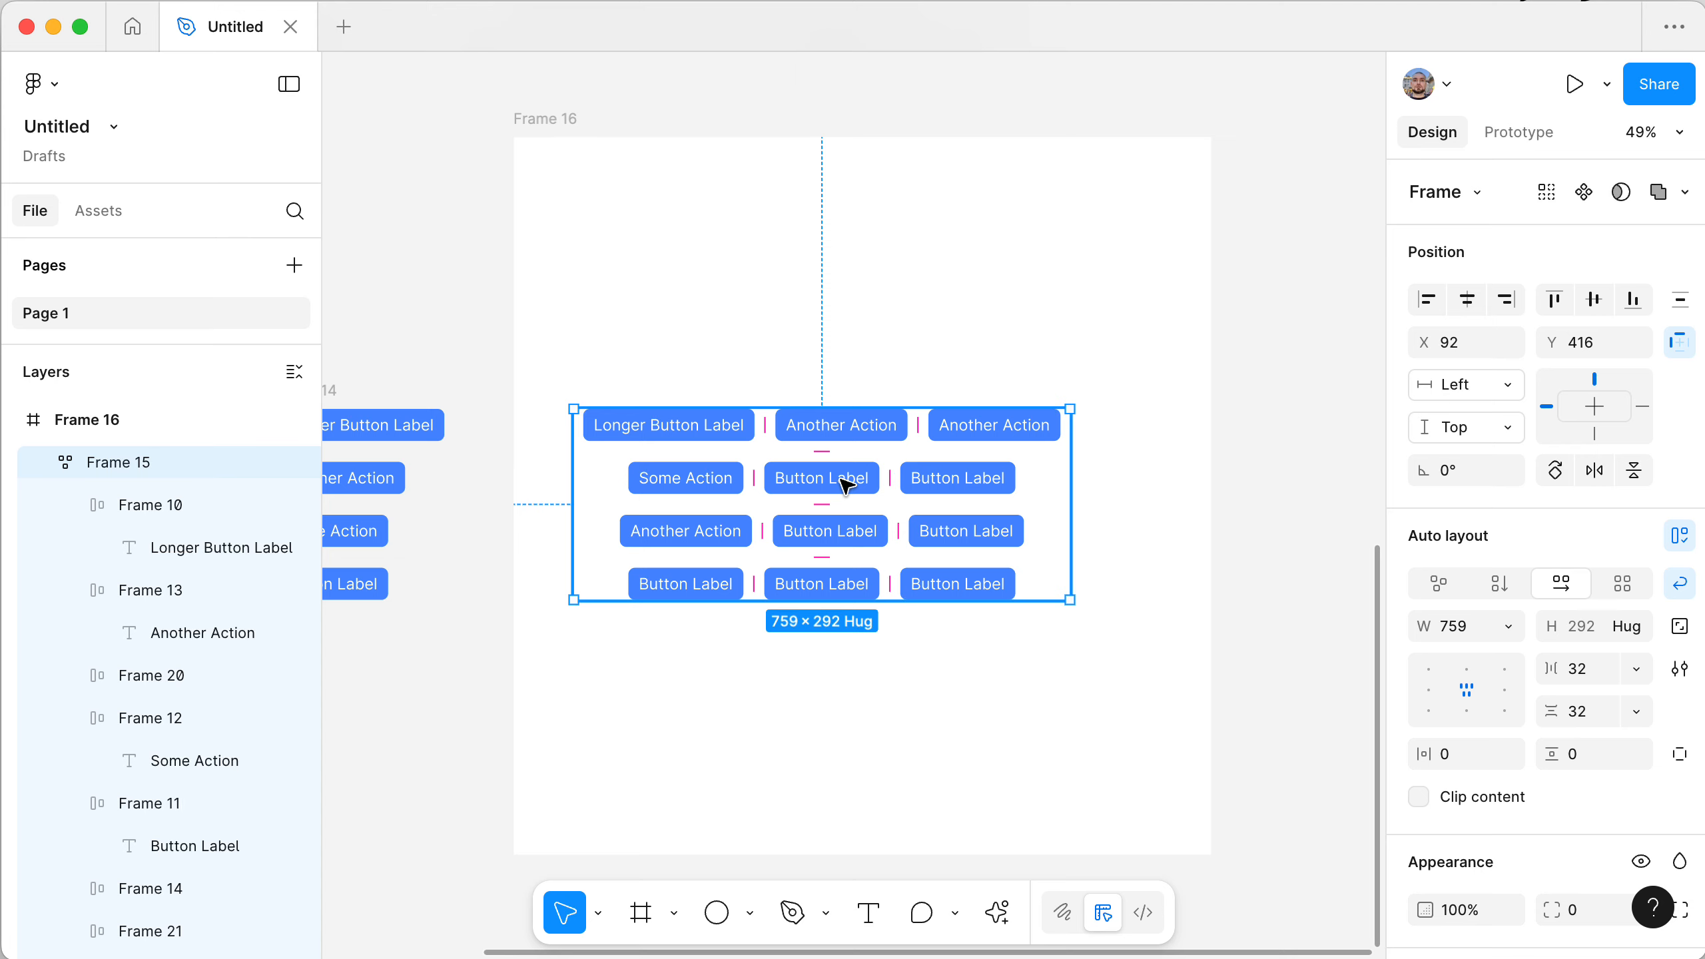
pyautogui.click(544, 117)
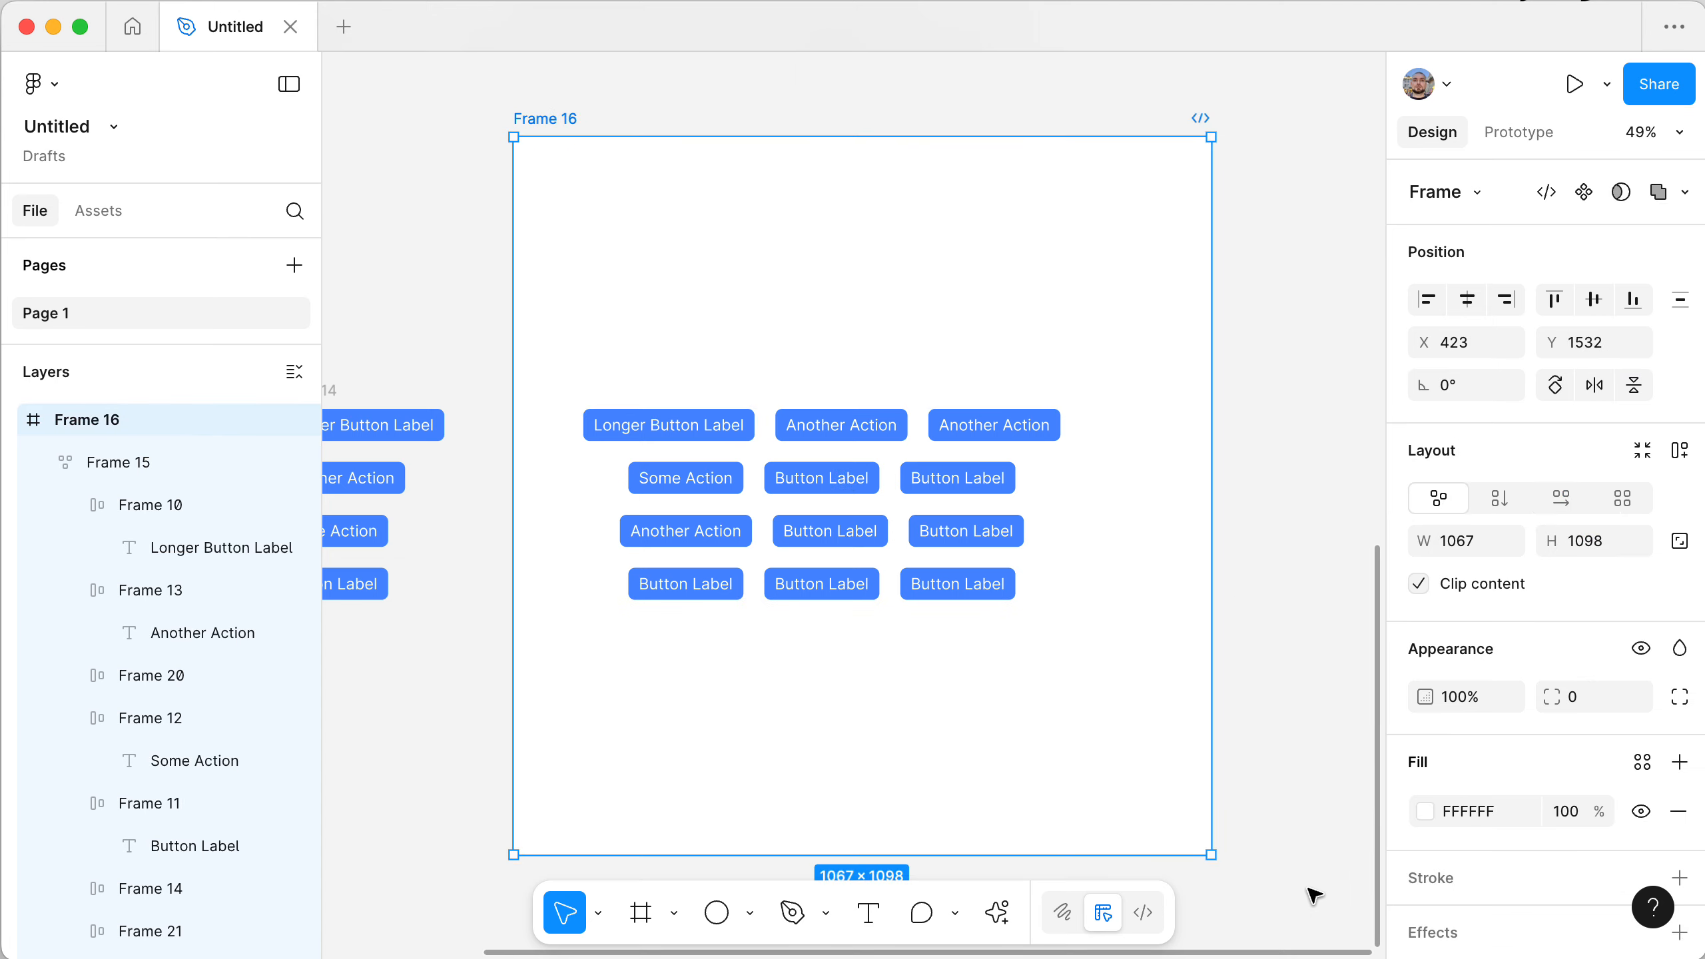
pyautogui.moveTo(1212, 858); pyautogui.dragTo(1253, 888)
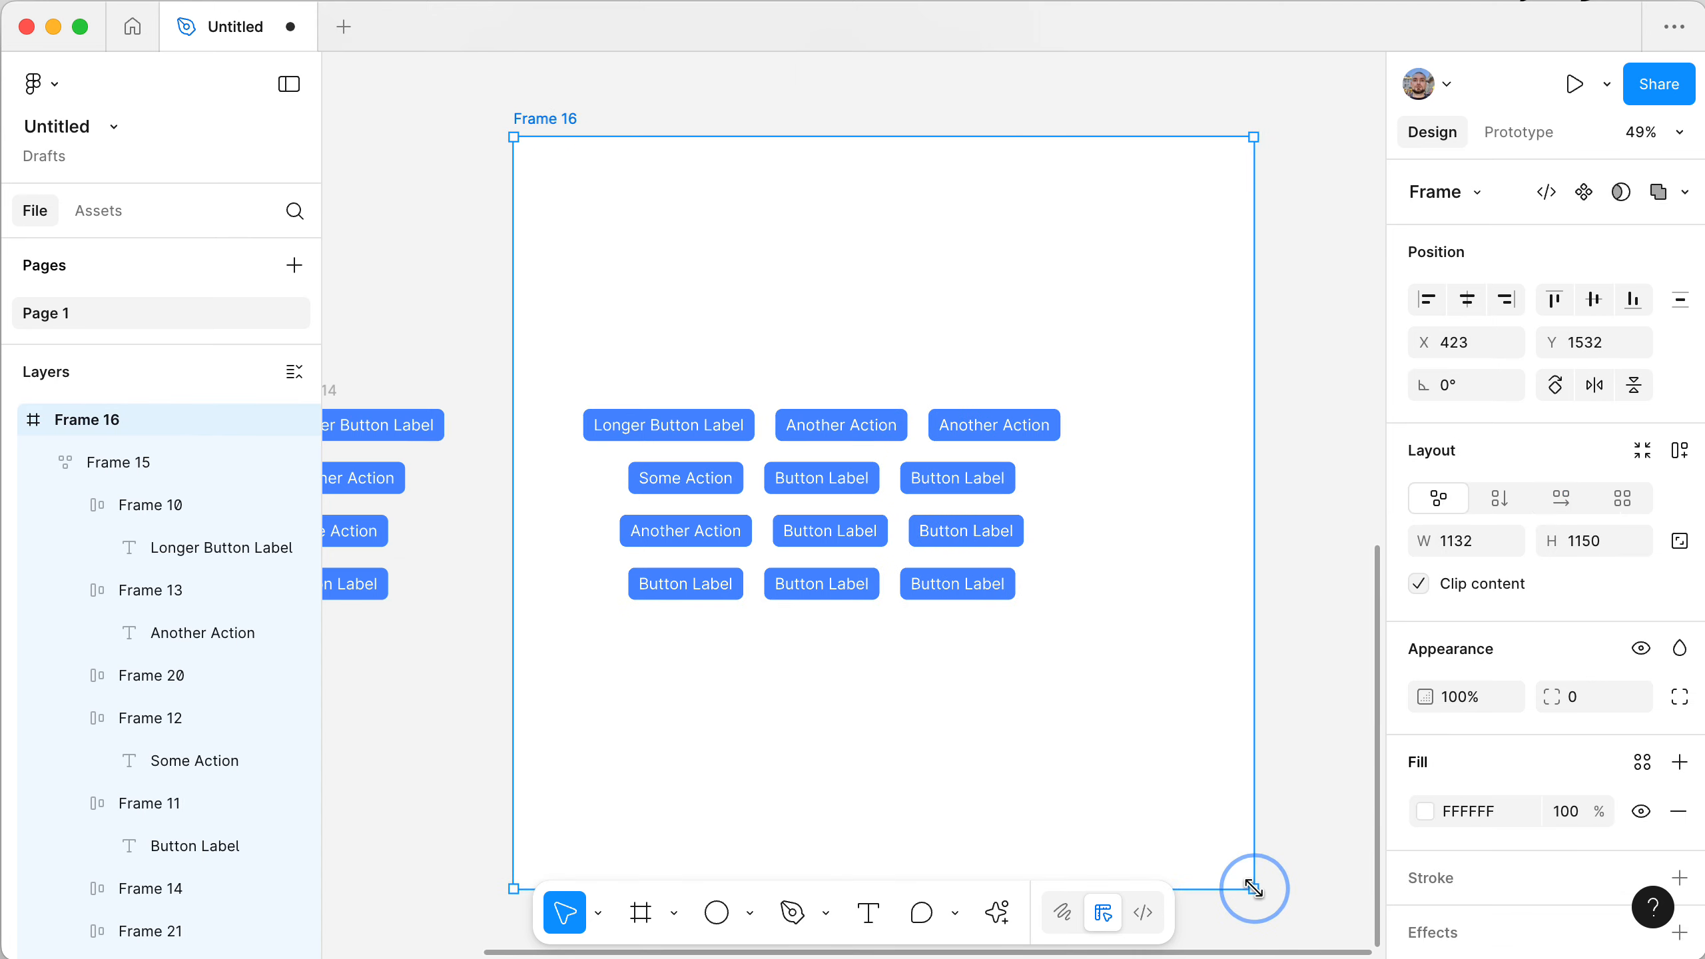
pyautogui.scroll(-5, 551, 131)
pyautogui.hscroll(5, 552, 131)
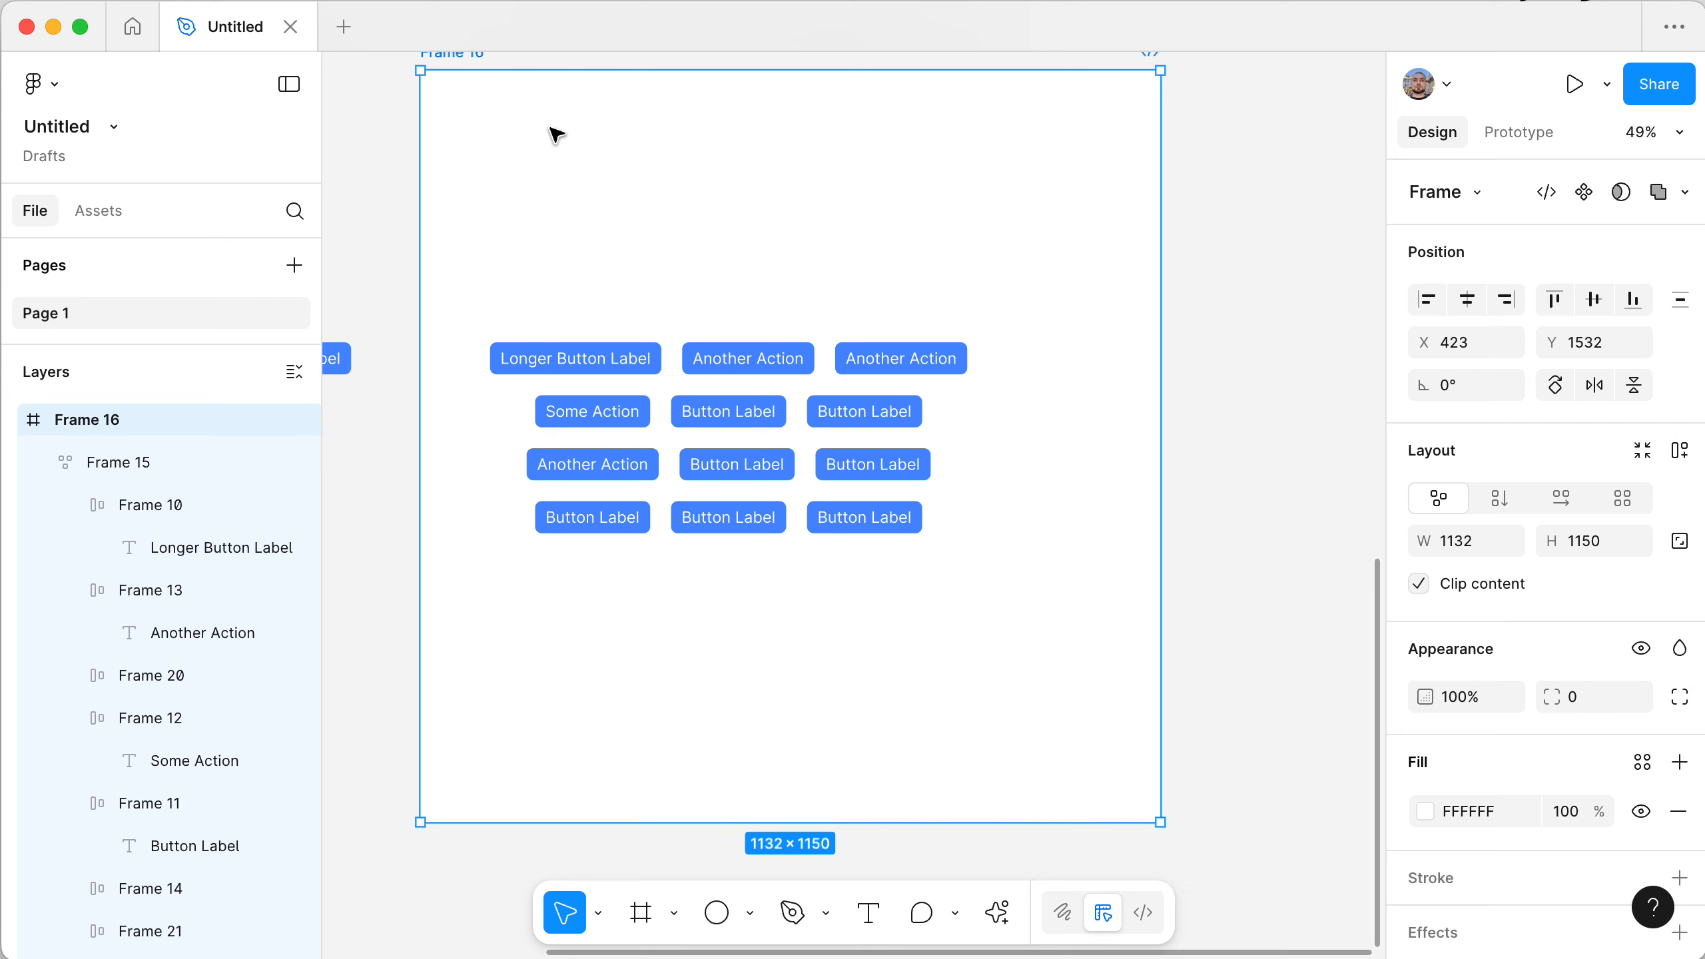
pyautogui.scroll(2, 555, 134)
pyautogui.hscroll(-2, 555, 135)
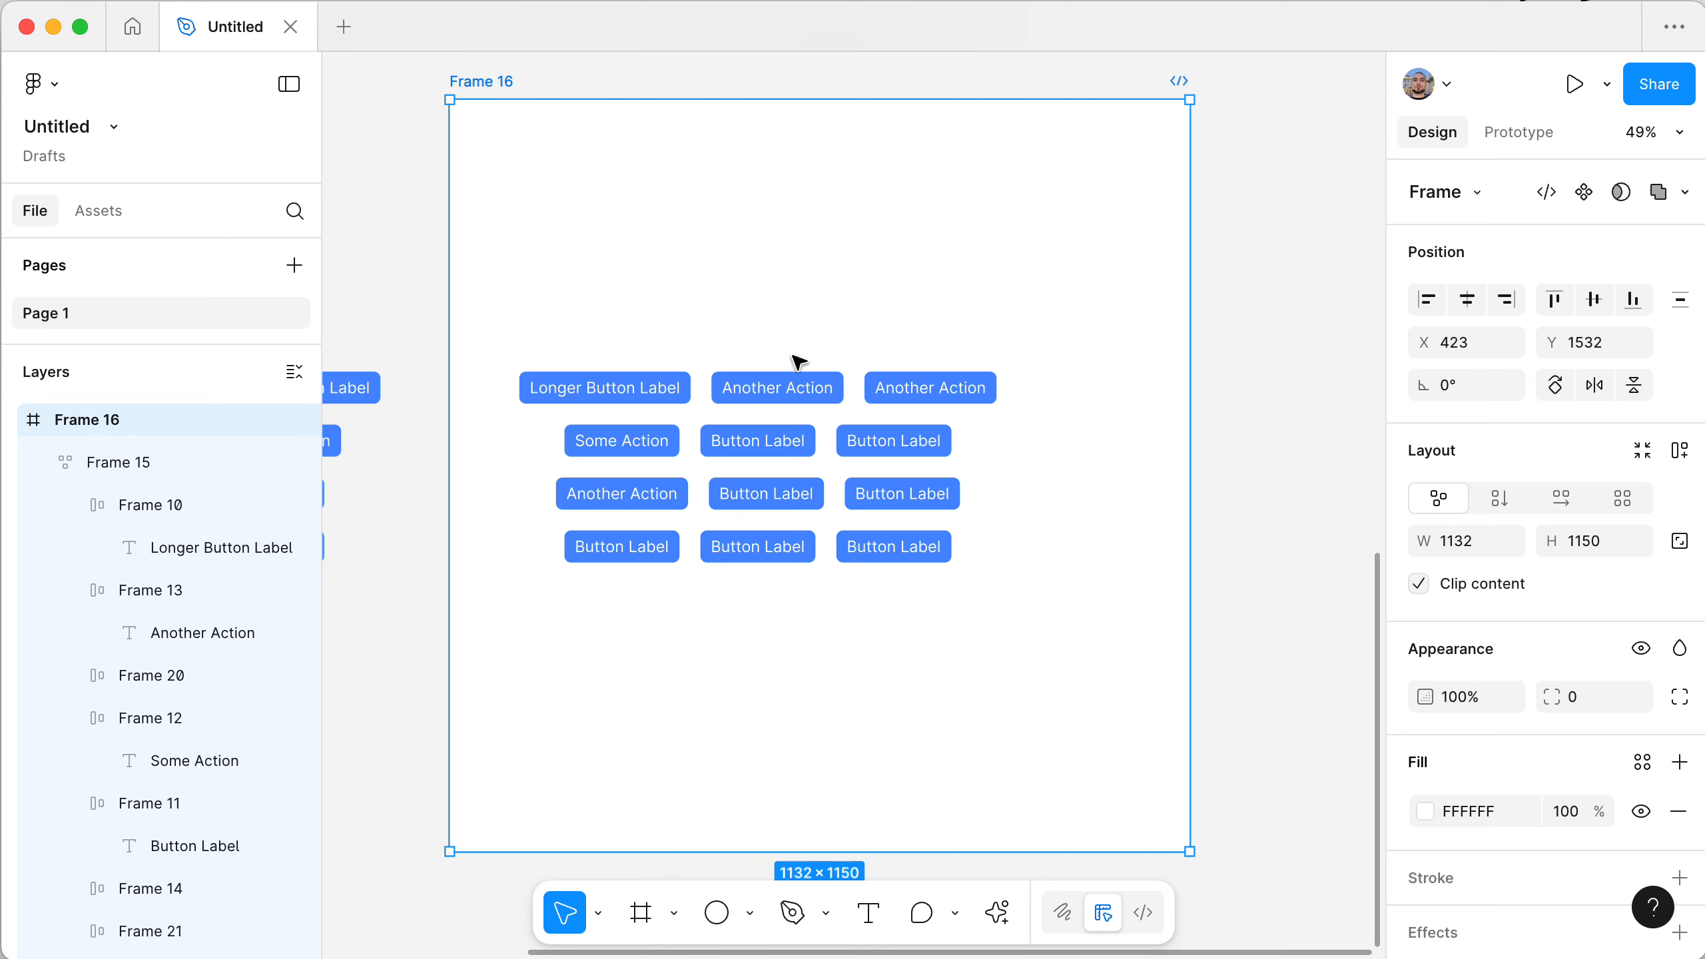
# - Center the button container horizontally in Frame 16 and shrink Frame 16 to about 620 × 856
pyautogui.click(744, 399)
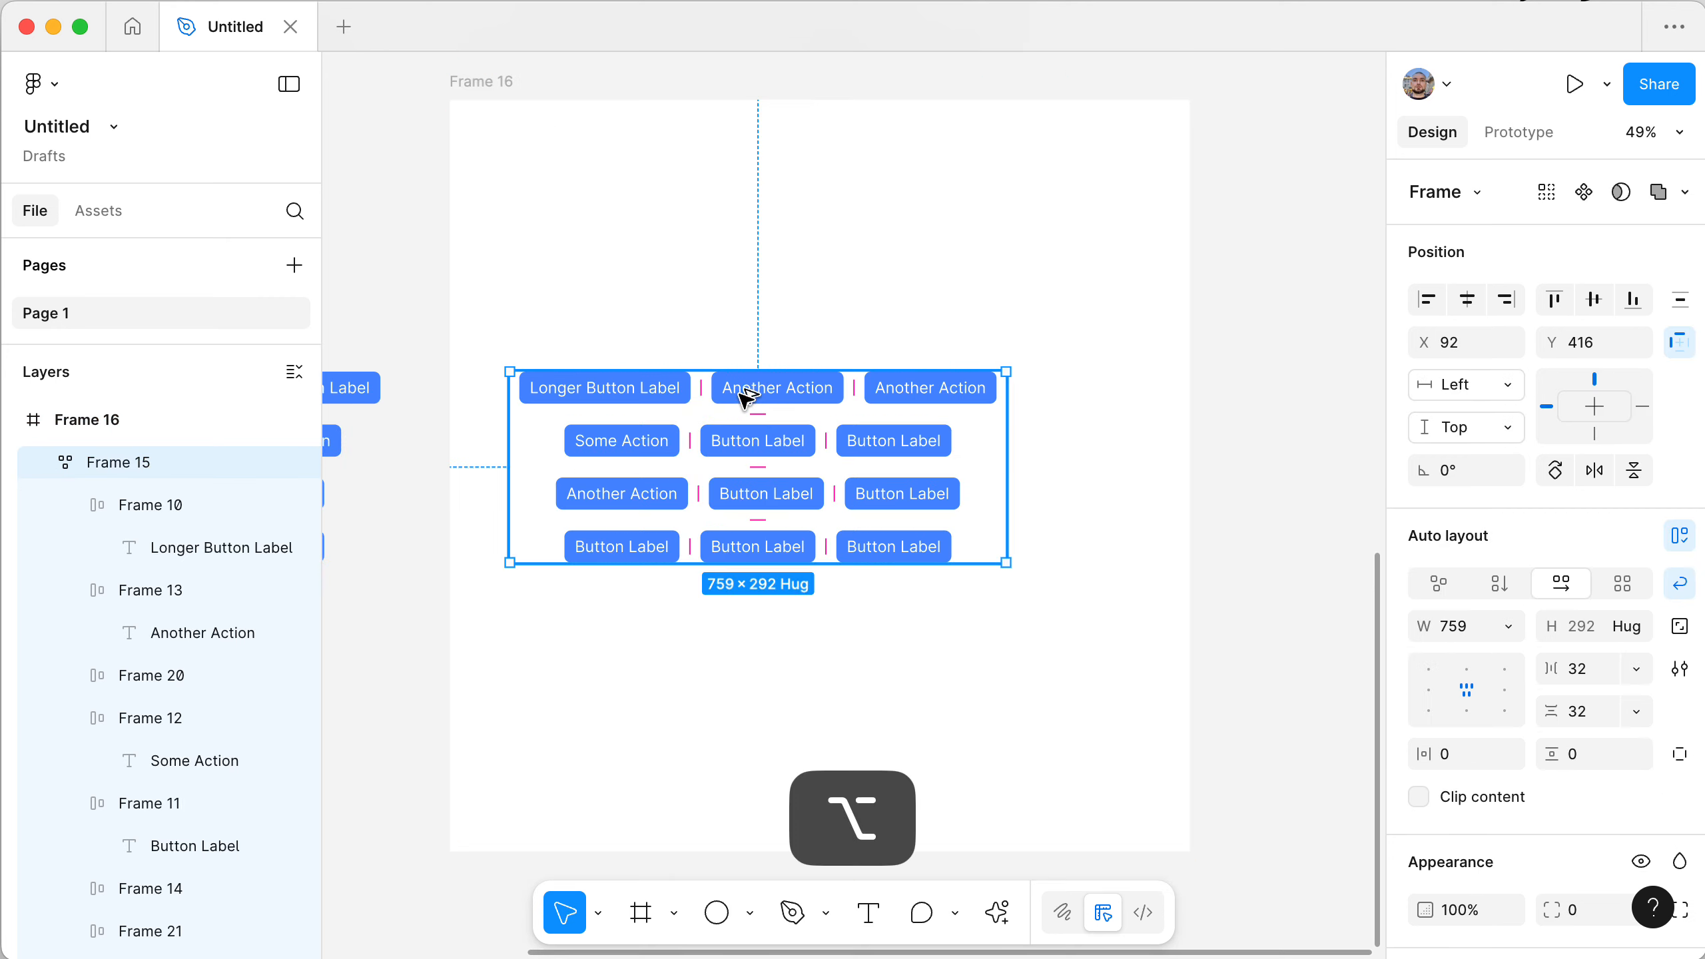
pyautogui.hotkey('alt', 'h')
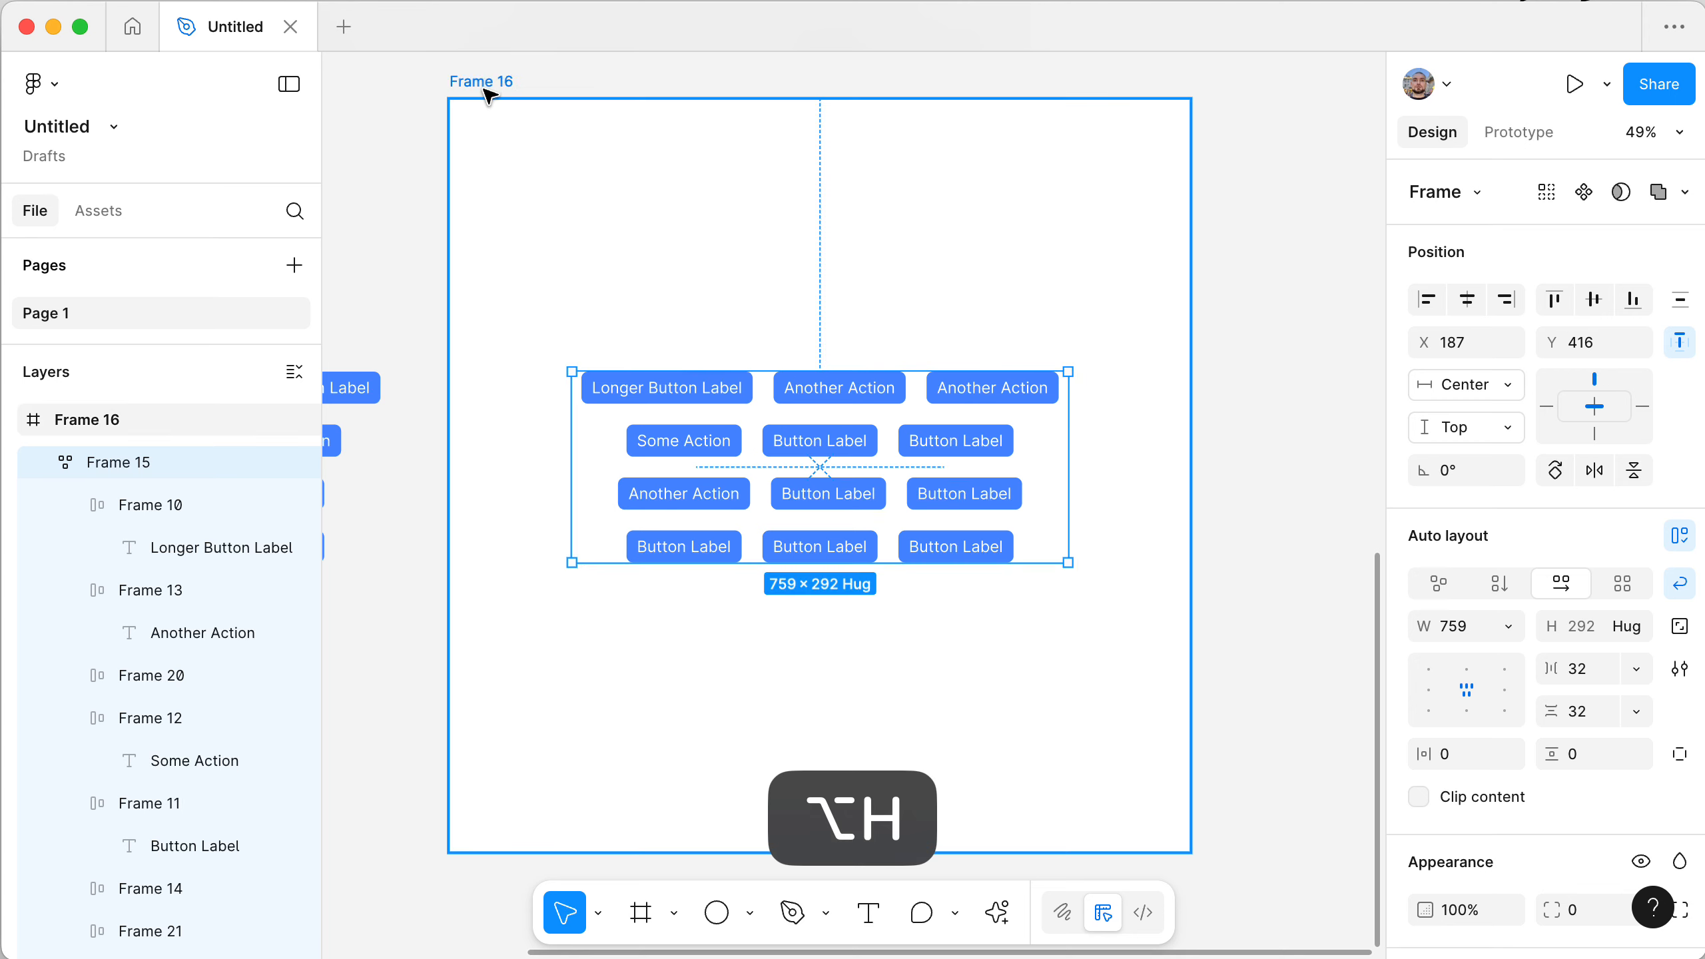
pyautogui.click(486, 82)
pyautogui.moveTo(1189, 851); pyautogui.dragTo(985, 717)
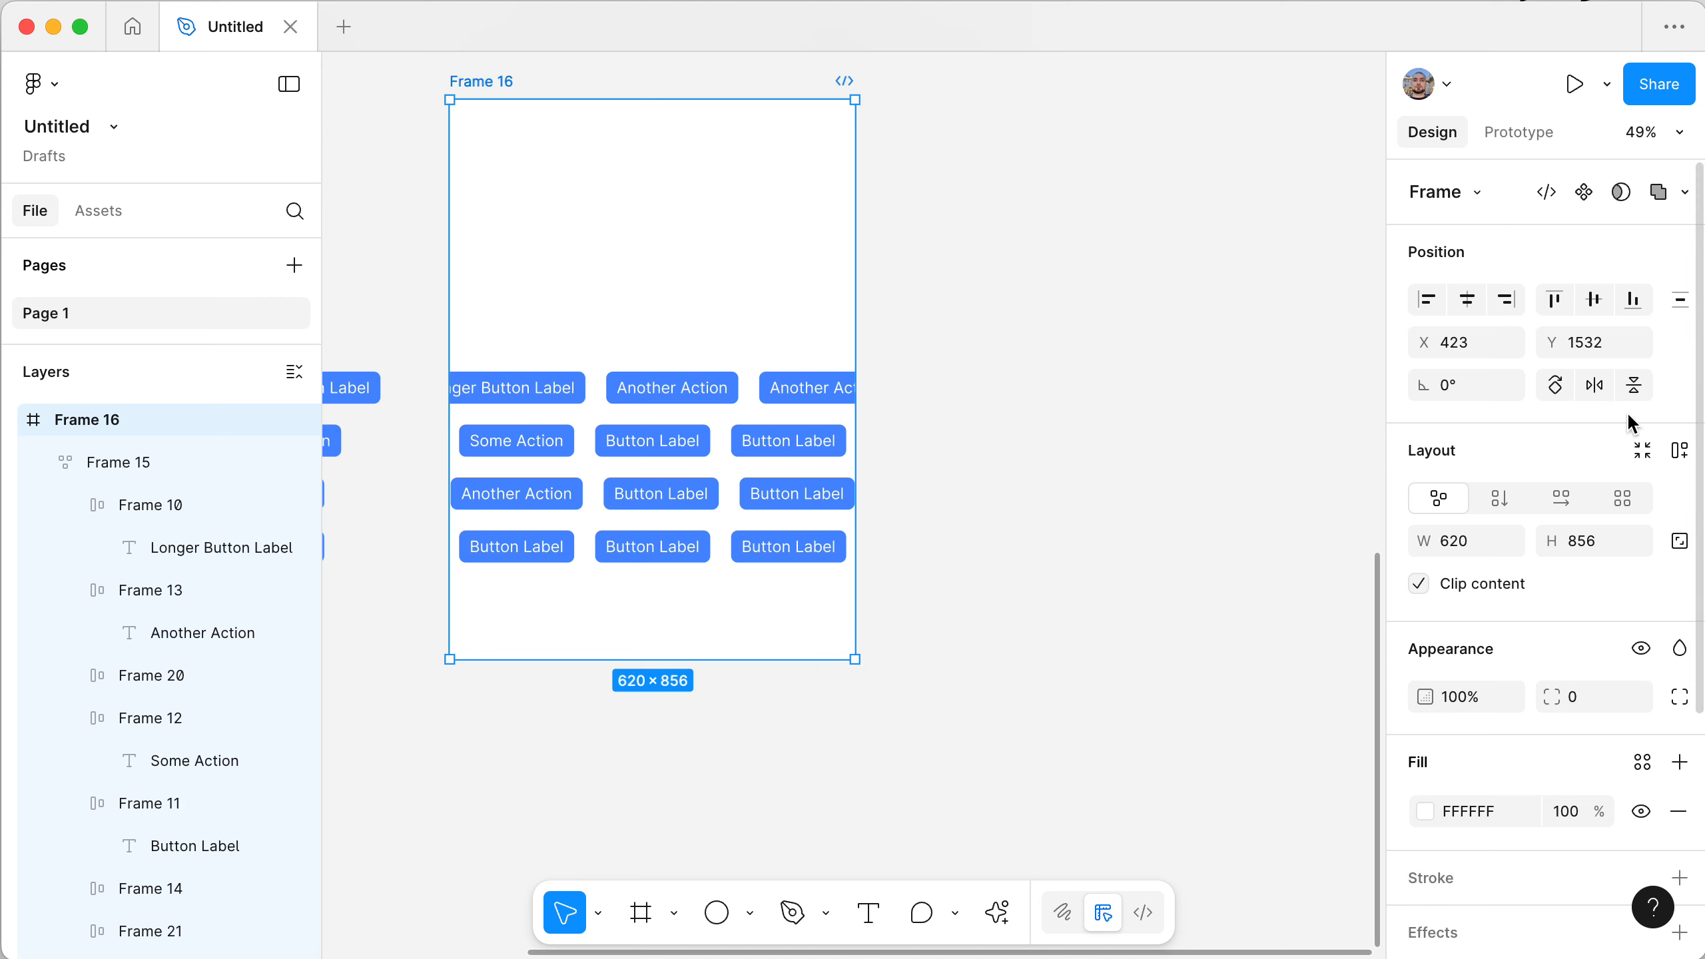
pyautogui.click(816, 389)
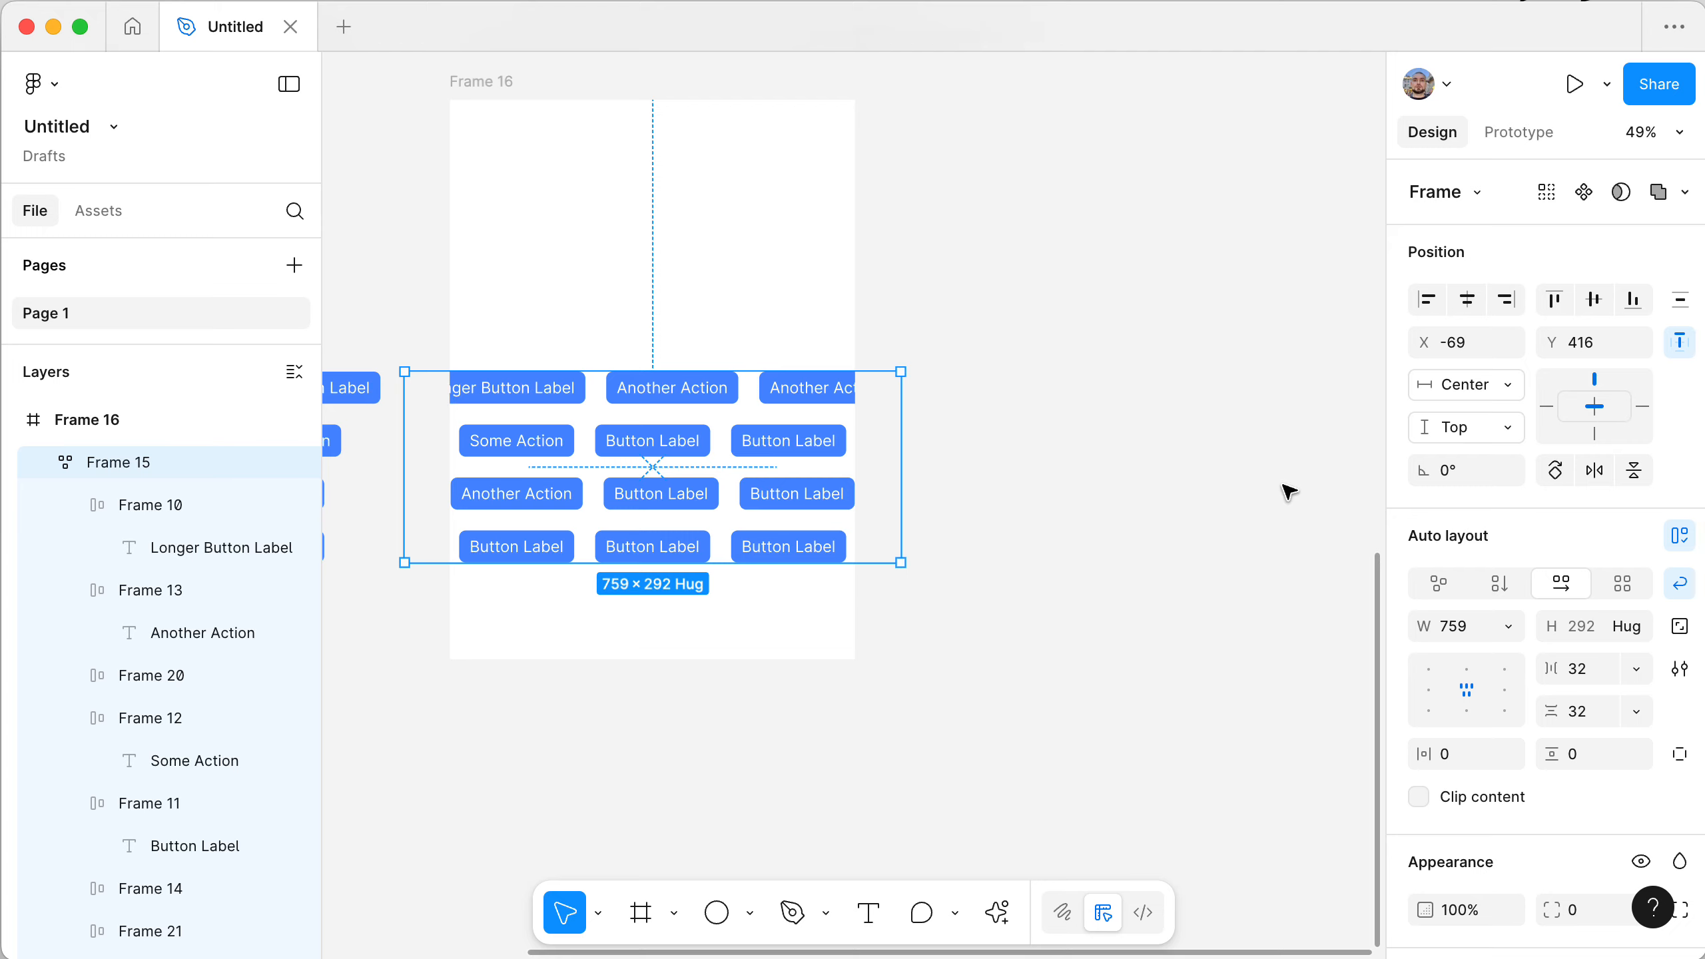
pyautogui.click(1235, 504)
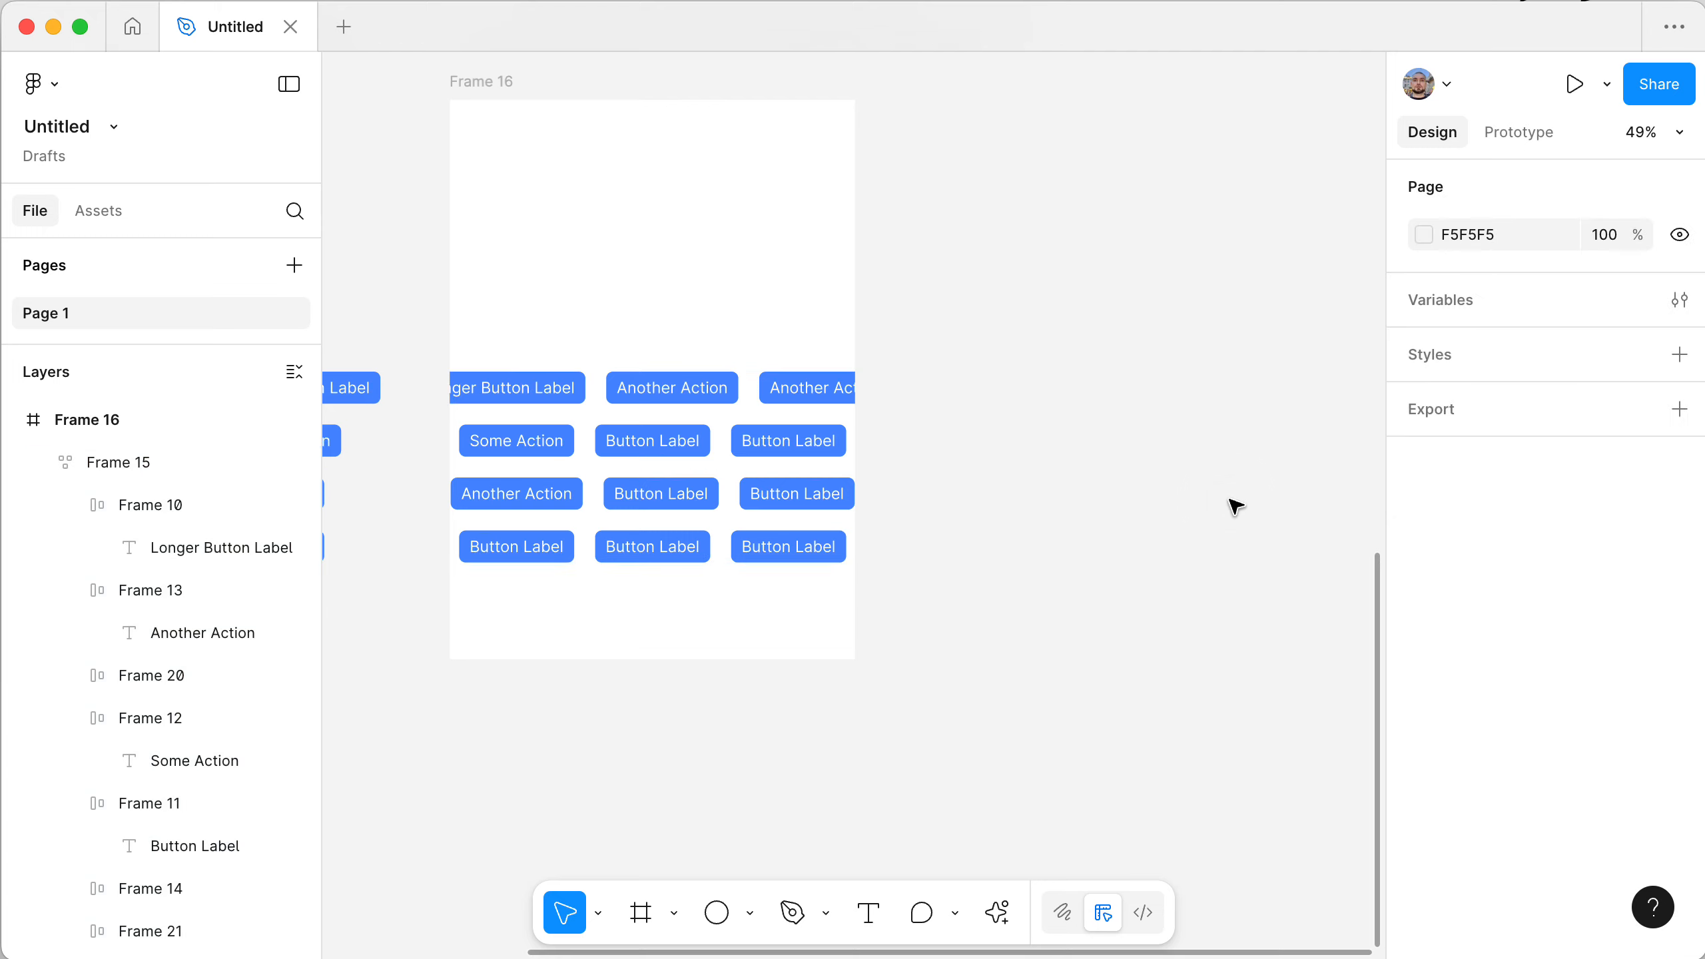
# - Undo the shrinking of Frame 16 and the horizontal centering of its button container
pyautogui.press('super+z')
pyautogui.press('super+z')
pyautogui.press('super+z')
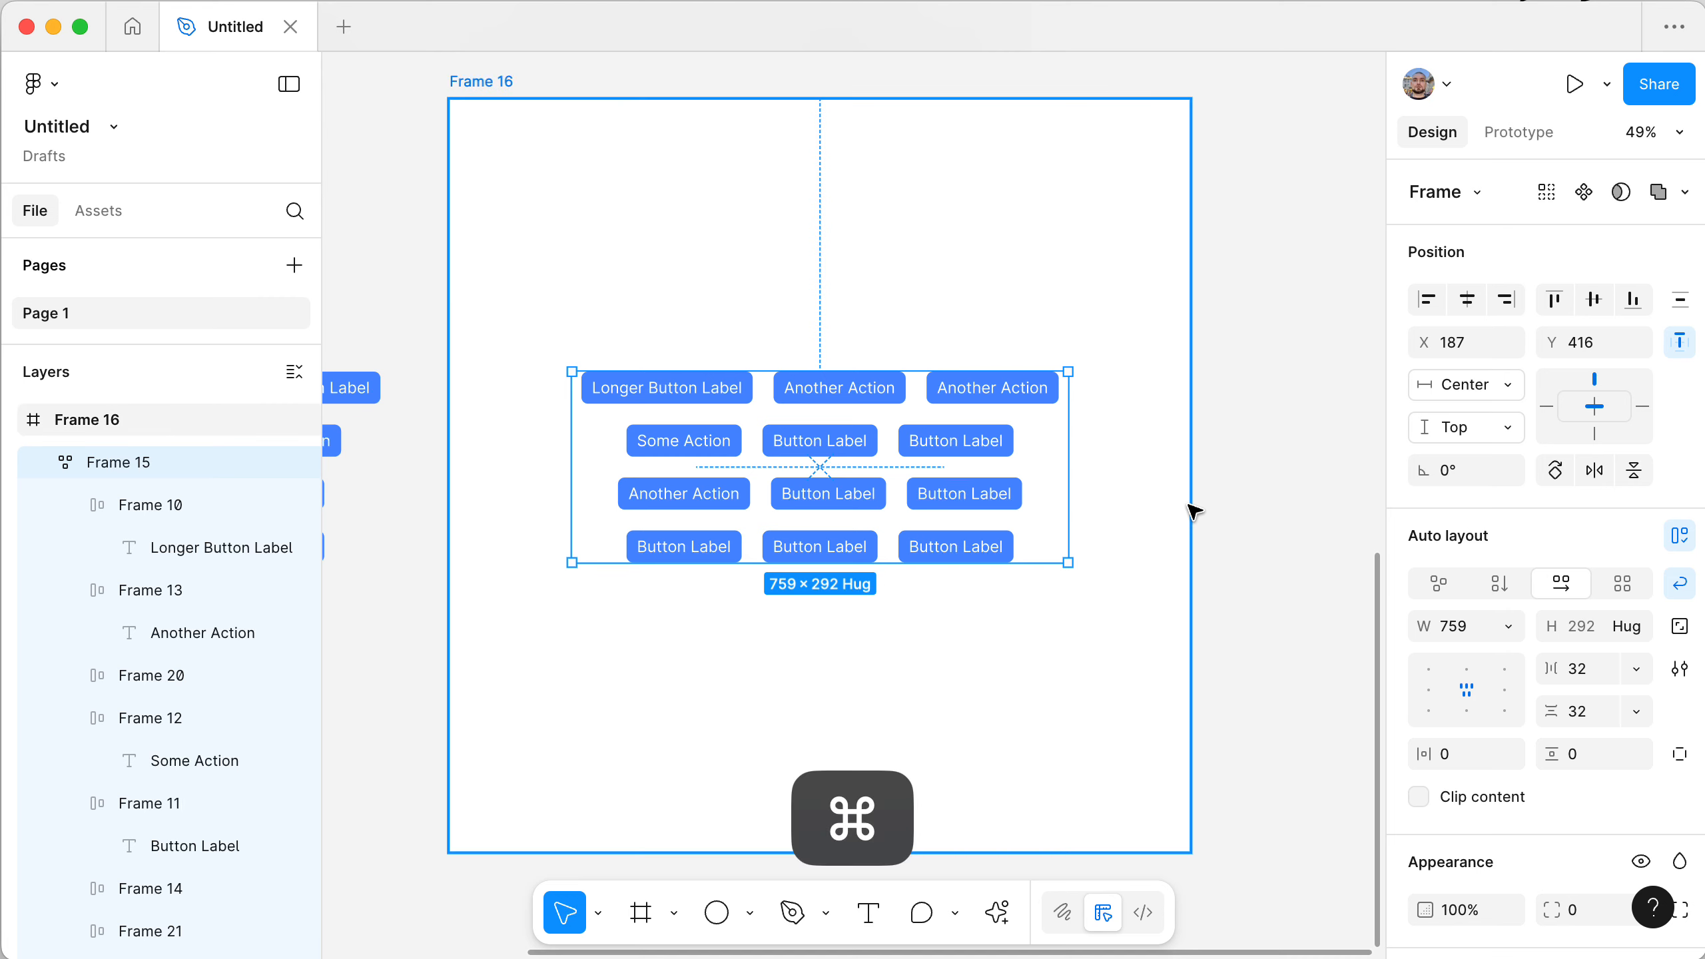
pyautogui.press('super+z')
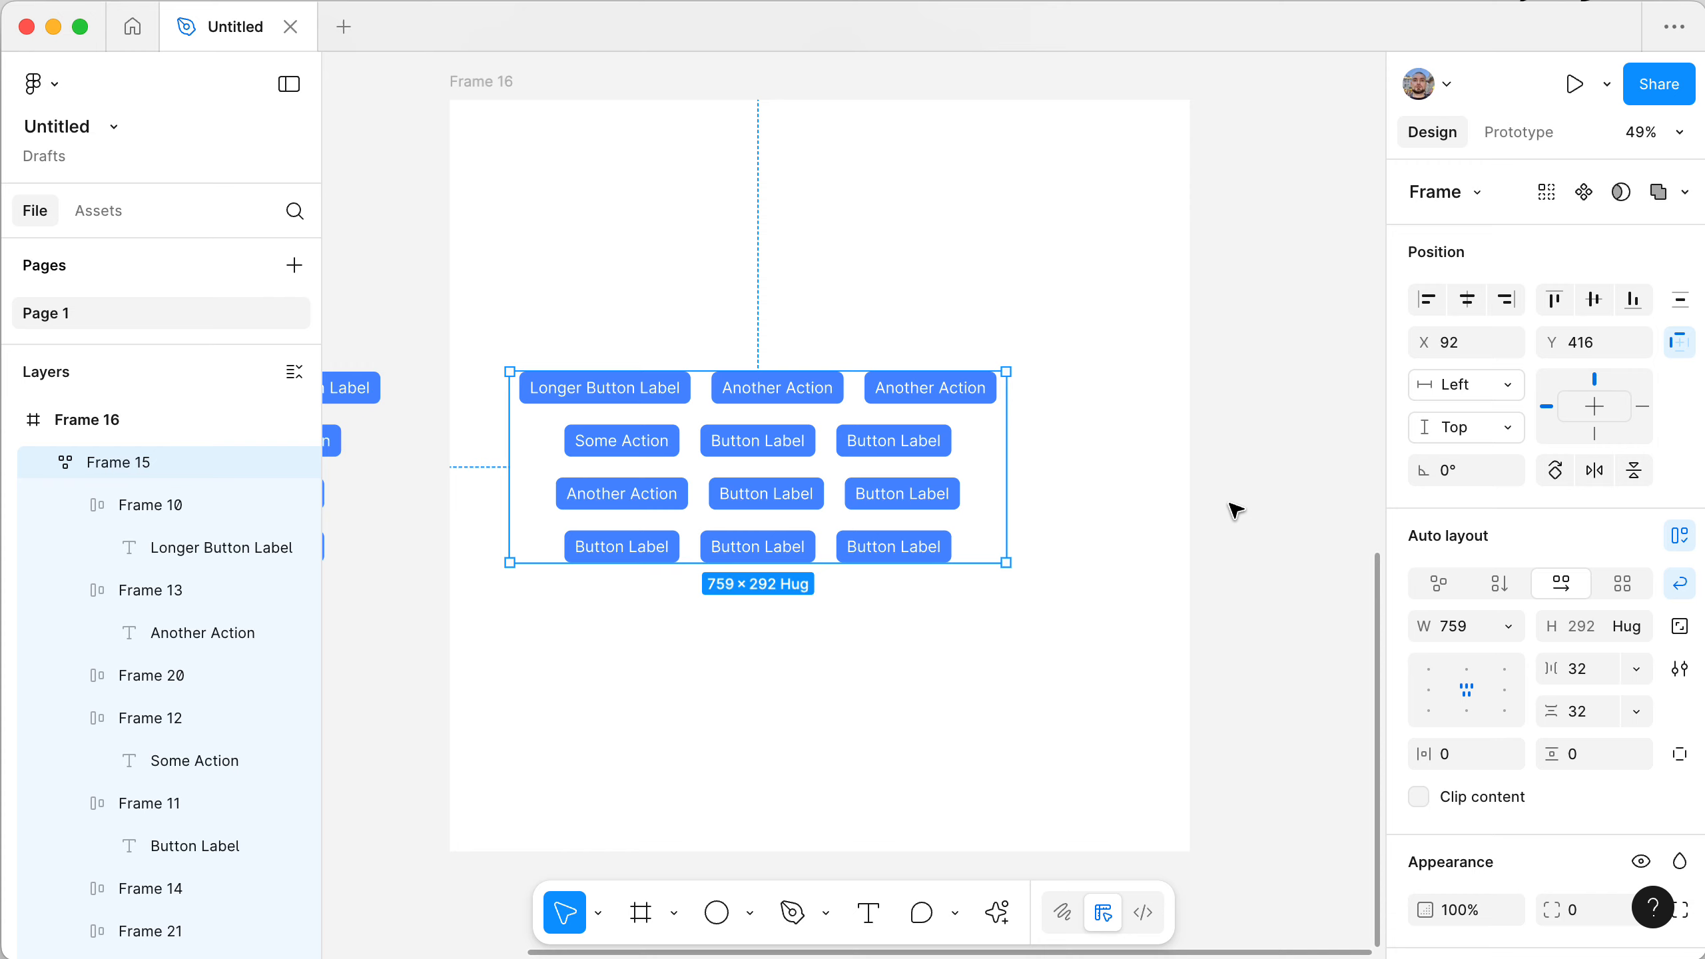
# - Add auto layout to the outer Frame 16 that holds the wrapping button container
pyautogui.hscroll(1, 1231, 508)
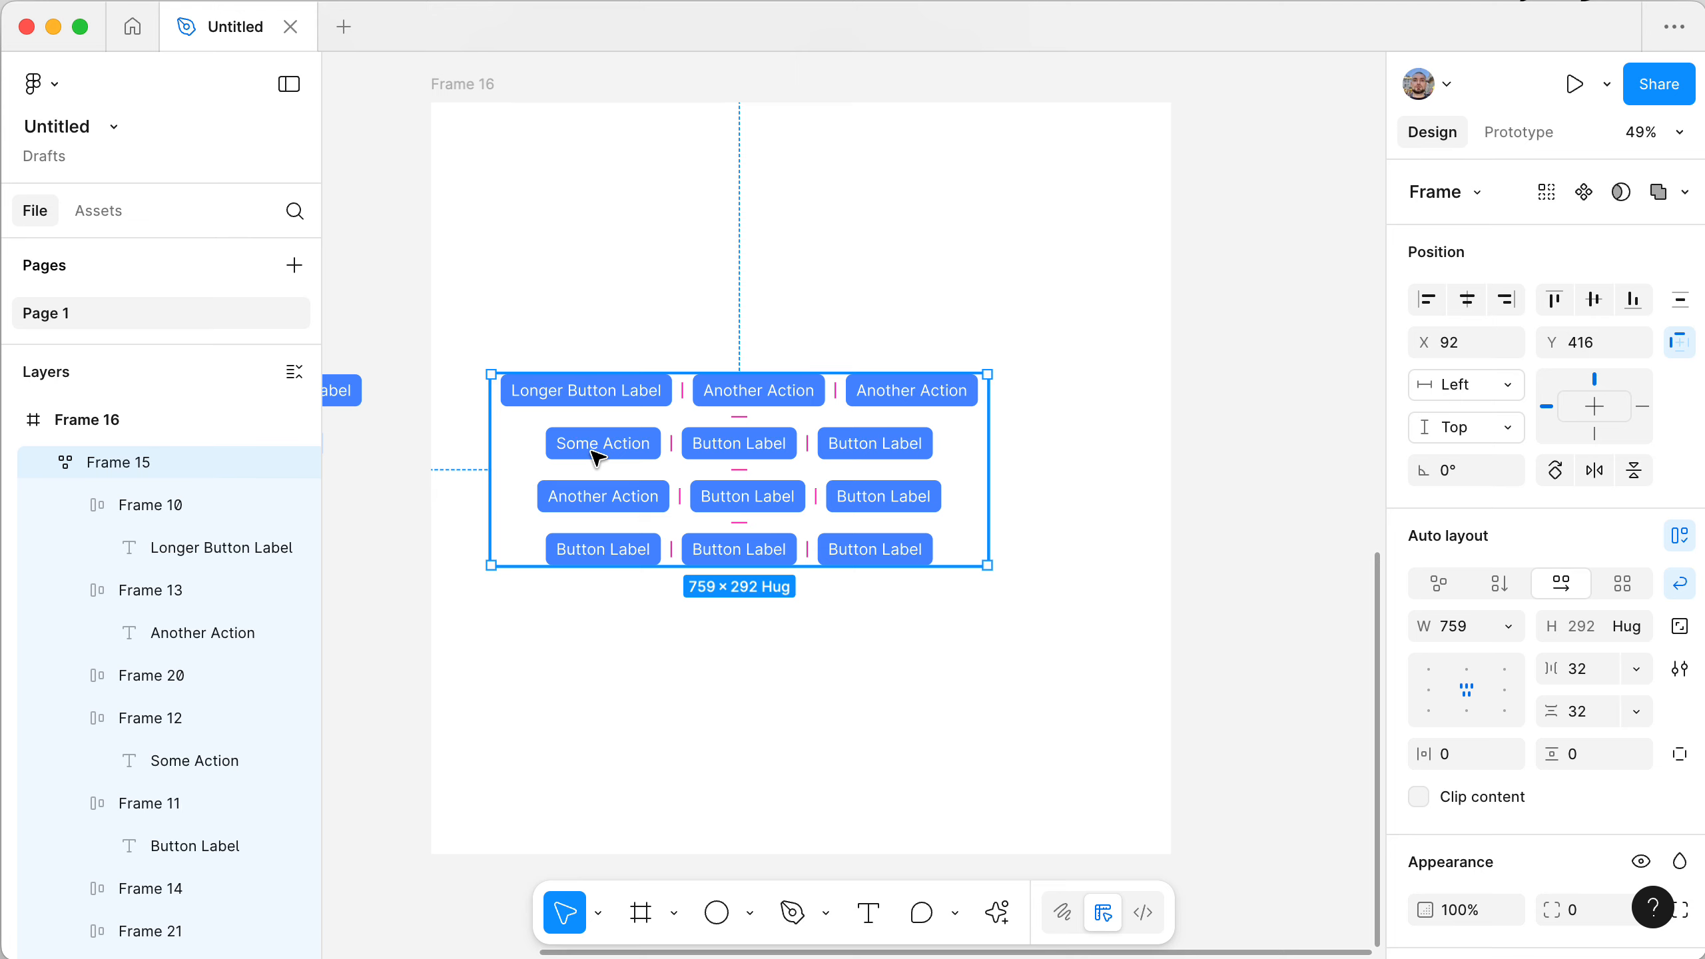
pyautogui.click(462, 86)
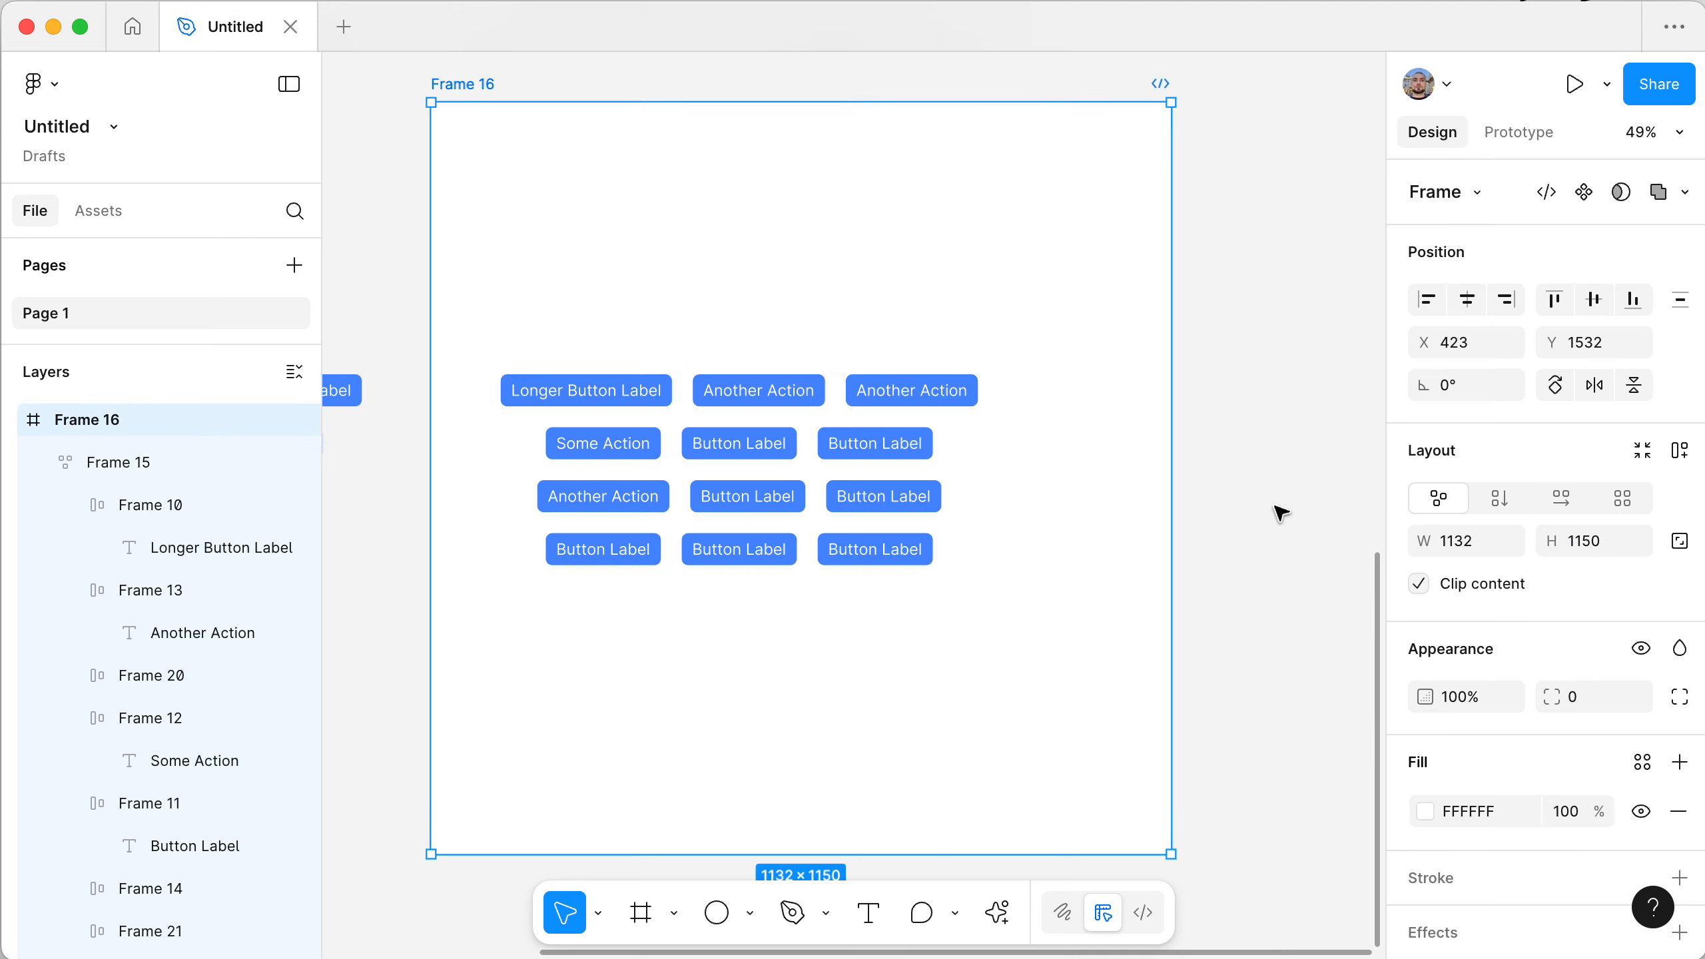
pyautogui.scroll(-2, 1281, 512)
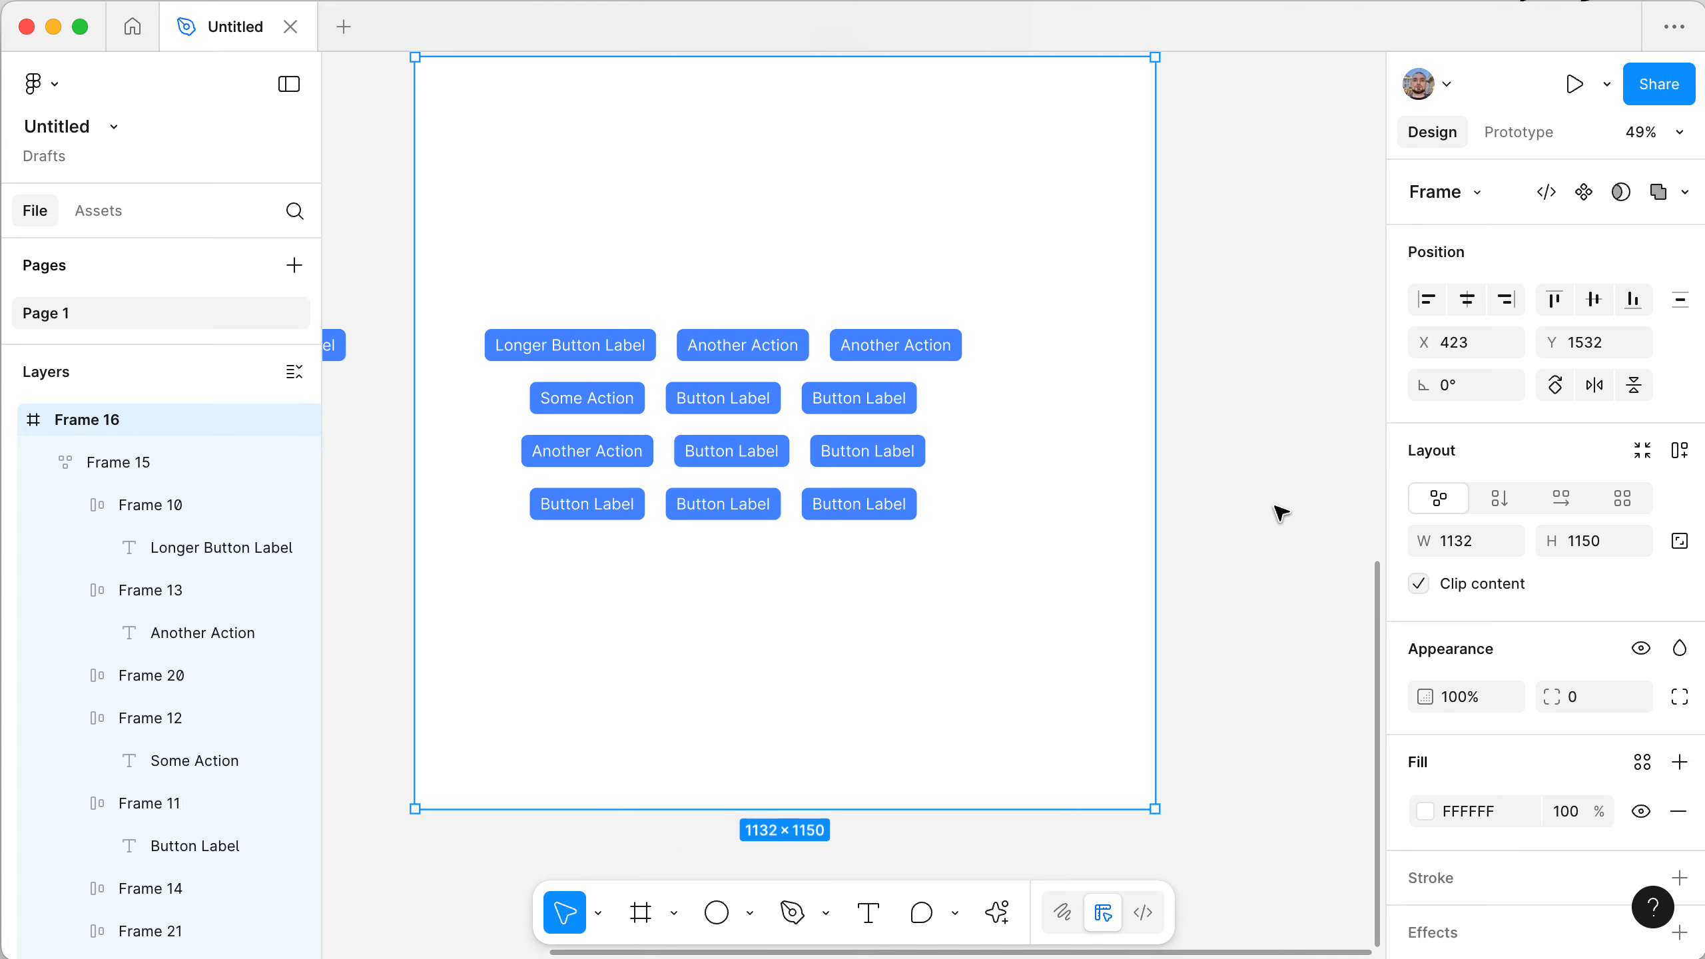
pyautogui.click(1678, 452)
pyautogui.hscroll(-4, 1121, 510)
pyautogui.scroll(1, 1120, 510)
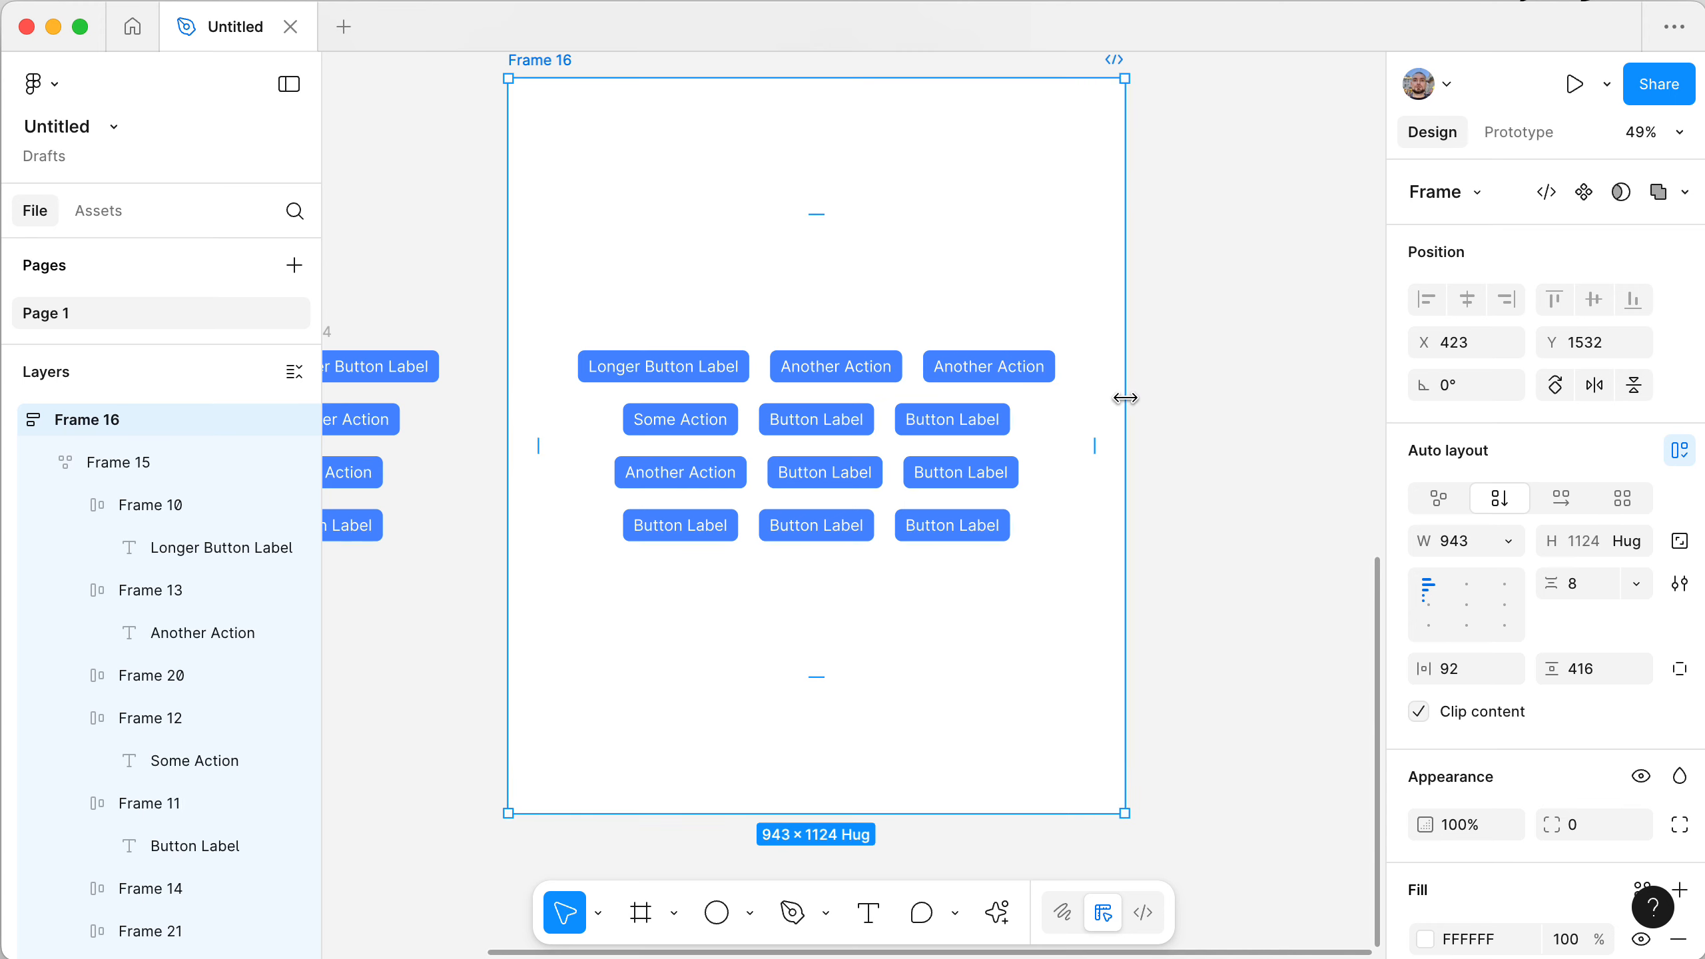
# - Try widening Frame 16 to about 1266 and undo the resize
pyautogui.moveTo(1125, 393); pyautogui.dragTo(1337, 386)
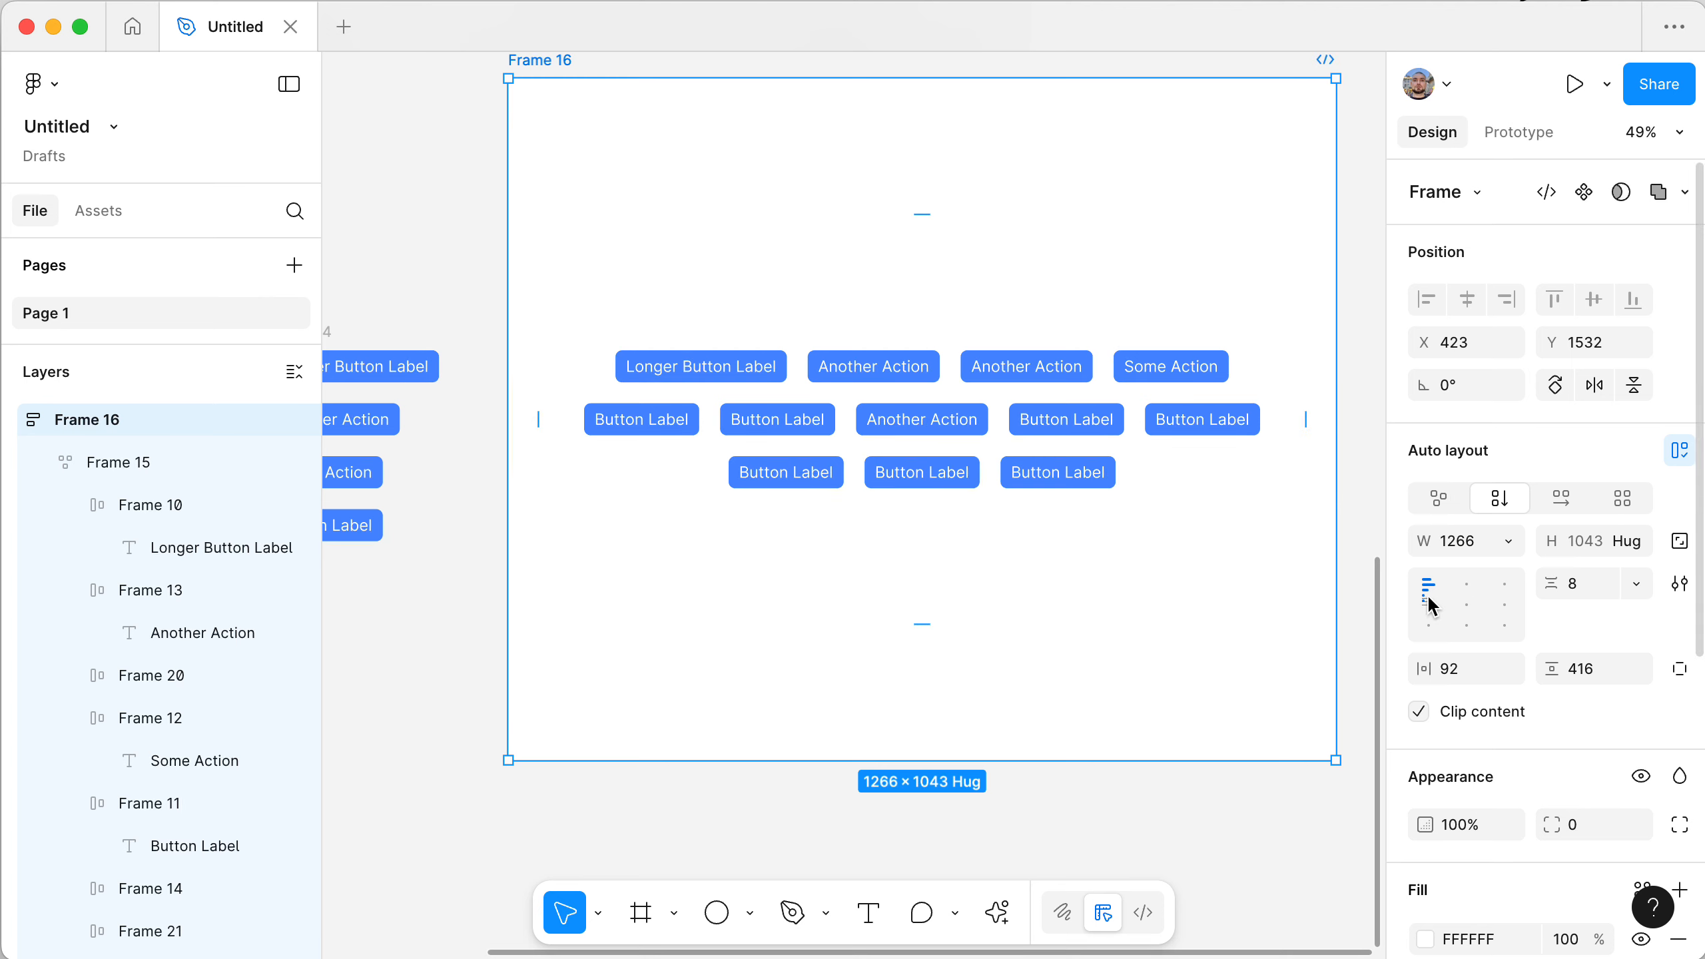
pyautogui.hscroll(3, 1286, 578)
pyautogui.scroll(1, 1286, 578)
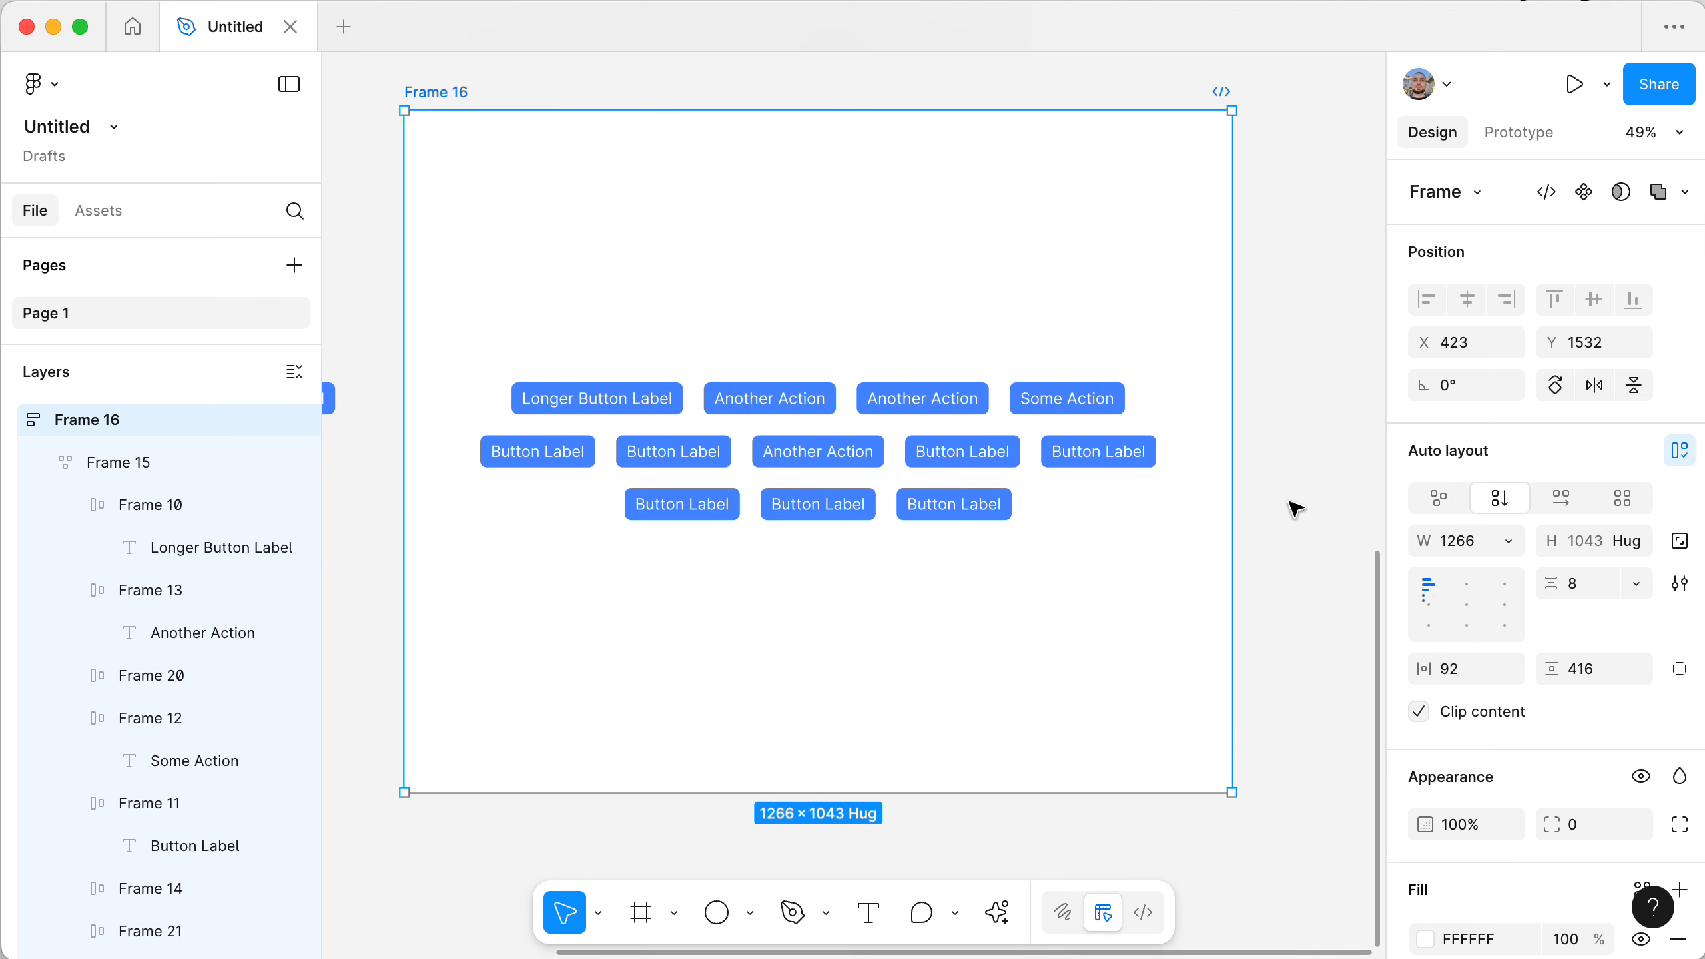
pyautogui.press('super+z')
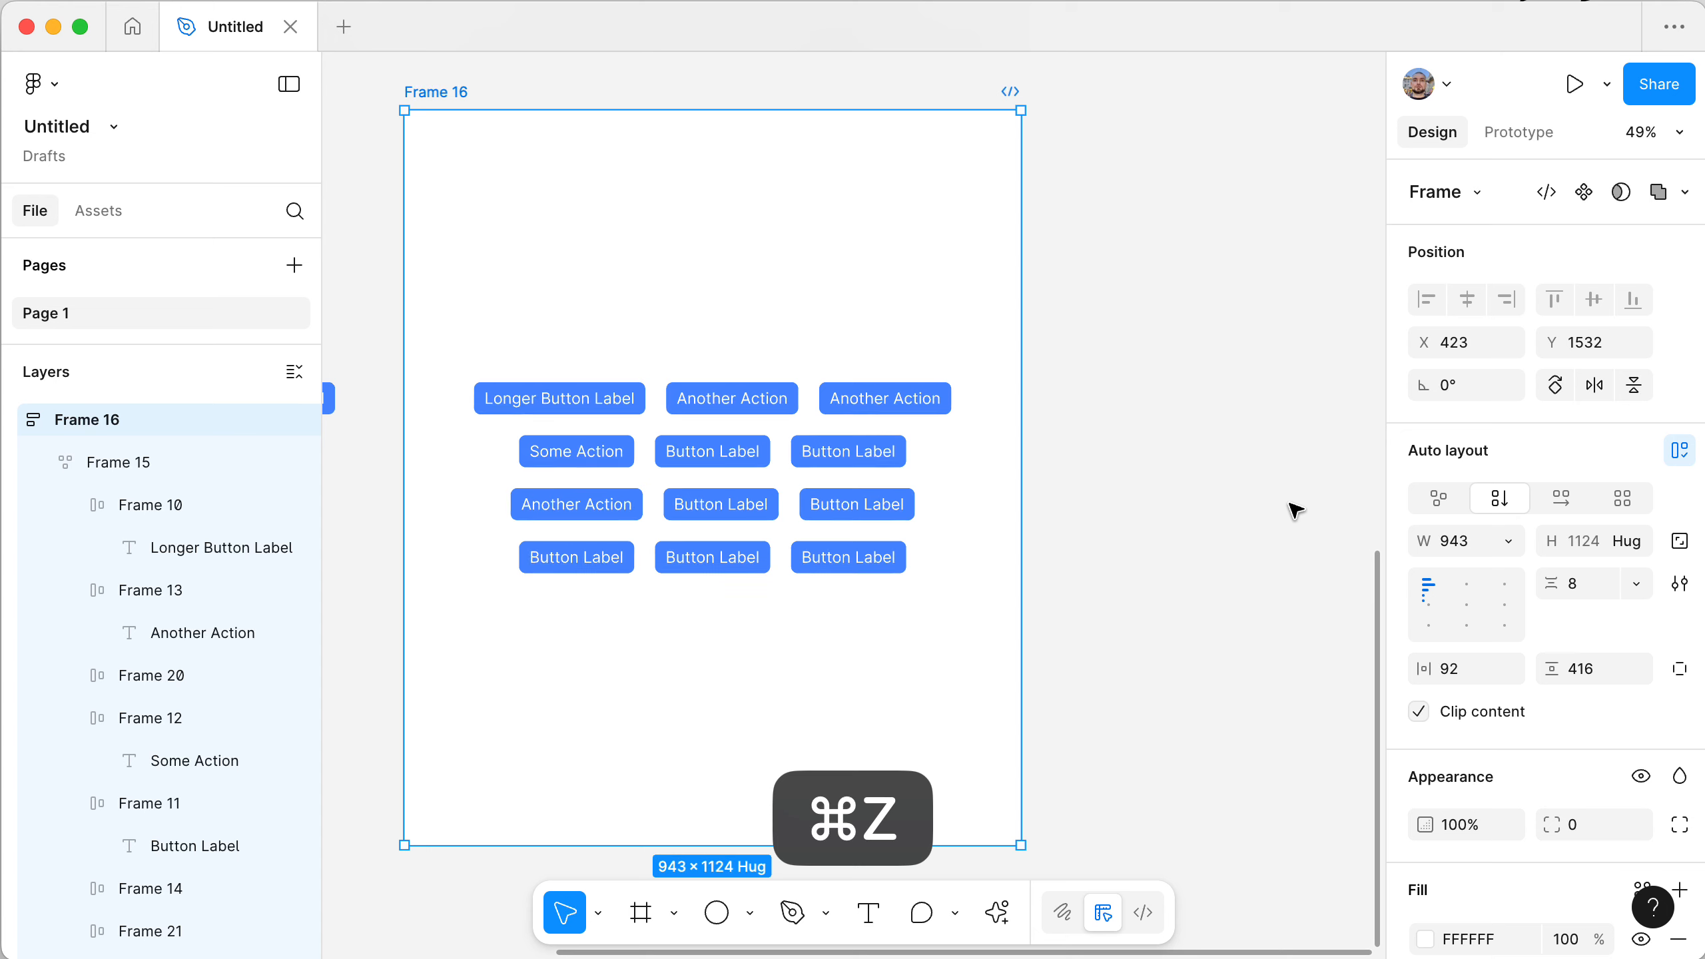
# - Check the width of the nested button container and widen the outer Frame 16 to about 1264
pyautogui.click(704, 443)
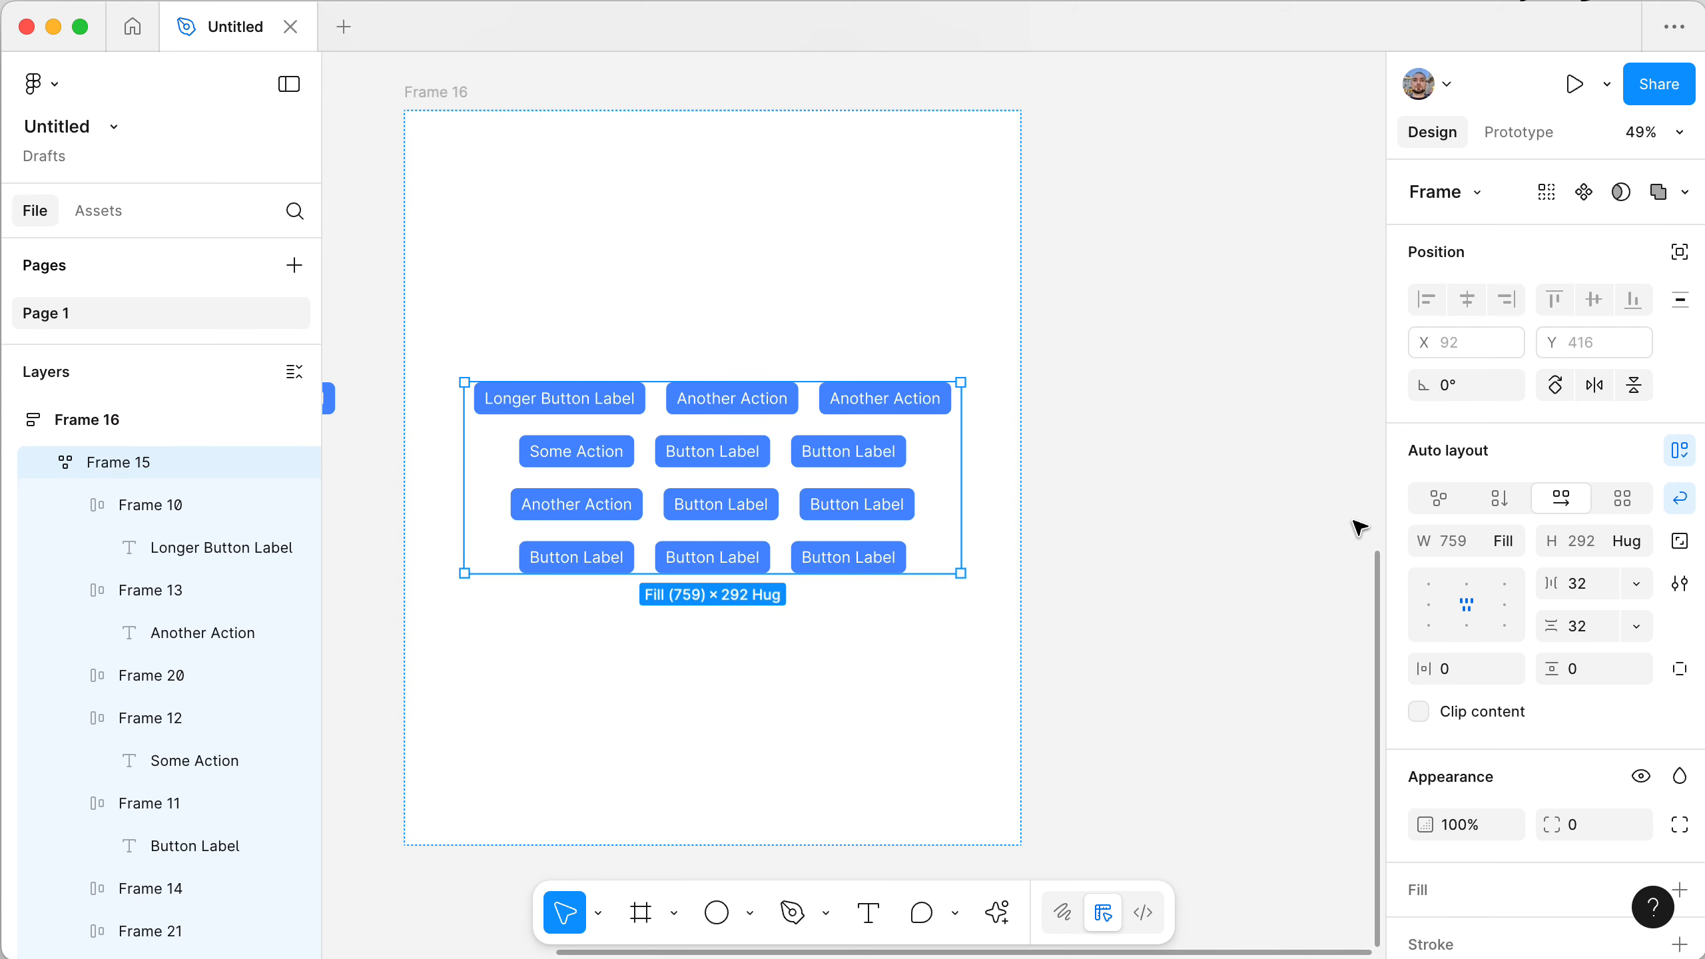
pyautogui.click(1428, 541)
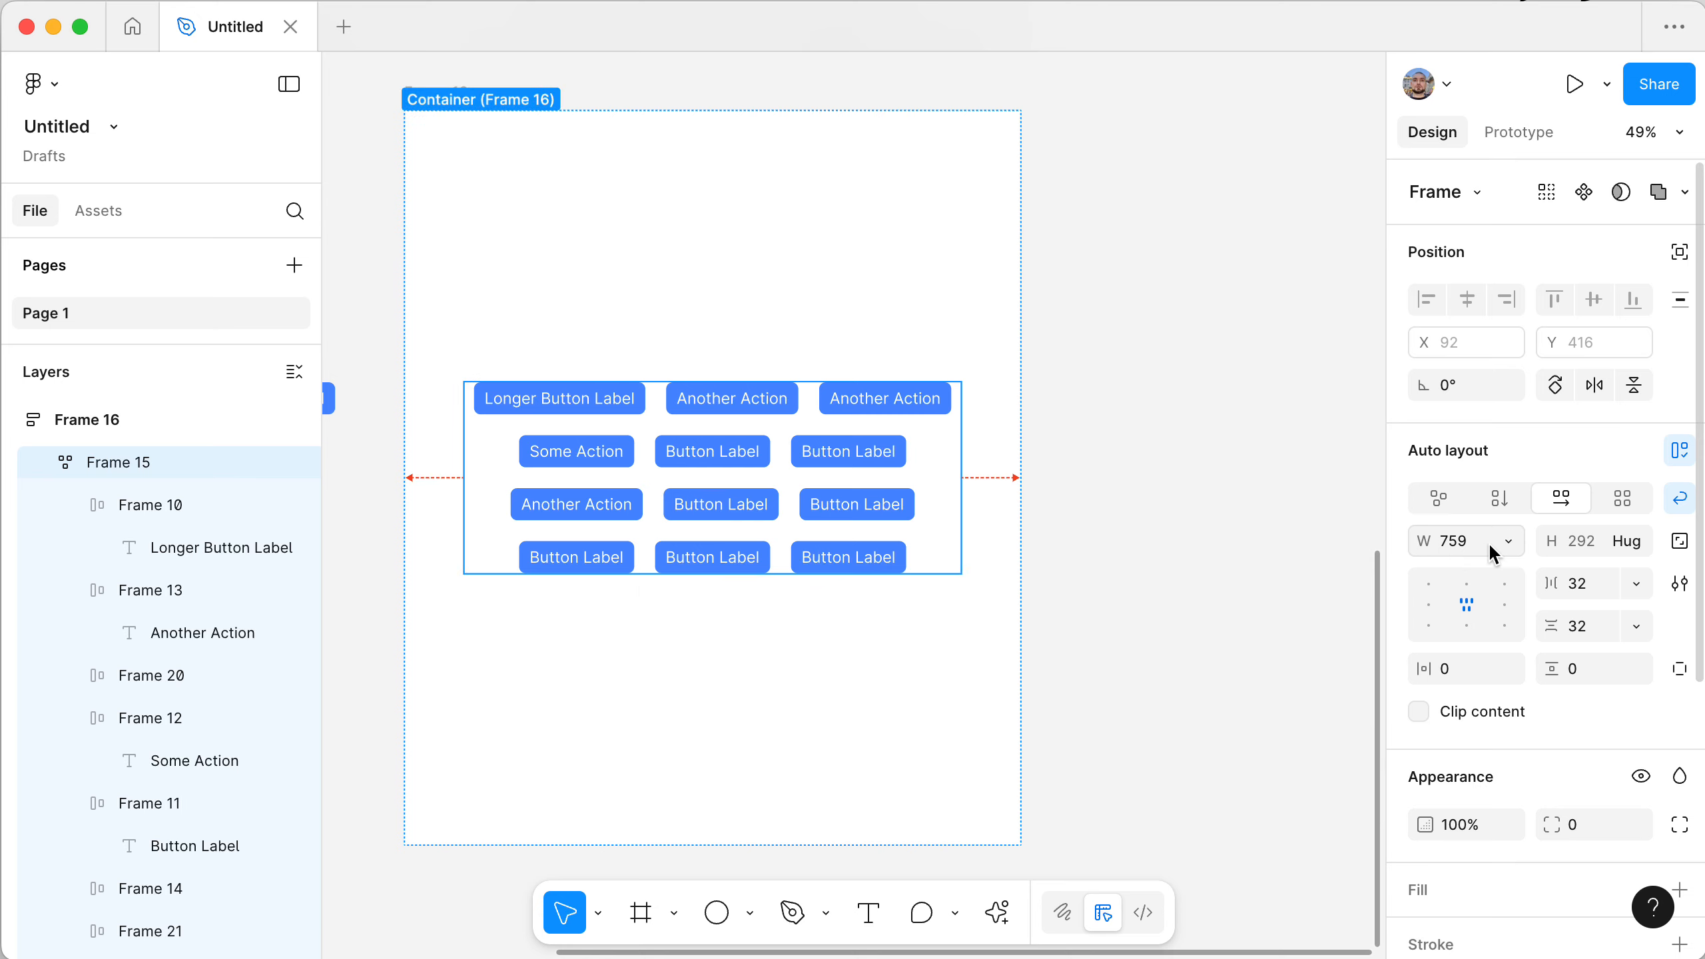
pyautogui.click(439, 91)
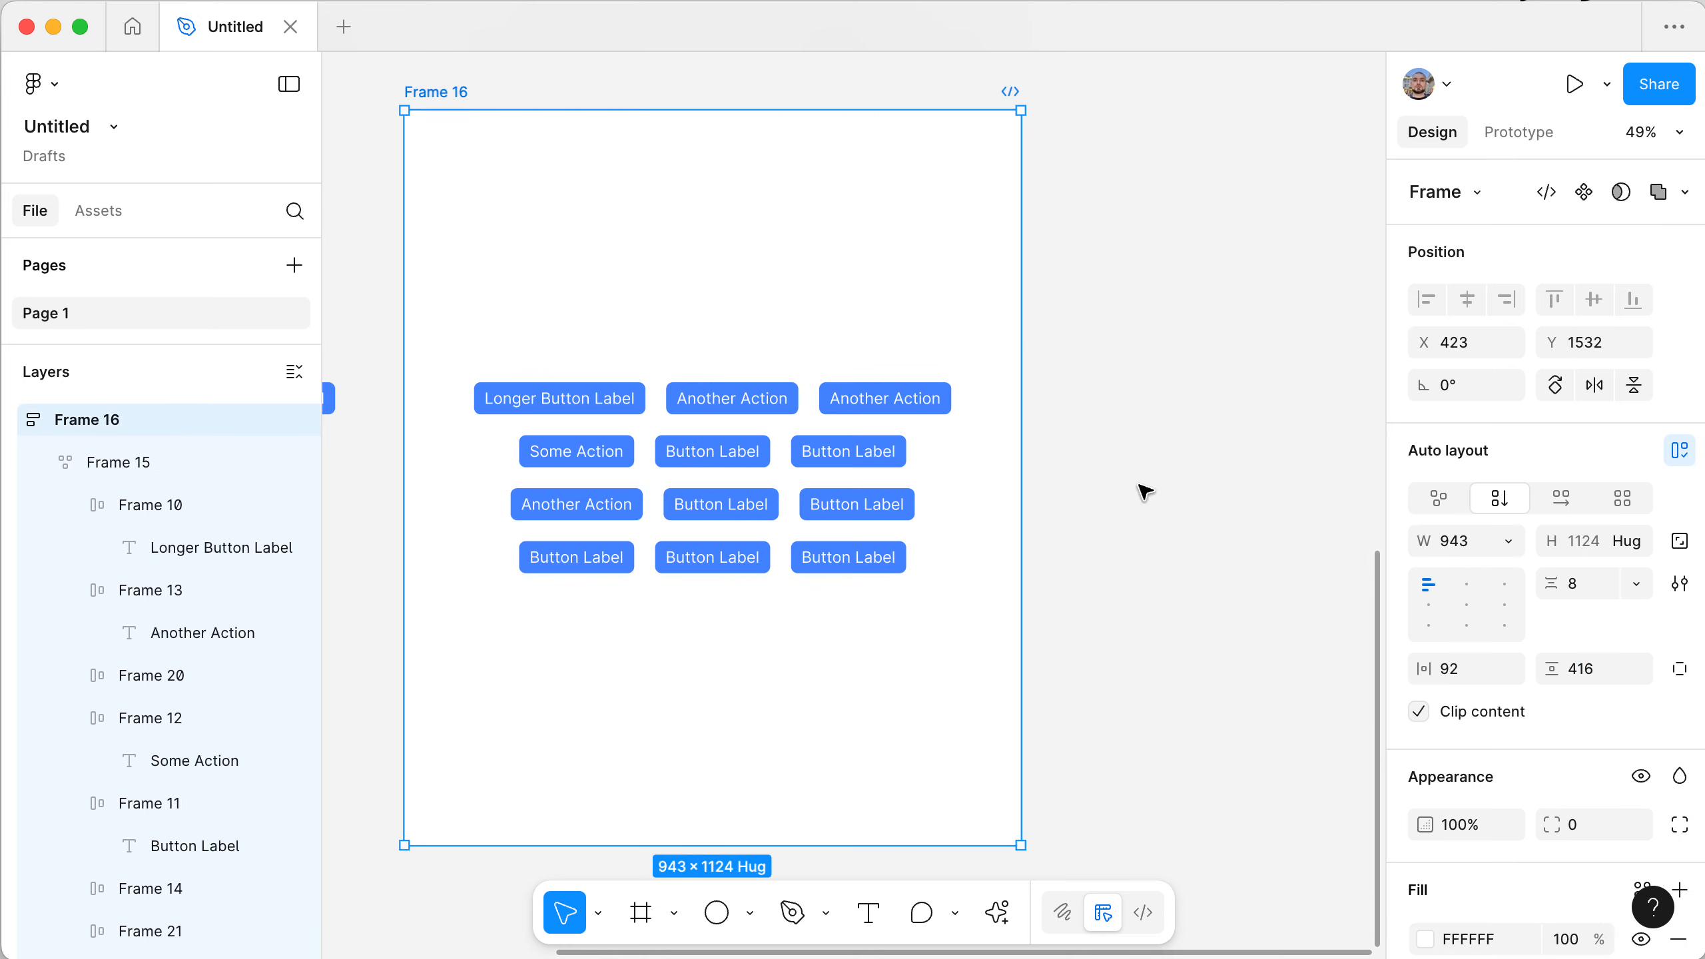
pyautogui.moveTo(1018, 476); pyautogui.dragTo(902, 465)
pyautogui.hscroll(-5, 914, 465)
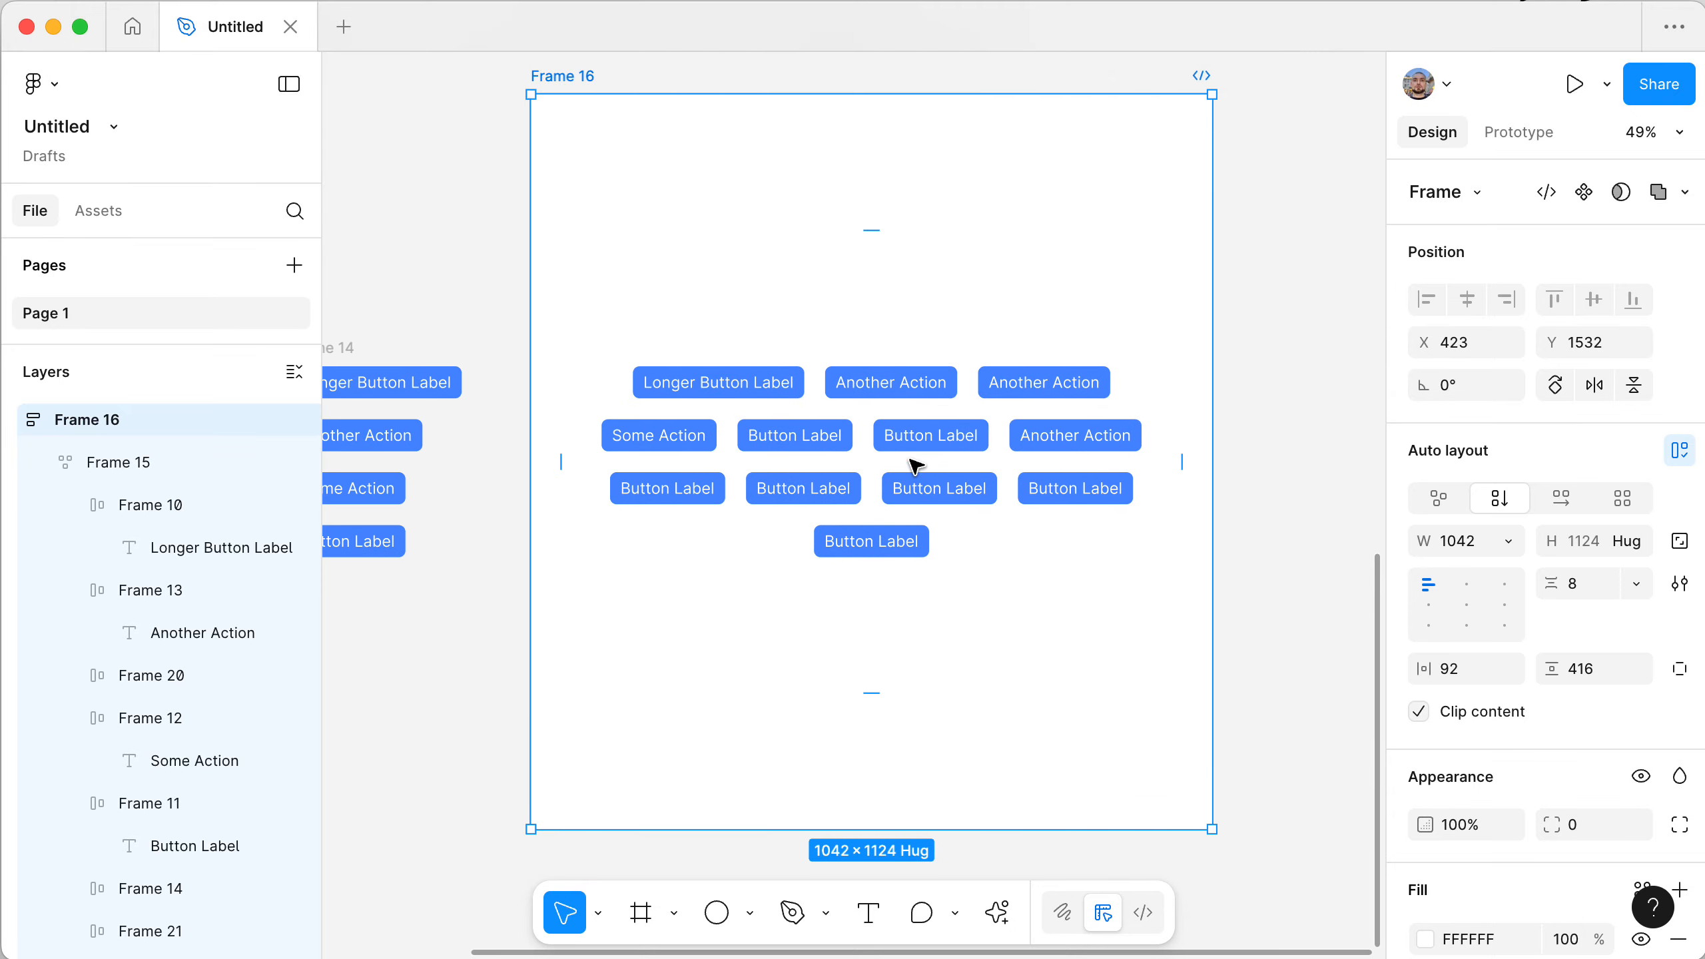
pyautogui.moveTo(1208, 276); pyautogui.dragTo(1313, 271)
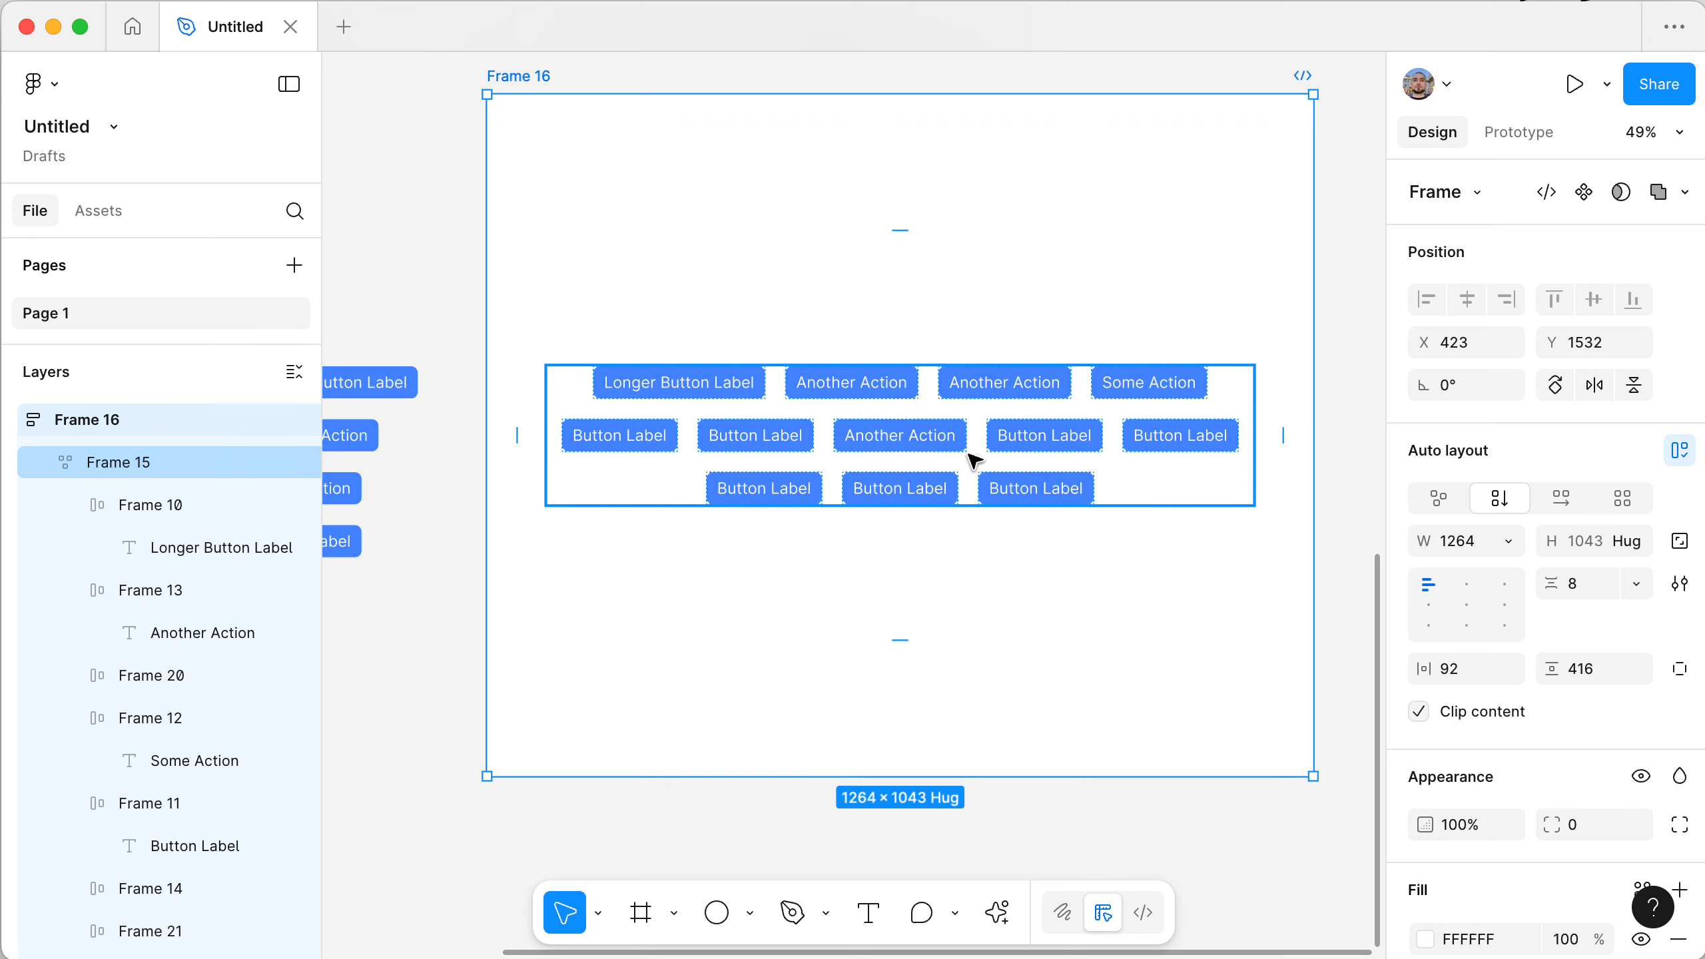
# - Set the vertical padding of Frame 16 to 32 directly on the canvas
pyautogui.scroll(3, 973, 461)
pyautogui.scroll(-1, 973, 460)
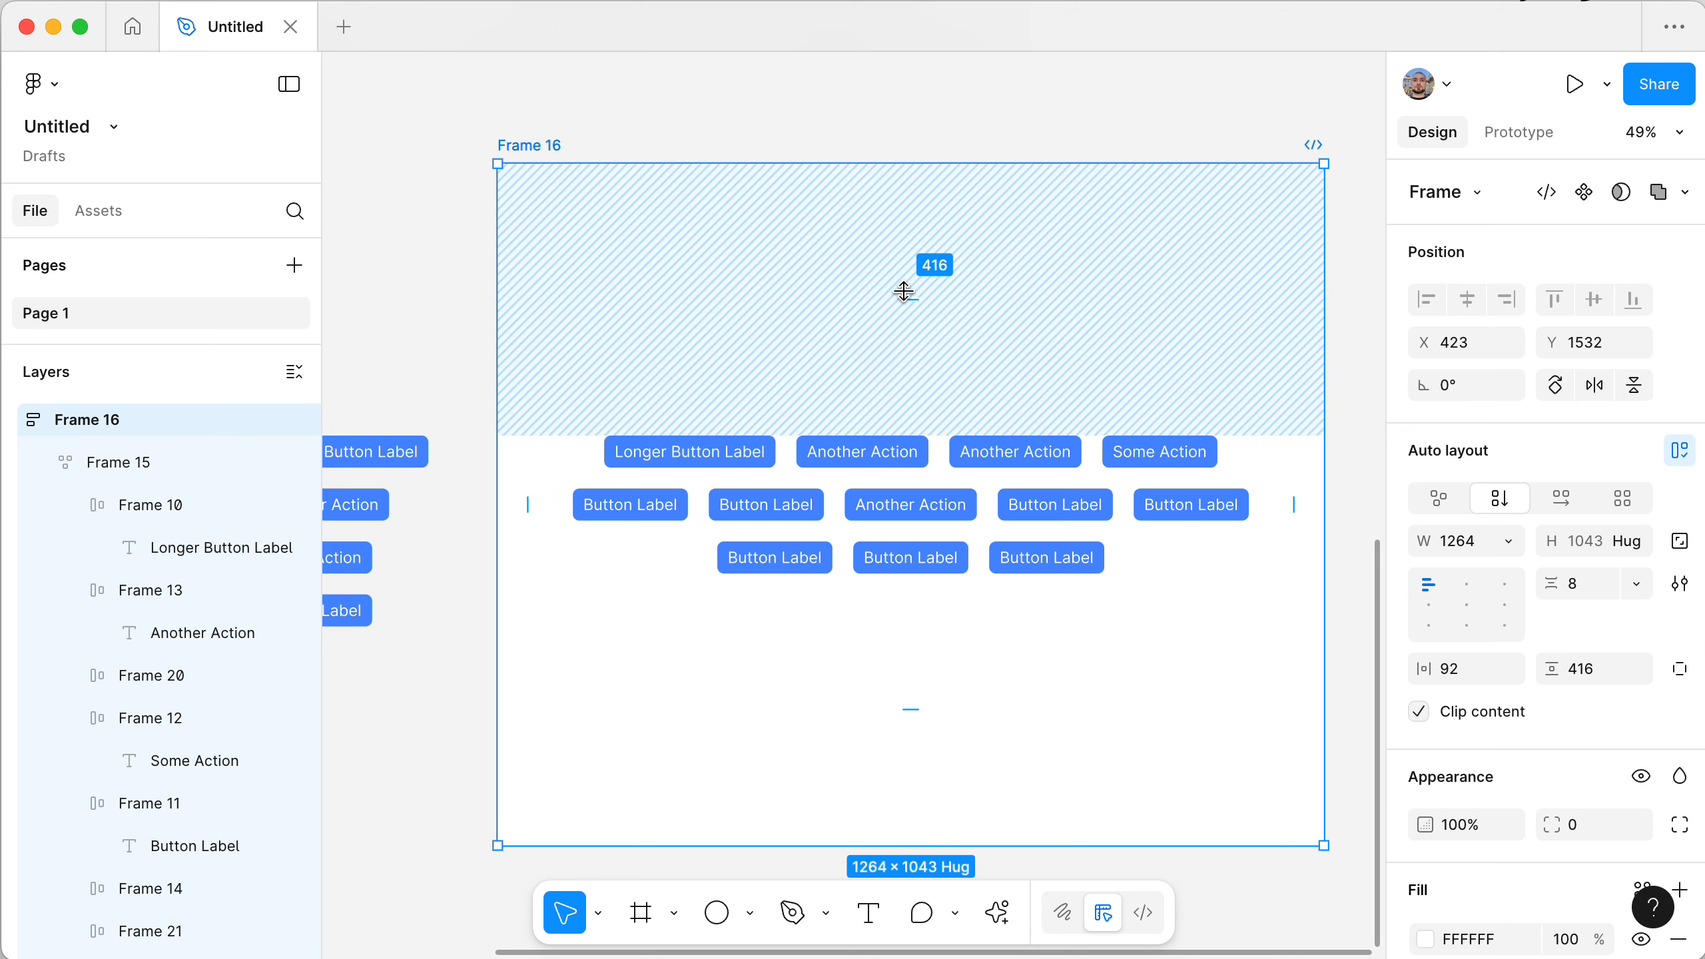
pyautogui.press('alt')
pyautogui.keyDown('alt'); pyautogui.click(909, 295); pyautogui.keyUp('alt')
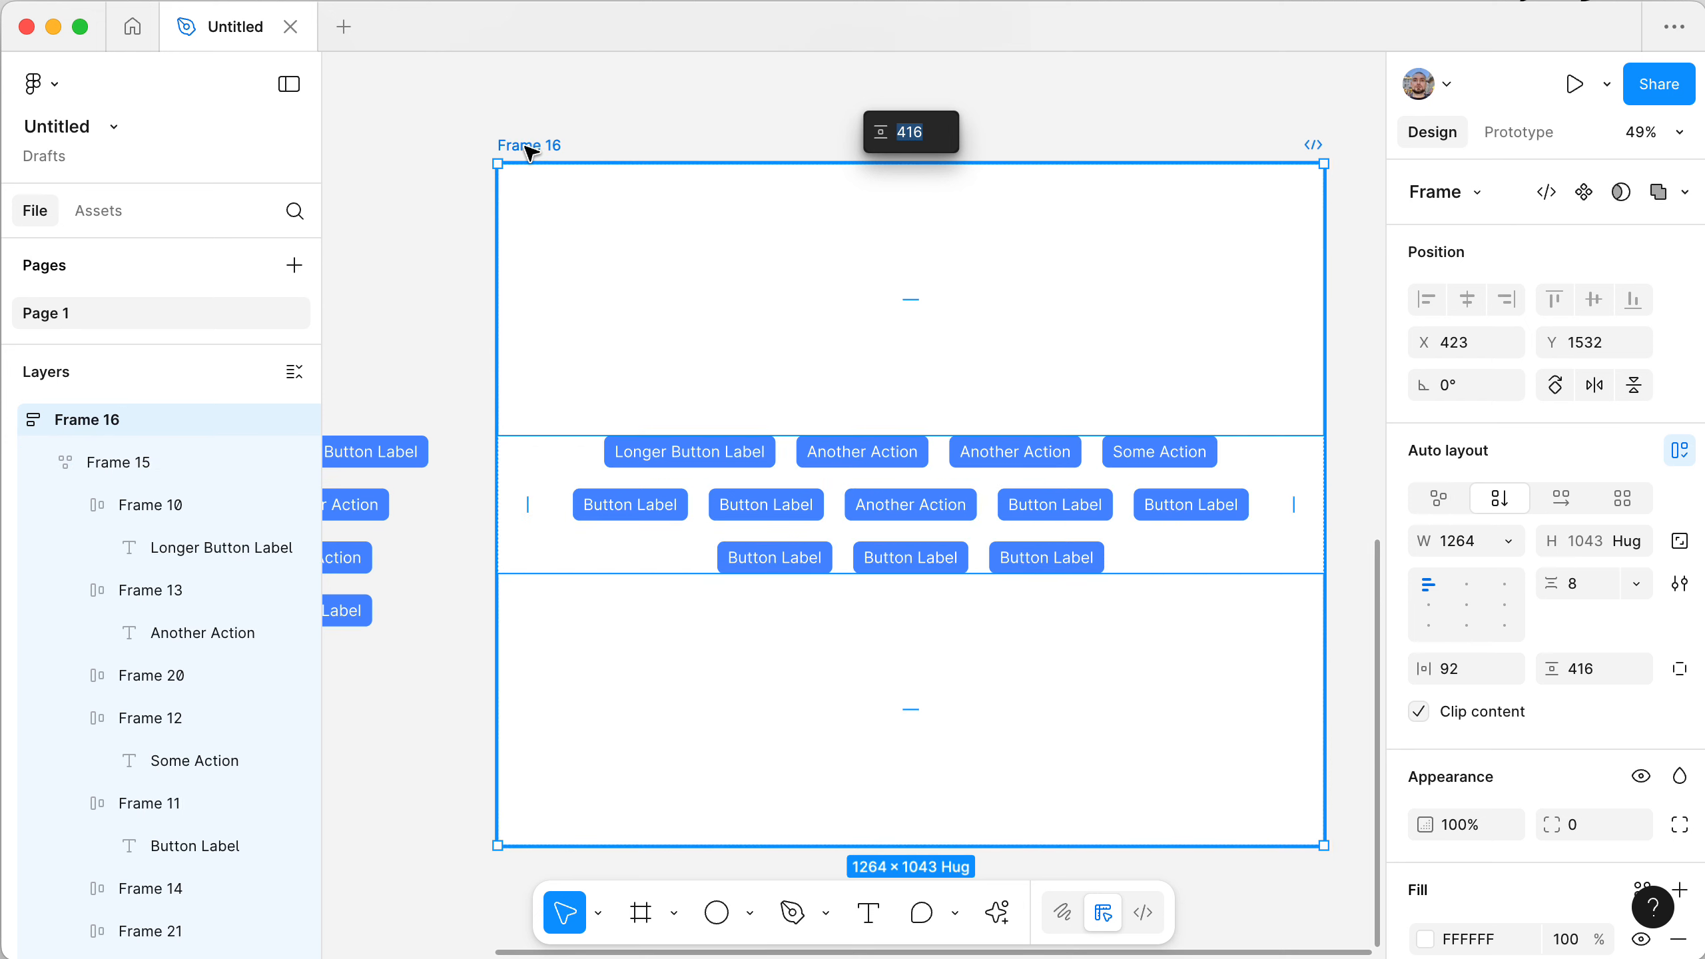
pyautogui.write('32')
pyautogui.press('Return')
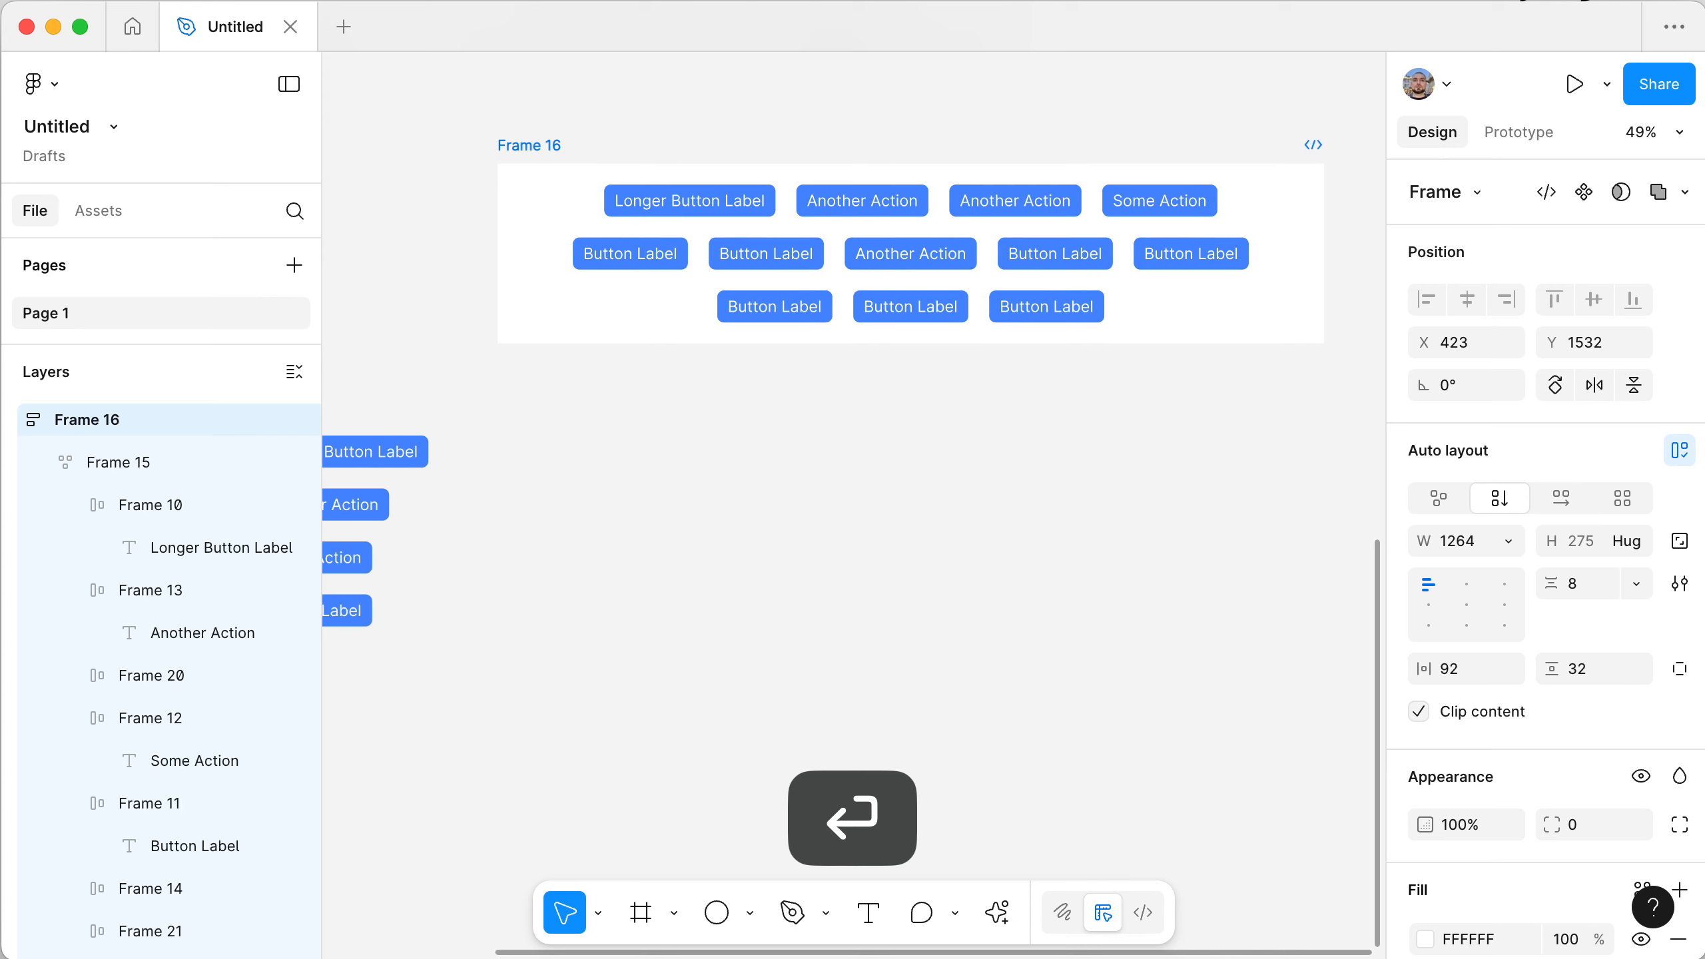
# - Raise the vertical padding of Frame 16 to 88
pyautogui.click(1600, 665)
pyautogui.hotkey('shift', 'Up')
pyautogui.hotkey('shift', 'Up')
pyautogui.hotkey('shift', 'Up')
pyautogui.hotkey('shift', 'Up')
pyautogui.hotkey('shift', 'Up')
pyautogui.hotkey('shift', 'Up')
pyautogui.hotkey('shift', 'Up')
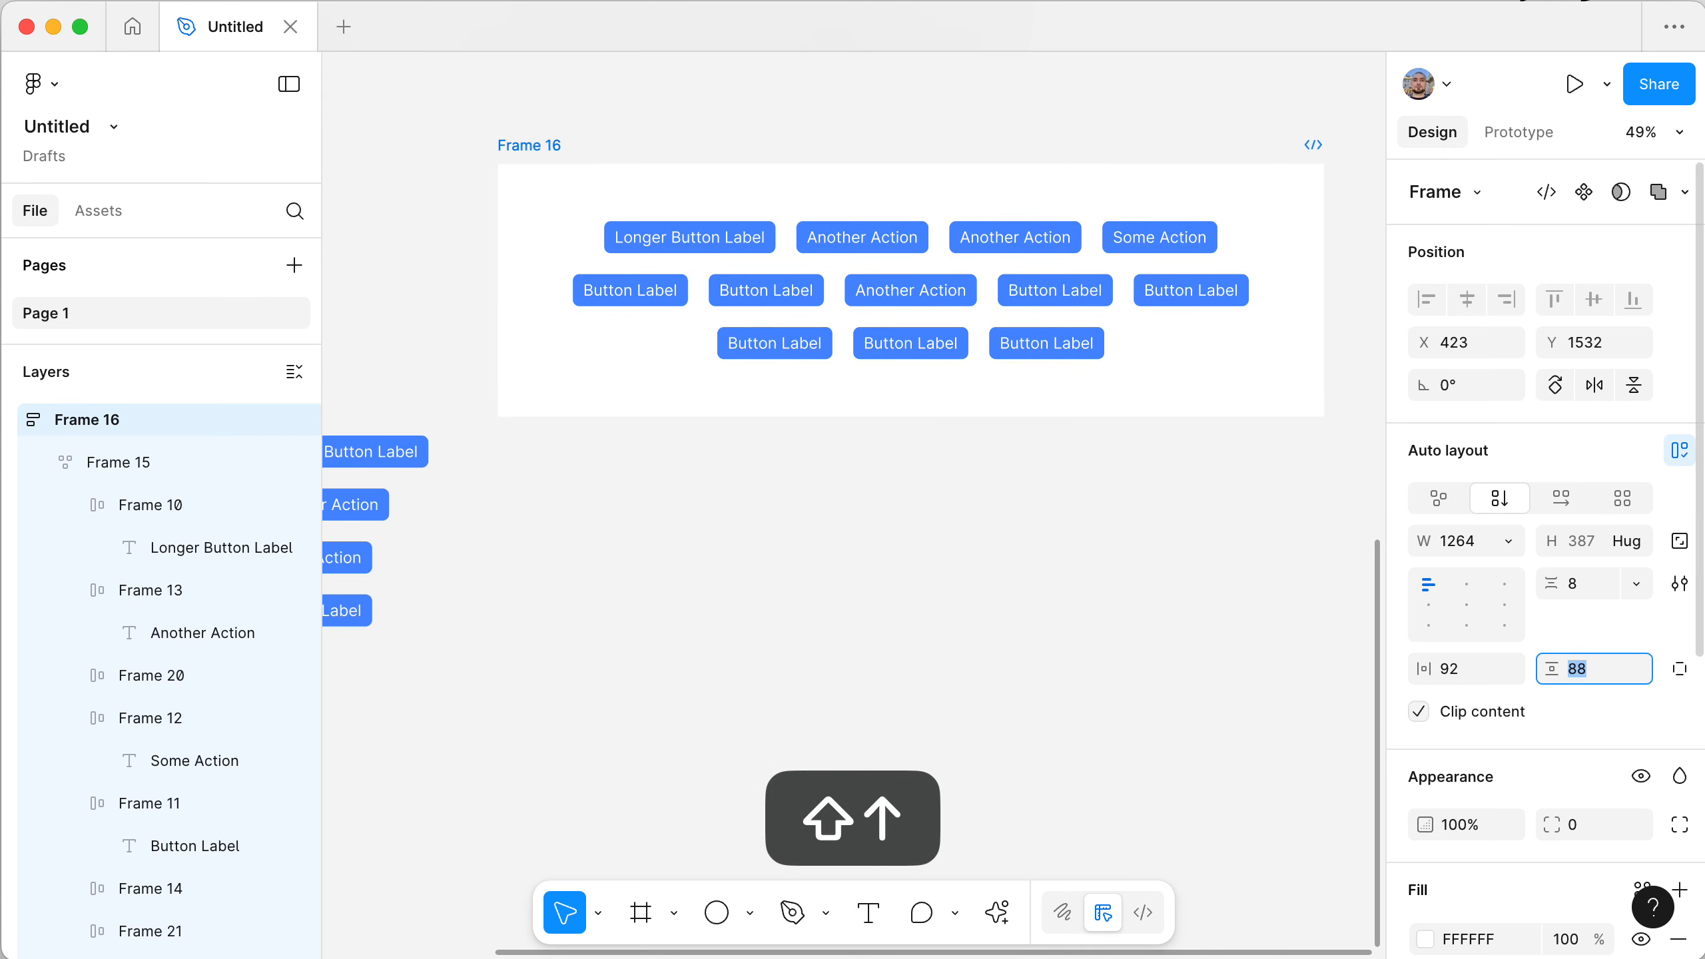
# - Set the horizontal padding of Frame 16 to 88
pyautogui.click(1463, 668)
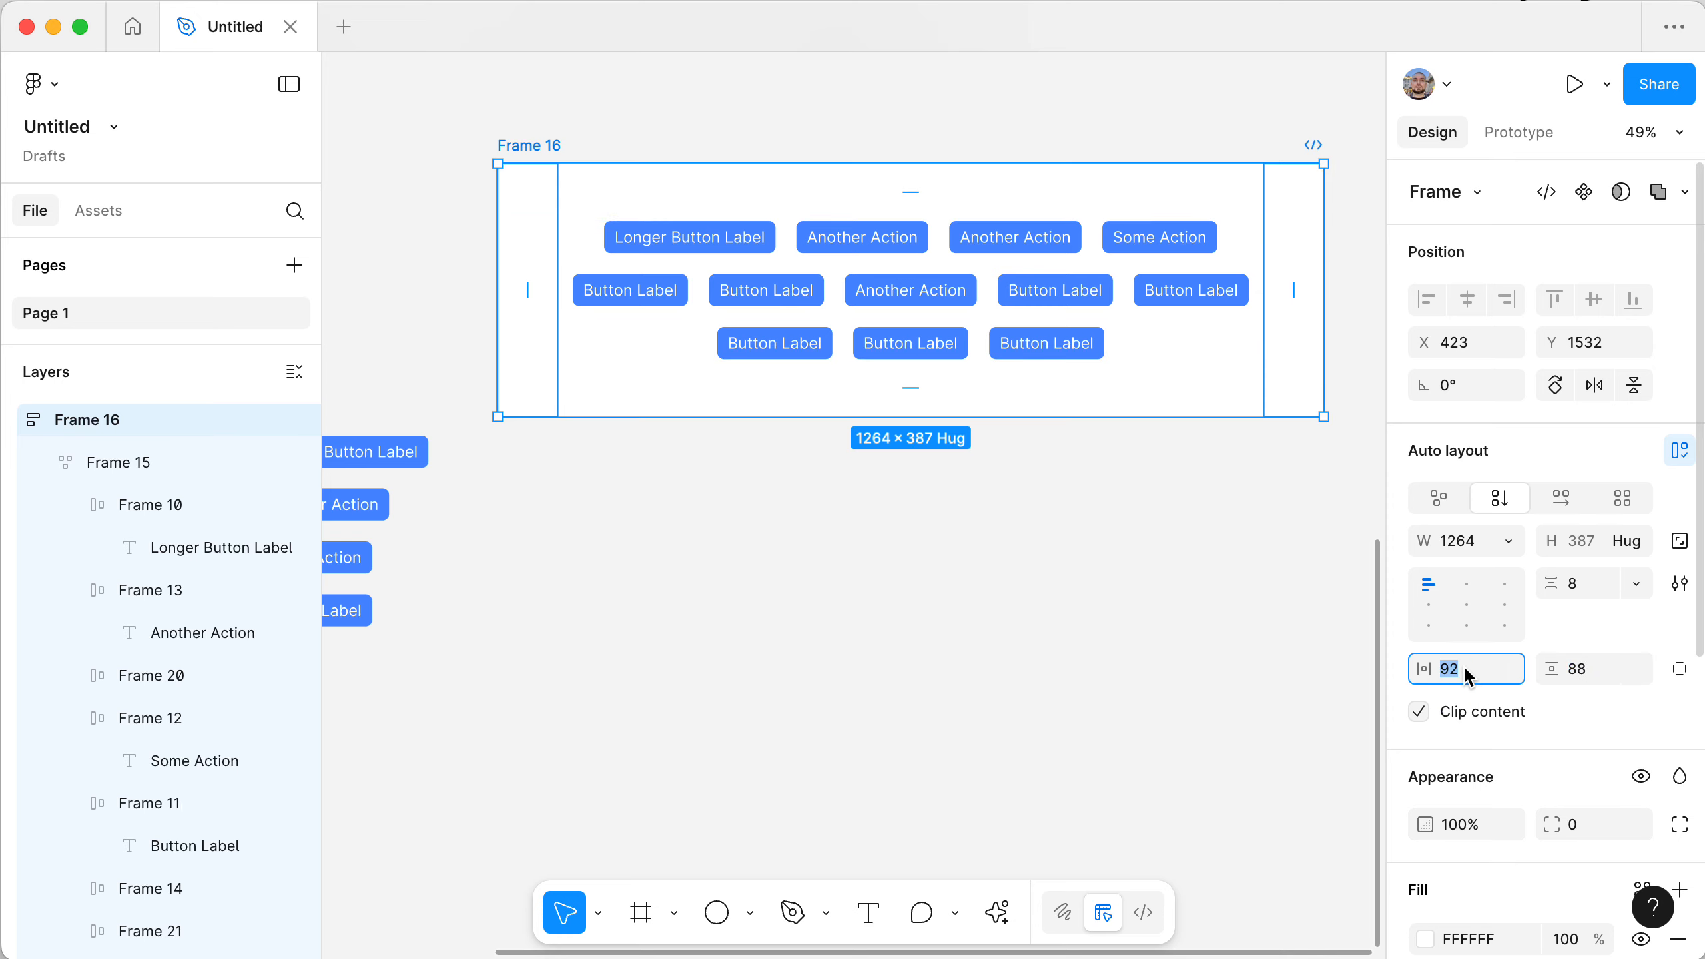
pyautogui.write('81')
pyautogui.press('Return')
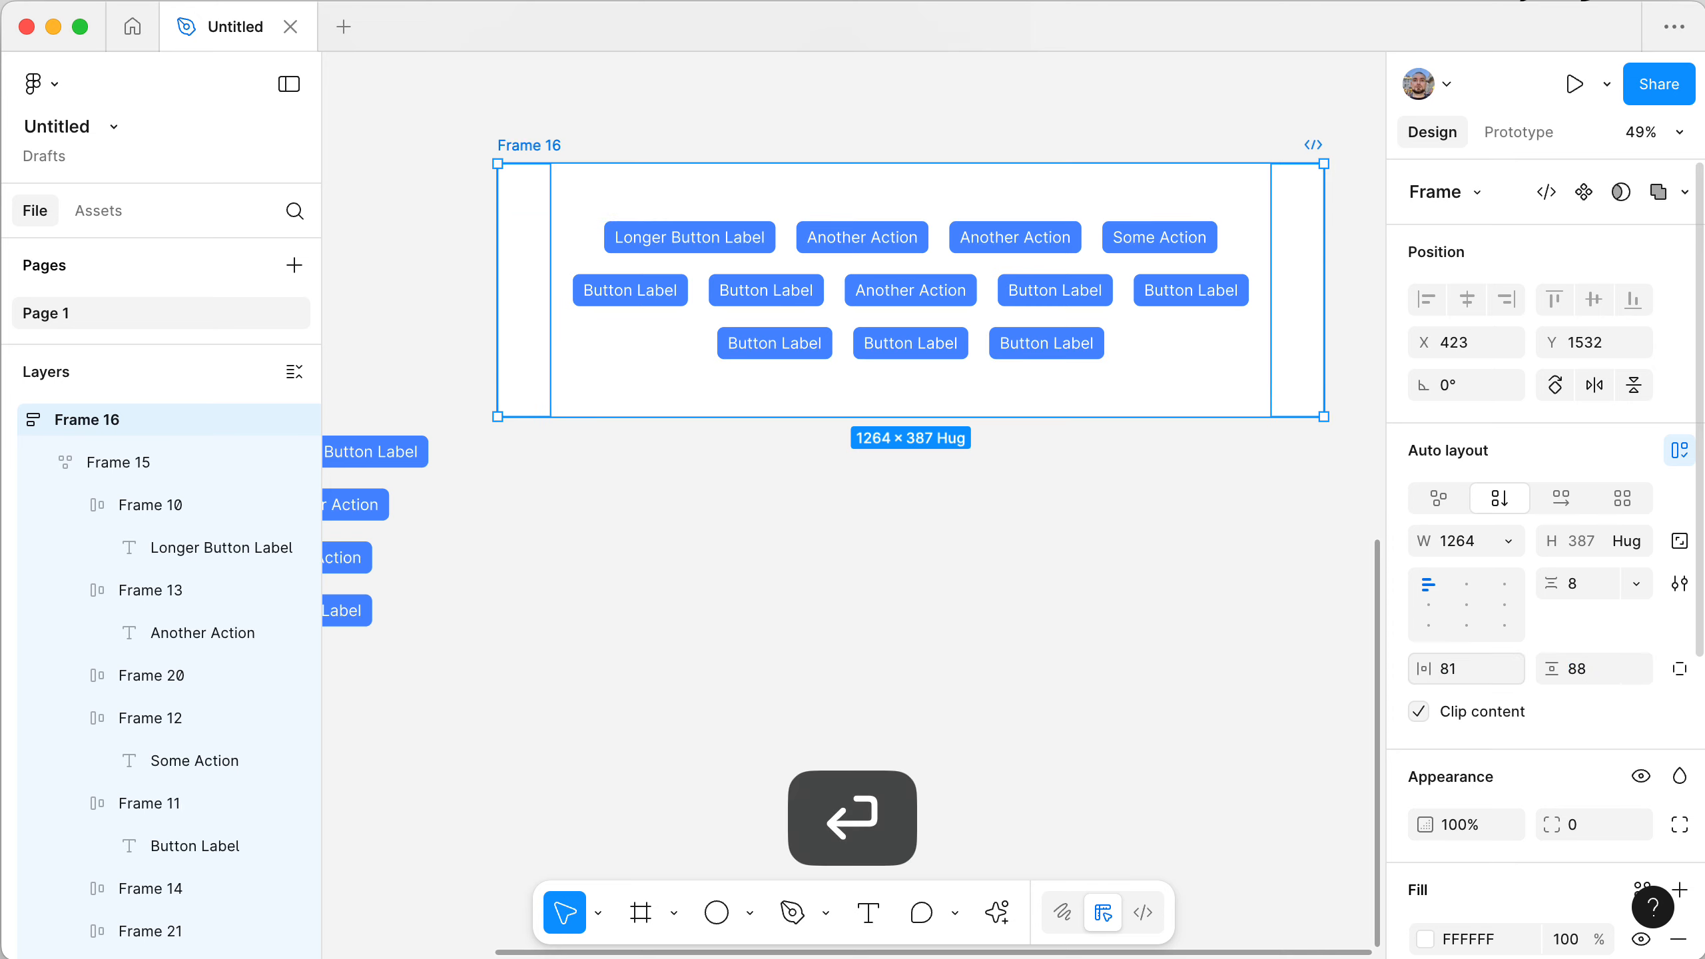
pyautogui.click(1464, 669)
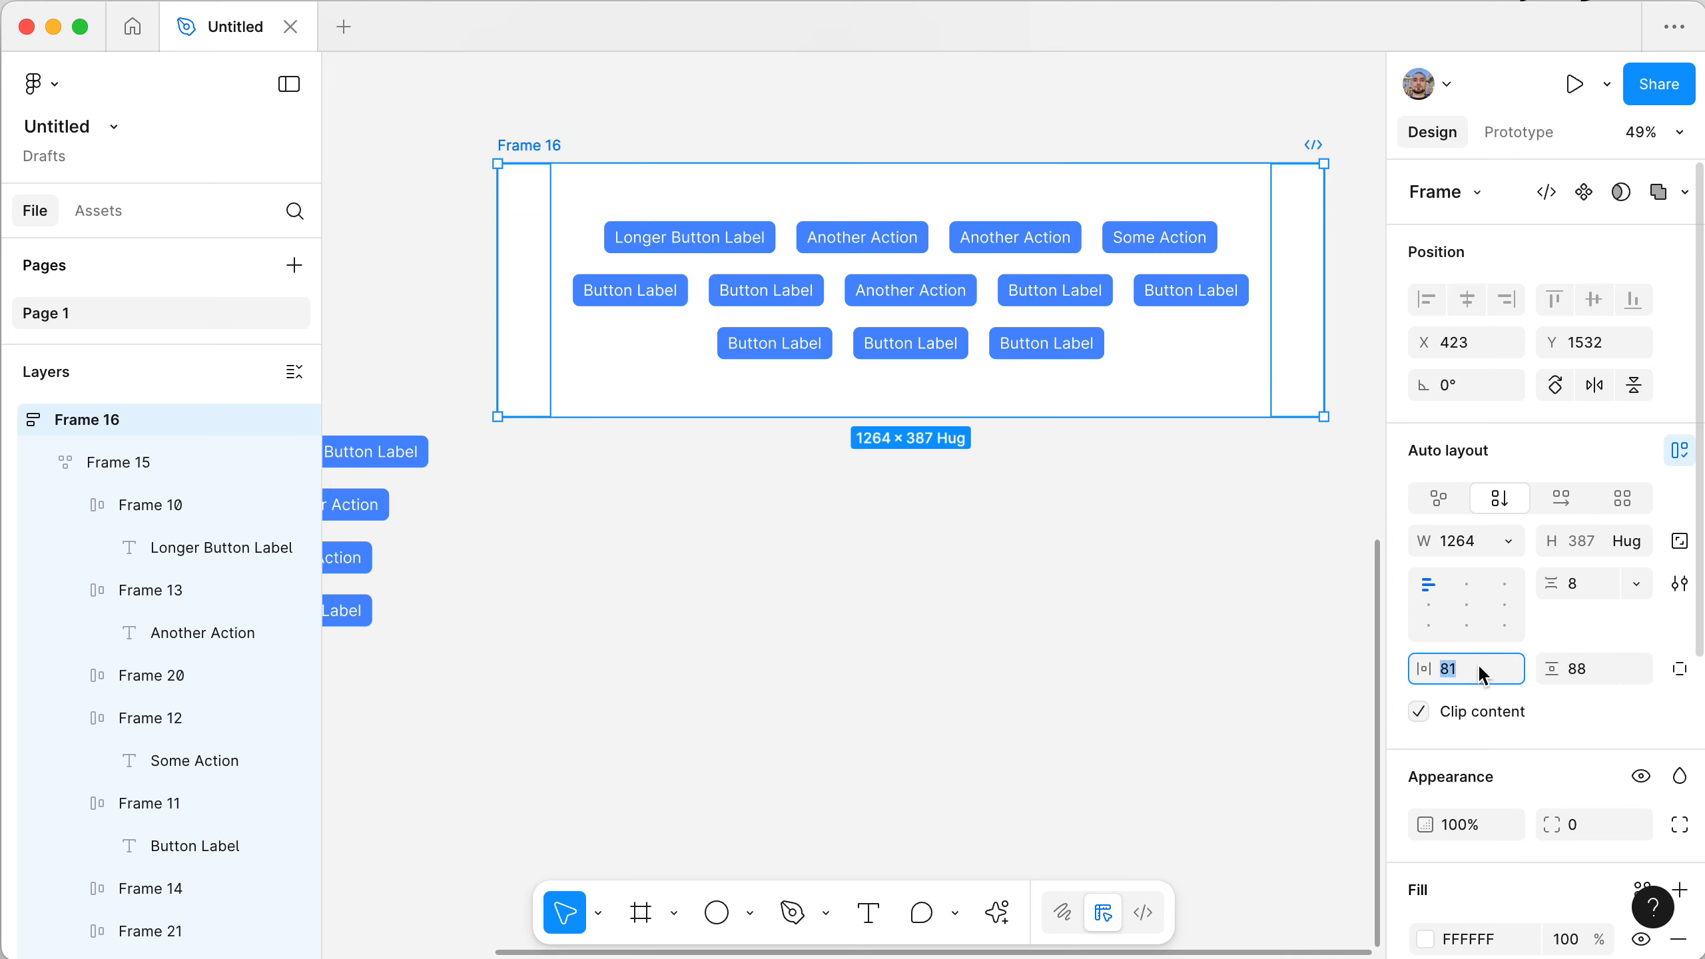
pyautogui.write('88')
pyautogui.press('Return')
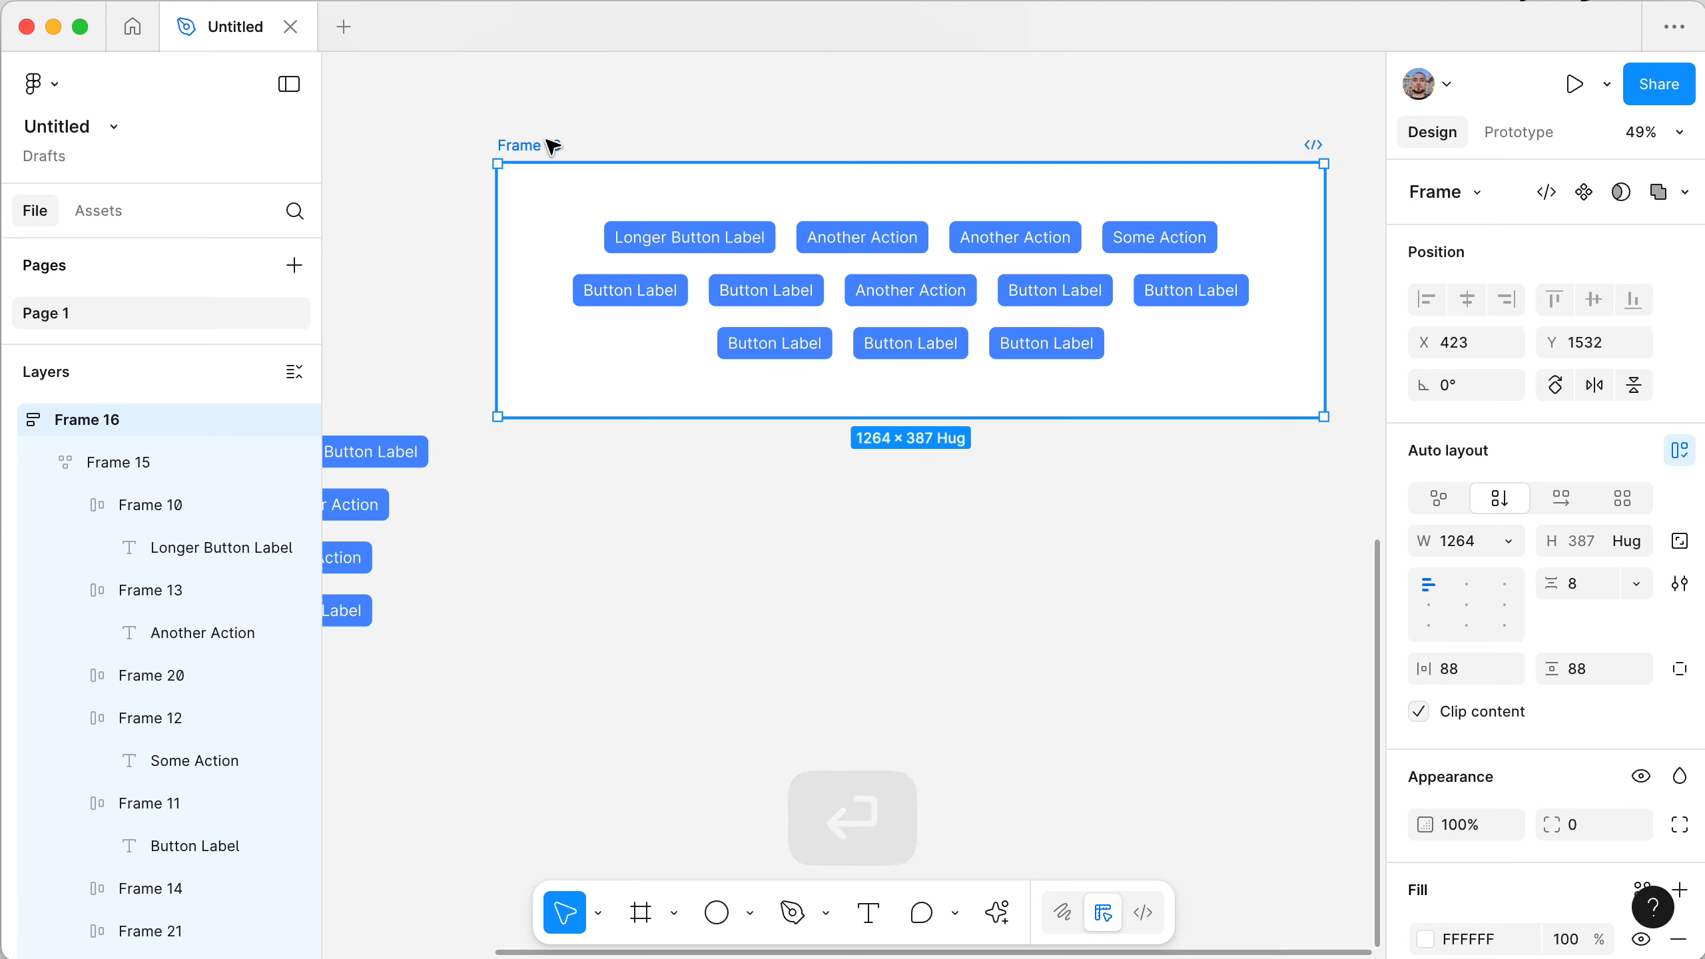
# - Move Frame 16 into the empty canvas area at about X 702, Y 2066
pyautogui.moveTo(551, 145); pyautogui.dragTo(573, 206)
pyautogui.hscroll(4, 574, 207)
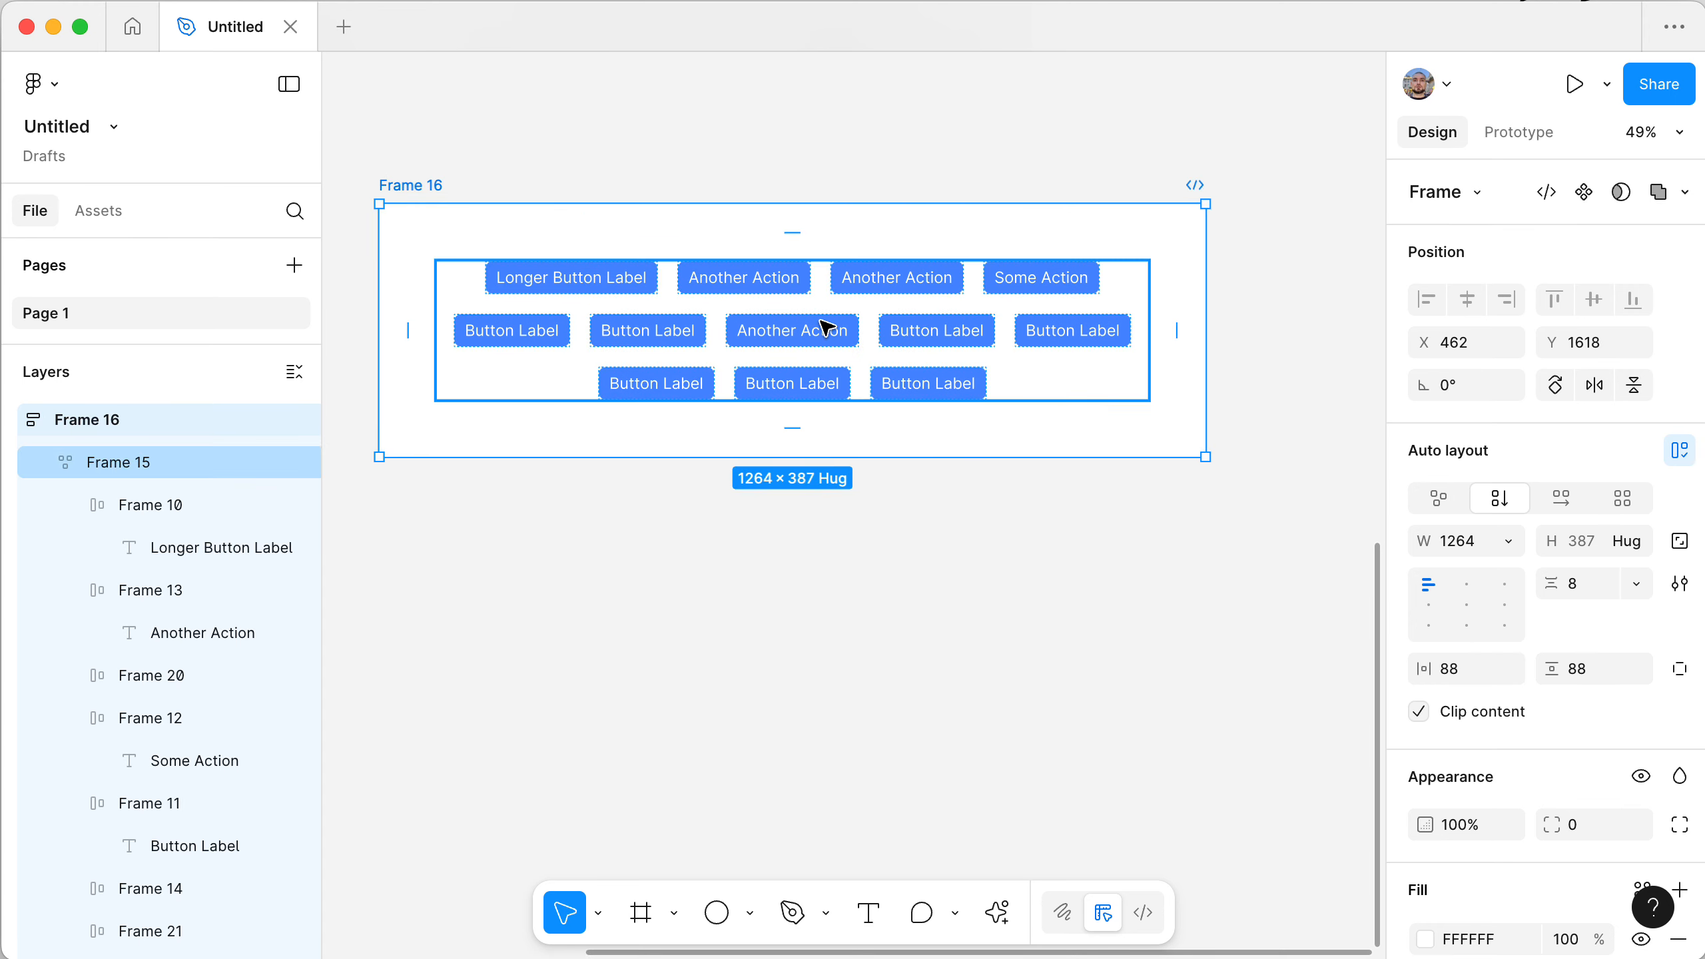
pyautogui.click(795, 273)
pyautogui.press('Escape')
pyautogui.hscroll(-2, 627, 141)
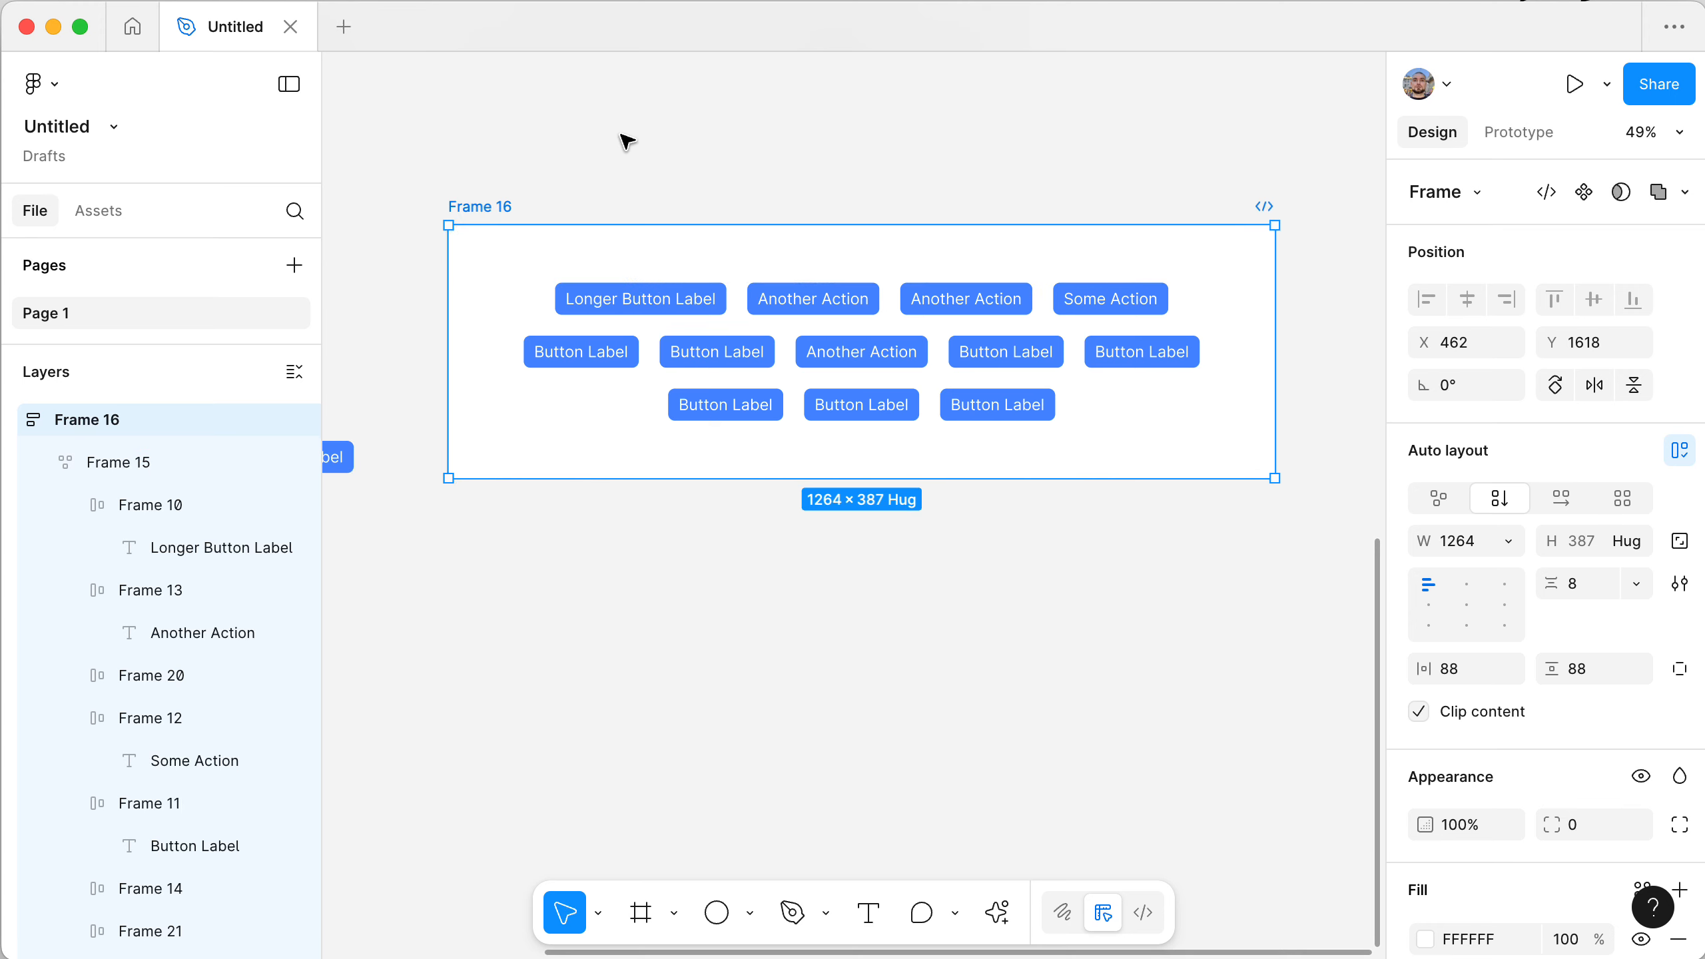
pyautogui.moveTo(486, 215); pyautogui.dragTo(639, 499)
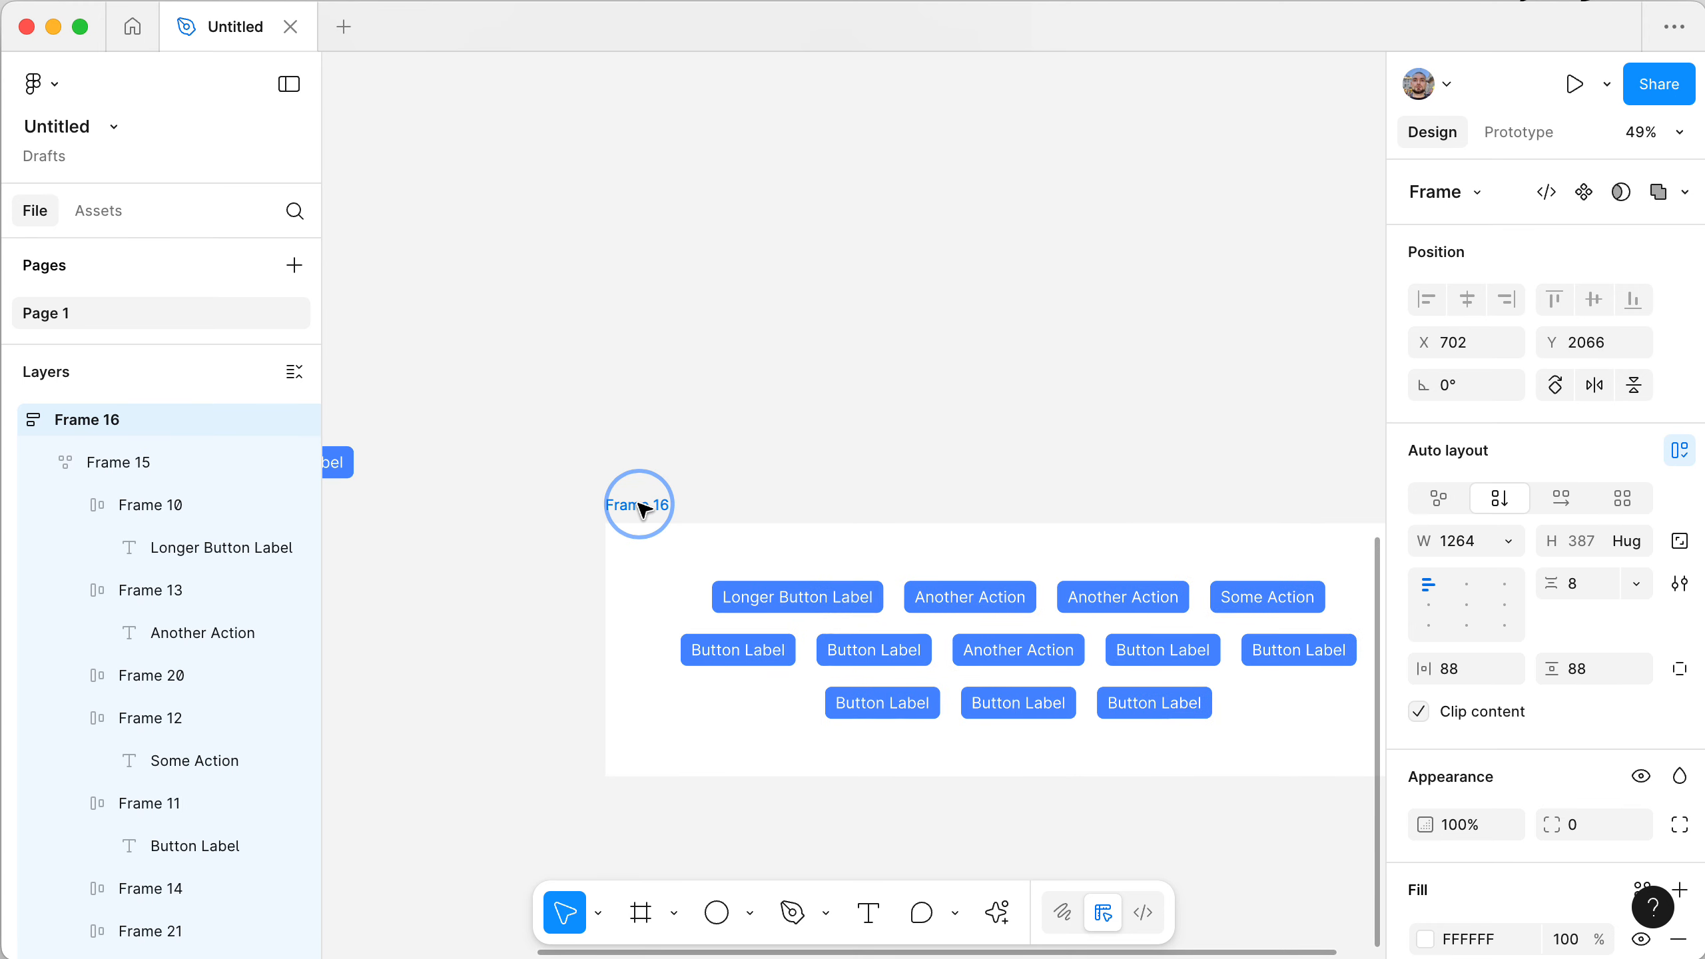
pyautogui.scroll(-5, 639, 502)
pyautogui.hscroll(3, 641, 505)
pyautogui.scroll(2, 641, 510)
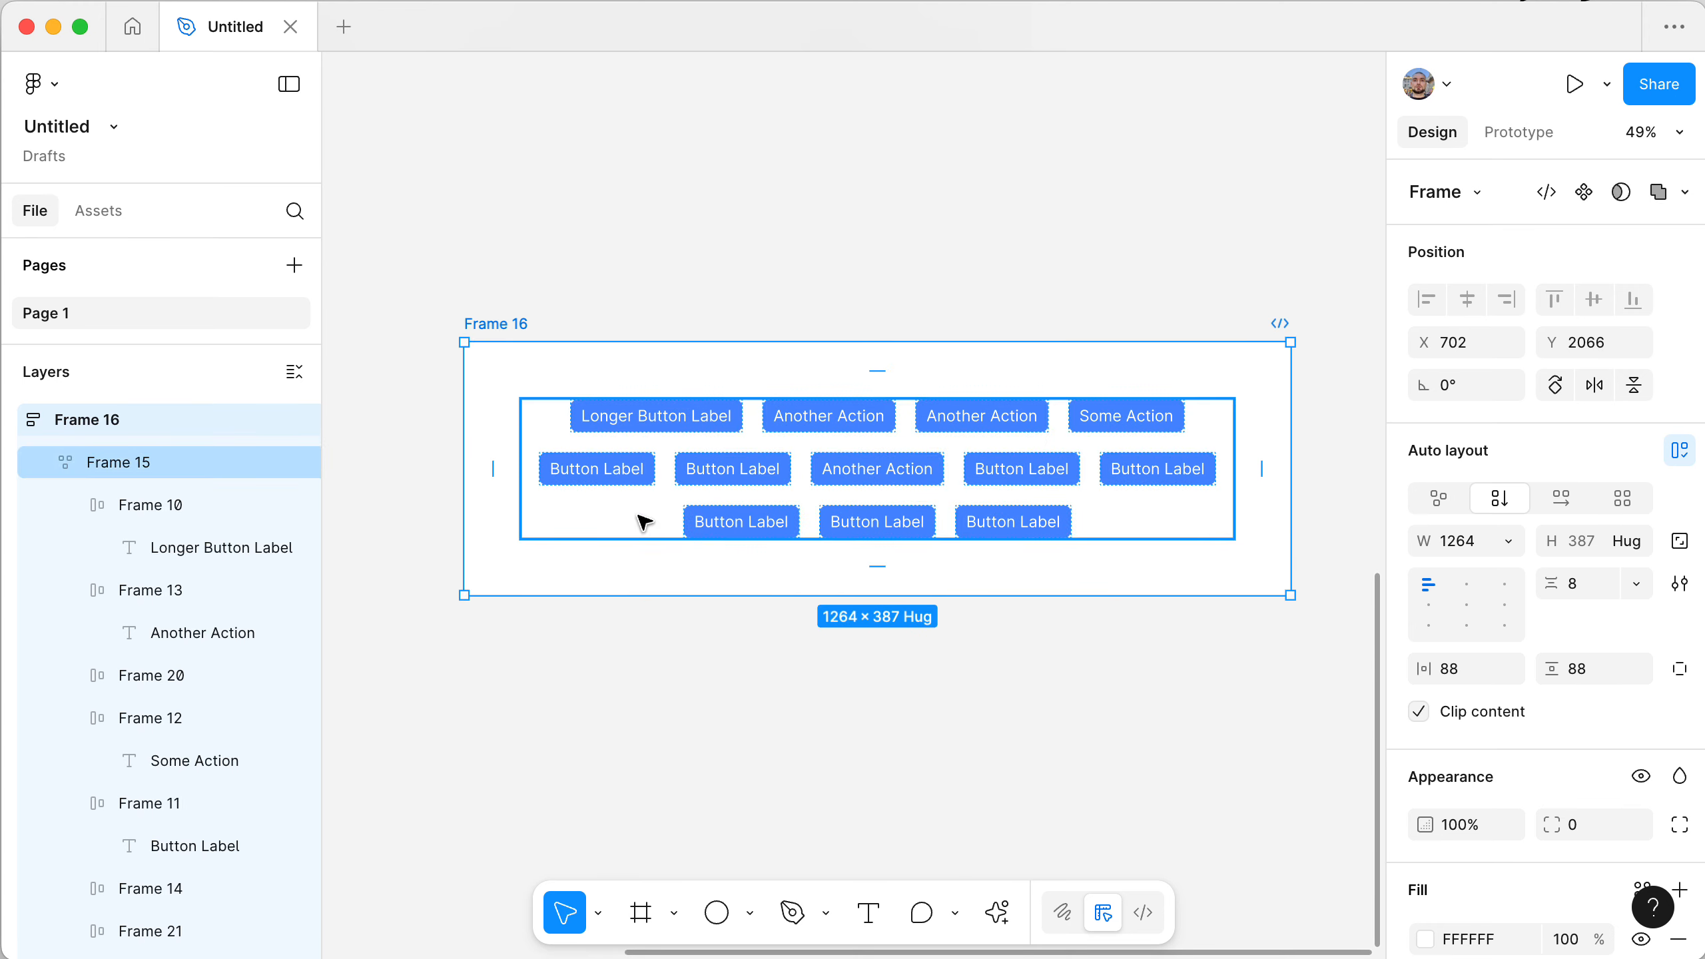
# - Draw a new parent frame about 1463 × 1056 around Frame 16
pyautogui.click(522, 288)
pyautogui.click(508, 324)
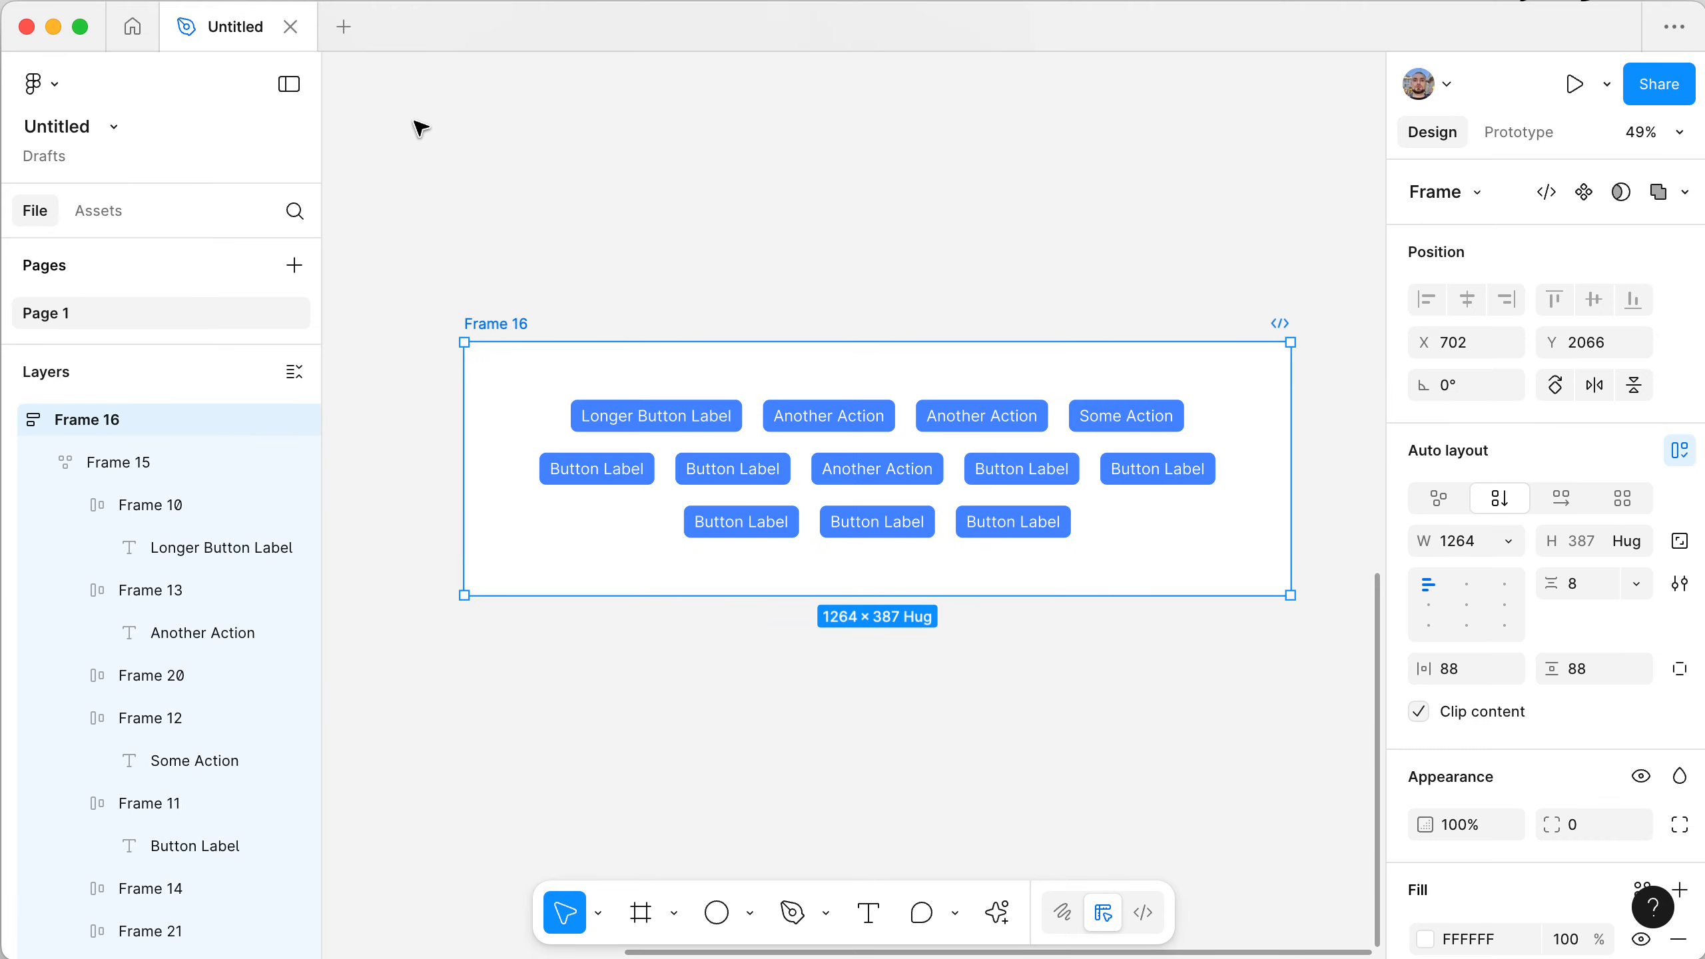
pyautogui.press('f')
pyautogui.moveTo(405, 65); pyautogui.dragTo(1361, 755)
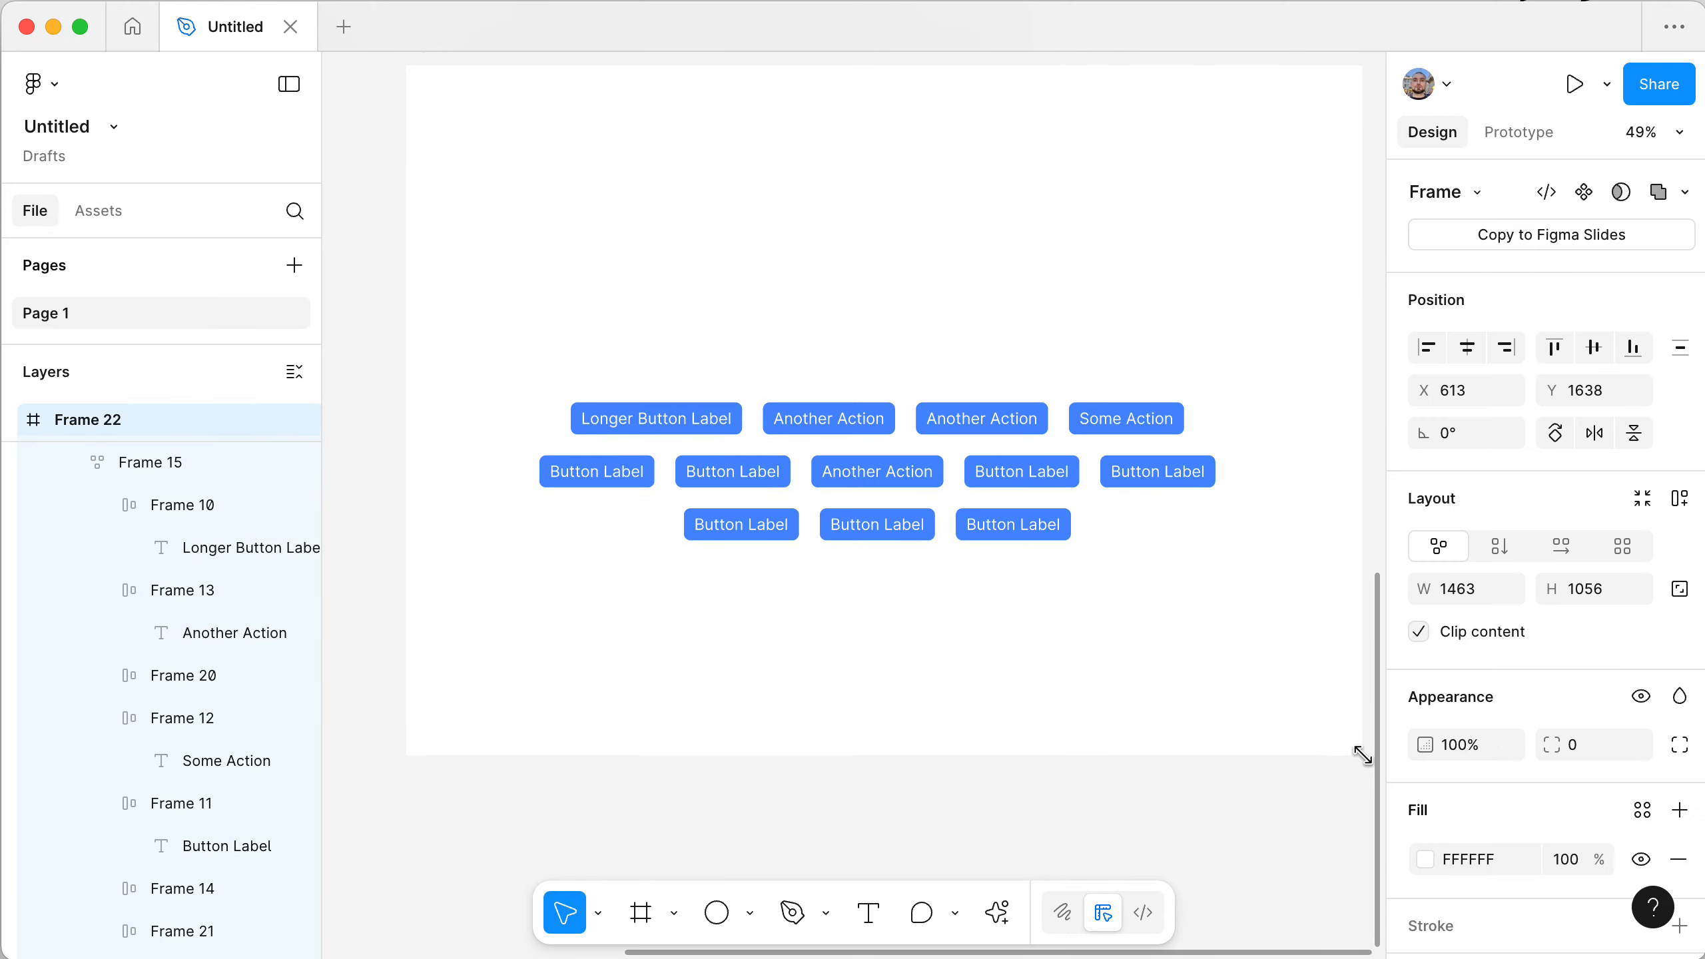
# - Darken the fill of the nested Frame 16 to light grey F5F5F5
pyautogui.click(933, 366)
pyautogui.scroll(-3, 1508, 895)
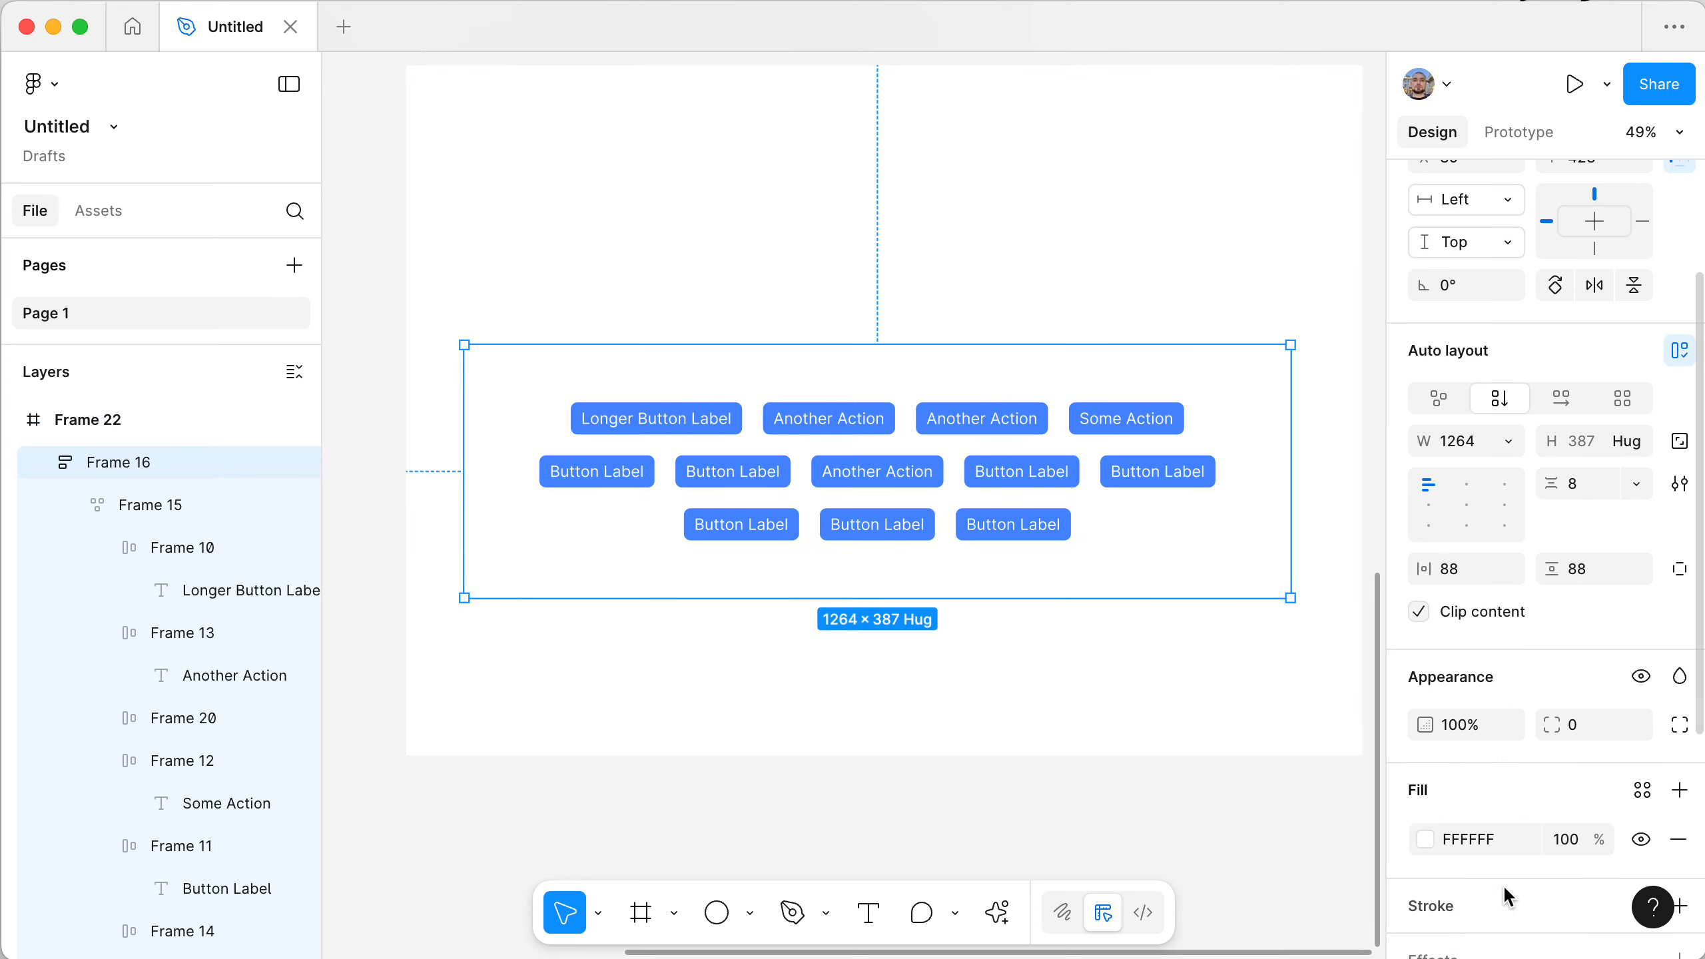
pyautogui.click(1495, 832)
pyautogui.hotkey('shift', 'Up')
pyautogui.hotkey('shift', 'Down')
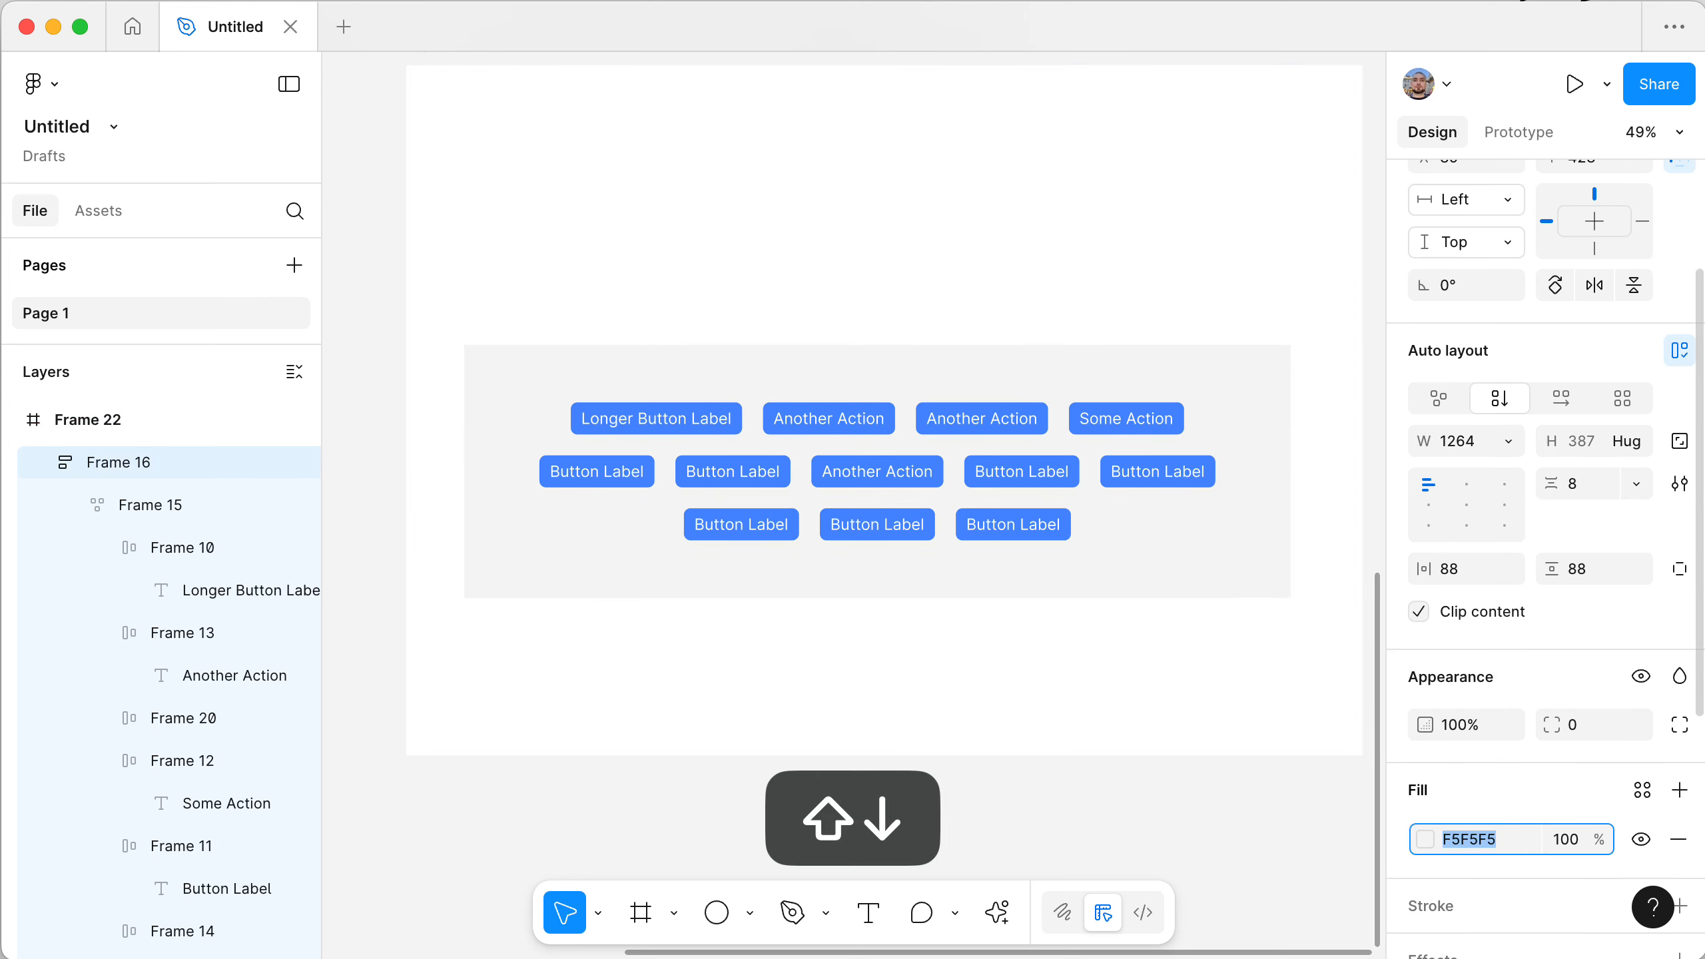
pyautogui.click(933, 211)
pyautogui.scroll(1, 933, 212)
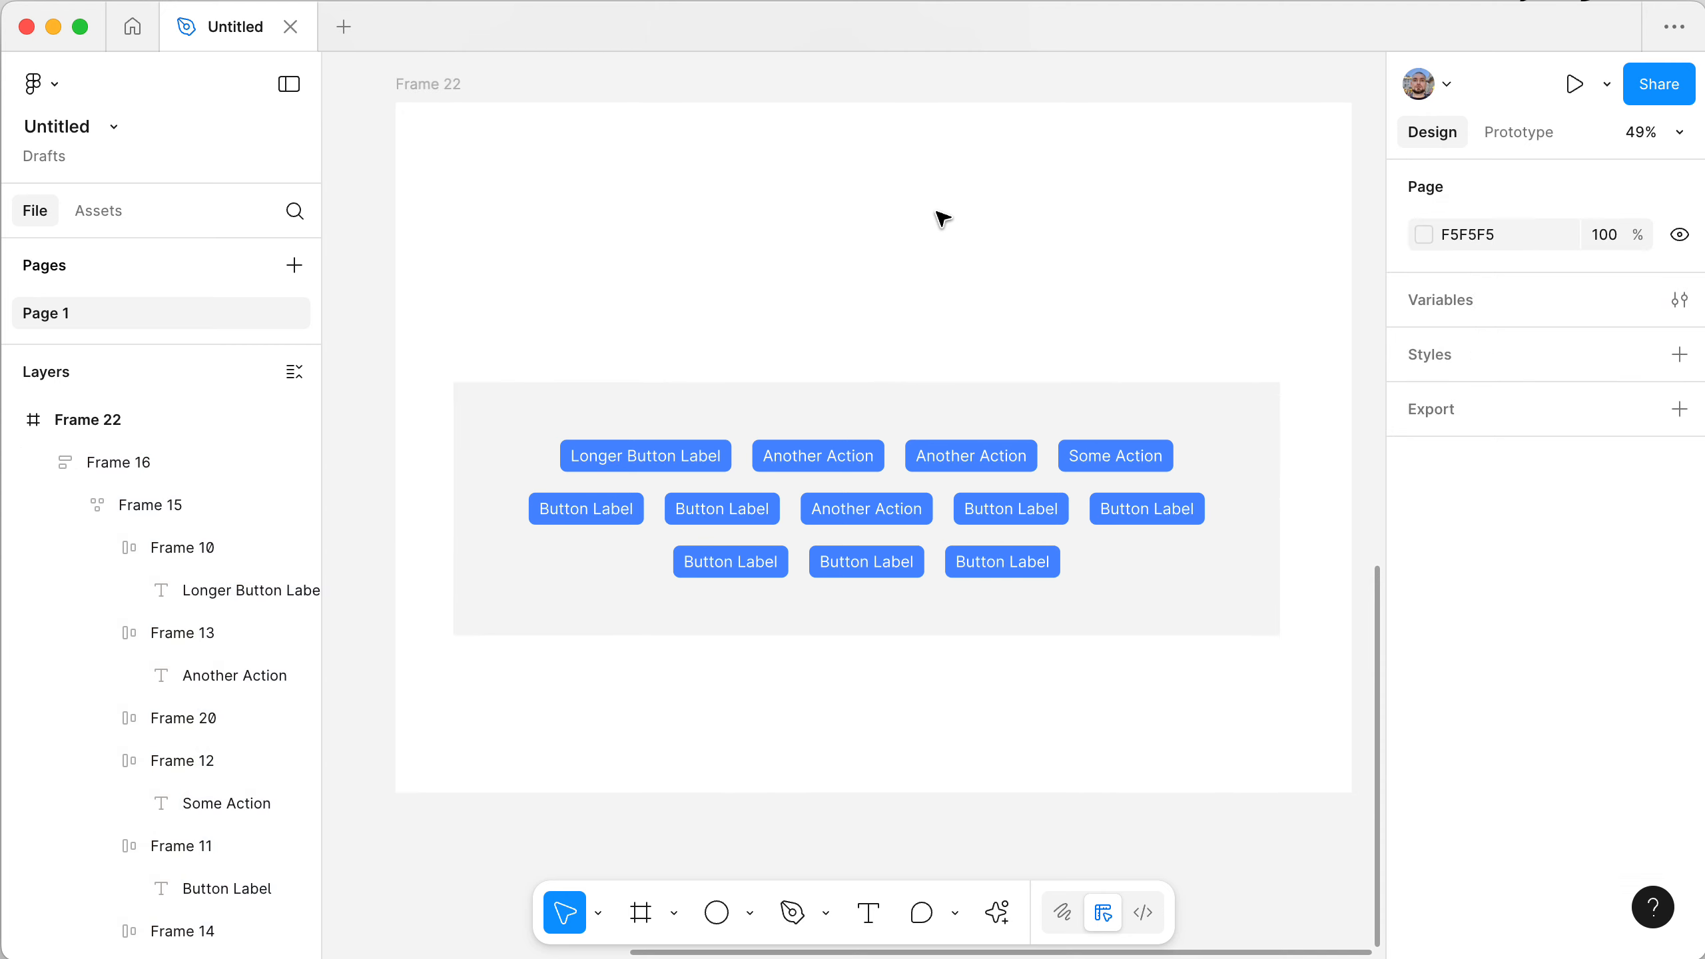
# - Try moving the "Cool" text out of its small frame into Frame 22 and undo the move
pyautogui.click(431, 86)
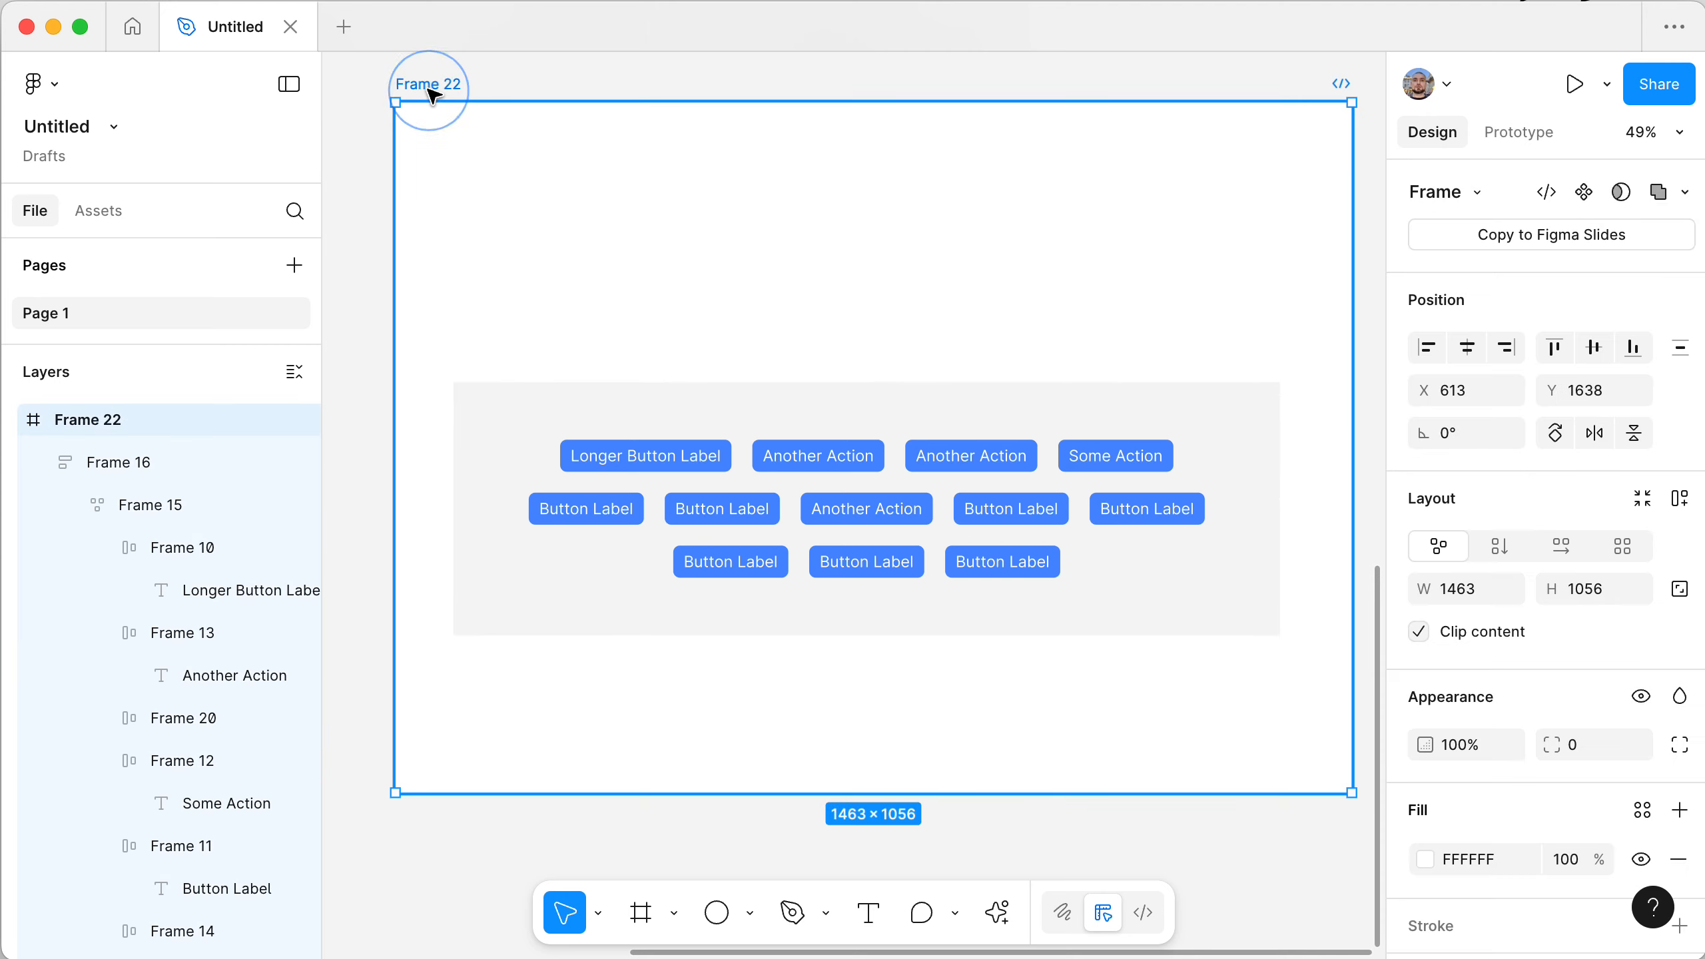
pyautogui.hscroll(-10, 453, 91)
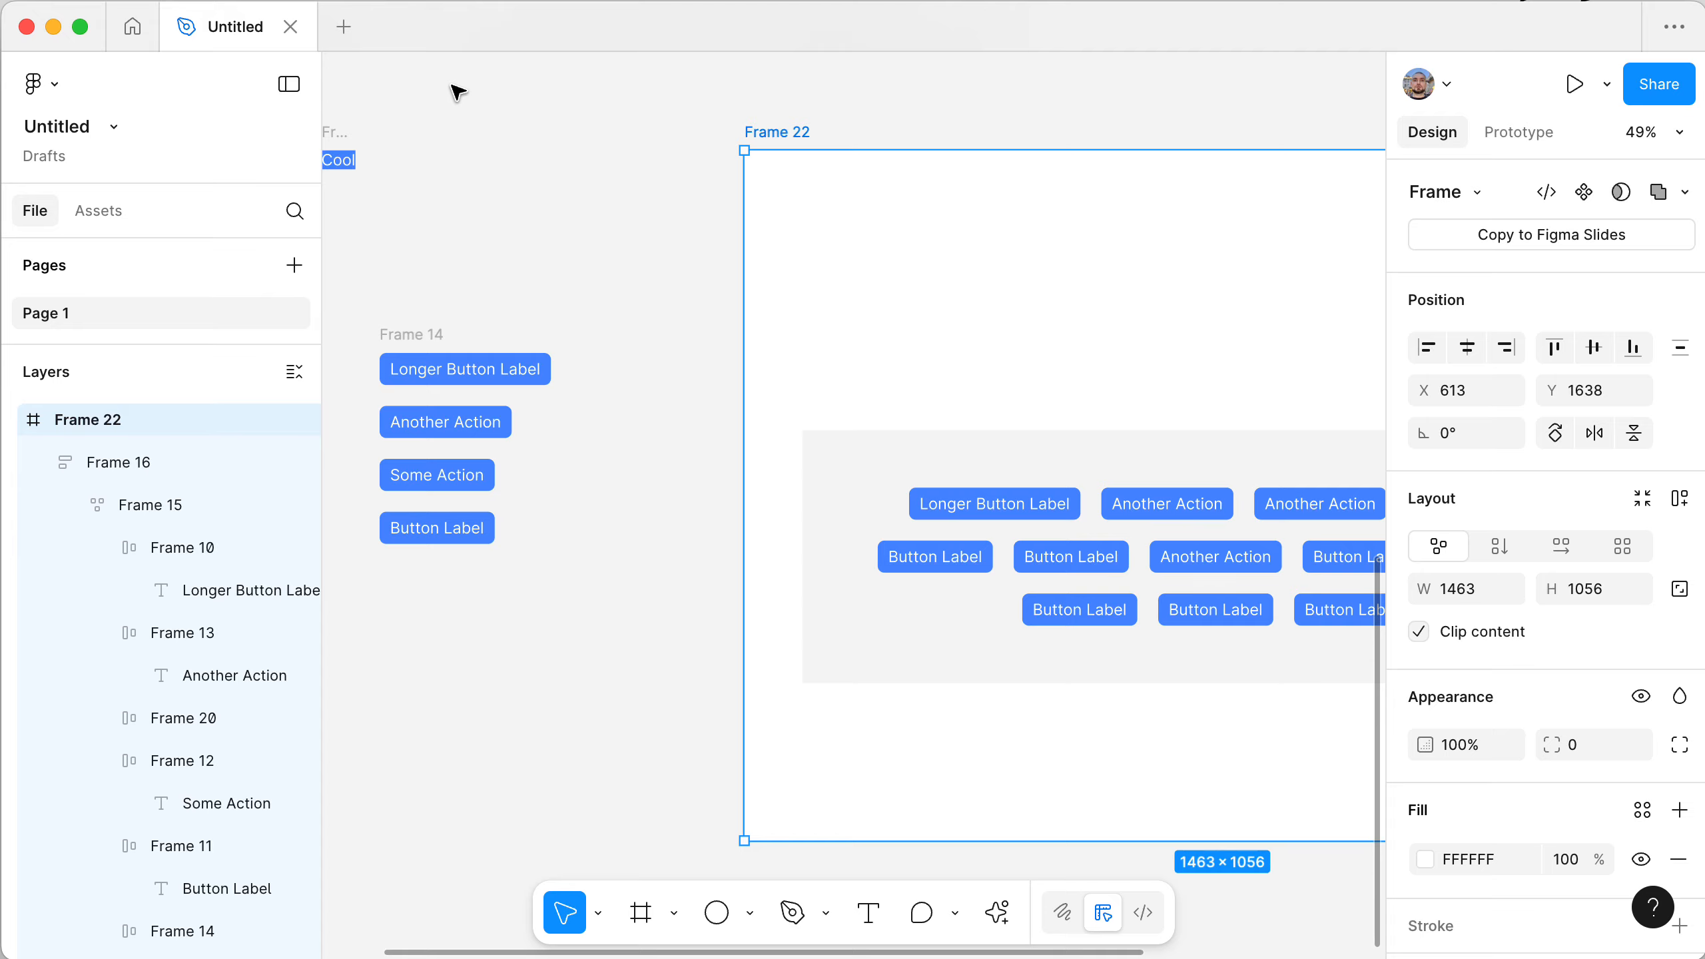
pyautogui.scroll(-5, 547, 232)
pyautogui.scroll(5, 547, 232)
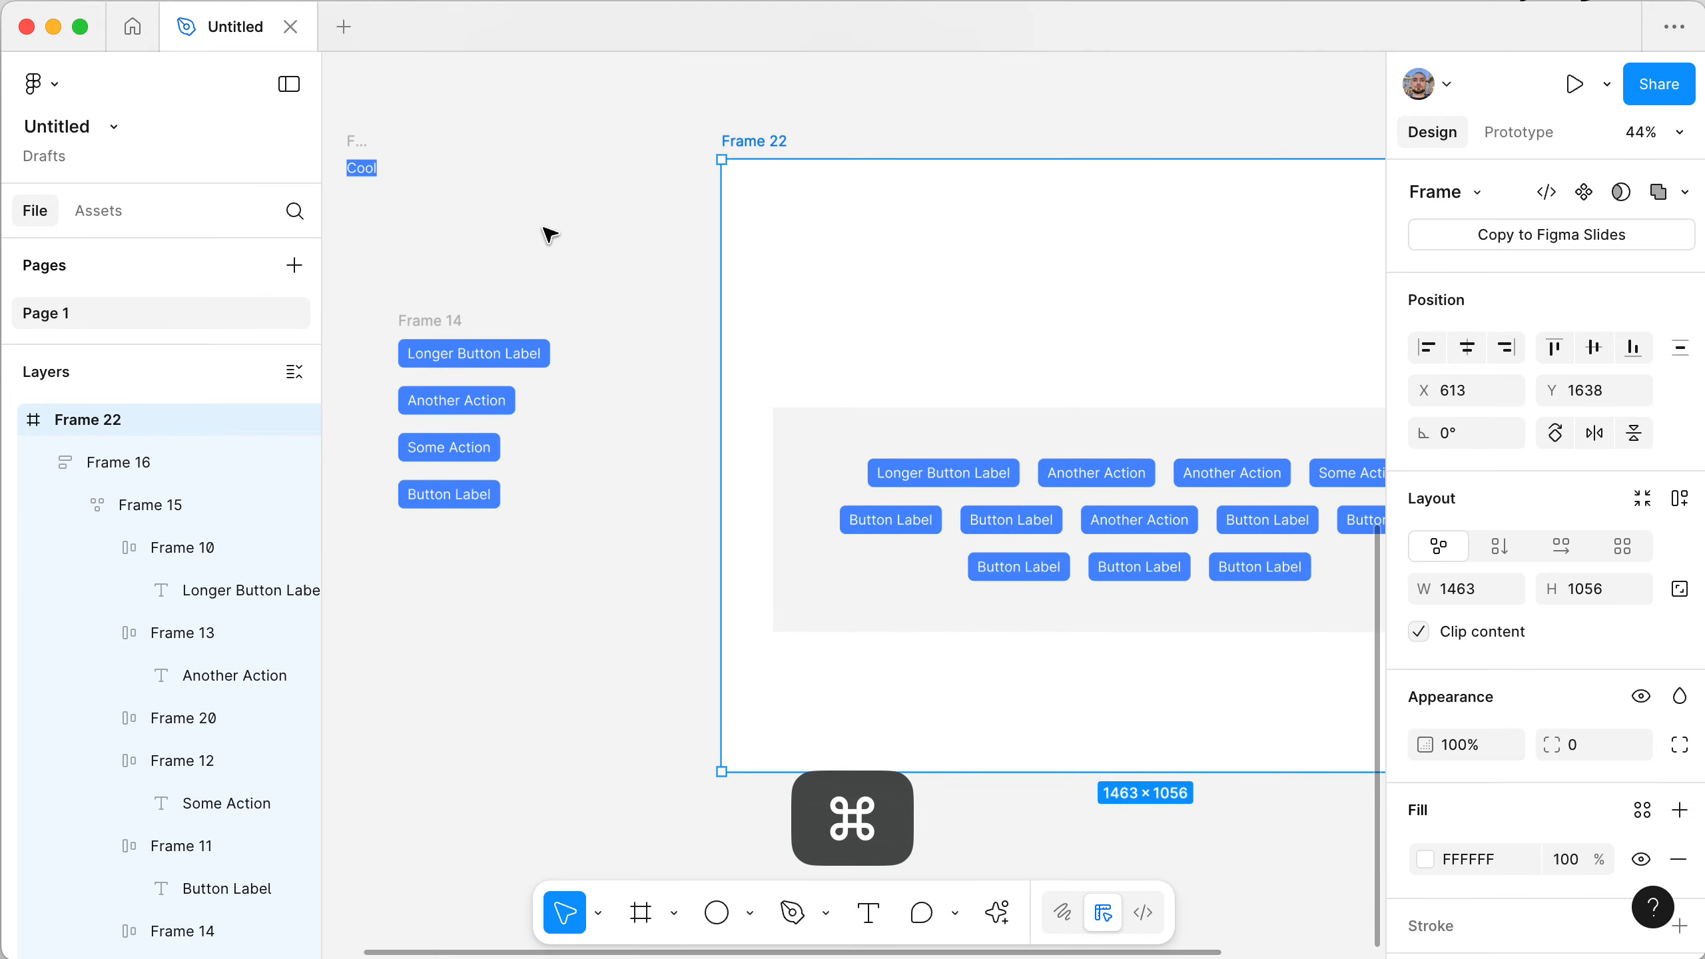
pyautogui.click(544, 230)
pyautogui.keyDown('super'); pyautogui.click(367, 173); pyautogui.keyUp('super')
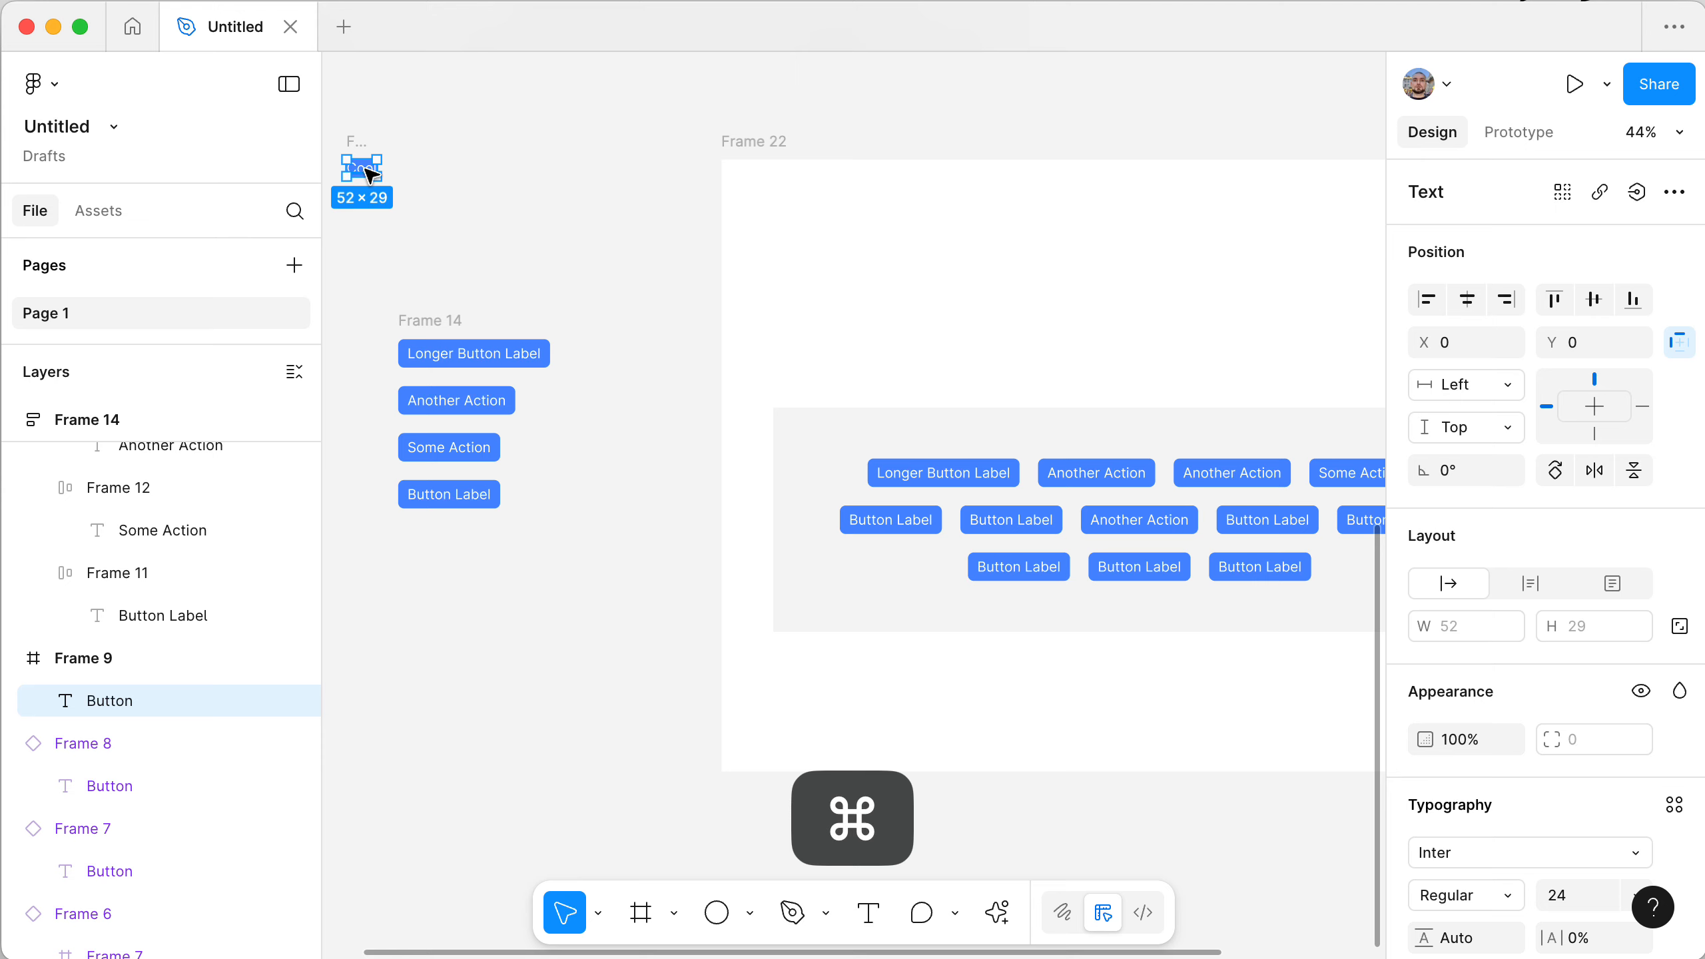
pyautogui.moveTo(367, 173); pyautogui.dragTo(1111, 297)
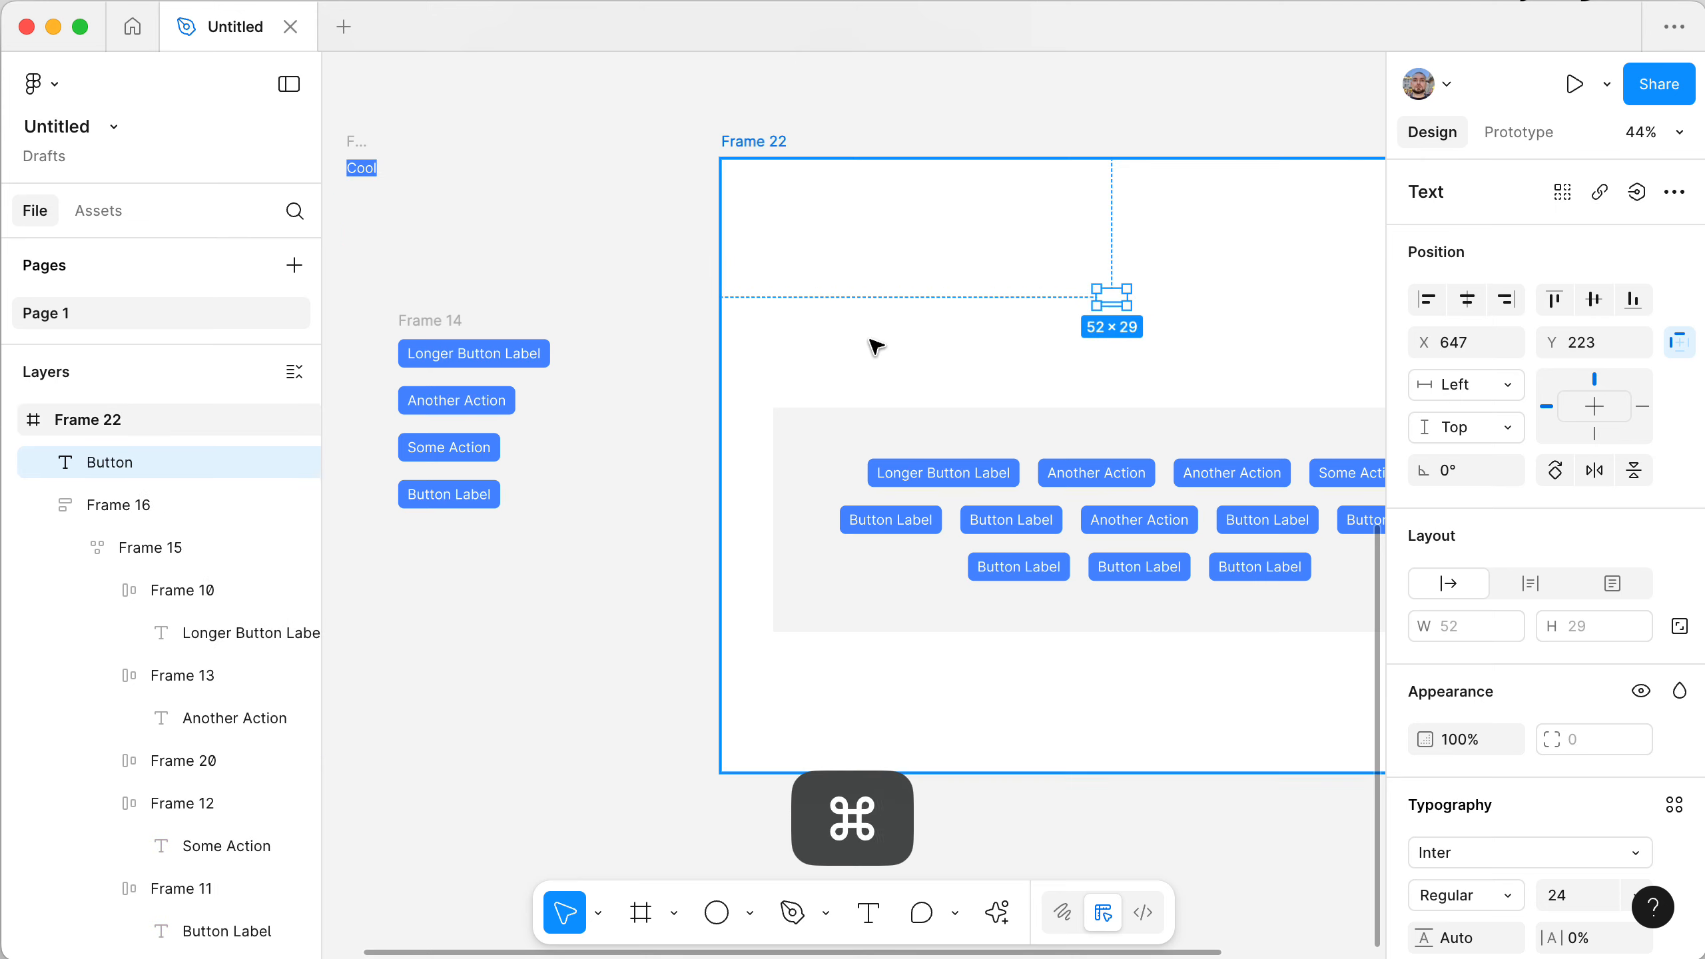
pyautogui.press('super+z')
pyautogui.click(714, 571)
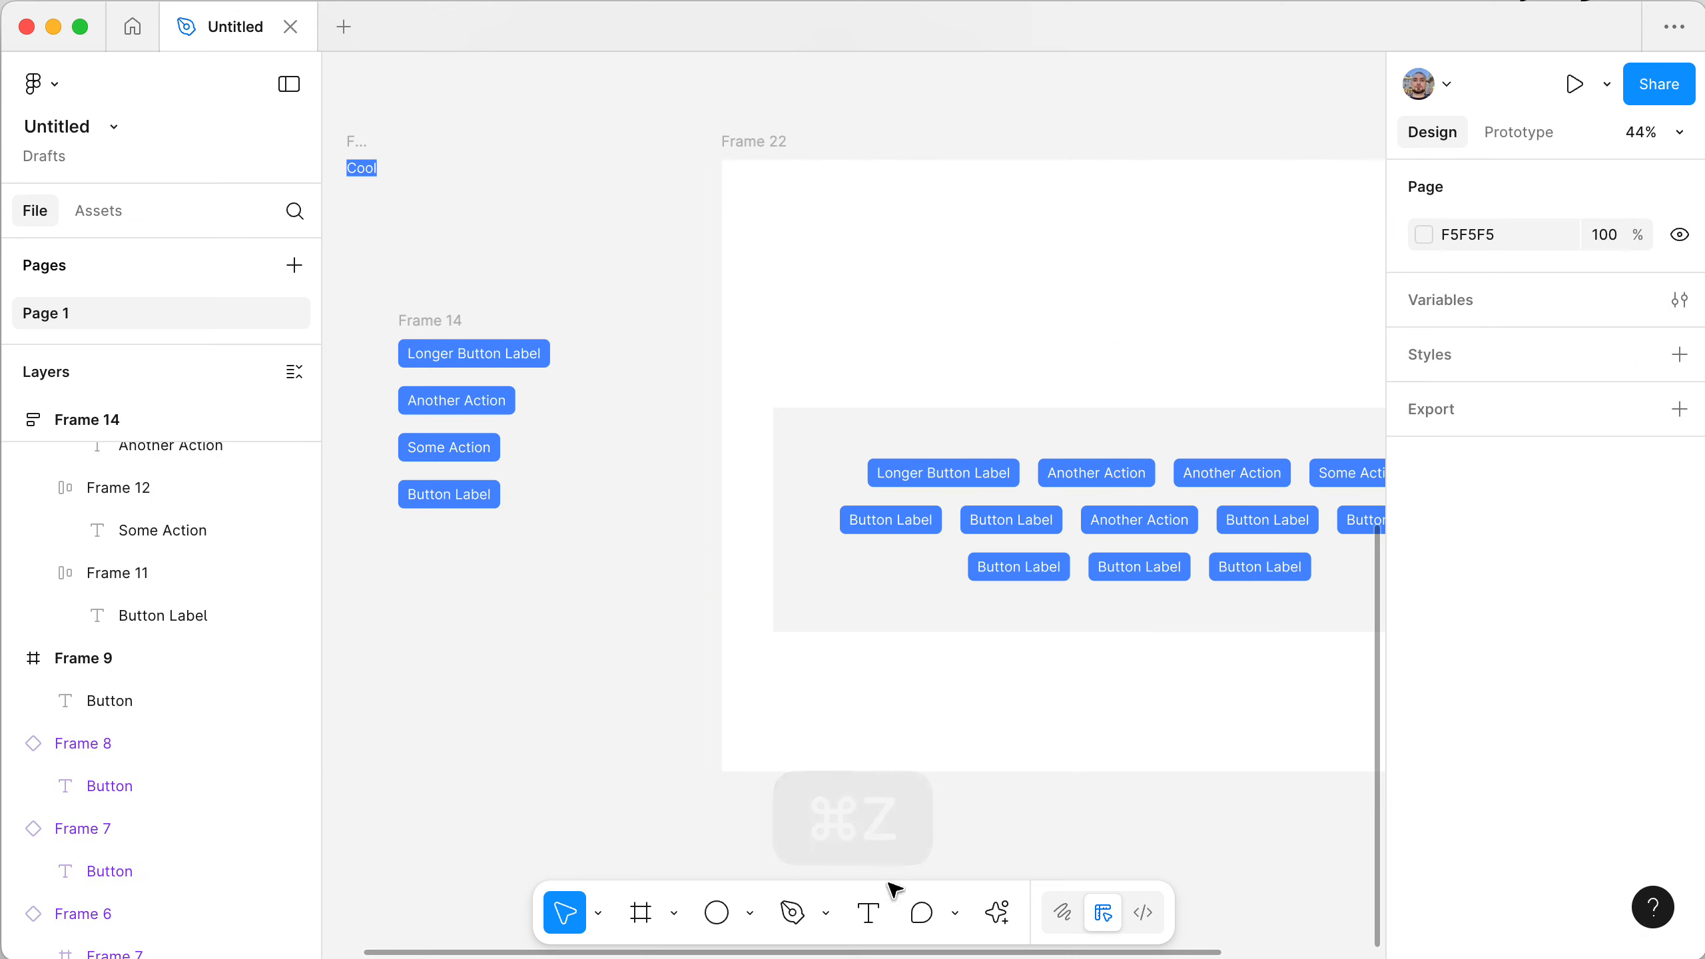
# - Add the text "Hero Title" inside Frame 22 above the grey button section, at about X 502, Y 198
pyautogui.click(868, 912)
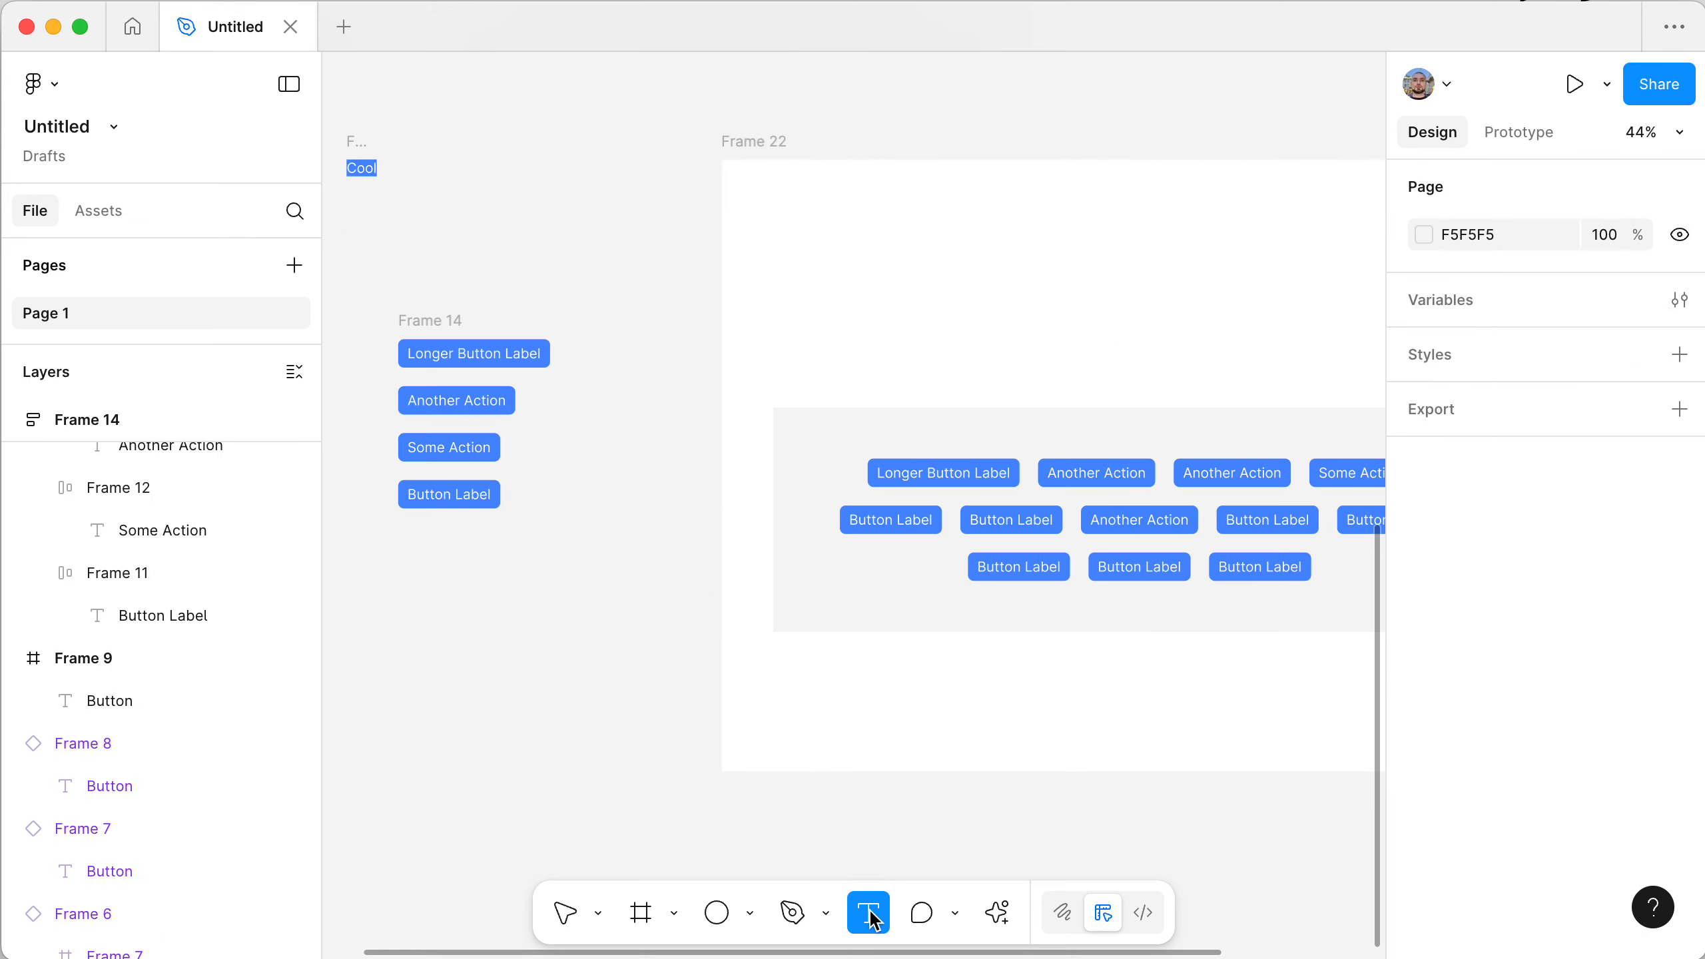
pyautogui.click(1017, 281)
pyautogui.hscroll(5, 1115, 279)
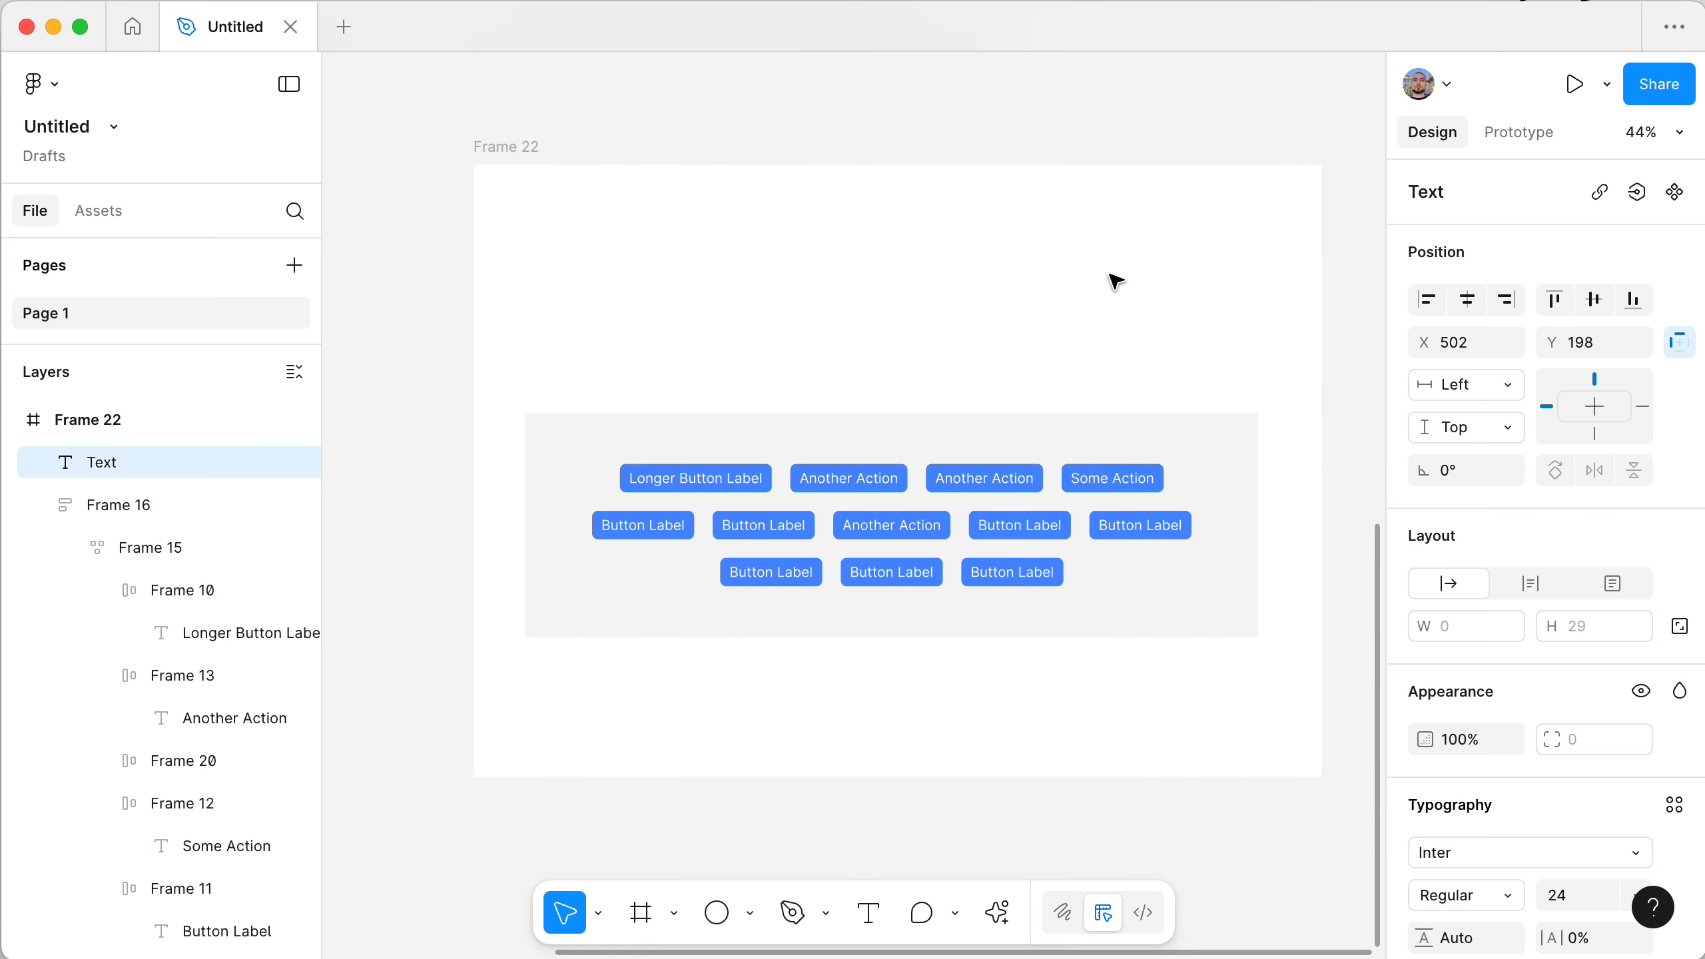
pyautogui.write('Hero Title')
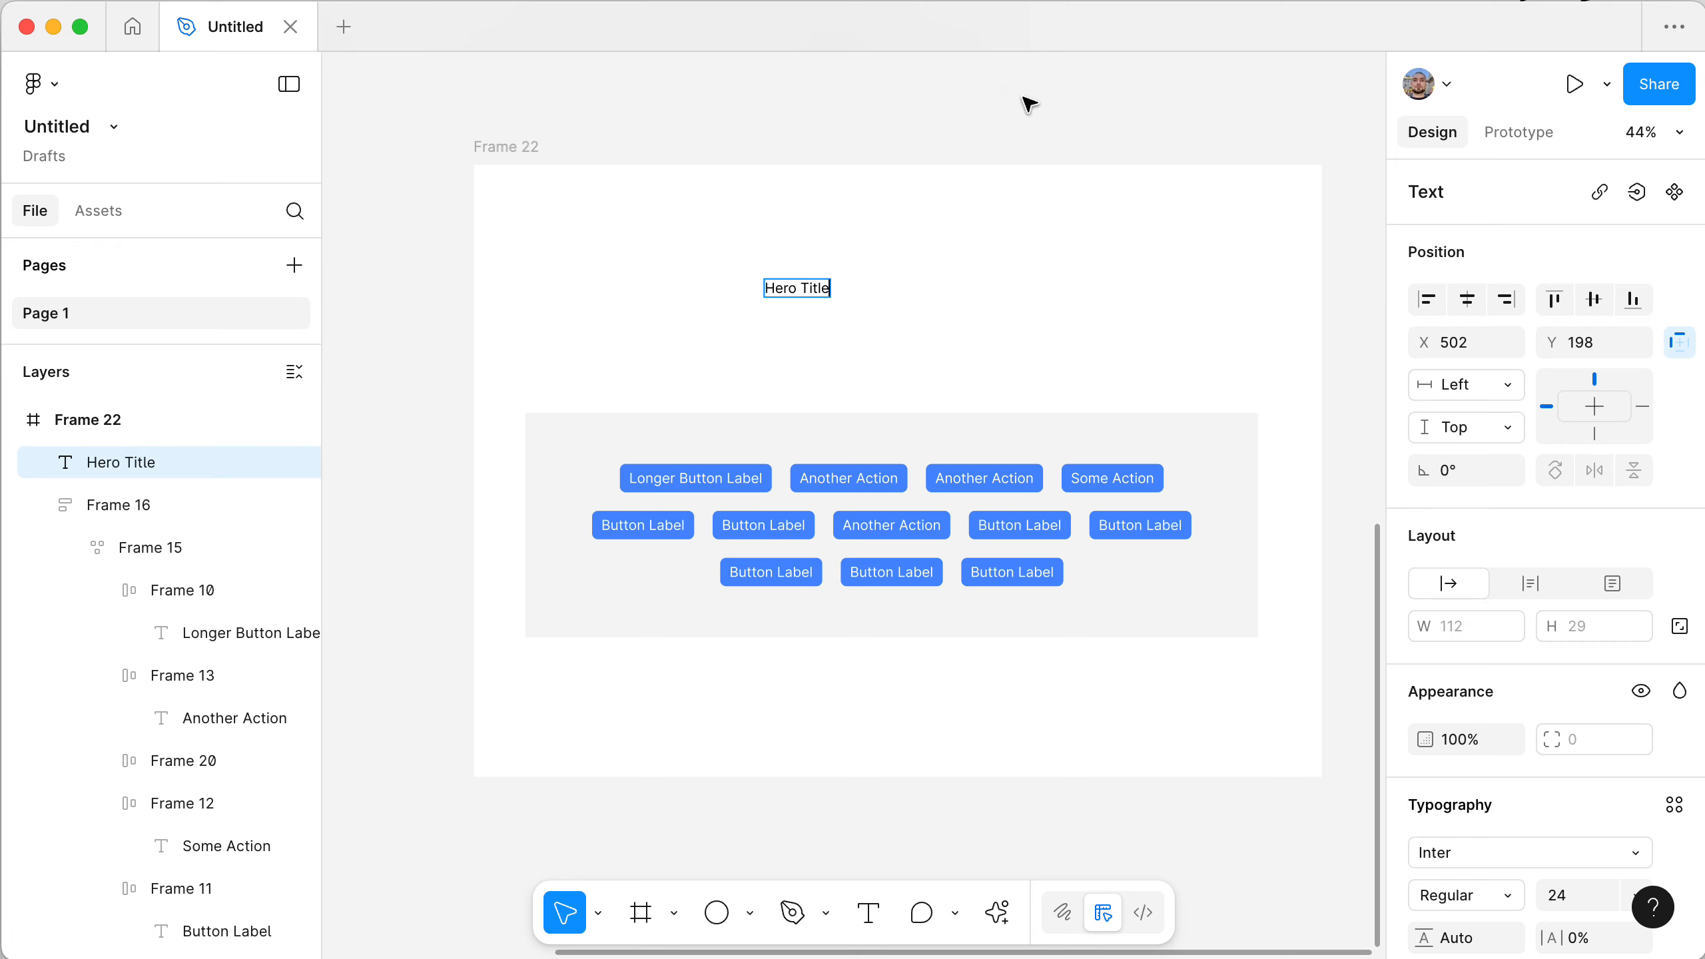
pyautogui.press('Escape')
pyautogui.scroll(-1, 1020, 119)
pyautogui.hscroll(1, 1020, 119)
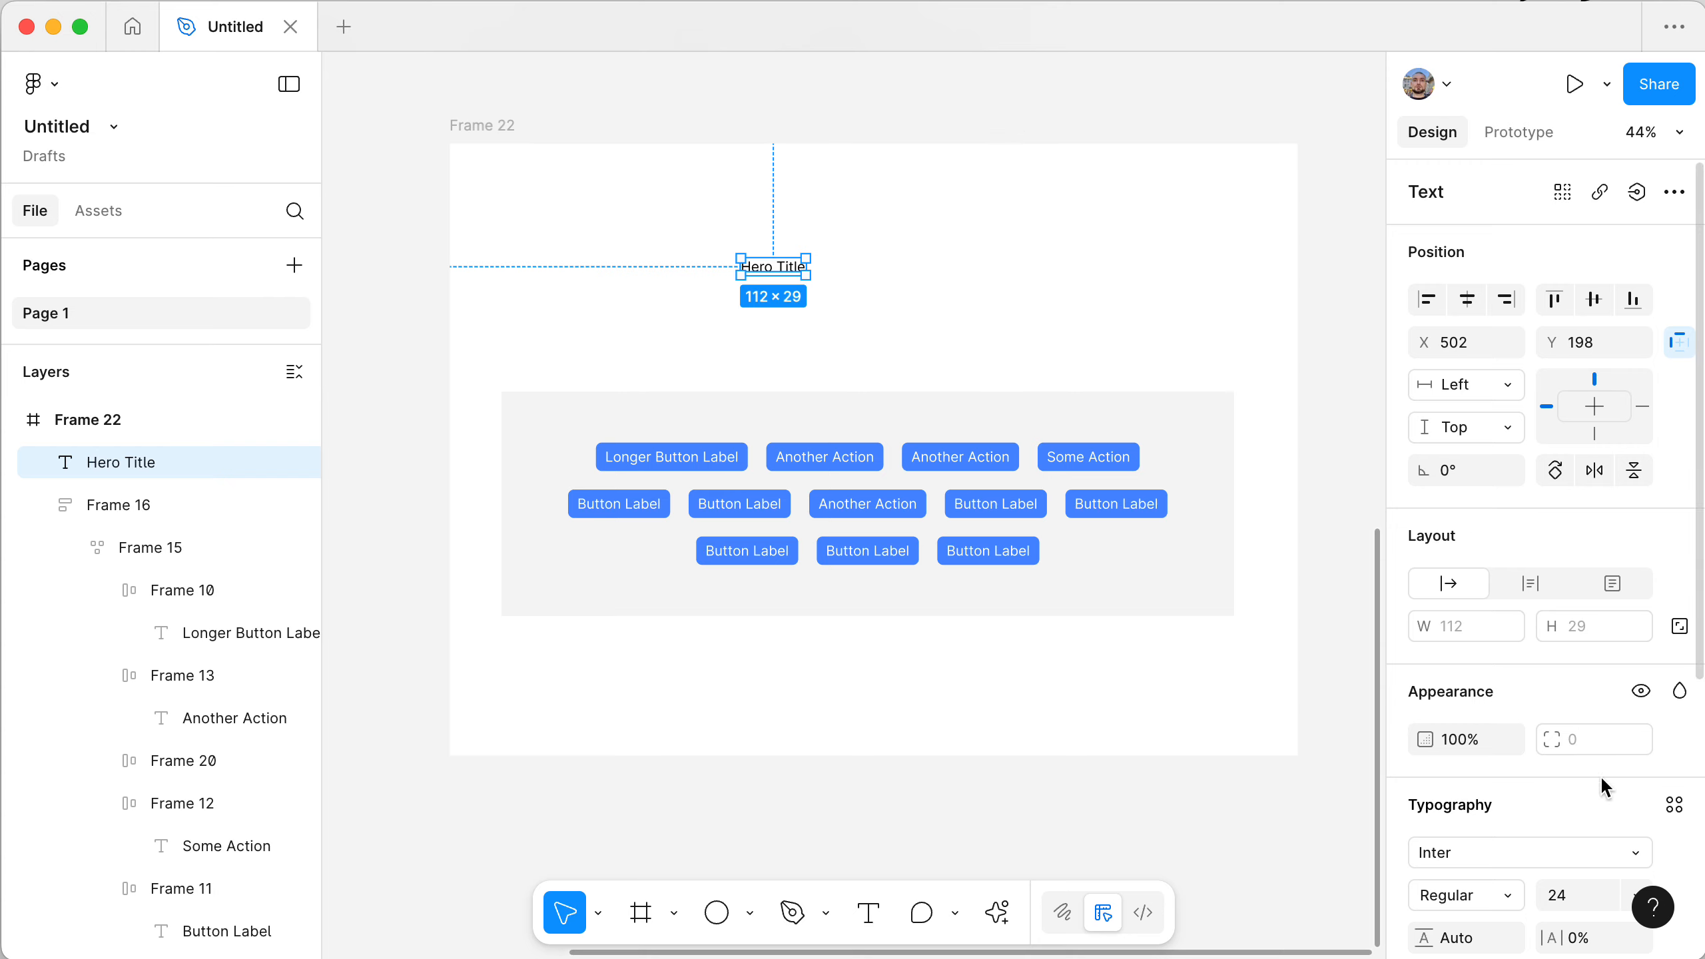
# - Set the font size of the Hero Title text to 96 and check it at actual scale
pyautogui.scroll(-3, 1619, 837)
pyautogui.click(1647, 766)
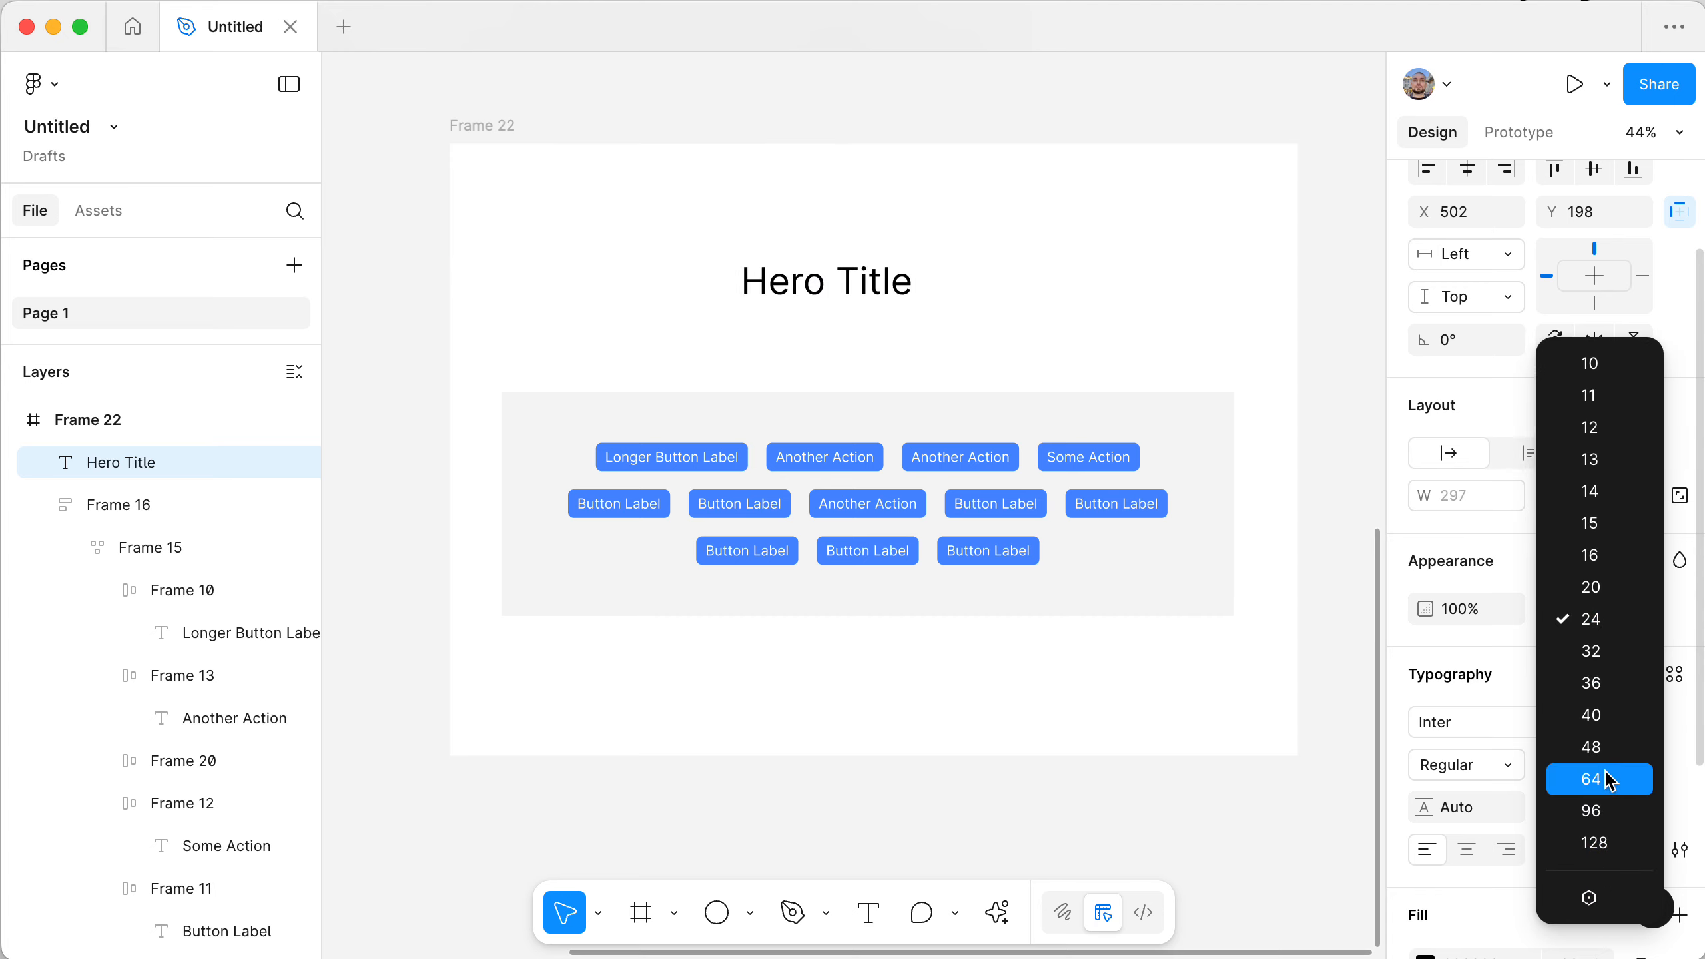
pyautogui.click(1608, 809)
pyautogui.hotkey('shift', '2')
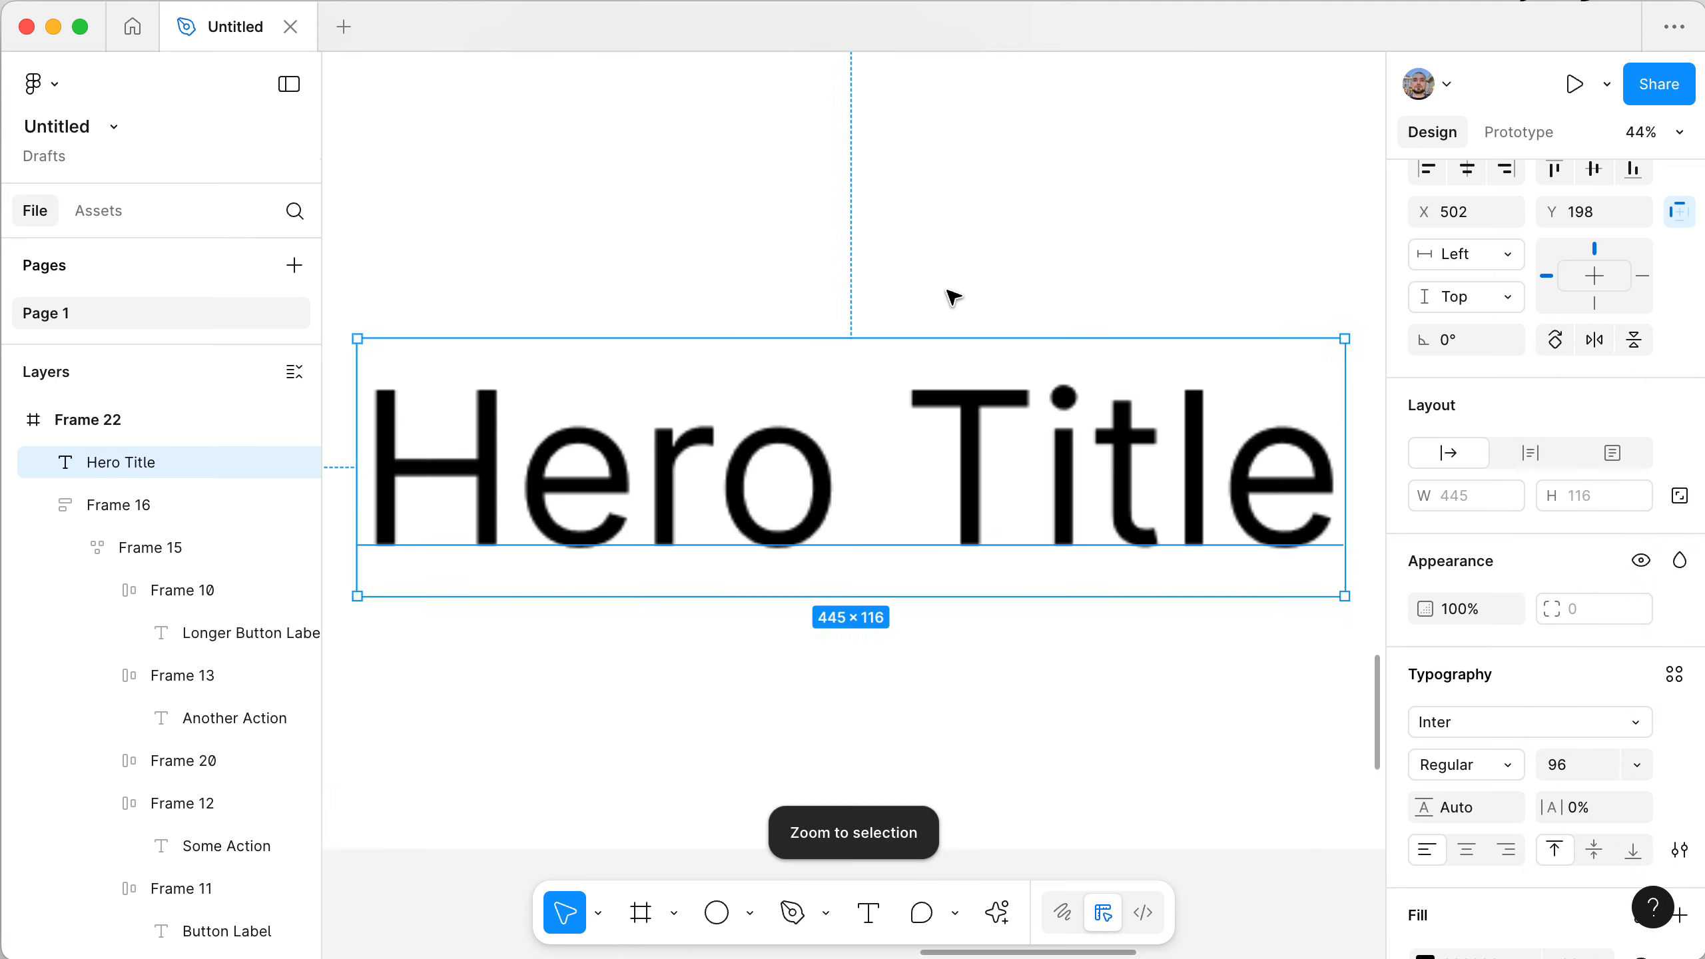
pyautogui.hotkey('shift', '0')
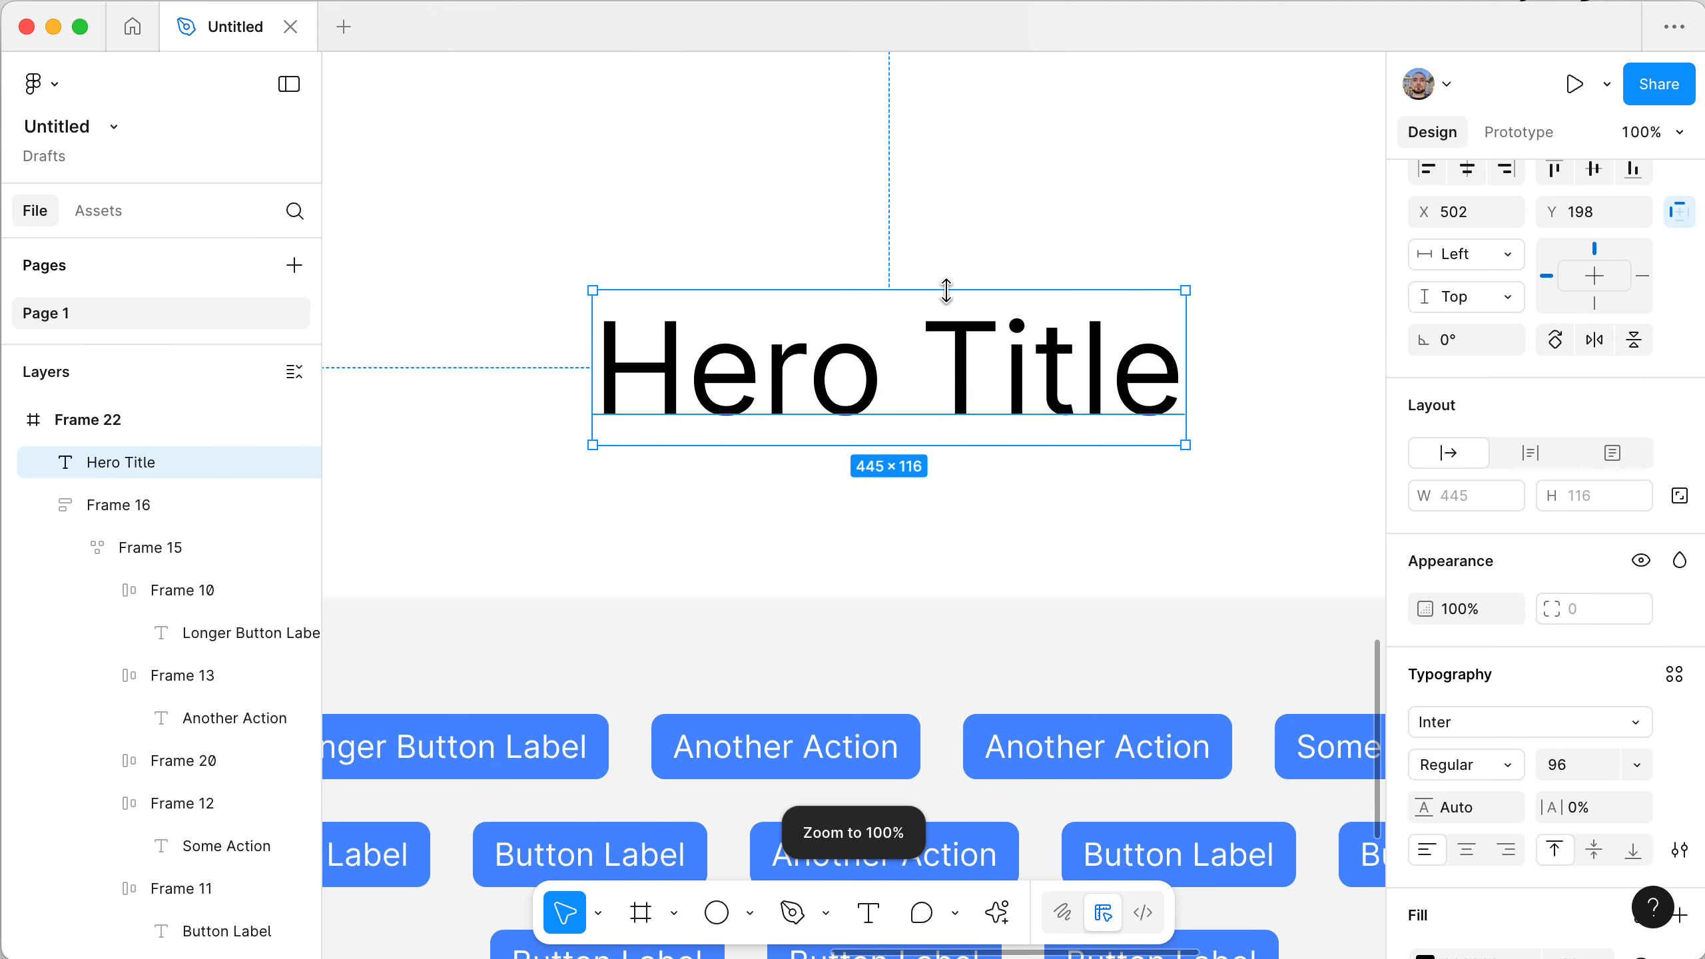
# - Set the Hero Title text to font size 64 and Bold weight
pyautogui.click(1641, 767)
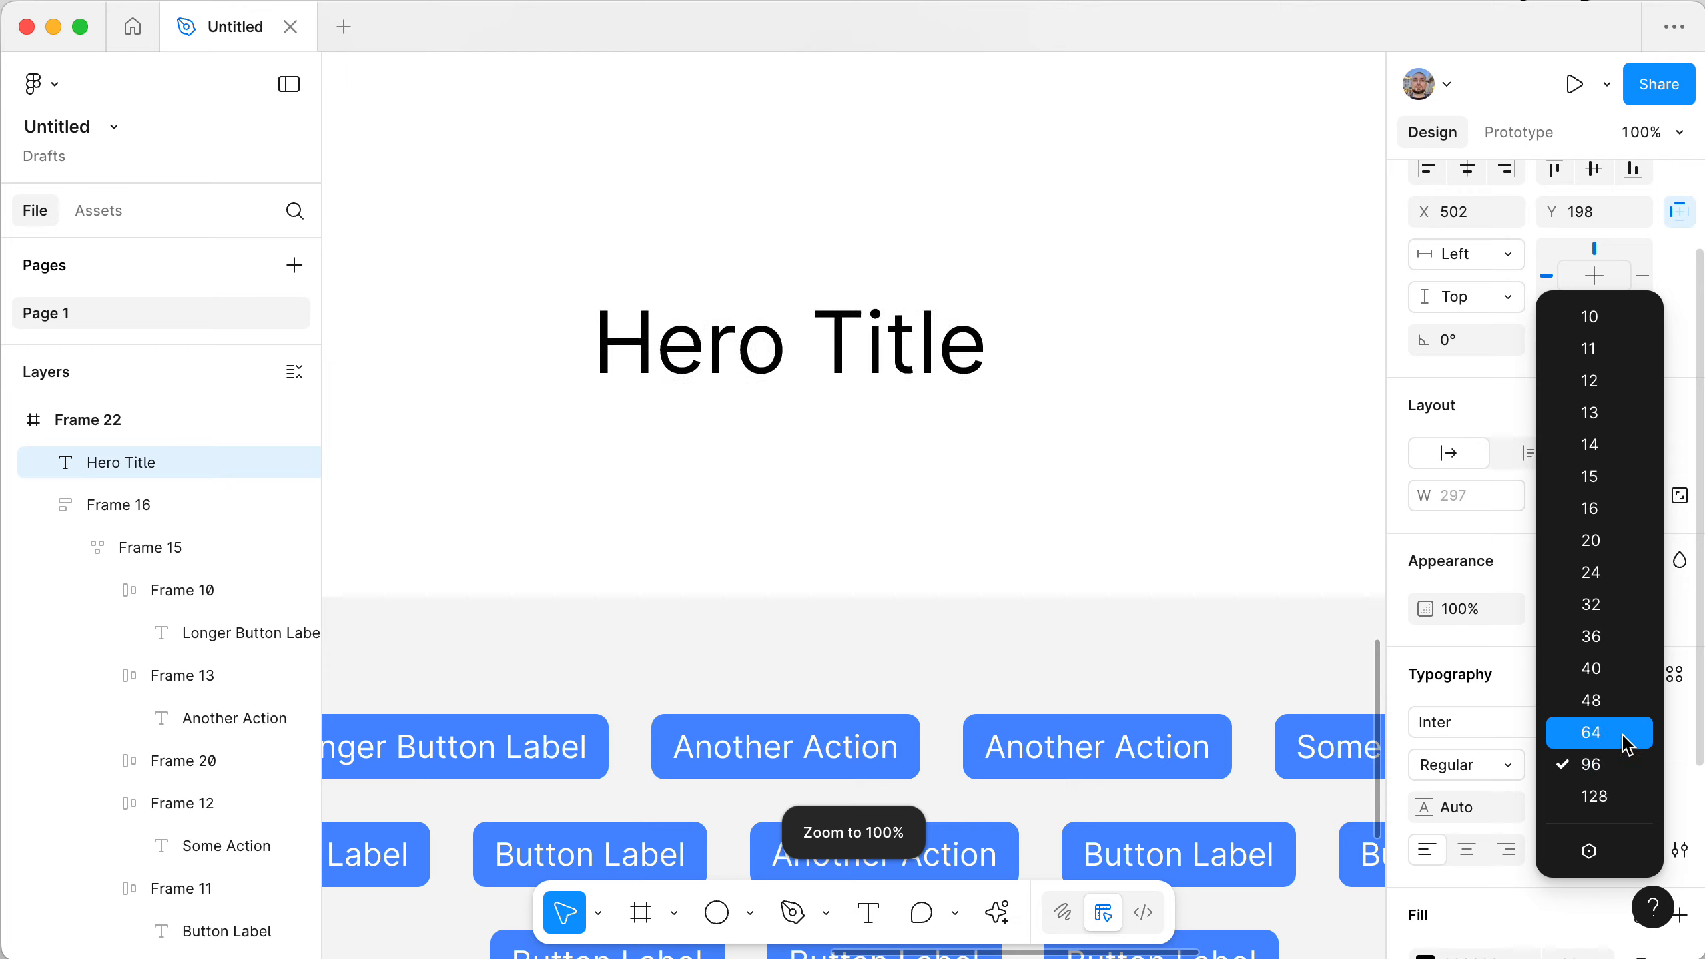
pyautogui.click(1631, 733)
pyautogui.scroll(-1, 839, 442)
pyautogui.scroll(-5, 839, 442)
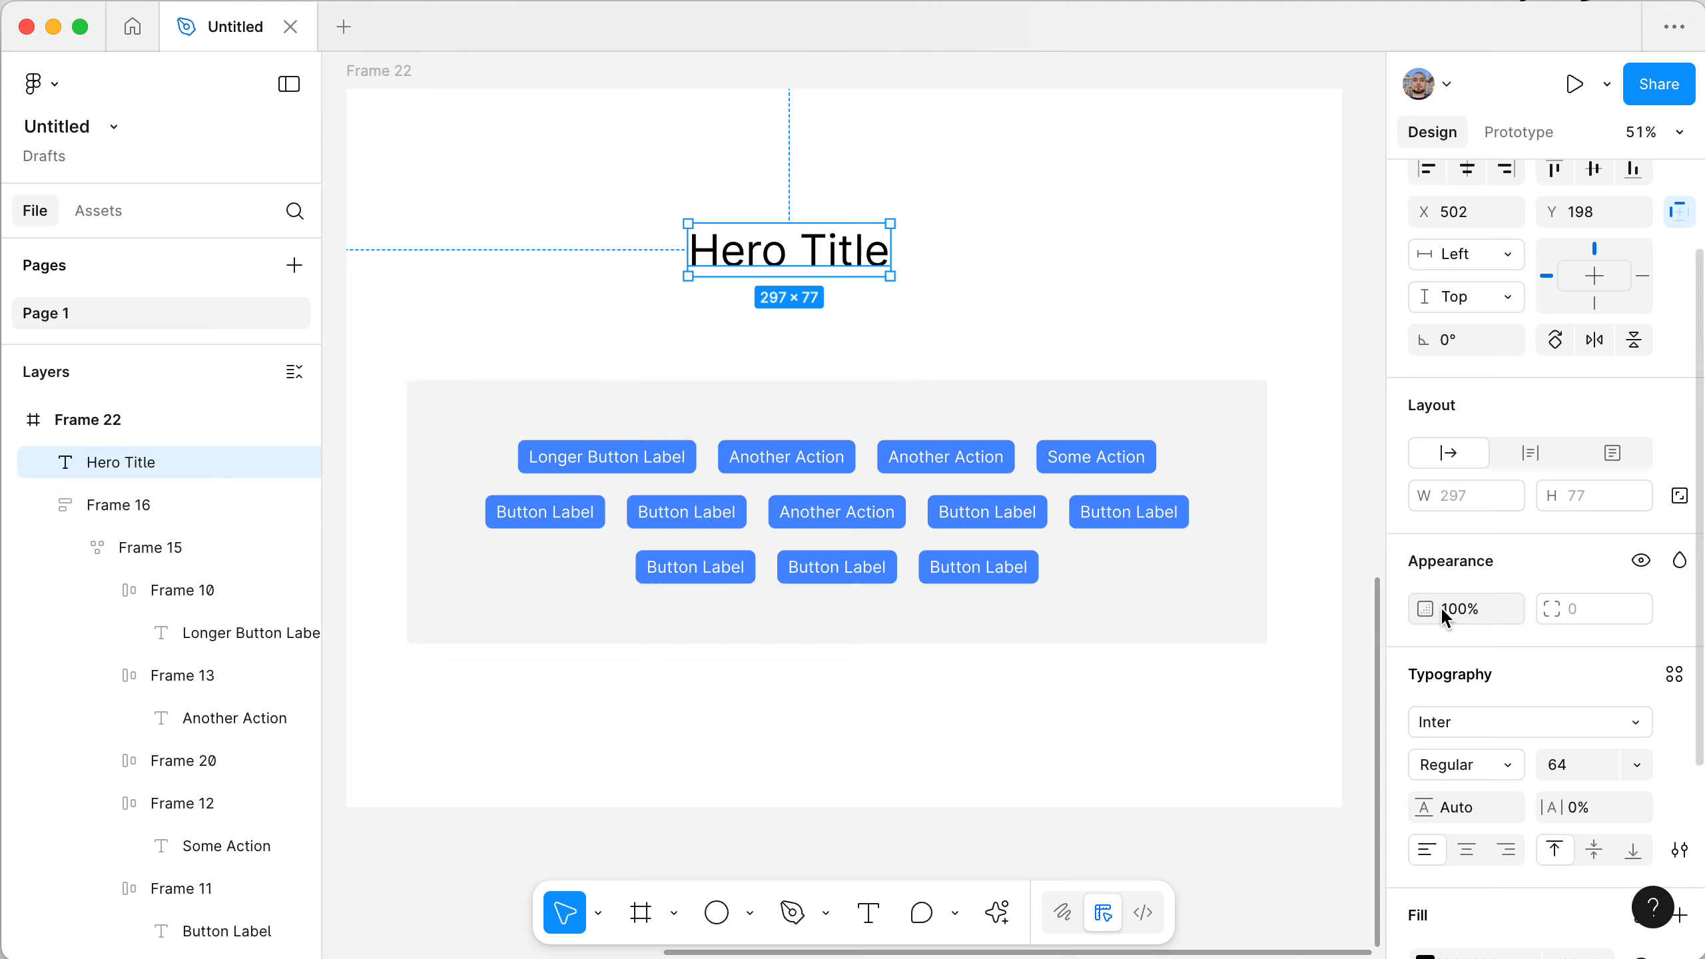
pyautogui.click(1500, 765)
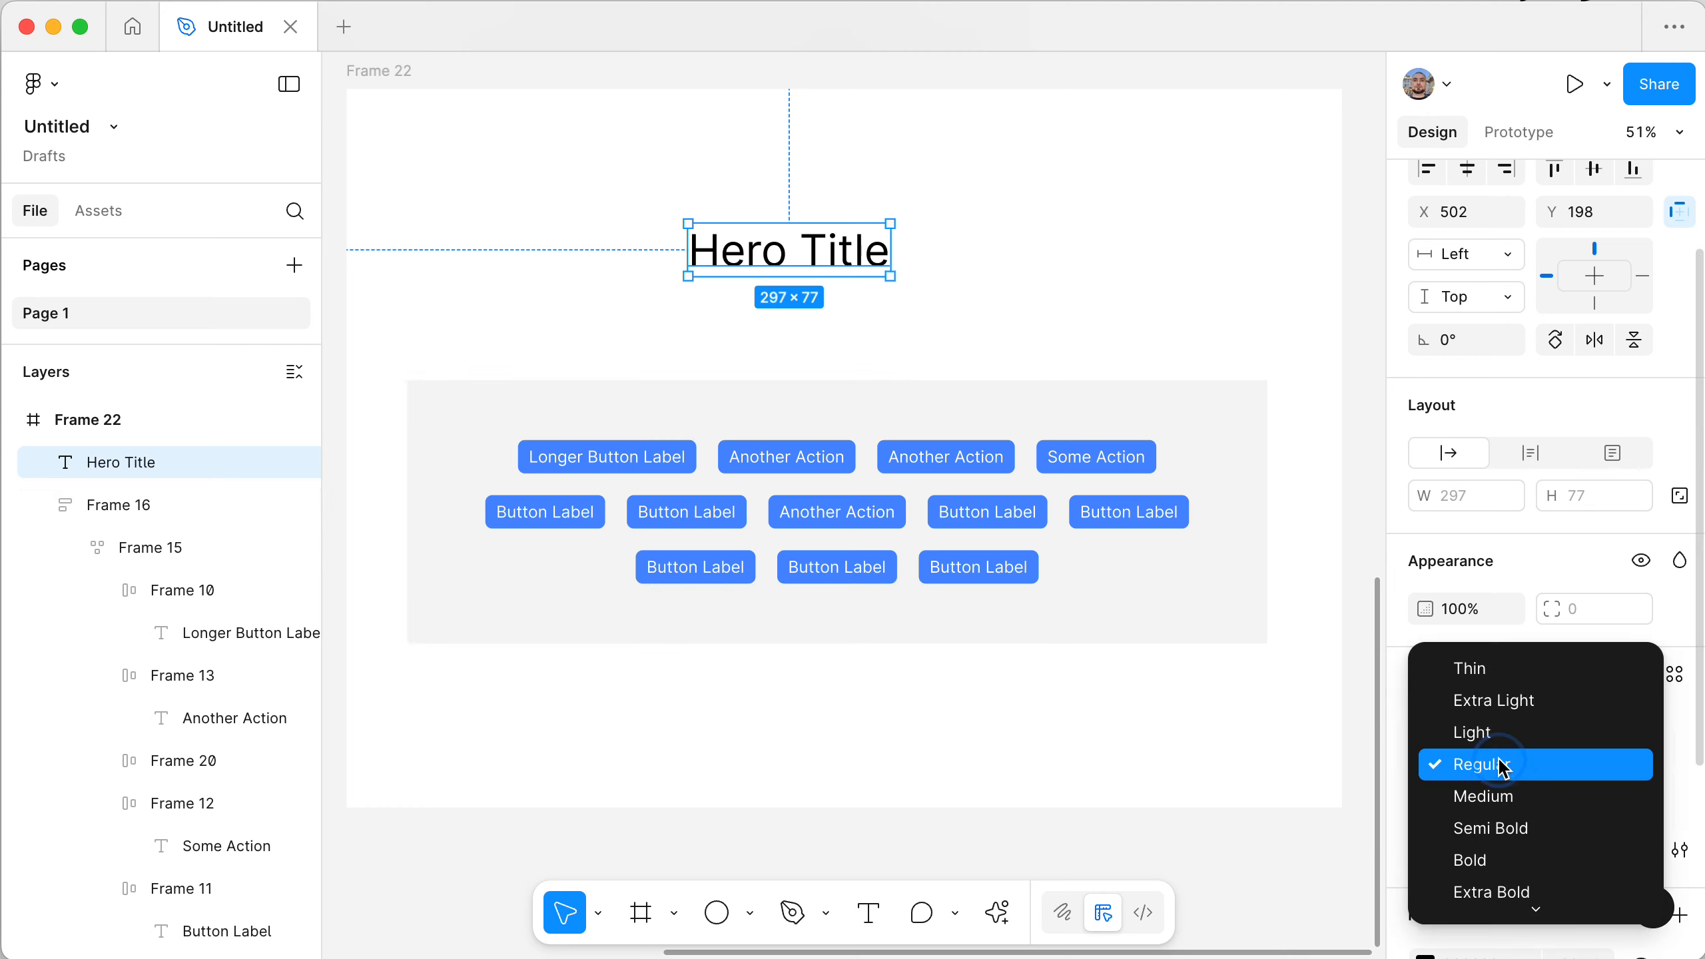
pyautogui.click(1509, 862)
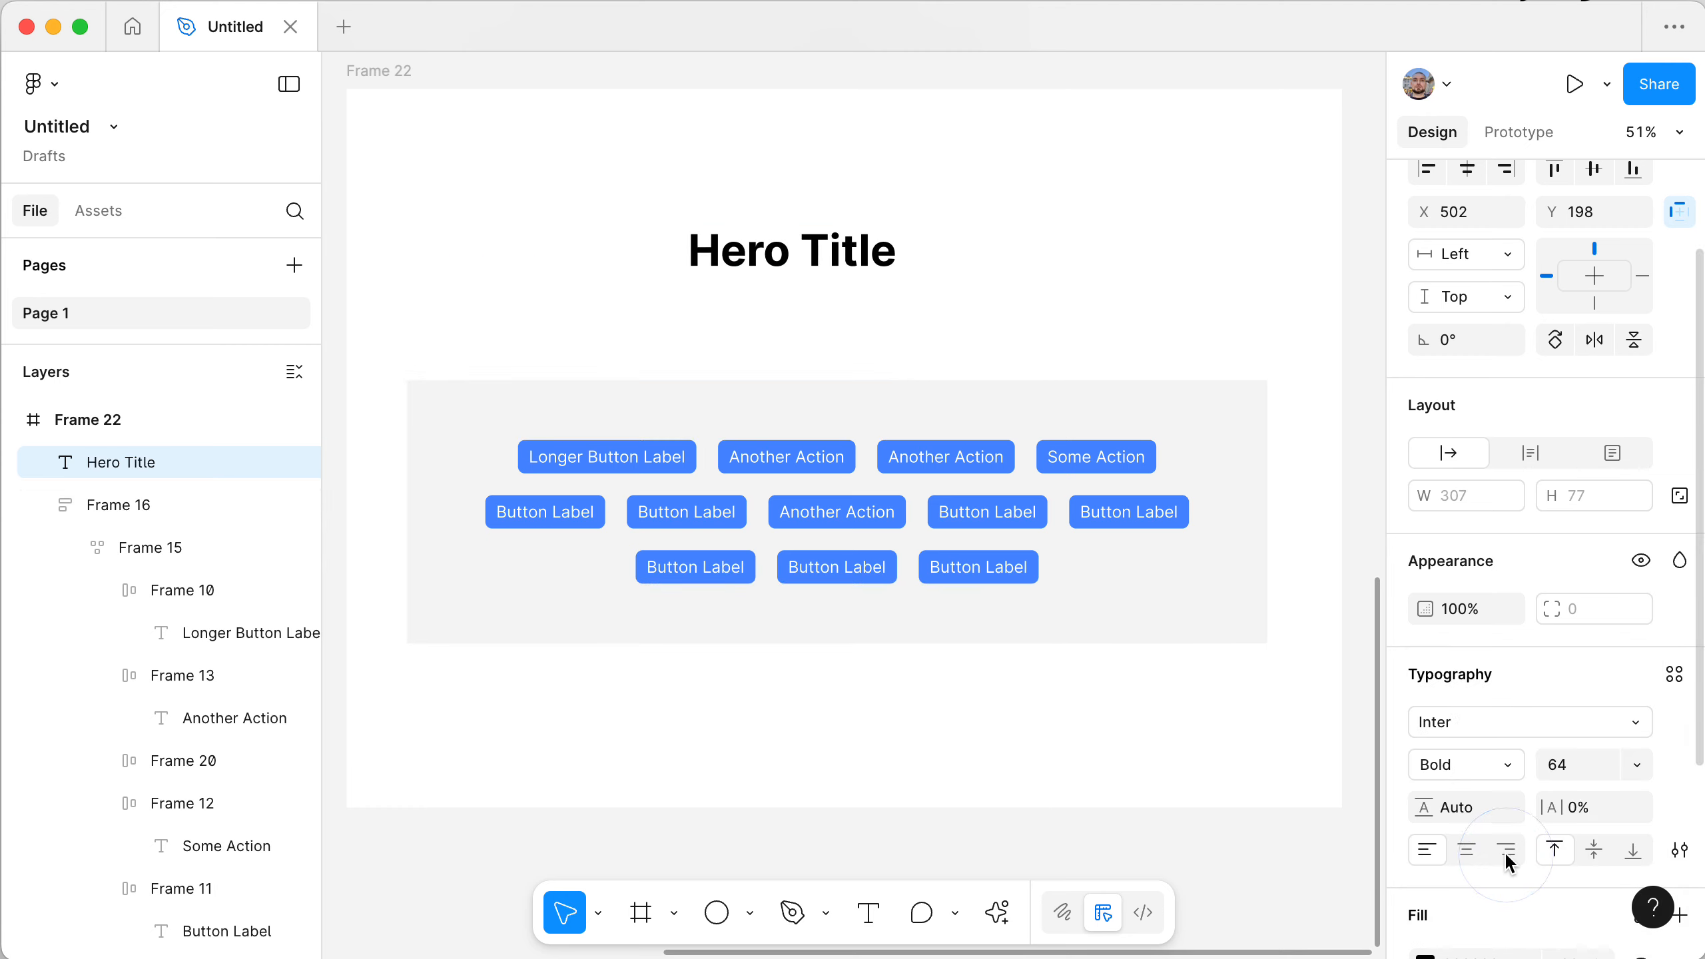
pyautogui.hscroll(-2, 1124, 455)
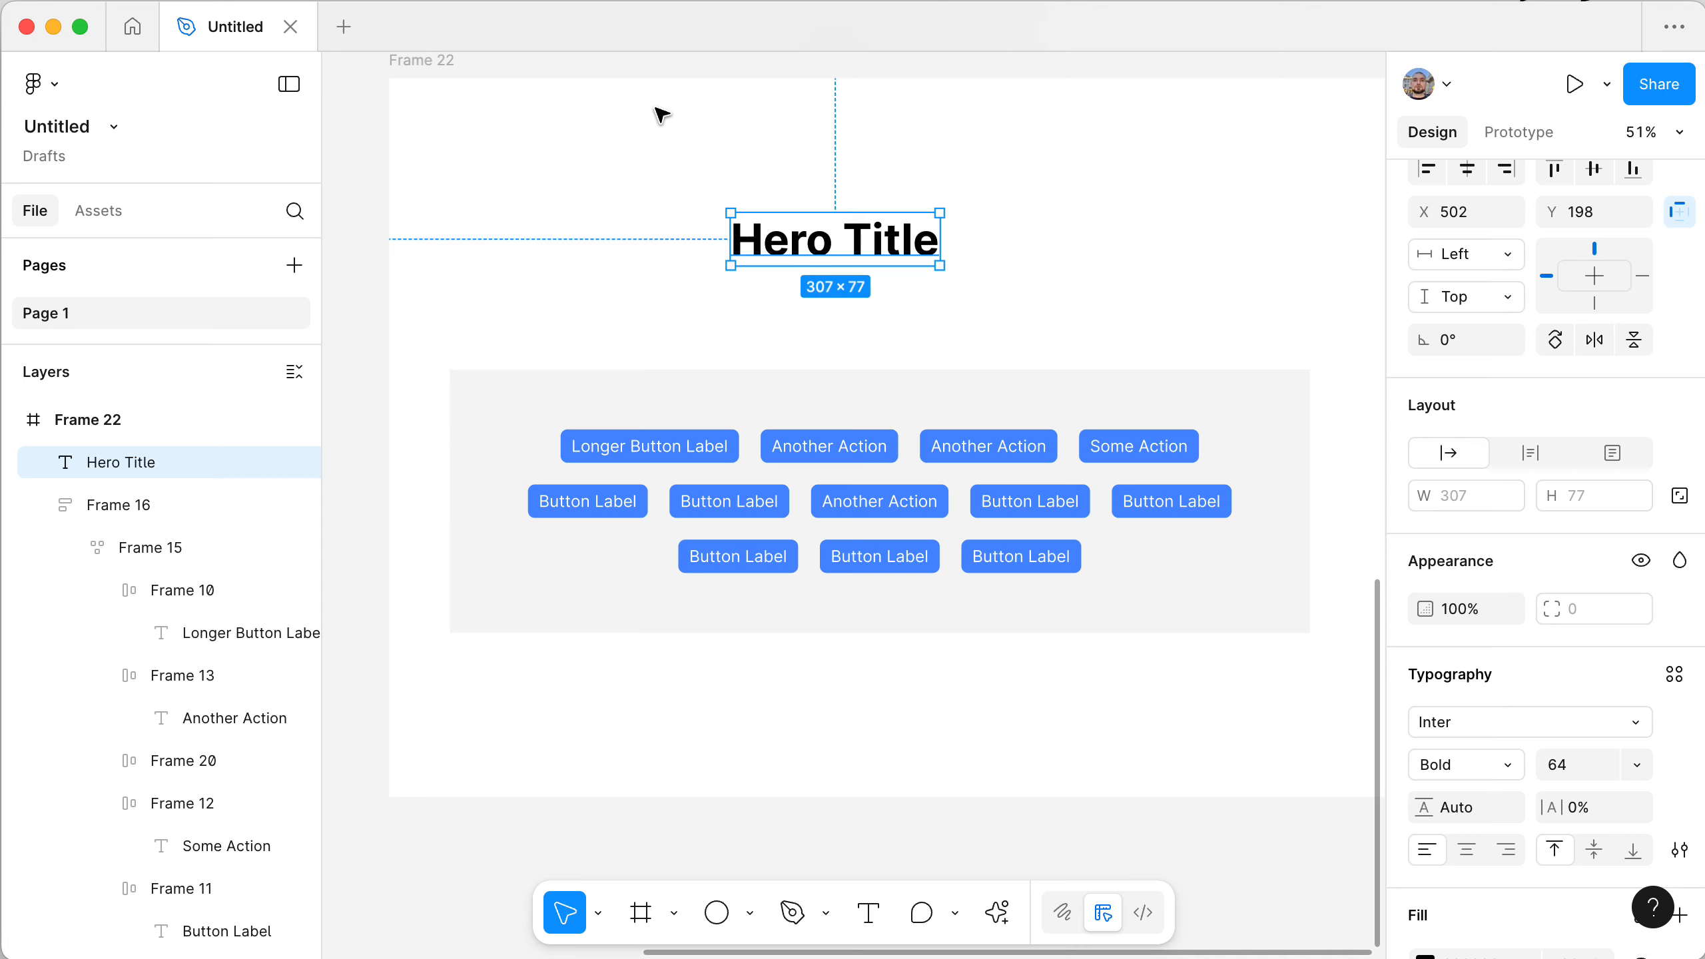
# - Add auto layout to the parent Frame 22 containing the title and the grey button section
pyautogui.click(421, 62)
pyautogui.scroll(1, 700, 111)
pyautogui.hscroll(1, 712, 111)
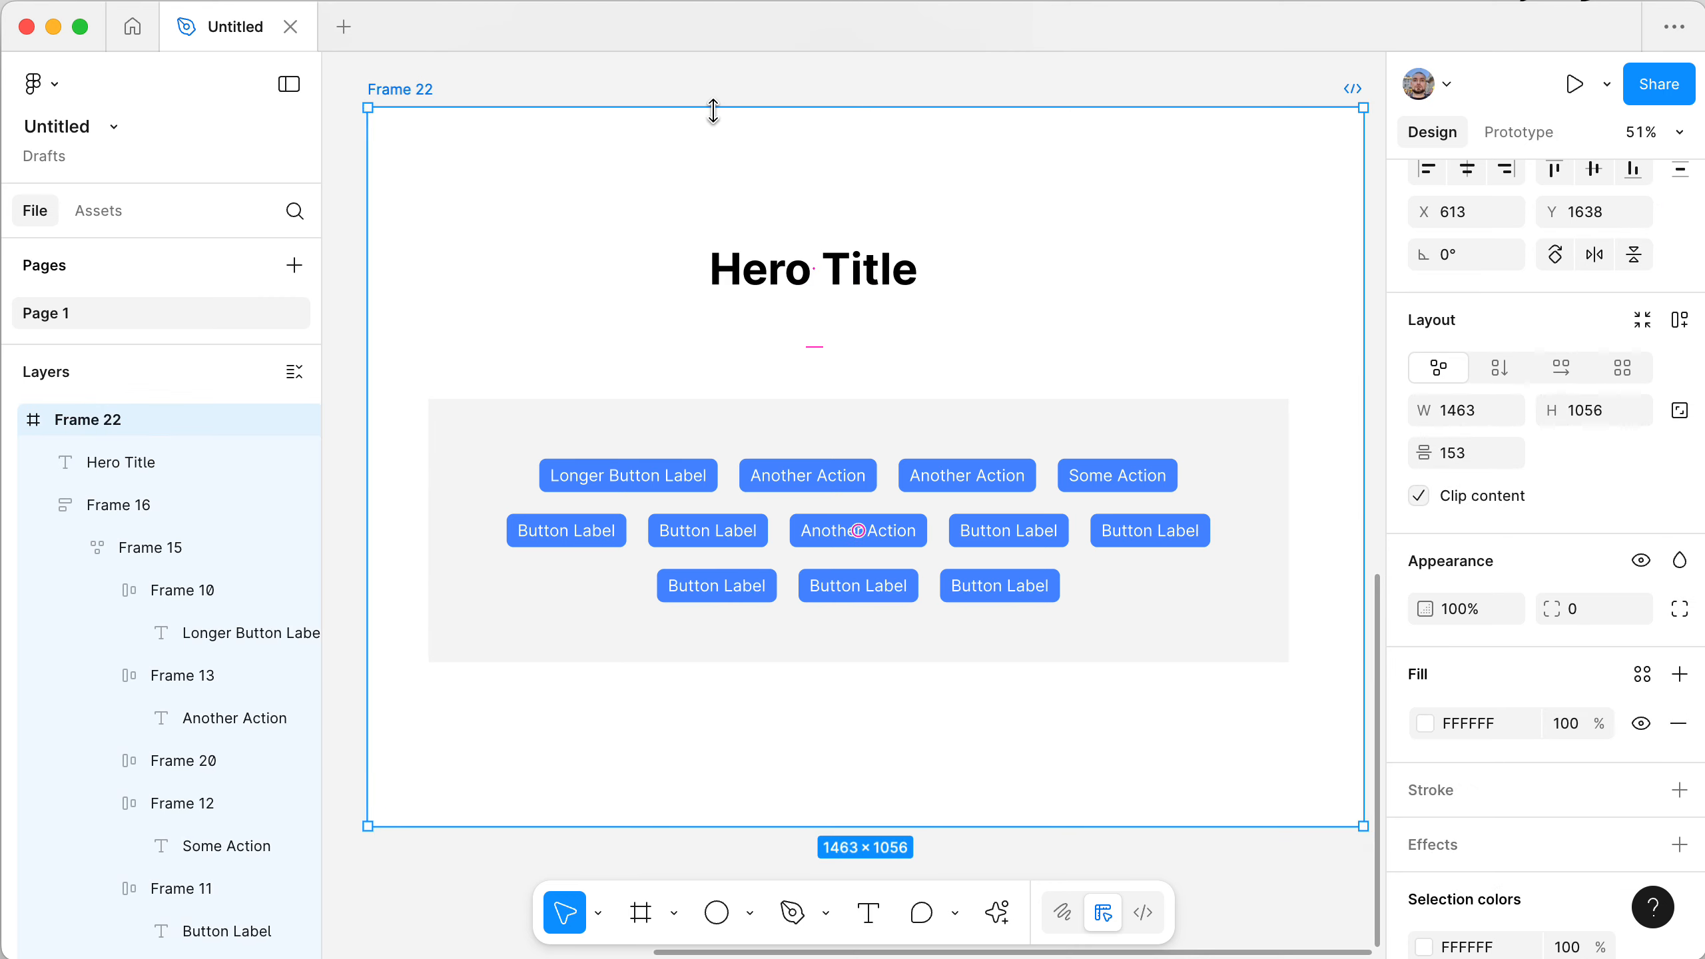
pyautogui.click(1680, 325)
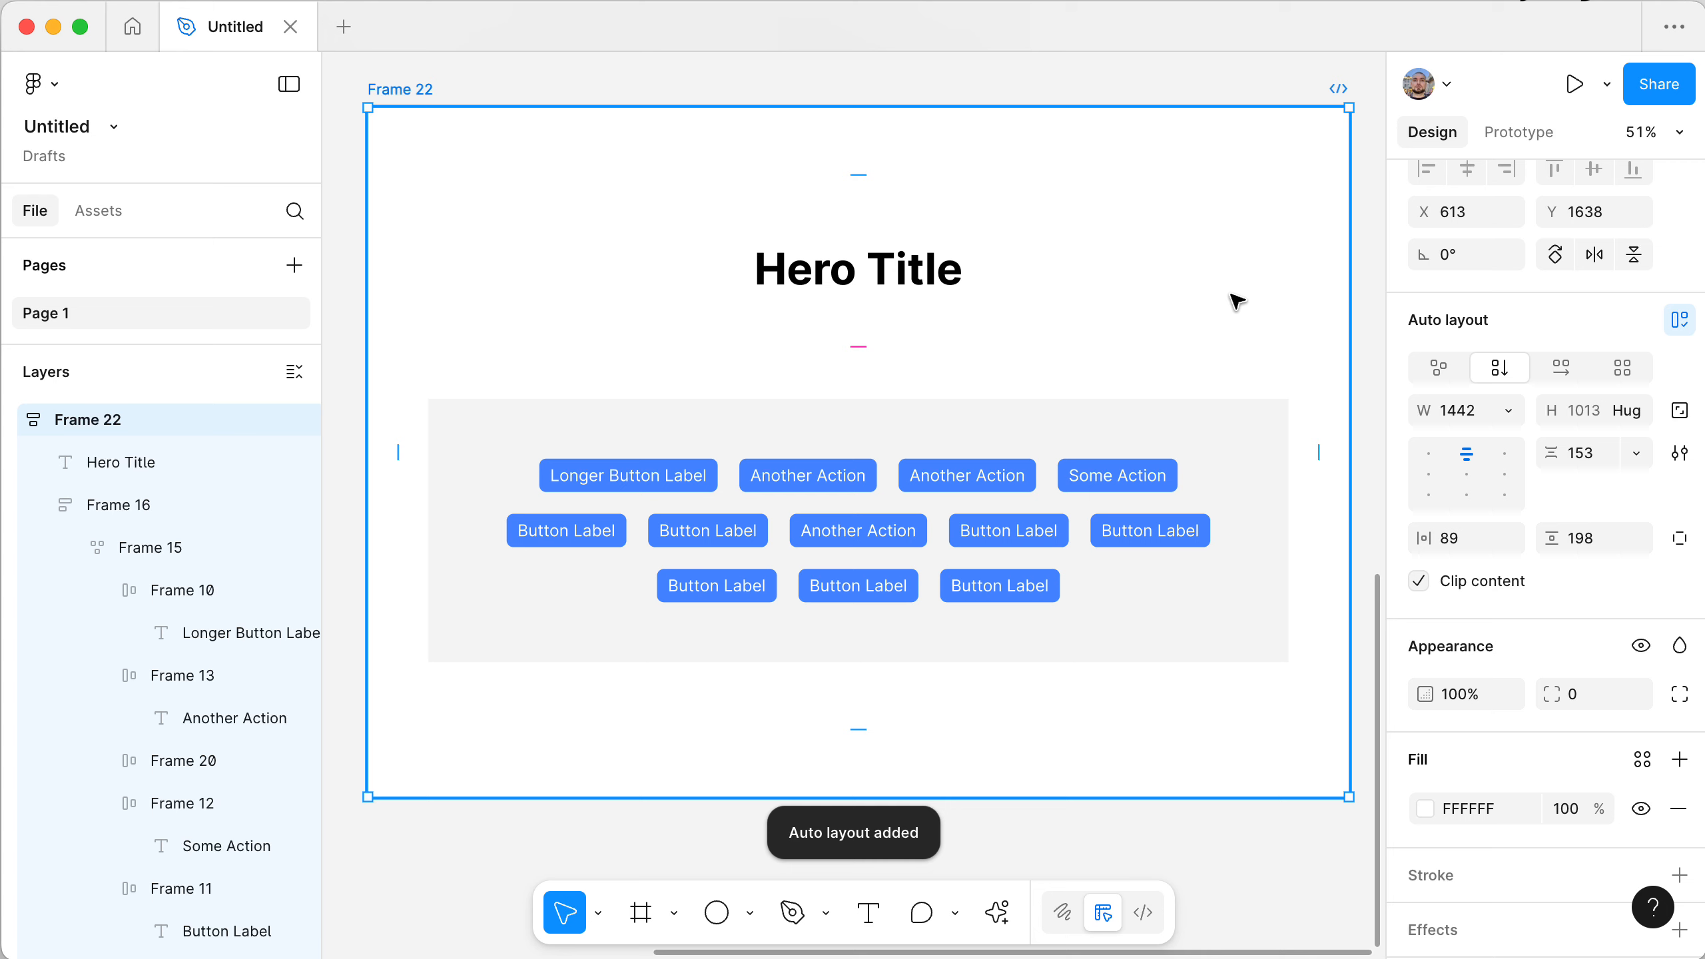
# - Check the Hero Title's sizing, and reduce Frame 22's top padding to 96
pyautogui.click(849, 271)
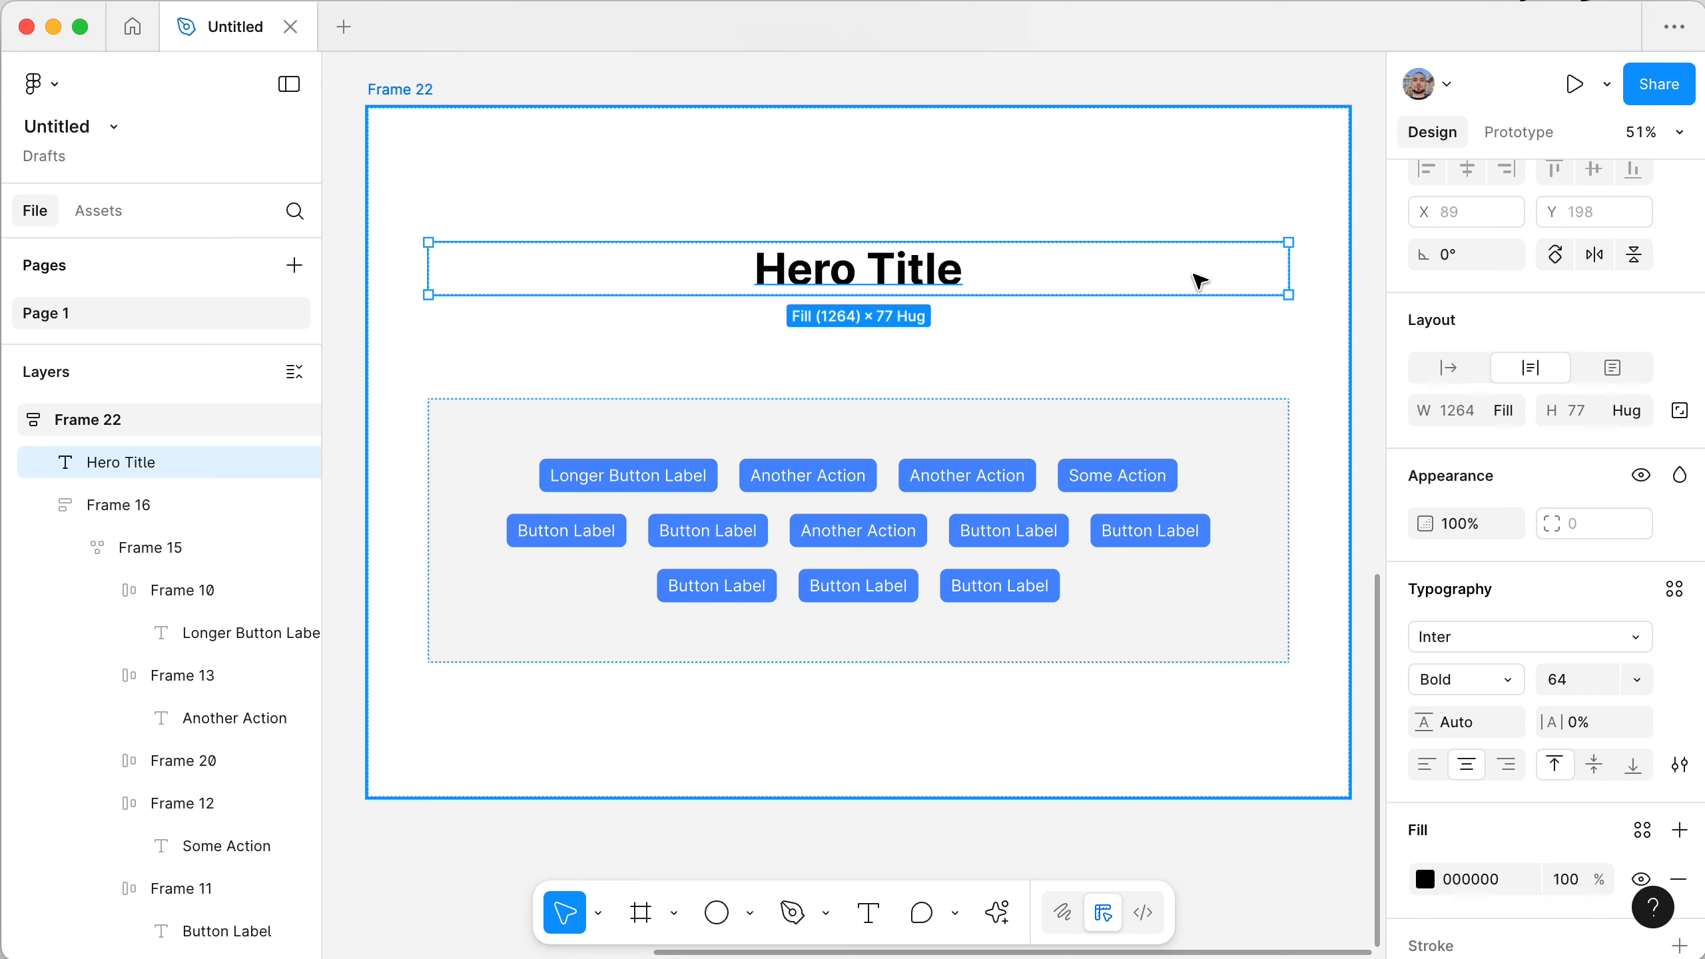
pyautogui.click(1025, 173)
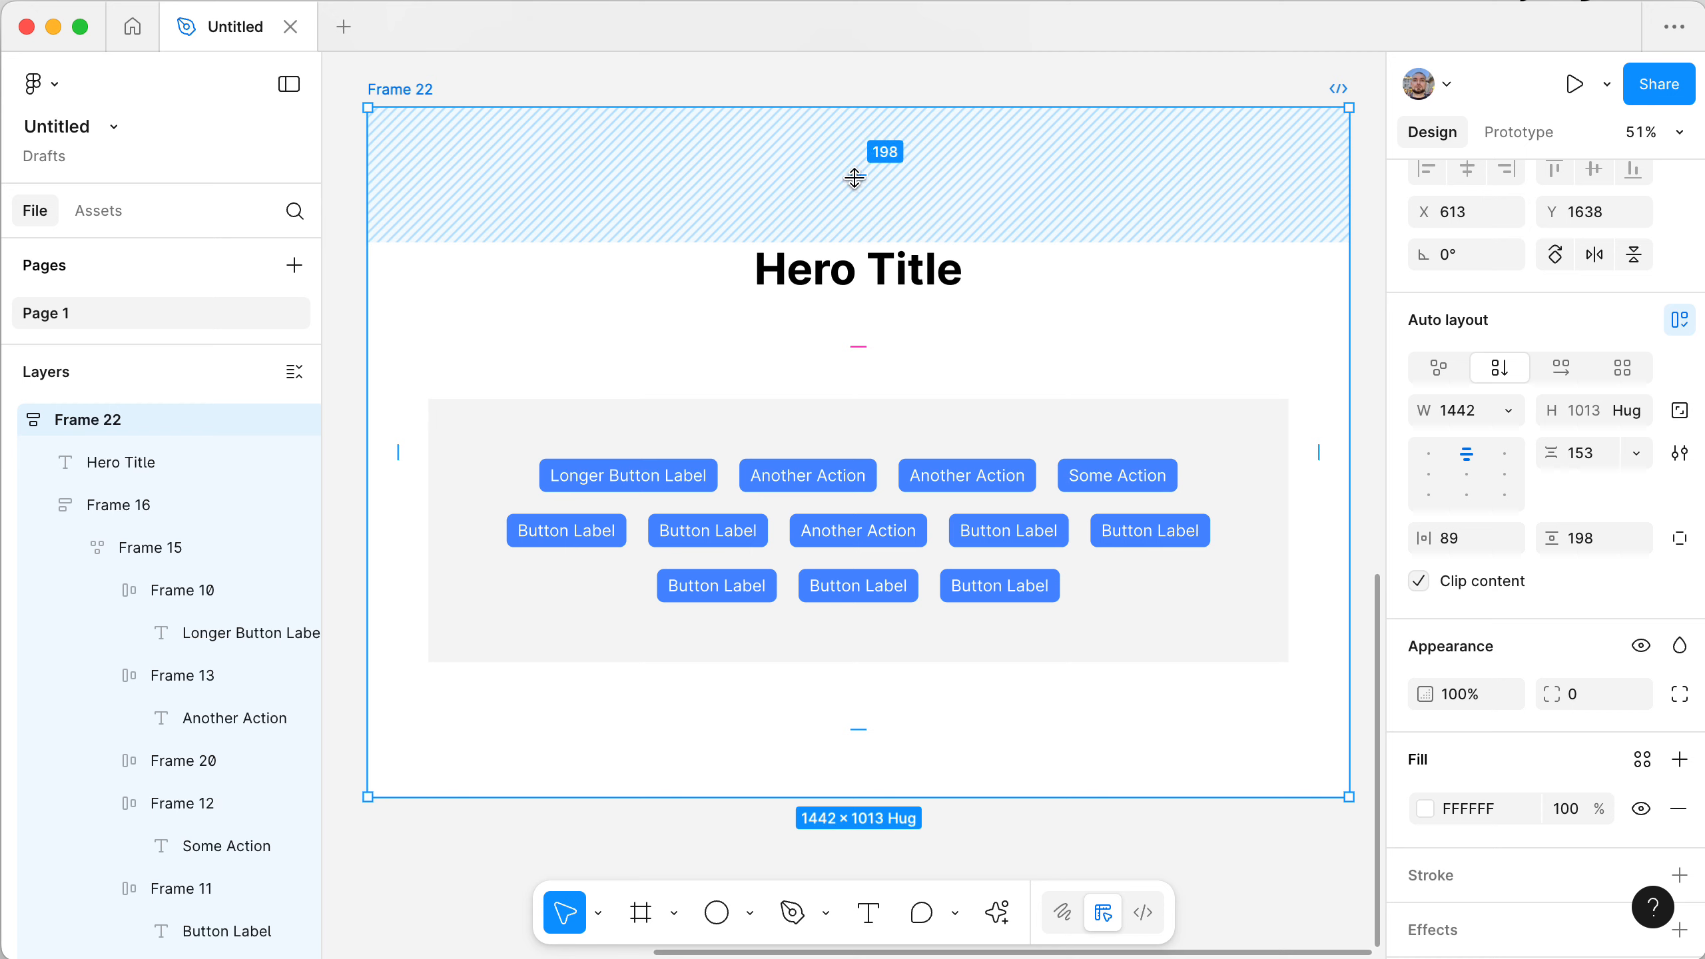
pyautogui.moveTo(856, 177); pyautogui.dragTo(851, 107)
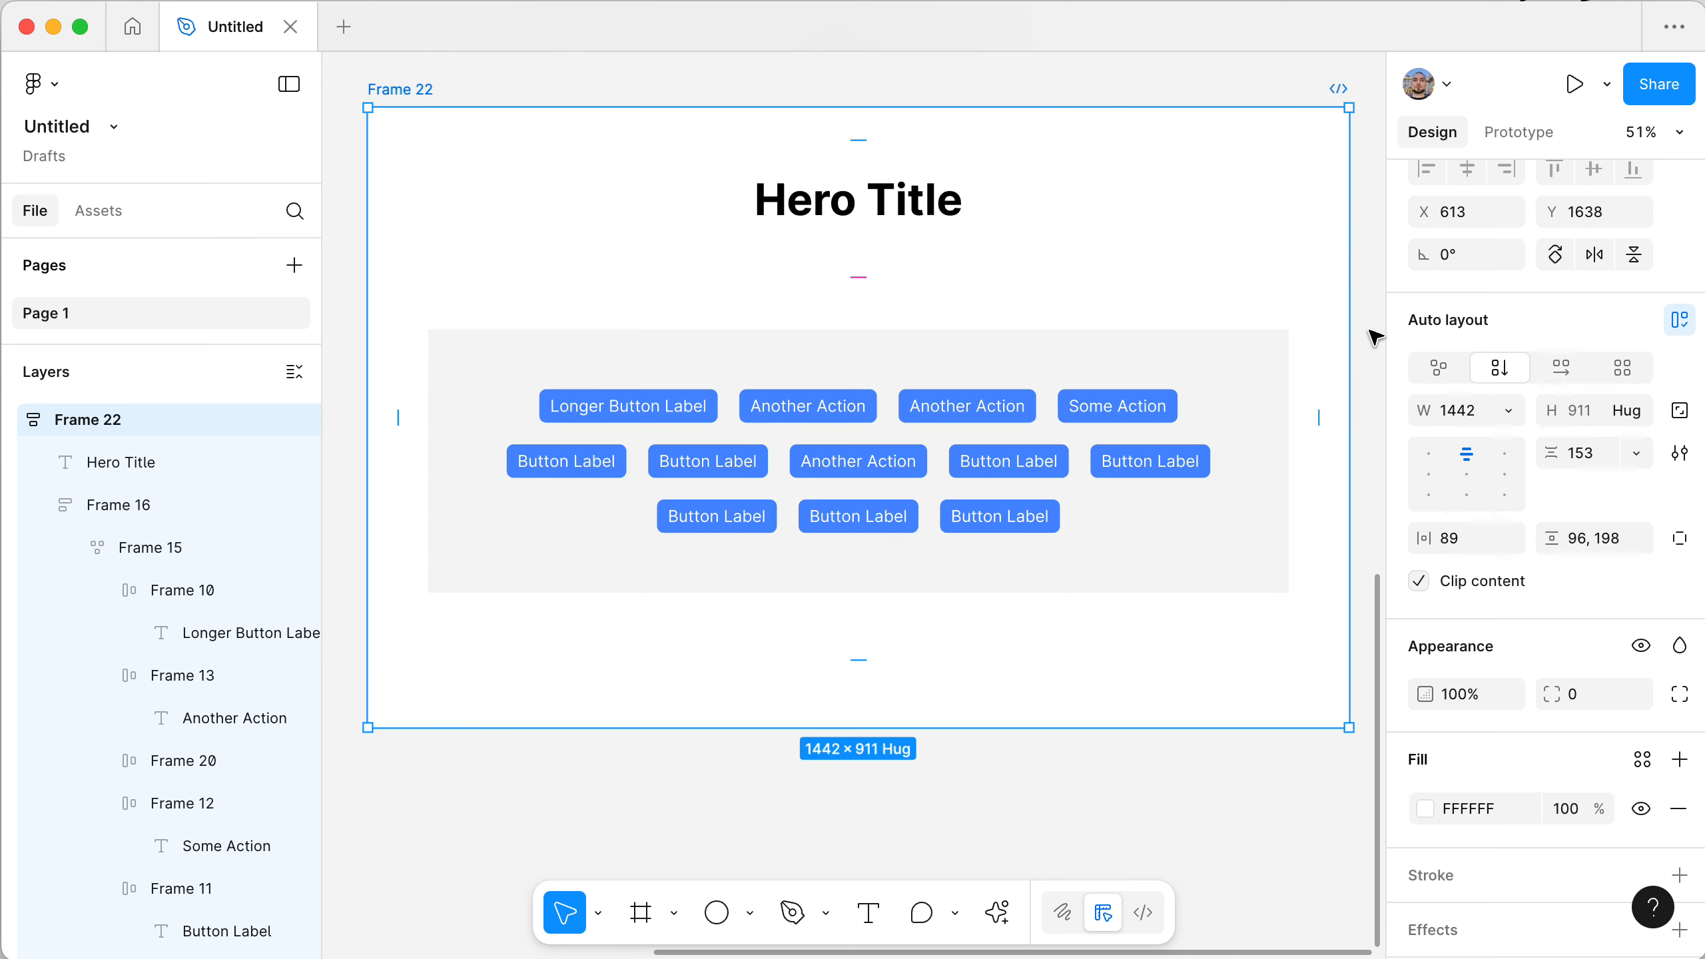
# - Round the corners of the grey button section, Frame 16, with a radius of 32
pyautogui.click(1217, 363)
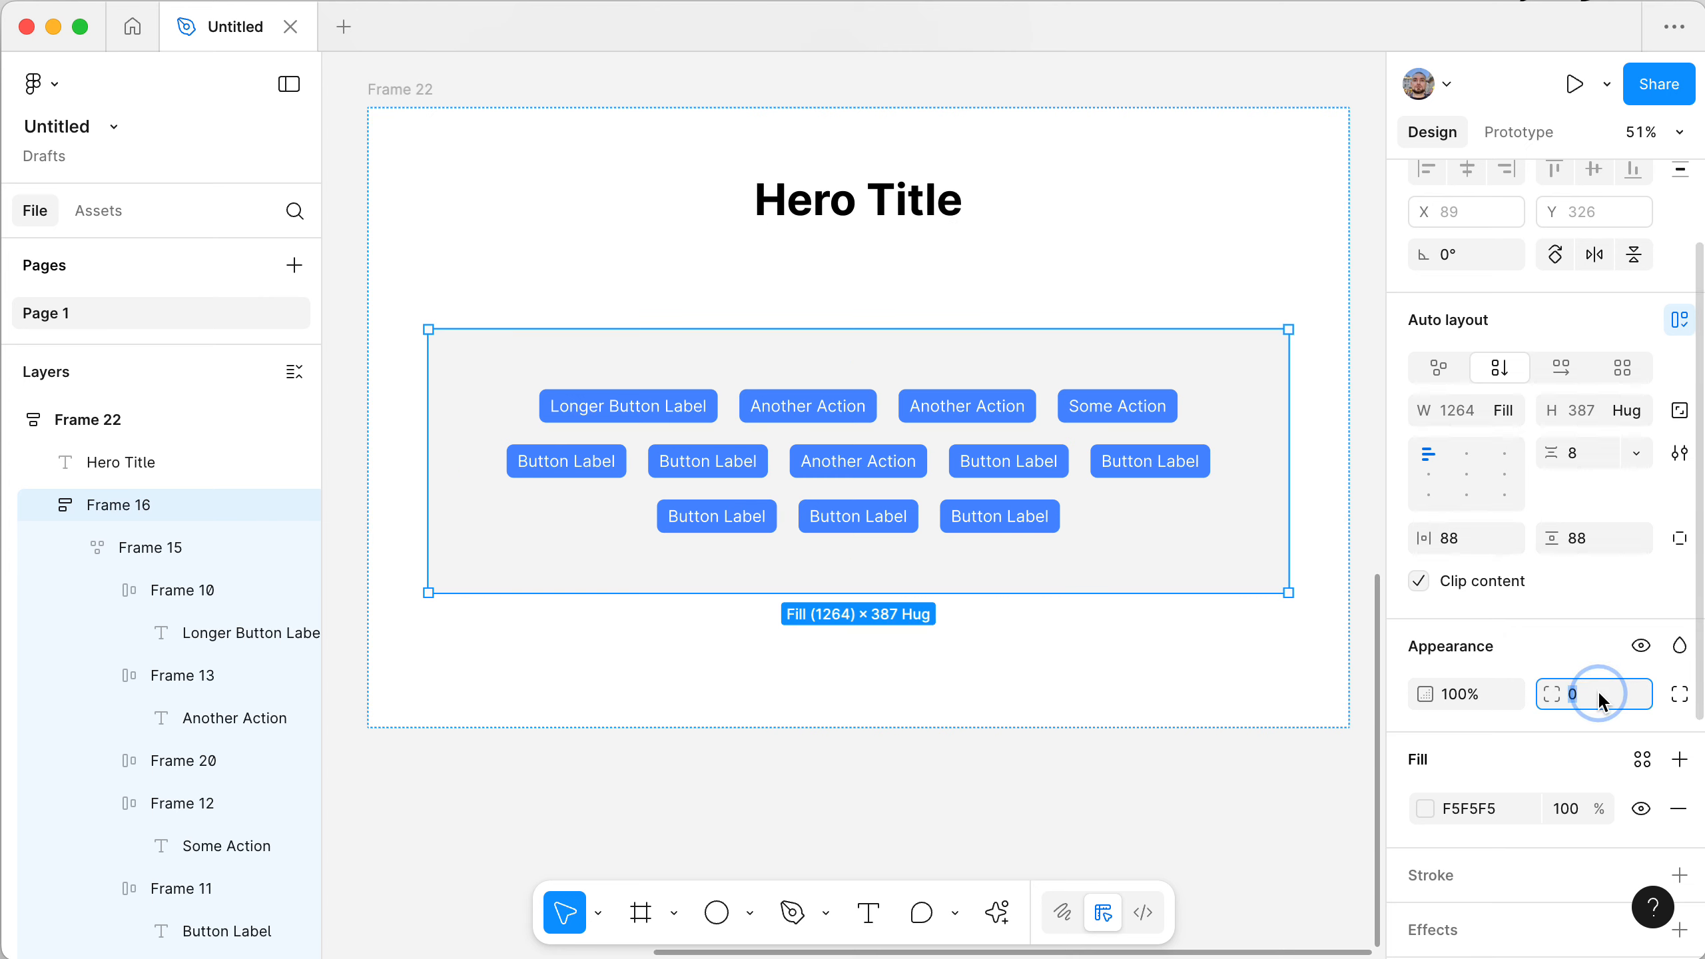
pyautogui.hotkey('shift', 'Up')
pyautogui.hotkey('shift', 'Up')
pyautogui.hotkey('shift', 'Up')
pyautogui.hotkey('shift', 'Up')
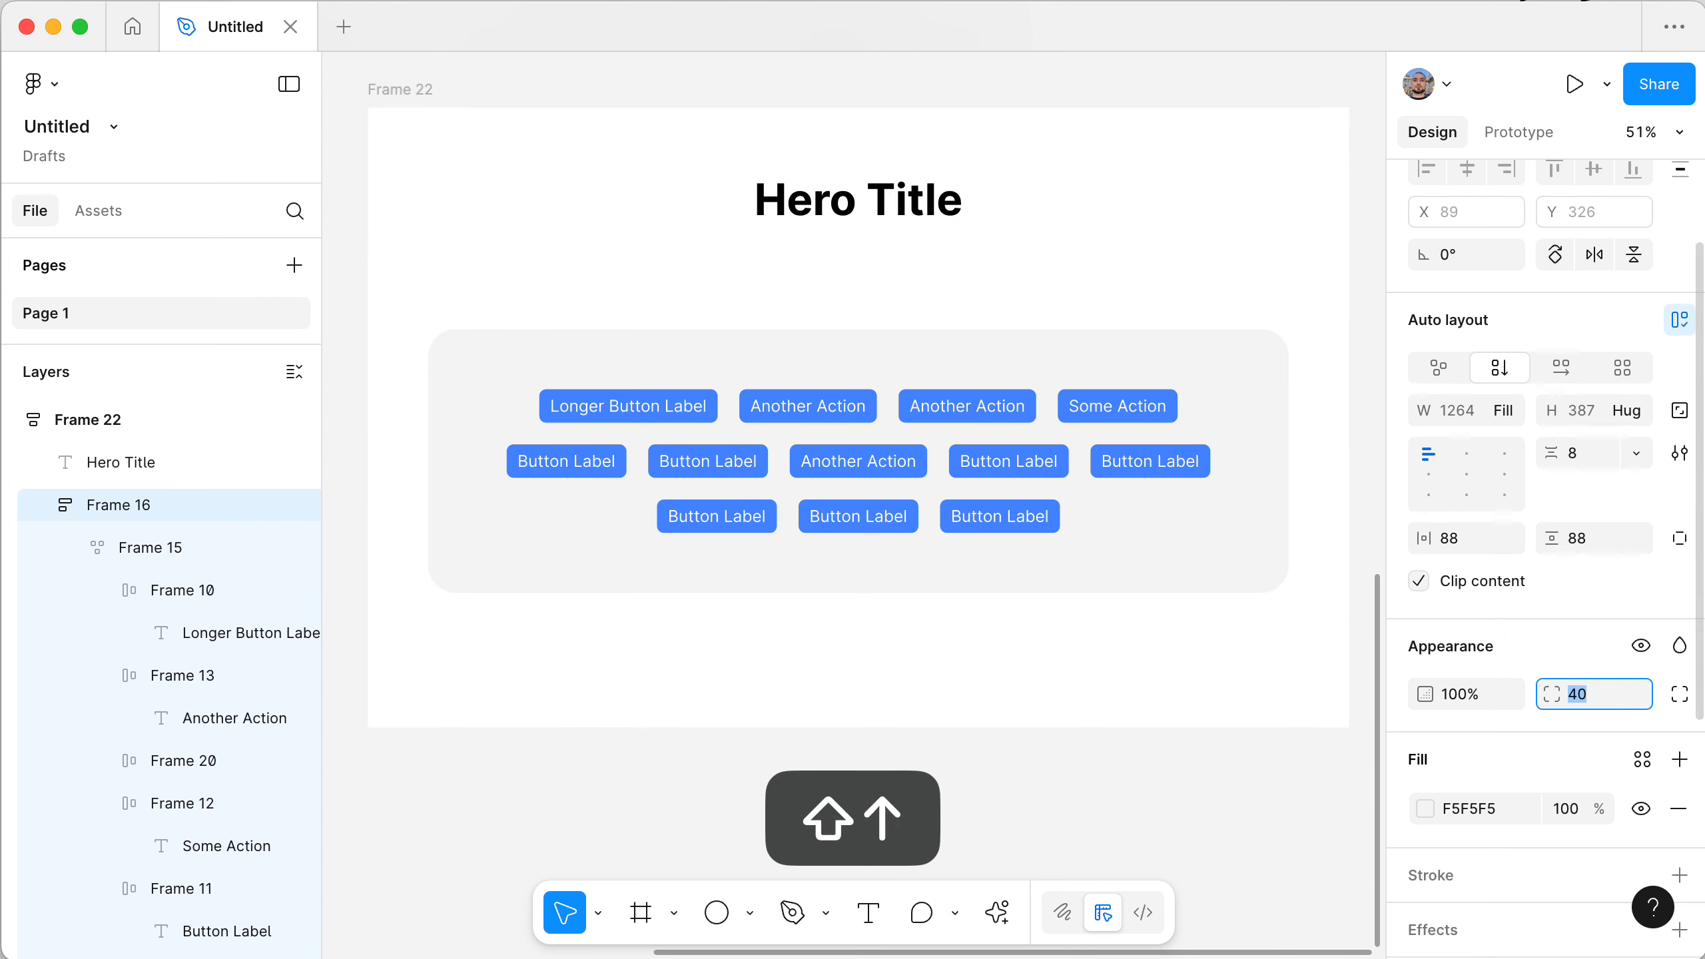
pyautogui.hotkey('shift', 'Down')
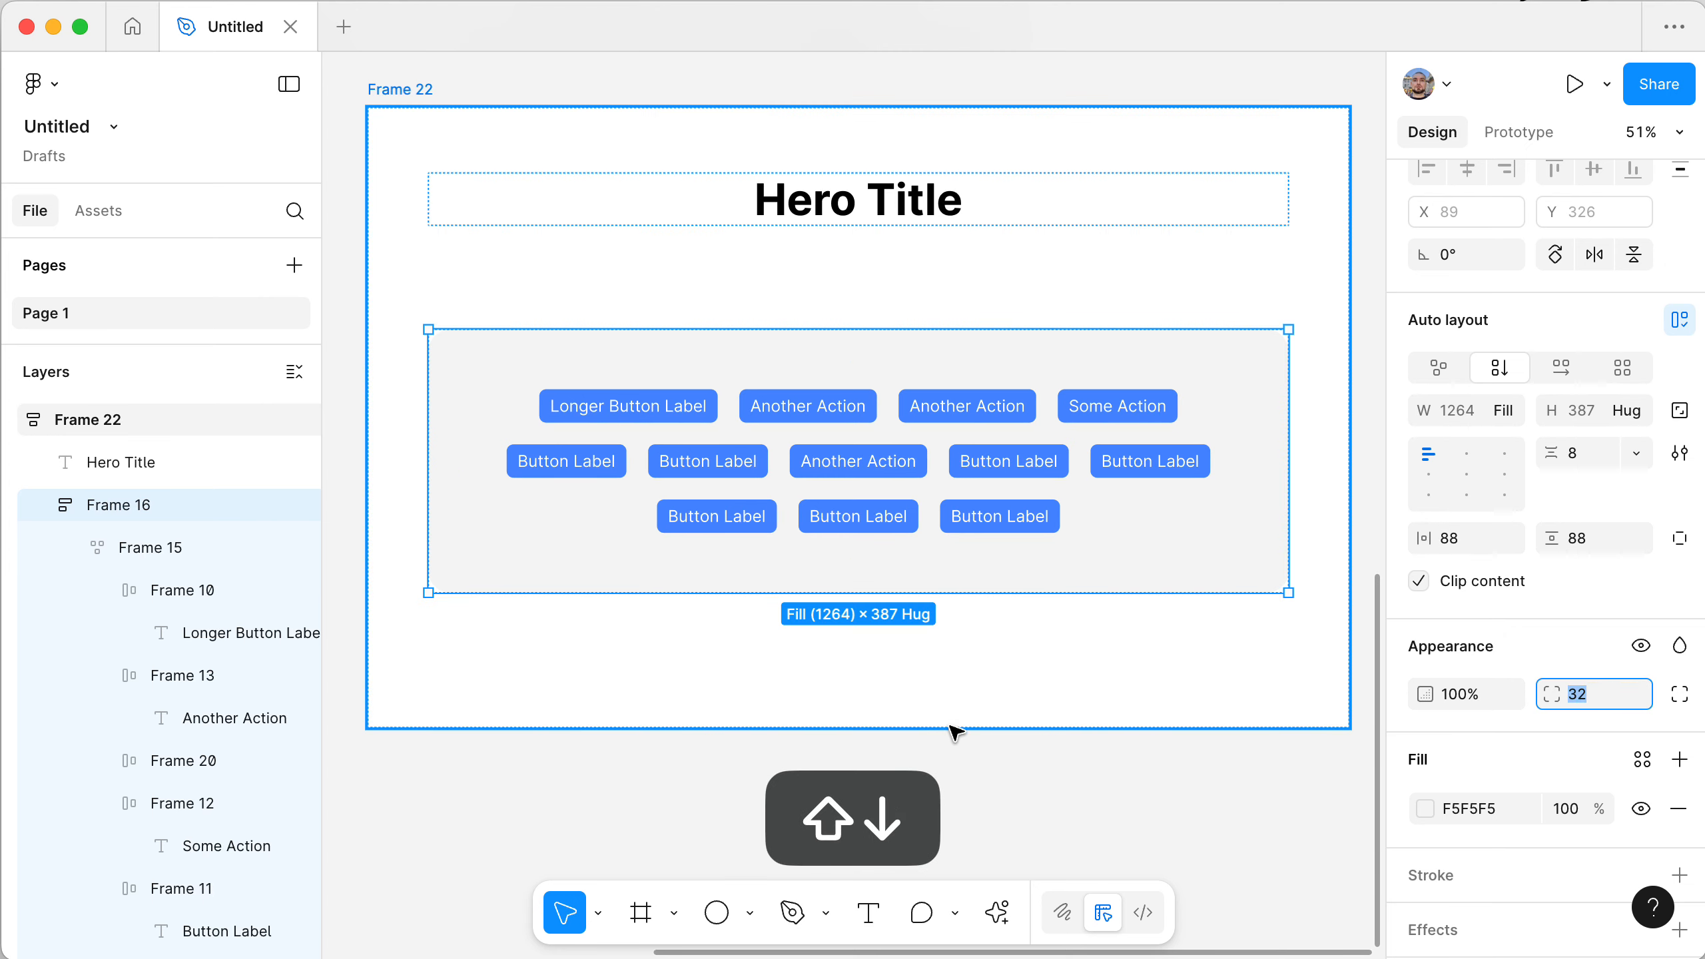
pyautogui.click(1046, 792)
pyautogui.scroll(1, 1046, 792)
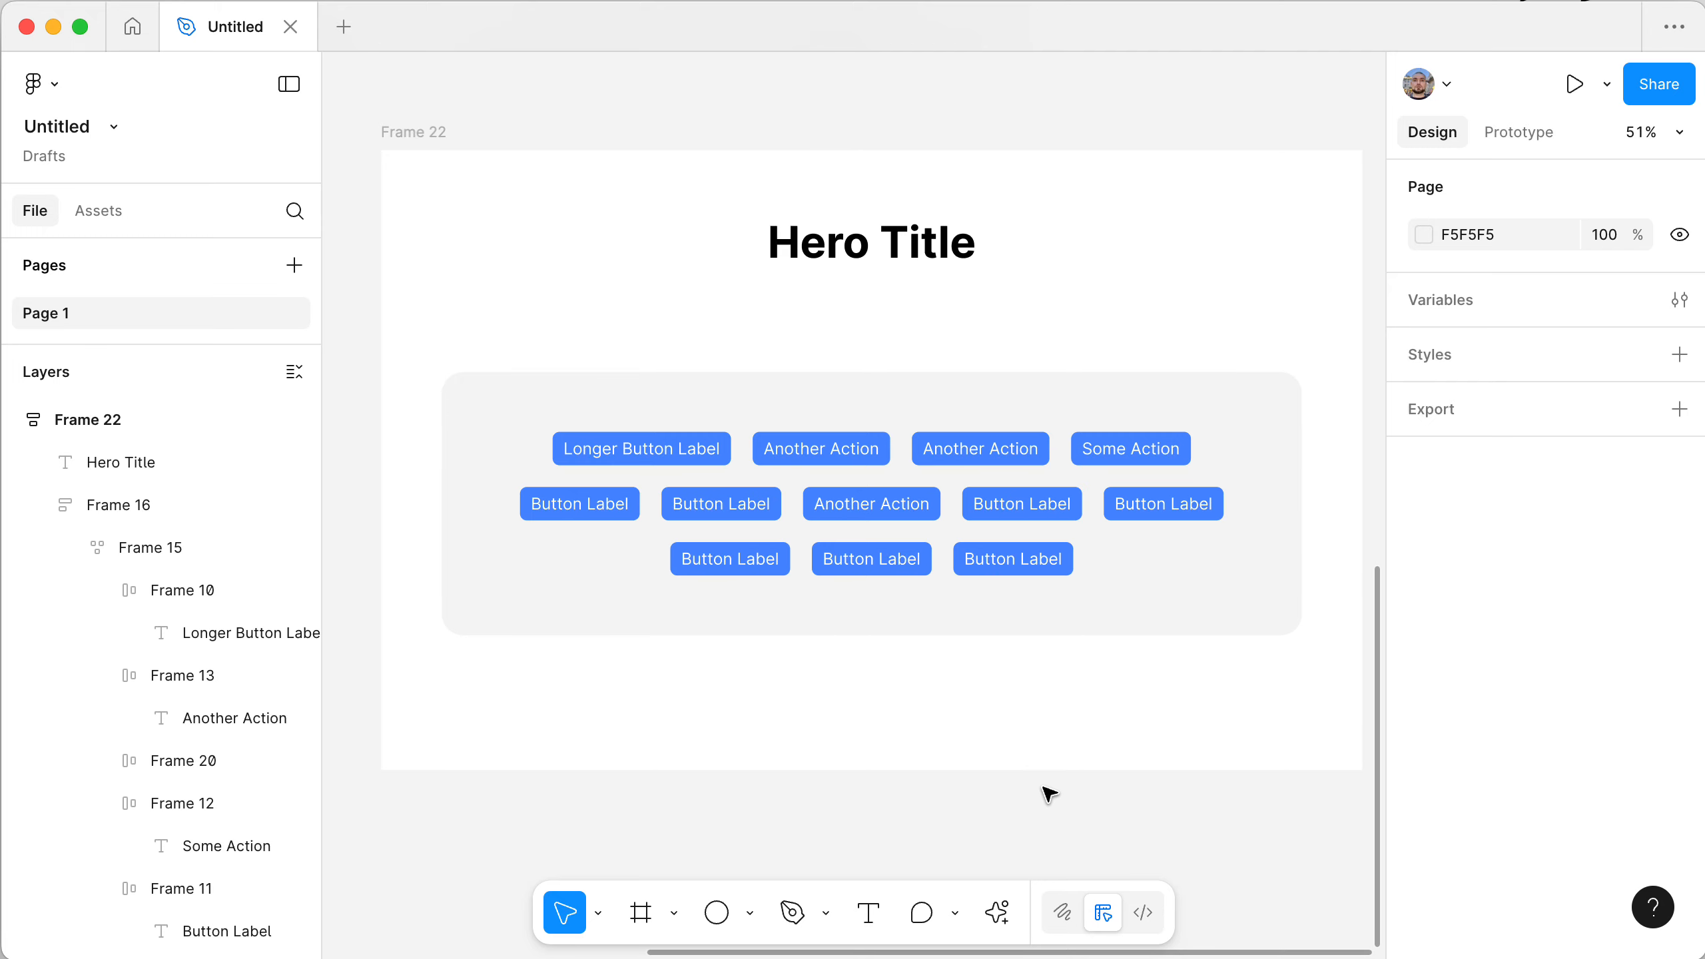
# - Inspect the sizing of the grey button section and the Hero Title inside Frame 22
pyautogui.click(924, 508)
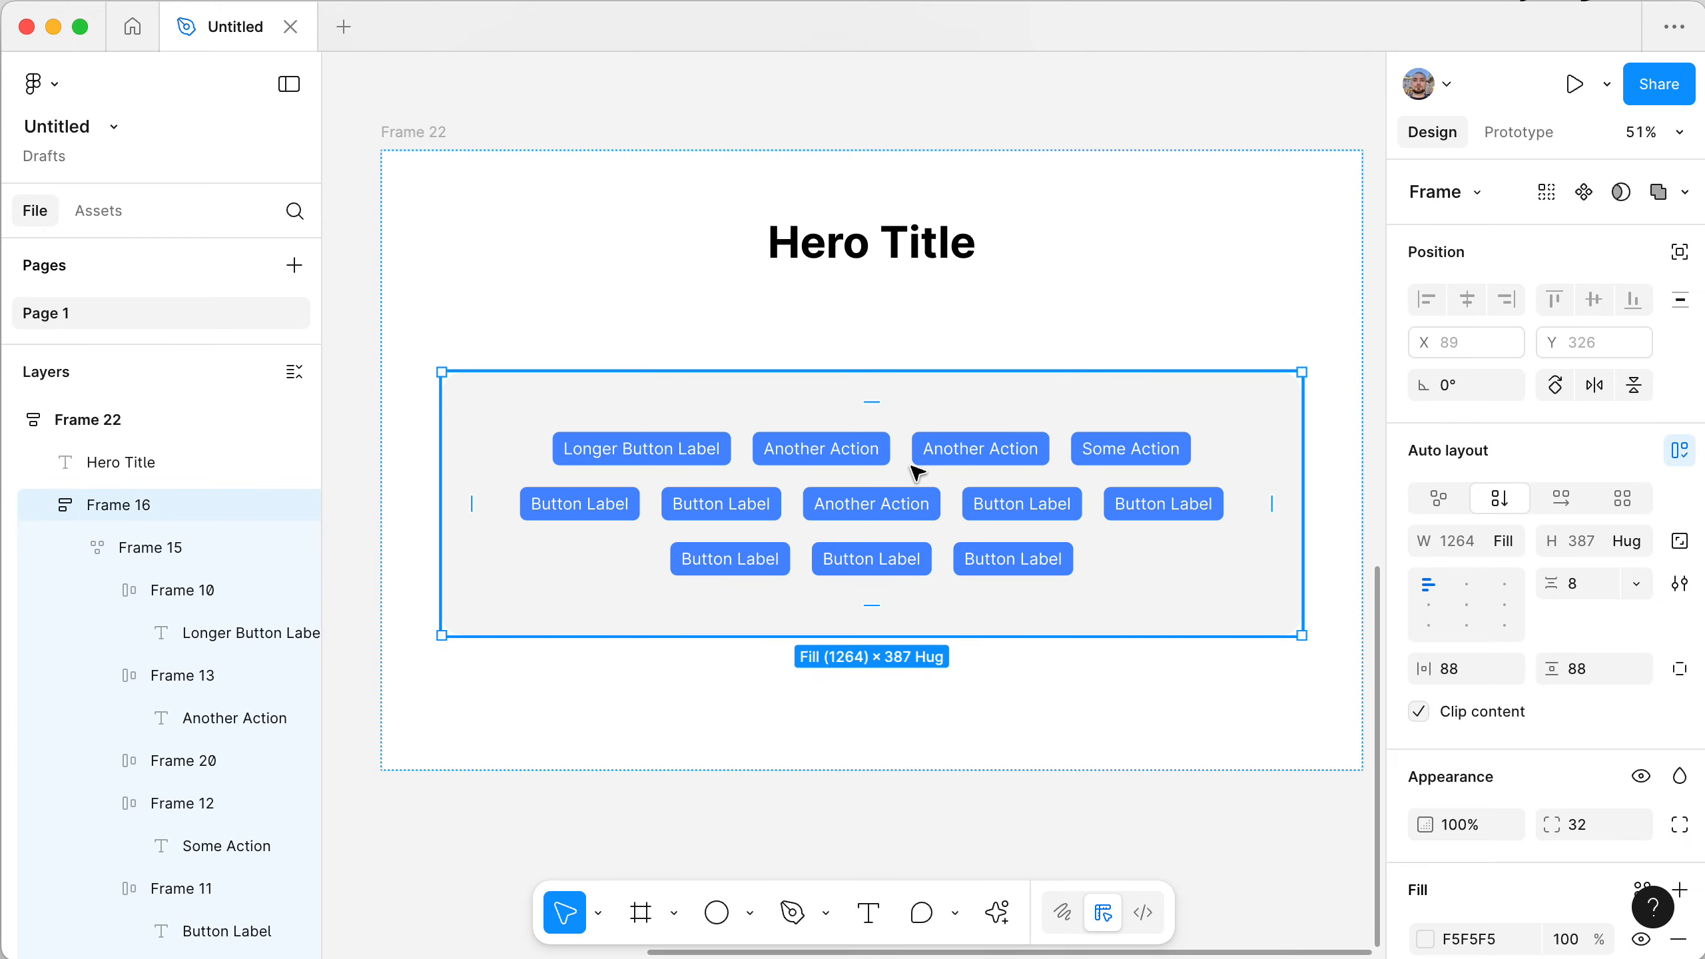
pyautogui.click(916, 252)
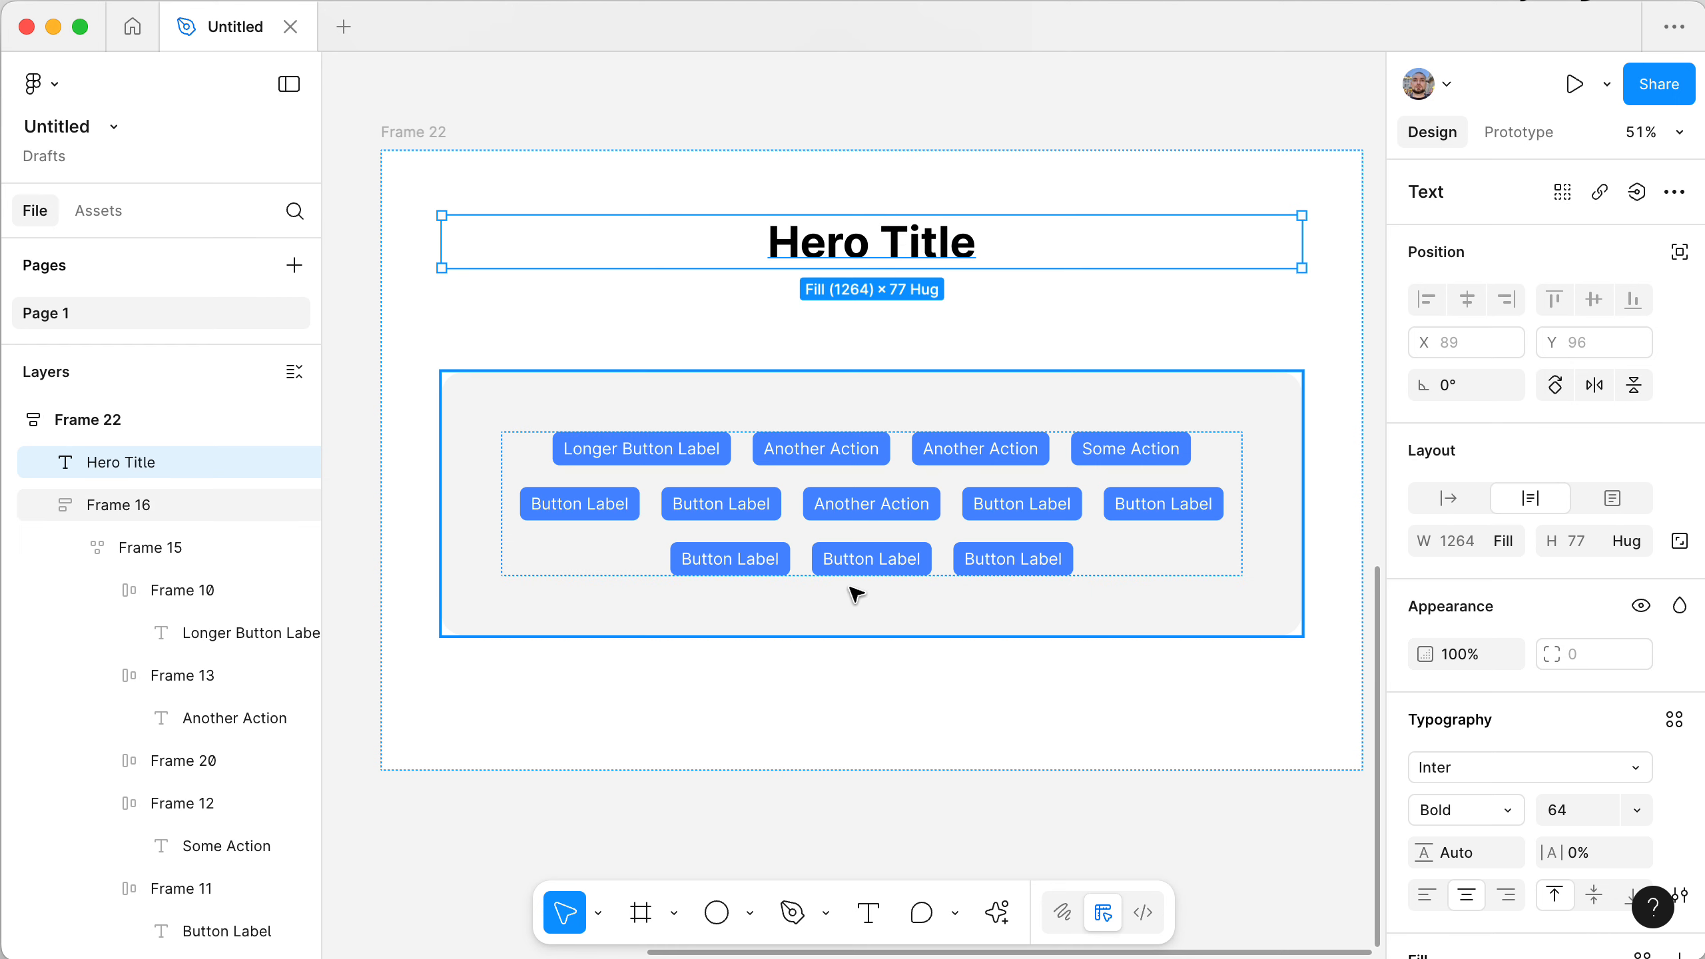
pyautogui.click(881, 541)
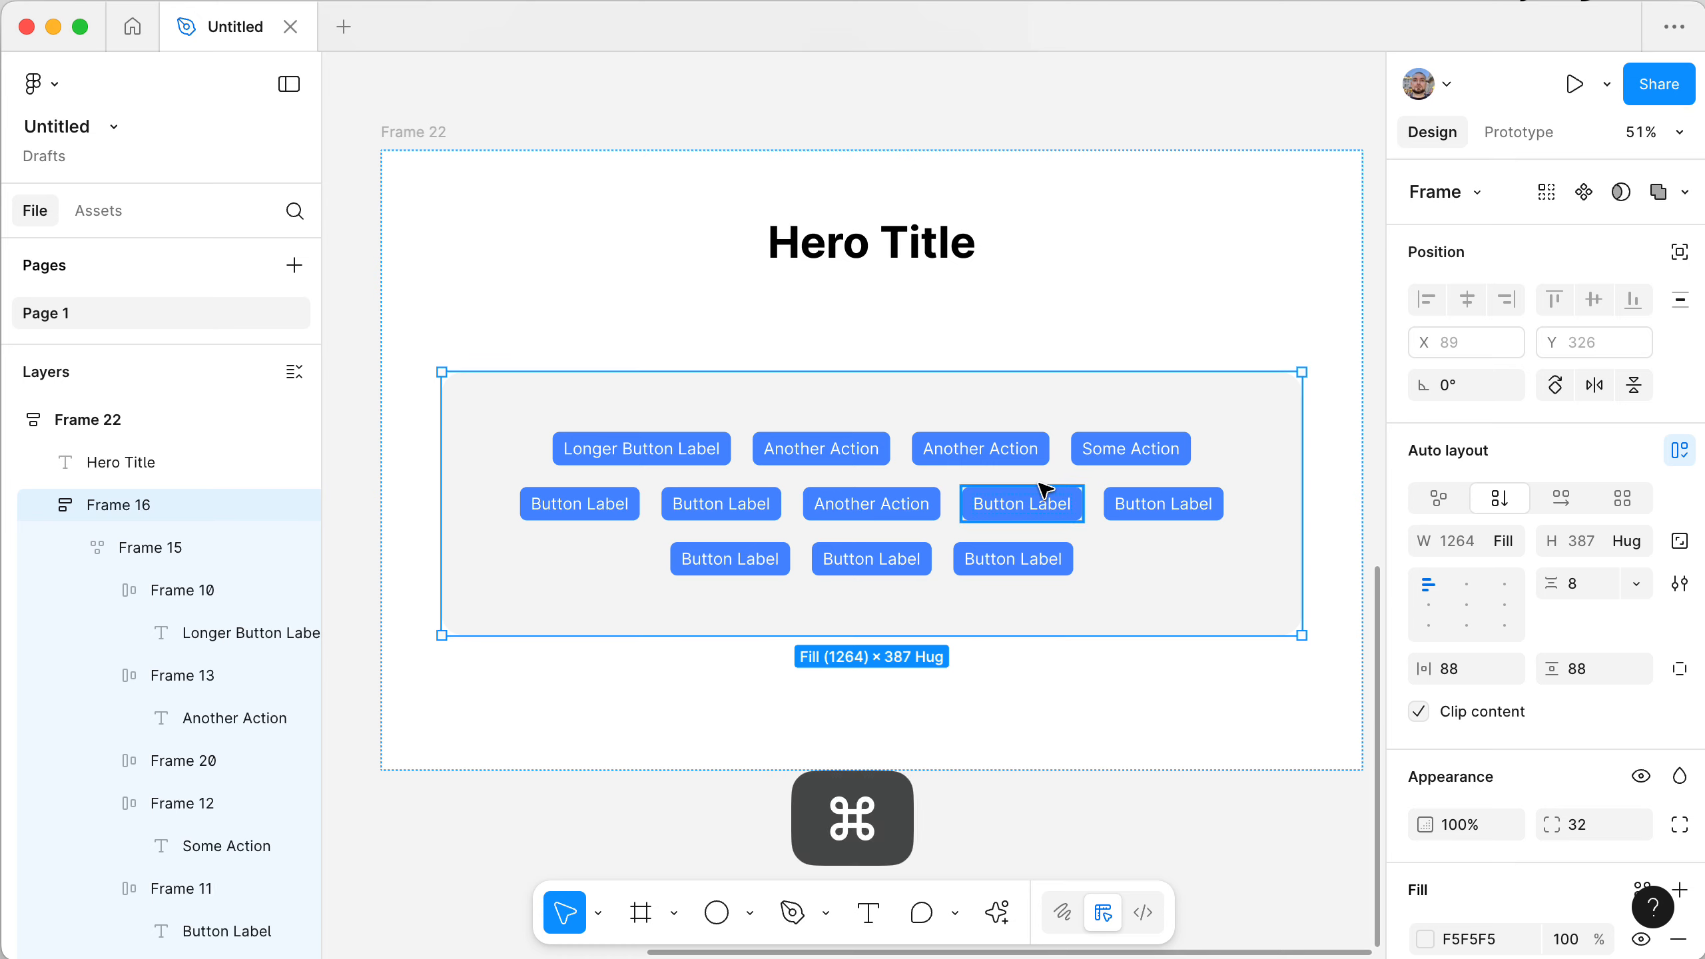
# - Examine the Component 2 cards, including the long-title instance's apple image and text frame and the main component's red rectangle
pyautogui.scroll(-6, 1045, 489)
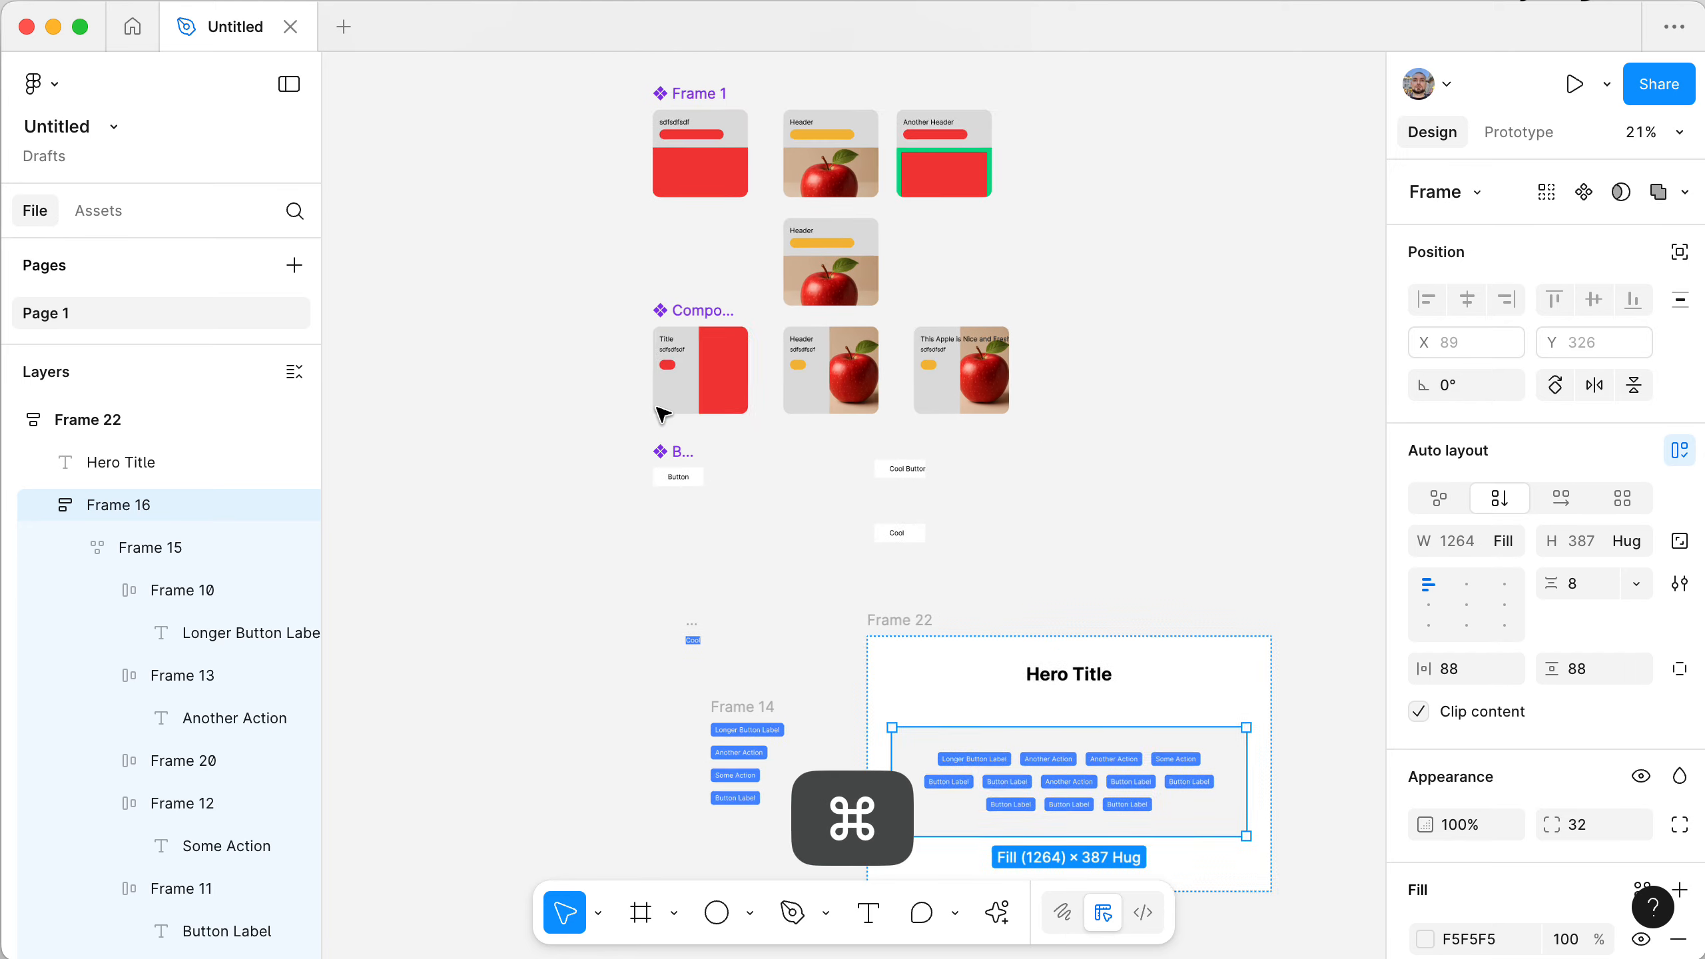
pyautogui.scroll(5, 660, 409)
pyautogui.scroll(-3, 660, 410)
pyautogui.hscroll(3, 660, 409)
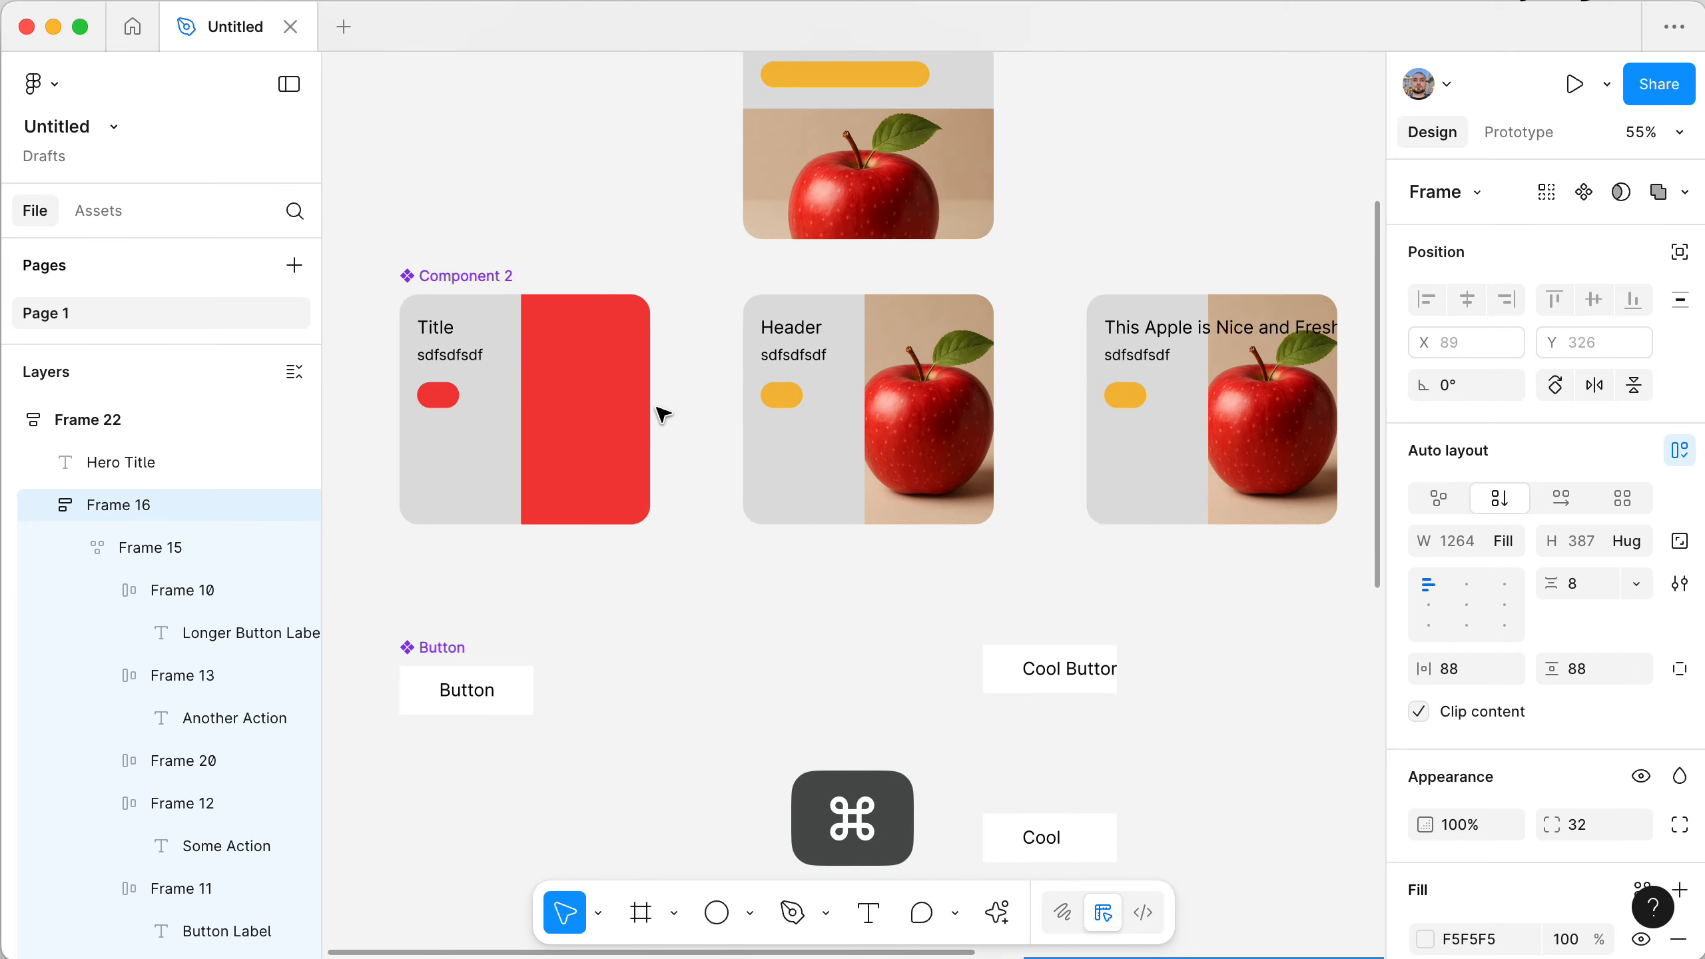
pyautogui.scroll(2, 660, 409)
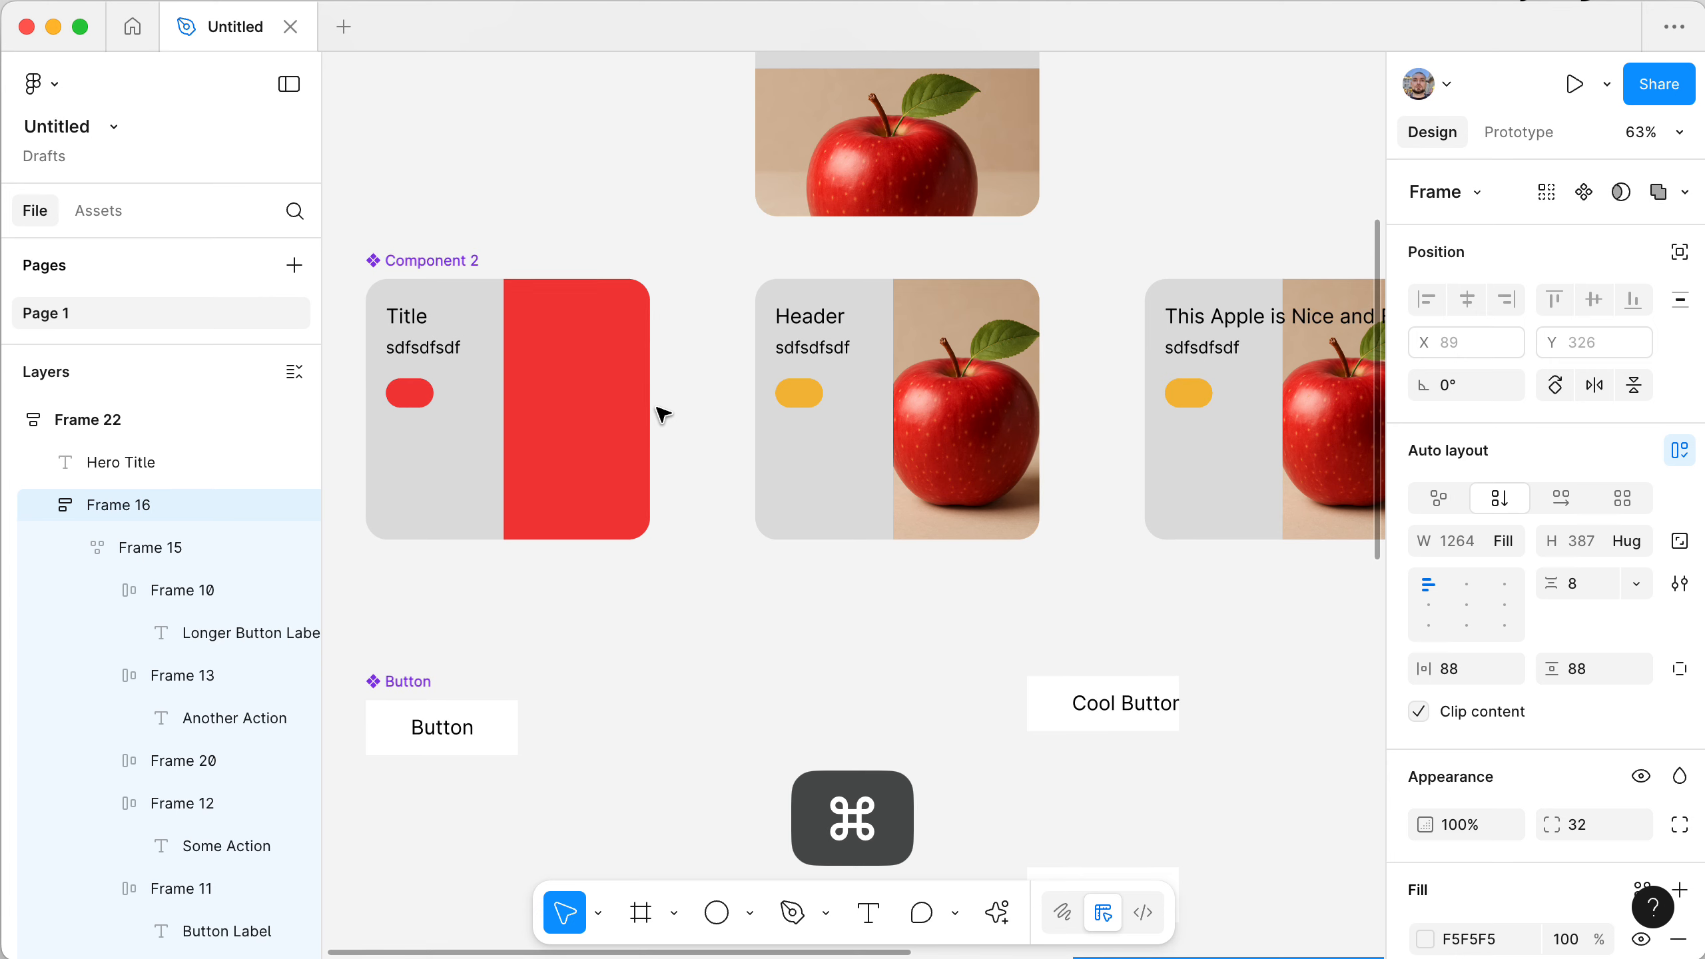
pyautogui.hscroll(2, 660, 410)
pyautogui.scroll(-1, 660, 410)
pyautogui.hscroll(-1, 659, 409)
pyautogui.hscroll(1, 660, 409)
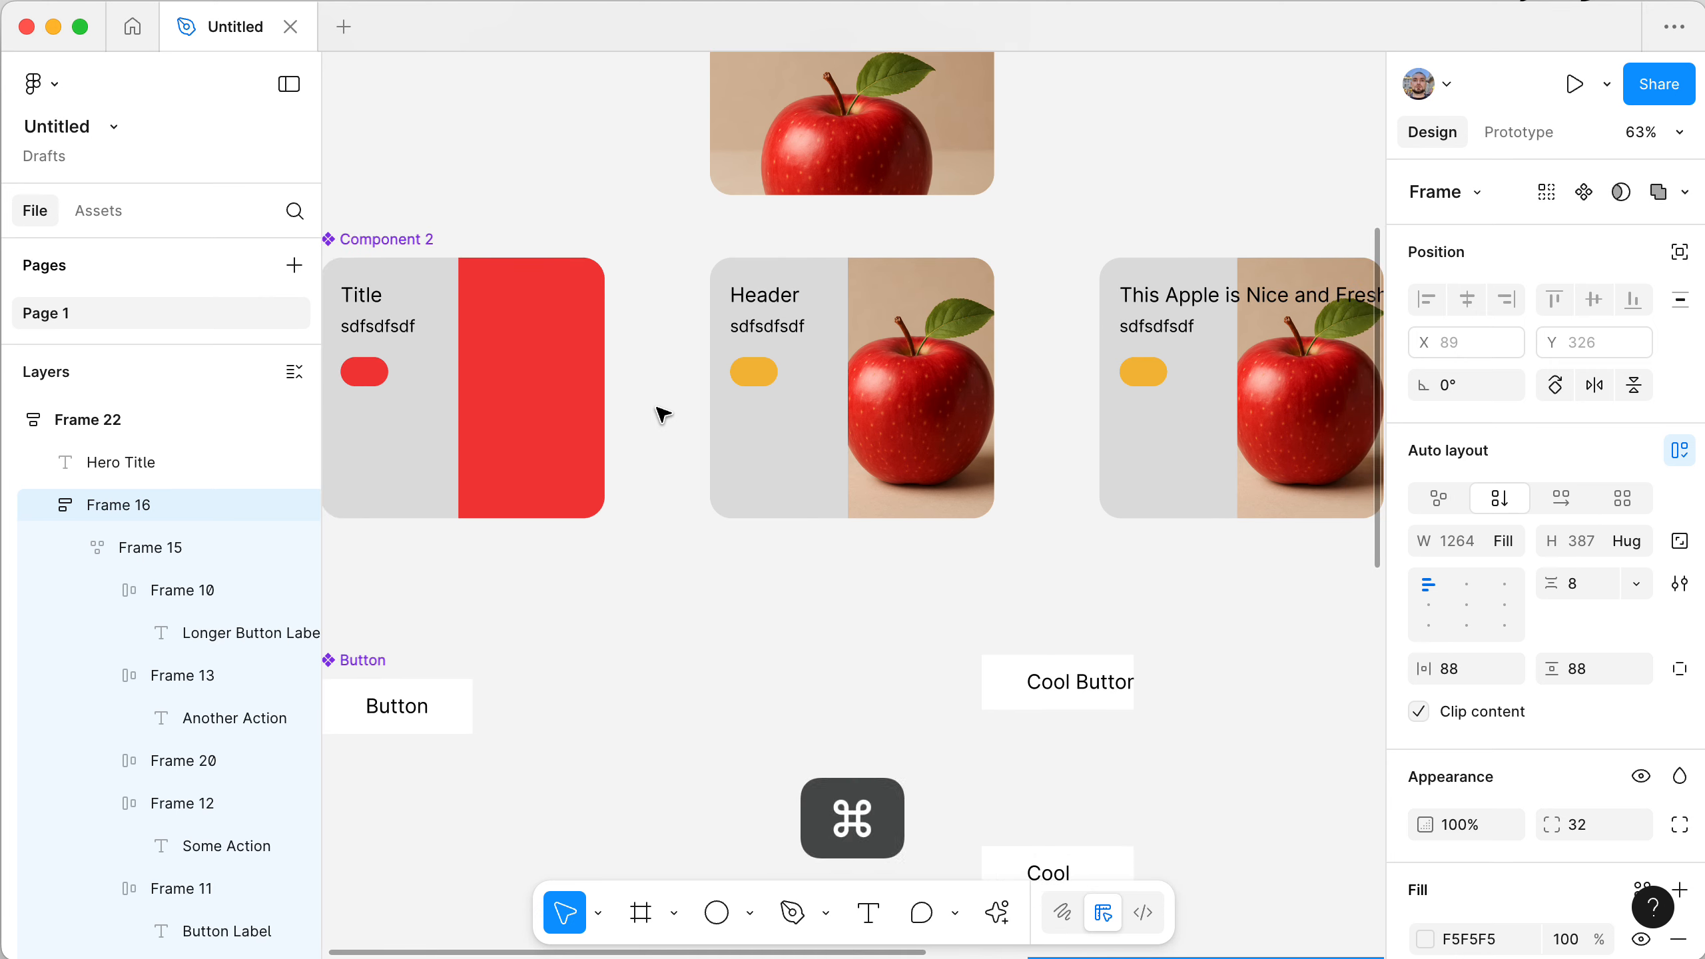
pyautogui.scroll(-1, 660, 410)
pyautogui.hscroll(-1, 659, 409)
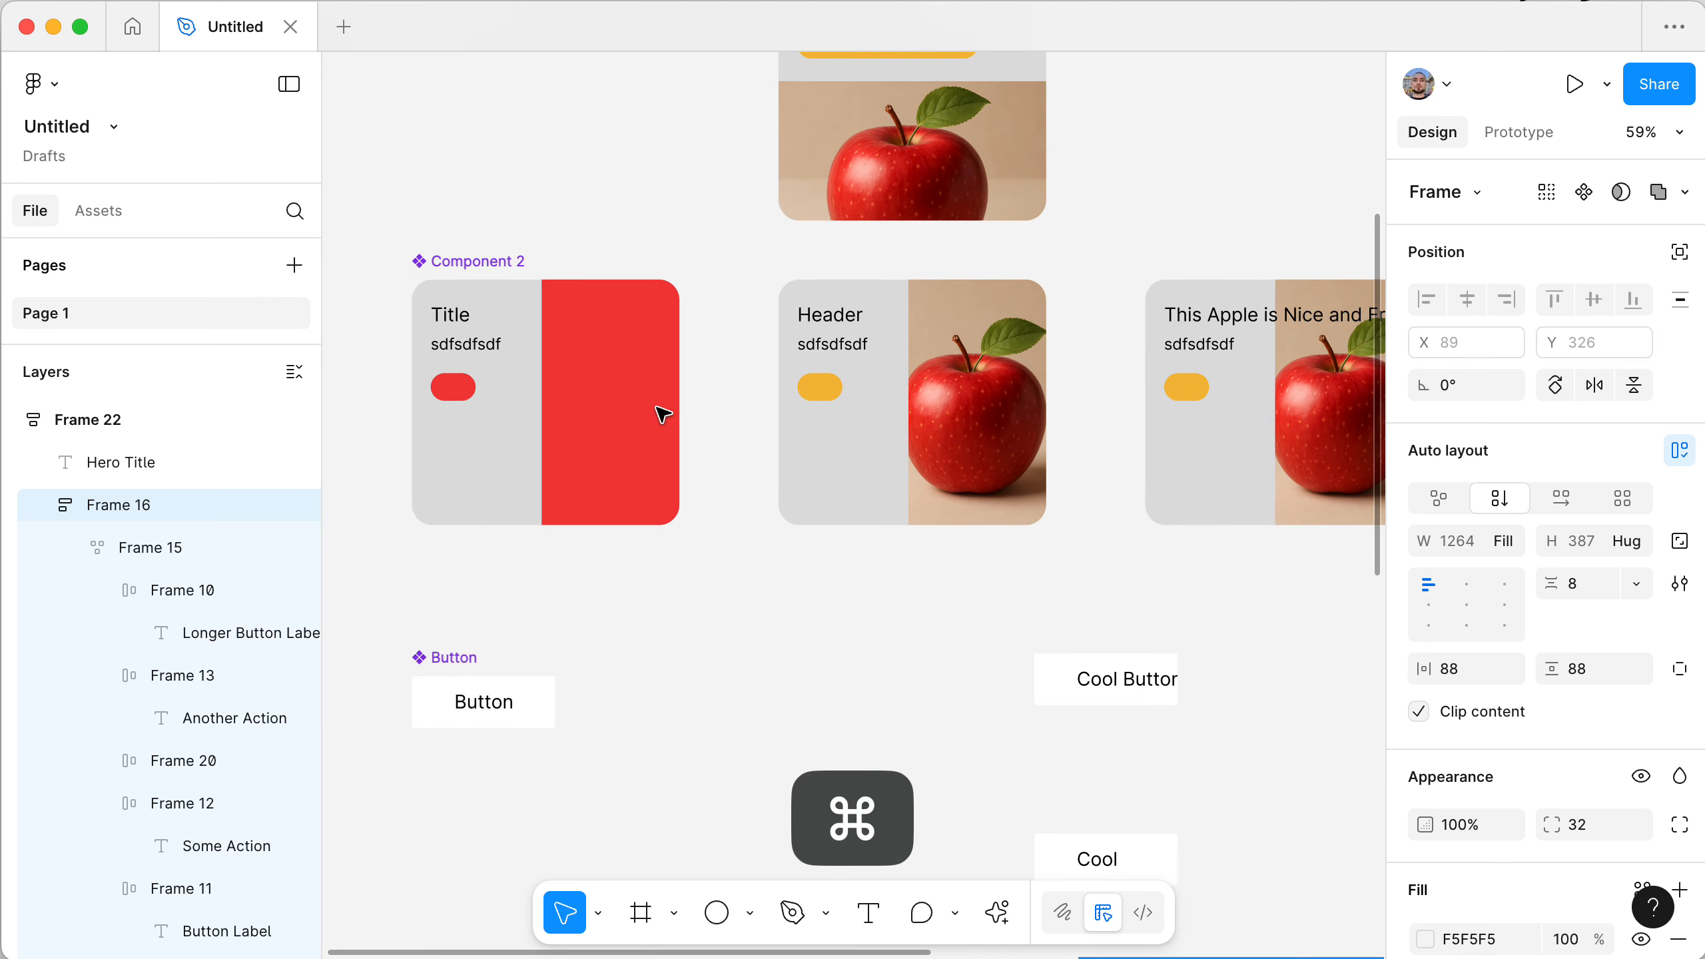
pyautogui.hscroll(1, 660, 409)
pyautogui.scroll(-1, 659, 410)
pyautogui.scroll(1, 663, 414)
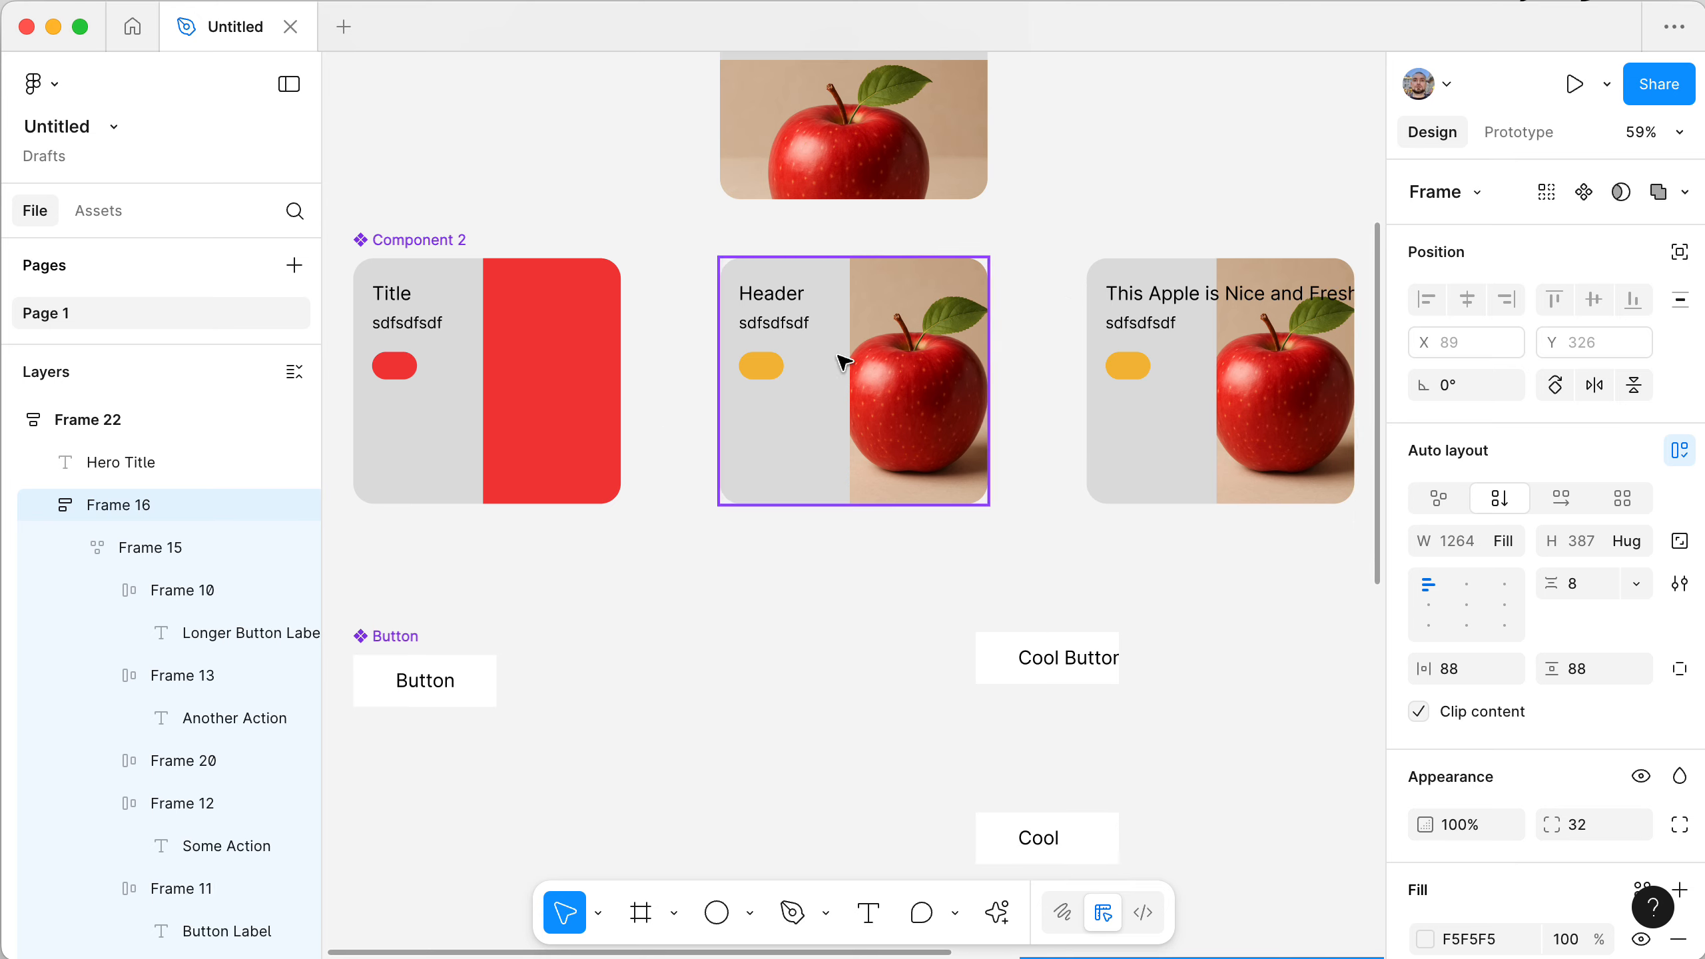
pyautogui.keyDown('super'); pyautogui.click(1270, 369); pyautogui.keyUp('super')
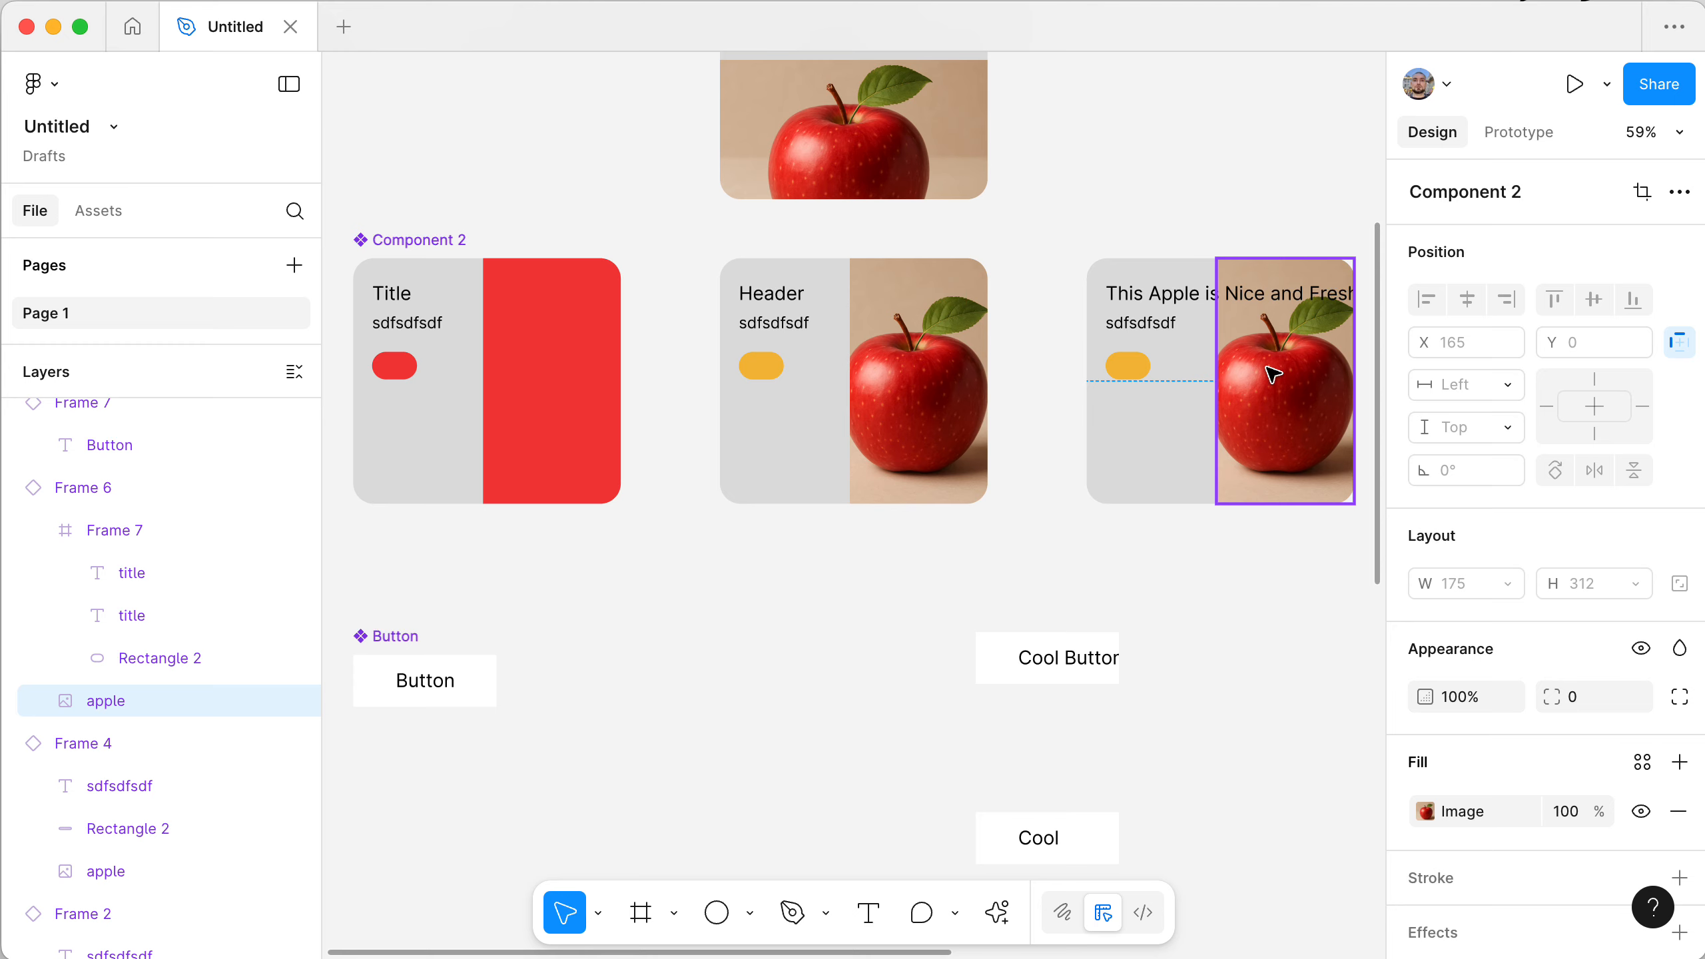
pyautogui.click(1144, 310)
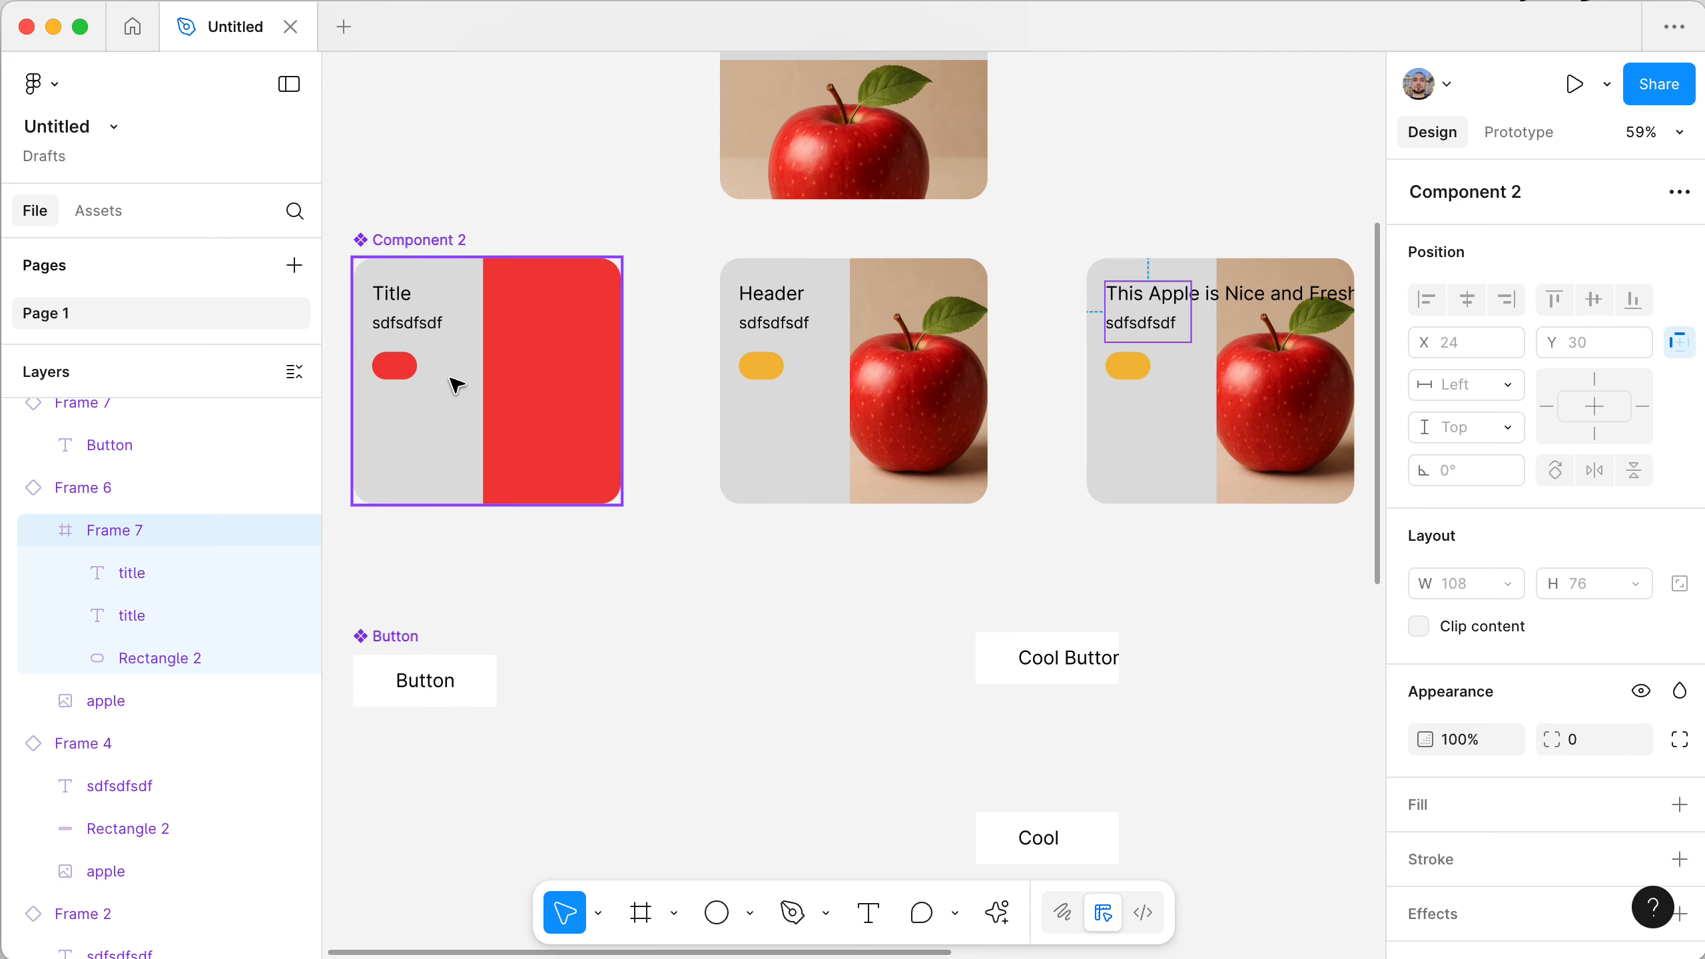
pyautogui.keyDown('super'); pyautogui.click(530, 343); pyautogui.keyUp('super')
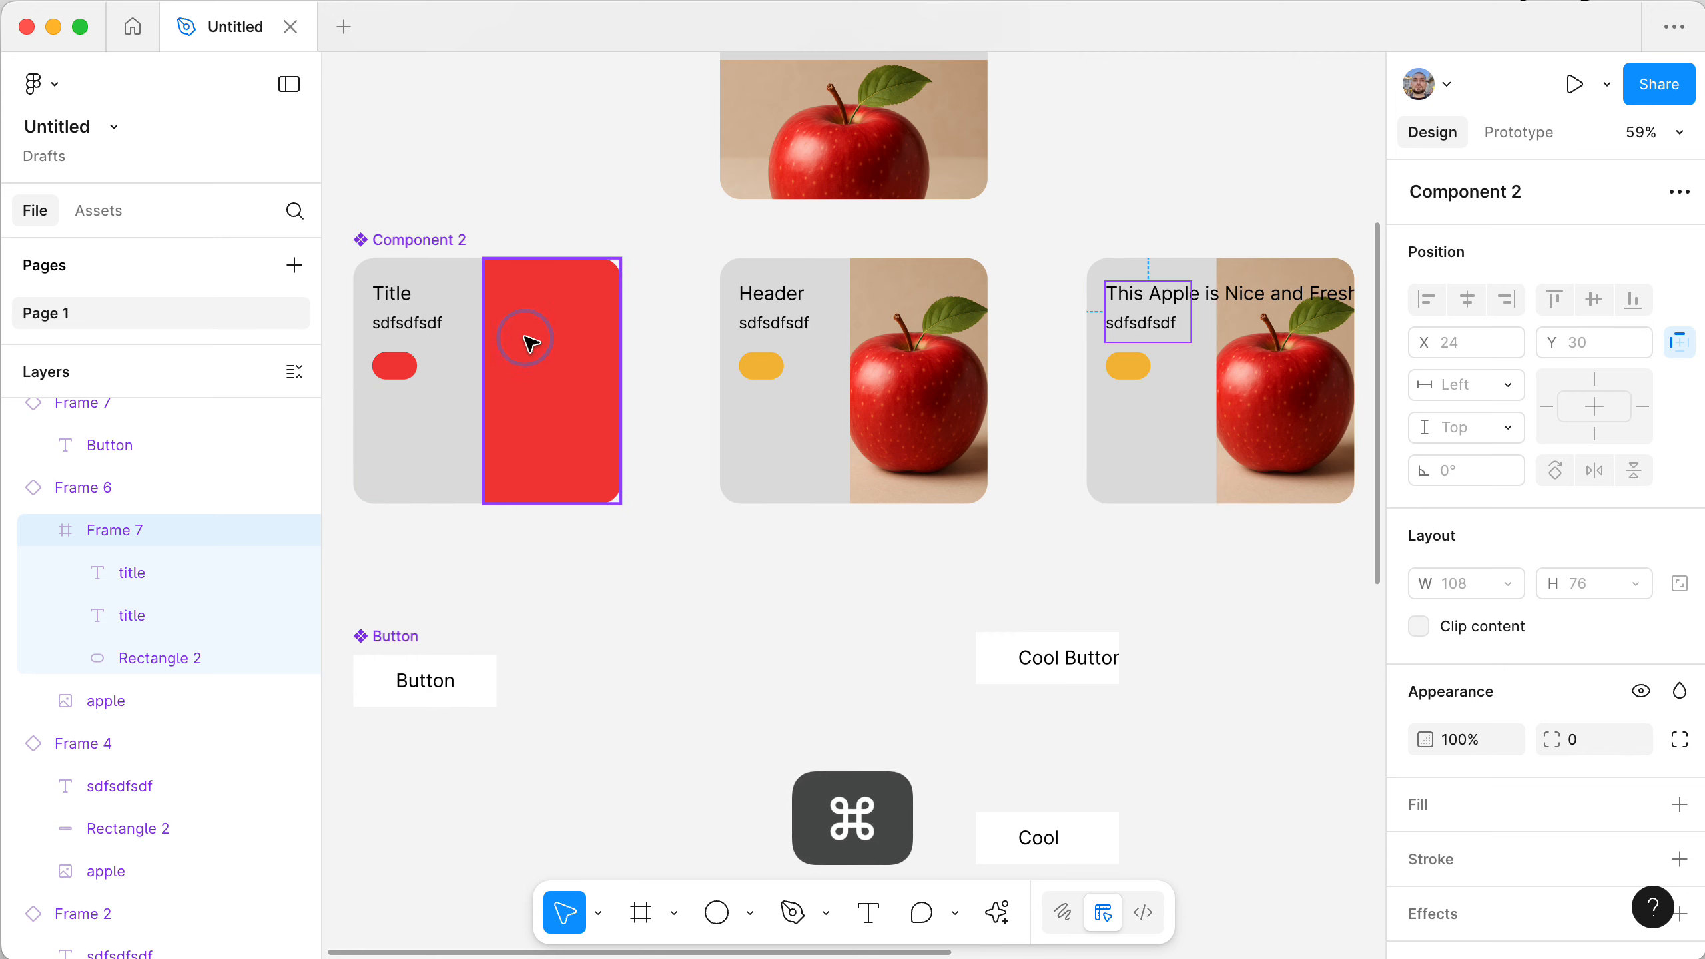
pyautogui.hscroll(-2, 530, 342)
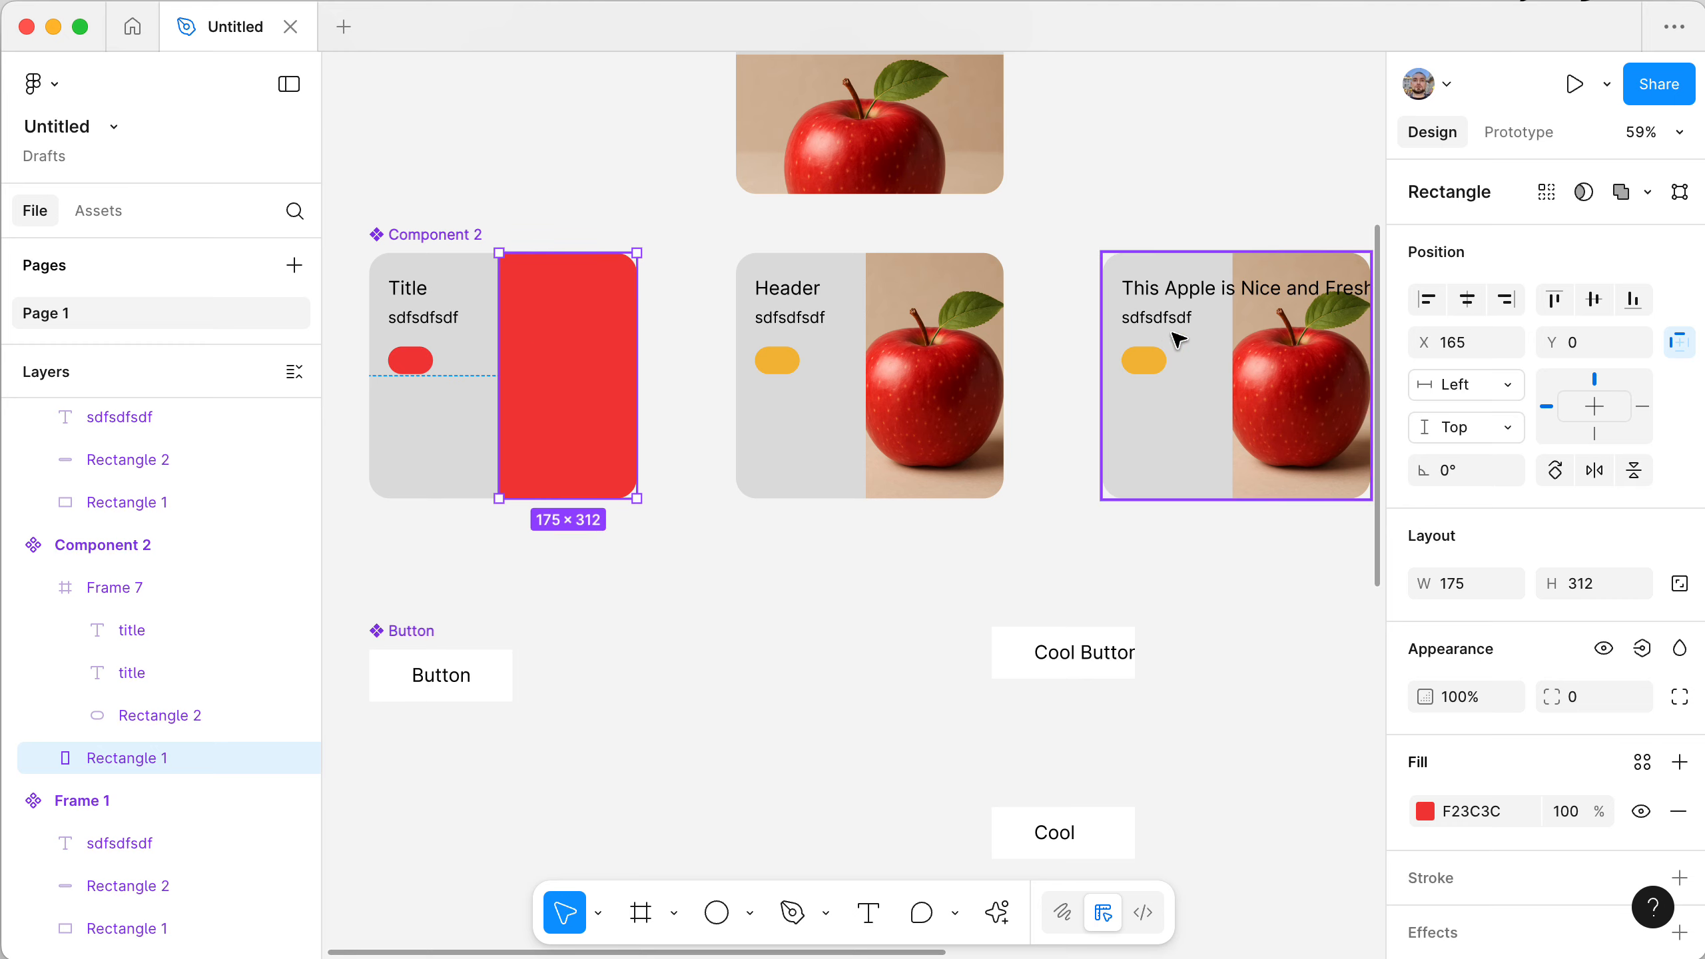
# - Find the "Suggest auto layout" action by searching "autolay", try it on the main Component 2, and undo it
pyautogui.click(435, 234)
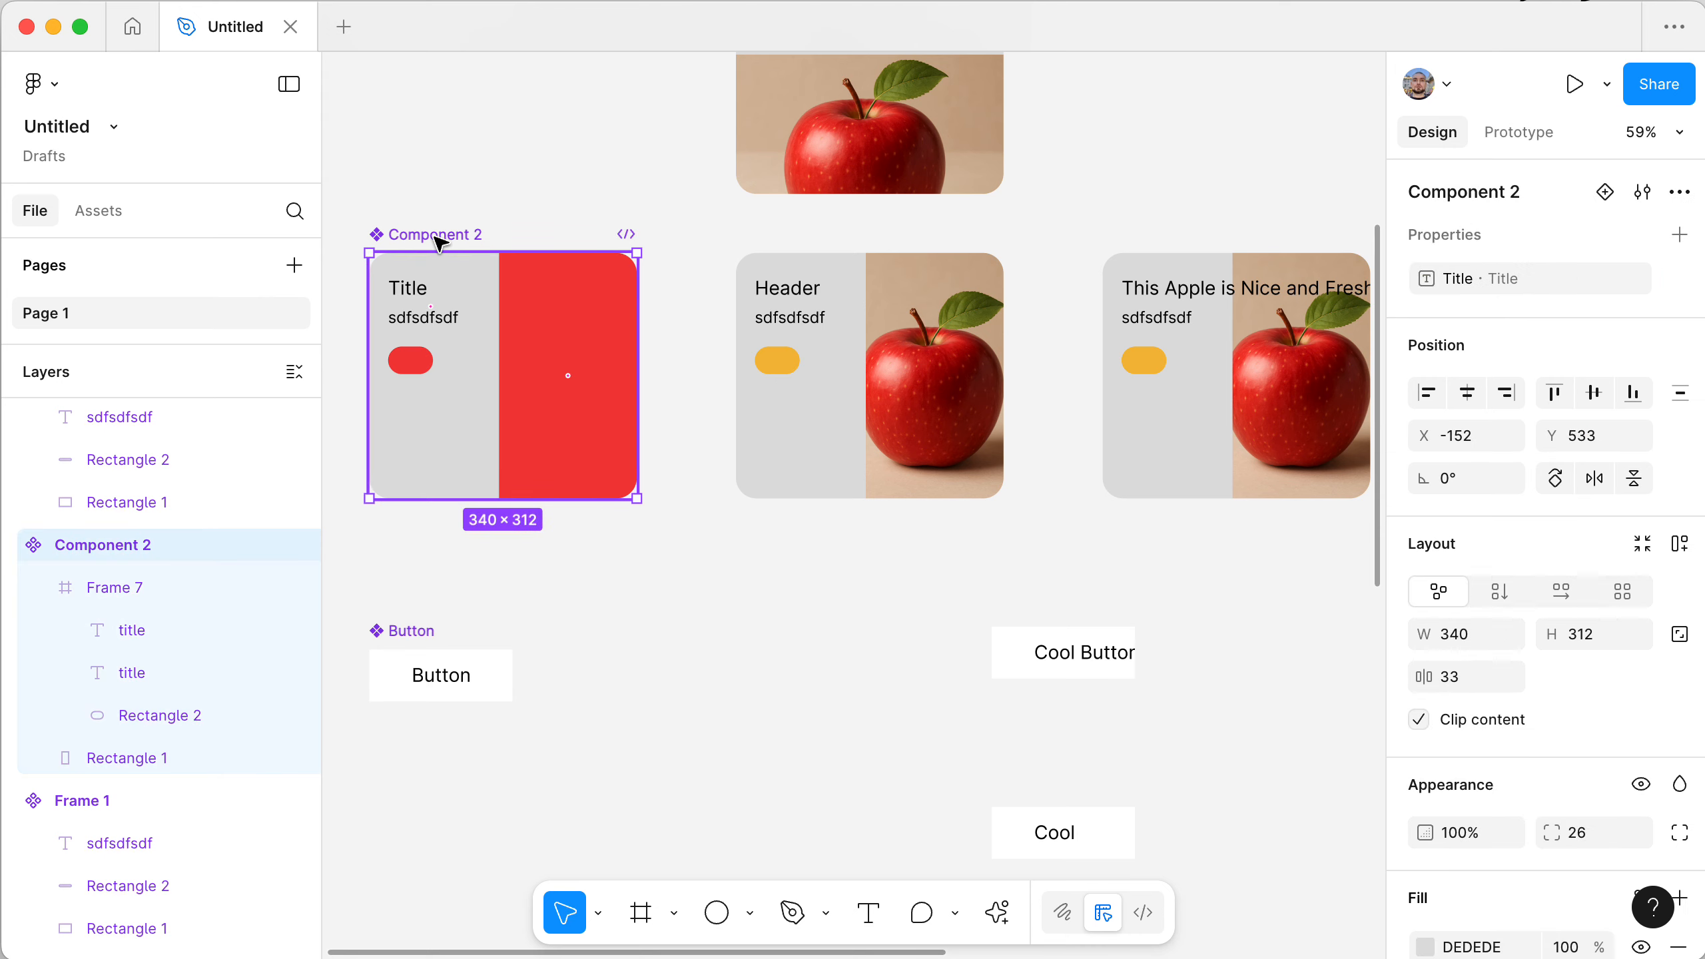
pyautogui.click(997, 913)
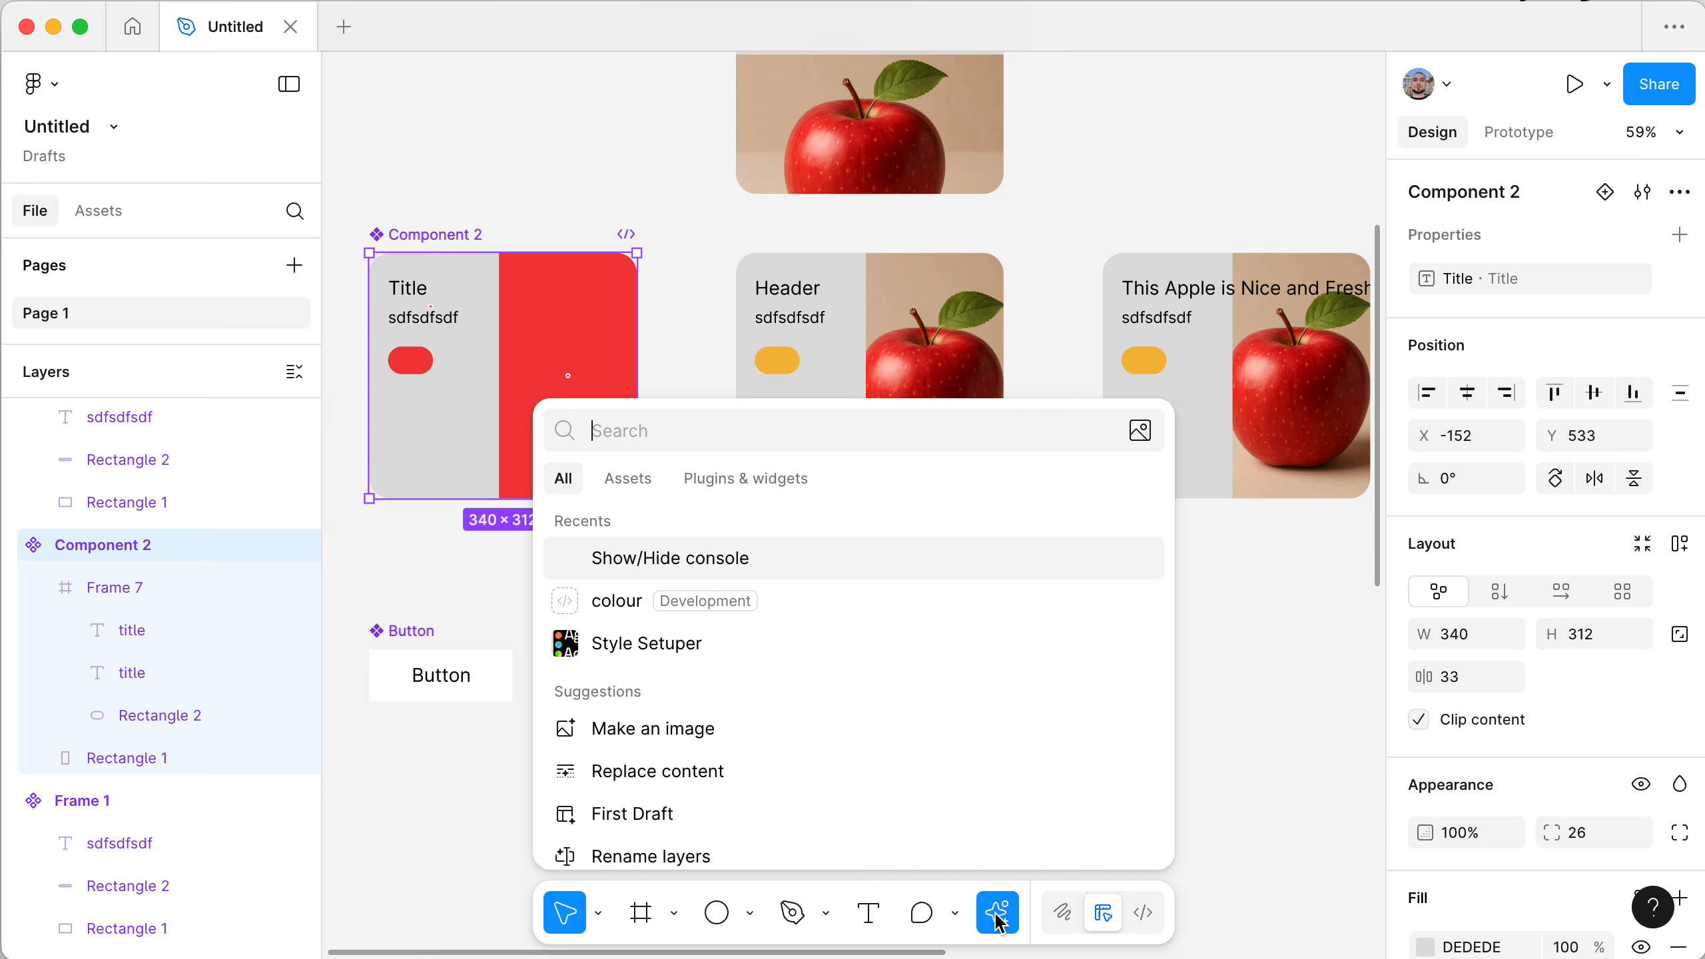
pyautogui.write('autolay')
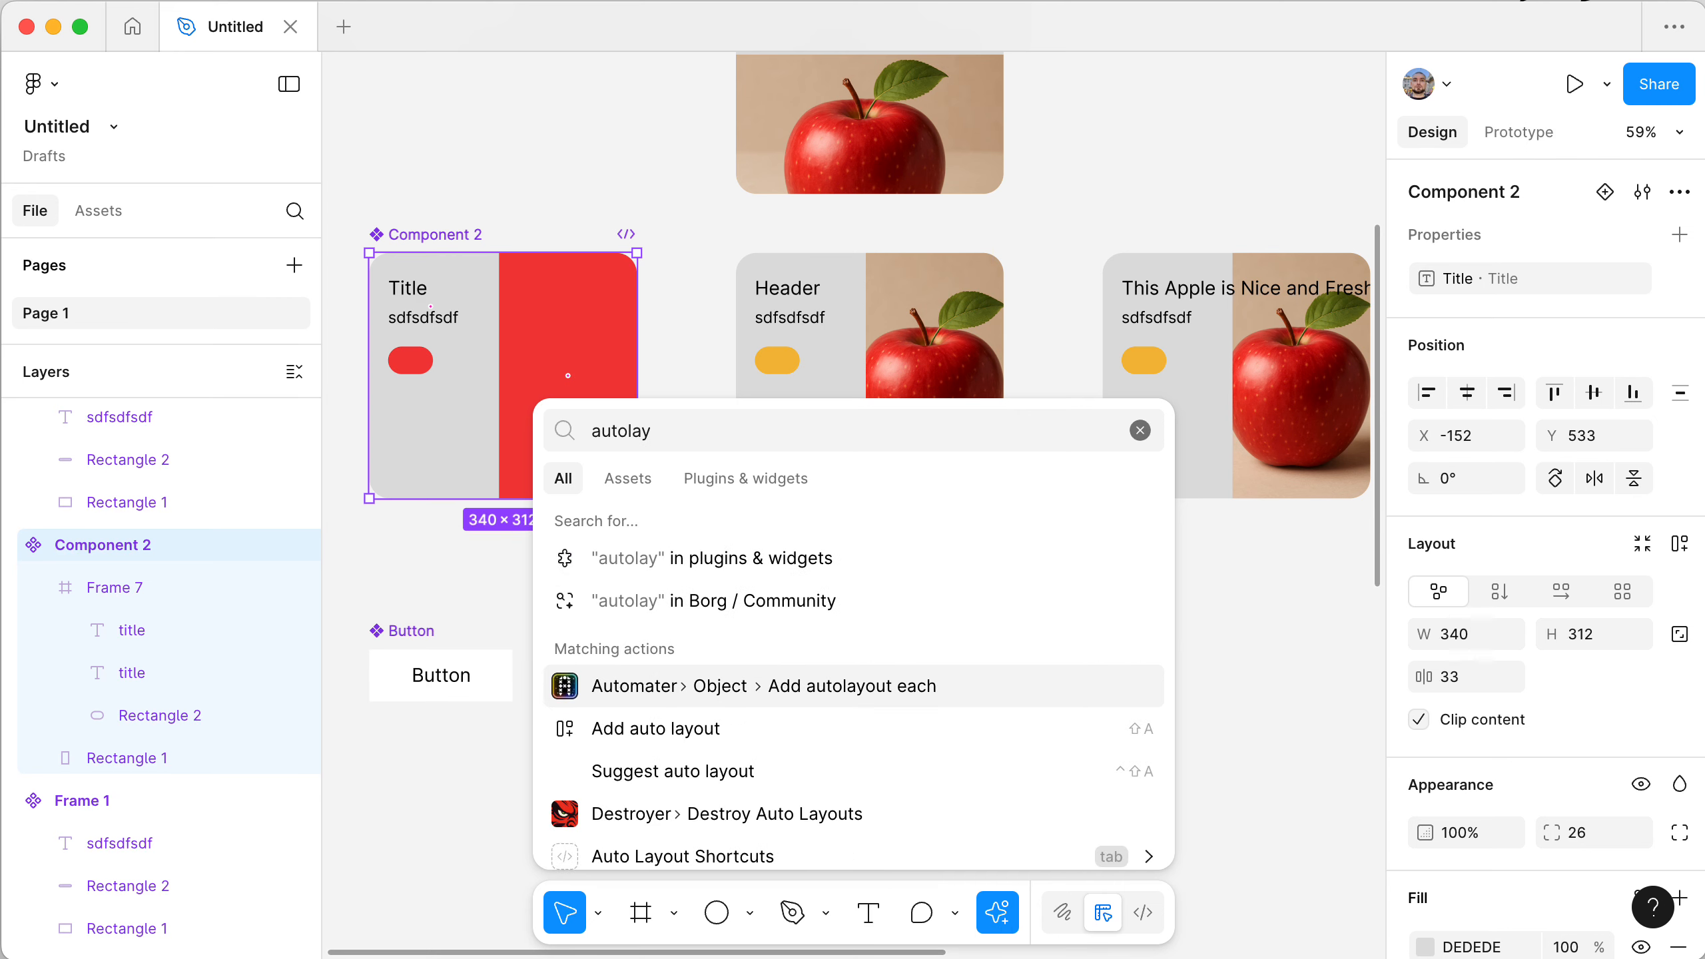
pyautogui.press('Down')
pyautogui.press('Down')
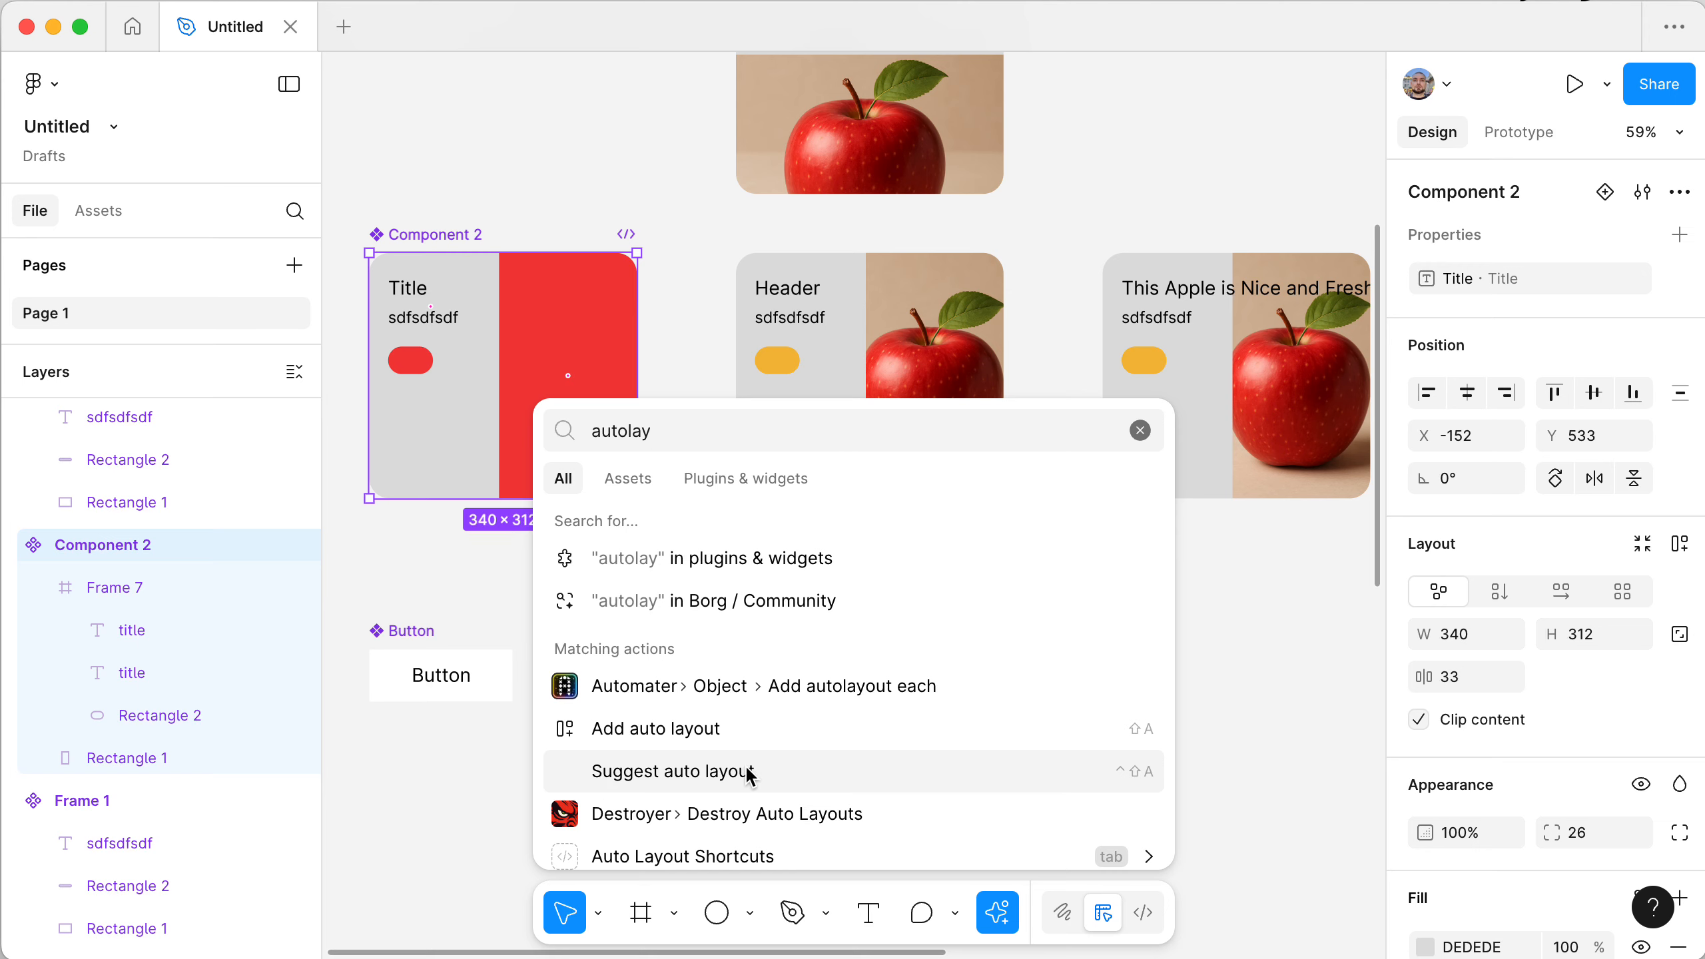
pyautogui.click(675, 776)
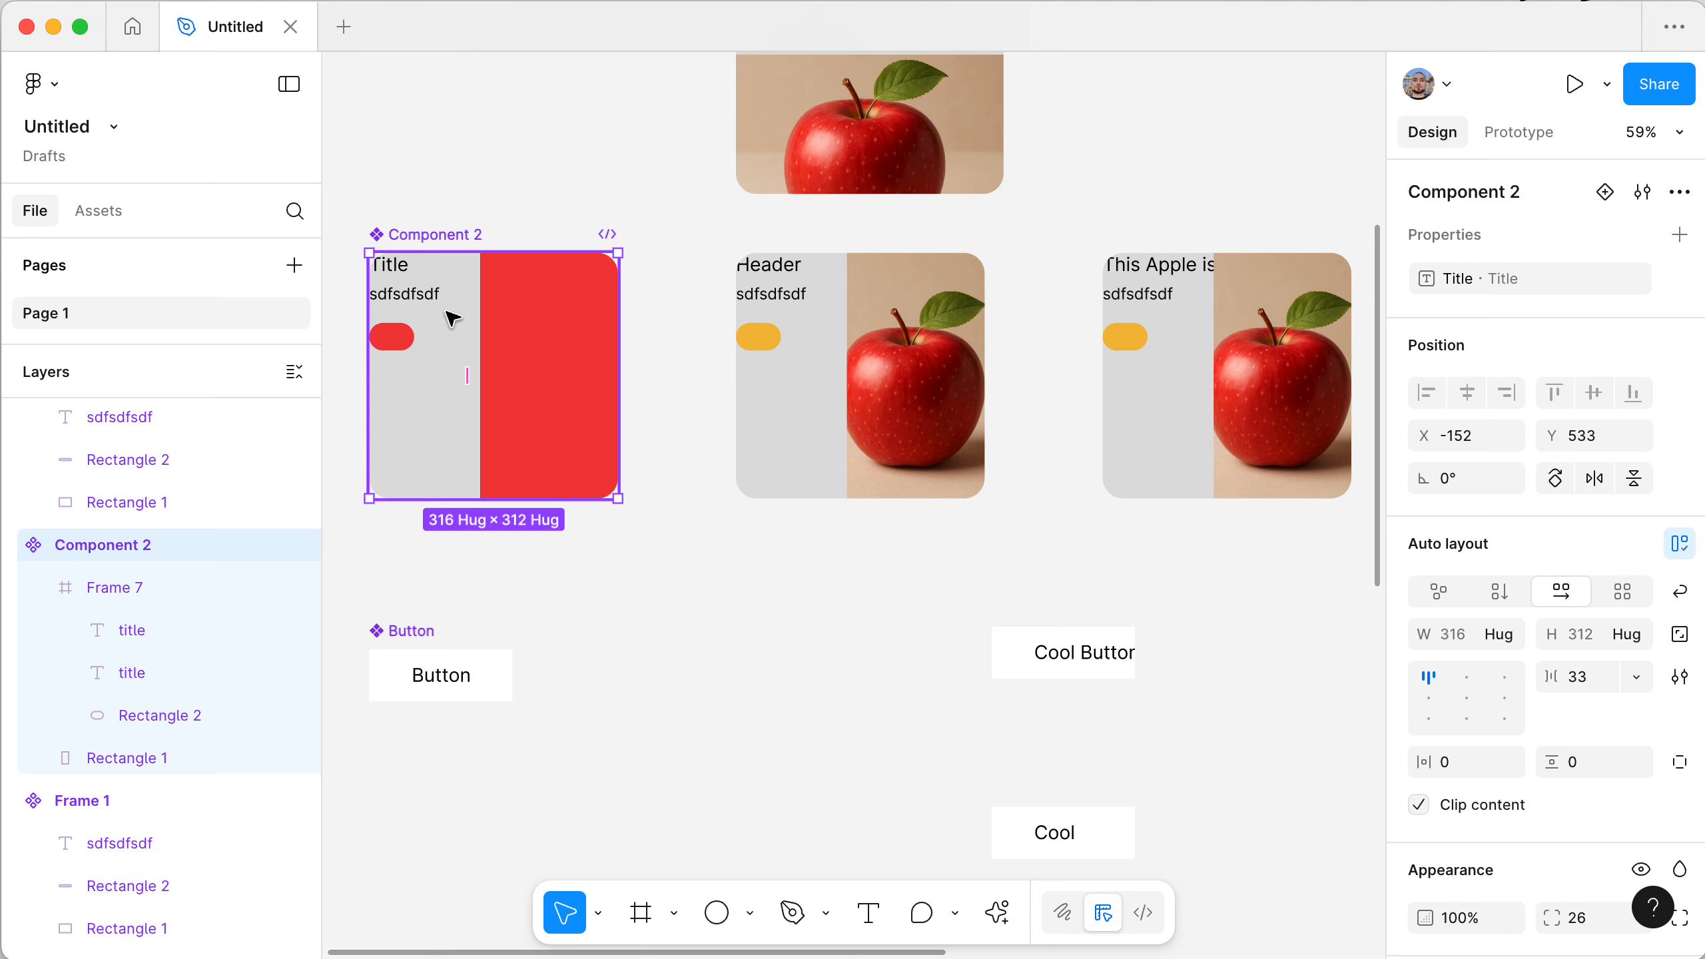
pyautogui.press('super')
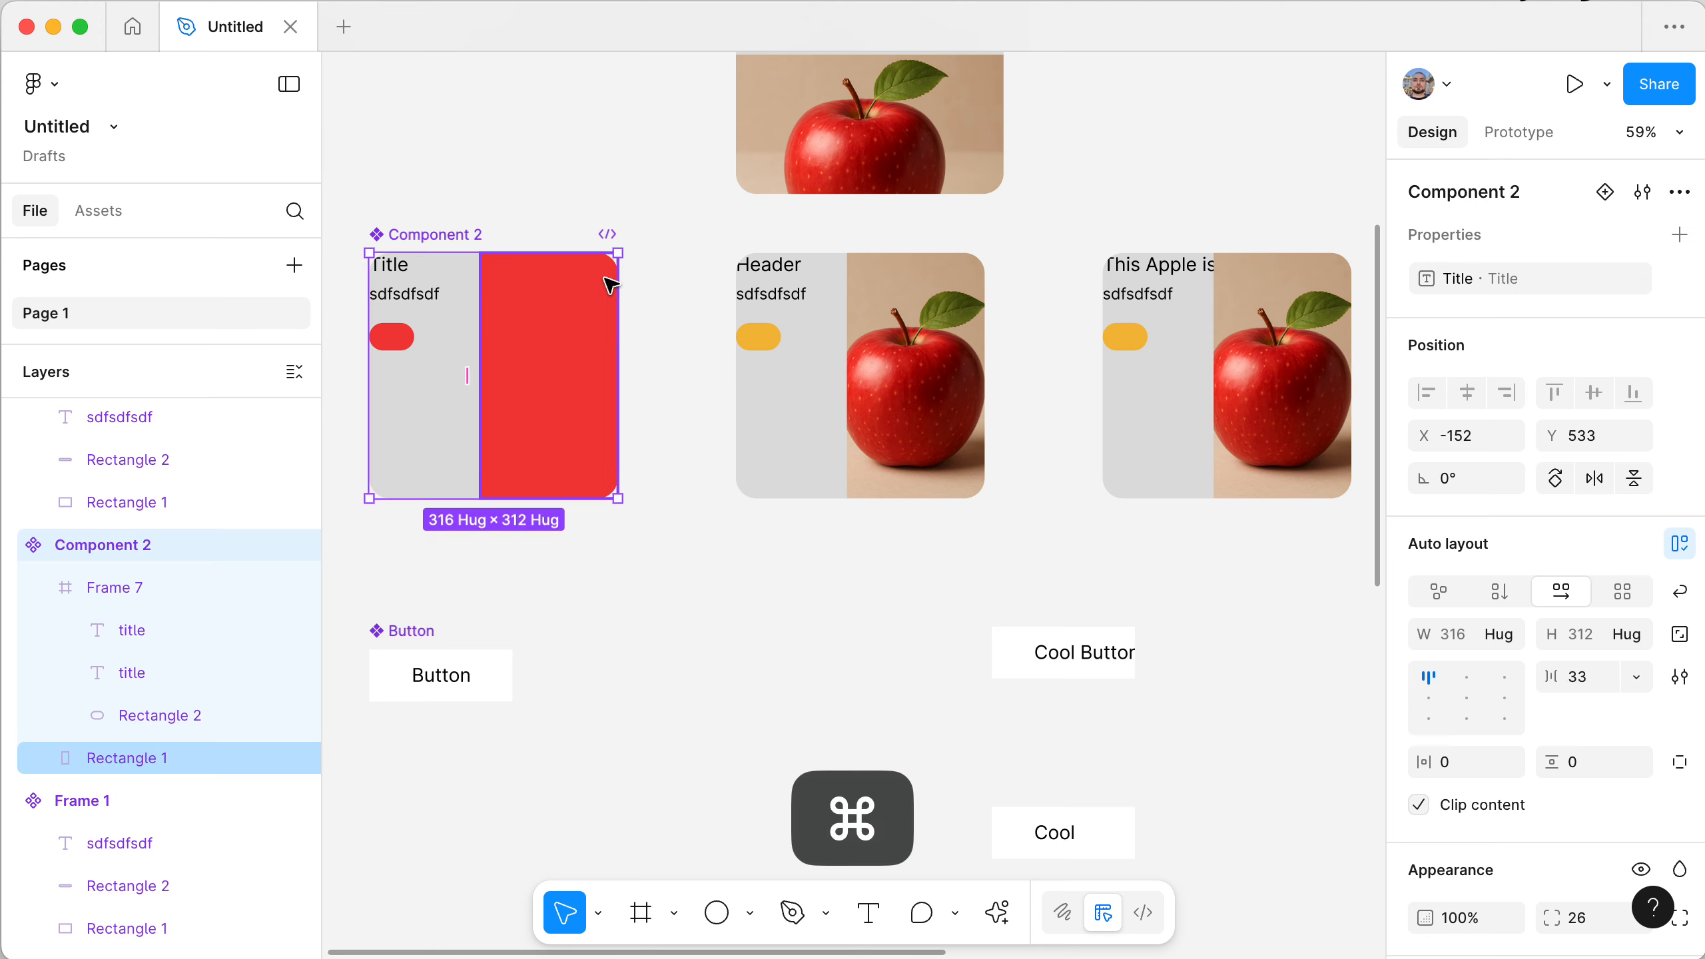
pyautogui.press('super+z')
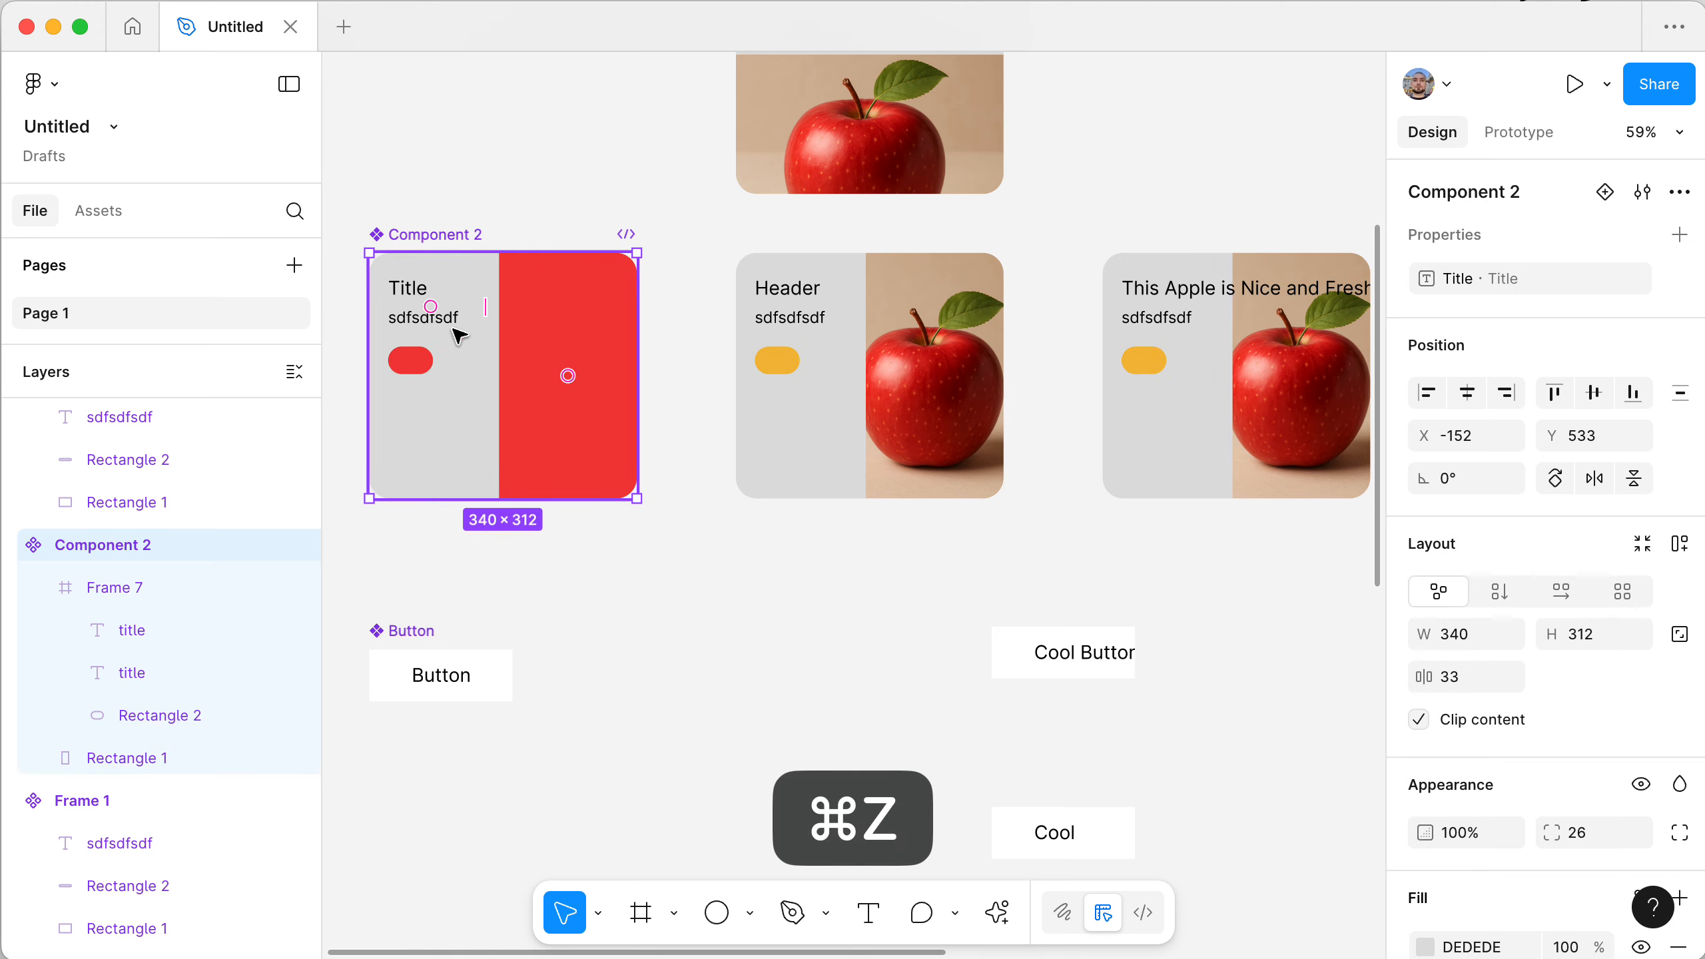
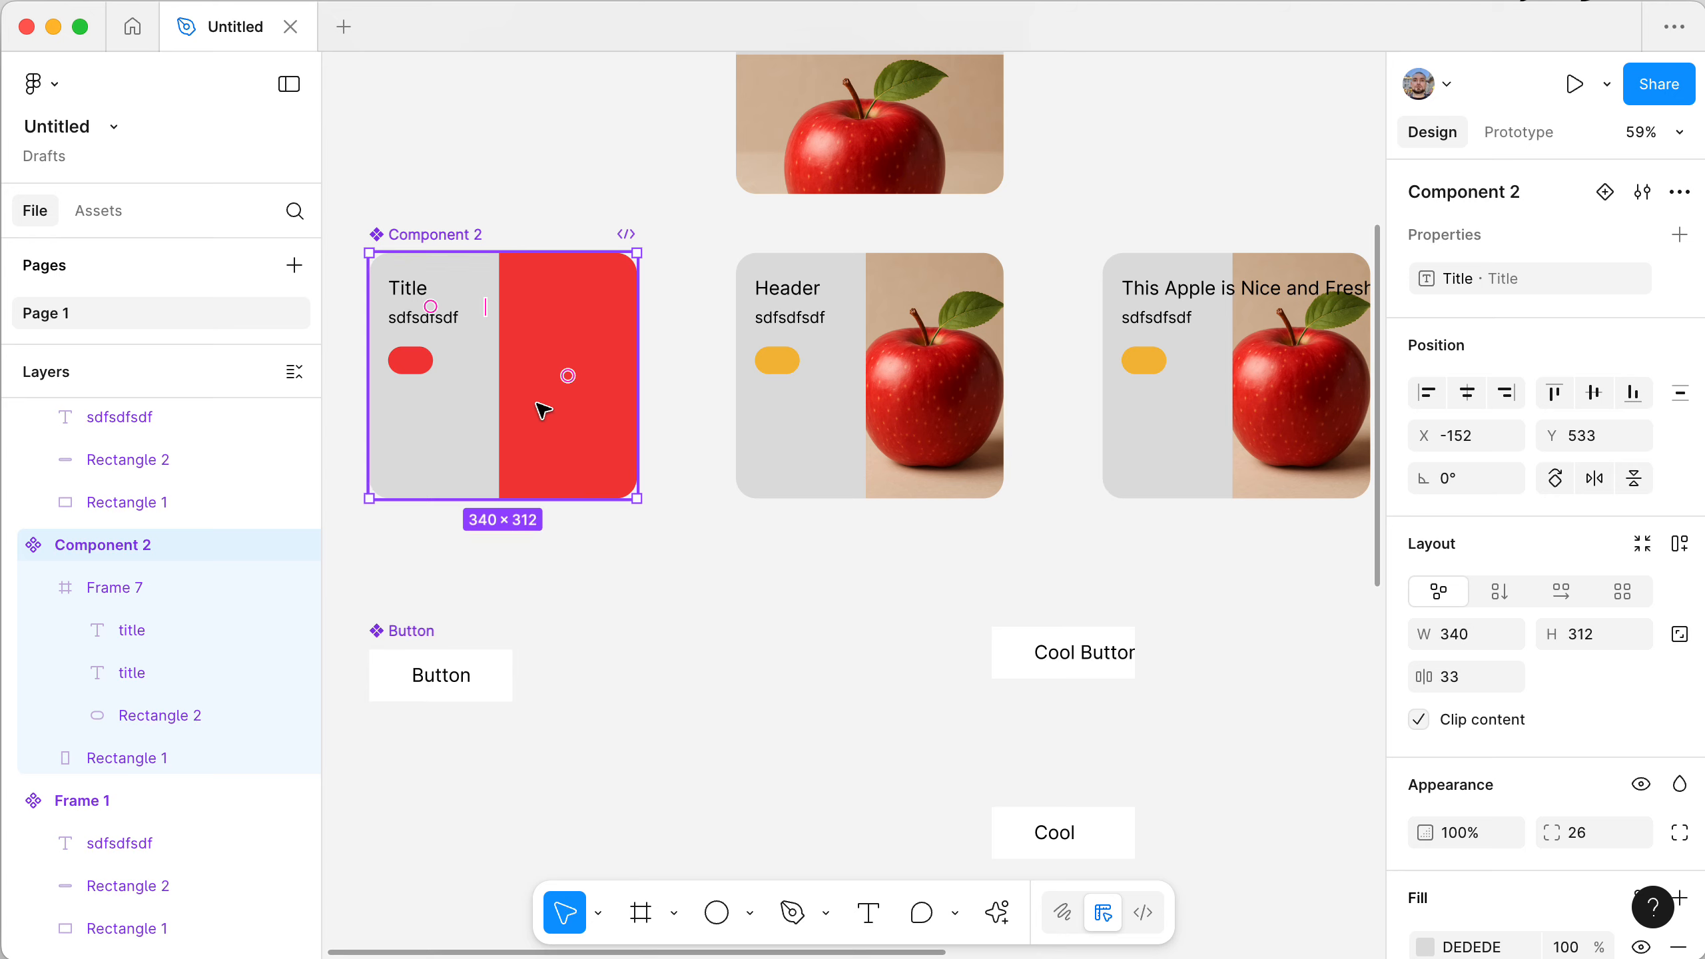
# - Extend Frame 7 inside Component 2 downward to a height of 124 so it encloses the red pill shape
pyautogui.click(418, 234)
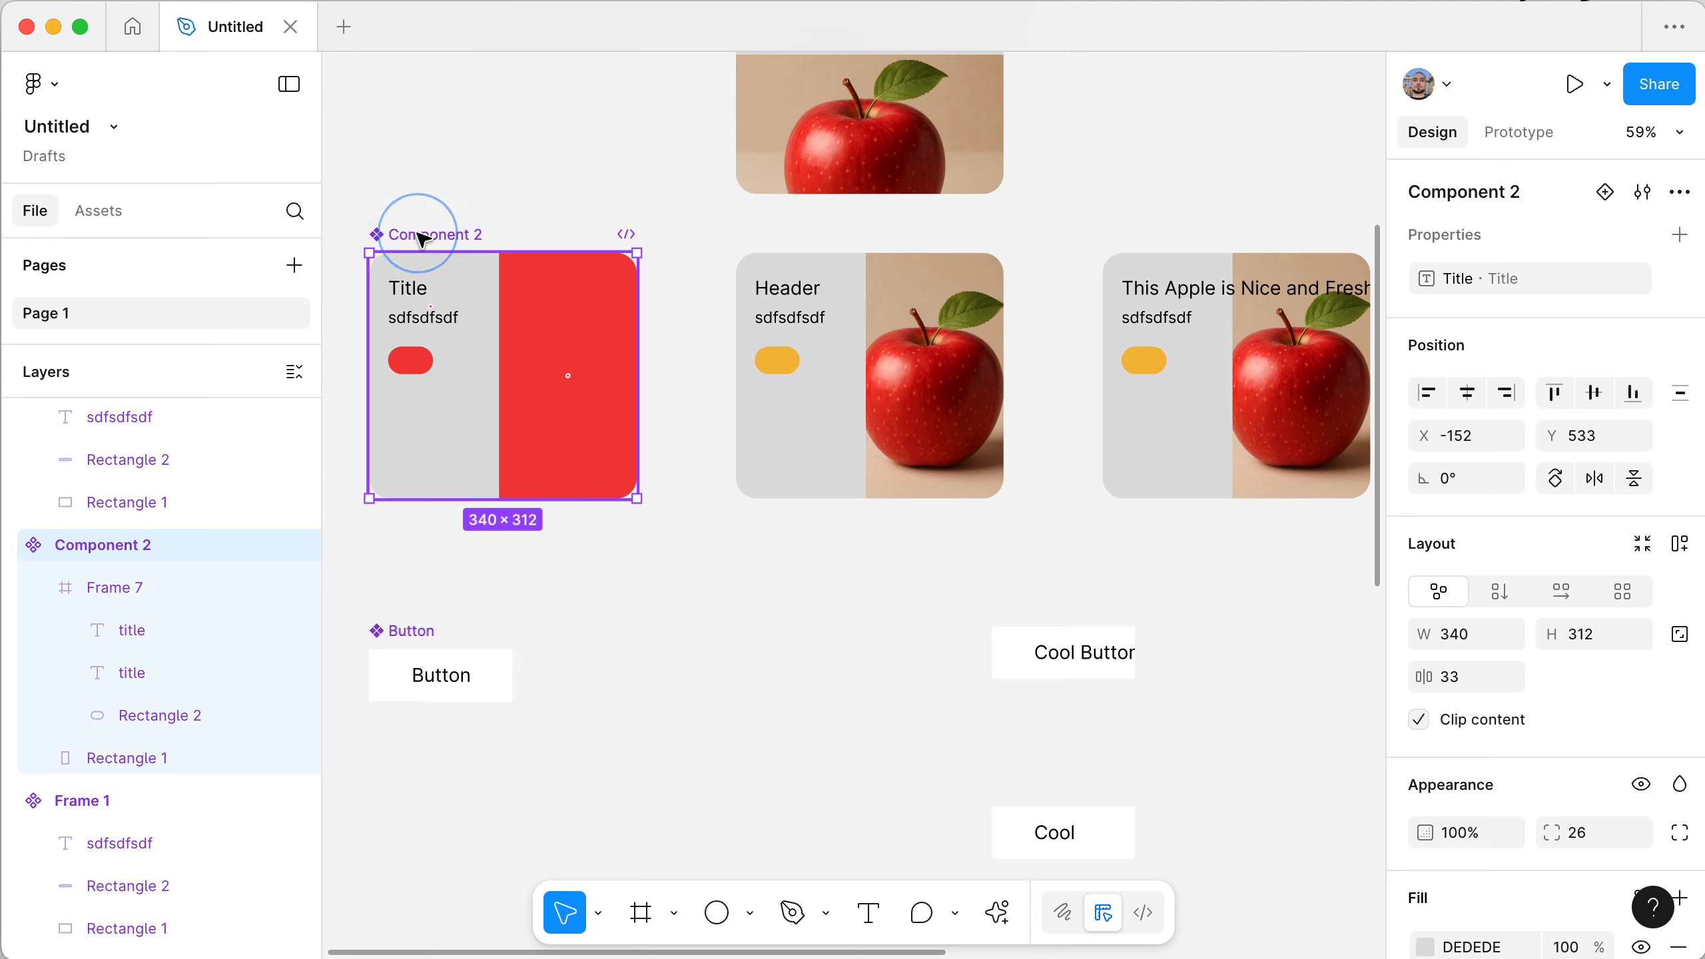
pyautogui.keyDown('super'); pyautogui.click(411, 292); pyautogui.keyUp('super')
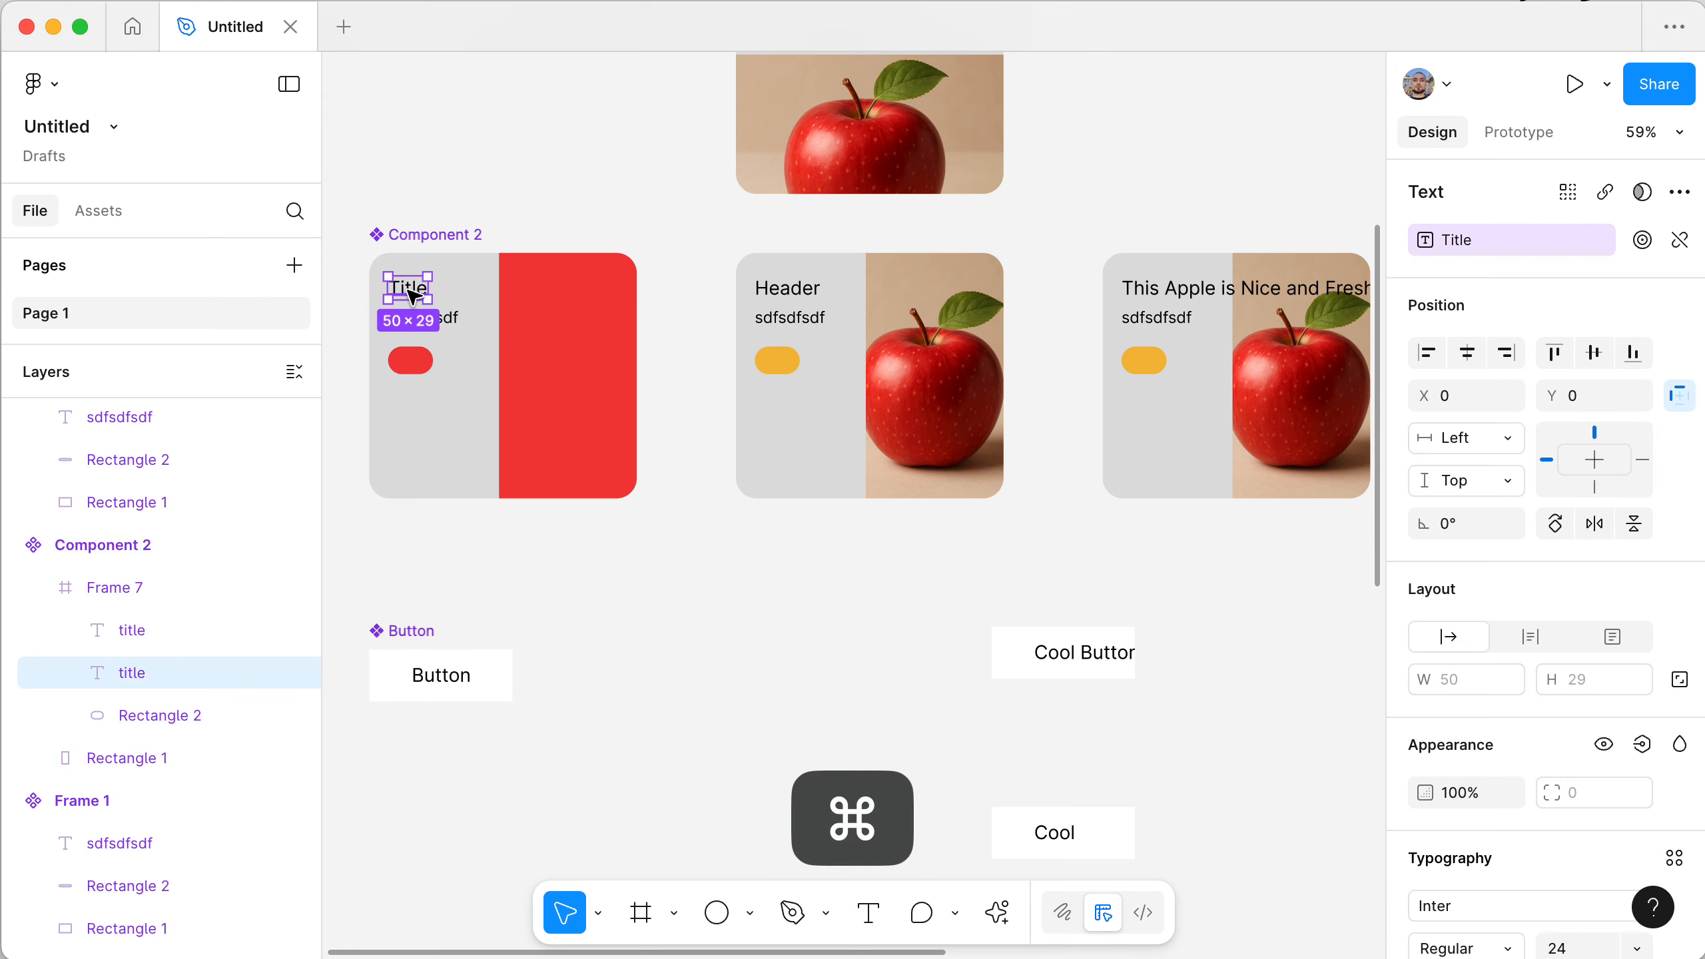
pyautogui.keyDown('shift'); pyautogui.click(452, 322); pyautogui.keyUp('shift')
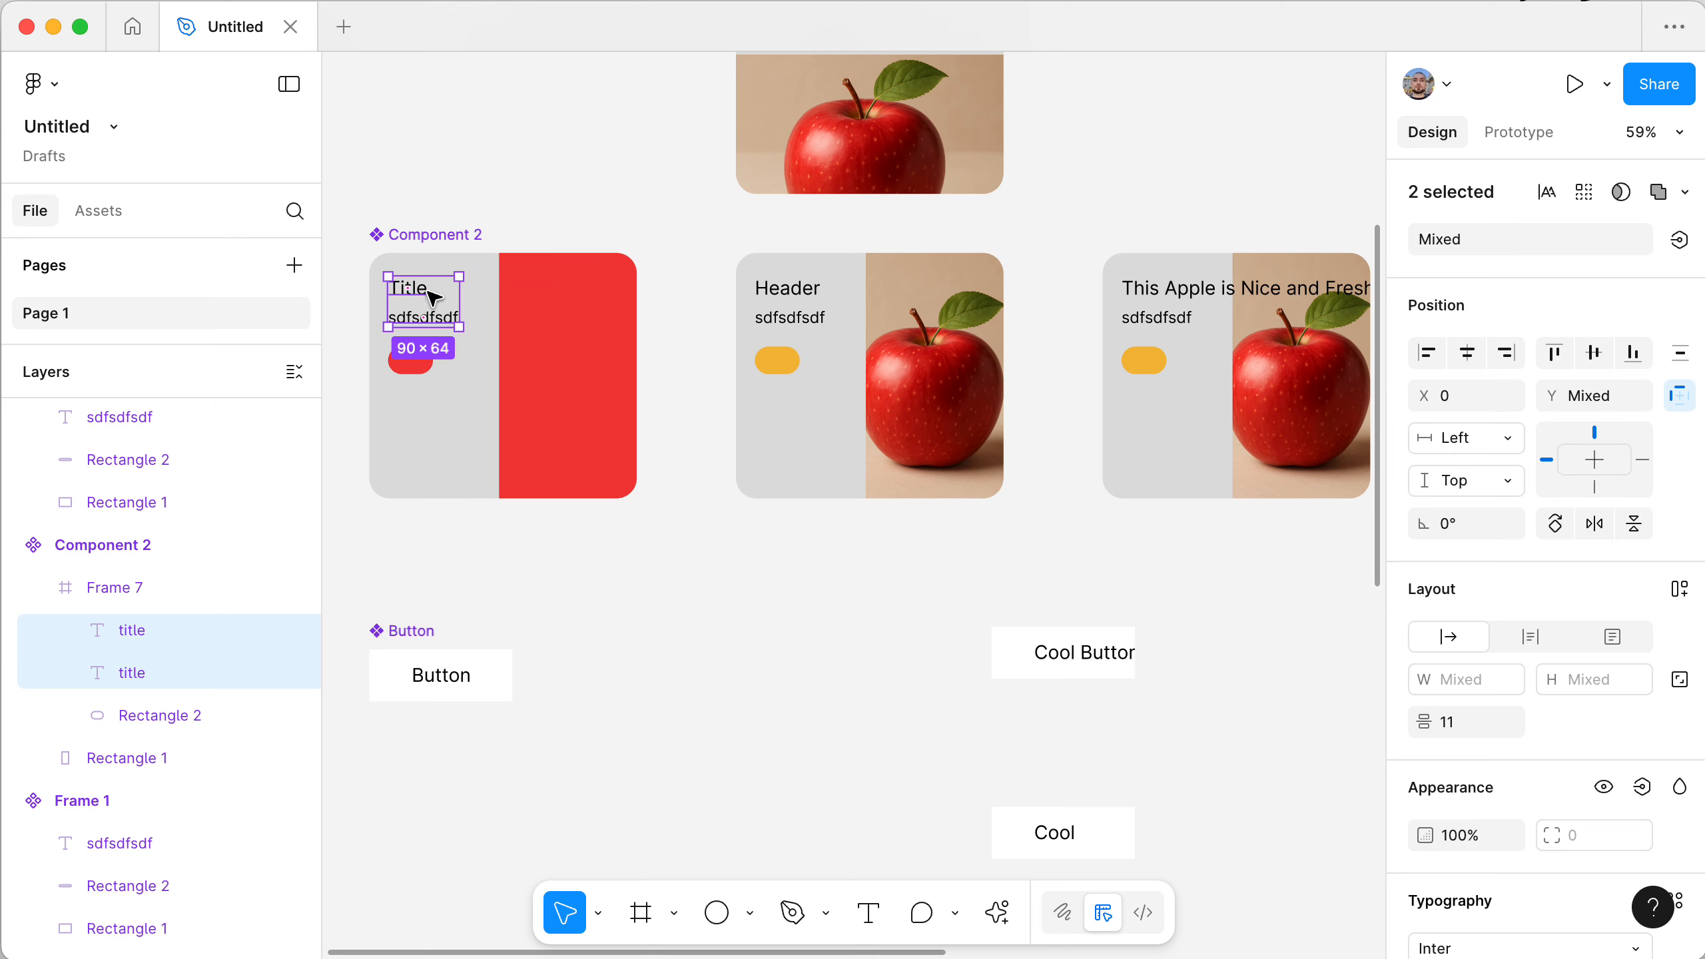
pyautogui.click(50, 586)
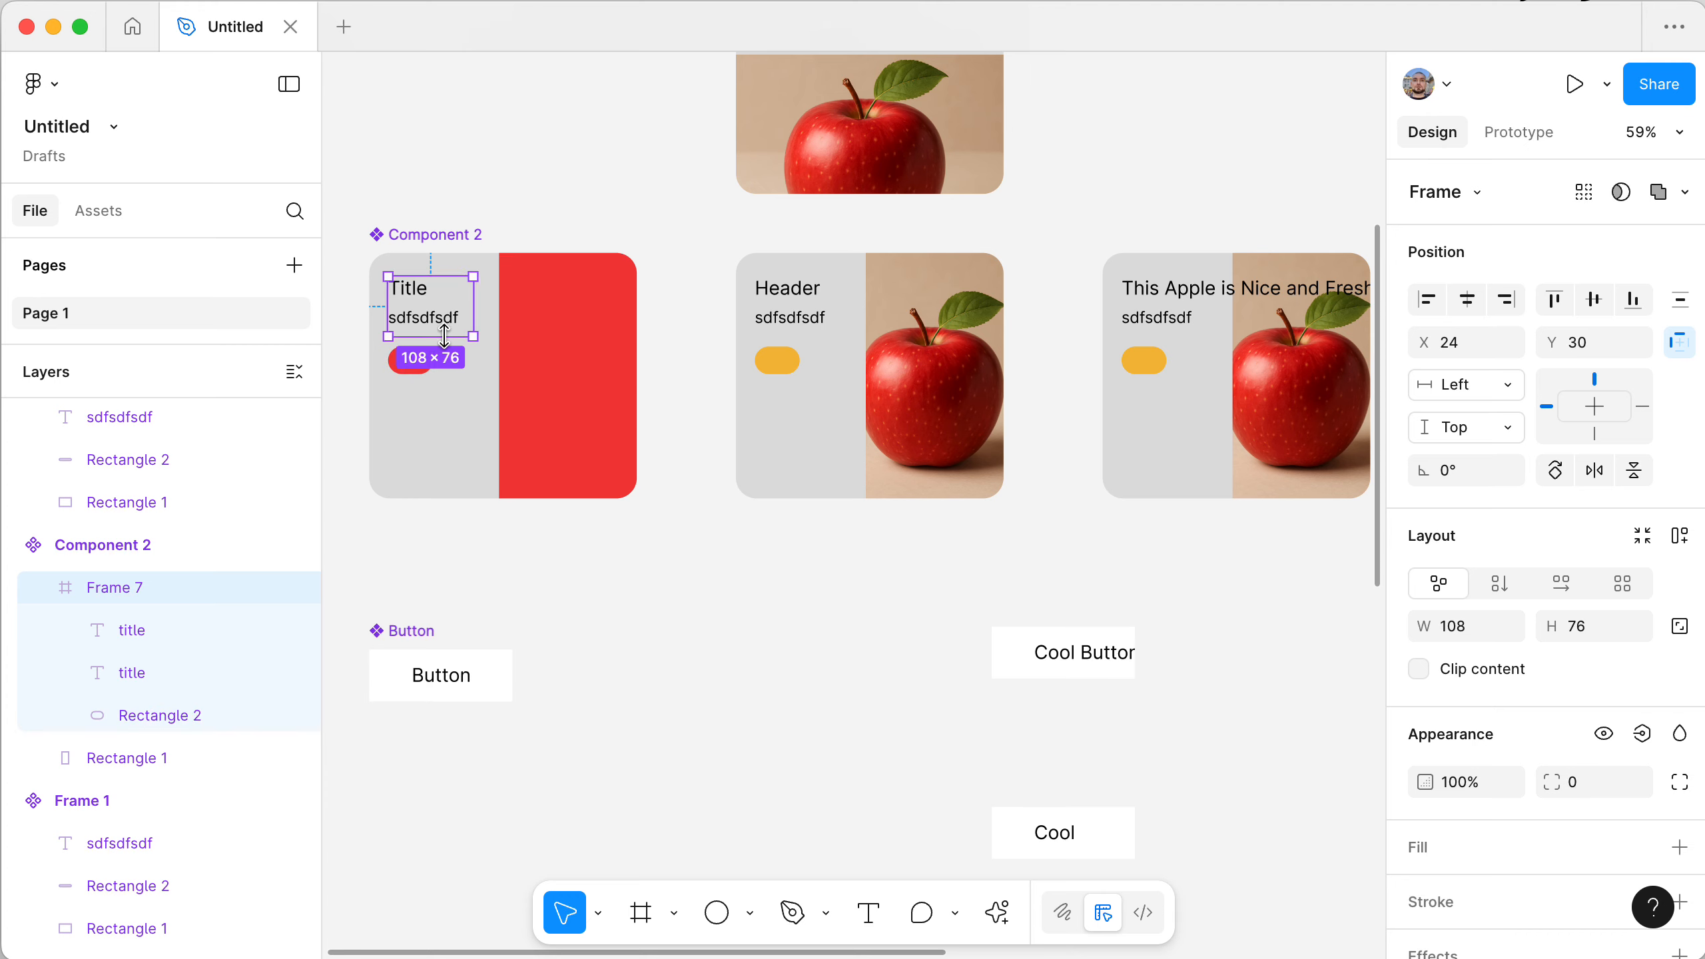
pyautogui.moveTo(443, 336); pyautogui.dragTo(444, 372)
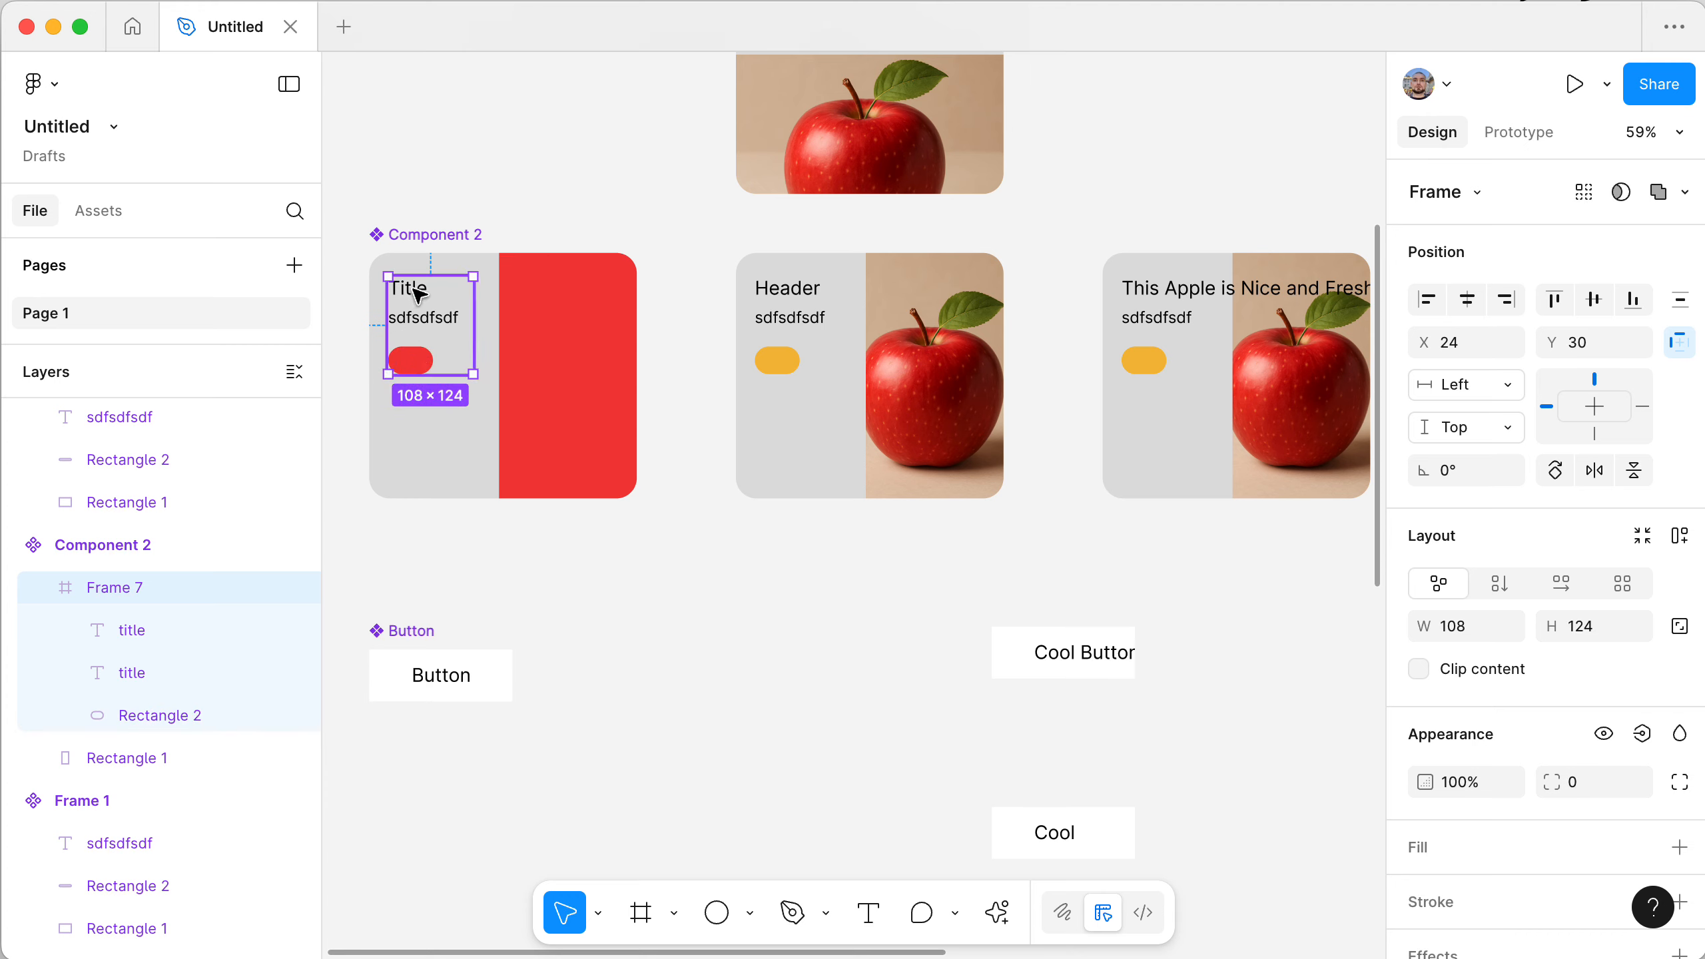
# - Inspect Frame 7 and its nested layers one by one: the Title text, the sdfsdfsdf text and the red pill
pyautogui.keyDown('super'); pyautogui.click(420, 363); pyautogui.keyUp('super')
pyautogui.keyDown('super'); pyautogui.click(434, 317); pyautogui.keyUp('super')
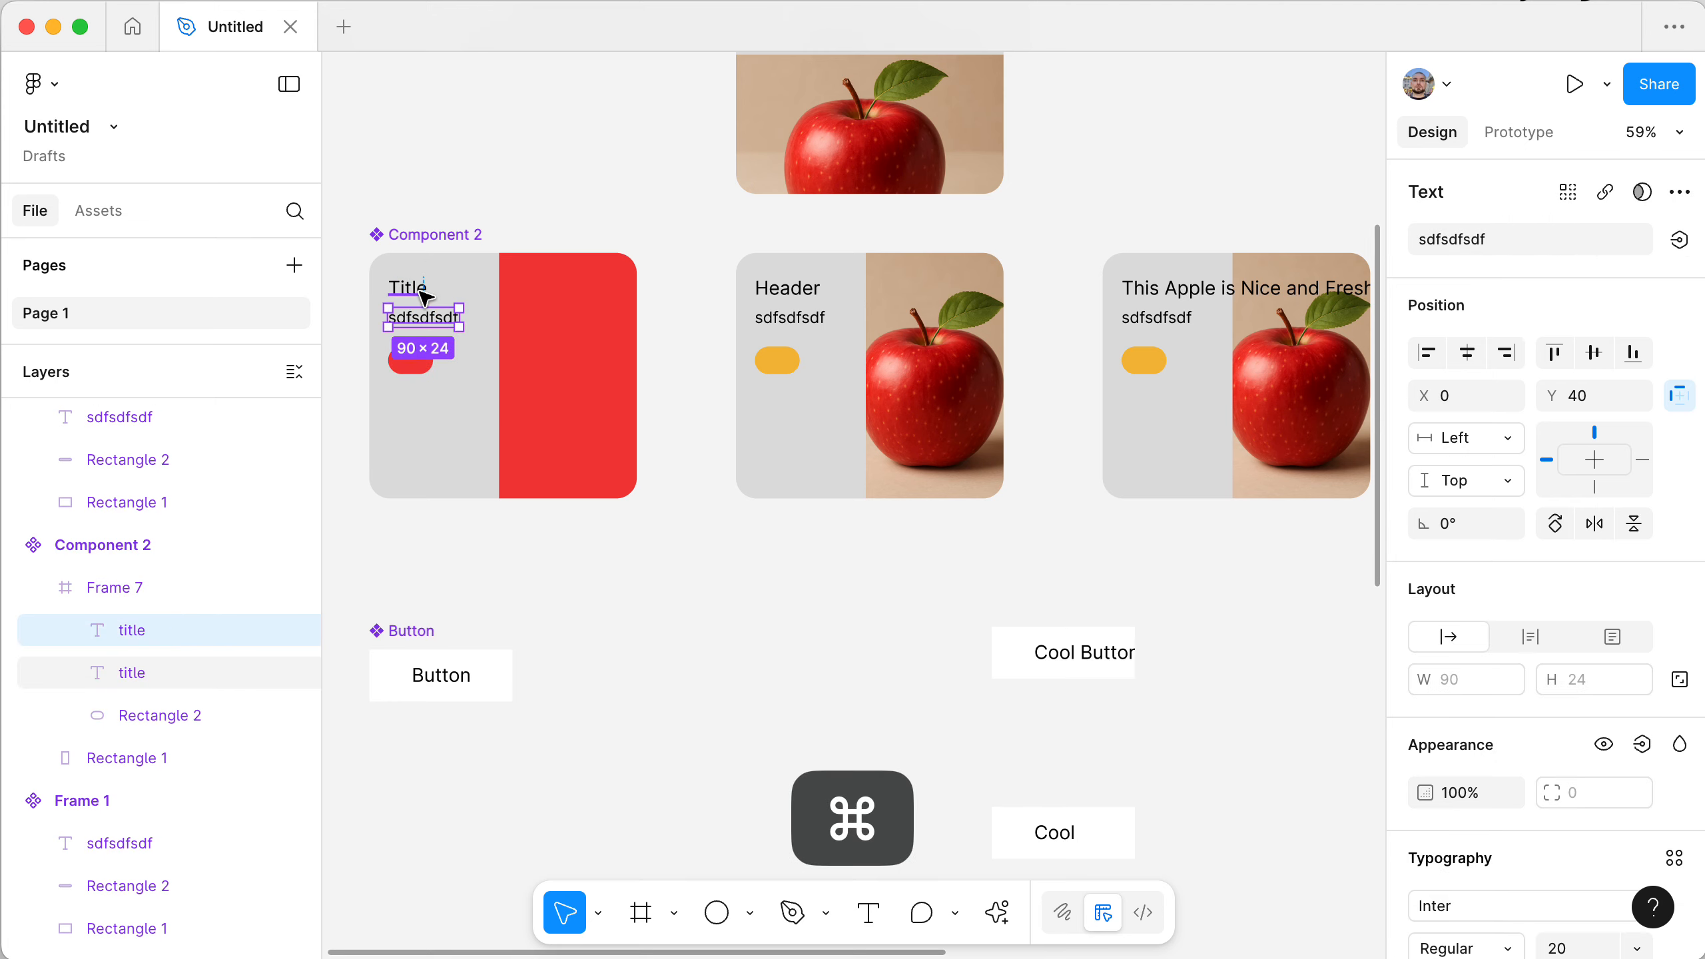
pyautogui.keyDown('super'); pyautogui.click(409, 288); pyautogui.keyUp('super')
pyautogui.keyDown('super'); pyautogui.click(458, 323); pyautogui.keyUp('super')
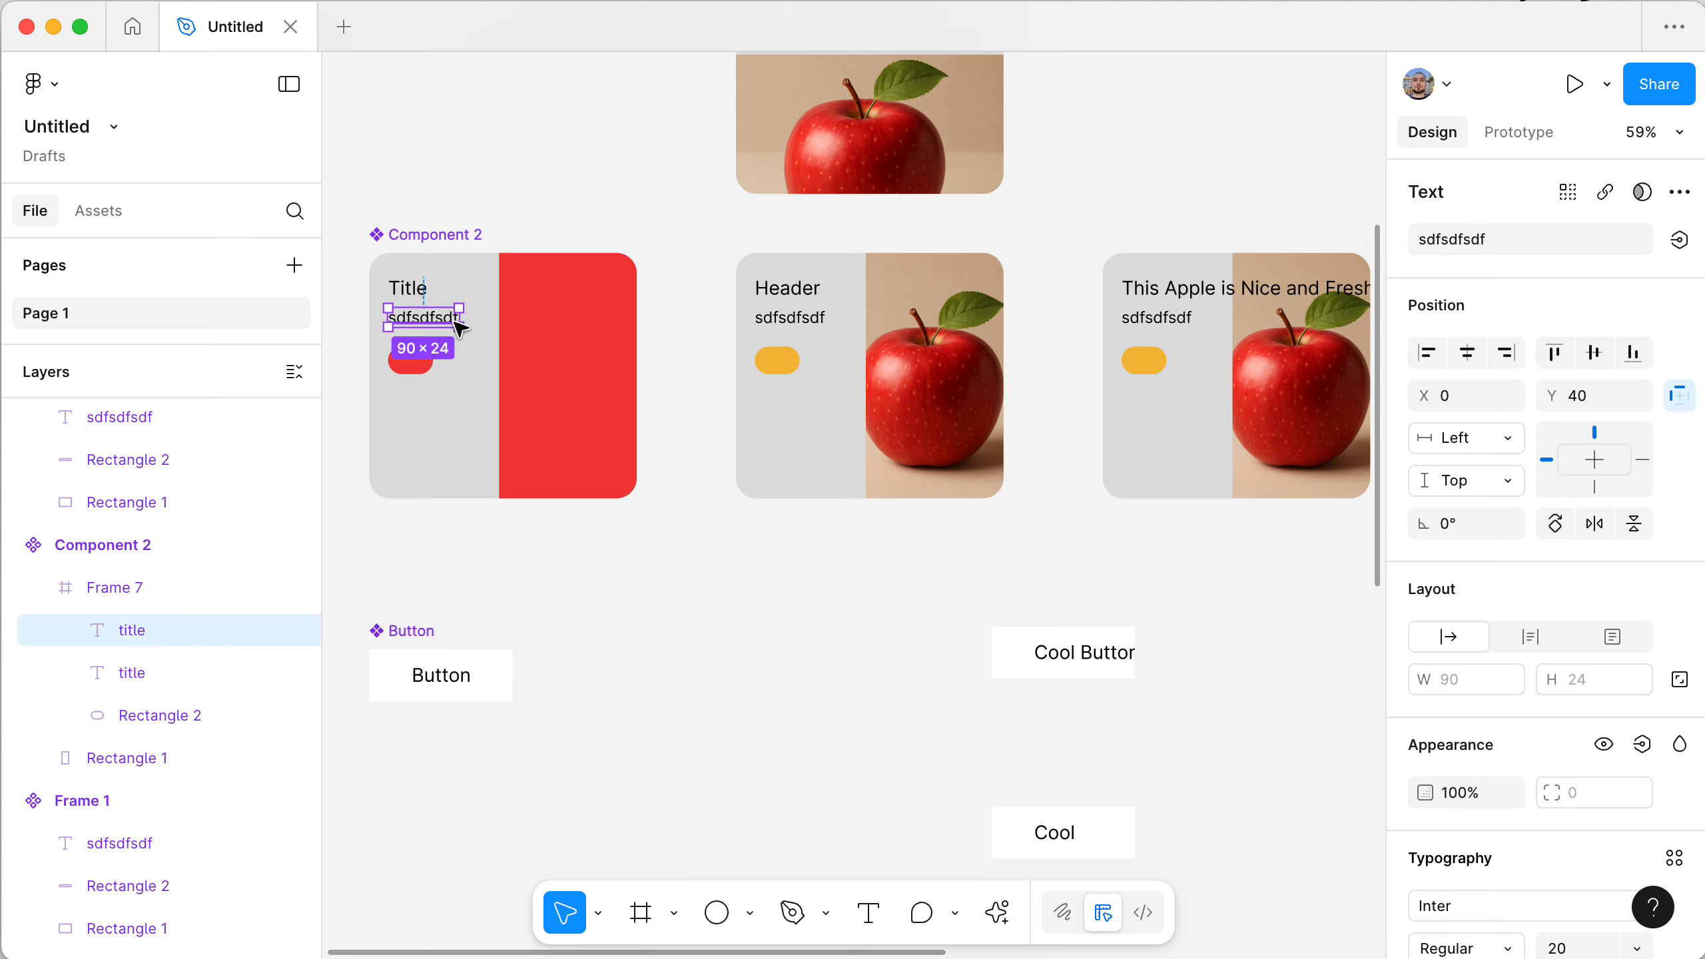
pyautogui.keyDown('super'); pyautogui.click(413, 363); pyautogui.keyUp('super')
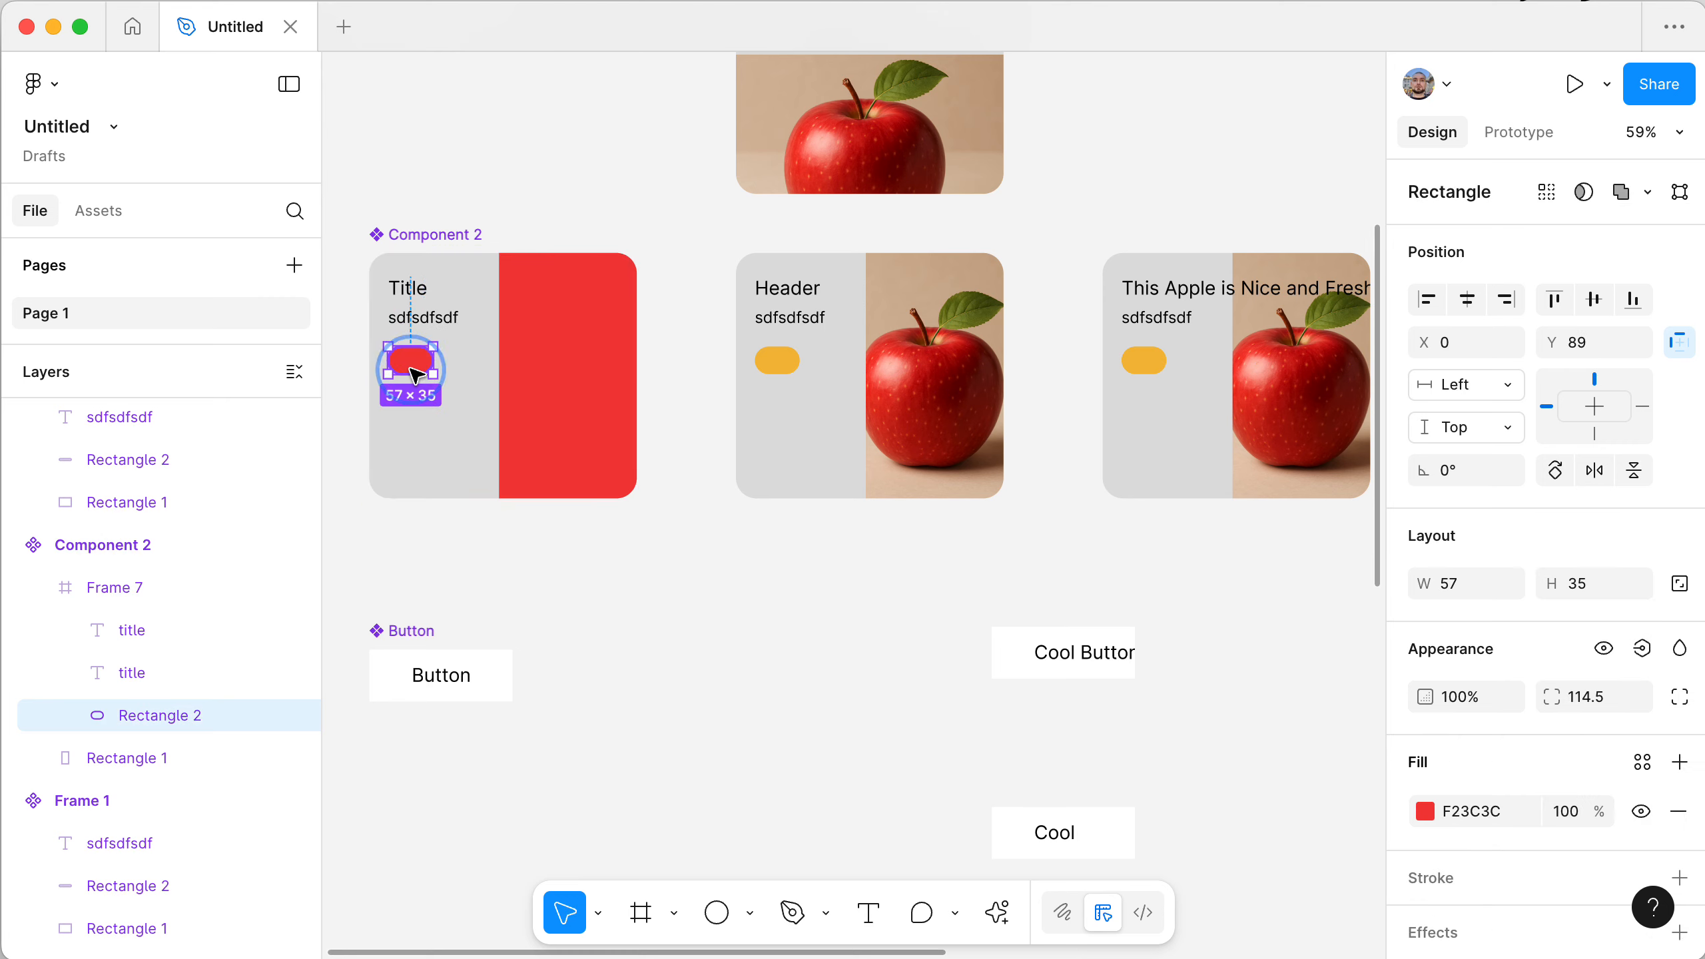
pyautogui.click(135, 585)
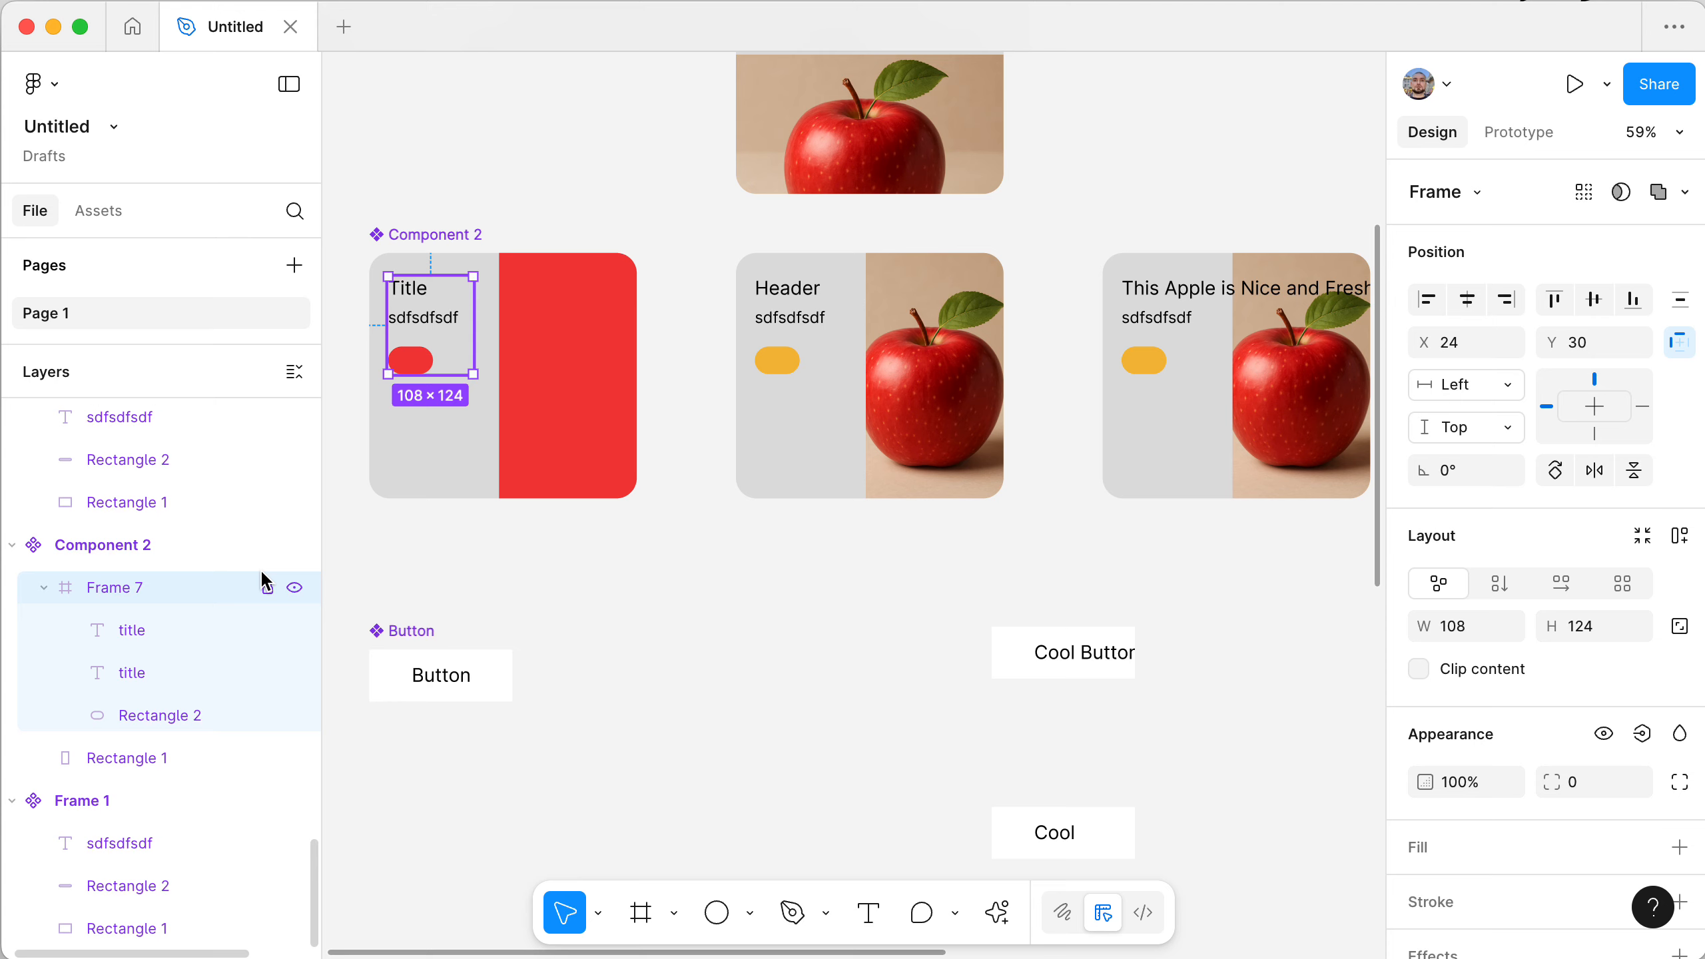
pyautogui.click(145, 631)
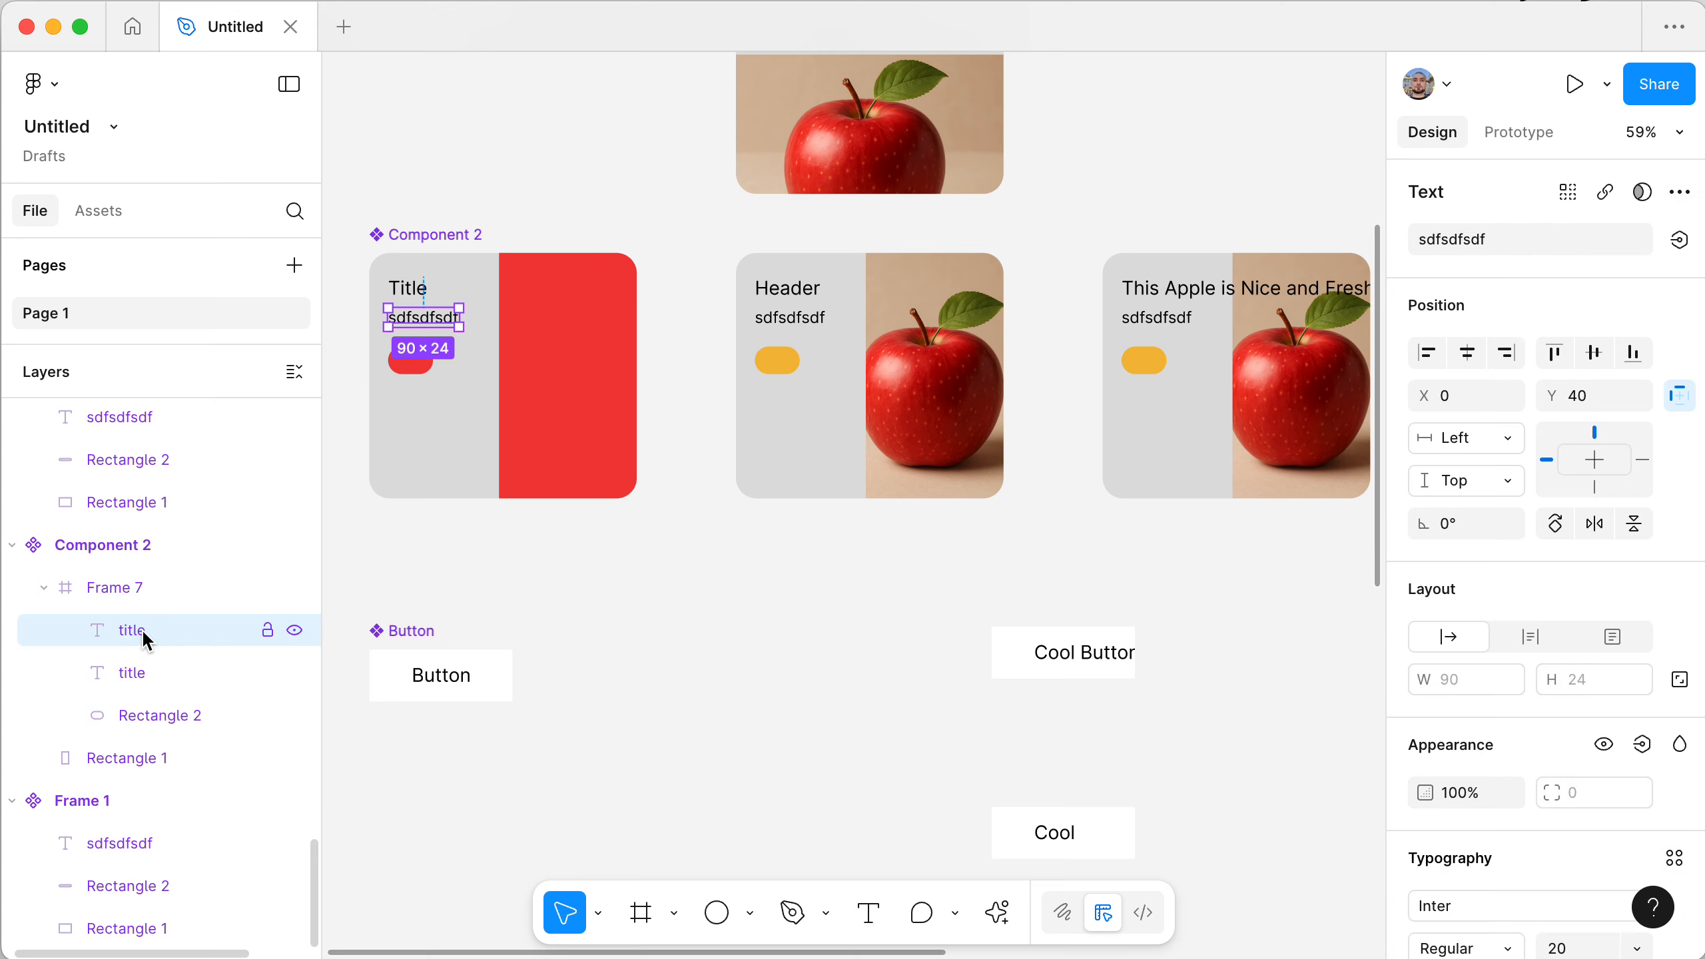
pyautogui.keyDown('super'); pyautogui.click(414, 291); pyautogui.keyUp('super')
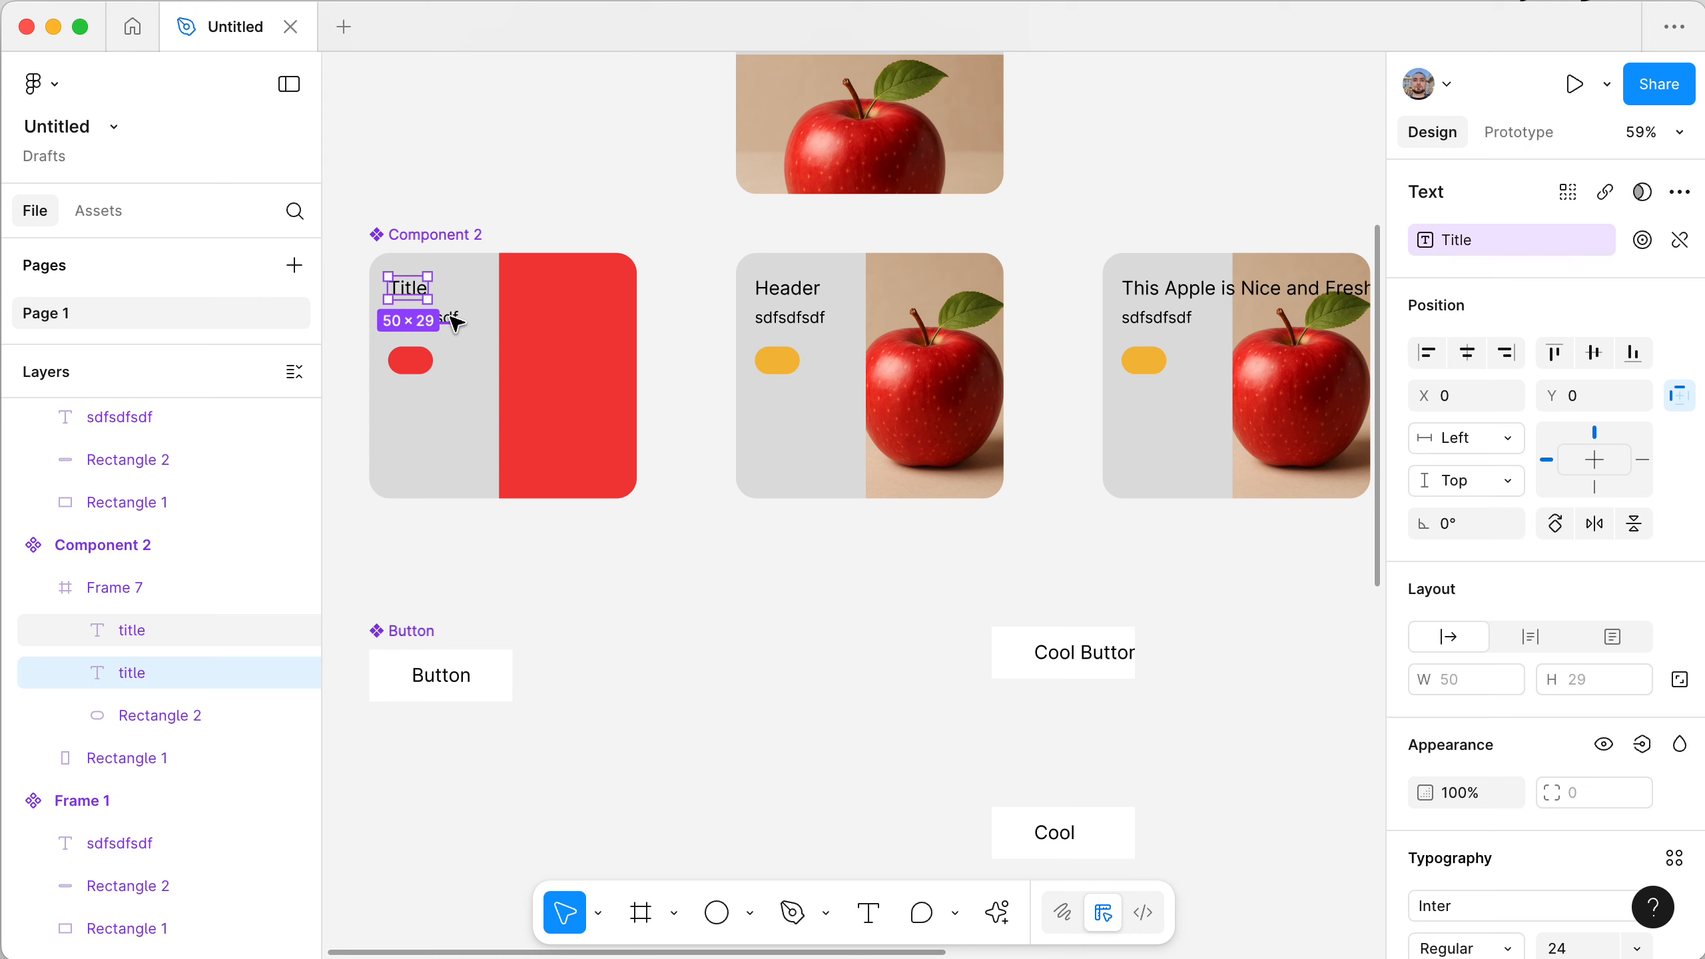
# - Check how Component 2 and its nested Title text select, ending with the Title and sdfsdfsdf texts selected together
pyautogui.click(472, 182)
pyautogui.click(403, 291)
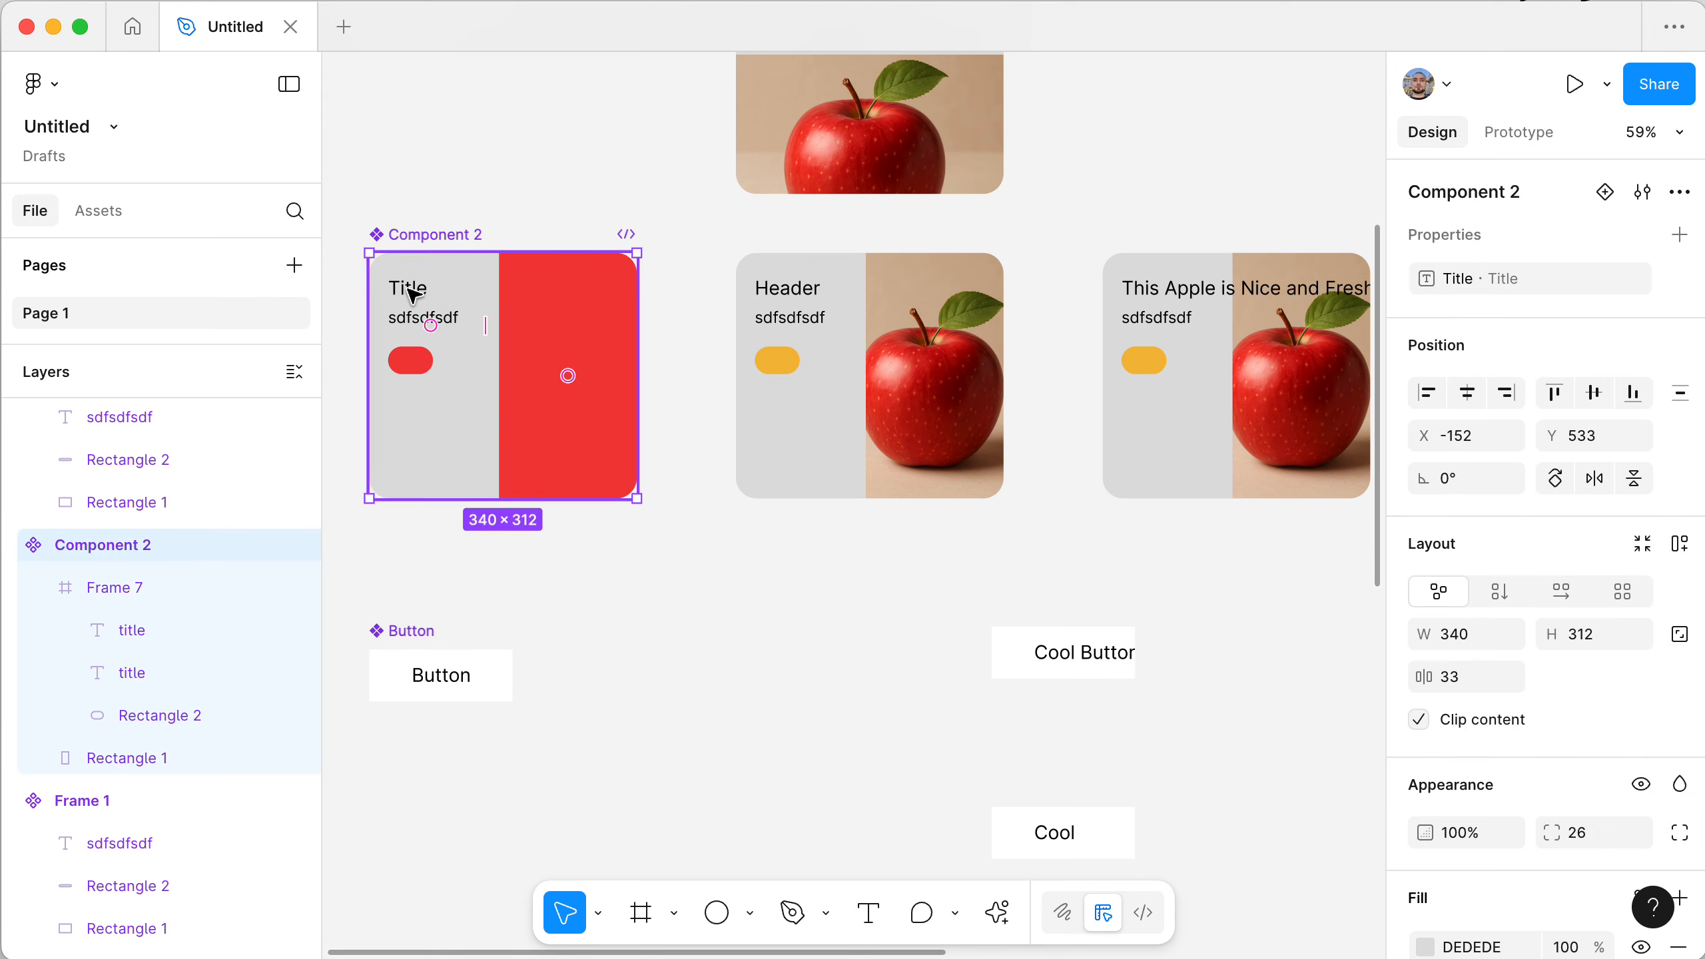
pyautogui.keyDown('super'); pyautogui.click(412, 291); pyautogui.keyUp('super')
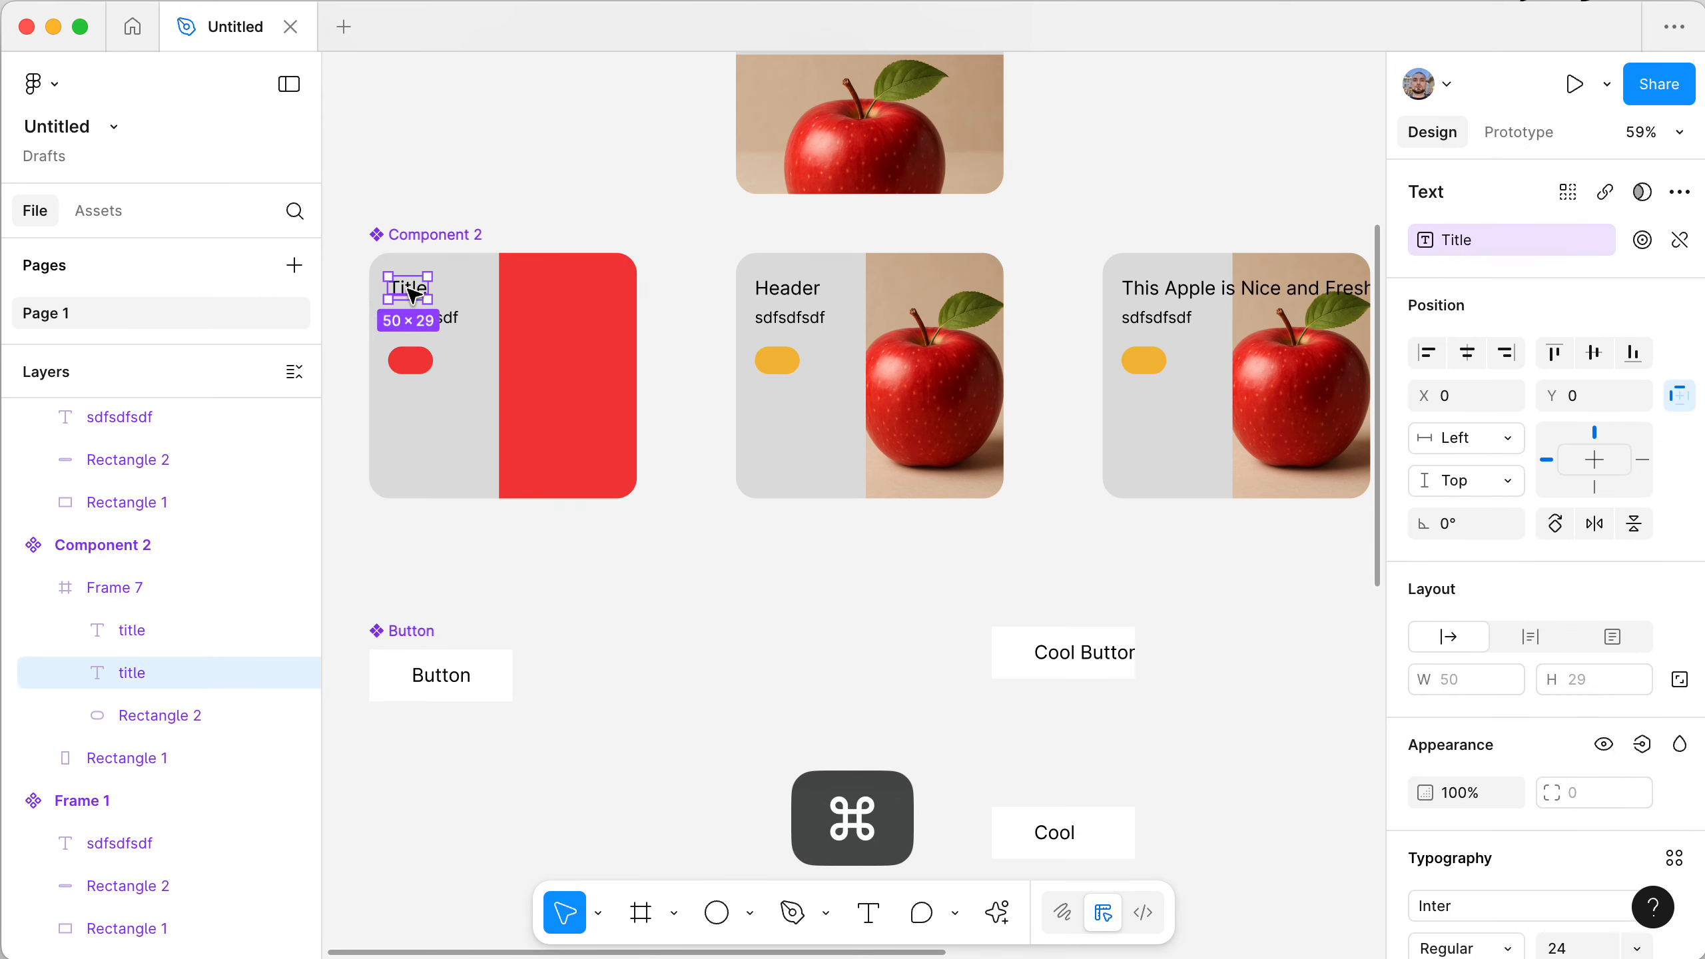
pyautogui.click(453, 320)
pyautogui.click(473, 219)
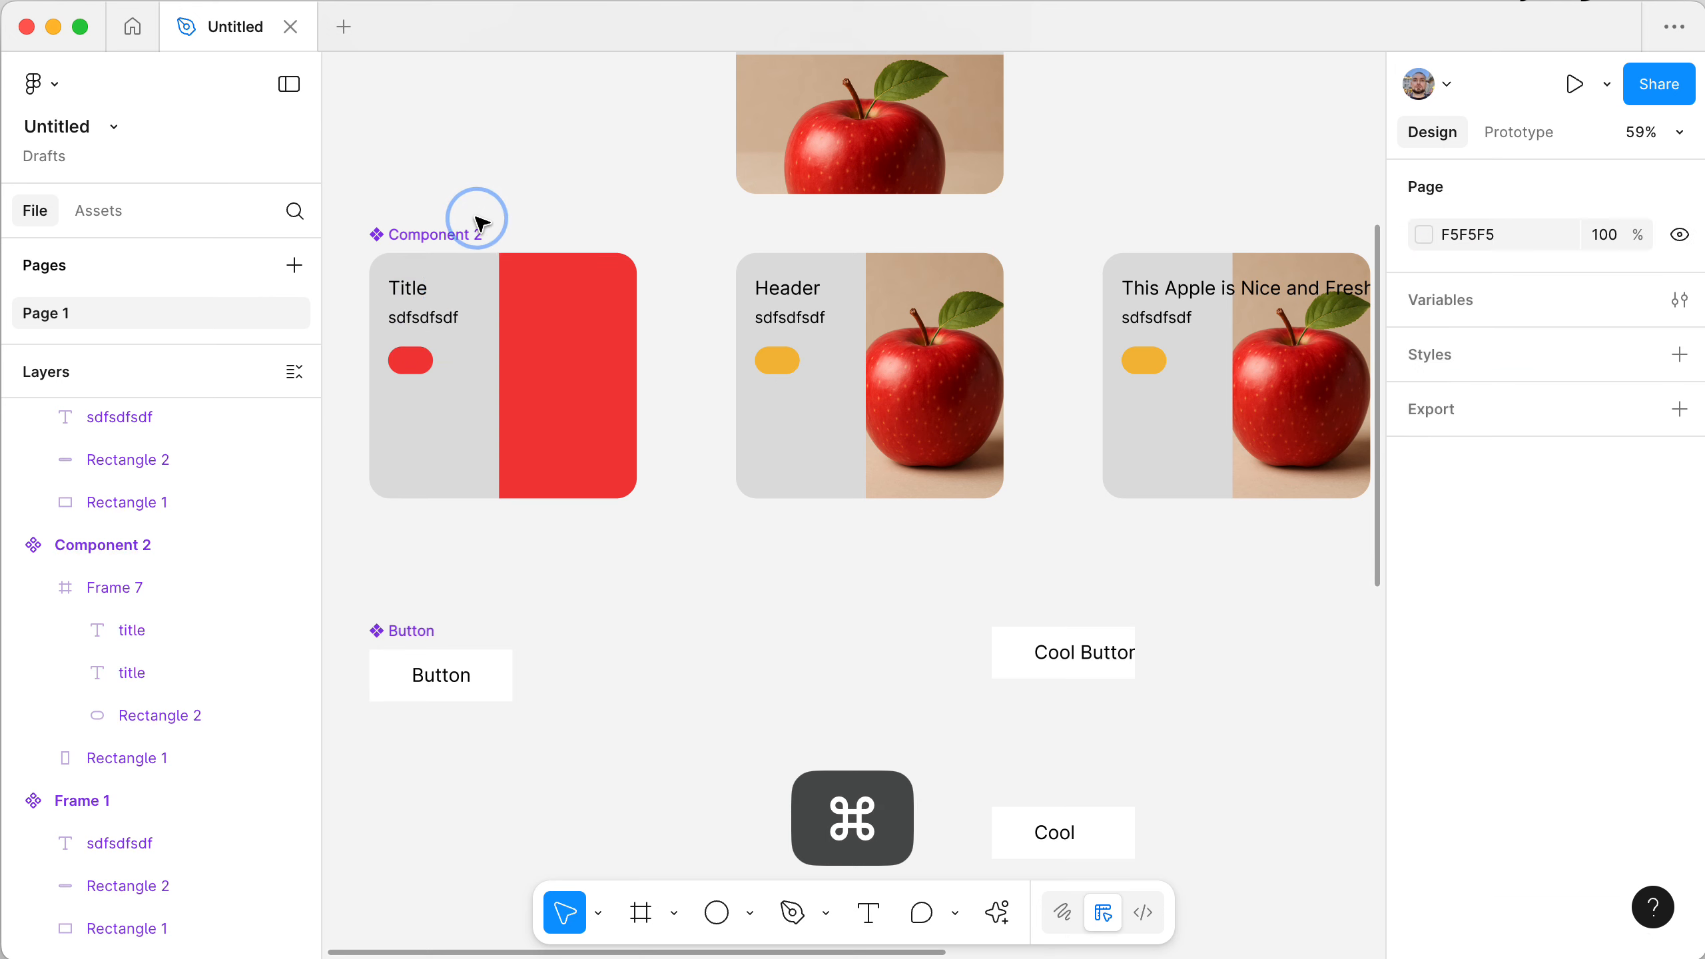
pyautogui.keyDown('super'); pyautogui.click(430, 285); pyautogui.keyUp('super')
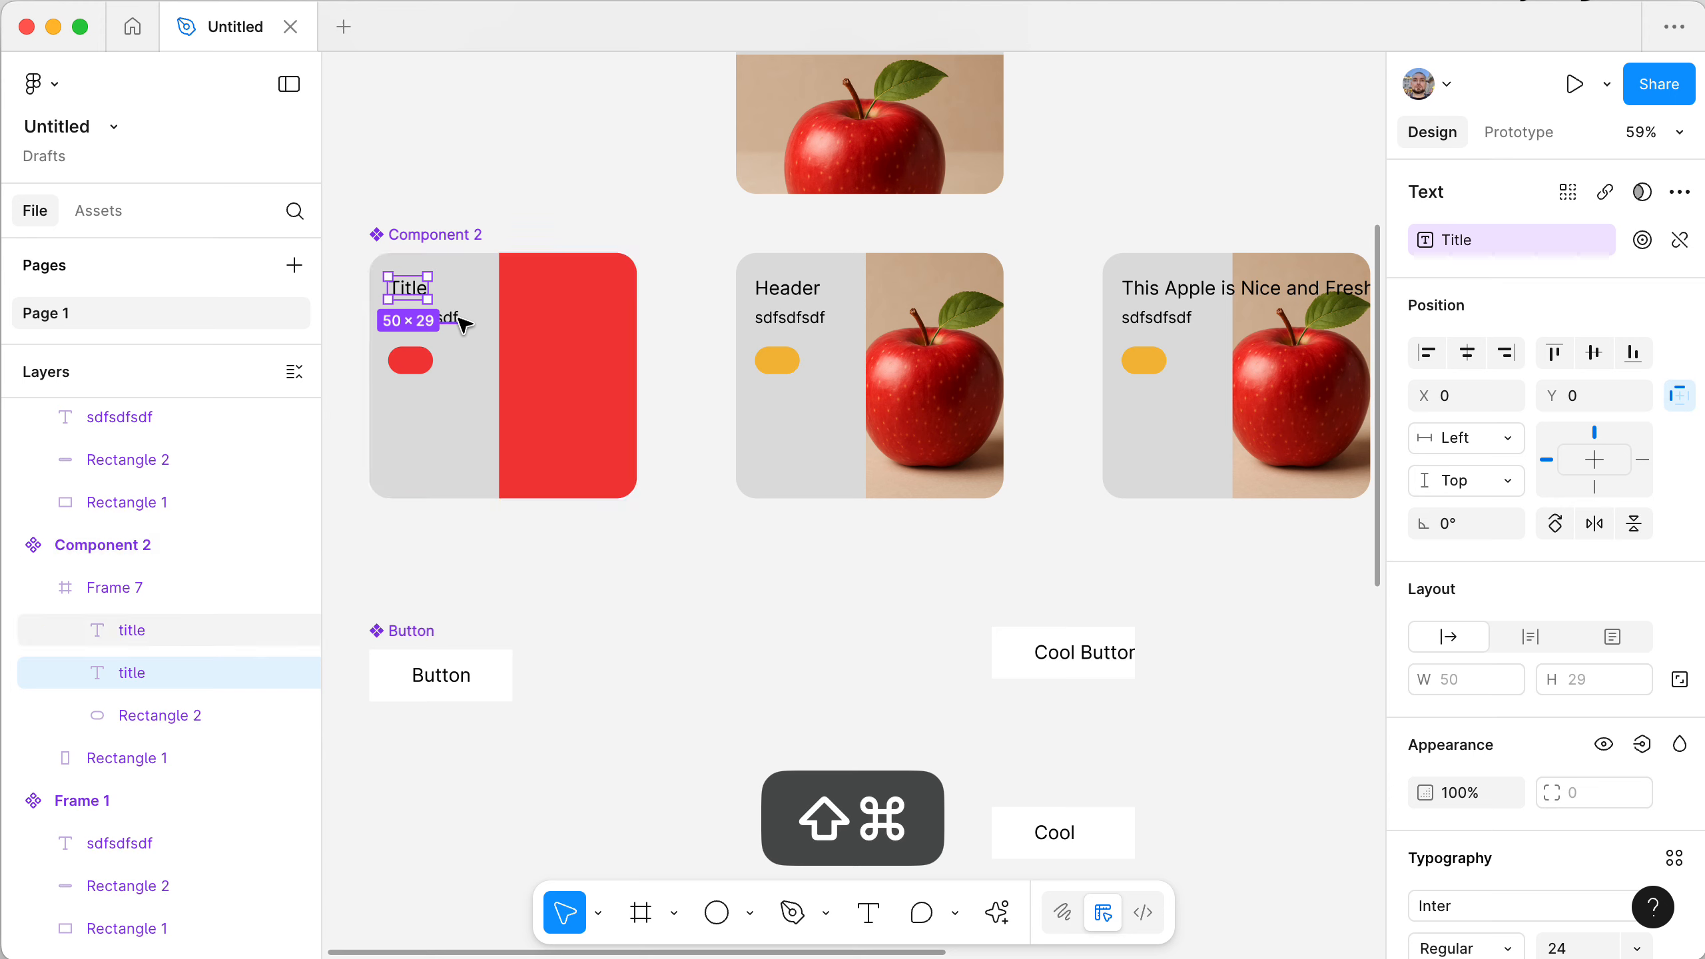
pyautogui.keyDown('shift'); pyautogui.keyDown('super'); pyautogui.click(448, 320); pyautogui.keyUp('super'); pyautogui.keyUp('shift')
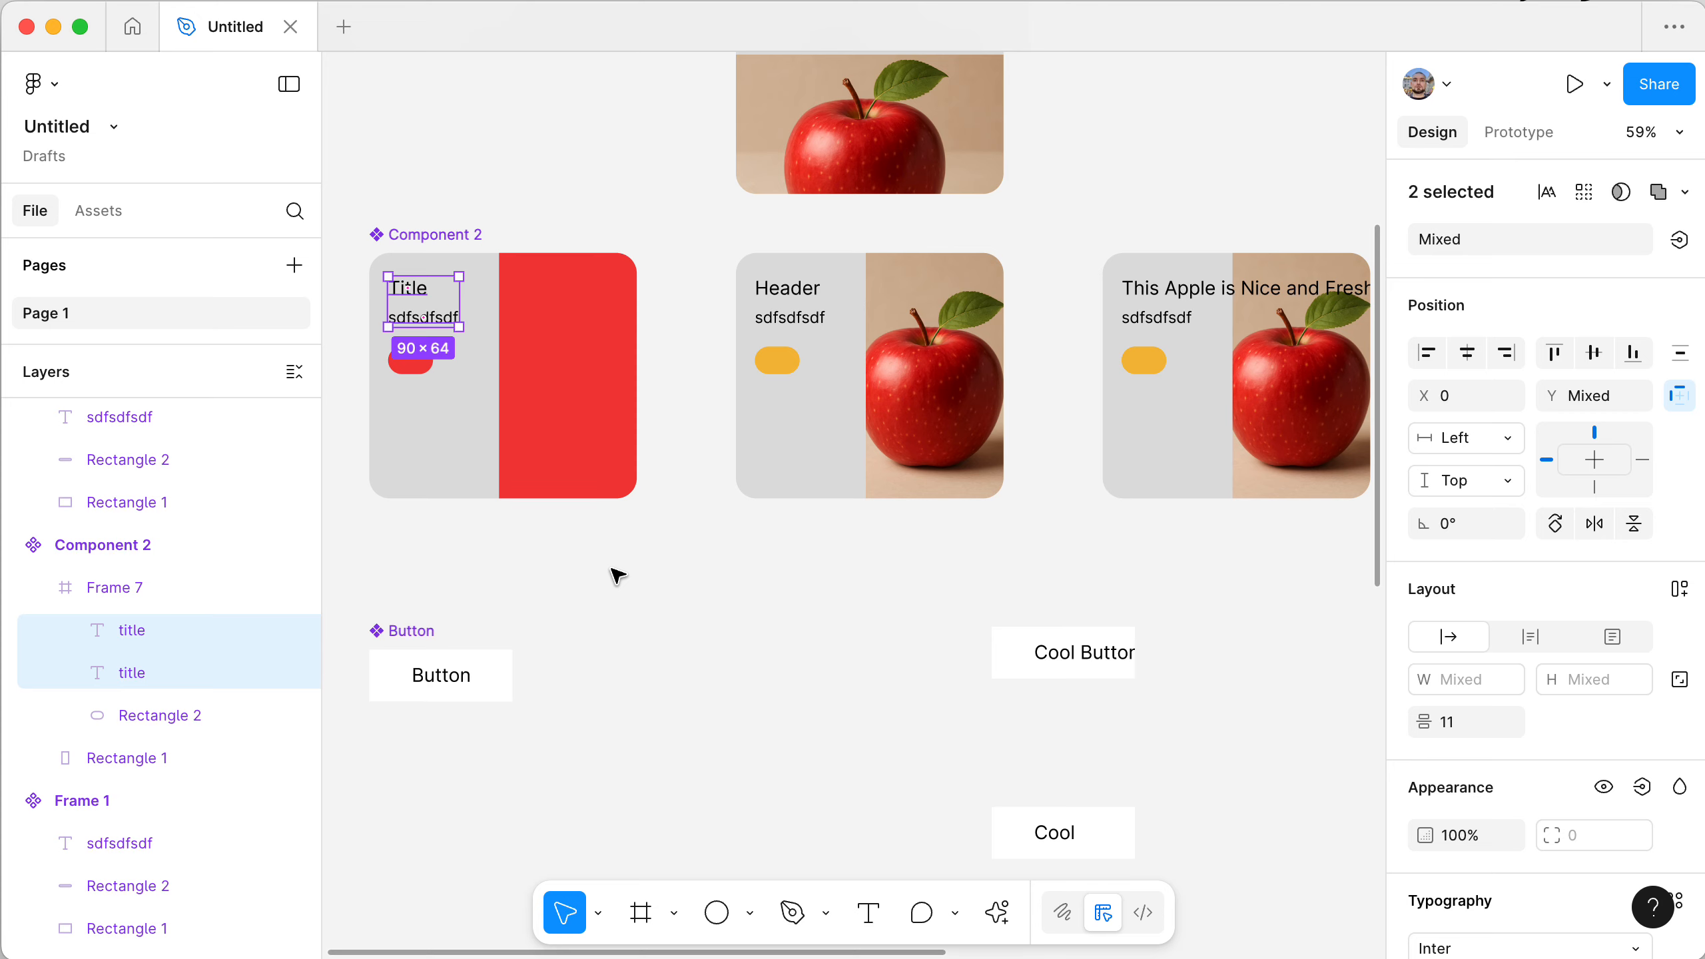
# - Examine the Title and sdfsdfsdf texts of Component 2 up close, individually and as a joint selection
pyautogui.hscroll(-2, 667, 578)
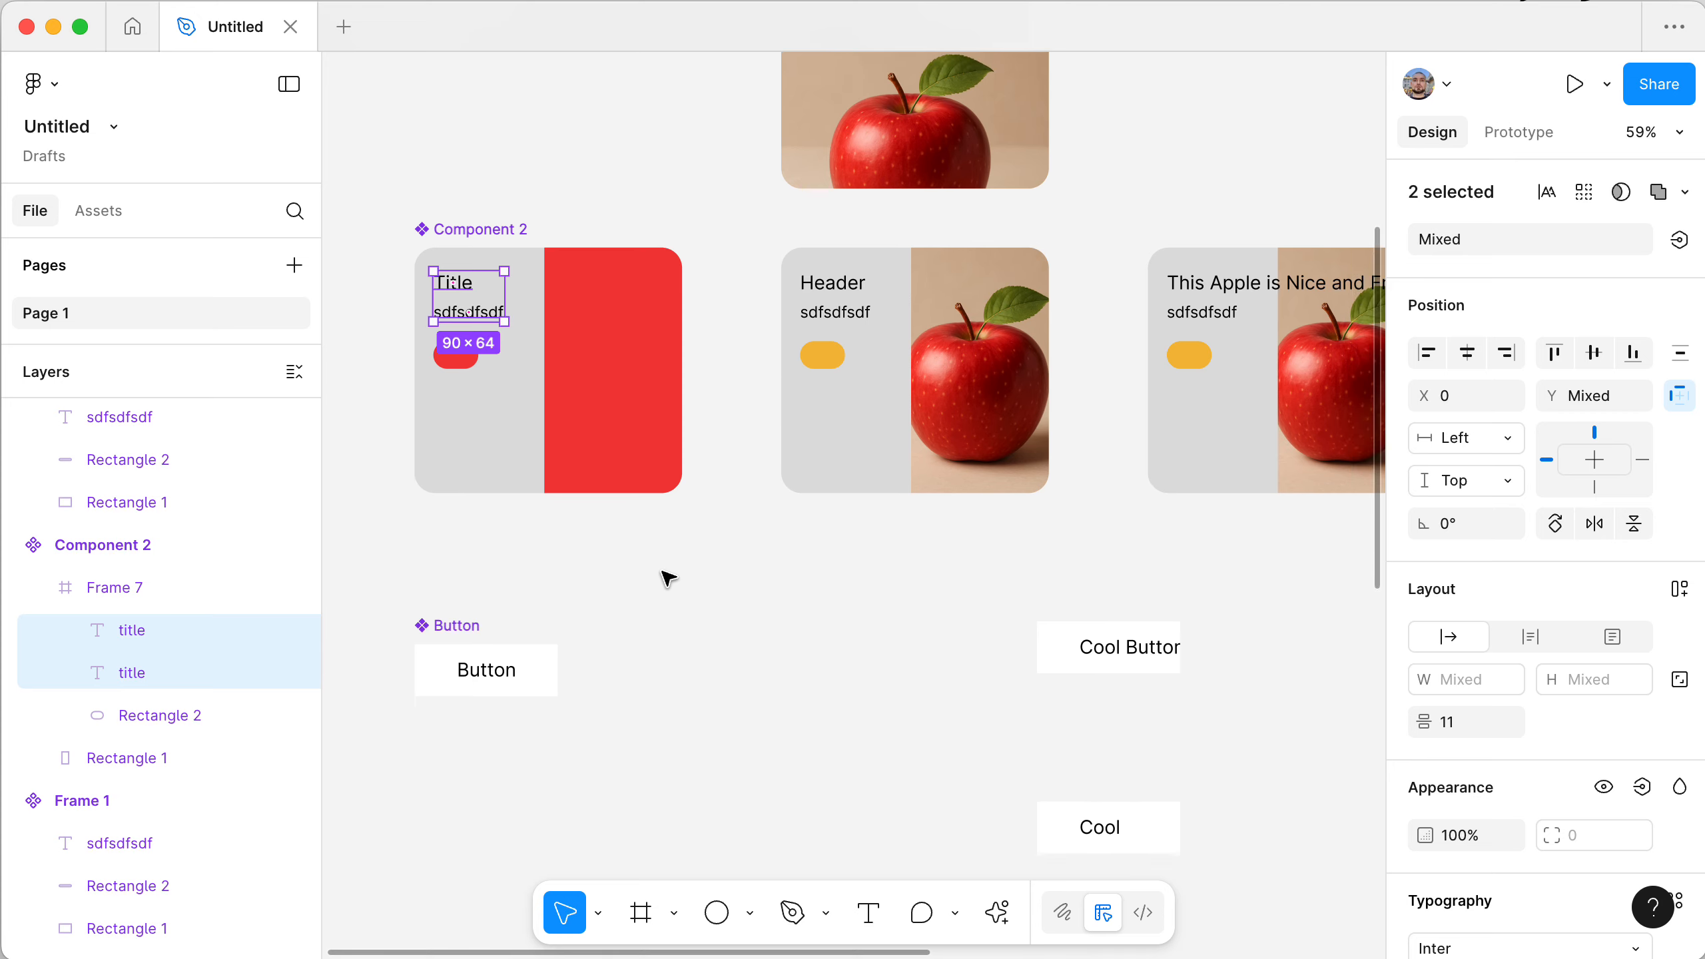
pyautogui.hscroll(2, 666, 577)
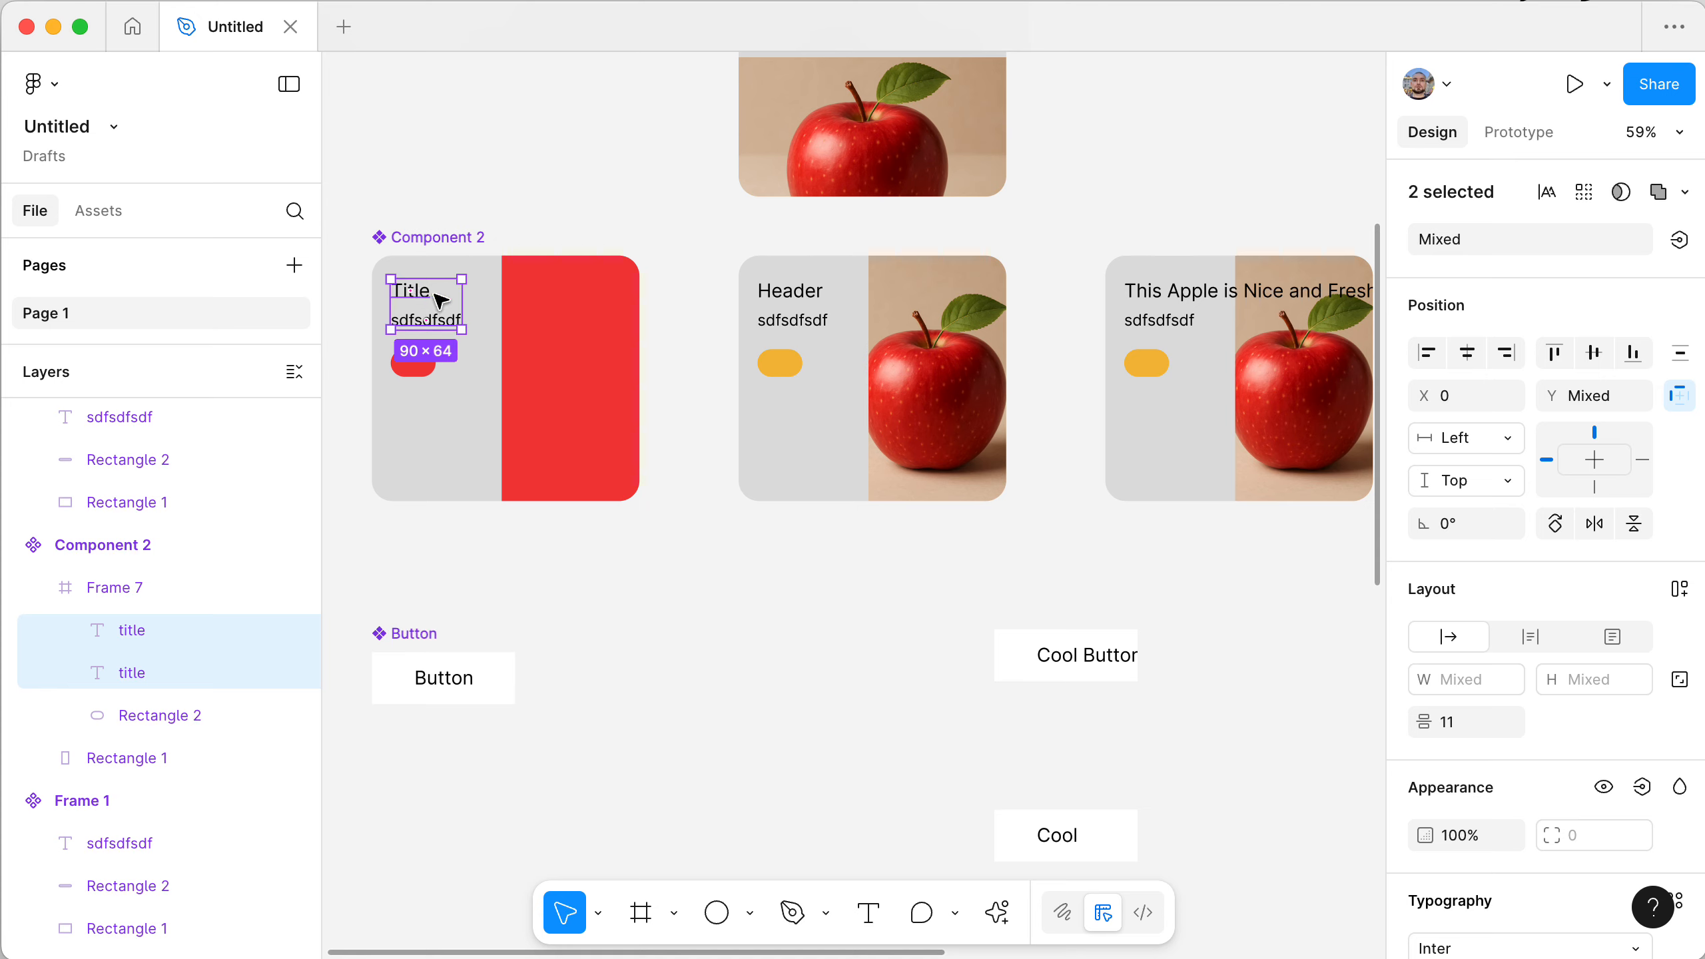
pyautogui.scroll(5, 413, 306)
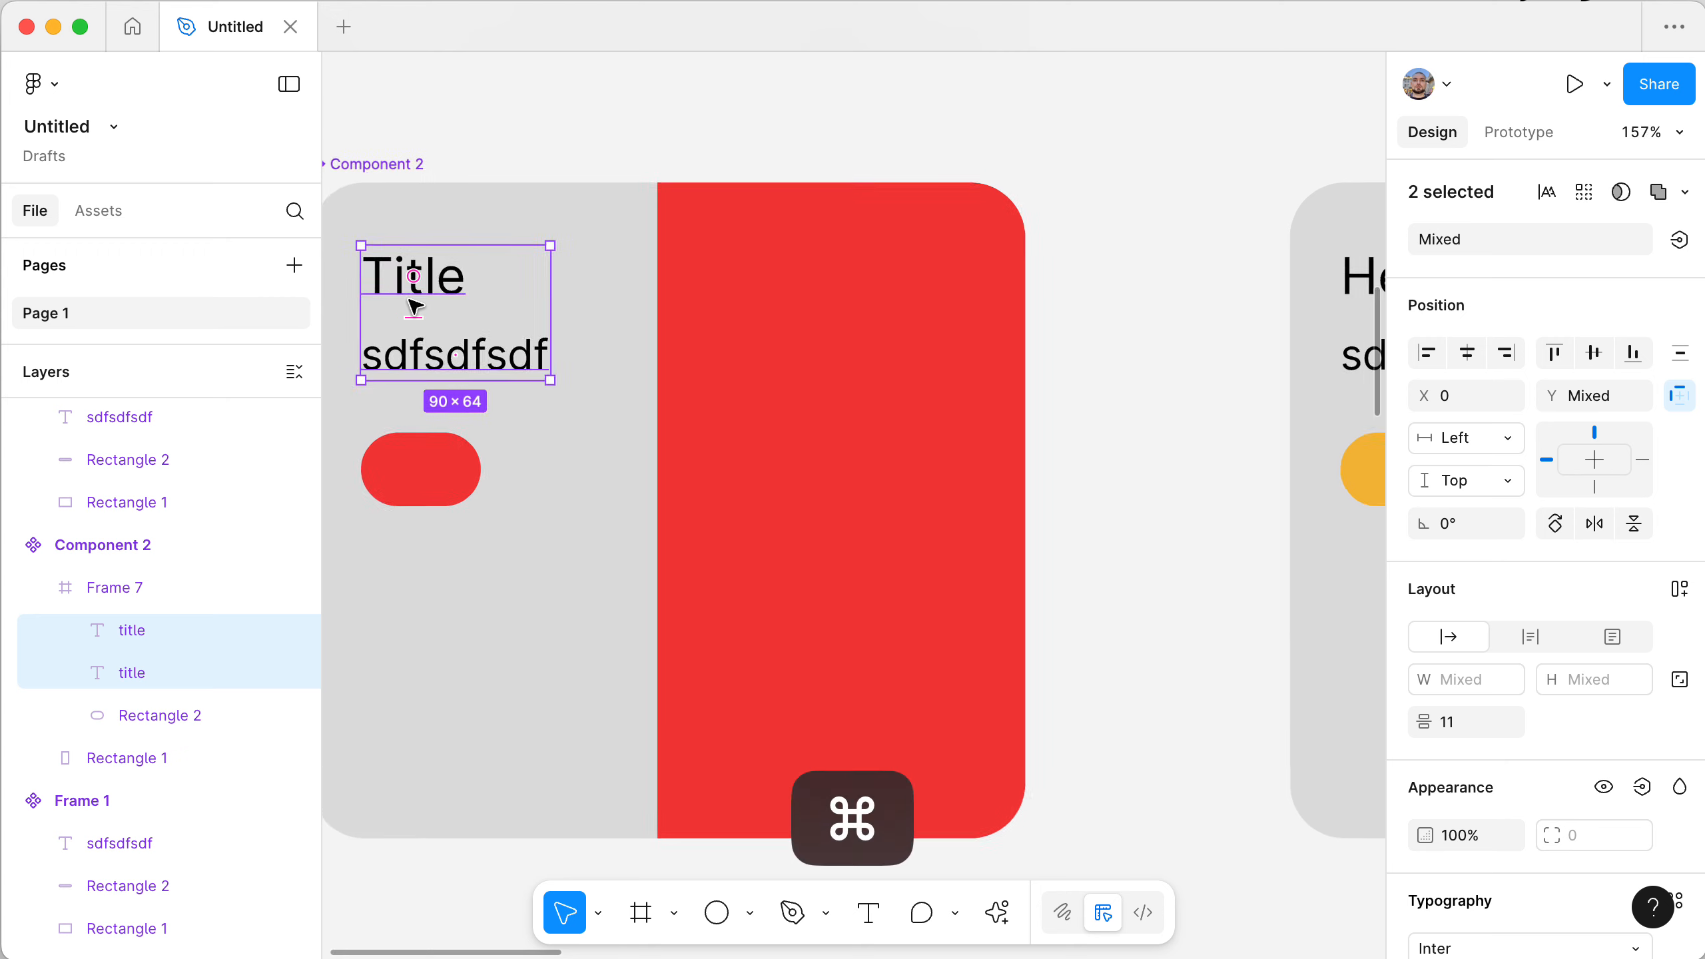
pyautogui.hscroll(-3, 412, 306)
pyautogui.scroll(-2, 413, 305)
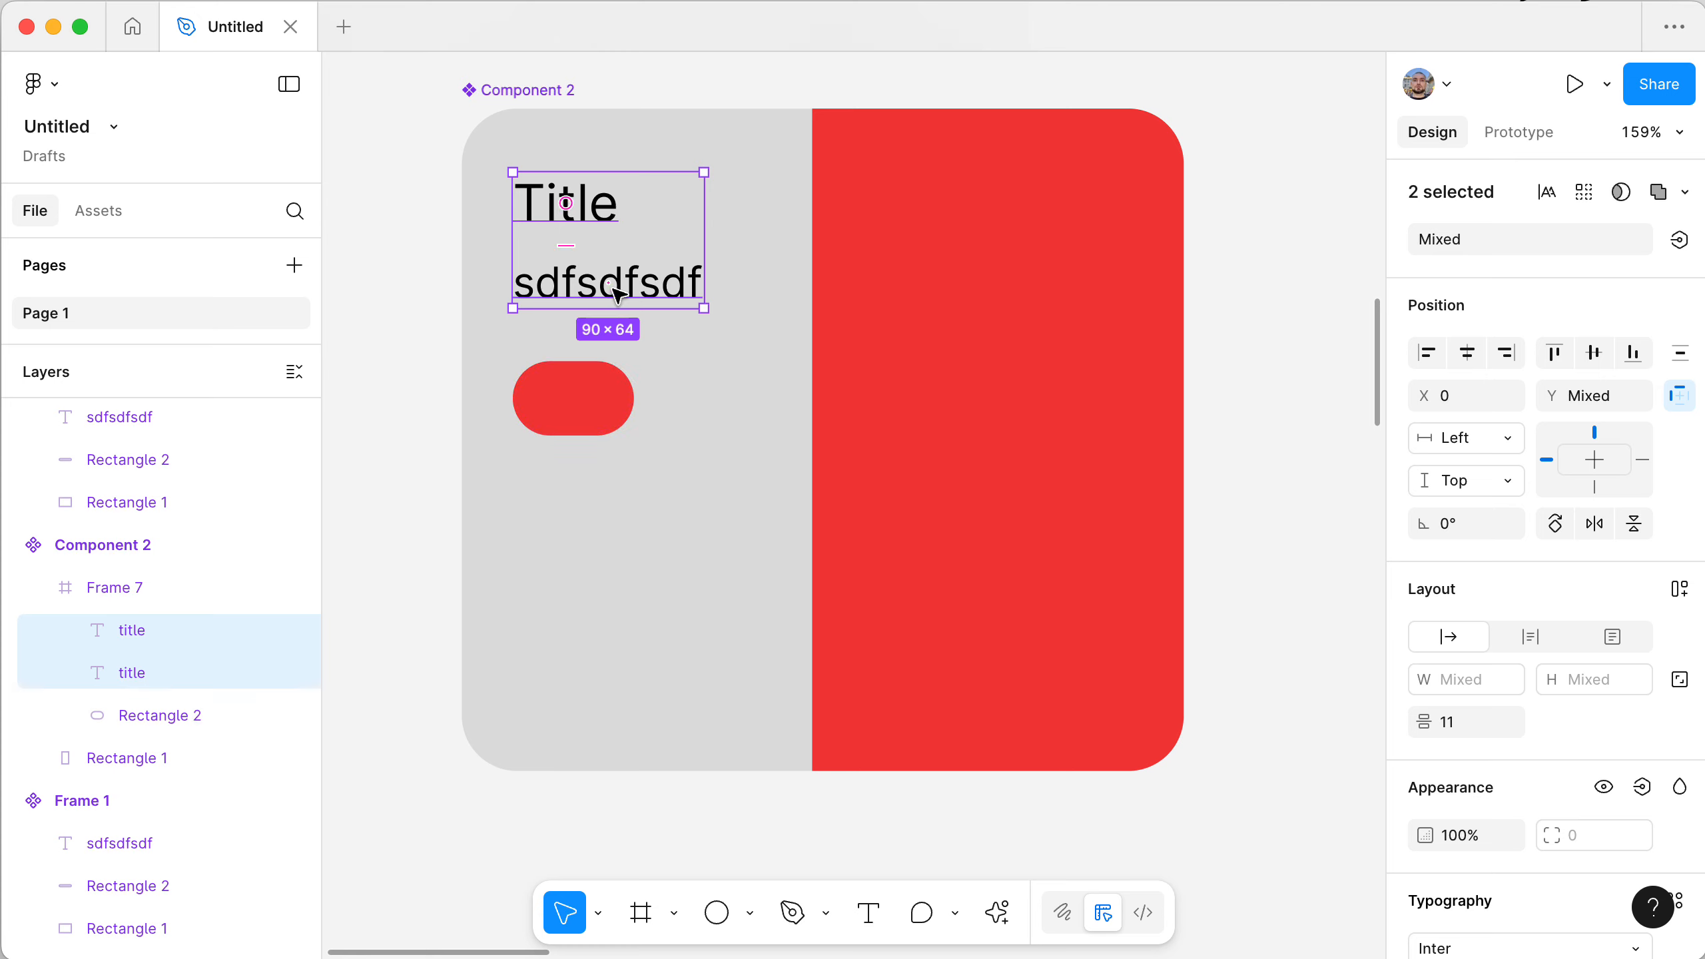
pyautogui.click(585, 195)
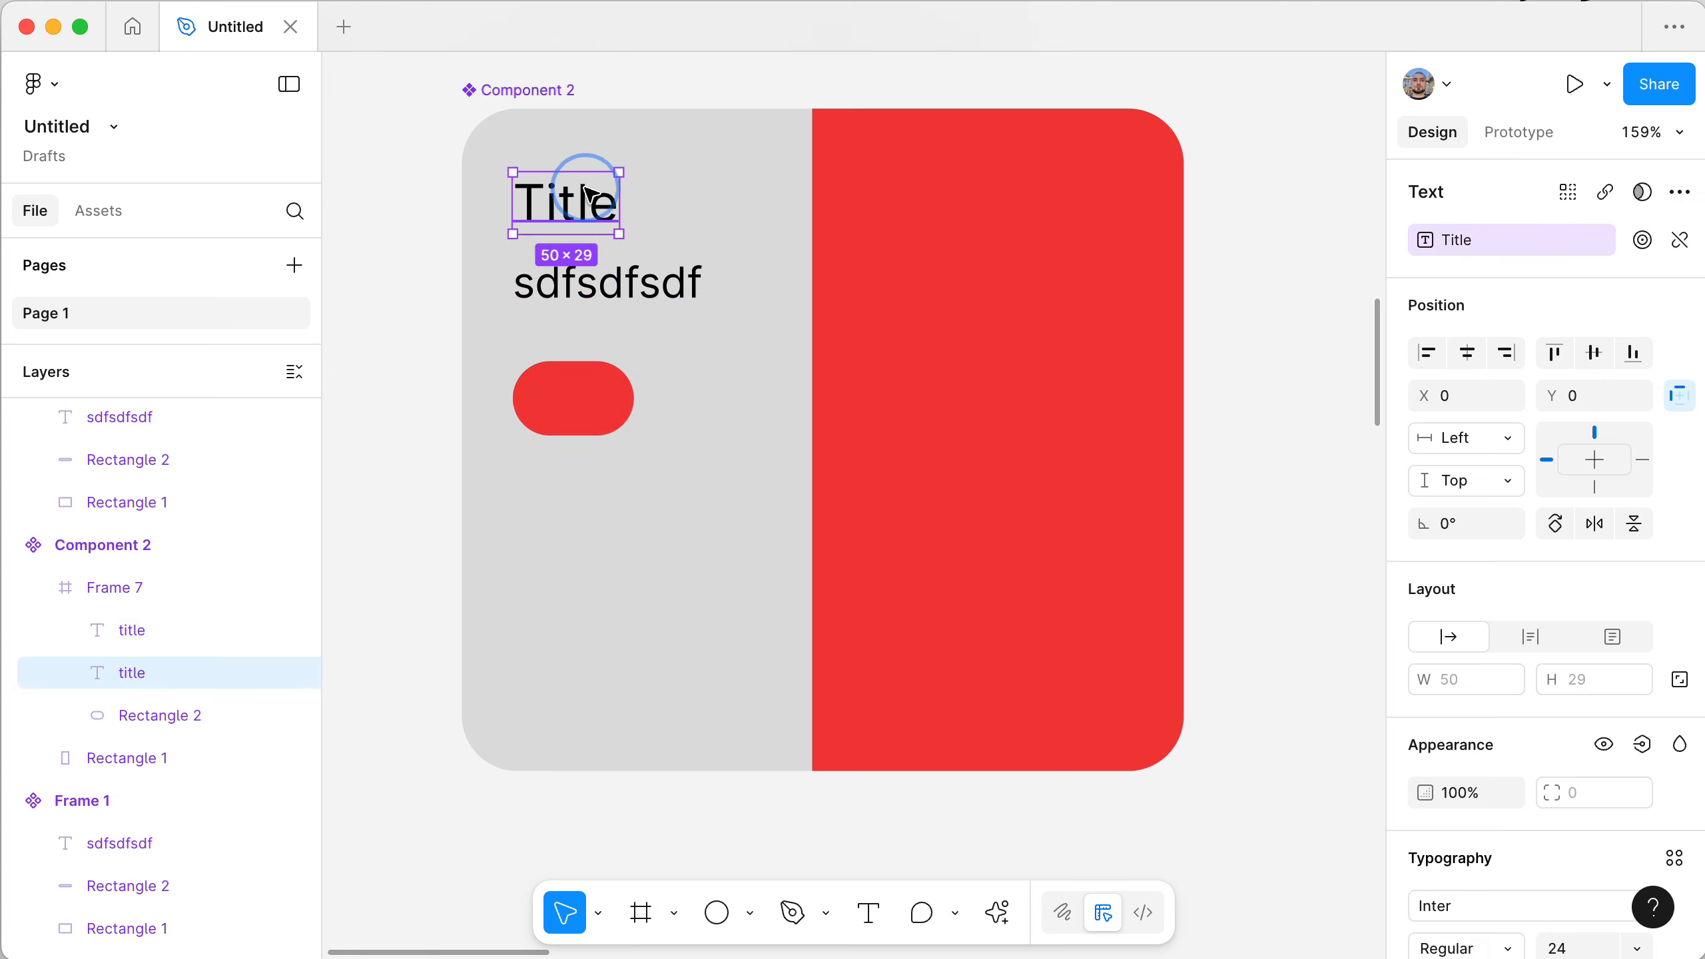
pyautogui.keyDown('super'); pyautogui.click(648, 289); pyautogui.keyUp('super')
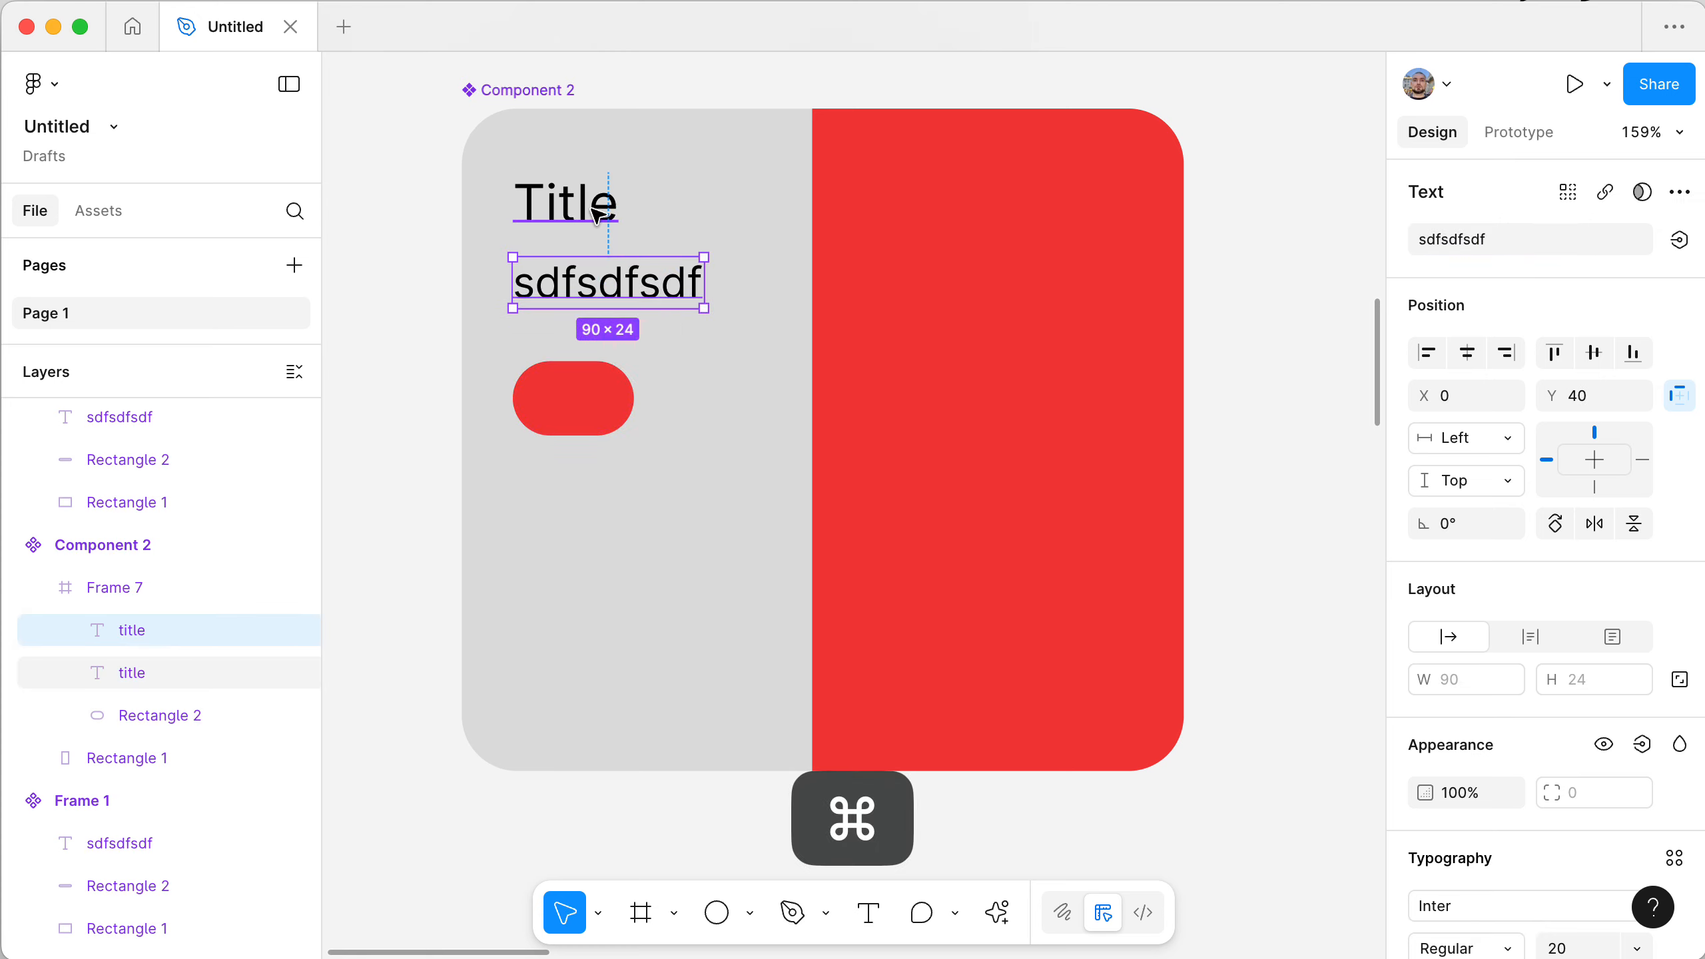
pyautogui.keyDown('shift'); pyautogui.keyDown('super'); pyautogui.click(585, 209); pyautogui.keyUp('super'); pyautogui.keyUp('shift')
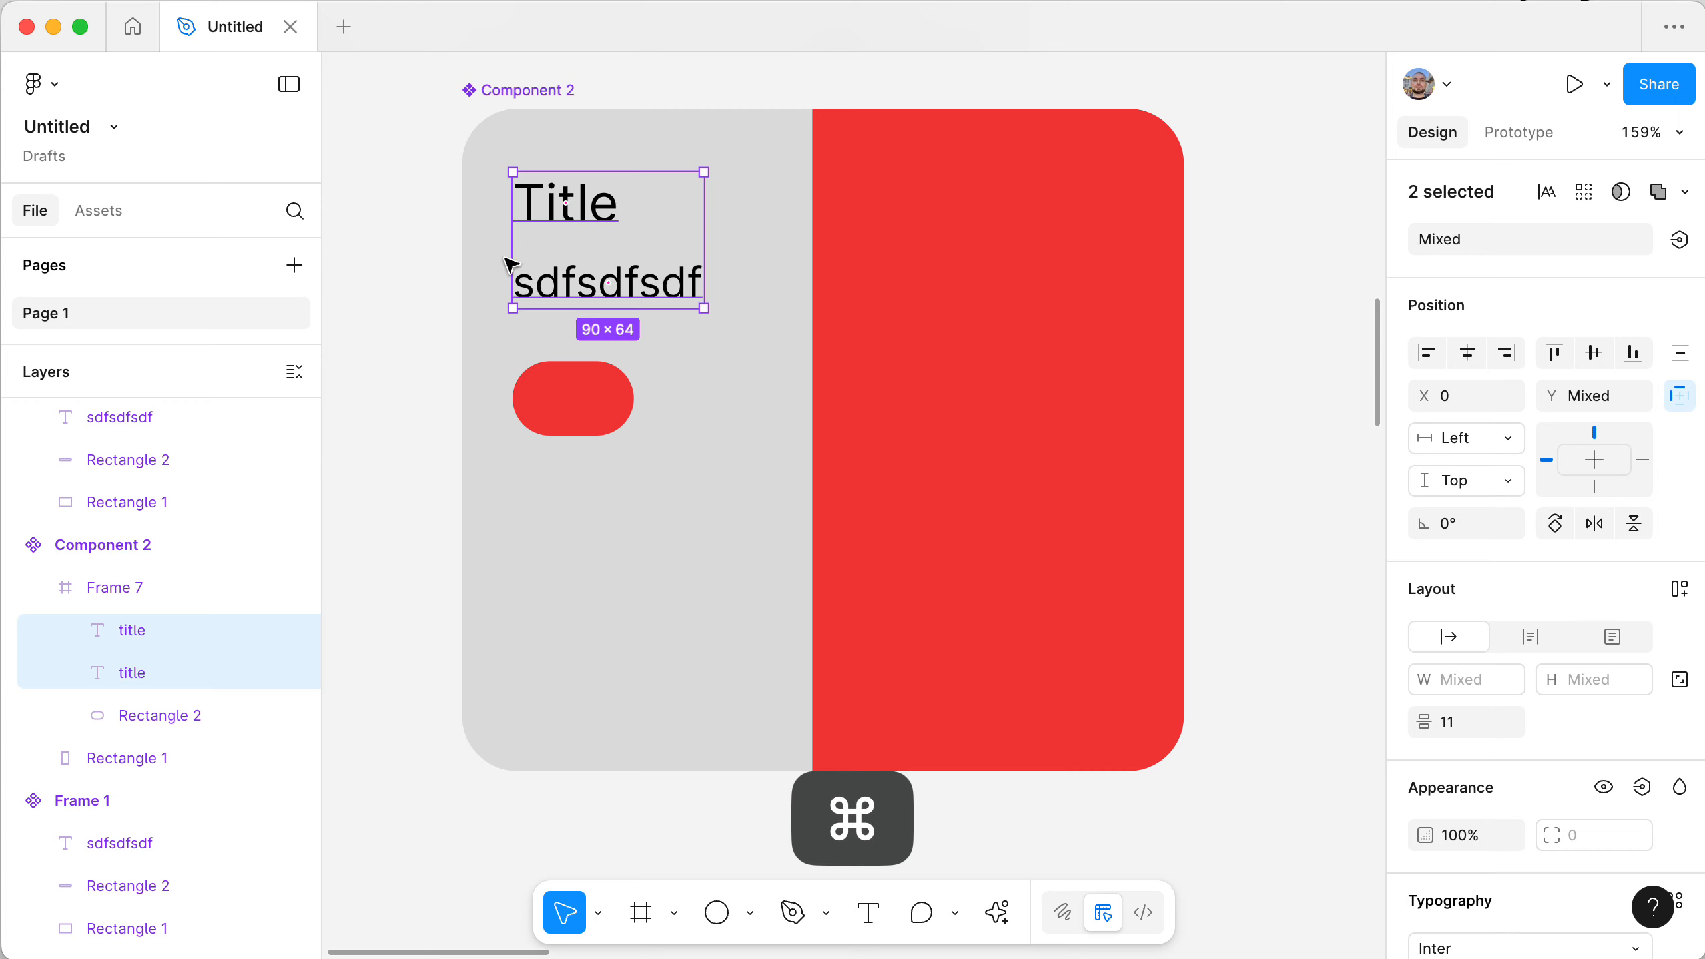
# - Try auto layout on Frame 7 and check the sizing of its Title and sdfsdfsdf texts
pyautogui.click(94, 587)
pyautogui.hotkey('shift', 'a')
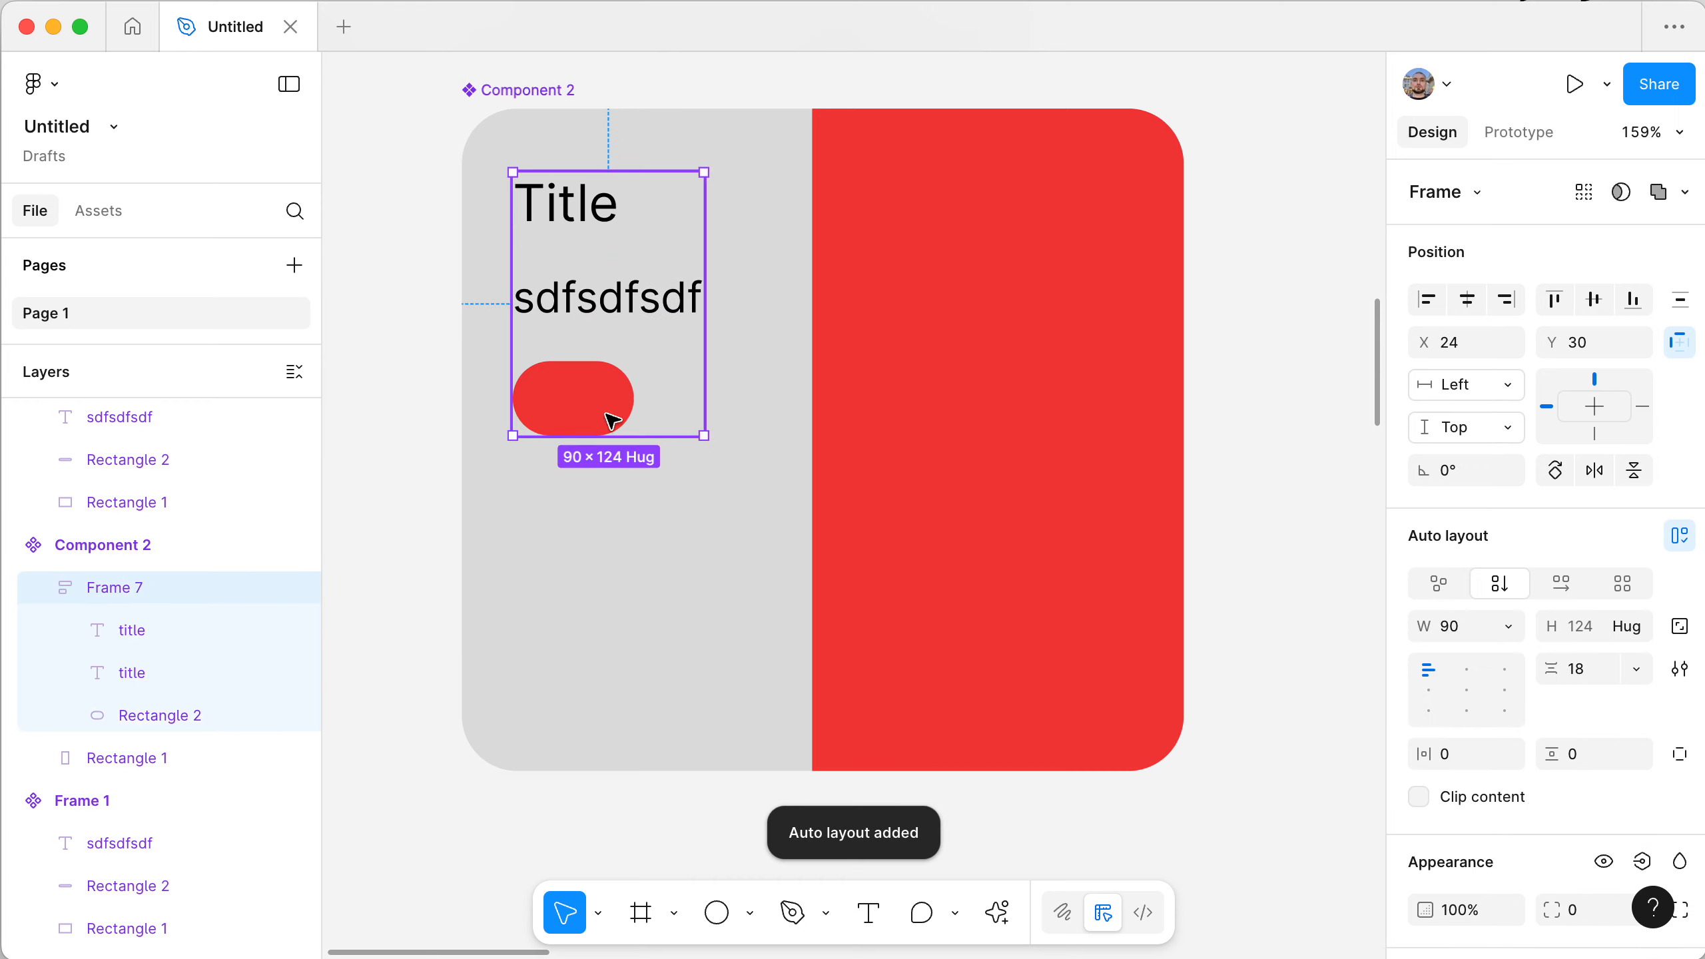
pyautogui.keyDown('super'); pyautogui.click(593, 222); pyautogui.keyUp('super')
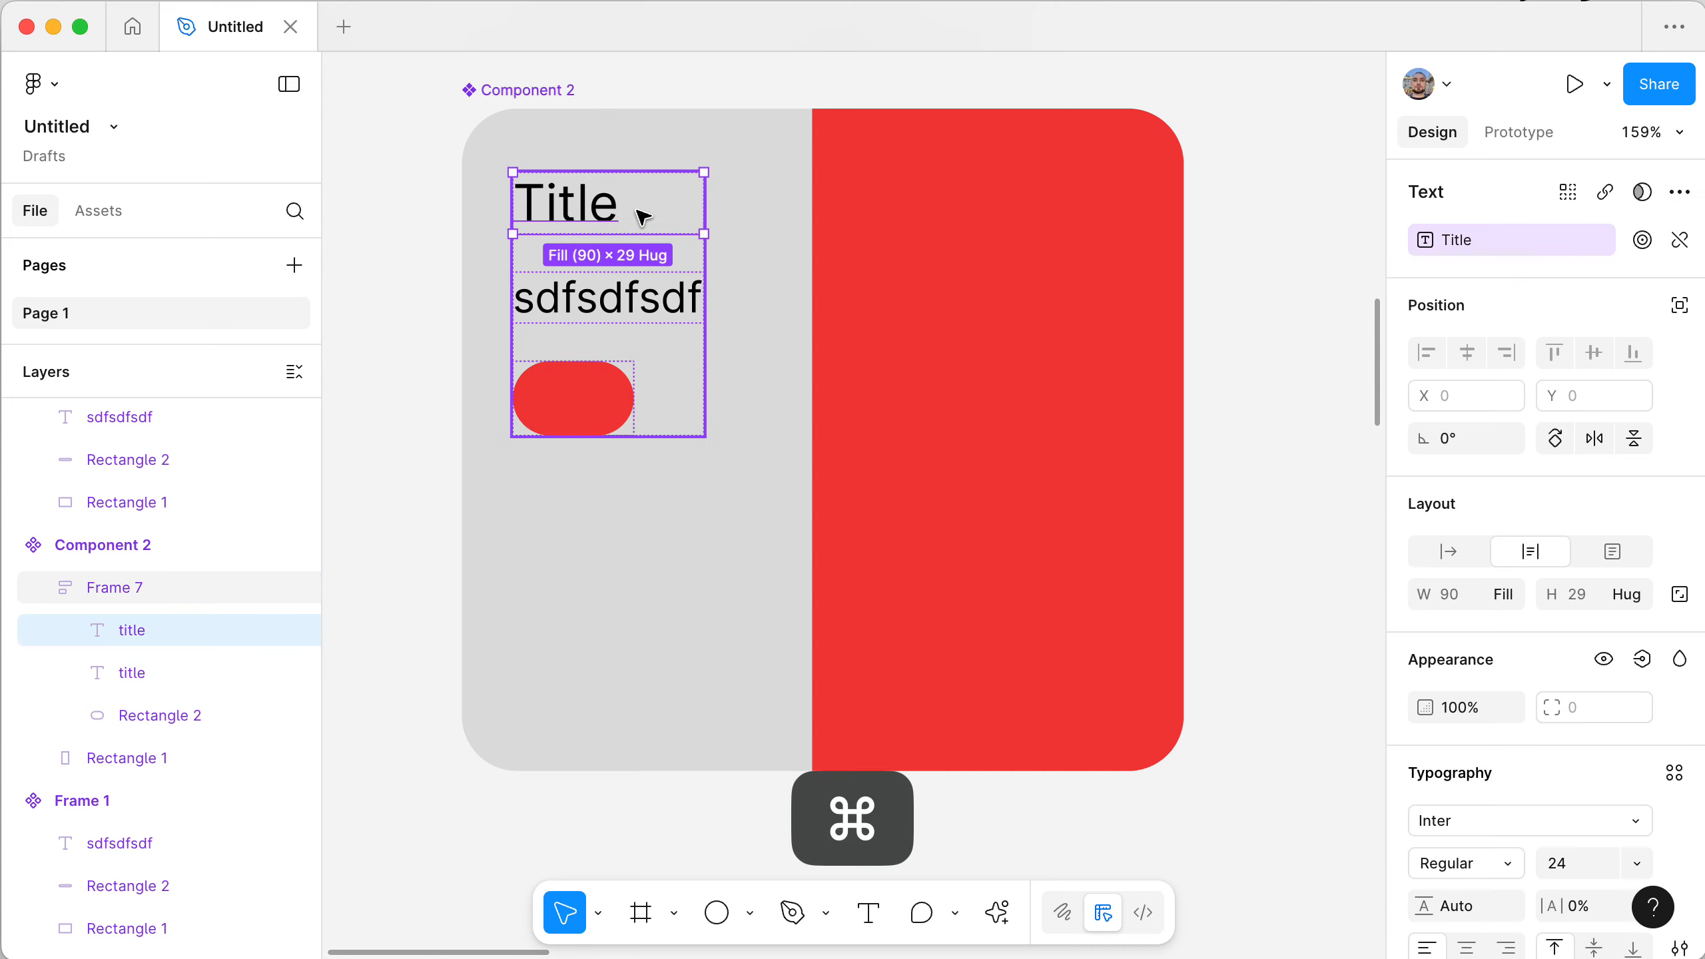
pyautogui.click(622, 288)
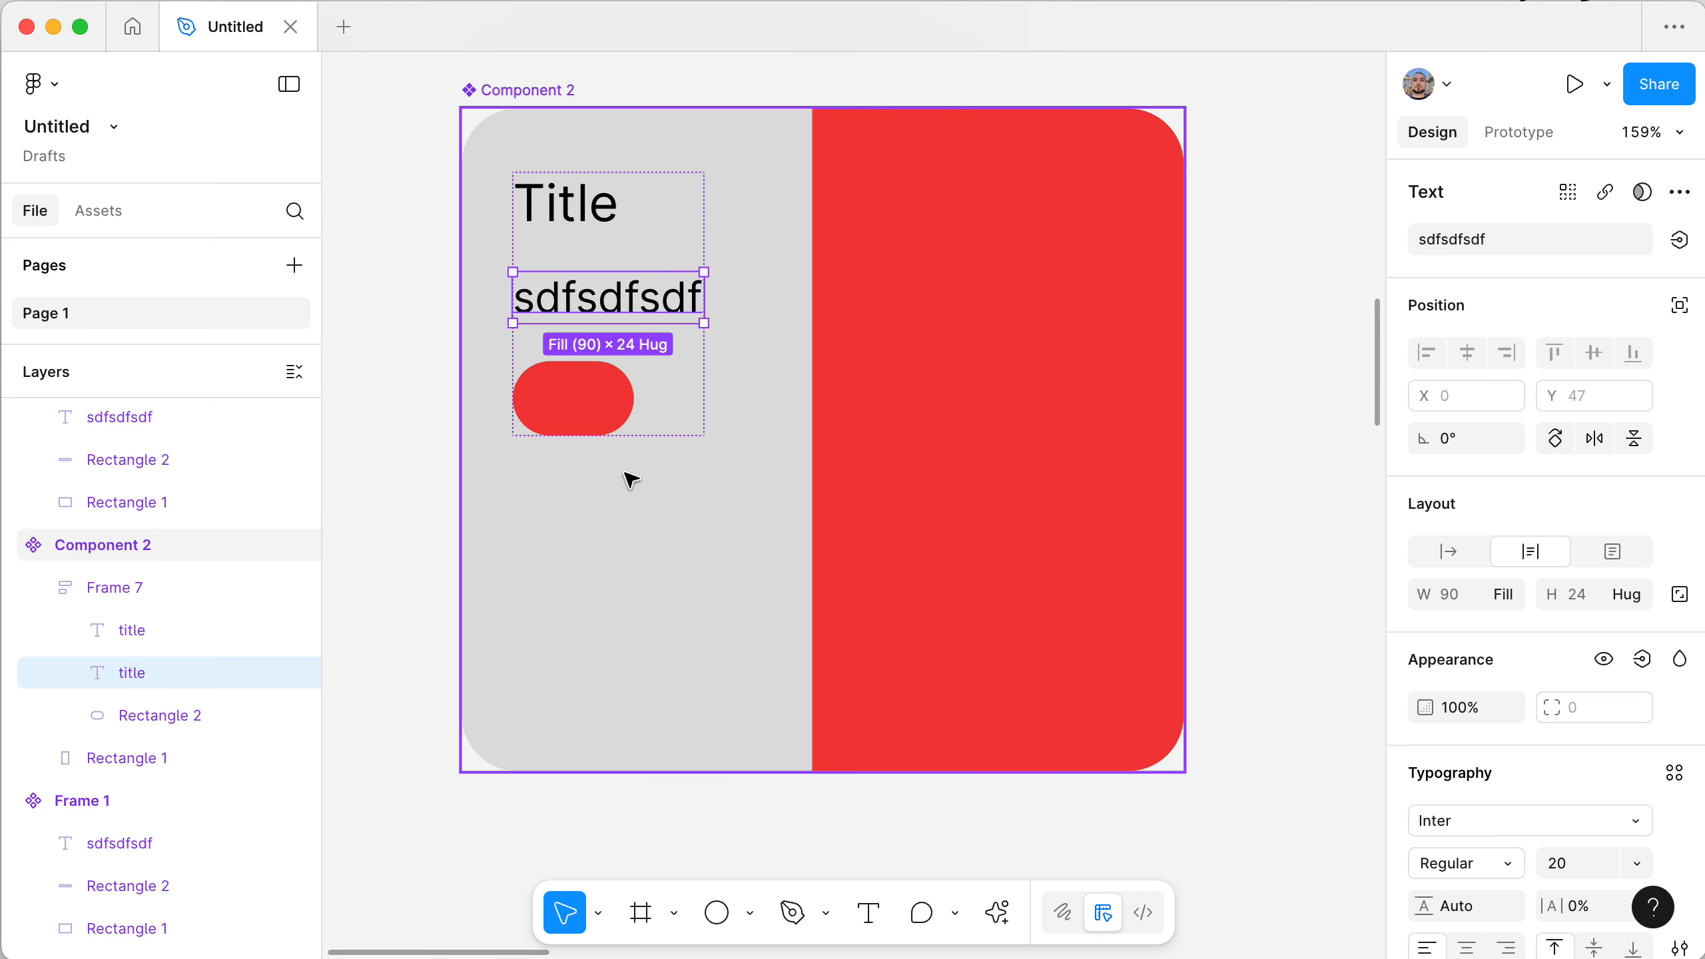
# - Undo the auto layout applied to Frame 7
pyautogui.press('super+z')
pyautogui.press('super+z')
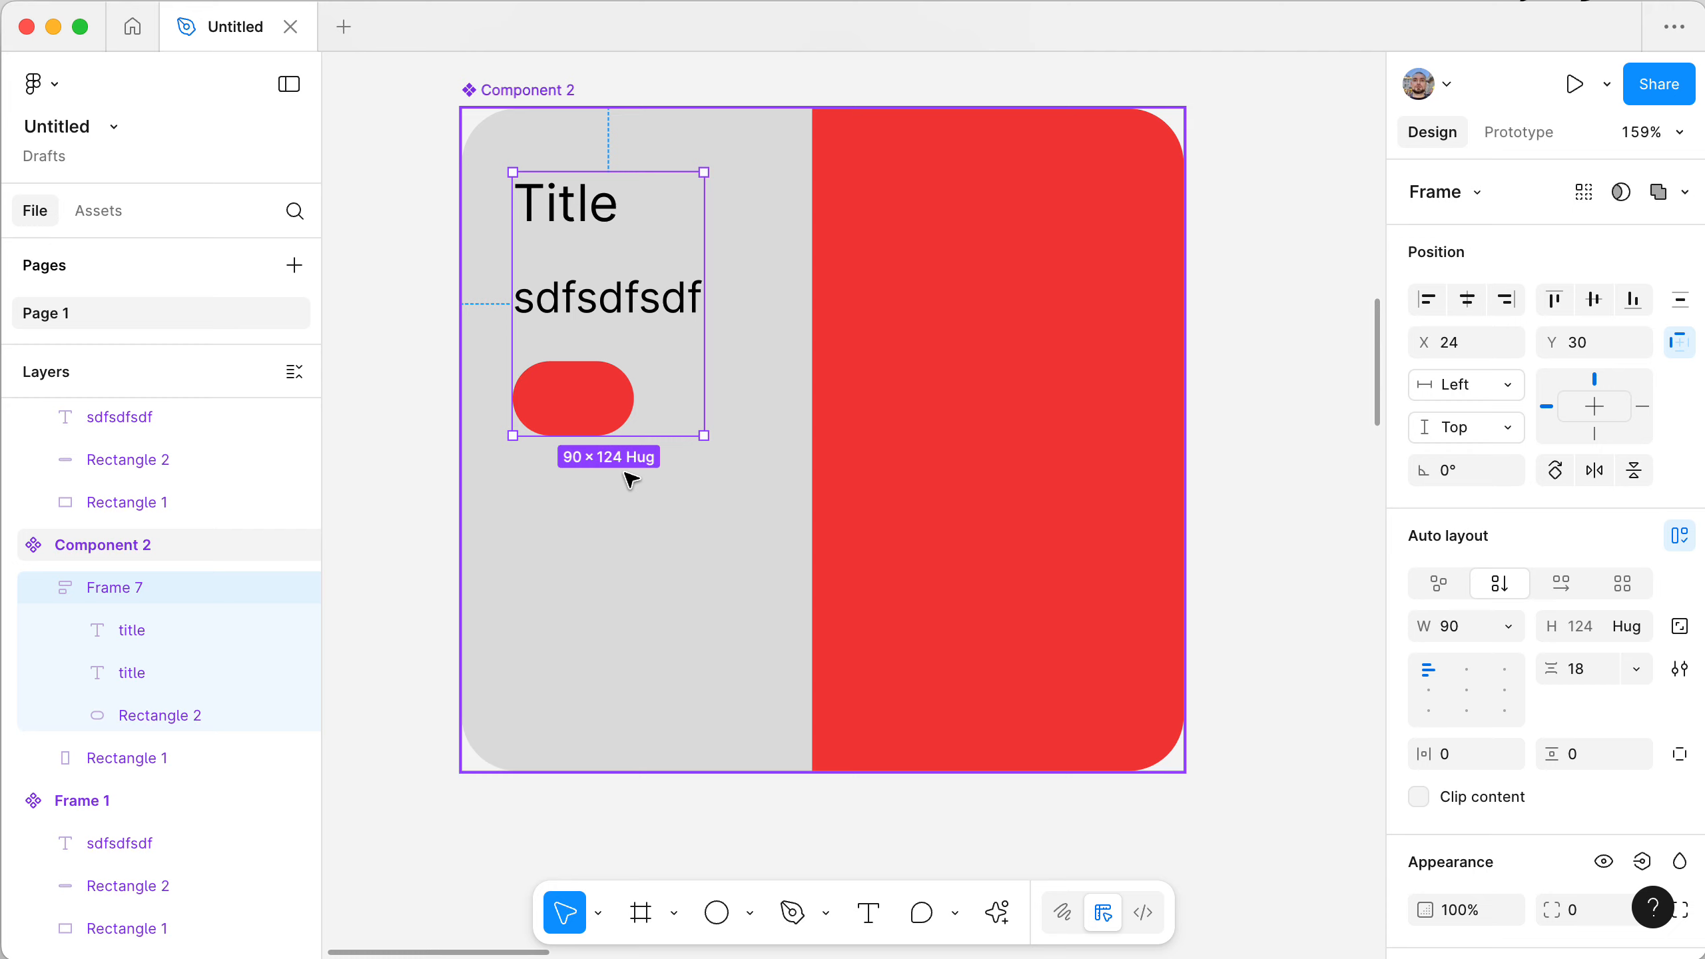
pyautogui.press('super+z')
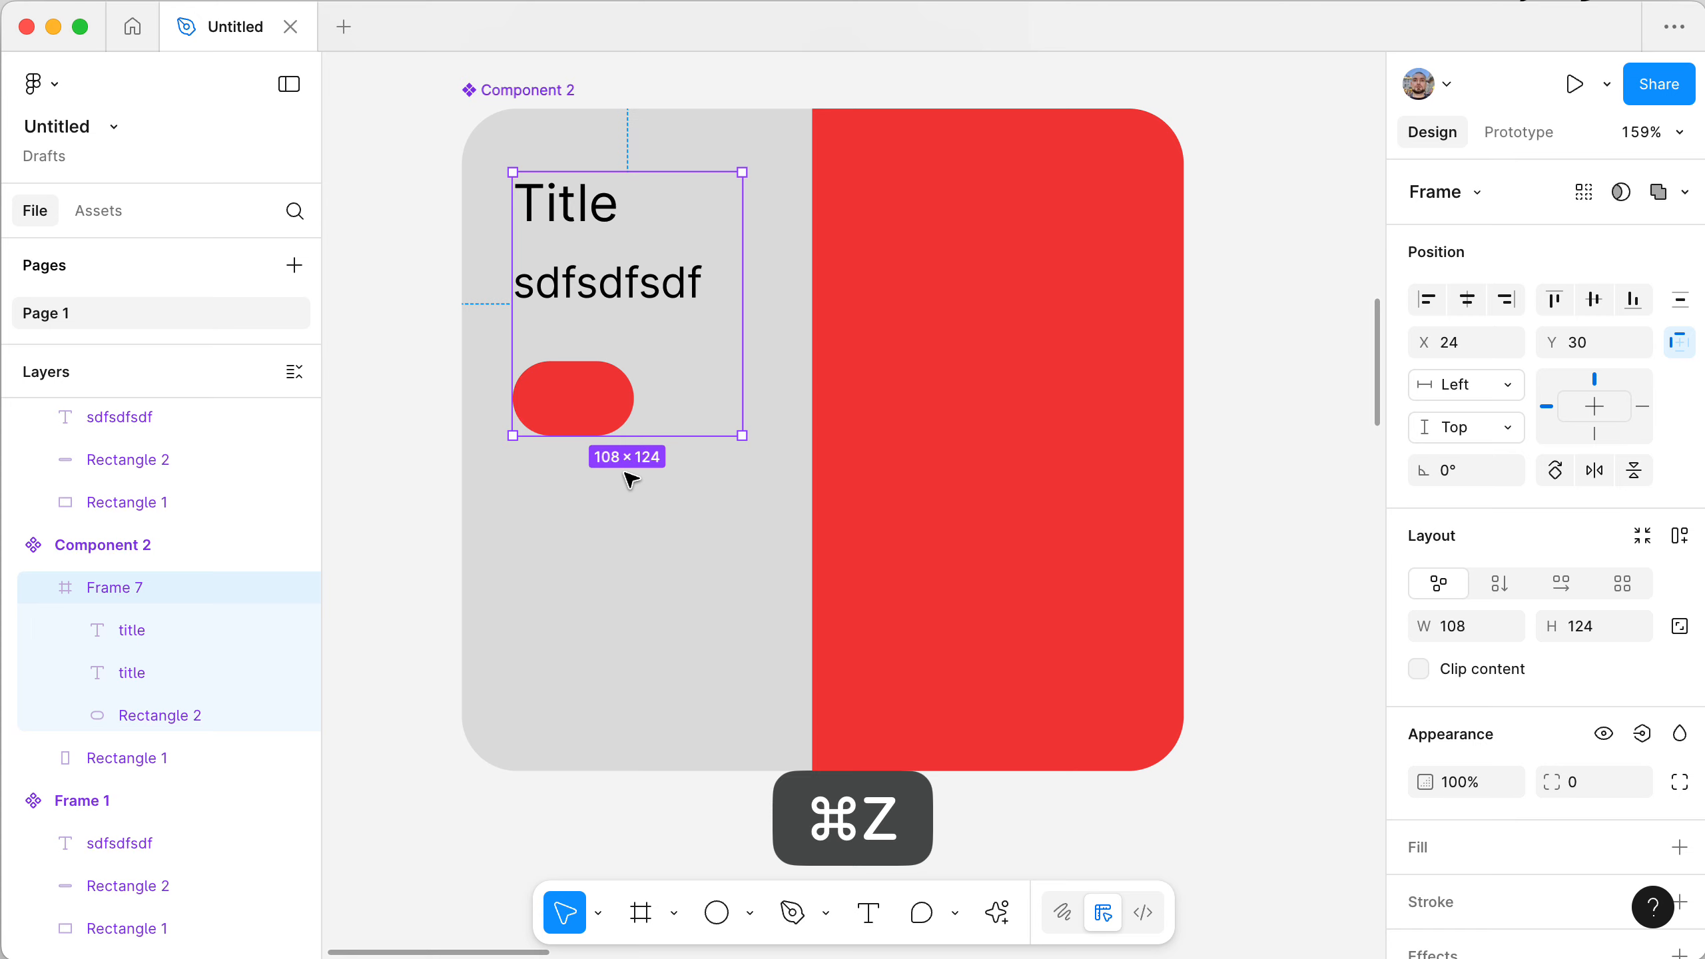
# - Try wrapping the Title and sdfsdfsdf texts together in a nested auto layout frame, and undo it
pyautogui.keyDown('super'); pyautogui.click(624, 289); pyautogui.keyUp('super')
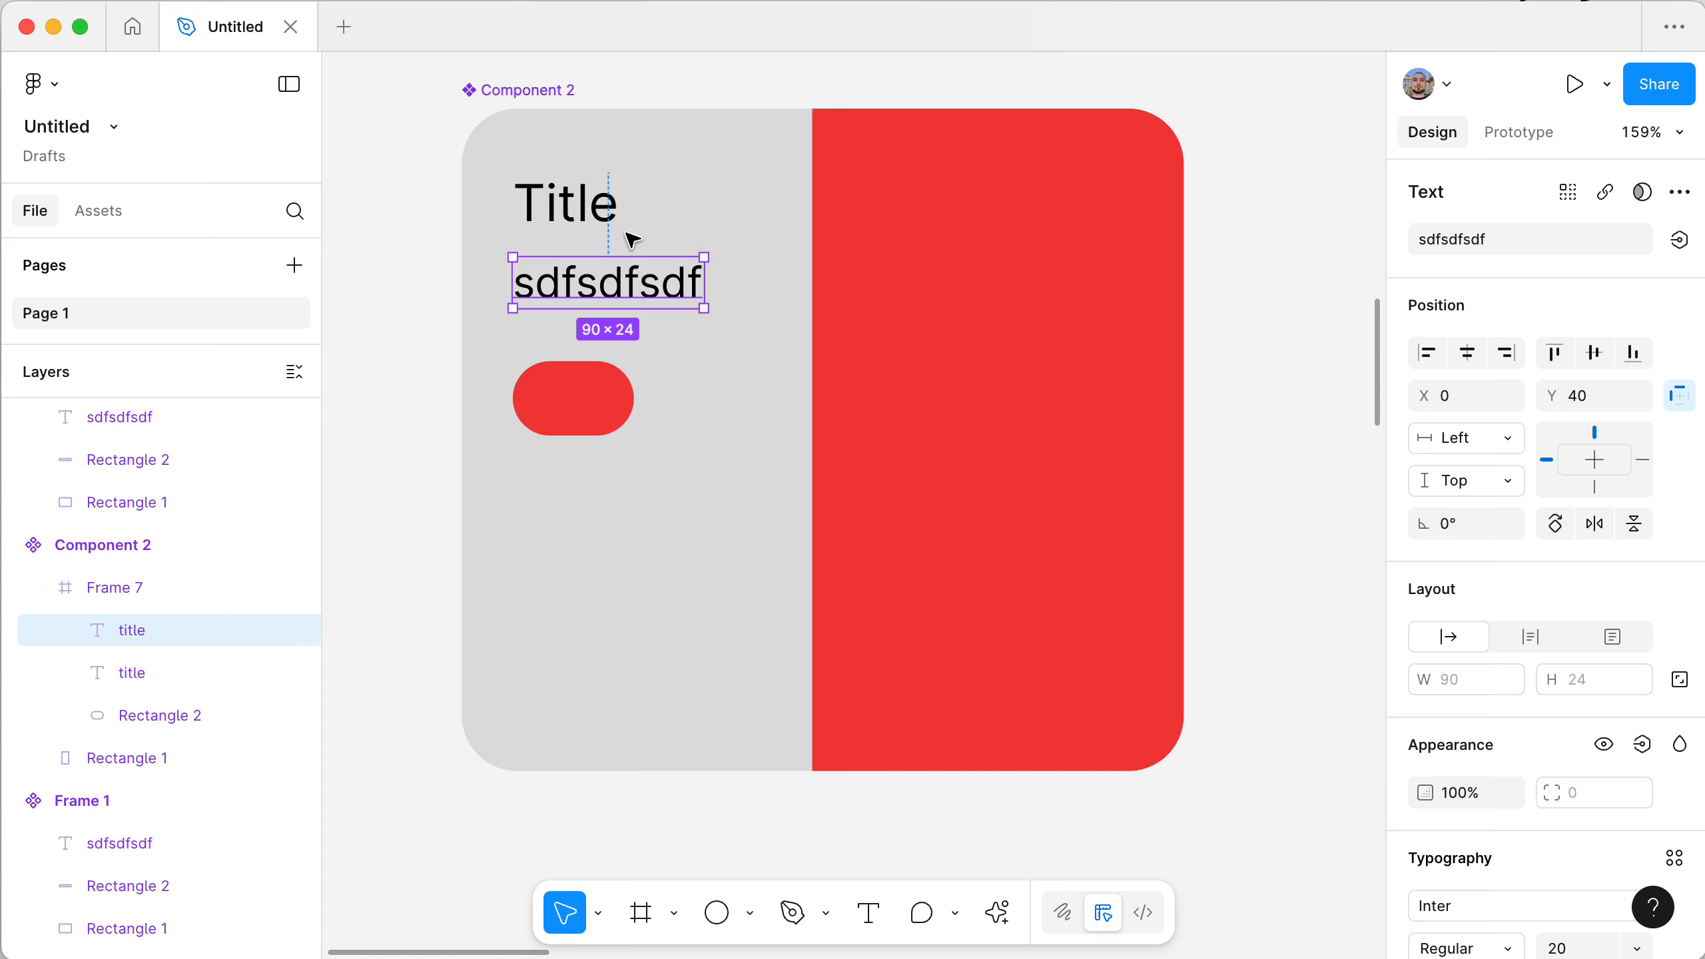
pyautogui.keyDown('super'); pyautogui.click(590, 197); pyautogui.keyUp('super')
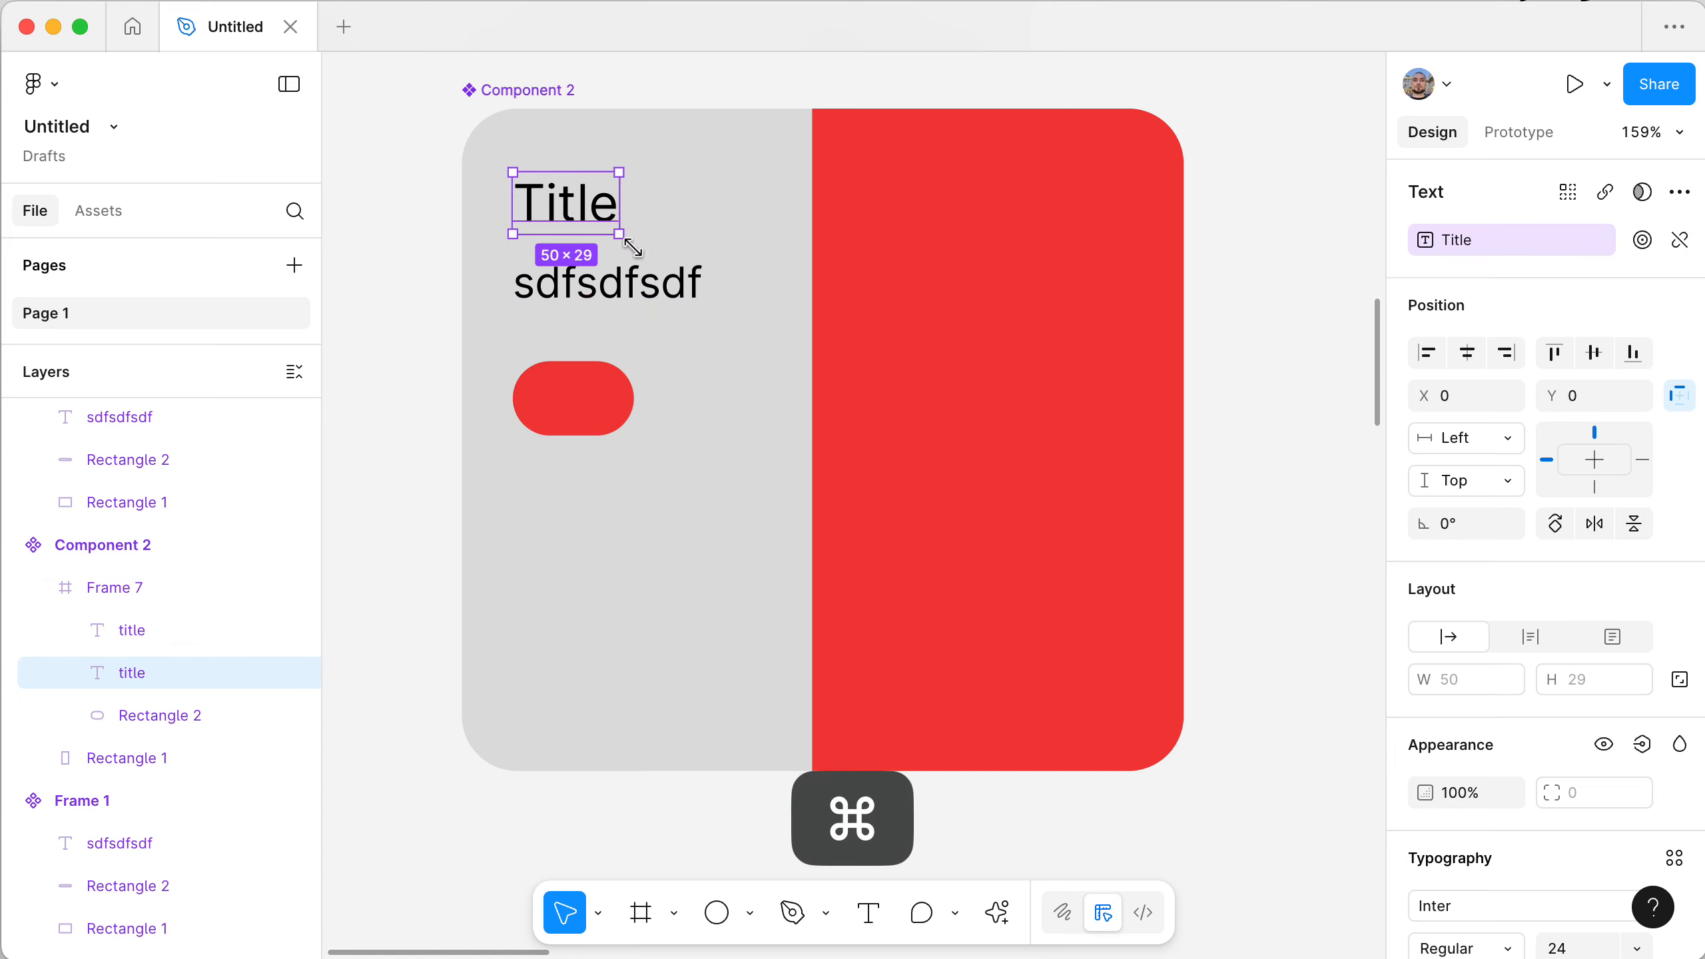
pyautogui.keyDown('shift'); pyautogui.keyDown('super'); pyautogui.click(634, 278); pyautogui.keyUp('super'); pyautogui.keyUp('shift')
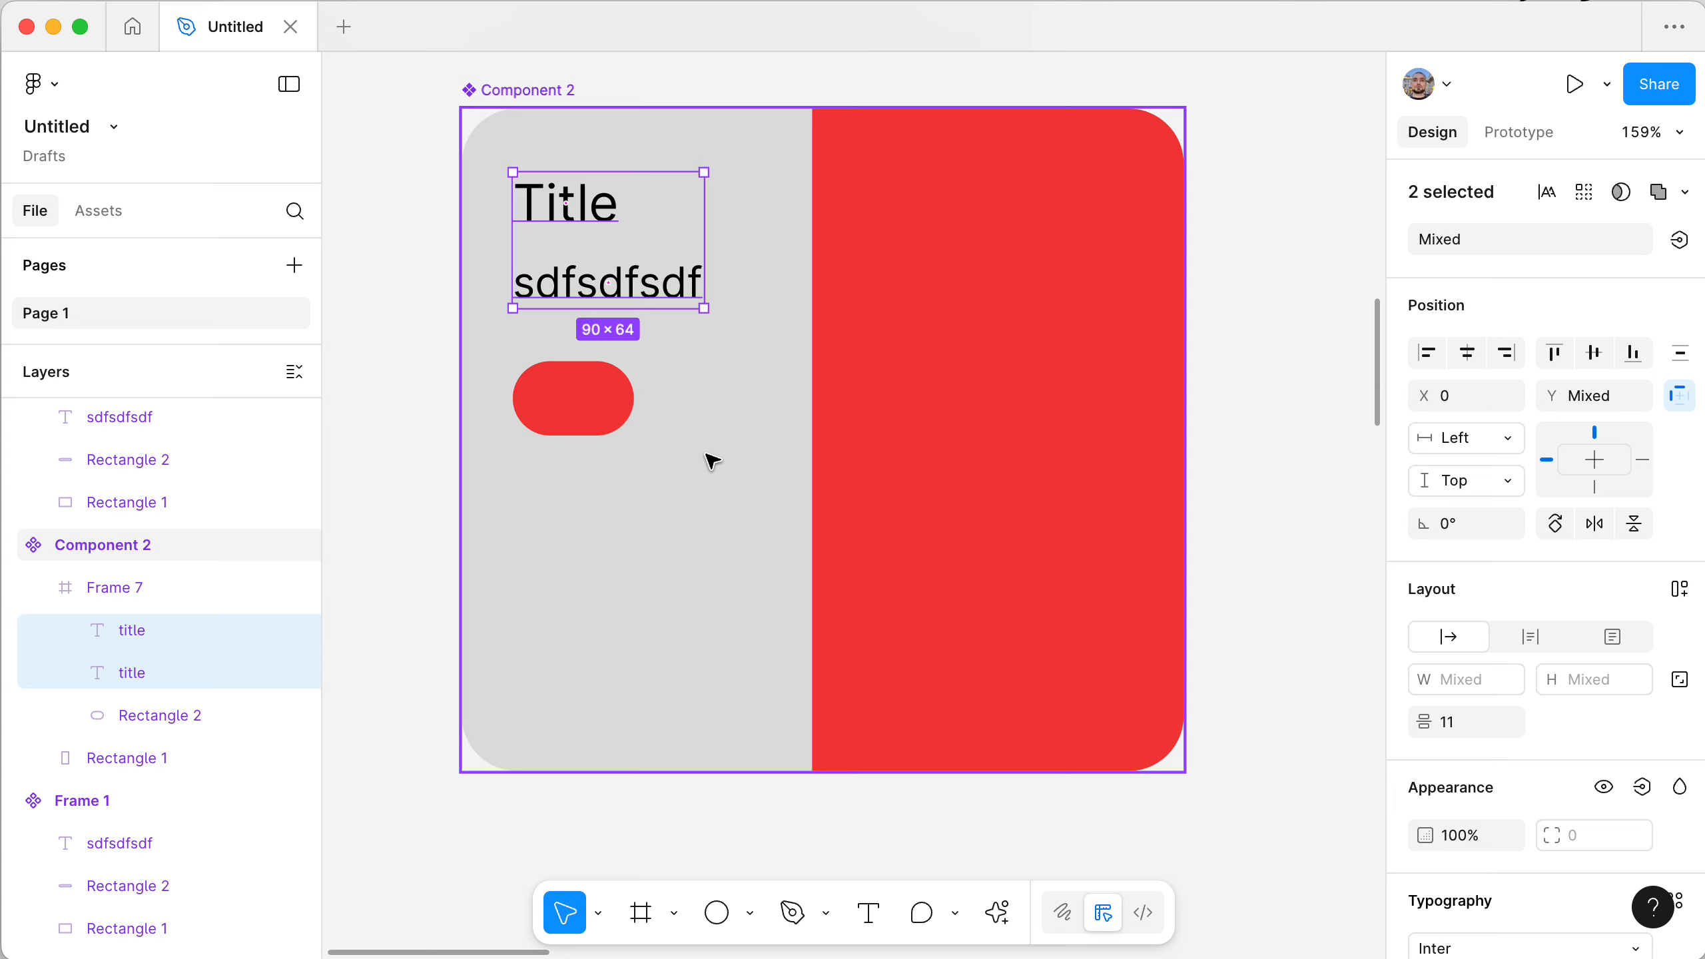
pyautogui.hotkey('shift', 'a')
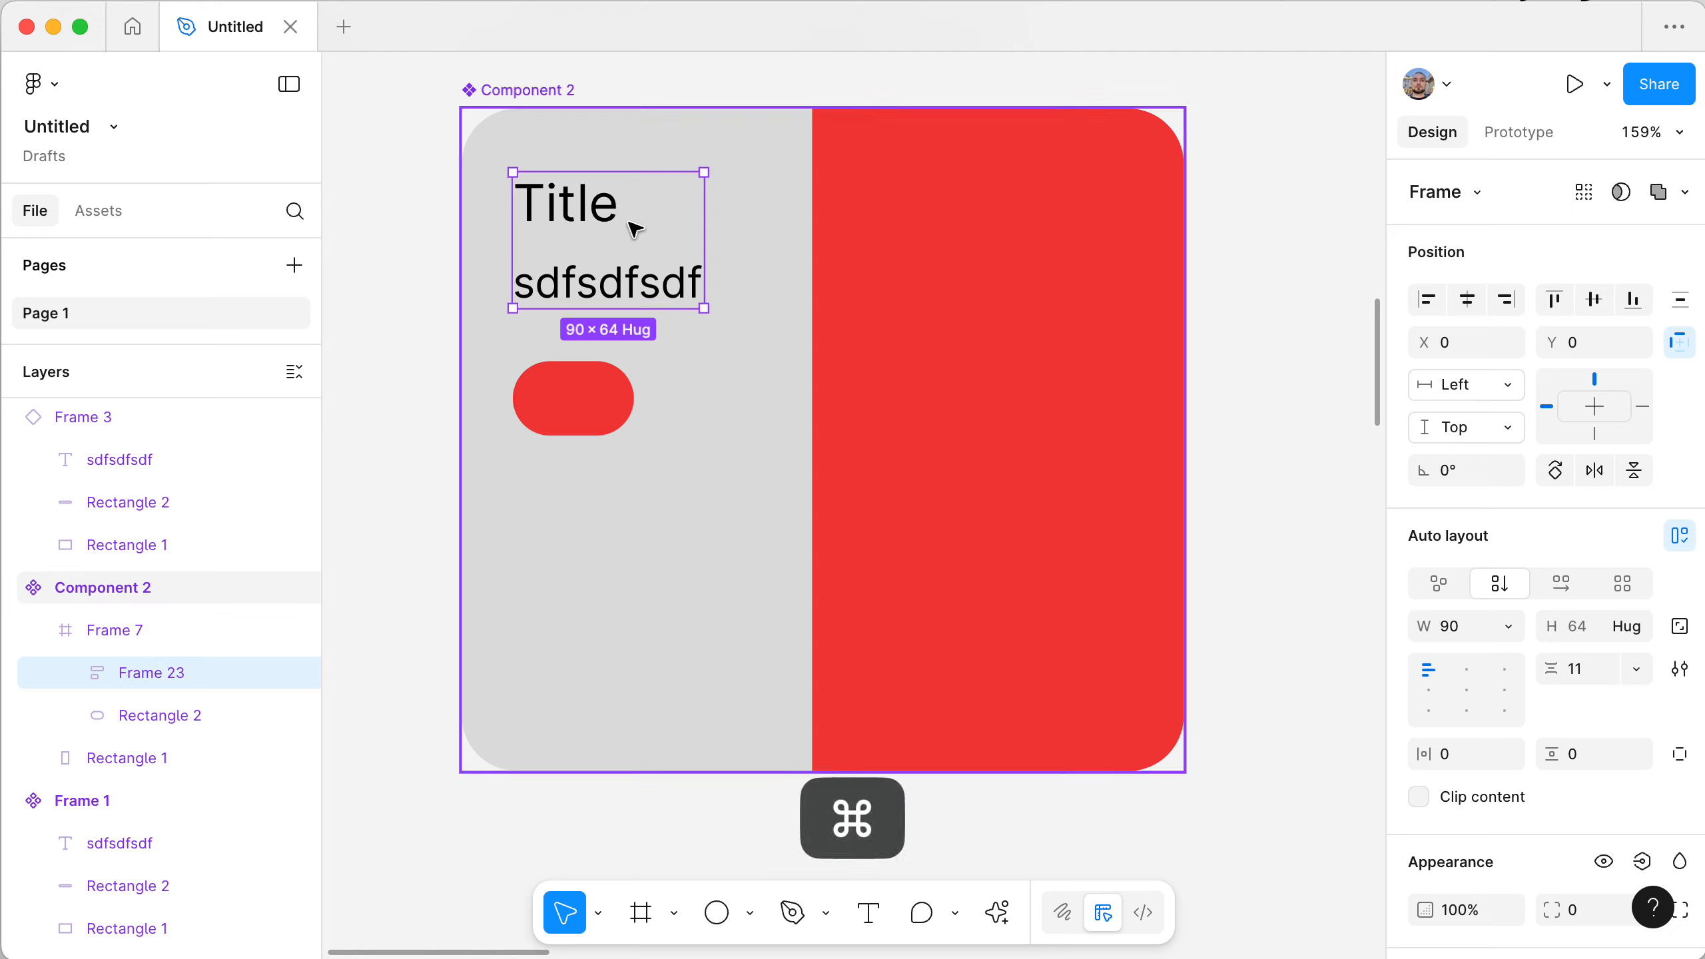
pyautogui.press('super+z')
pyautogui.hotkey('shift', 'a')
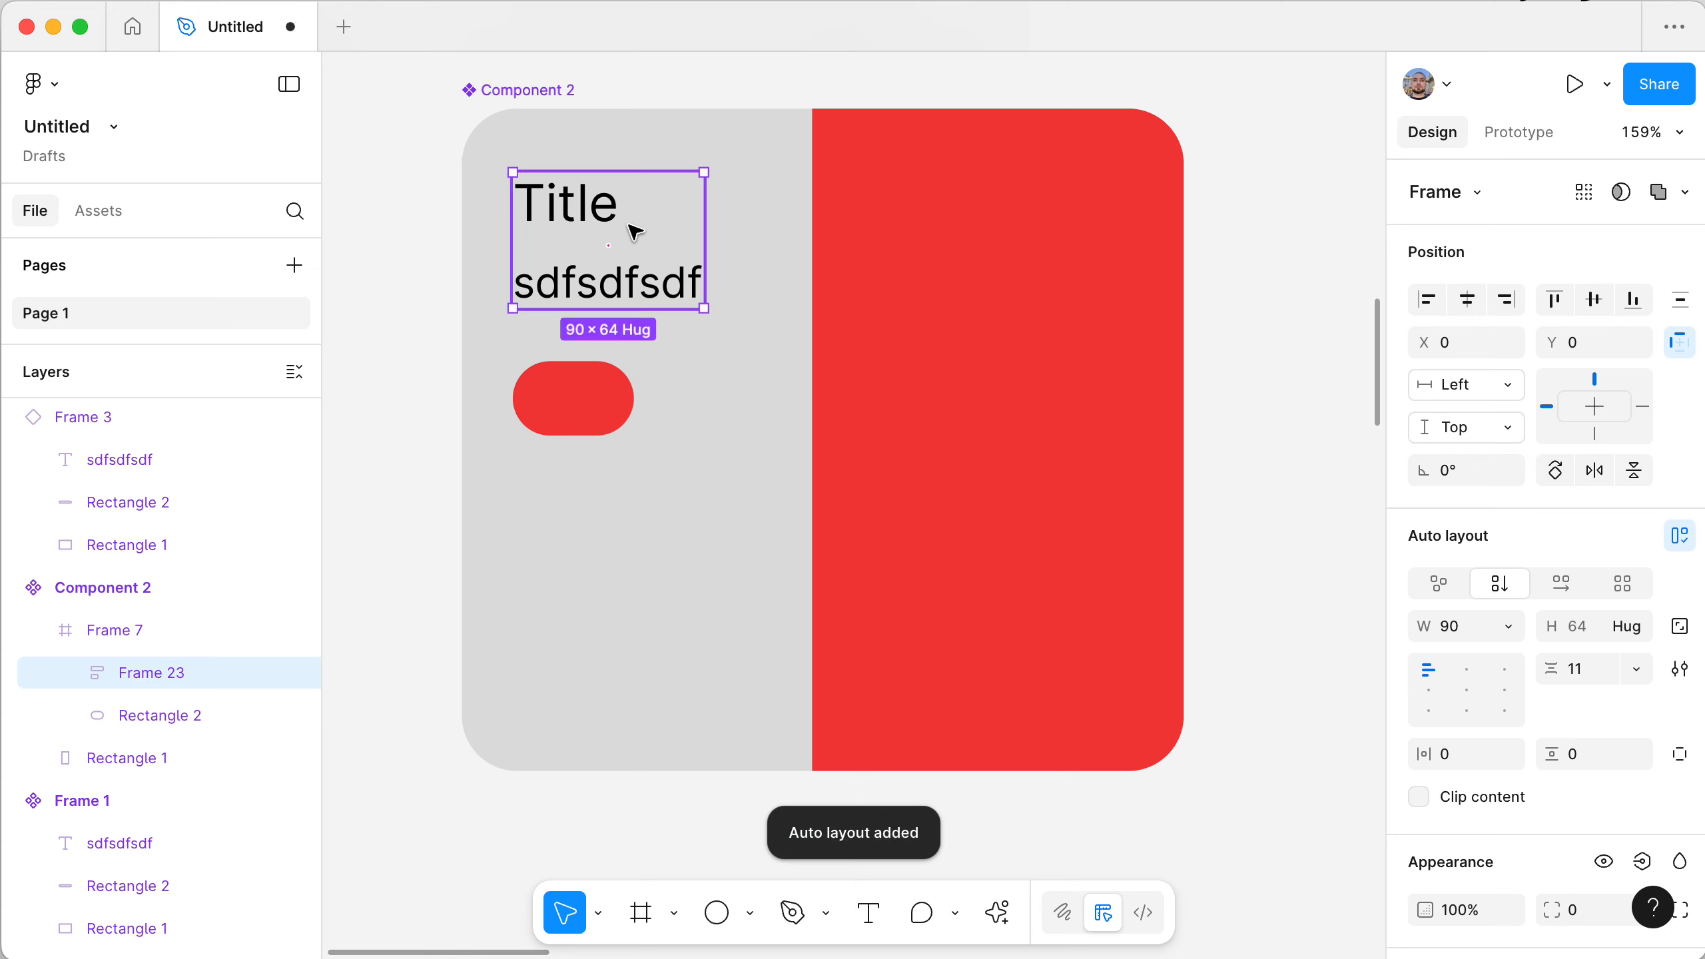
pyautogui.press('super+z')
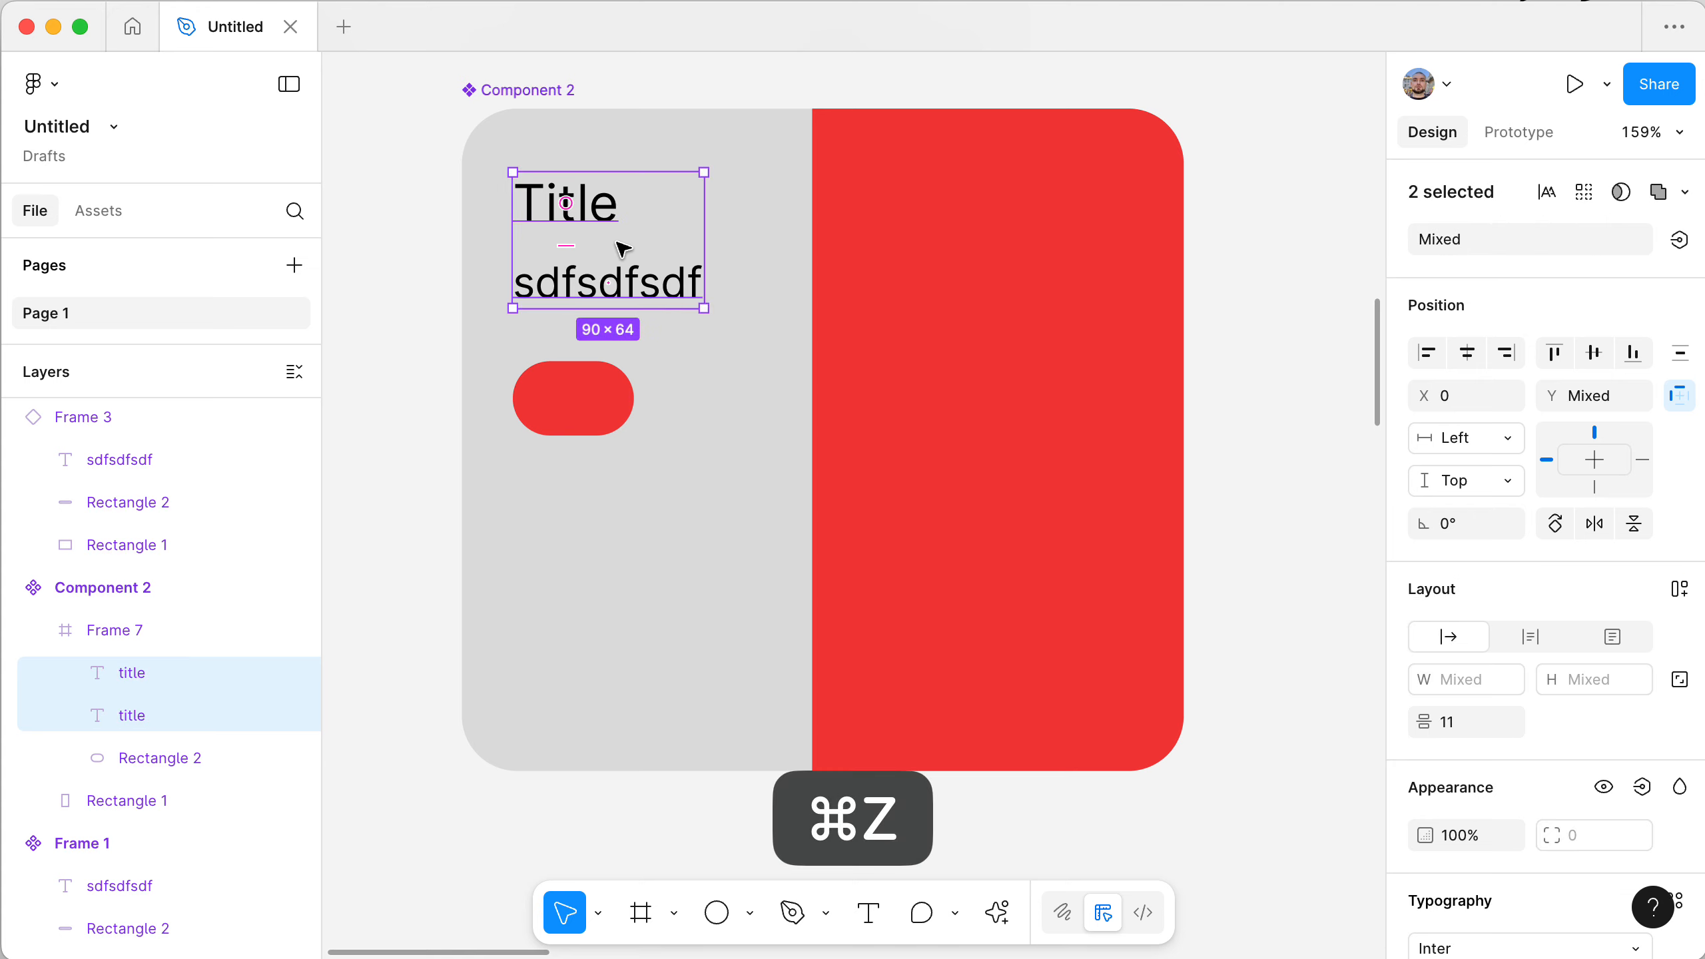
# - Wrap the Title and sdfsdfsdf texts in Component 2's Frame 7 together in a nested auto layout frame
pyautogui.click(125, 673)
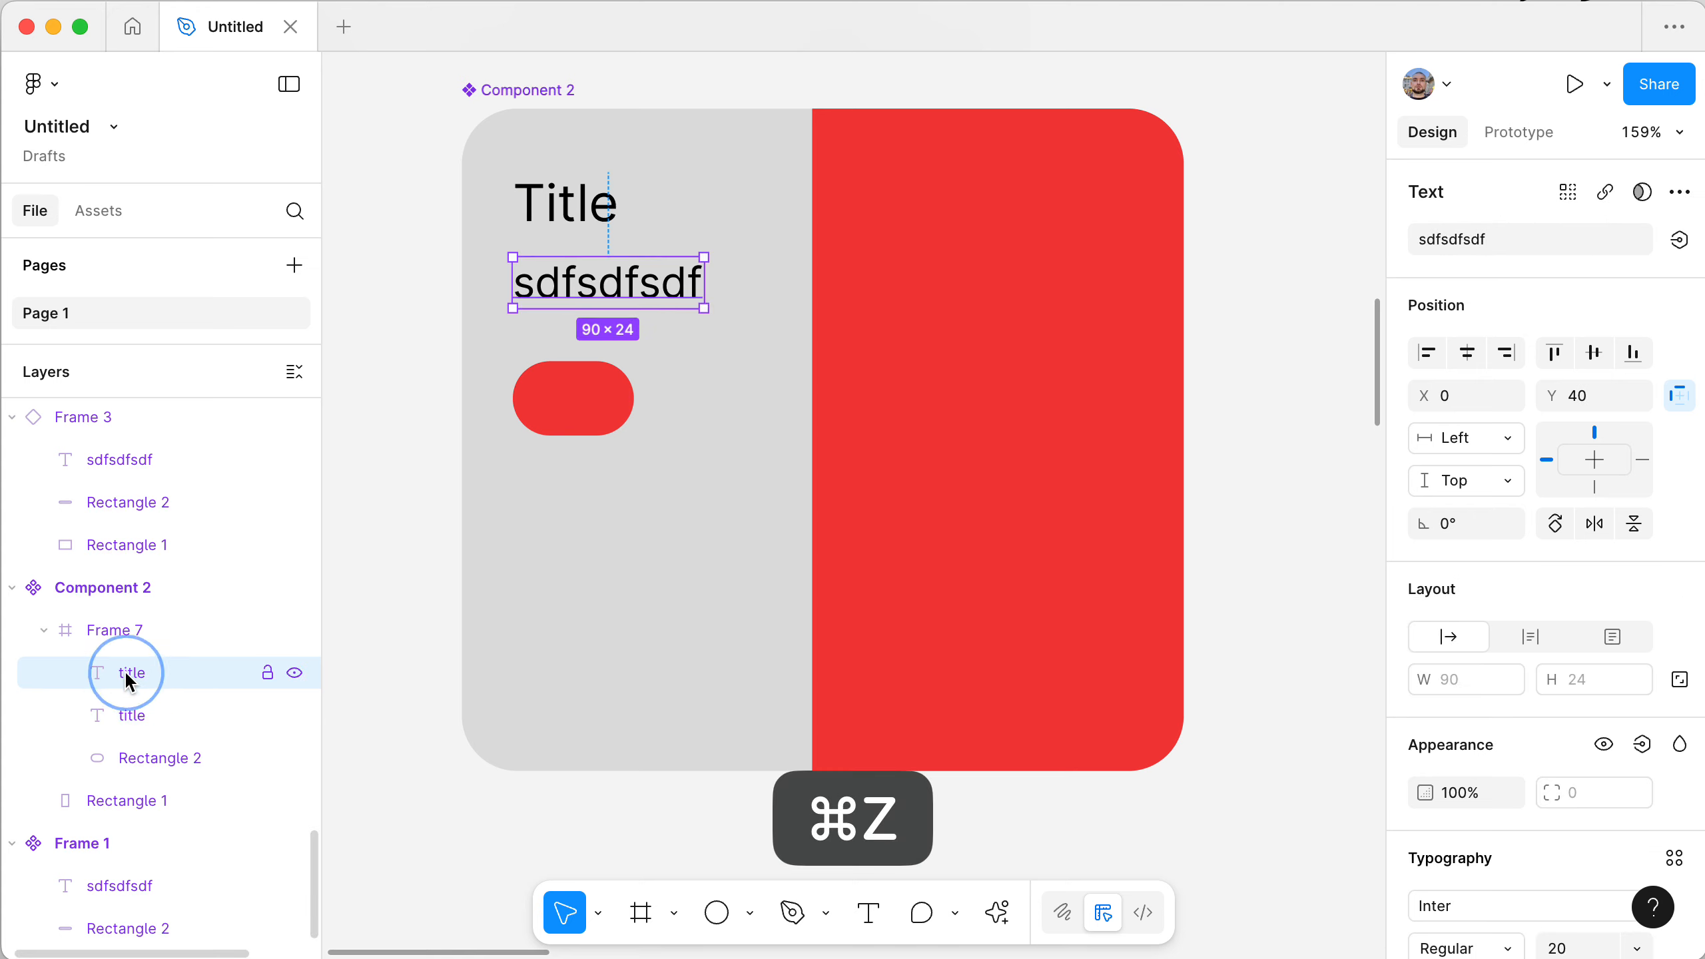
pyautogui.keyDown('shift'); pyautogui.click(124, 715); pyautogui.keyUp('shift')
pyautogui.hotkey('shift', 'a')
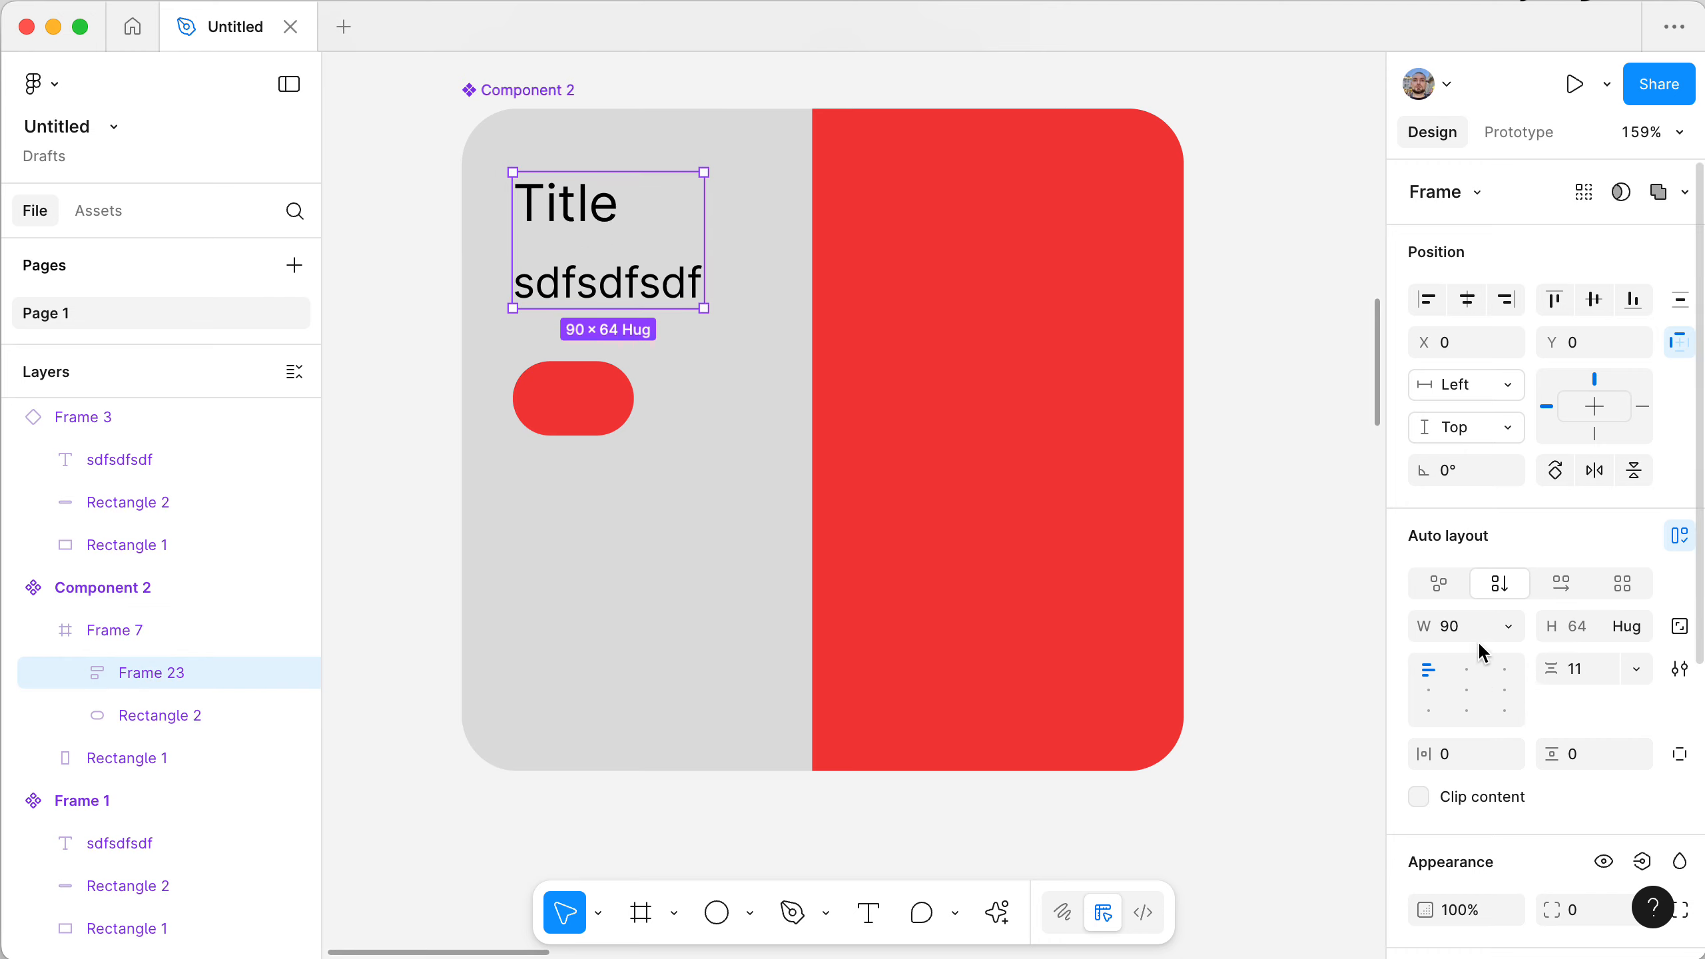
# - Set the vertical gap between the Title and sdfsdfsdf texts to 6
pyautogui.click(1595, 668)
pyautogui.press('Down')
pyautogui.press('Down')
pyautogui.press('Down')
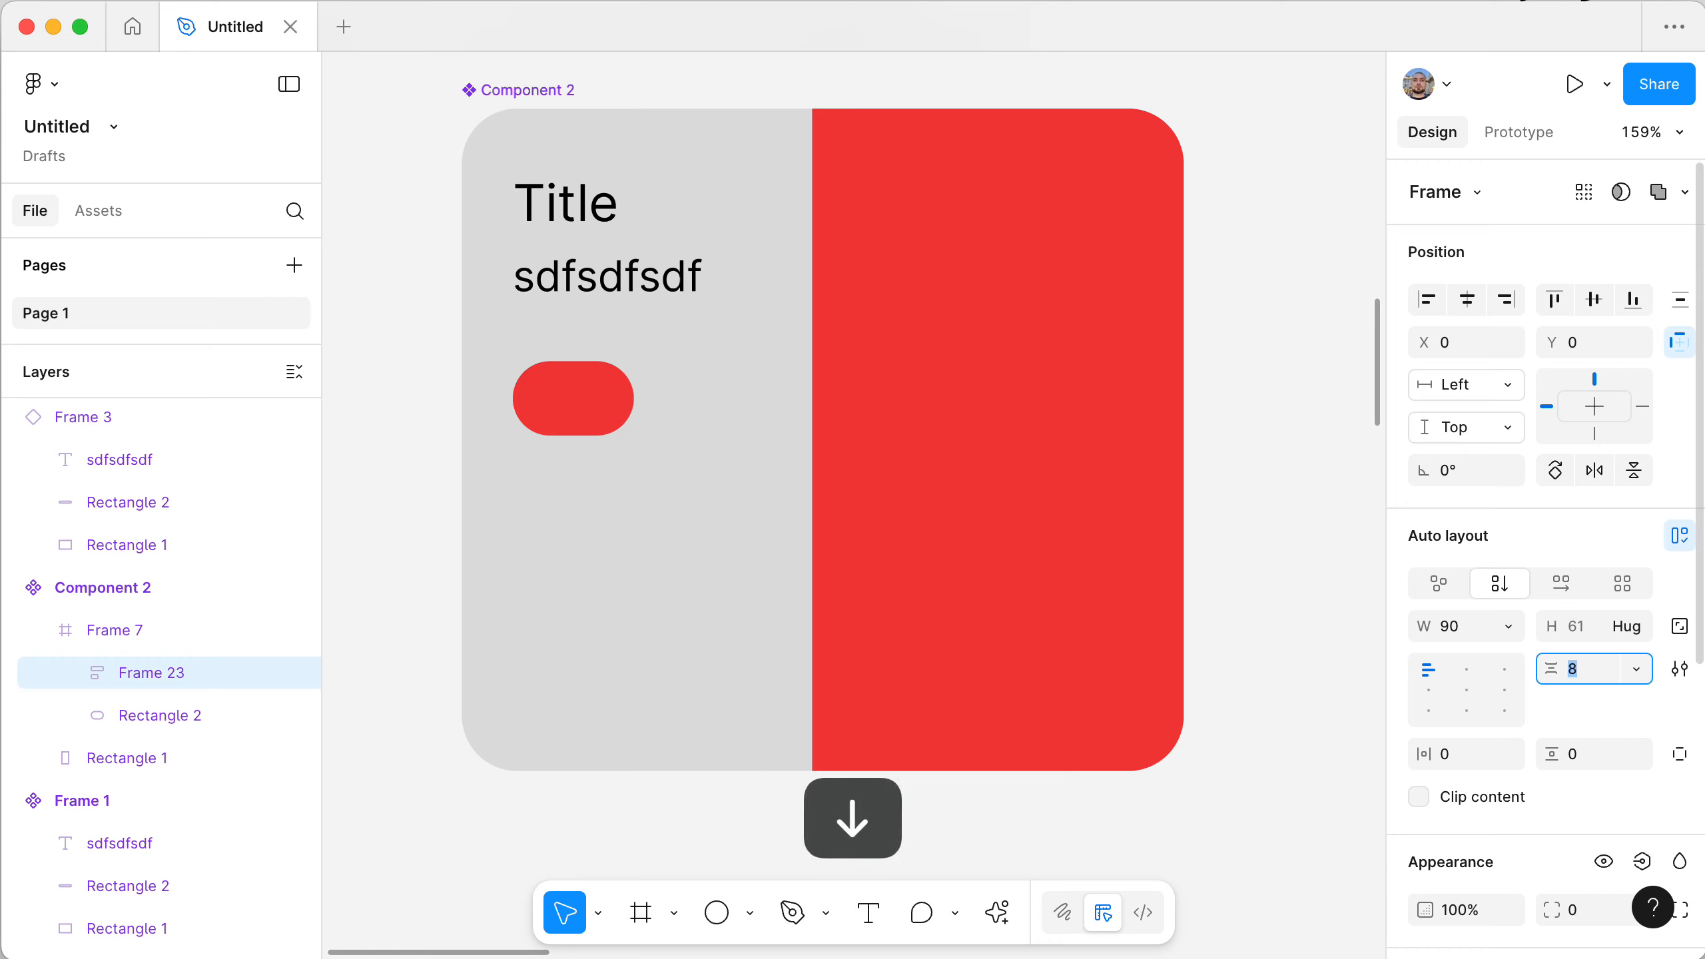
pyautogui.press('Down')
pyautogui.press('Down')
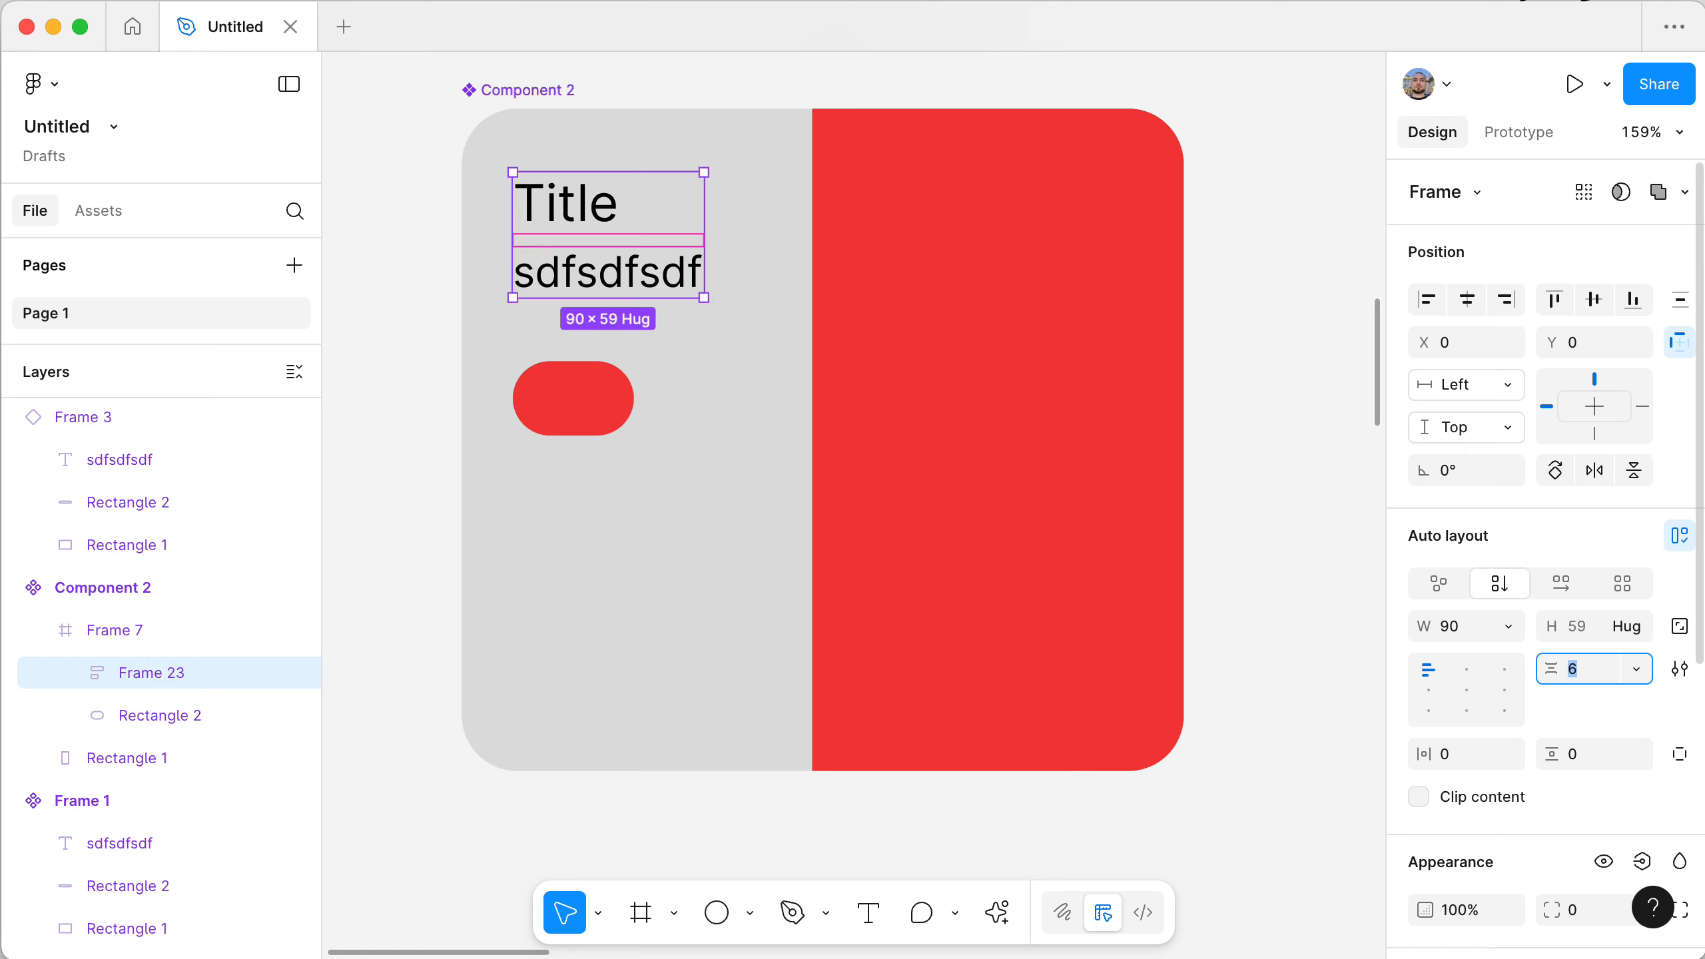
pyautogui.press('Return')
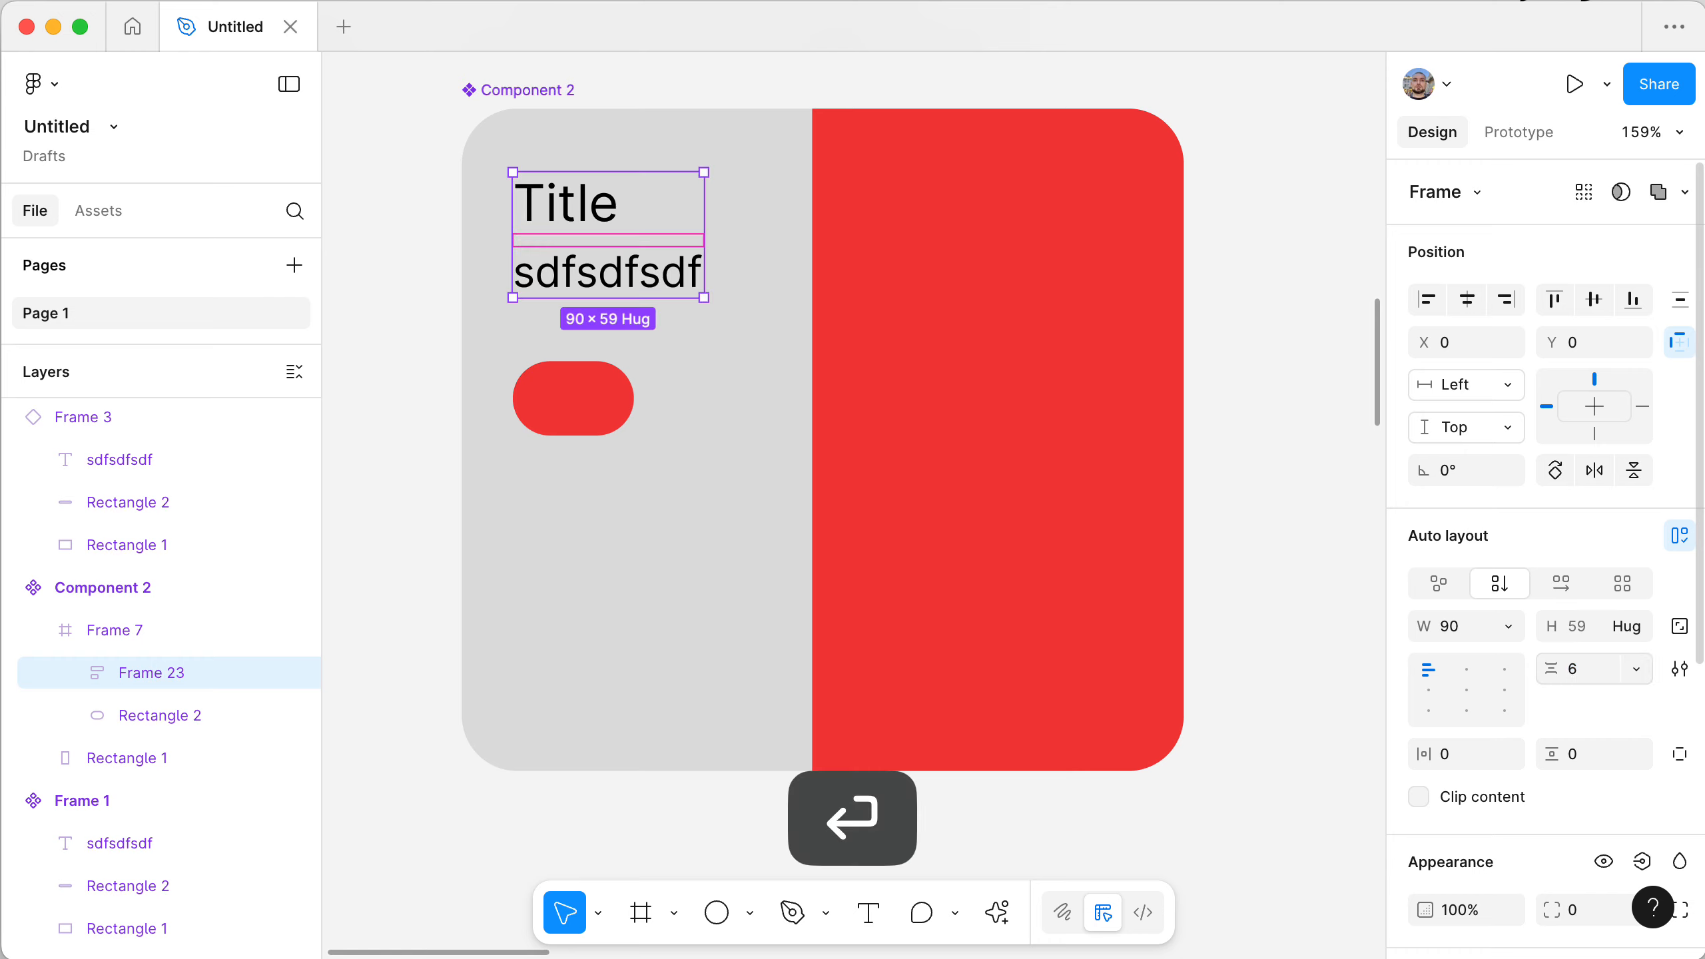
# - Wrap the text frame and the red pill in a shared auto layout frame, and apply auto layout to Component 2
pyautogui.keyDown('shift'); pyautogui.click(594, 418); pyautogui.keyUp('shift')
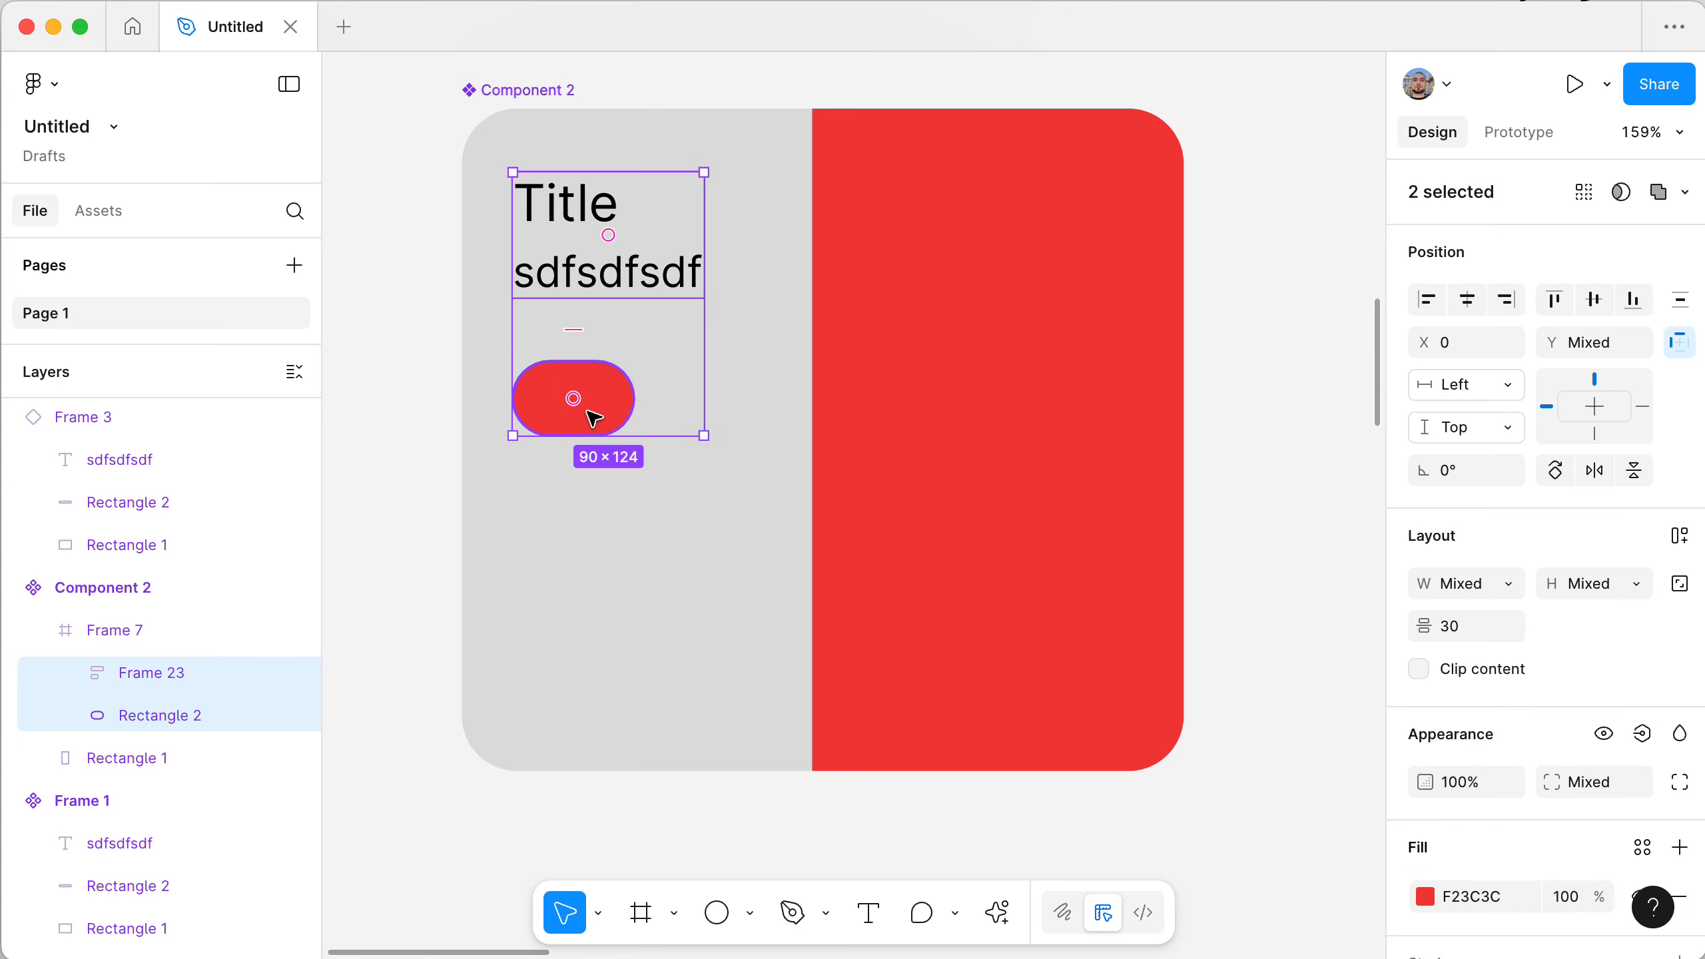
pyautogui.hotkey('shift', 'a')
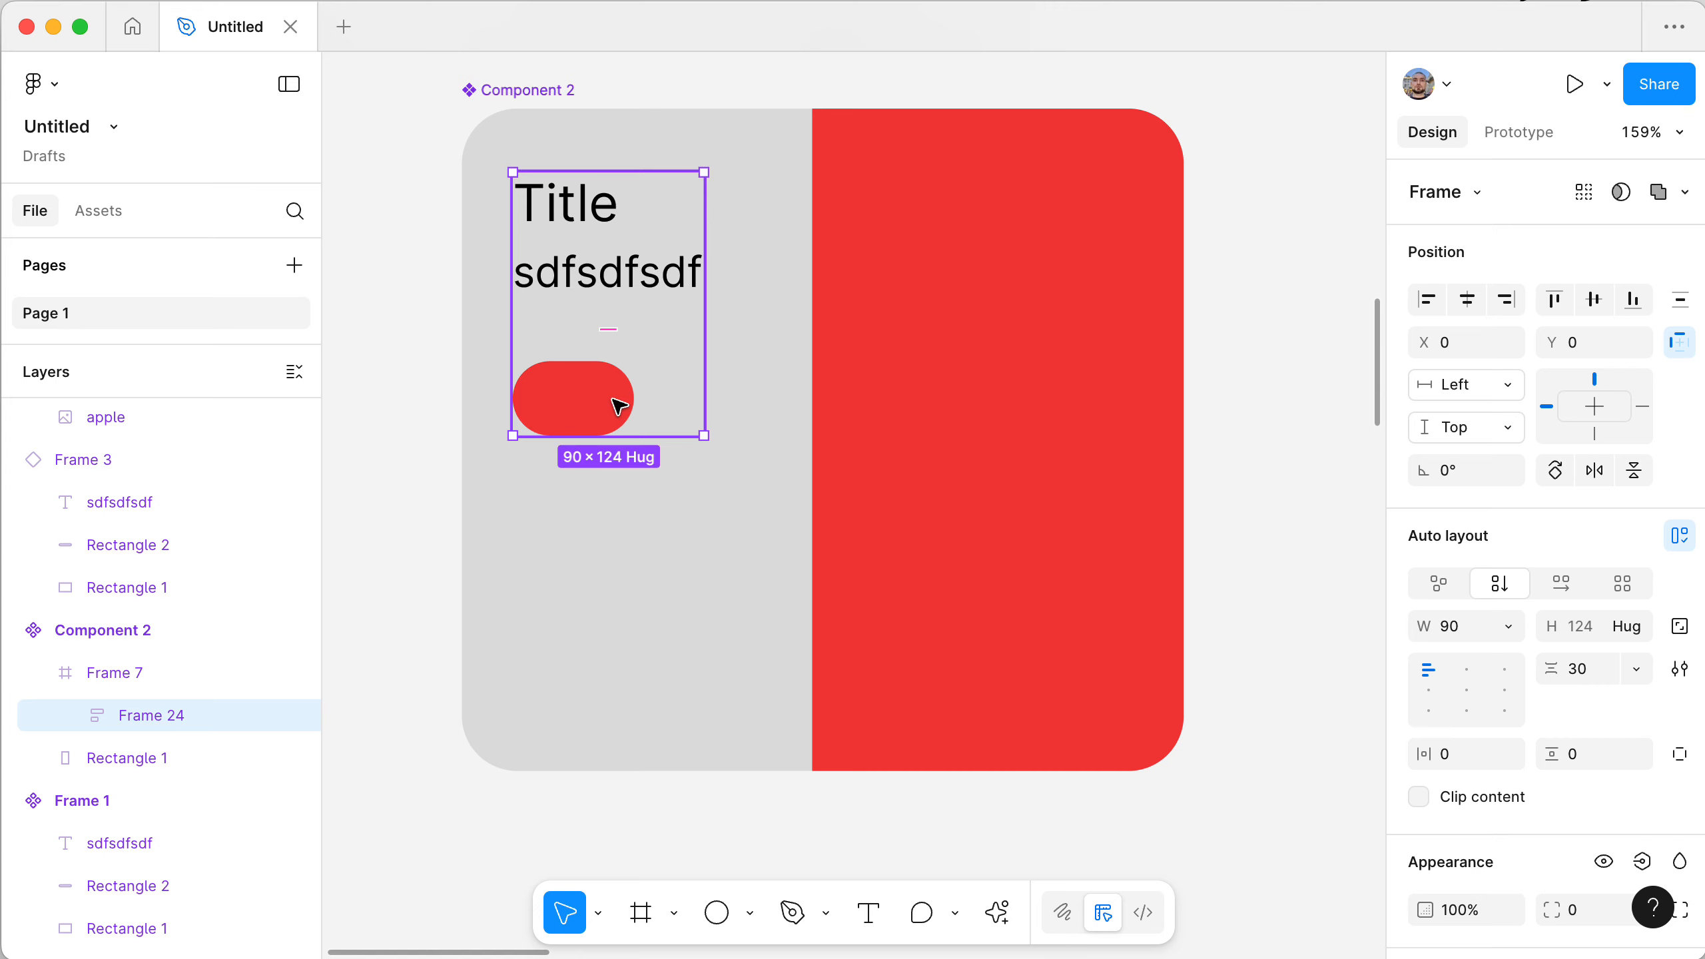
pyautogui.click(1032, 341)
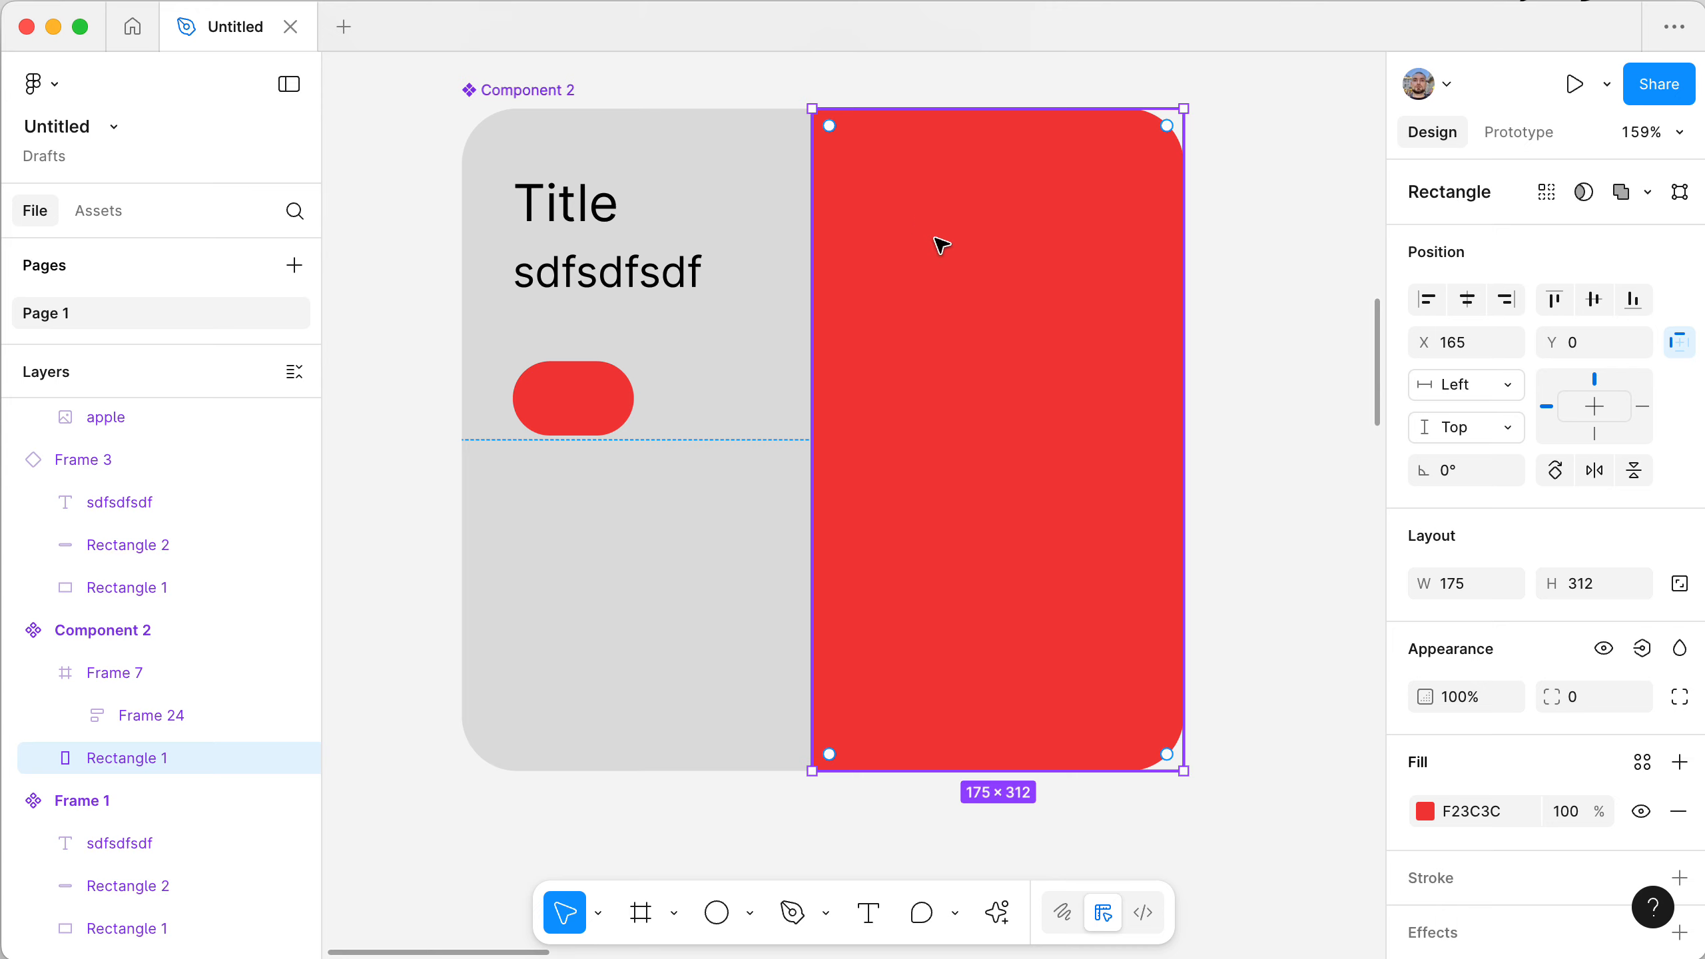
pyautogui.click(524, 92)
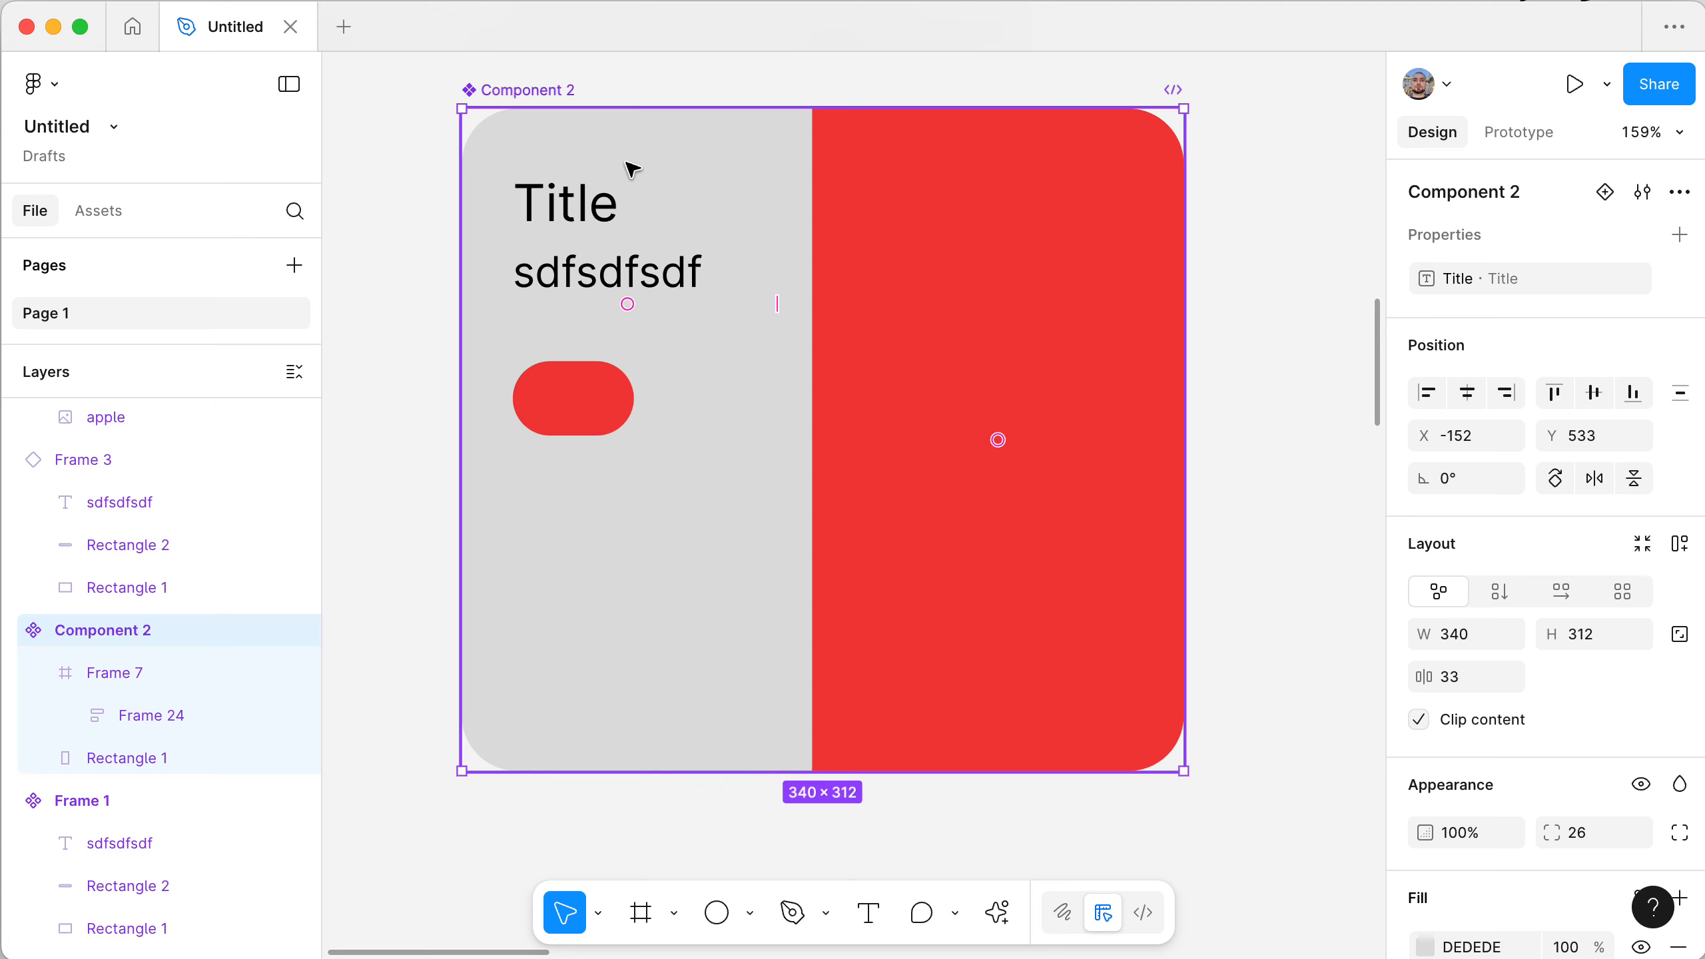
pyautogui.hotkey('shift', 'a')
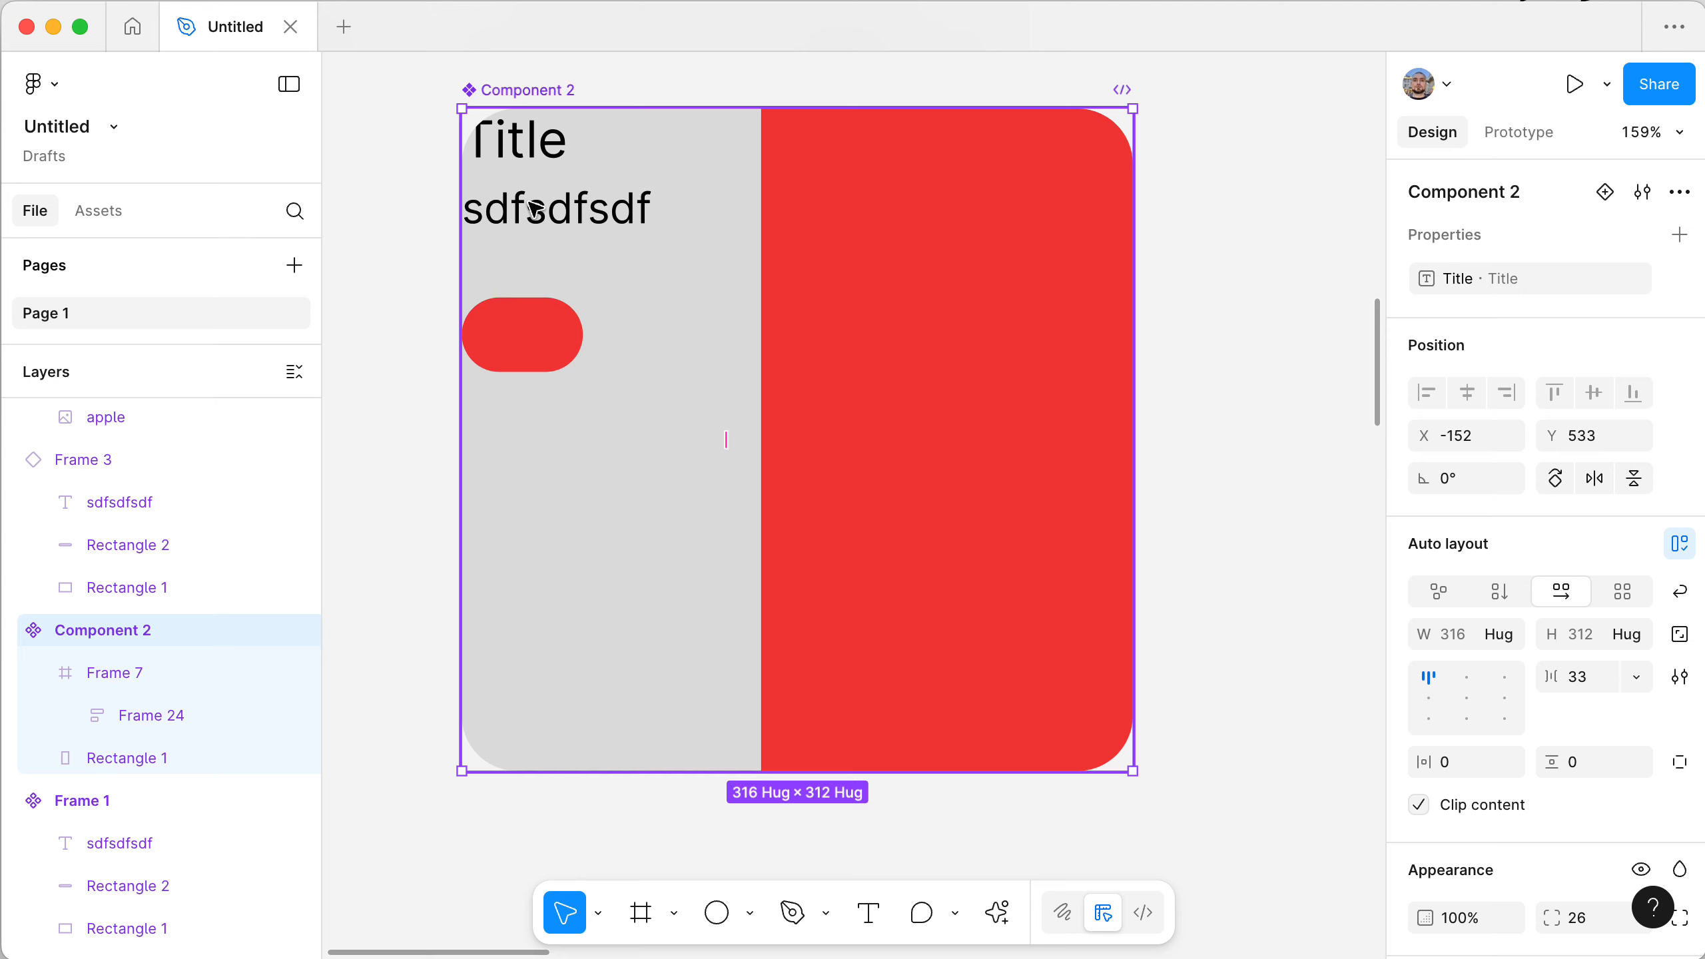
# - Set the width of the large red rectangle in Component 2 to Fill container
pyautogui.click(555, 193)
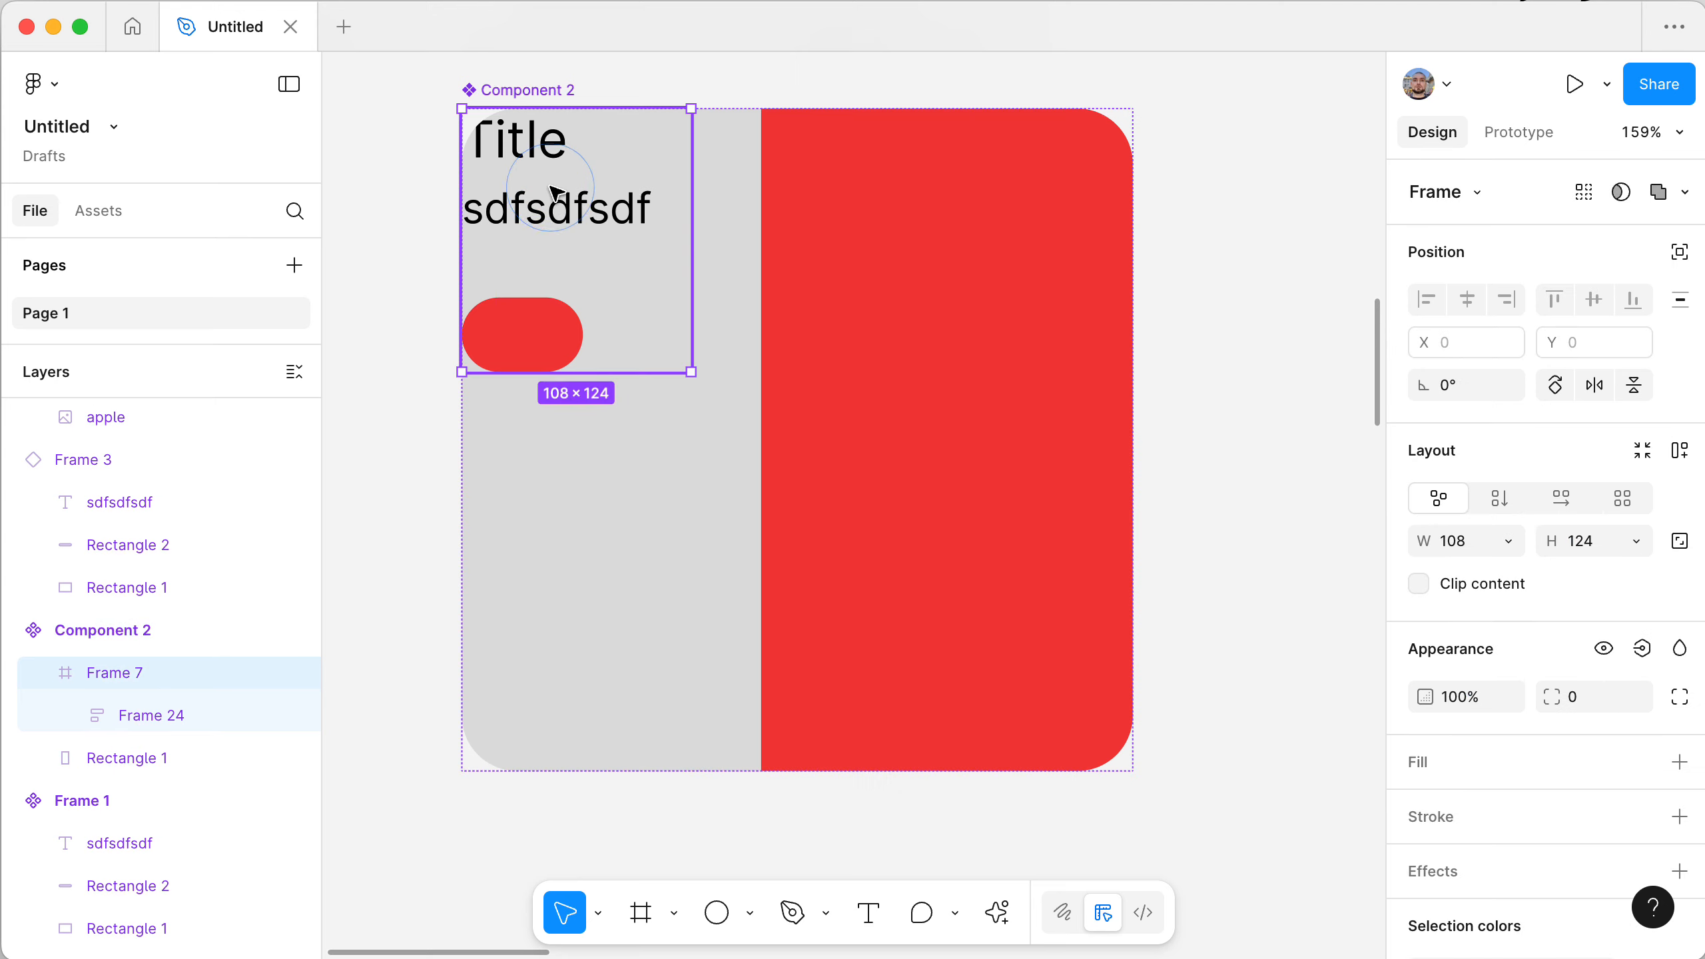
pyautogui.click(950, 211)
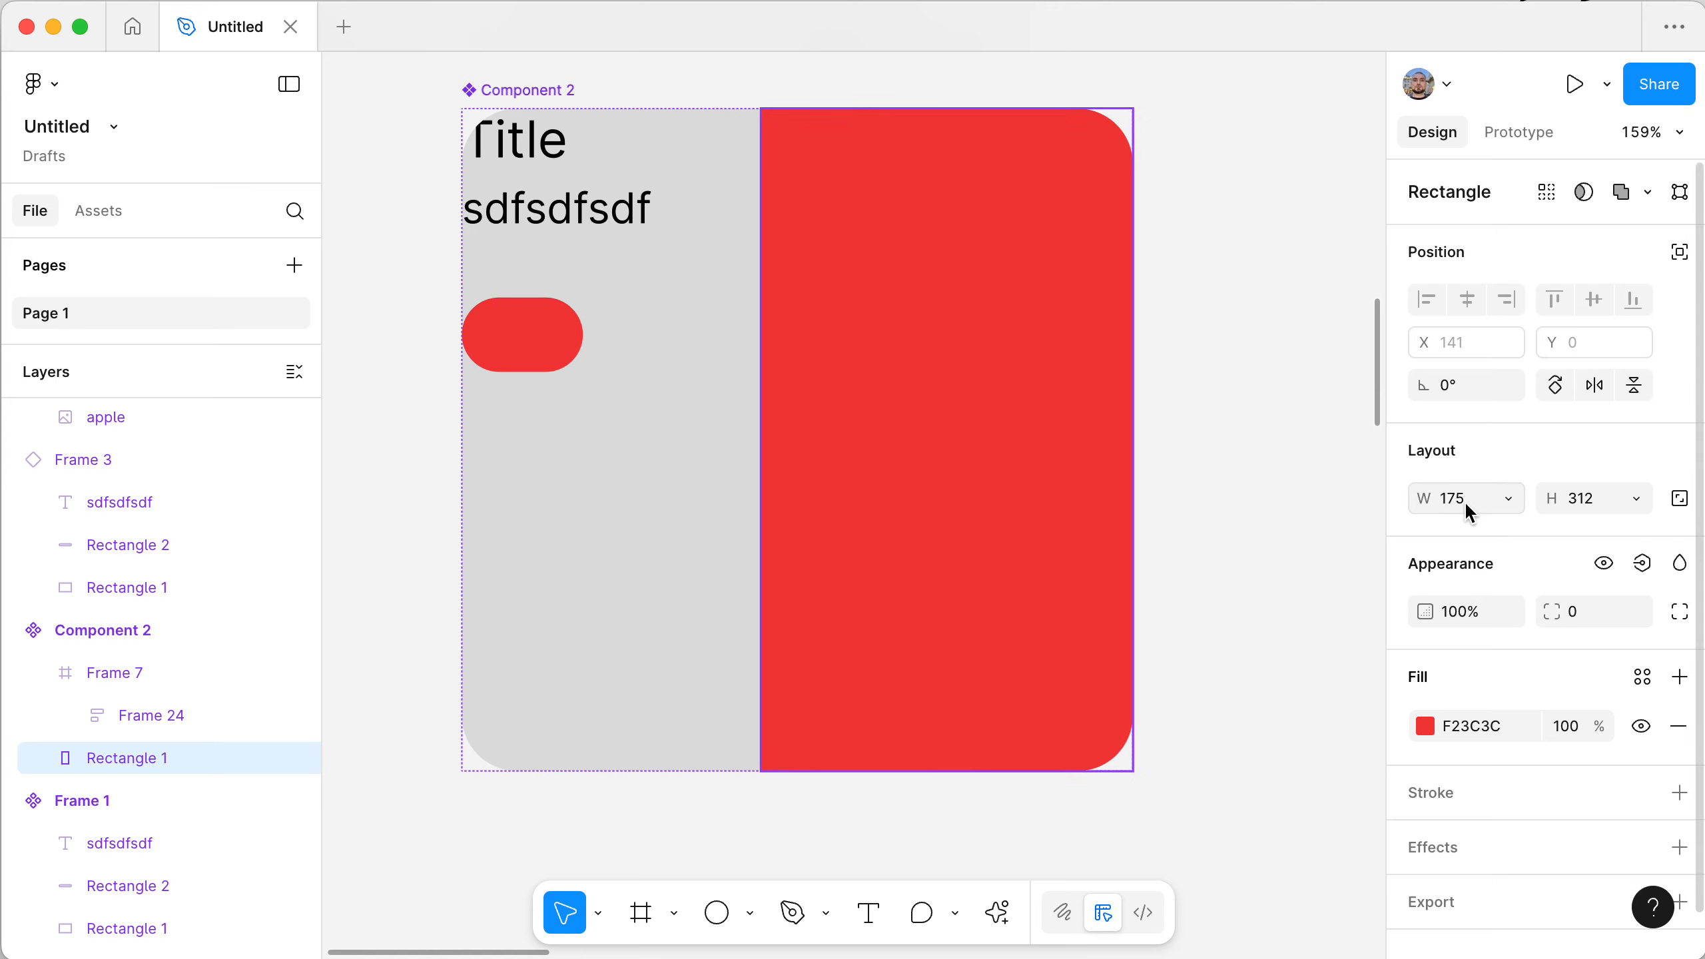
pyautogui.click(1512, 502)
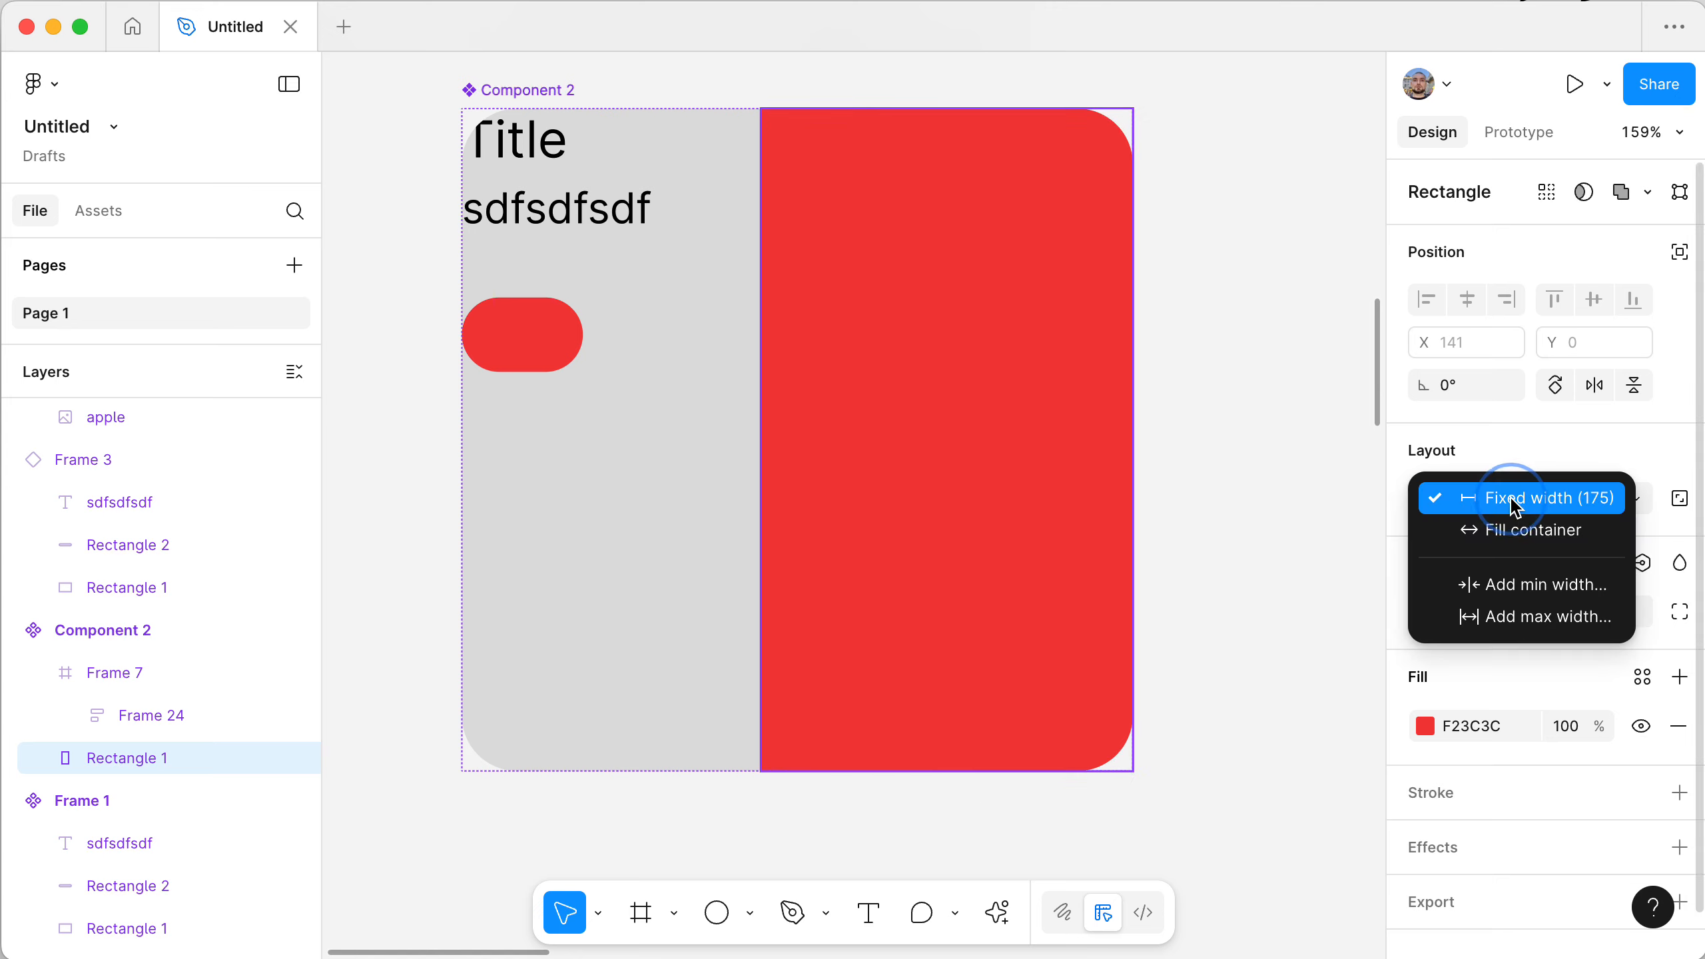
pyautogui.click(1514, 530)
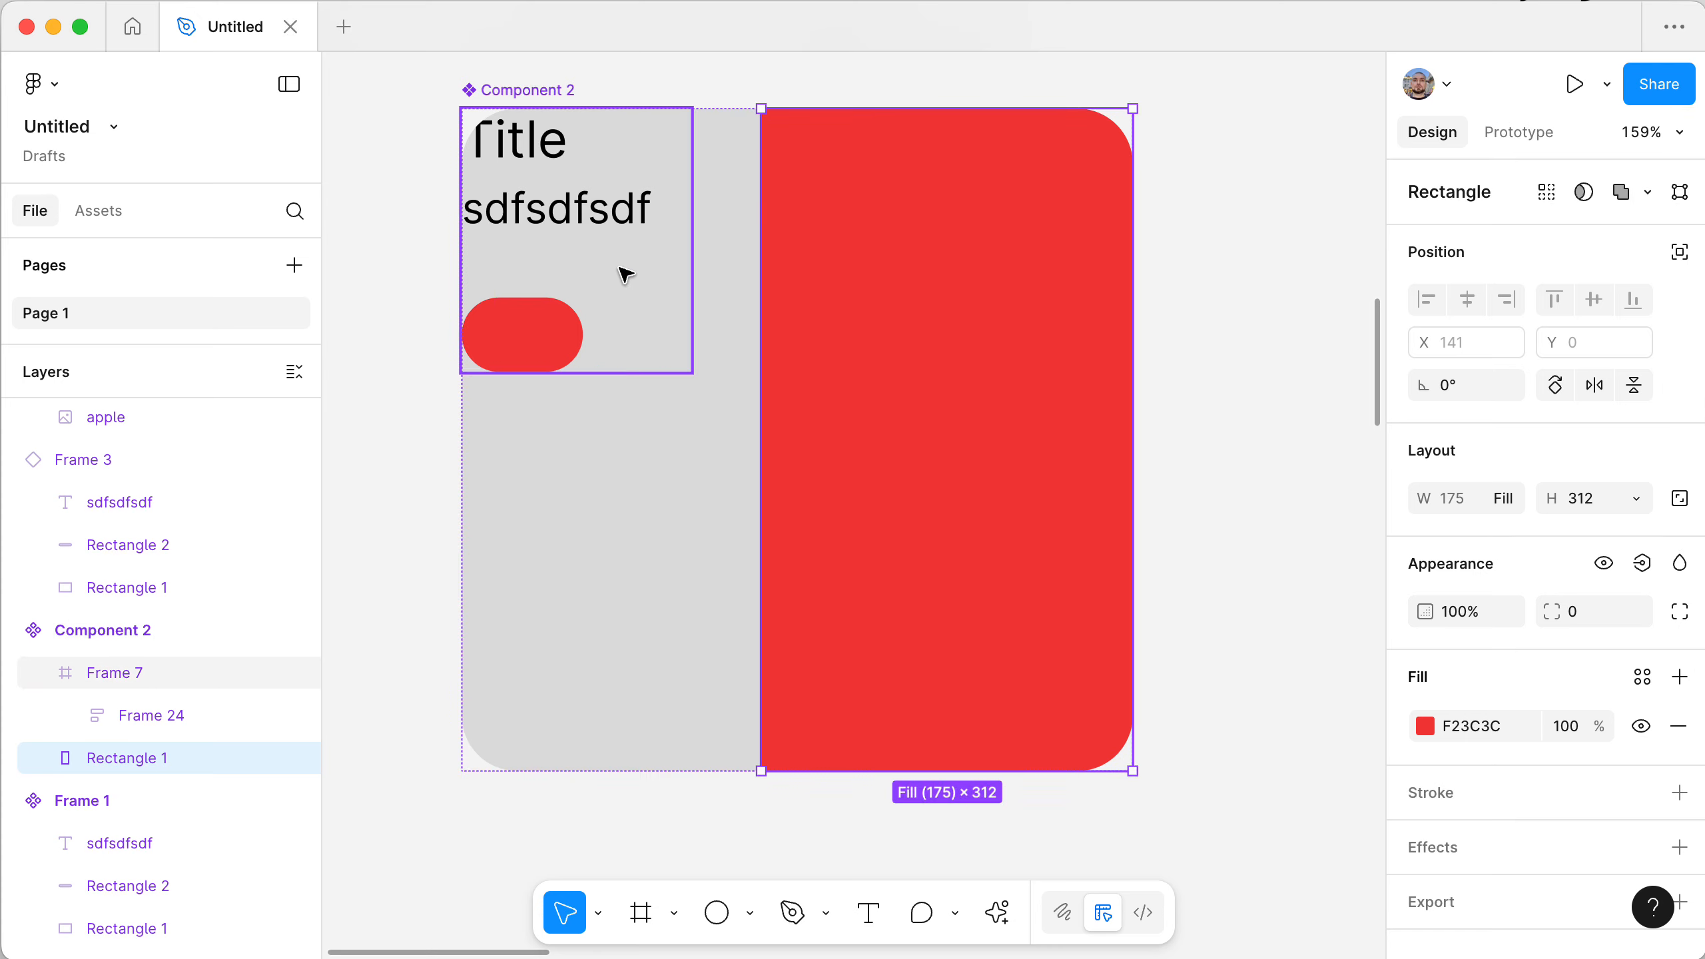
# - Try setting Component 2's horizontal gap to 0 in its auto layout properties, and undo it
pyautogui.click(591, 269)
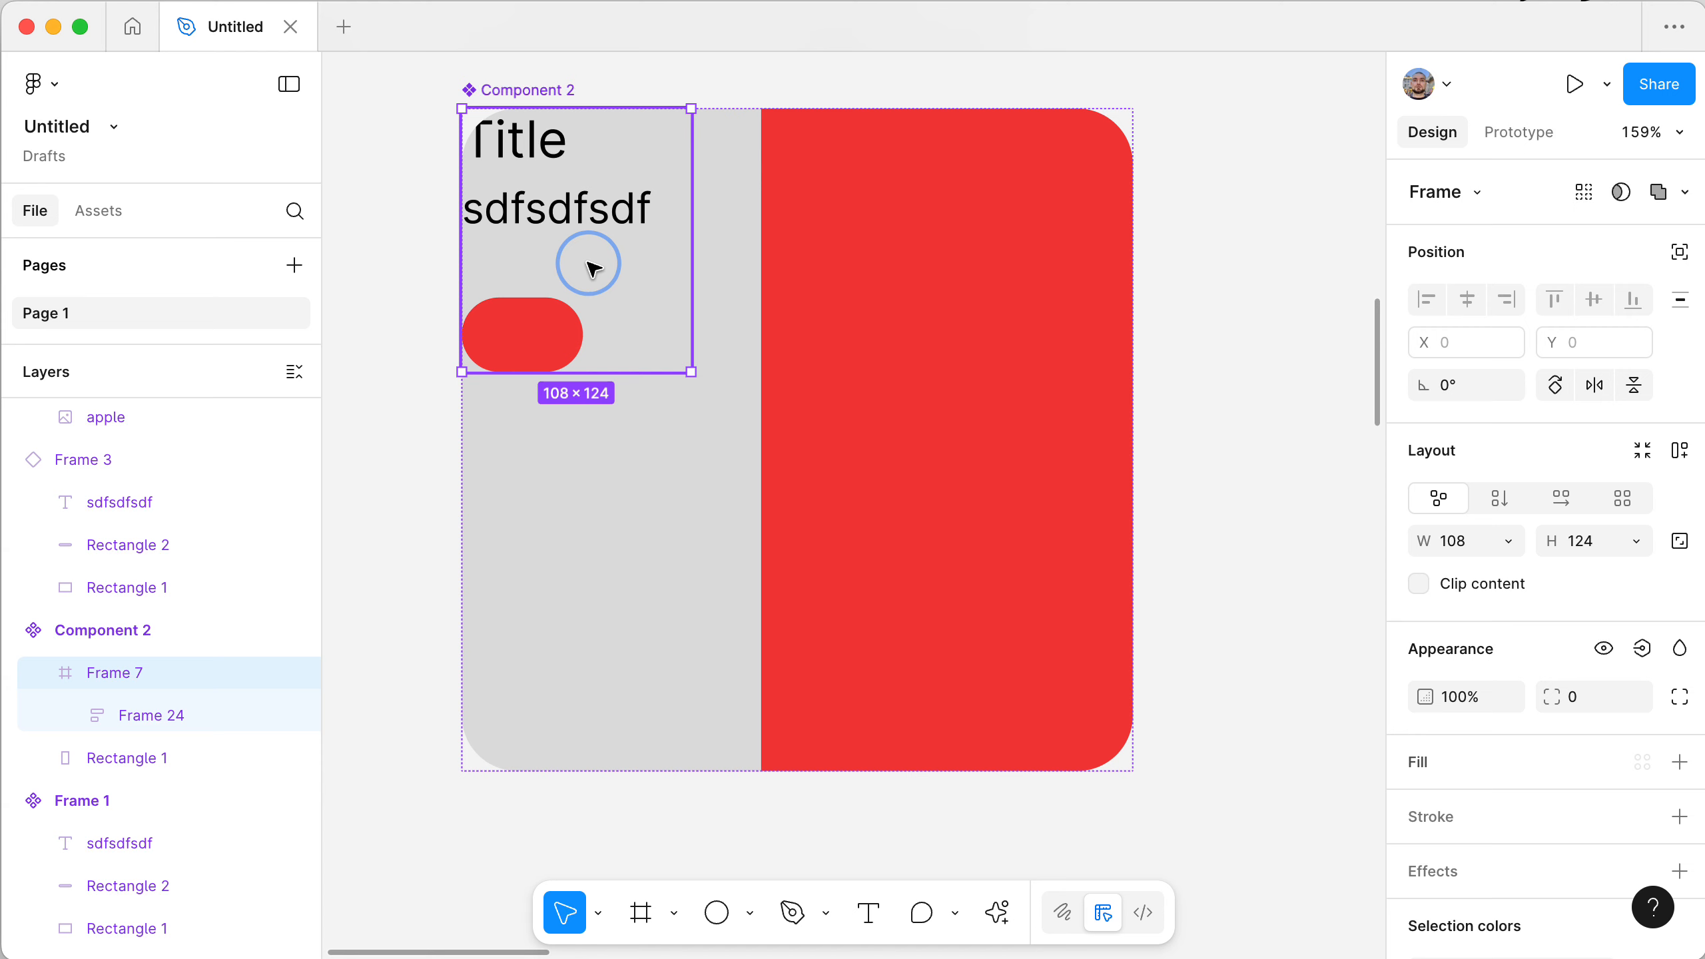
pyautogui.click(731, 403)
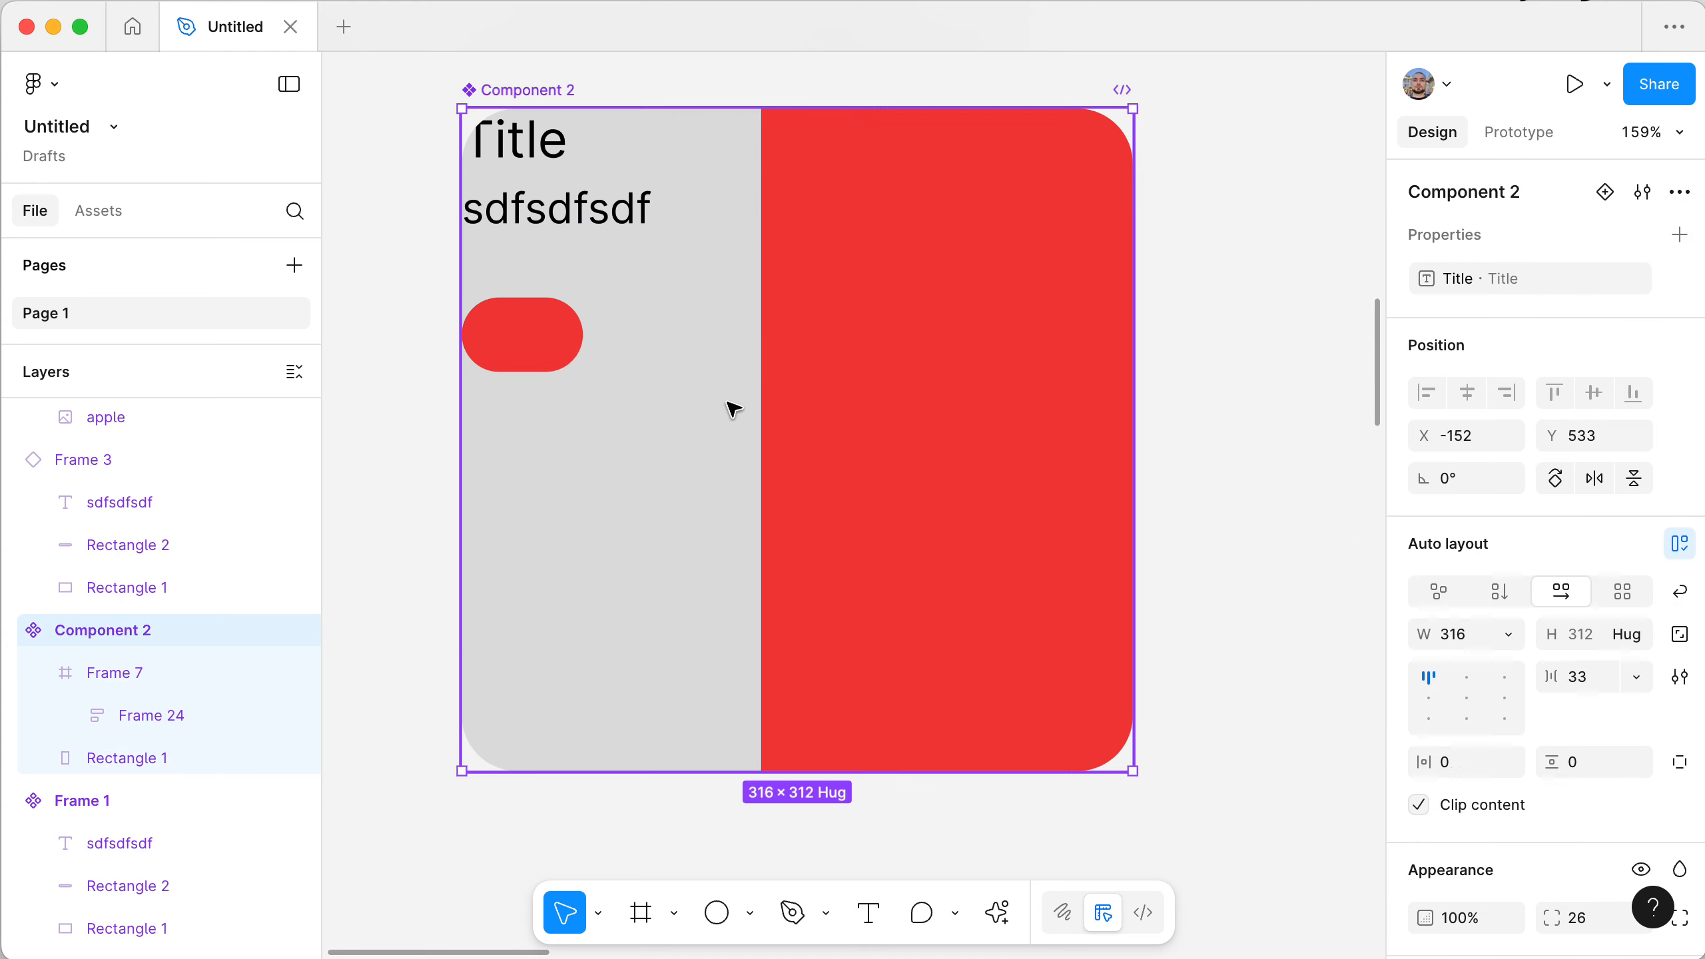
pyautogui.click(1590, 674)
pyautogui.write('0')
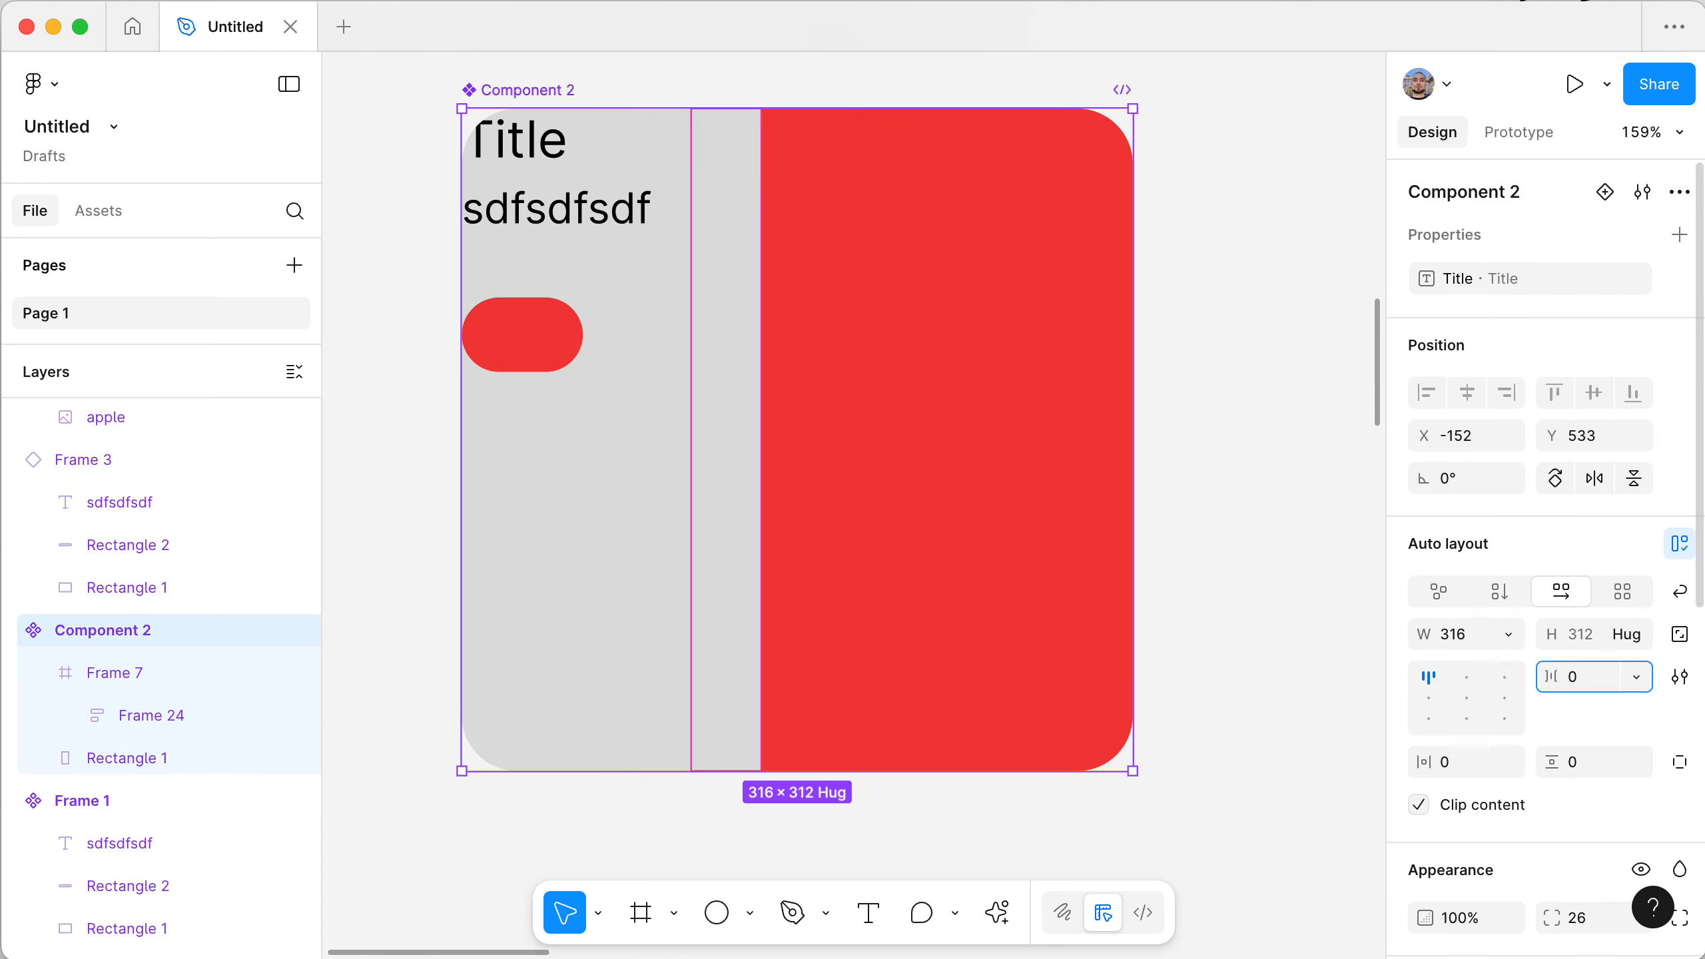
pyautogui.press('Return')
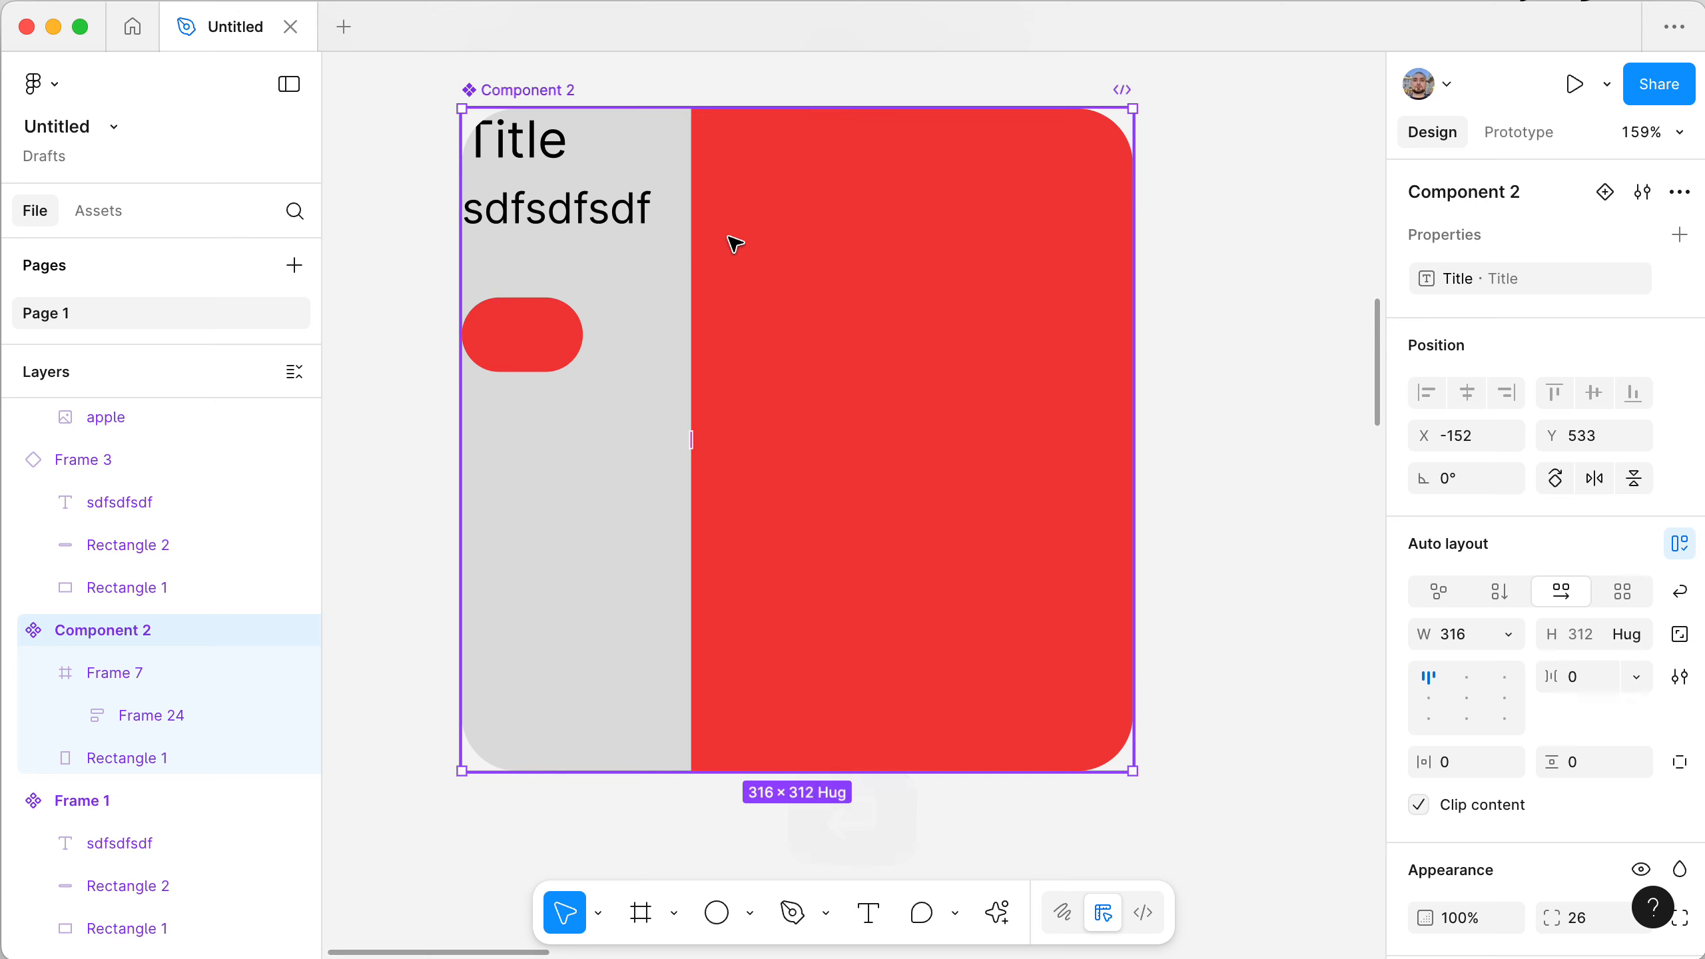
pyautogui.press('super+z')
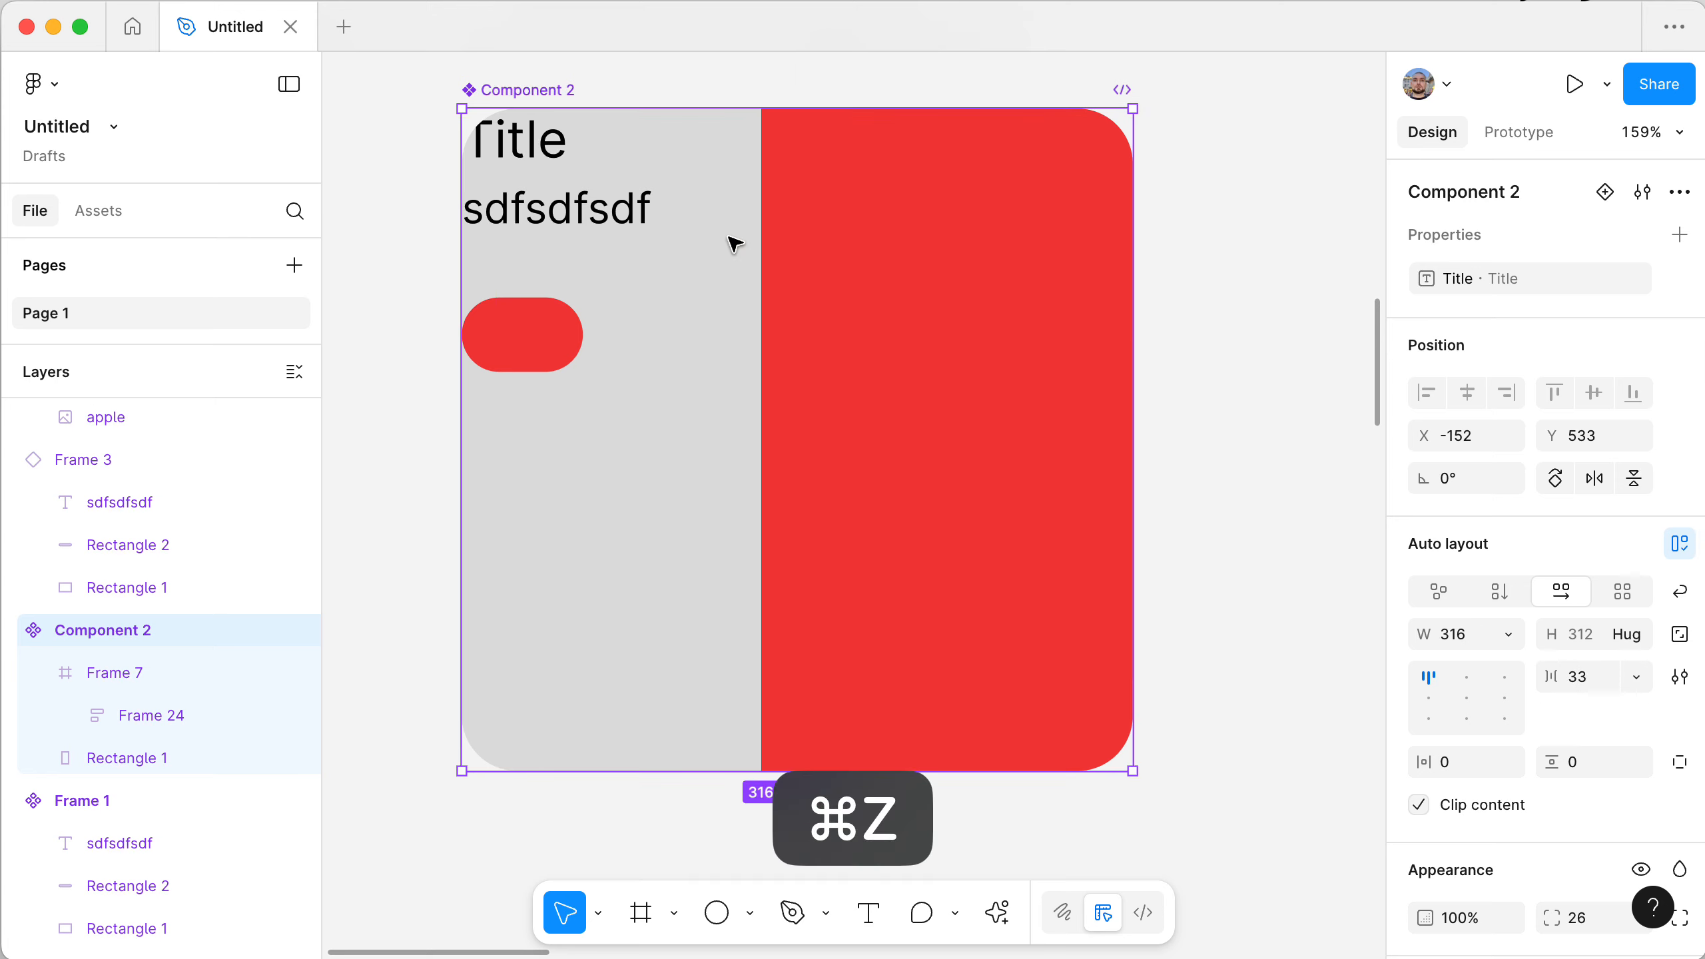
# - Set the gap between Frame 7 and the large red rectangle to 0 directly on the canvas
pyautogui.click(728, 433)
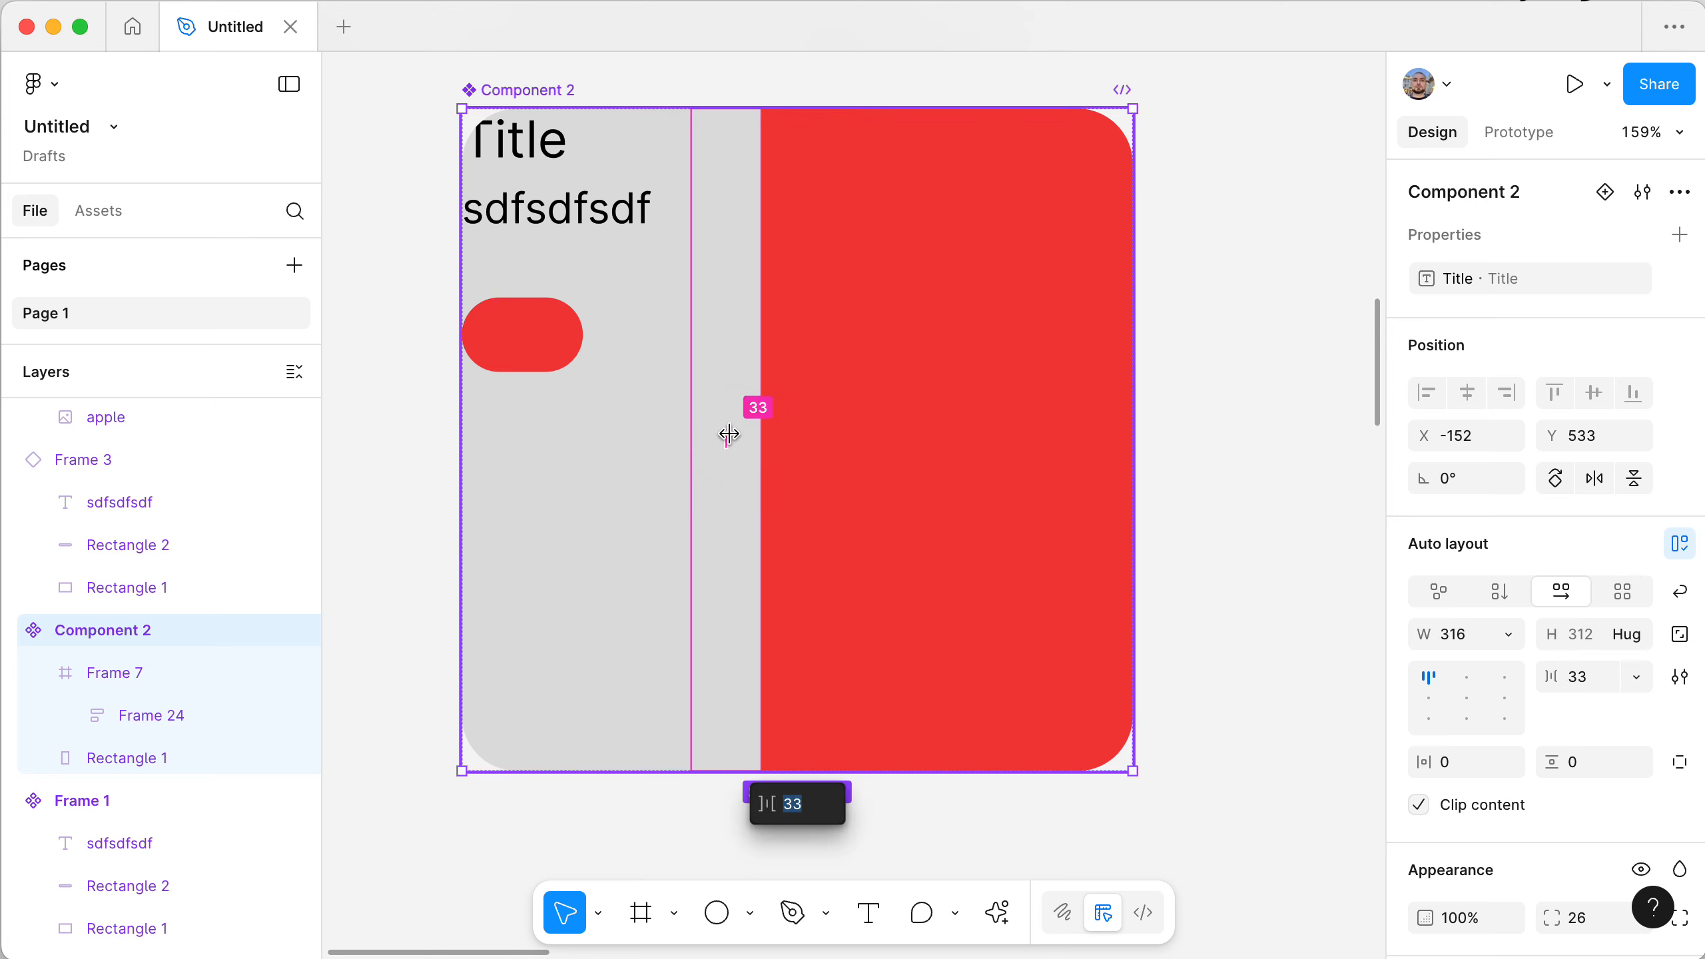
pyautogui.write('0')
pyautogui.press('Return')
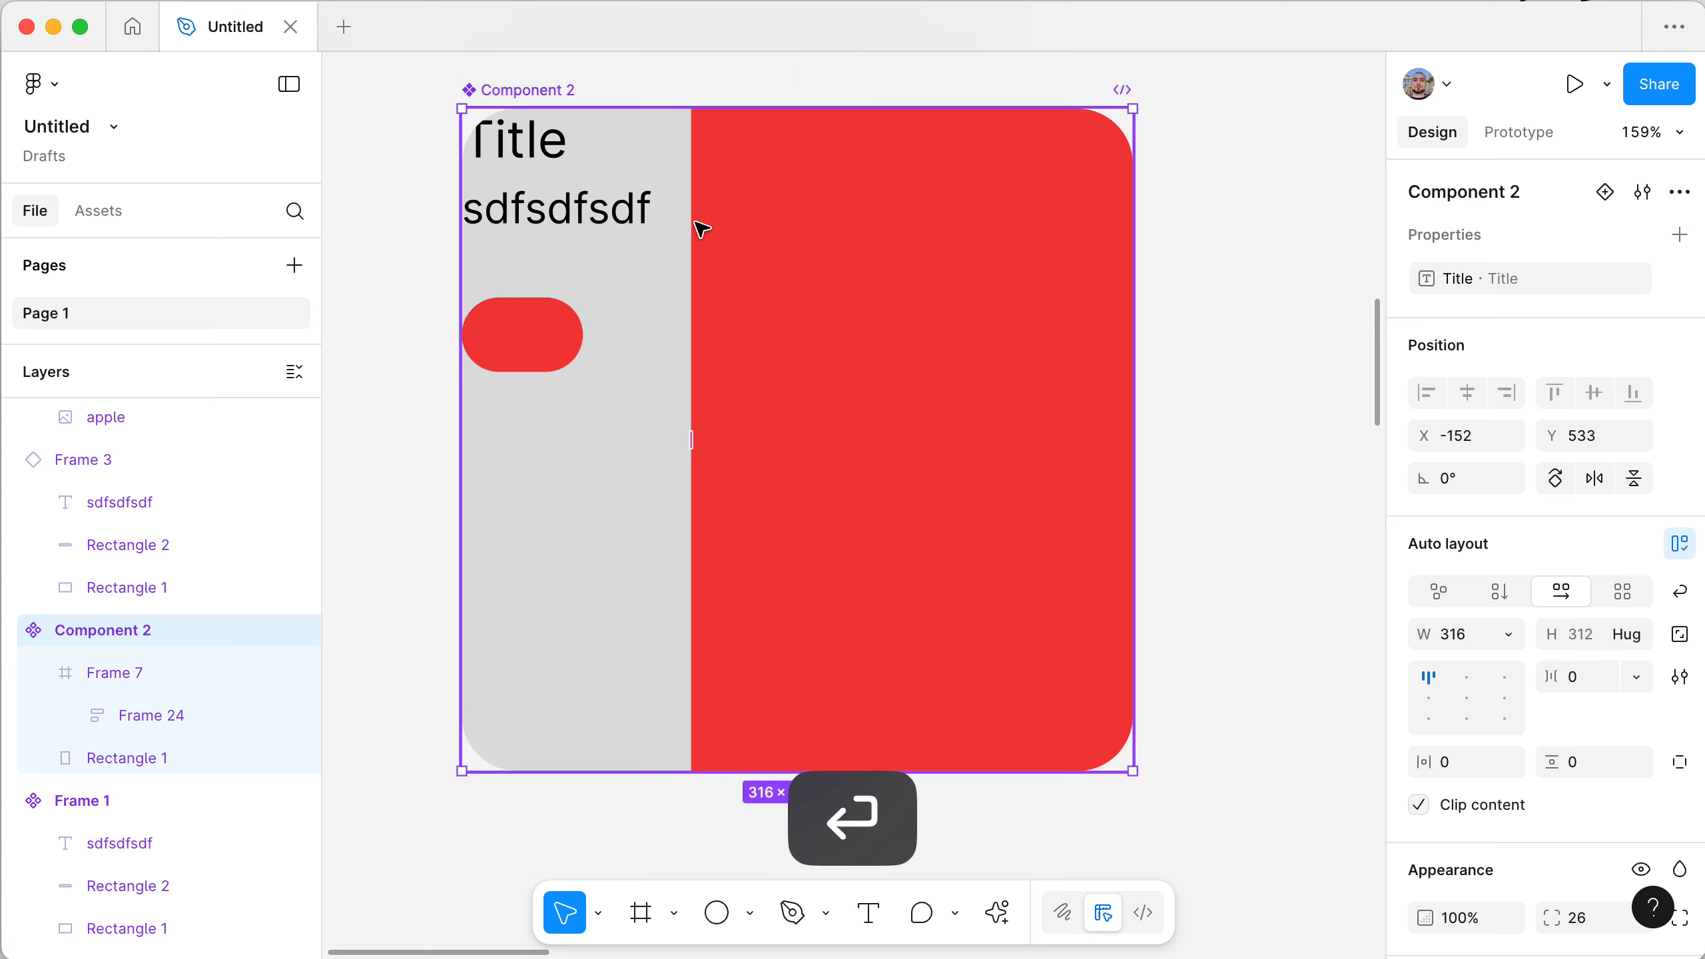
# - Check the width of the large red rectangle and the width sizing options of Frame 7
pyautogui.click(732, 235)
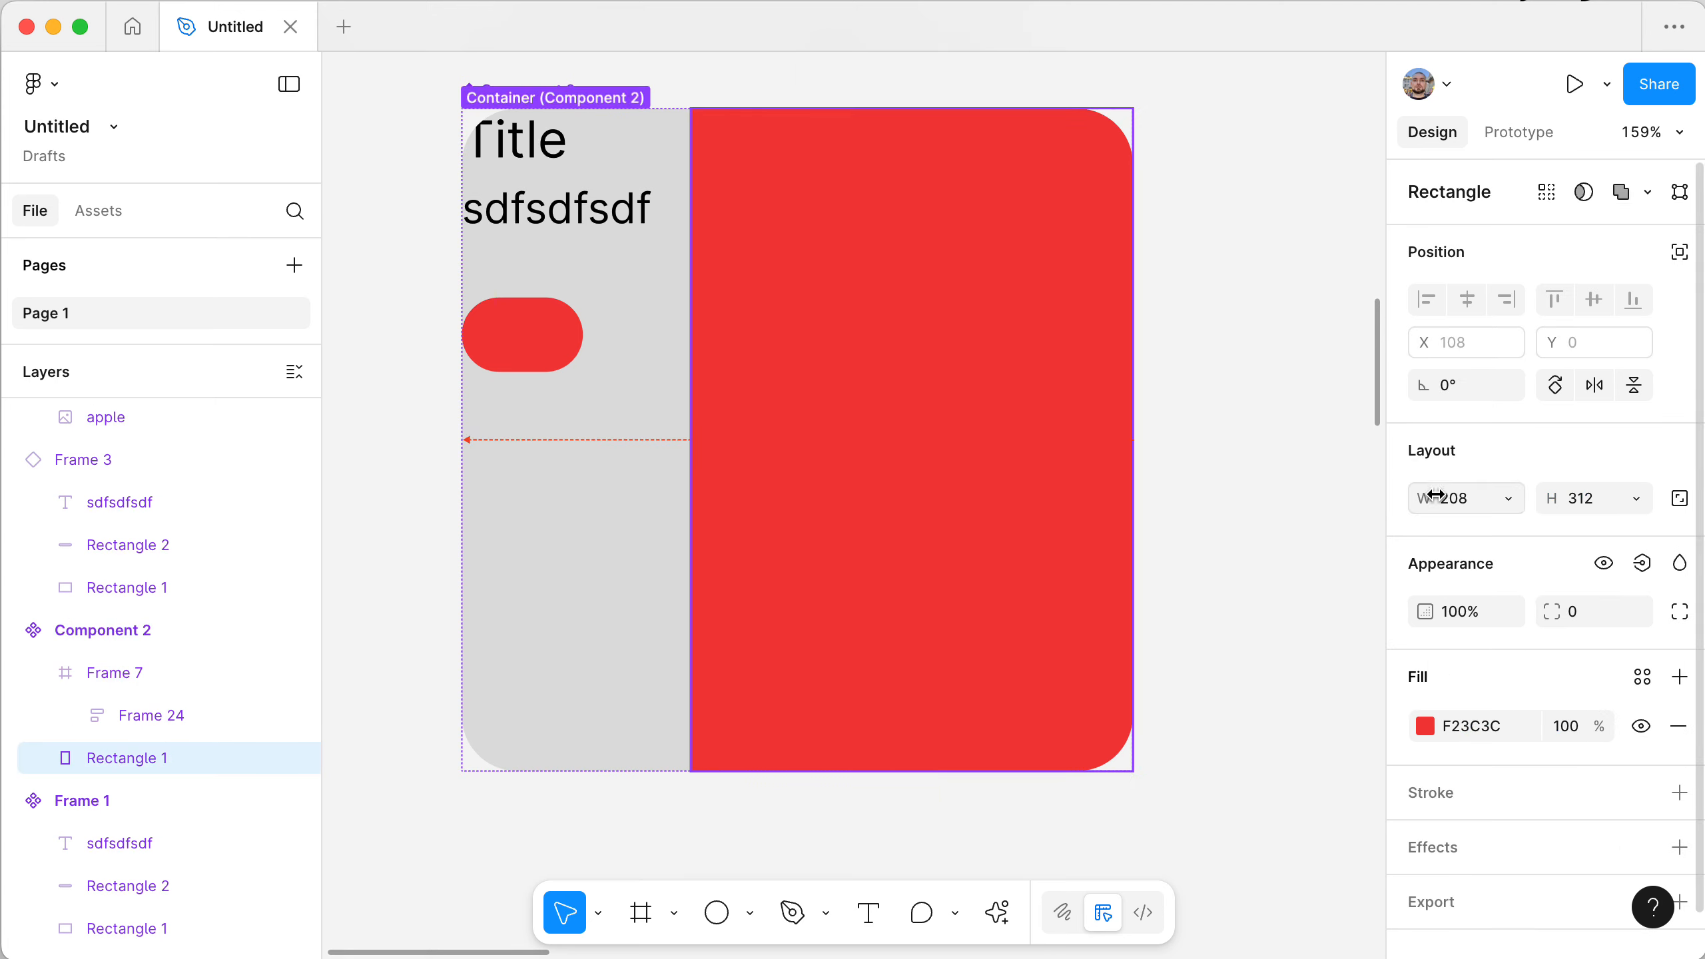
pyautogui.click(613, 259)
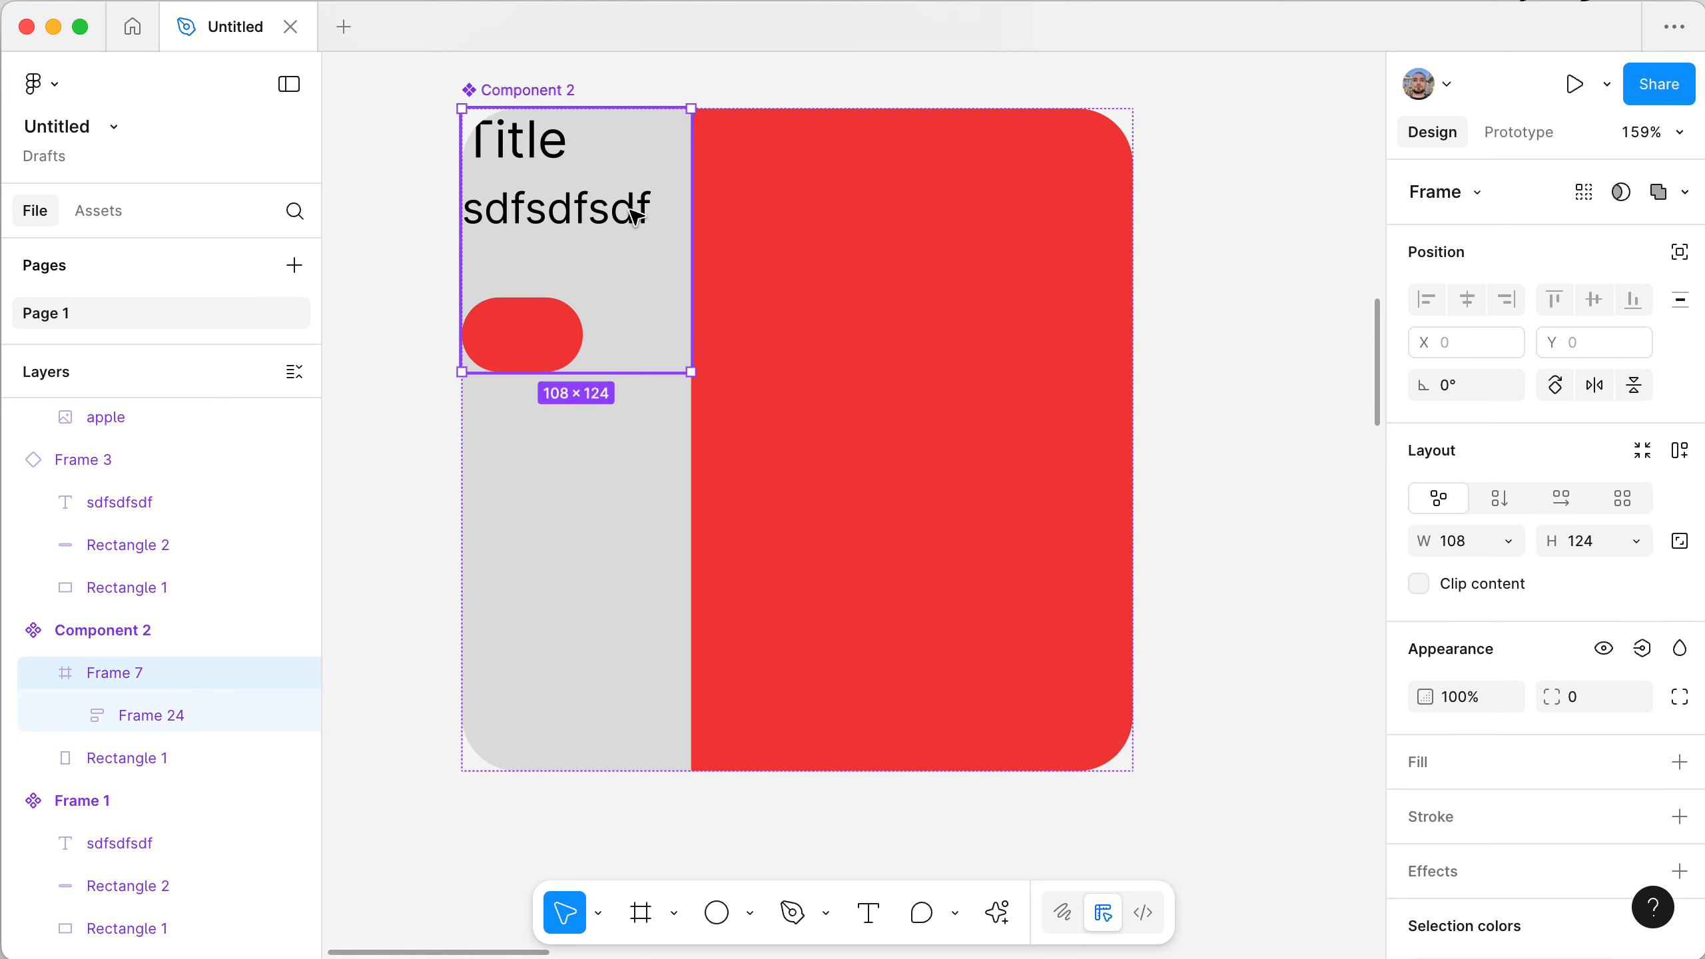
pyautogui.click(1510, 543)
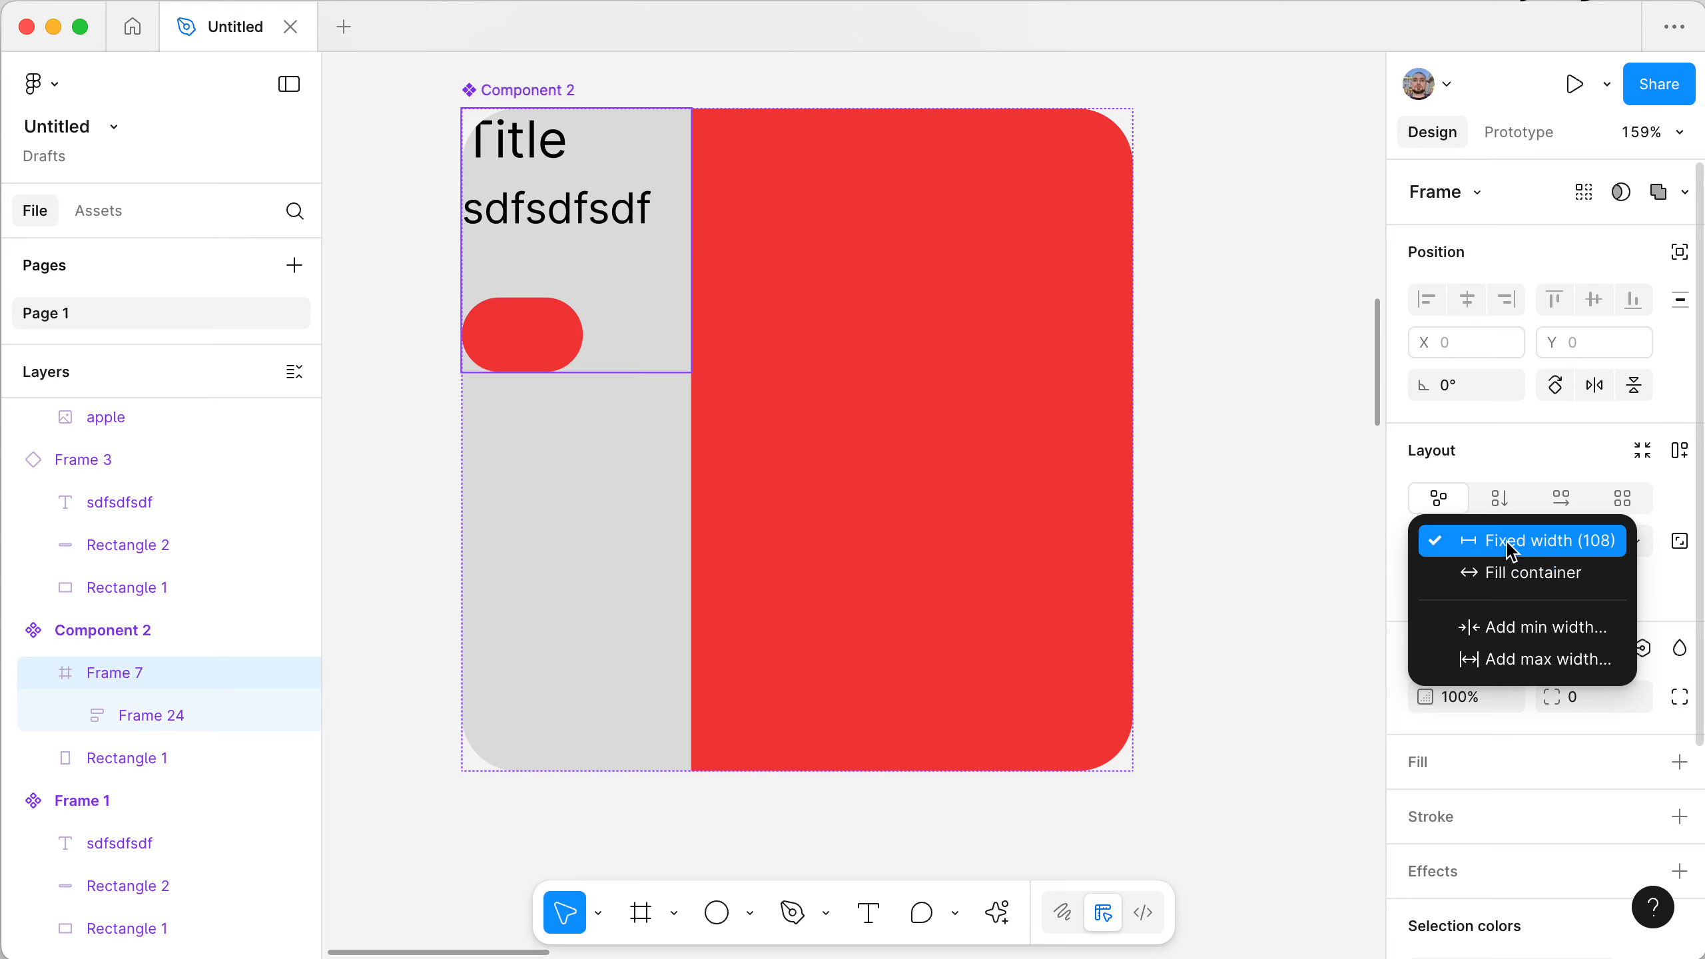
pyautogui.click(1507, 543)
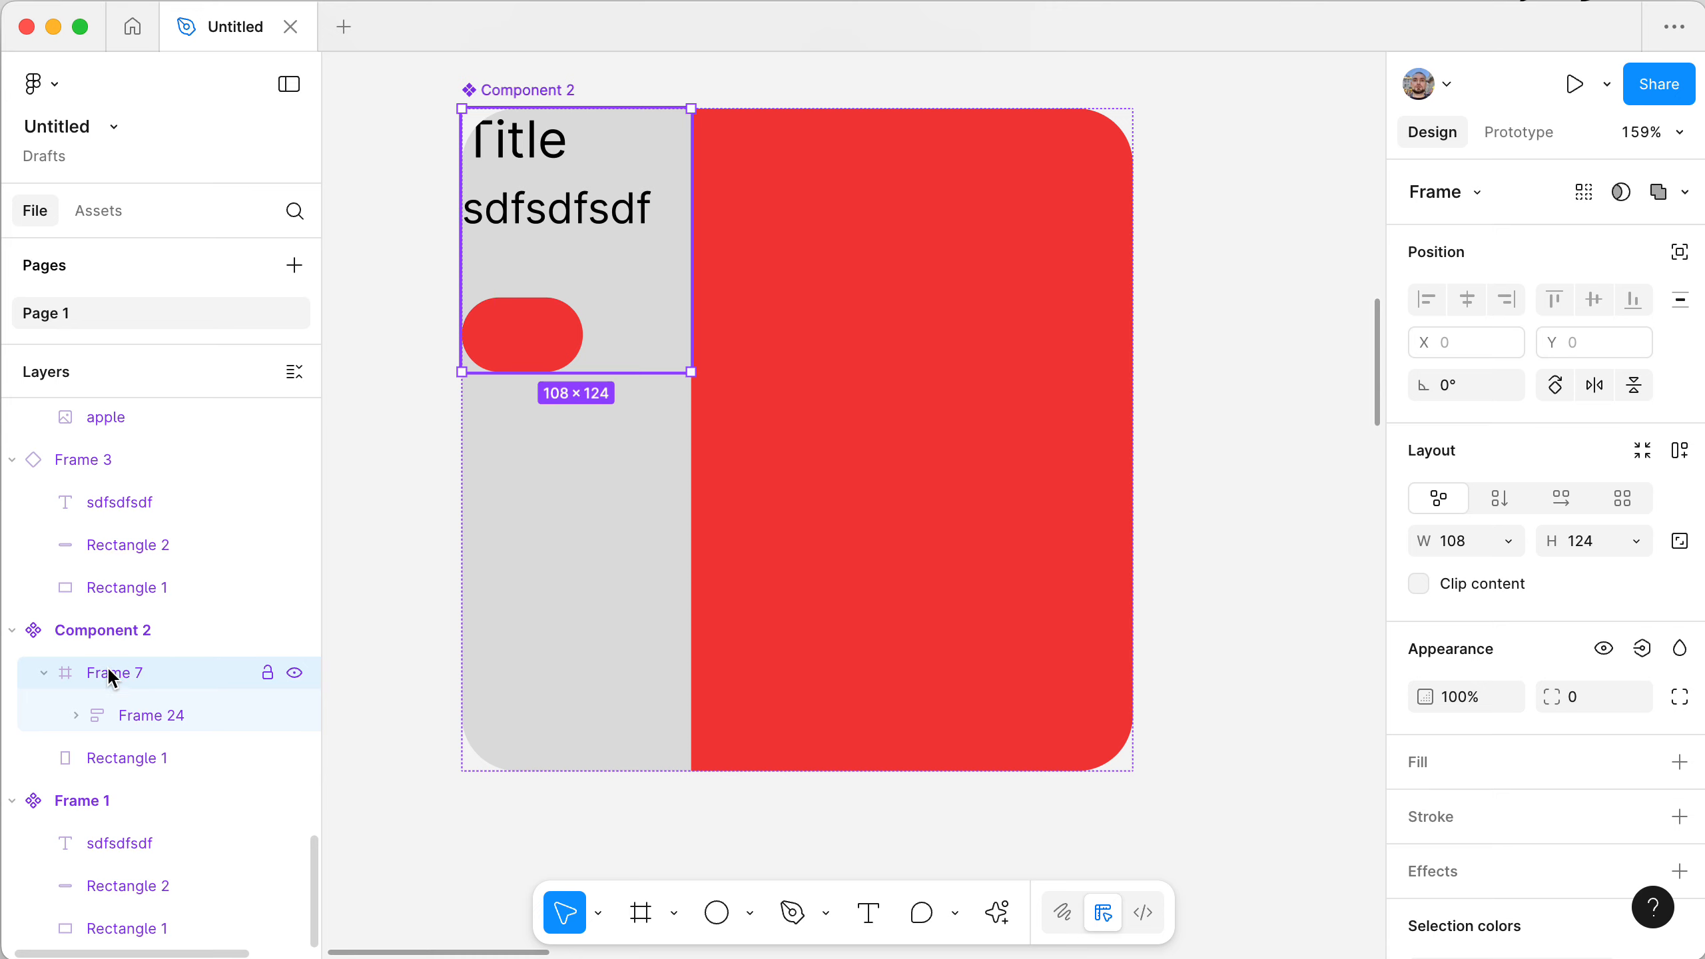
# - Try ungrouping Frame 7 in Component 2, and undo it
pyautogui.rightClick(526, 154)
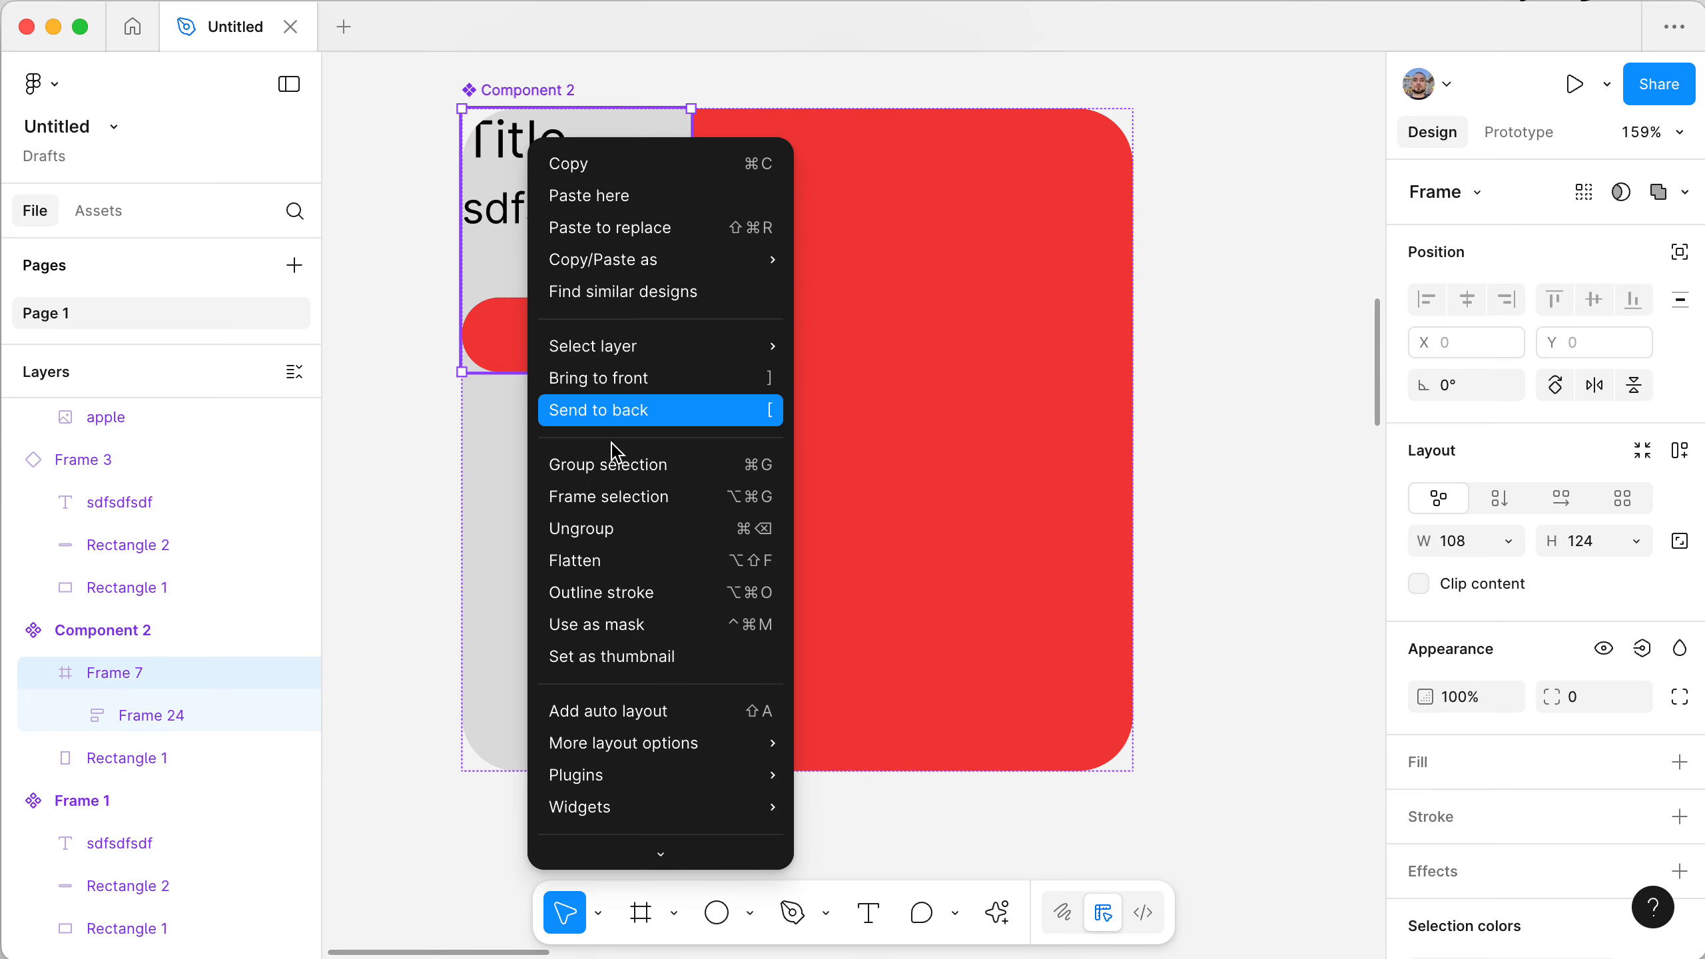
pyautogui.click(616, 530)
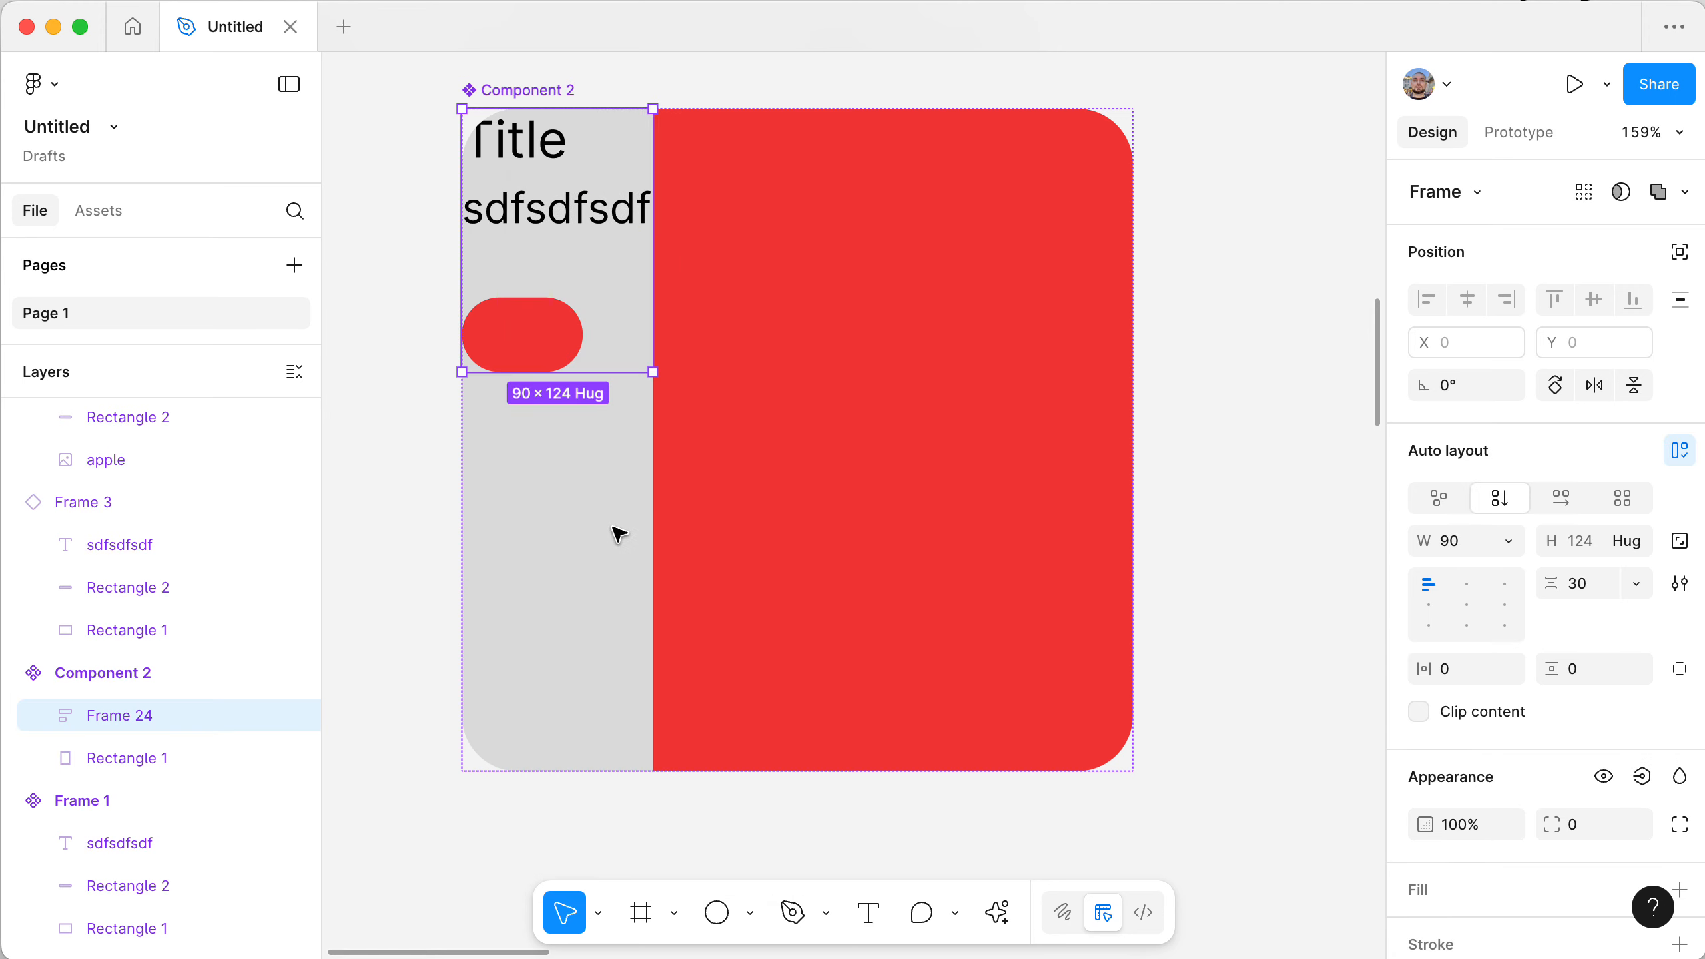
pyautogui.press('super')
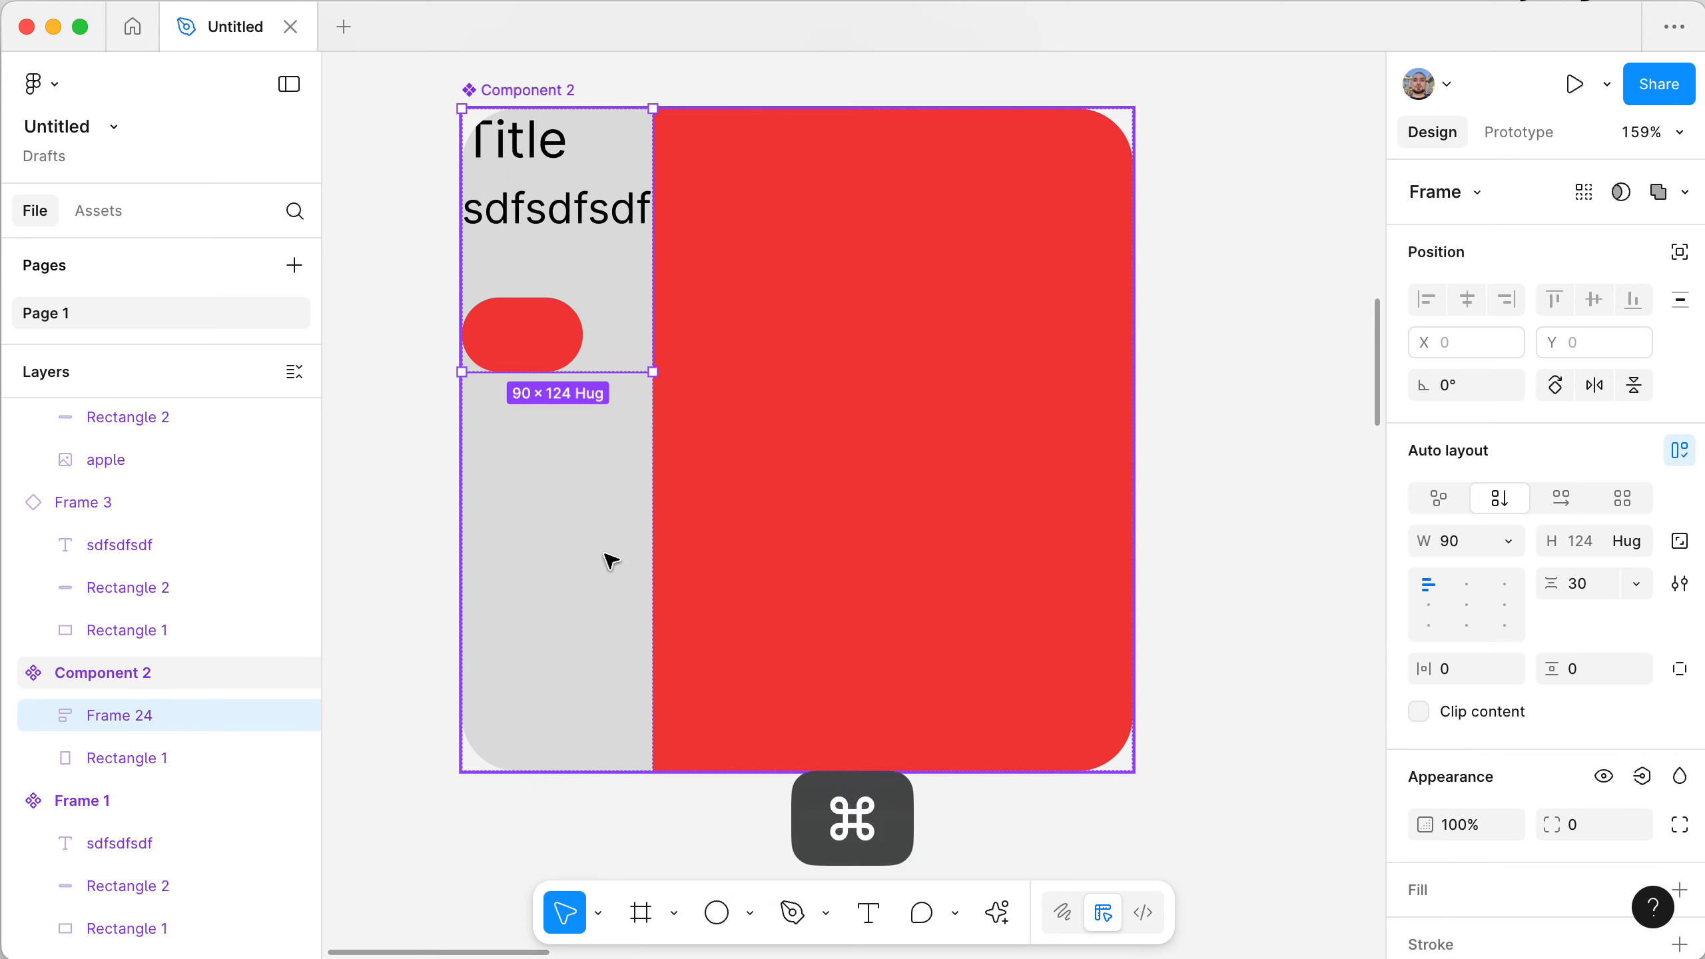
pyautogui.press('super+z')
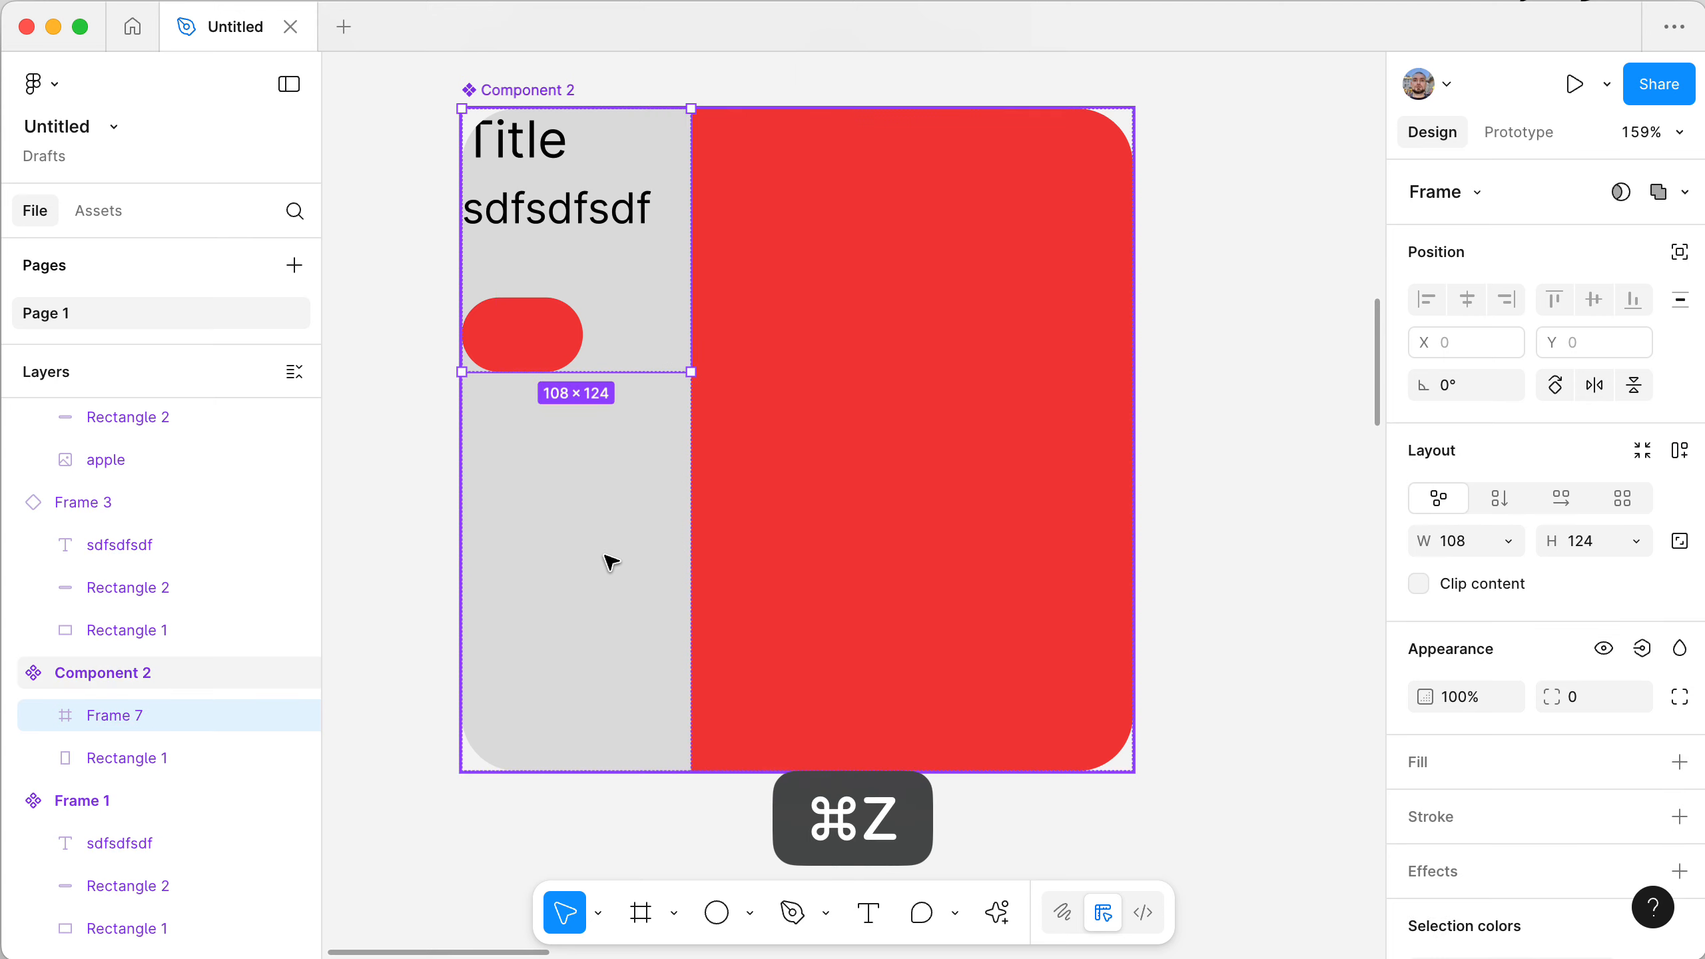
# - Ungroup Frame 7 so that its nested auto layout frame sits directly inside Component 2
pyautogui.press('shift+super+g')
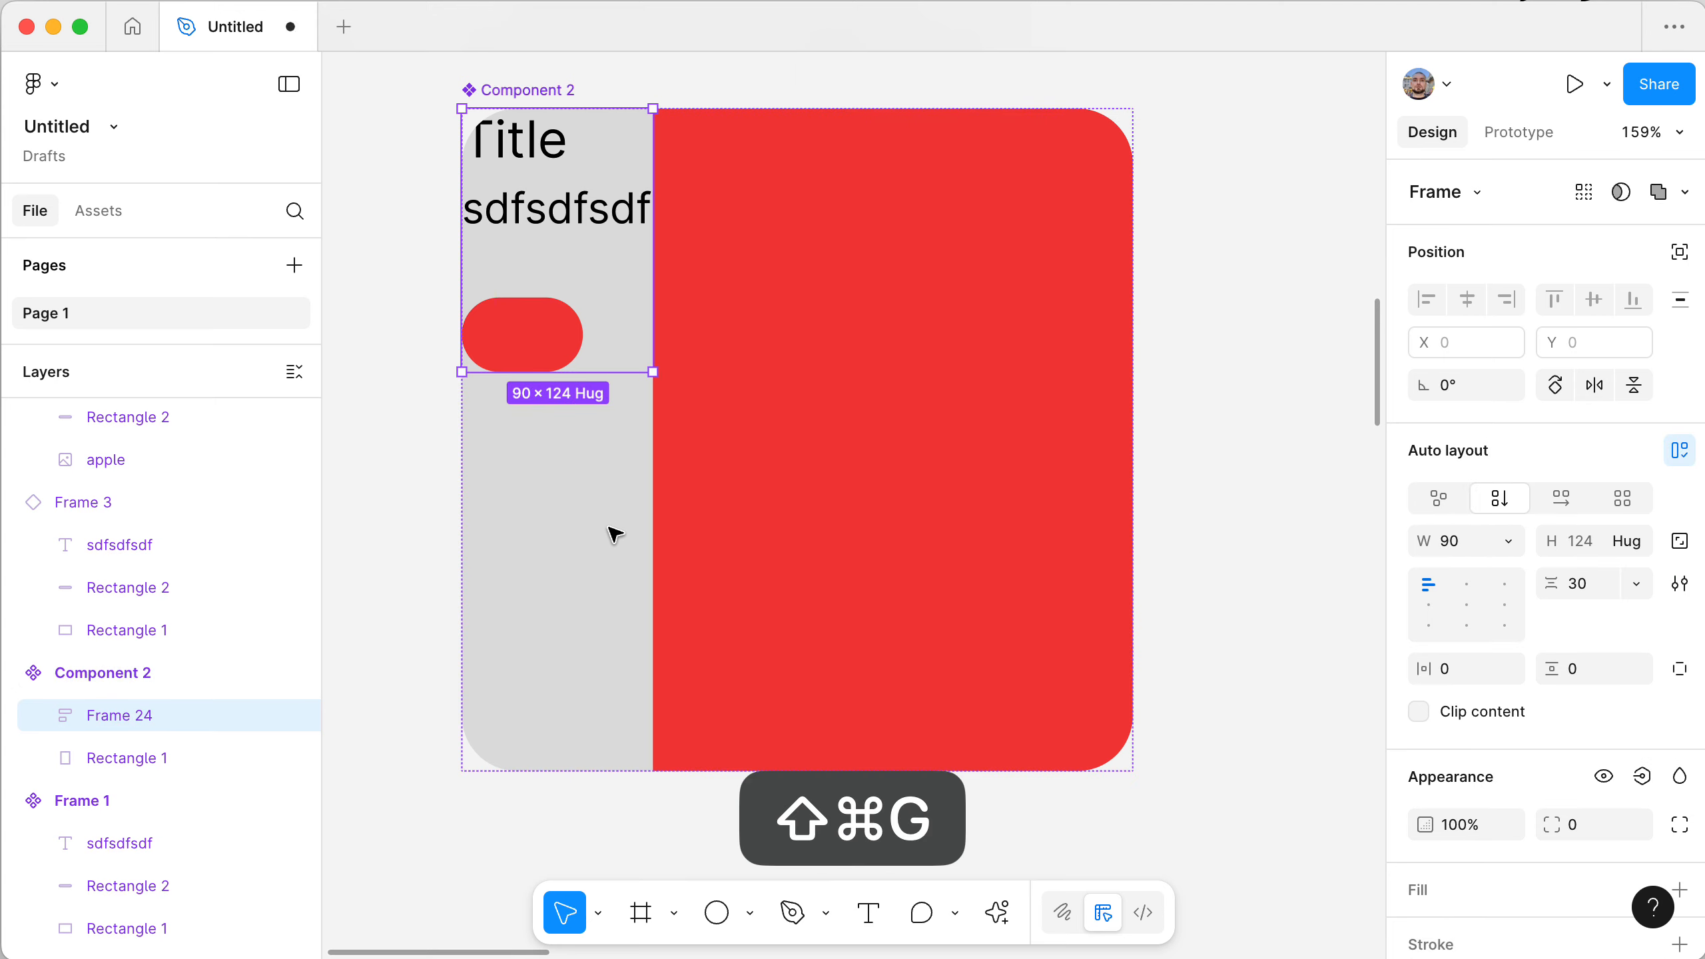
pyautogui.rightClick(517, 218)
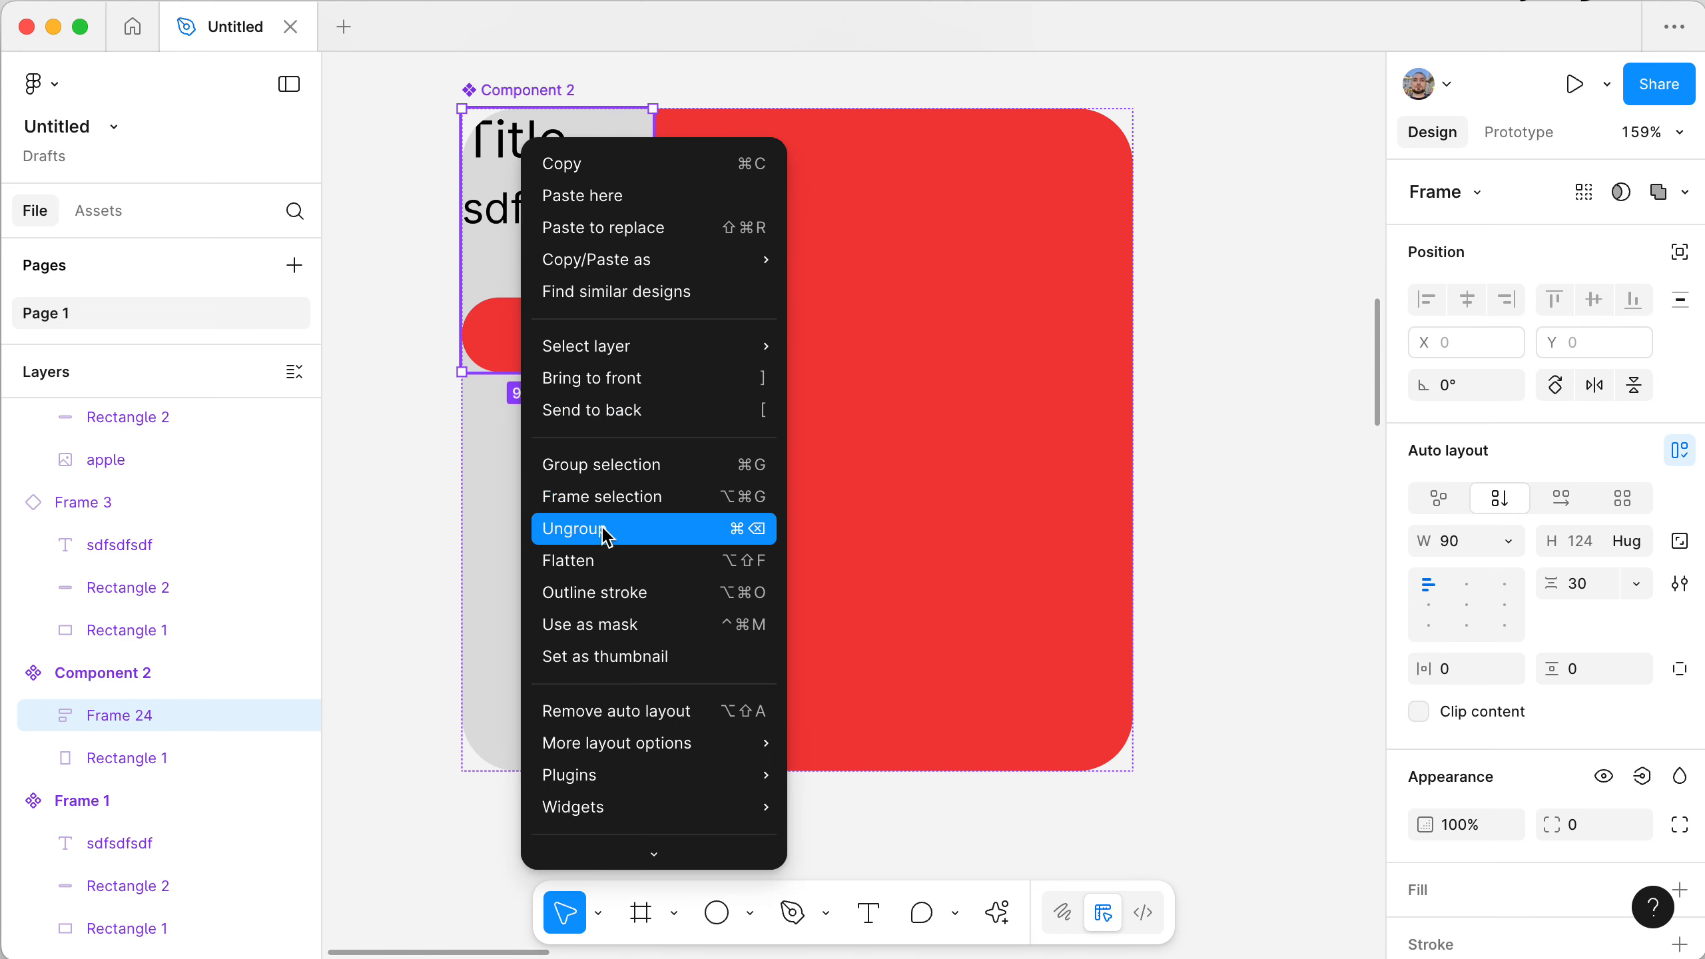
pyautogui.click(496, 141)
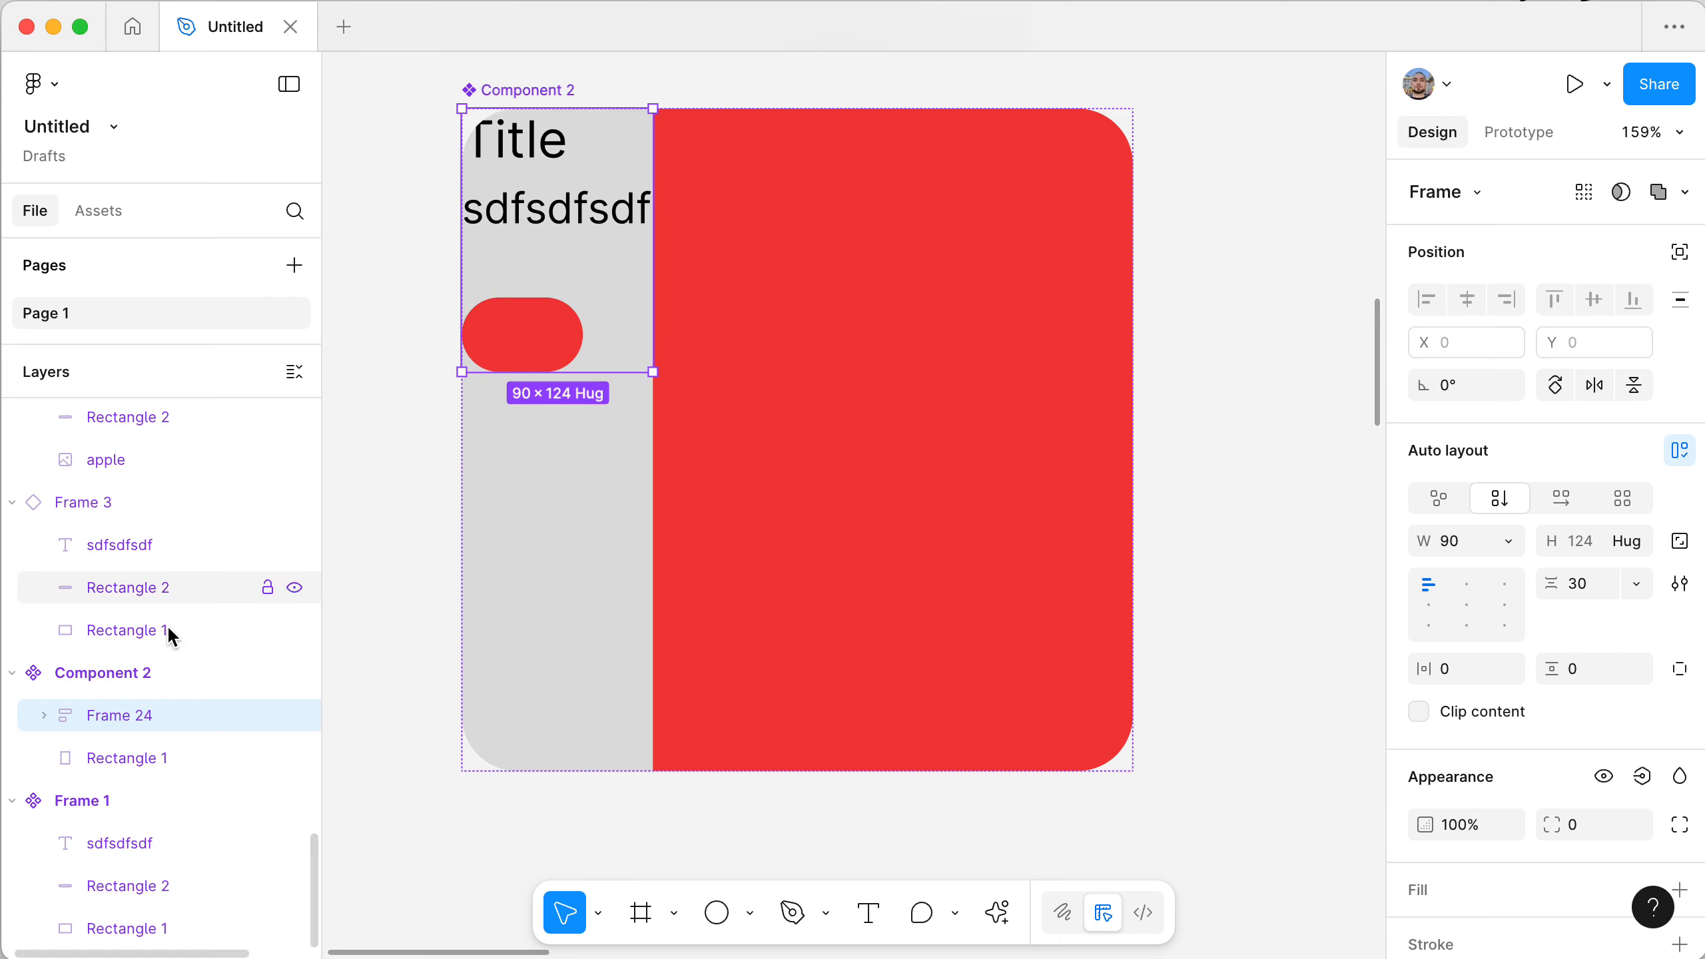
# - Set Frame 24's width to Hug, and check the red rectangle's fill width and the neighbouring apple card
pyautogui.click(1510, 546)
pyautogui.click(1512, 567)
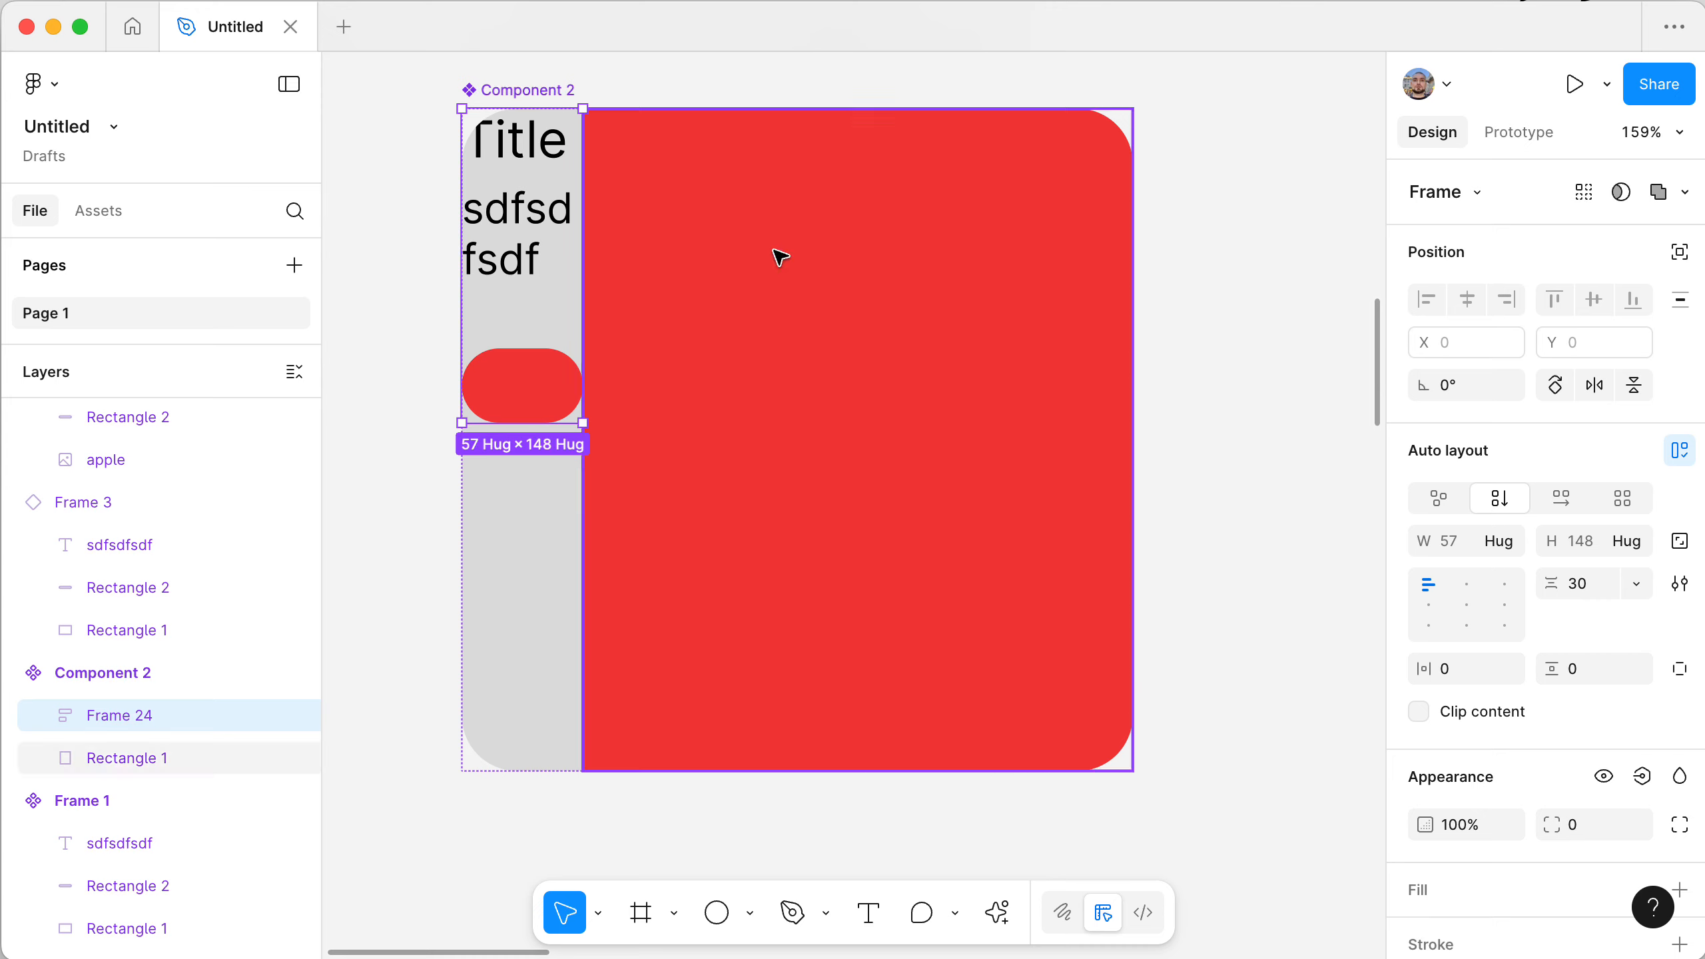
pyautogui.click(981, 402)
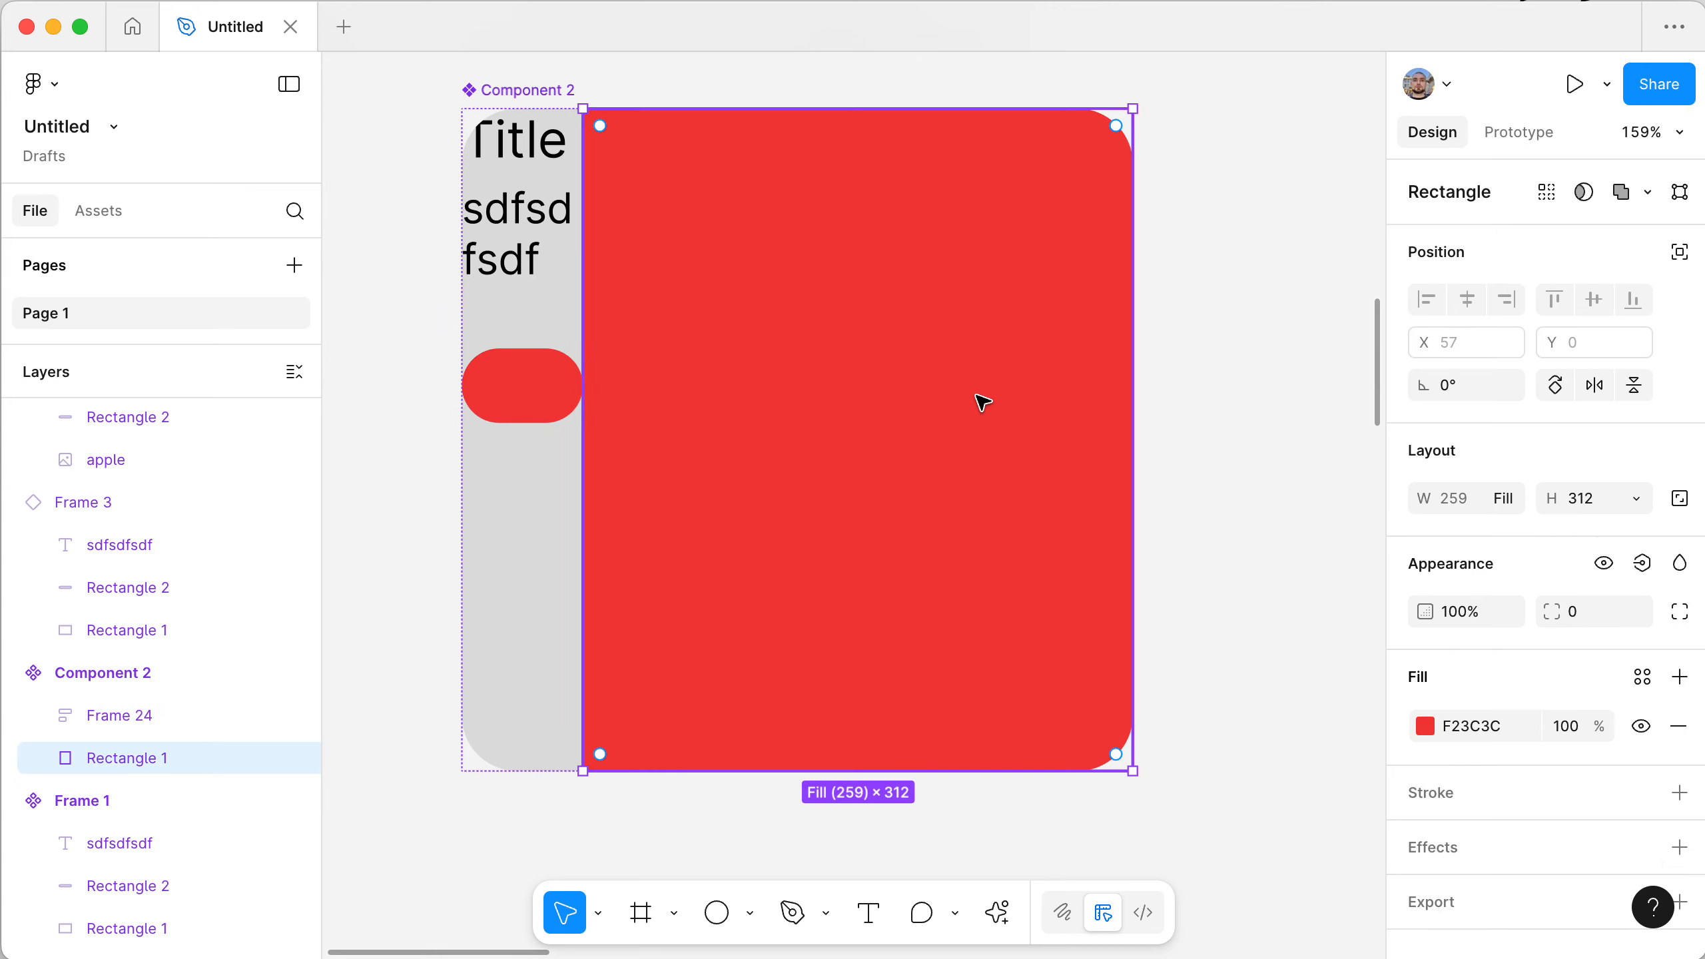
pyautogui.scroll(-5, 974, 239)
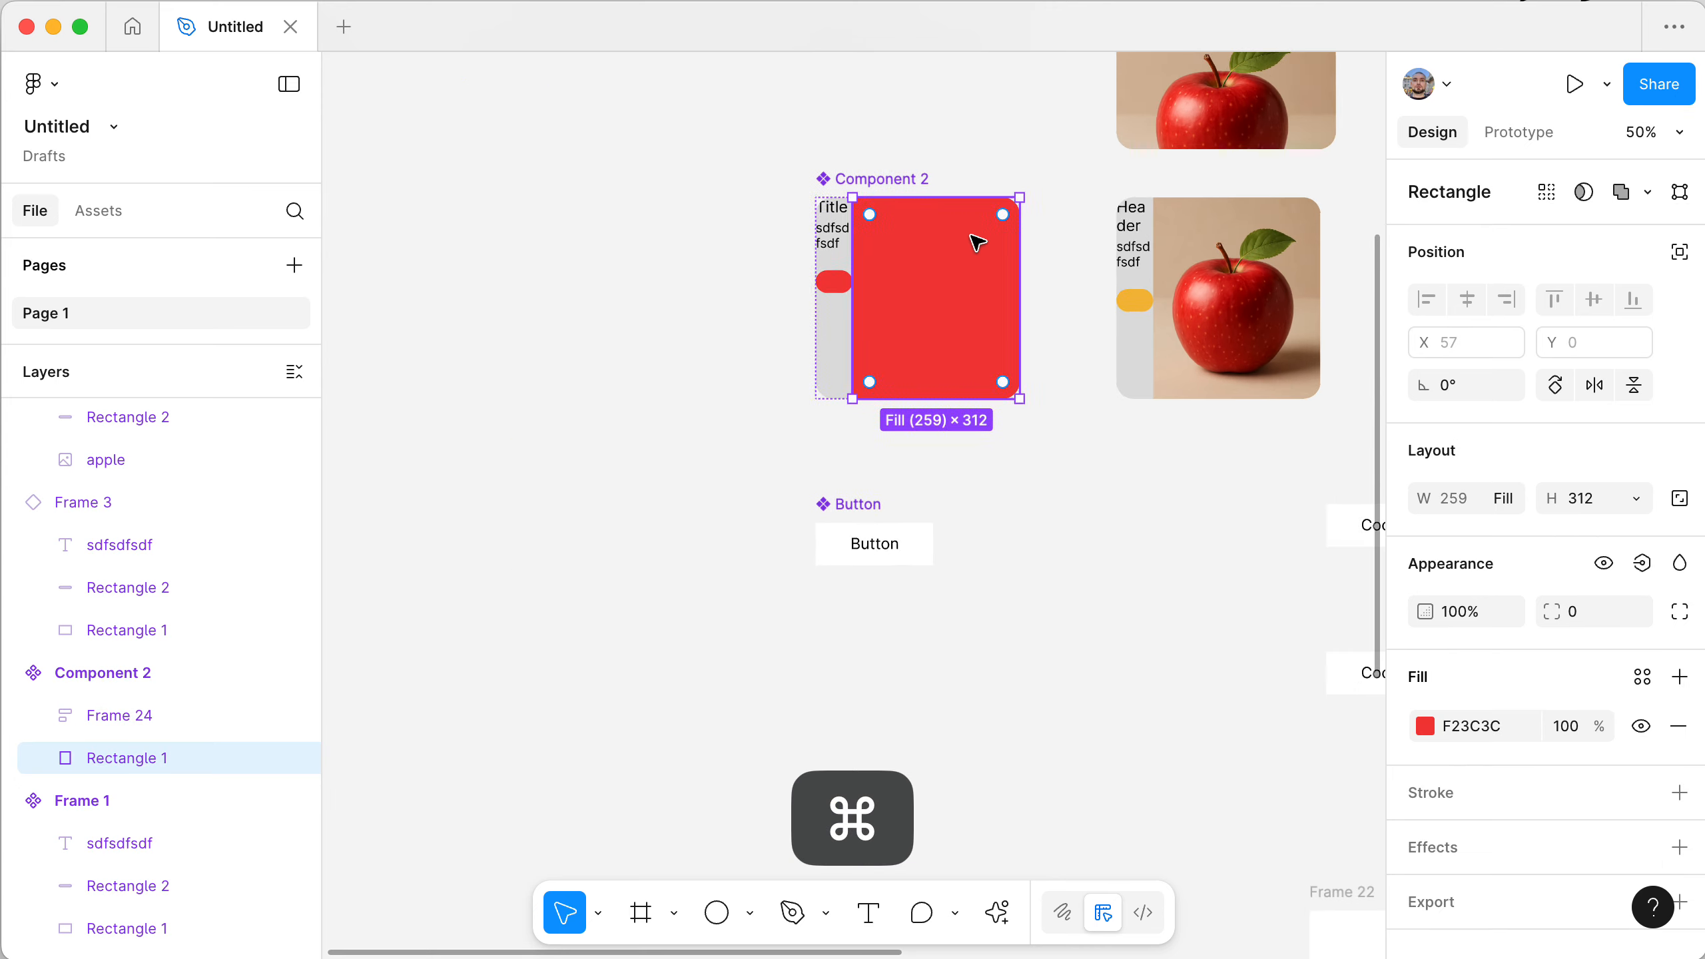
# - Compare how the title column and apple image fit the height of the two horizontal apple cards beside Component 2
pyautogui.scroll(-2, 974, 240)
pyautogui.hscroll(7, 973, 248)
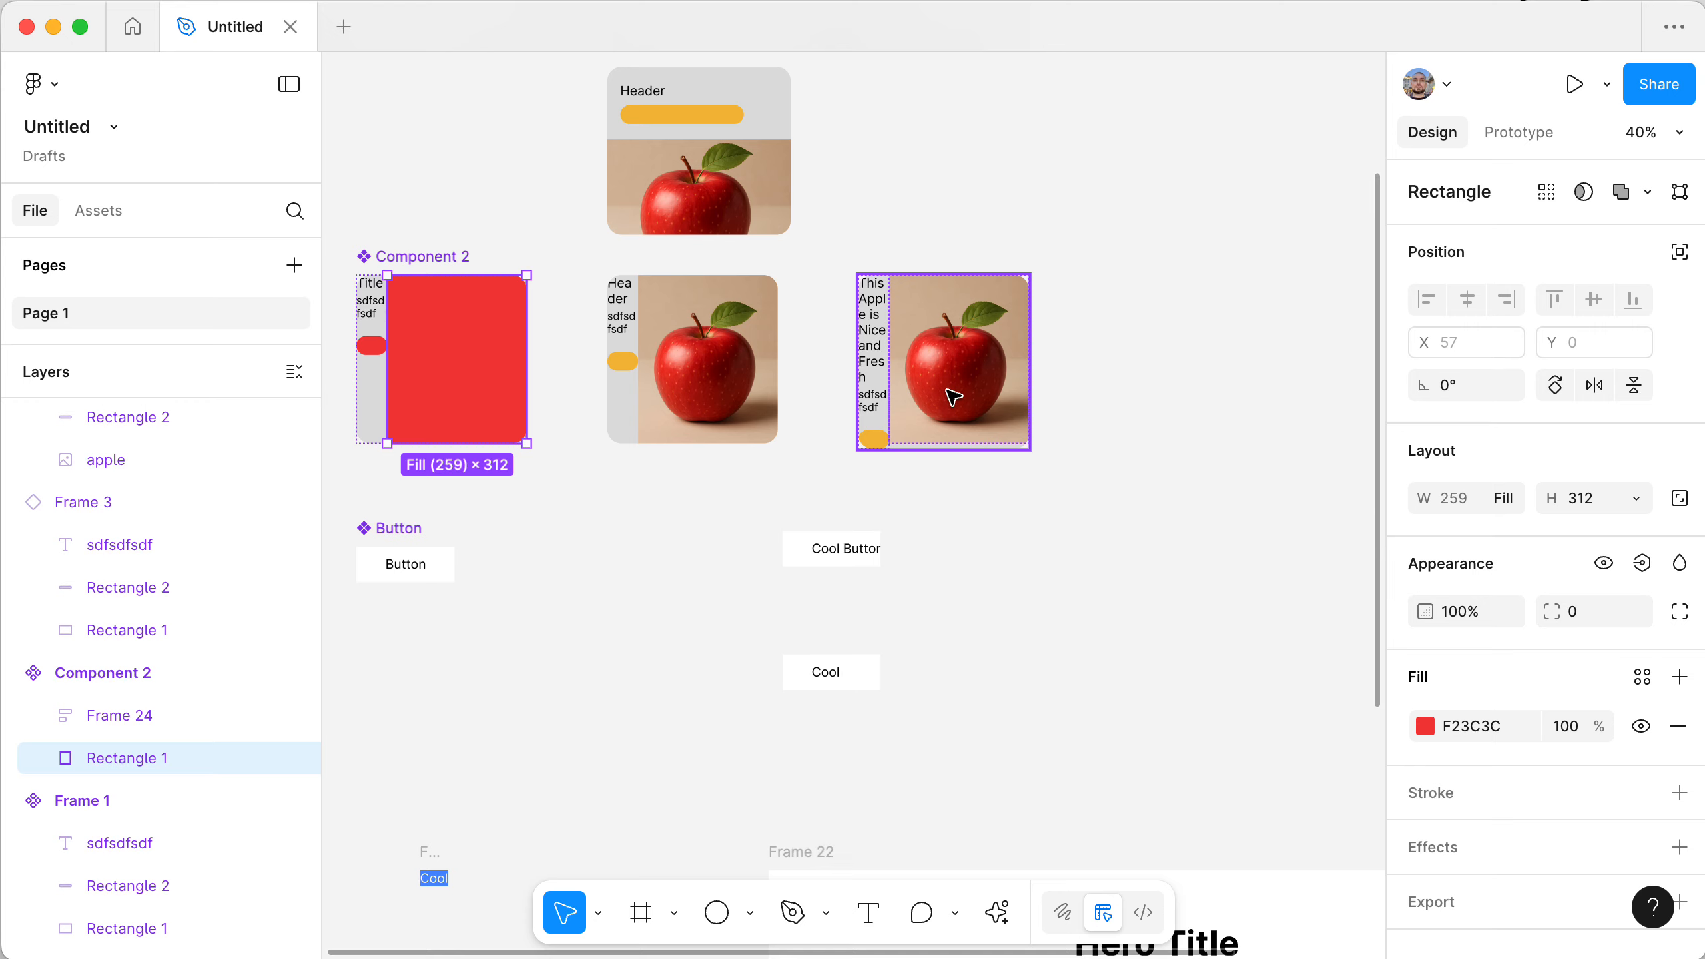
pyautogui.scroll(3, 959, 392)
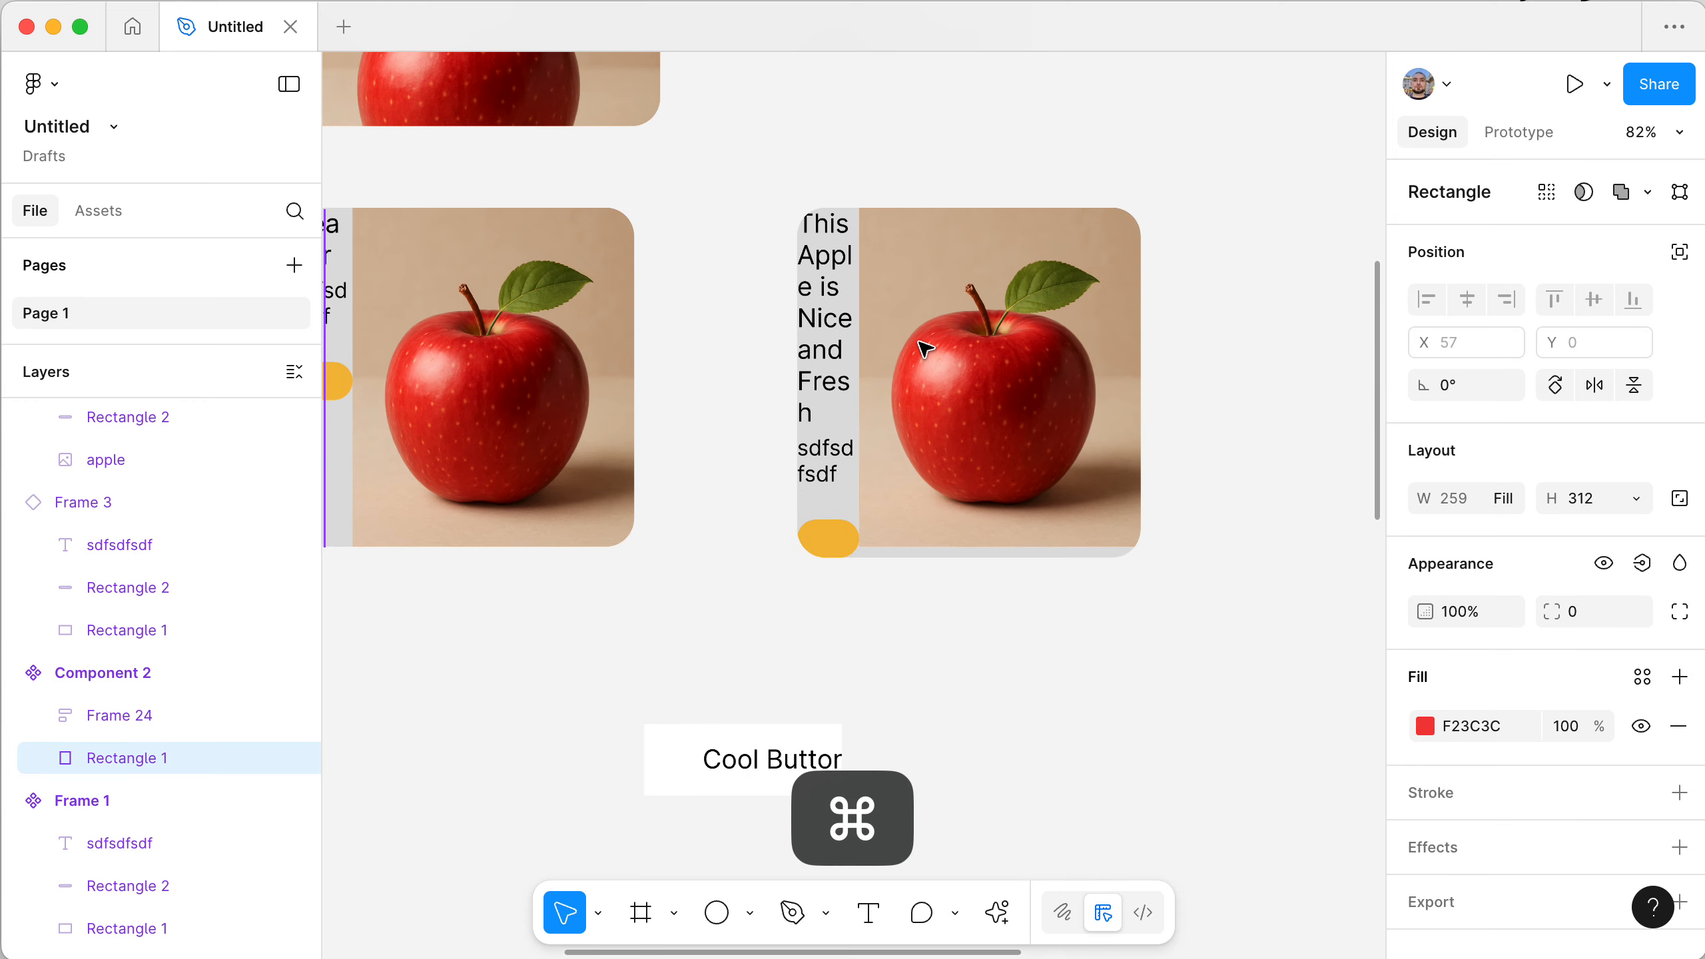
pyautogui.hscroll(-9, 919, 342)
pyautogui.scroll(-1, 919, 341)
pyautogui.hscroll(7, 920, 342)
pyautogui.scroll(1, 920, 341)
pyautogui.scroll(-1, 919, 342)
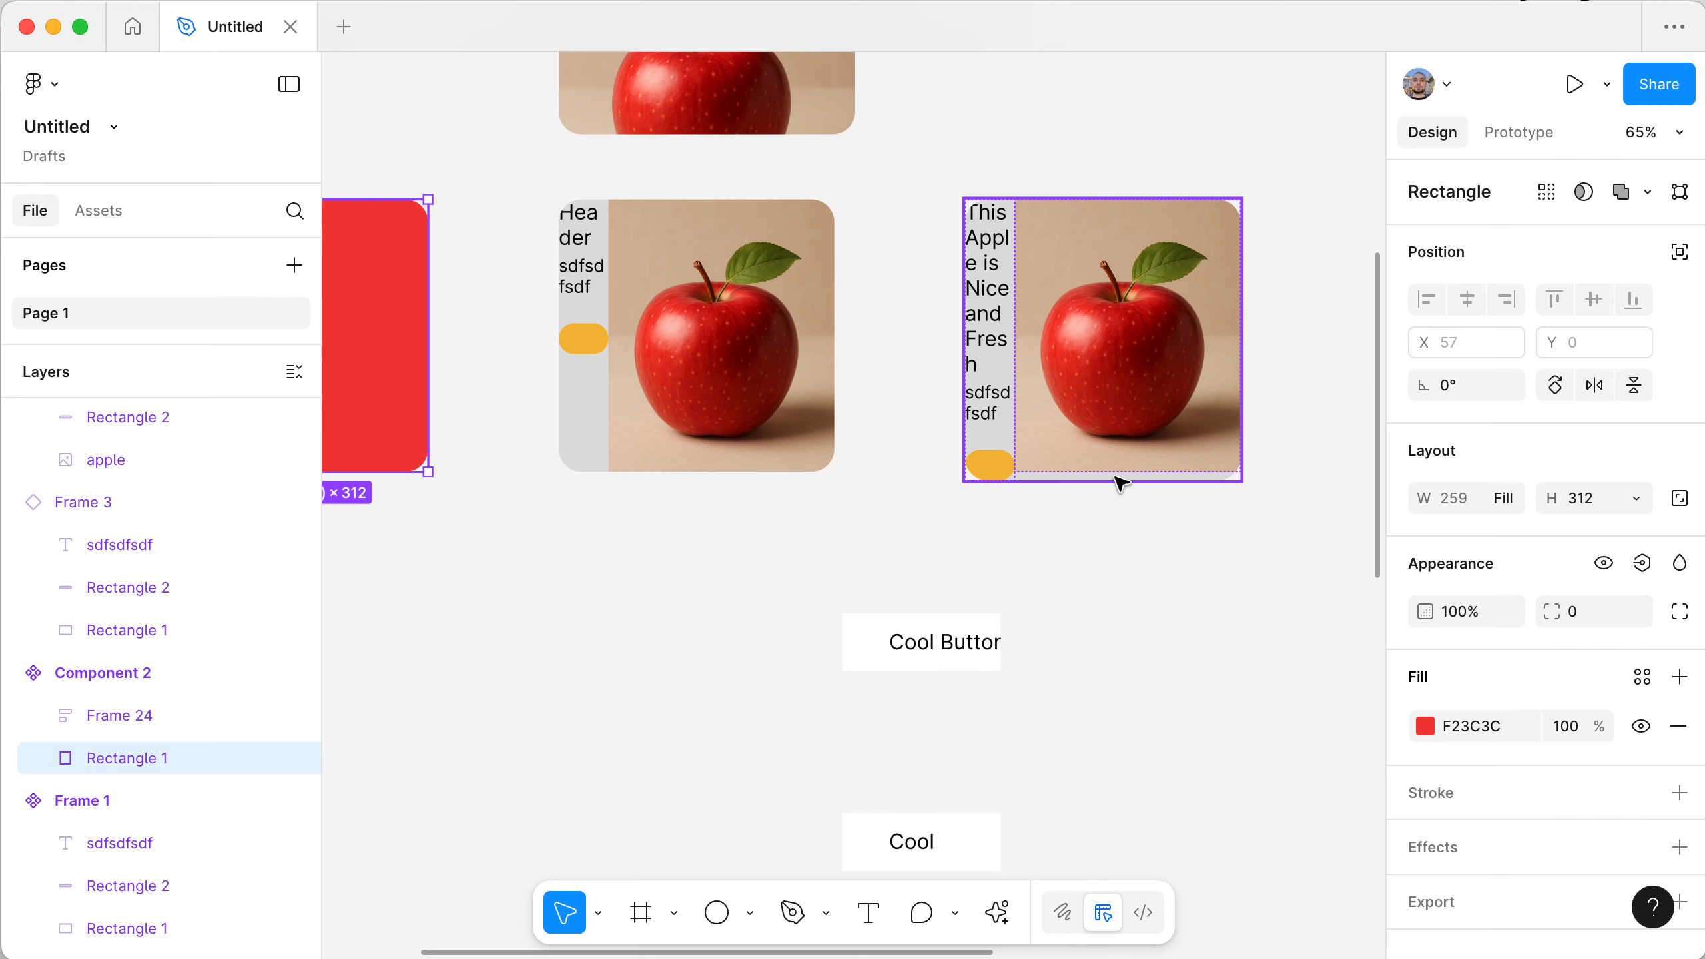
pyautogui.hscroll(-5, 799, 545)
pyautogui.scroll(1, 799, 545)
pyautogui.hscroll(2, 799, 545)
pyautogui.scroll(-1, 799, 544)
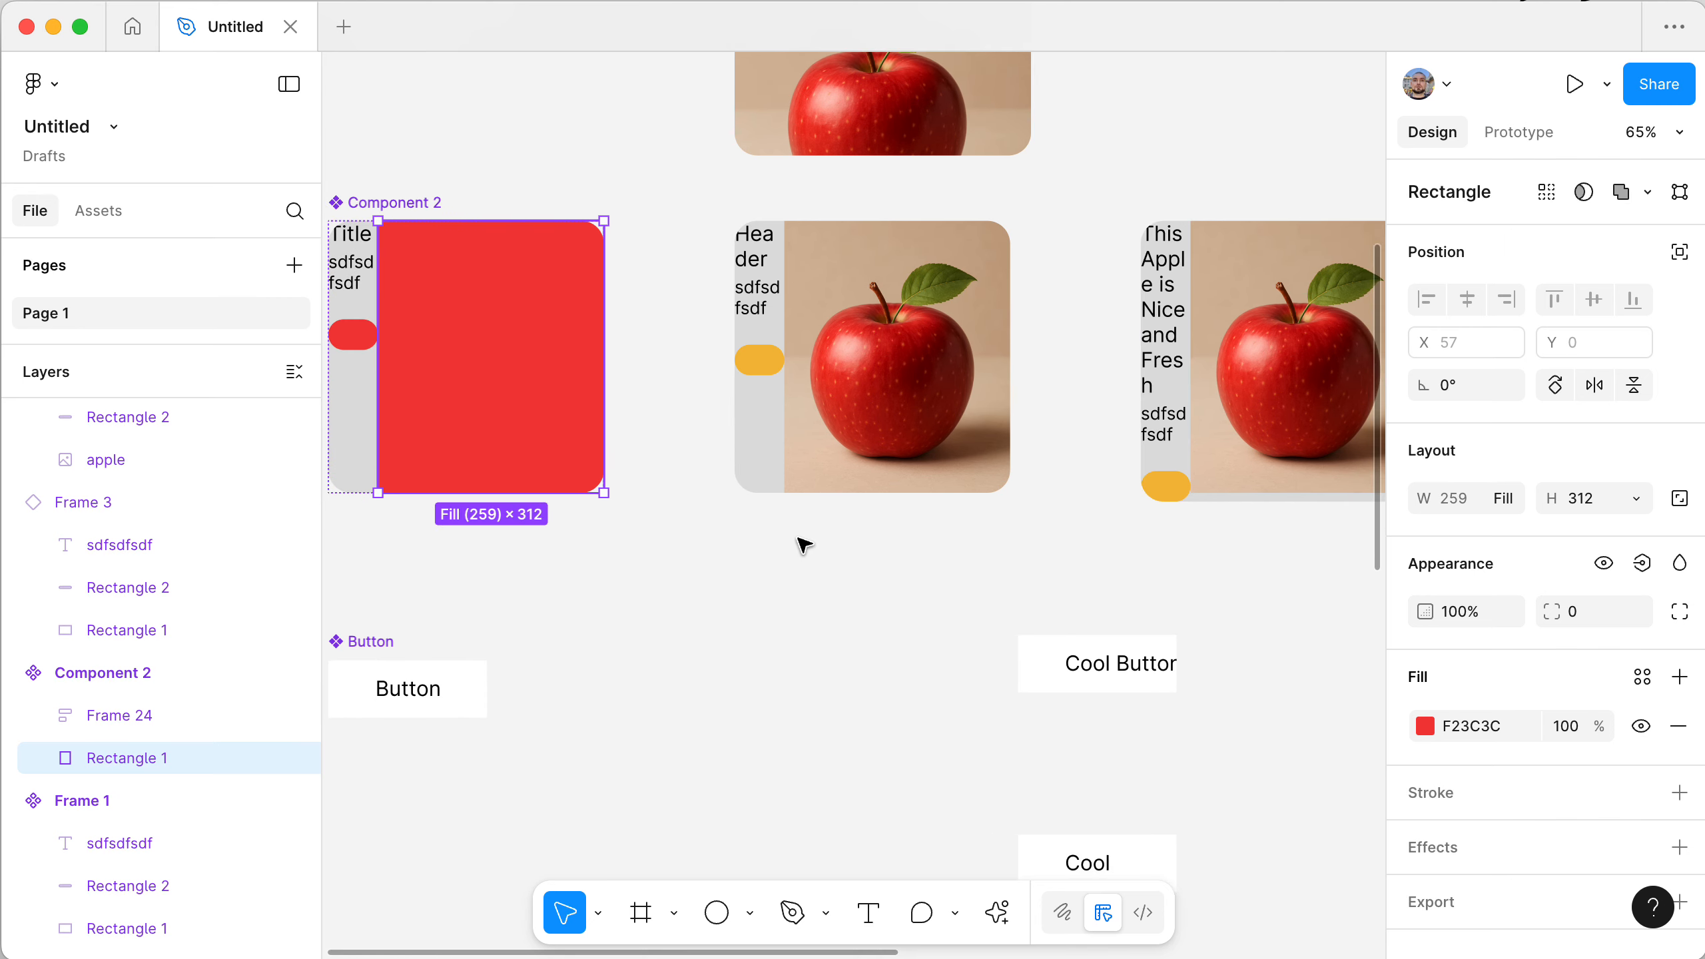
# - Set the height of the red rectangle in Component 2 to Fill container, and check the component's height sizing
pyautogui.click(665, 402)
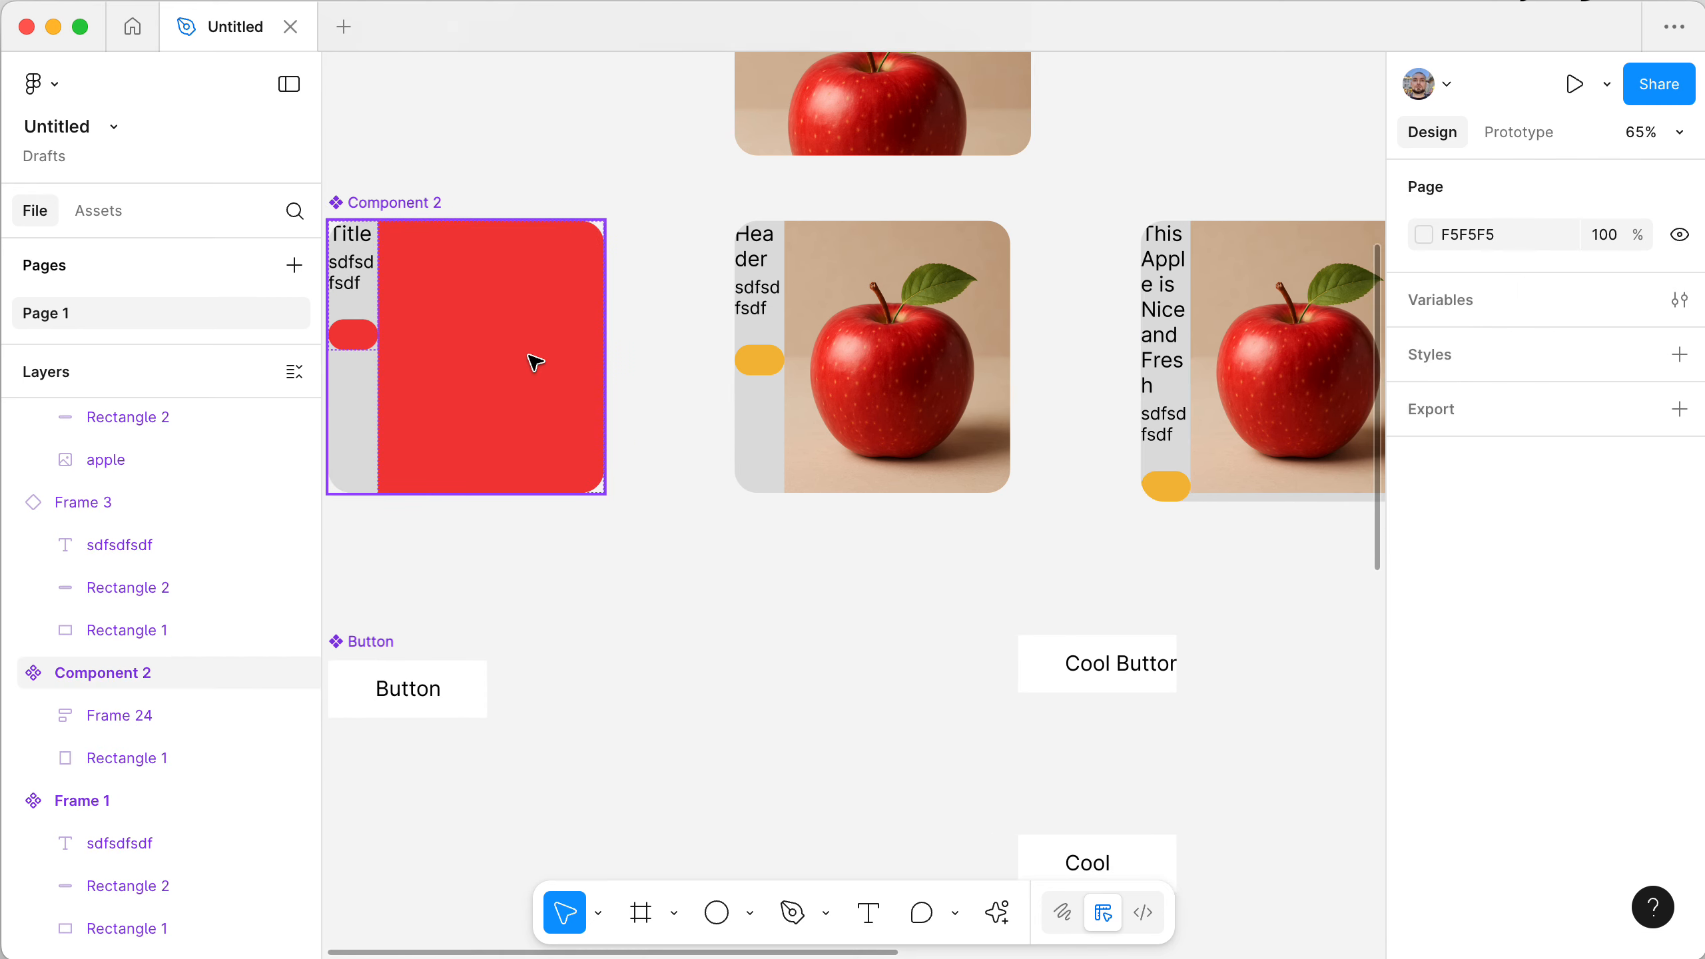
pyautogui.keyDown('super'); pyautogui.click(535, 362); pyautogui.keyUp('super')
pyautogui.click(1642, 500)
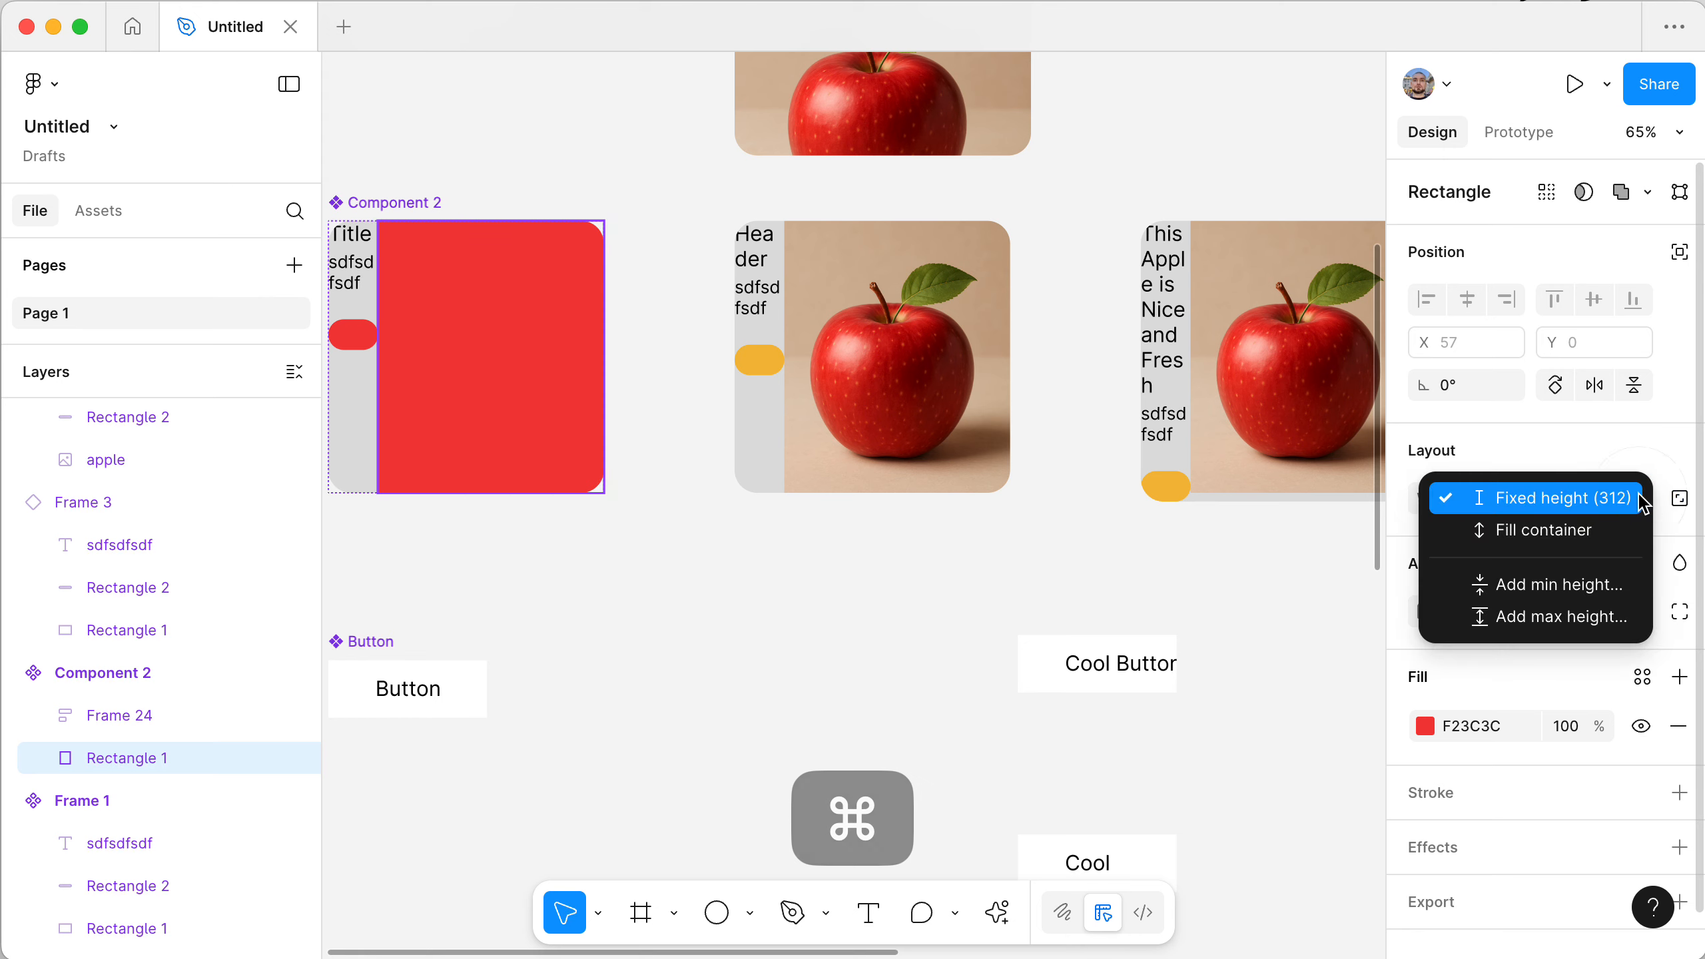
pyautogui.click(1610, 529)
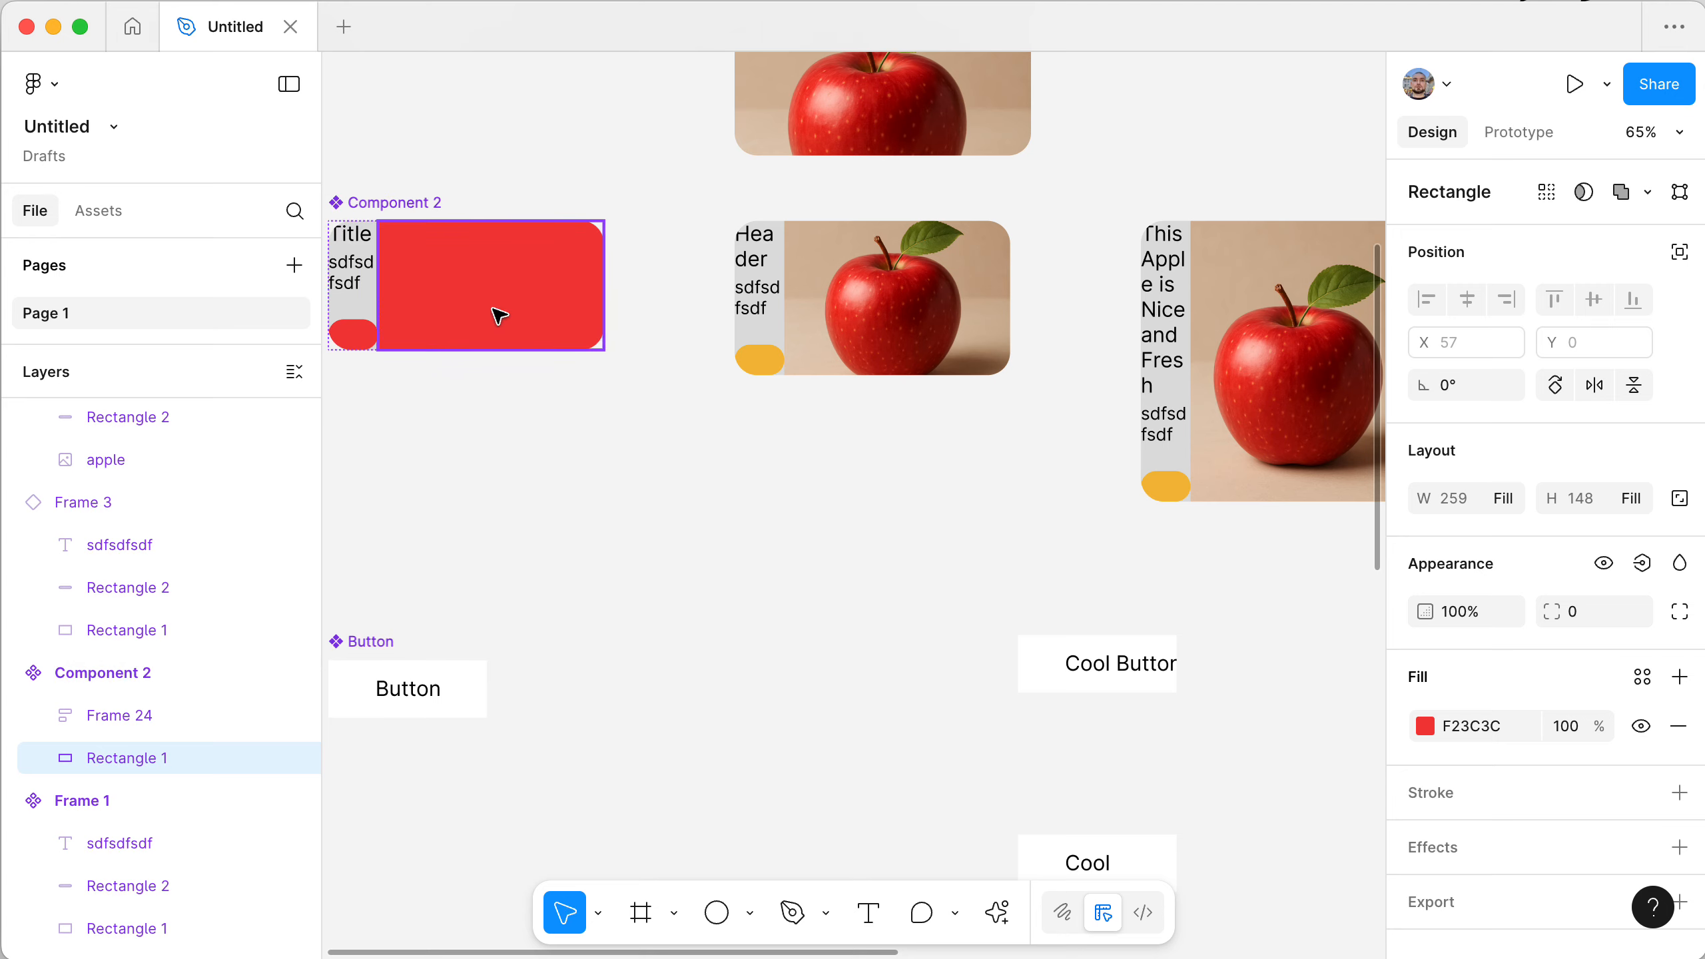
pyautogui.click(398, 205)
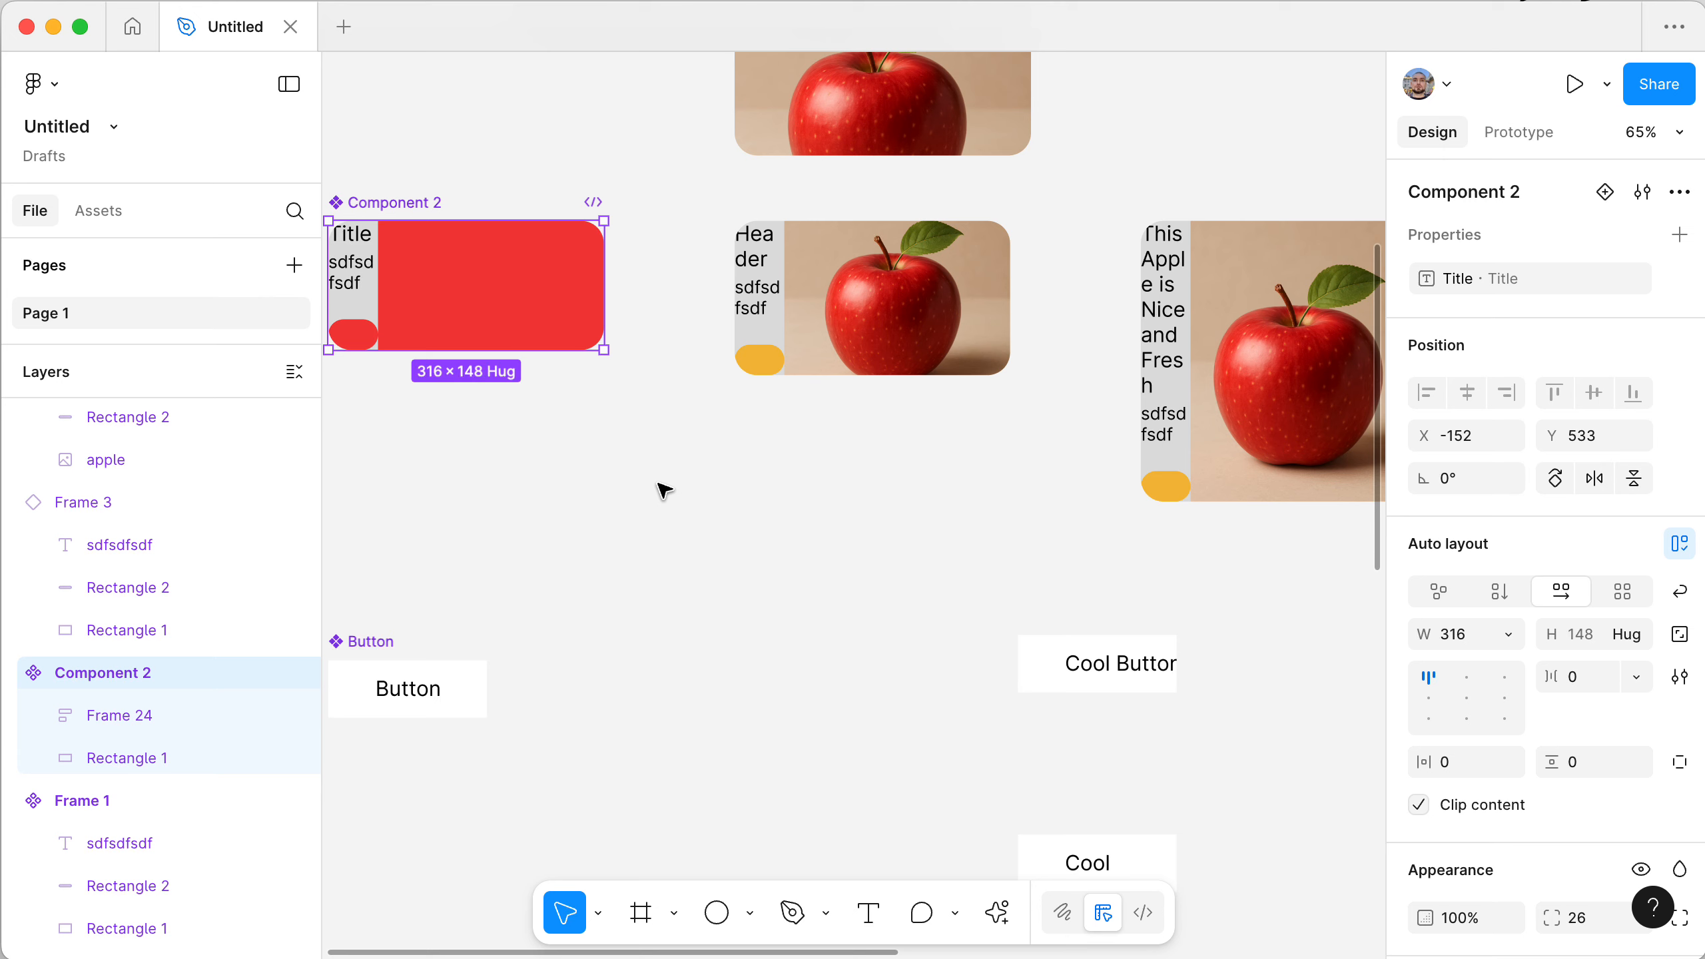
# - Undo the red rectangle's fill height and the hug width of Frame 24
pyautogui.press('super')
pyautogui.press('super+z')
pyautogui.press('super+z')
pyautogui.press('super+z')
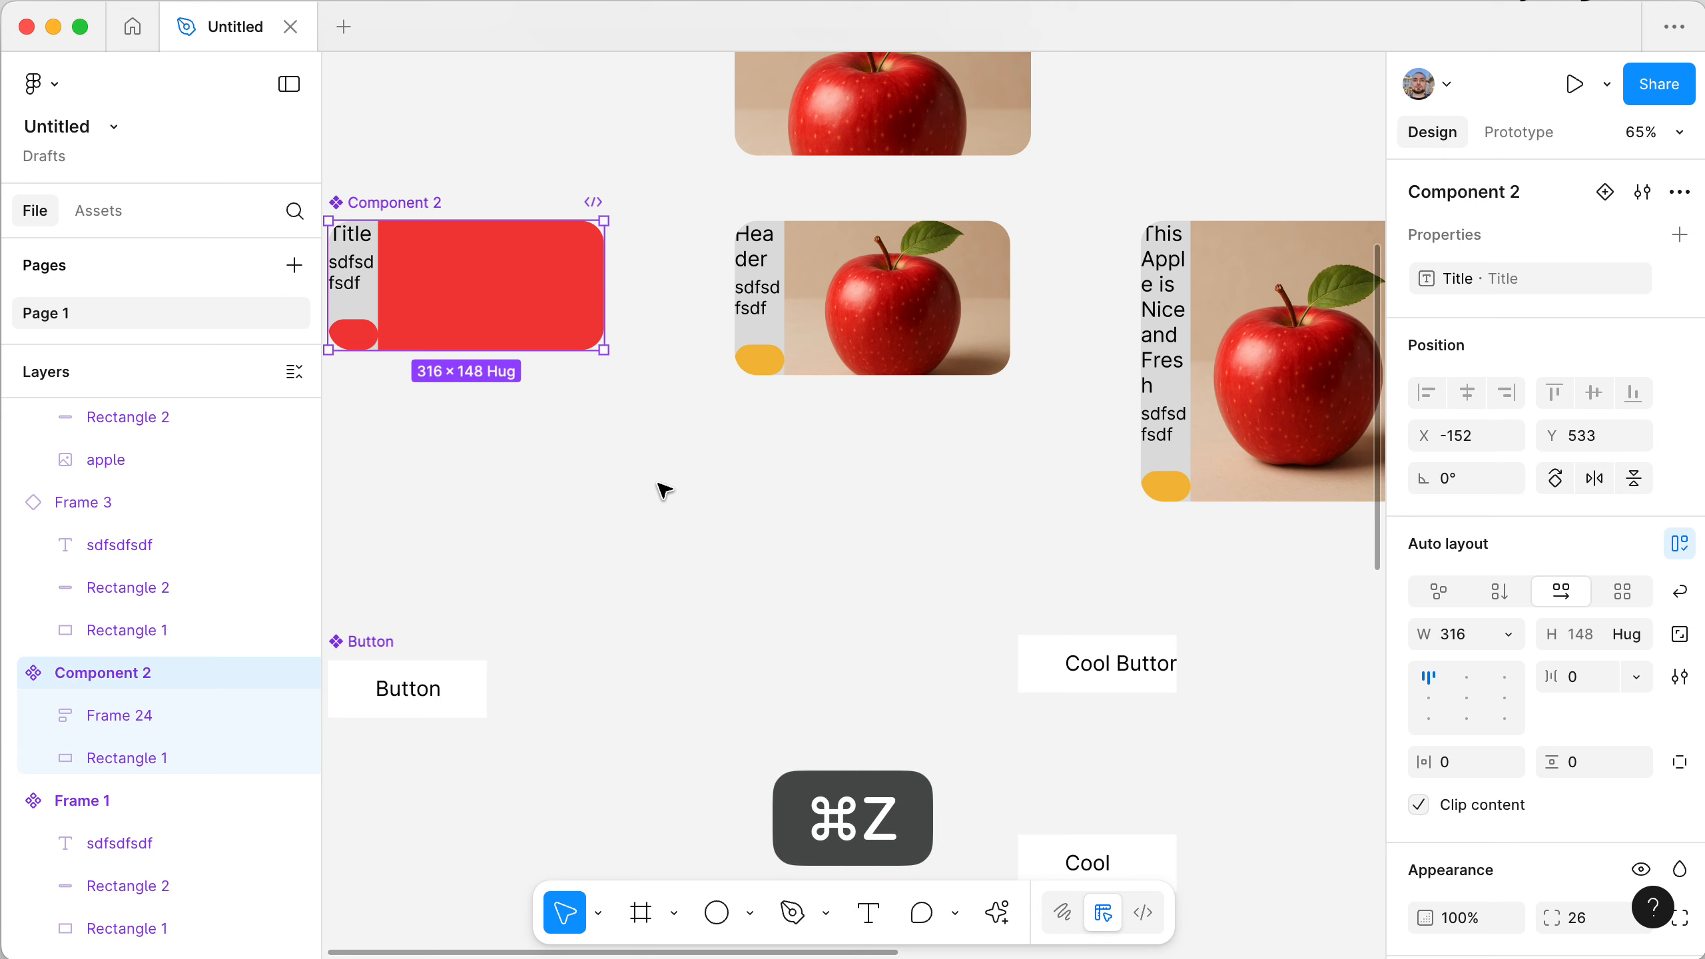
pyautogui.press('super+z')
pyautogui.press('super+z')
pyautogui.press('super+z')
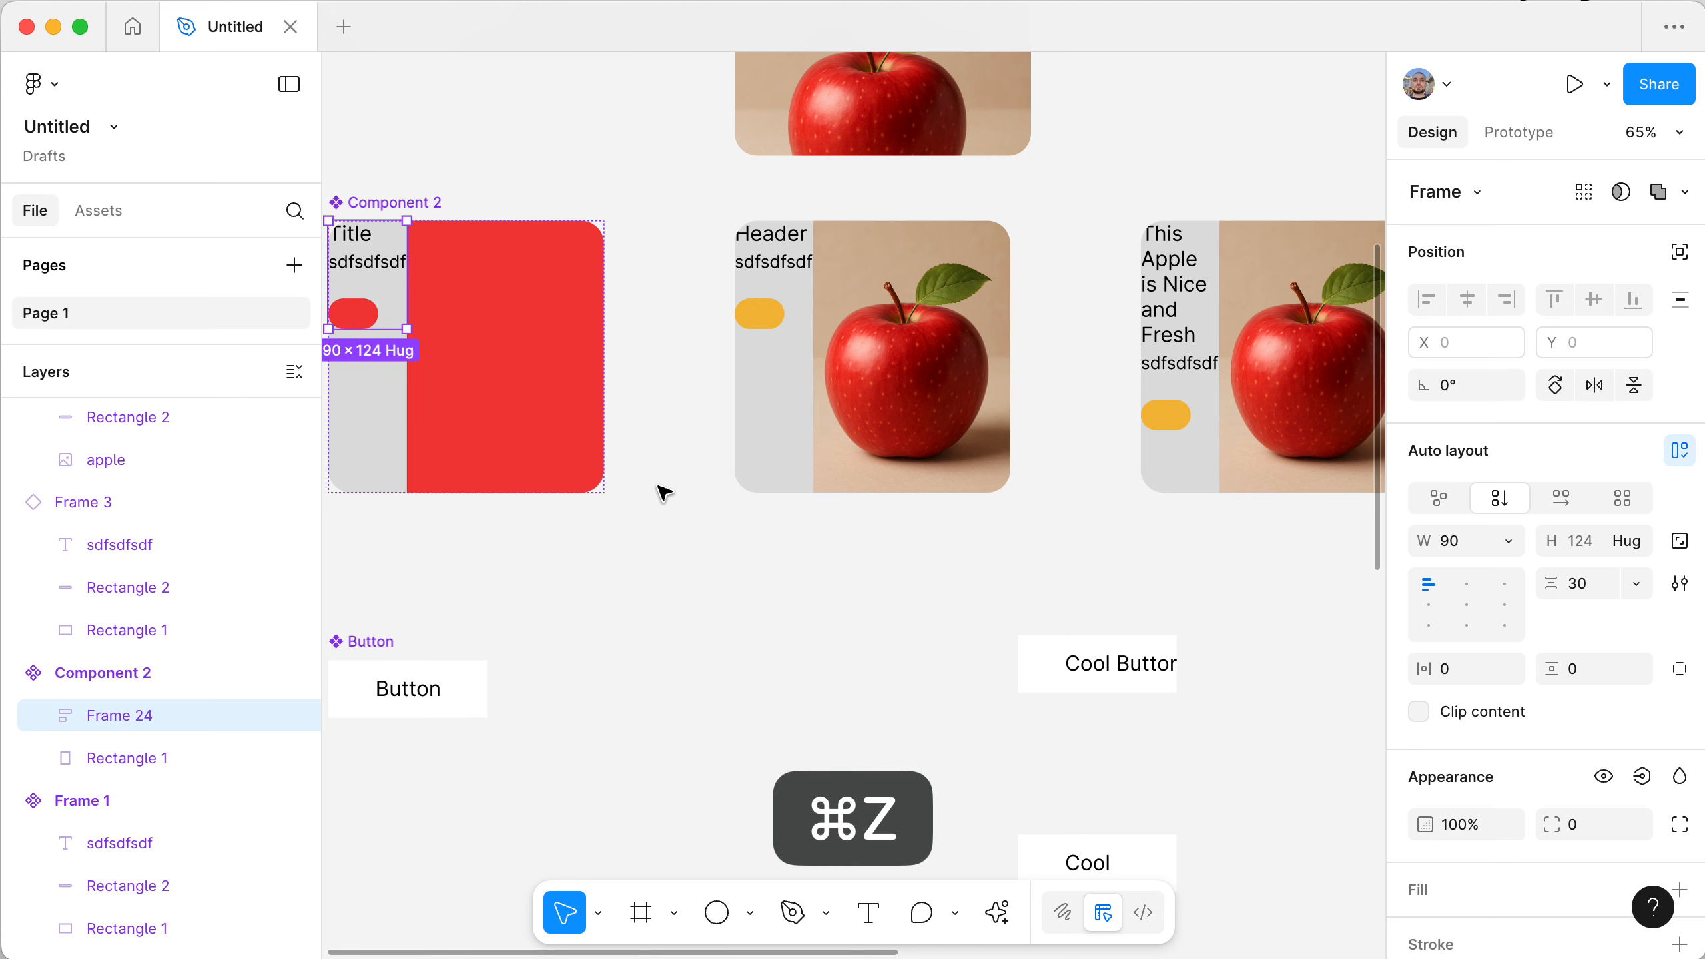
# - Redo Frame 24's hug width, leaving the red rectangle at its fixed height
pyautogui.press('super+shift+z')
pyautogui.press('super+shift+z')
pyautogui.press('super+shift+z')
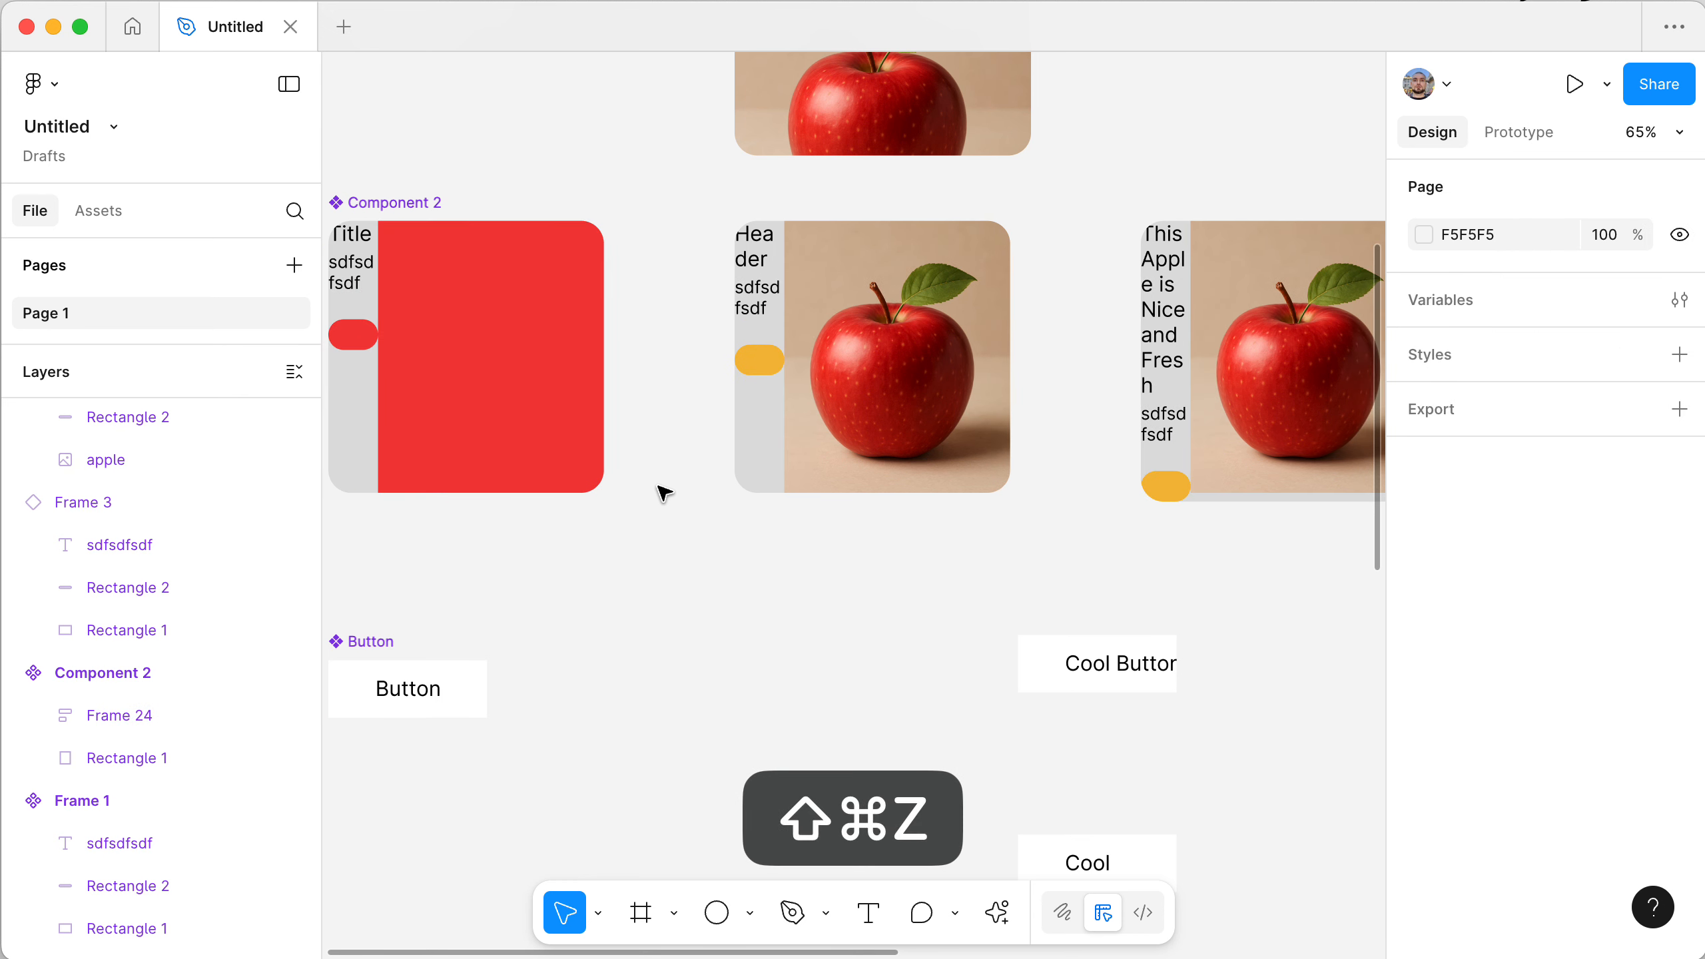
pyautogui.press('super+shift+z')
pyautogui.press('super+z')
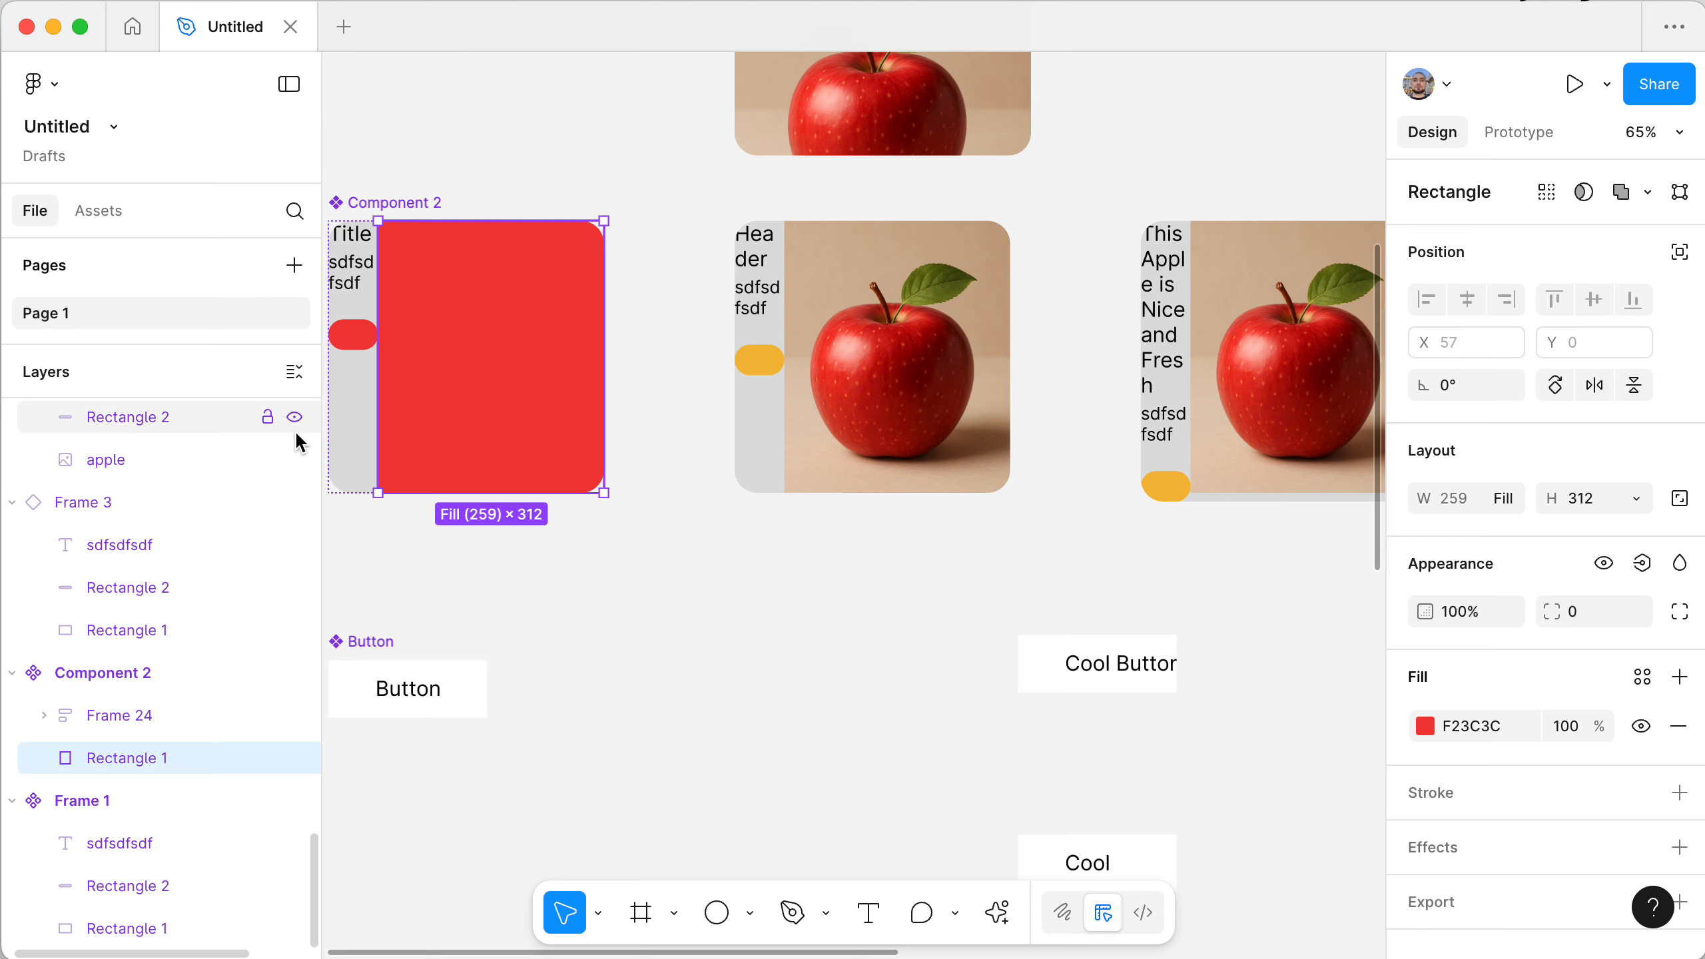
# - Set the height of the red rectangle in Component 2 to Fill container
pyautogui.click(497, 181)
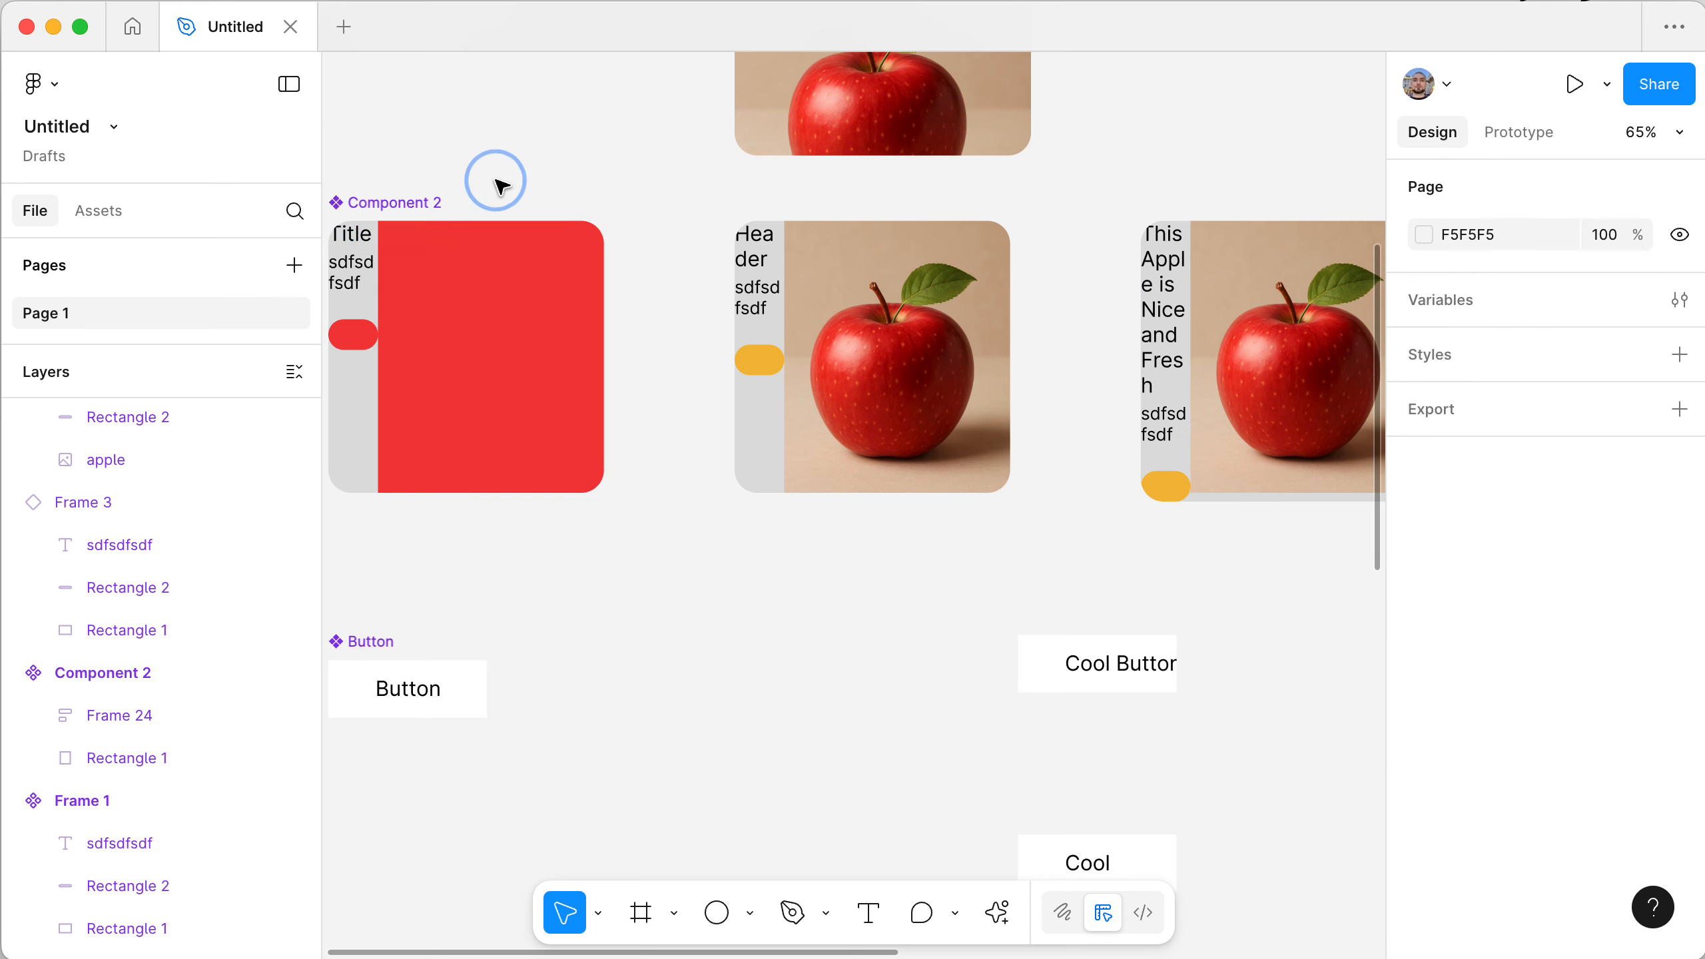
pyautogui.click(403, 202)
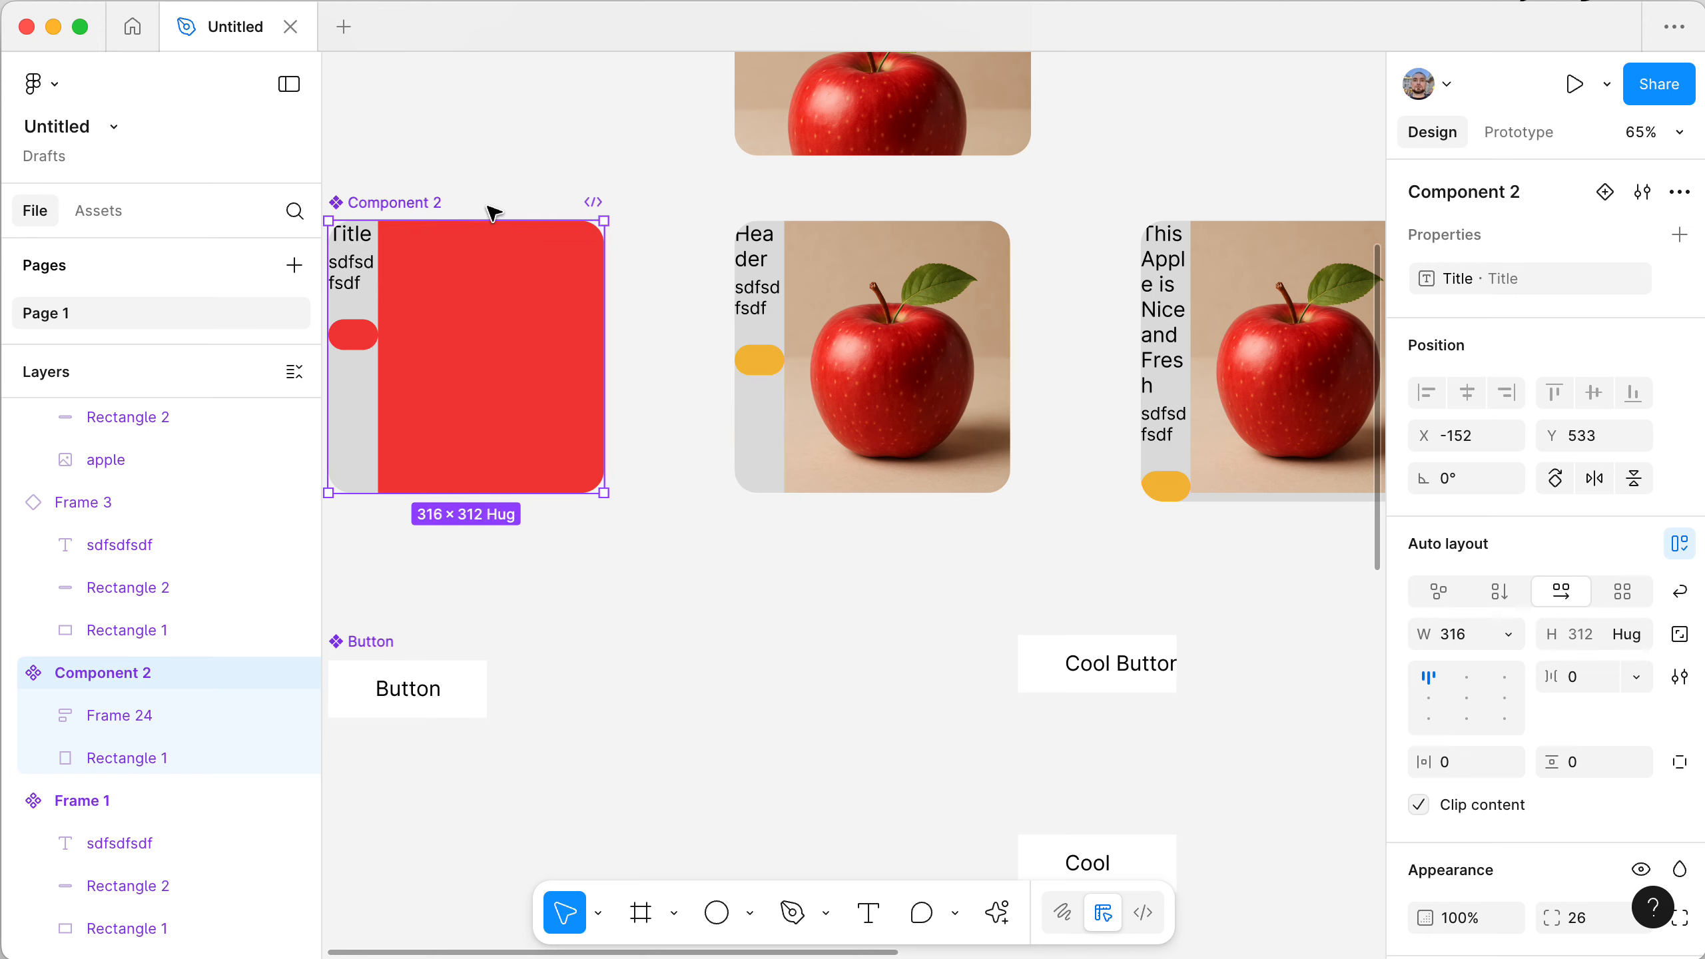
pyautogui.keyDown('super'); pyautogui.click(481, 287); pyautogui.keyUp('super')
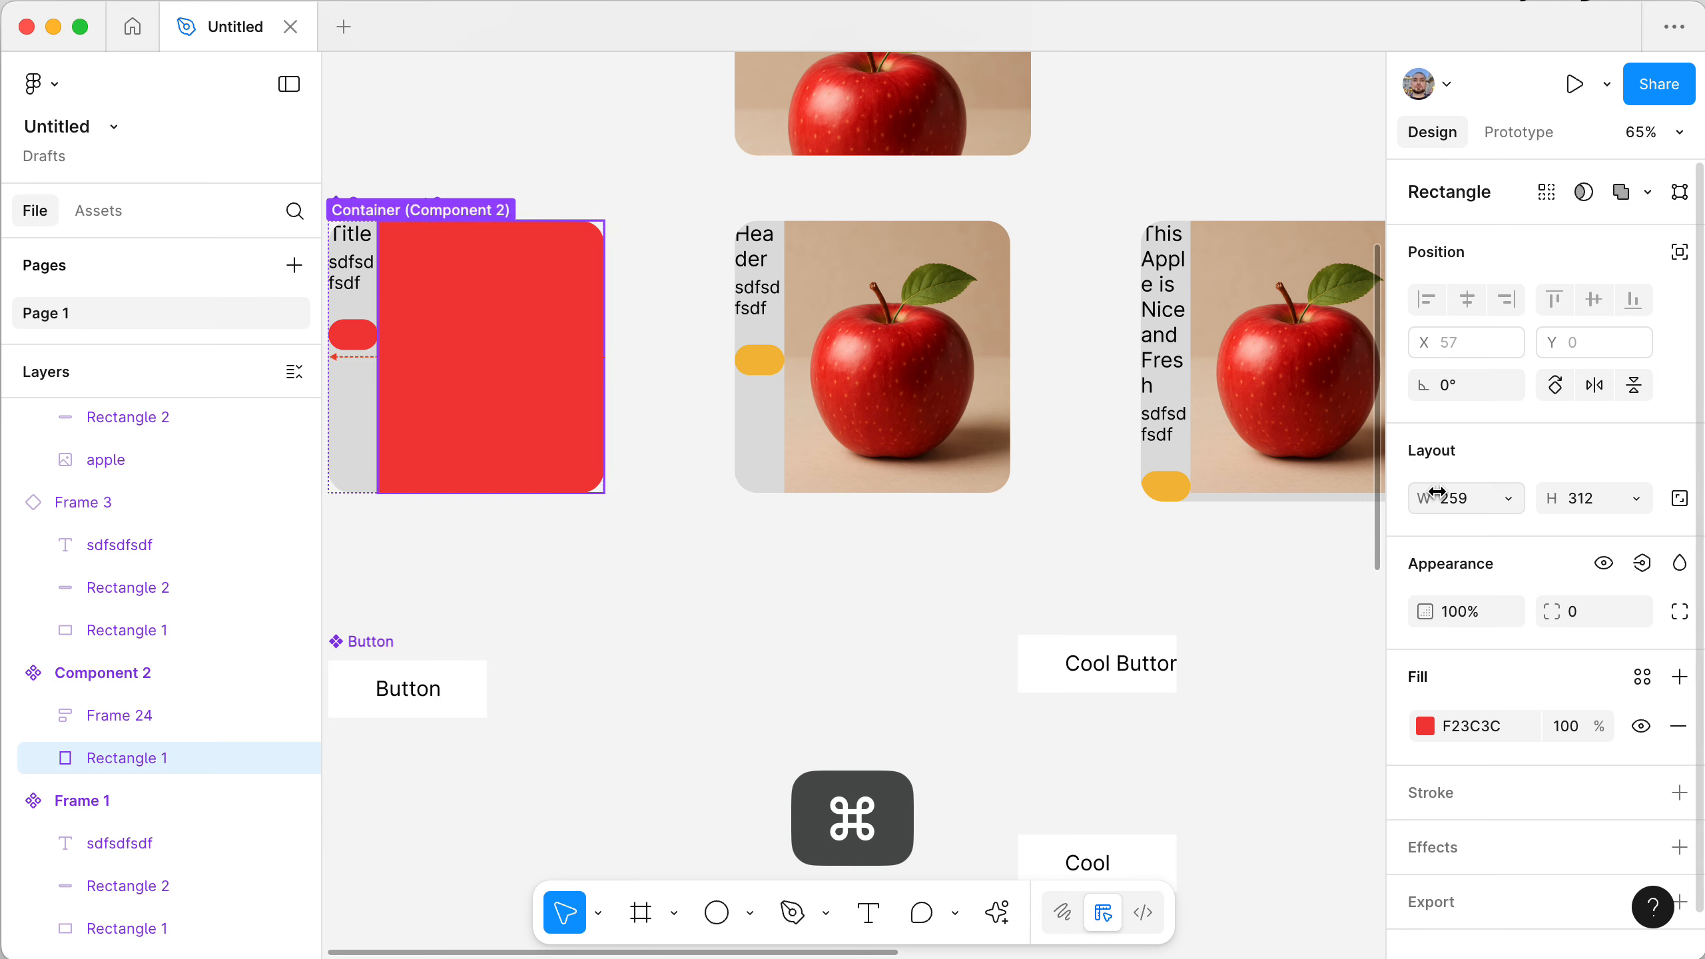
pyautogui.click(1638, 498)
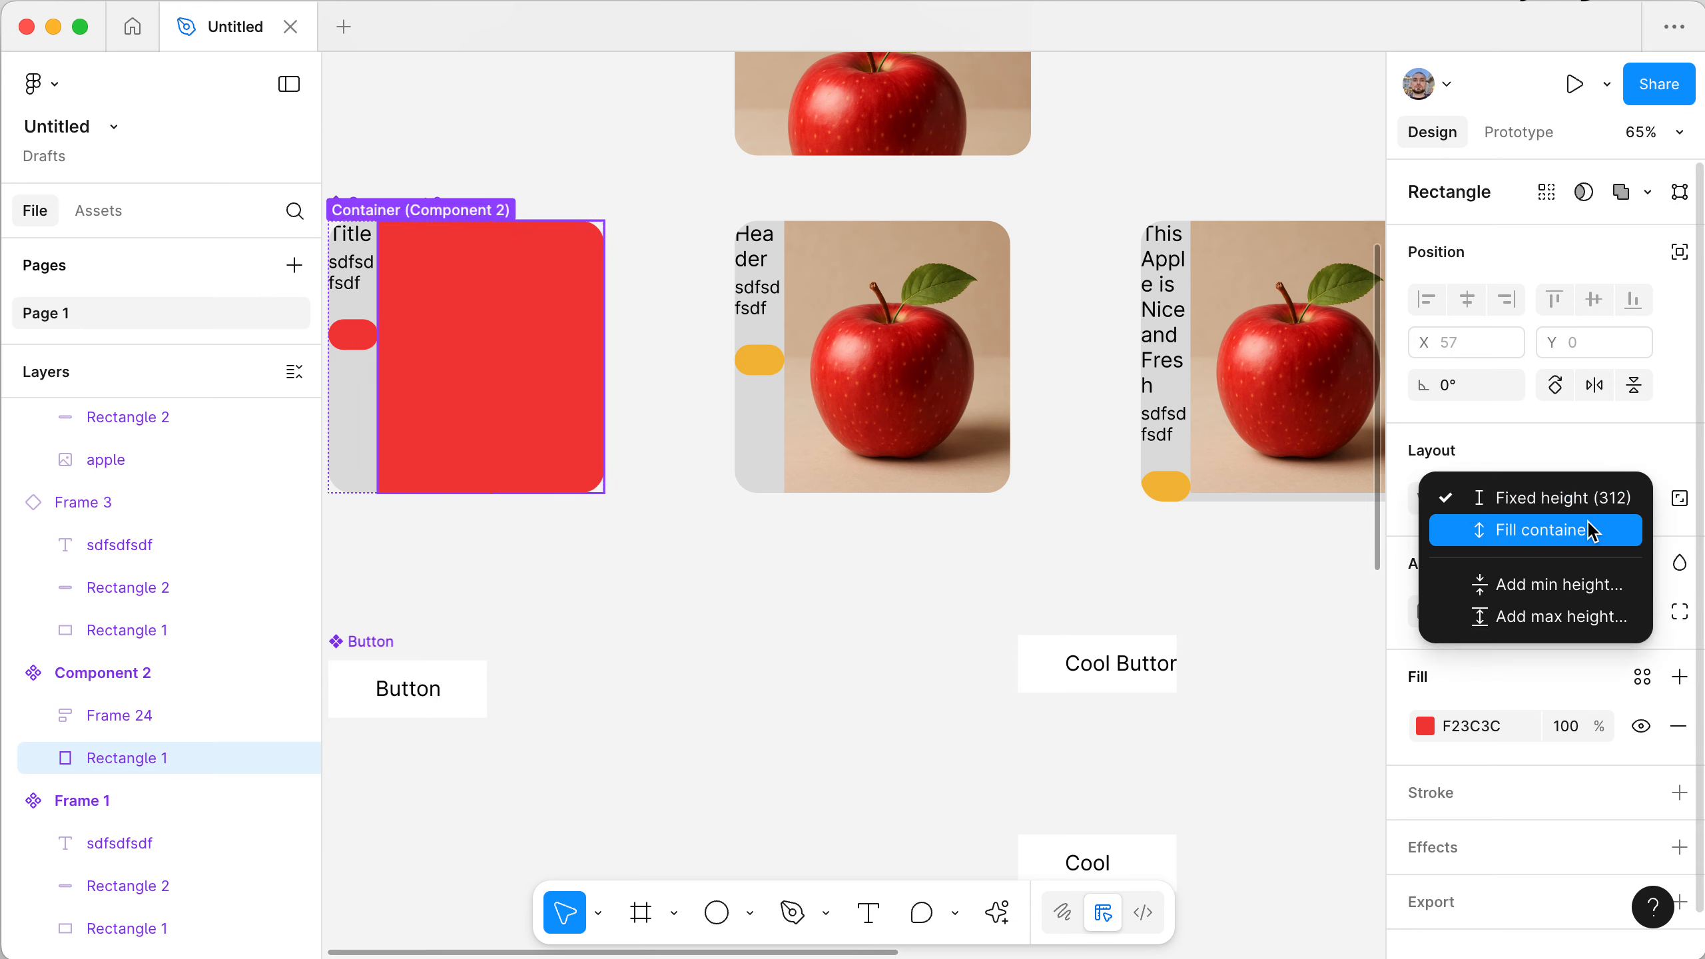
pyautogui.click(1537, 530)
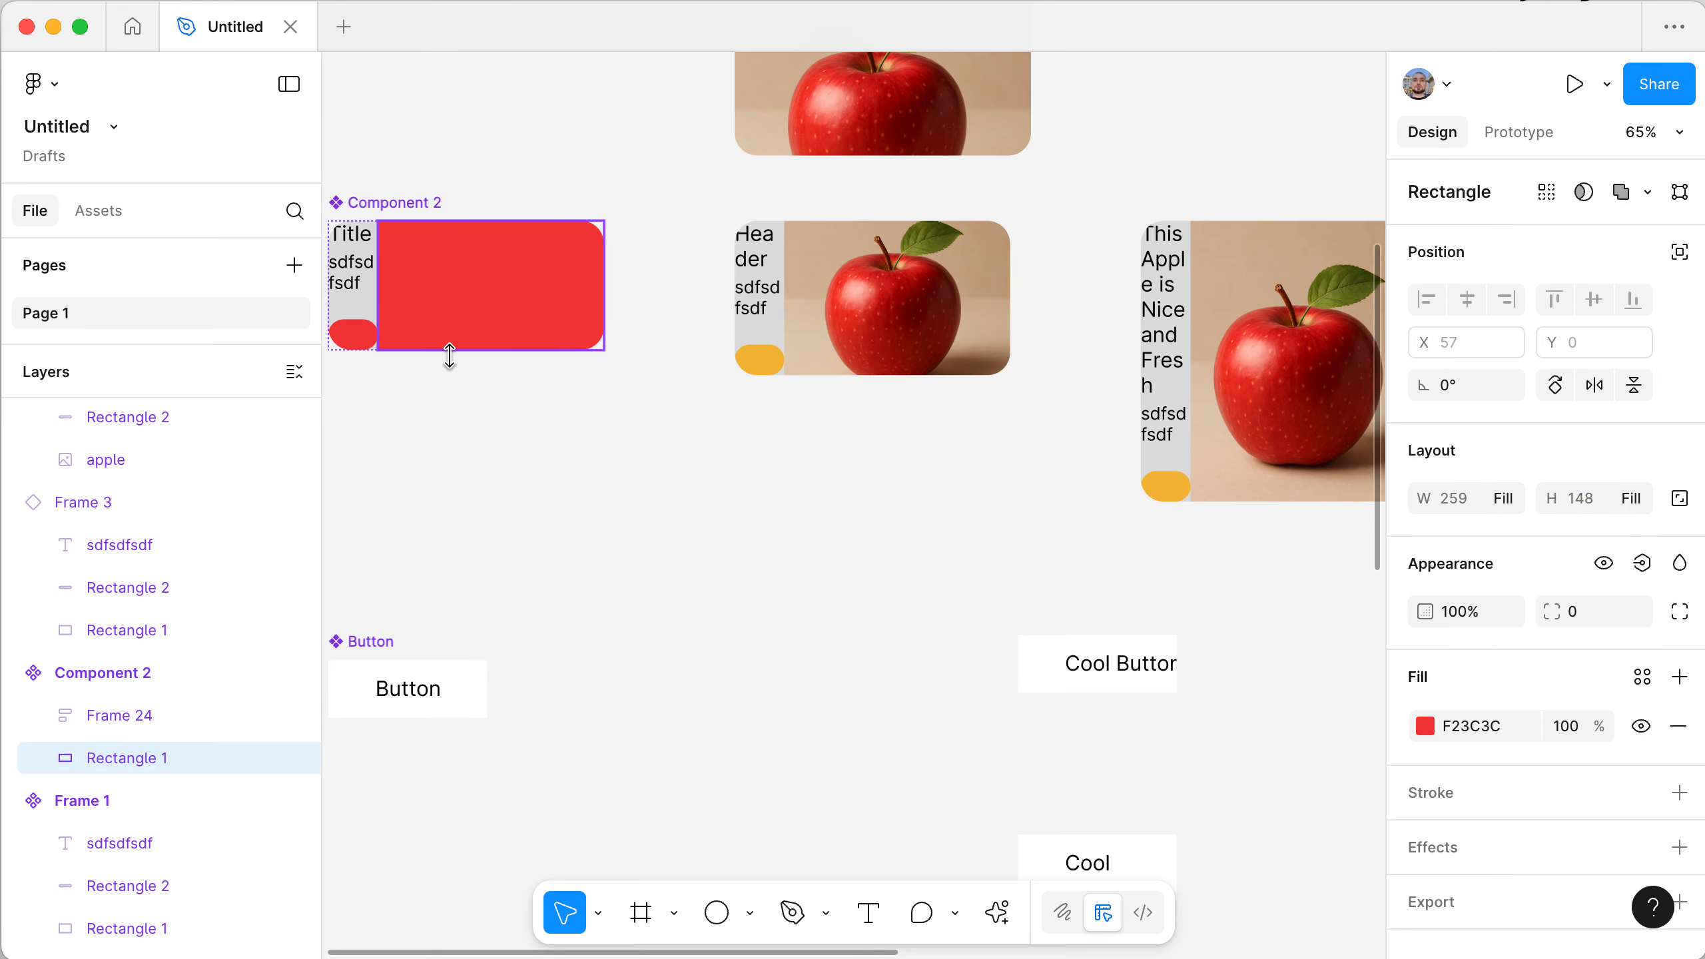
pyautogui.click(382, 207)
pyautogui.click(398, 202)
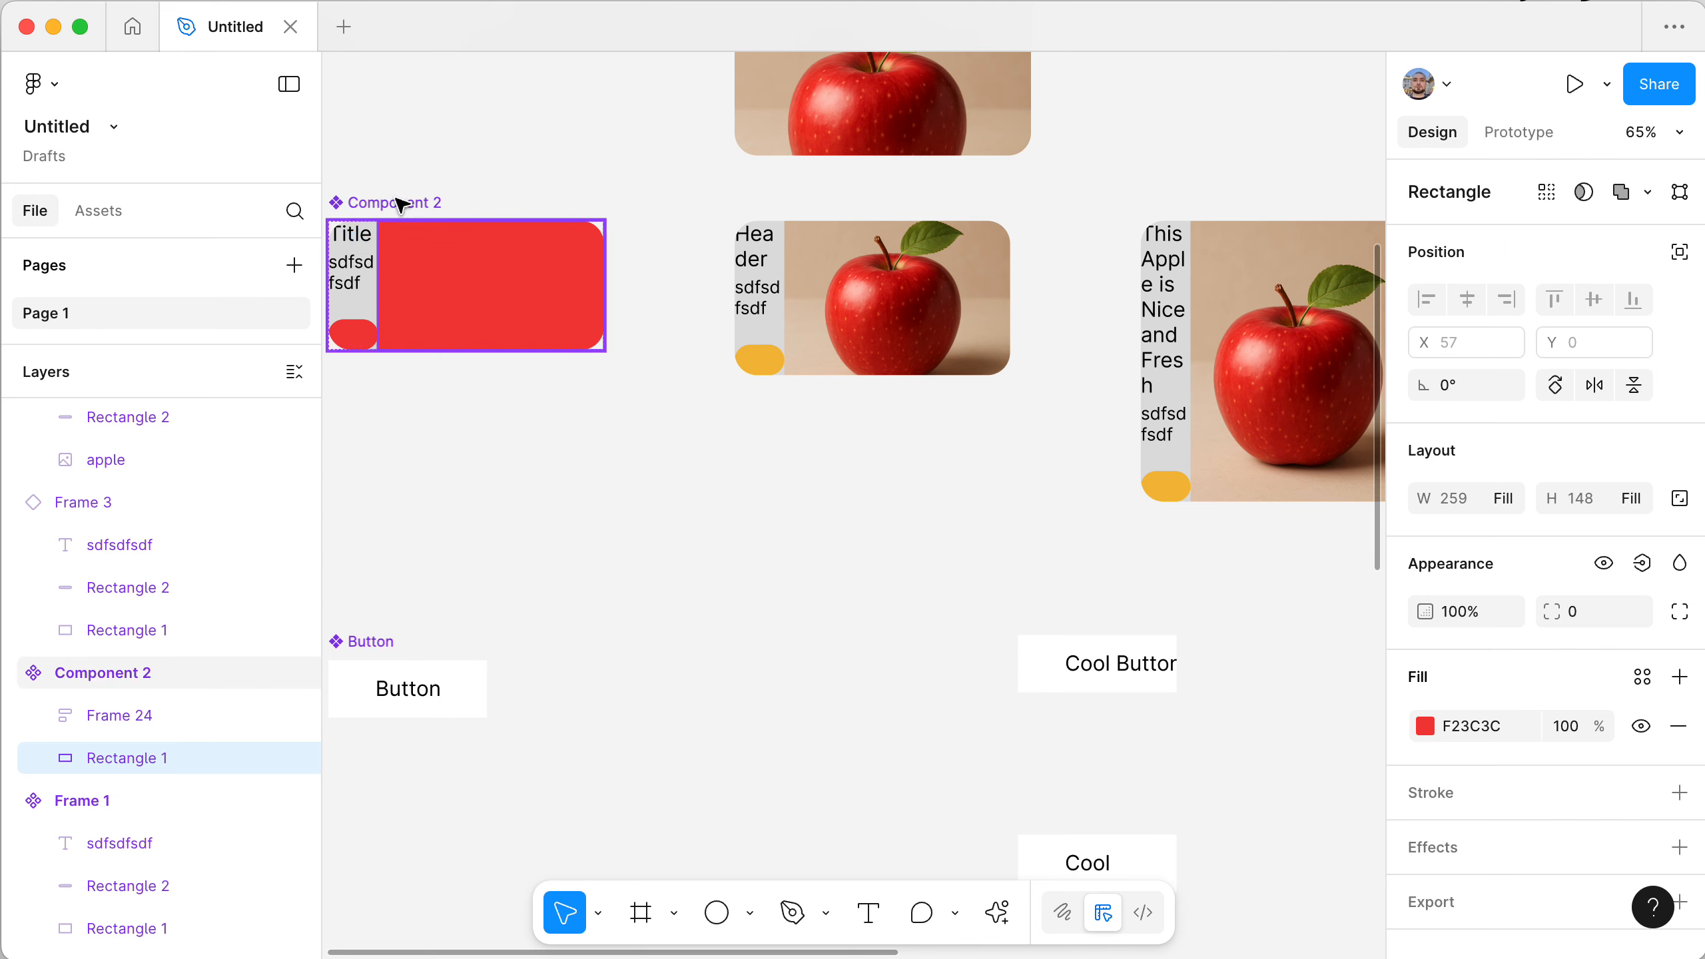
# - Examine the sizing of Frame 24 and the red rectangle, and compare Component 2 with its apple cards
pyautogui.click(355, 261)
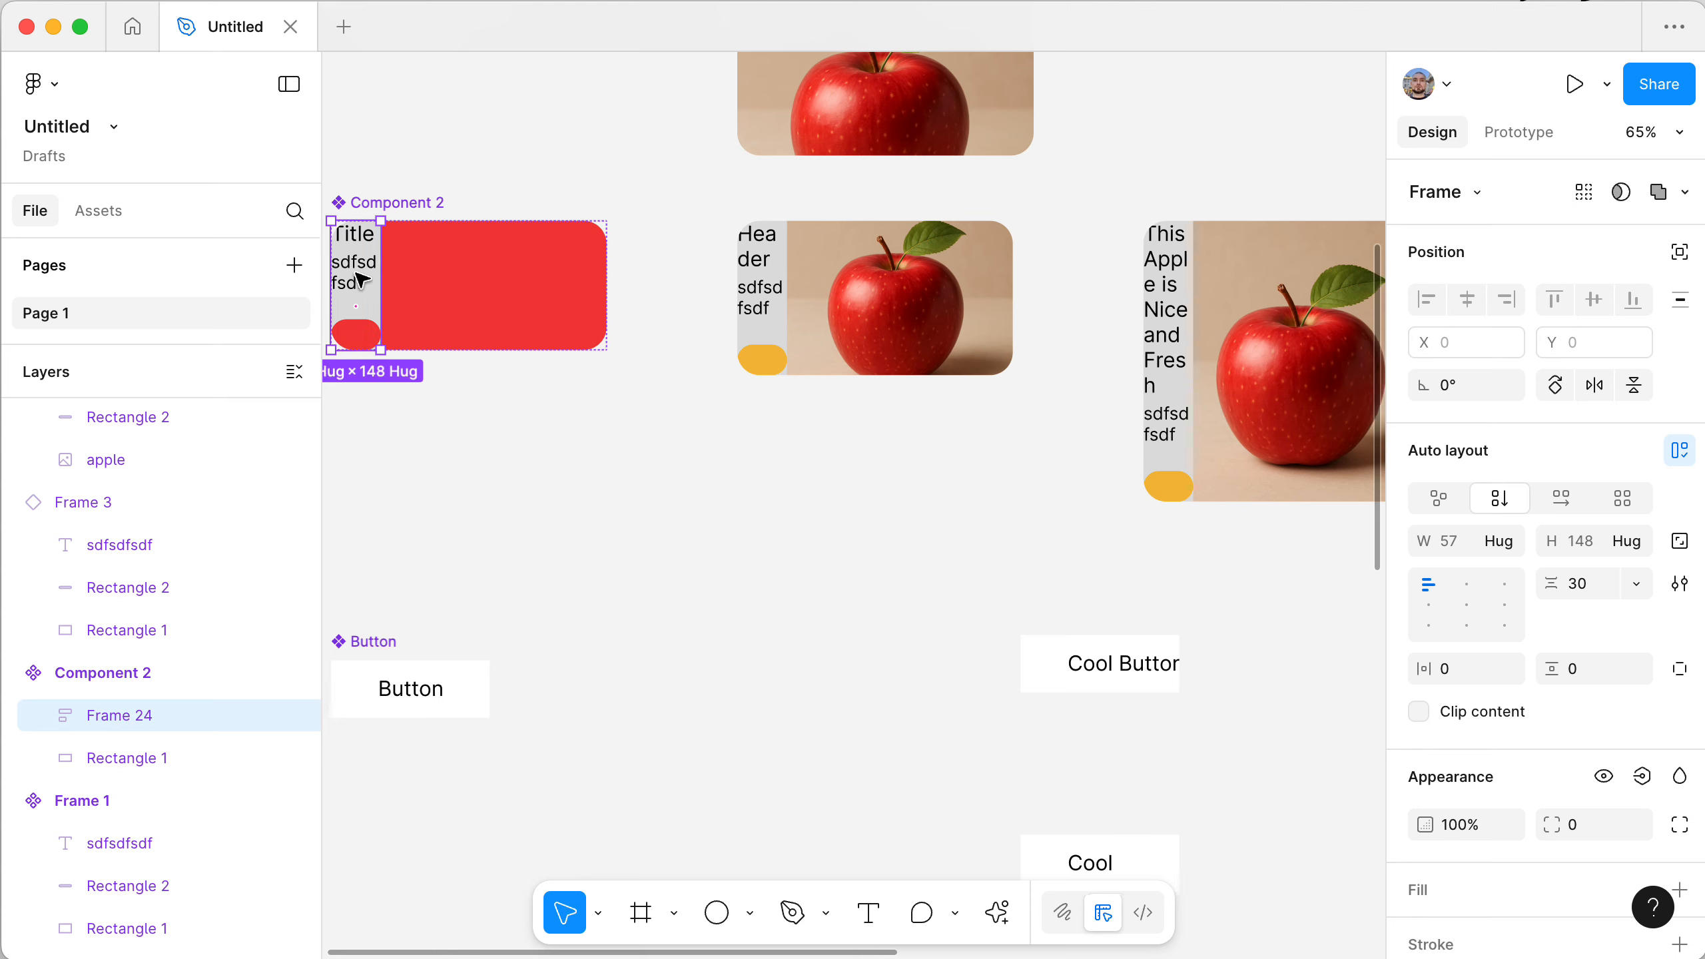
pyautogui.hscroll(-2, 362, 278)
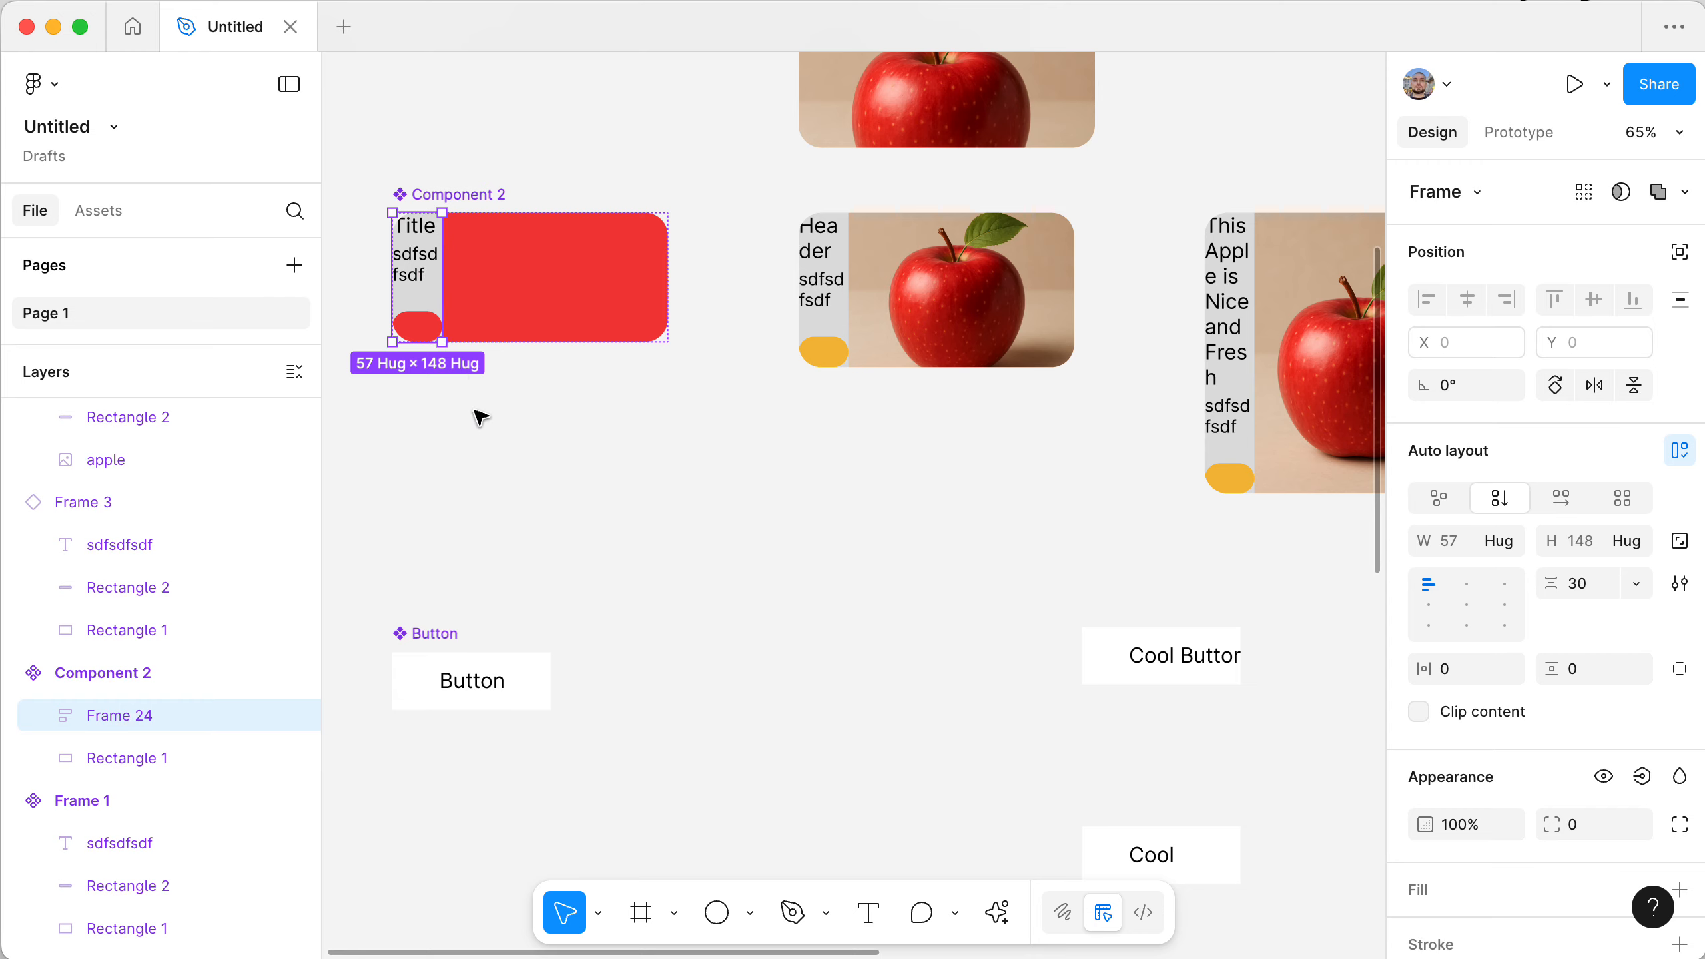
pyautogui.scroll(3, 556, 370)
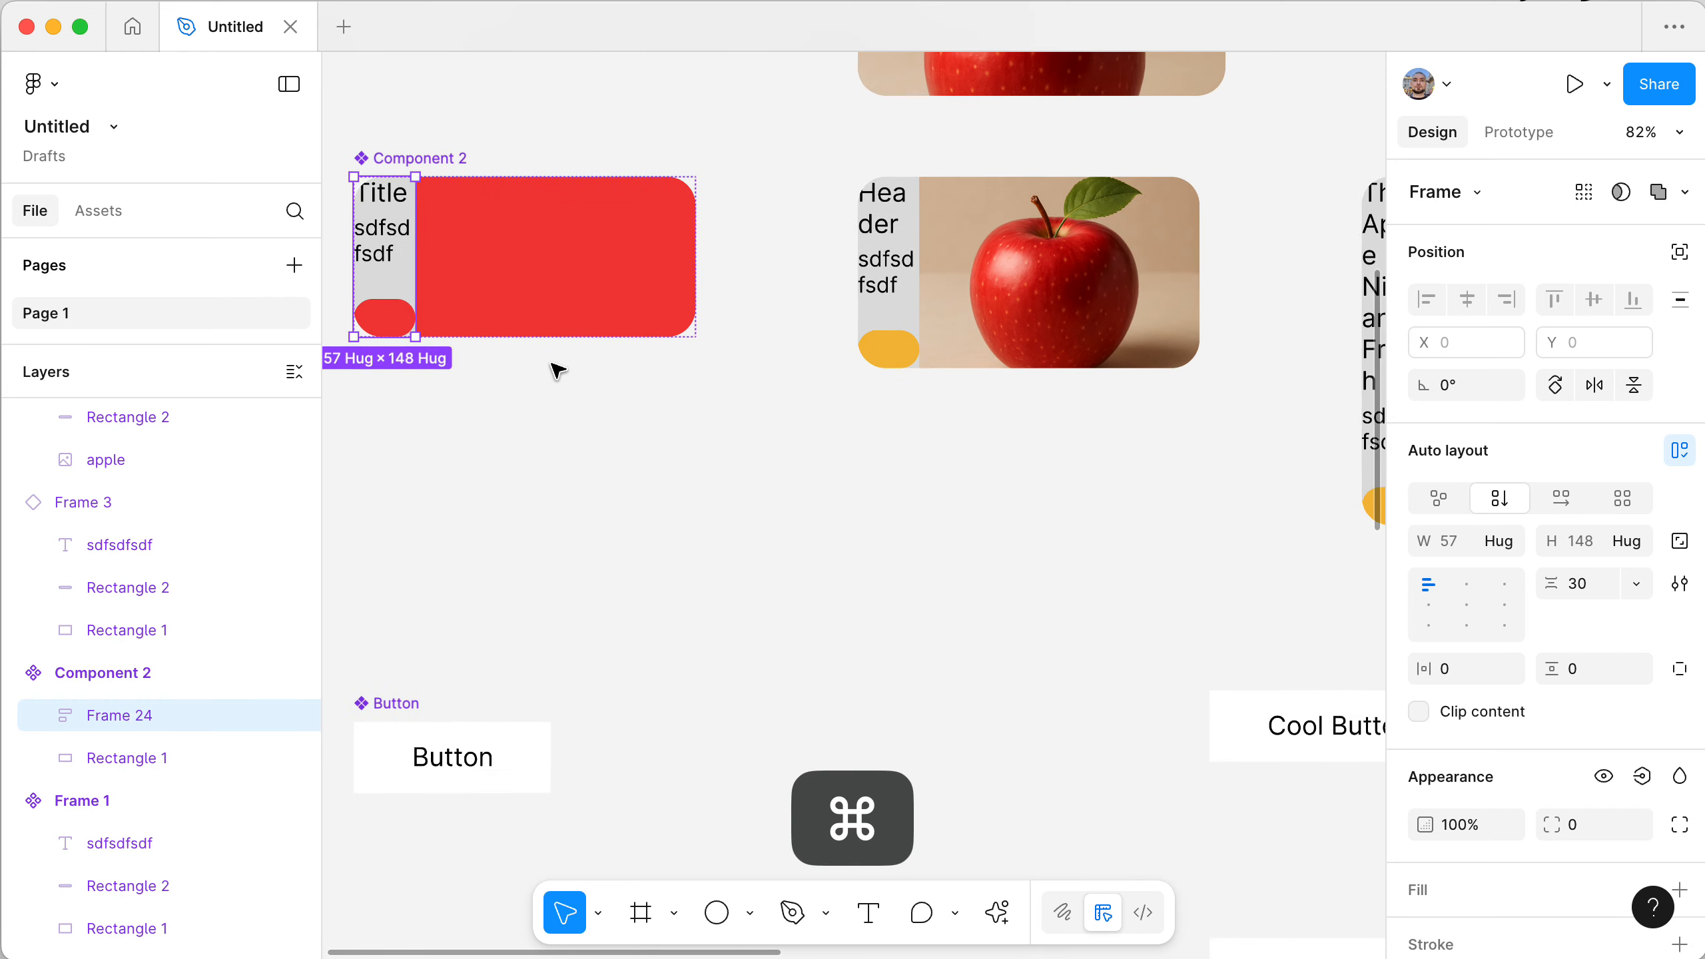
pyautogui.scroll(-2, 556, 369)
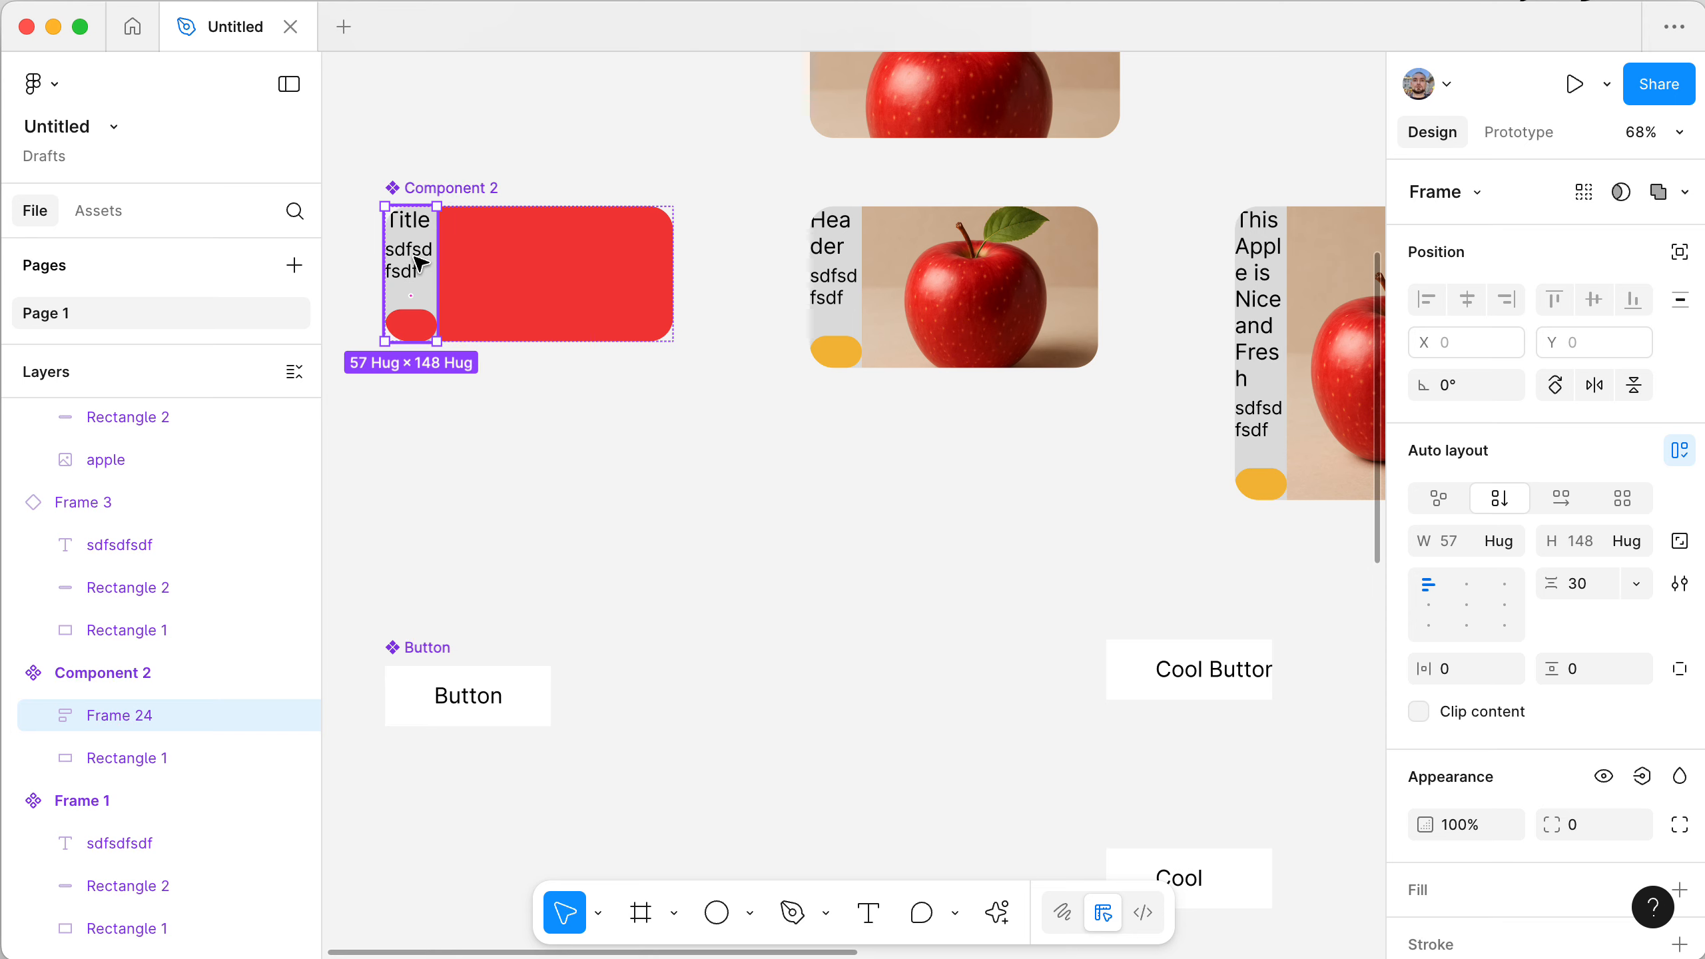
pyautogui.keyDown('super'); pyautogui.click(540, 268); pyautogui.keyUp('super')
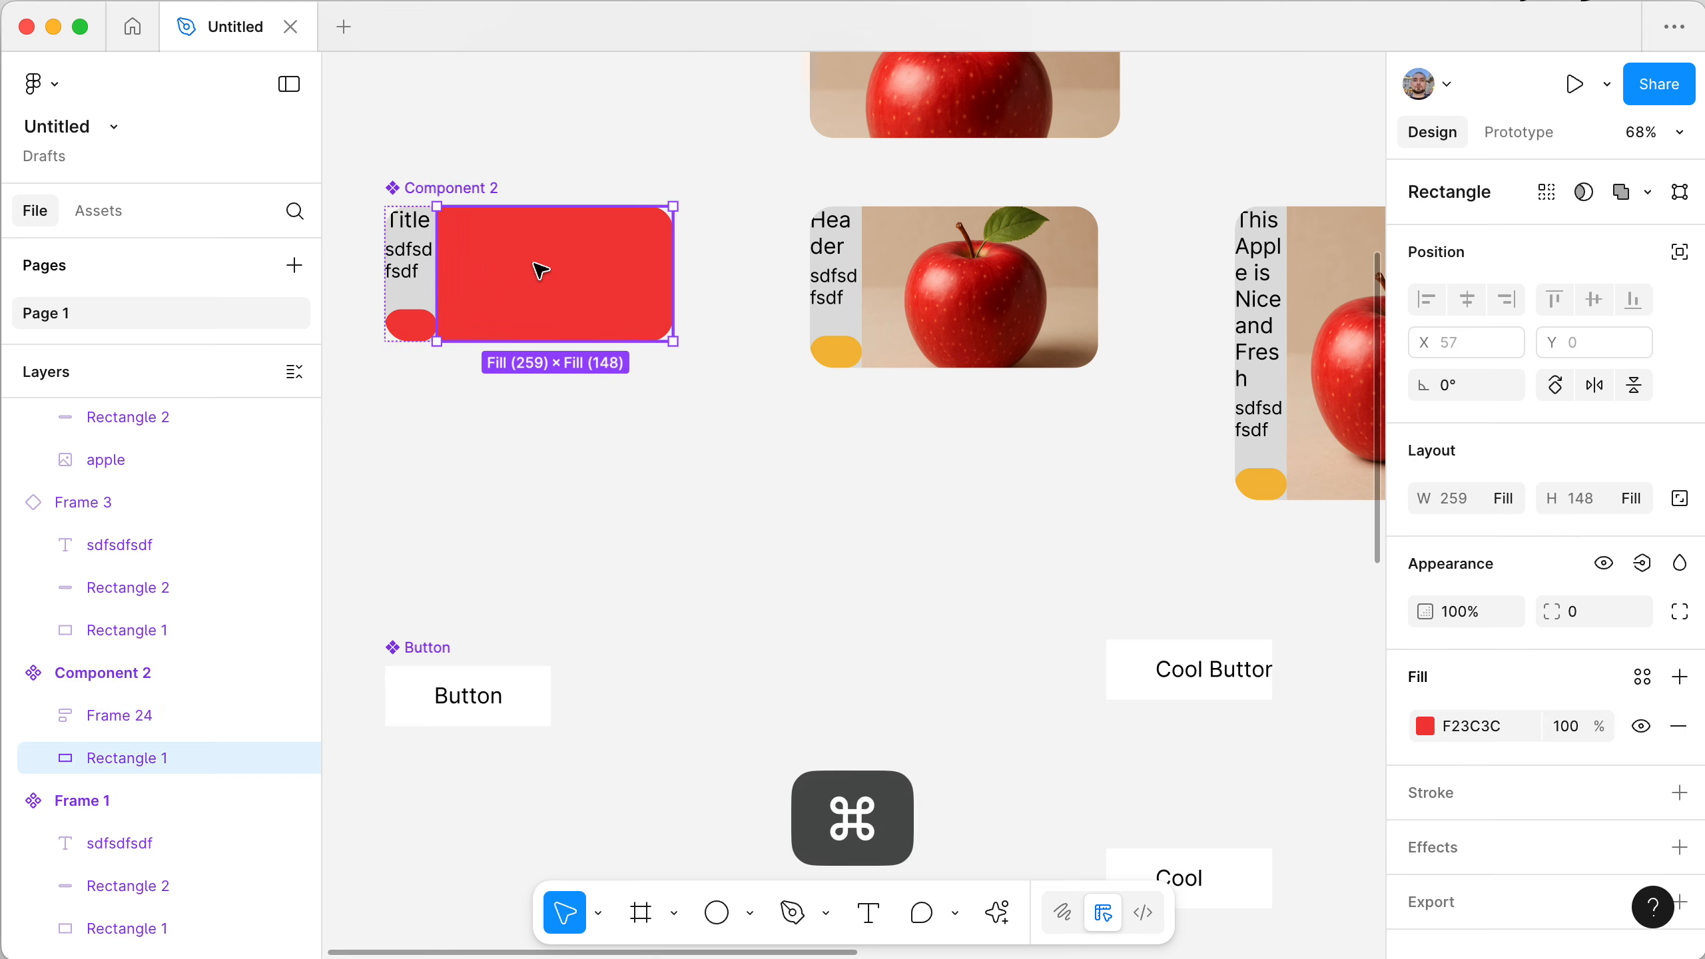
pyautogui.hscroll(2, 594, 290)
pyautogui.scroll(1, 594, 290)
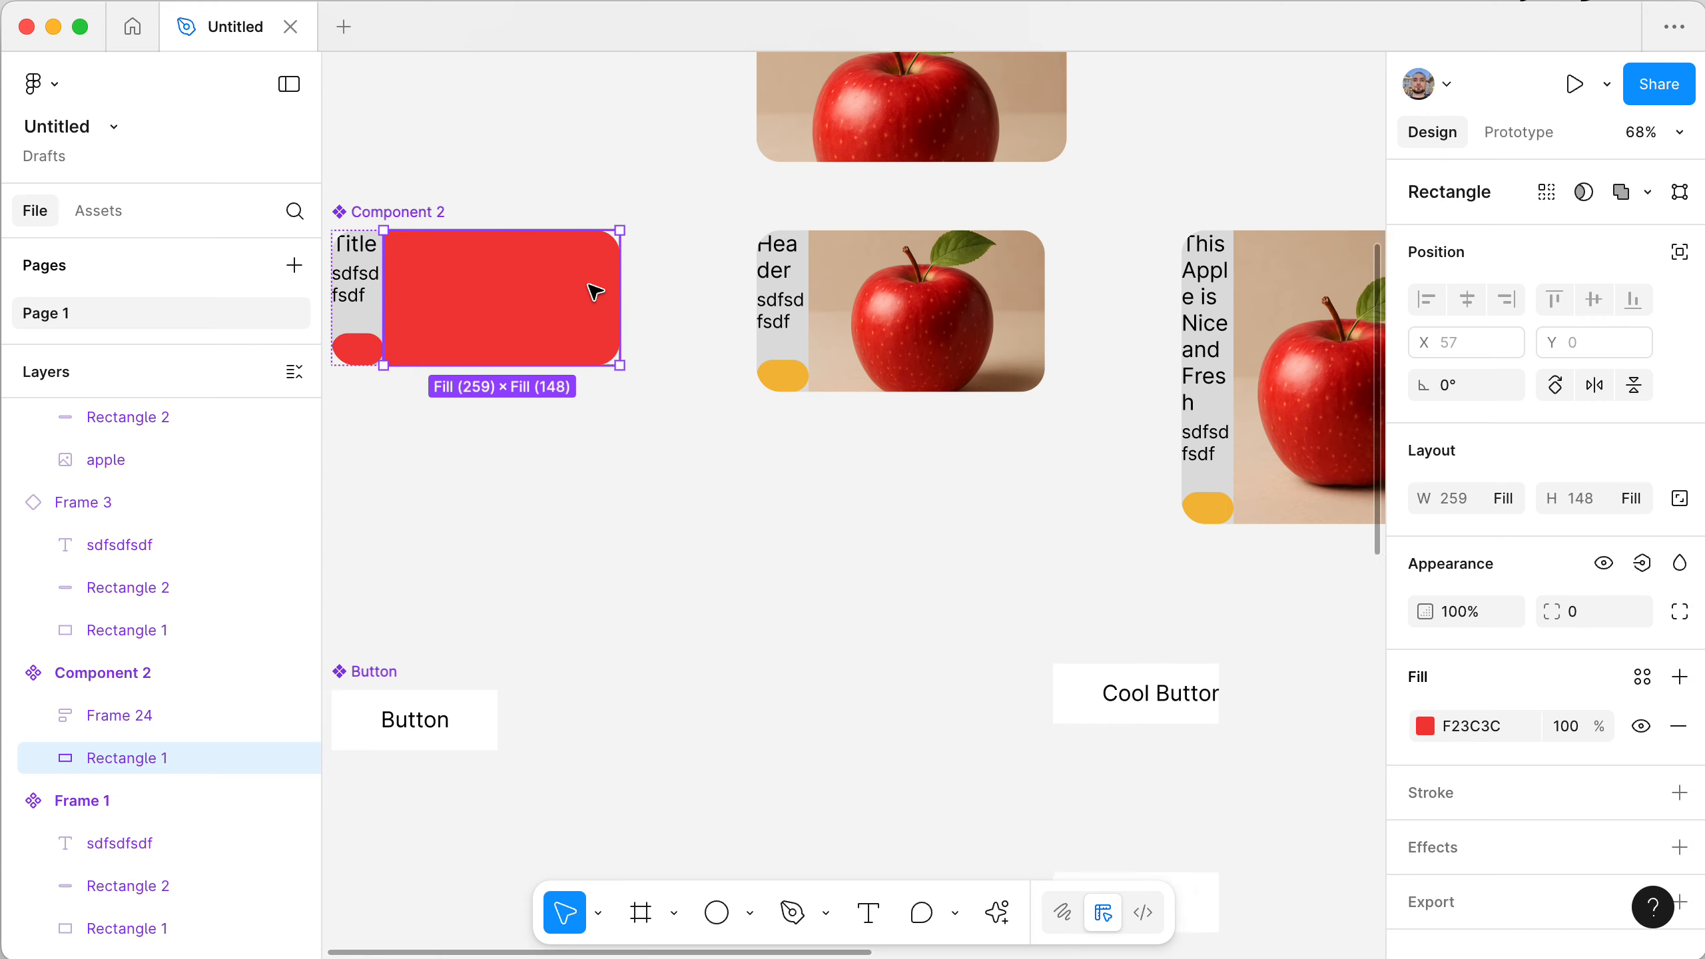
pyautogui.hscroll(-1, 593, 291)
pyautogui.scroll(-1, 594, 291)
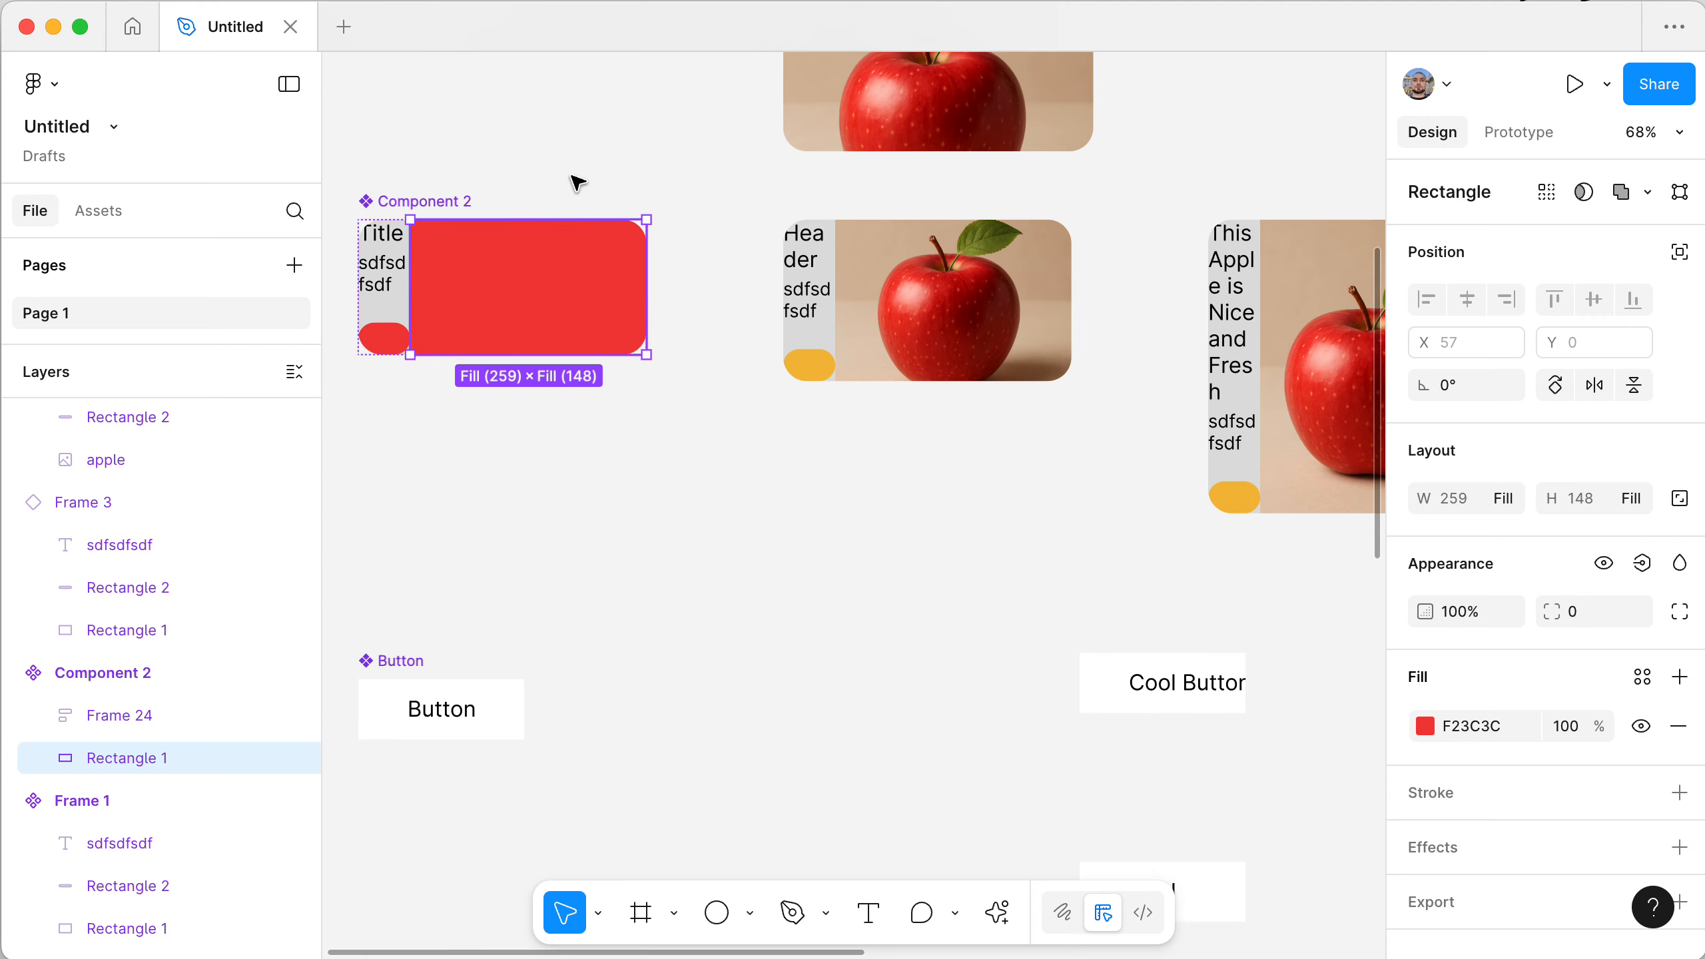
pyautogui.scroll(1, 576, 182)
pyautogui.hscroll(1, 576, 182)
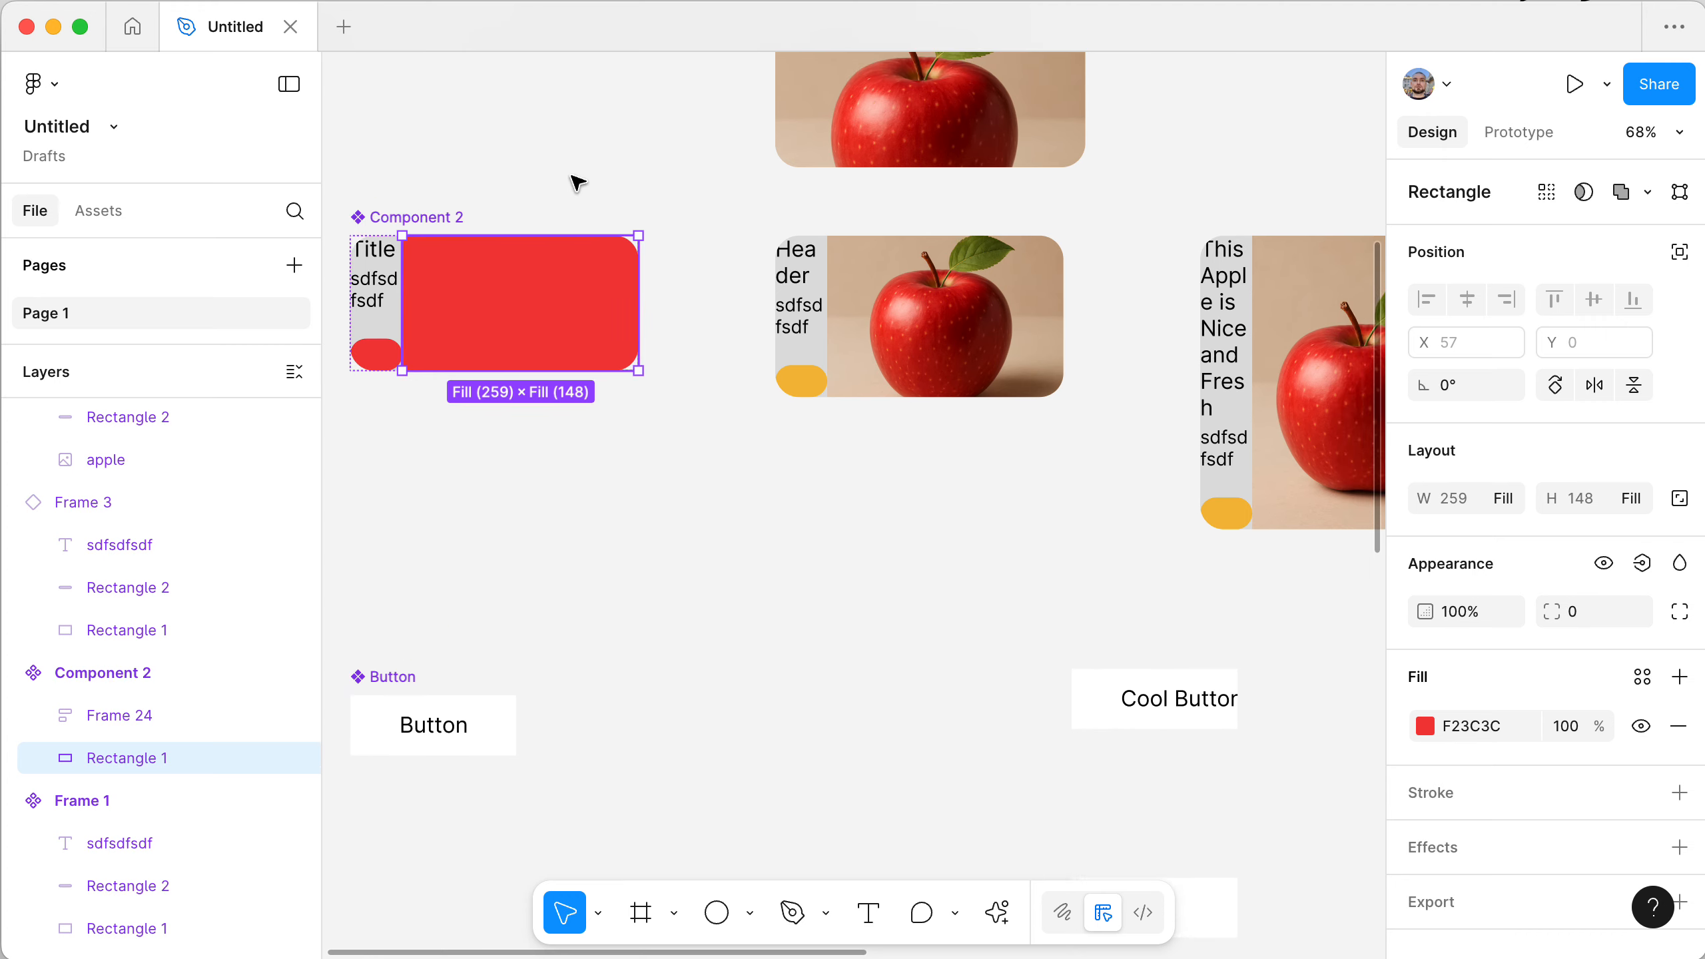
pyautogui.scroll(-2, 575, 182)
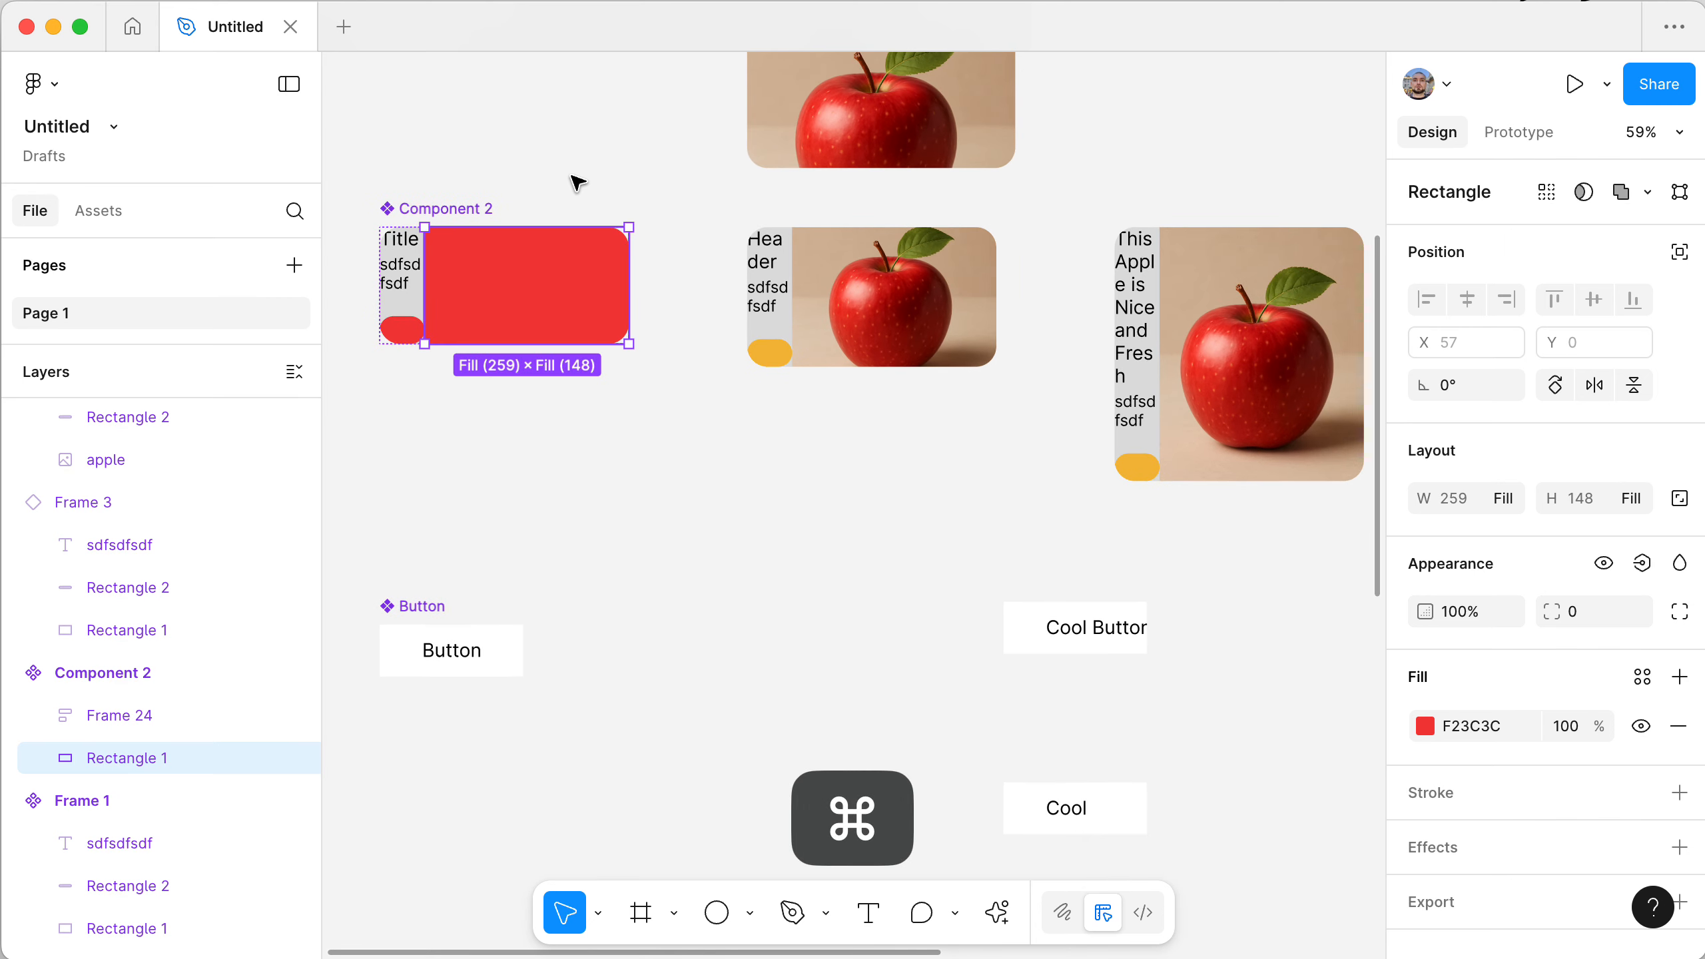
pyautogui.scroll(2, 576, 182)
pyautogui.hscroll(-1, 576, 182)
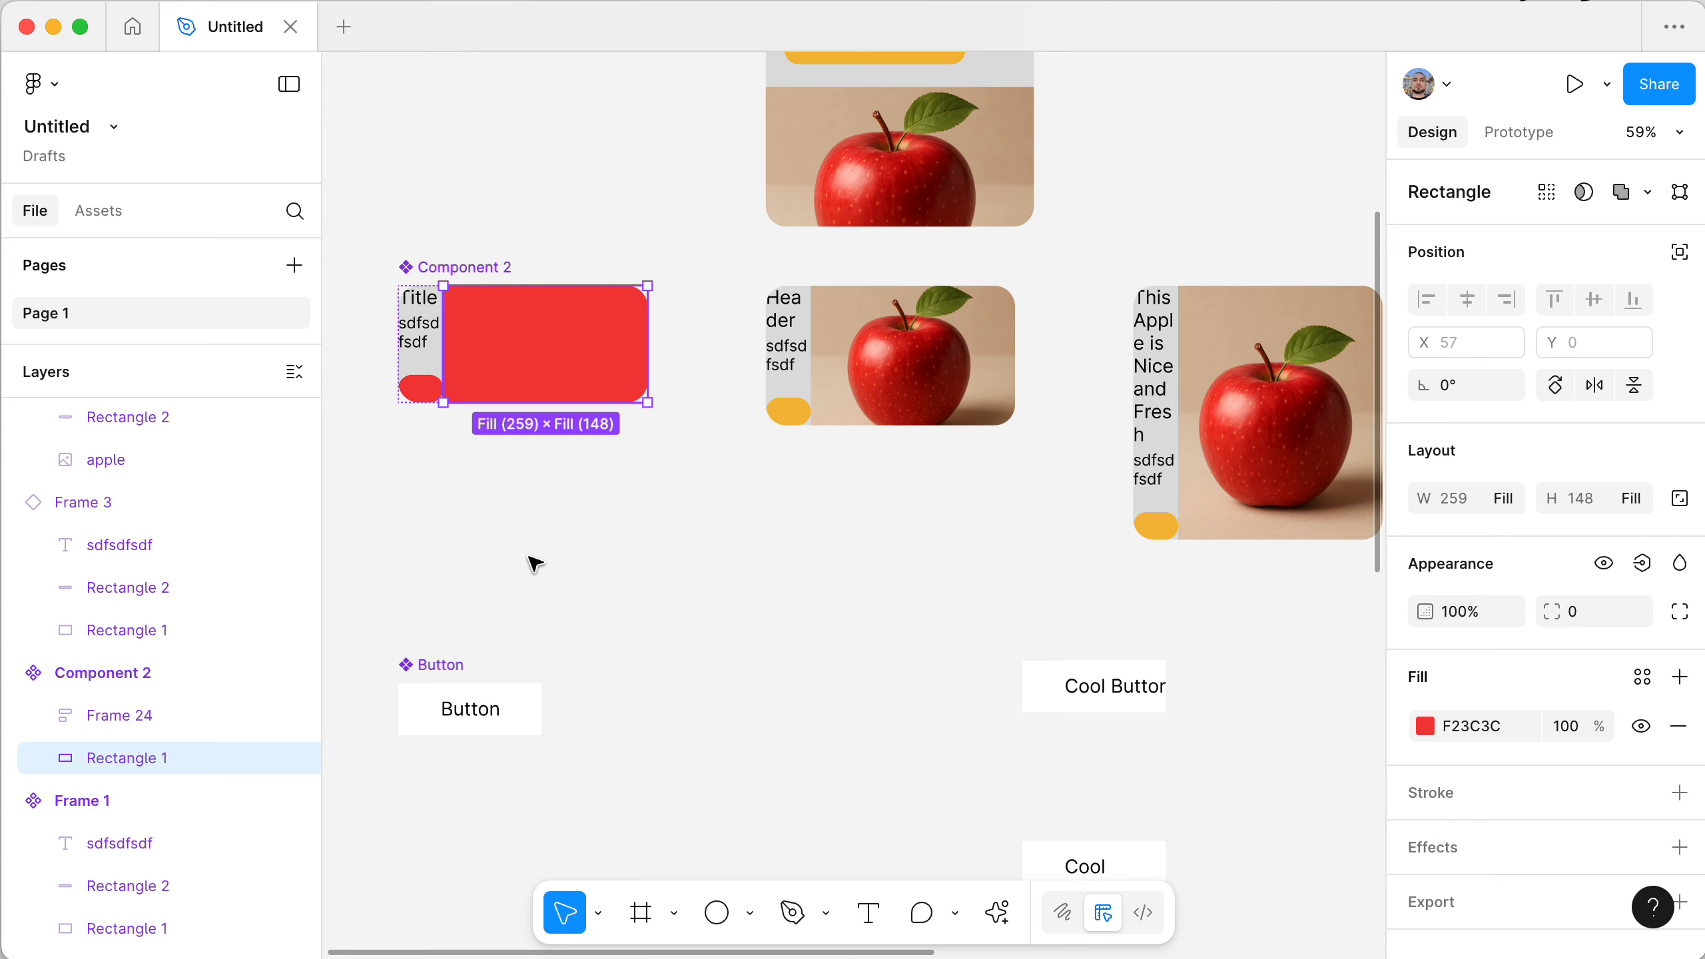
# - Select Component 2 and examine its auto layout width and height sizing
pyautogui.click(535, 562)
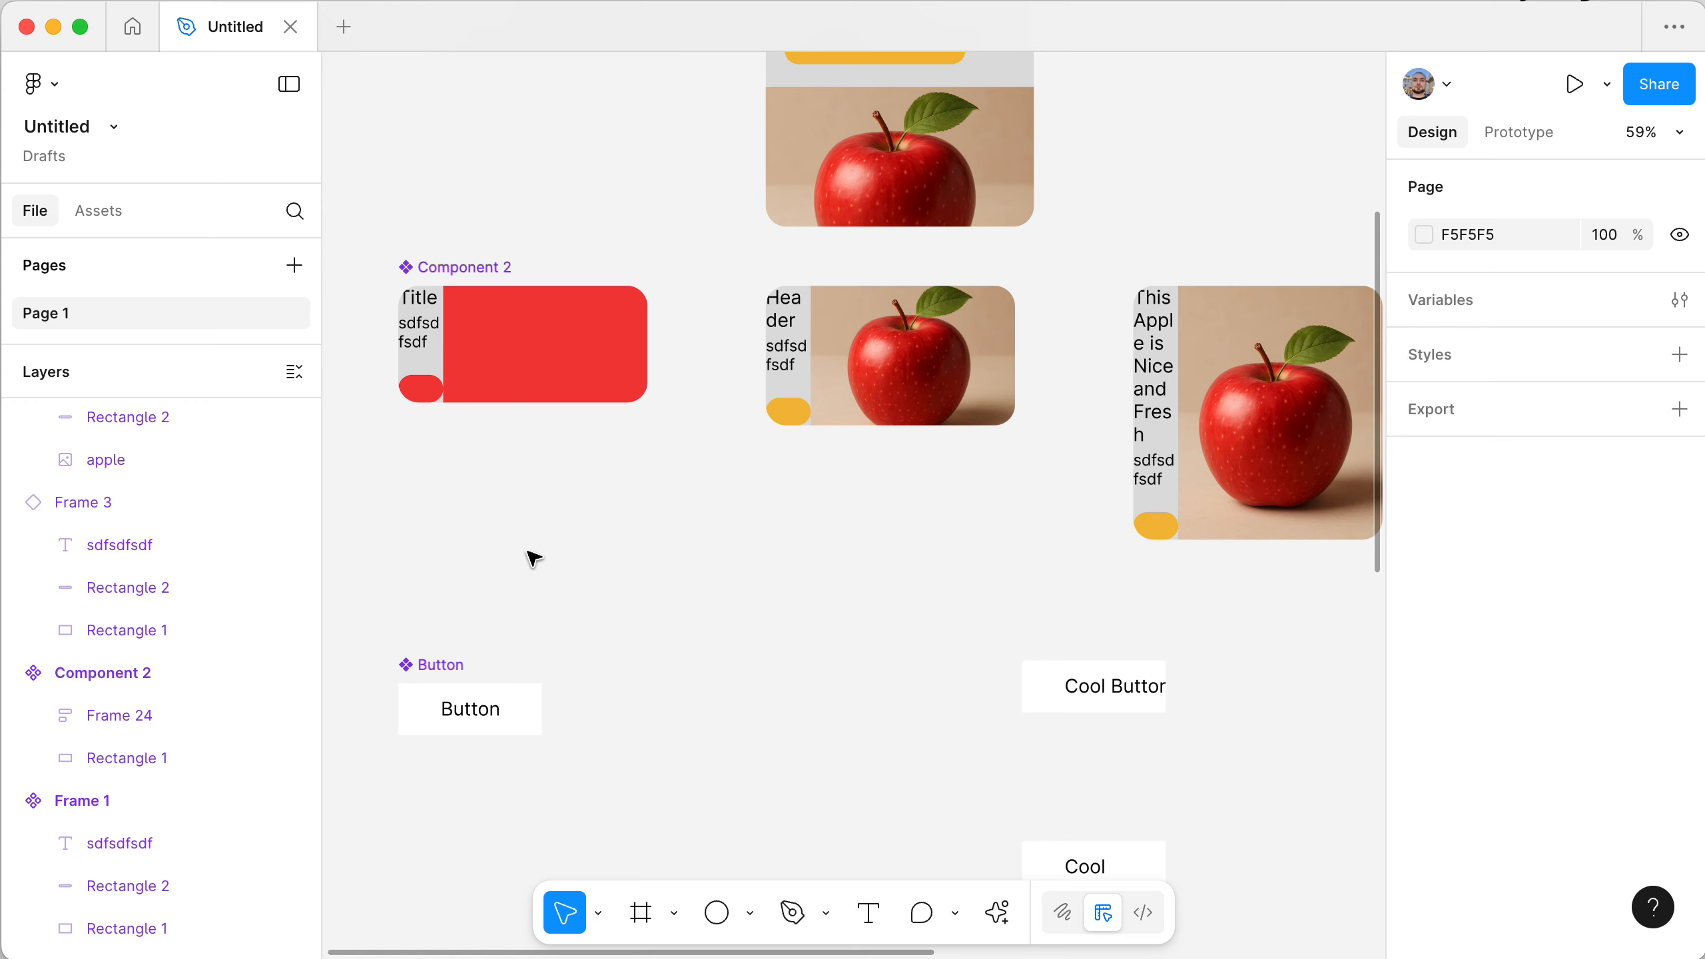
pyautogui.click(463, 268)
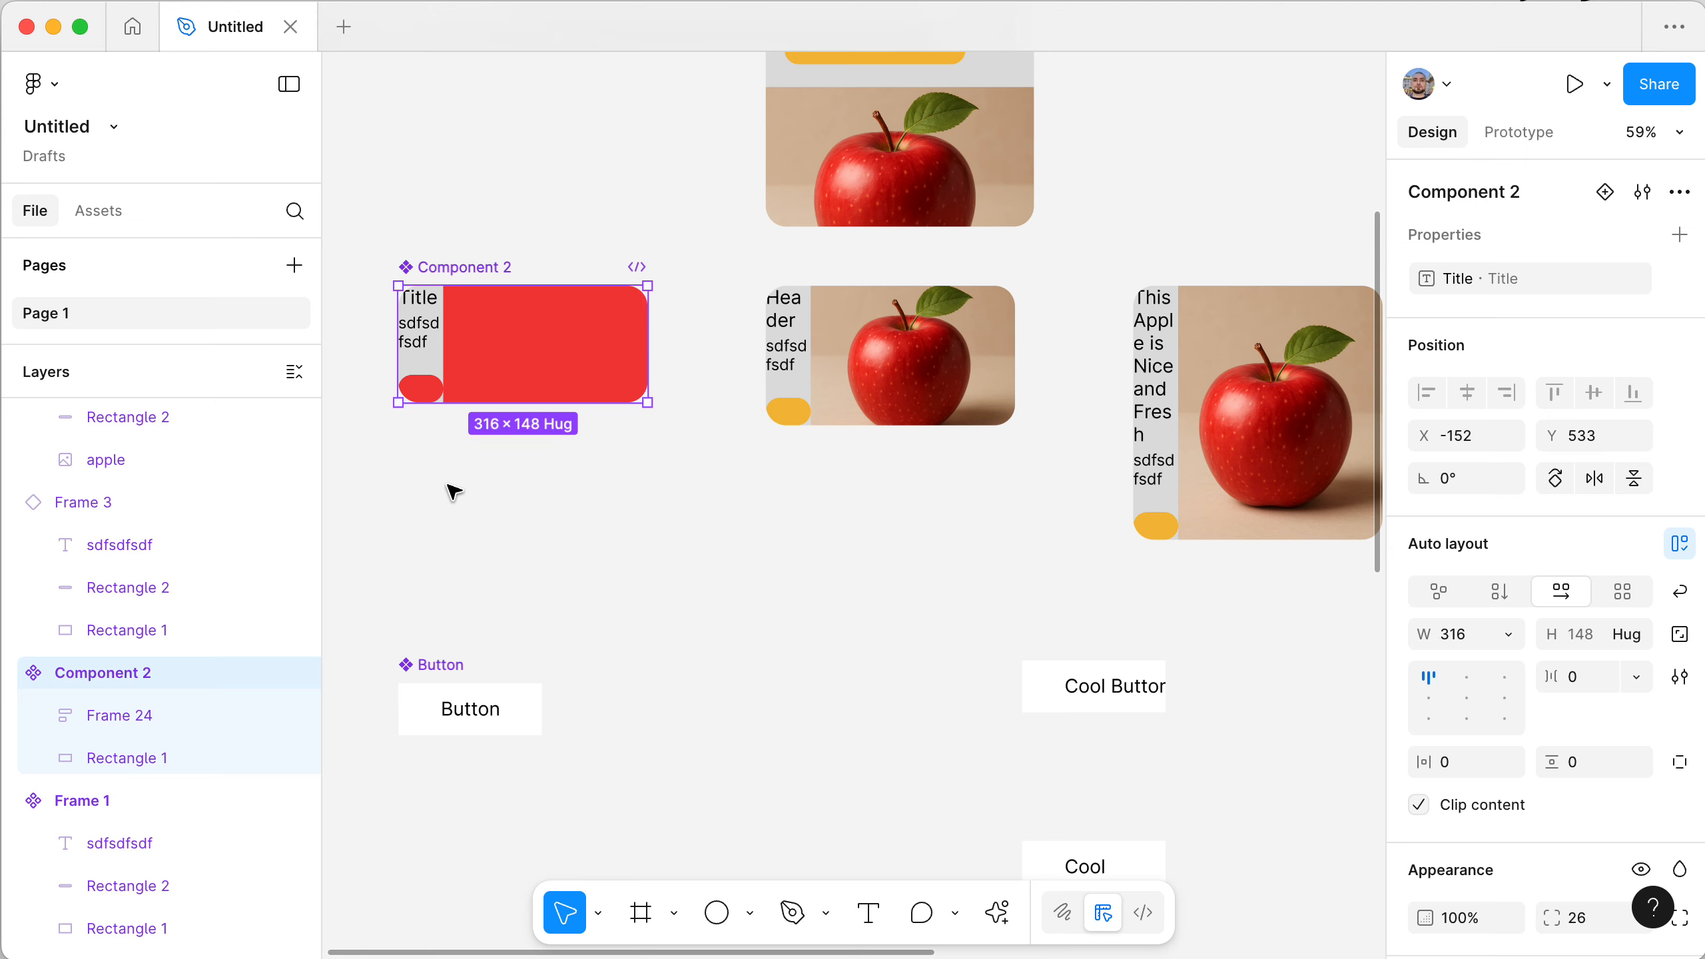
pyautogui.scroll(3, 426, 457)
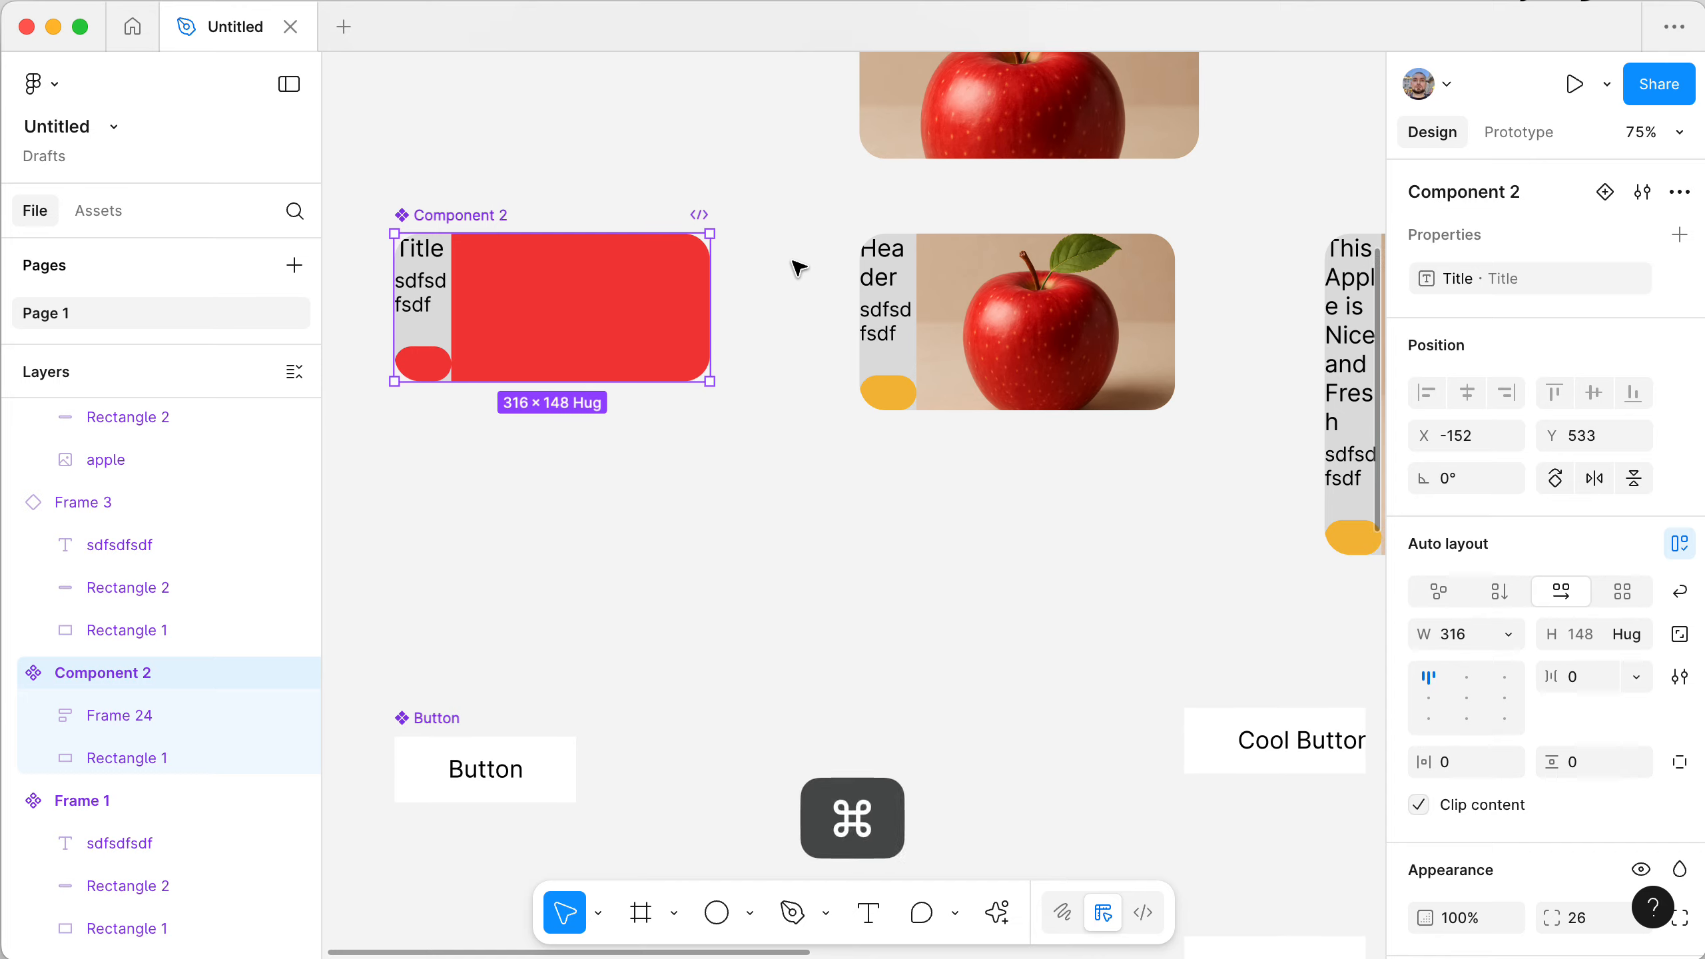
pyautogui.scroll(3, 798, 269)
pyautogui.scroll(-3, 799, 268)
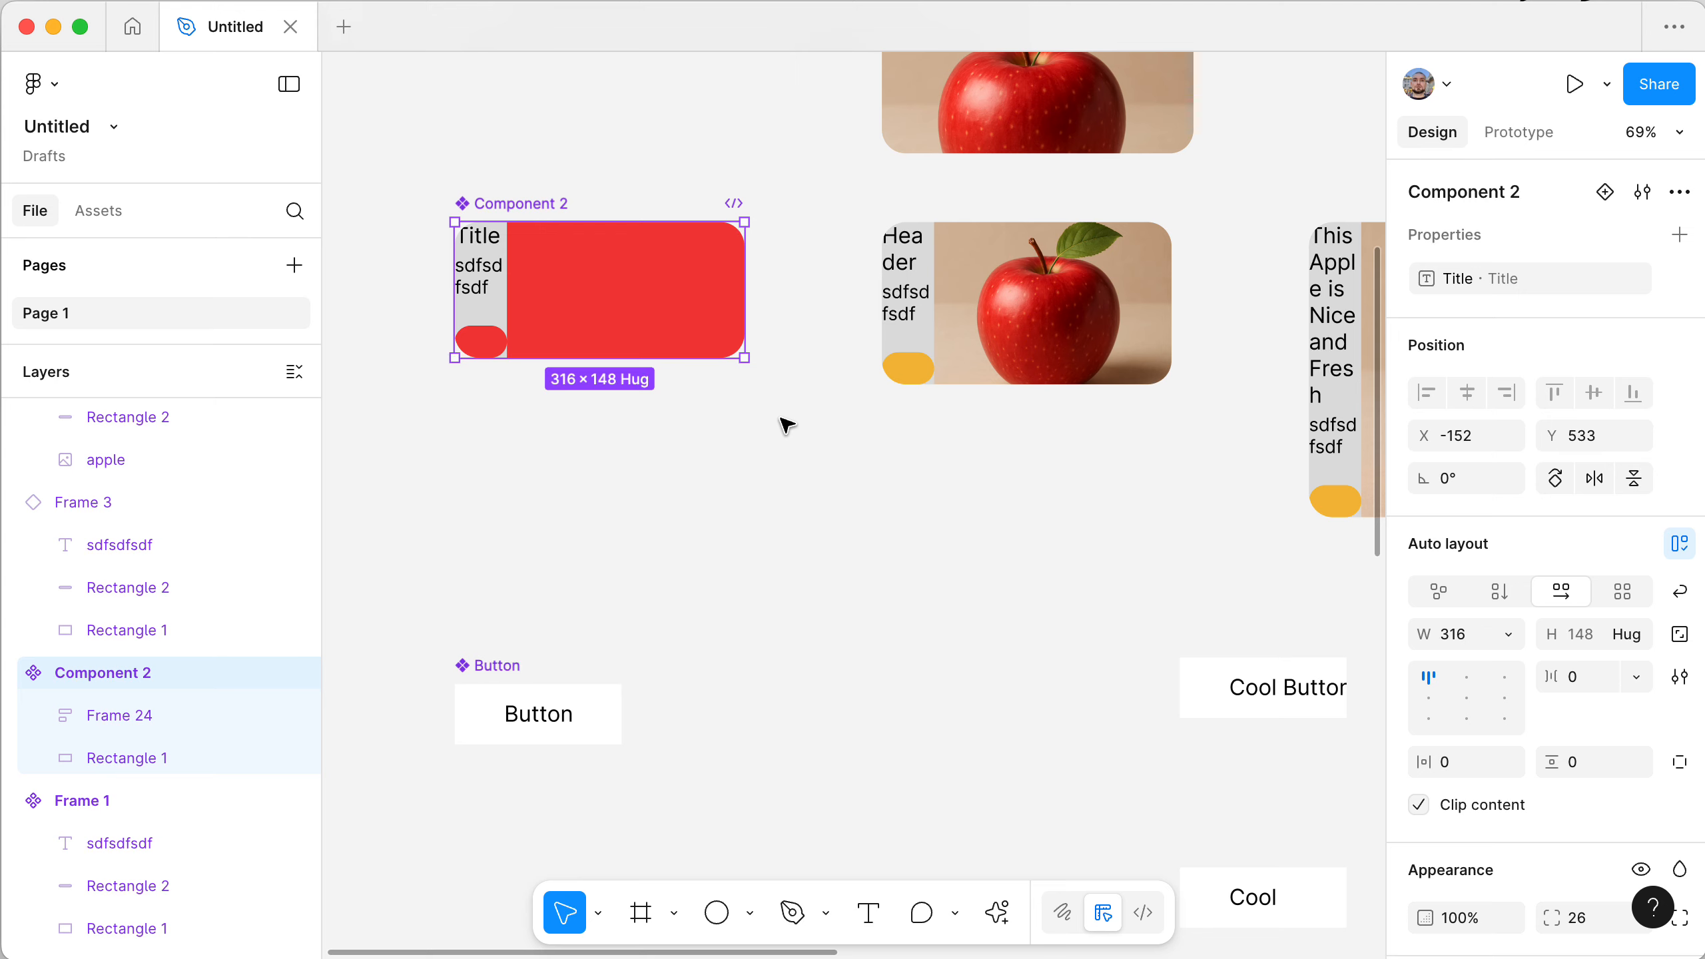
# - Undo the selection of Component 2, and compare the heights of the short-title and long-title apple cards
pyautogui.press('super+z')
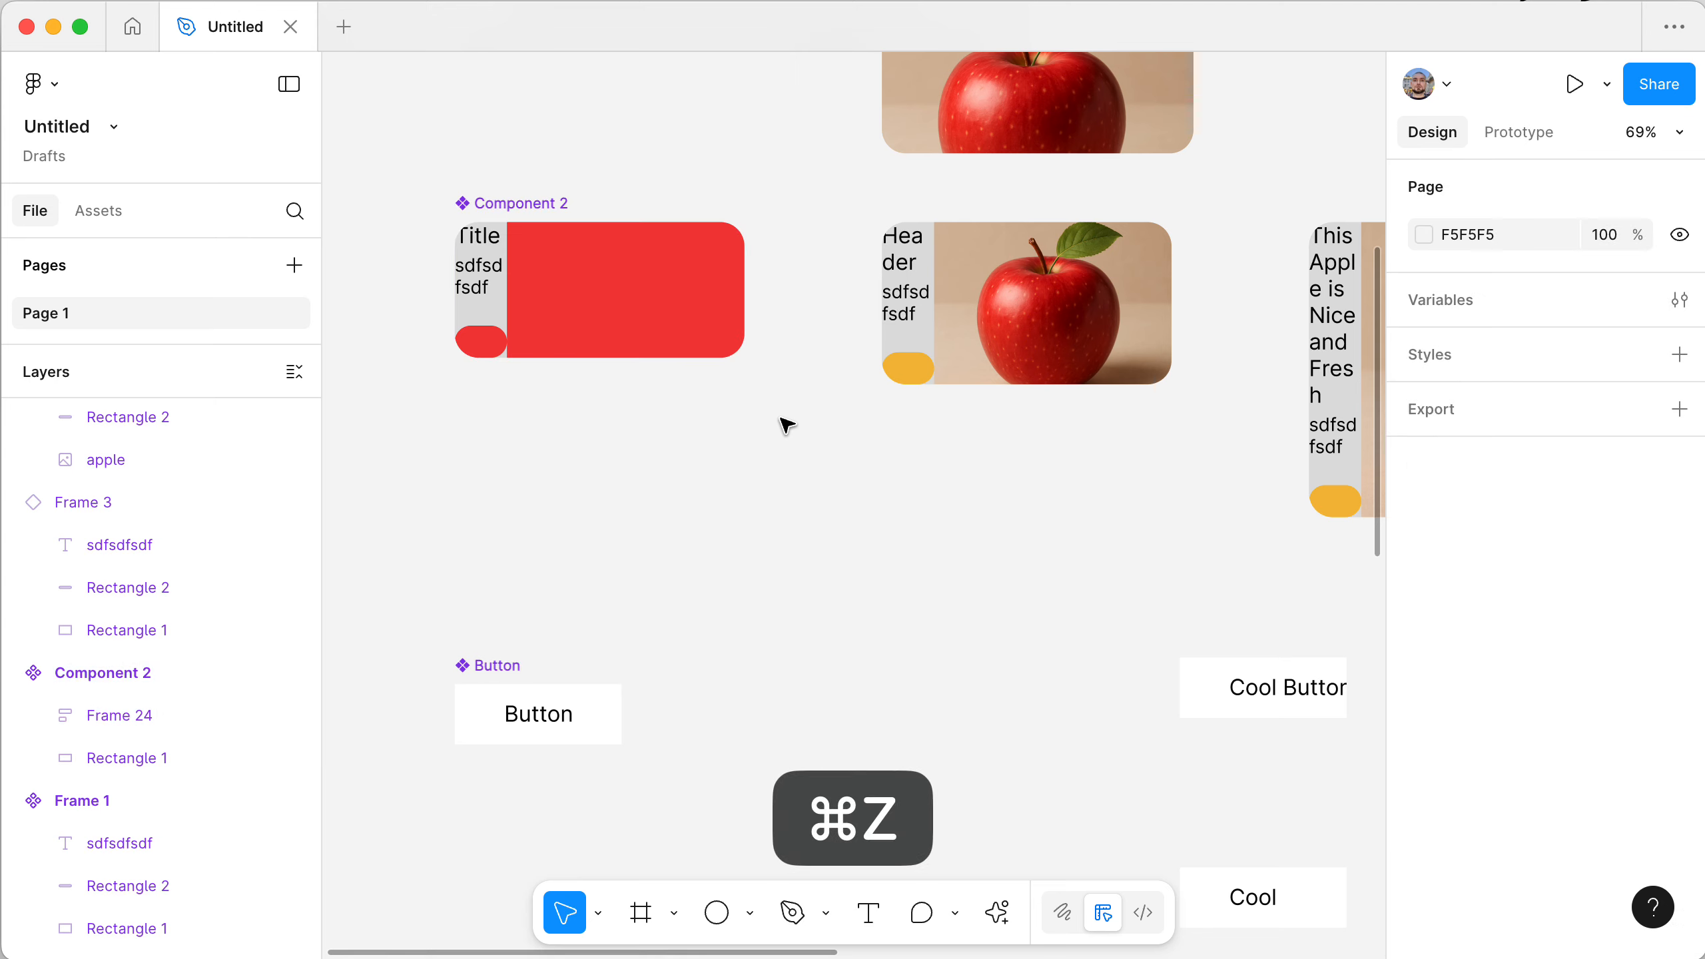
pyautogui.press('super+z')
pyautogui.click(841, 432)
pyautogui.hscroll(4, 841, 433)
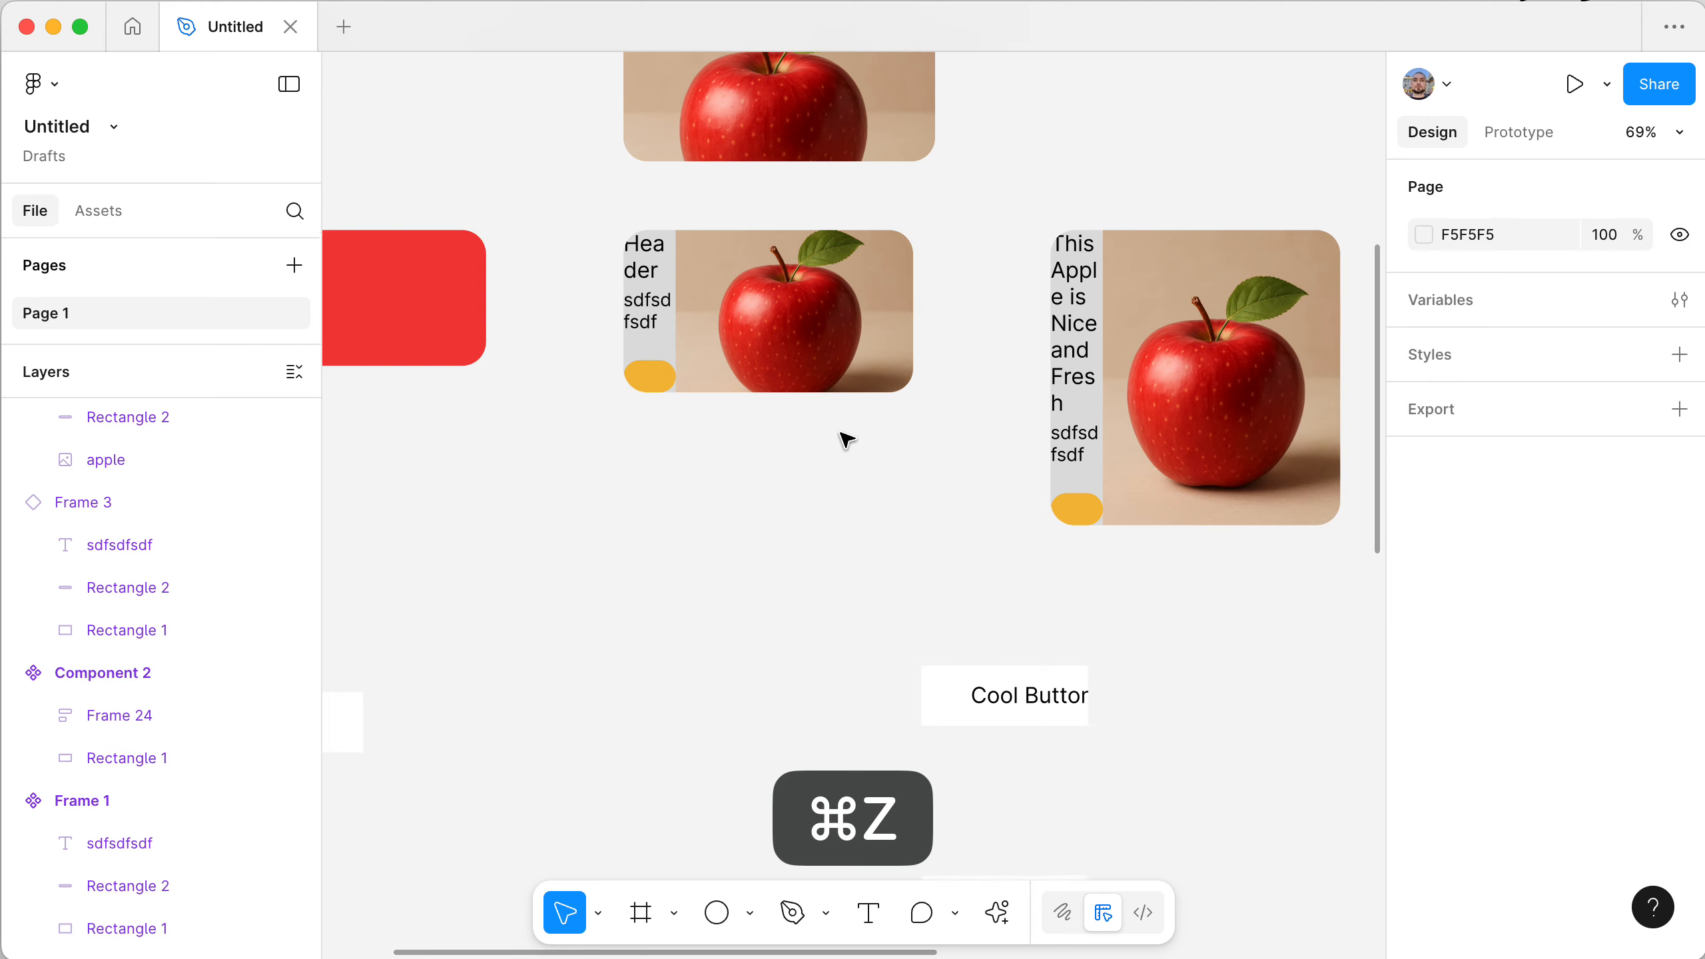
pyautogui.hscroll(1, 841, 433)
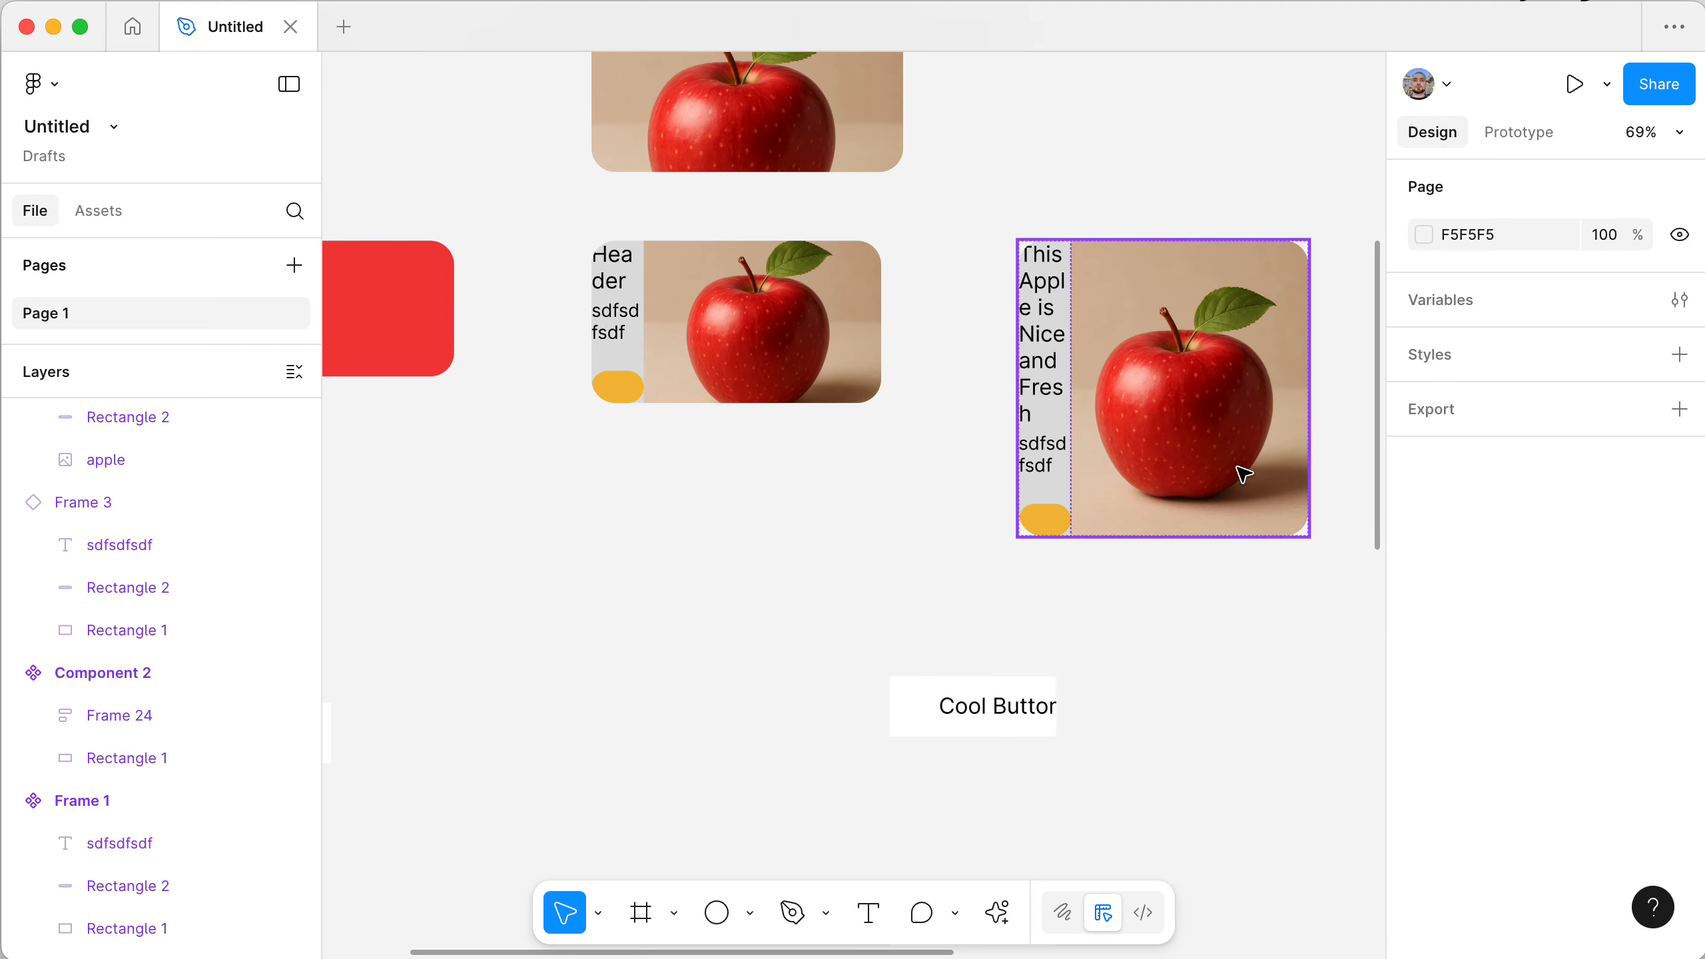
# - Examine the auto layout sizing of Component 2, its nested Frame 24 text column and its red Rectangle 1
pyautogui.hscroll(-5, 836, 522)
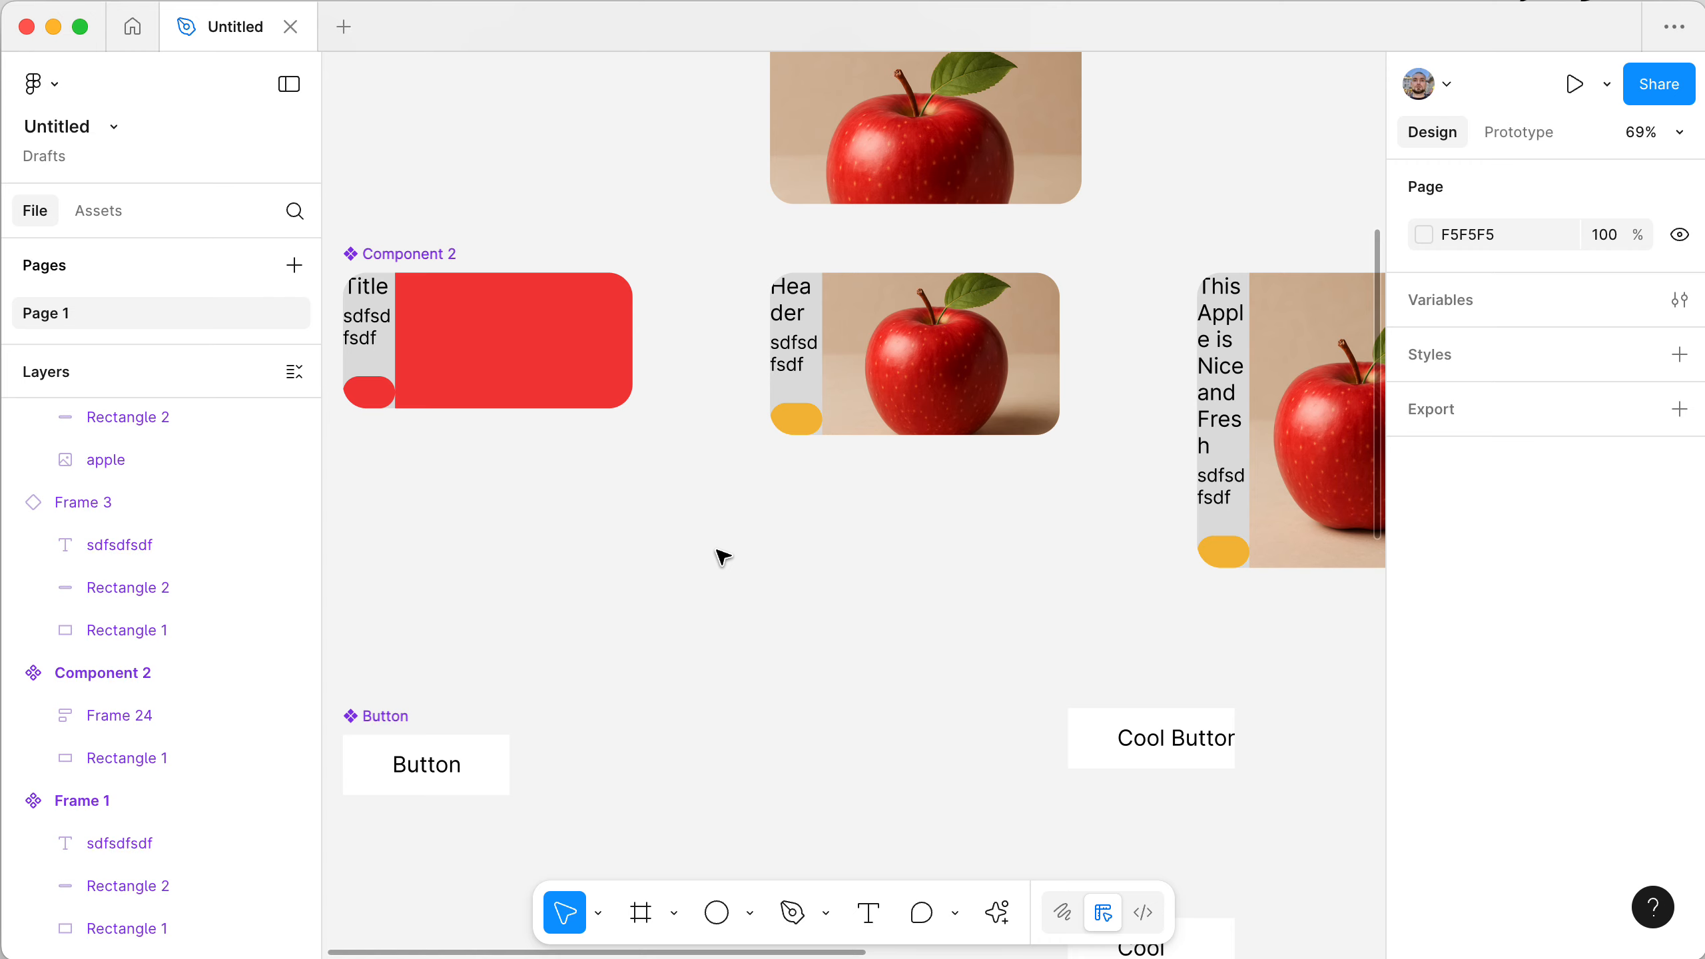
pyautogui.hscroll(-3, 721, 556)
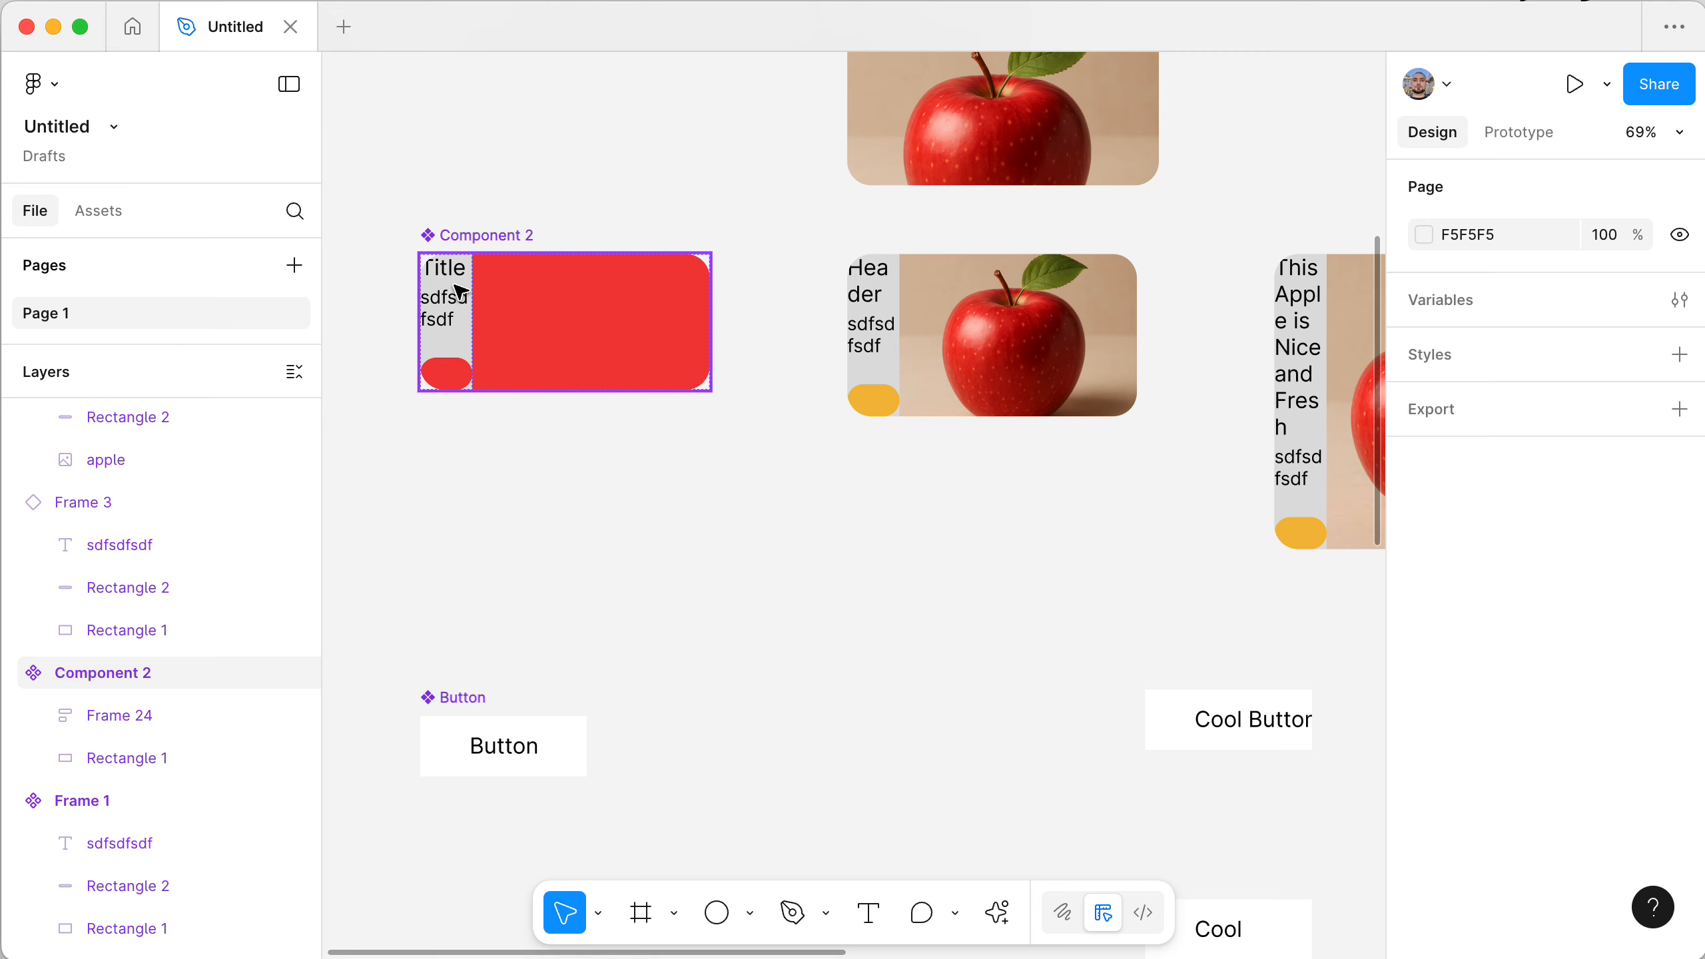
pyautogui.hscroll(3, 564, 279)
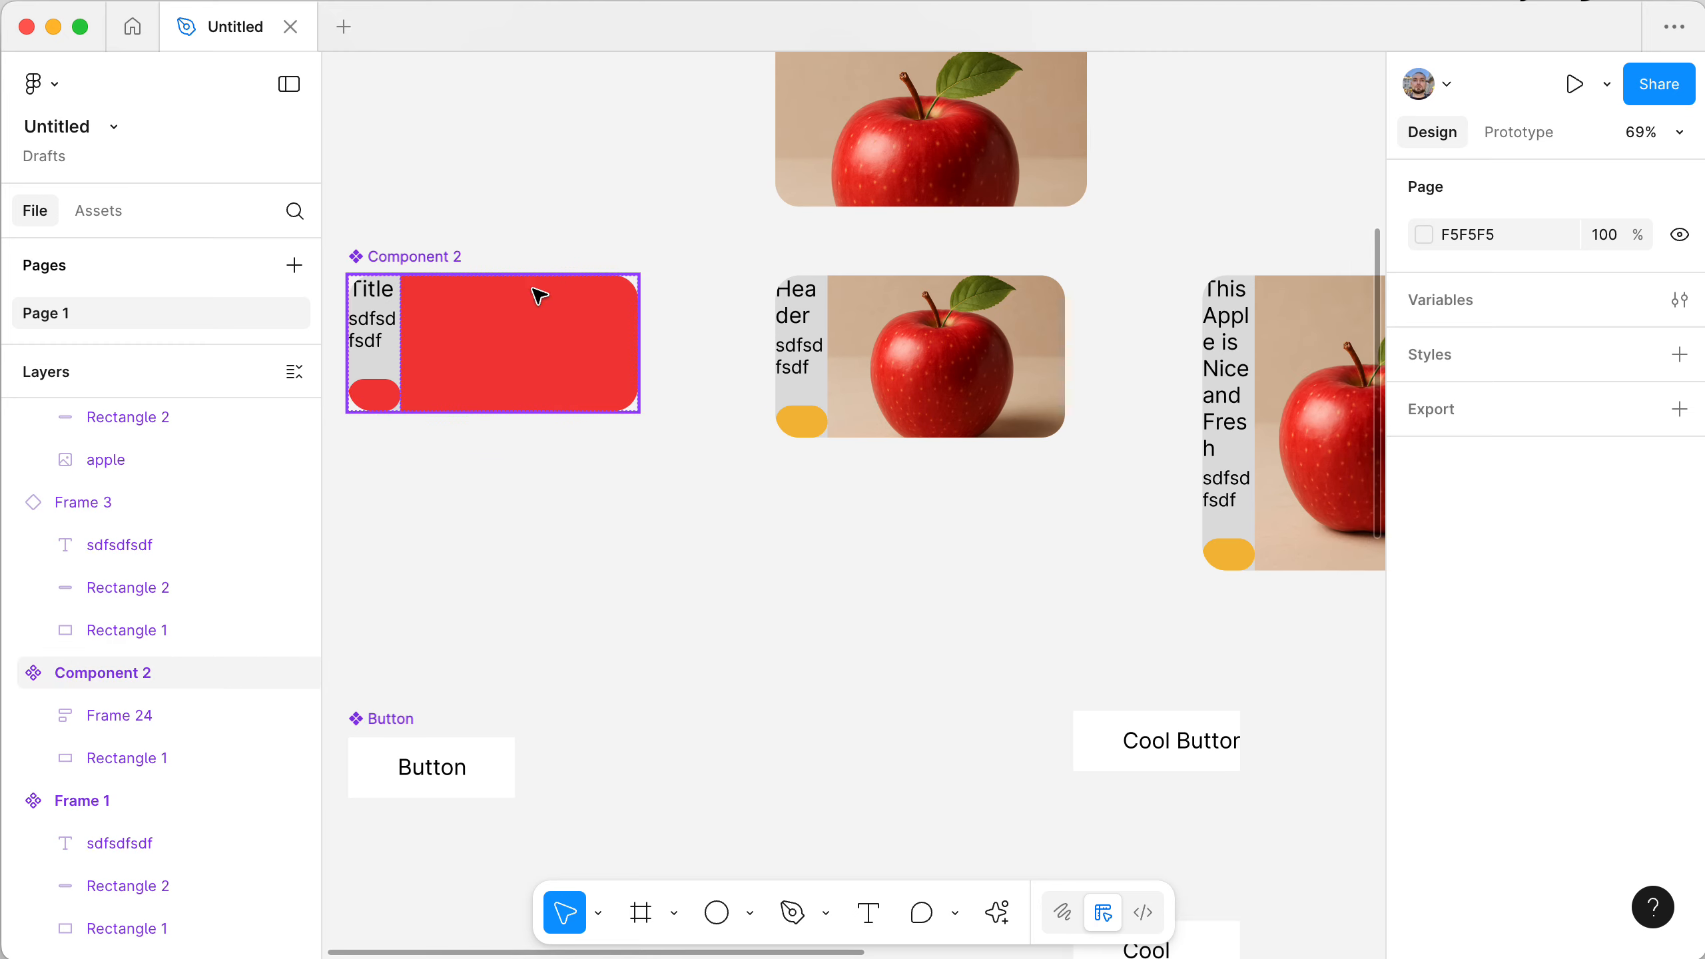
pyautogui.click(390, 329)
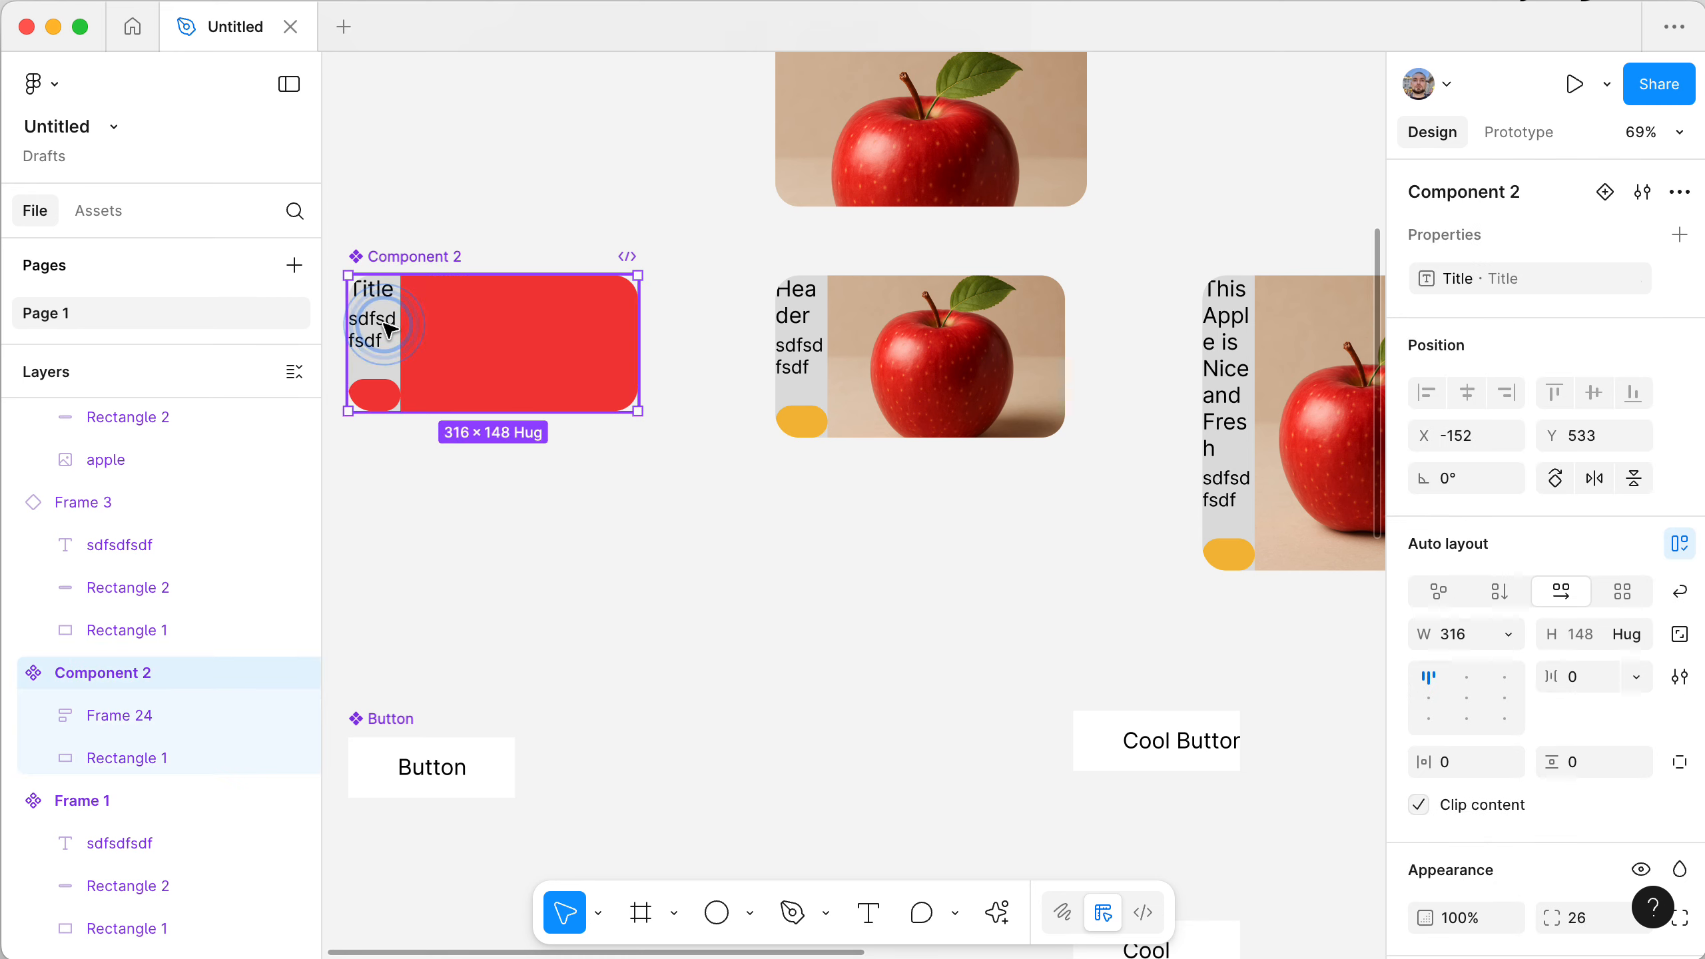
pyautogui.click(389, 329)
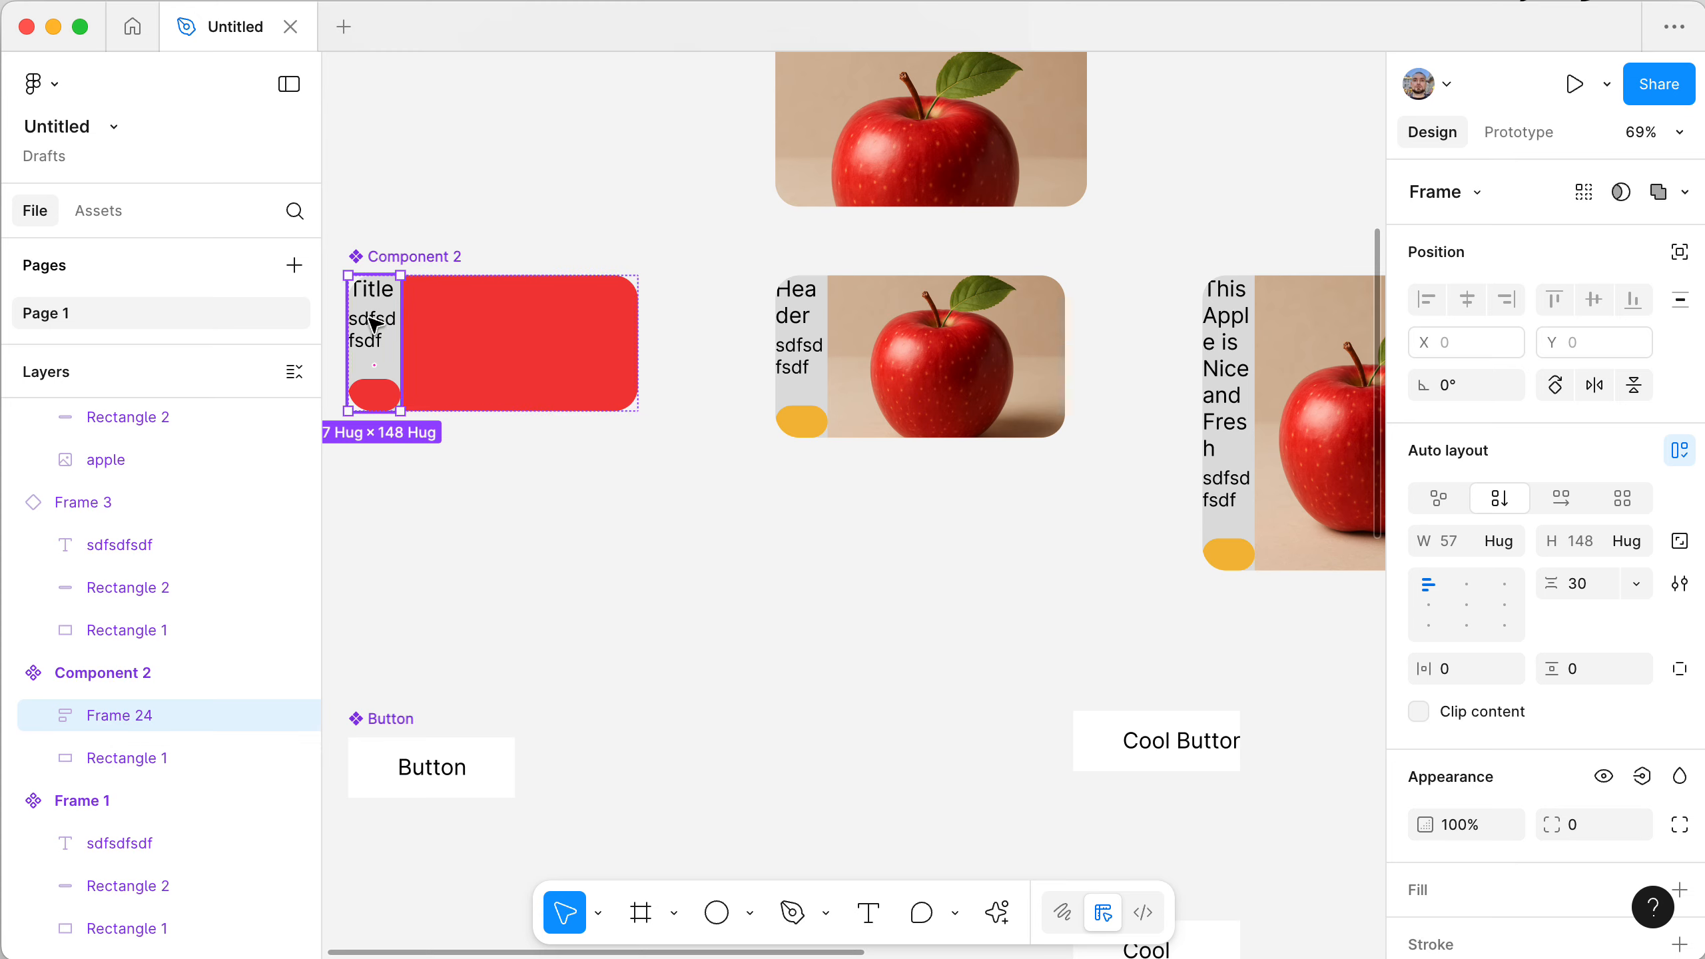
pyautogui.click(441, 265)
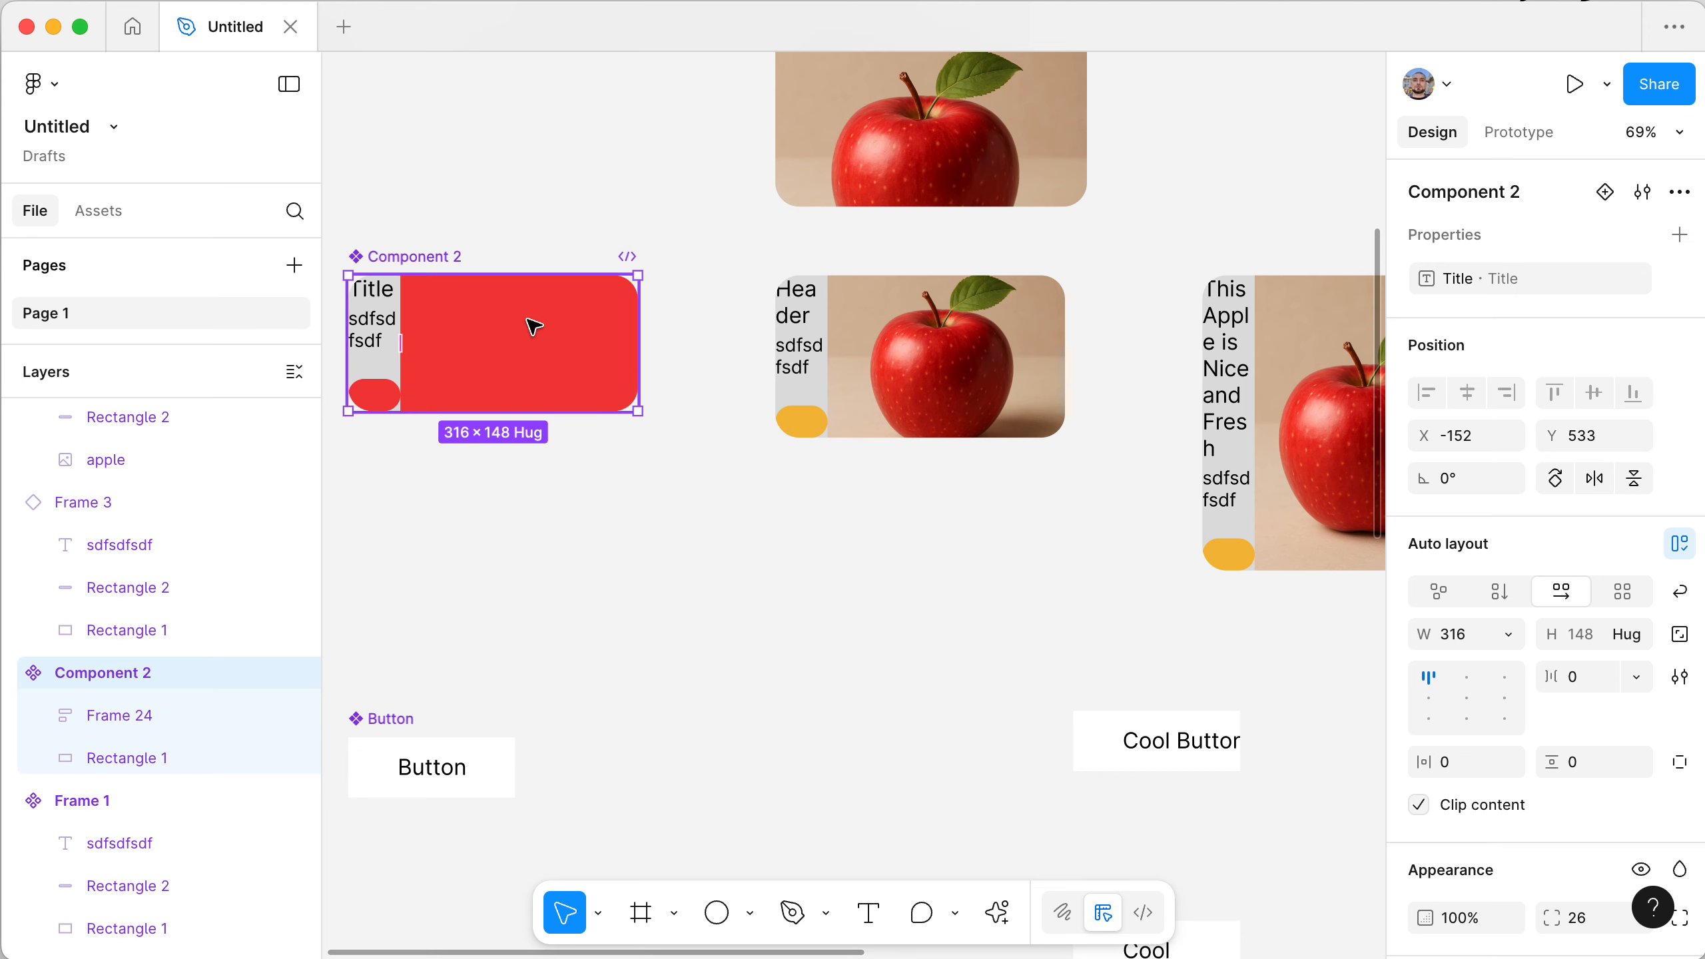
pyautogui.click(109, 714)
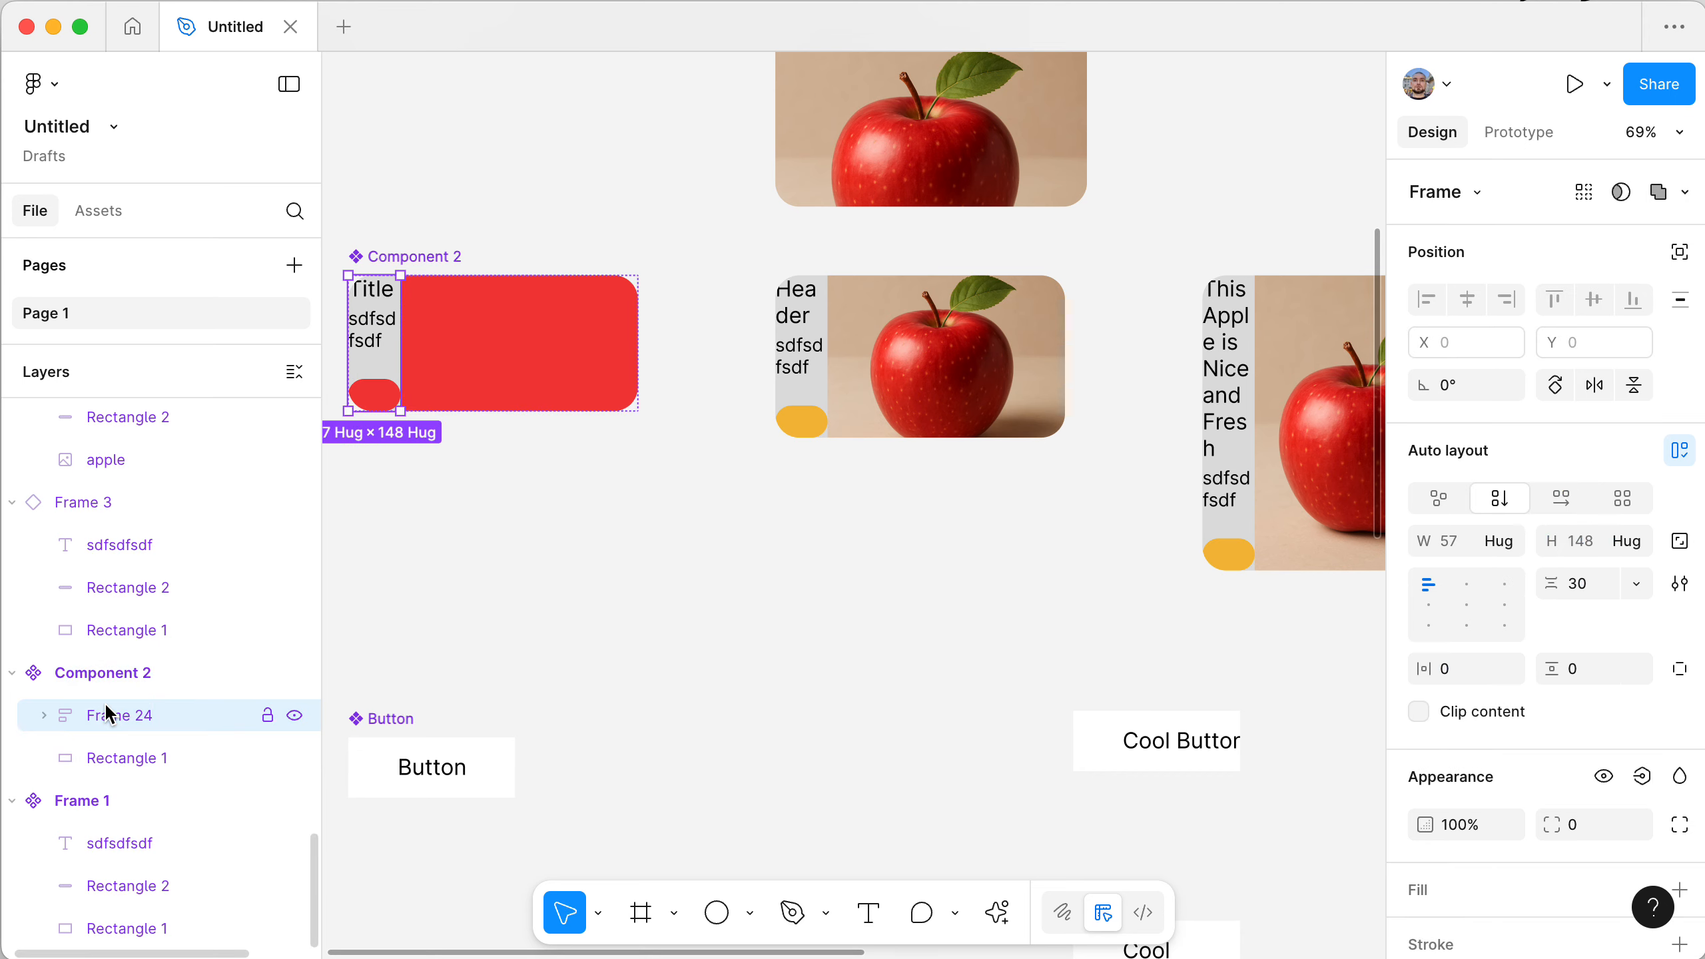
pyautogui.click(100, 764)
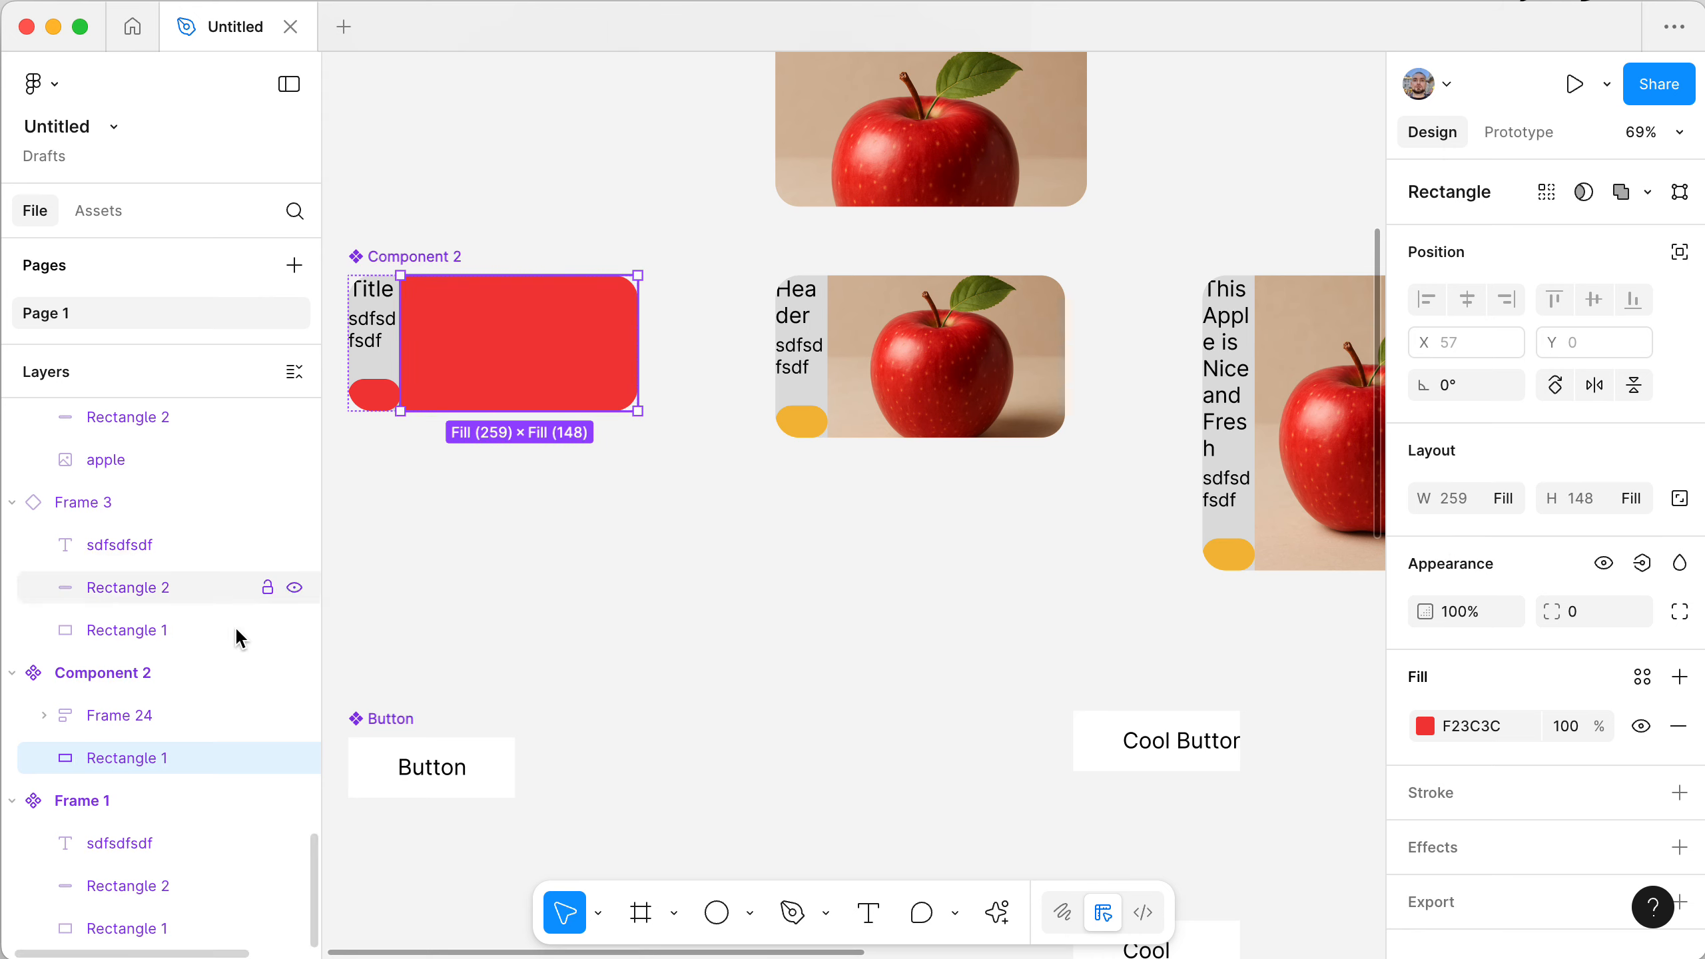
# - Set the width of Frame 24, the text column in Component 2, to Fill container
pyautogui.click(127, 712)
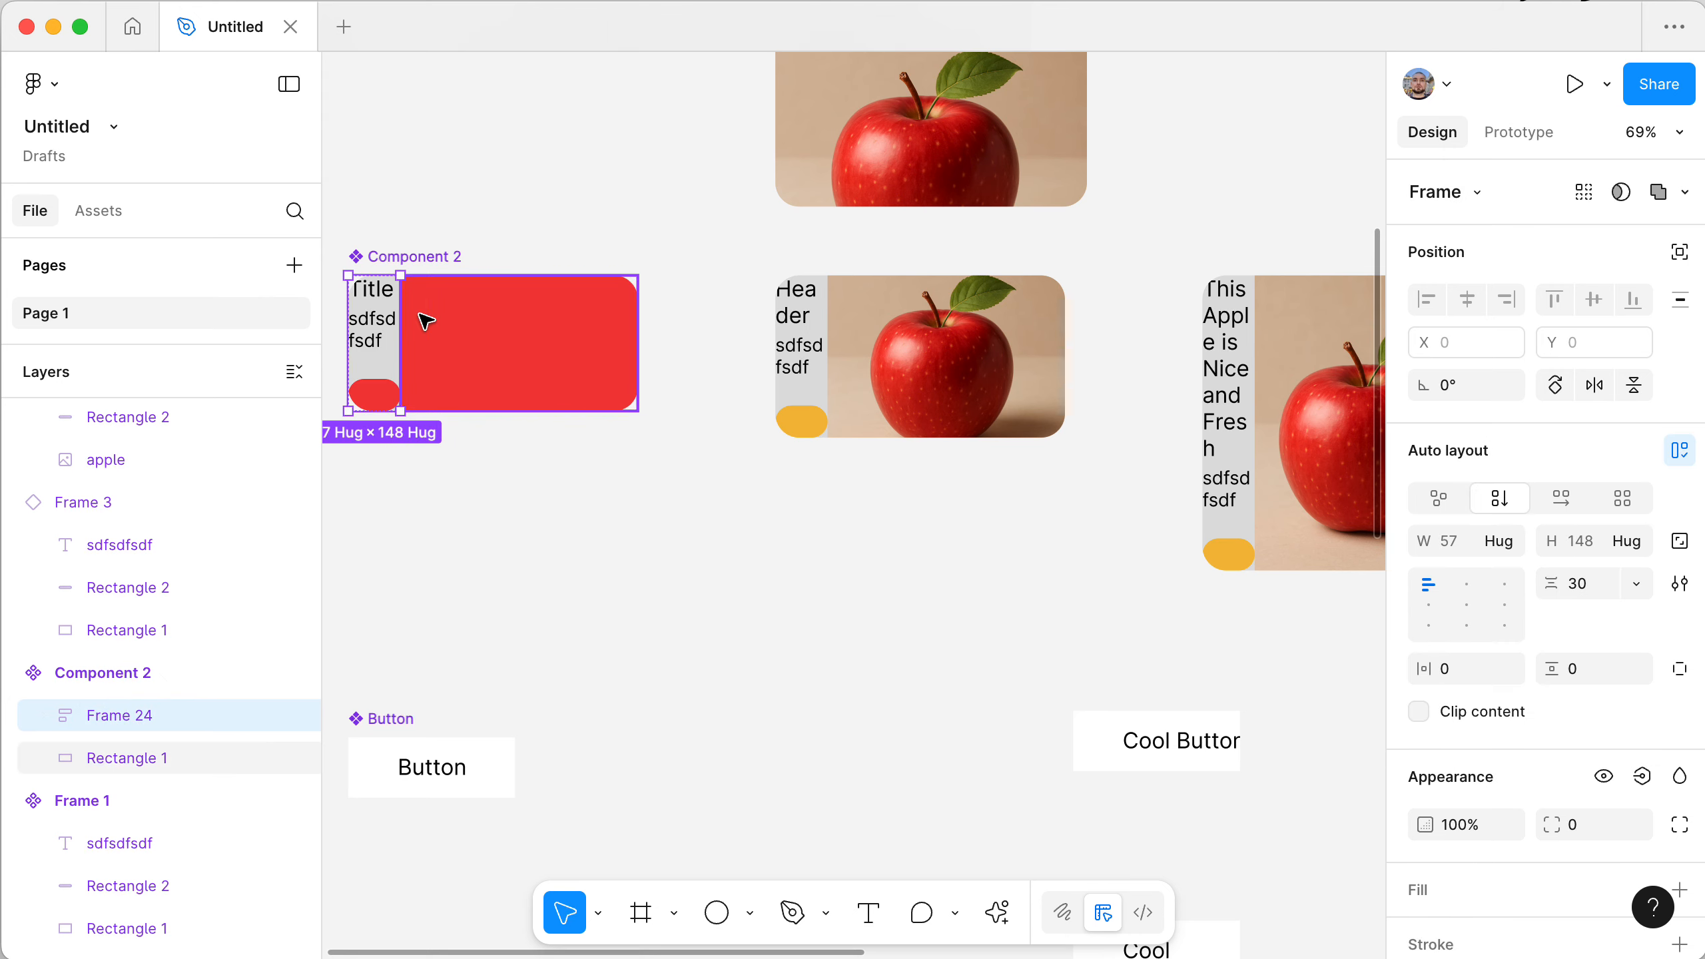
pyautogui.click(1509, 544)
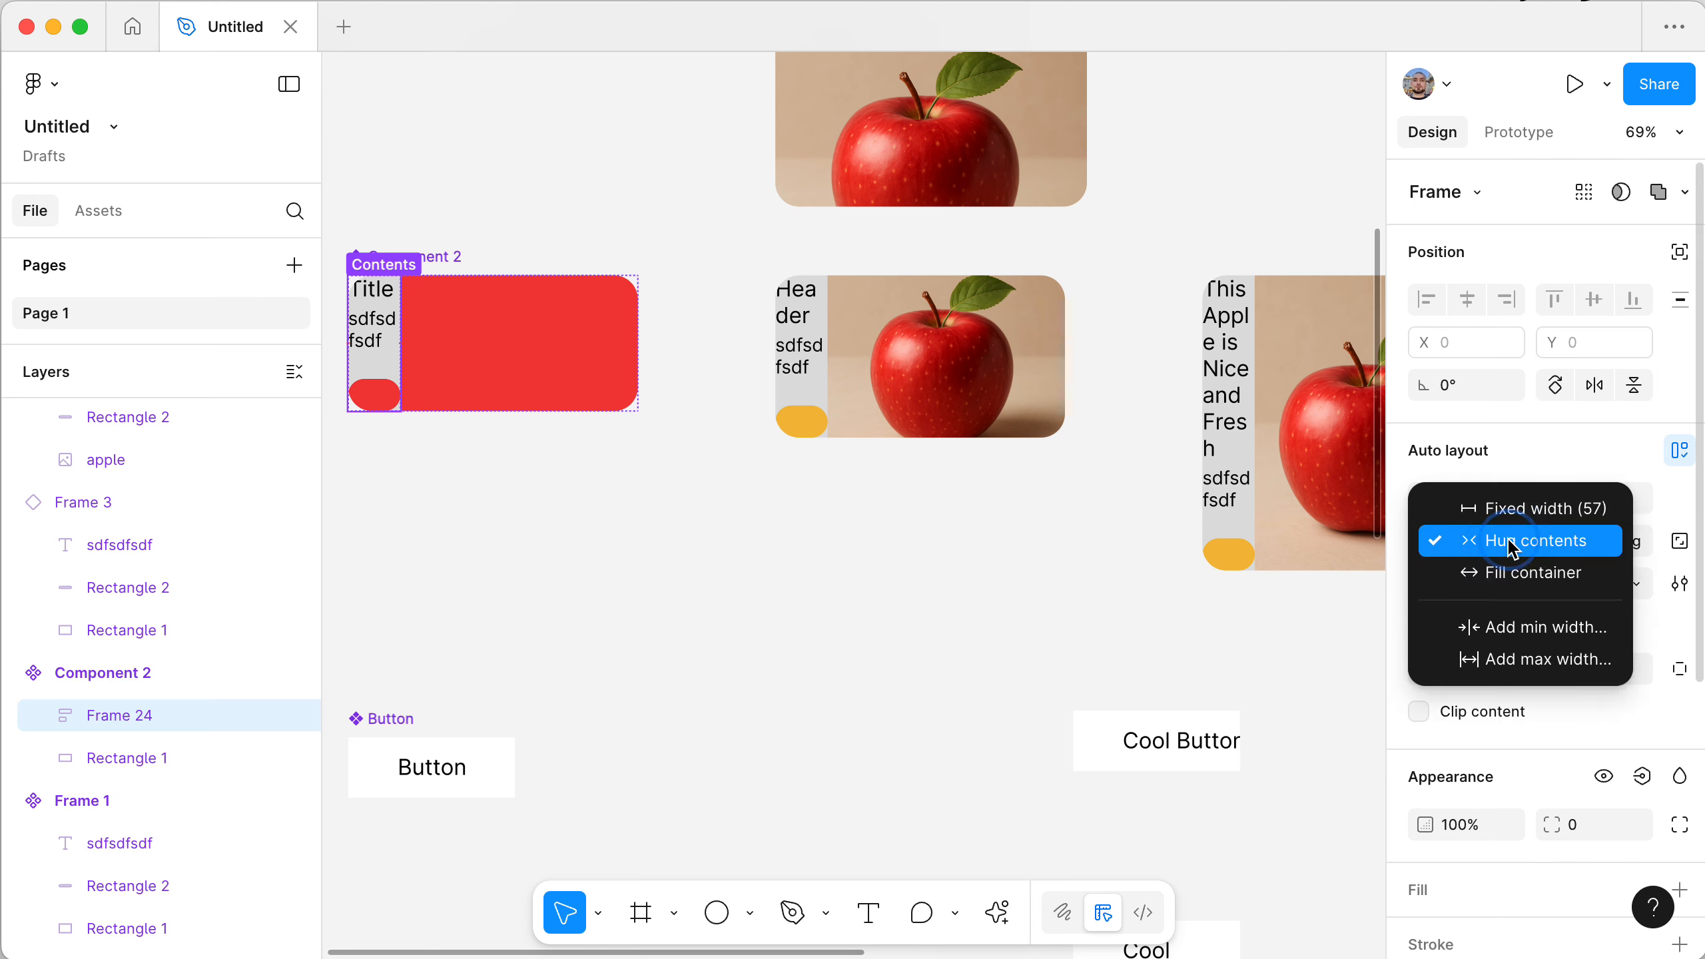
pyautogui.click(1508, 580)
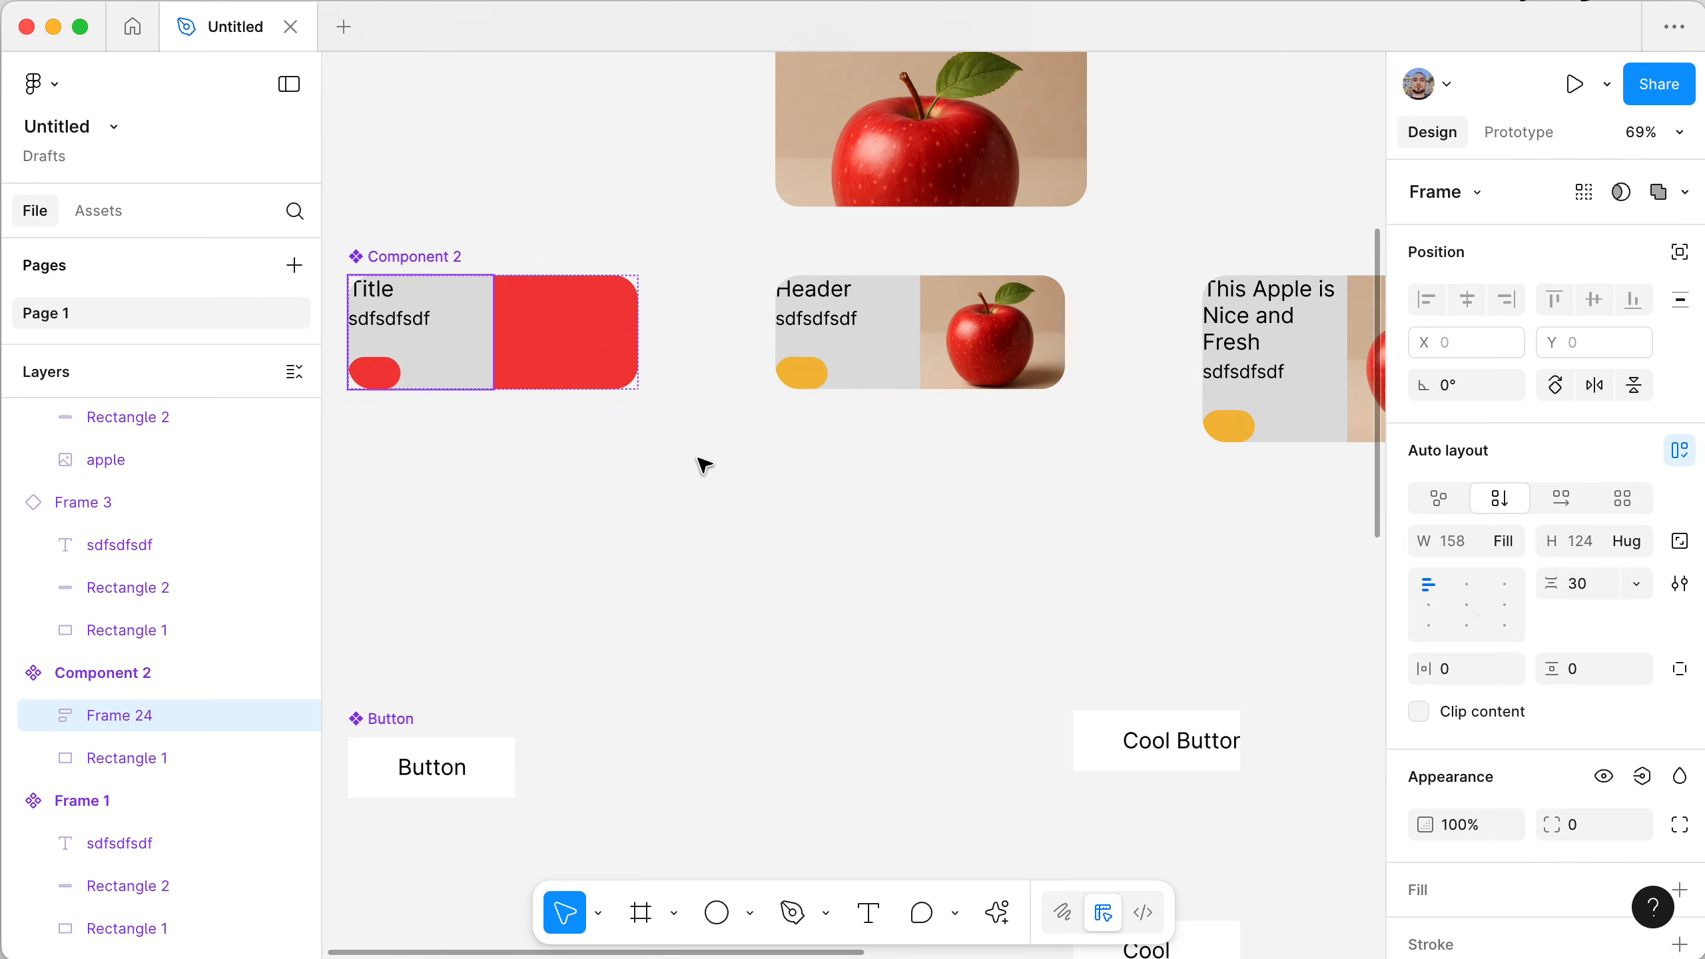
# - Compare the column proportions and heights of Component 2 with its short-title and long-title apple cards, and check Component 2's sizing
pyautogui.scroll(-1, 703, 463)
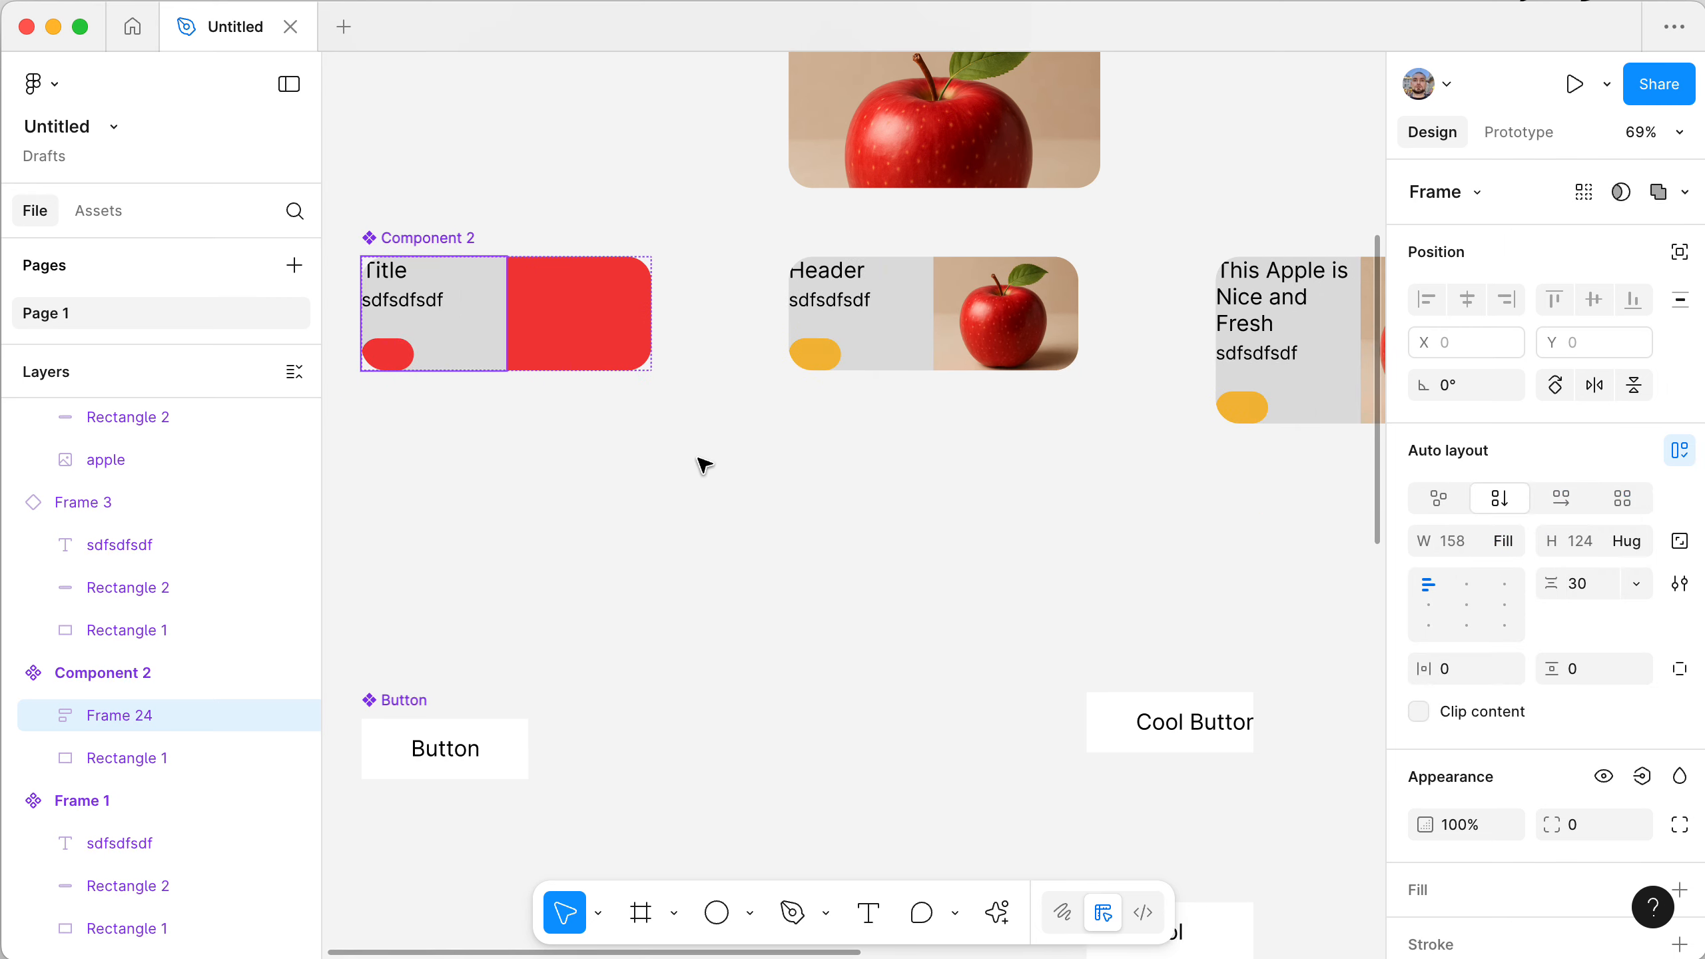
pyautogui.hscroll(5, 750, 472)
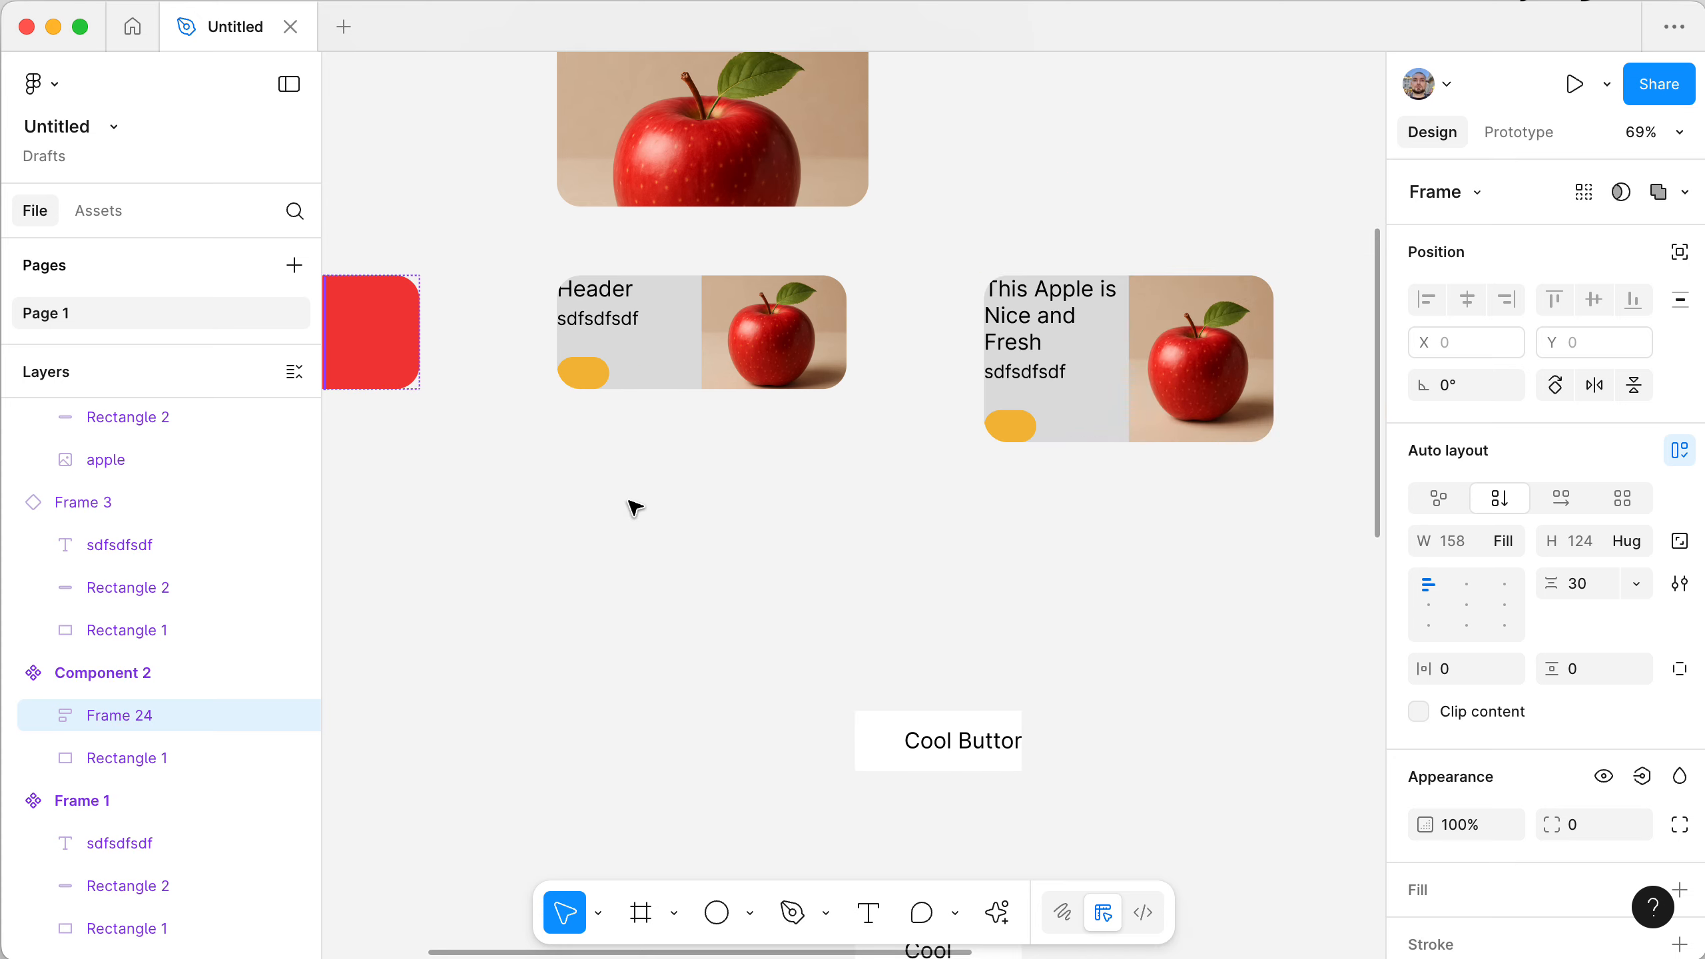
pyautogui.hscroll(-2, 602, 517)
pyautogui.scroll(1, 602, 518)
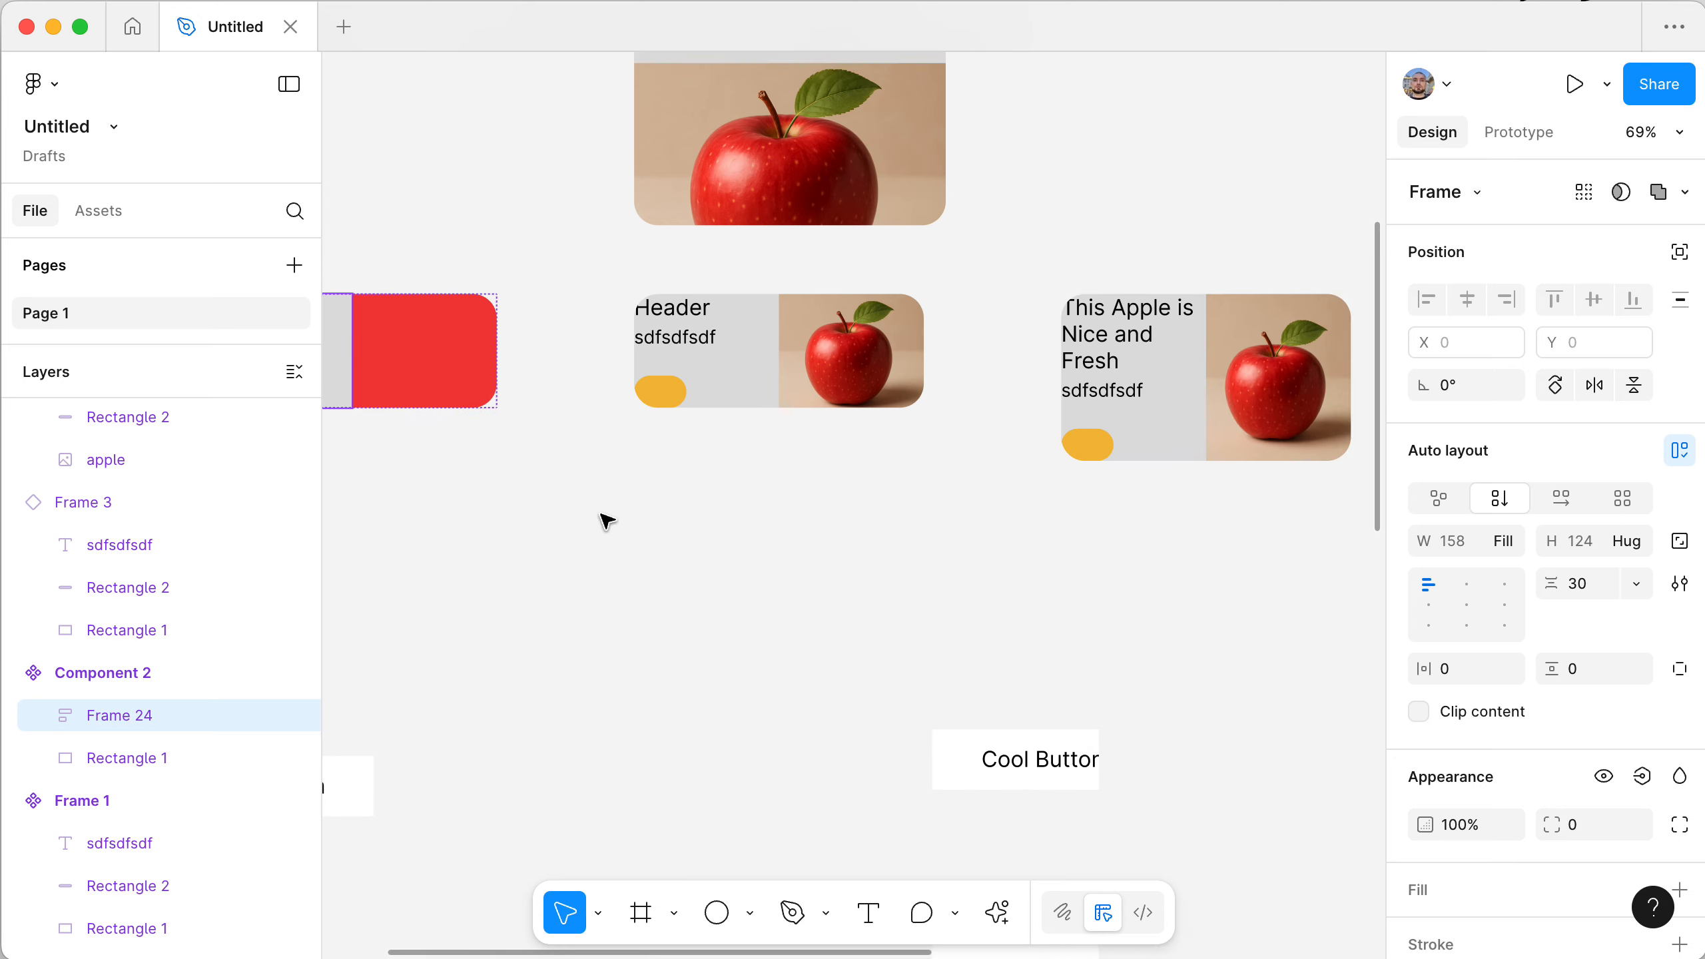
pyautogui.hscroll(-2, 604, 521)
pyautogui.hscroll(3, 601, 522)
pyautogui.scroll(1, 602, 522)
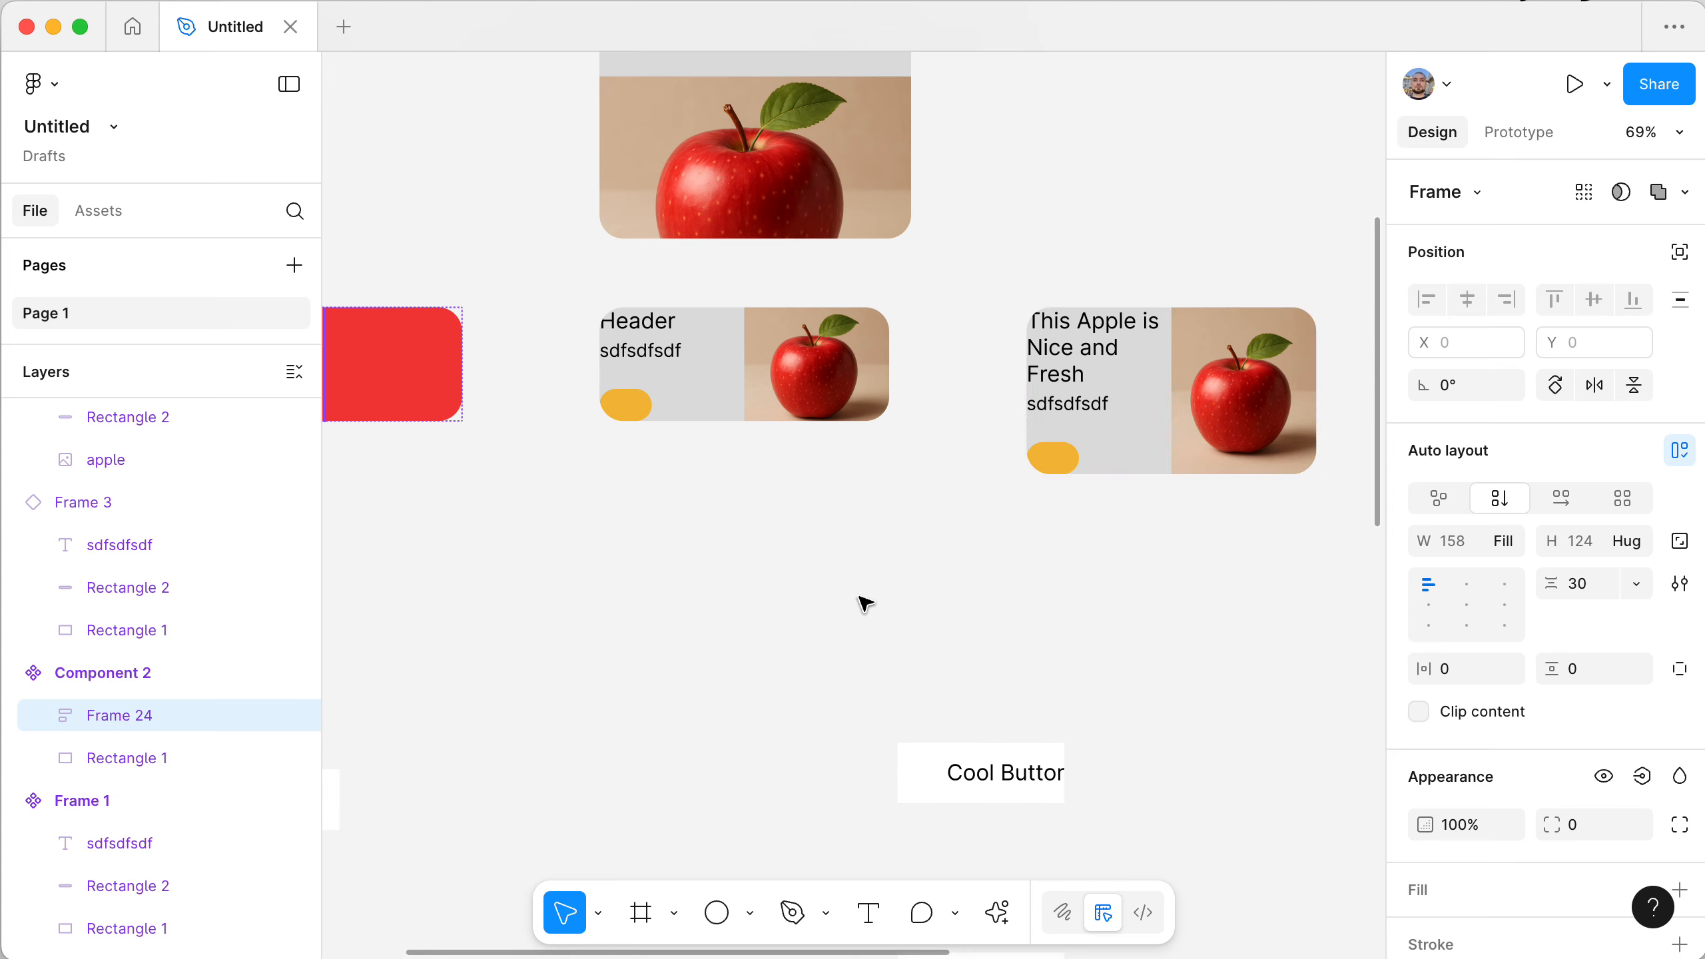
pyautogui.hscroll(3, 858, 598)
pyautogui.scroll(-1, 858, 598)
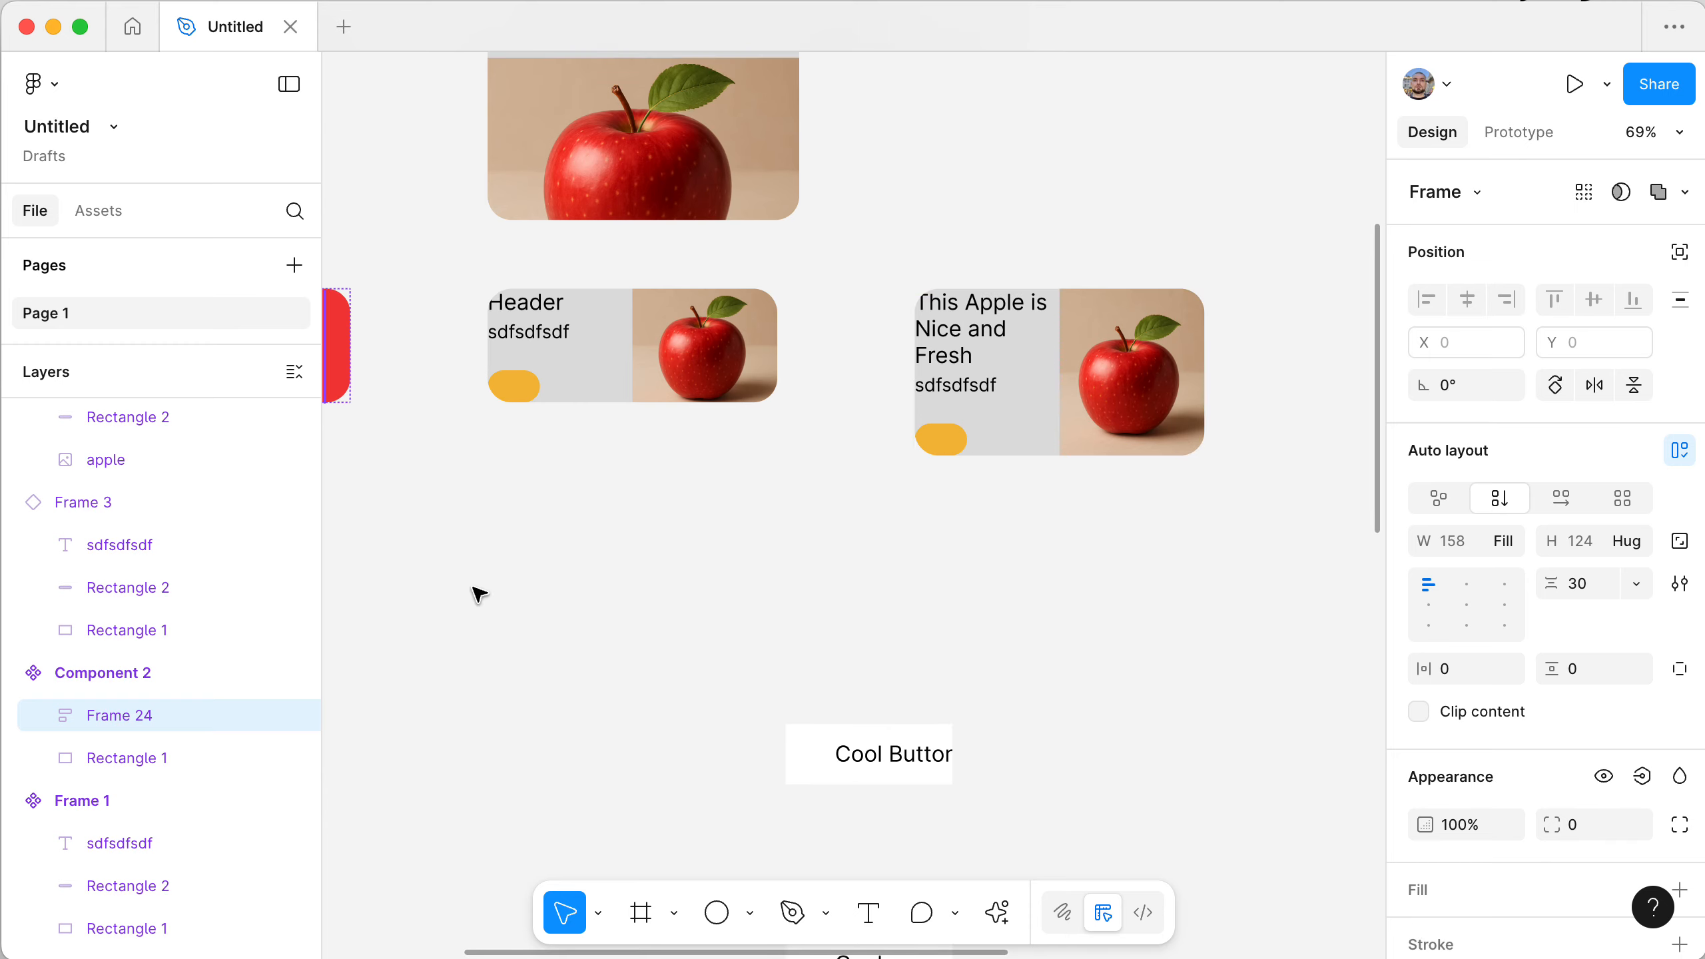
pyautogui.hscroll(-8, 476, 594)
pyautogui.hscroll(3, 478, 594)
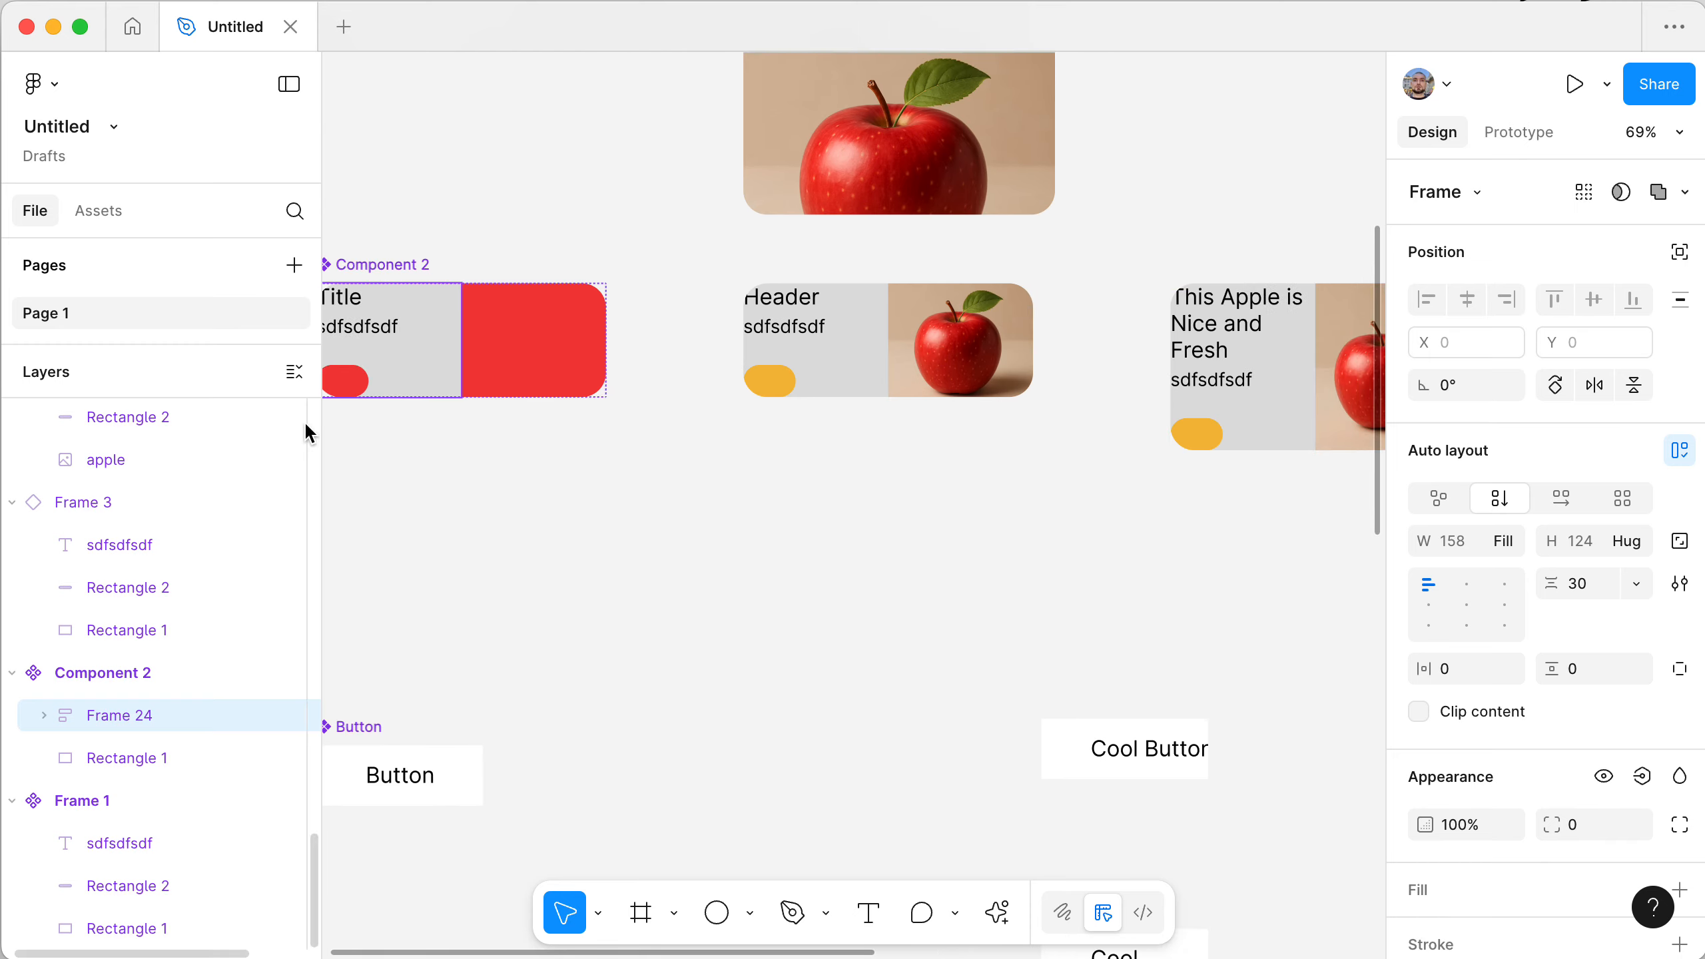
pyautogui.scroll(-2, 412, 490)
pyautogui.hscroll(-5, 412, 489)
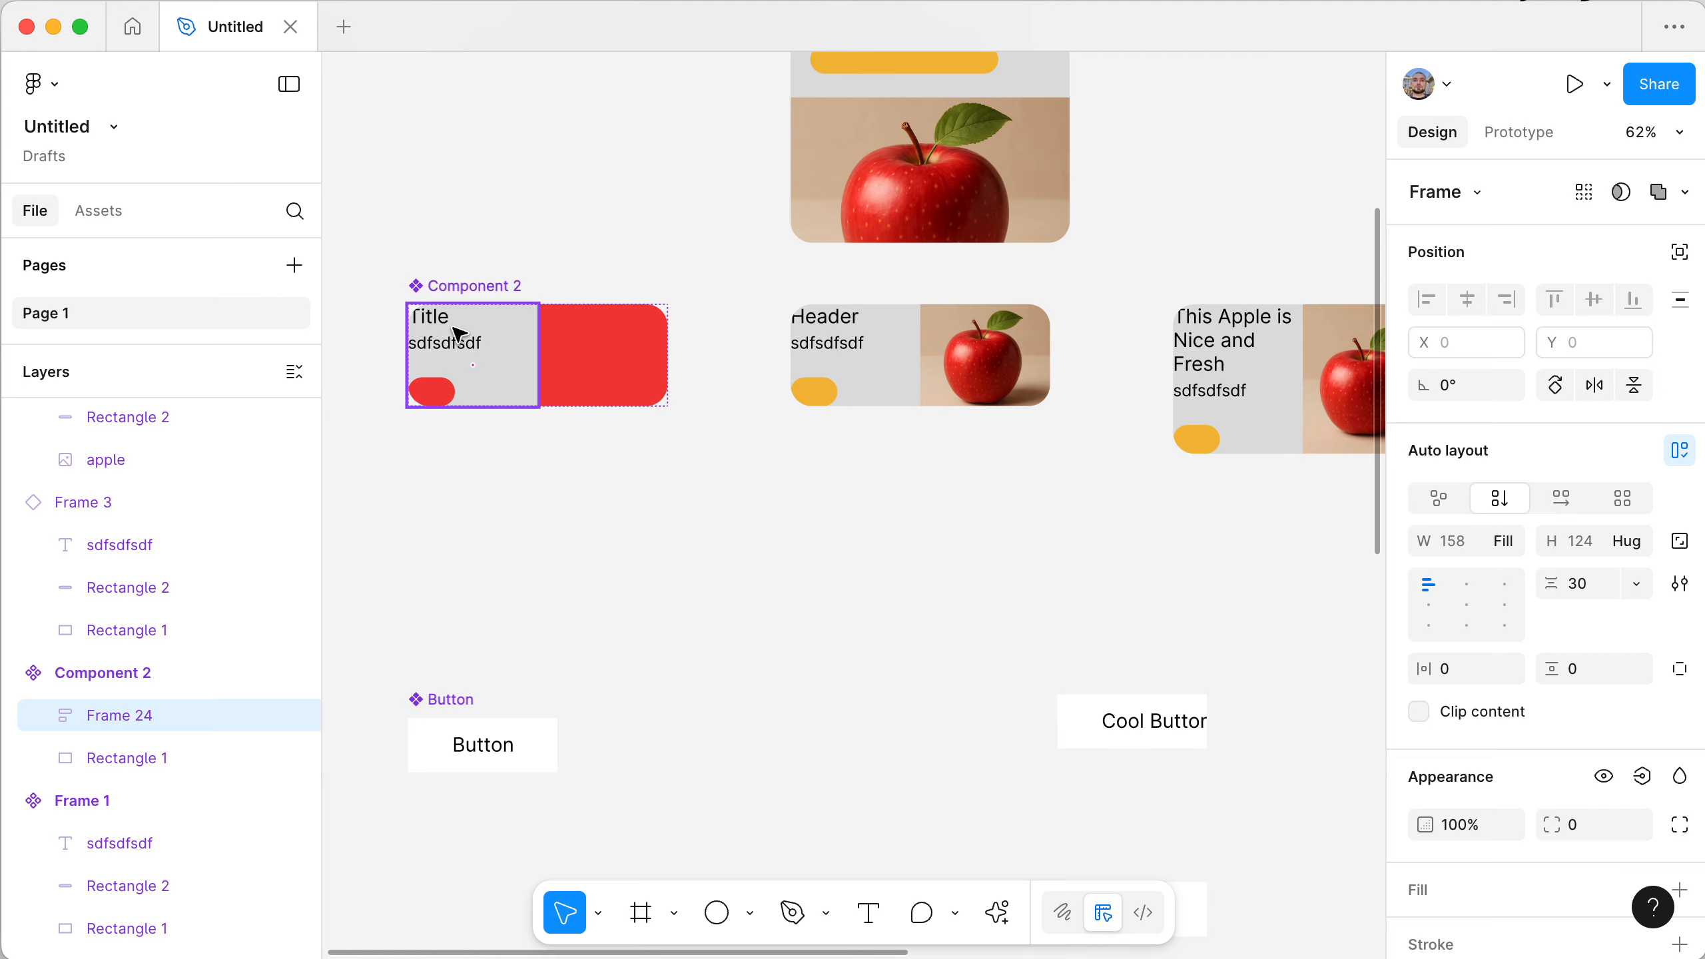
pyautogui.click(484, 288)
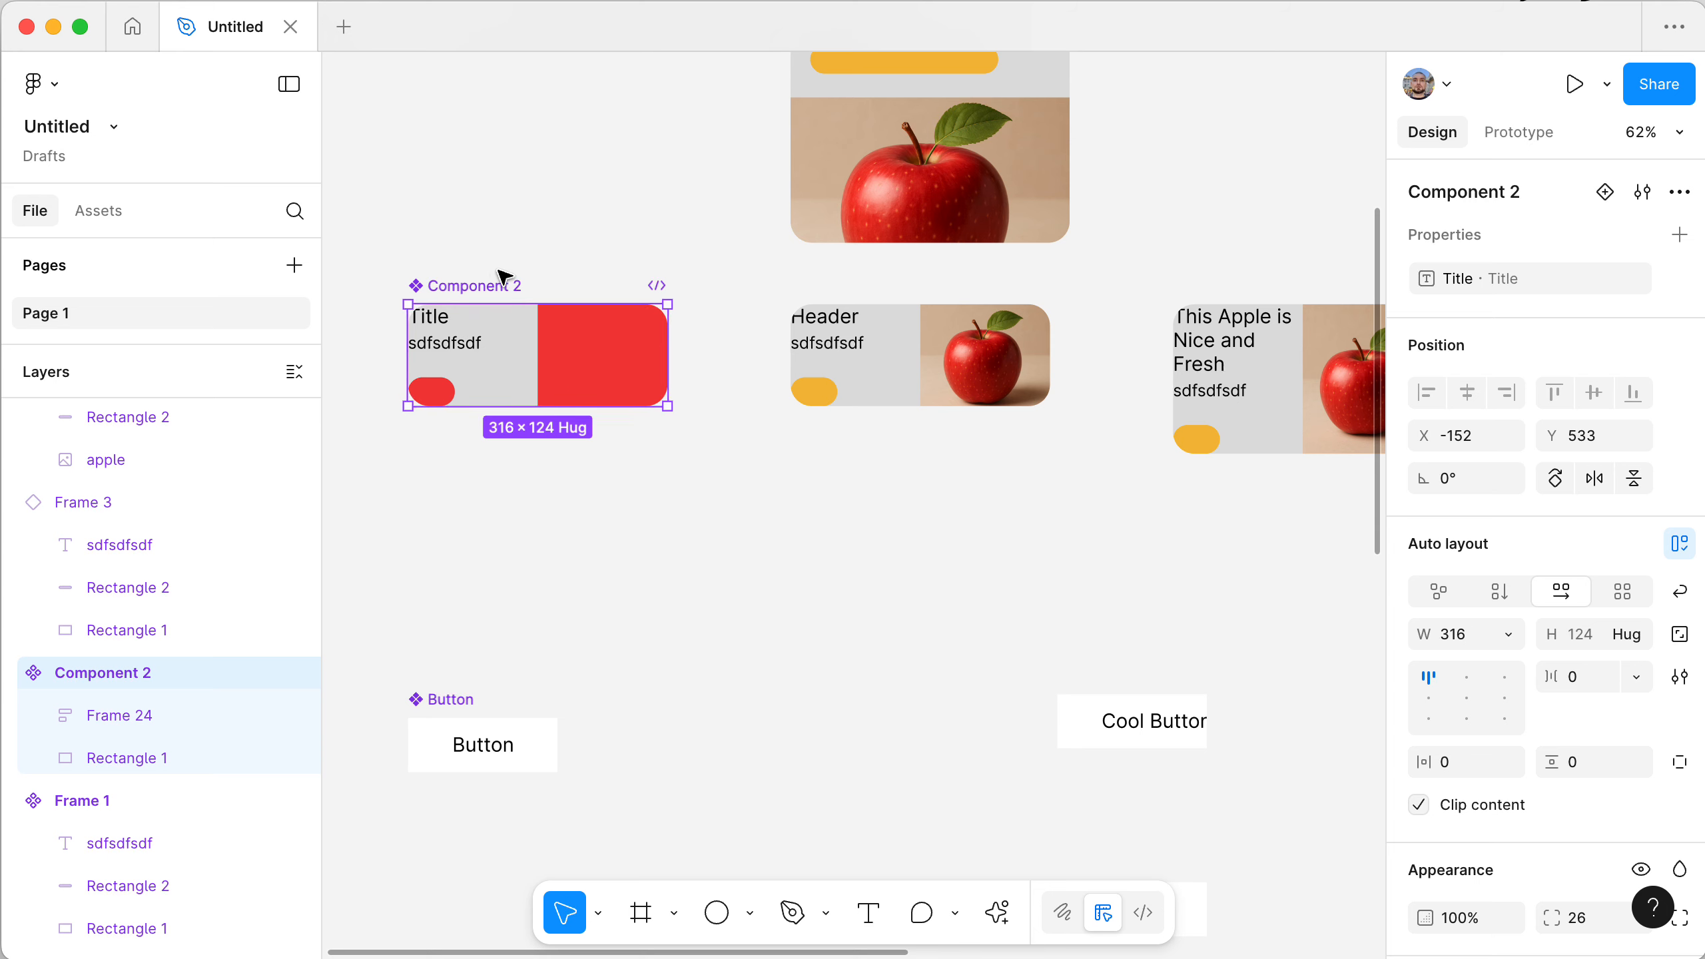
# - Move the "This Apple is Nice and Fresh" card below Component 2, and move the Button component out of its way
pyautogui.click(1265, 375)
pyautogui.hscroll(10, 1267, 373)
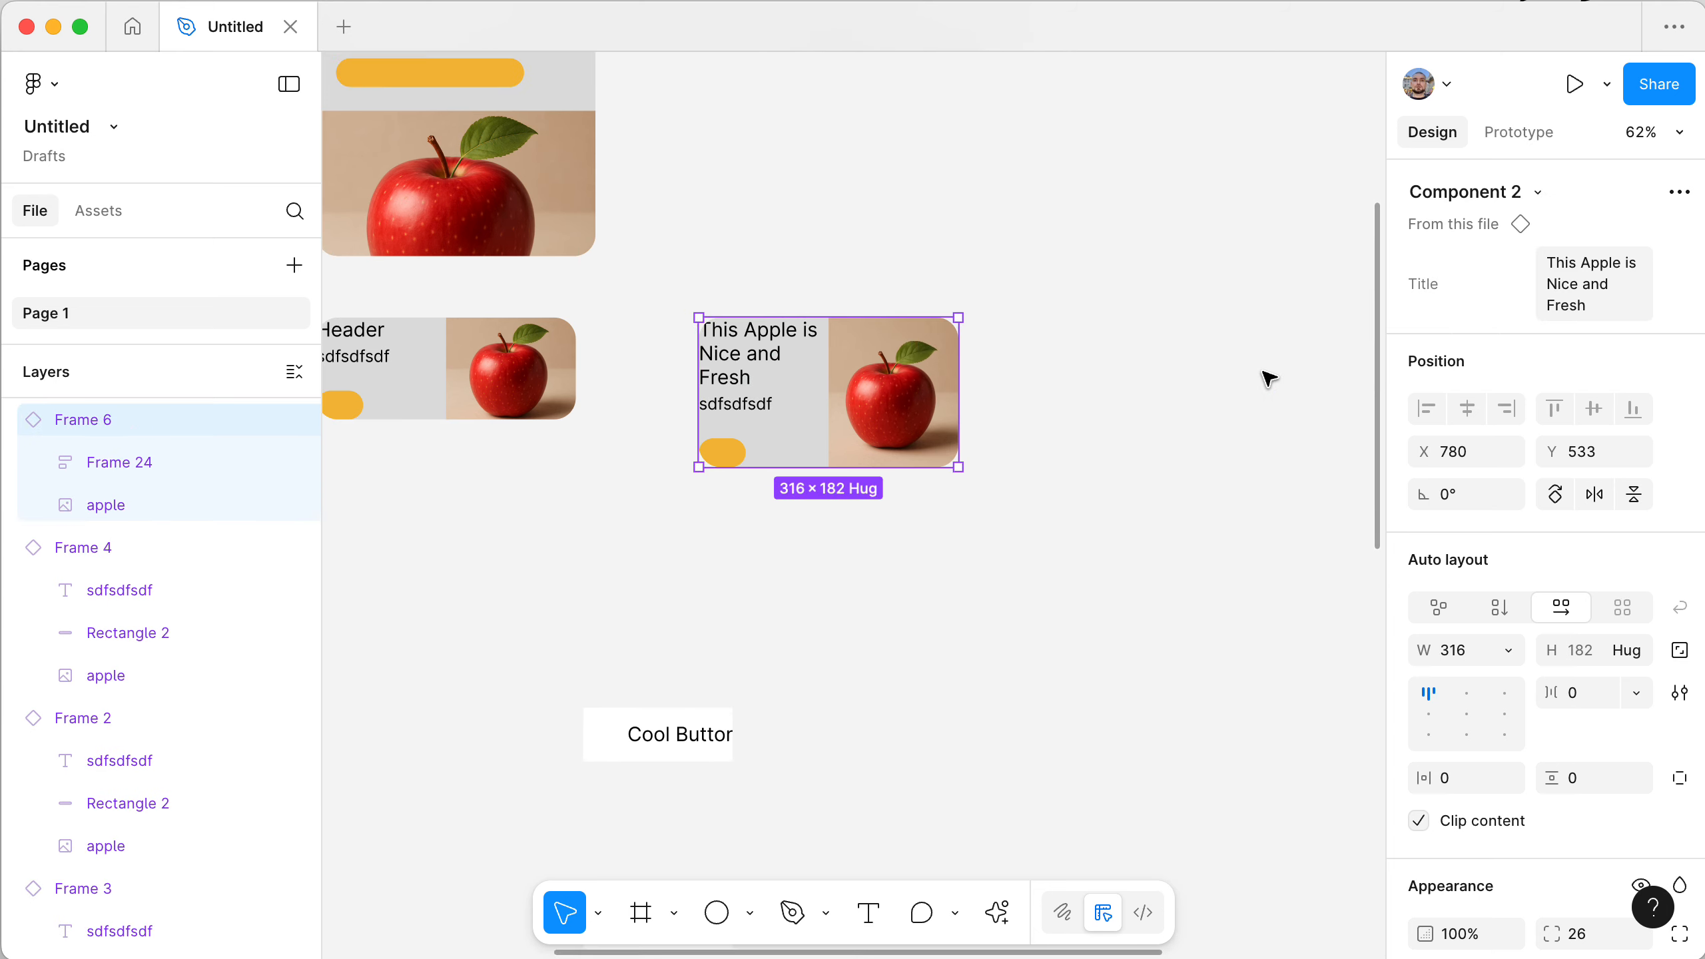
pyautogui.hscroll(-5, 773, 378)
pyautogui.moveTo(1139, 279); pyautogui.dragTo(437, 472)
pyautogui.hscroll(-8, 437, 472)
pyautogui.hscroll(1, 470, 497)
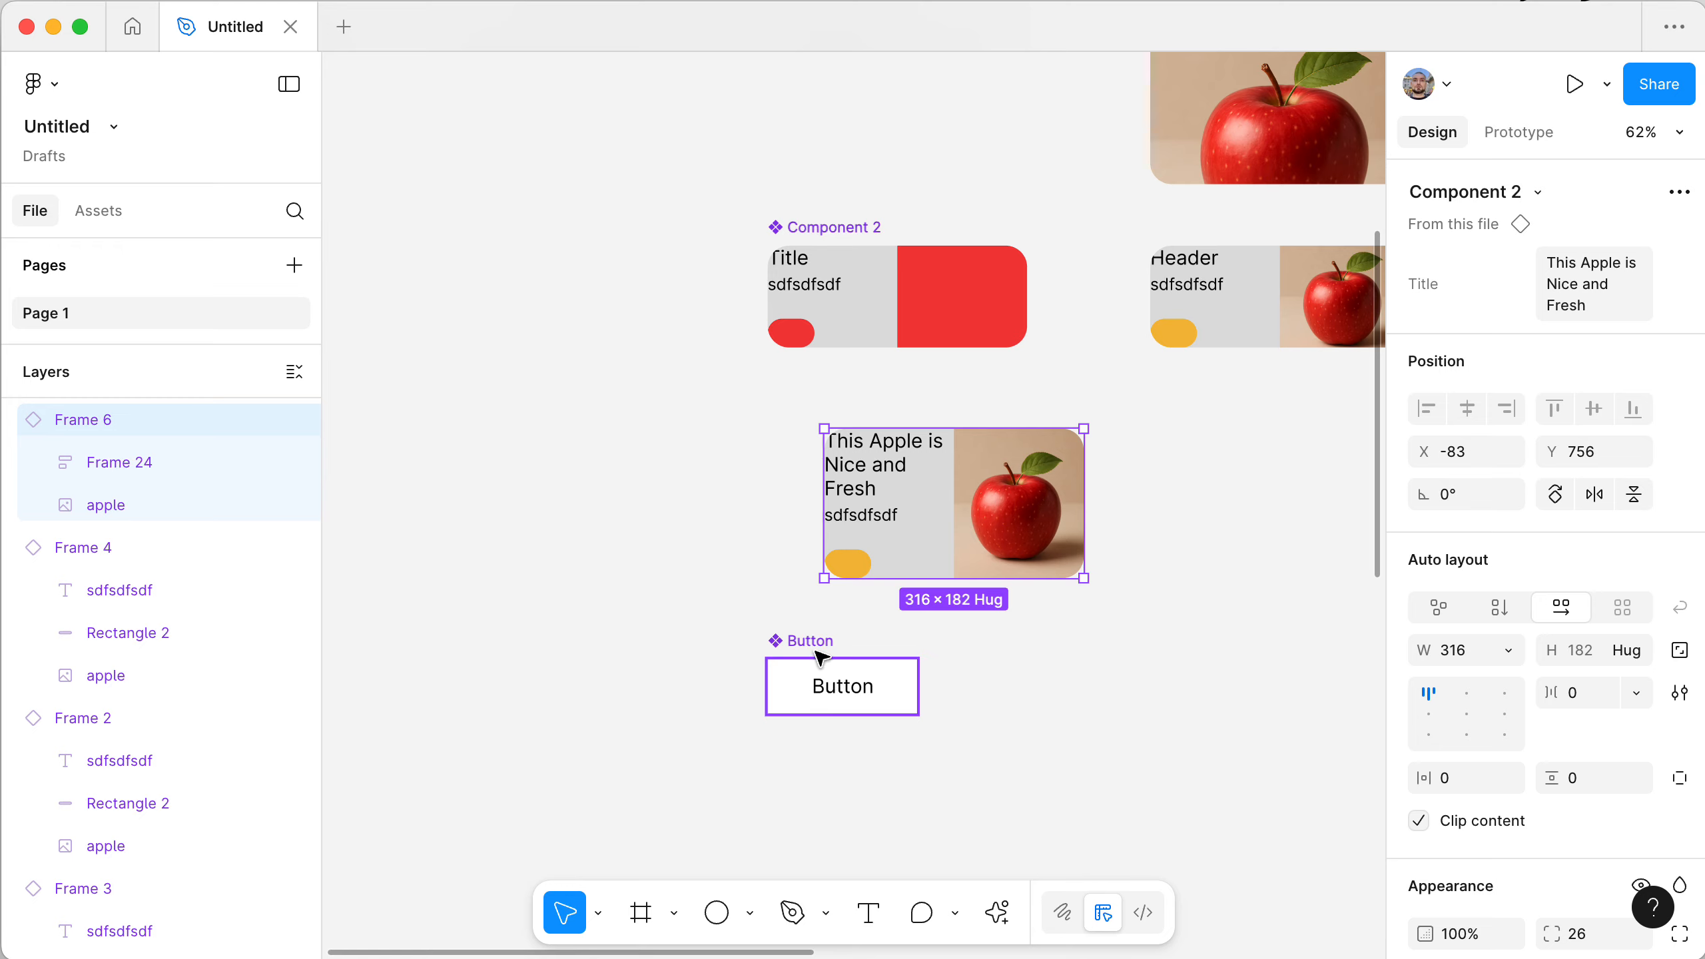
pyautogui.moveTo(821, 656); pyautogui.dragTo(1252, 845)
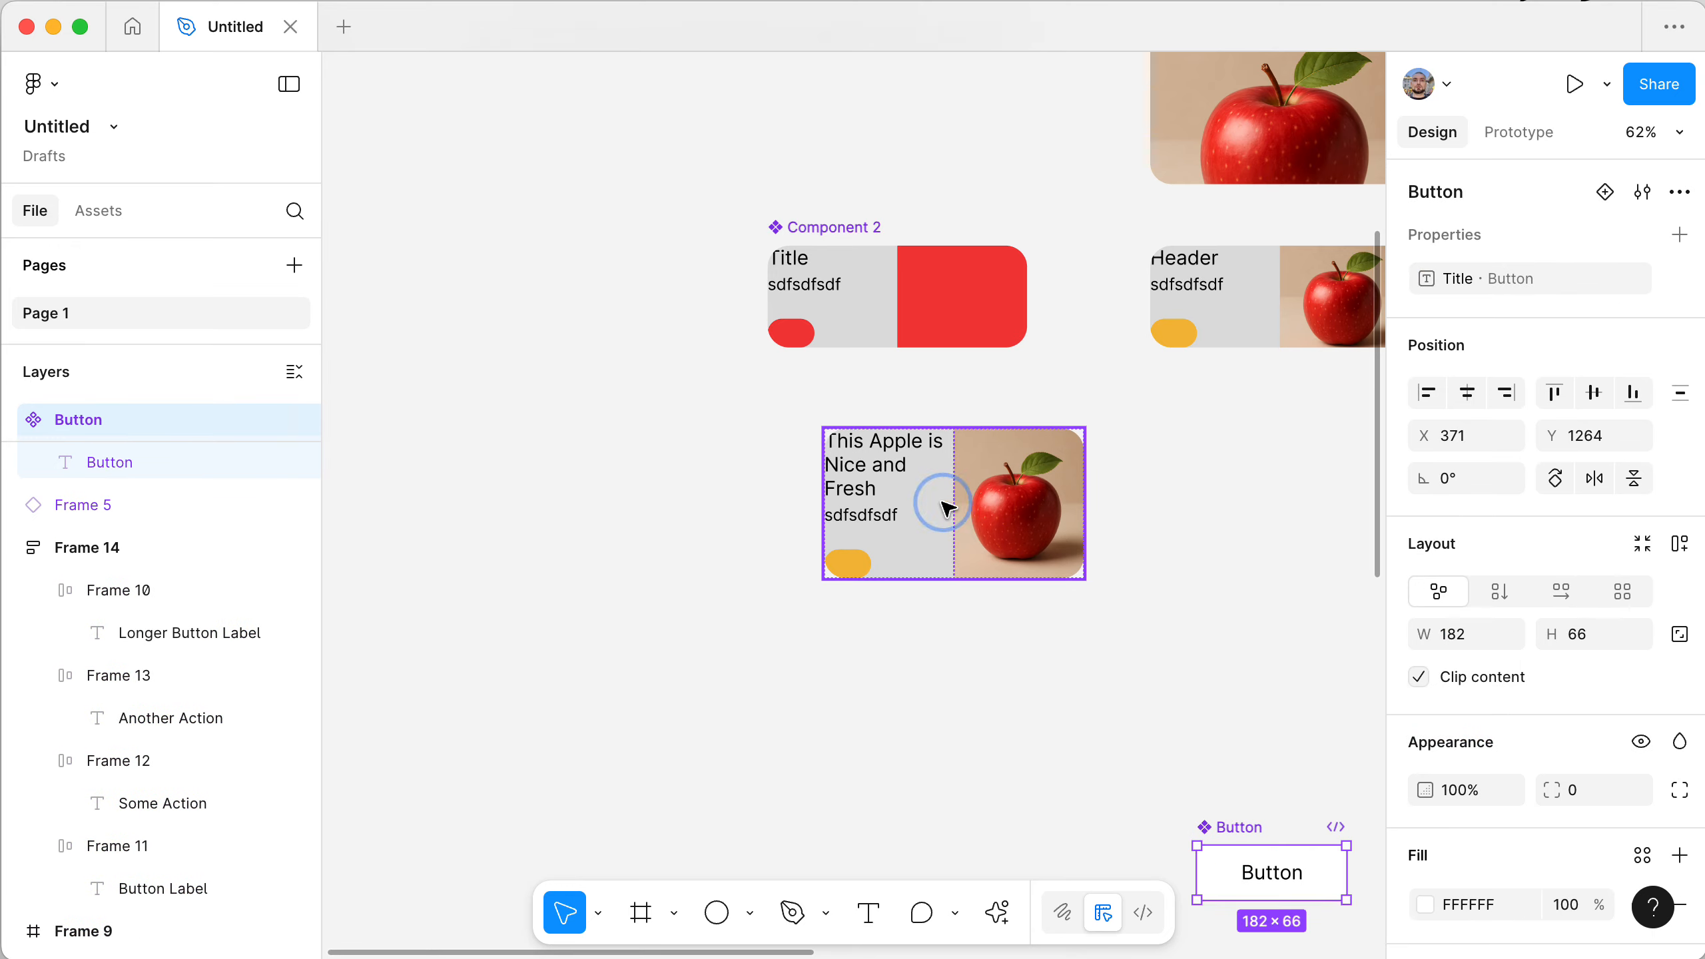
# - Reposition the long-title apple card further down and duplicate it to form a horizontal row of three cards
pyautogui.moveTo(947, 508); pyautogui.dragTo(852, 623)
pyautogui.press('super+d')
pyautogui.hscroll(1, 1130, 654)
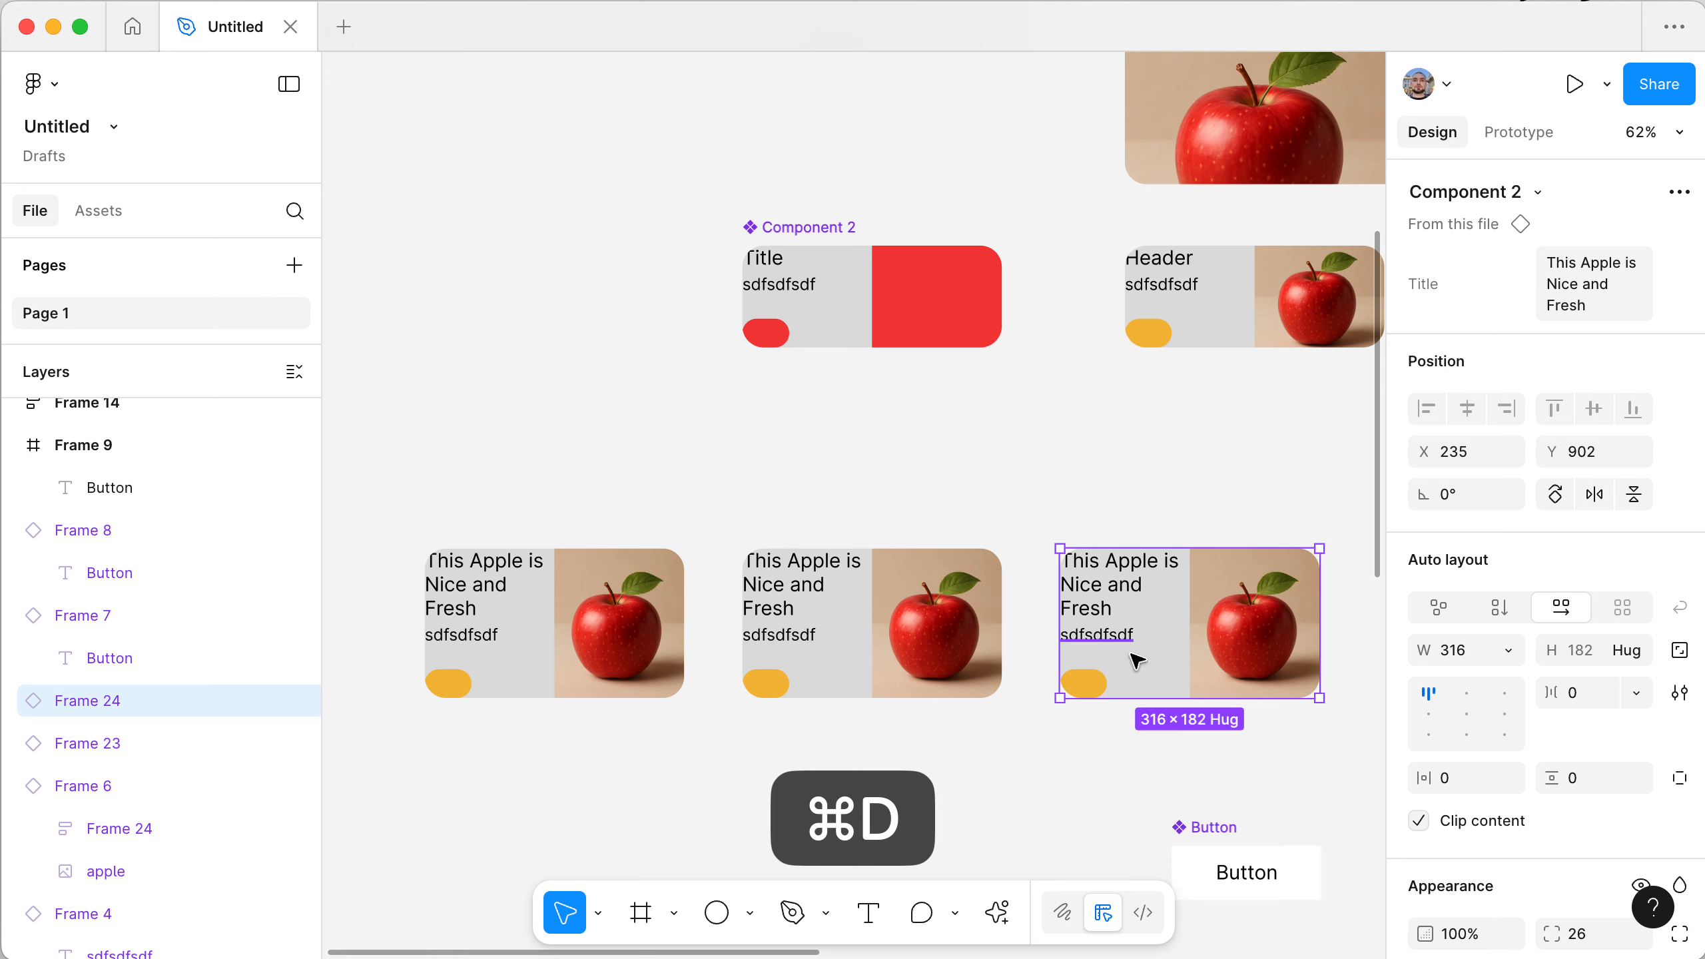
# - Wrap the three long-title apple cards in a horizontal auto layout frame
pyautogui.keyDown('shift'); pyautogui.click(801, 611); pyautogui.keyUp('shift')
pyautogui.keyDown('shift'); pyautogui.click(564, 608); pyautogui.keyUp('shift')
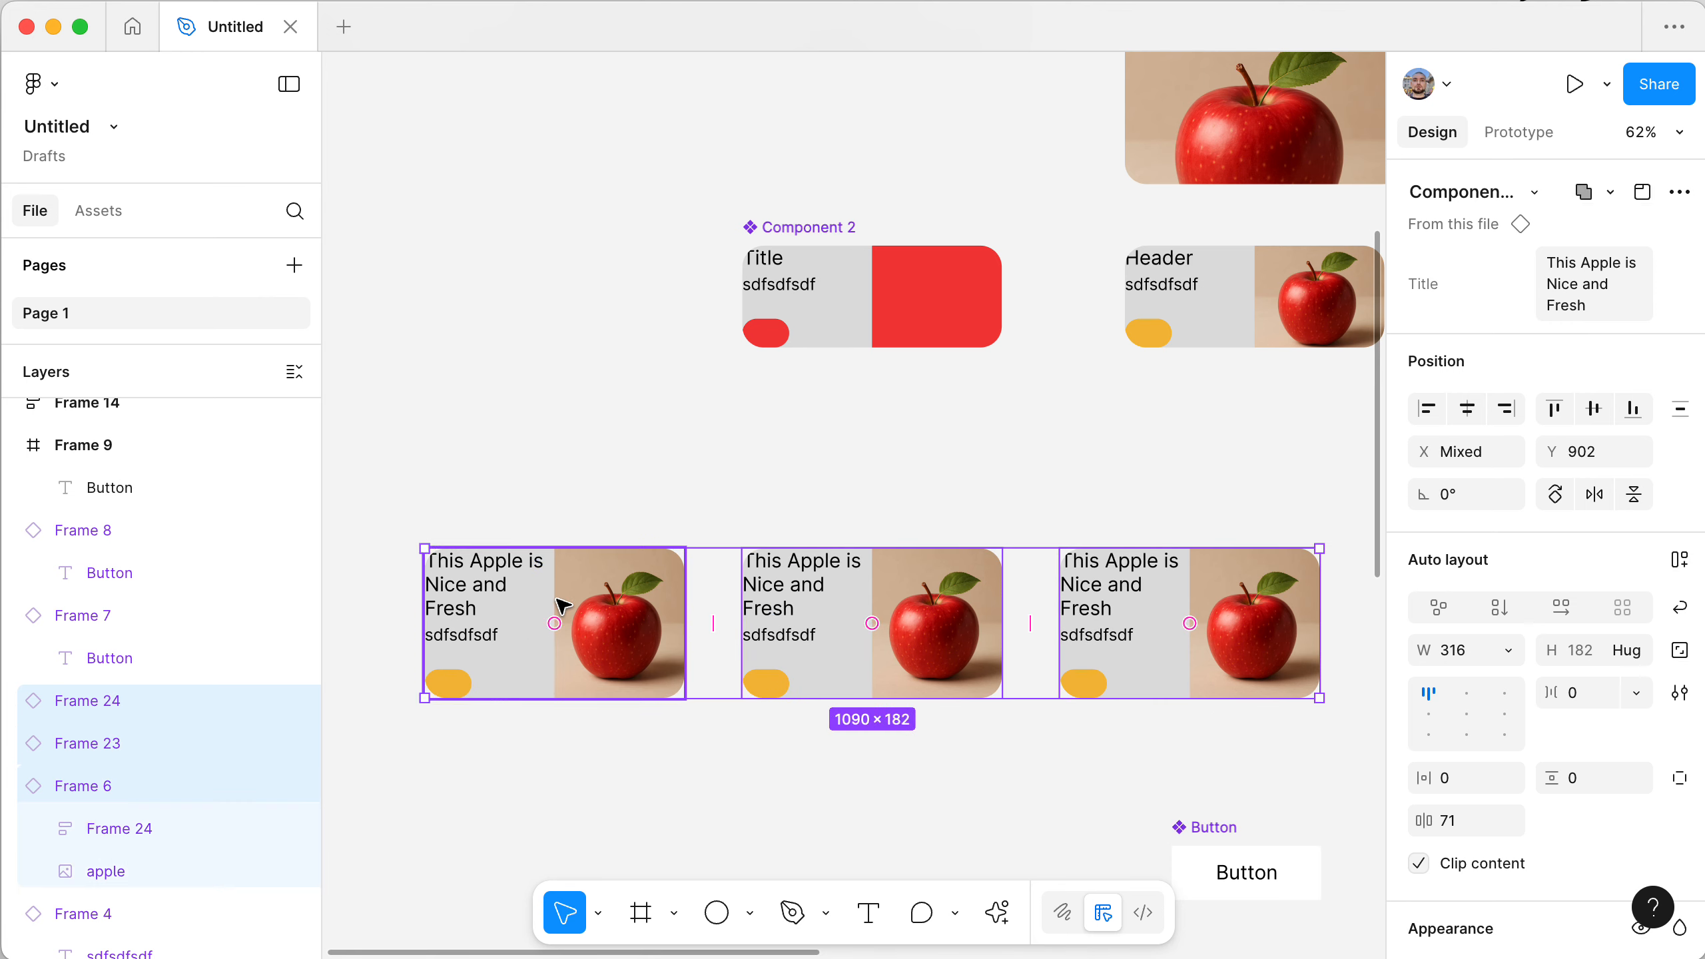
pyautogui.hotkey('shift', 'a')
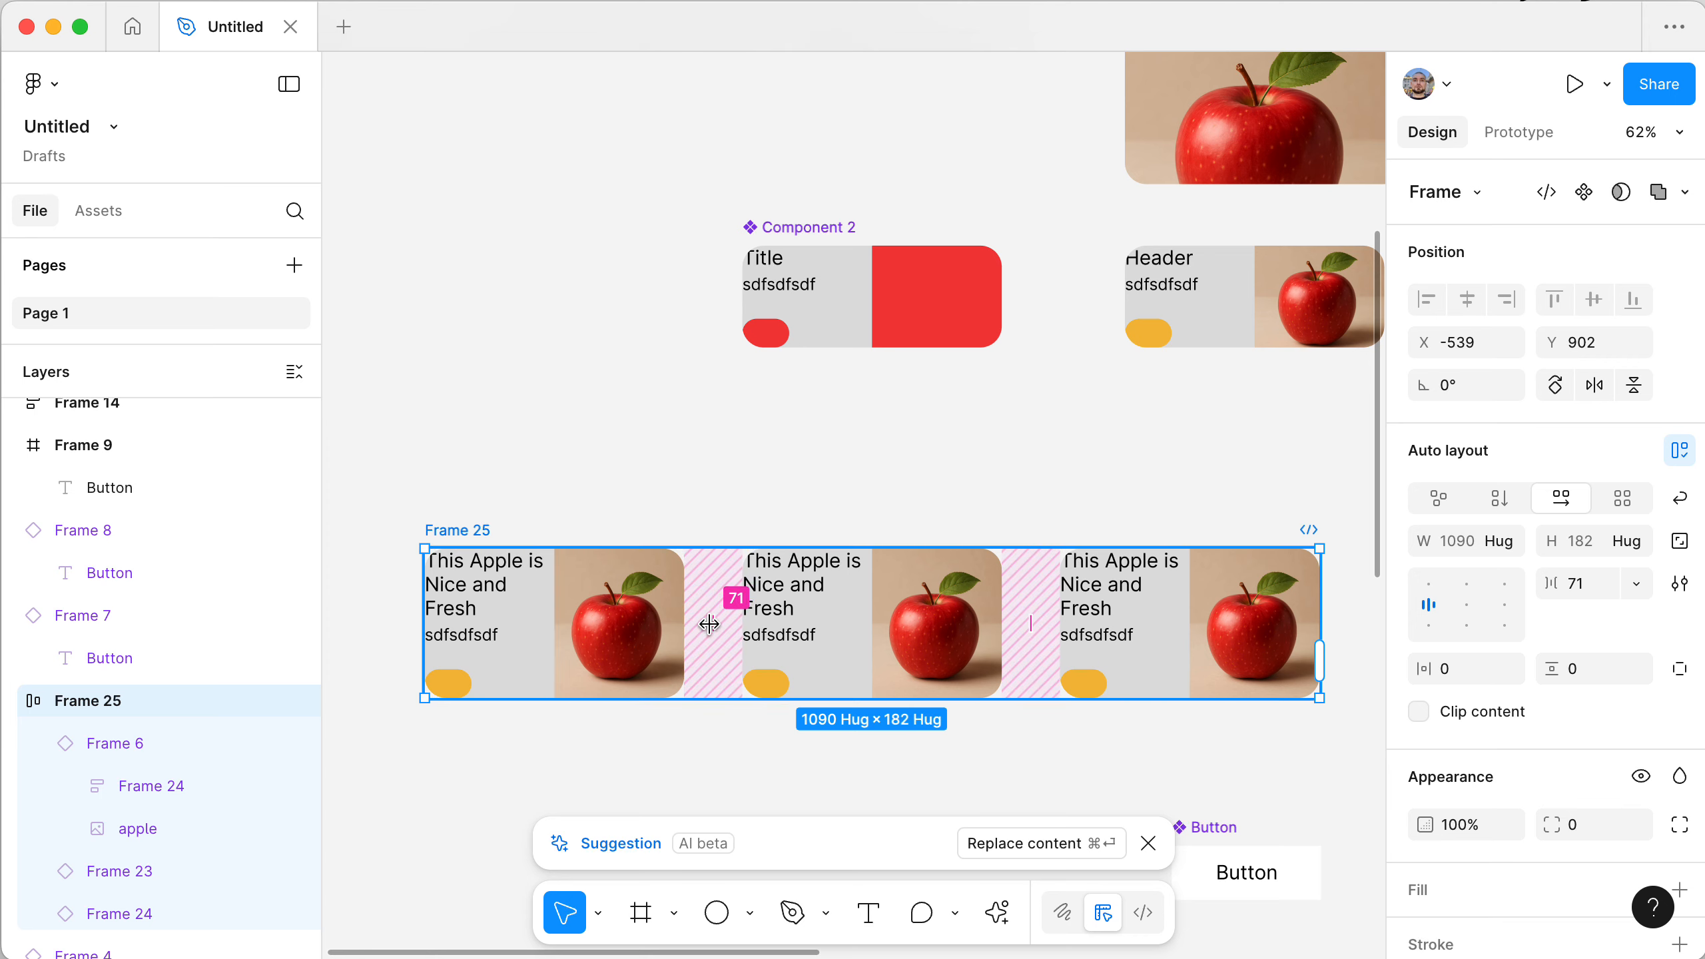
# - Set the gap between the three cards in Frame 25 to 64
pyautogui.scroll(-5, 714, 631)
pyautogui.hscroll(2, 714, 631)
pyautogui.scroll(3, 714, 631)
pyautogui.hscroll(-2, 714, 632)
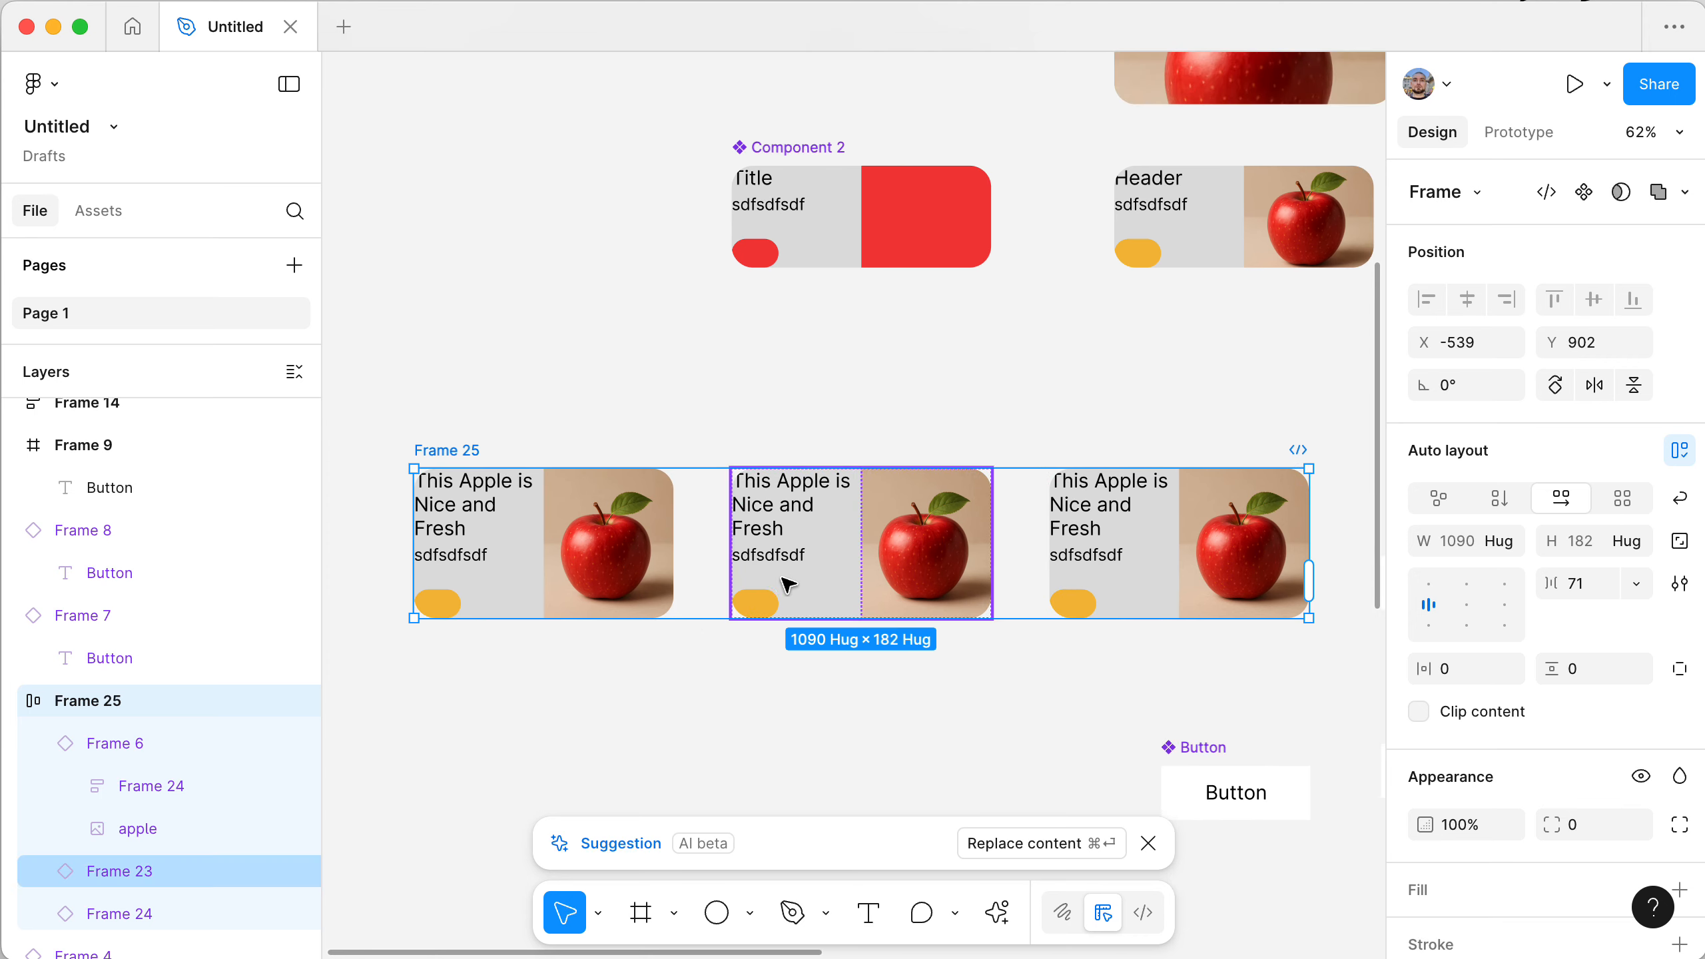
pyautogui.click(706, 548)
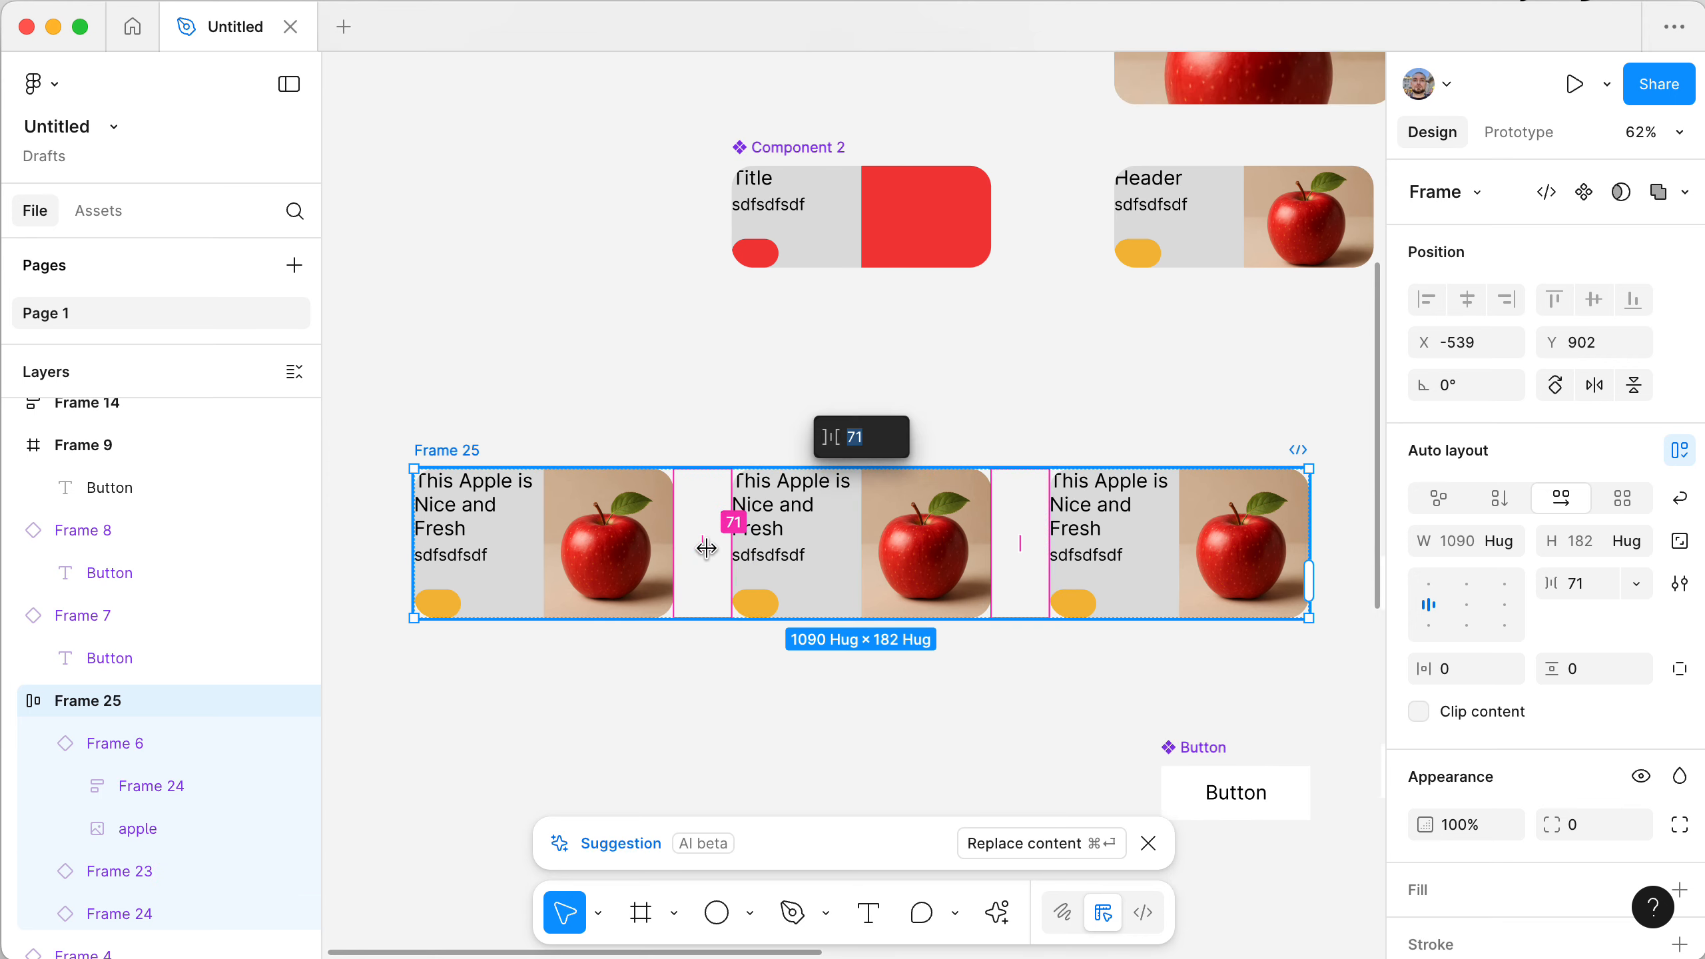
pyautogui.write('64')
pyautogui.press('Return')
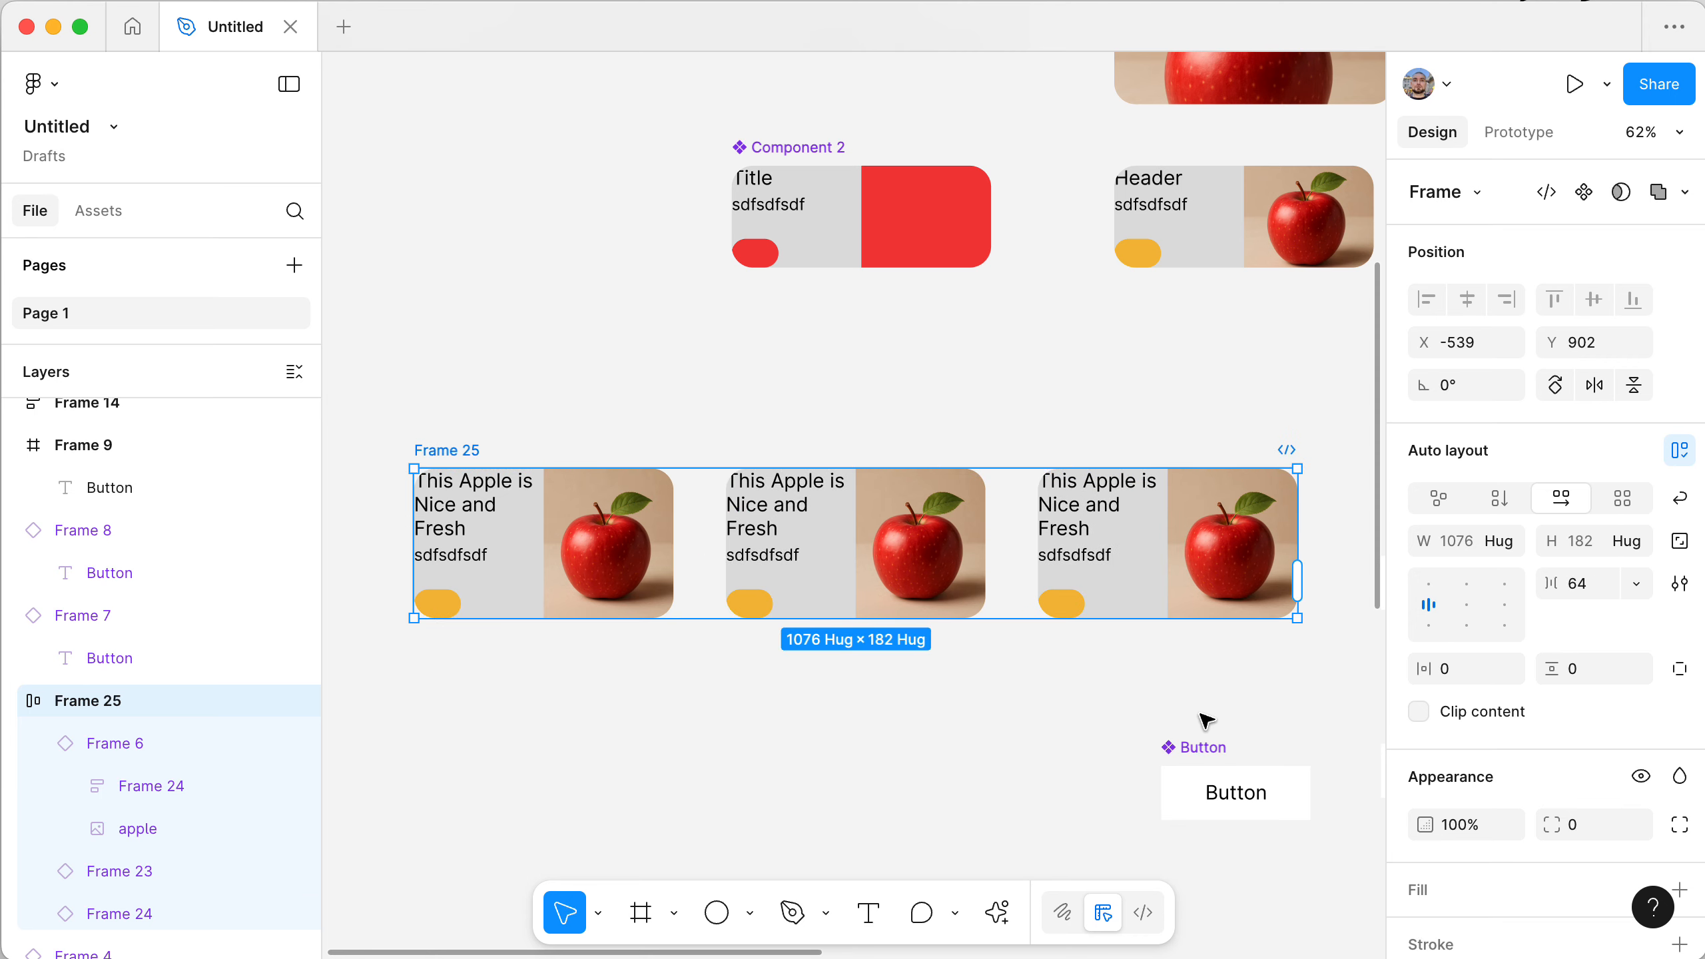
# - Move the Button component farther from the card row, and stretch Frame 25 downward to a height of about 323
pyautogui.moveTo(1202, 750); pyautogui.dragTo(1292, 850)
pyautogui.scroll(-4, 1242, 847)
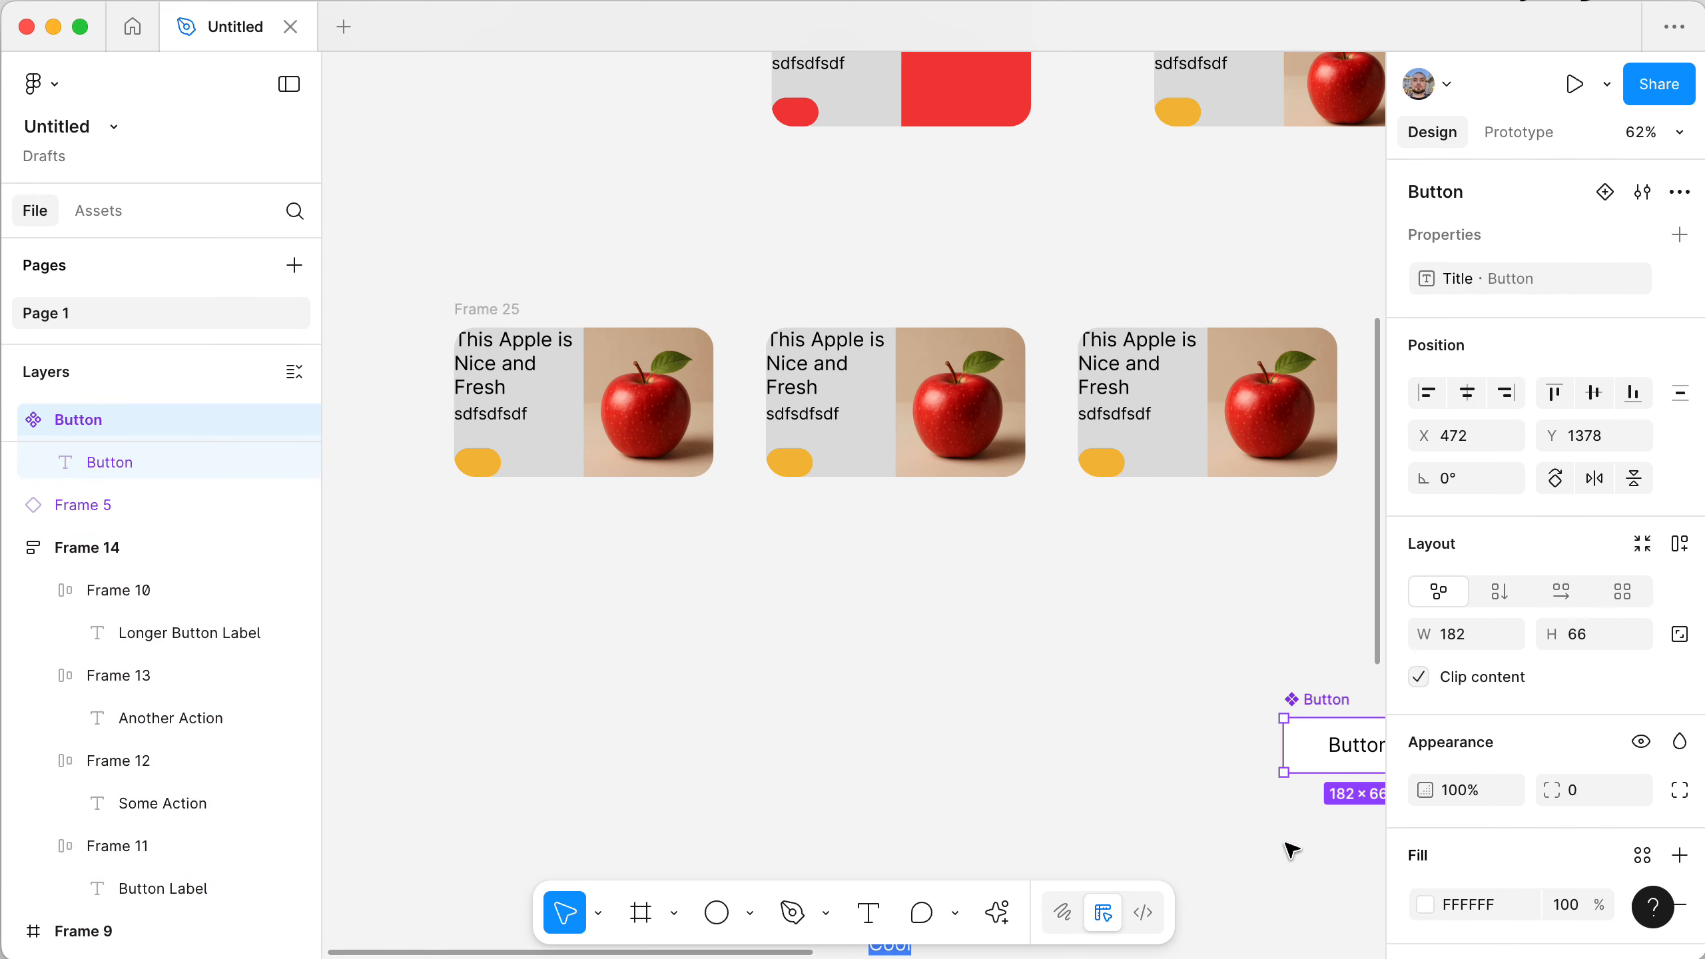
pyautogui.click(493, 308)
pyautogui.scroll(5, 492, 309)
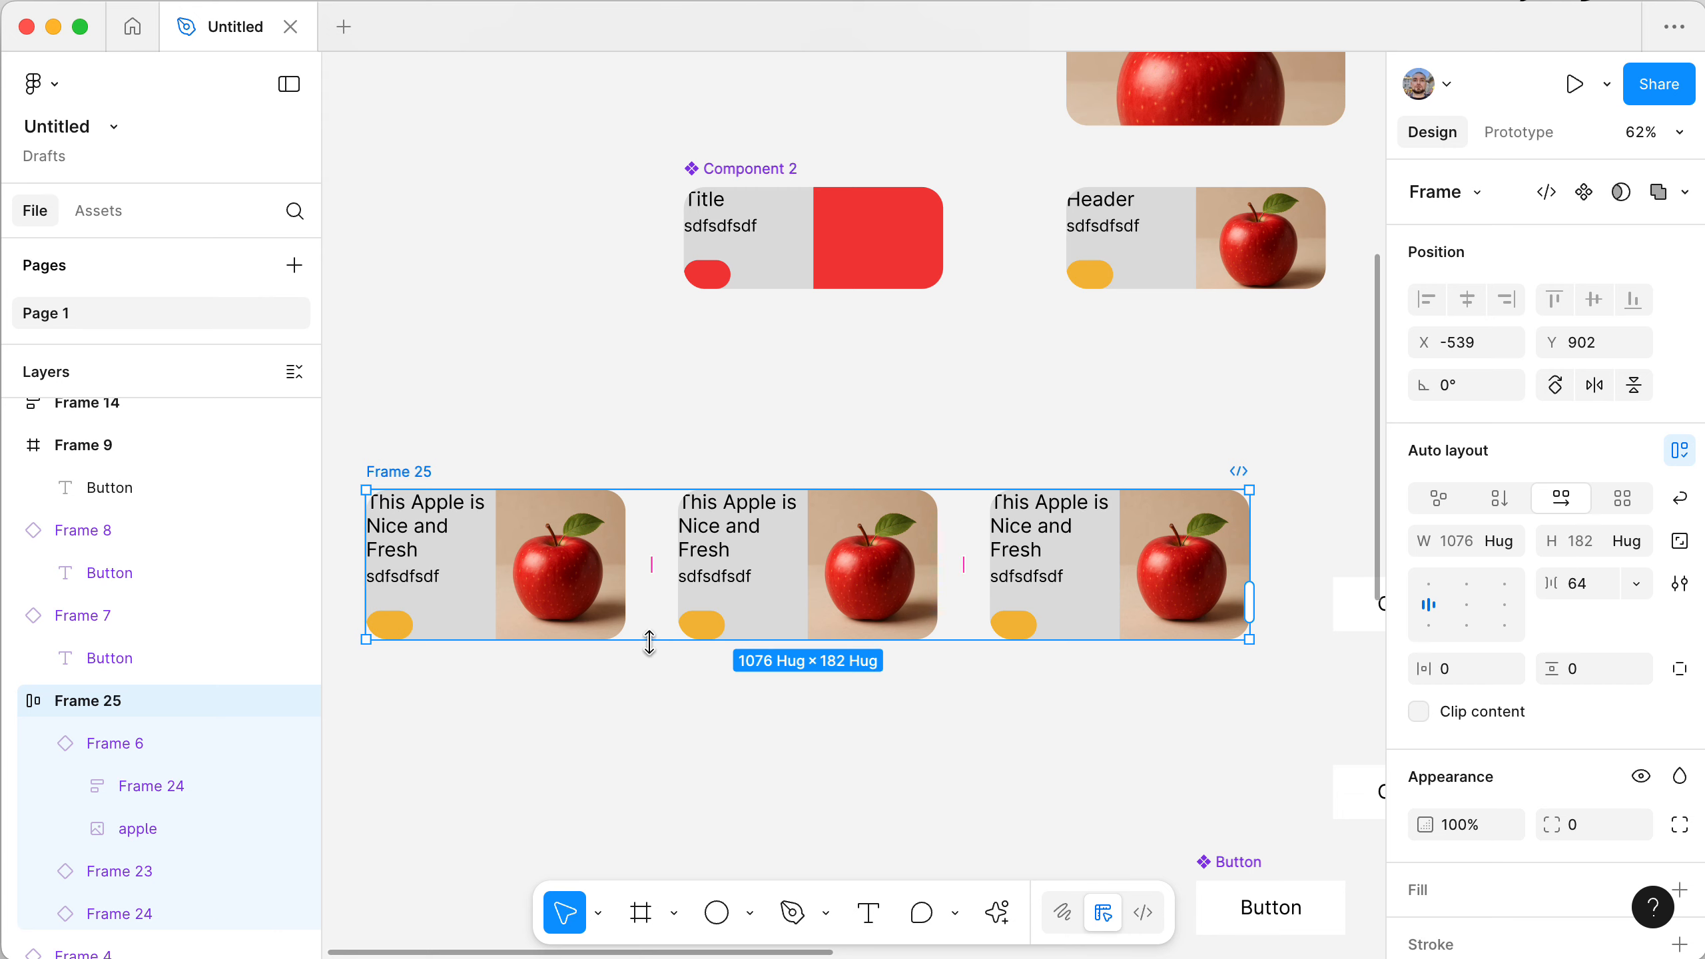
pyautogui.moveTo(650, 643); pyautogui.dragTo(641, 755)
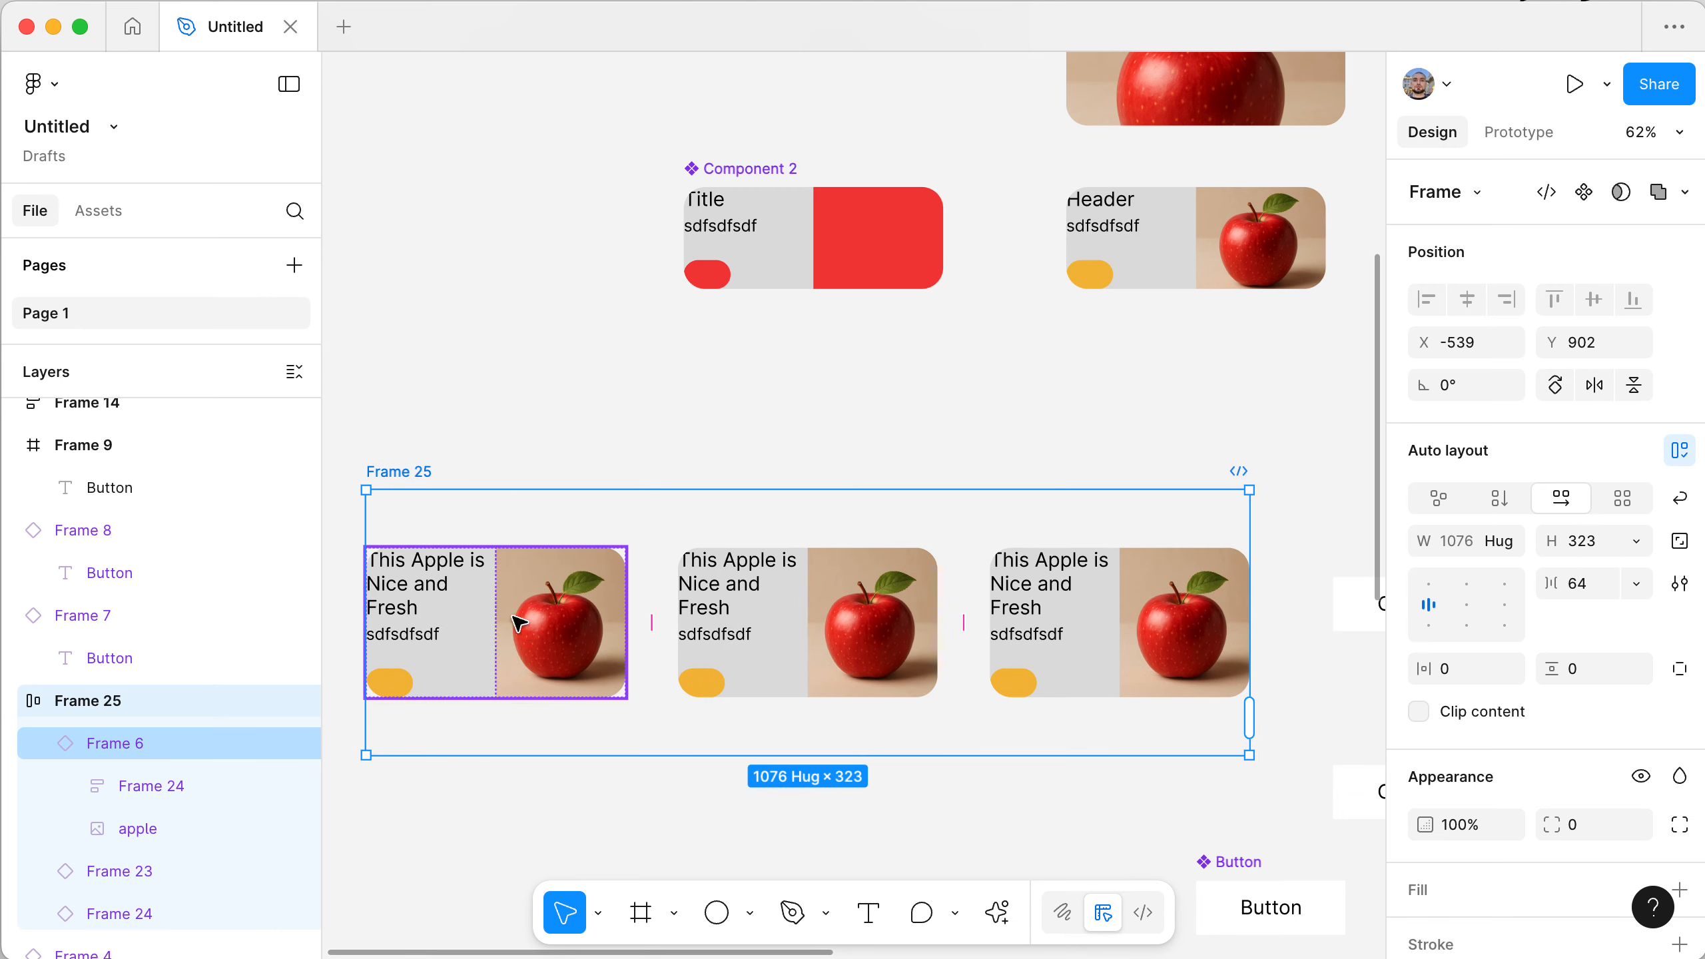
# - Set the height of all three apple cards inside Frame 25 to Fill container
pyautogui.click(480, 596)
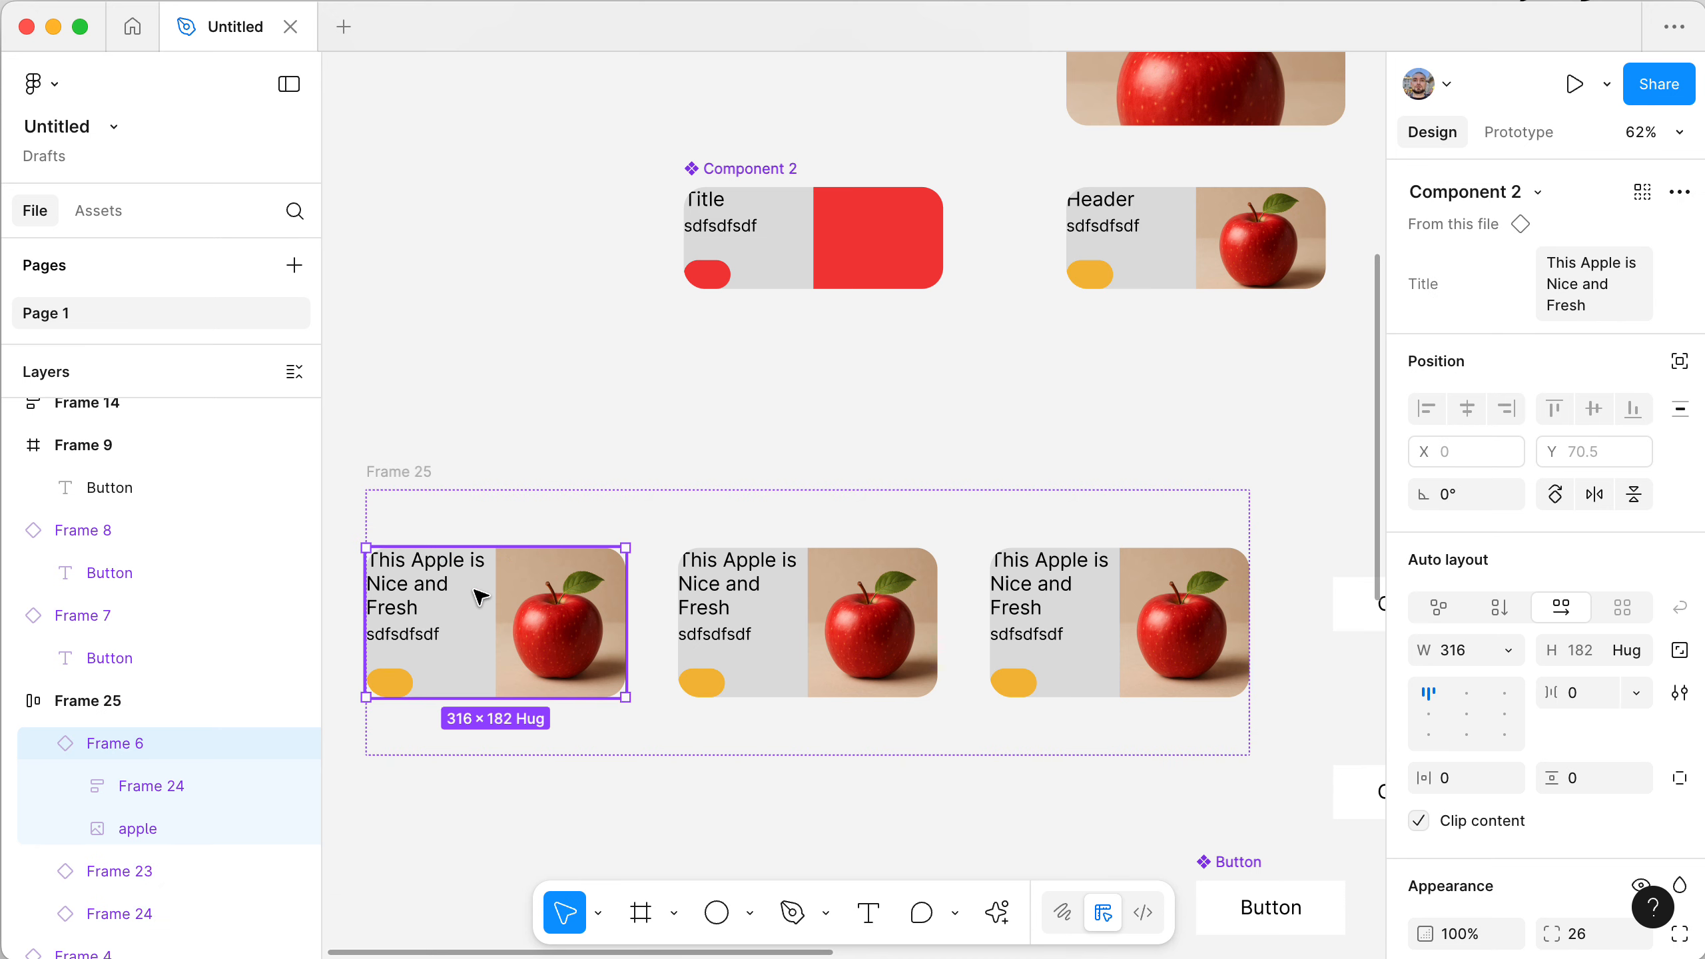
pyautogui.keyDown('shift'); pyautogui.click(786, 577); pyautogui.keyUp('shift')
pyautogui.keyDown('shift'); pyautogui.click(1108, 580); pyautogui.keyUp('shift')
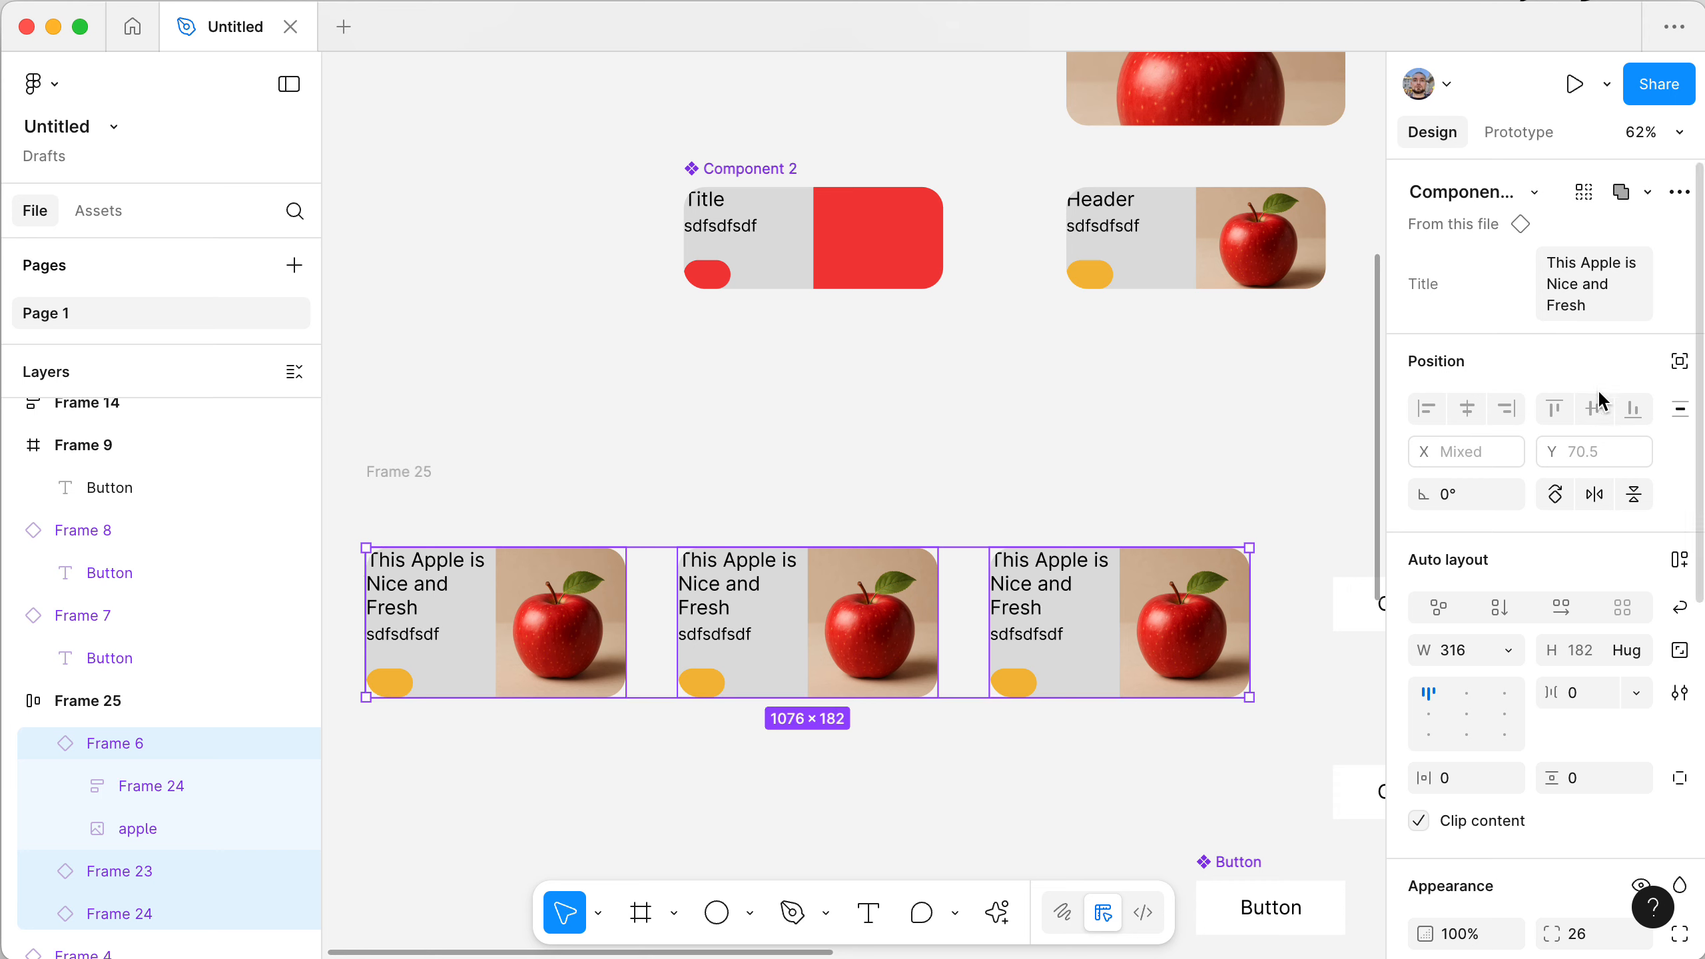
pyautogui.click(1629, 650)
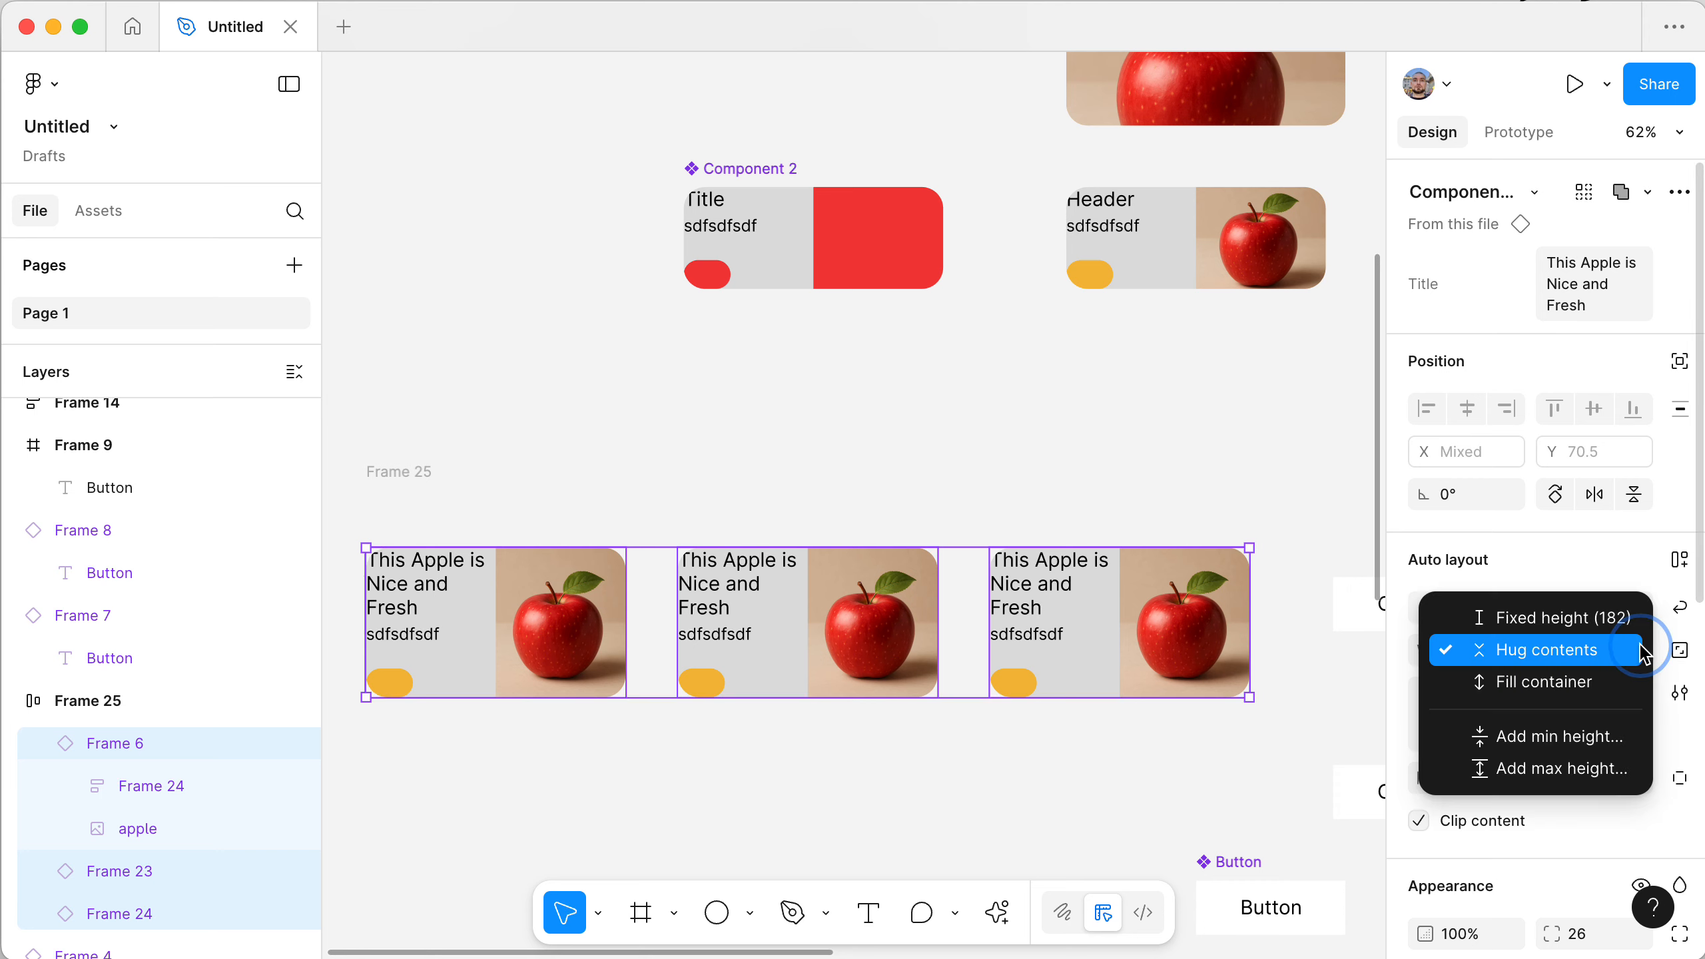
pyautogui.click(1612, 682)
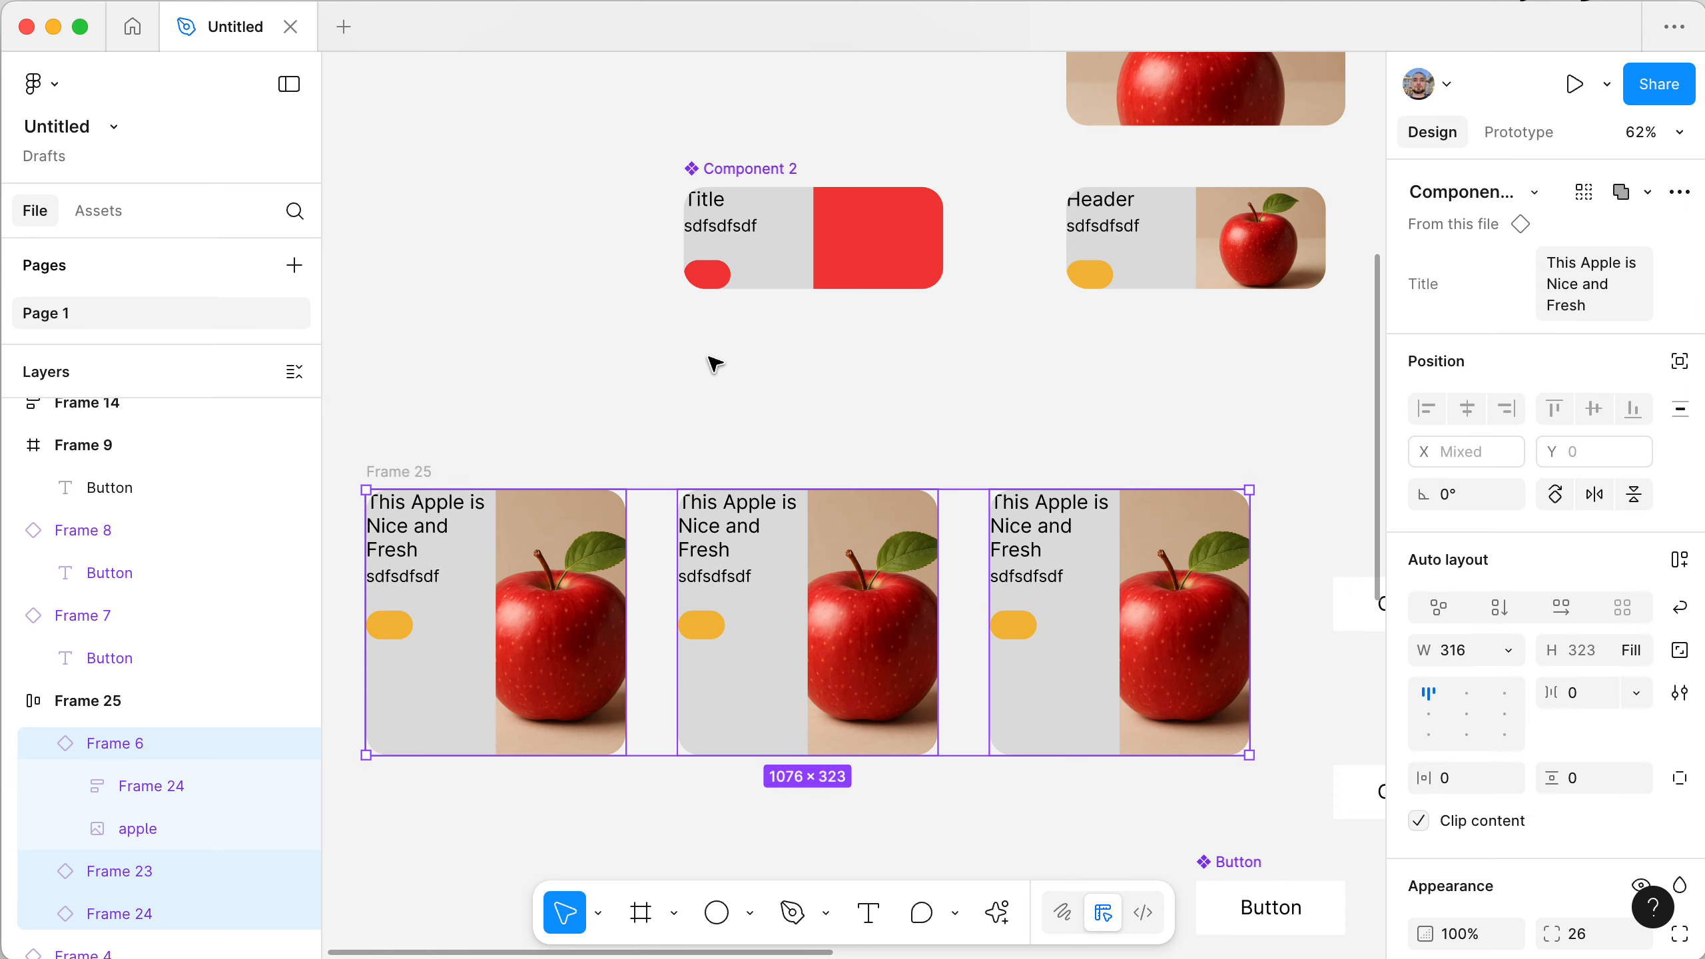
# - Reduce the height of Frame 25 to about 273
pyautogui.click(624, 440)
pyautogui.click(411, 472)
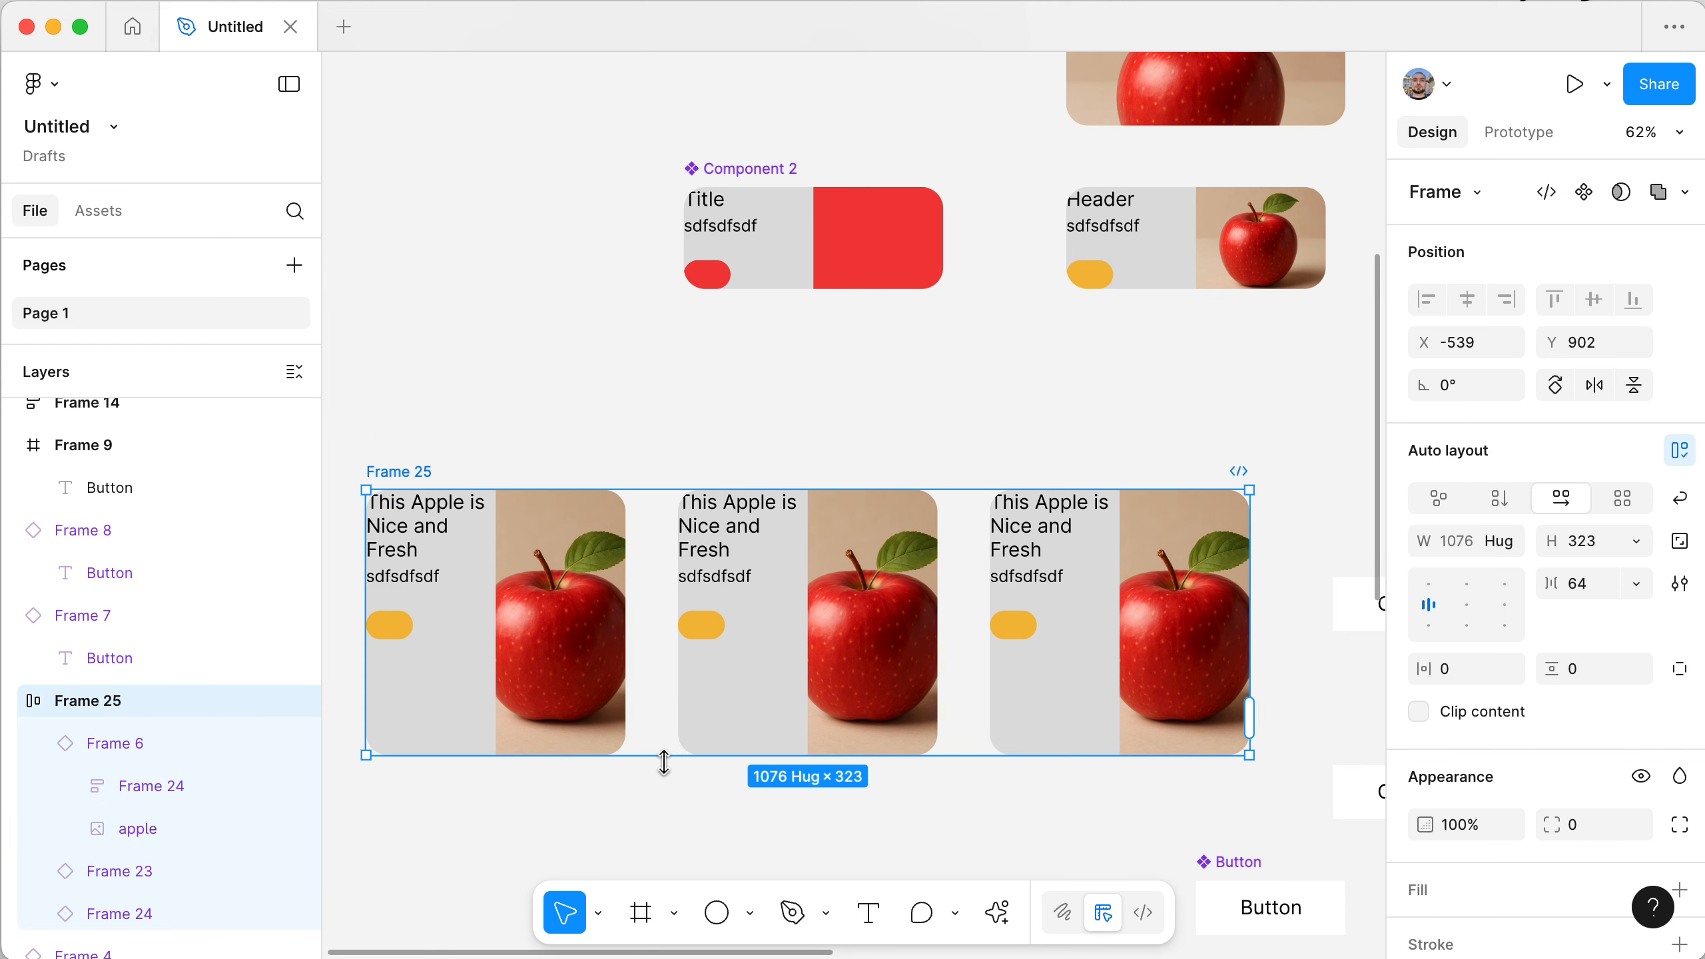
pyautogui.moveTo(659, 754); pyautogui.dragTo(657, 715)
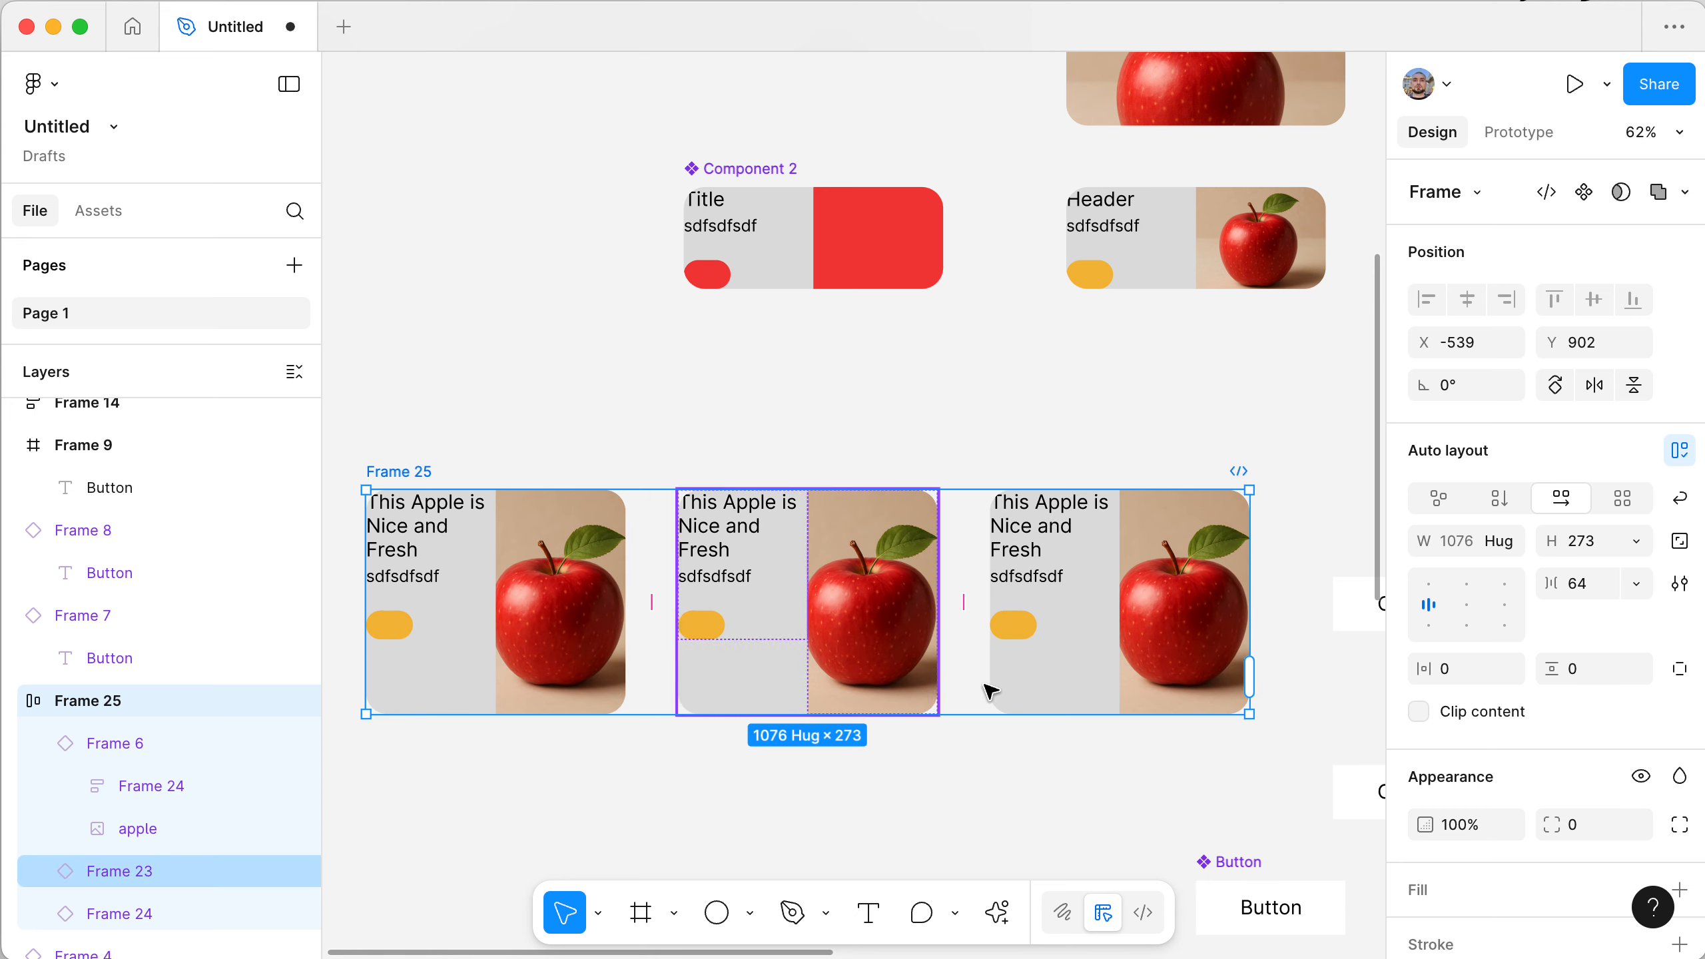
pyautogui.click(993, 688)
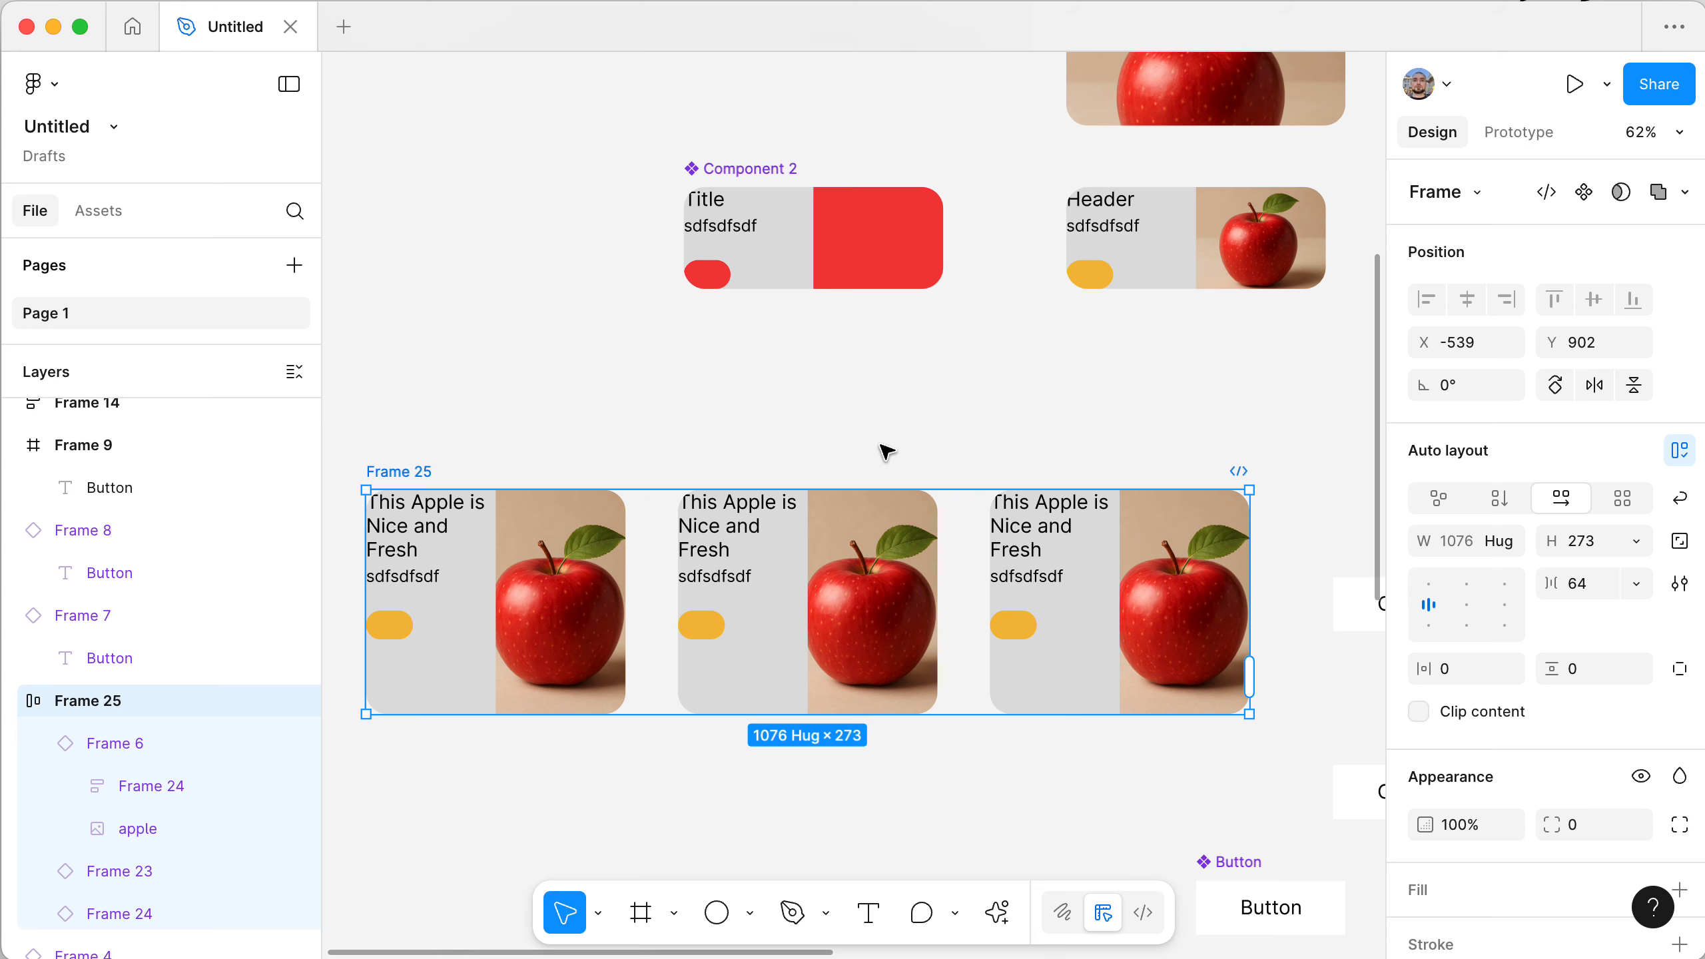
# - Move Frame 25 to the left and widen it past its last card
pyautogui.scroll(-3, 879, 451)
pyautogui.moveTo(591, 458); pyautogui.dragTo(485, 458)
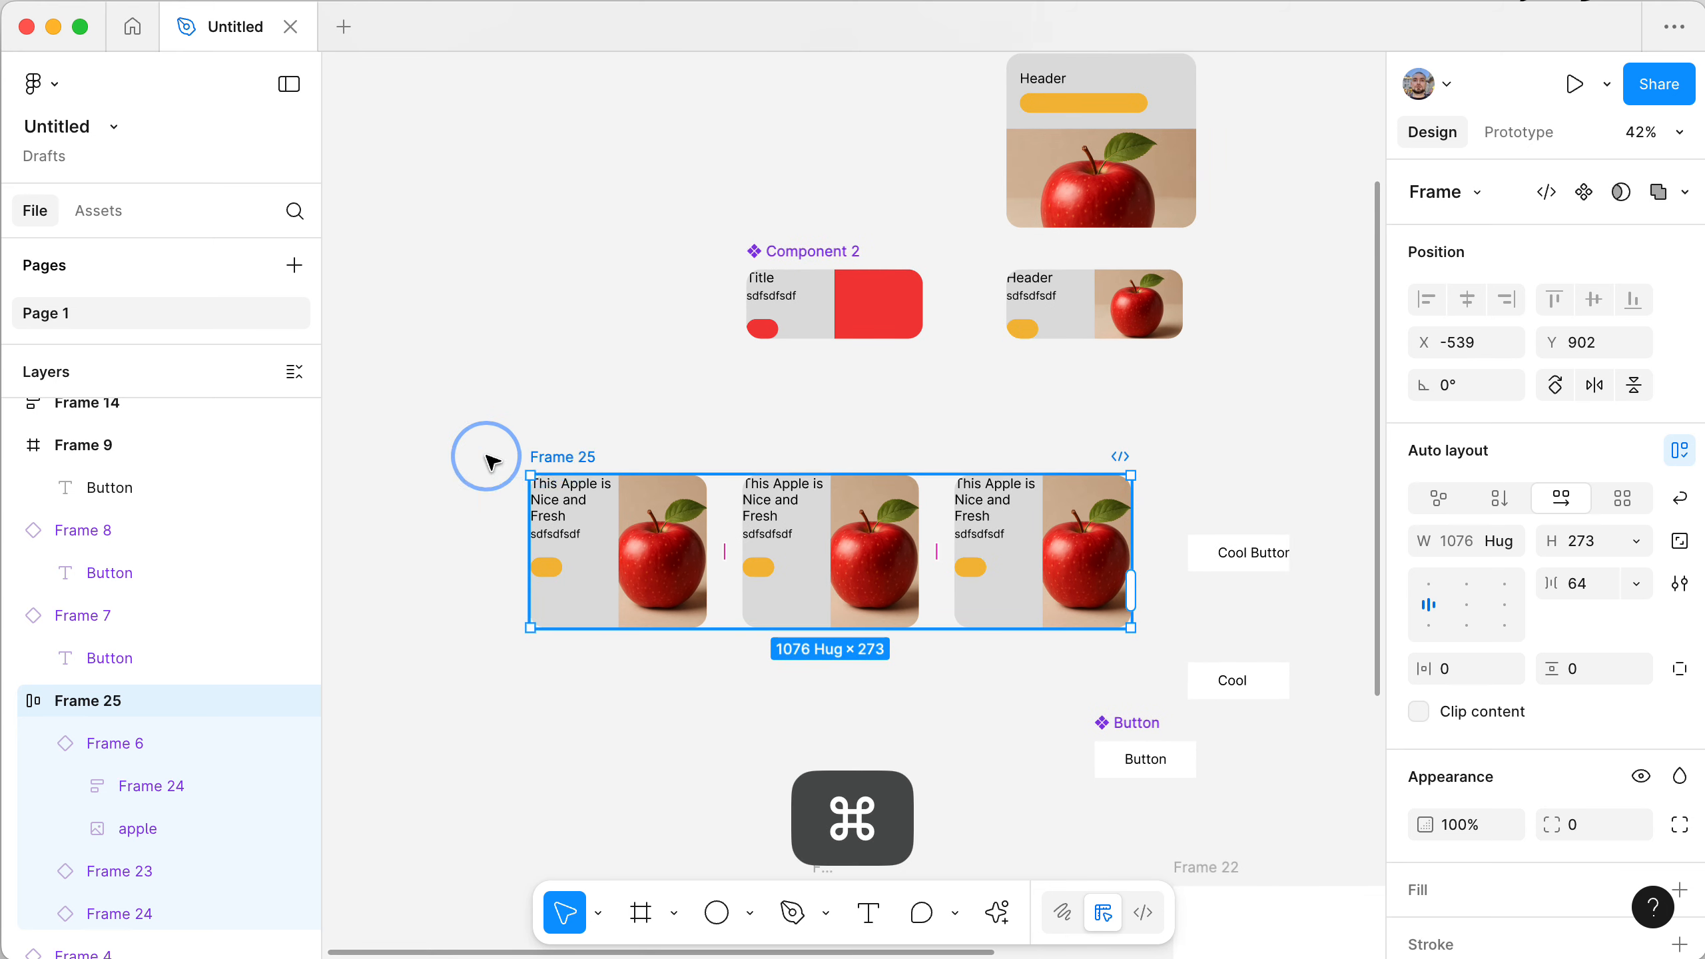
pyautogui.moveTo(1024, 500); pyautogui.dragTo(1138, 500)
# - Set the width of all three apple cards inside Frame 25 to Fill container
pyautogui.press('Return')
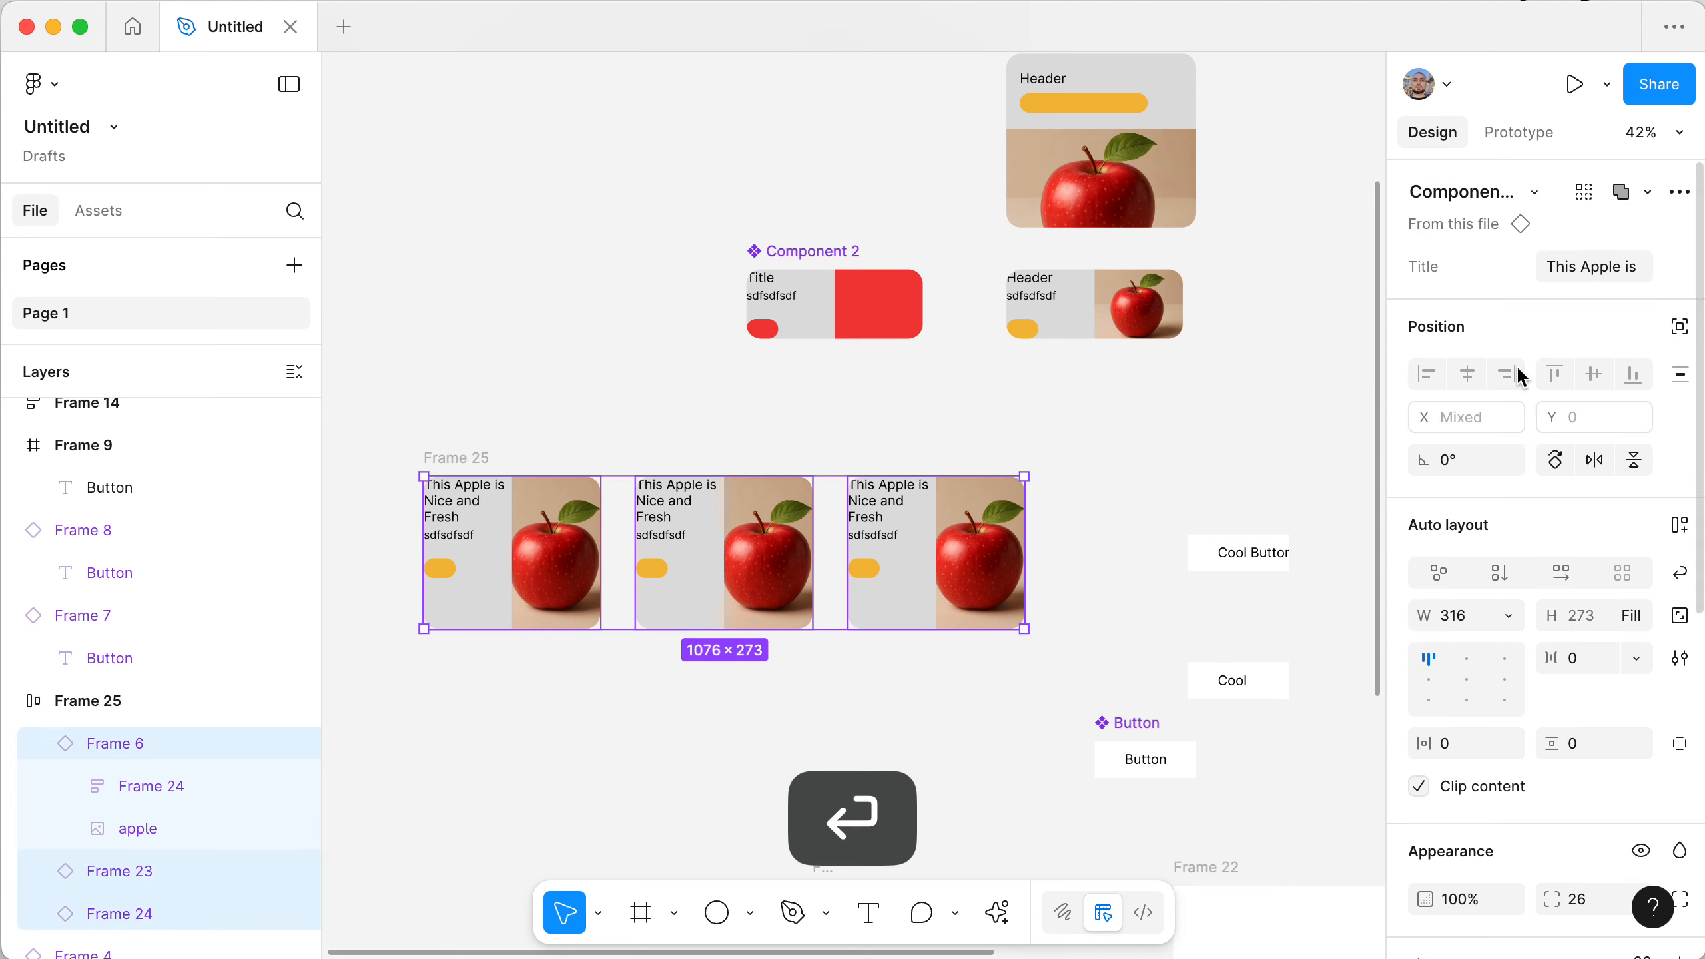
pyautogui.click(1509, 615)
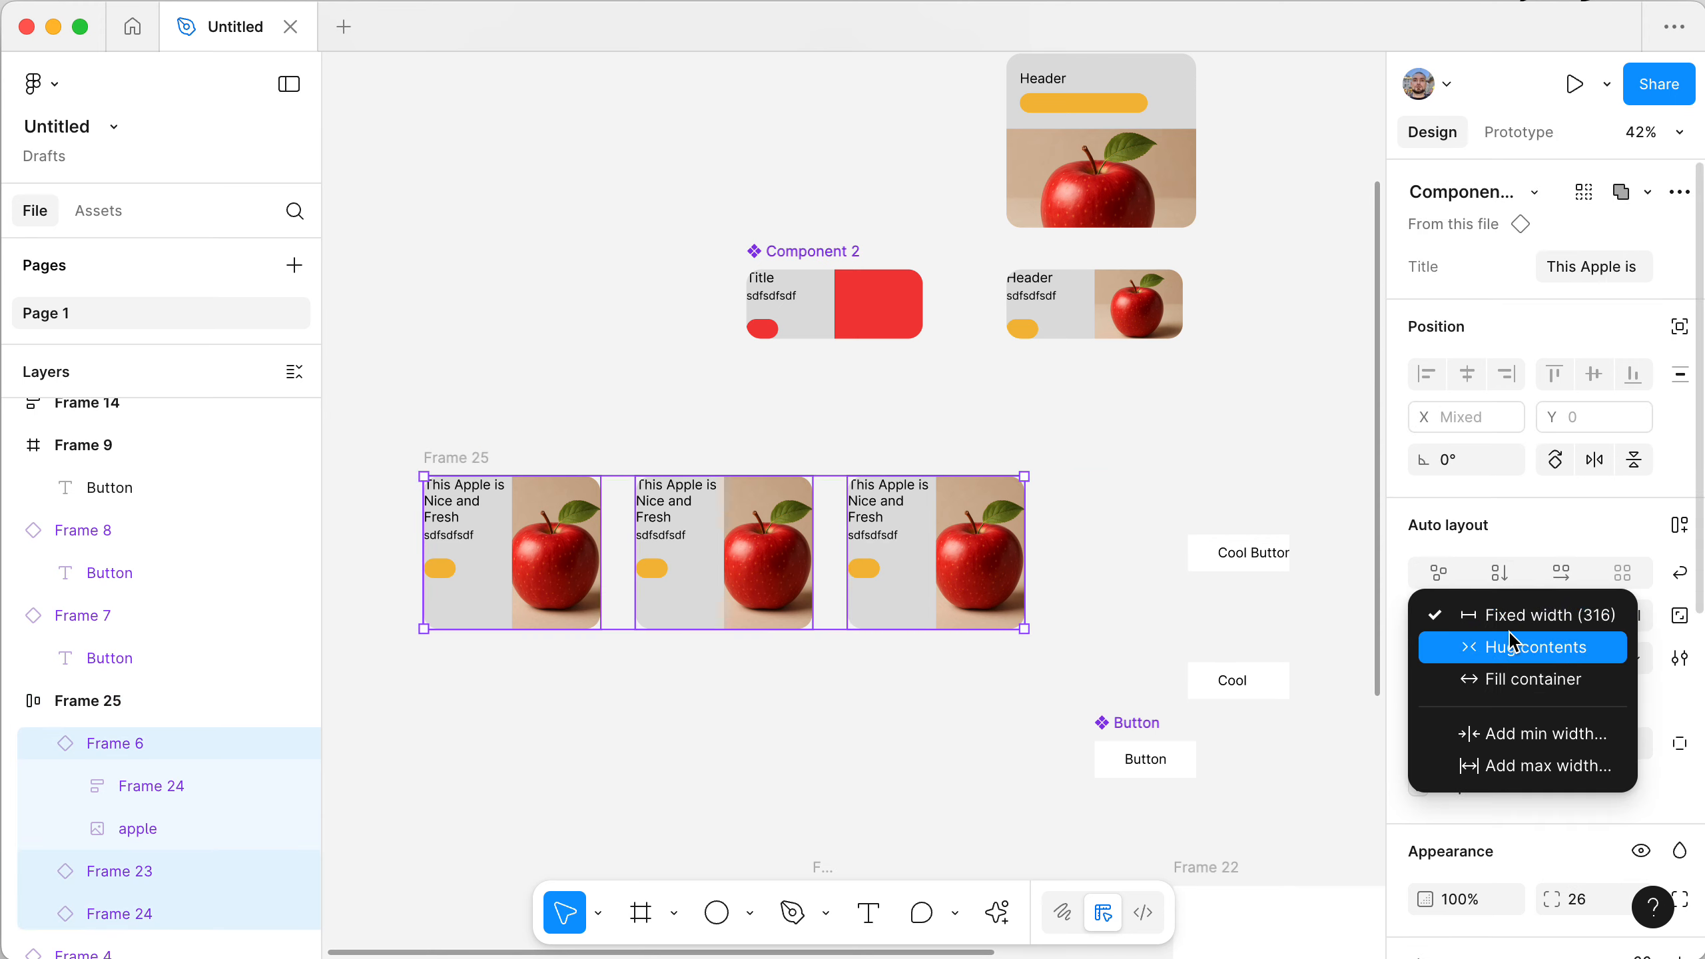
pyautogui.click(1510, 678)
pyautogui.click(565, 429)
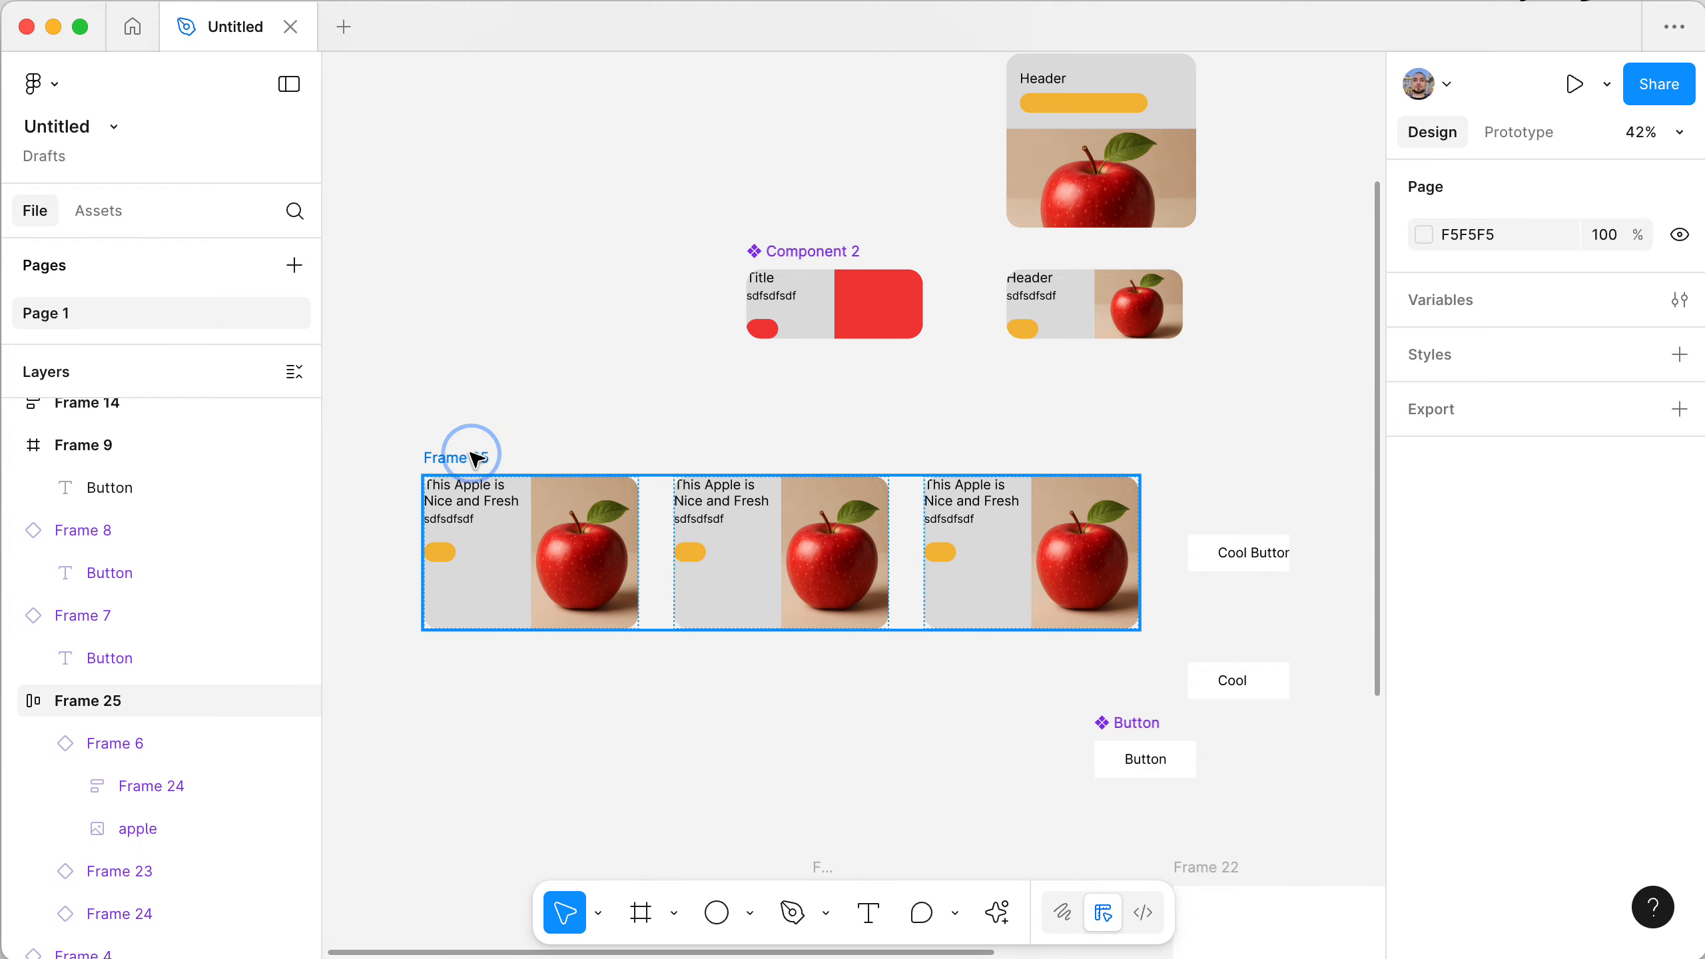
# - Move Frame 25 up and to the left, and resize it to about 1389 × 256
pyautogui.moveTo(467, 450); pyautogui.dragTo(426, 403)
pyautogui.moveTo(1106, 586); pyautogui.dragTo(1160, 563)
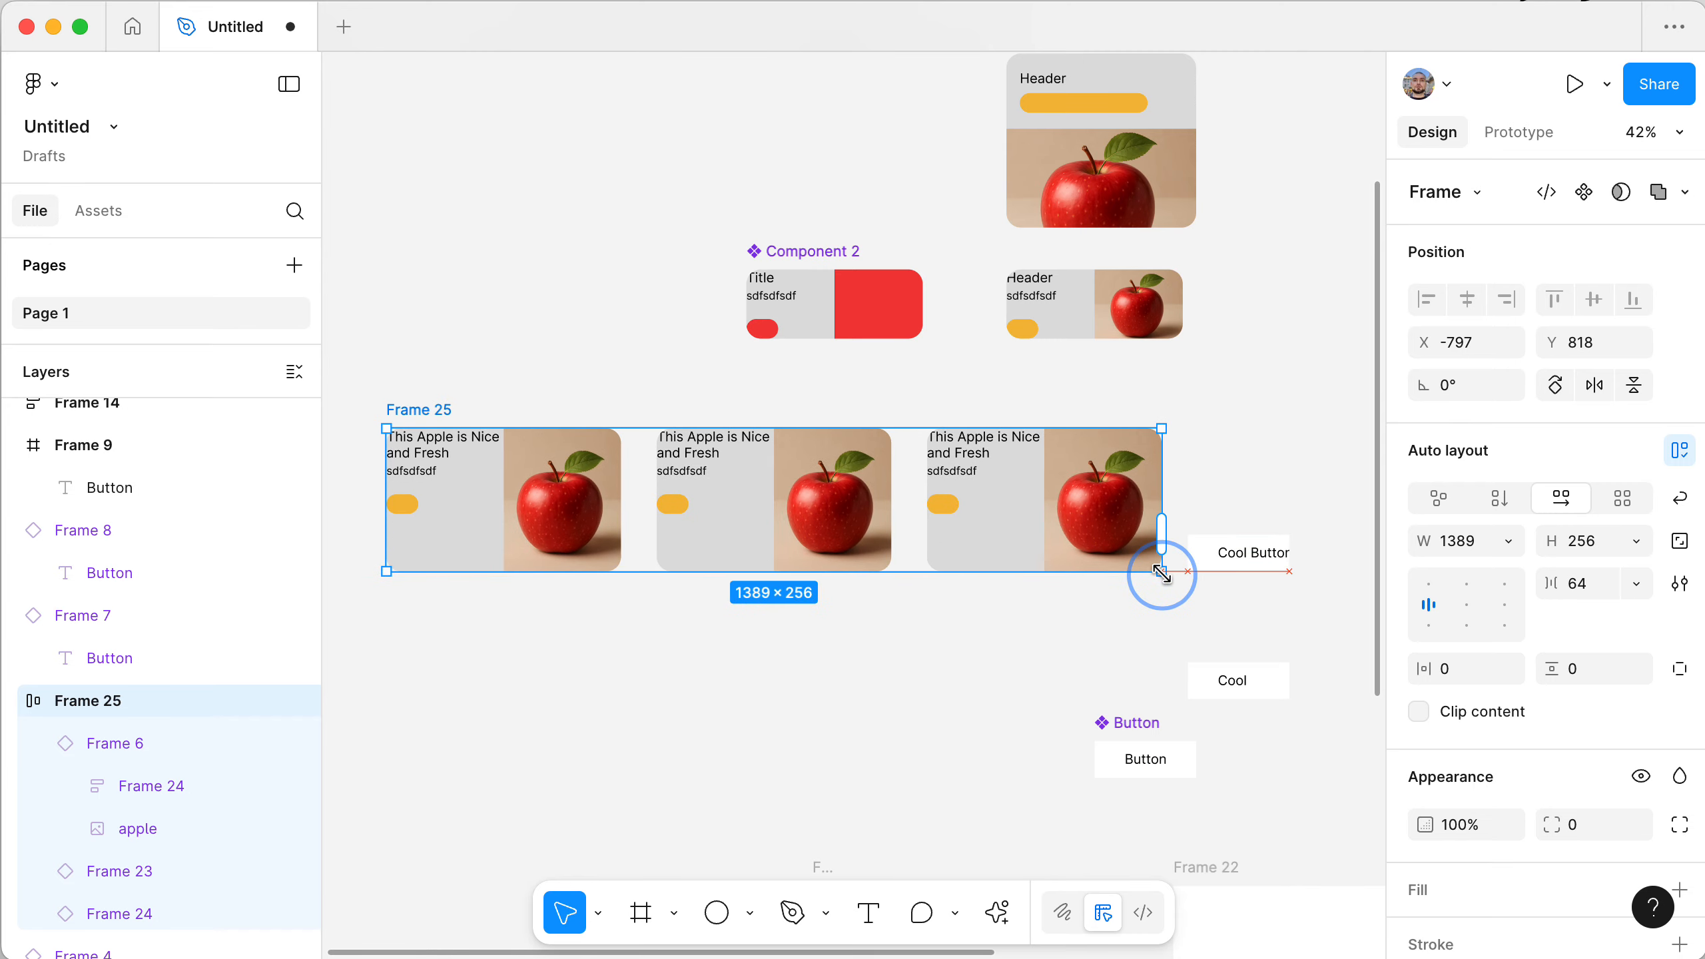
# - Stretch Component 2 to a height of about 218 and move it away from the card row, to about X -355, Y 258
pyautogui.scroll(3, 742, 564)
pyautogui.hscroll(-4, 742, 564)
pyautogui.scroll(2, 742, 564)
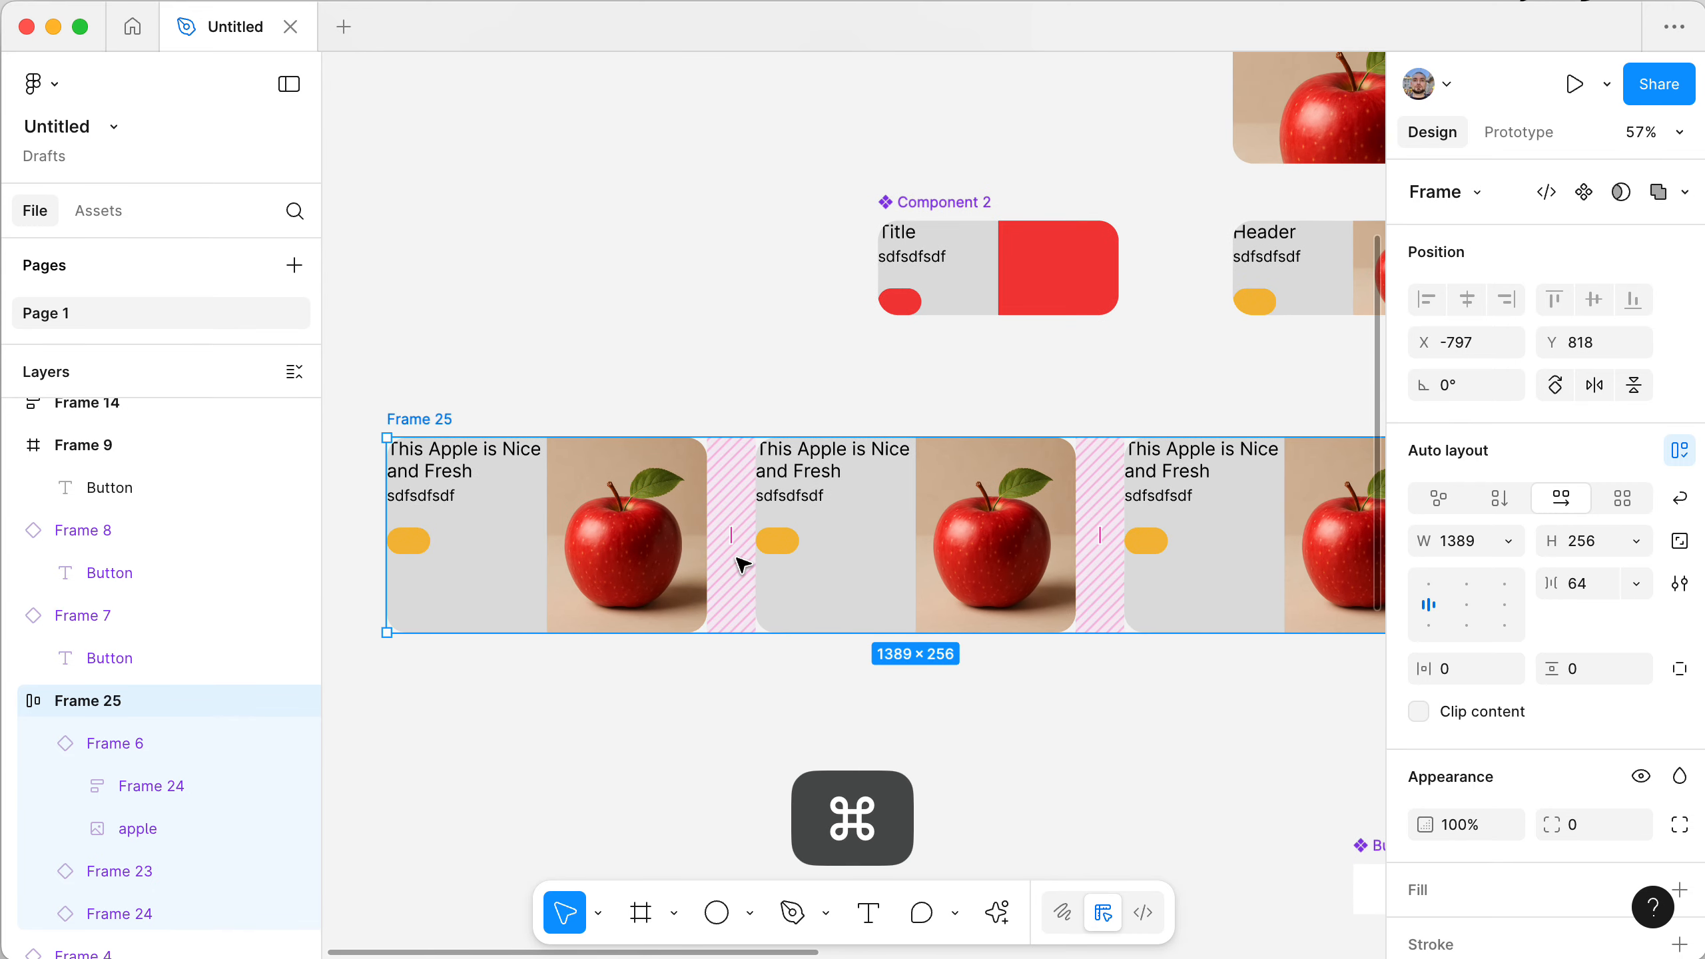
pyautogui.doubleClick(917, 260)
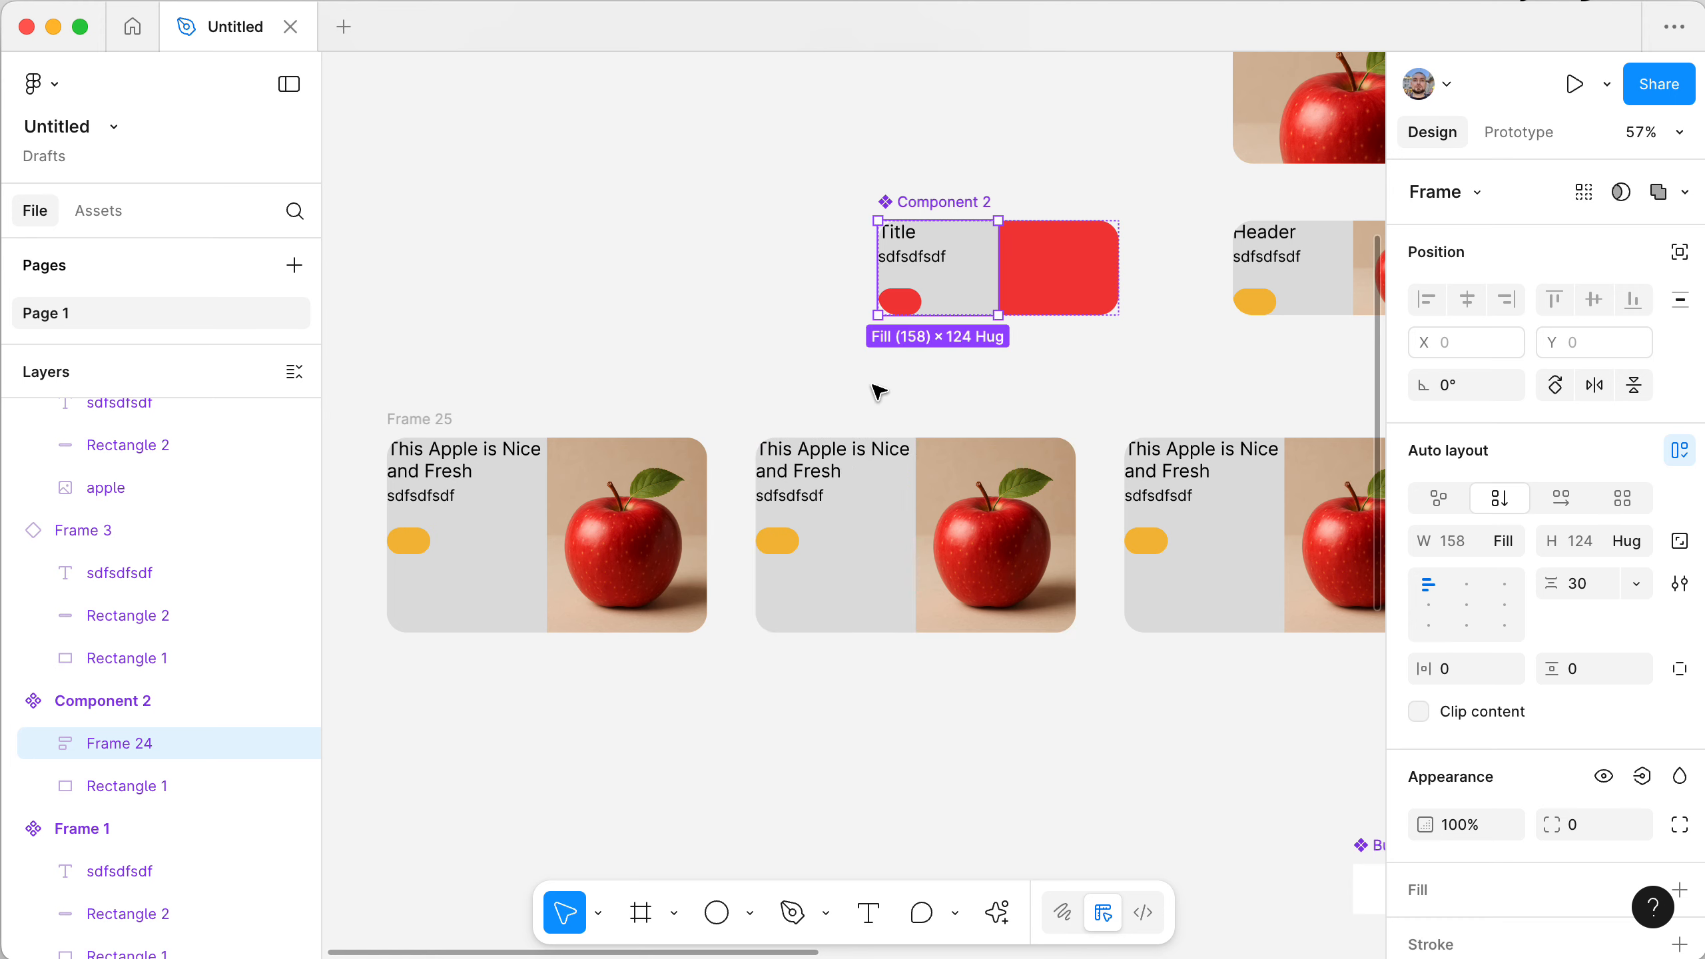
pyautogui.click(971, 204)
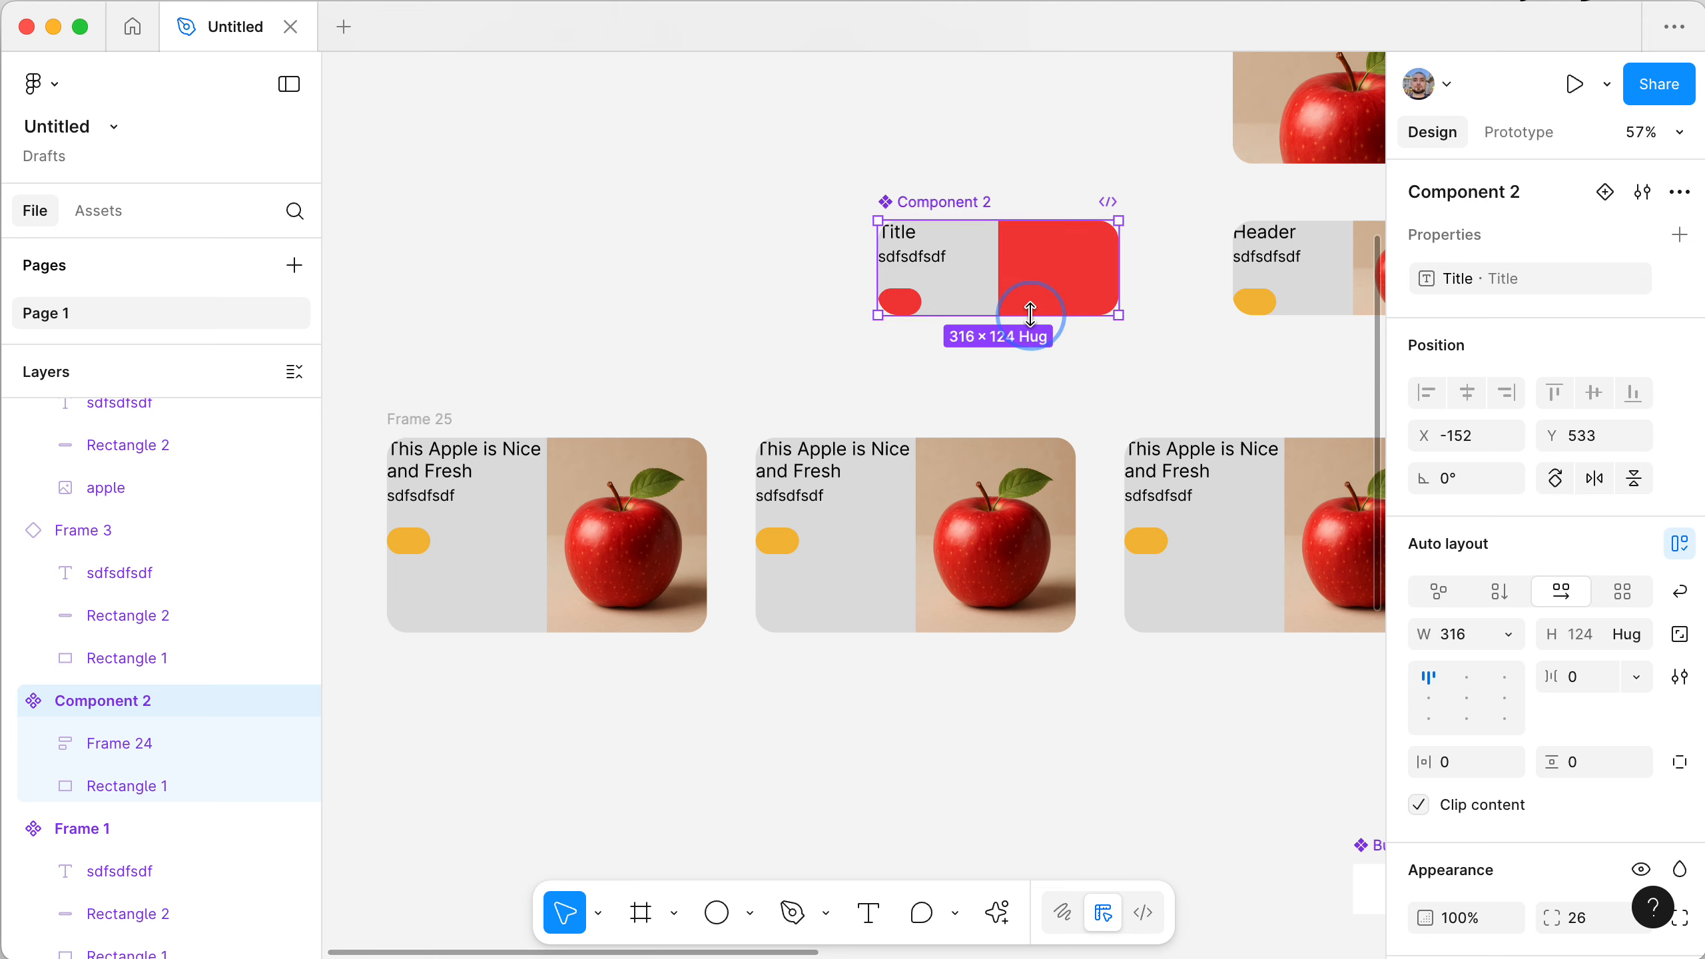
pyautogui.moveTo(1030, 313); pyautogui.dragTo(1012, 377)
pyautogui.press('super+z')
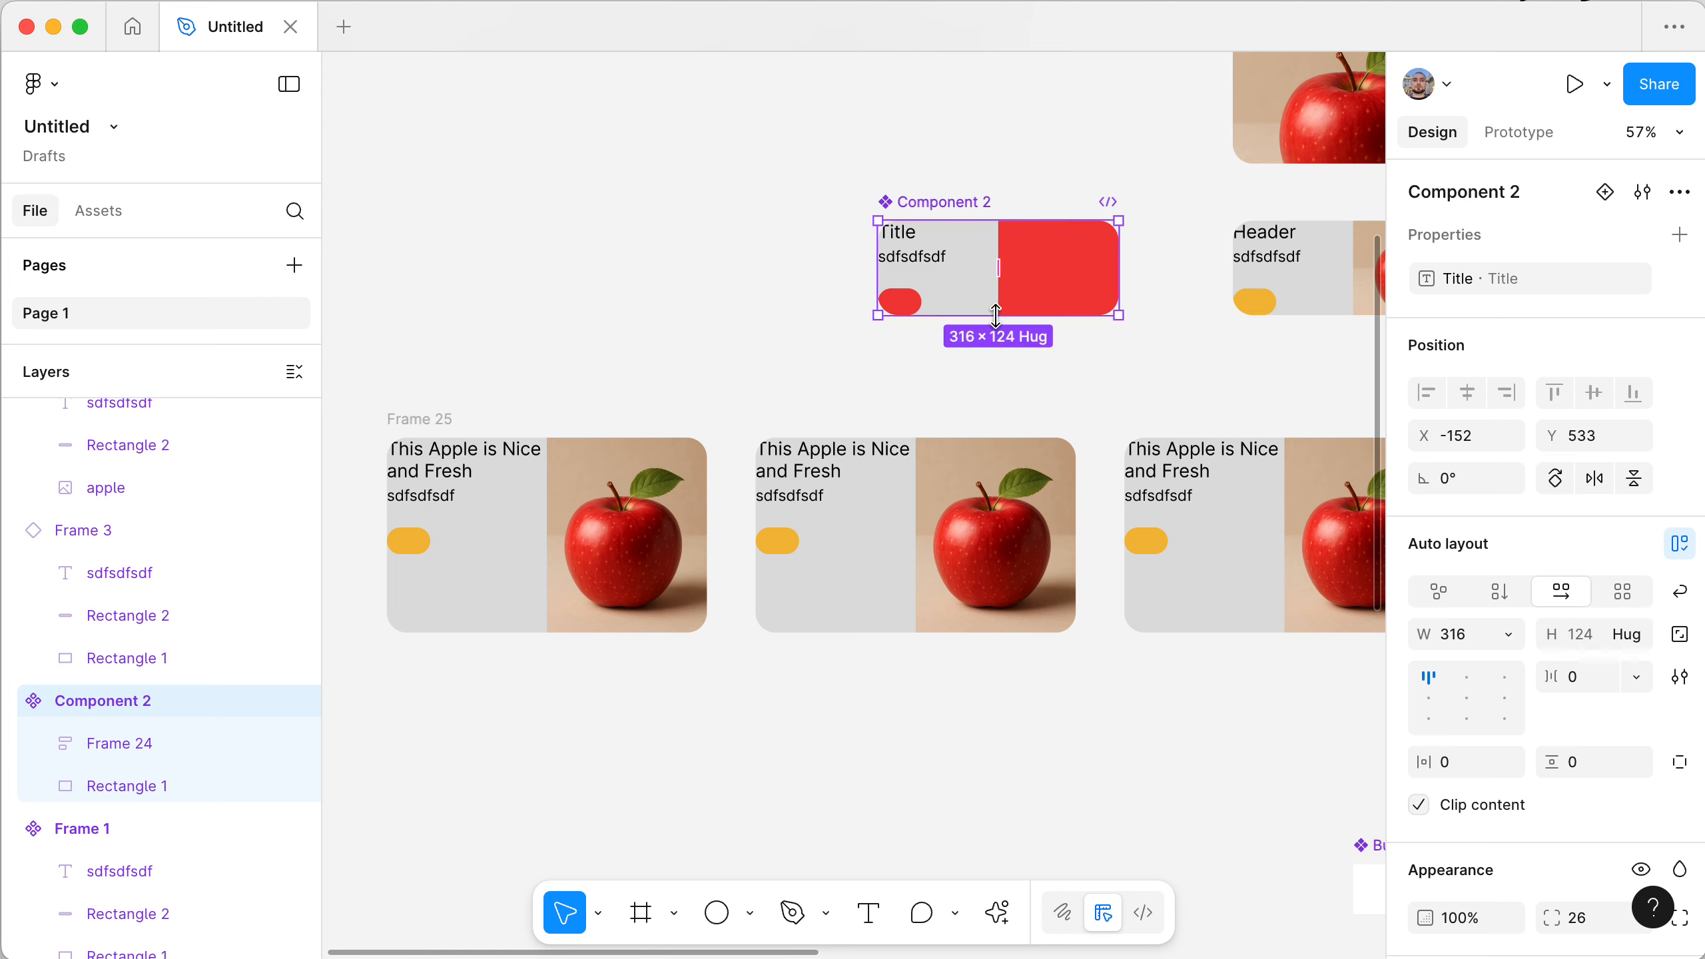
pyautogui.moveTo(995, 314); pyautogui.dragTo(993, 387)
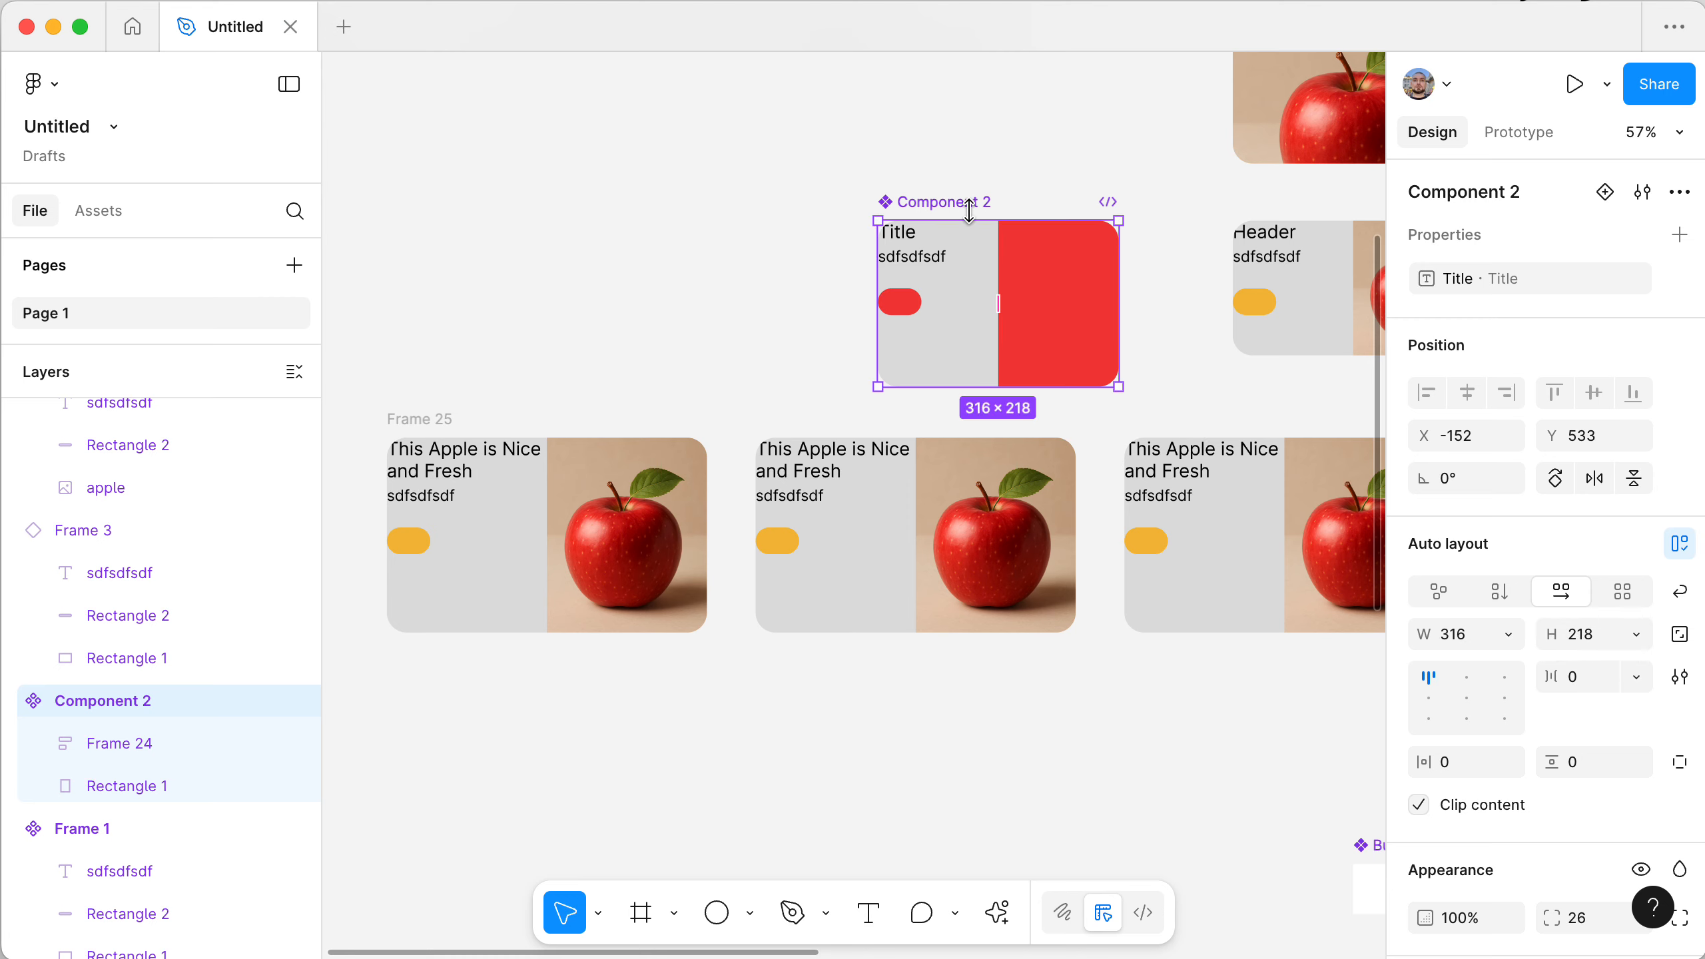
pyautogui.moveTo(962, 202); pyautogui.dragTo(806, 68)
# - Stretch Frame 25 downward to a height of about 281
pyautogui.scroll(3, 772, 418)
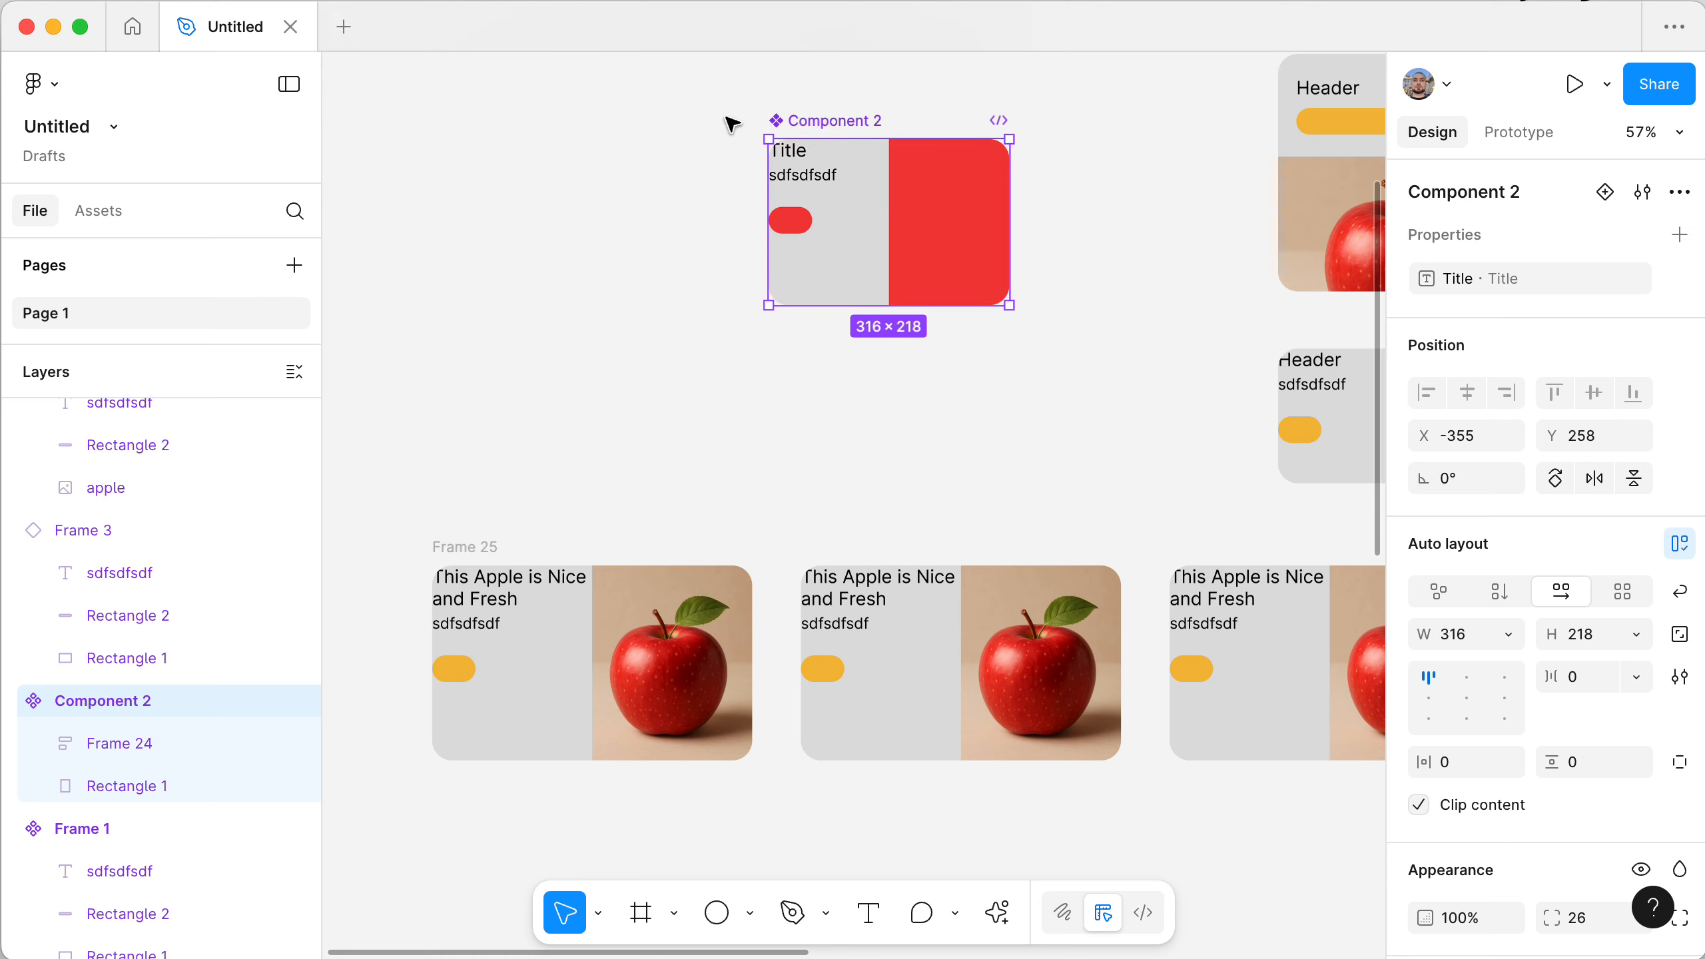
pyautogui.click(446, 545)
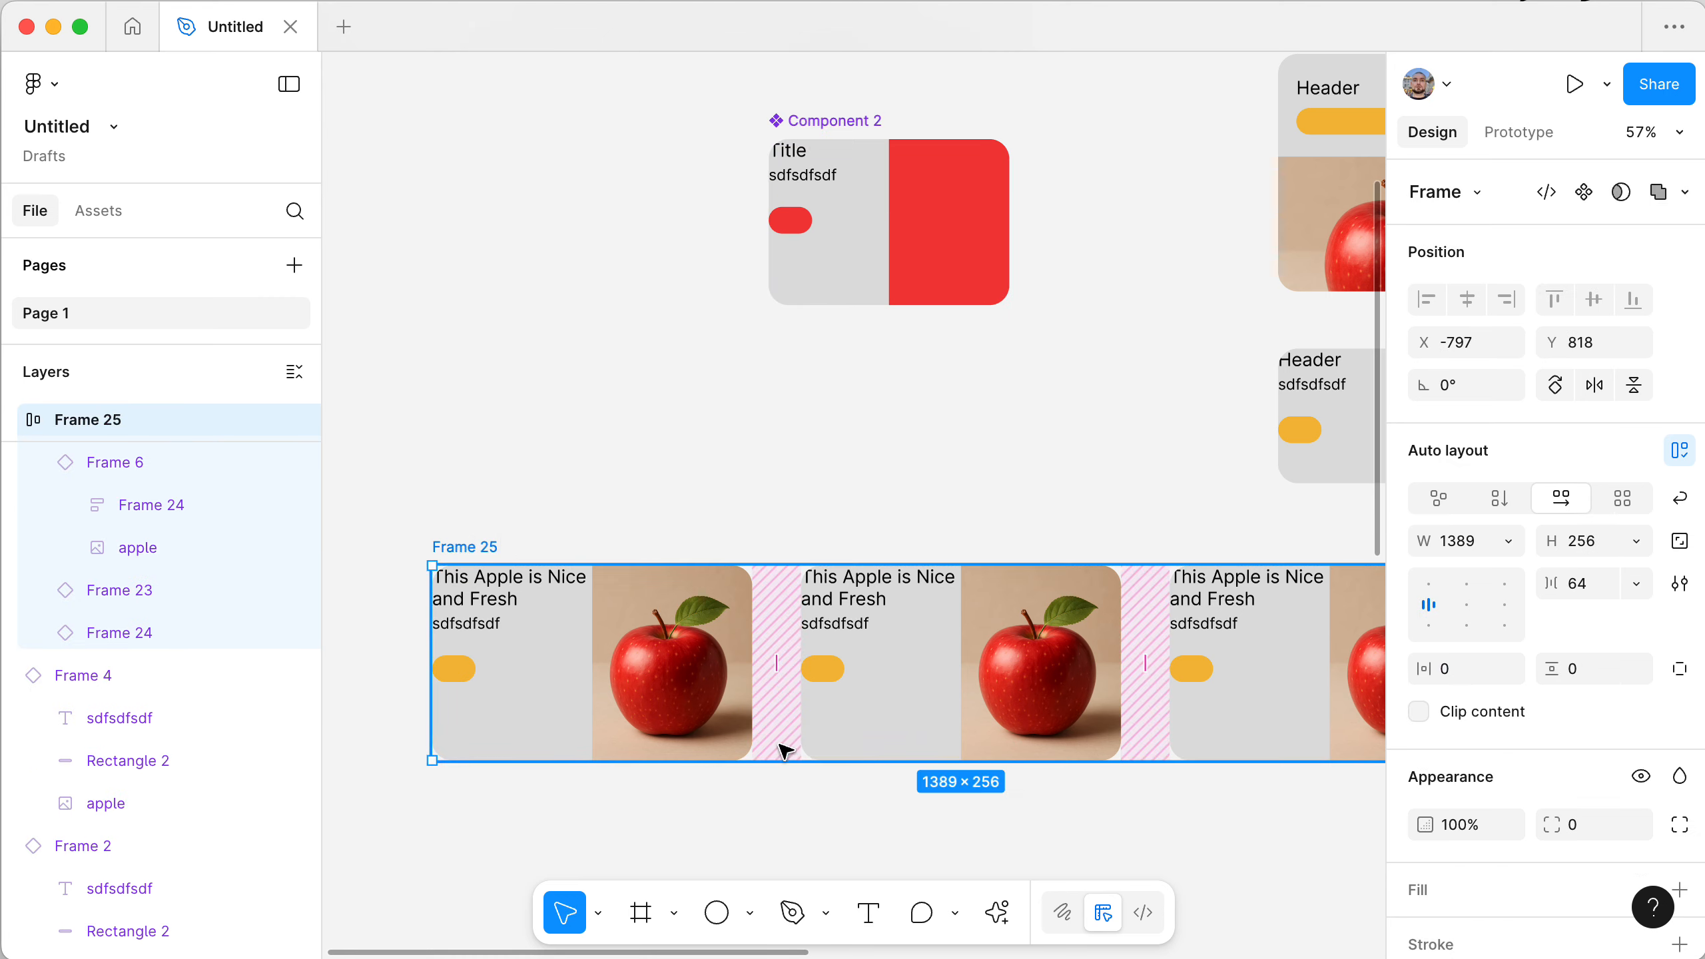
pyautogui.moveTo(781, 759)
pyautogui.mouseDown()
pyautogui.moveTo(776, 802)
pyautogui.moveTo(766, 778)
pyautogui.mouseUp()
pyautogui.click(582, 696)
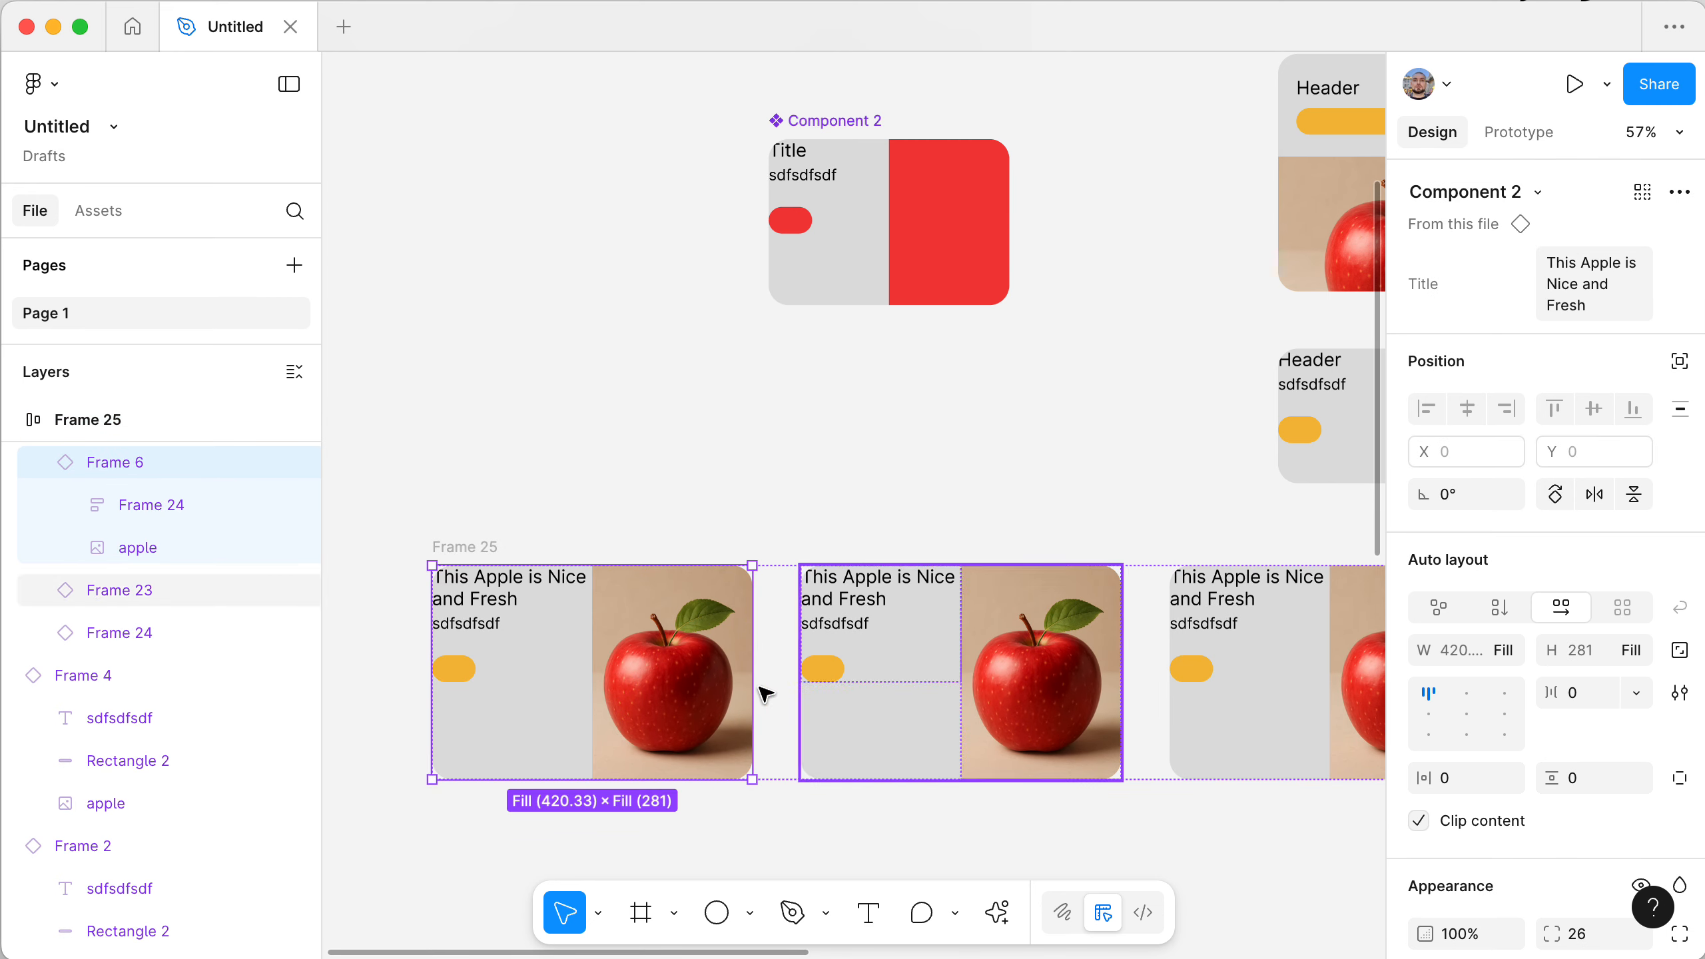
pyautogui.click(775, 574)
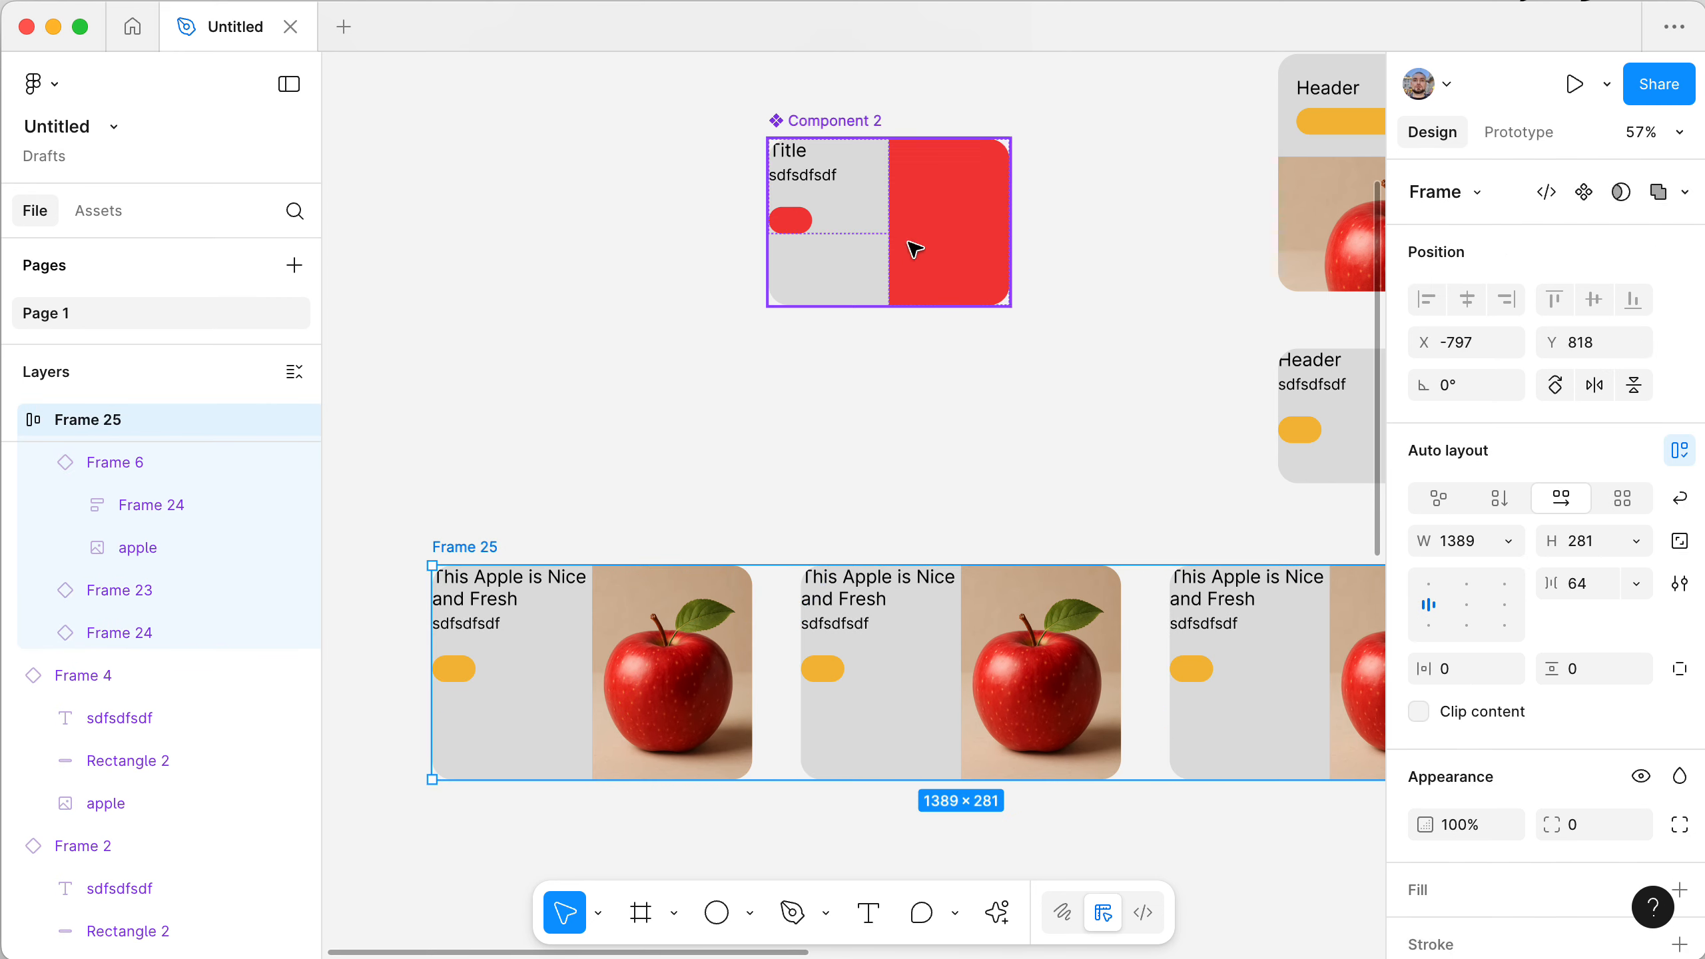
# - Stretch Component 2 downward to a height of about 227
pyautogui.click(830, 129)
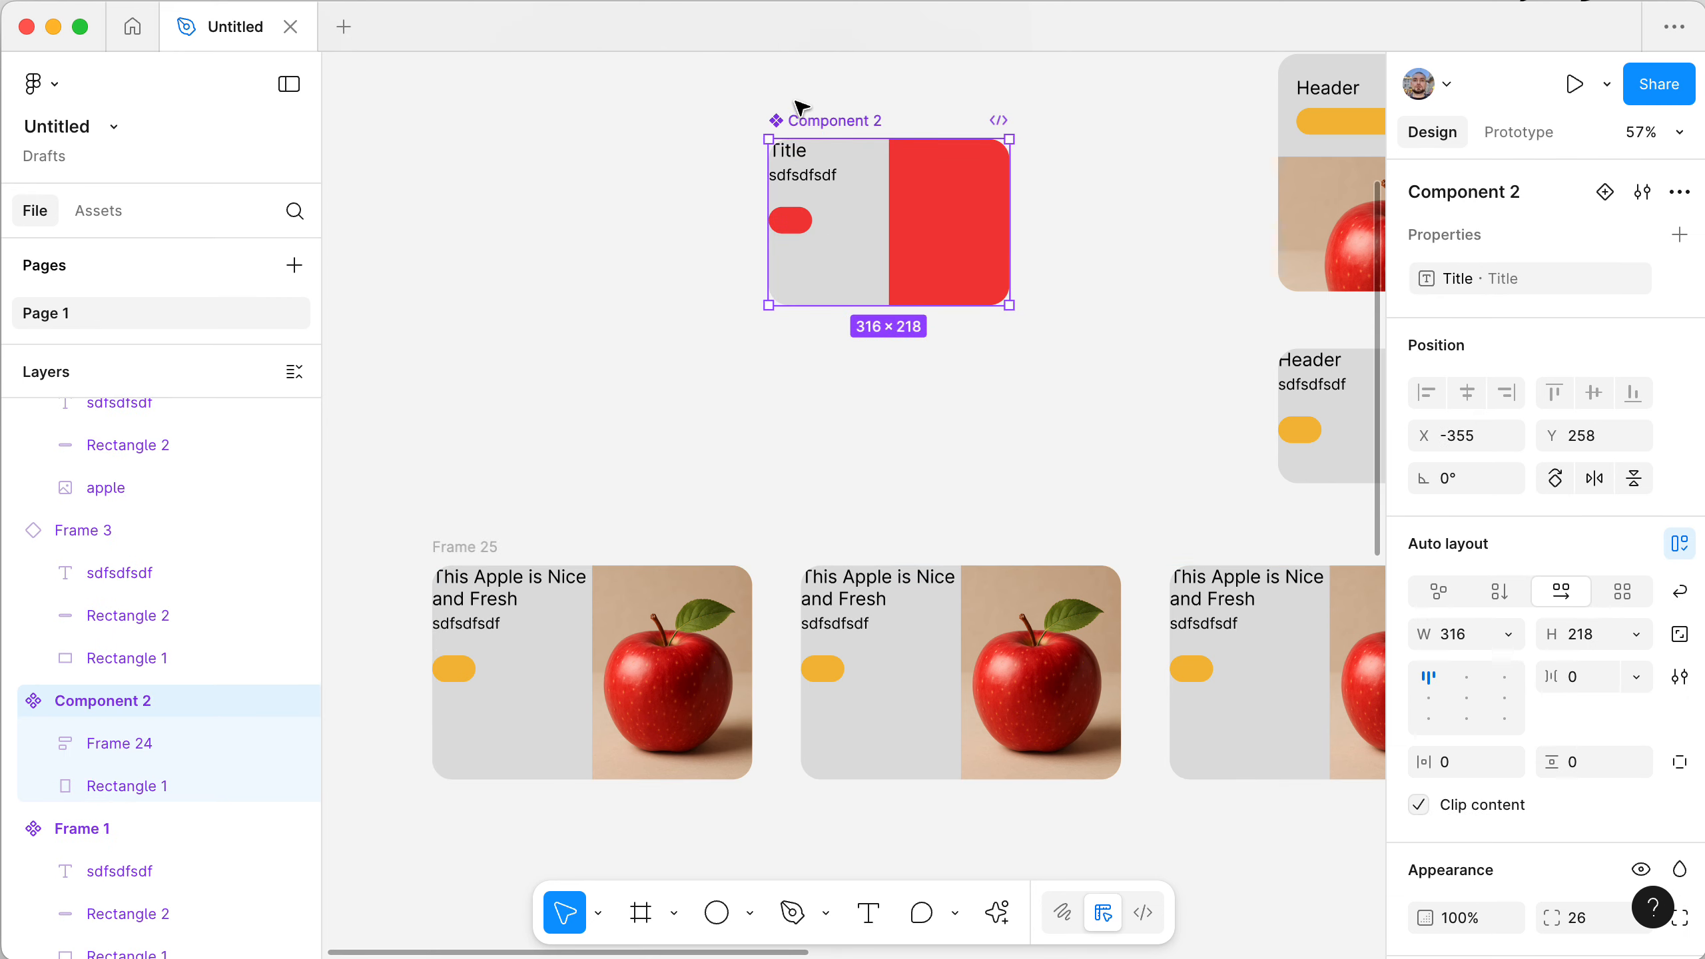
pyautogui.click(850, 321)
pyautogui.moveTo(850, 321); pyautogui.dragTo(848, 327)
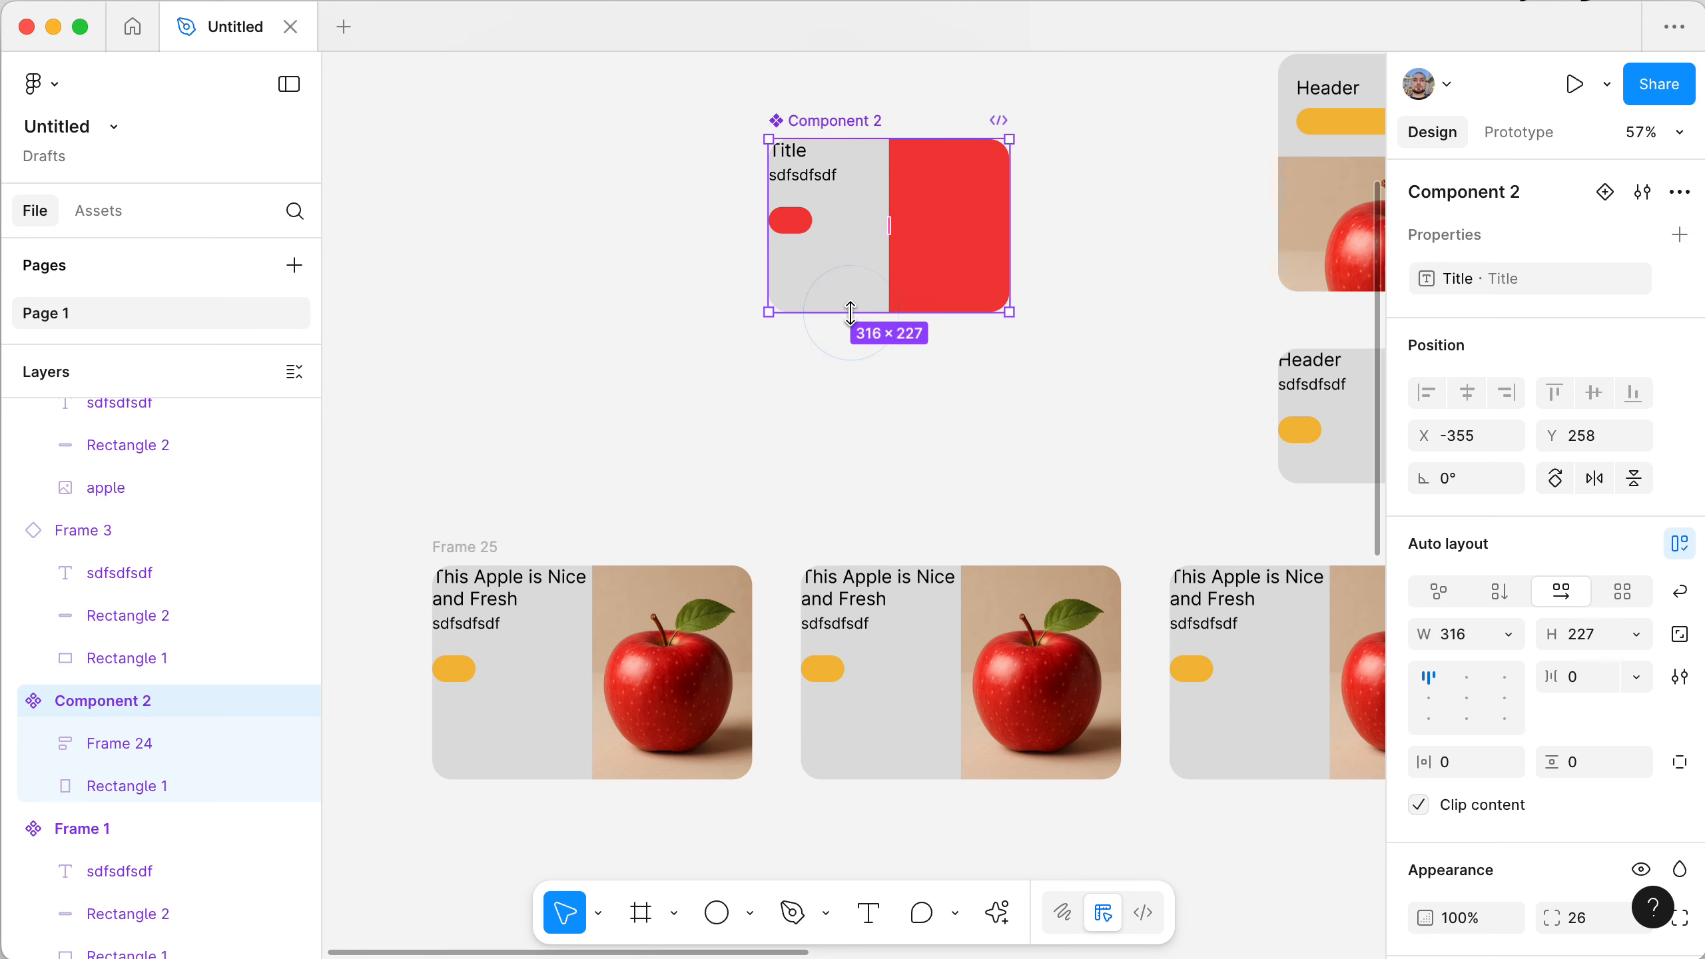
# - Set the height of the text-and-button frame (Frame 24) in Component 2 to Fill container
pyautogui.hscroll(3, 856, 320)
pyautogui.hscroll(-3, 857, 319)
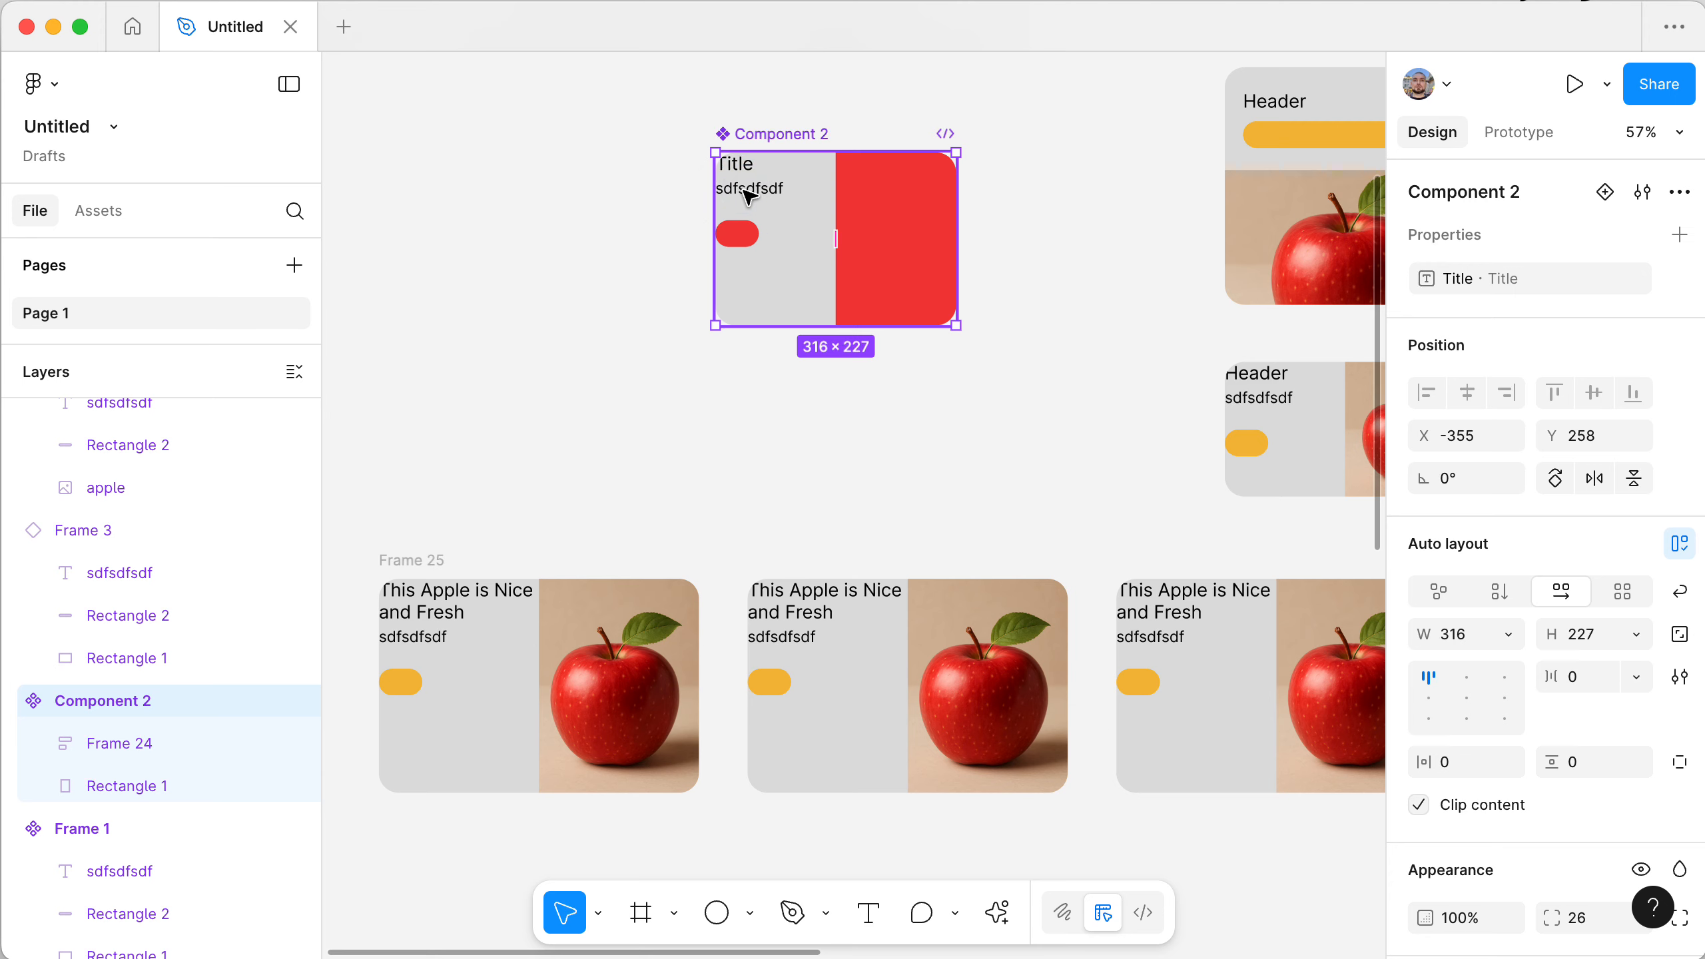
pyautogui.click(750, 196)
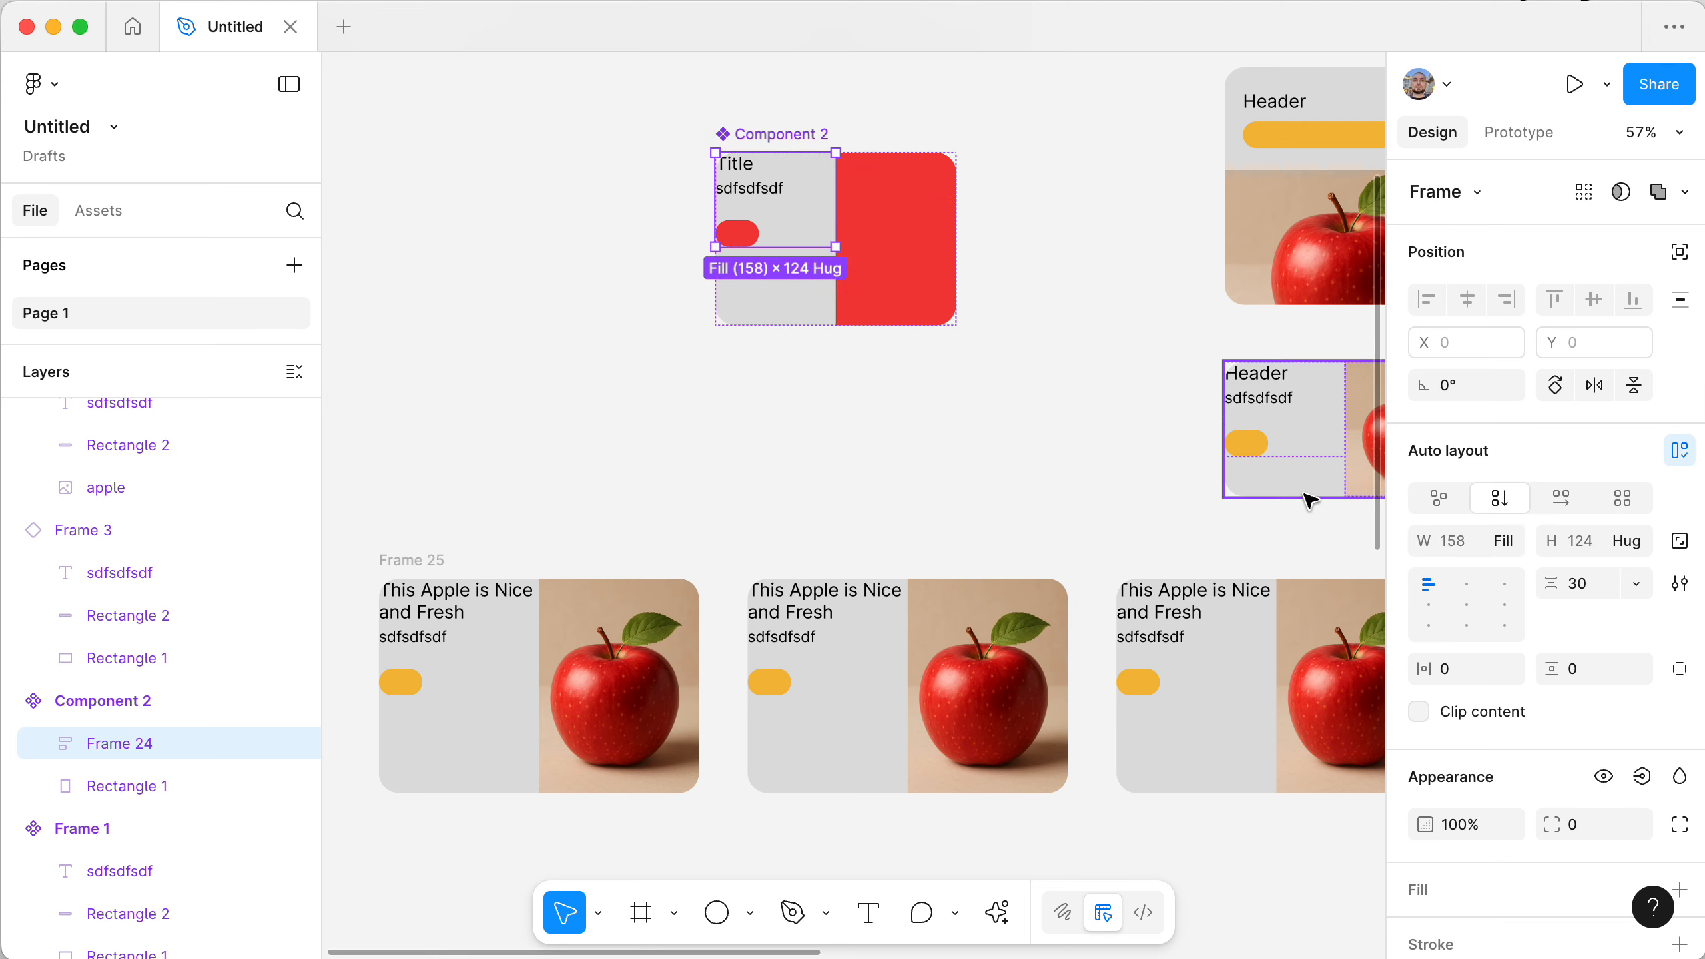
pyautogui.click(1635, 543)
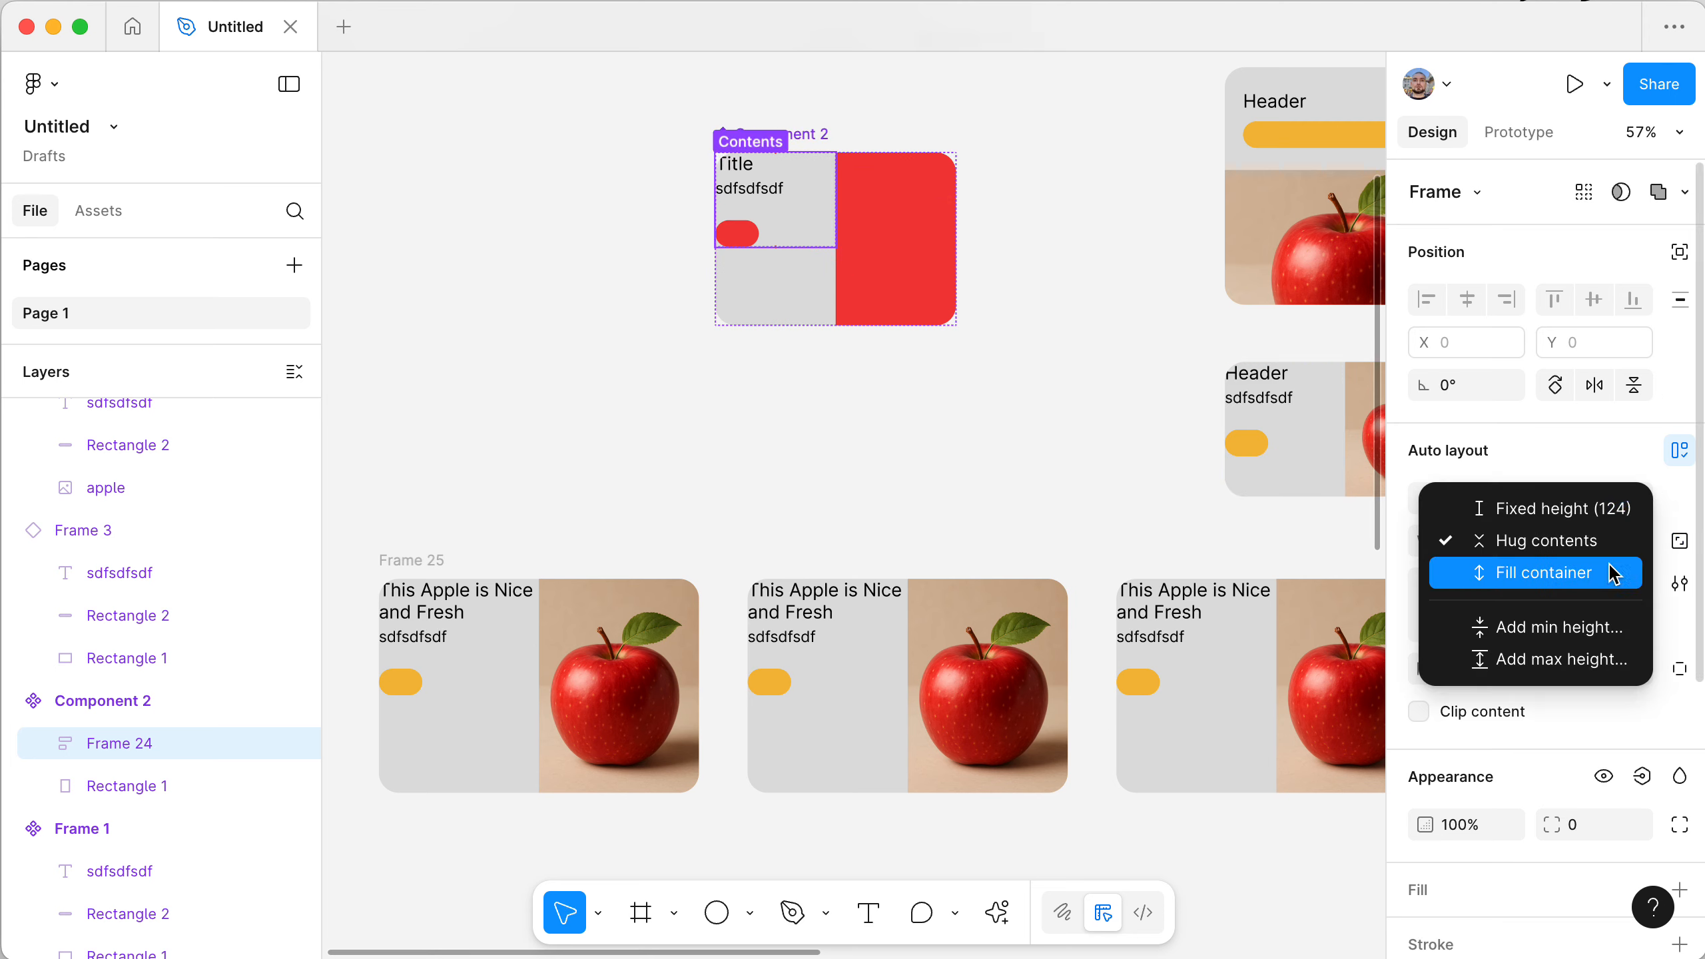
pyautogui.click(1613, 572)
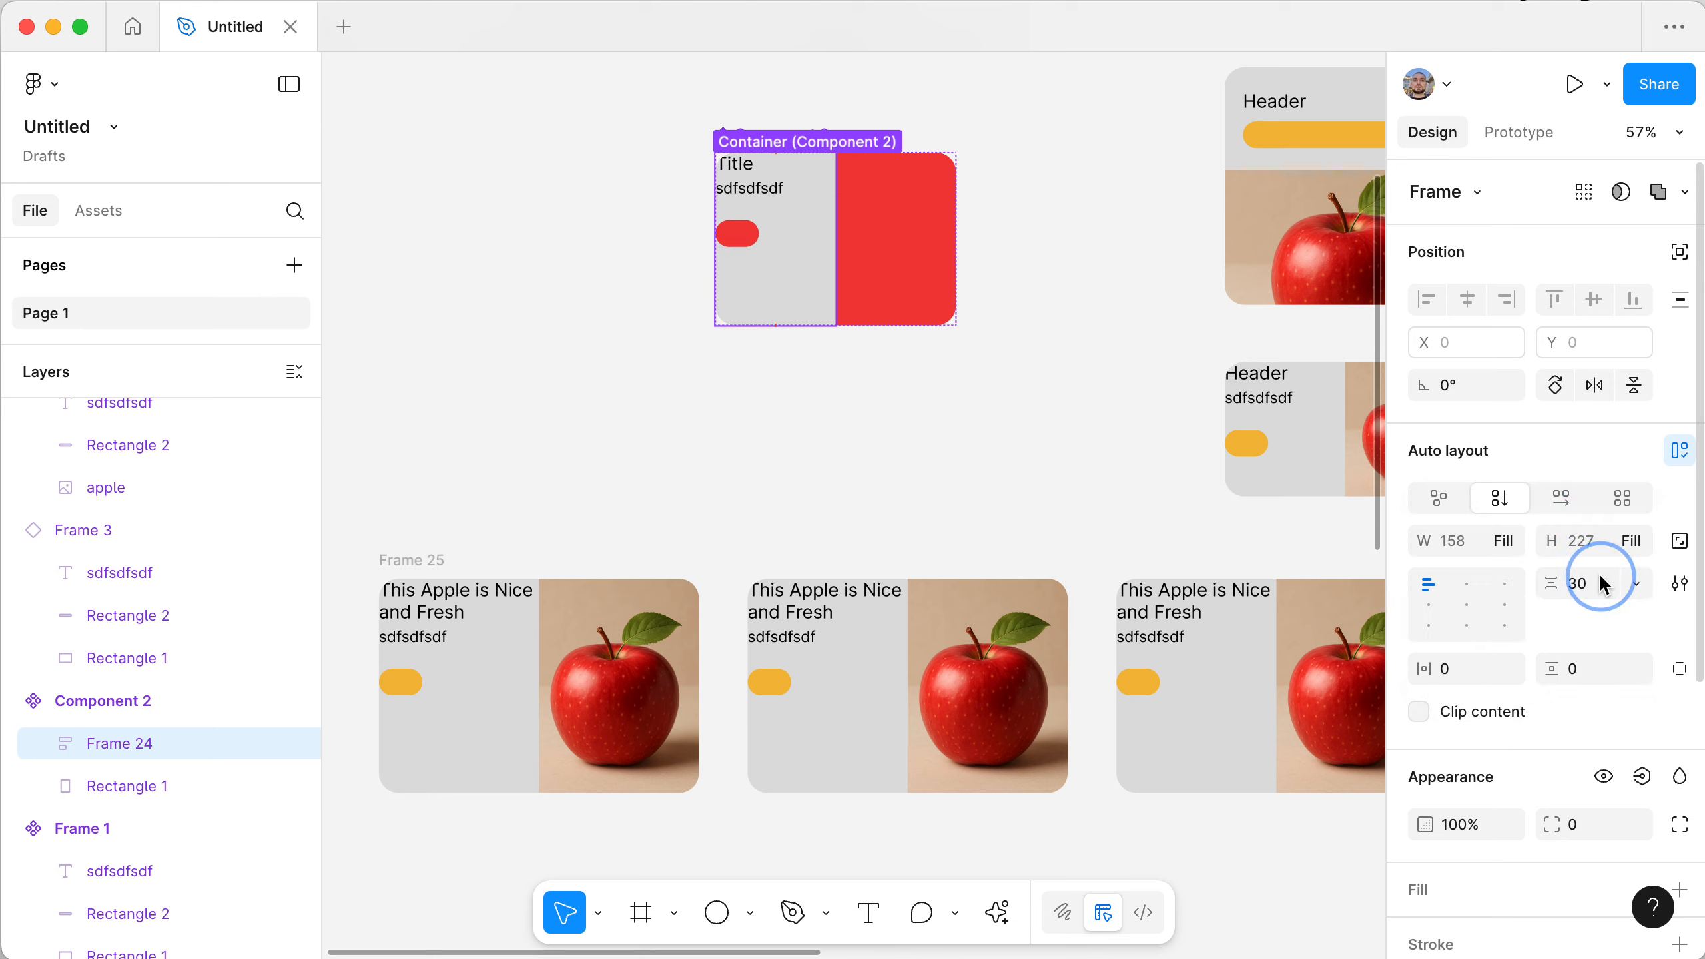
pyautogui.click(923, 411)
# - Set the horizontal padding of Frame 24 in Component 2 to 24
pyautogui.hscroll(2, 929, 411)
pyautogui.scroll(1, 928, 411)
pyautogui.click(677, 252)
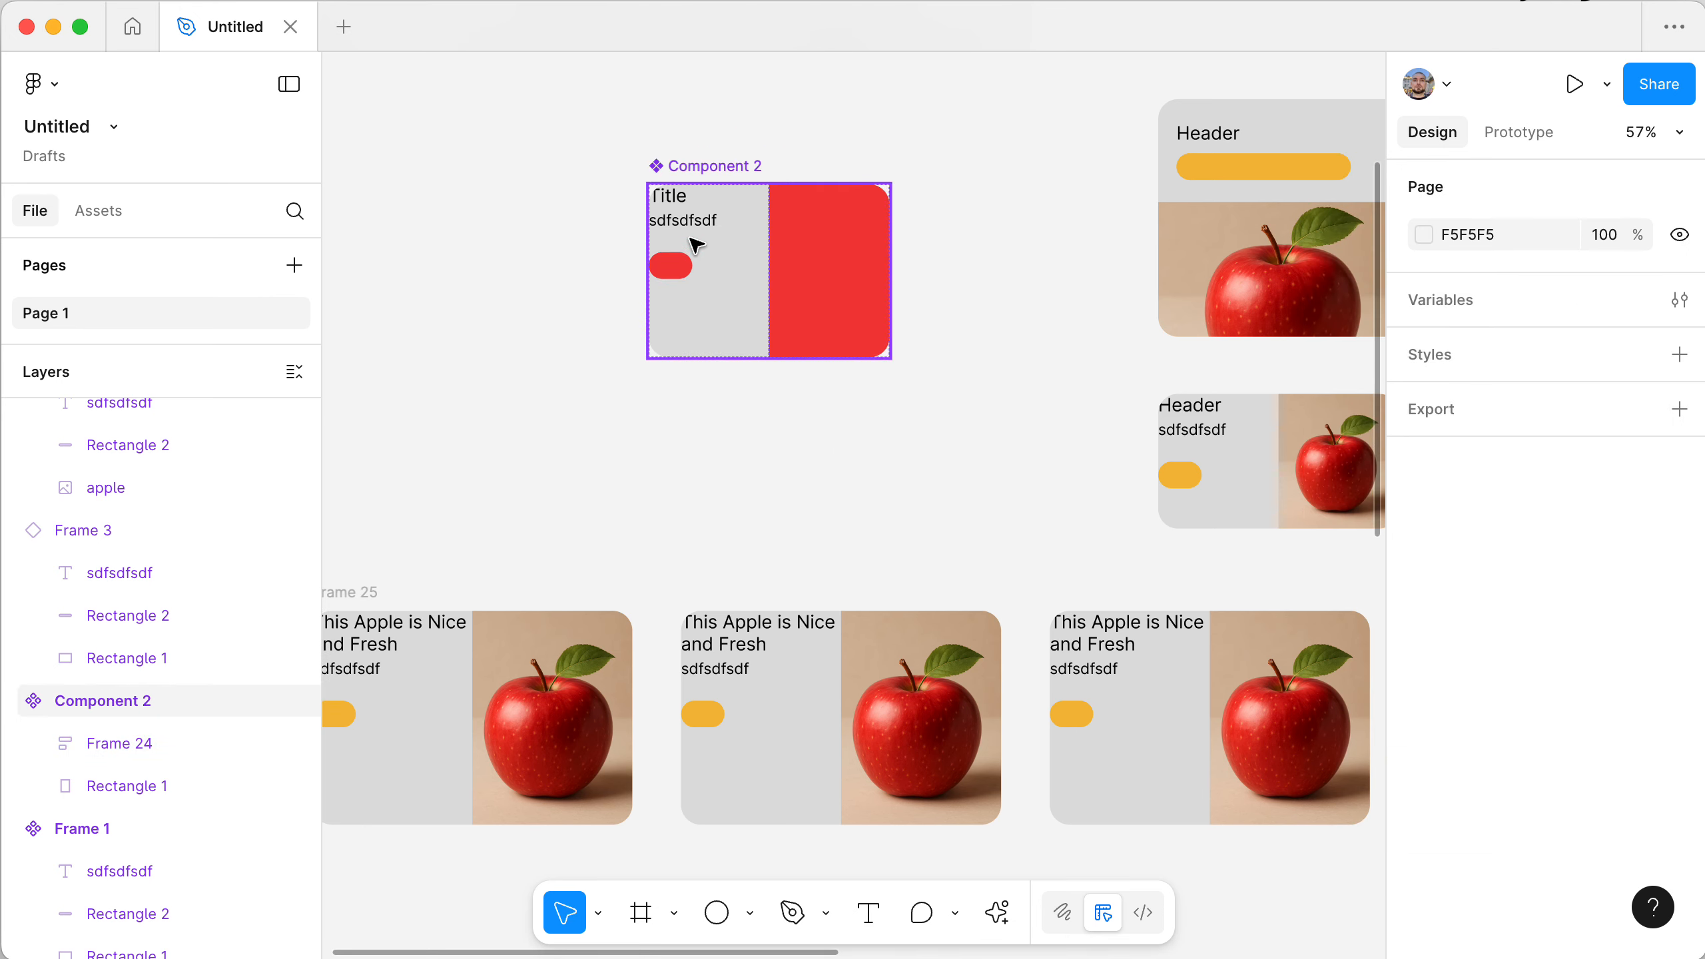
pyautogui.click(696, 244)
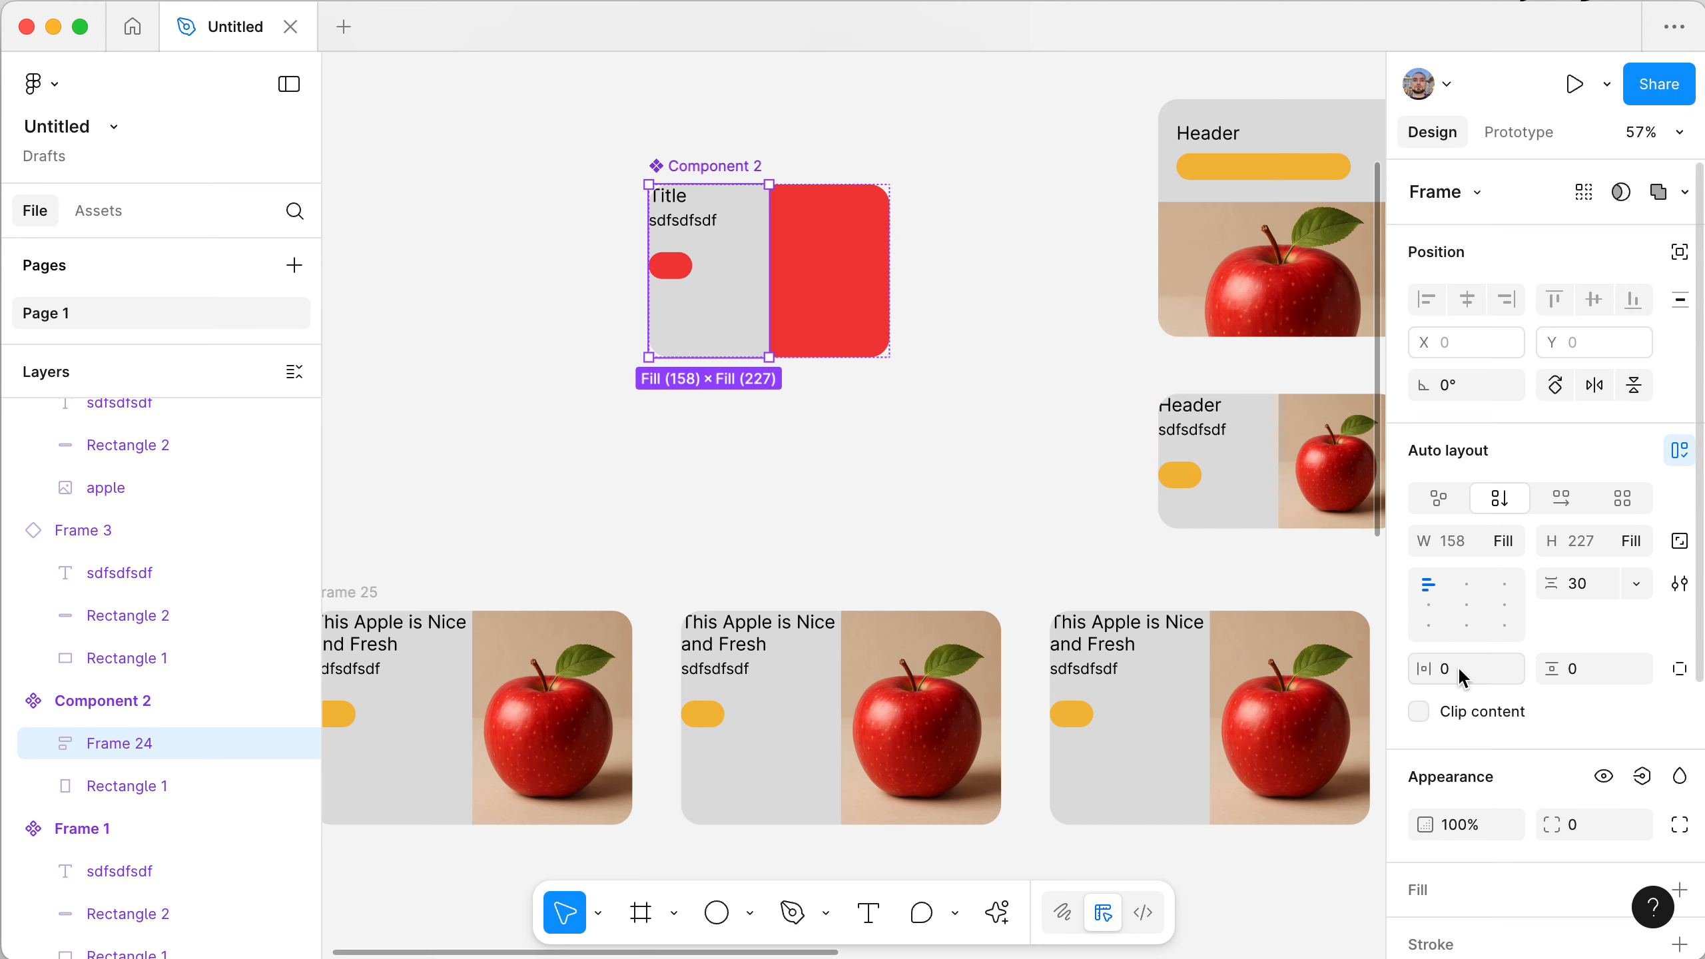
pyautogui.hotkey('shift', 'Up')
pyautogui.hotkey('shift', 'Up')
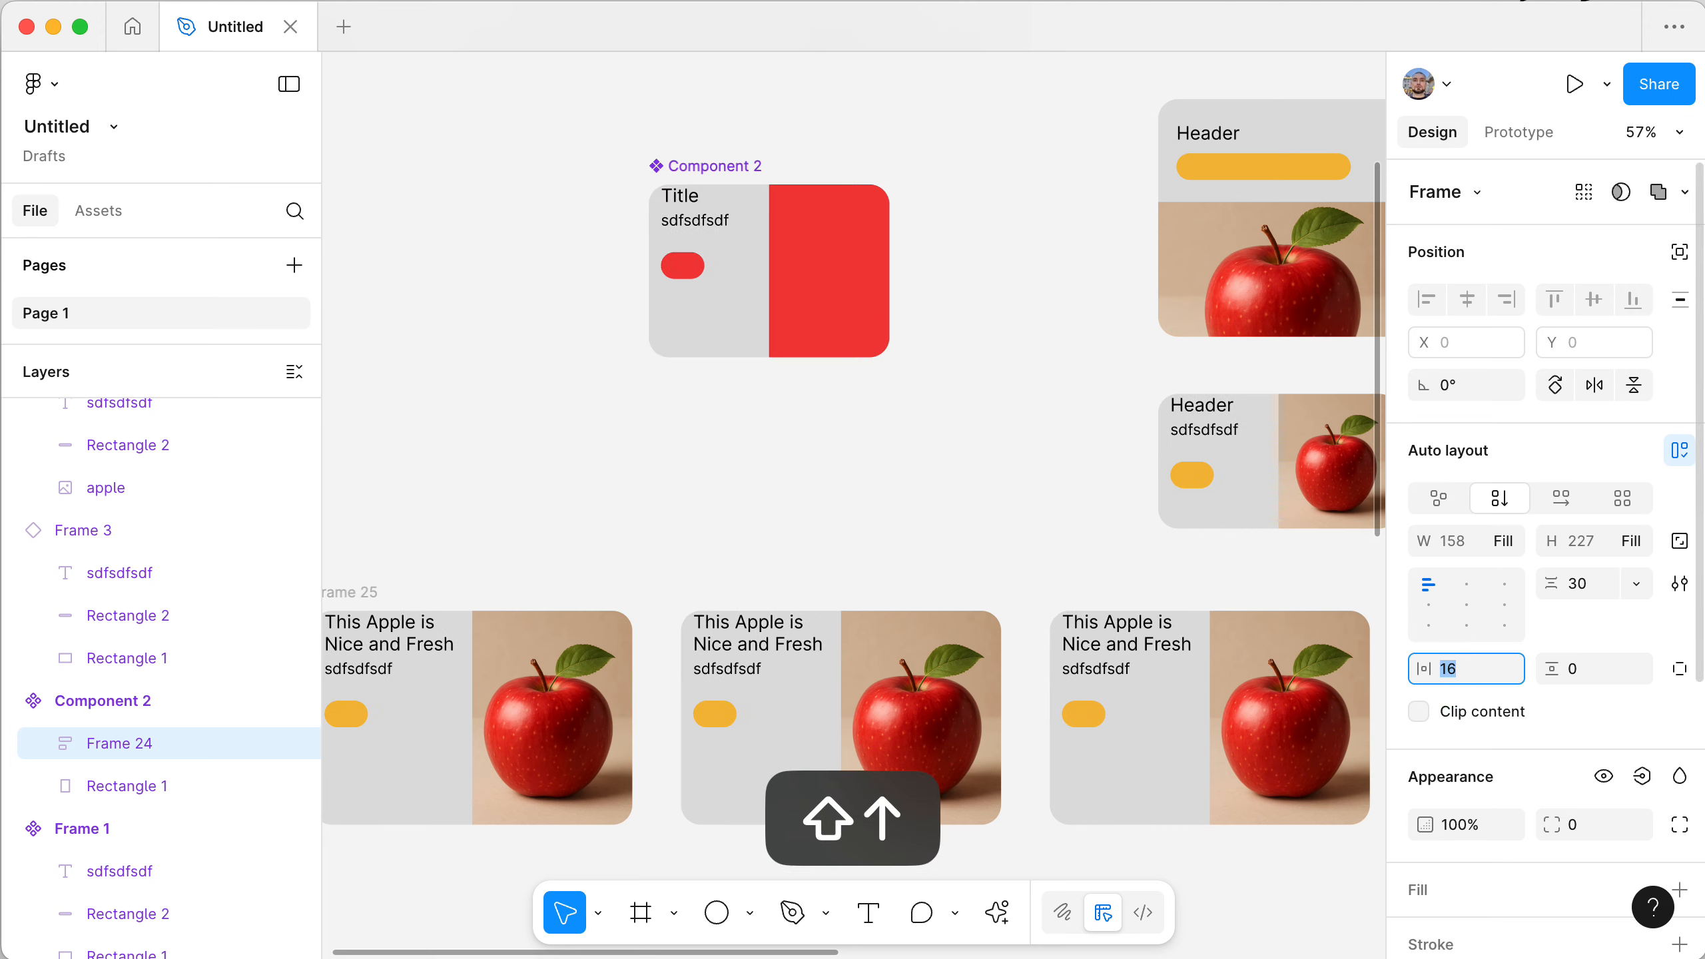
pyautogui.hotkey('shift', 'Up')
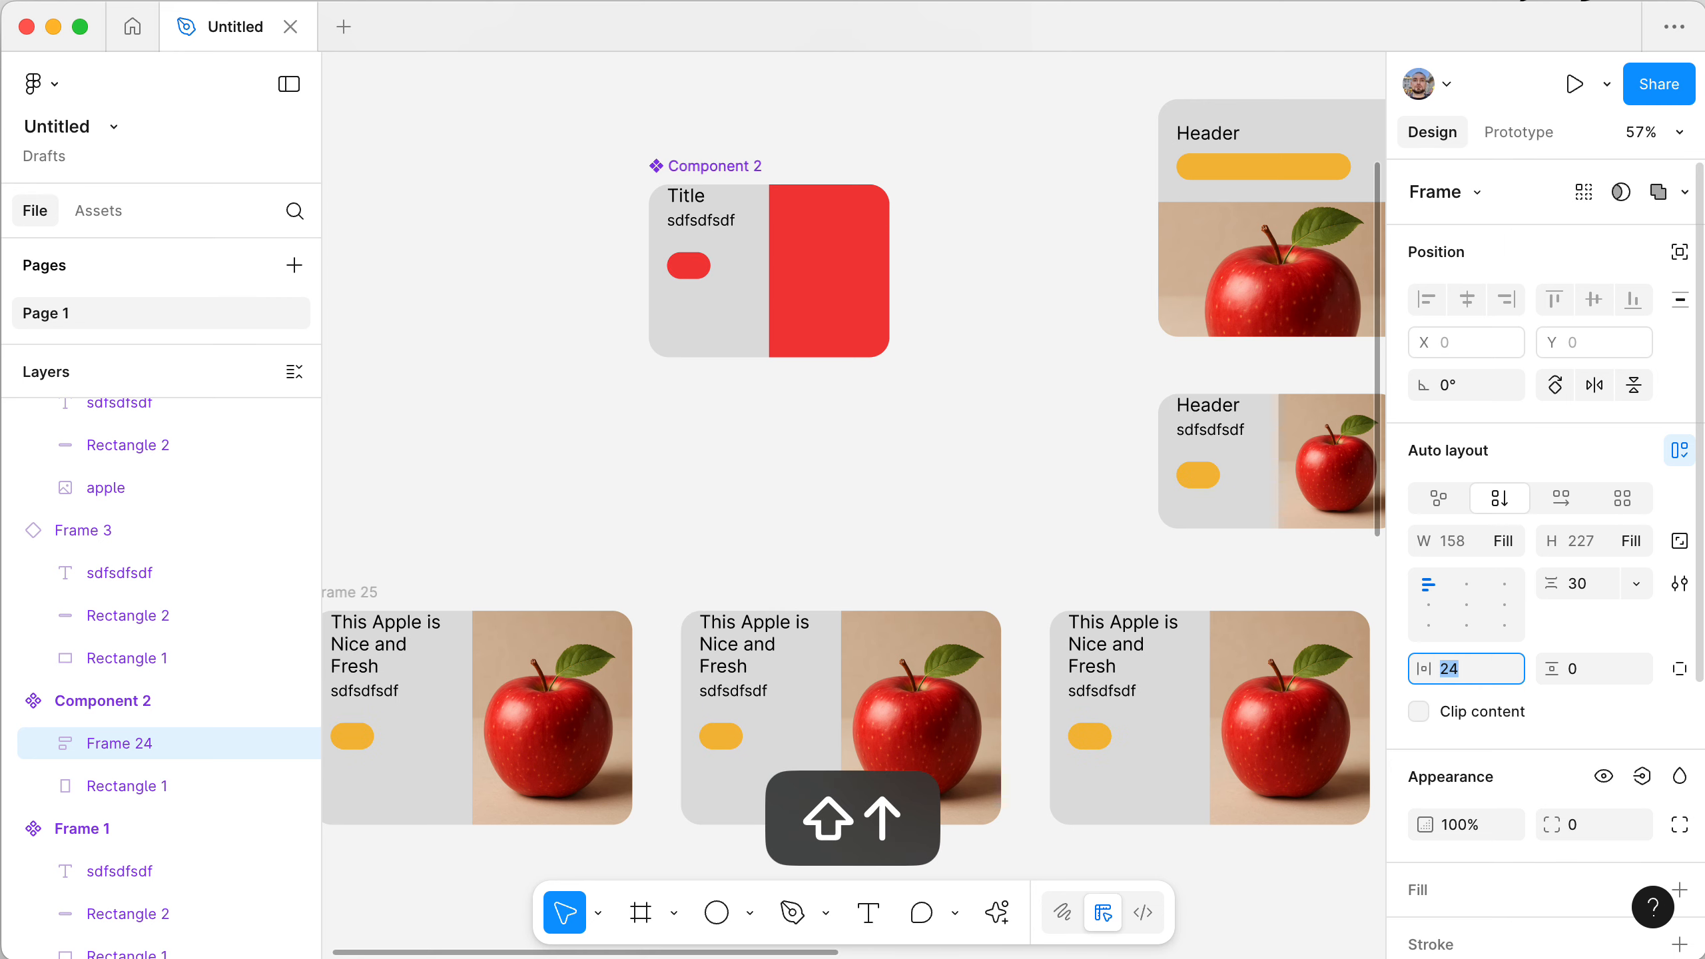
# - Set the vertical padding of Frame 24 in Component 2 to 18
pyautogui.press('Tab')
pyautogui.hotkey('shift', 'Up')
pyautogui.hotkey('shift', 'Up')
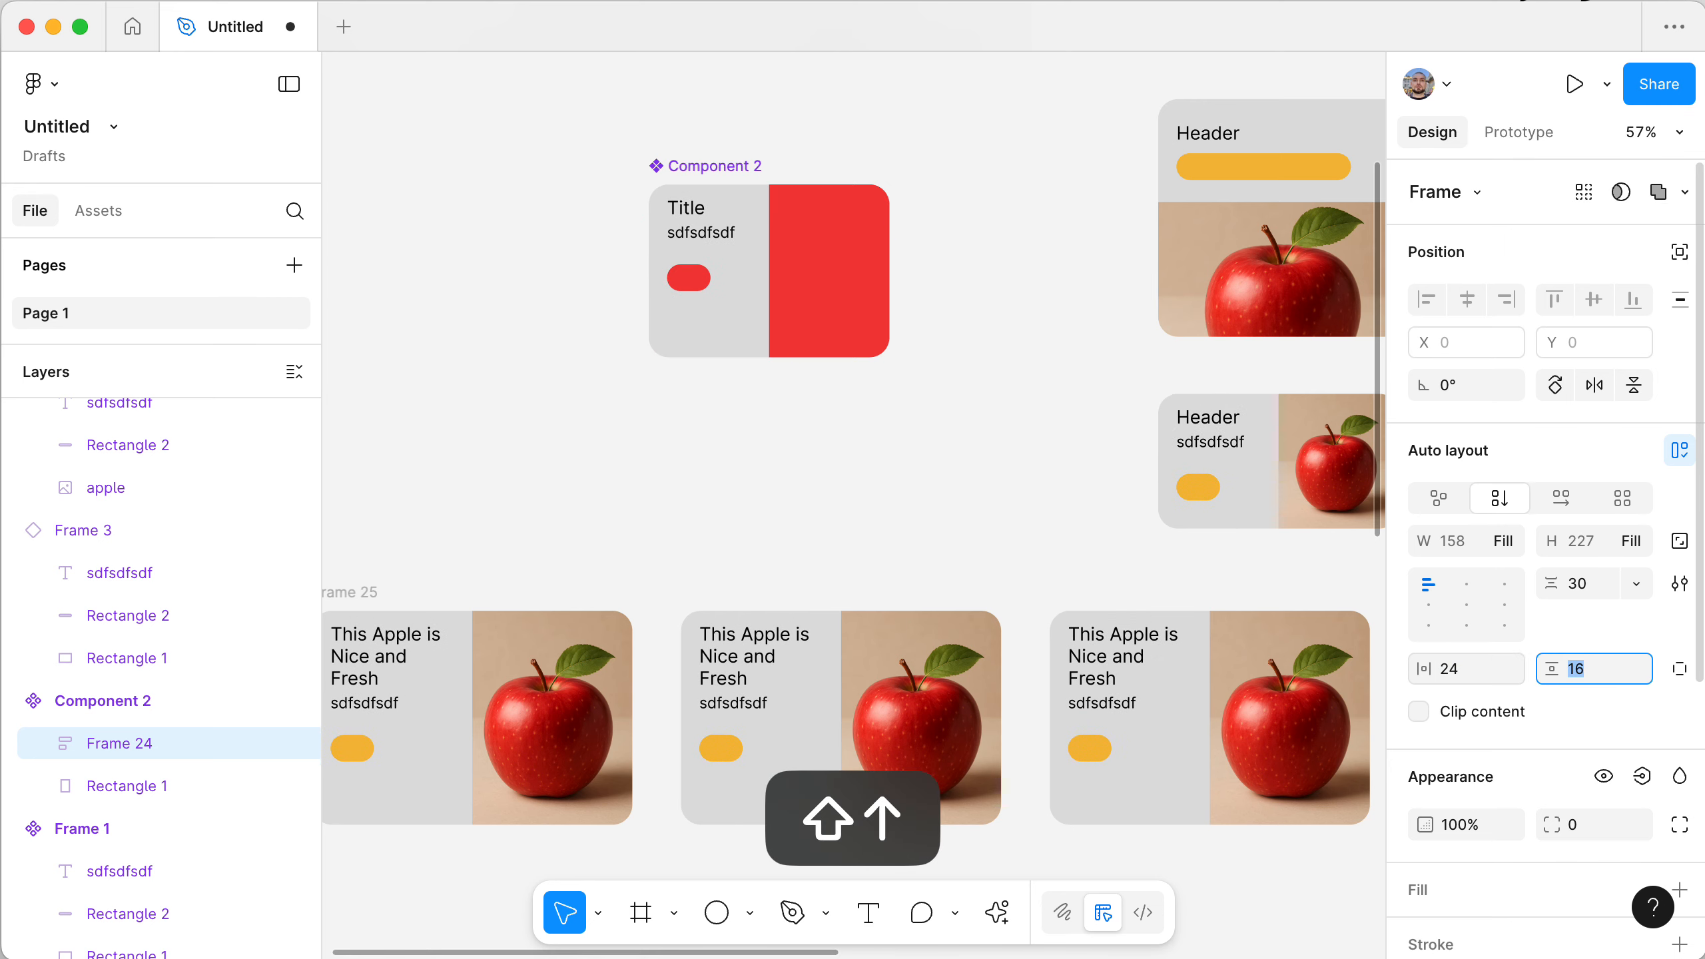
pyautogui.hotkey('shift', 'Up')
pyautogui.hotkey('shift', 'Down')
pyautogui.press('Up')
pyautogui.press('Up')
pyautogui.press('Up')
pyautogui.press('Up')
pyautogui.press('Up')
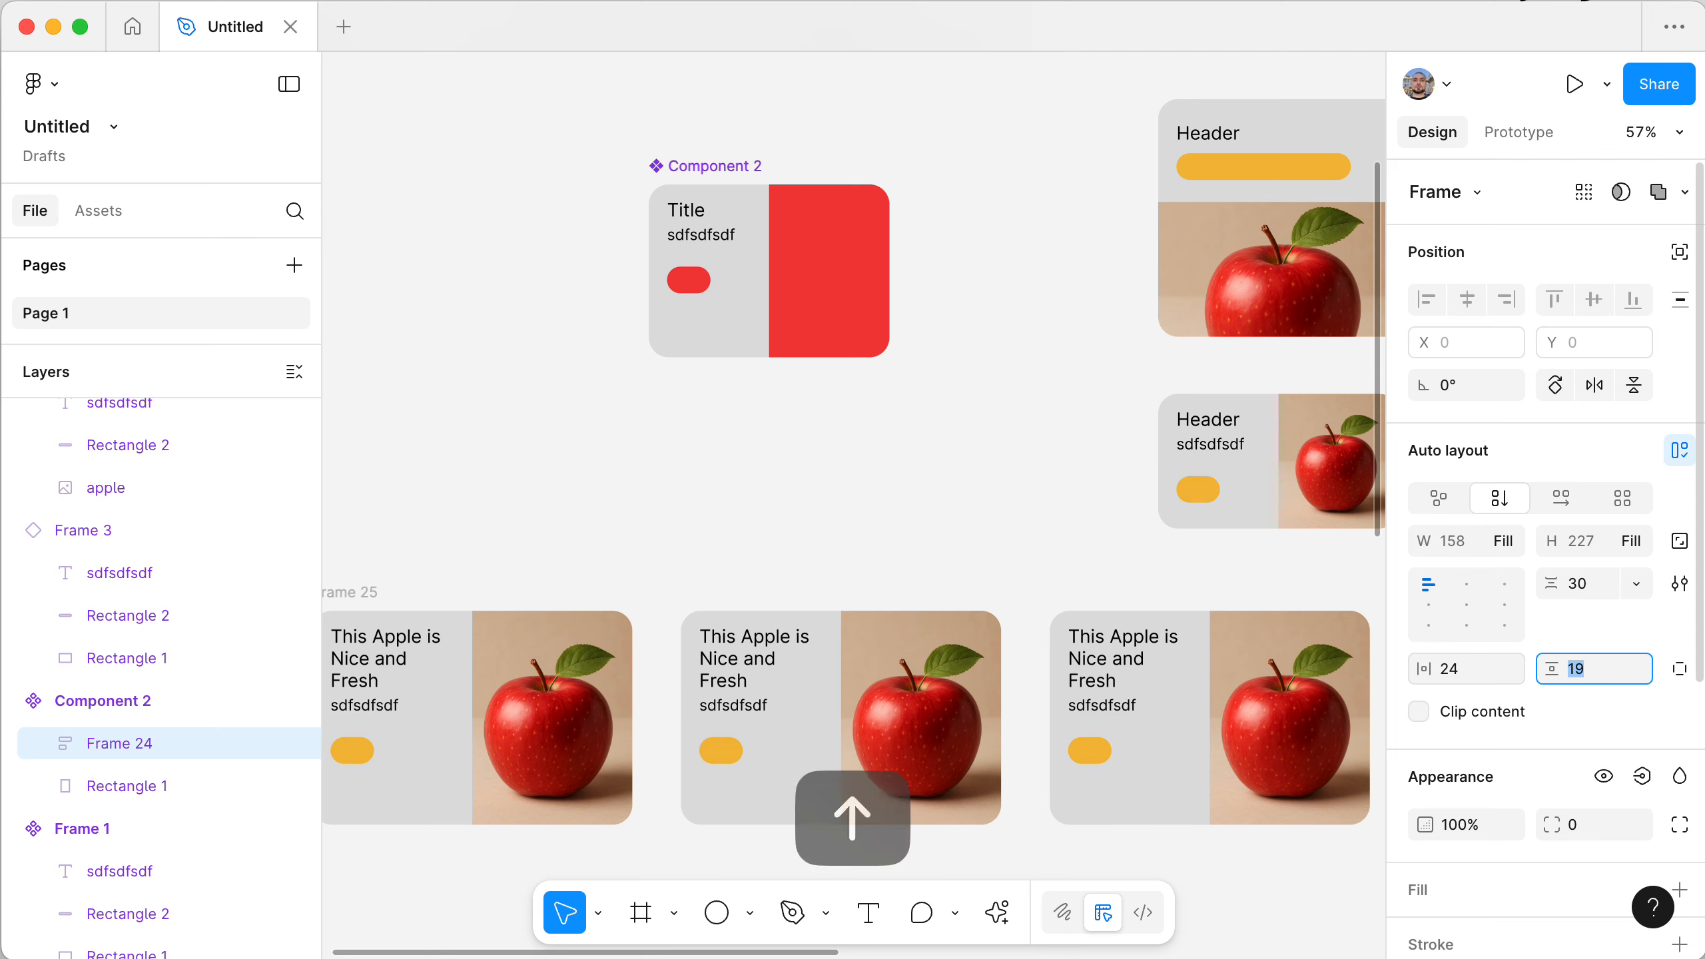
pyautogui.press('Down')
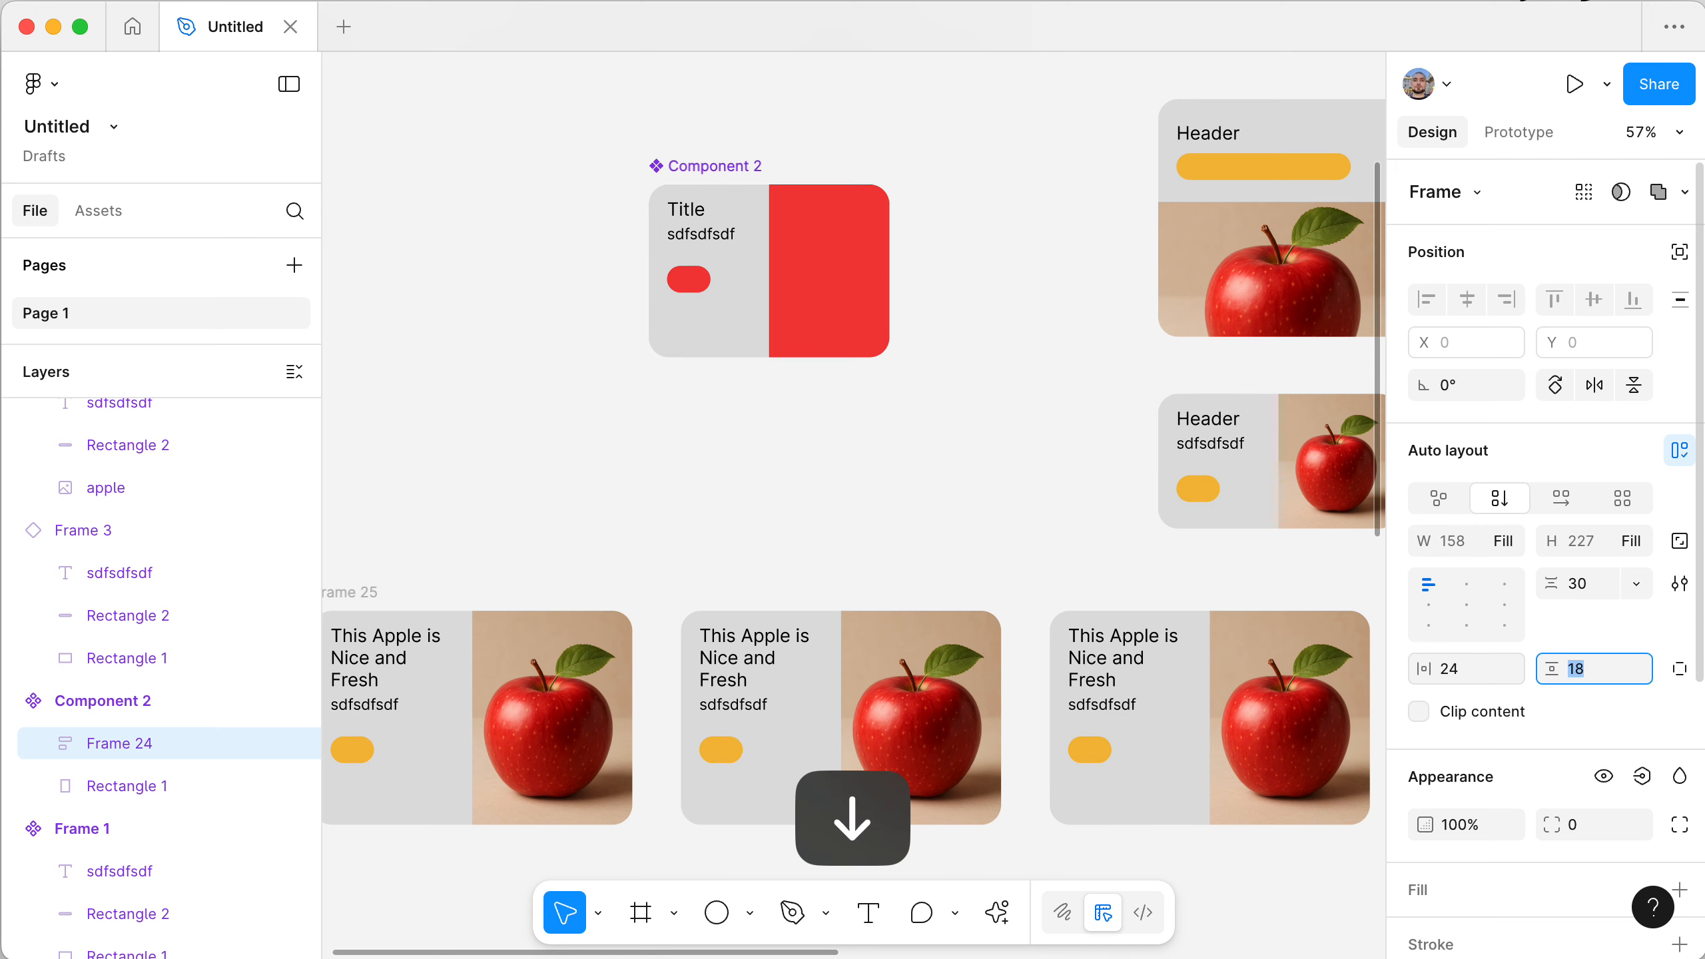
pyautogui.press('Return')
pyautogui.click(840, 524)
# - Create a text property named Sub Title for the second text line ("sdfsdfsdf") in Component 2
pyautogui.scroll(-1, 840, 524)
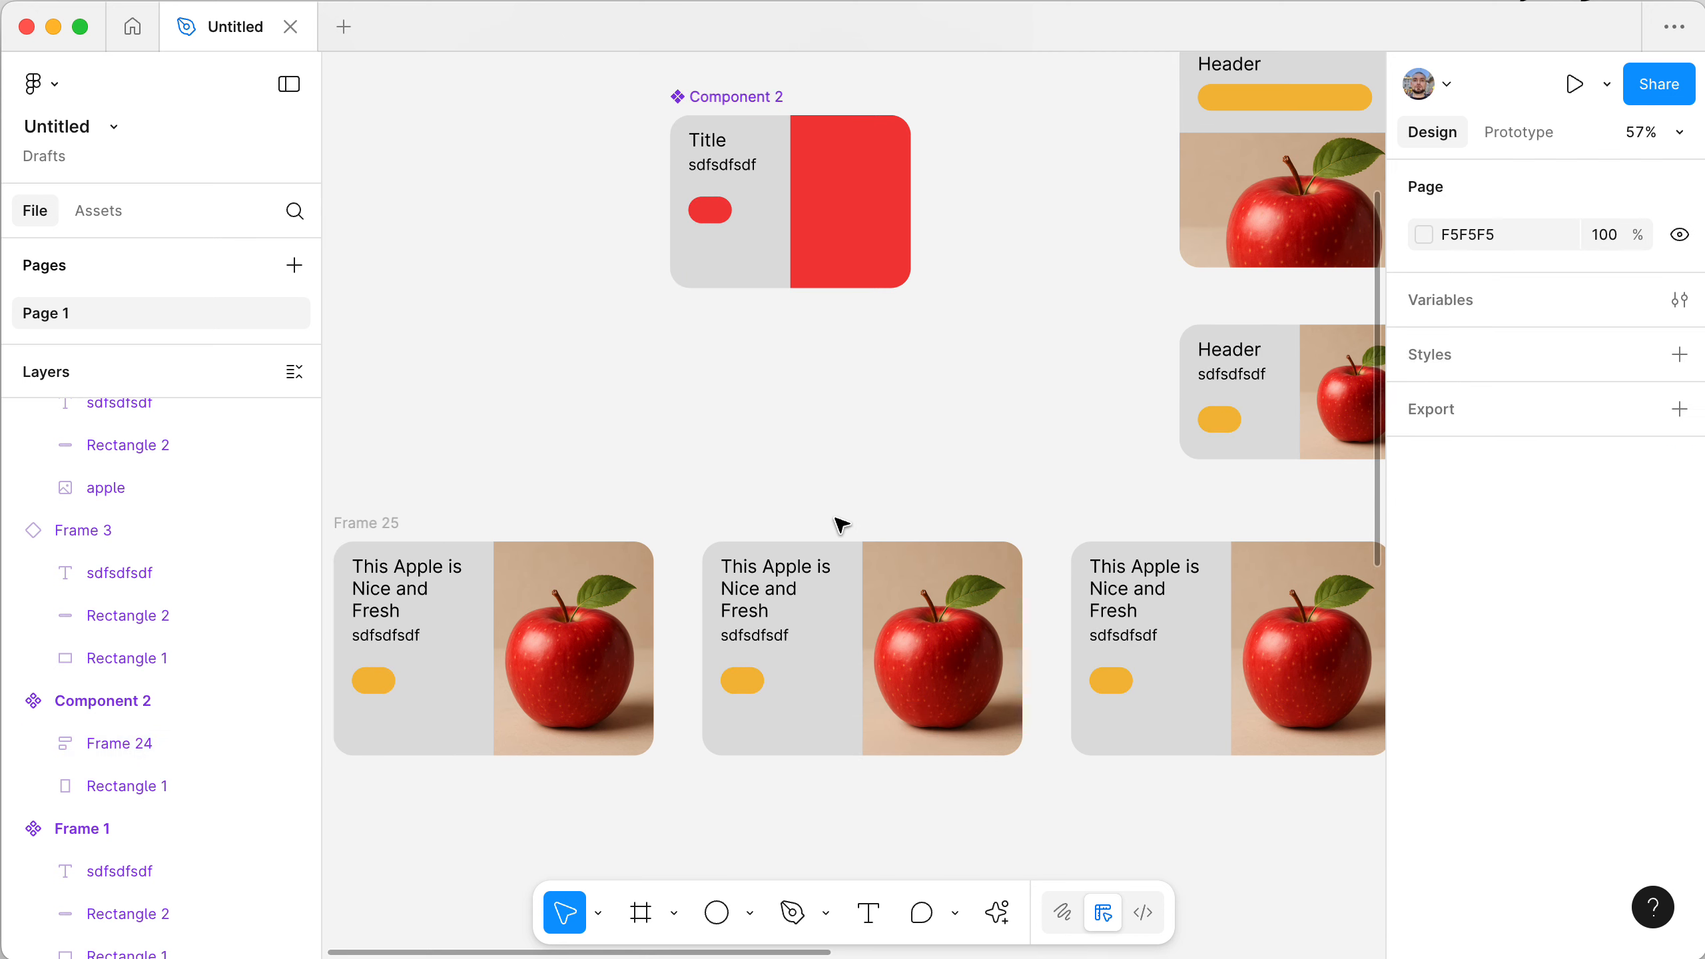
pyautogui.hscroll(-2, 840, 524)
pyautogui.scroll(-1, 840, 524)
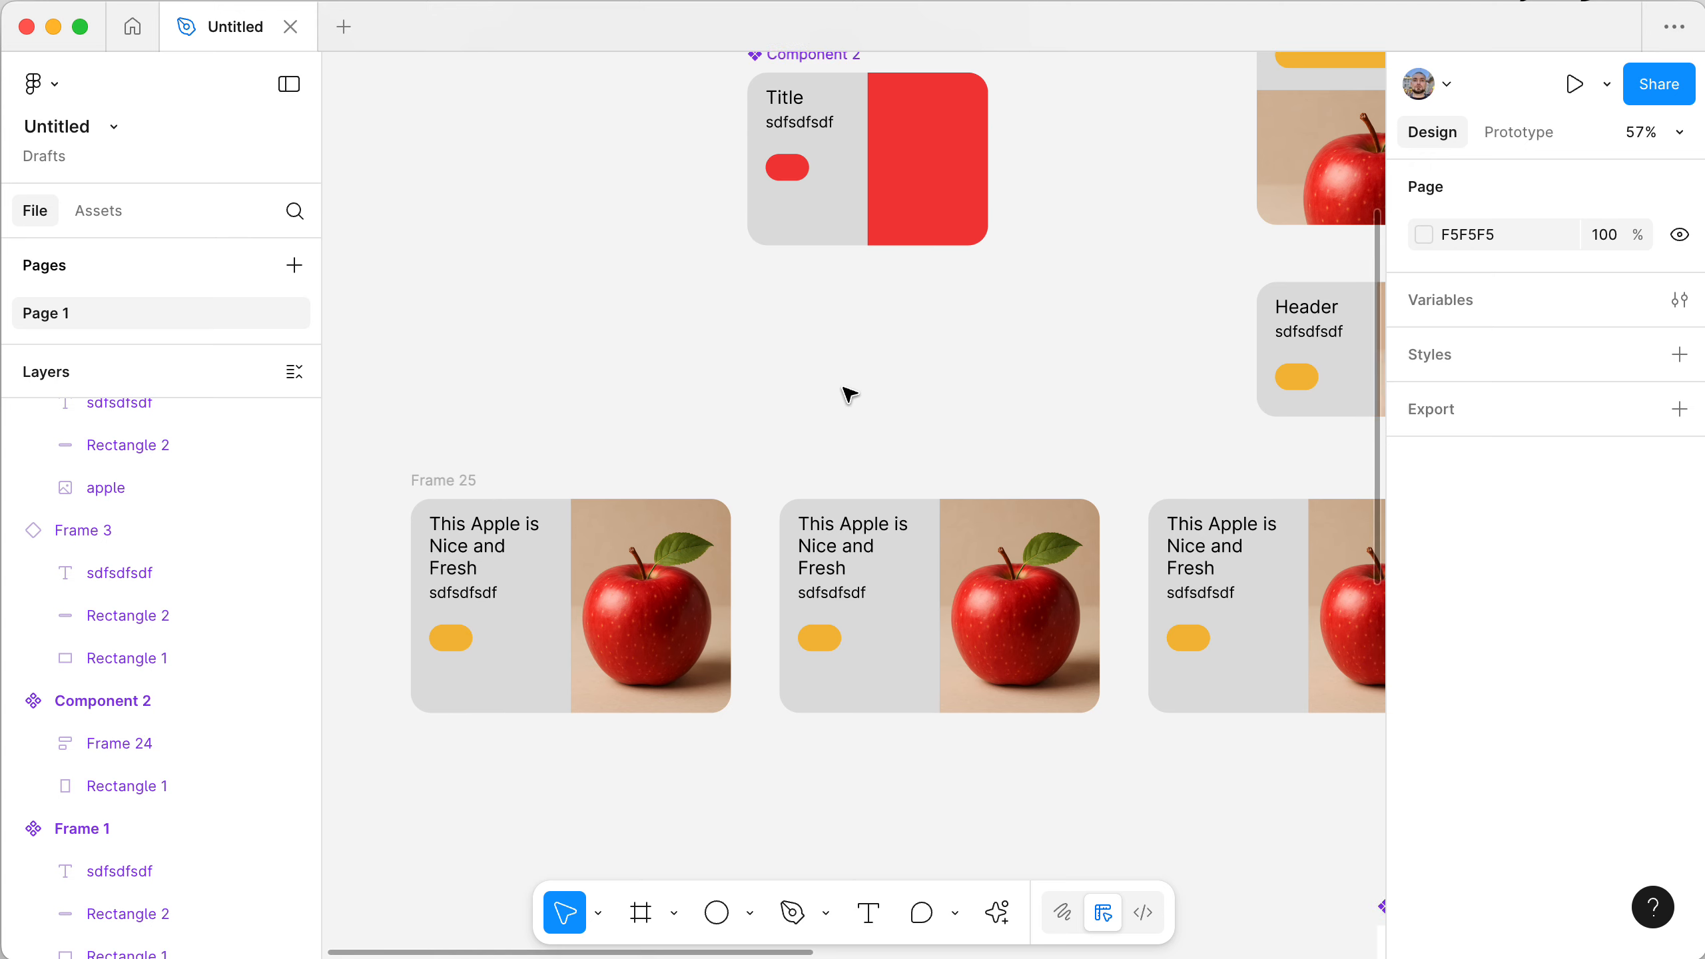
pyautogui.scroll(3, 849, 395)
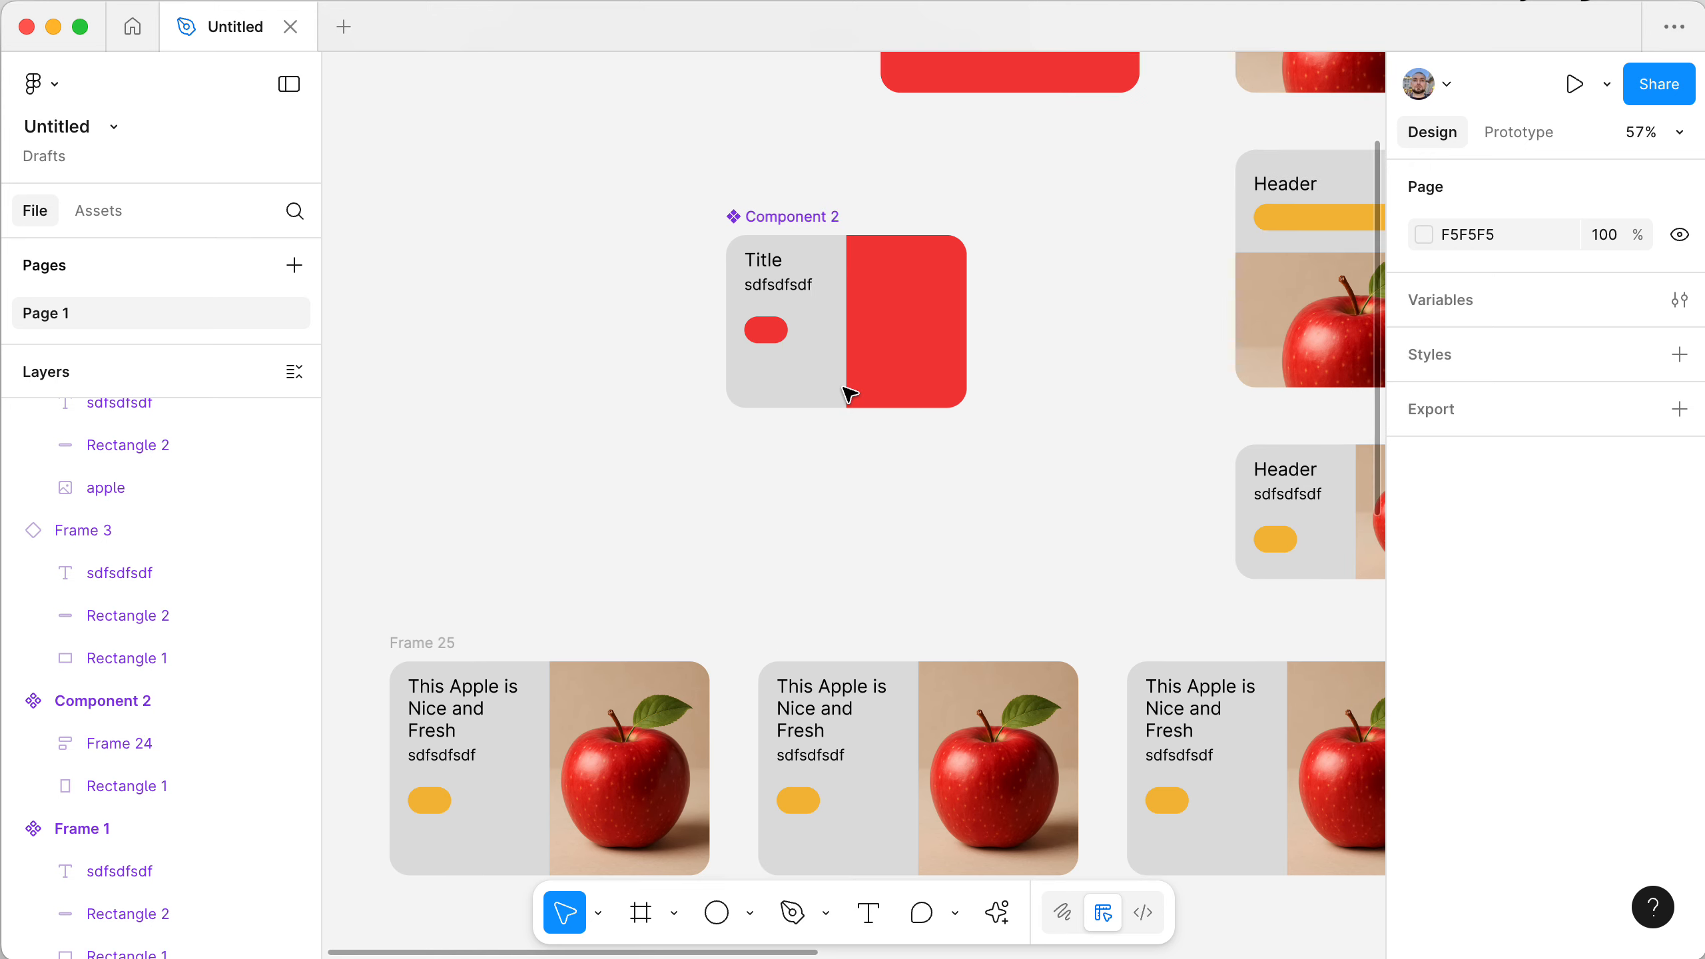
pyautogui.keyDown('super'); pyautogui.click(797, 296); pyautogui.keyUp('super')
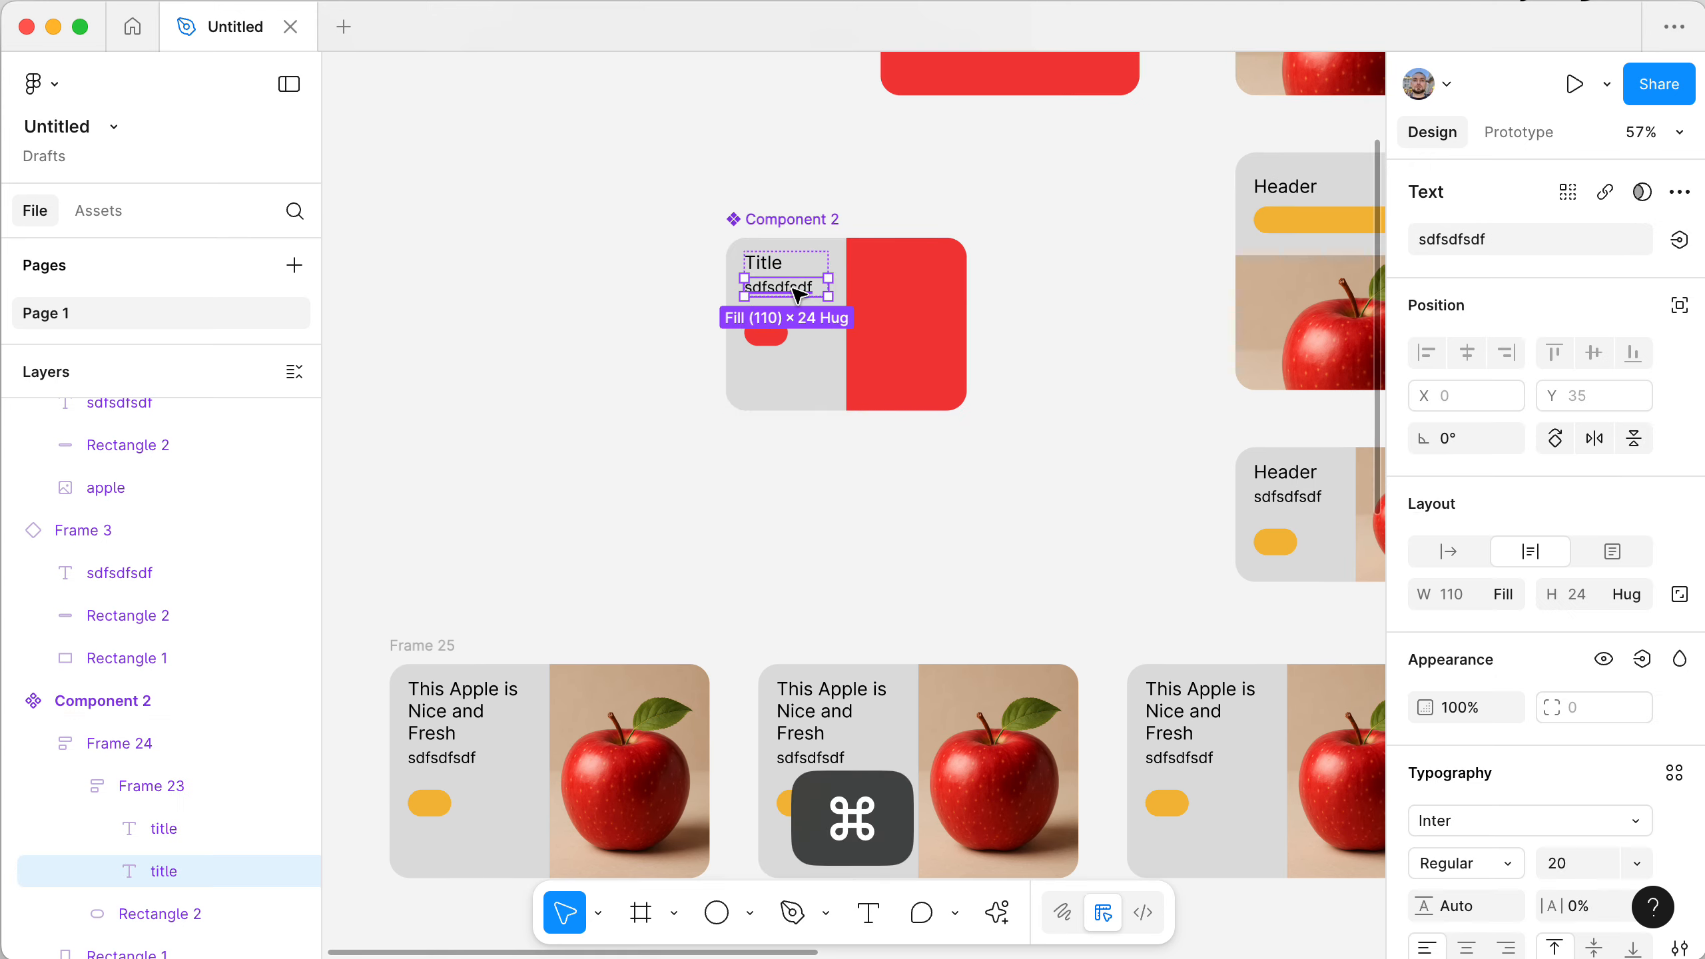
pyautogui.click(1679, 240)
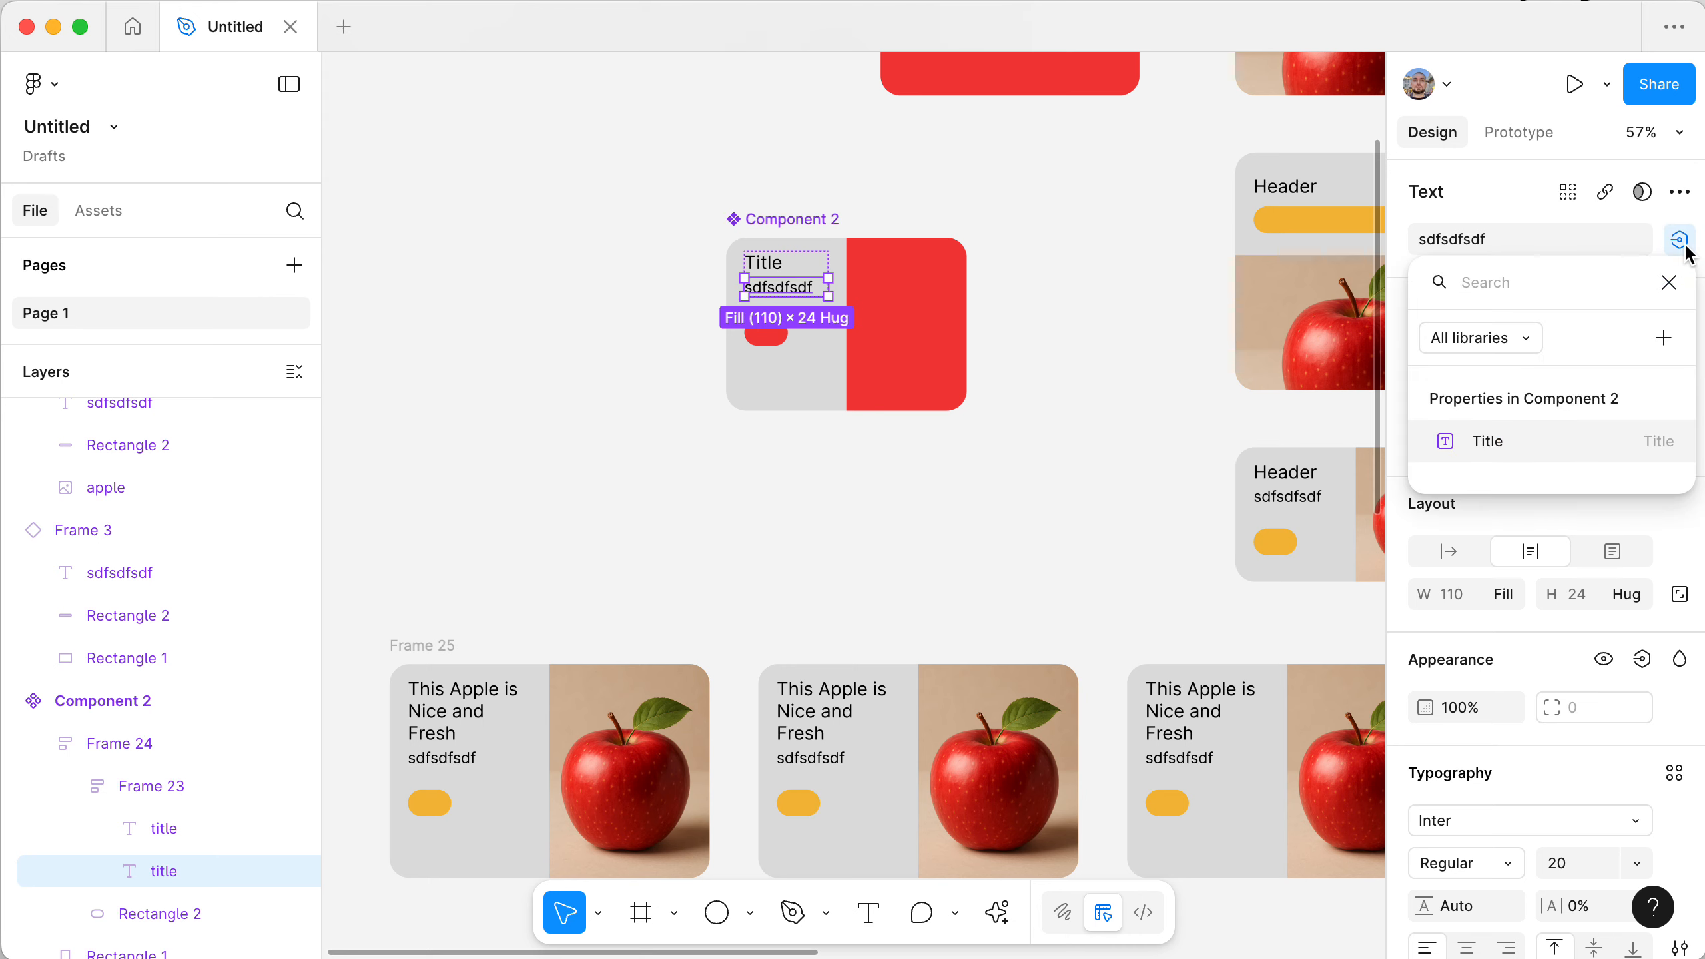
pyautogui.click(1665, 337)
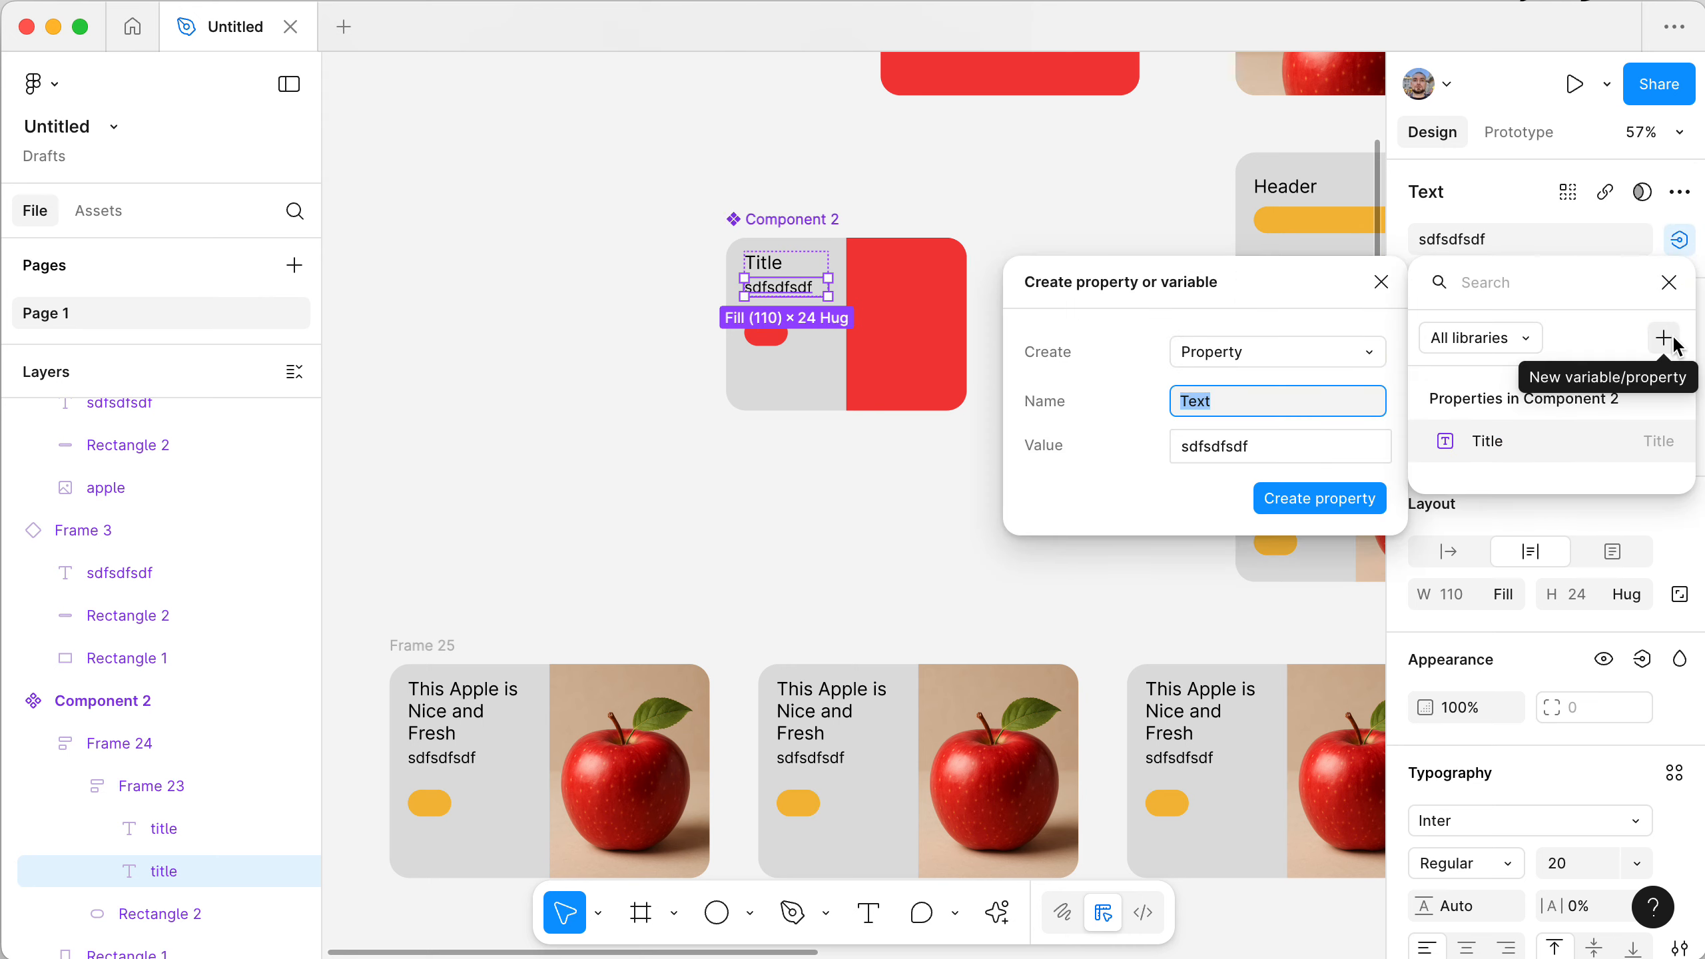
pyautogui.write('Sub Titl')
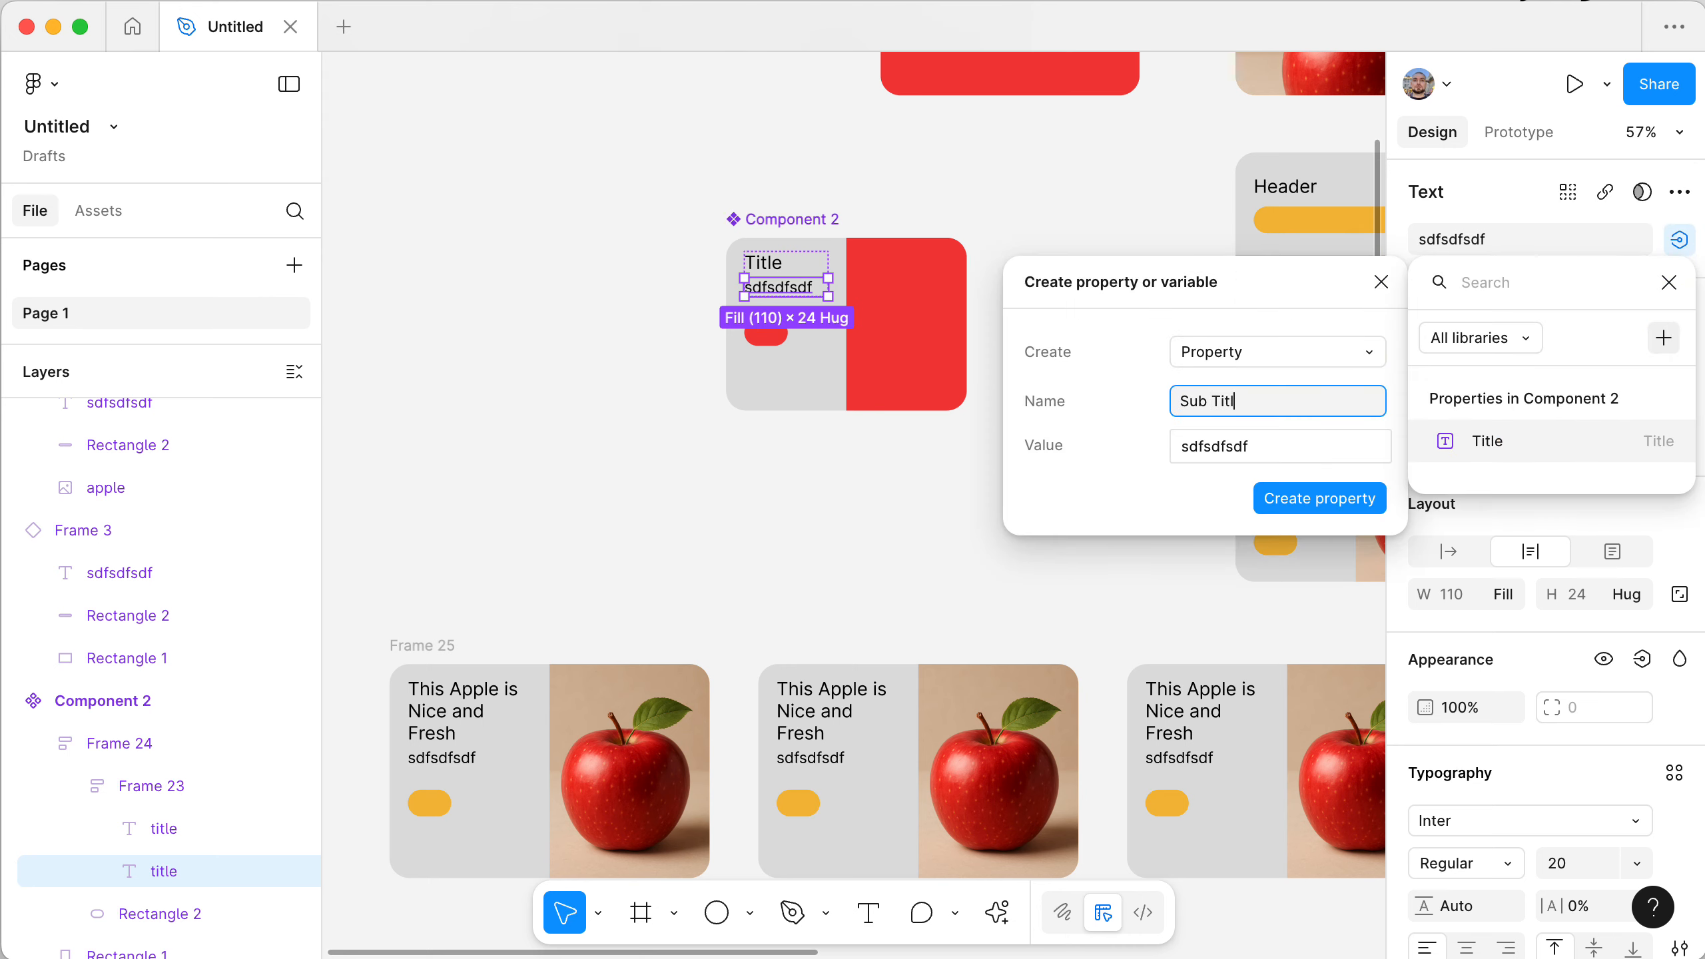
pyautogui.write('e')
pyautogui.press('Return')
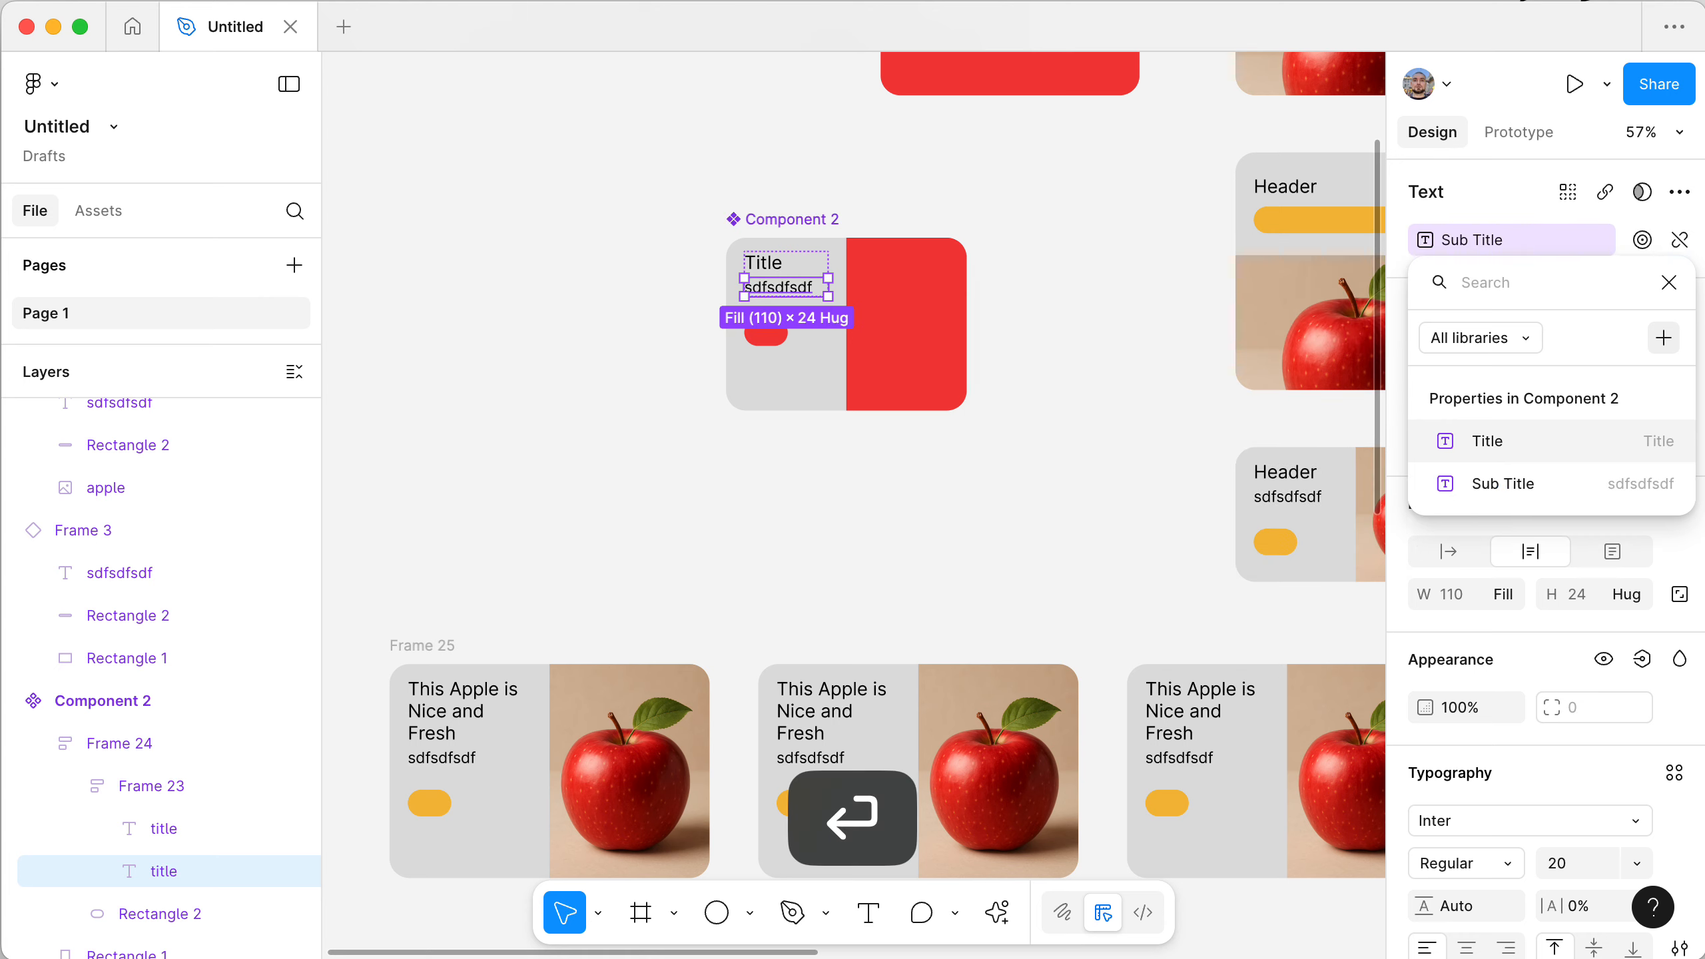
# - Replace the second text line in Component 2 with "Subtitle"
pyautogui.click(852, 496)
pyautogui.keyDown('super'); pyautogui.click(792, 290); pyautogui.keyUp('super')
pyautogui.doubleClick(795, 291)
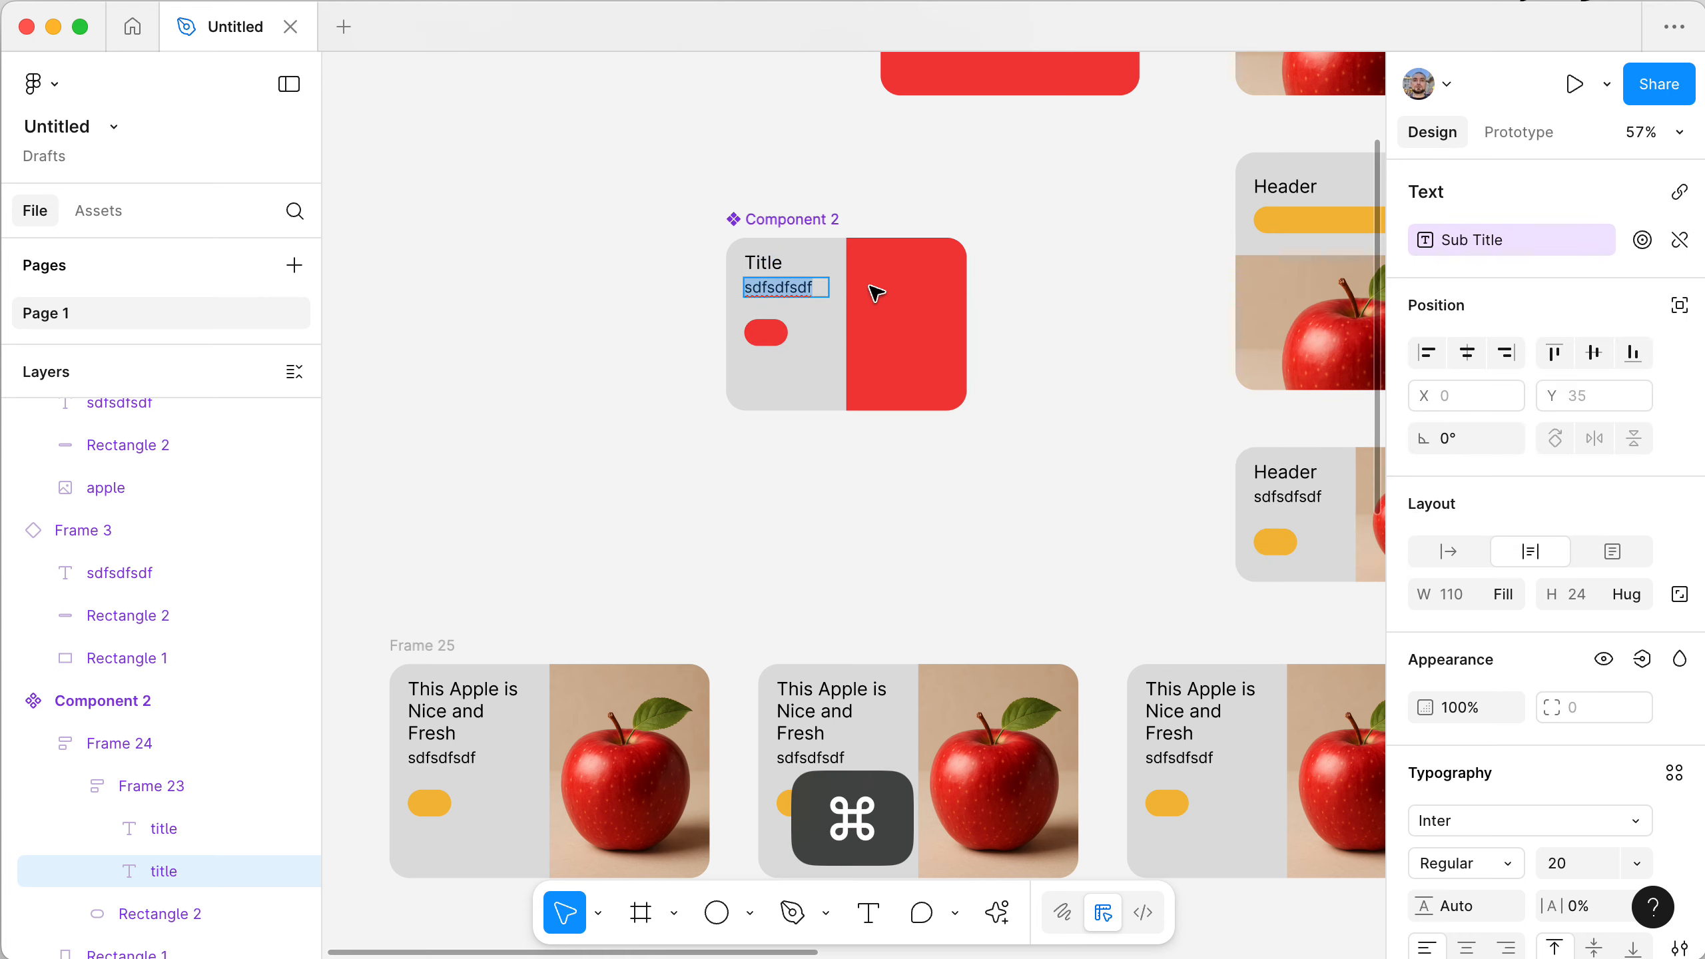
pyautogui.write('Sub')
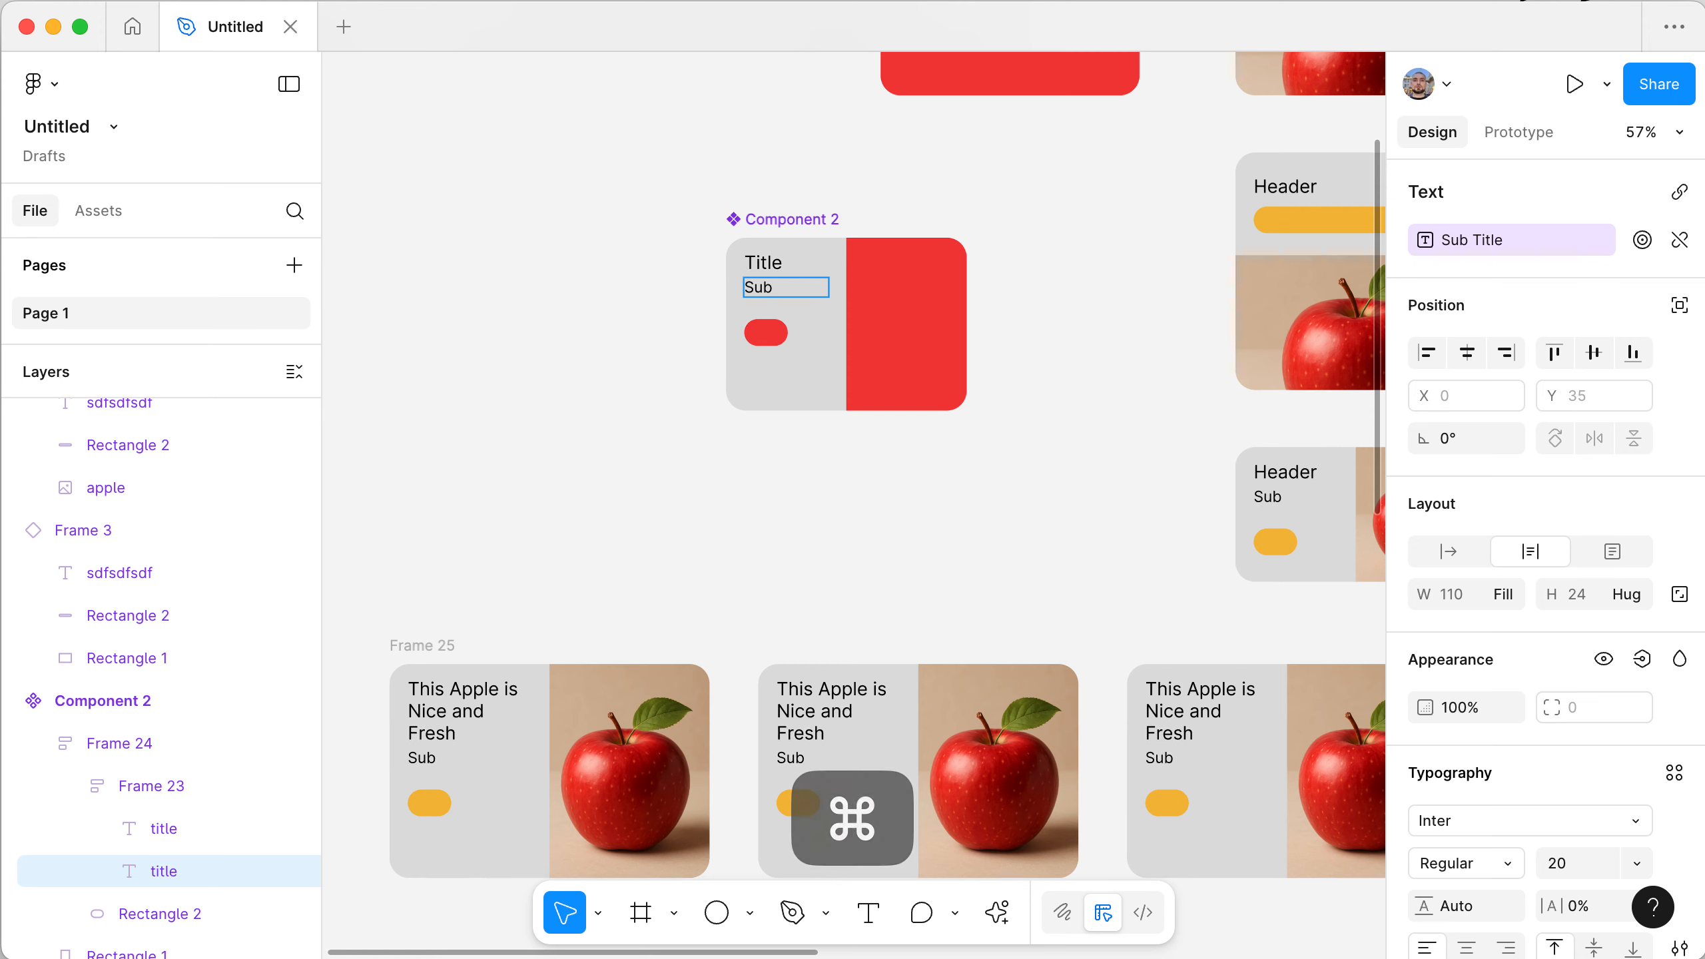
pyautogui.press('BackSpace')
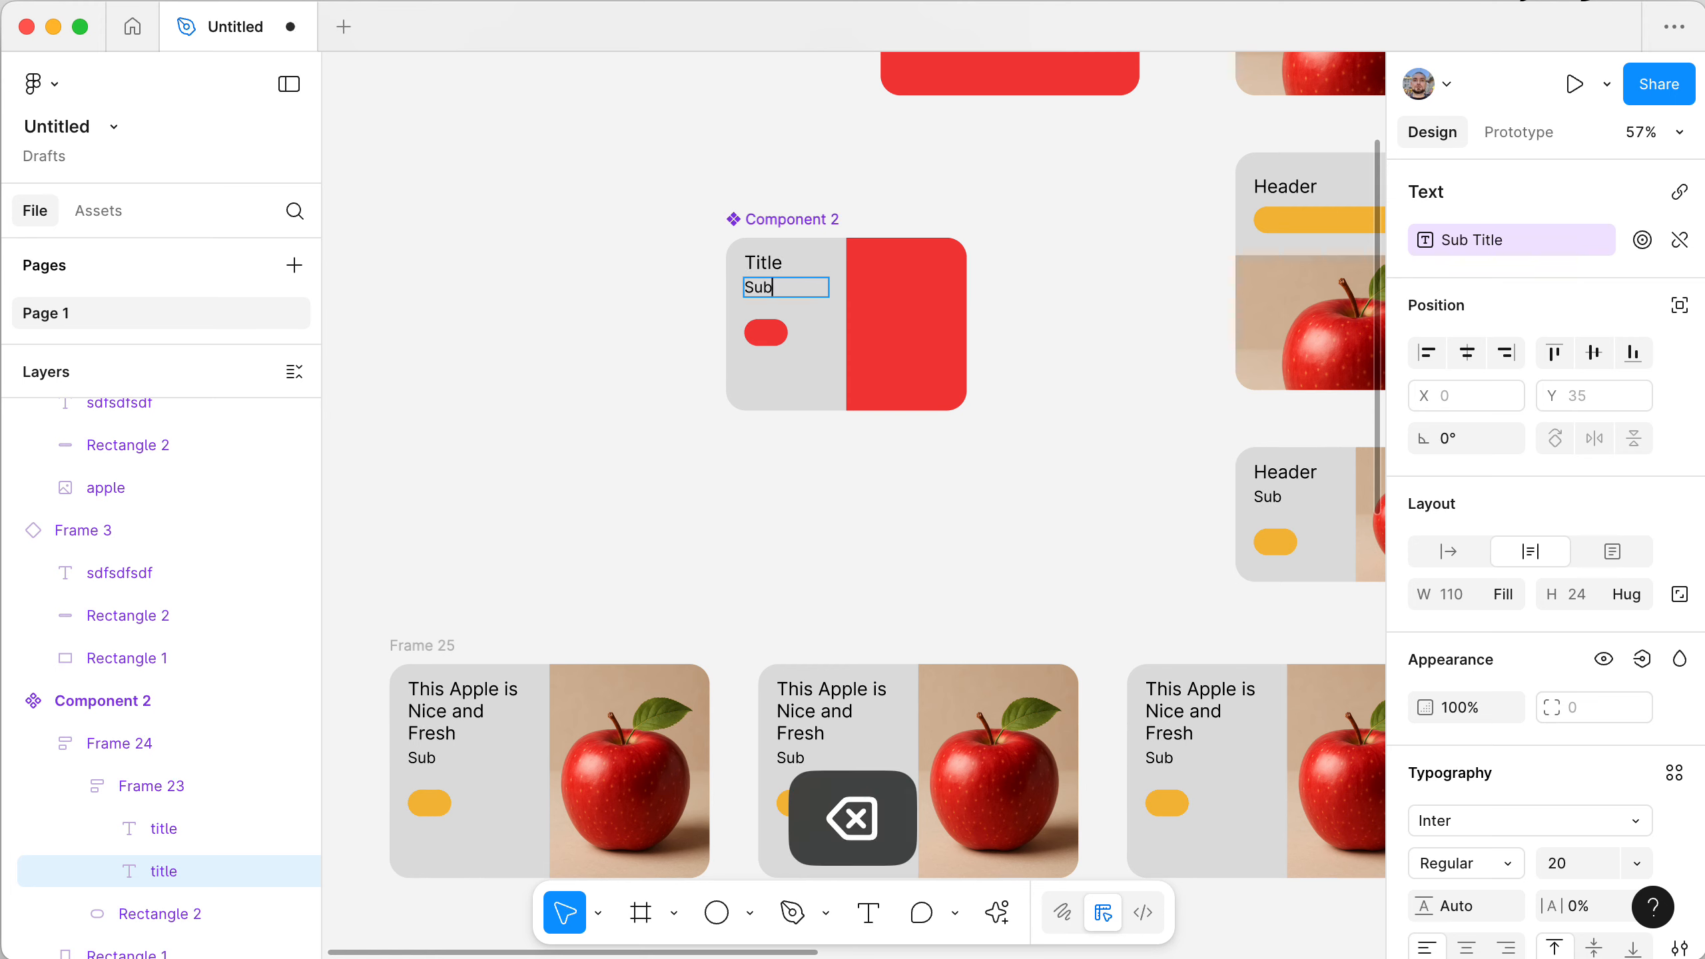
pyautogui.write('ti')
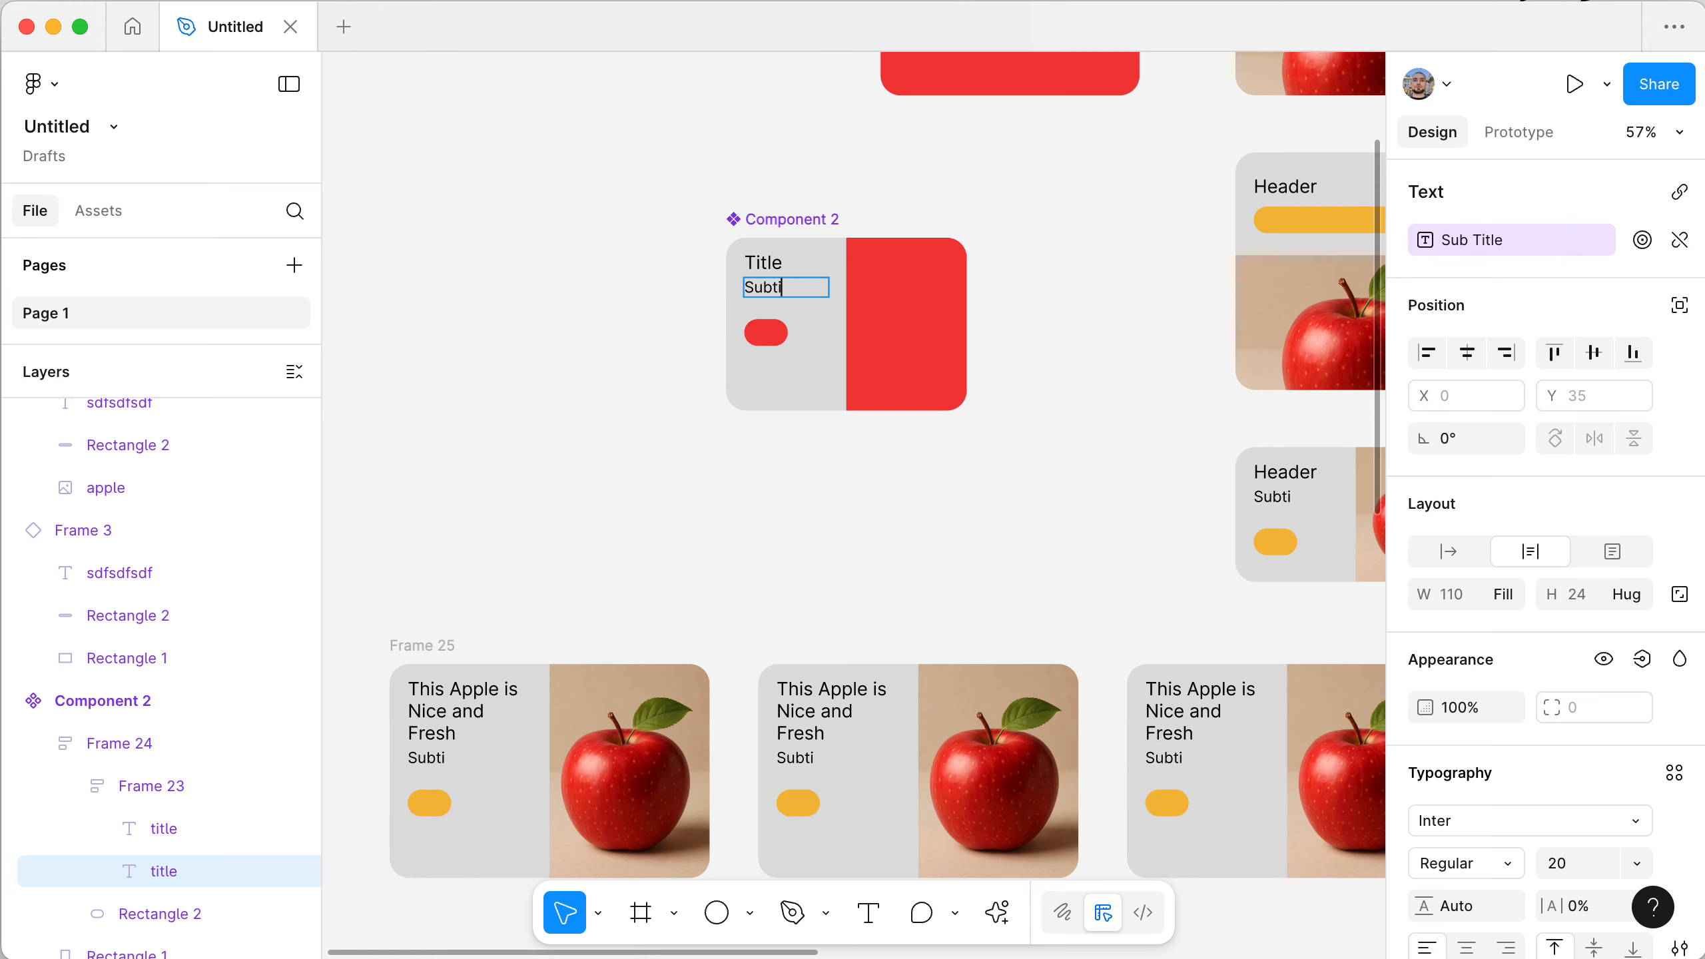
pyautogui.write('tle')
pyautogui.click(876, 534)
# - Rename Component 2's Sub Title property to Subtitle
pyautogui.click(782, 220)
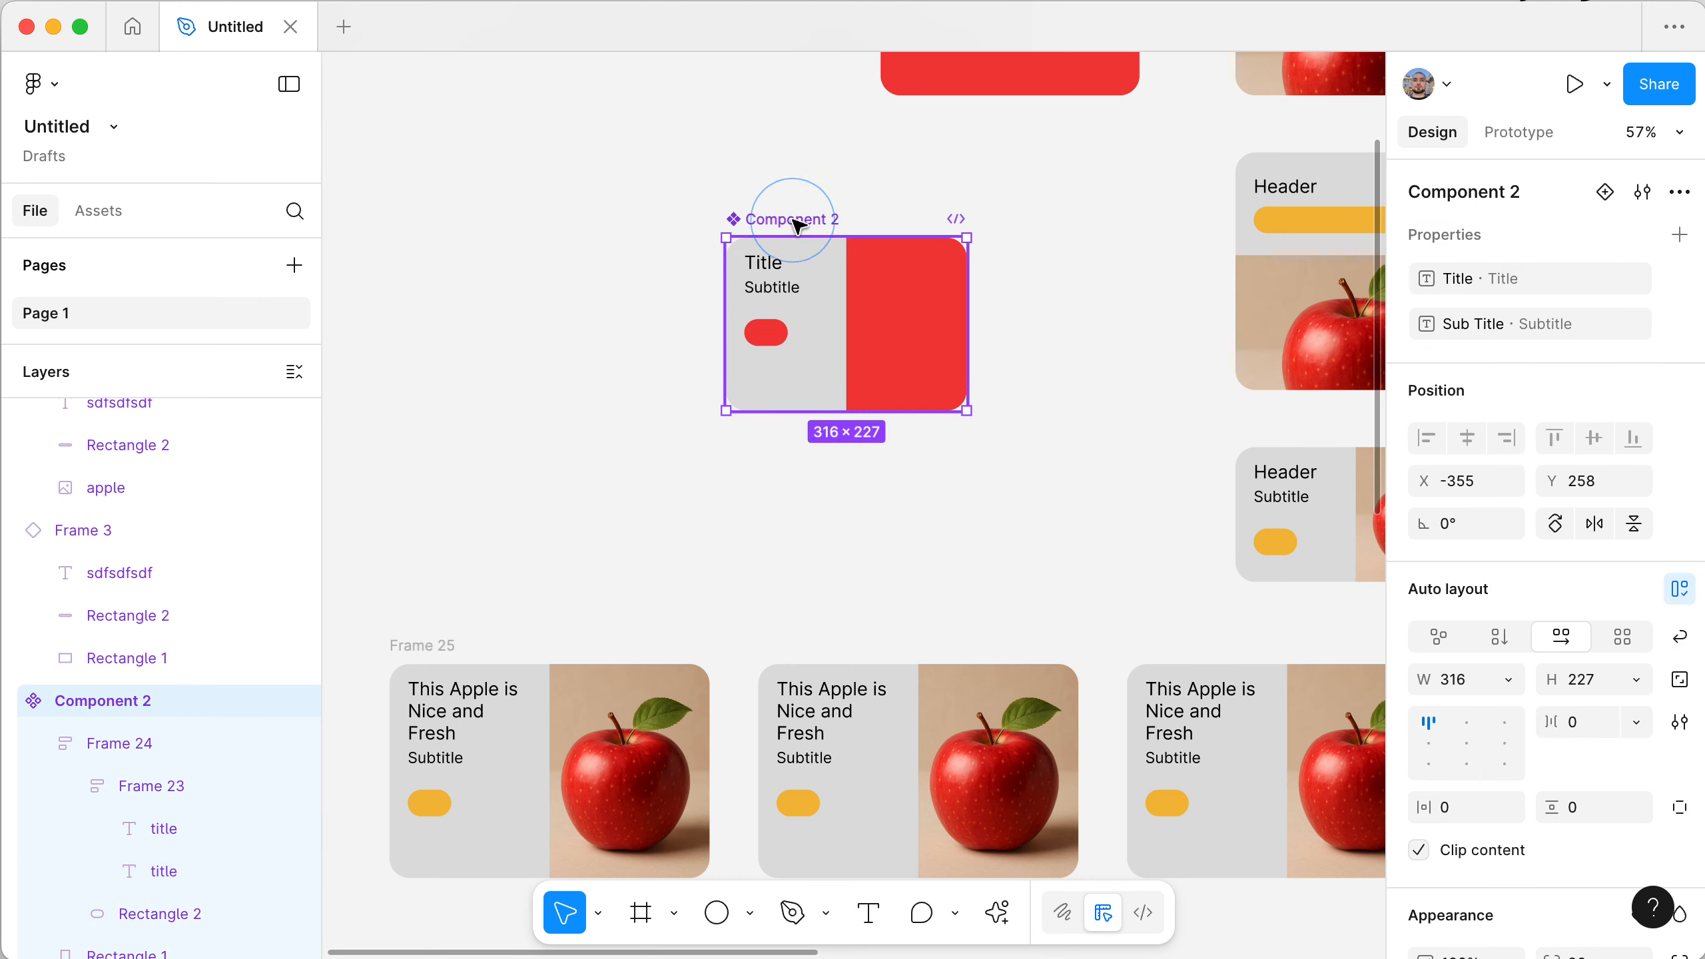
pyautogui.doubleClick(1480, 324)
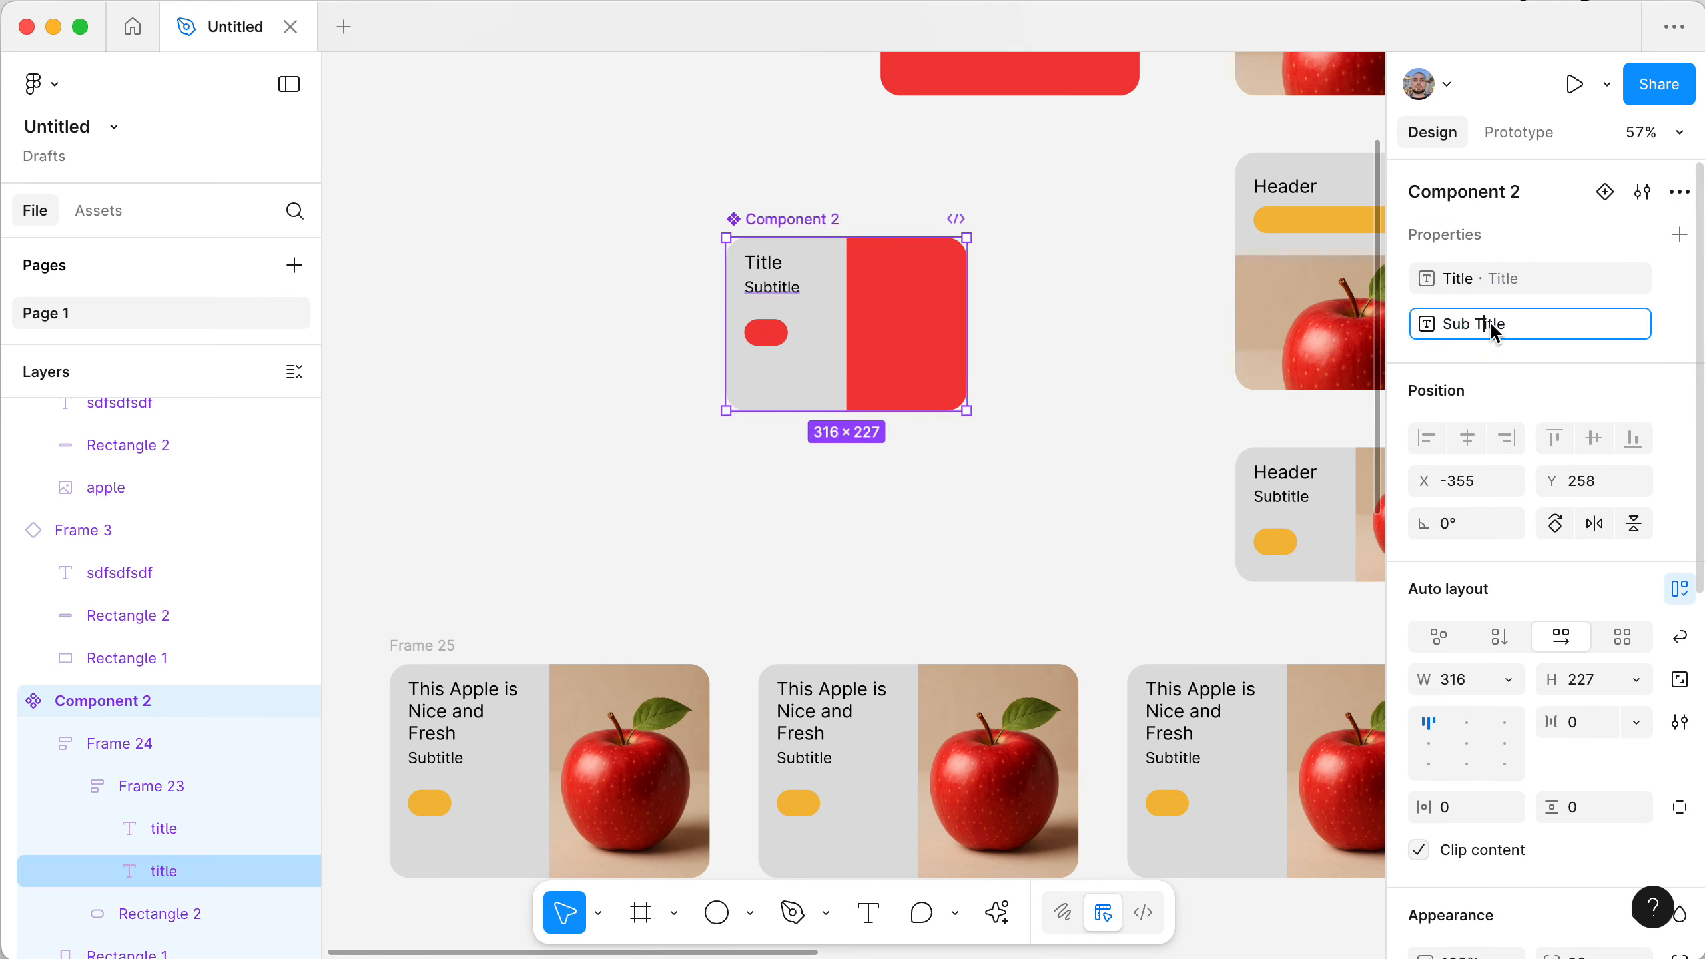
pyautogui.press('BackSpace')
pyautogui.write('Subtitle')
pyautogui.press('Return')
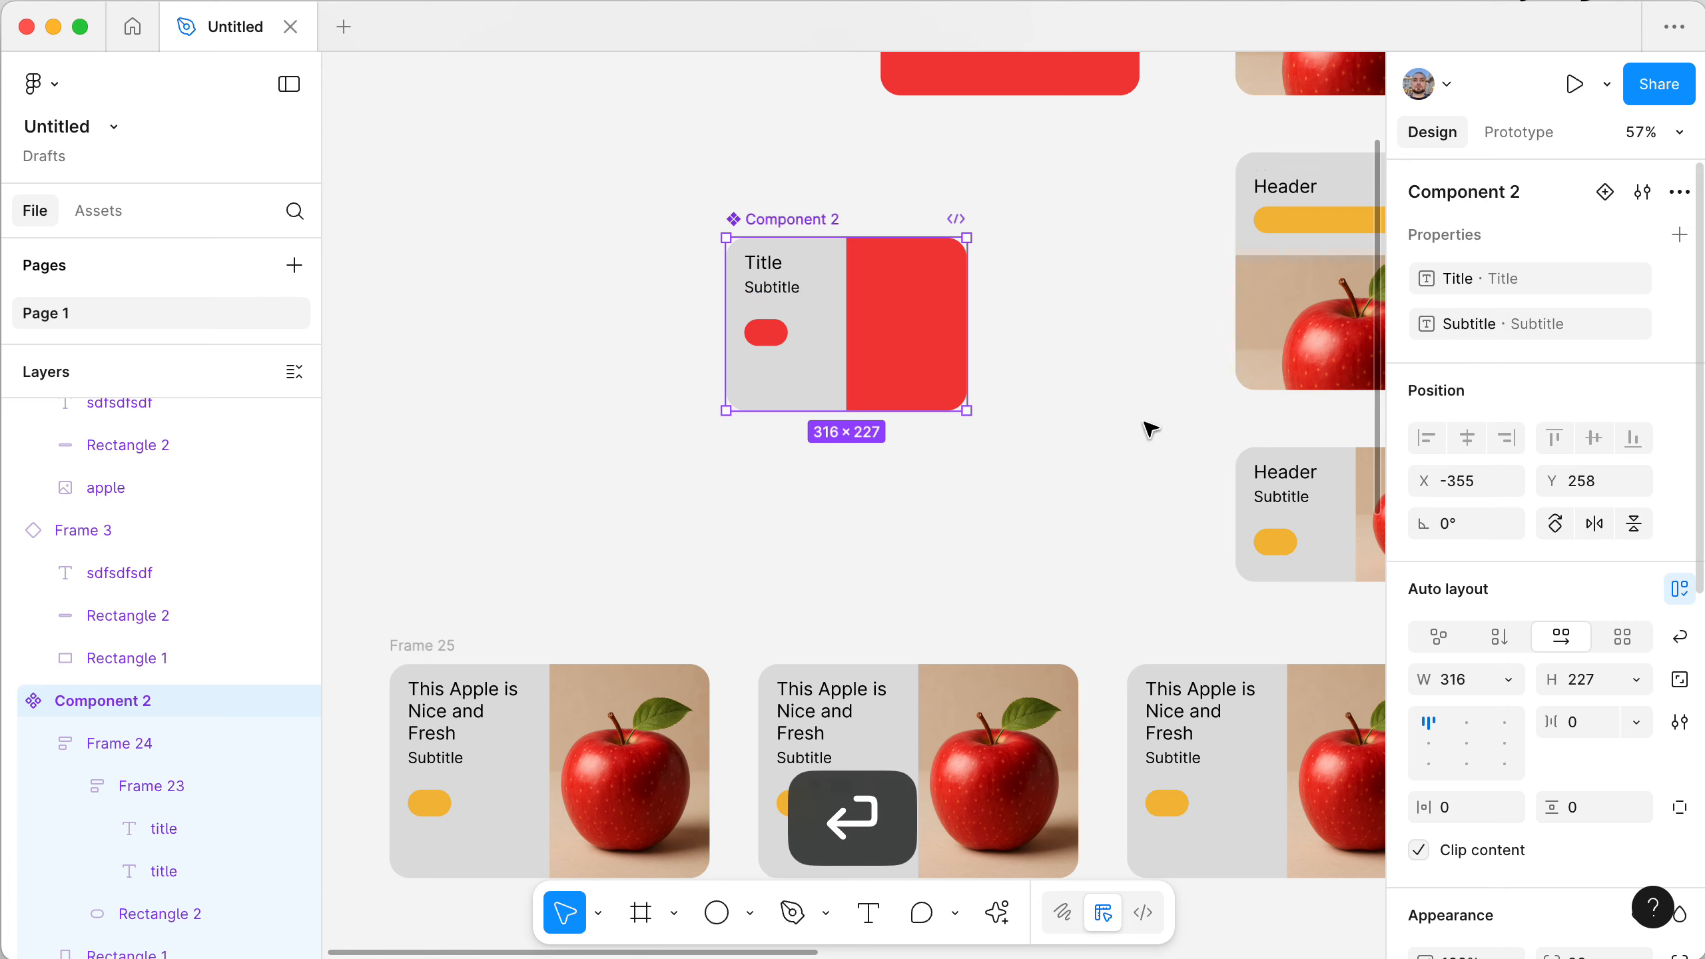
pyautogui.click(677, 502)
# - Change the subtitle of the first card in Frame 25 to "Some multi-line subtitle"
pyautogui.scroll(-3, 677, 502)
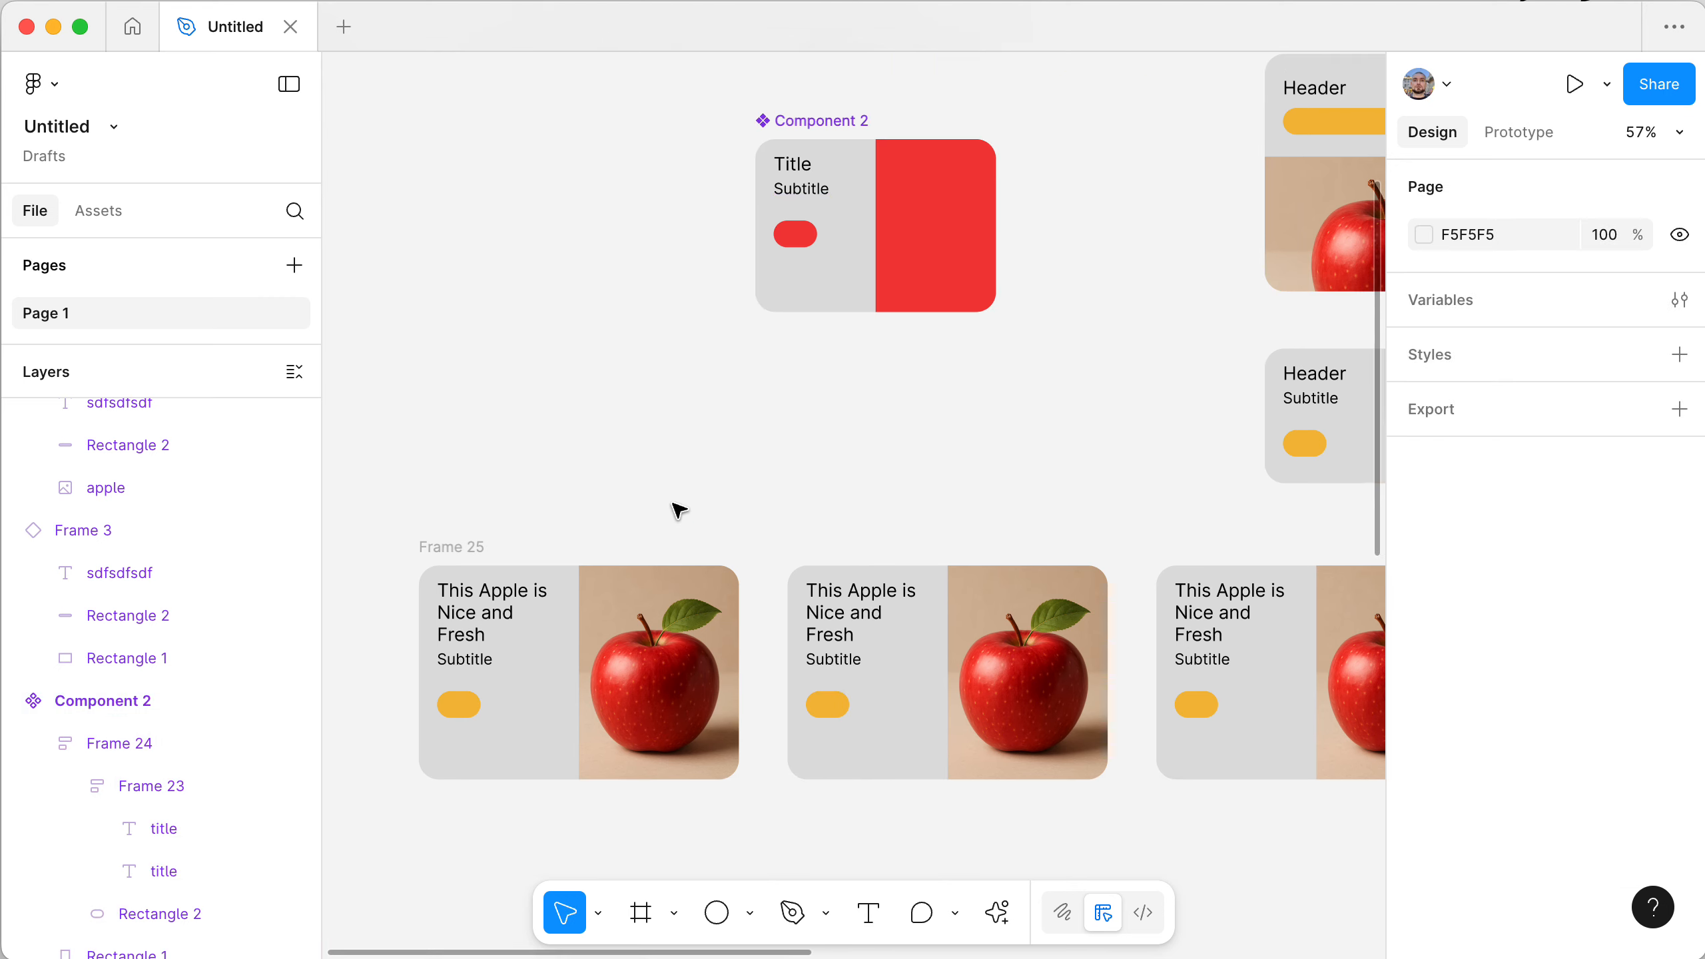
pyautogui.scroll(2, 677, 509)
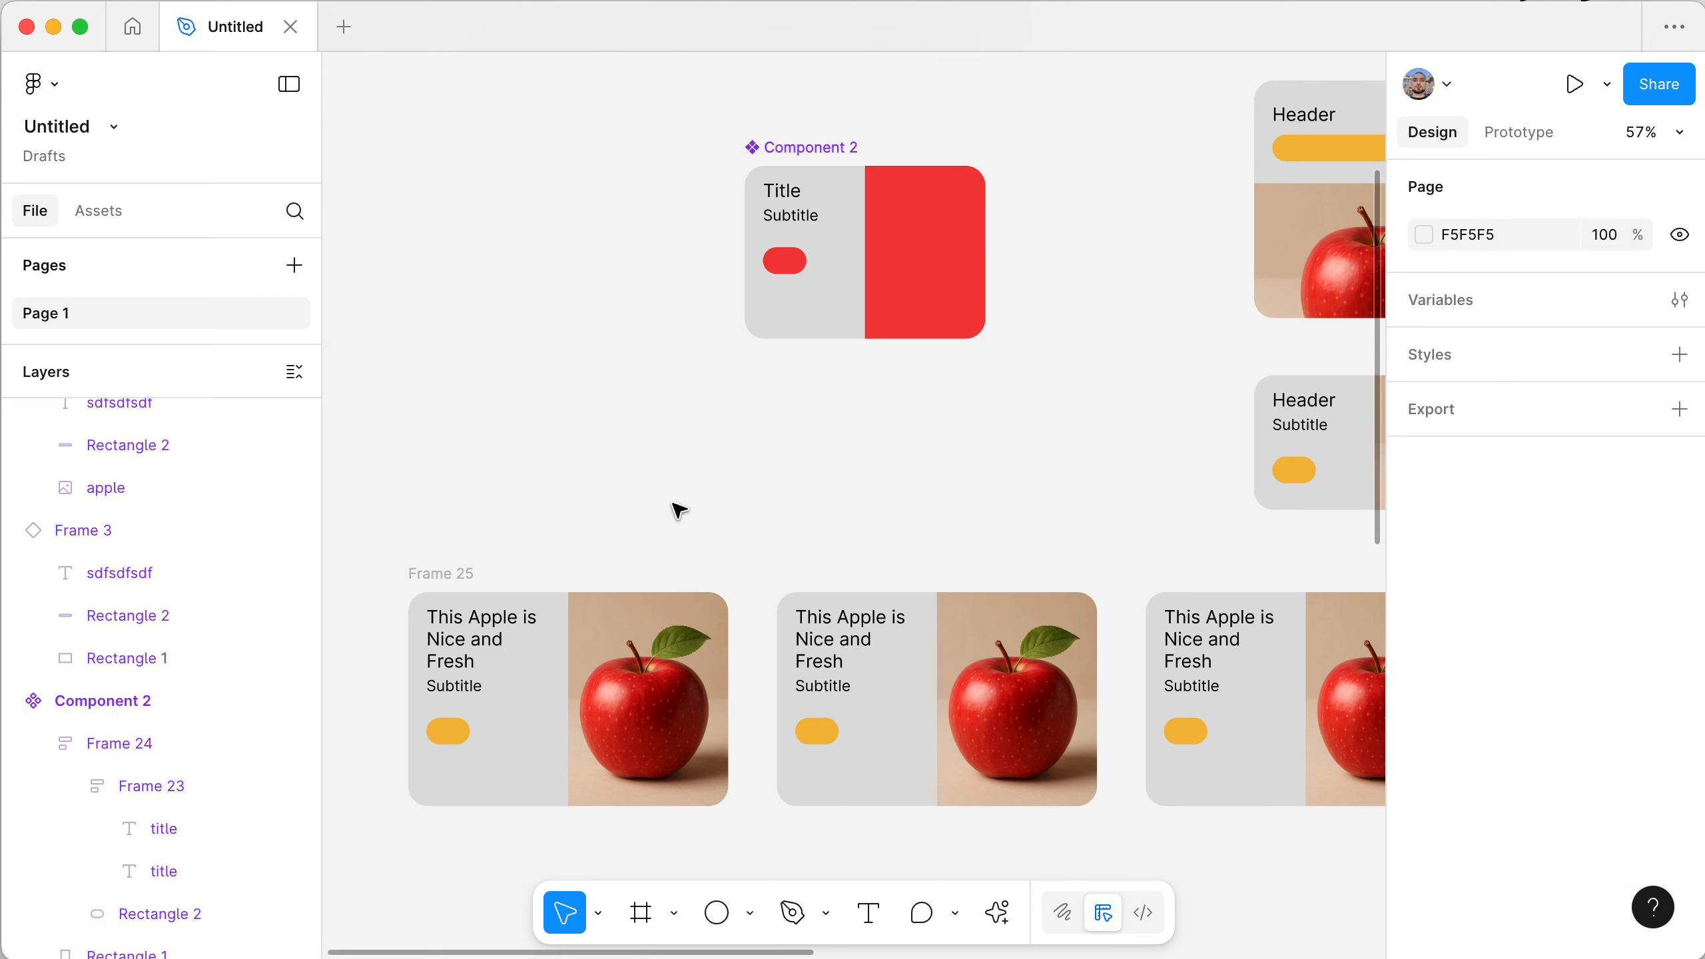
pyautogui.scroll(-1, 677, 512)
pyautogui.hscroll(1, 677, 512)
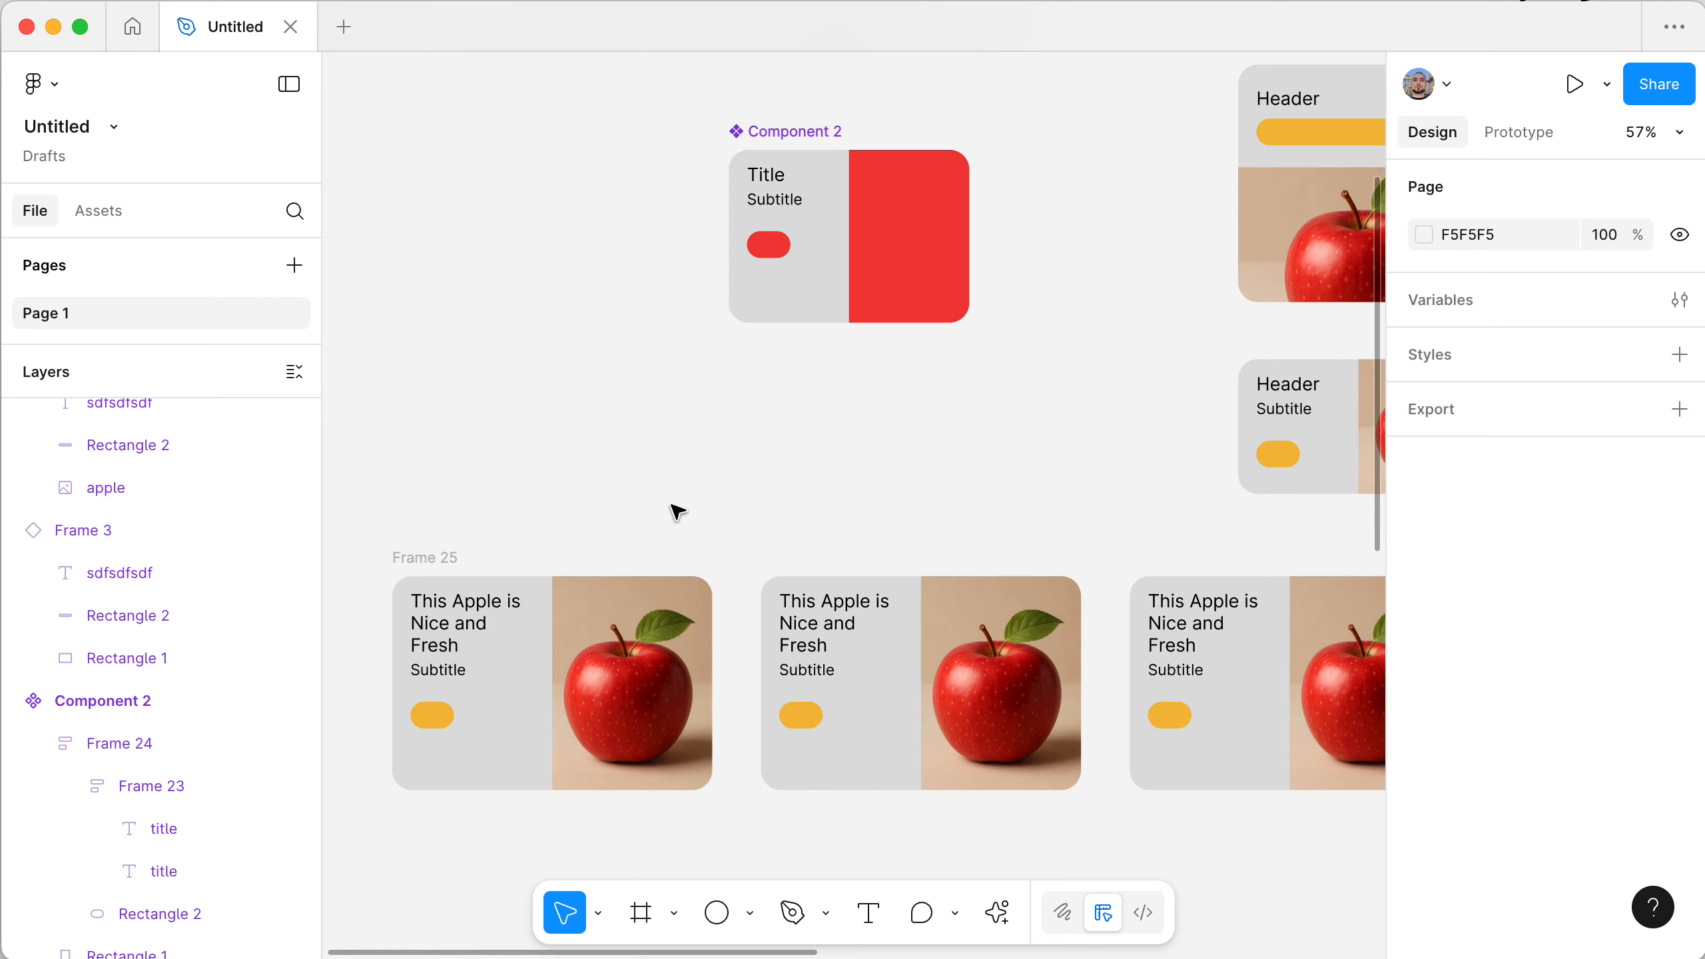
pyautogui.scroll(-1, 677, 512)
pyautogui.hscroll(1, 677, 511)
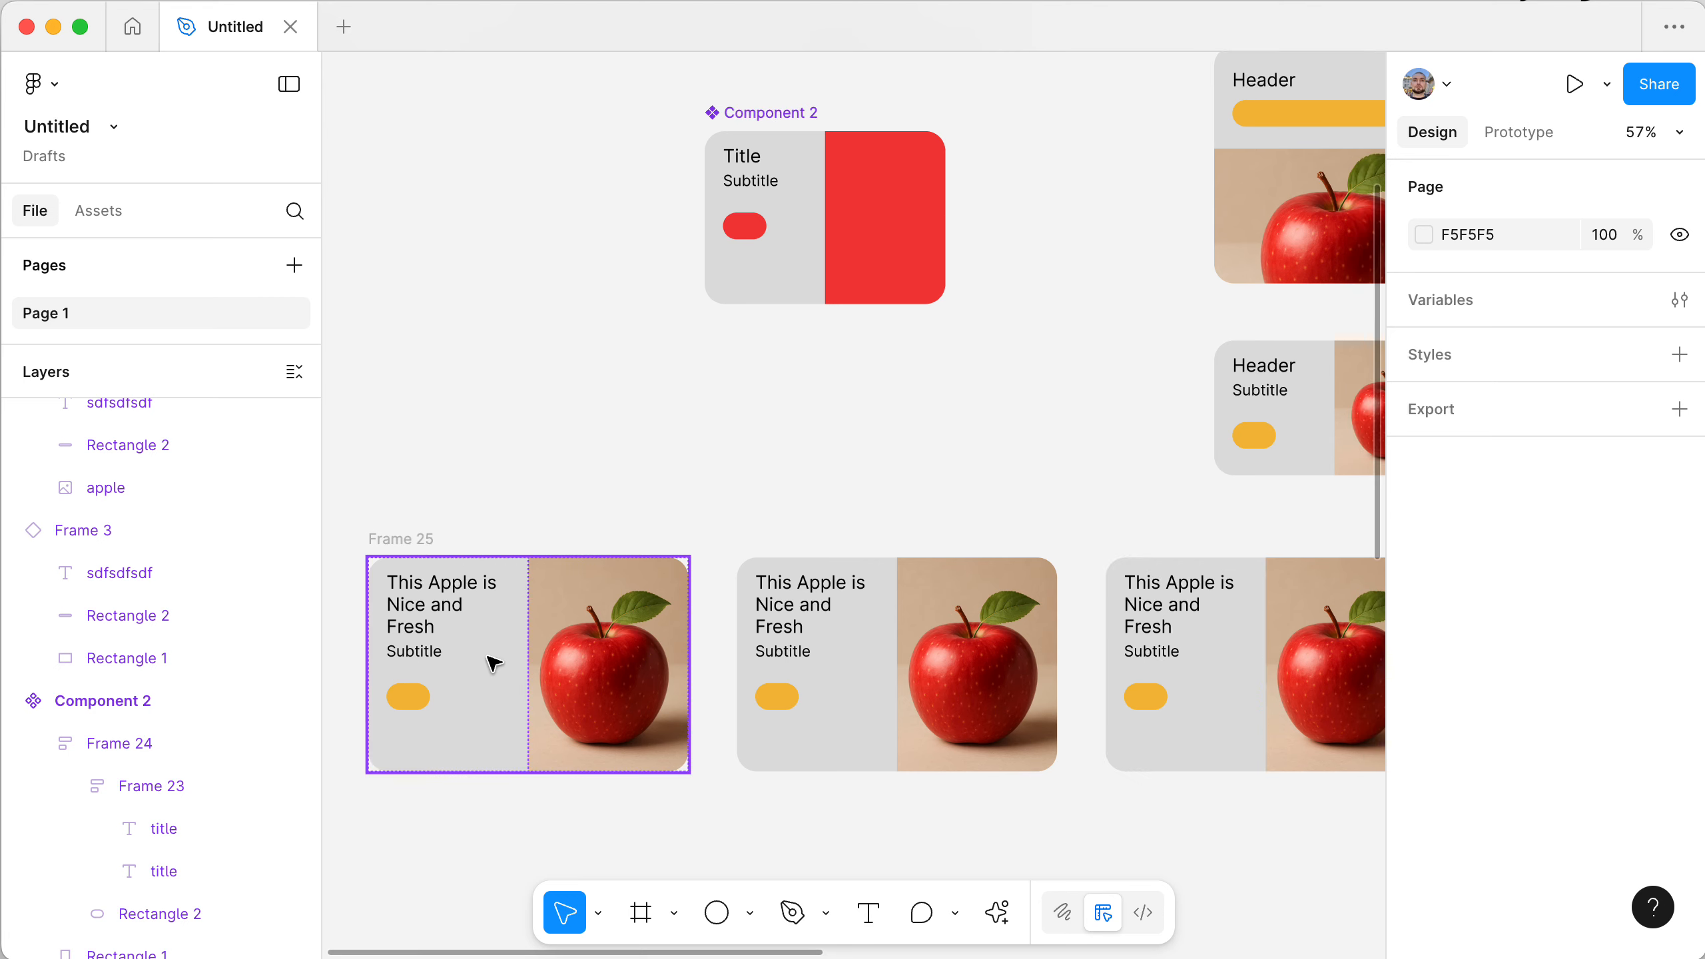
pyautogui.keyDown('super'); pyautogui.click(428, 652); pyautogui.keyUp('super')
pyautogui.doubleClick(424, 651)
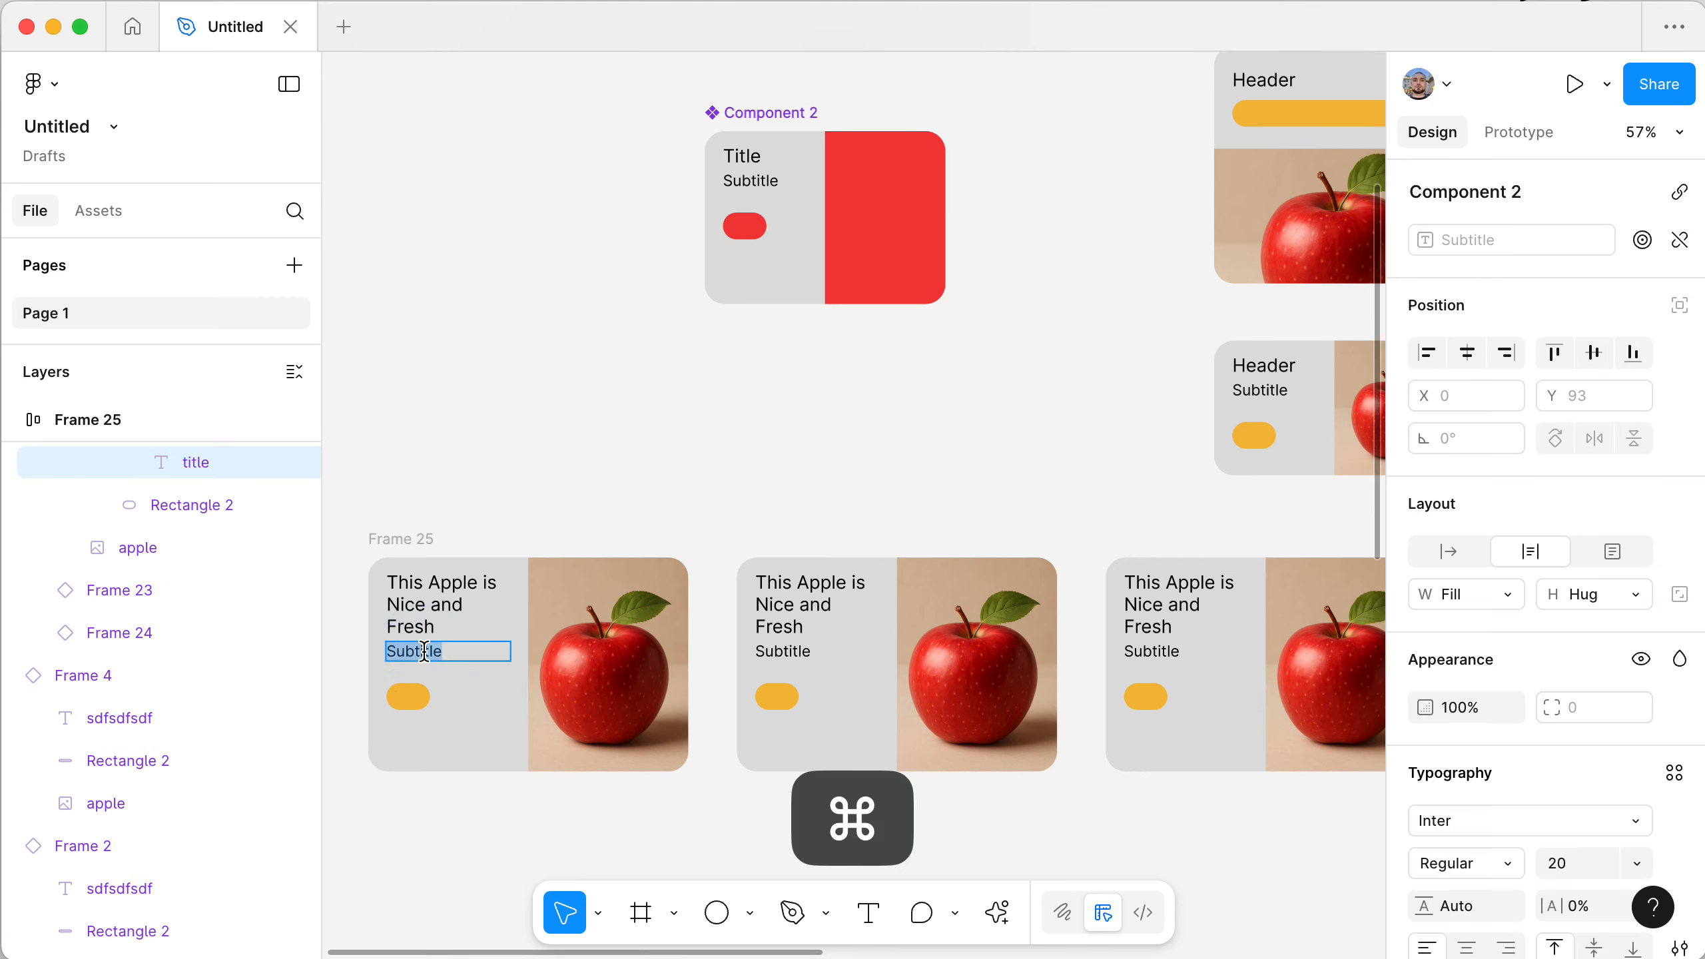
pyautogui.write('Some')
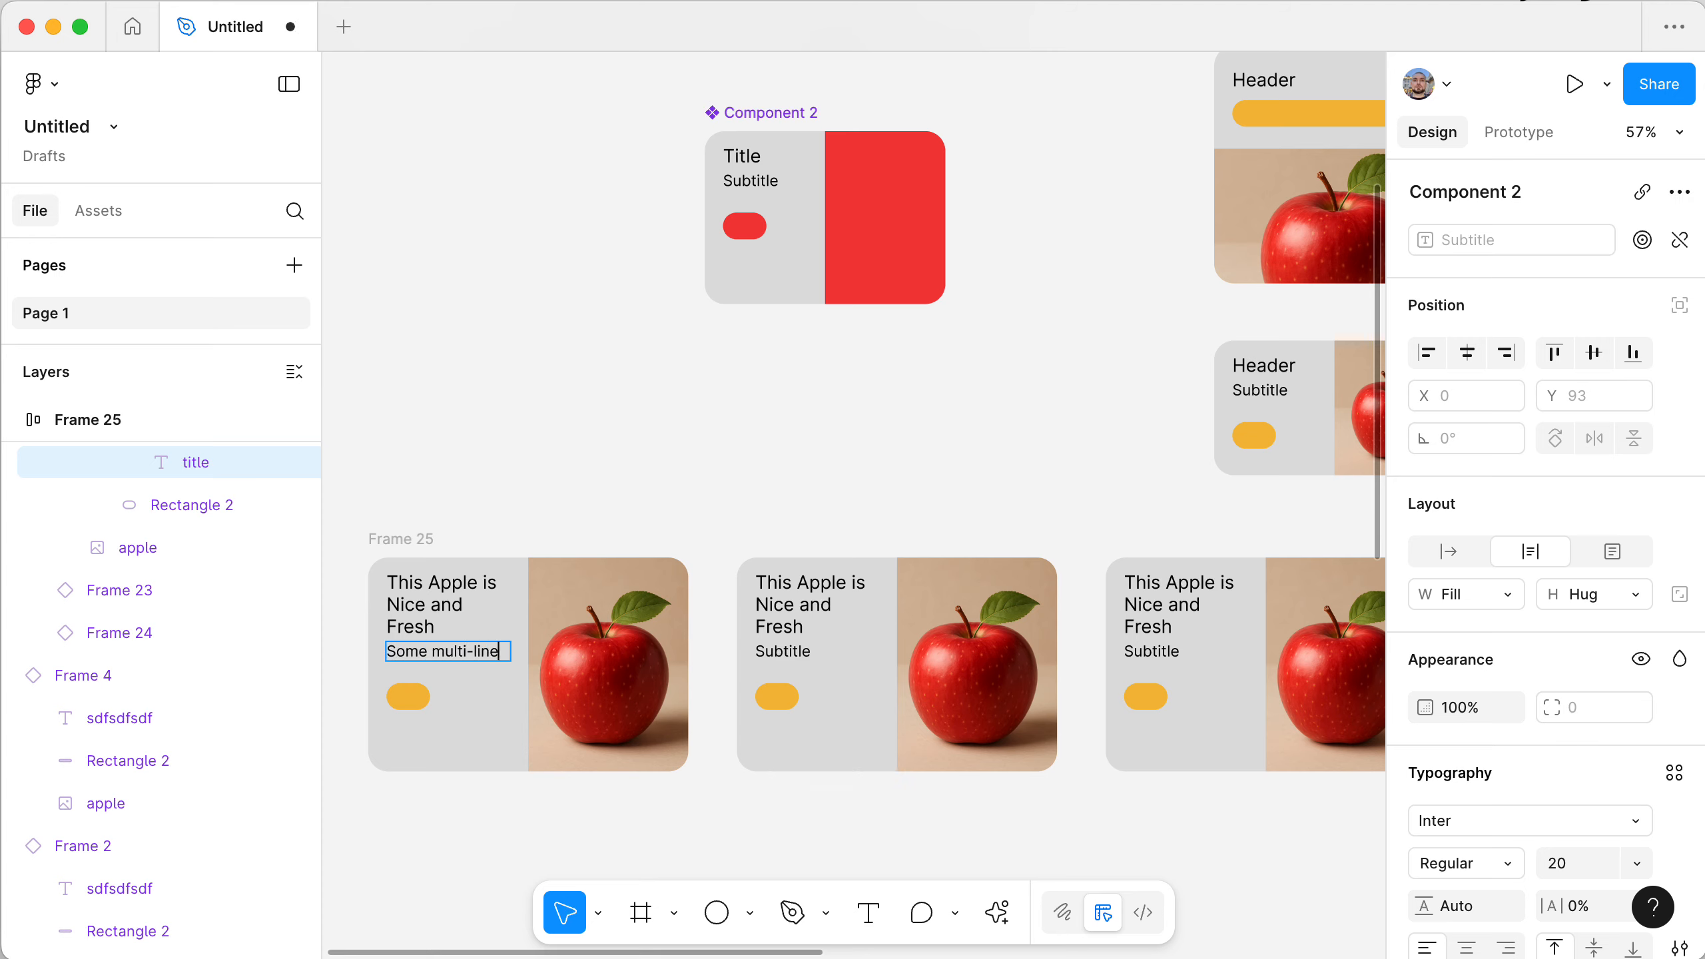
pyautogui.write('multi-line sub')
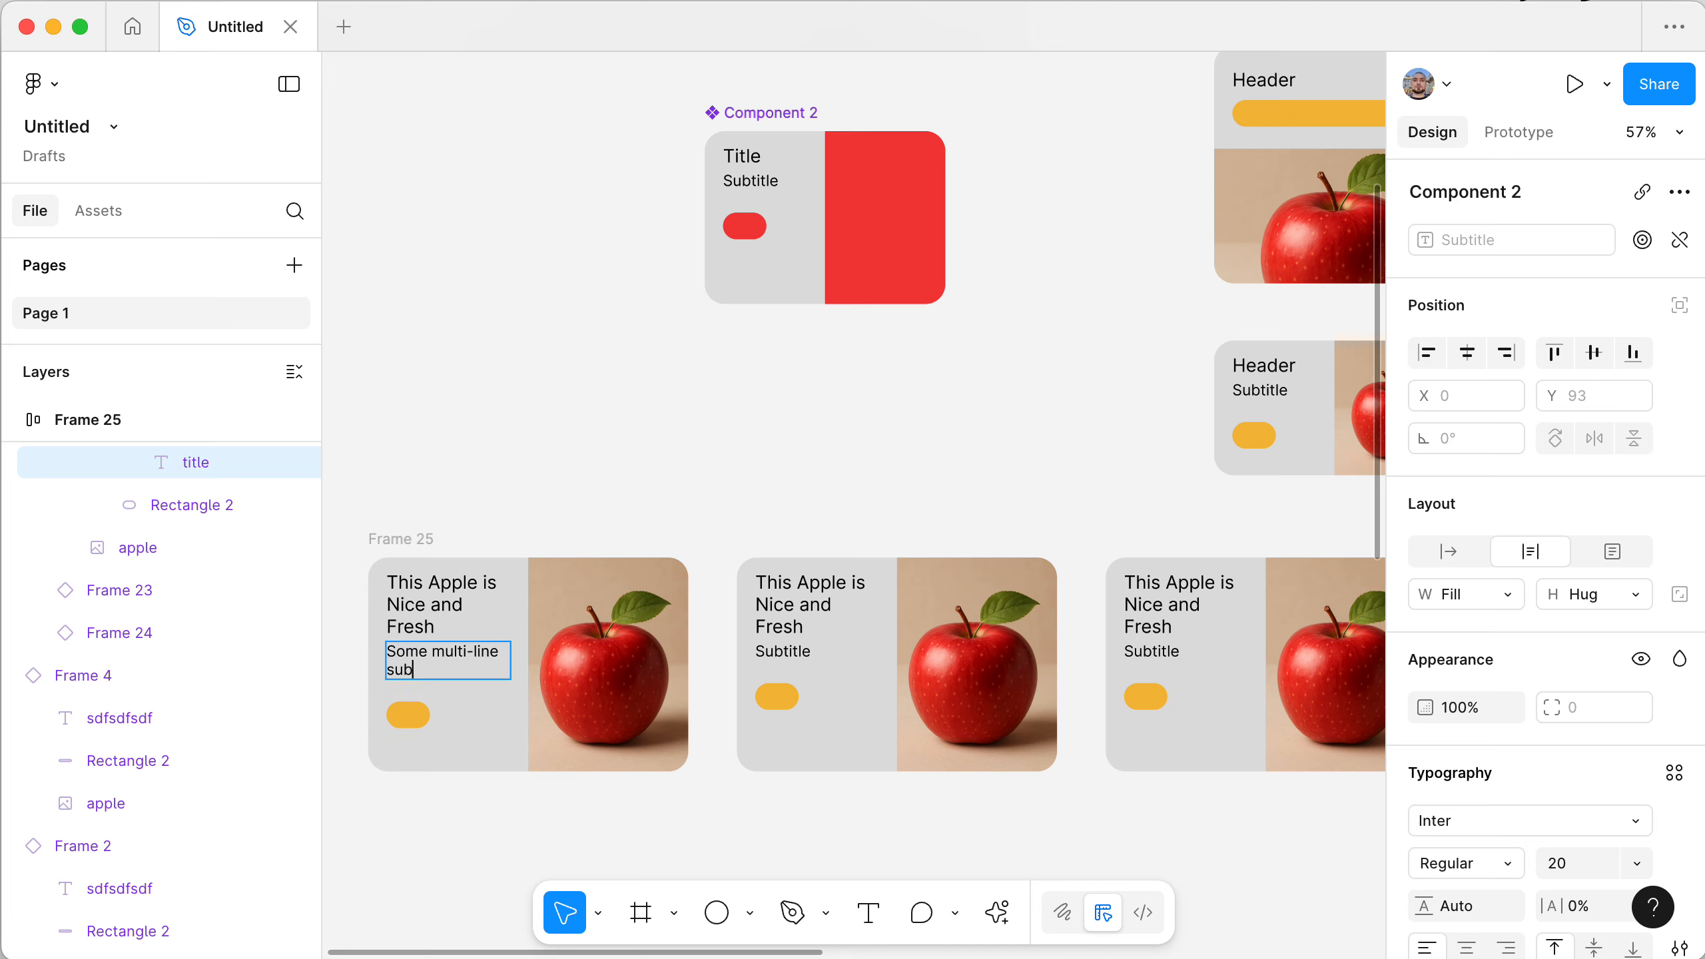
pyautogui.write('title')
pyautogui.click(525, 449)
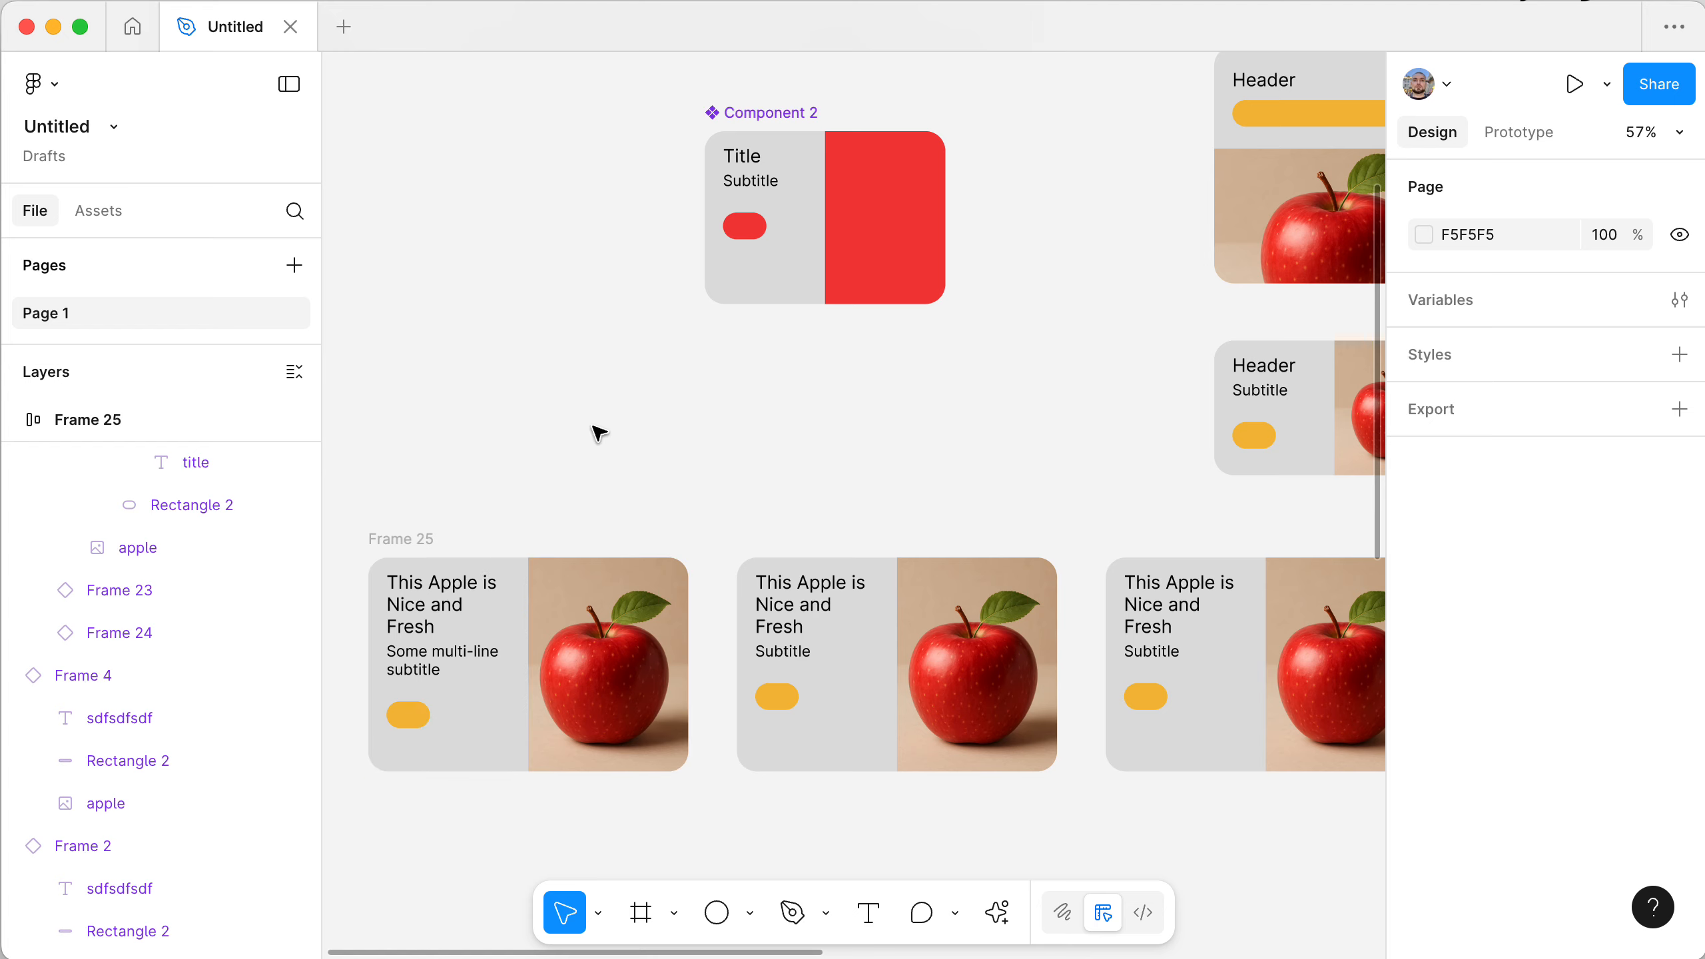
# - Shorten the title of the second card in Frame 25 to "This Apple is Nice"
pyautogui.scroll(-1, 597, 431)
pyautogui.hscroll(-1, 597, 432)
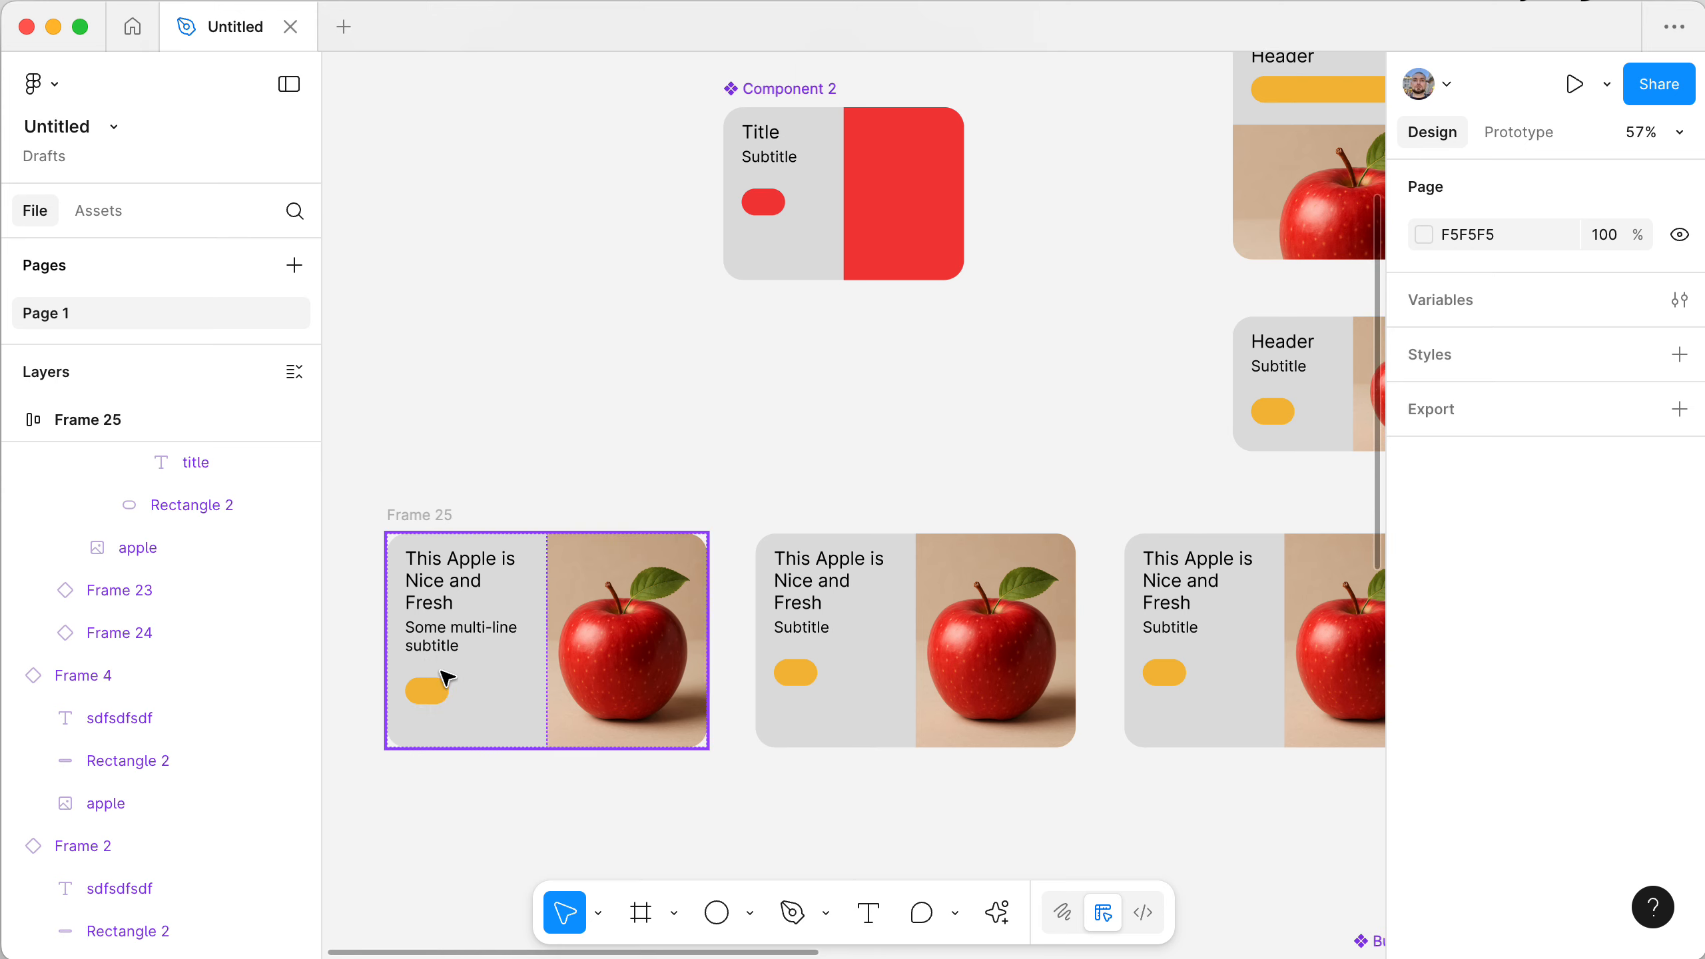
pyautogui.hscroll(2, 443, 702)
pyautogui.scroll(1, 443, 701)
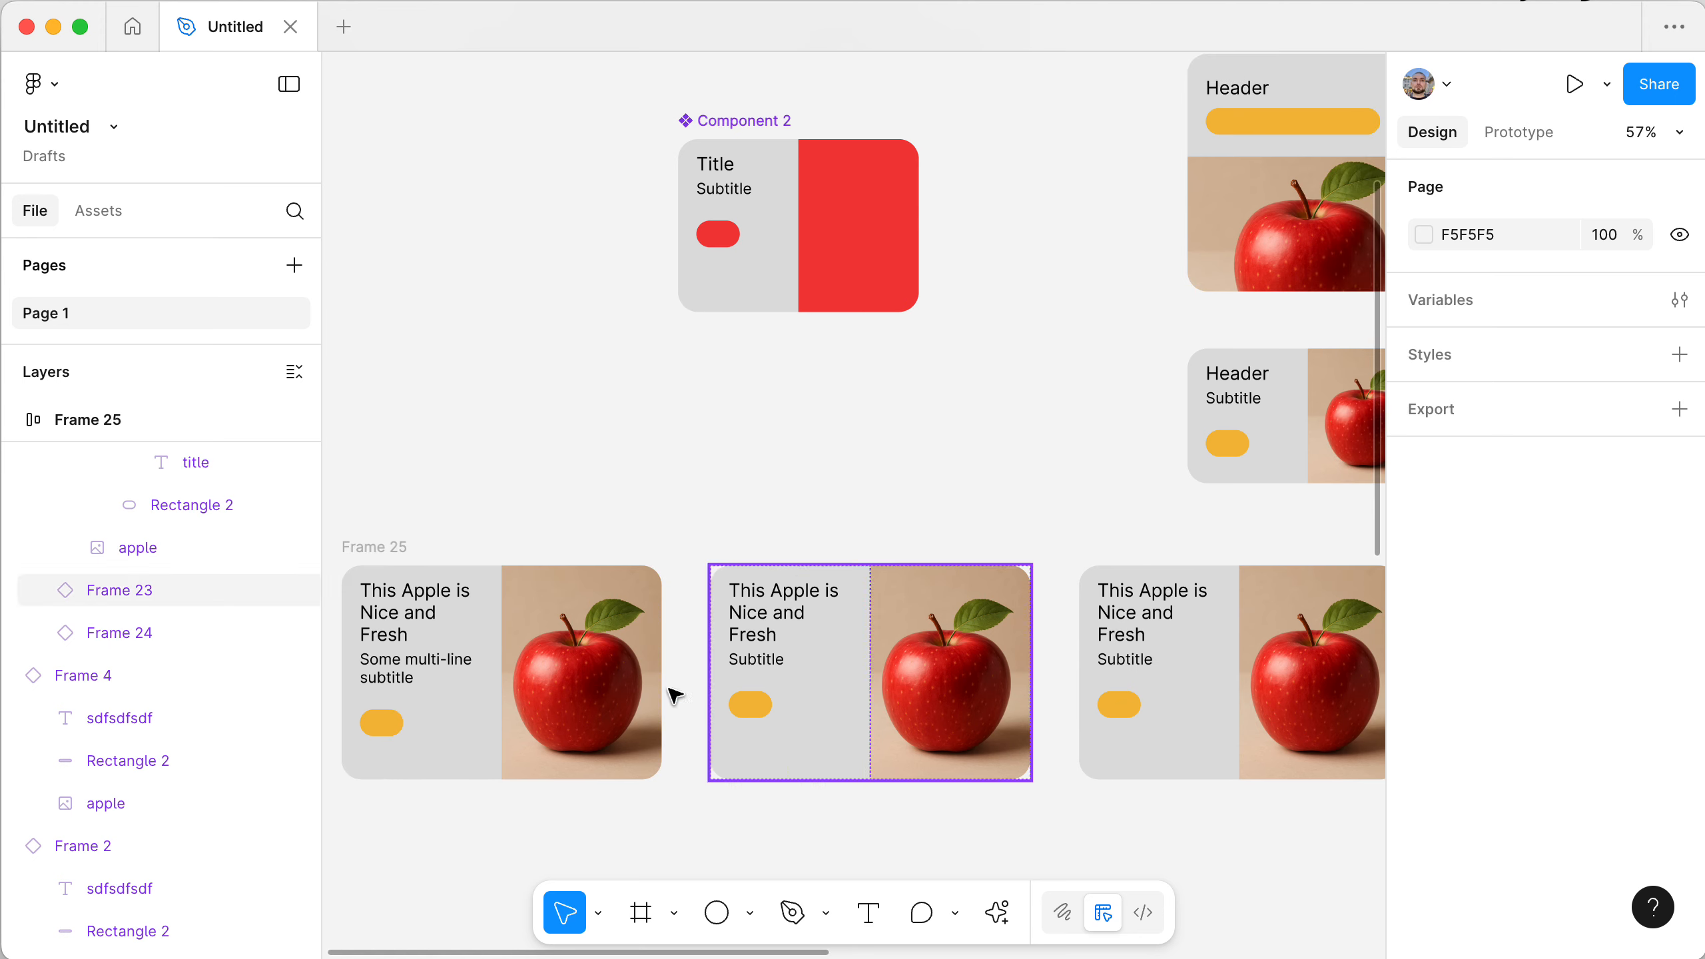
pyautogui.keyDown('super'); pyautogui.click(779, 614); pyautogui.keyUp('super')
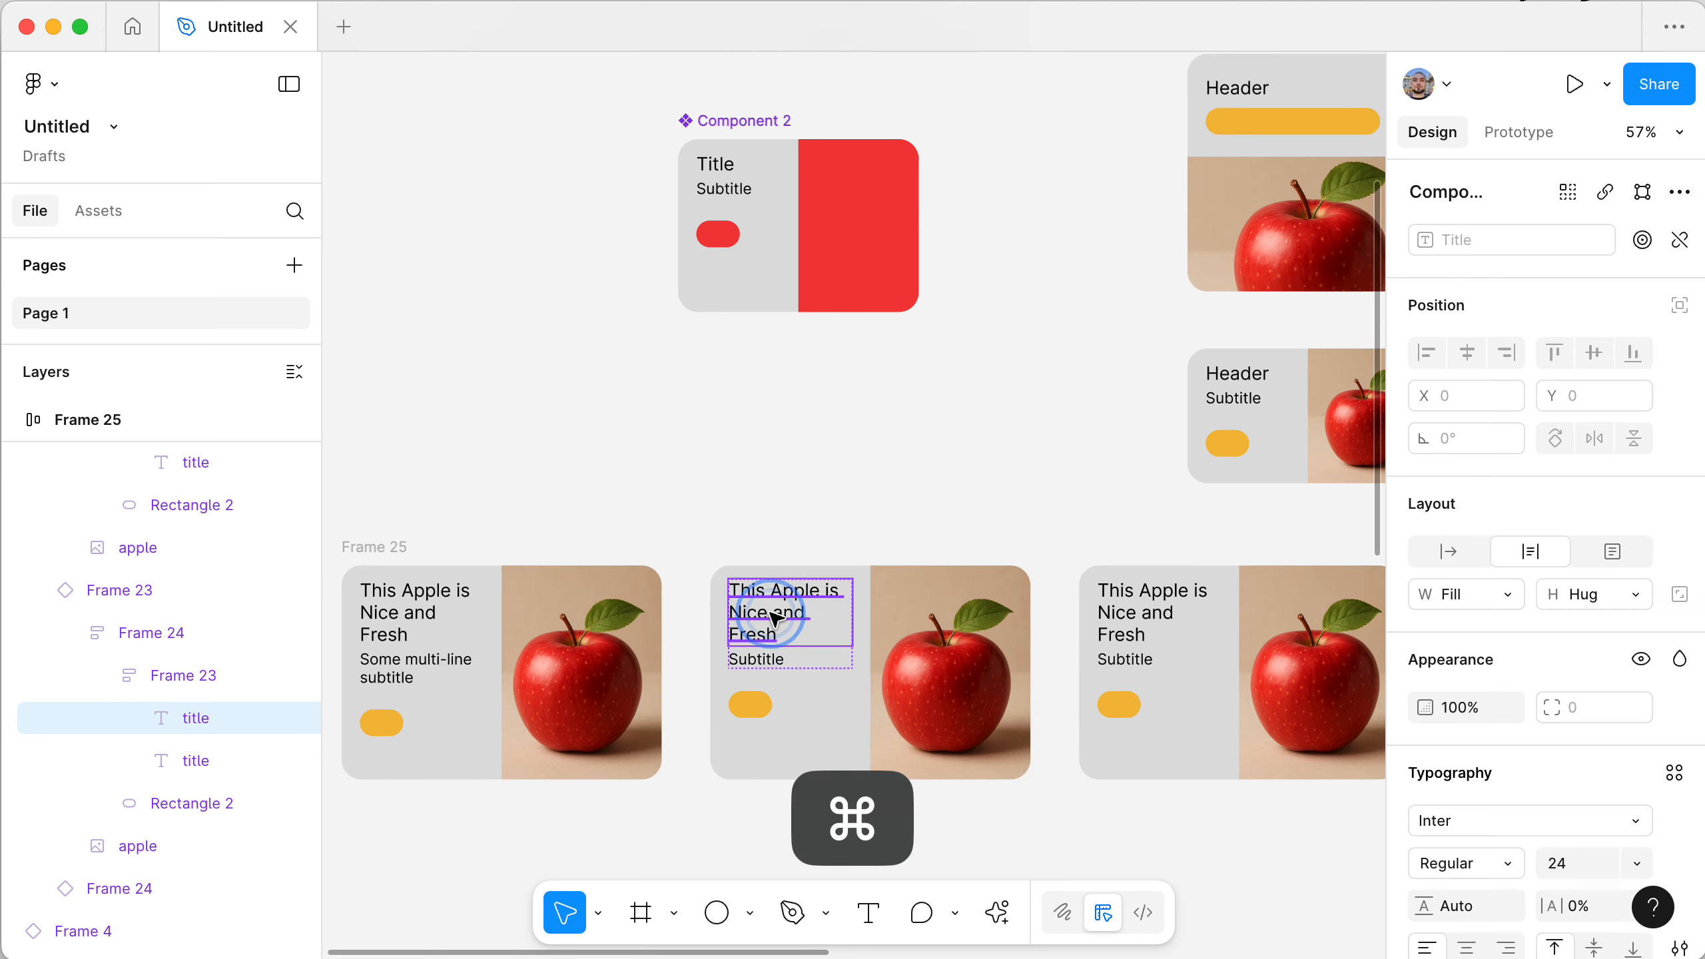
pyautogui.doubleClick(756, 633)
pyautogui.press('BackSpace')
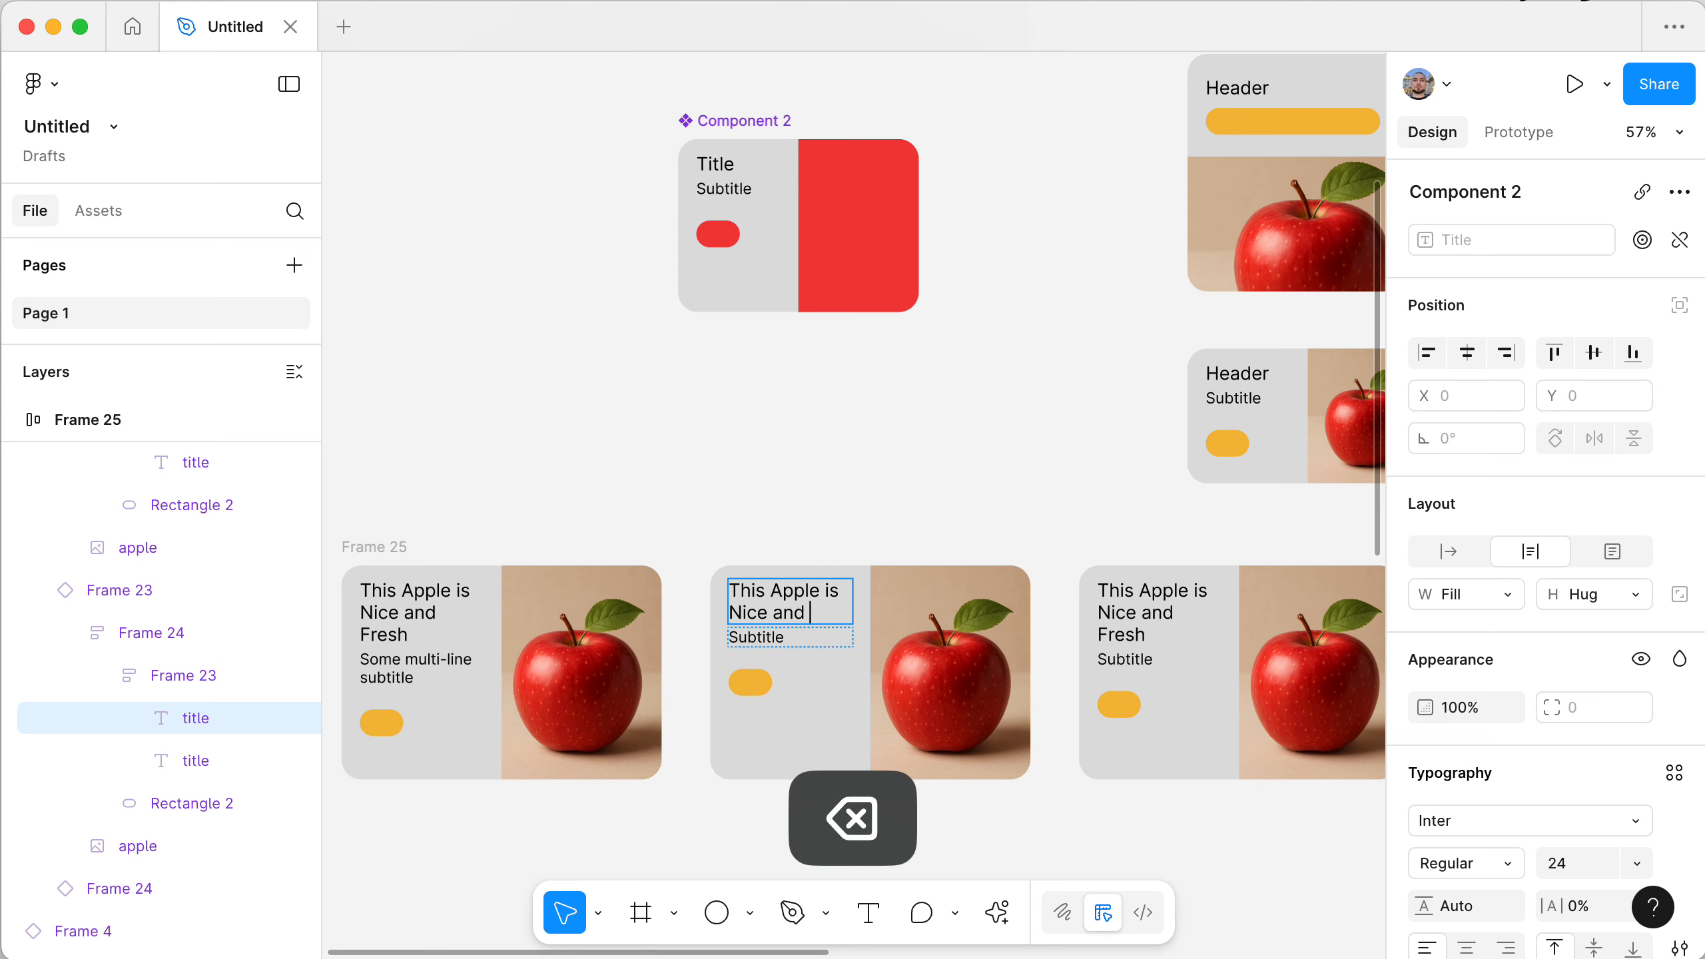
pyautogui.press('BackSpace')
pyautogui.press('BackSpace')
pyautogui.press('BackSpace')
pyautogui.press('BackSpace')
pyautogui.click(833, 469)
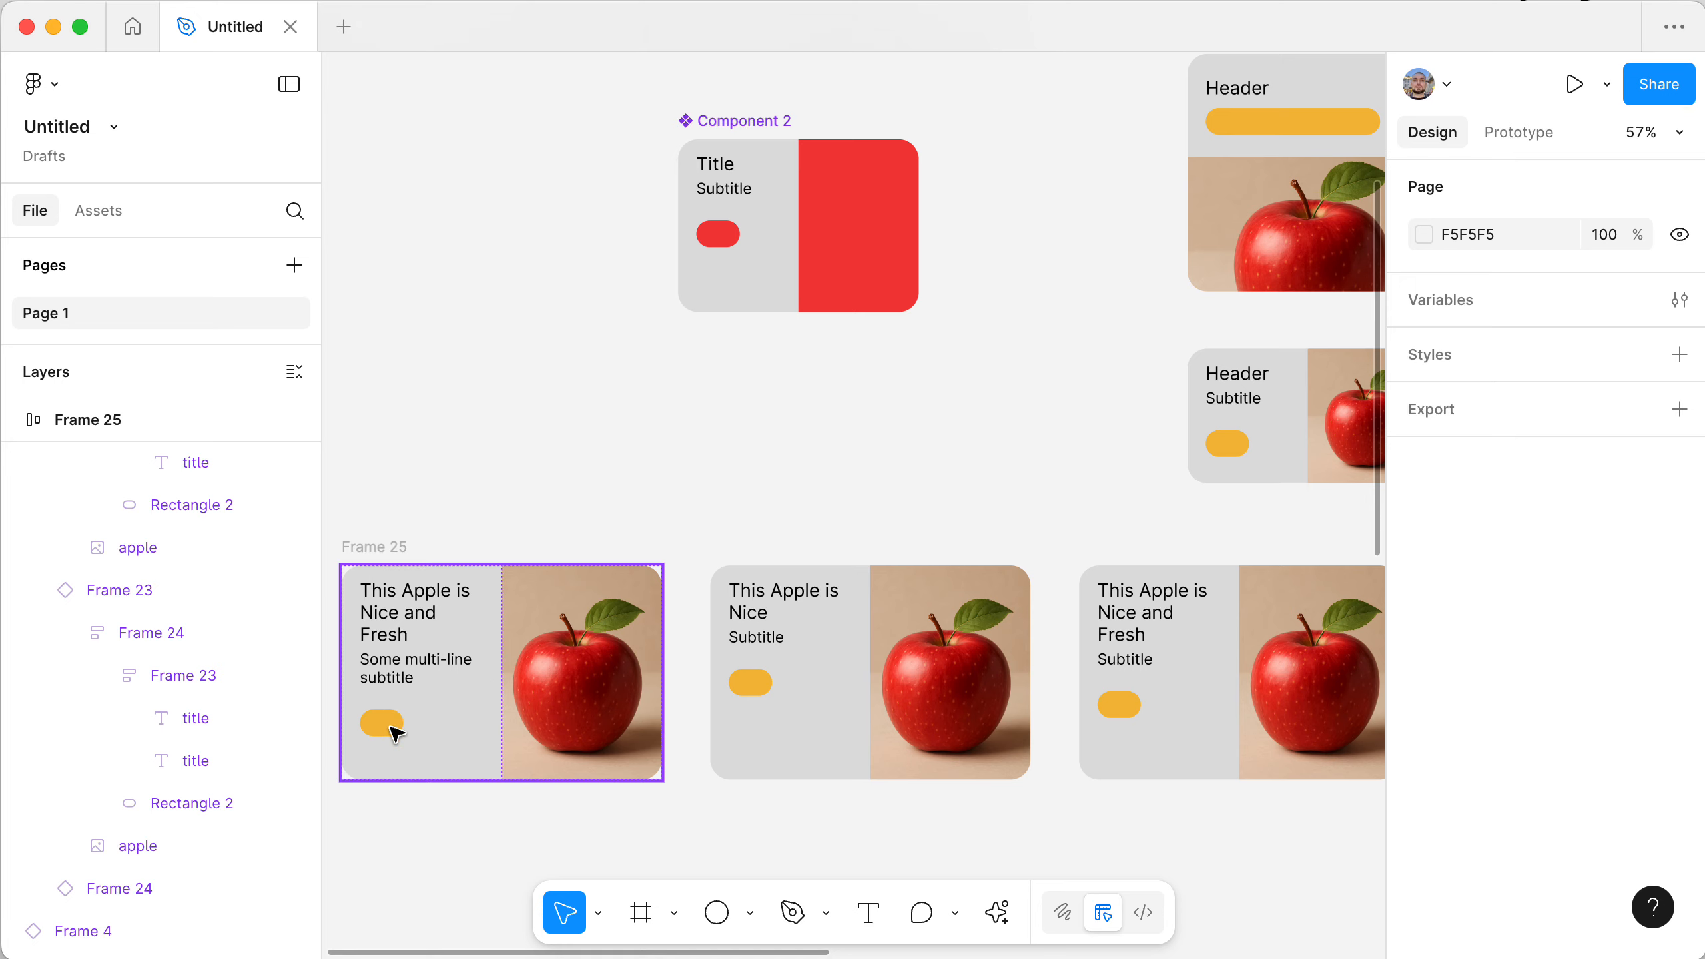
# - Widen the vertical gap between the text group and the button in Component 2's Frame 24 to 98 and check the card instances
pyautogui.click(725, 191)
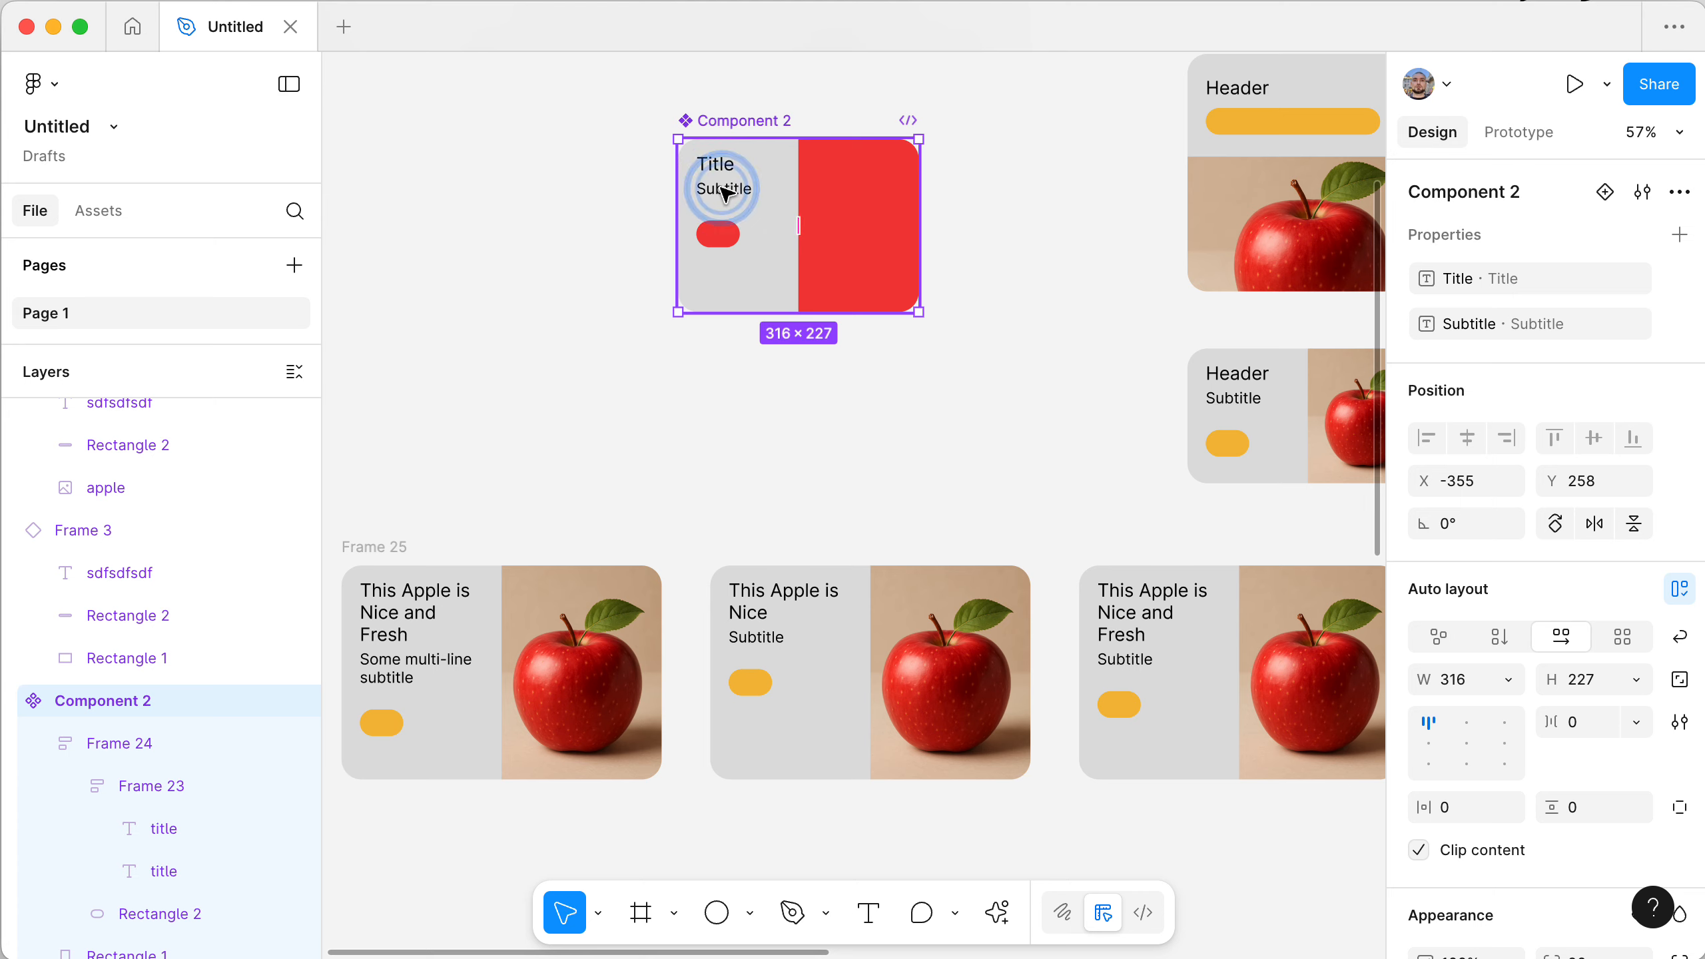
pyautogui.click(727, 193)
pyautogui.click(734, 193)
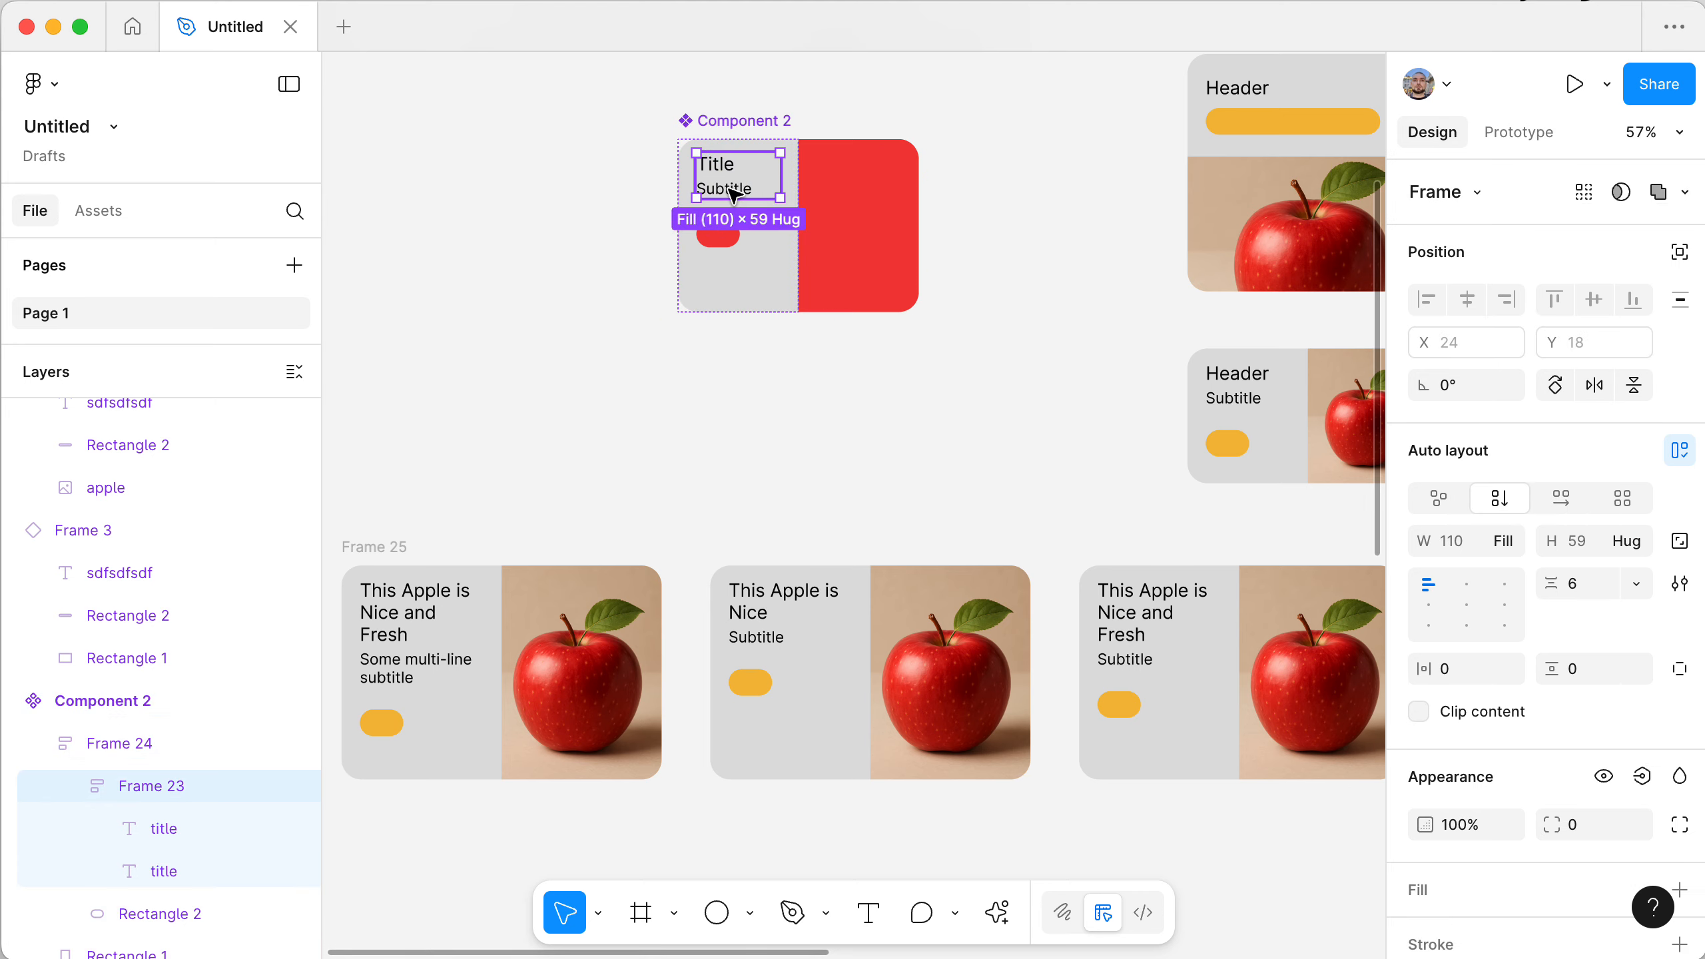
pyautogui.hotkey('shift', 'Return')
pyautogui.keyDown('ctrl'); pyautogui.scroll(10, 775, 197); pyautogui.keyUp('ctrl')
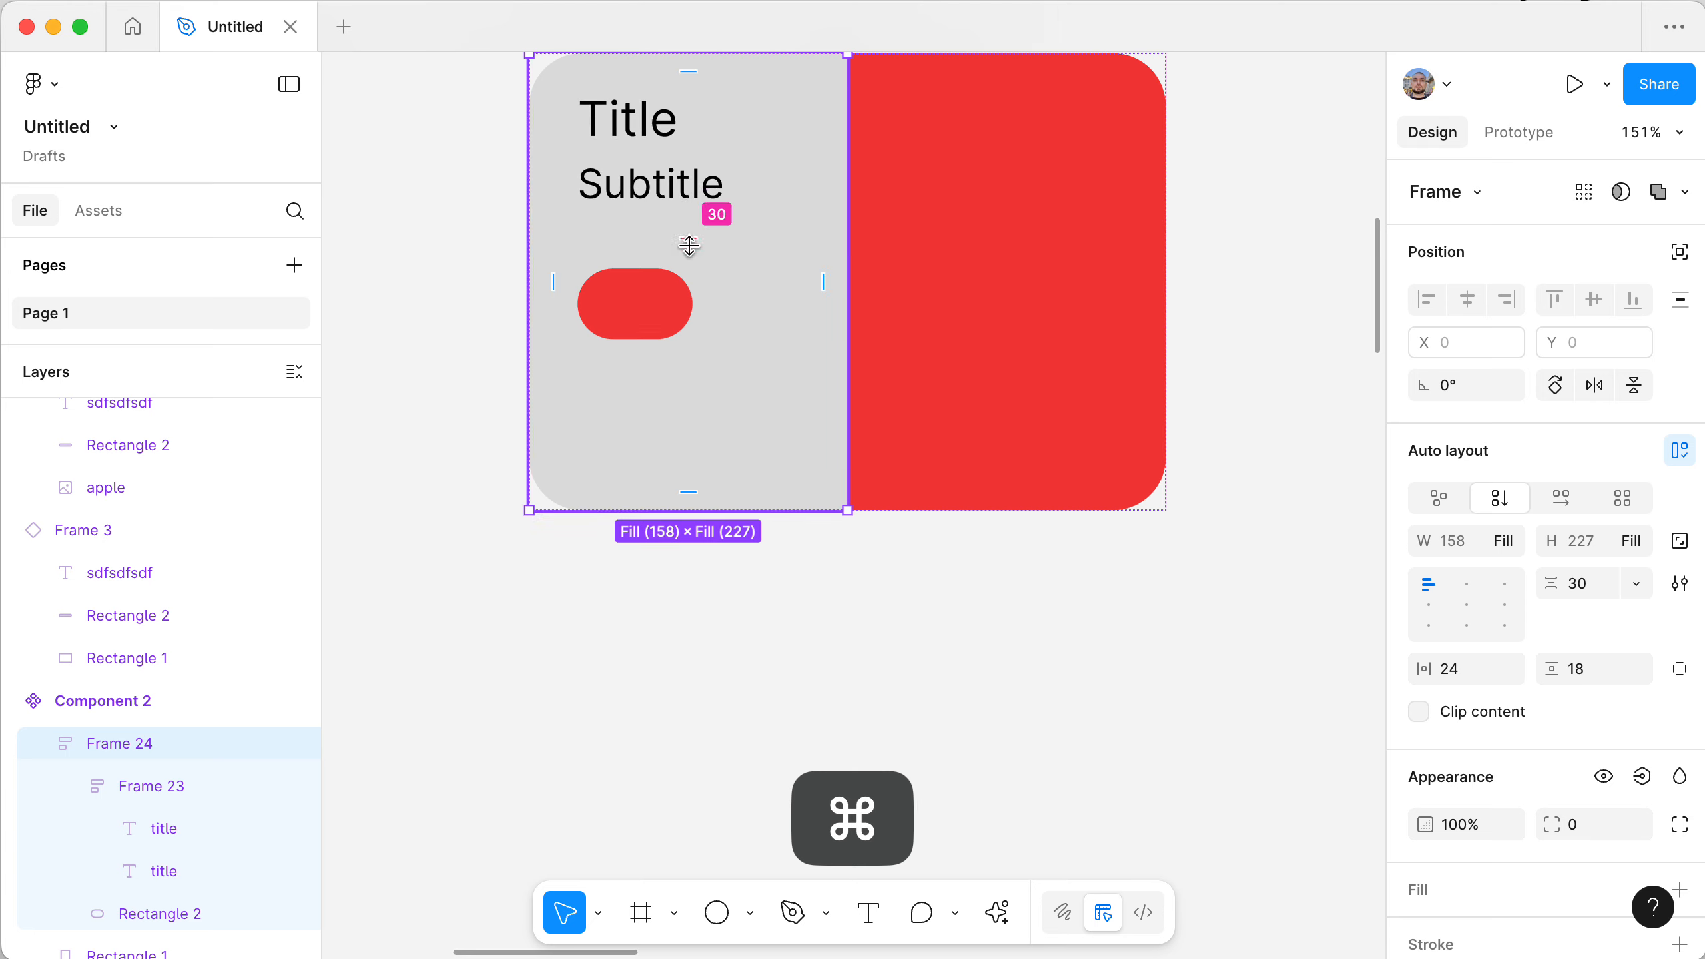
pyautogui.moveTo(691, 239); pyautogui.dragTo(689, 307)
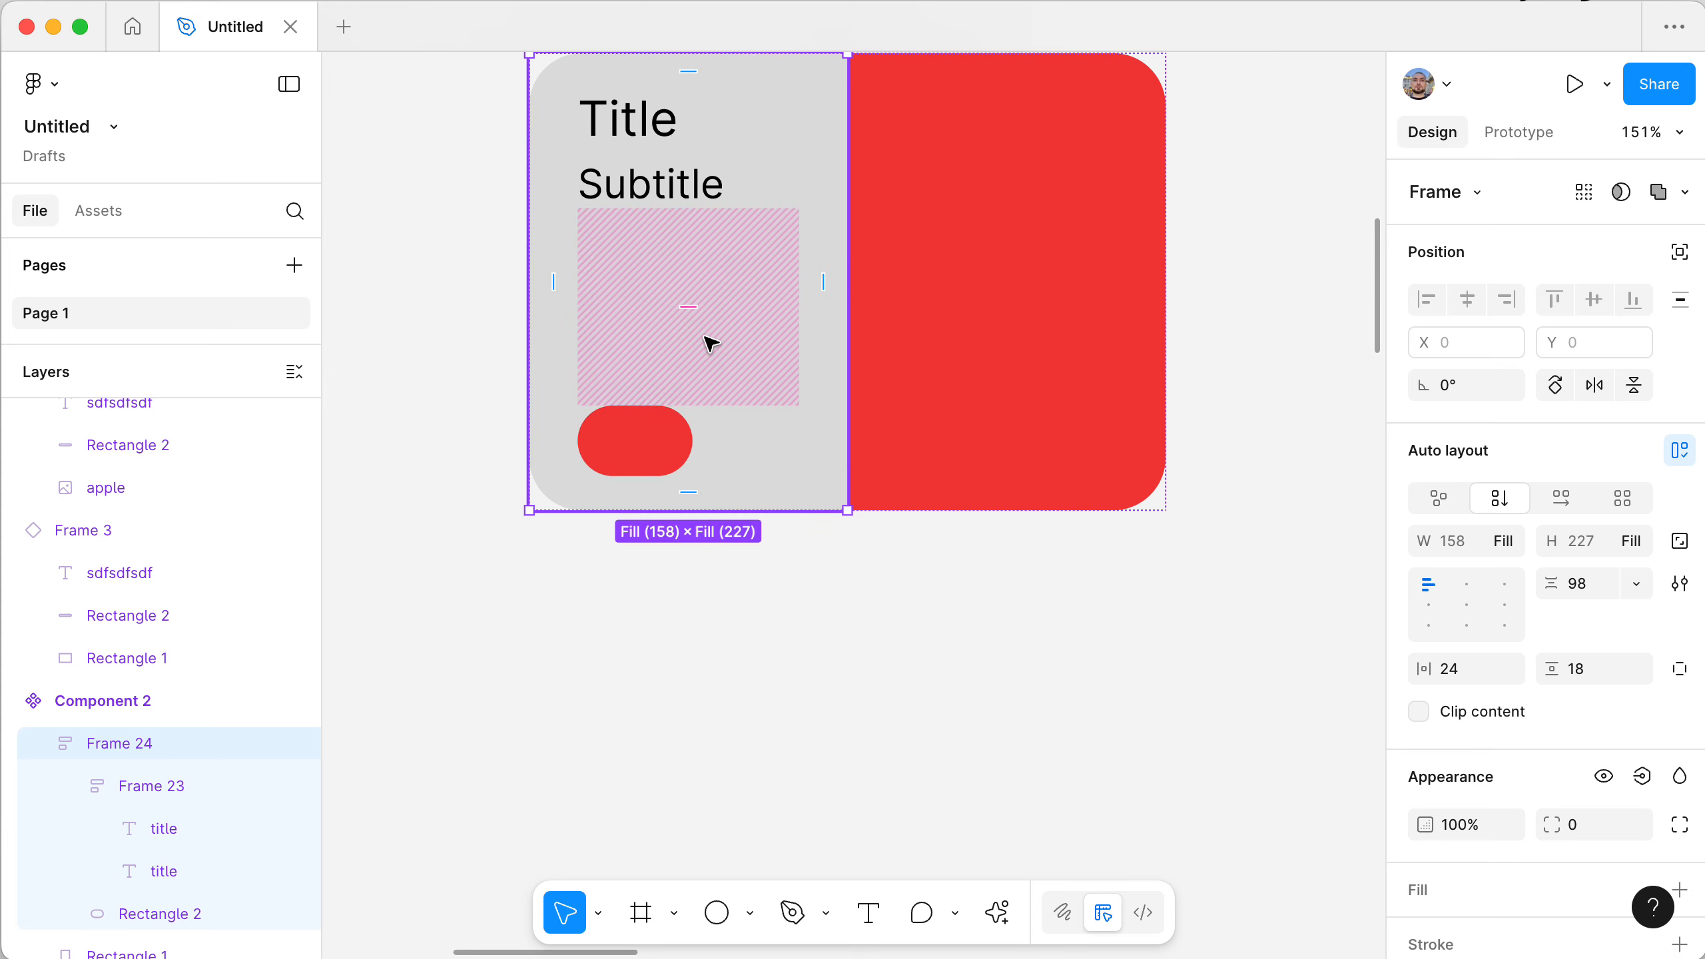
pyautogui.scroll(-5, 693, 535)
pyautogui.scroll(-2, 693, 536)
pyautogui.scroll(-4, 697, 541)
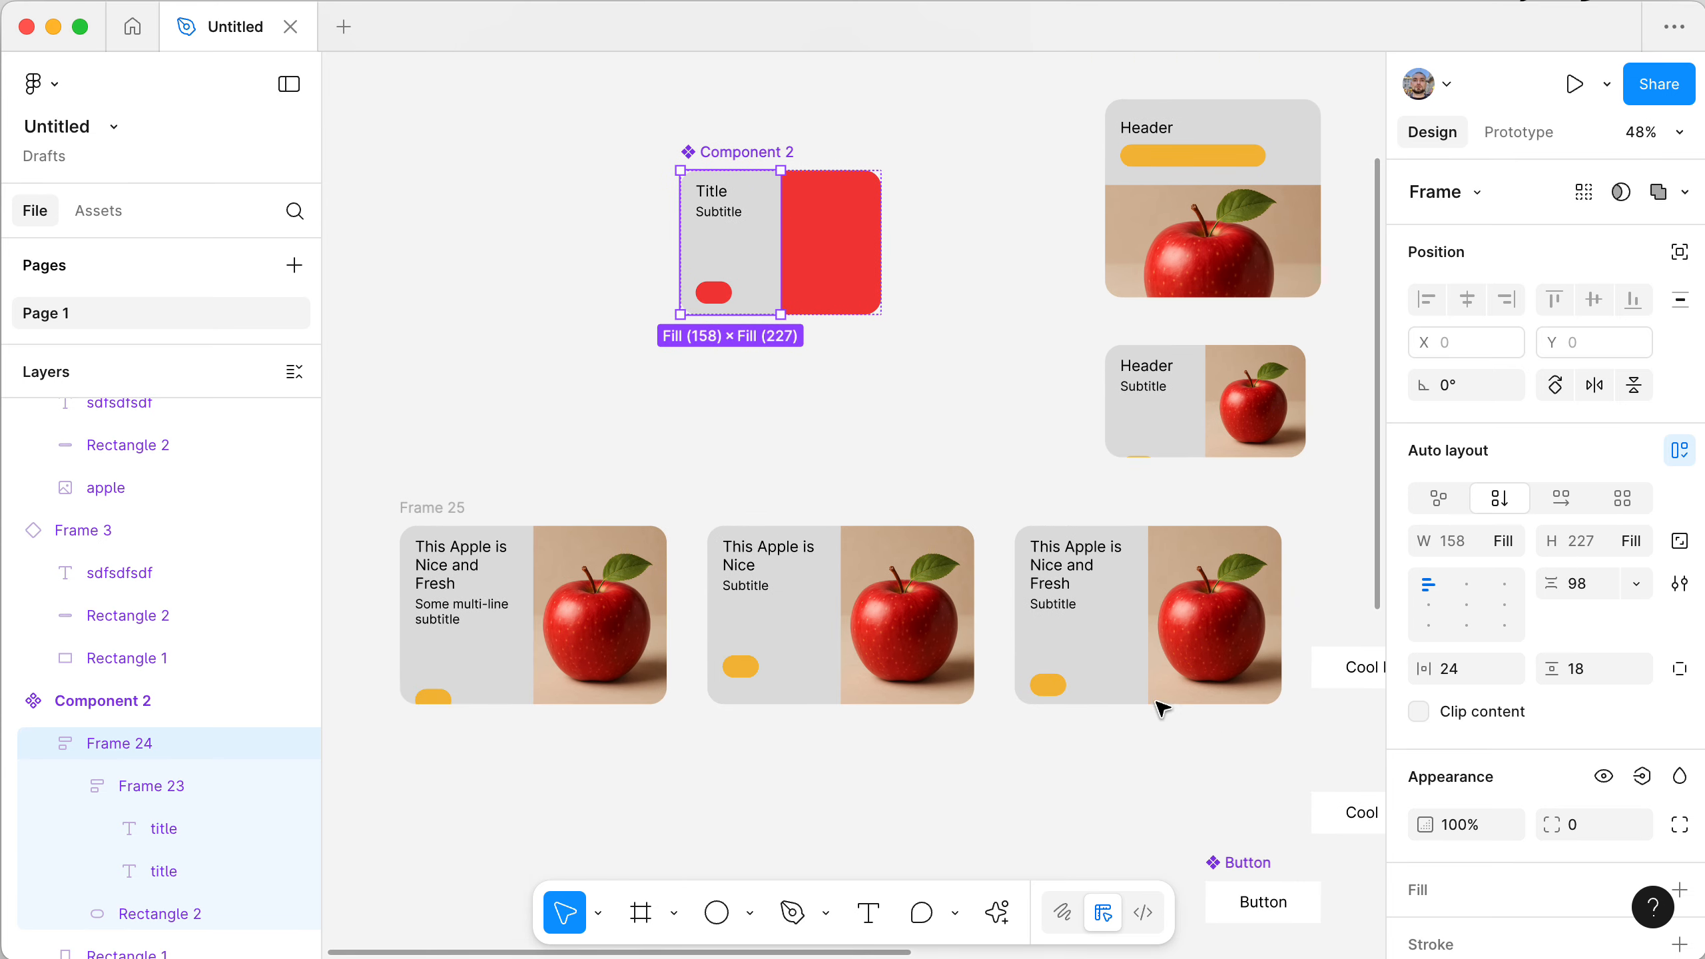
pyautogui.scroll(3, 705, 392)
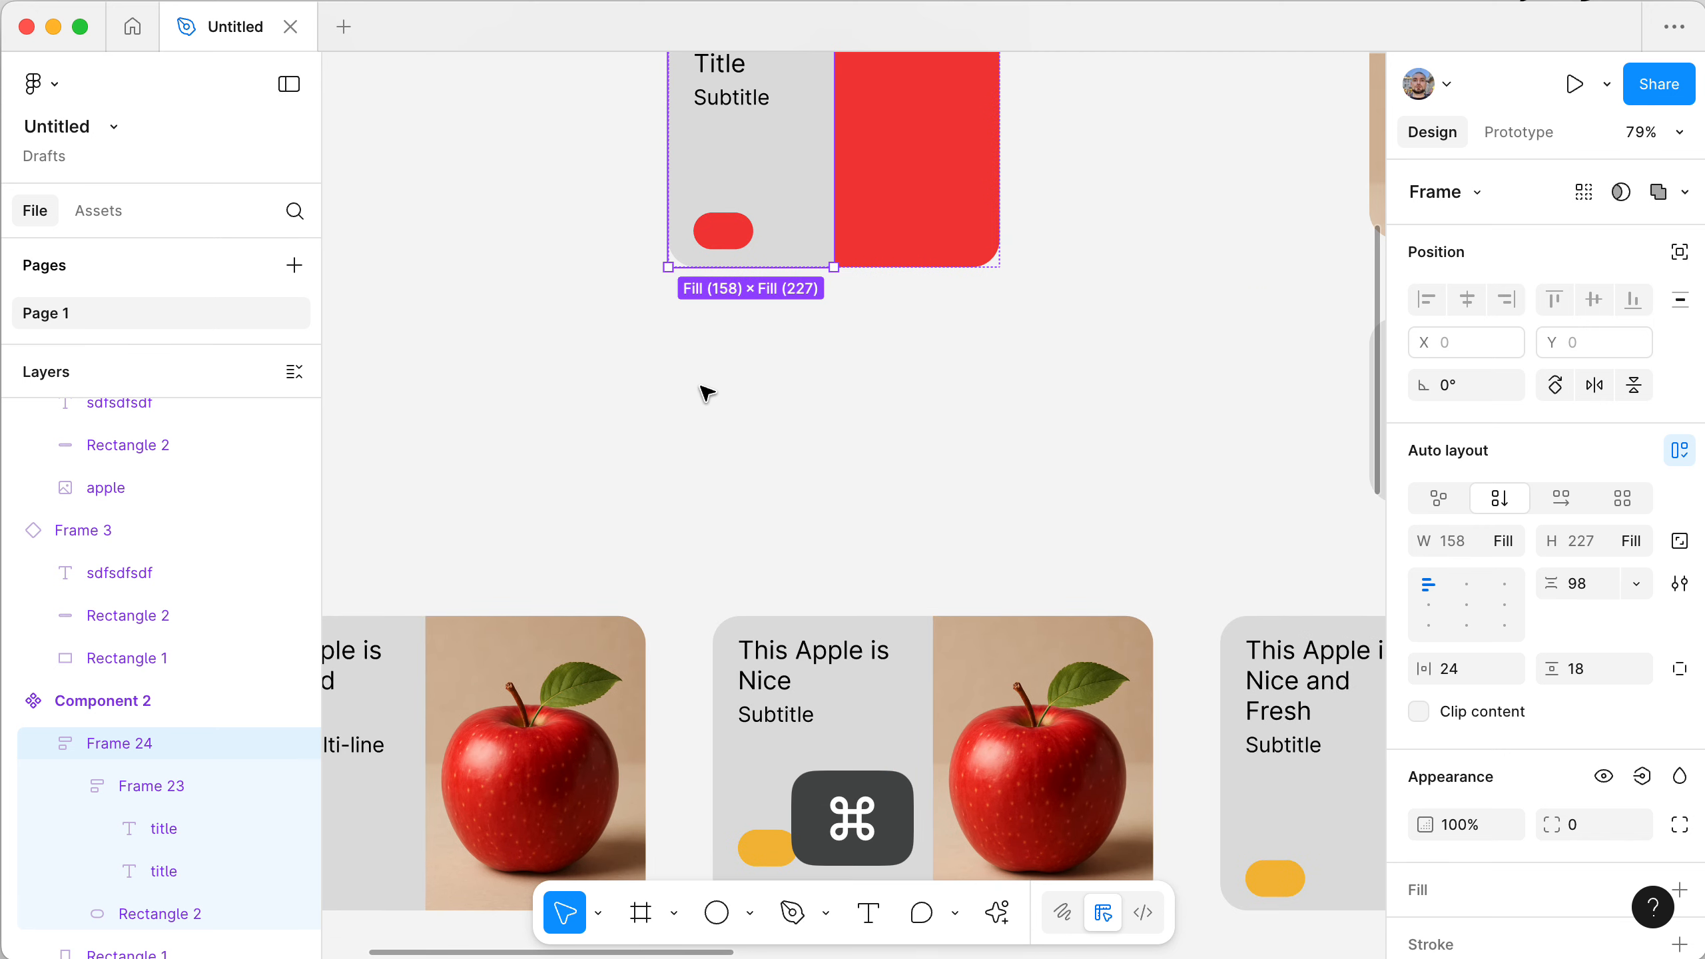
pyautogui.scroll(3, 705, 393)
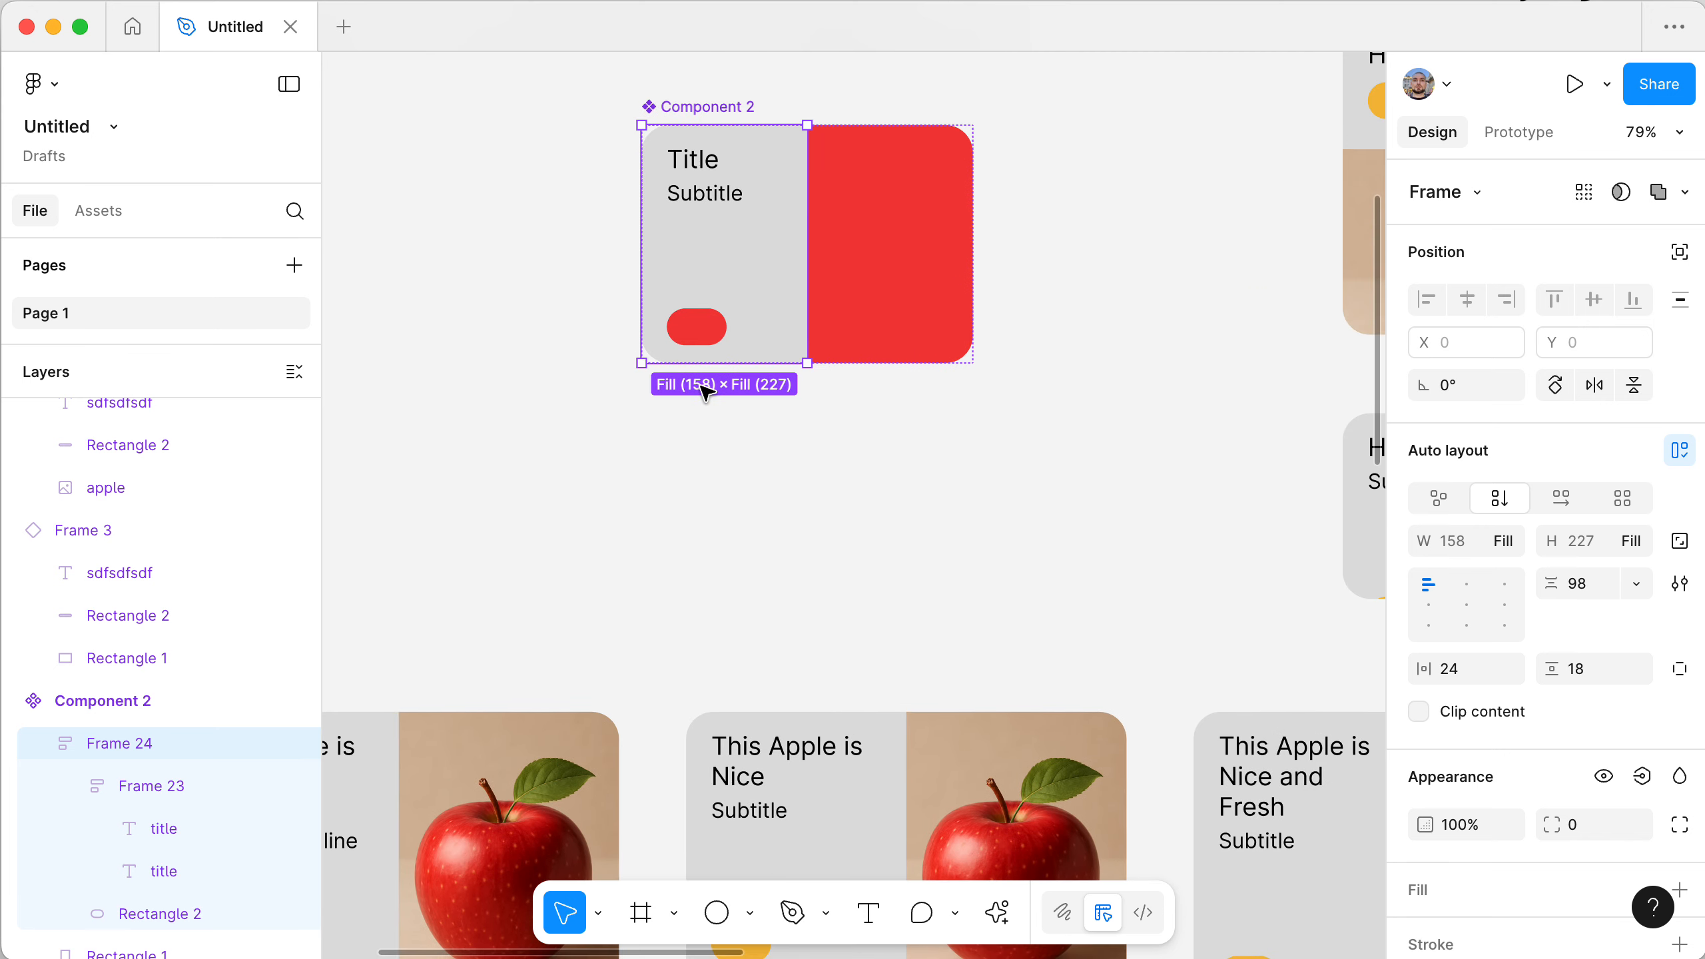
# - Try an Auto vertical gap in Component 2's Frame 24, compare the card instances, and undo the gap changes
pyautogui.click(1637, 583)
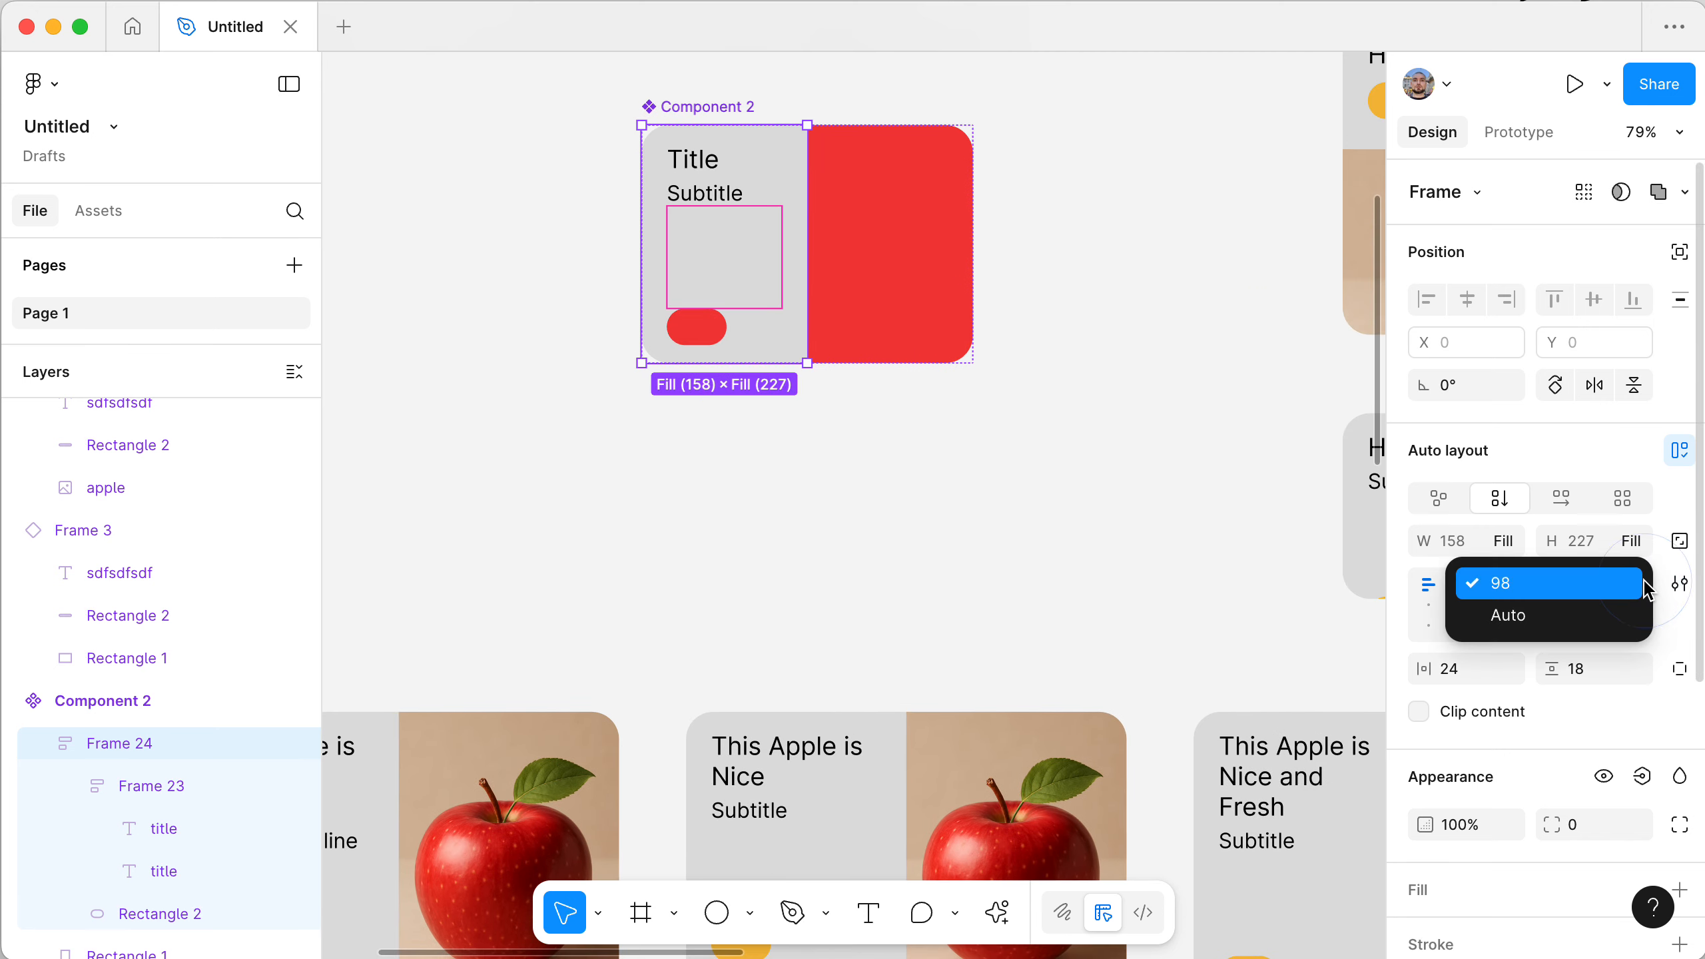
pyautogui.click(1567, 628)
pyautogui.scroll(-4, 815, 491)
pyautogui.hscroll(-4, 816, 490)
pyautogui.scroll(3, 820, 489)
pyautogui.hscroll(-3, 821, 489)
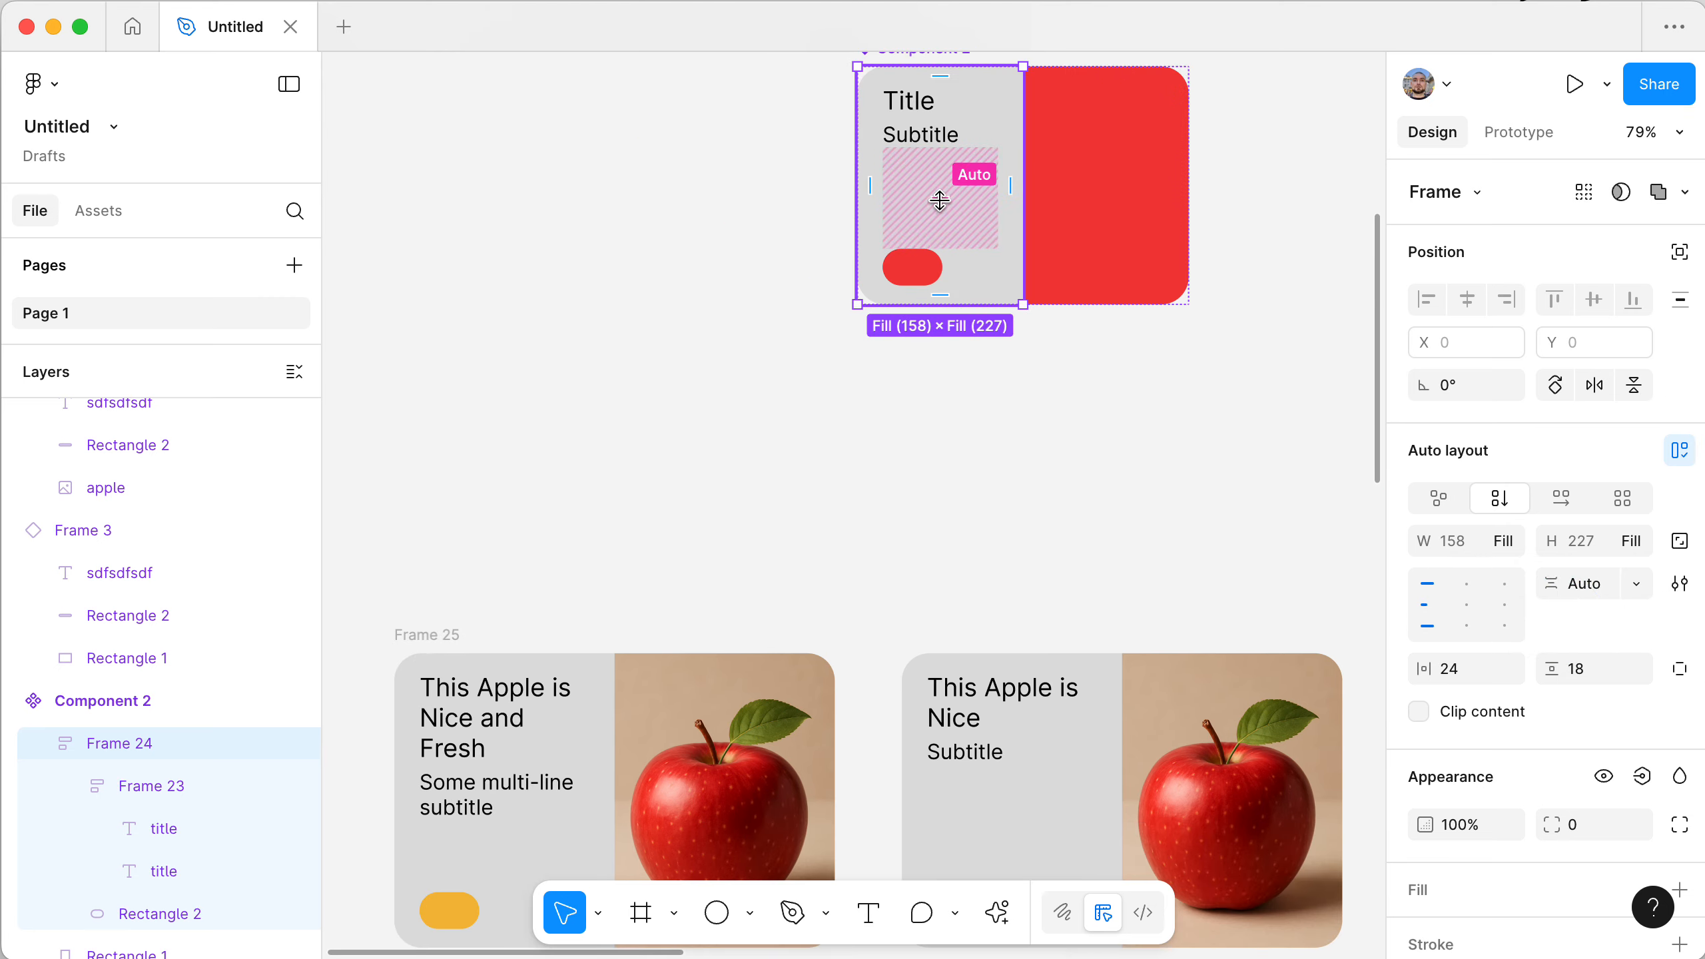
pyautogui.scroll(-5, 704, 466)
pyautogui.hscroll(10, 705, 467)
pyautogui.hscroll(7, 704, 470)
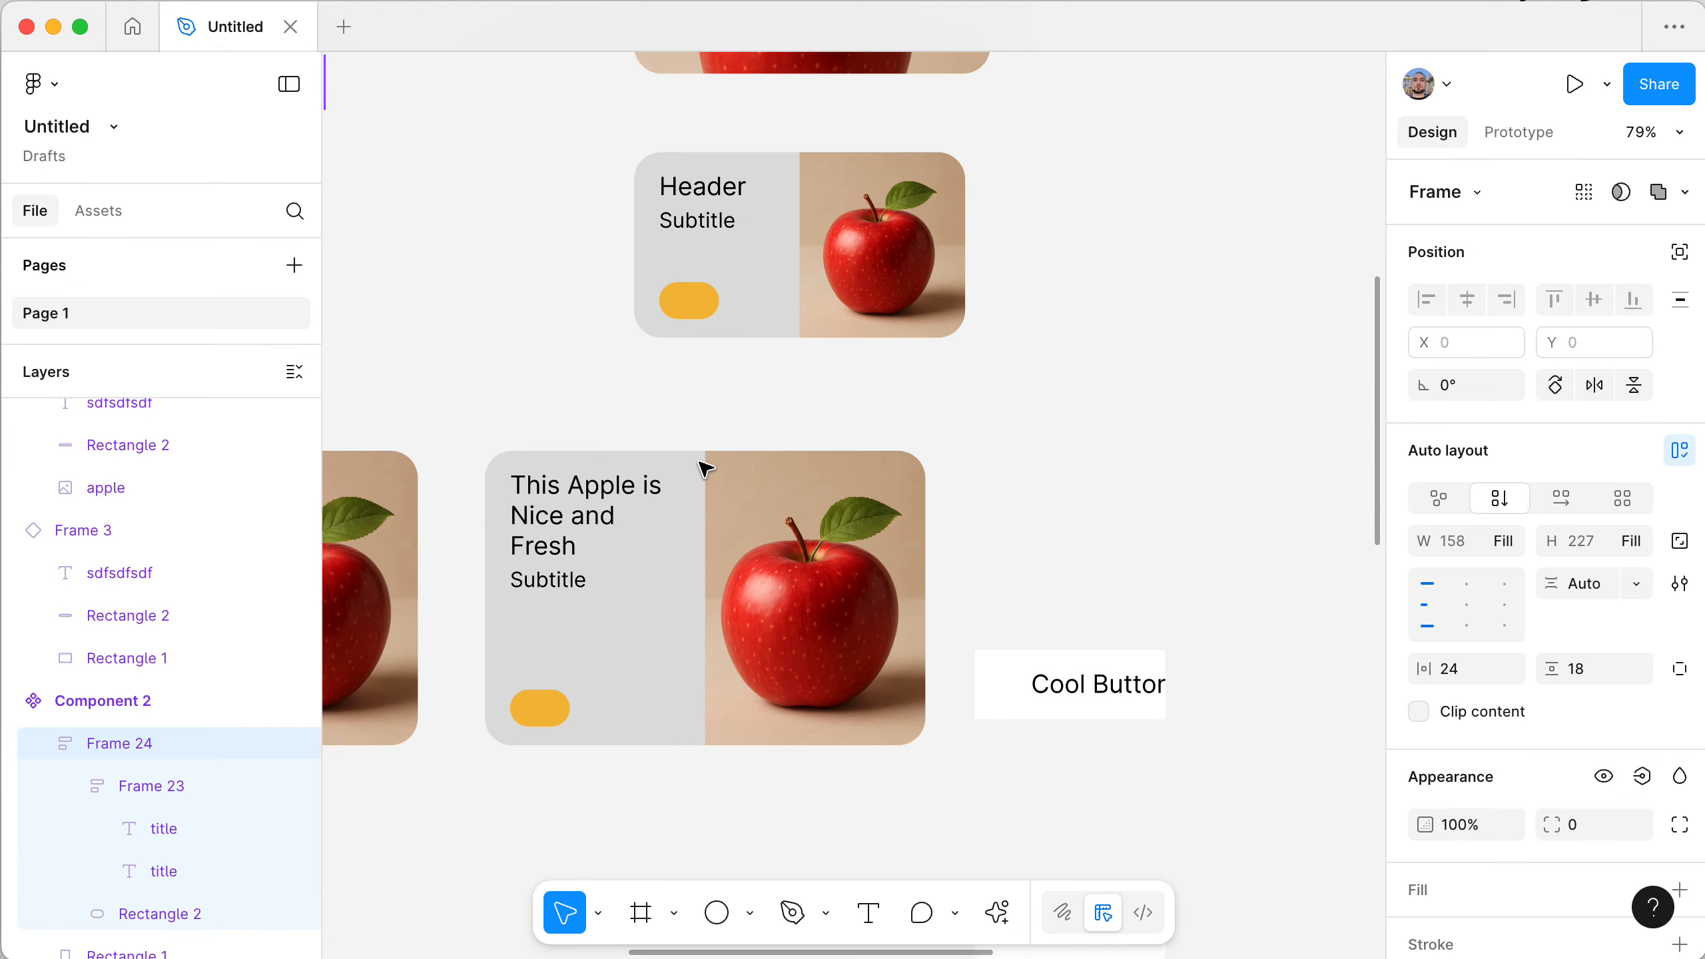
pyautogui.hscroll(-15, 704, 476)
pyautogui.scroll(-3, 704, 470)
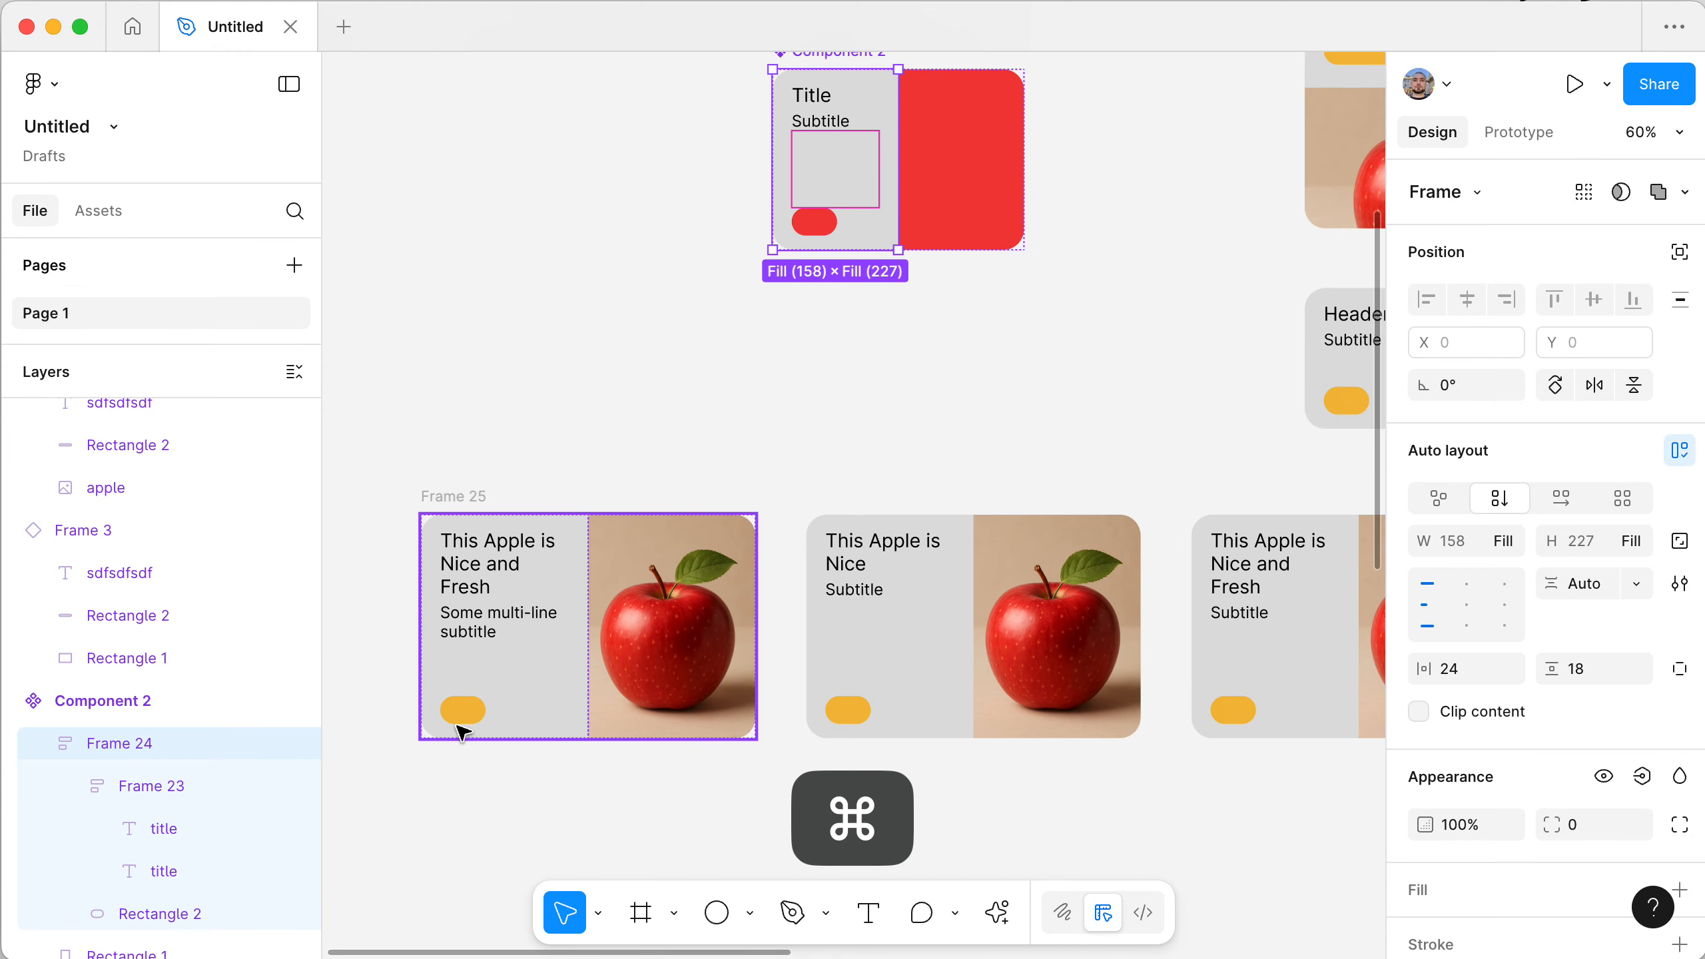
pyautogui.scroll(2, 575, 451)
pyautogui.hscroll(2, 575, 451)
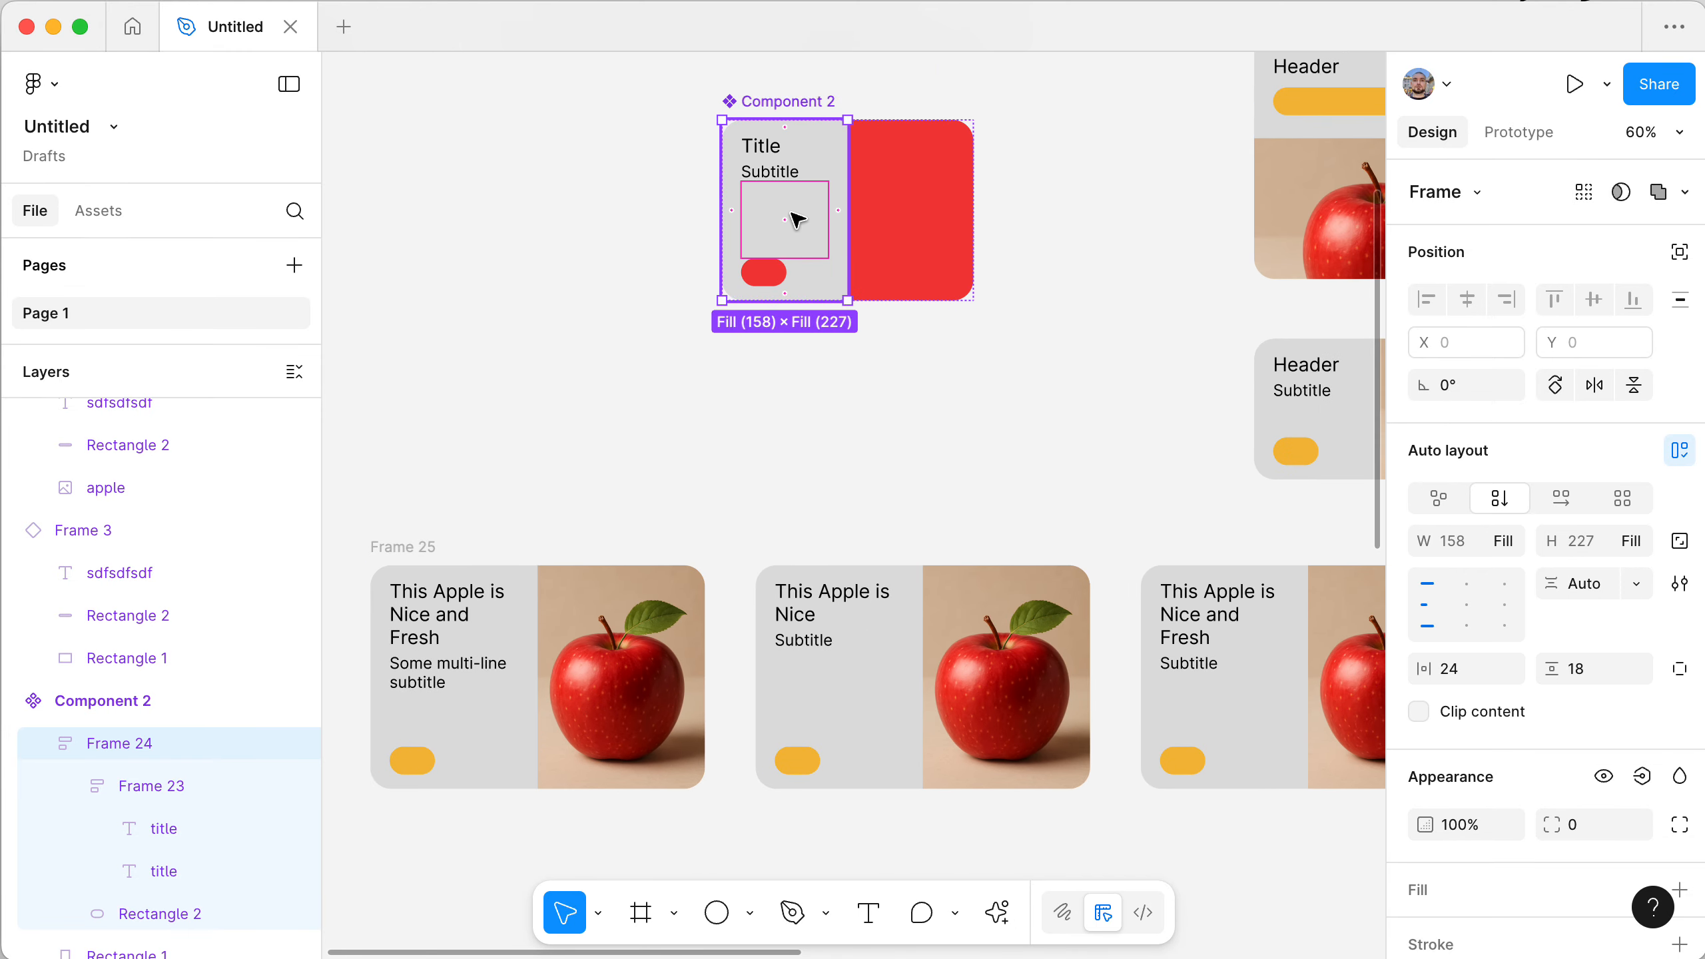
pyautogui.press('super+z')
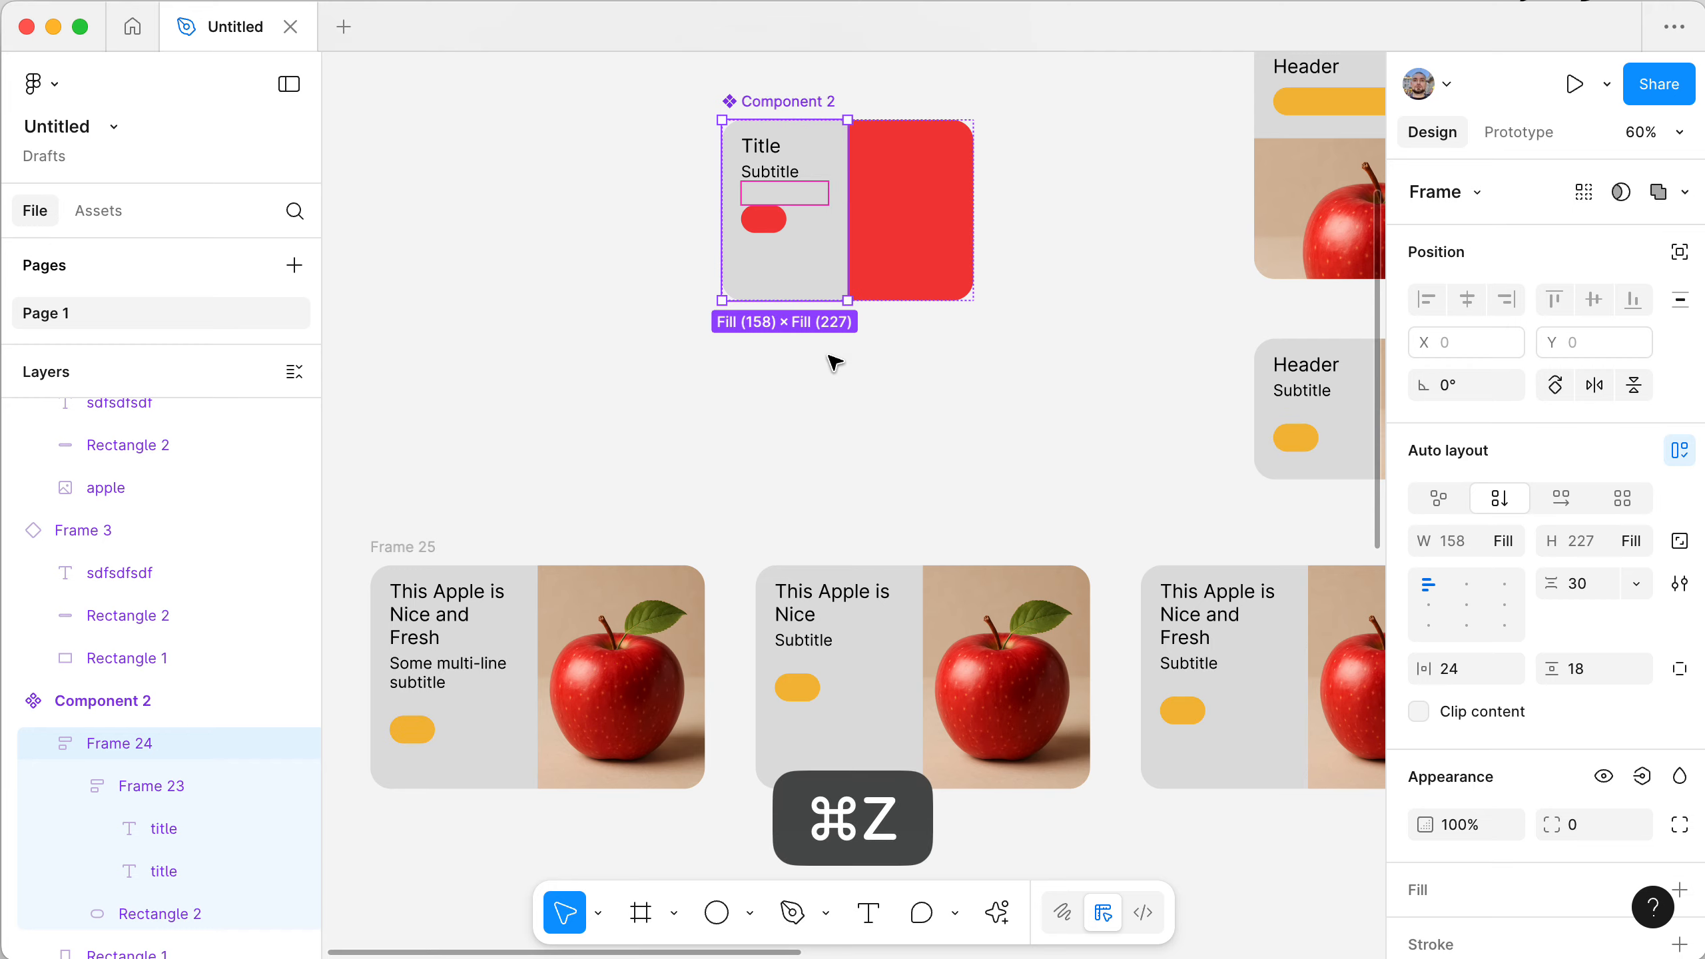
# - Set the vertical gap between the text group and the button in Component 2's Frame 24 to Auto and check the card instances
pyautogui.scroll(6, 793, 195)
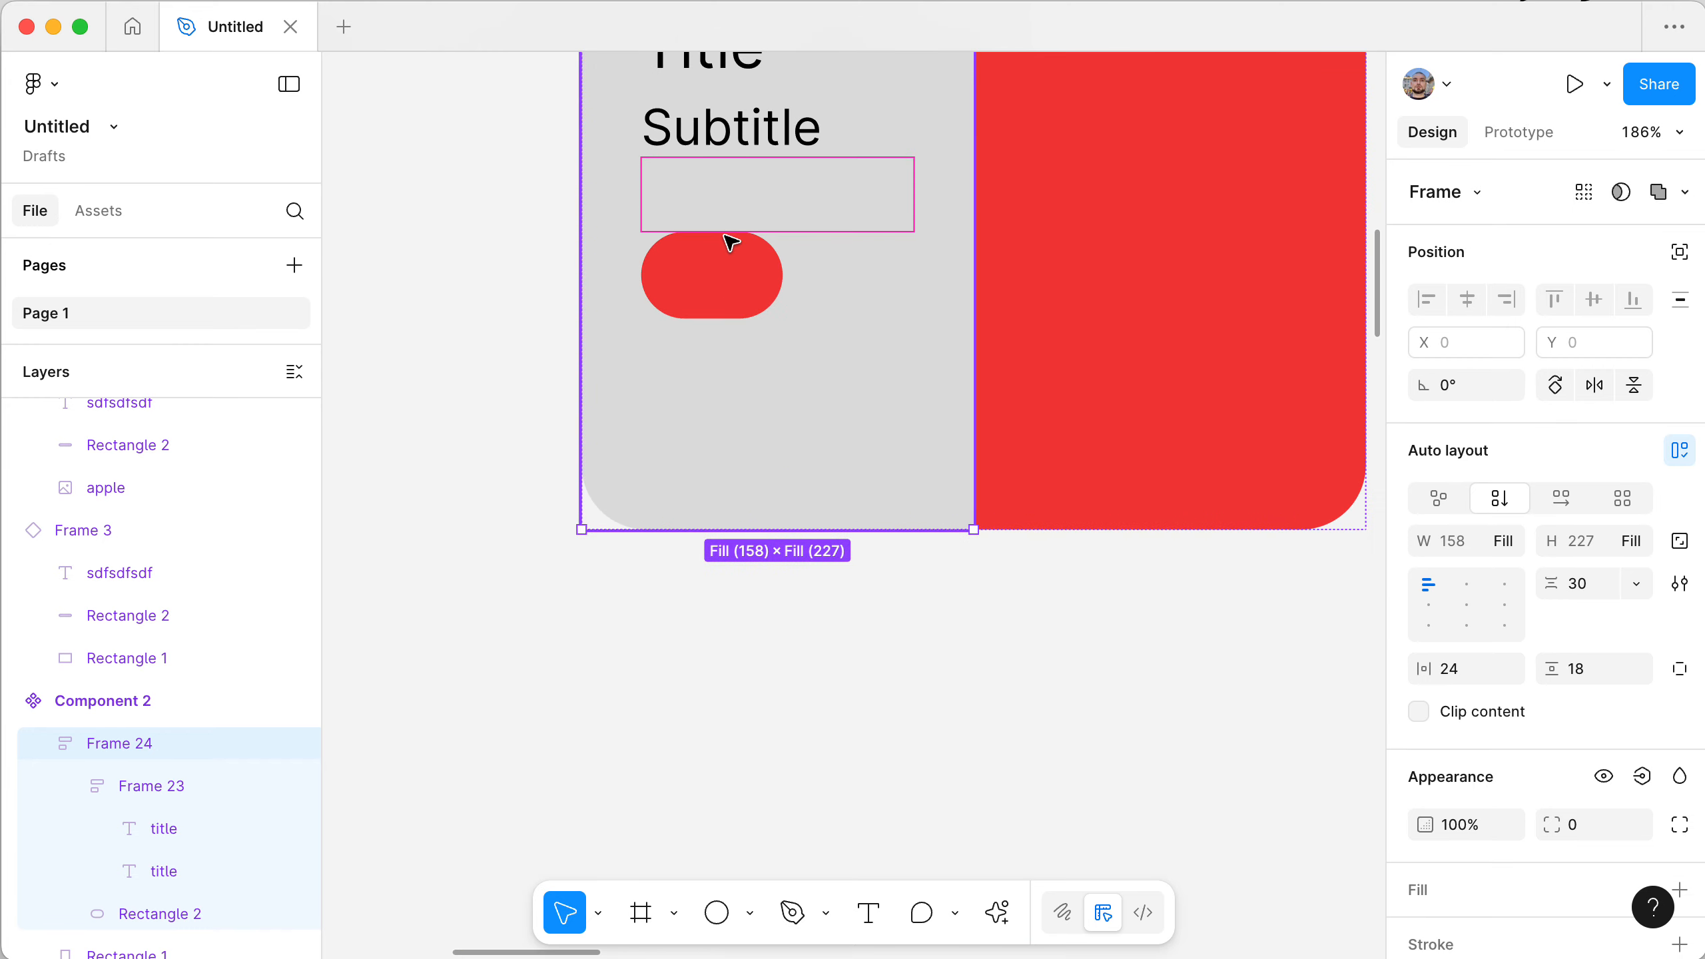
pyautogui.click(774, 189)
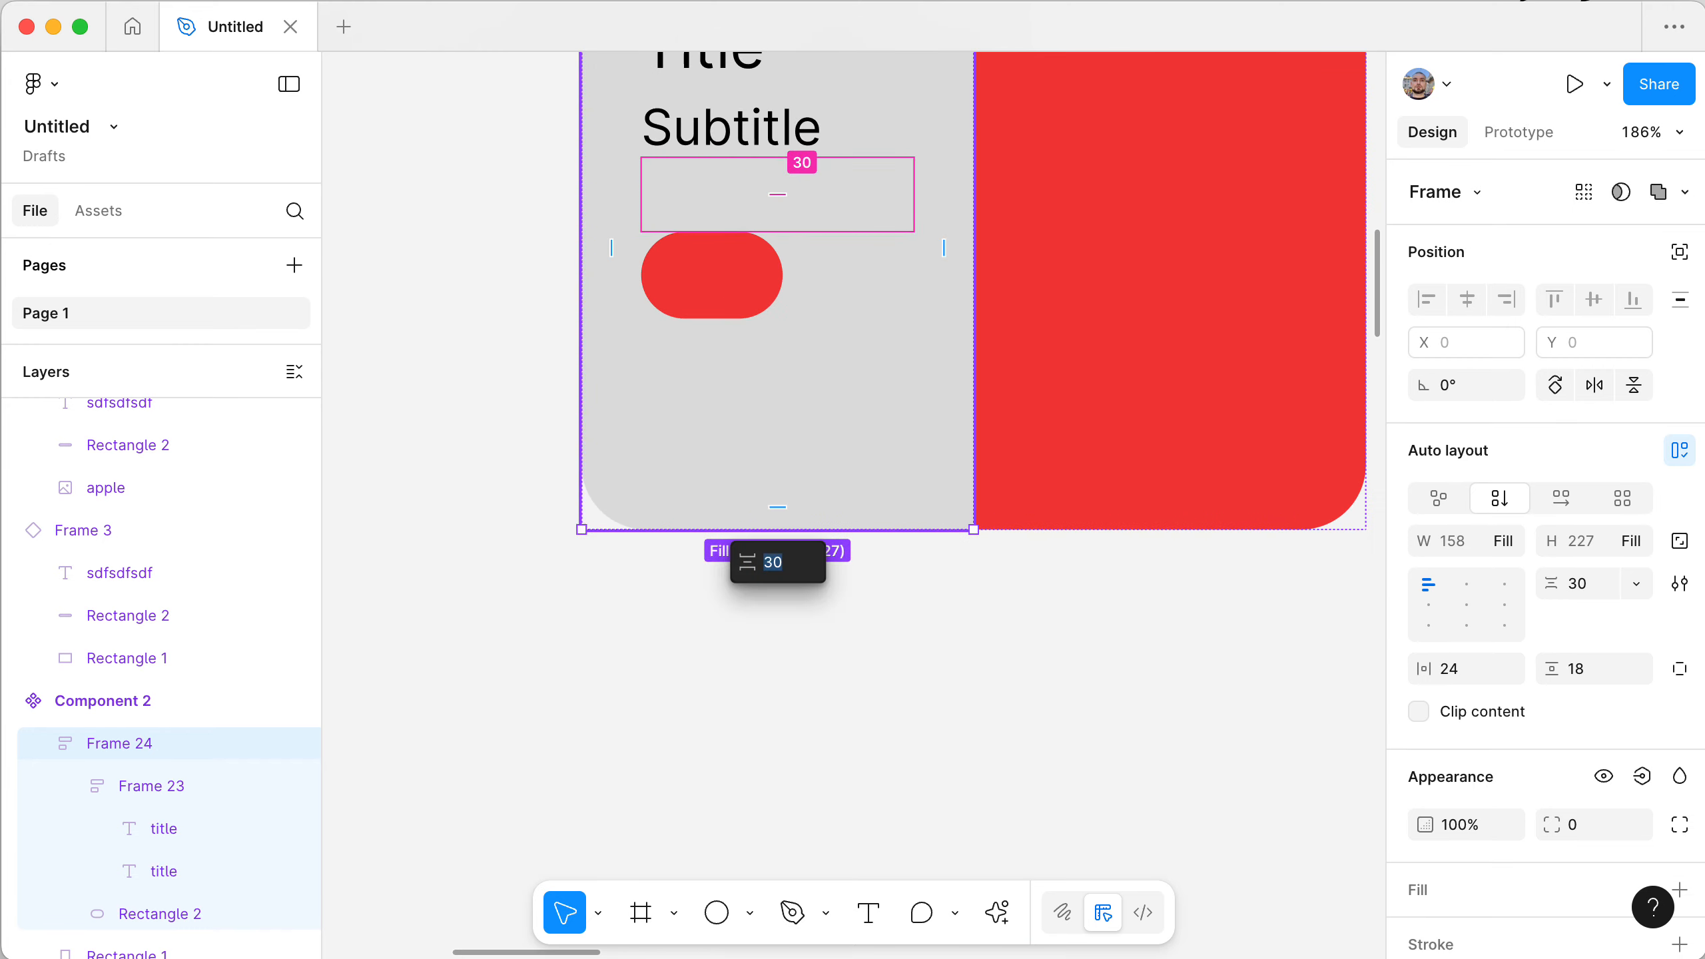
pyautogui.press('Return')
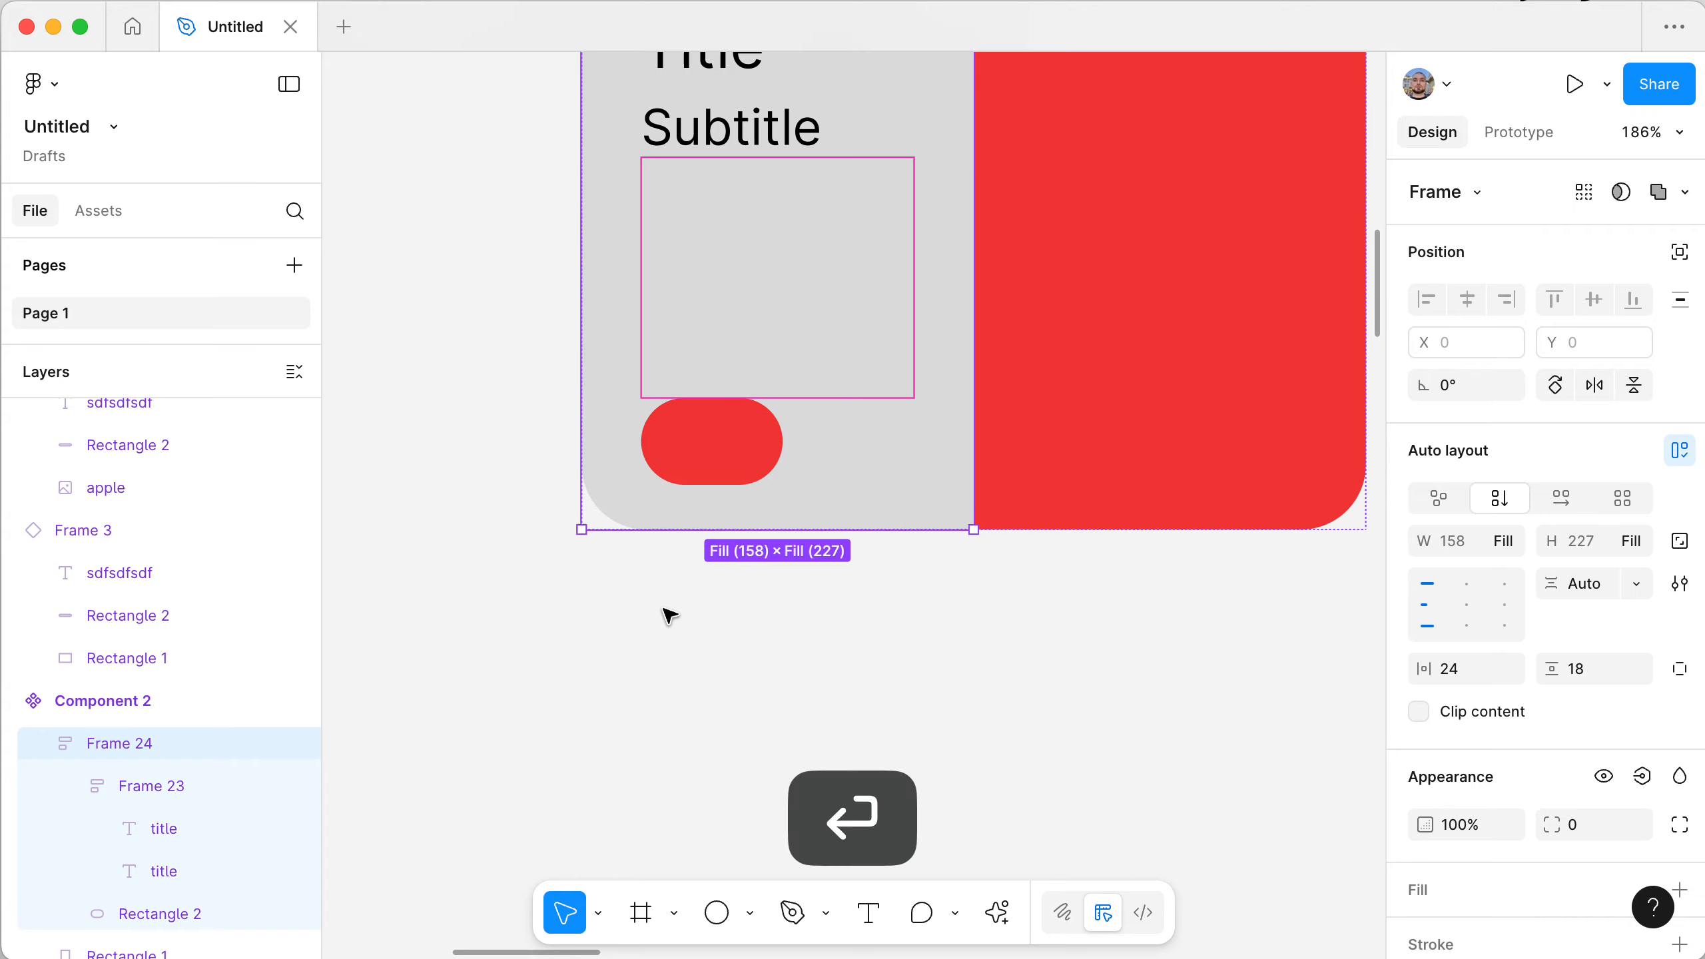
pyautogui.scroll(-5, 620, 723)
pyautogui.scroll(-5, 620, 723)
pyautogui.scroll(-3, 620, 723)
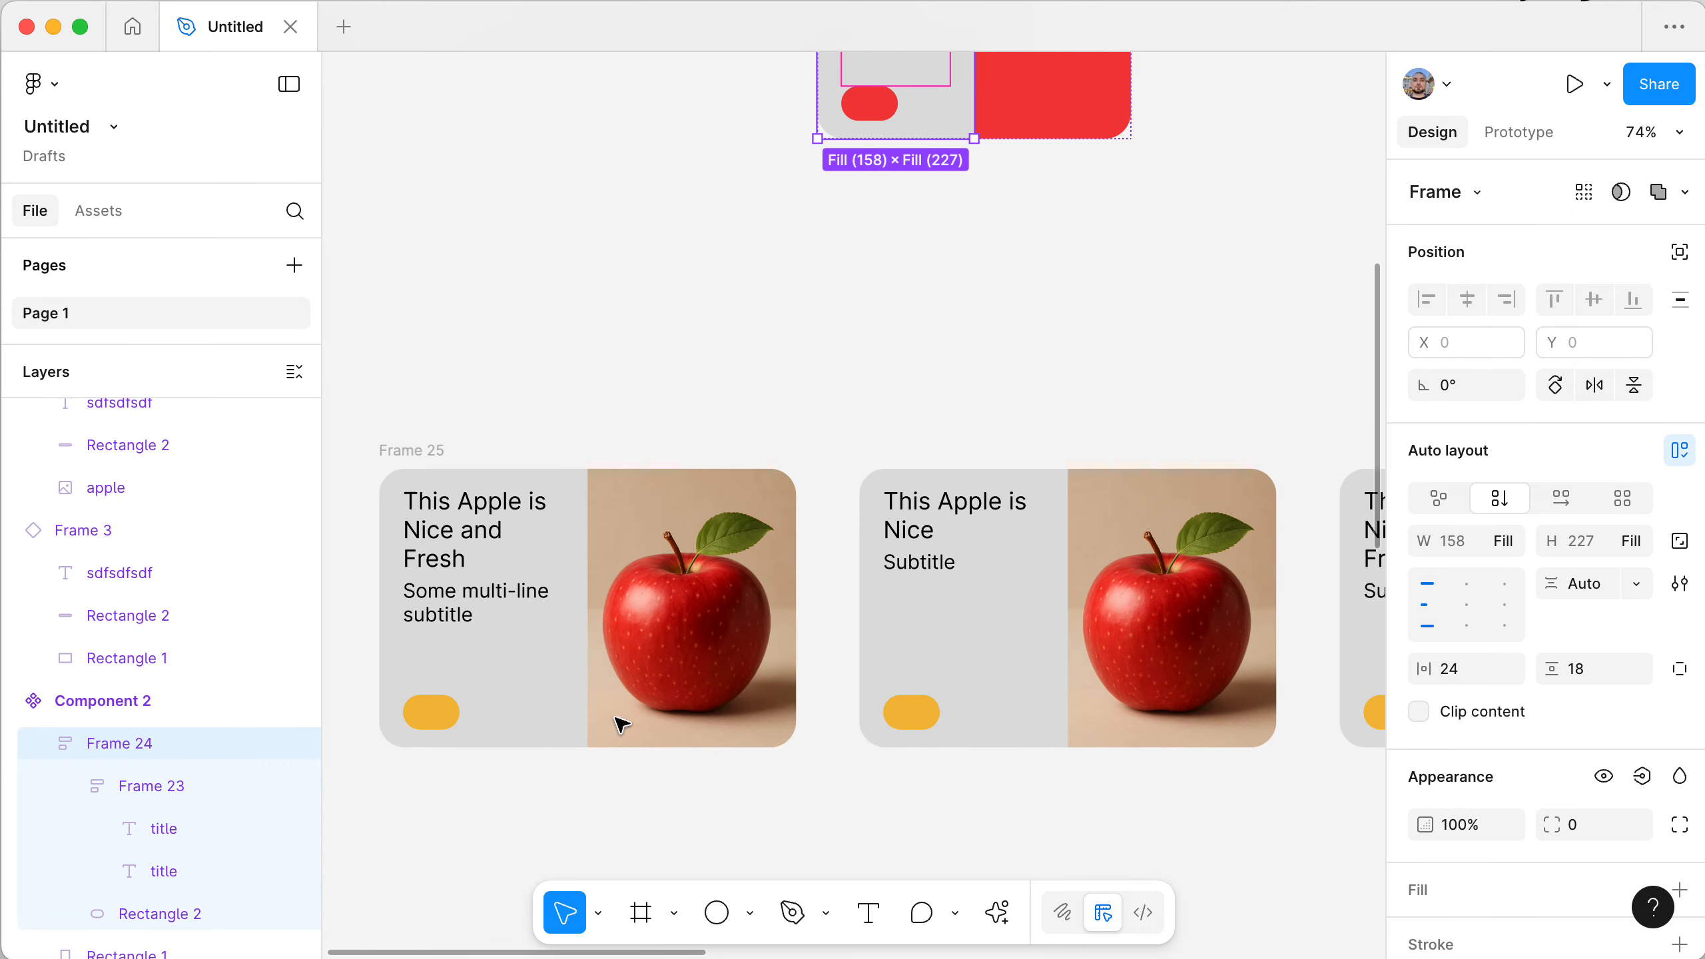
pyautogui.scroll(-5, 620, 724)
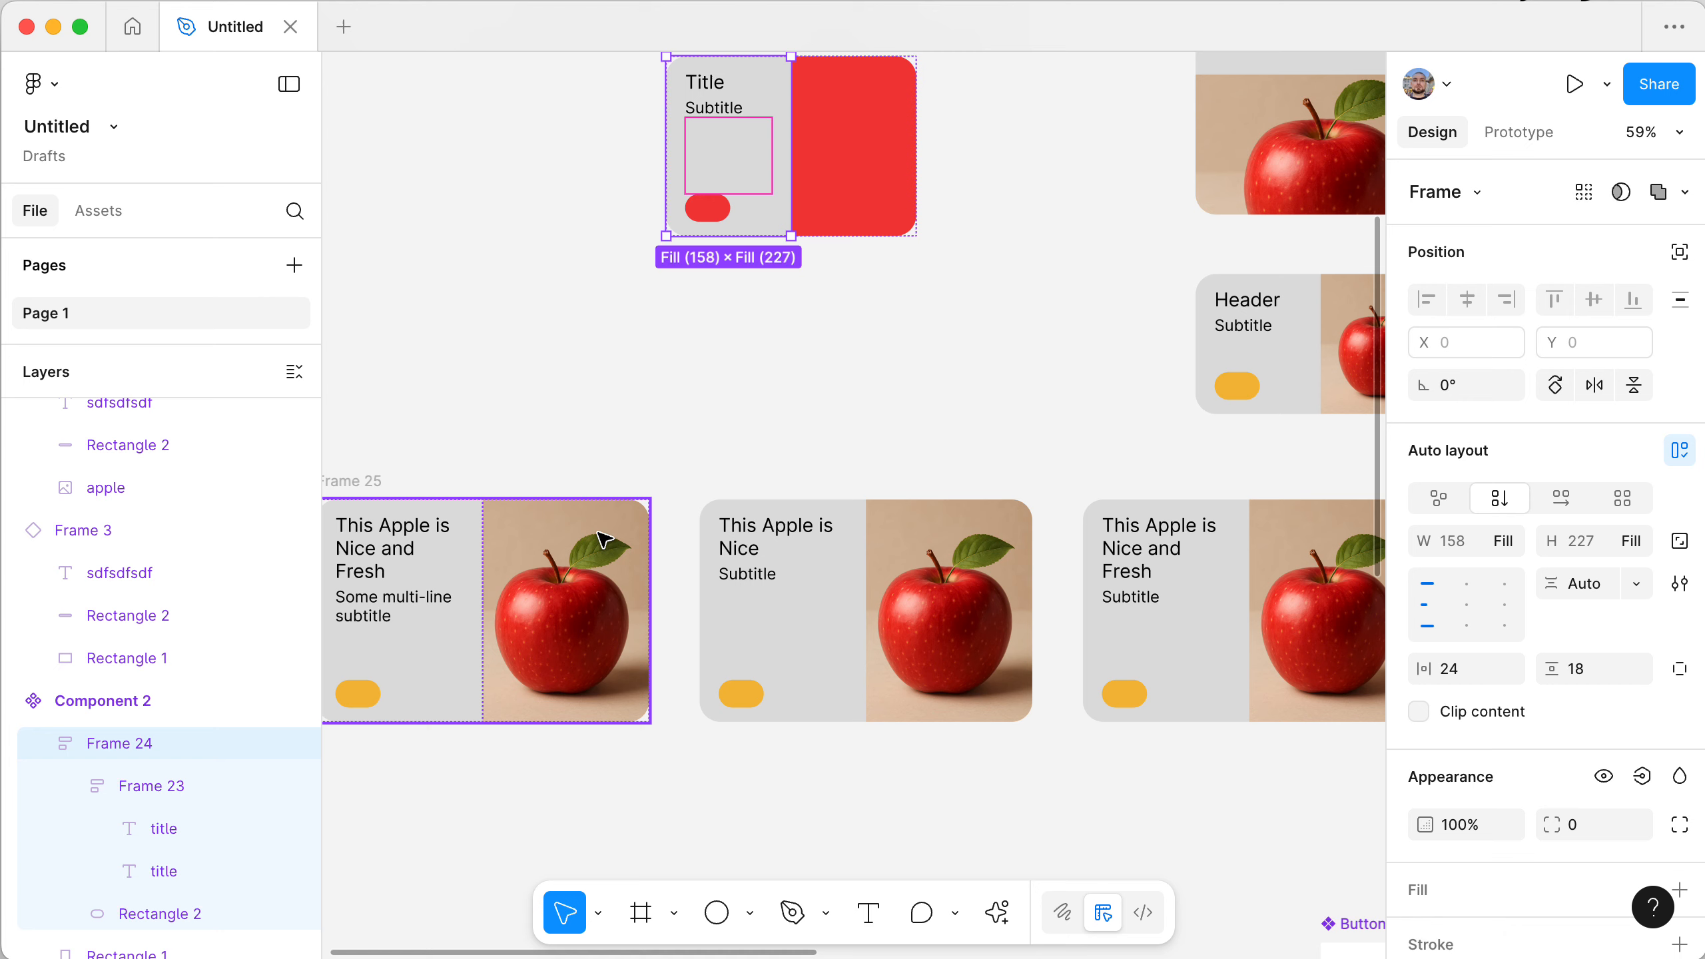
pyautogui.hscroll(-5, 830, 365)
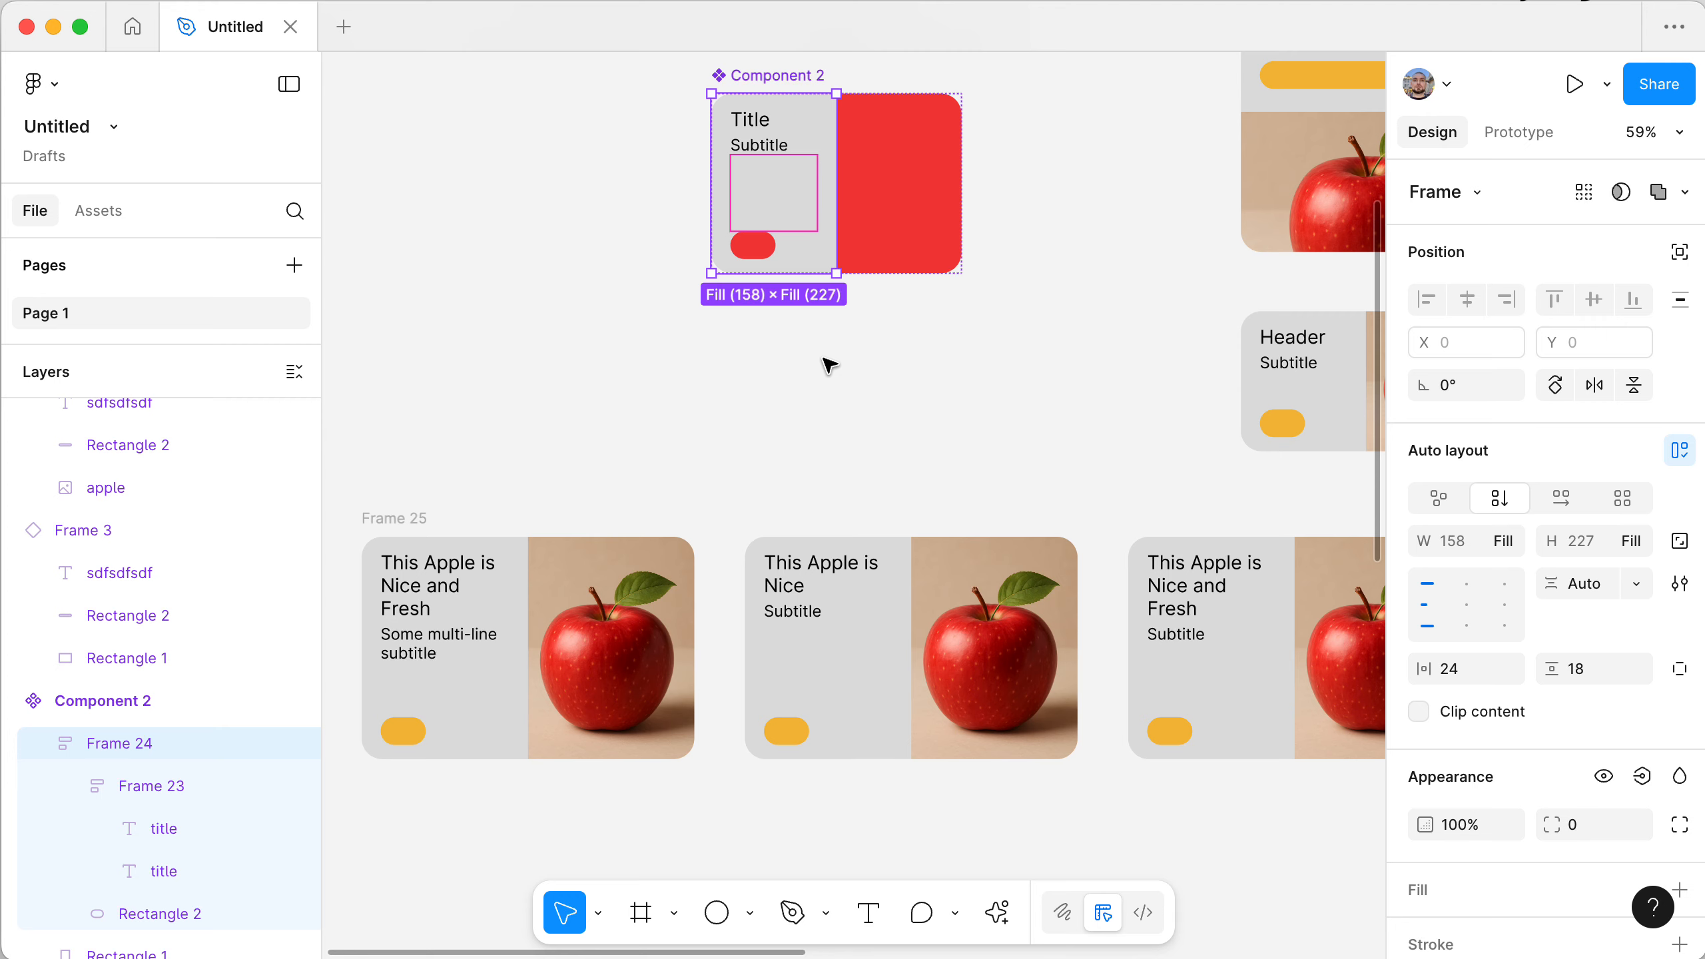
pyautogui.click(393, 517)
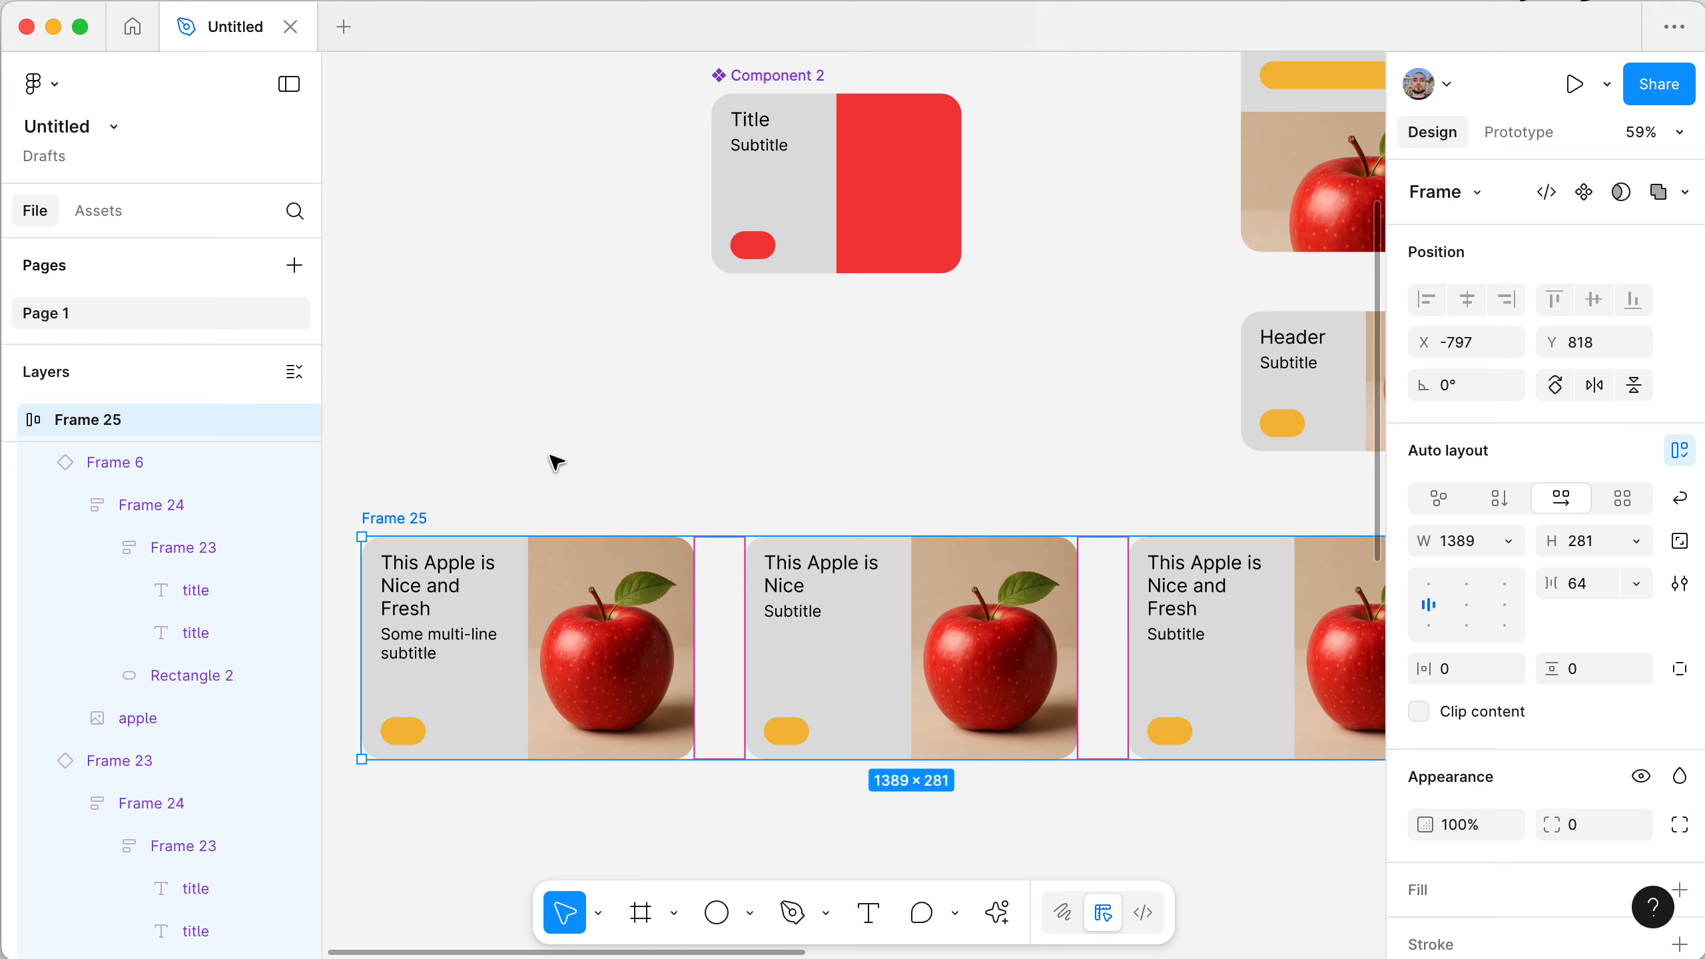
pyautogui.scroll(-5, 556, 462)
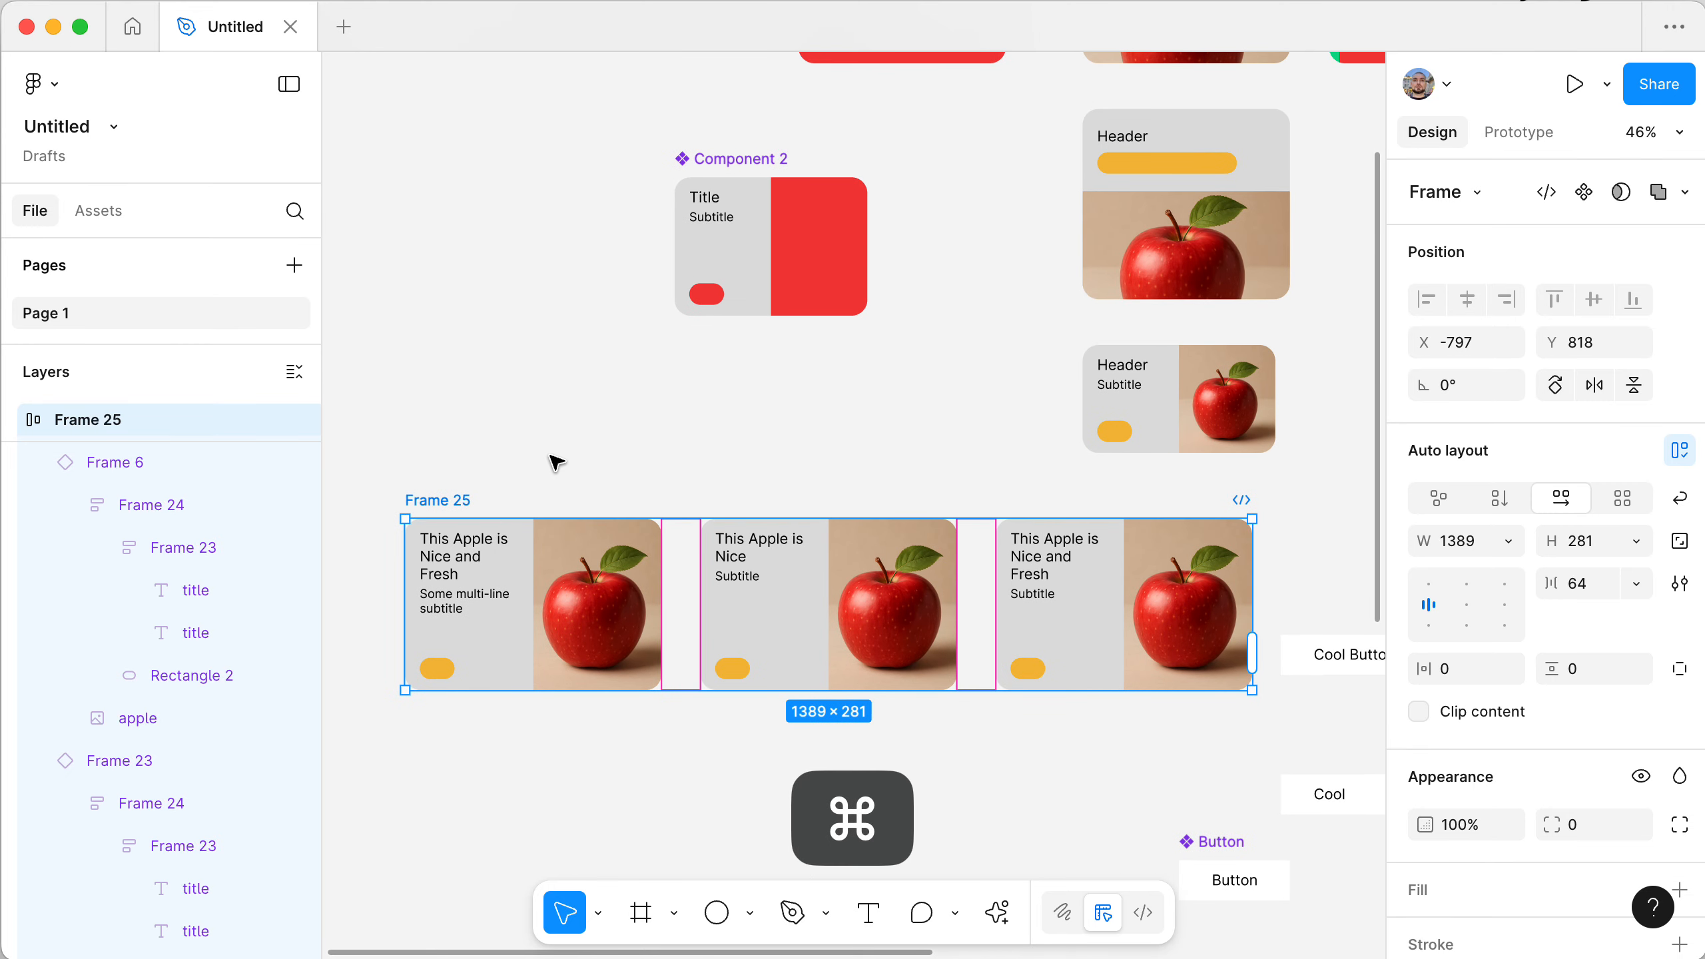
pyautogui.hscroll(-3, 556, 462)
pyautogui.scroll(1, 556, 462)
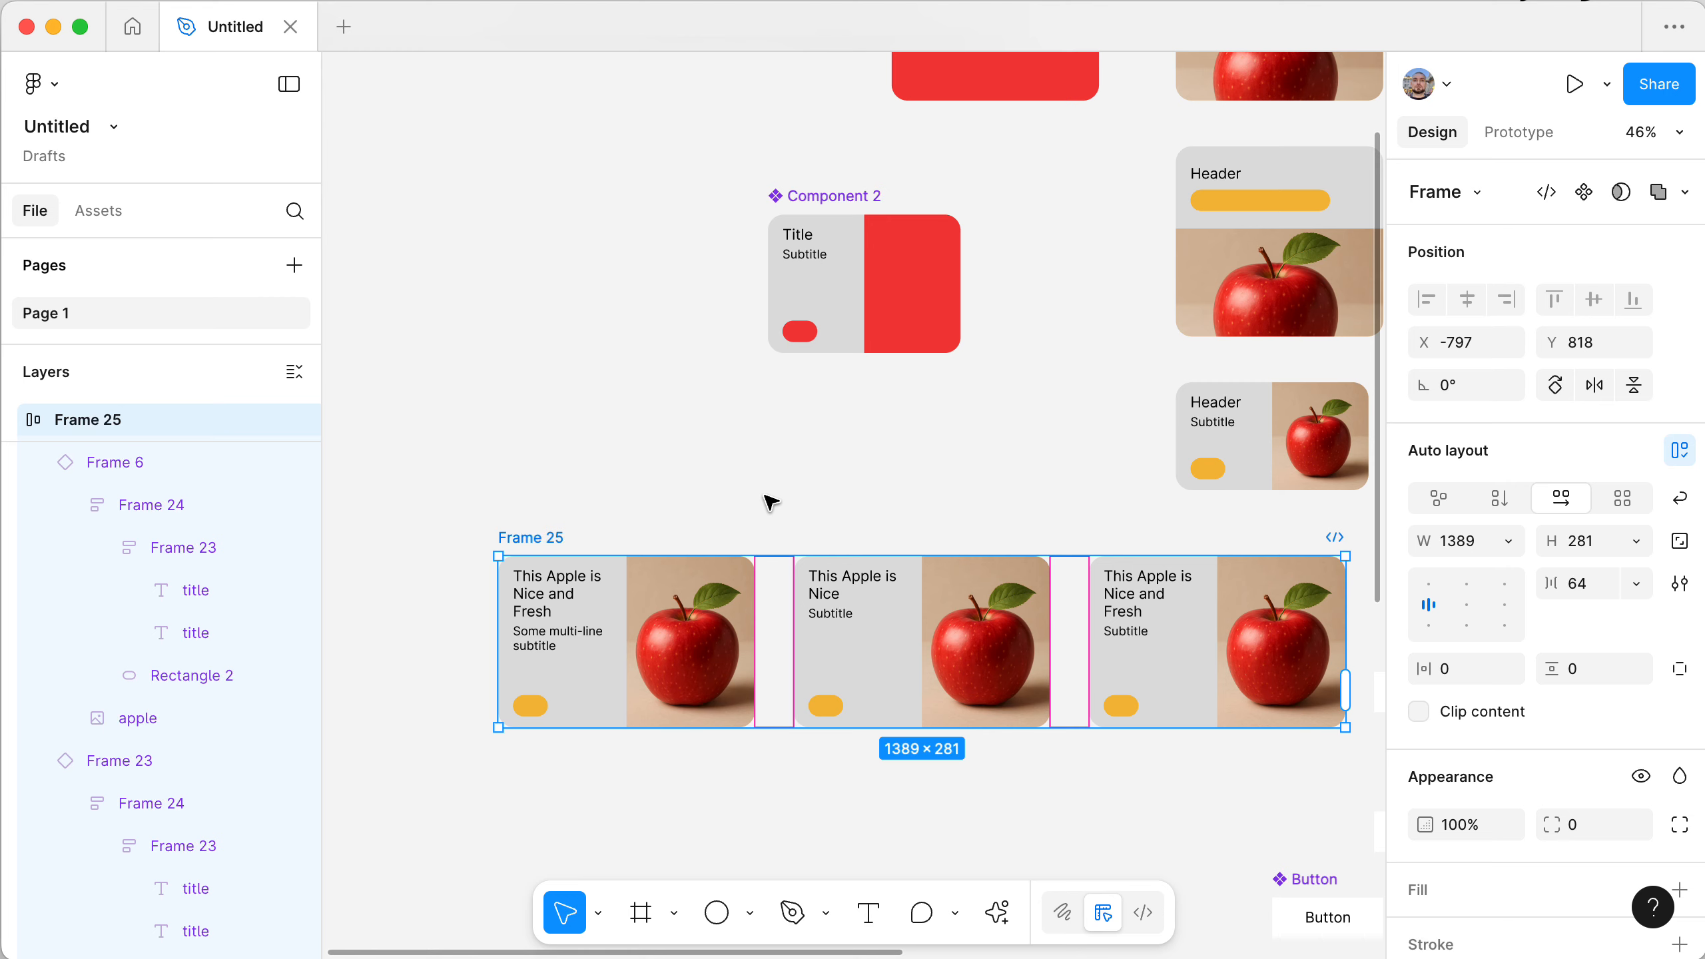
pyautogui.scroll(-10, 771, 502)
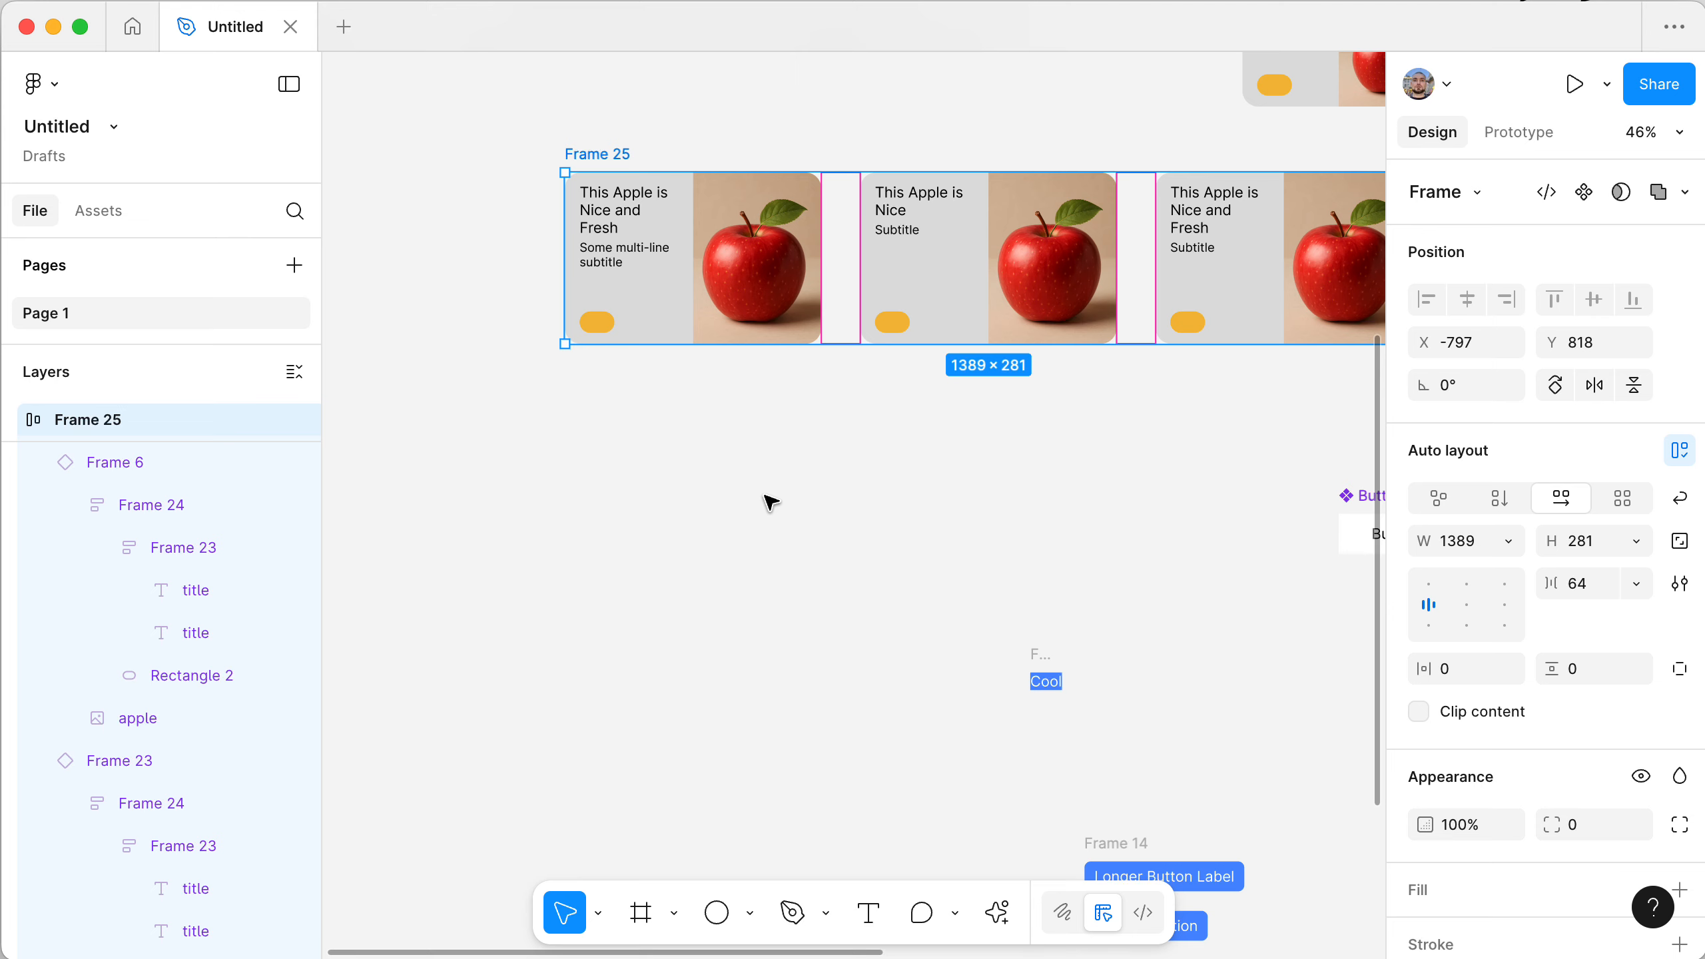
pyautogui.click(643, 548)
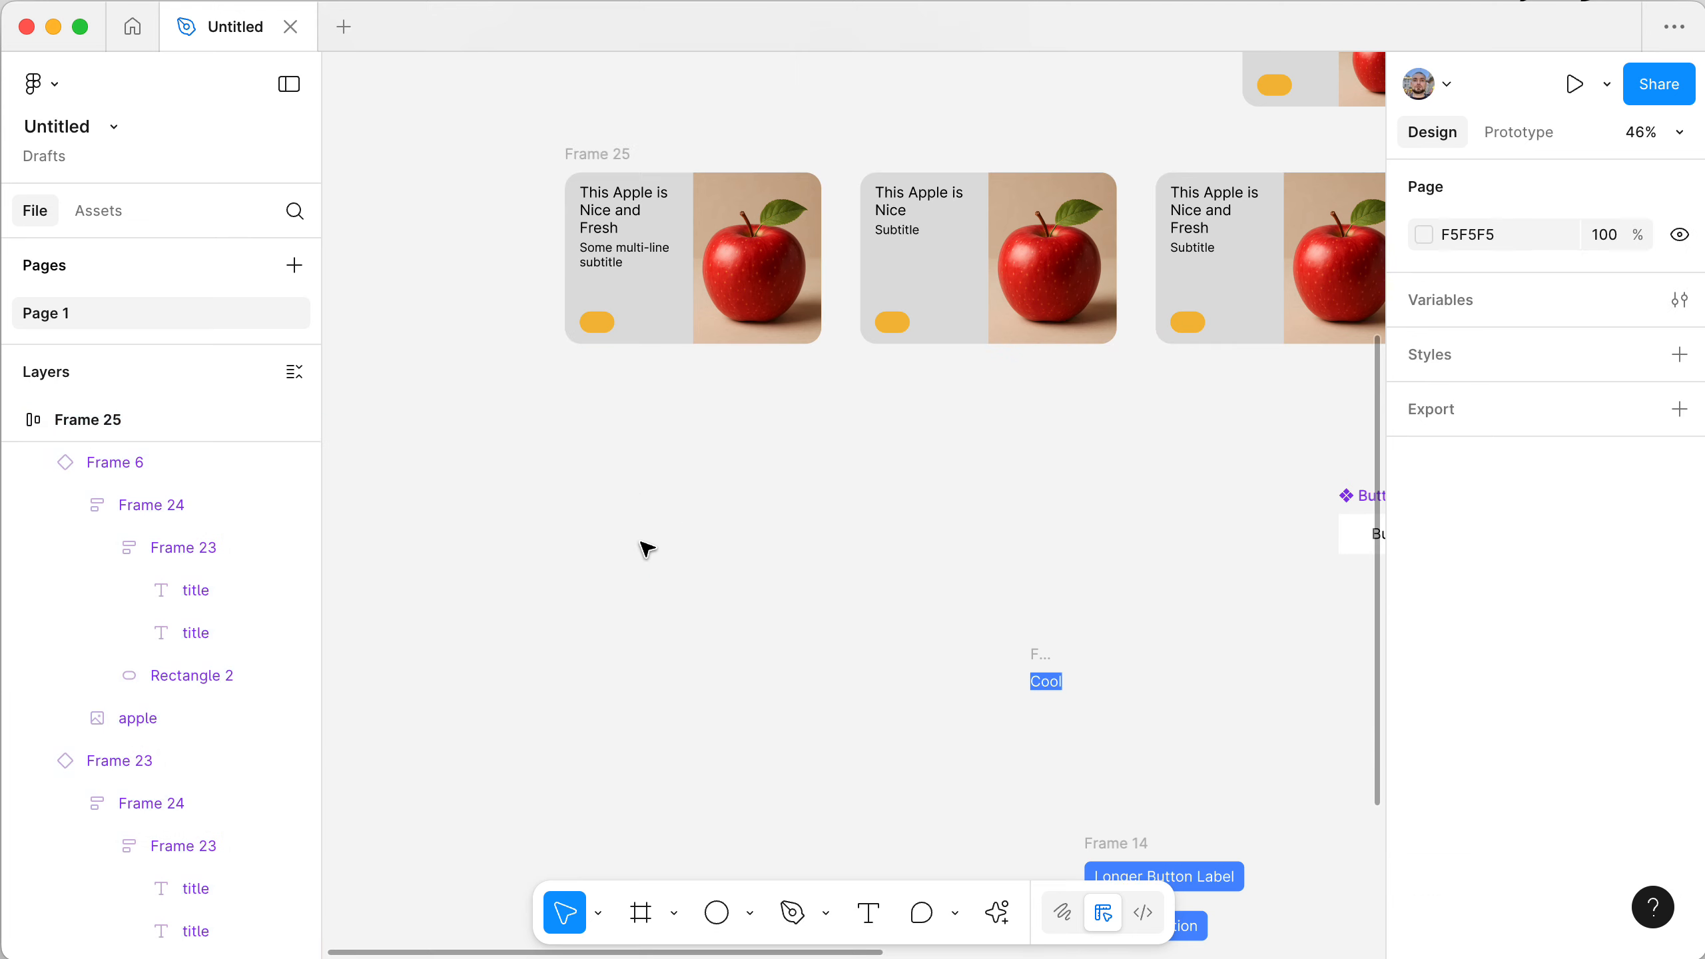
# - Duplicate Frame 25 and place the copy below and to the left of the original at about X -1922, Y 1310
pyautogui.click(617, 158)
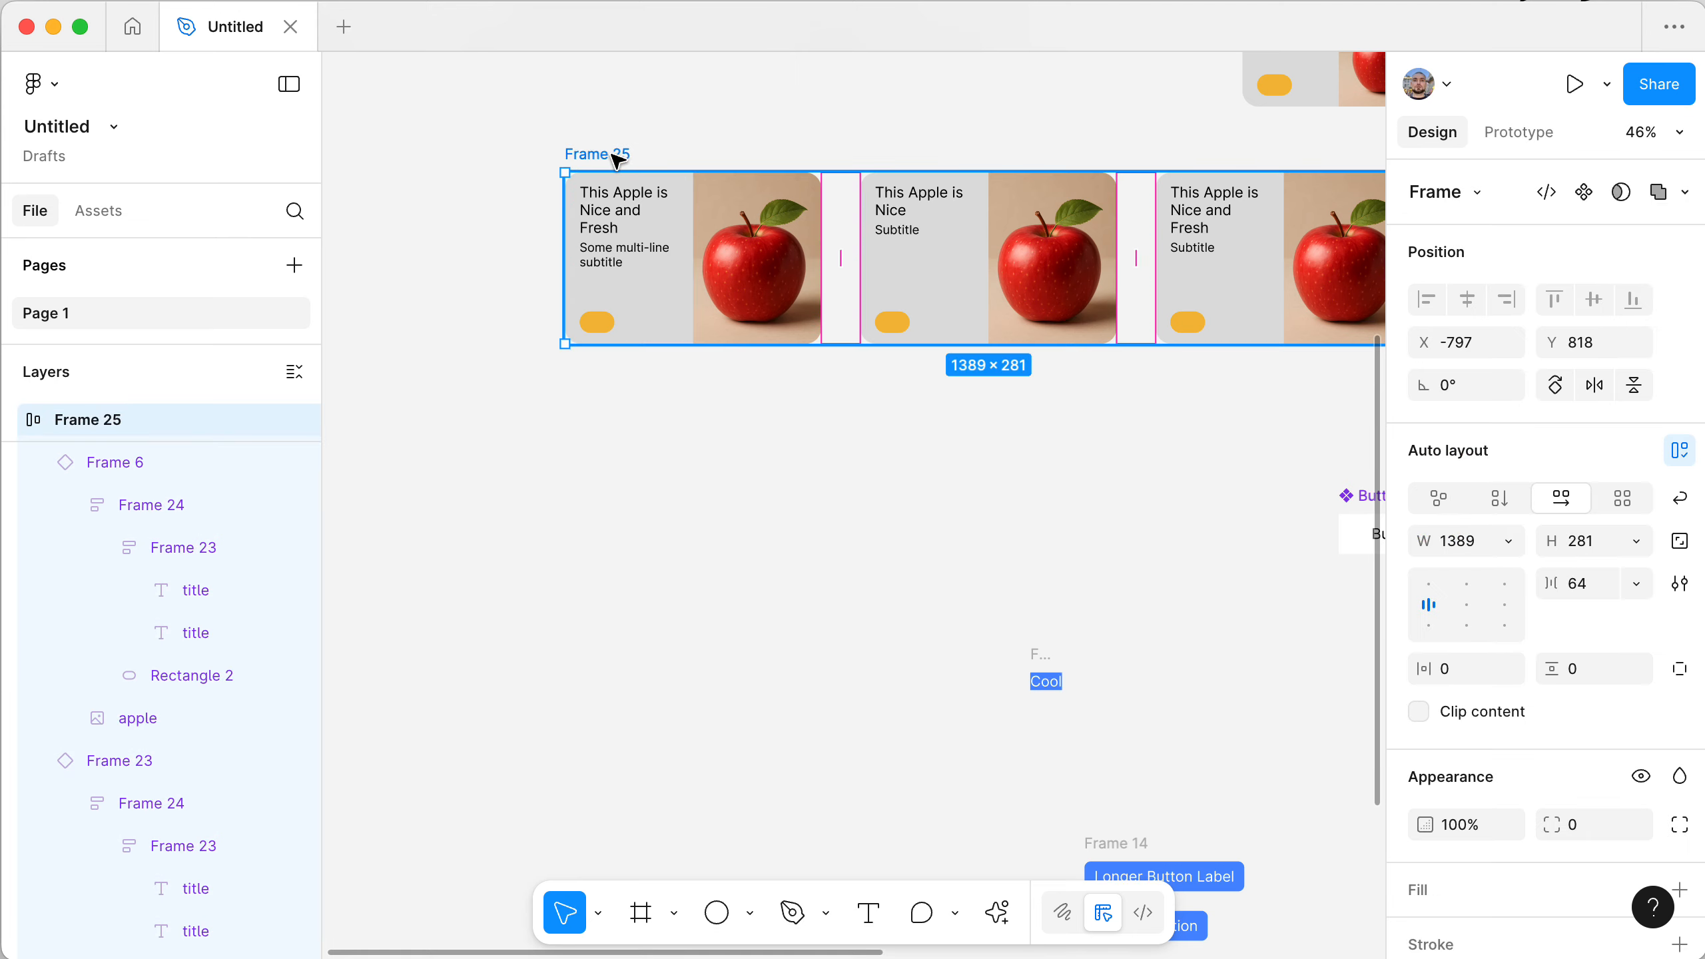
pyautogui.moveTo(618, 156); pyautogui.dragTo(424, 422)
pyautogui.hscroll(-5, 419, 427)
pyautogui.scroll(-3, 419, 426)
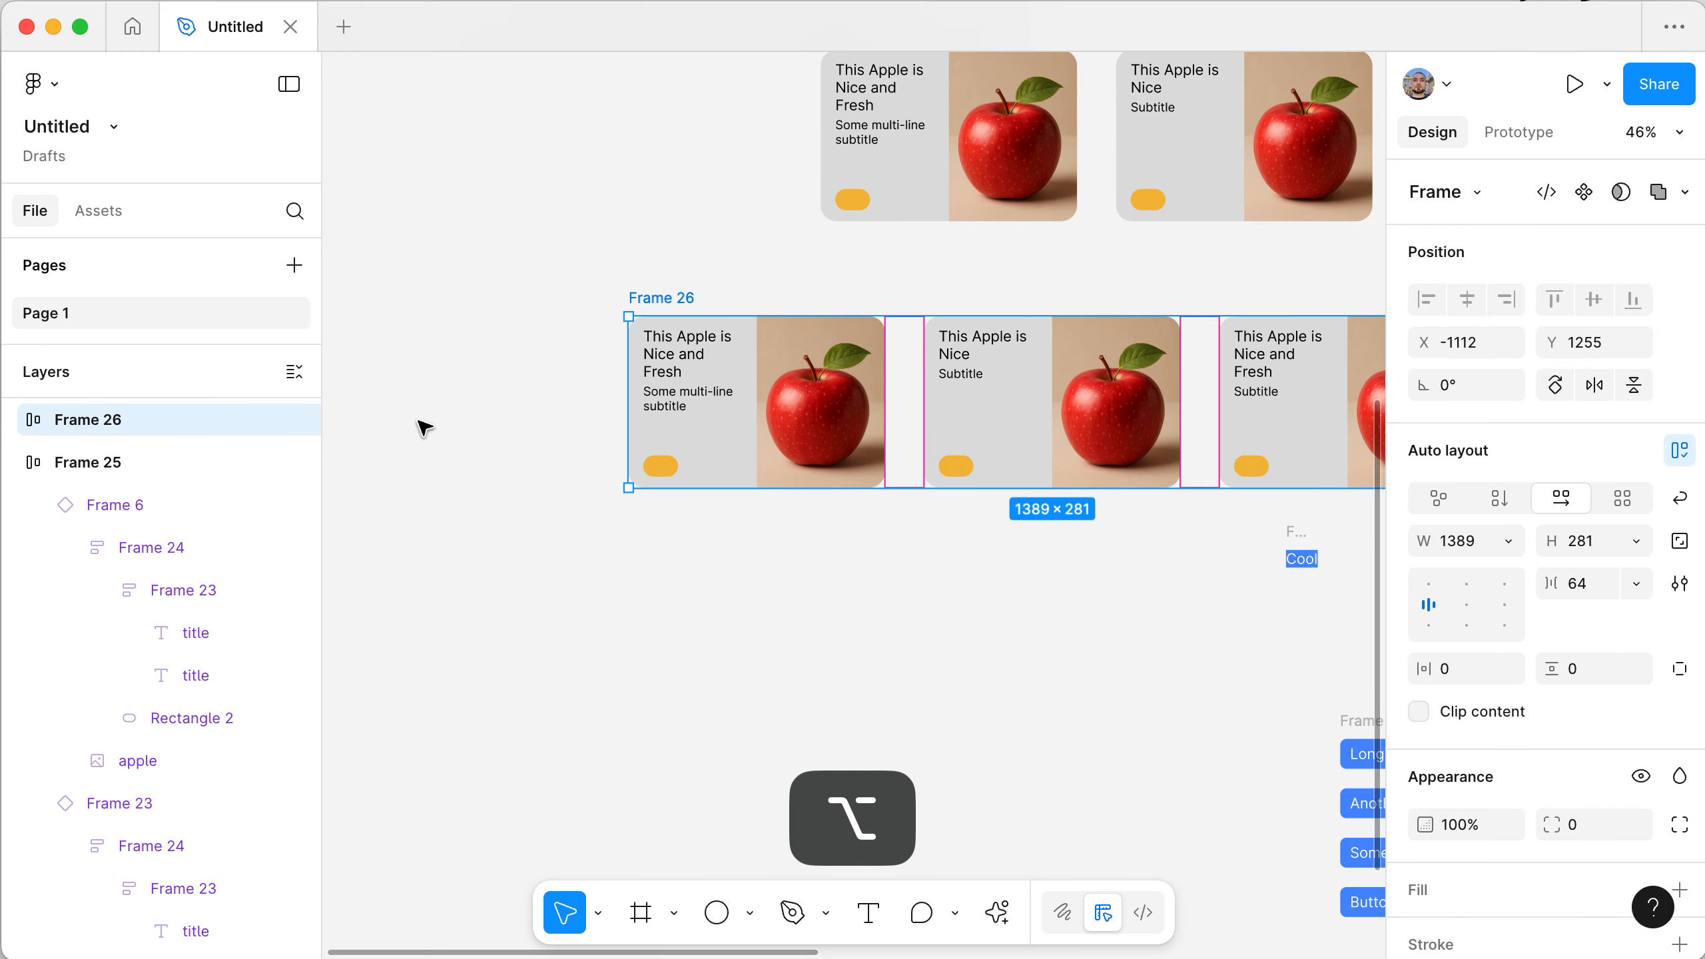
pyautogui.moveTo(678, 303); pyautogui.dragTo(363, 299)
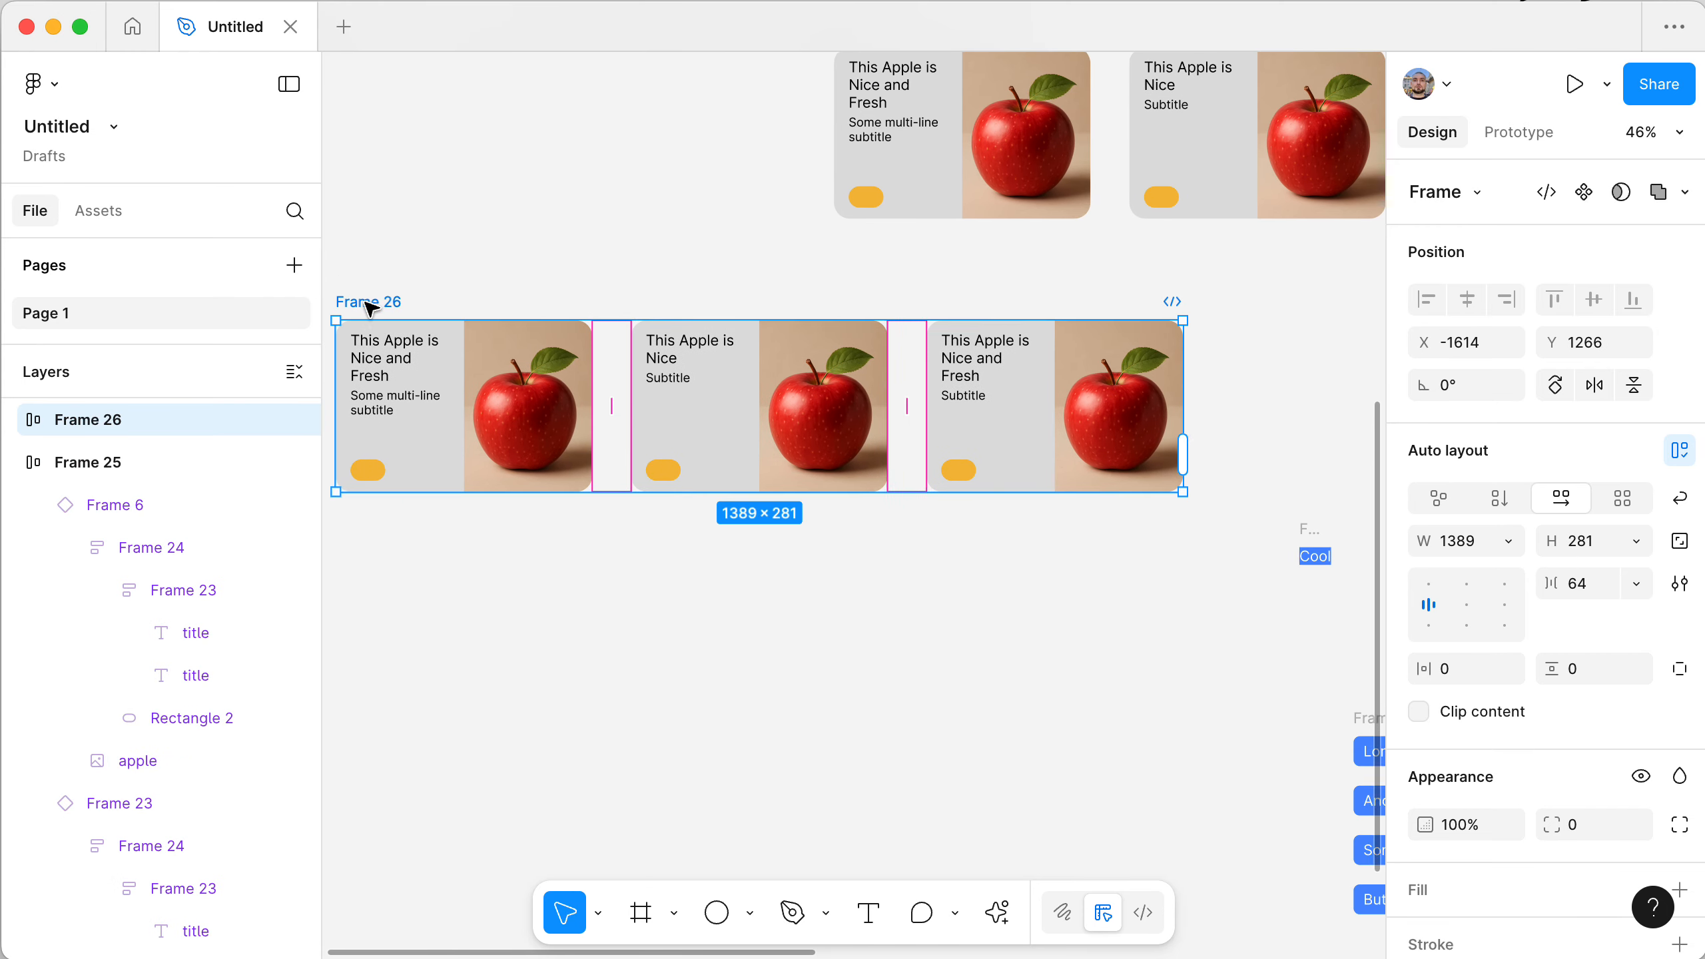
pyautogui.hscroll(-5, 369, 309)
pyautogui.scroll(-2, 369, 309)
pyautogui.hscroll(2, 371, 309)
pyautogui.moveTo(632, 173); pyautogui.dragTo(446, 200)
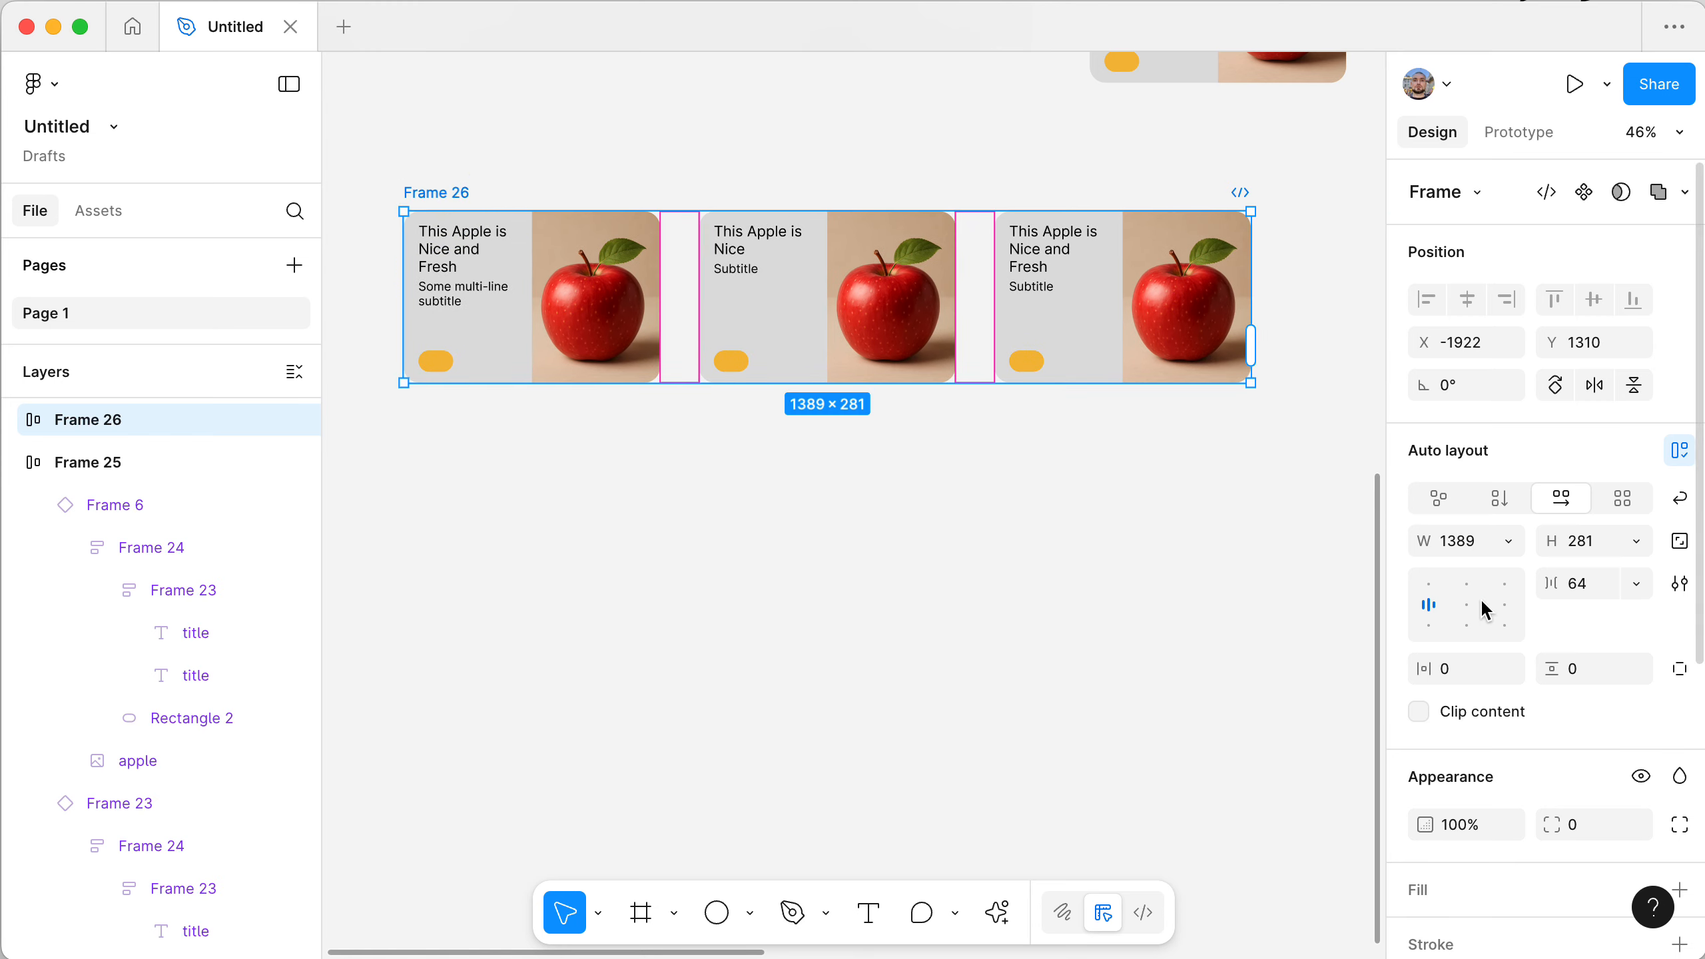
# - Switch Frame 26 to a grid auto layout with 12 columns and 8 rows
pyautogui.click(1623, 500)
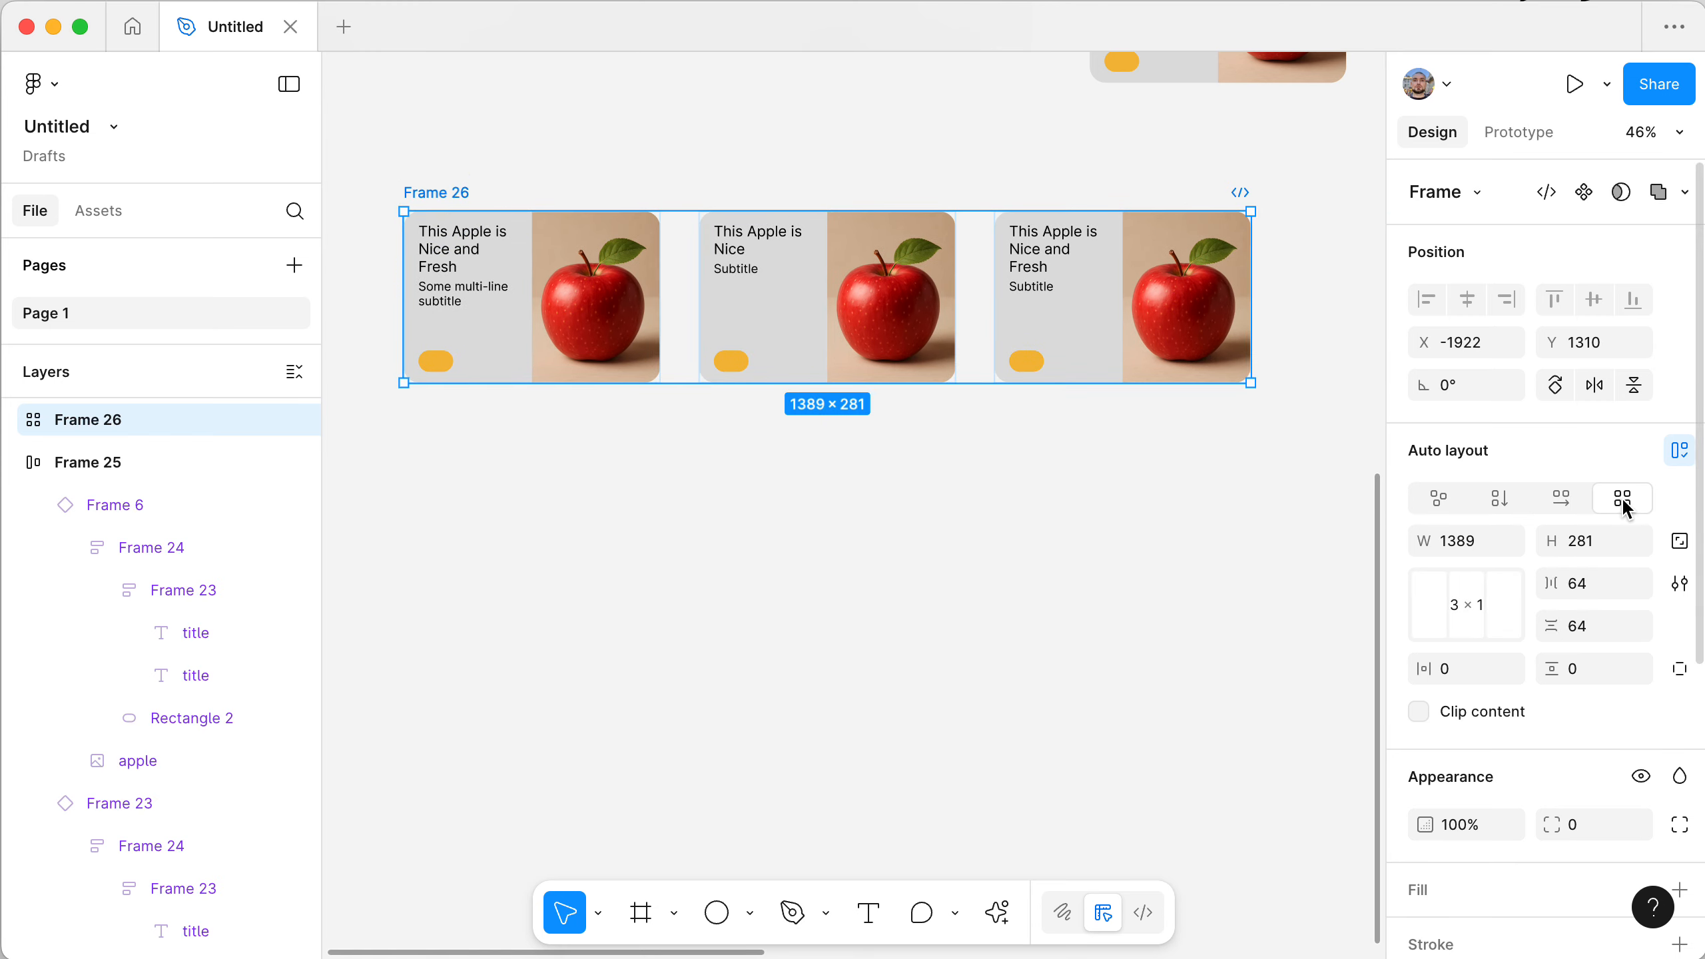
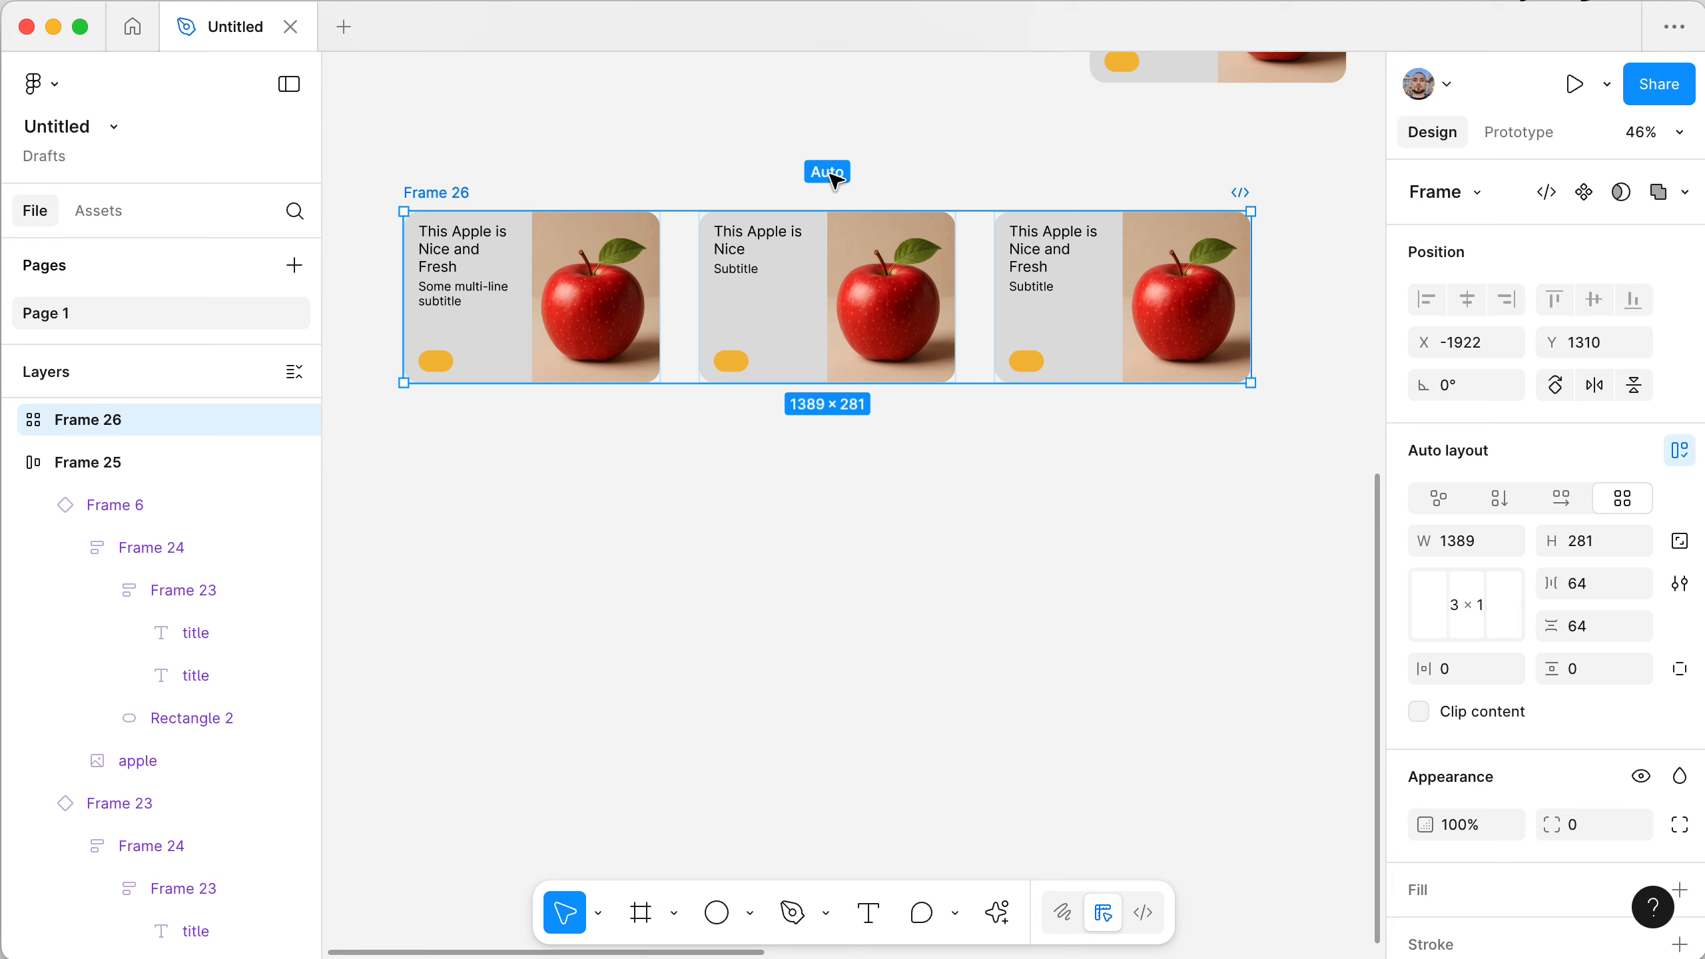
pyautogui.click(1435, 589)
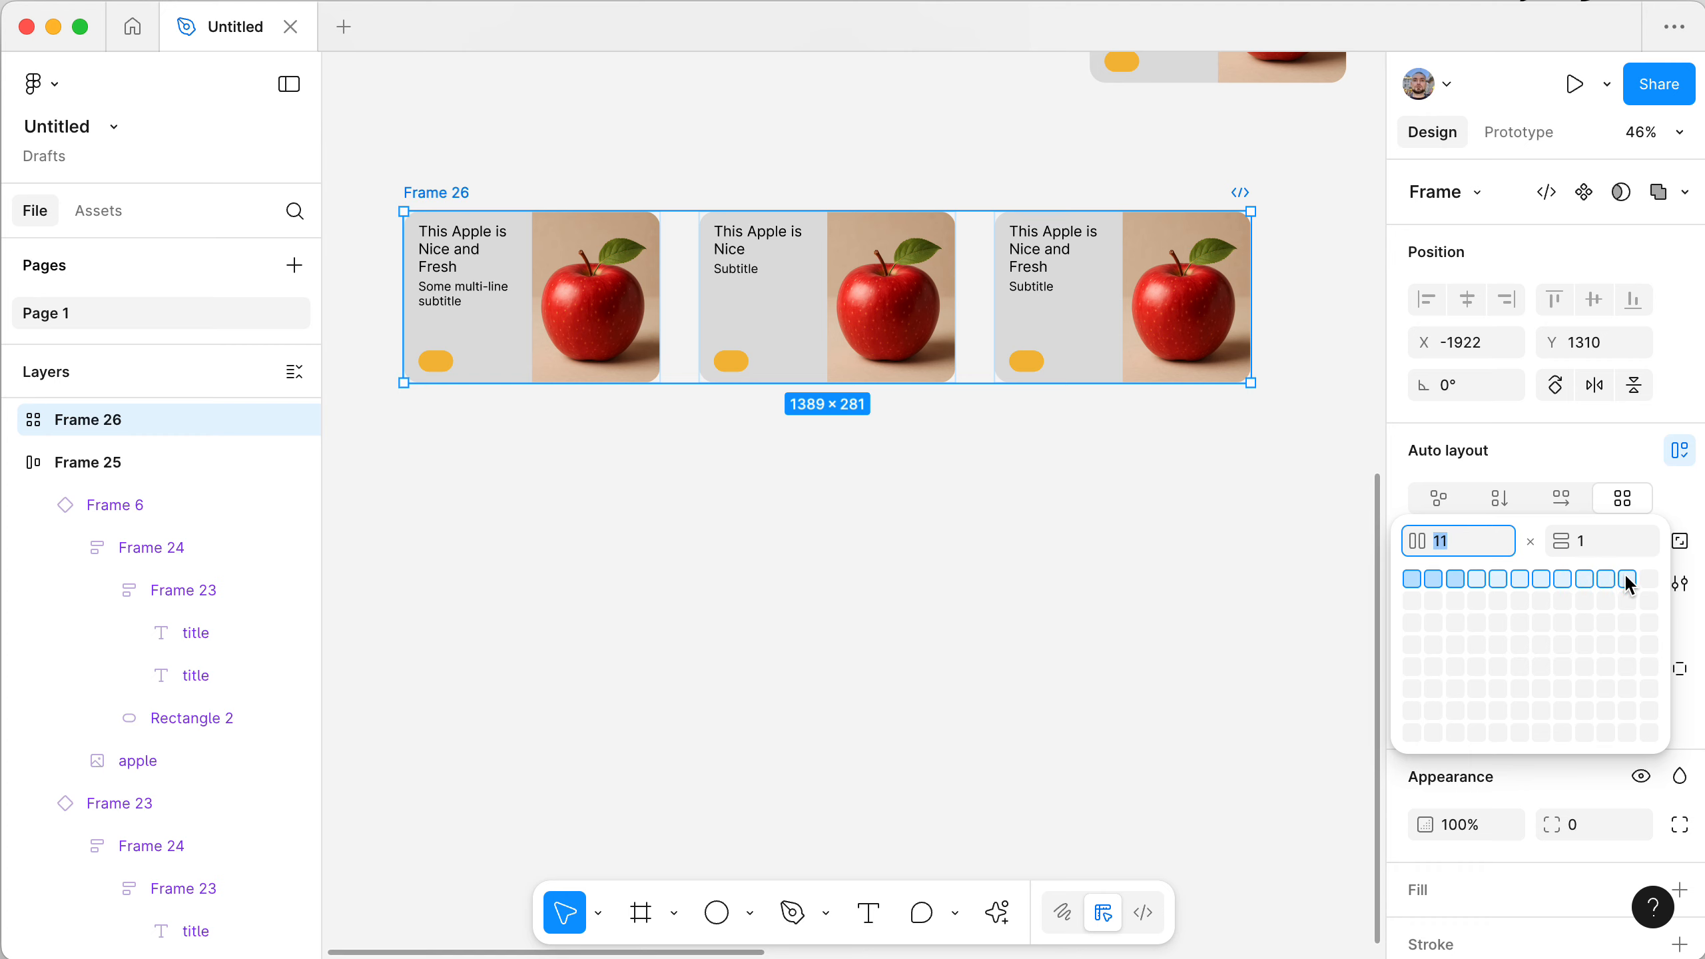
pyautogui.click(1648, 731)
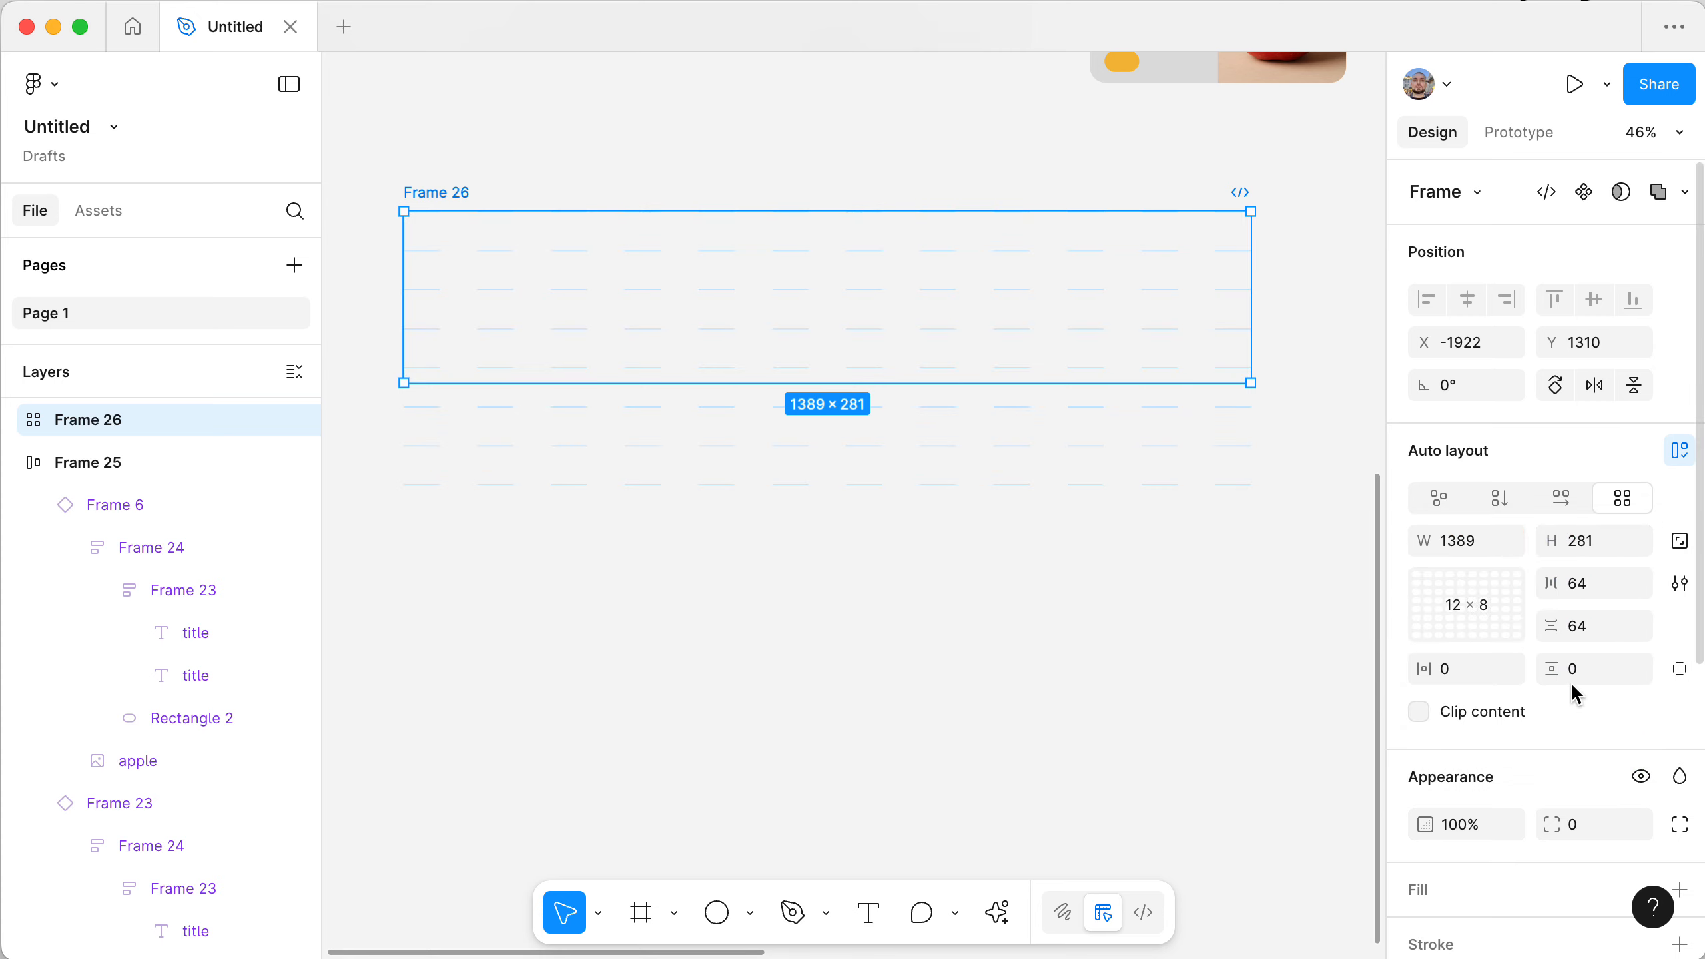
# - Set Frame 26's grid to 12 columns by 12 rows
pyautogui.click(1502, 608)
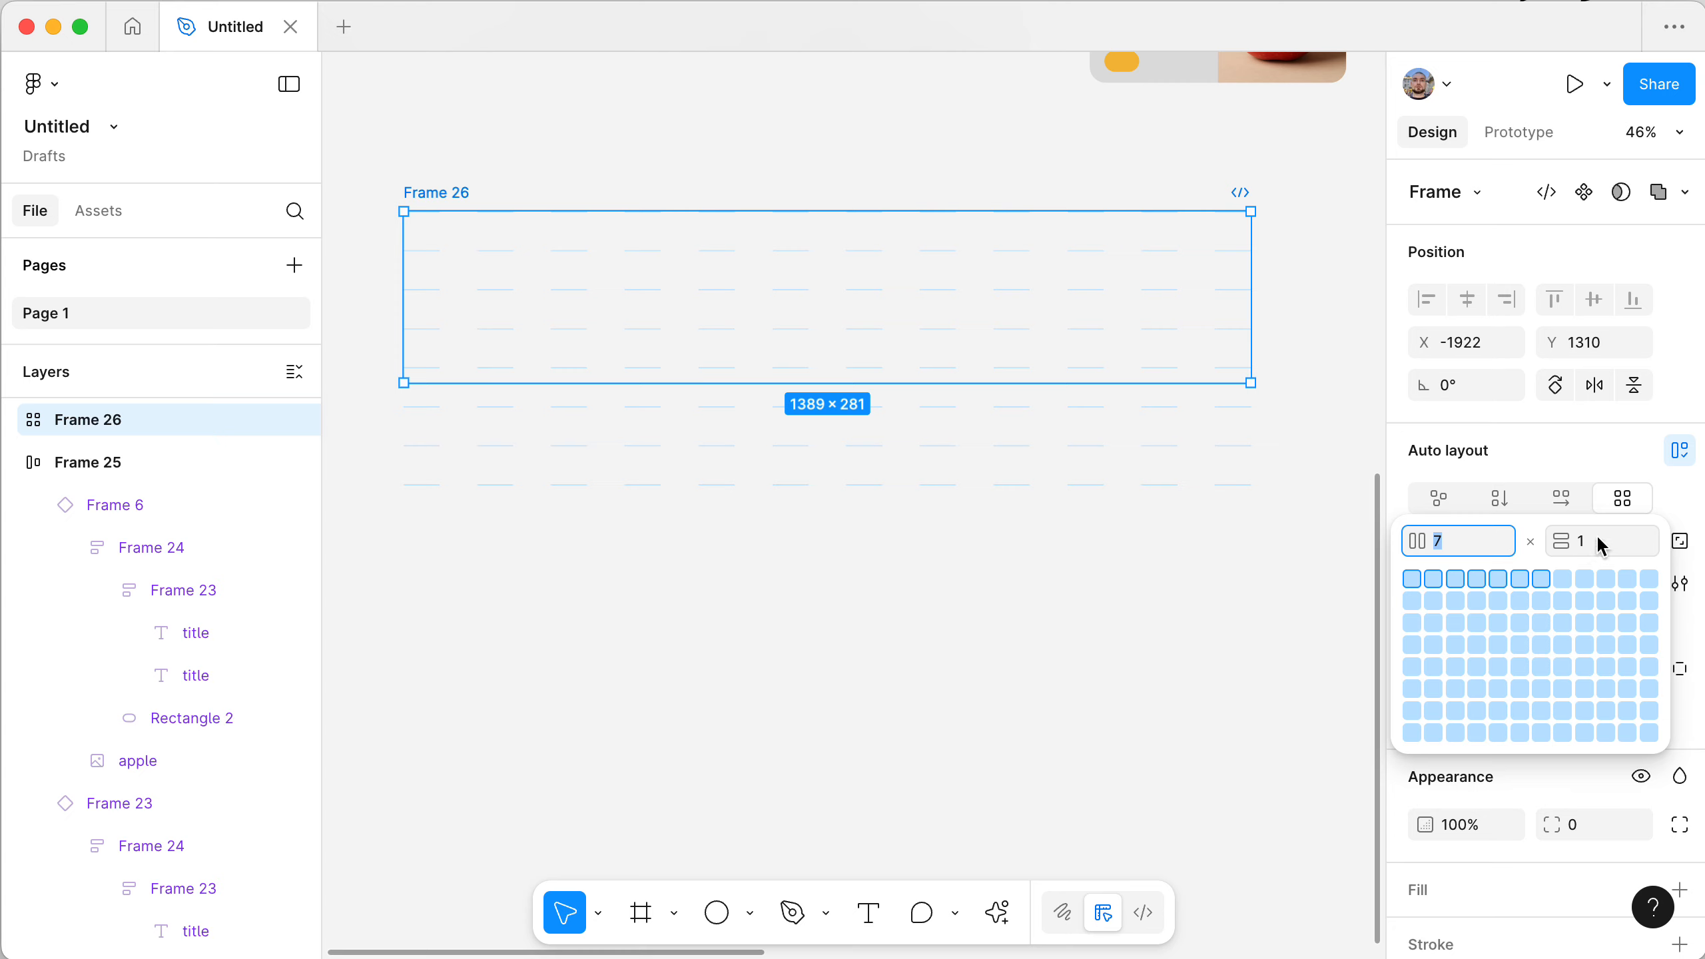
pyautogui.click(1454, 541)
pyautogui.write('11')
pyautogui.moveTo(1475, 543); pyautogui.dragTo(1413, 541)
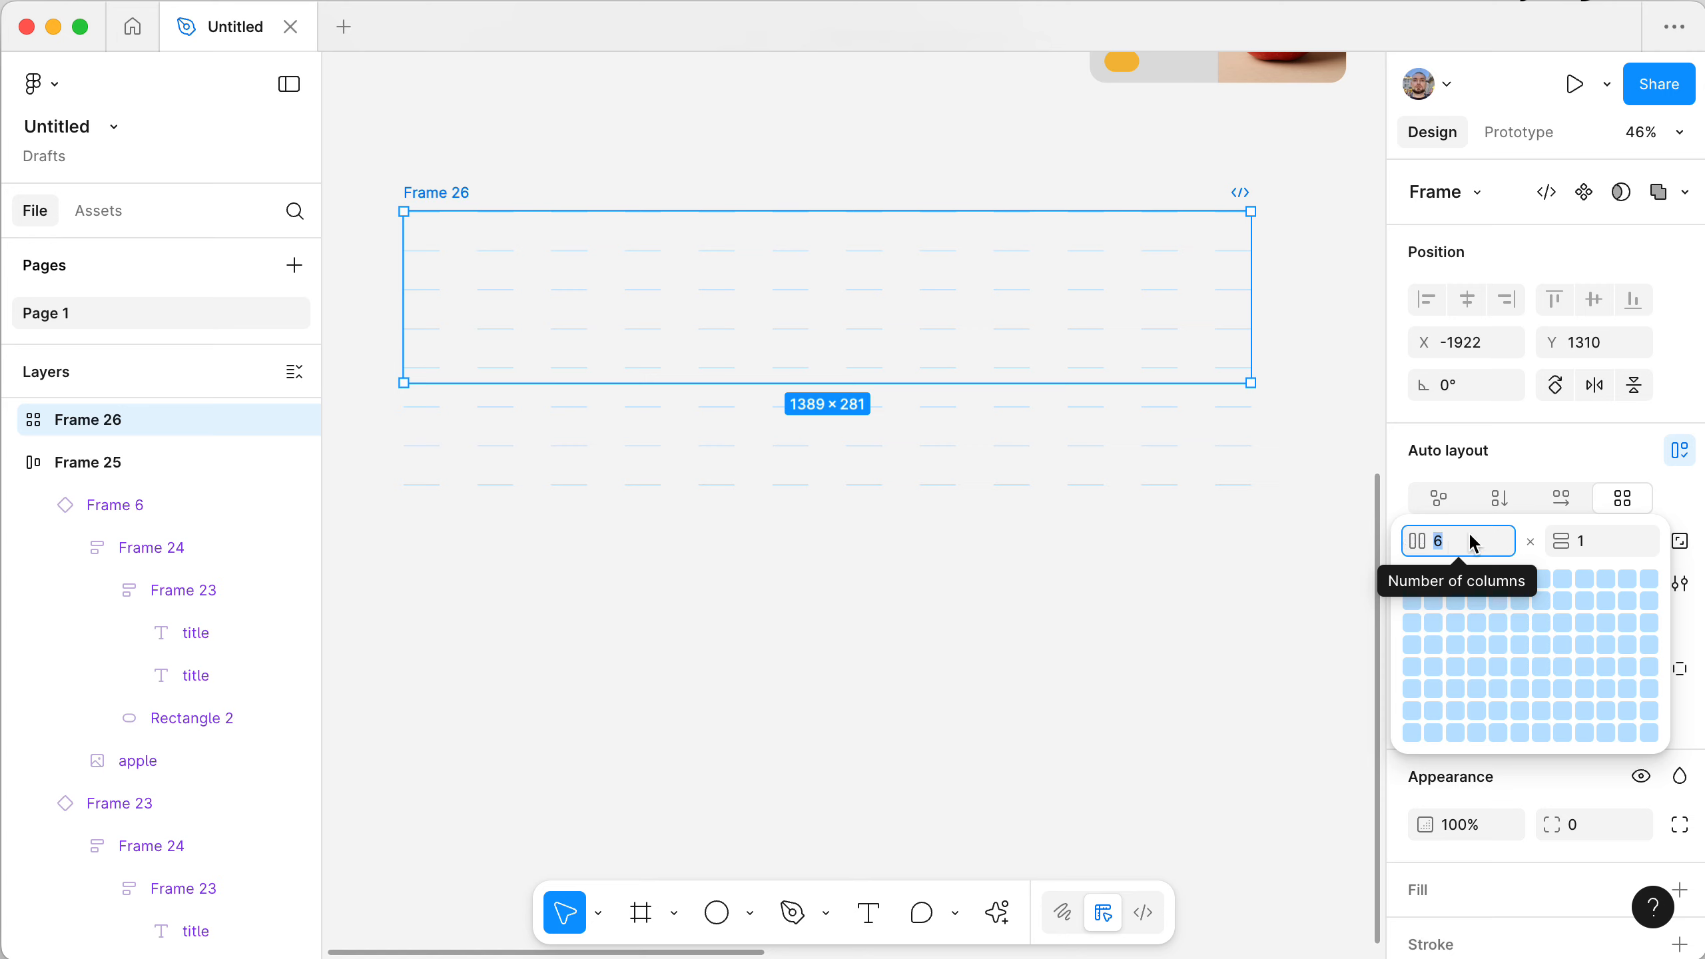
pyautogui.write('12')
pyautogui.press('Tab')
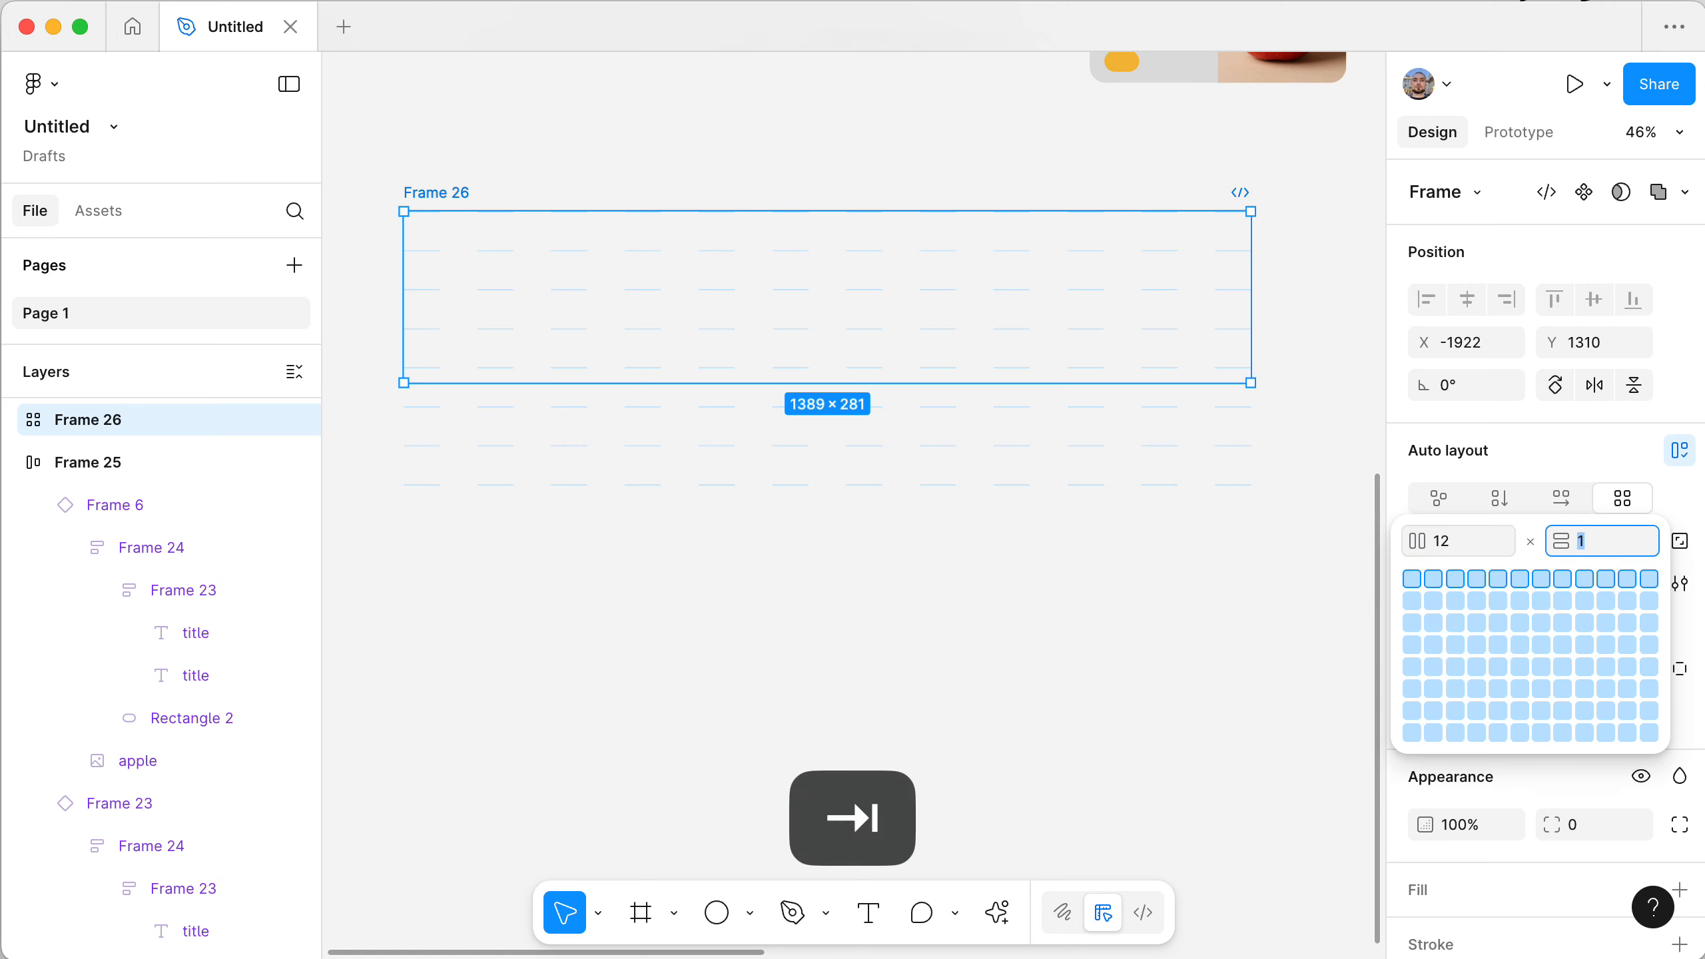
pyautogui.write('12')
pyautogui.press('Return')
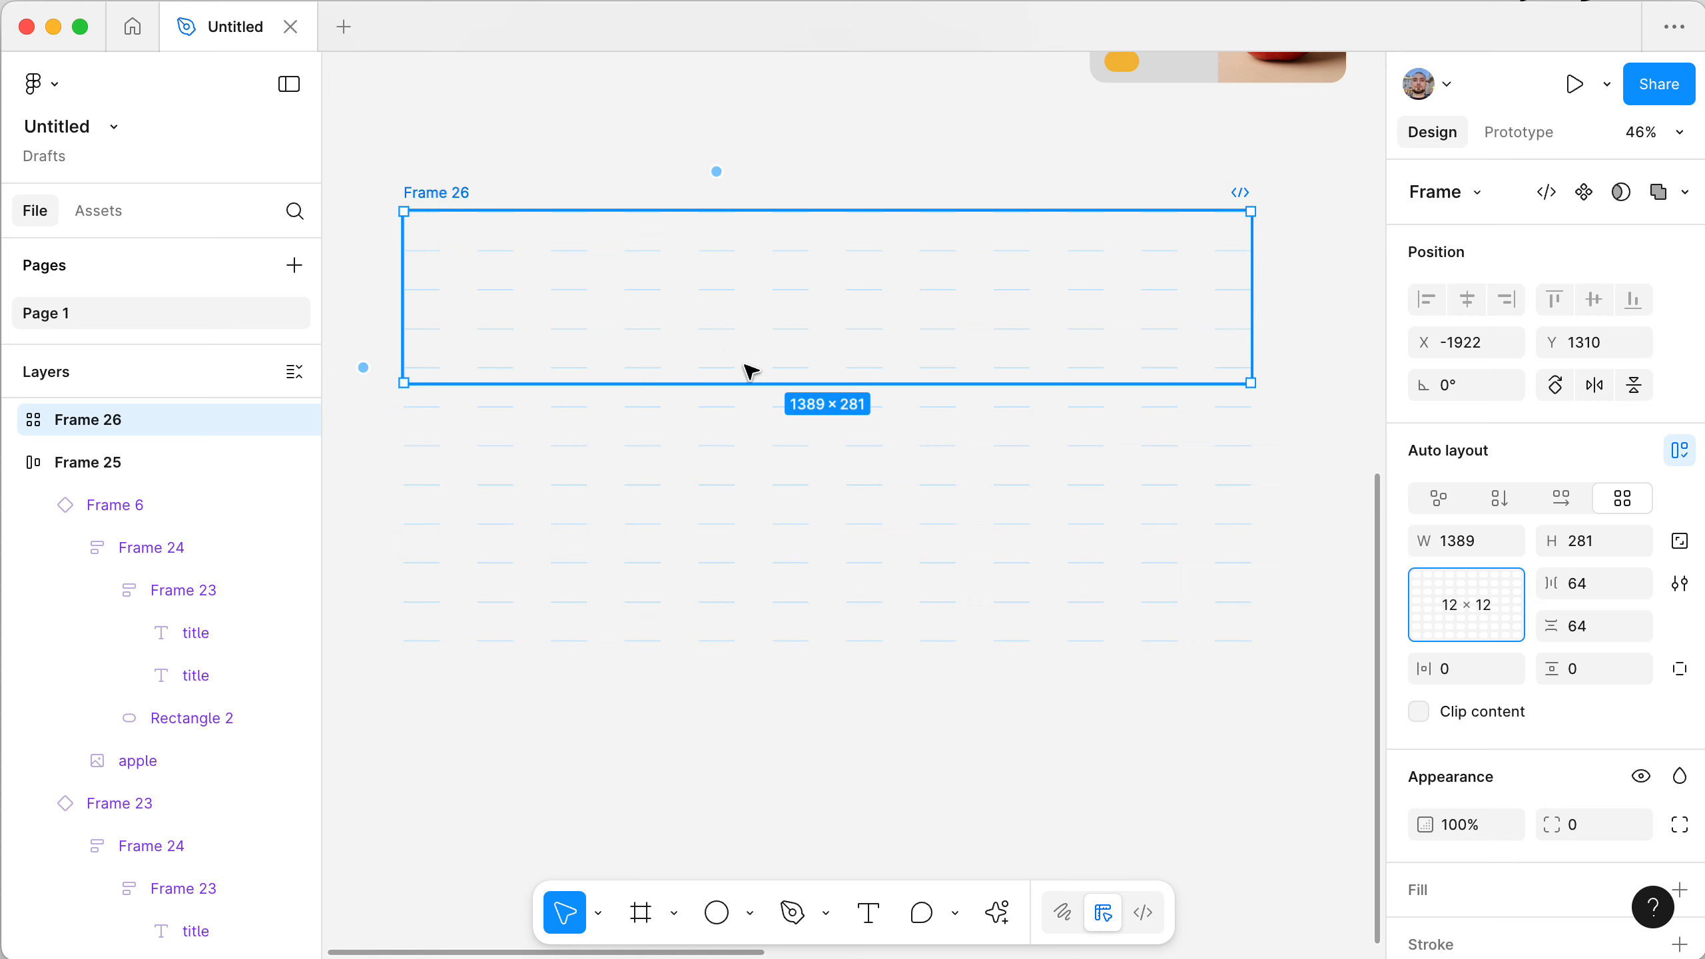
# - Extend Frame 26 downward to a height of about 1476 to fit the grid rows
pyautogui.keyDown('super'); pyautogui.scroll(-5, 748, 371); pyautogui.keyUp('super')
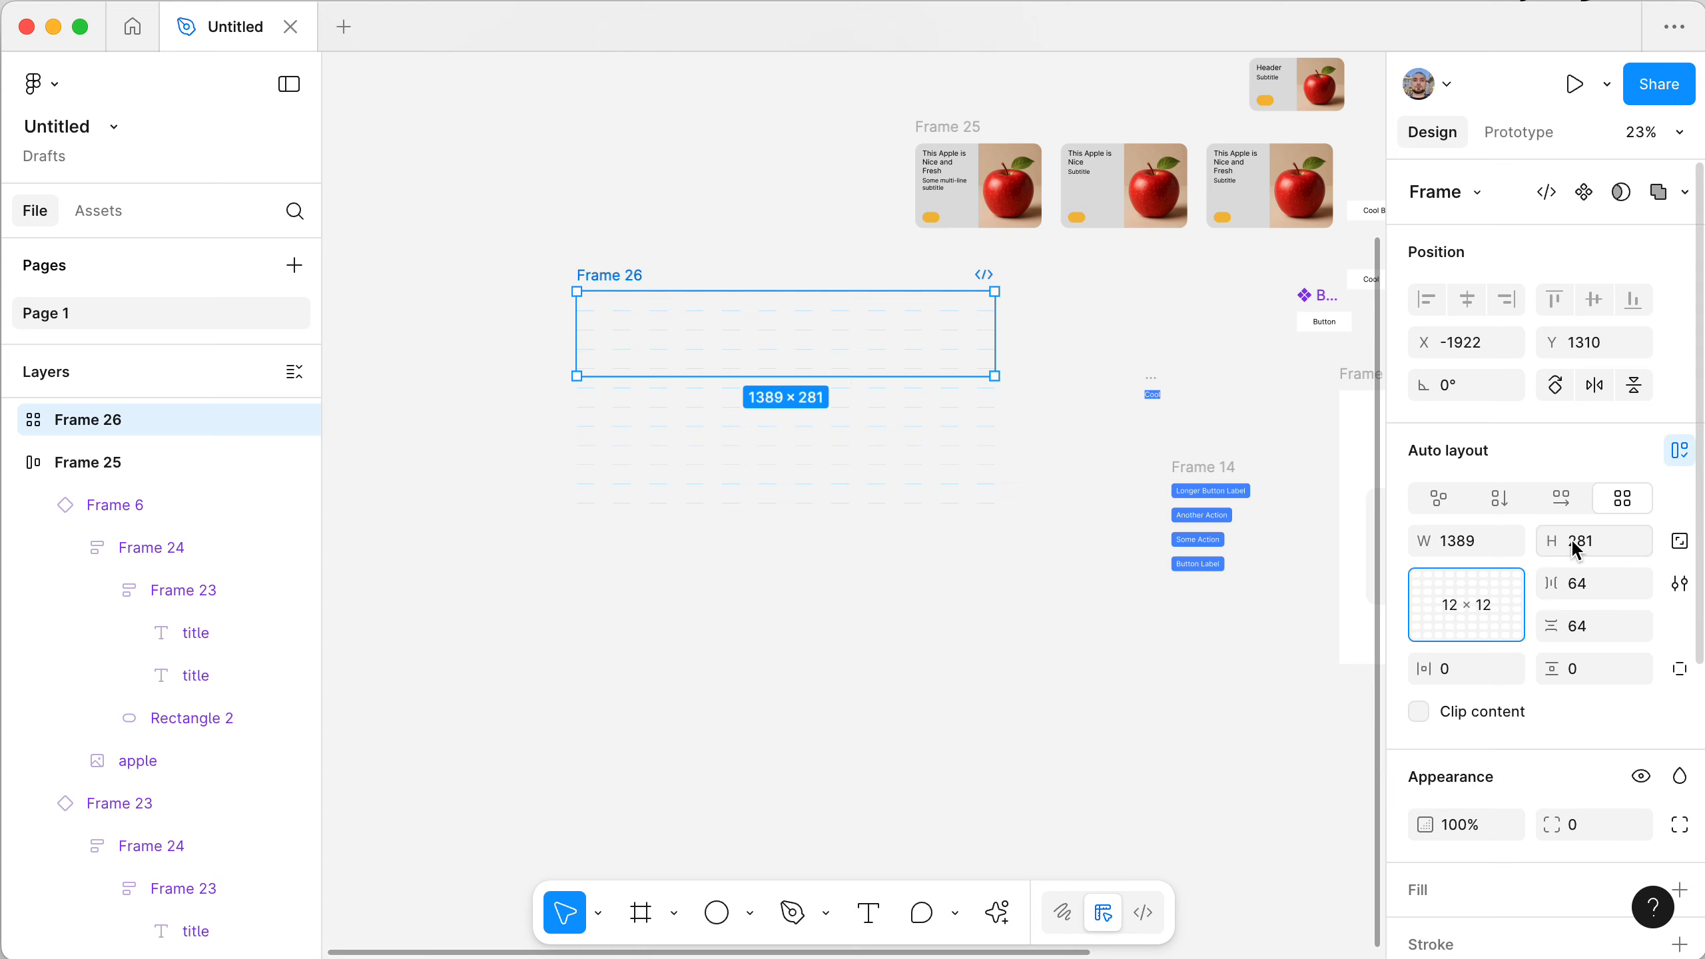
pyautogui.click(1619, 547)
pyautogui.click(1663, 557)
pyautogui.moveTo(805, 375); pyautogui.dragTo(793, 735)
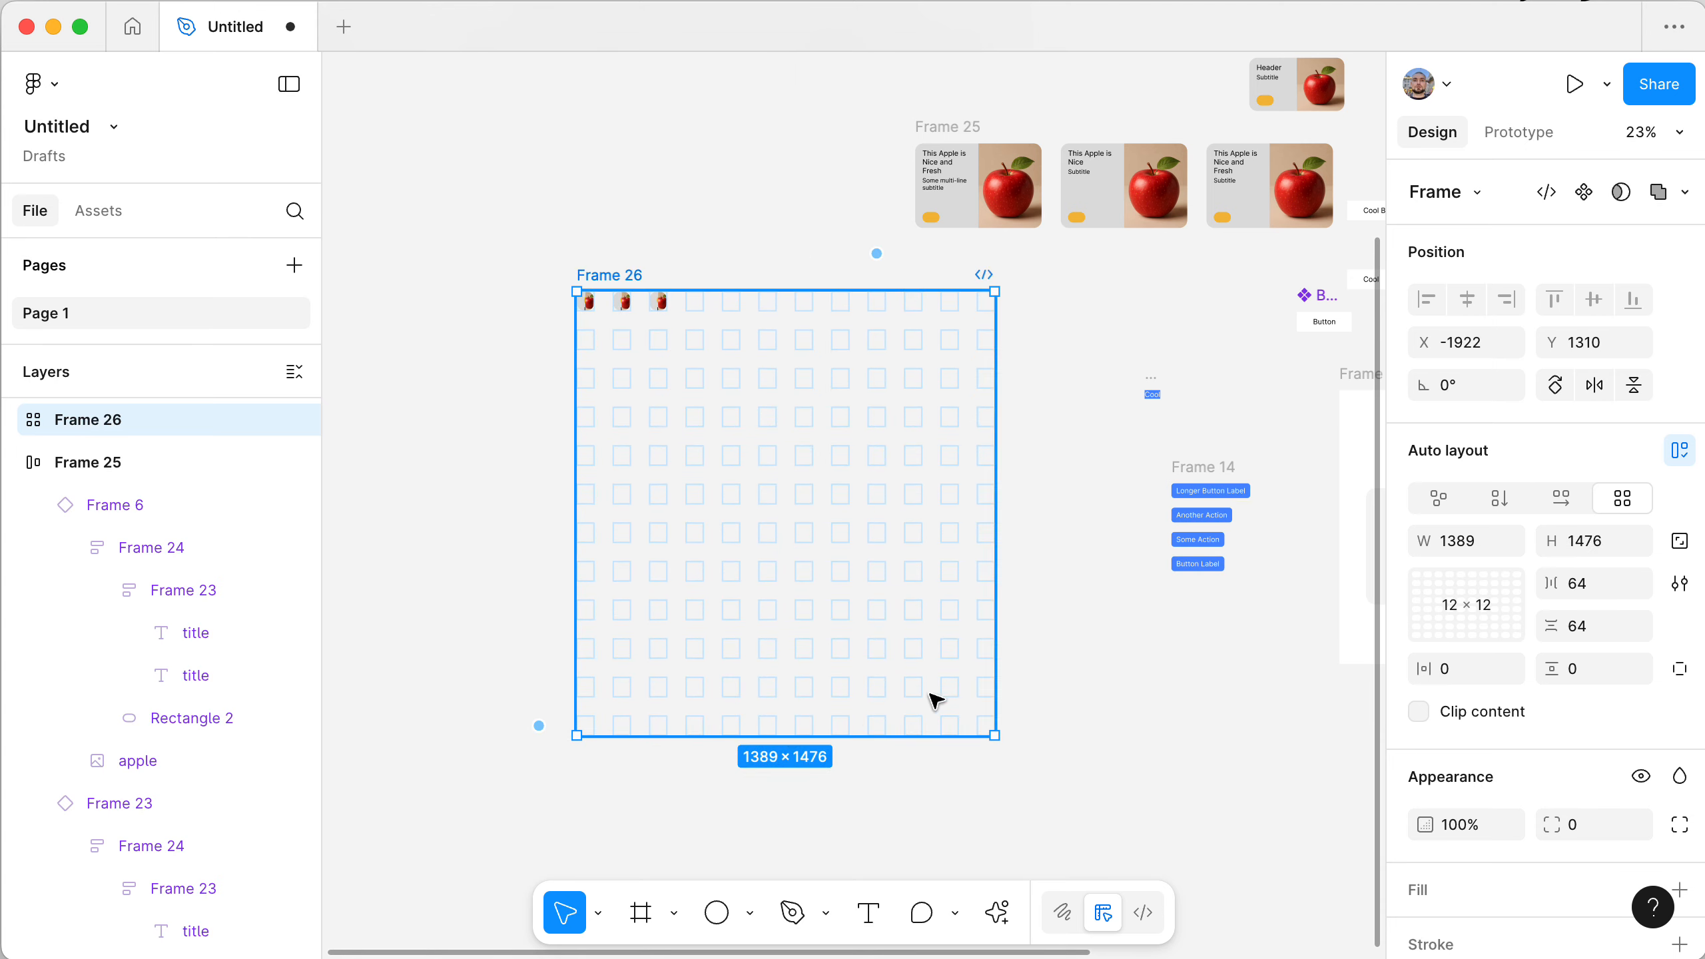
# - Move Frame 26 farther left into free canvas space, at about X -2383, Y 1303
pyautogui.click(1598, 587)
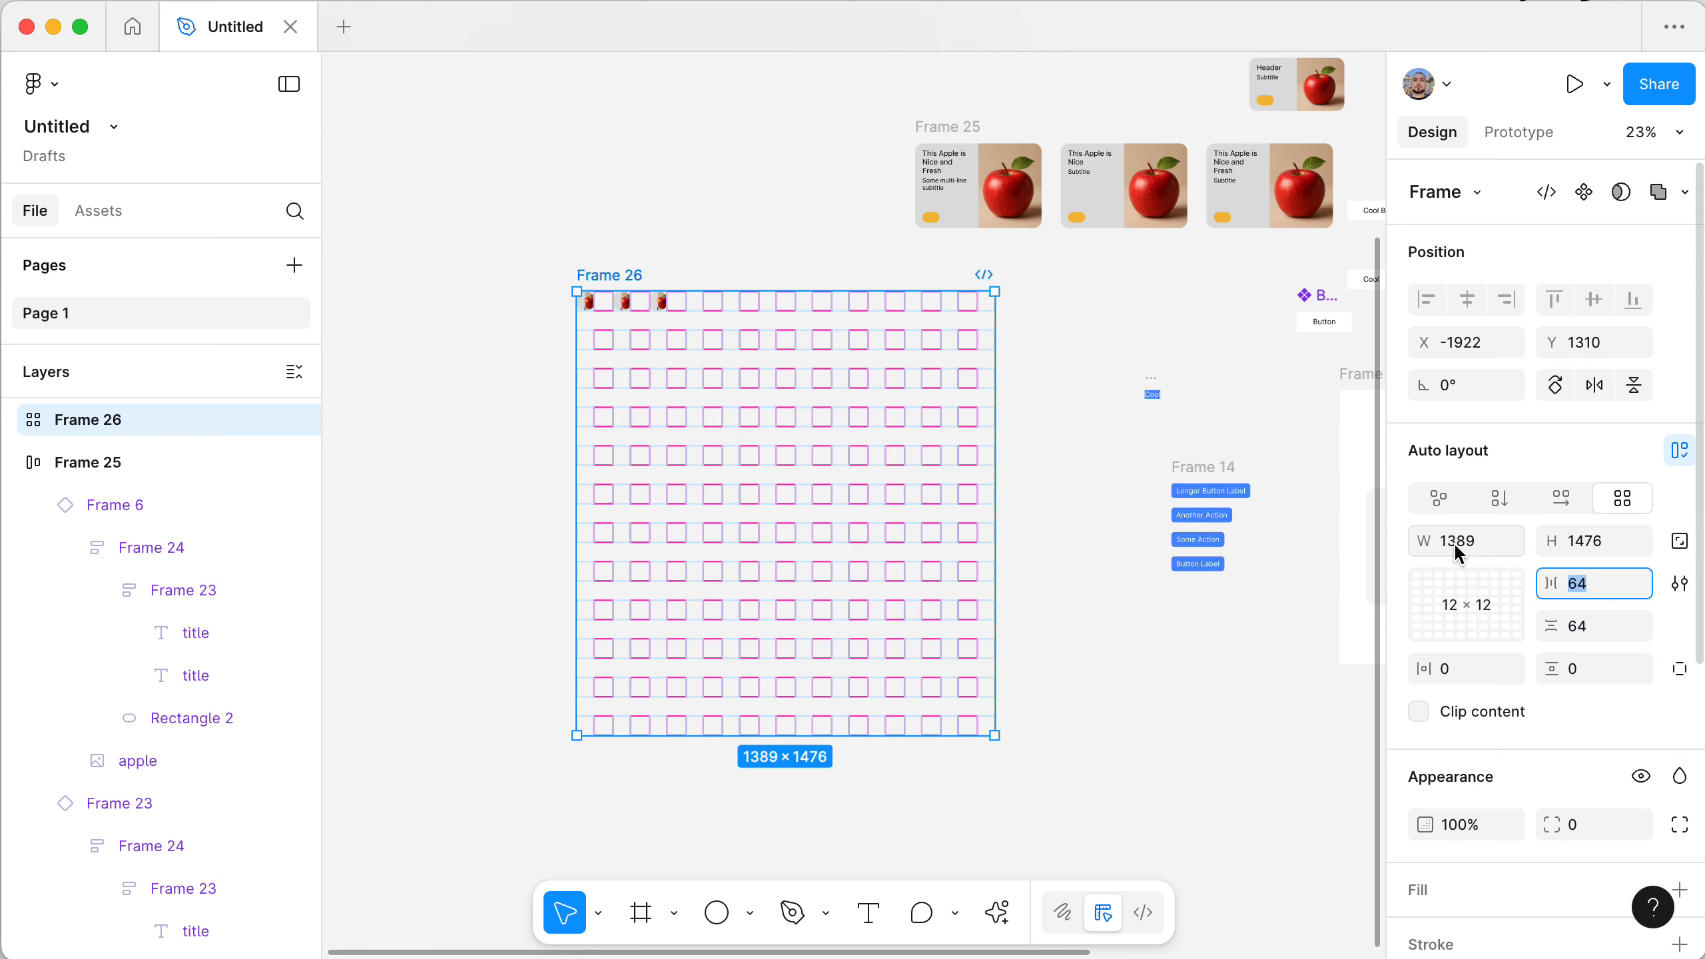
pyautogui.click(1052, 524)
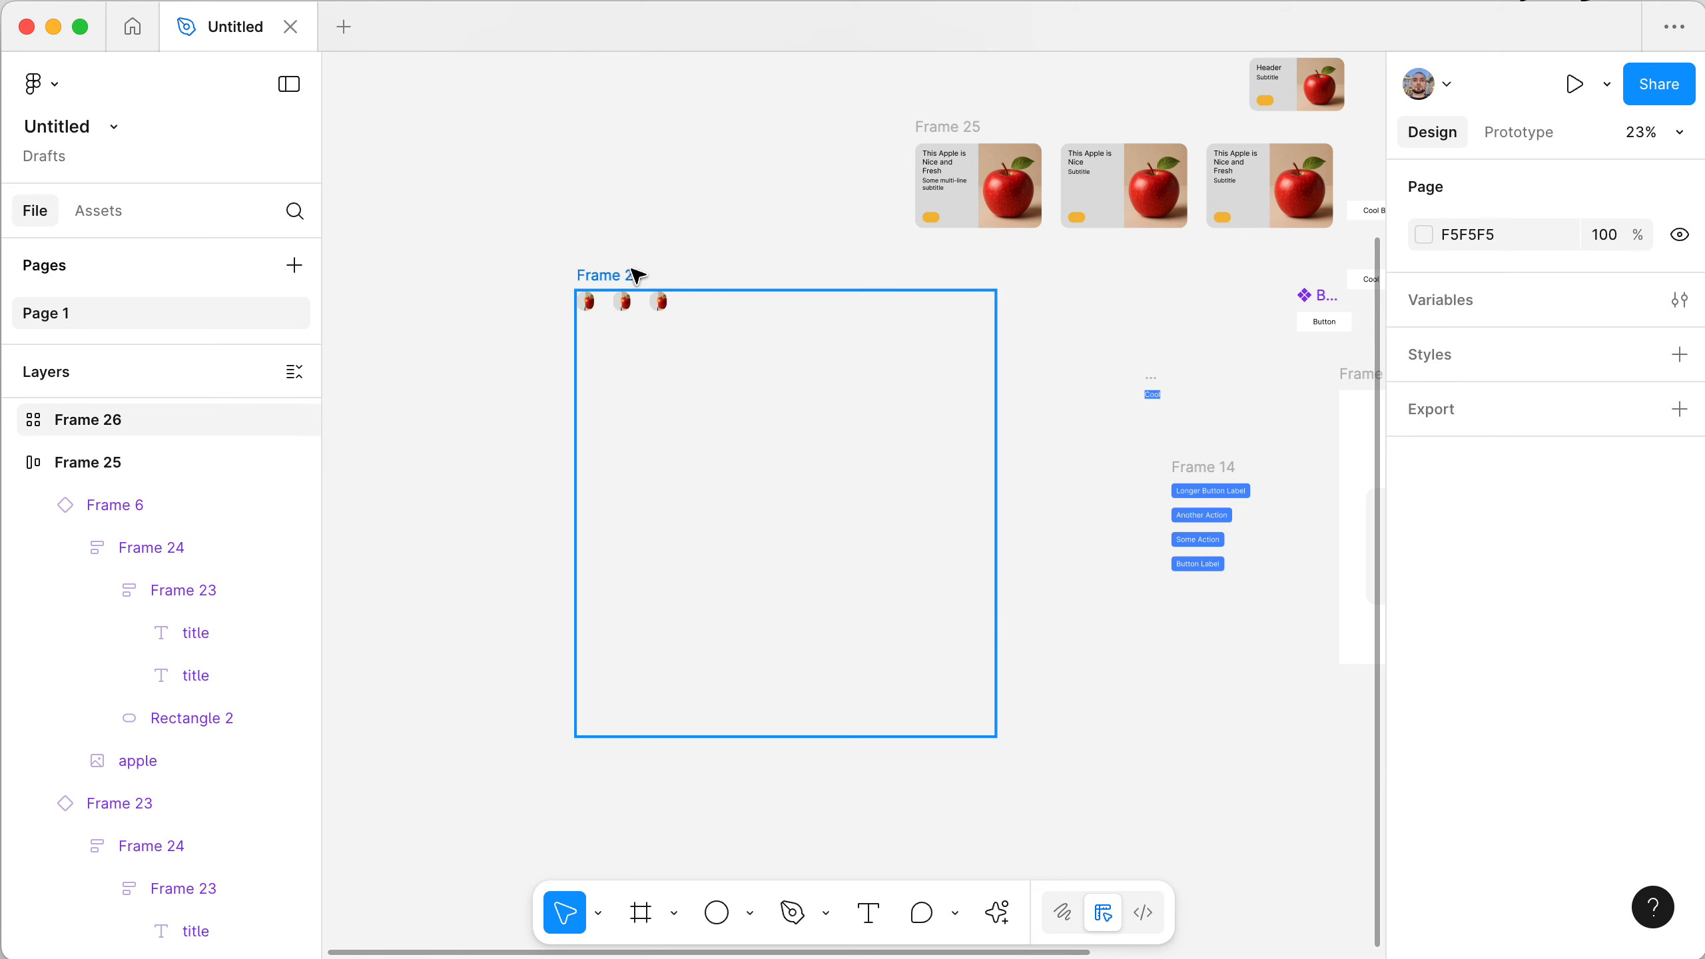
pyautogui.moveTo(631, 278); pyautogui.dragTo(487, 275)
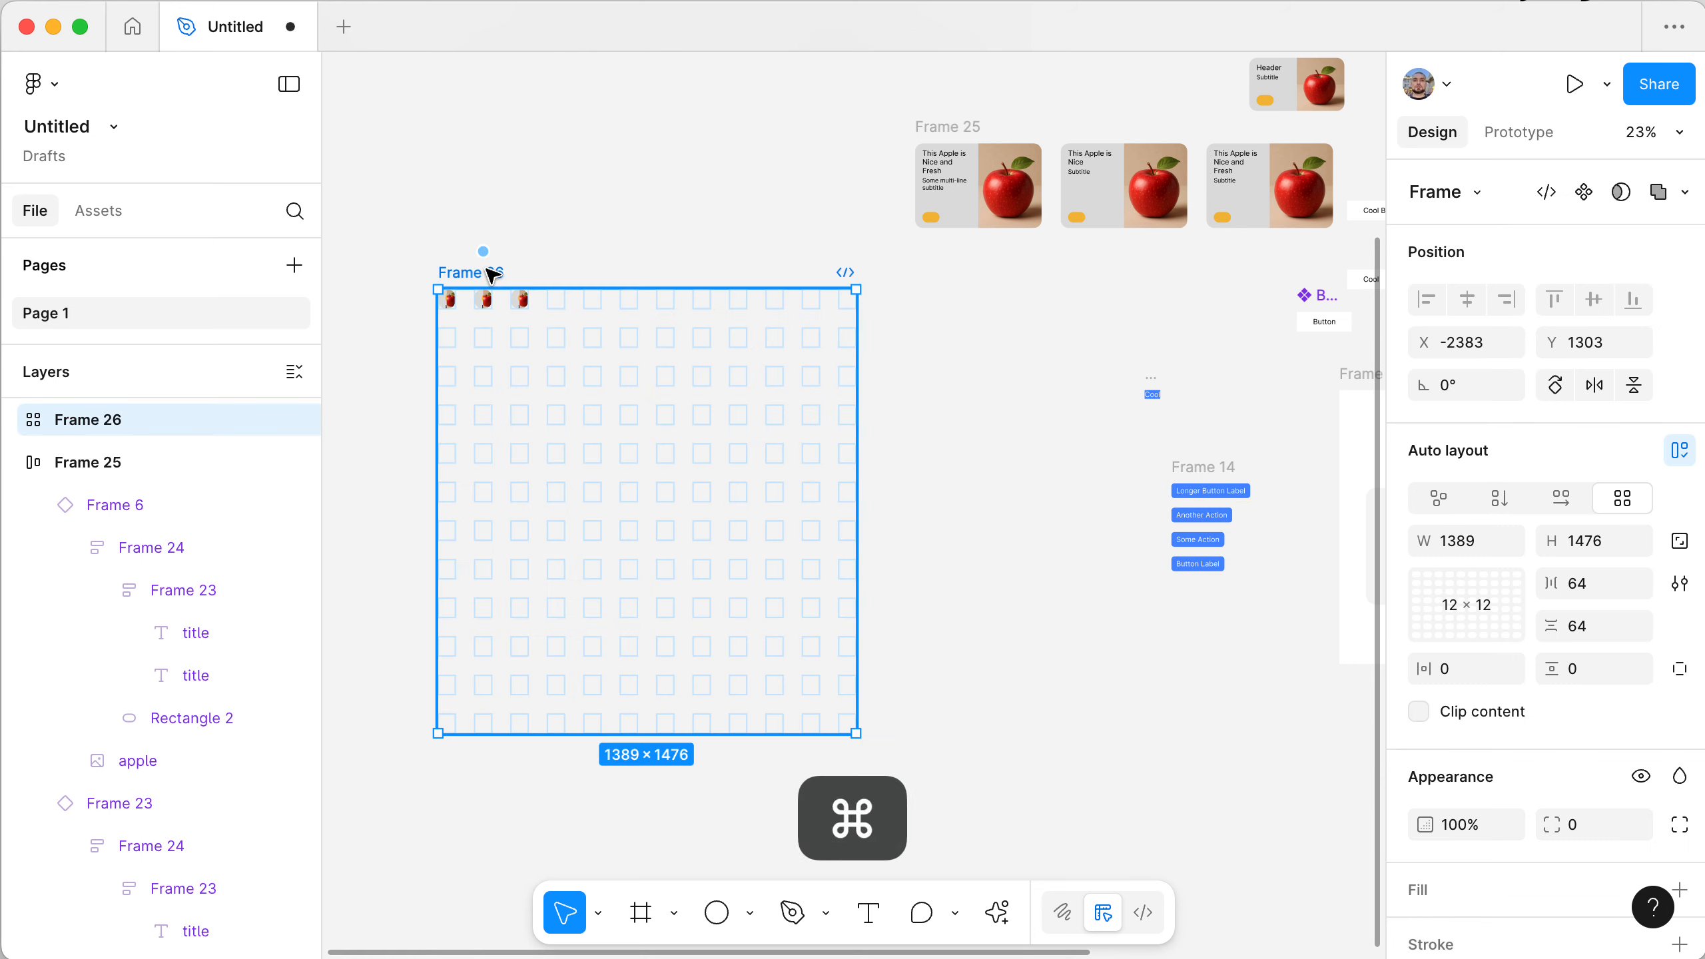
pyautogui.scroll(5, 487, 275)
pyautogui.scroll(1, 488, 274)
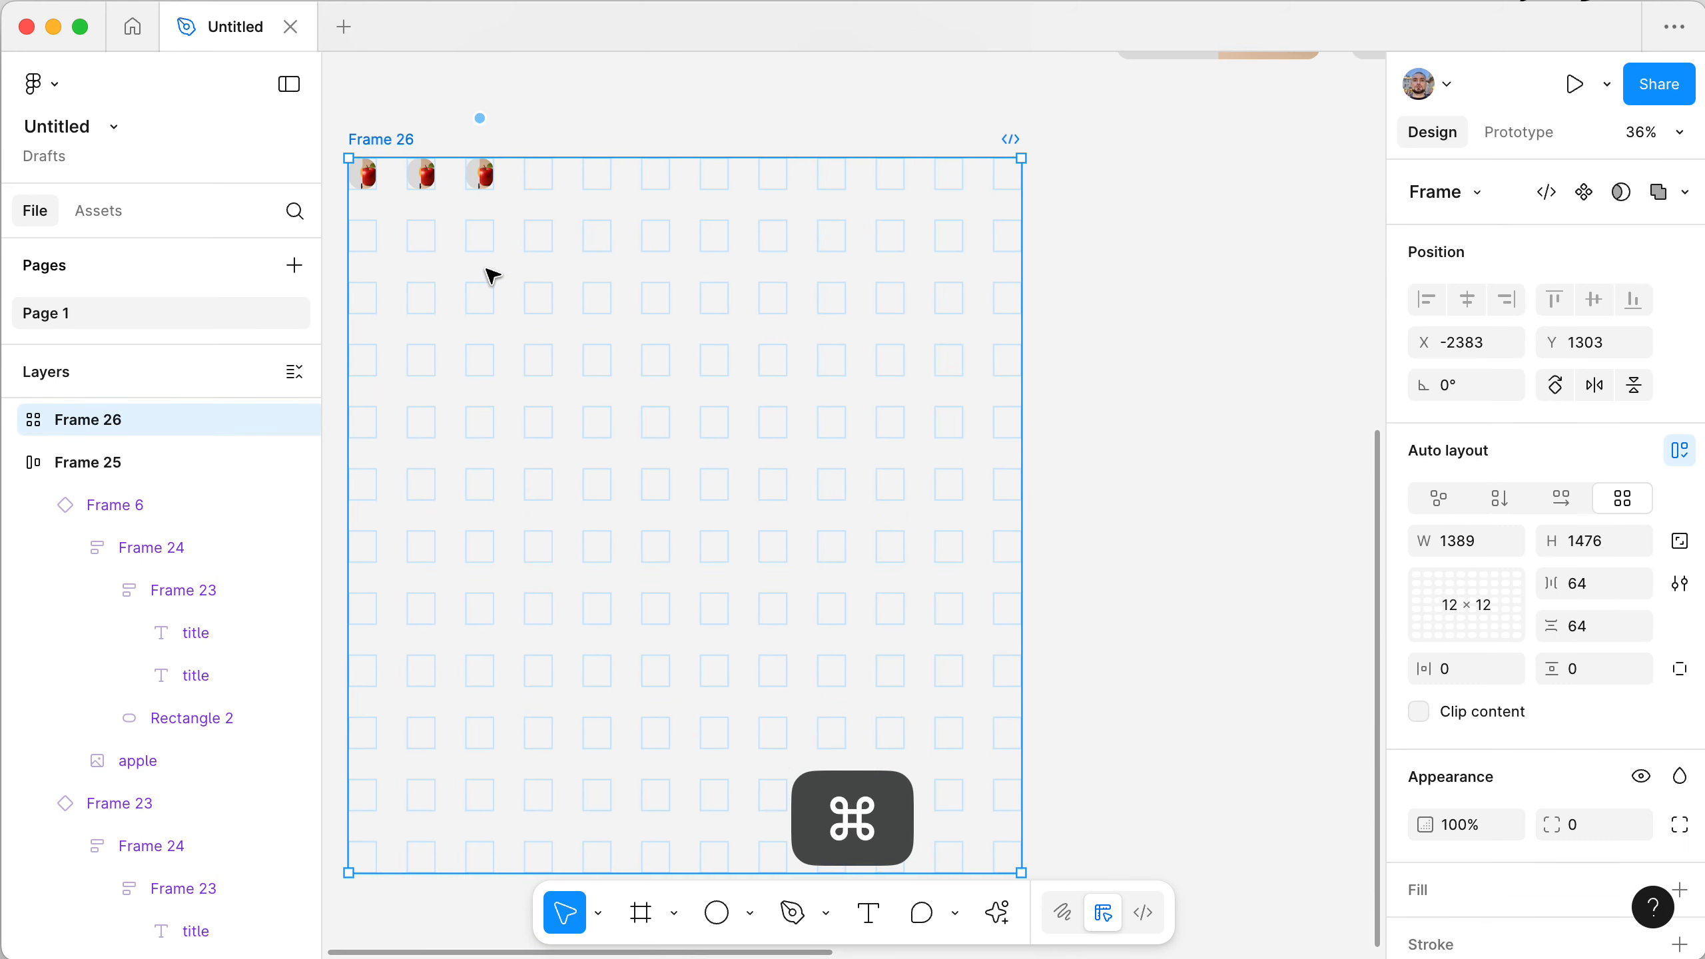
# - Resize the first card in Frame 26 to about 541 wide and make it span two grid rows
pyautogui.click(365, 176)
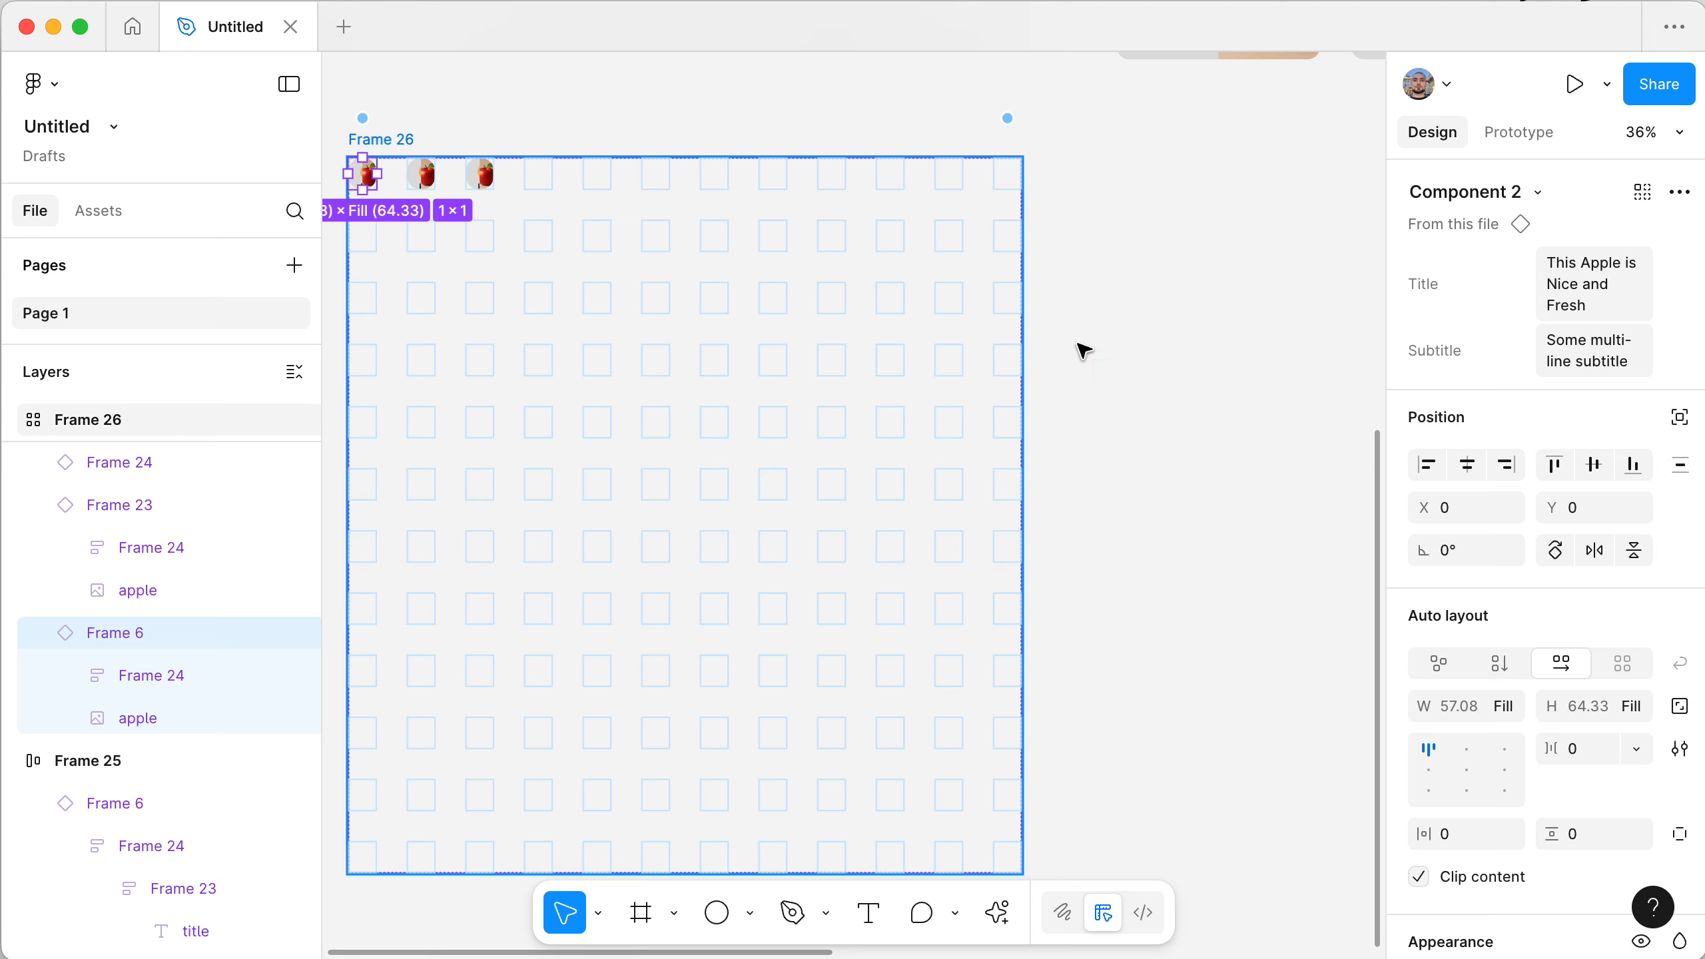
pyautogui.scroll(-3, 1522, 673)
pyautogui.scroll(-2, 1522, 673)
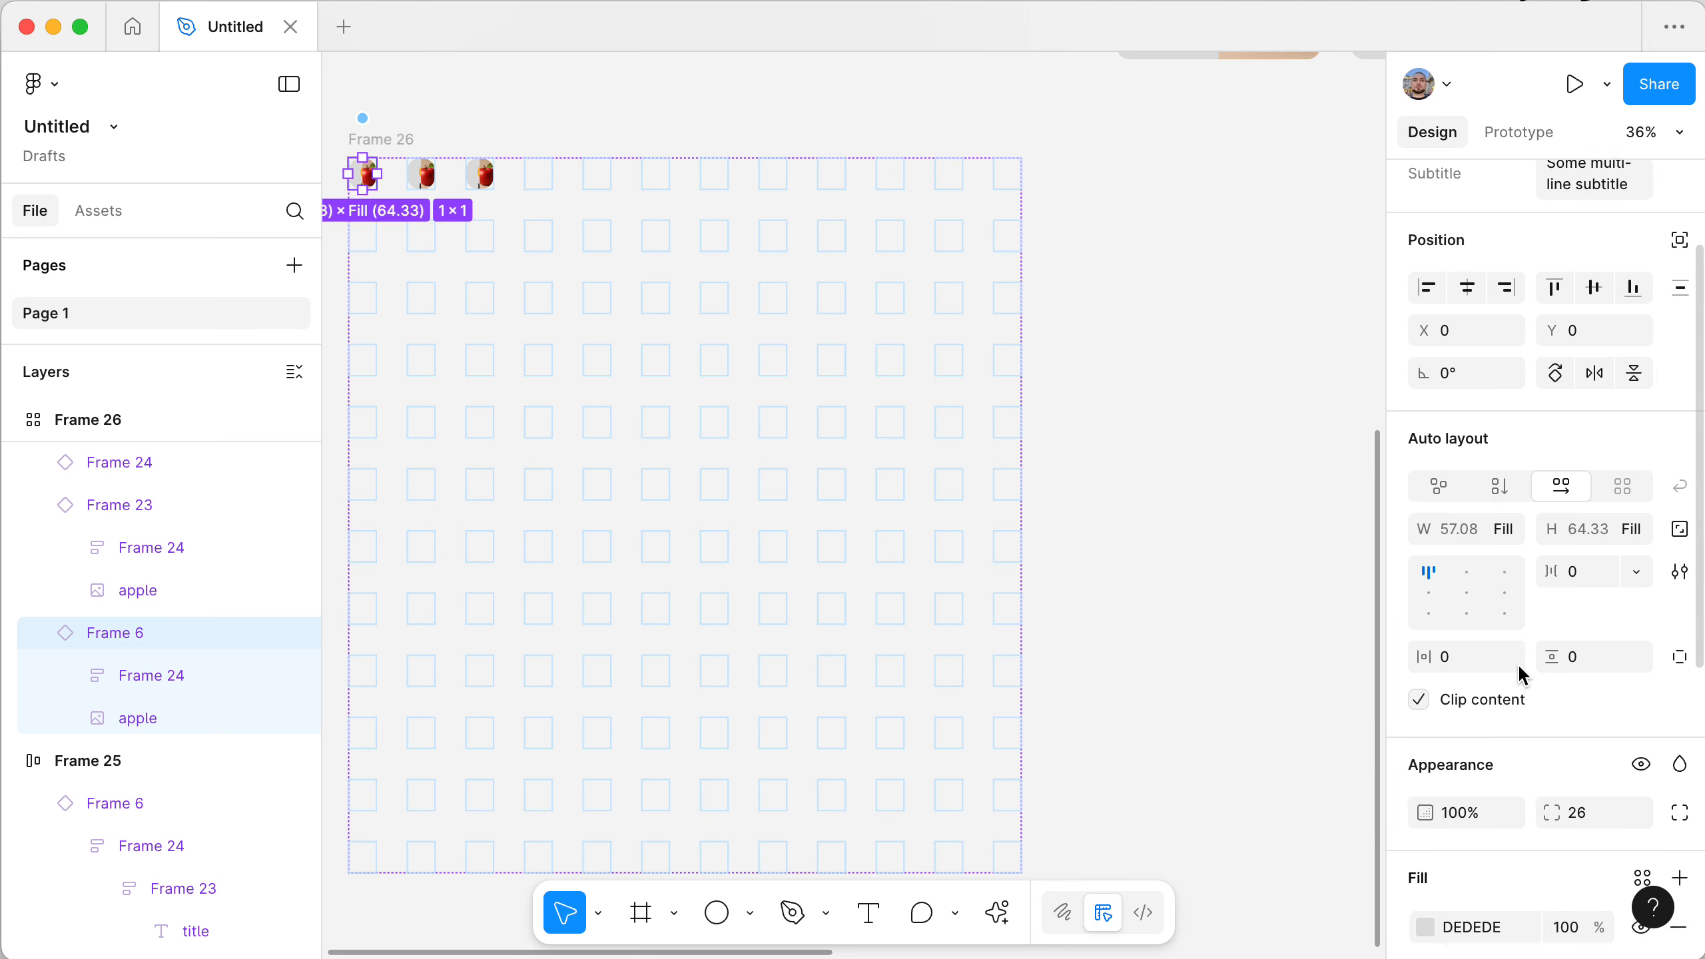
pyautogui.scroll(4, 1522, 673)
pyautogui.scroll(1, 1522, 673)
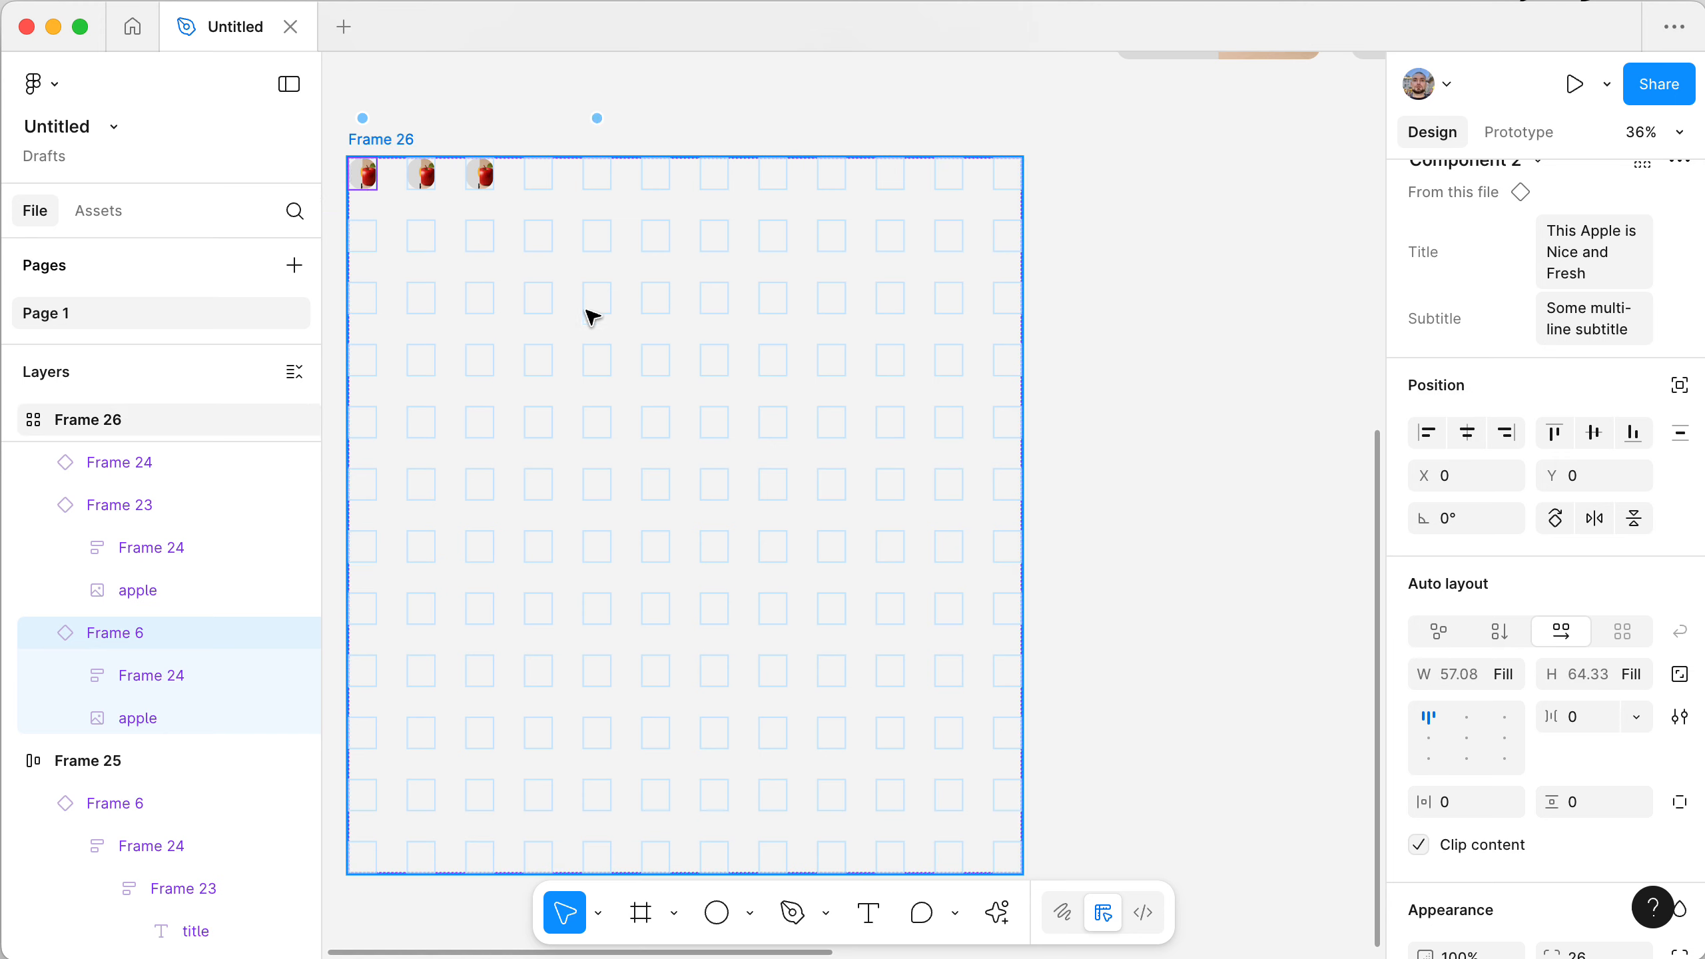
pyautogui.moveTo(377, 174); pyautogui.dragTo(725, 251)
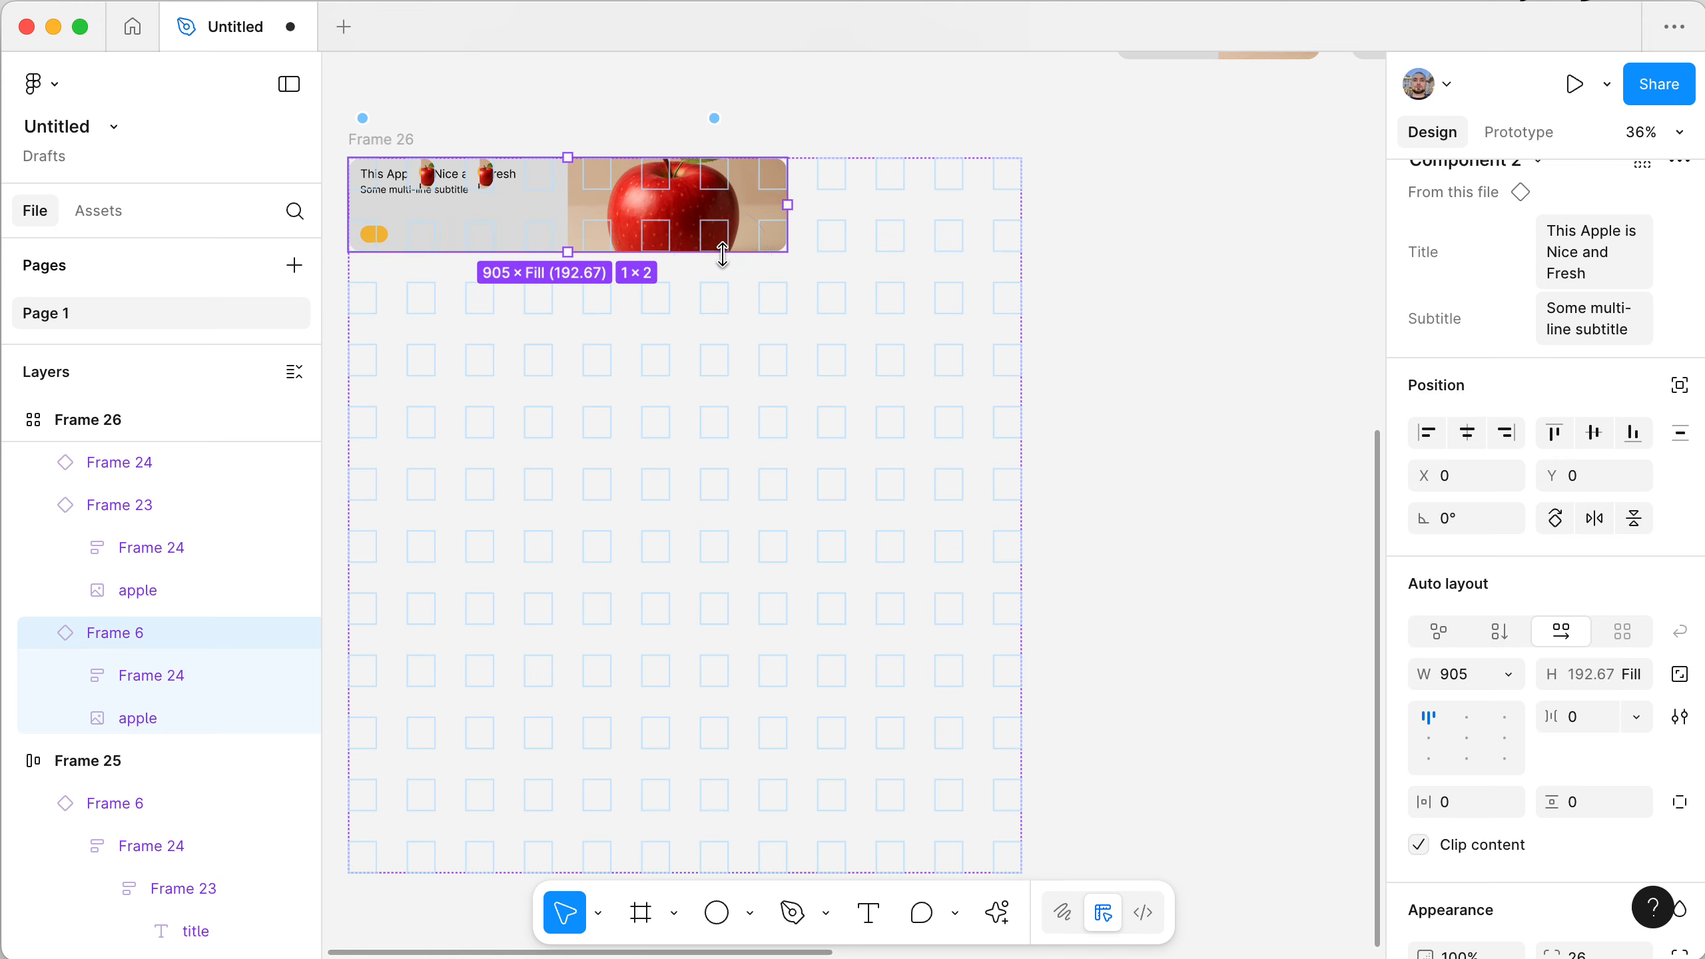
pyautogui.moveTo(788, 202); pyautogui.dragTo(604, 195)
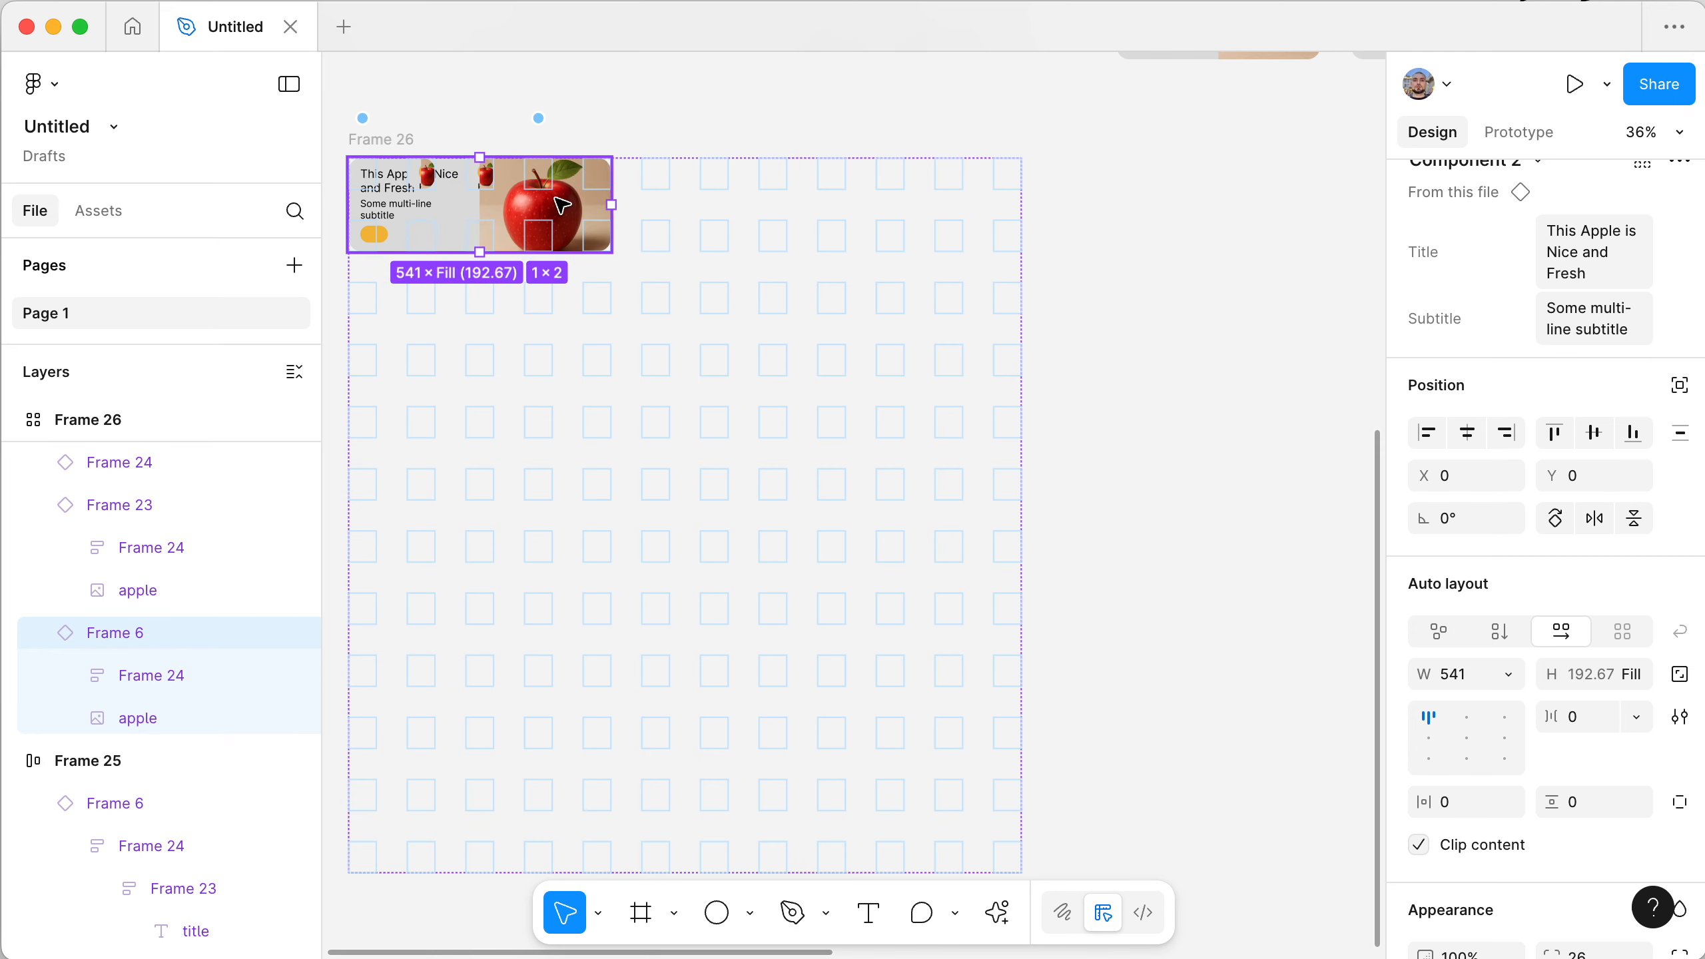
# - Set Frame 26's grid to 8 columns by 8 rows
pyautogui.click(744, 78)
pyautogui.click(370, 138)
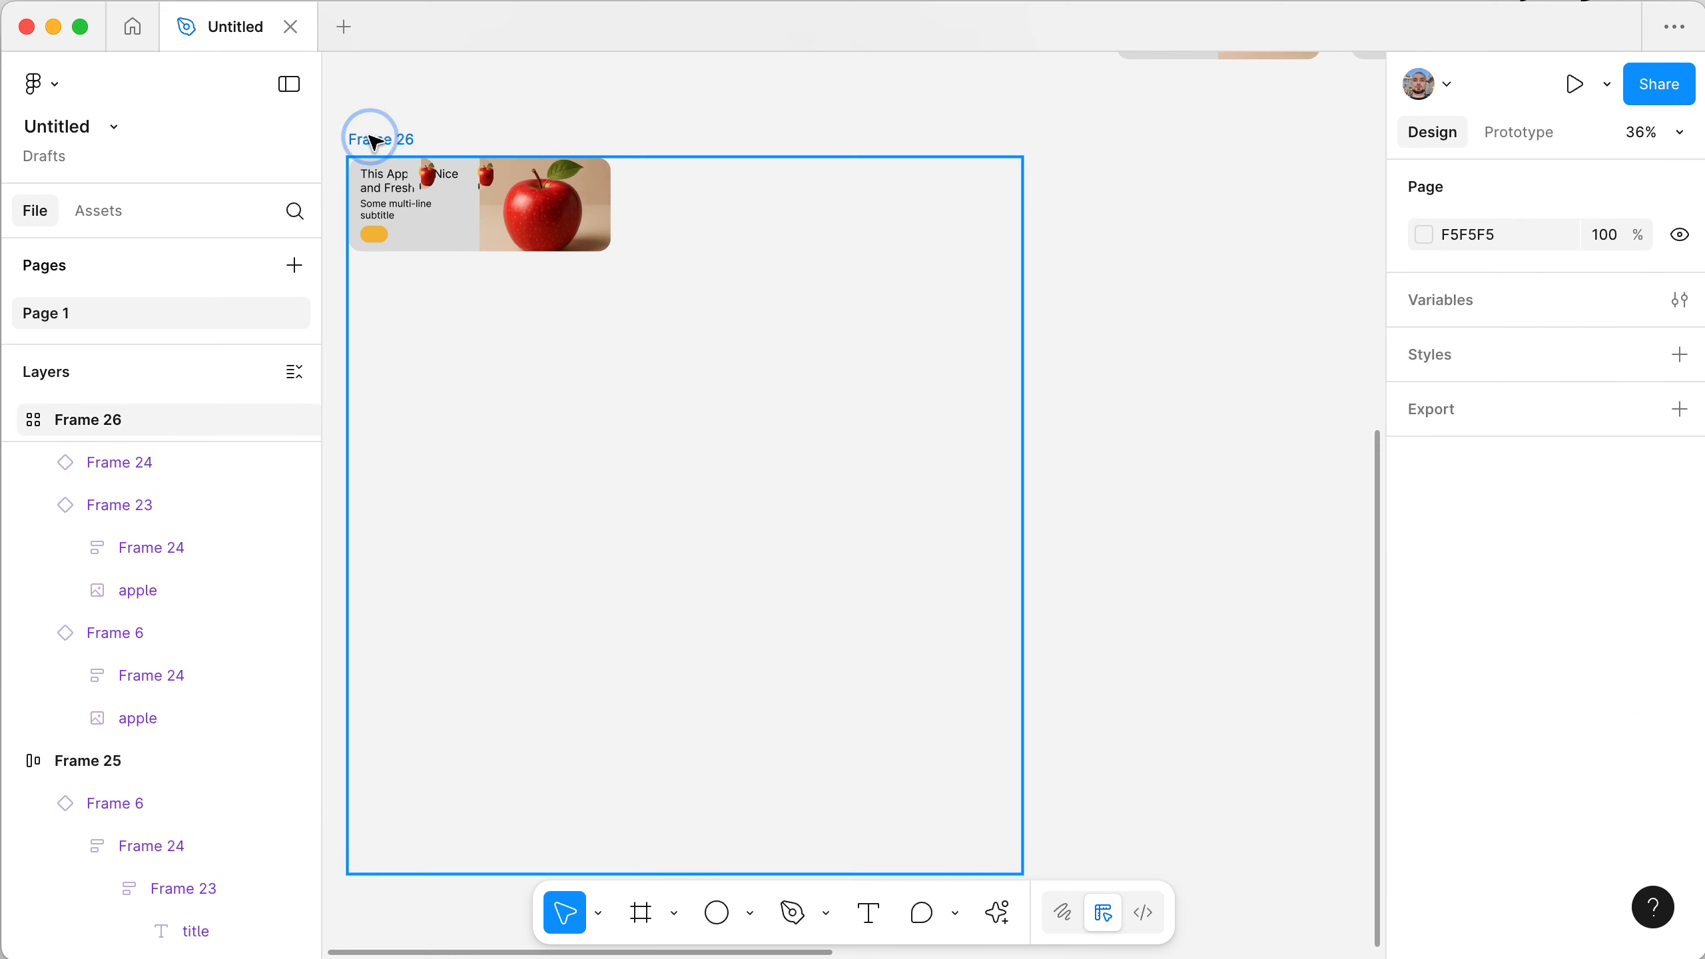
pyautogui.click(1476, 600)
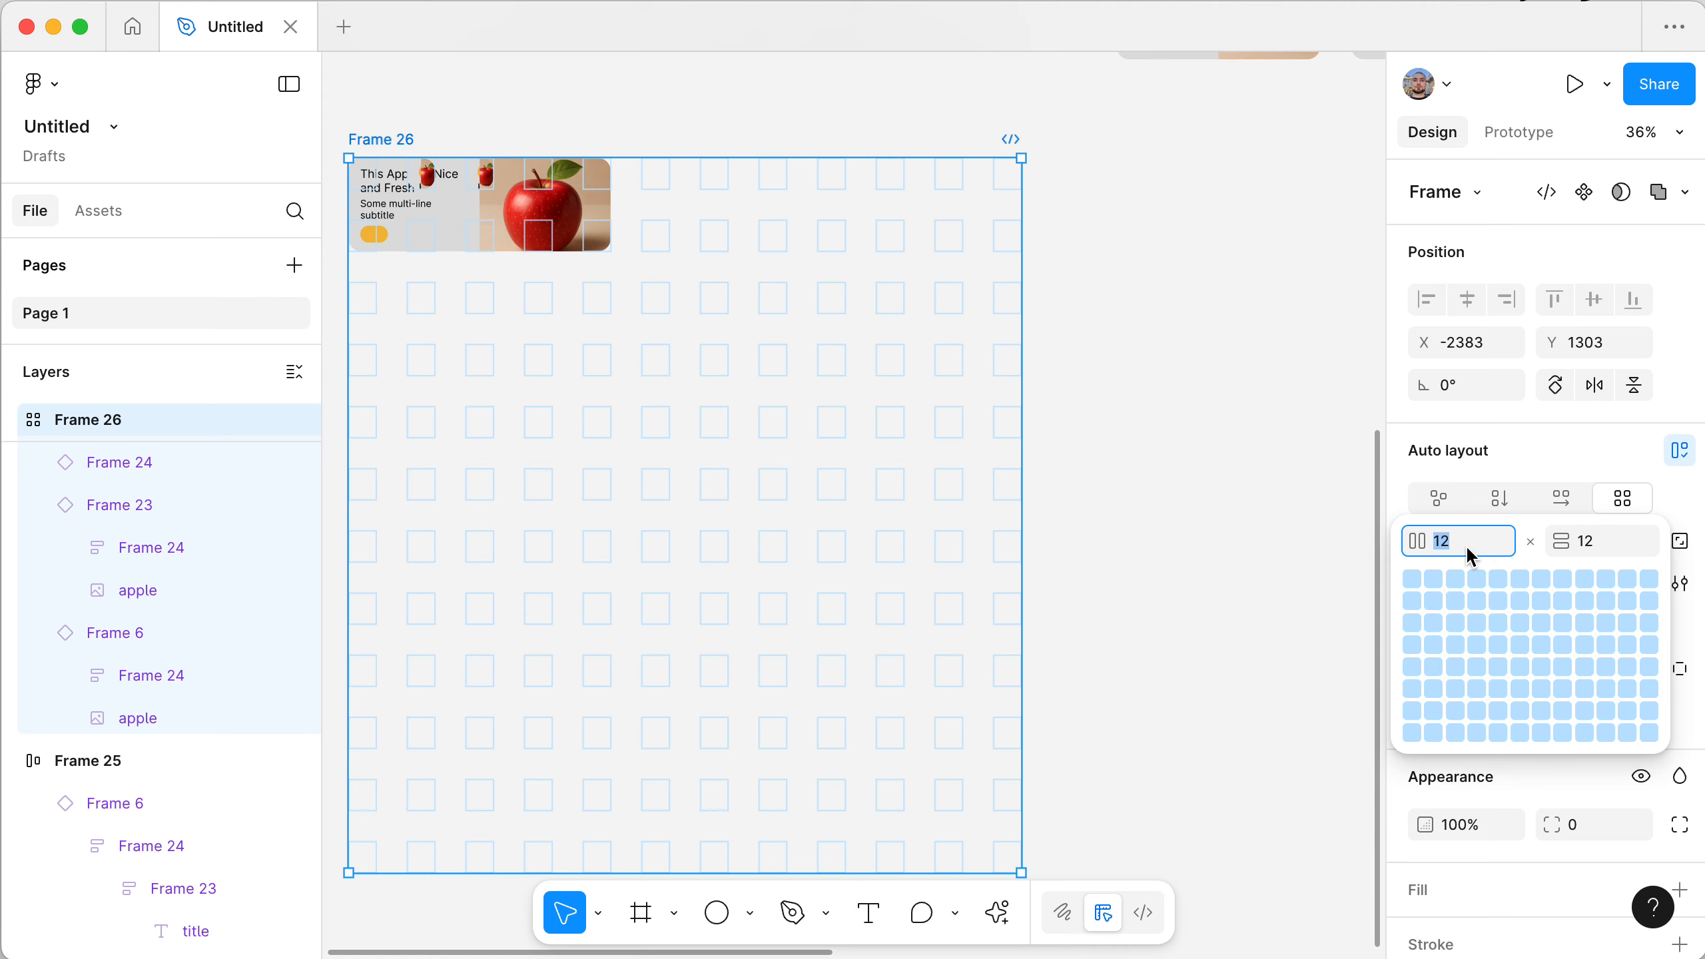
pyautogui.write('8')
pyautogui.press('Tab')
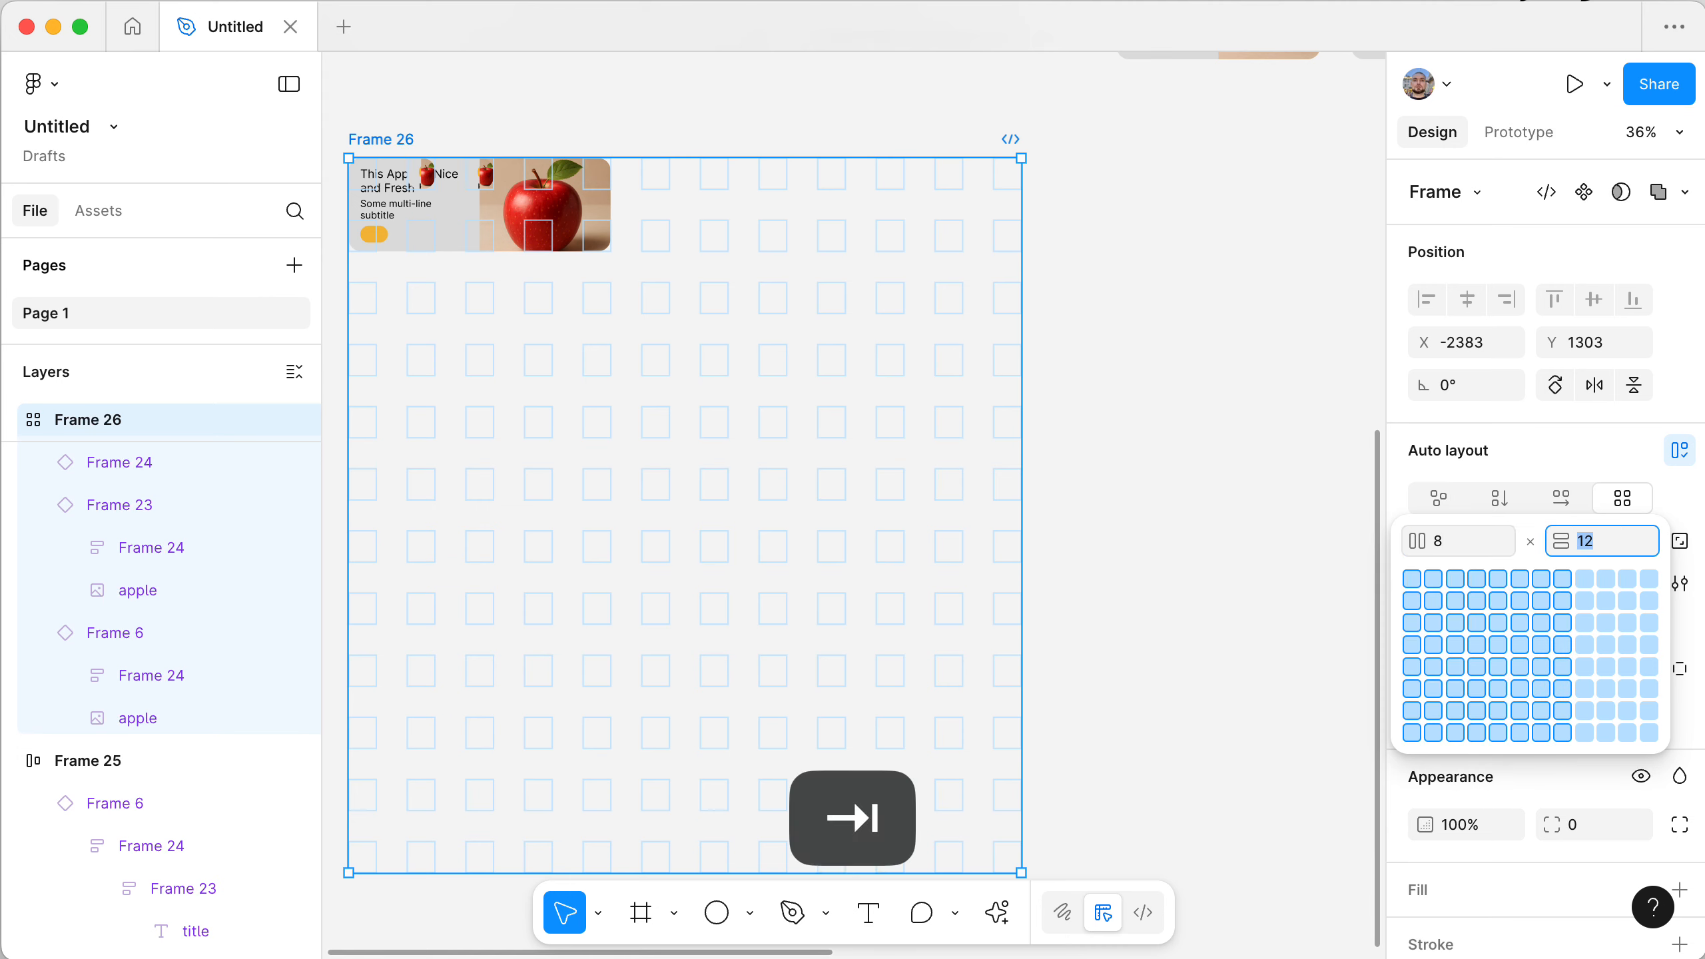
pyautogui.write('8')
pyautogui.press('Return')
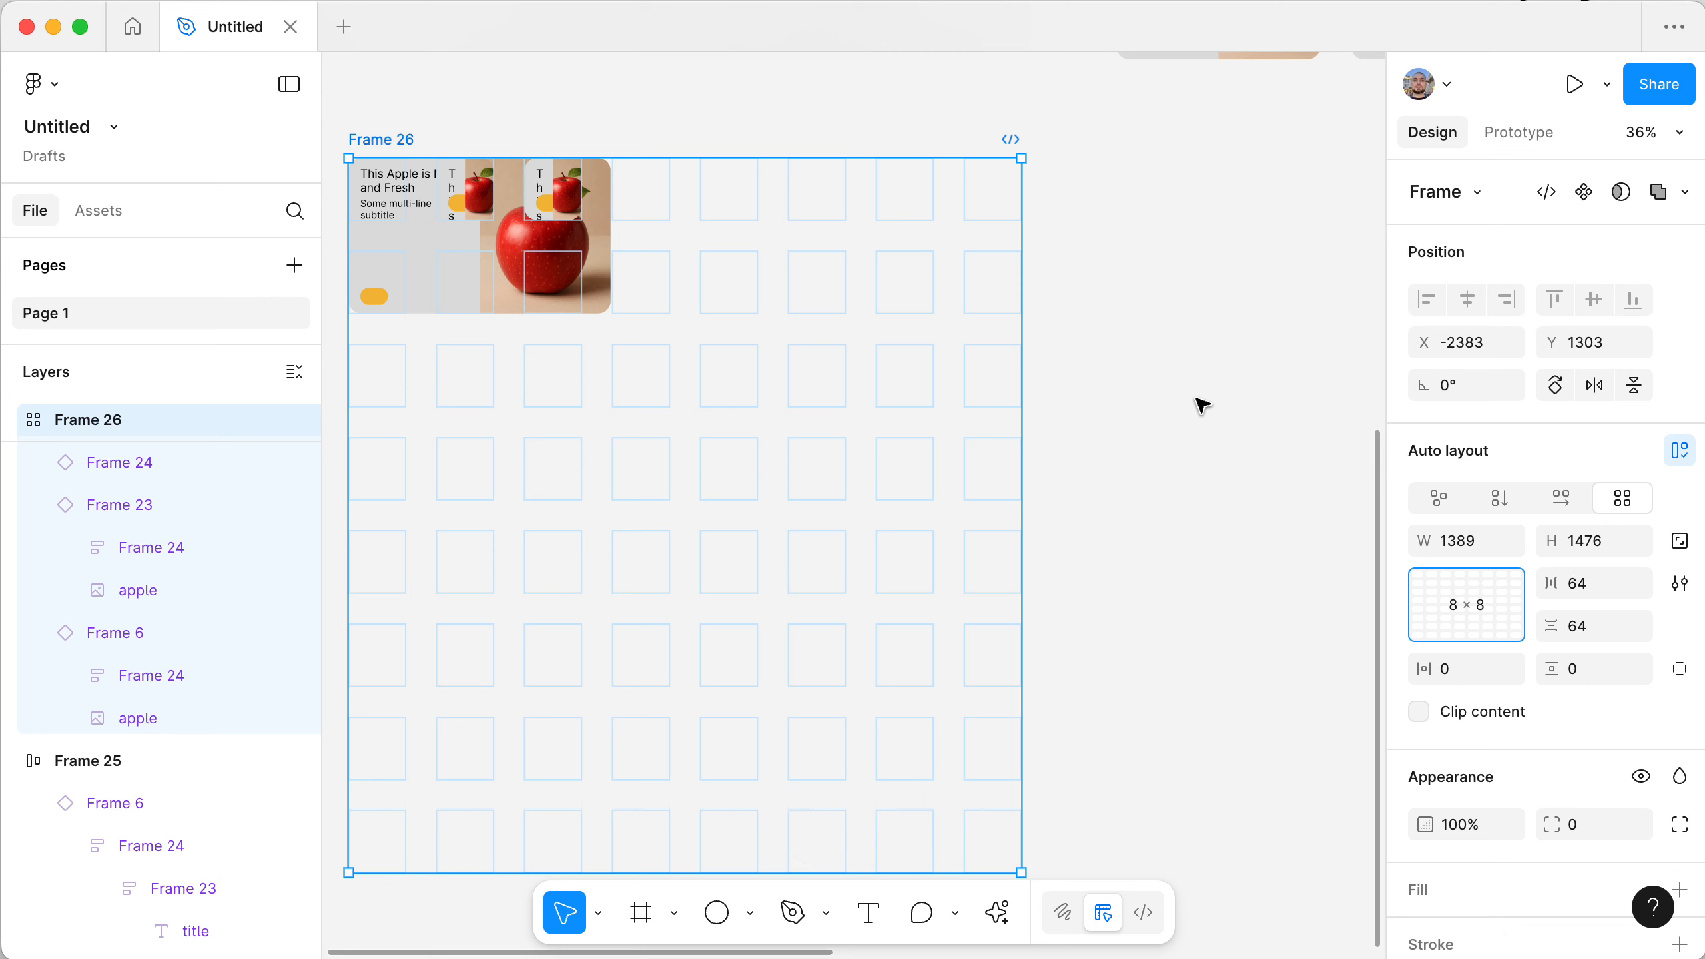
# - Widen the large first card in Frame 26 to about 844, ending at the fifth grid column
pyautogui.hscroll(-4, 1202, 402)
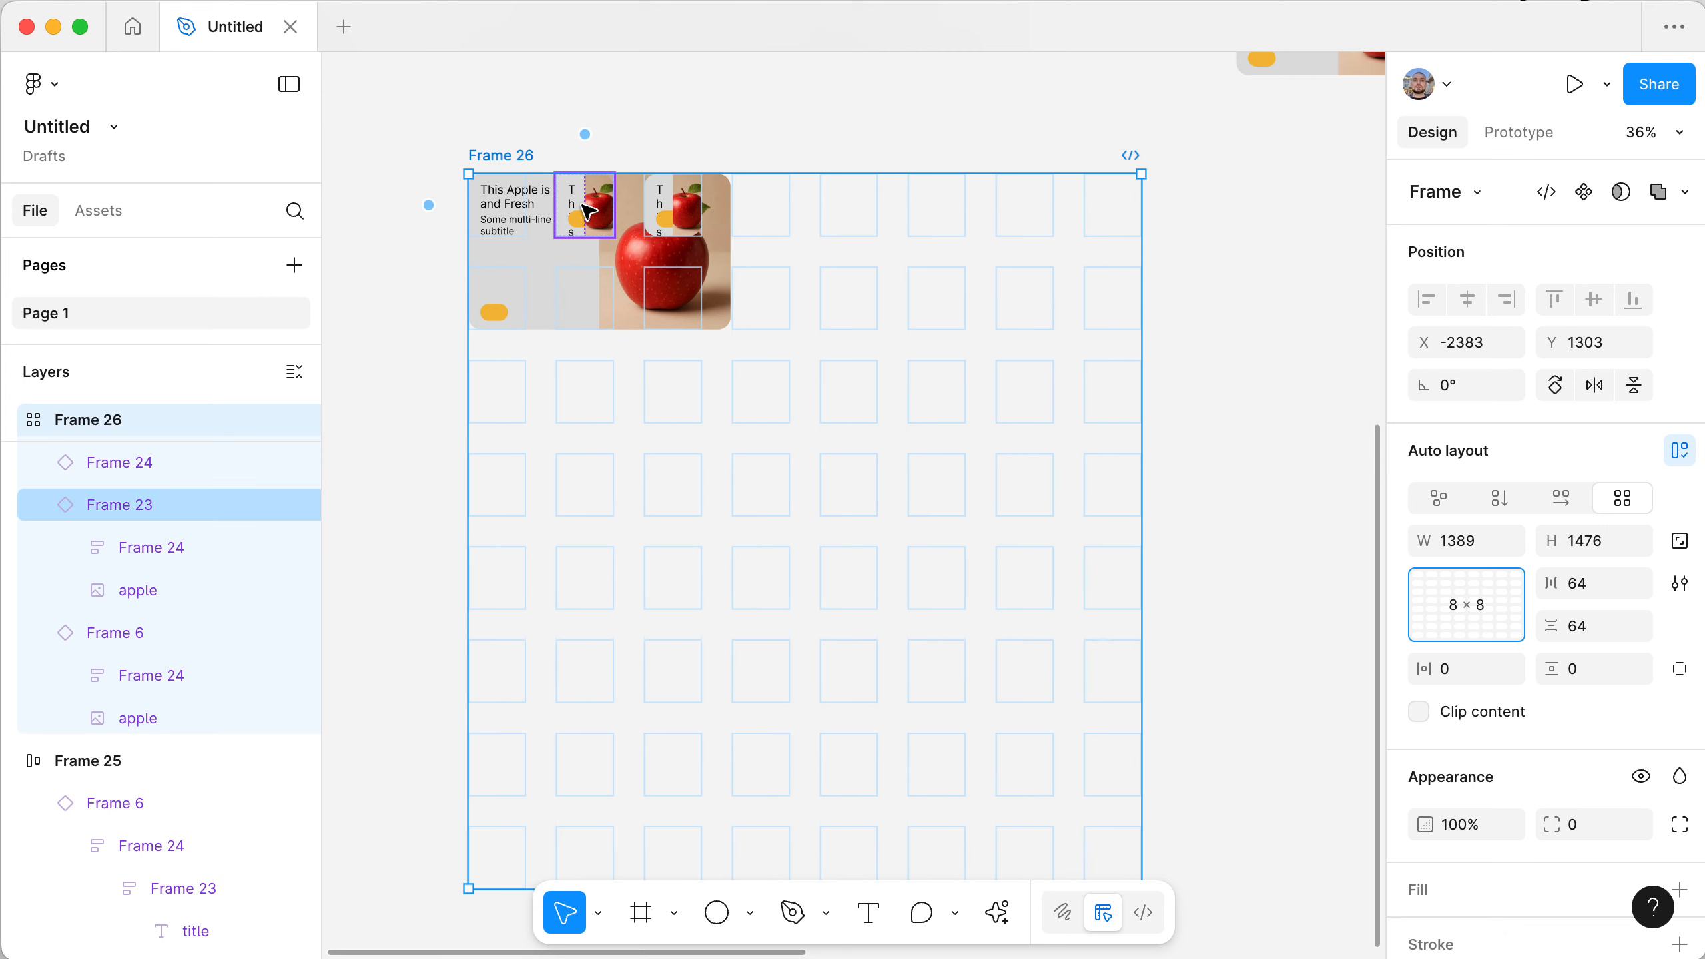
pyautogui.click(585, 213)
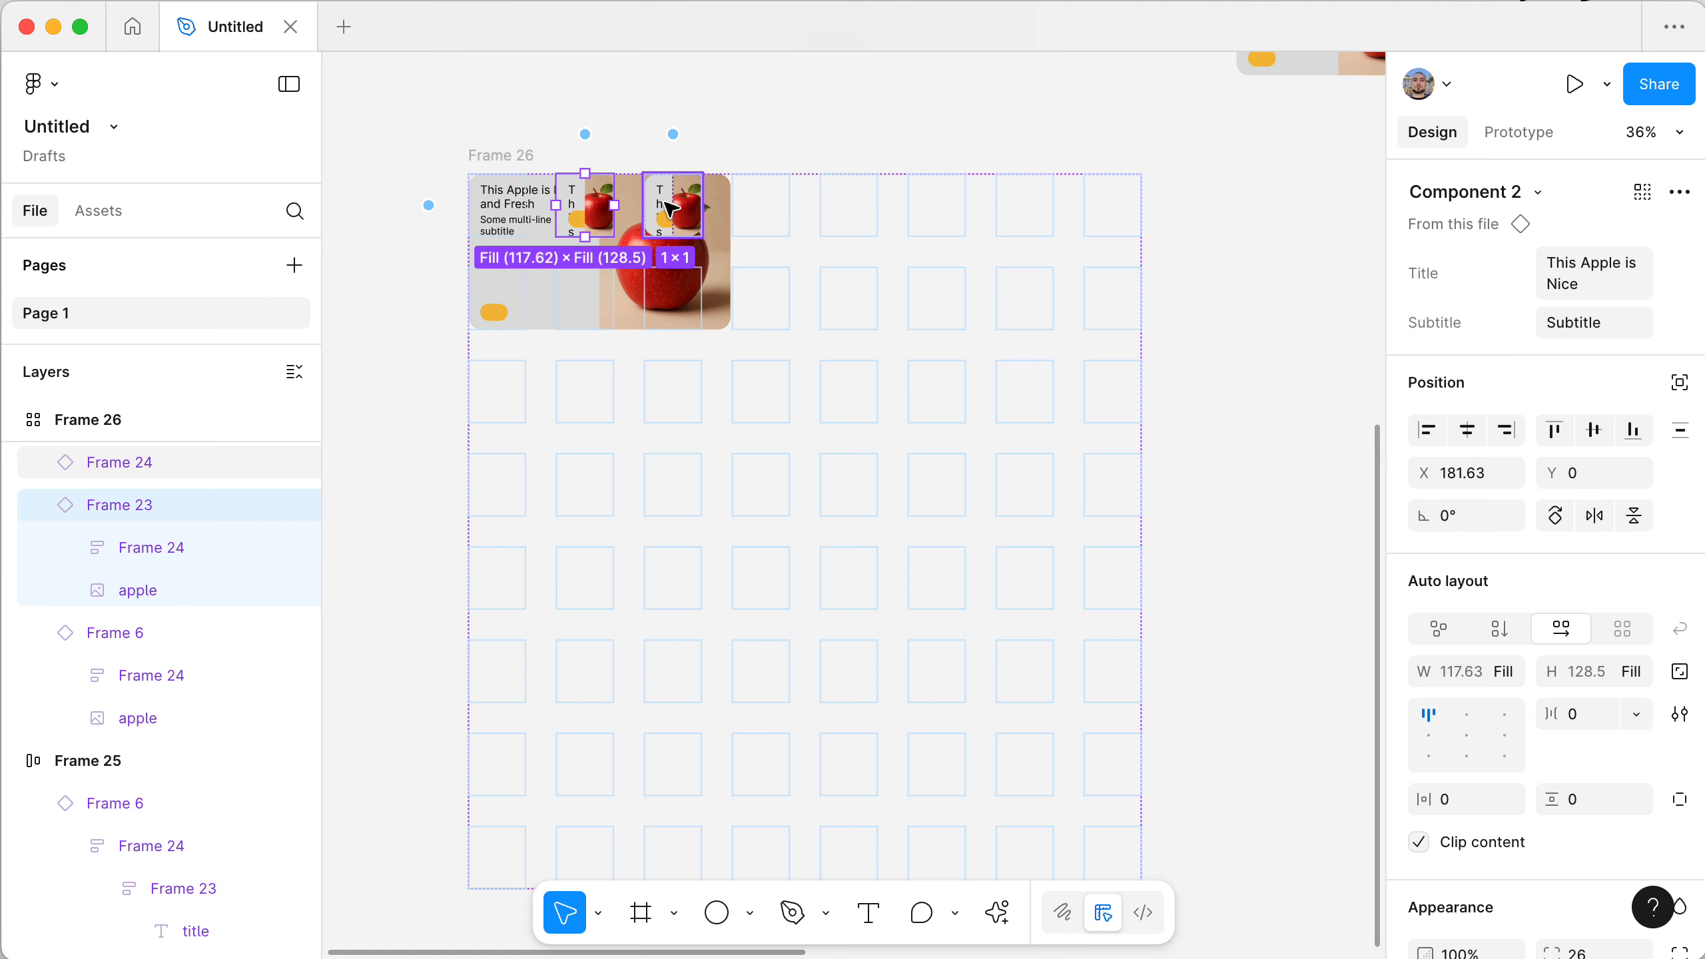
pyautogui.click(718, 248)
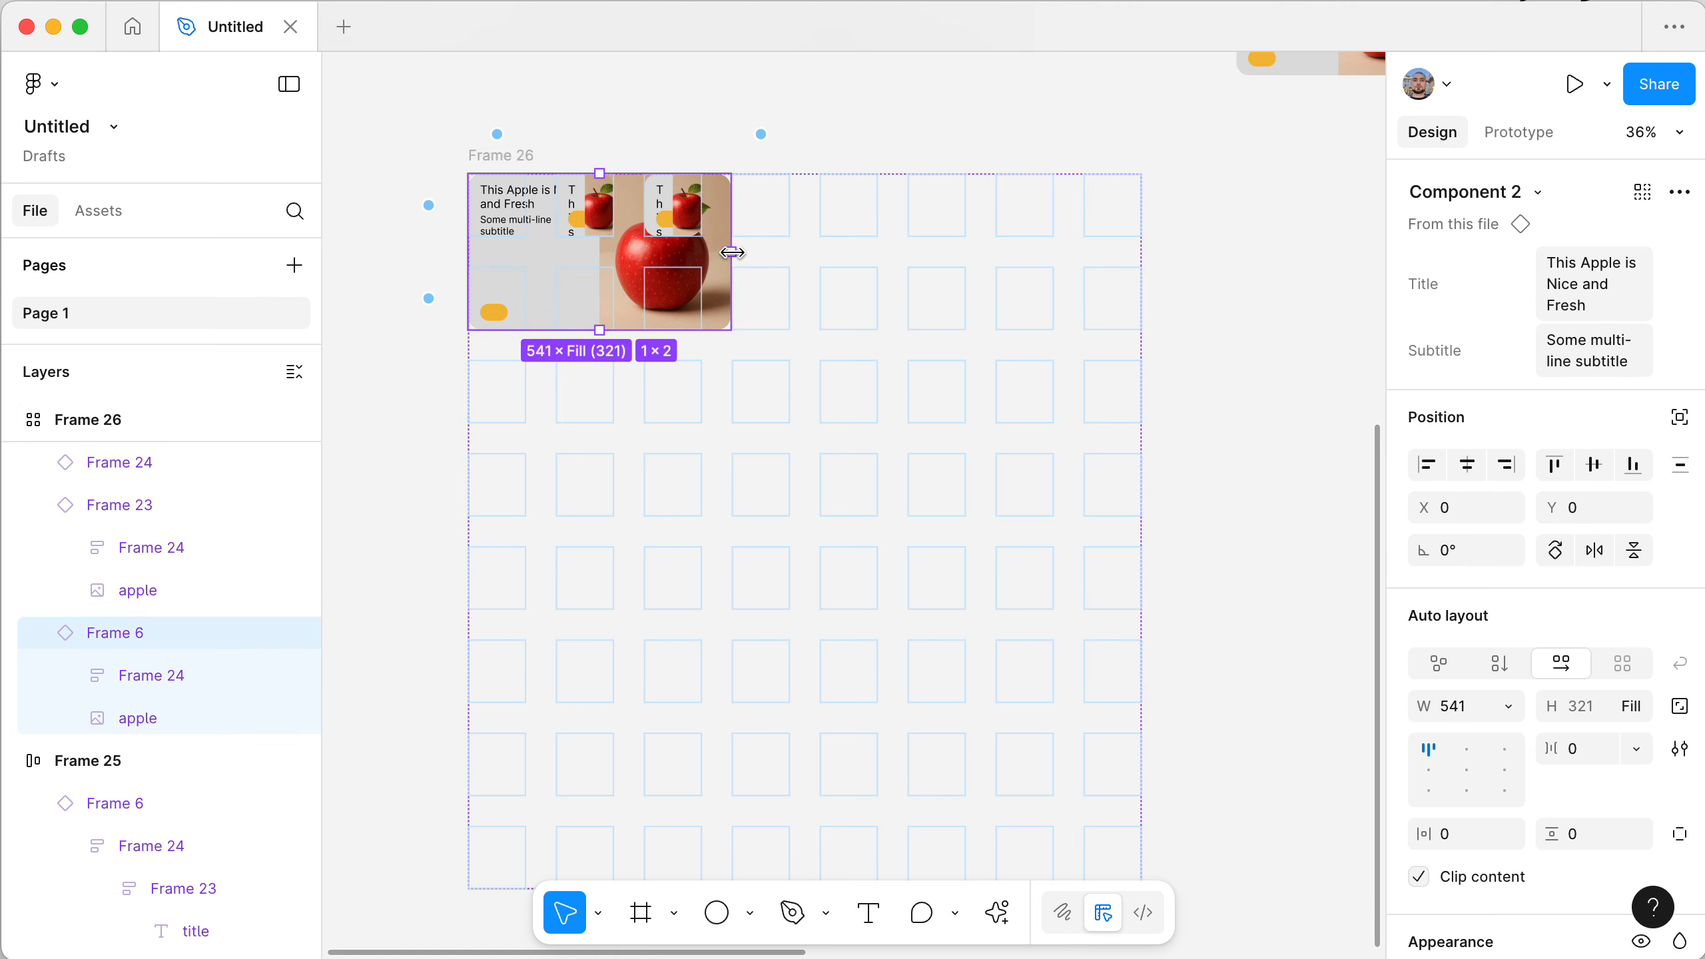
pyautogui.moveTo(731, 251); pyautogui.dragTo(884, 251)
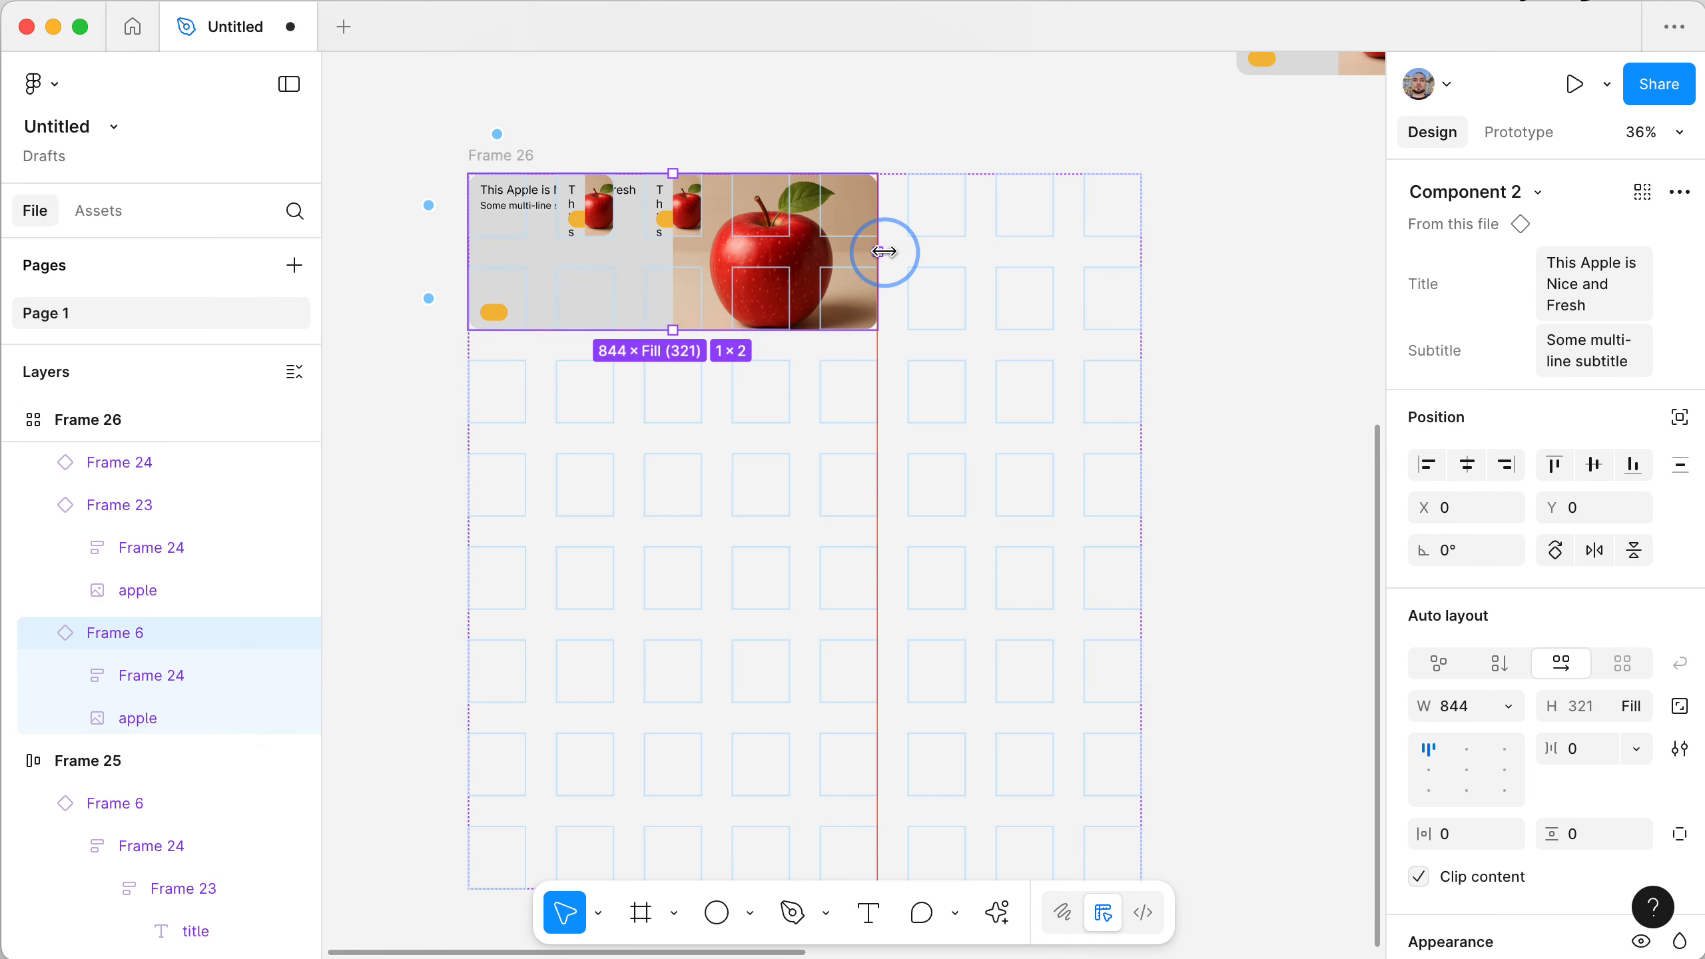
# - Move the third card to the first row's last three columns, spanning them, and extend its height to about 268
pyautogui.click(671, 202)
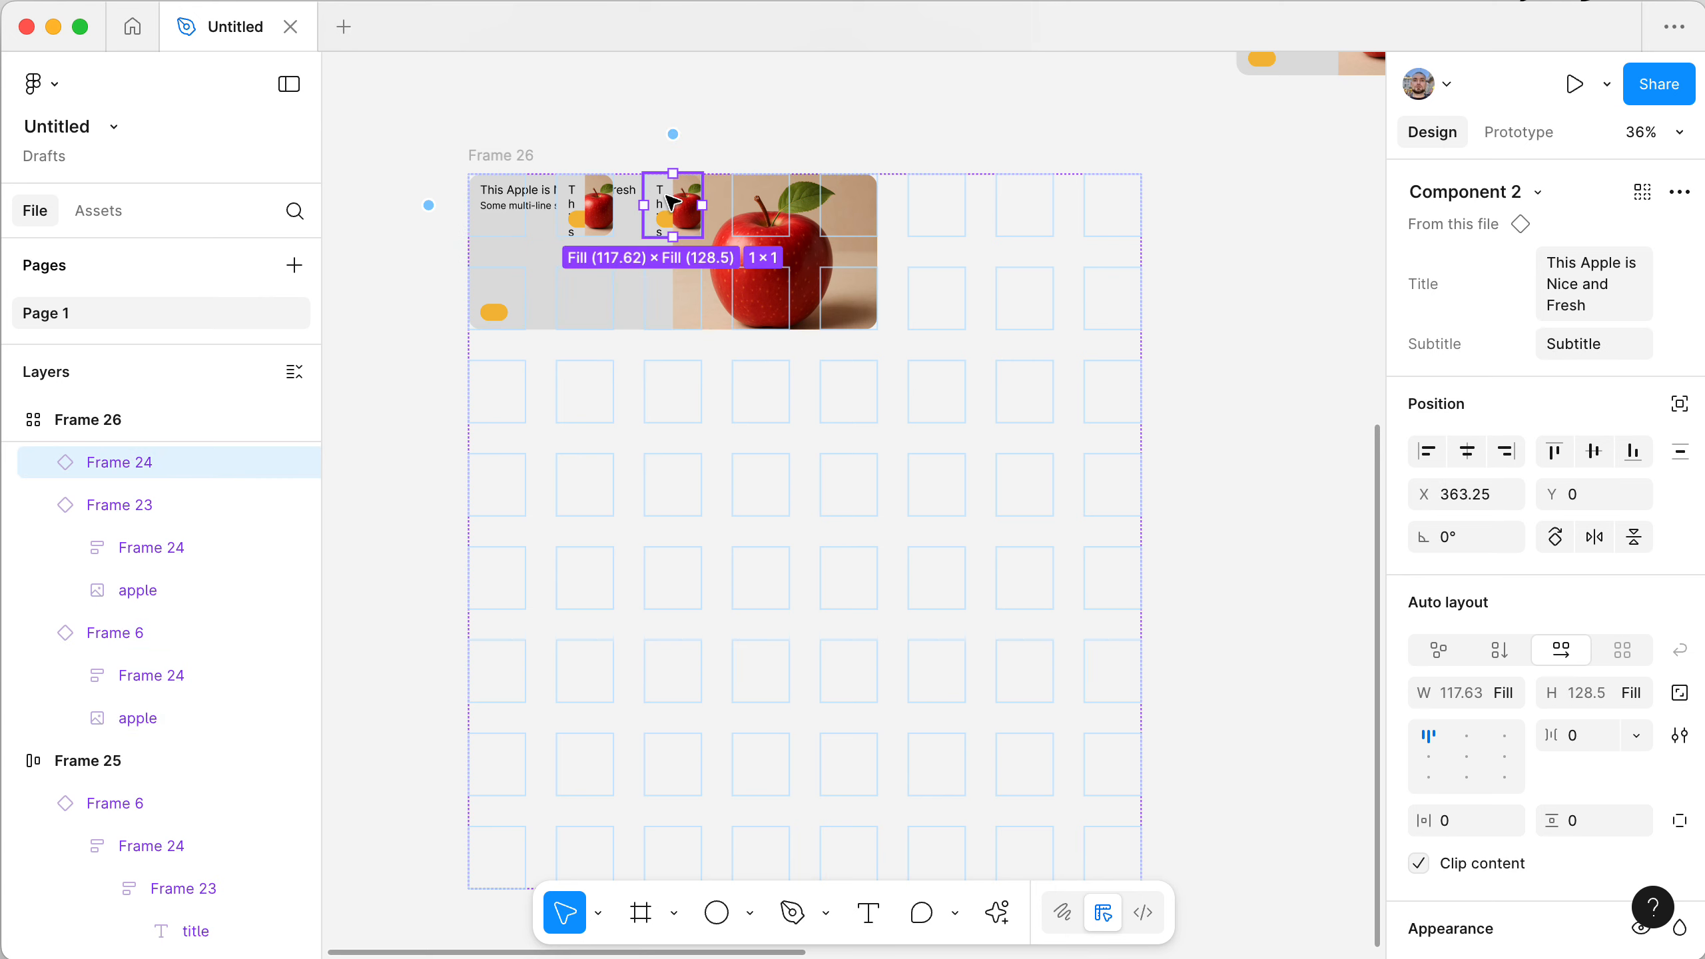
pyautogui.moveTo(671, 202); pyautogui.dragTo(1130, 202)
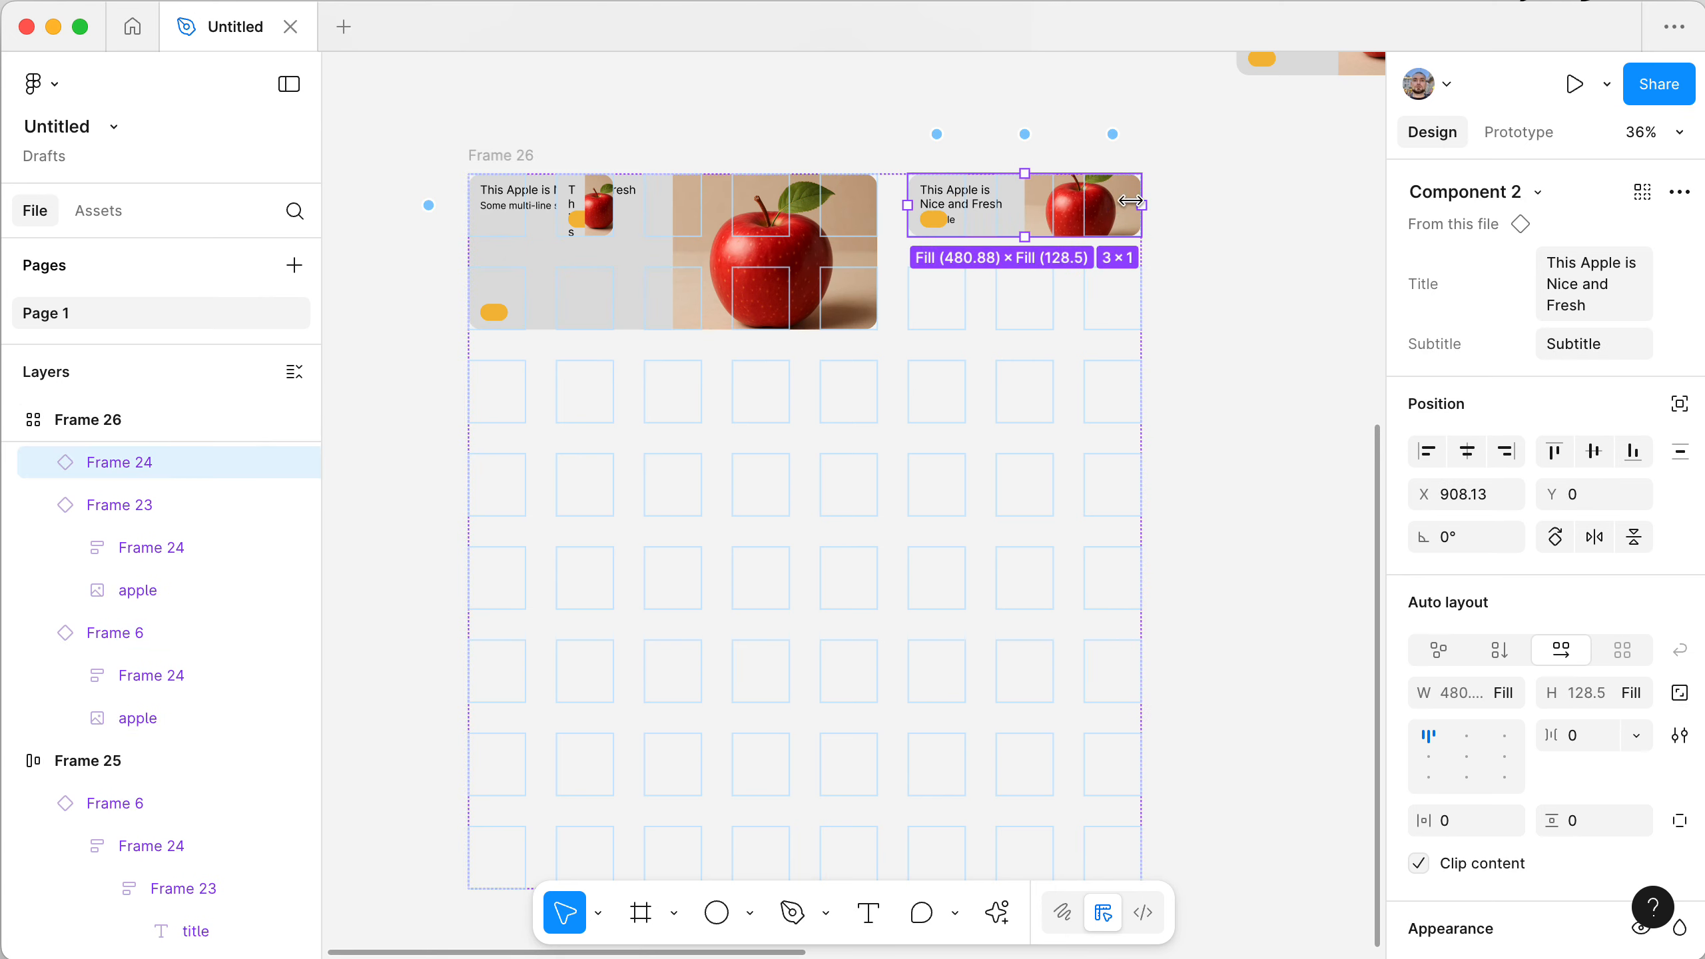
pyautogui.moveTo(1024, 237); pyautogui.dragTo(1028, 303)
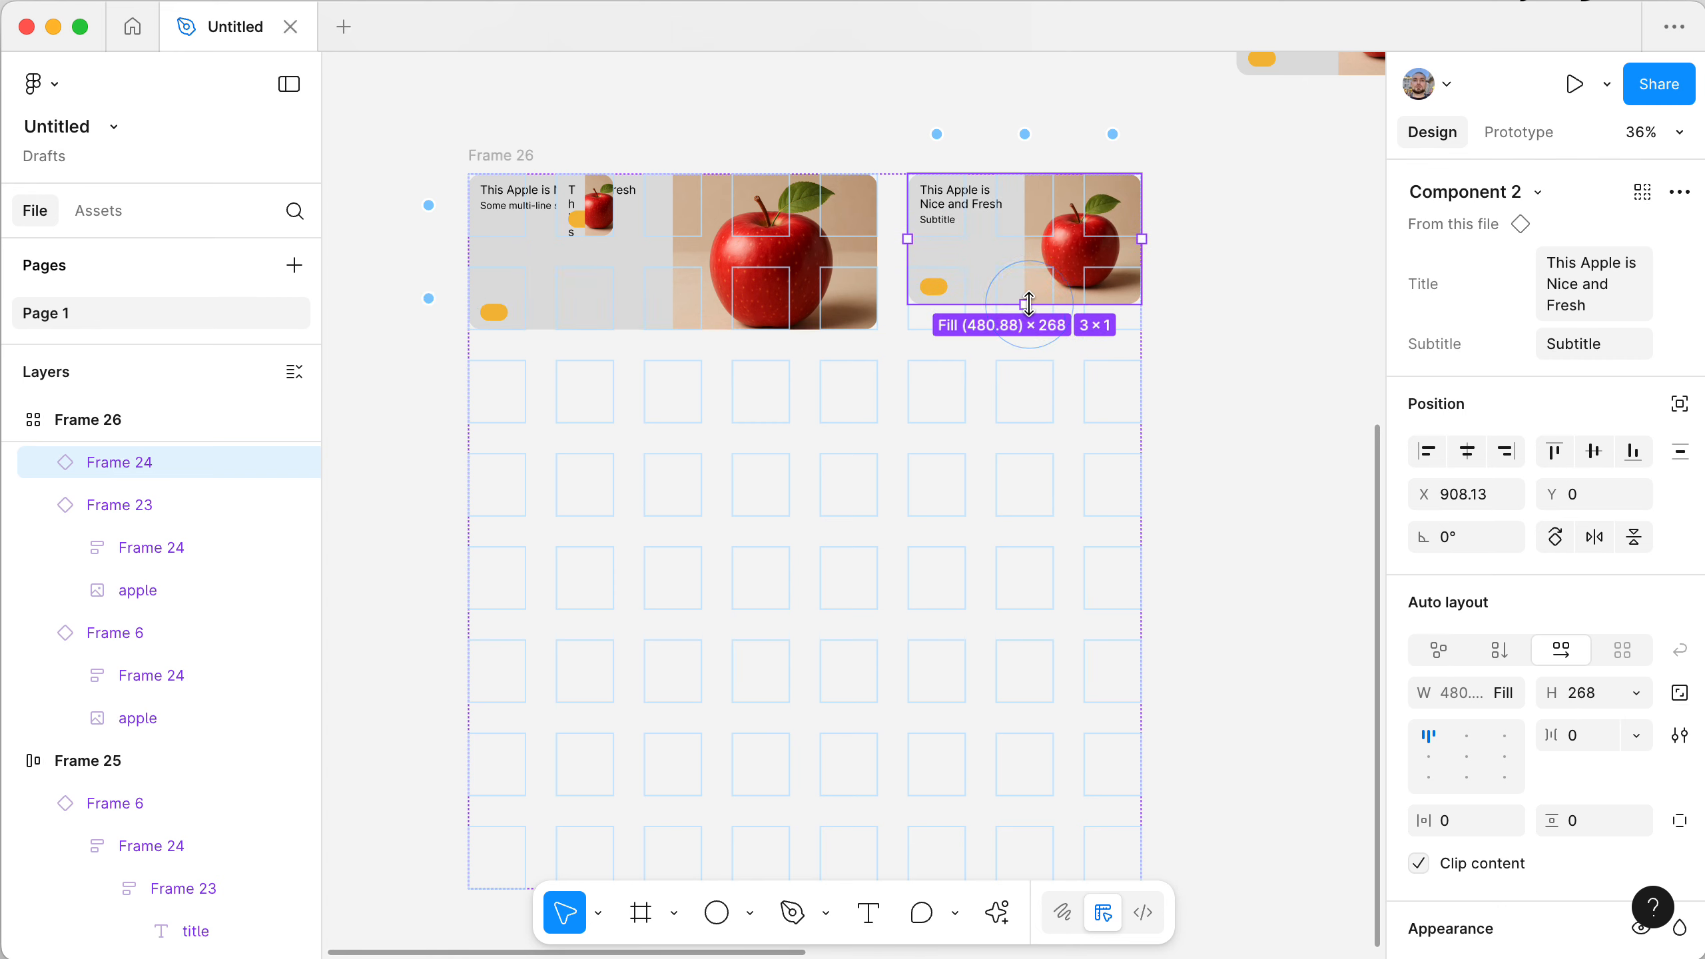
# - Resize Frame 26 from its corner to about 1489 × 793
pyautogui.click(519, 143)
pyautogui.scroll(-3, 1293, 576)
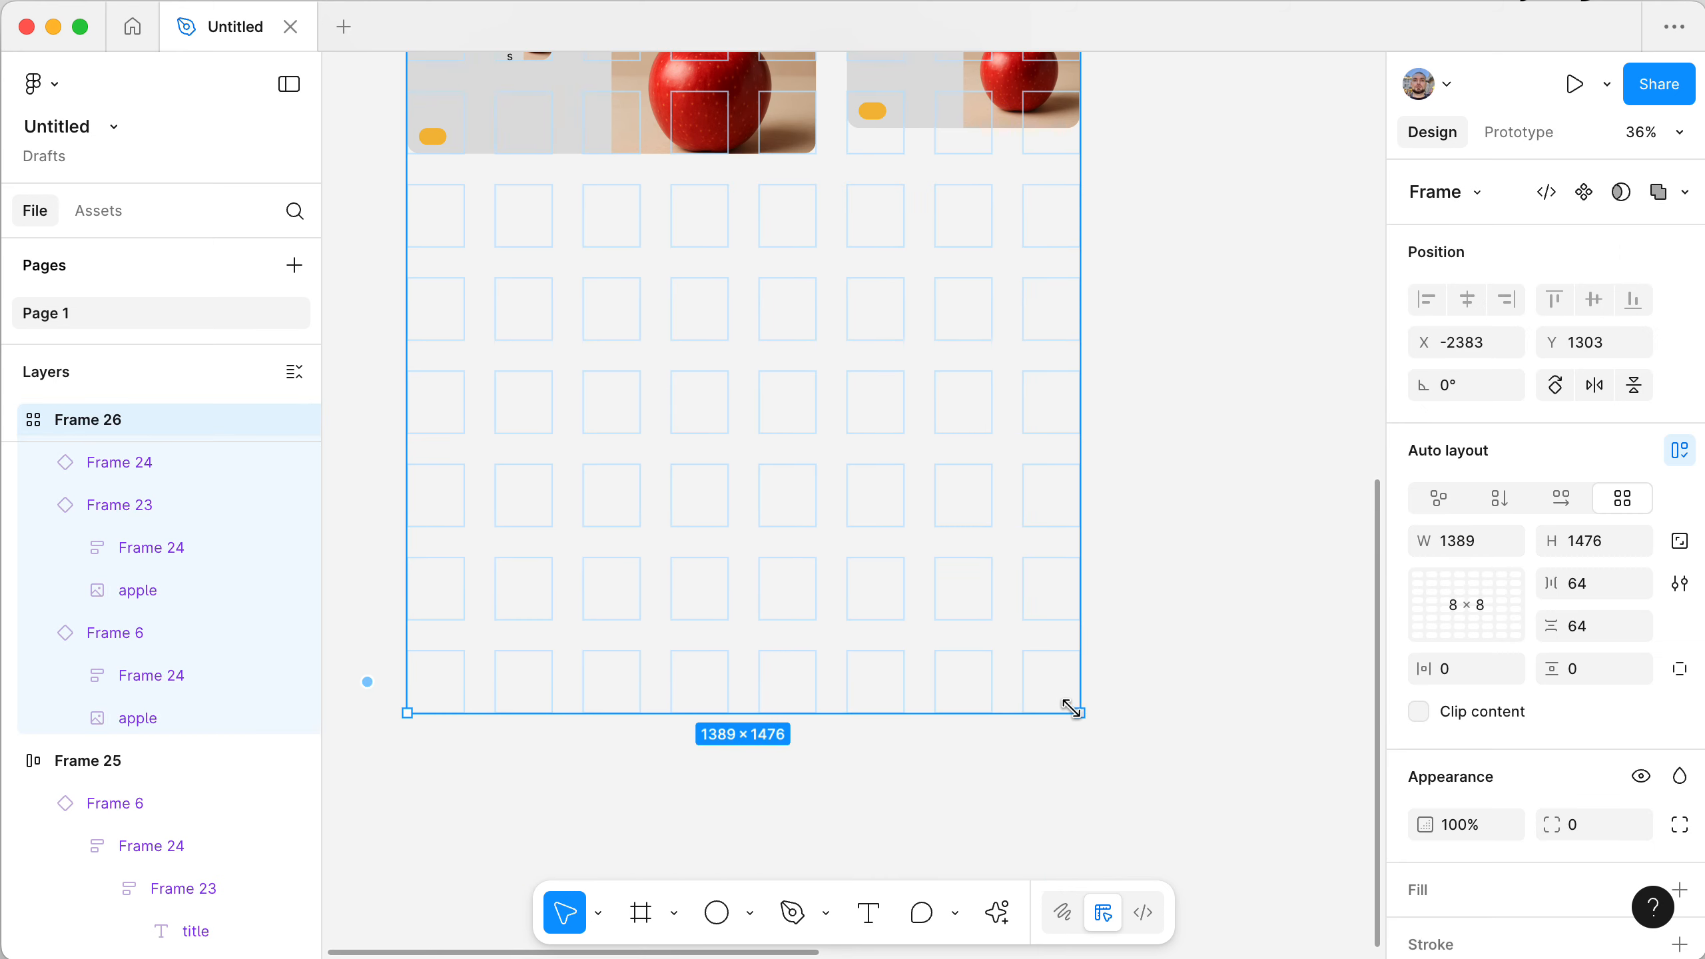
pyautogui.moveTo(1072, 708); pyautogui.dragTo(982, 323)
pyautogui.scroll(5, 709, 379)
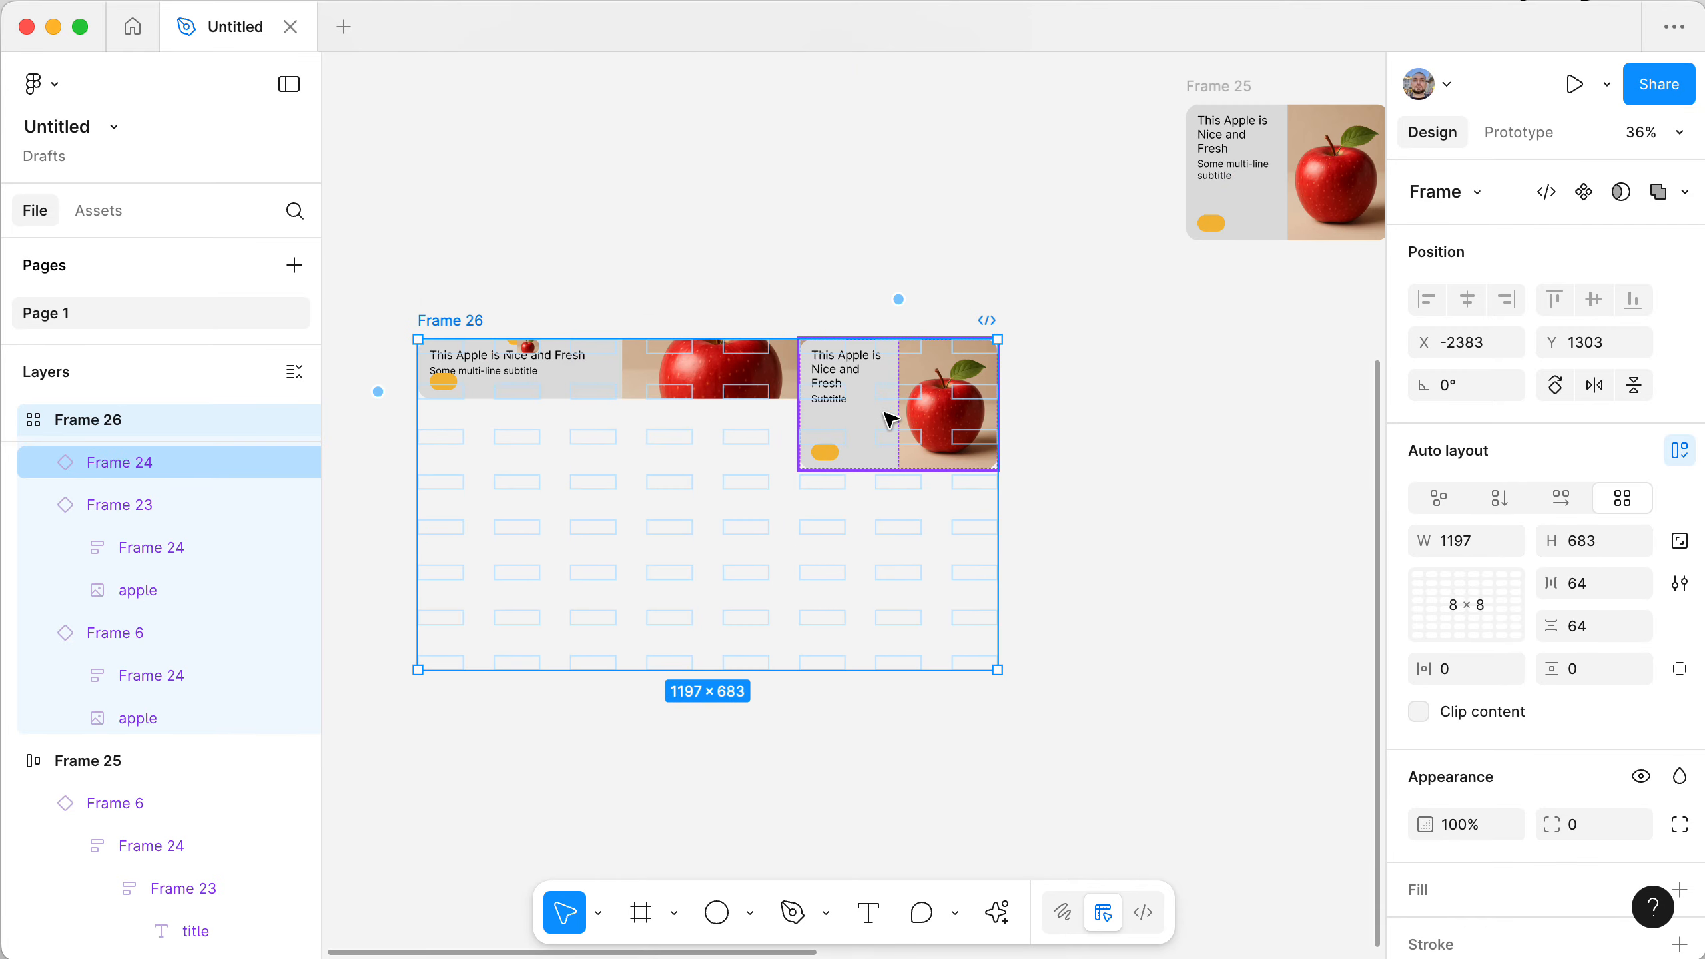
pyautogui.moveTo(996, 670); pyautogui.dragTo(1138, 723)
# - Shorten the card in the last three columns so that it fills three grid rows
pyautogui.click(976, 403)
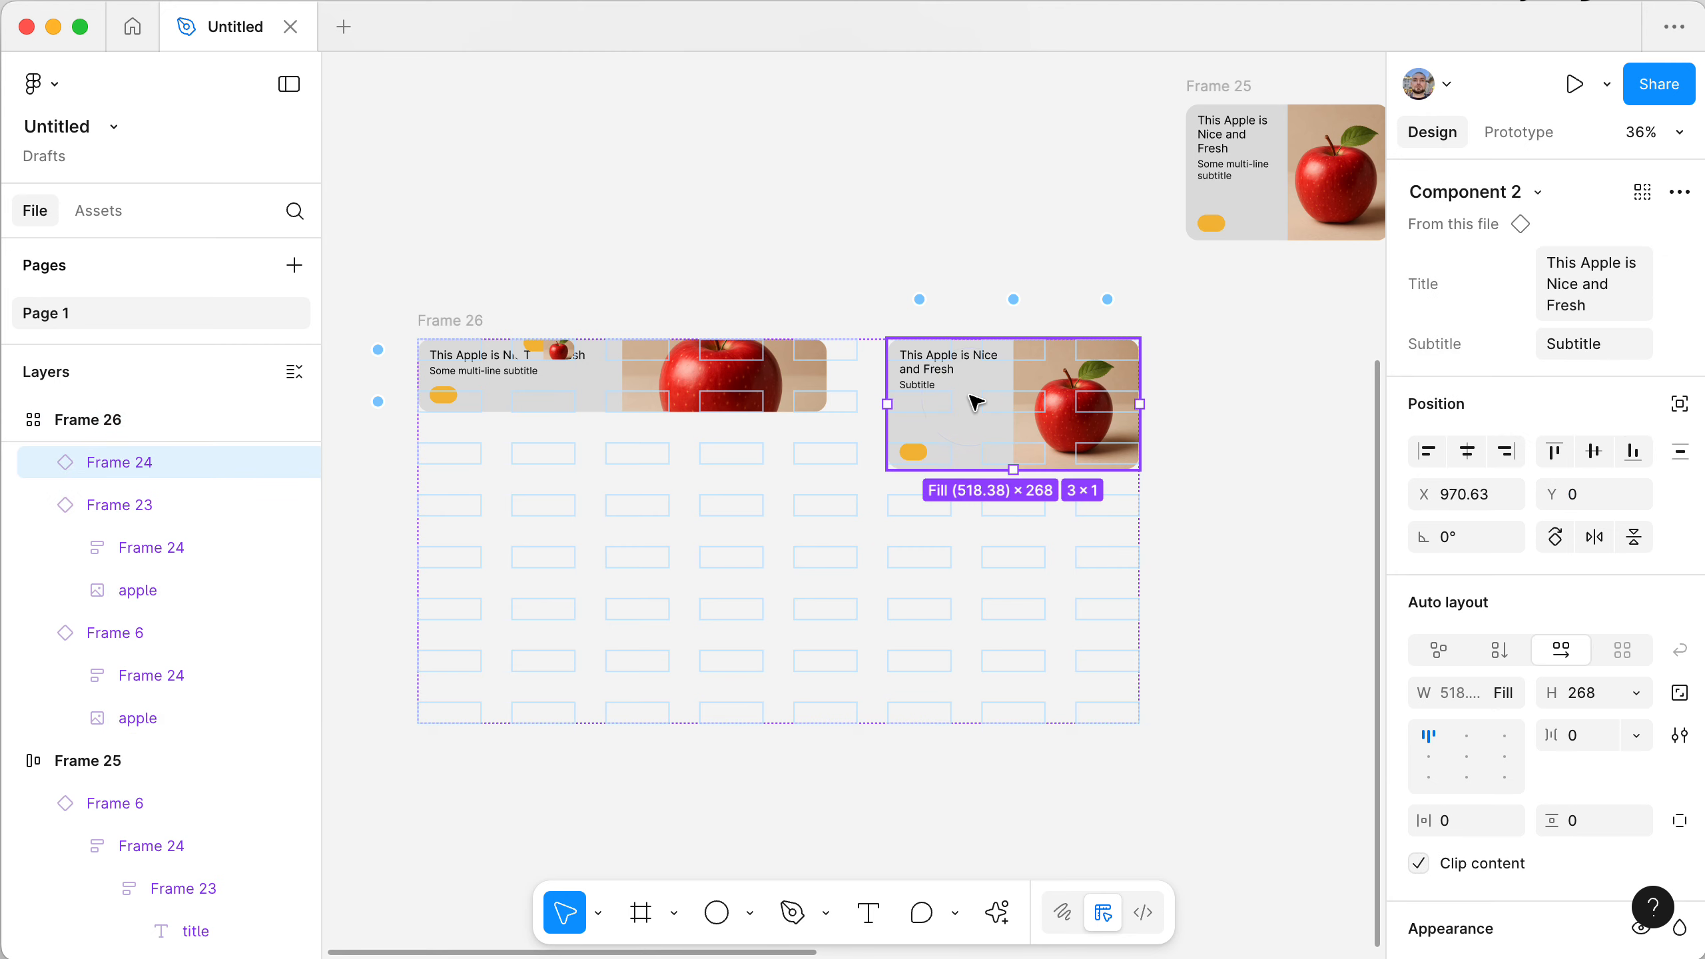
pyautogui.scroll(5, 975, 403)
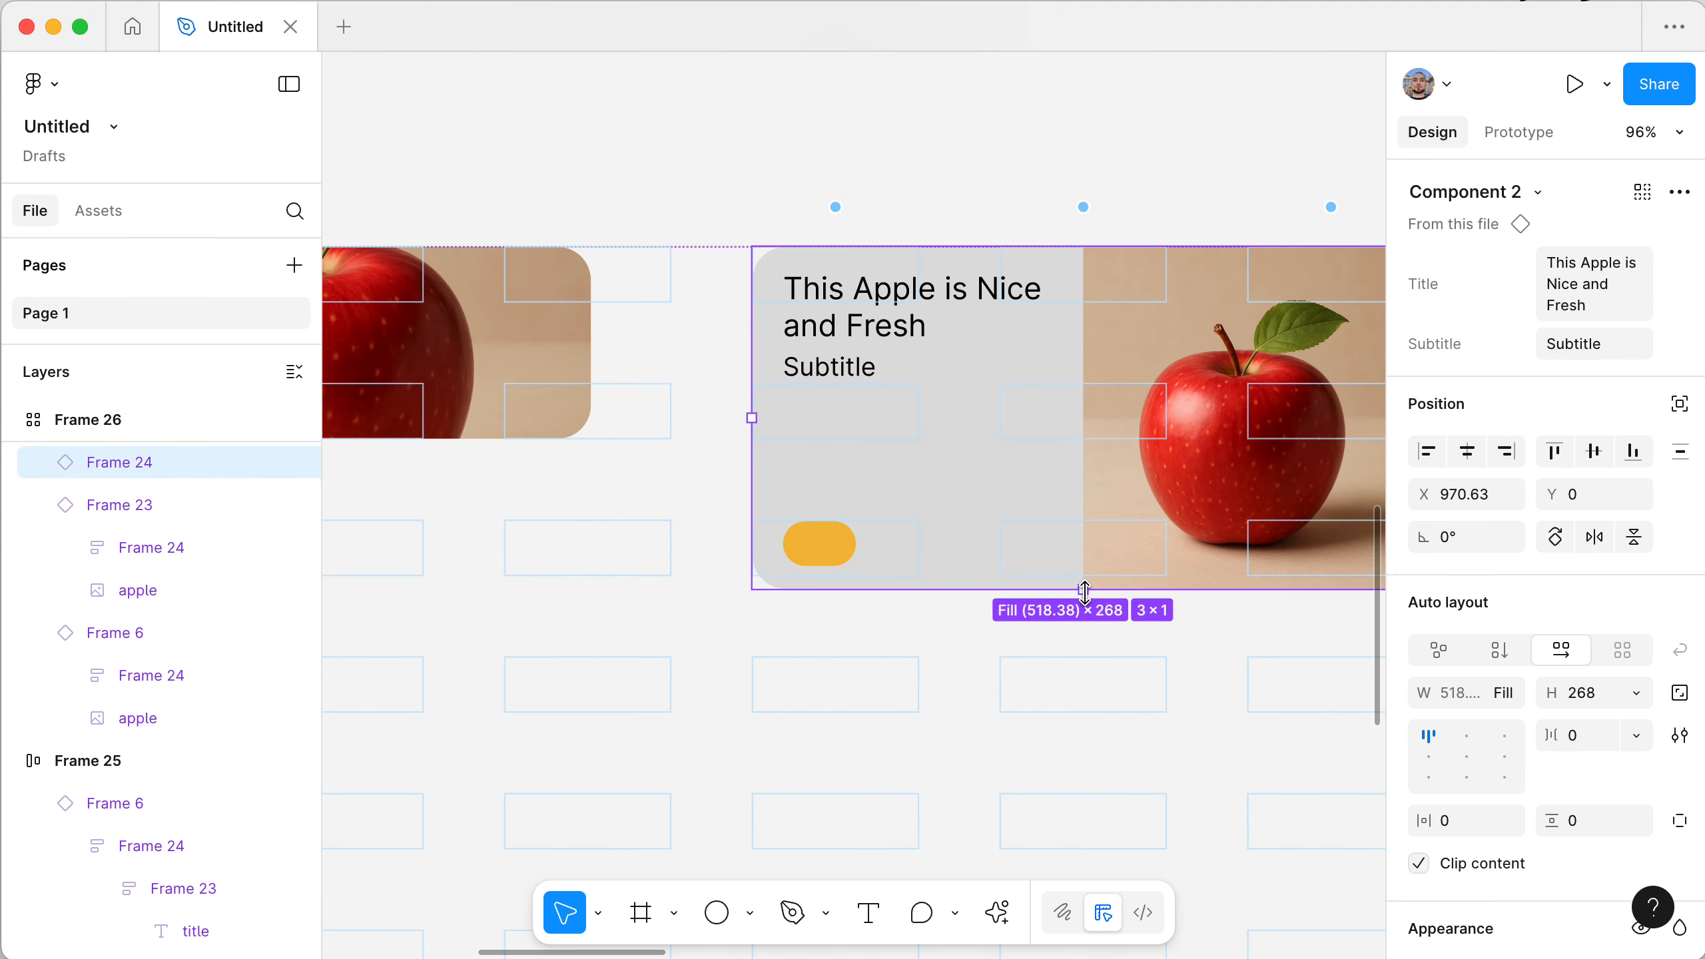
pyautogui.moveTo(1085, 590)
pyautogui.mouseDown()
pyautogui.moveTo(1088, 552)
pyautogui.moveTo(1088, 568)
pyautogui.mouseUp()
pyautogui.scroll(-6, 1090, 564)
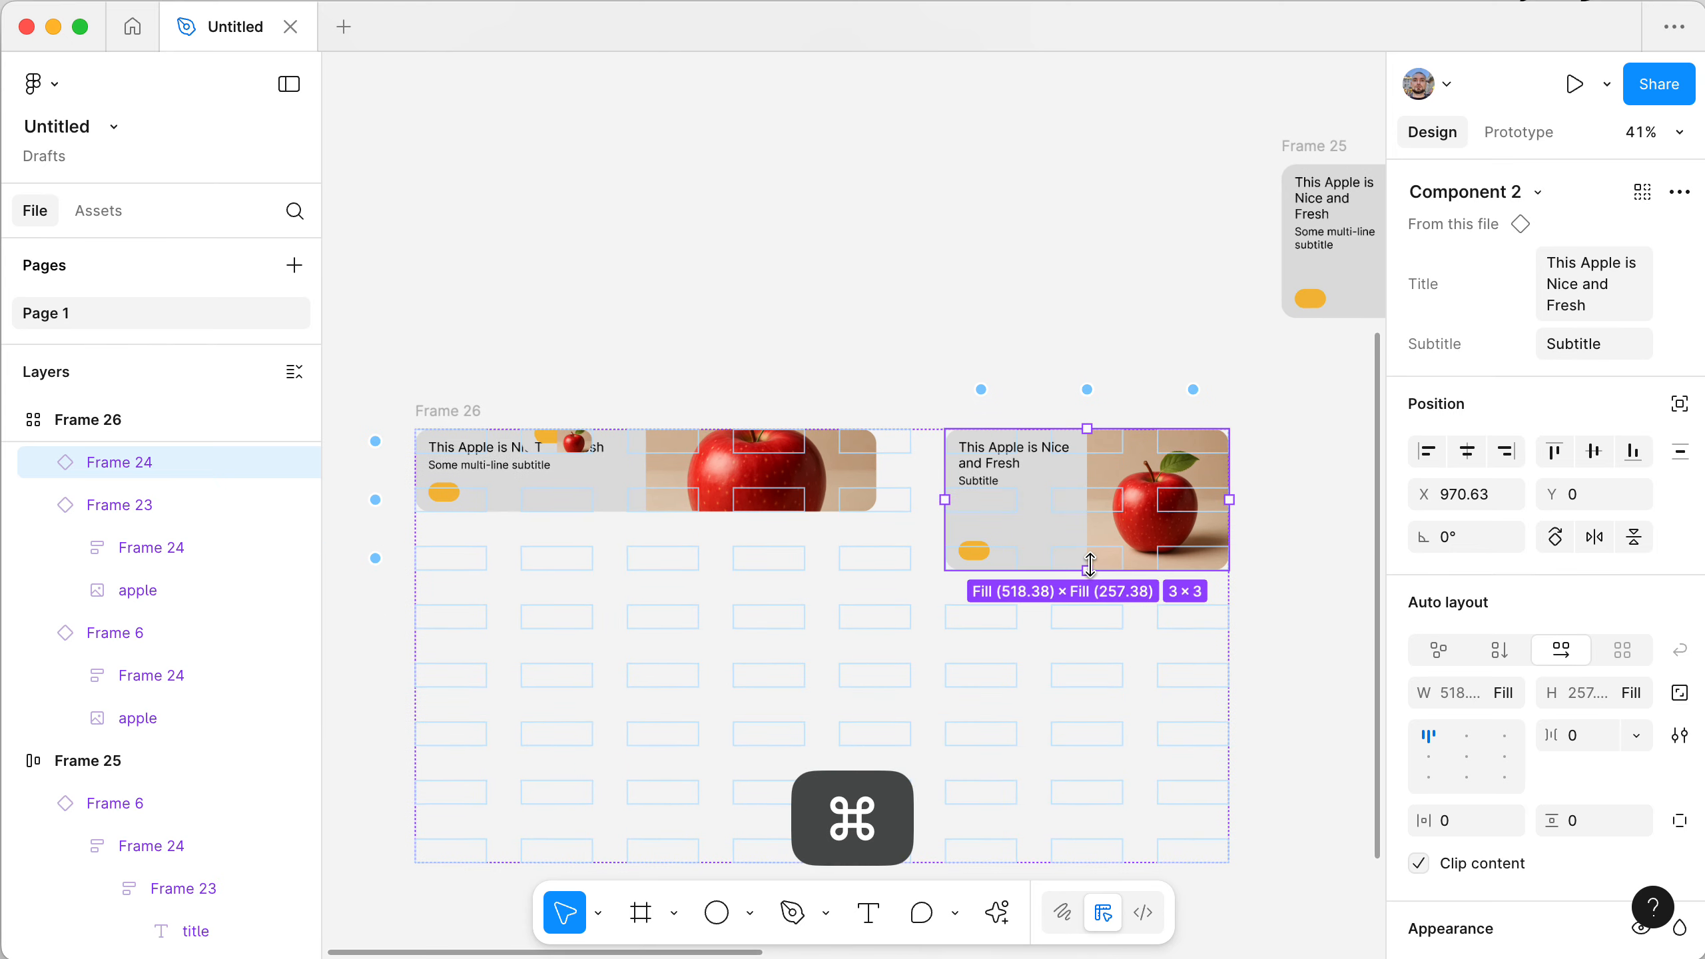
# - Narrow Frame 26 to about 1230 × 794 and reduce the large first card's width to about 745
pyautogui.scroll(-5, 1089, 564)
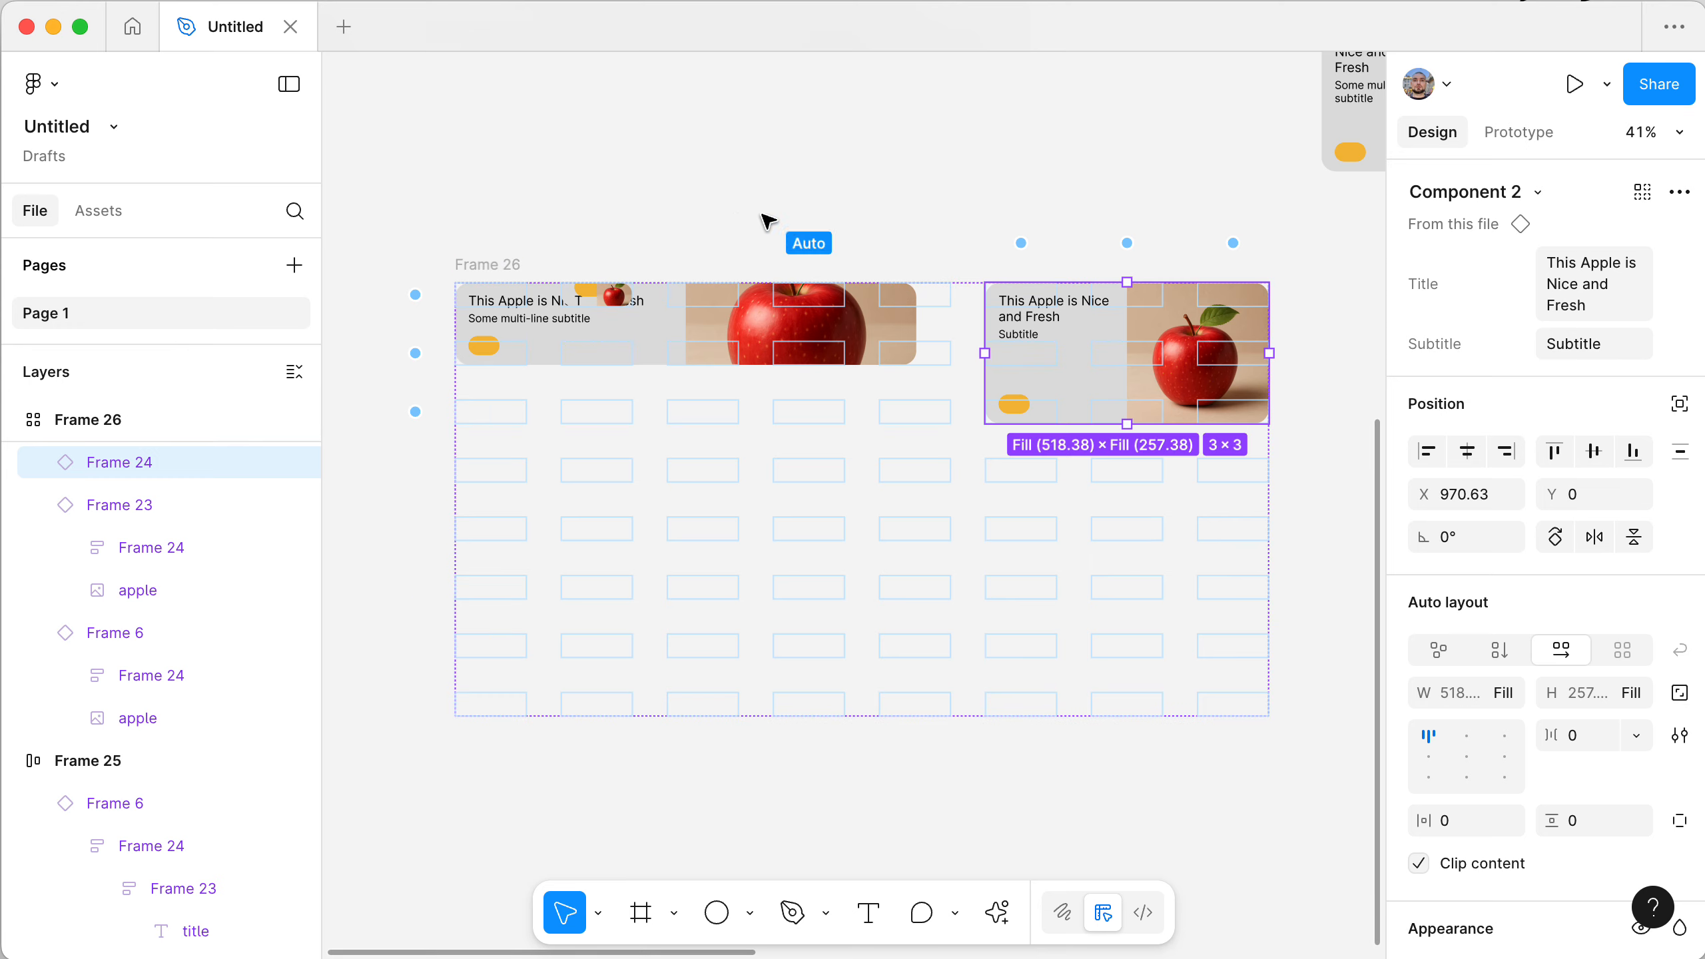
pyautogui.click(489, 262)
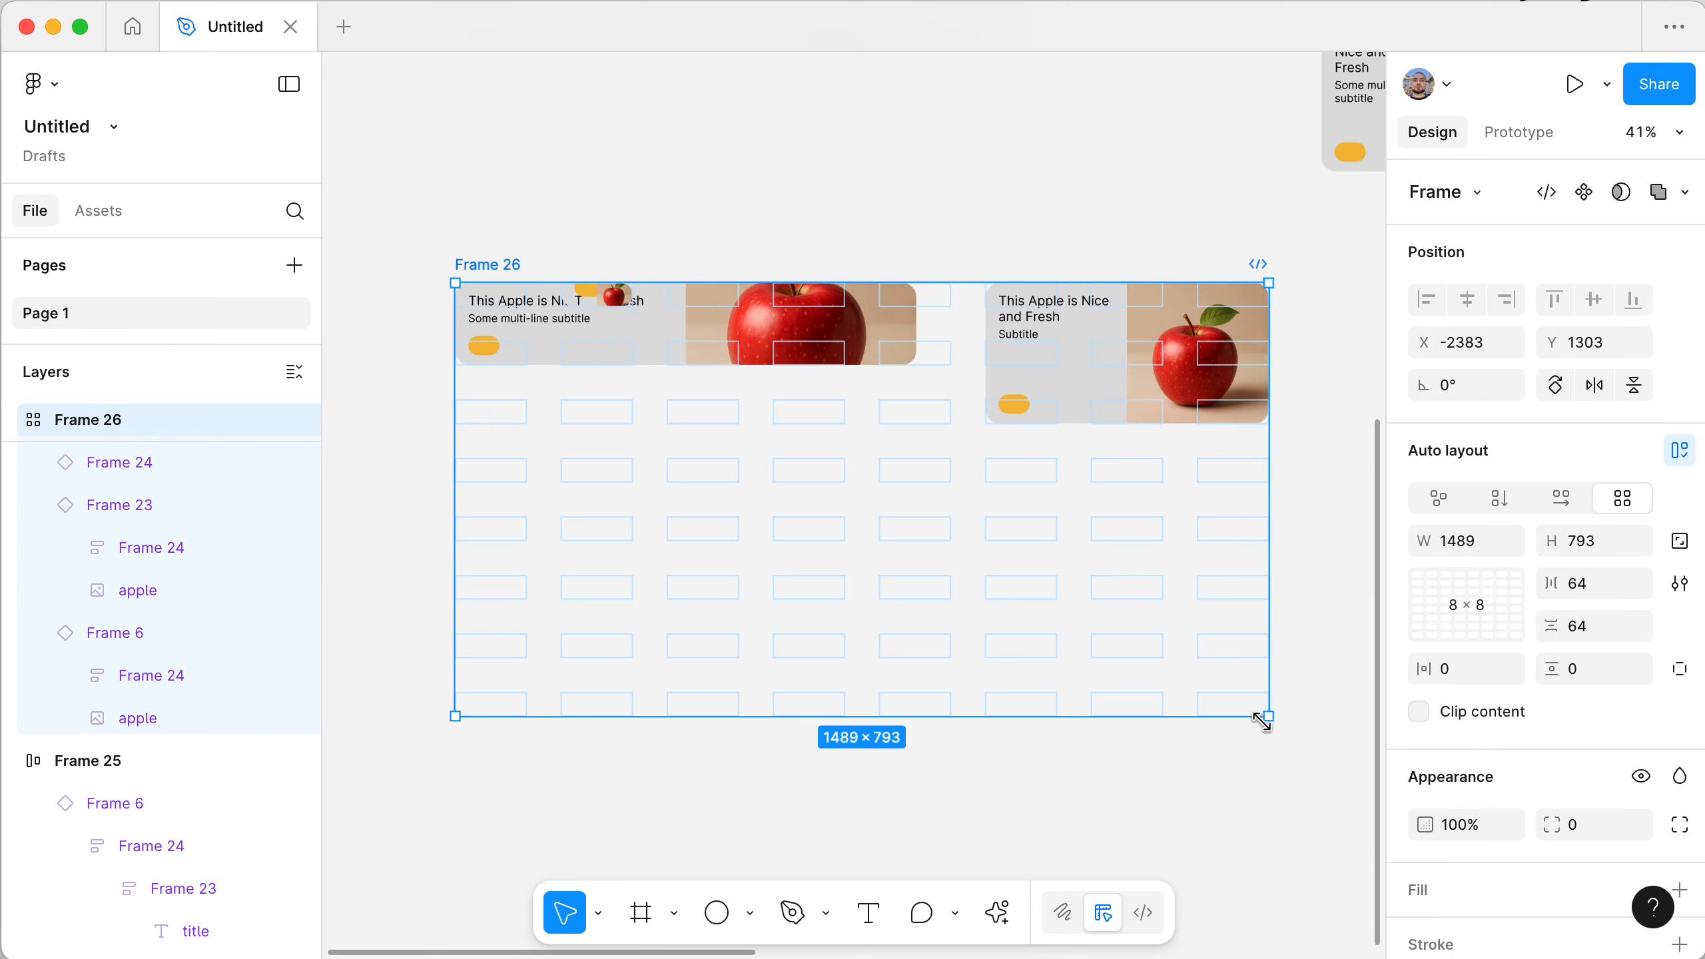
pyautogui.moveTo(1270, 719); pyautogui.dragTo(1126, 716)
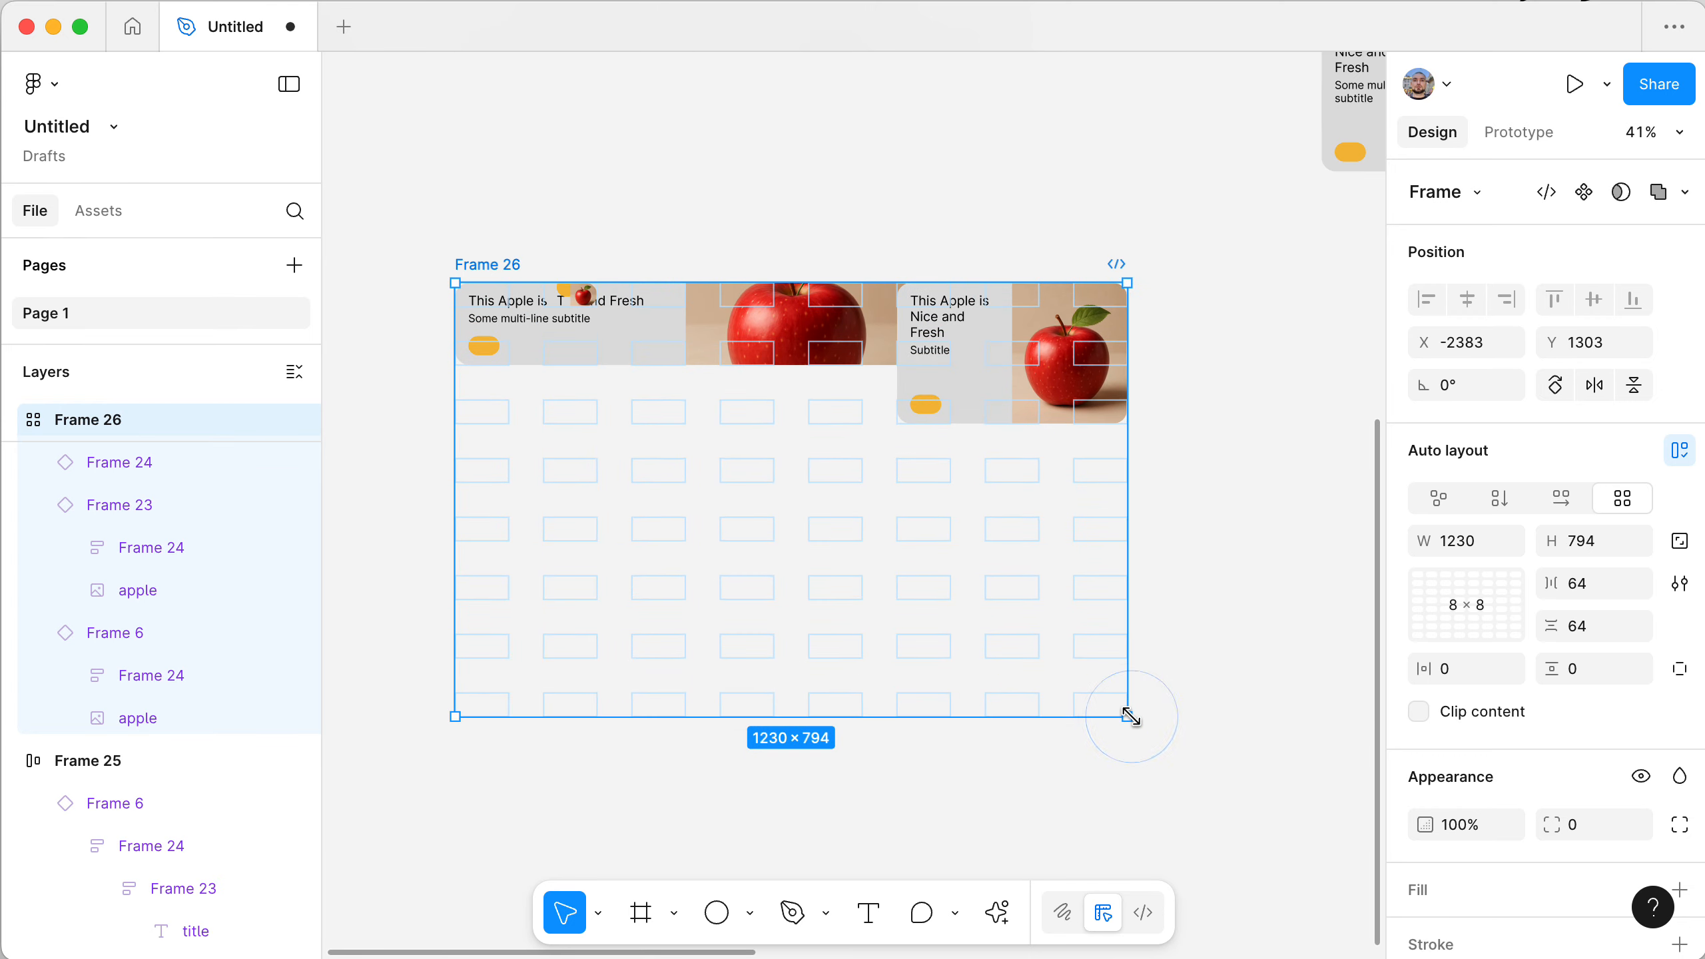
pyautogui.click(795, 337)
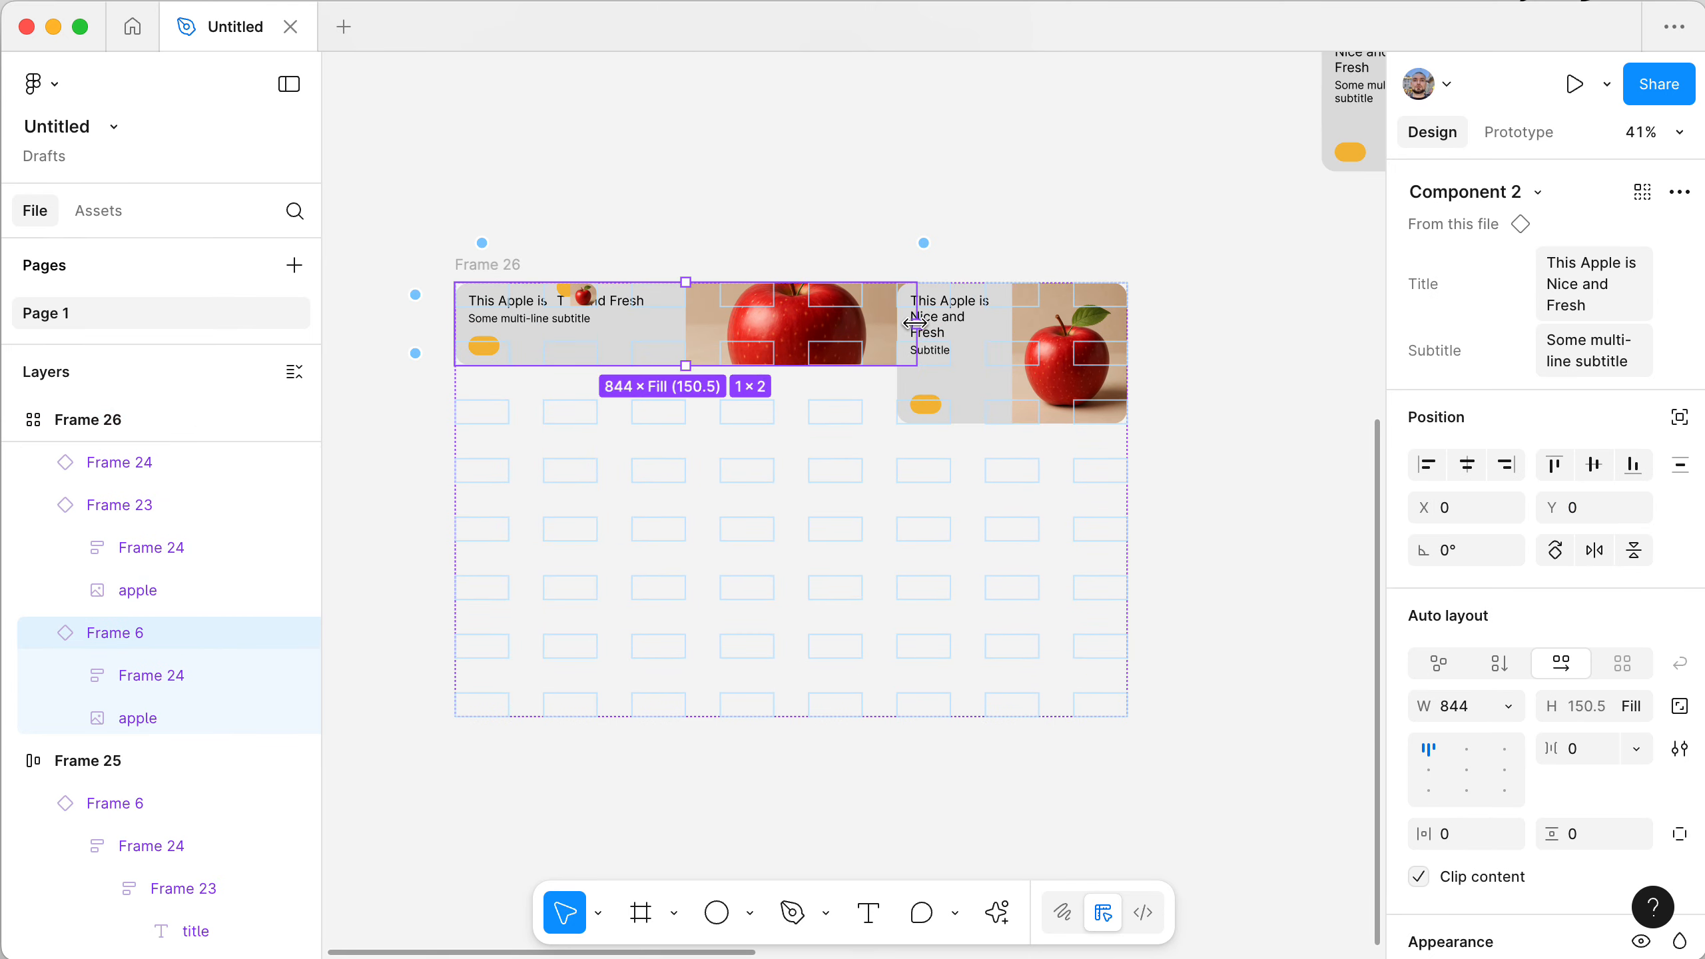
pyautogui.moveTo(917, 323); pyautogui.dragTo(866, 323)
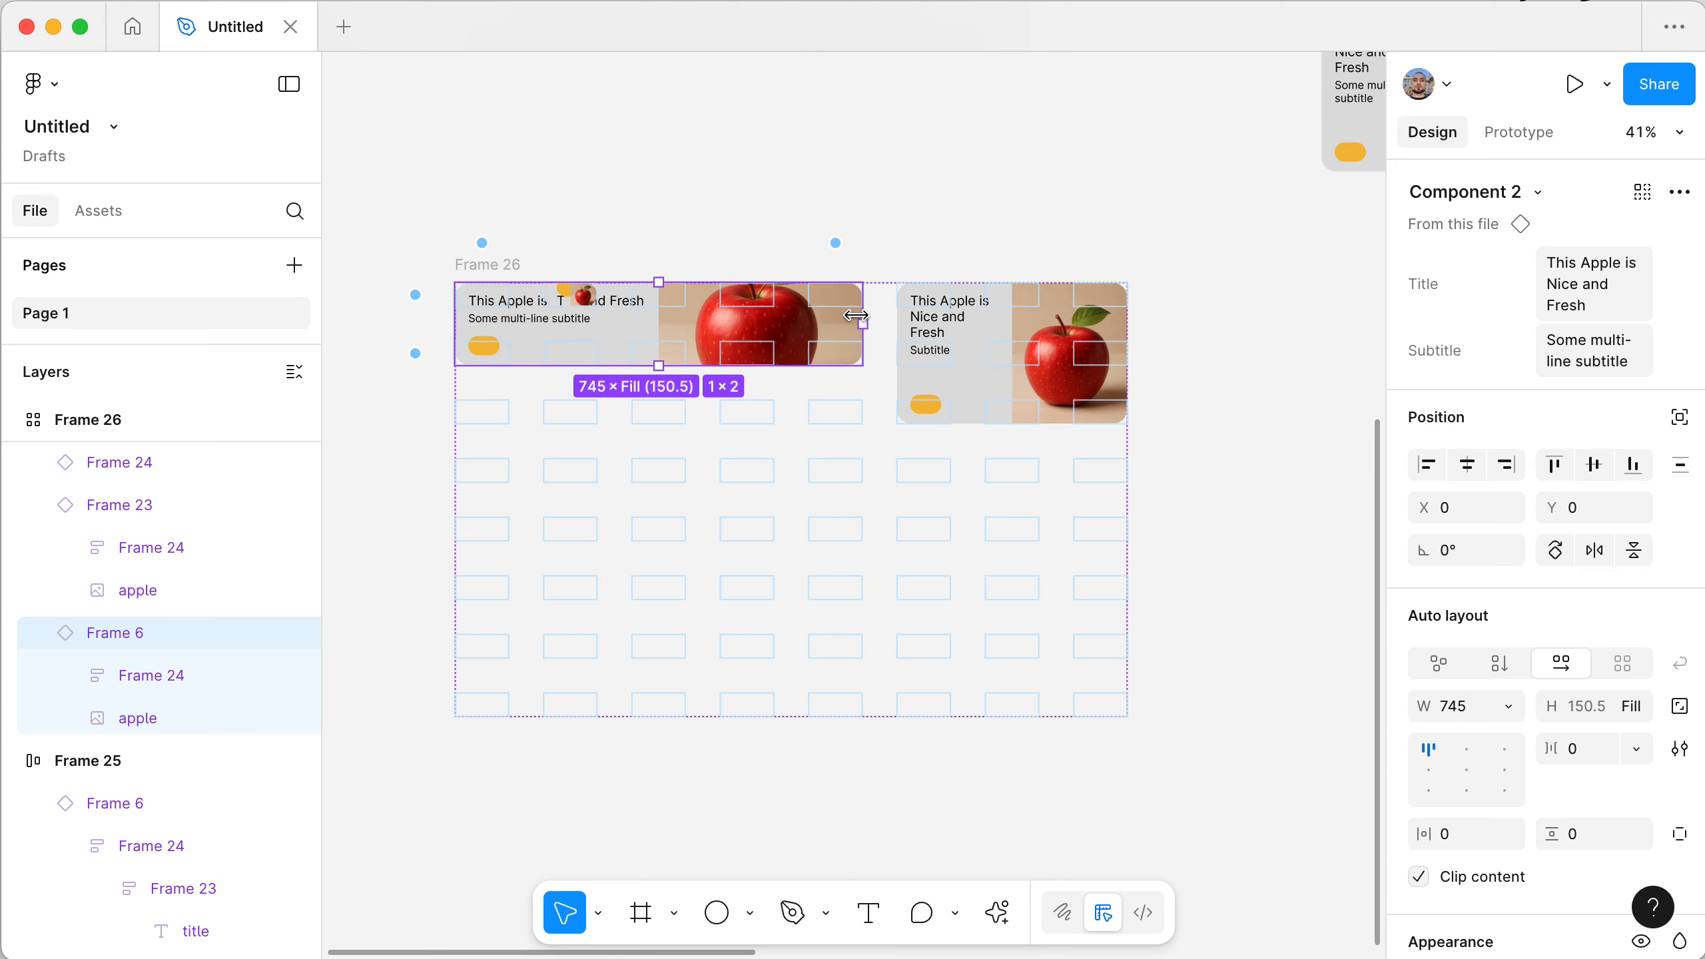
# - Try enlarging Frame 26 to about 1286 × 840 and extending the large first card to three grid rows
pyautogui.click(416, 270)
pyautogui.click(487, 265)
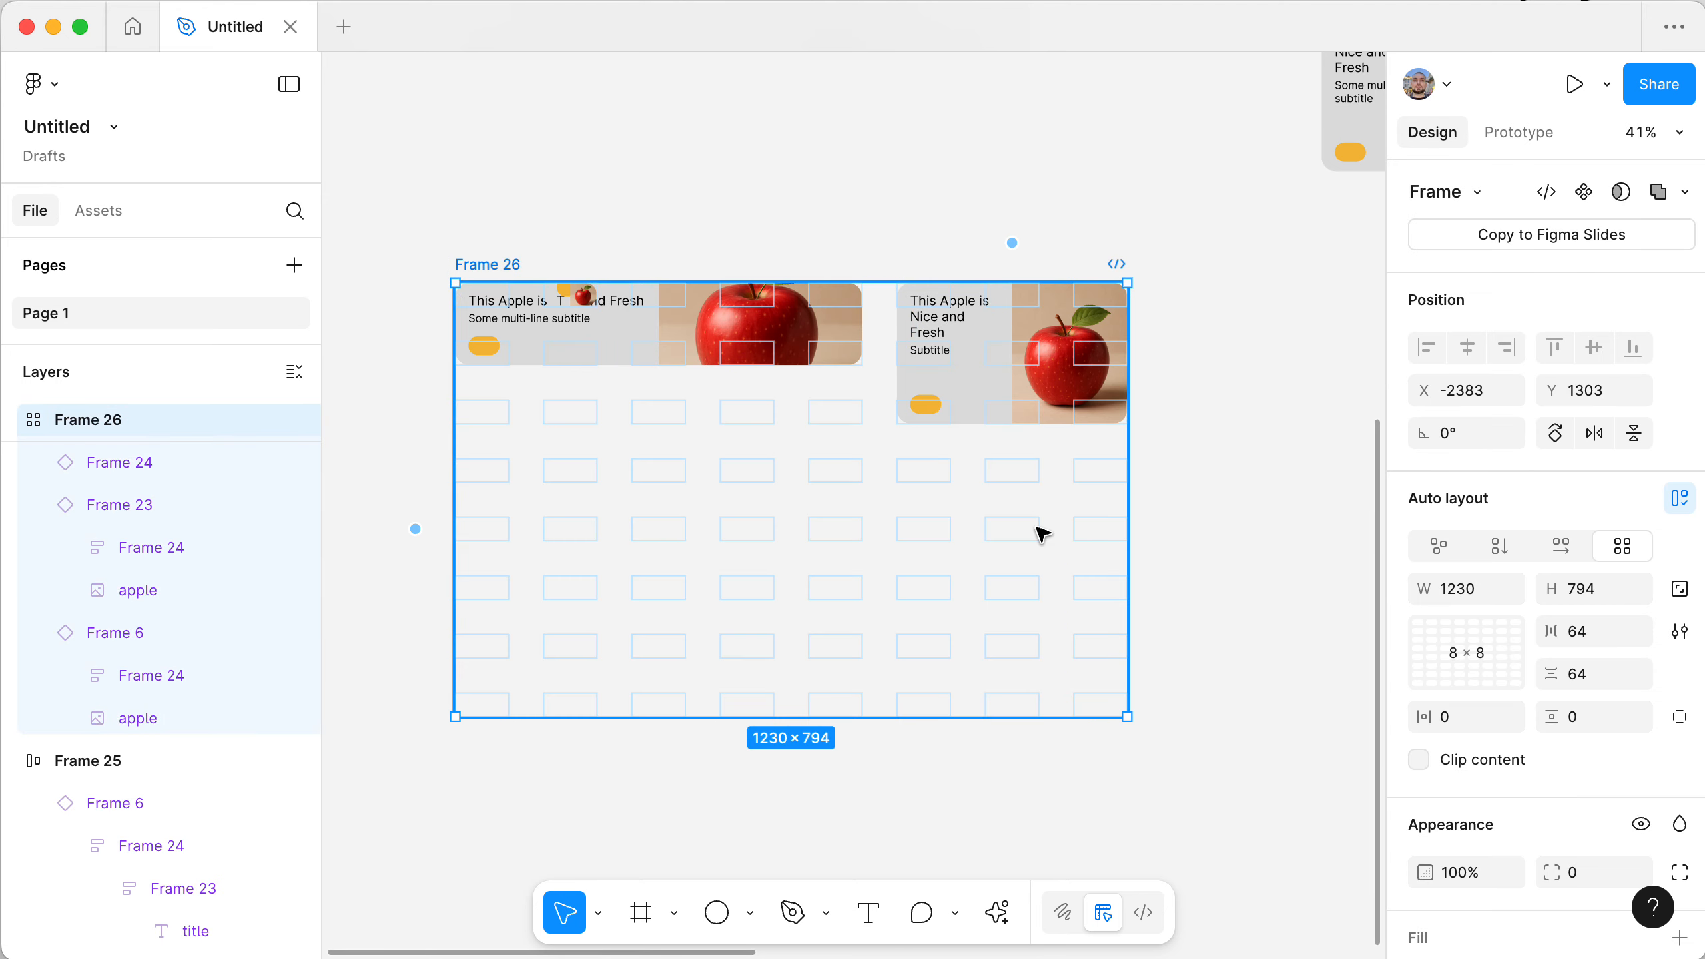
pyautogui.moveTo(1130, 721); pyautogui.dragTo(1157, 742)
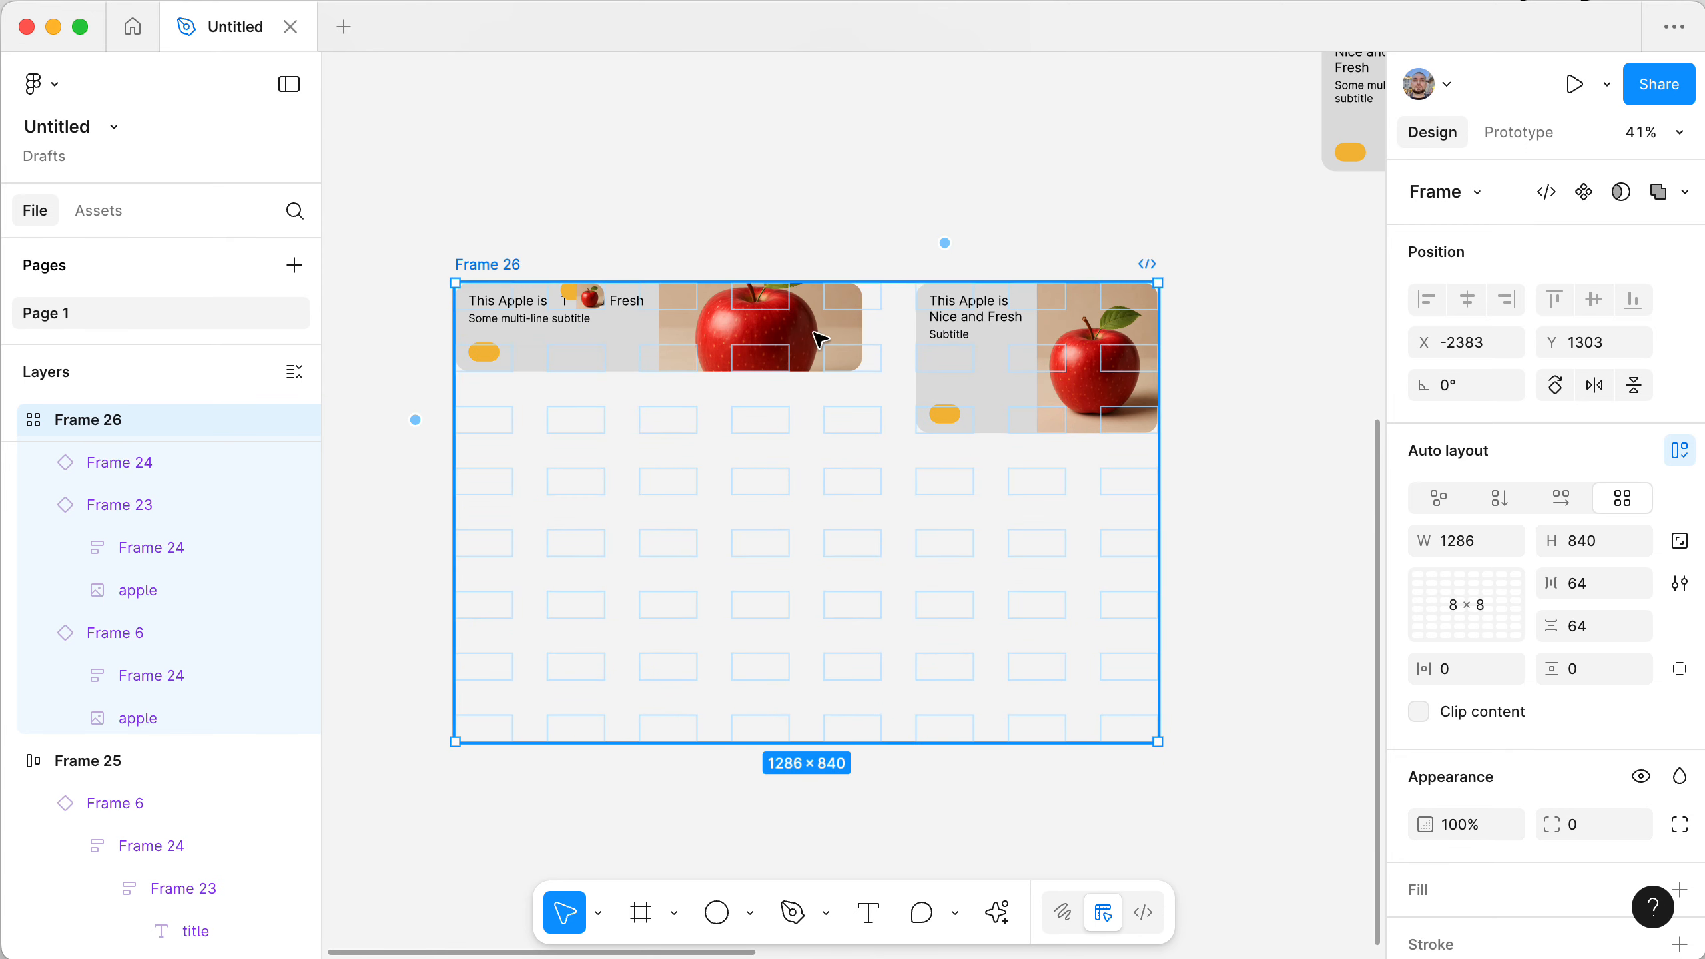
pyautogui.click(724, 329)
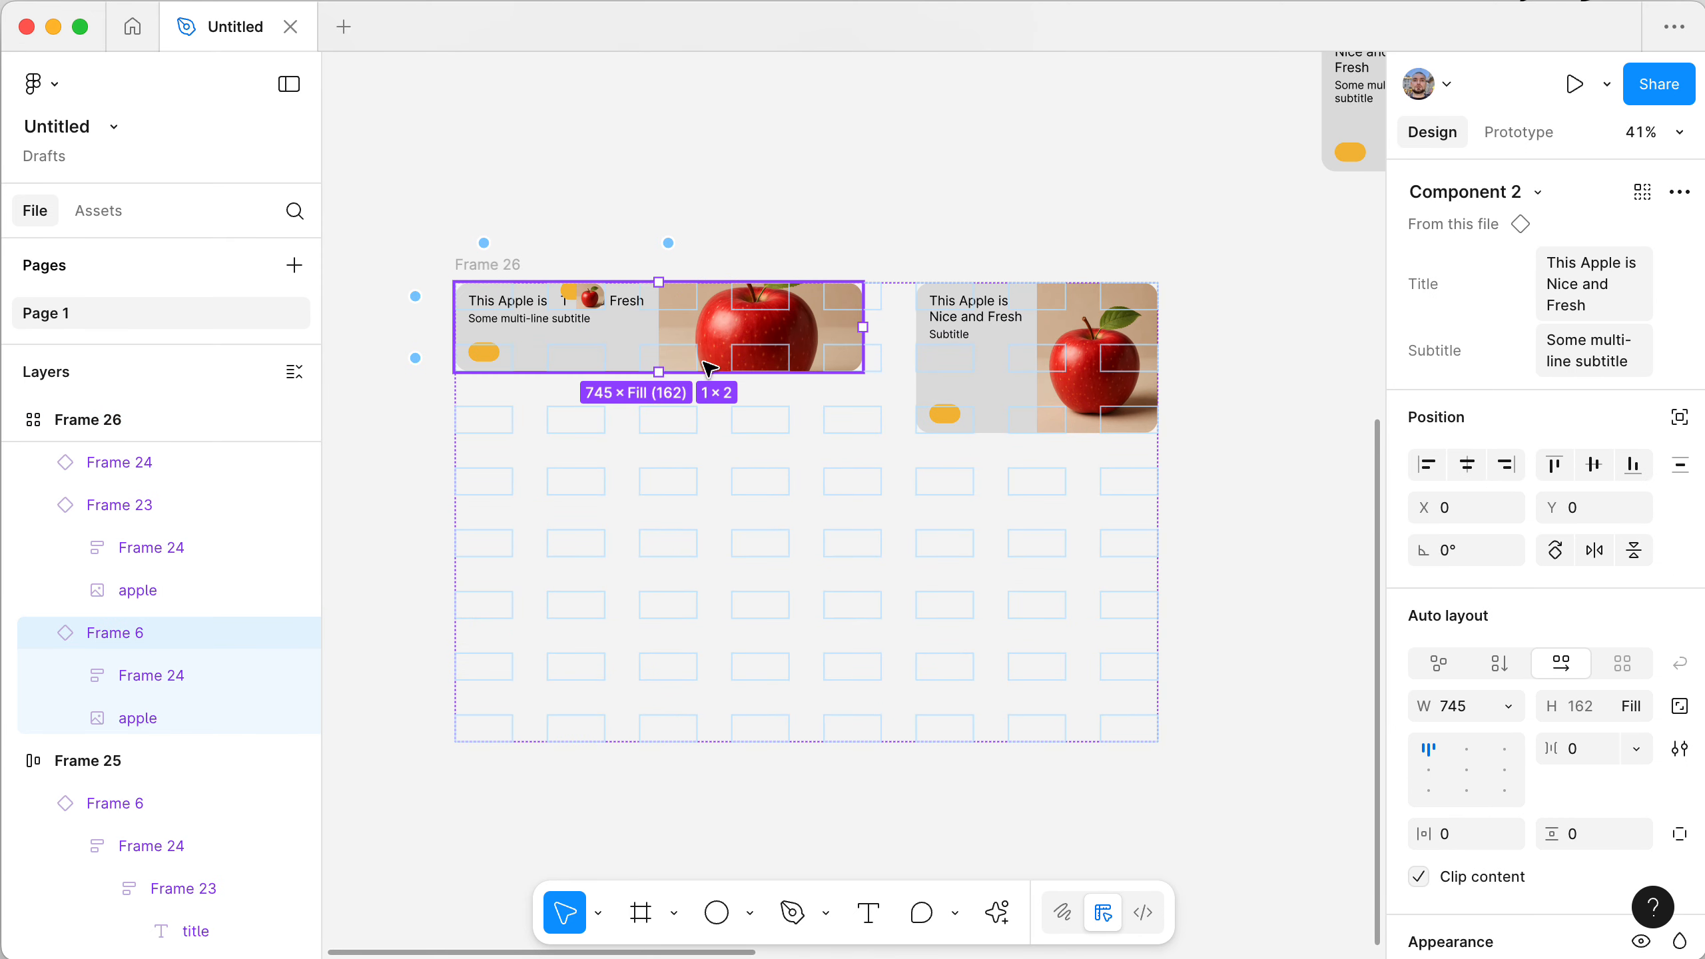
pyautogui.moveTo(713, 373); pyautogui.dragTo(714, 428)
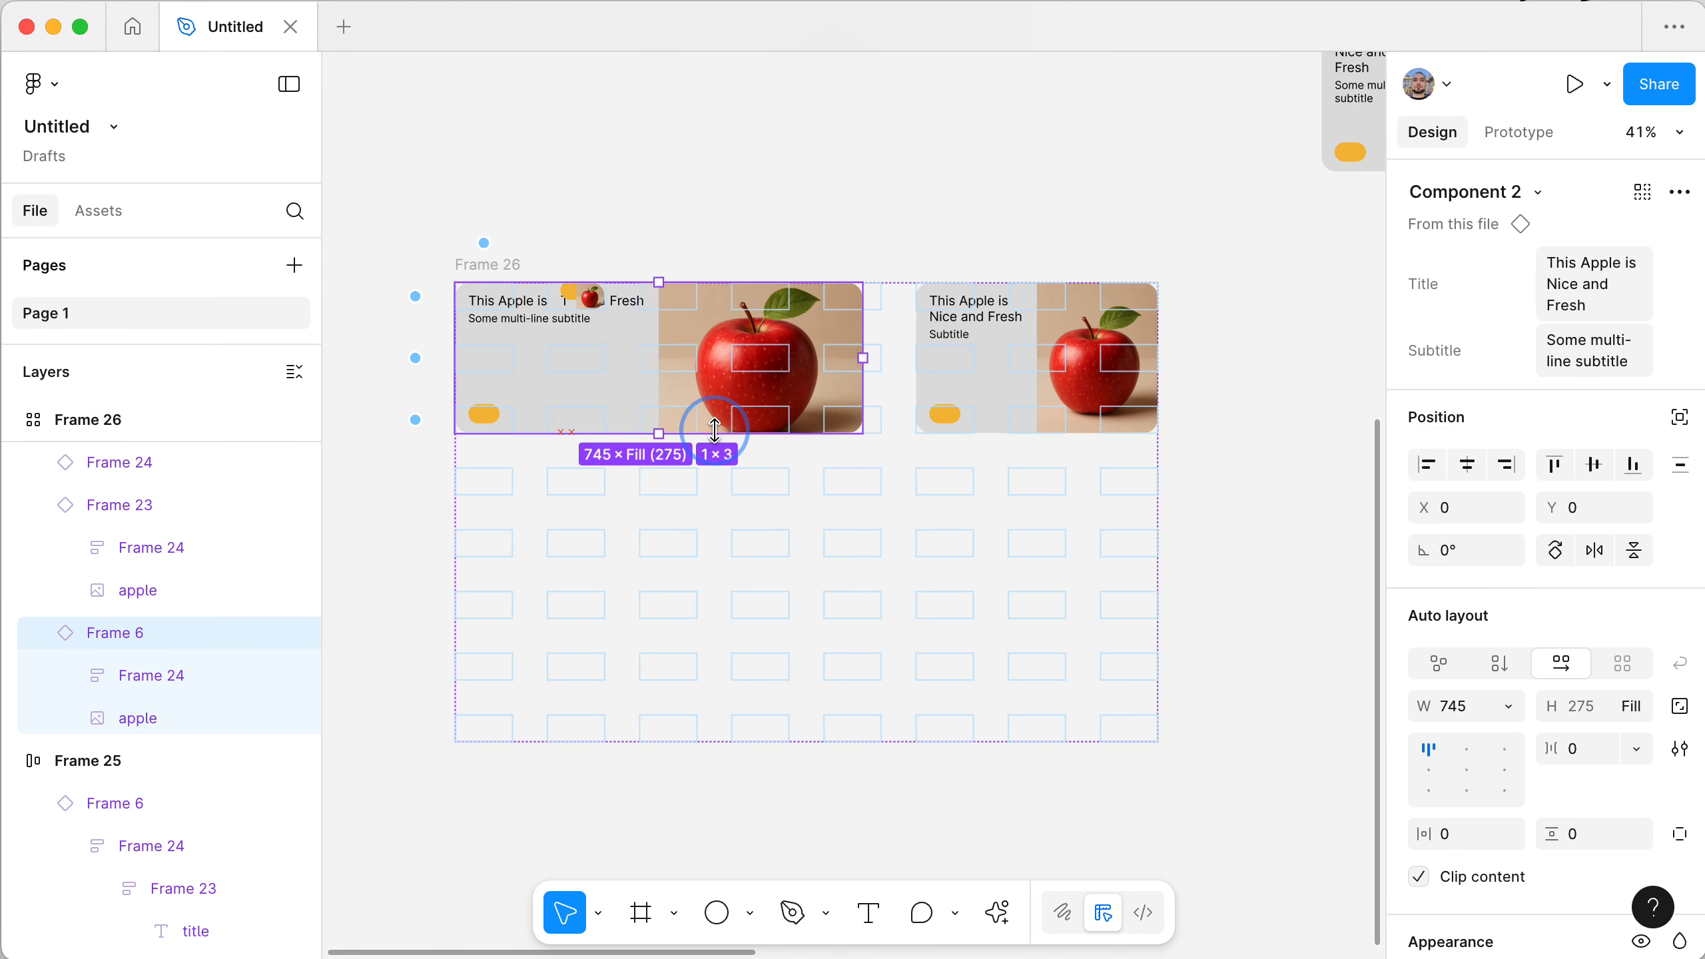
# - Undo the first card's row extension and the last resize of Frame 26, and clear the selection
pyautogui.press('super+z')
pyautogui.press('super+z')
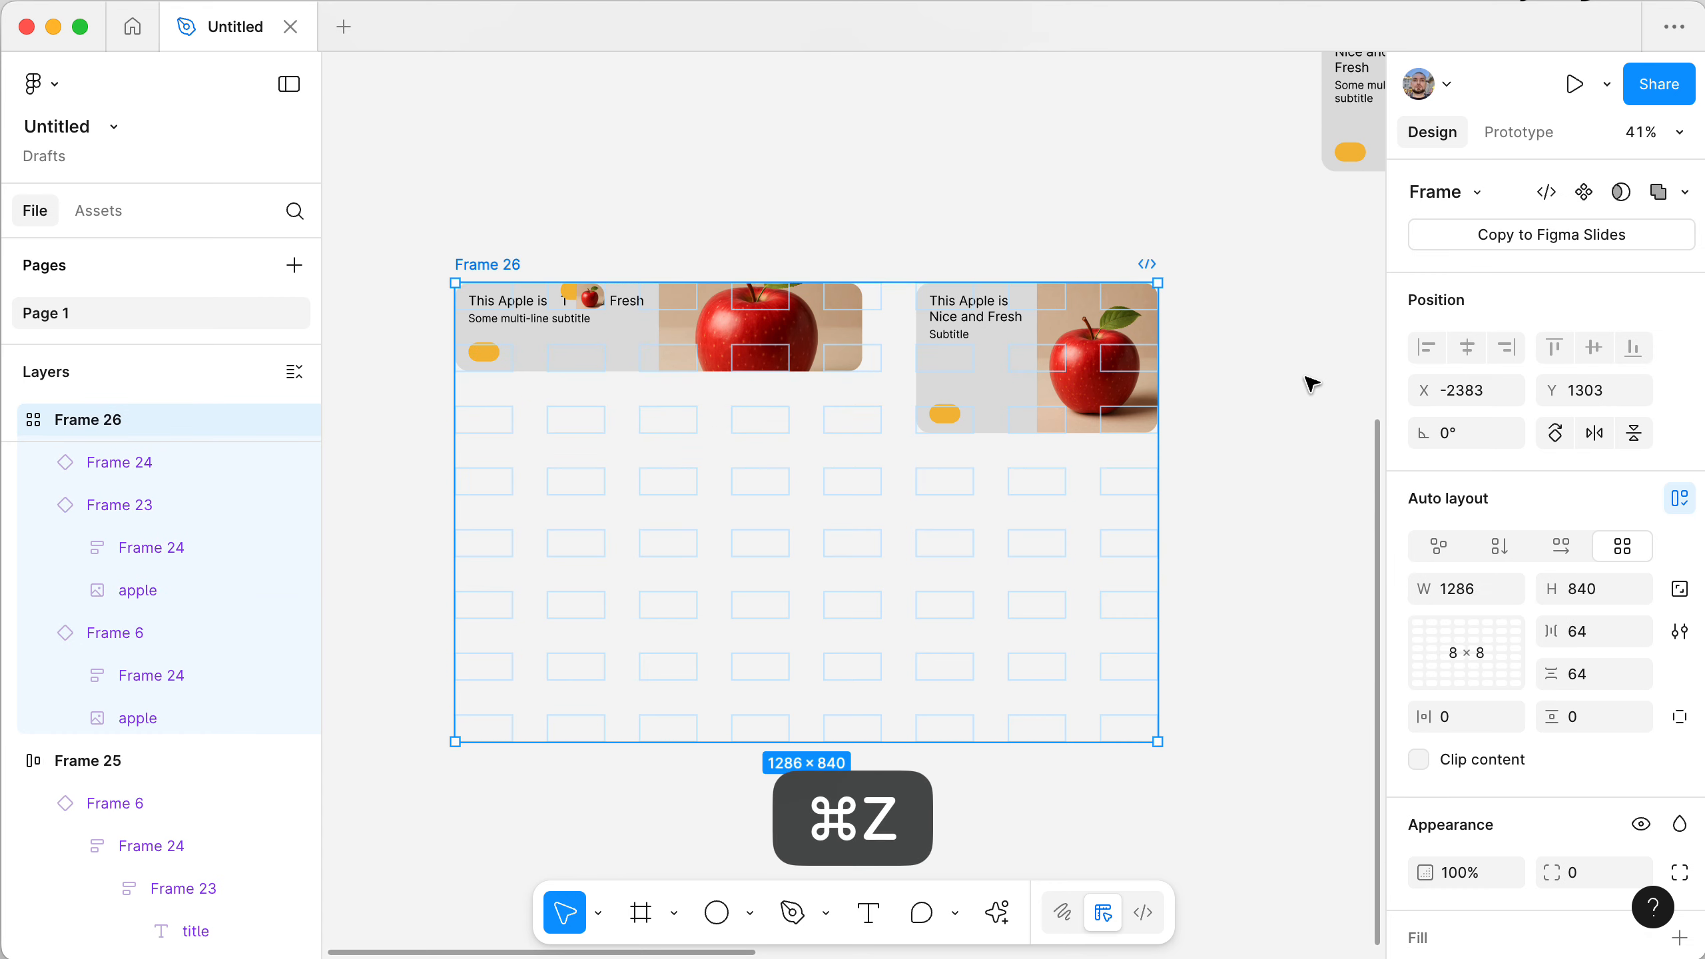
pyautogui.press('super+z')
pyautogui.click(1218, 677)
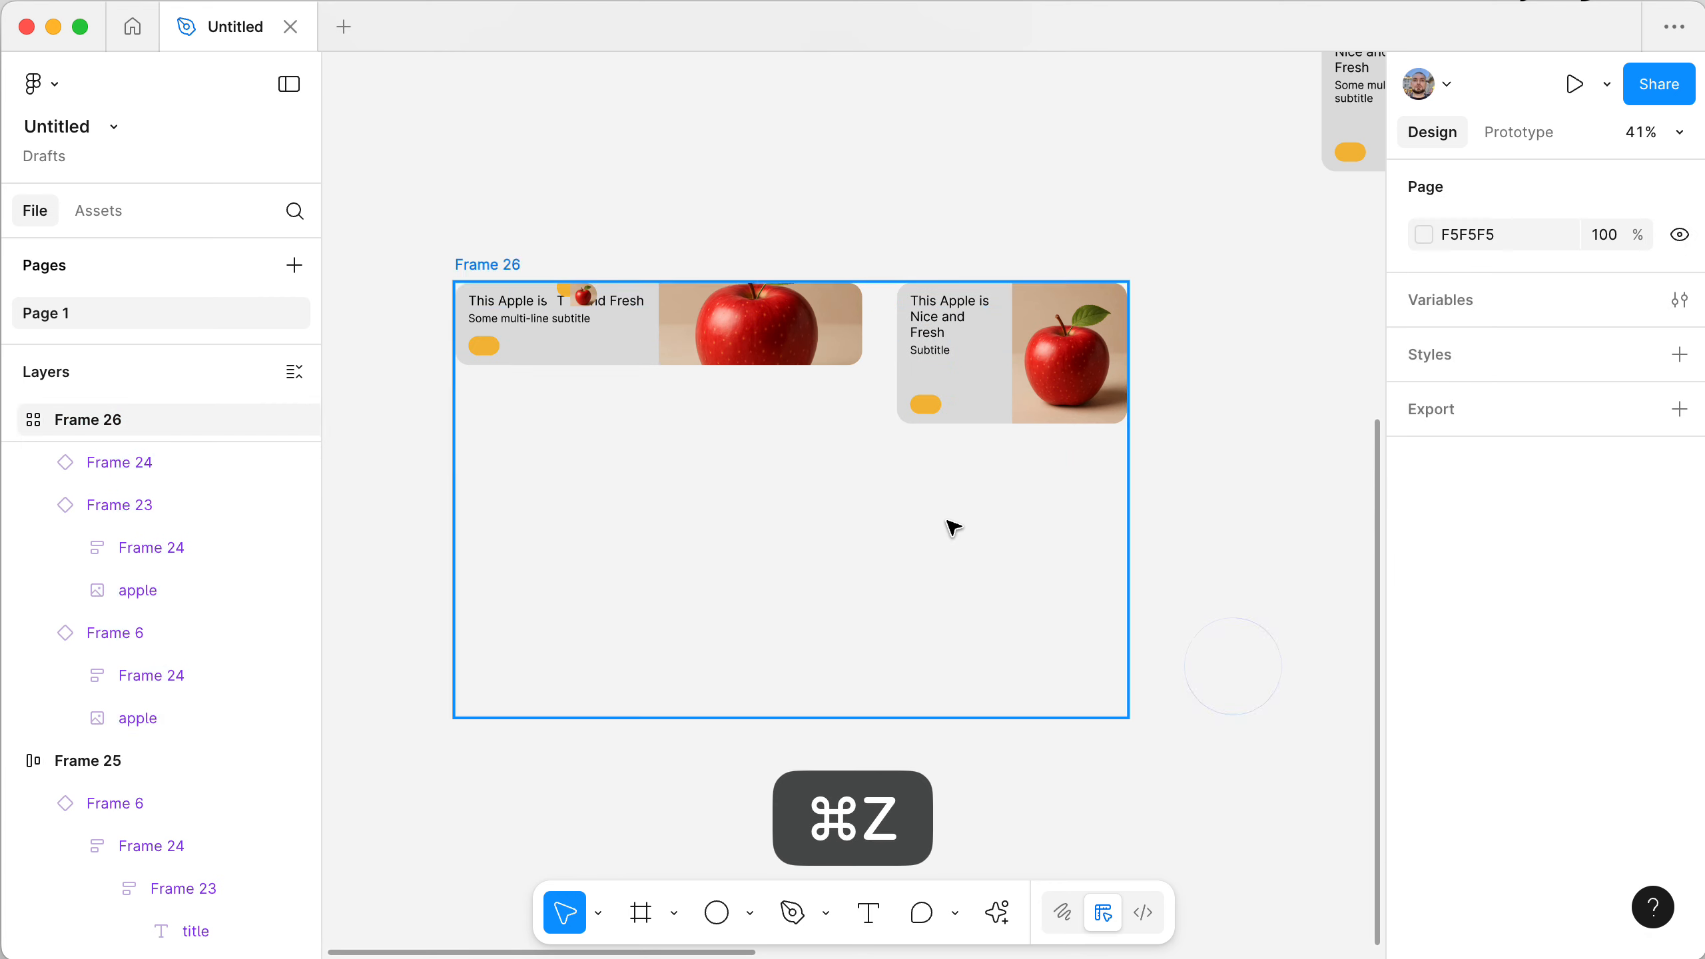
# - Enlarge Frame 26 to about 1373 × 879 and widen the large first card to the end of the fifth column
pyautogui.click(495, 262)
pyautogui.moveTo(1127, 716); pyautogui.dragTo(1205, 762)
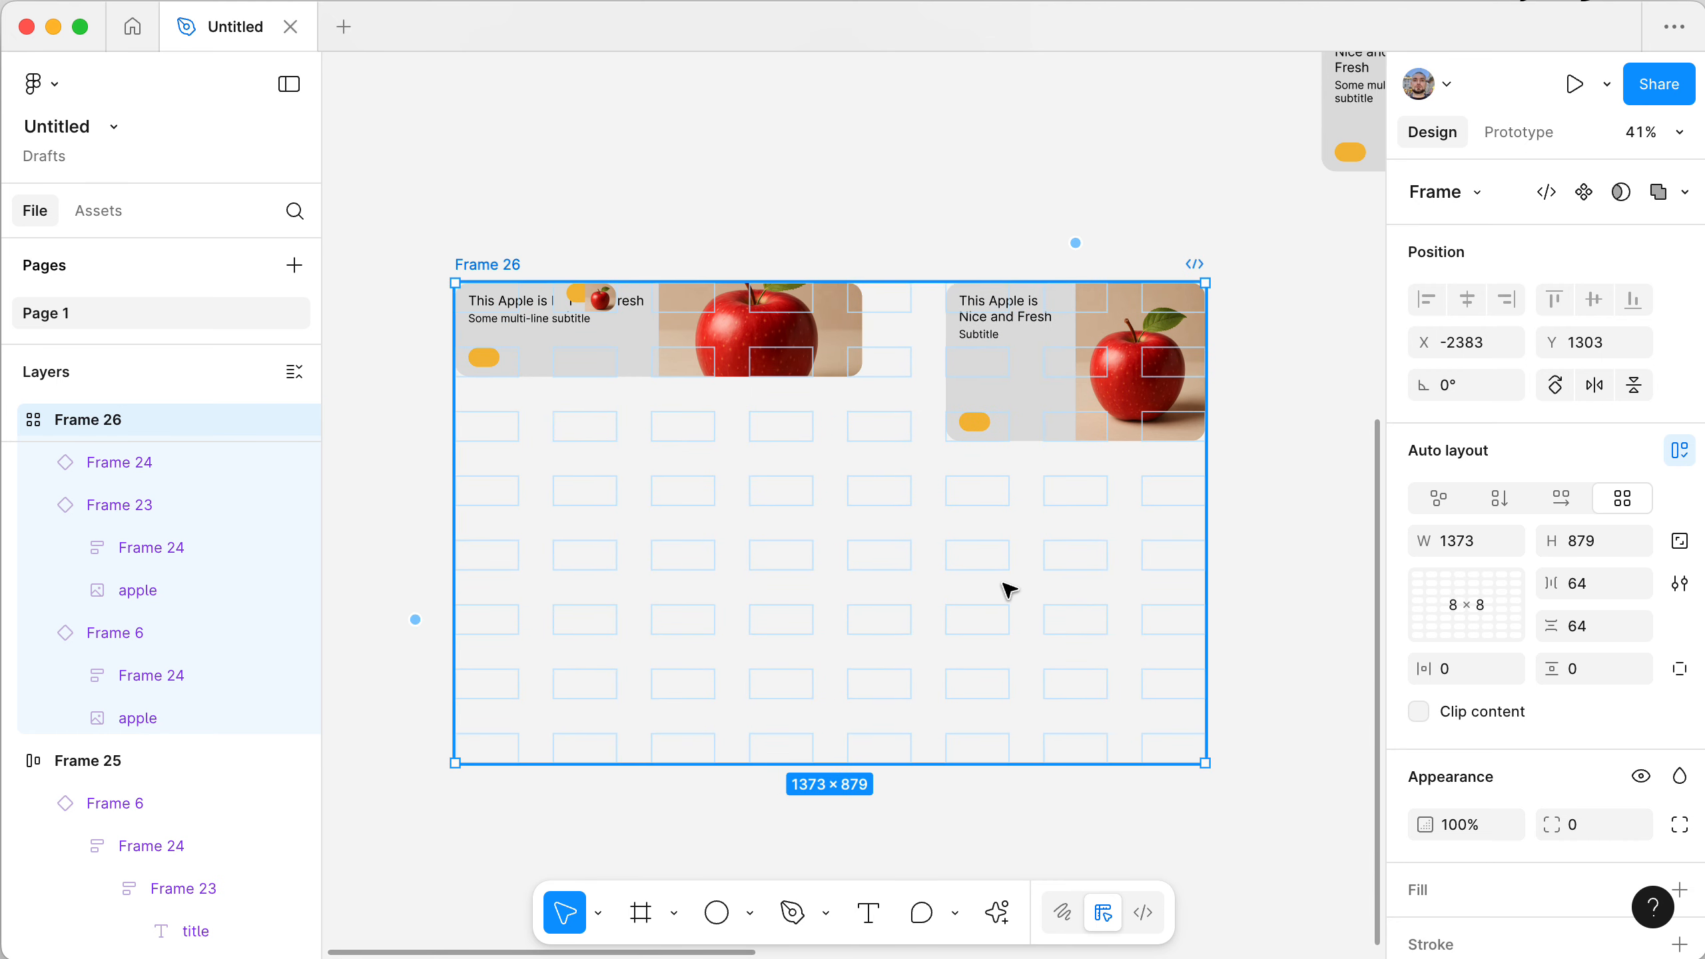
pyautogui.click(735, 339)
pyautogui.moveTo(868, 327); pyautogui.dragTo(907, 329)
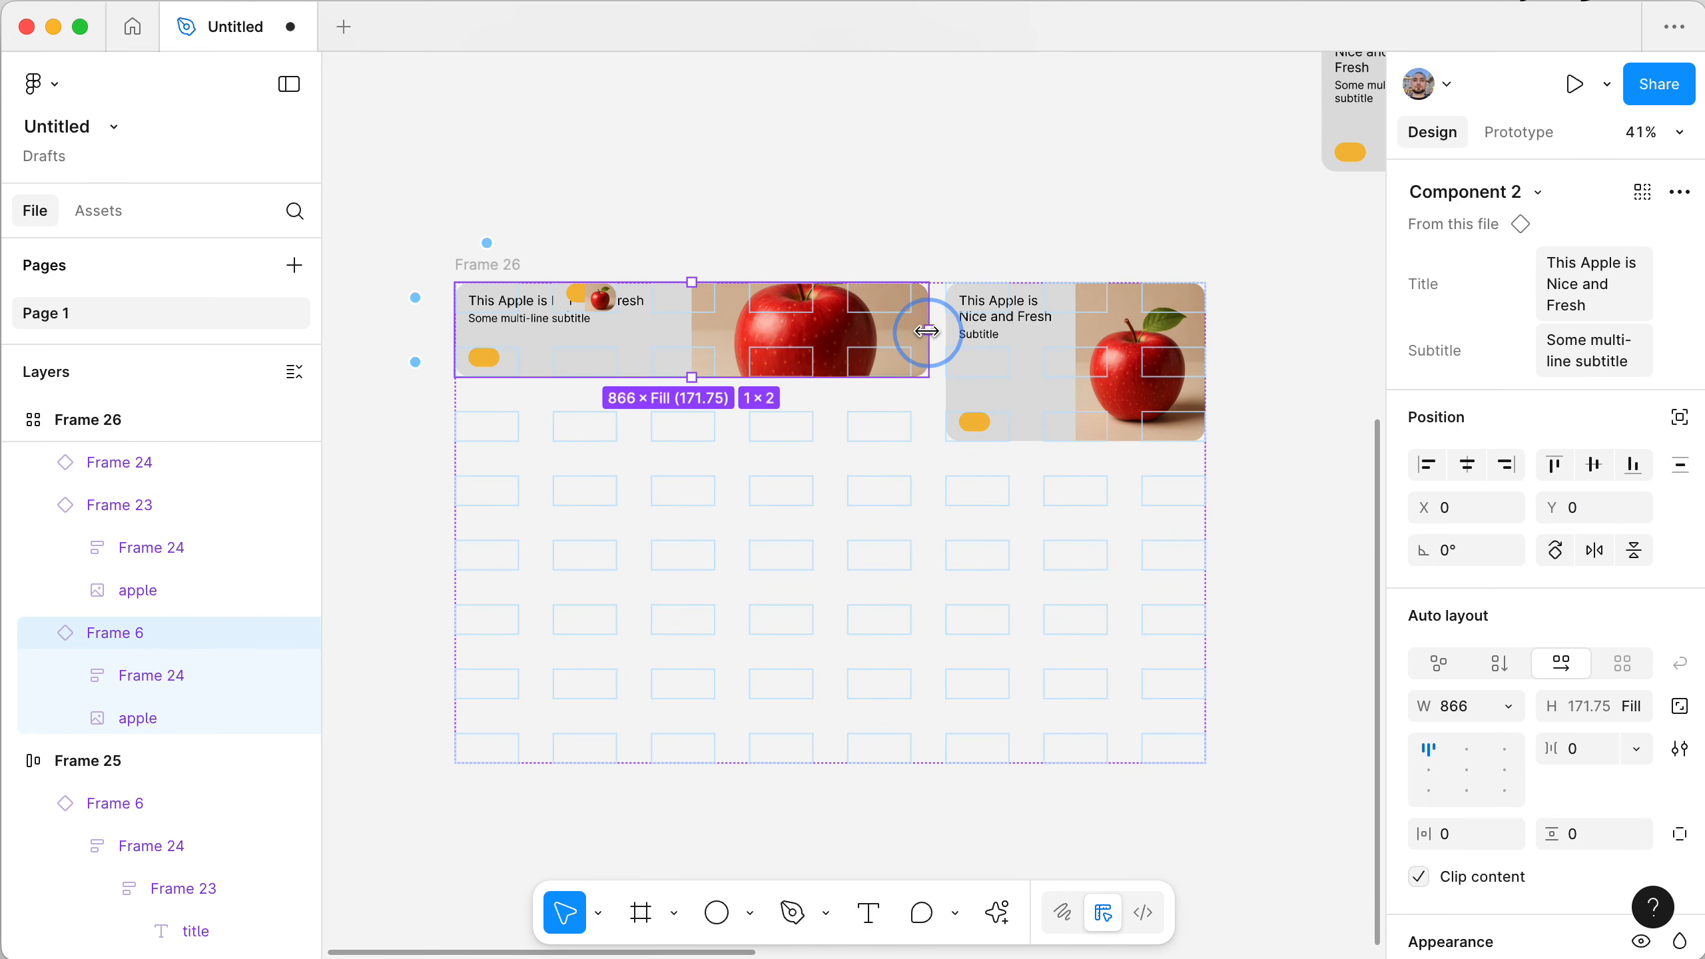
pyautogui.click(496, 236)
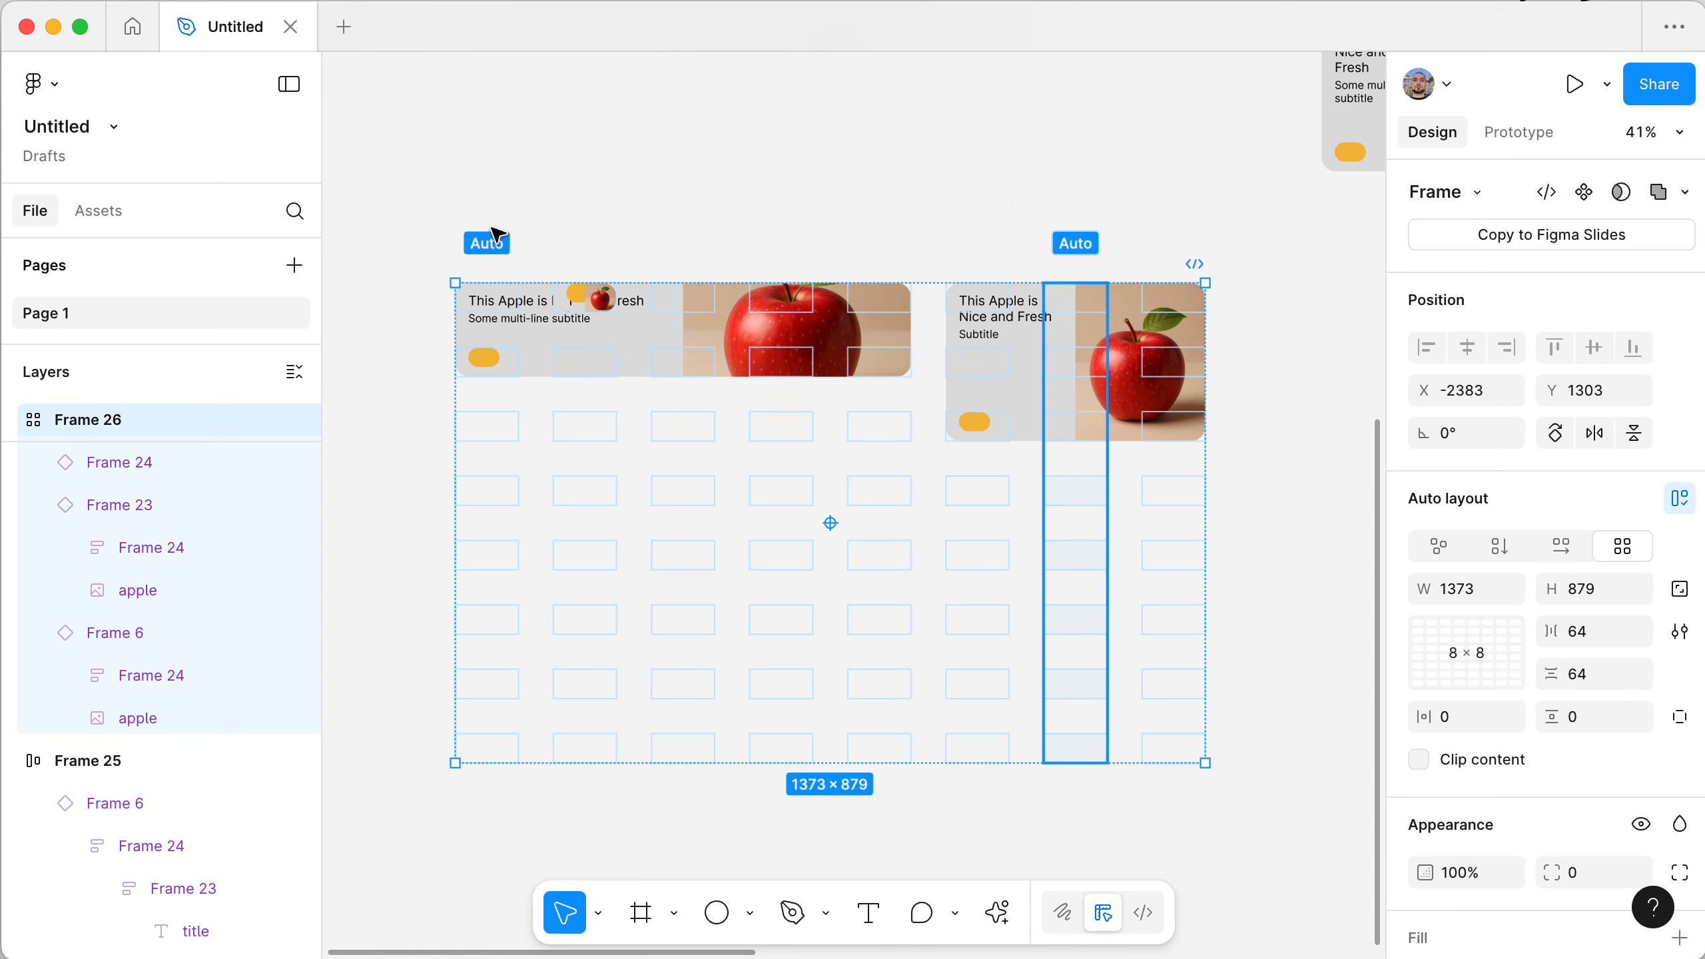
# - Enlarge Frame 26 to about 1466 × 1077 and widen the large first card to about 892, the end of the fifth column
pyautogui.click(361, 281)
pyautogui.click(486, 263)
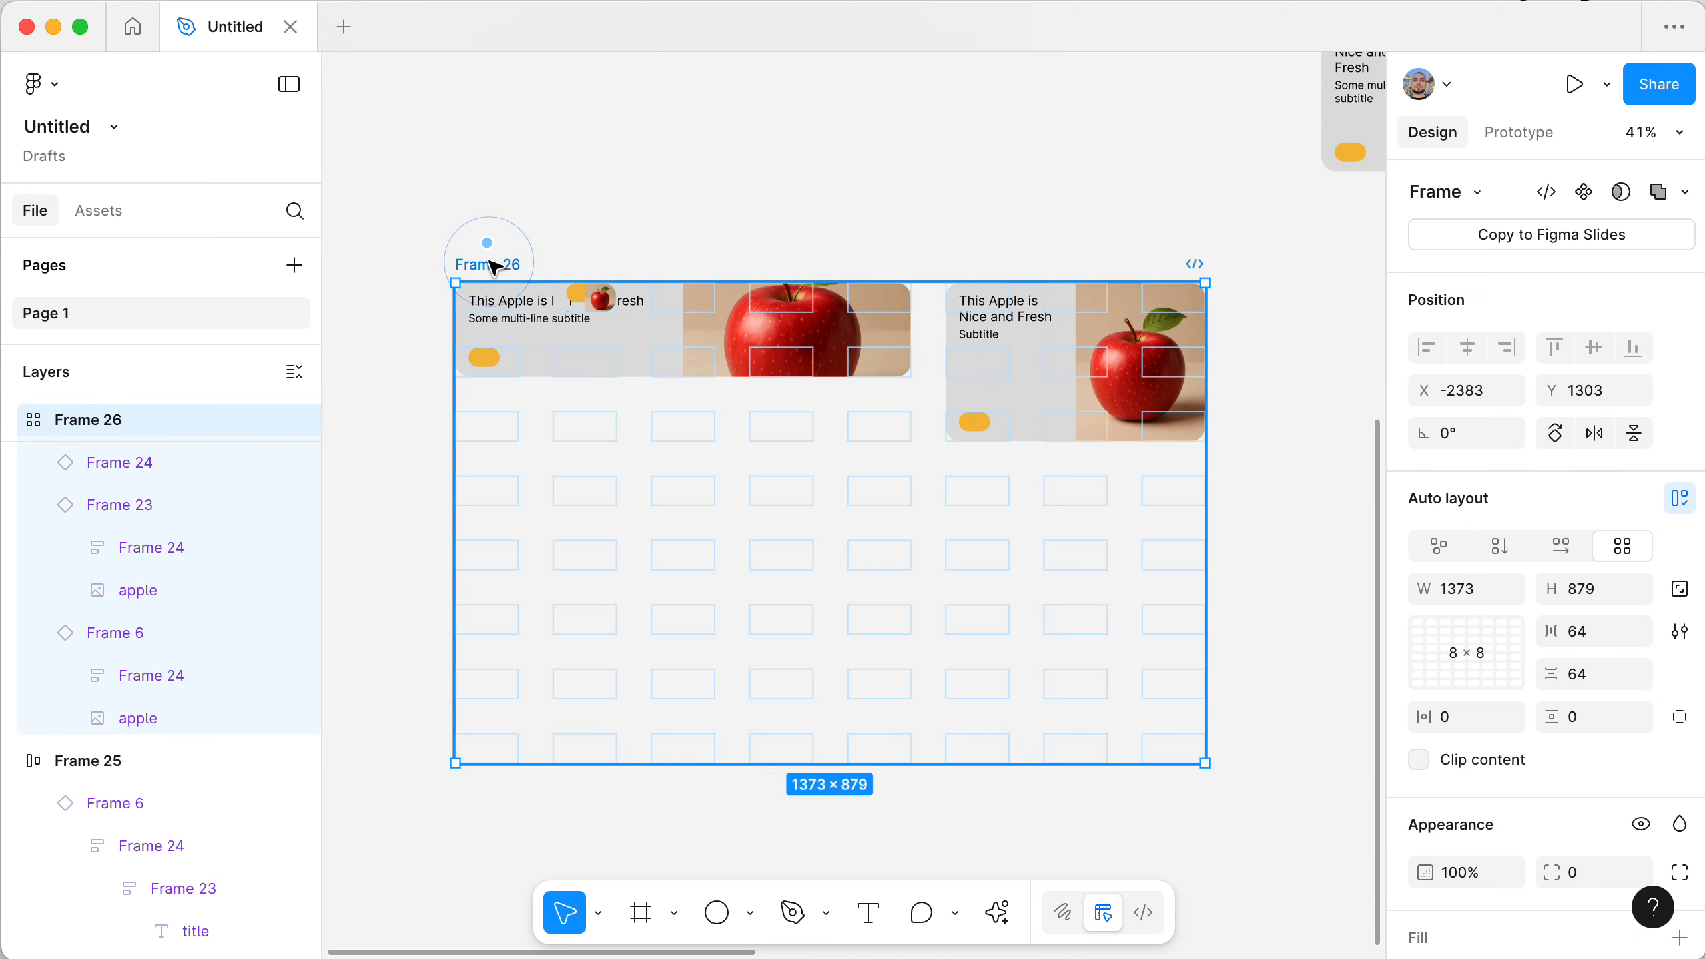
pyautogui.moveTo(1205, 764); pyautogui.dragTo(1255, 869)
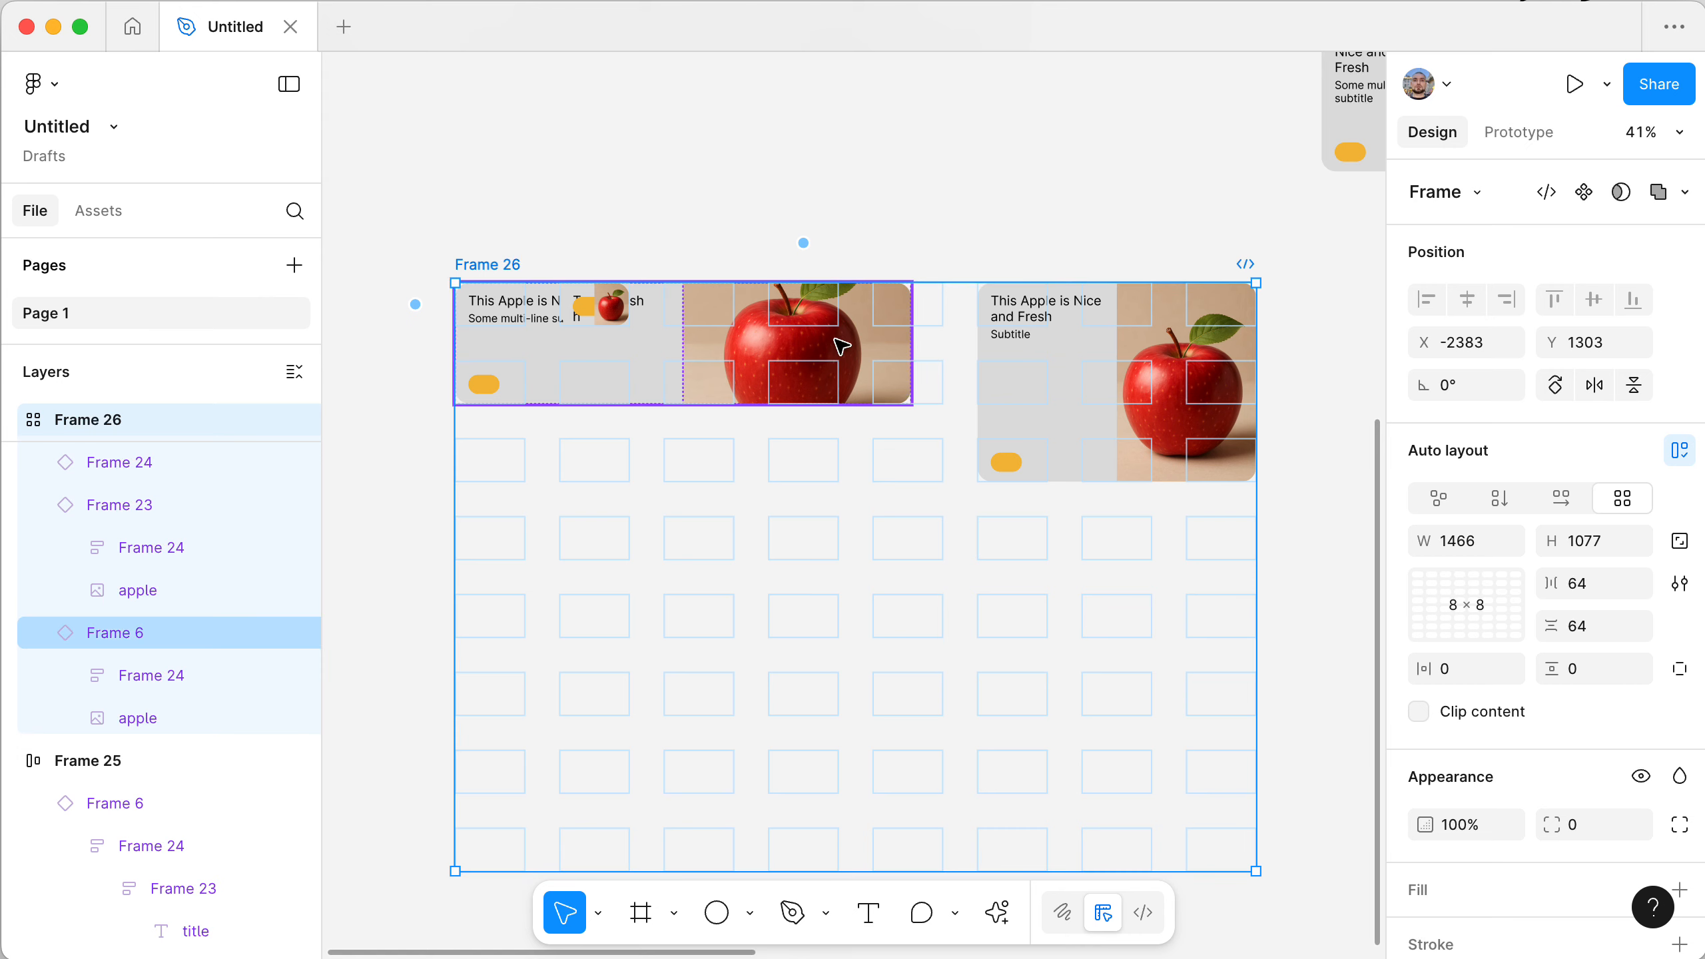
pyautogui.click(871, 342)
pyautogui.scroll(5, 909, 343)
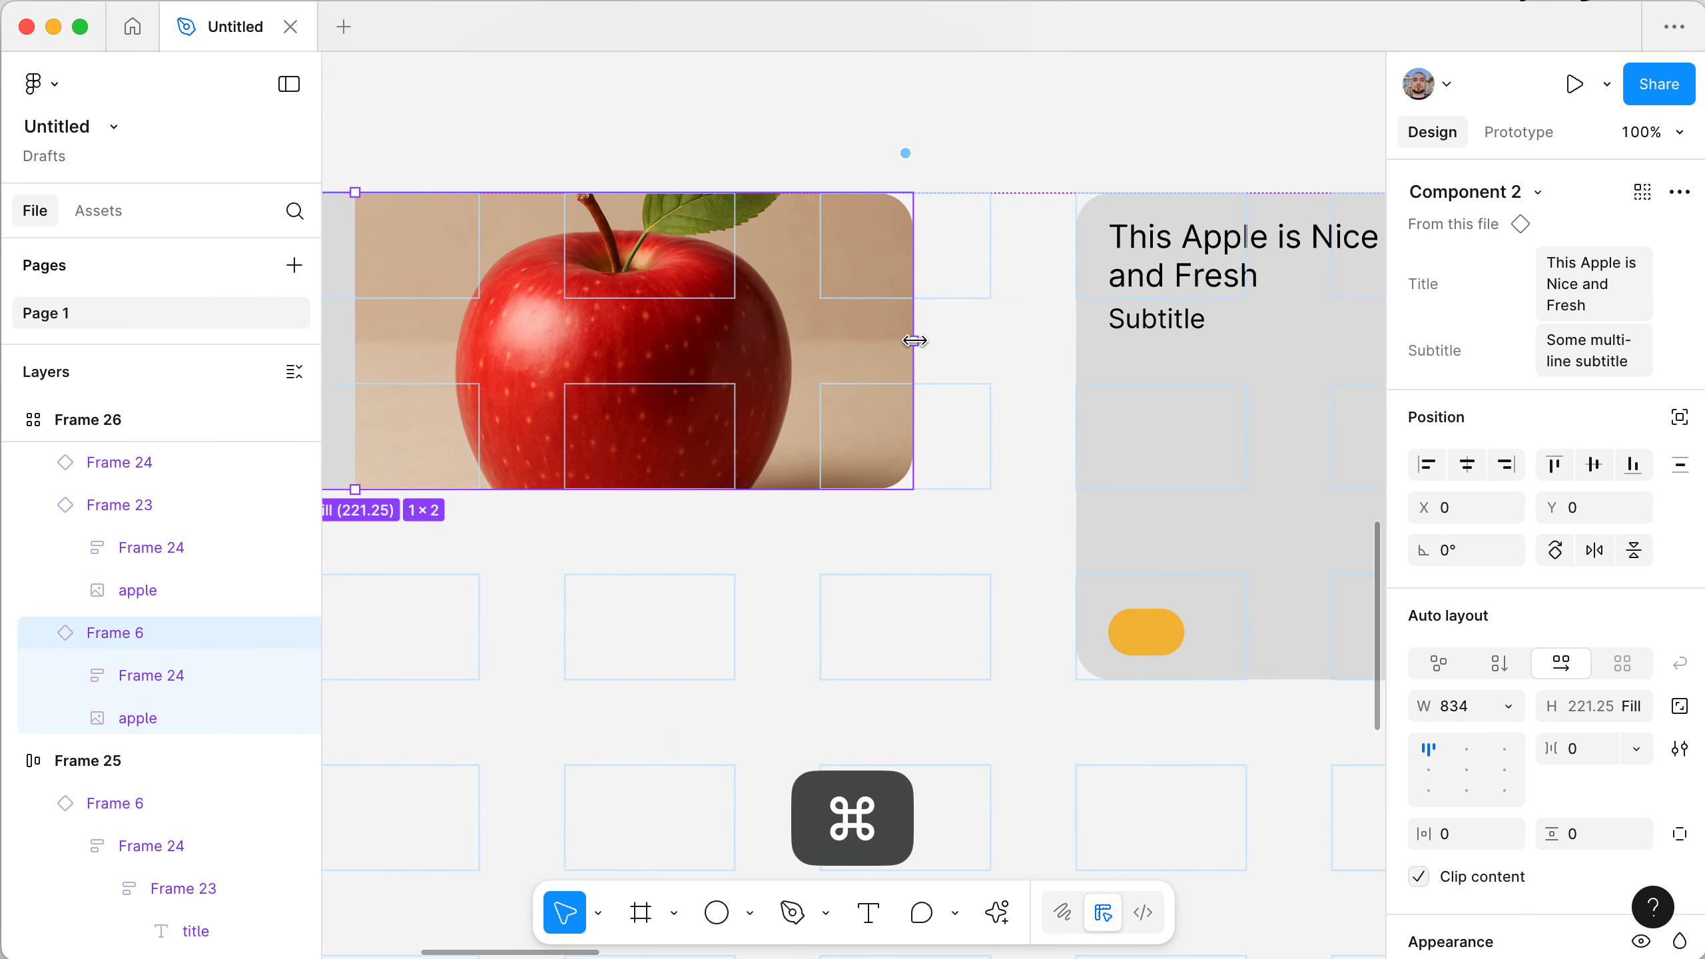
pyautogui.moveTo(914, 339); pyautogui.dragTo(987, 340)
pyautogui.scroll(-10, 988, 339)
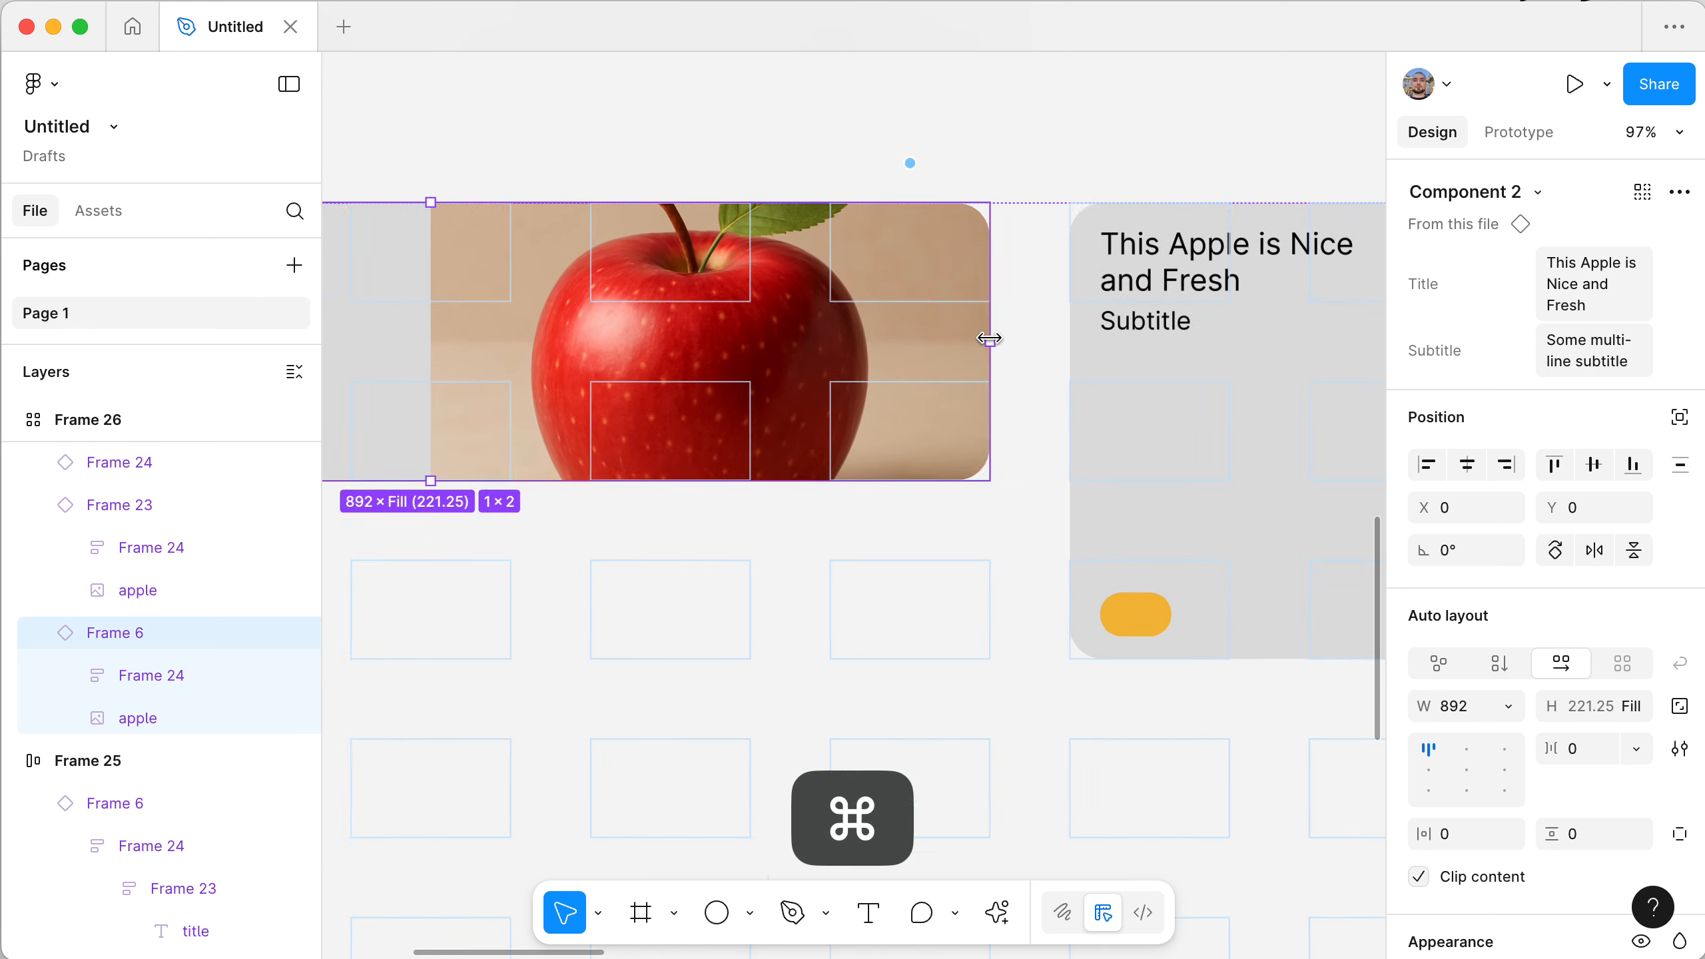
pyautogui.scroll(-2, 988, 339)
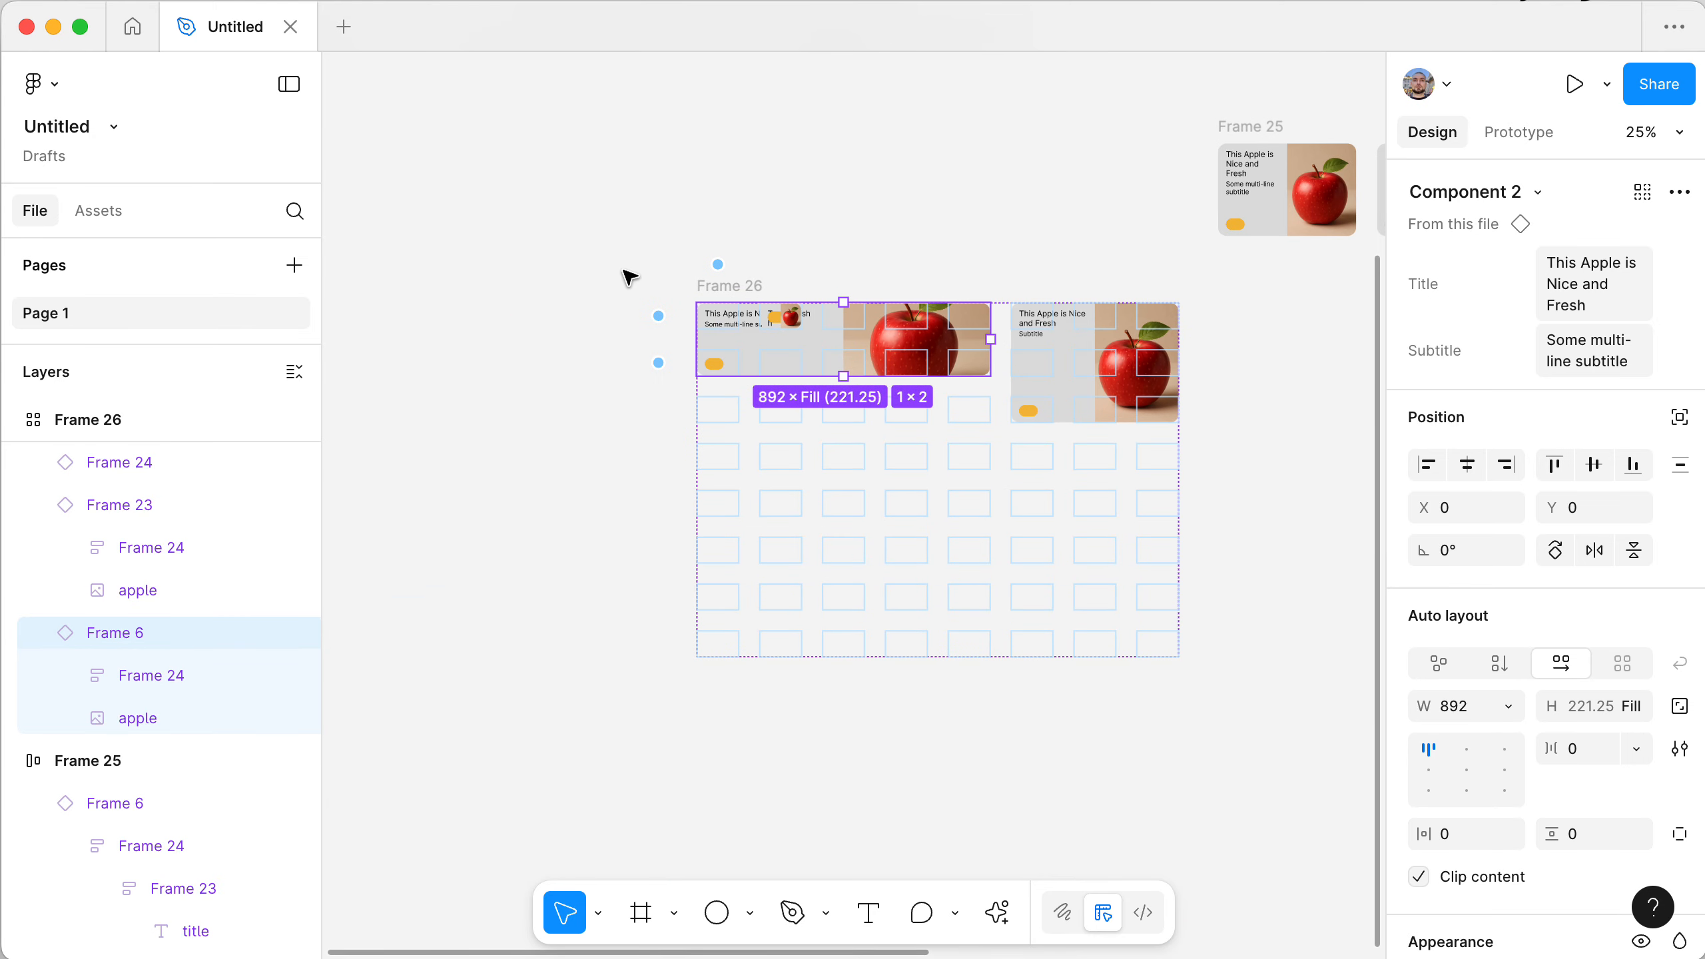
# - Reduce Frame 26 to about 1187 × 862 and move the small card overlapping the first card into the first column's third row
pyautogui.click(628, 276)
pyautogui.click(749, 287)
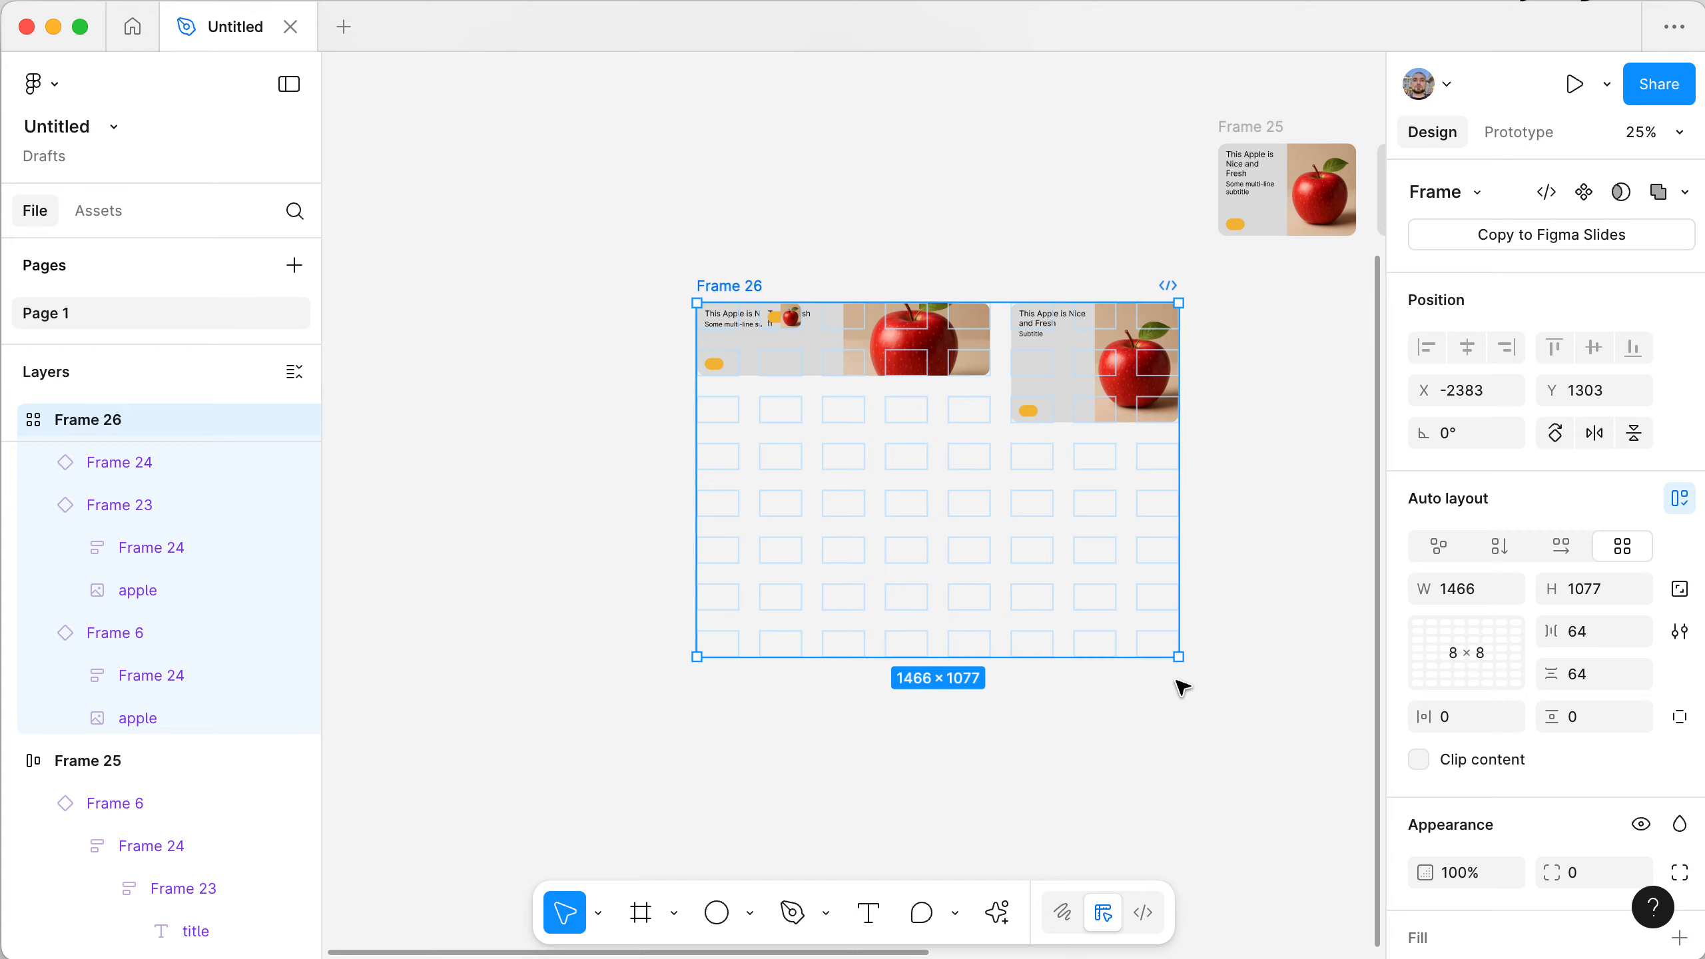
pyautogui.moveTo(1175, 660); pyautogui.dragTo(1087, 586)
pyautogui.scroll(5, 666, 385)
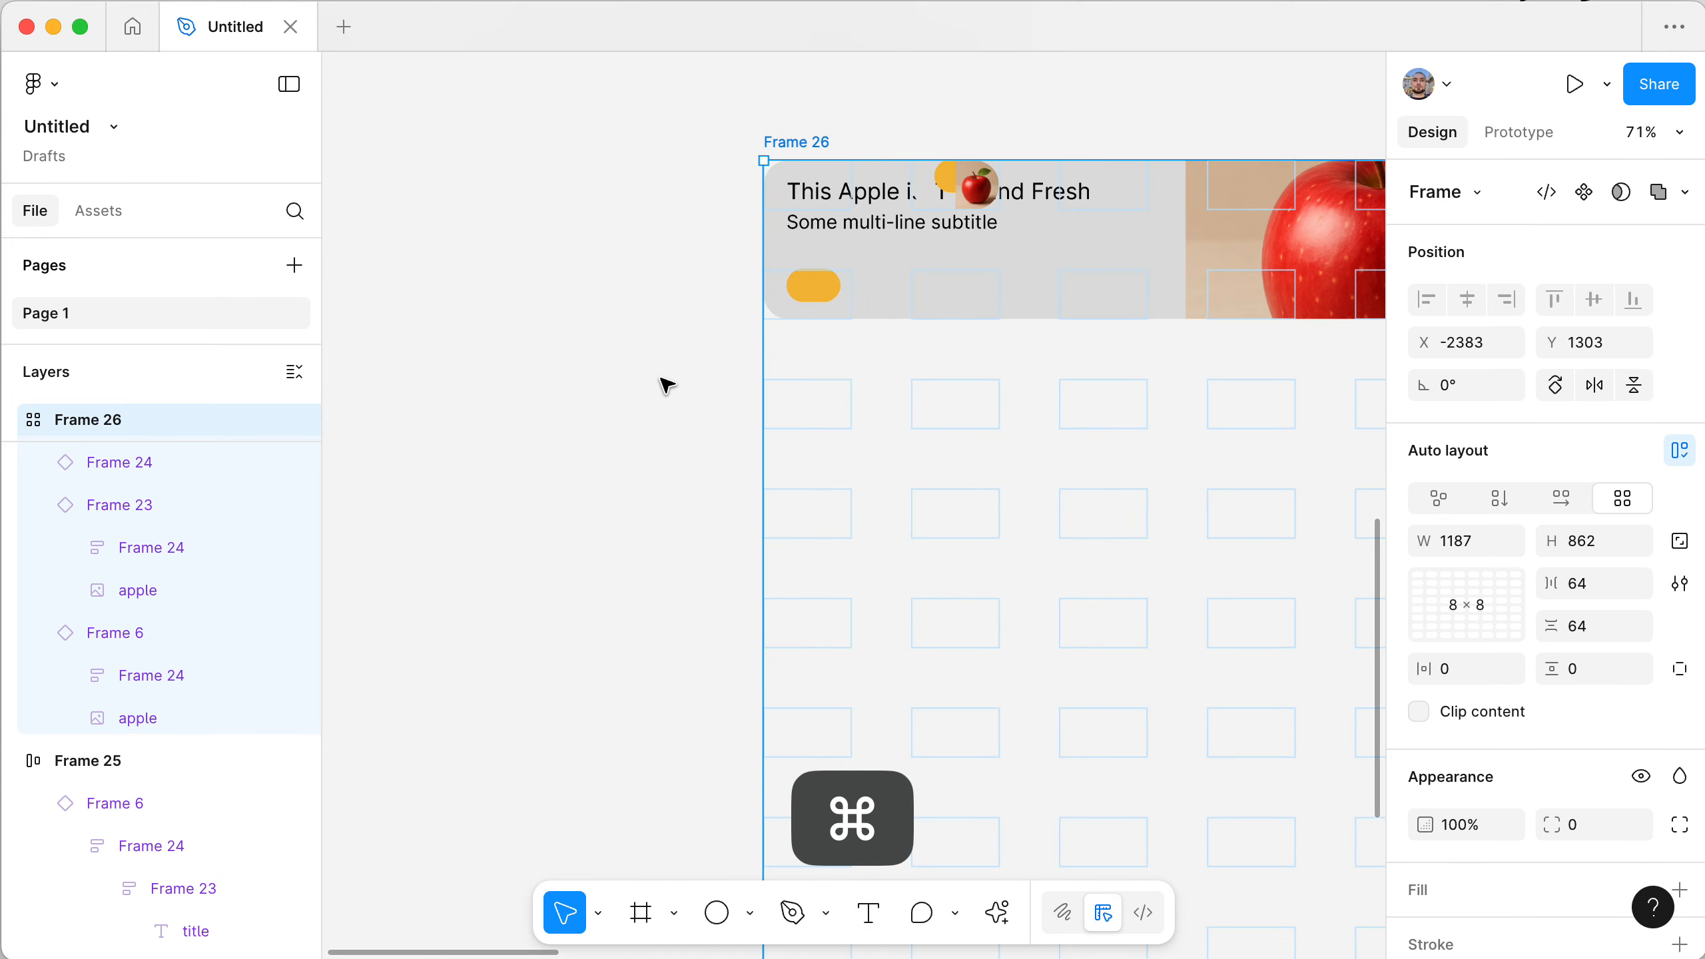
pyautogui.keyDown('super'); pyautogui.click(960, 173); pyautogui.keyUp('super')
pyautogui.moveTo(975, 306); pyautogui.dragTo(809, 416)
# - Resize the large first card so it fills a 5 × 2 span of grid cells
pyautogui.click(1027, 293)
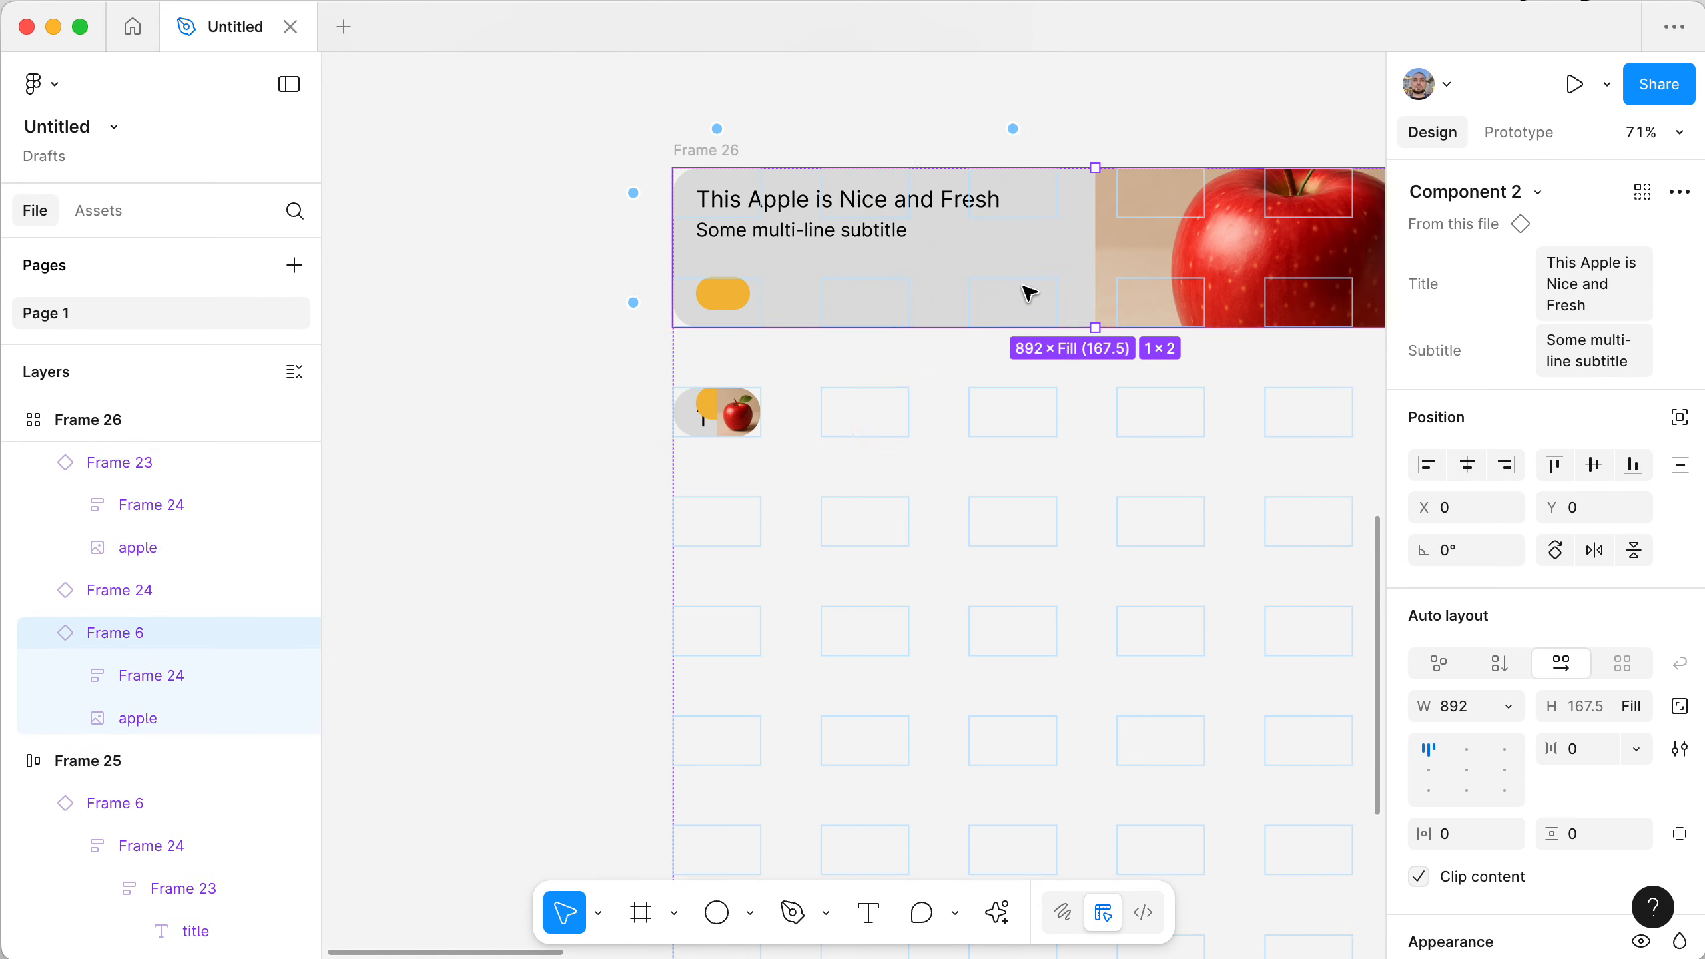
pyautogui.hscroll(5, 1027, 290)
pyautogui.scroll(2, 1027, 289)
pyautogui.moveTo(836, 341); pyautogui.dragTo(678, 339)
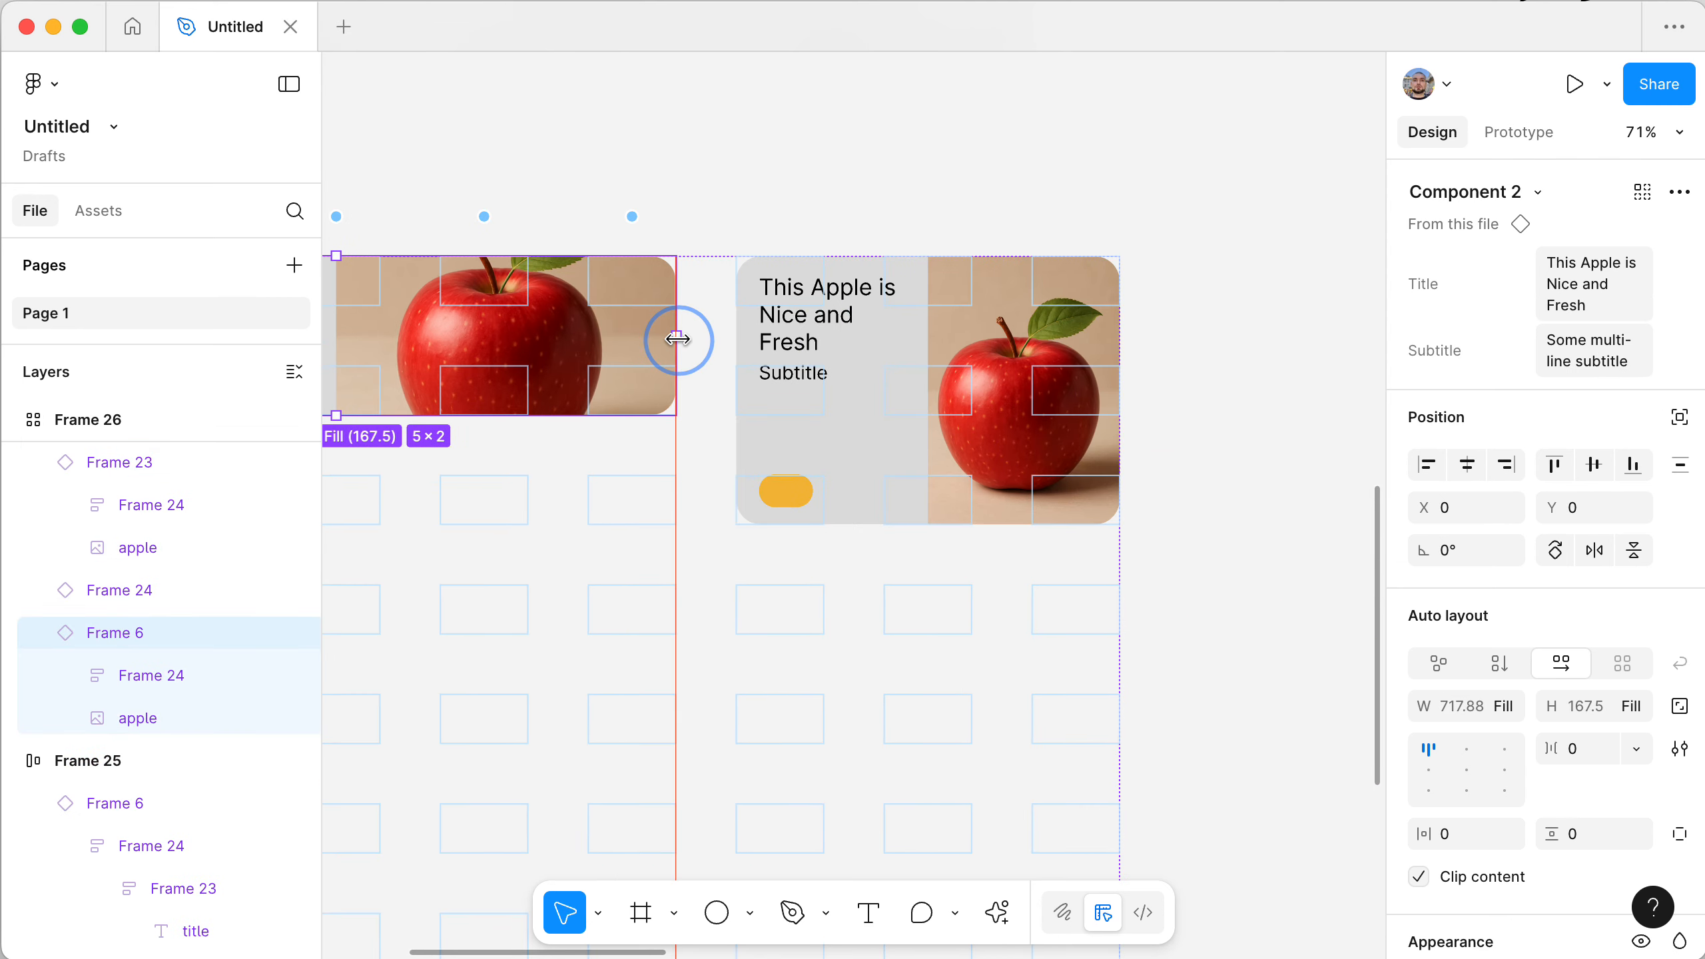
pyautogui.scroll(-5, 667, 339)
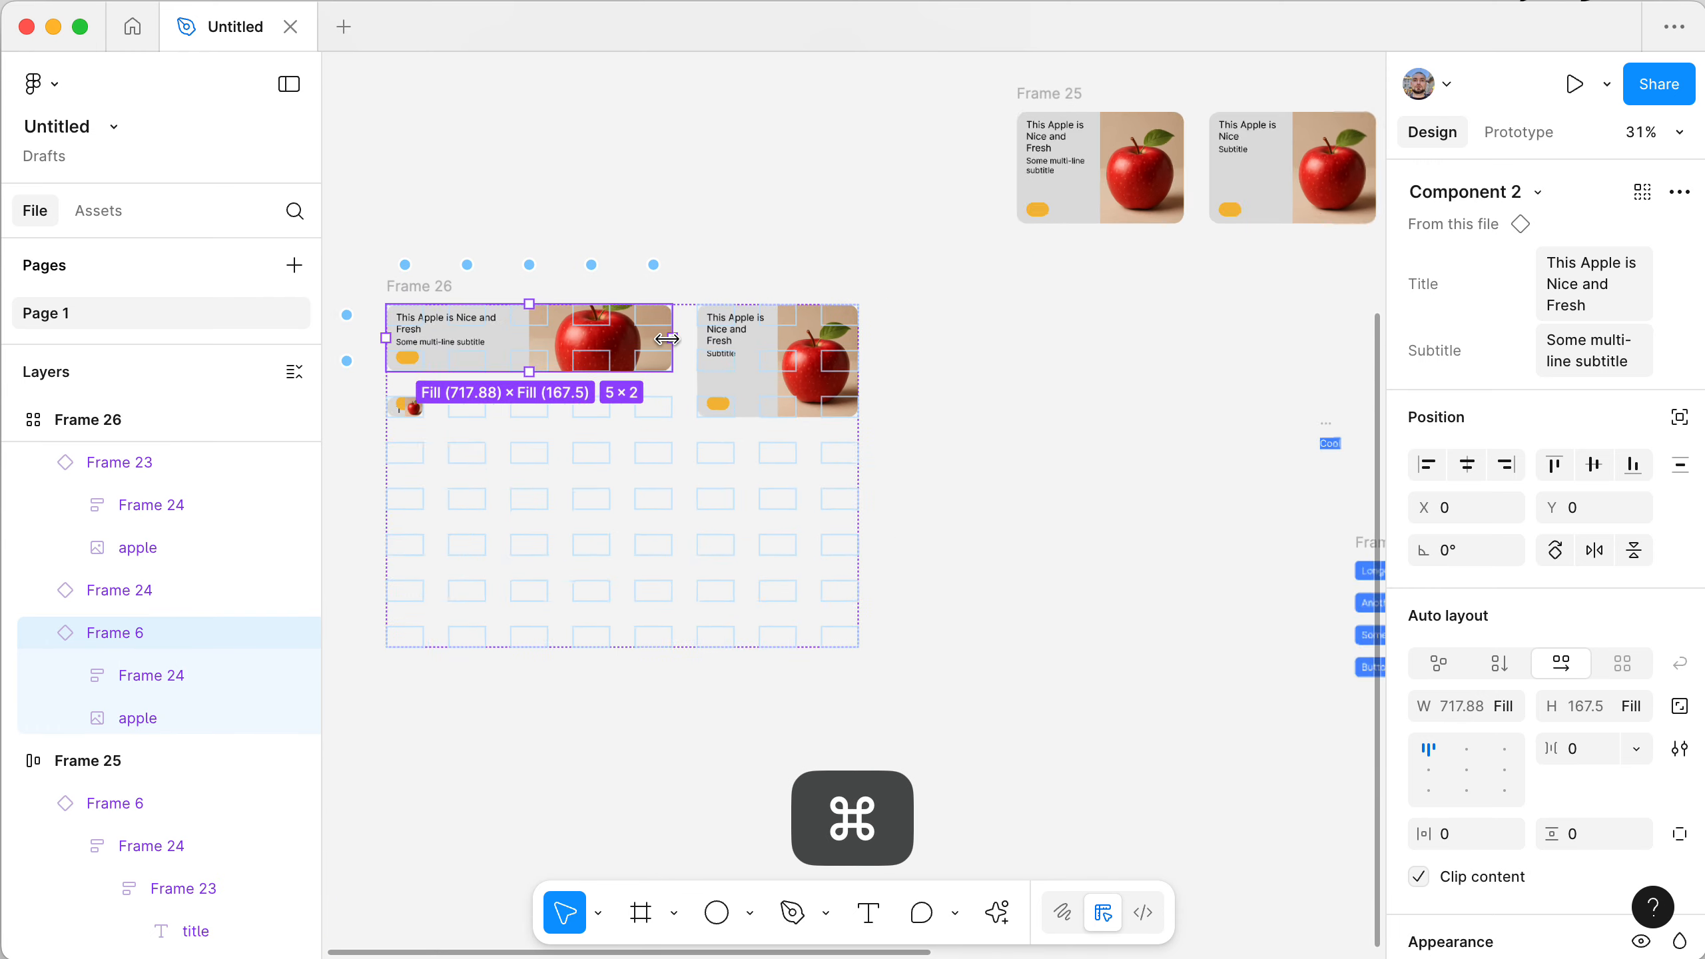
# - Resize Frame 26 to about 760 × 990, and widen it again to about 1190 × 990
pyautogui.click(390, 289)
pyautogui.click(472, 297)
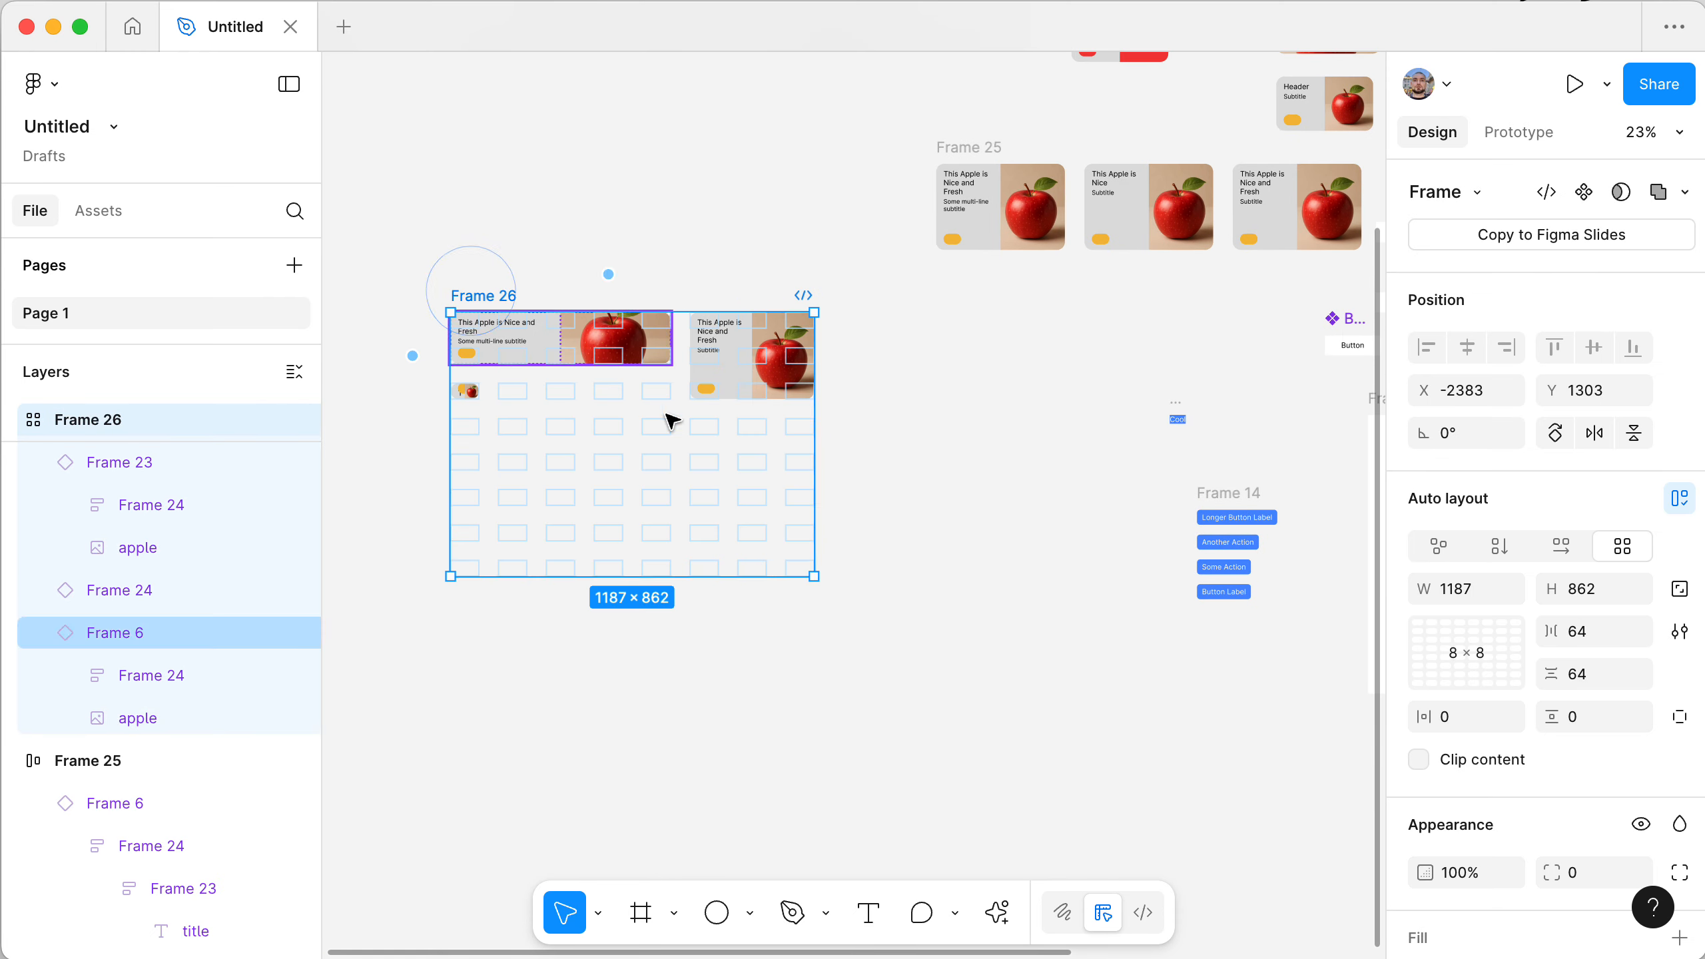
pyautogui.moveTo(815, 576); pyautogui.dragTo(683, 617)
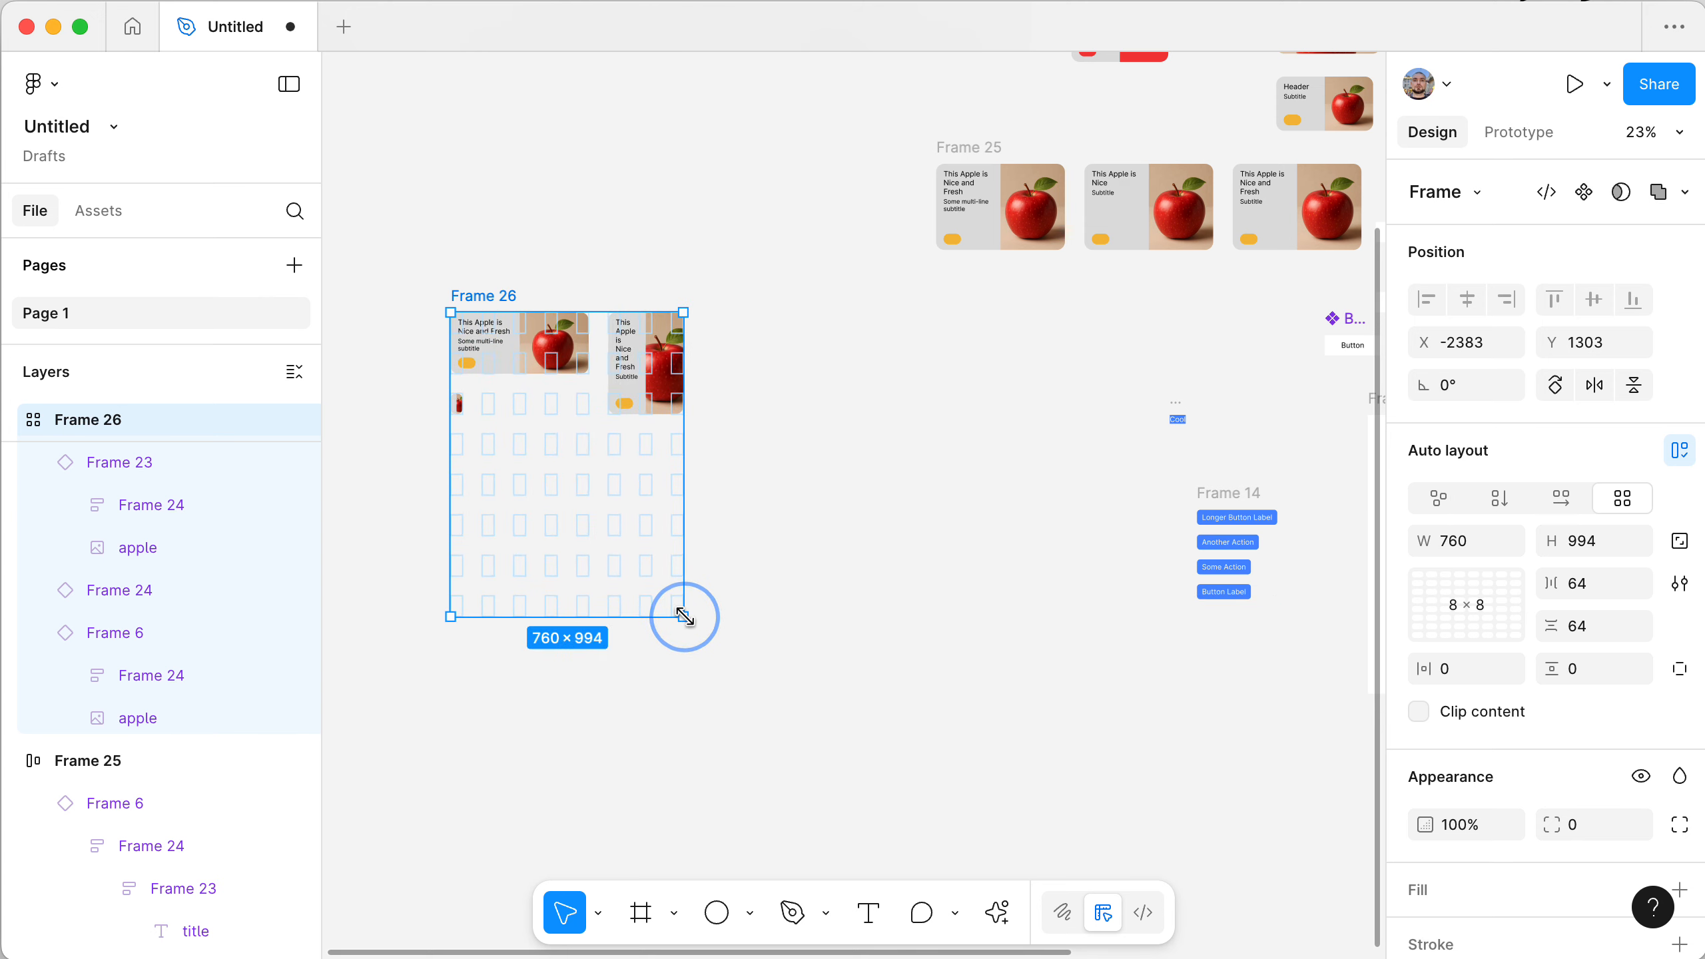
pyautogui.keyDown('super'); pyautogui.scroll(10, 485, 344); pyautogui.keyUp('super')
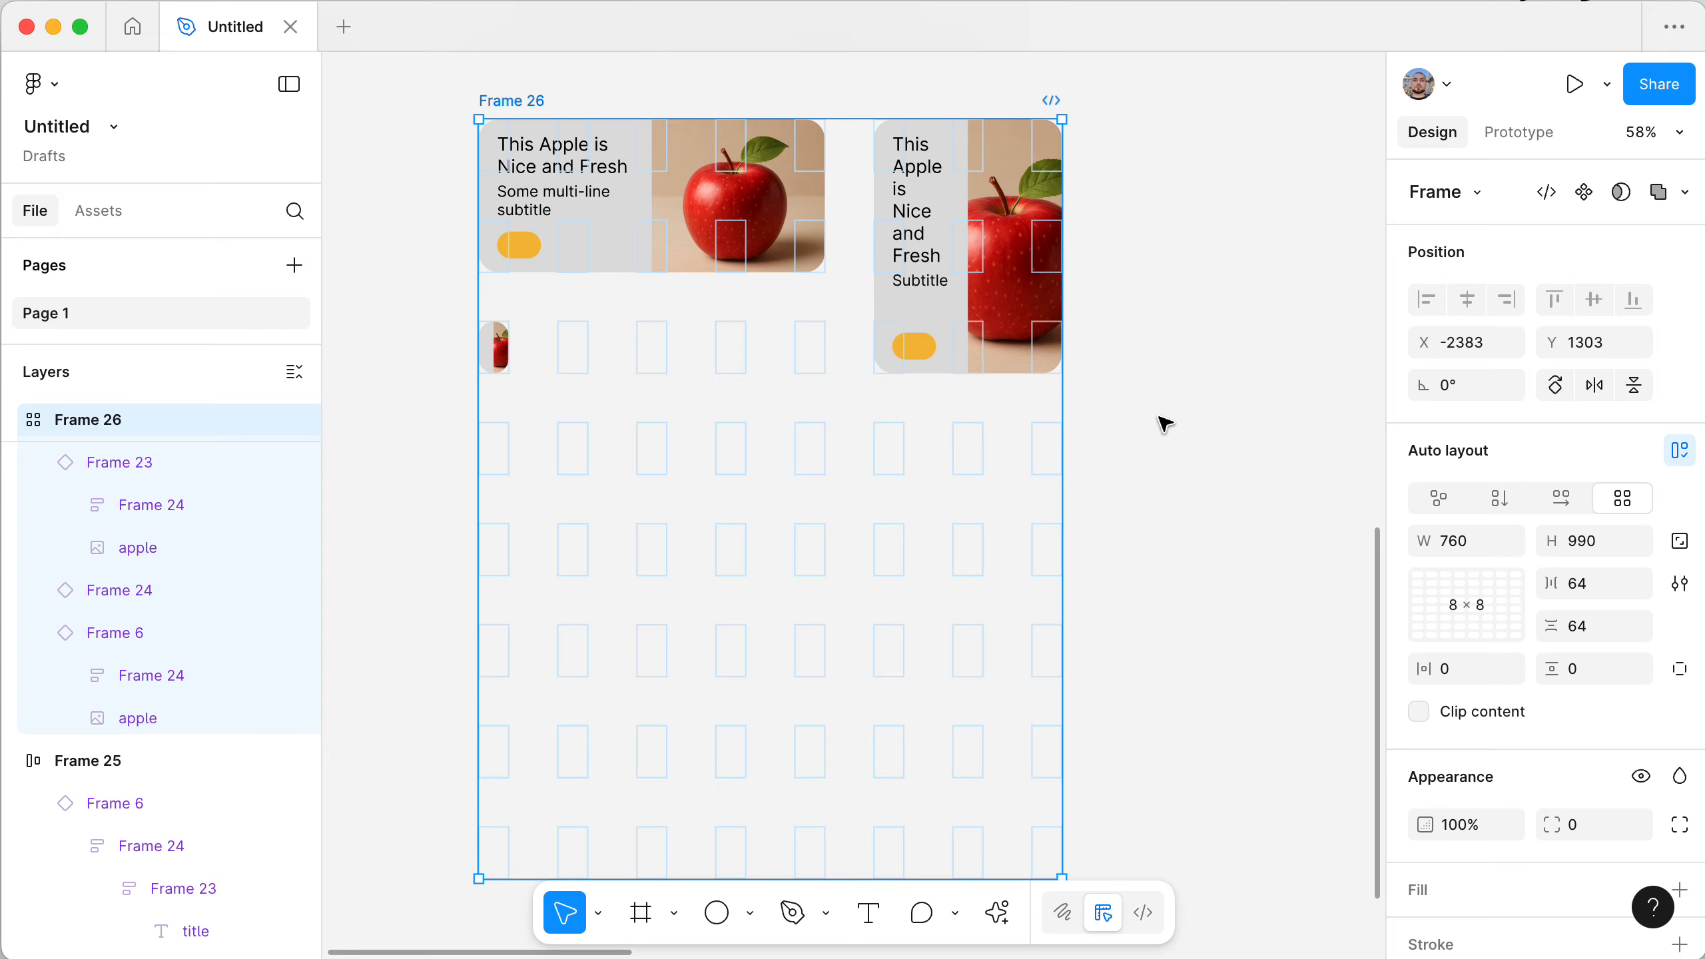
pyautogui.moveTo(1181, 488); pyautogui.dragTo(1048, 473)
pyautogui.scroll(-5, 1381, 468)
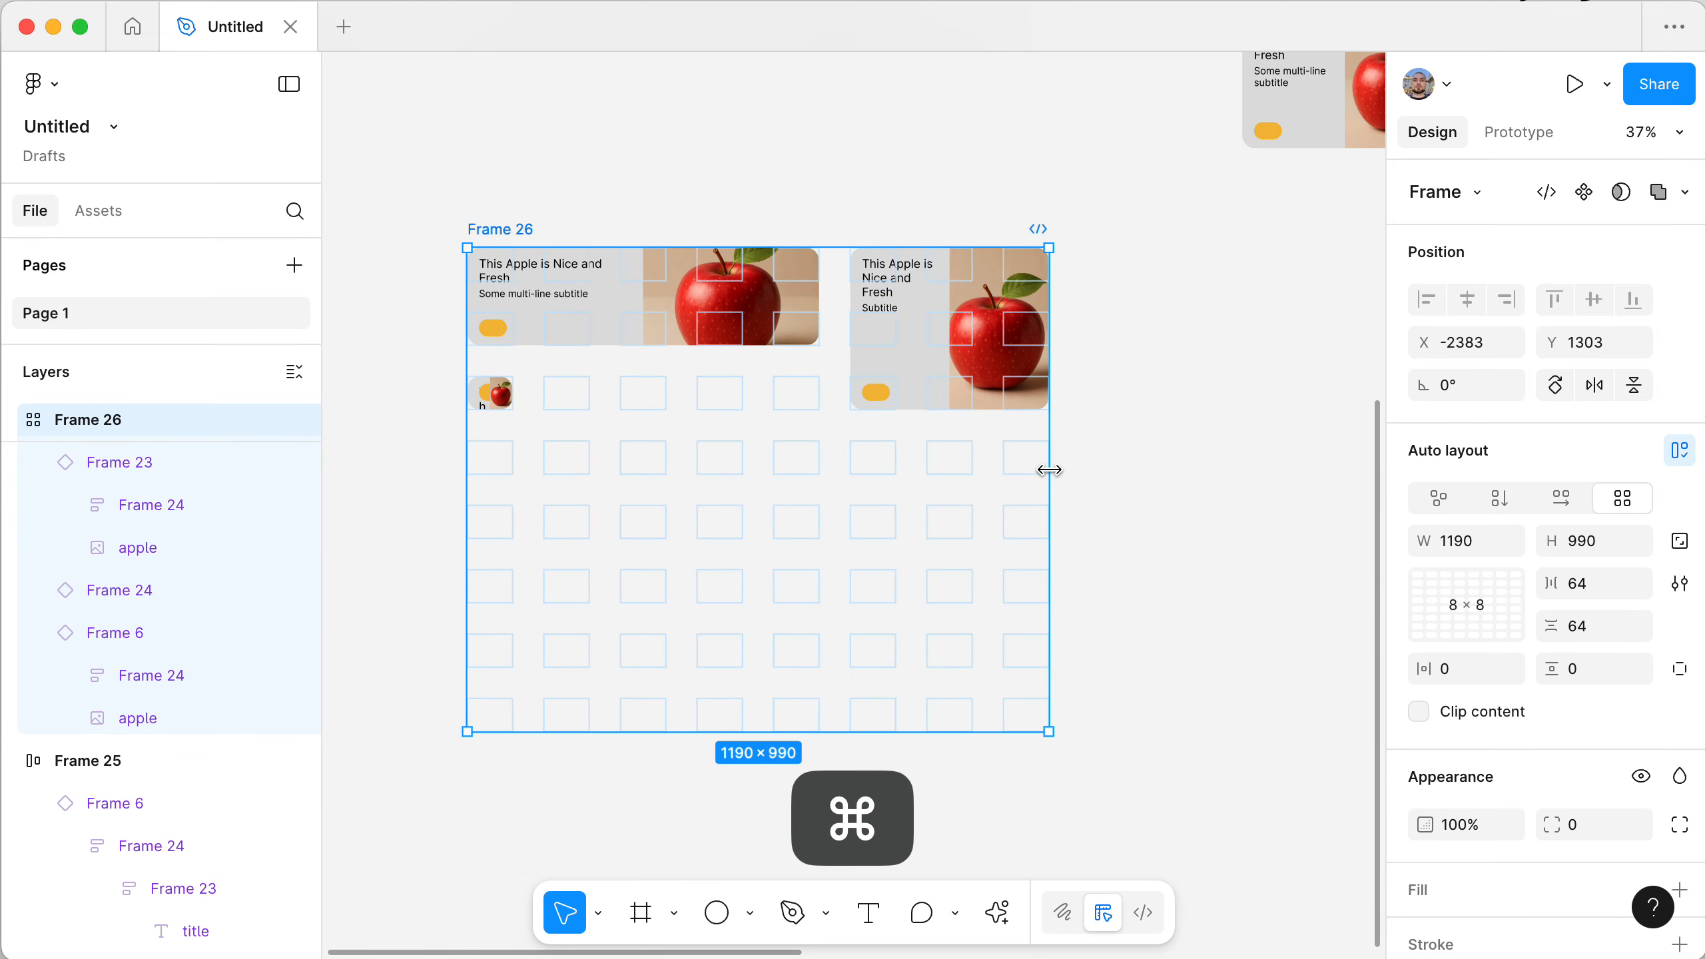
pyautogui.keyDown('super'); pyautogui.scroll(3, 1072, 433); pyautogui.keyUp('super')
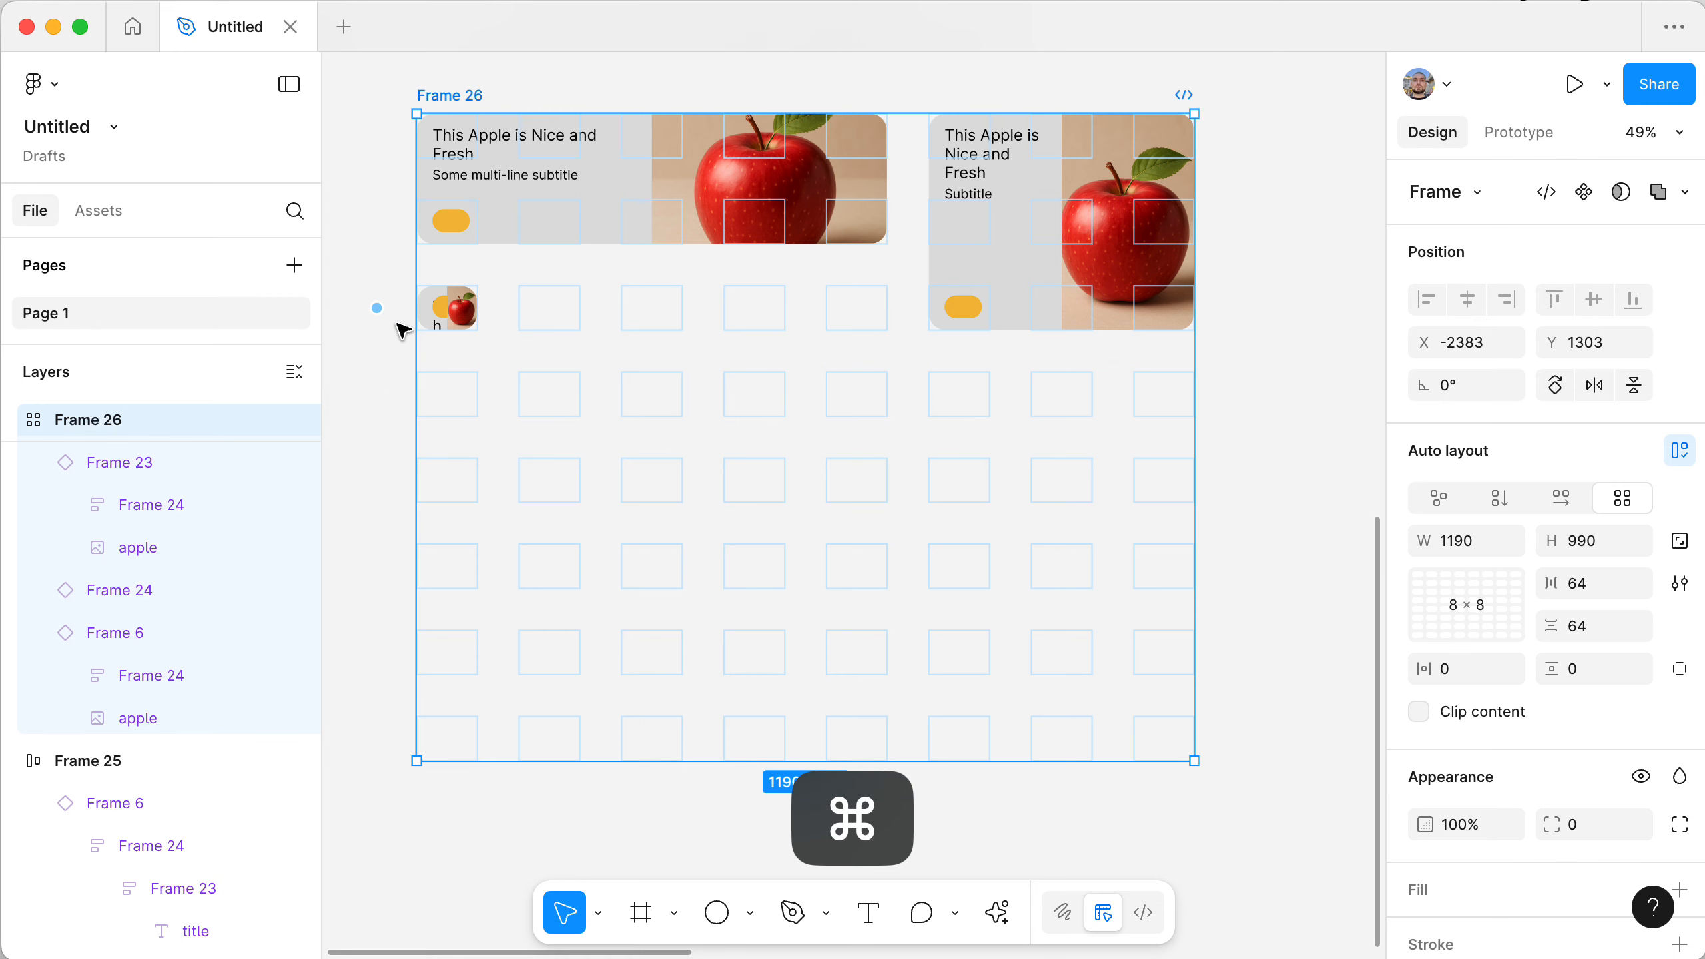
# - Move the small card down to the fourth grid row and extend the large first card to three rows
pyautogui.click(442, 312)
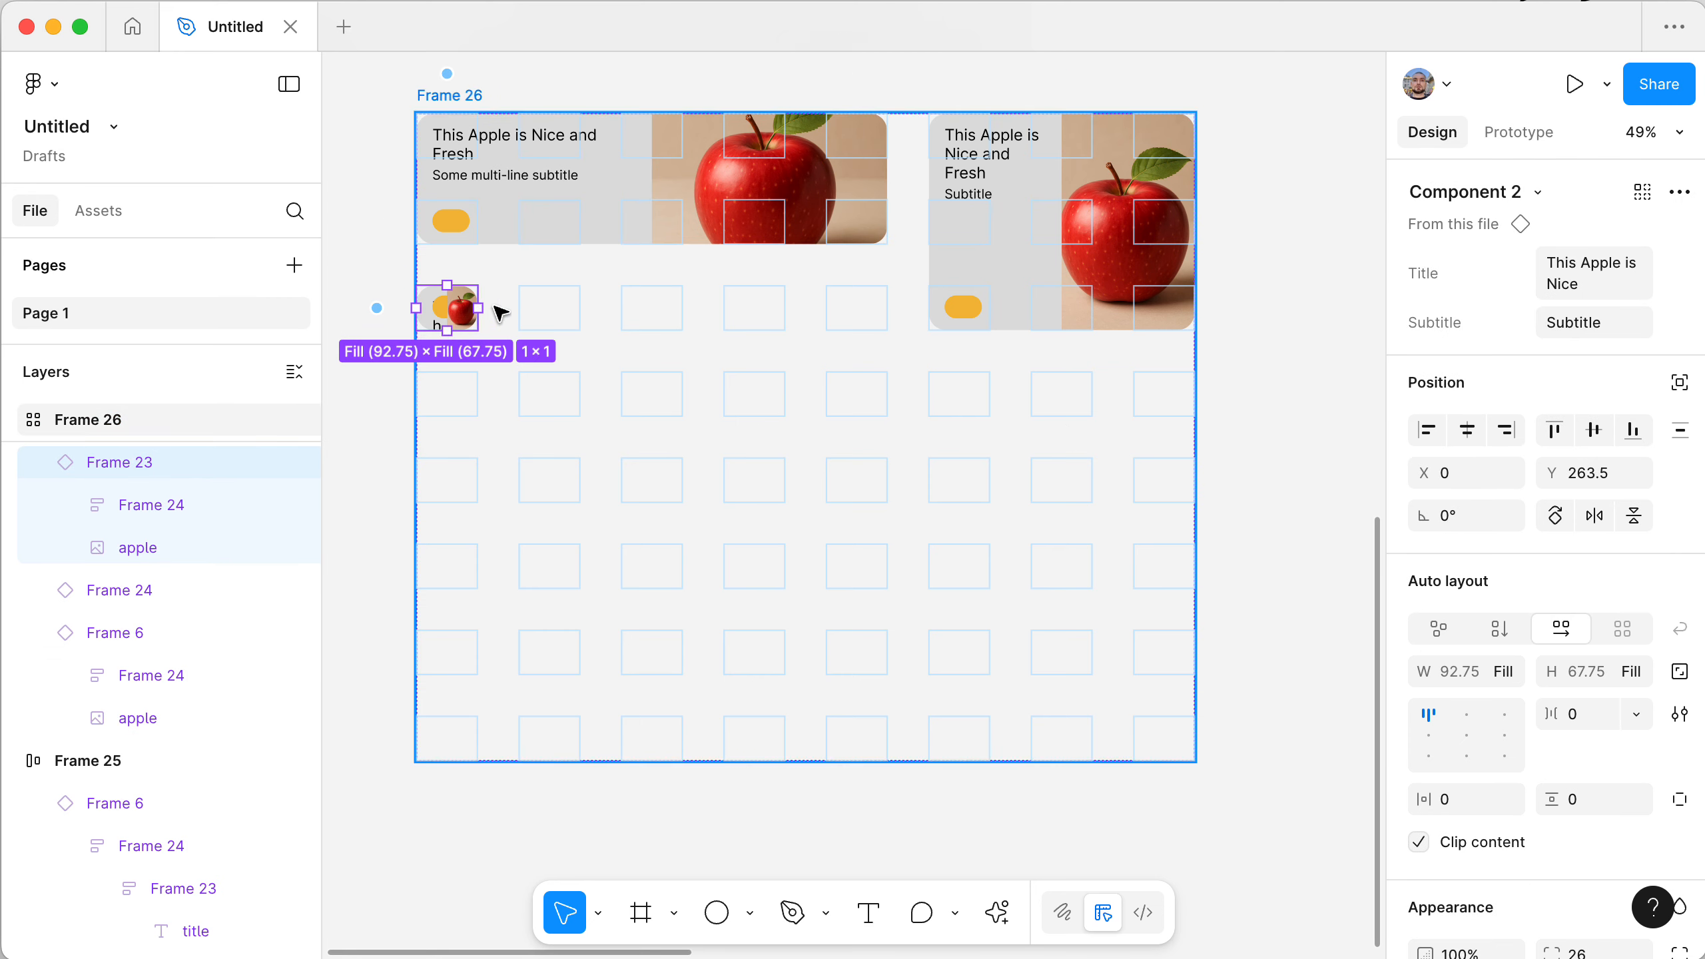
pyautogui.moveTo(463, 309); pyautogui.dragTo(458, 401)
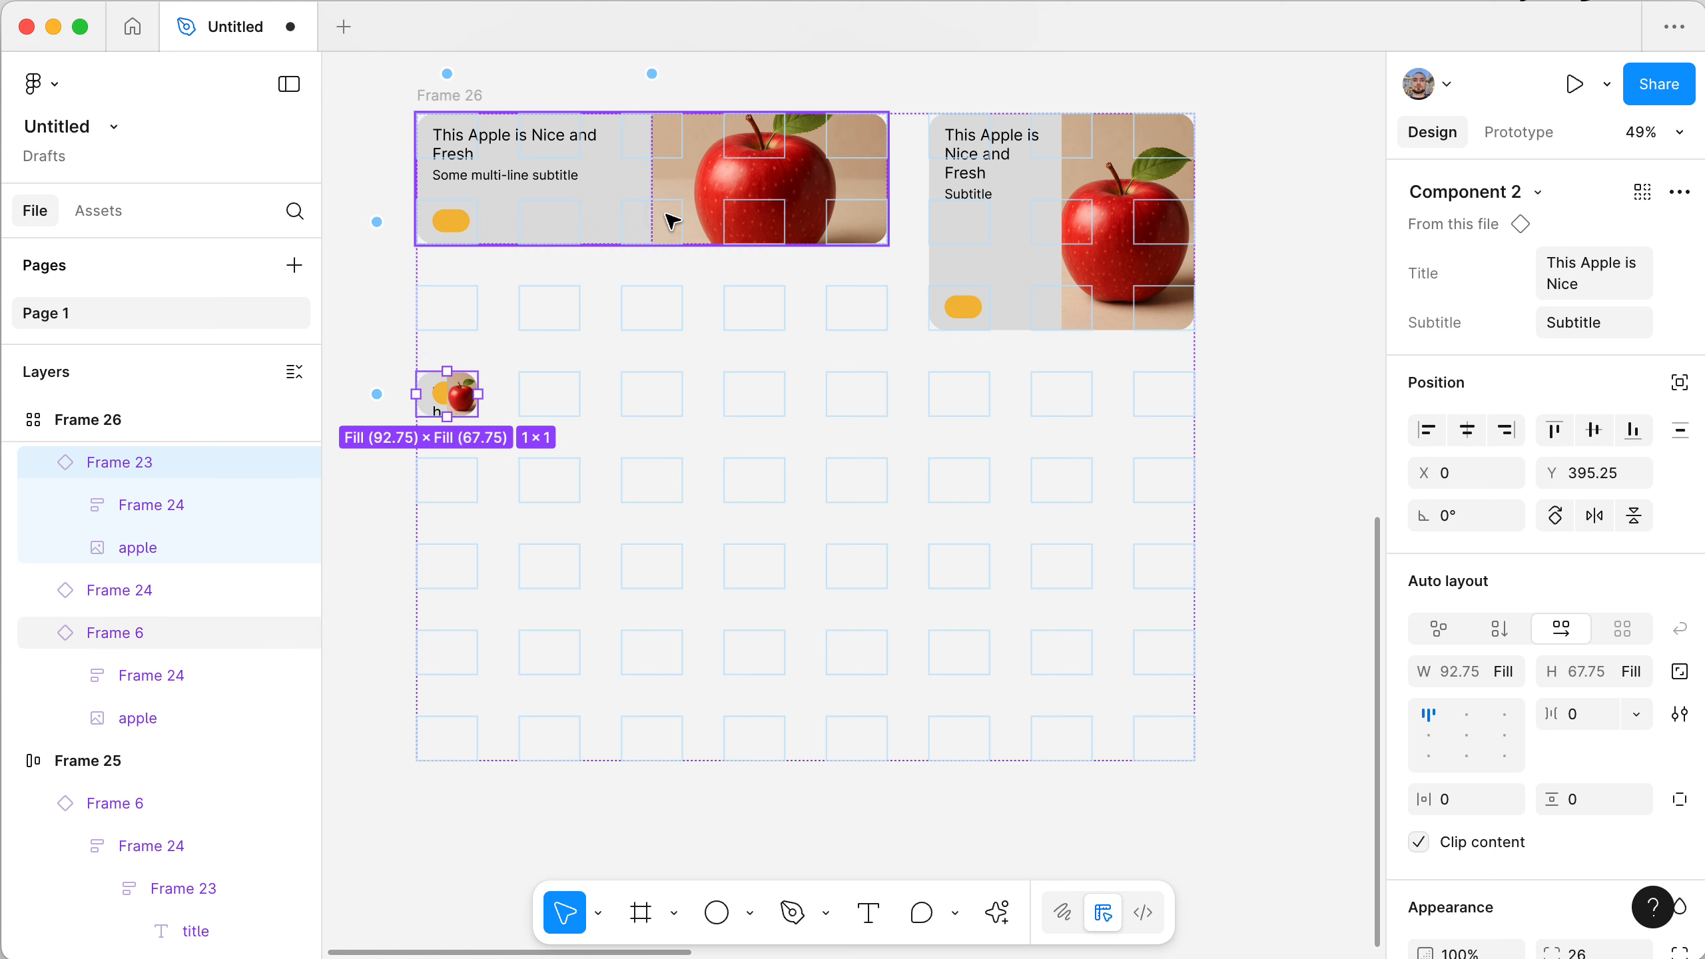
pyautogui.click(663, 241)
pyautogui.moveTo(650, 242); pyautogui.dragTo(647, 334)
# - Expand the small card to a 2 × 2 span and duplicate it into the third and fourth columns
pyautogui.click(472, 402)
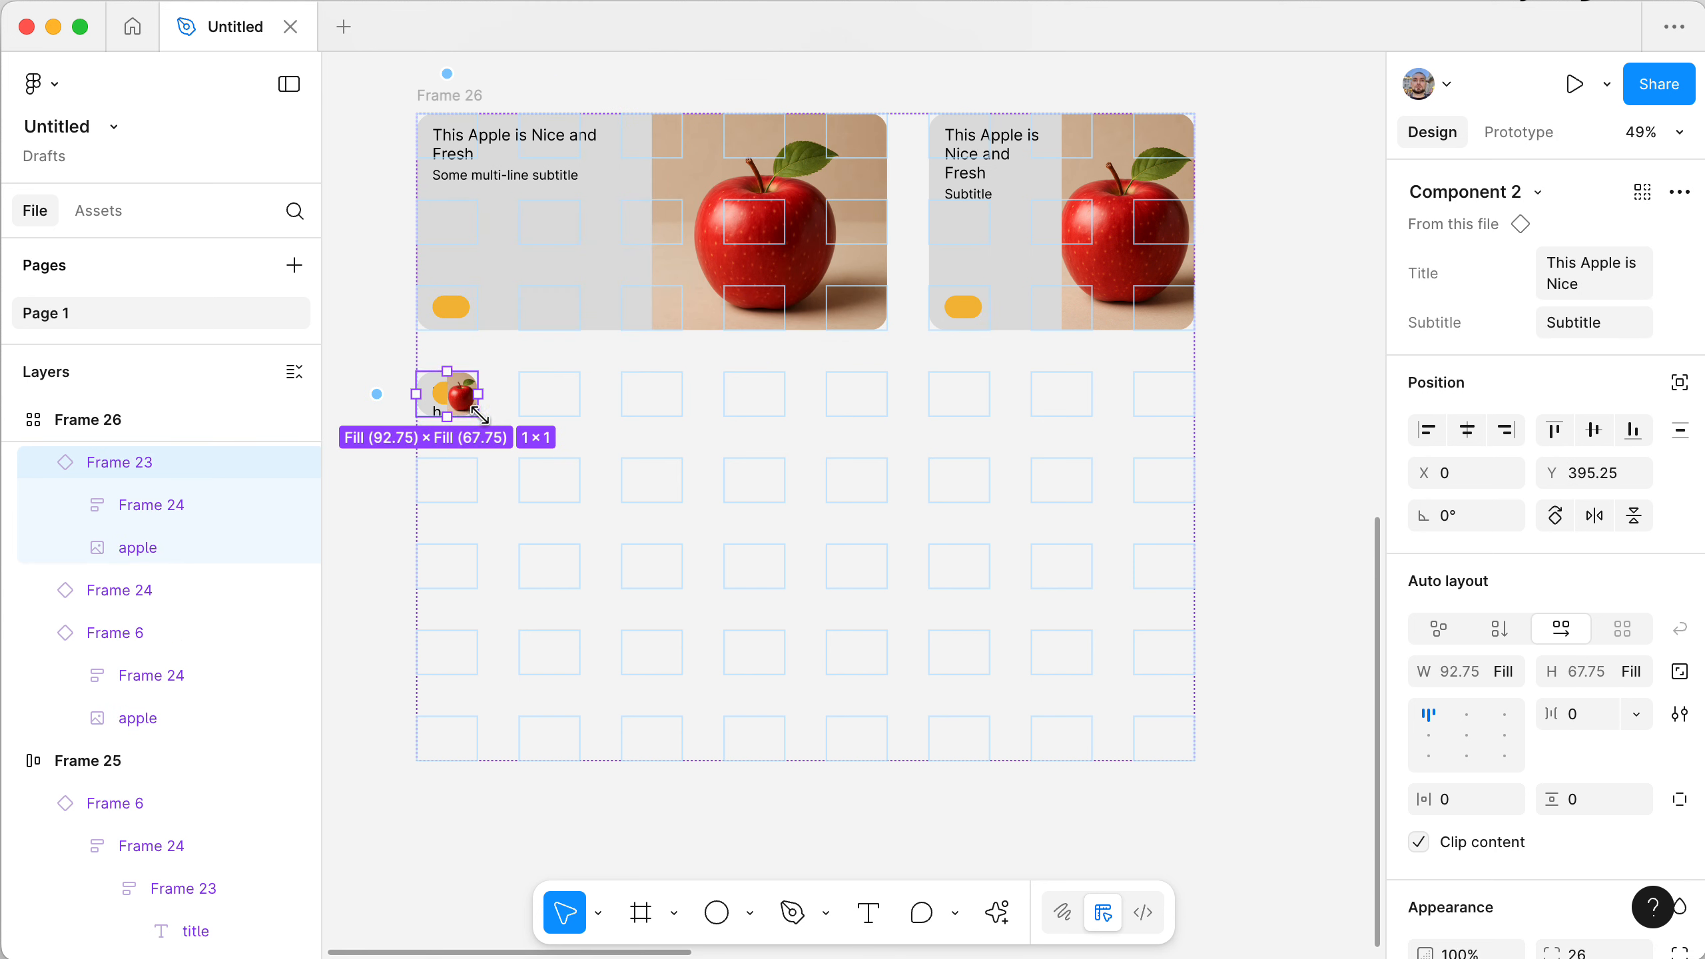
pyautogui.moveTo(479, 415); pyautogui.dragTo(588, 500)
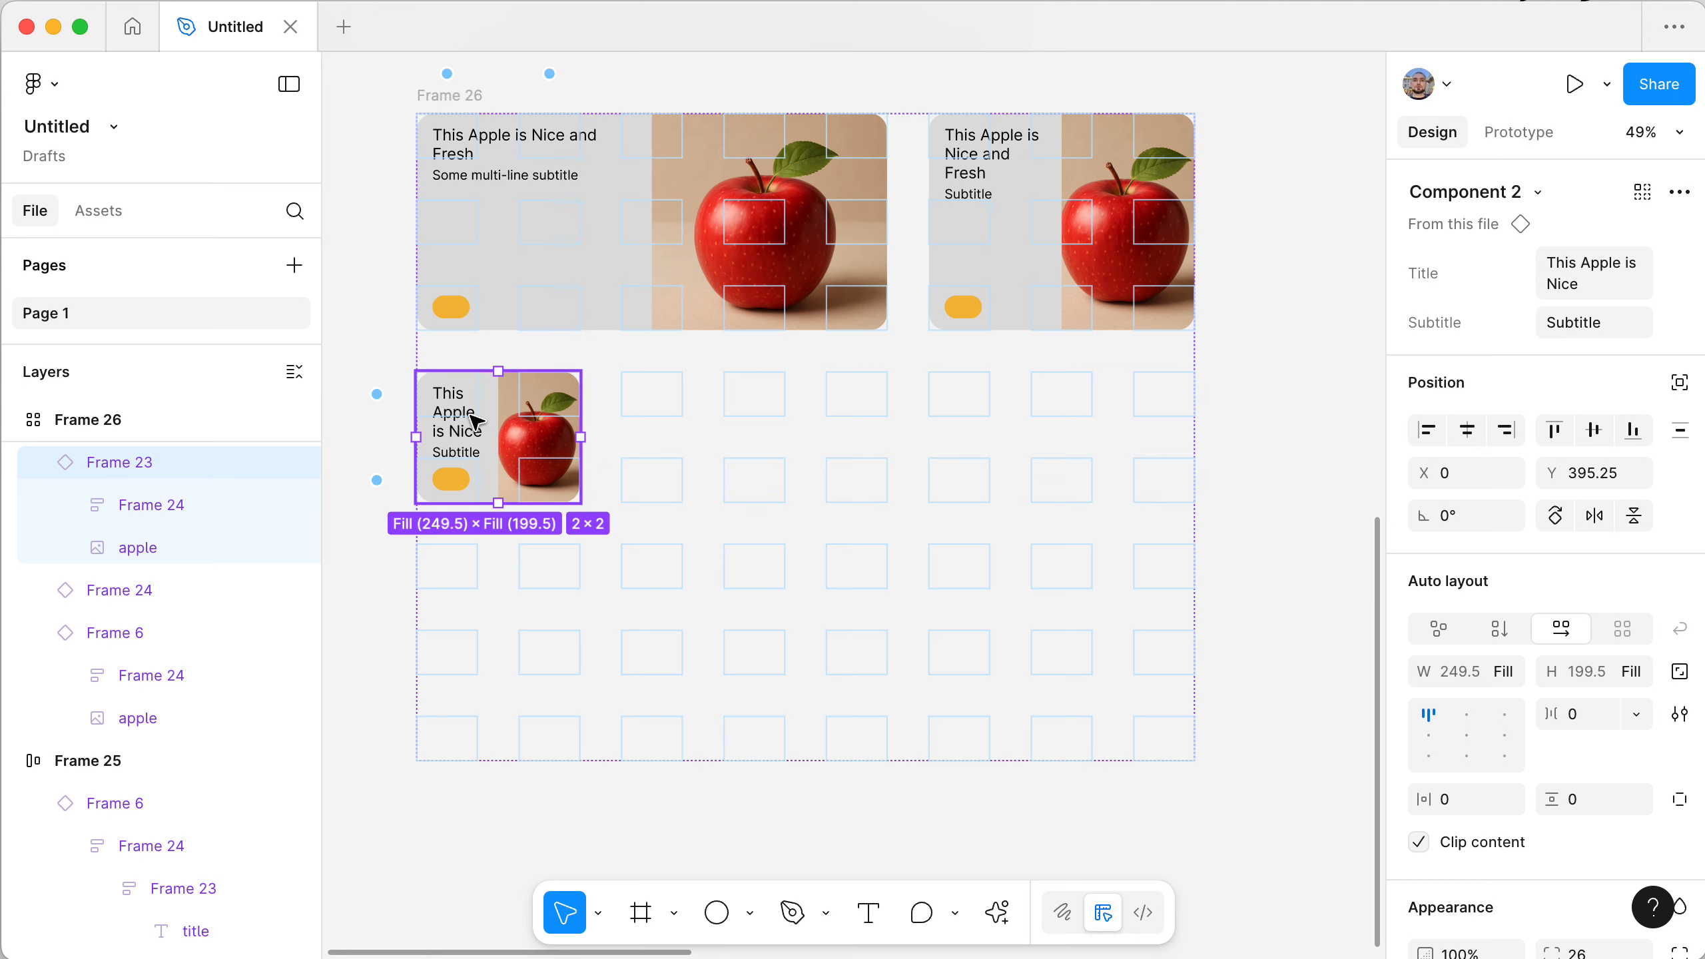
pyautogui.moveTo(477, 421); pyautogui.dragTo(701, 421)
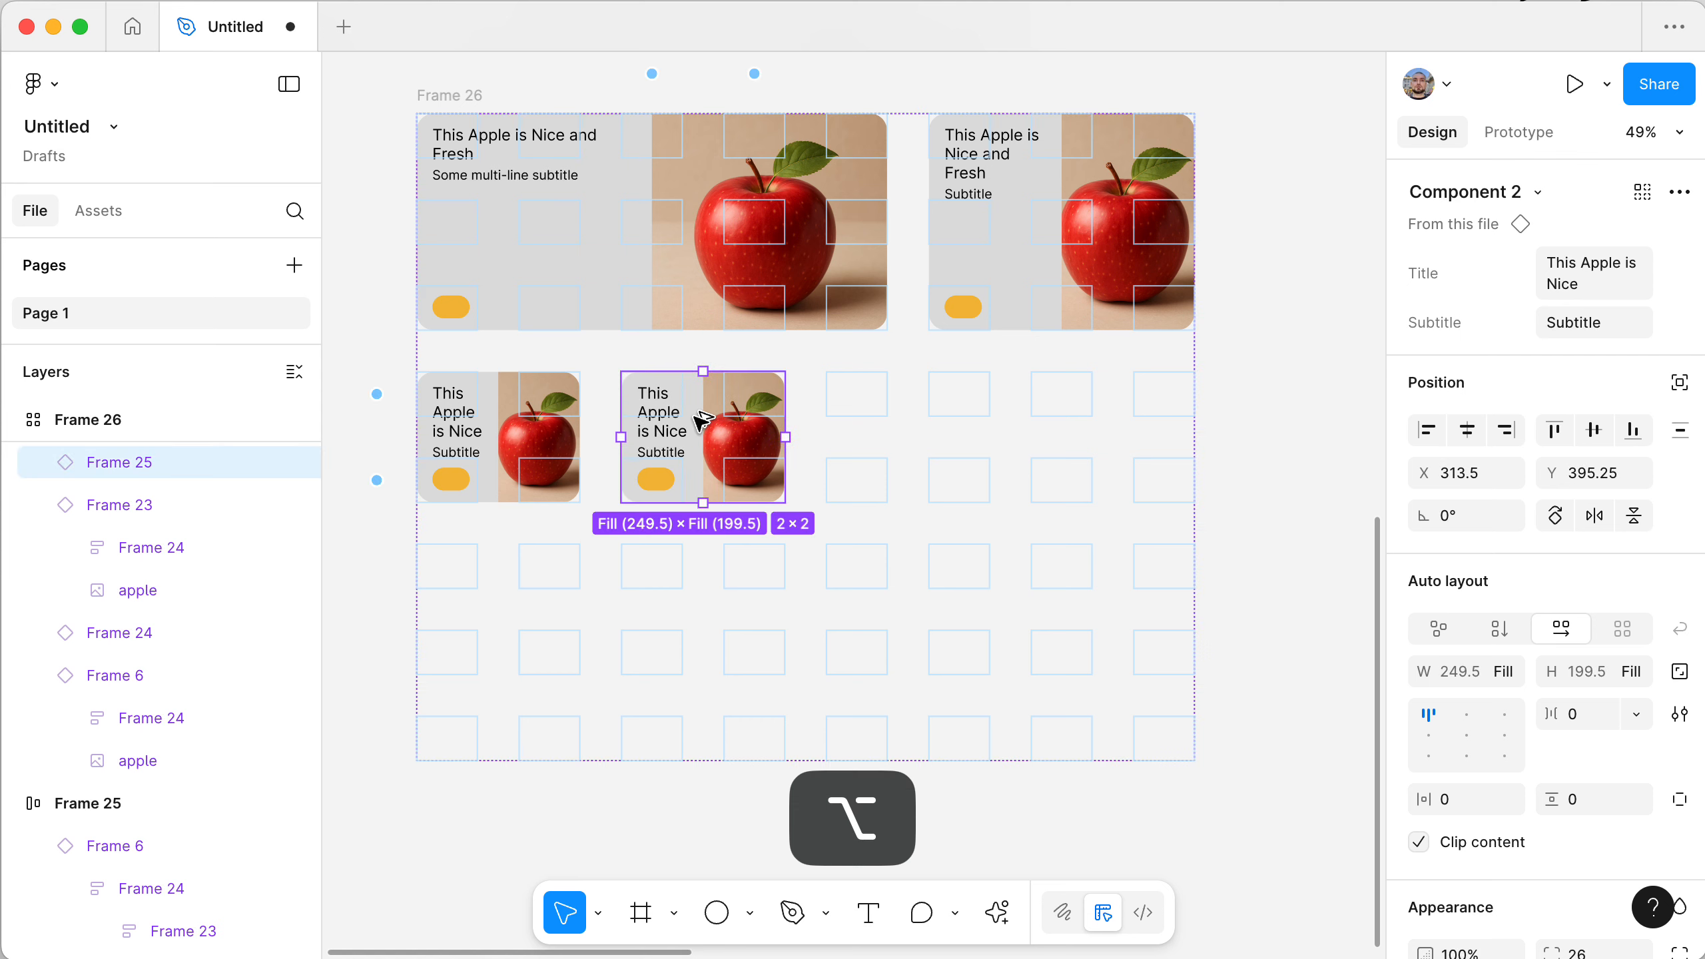
# - Extend the copied card to a 2 × 3 span and duplicate it into the fifth and sixth columns
pyautogui.moveTo(700, 508); pyautogui.dragTo(703, 597)
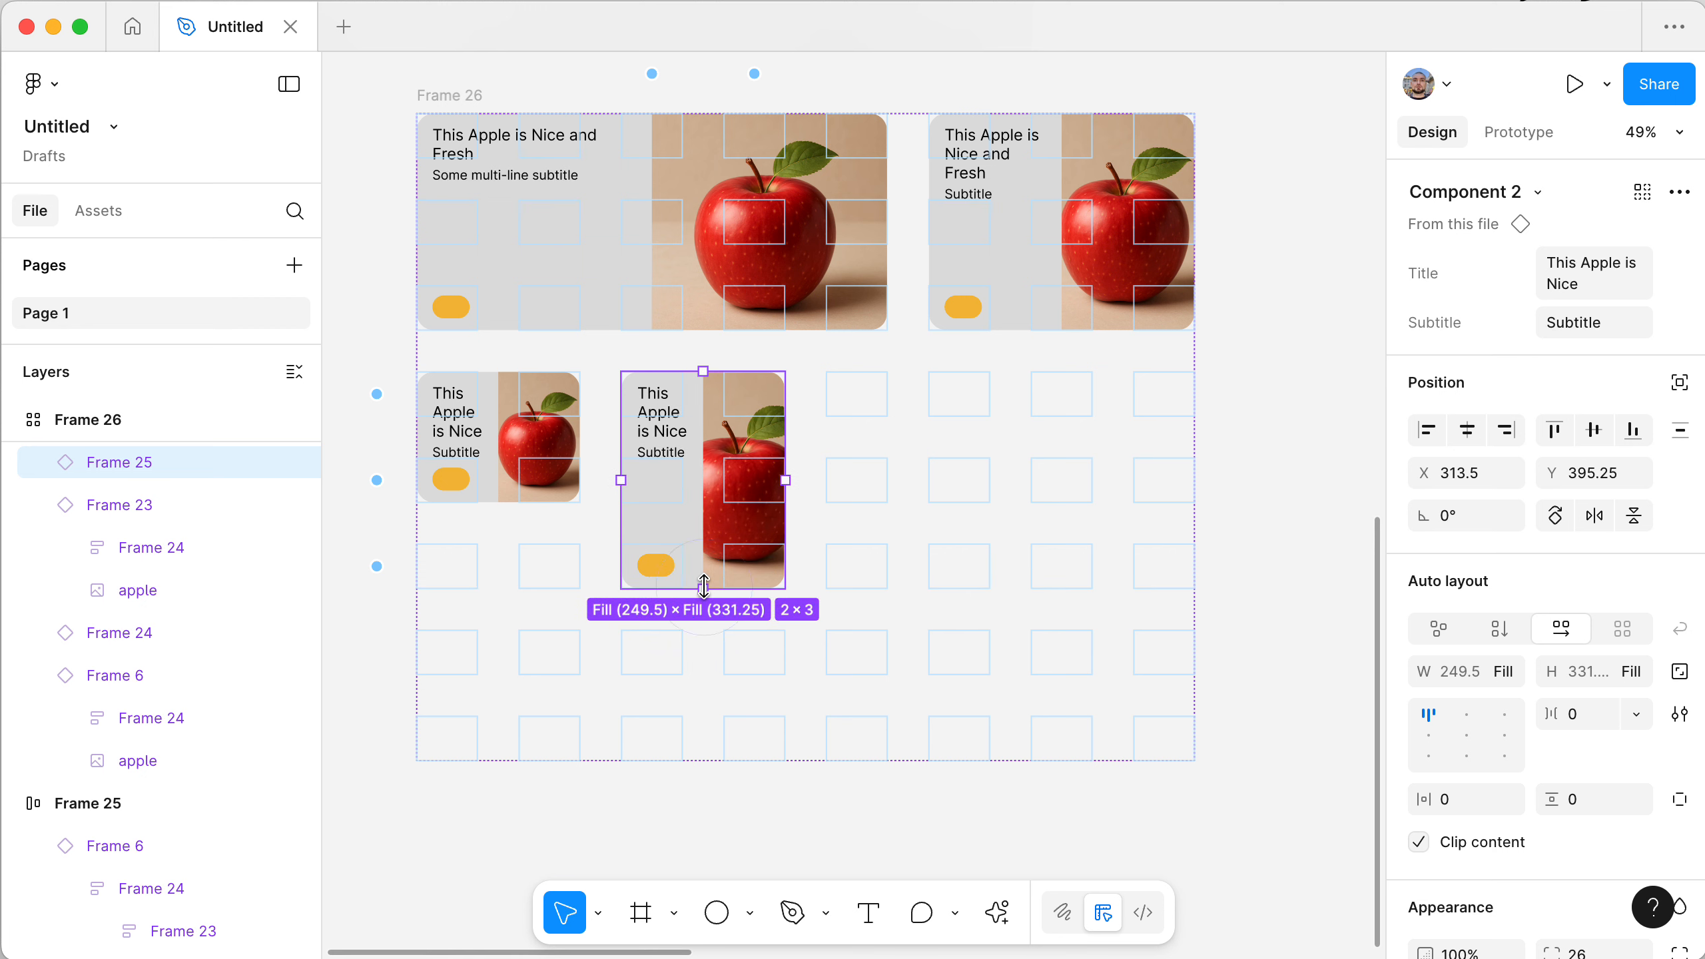
pyautogui.press('super')
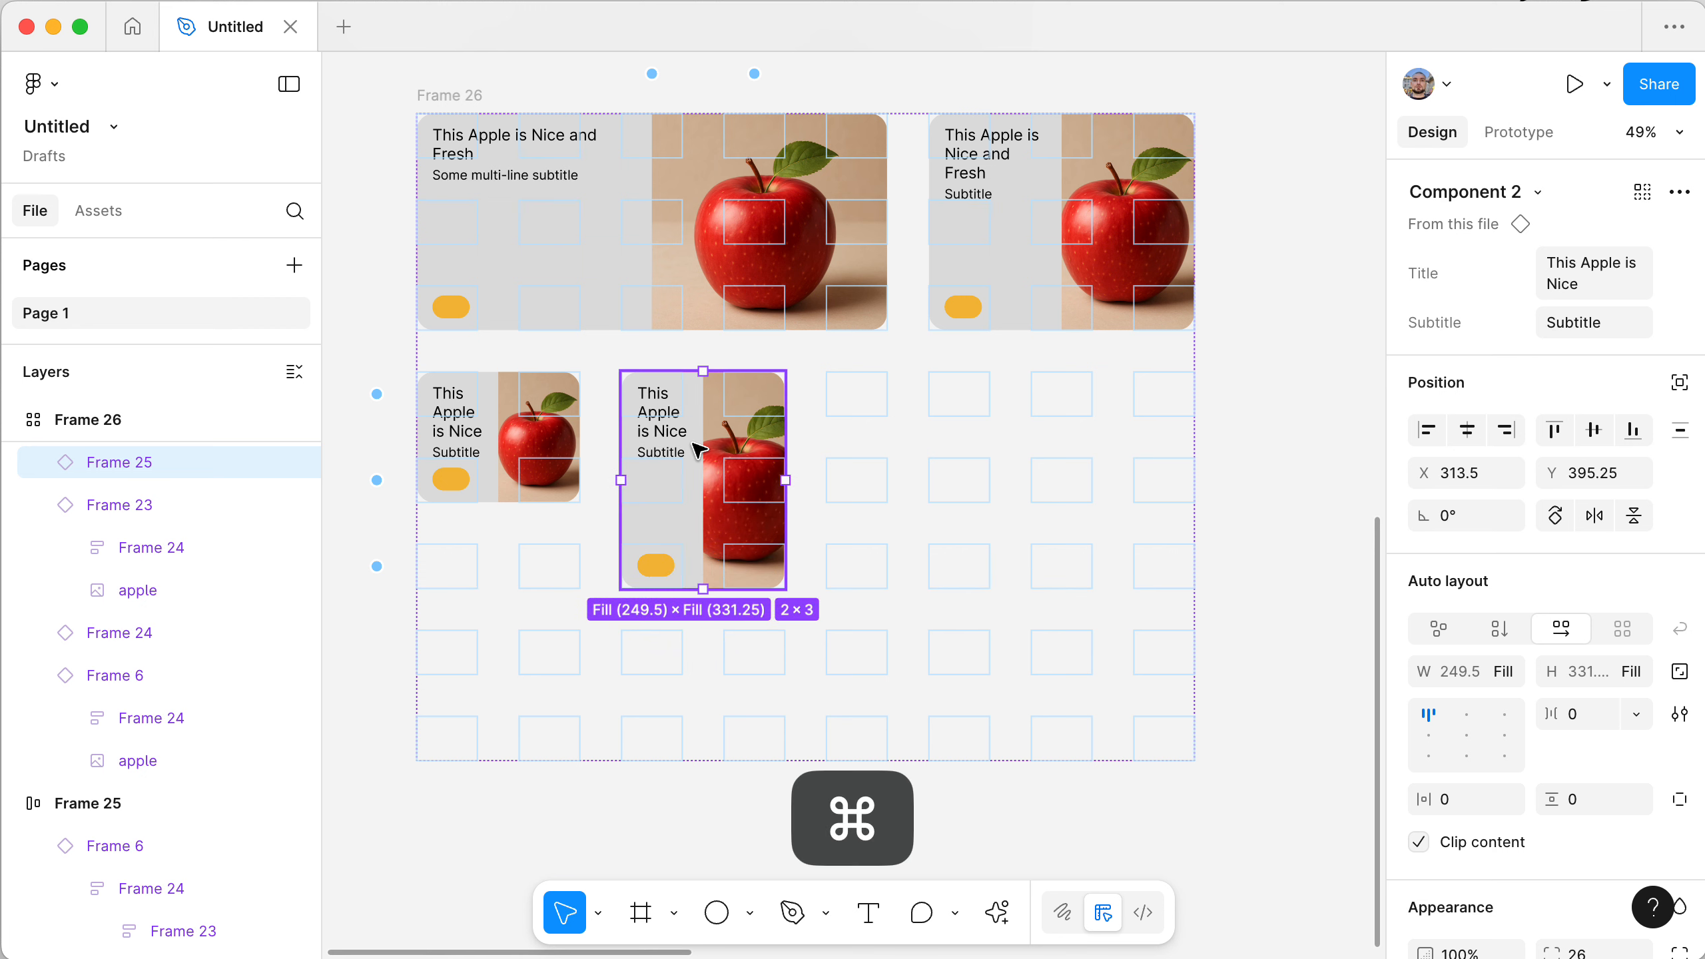
pyautogui.press('super+d')
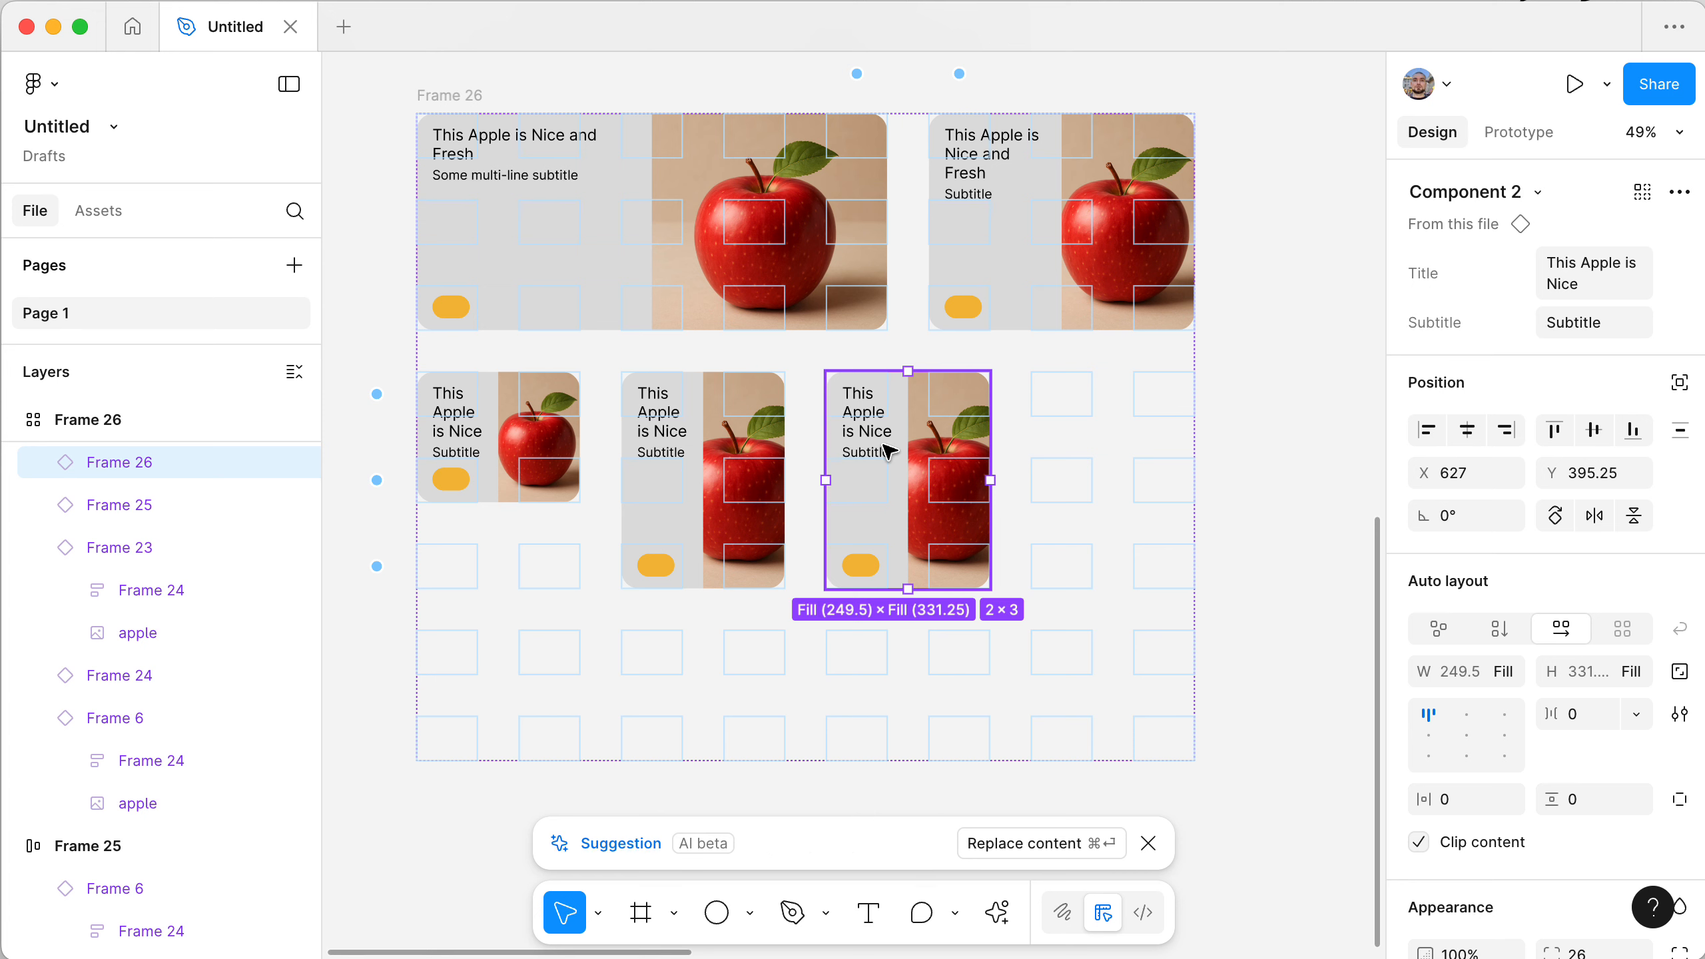
# - Resize Frame 26 to about 1376 × 872 and clear the selection
pyautogui.click(446, 97)
pyautogui.moveTo(1194, 760); pyautogui.dragTo(1316, 685)
pyautogui.scroll(1, 1319, 686)
pyautogui.hscroll(1, 1318, 687)
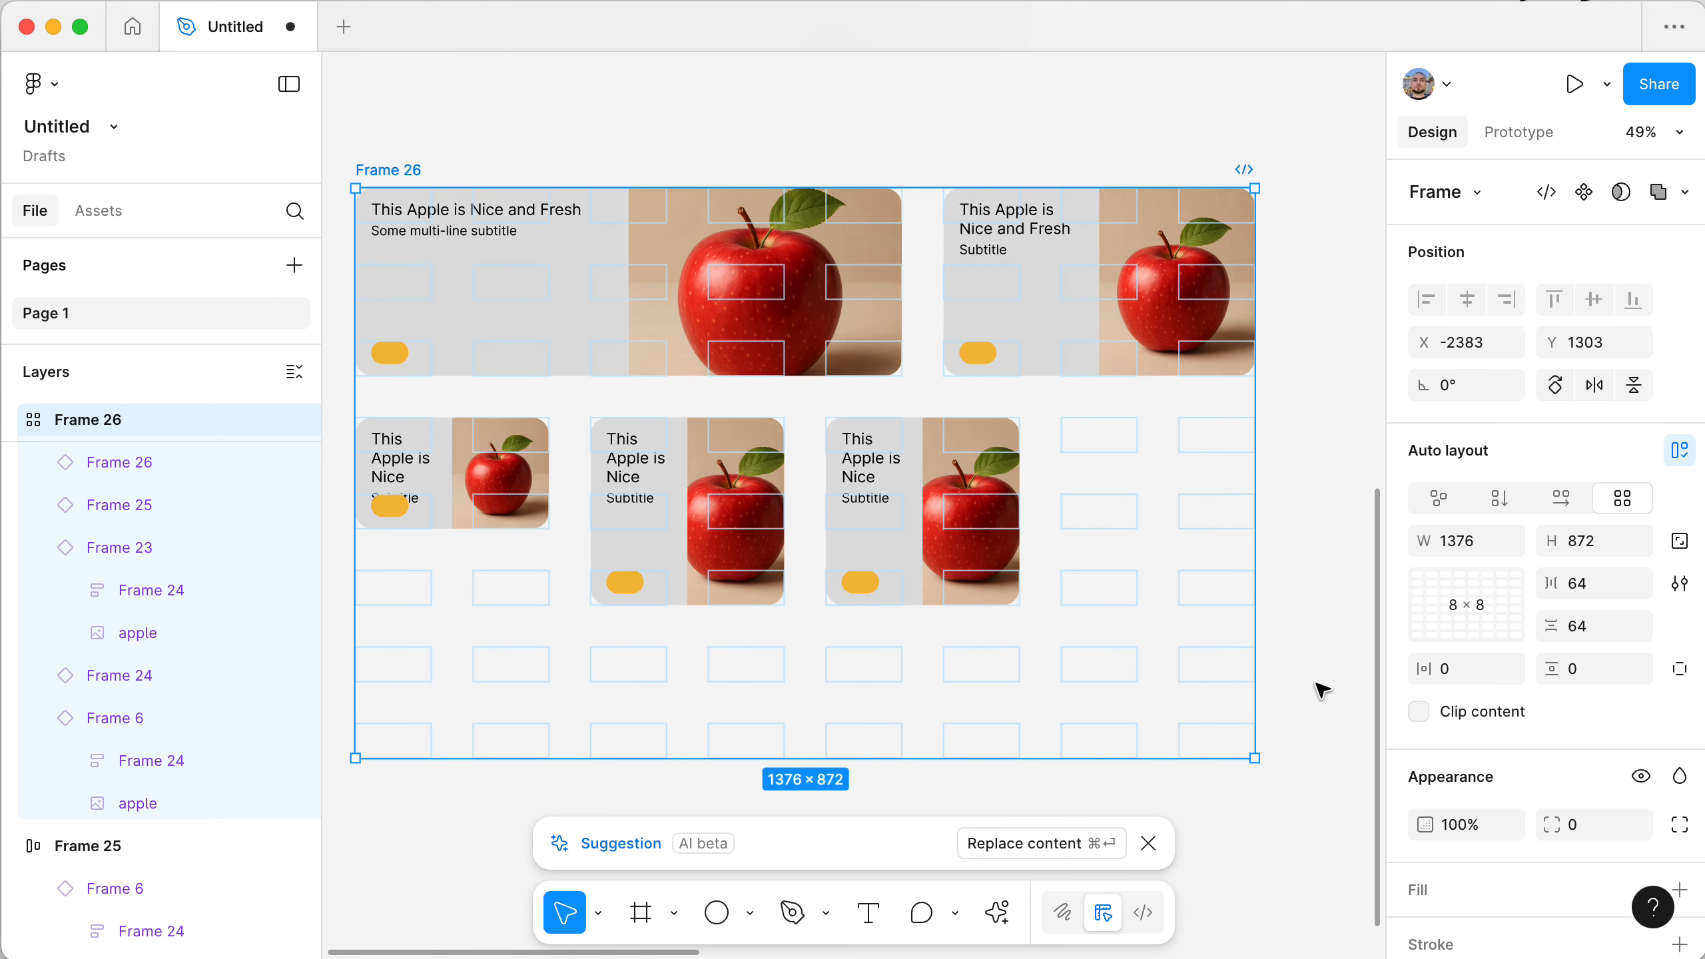
pyautogui.click(1318, 684)
# - Duplicate the middle 2 × 3 card into the first two columns, beneath the small 2 × 2 card
pyautogui.click(906, 474)
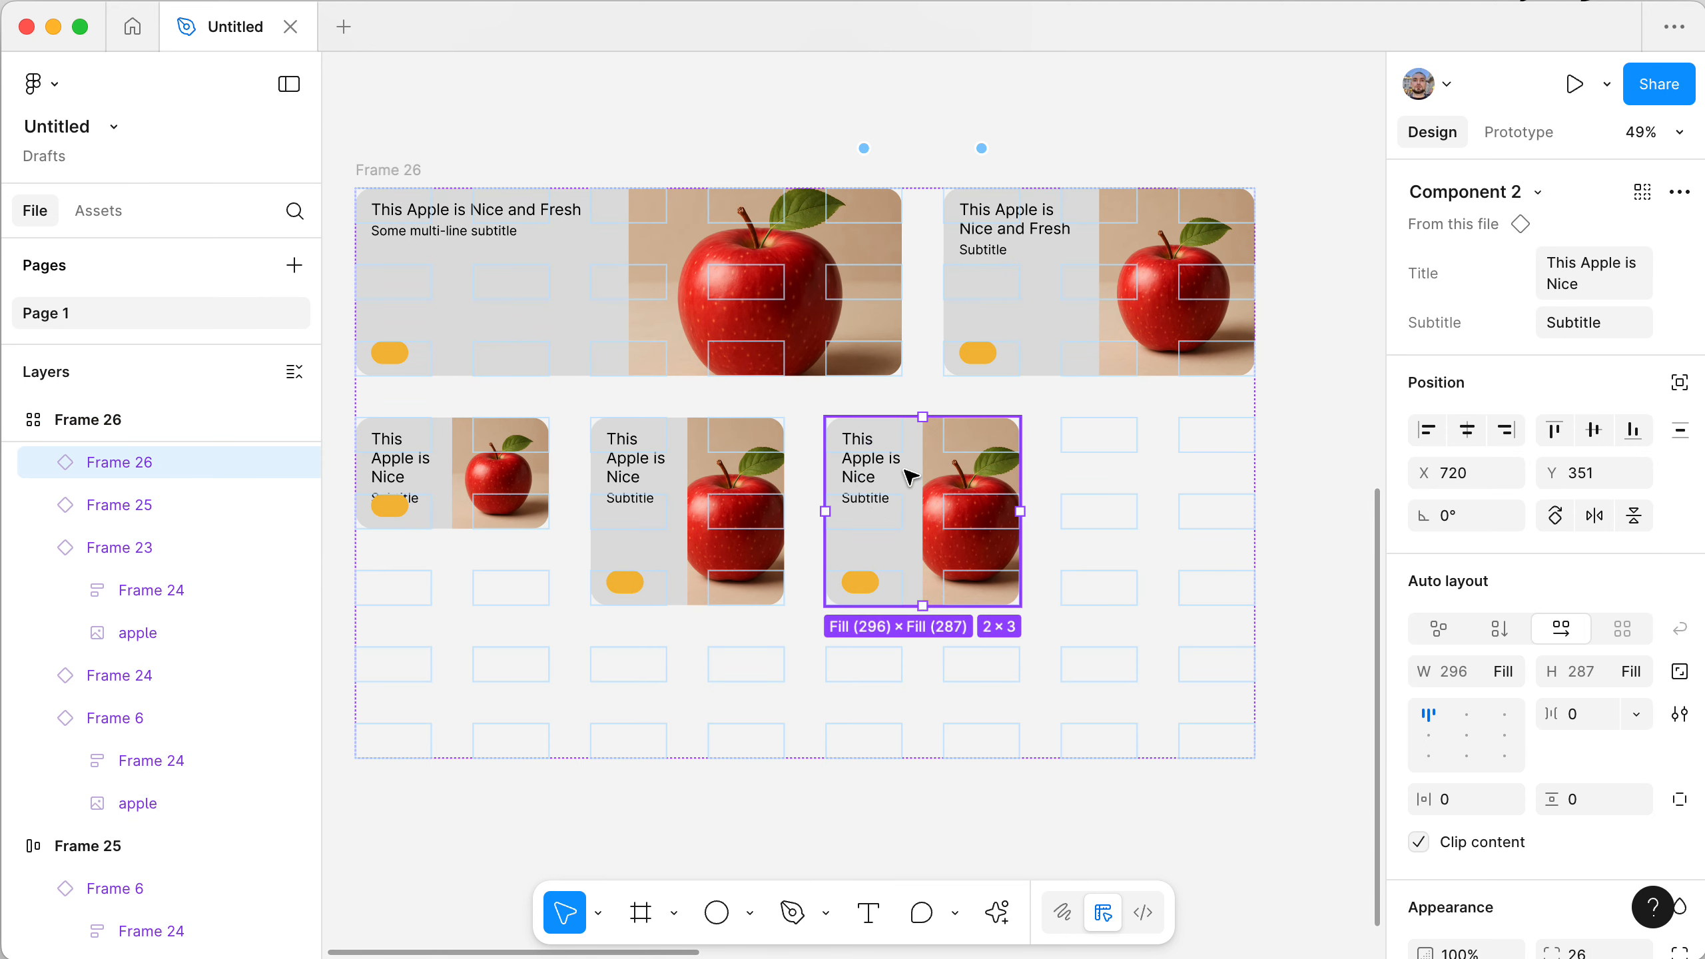
pyautogui.click(684, 500)
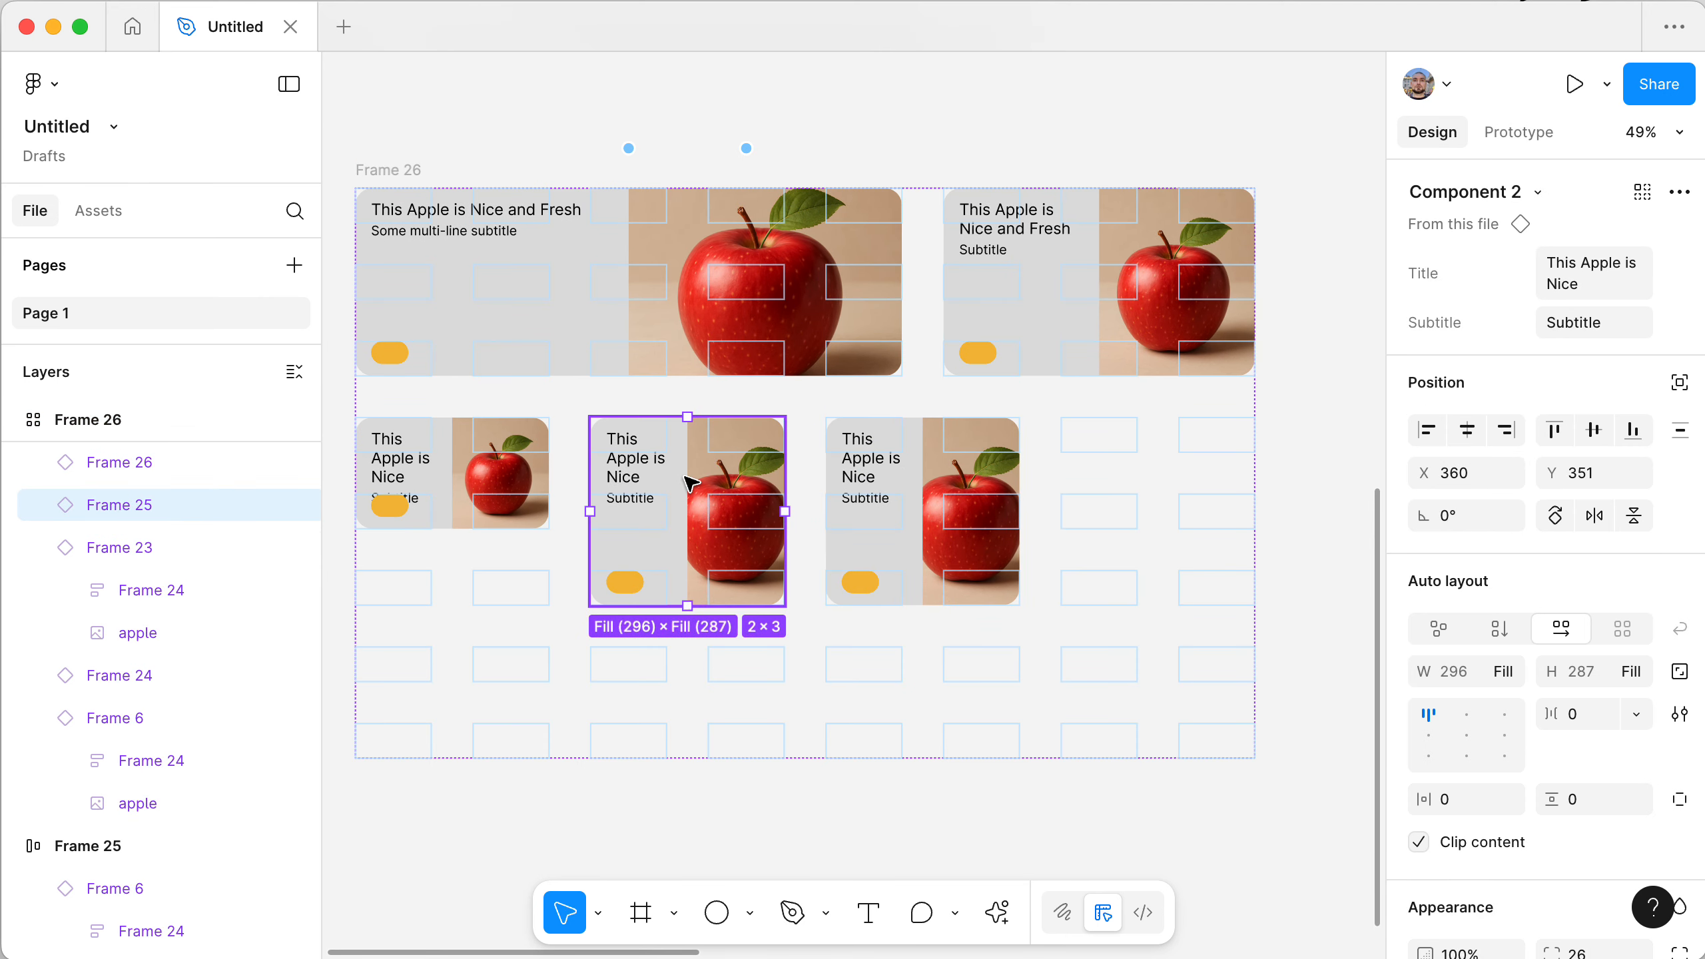
pyautogui.moveTo(698, 478); pyautogui.dragTo(465, 633)
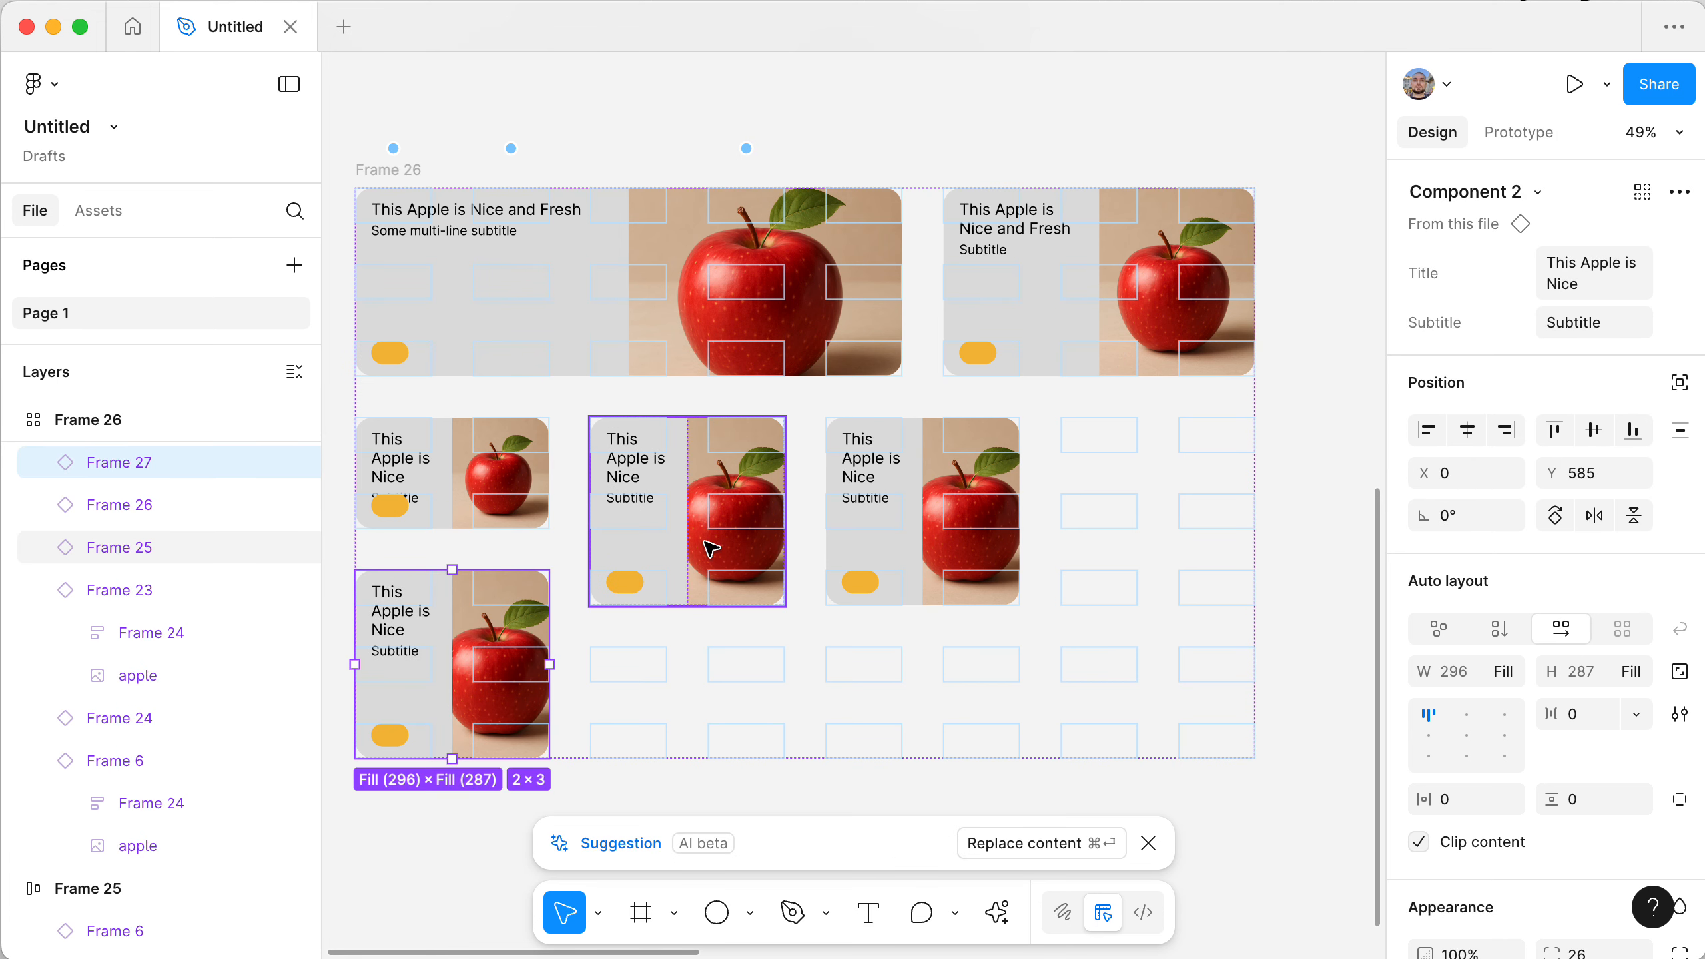
pyautogui.click(1072, 295)
# - Shorten the middle card to a 2 × 2 span and move it into the last two columns of the same row
pyautogui.click(648, 523)
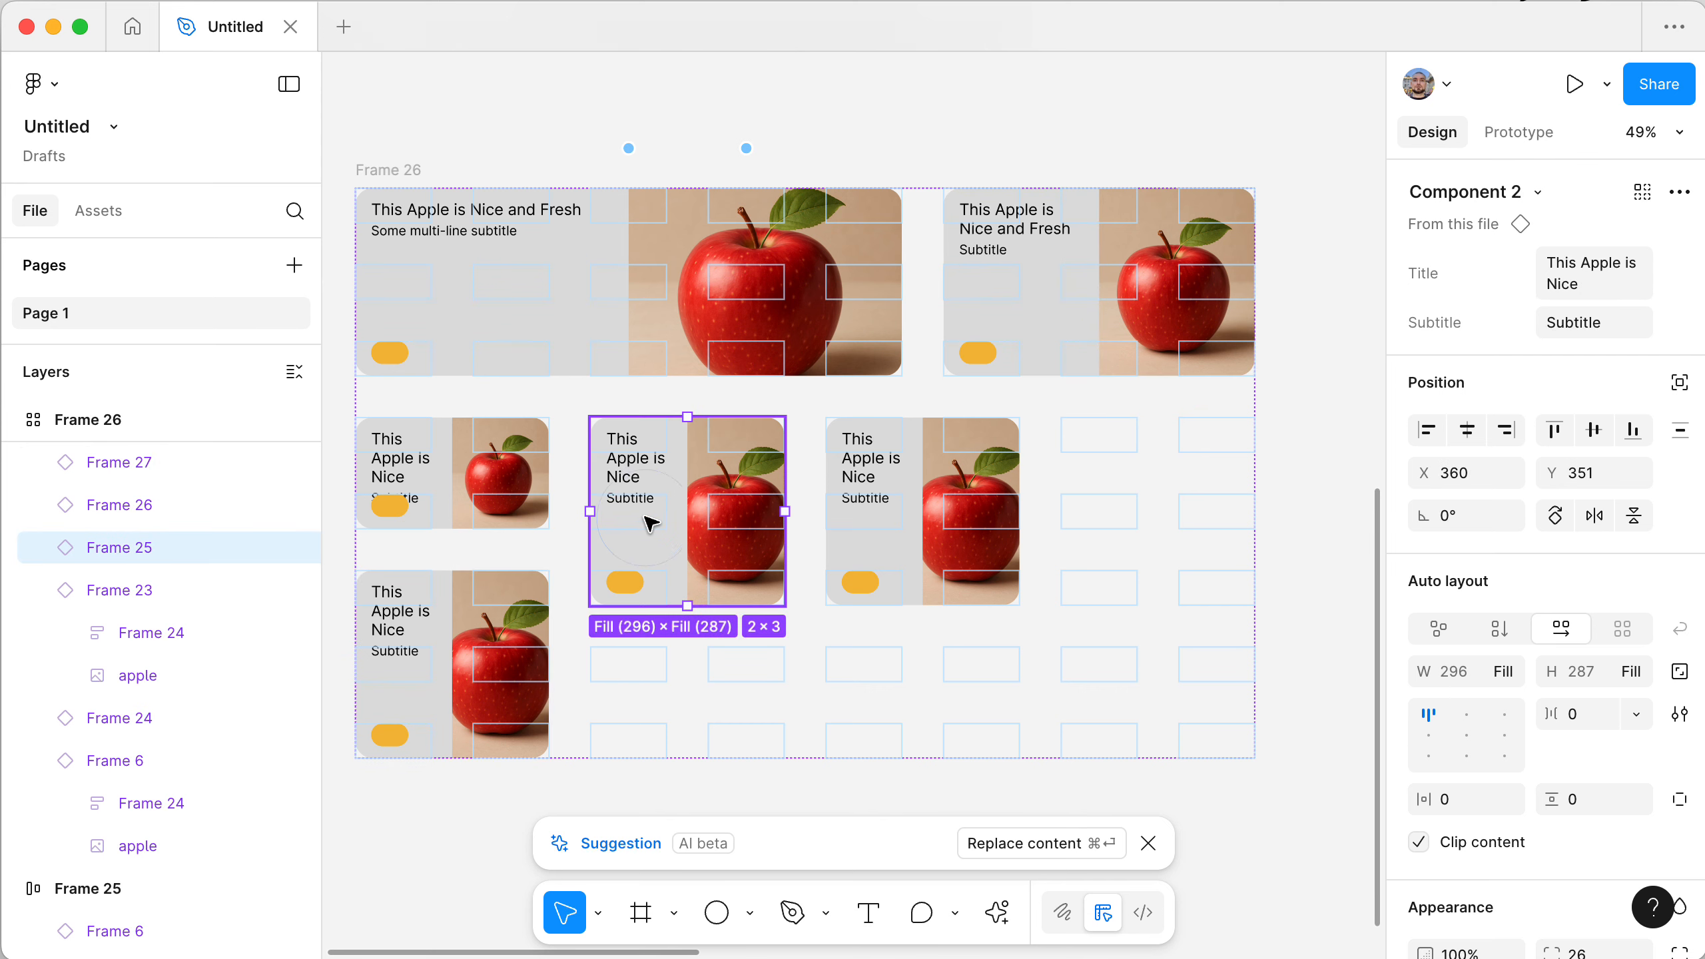
pyautogui.moveTo(686, 605); pyautogui.dragTo(687, 528)
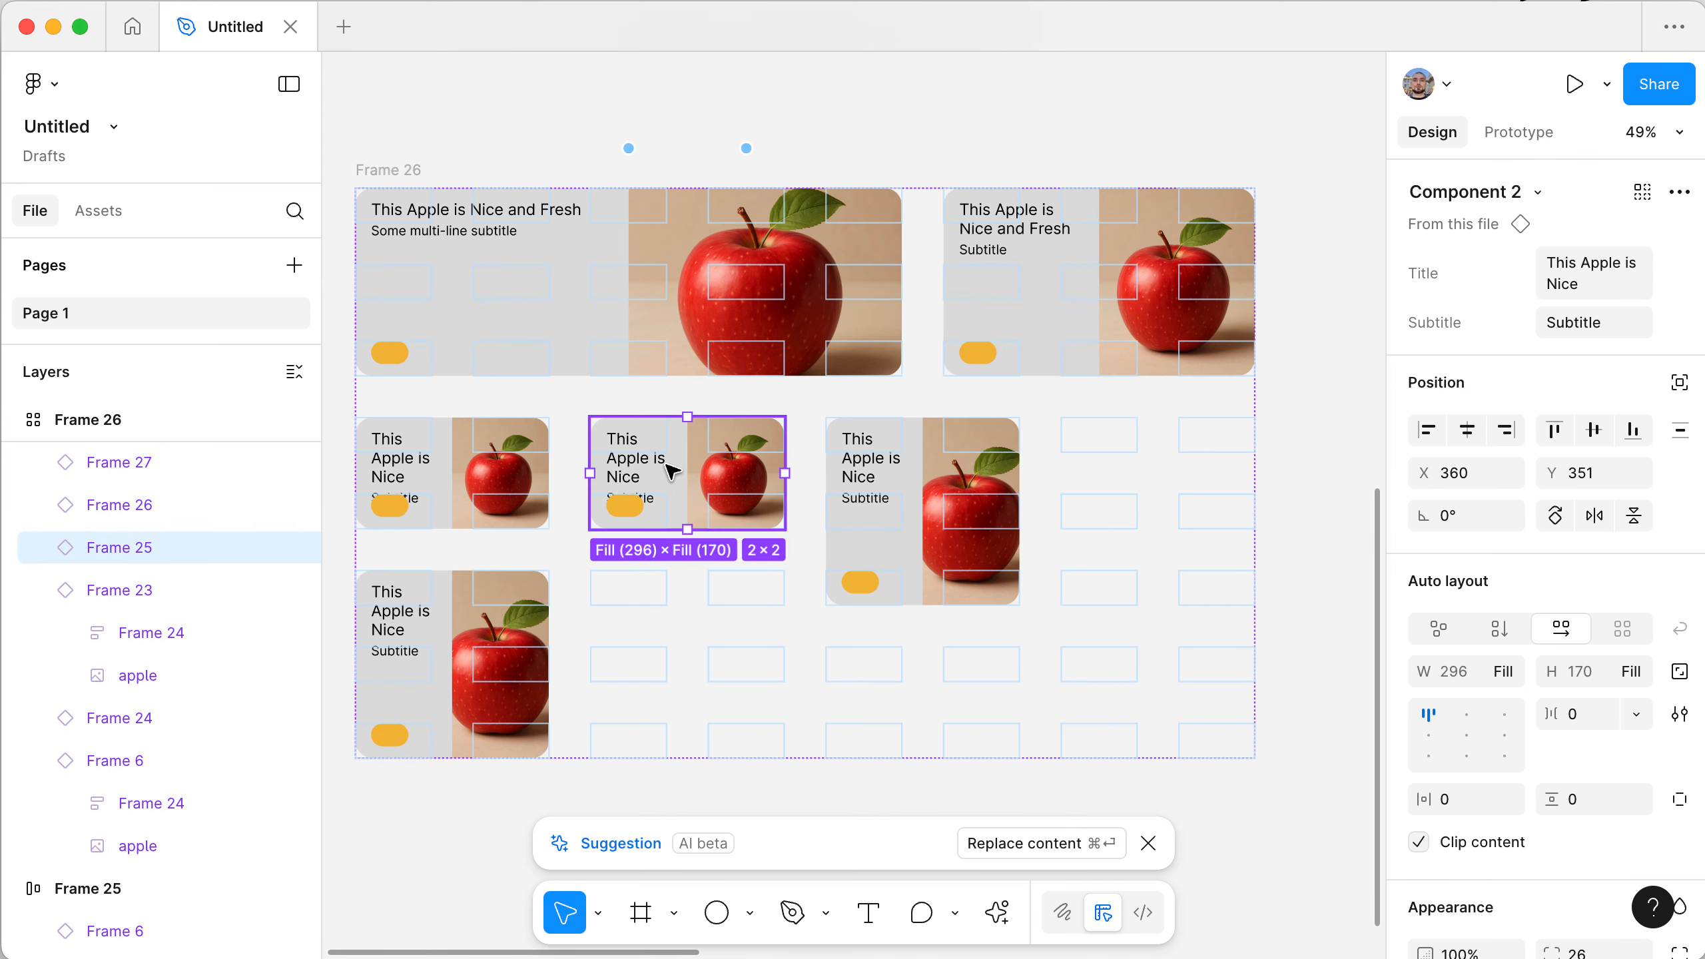
pyautogui.moveTo(663, 473); pyautogui.dragTo(1127, 474)
# - Resize the remaining tall card between the two small cards to a 4 × 3 span, filling the third to sixth columns
pyautogui.click(898, 524)
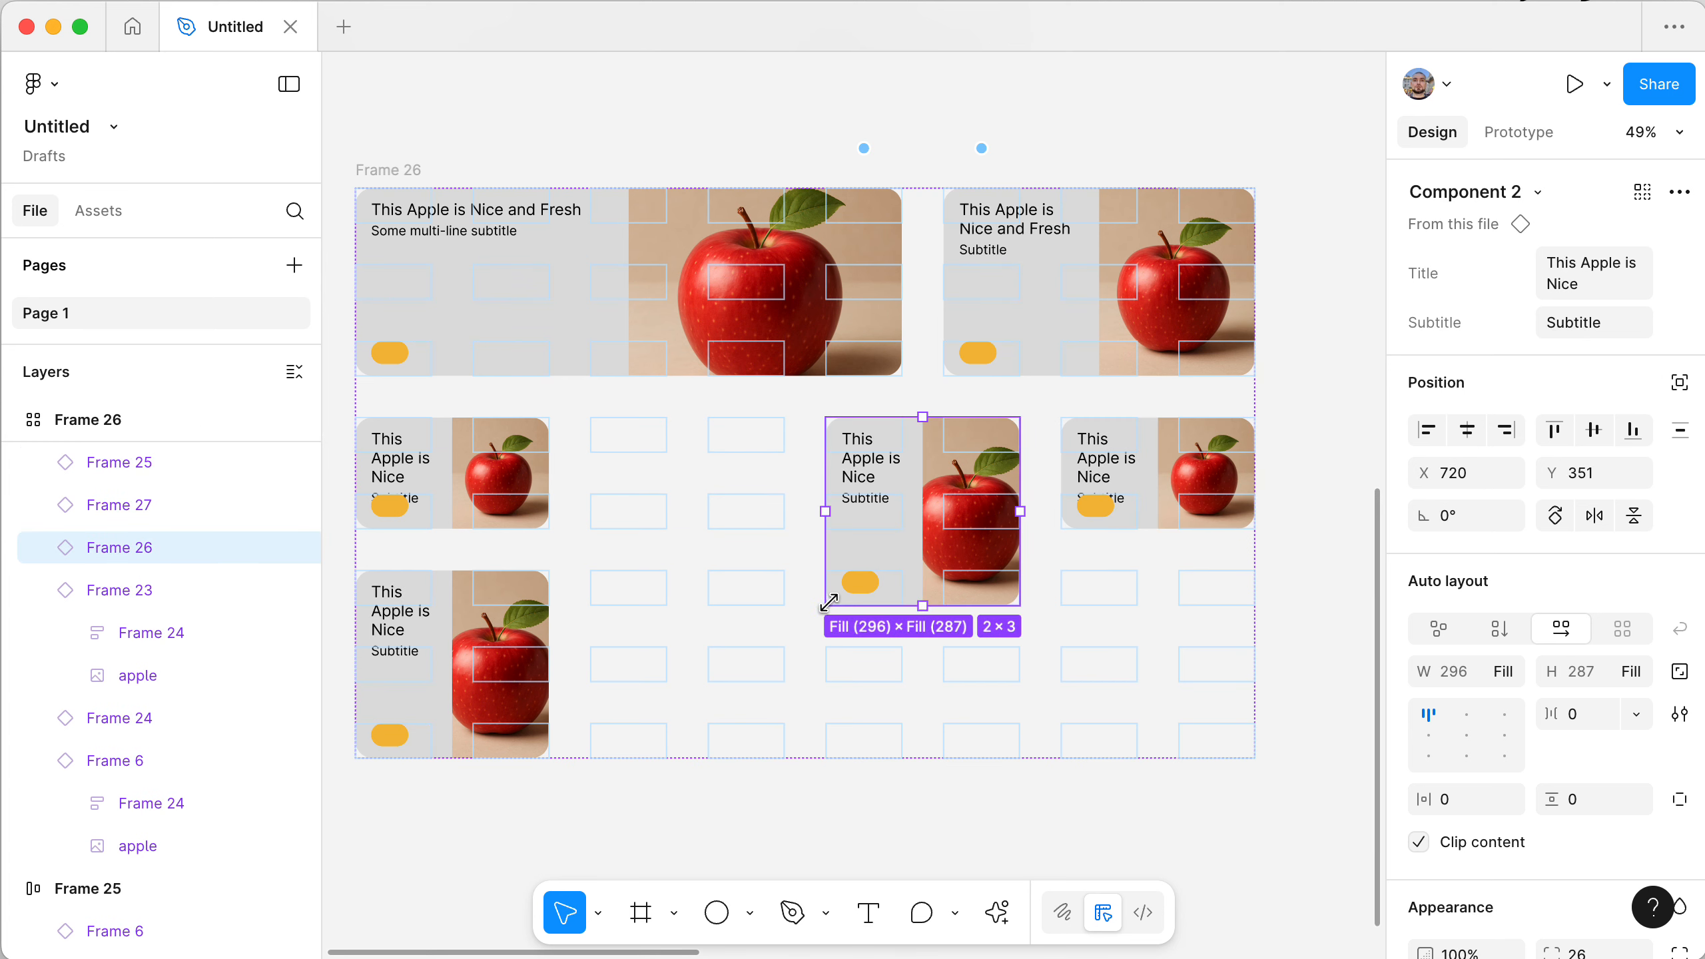
pyautogui.moveTo(828, 602); pyautogui.dragTo(704, 680)
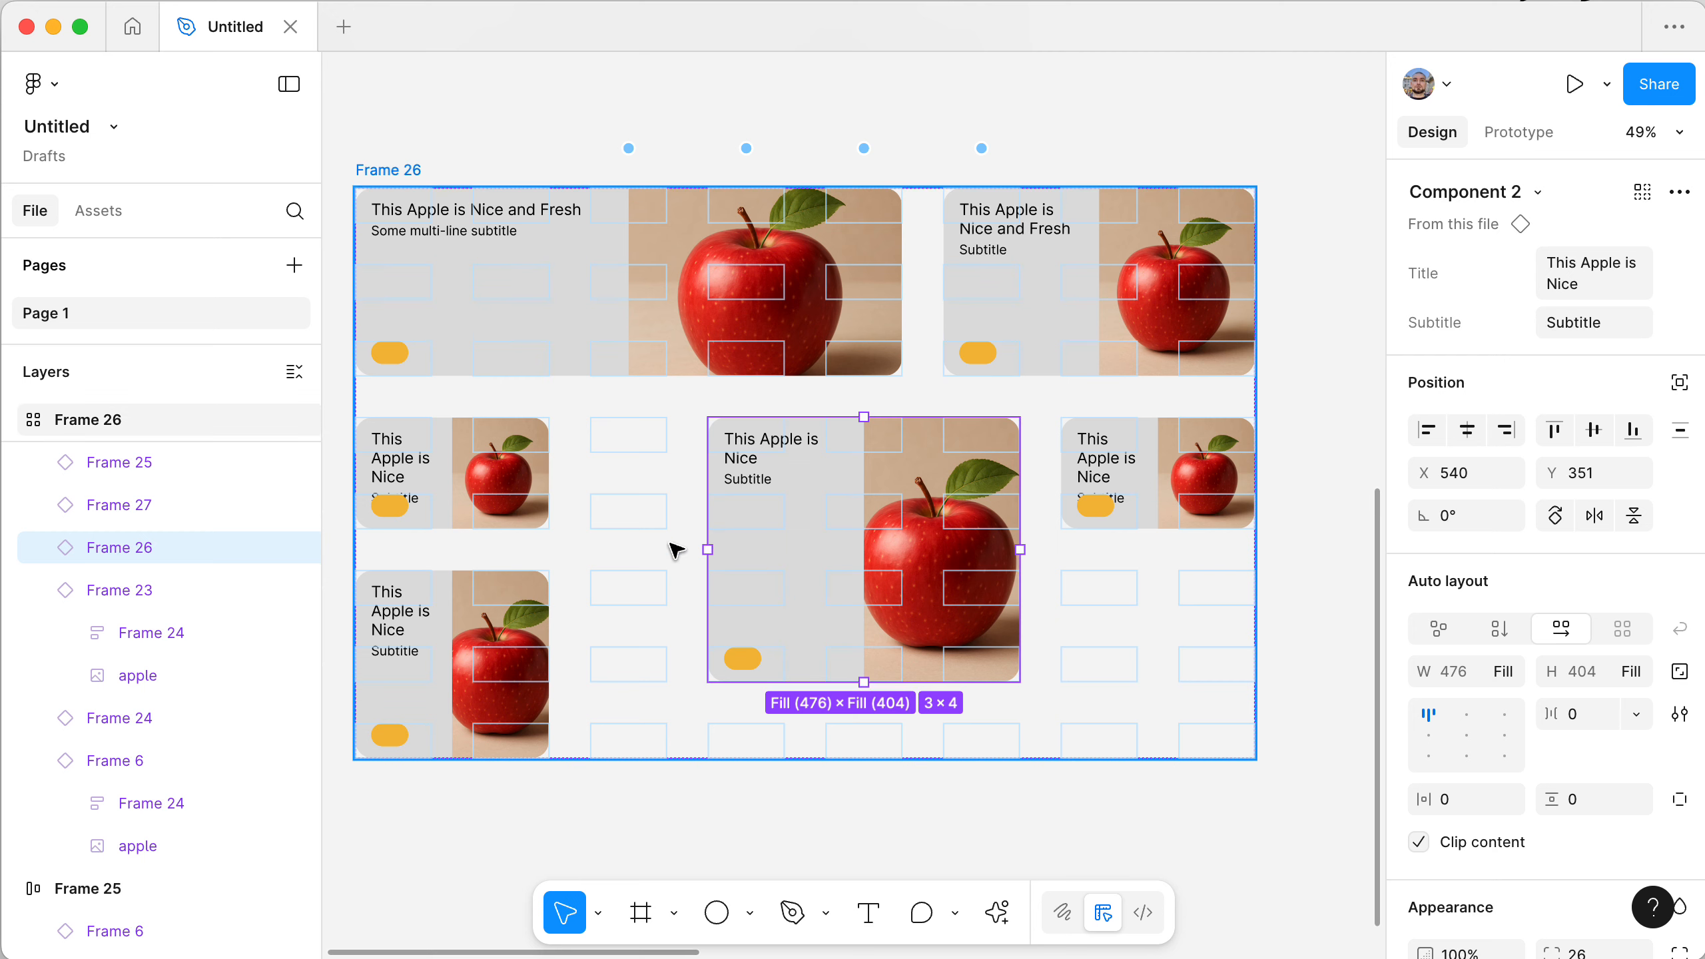
pyautogui.click(504, 514)
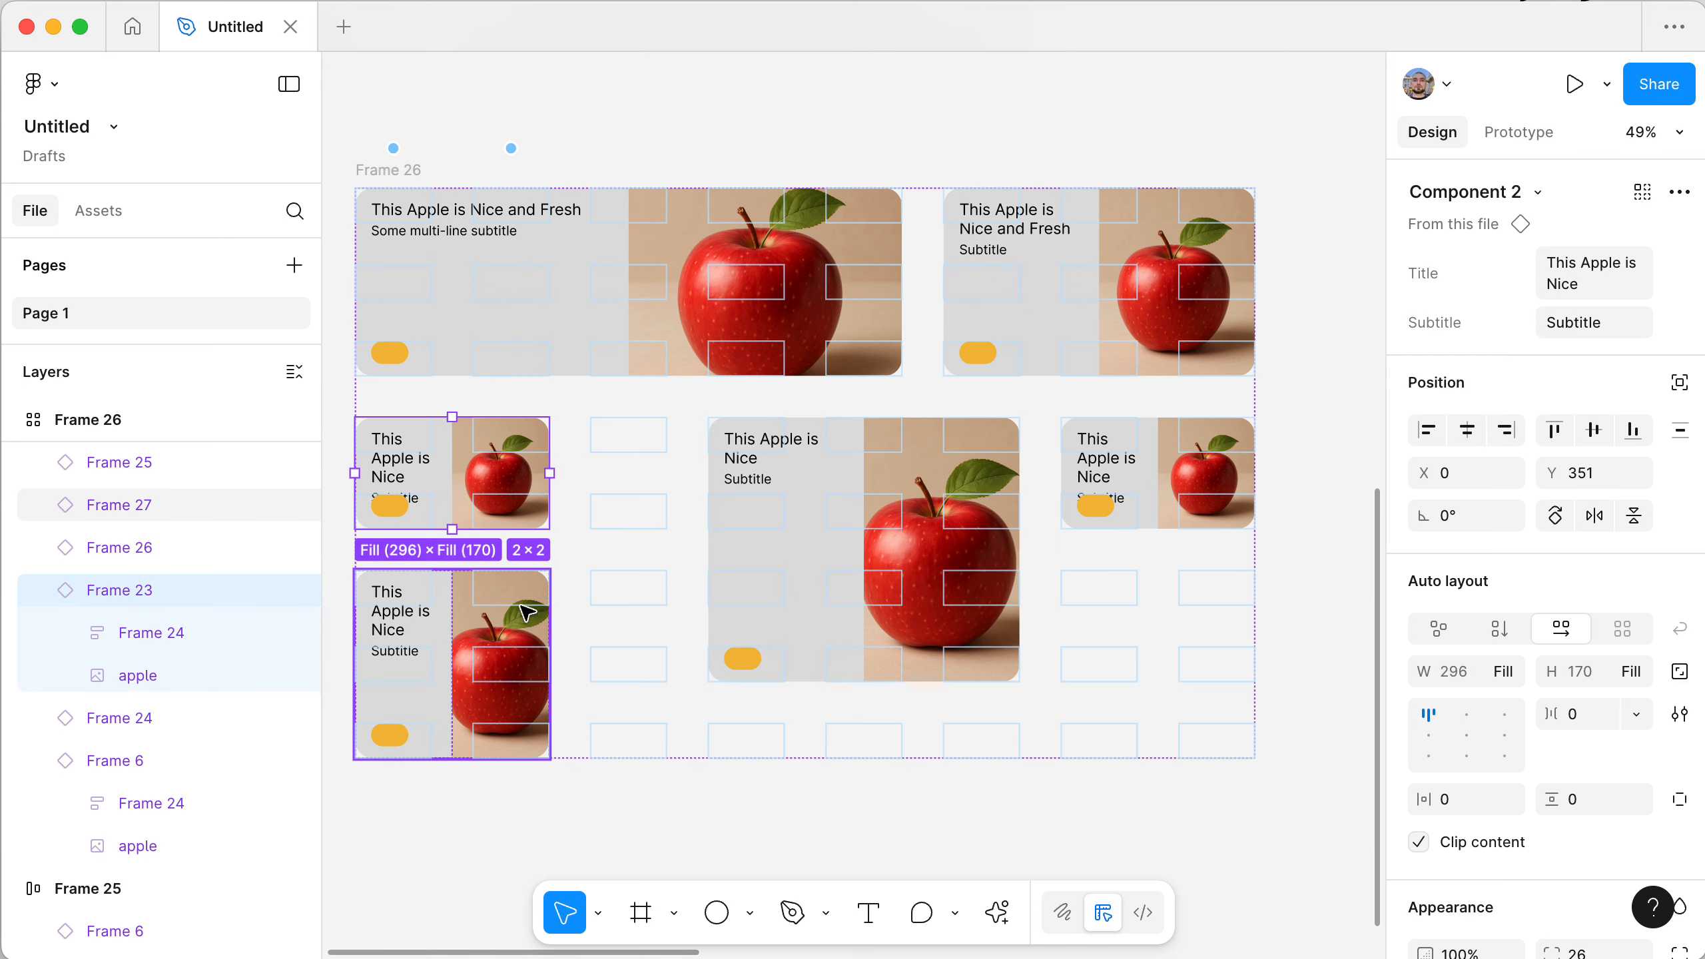
pyautogui.click(876, 516)
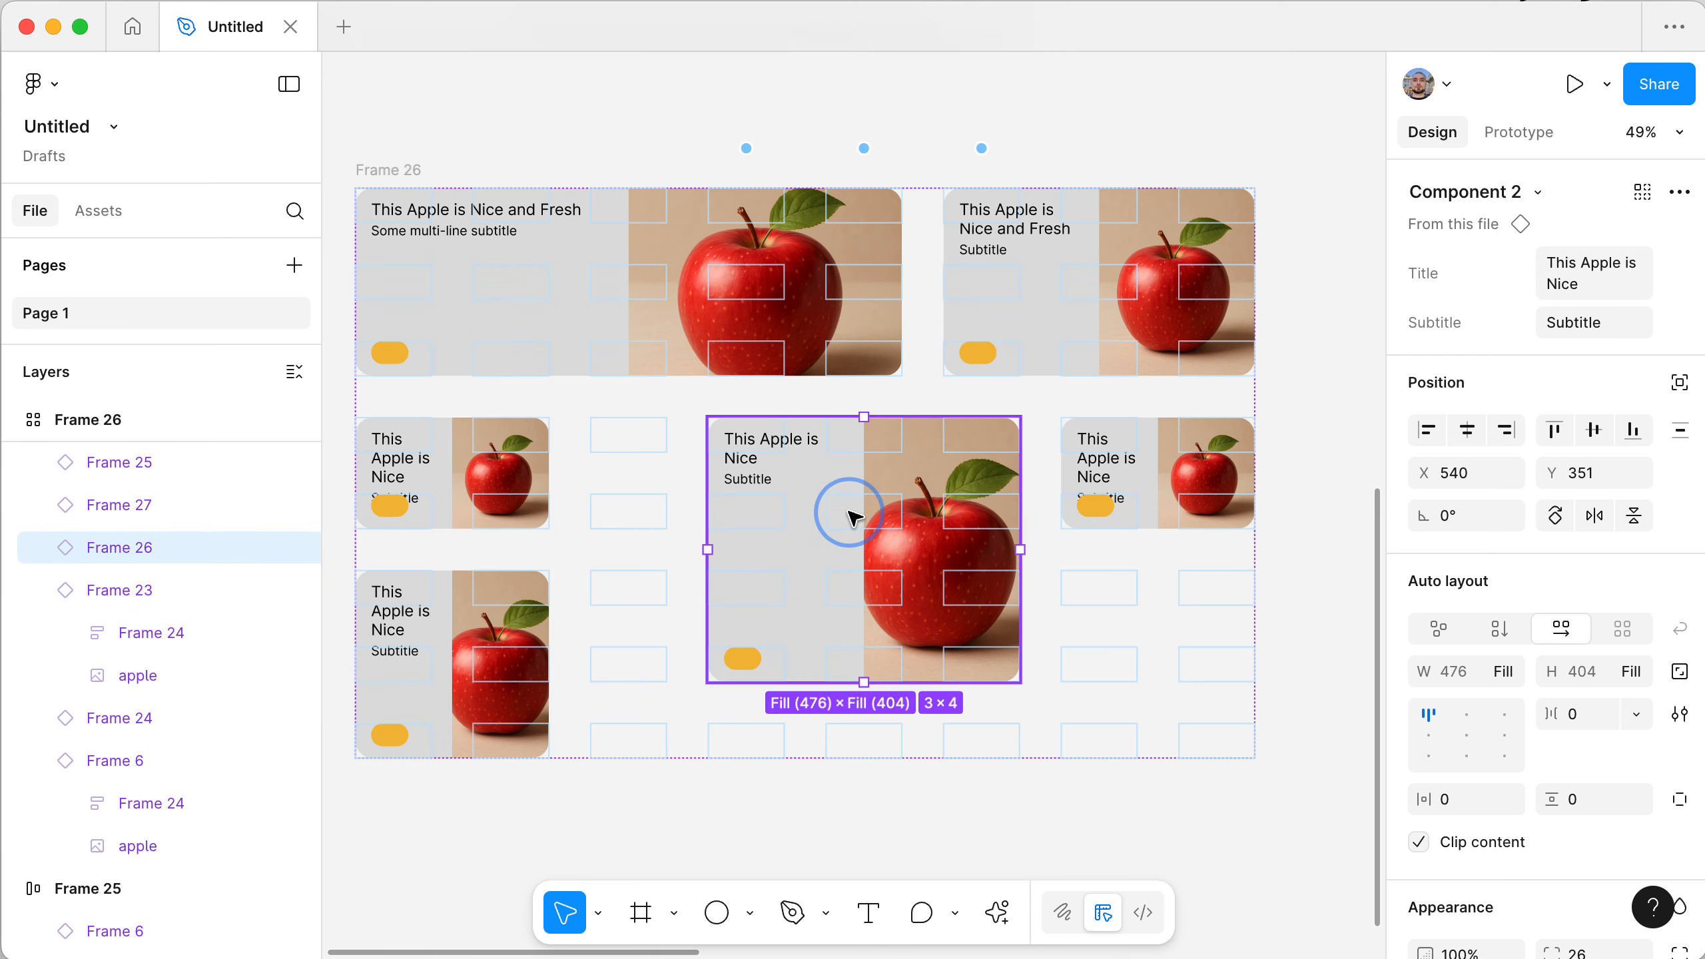
pyautogui.moveTo(845, 513); pyautogui.dragTo(1028, 552)
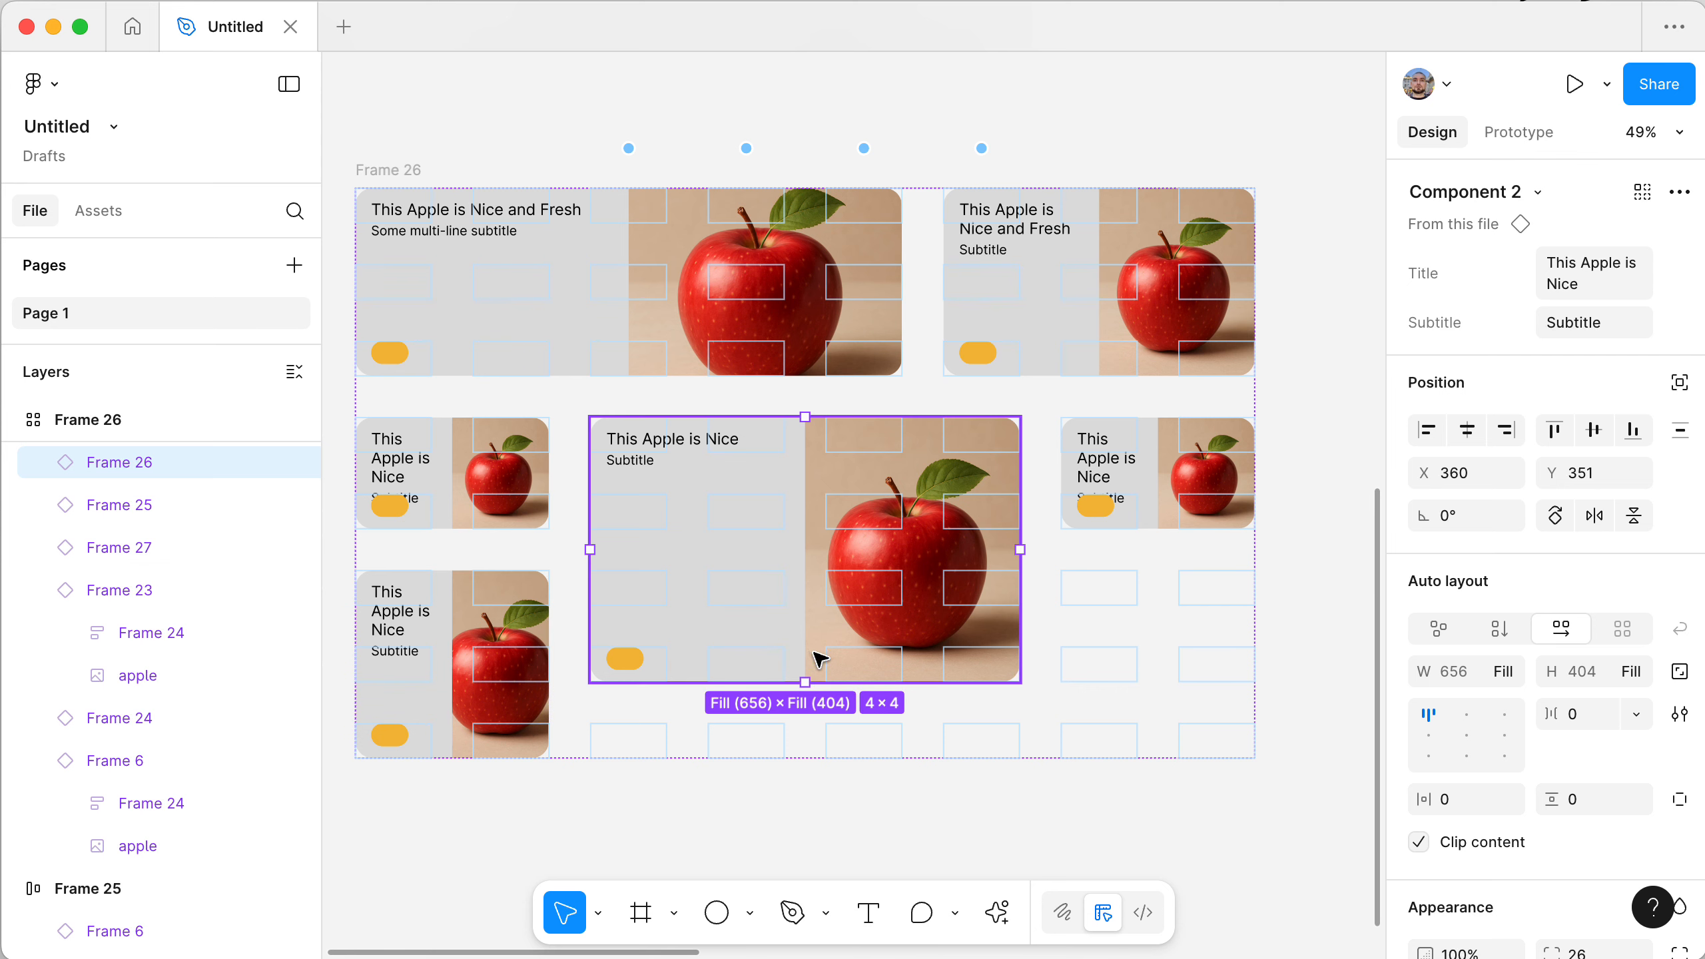
pyautogui.moveTo(807, 675); pyautogui.dragTo(809, 607)
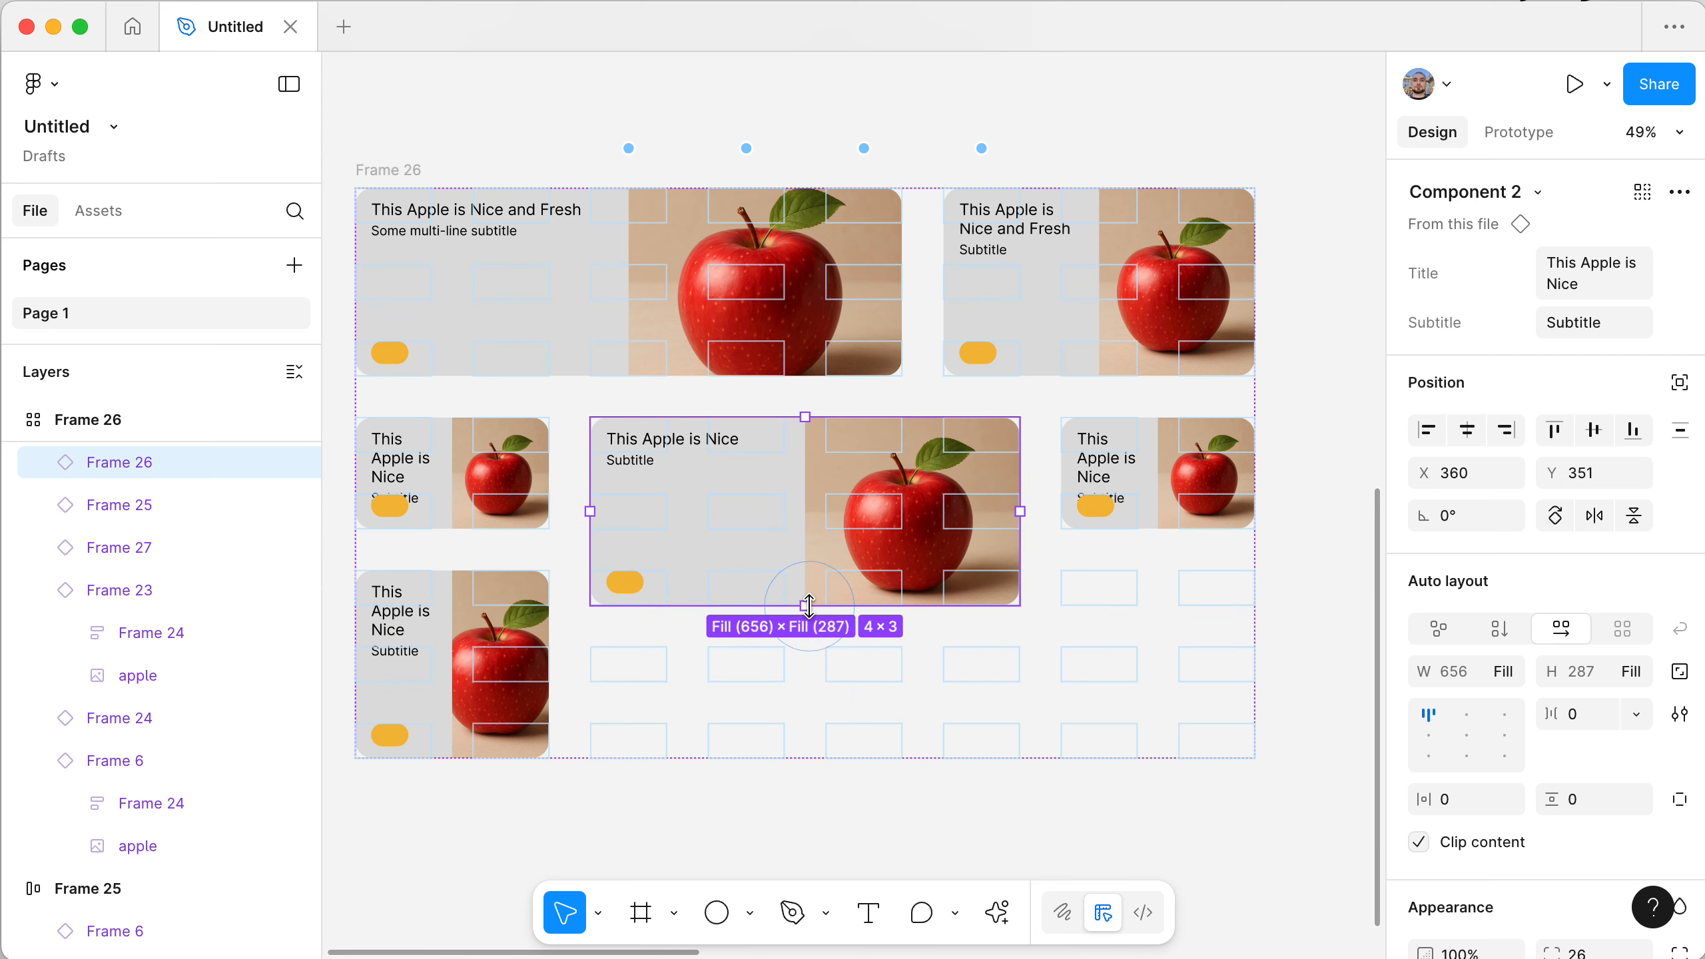
# - Fill the free cells beneath the 4 × 3 card with two 2 × 2 card copies side by side
pyautogui.click(500, 657)
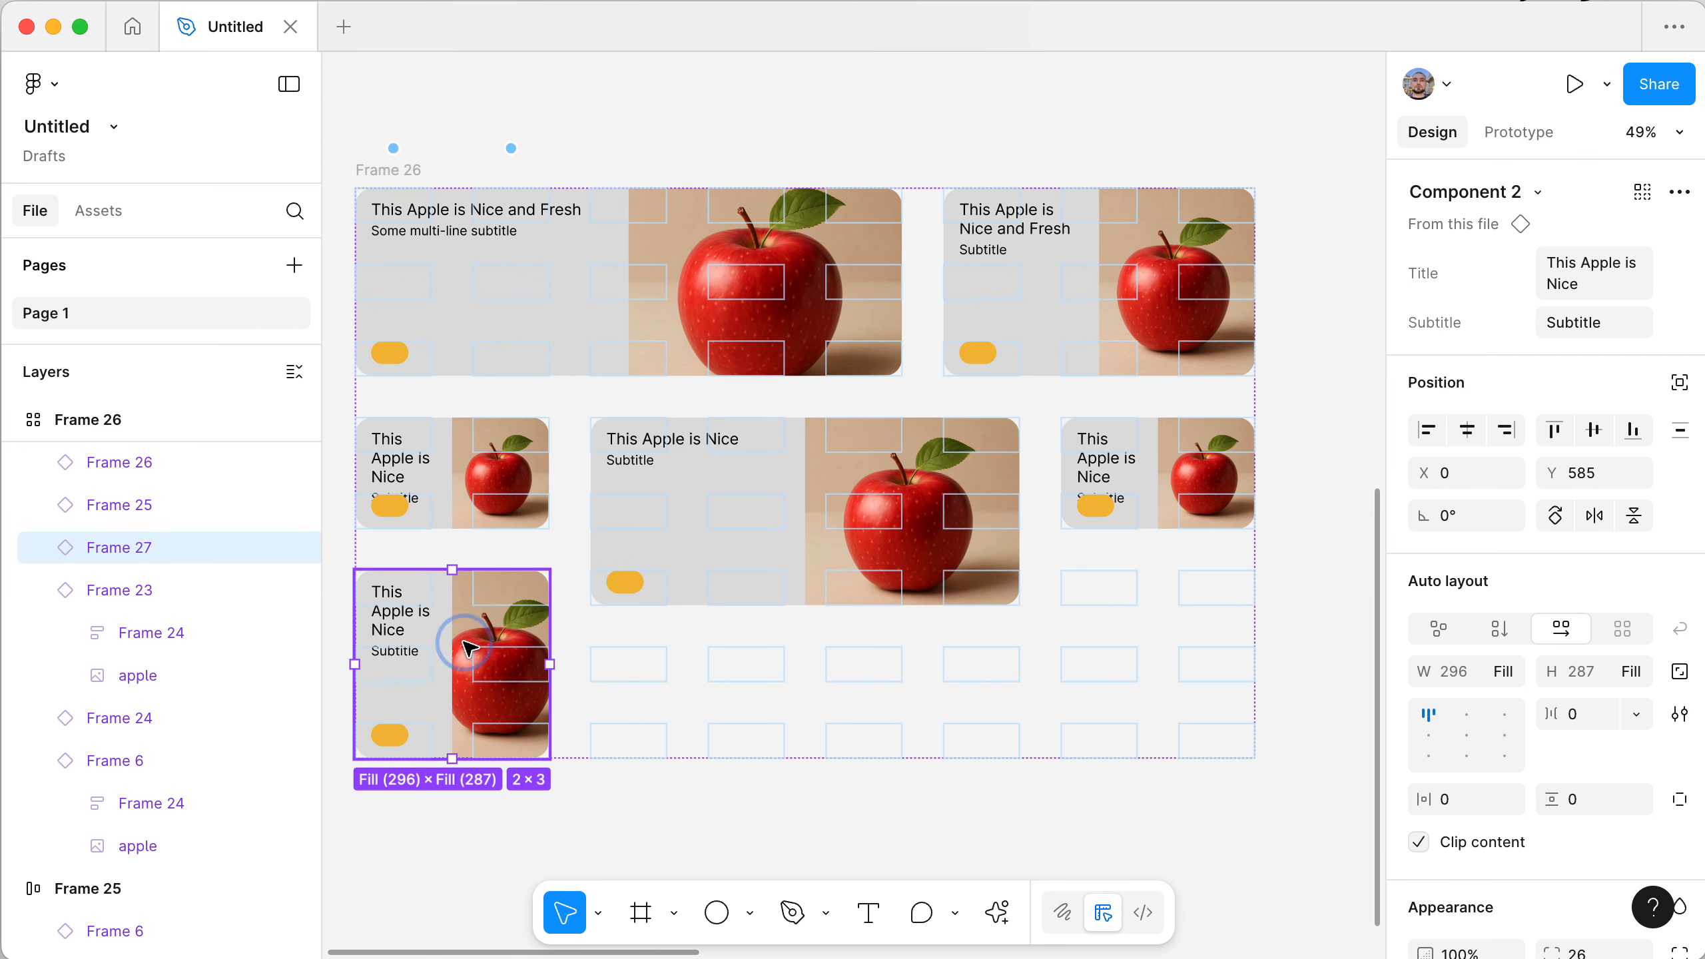
pyautogui.moveTo(456, 594); pyautogui.dragTo(921, 699)
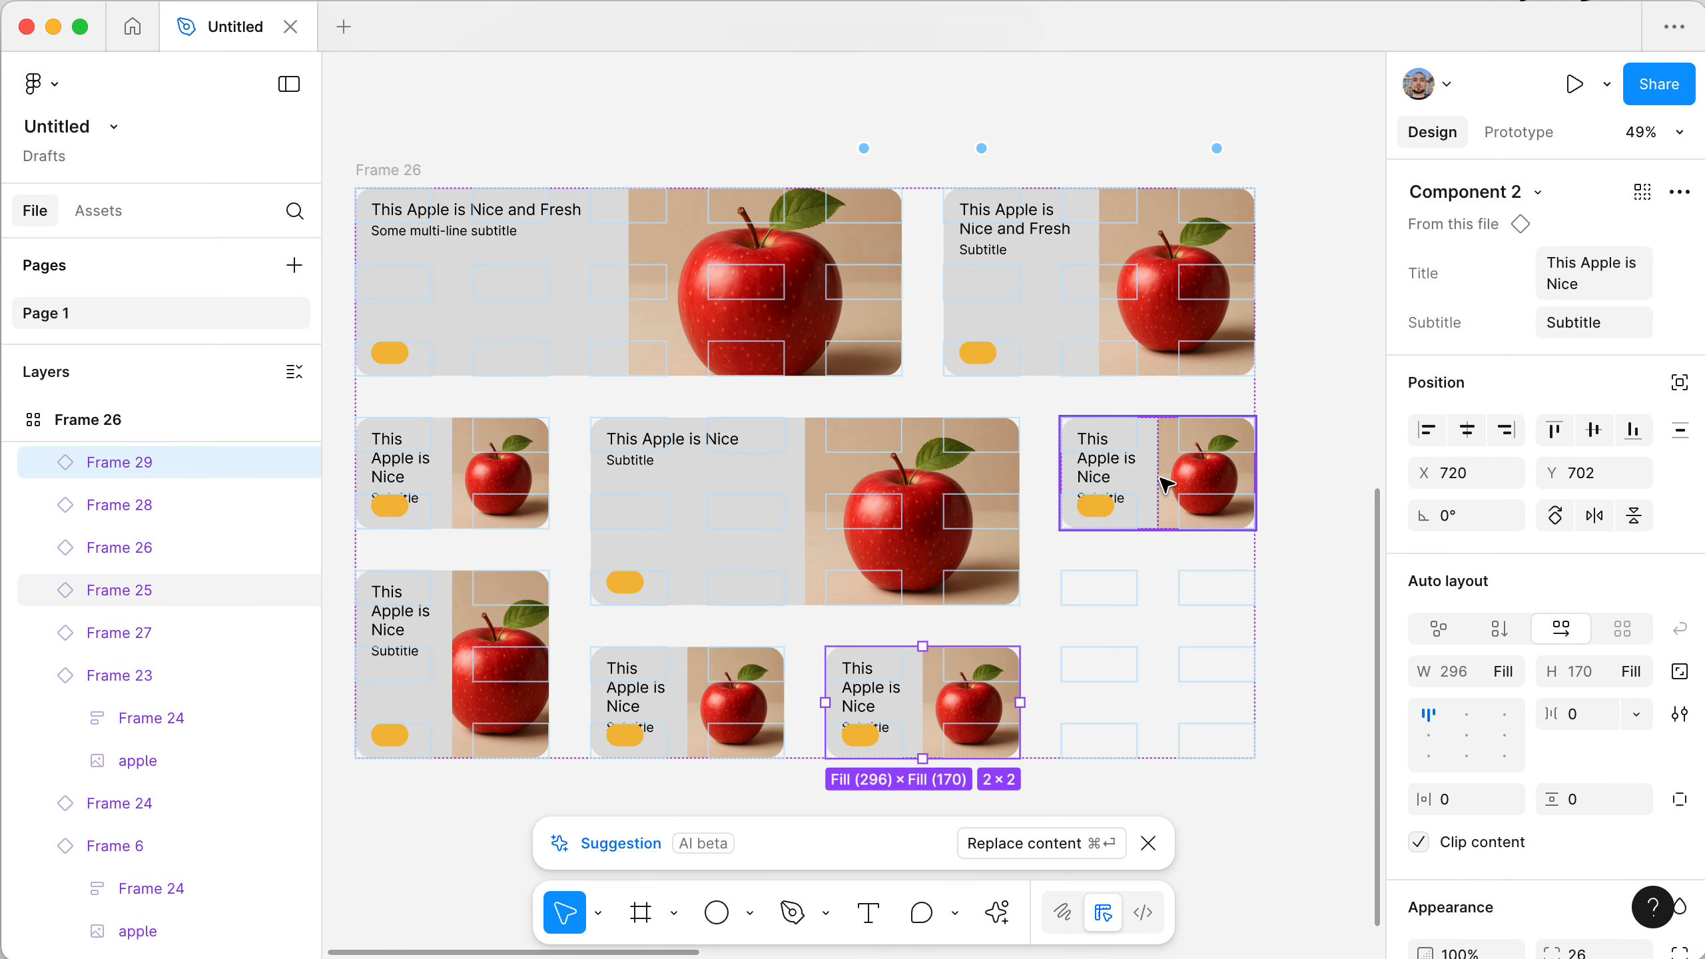
pyautogui.click(487, 645)
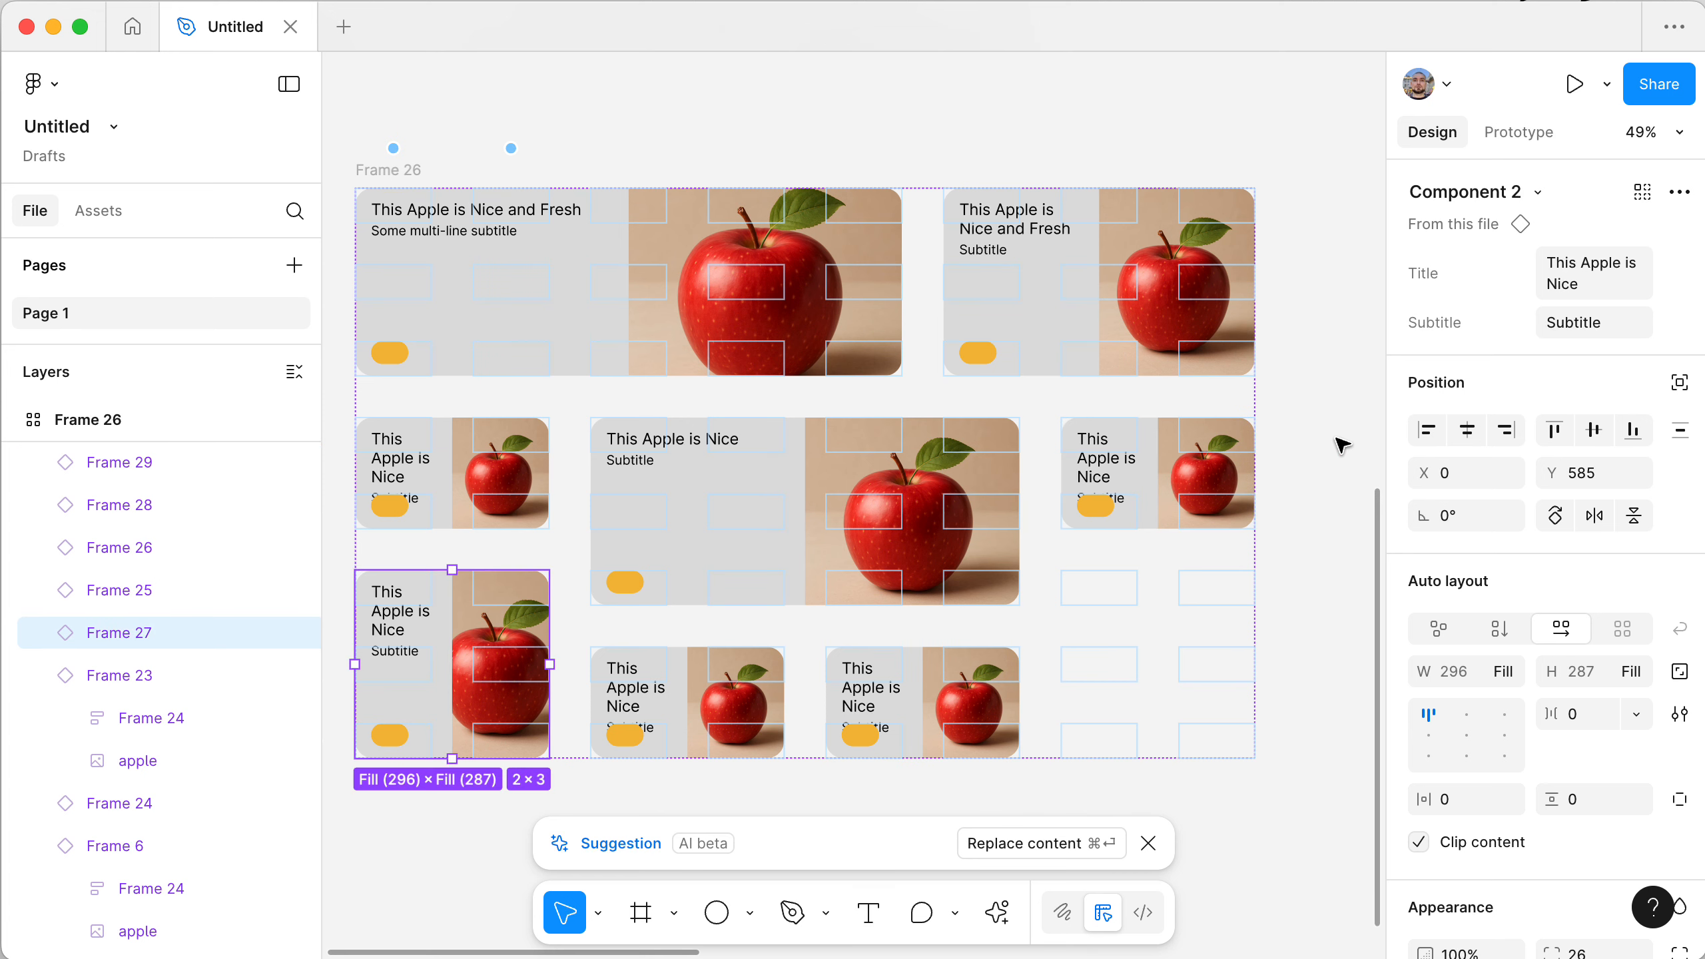
# - Extend the small card in the last two columns to a 2 × 3 span and duplicate a 2 × 2 card beneath it
pyautogui.click(1165, 474)
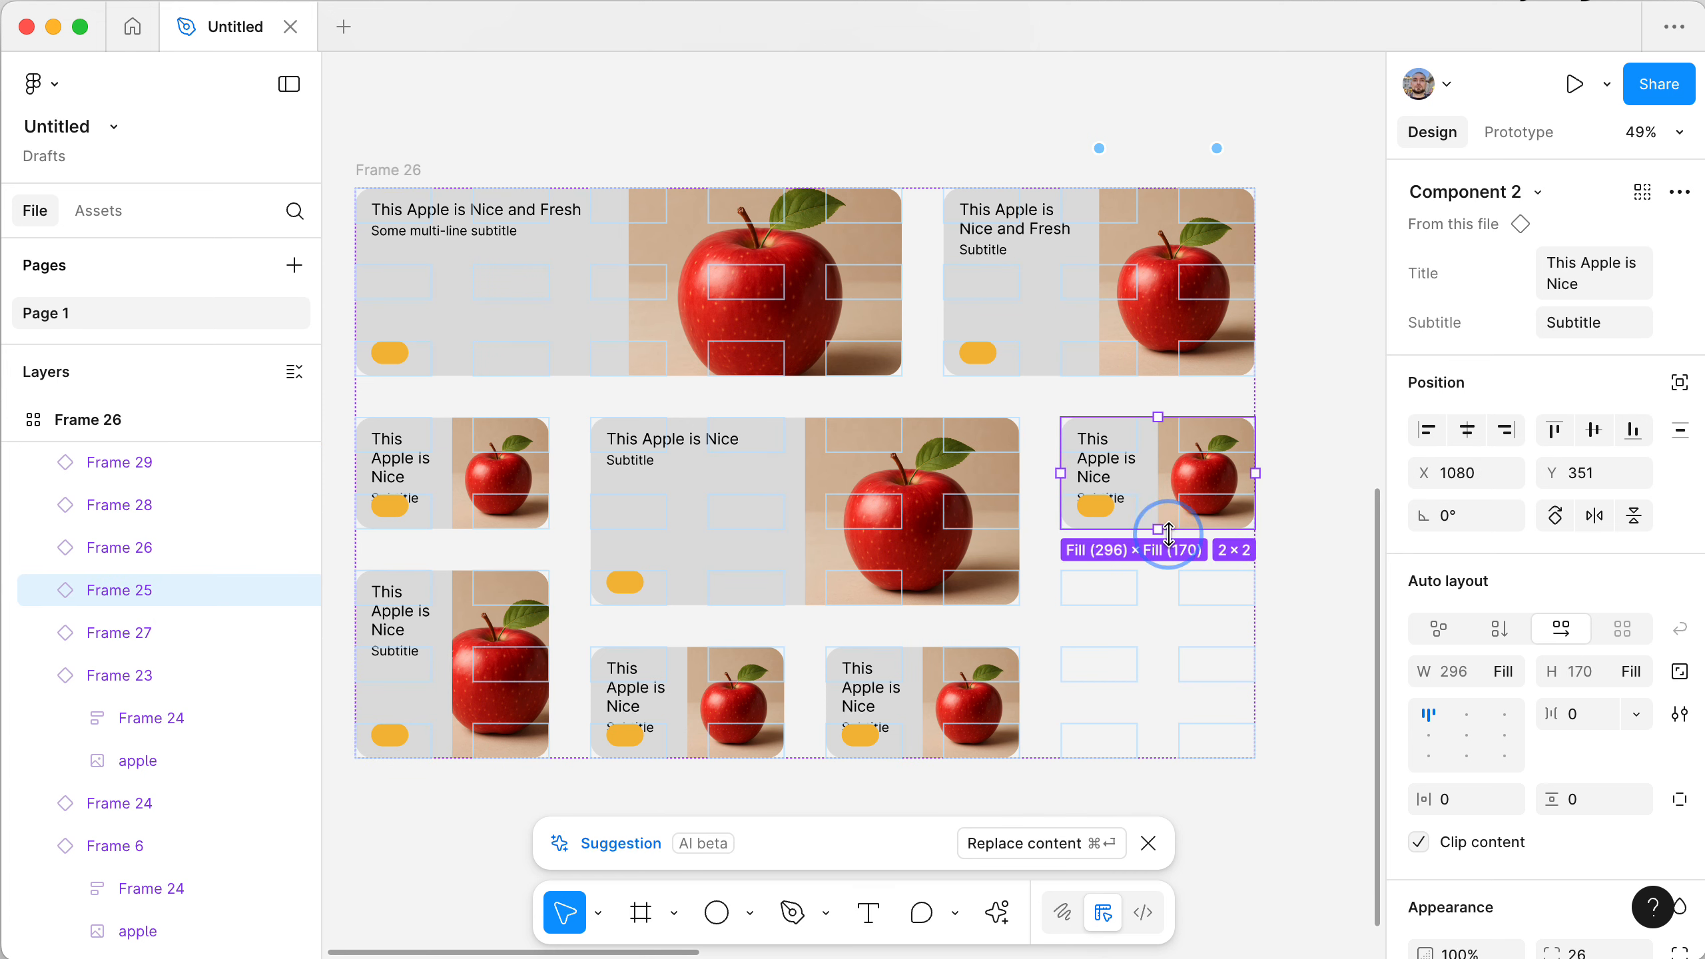
pyautogui.moveTo(1158, 530); pyautogui.dragTo(1161, 601)
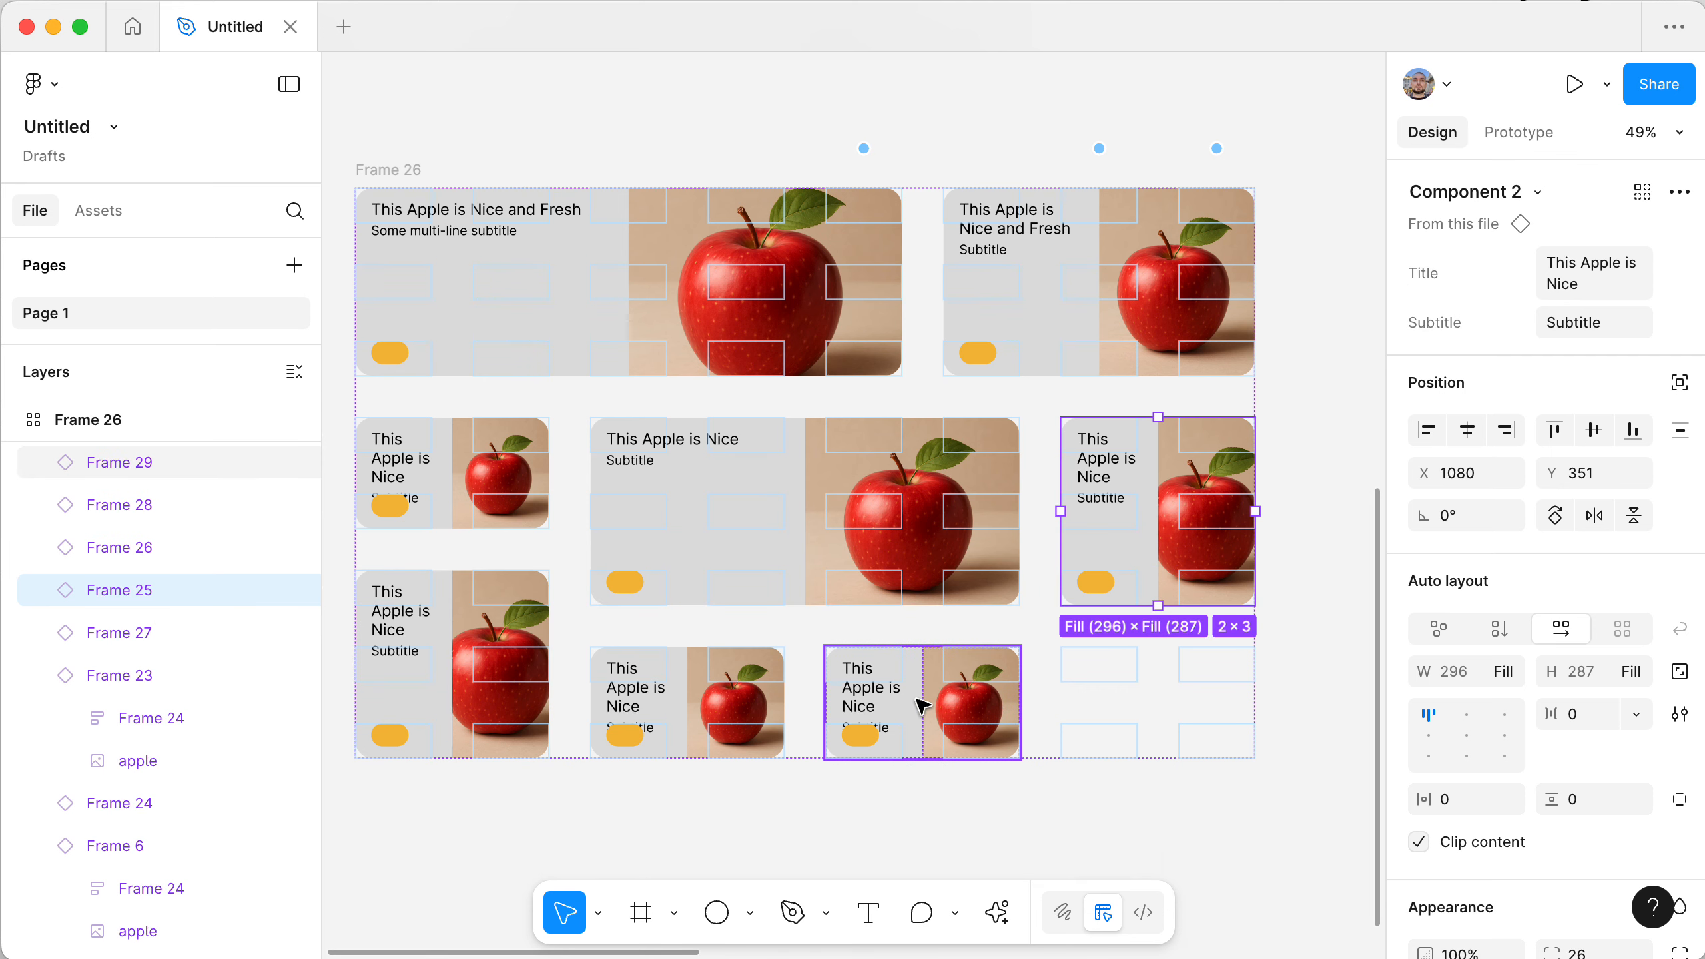
pyautogui.moveTo(923, 706); pyautogui.dragTo(1149, 700)
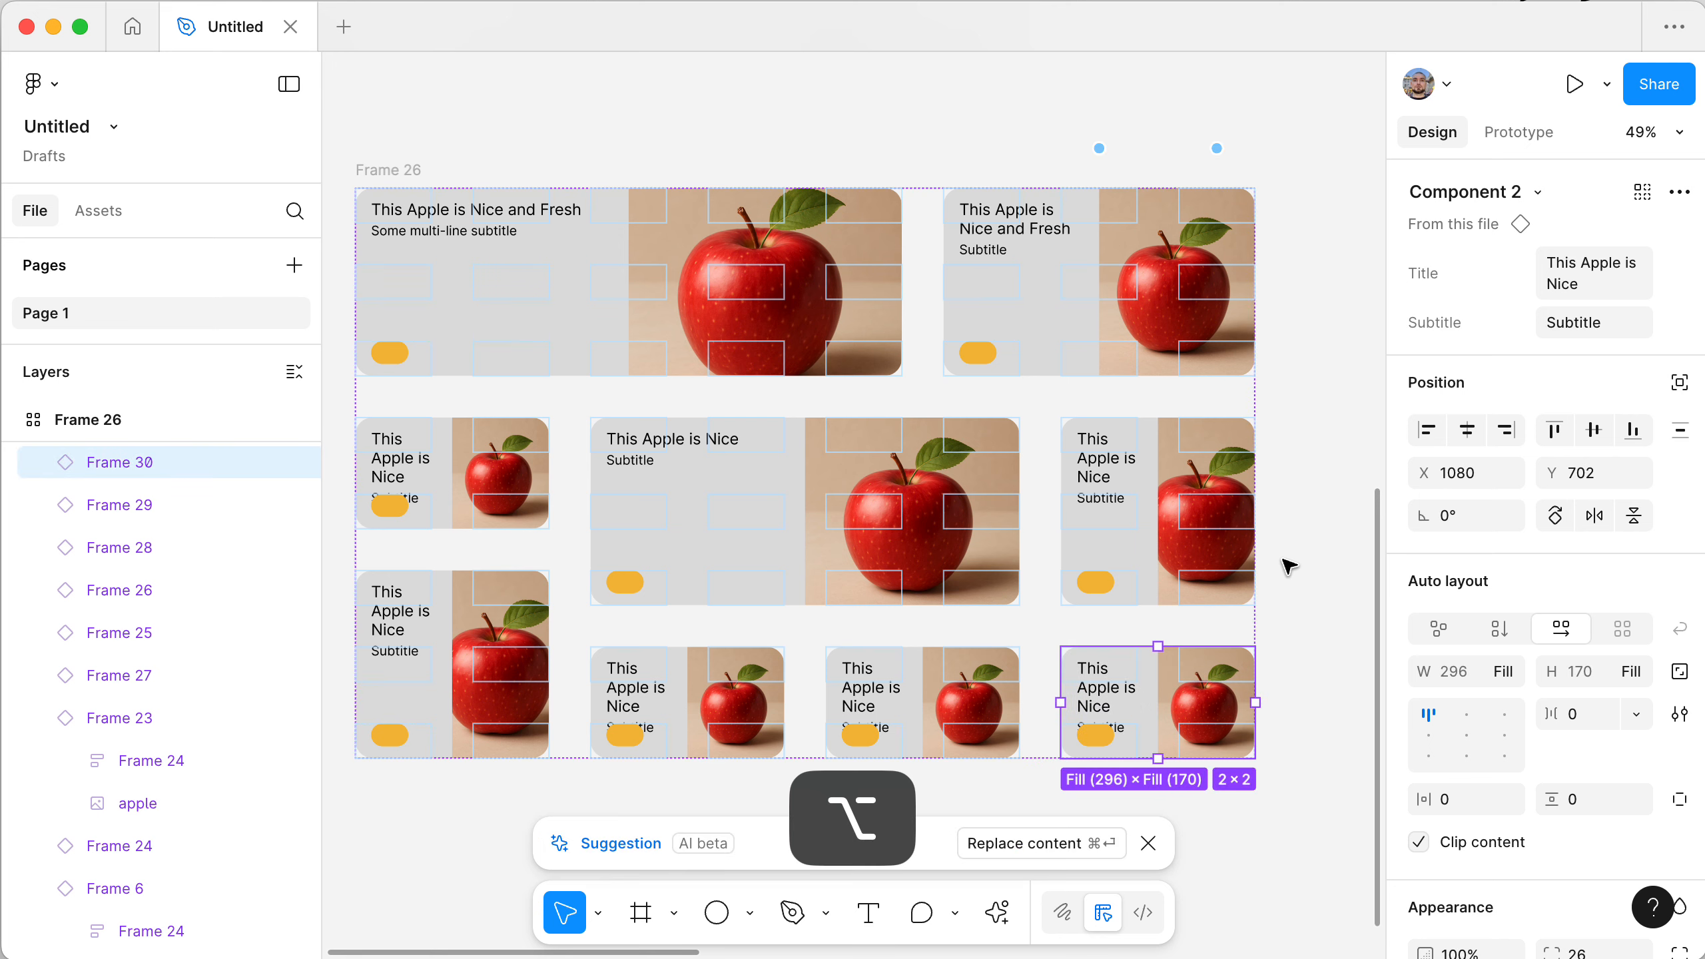
pyautogui.click(1299, 581)
# - Enlarge Frame 26 to about 1903 × 1157
pyautogui.scroll(-5, 1298, 581)
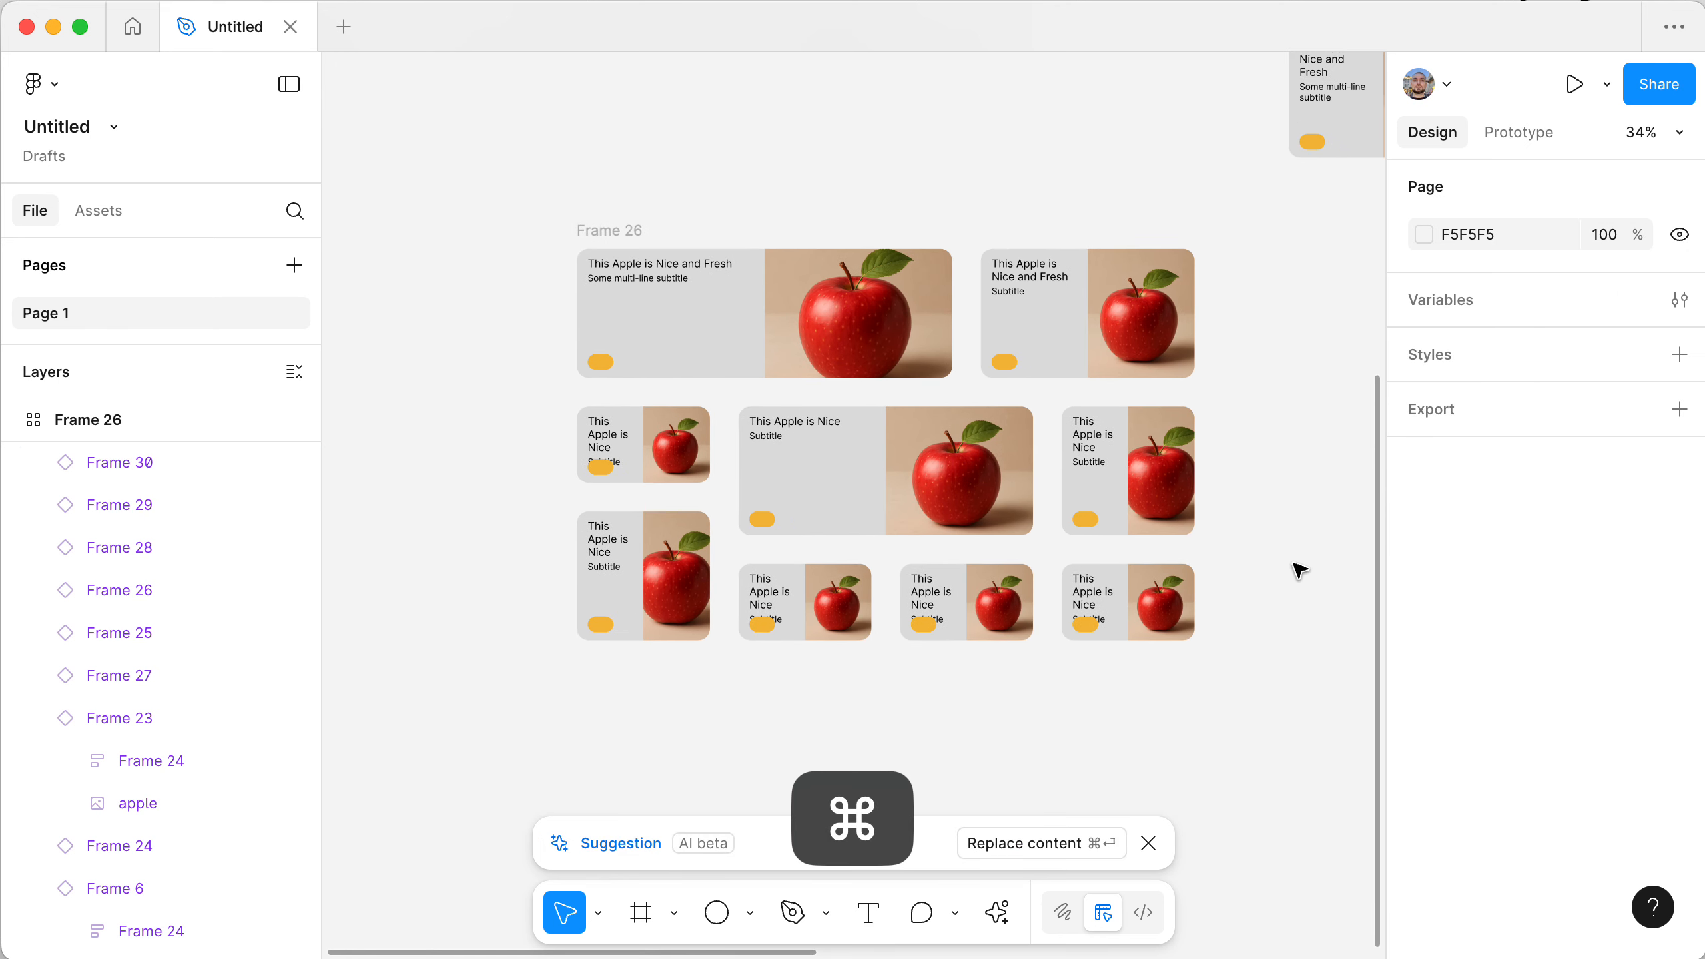
pyautogui.click(628, 230)
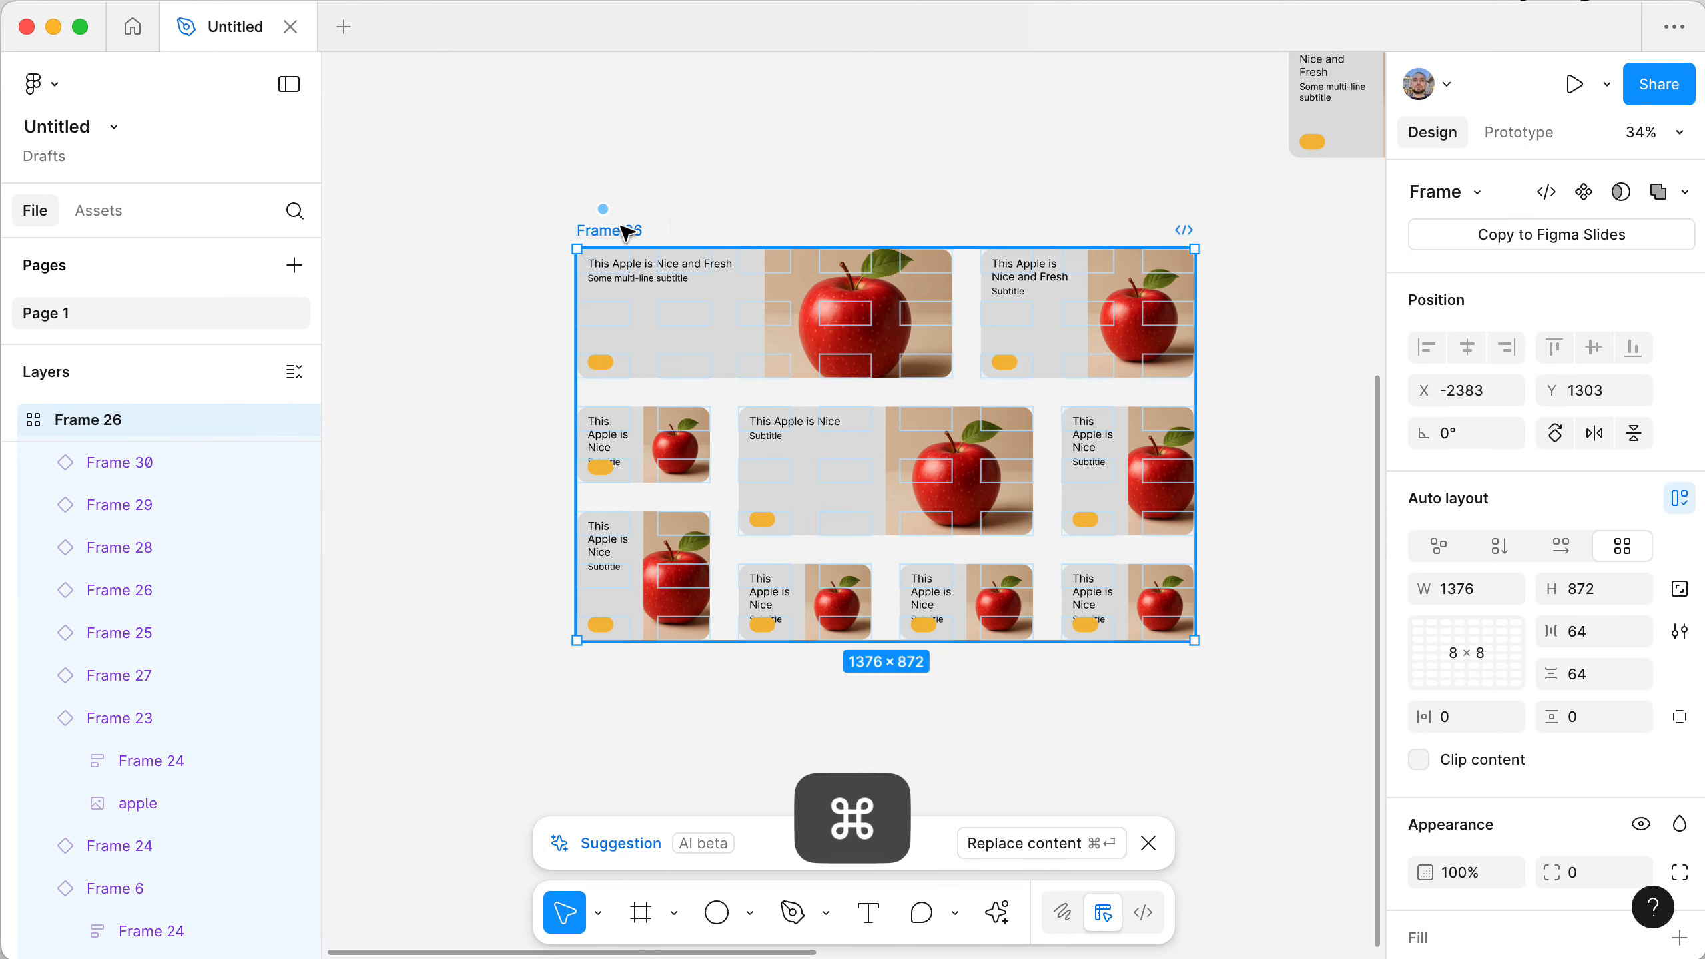
pyautogui.scroll(-3, 625, 231)
pyautogui.moveTo(972, 481); pyautogui.dragTo(1116, 558)
pyautogui.hotkey('shift', '0')
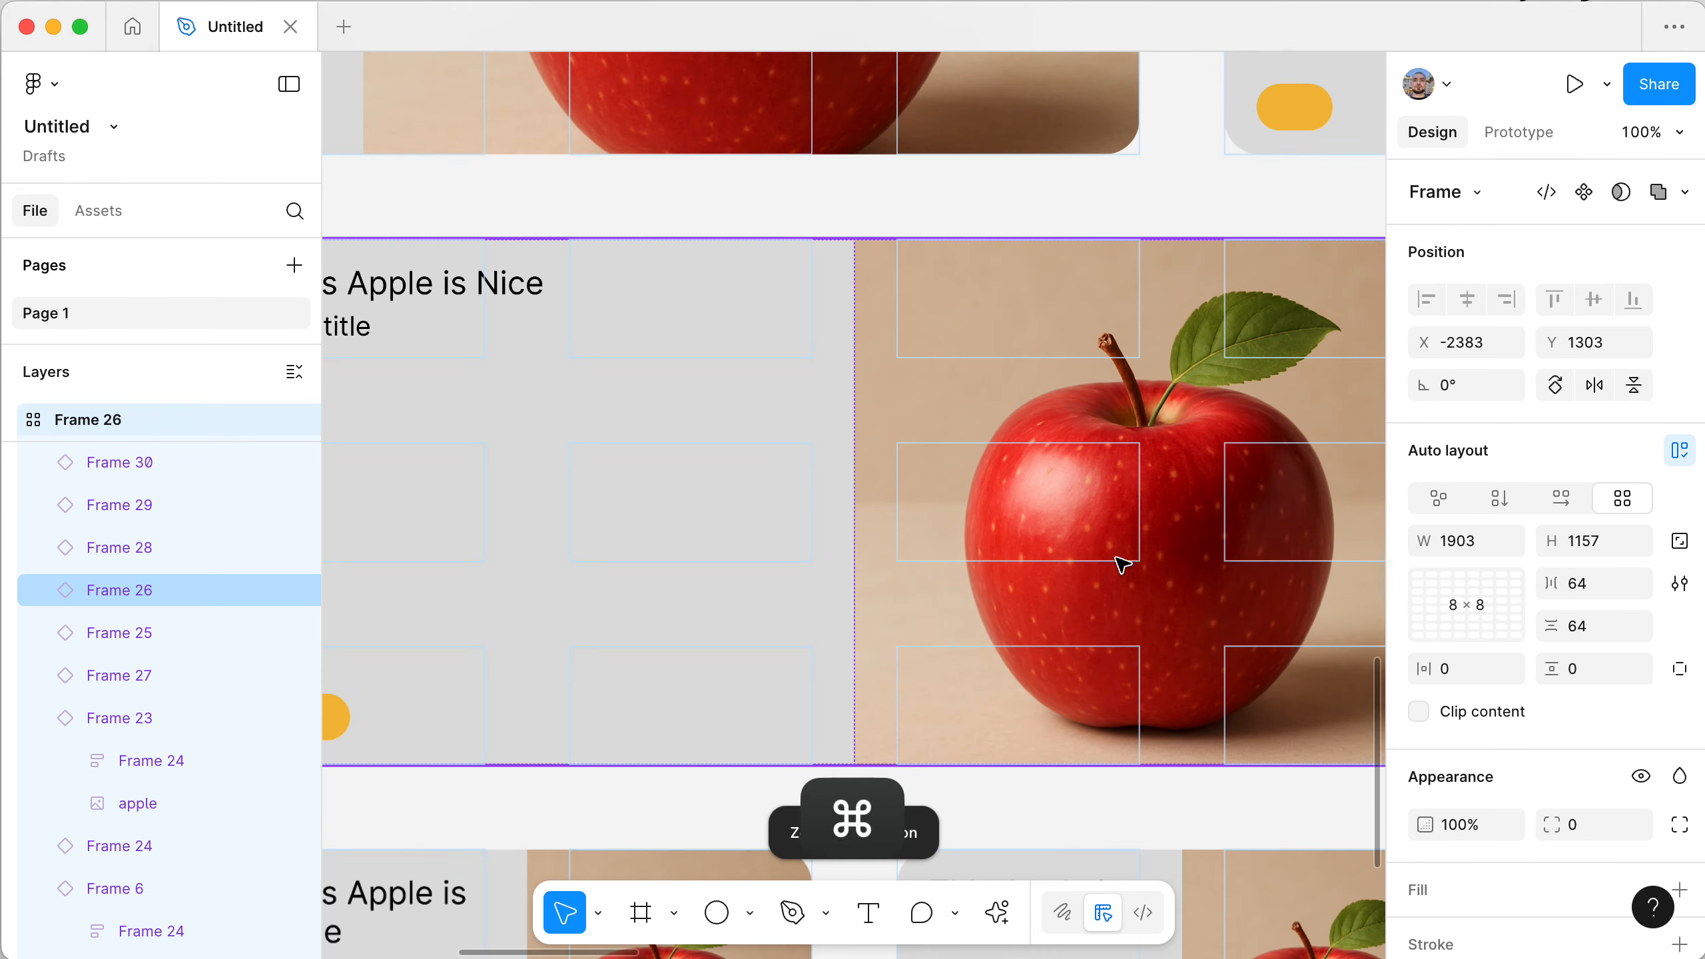
# - Examine how the cards in Frame 26 adapt to the enlarged frame, with the selection cleared
pyautogui.scroll(-8, 1121, 562)
pyautogui.scroll(4, 1122, 564)
pyautogui.scroll(-2, 1121, 562)
pyautogui.hscroll(3, 1121, 562)
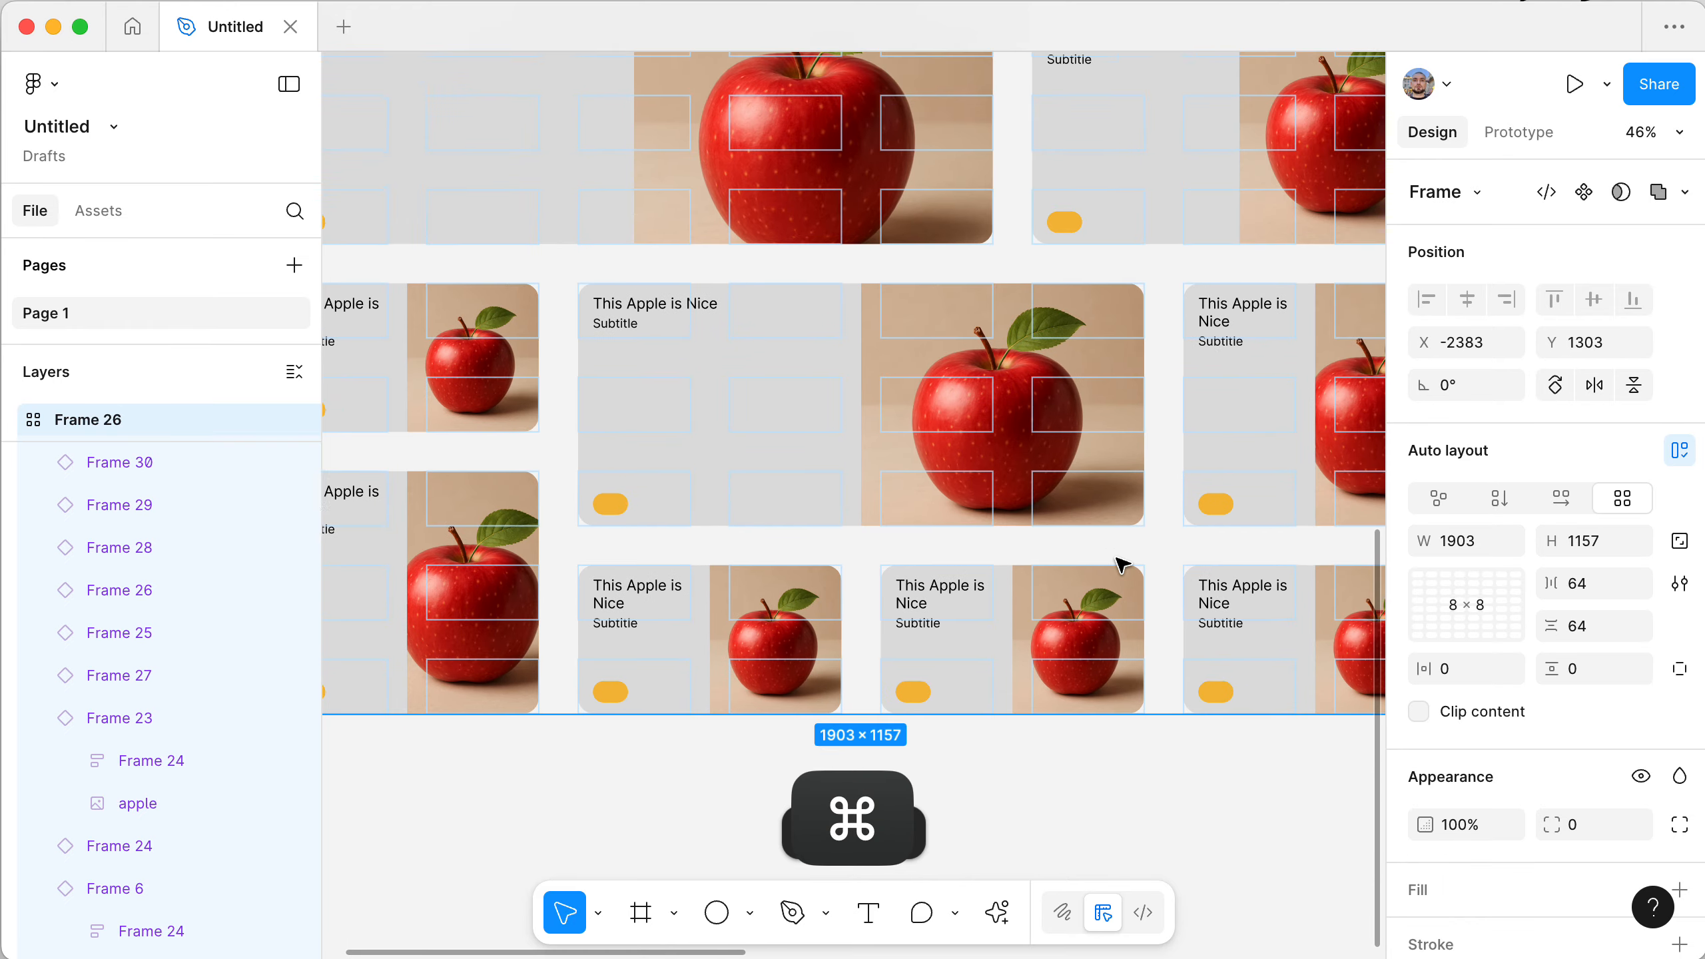
pyautogui.click(1114, 765)
pyautogui.scroll(1, 1130, 788)
pyautogui.hscroll(-1, 1130, 788)
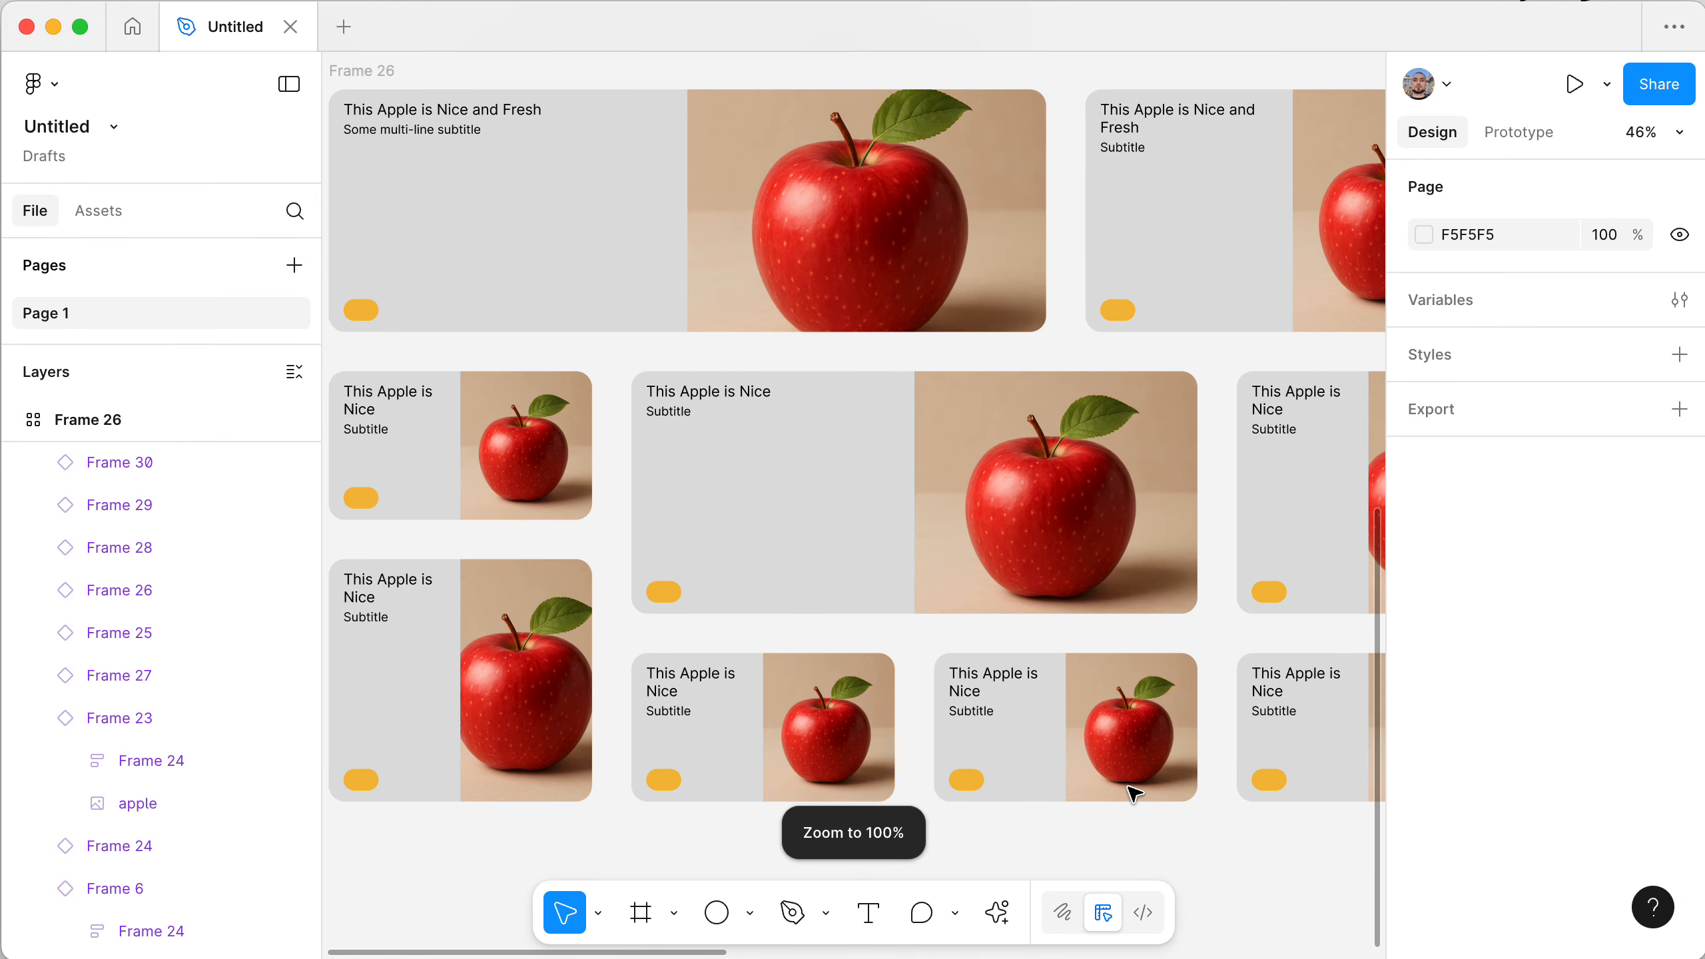
pyautogui.scroll(-2, 1133, 794)
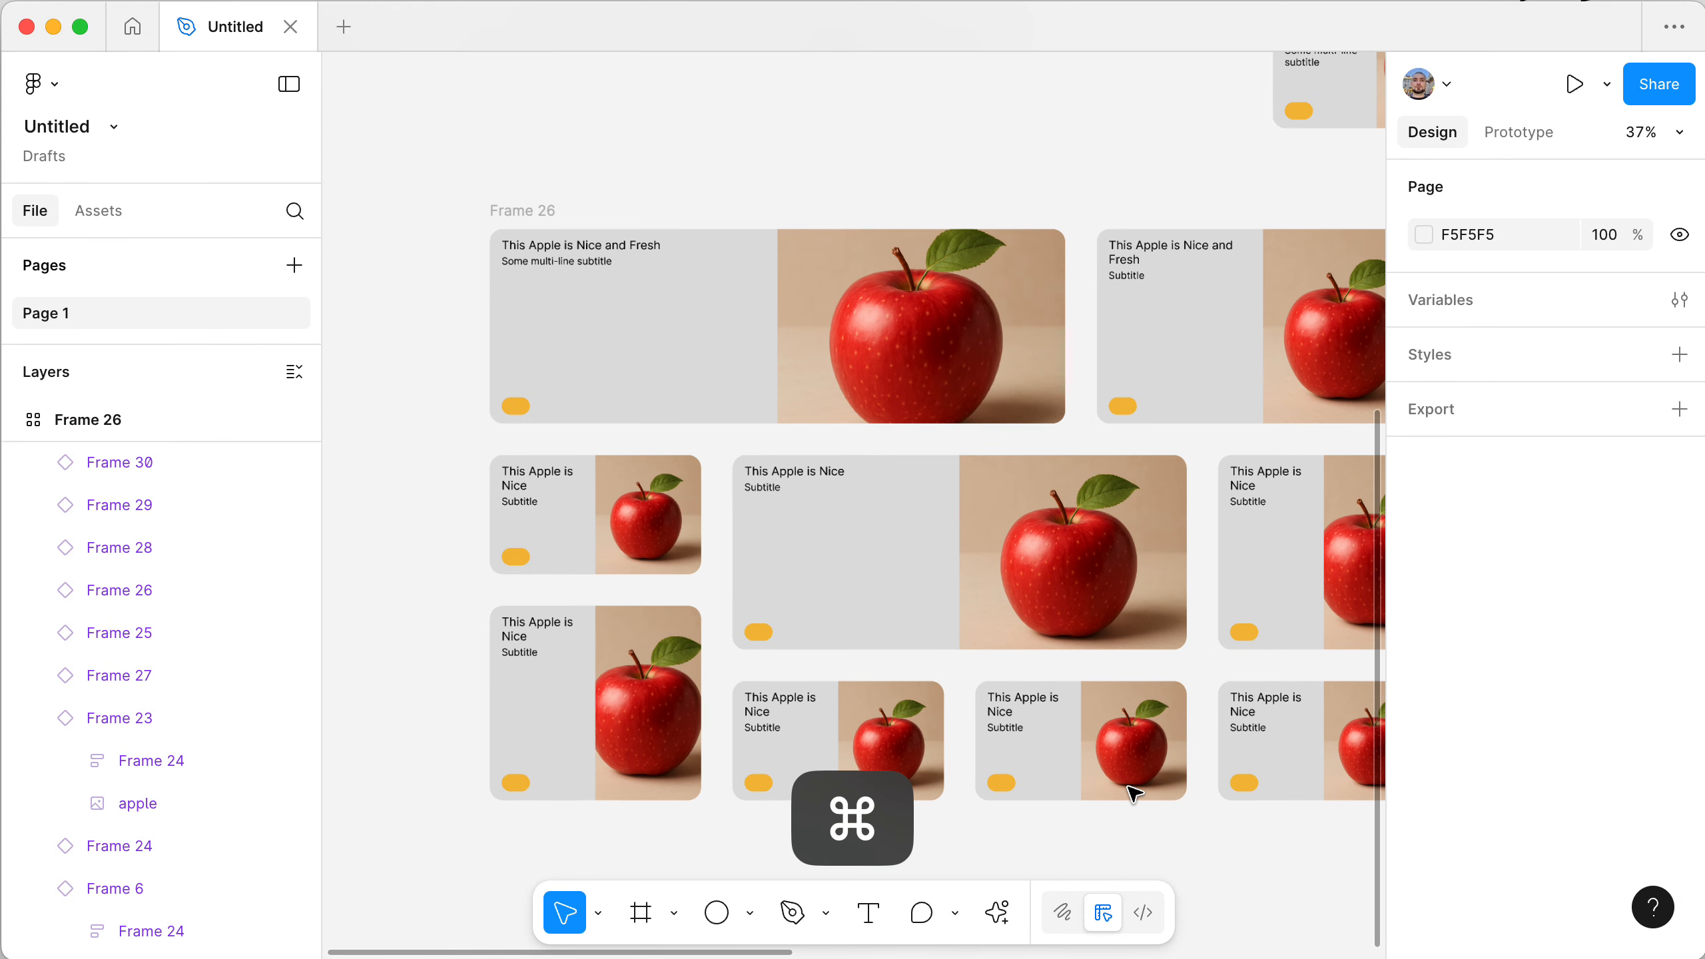
pyautogui.hscroll(3, 1132, 794)
pyautogui.scroll(-2, 1133, 794)
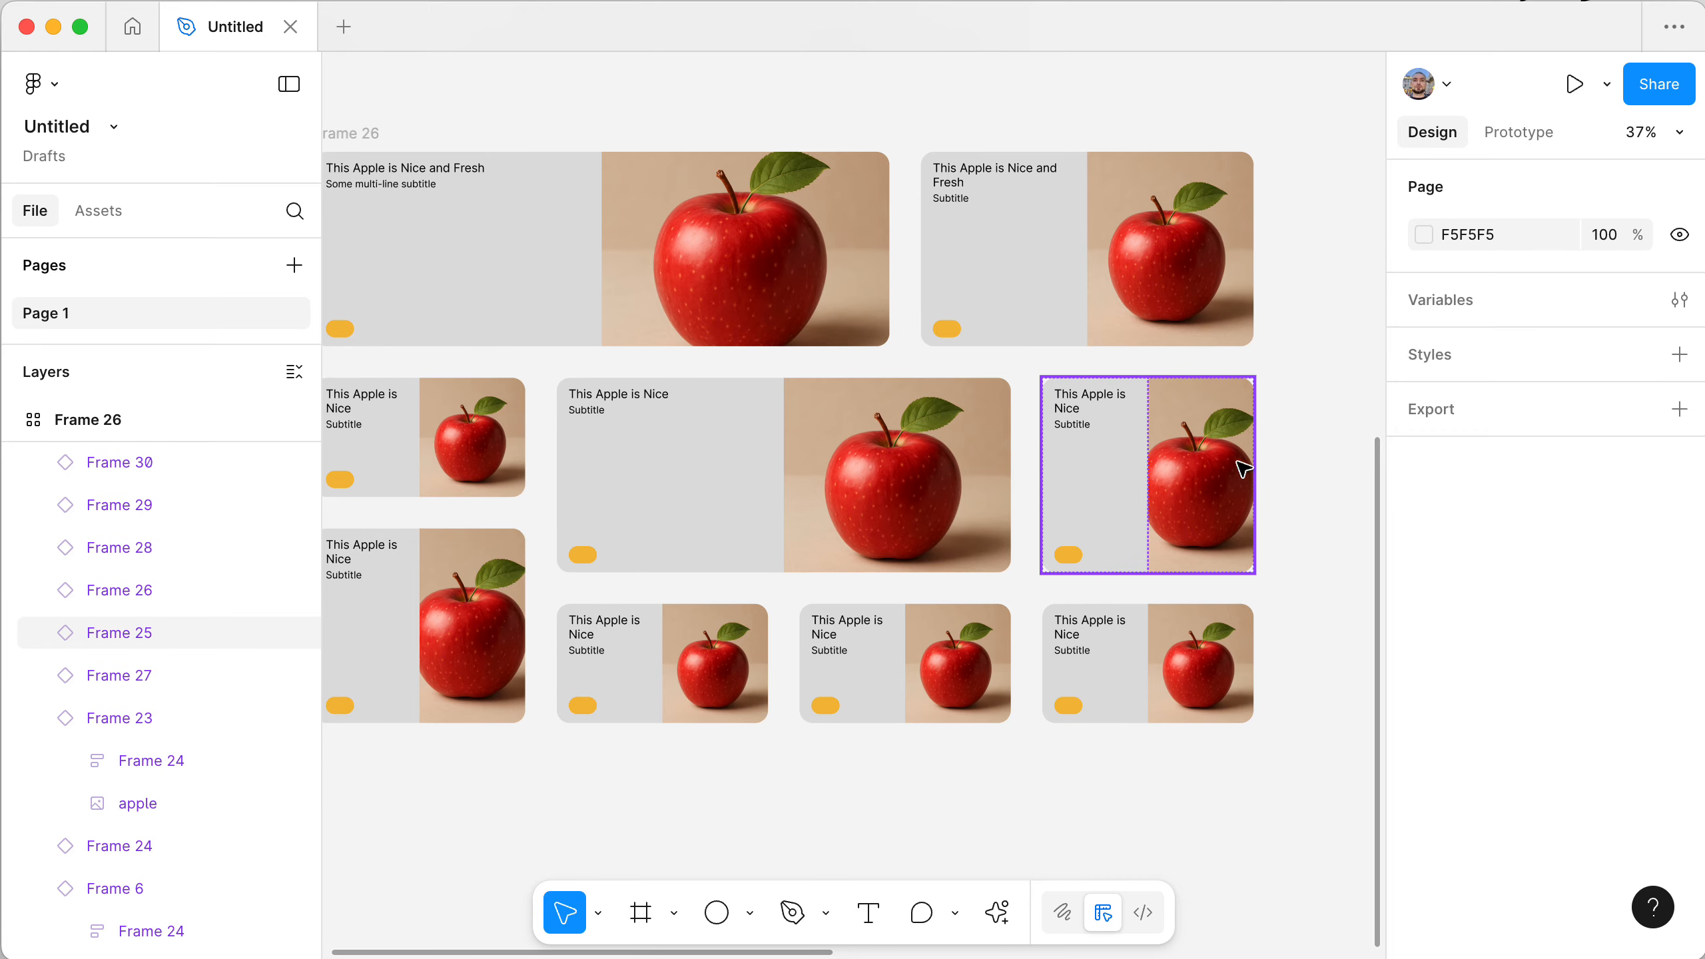
pyautogui.scroll(2, 1288, 495)
pyautogui.hscroll(-1, 1287, 496)
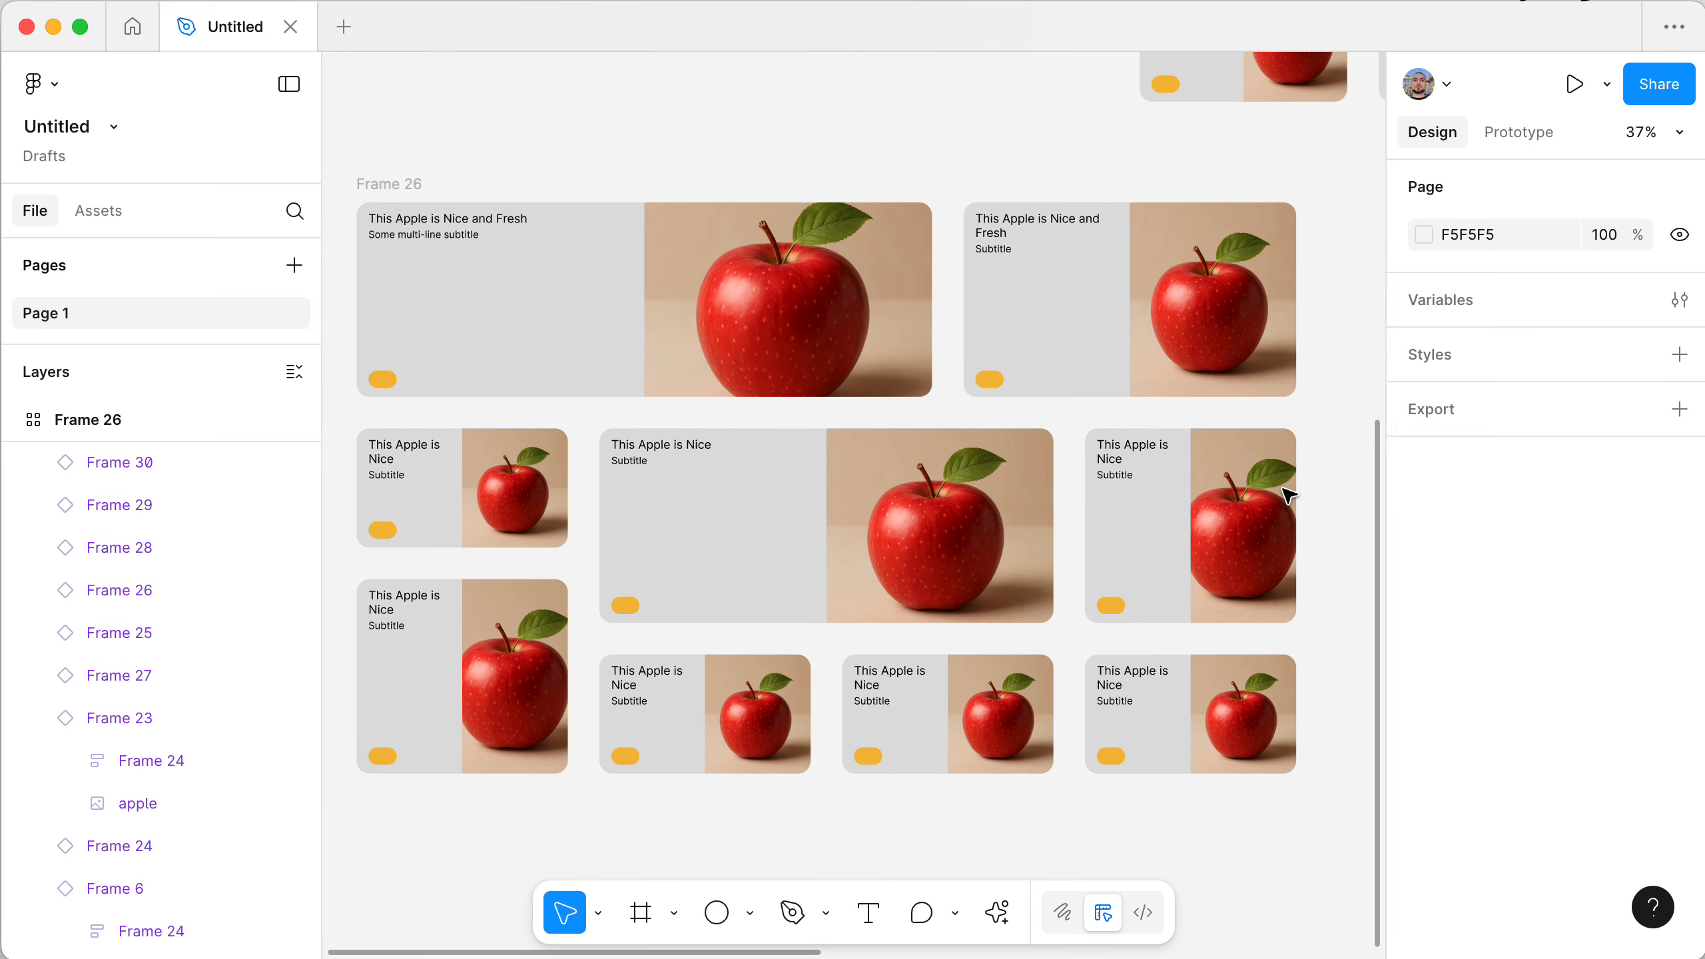
# - Set both the horizontal and vertical grid gaps of Frame 26 to 48 and clear the selection
pyautogui.click(403, 182)
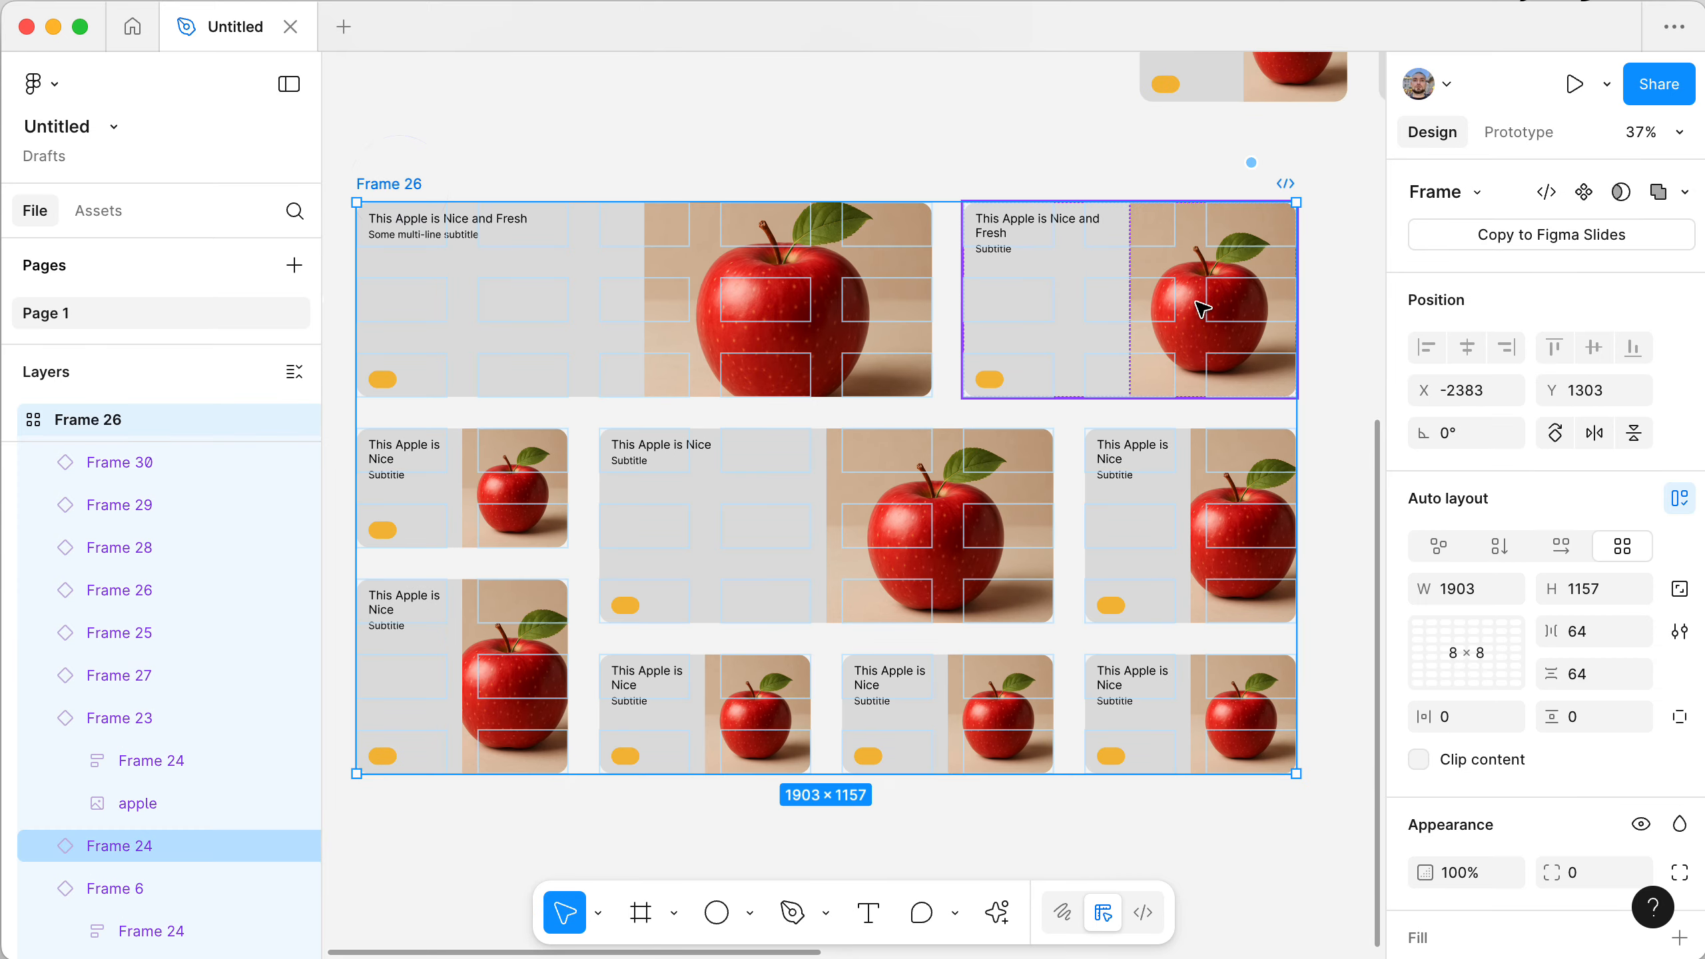
pyautogui.click(1582, 633)
pyautogui.hotkey('shift', 'Down')
pyautogui.hotkey('shift', 'Down')
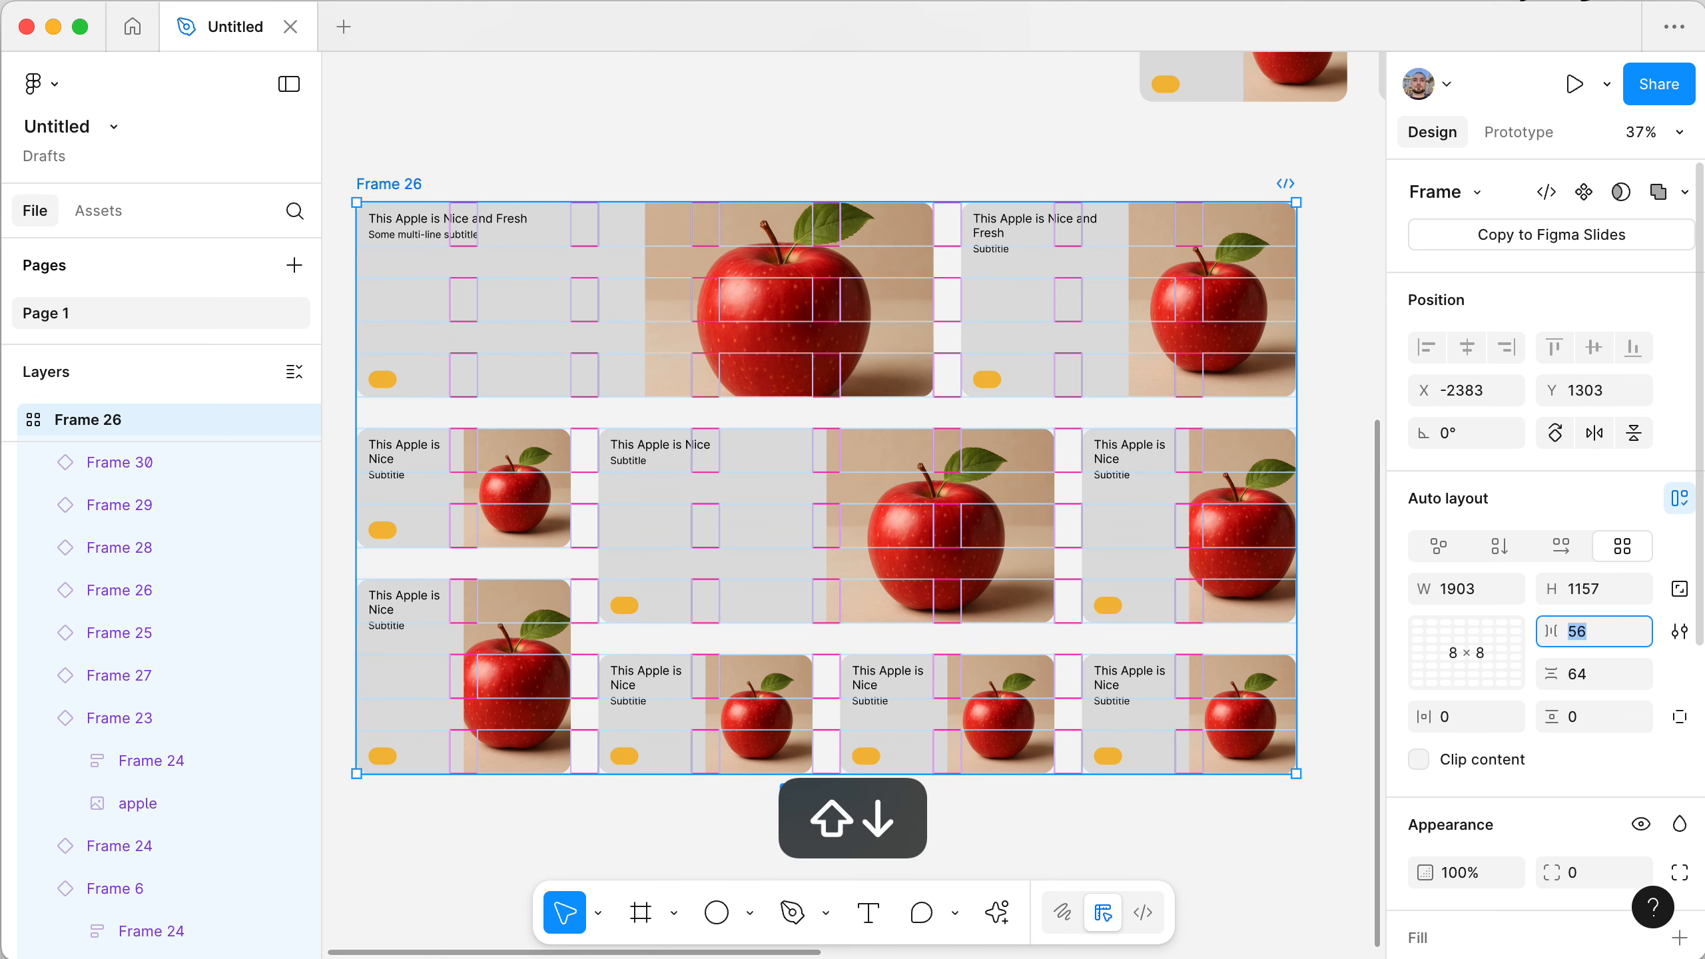
pyautogui.press('Tab')
pyautogui.hotkey('shift', 'Down')
pyautogui.hotkey('shift', 'Down')
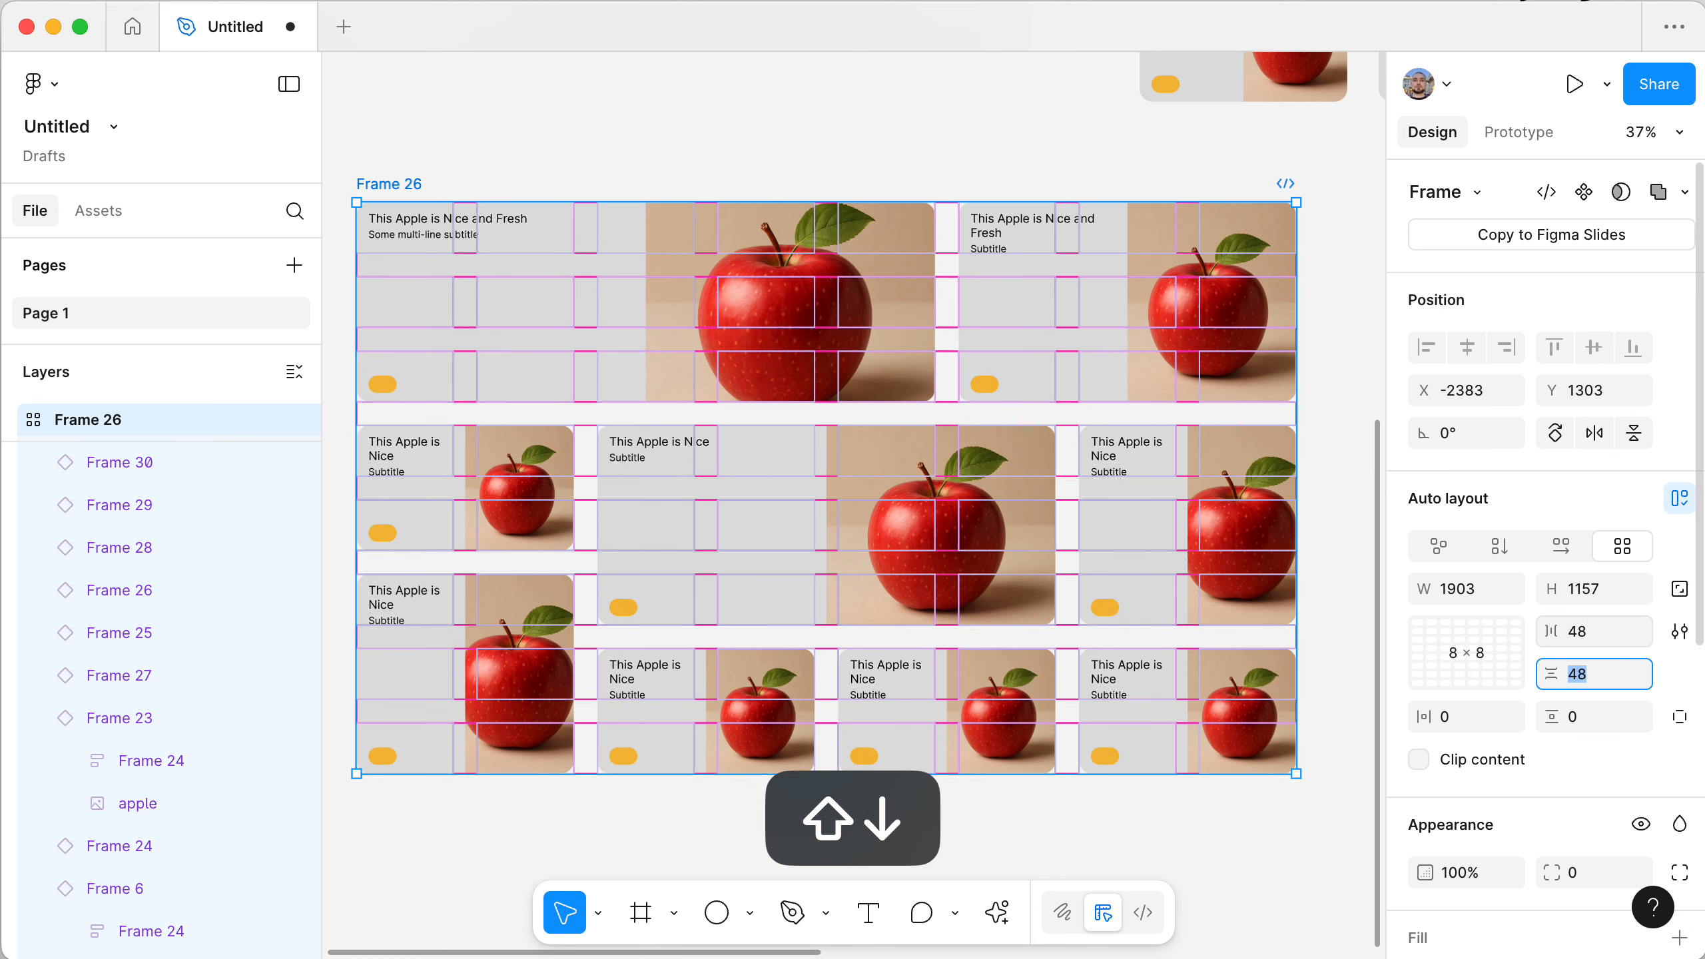
pyautogui.hotkey('shift', 'Down')
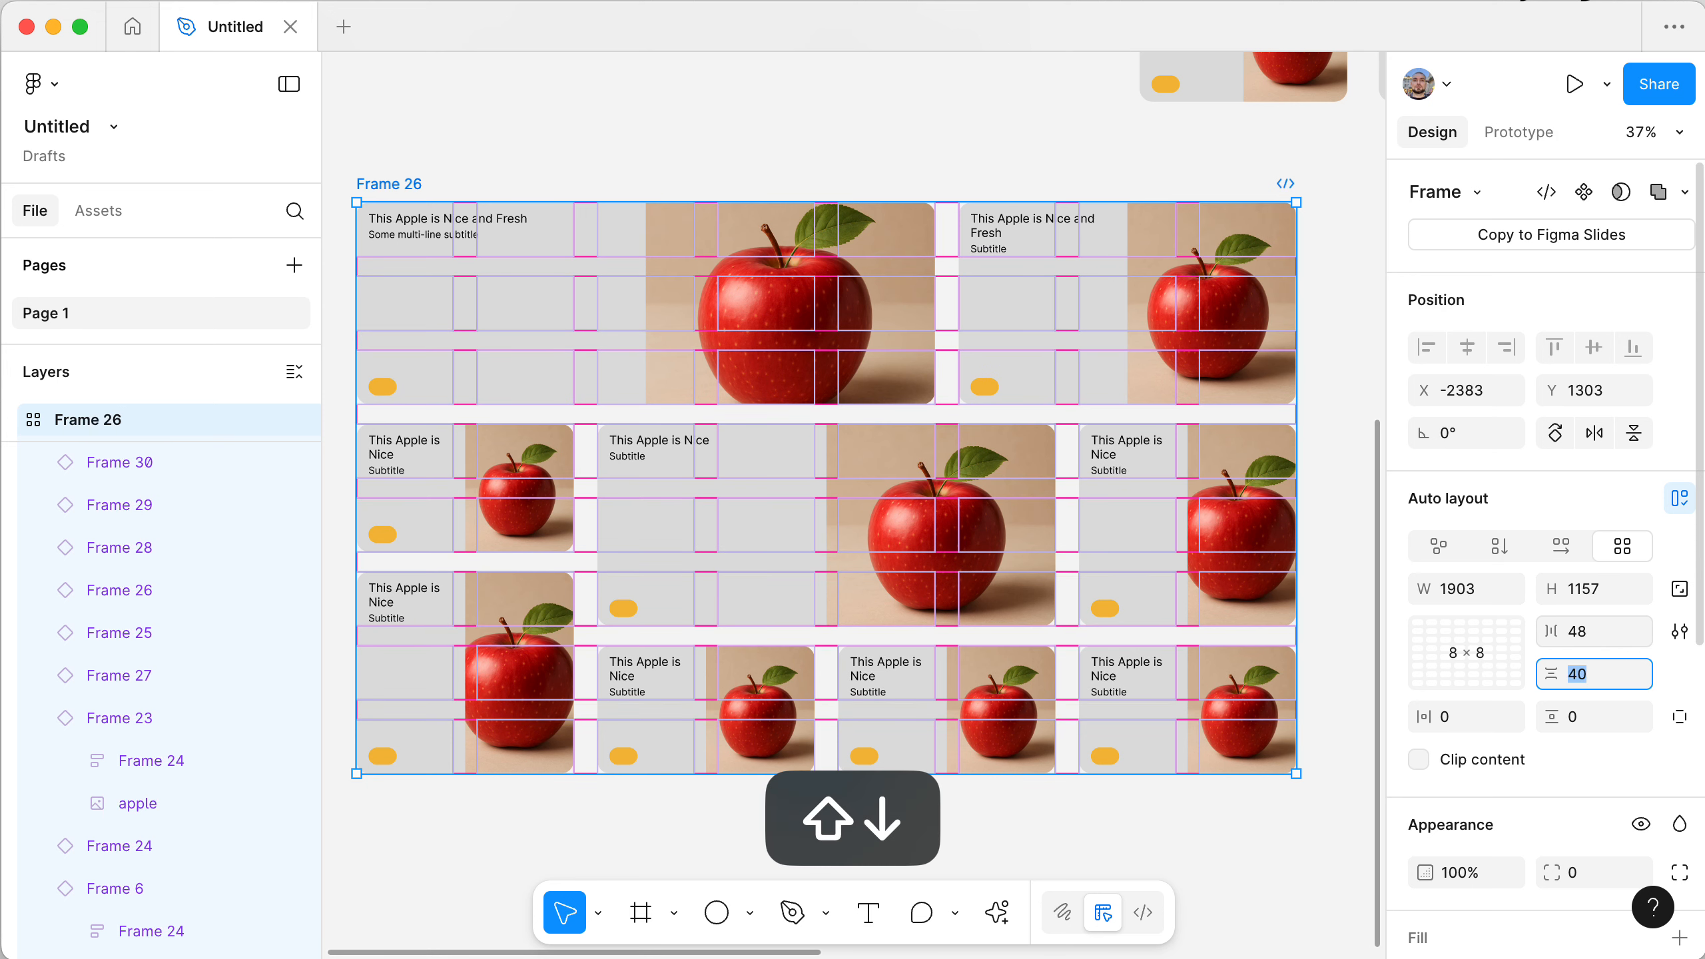
pyautogui.hotkey('shift', 'Up')
pyautogui.press('Return')
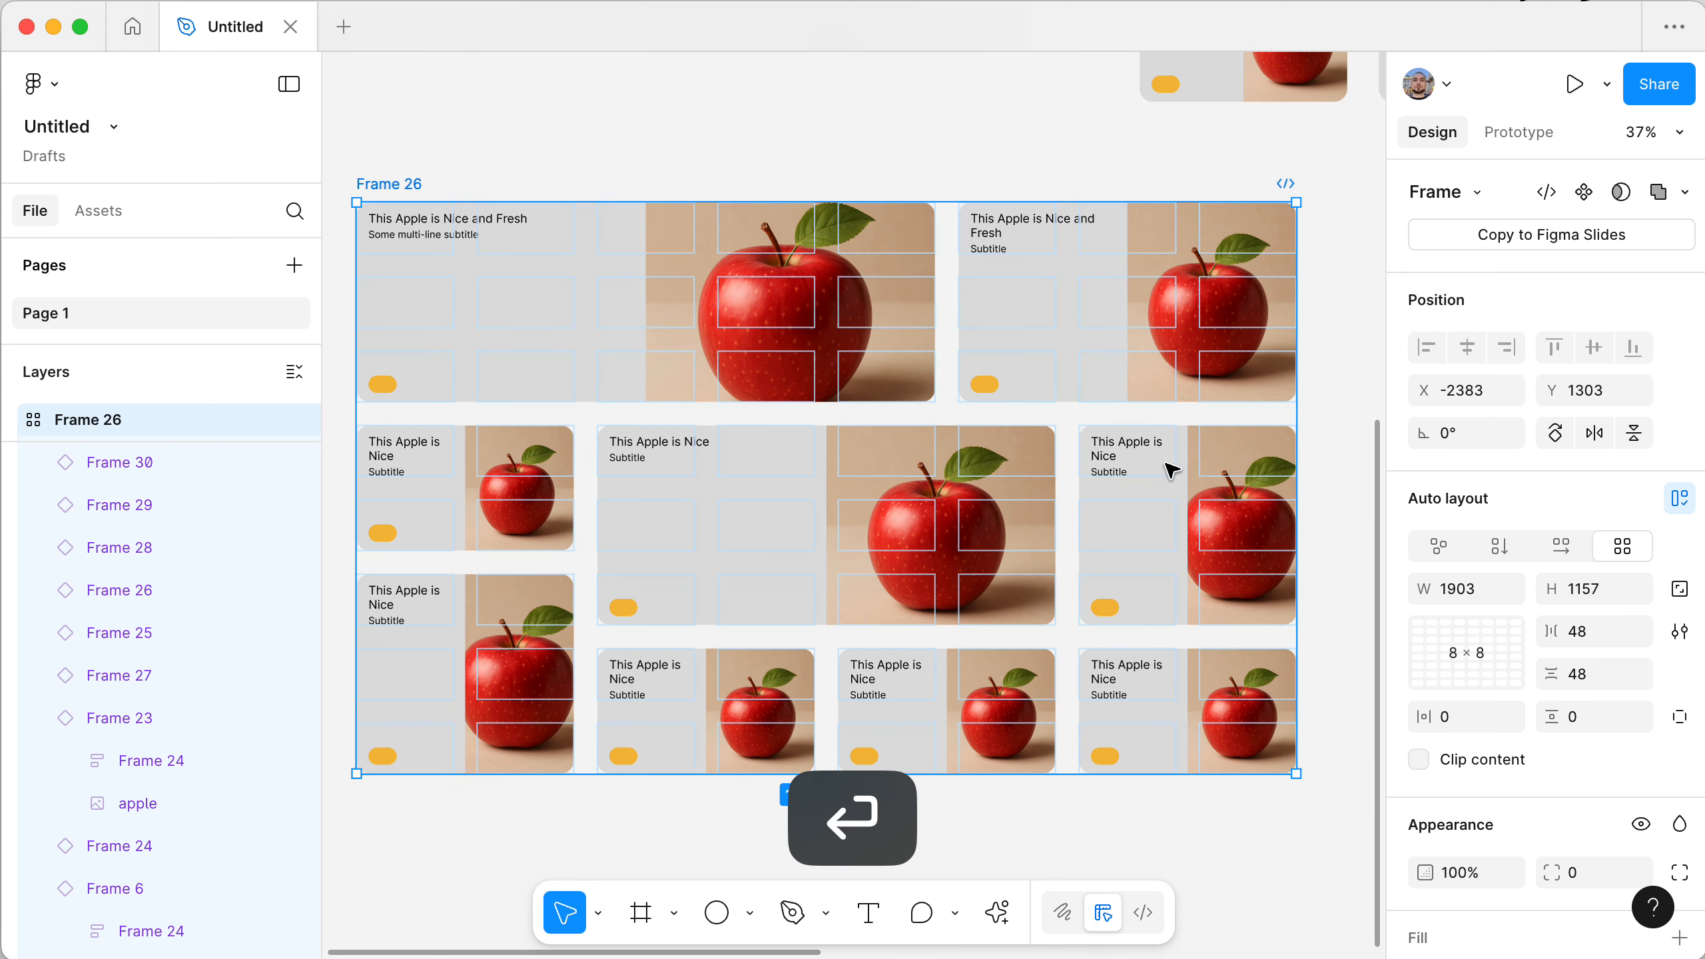
pyautogui.click(937, 107)
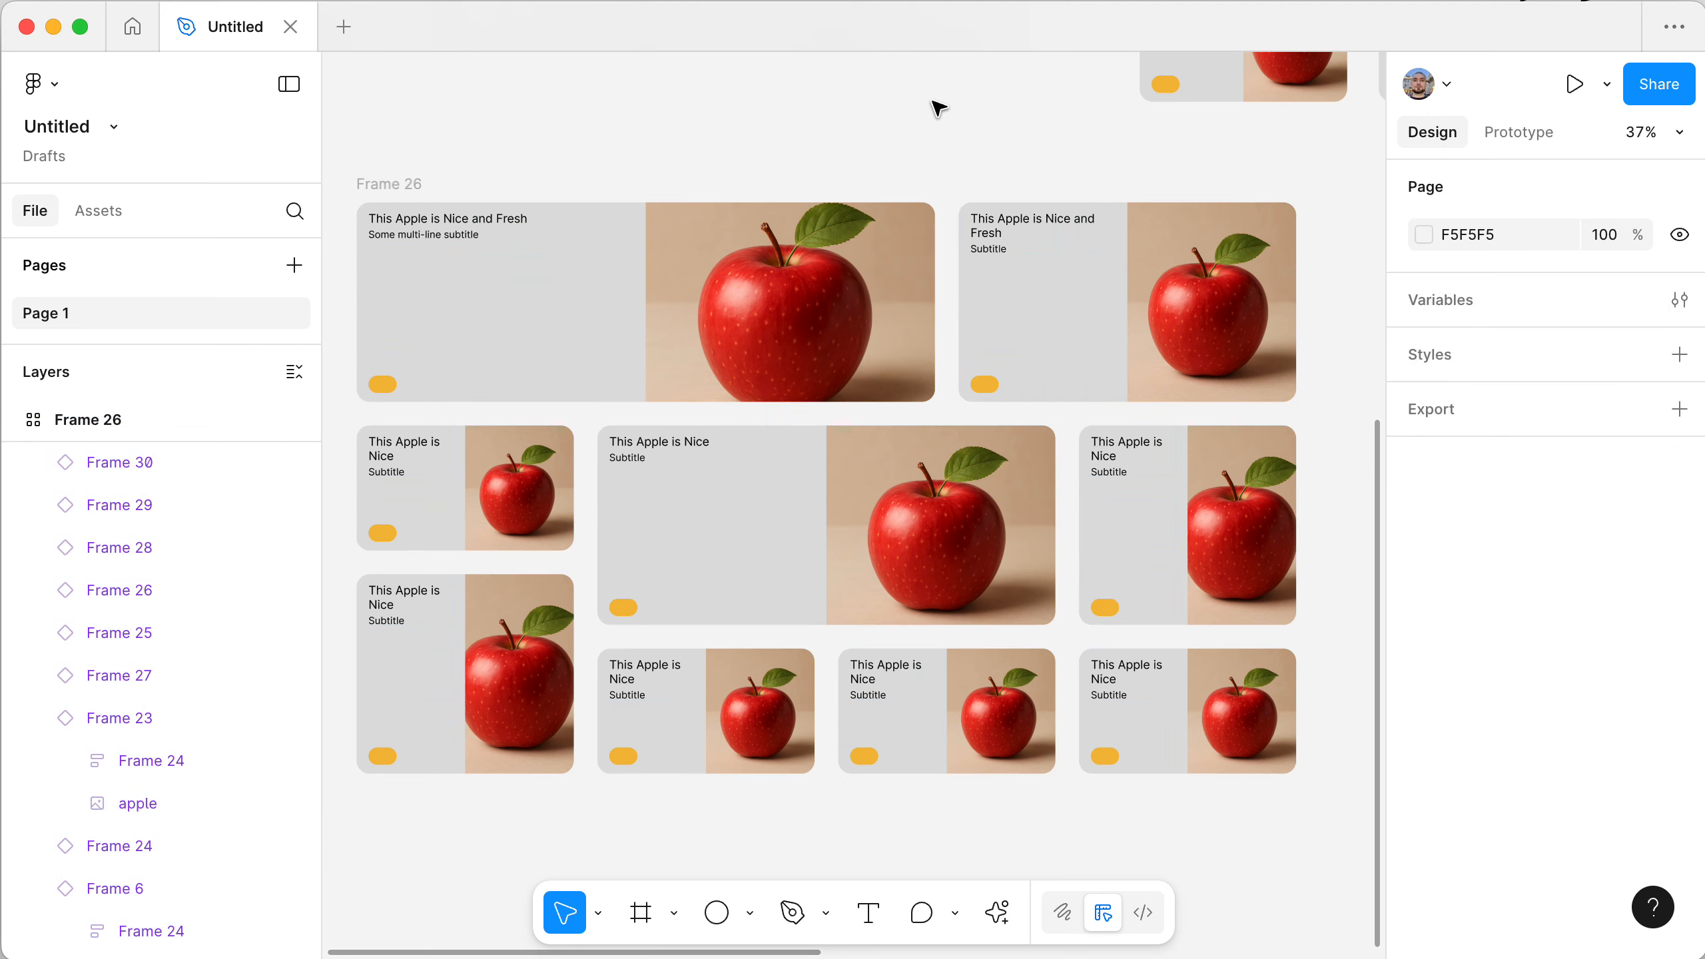
# - Try to set the fourth grid column of Frame 26 to a fixed width of 48
pyautogui.click(391, 183)
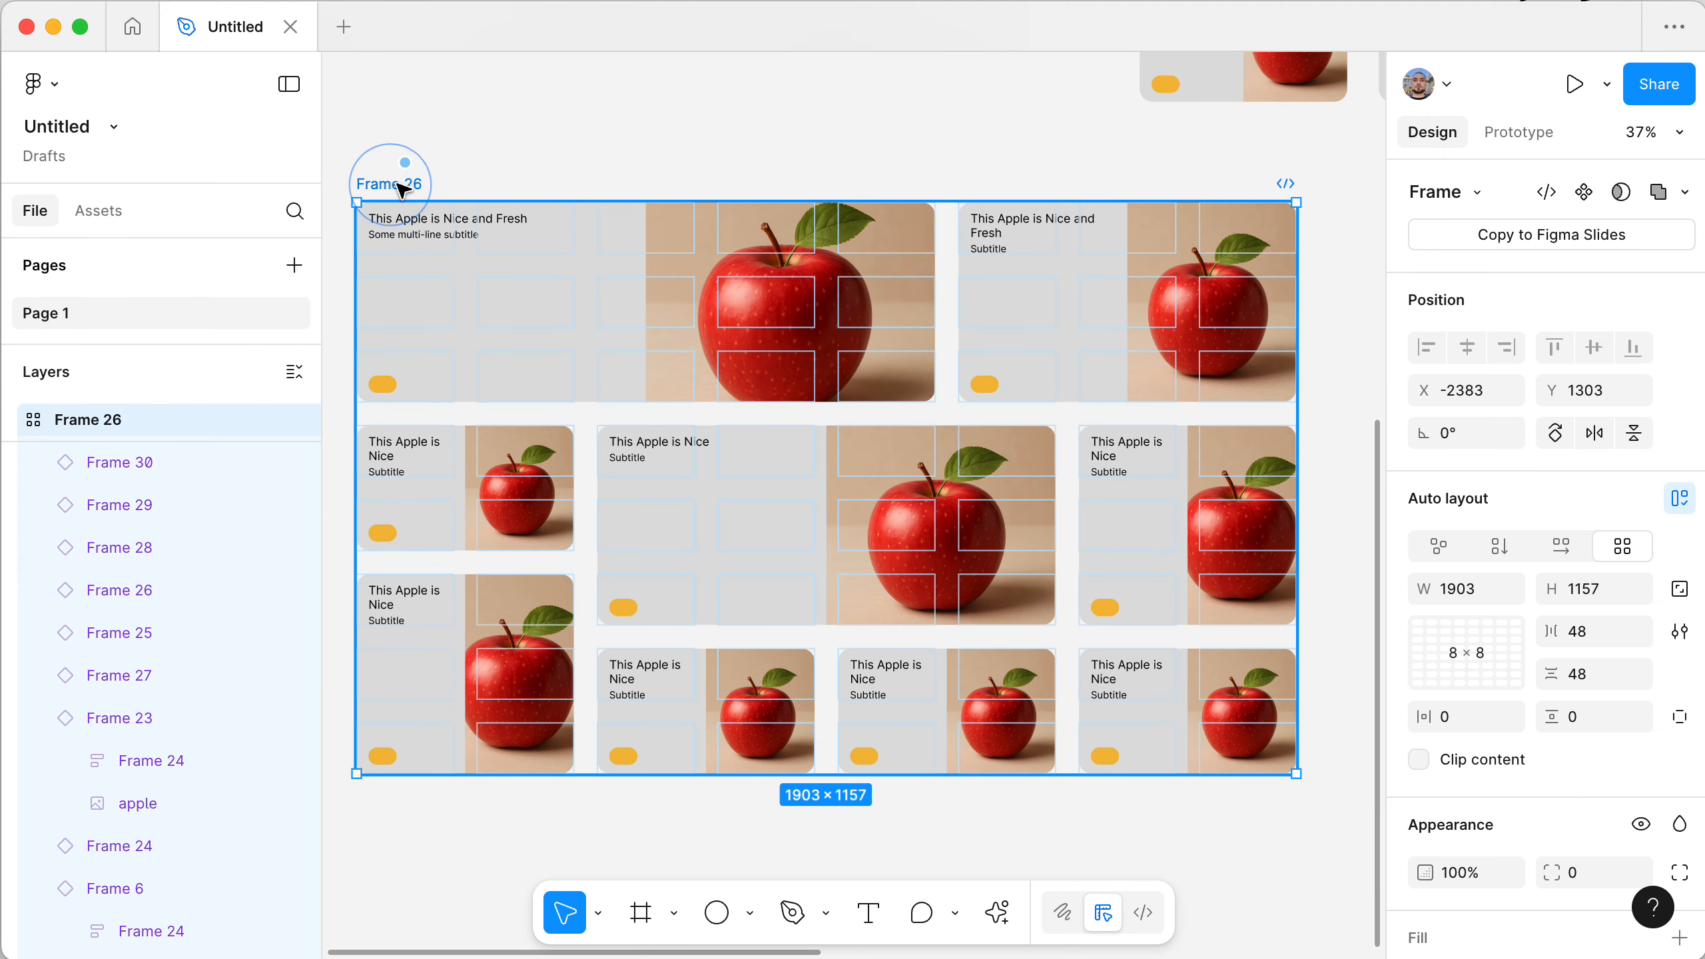
pyautogui.click(766, 161)
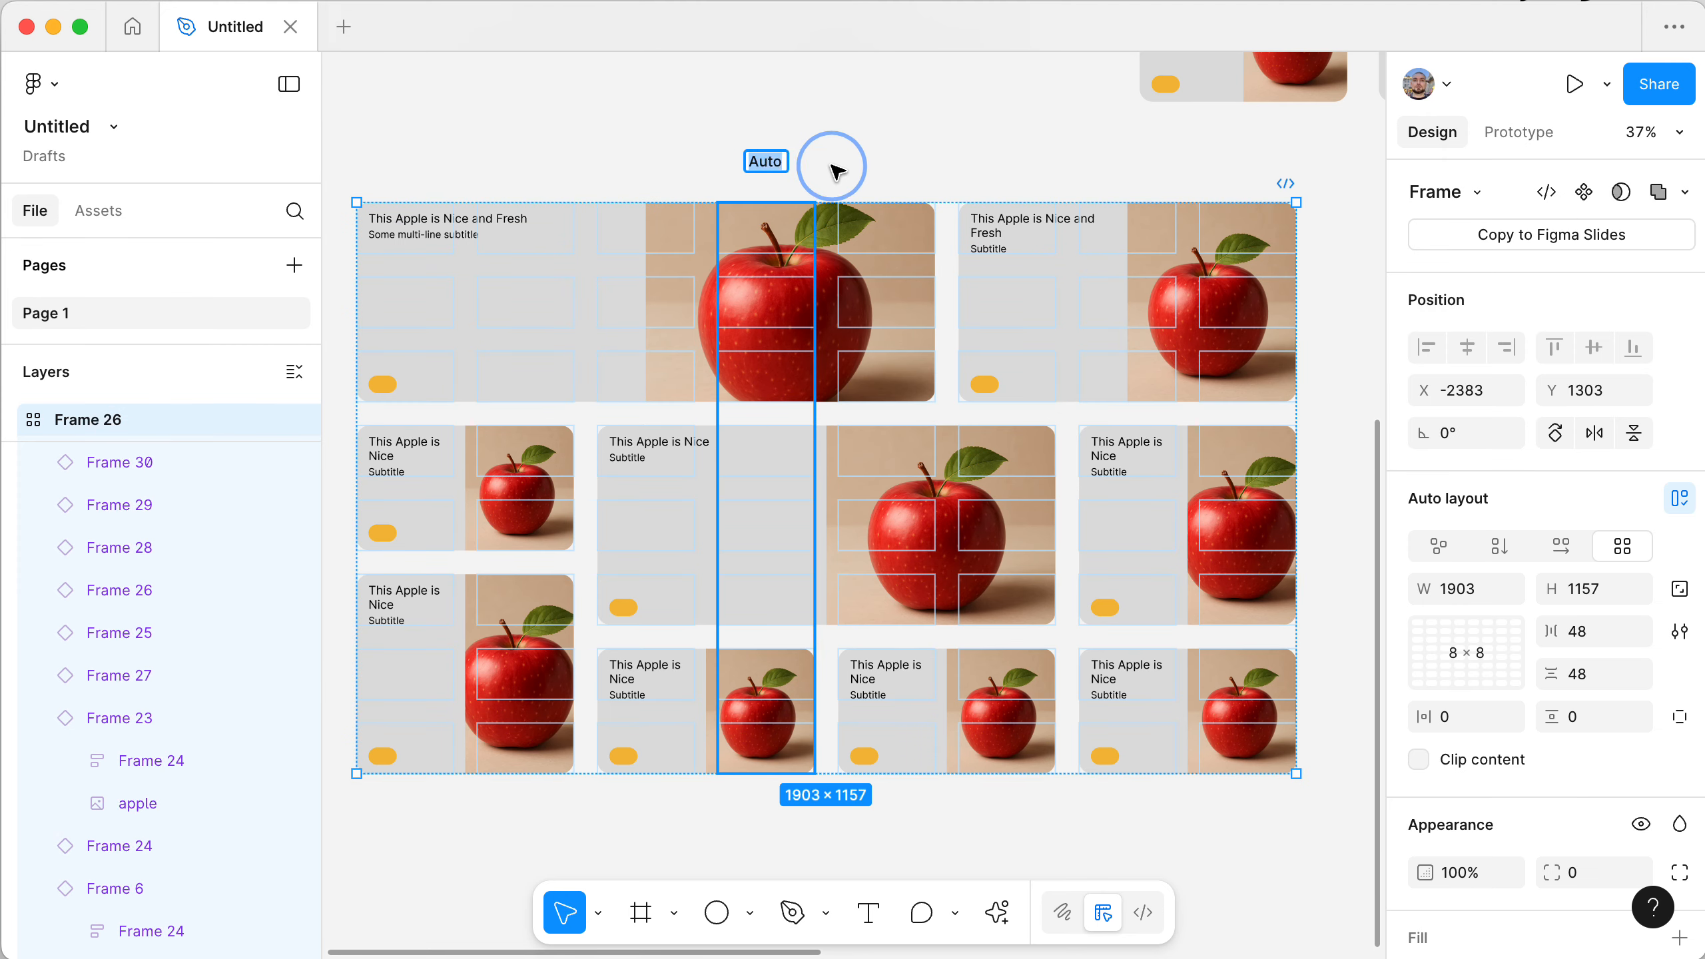
pyautogui.hotkey('shift', 'Up')
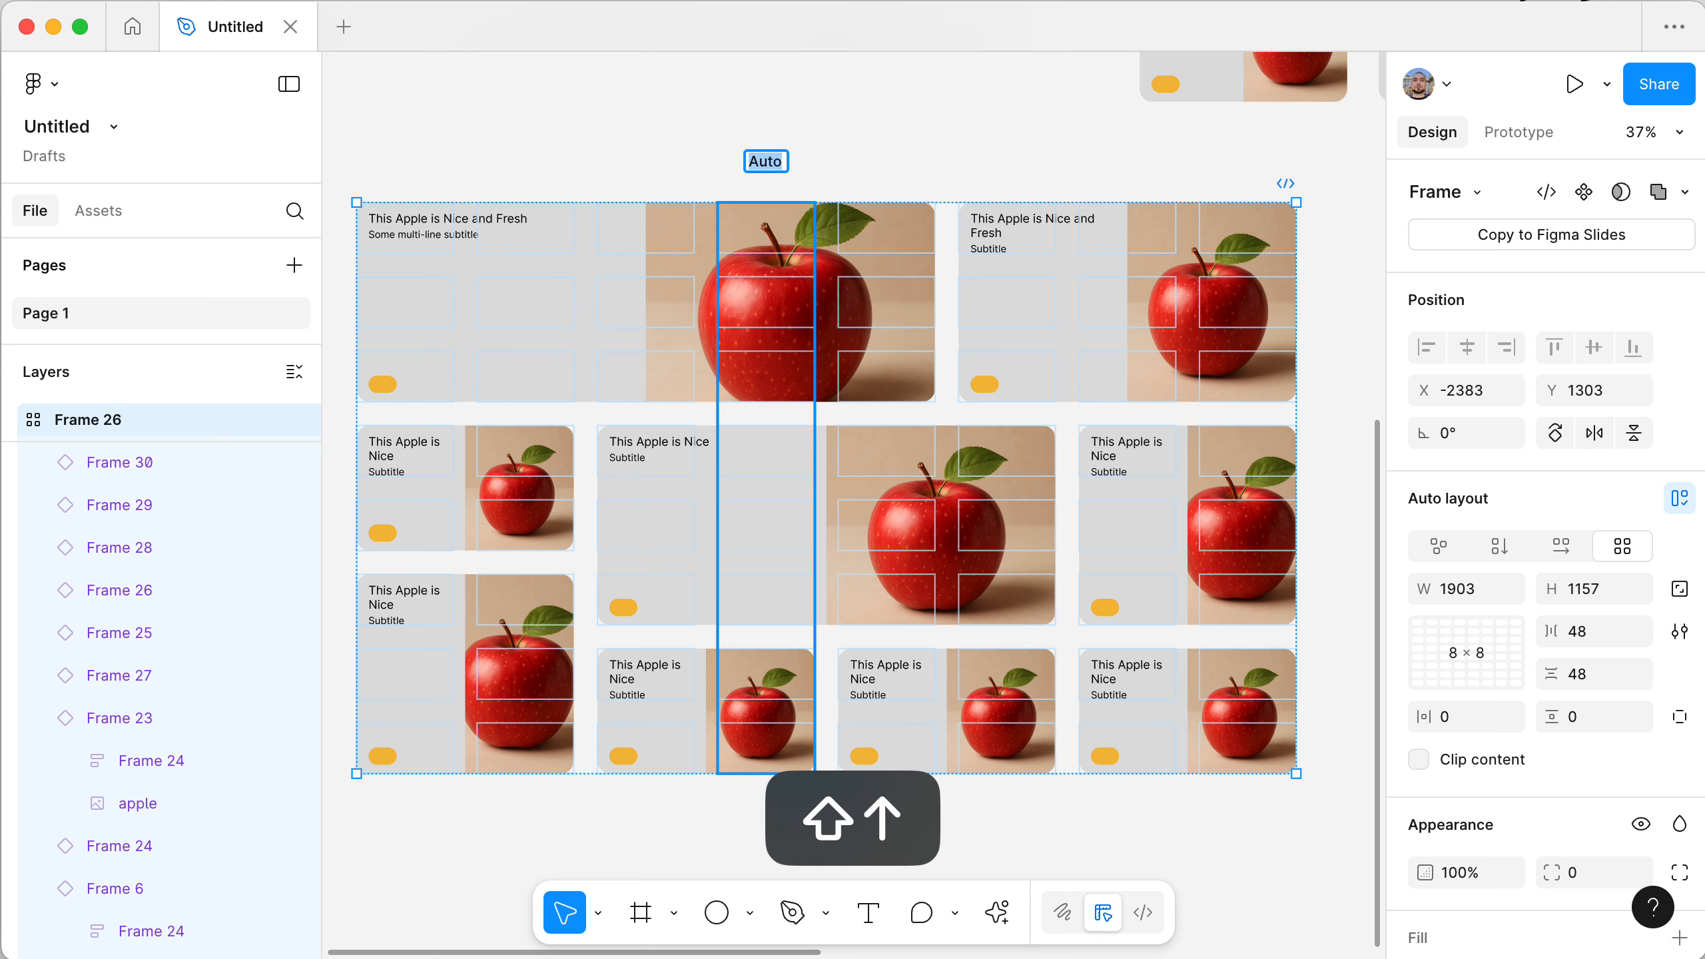
pyautogui.hotkey('shift', 'Down')
pyautogui.hotkey('shift', 'Down')
pyautogui.press('super+a')
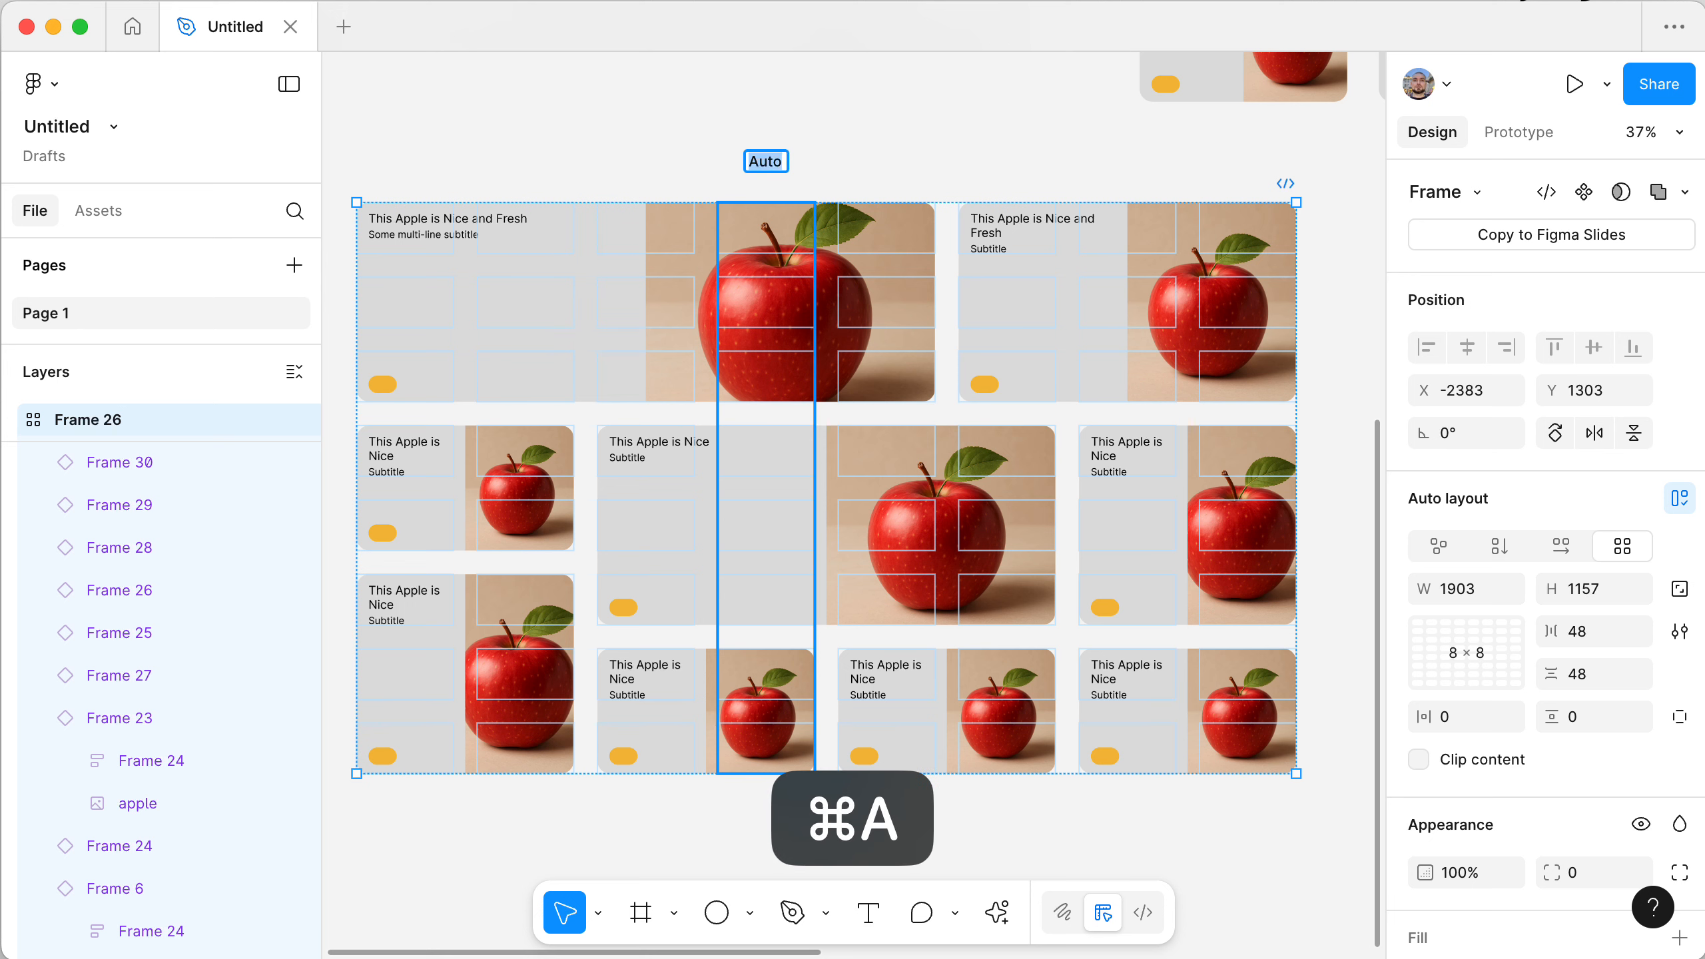
pyautogui.write('48')
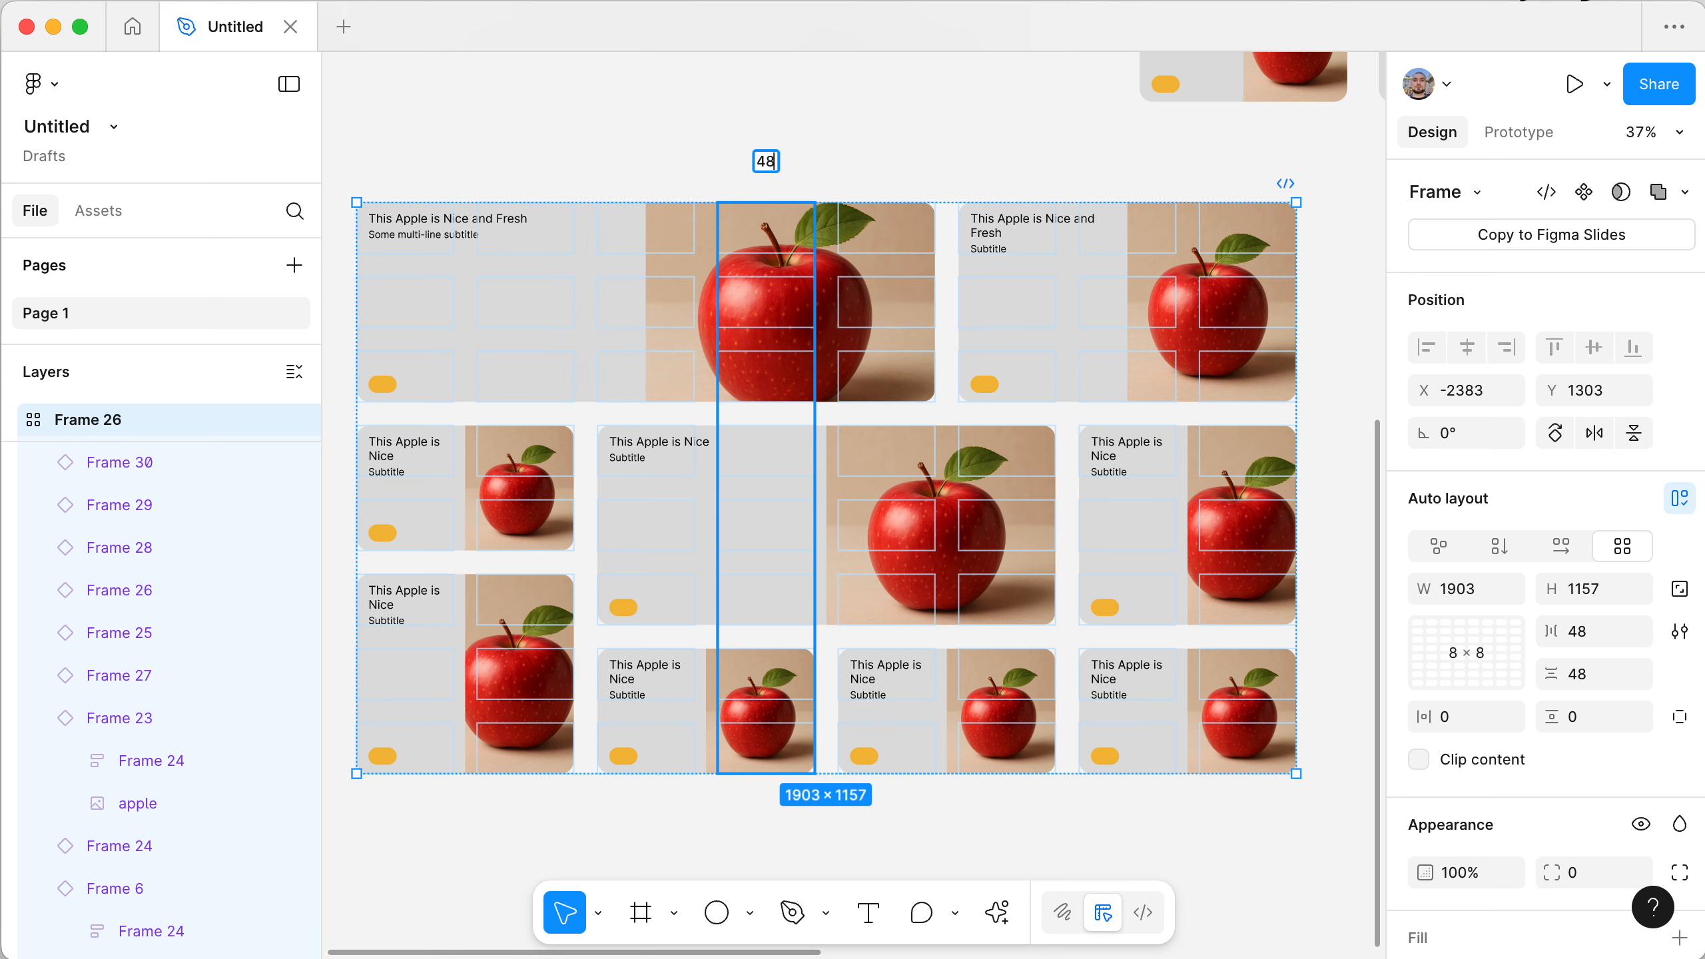
pyautogui.press('Return')
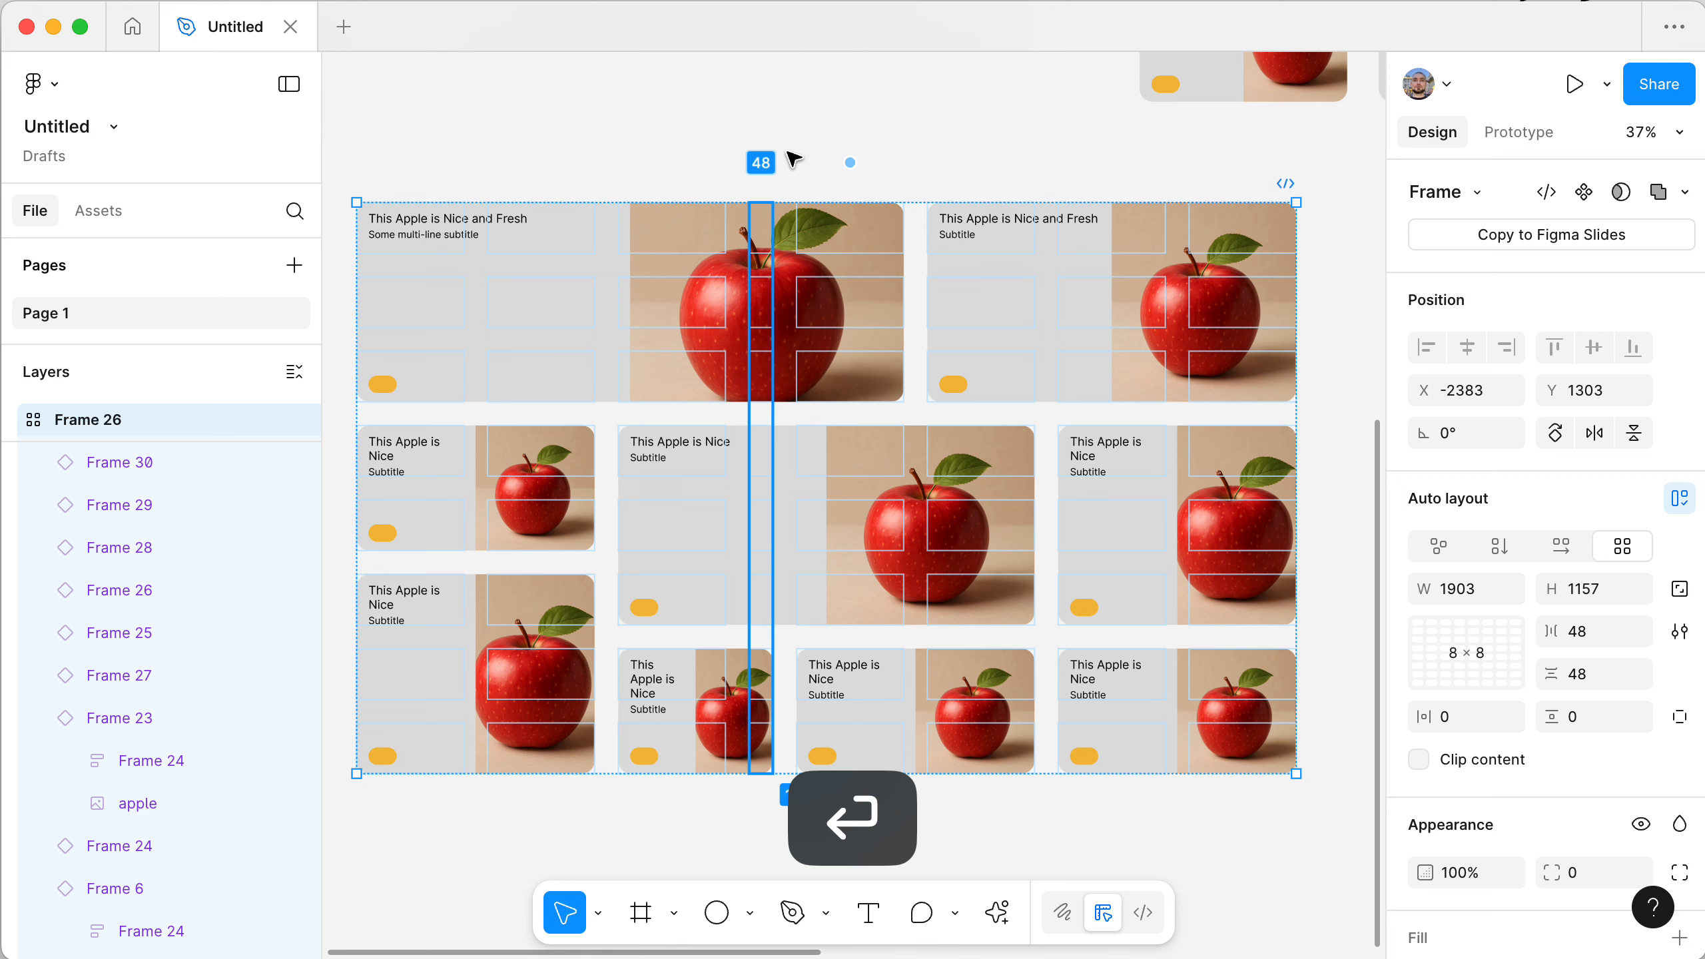
pyautogui.click(801, 106)
pyautogui.click(767, 242)
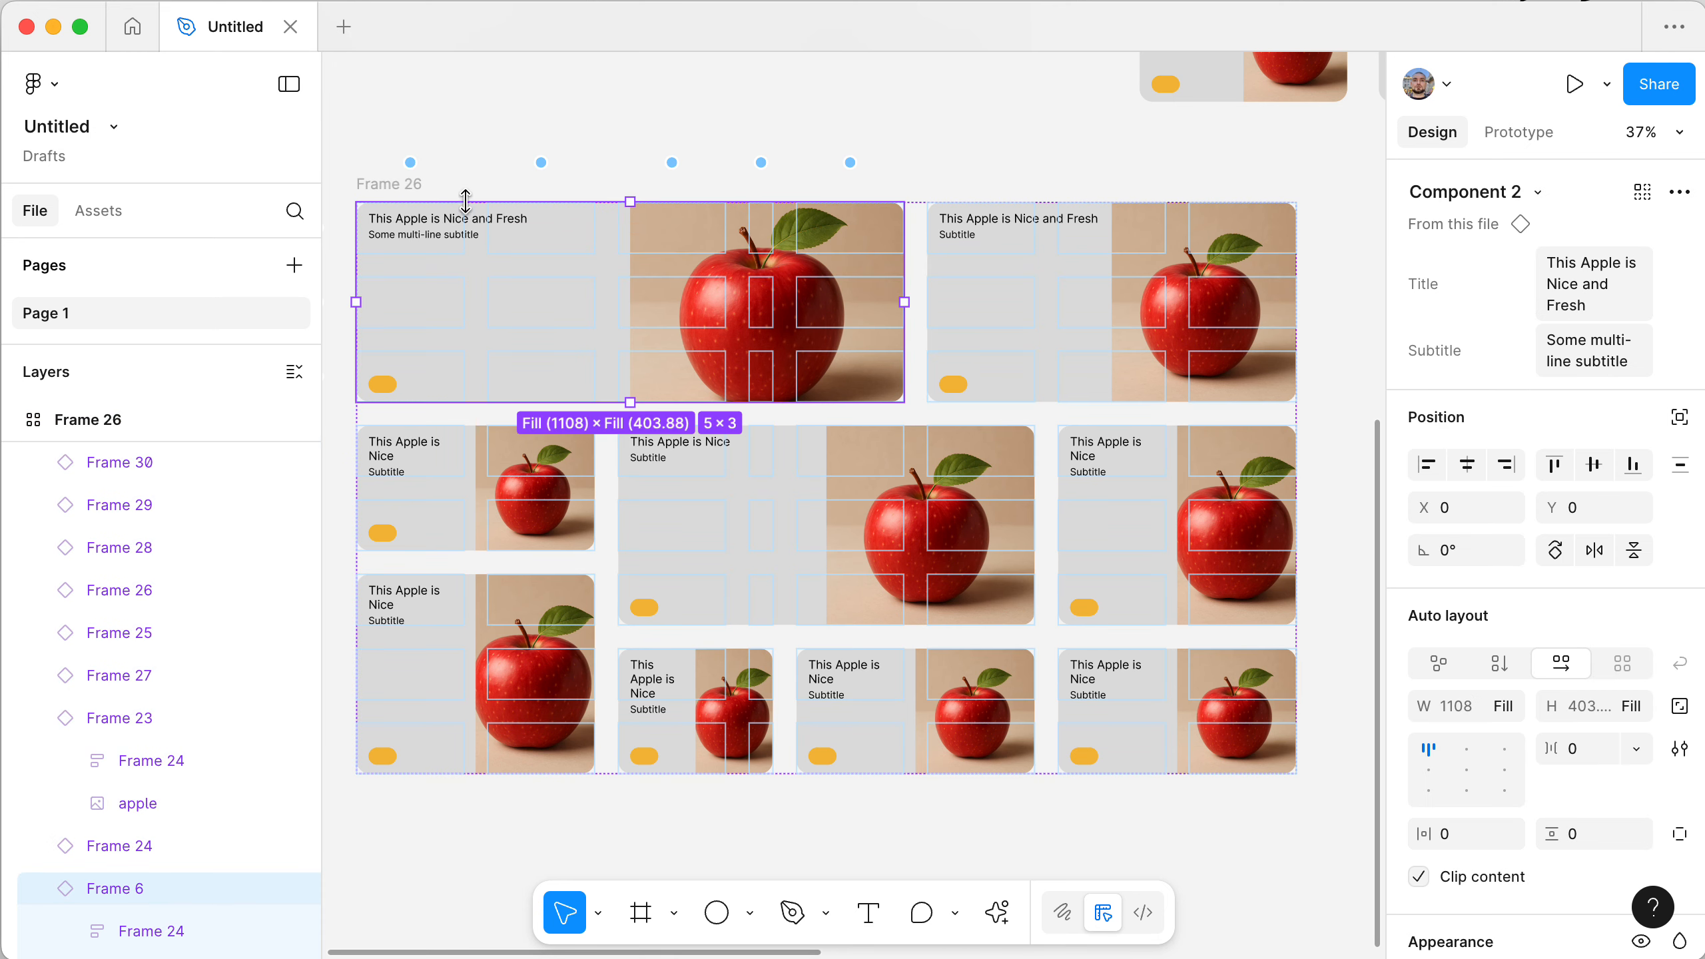
# - Undo the fixed width of the fourth grid column in Frame 26 and clear the selection
pyautogui.click(386, 182)
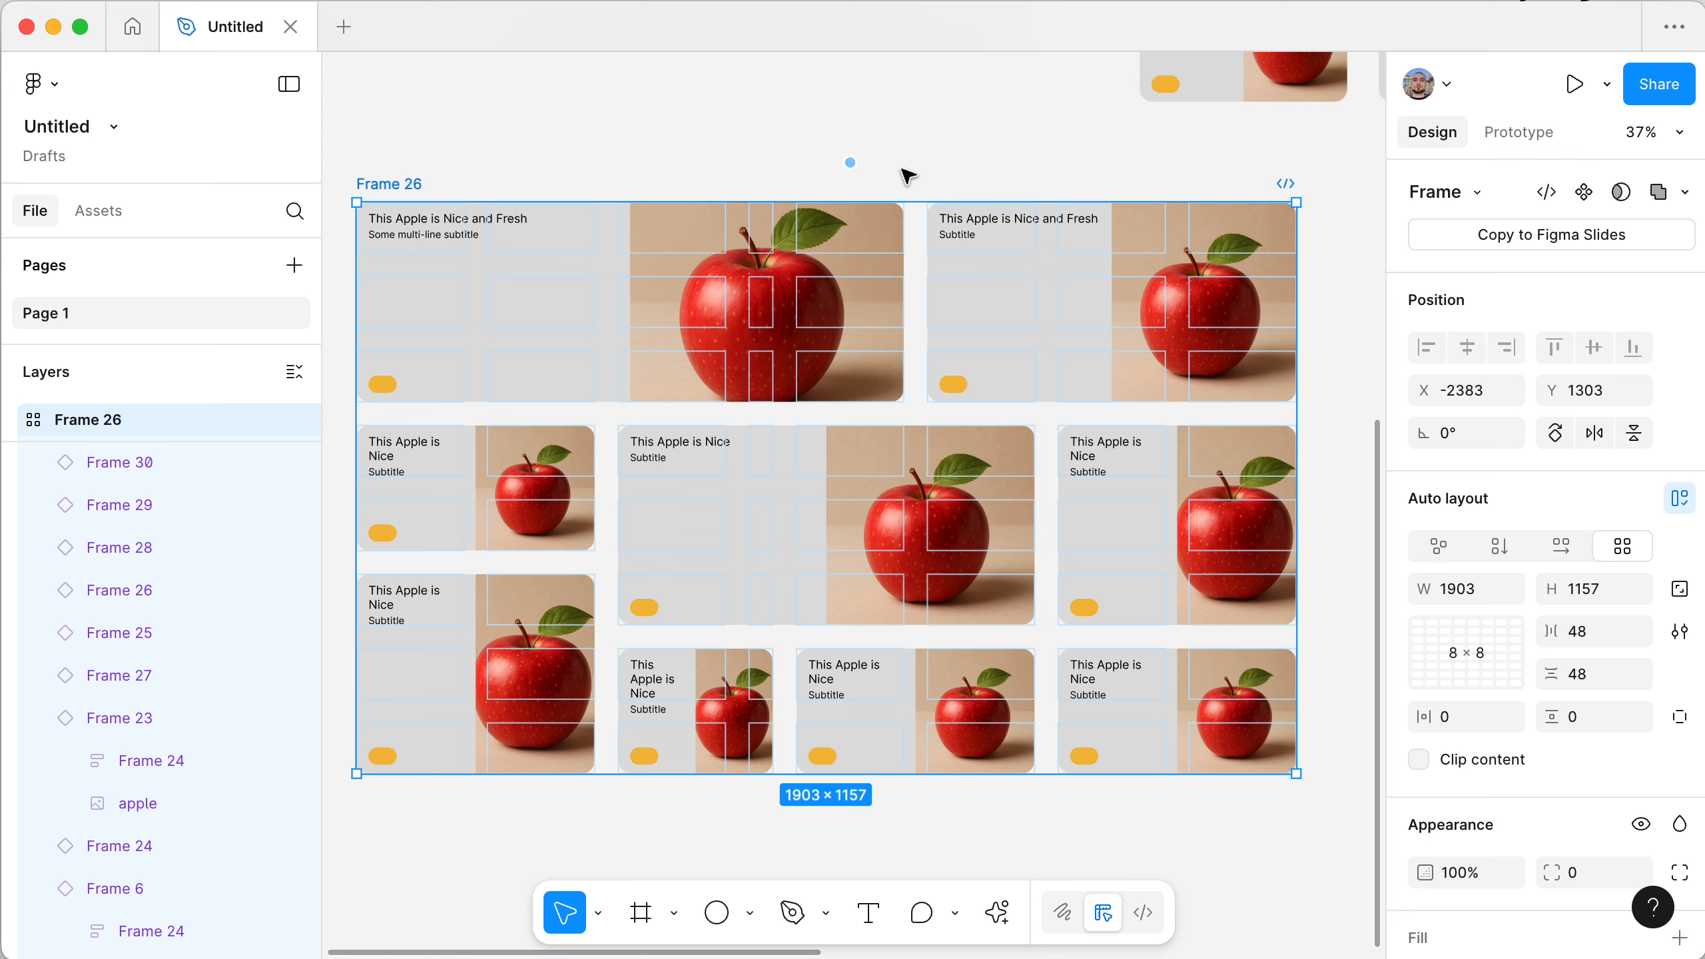
pyautogui.press('super+z')
pyautogui.press('super+z')
pyautogui.press('super+z')
pyautogui.press('super+z')
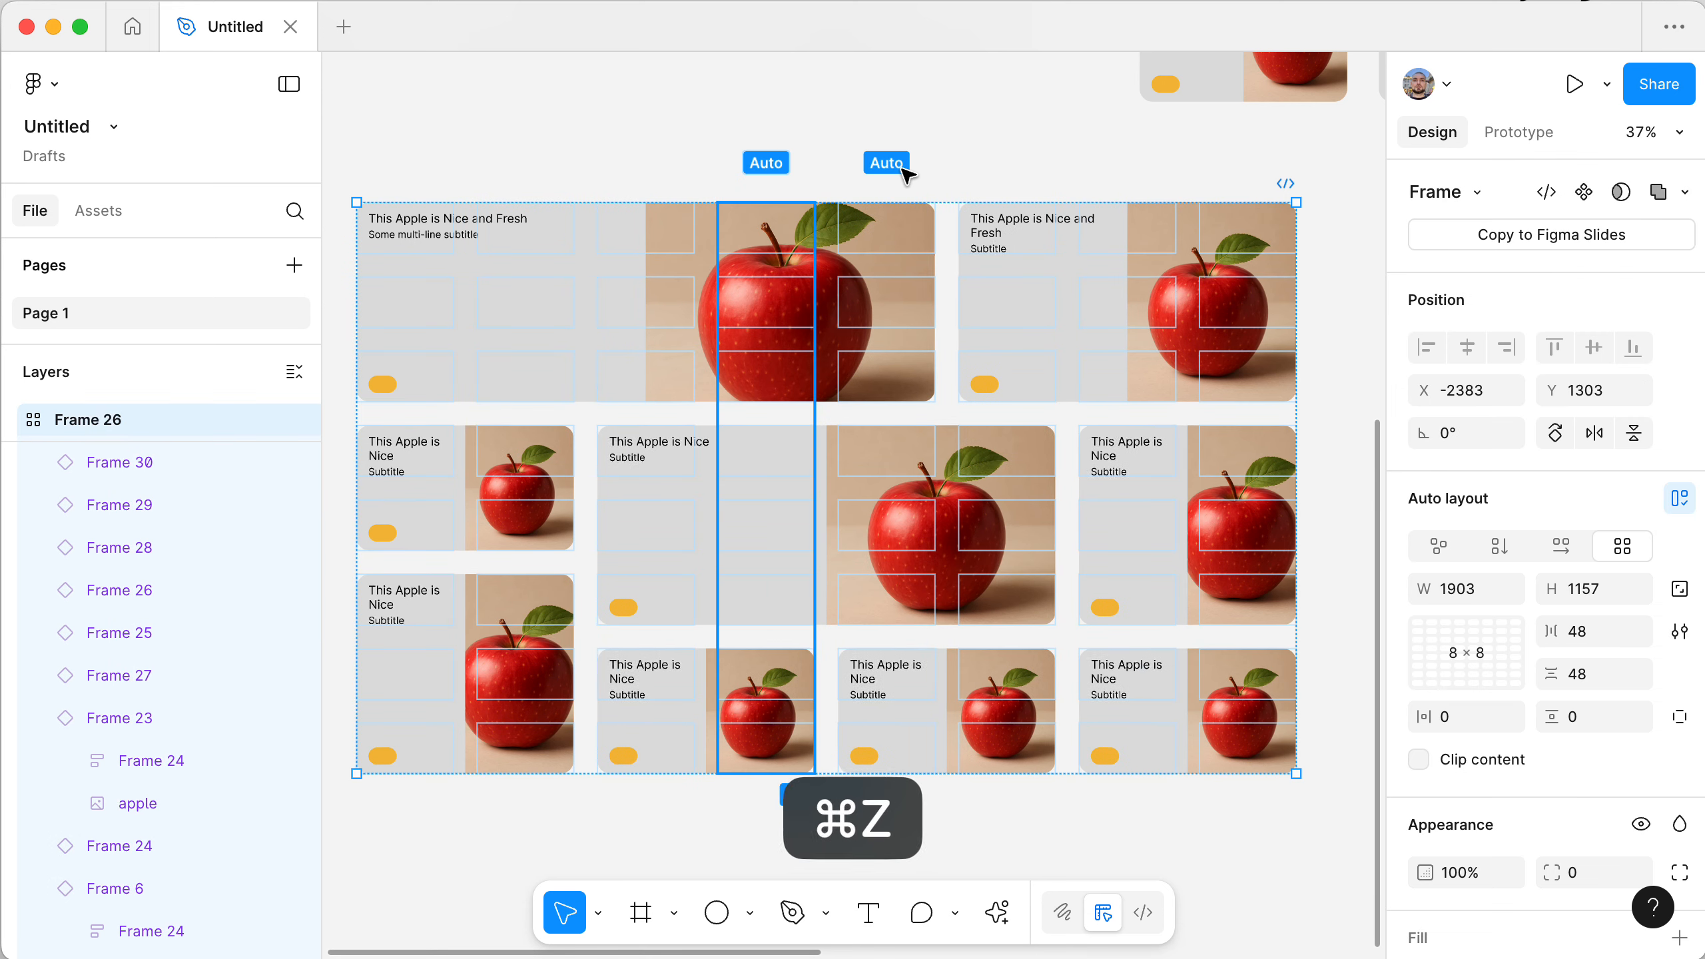
pyautogui.click(580, 139)
# - Return from Frame 26 to the card row above it and select Frame 25
pyautogui.click(388, 182)
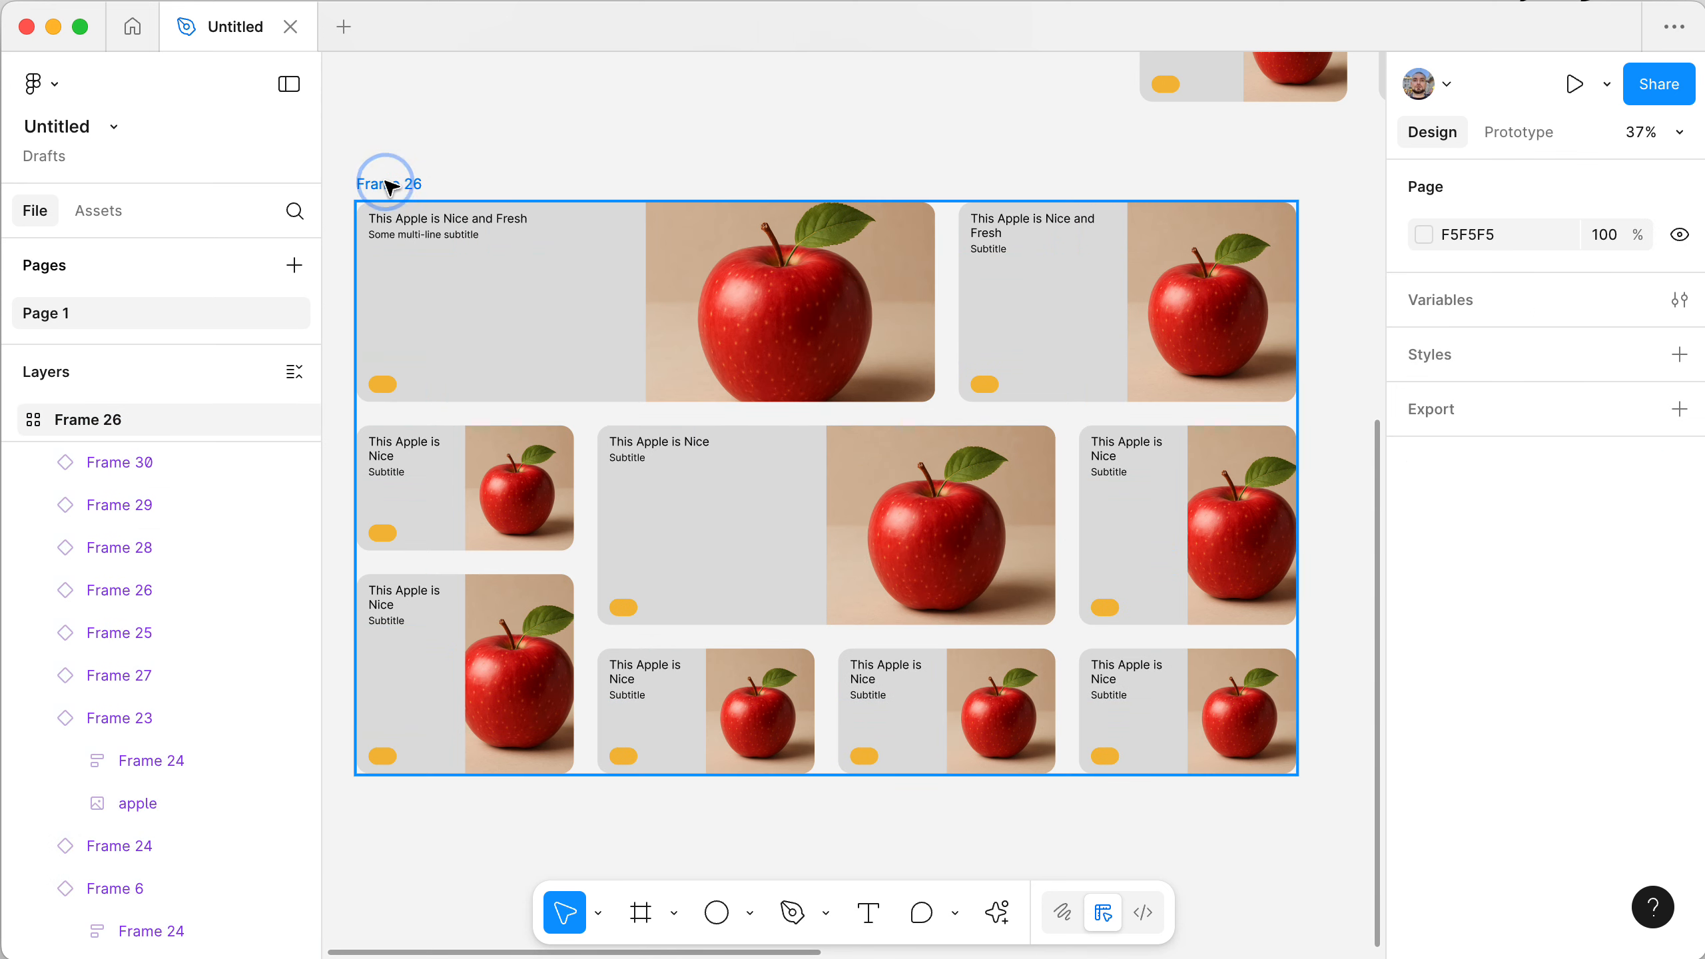
pyautogui.scroll(10, 391, 186)
pyautogui.hscroll(8, 391, 186)
pyautogui.scroll(-5, 391, 187)
pyautogui.hscroll(-2, 391, 186)
pyautogui.rightClick(387, 162)
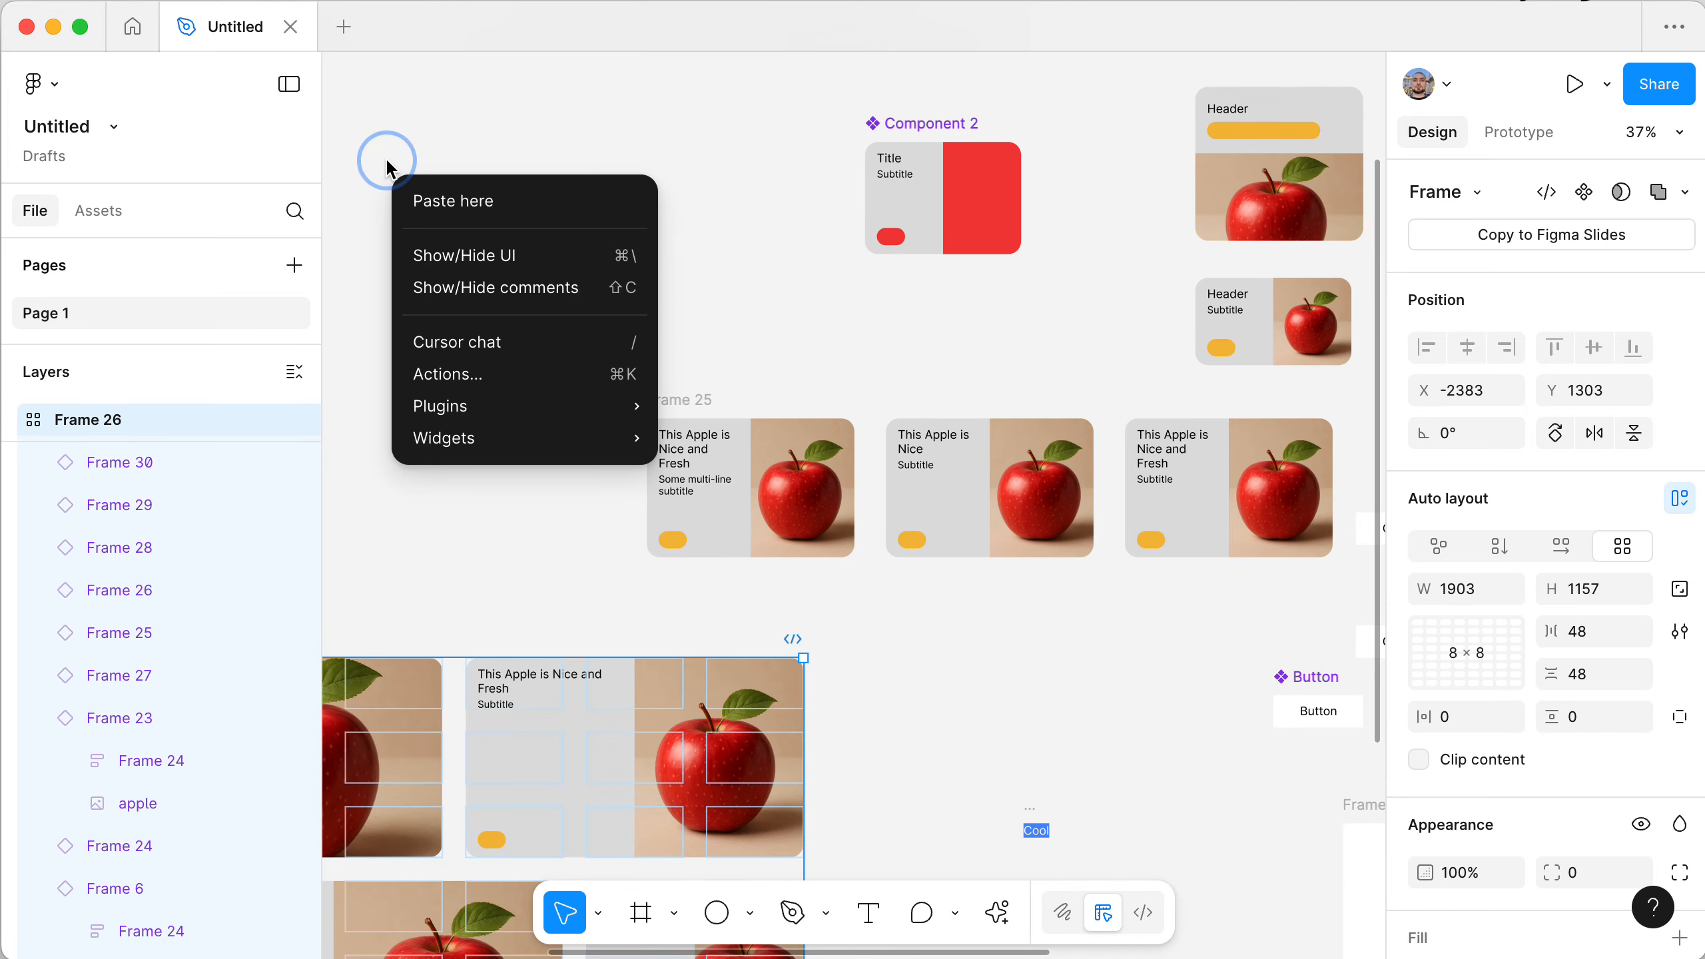
pyautogui.click(691, 128)
pyautogui.scroll(-5, 696, 132)
pyautogui.hscroll(-6, 696, 133)
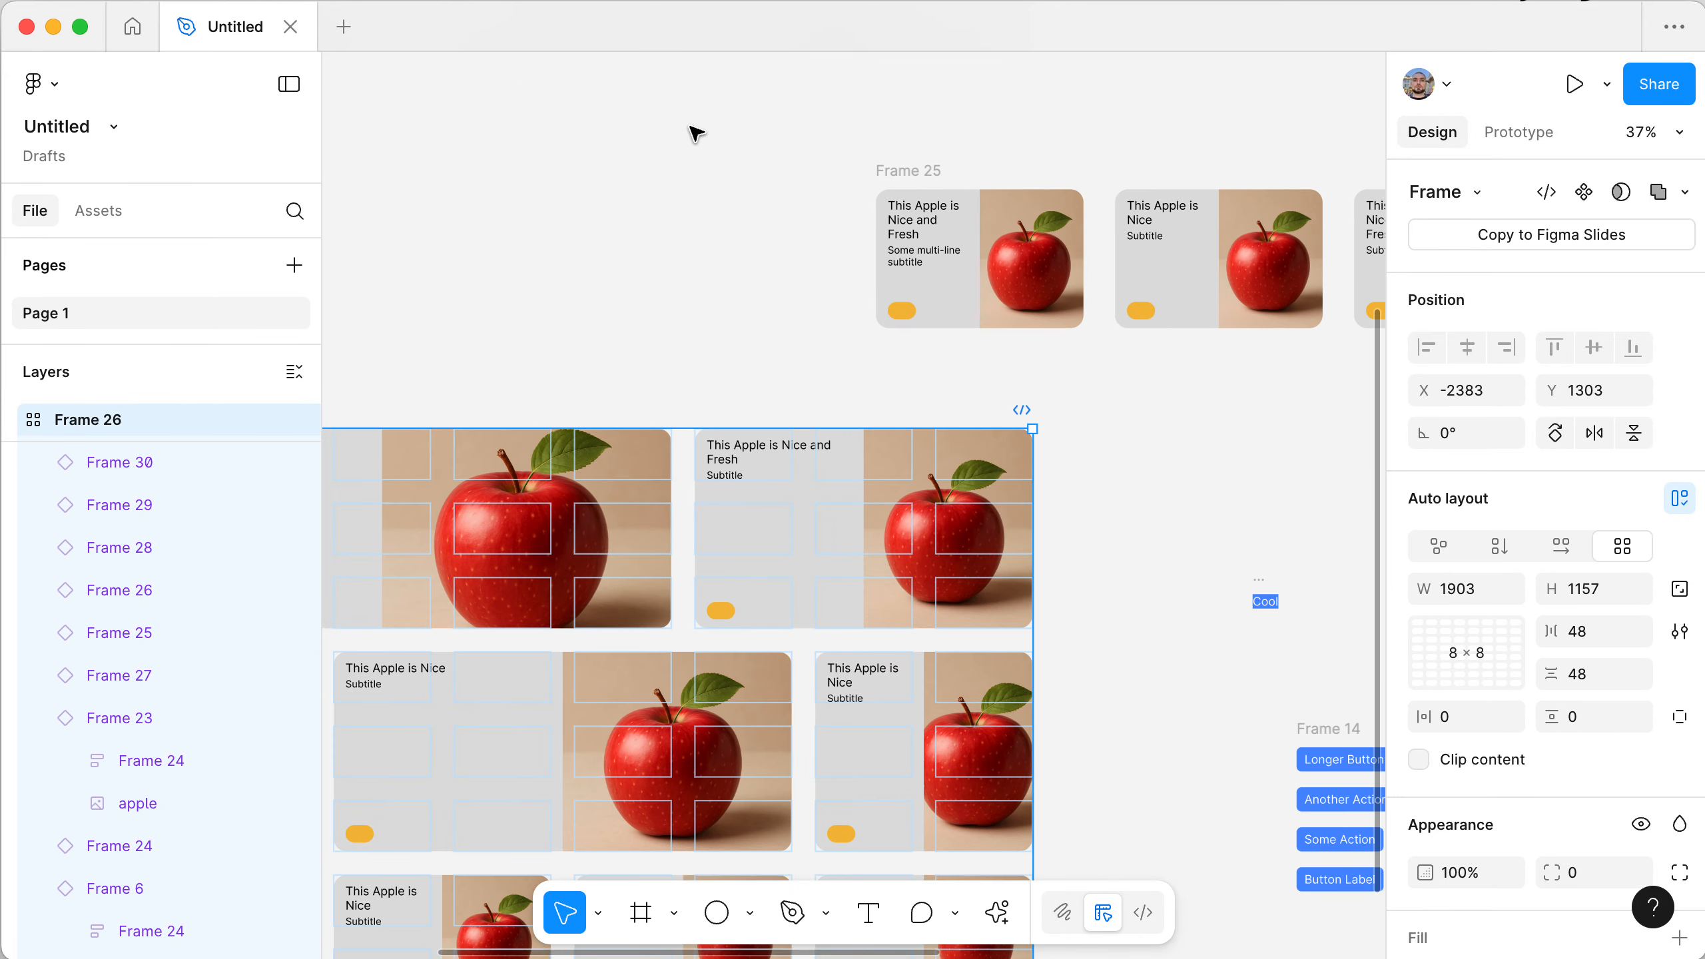
pyautogui.hscroll(10, 696, 132)
pyautogui.scroll(3, 696, 132)
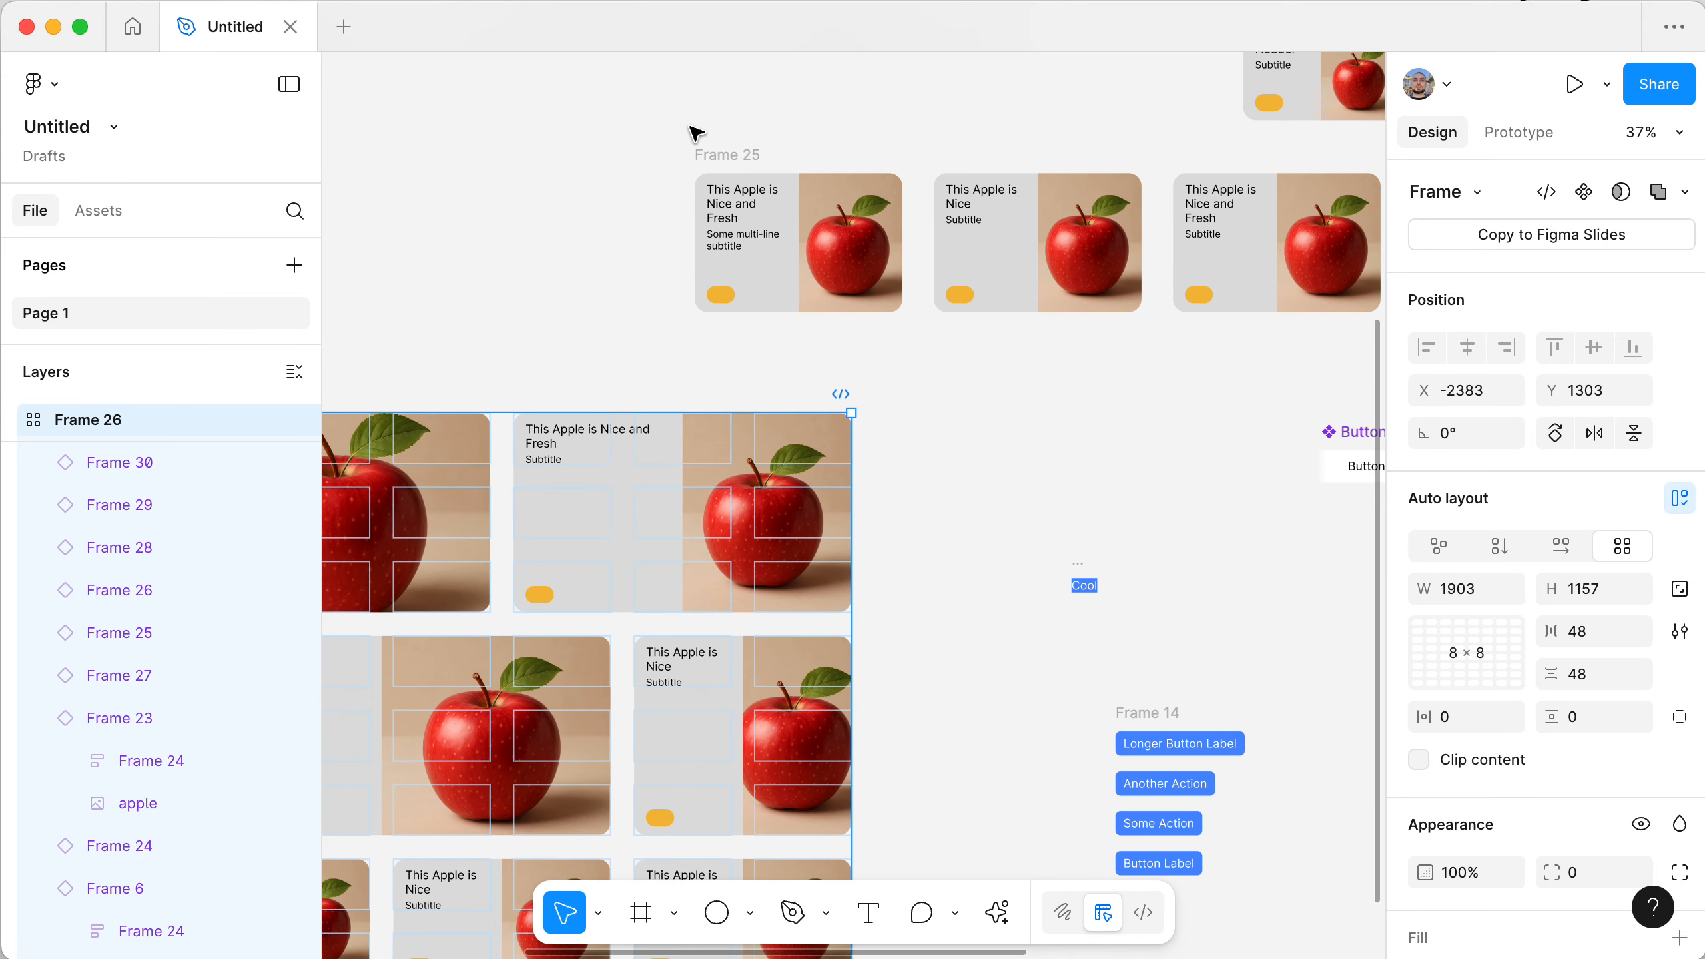
pyautogui.click(736, 154)
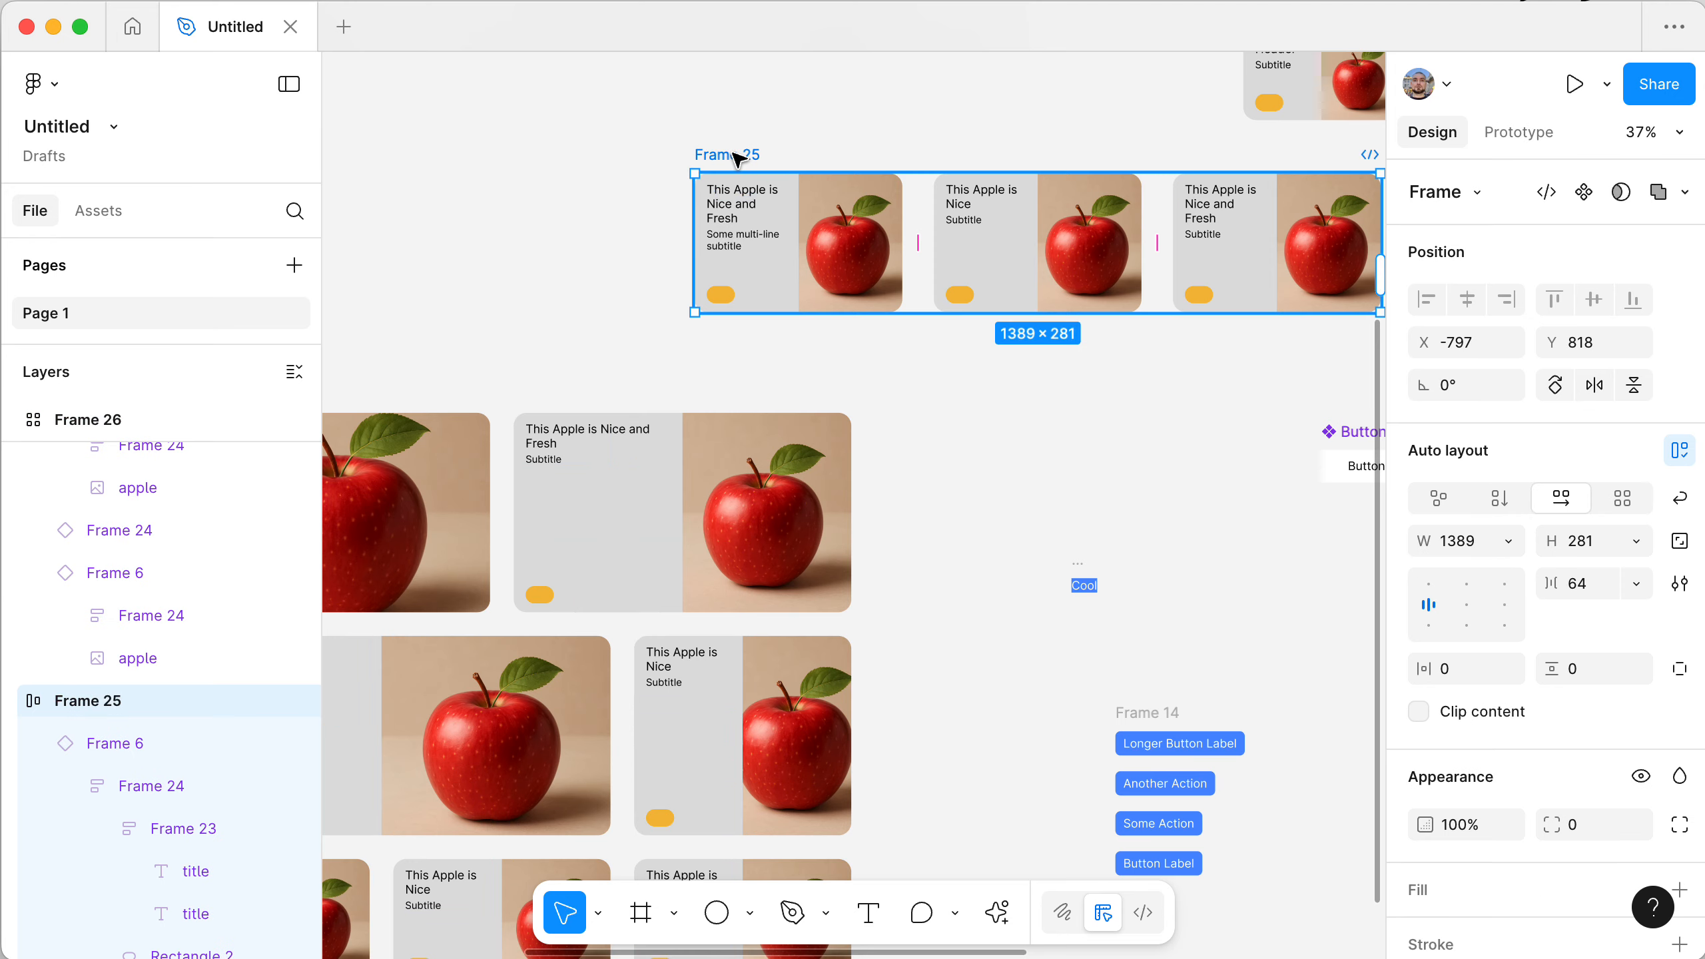
# - Inspect the layout settings of the first card in Frame 25 and its nested apple image, and clear the selection
pyautogui.scroll(5, 737, 156)
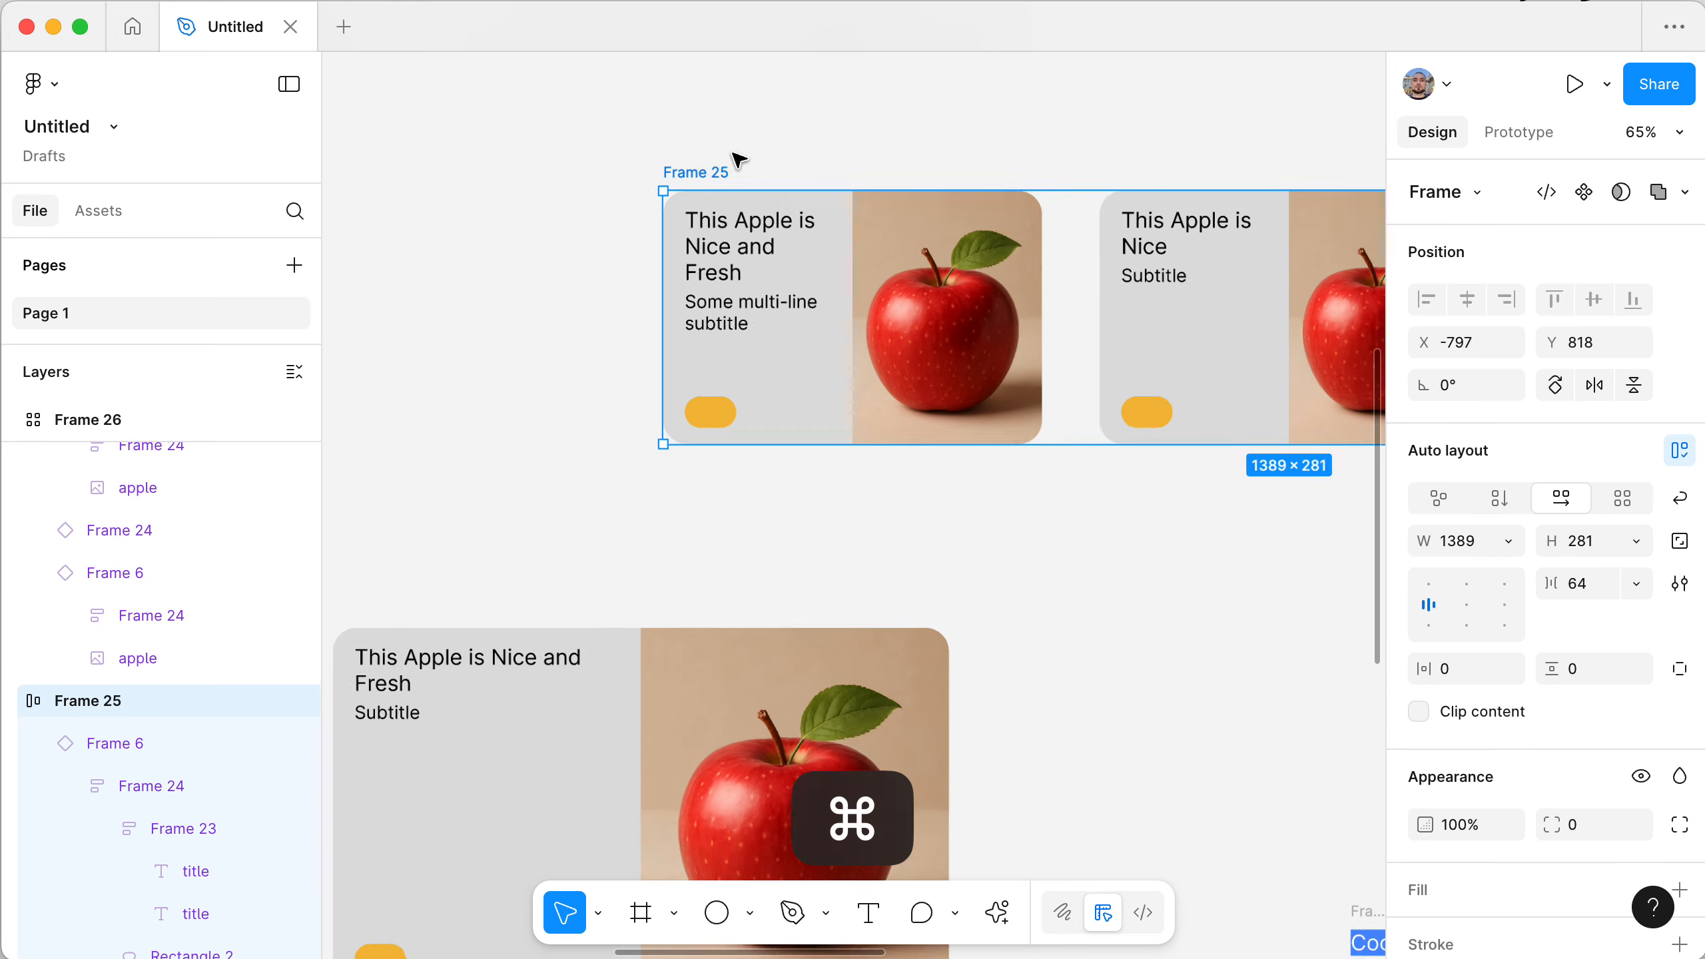
pyautogui.scroll(3, 736, 157)
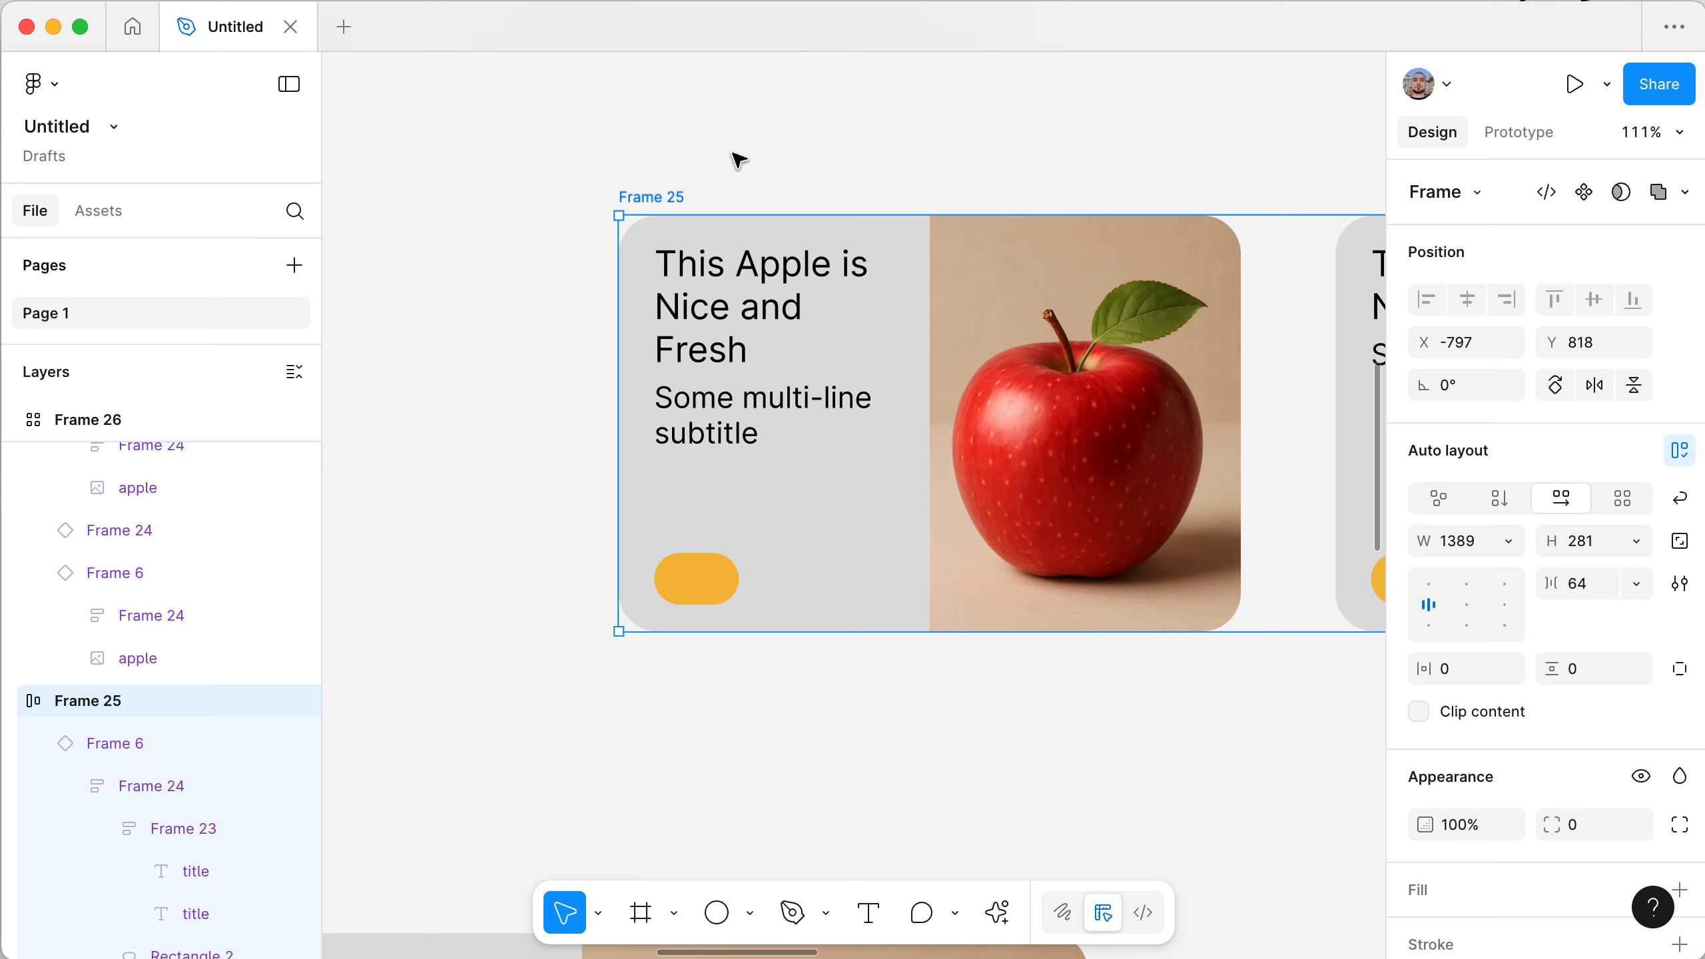
pyautogui.hscroll(3, 739, 158)
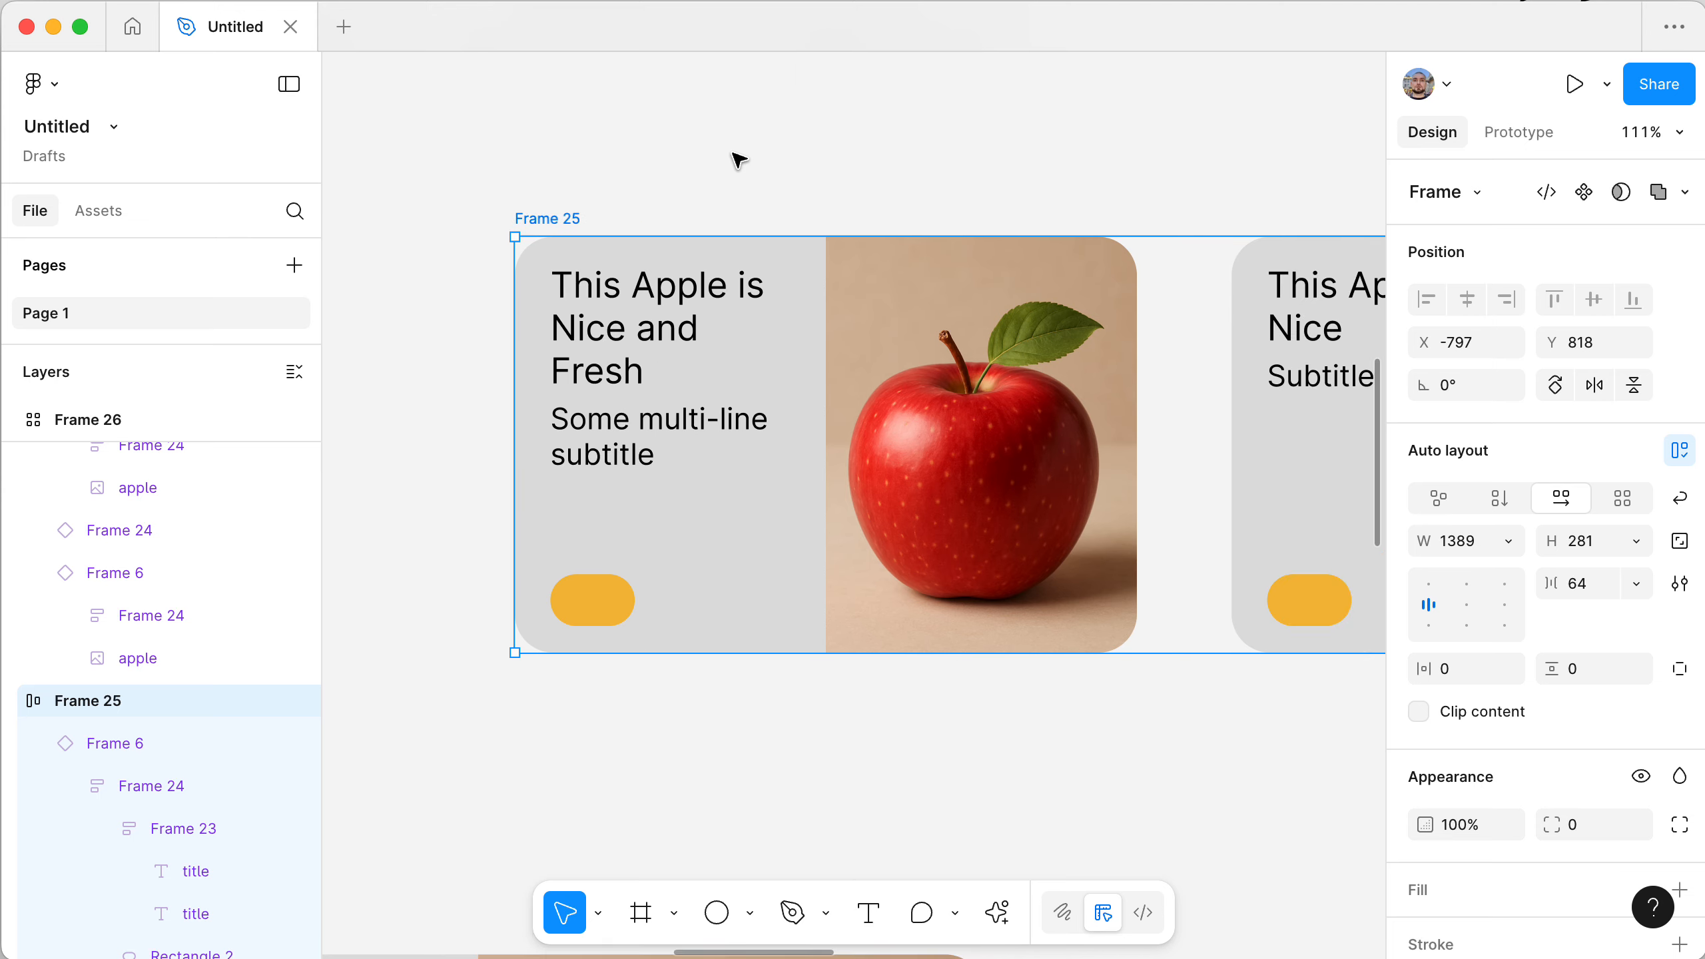
pyautogui.hscroll(2, 738, 158)
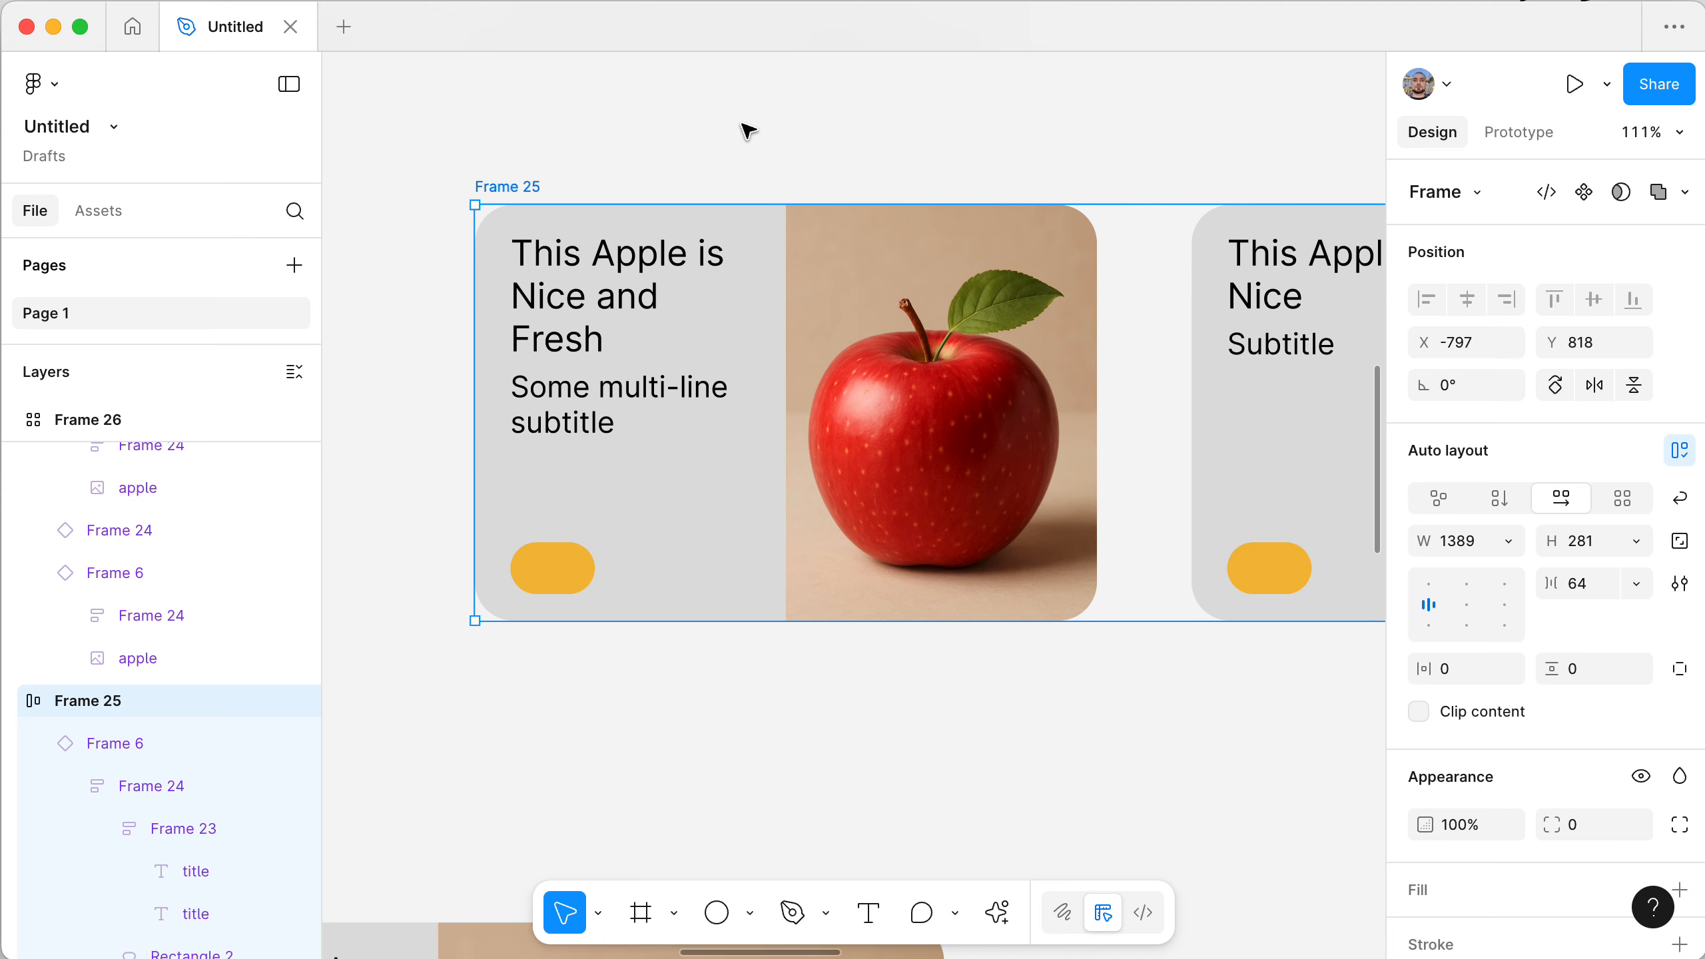
pyautogui.click(686, 155)
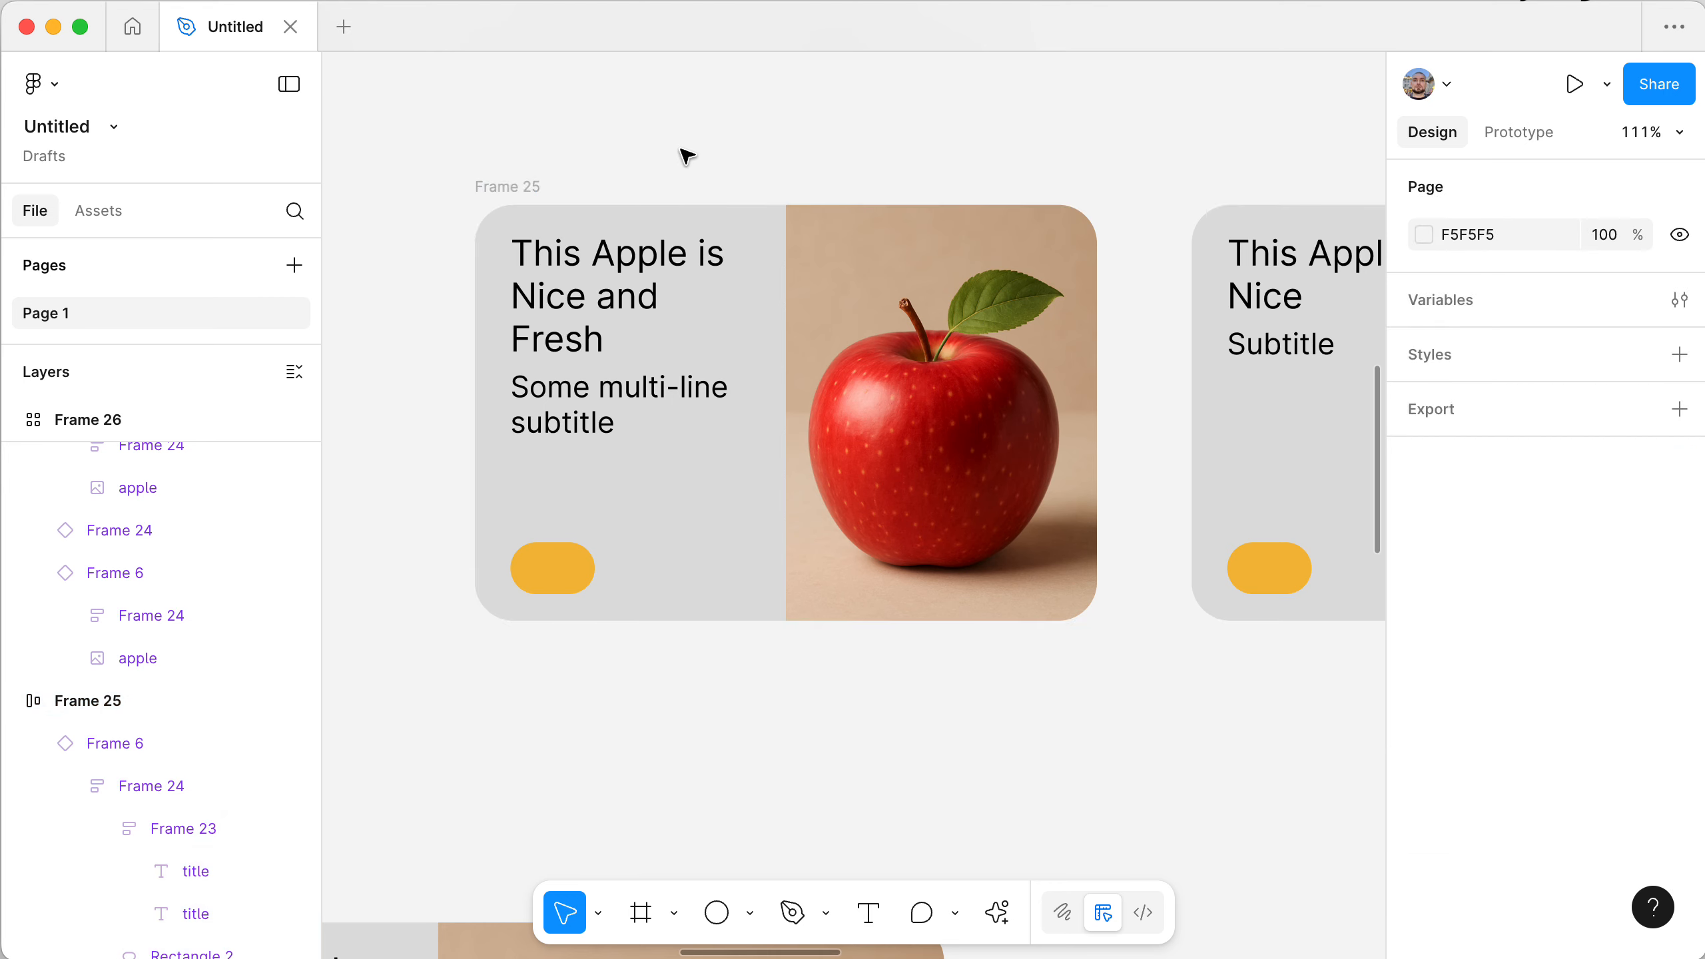
pyautogui.click(566, 477)
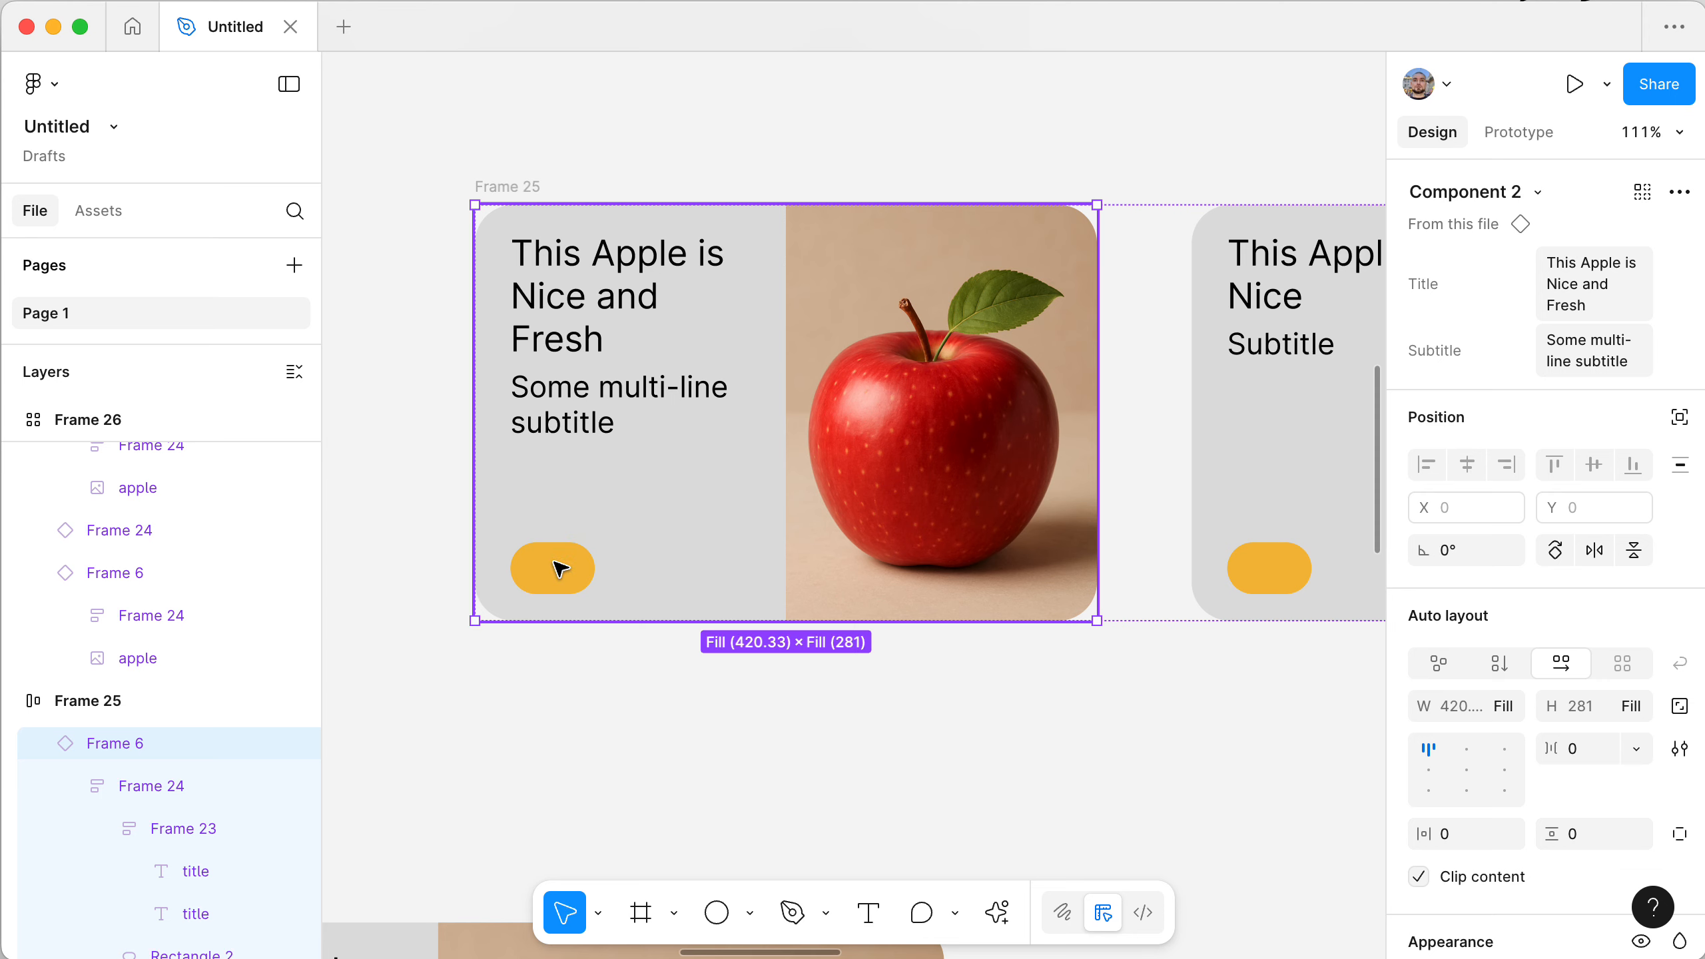
pyautogui.click(899, 513)
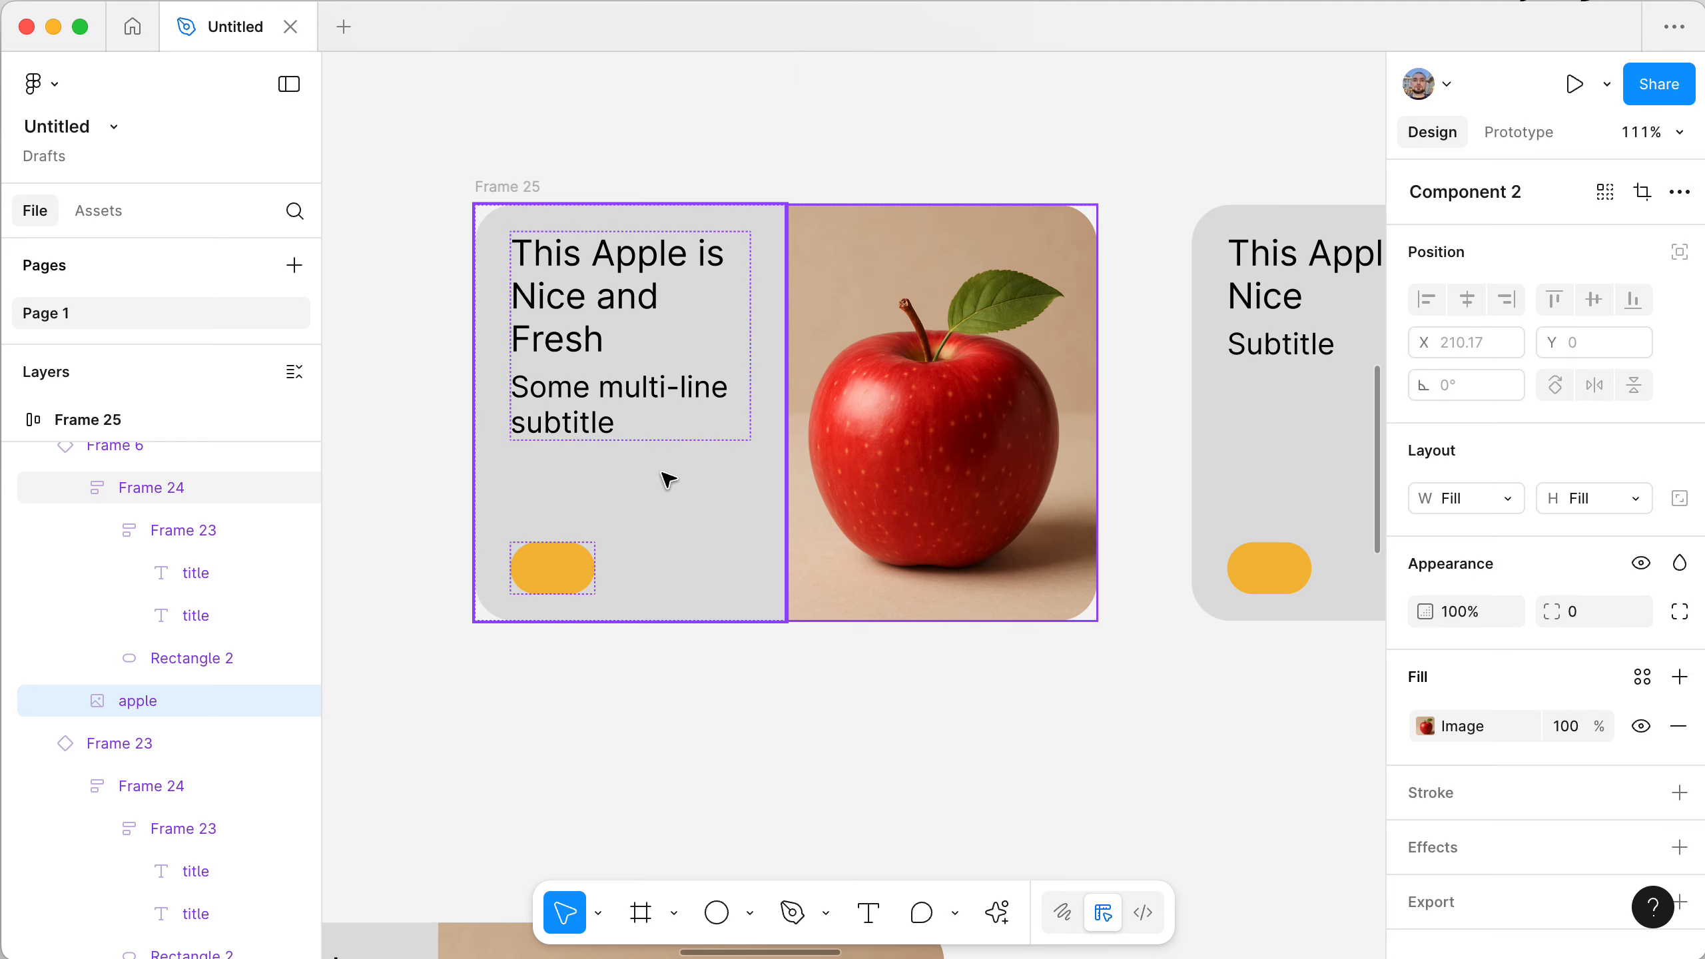
pyautogui.click(887, 643)
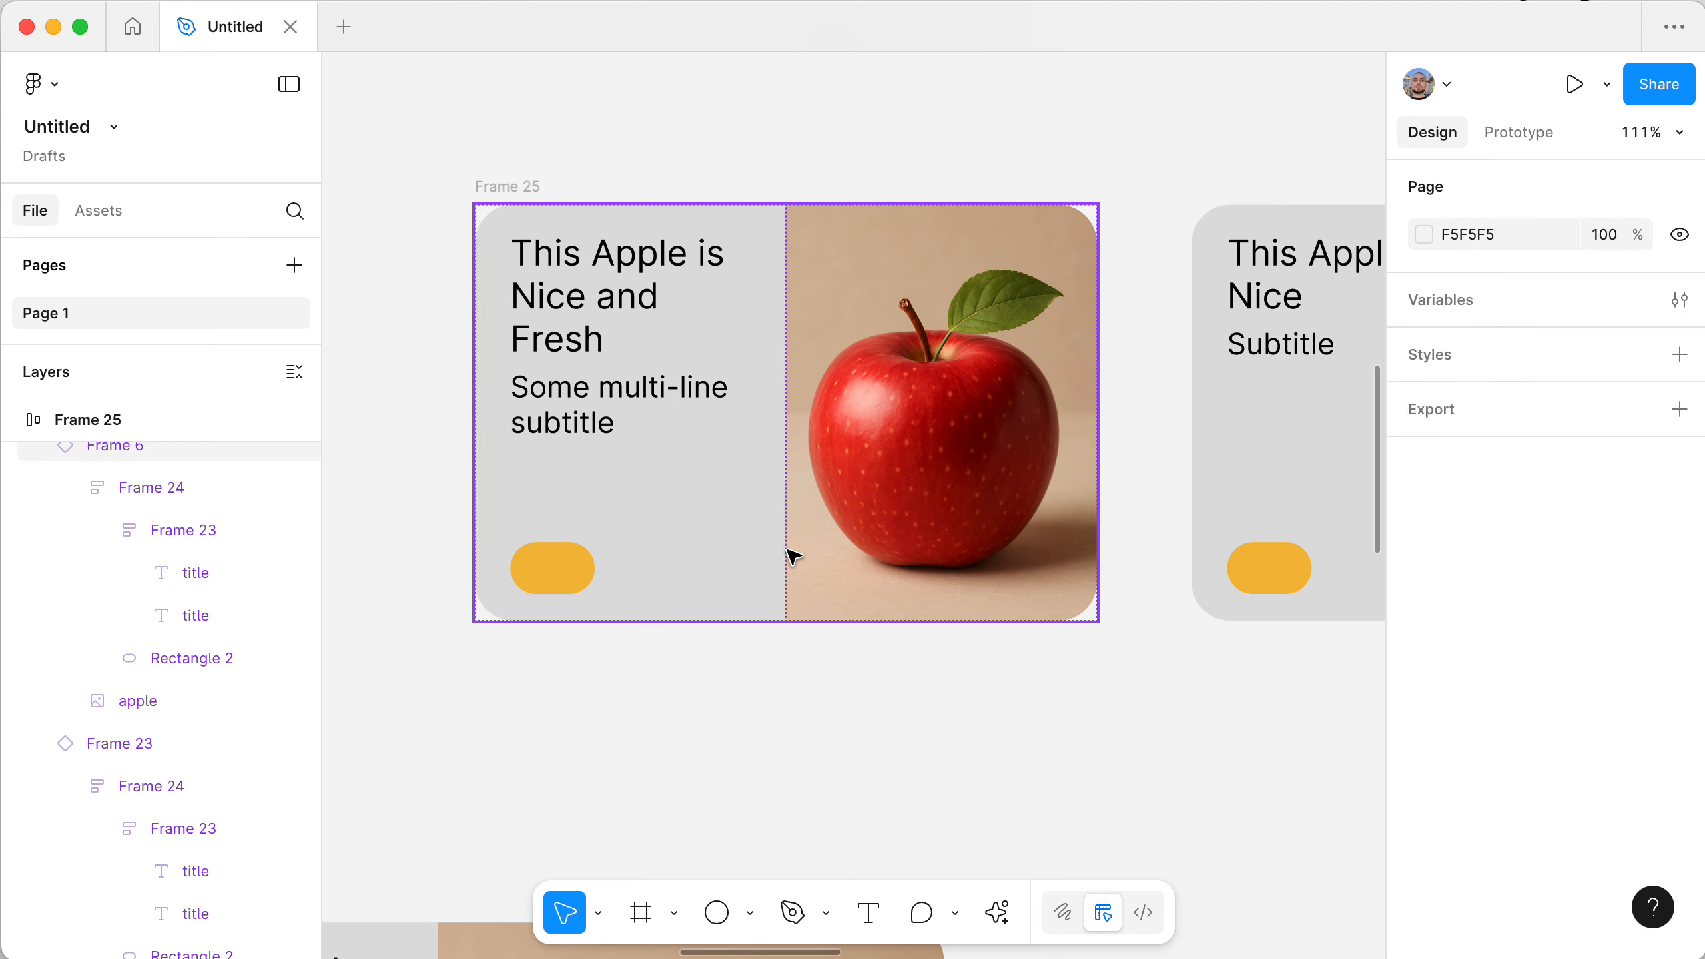
# - Inspect the yellow pill shape and the subtitle text layer nested inside Frame 25's first card
pyautogui.click(561, 572)
pyautogui.click(560, 572)
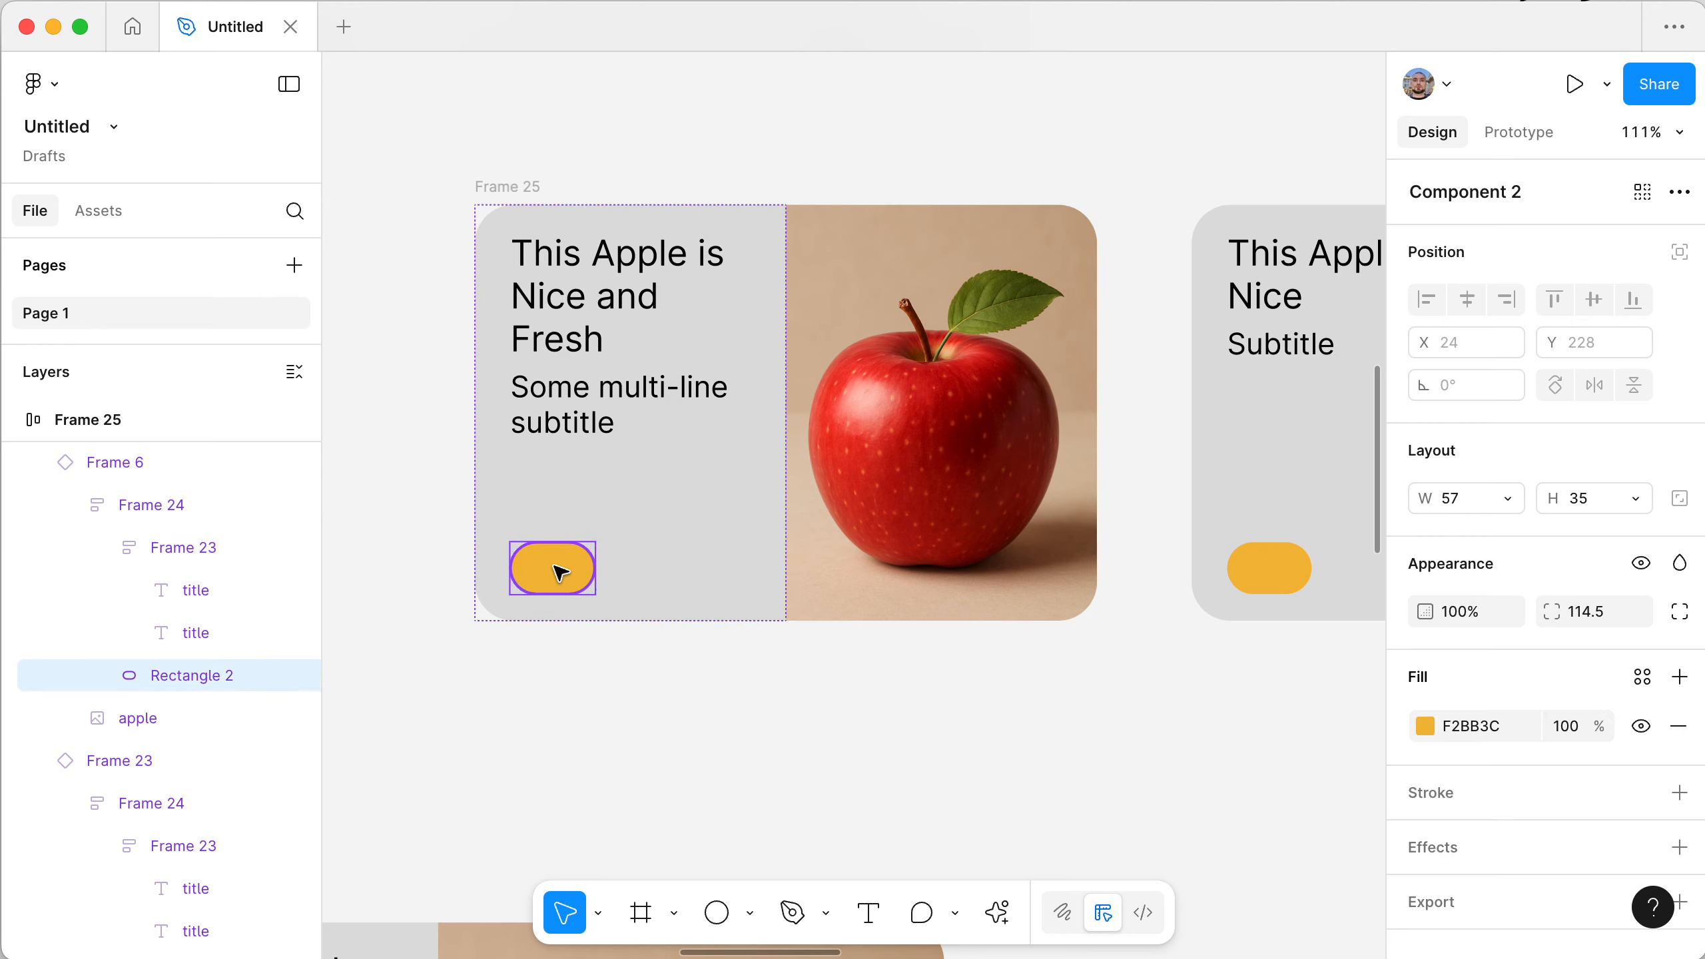
pyautogui.click(696, 709)
pyautogui.keyDown('super'); pyautogui.click(596, 395); pyautogui.keyUp('super')
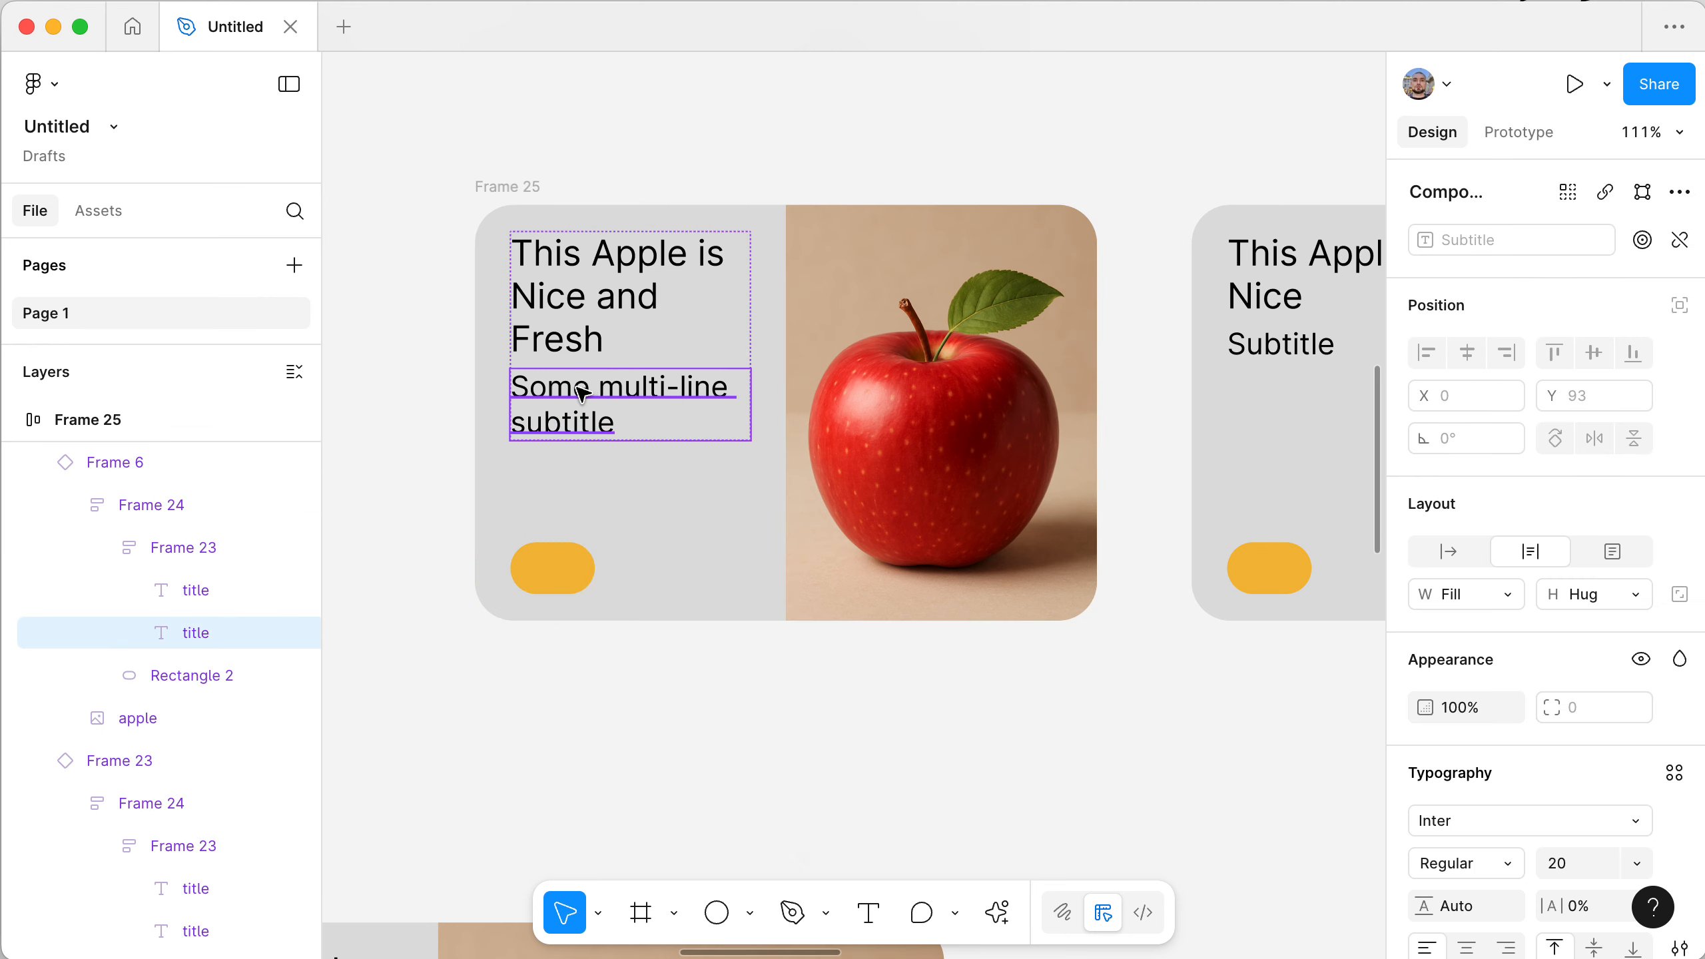
pyautogui.press('super+c')
pyautogui.click(504, 185)
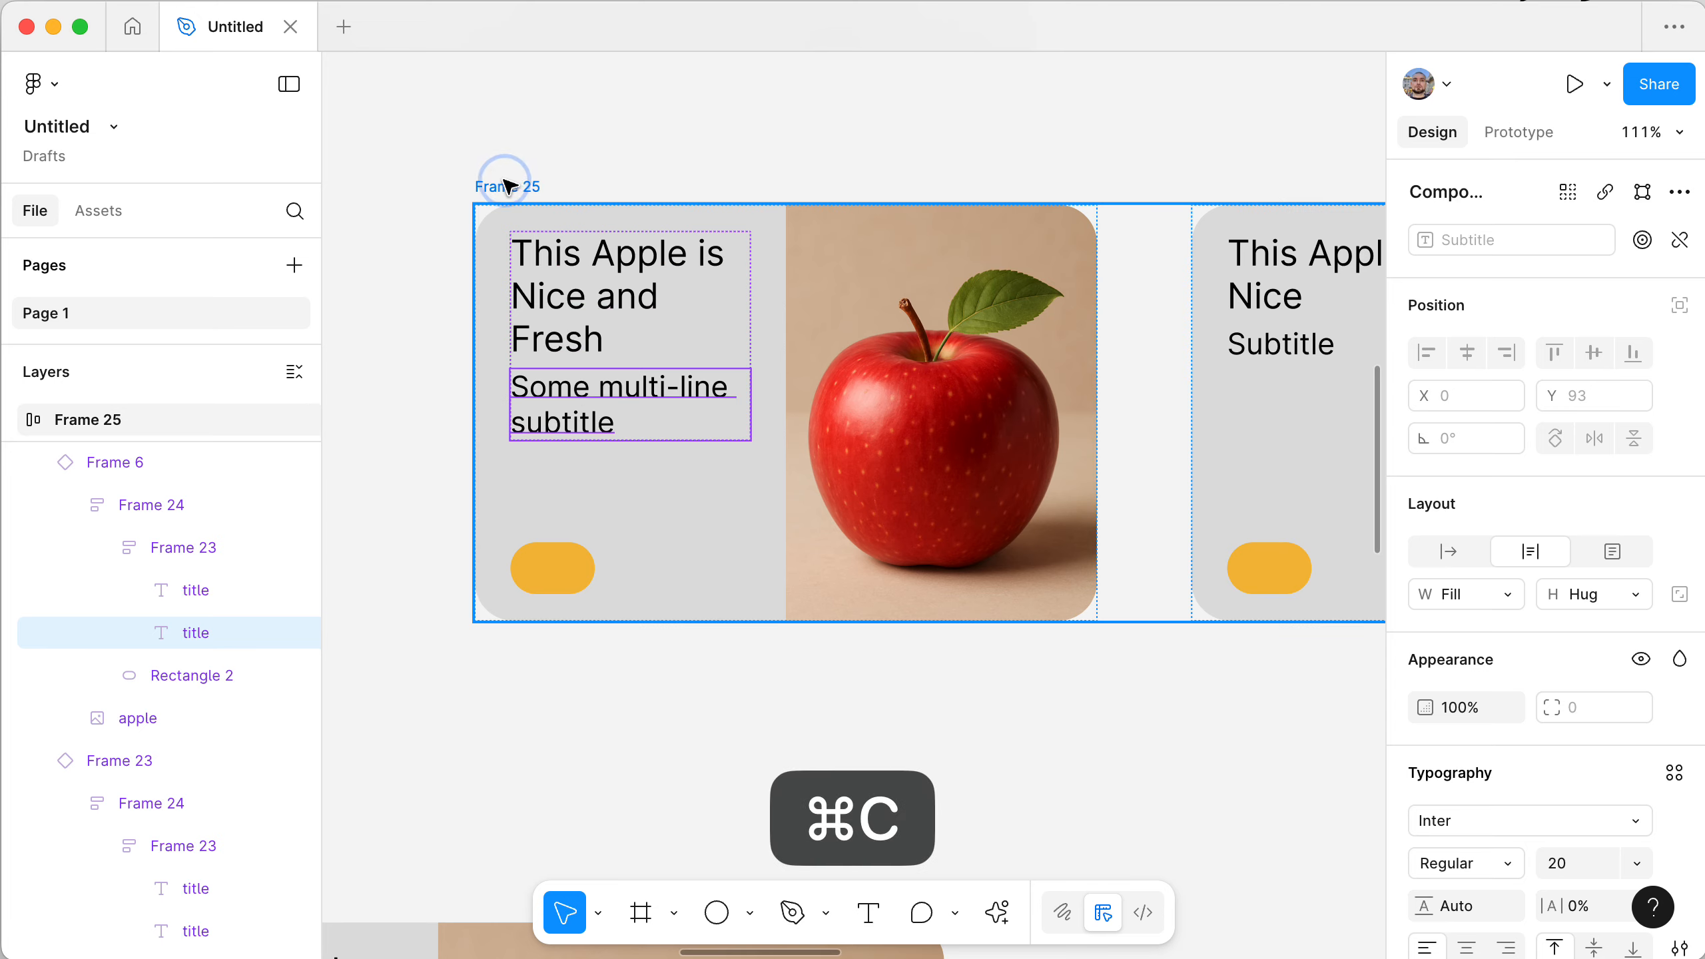
pyautogui.click(704, 265)
# - Copy the Subtitle text of the main Component 2 and paste the copy directly into that component
pyautogui.scroll(15, 704, 268)
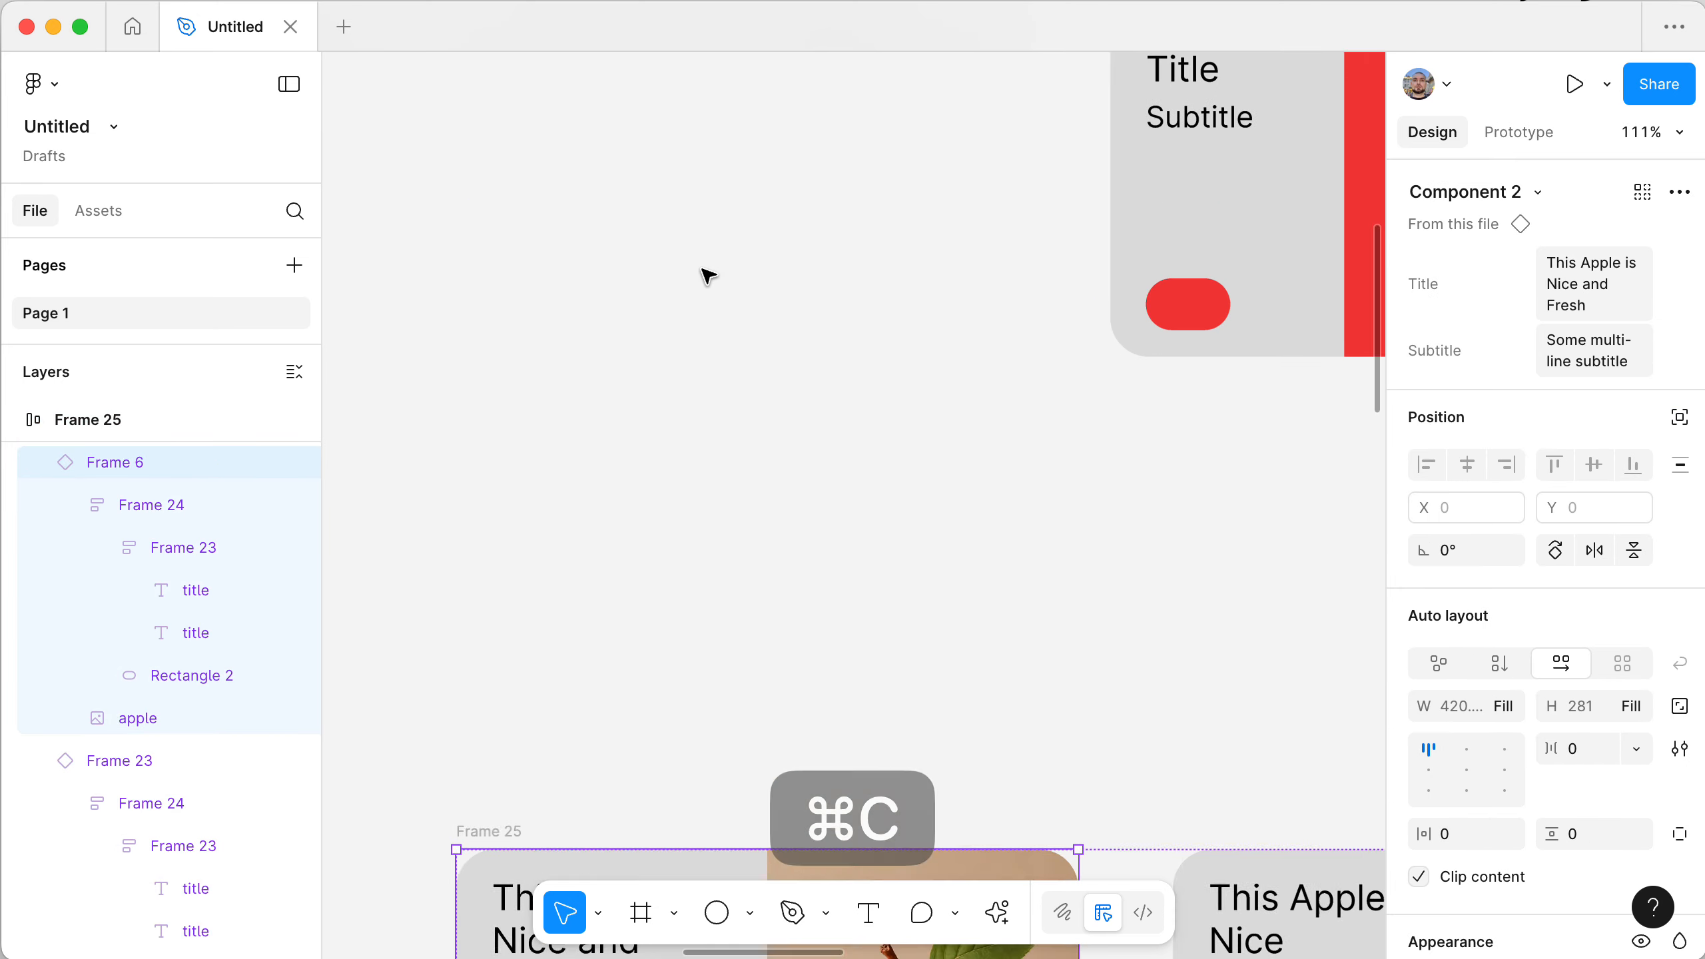
pyautogui.hscroll(5, 702, 270)
pyautogui.scroll(-3, 703, 269)
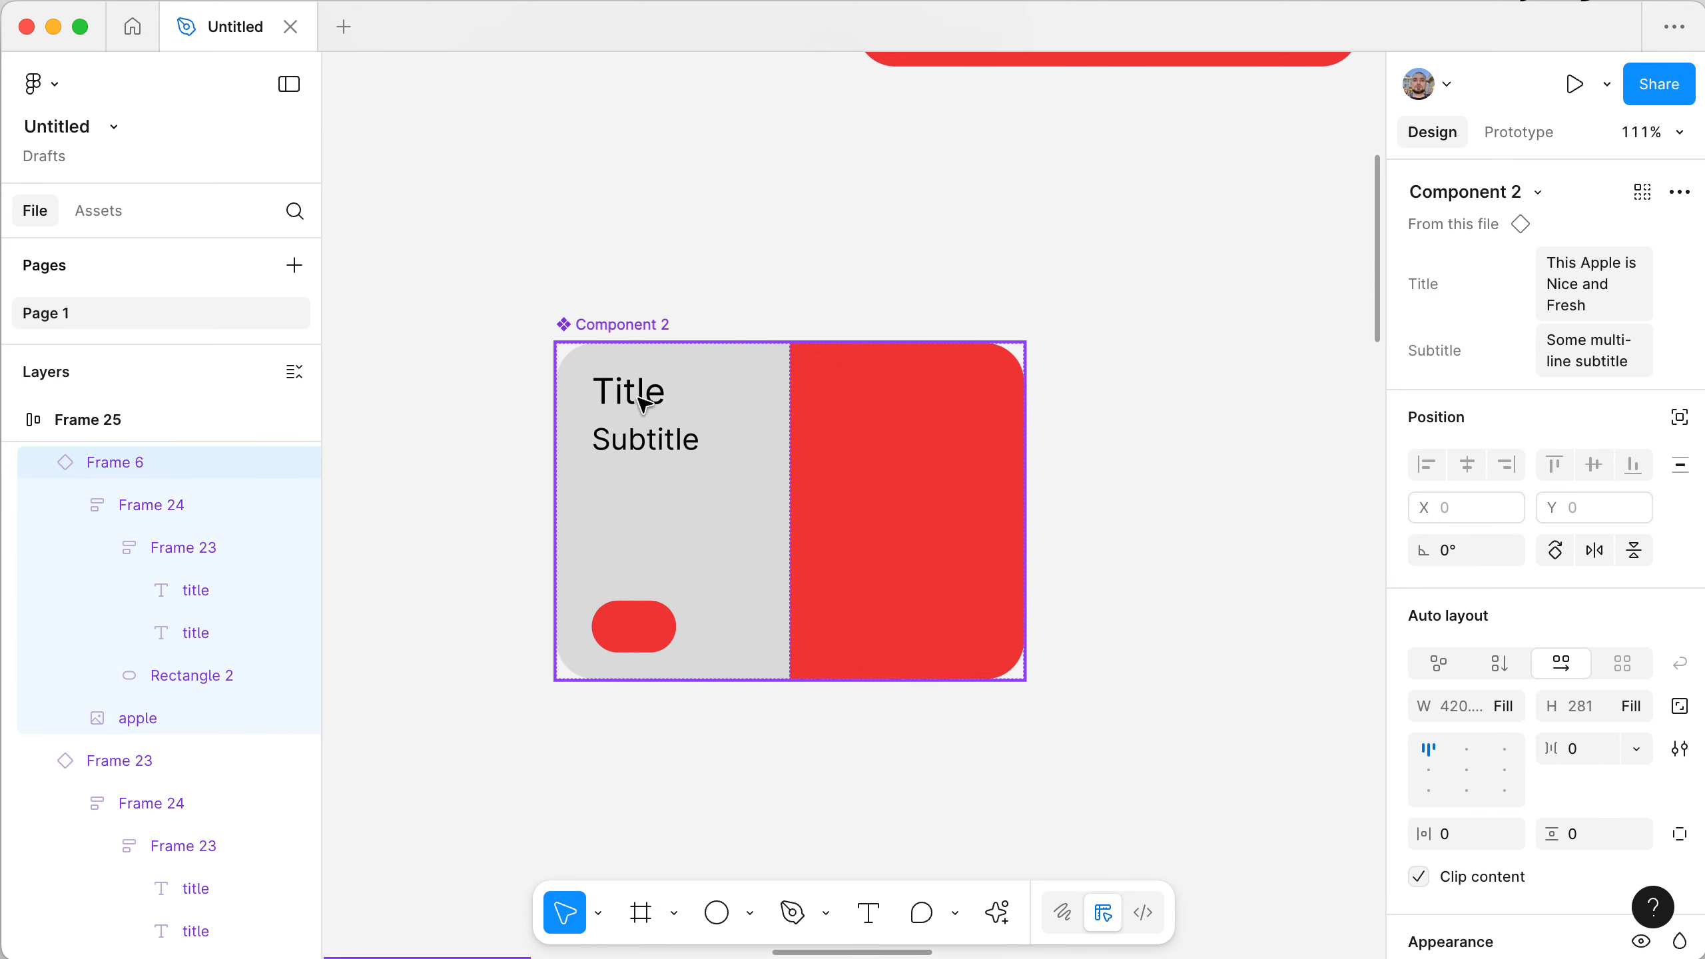
pyautogui.keyDown('super'); pyautogui.click(645, 441); pyautogui.keyUp('super')
pyautogui.press('super+c')
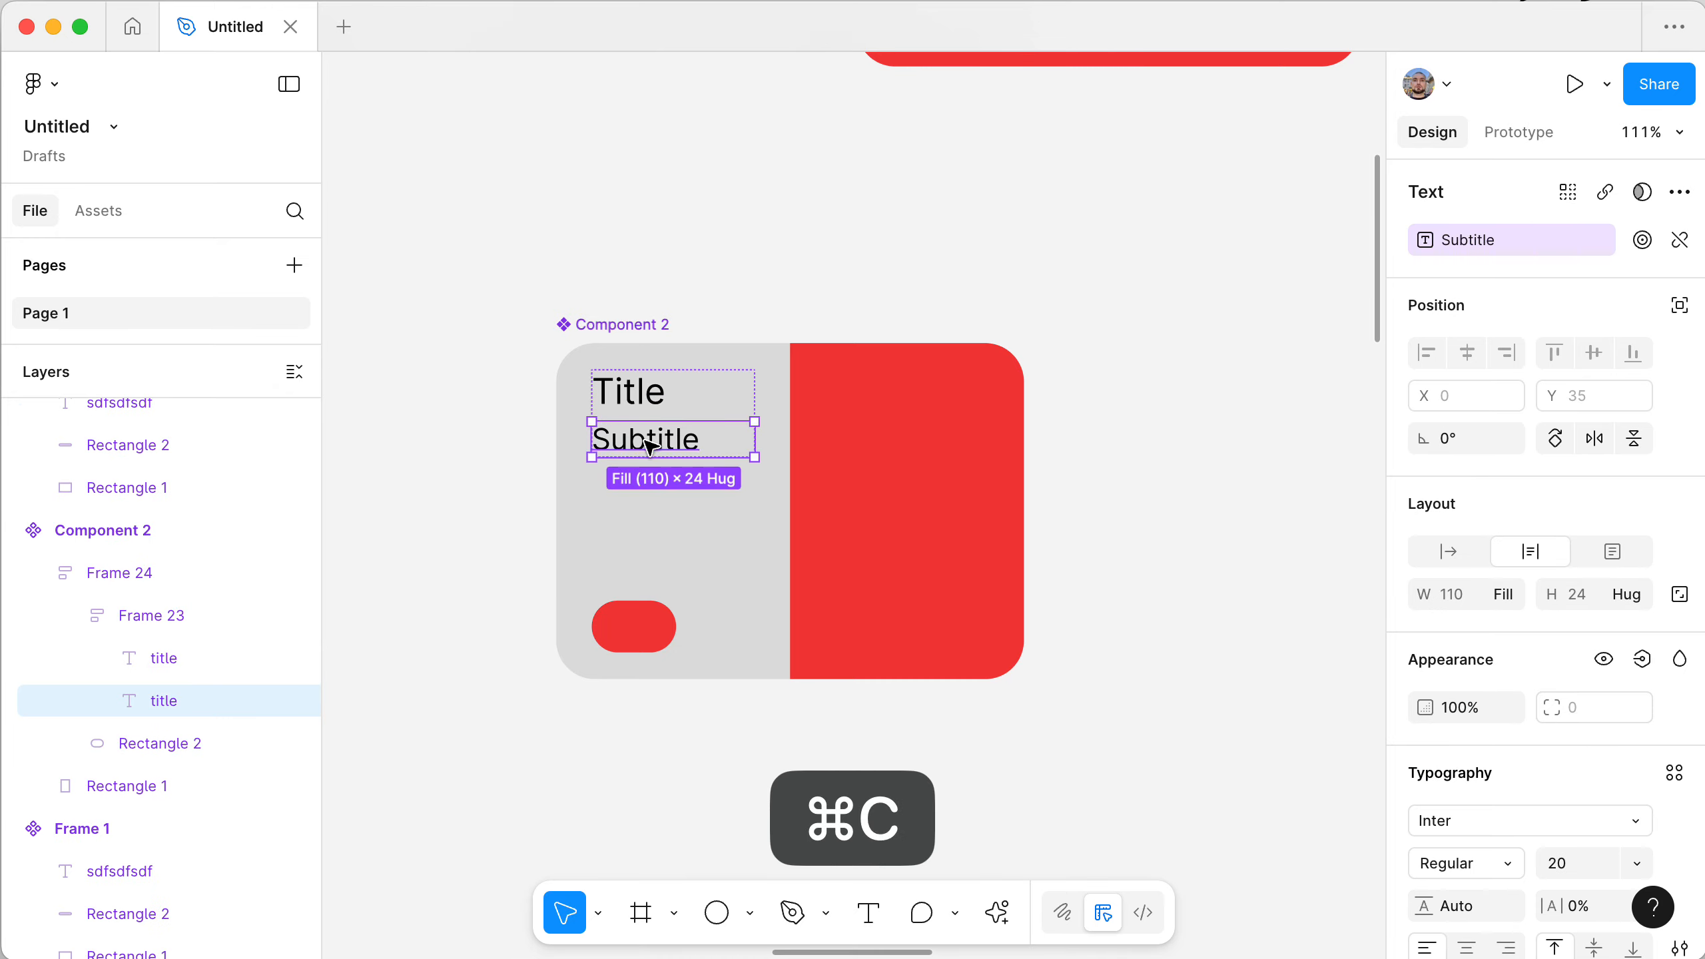
pyautogui.click(631, 325)
pyautogui.press('super+v')
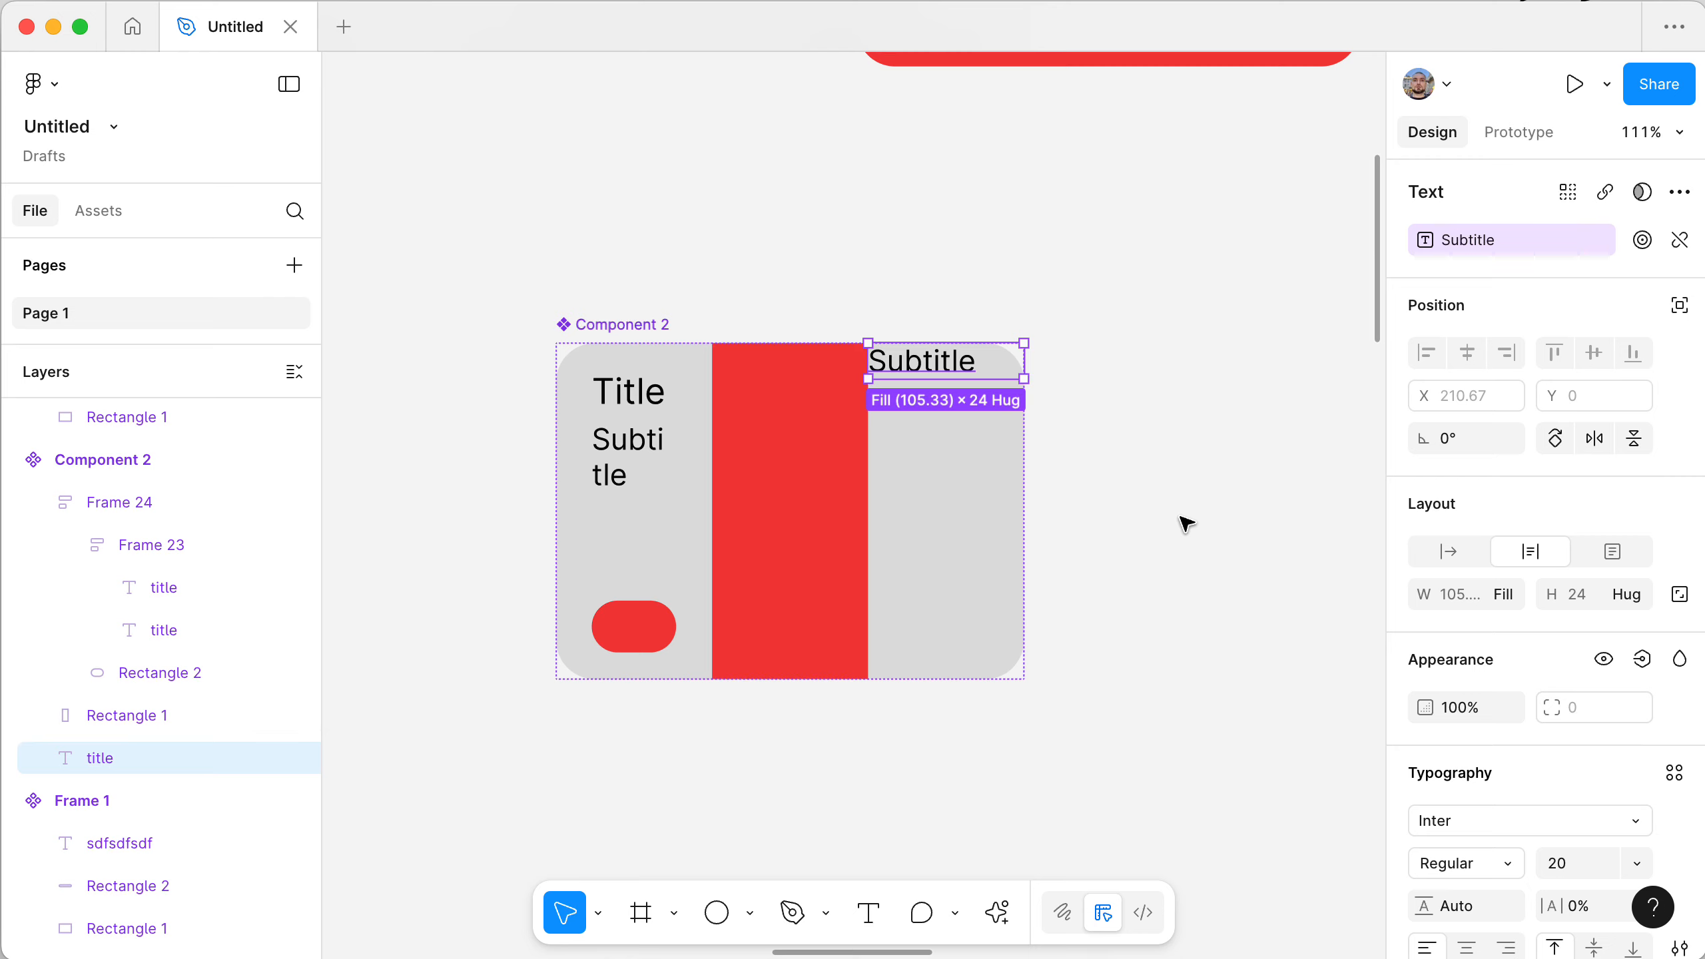
# - Exclude the pasted Subtitle from auto layout and place it low in the red area at about X 218, Y 185
pyautogui.click(1679, 310)
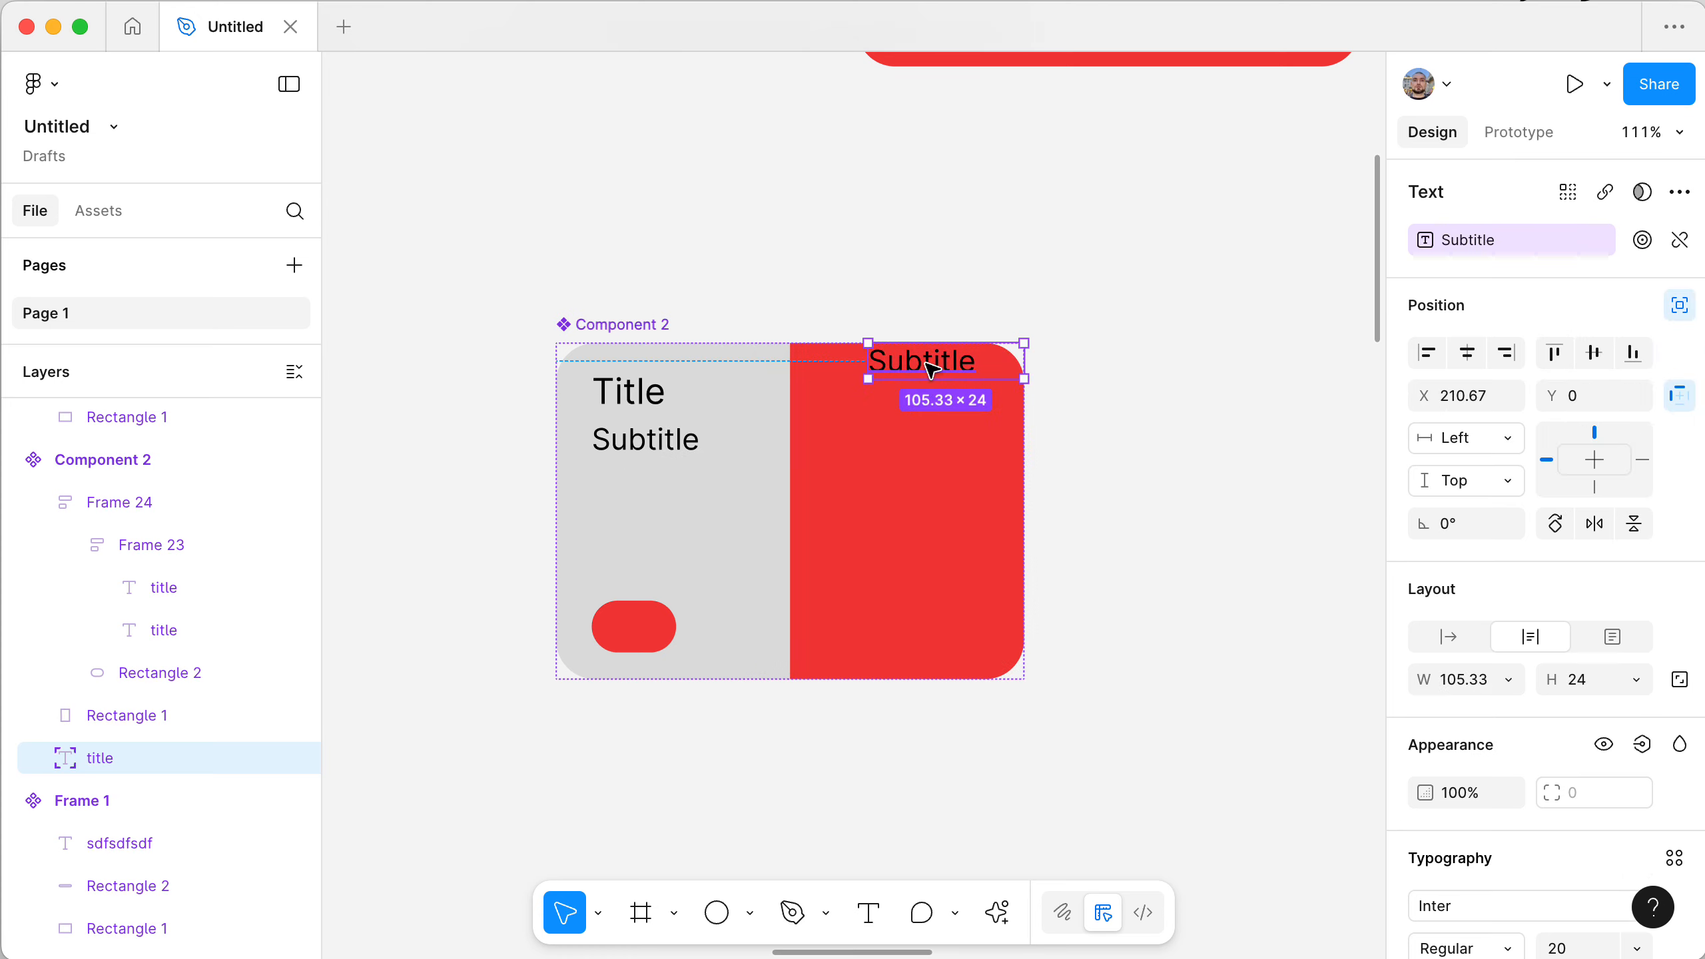
pyautogui.moveTo(930, 369); pyautogui.dragTo(942, 642)
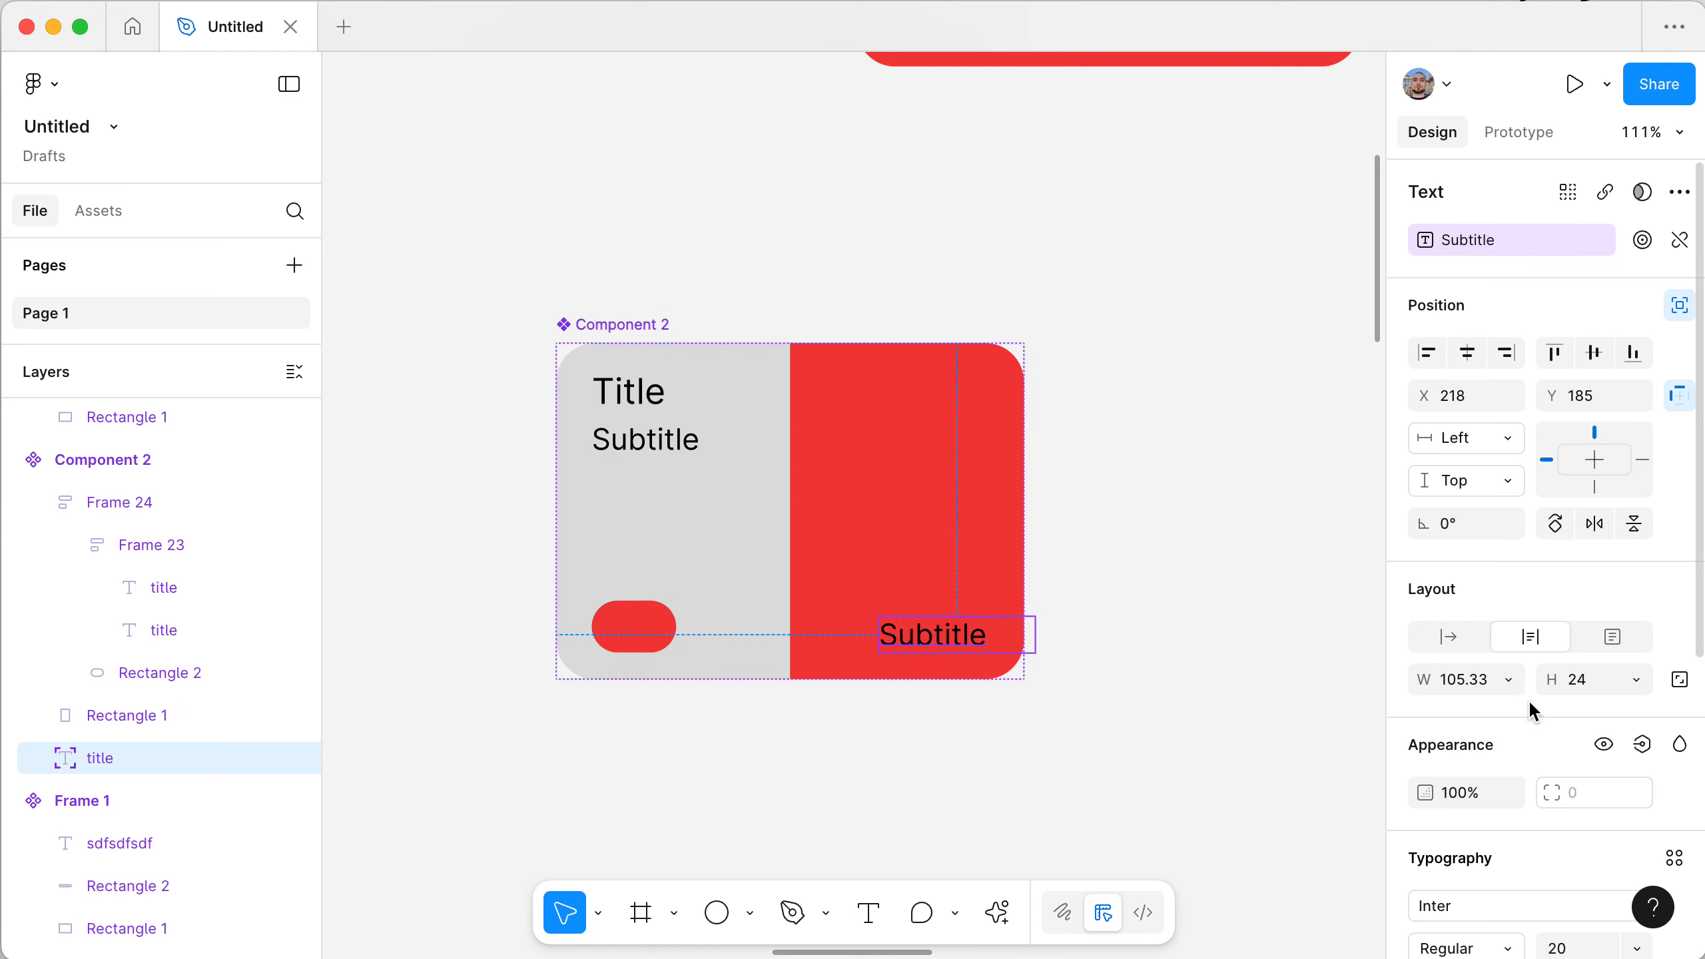
pyautogui.scroll(-3, 1563, 792)
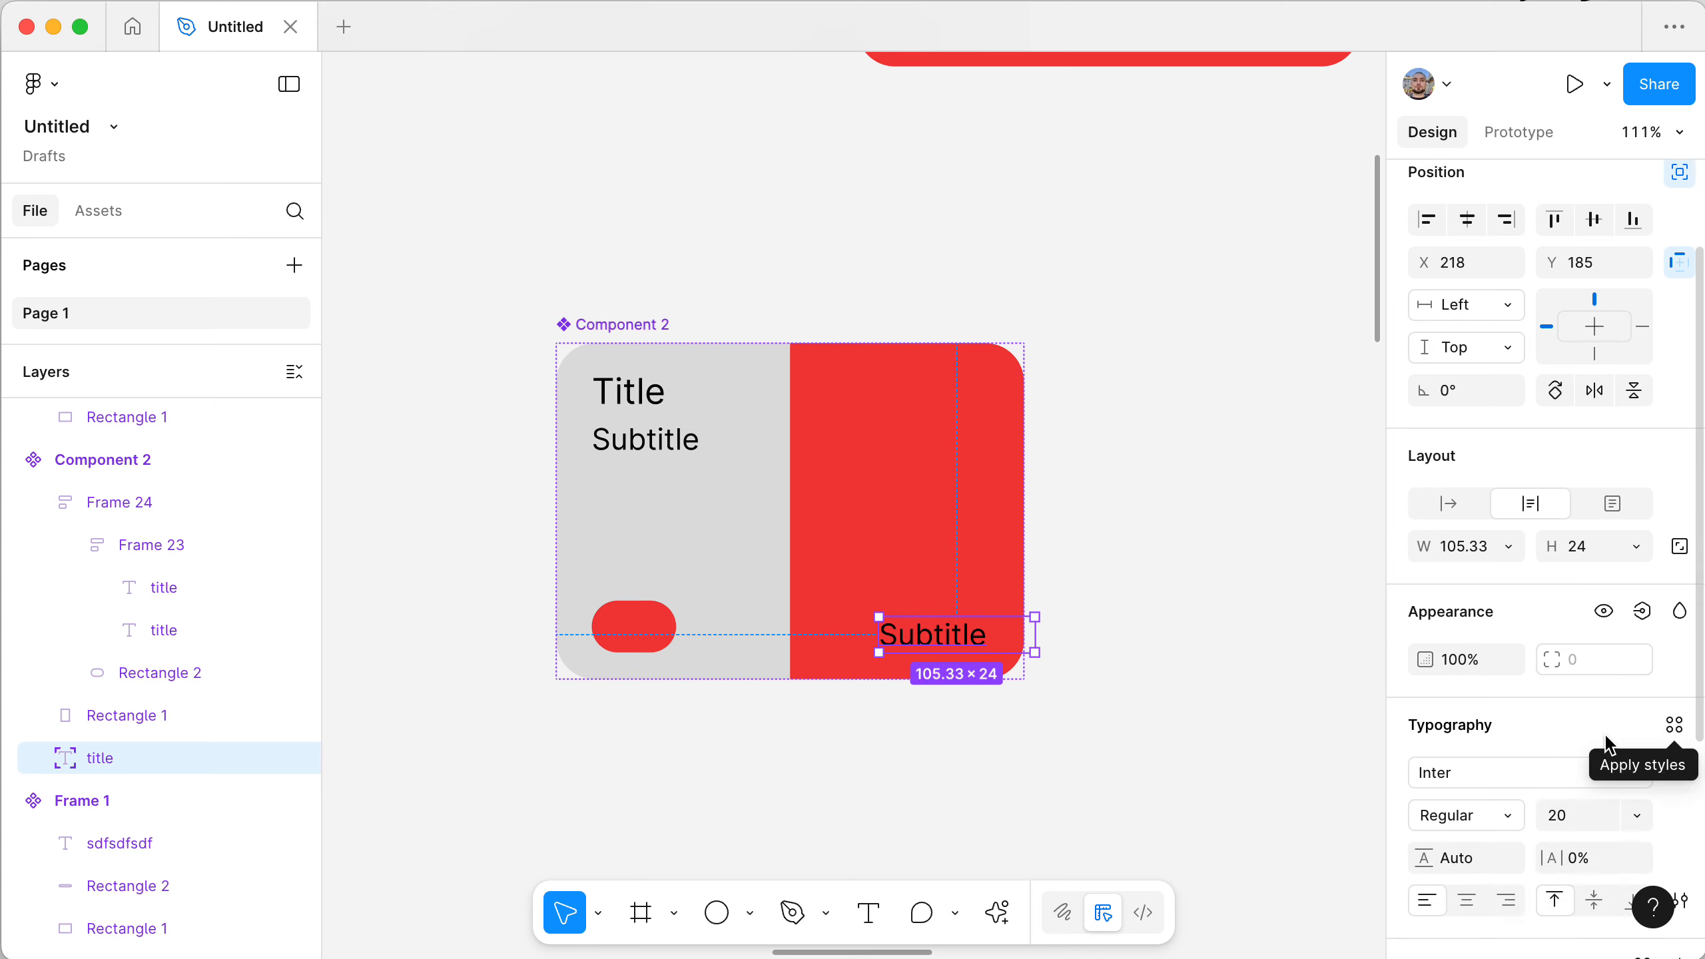
pyautogui.scroll(-2, 1604, 735)
pyautogui.scroll(-4, 1607, 742)
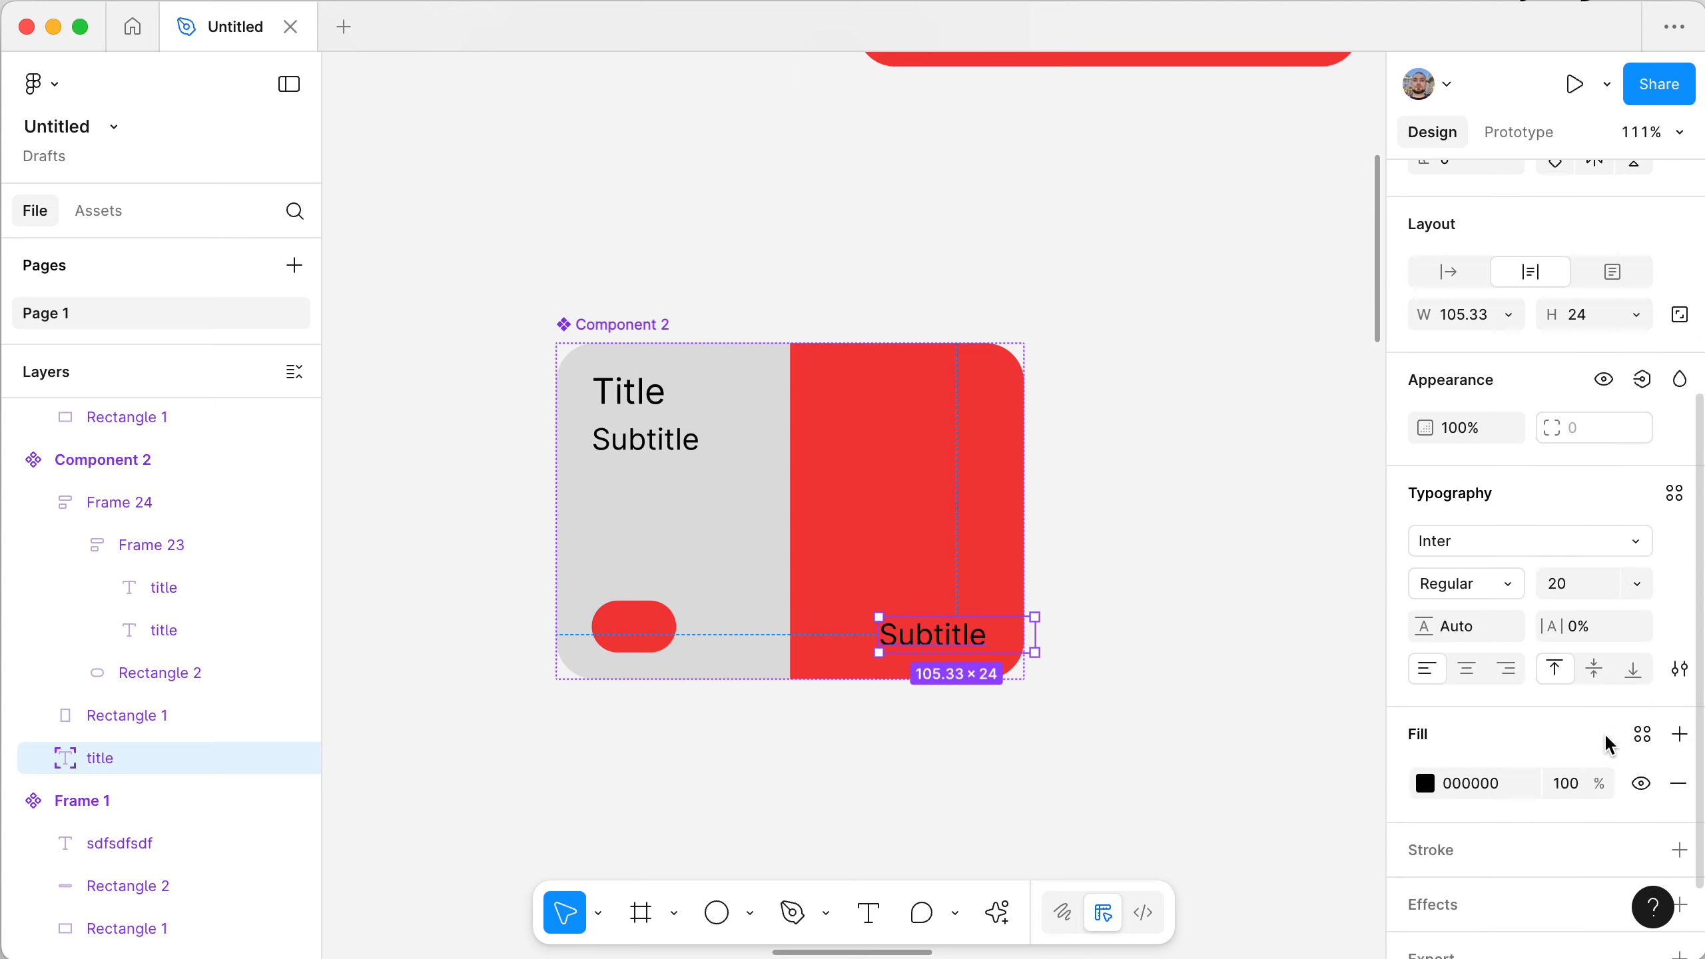
pyautogui.click(1501, 692)
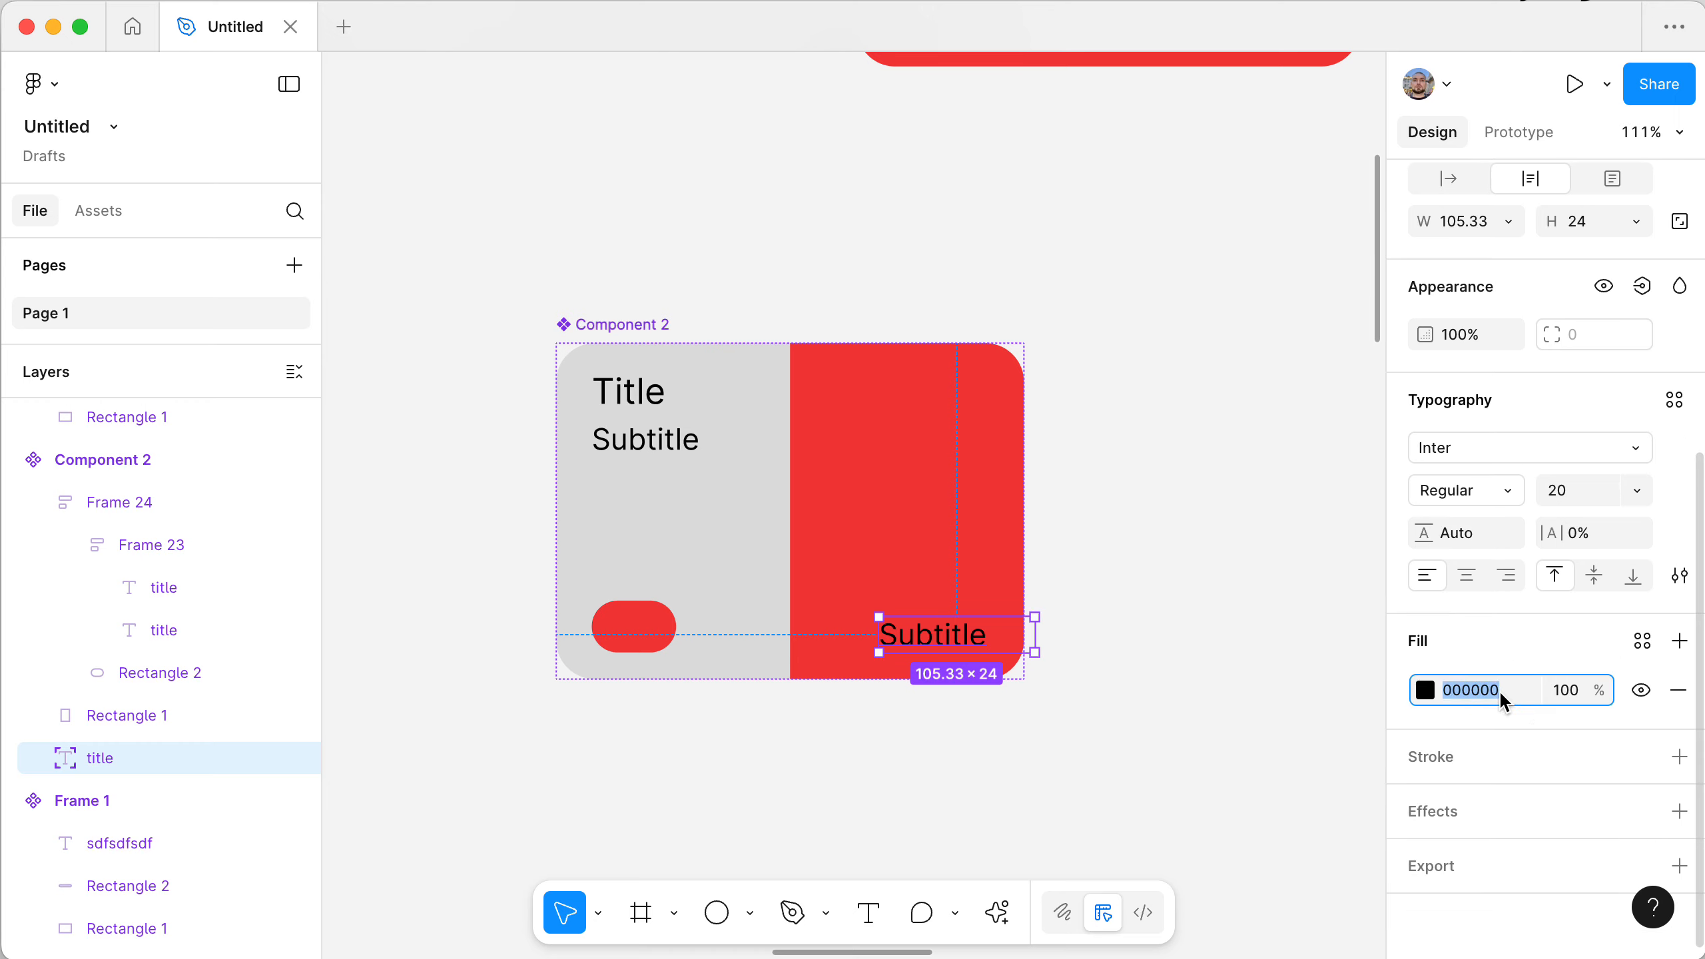
pyautogui.press('Tab')
pyautogui.click(1485, 637)
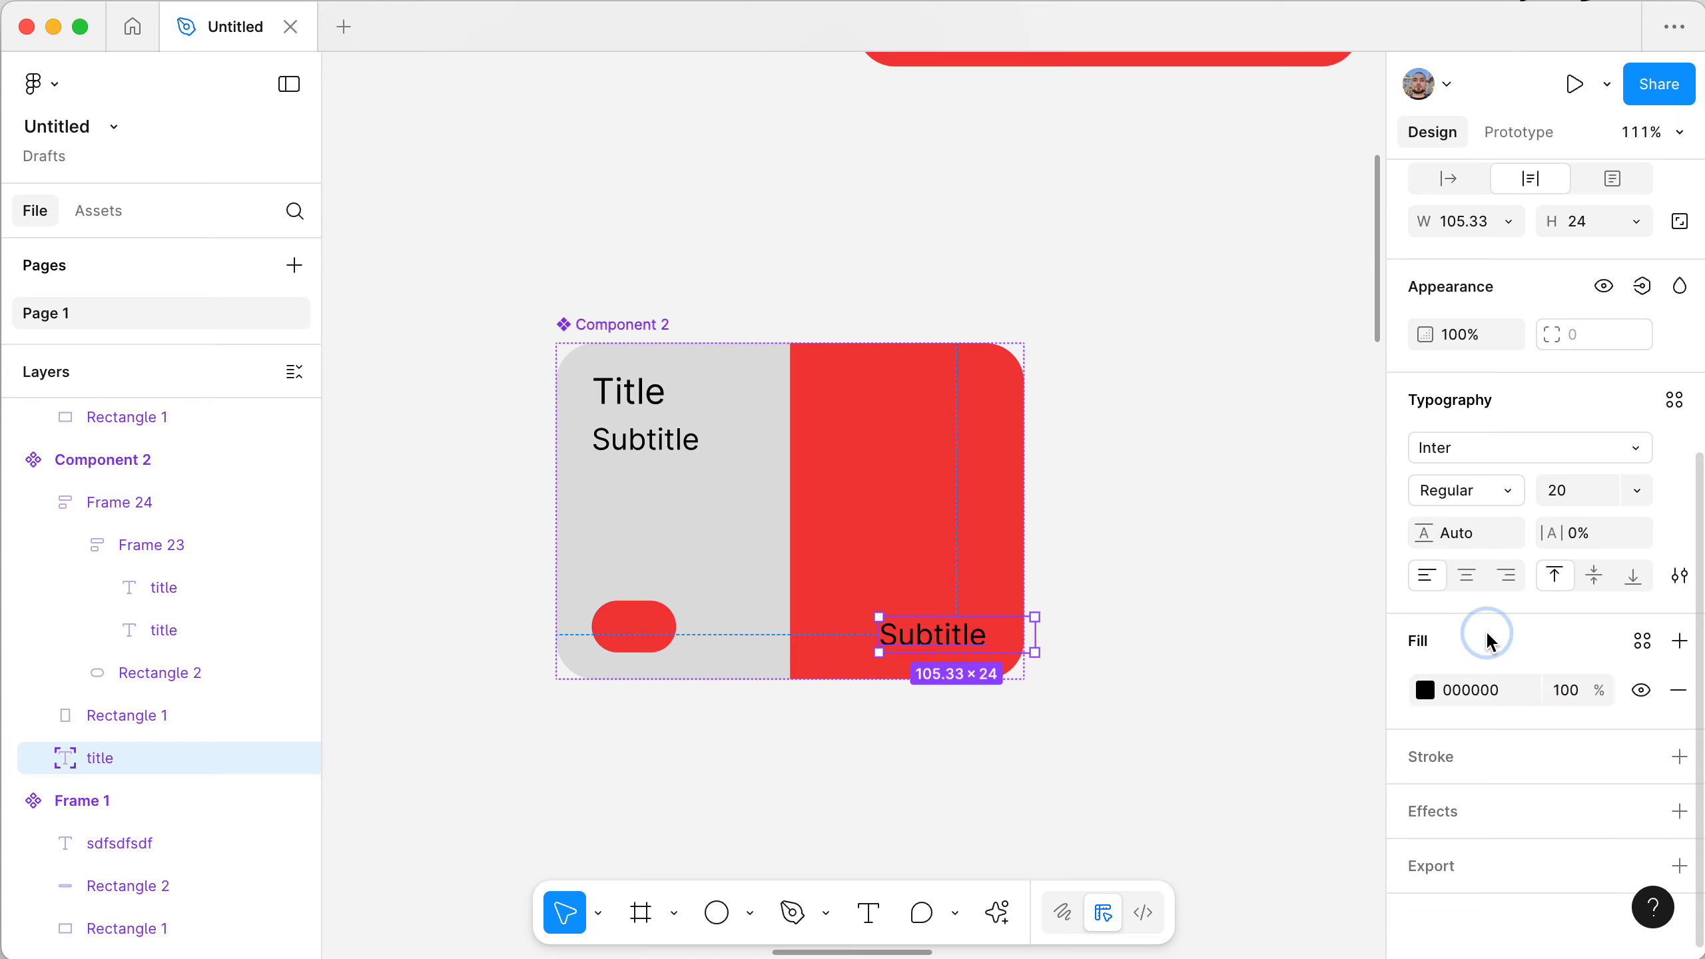
# - Wrap the pasted Subtitle in an auto layout frame and set its text colour to FFFFFF
pyautogui.hotkey('shift', 'a')
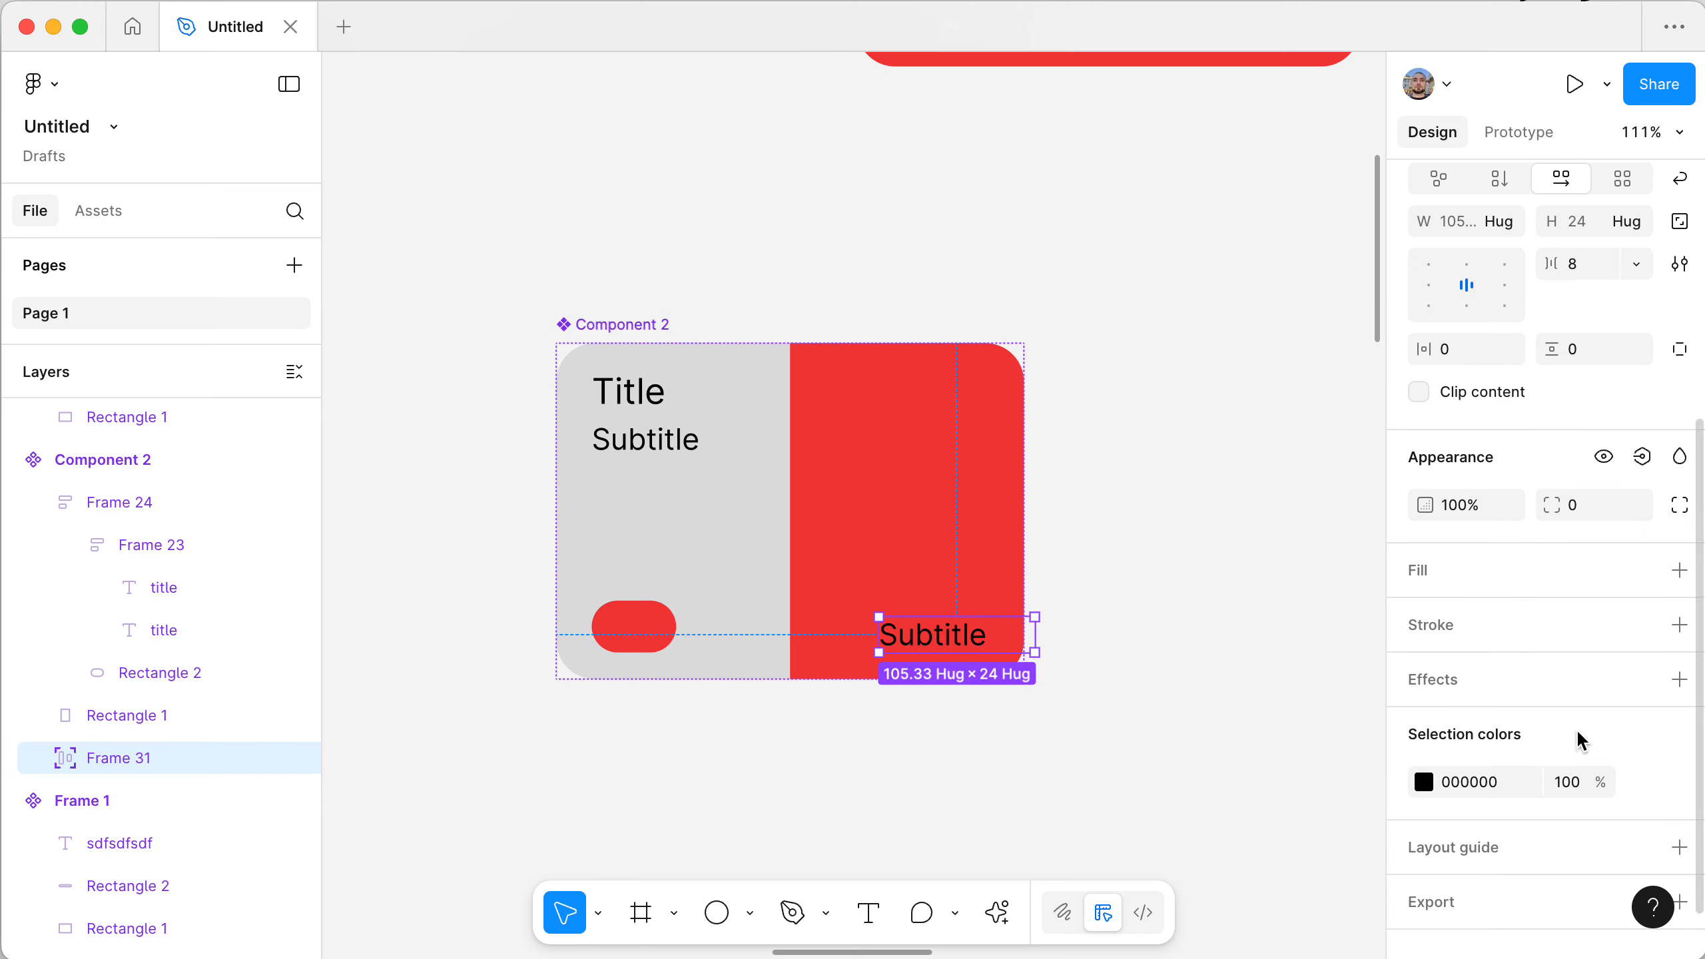
pyautogui.click(1483, 783)
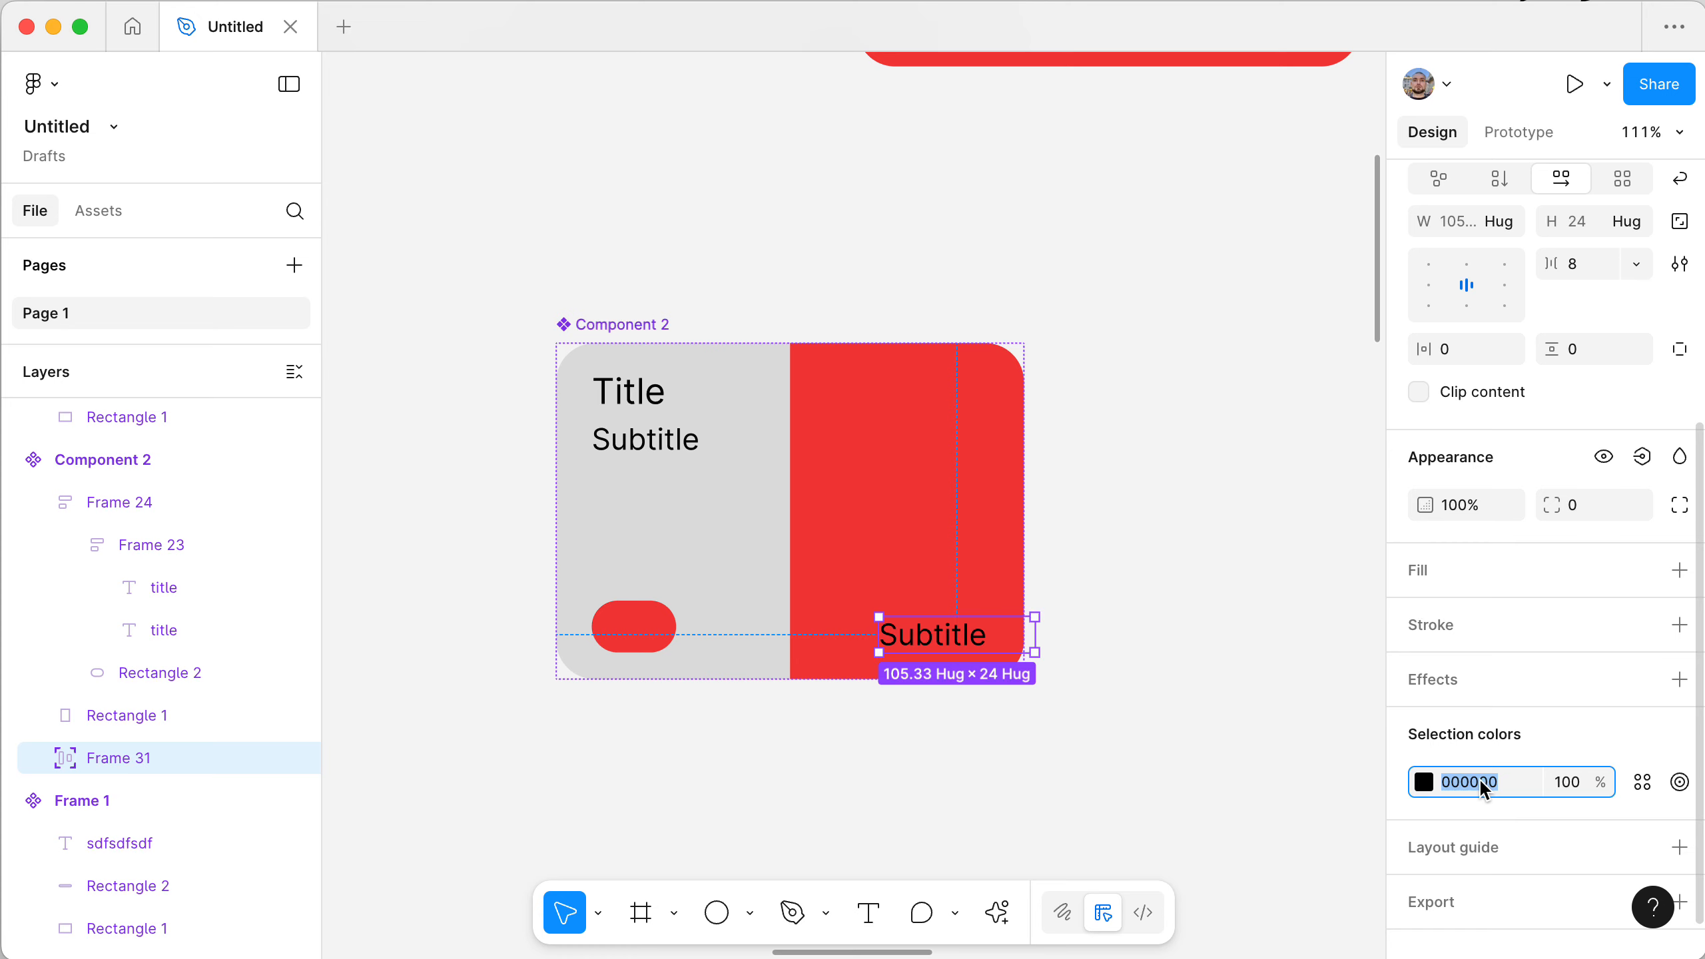
pyautogui.write('FFFFFF')
pyautogui.press('Return')
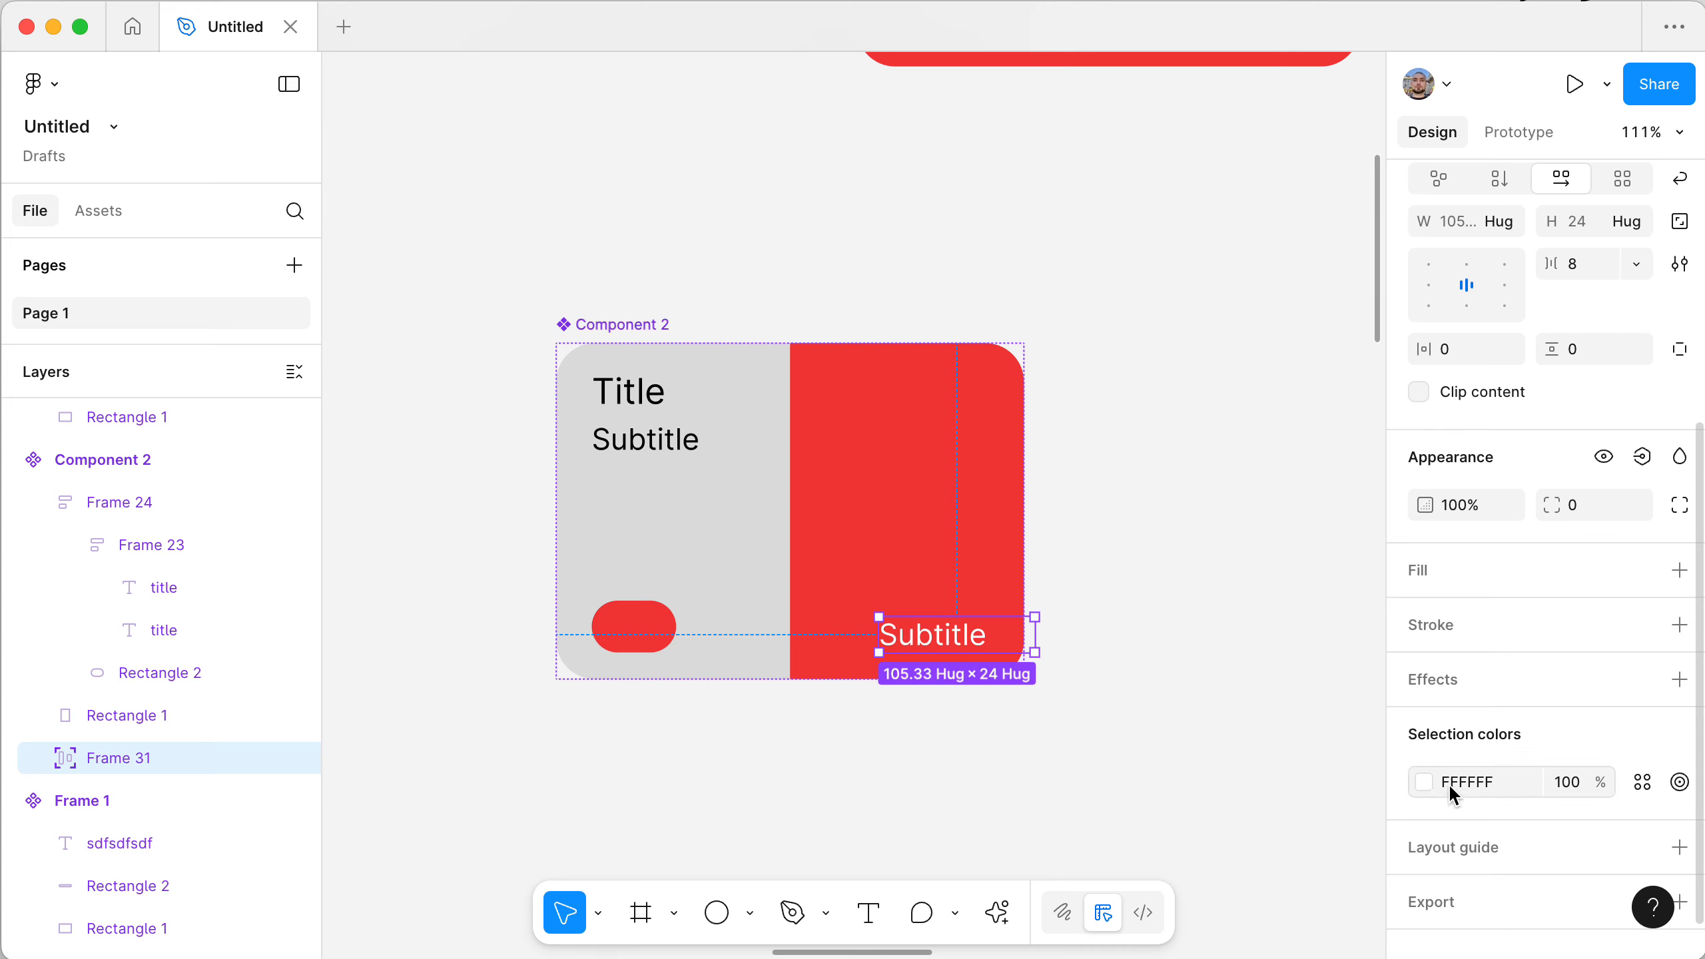
# - Add a 000000 fill to the frame around the white Subtitle
pyautogui.click(1678, 570)
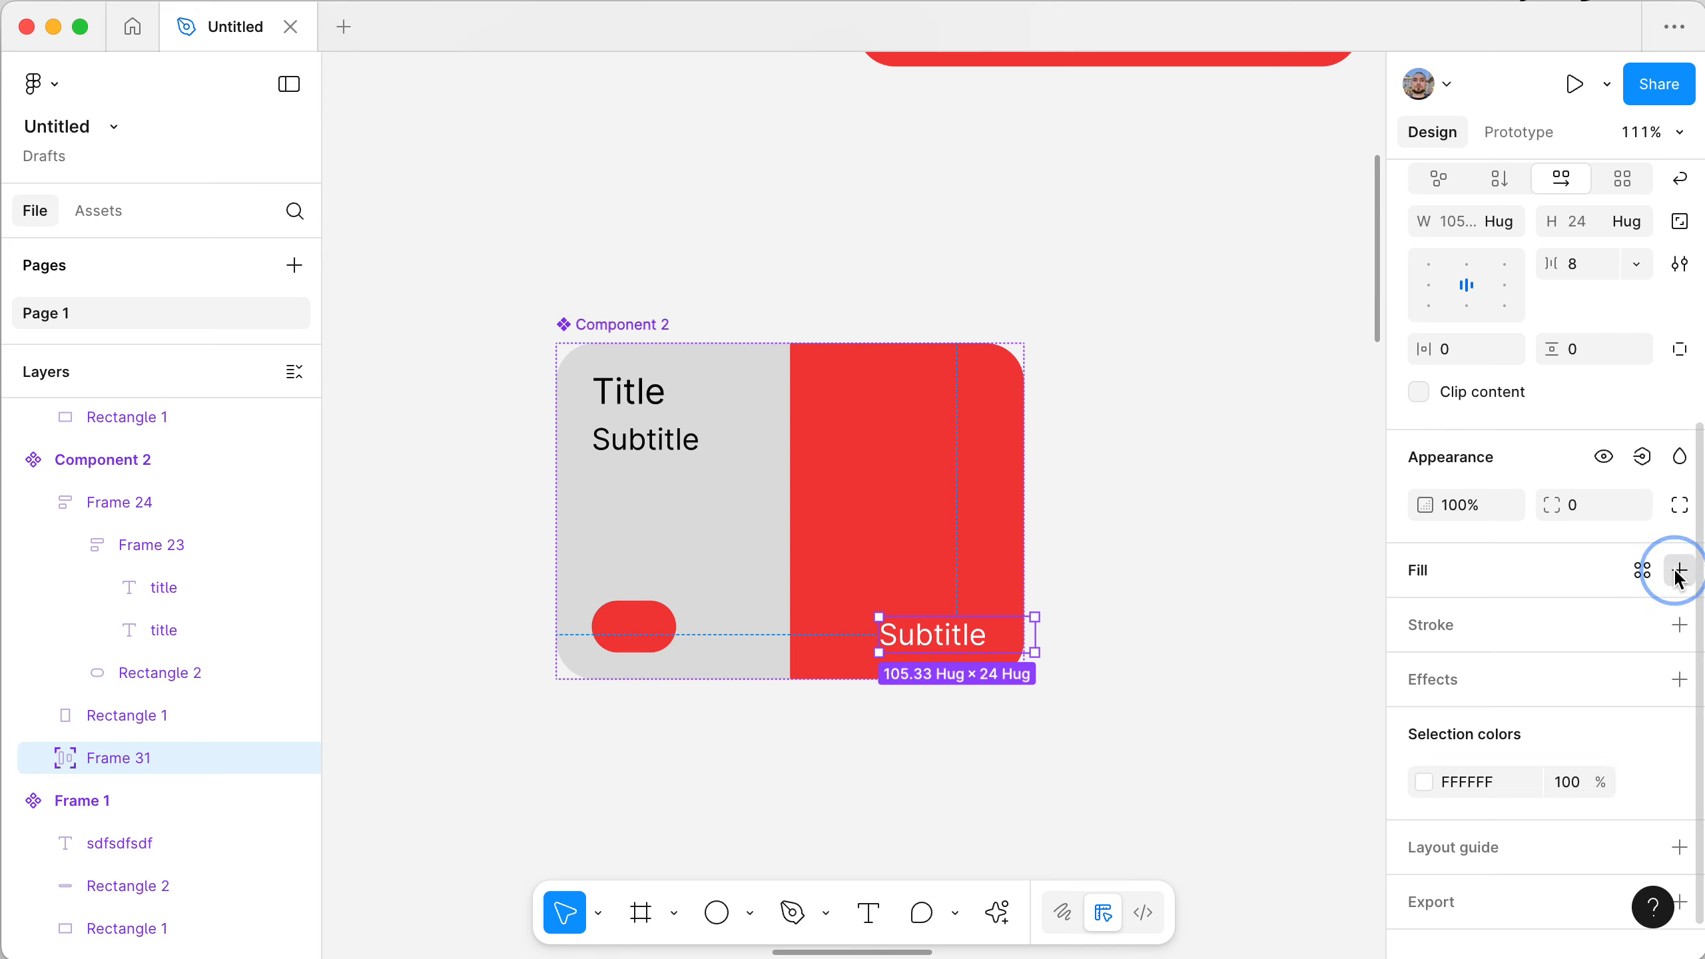
pyautogui.click(1473, 623)
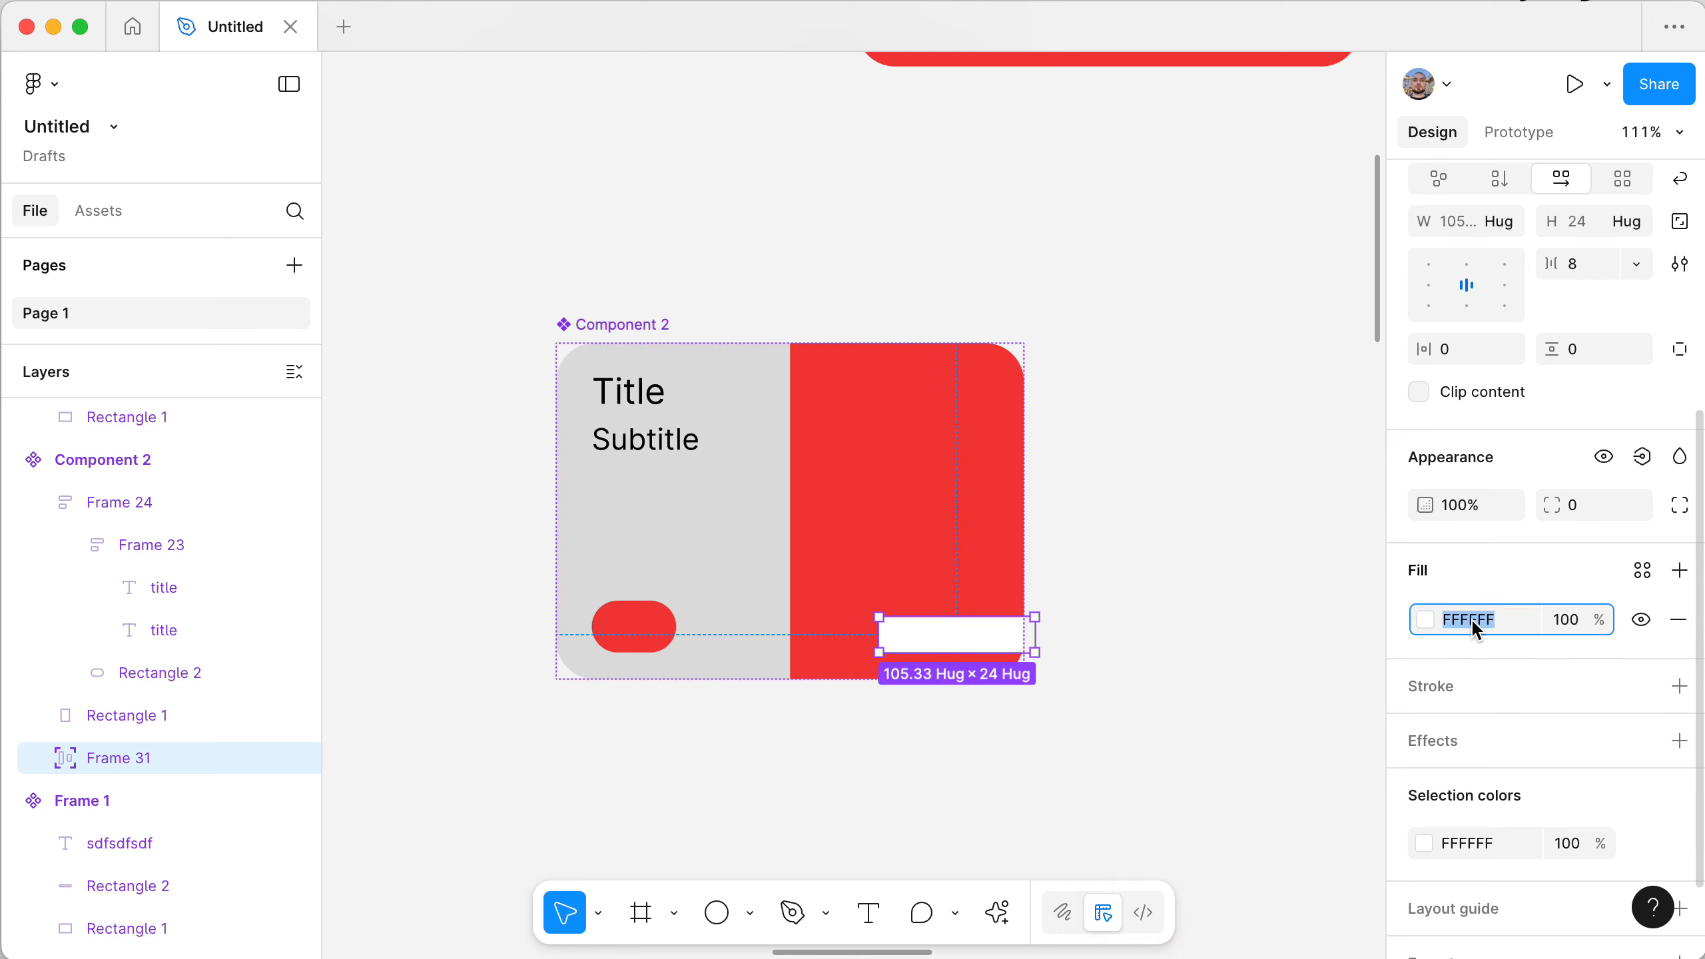
pyautogui.write('0')
pyautogui.press('Return')
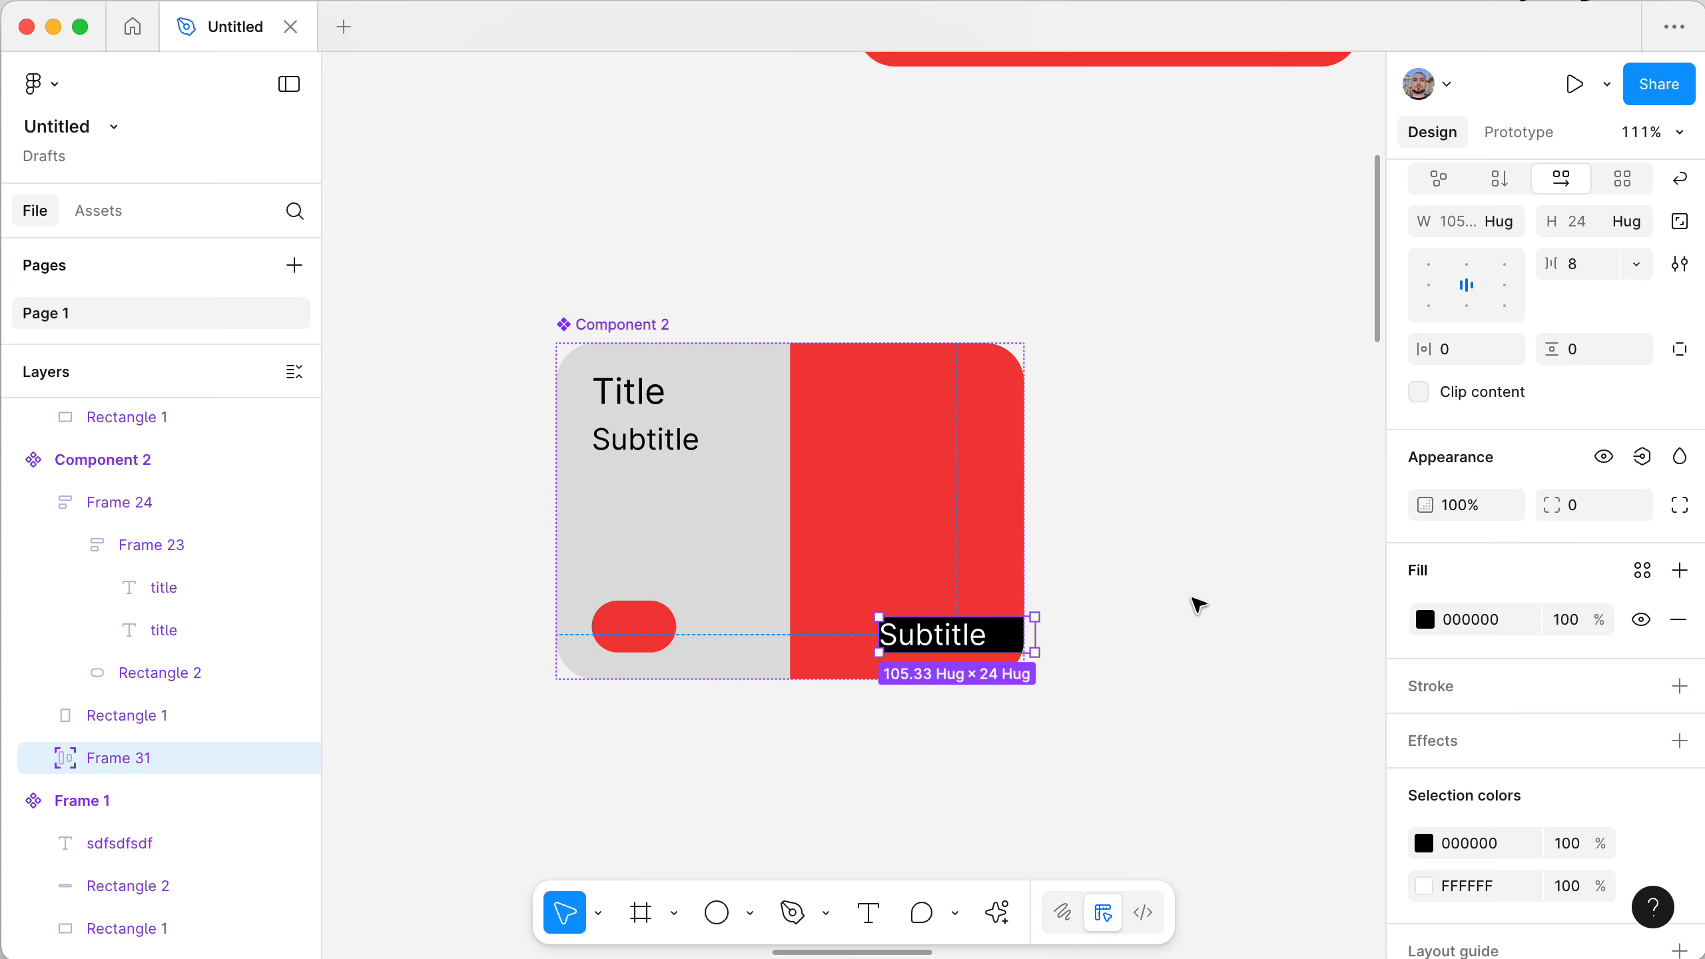
# - Wrap the black Subtitle frame in another auto layout frame and set the outer frame's width to Hug contents
pyautogui.hotkey('shift', 'a')
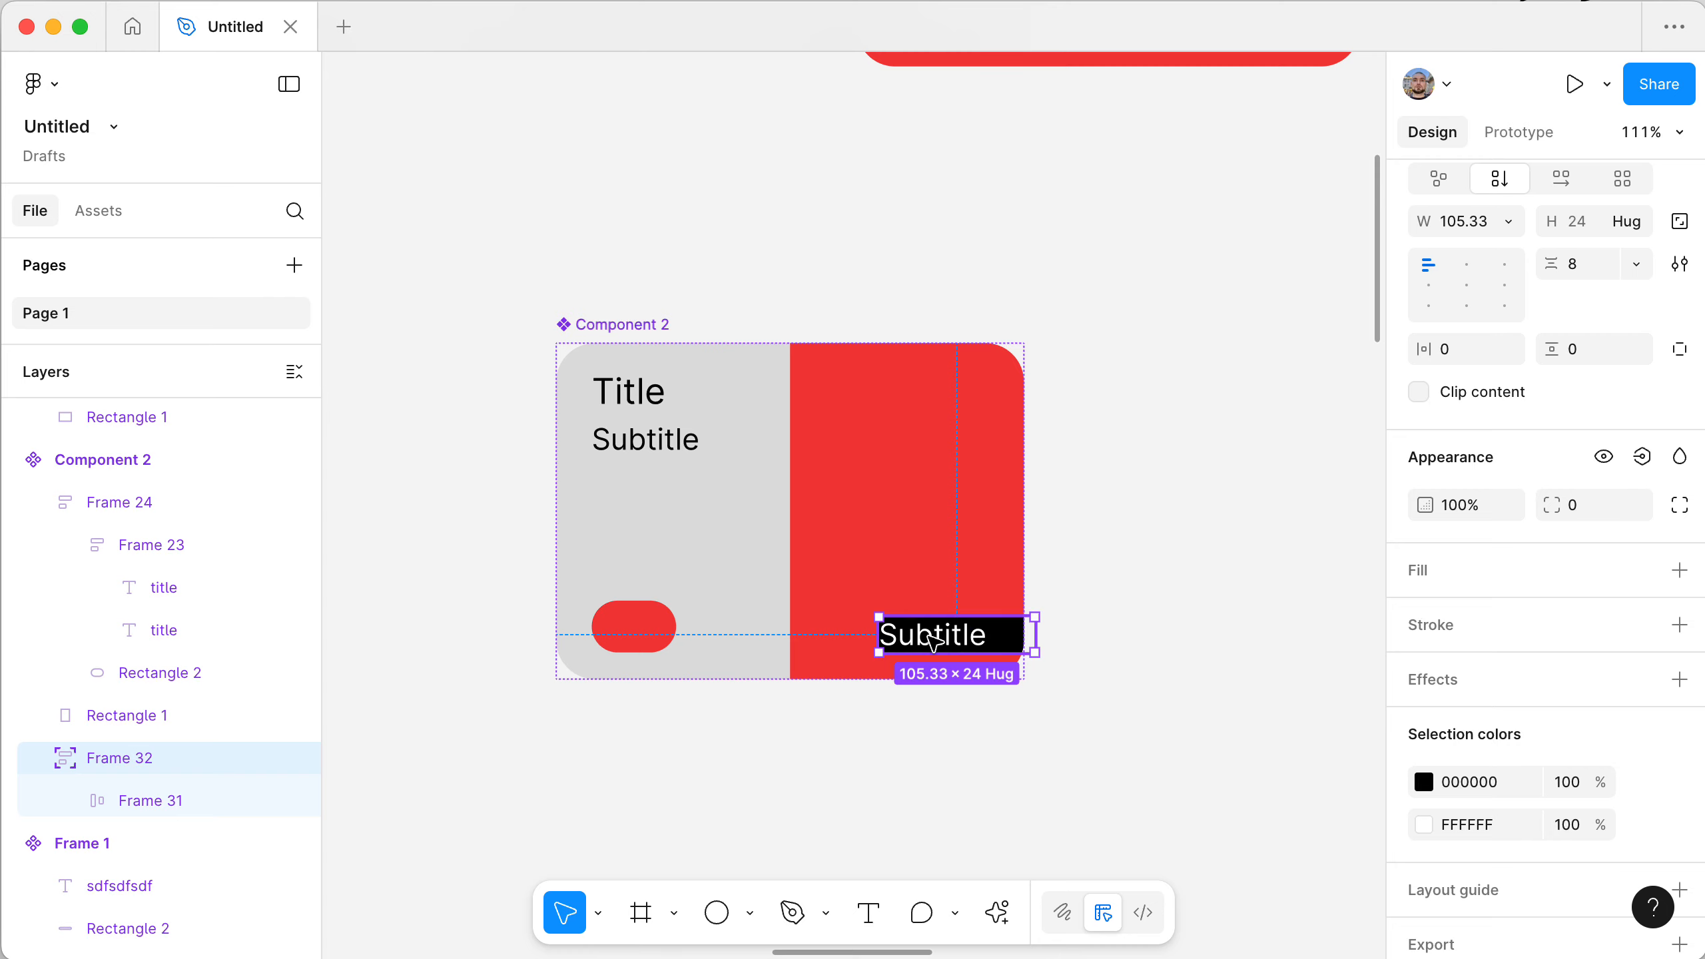
pyautogui.click(1510, 223)
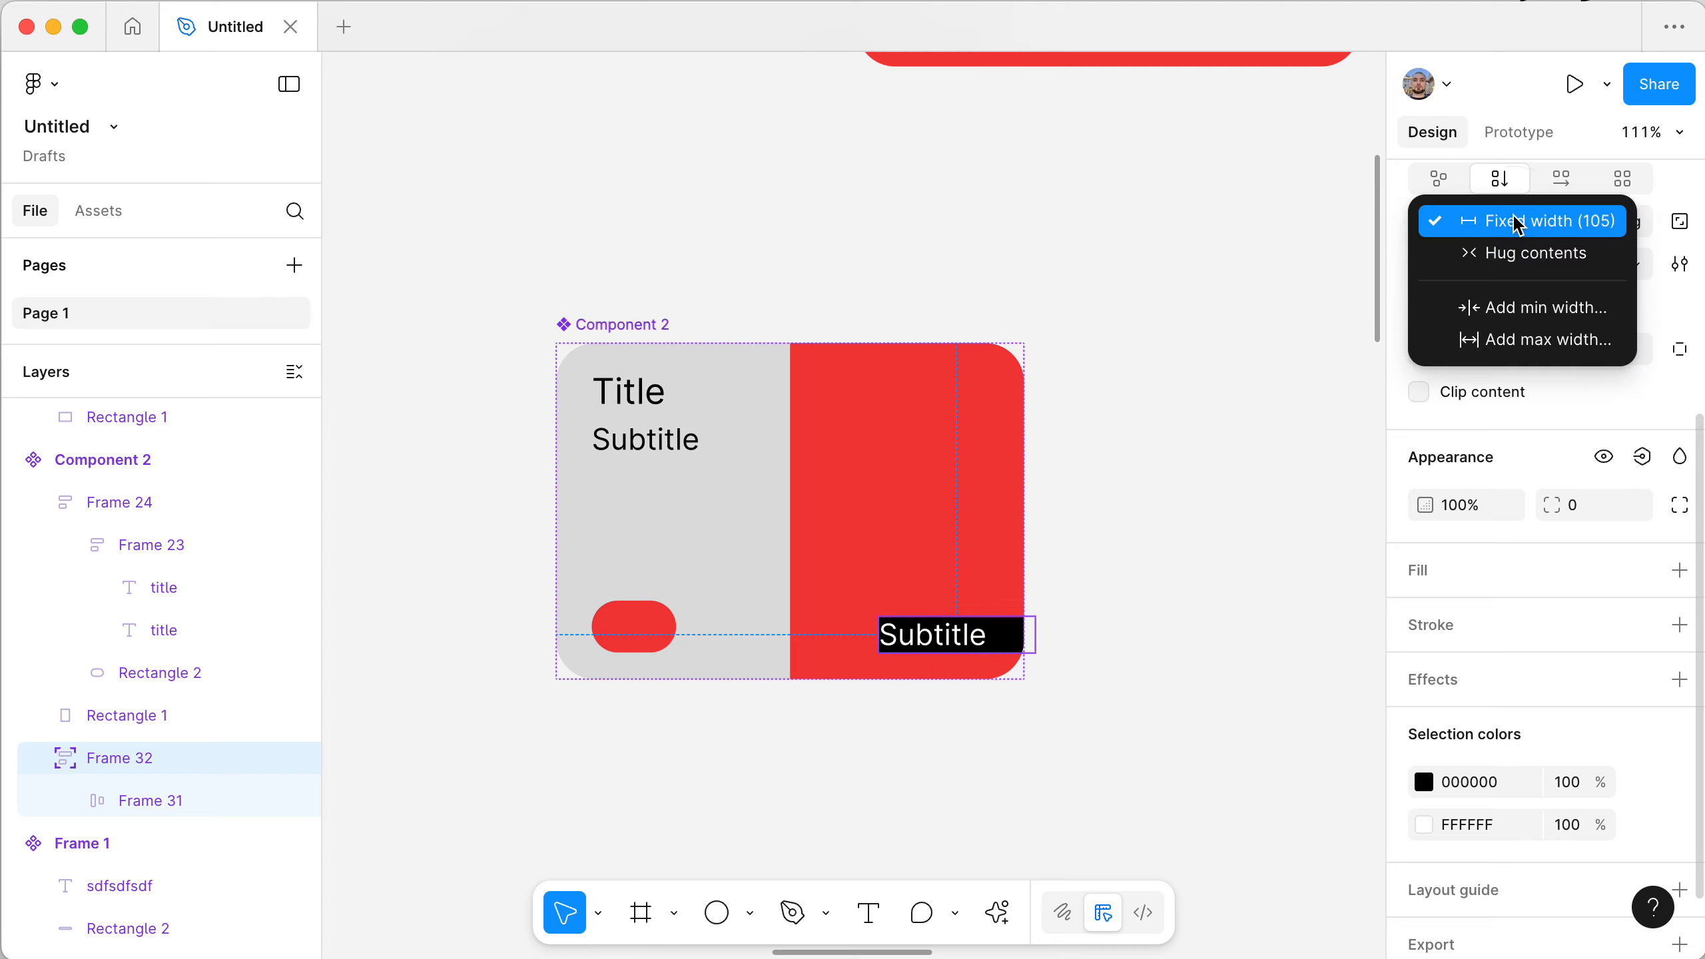
pyautogui.click(1513, 251)
# - Set the width of the white Subtitle text inside the black frame to Hug contents
pyautogui.keyDown('super'); pyautogui.click(946, 612); pyautogui.keyUp('super')
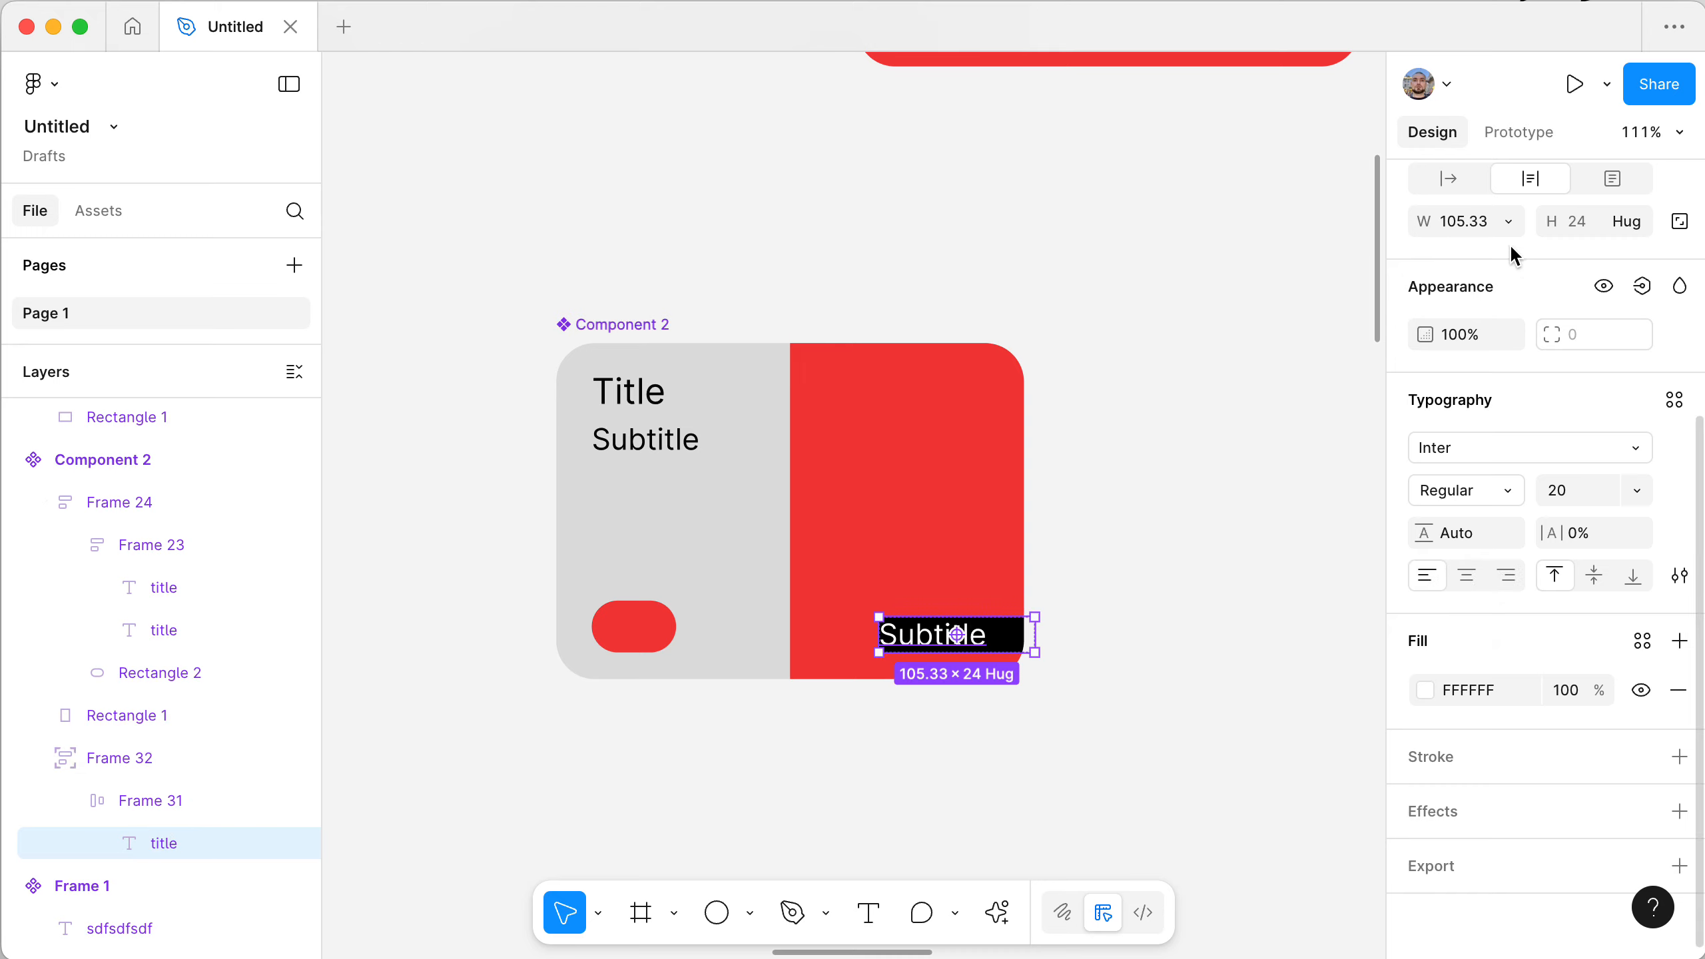
pyautogui.click(1508, 222)
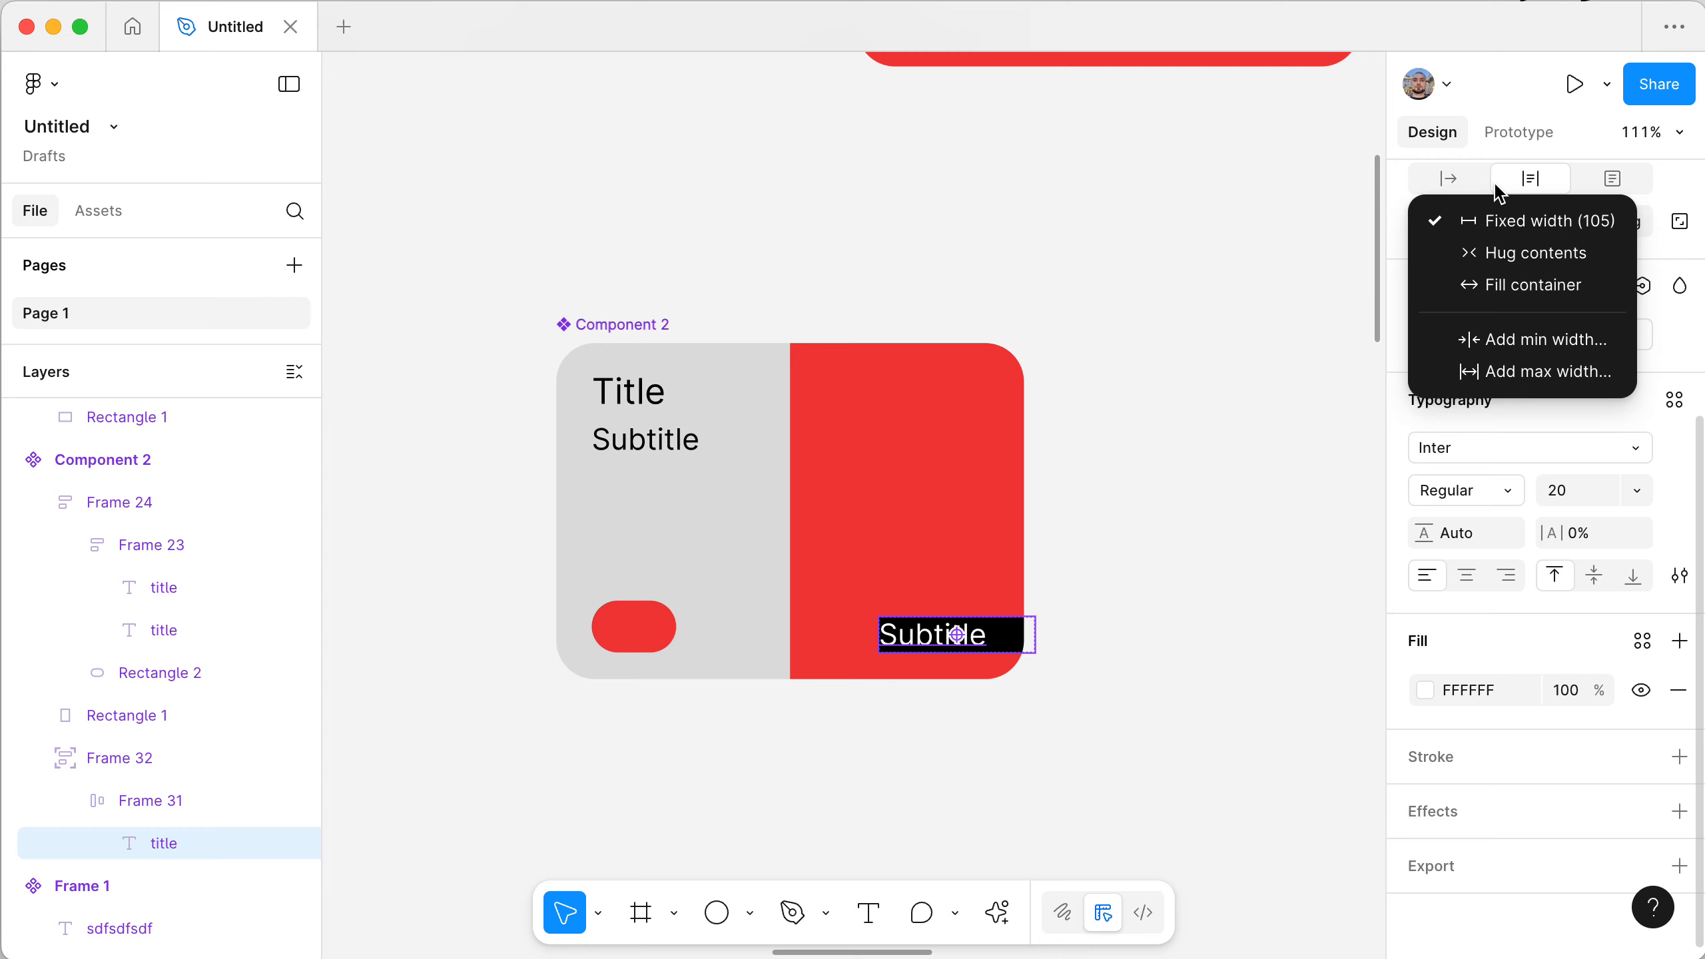
pyautogui.click(1513, 254)
pyautogui.scroll(3, 1205, 401)
pyautogui.scroll(-2, 1205, 401)
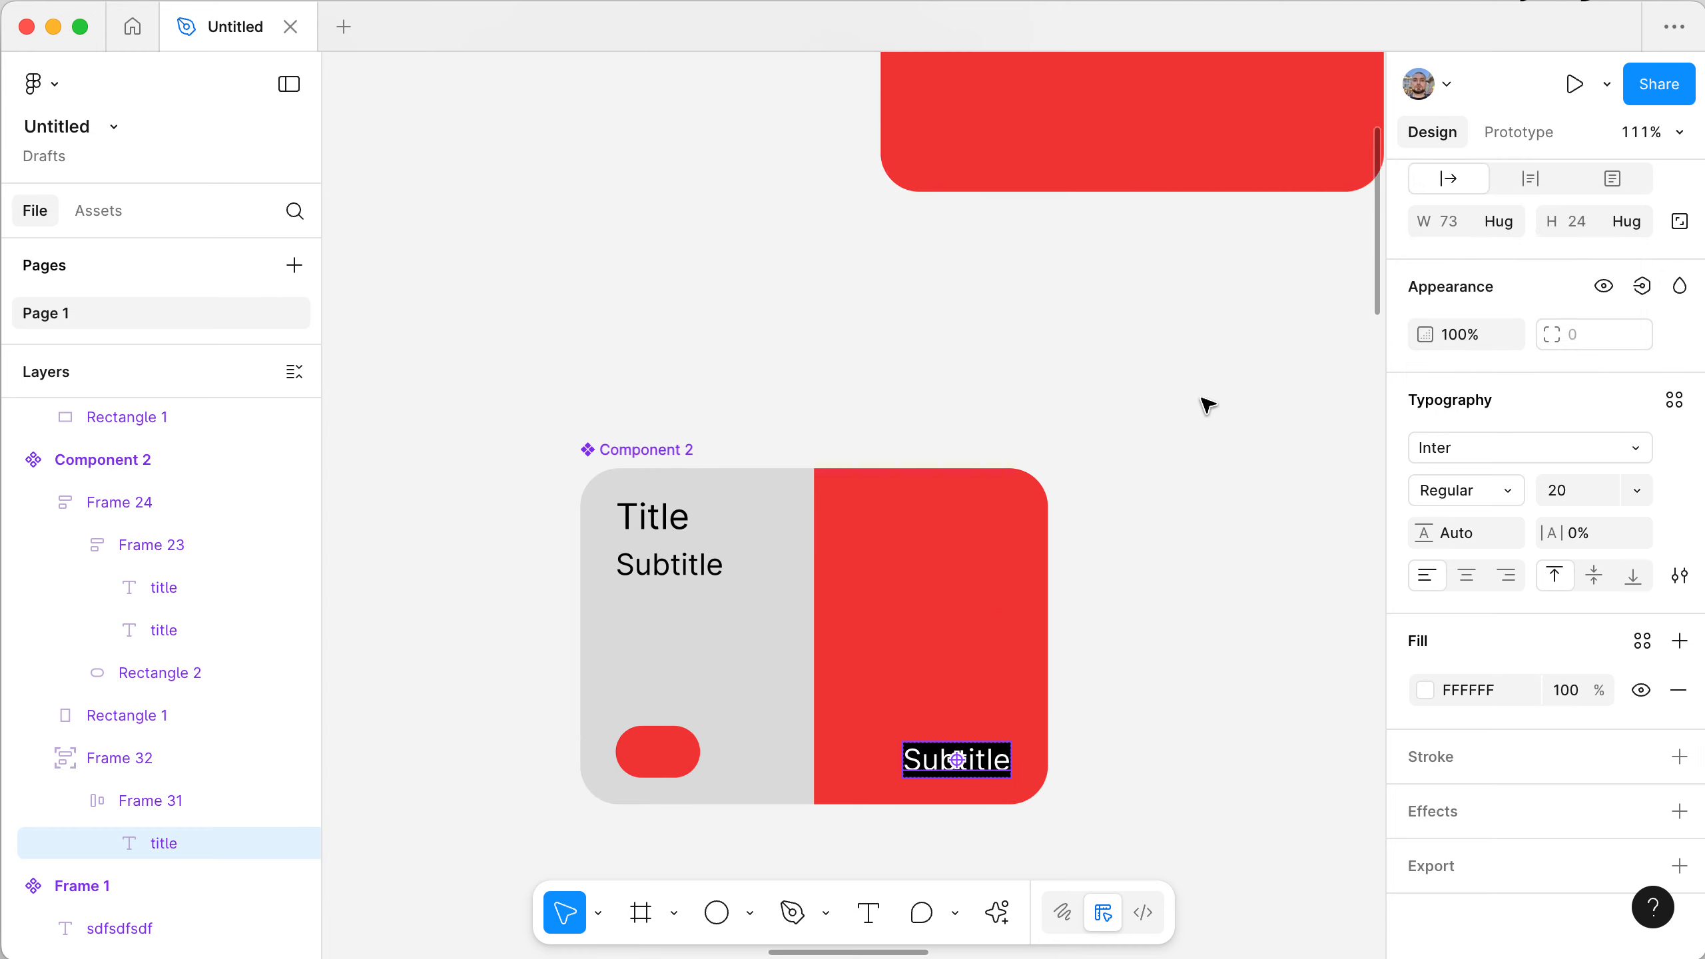
pyautogui.scroll(3, 1578, 277)
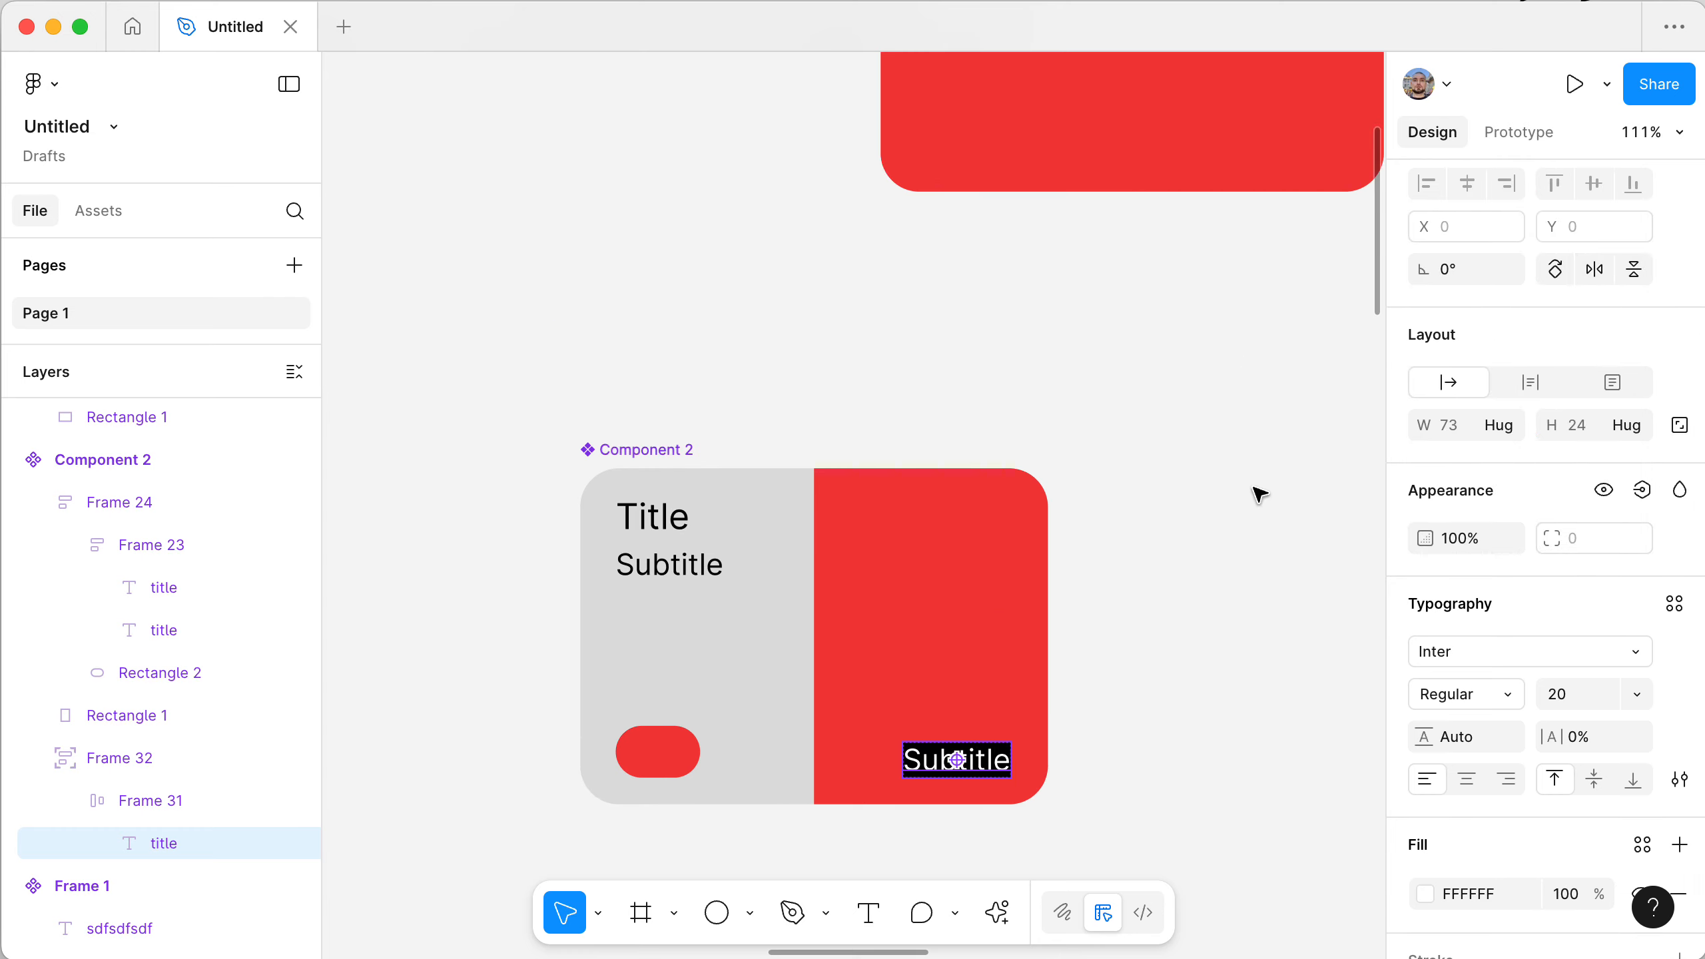
pyautogui.scroll(-2, 1160, 617)
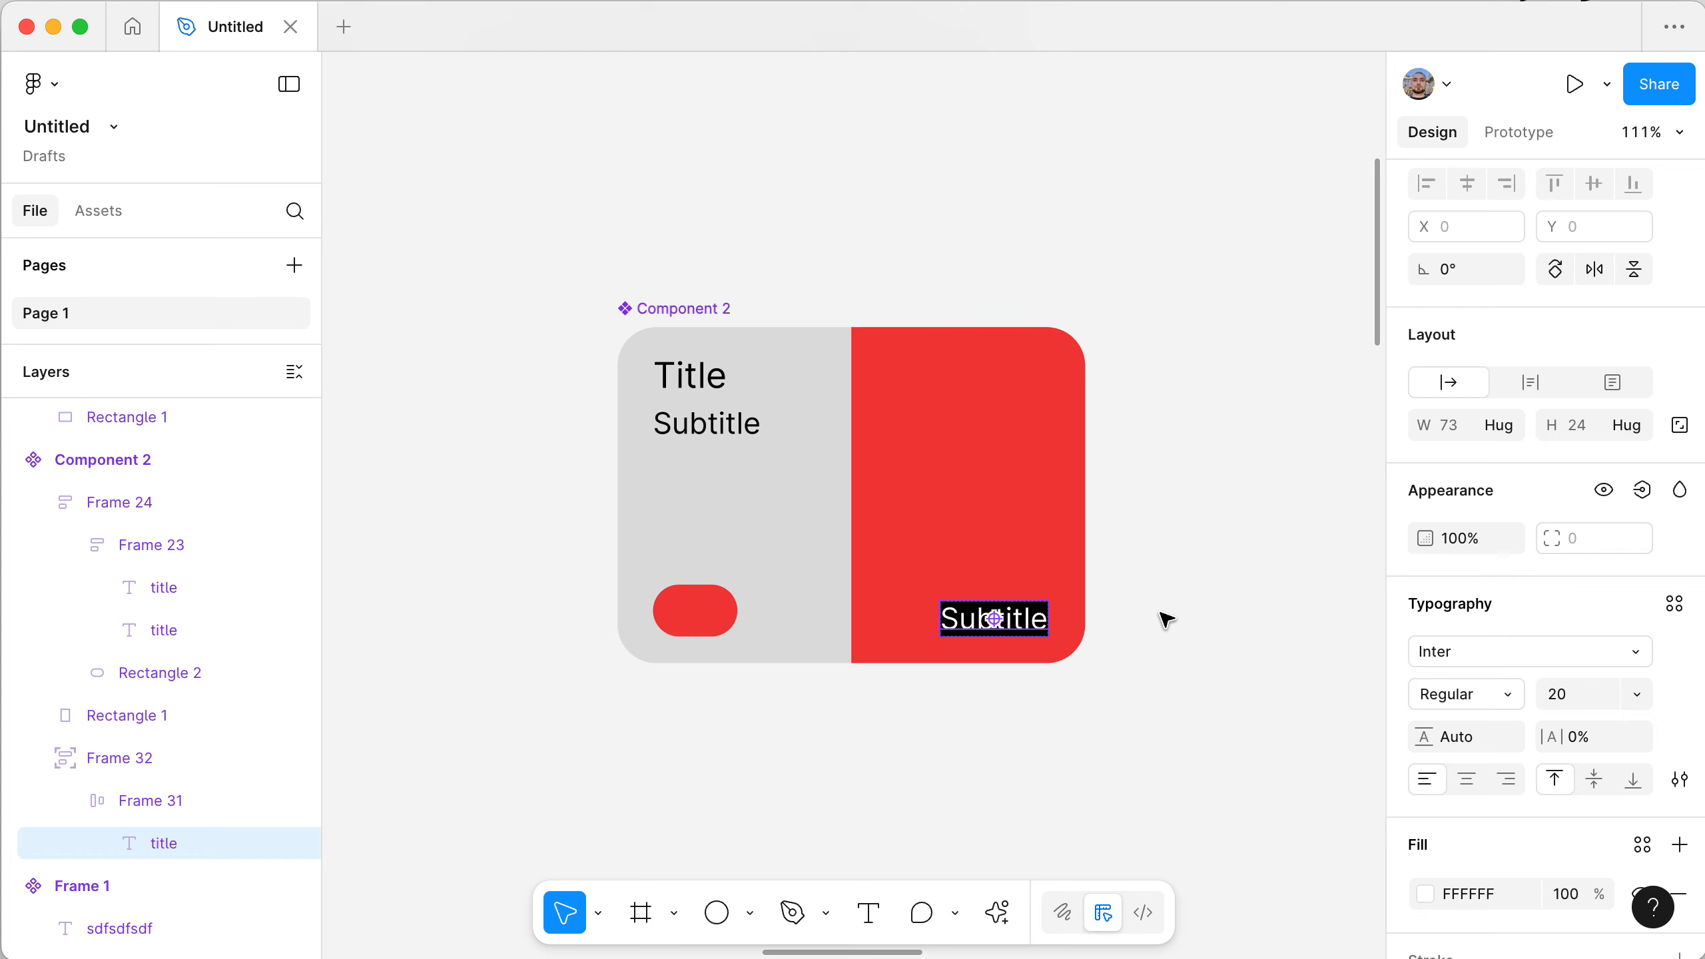
# - Set the white Subtitle text to font size 14 and uppercase
pyautogui.press('Escape')
pyautogui.click(175, 843)
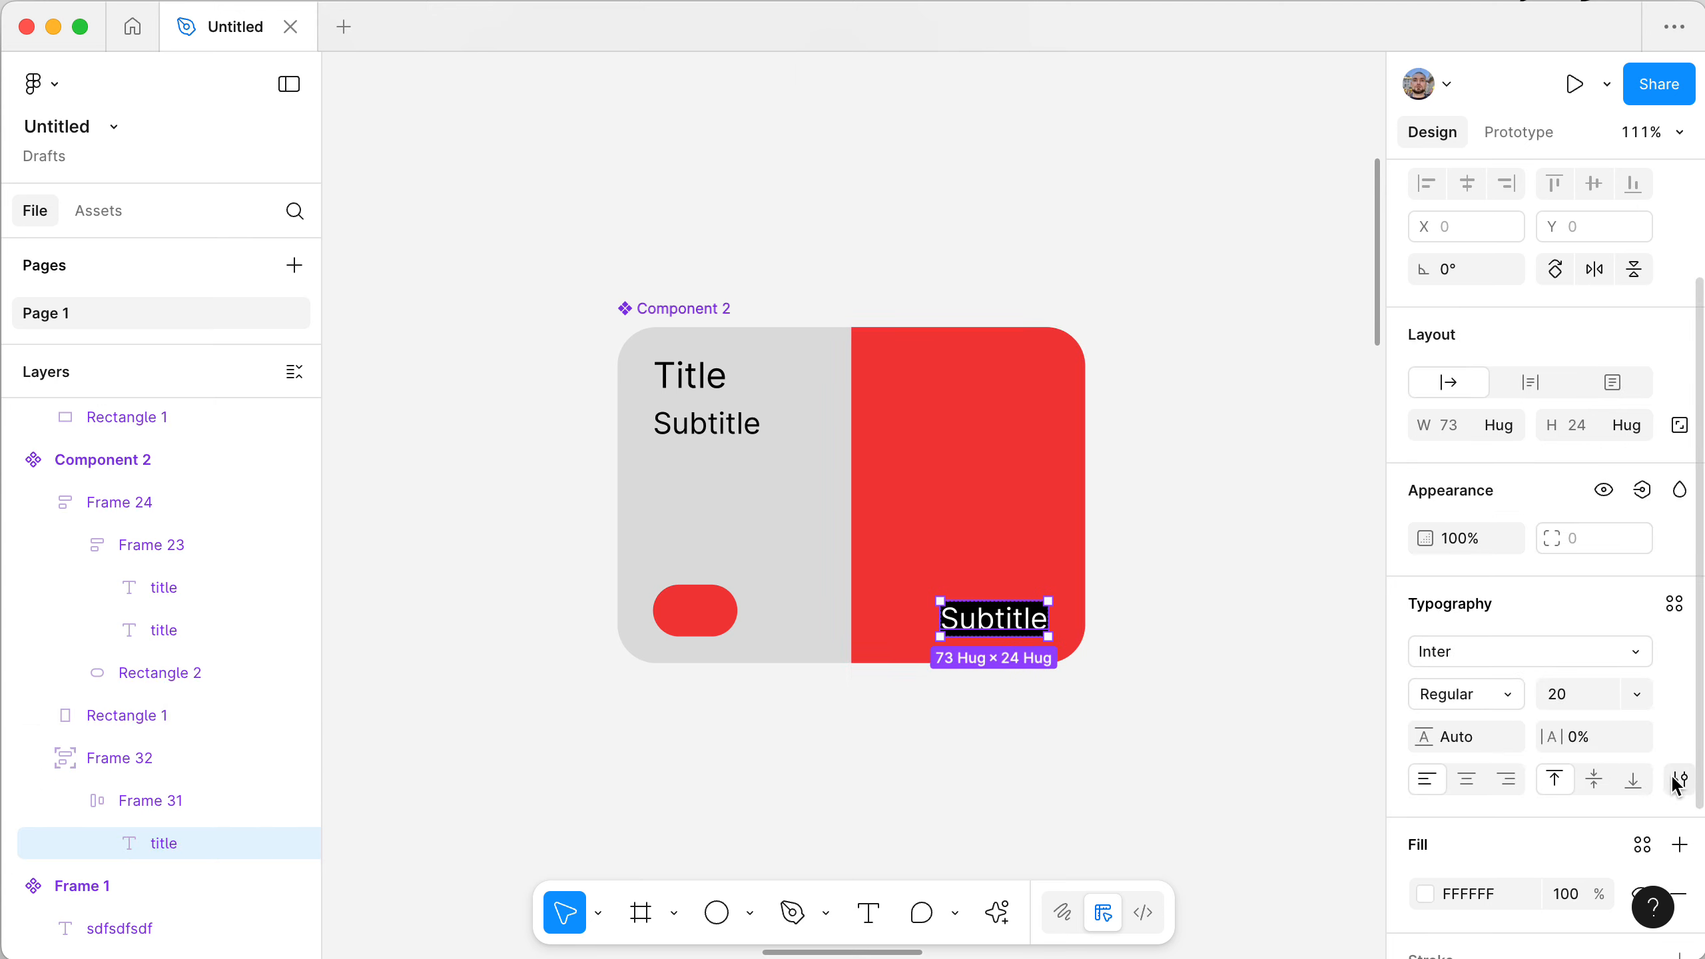
pyautogui.click(1635, 694)
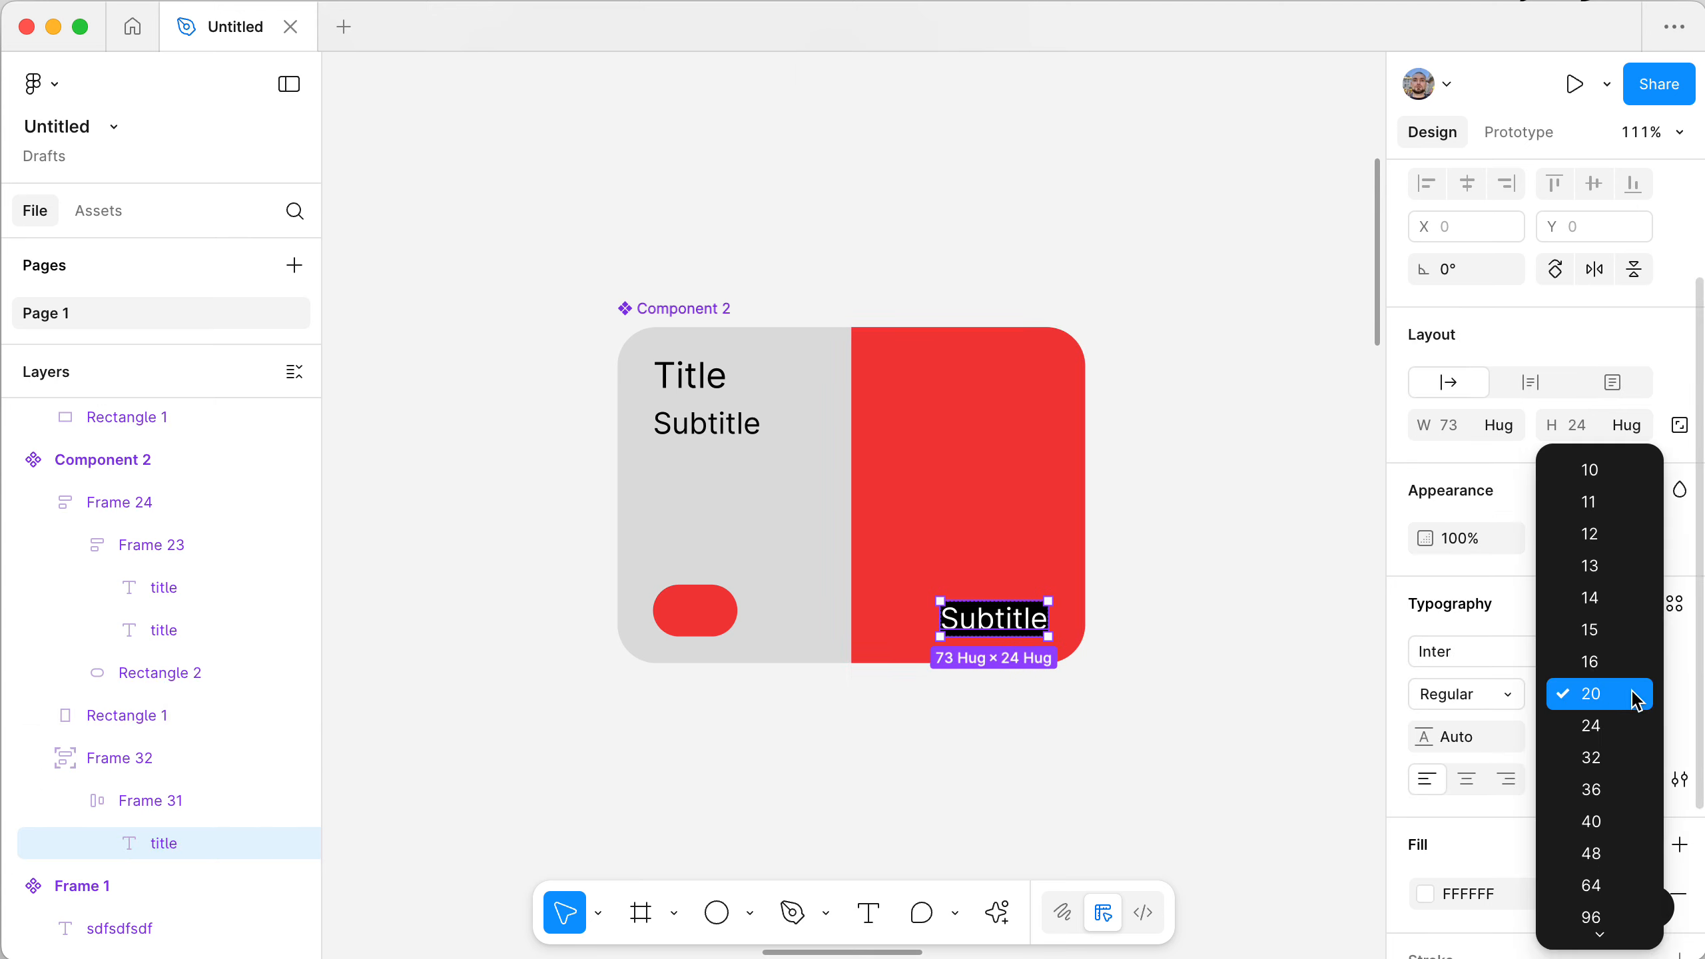
pyautogui.click(1617, 599)
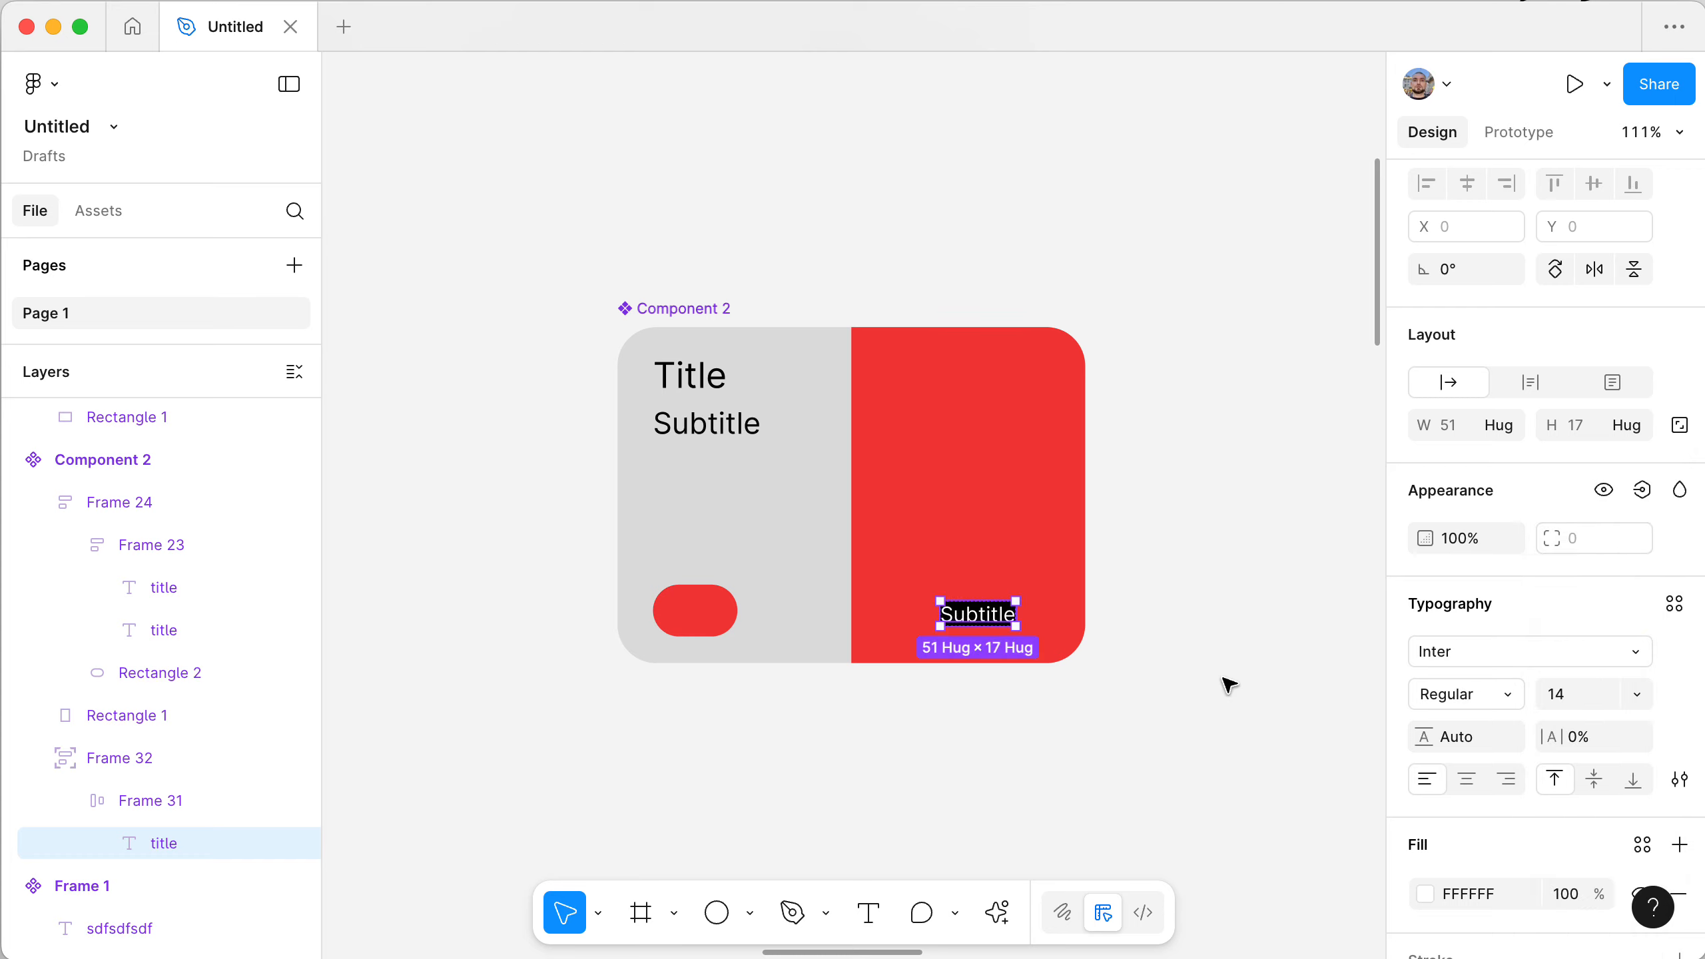
pyautogui.click(1680, 779)
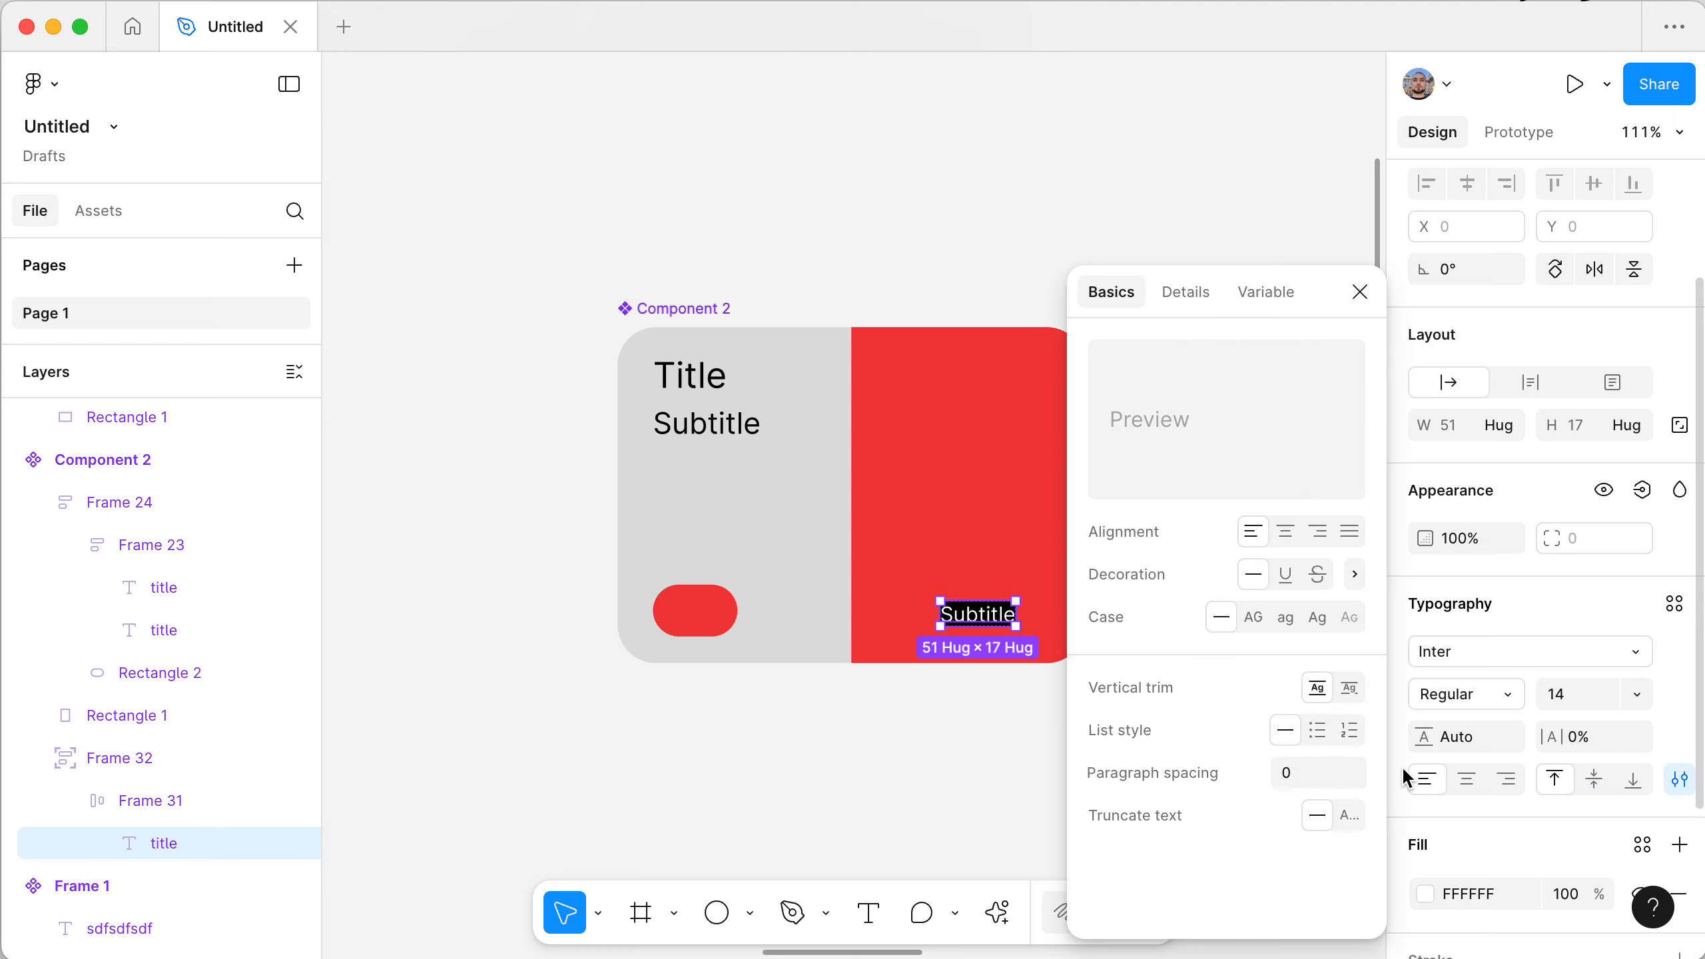
pyautogui.click(1255, 618)
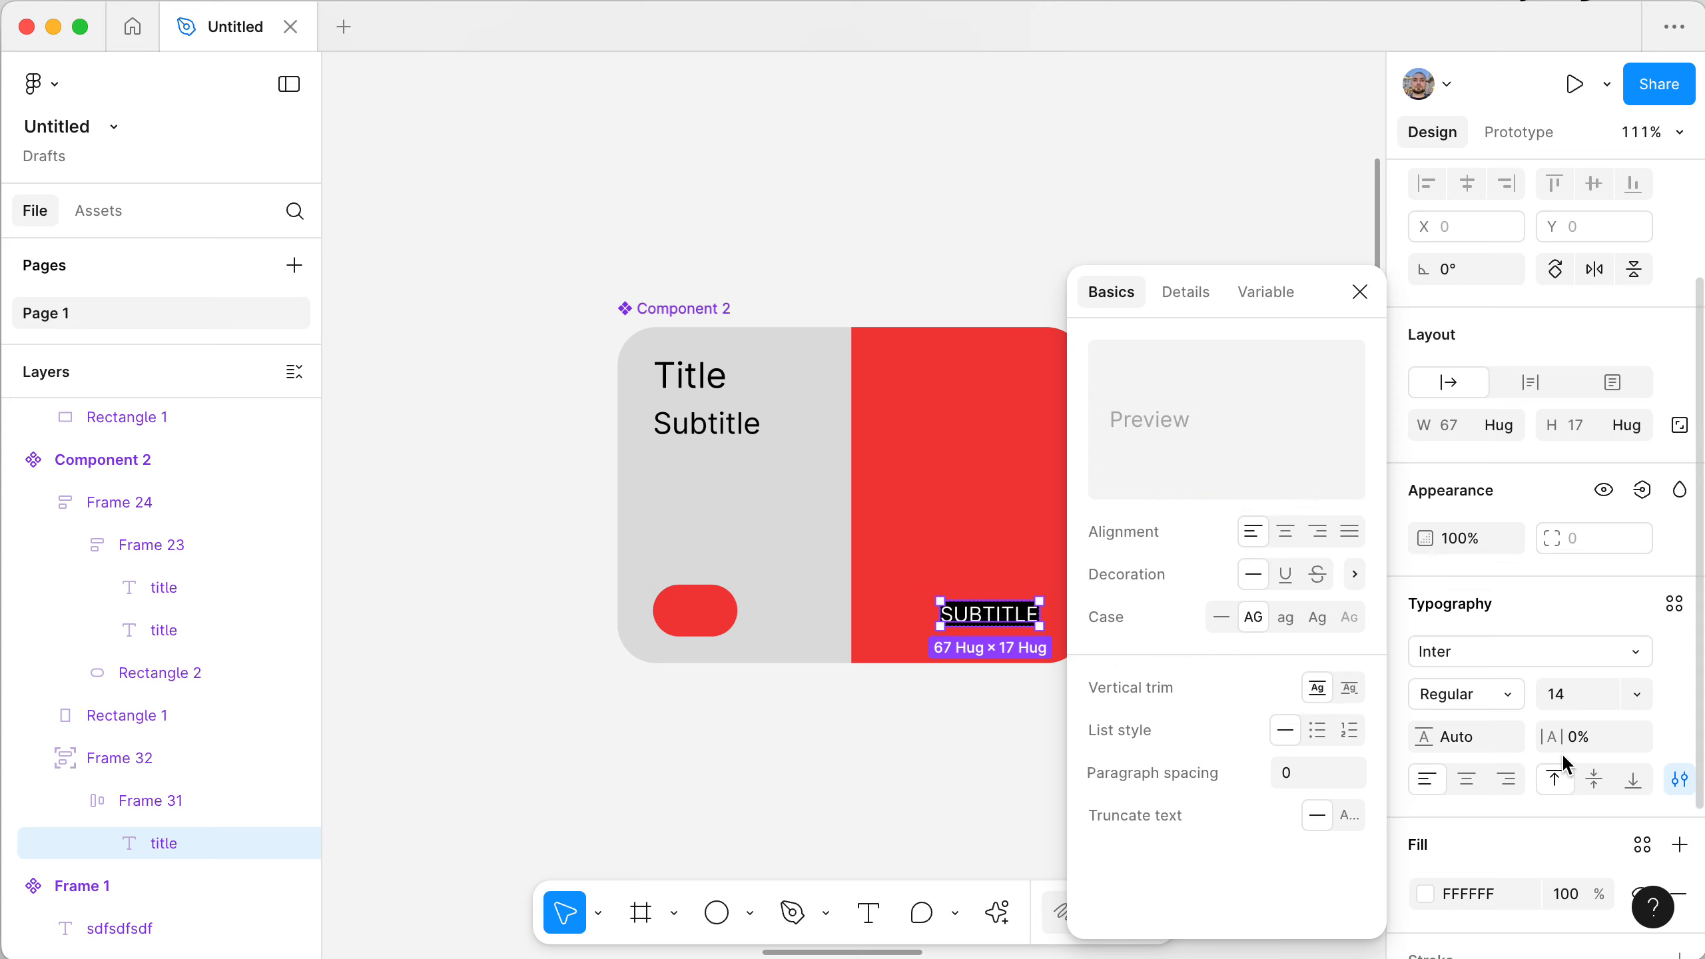
# - Set the white Subtitle's letter spacing to 12% and its font weight to Medium
pyautogui.moveTo(1555, 740)
pyautogui.mouseDown()
pyautogui.moveTo(1604, 741)
pyautogui.moveTo(1553, 738)
pyautogui.mouseUp()
pyautogui.click(1504, 694)
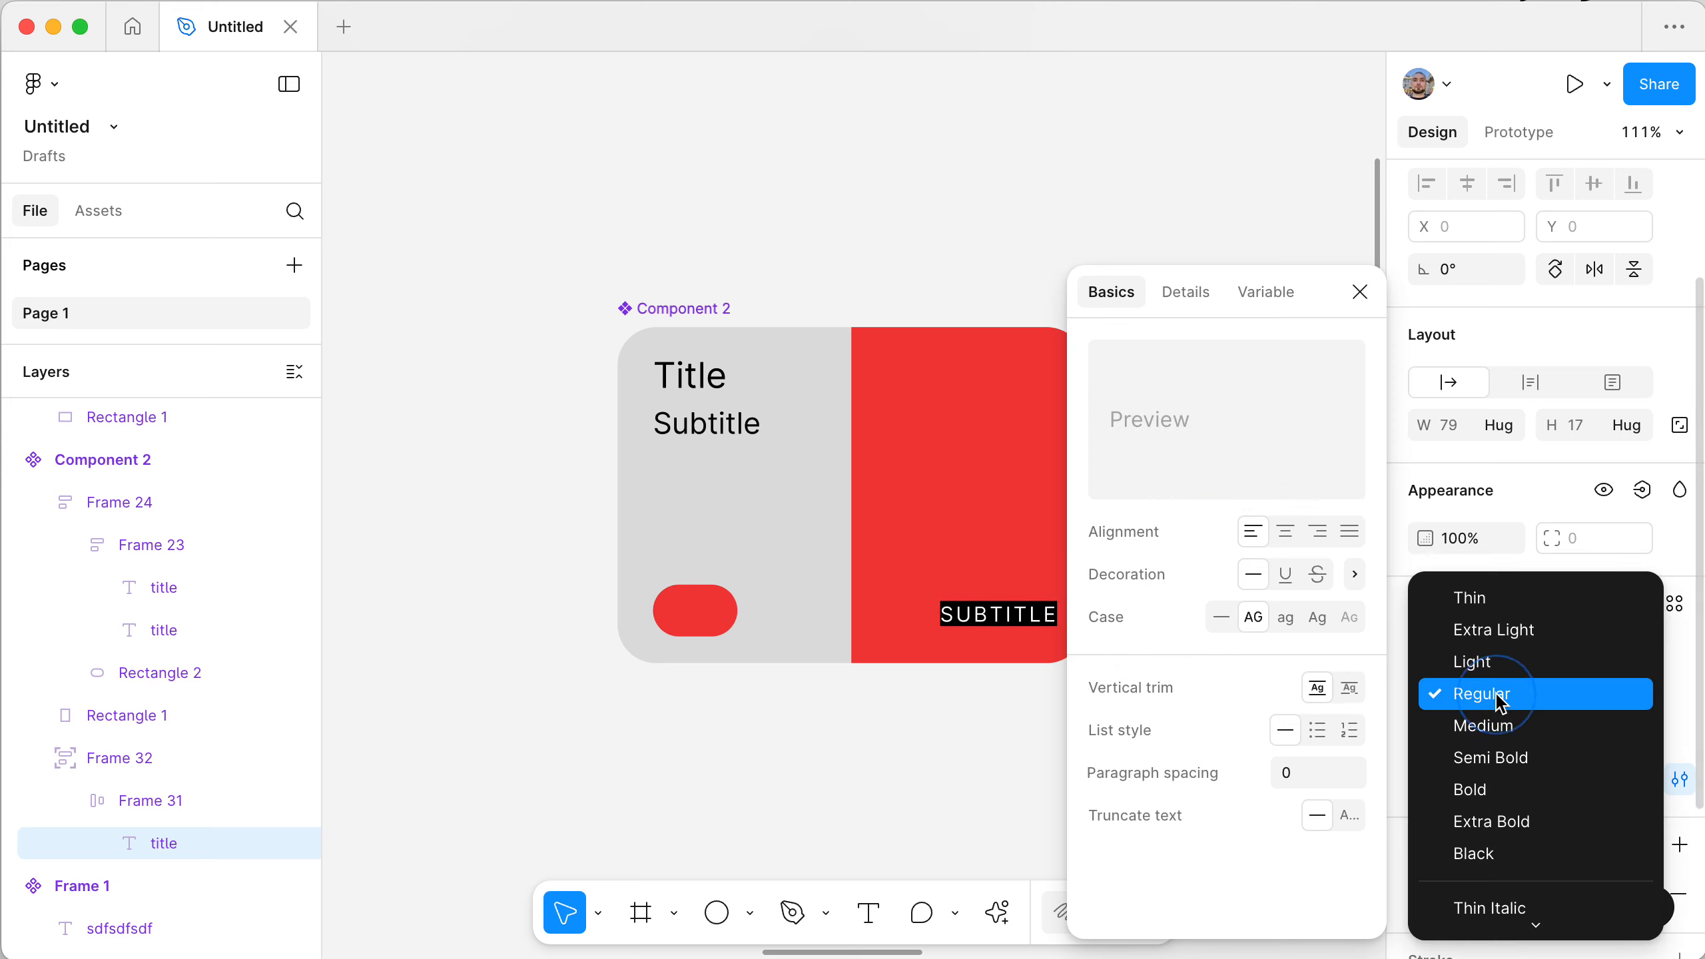
pyautogui.click(1501, 735)
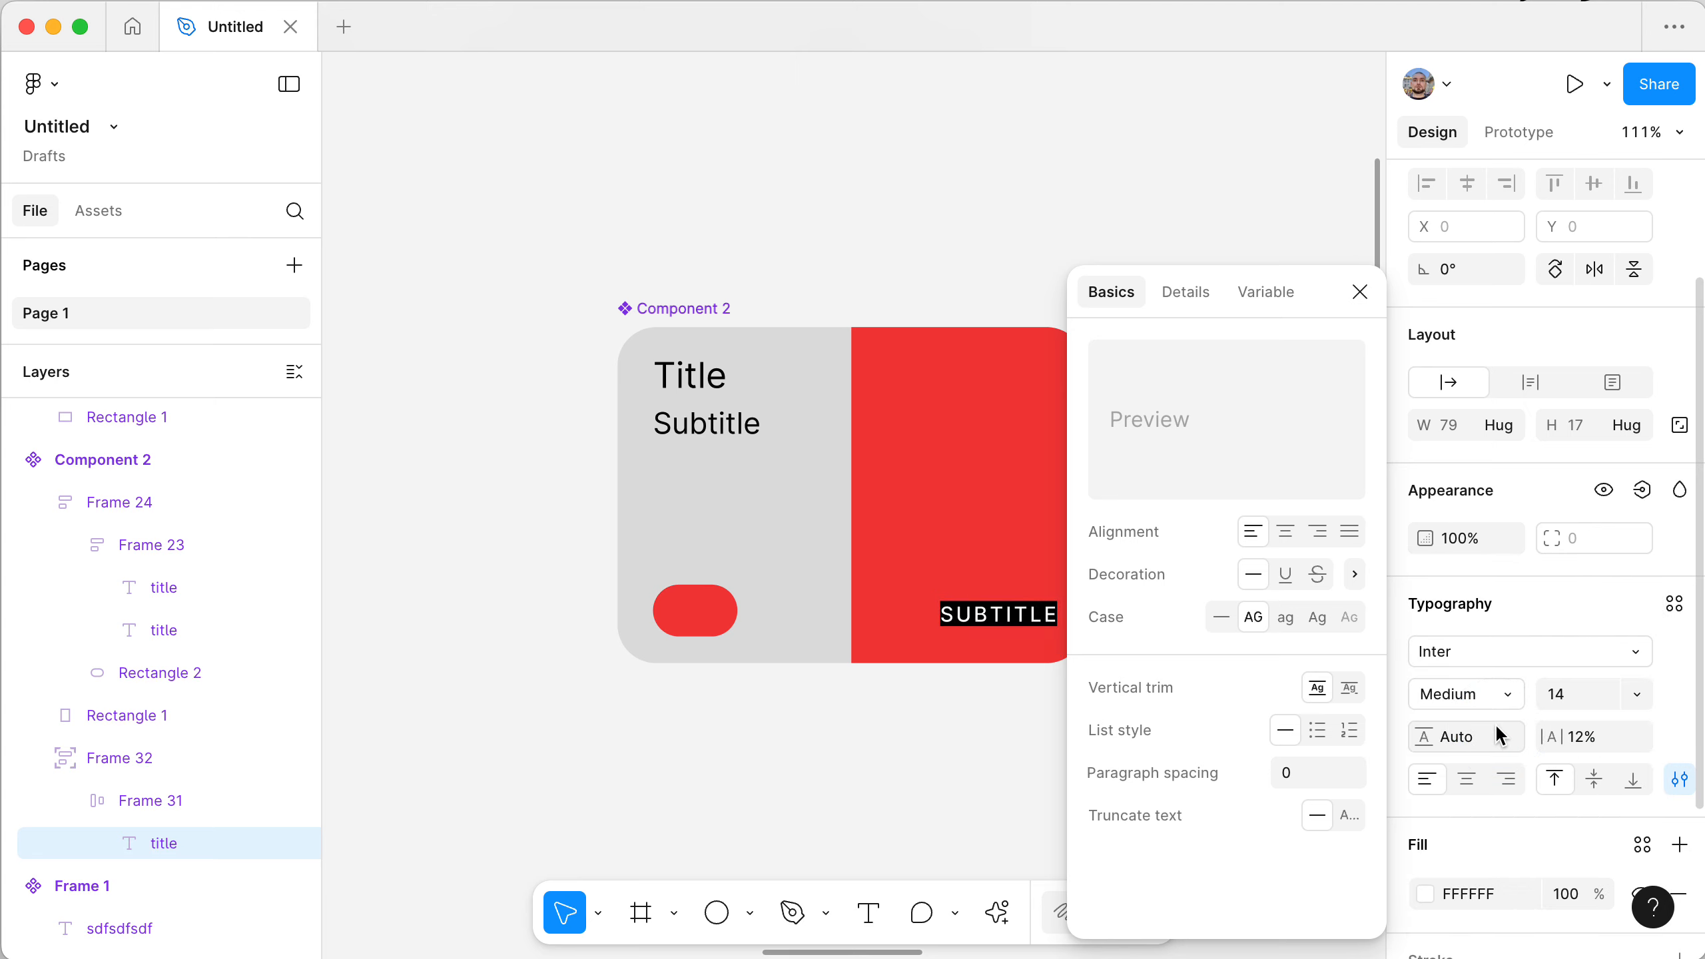
# - Reduce the white Subtitle's font size to 13 and close the type settings
pyautogui.click(1636, 695)
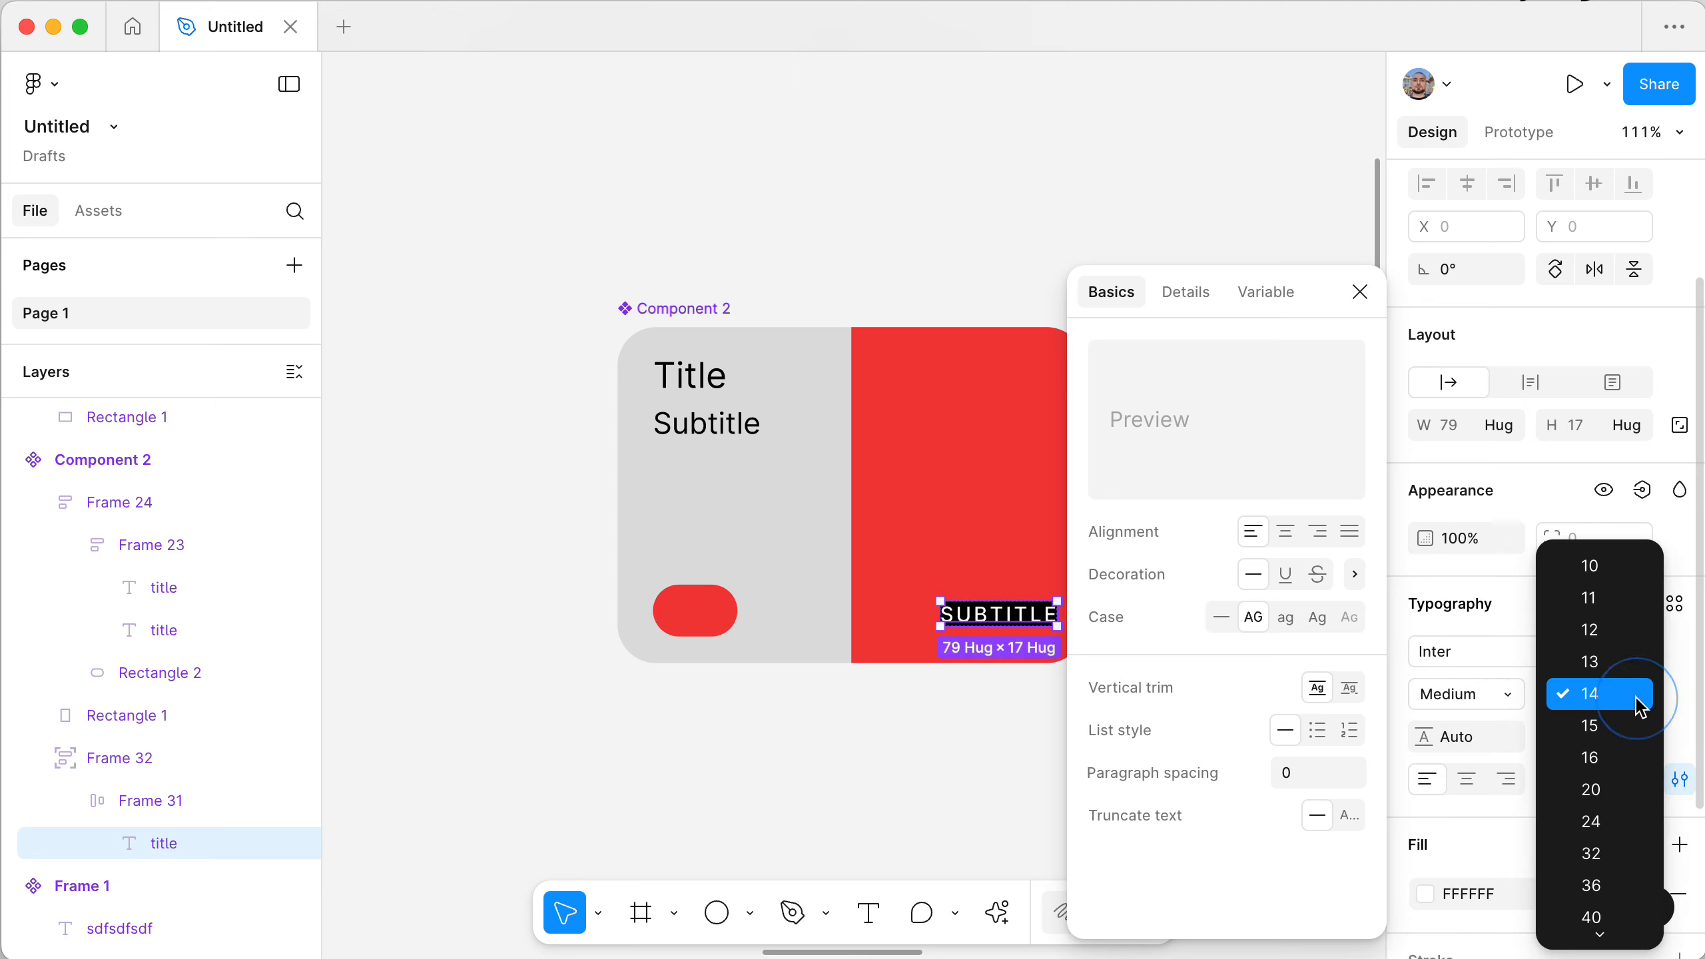
pyautogui.click(1632, 663)
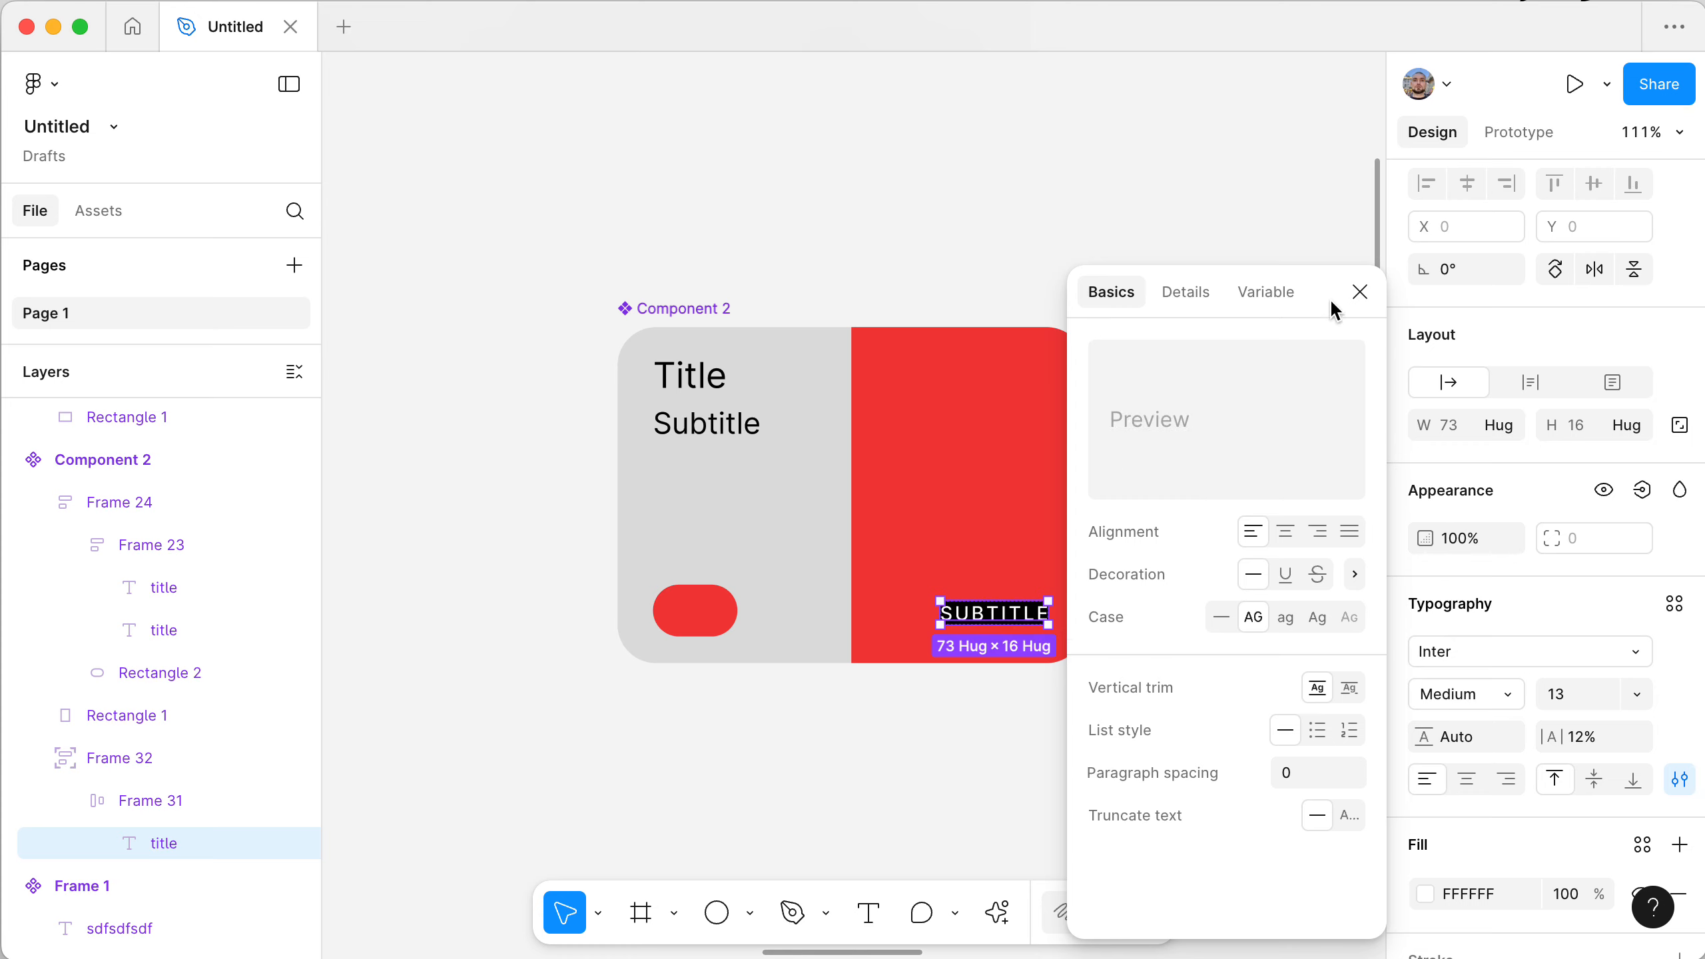
pyautogui.click(1360, 291)
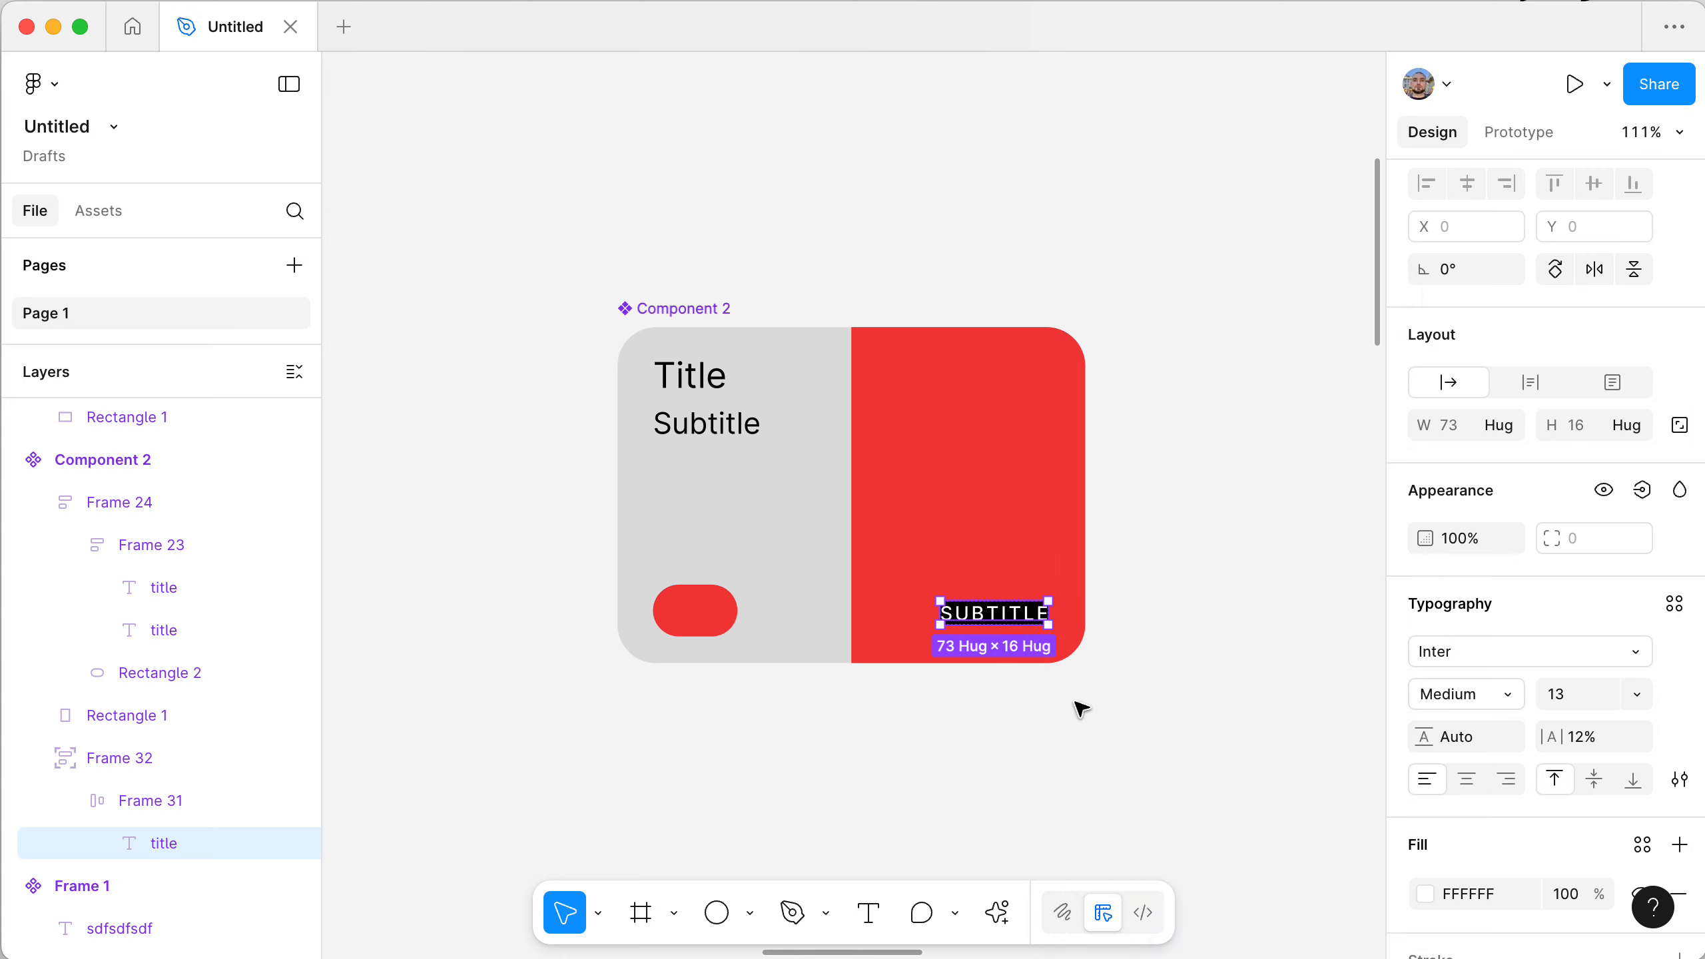
# - Set the black label frame's horizontal padding to 8 and its vertical padding to 5
pyautogui.press('Escape')
pyautogui.click(1469, 556)
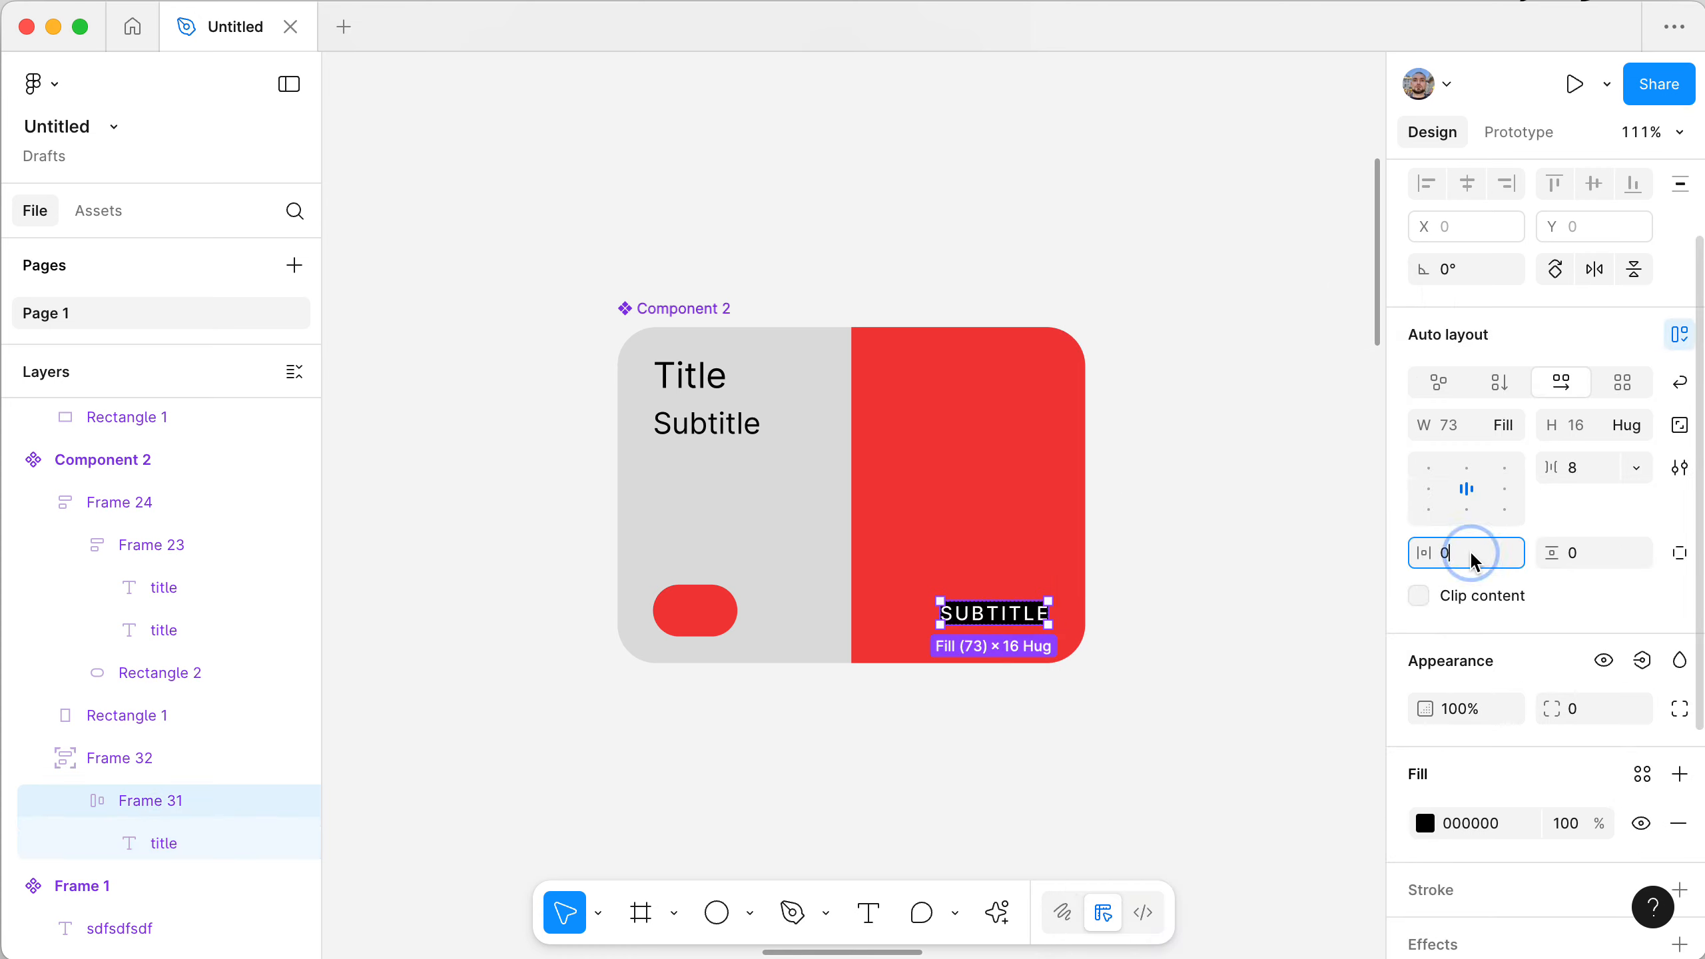
pyautogui.hotkey('shift', 'Up')
pyautogui.press('Tab')
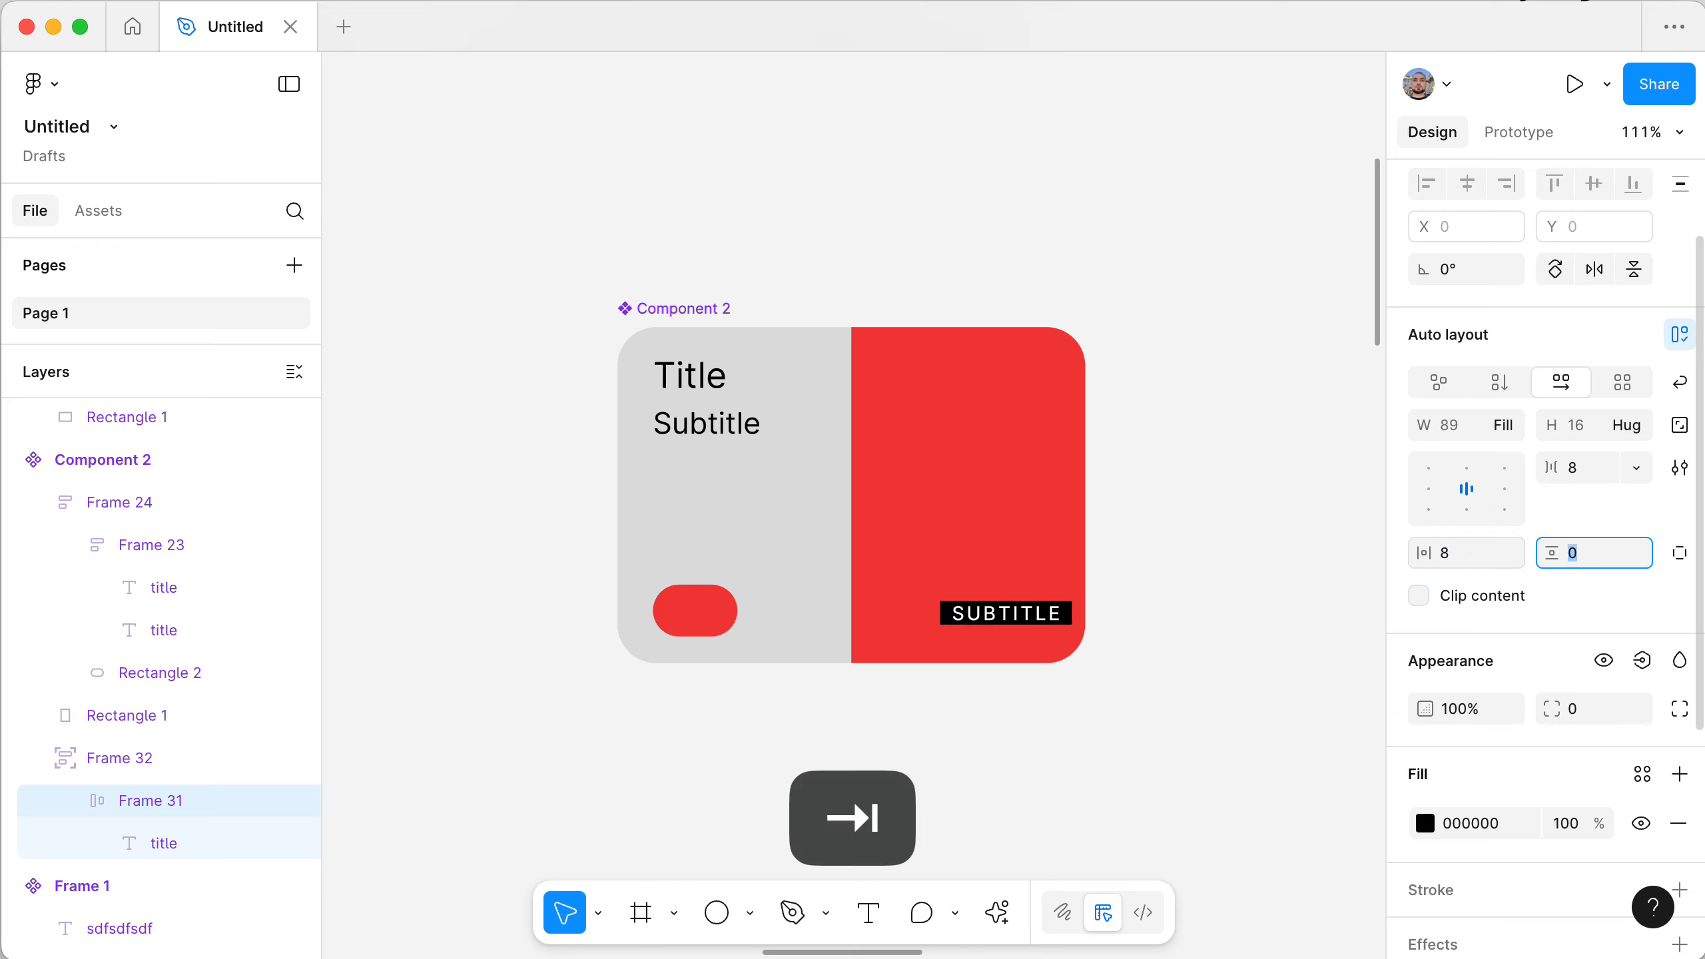
pyautogui.hotkey('shift', 'Up')
pyautogui.press('Down')
pyautogui.press('Down')
pyautogui.press('Down')
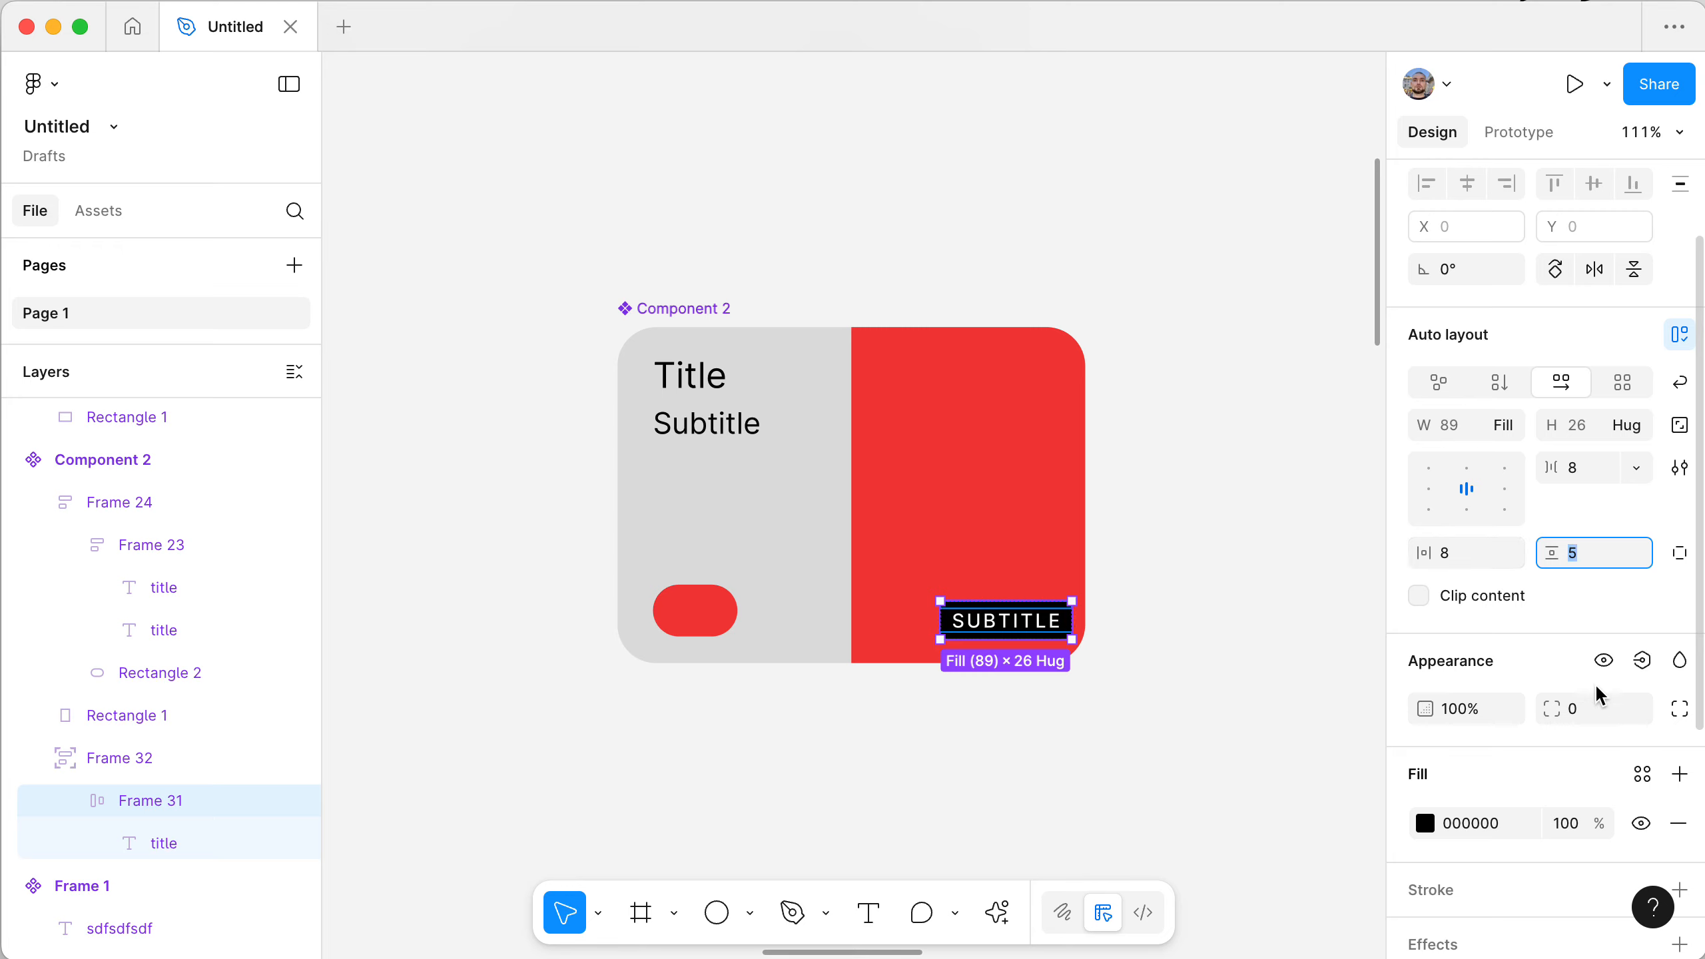
pyautogui.press('Down')
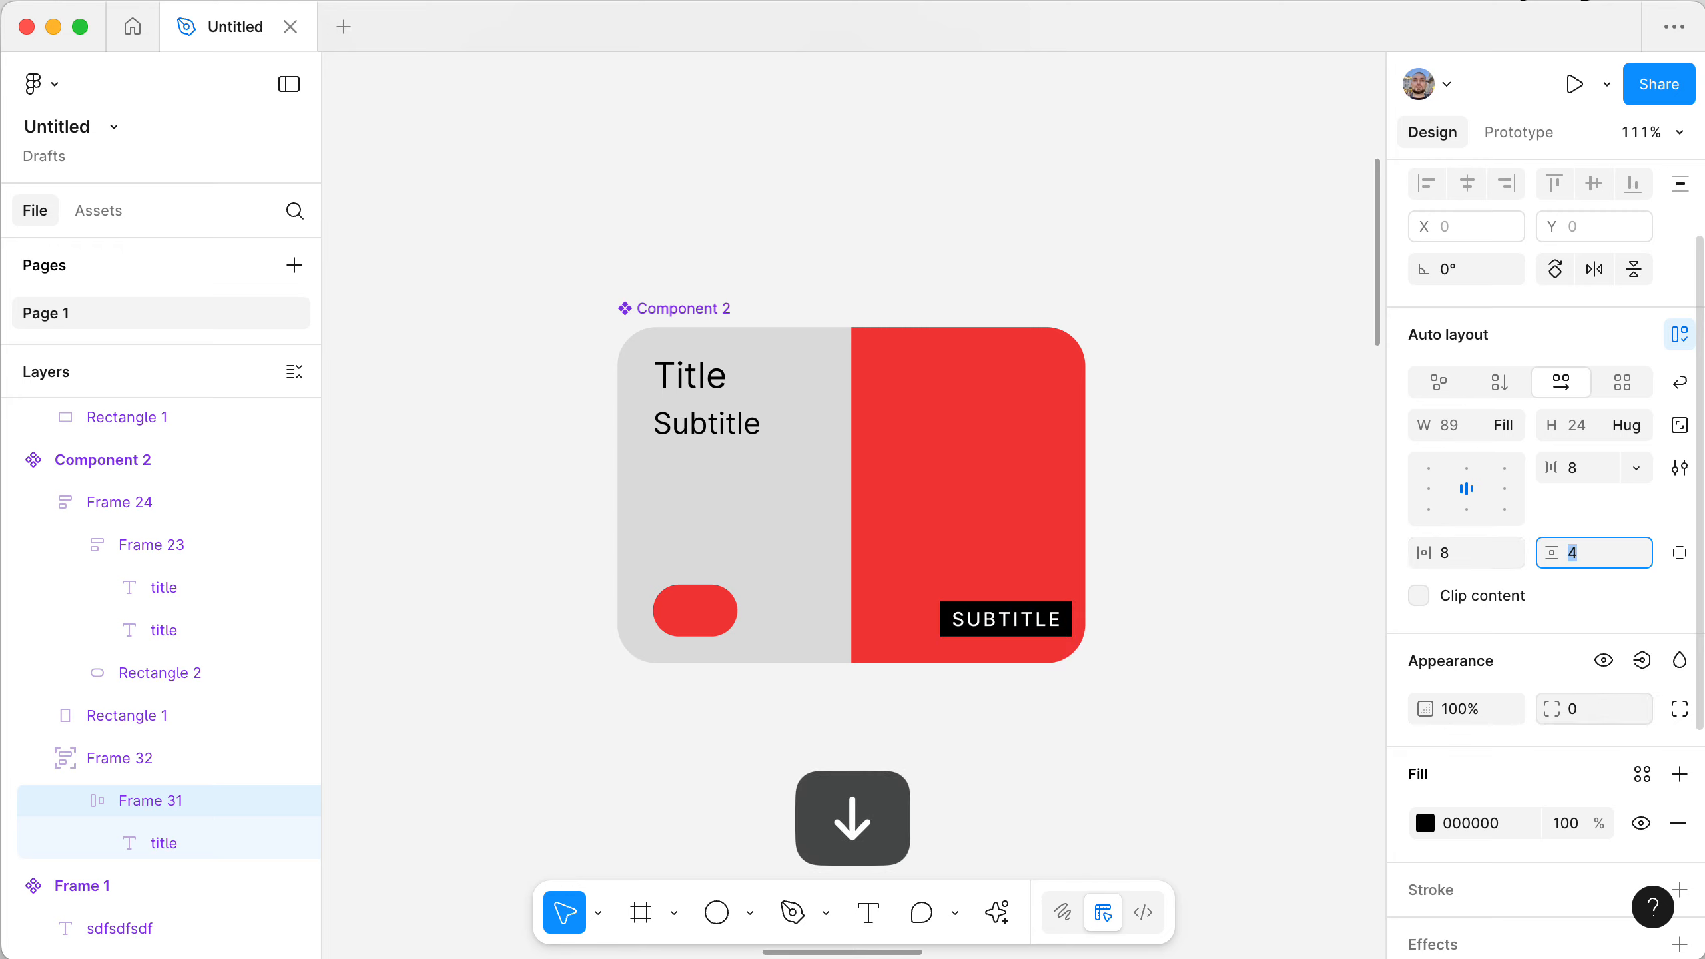
pyautogui.press('Up')
# - Round the black label frame's corners with a radius of 8
pyautogui.click(1598, 710)
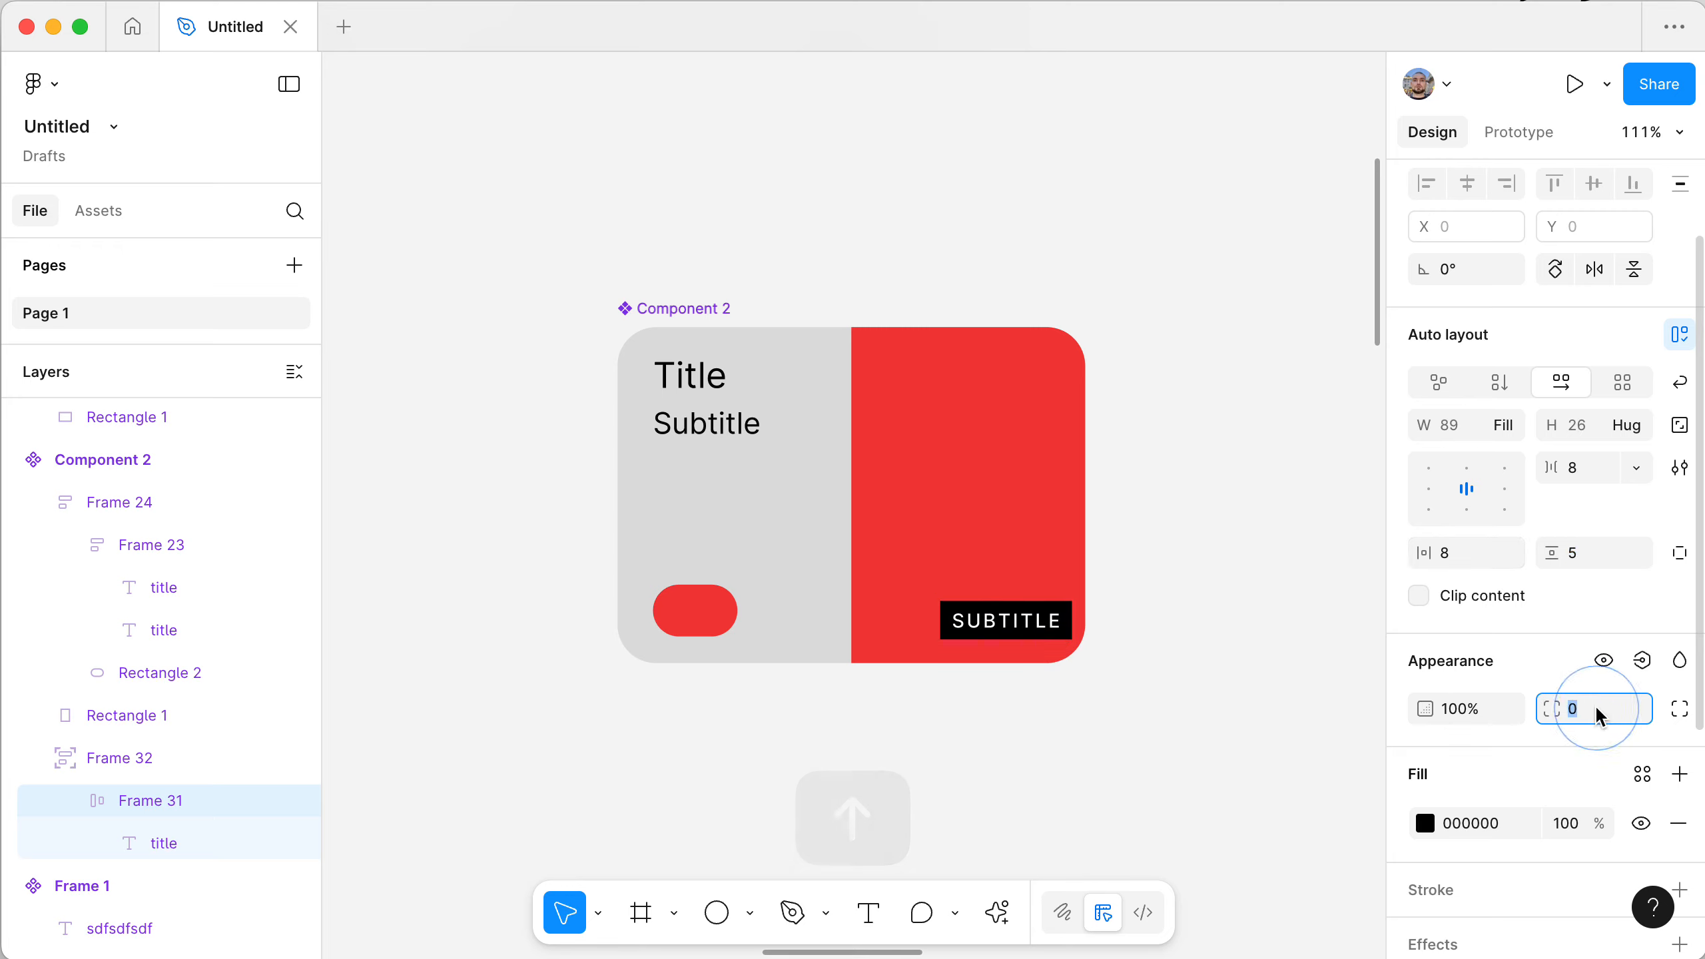
pyautogui.hotkey('shift', 'Up')
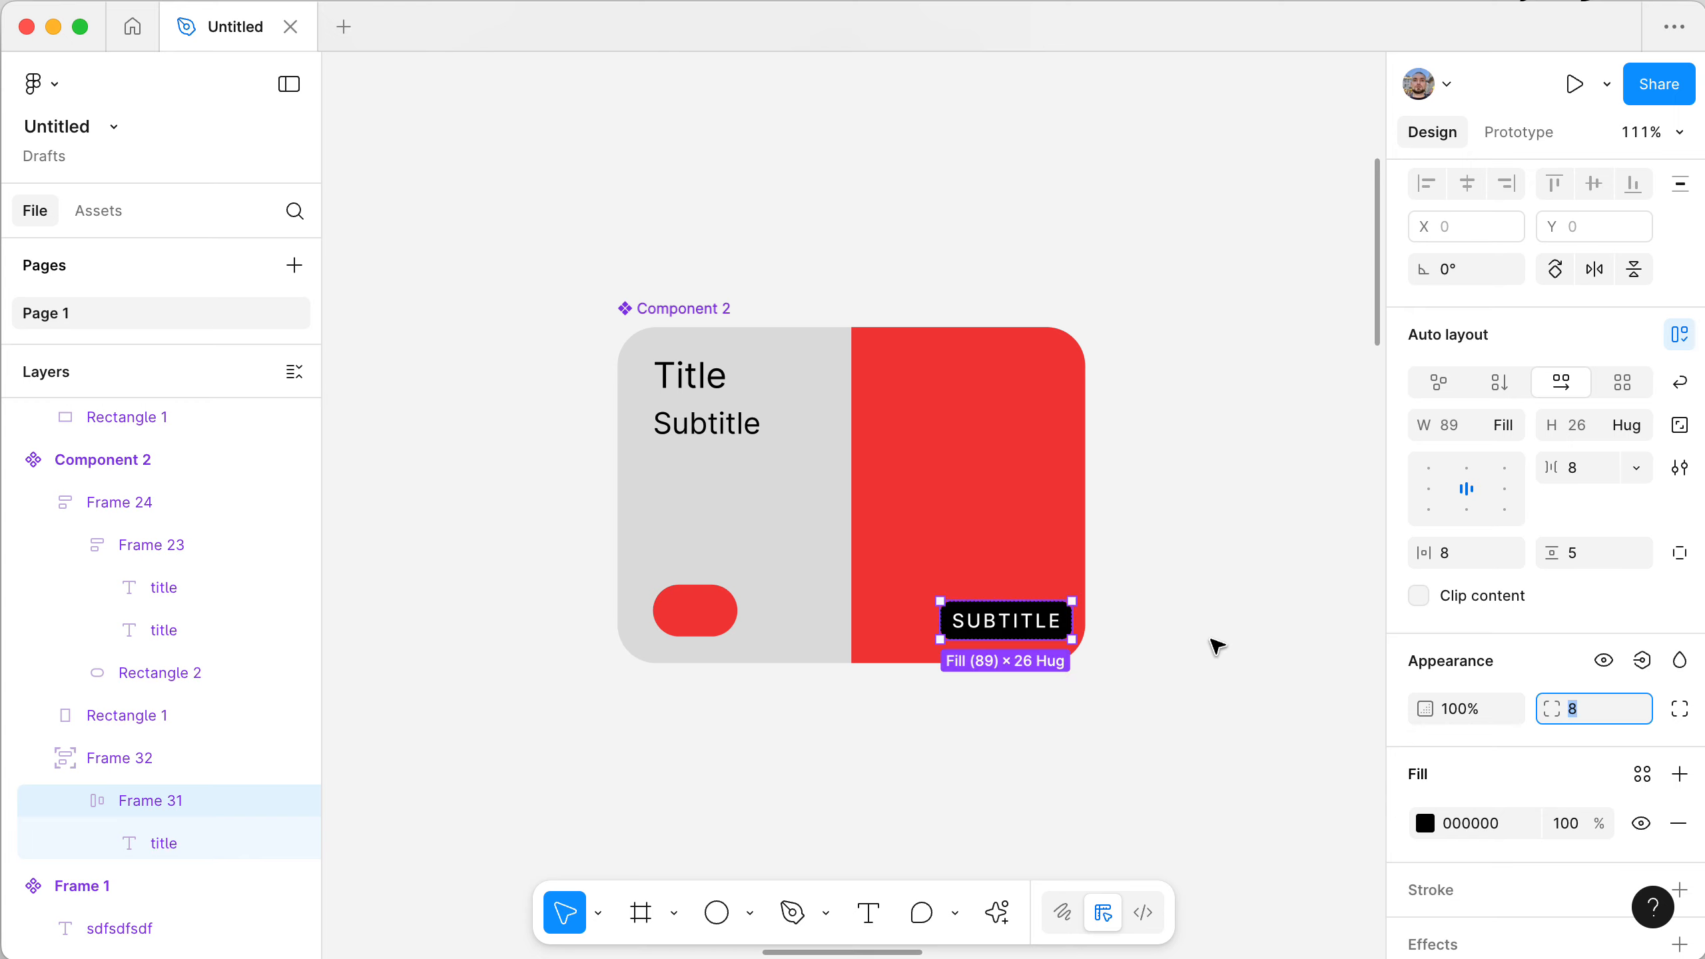
pyautogui.press('Return')
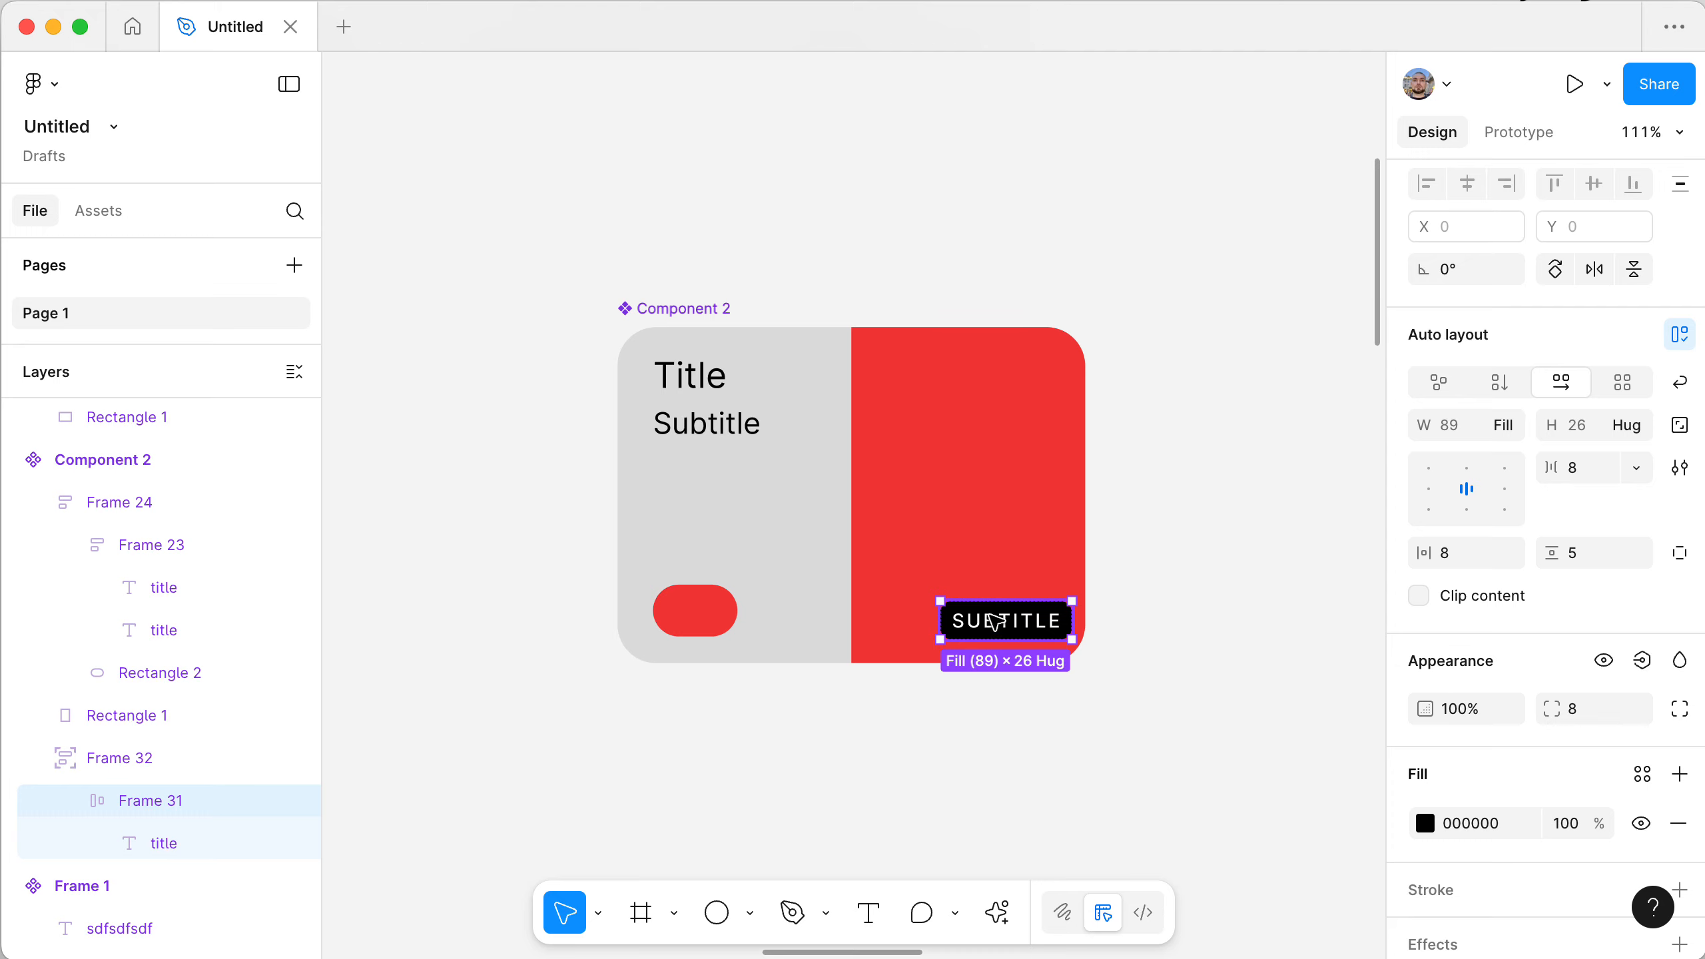
# - Align the label's outer frame to the card's right and bottom edges, with its constraints set to Right and Bottom
pyautogui.scroll(3, 1520, 481)
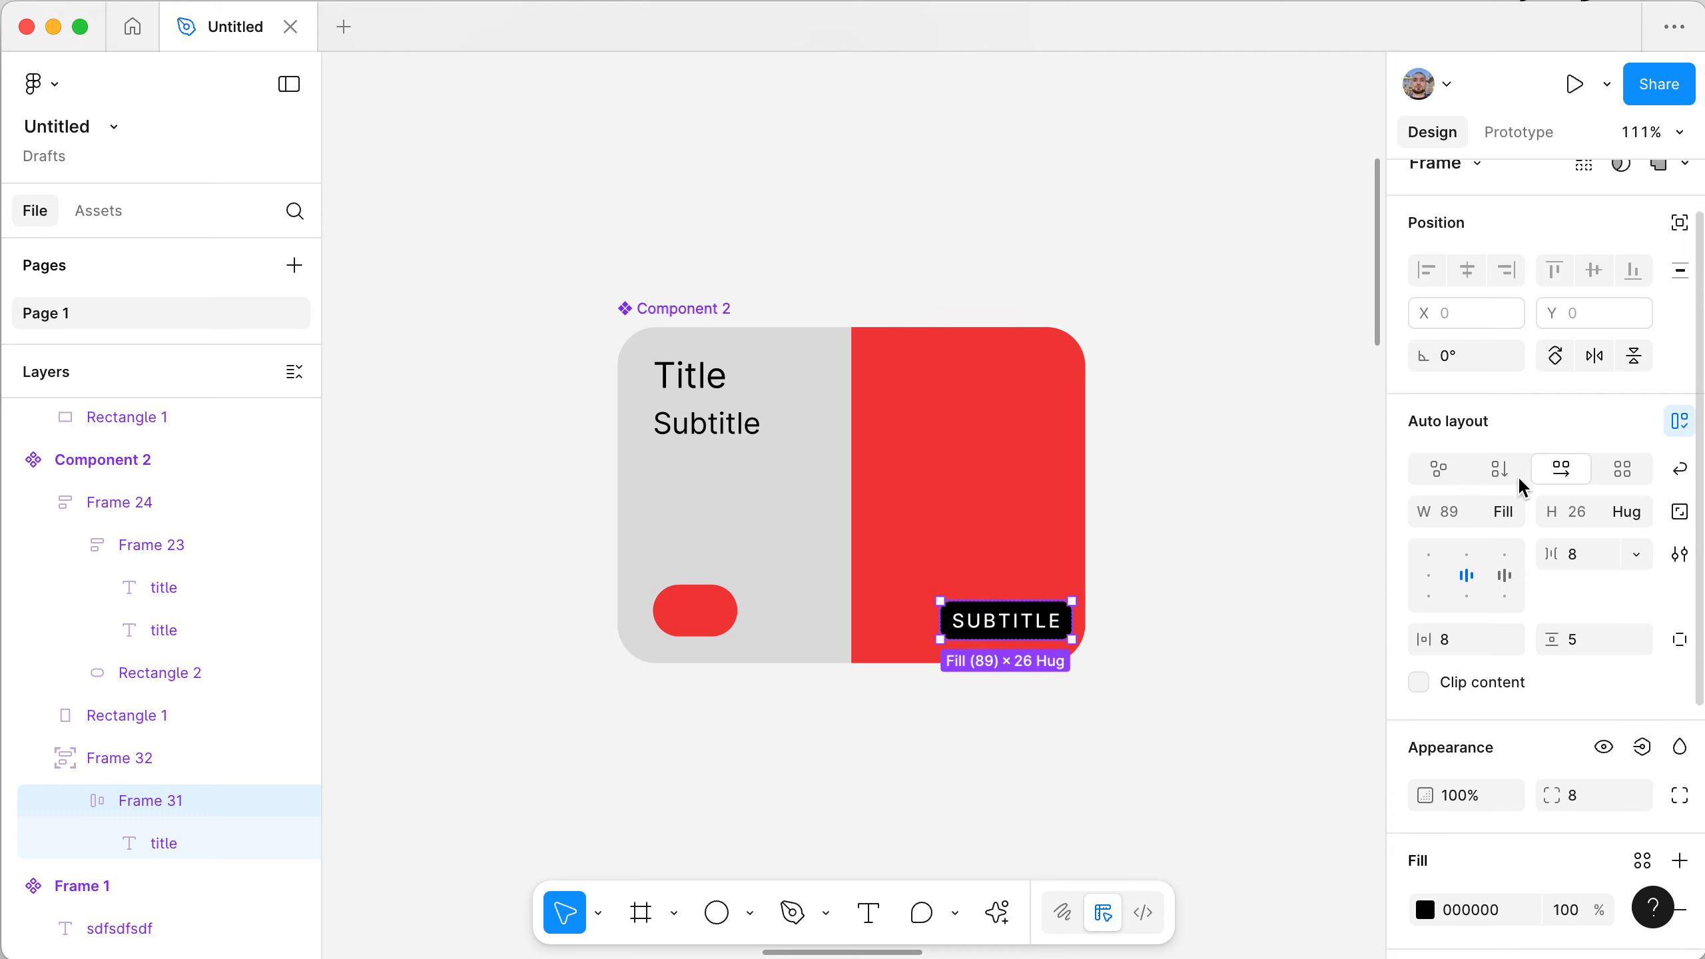
pyautogui.click(1191, 483)
pyautogui.click(984, 611)
pyautogui.click(984, 613)
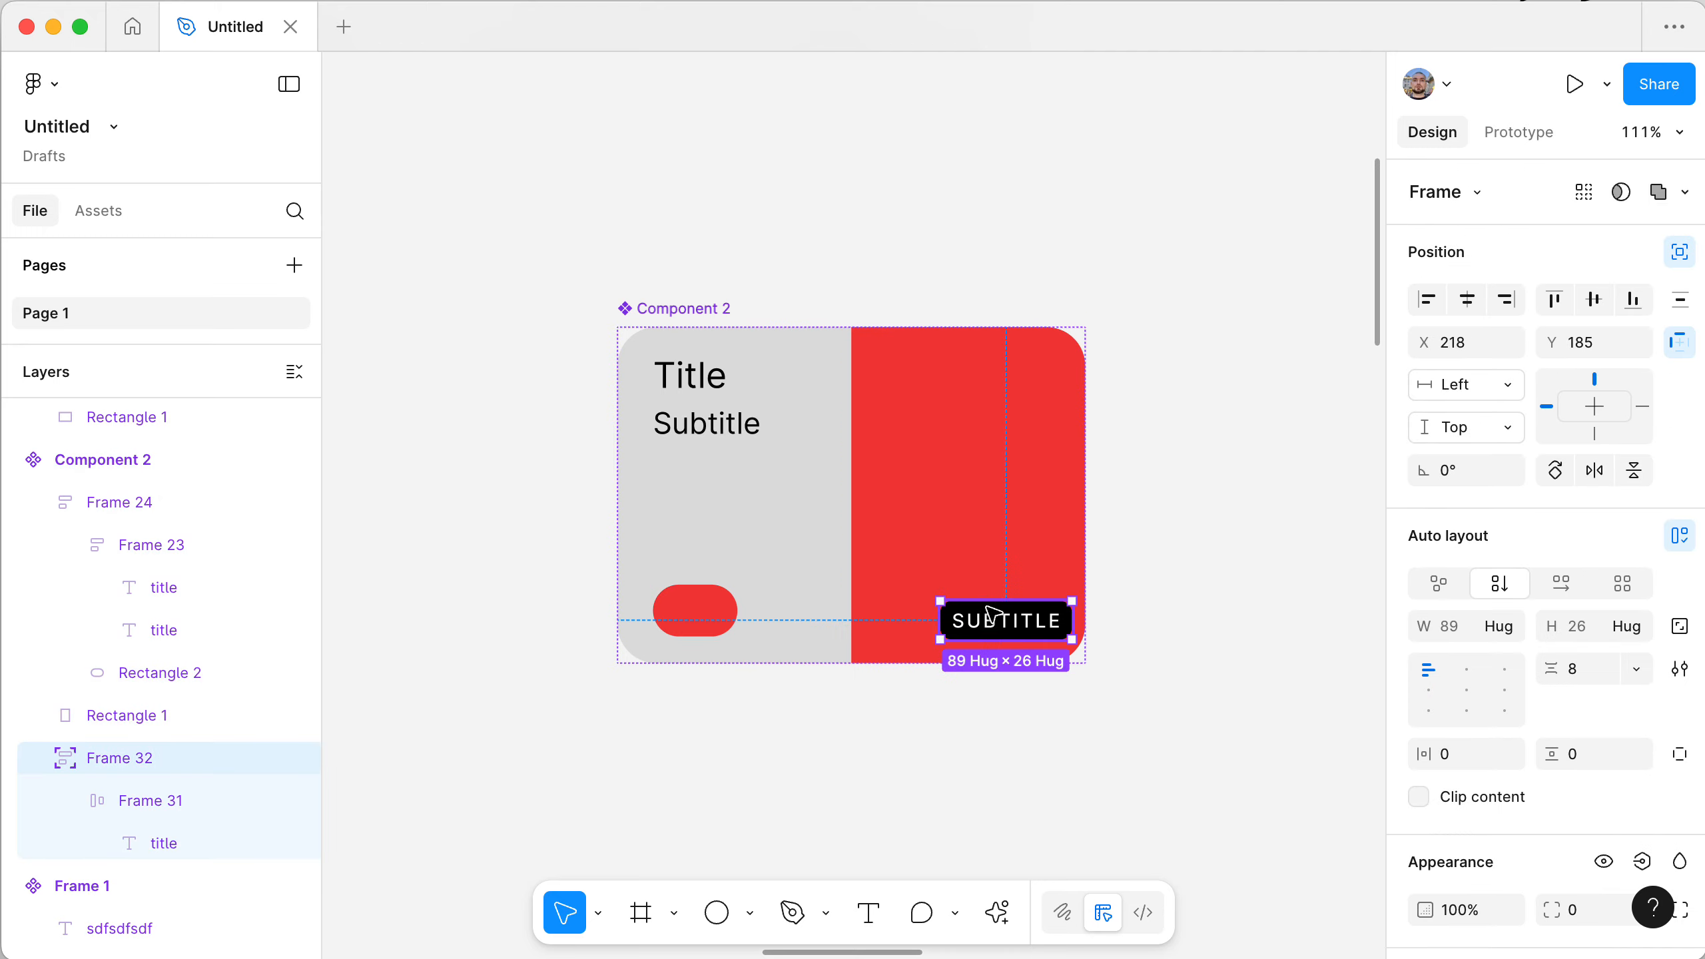
pyautogui.click(1508, 301)
pyautogui.click(1635, 301)
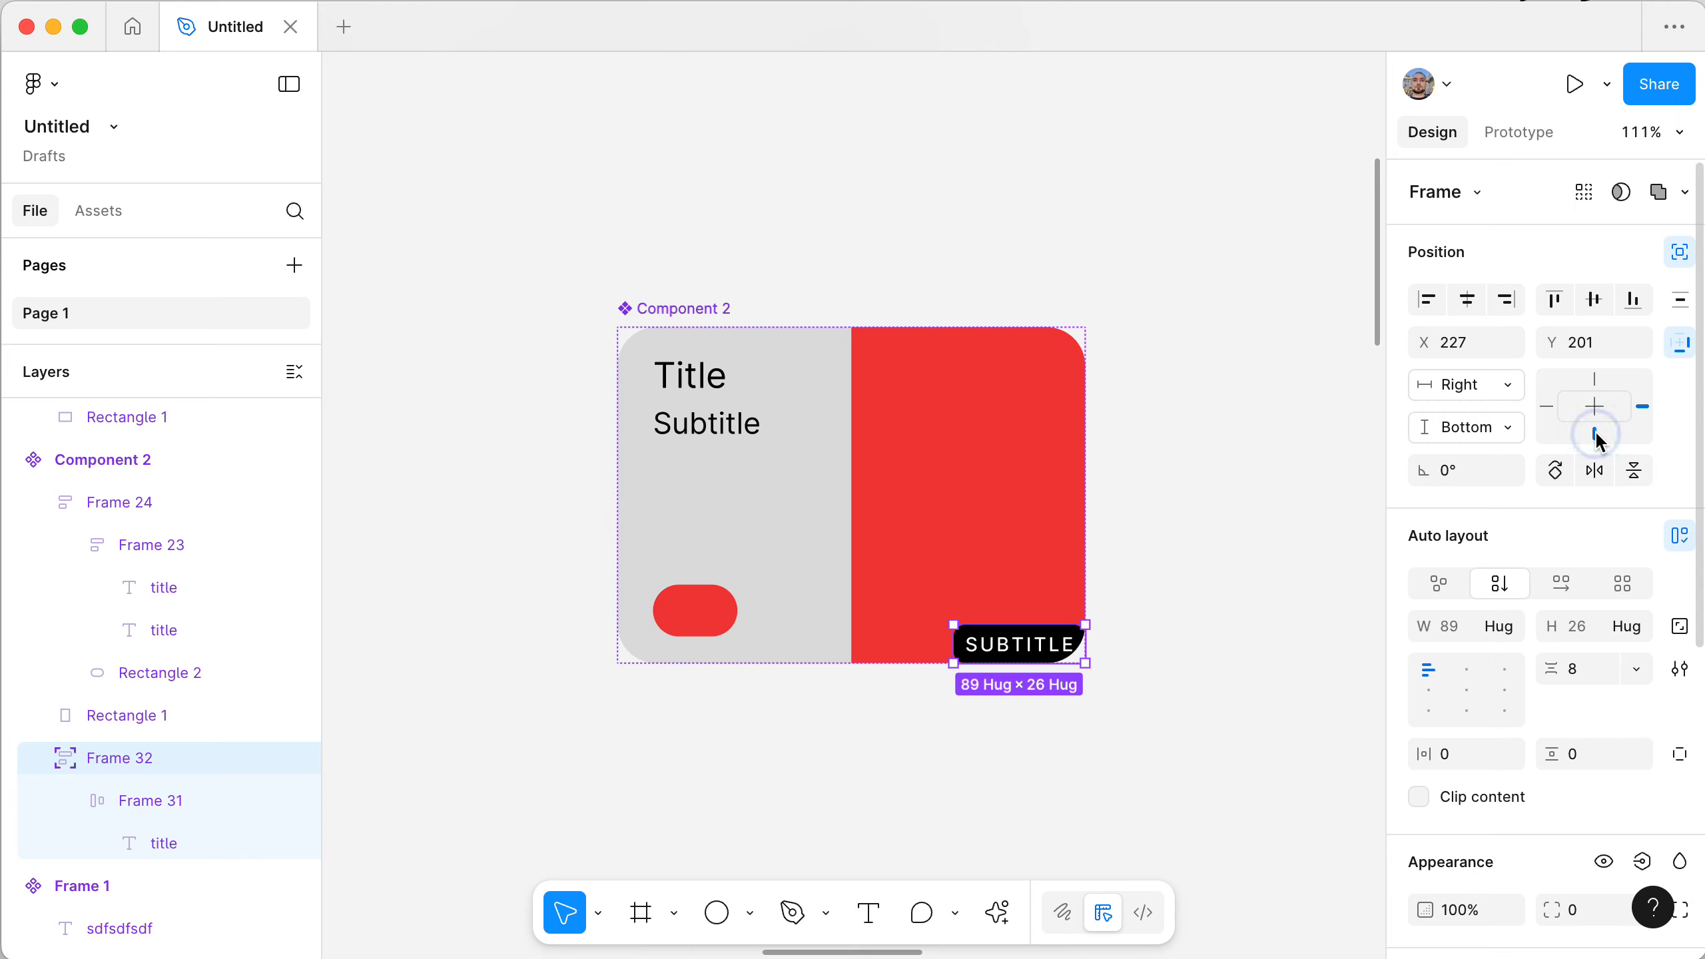
pyautogui.click(1595, 380)
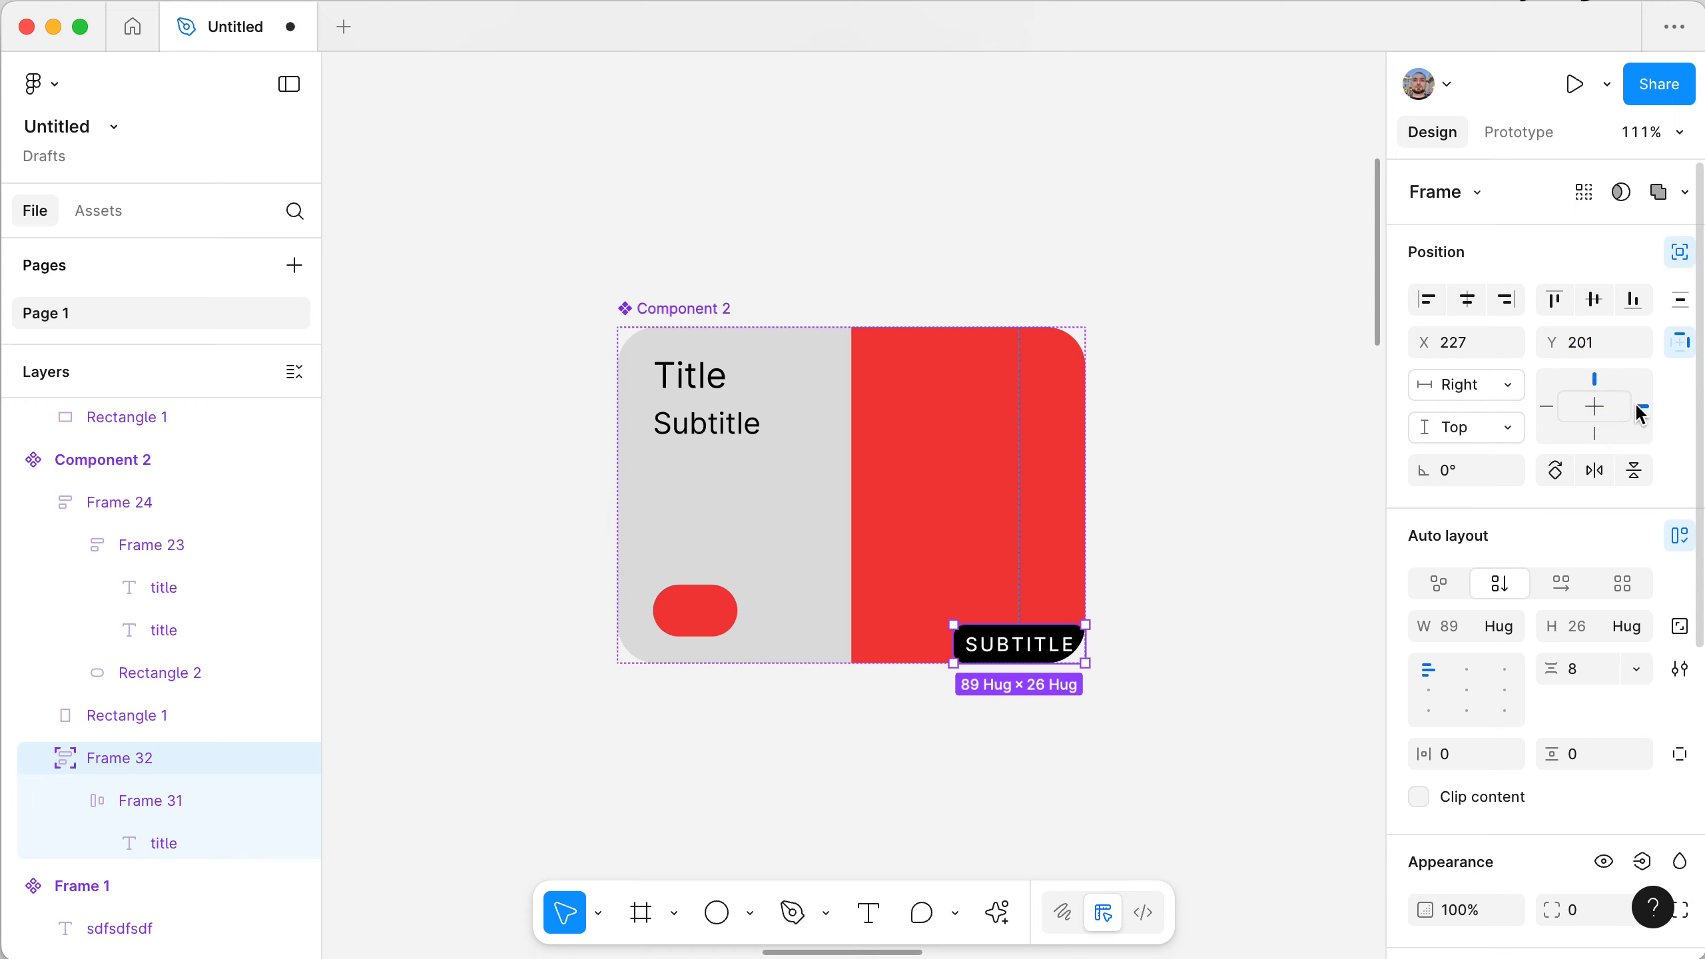
pyautogui.click(1595, 435)
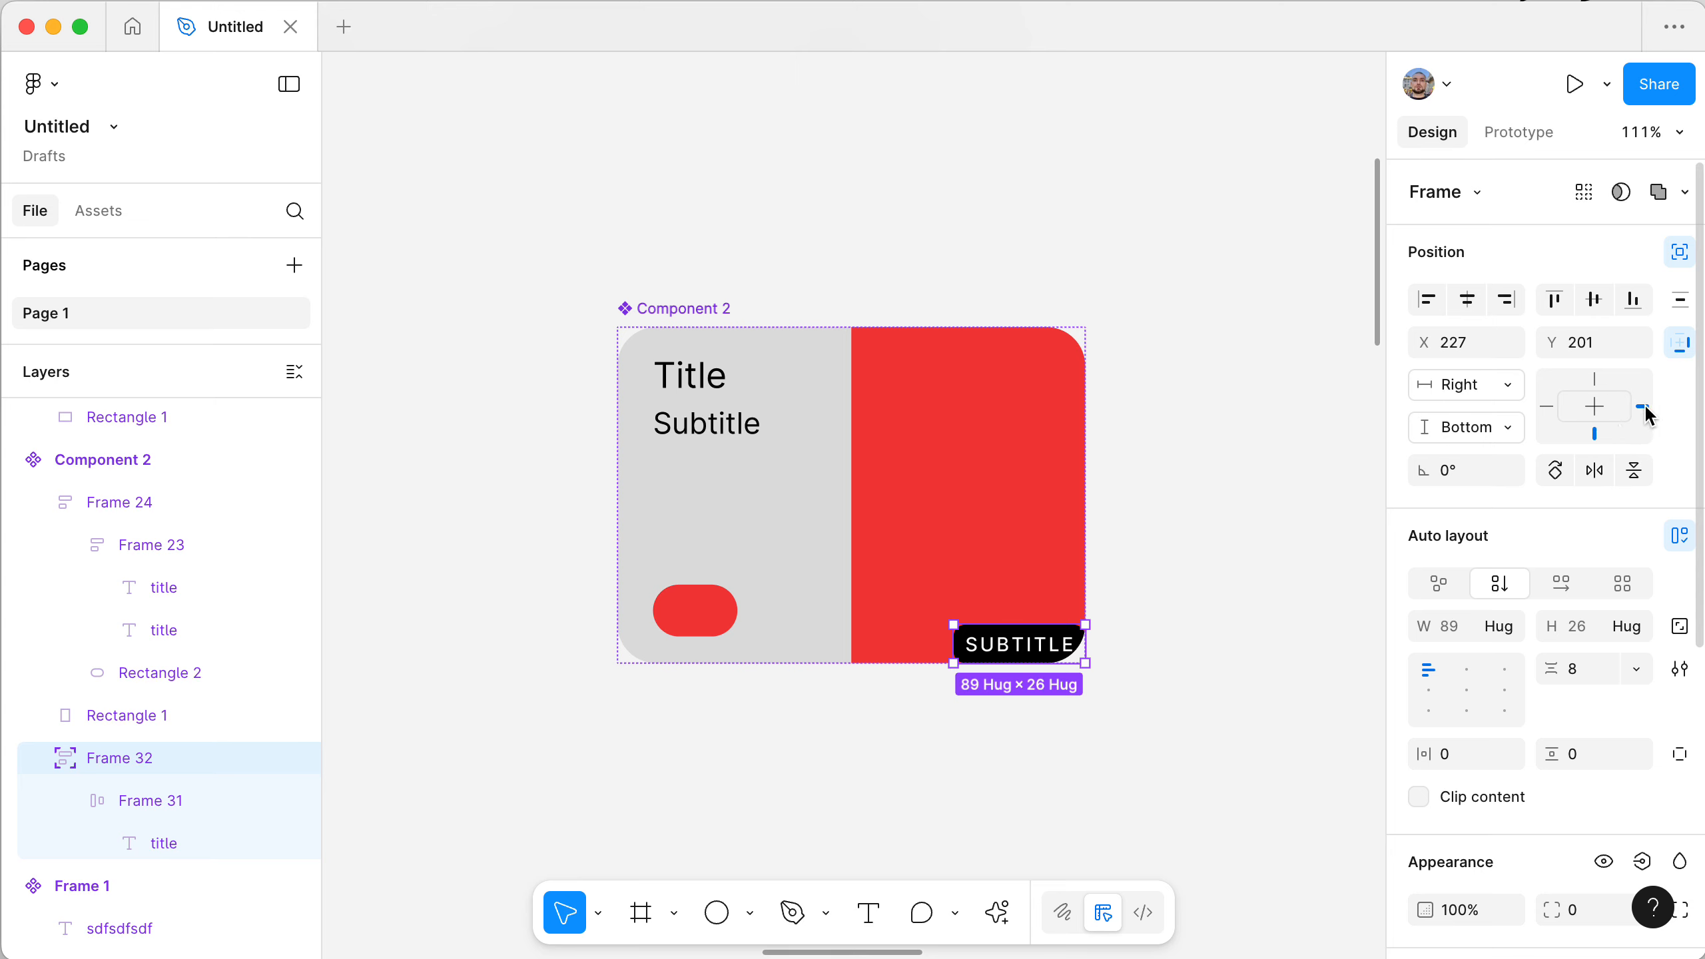
# - Place a copy of Component 2 above the original as an instance and resize it to 240 × 145
pyautogui.click(650, 315)
pyautogui.scroll(5, 655, 320)
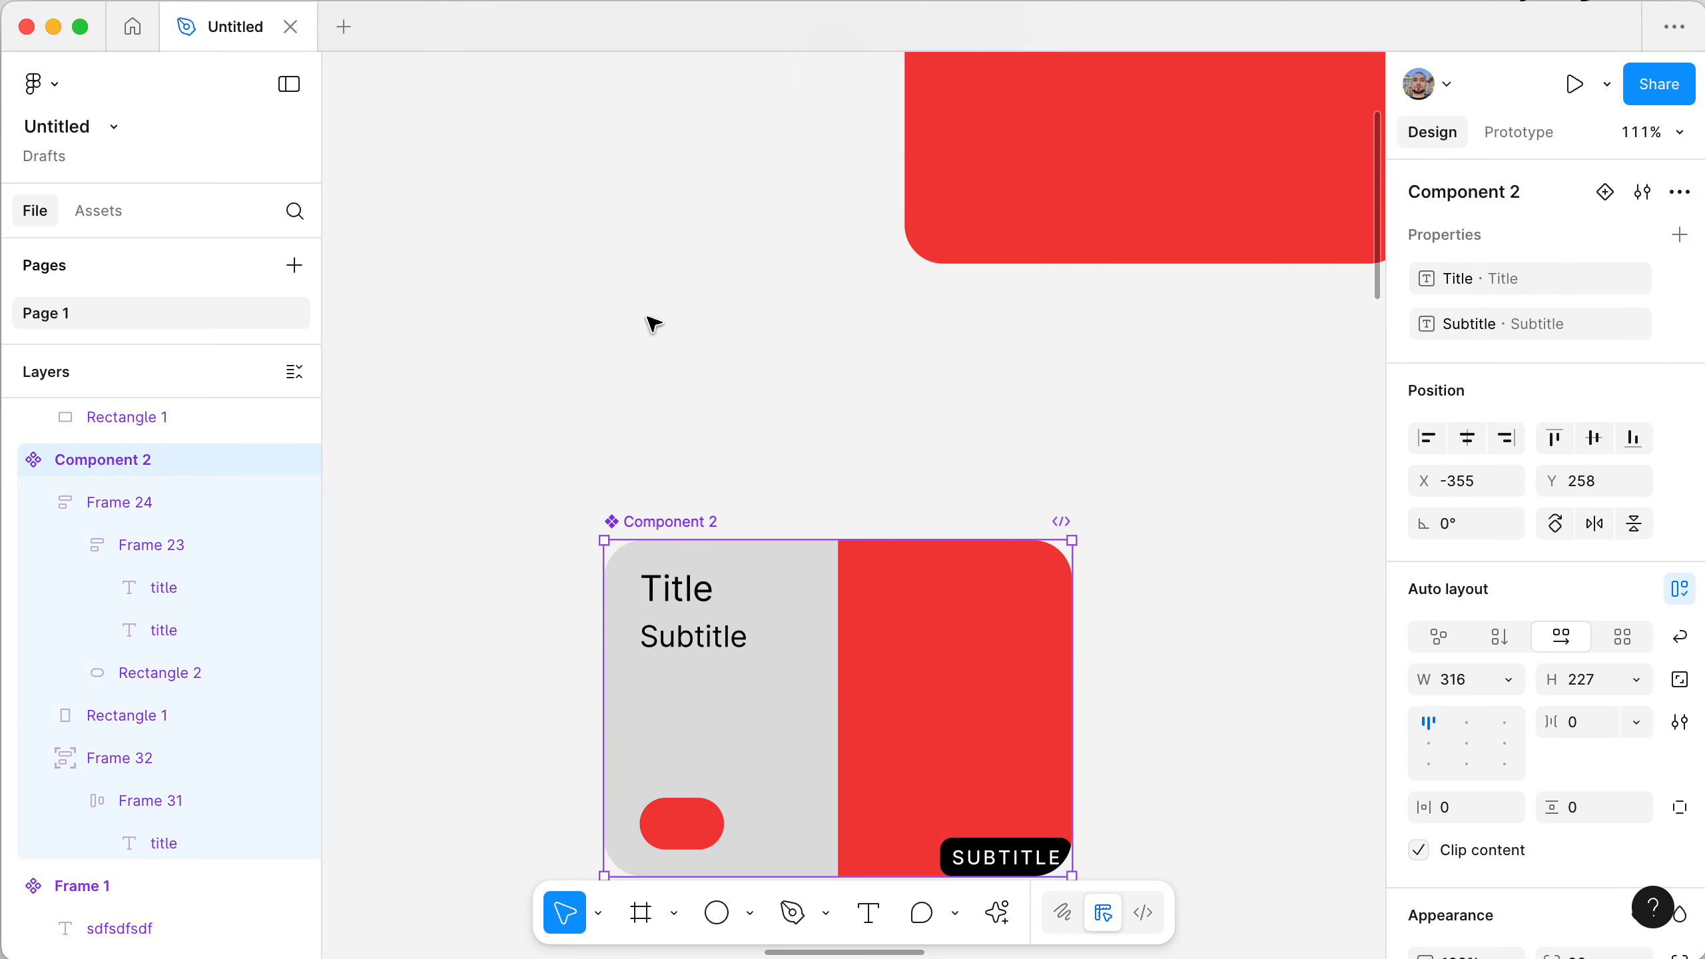
pyautogui.press('alt')
pyautogui.moveTo(673, 524); pyautogui.dragTo(436, 95)
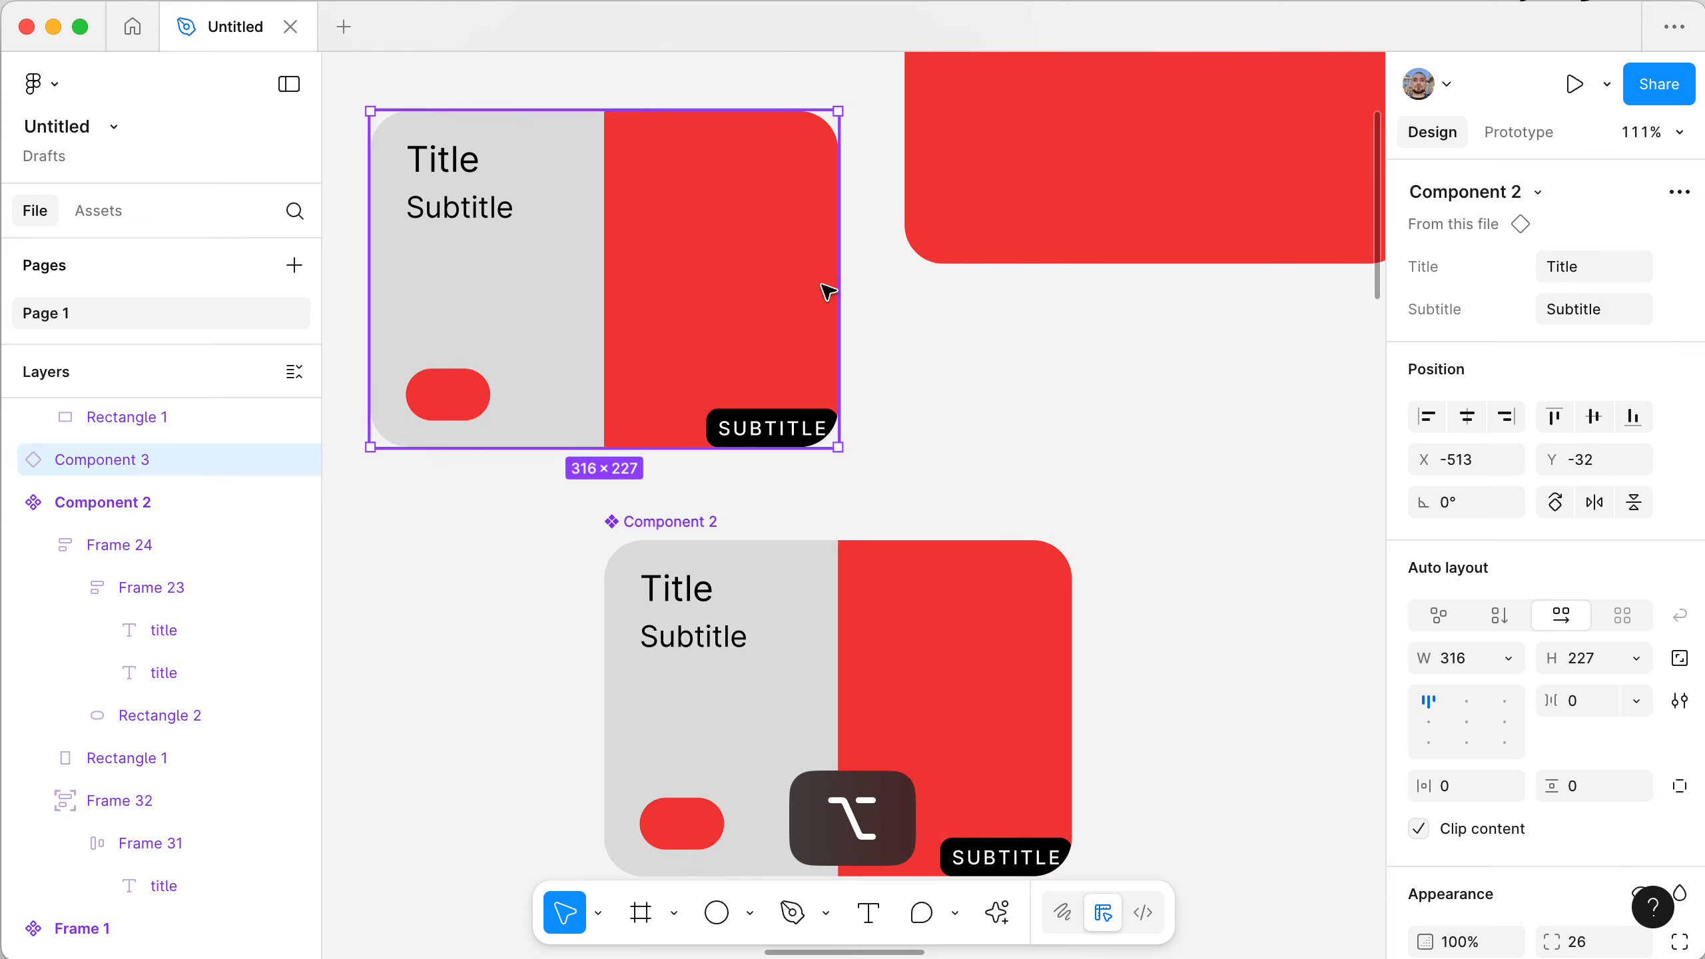
pyautogui.moveTo(838, 447); pyautogui.dragTo(725, 326)
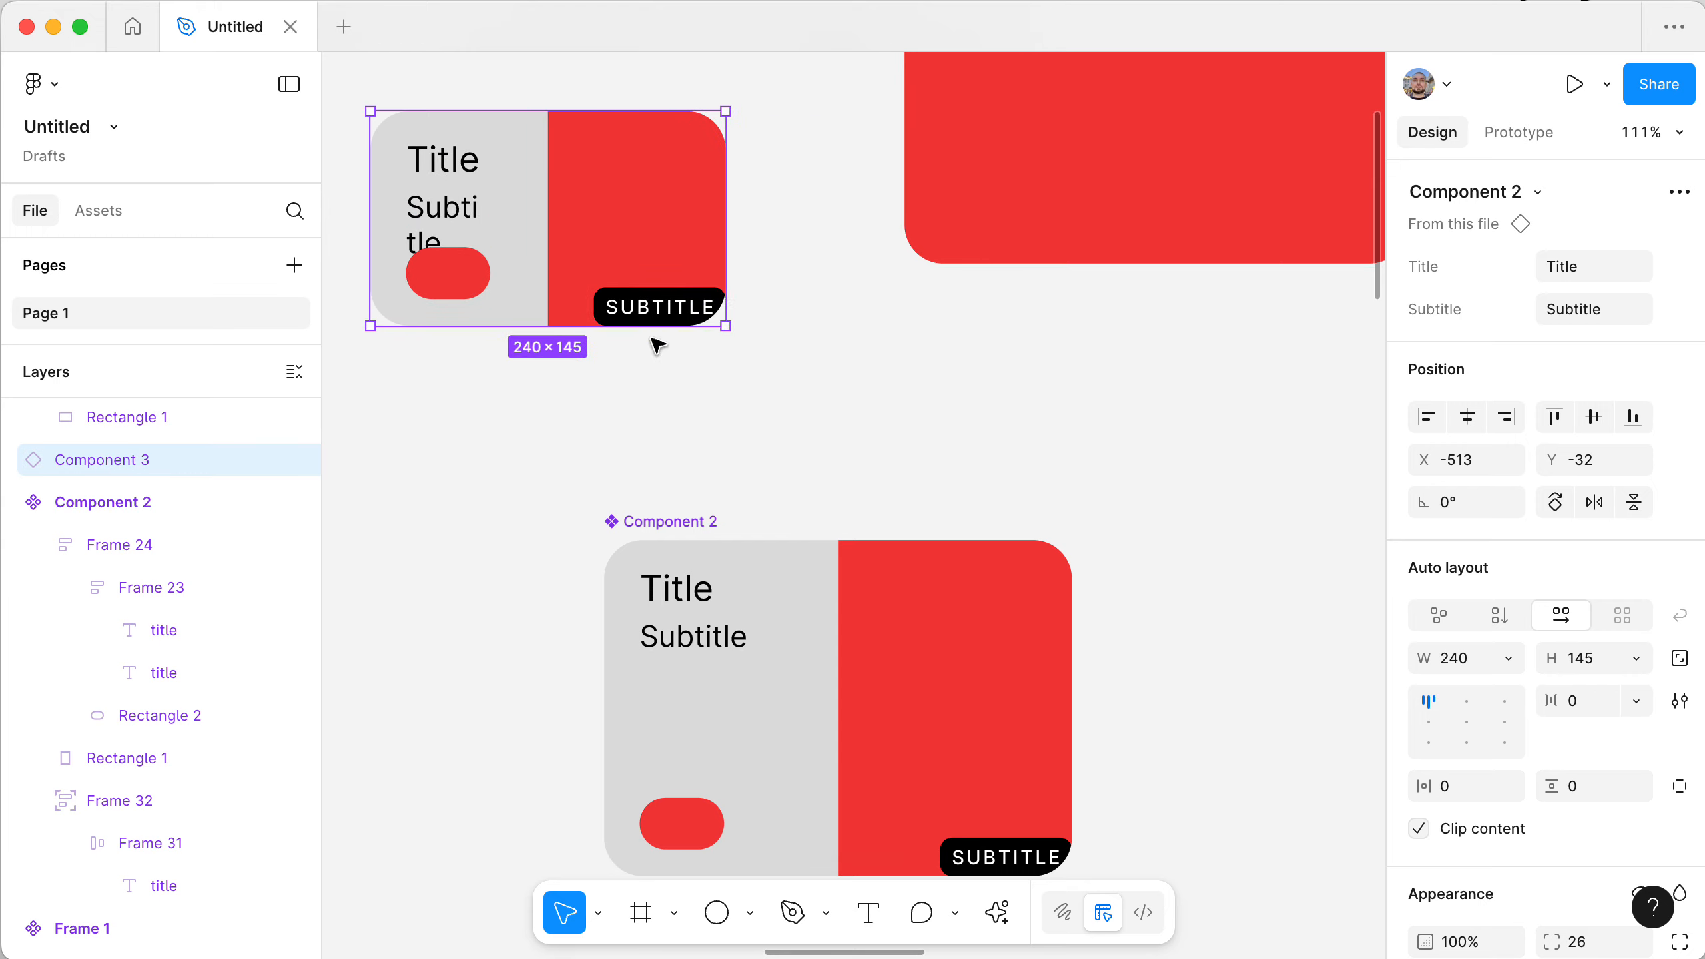
# - Nudge the label's outer frame in Component 2 inward from the card's corner to X 211, Y 185
pyautogui.scroll(-3, 761, 332)
pyautogui.hscroll(-2, 761, 332)
pyautogui.scroll(3, 761, 332)
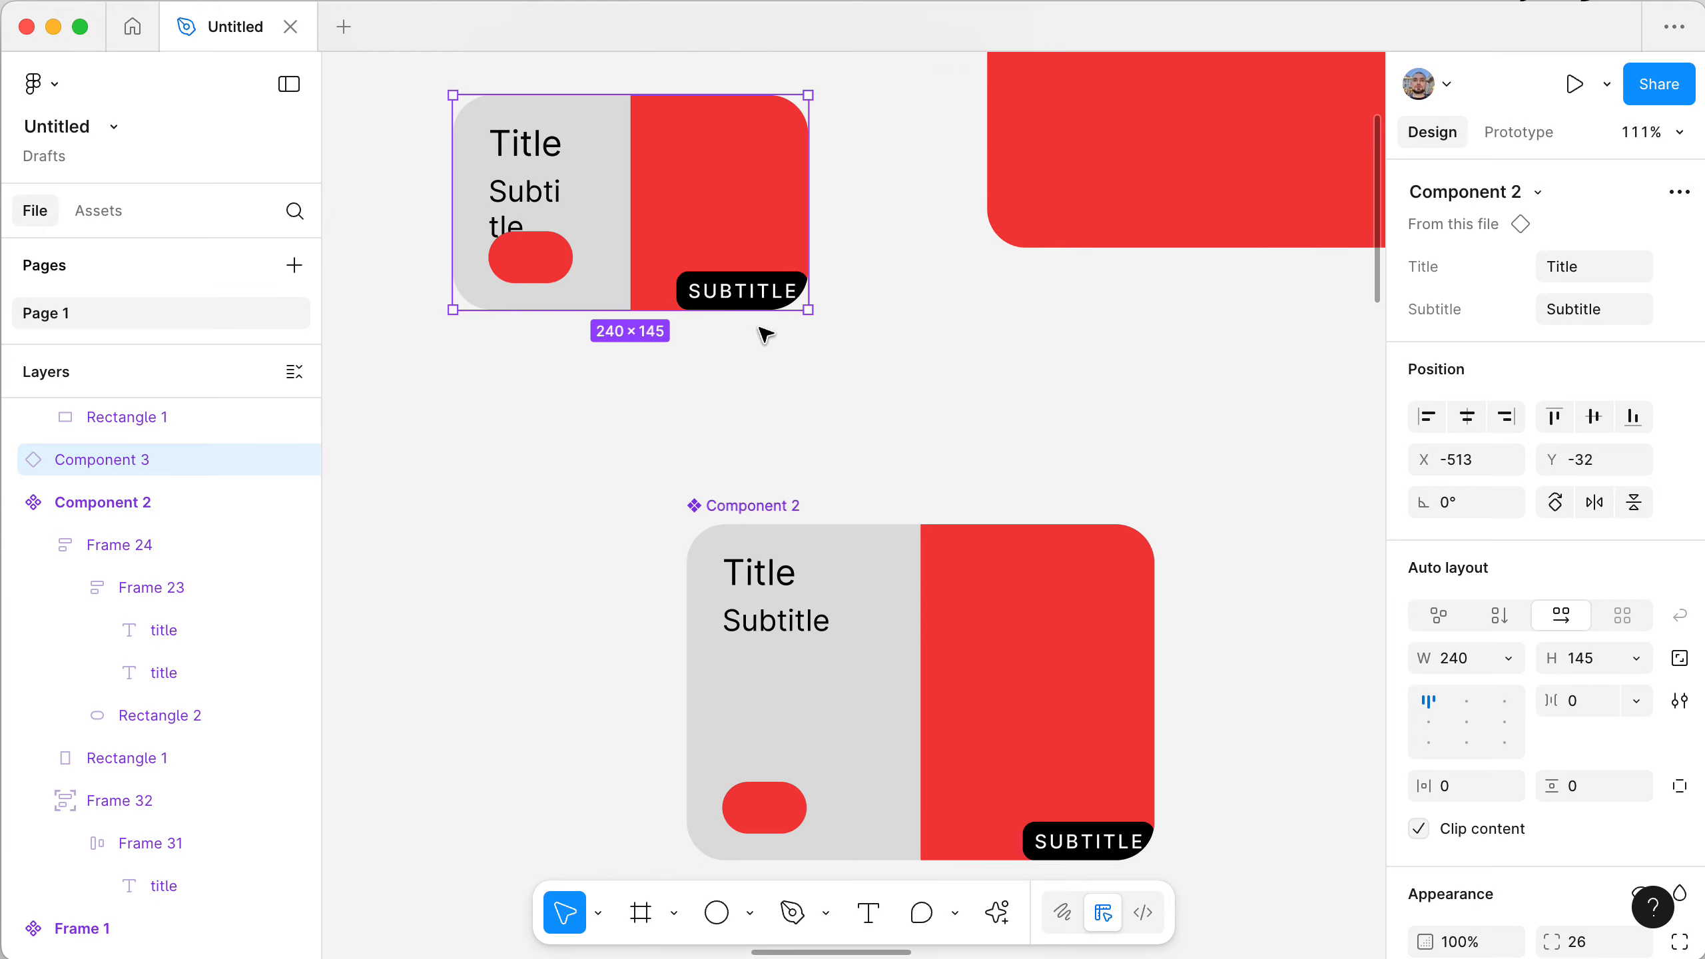
pyautogui.click(1088, 833)
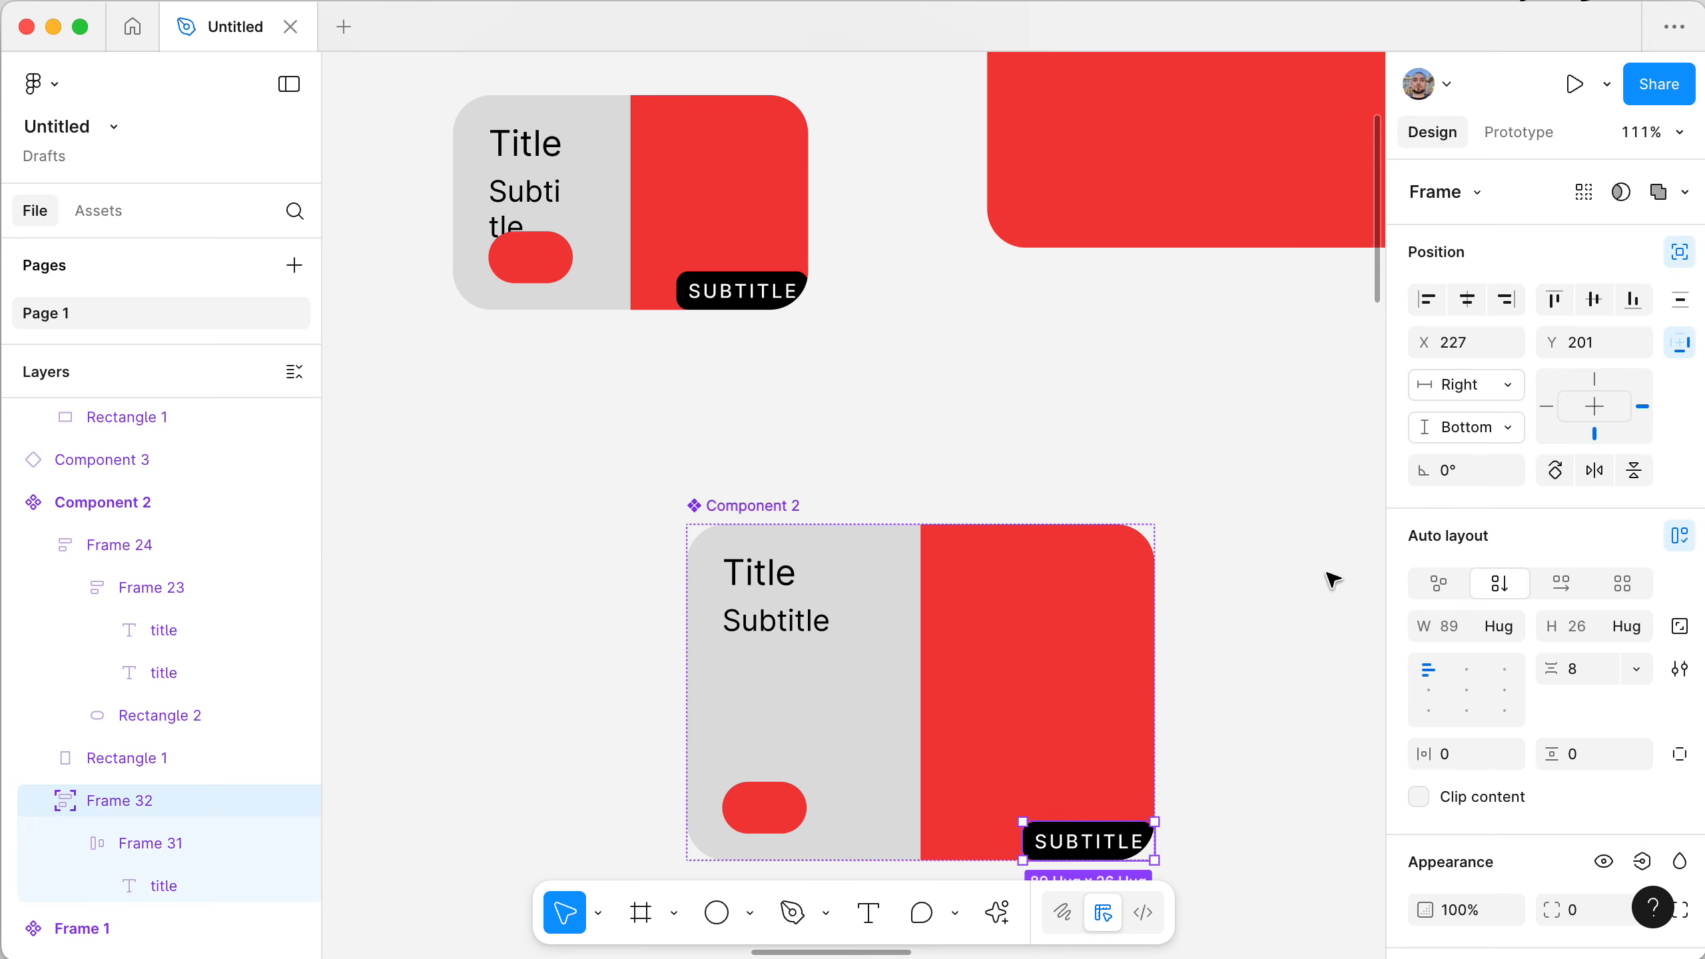
pyautogui.scroll(-1, 1253, 616)
pyautogui.hscroll(1, 1252, 617)
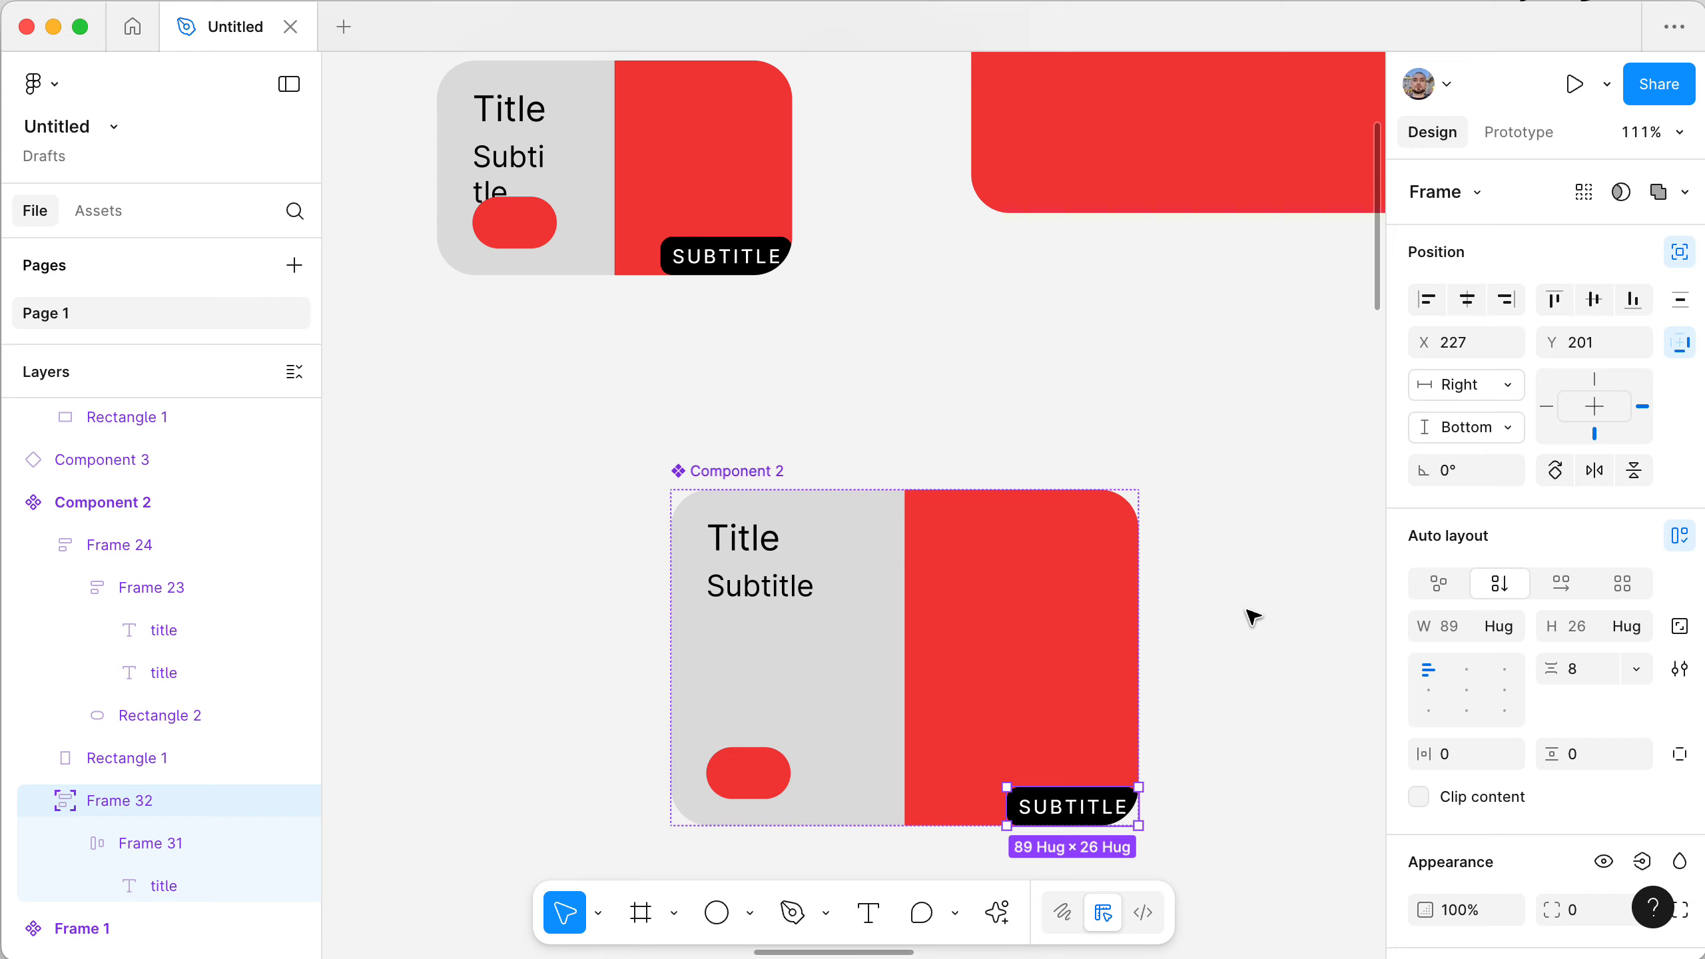
pyautogui.hotkey('shift', 'Left')
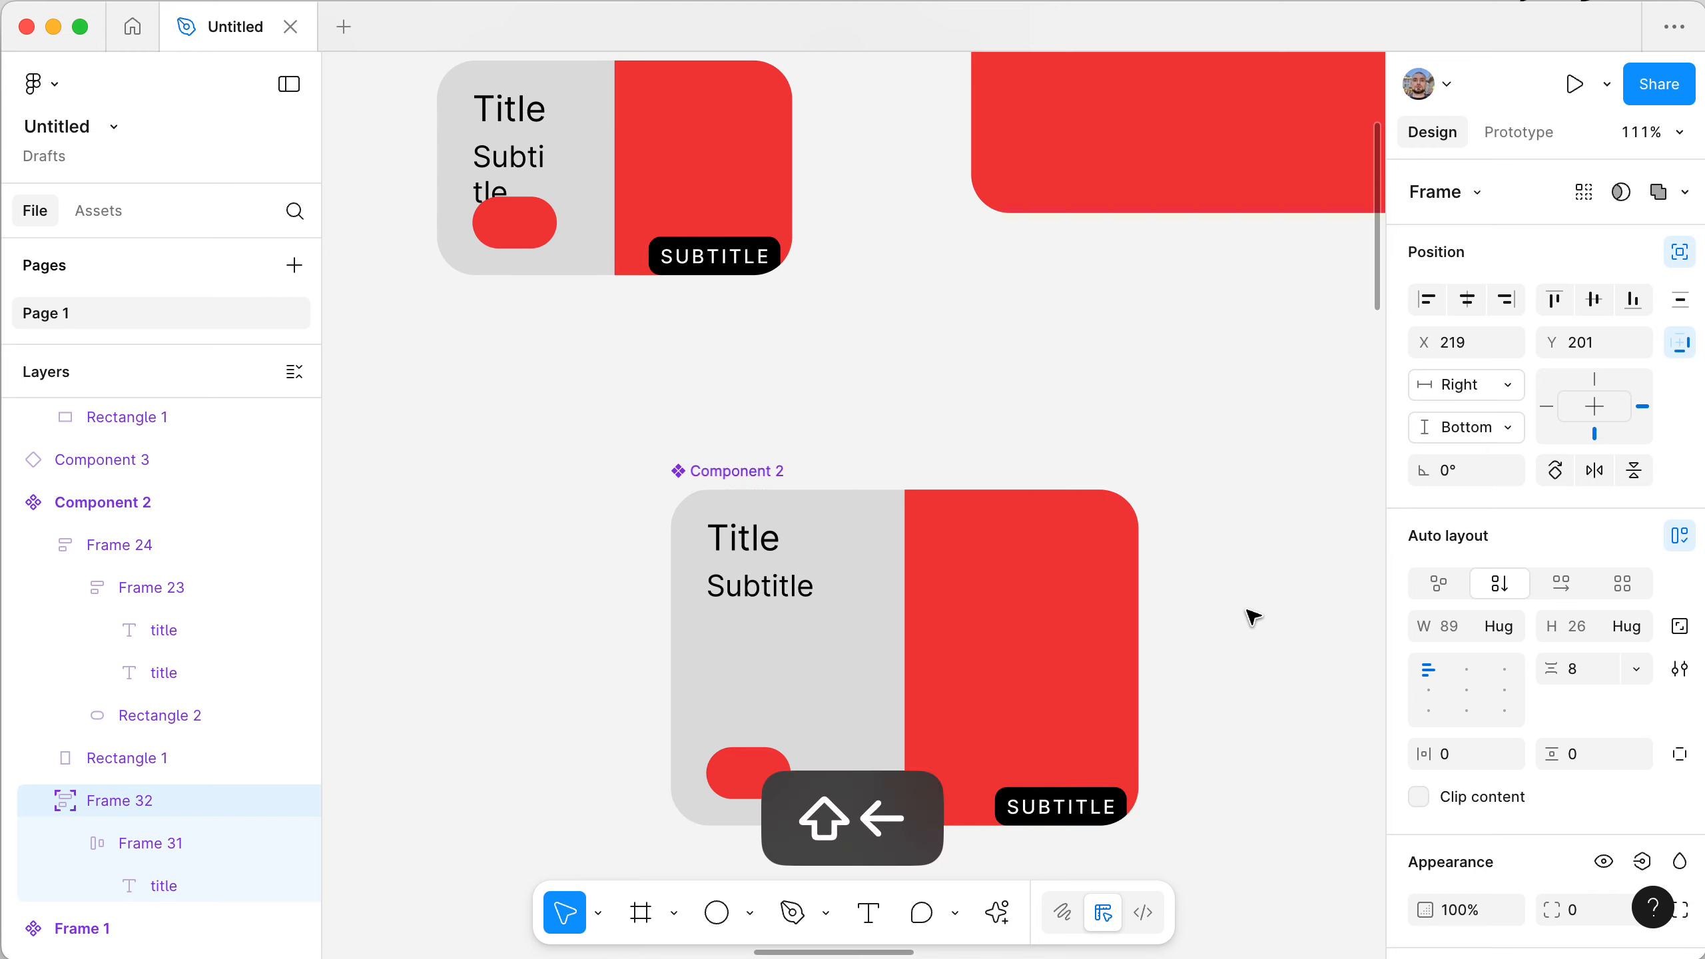
pyautogui.hotkey('shift', 'Up')
pyautogui.hotkey('shift', 'Left')
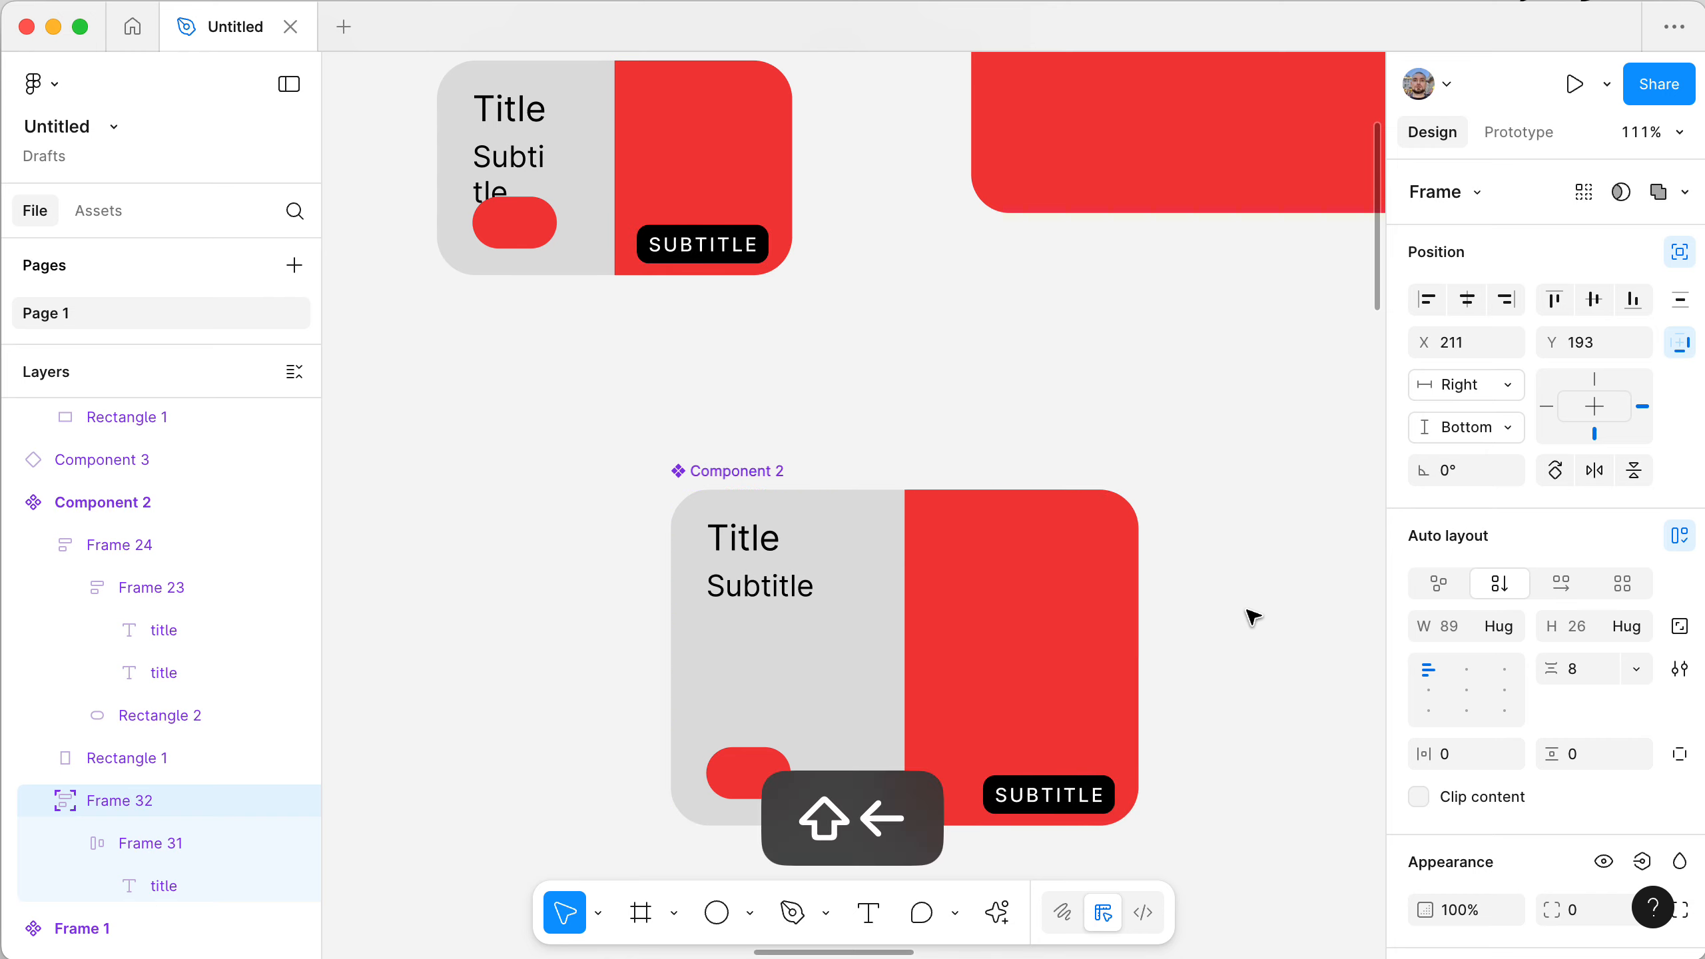
pyautogui.hotkey('shift', 'Up')
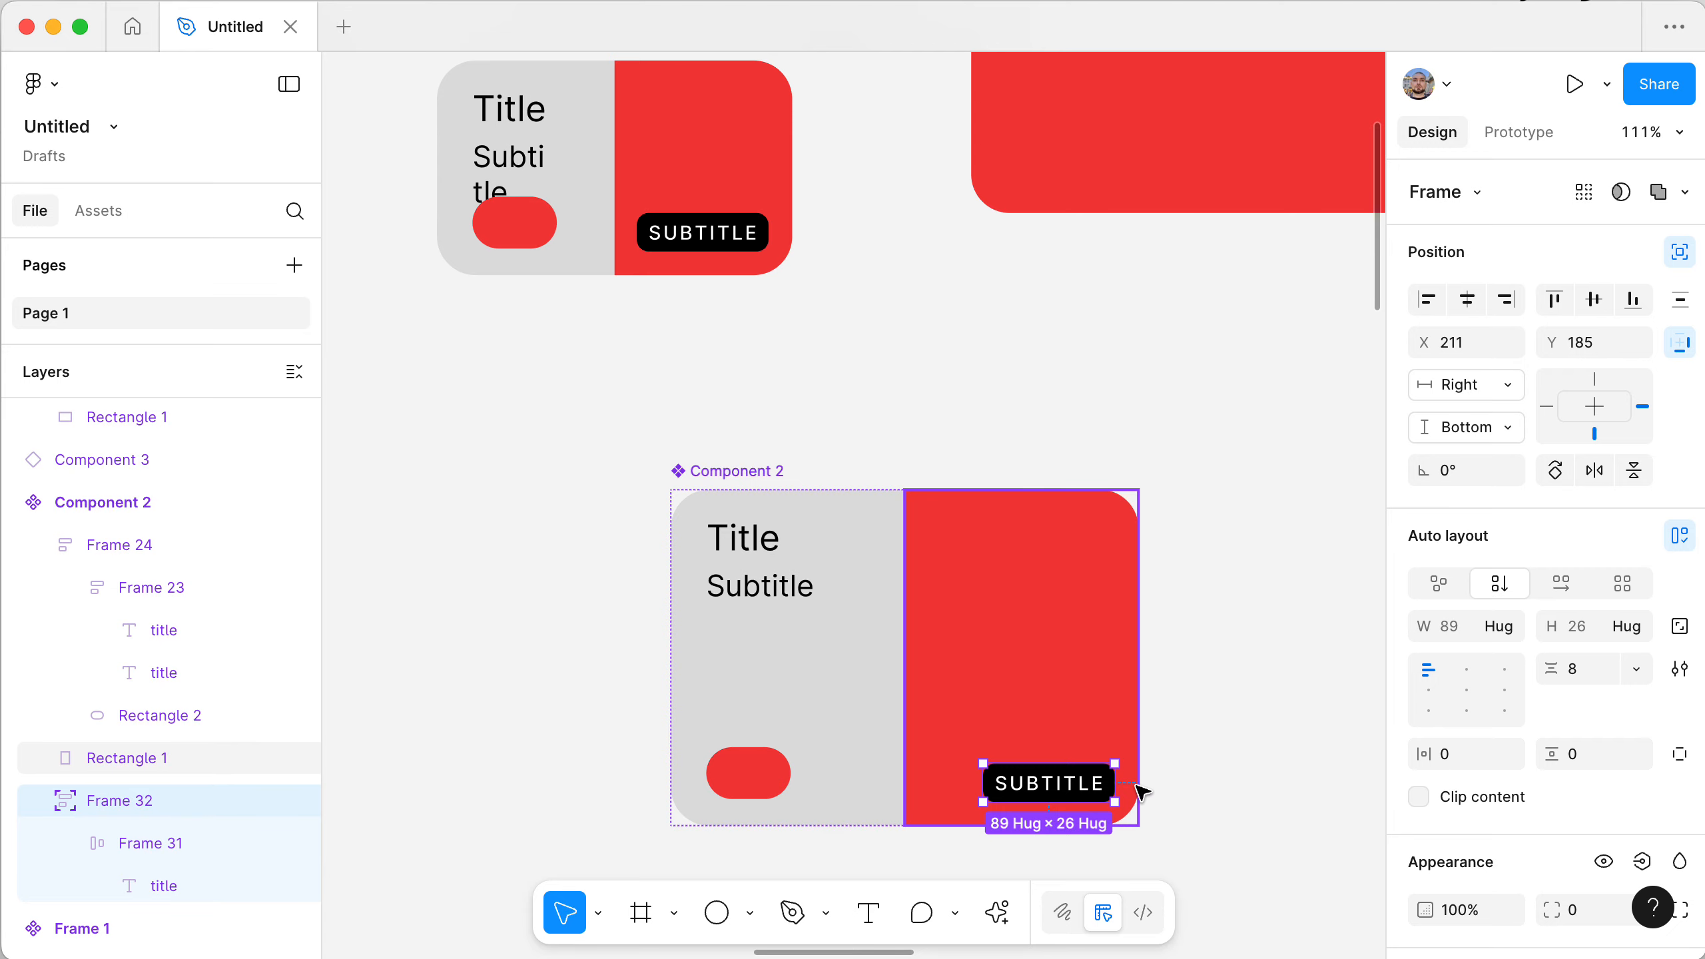
# - Measure the black label's distances to the edges of the red image area and compare its placement with the red button's
pyautogui.scroll(-4, 1139, 792)
pyautogui.scroll(6, 1096, 647)
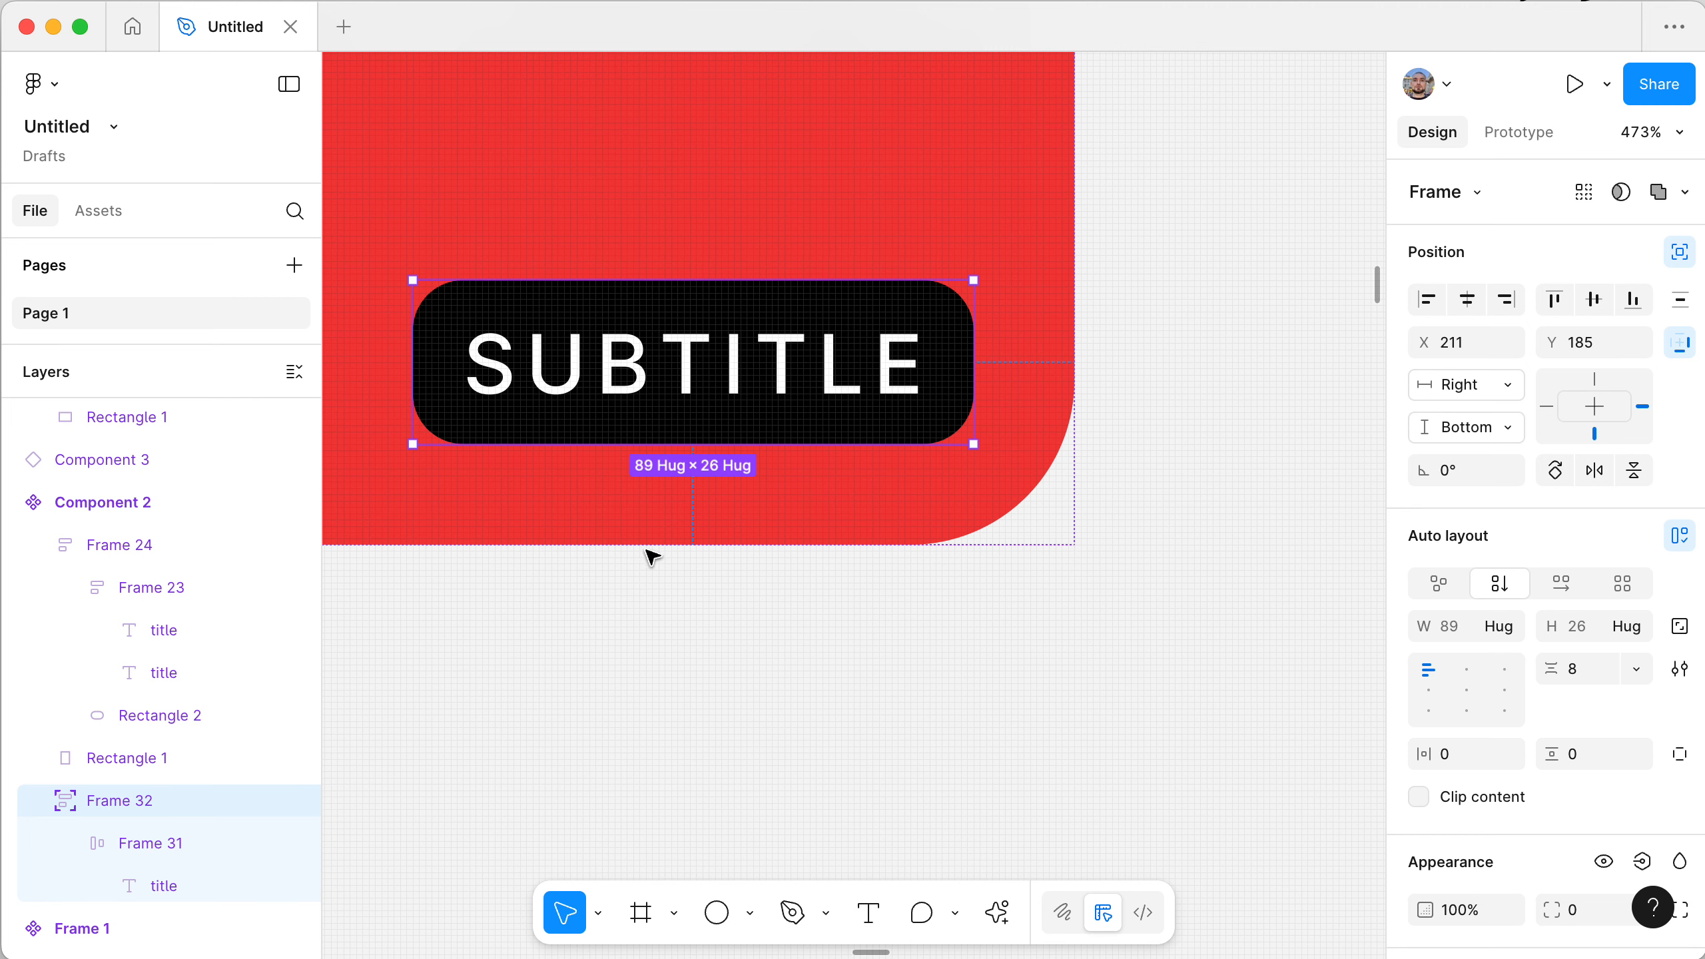
pyautogui.scroll(-5, 652, 556)
pyautogui.hscroll(-5, 651, 556)
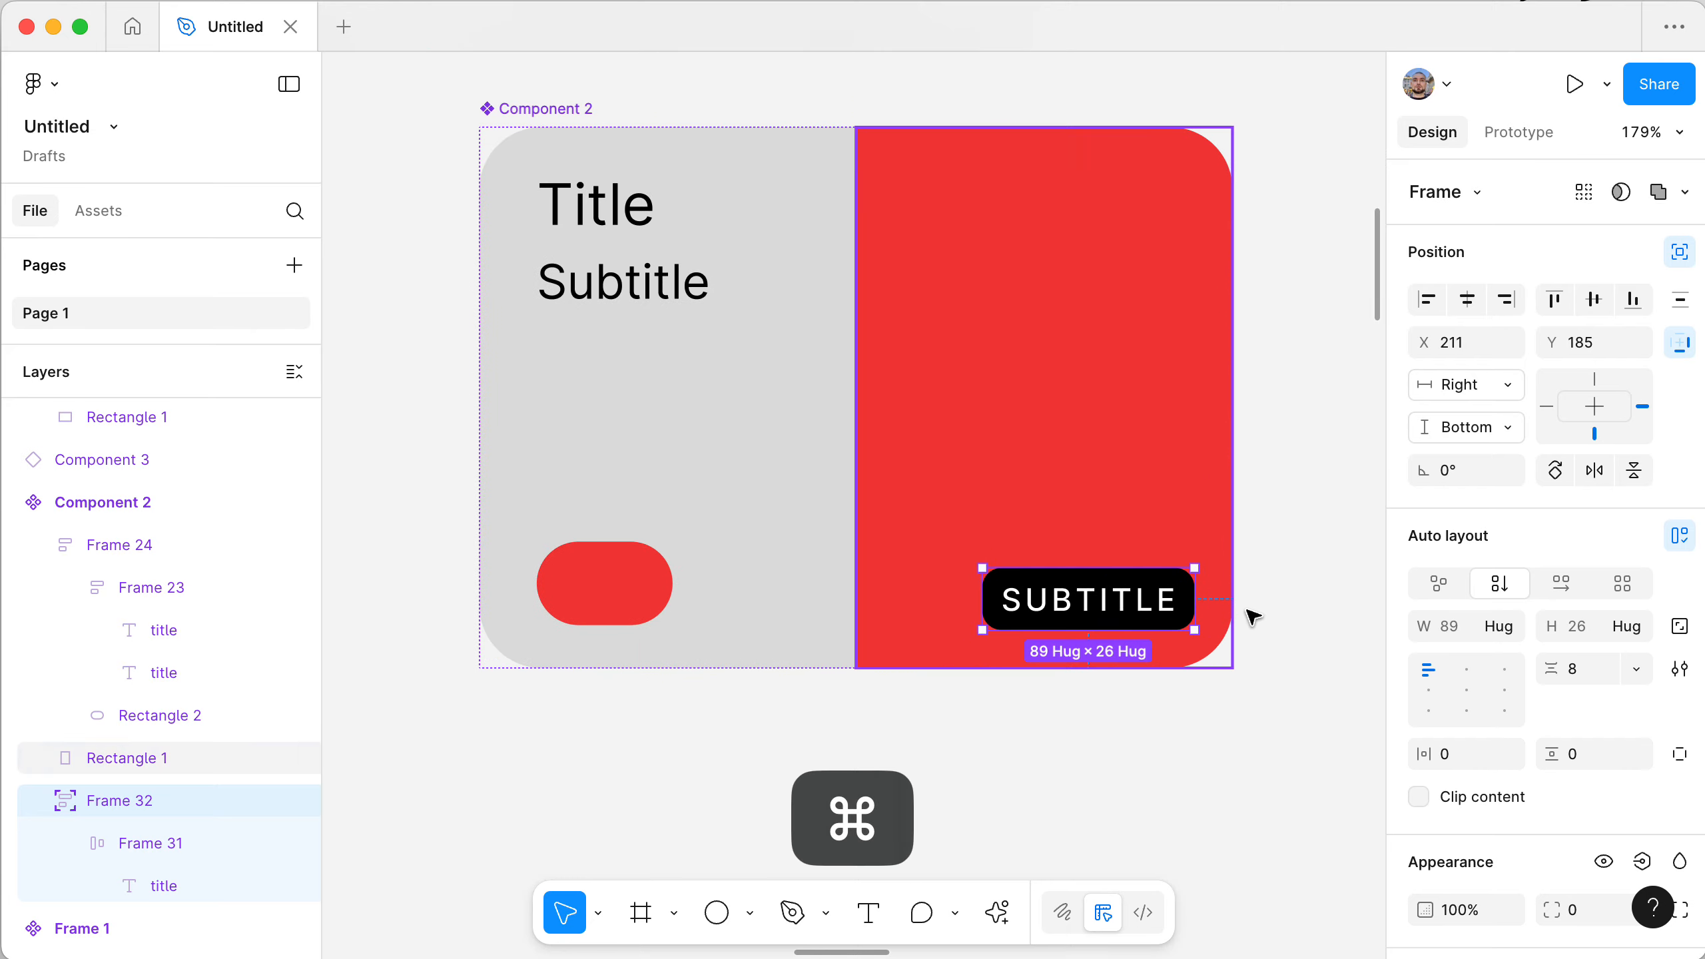
pyautogui.scroll(-3, 1267, 612)
pyautogui.scroll(-1, 1271, 616)
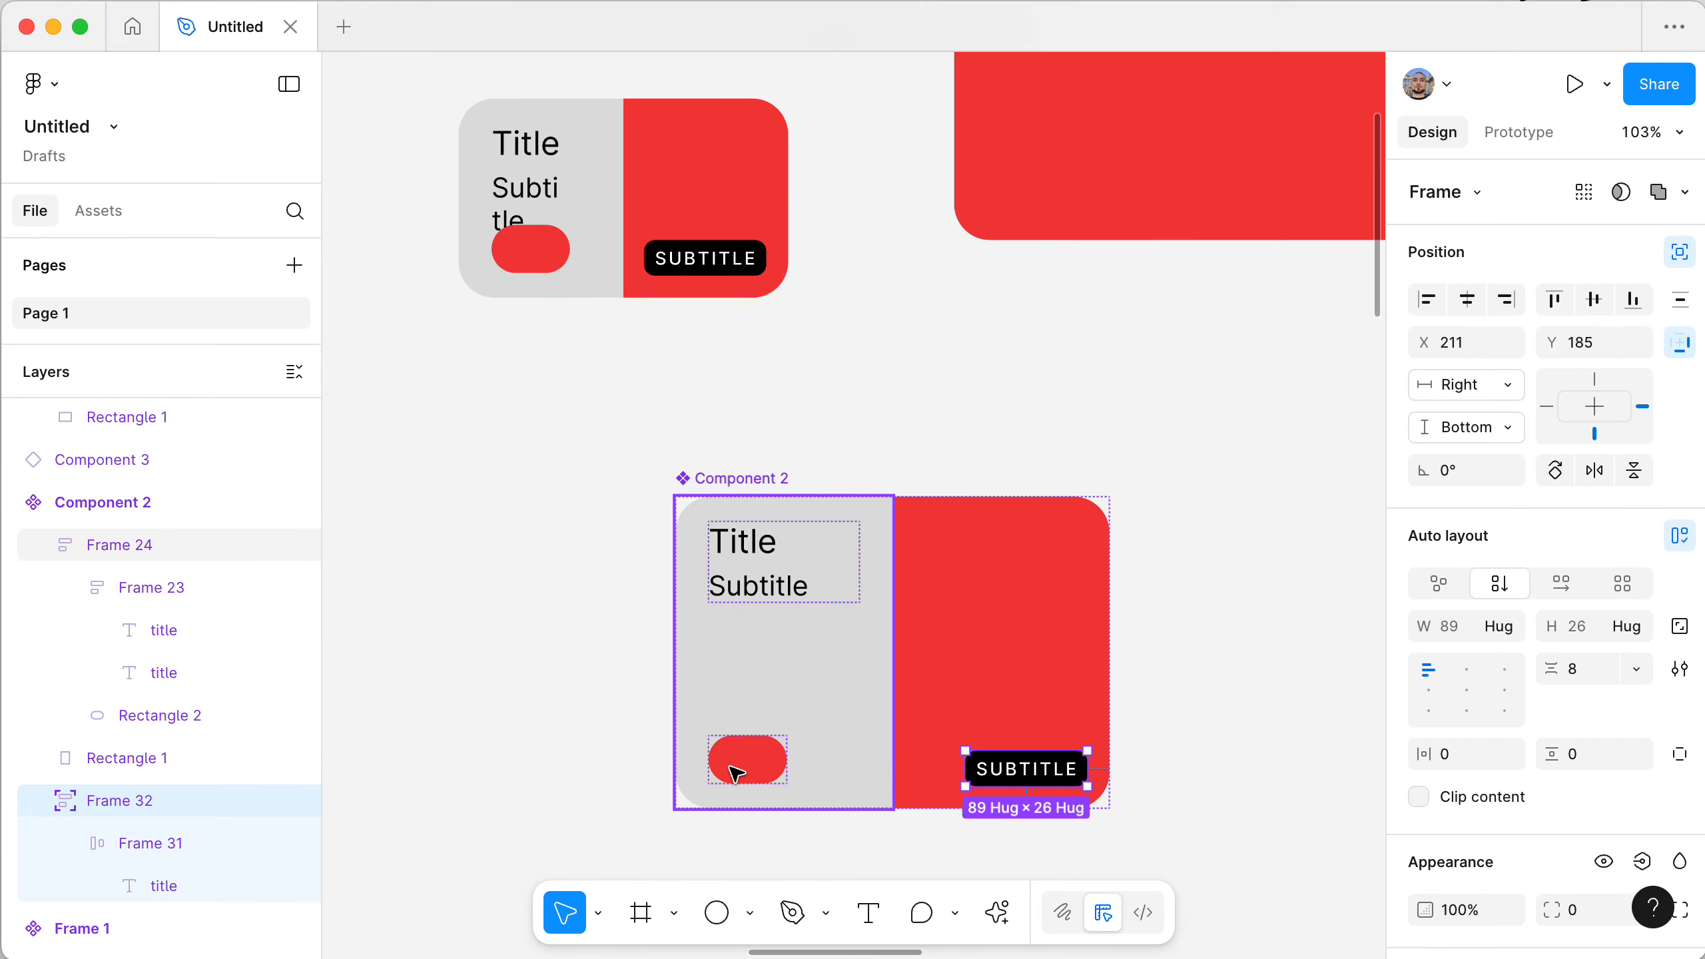
pyautogui.click(765, 766)
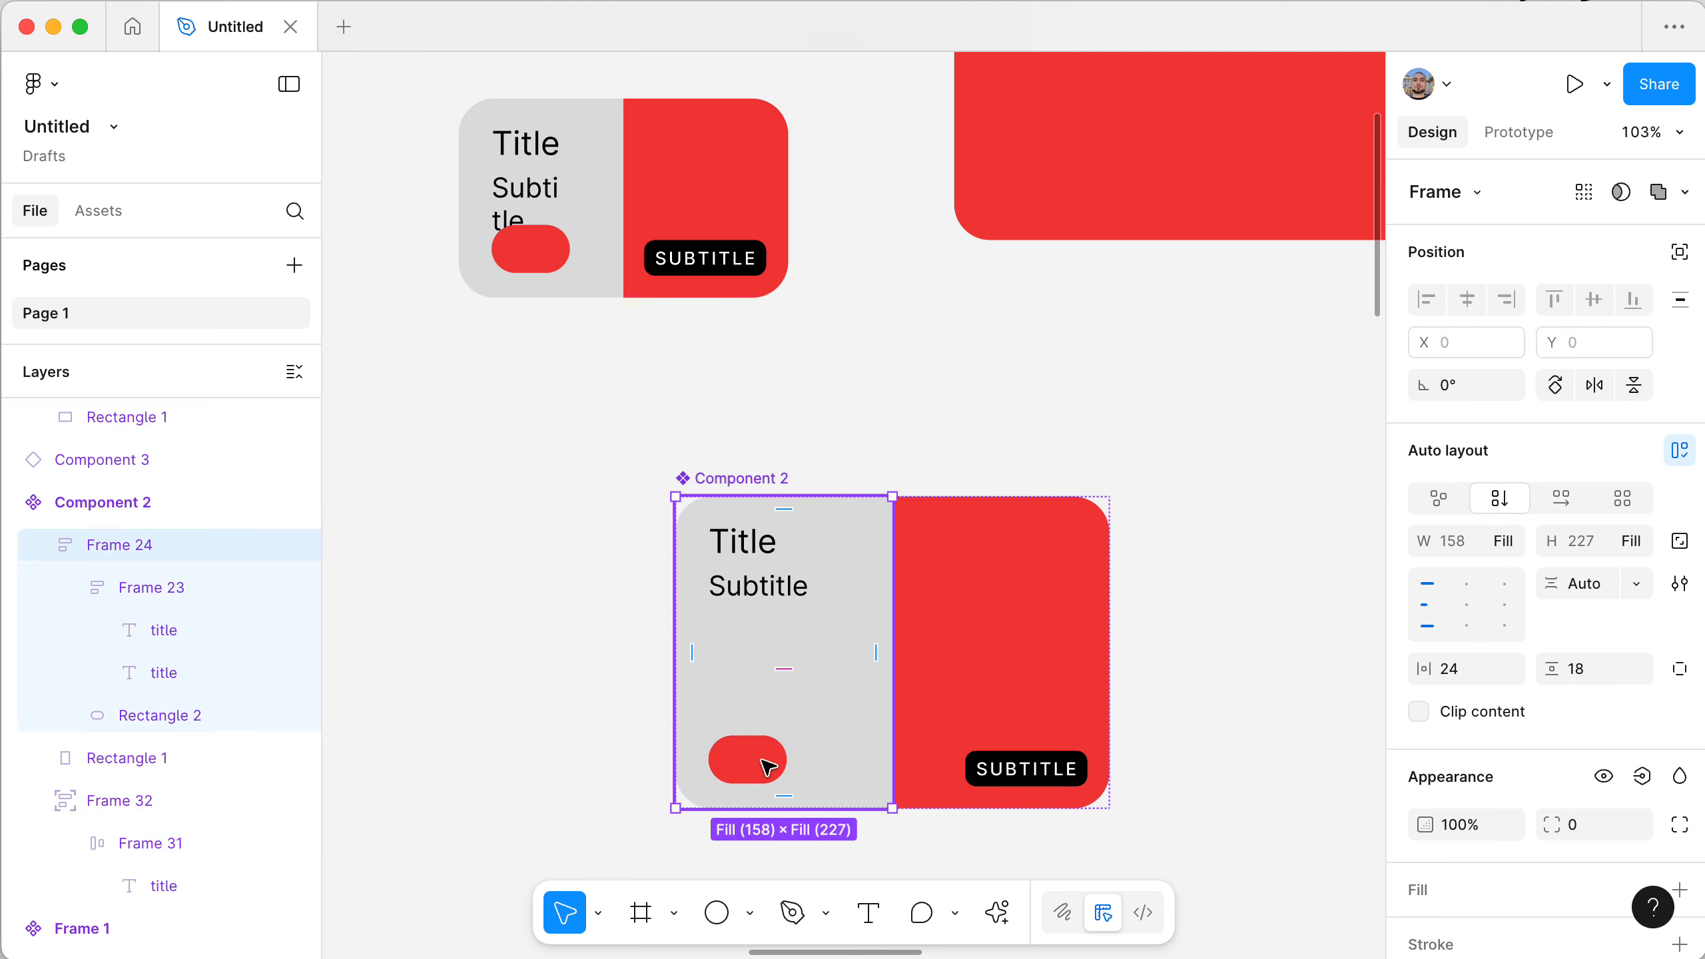
pyautogui.click(1022, 771)
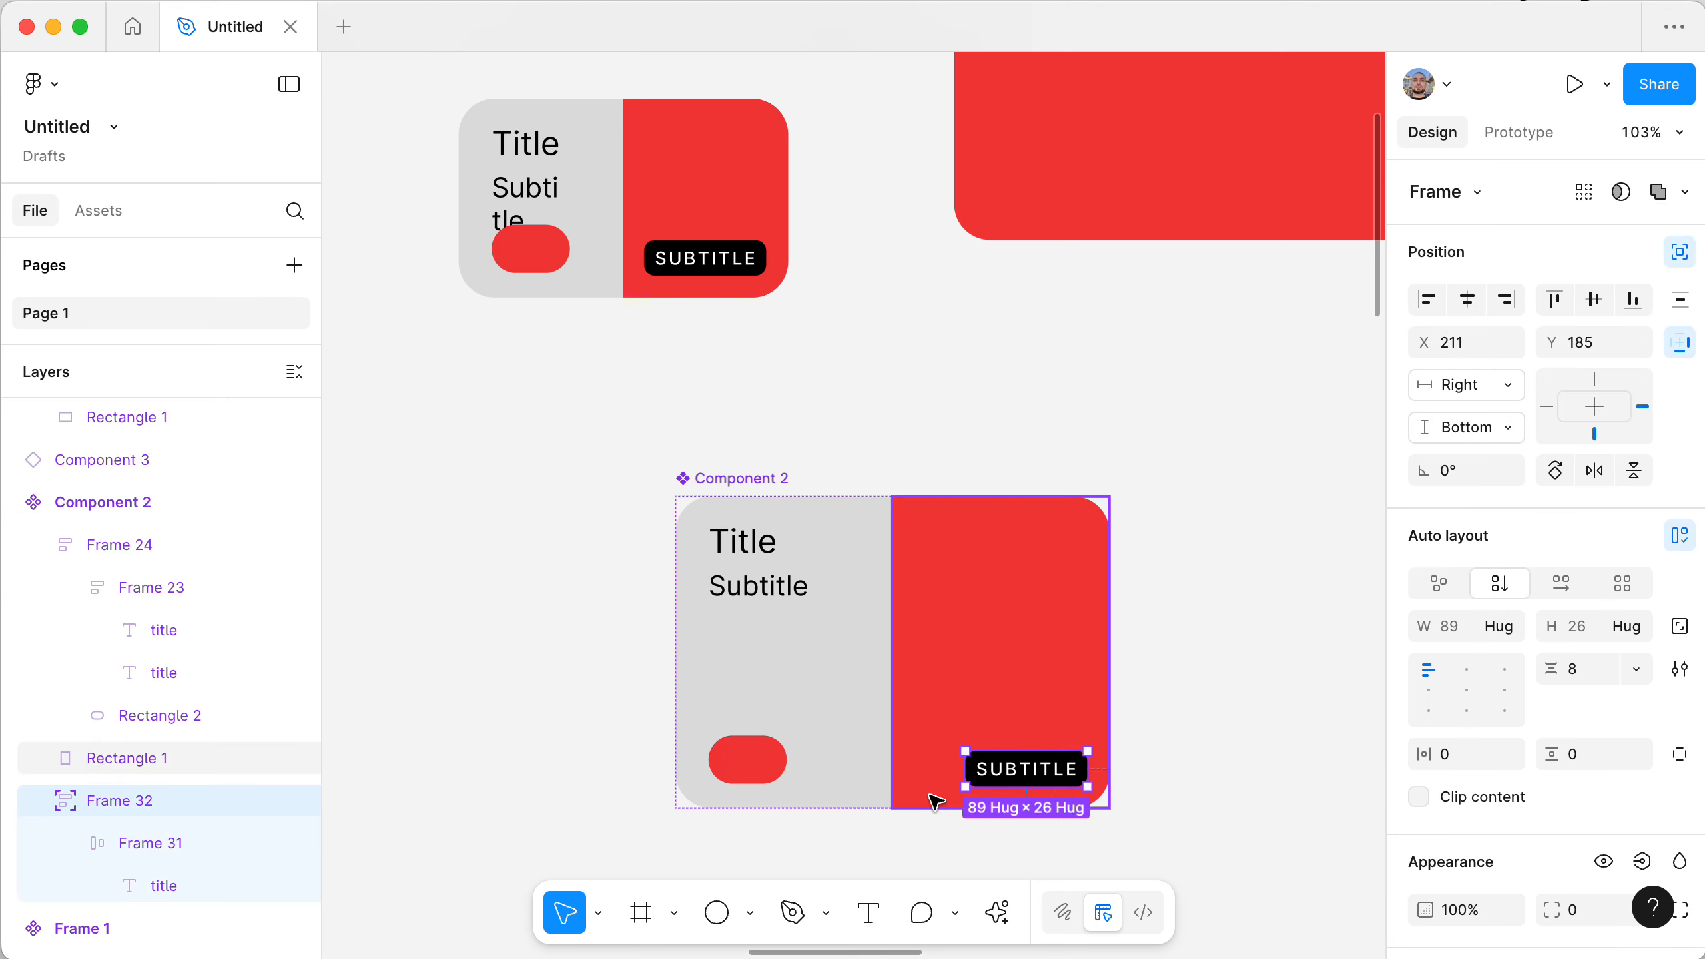
pyautogui.press('alt')
pyautogui.scroll(-5, 930, 800)
pyautogui.press('alt')
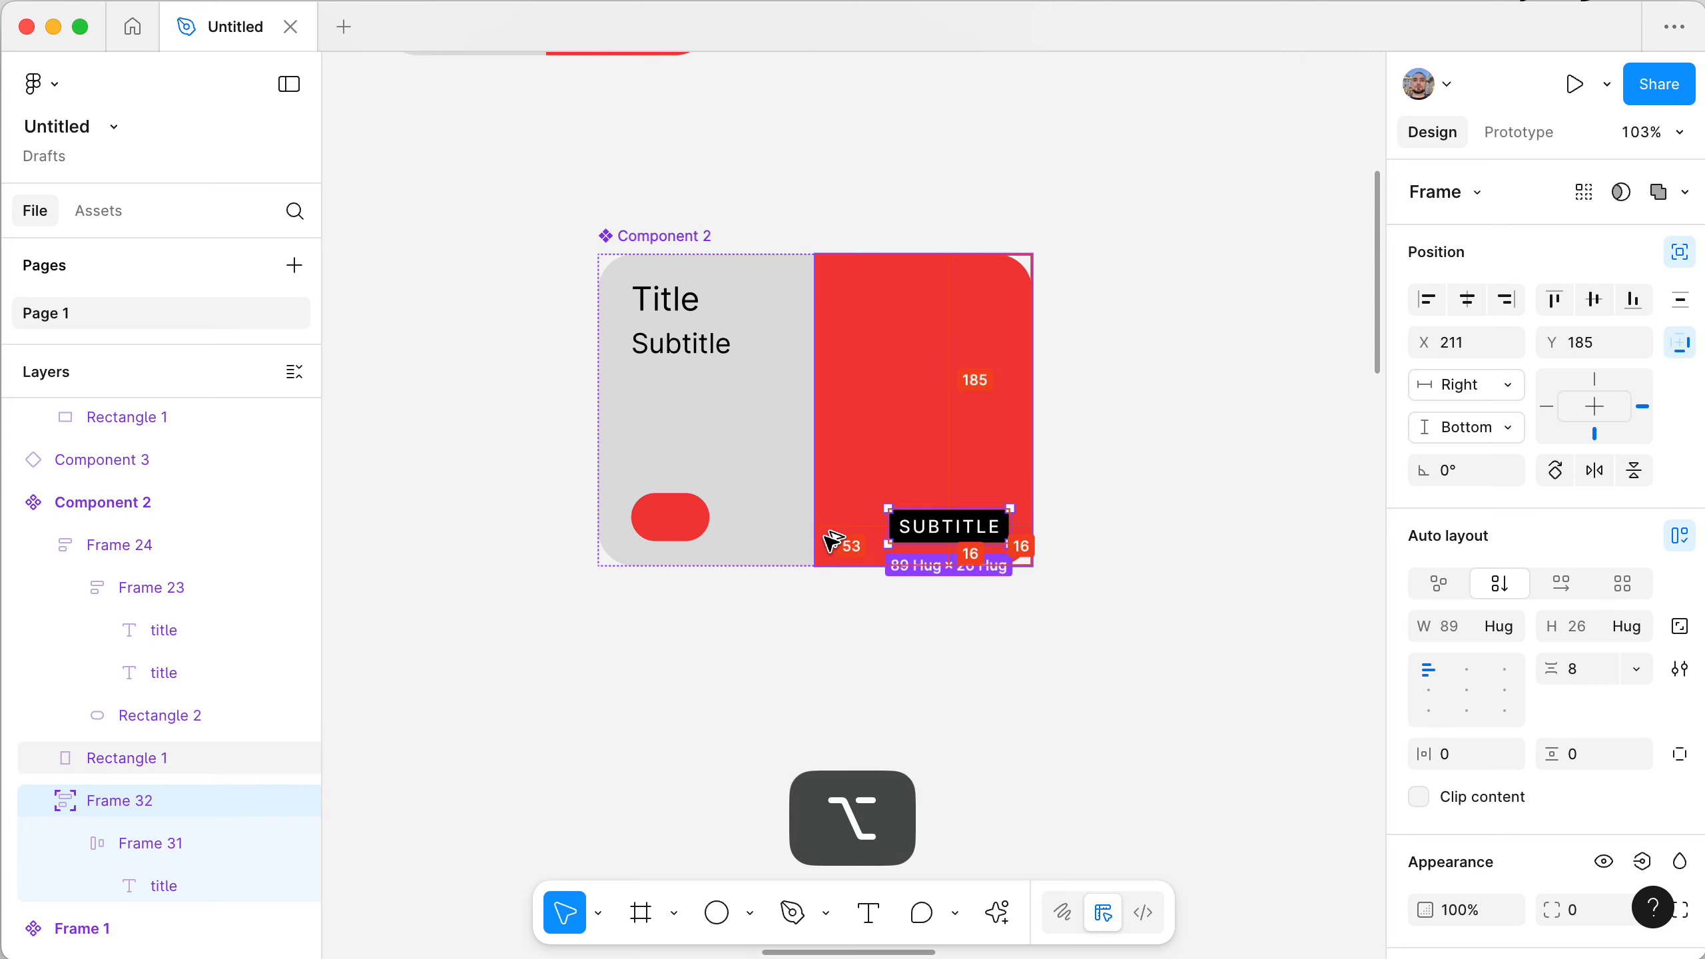
# - Set the bottom padding of Component 2's grey text frame to 16
pyautogui.click(739, 524)
pyautogui.click(714, 550)
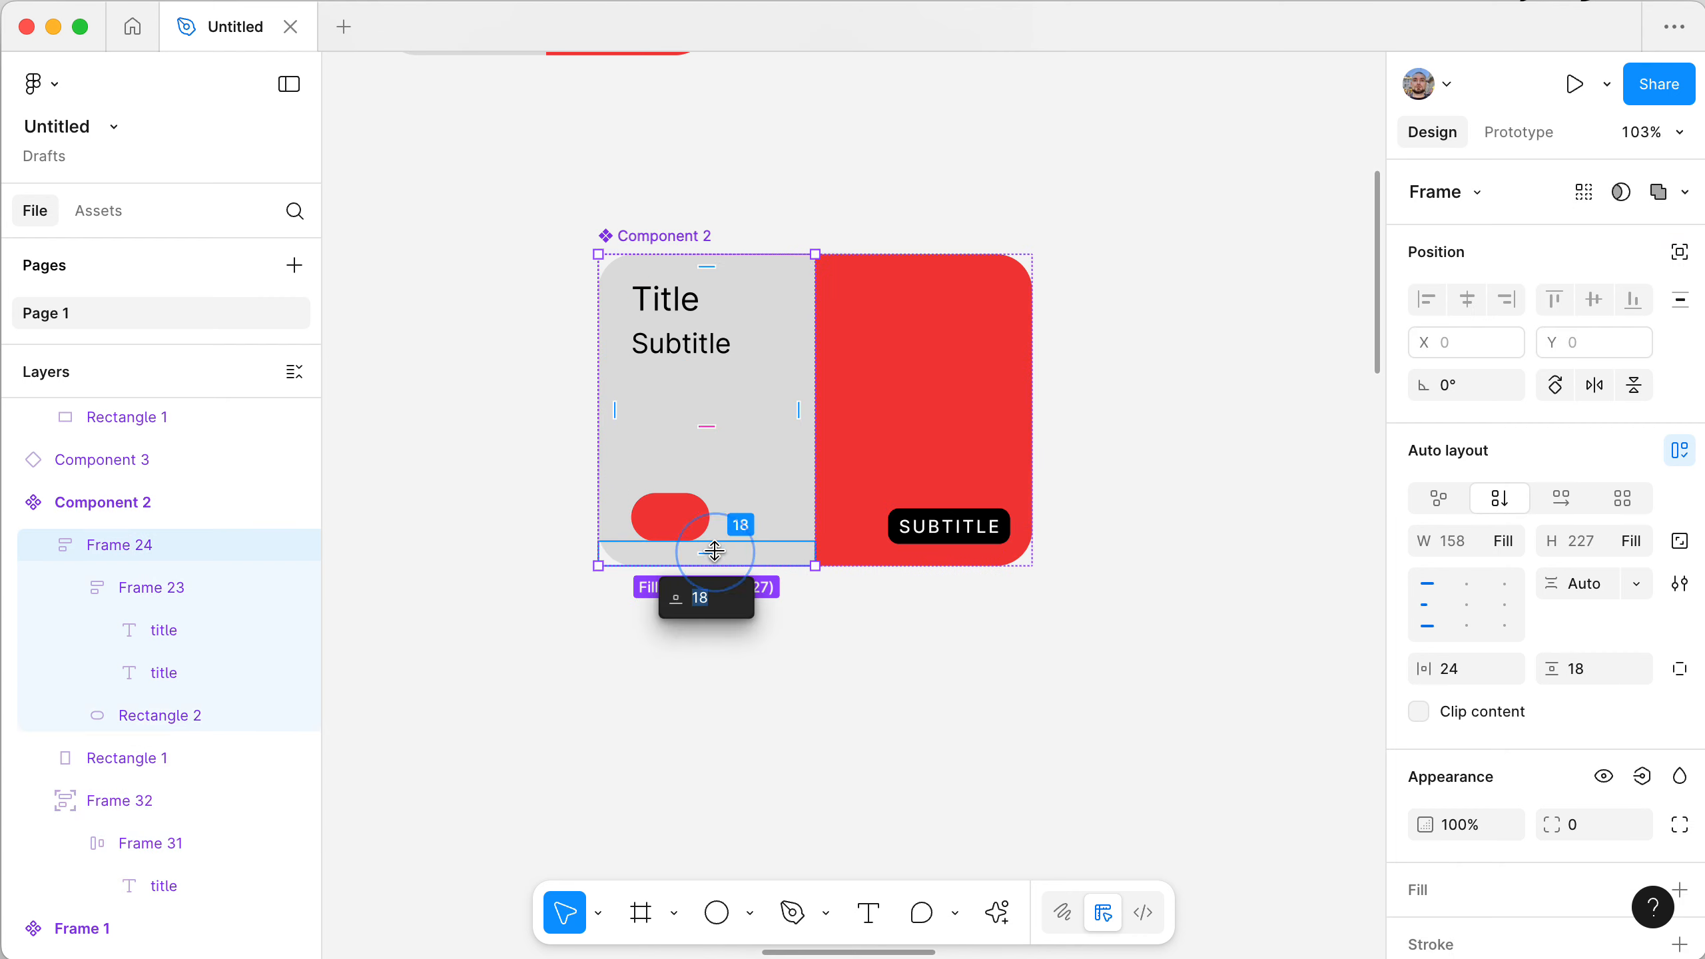
pyautogui.press('Down')
pyautogui.press('Down')
pyautogui.press('Return')
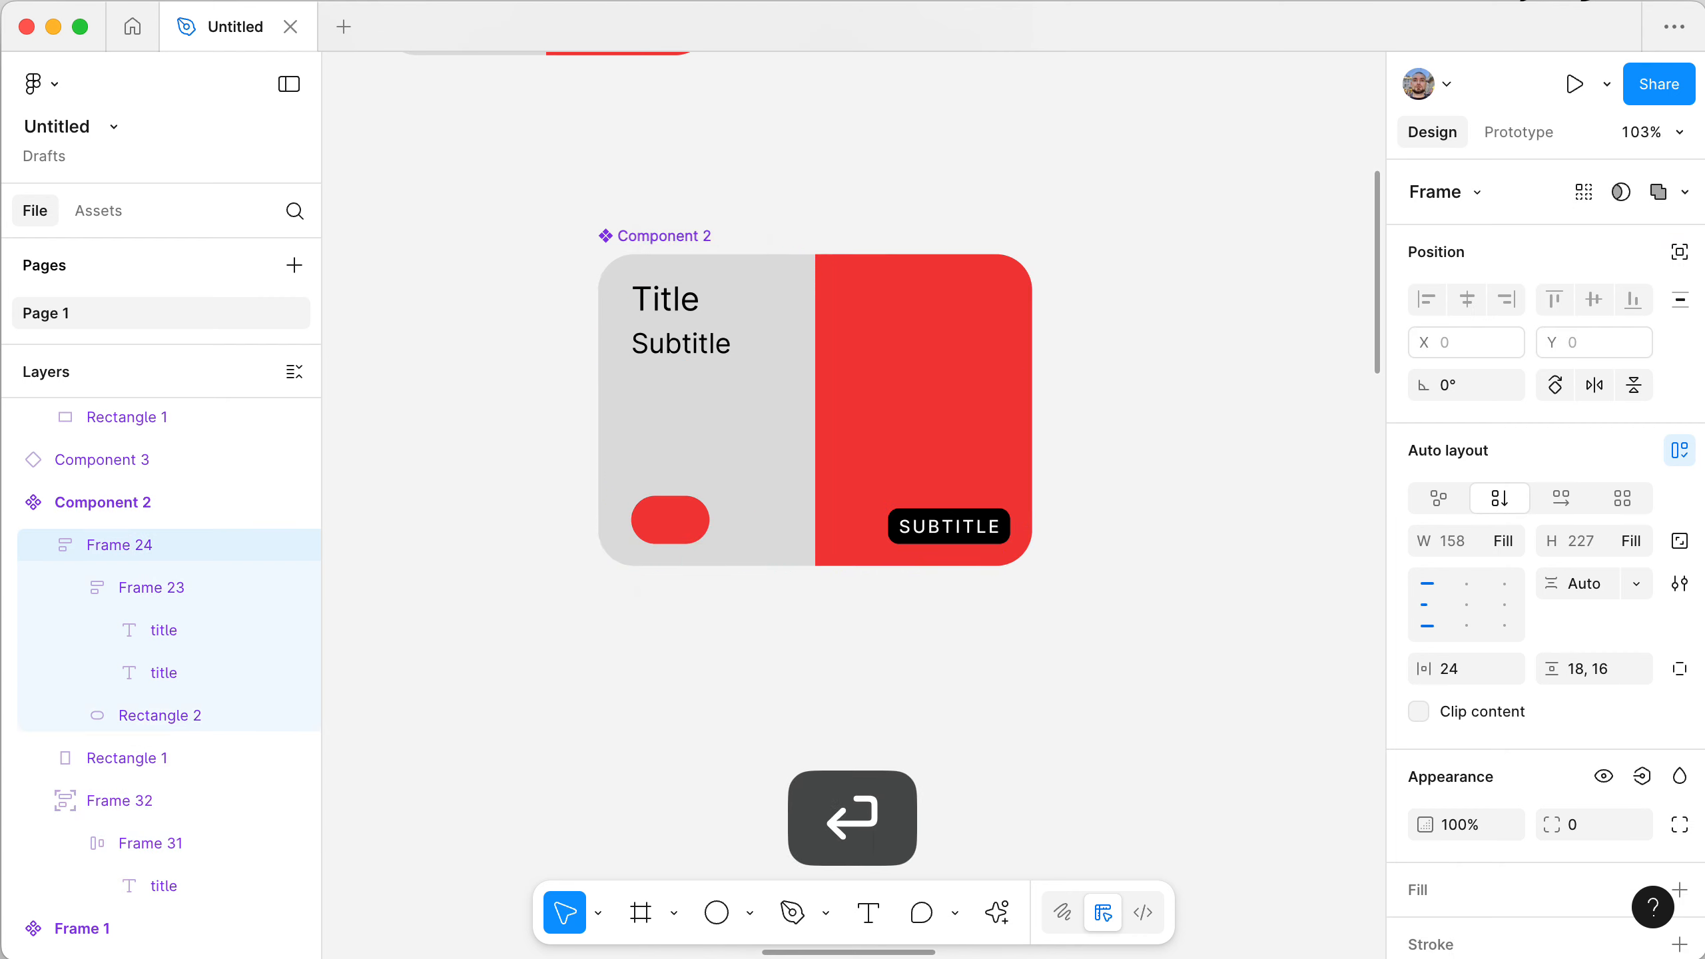
# - Examine the placement of the black label and the button on the Component 2 instances, including the apple cards of different sizes
pyautogui.scroll(5, 753, 628)
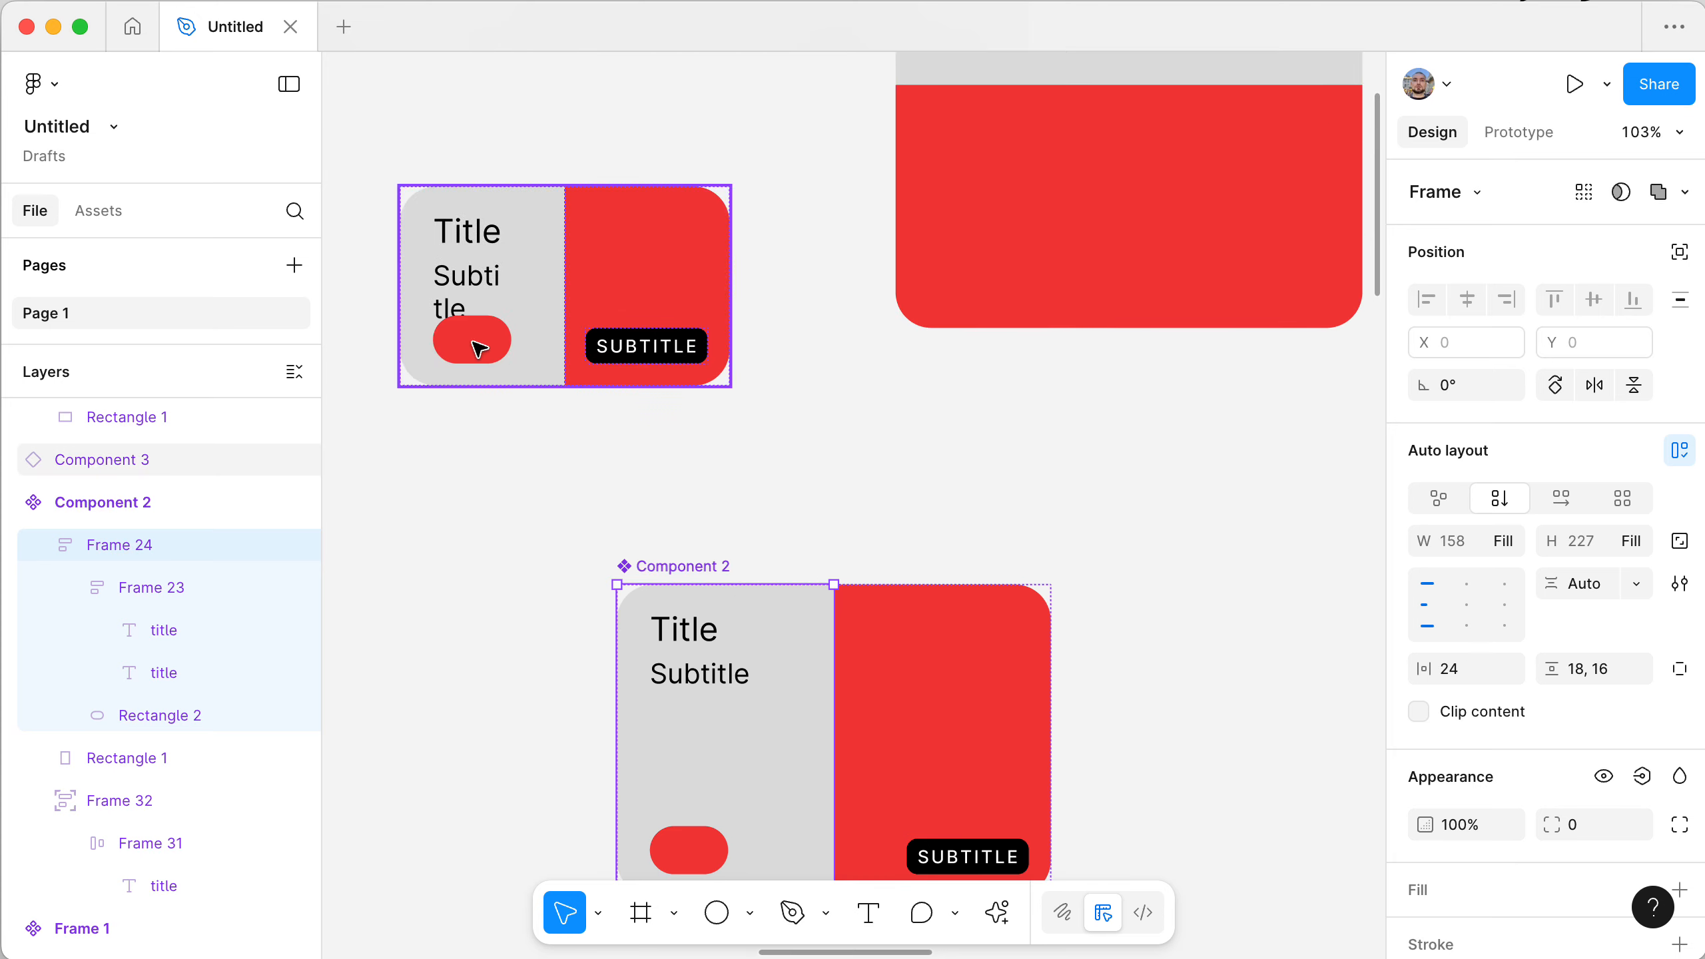
pyautogui.scroll(-6, 784, 422)
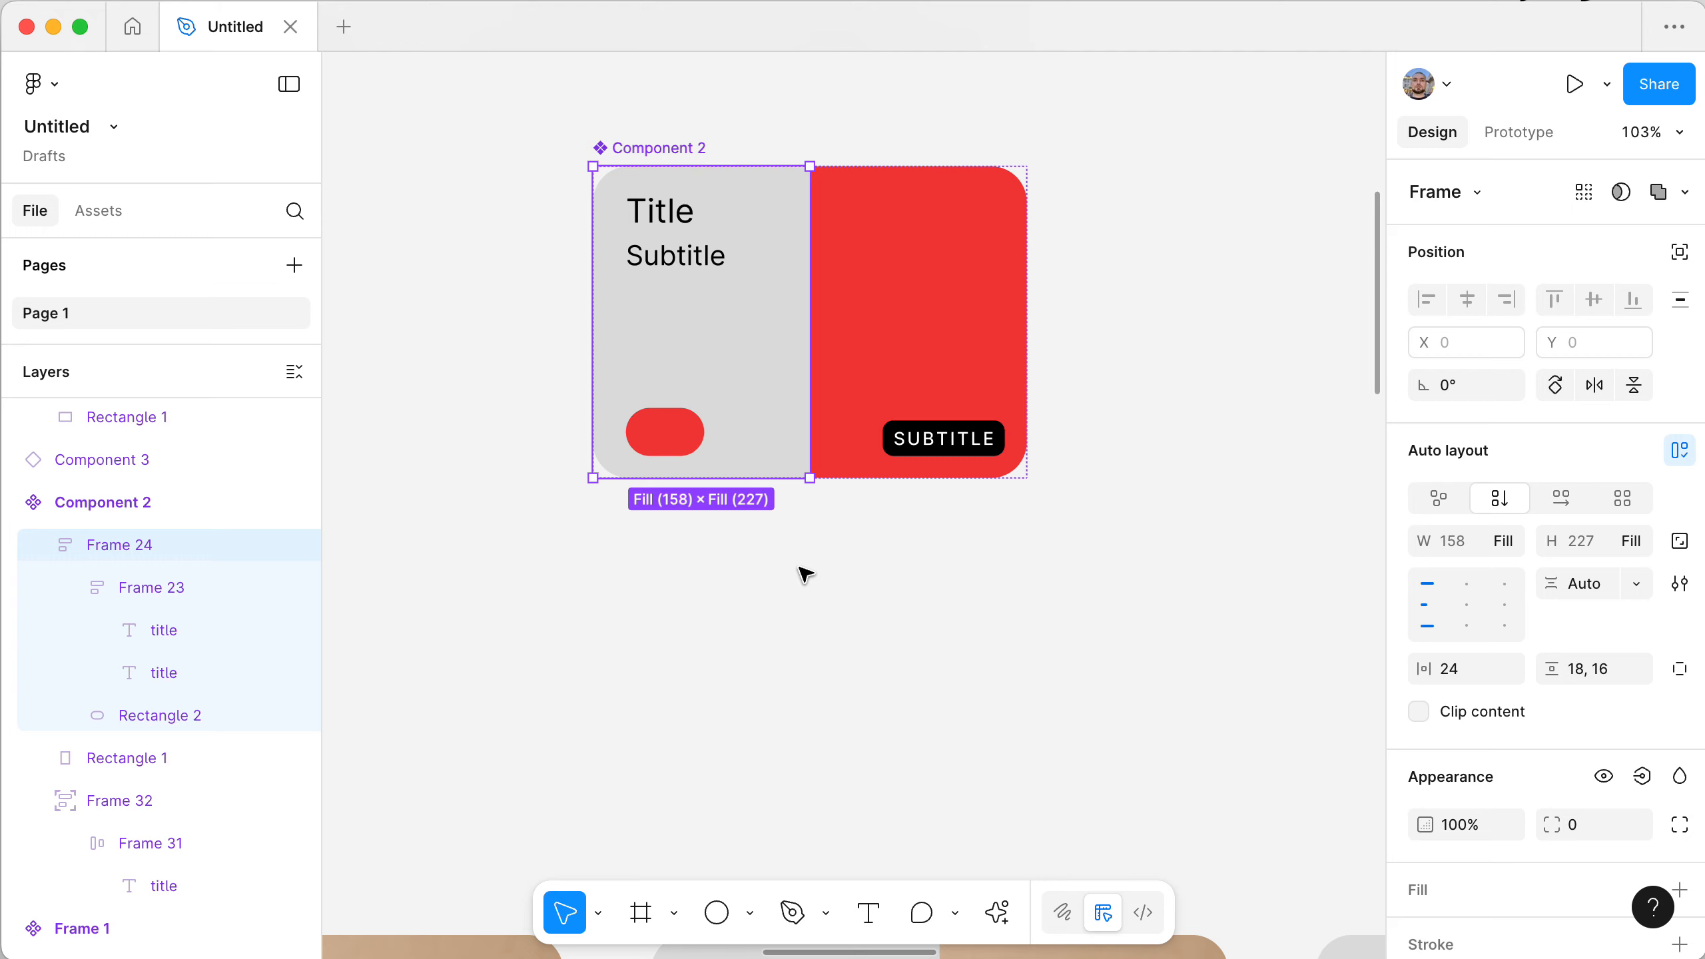
pyautogui.scroll(-8, 805, 573)
pyautogui.hscroll(-5, 805, 574)
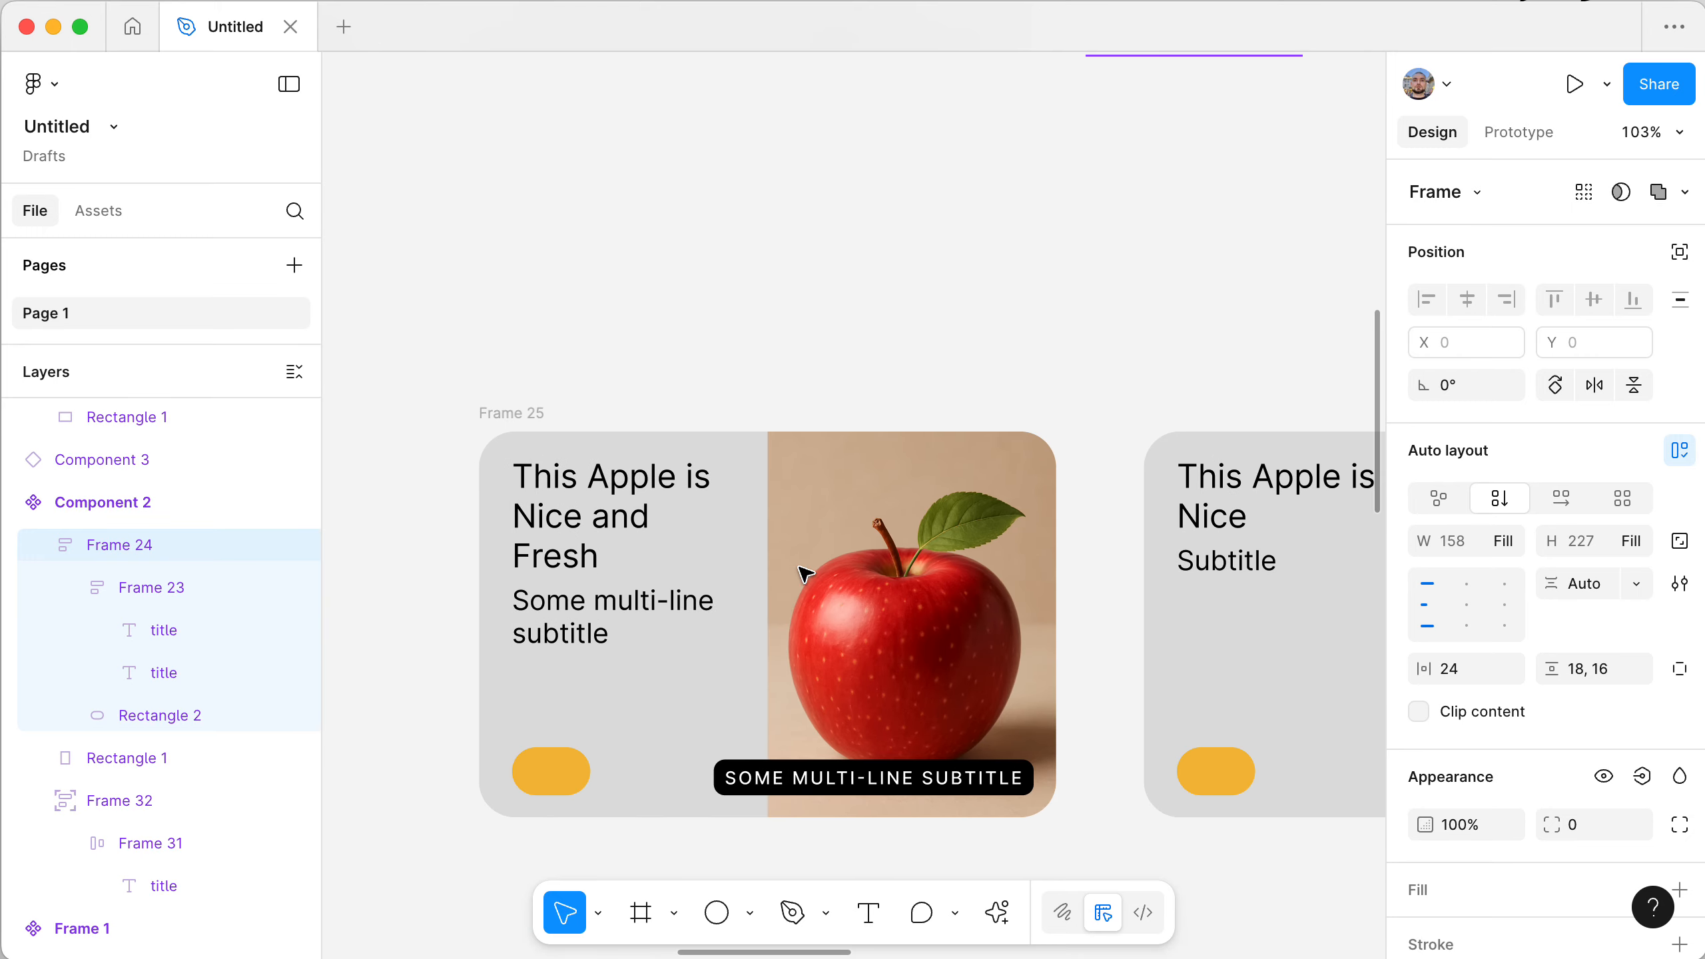
pyautogui.scroll(-5, 804, 574)
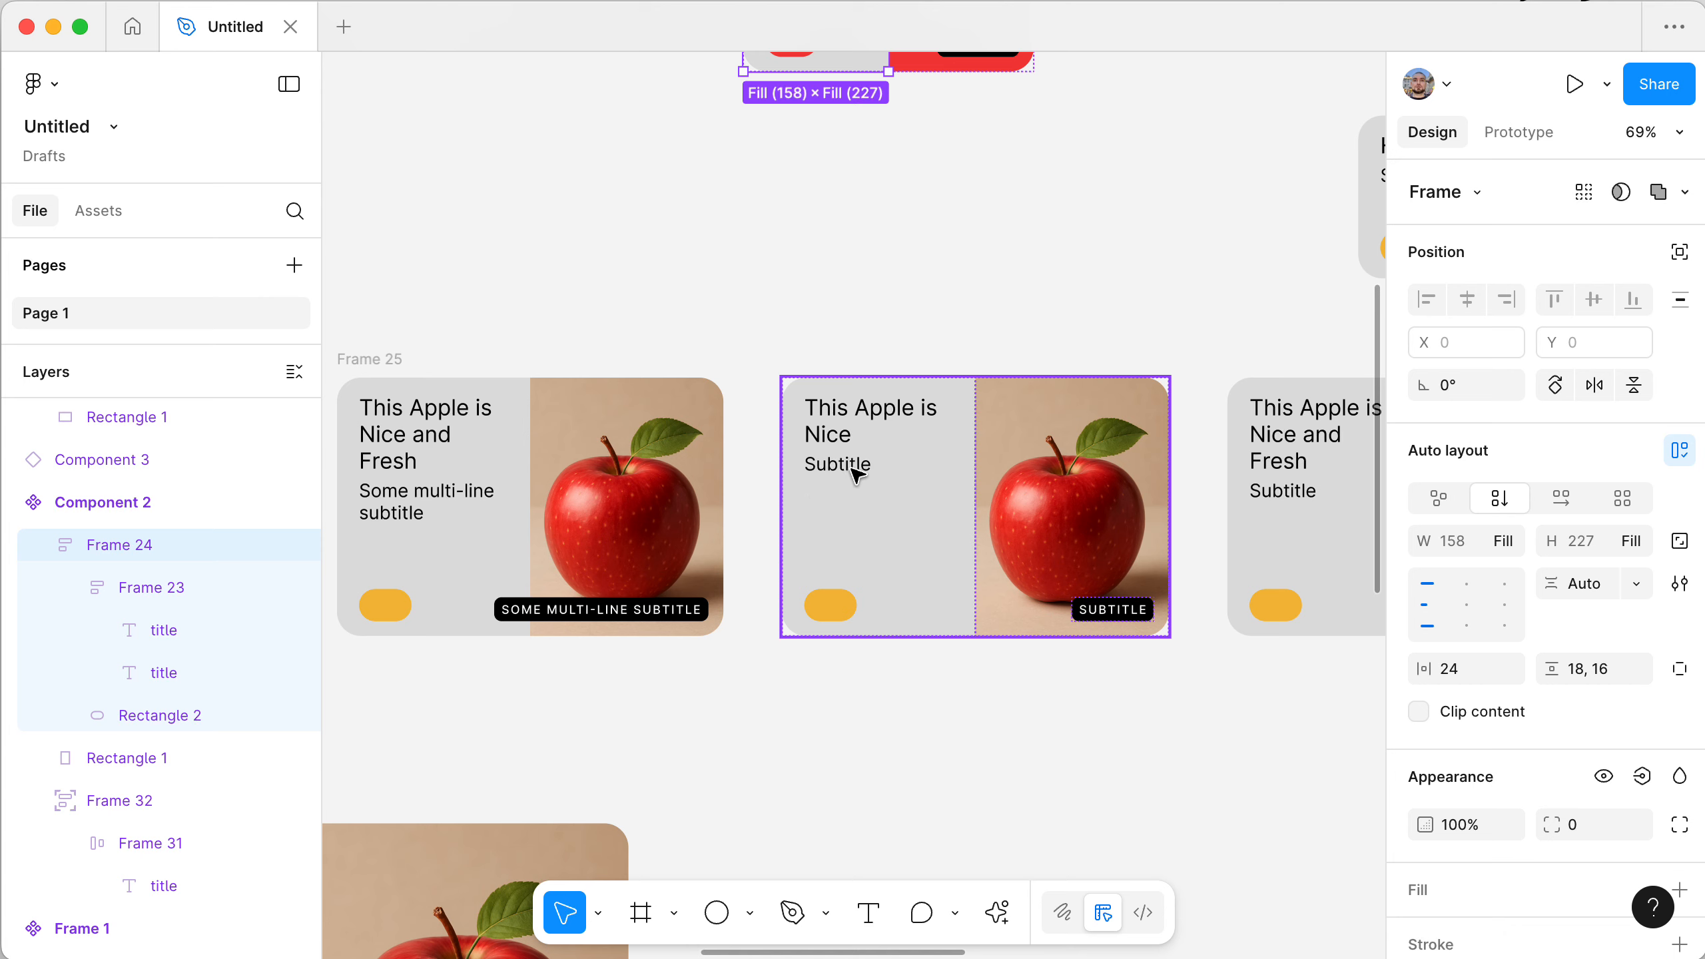
pyautogui.hscroll(10, 726, 725)
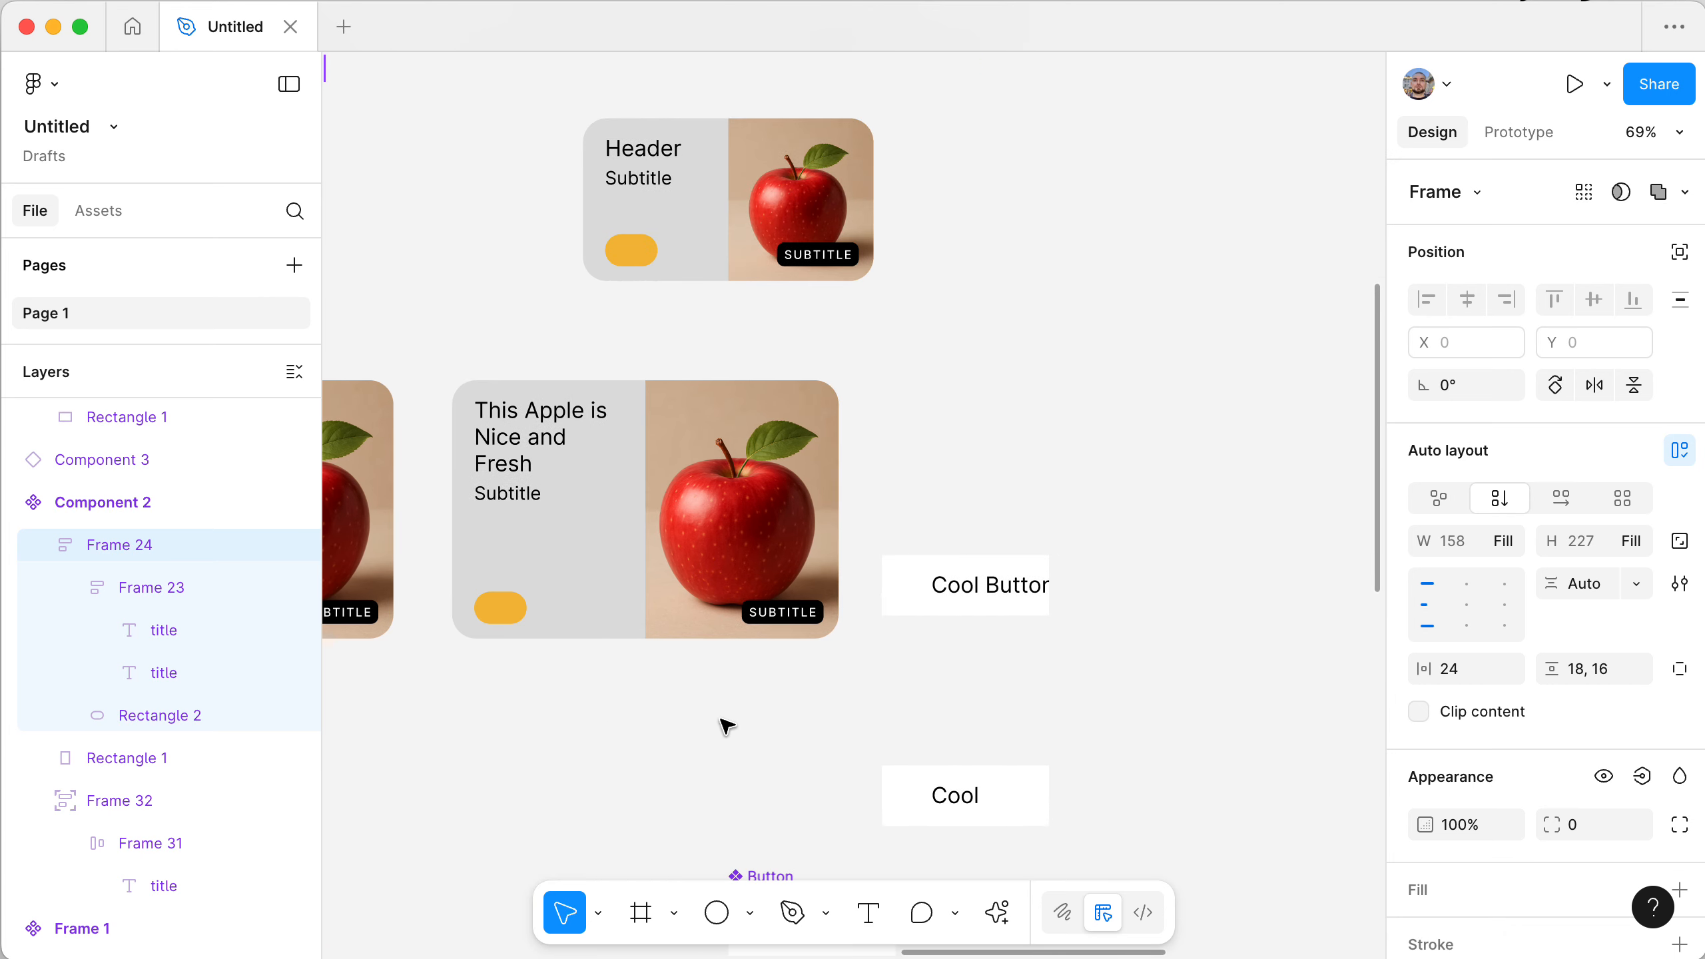
pyautogui.hscroll(-15, 726, 725)
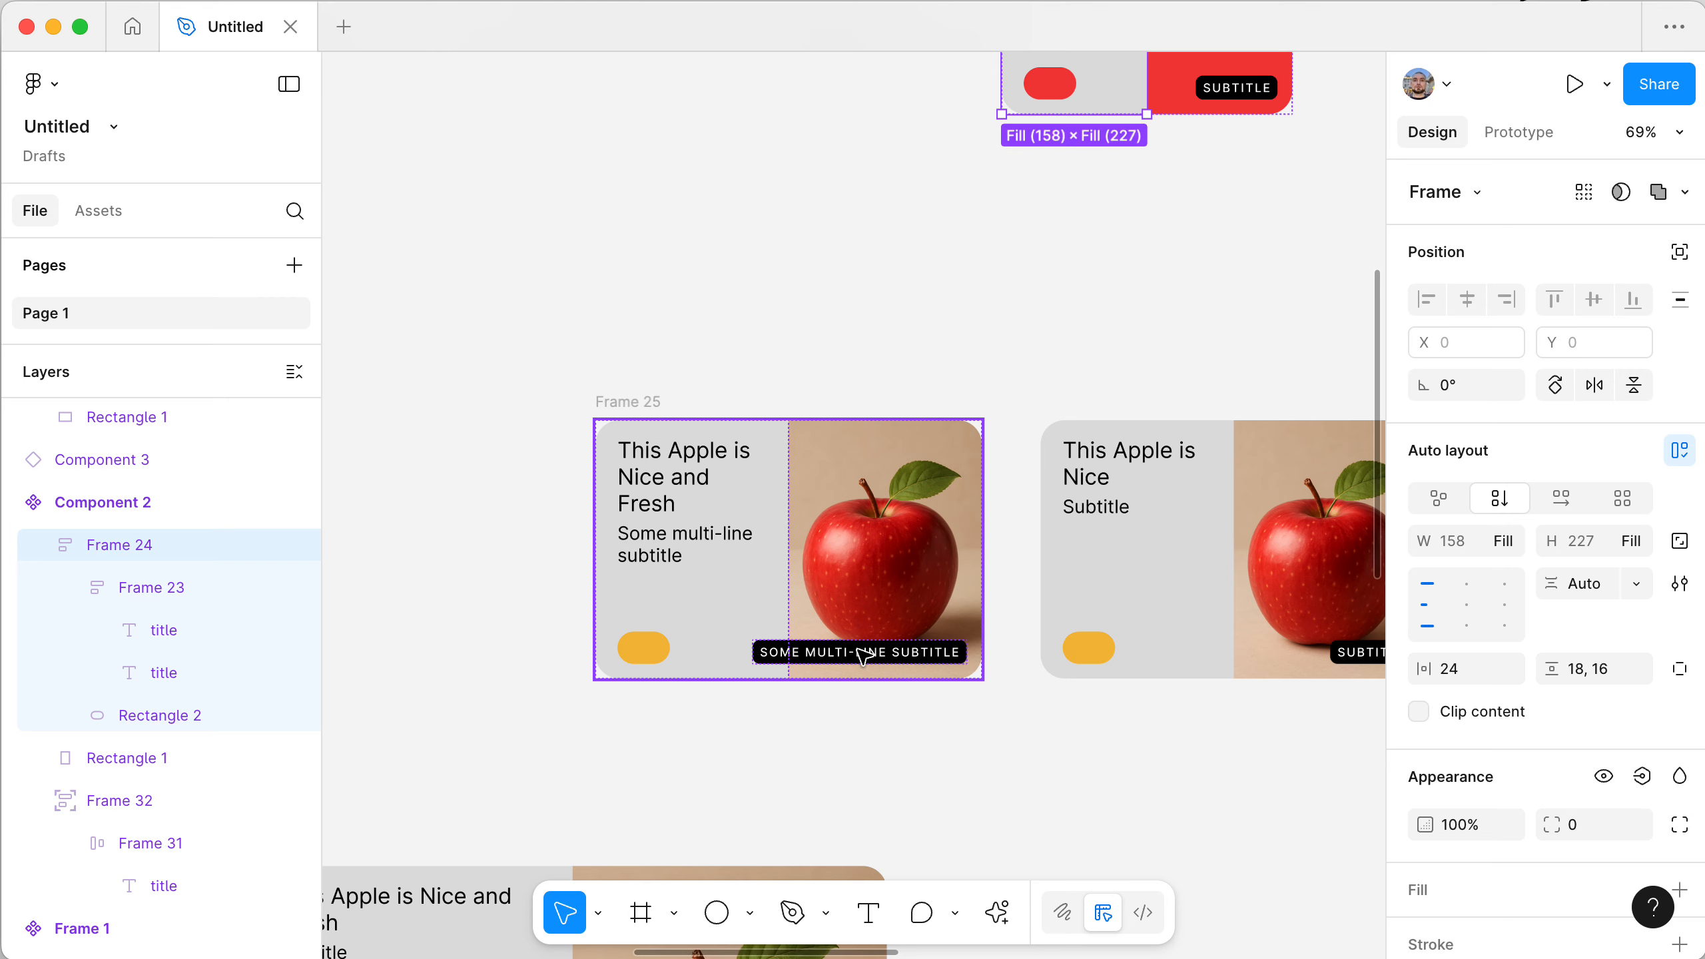
# - Examine how the long multi-line subtitle label overlaps the image edge on the first card of Frame 25
pyautogui.scroll(3, 944, 267)
pyautogui.hscroll(2, 944, 266)
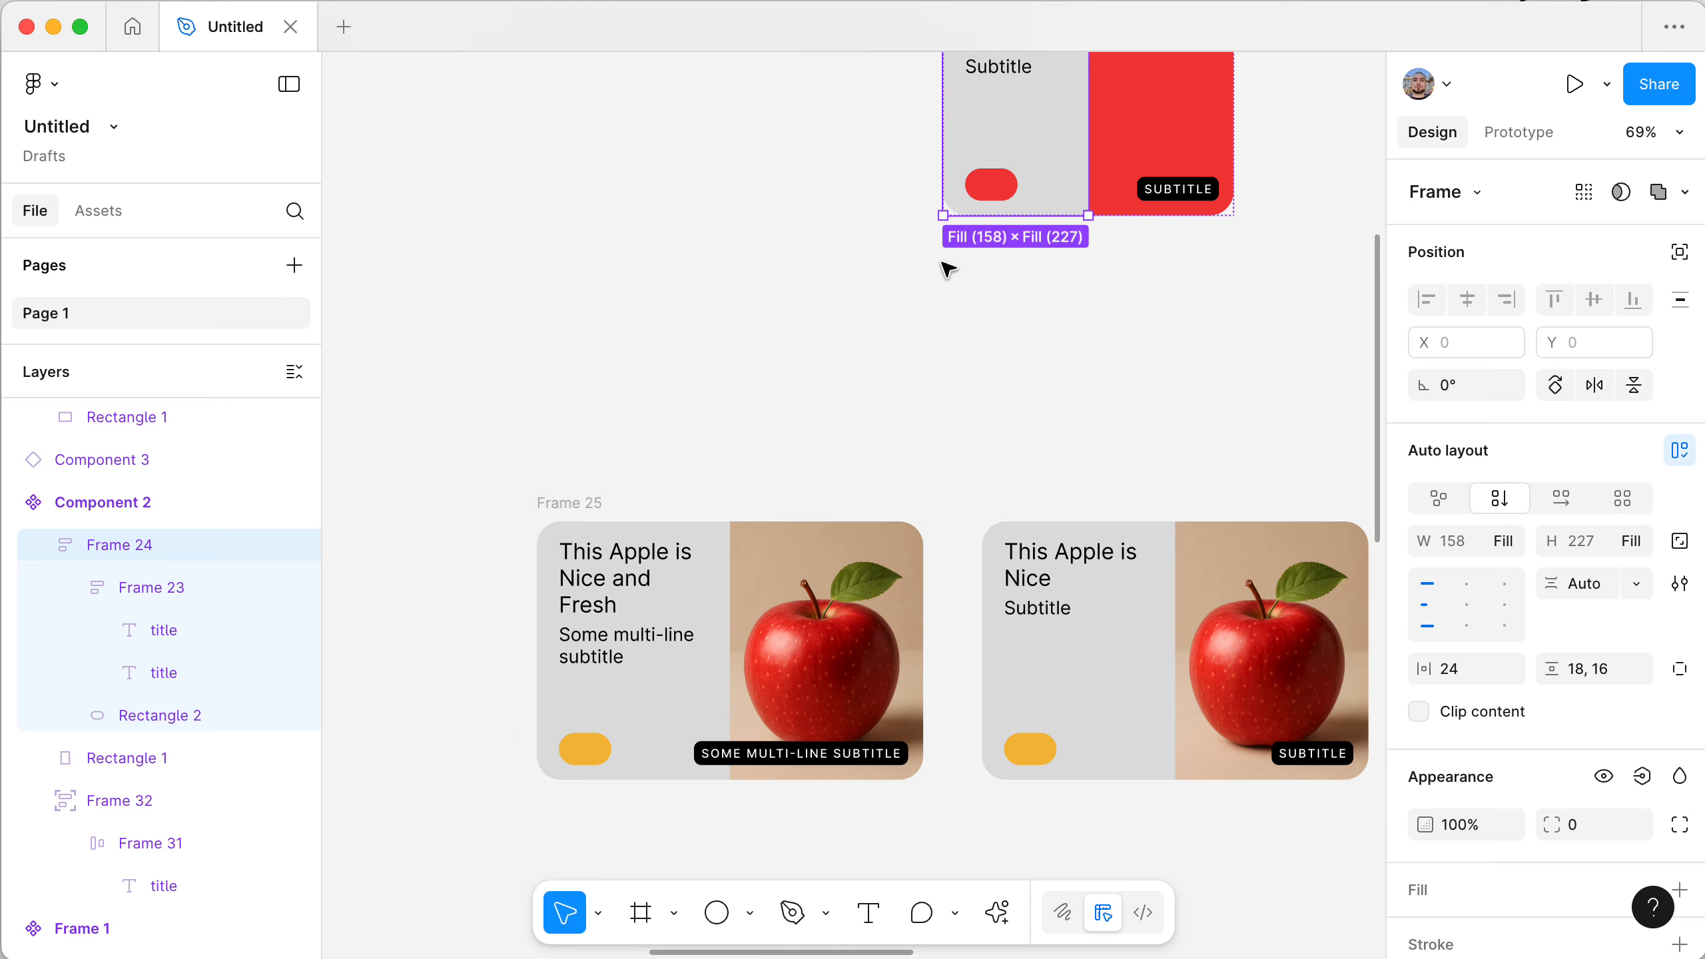
pyautogui.scroll(-5, 946, 269)
pyautogui.hscroll(-2, 946, 268)
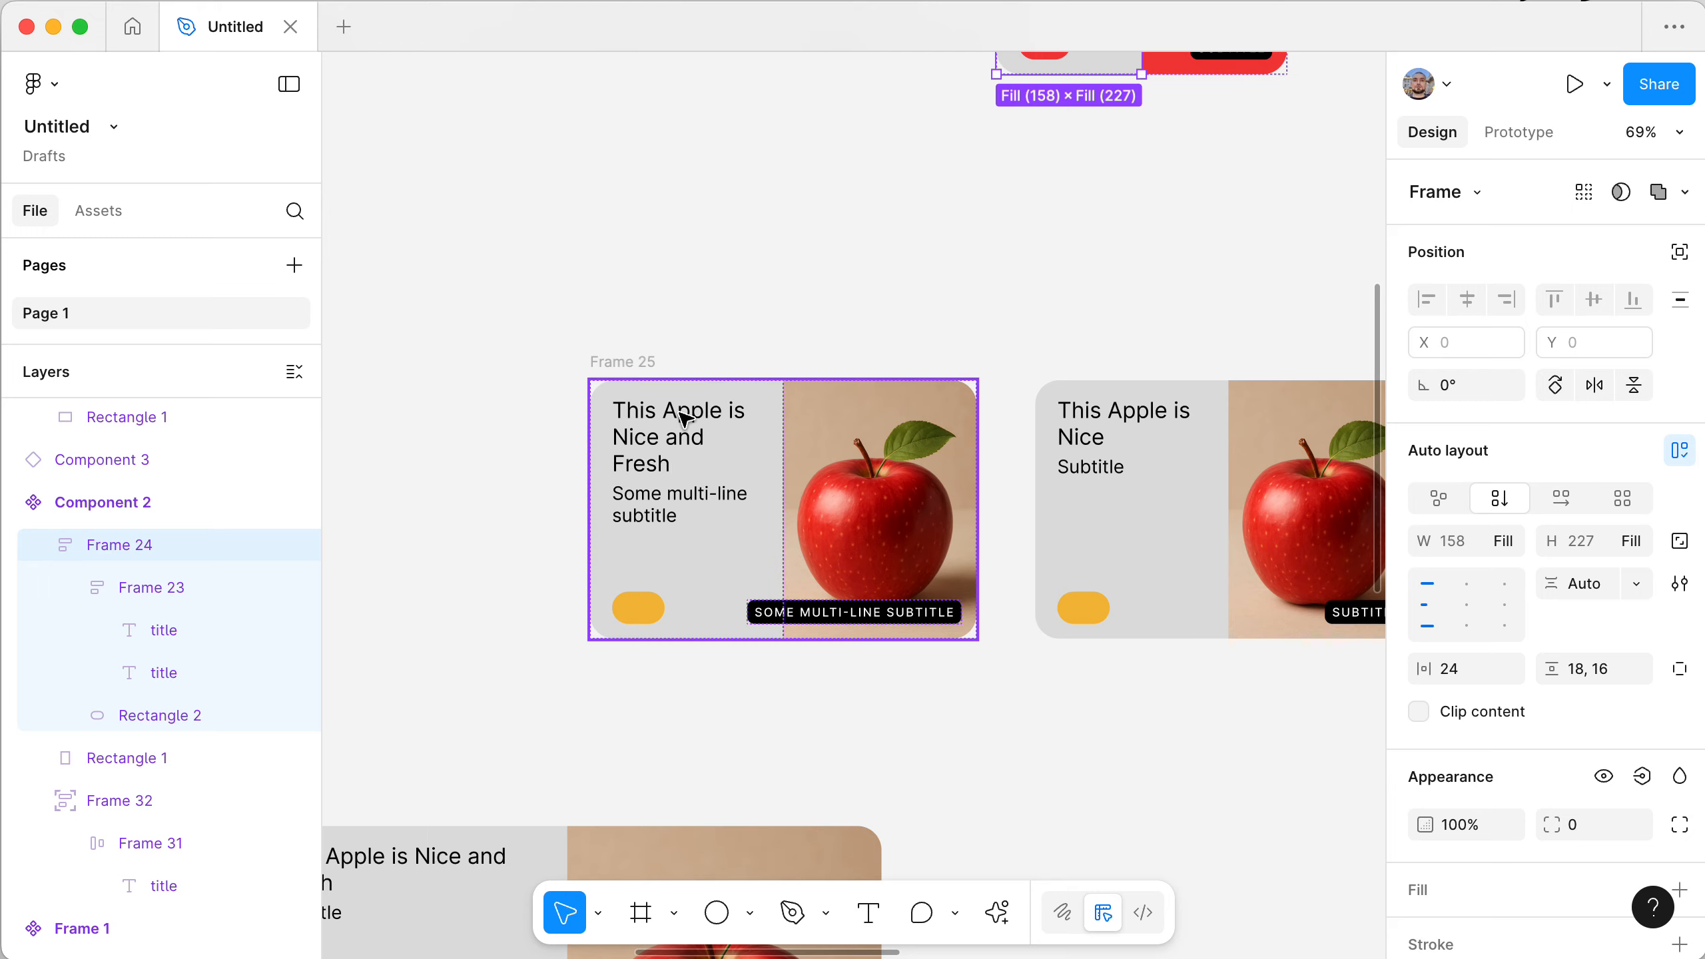
pyautogui.scroll(5, 786, 606)
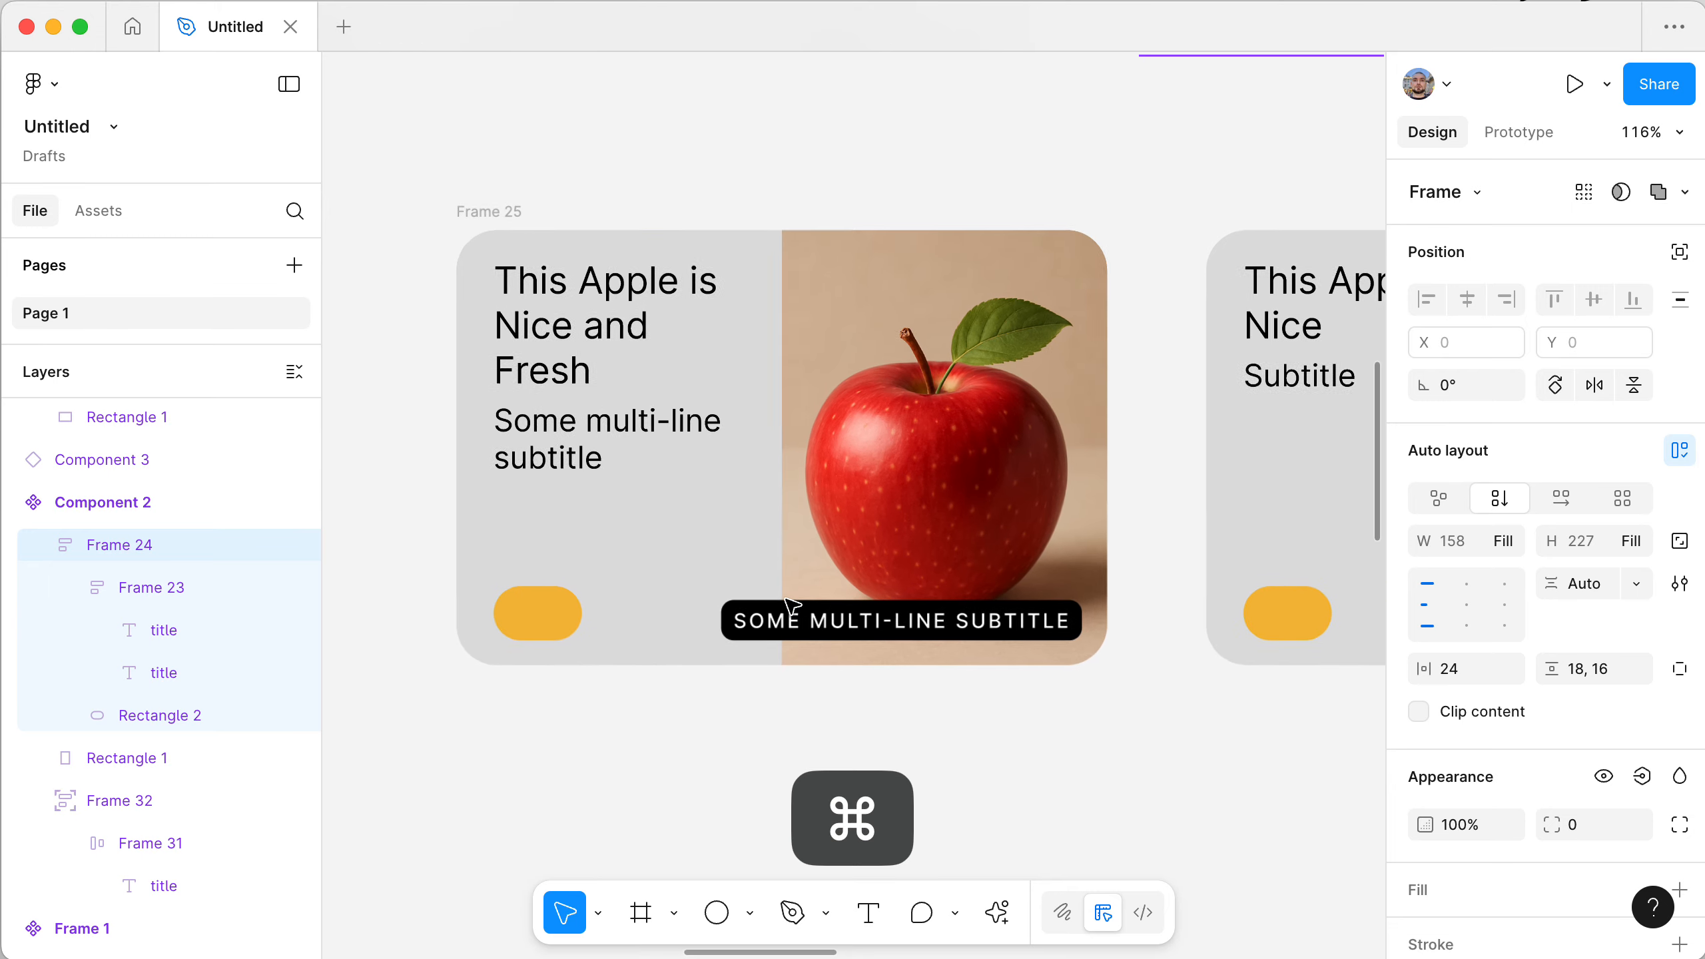
pyautogui.scroll(-4, 897, 630)
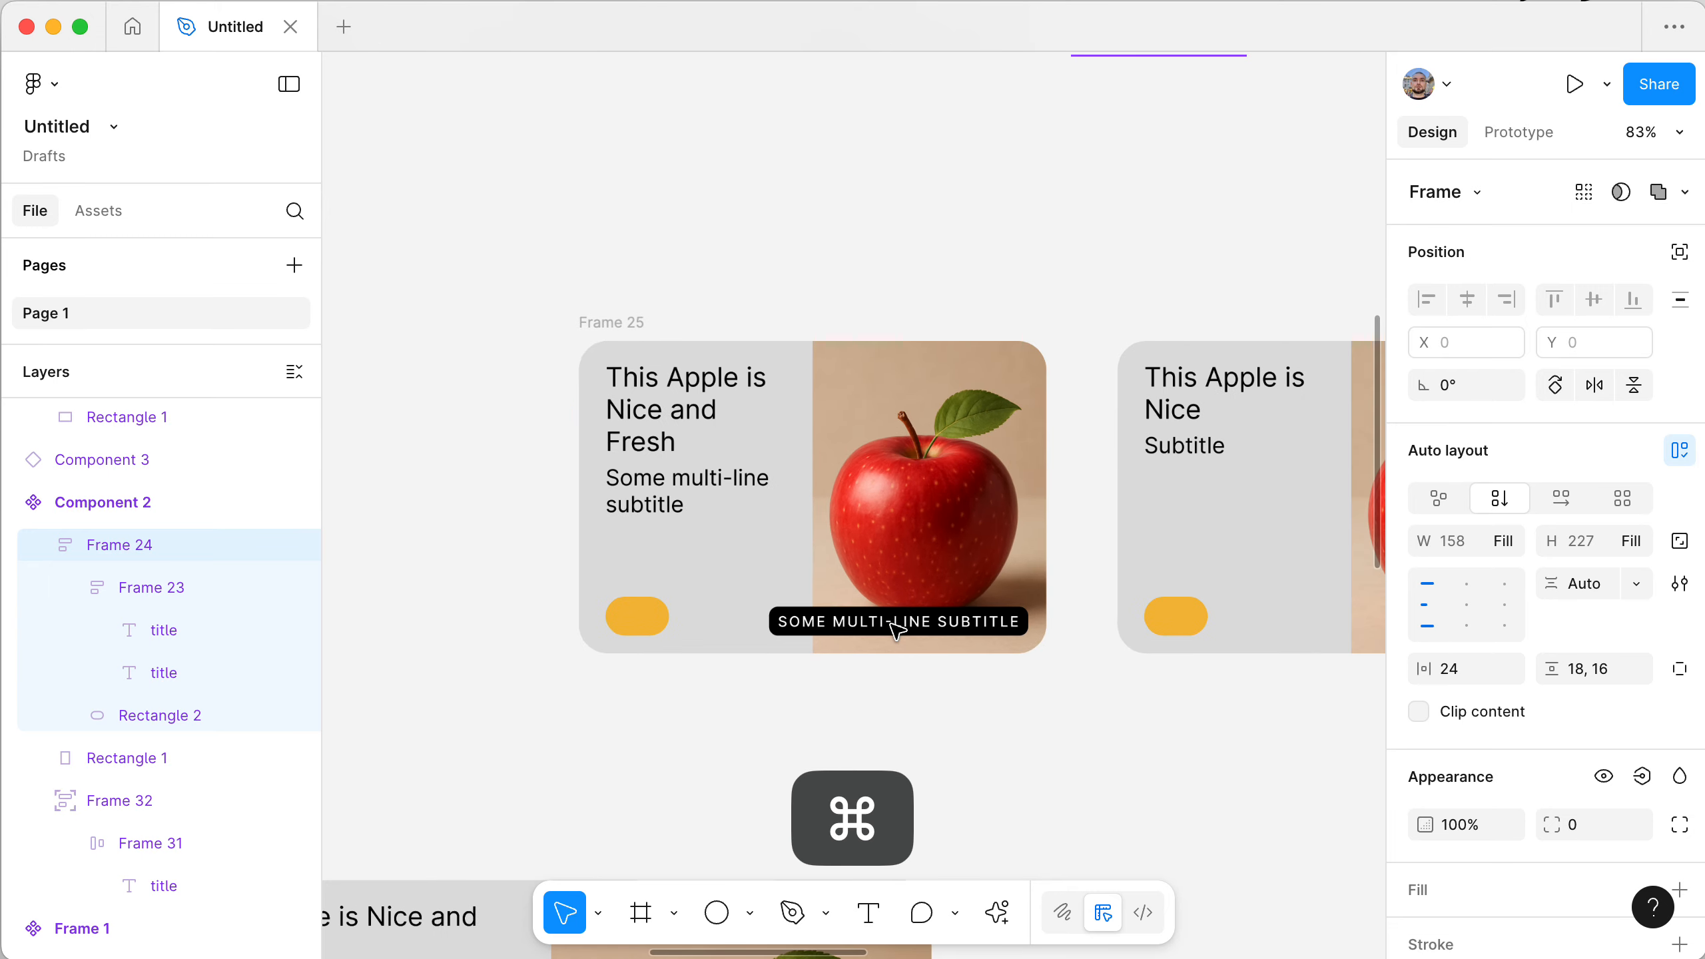
pyautogui.scroll(-3, 1091, 238)
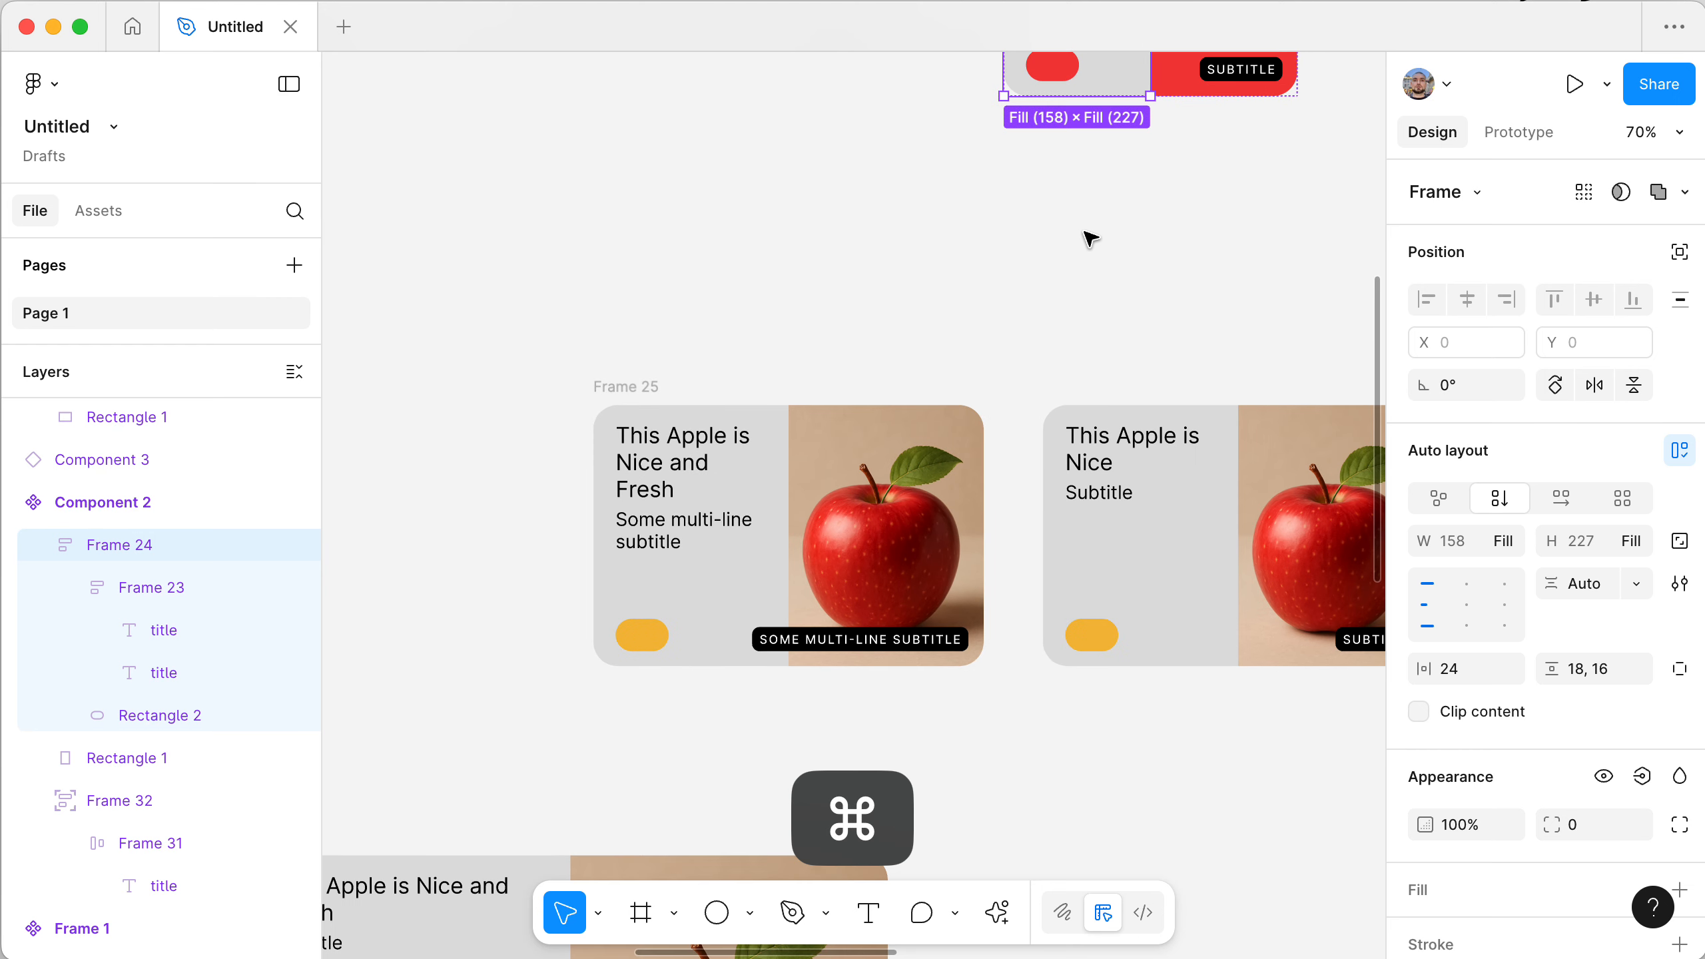
# - Set the opacity of the black 000000 color in Component 2's label to 60%
pyautogui.click(1246, 70)
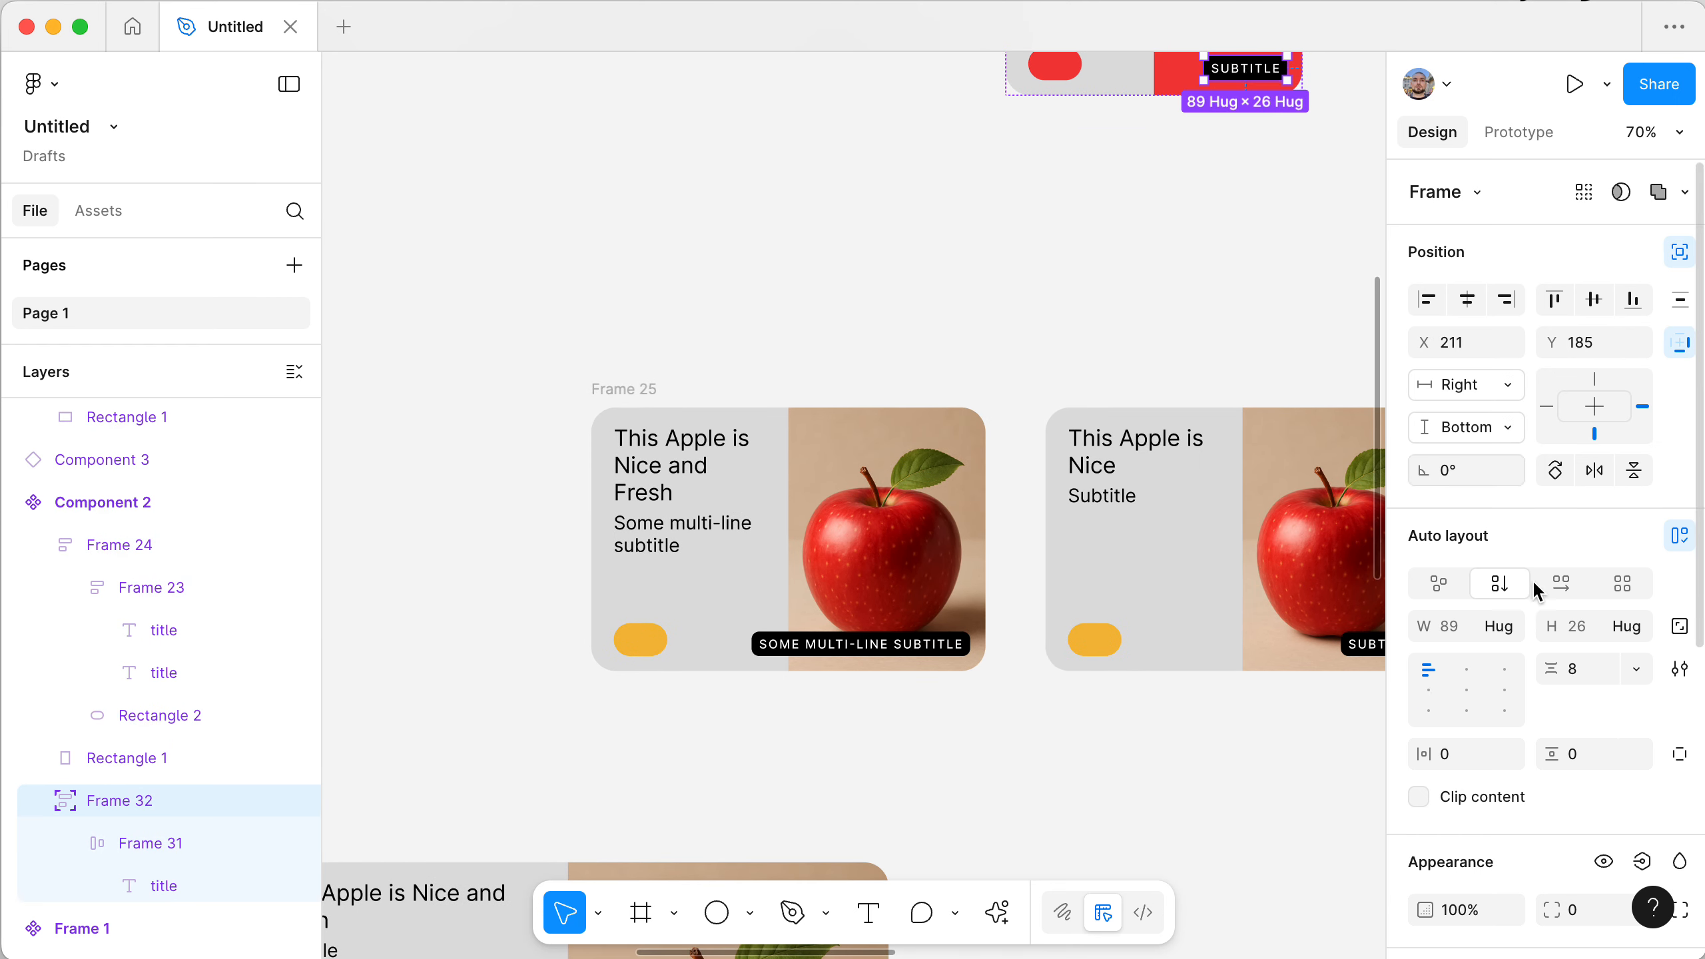
pyautogui.scroll(-5, 1564, 731)
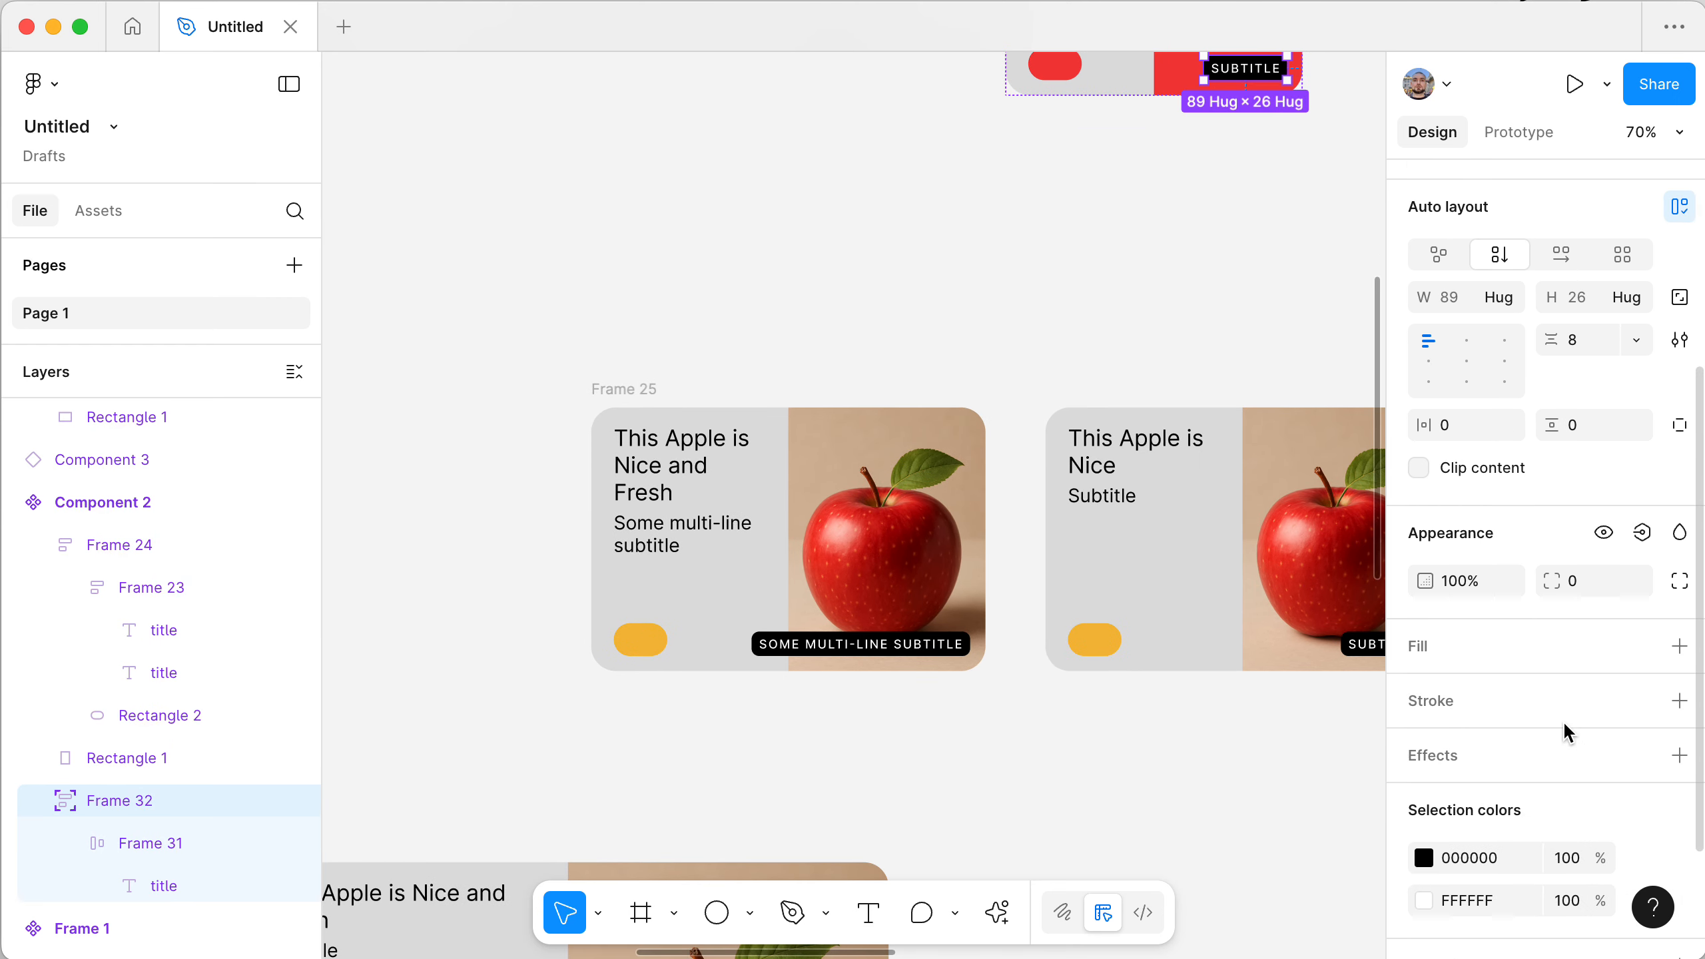
pyautogui.scroll(-2, 1562, 685)
pyautogui.click(1574, 767)
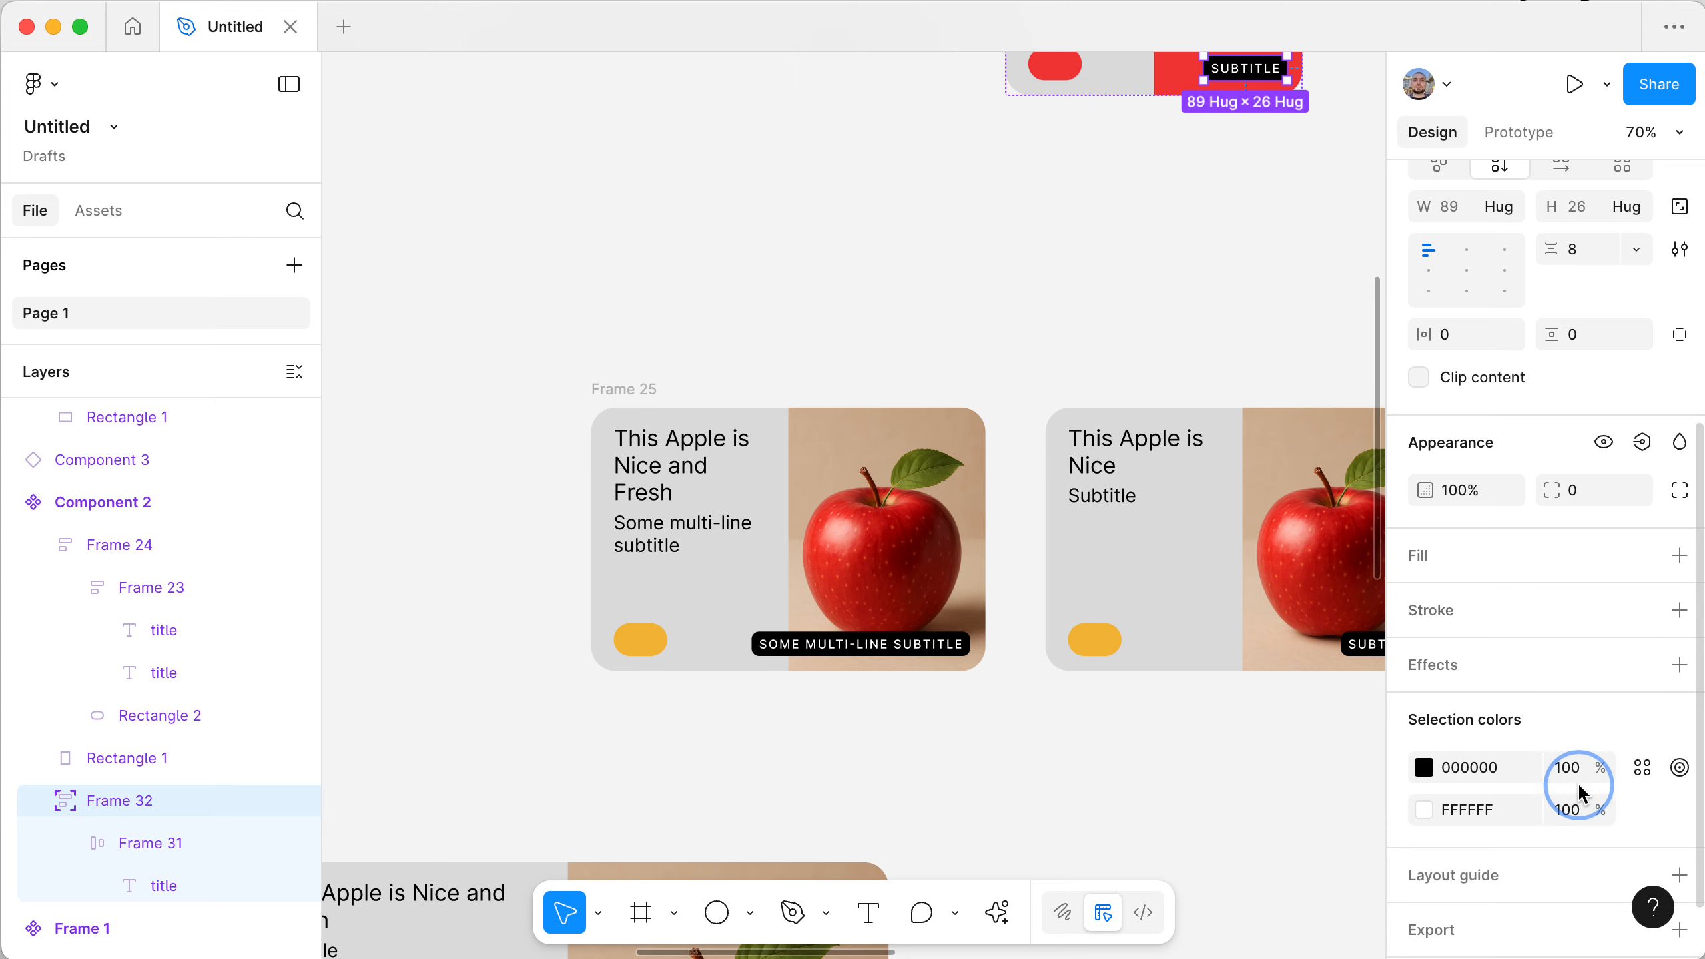
pyautogui.hotkey('shift', 'Down')
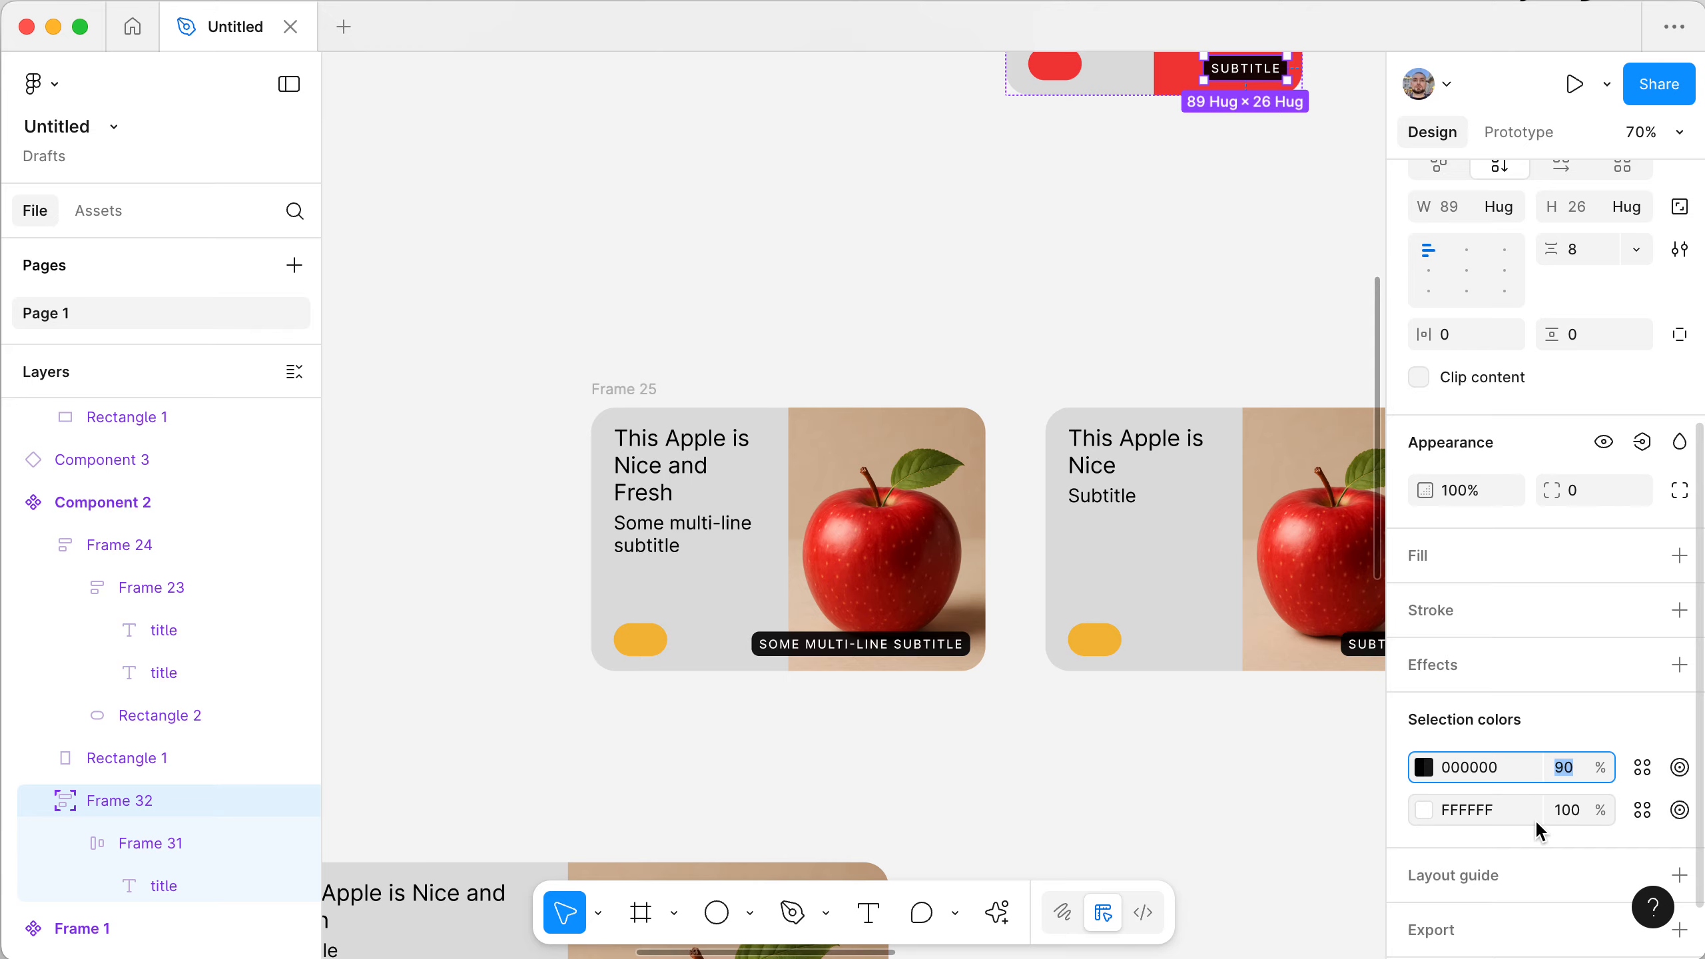
pyautogui.scroll(3, 702, 678)
pyautogui.scroll(5, 702, 678)
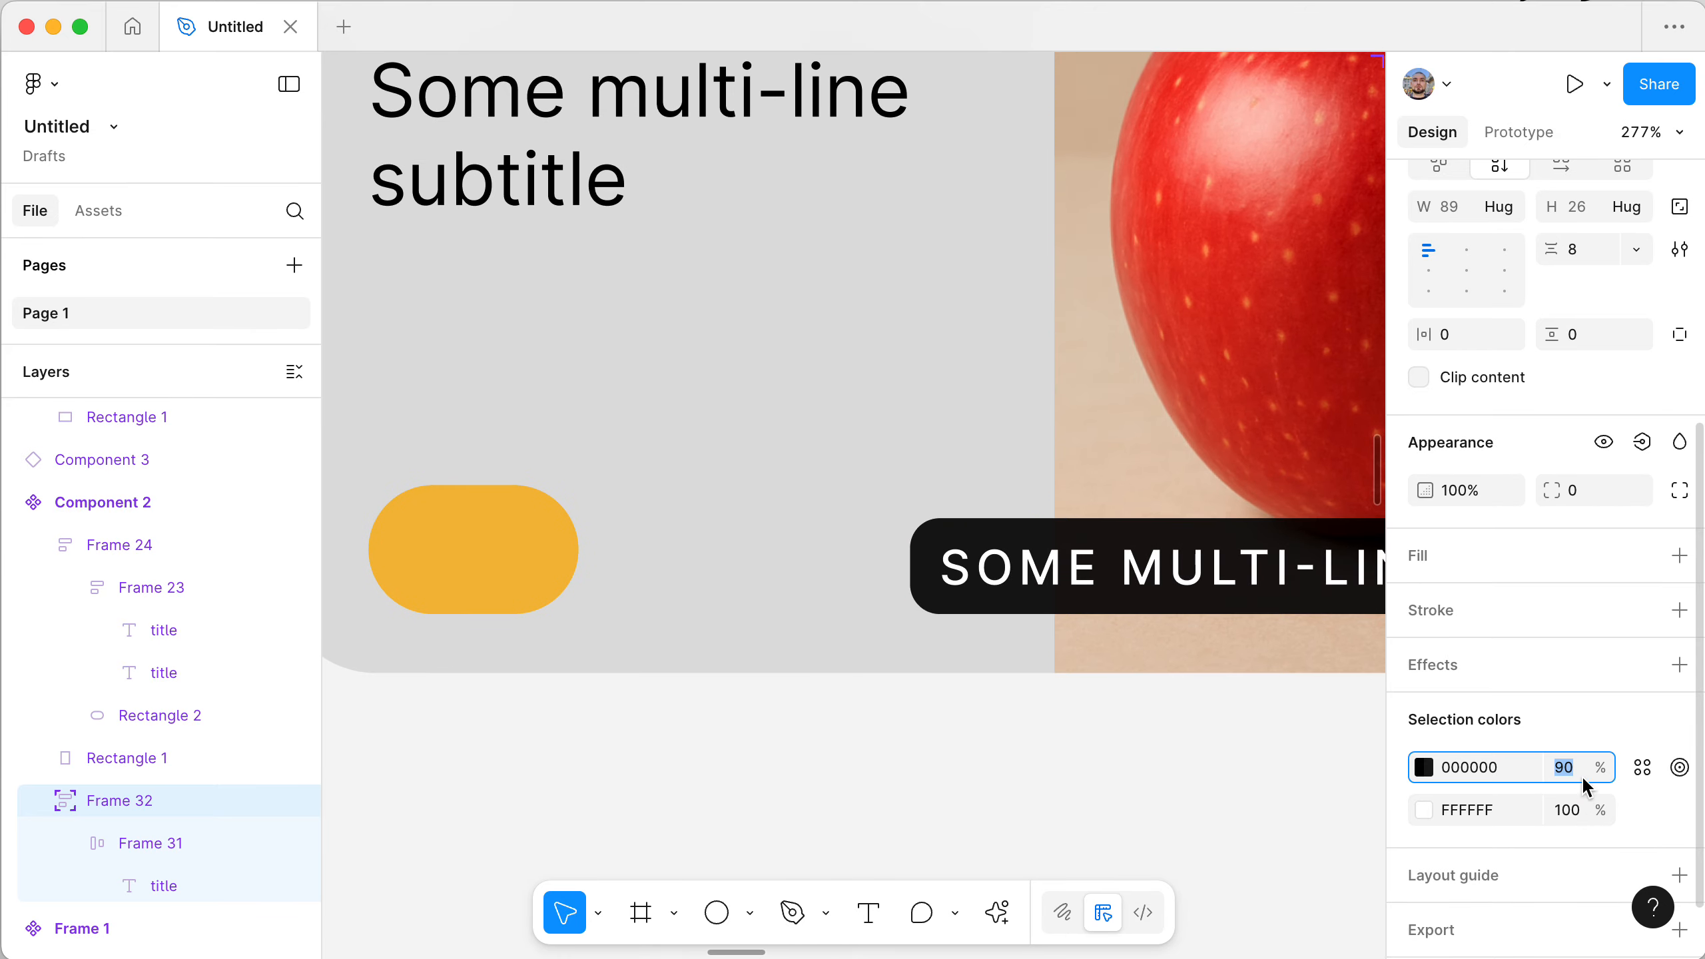
pyautogui.hotkey('shift', 'Down')
pyautogui.hotkey('shift', 'Down')
pyautogui.hotkey('shift', 'Down')
pyautogui.hotkey('shift', 'Up')
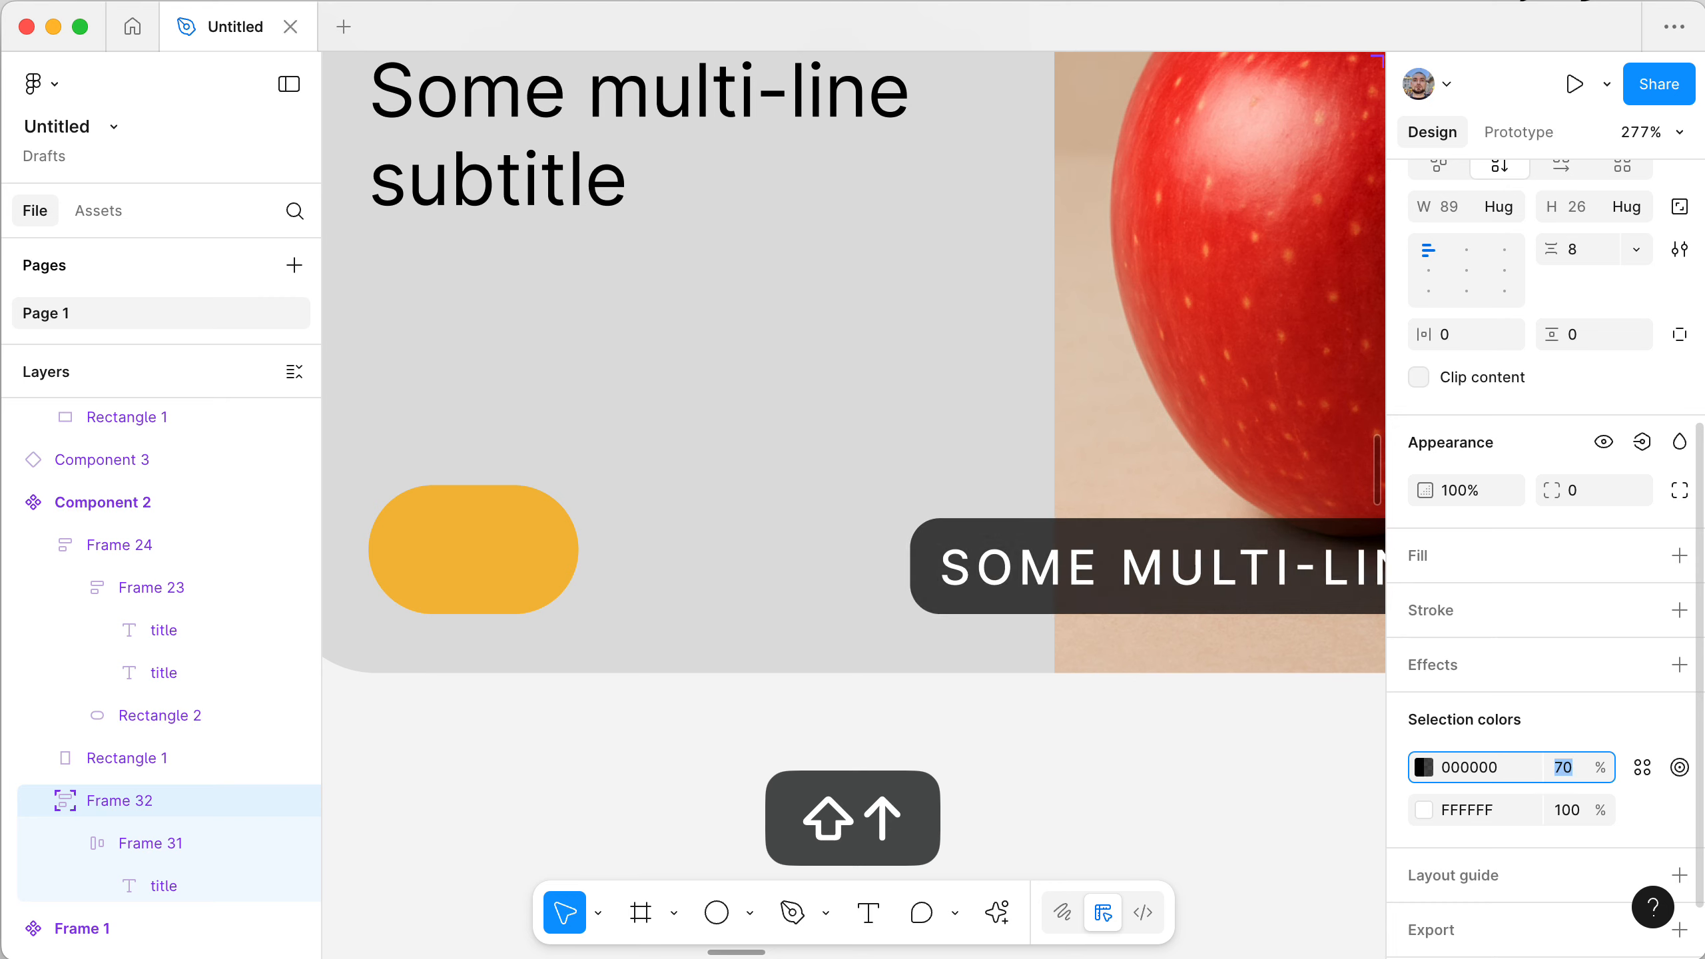
pyautogui.hotkey('shift', 'Down')
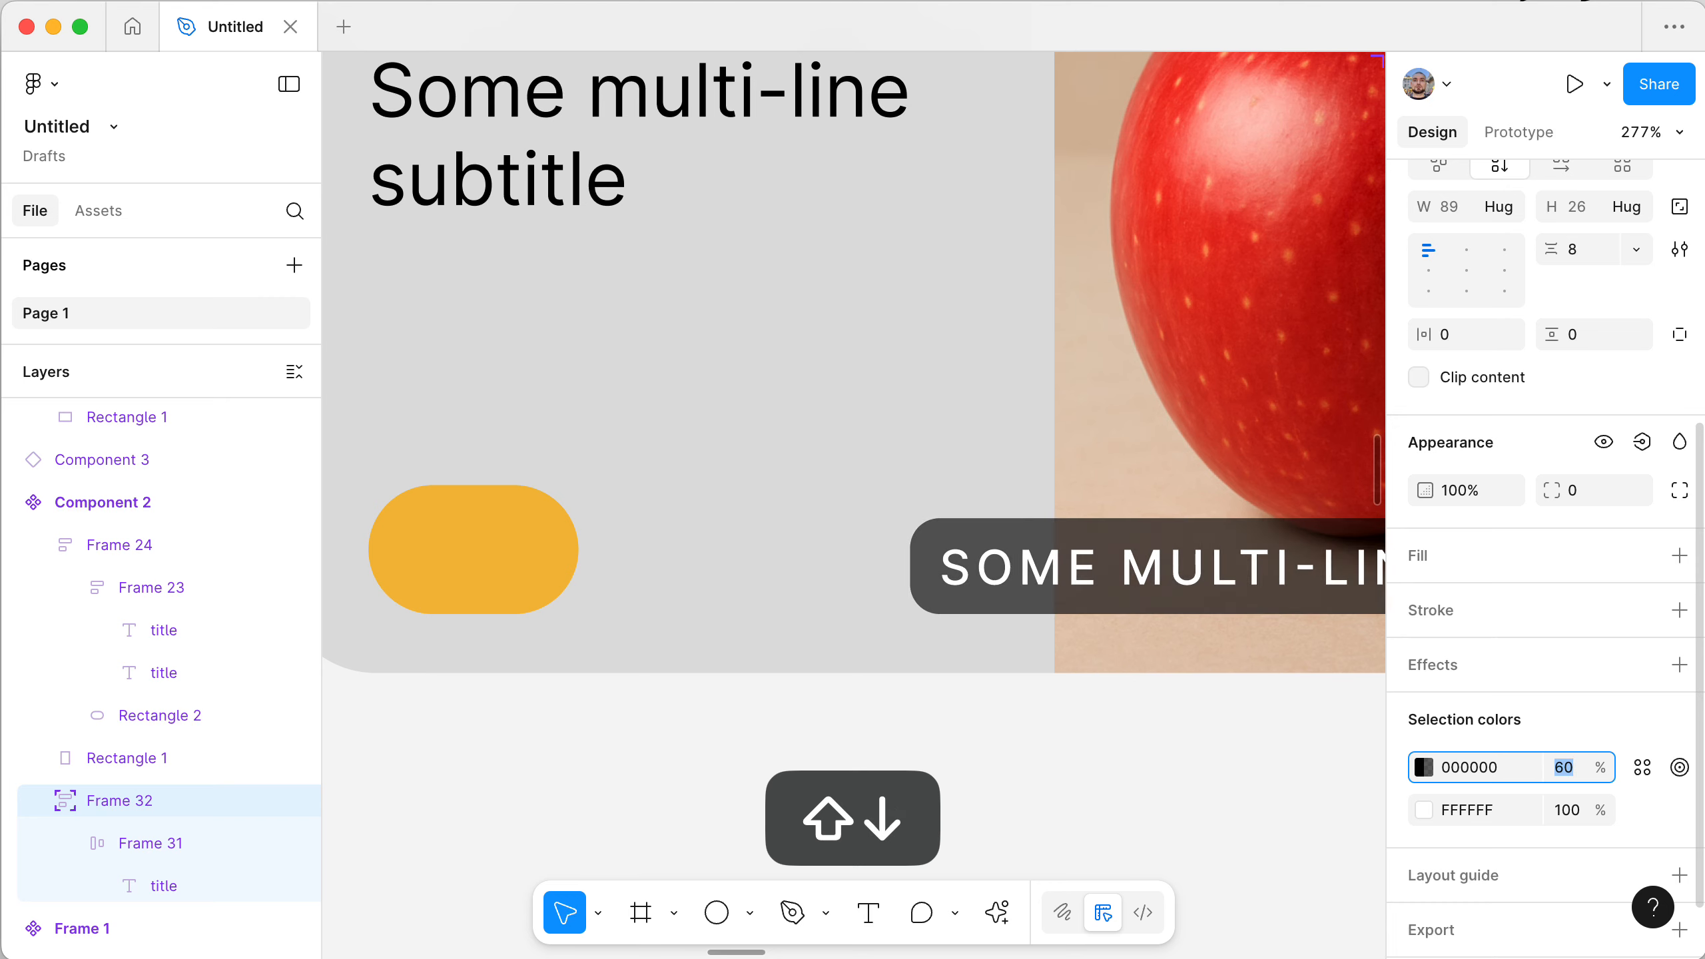
# - Add a uniform background blur effect to the label's outer frame in Component 2
pyautogui.scroll(-2, 1544, 537)
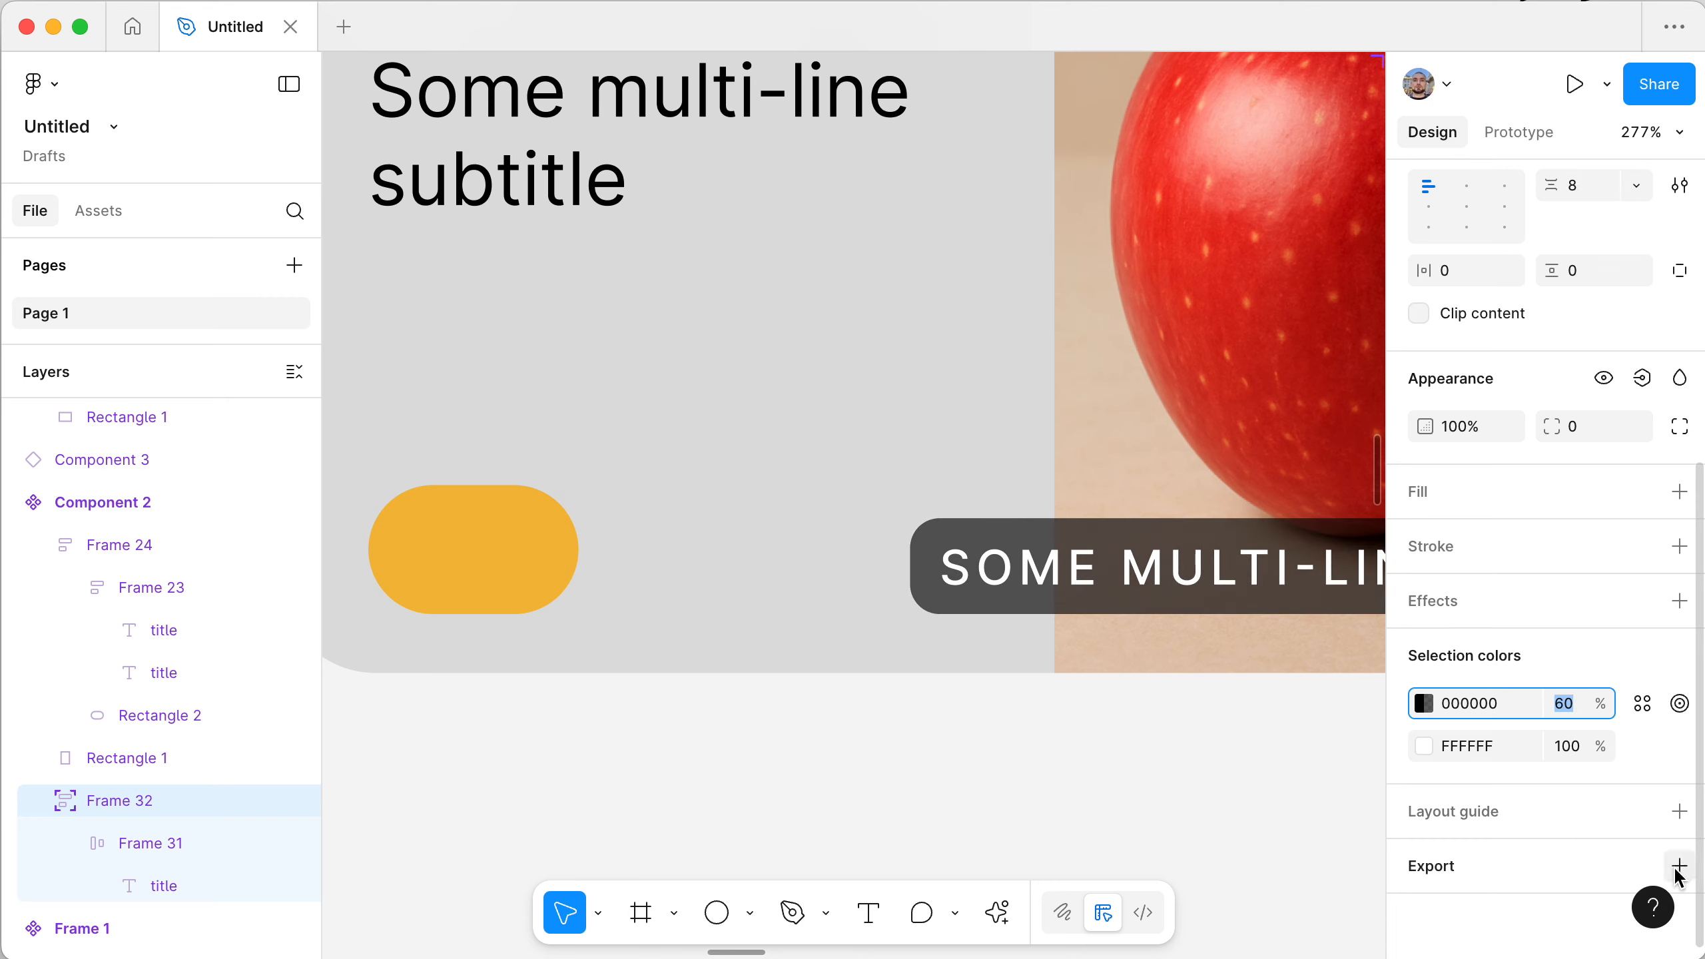
pyautogui.click(1679, 600)
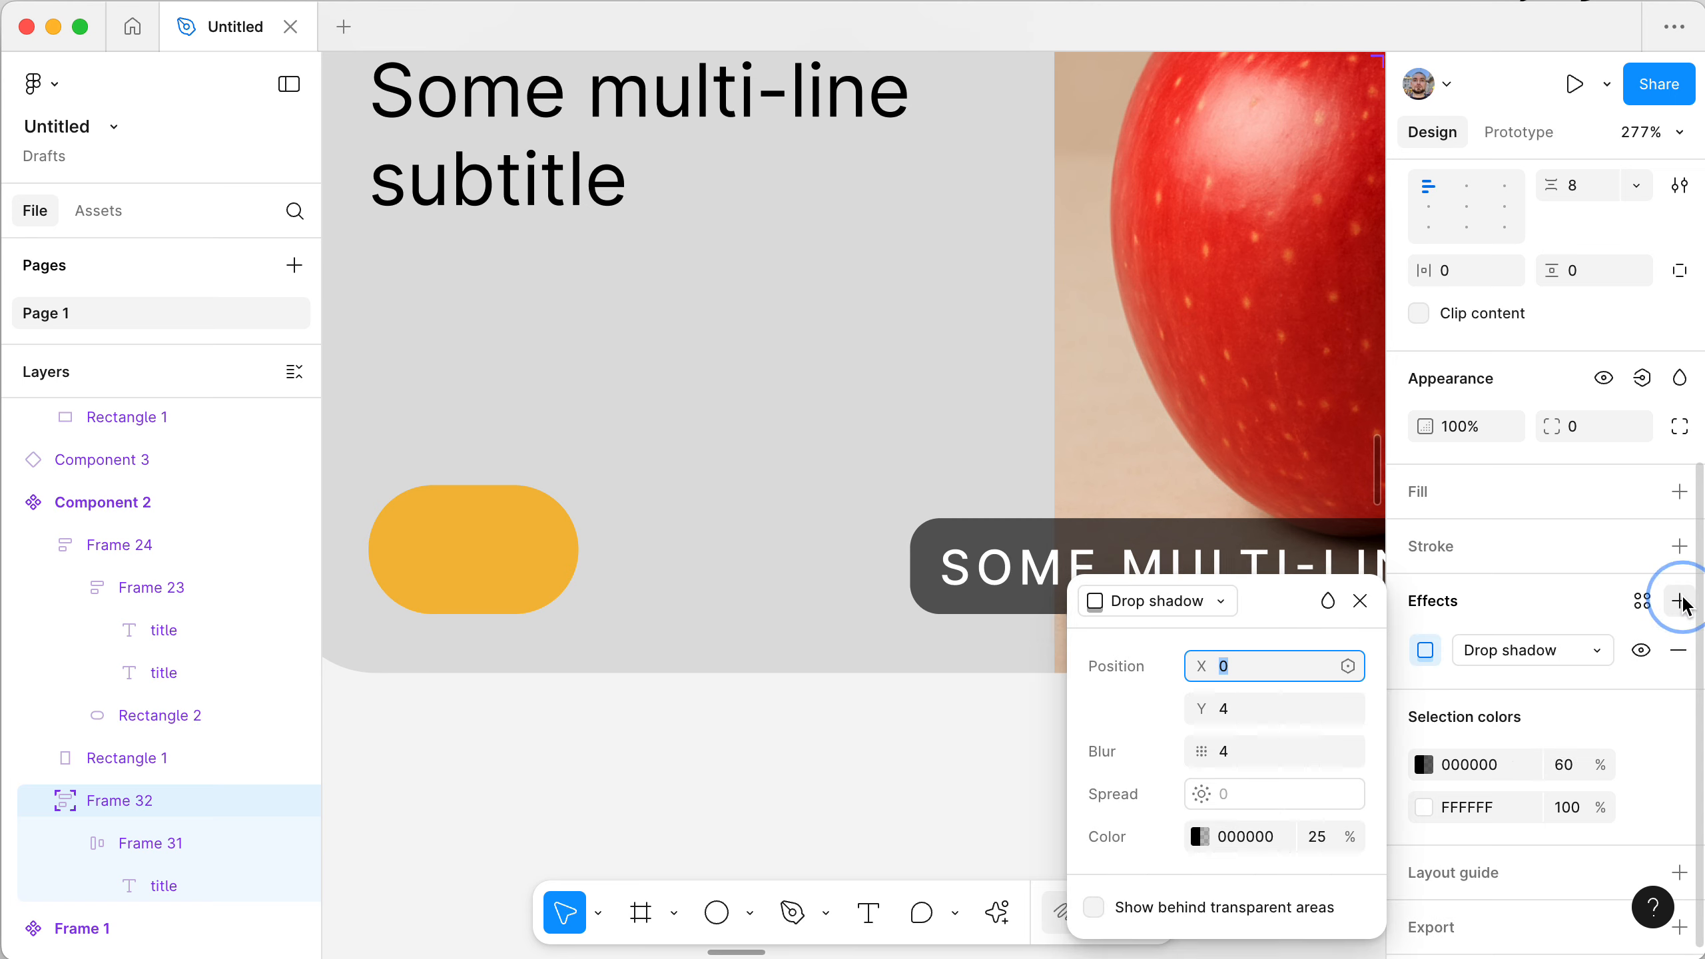
pyautogui.click(1175, 609)
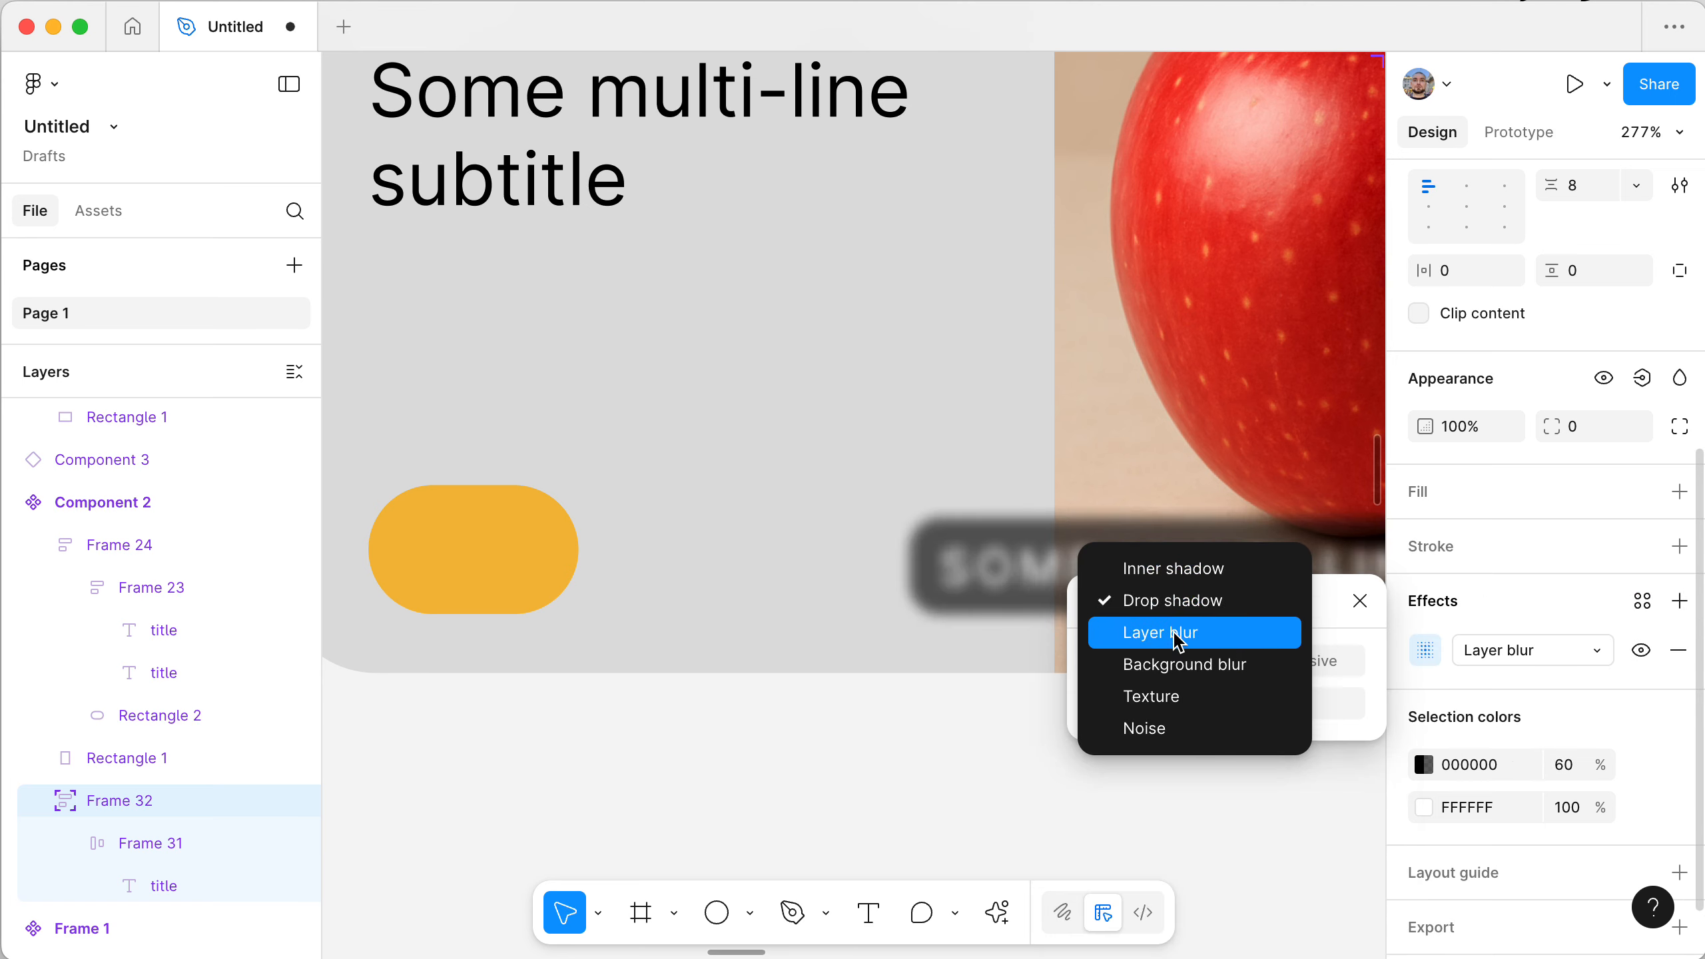
pyautogui.click(1175, 665)
pyautogui.hscroll(3, 1027, 780)
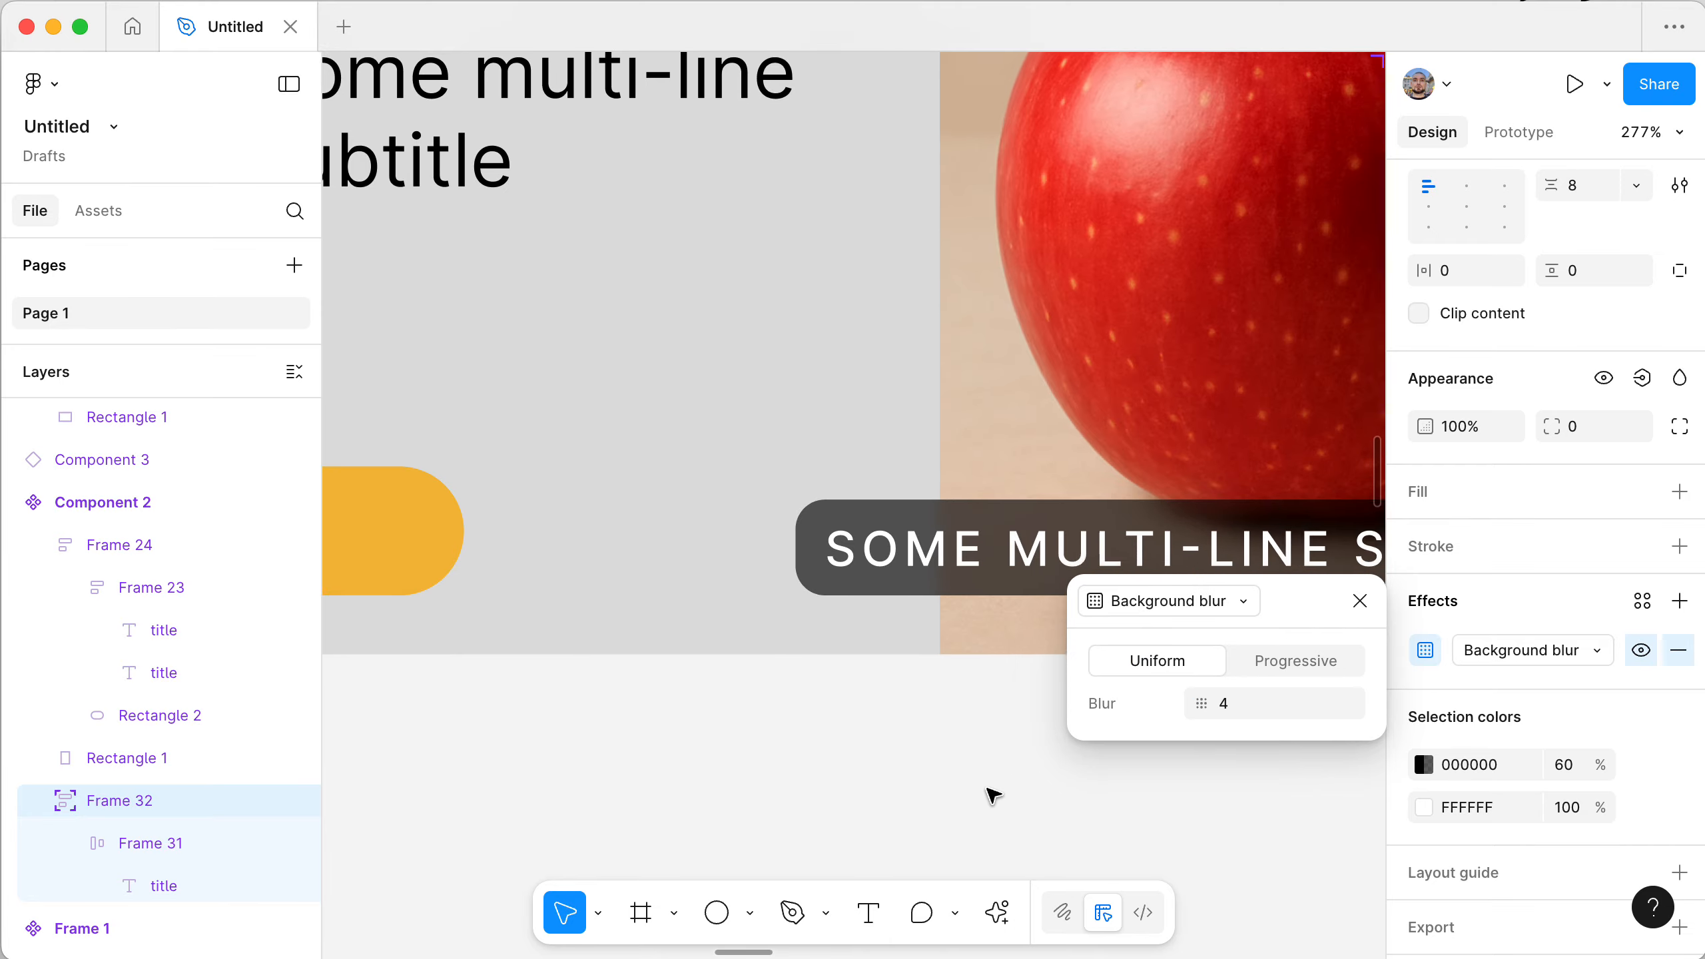
pyautogui.hscroll(2, 991, 794)
pyautogui.scroll(10, 780, 556)
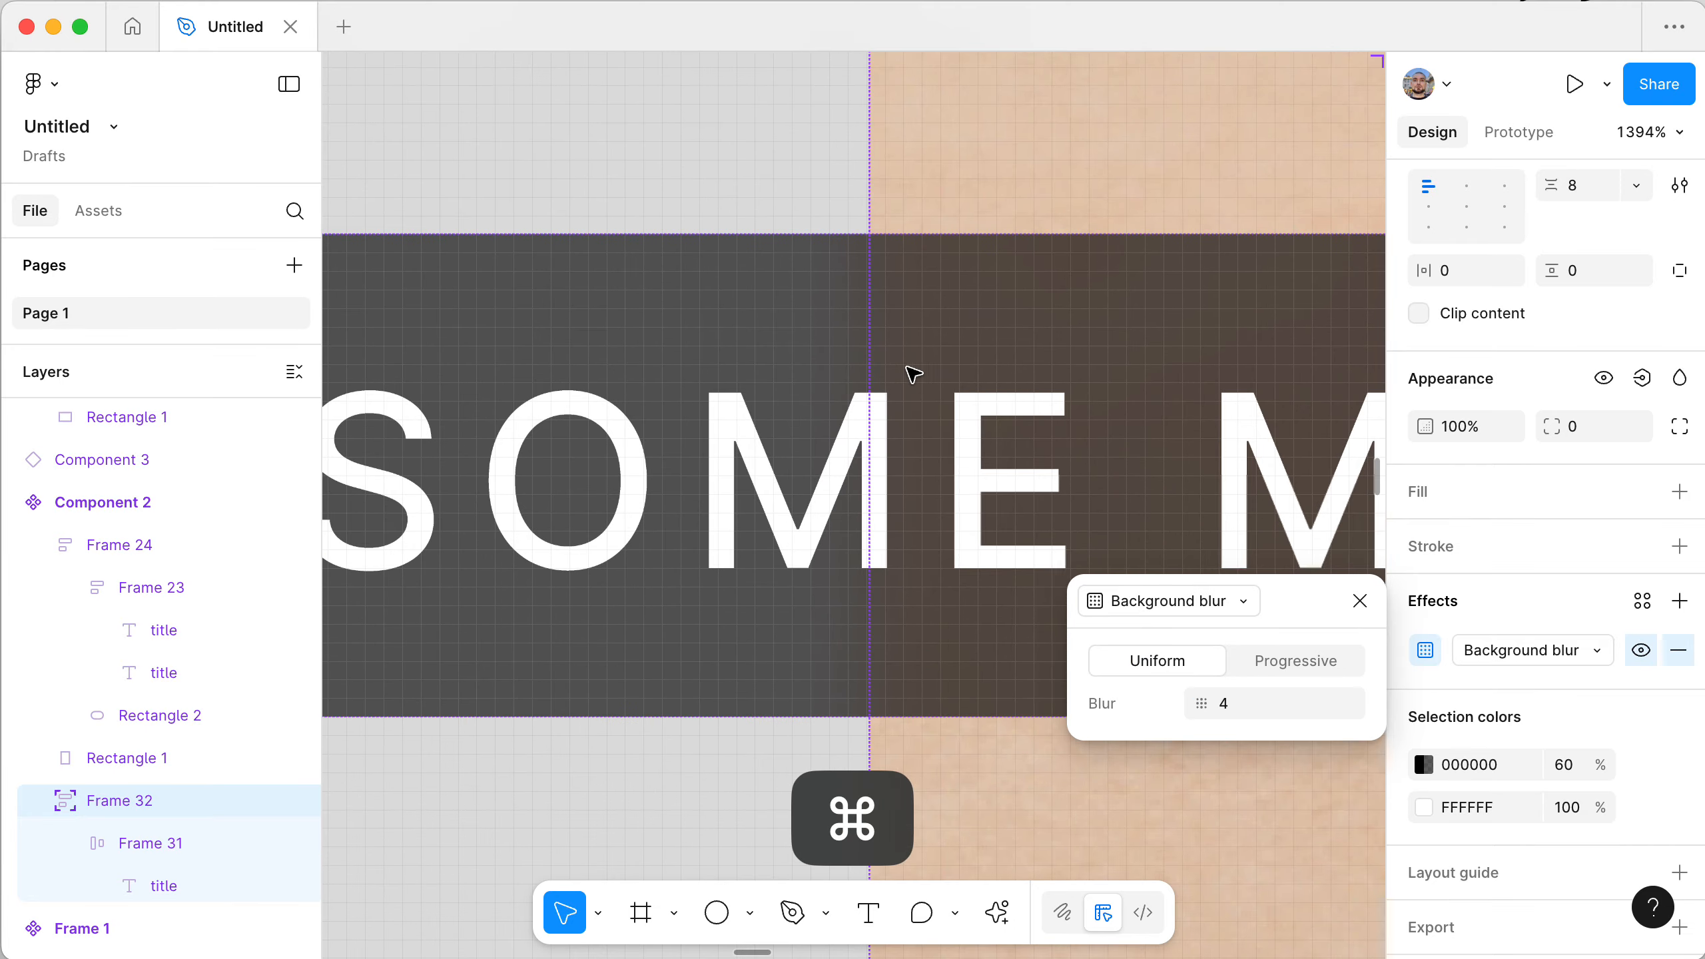
pyautogui.scroll(-8, 913, 374)
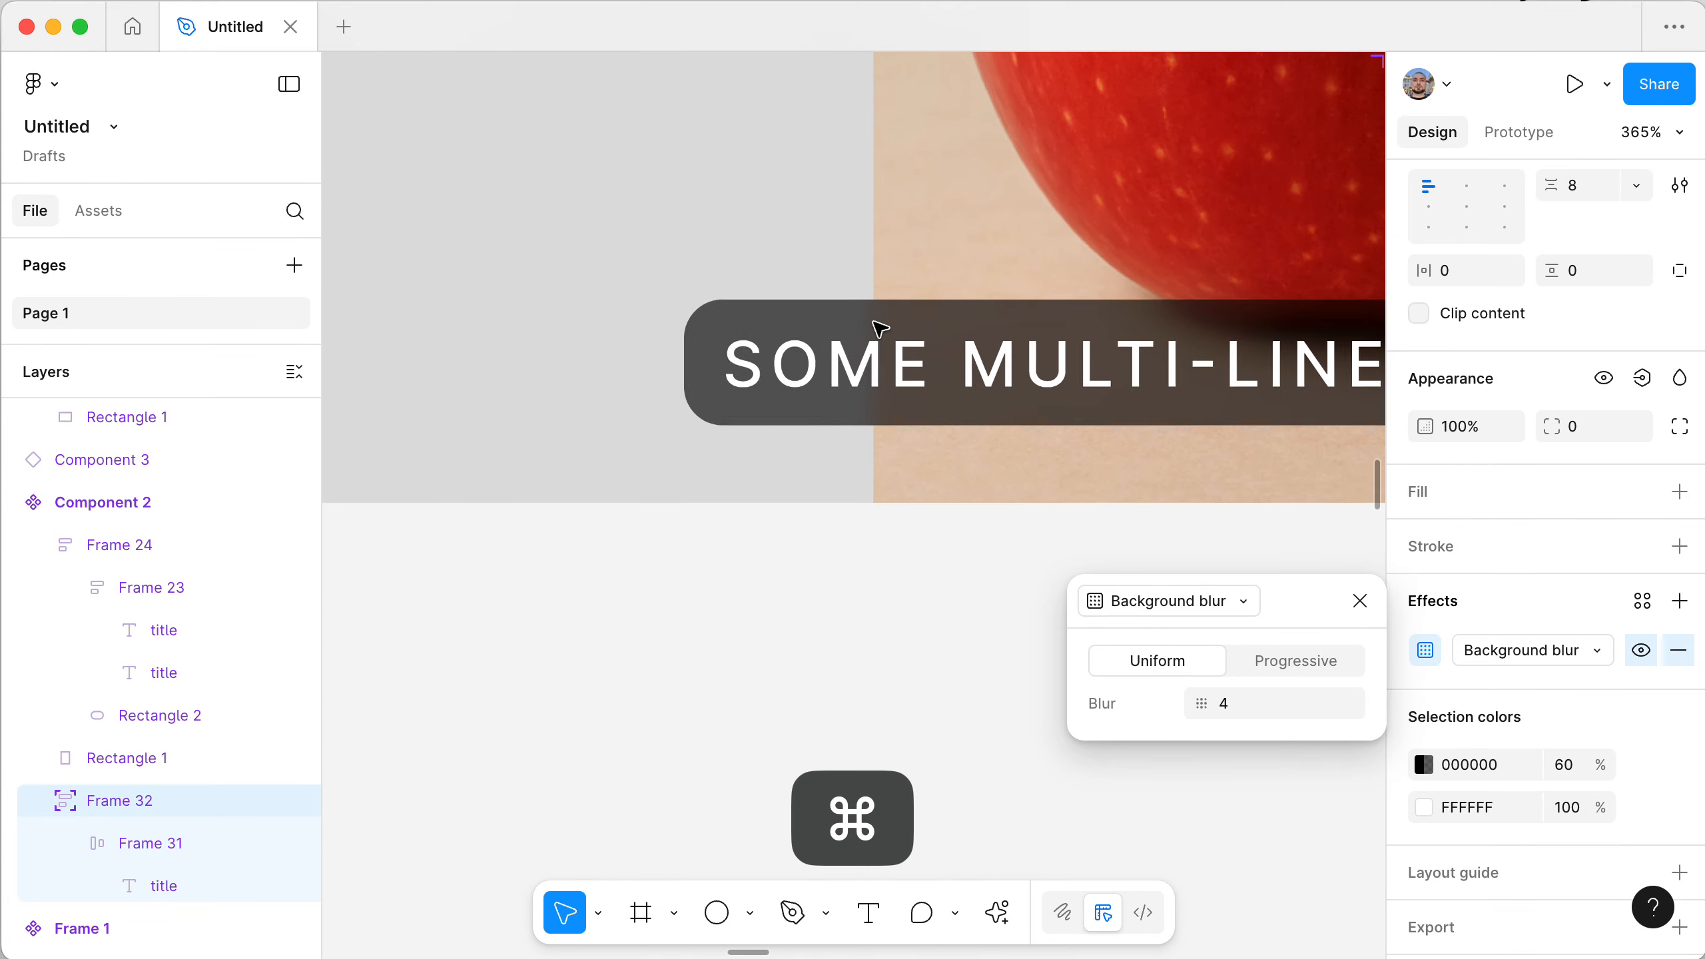
pyautogui.scroll(-3, 879, 332)
pyautogui.scroll(-3, 671, 522)
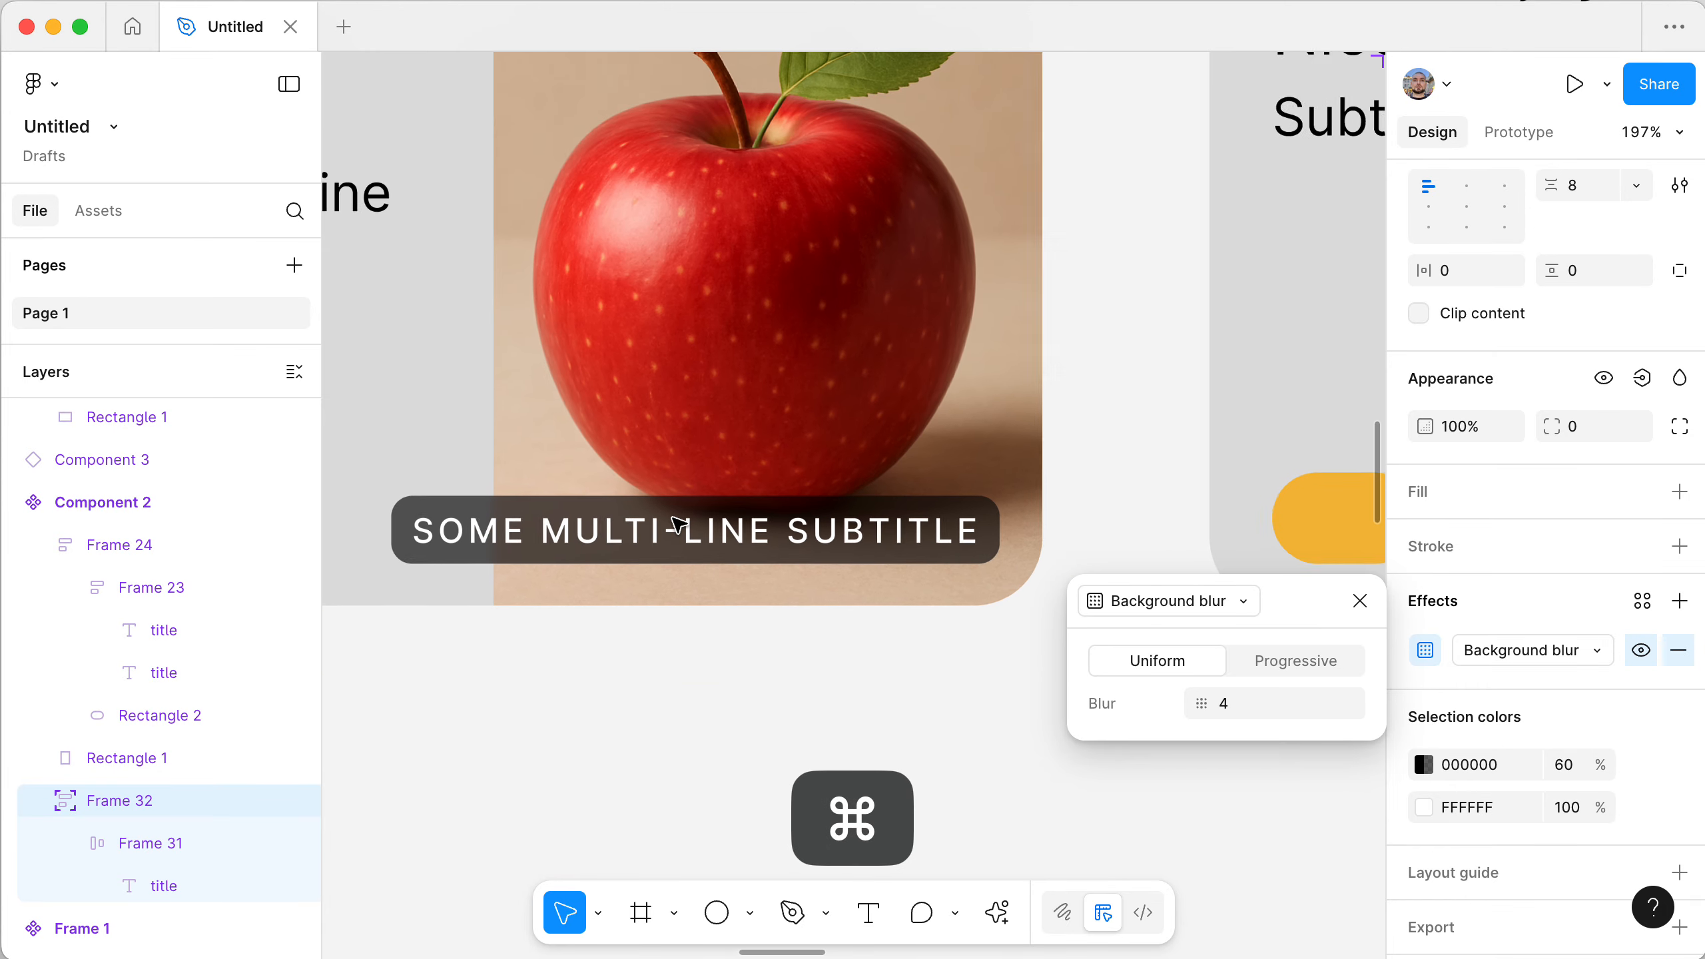
# - Set the background blur of the label's outer frame to 19
pyautogui.hscroll(-4, 678, 524)
pyautogui.click(1283, 702)
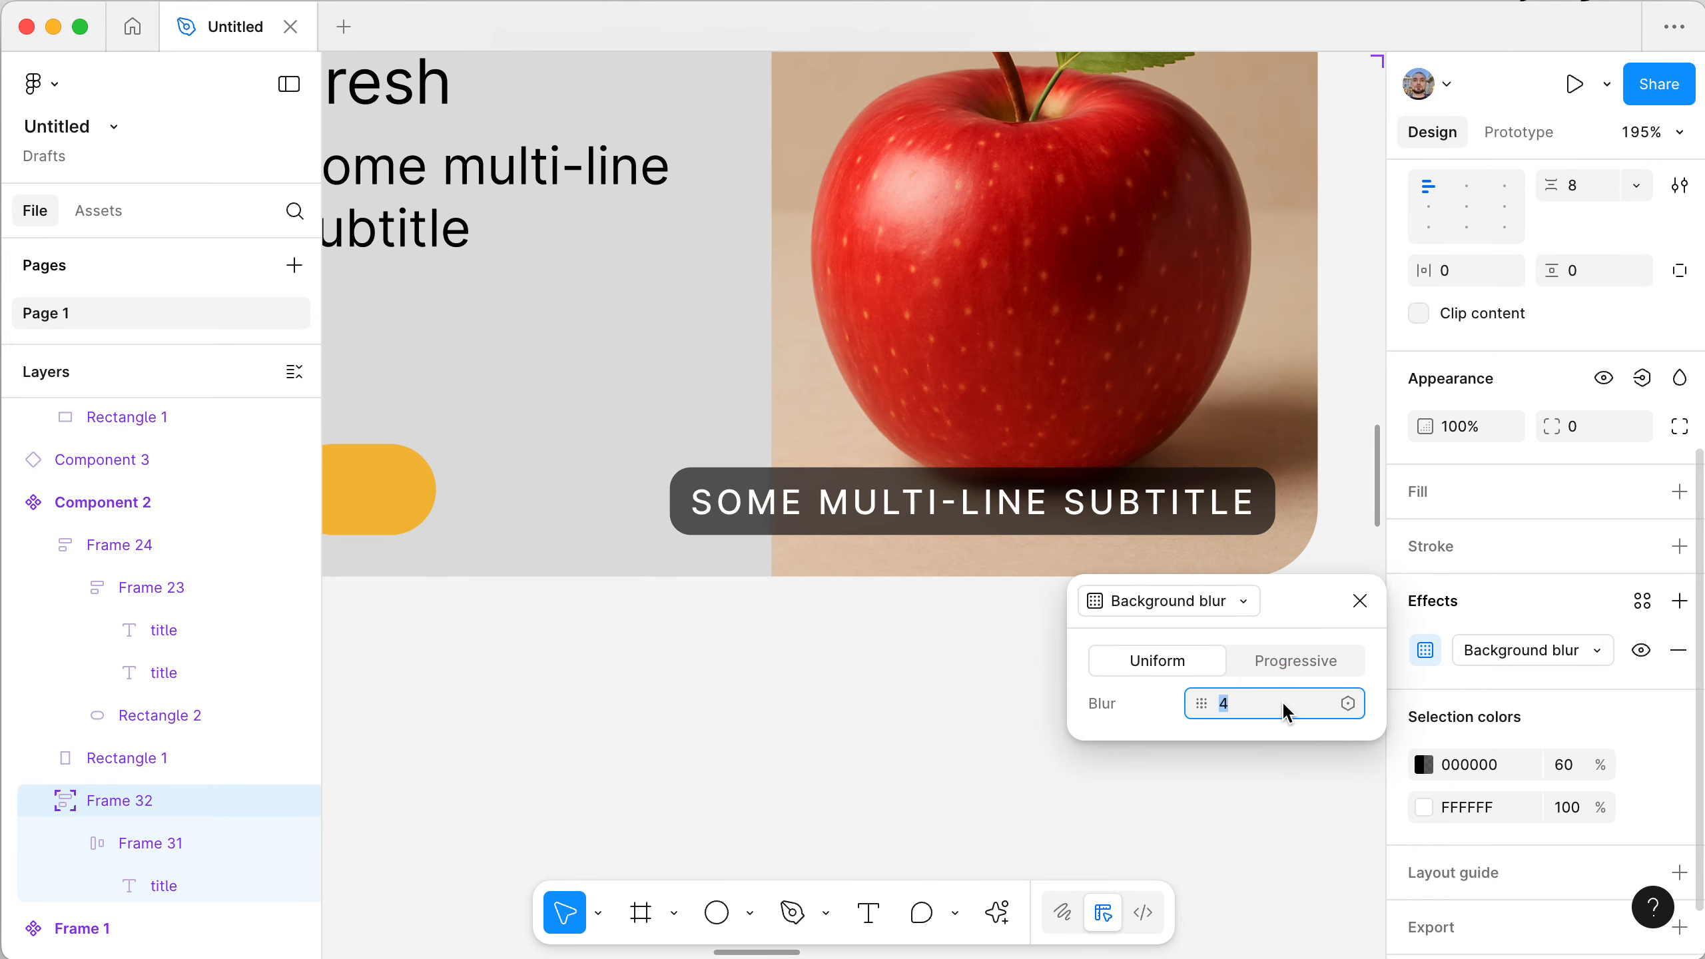
pyautogui.press('Up')
pyautogui.press('Up')
pyautogui.press('Up')
pyautogui.press('Up')
pyautogui.press('Up')
pyautogui.hotkey('shift', 'Up')
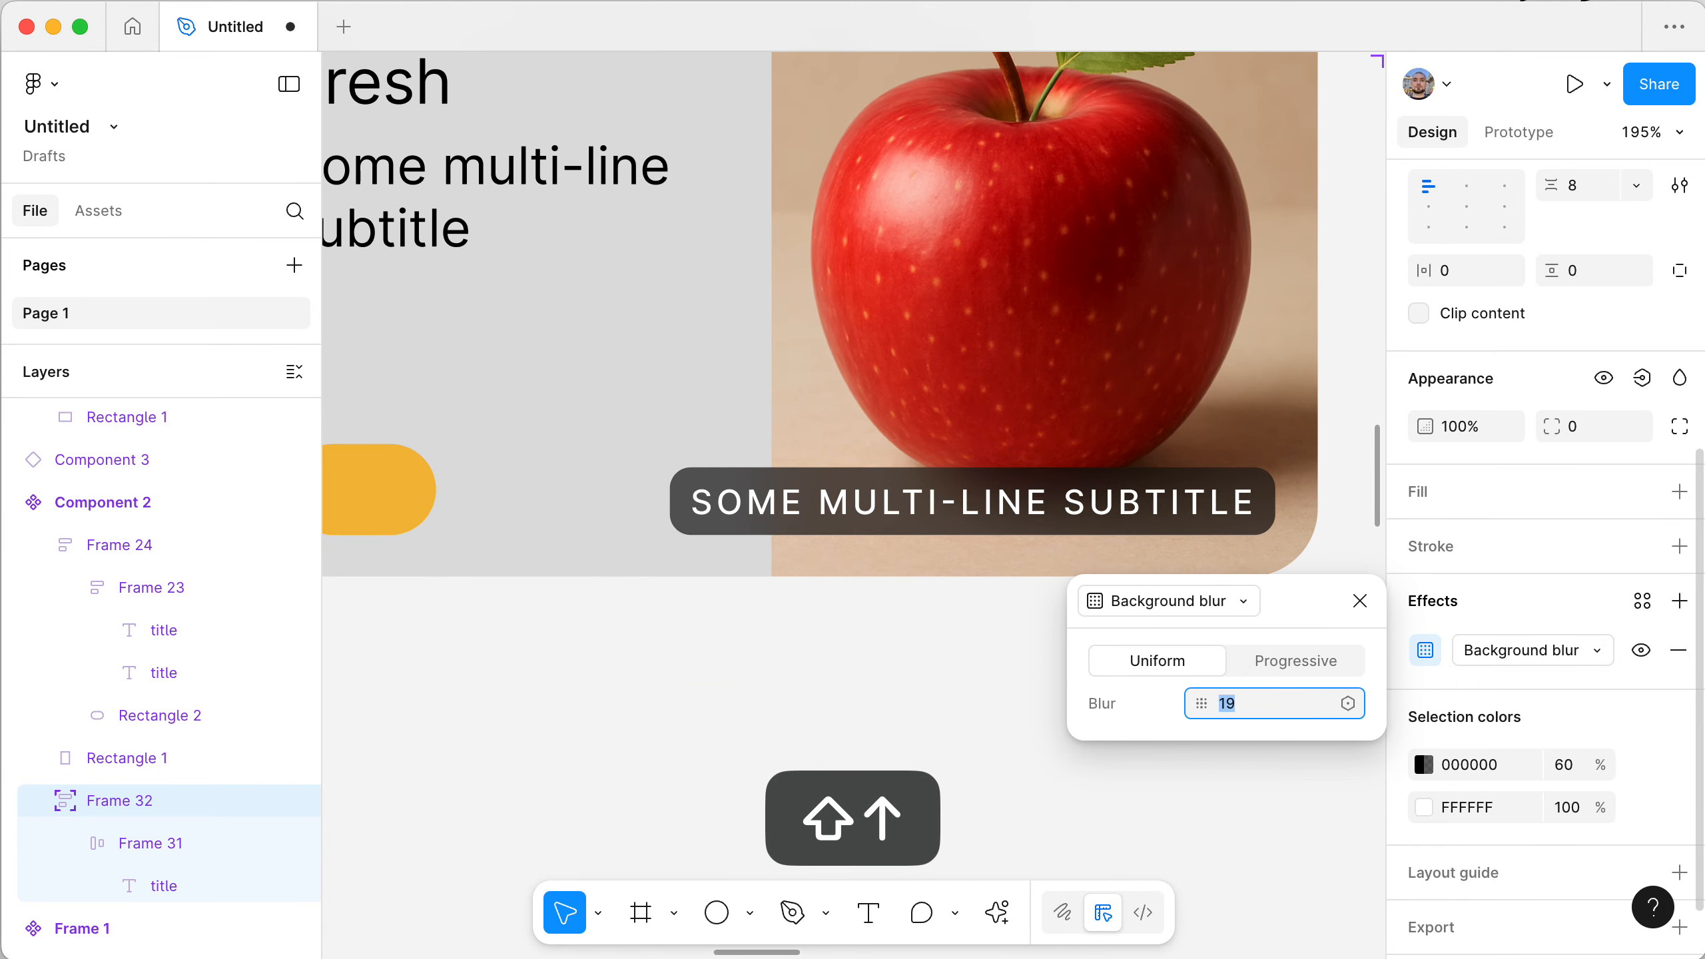
pyautogui.hotkey('shift', 'Down')
pyautogui.hotkey('shift', 'Up')
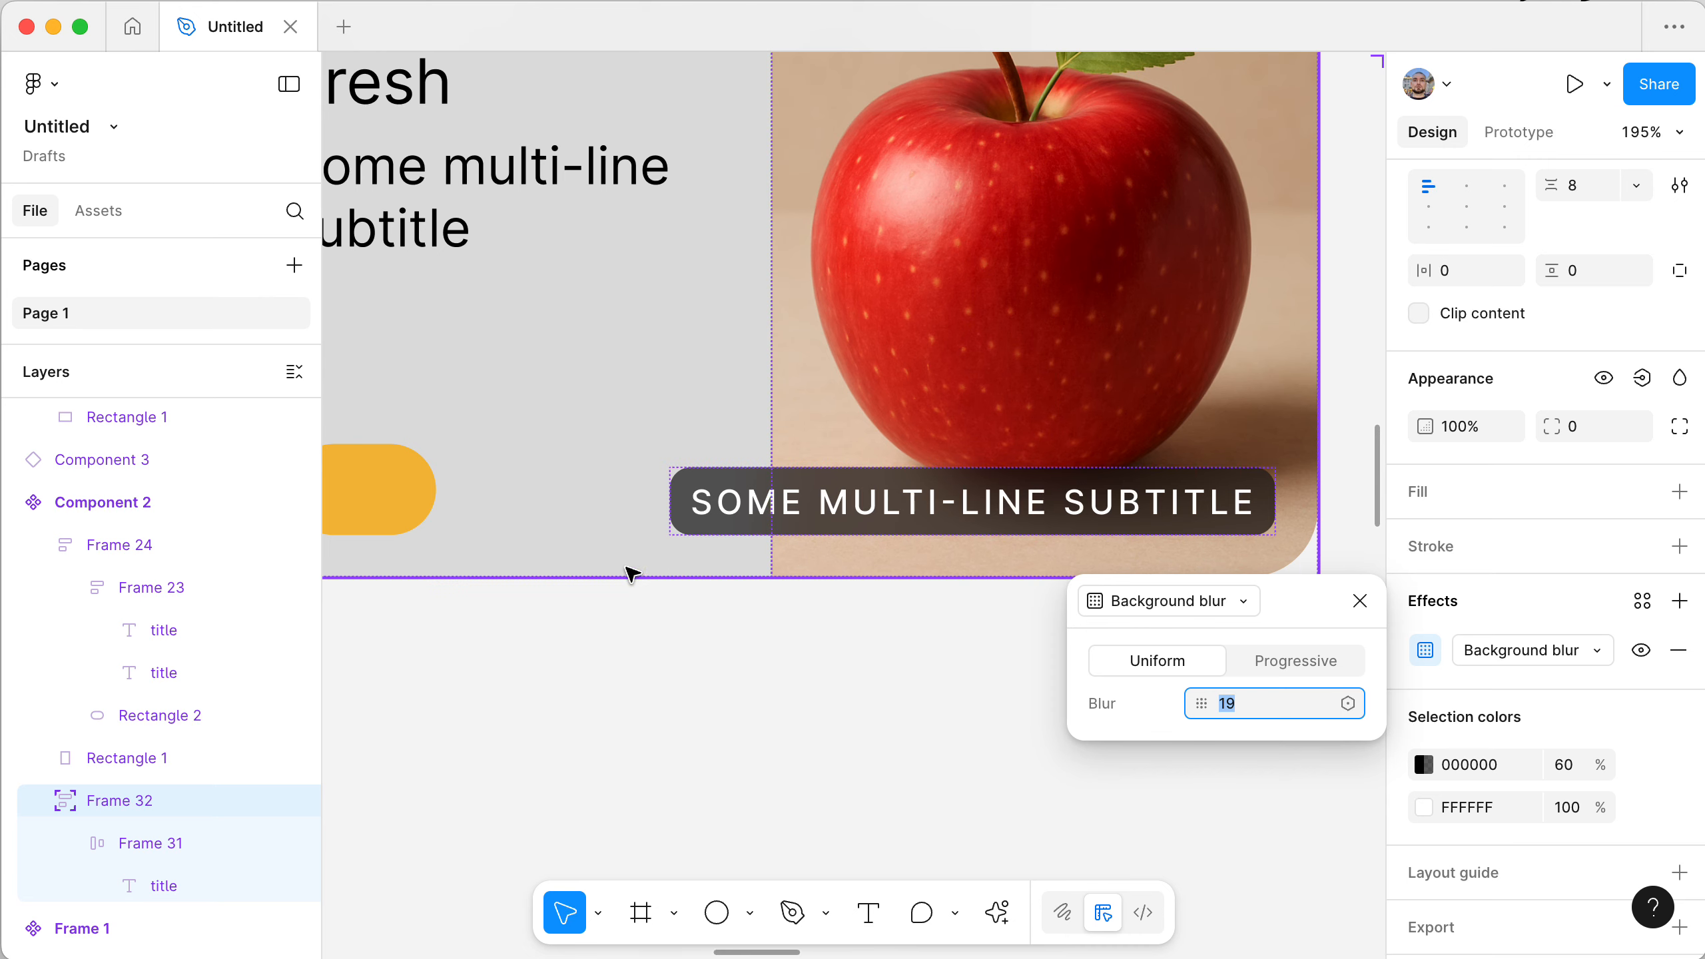
# - Select Frame 25 and inspect the translucent, blurred labels on its apple cards at 100% zoom
pyautogui.scroll(-5, 654, 716)
pyautogui.scroll(3, 655, 716)
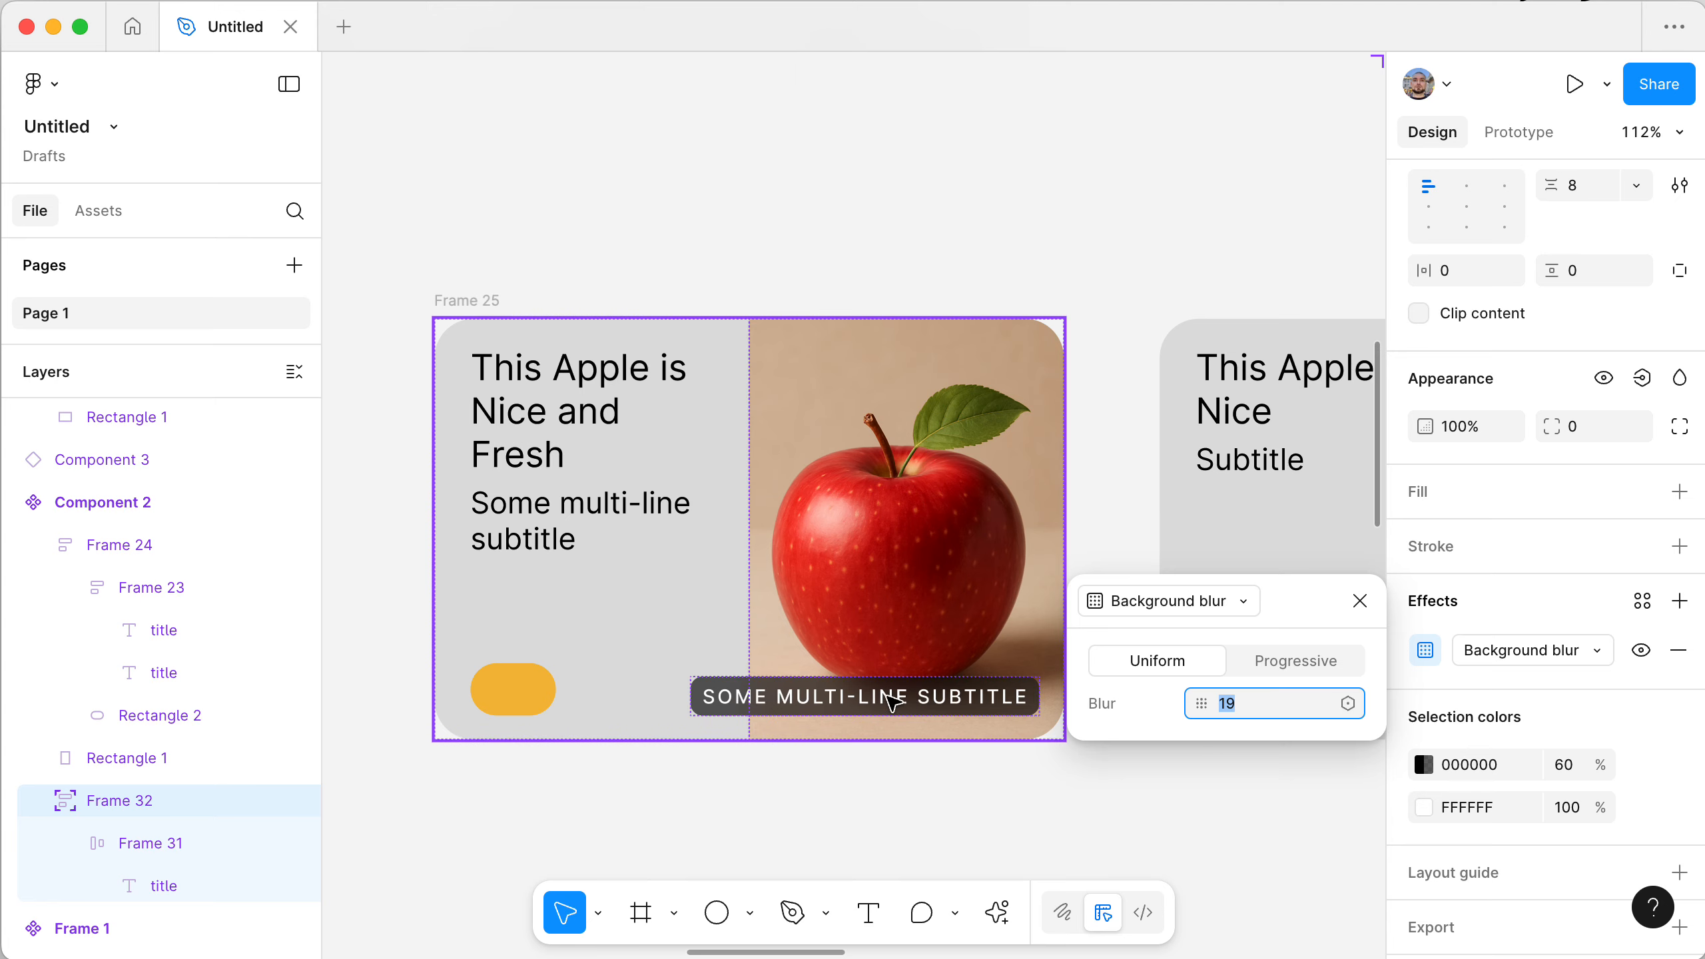
pyautogui.scroll(-5, 798, 779)
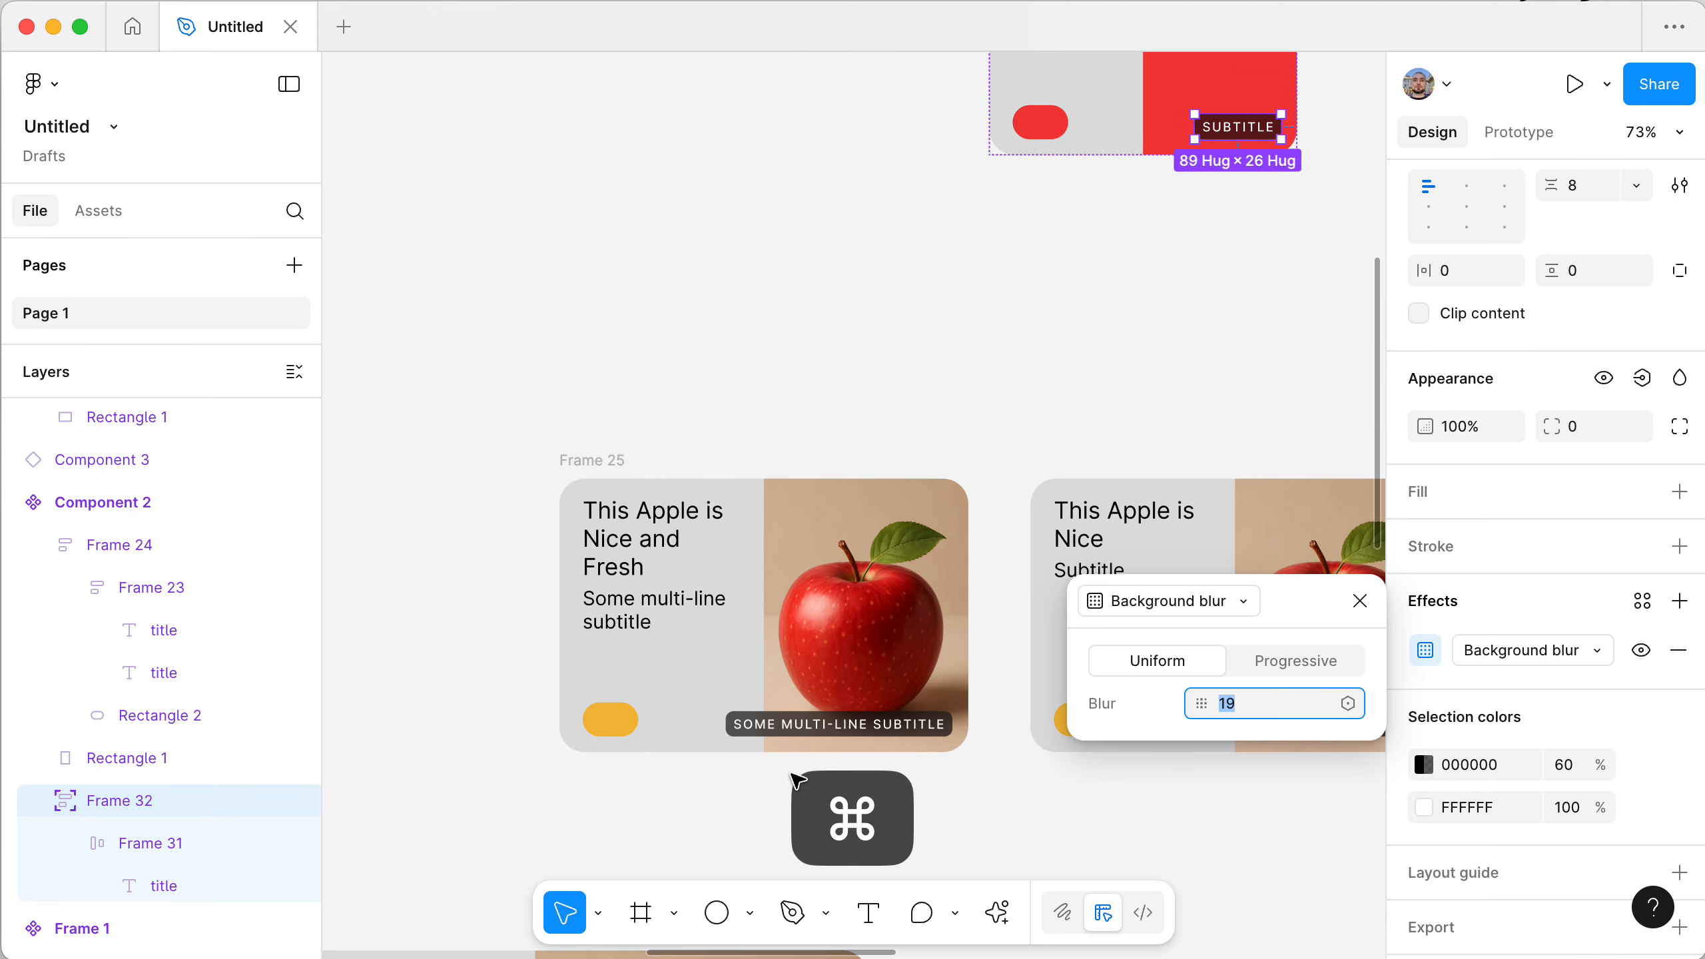
pyautogui.click(592, 461)
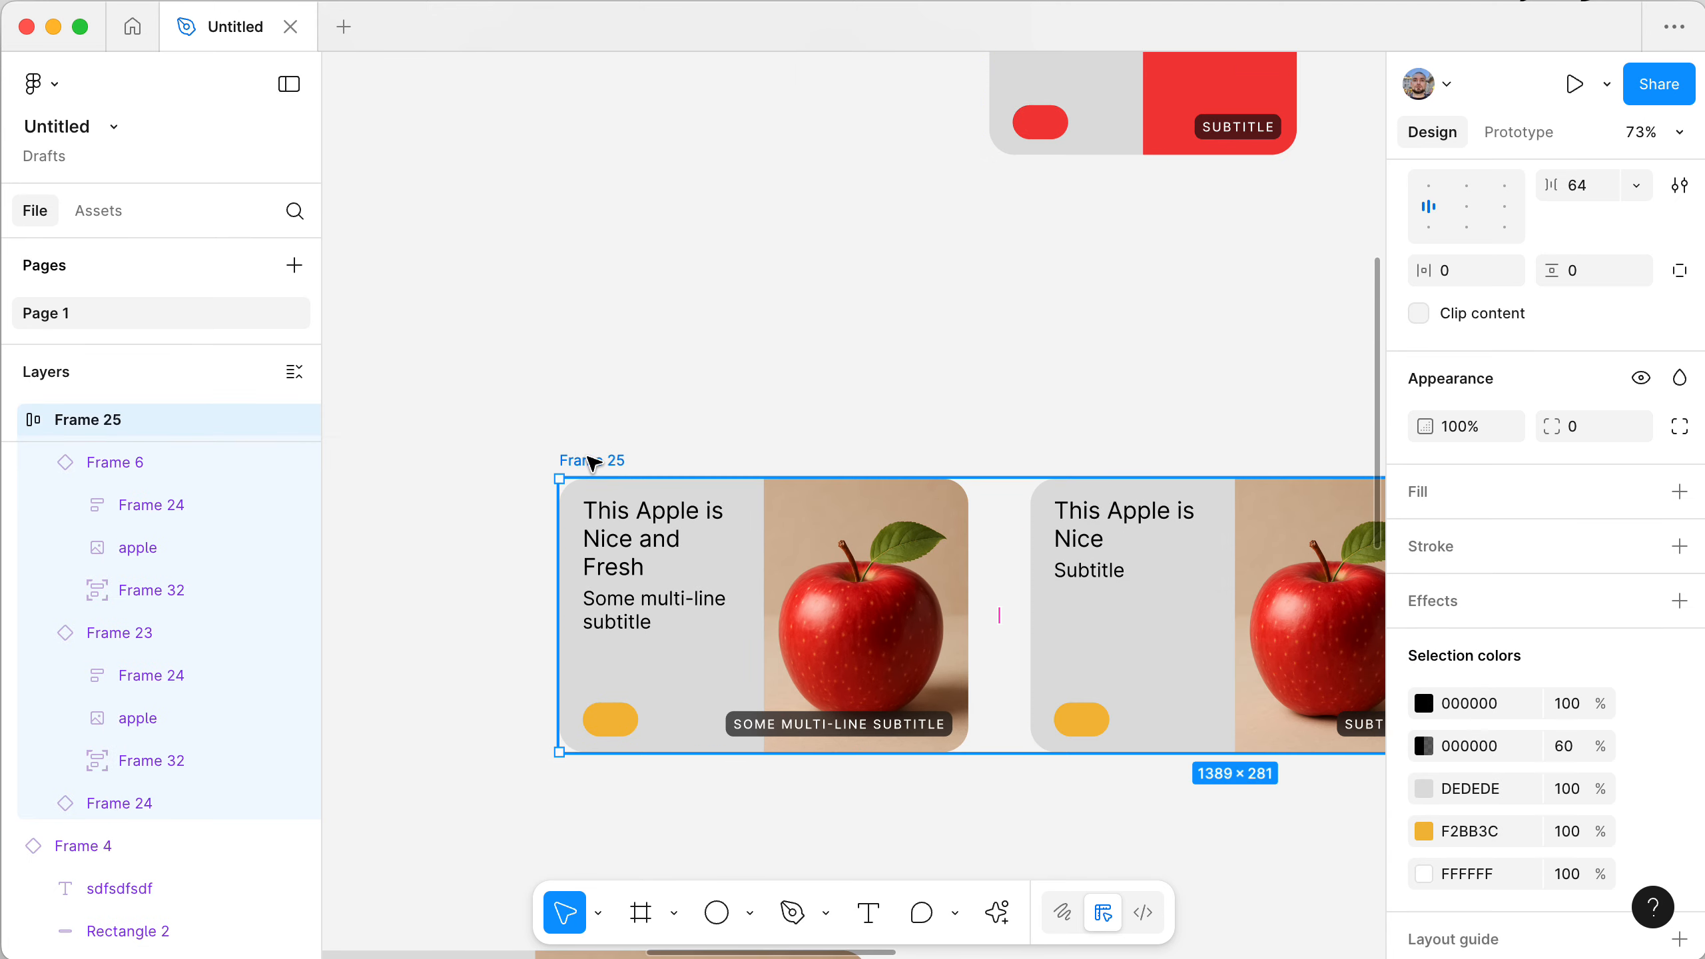
pyautogui.hotkey('shift', '2')
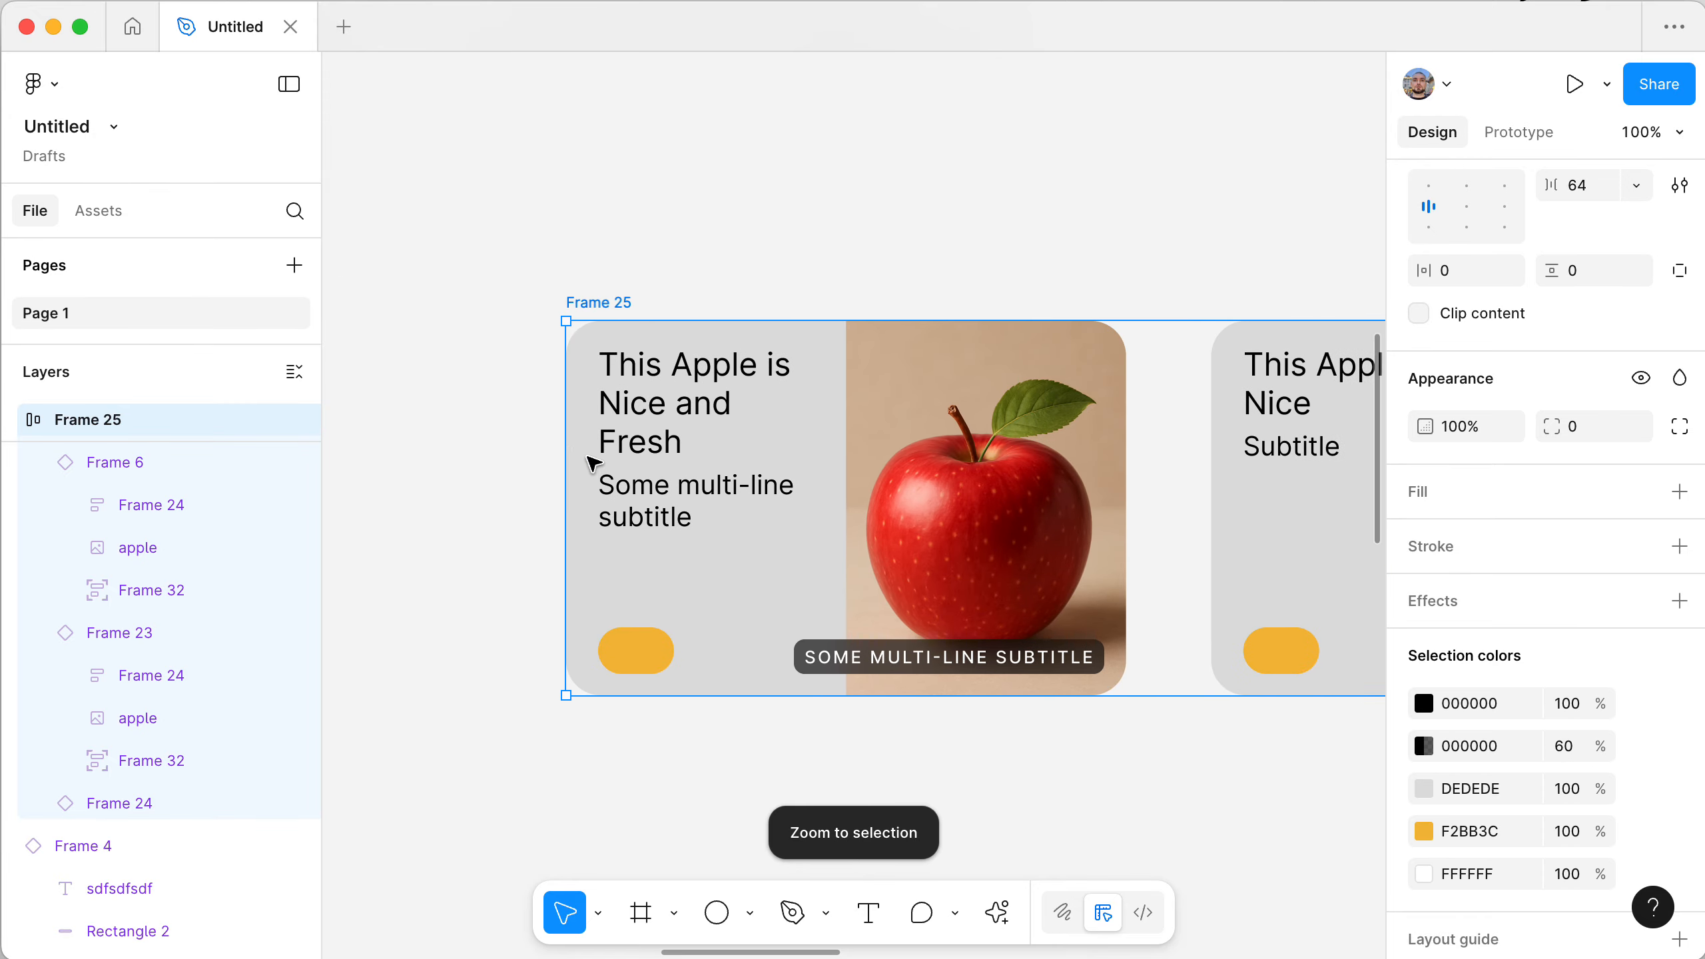
pyautogui.hotkey('shift', '0')
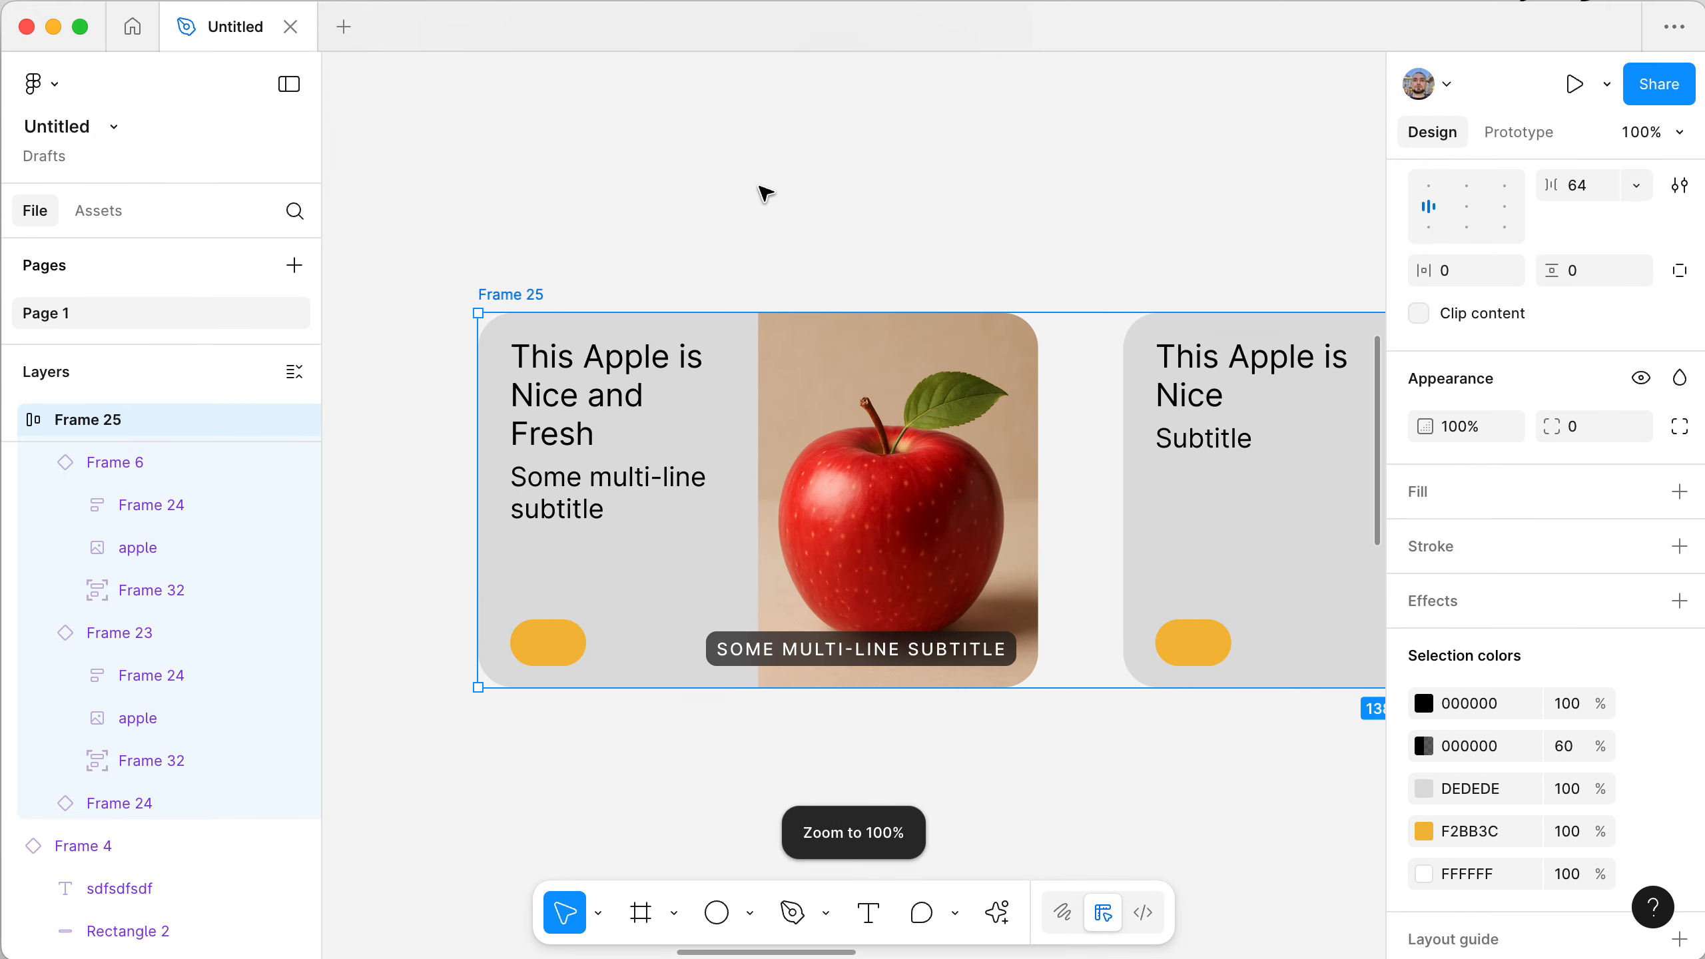
pyautogui.hscroll(3, 765, 193)
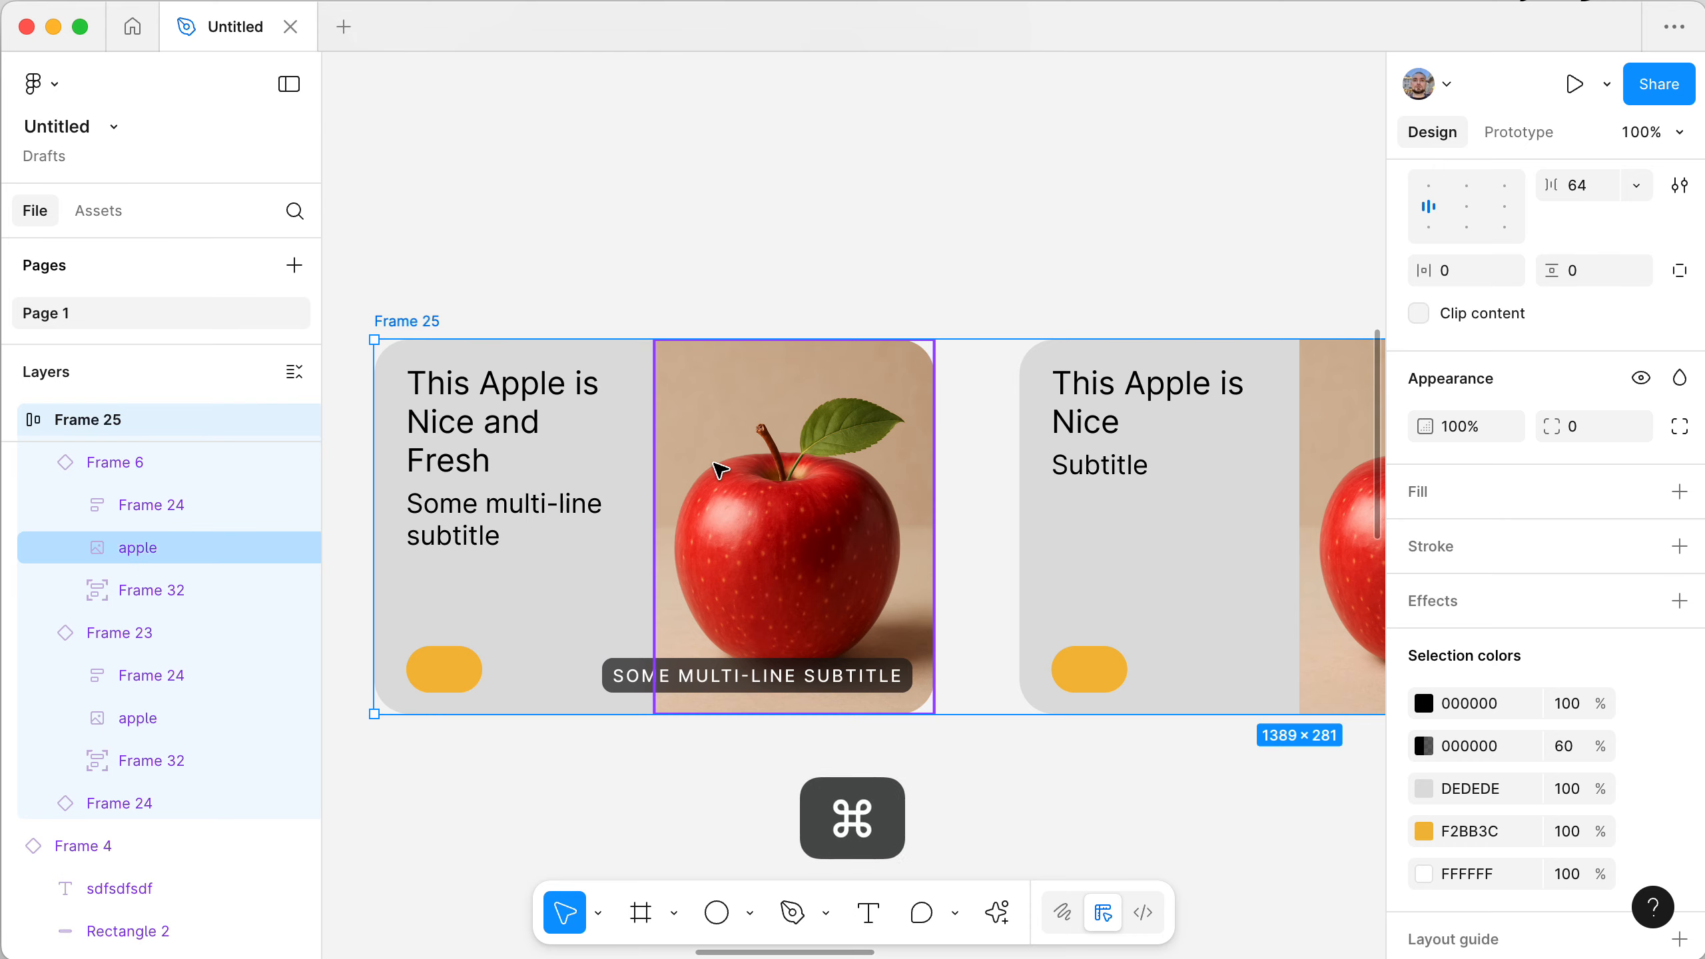
# - Examine the translucent label on the differently sized apple cards in Frame 26, with nothing selected
pyautogui.scroll(-5, 715, 464)
pyautogui.scroll(-5, 715, 468)
pyautogui.scroll(2, 719, 470)
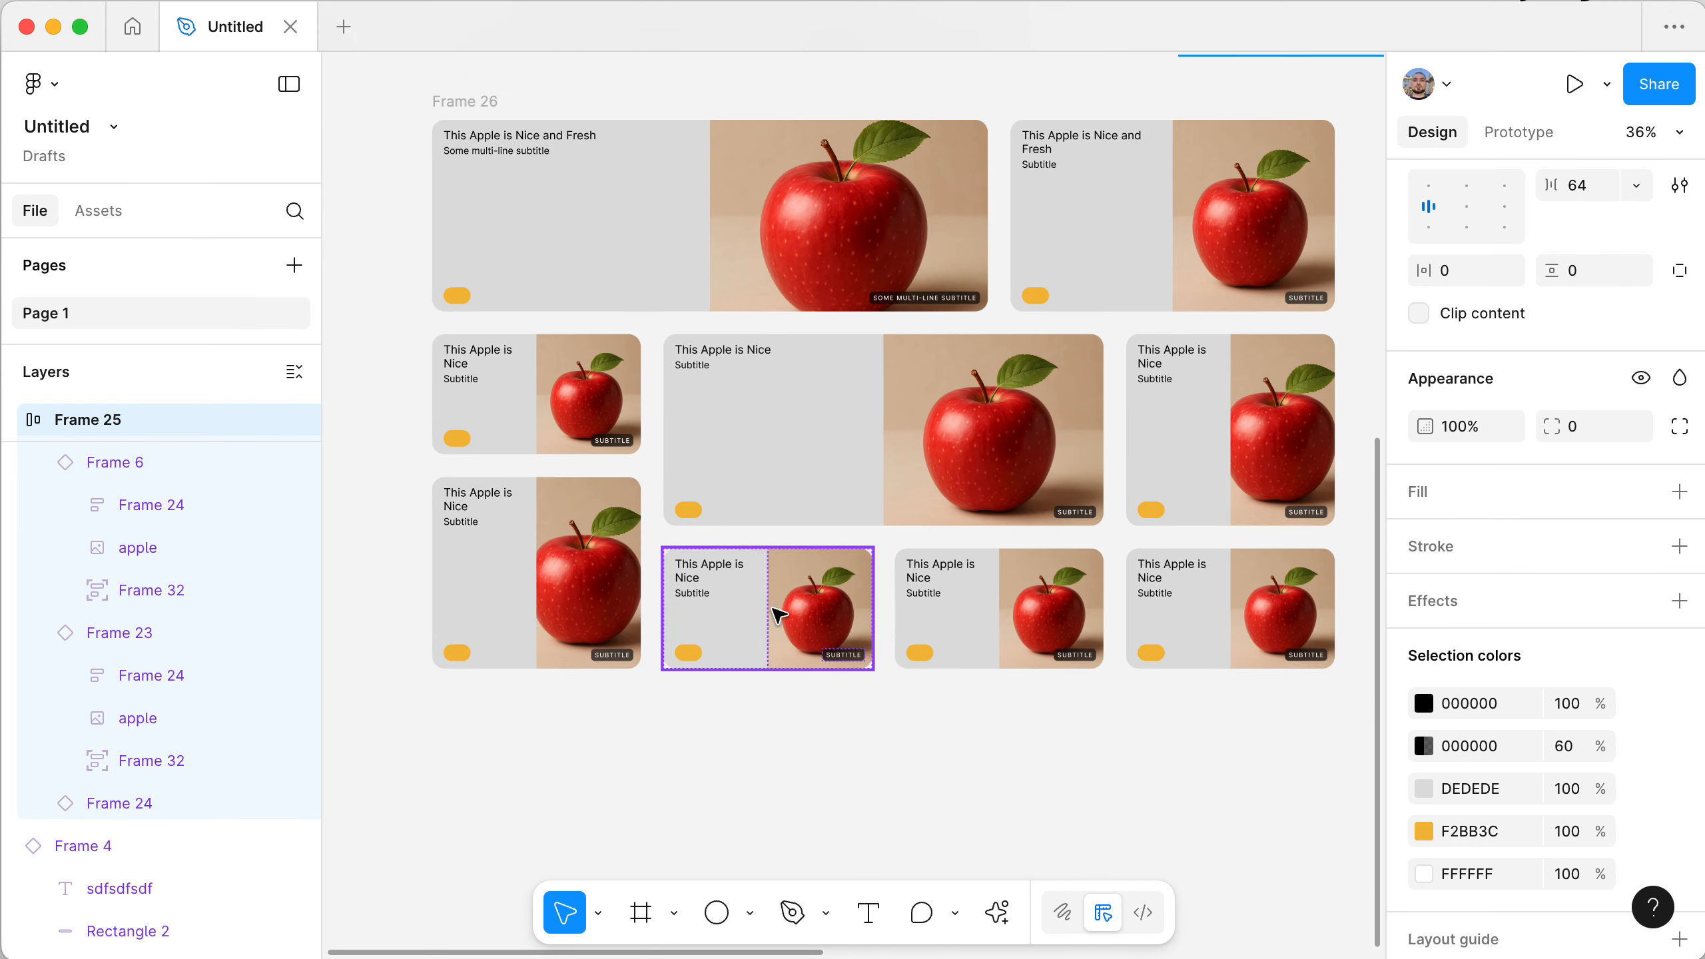
pyautogui.hscroll(8, 1191, 258)
pyautogui.scroll(4, 1191, 258)
pyautogui.hscroll(2, 1191, 259)
pyautogui.scroll(1, 1191, 258)
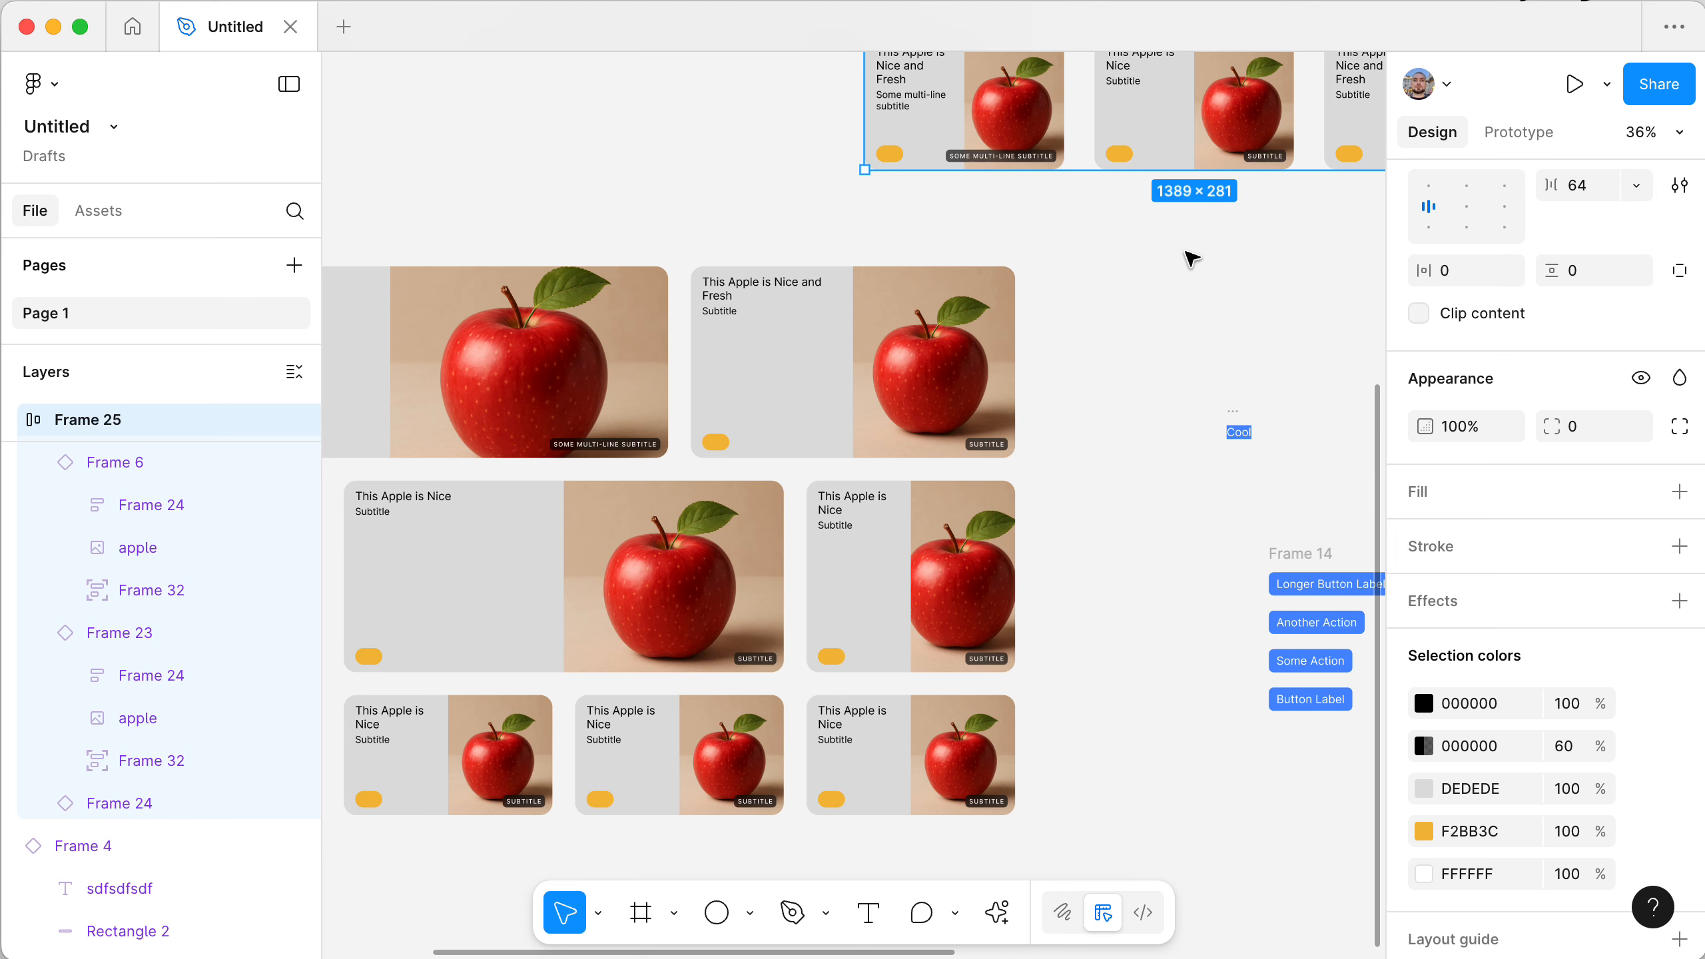
pyautogui.click(1112, 321)
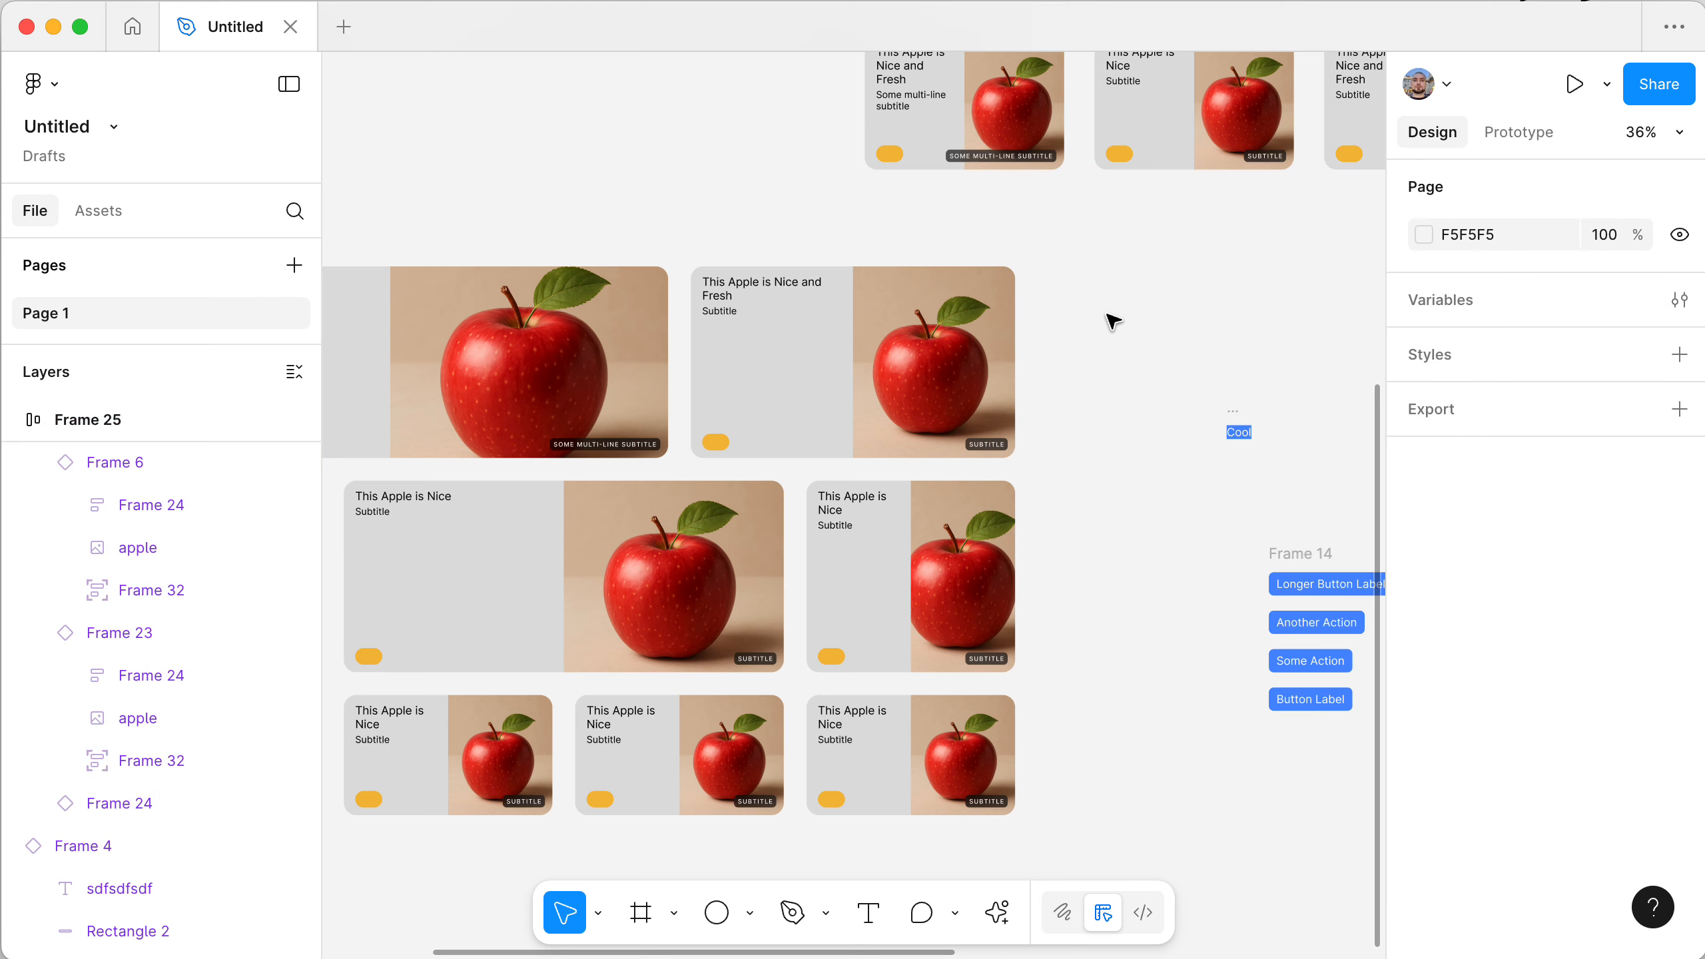
pyautogui.hscroll(-4, 1112, 321)
pyautogui.scroll(-1, 1112, 321)
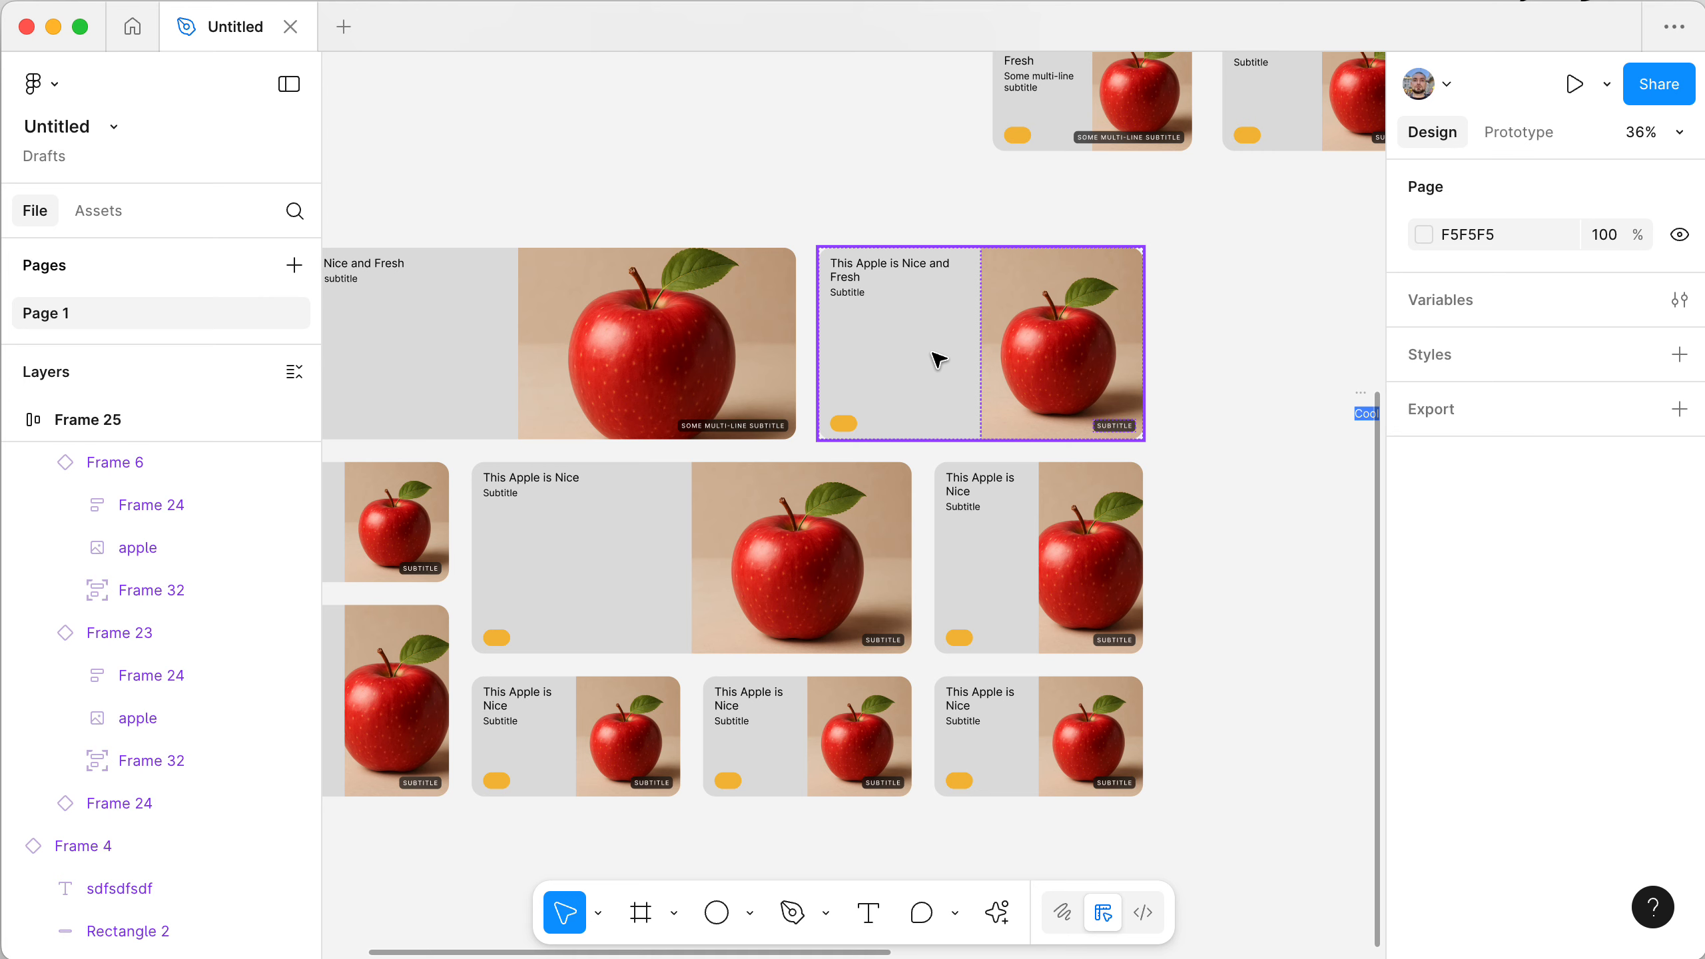
# - Review the label on the Component 2 master and the surrounding card instances
pyautogui.scroll(20, 938, 361)
pyautogui.hscroll(12, 938, 361)
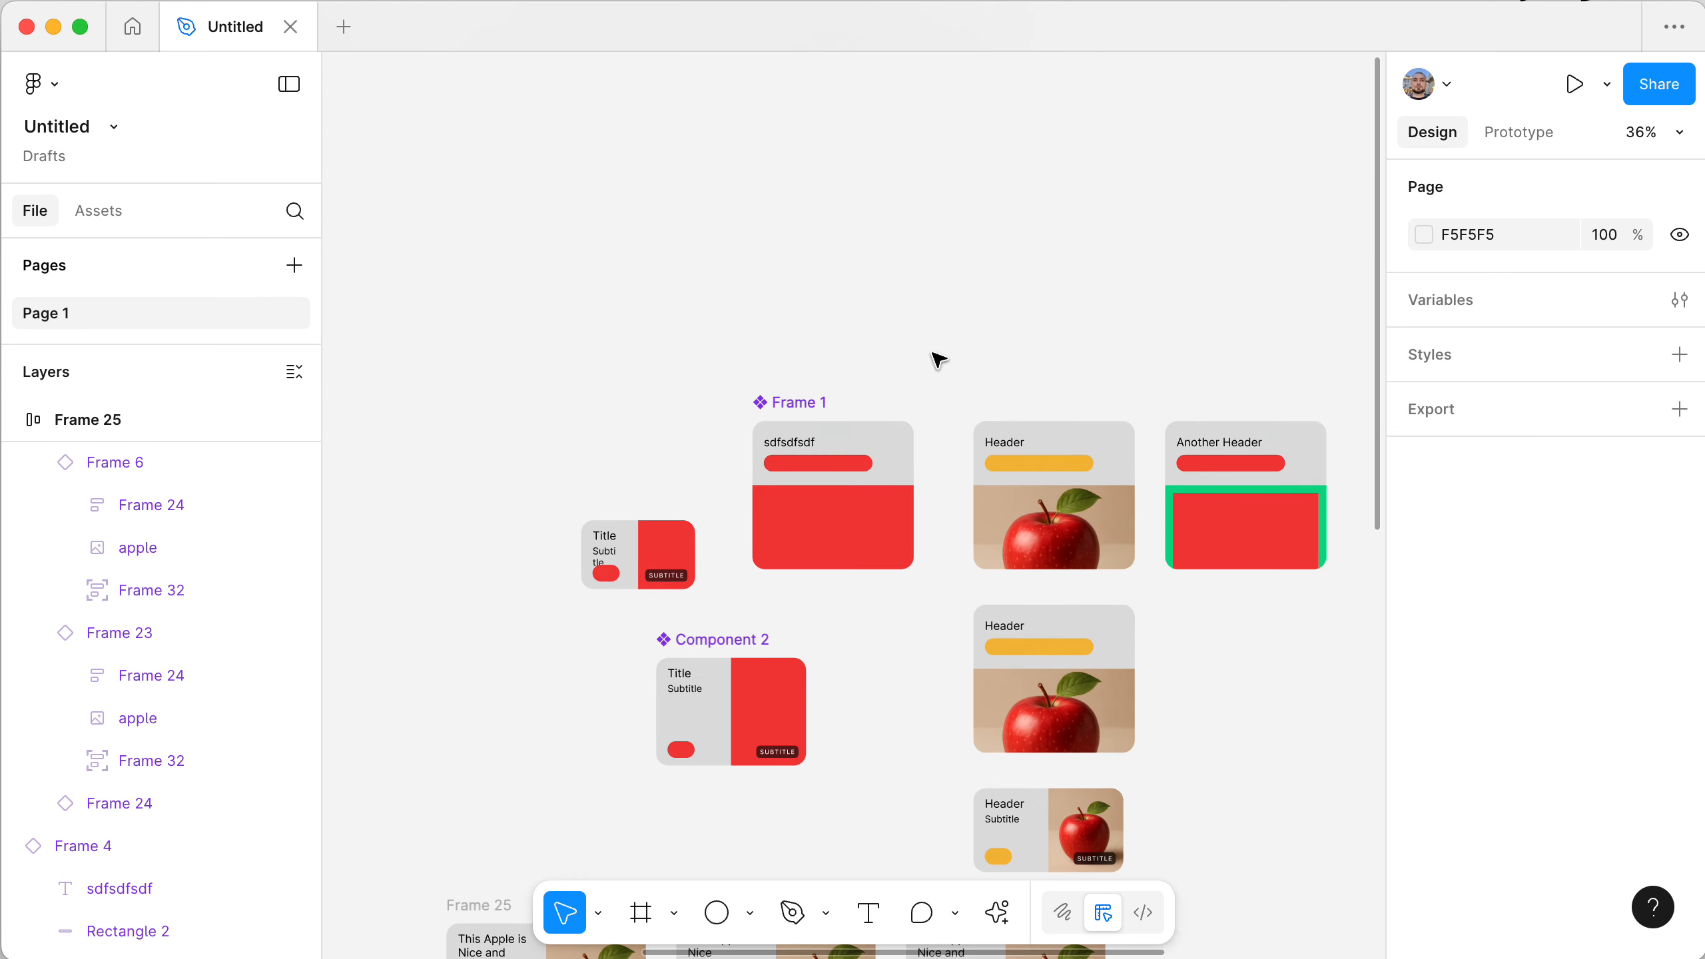
pyautogui.scroll(-5, 938, 361)
pyautogui.hscroll(2, 938, 361)
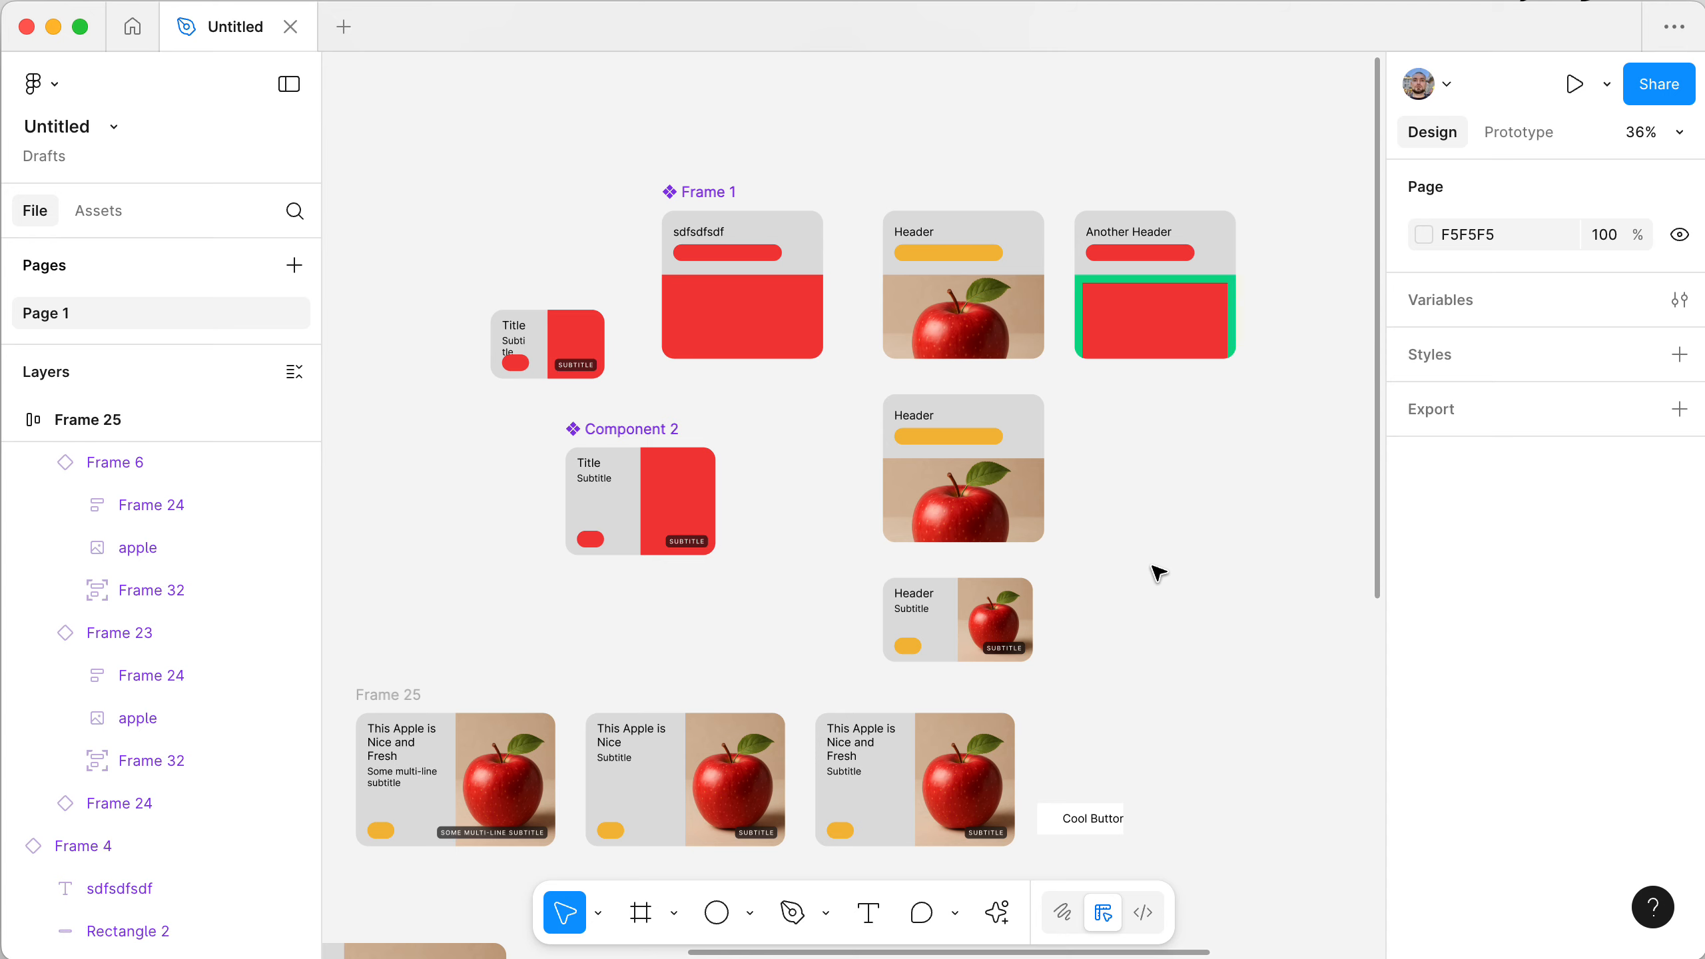
pyautogui.scroll(-2, 1159, 573)
pyautogui.hscroll(2, 1159, 572)
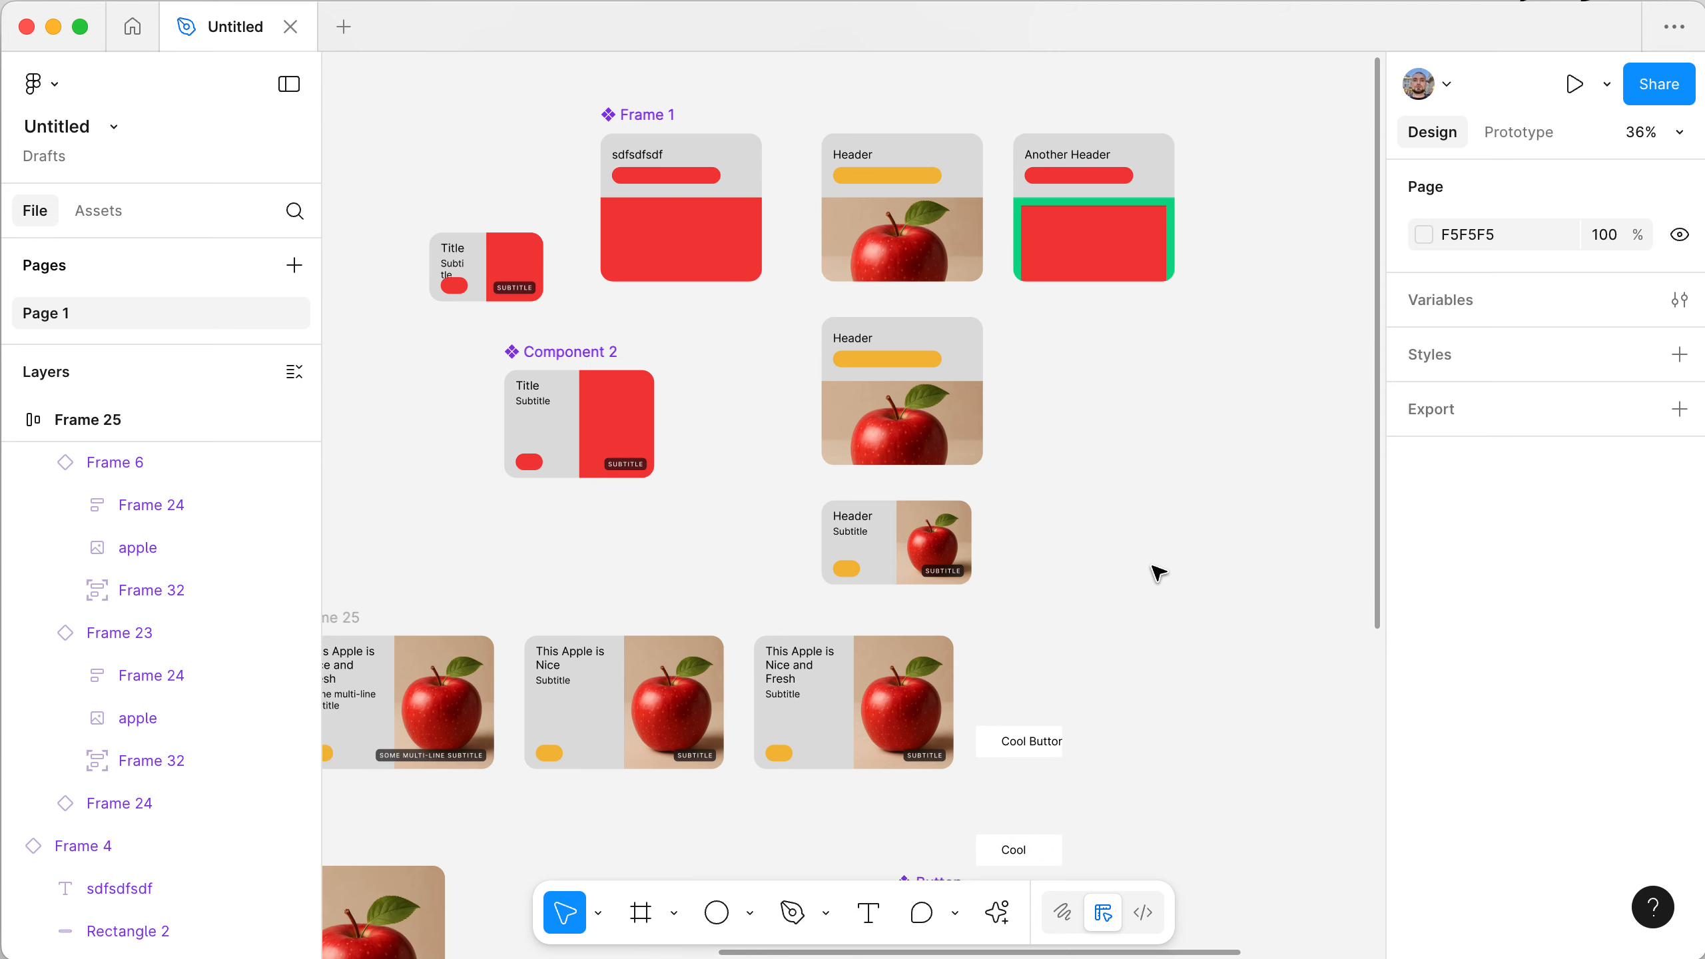
# - Fill the small horizontal Header card instance above Frame 25 with the Specialty/Purple library colour
pyautogui.scroll(3, 1060, 440)
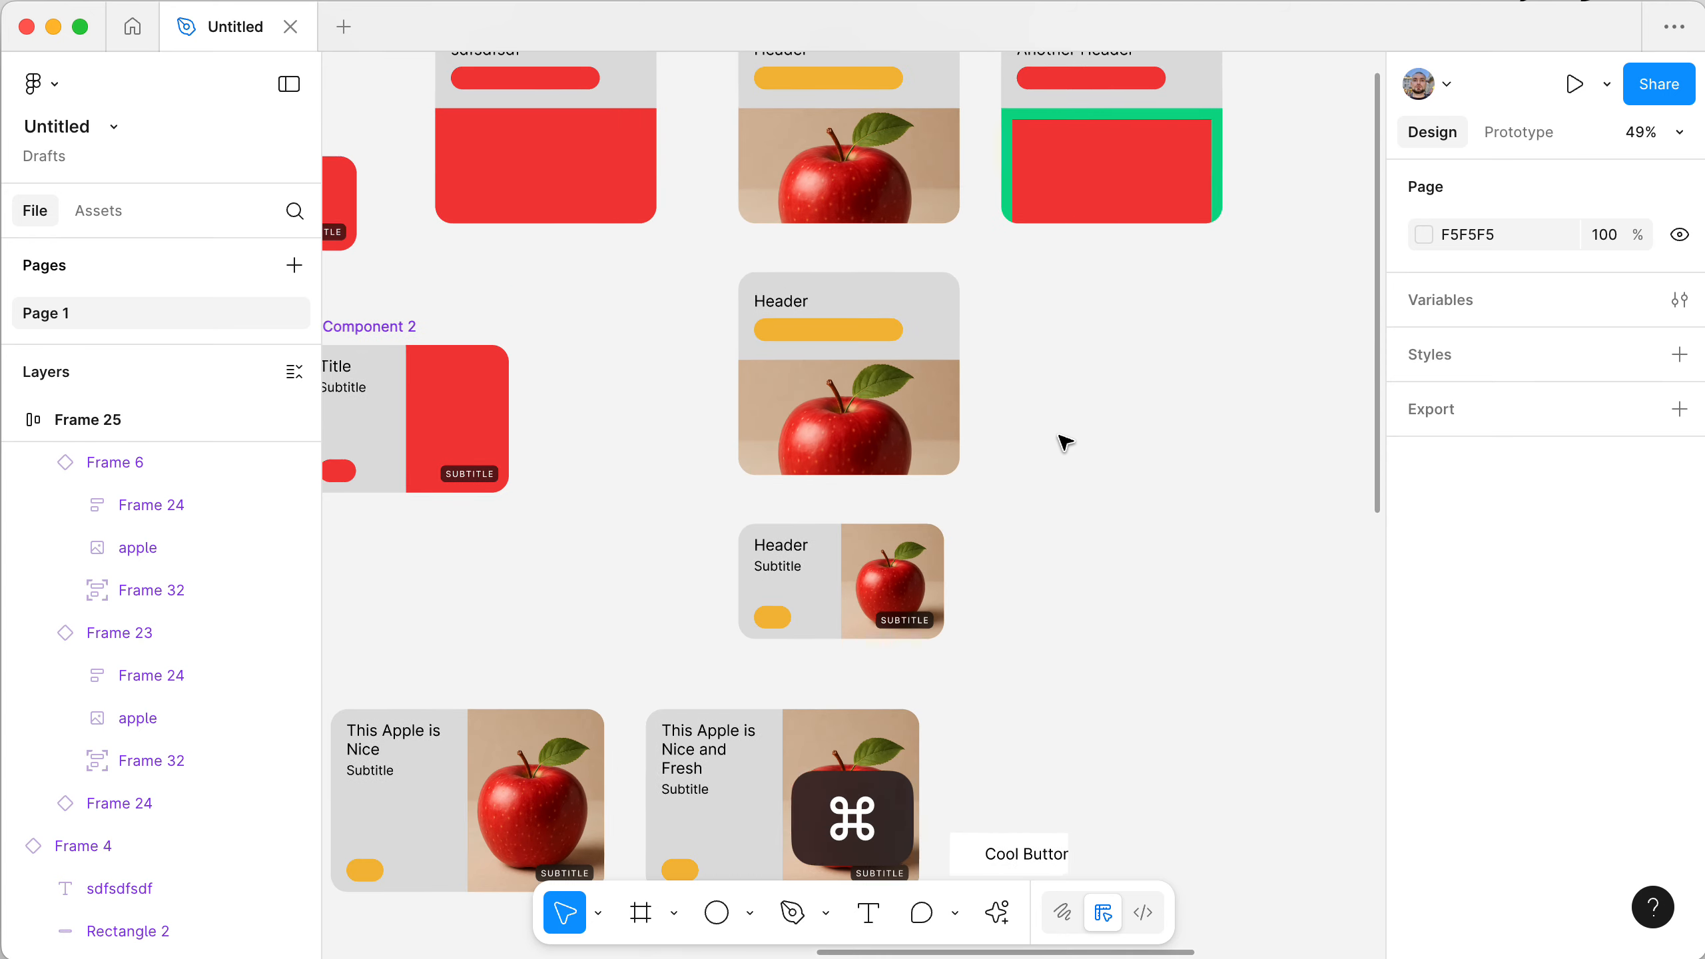
pyautogui.hscroll(-3, 1063, 442)
pyautogui.click(939, 526)
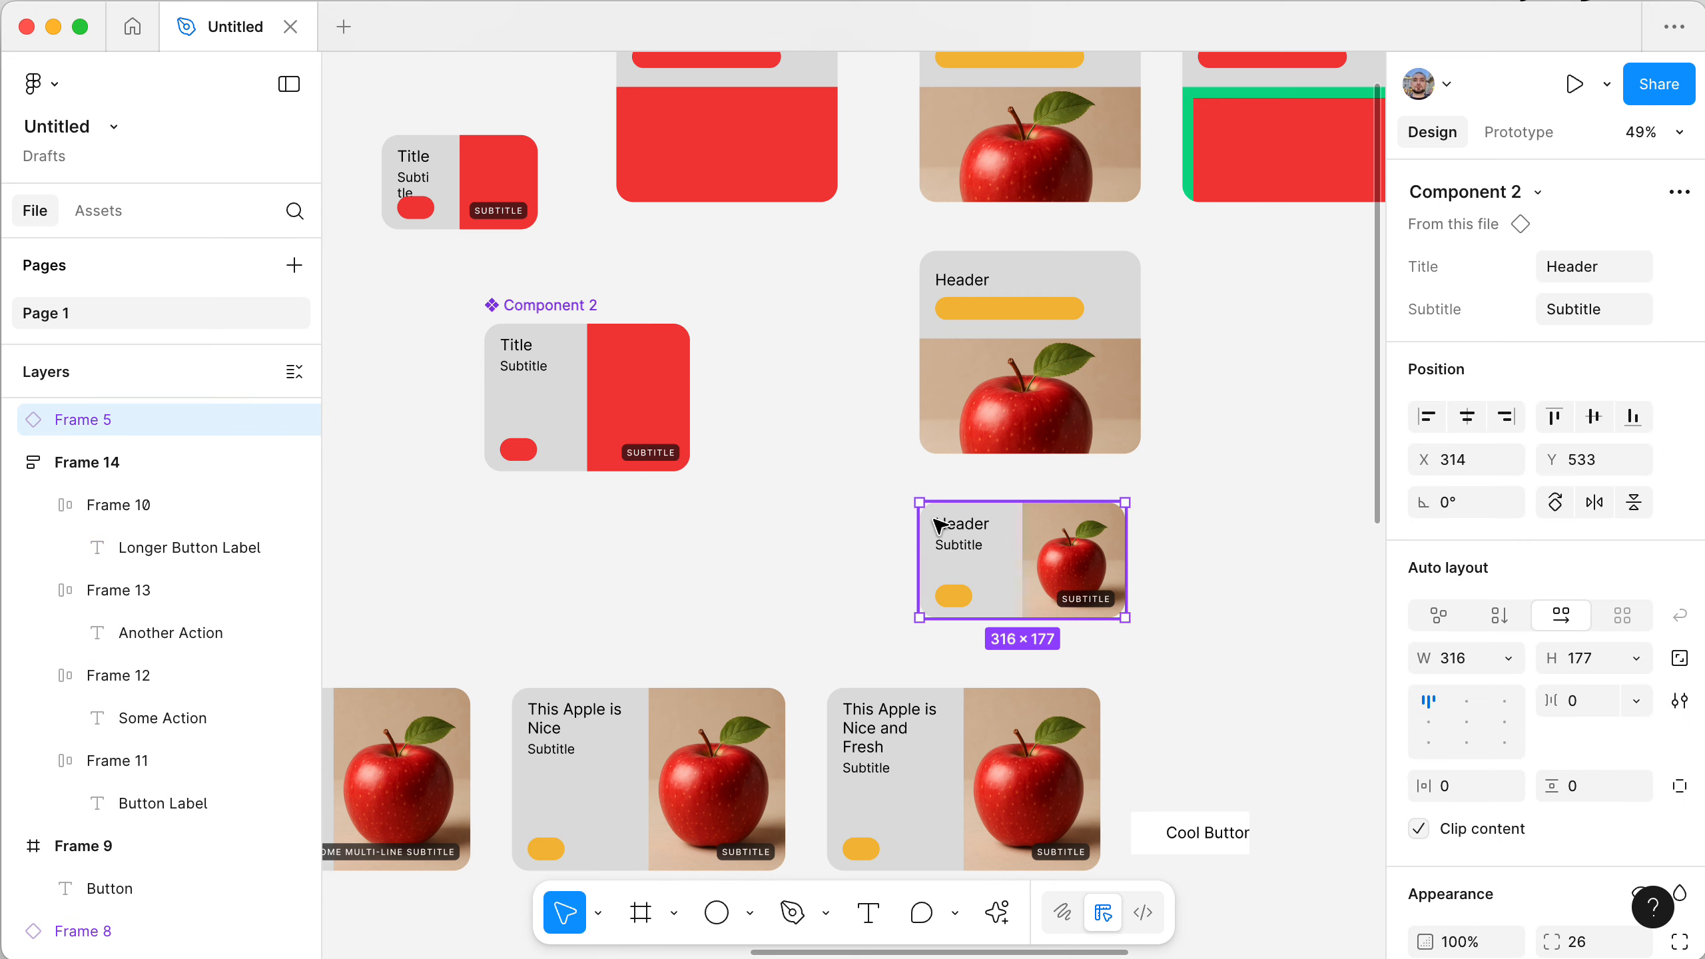
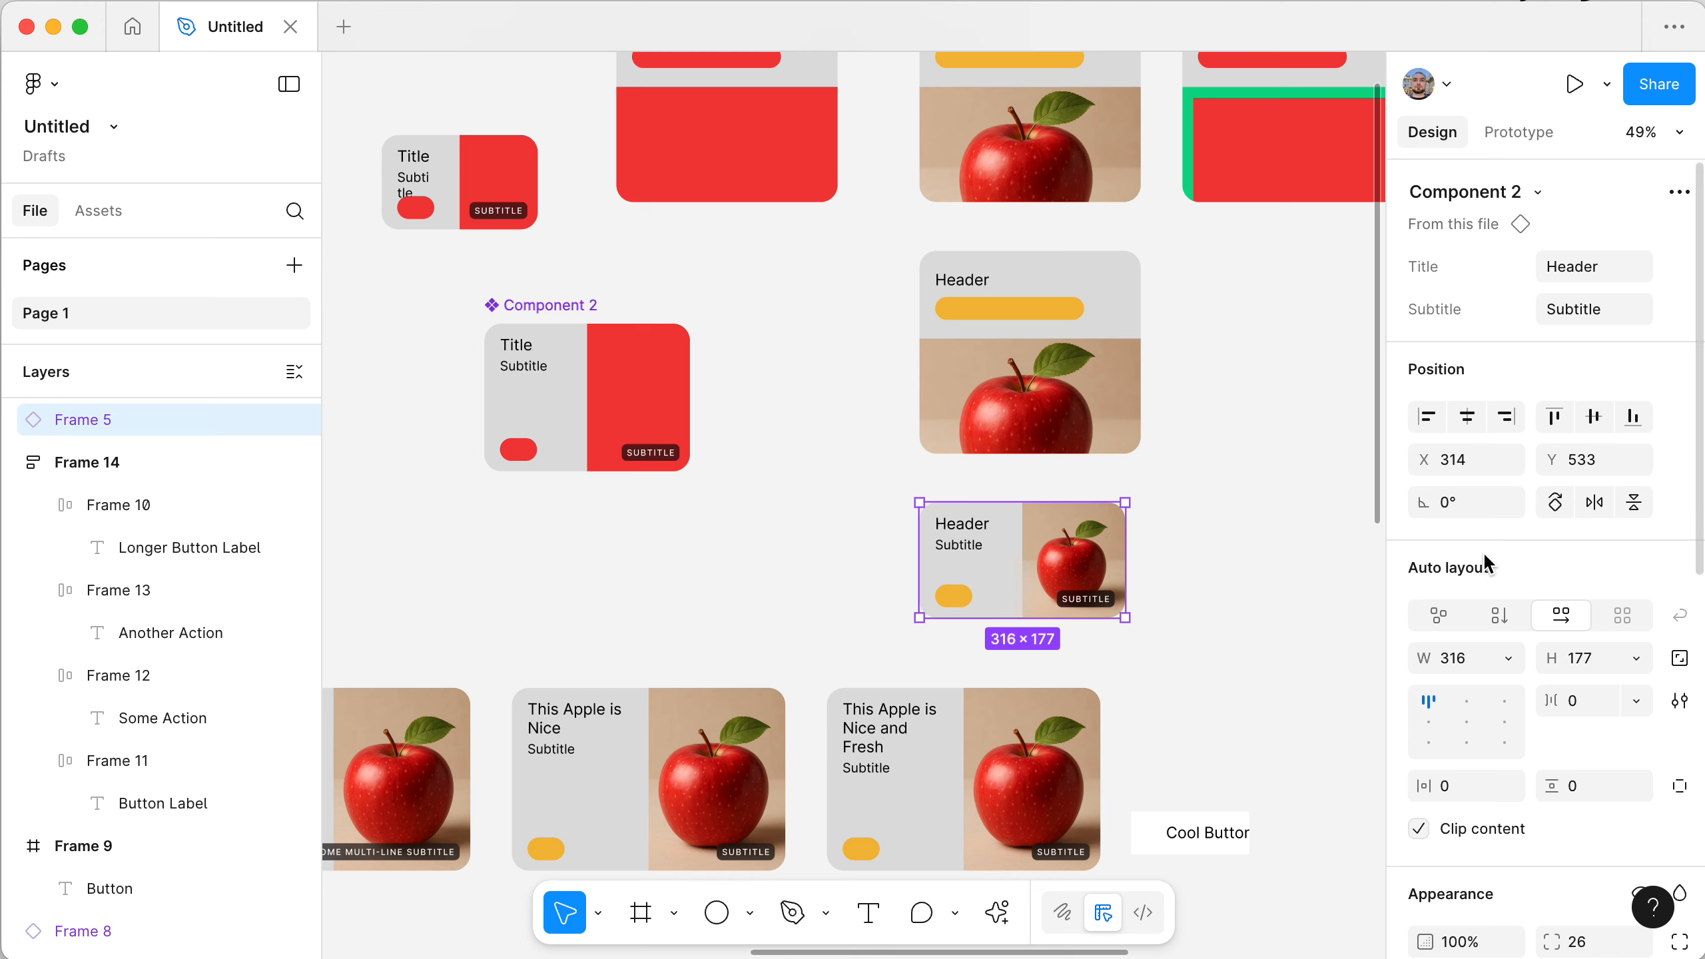
pyautogui.scroll(-10, 1483, 552)
pyautogui.scroll(10, 1482, 552)
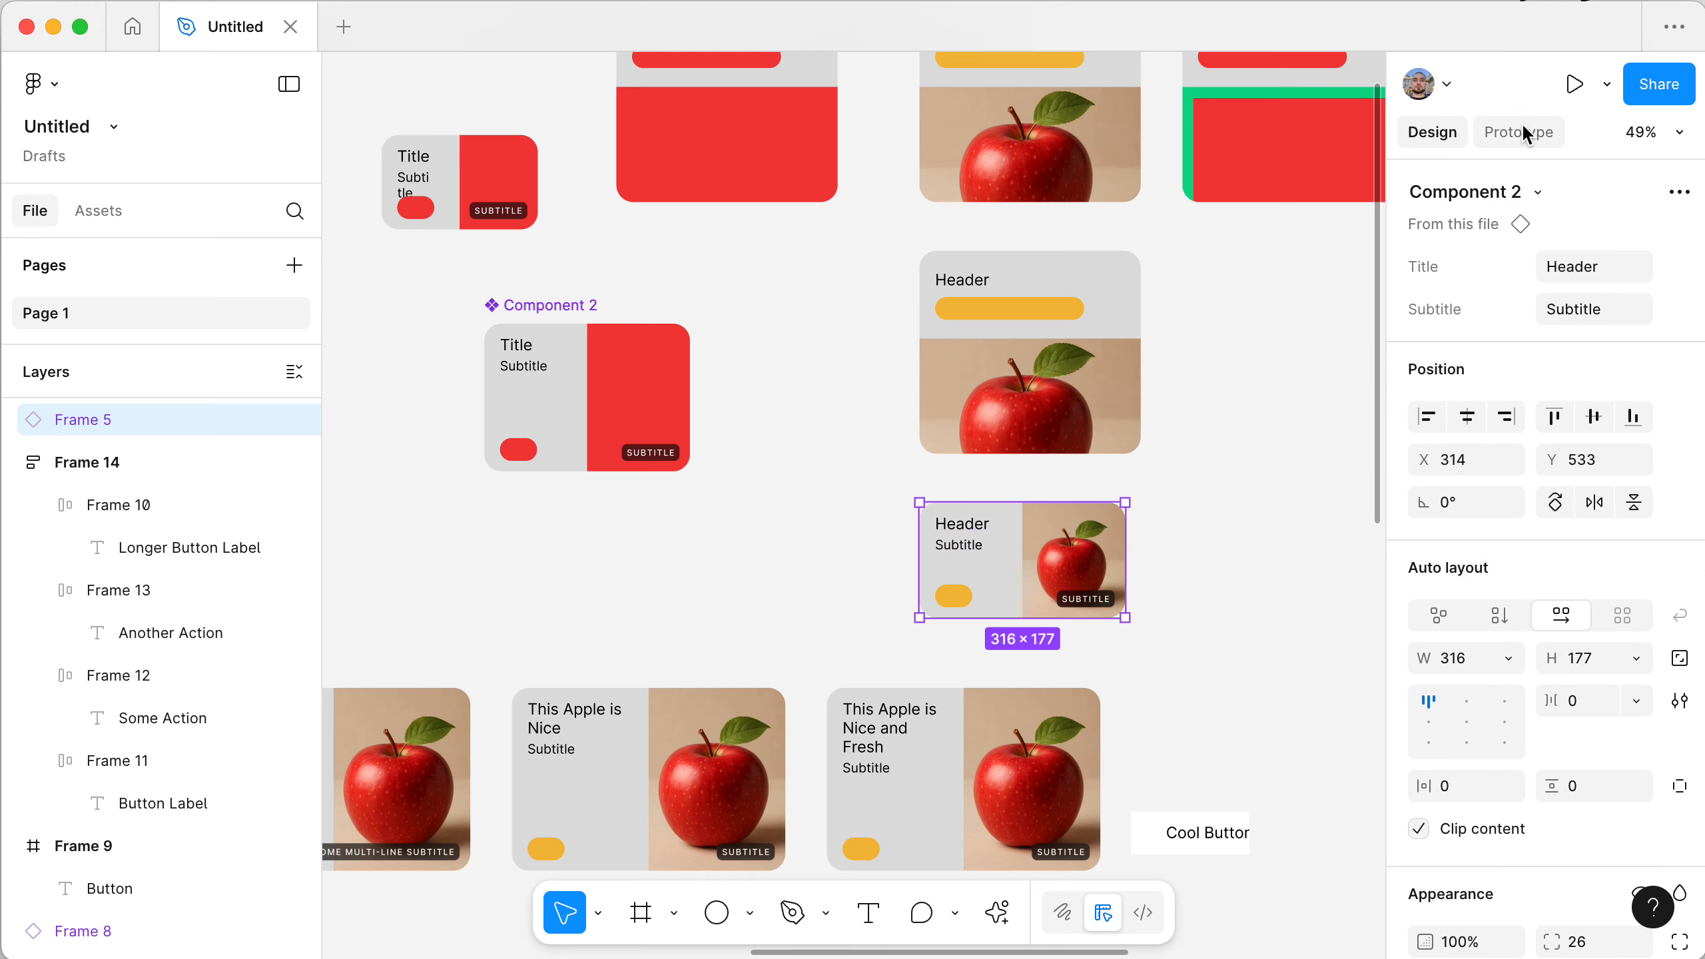
pyautogui.scroll(-10, 1485, 508)
pyautogui.scroll(4, 1485, 509)
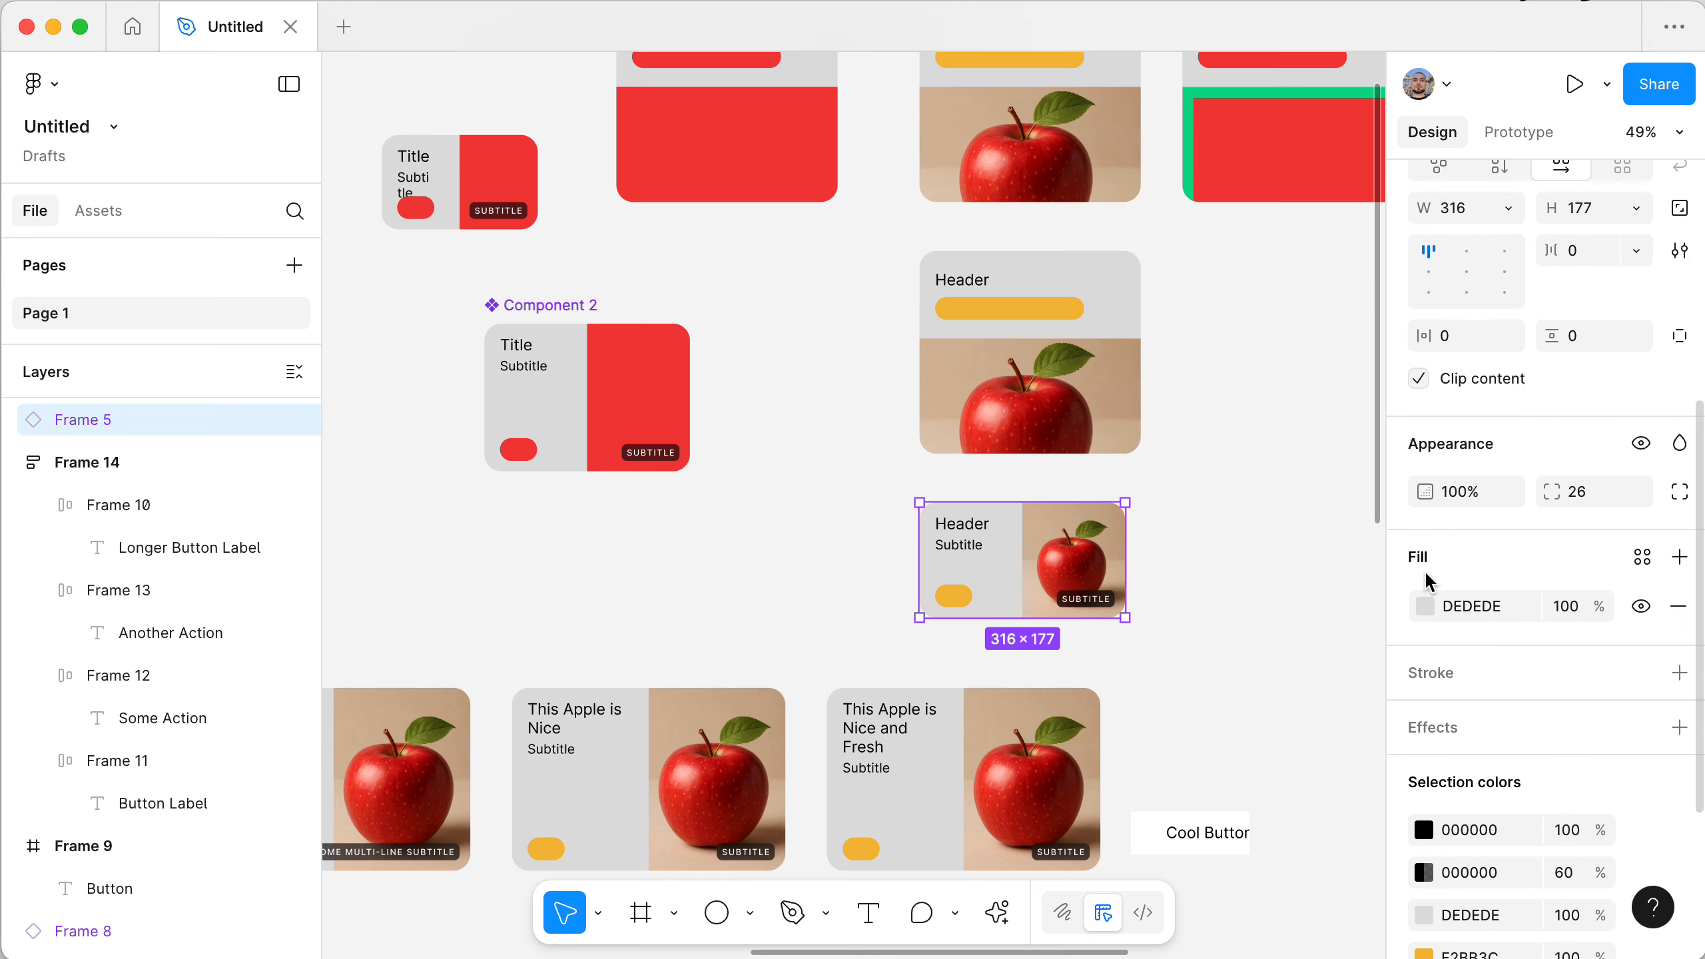
pyautogui.click(1424, 605)
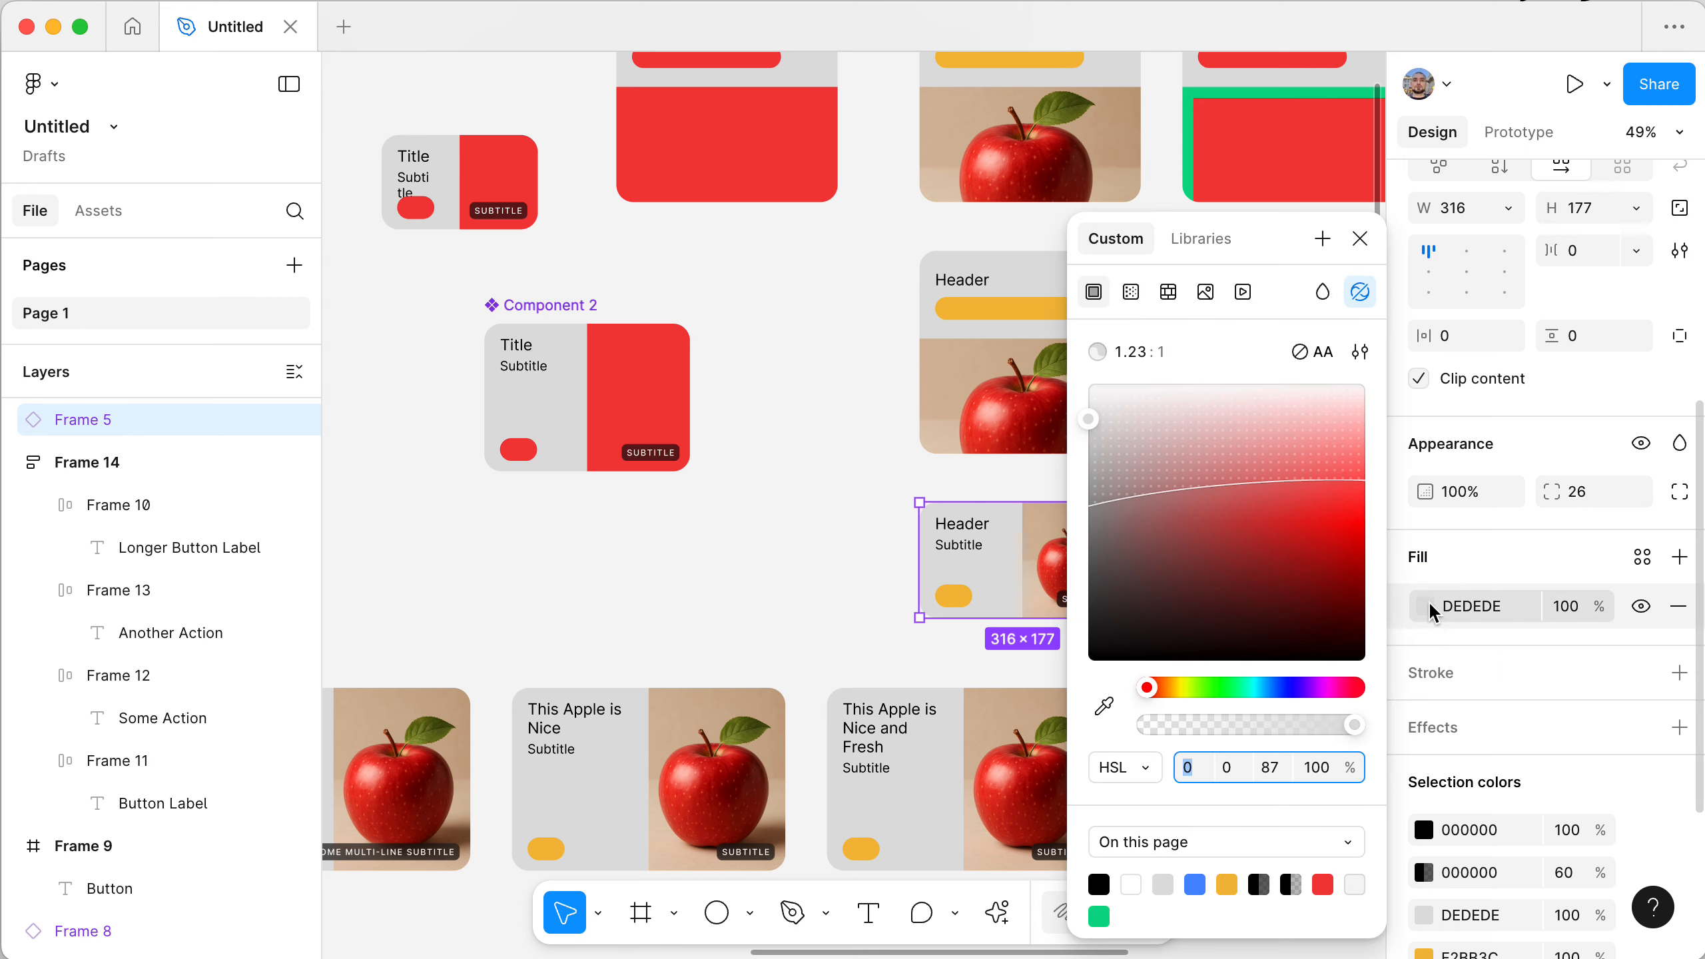
pyautogui.click(1201, 240)
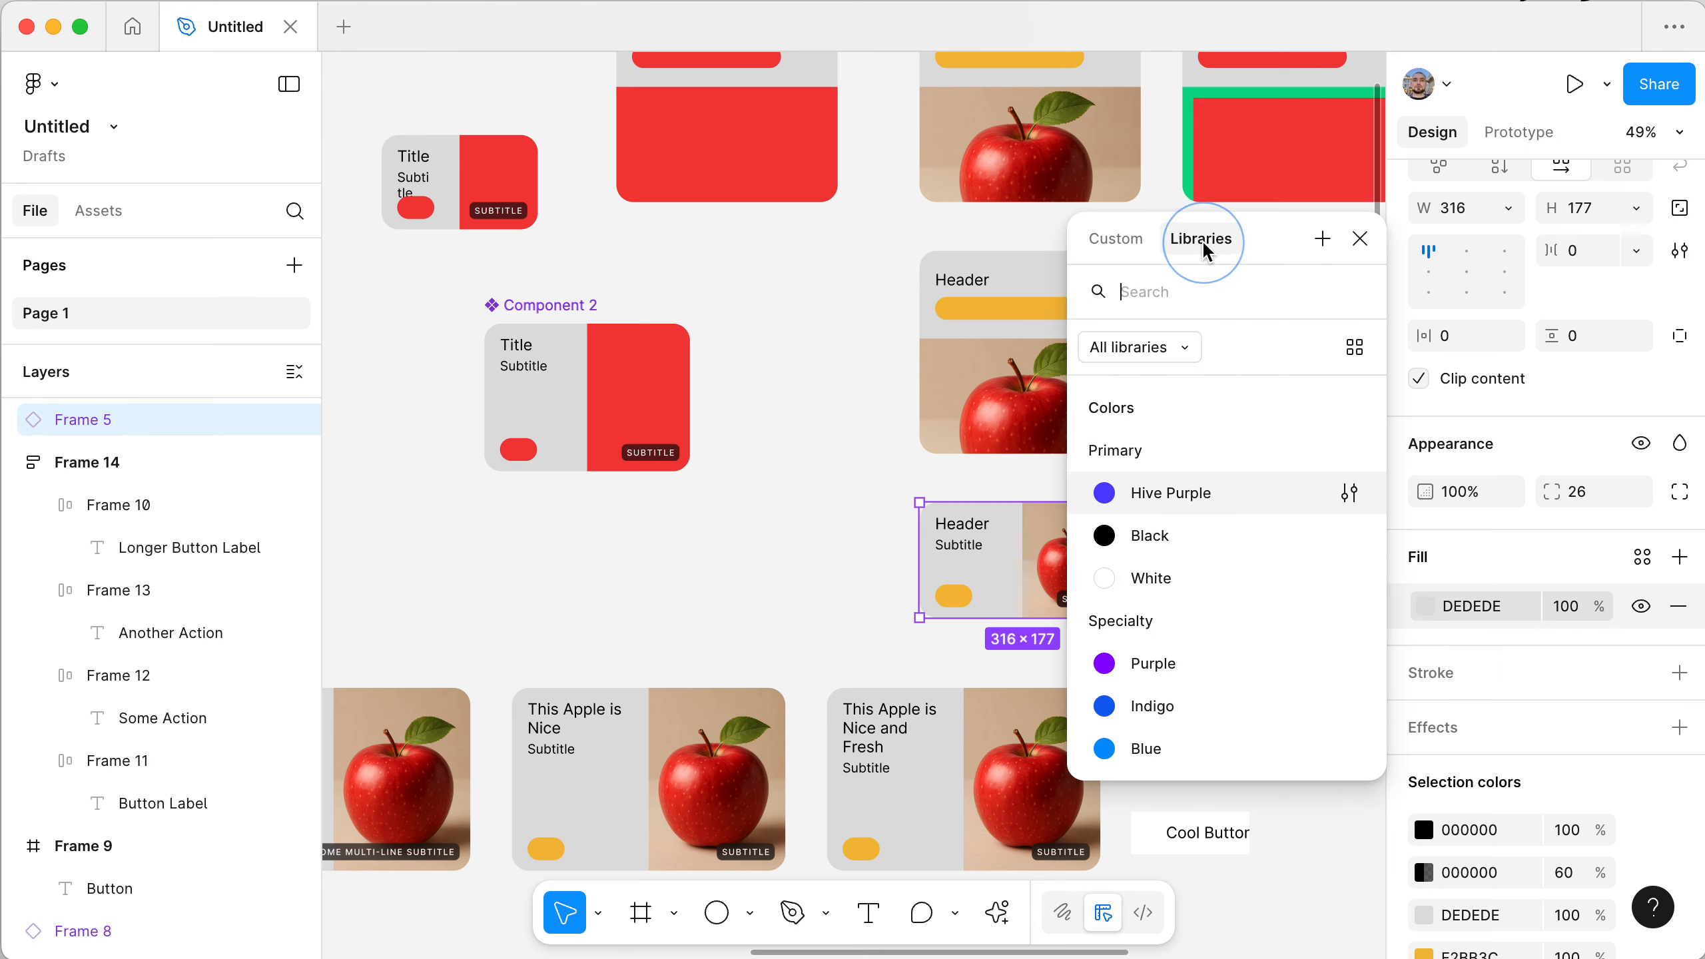
pyautogui.scroll(-5, 1203, 544)
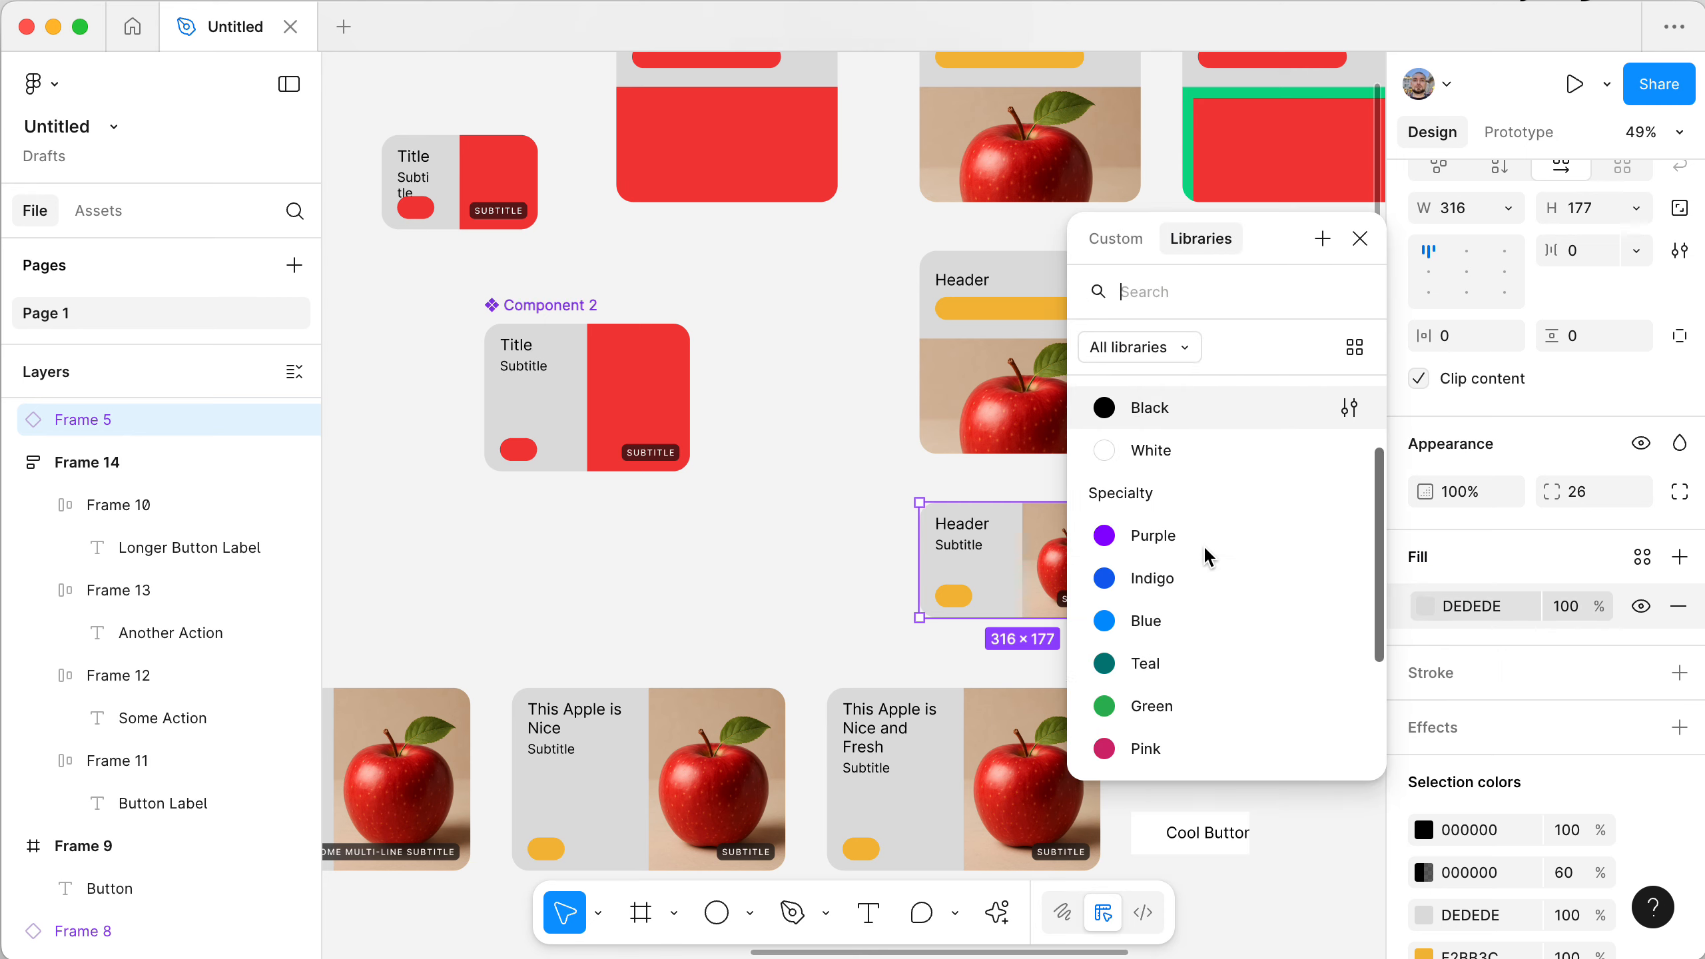
pyautogui.click(1175, 509)
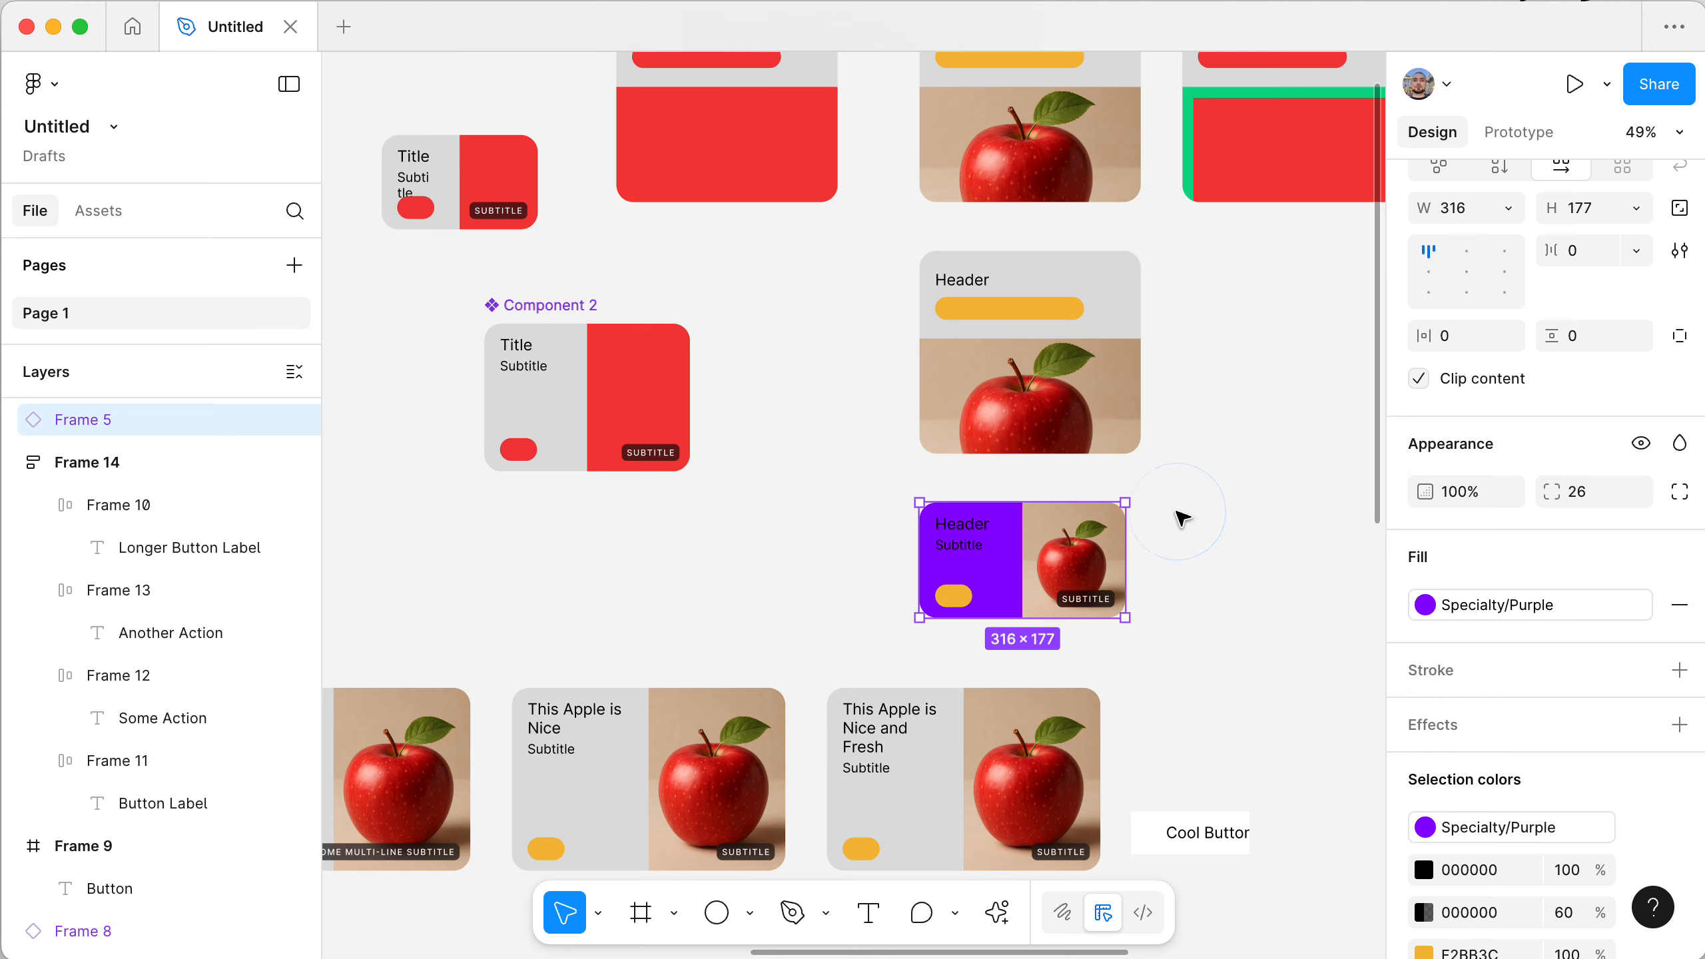
pyautogui.click(1235, 561)
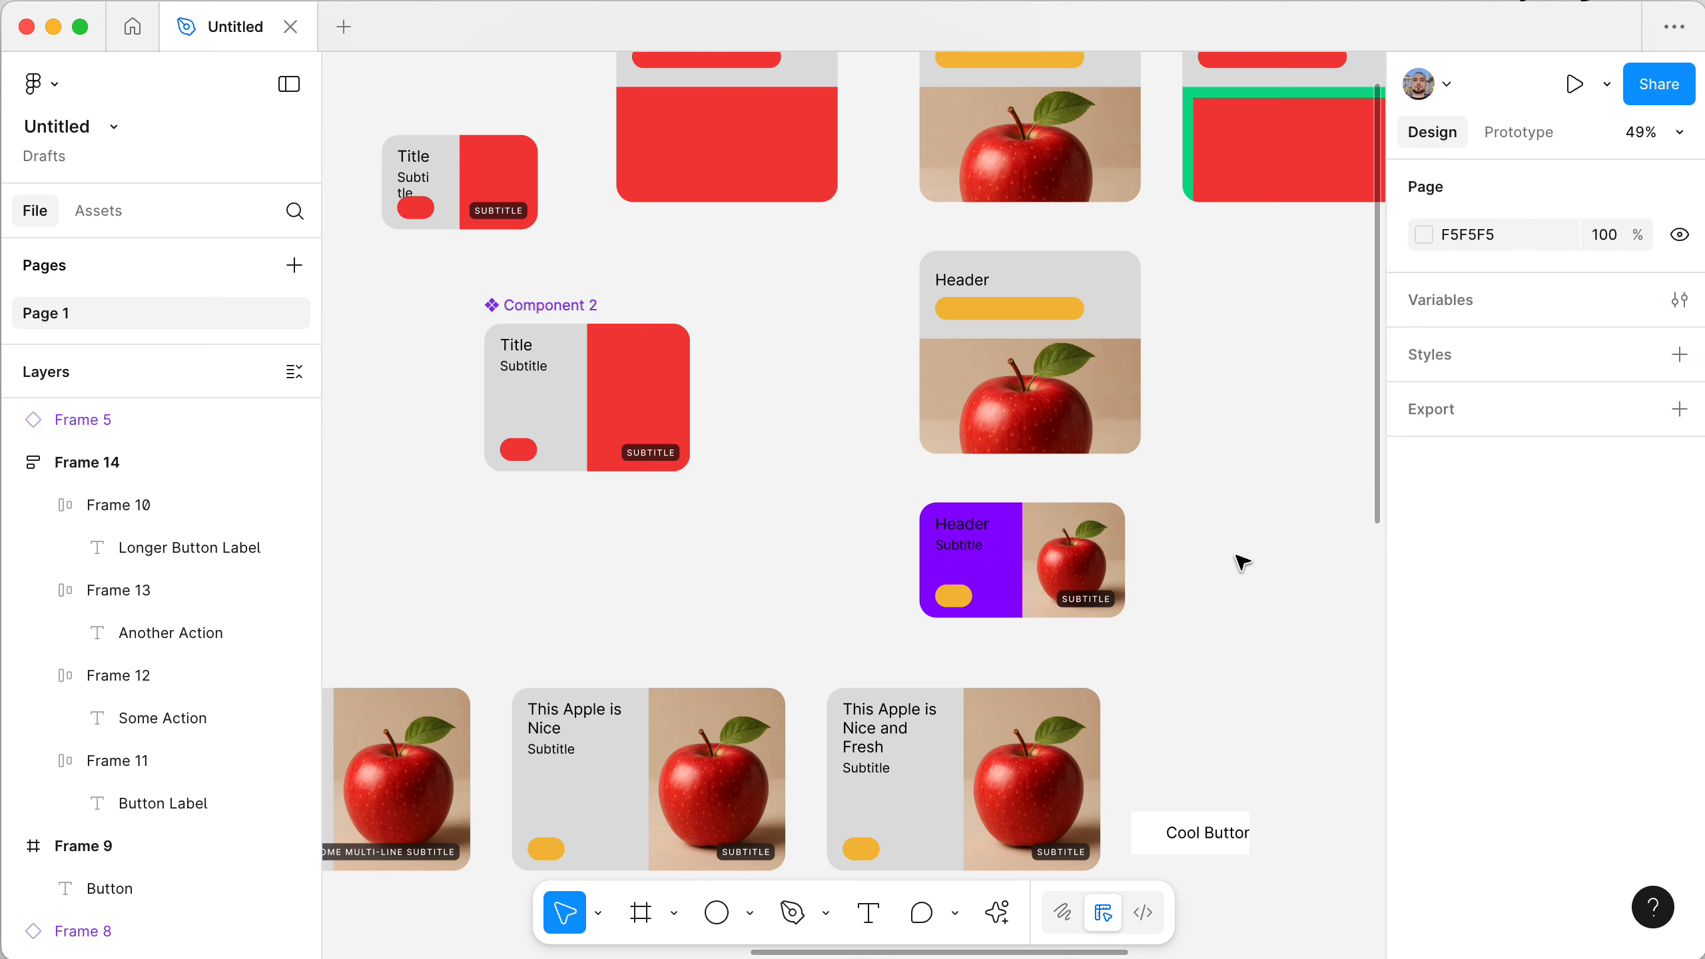
# - Undo the purple fill on the small Header card instance
pyautogui.press('super+z')
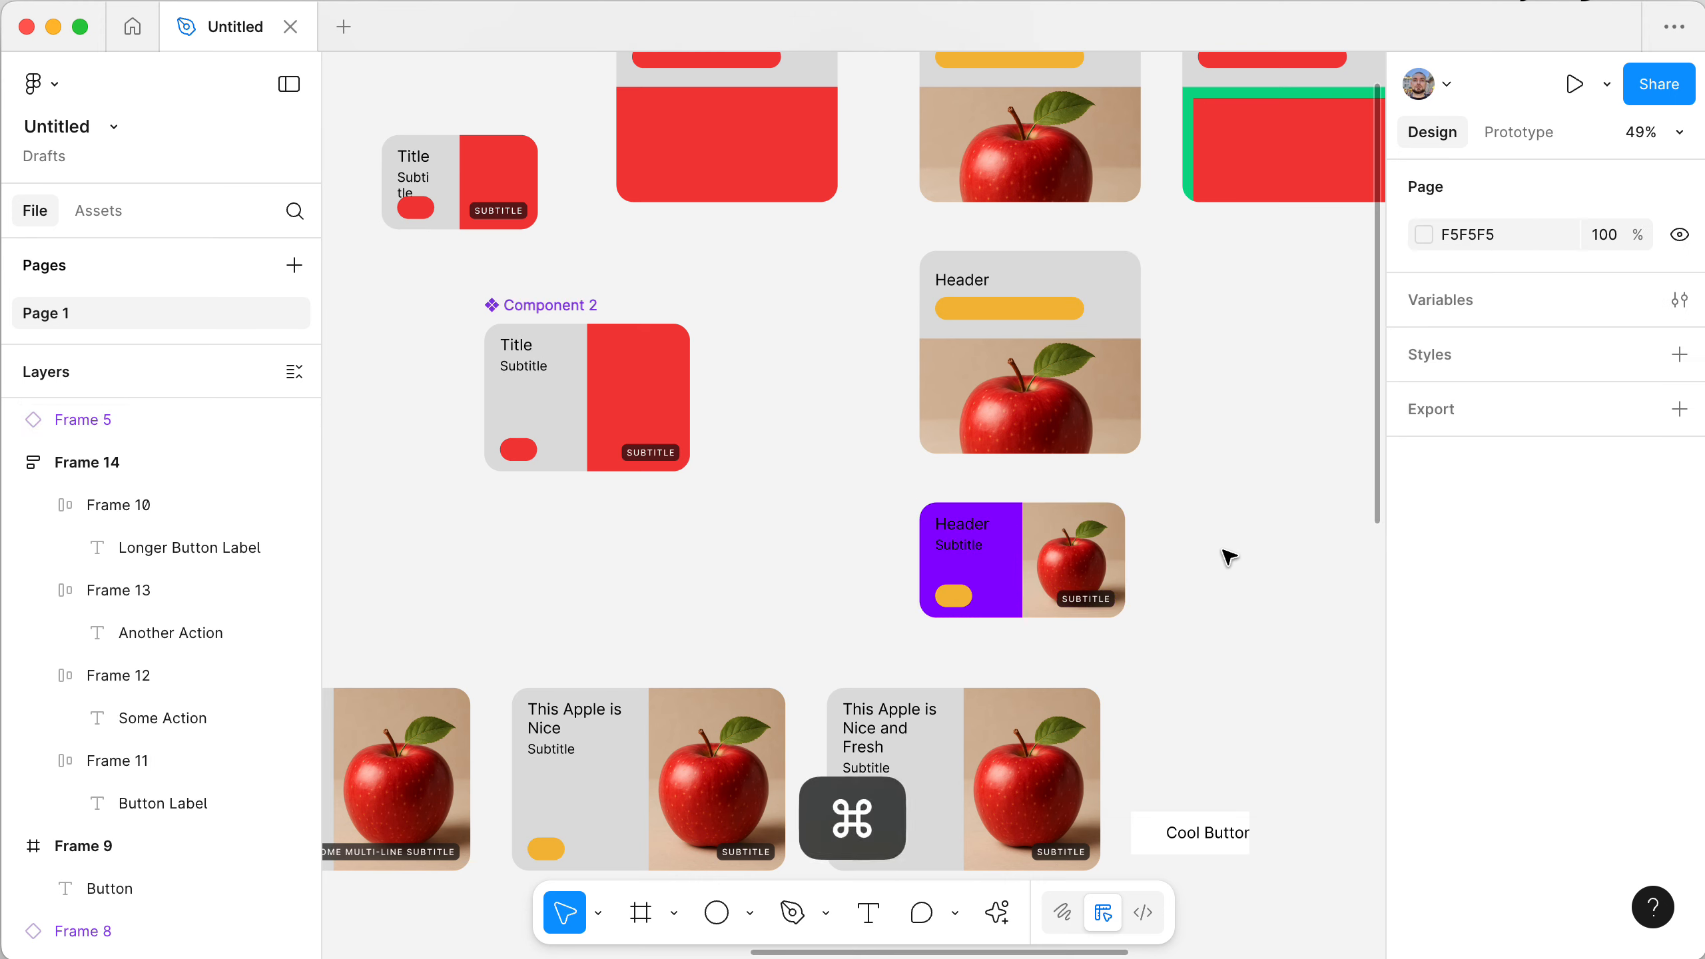
pyautogui.press('super+z')
pyautogui.press('super+z')
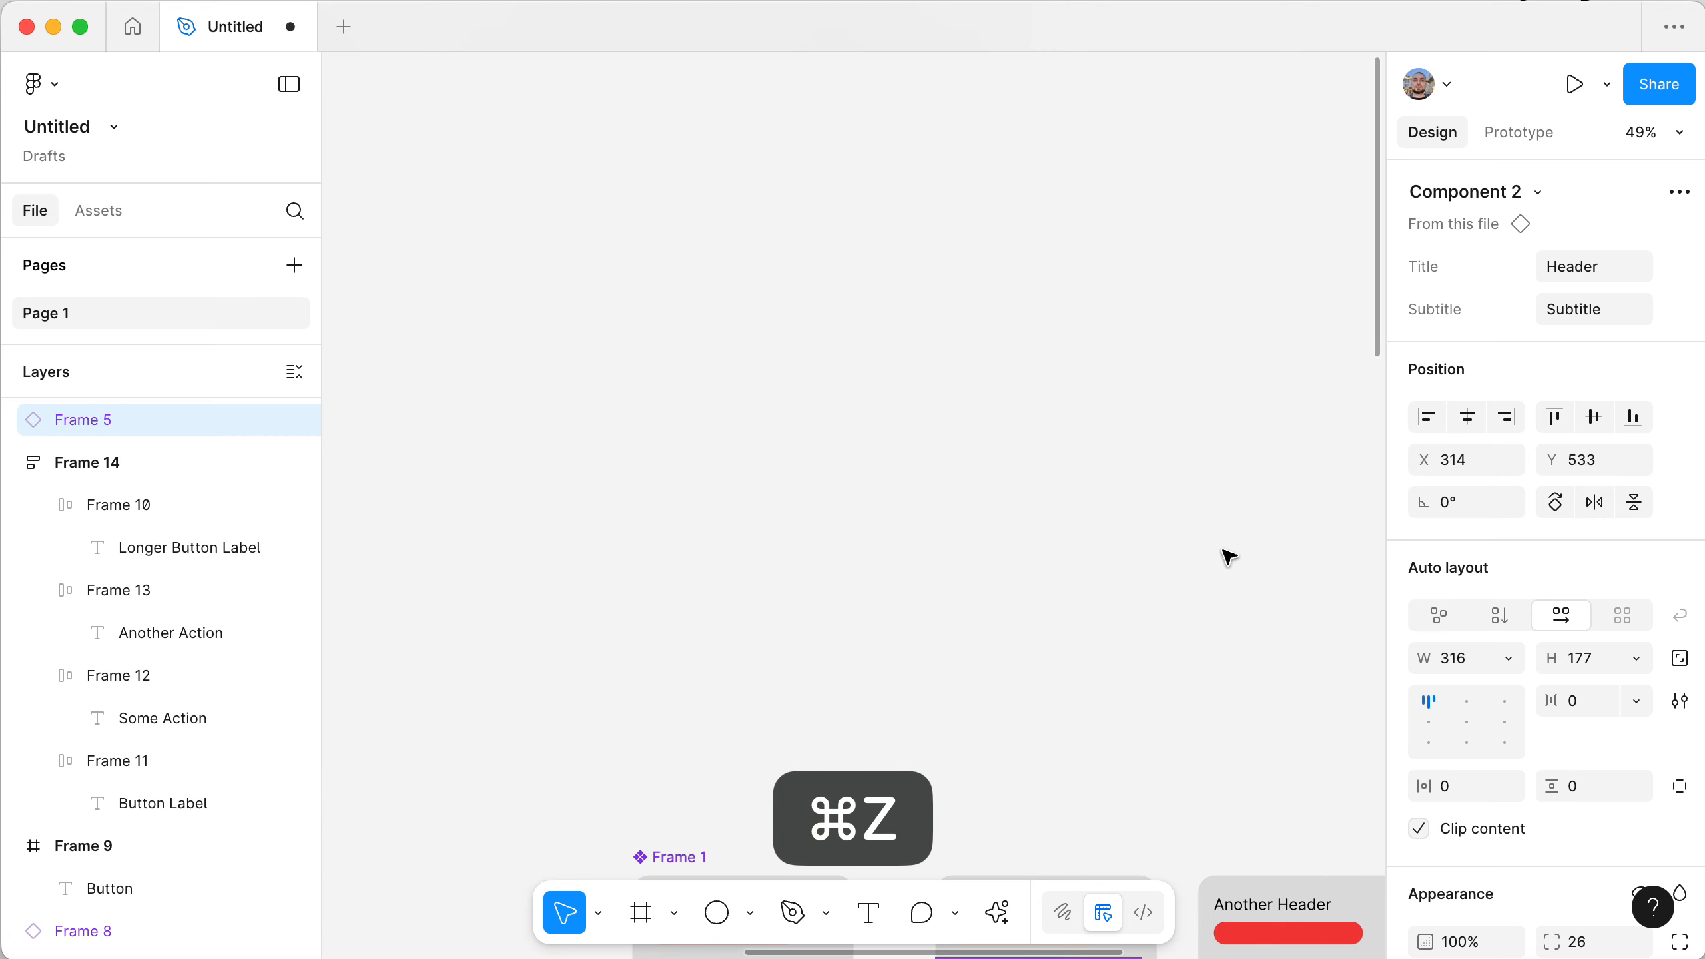
# - Add a second variant to the Frame 1 component and move the component set up, clear of the Component 2 master
pyautogui.scroll(-5, 1225, 554)
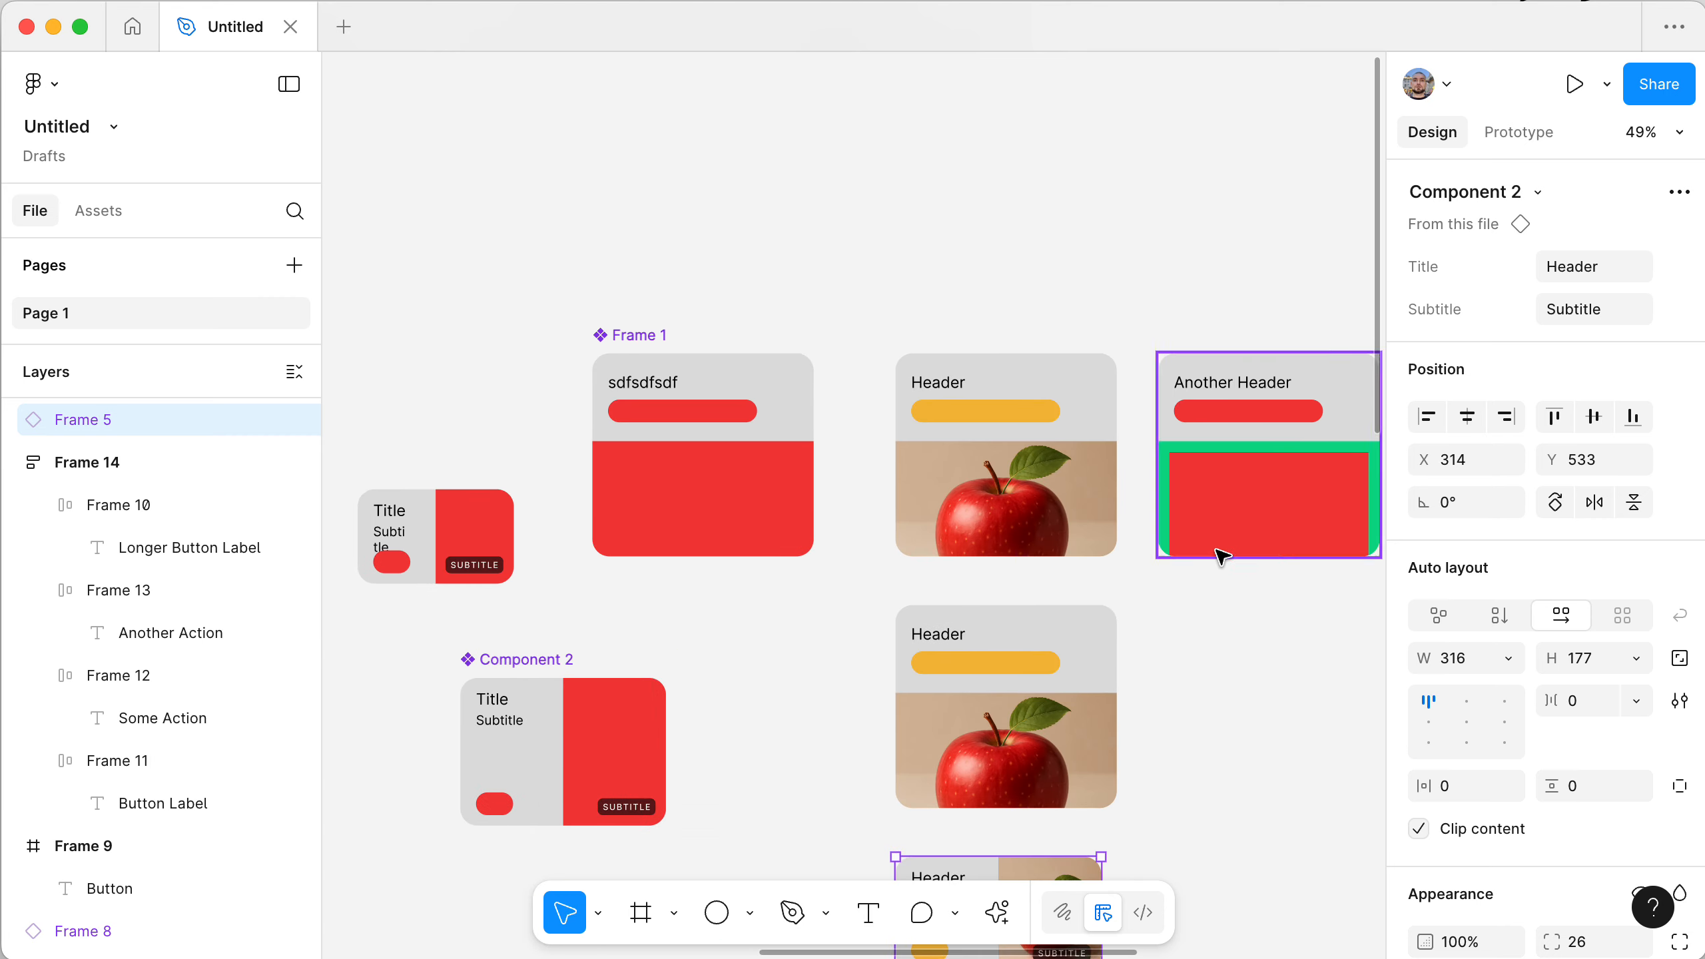
pyautogui.click(637, 335)
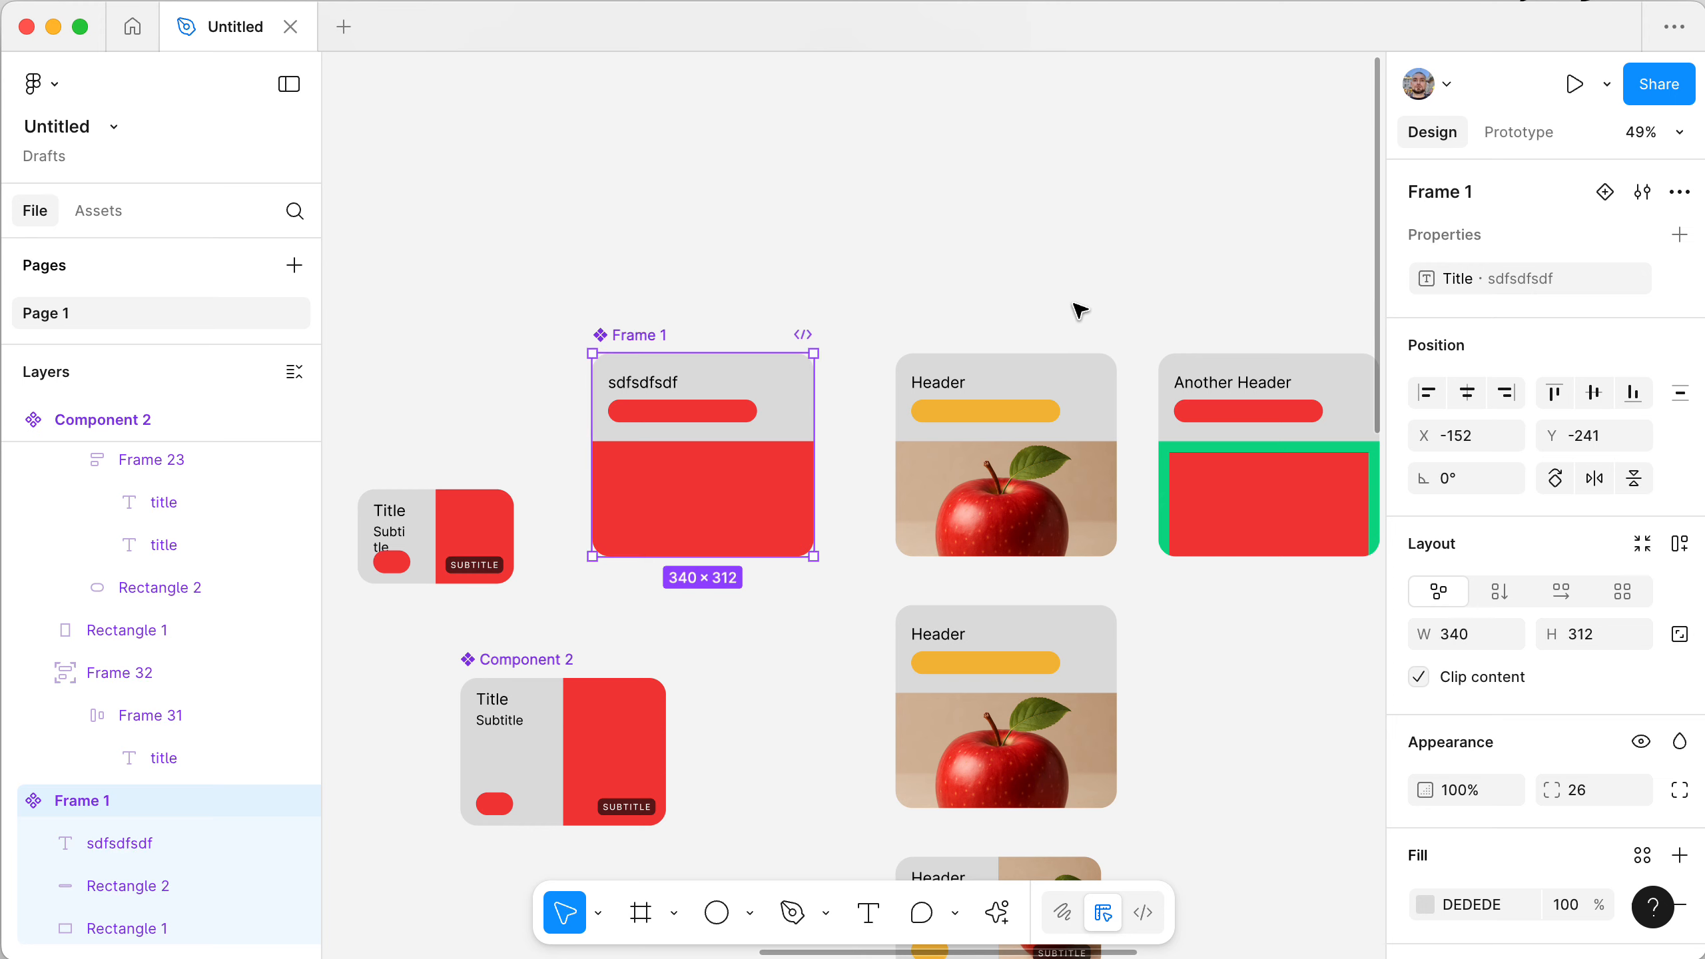
pyautogui.click(1604, 191)
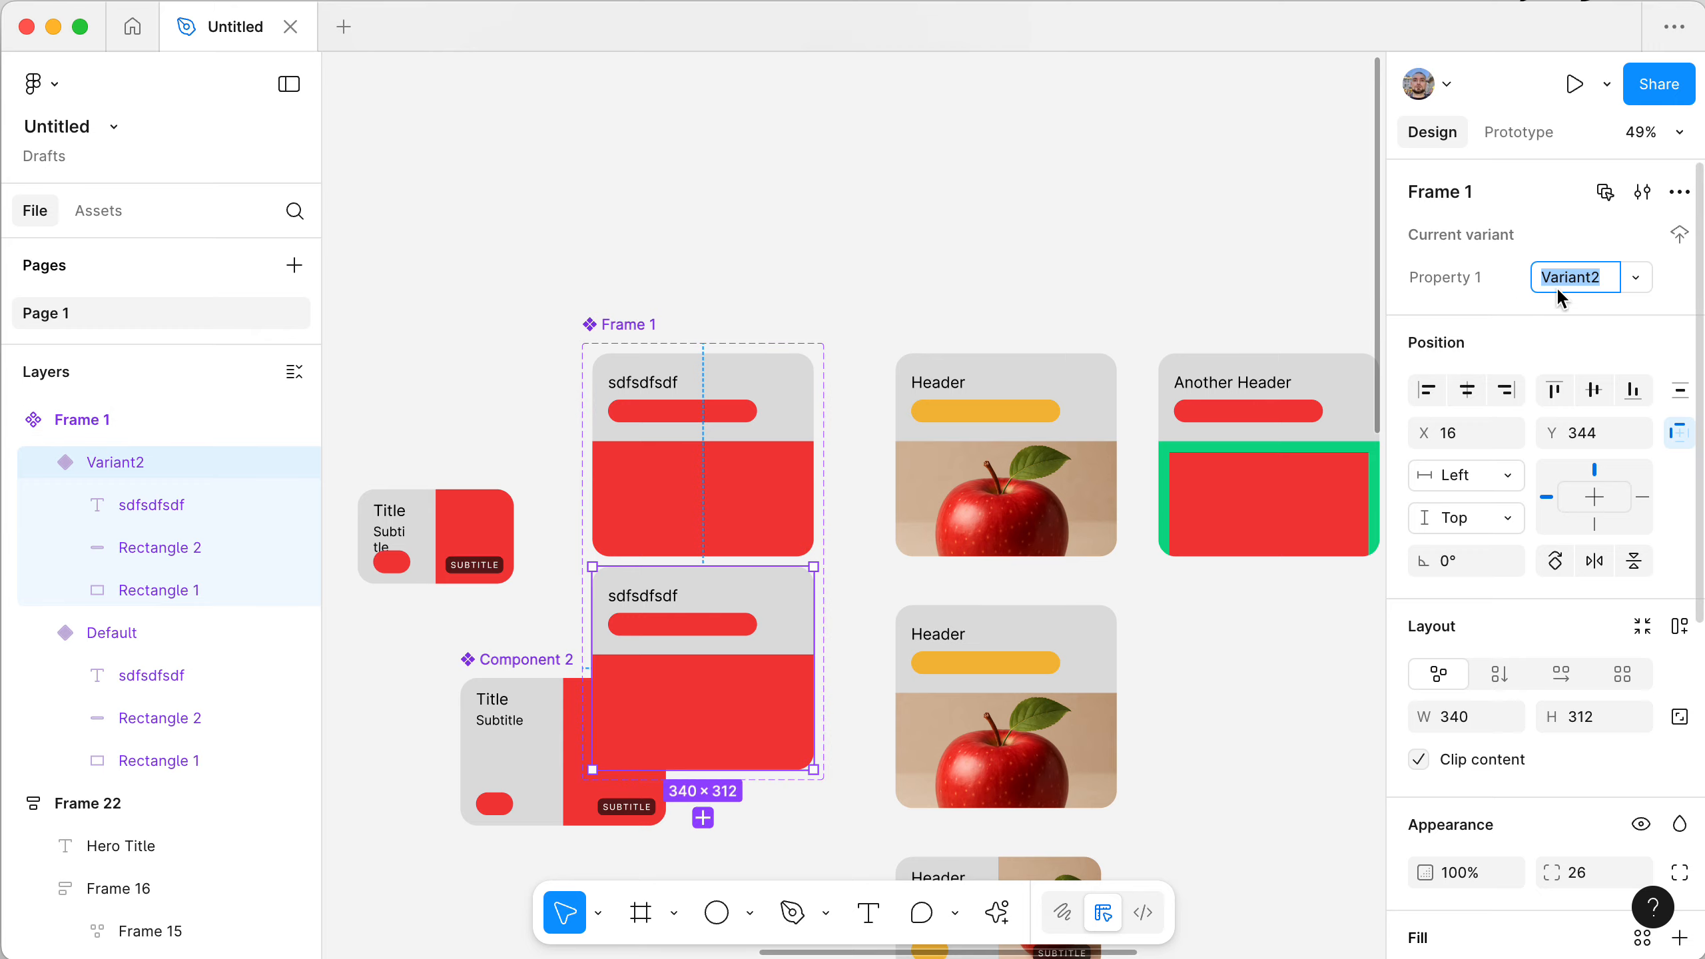
pyautogui.click(569, 322)
pyautogui.moveTo(586, 324); pyautogui.dragTo(540, 118)
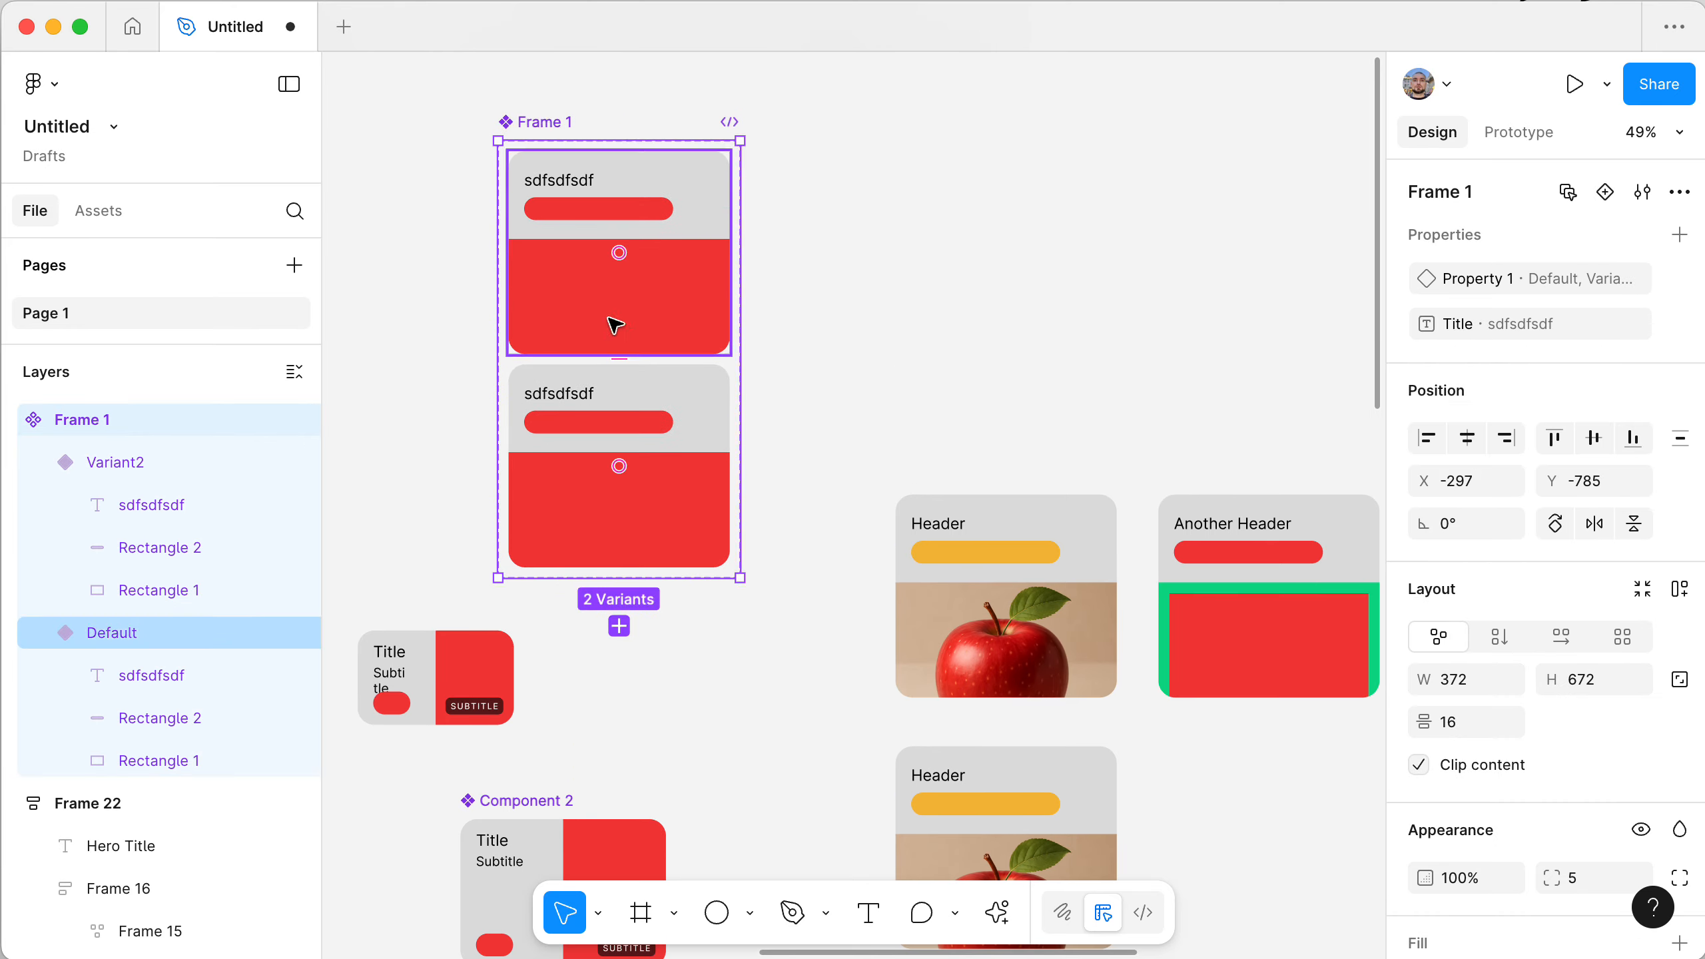
# - Delete the entire Frame 1 component set, including both of its variants
pyautogui.click(639, 423)
pyautogui.scroll(-10, 791, 454)
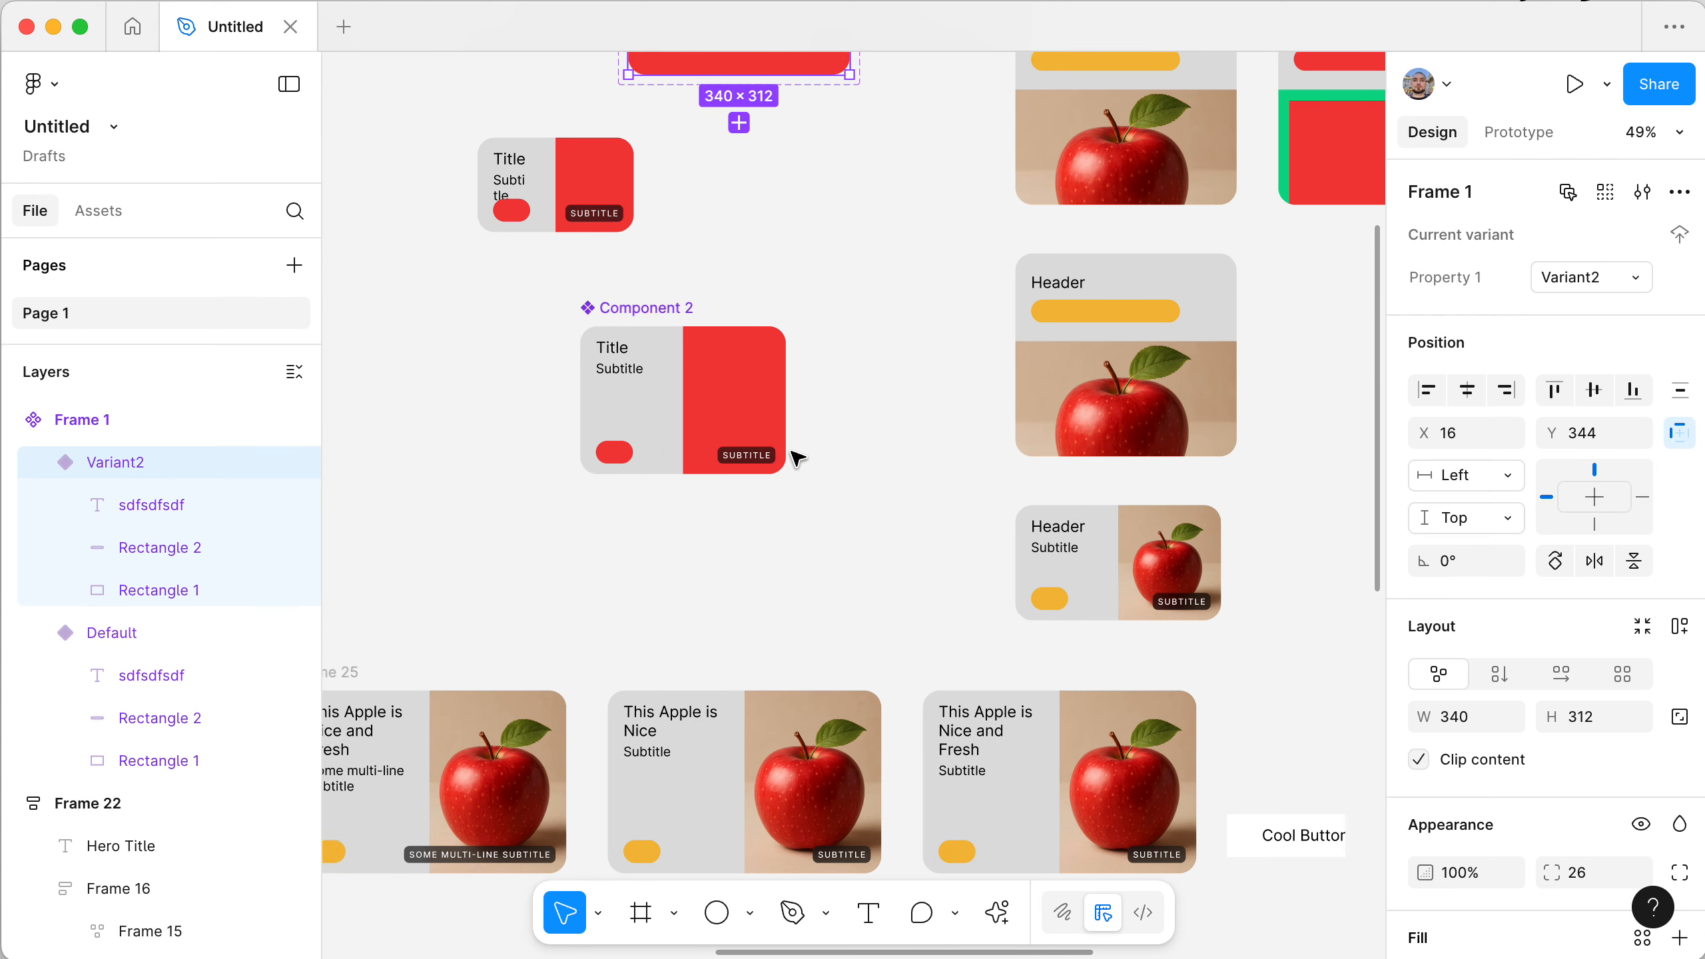
pyautogui.scroll(4, 841, 381)
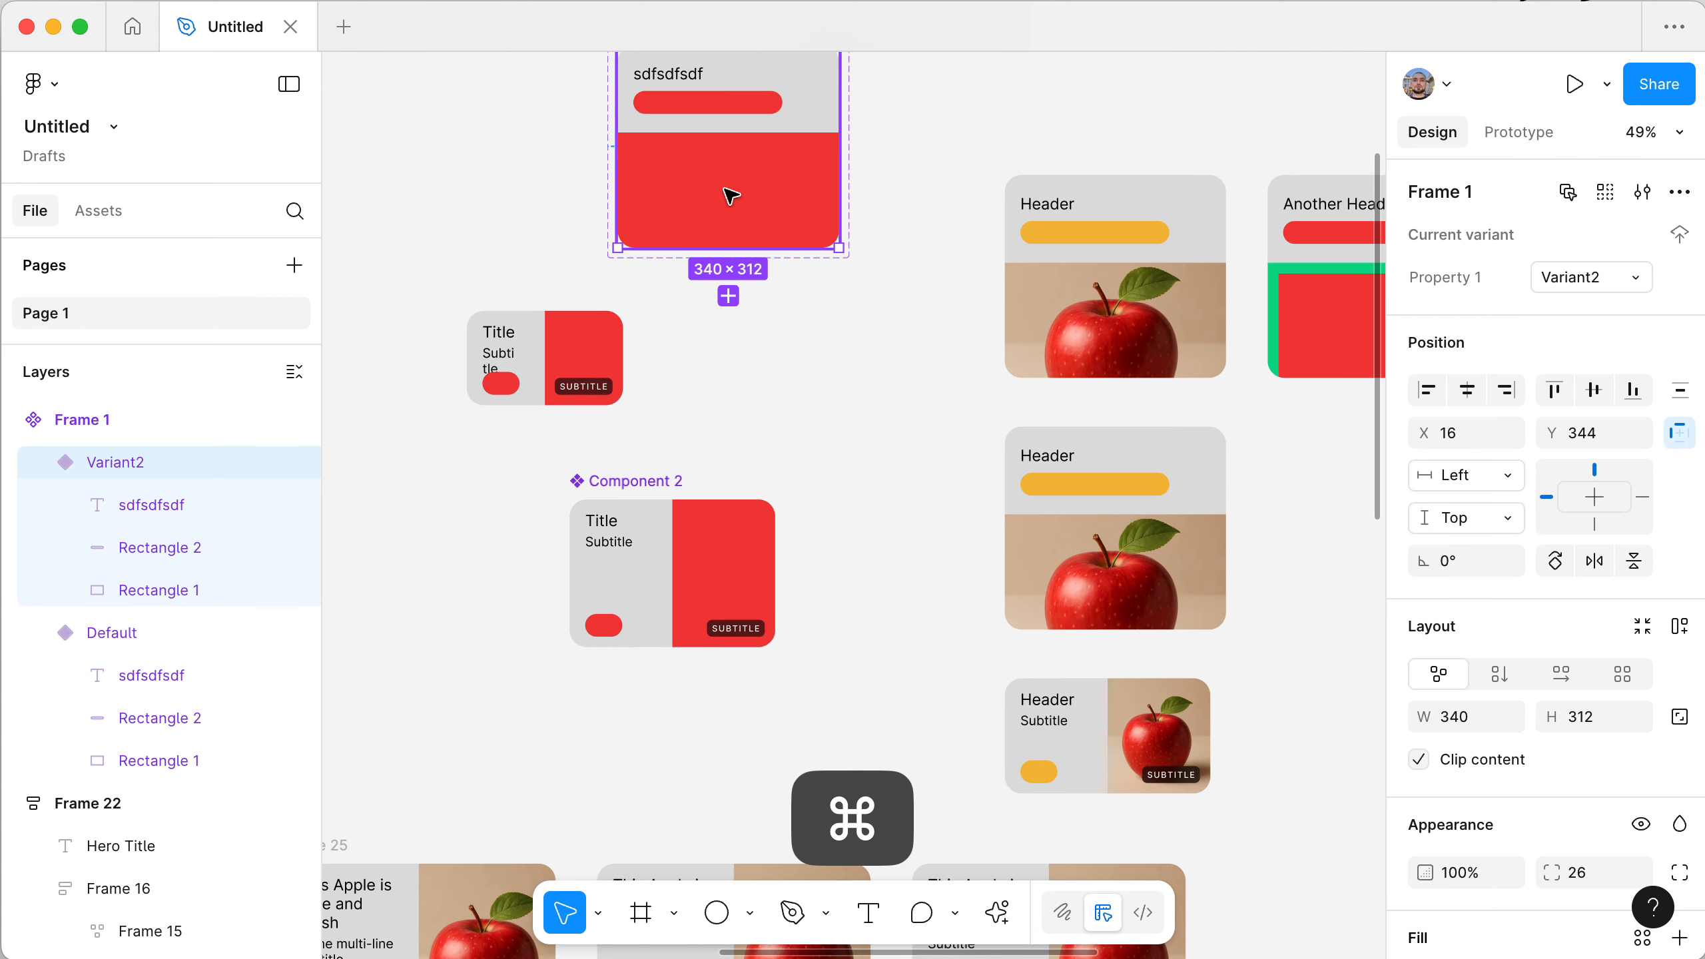
pyautogui.scroll(7, 780, 476)
pyautogui.click(654, 159)
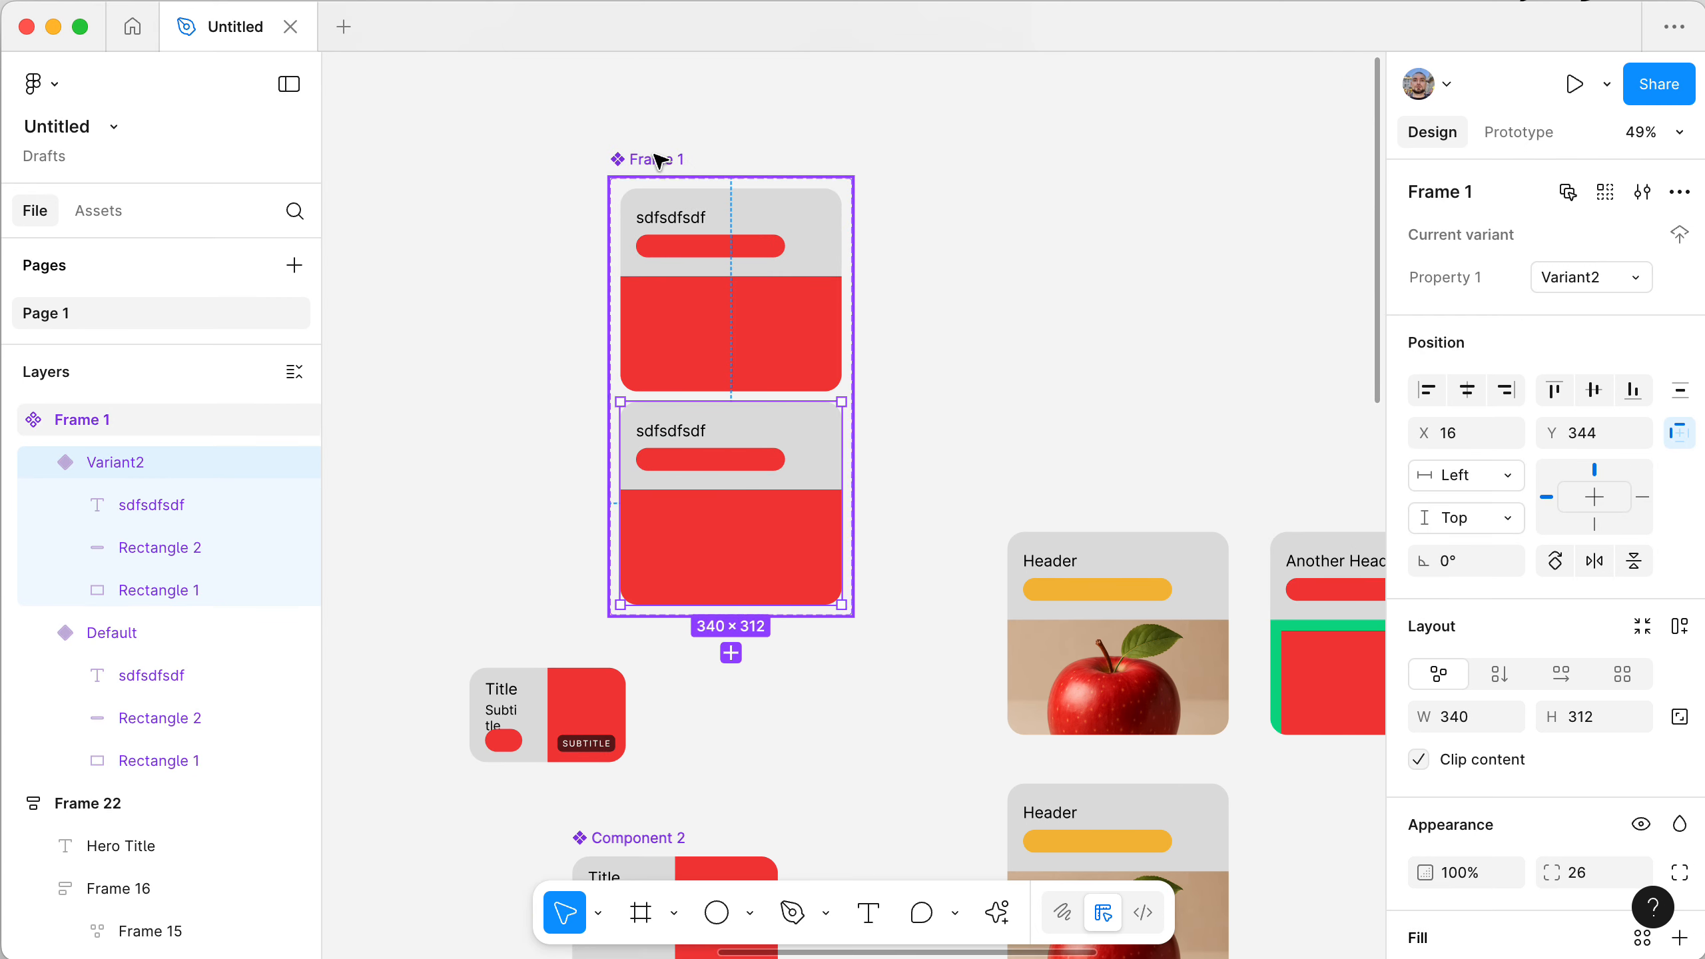
pyautogui.press('BackSpace')
# - Add a second variant to the Component 2 card
pyautogui.scroll(-12, 795, 427)
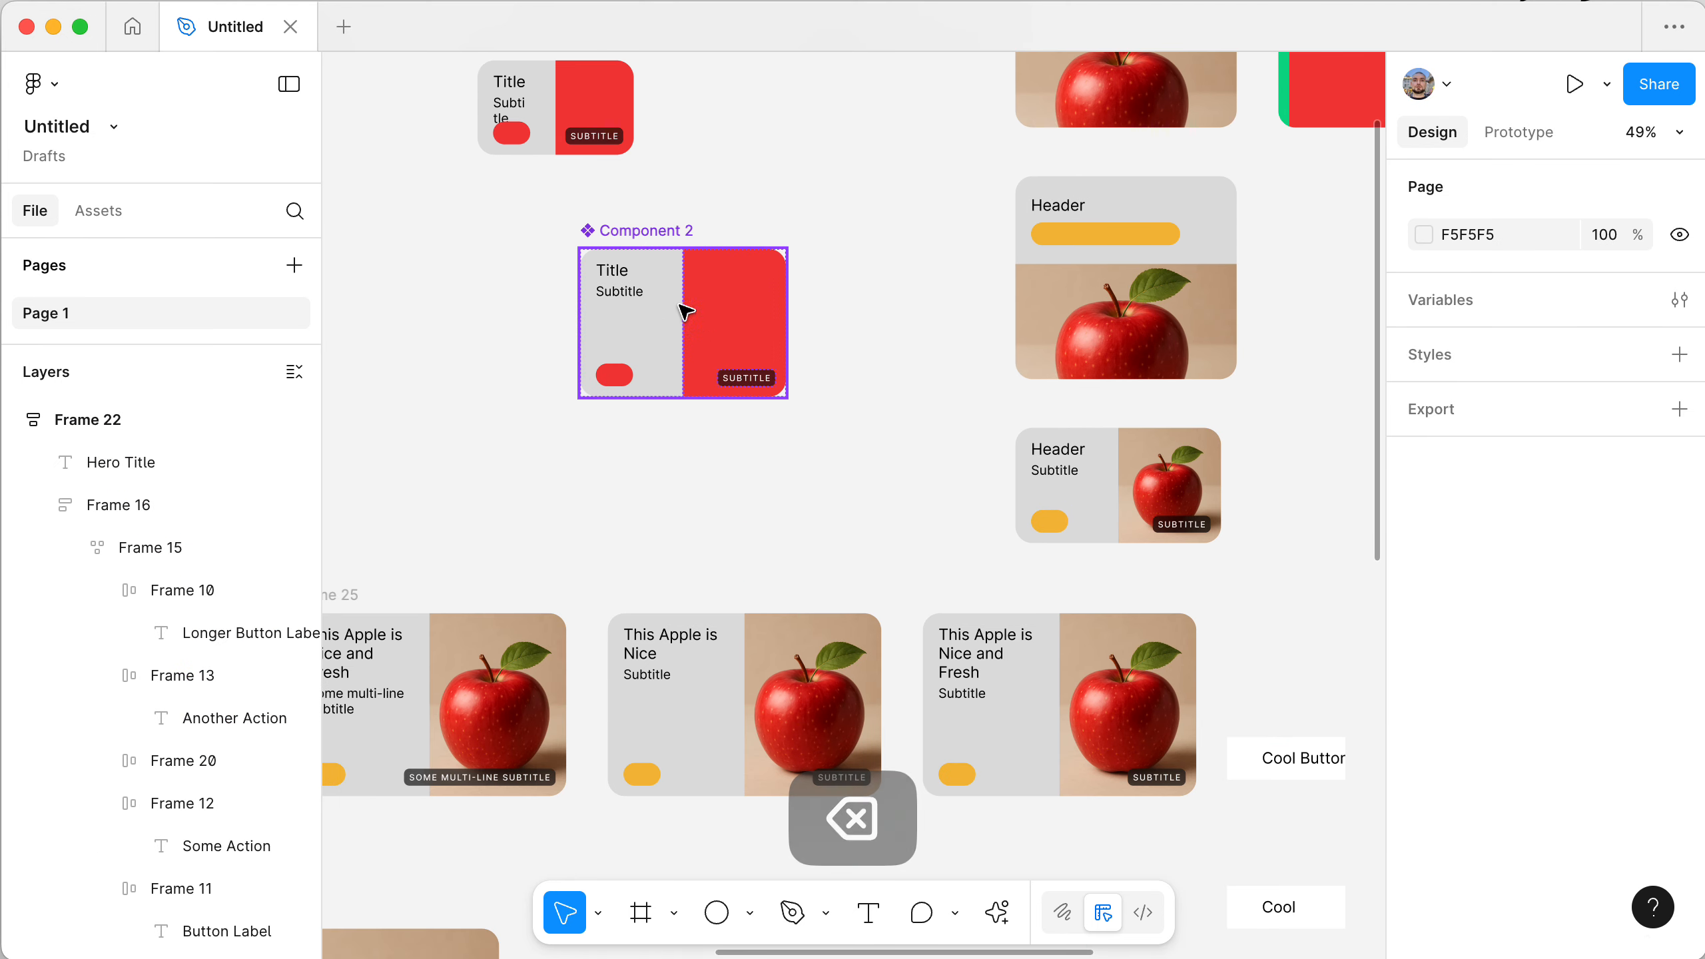
pyautogui.click(643, 238)
pyautogui.click(1604, 192)
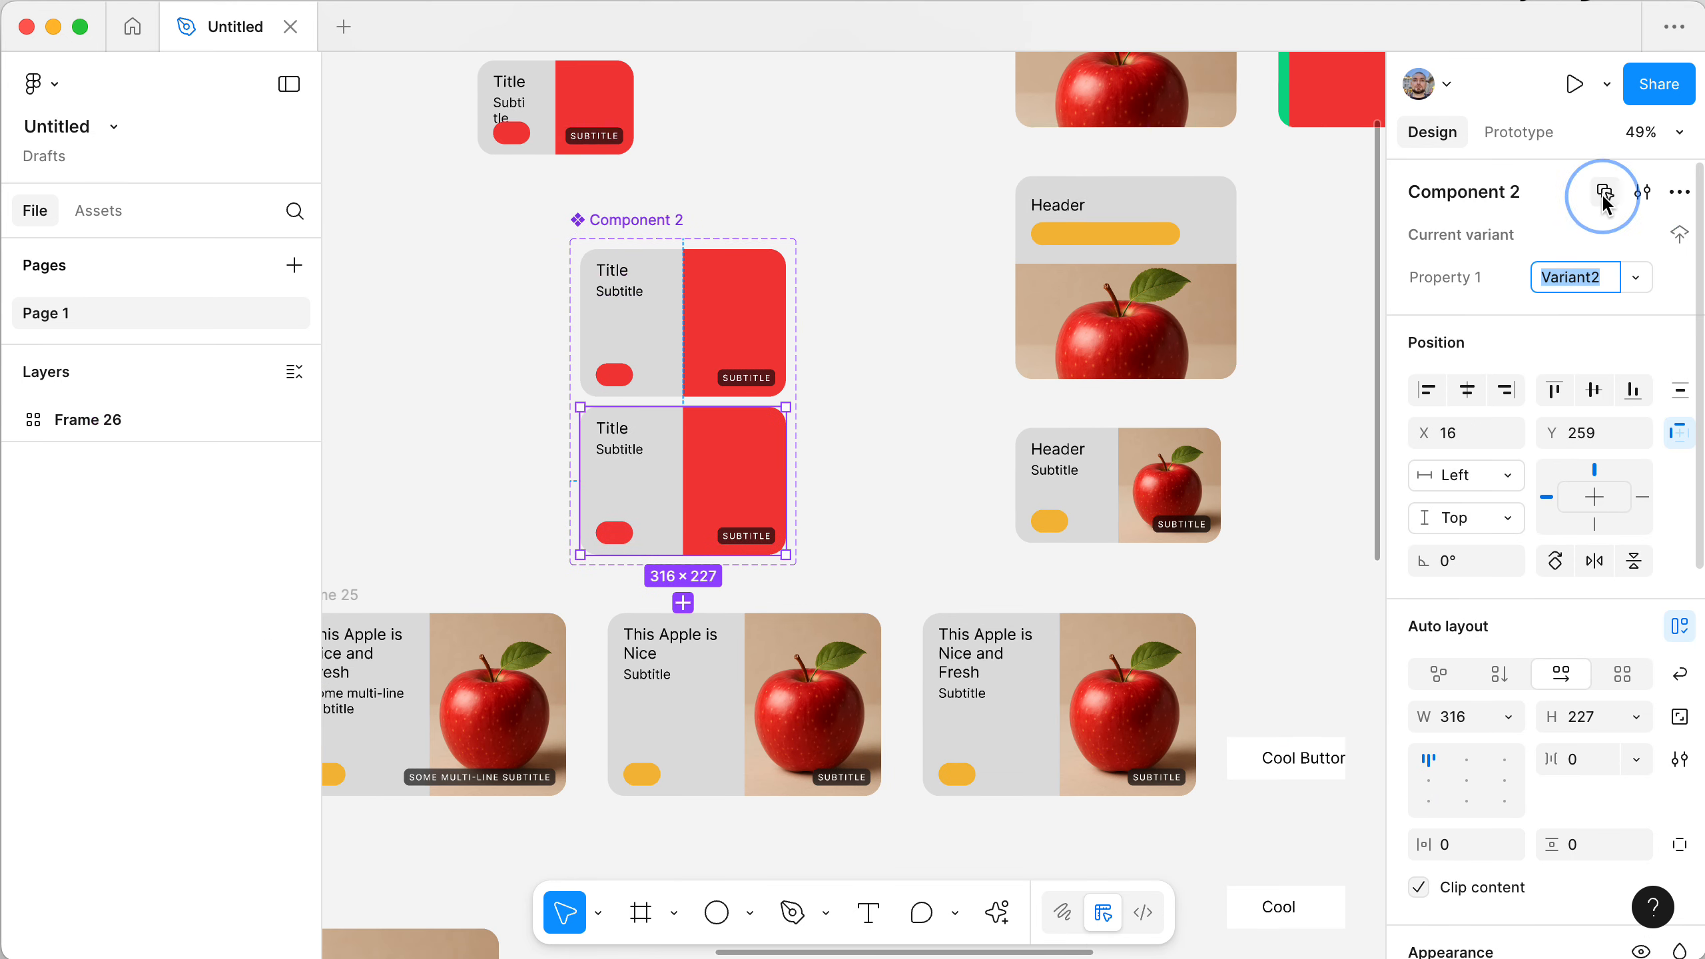
# - Run the SmoothShadow plugin on the Variant2 card of Component 2
pyautogui.scroll(2, 902, 476)
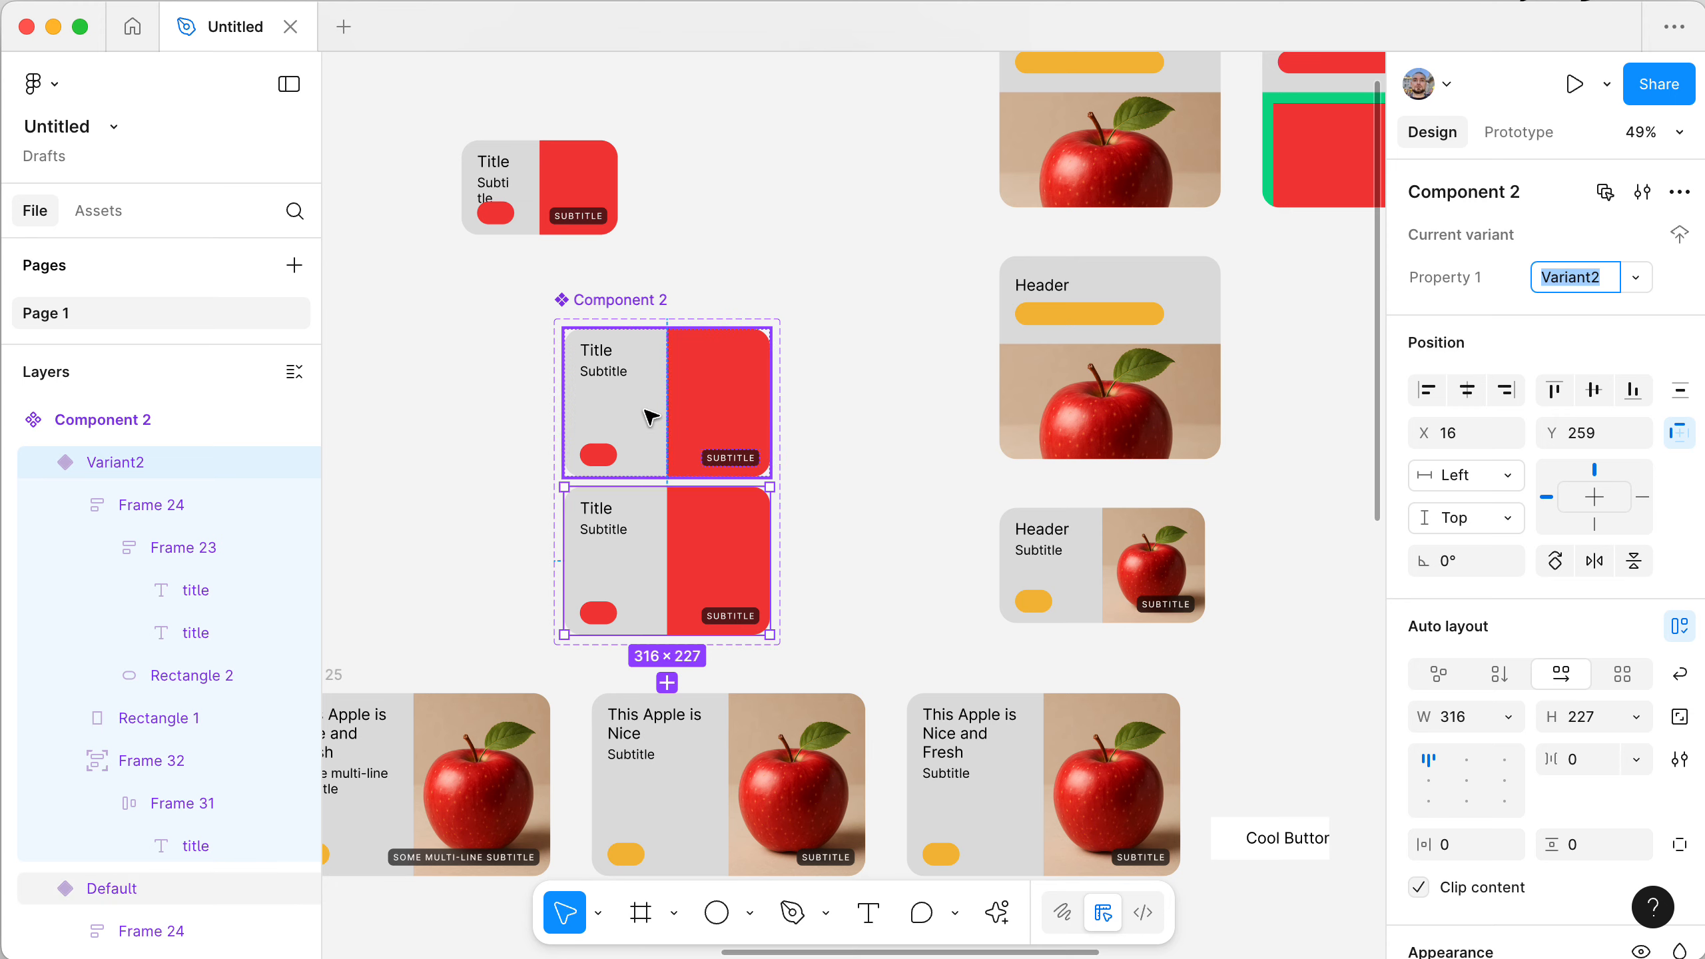
pyautogui.scroll(4, 875, 579)
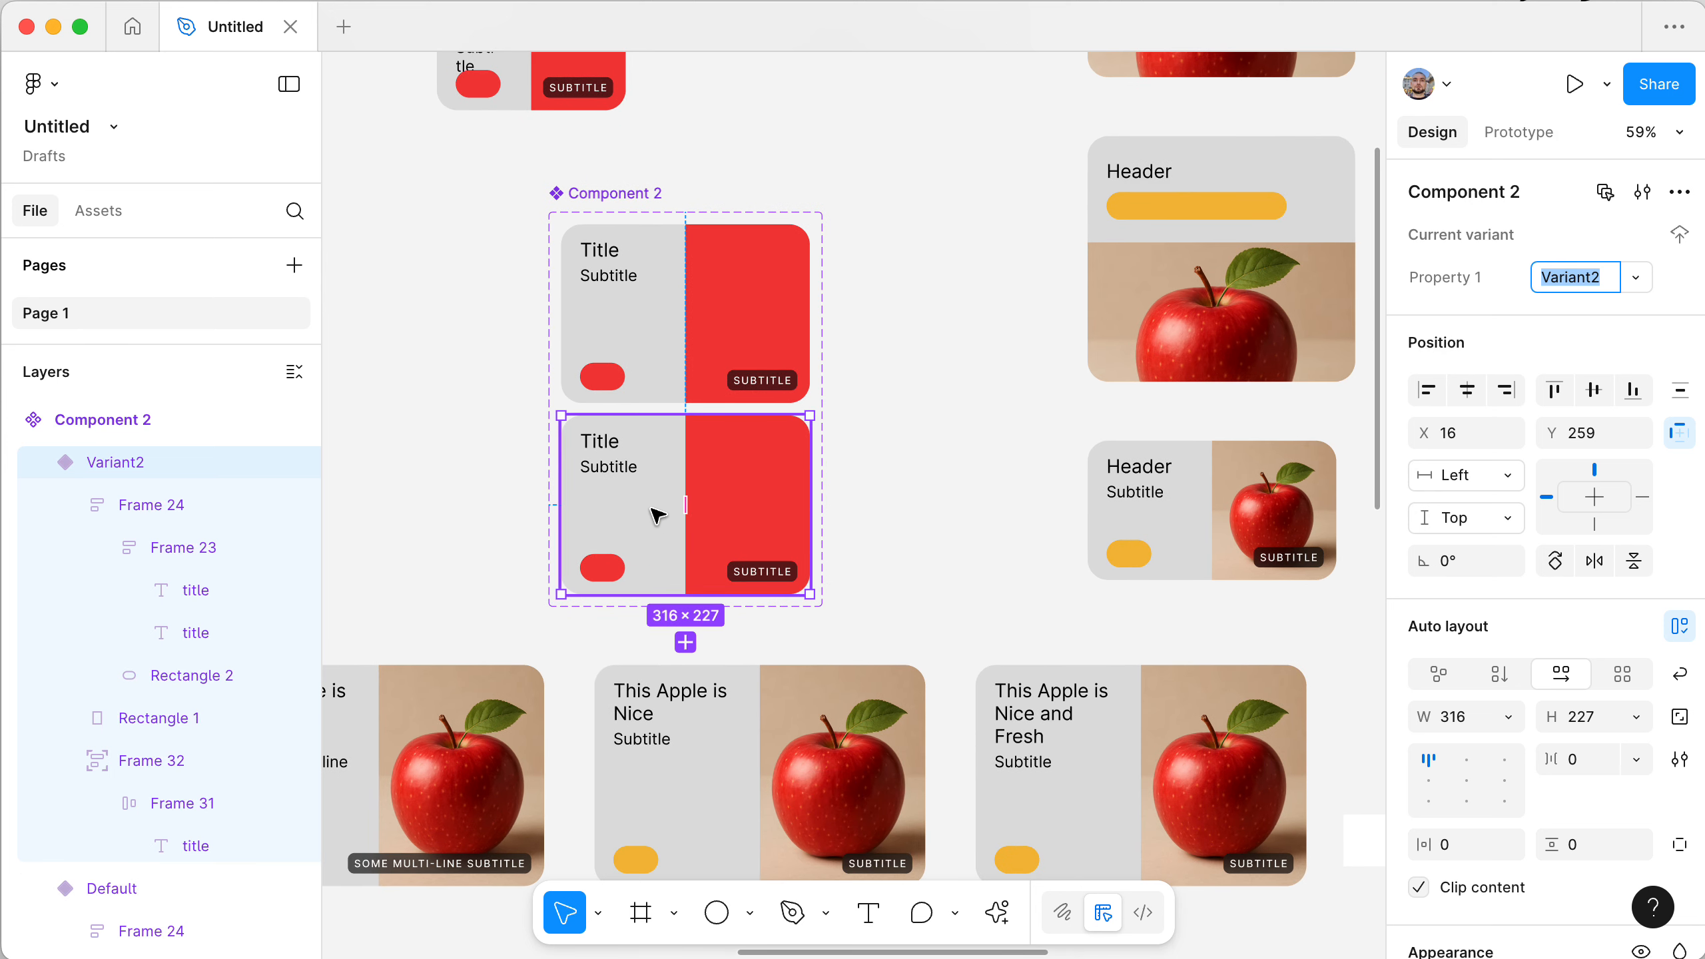
pyautogui.click(653, 514)
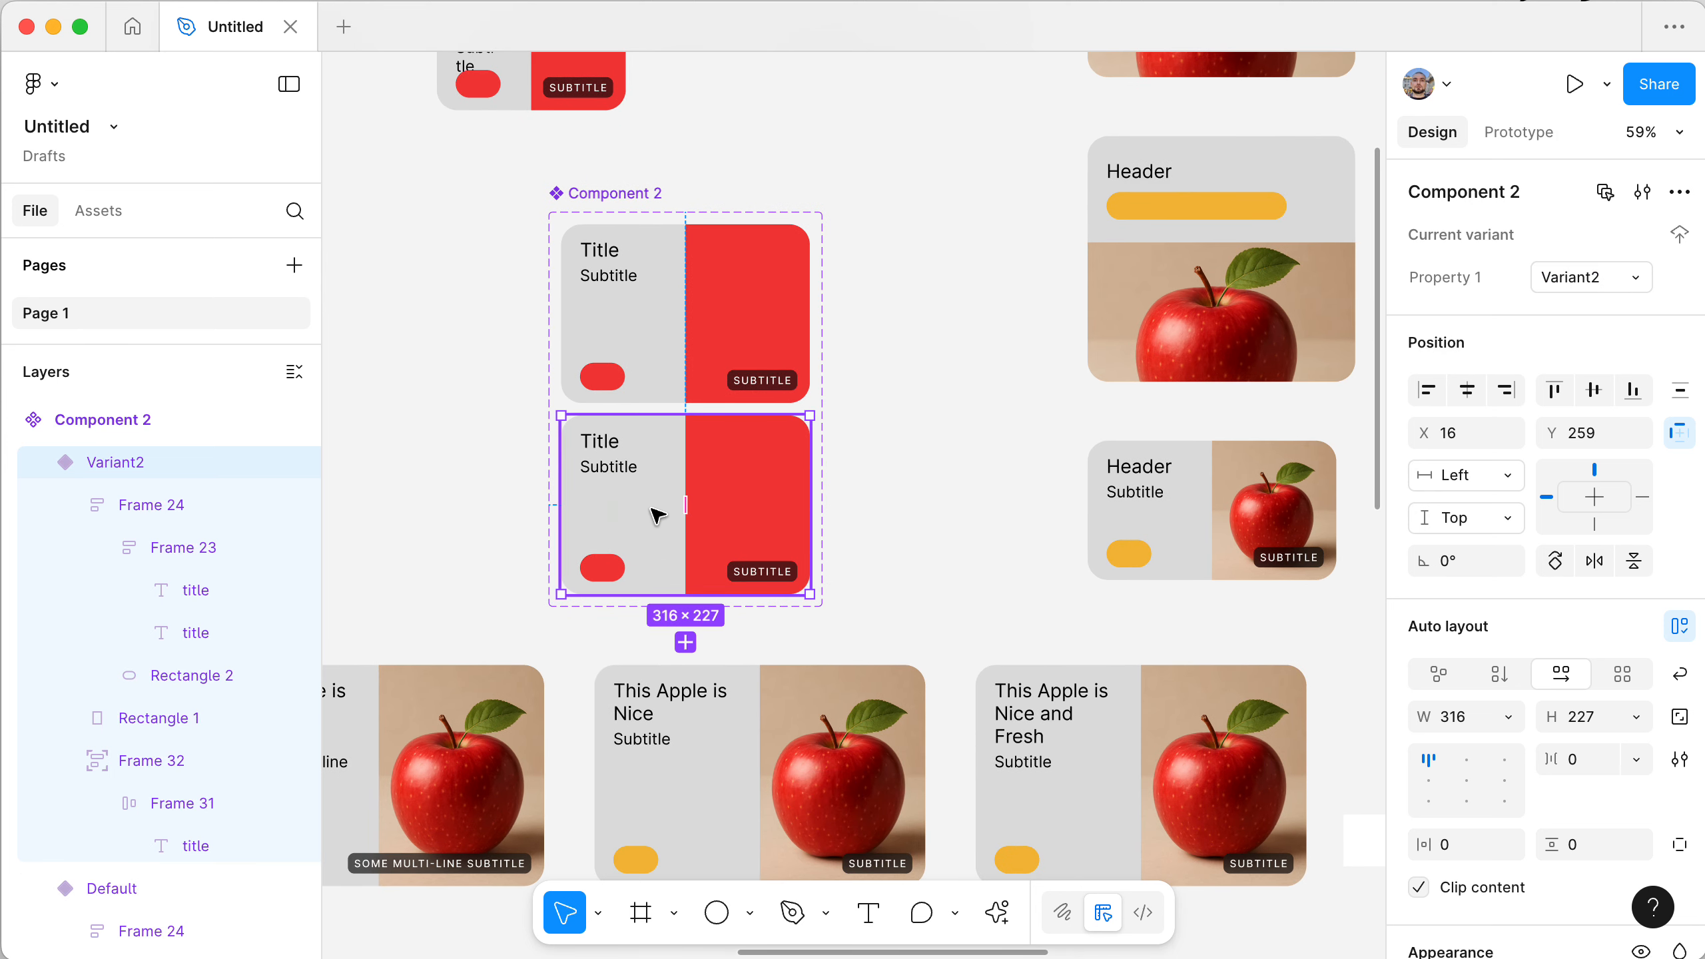
pyautogui.scroll(-1, 657, 514)
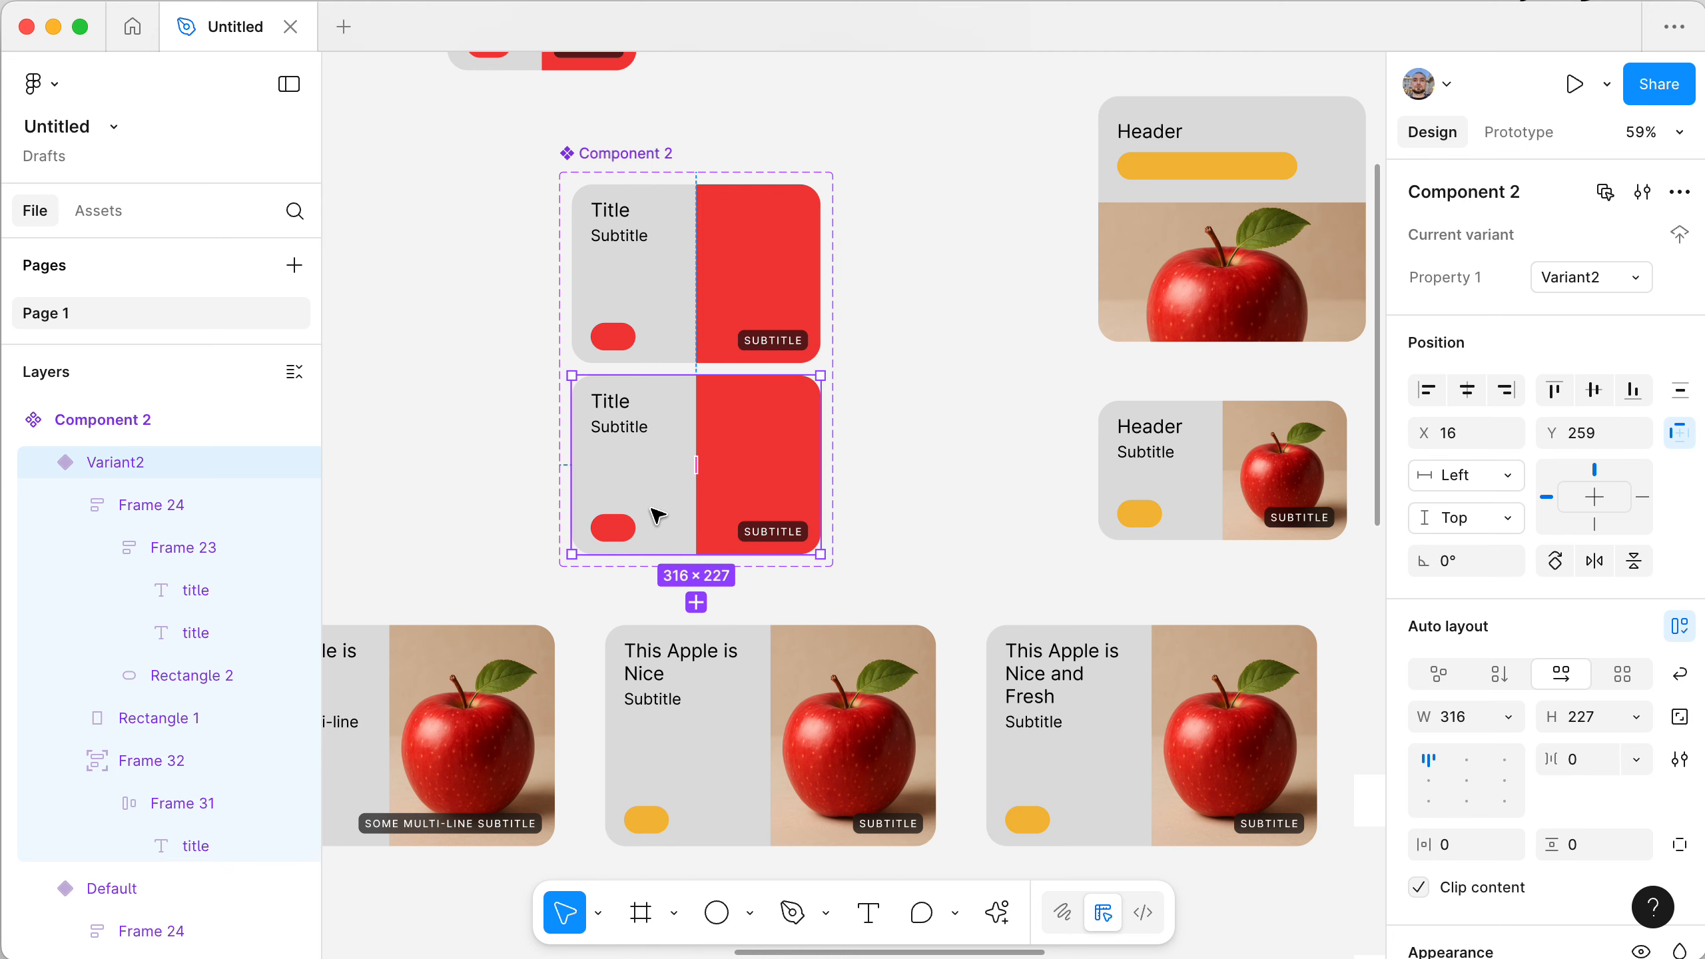
pyautogui.scroll(4, 657, 514)
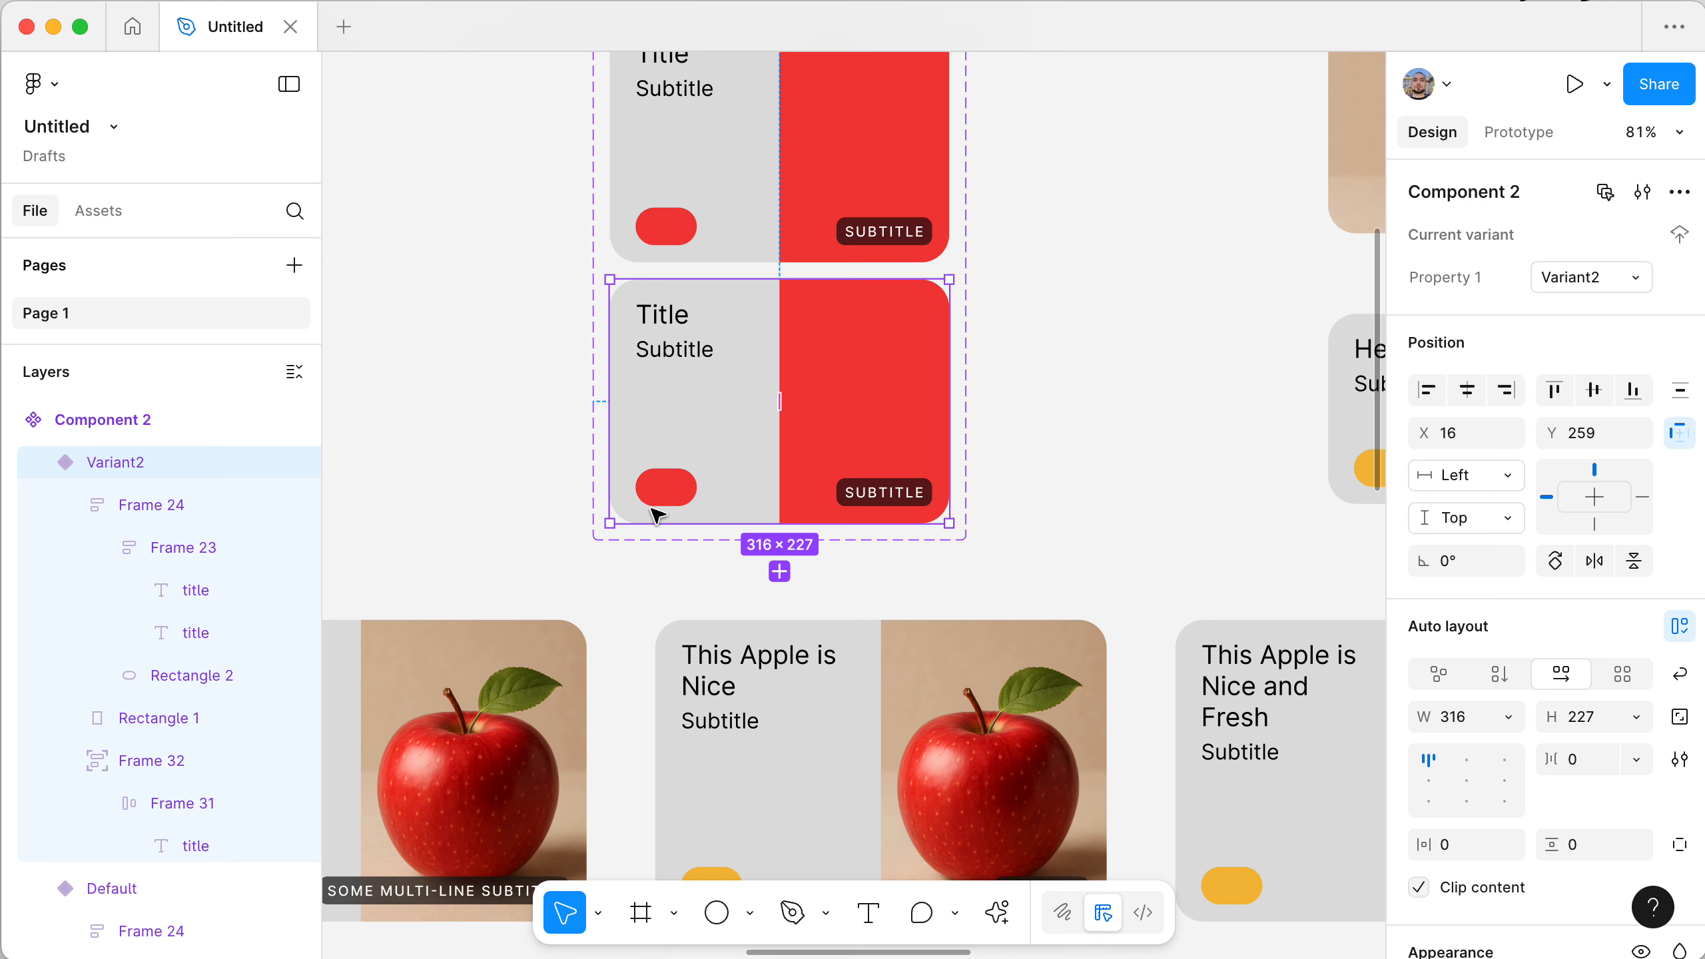
pyautogui.scroll(-3, 734, 496)
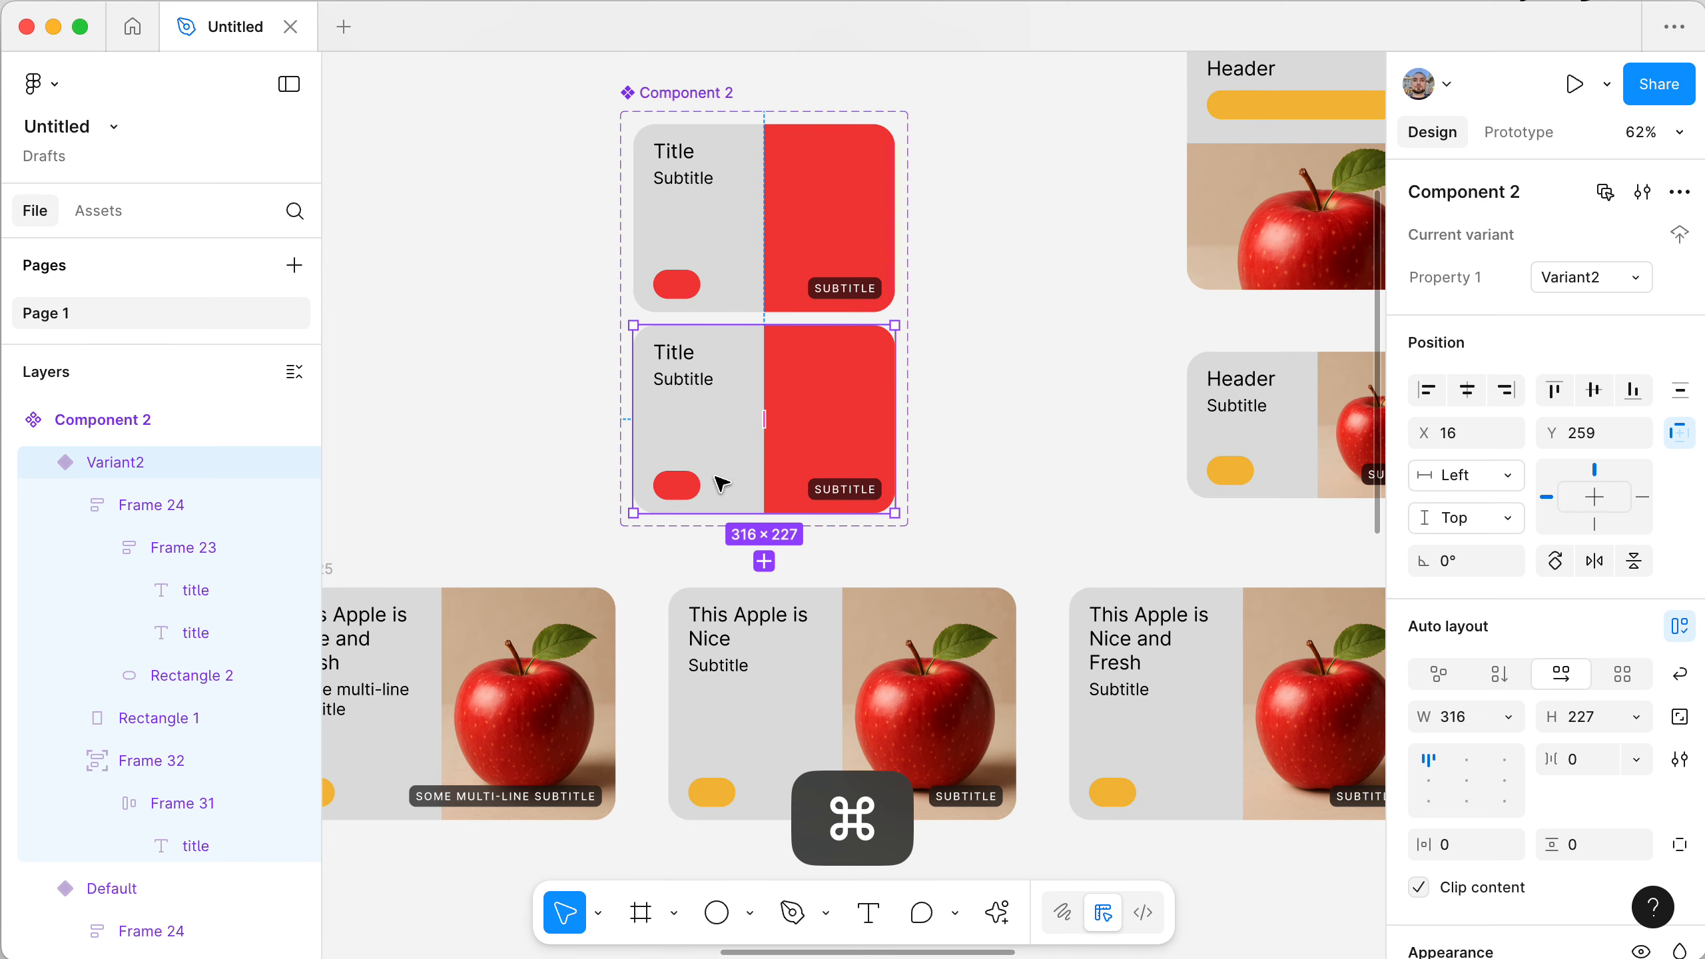
pyautogui.press('super+slash')
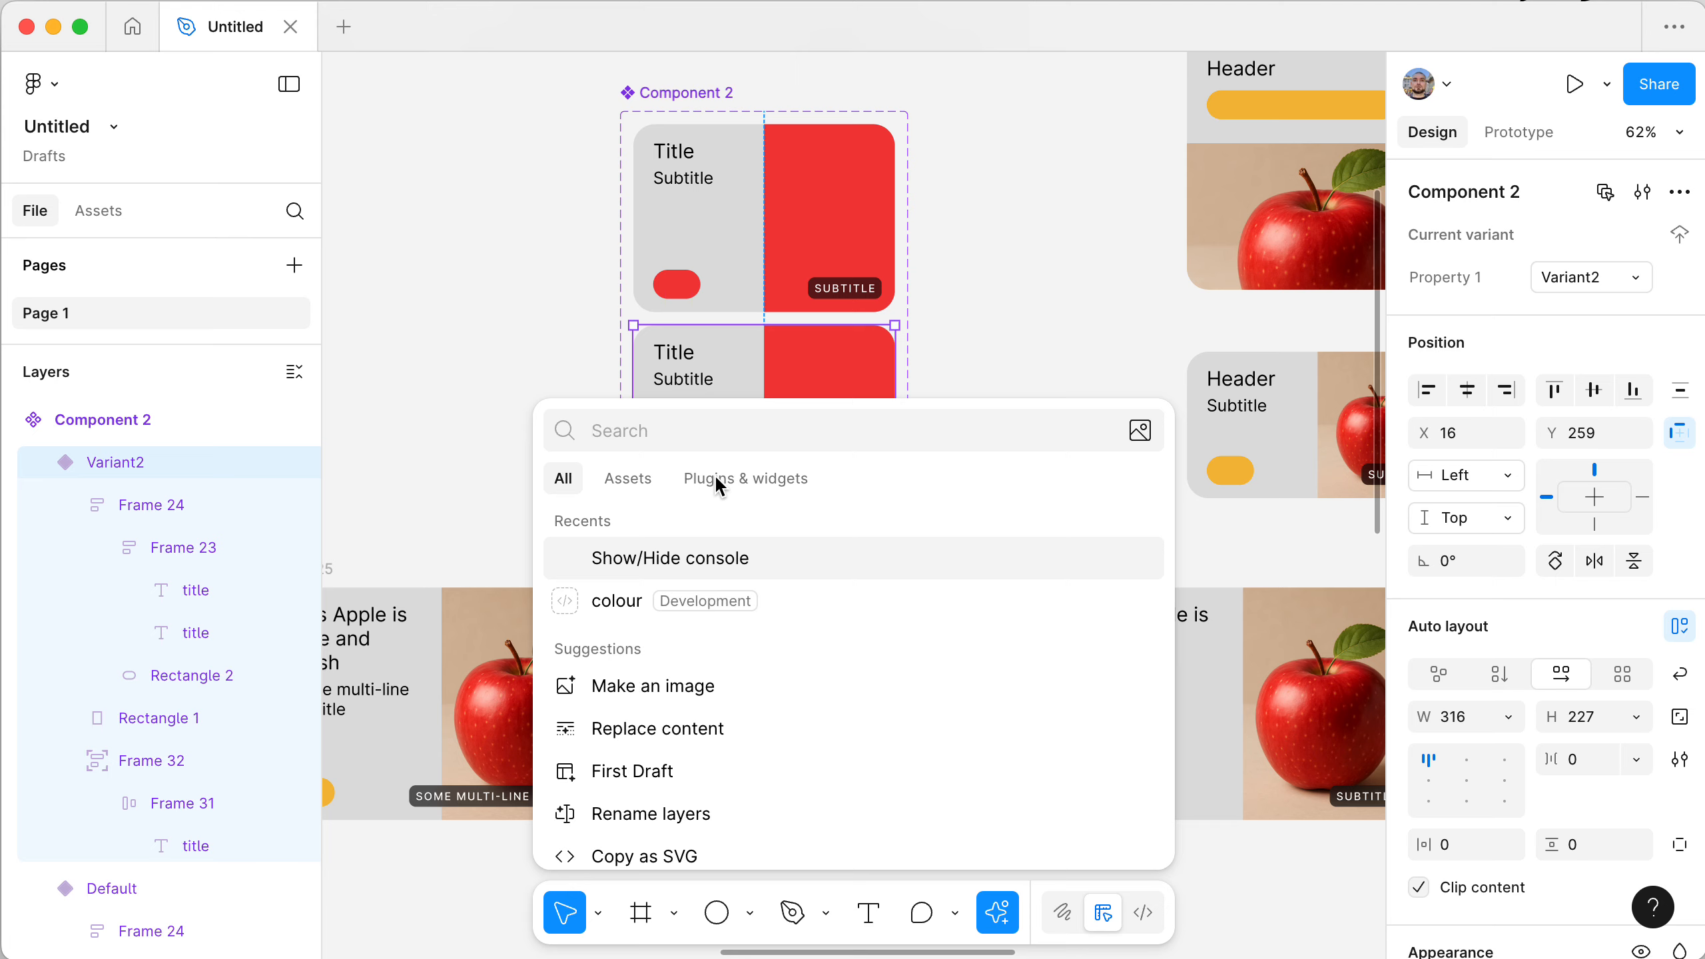
pyautogui.write('so')
pyautogui.press('BackSpace')
pyautogui.write('moo')
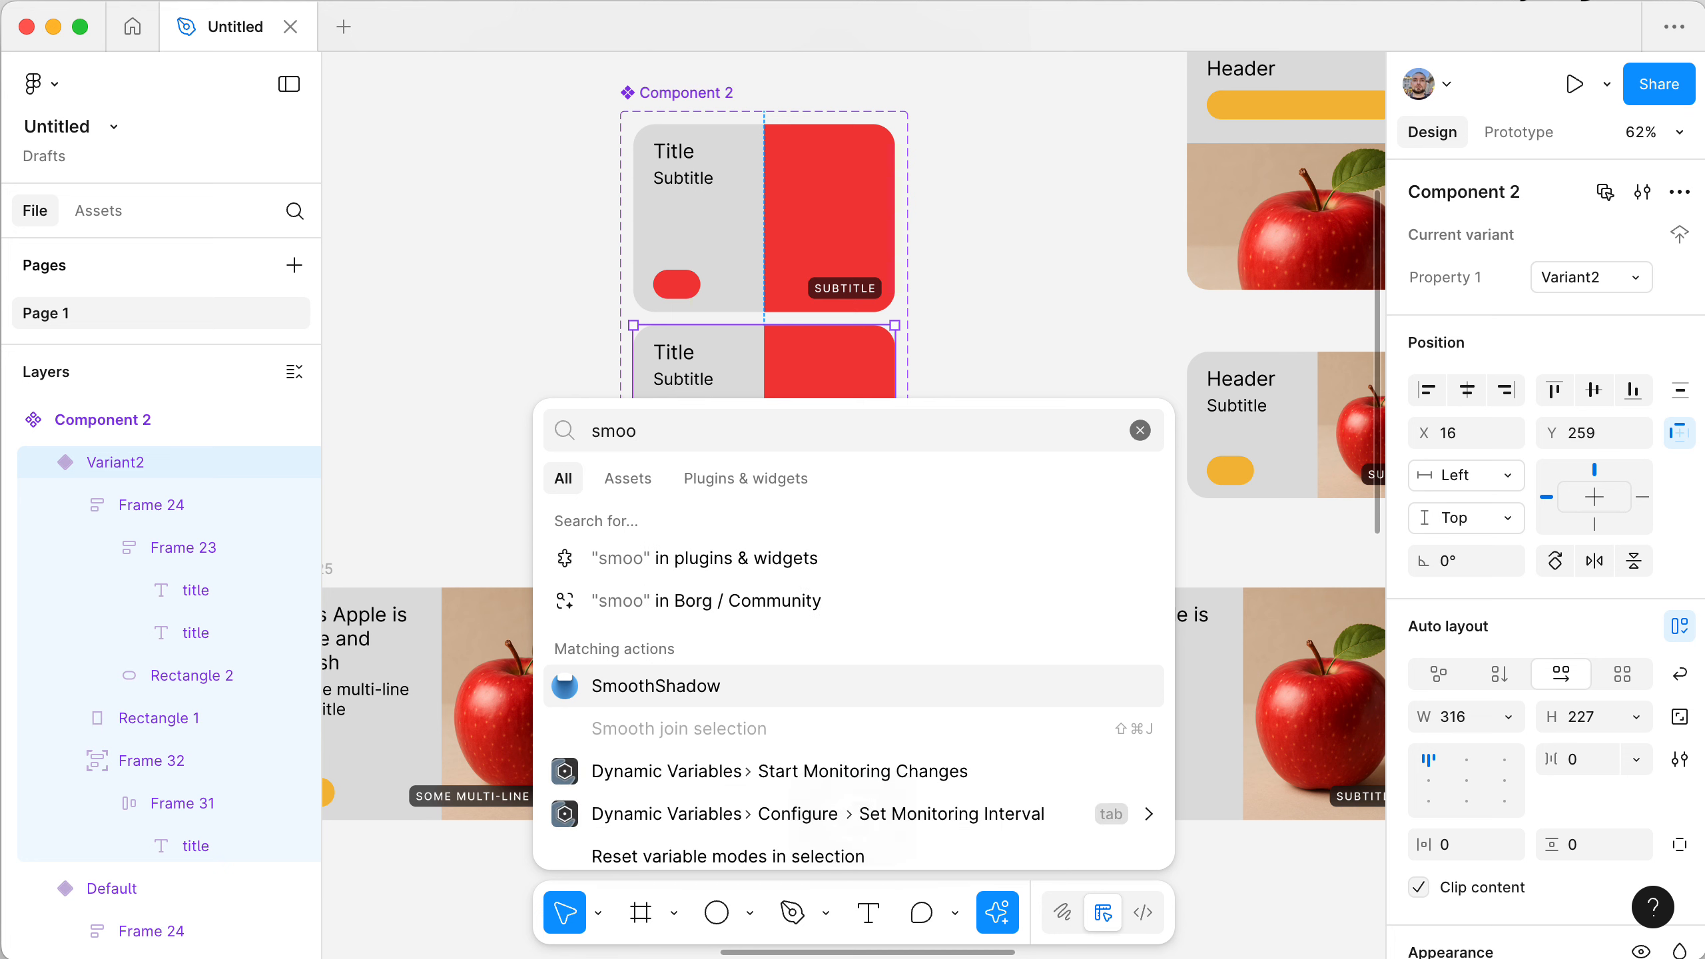
pyautogui.press('Return')
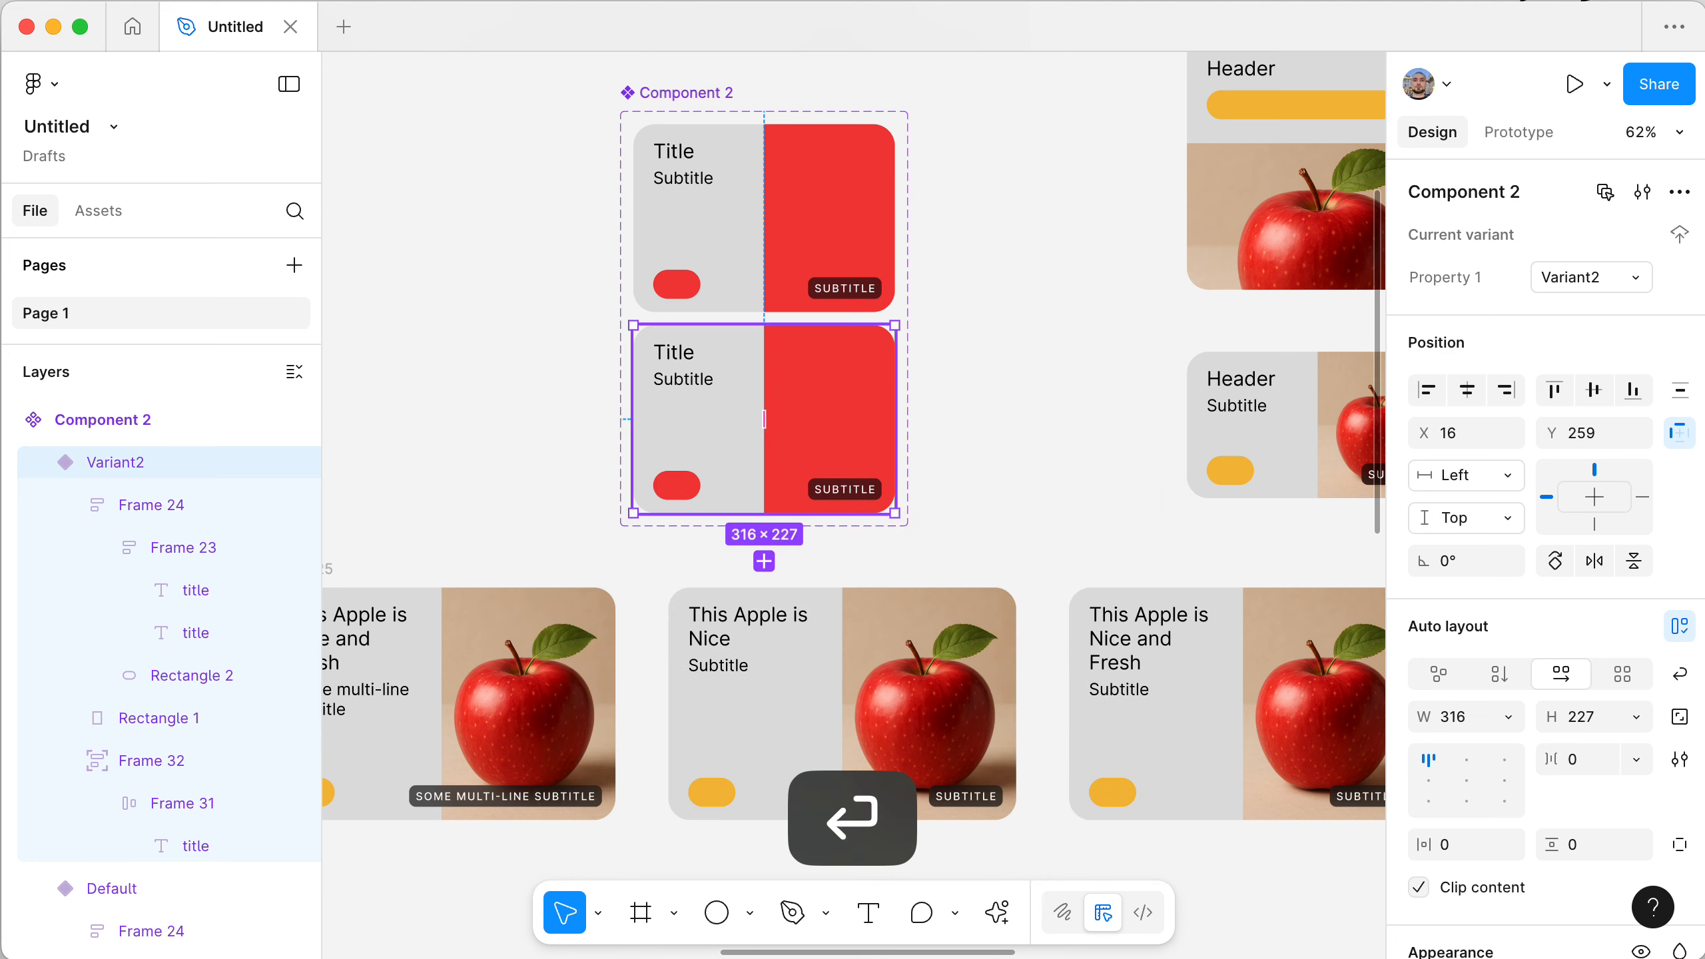
# - Move the SmoothShadow window closer to the card and apply its default 000000 layered shadow to Variant2
pyautogui.keyDown('super'); pyautogui.click(686, 485); pyautogui.keyUp('super')
pyautogui.scroll(5, 686, 485)
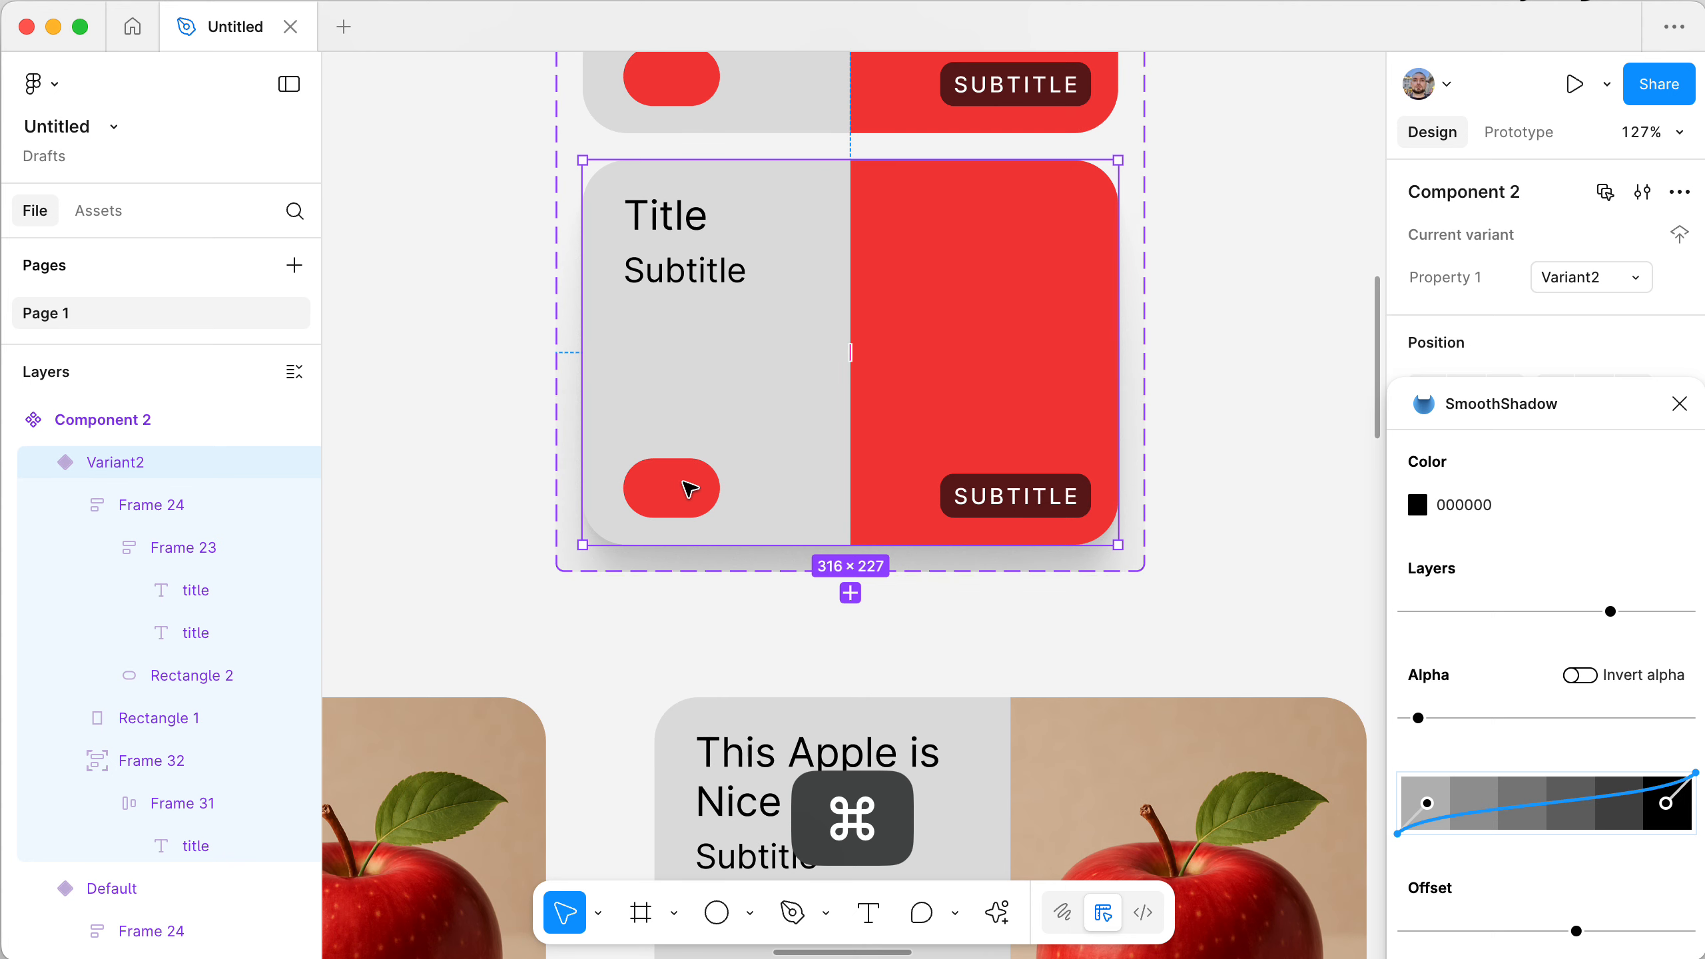
pyautogui.moveTo(1532, 403); pyautogui.dragTo(1297, 146)
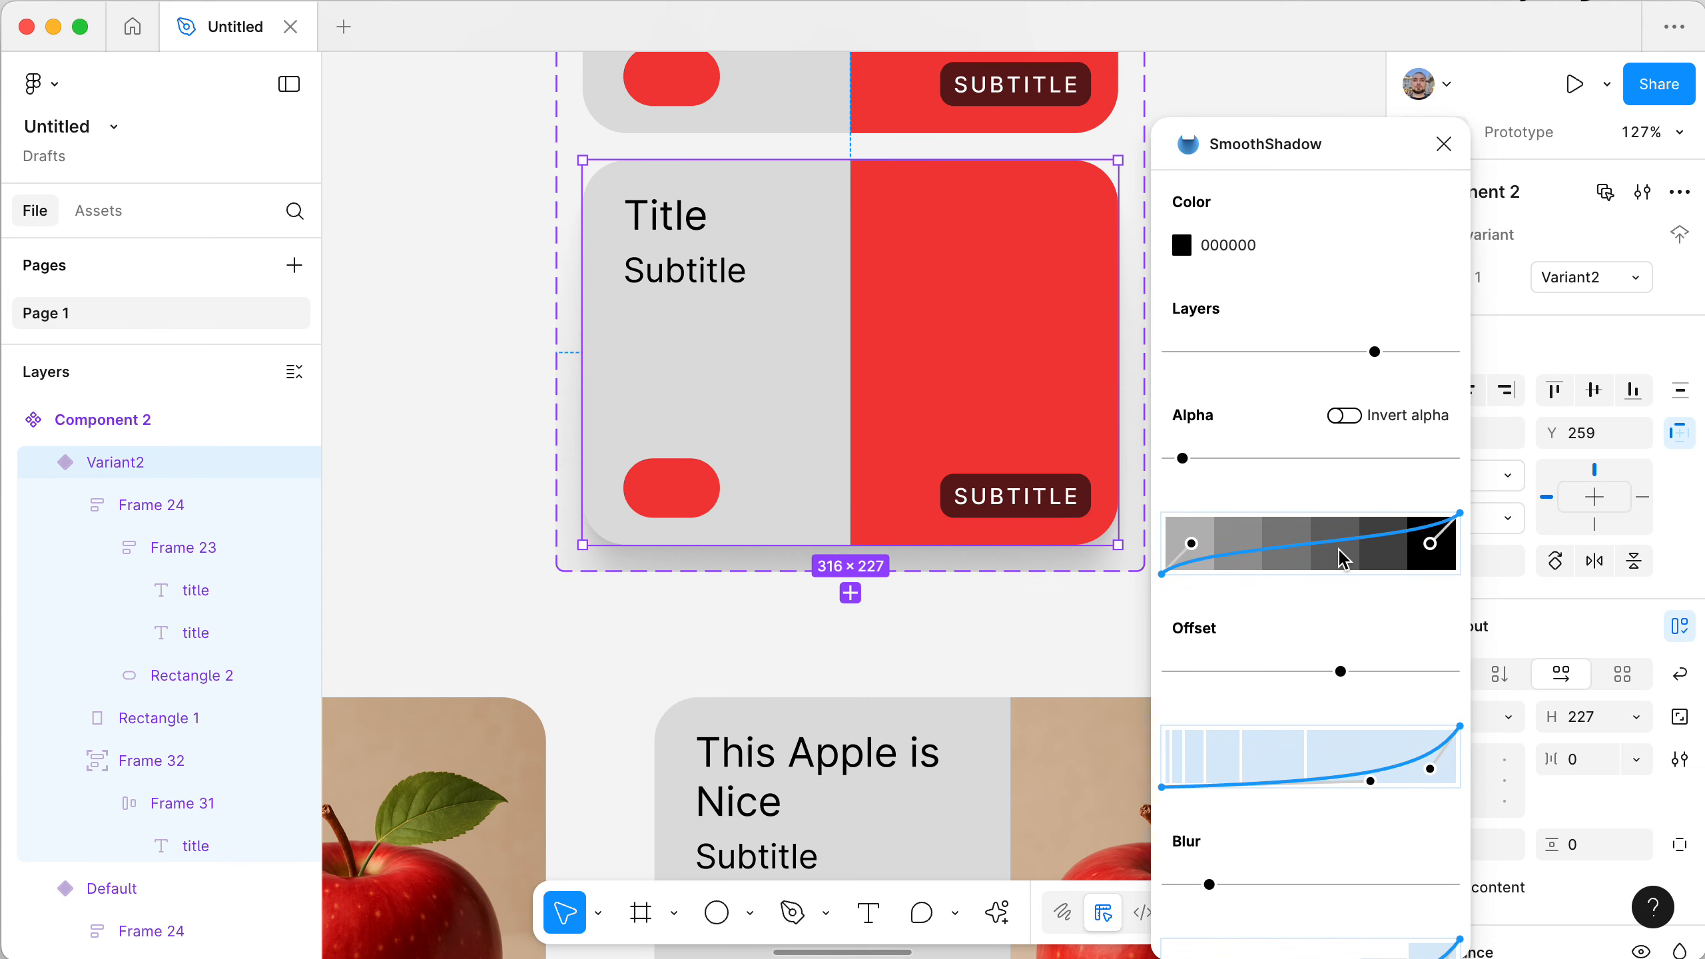
pyautogui.scroll(-3, 1328, 491)
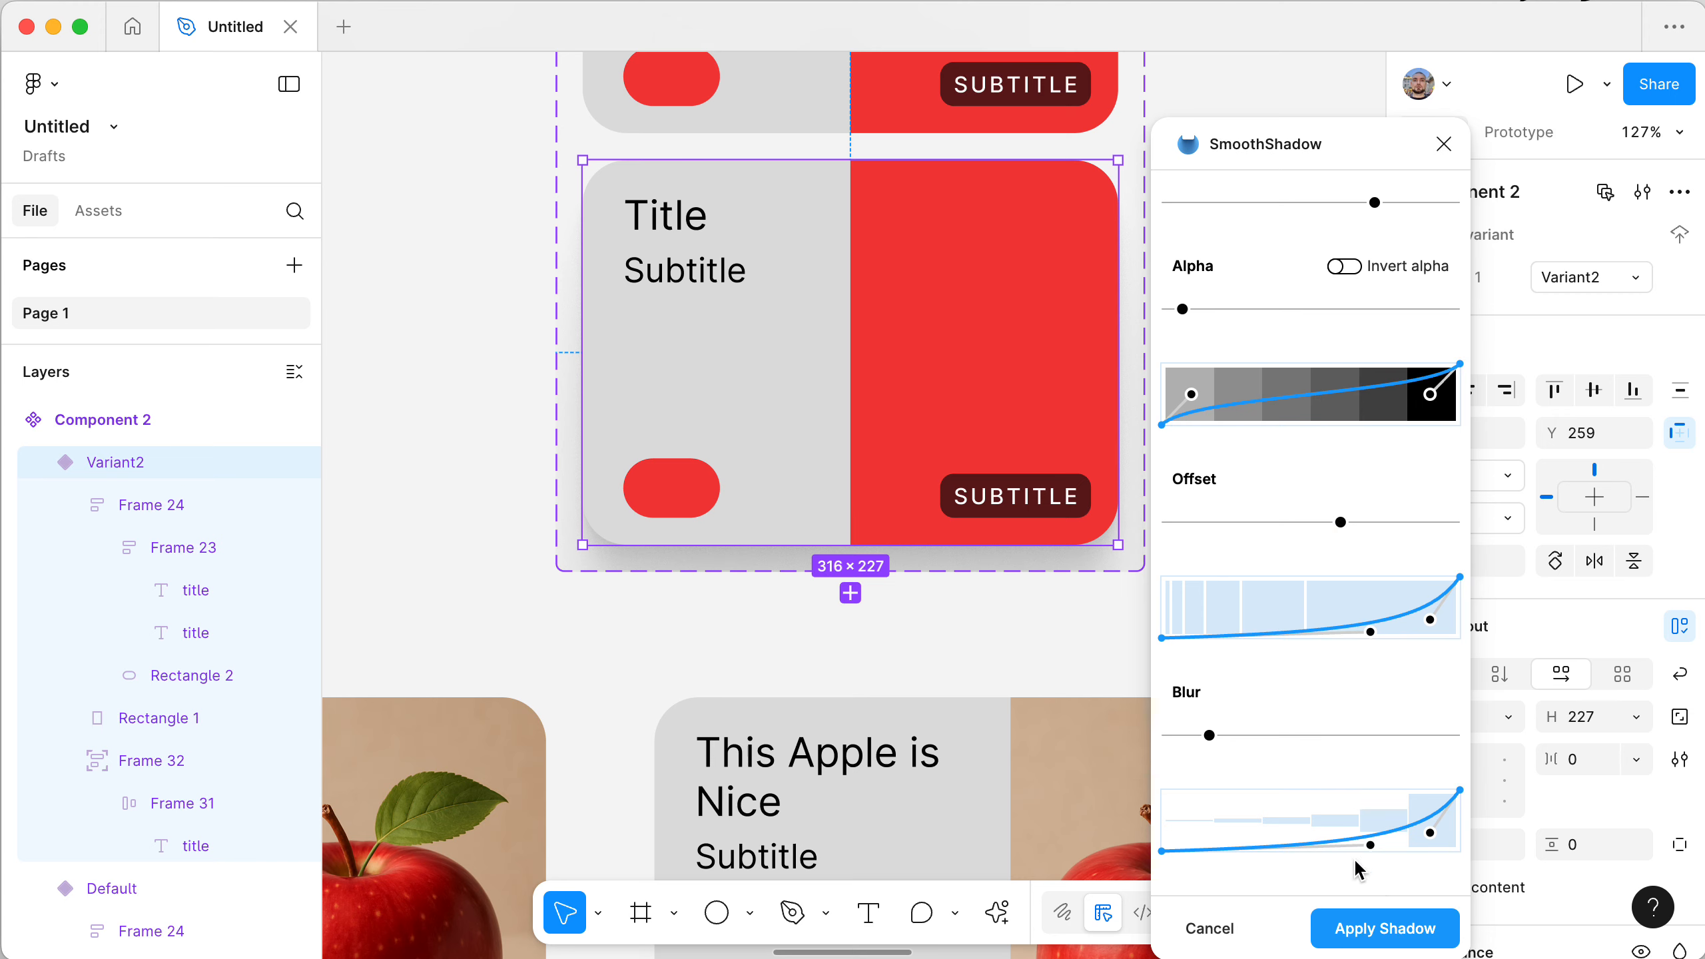
pyautogui.click(1410, 927)
# - Turn off content clipping on the Component 2 component set so Variant2's shadow extends past its border
pyautogui.scroll(-3, 1242, 596)
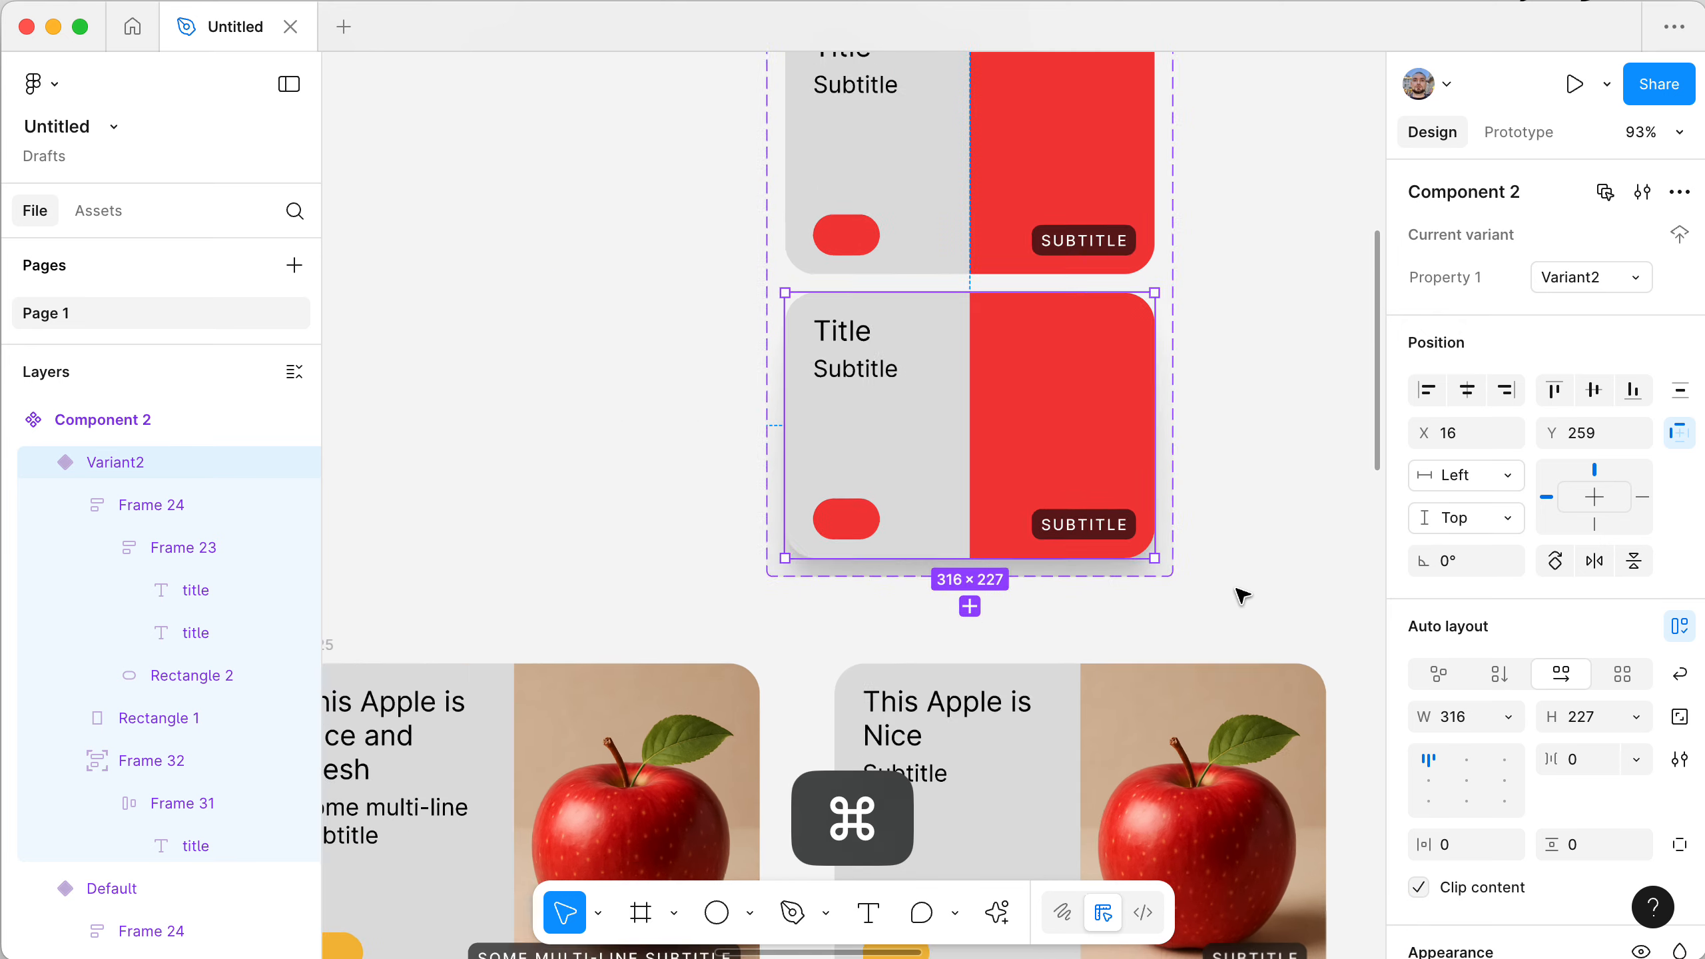
pyautogui.scroll(-2, 1242, 596)
pyautogui.scroll(3, 1242, 595)
pyautogui.click(815, 247)
pyautogui.scroll(-2, 815, 247)
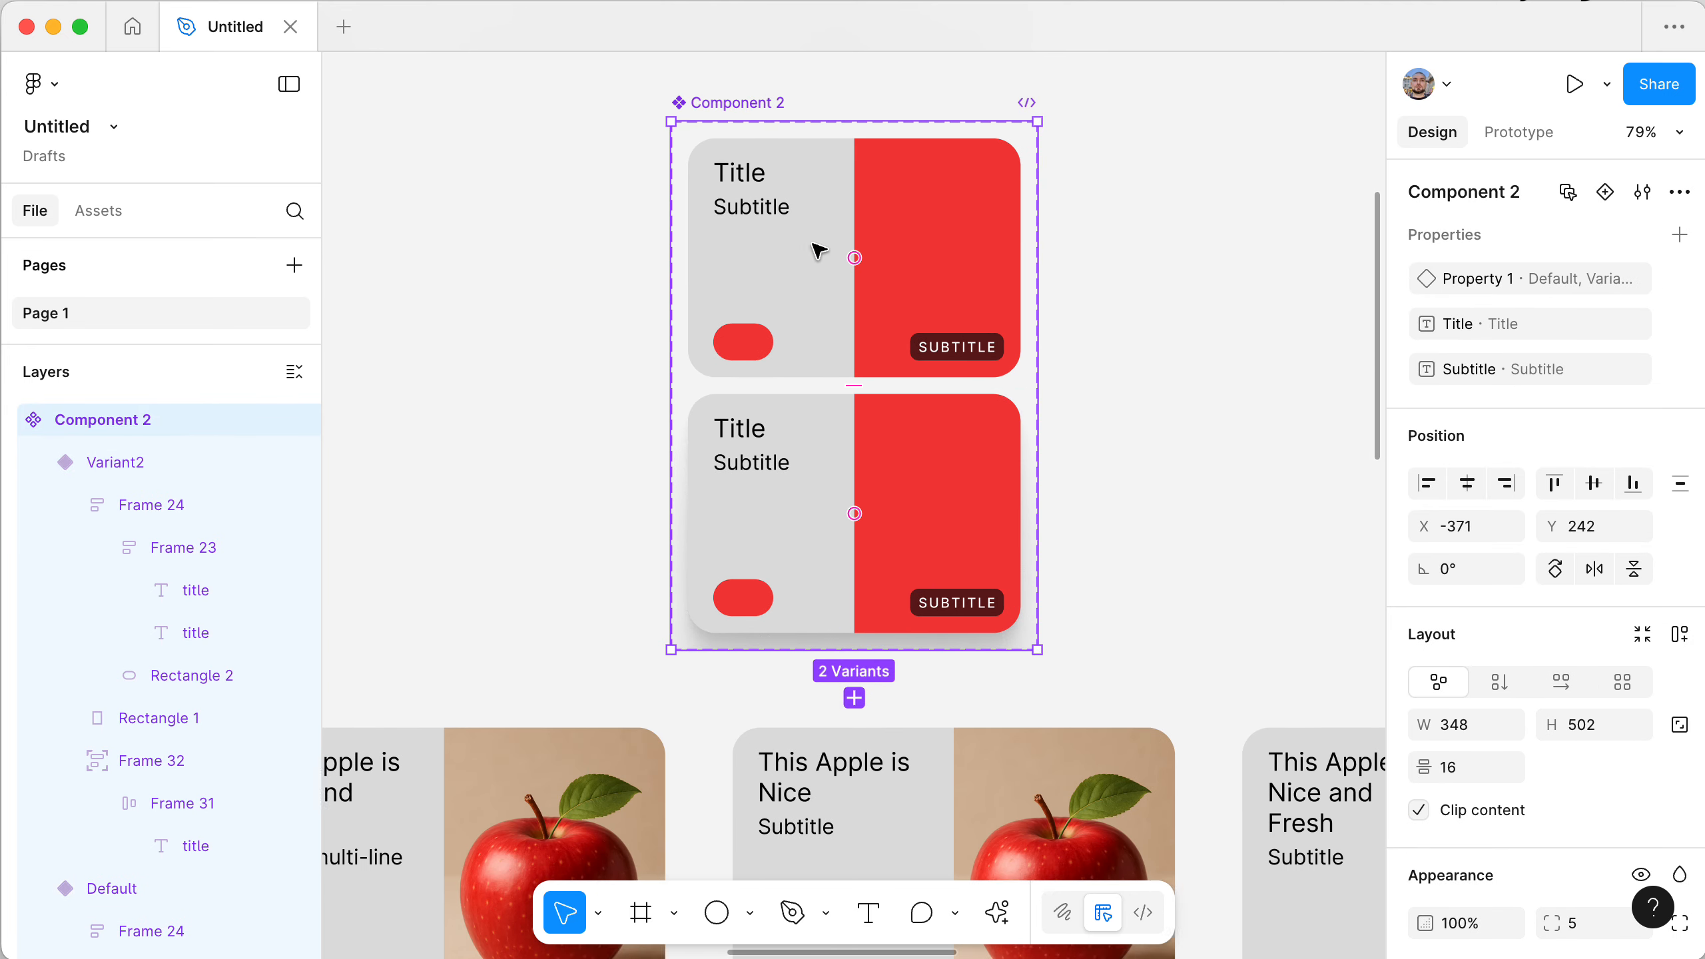
pyautogui.scroll(-3, 1520, 641)
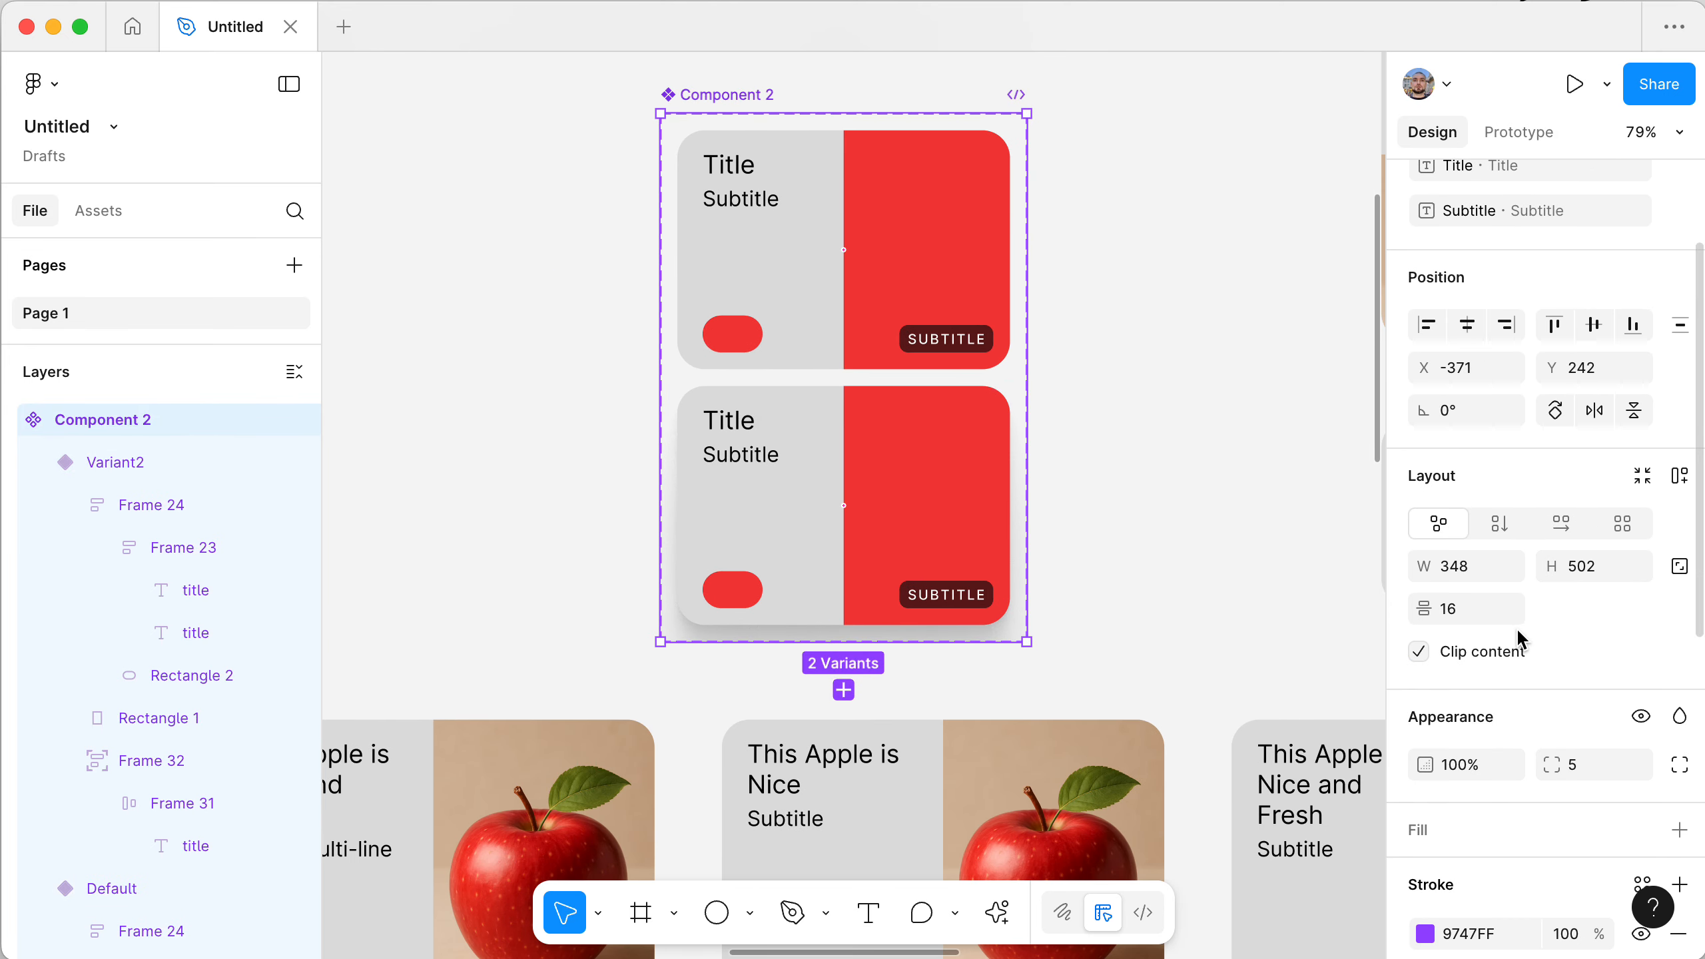
pyautogui.click(1419, 651)
pyautogui.click(1228, 541)
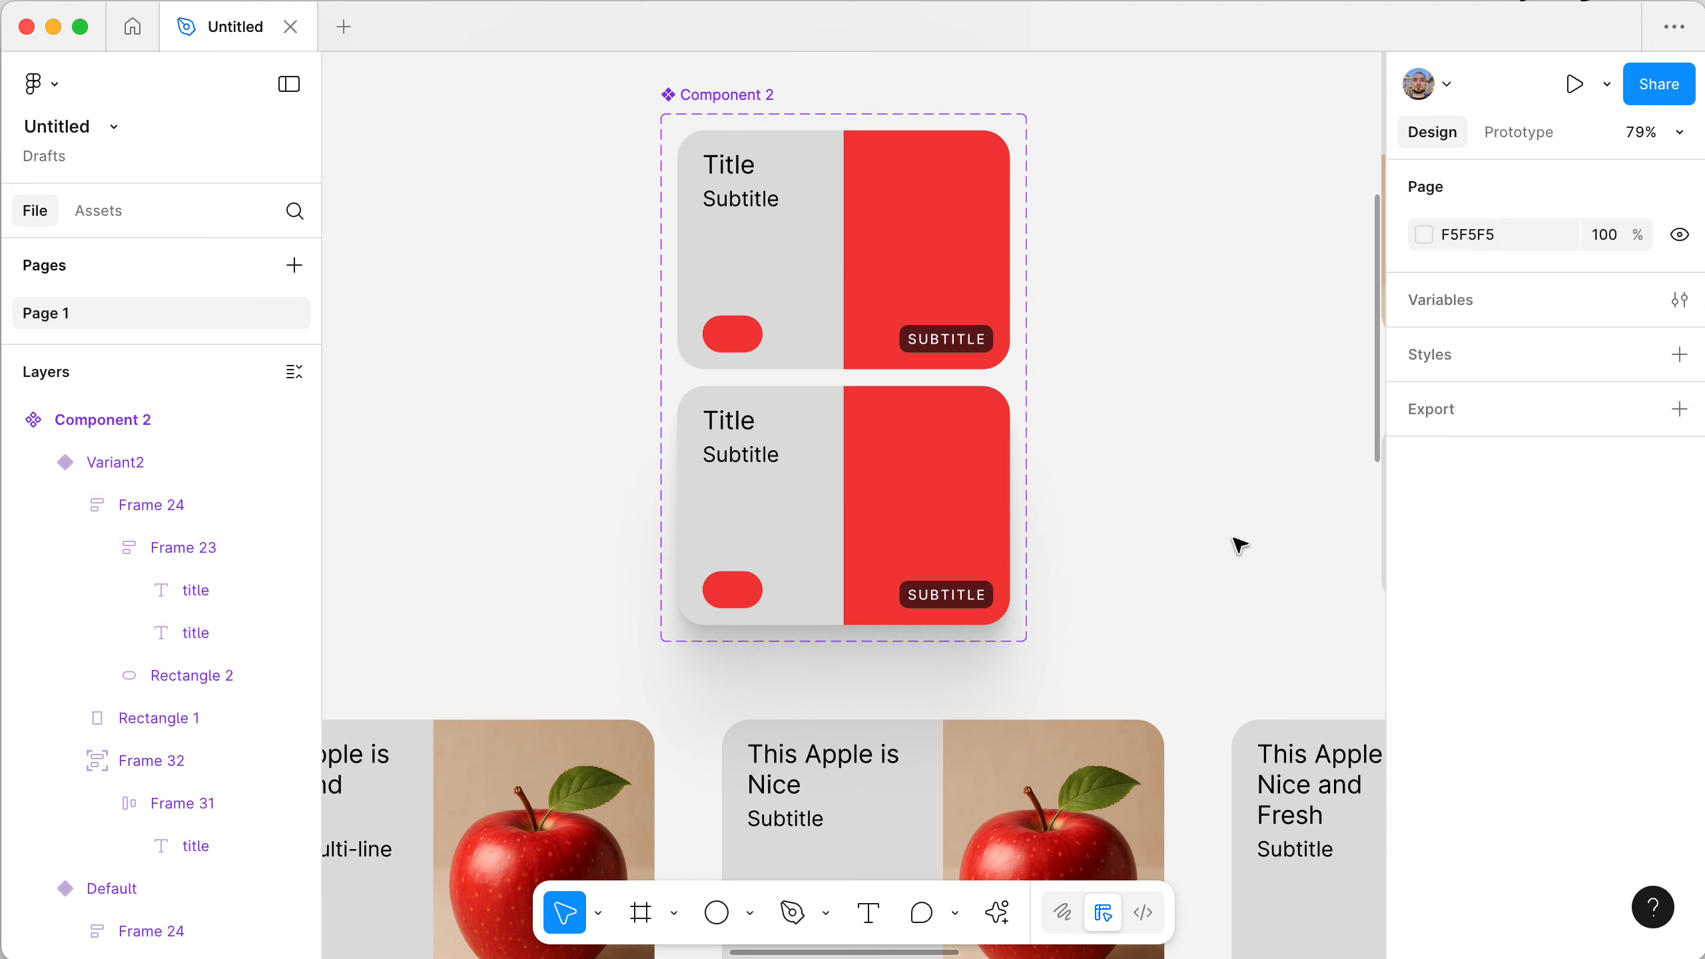
# - Run SmoothShadow again on the Variant2 card and move its window clear of the effects settings
pyautogui.click(884, 463)
pyautogui.press('super+slash')
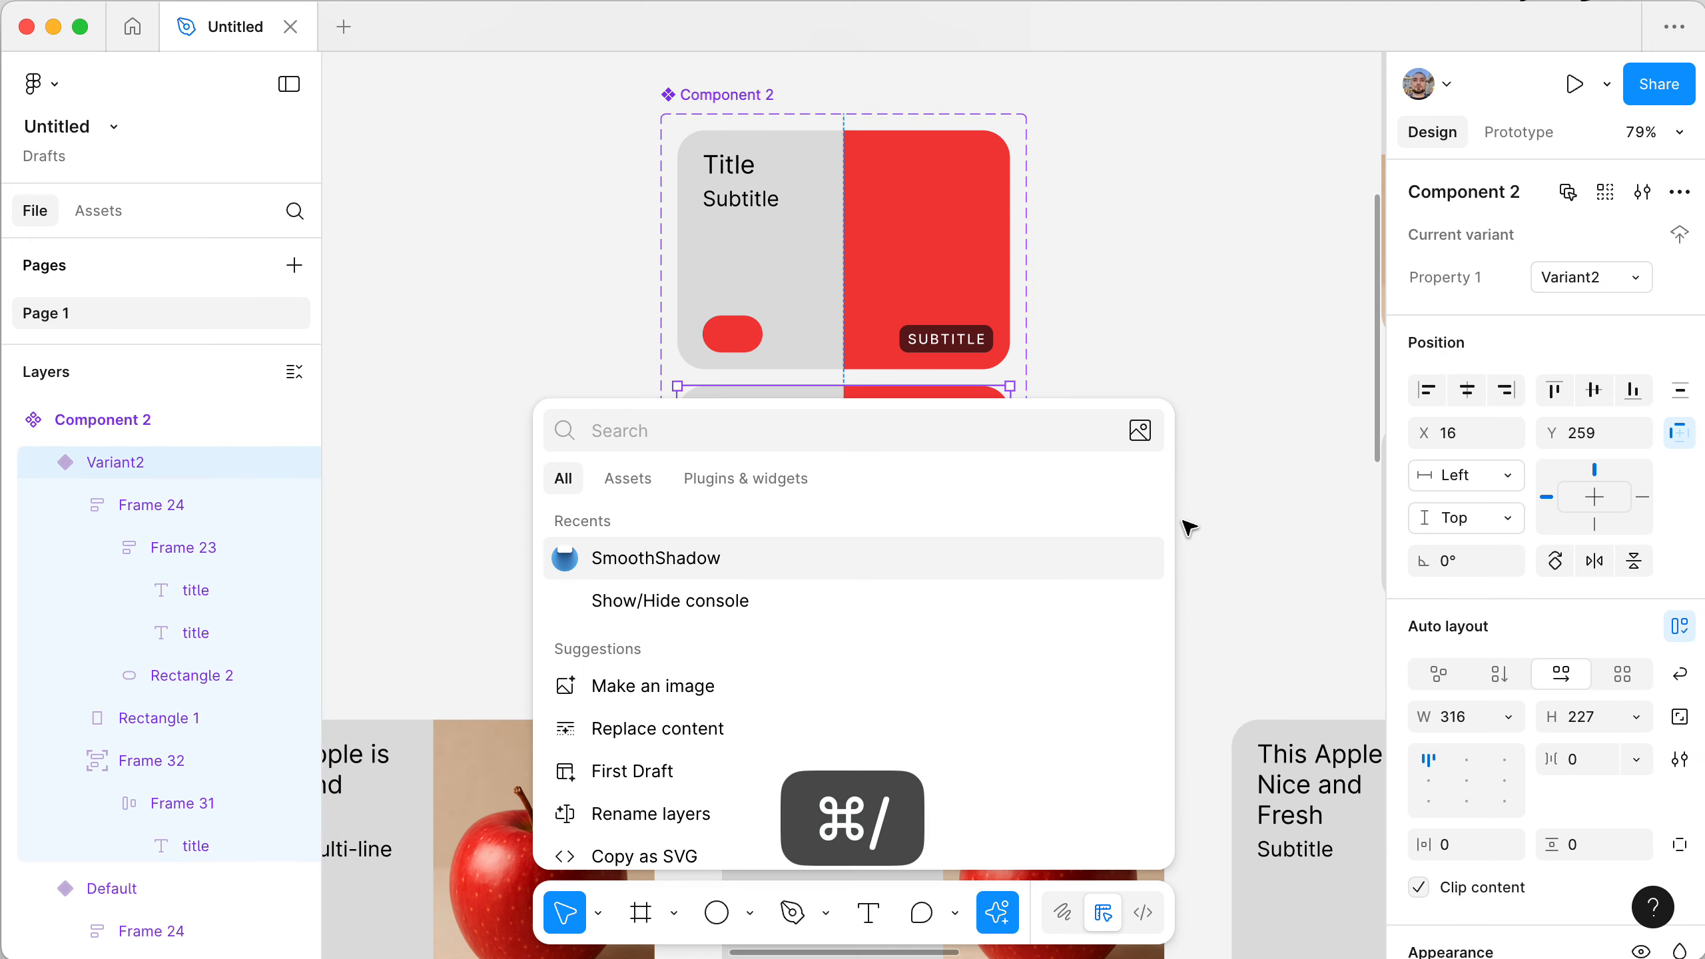
pyautogui.press('Return')
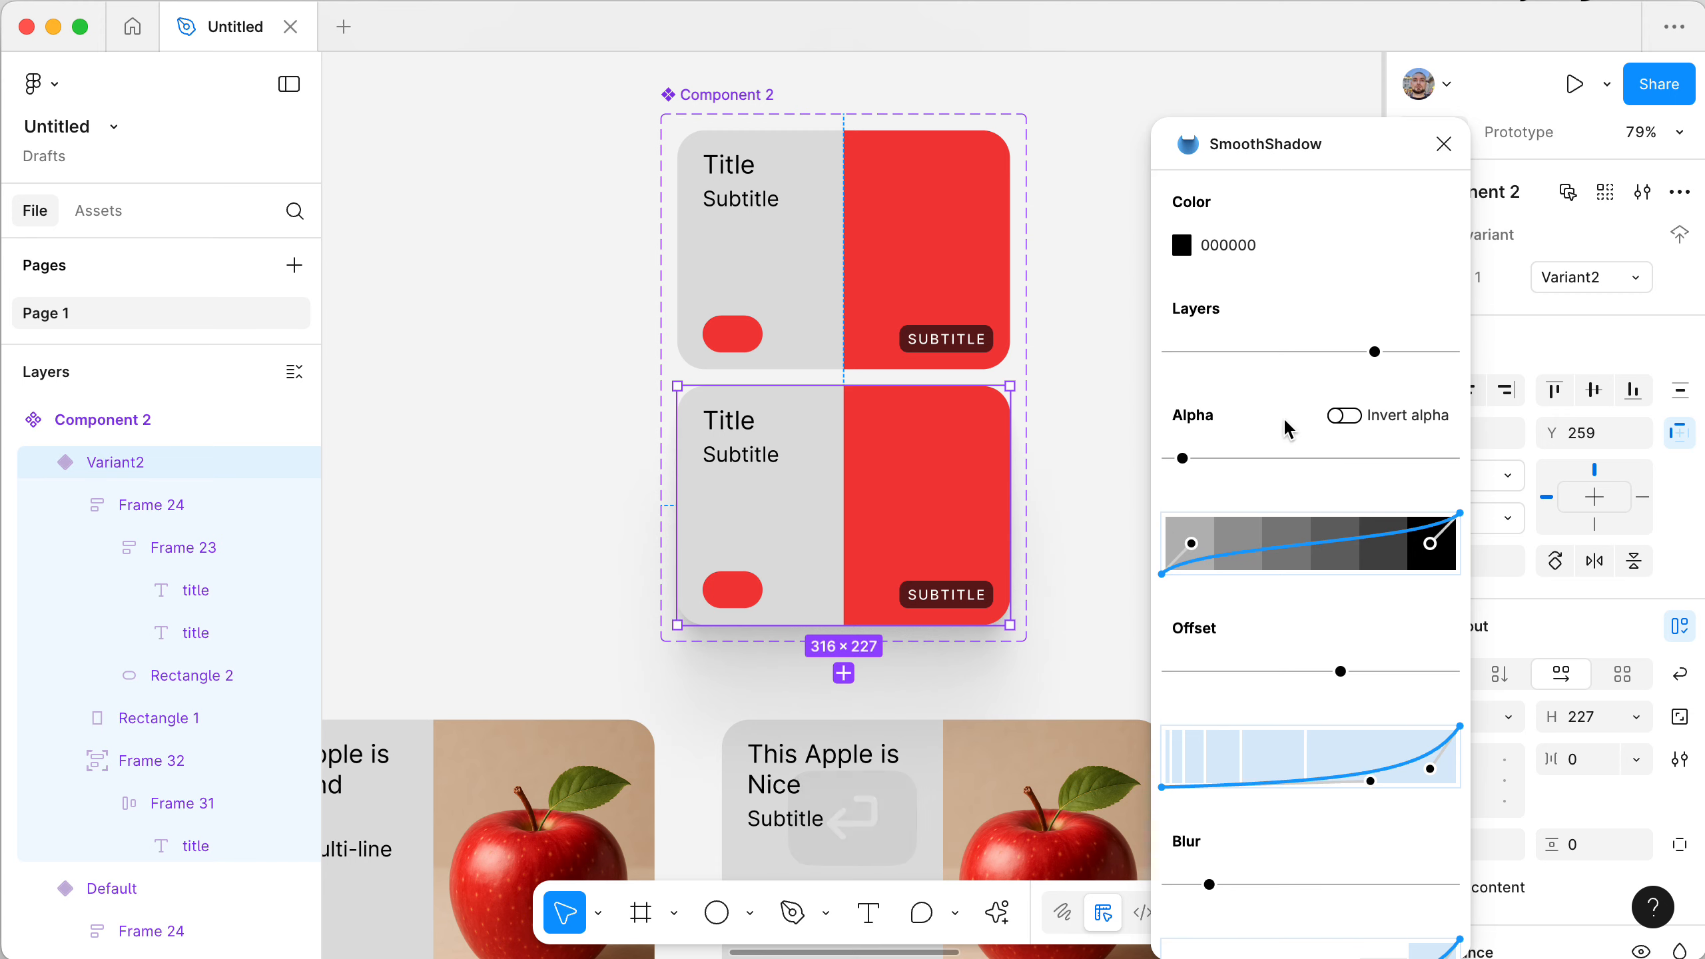
pyautogui.scroll(-10, 1645, 771)
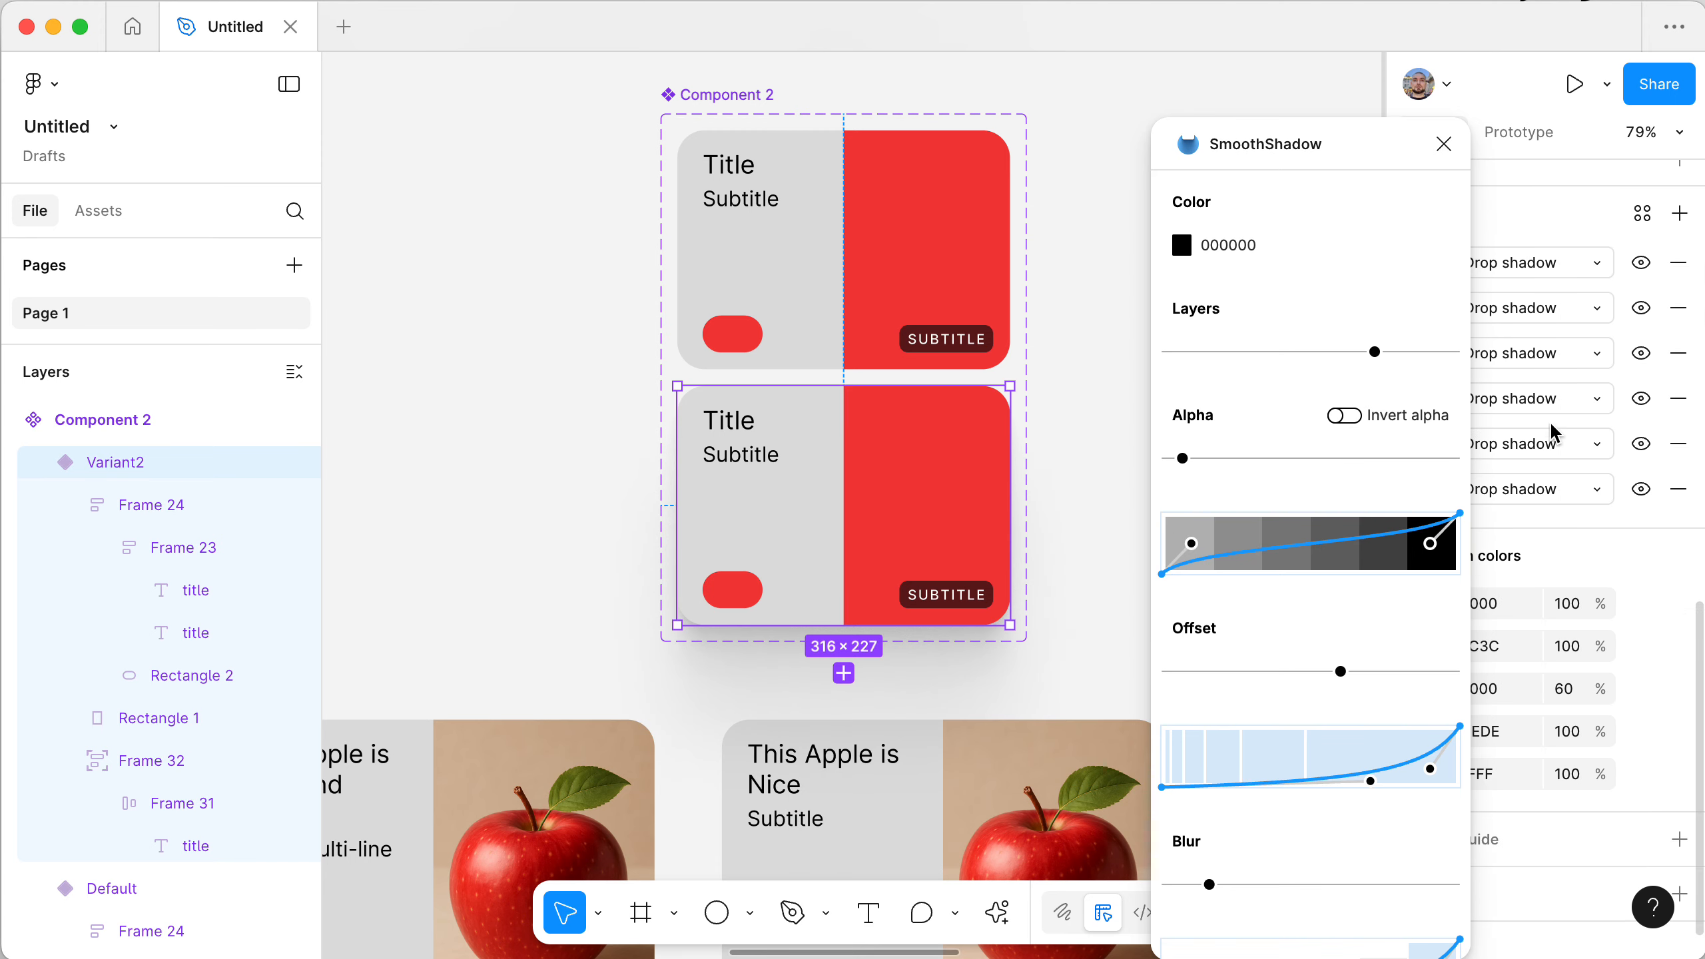
pyautogui.moveTo(1321, 146); pyautogui.dragTo(1214, 96)
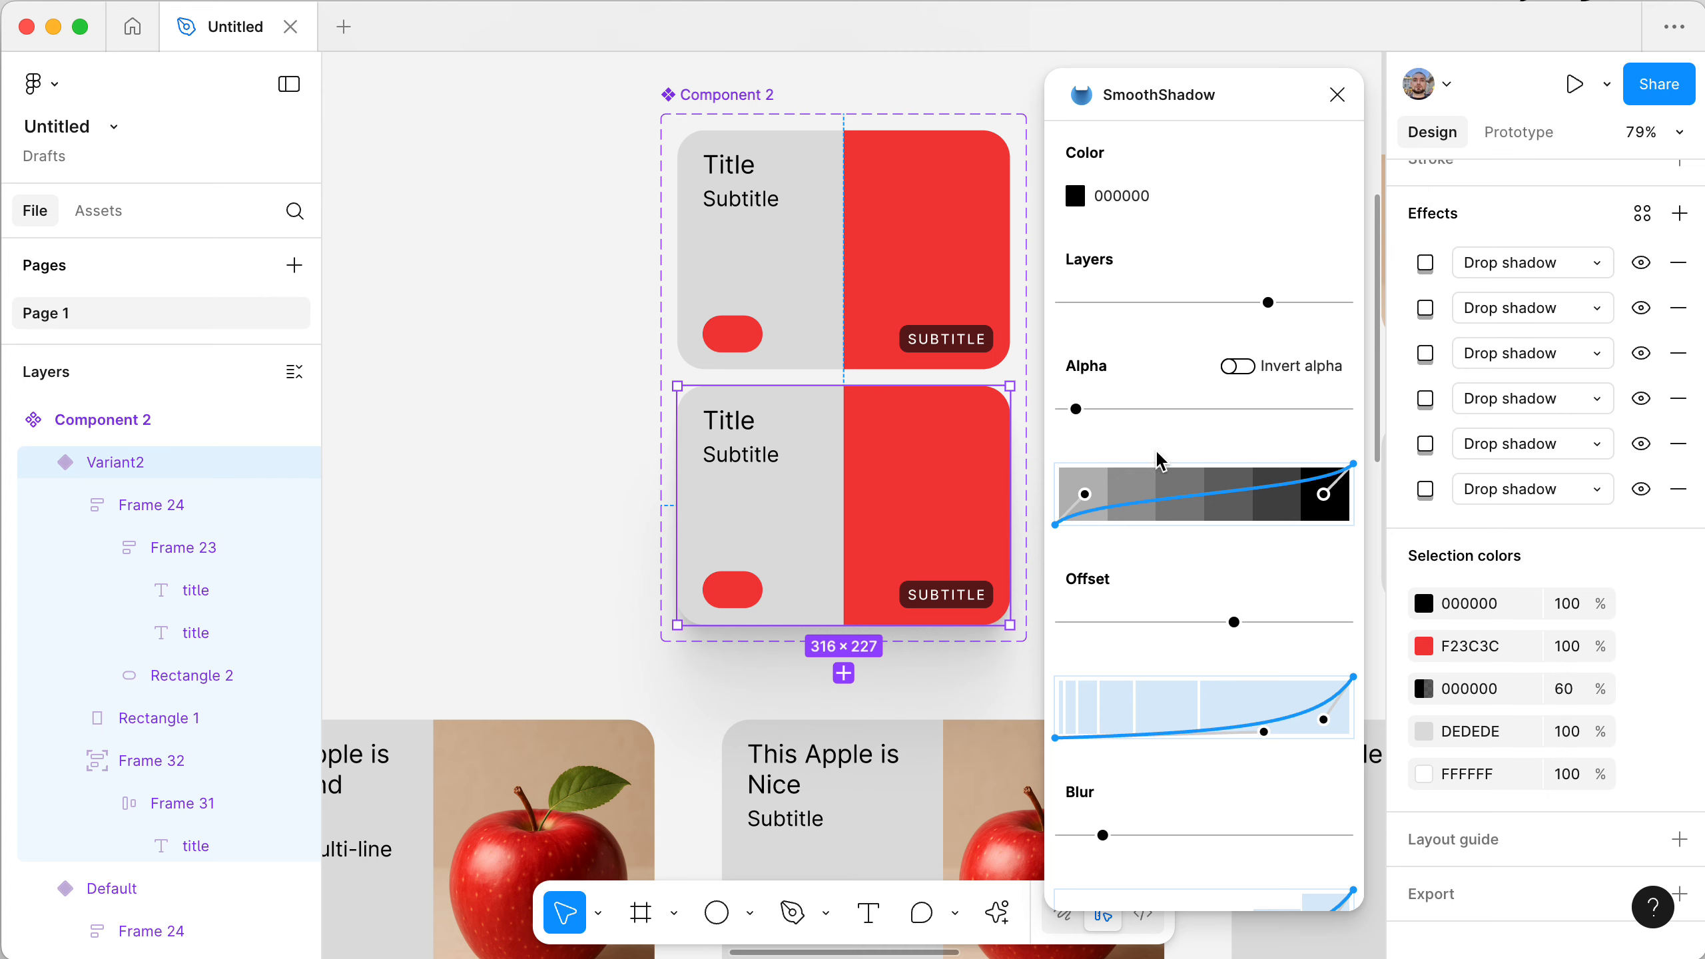
# - Reduce Variant2's smooth shadow to five layers with slightly less offset and a much lower blur, and close the plugin
pyautogui.moveTo(1234, 622)
pyautogui.mouseDown()
pyautogui.moveTo(1201, 622)
pyautogui.moveTo(1220, 622)
pyautogui.mouseUp()
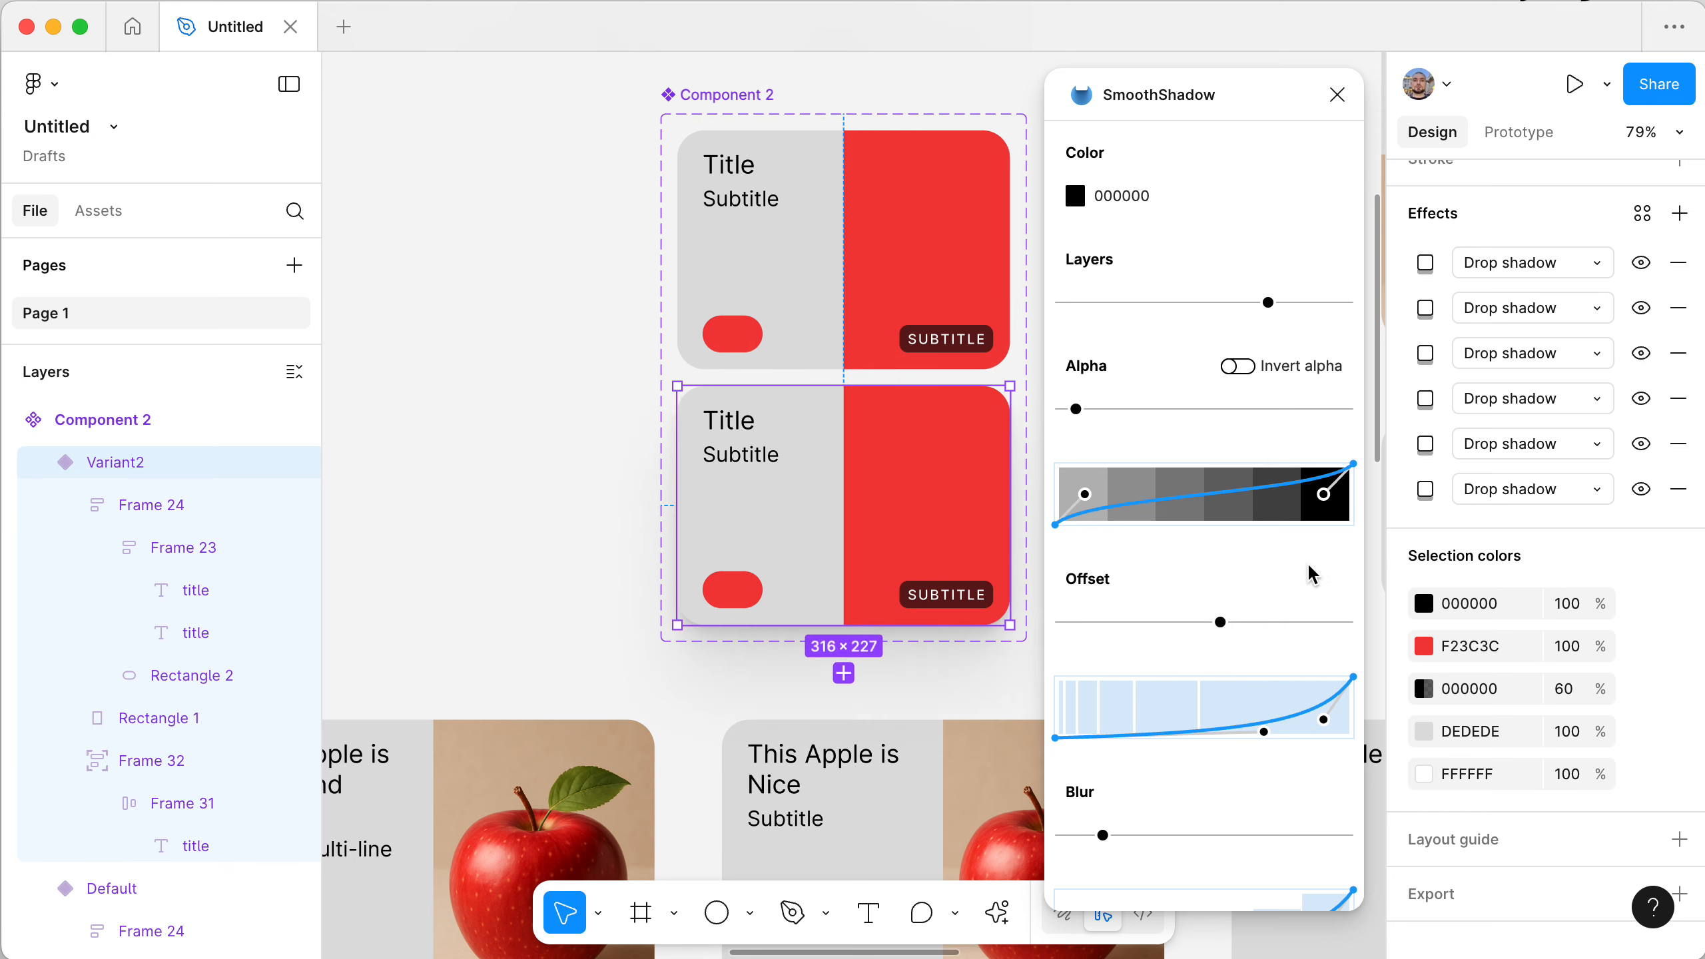
pyautogui.moveTo(1102, 835); pyautogui.dragTo(1026, 839)
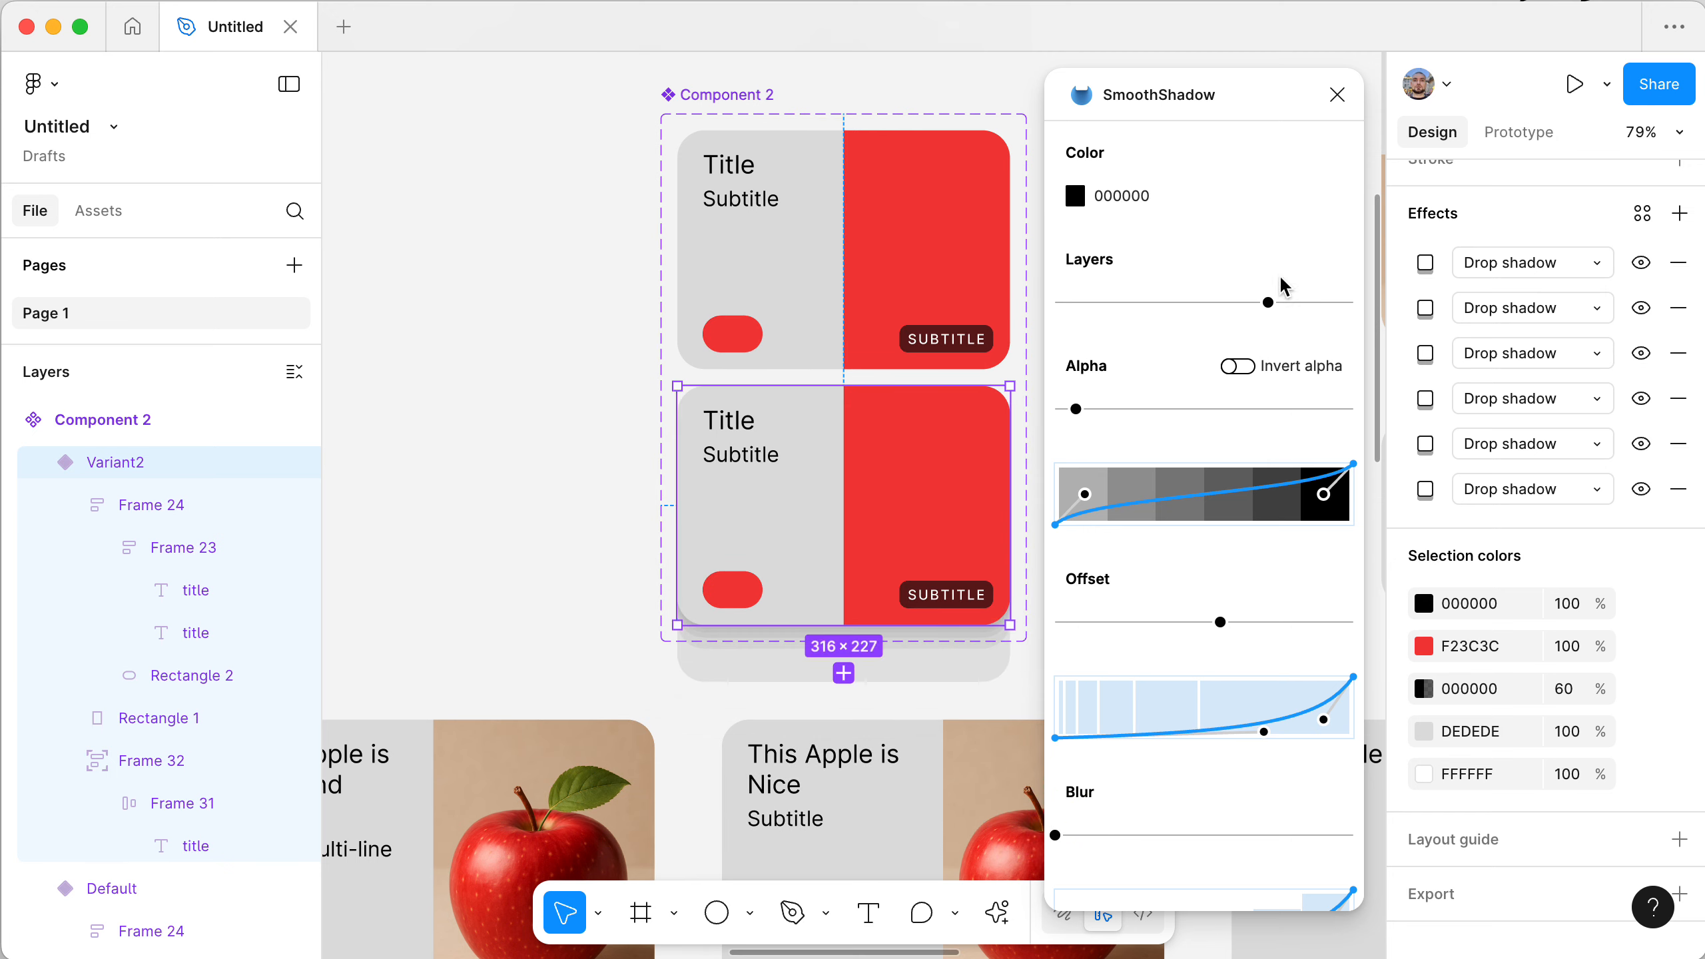
pyautogui.moveTo(1266, 301); pyautogui.dragTo(1201, 309)
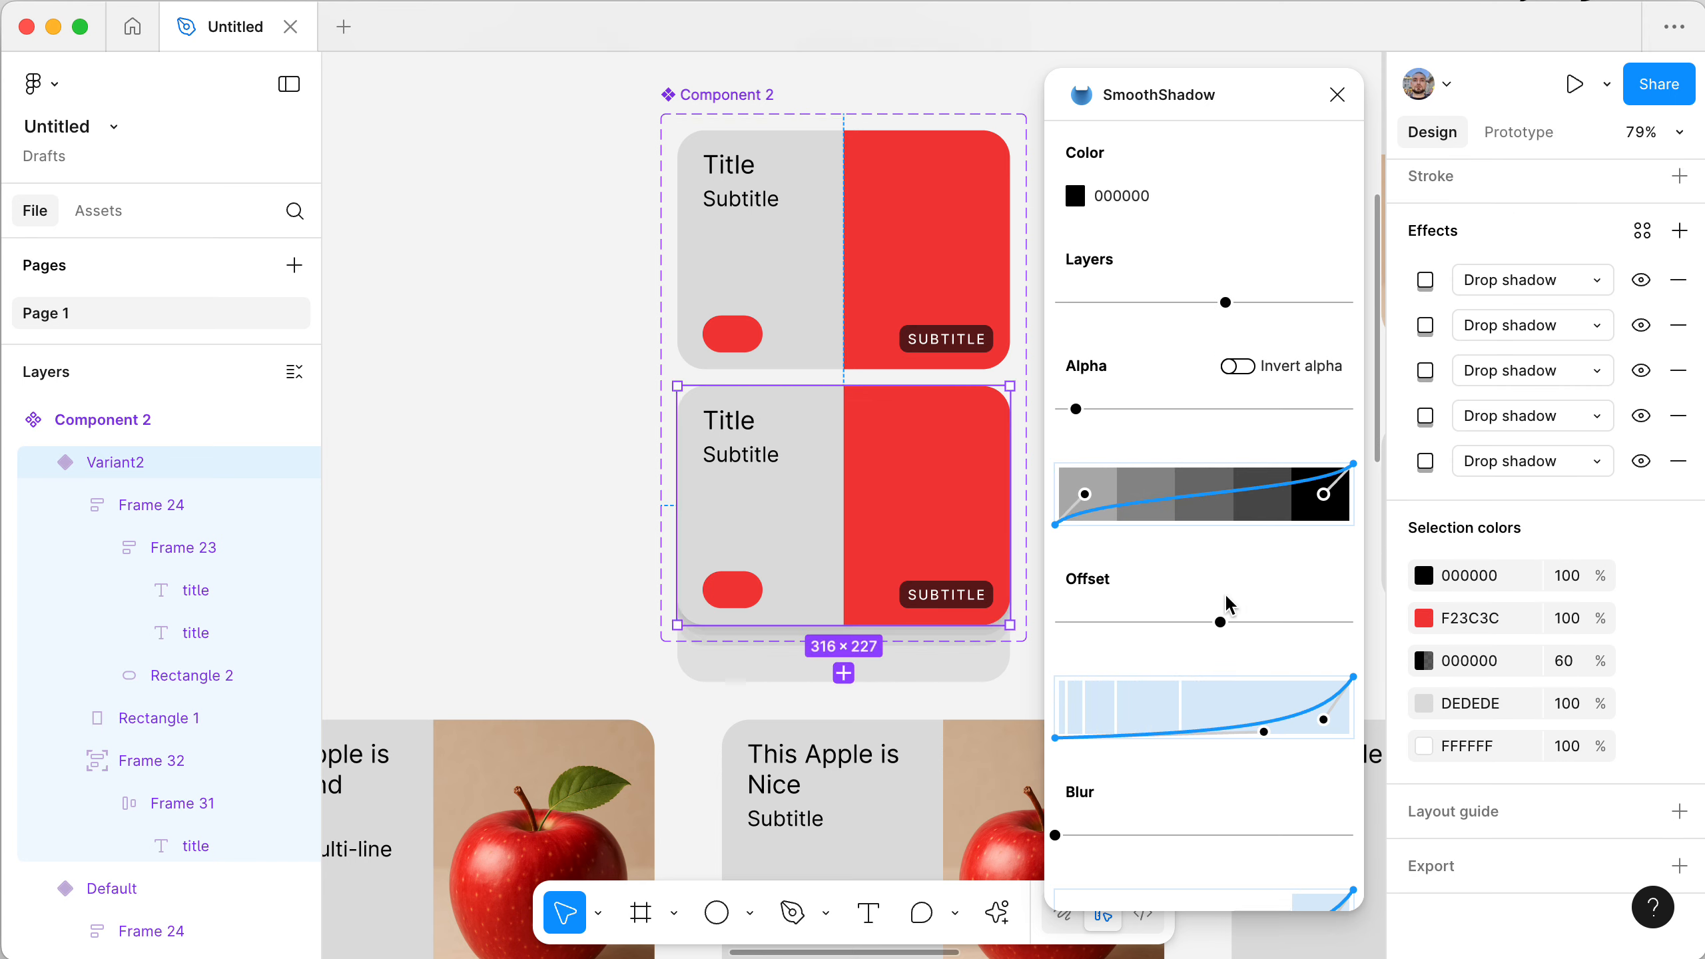
pyautogui.moveTo(1220, 621); pyautogui.dragTo(1216, 621)
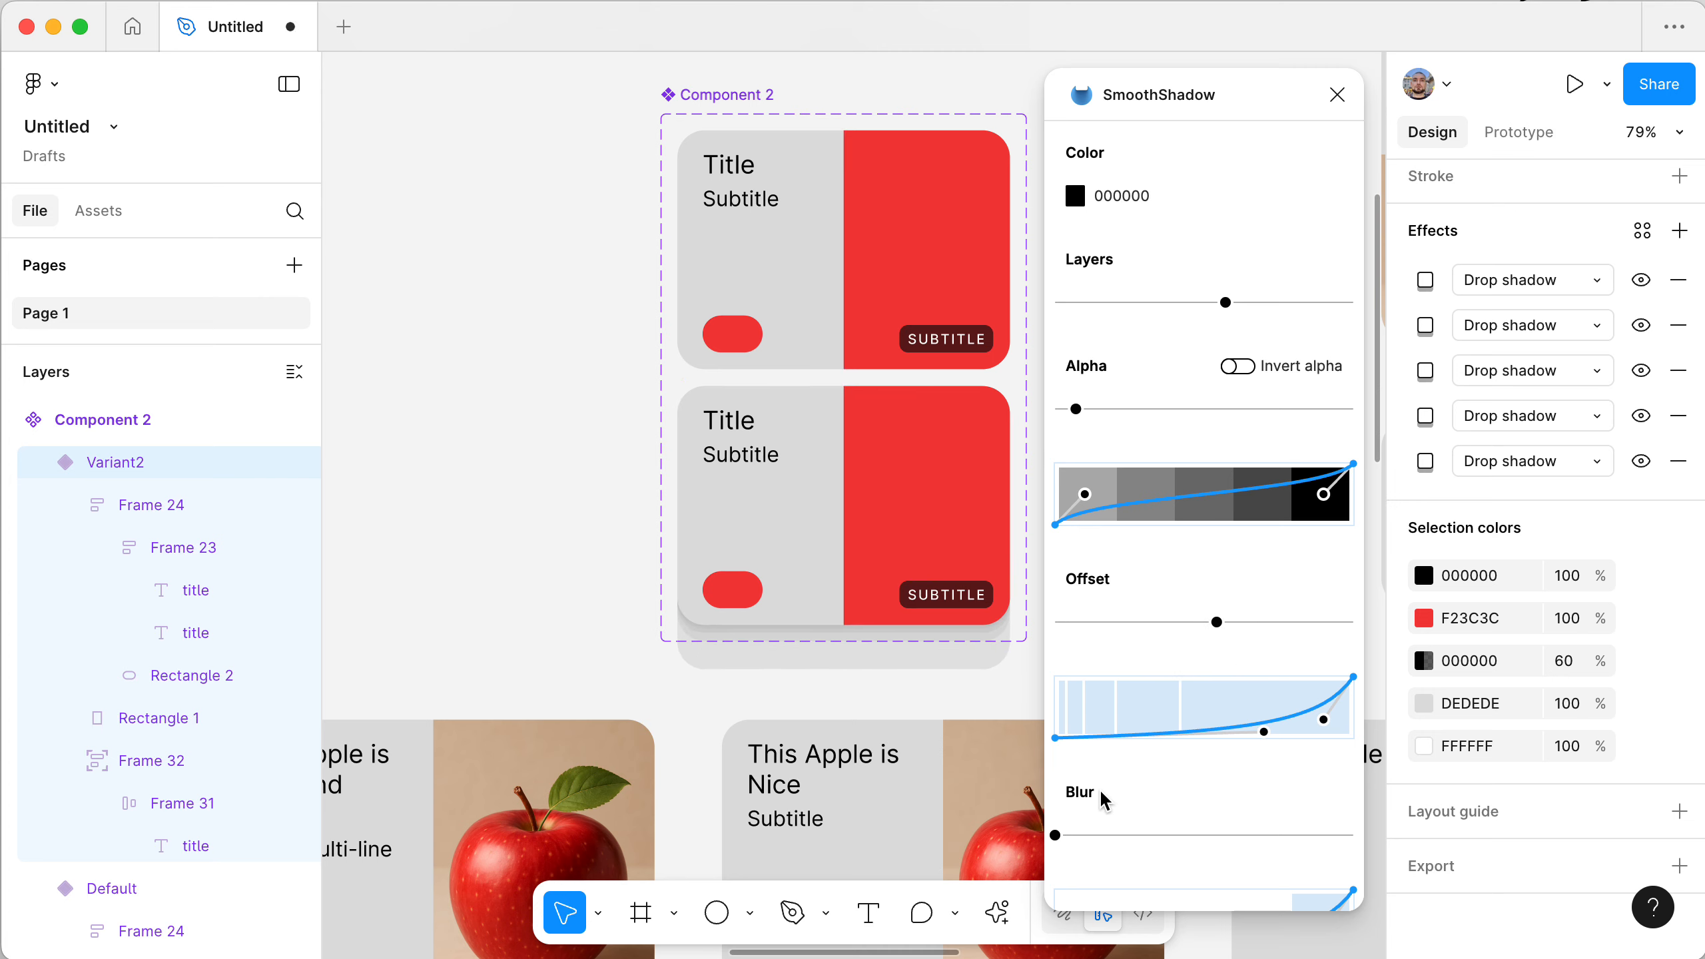
pyautogui.moveTo(1053, 832)
pyautogui.mouseDown()
pyautogui.moveTo(1103, 834)
pyautogui.moveTo(1070, 836)
pyautogui.mouseUp()
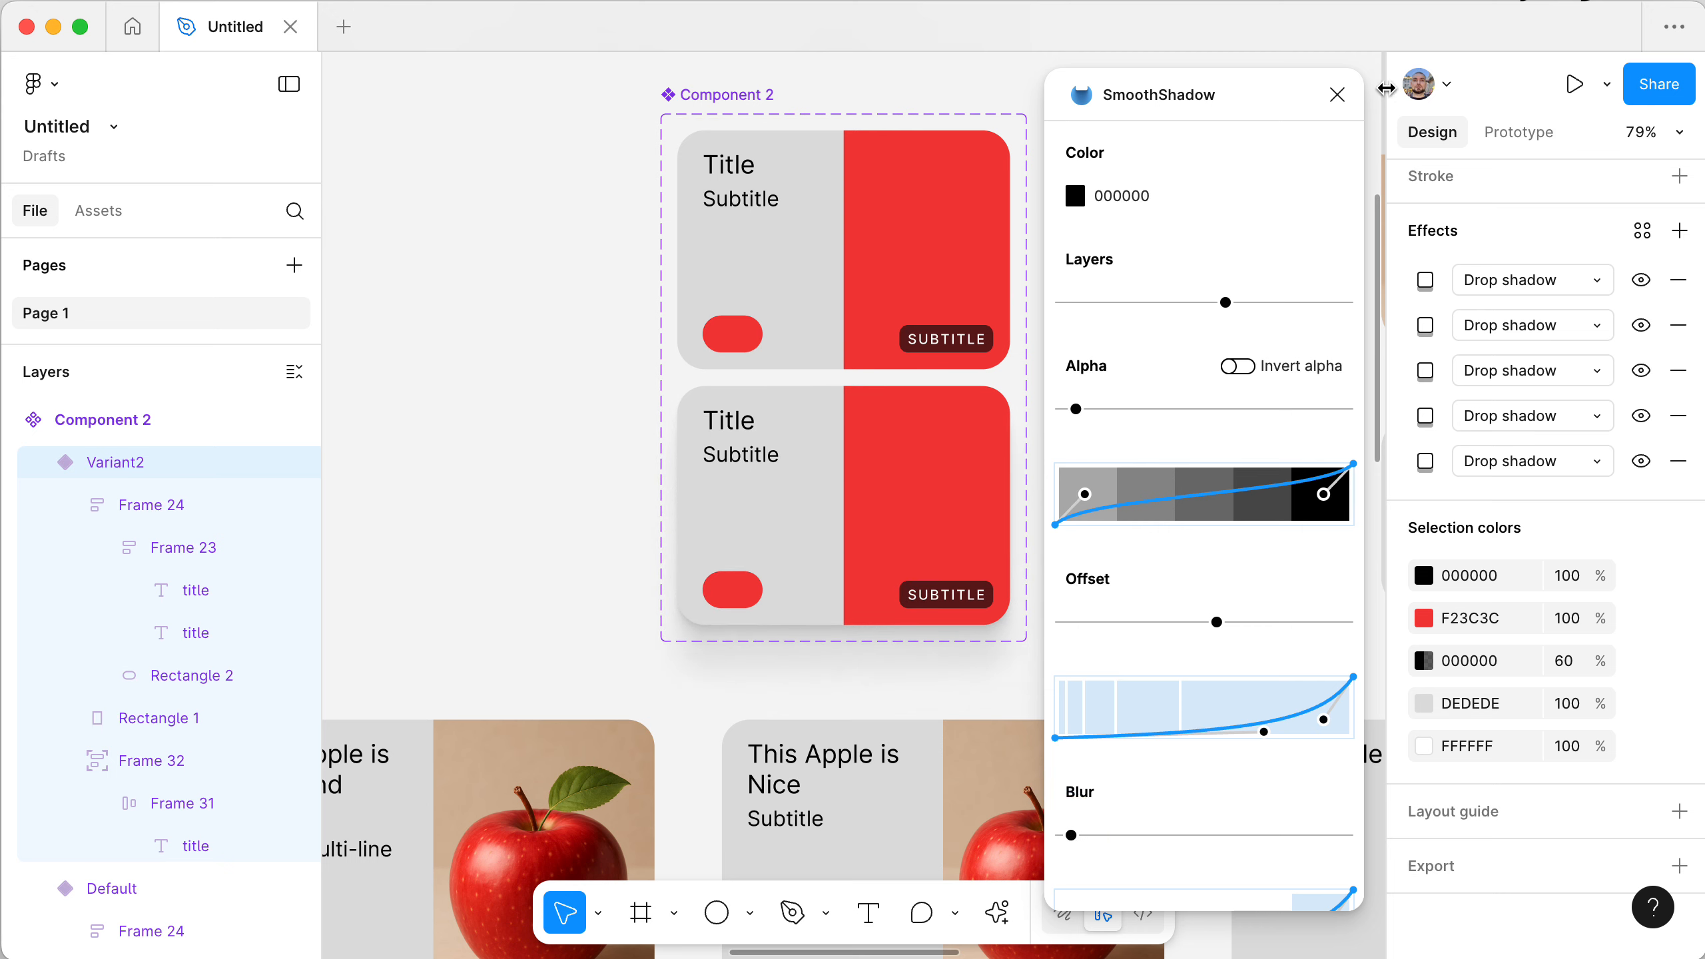
pyautogui.click(1337, 94)
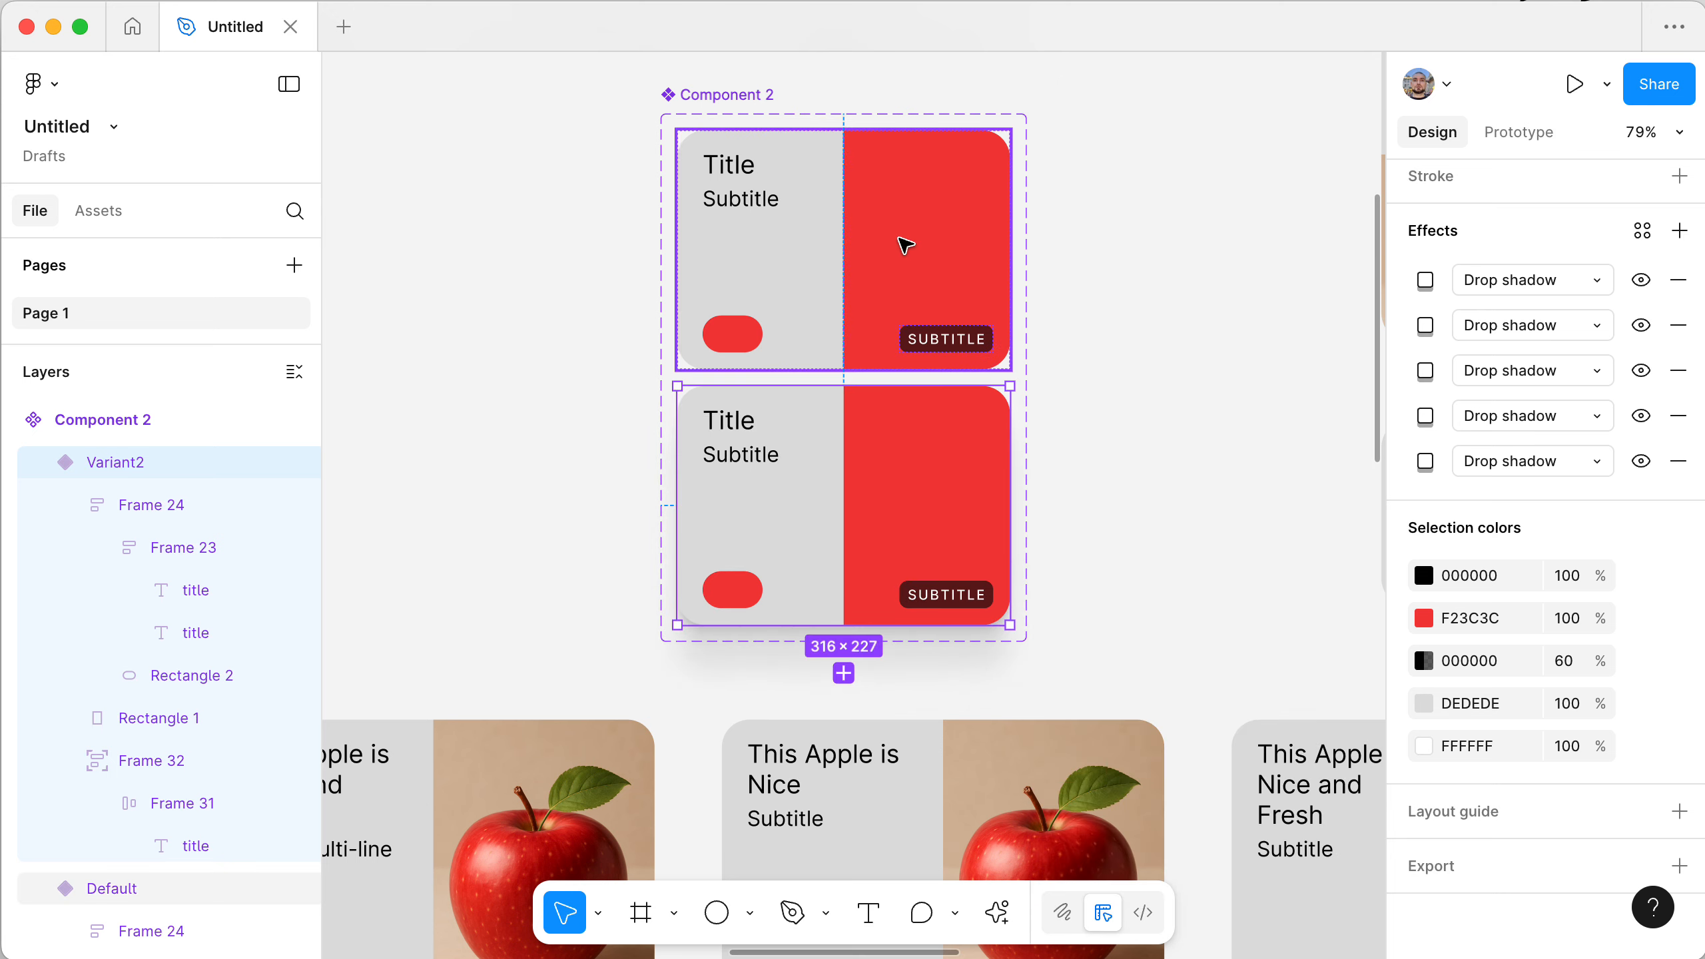
# - Rename Component 2's variant property Property 1 to state
pyautogui.click(739, 94)
pyautogui.scroll(10, 1461, 216)
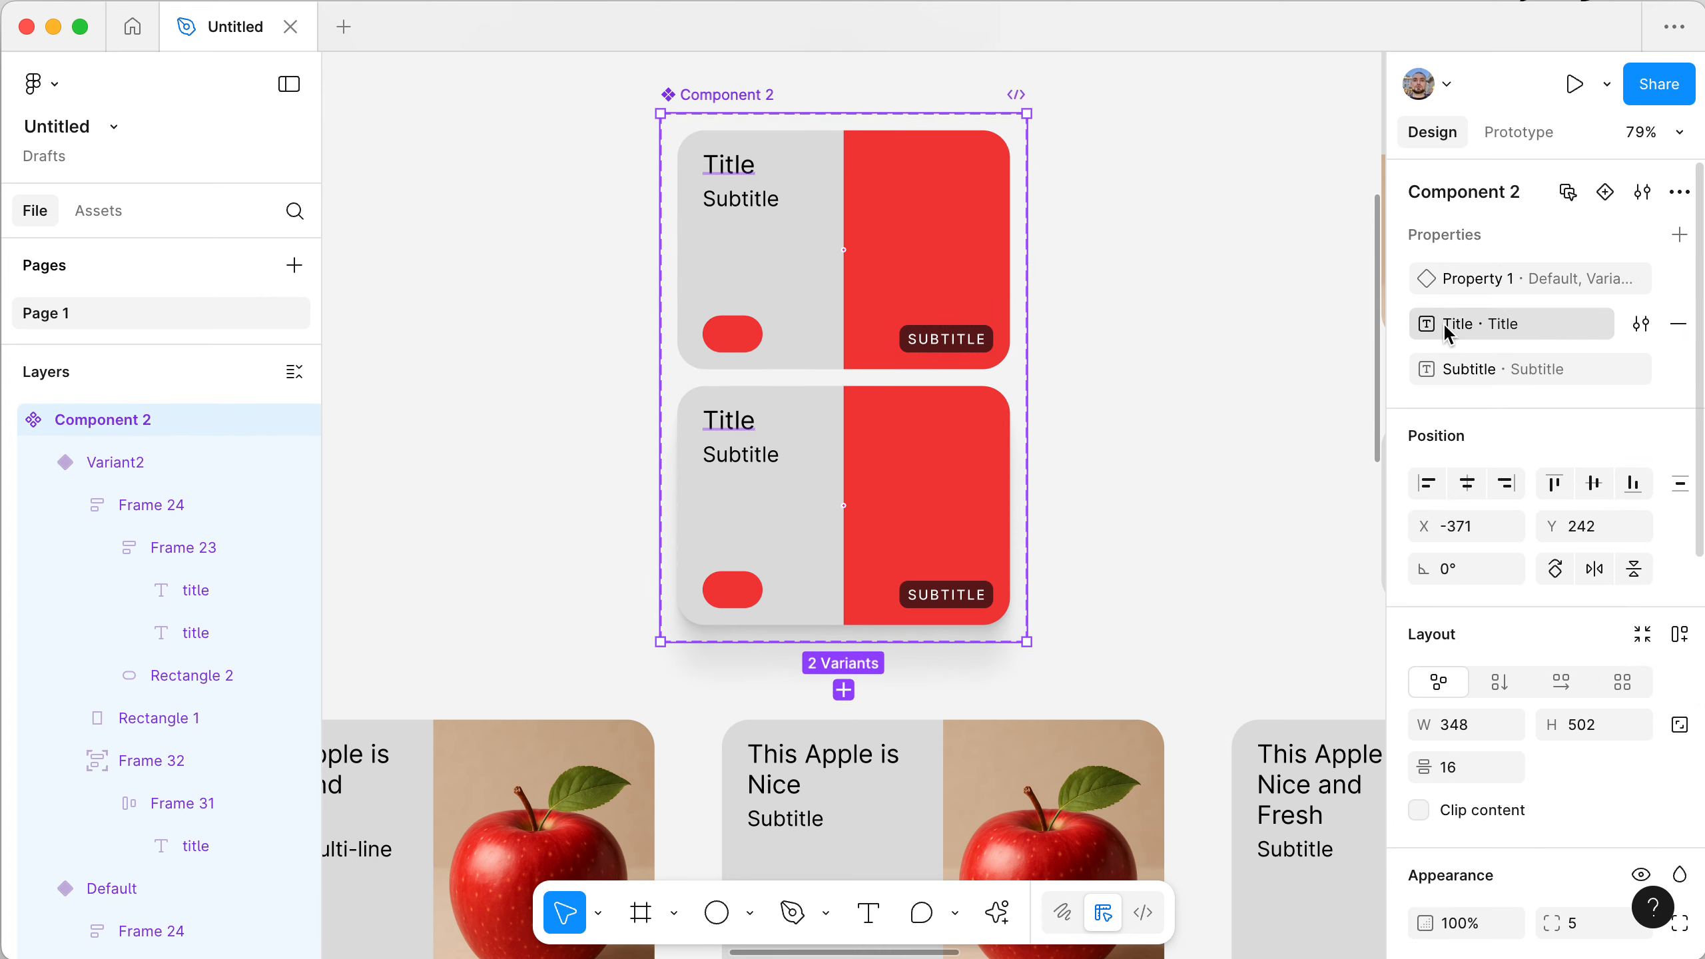
pyautogui.doubleClick(1463, 278)
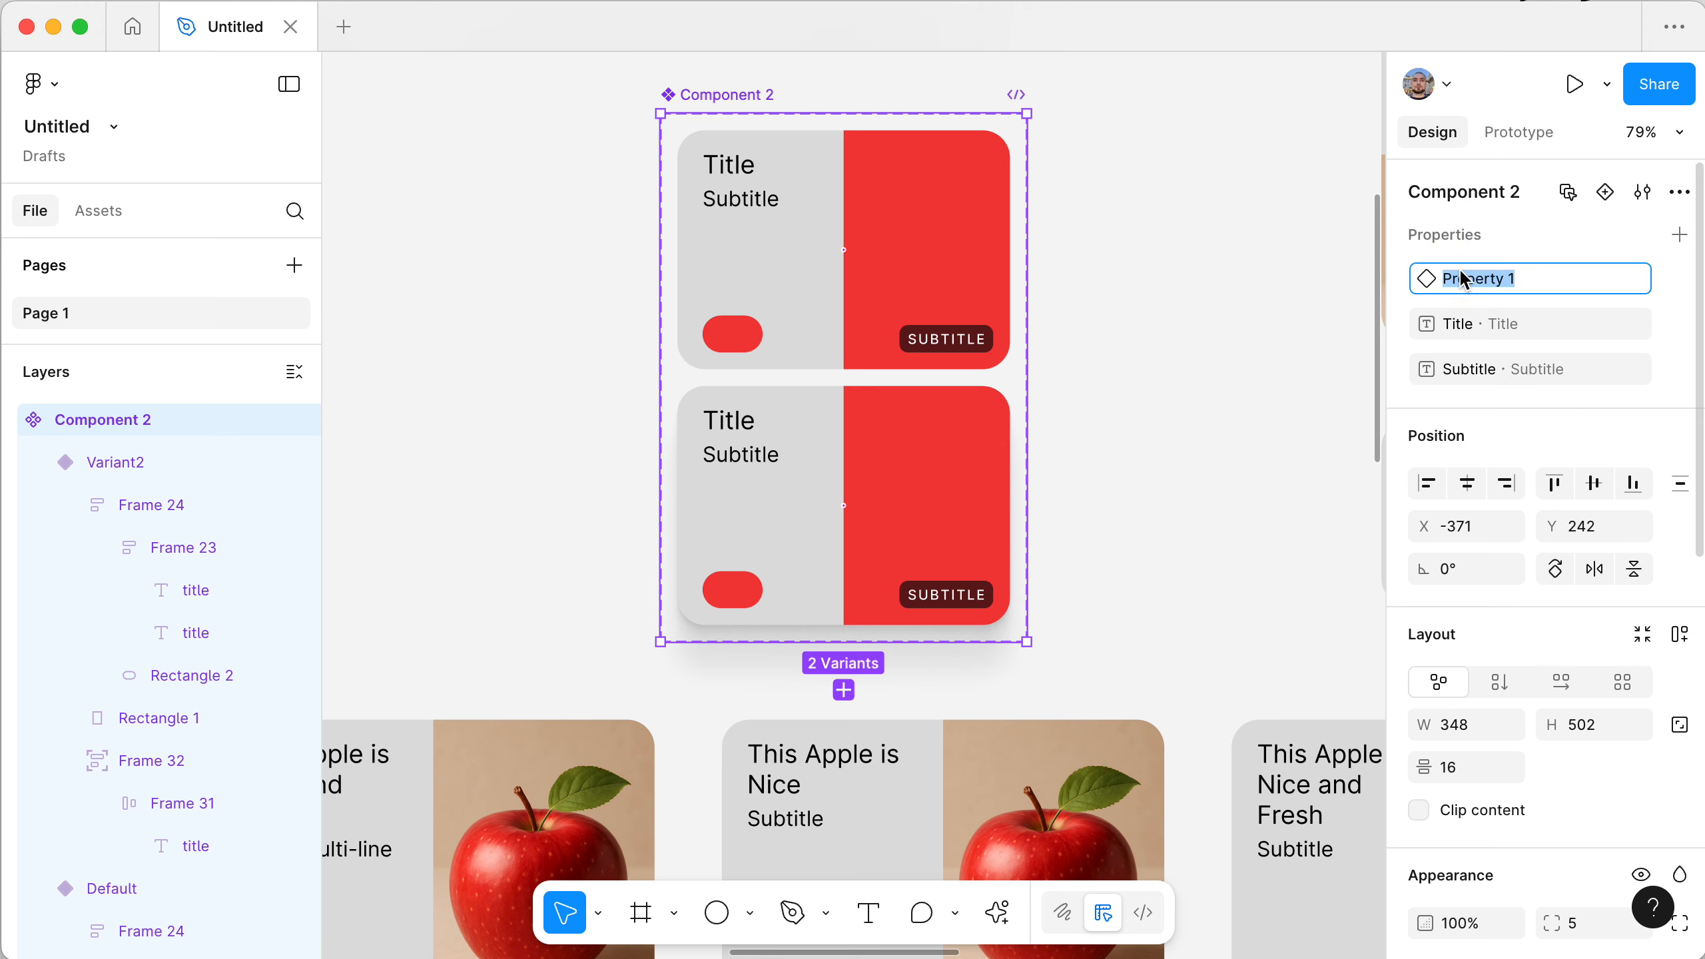
pyautogui.write('state')
pyautogui.press('Return')
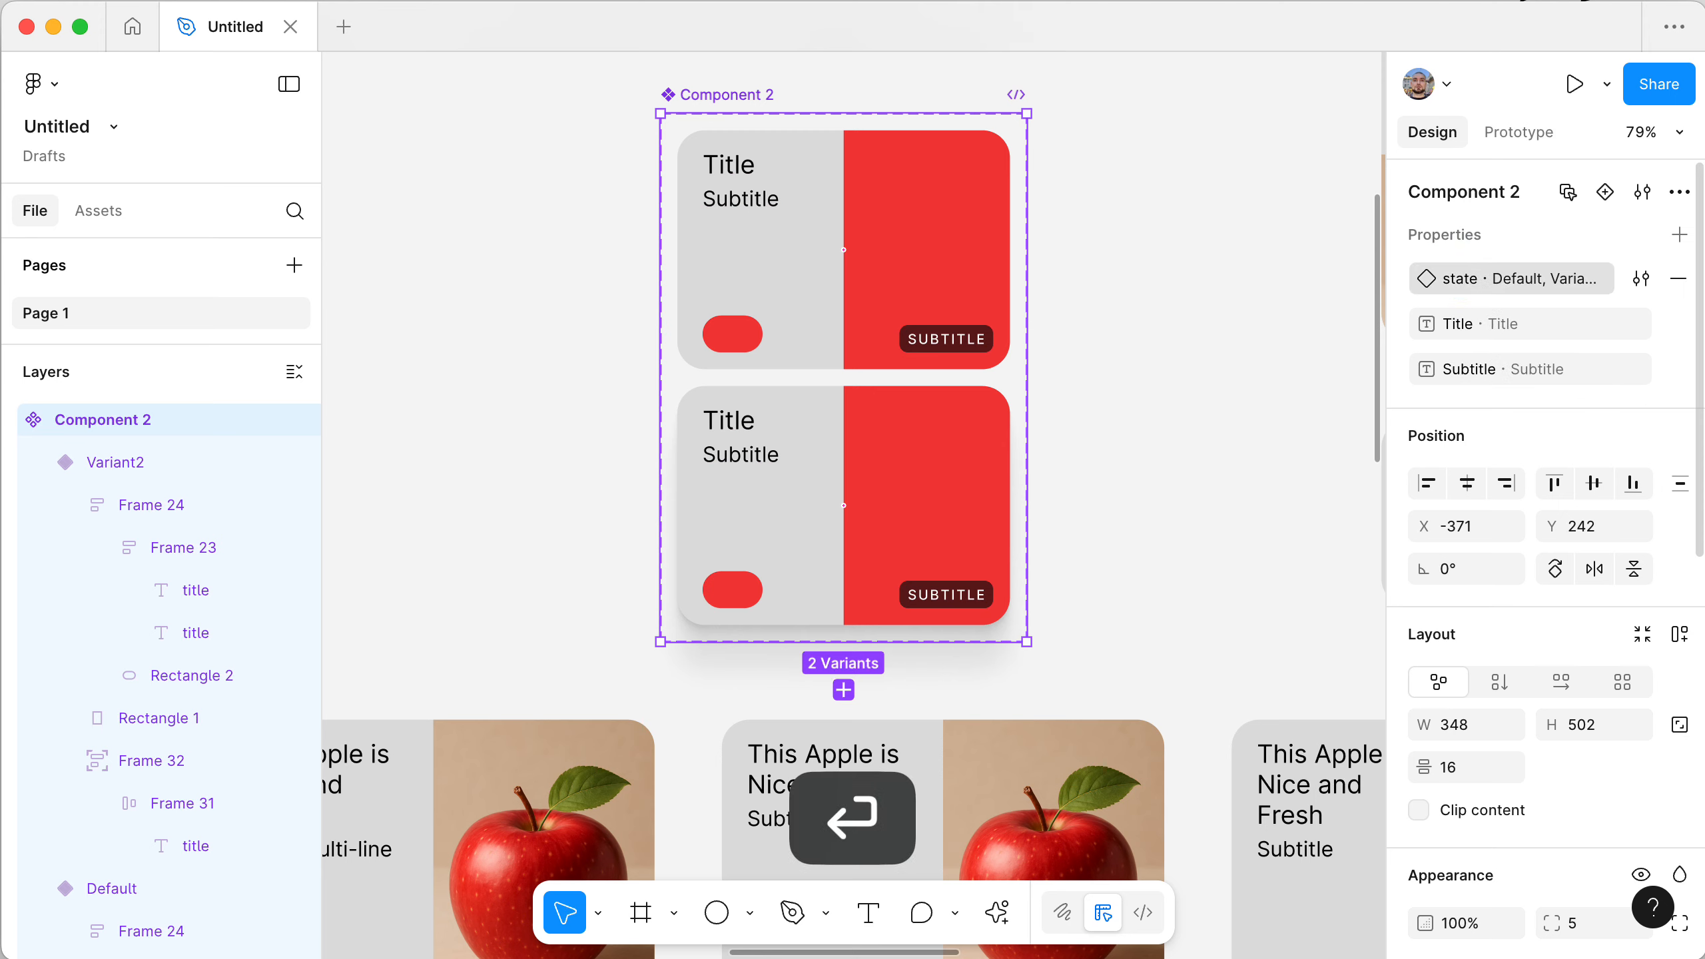
# - Set the state value of Component 2's upper, shadowless variant to lowercase default
pyautogui.hscroll(3, 1165, 240)
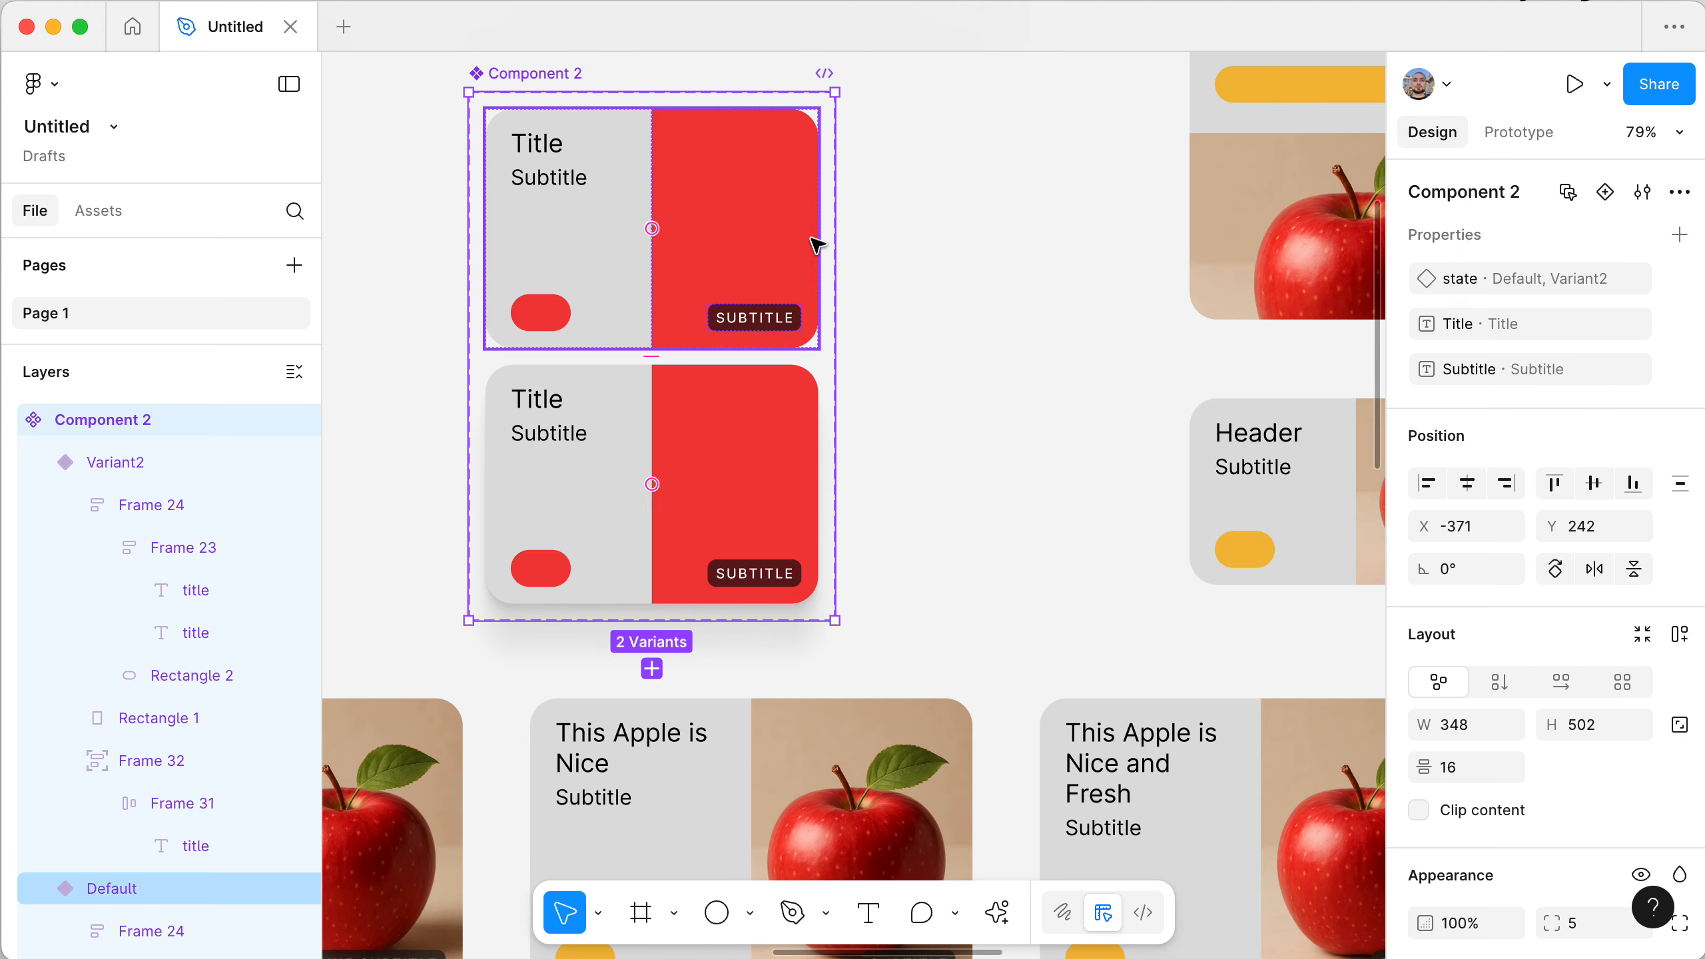
pyautogui.hscroll(-2, 814, 244)
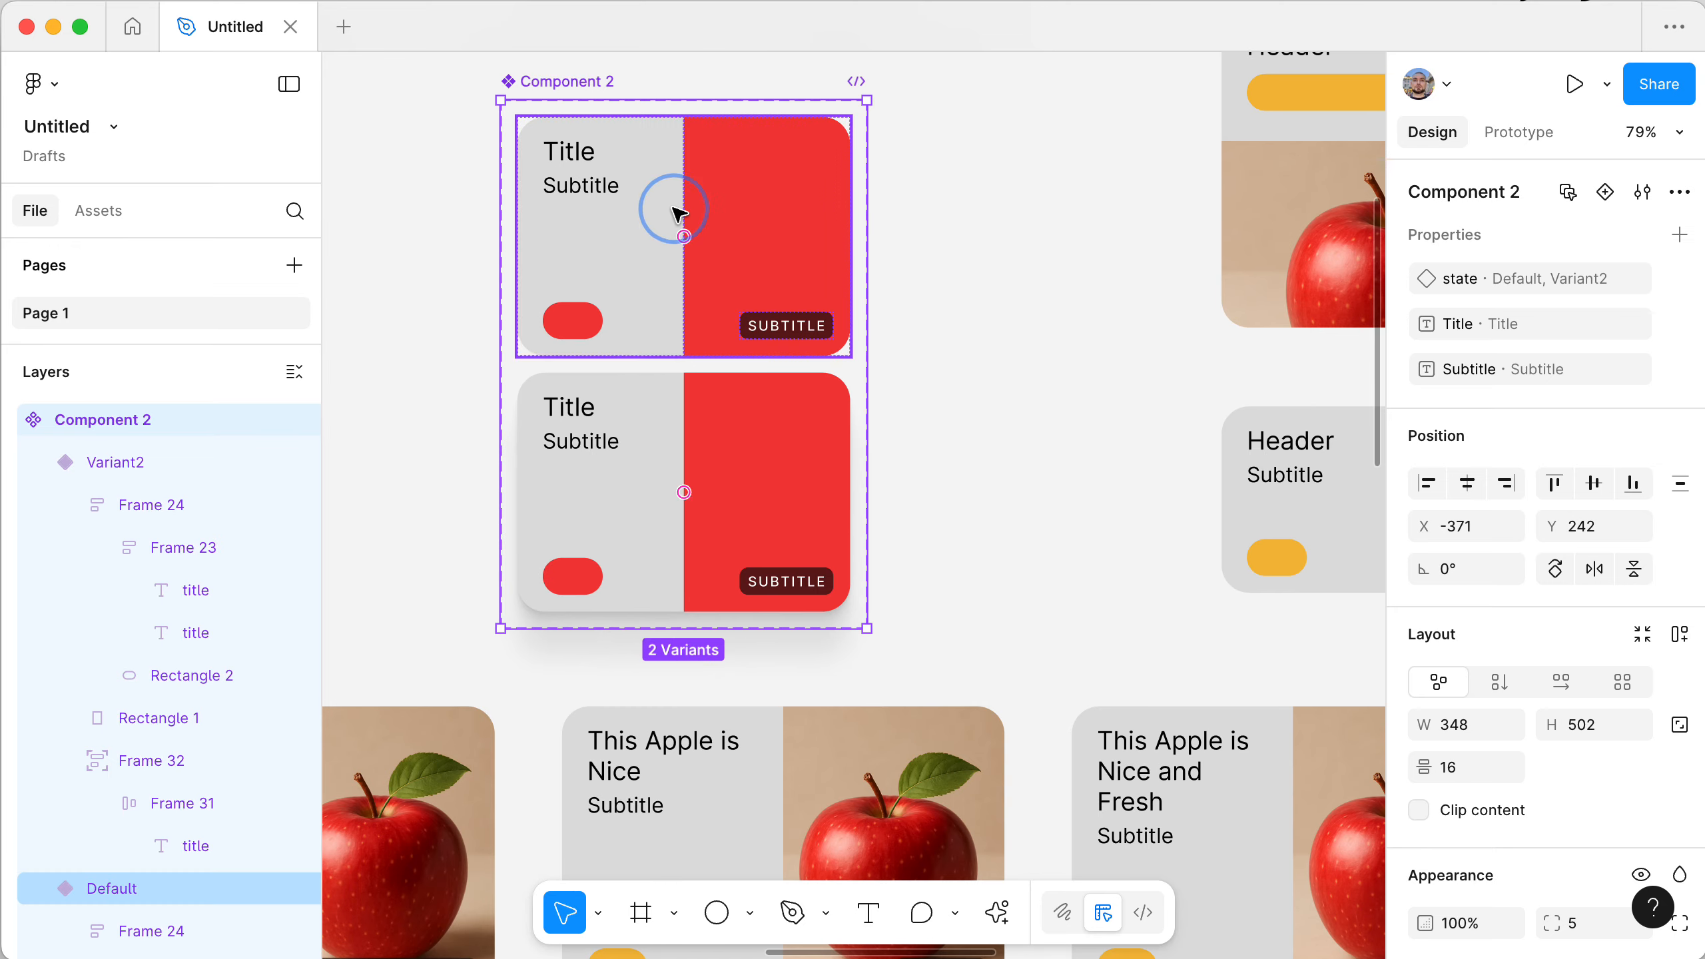
pyautogui.click(678, 214)
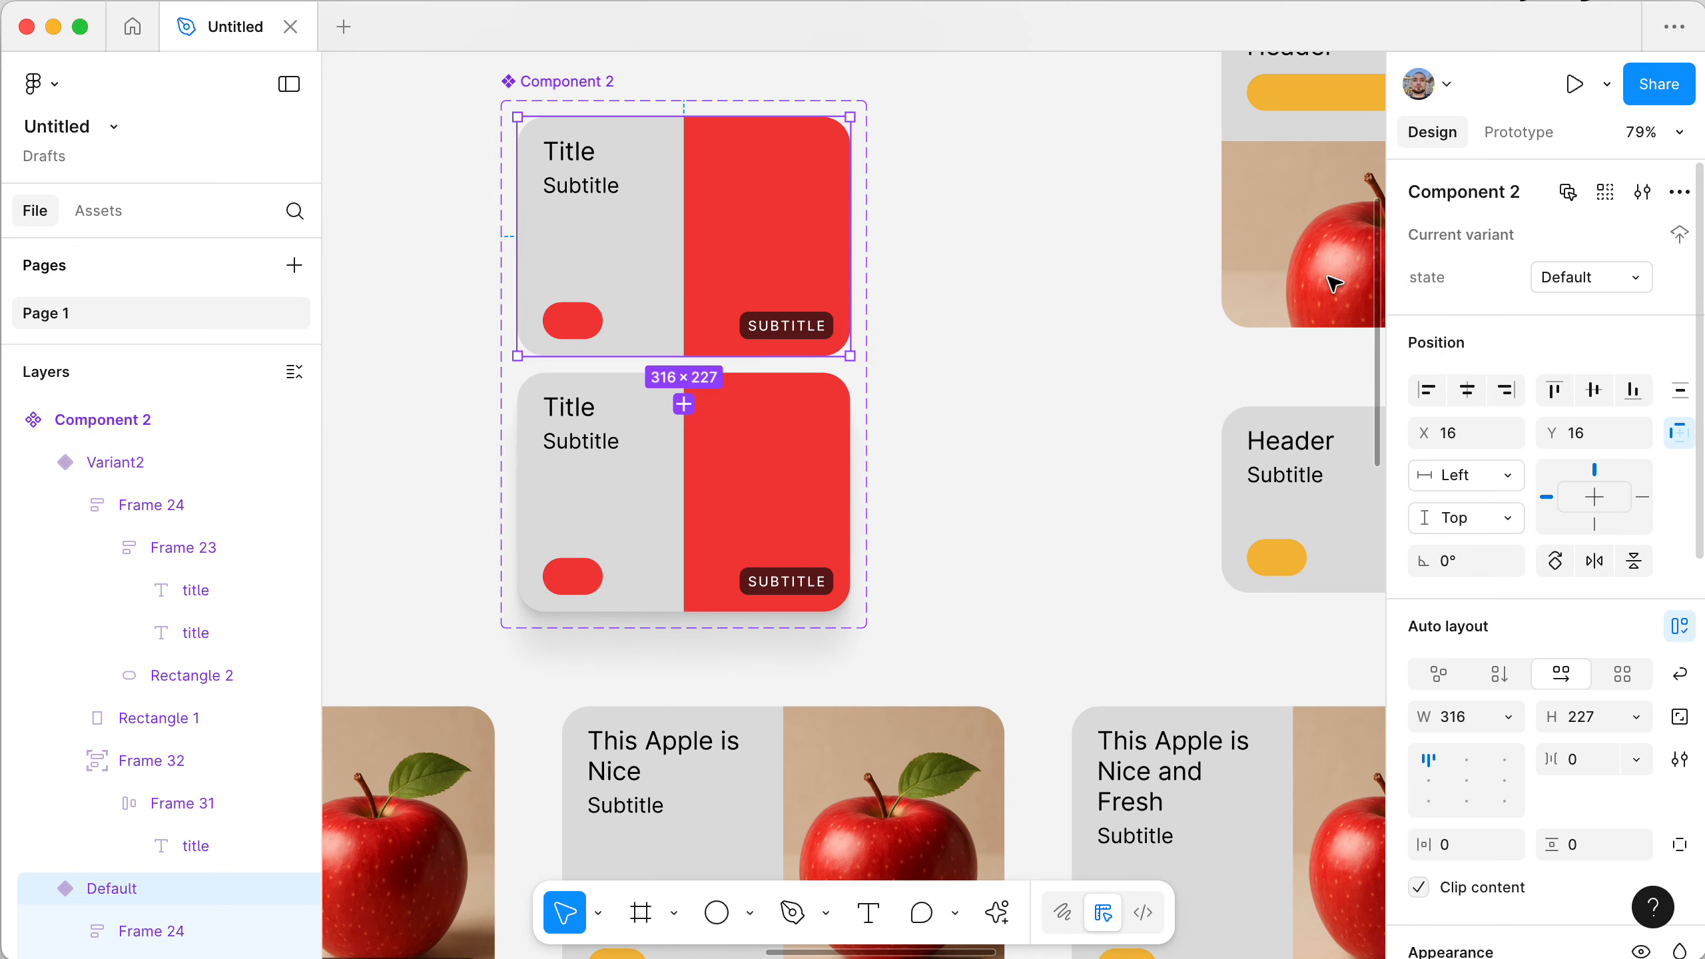
pyautogui.click(944, 214)
pyautogui.click(723, 221)
pyautogui.write('default')
pyautogui.press('Return')
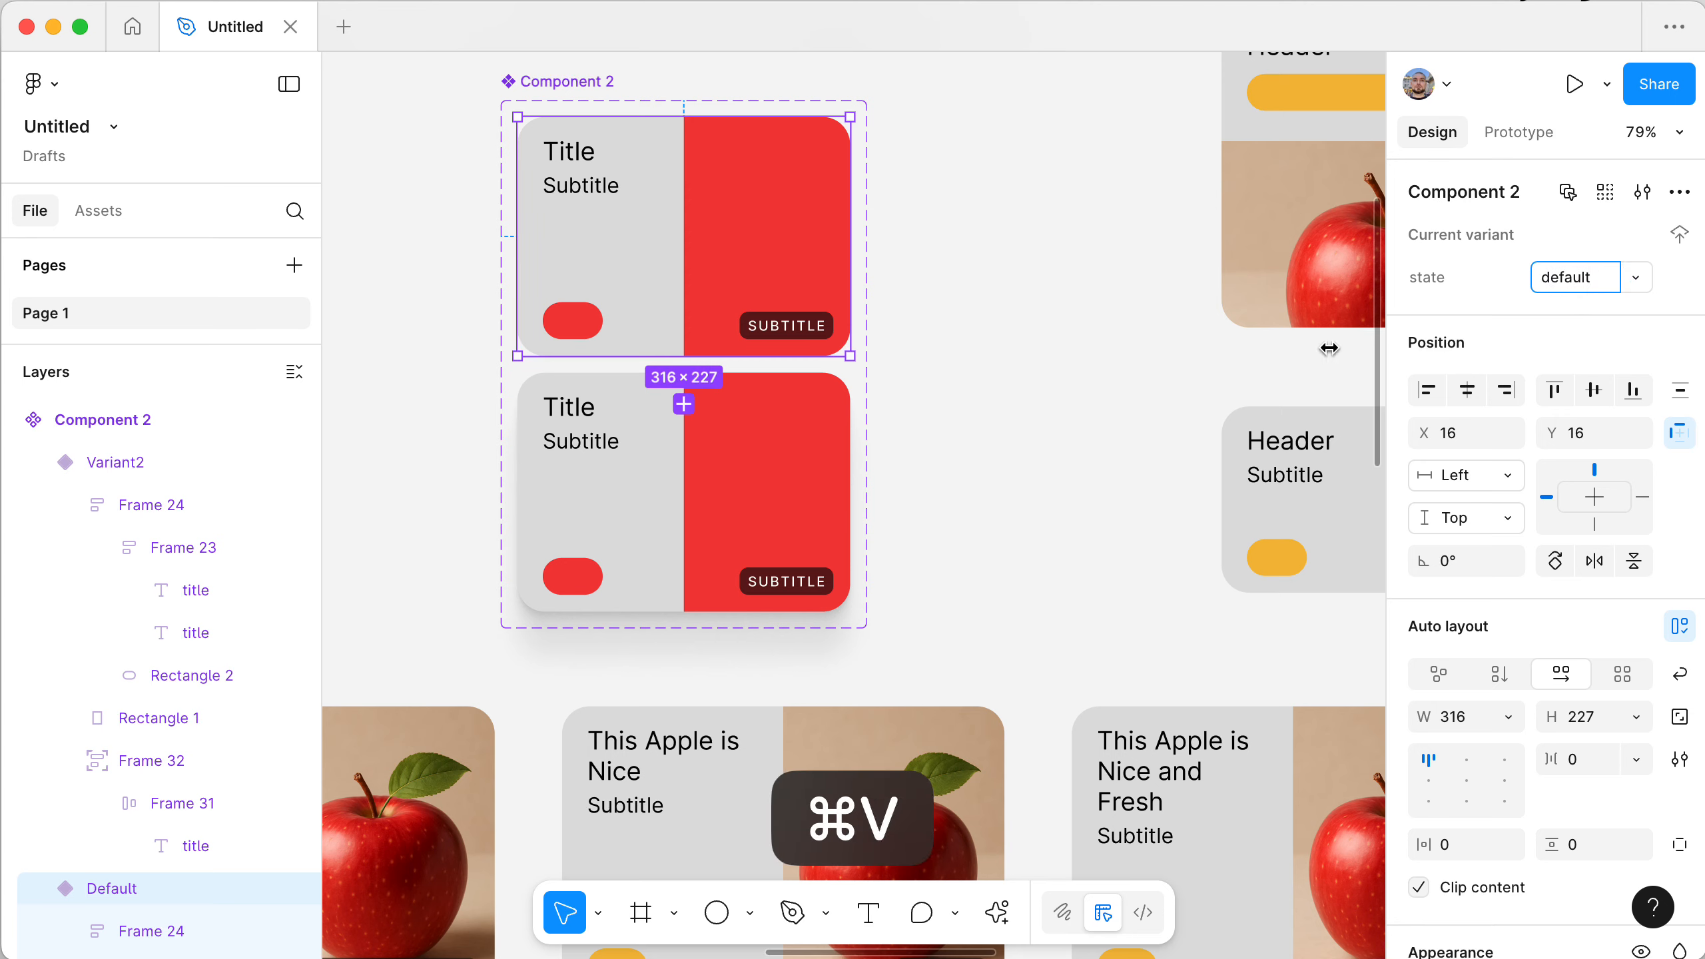
# - Set the state value of Component 2's shadowed variant to hover
pyautogui.click(765, 476)
pyautogui.click(1577, 277)
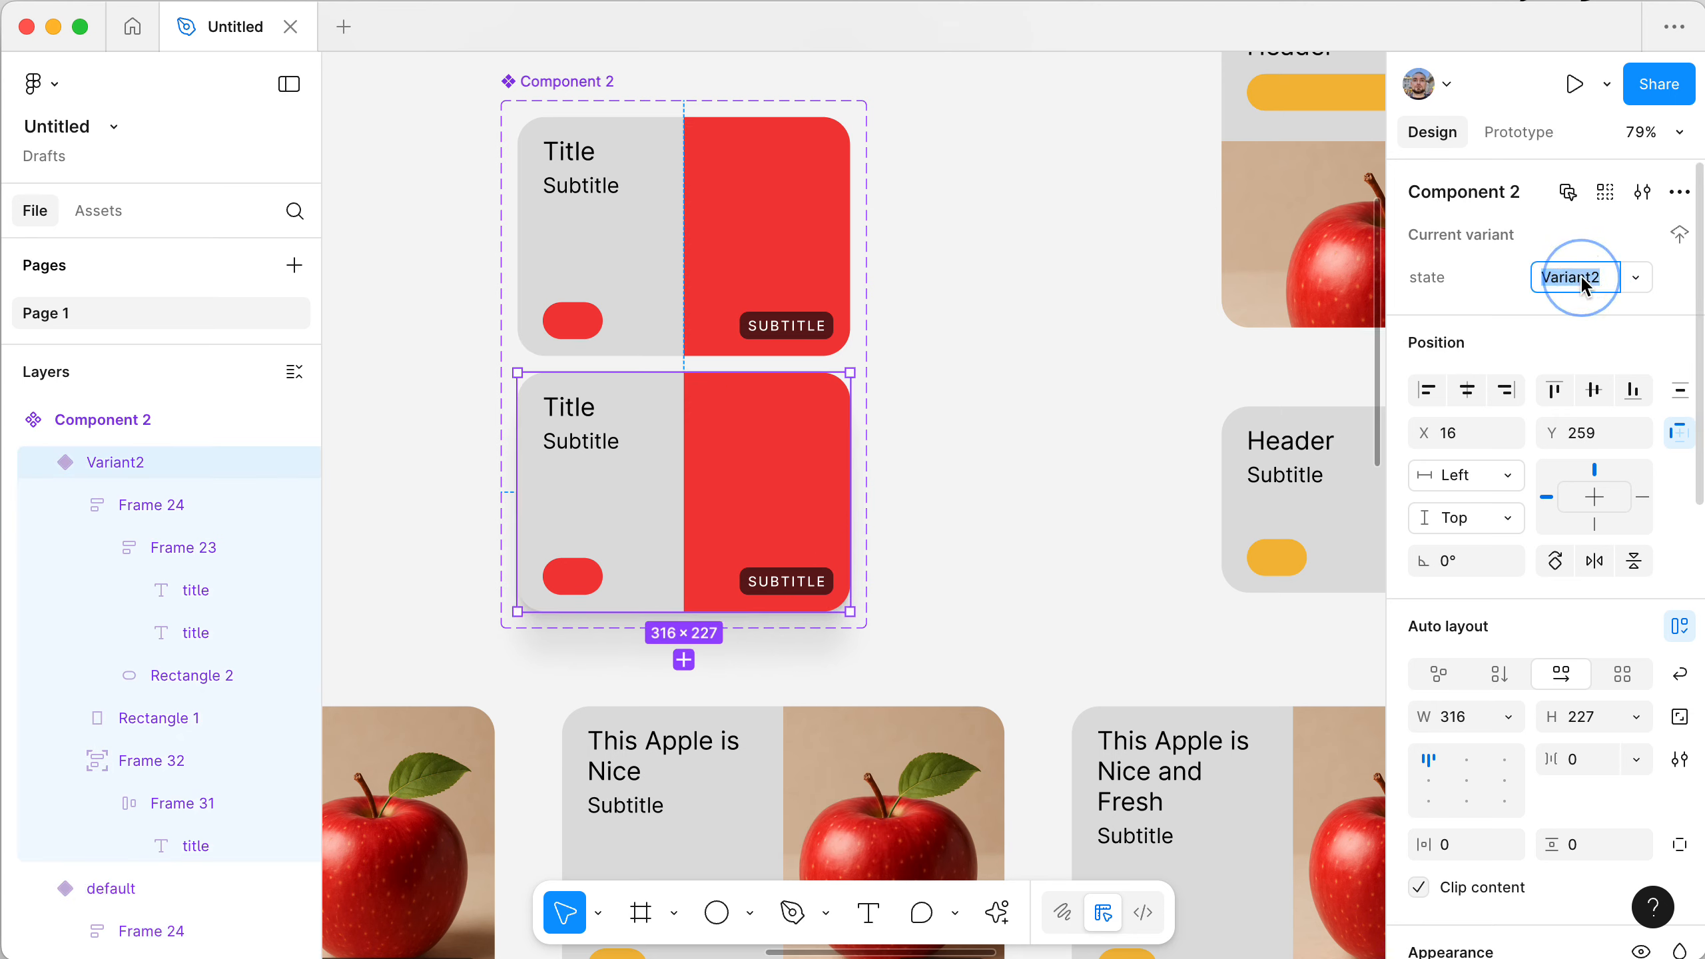
pyautogui.write('hover')
pyautogui.press('Return')
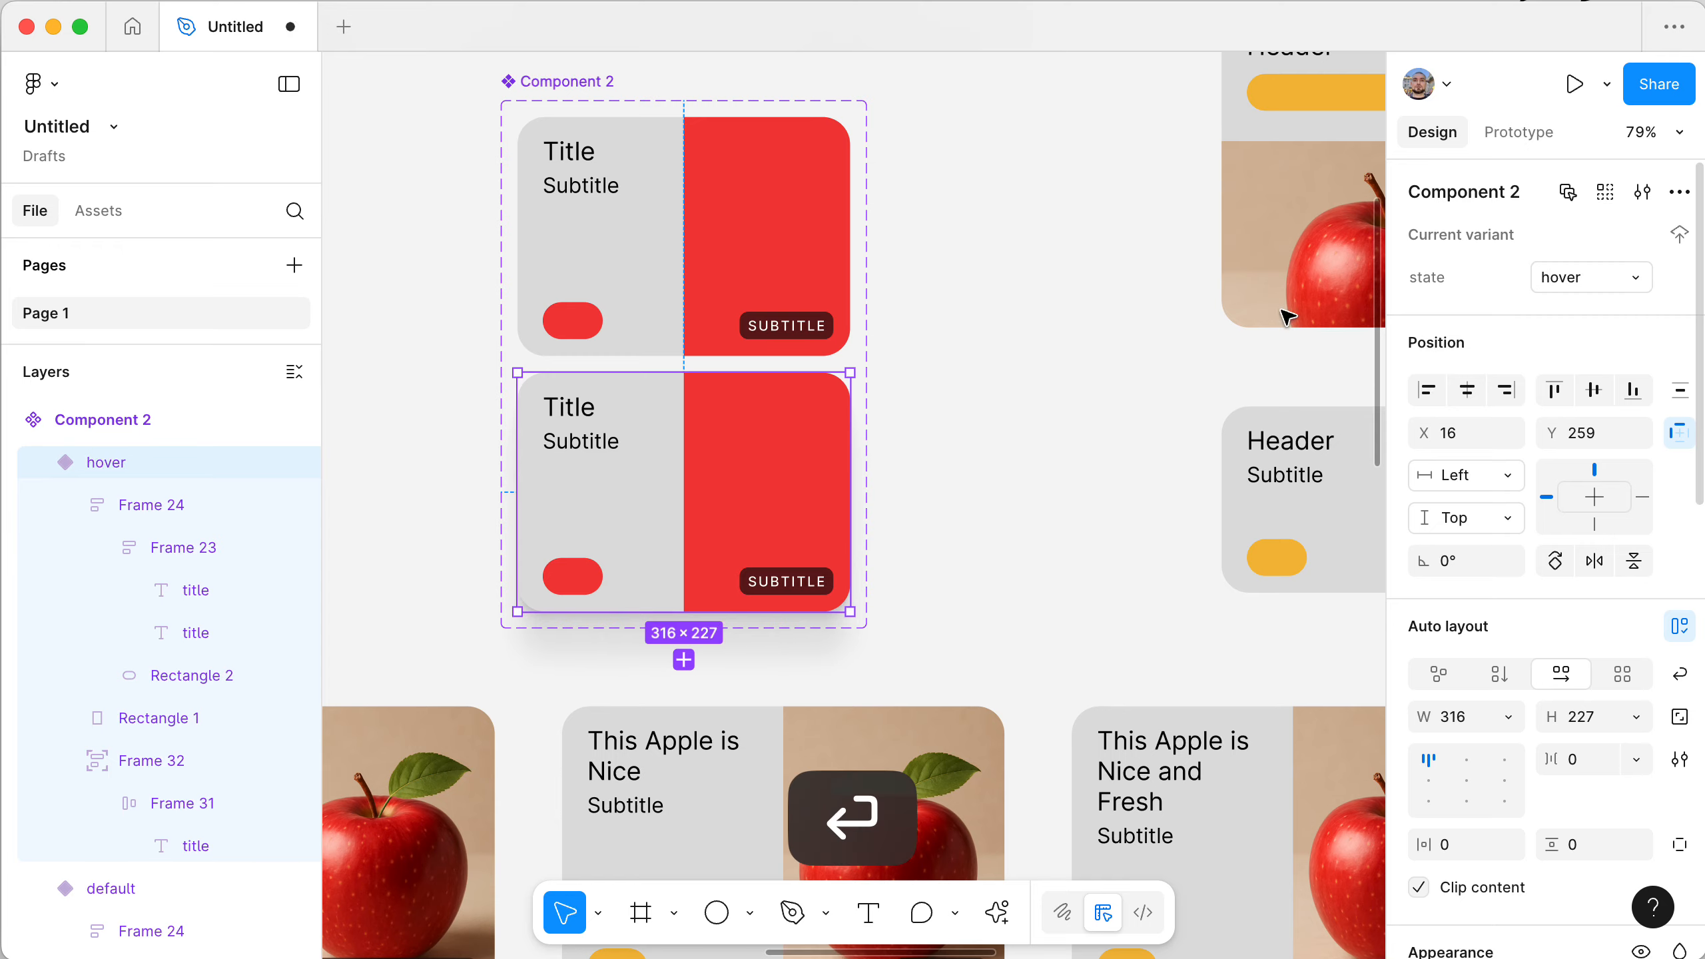
pyautogui.click(1153, 314)
# - Switch the middle "This Apple is Nice" card in Frame 25 to the hover state
pyautogui.hscroll(5, 1157, 319)
pyautogui.scroll(-2, 1158, 319)
pyautogui.scroll(-5, 1155, 315)
pyautogui.hscroll(-3, 1155, 315)
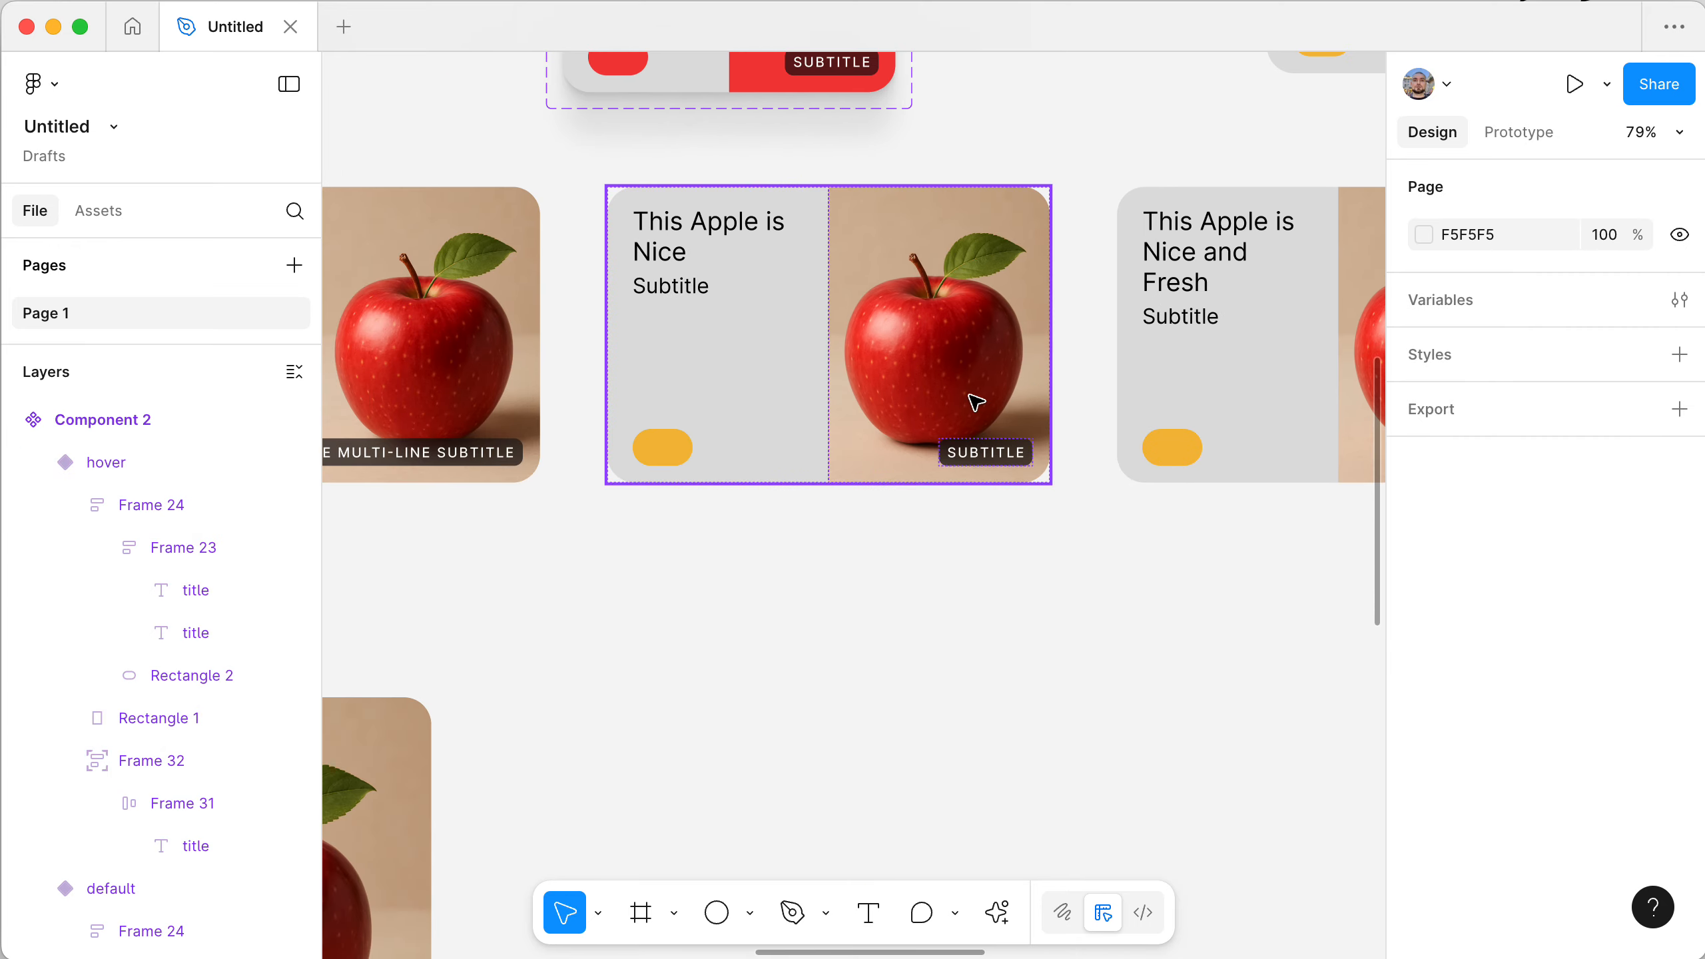
pyautogui.scroll(-5, 974, 400)
pyautogui.scroll(-2, 970, 397)
pyautogui.hscroll(-3, 970, 396)
pyautogui.scroll(-1, 969, 397)
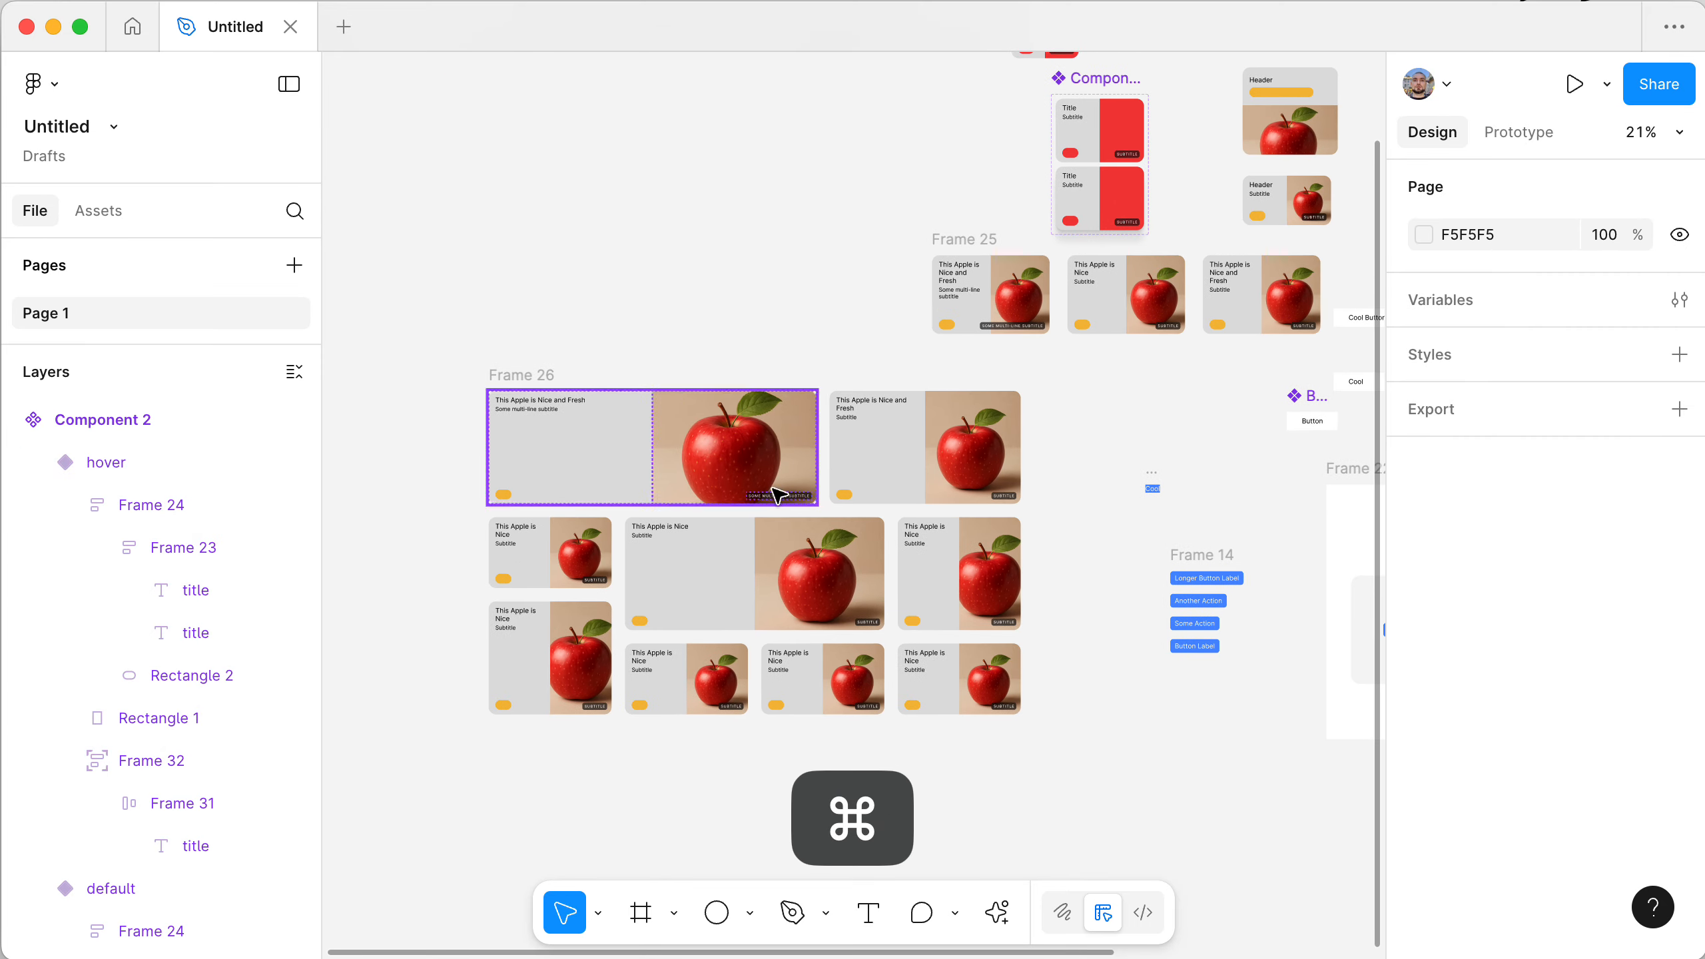
pyautogui.scroll(2, 1013, 347)
pyautogui.hscroll(2, 1012, 347)
pyautogui.scroll(8, 830, 488)
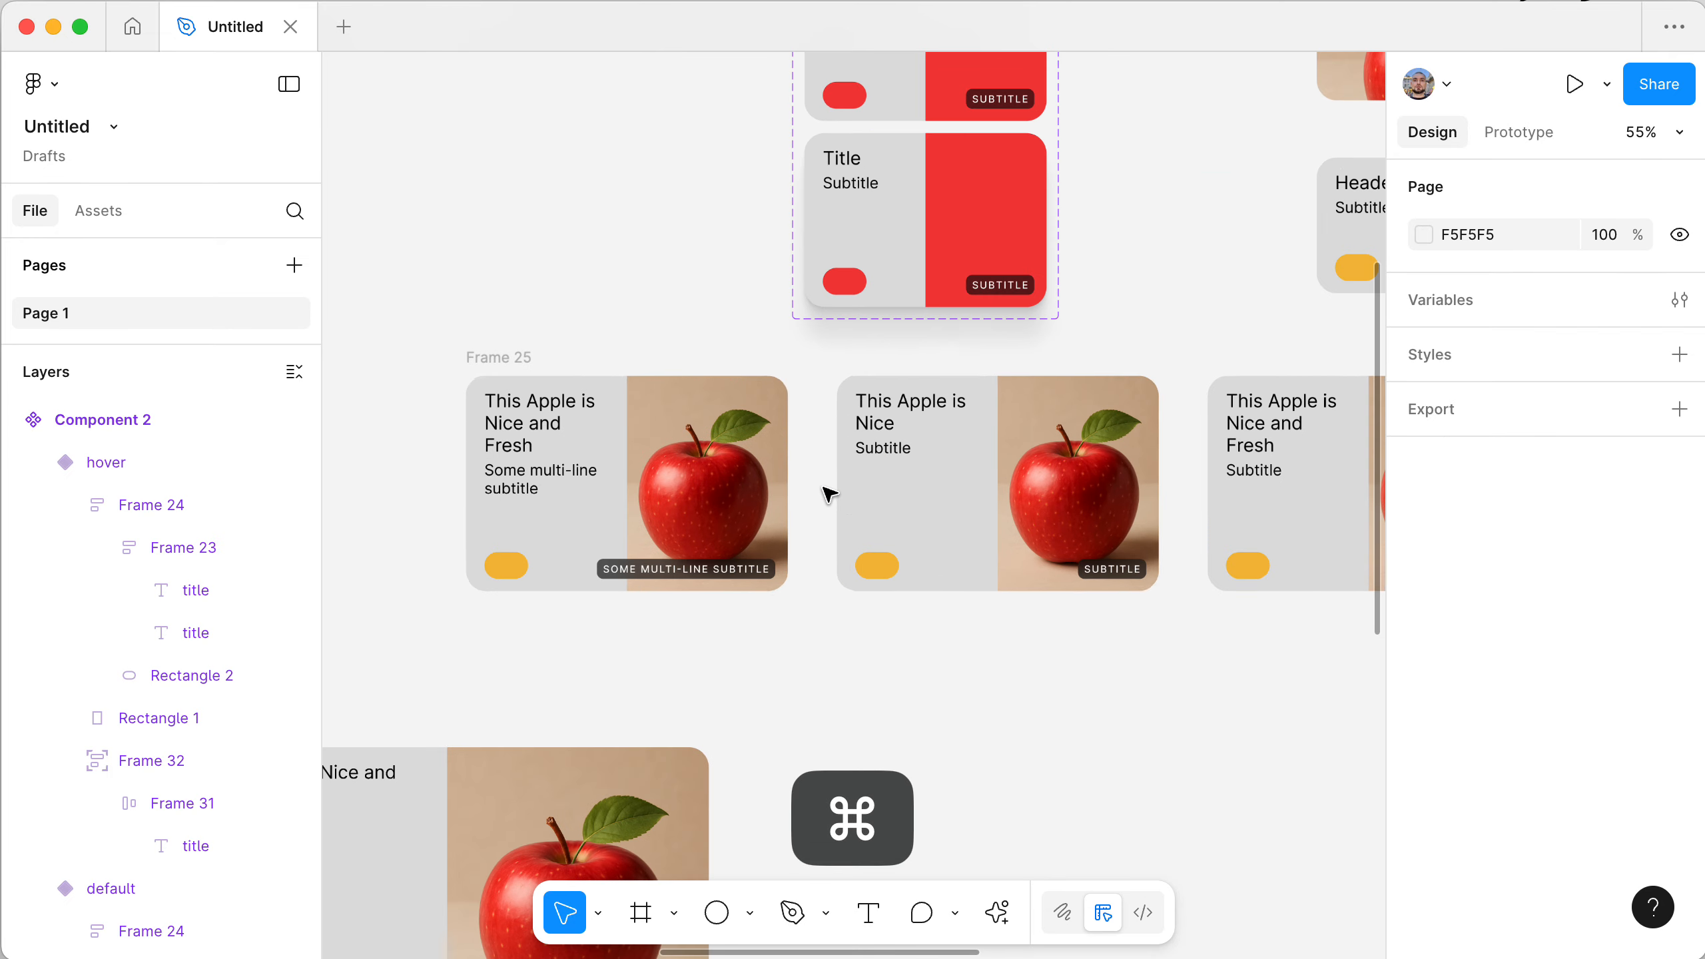
pyautogui.keyDown('super'); pyautogui.click(995, 478); pyautogui.keyUp('super')
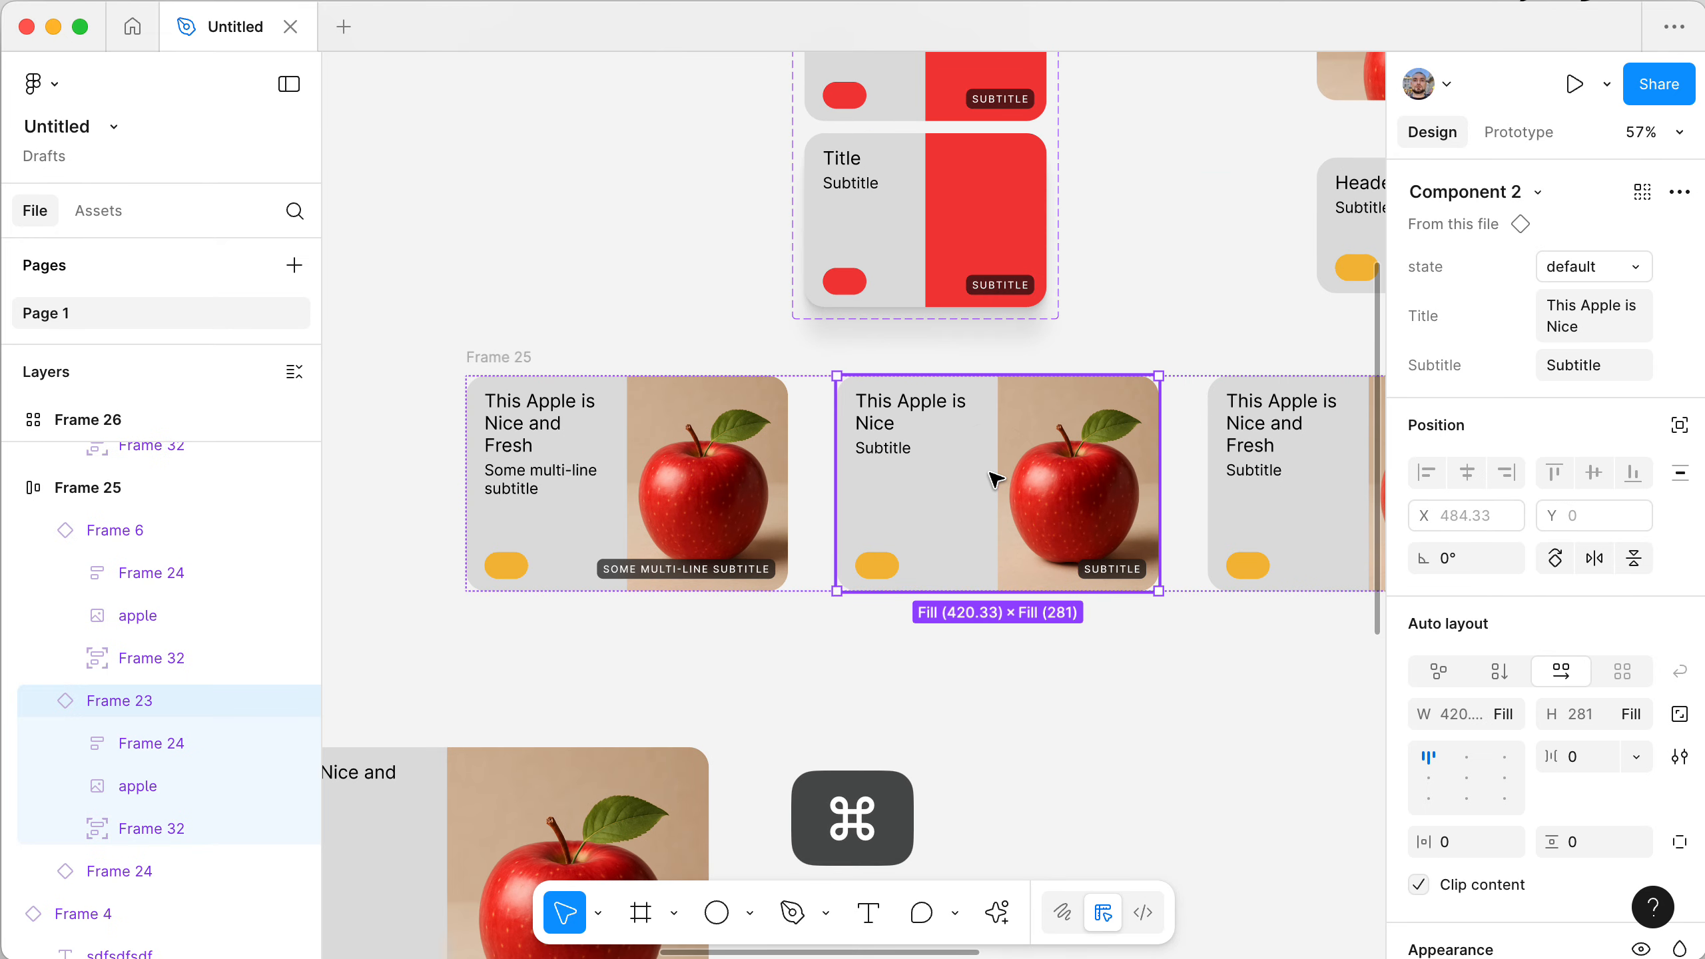
pyautogui.click(1560, 266)
pyautogui.click(1543, 300)
pyautogui.click(1216, 317)
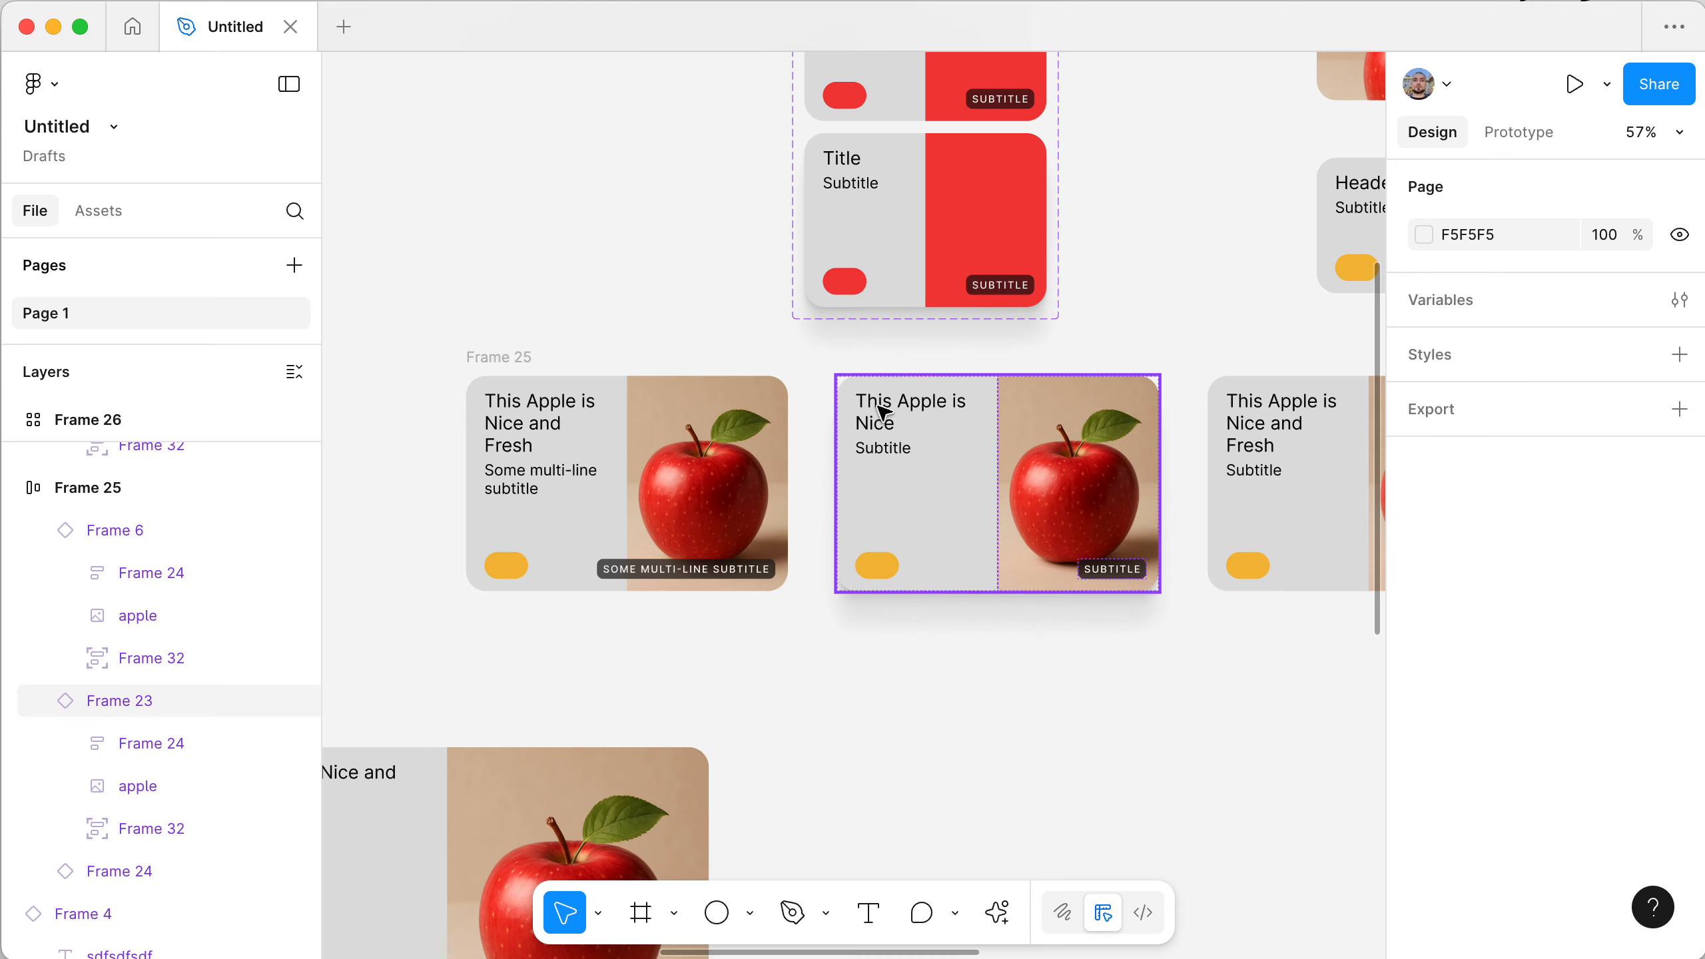
pyautogui.click(938, 707)
# - Run SmoothShadow on Component 2's hover variant, raise the shadow to seven layers, and close the plugin
pyautogui.scroll(5, 935, 706)
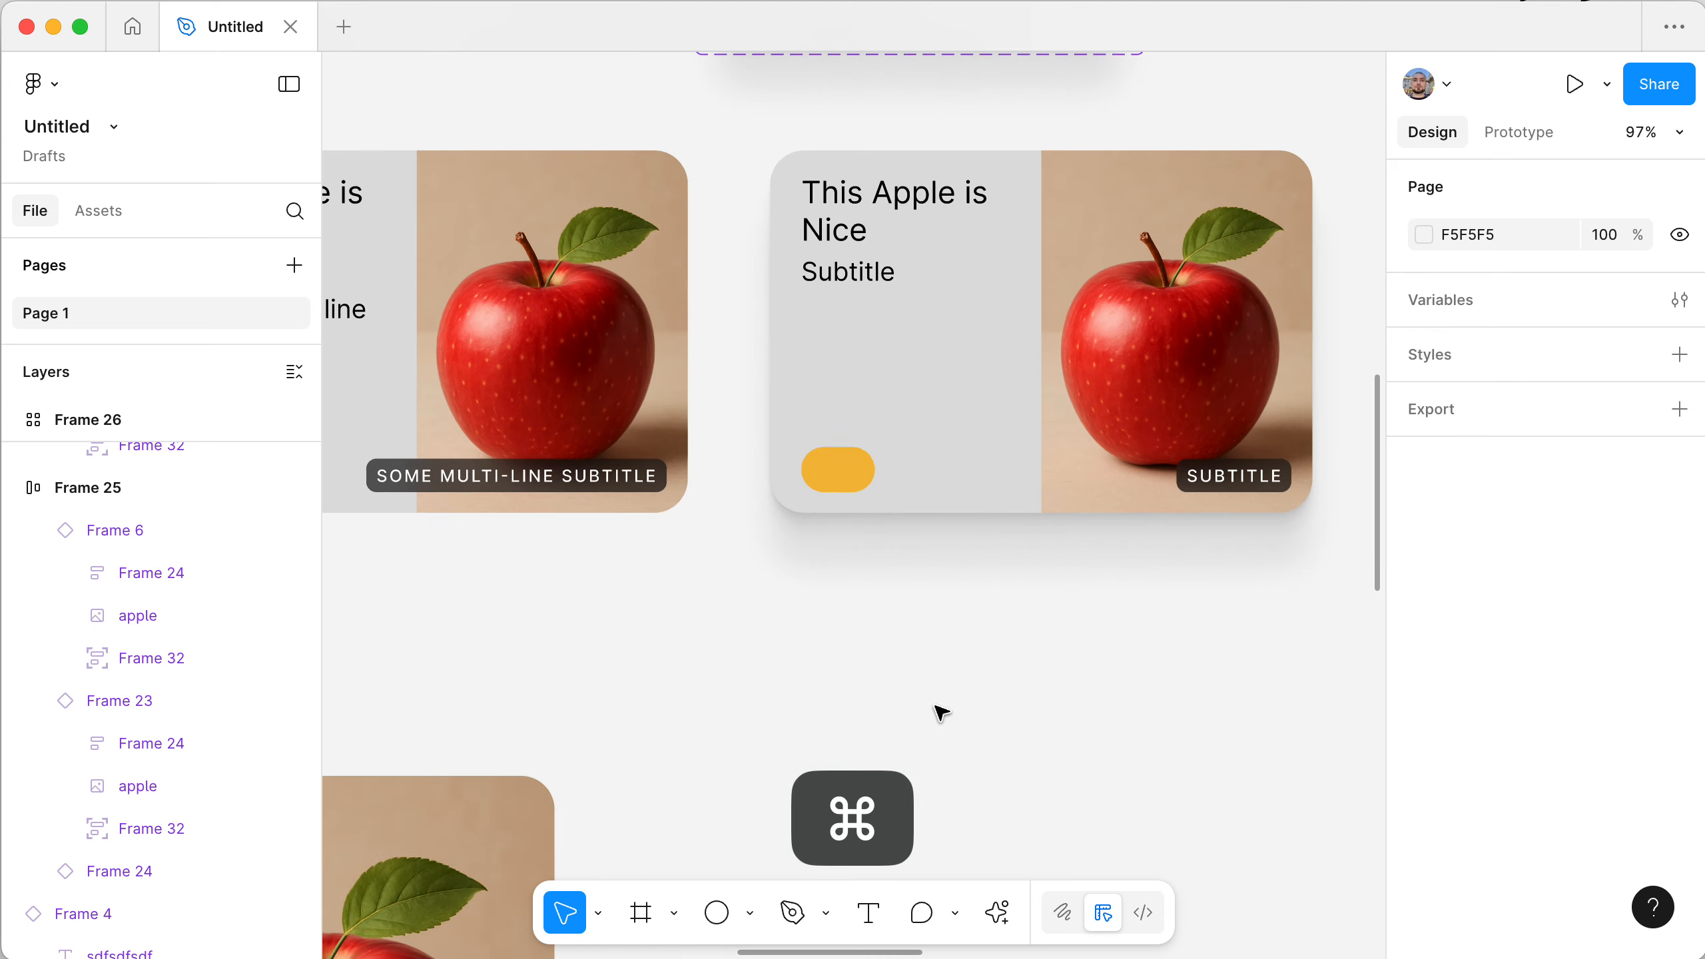
pyautogui.hscroll(3, 935, 706)
pyautogui.scroll(3, 938, 710)
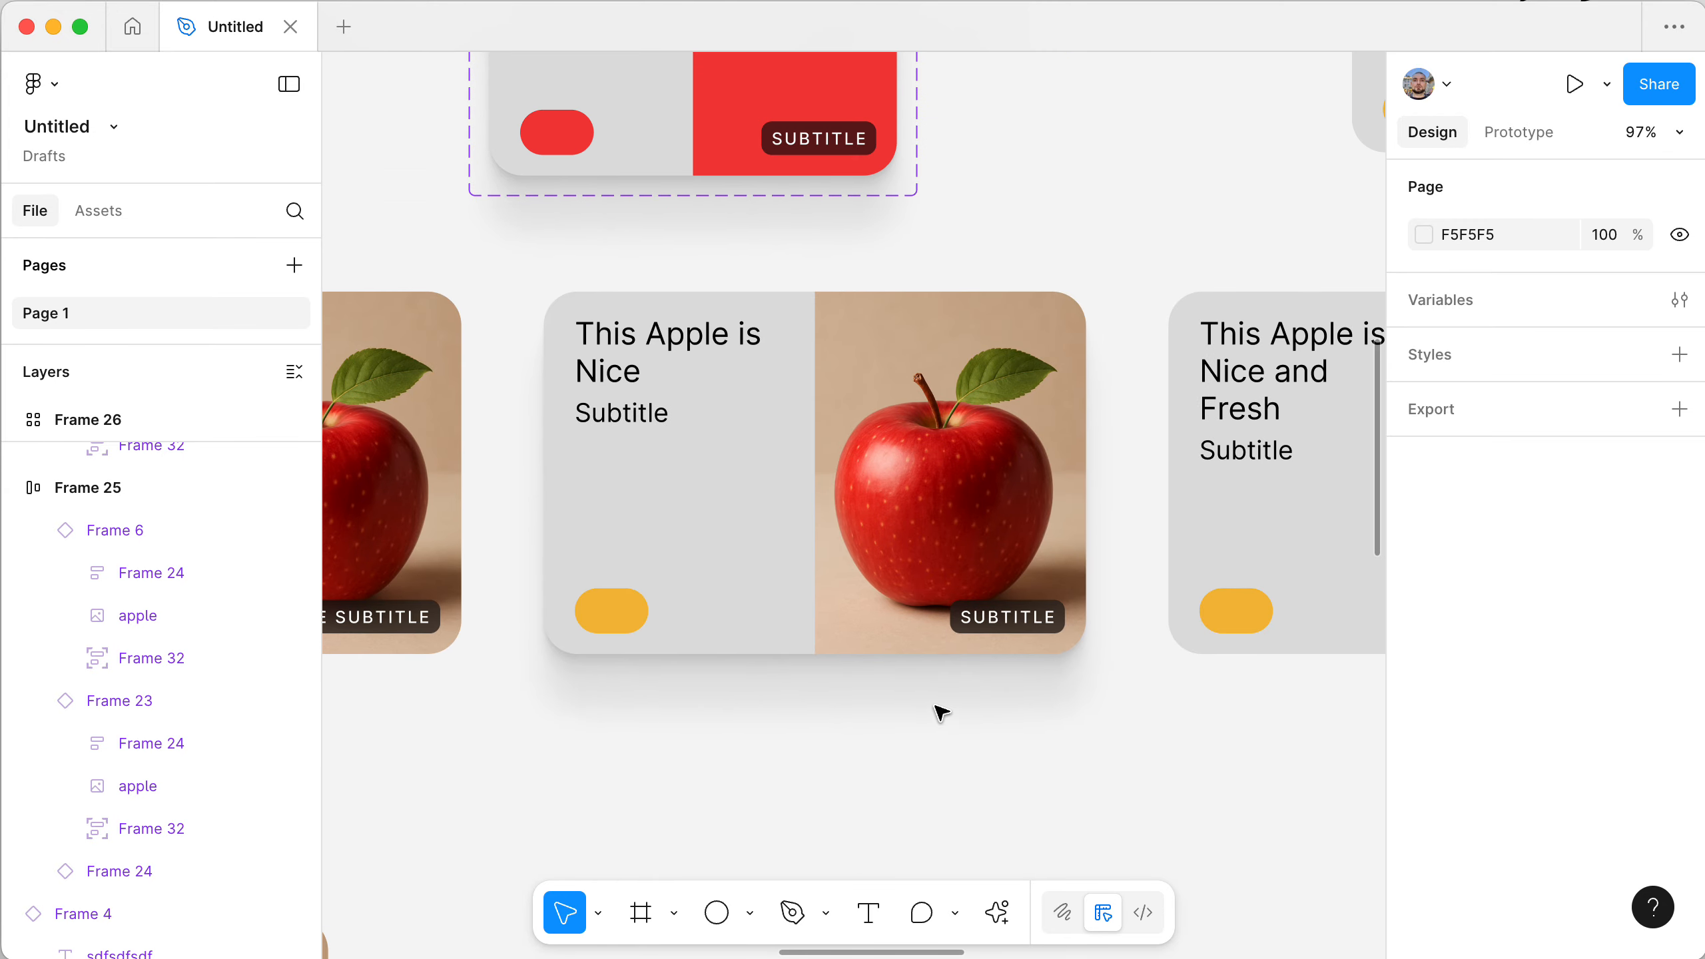
pyautogui.click(752, 127)
pyautogui.press('super+slash')
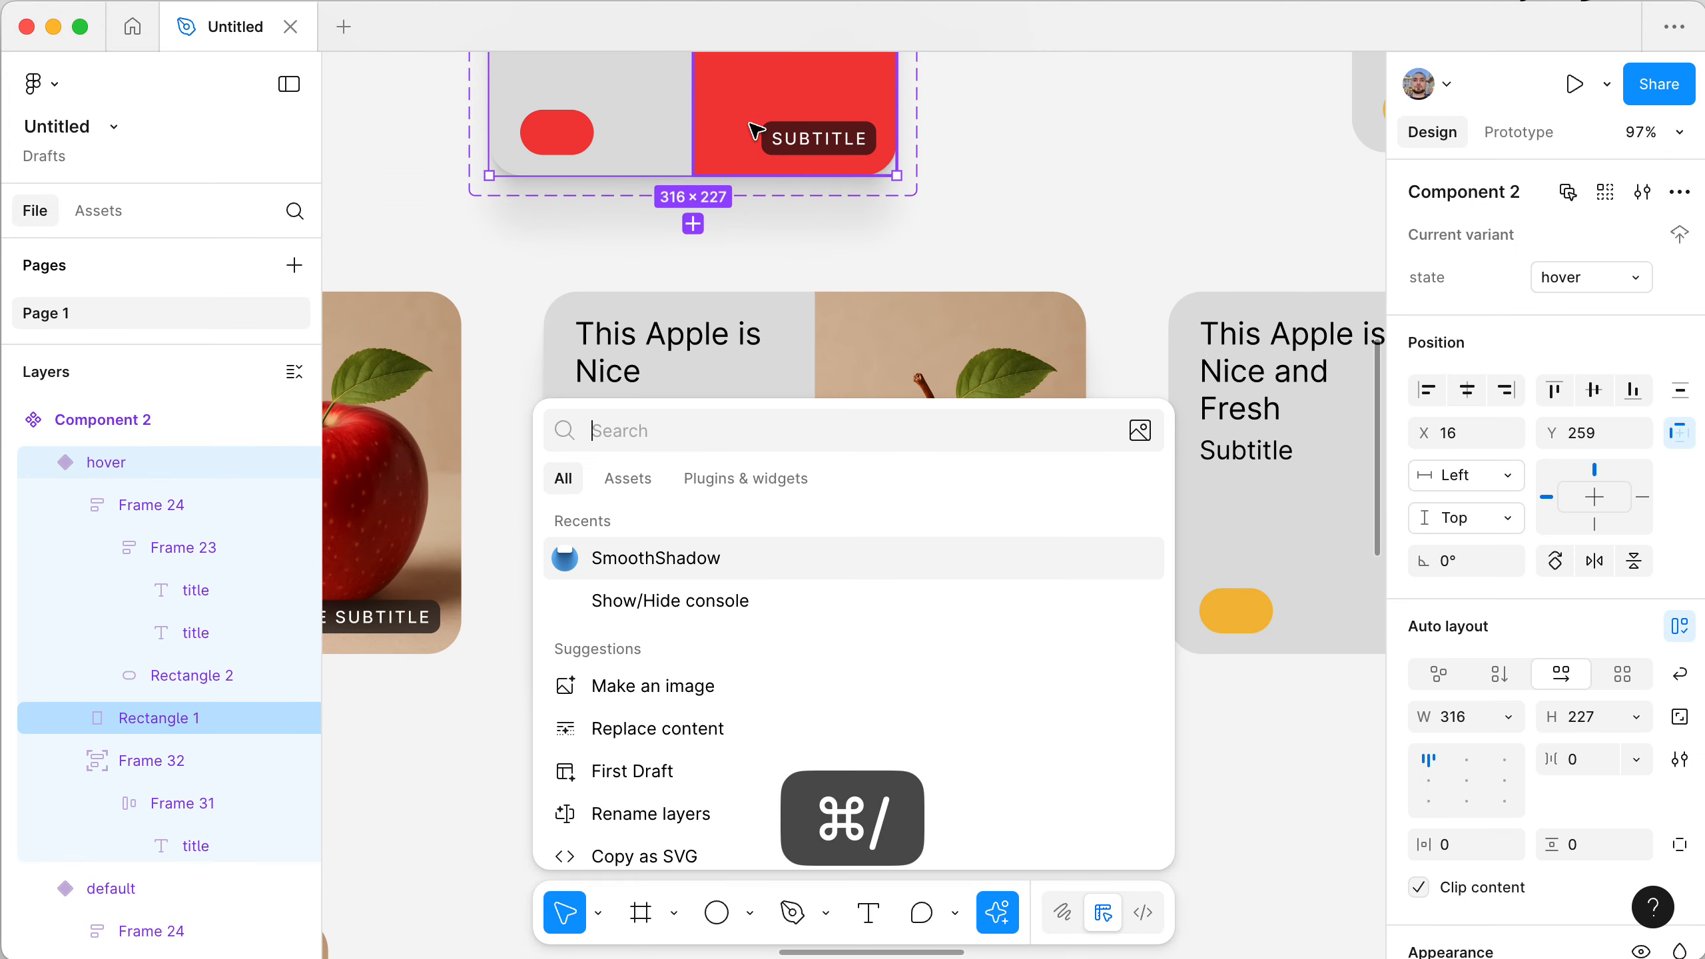
pyautogui.press('Return')
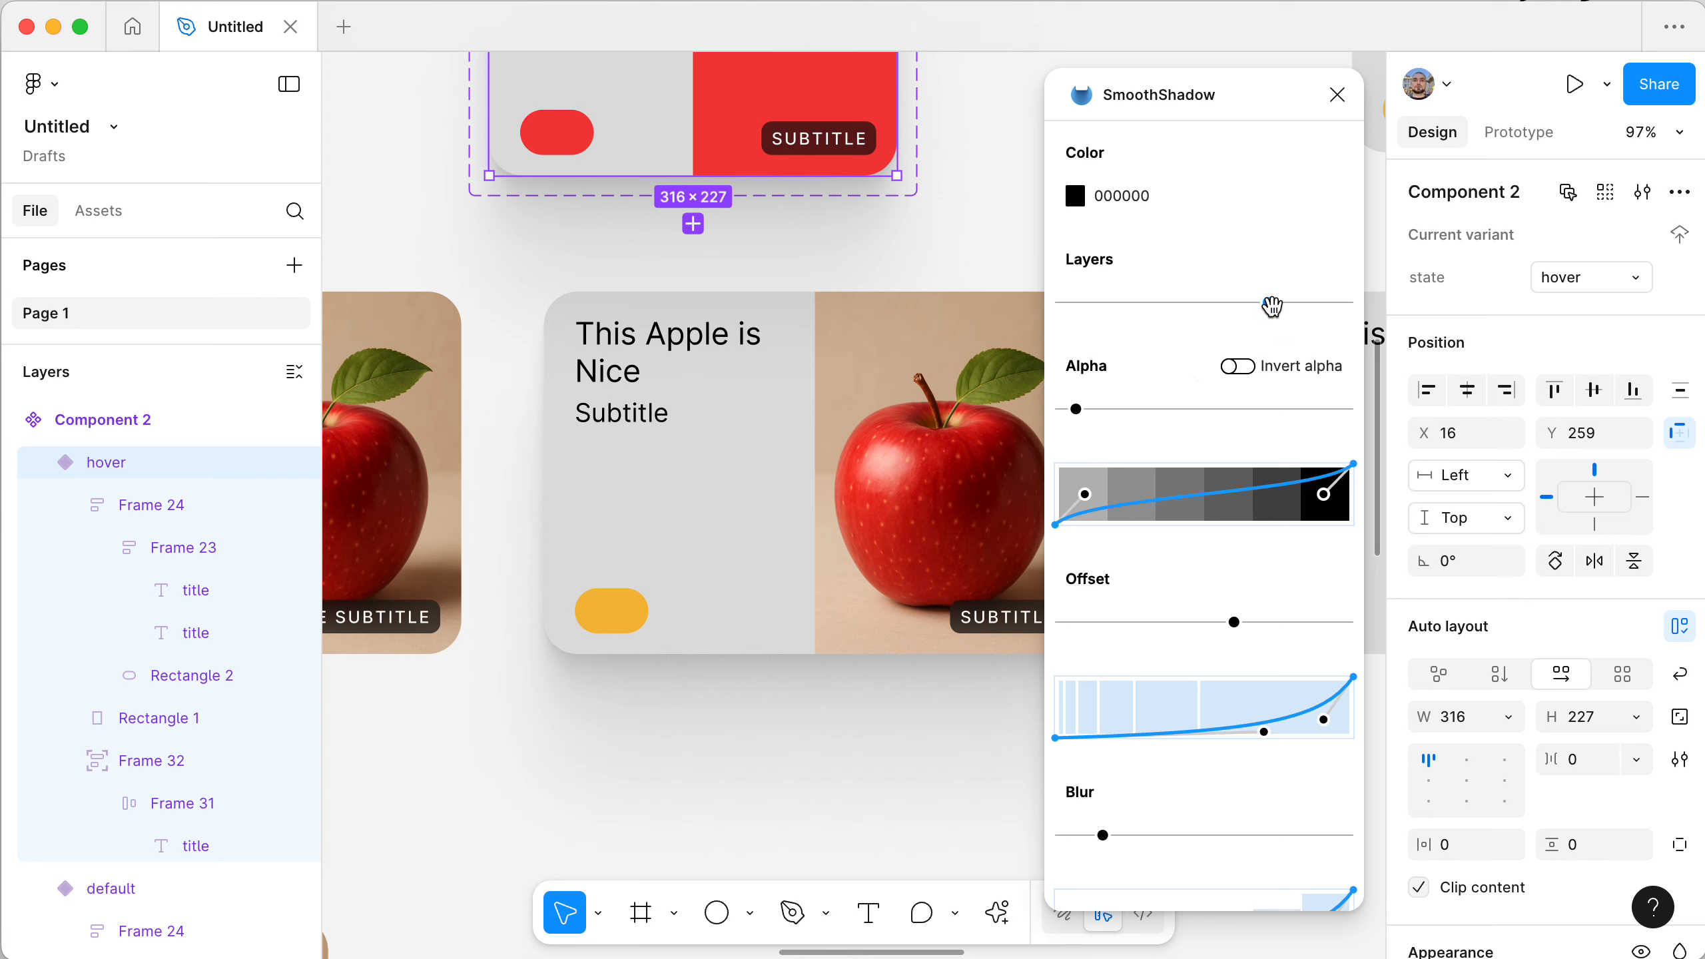
pyautogui.moveTo(1272, 306); pyautogui.dragTo(1319, 313)
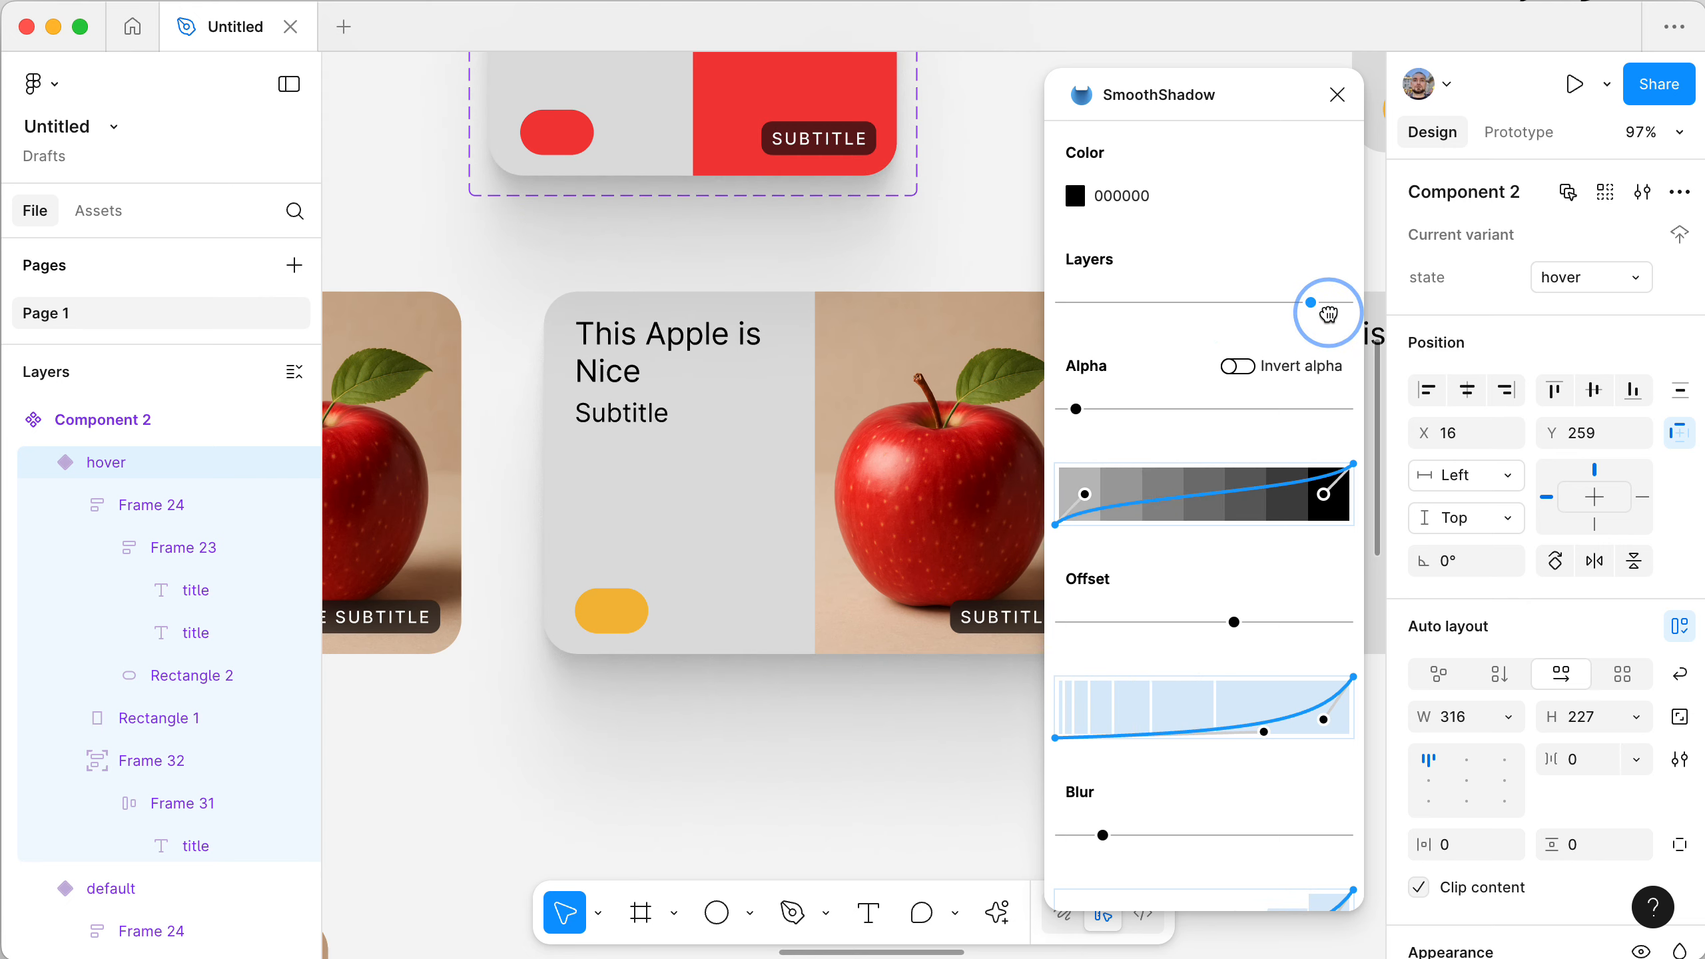
pyautogui.click(1336, 94)
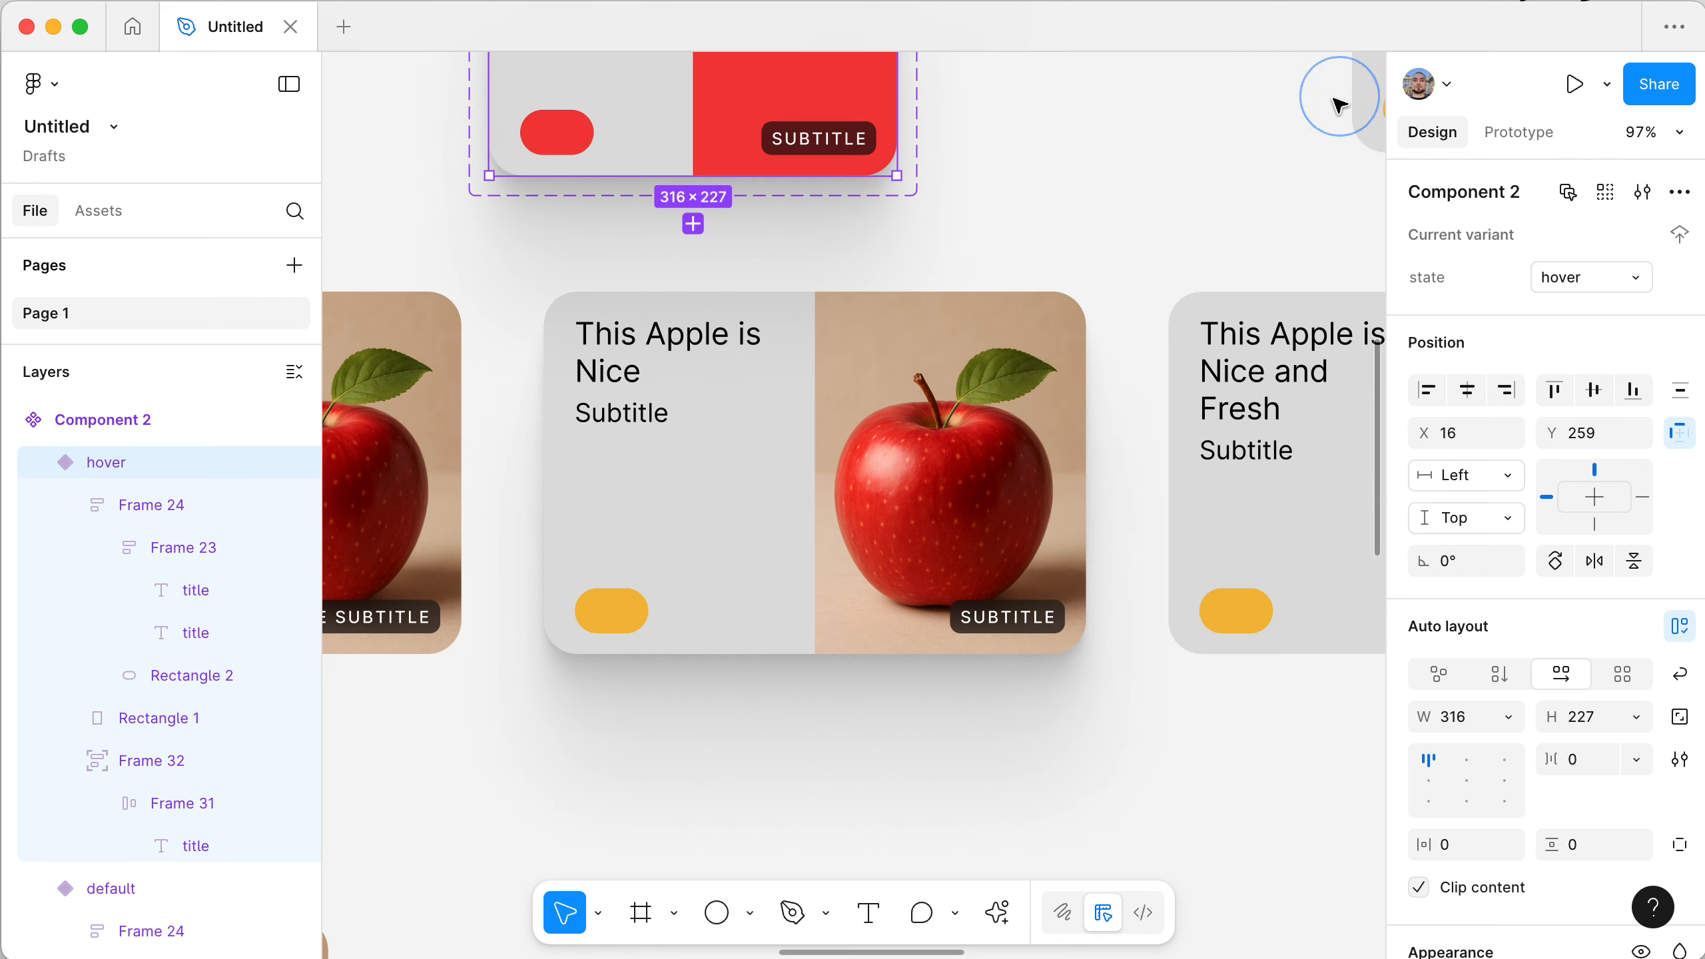
# - Run SmoothShadow again on Component 2's hover variant, reduce the shadow's offset and blur, and close the plugin
pyautogui.press('super+slash')
pyautogui.press('Return')
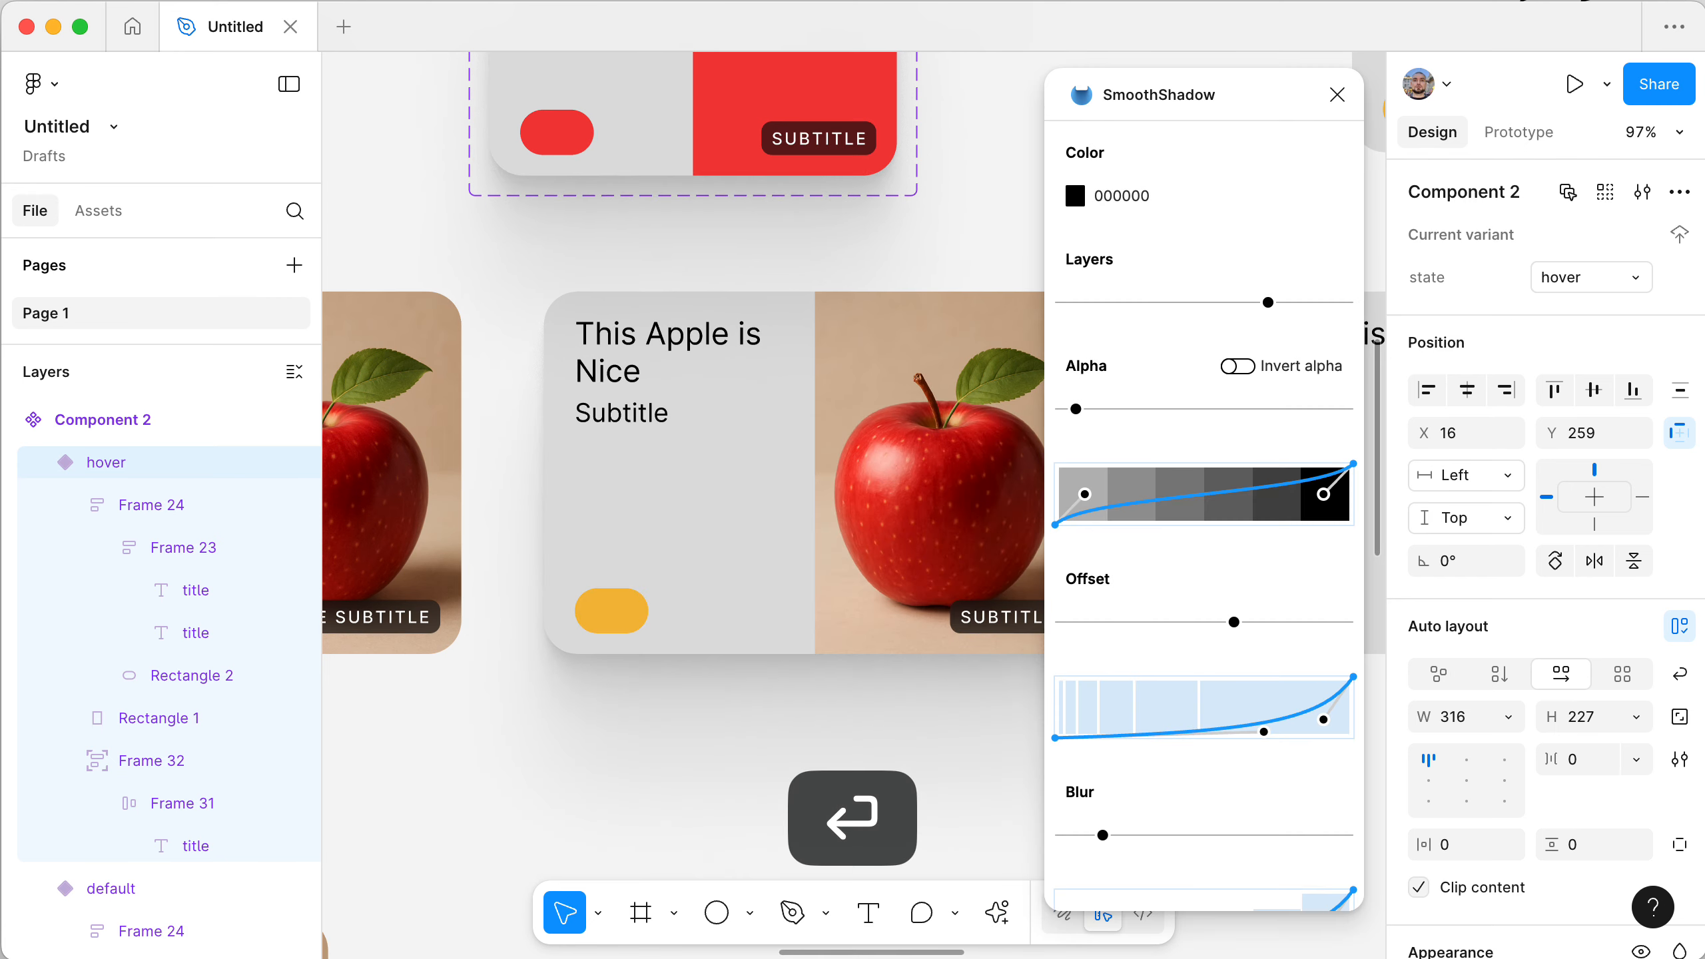
pyautogui.moveTo(1233, 622)
pyautogui.mouseDown()
pyautogui.moveTo(1191, 618)
pyautogui.moveTo(1217, 622)
pyautogui.mouseUp()
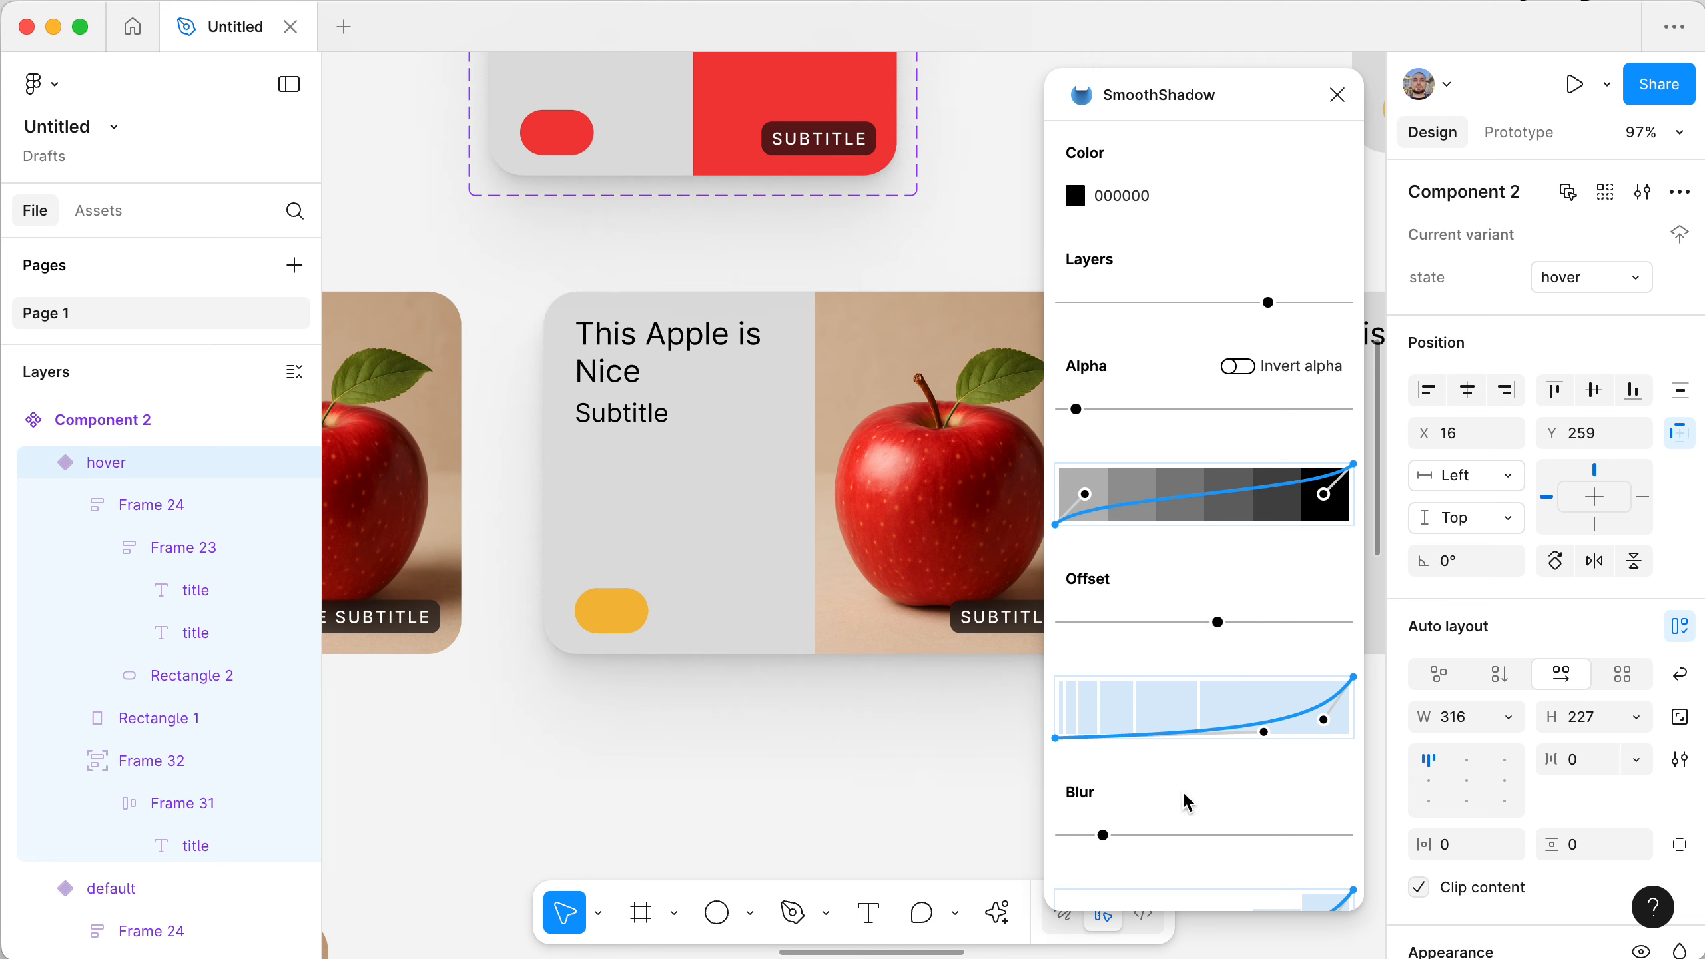
pyautogui.moveTo(1104, 840); pyautogui.dragTo(1080, 837)
pyautogui.moveTo(1216, 622)
pyautogui.mouseDown()
pyautogui.moveTo(1191, 622)
pyautogui.moveTo(1213, 623)
pyautogui.mouseUp()
pyautogui.click(1336, 92)
pyautogui.click(1079, 187)
# - Examine the adjusted shadow on the middle apple card in Frame 25 and compare Component 2's default and hover variants
pyautogui.scroll(-5, 1079, 188)
pyautogui.hscroll(-2, 1080, 187)
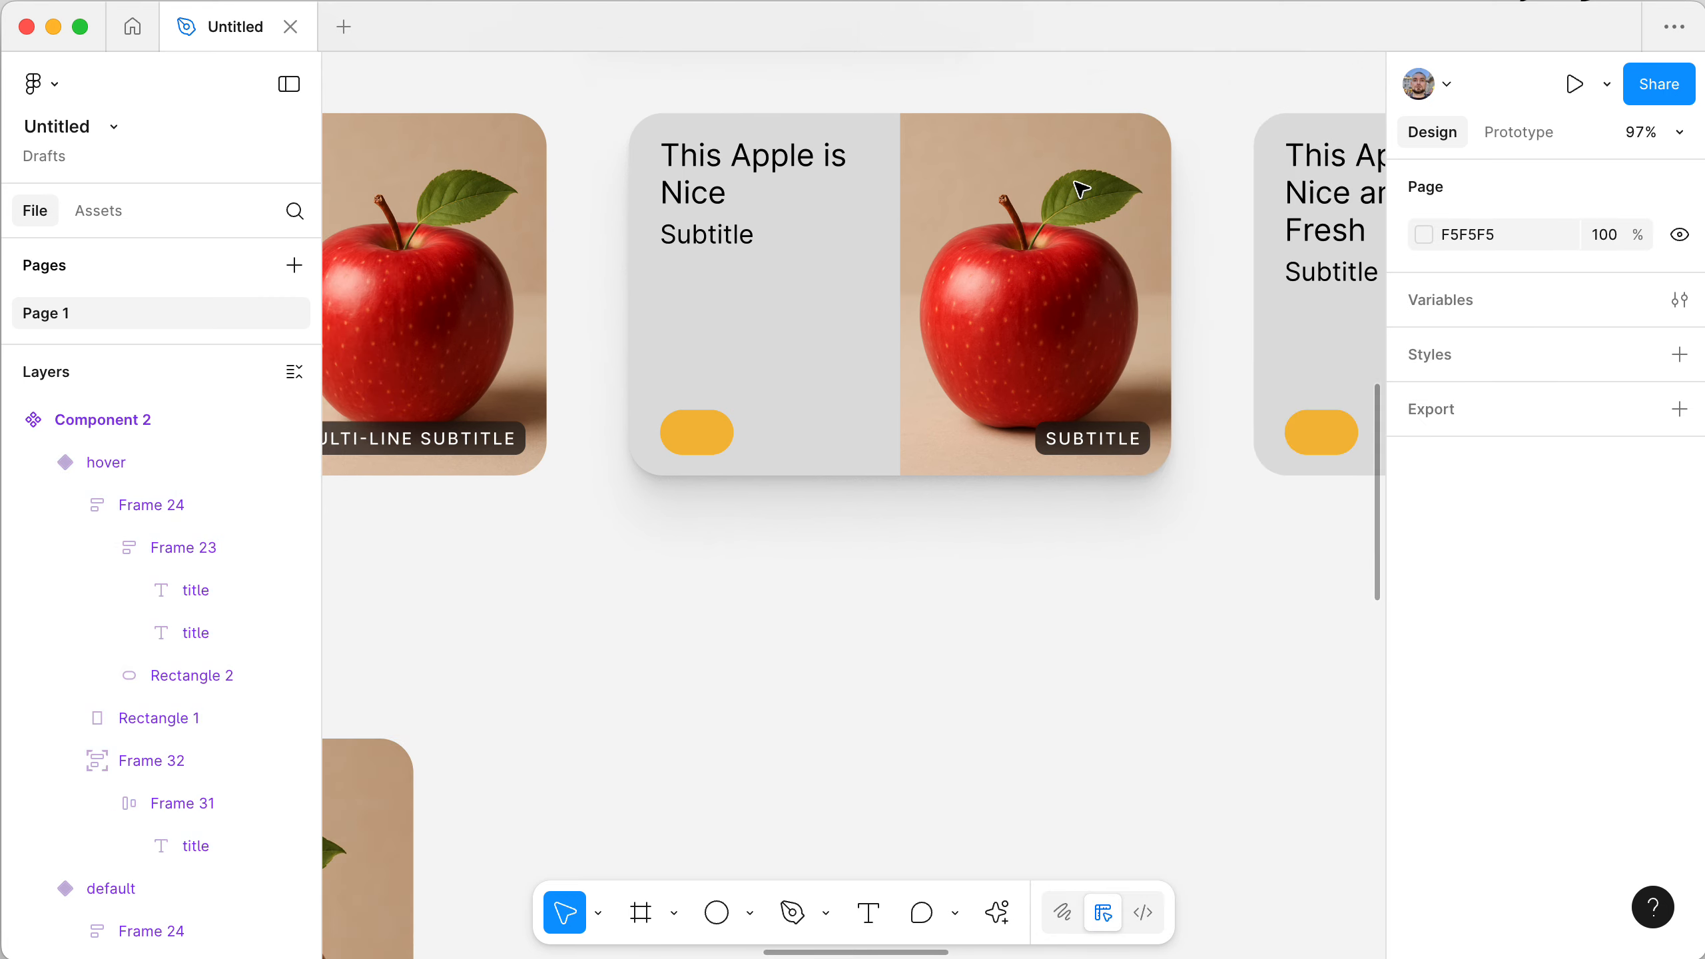
pyautogui.scroll(5, 1080, 187)
pyautogui.hscroll(2, 1079, 188)
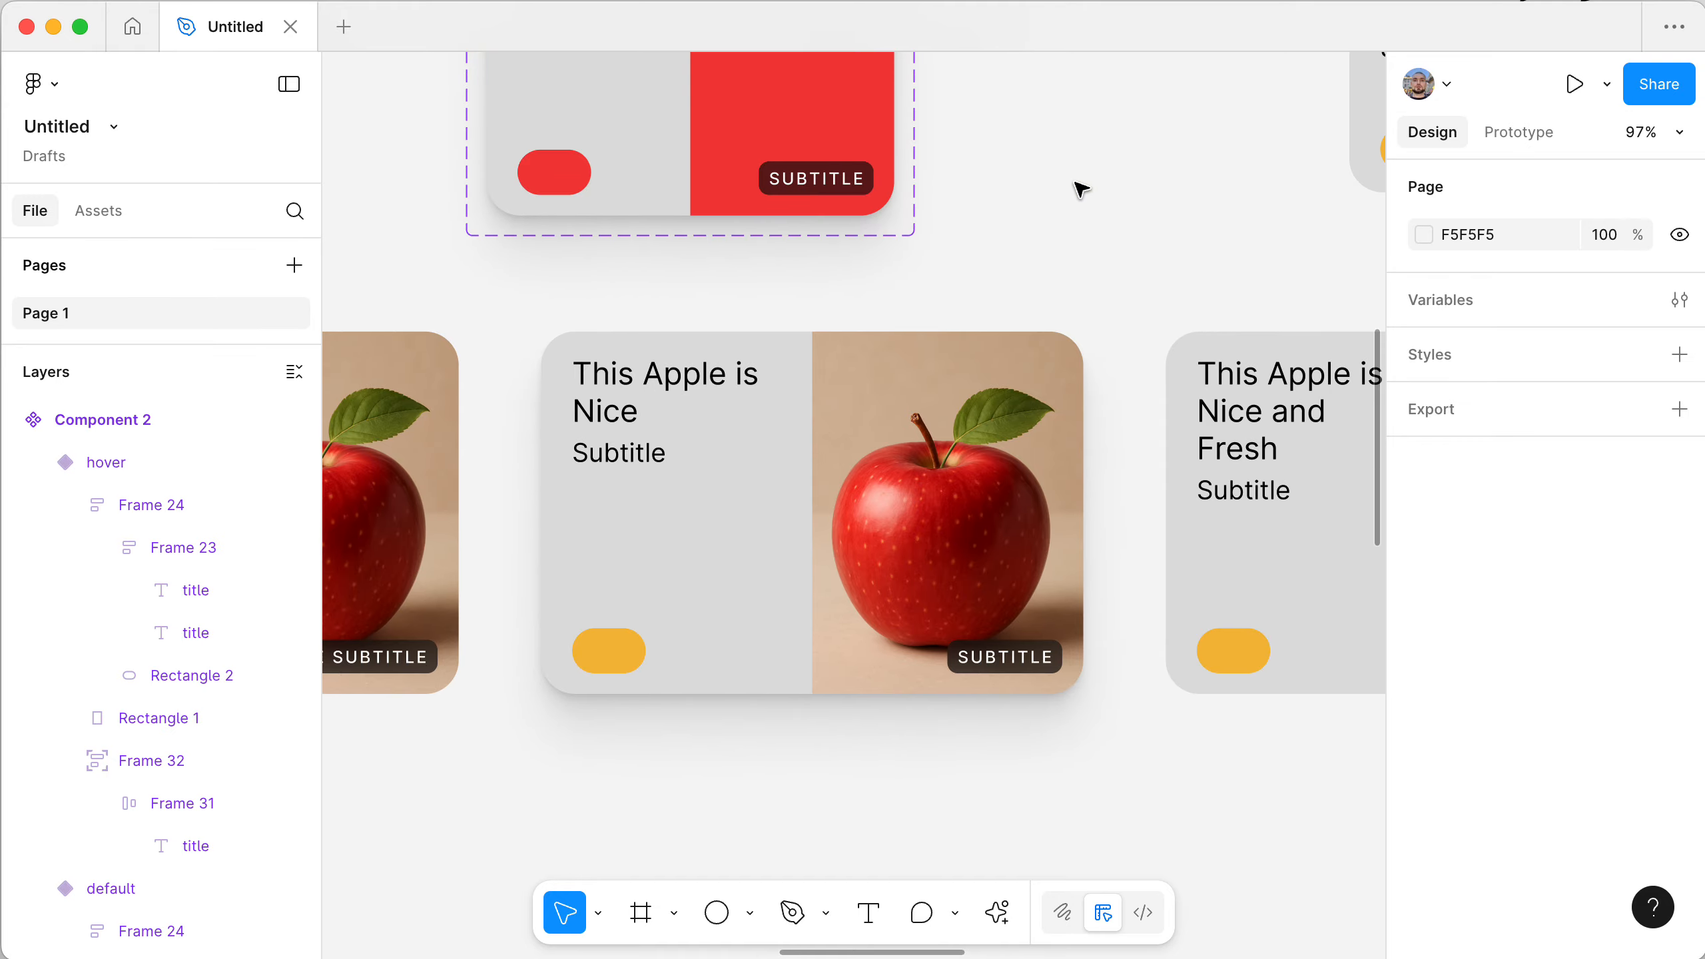
pyautogui.scroll(-3, 1079, 188)
pyautogui.scroll(8, 1080, 188)
pyautogui.hscroll(2, 1079, 188)
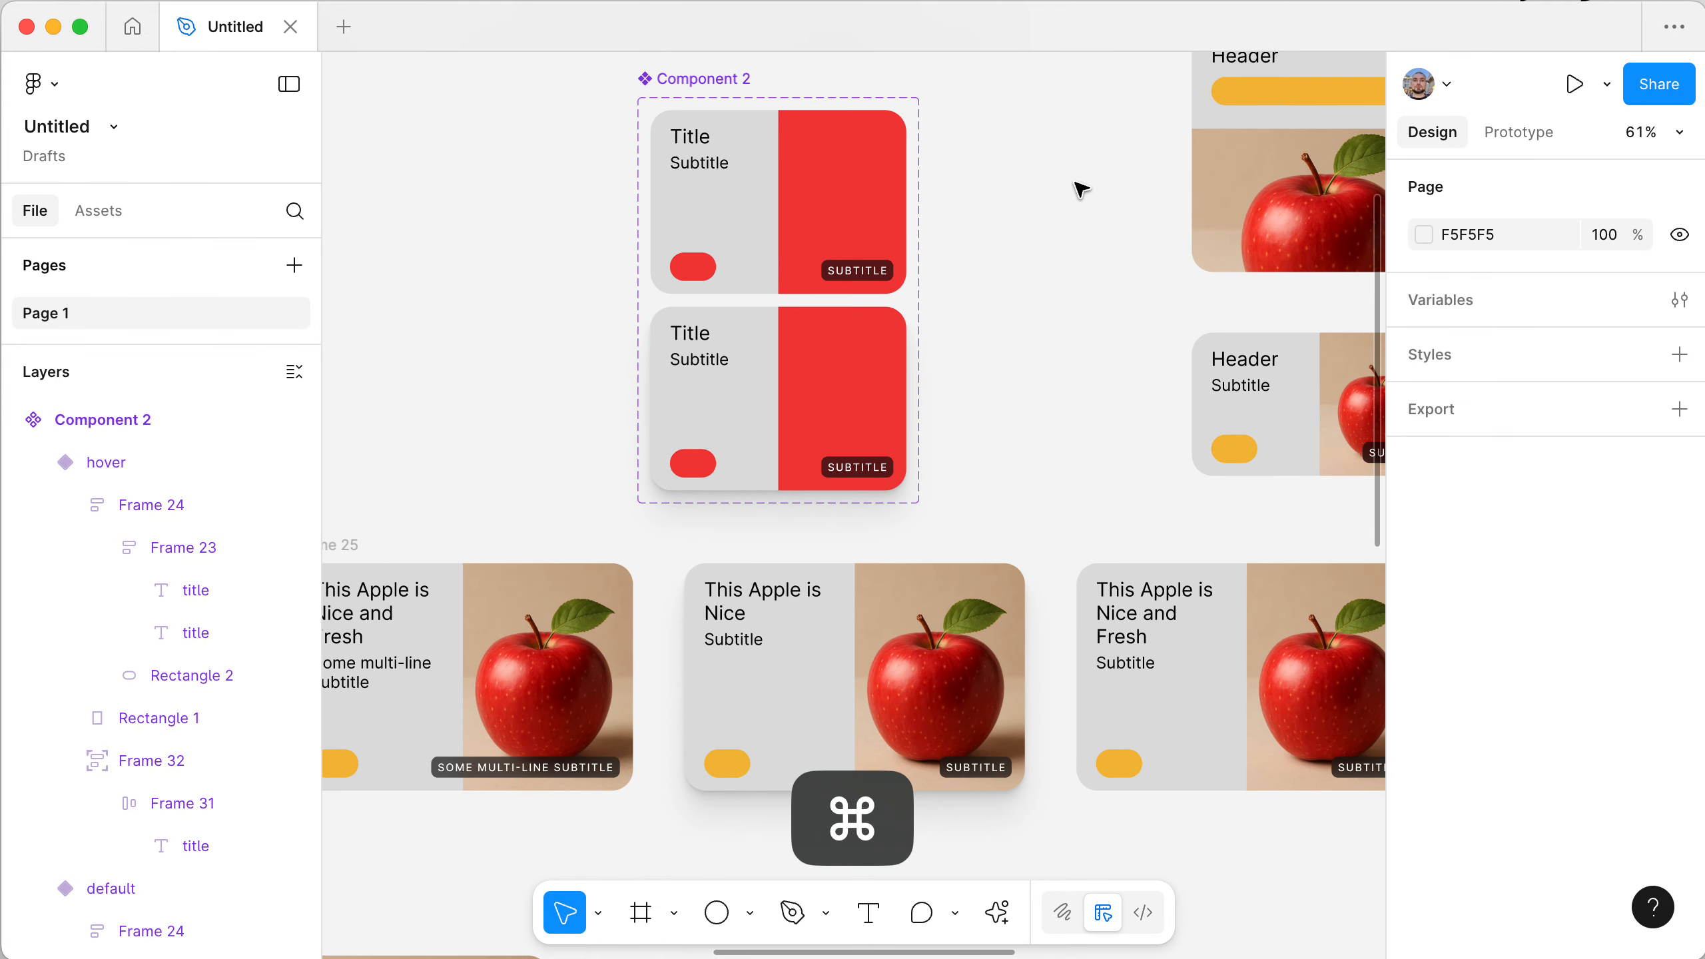
pyautogui.scroll(-7, 1080, 189)
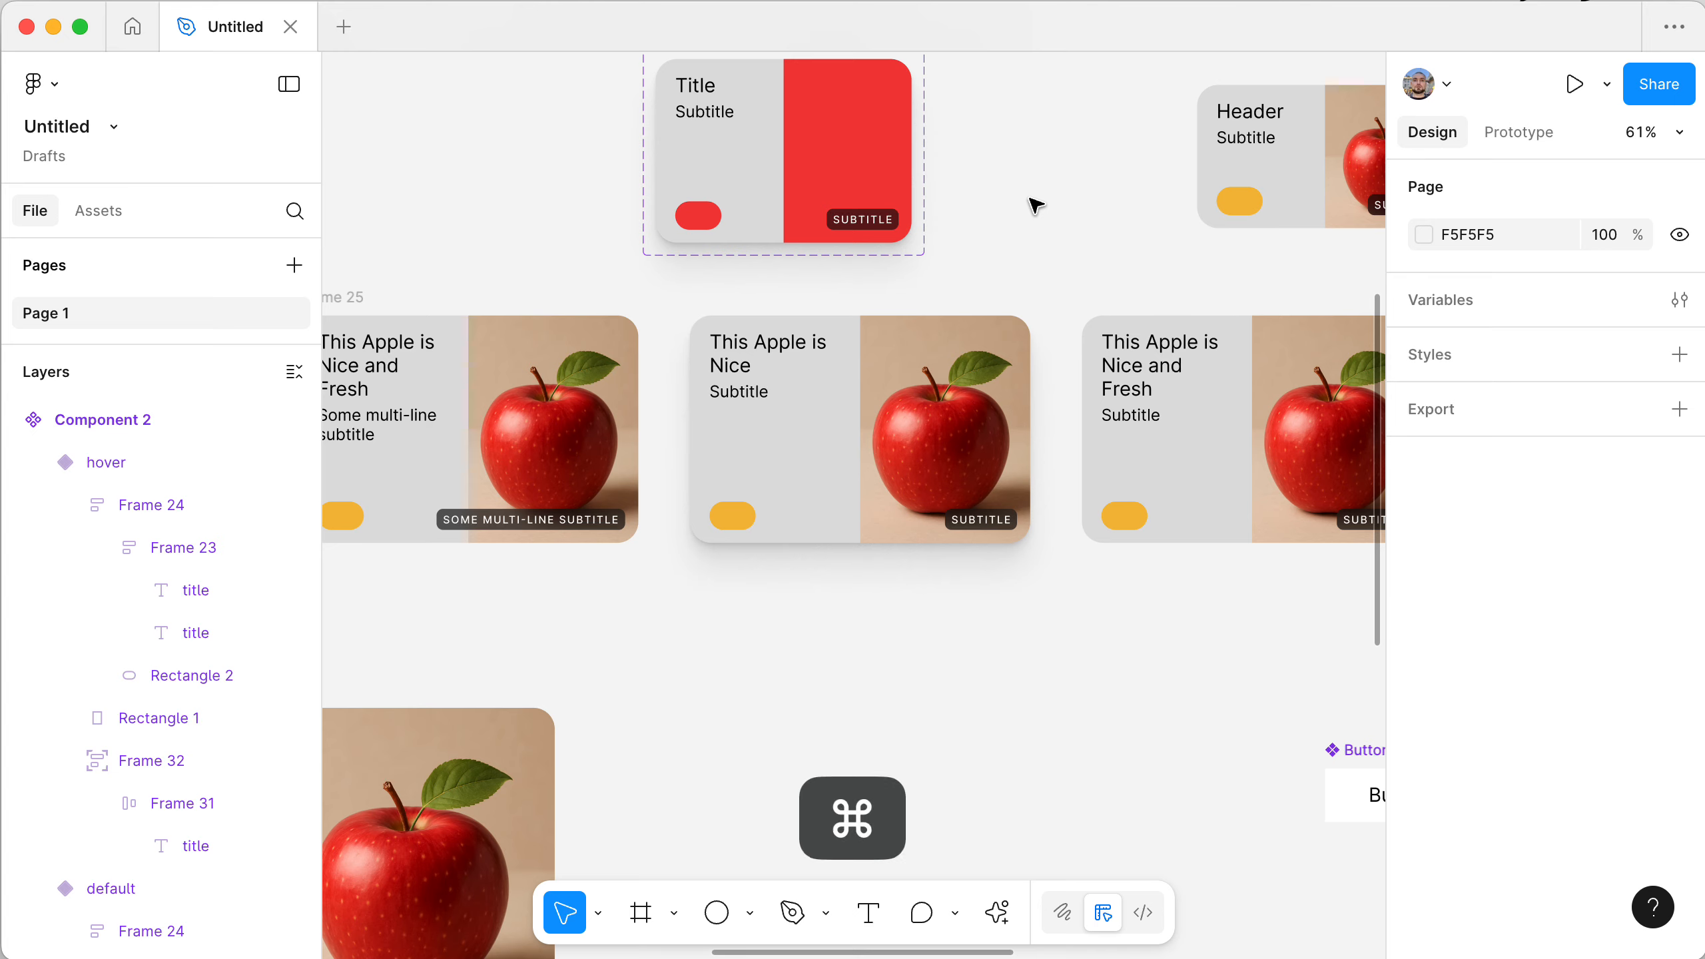
pyautogui.scroll(5, 1036, 205)
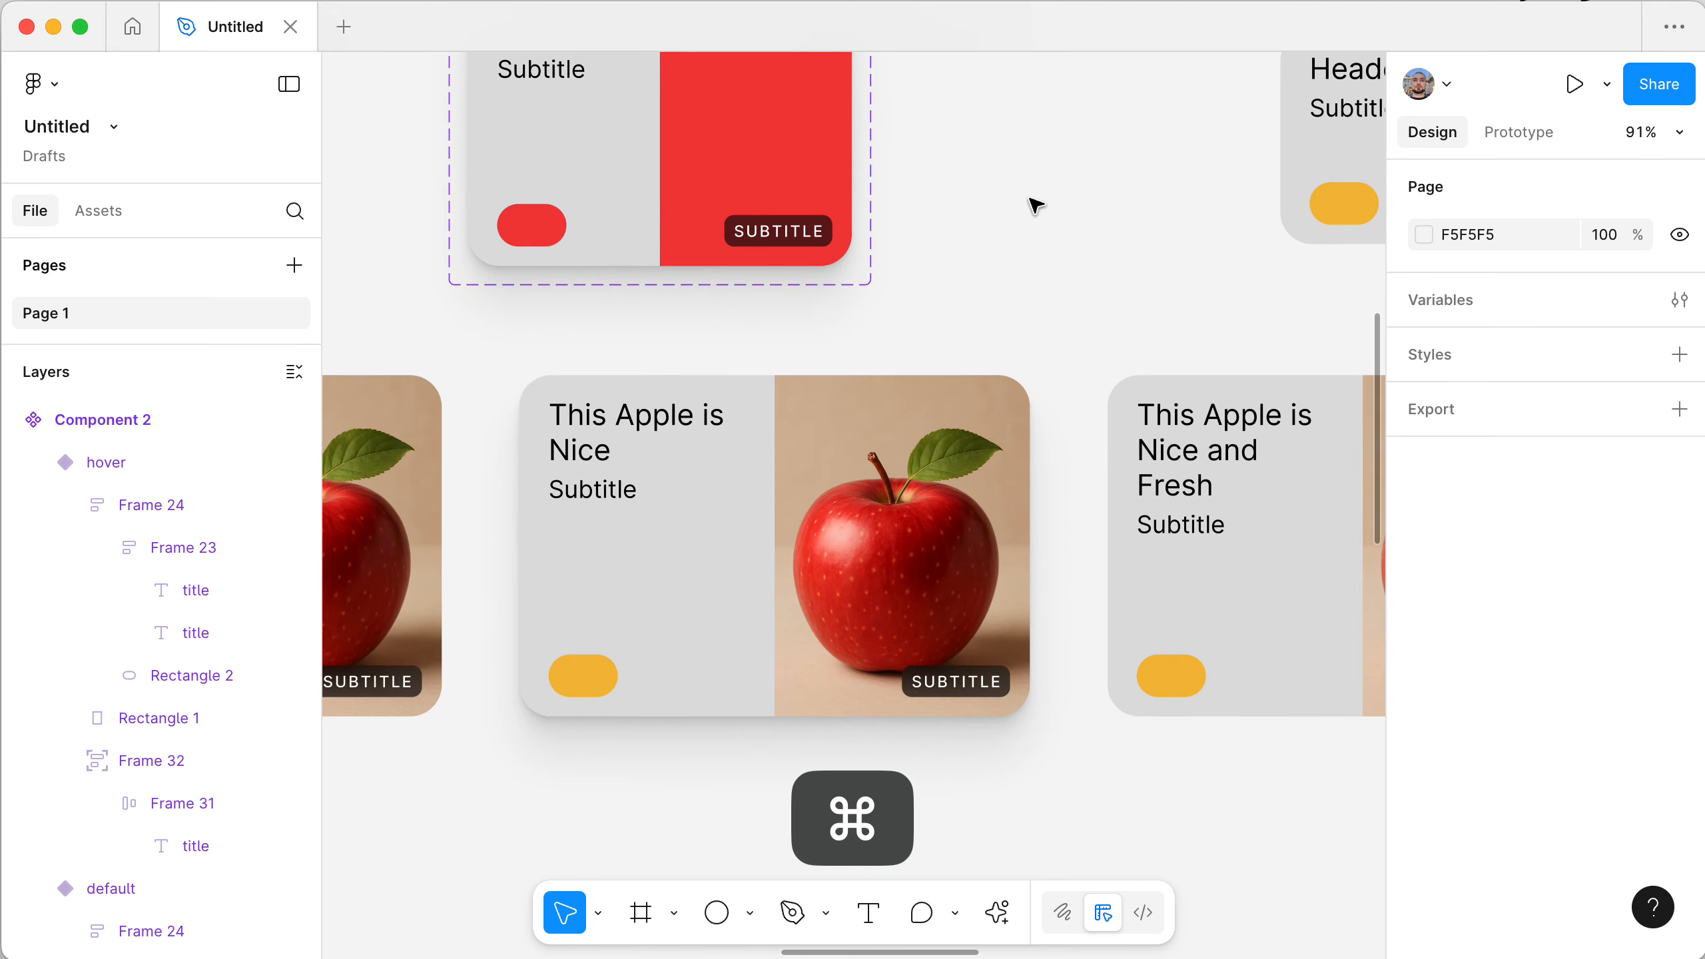
pyautogui.scroll(10, 1005, 115)
pyautogui.hscroll(-4, 1005, 115)
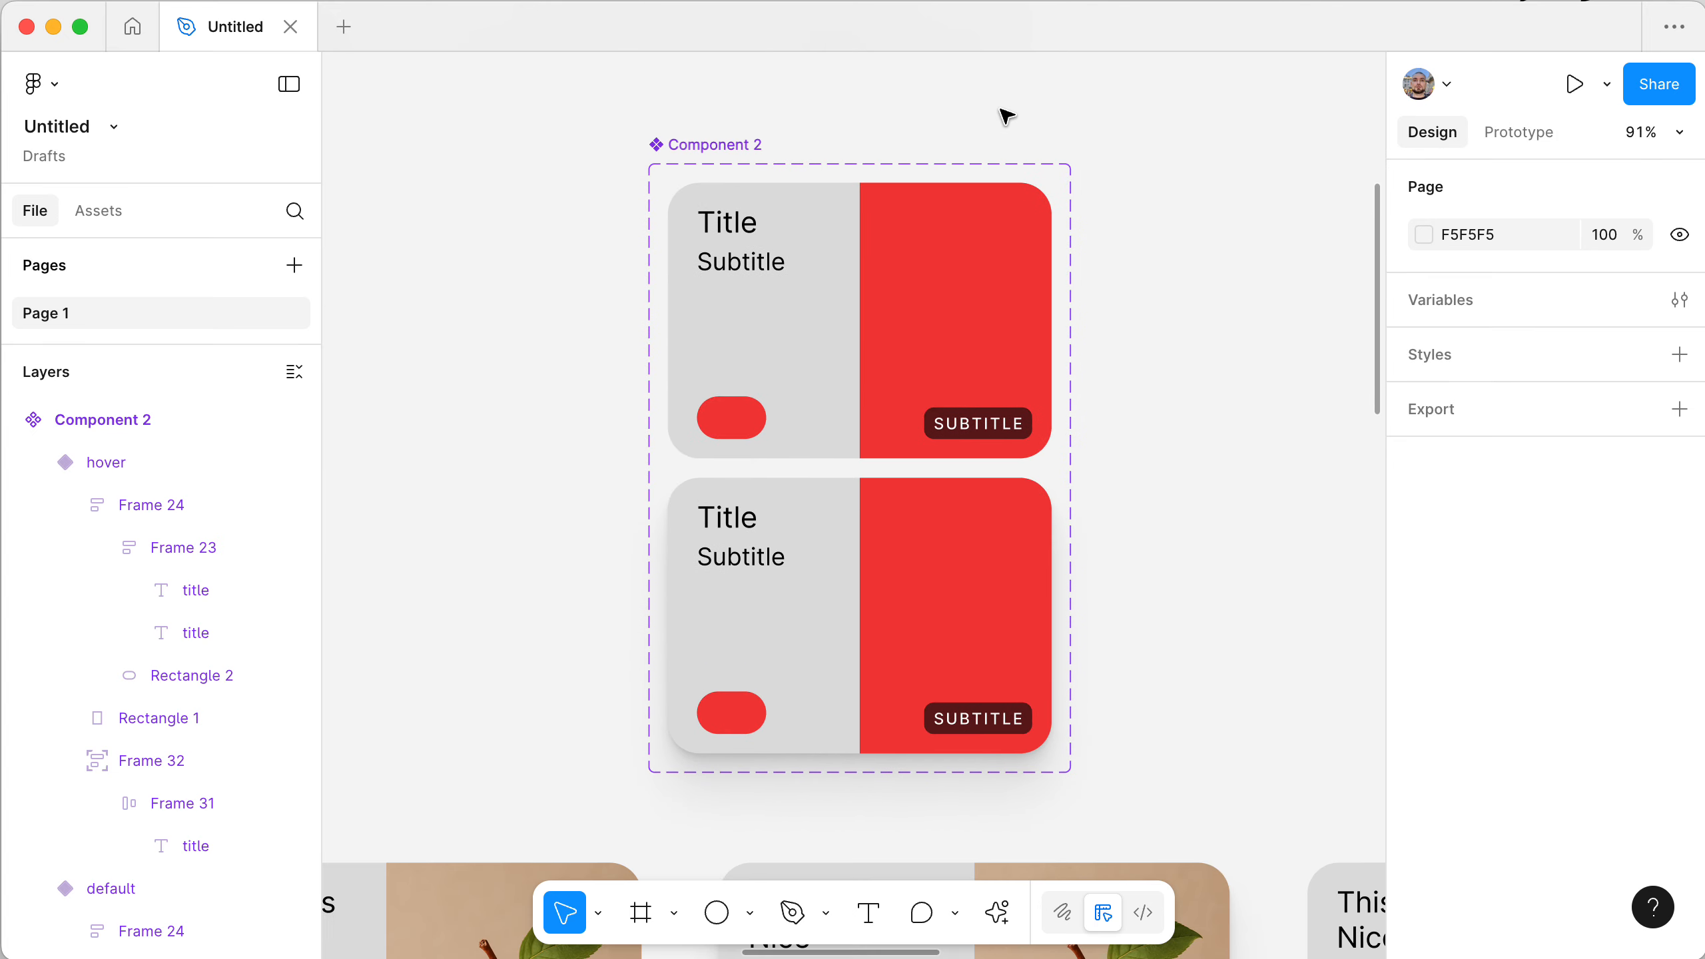
pyautogui.click(788, 259)
pyautogui.scroll(-7, 792, 259)
pyautogui.hscroll(-1, 792, 259)
pyautogui.scroll(-3, 788, 259)
pyautogui.scroll(5, 583, 353)
pyautogui.hscroll(3, 583, 353)
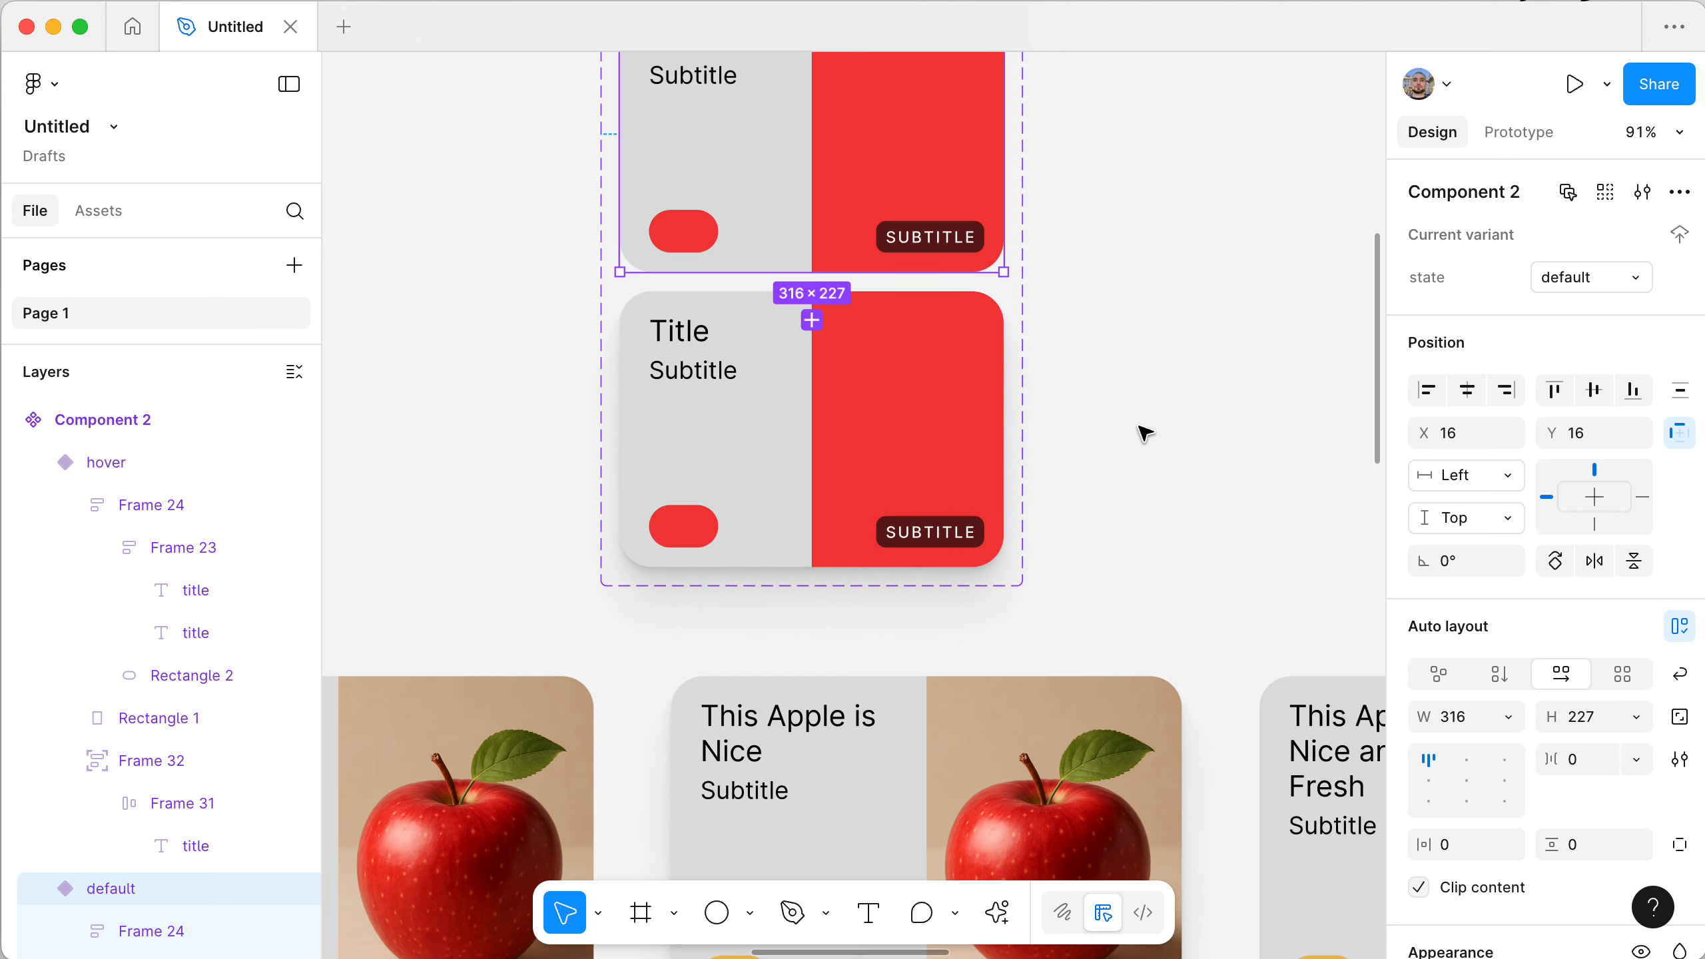
pyautogui.scroll(2, 1143, 432)
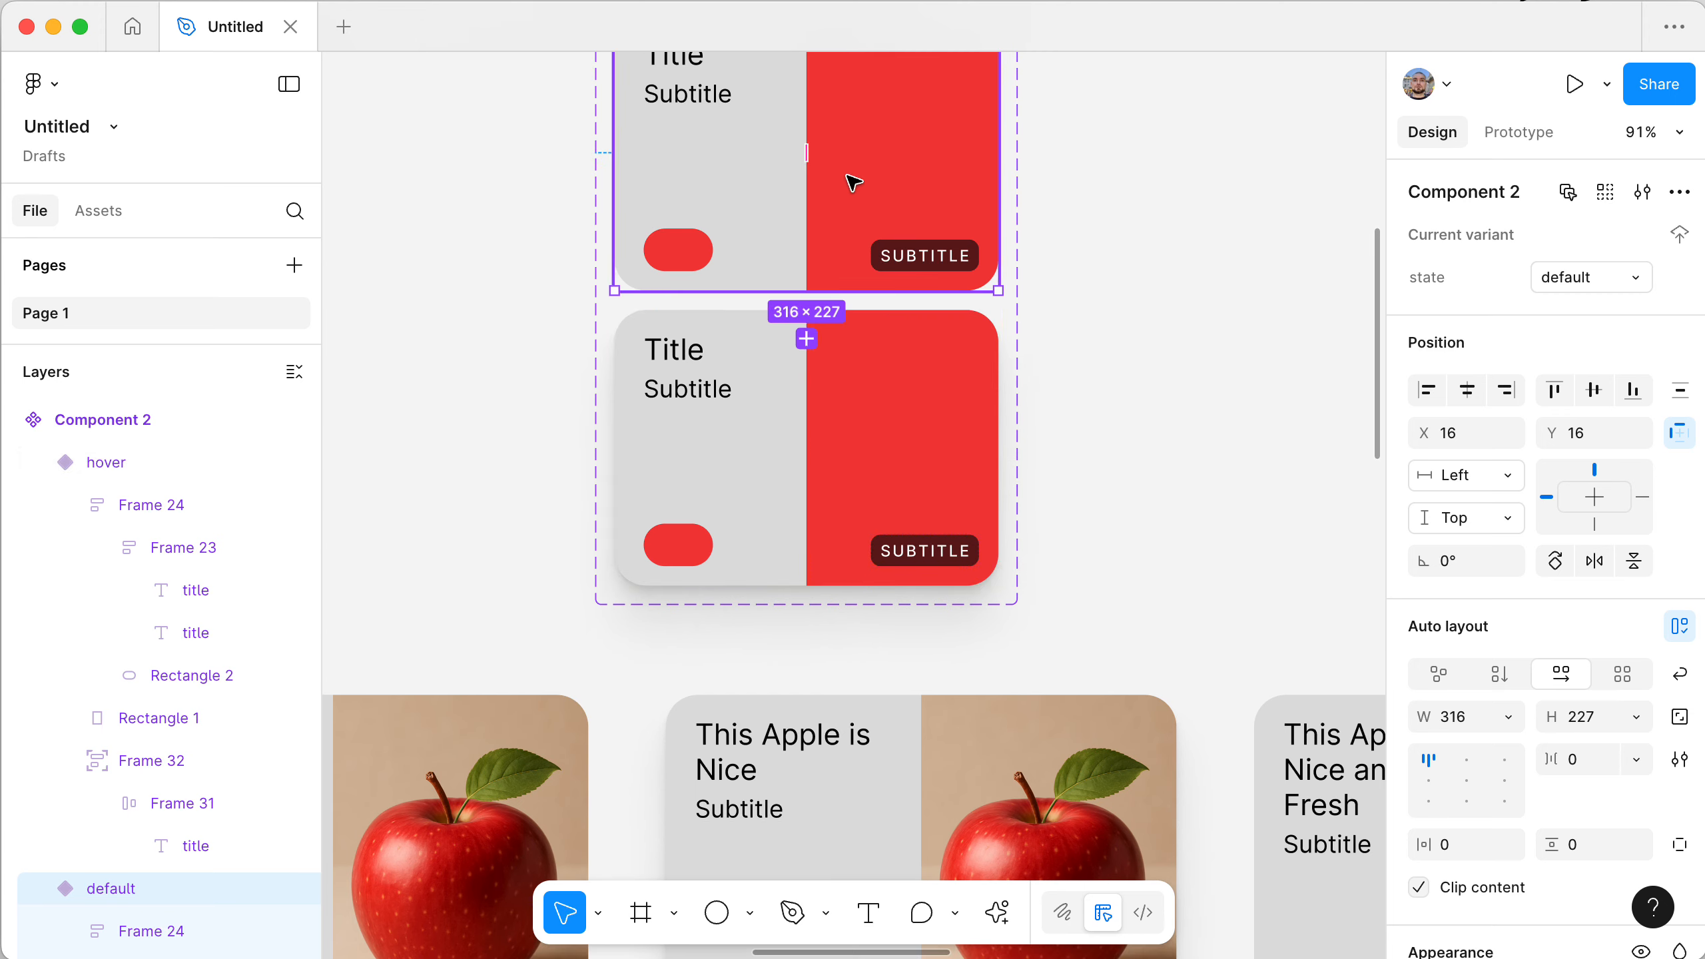
pyautogui.click(1217, 301)
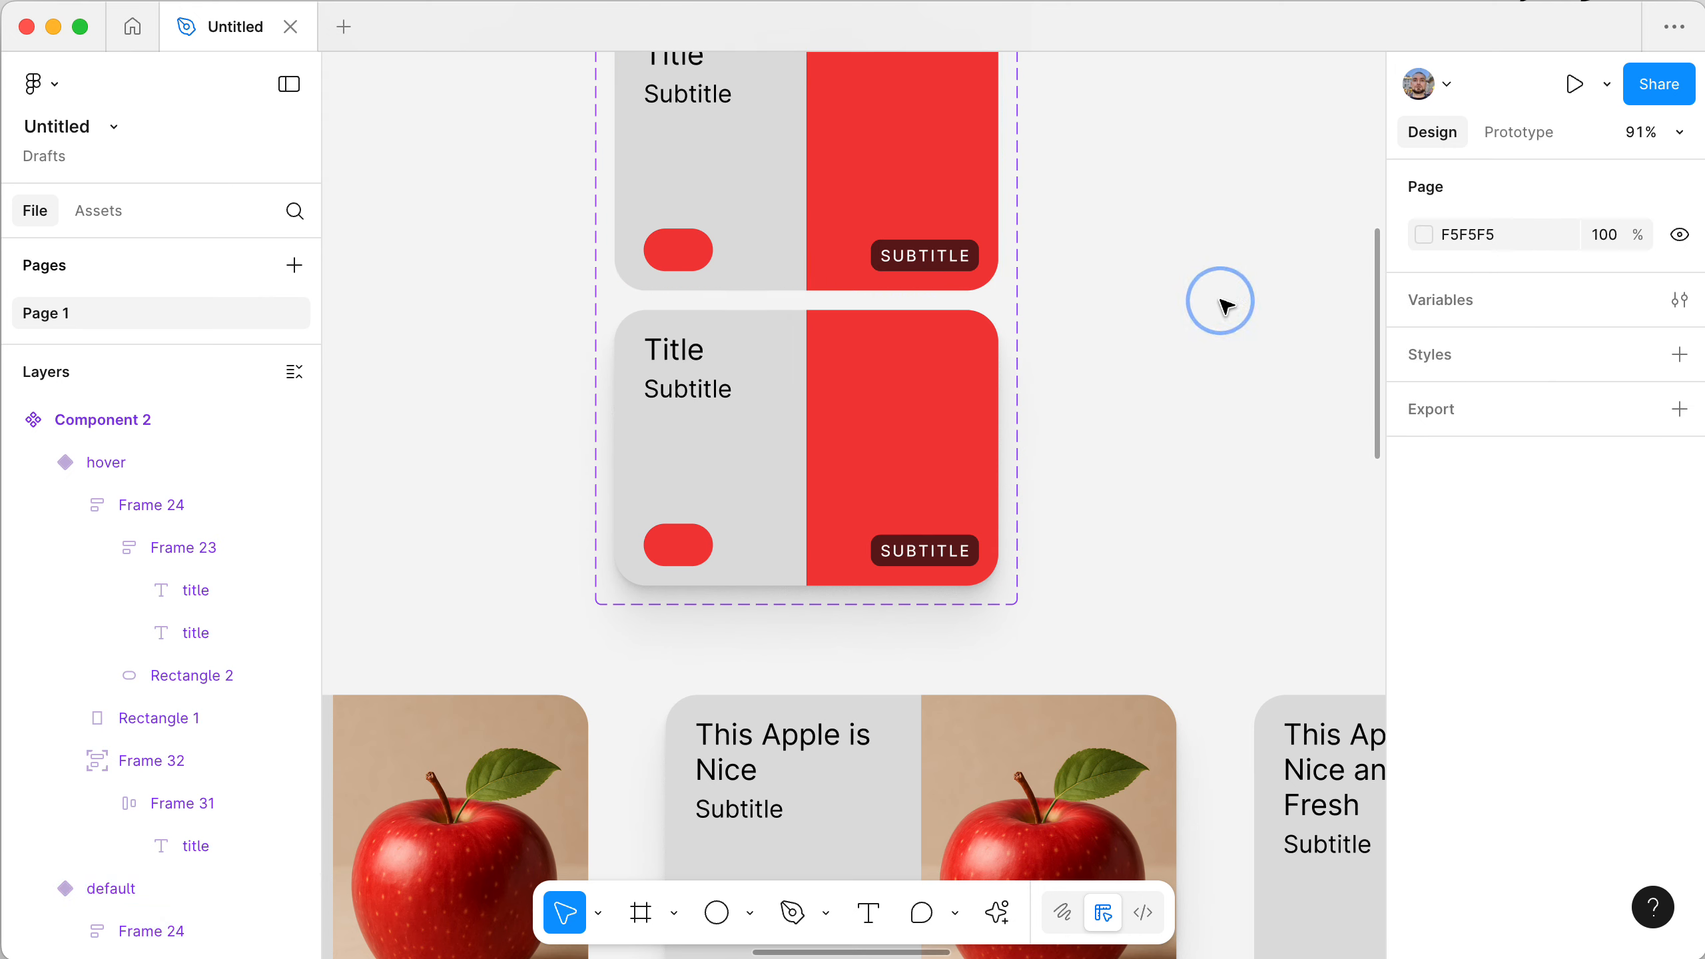
# - Connect Component 2's default variant to its hover variant with a prototype interaction
pyautogui.click(920, 423)
pyautogui.click(893, 182)
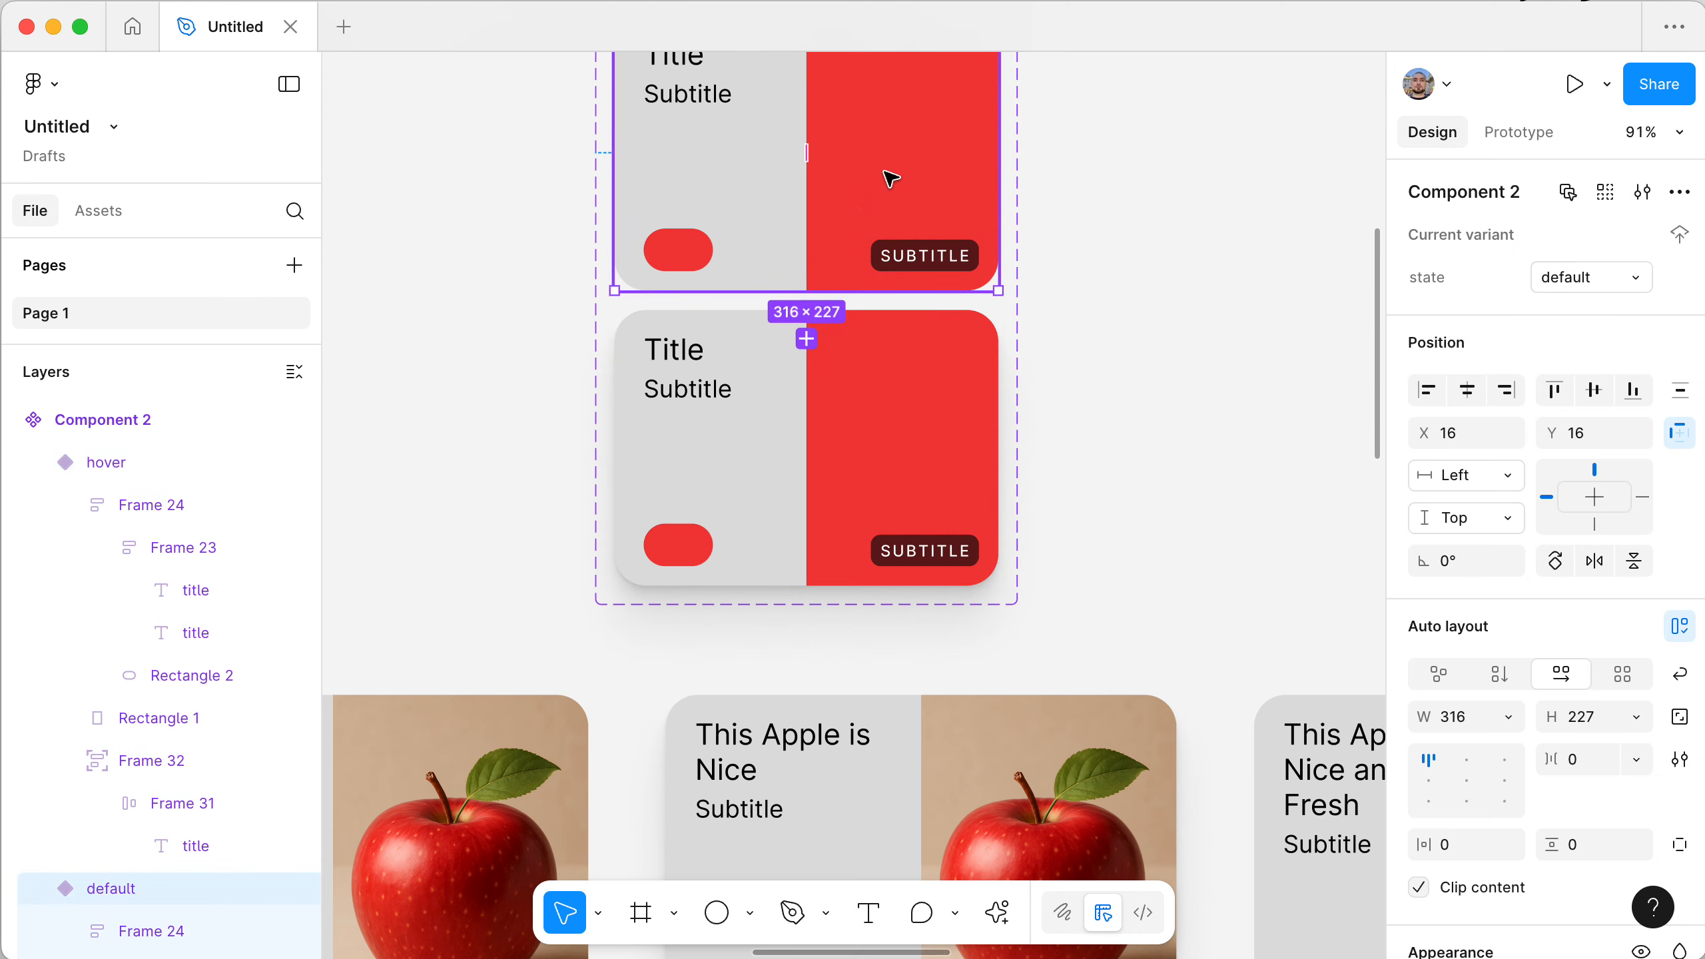
pyautogui.click(1526, 131)
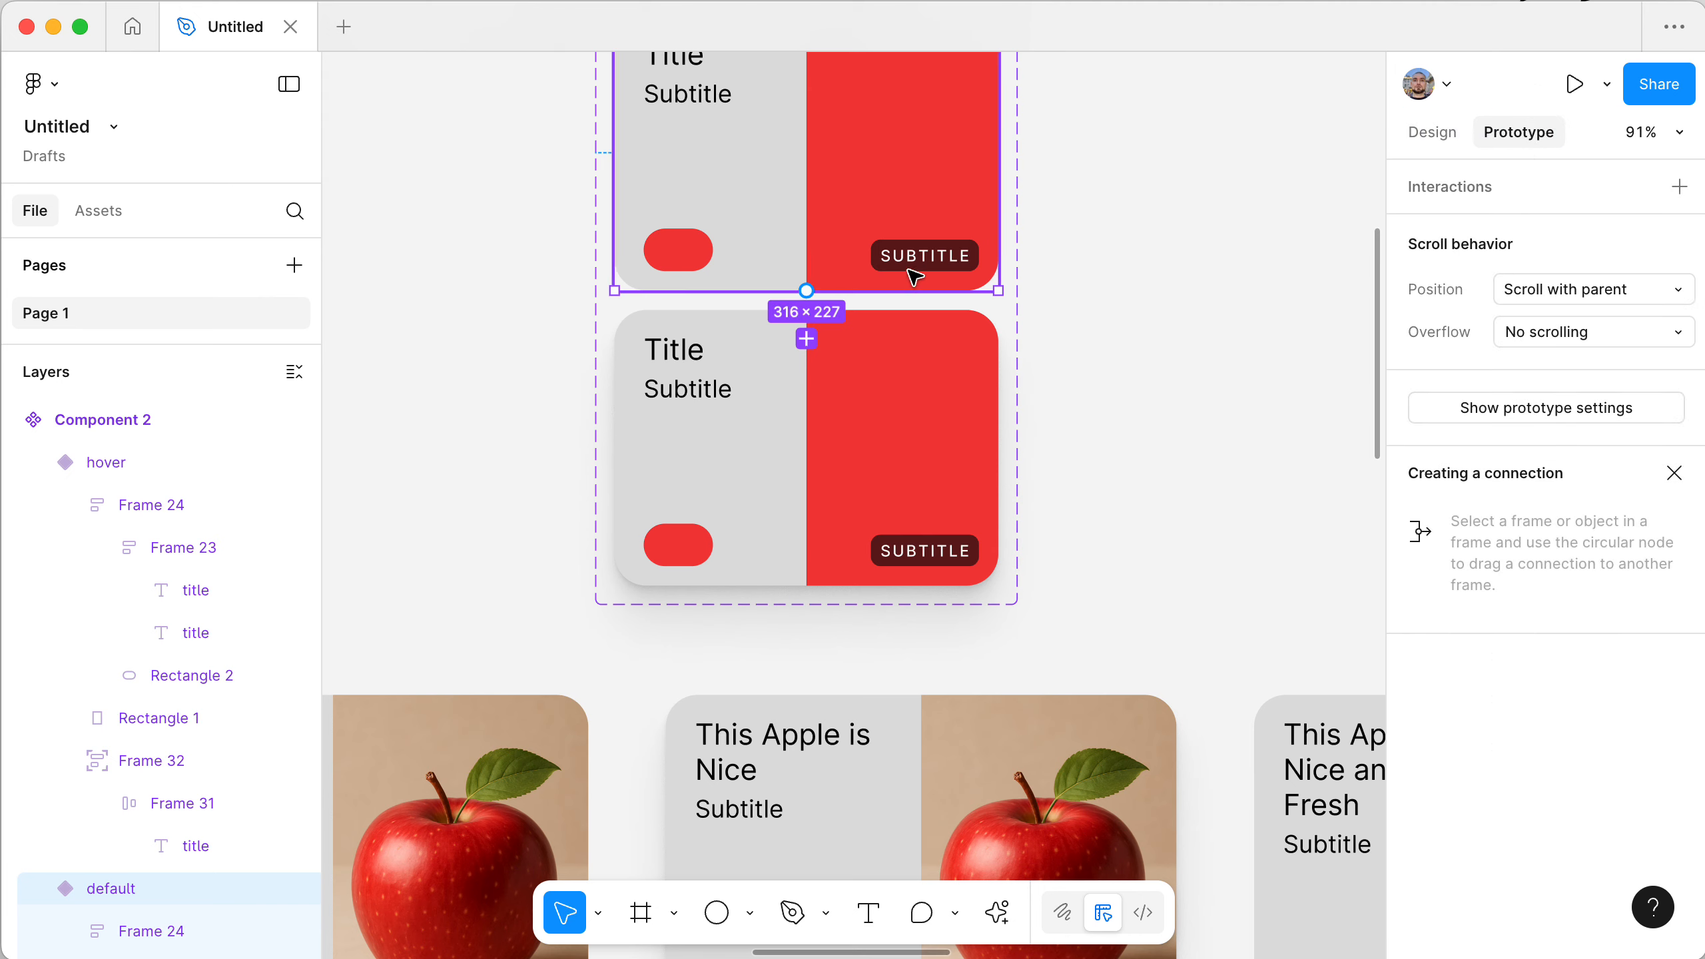
pyautogui.moveTo(933, 344); pyautogui.dragTo(992, 374)
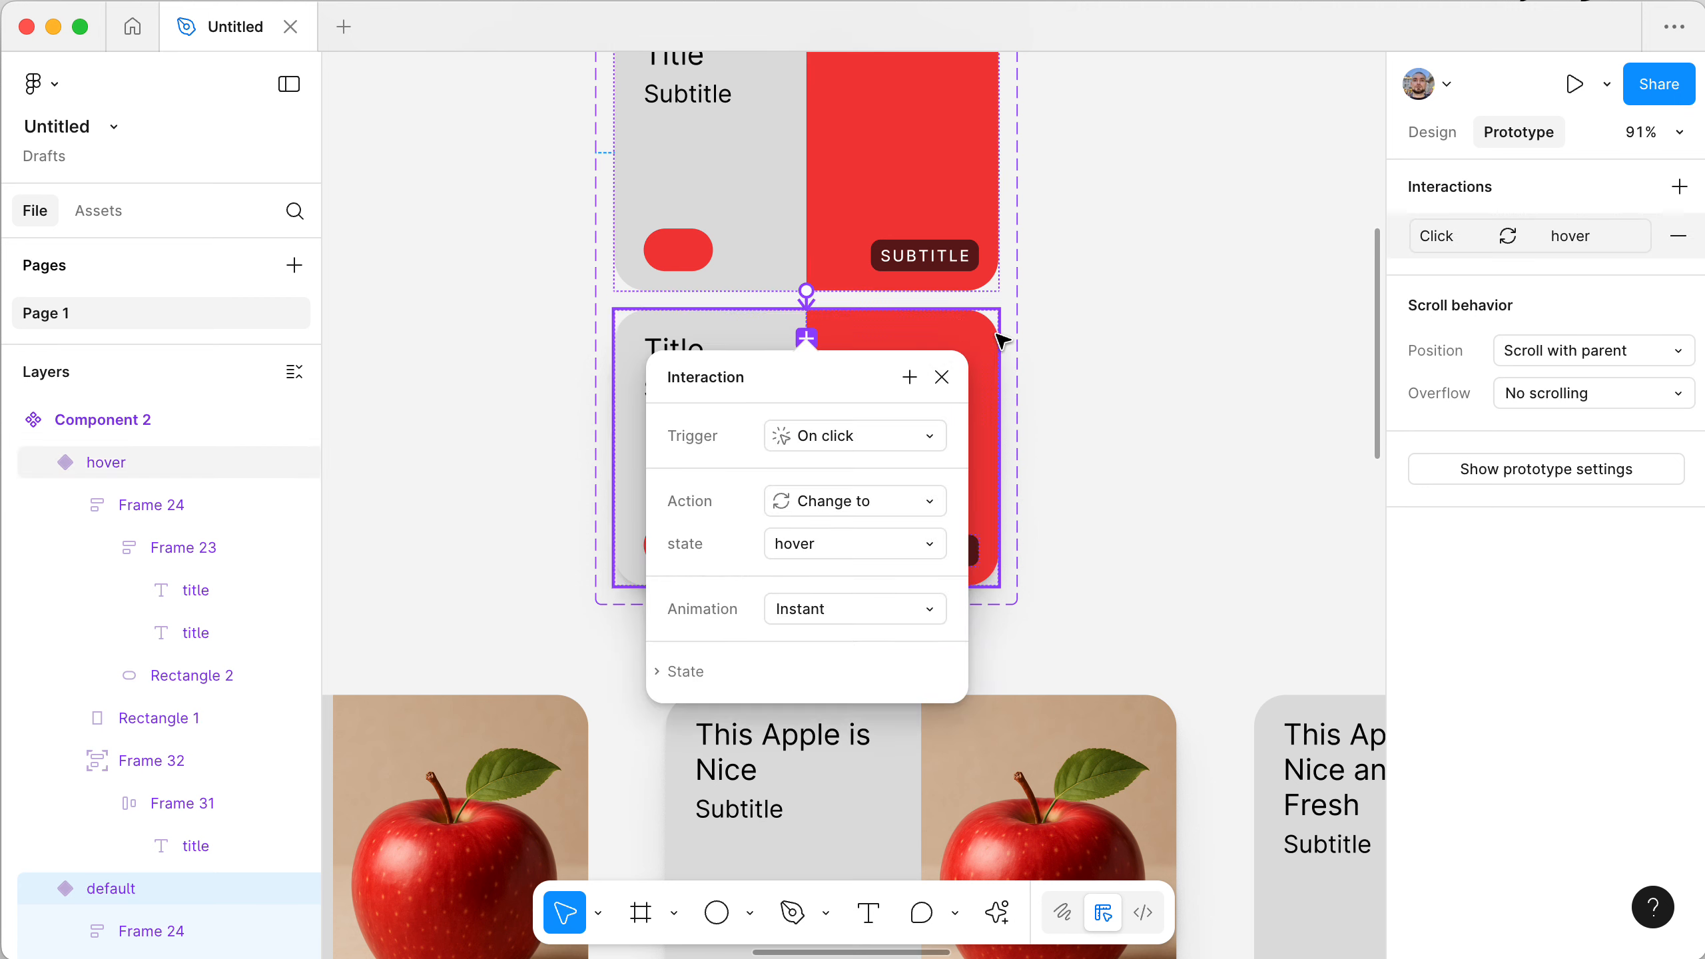
pyautogui.scroll(2, 1109, 390)
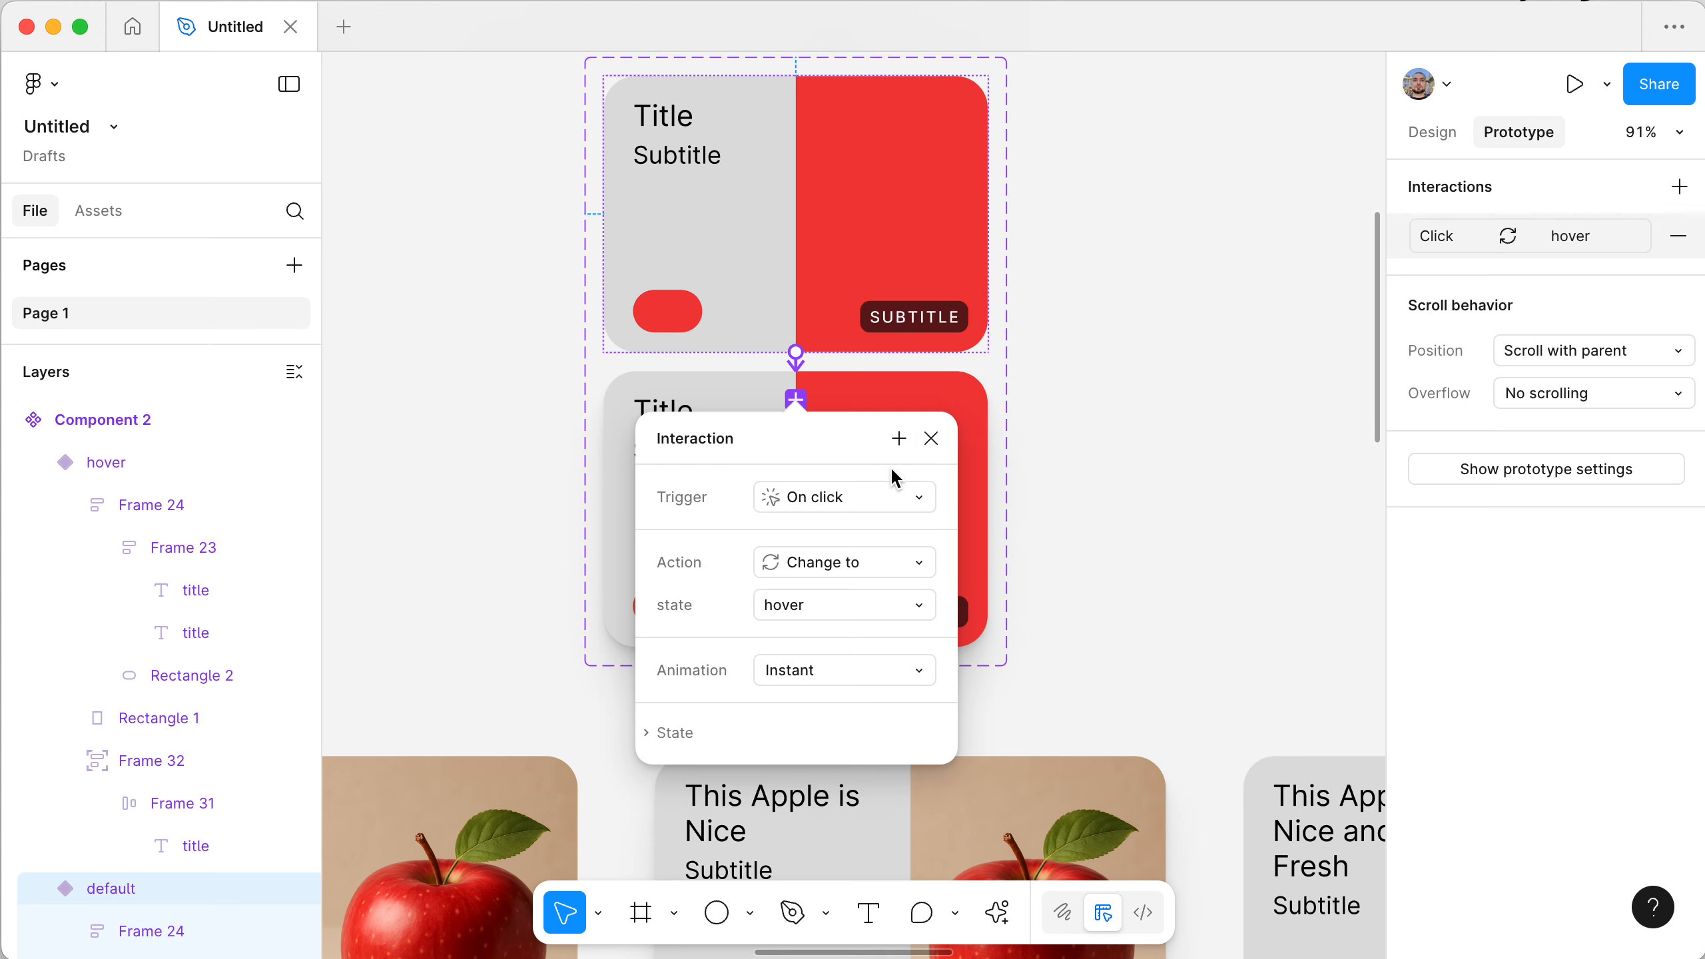
# - Set the interaction's trigger to While hovering and its animation to Smart animate, and close the interaction settings
pyautogui.click(837, 498)
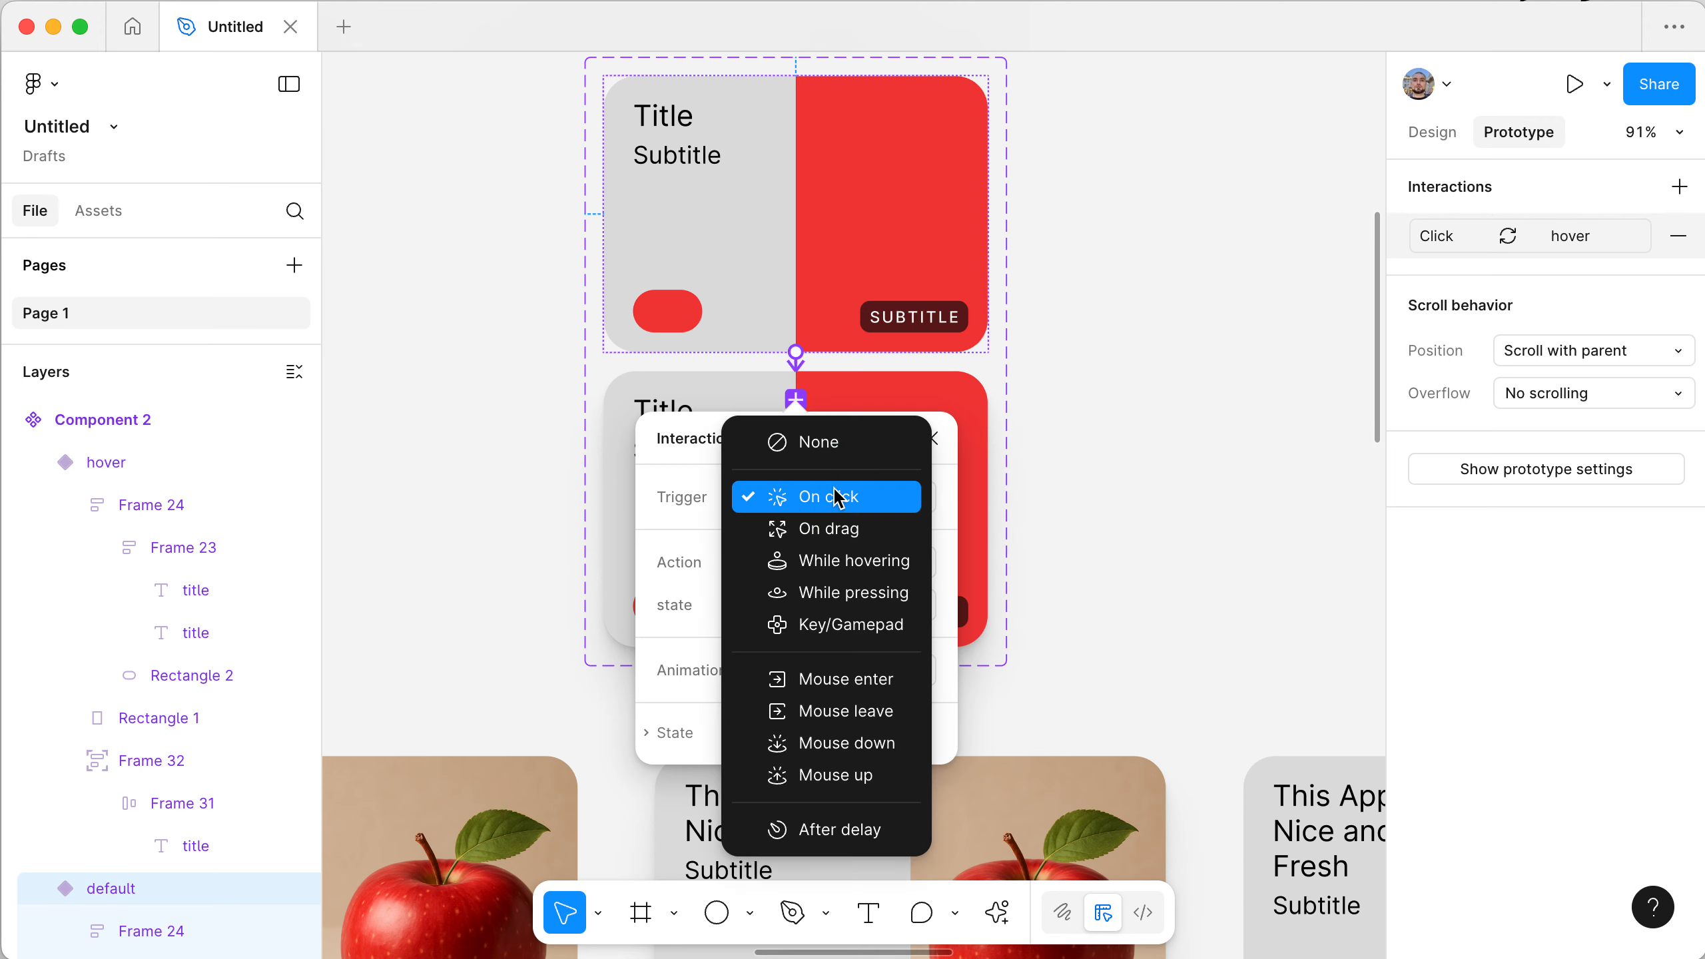
pyautogui.click(839, 562)
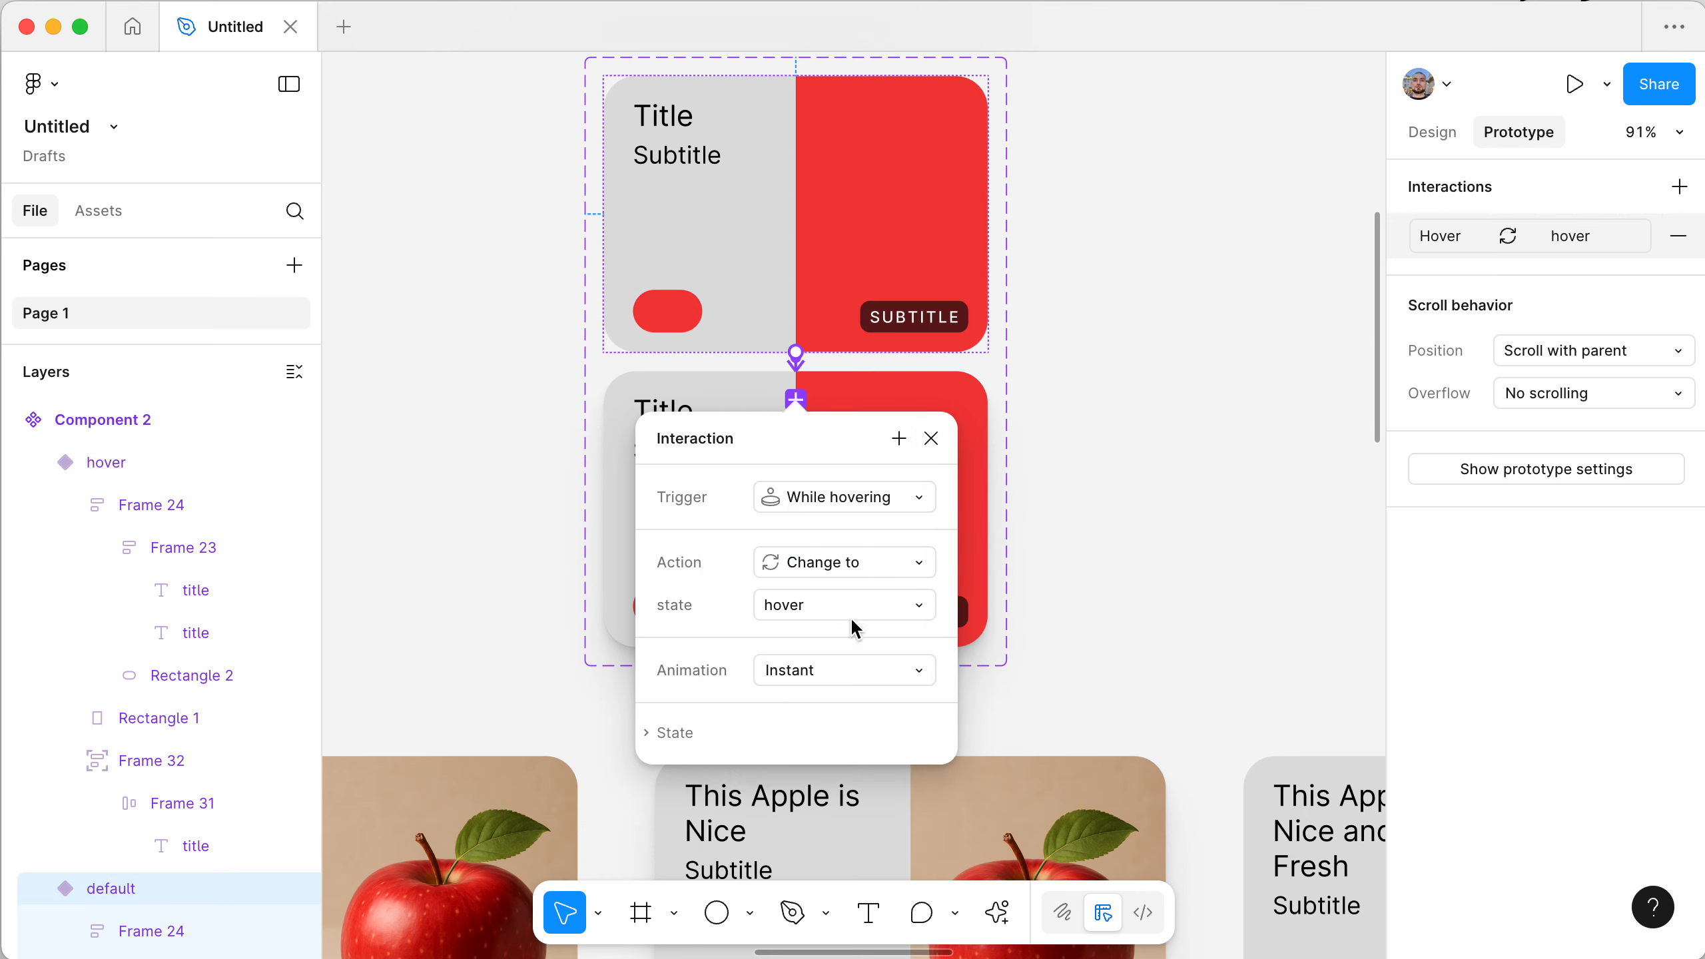
pyautogui.click(819, 670)
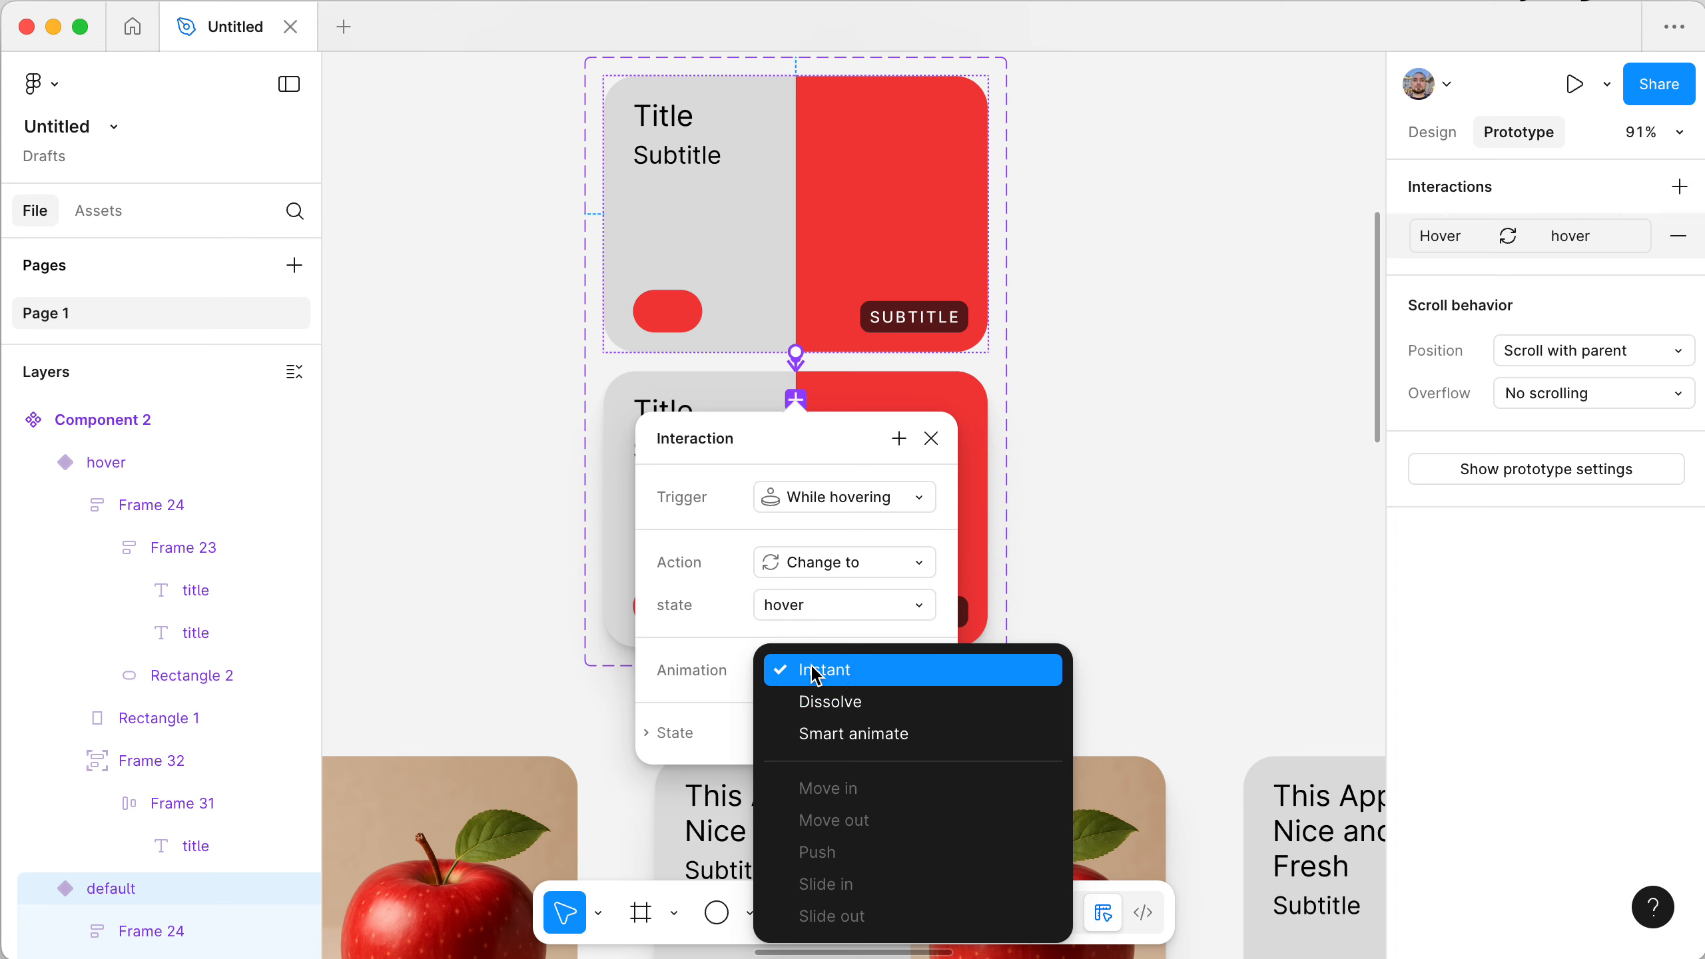
pyautogui.click(837, 733)
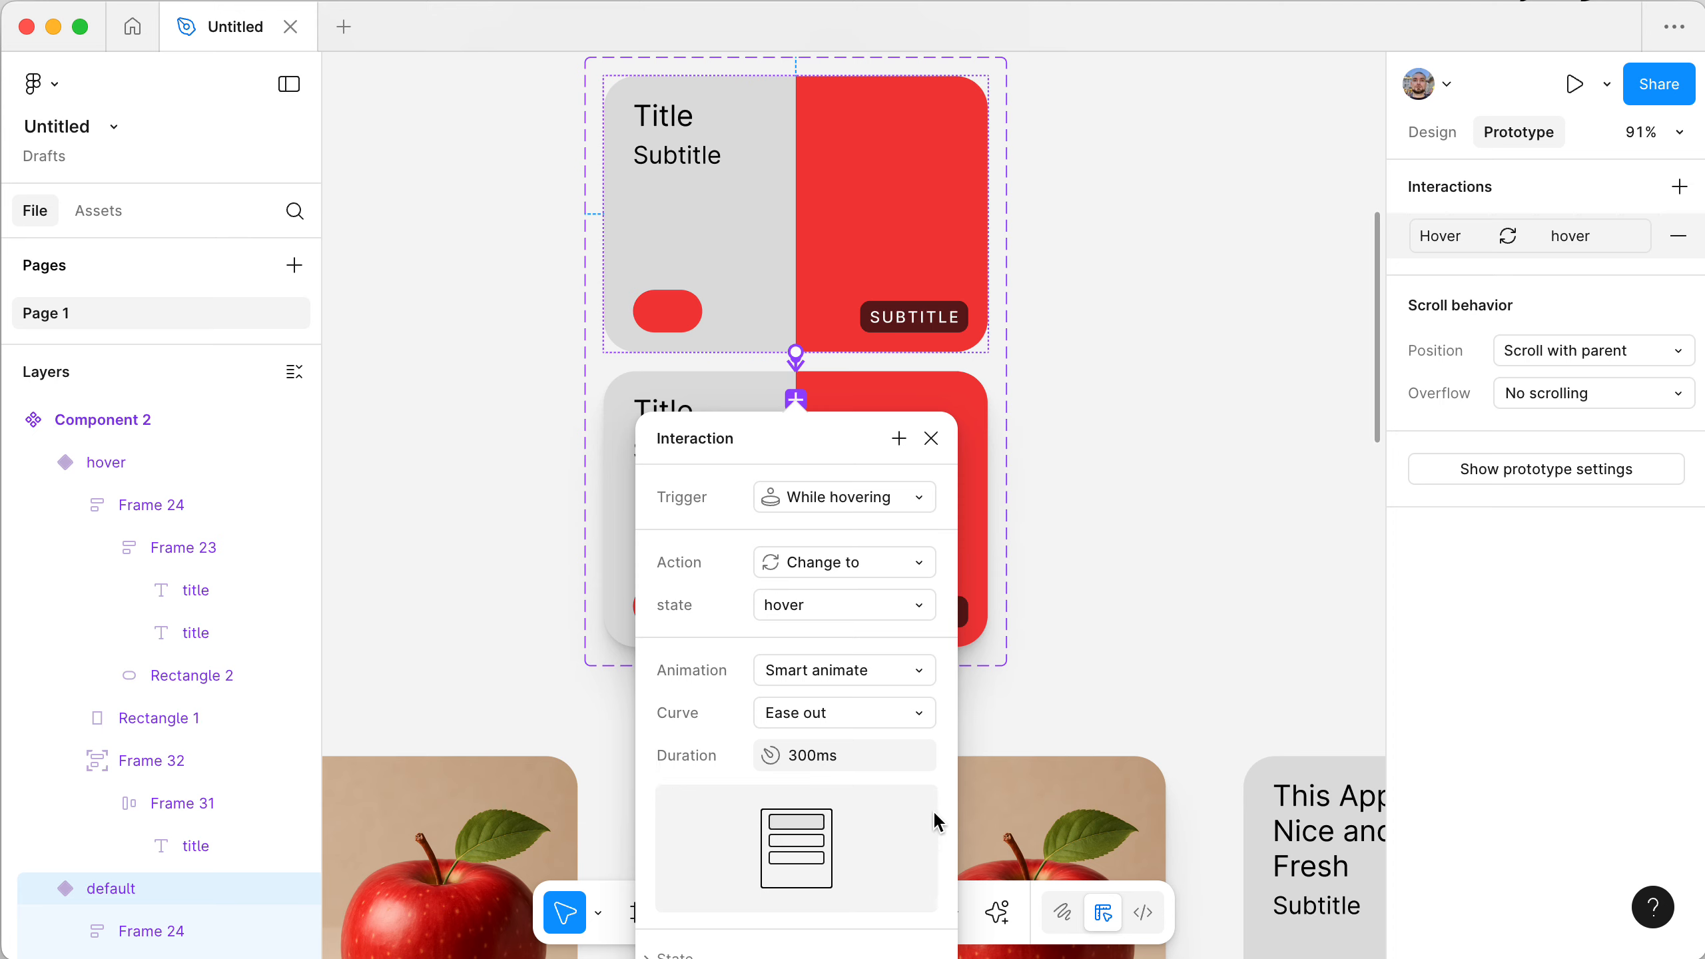
pyautogui.click(828, 717)
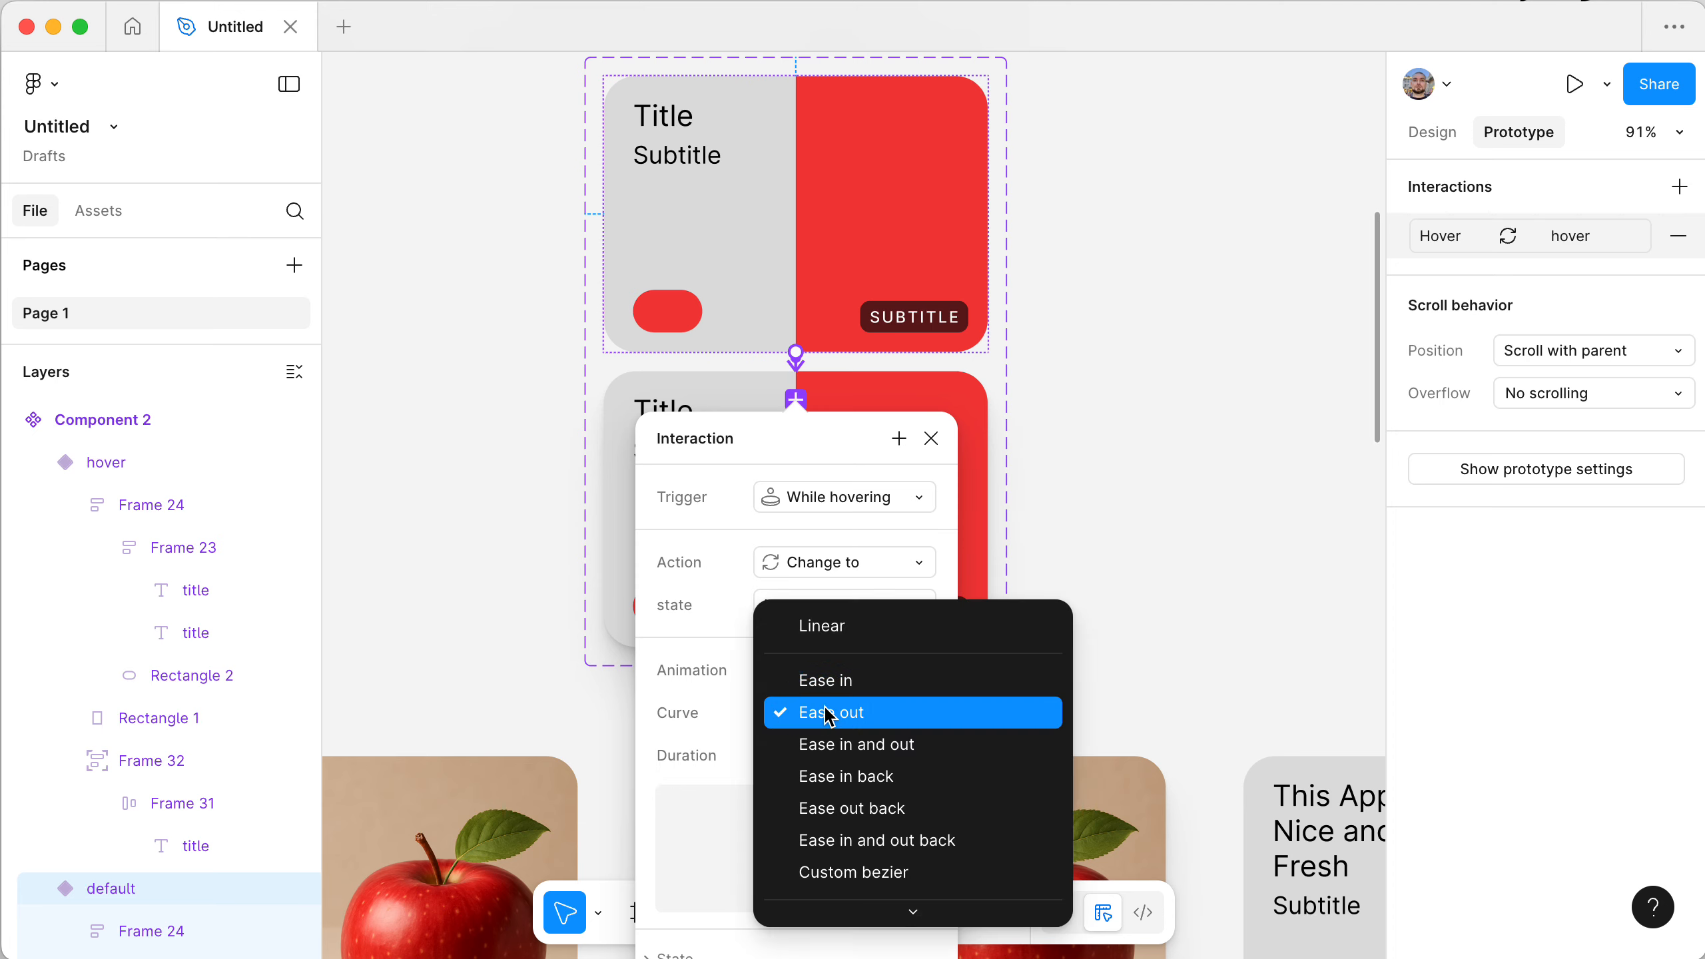
pyautogui.click(698, 632)
pyautogui.click(931, 438)
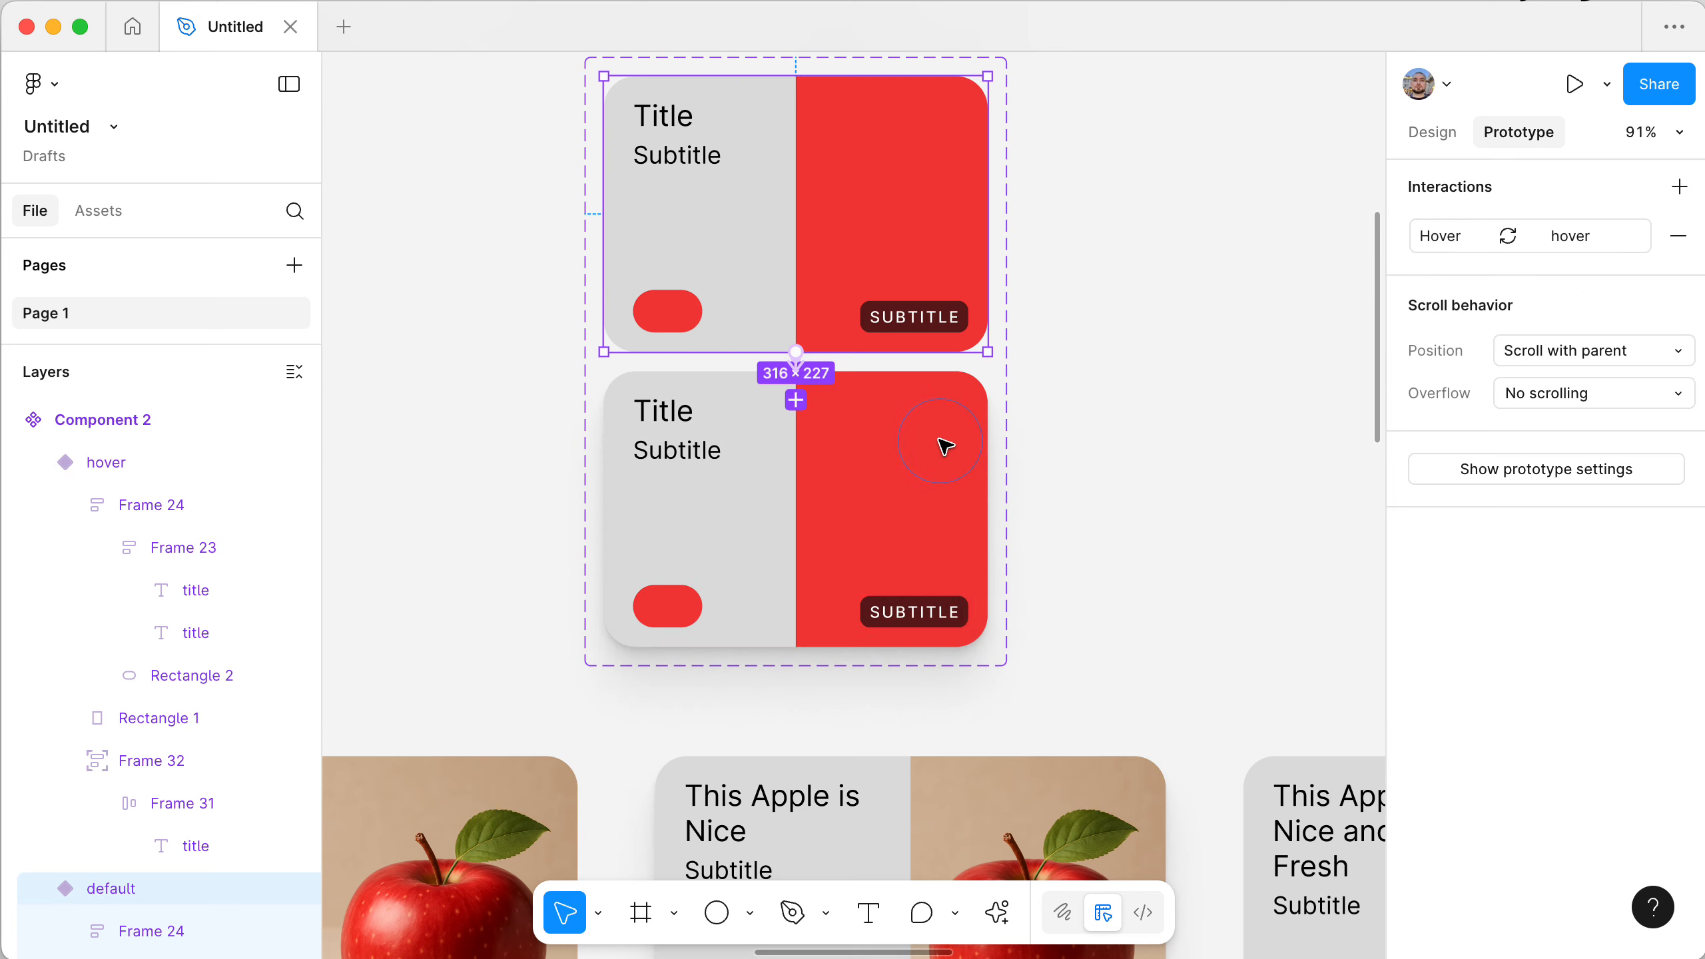
# - Examine Frame 25's row of apple card instances below Component 2
pyautogui.scroll(-3, 1178, 532)
pyautogui.hscroll(-1, 1178, 532)
pyautogui.scroll(-1, 1178, 534)
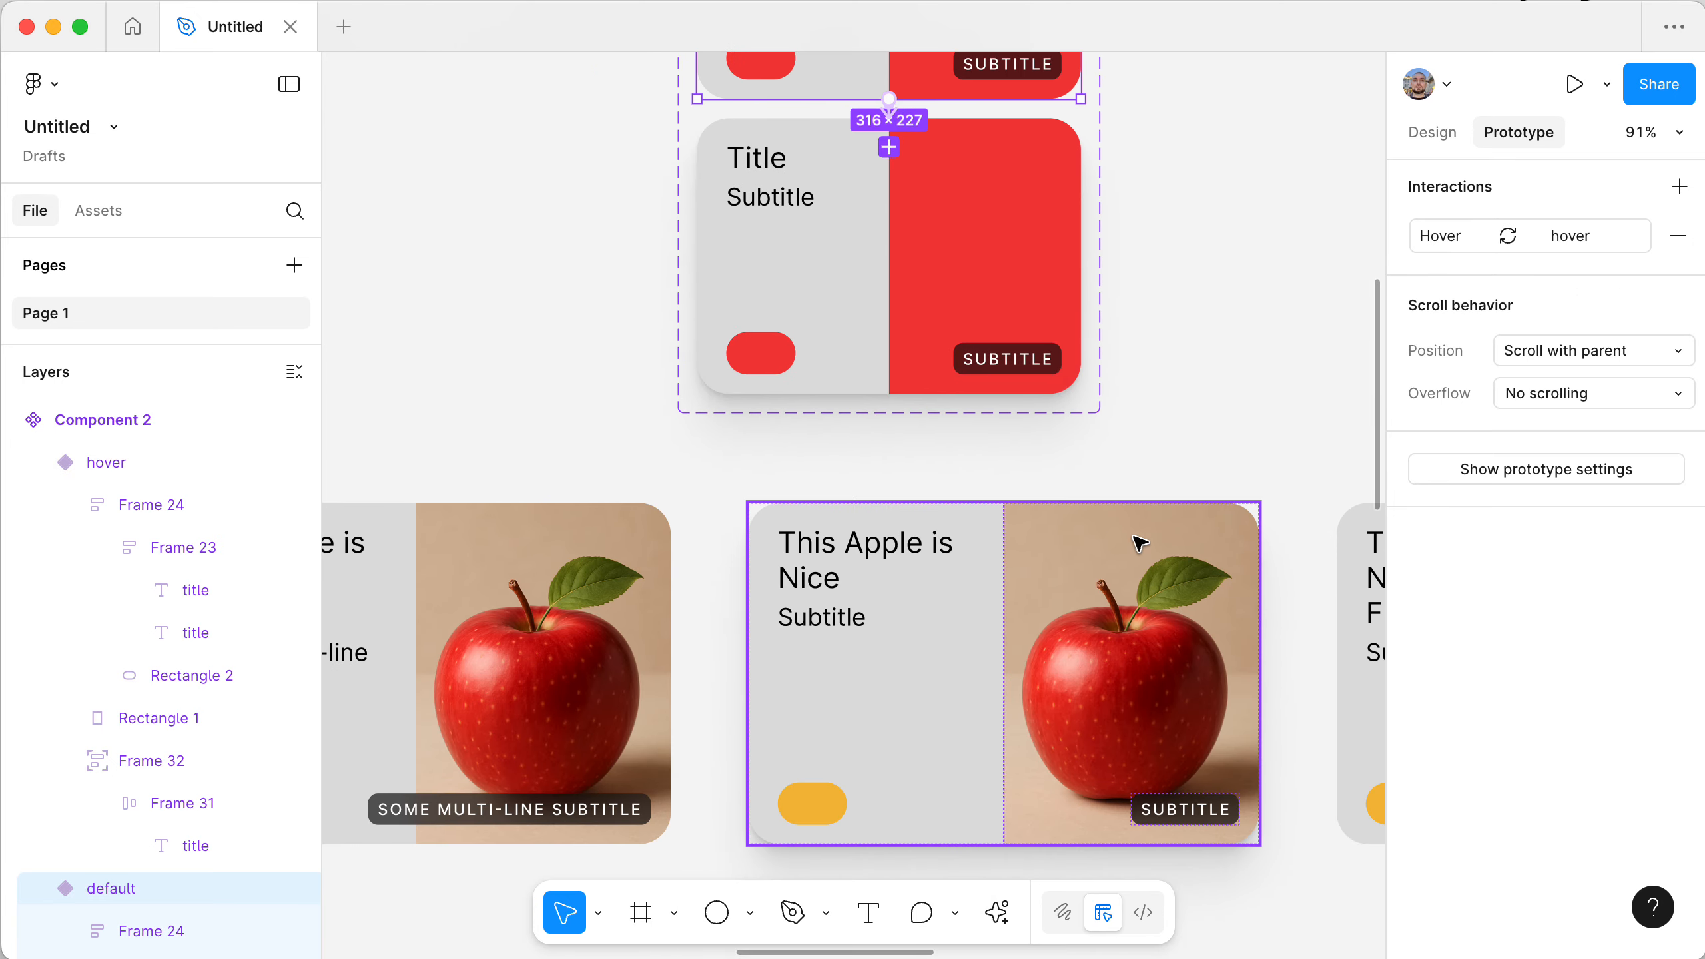
pyautogui.scroll(-5, 1010, 585)
pyautogui.click(650, 527)
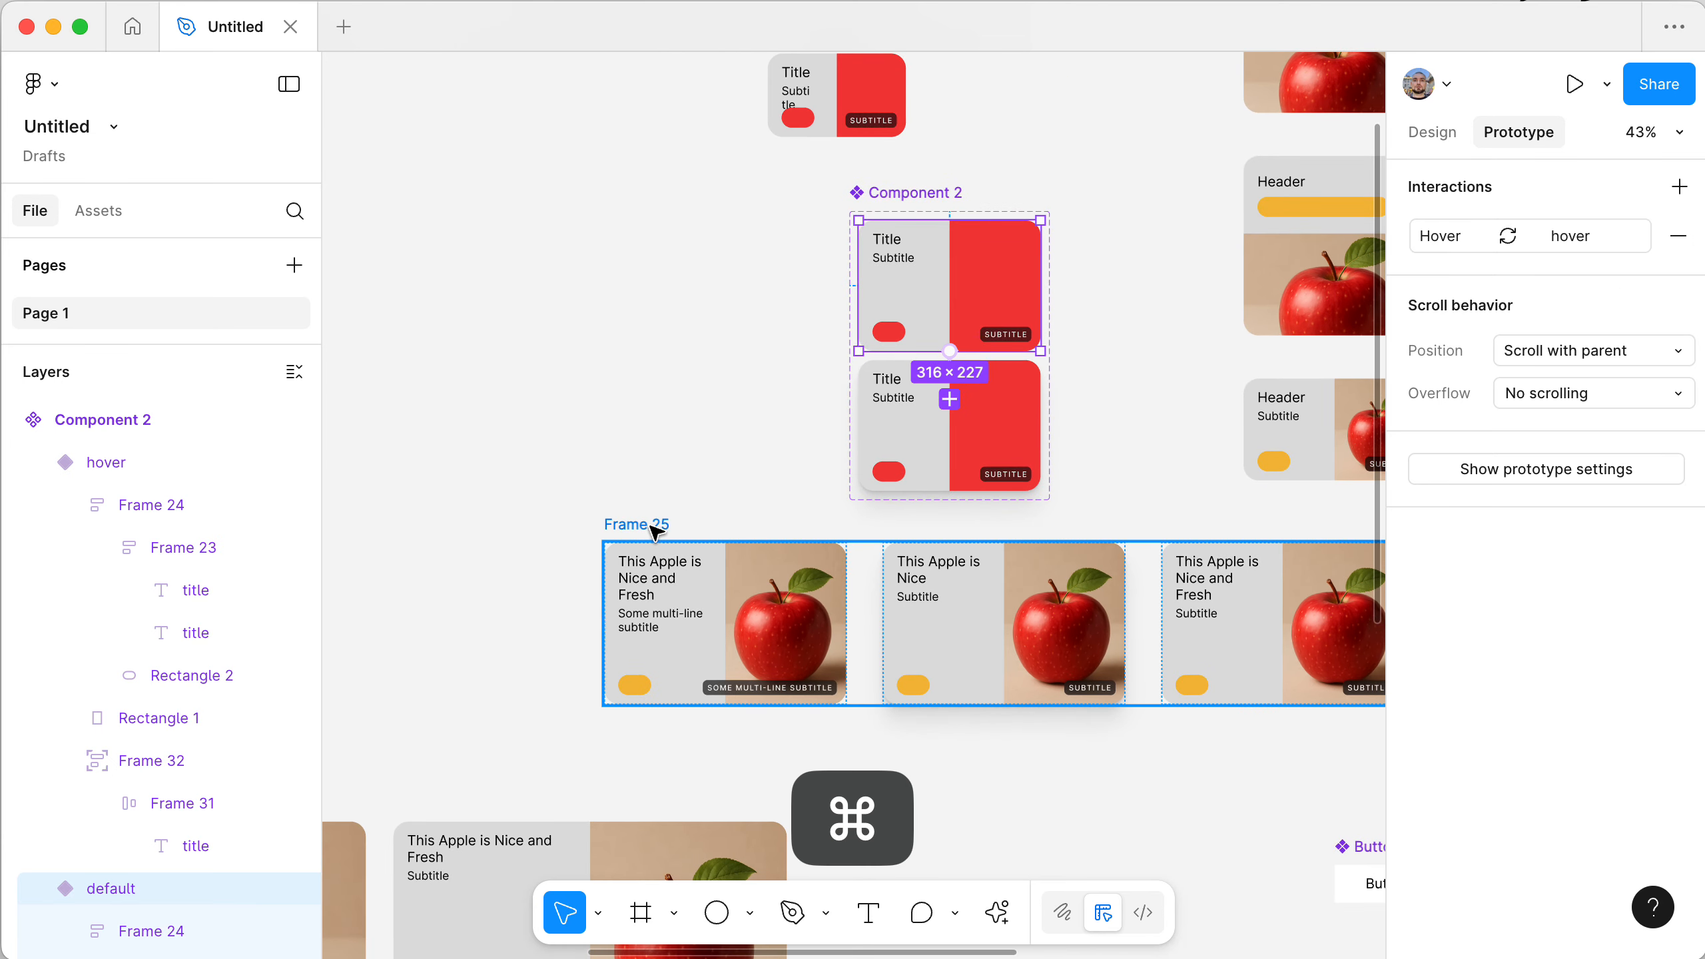
pyautogui.hscroll(3, 651, 529)
pyautogui.scroll(-1, 651, 529)
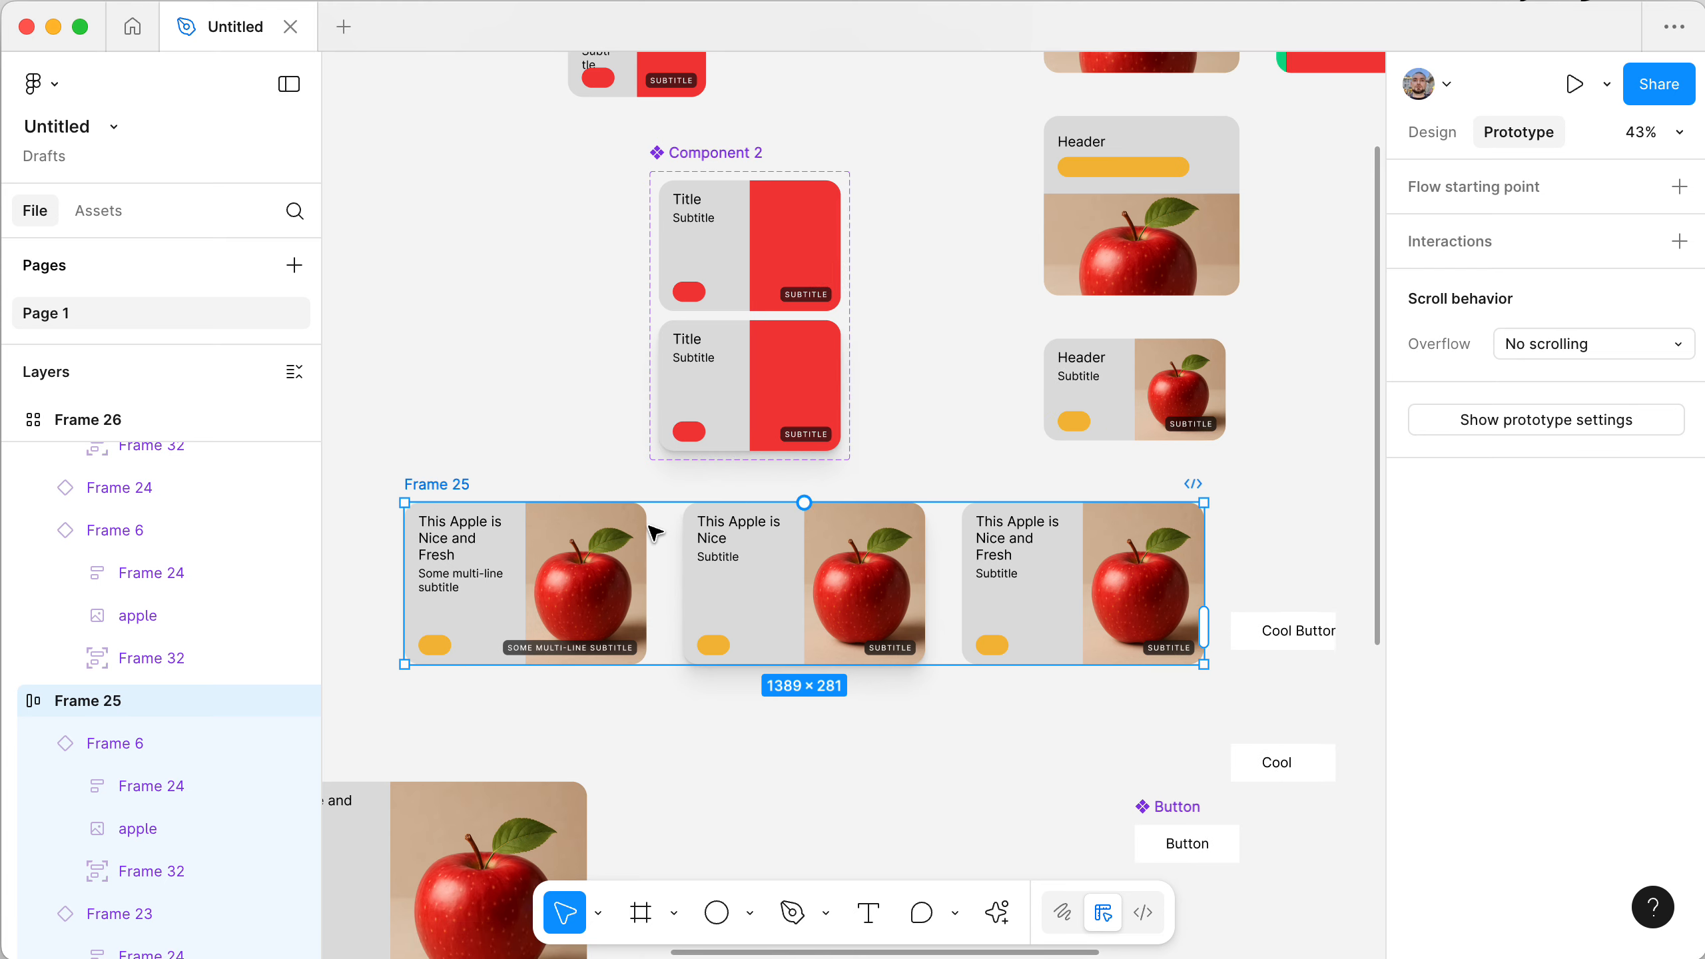
pyautogui.hscroll(-3, 654, 532)
pyautogui.scroll(-1, 654, 532)
pyautogui.hscroll(-4, 655, 532)
pyautogui.scroll(-2, 655, 532)
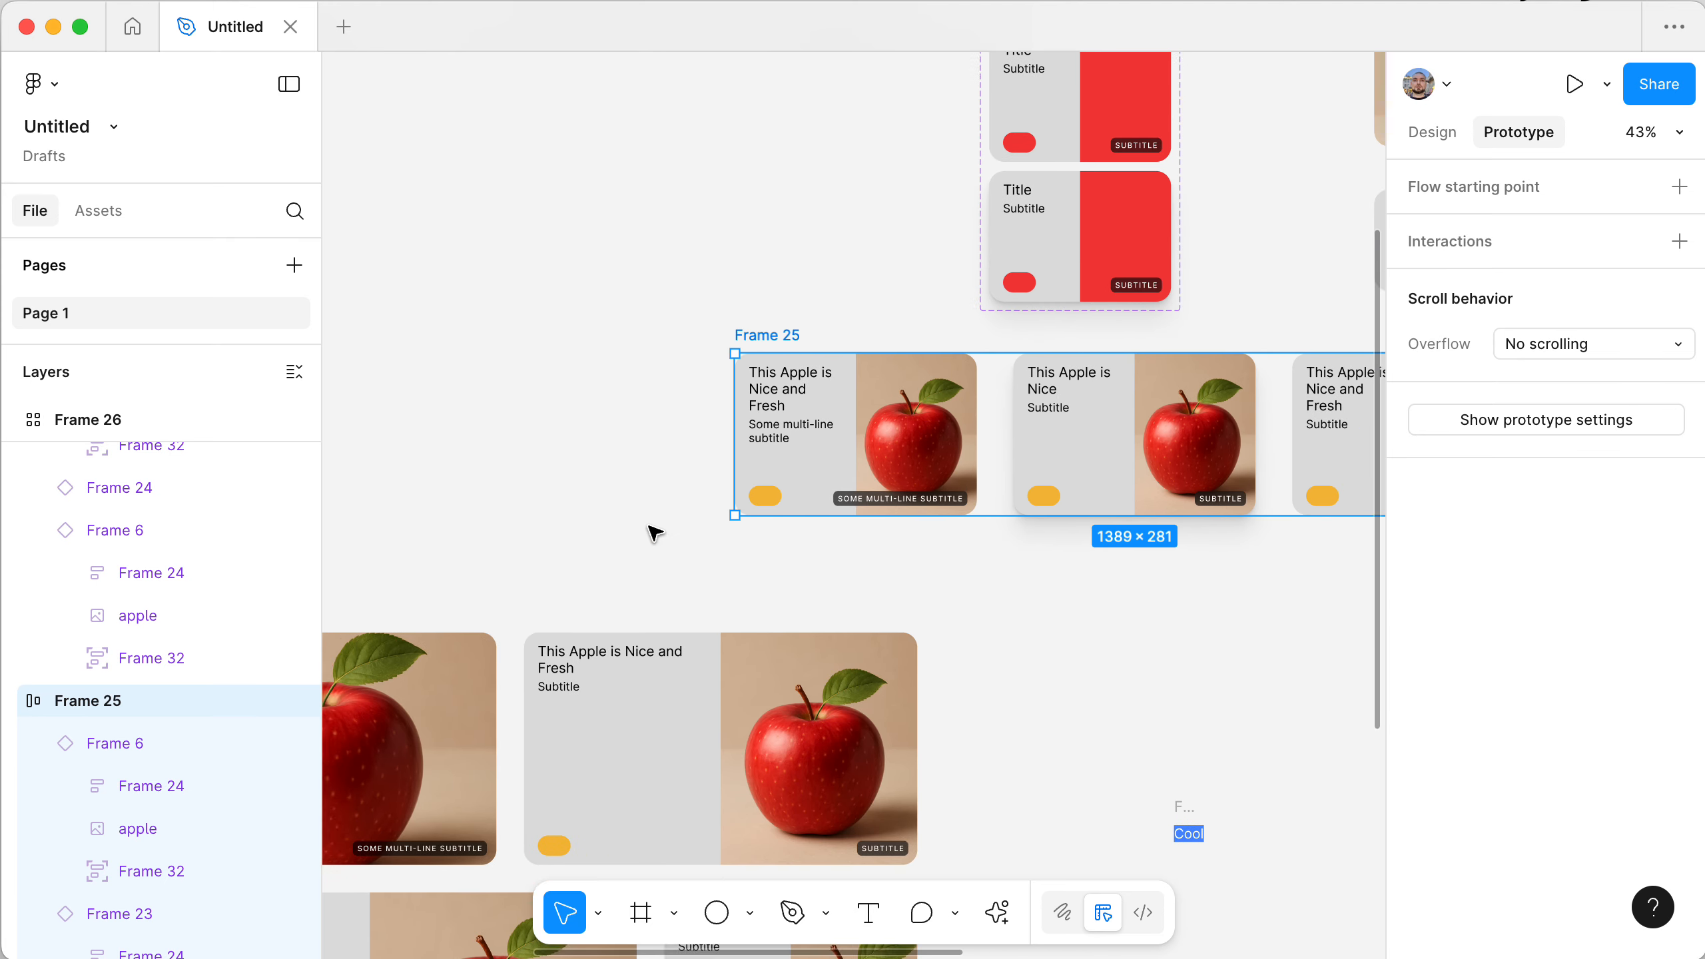
pyautogui.scroll(3, 655, 532)
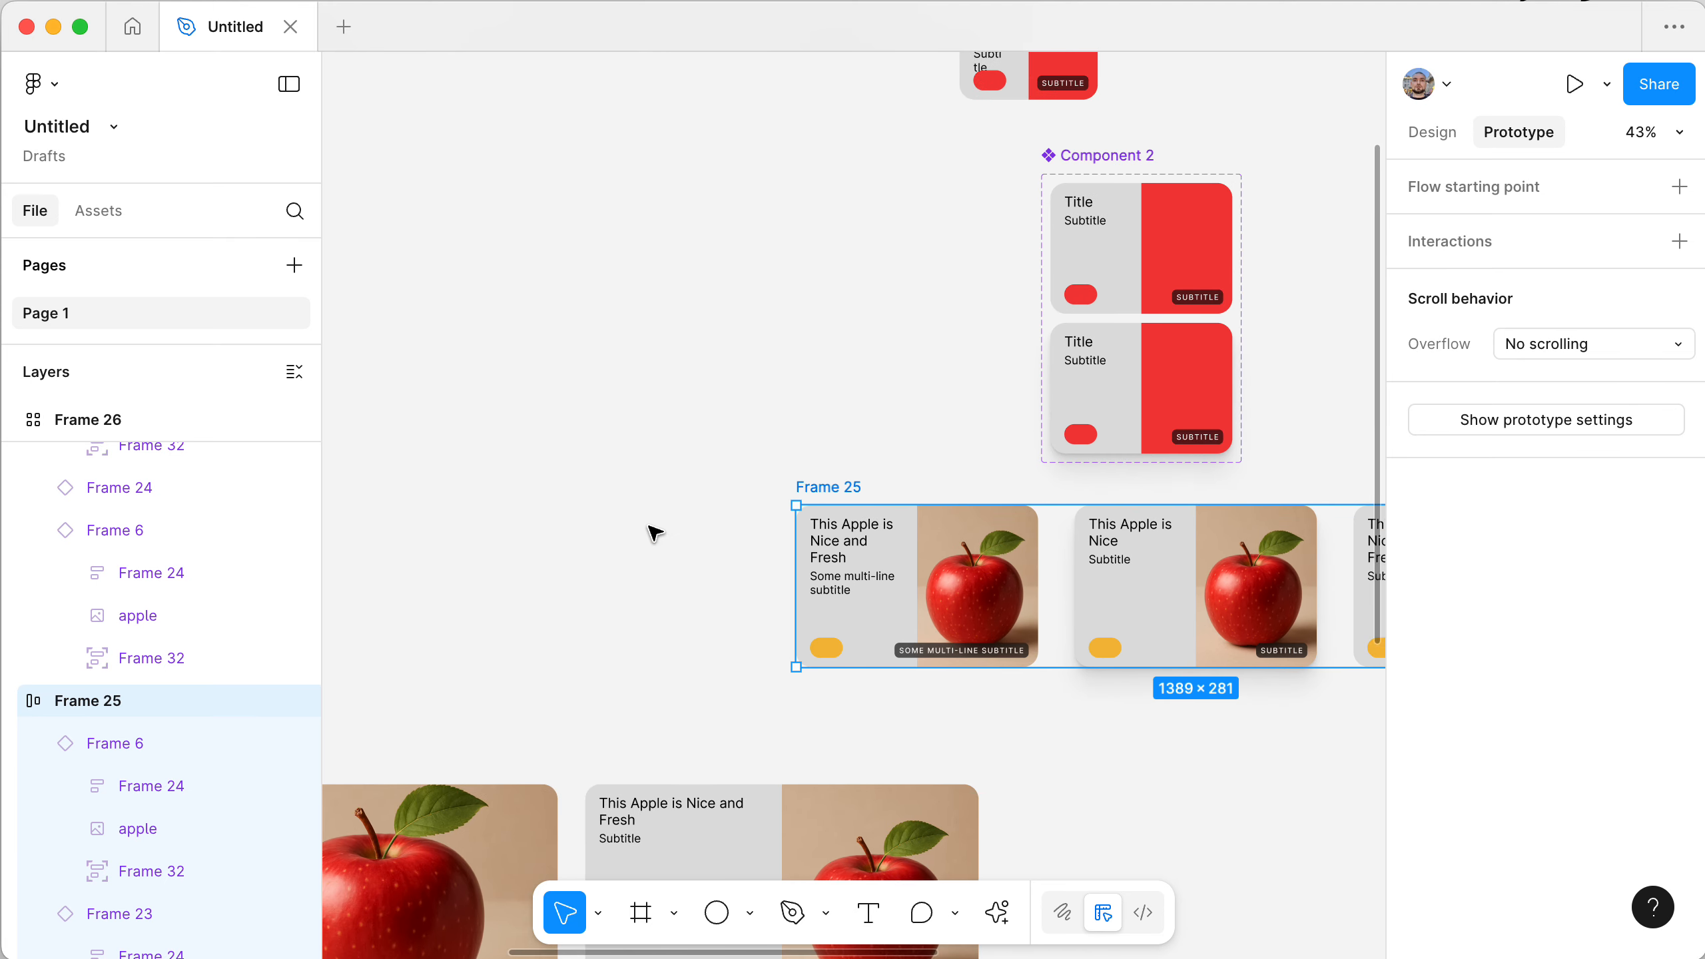
pyautogui.click(892, 596)
pyautogui.press('alt')
pyautogui.moveTo(885, 591); pyautogui.dragTo(674, 297)
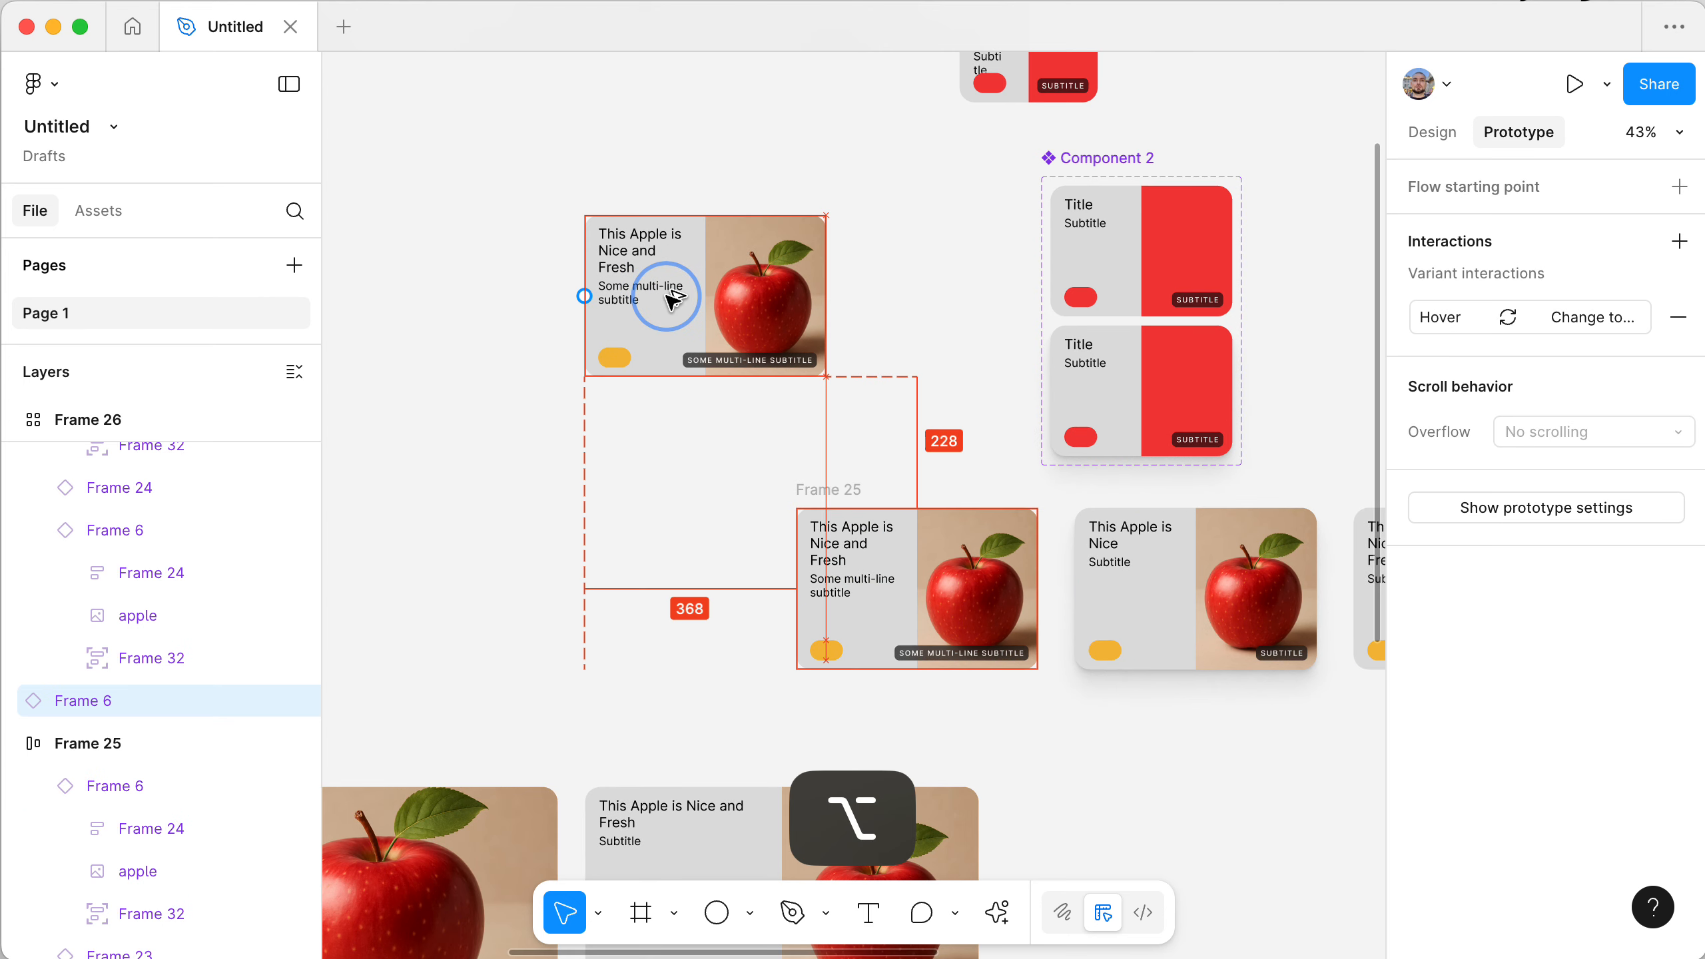
pyautogui.press('super+z')
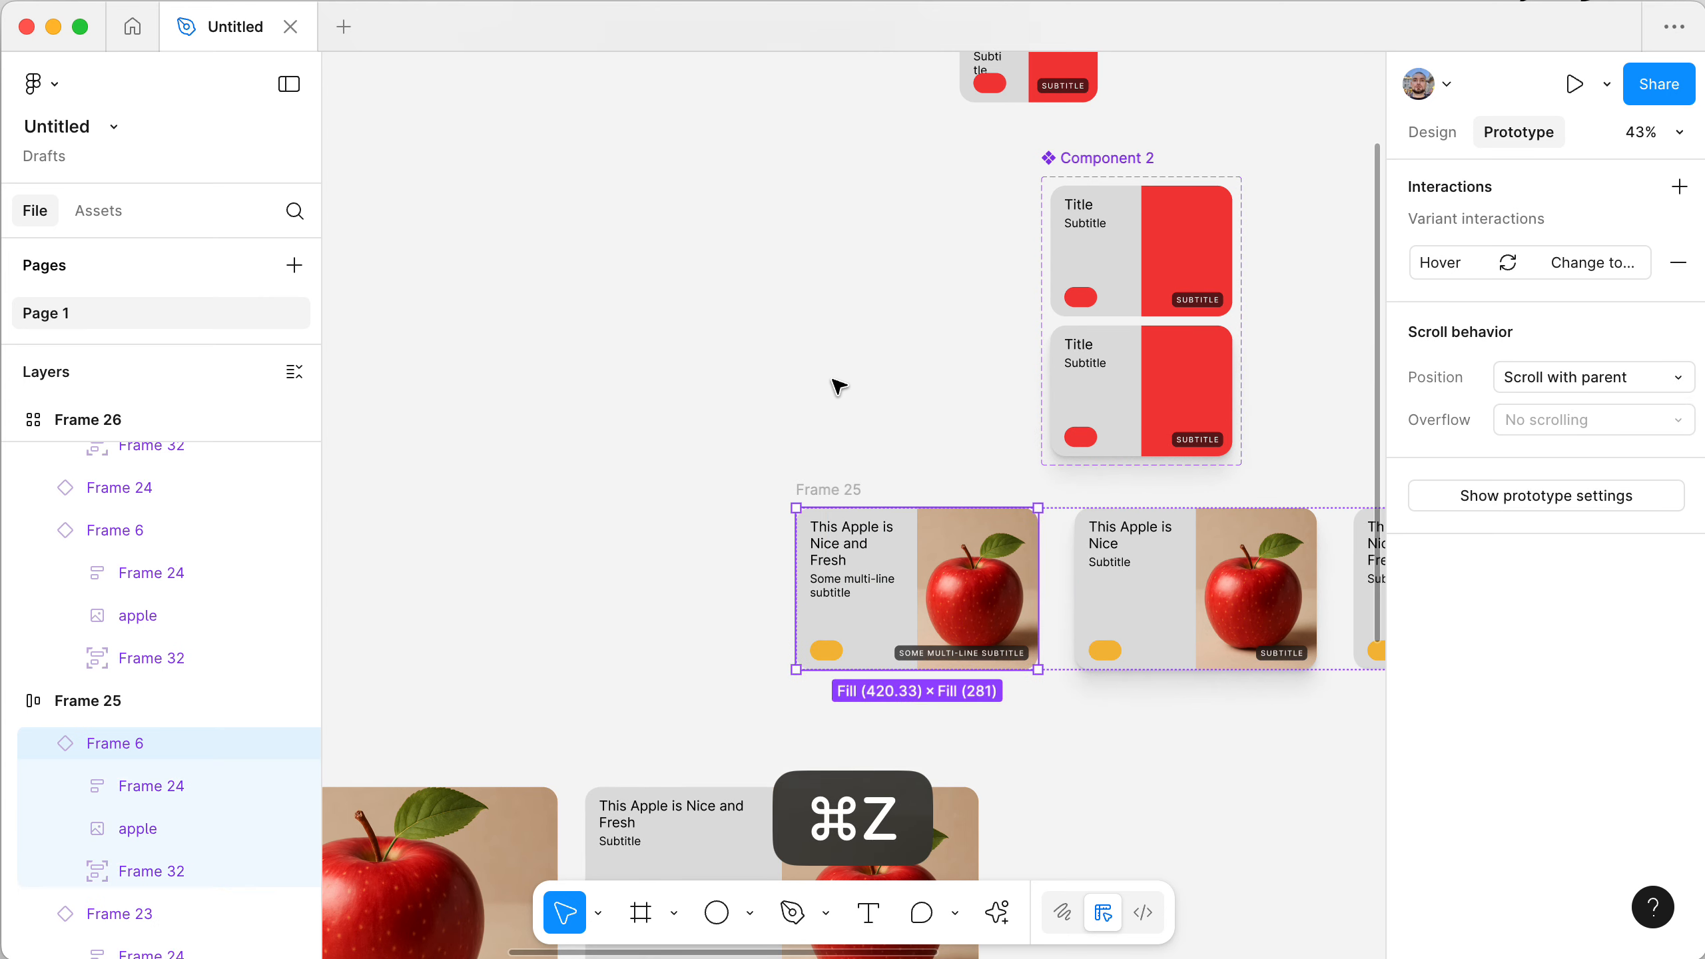
# - Add a white FFFFFF fill to Frame 25
pyautogui.click(841, 492)
pyautogui.hscroll(2, 840, 493)
pyautogui.scroll(-1, 840, 493)
pyautogui.hscroll(3, 839, 493)
pyautogui.scroll(-1, 840, 494)
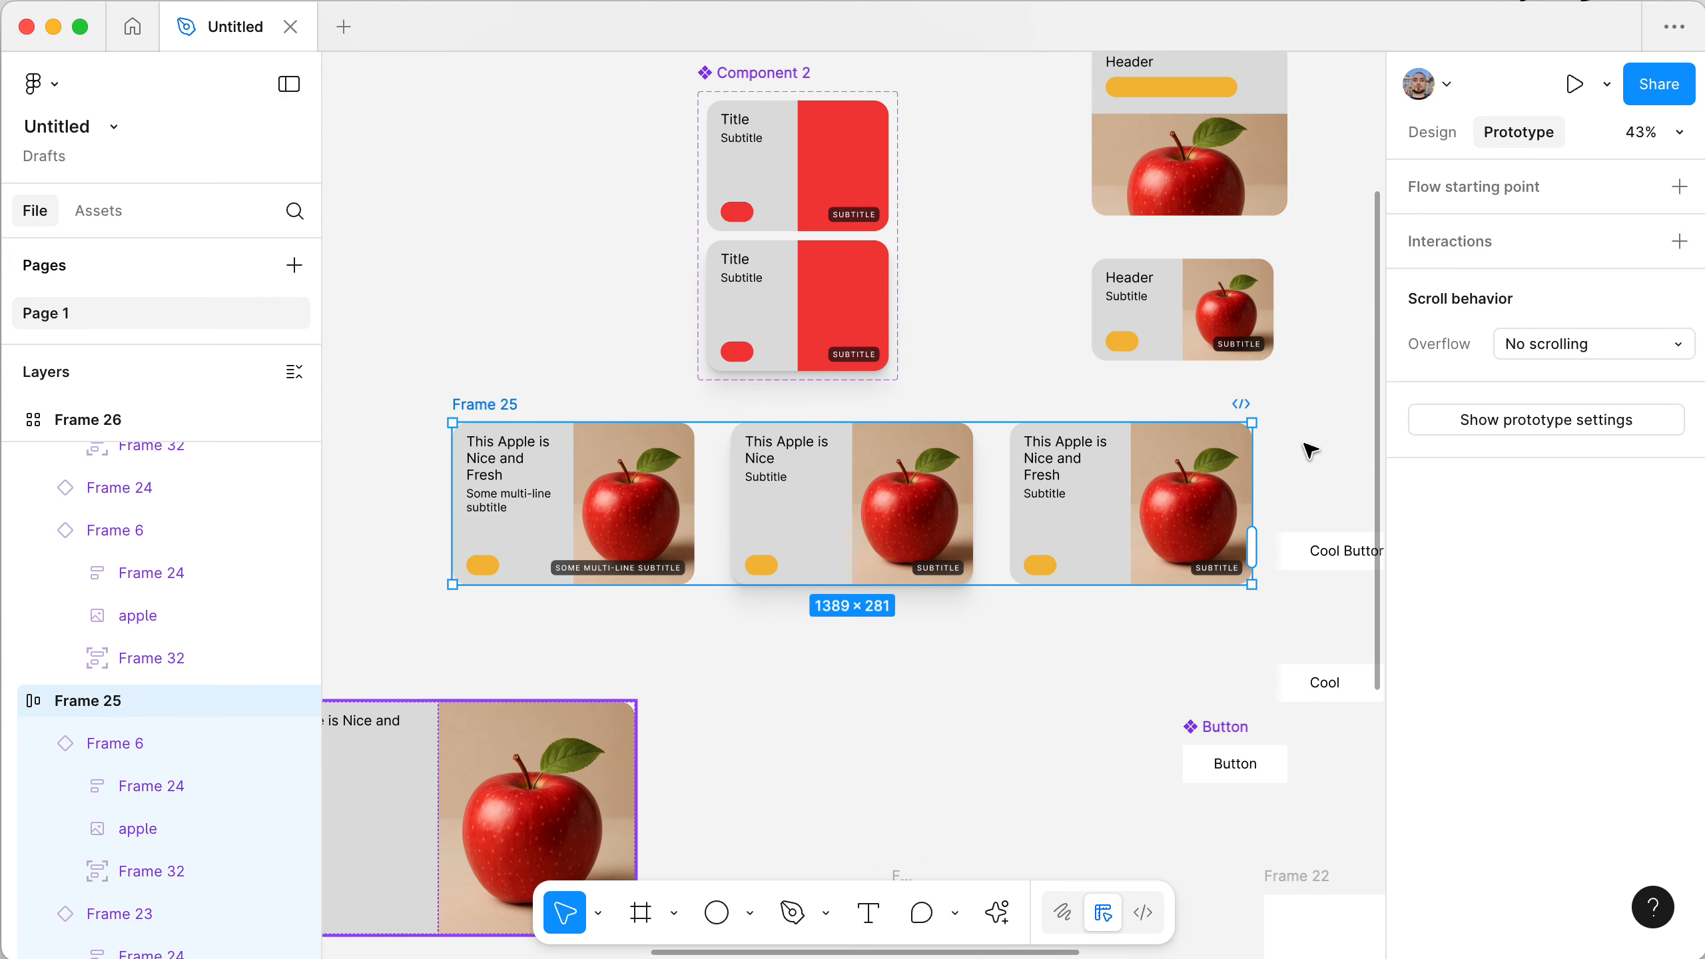
pyautogui.click(1444, 141)
pyautogui.scroll(-5, 1591, 541)
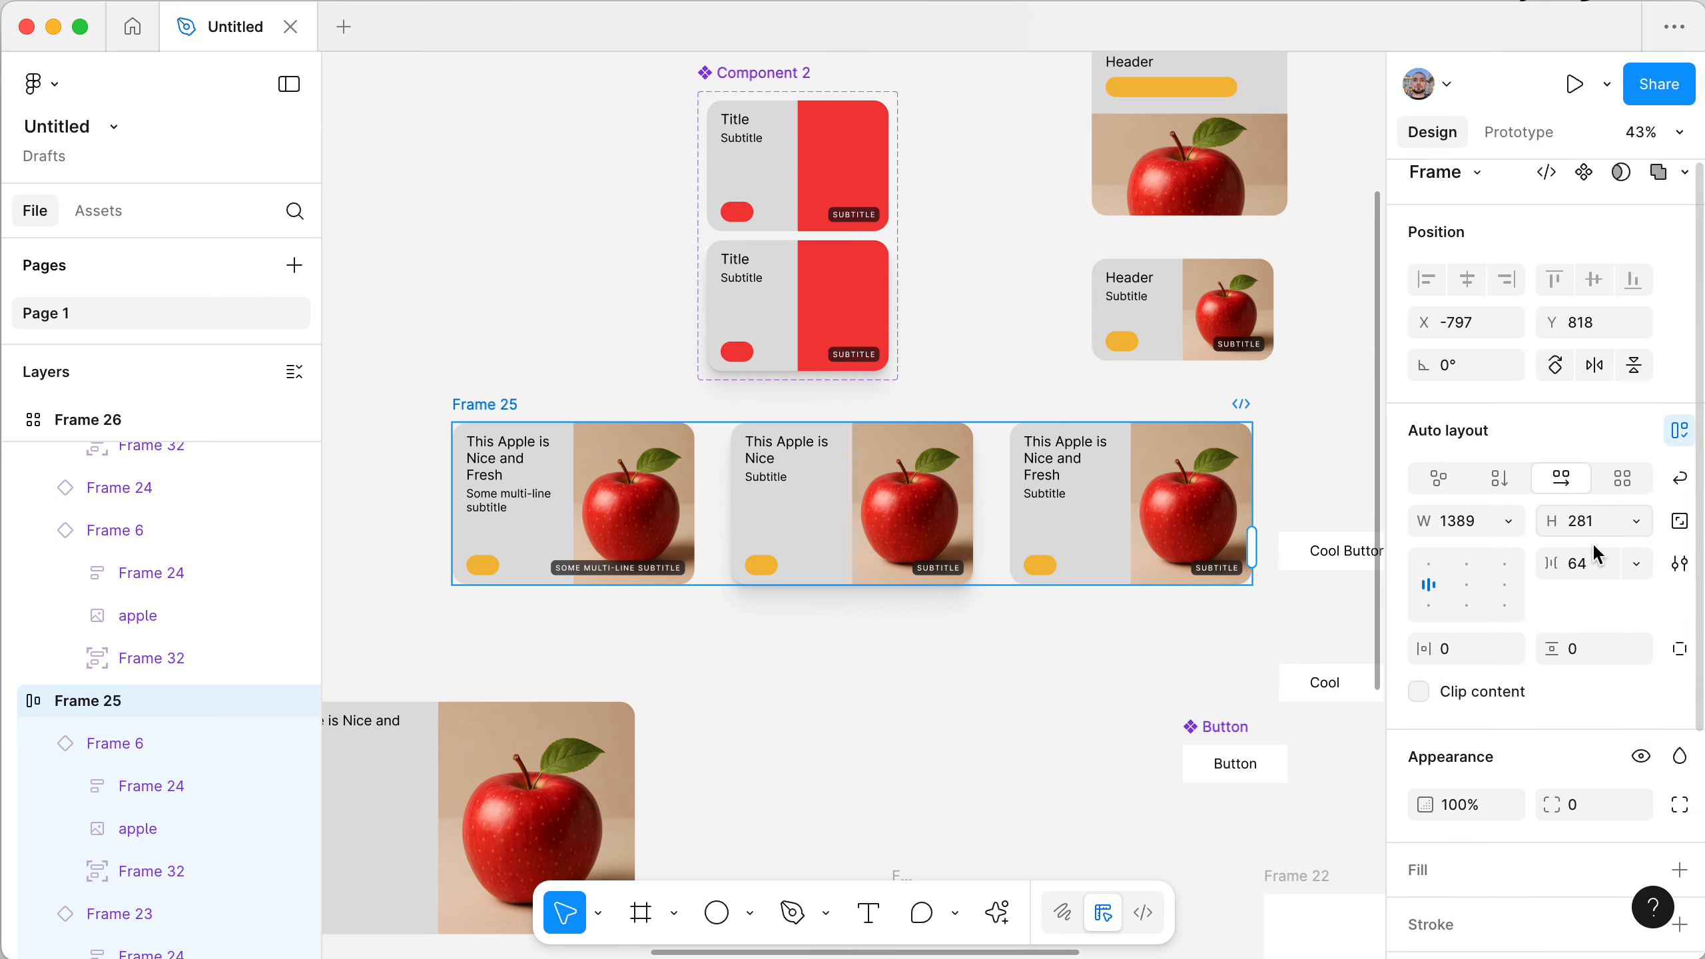
pyautogui.click(1518, 132)
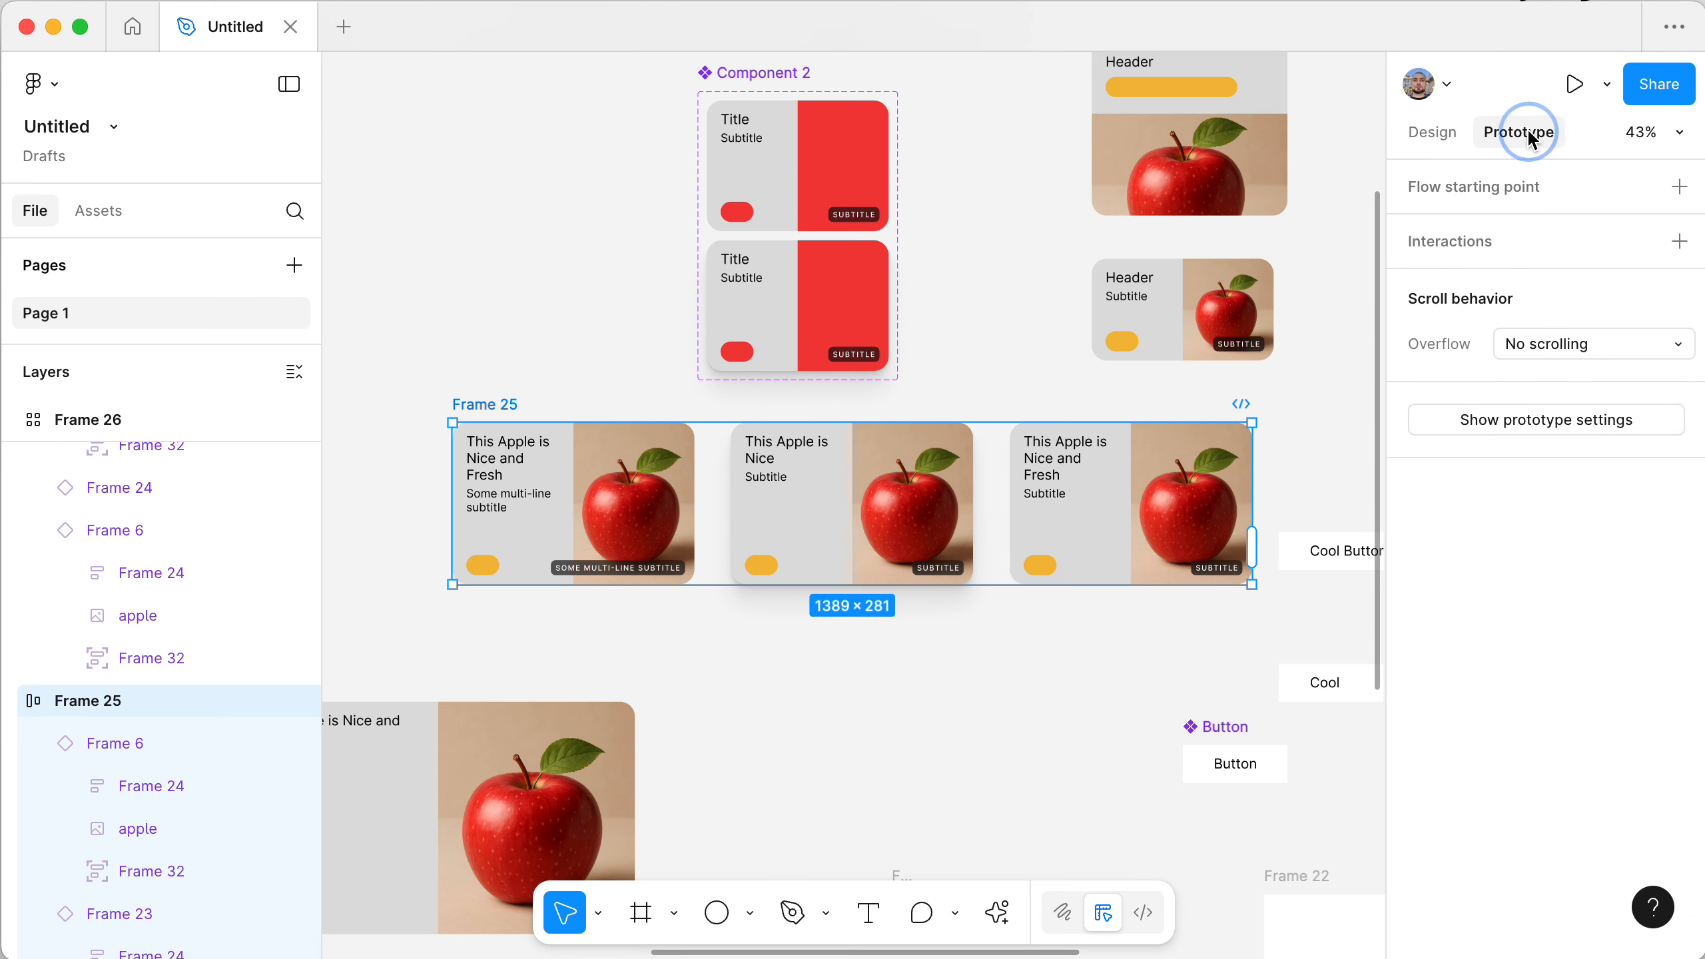
pyautogui.click(1435, 132)
pyautogui.scroll(-4, 1532, 522)
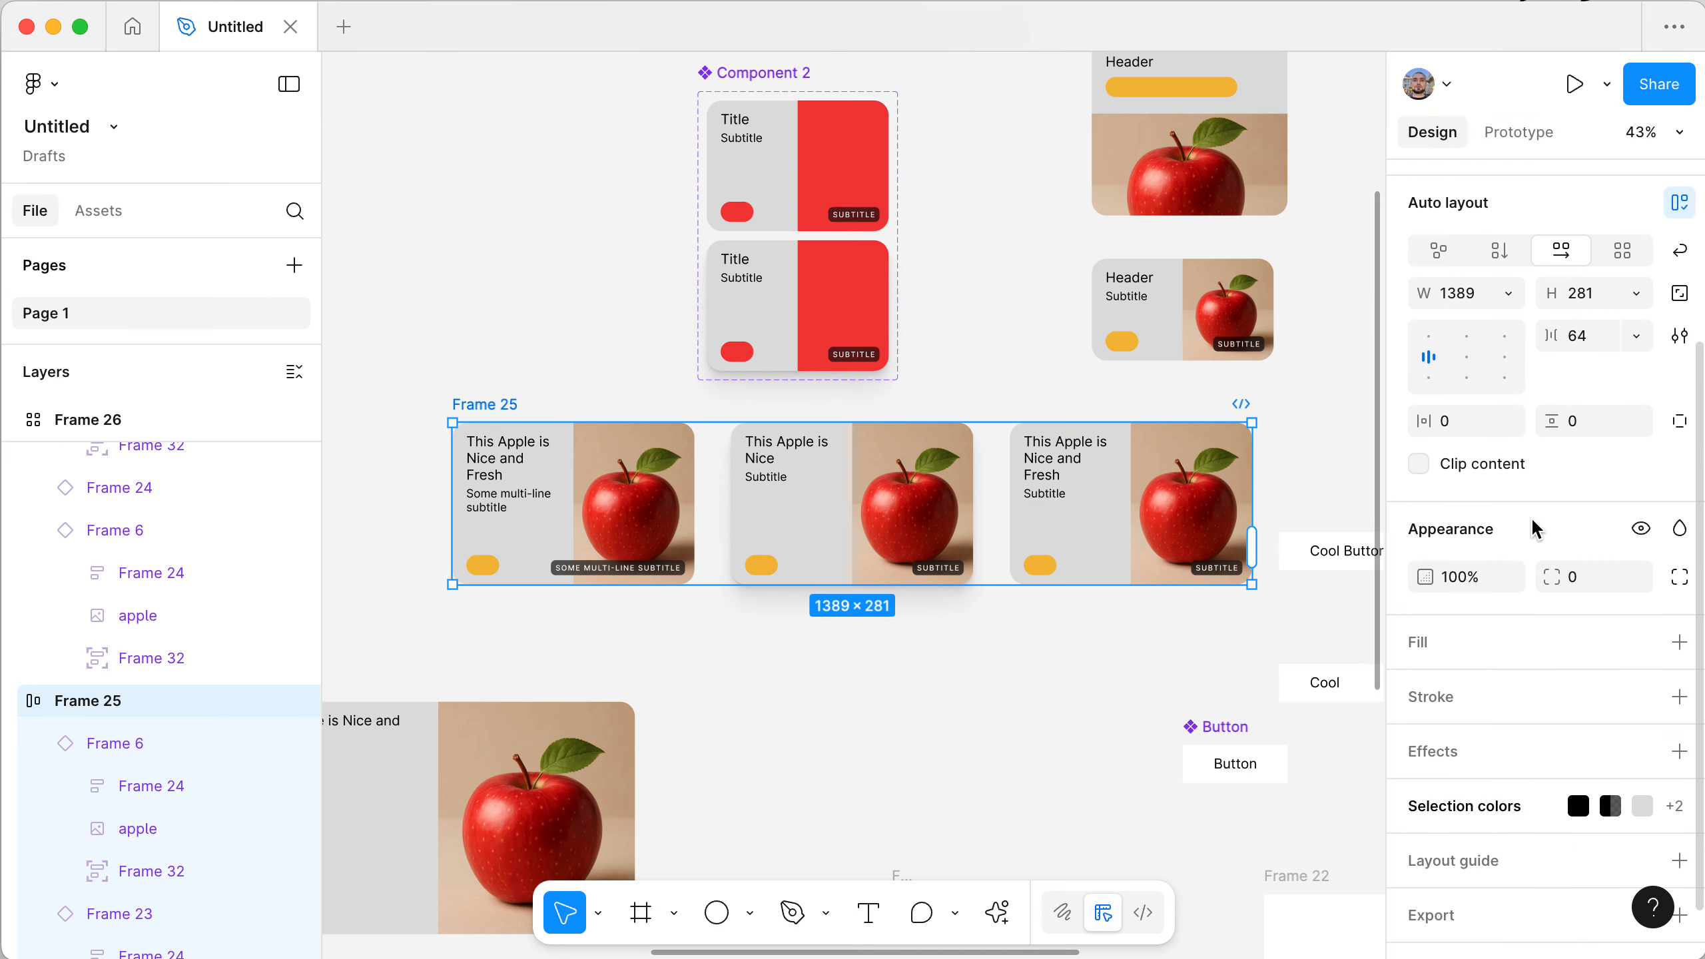
pyautogui.click(1680, 642)
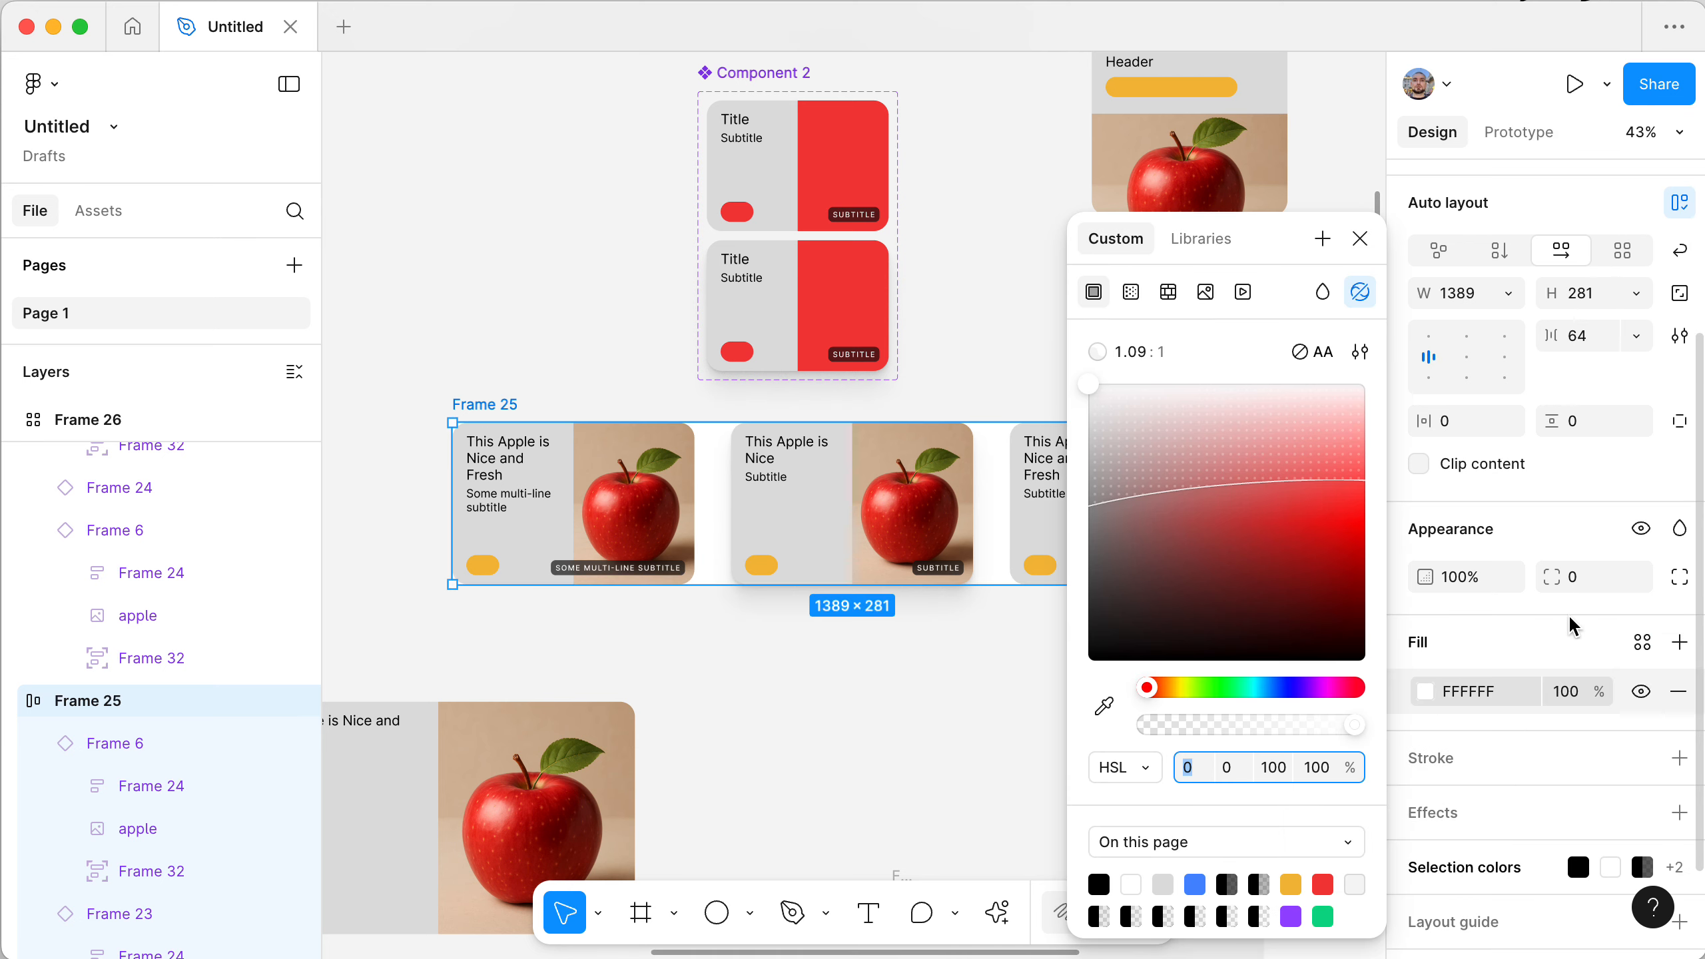
pyautogui.click(1553, 634)
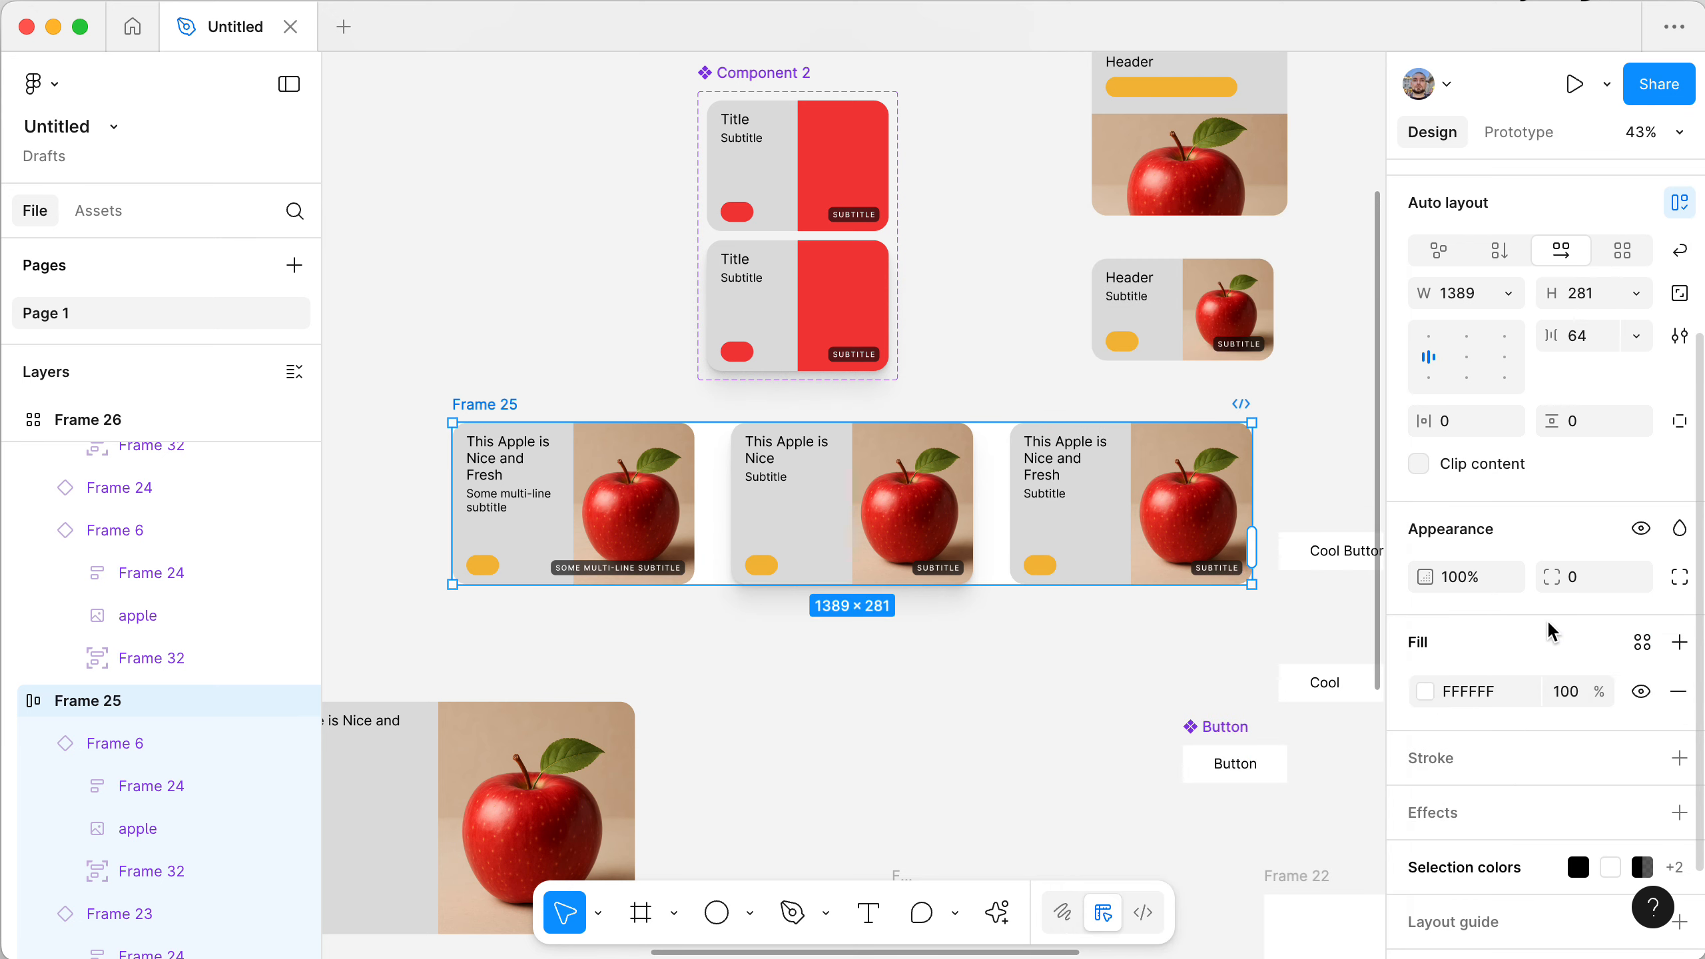
# - Set Frame 25's horizontal padding to 32
pyautogui.click(1469, 421)
pyautogui.hotkey('shift', 'Up')
pyautogui.hotkey('shift', 'Up')
pyautogui.hotkey('shift', 'Up')
pyautogui.hotkey('shift', 'Up')
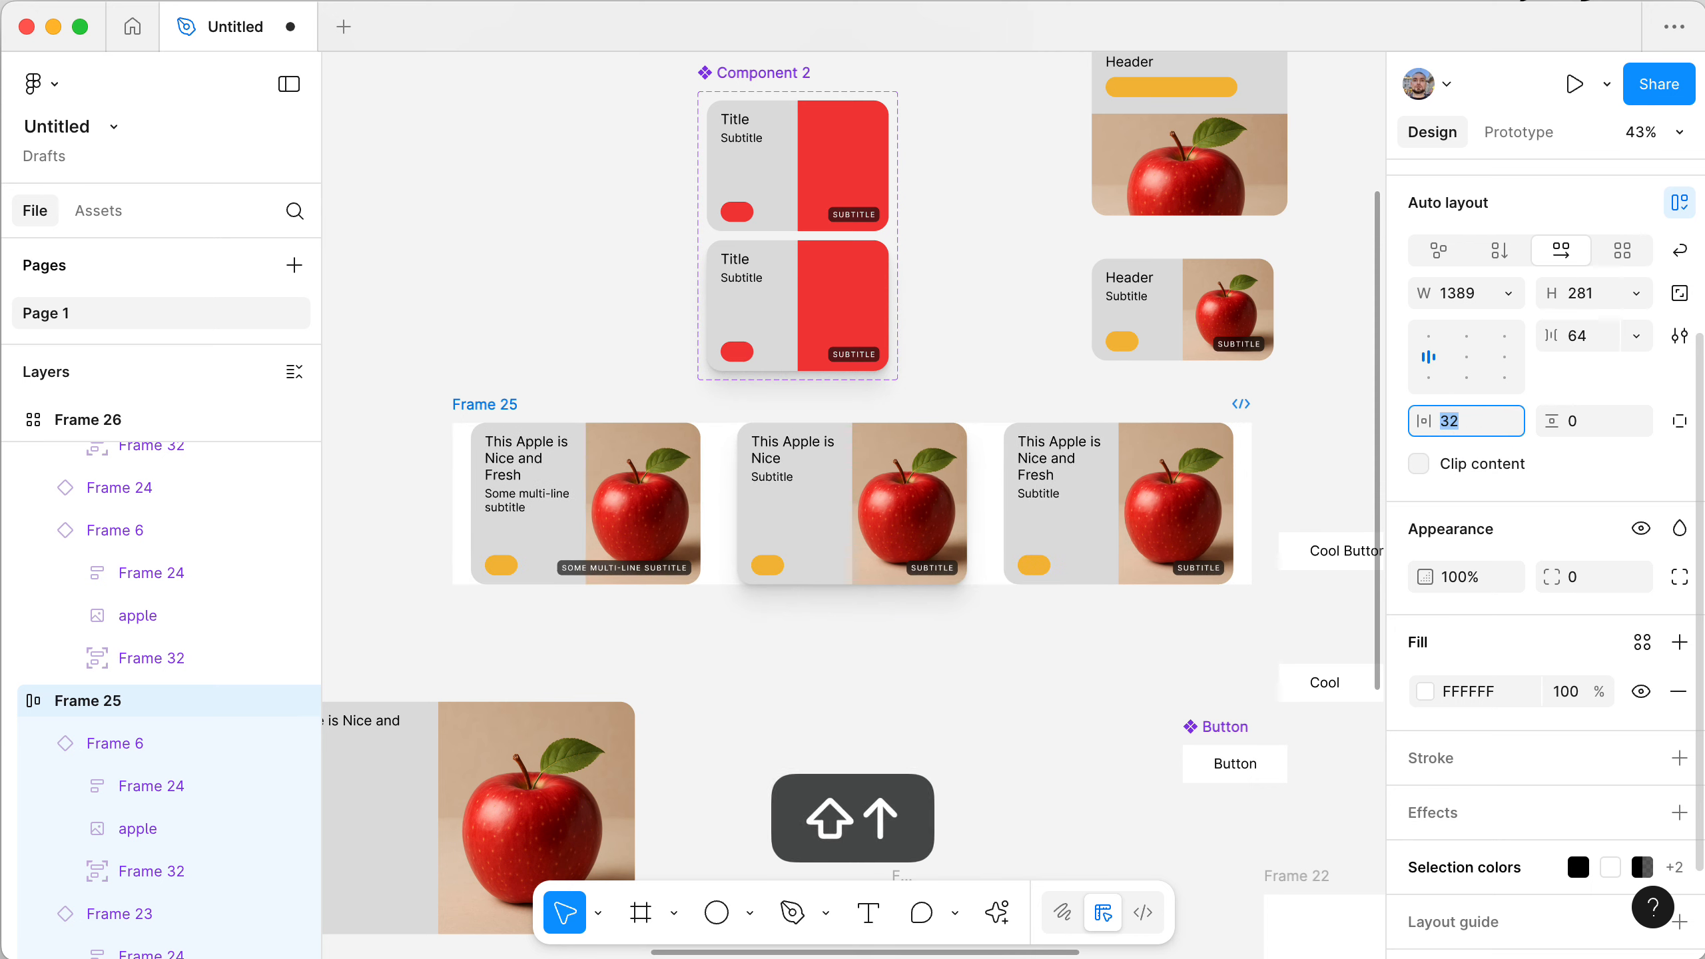
# - Set Frame 25's horizontal padding to 64 and its vertical padding to 48
pyautogui.hotkey('shift', 'Up')
pyautogui.hotkey('shift', 'Up')
pyautogui.hotkey('shift', 'Up')
pyautogui.hotkey('shift', 'Up')
pyautogui.press('Tab')
pyautogui.hotkey('shift', 'Up')
pyautogui.hotkey('shift', 'Up')
pyautogui.hotkey('shift', 'Up')
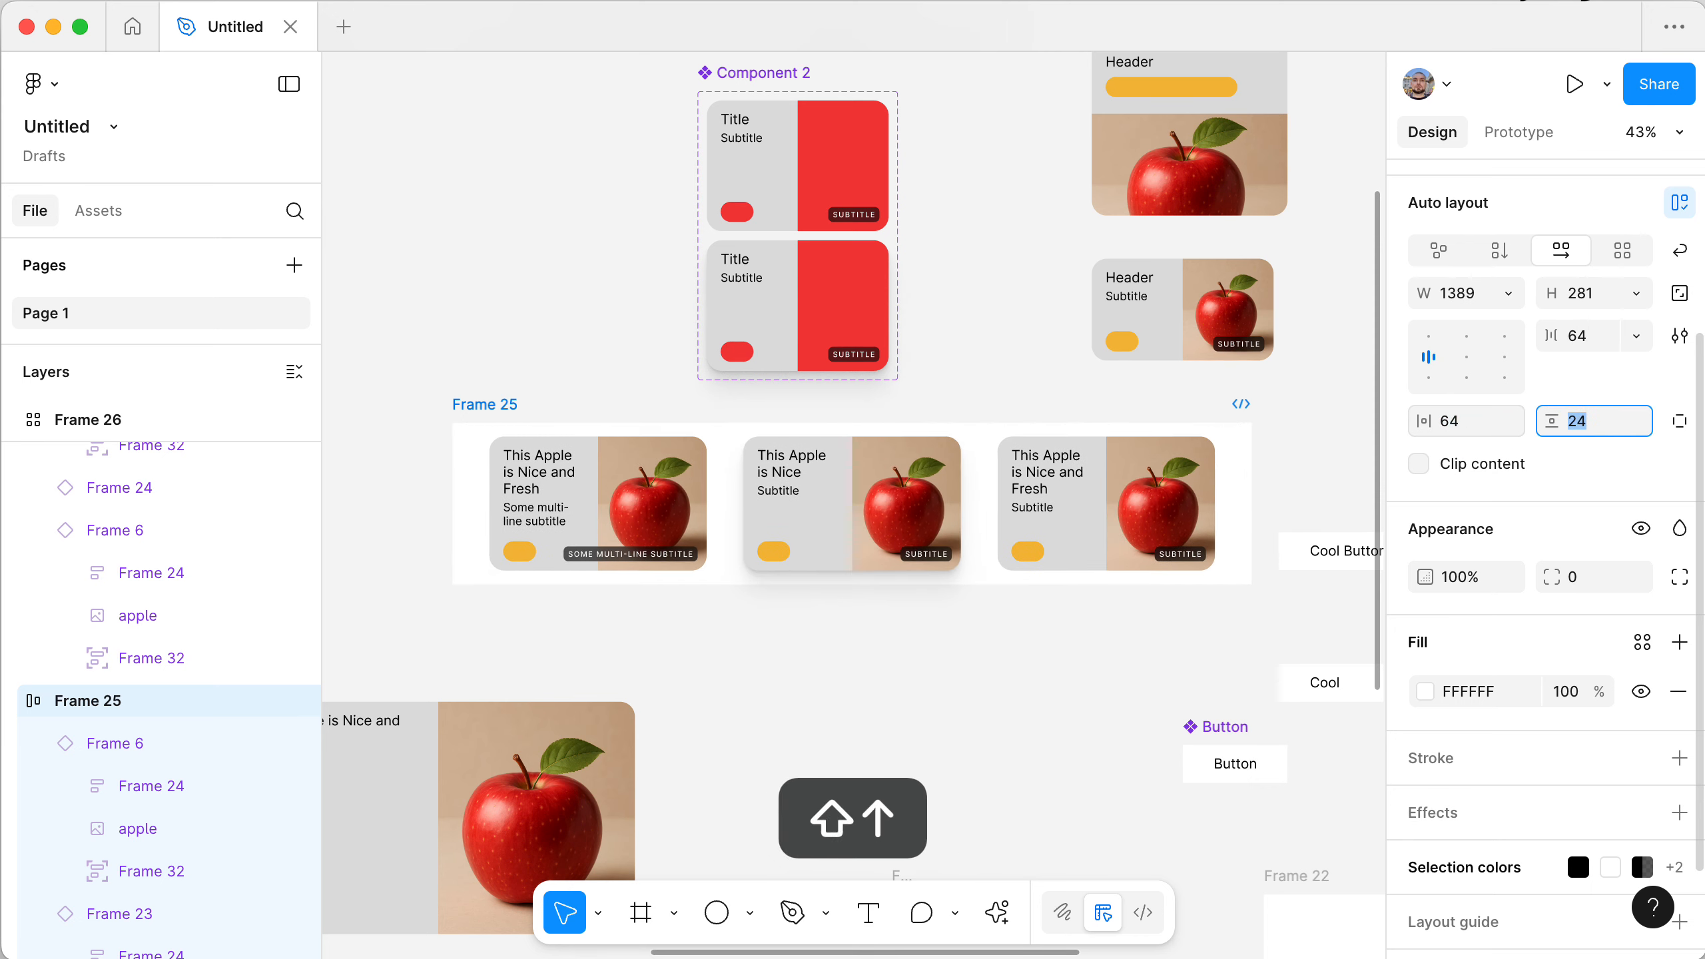
pyautogui.hotkey('shift', 'Up')
pyautogui.hotkey('shift', 'Up')
pyautogui.hotkey('shift', 'Up')
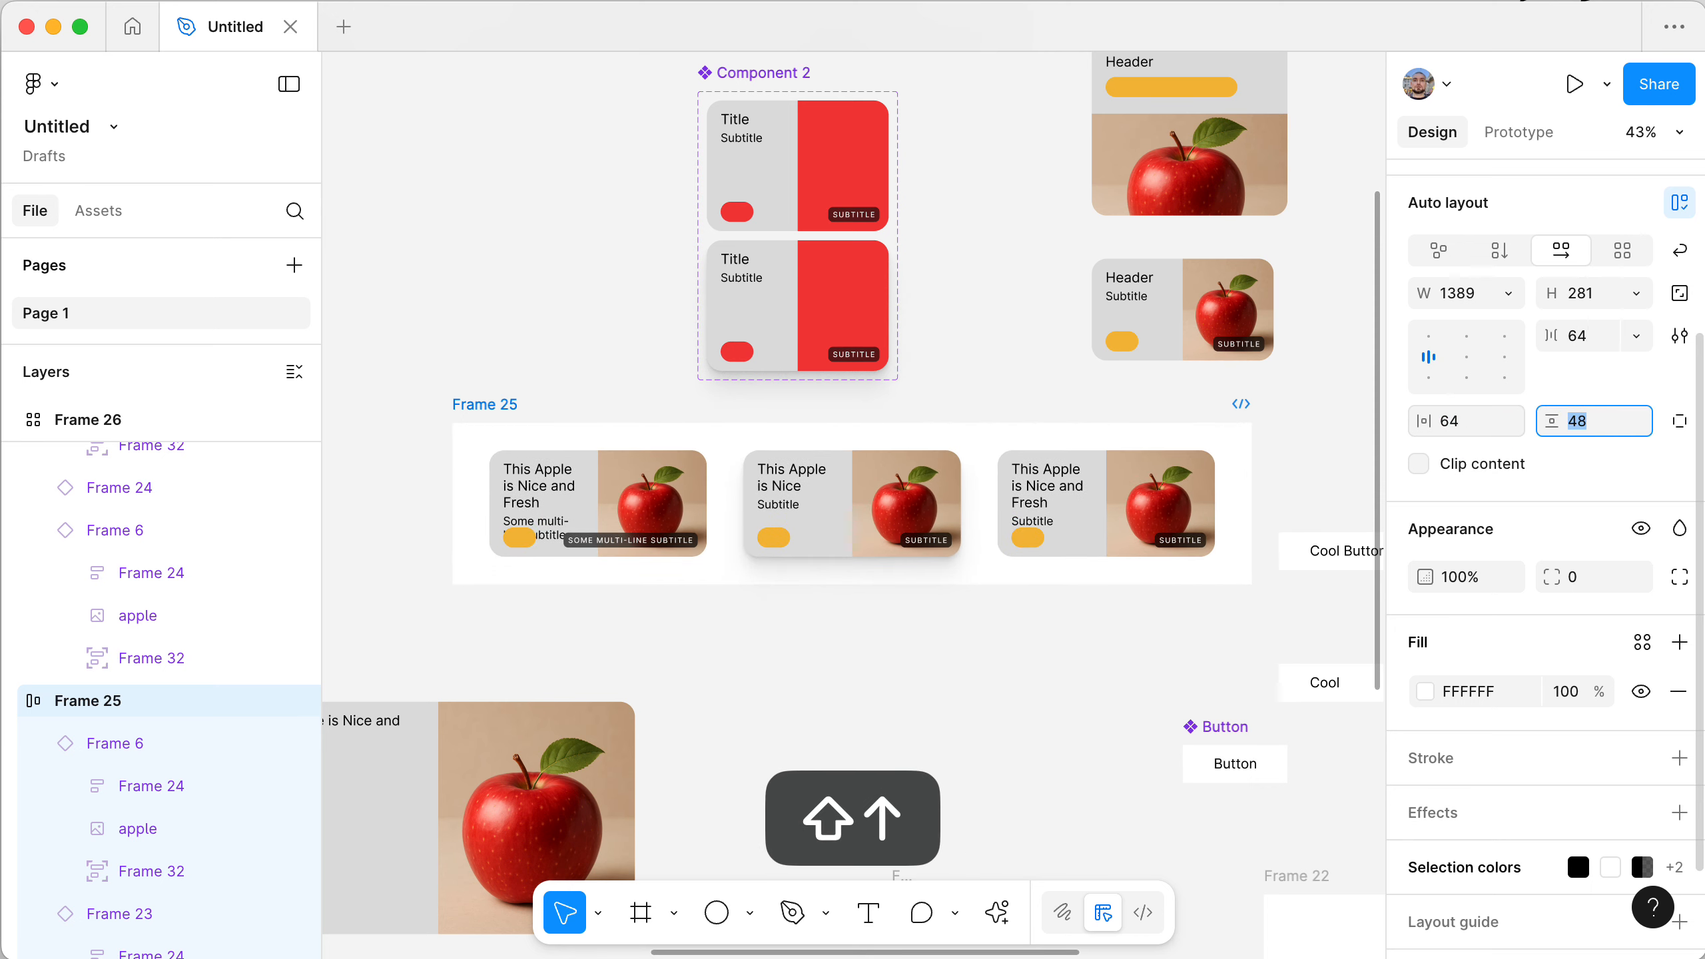
pyautogui.press('Return')
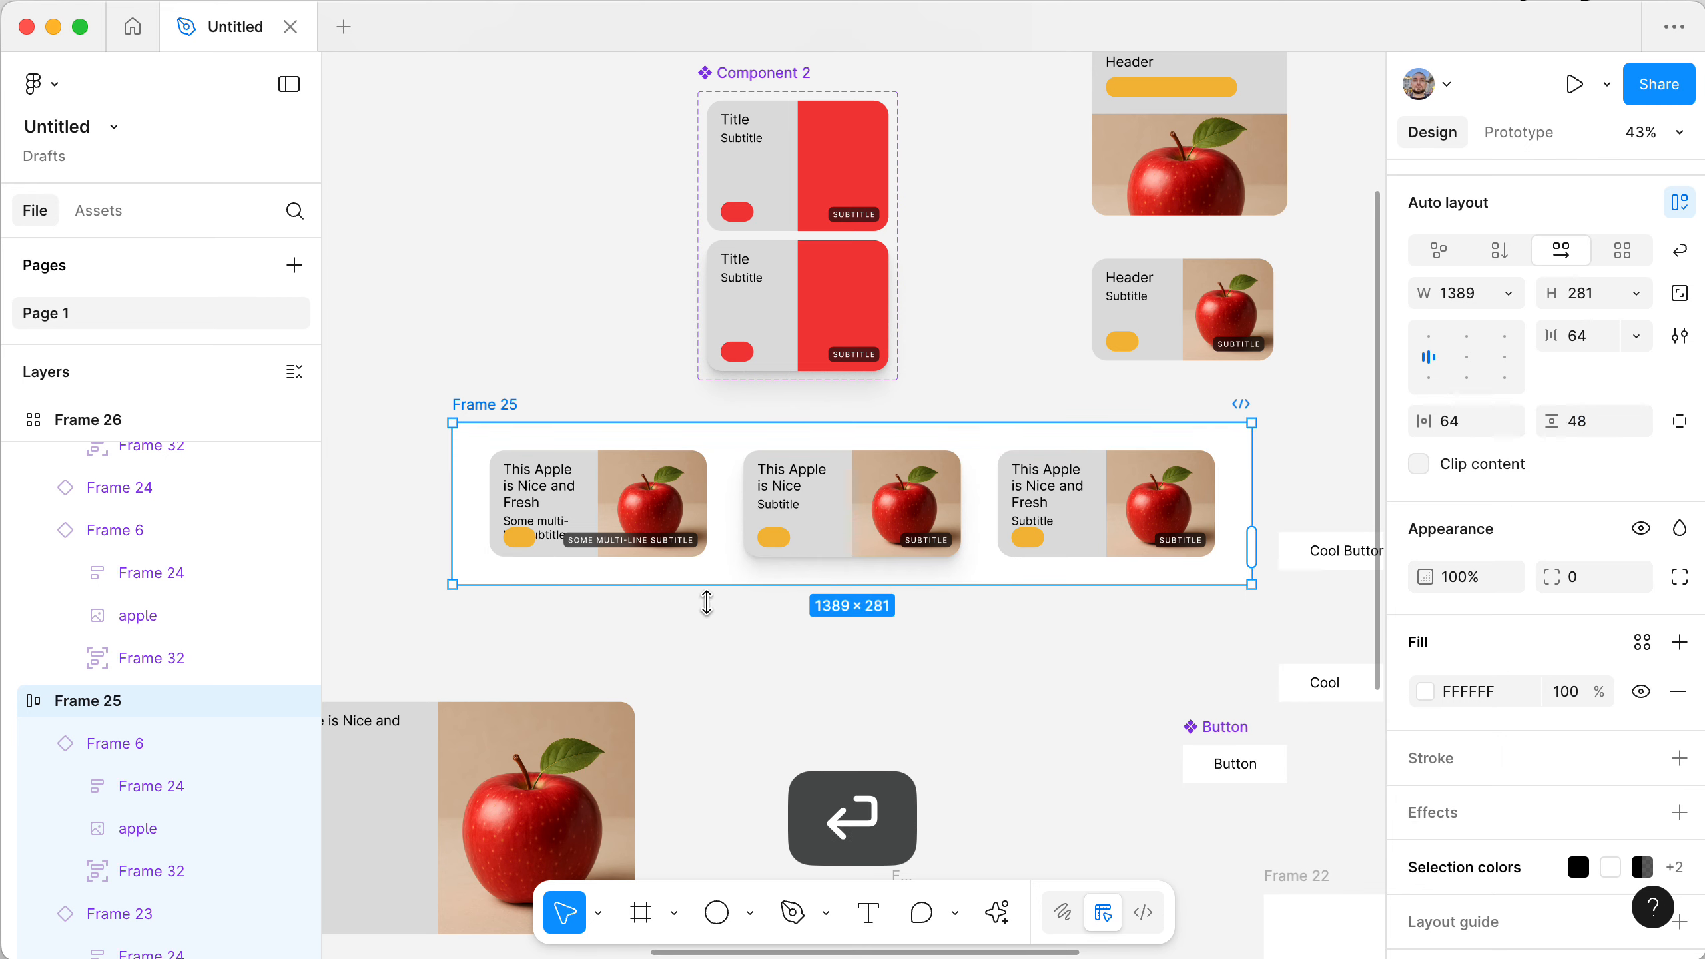
# - Enlarge Frame 25 to about 1451 × 393 and move it slightly up and to the left below Component 2
pyautogui.moveTo(1252, 584); pyautogui.dragTo(1286, 646)
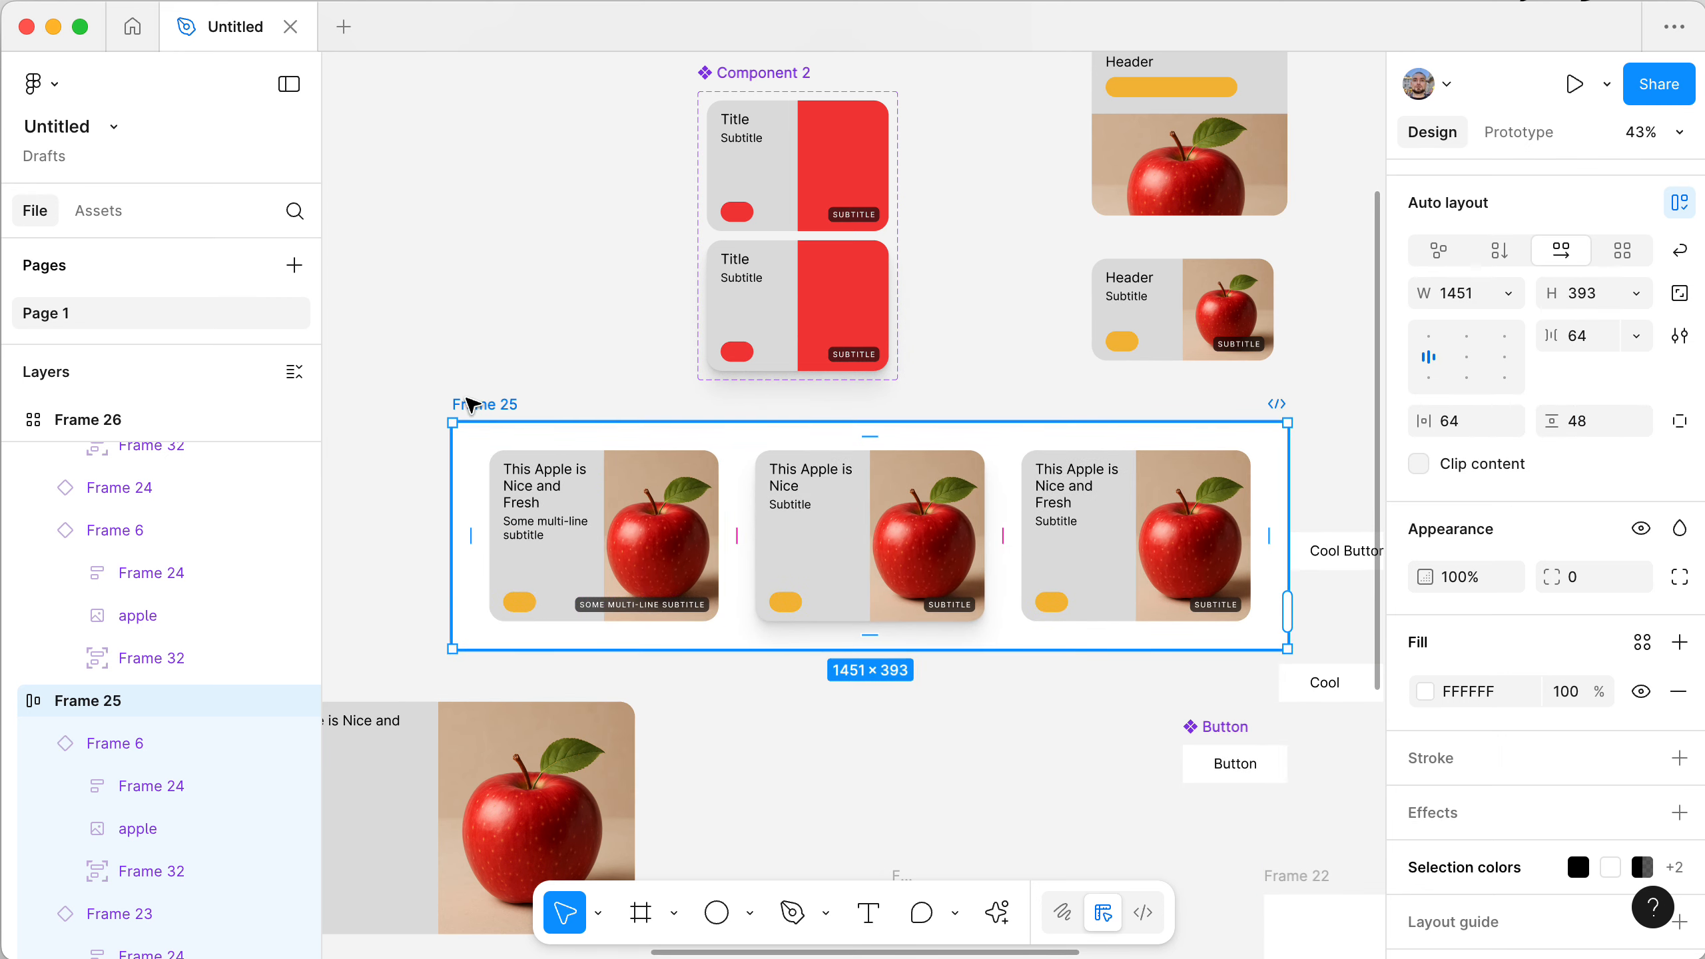
pyautogui.moveTo(470, 408); pyautogui.dragTo(380, 389)
pyautogui.hscroll(-3, 392, 393)
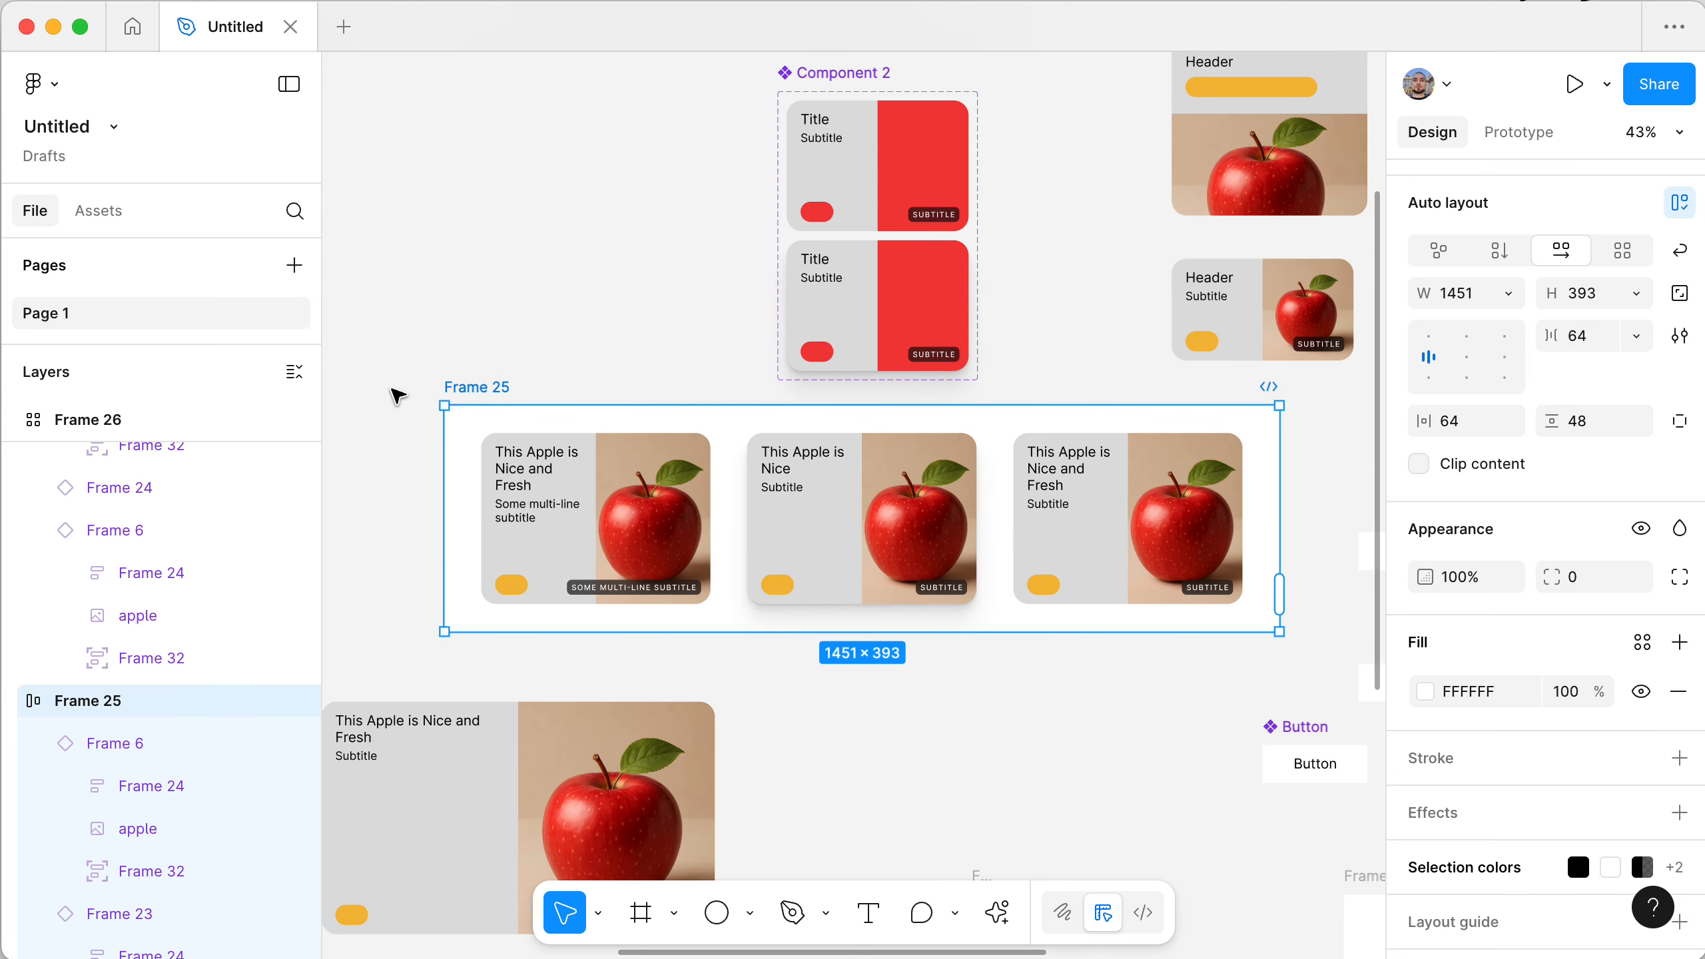
# - Switch the middle apple card in Frame 25 from the hover variant to default
pyautogui.scroll(3, 548, 430)
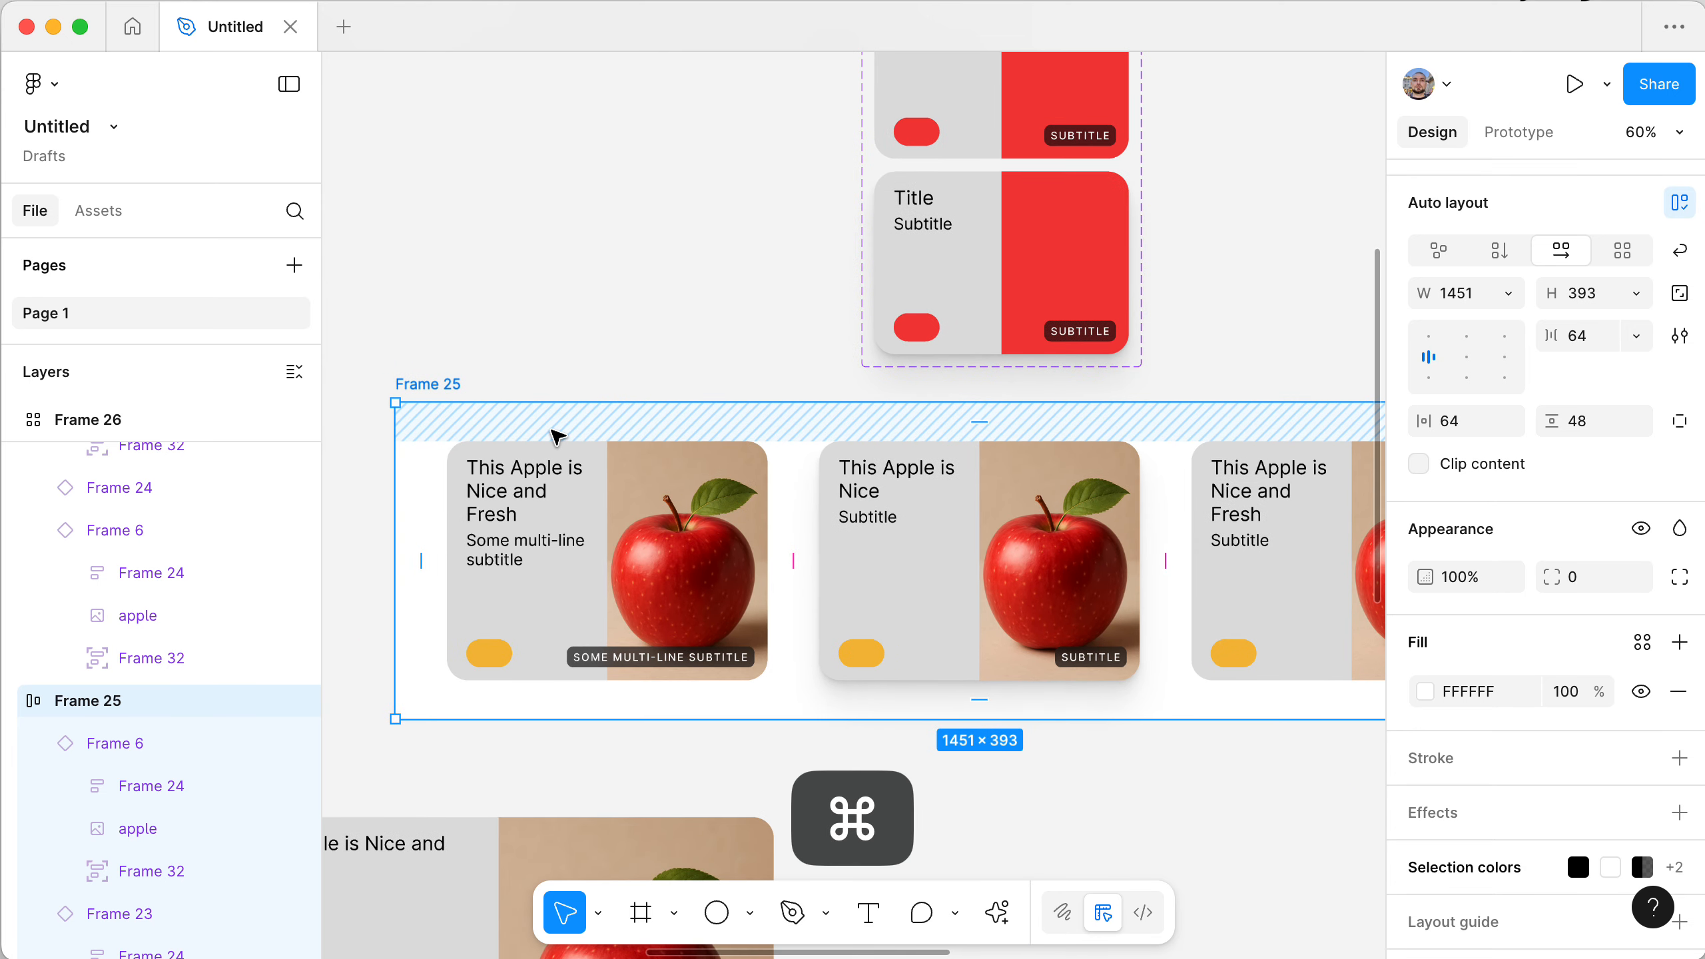
pyautogui.keyDown('super'); pyautogui.click(993, 484); pyautogui.keyUp('super')
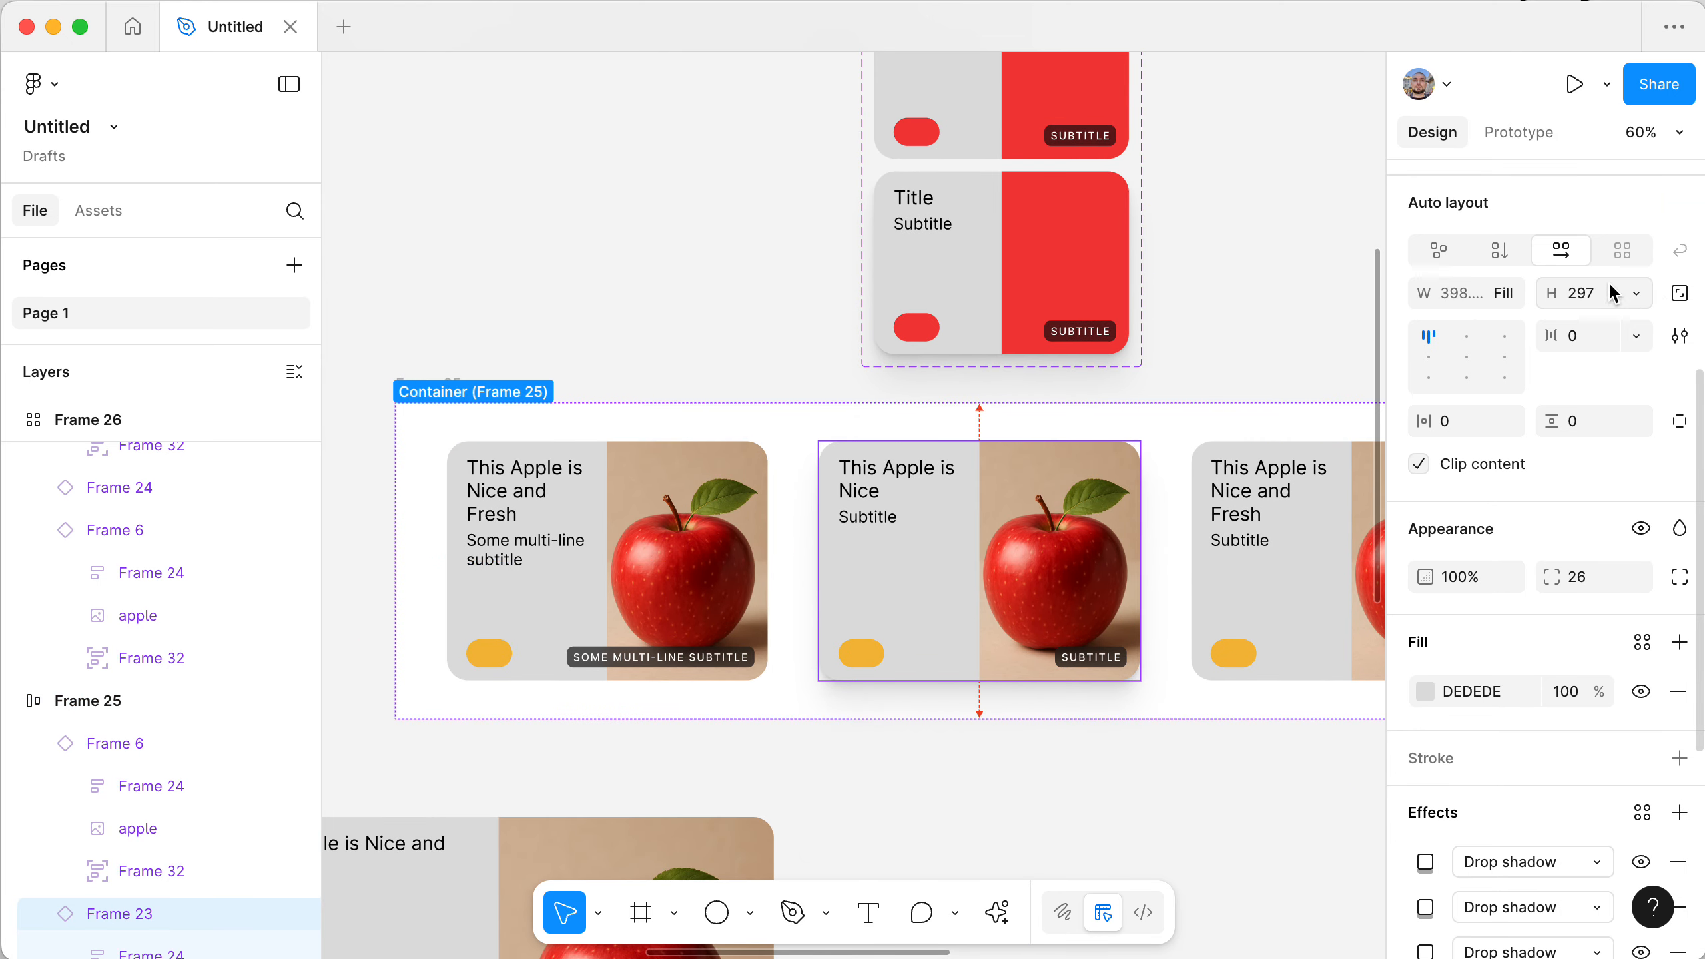
pyautogui.scroll(2, 1547, 474)
pyautogui.scroll(3, 1548, 474)
pyautogui.click(1612, 262)
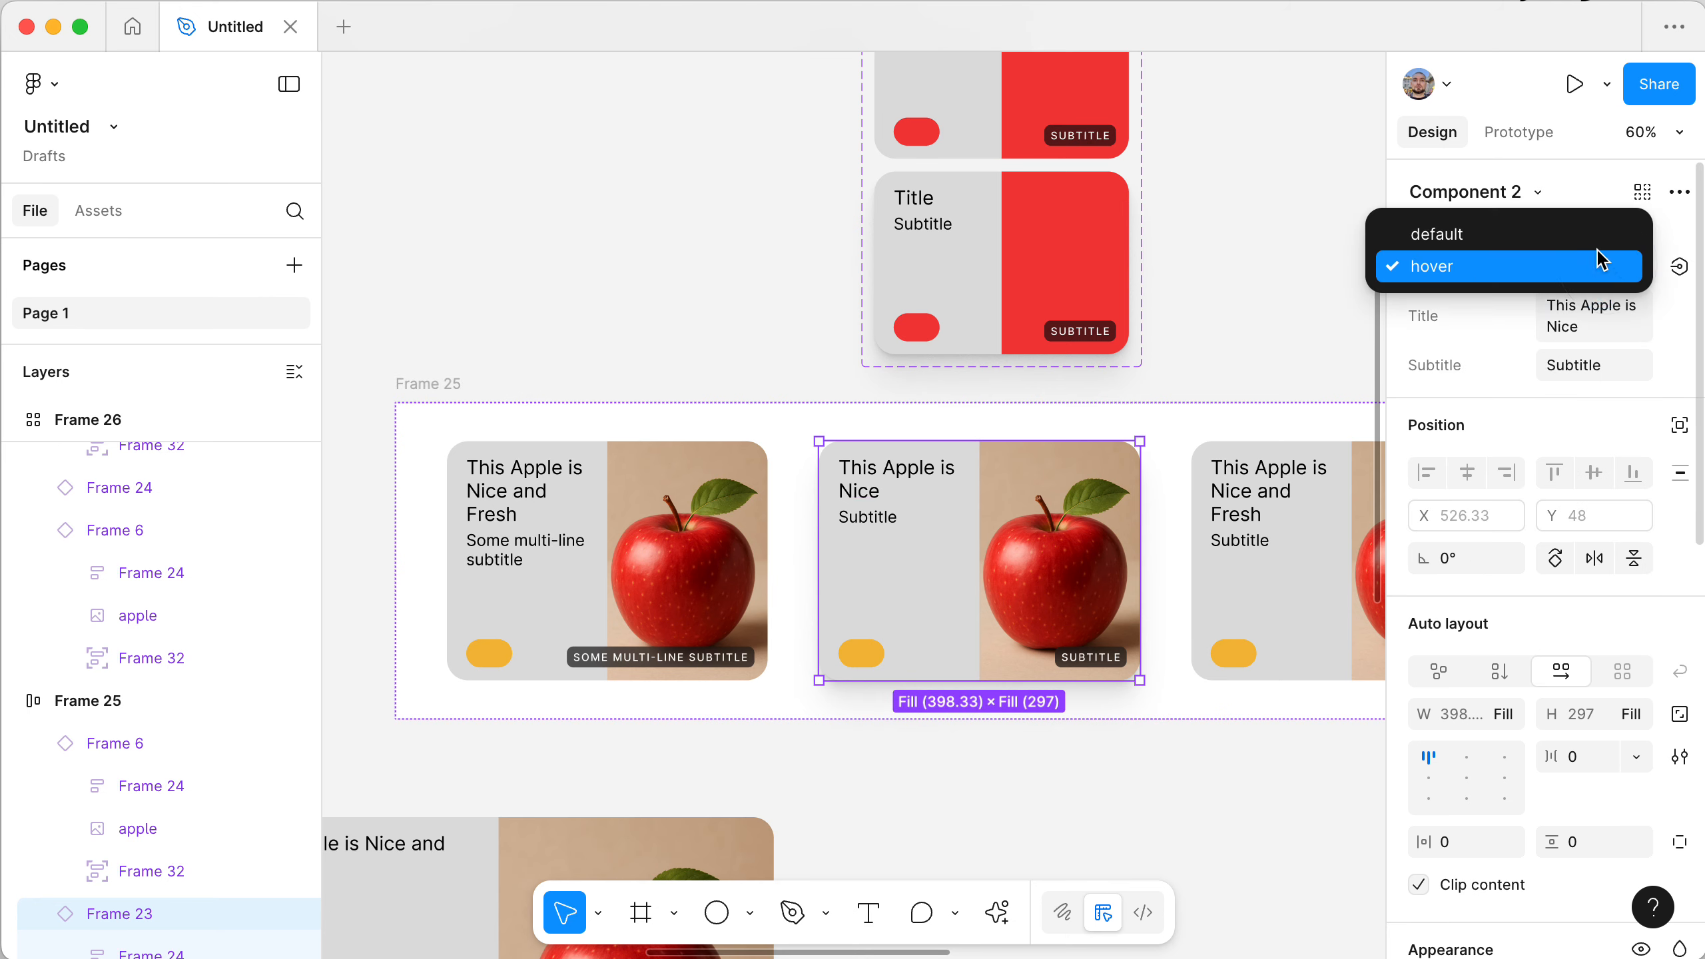
pyautogui.click(1589, 240)
# - Present Frame 25 as a prototype in its own presentation view
pyautogui.click(430, 387)
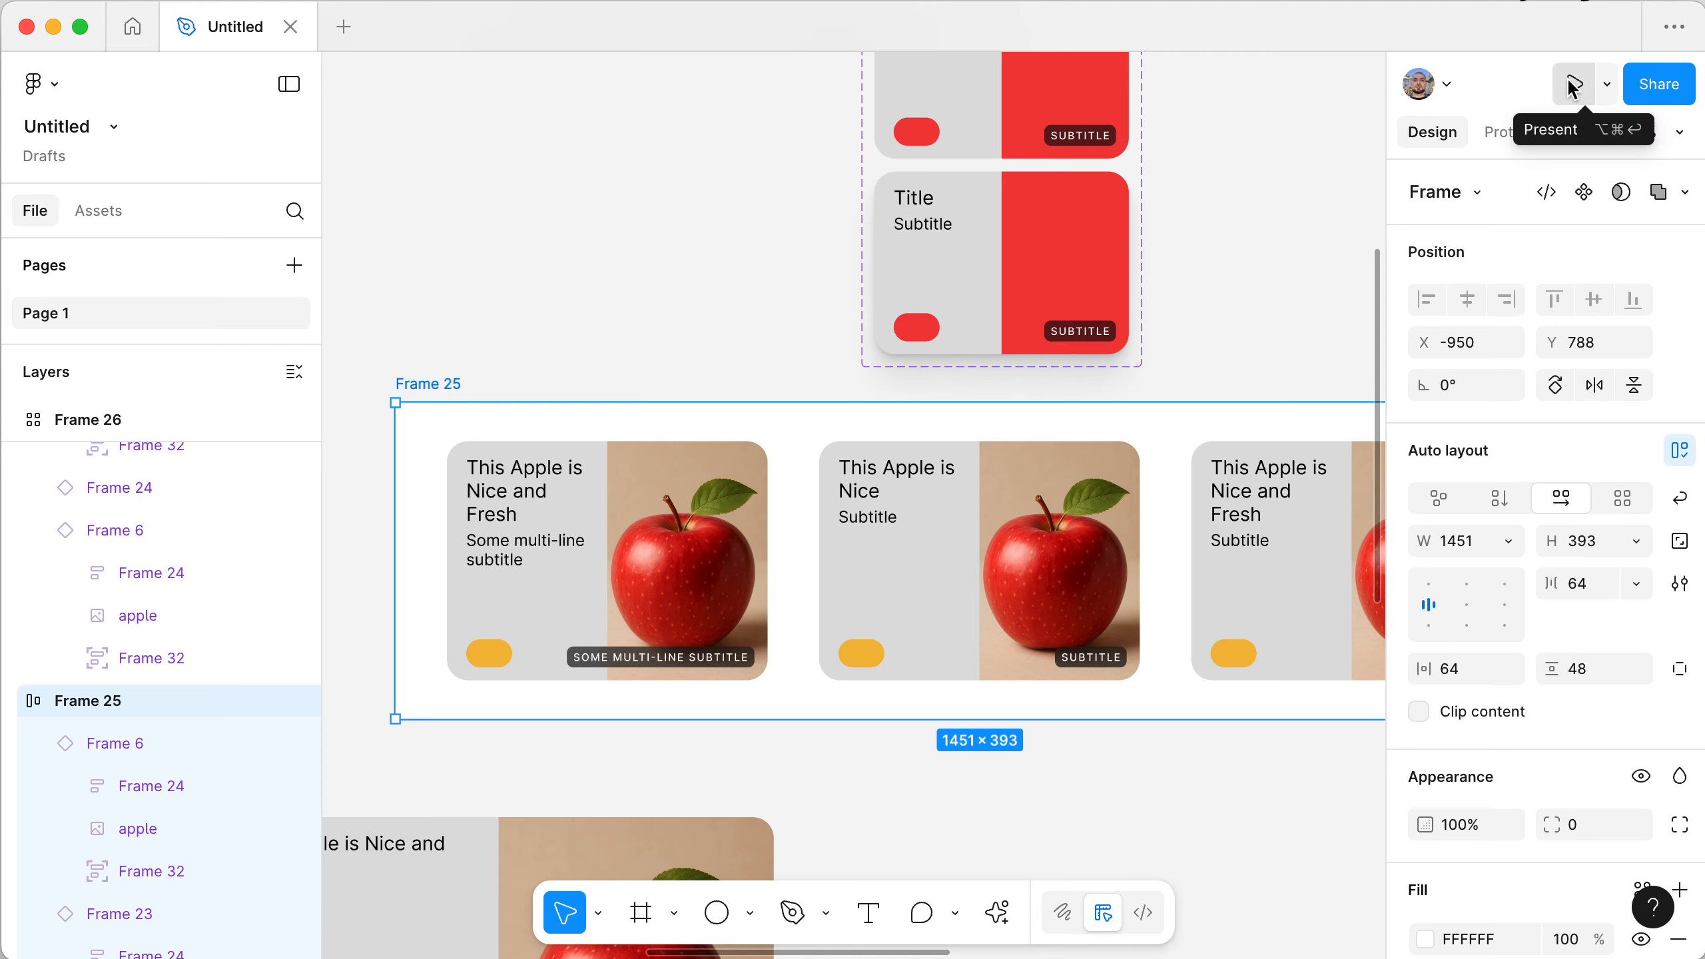
pyautogui.click(1605, 83)
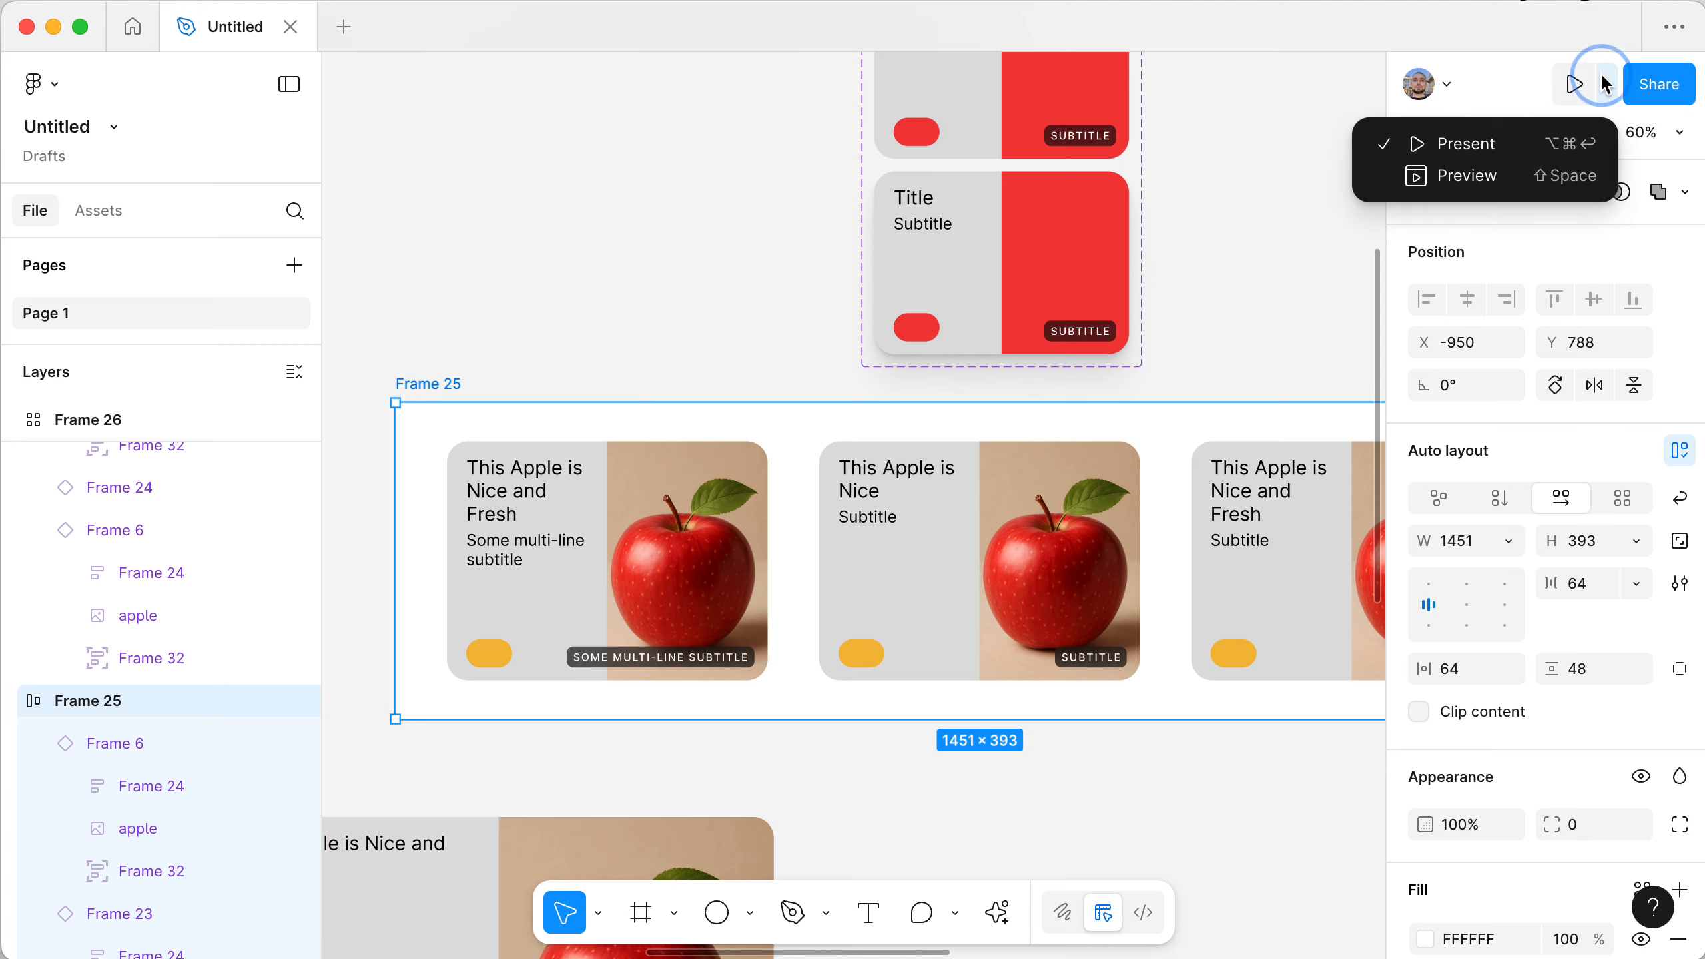
pyautogui.click(1481, 149)
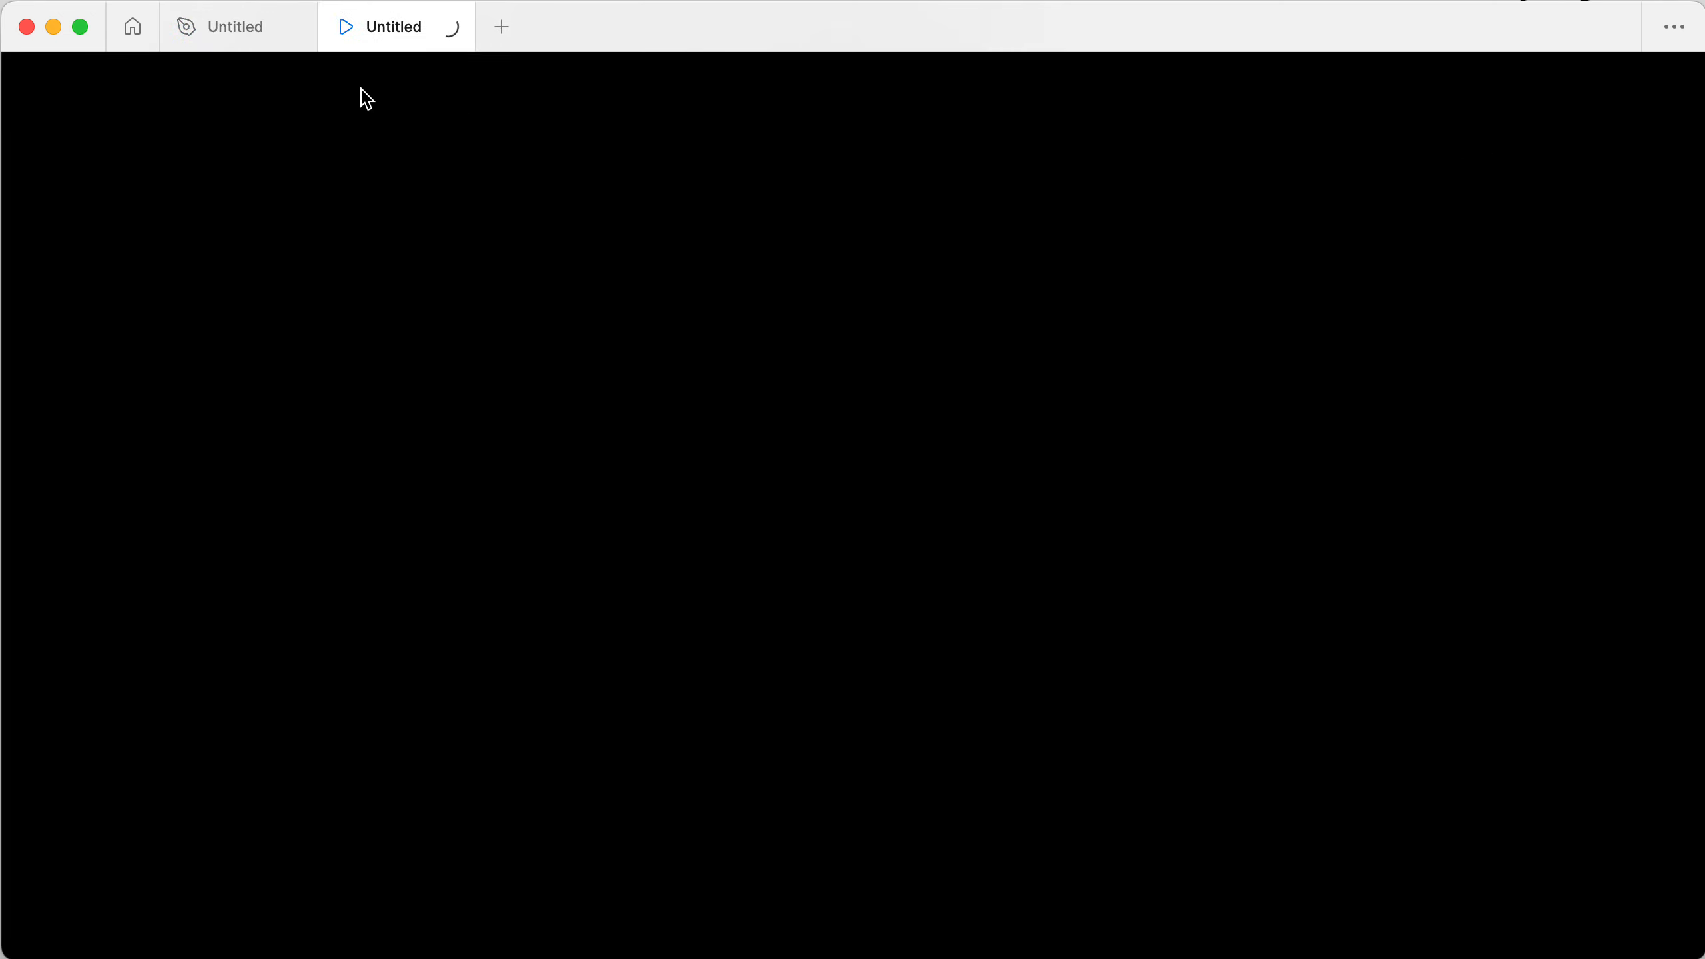
# - Return to the design file, check the cards' hover effect in an enlarged floating preview of Frame 25, and close the preview
pyautogui.click(234, 34)
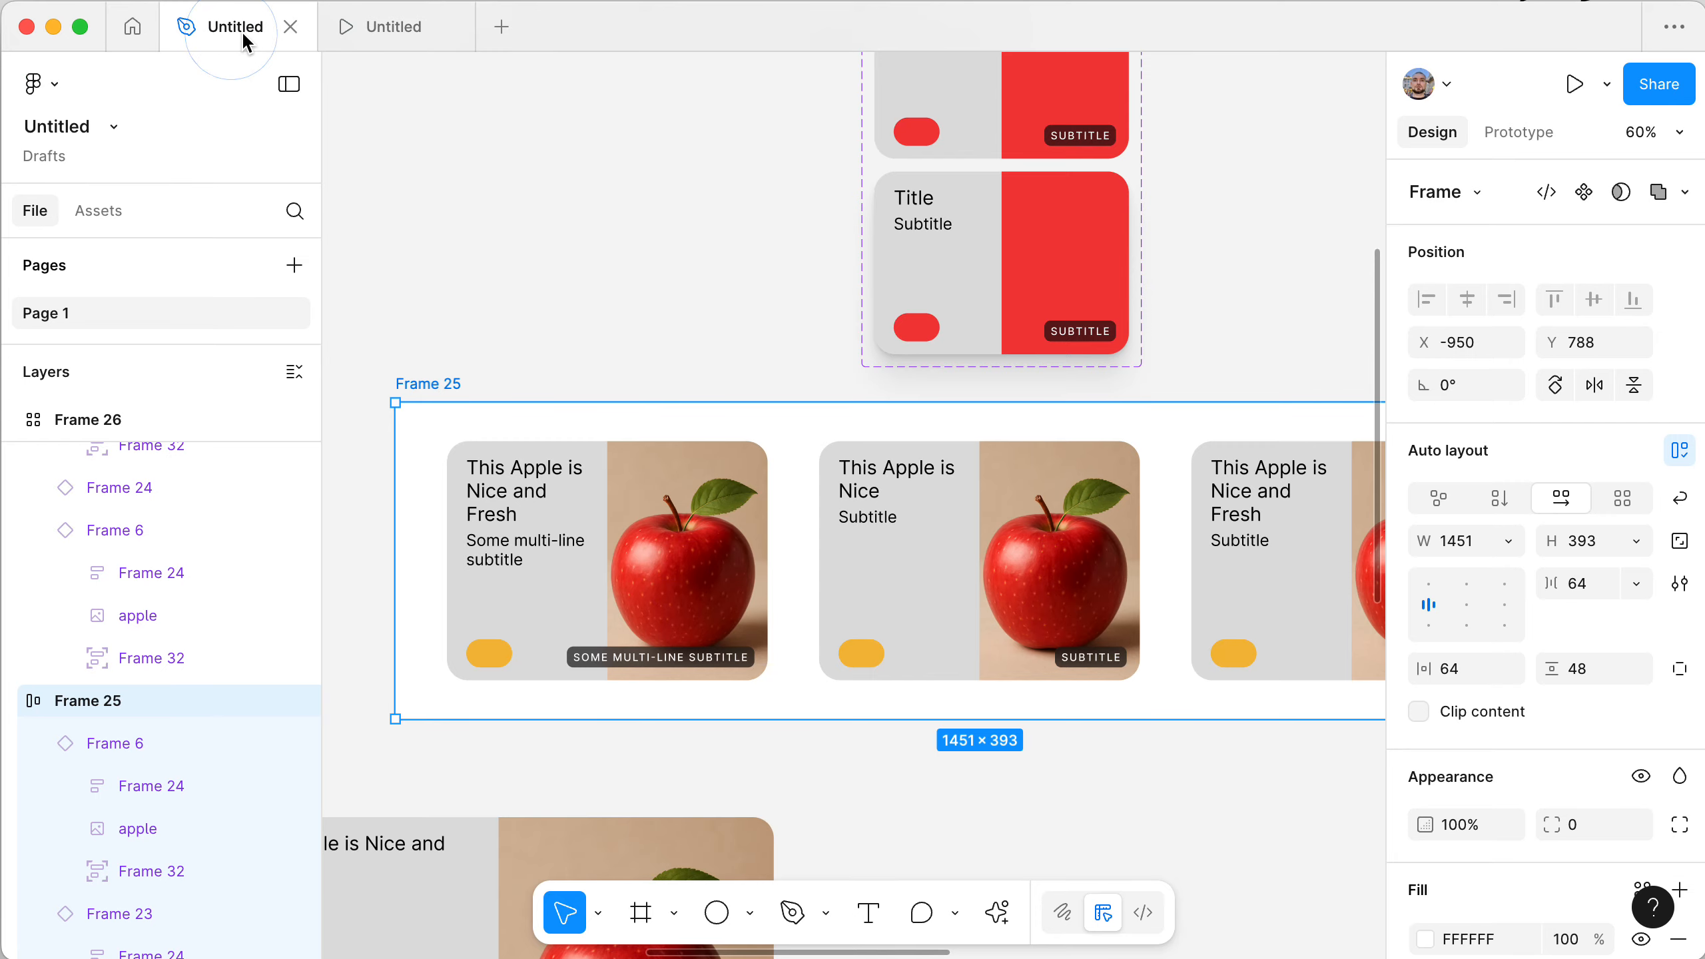
pyautogui.click(1606, 84)
pyautogui.click(1486, 173)
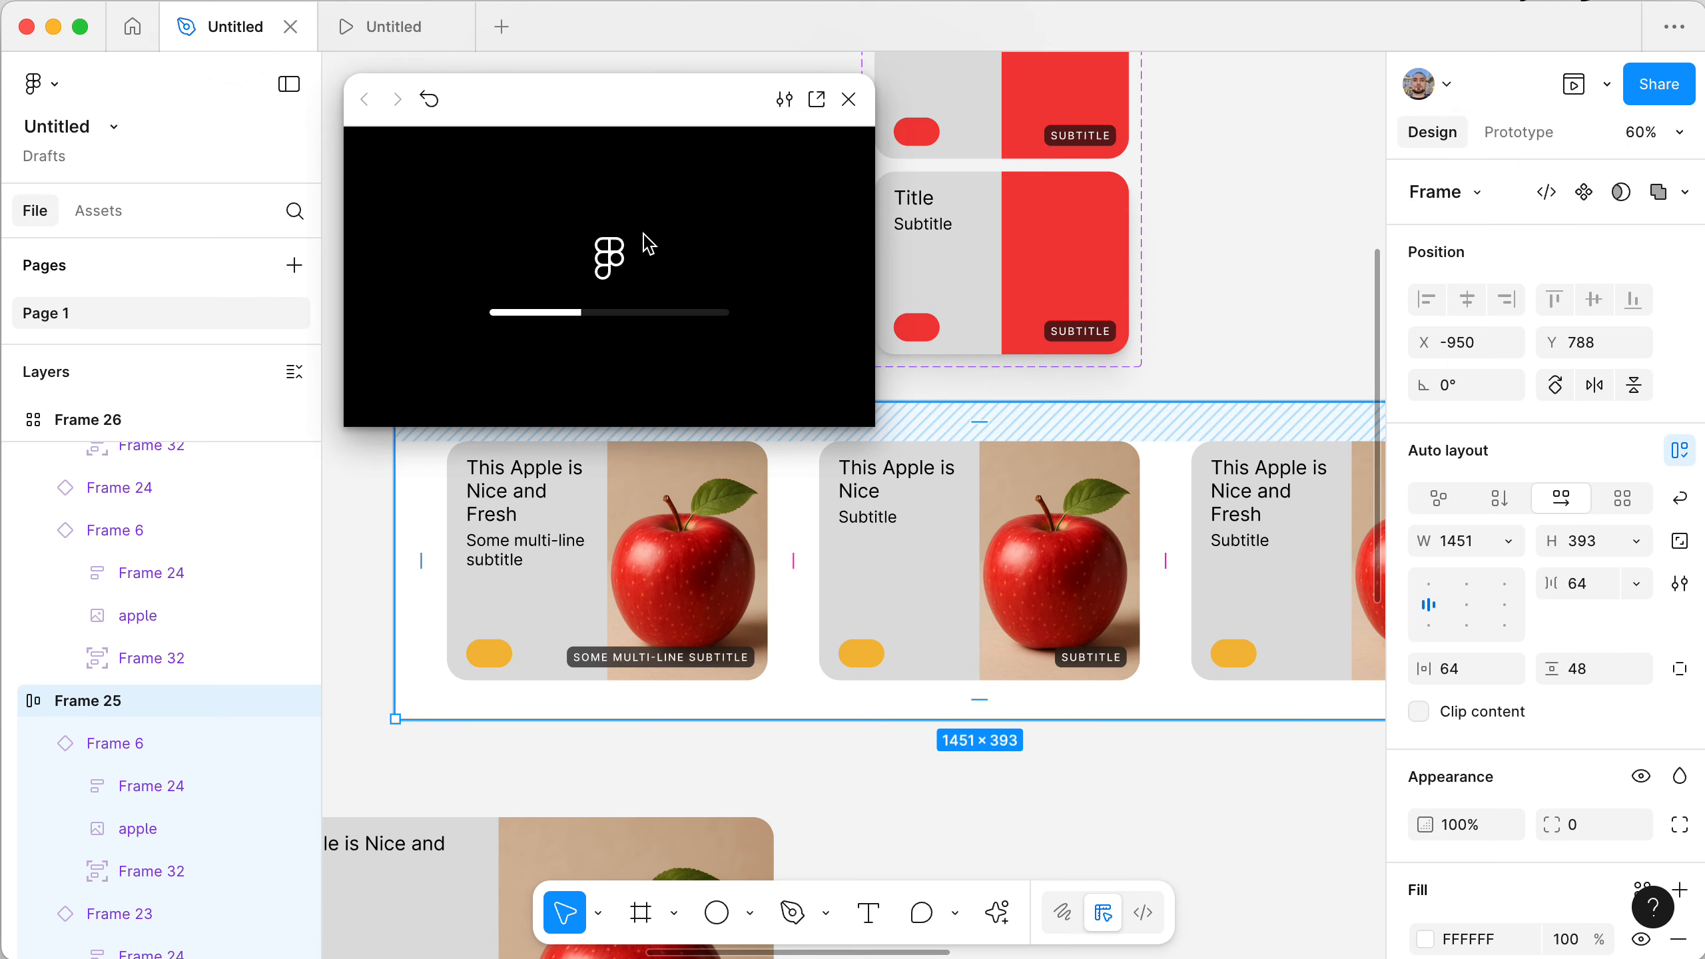
pyautogui.scroll(5, 1215, 287)
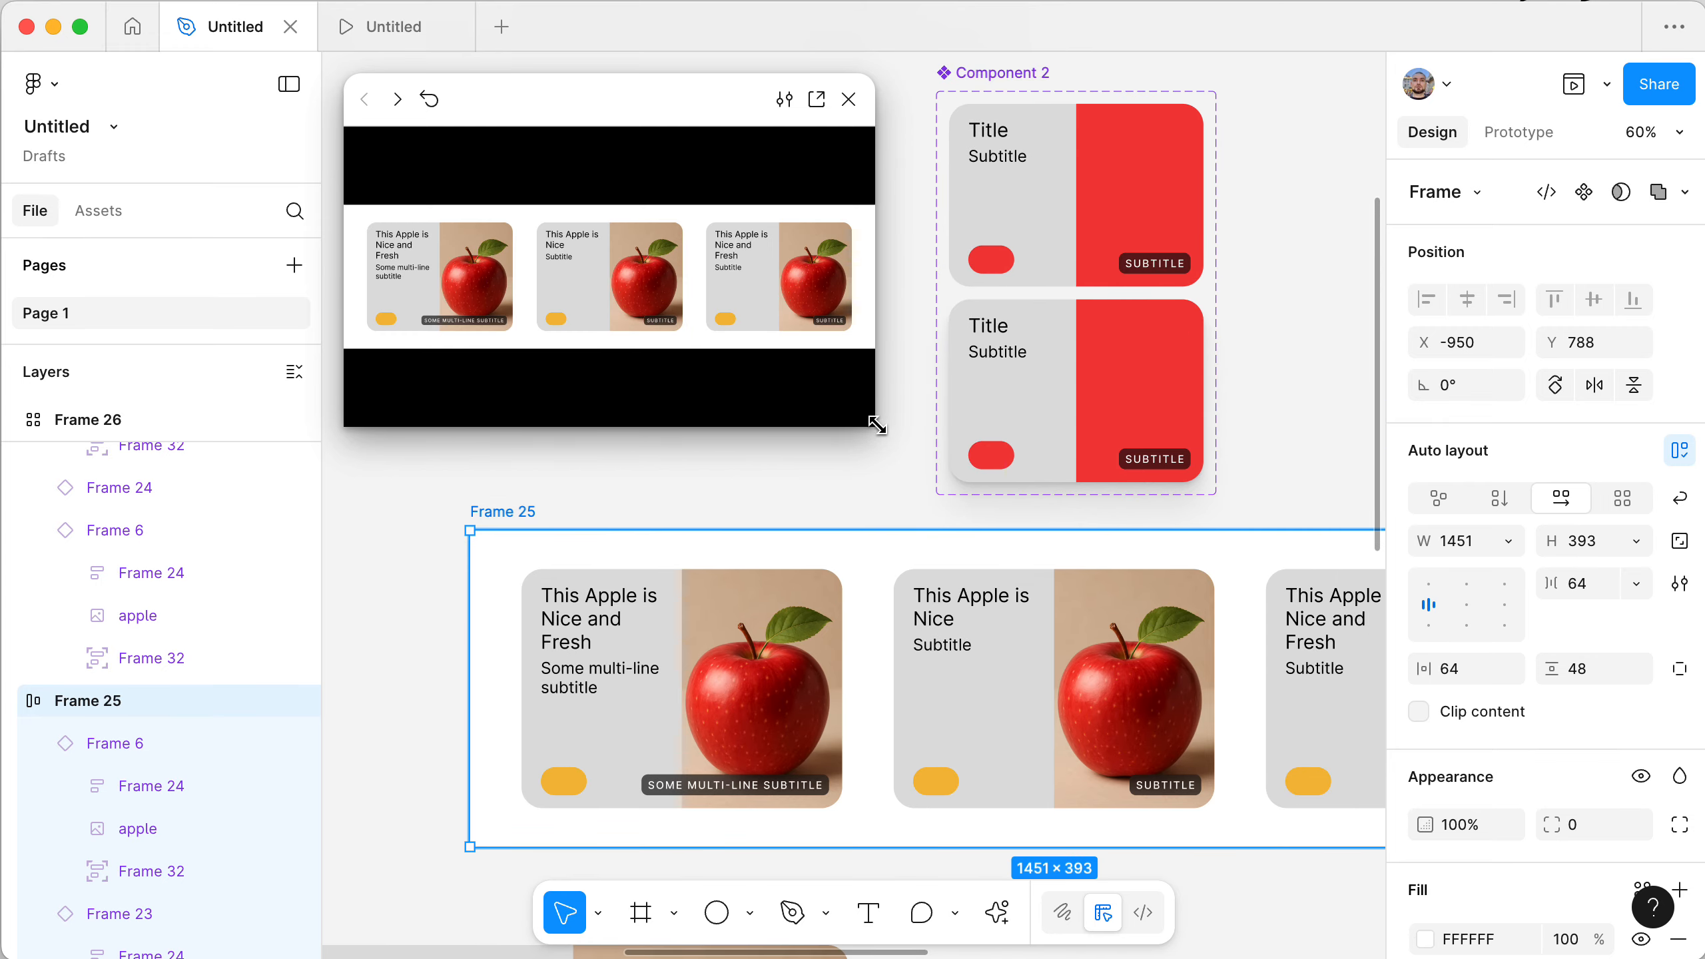
pyautogui.moveTo(876, 425); pyautogui.dragTo(1279, 654)
pyautogui.moveTo(530, 99); pyautogui.dragTo(562, 421)
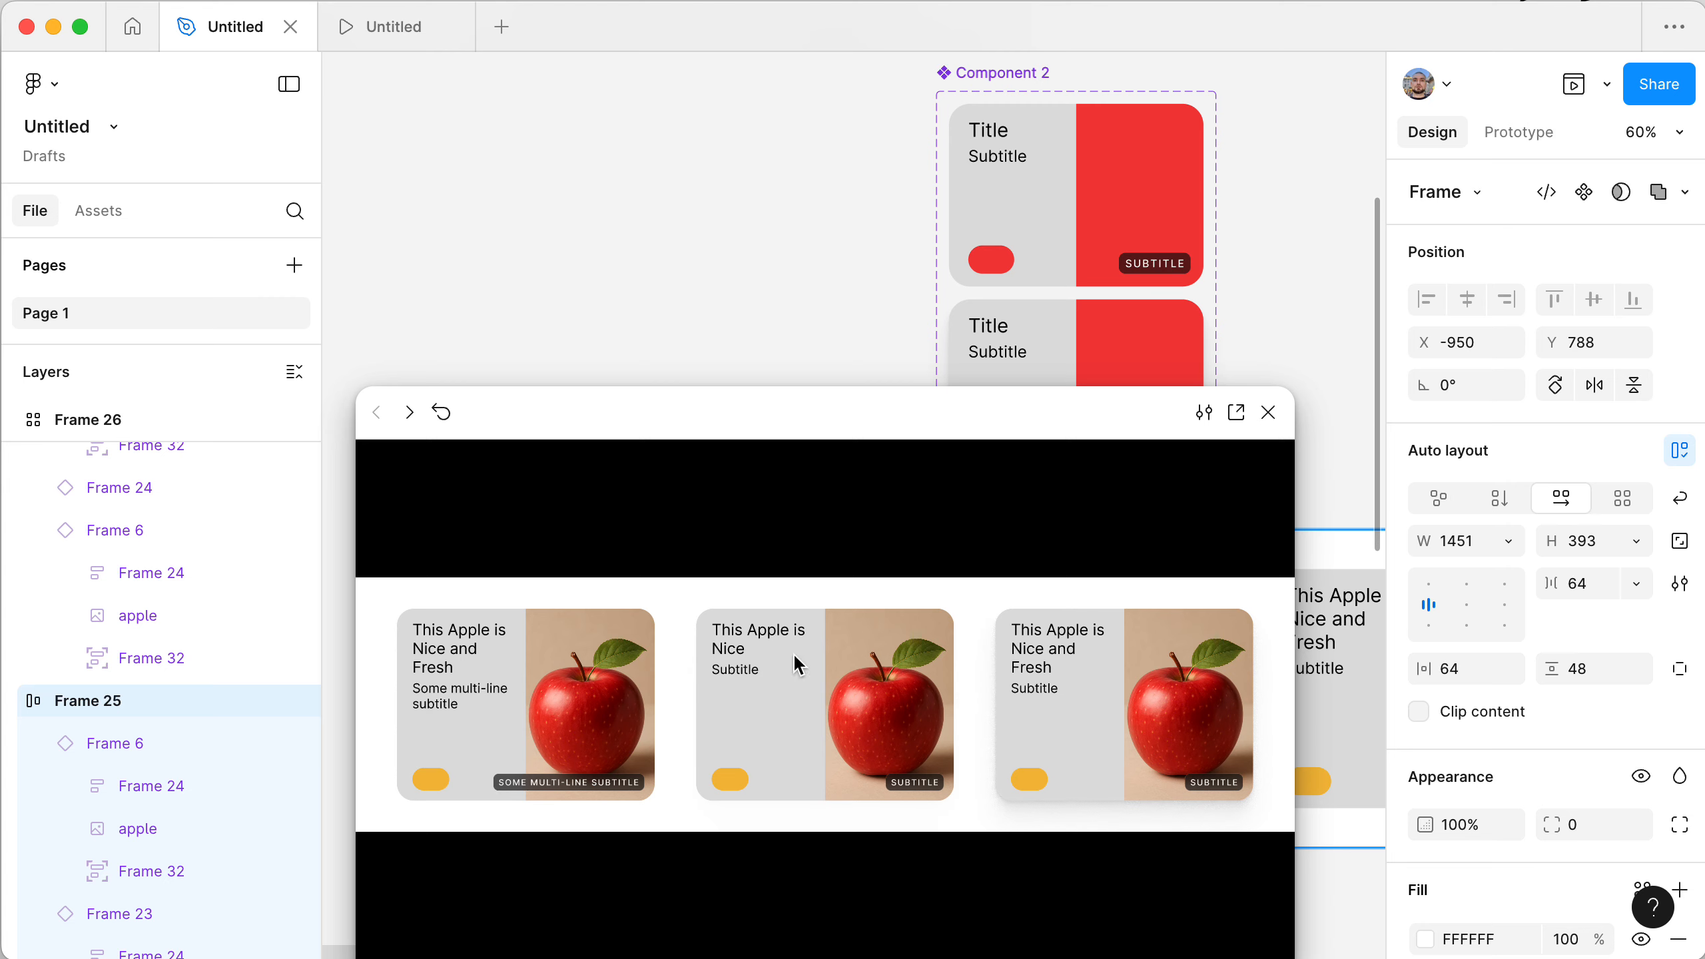
pyautogui.click(1249, 415)
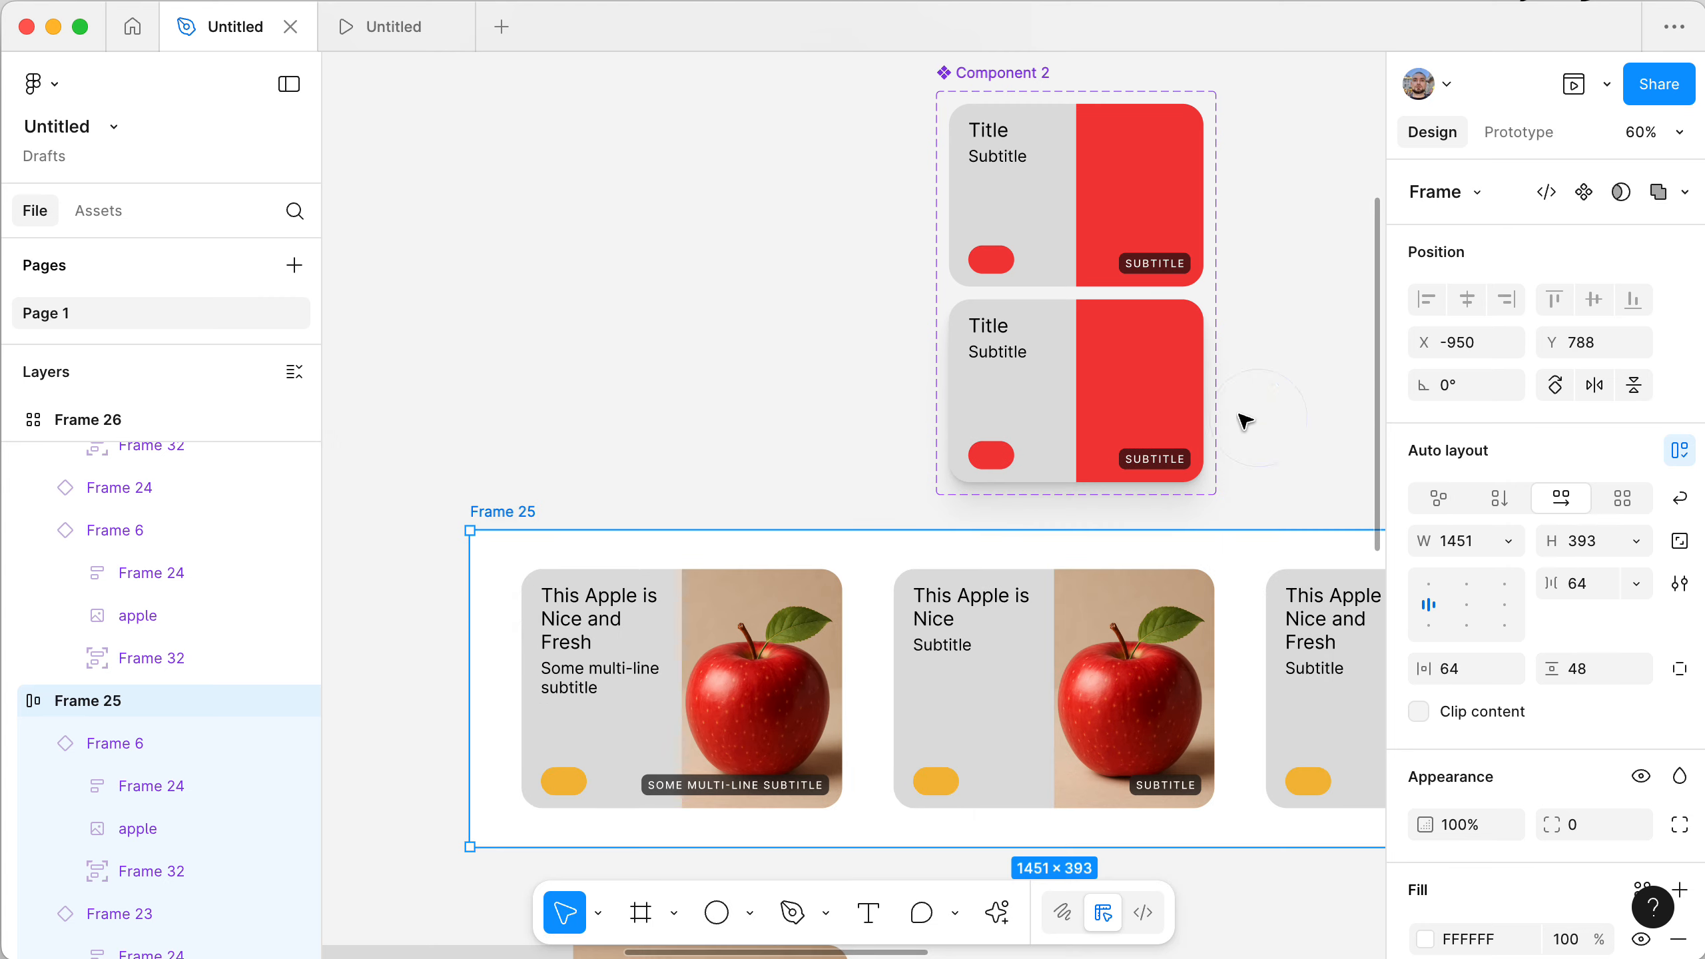
# - Switch to the prototype presentation and test the hover effect and horizontal scrolling across the three apple cards
pyautogui.click(380, 29)
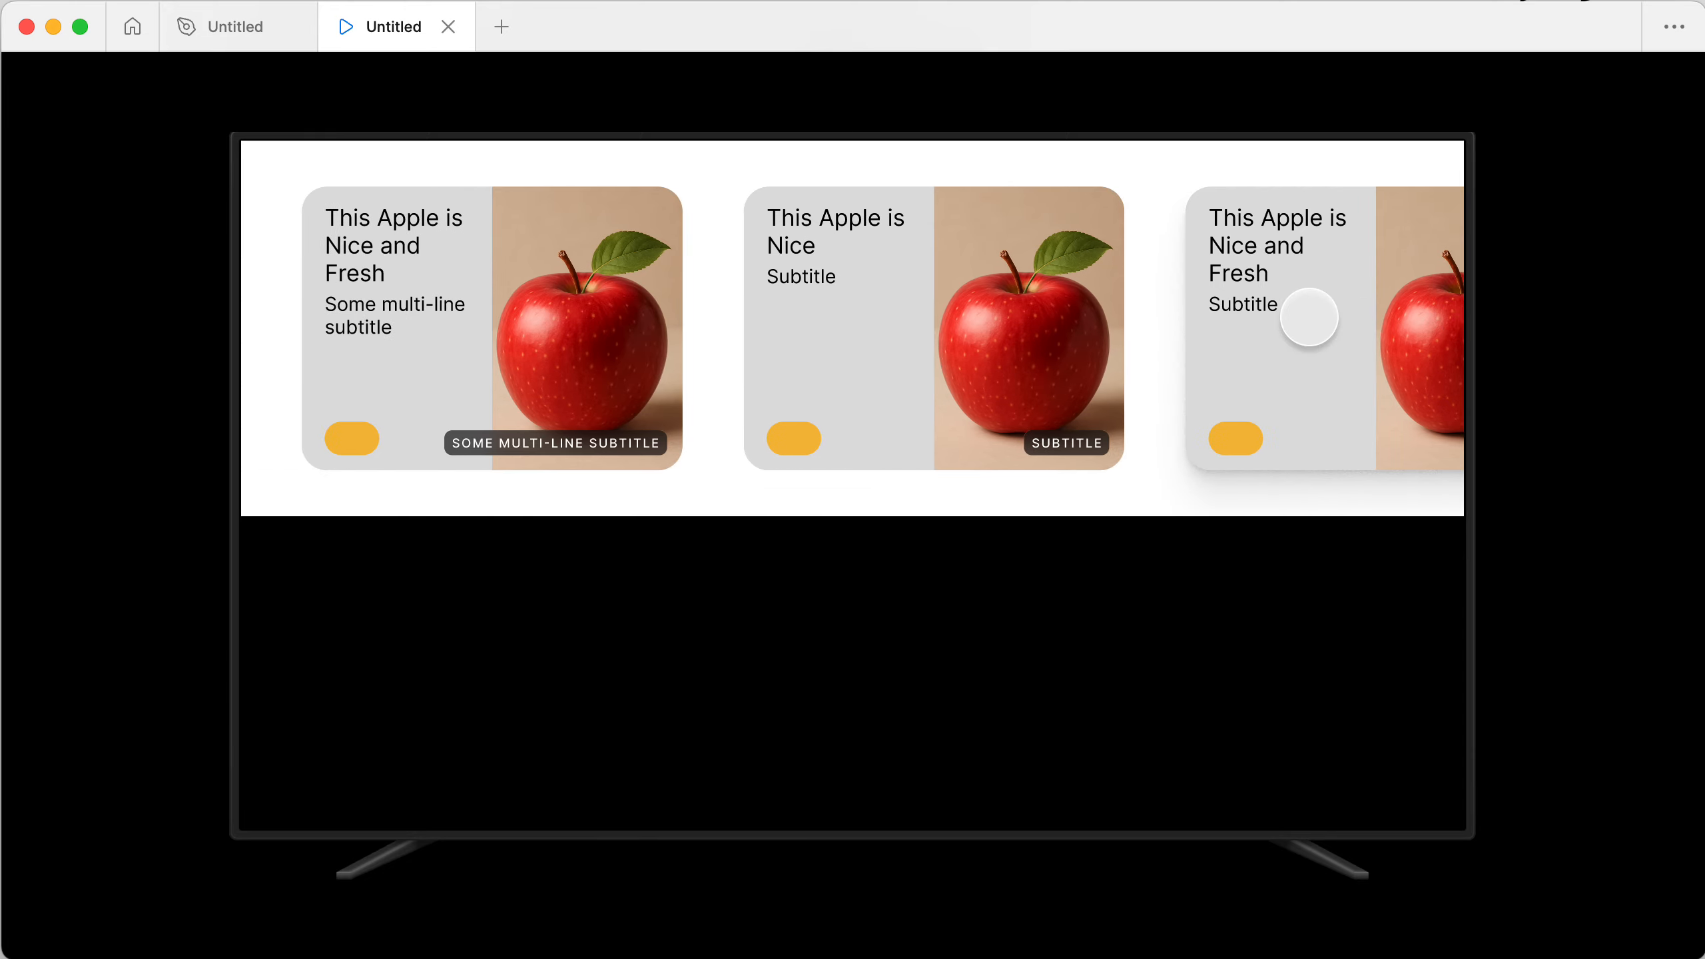
pyautogui.hscroll(3, 1308, 317)
pyautogui.hscroll(-3, 1309, 317)
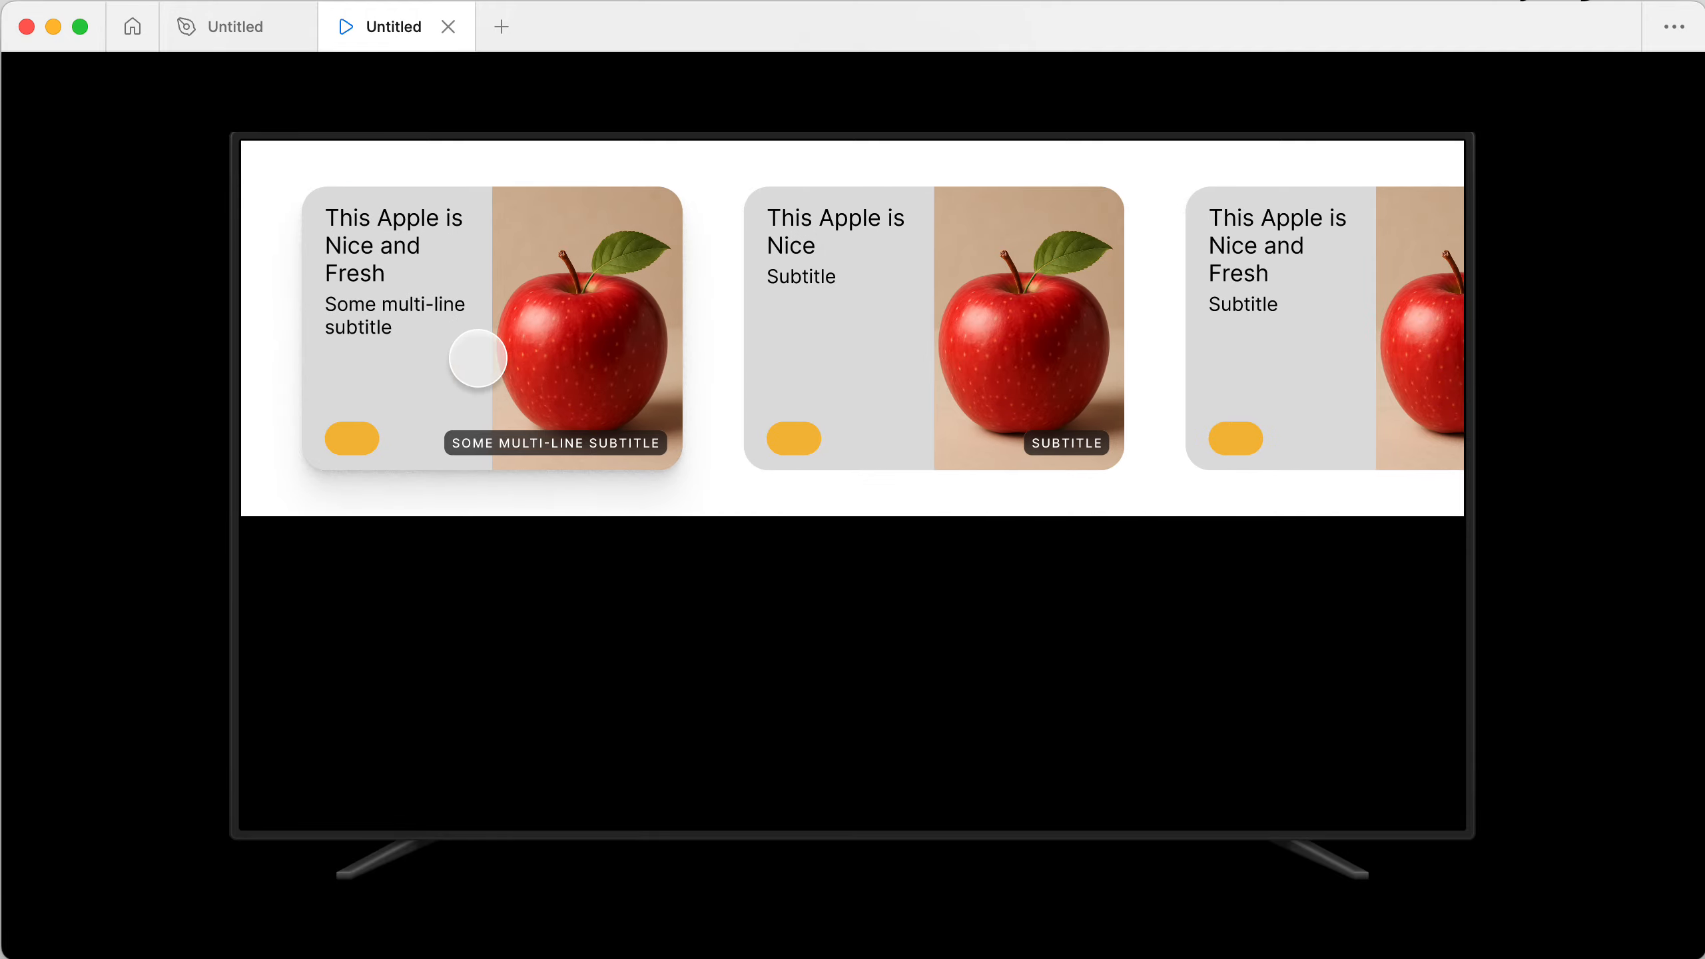
pyautogui.hscroll(3, 482, 355)
pyautogui.hscroll(-3, 477, 360)
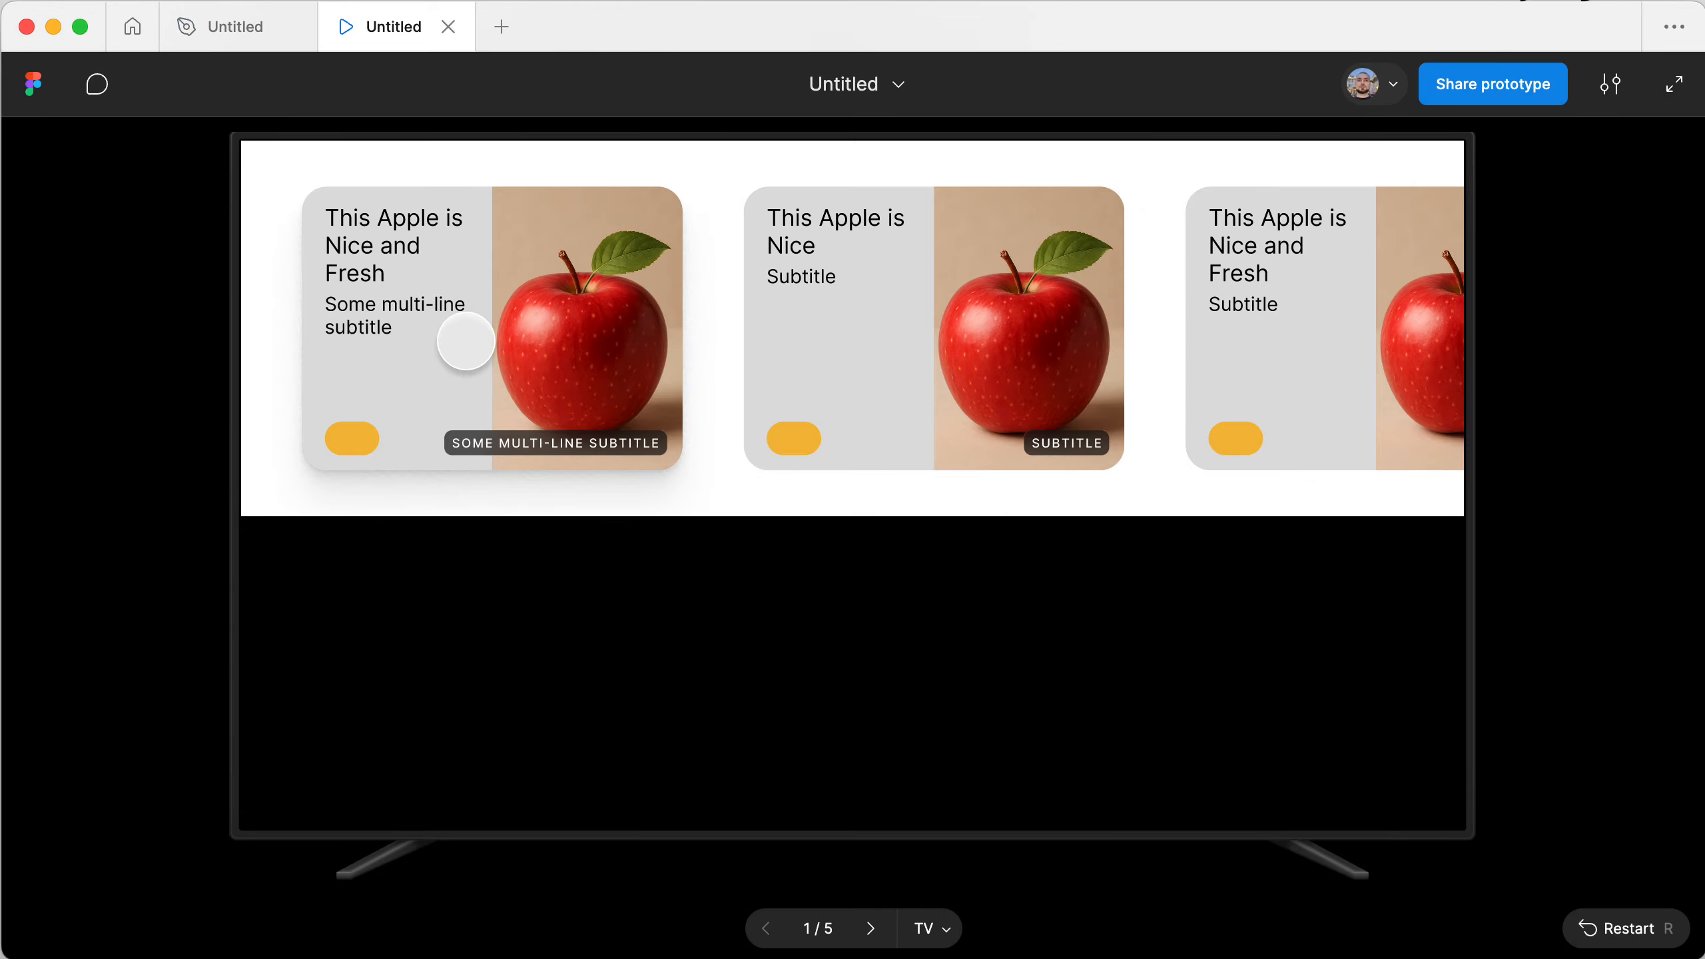
pyautogui.moveTo(1354, 325); pyautogui.dragTo(1154, 326)
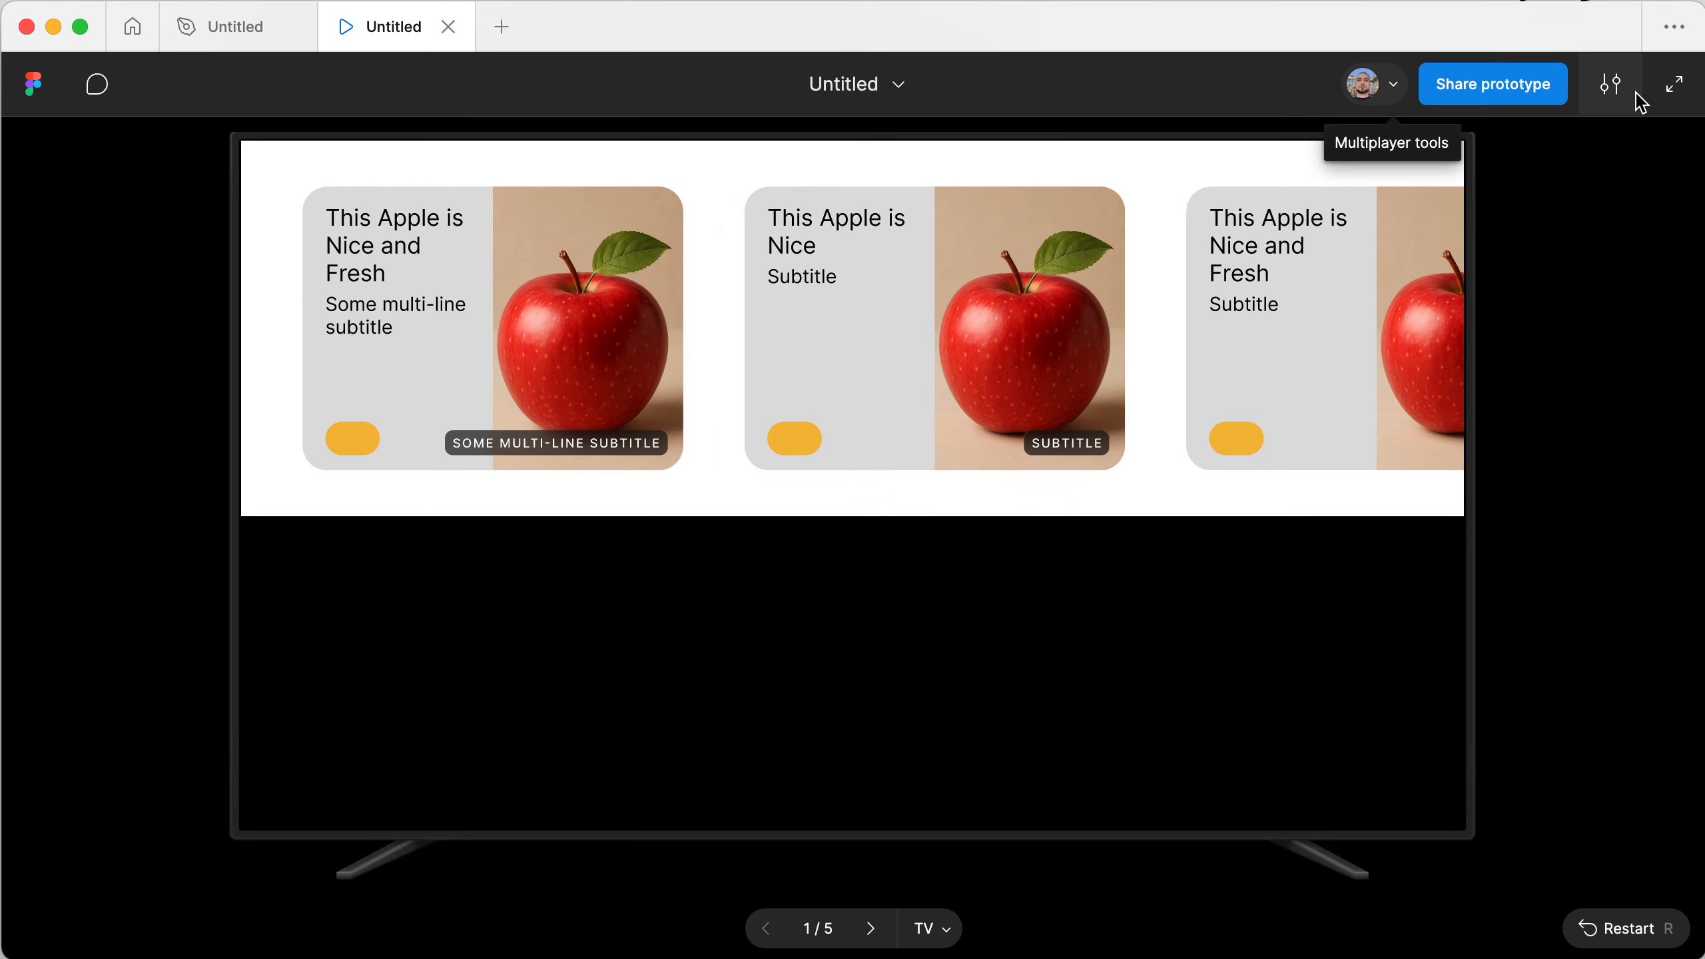
# - Set the presentation's device frame to MacBook Air and check the cards' hover effect and scrolling in it
pyautogui.click(1613, 86)
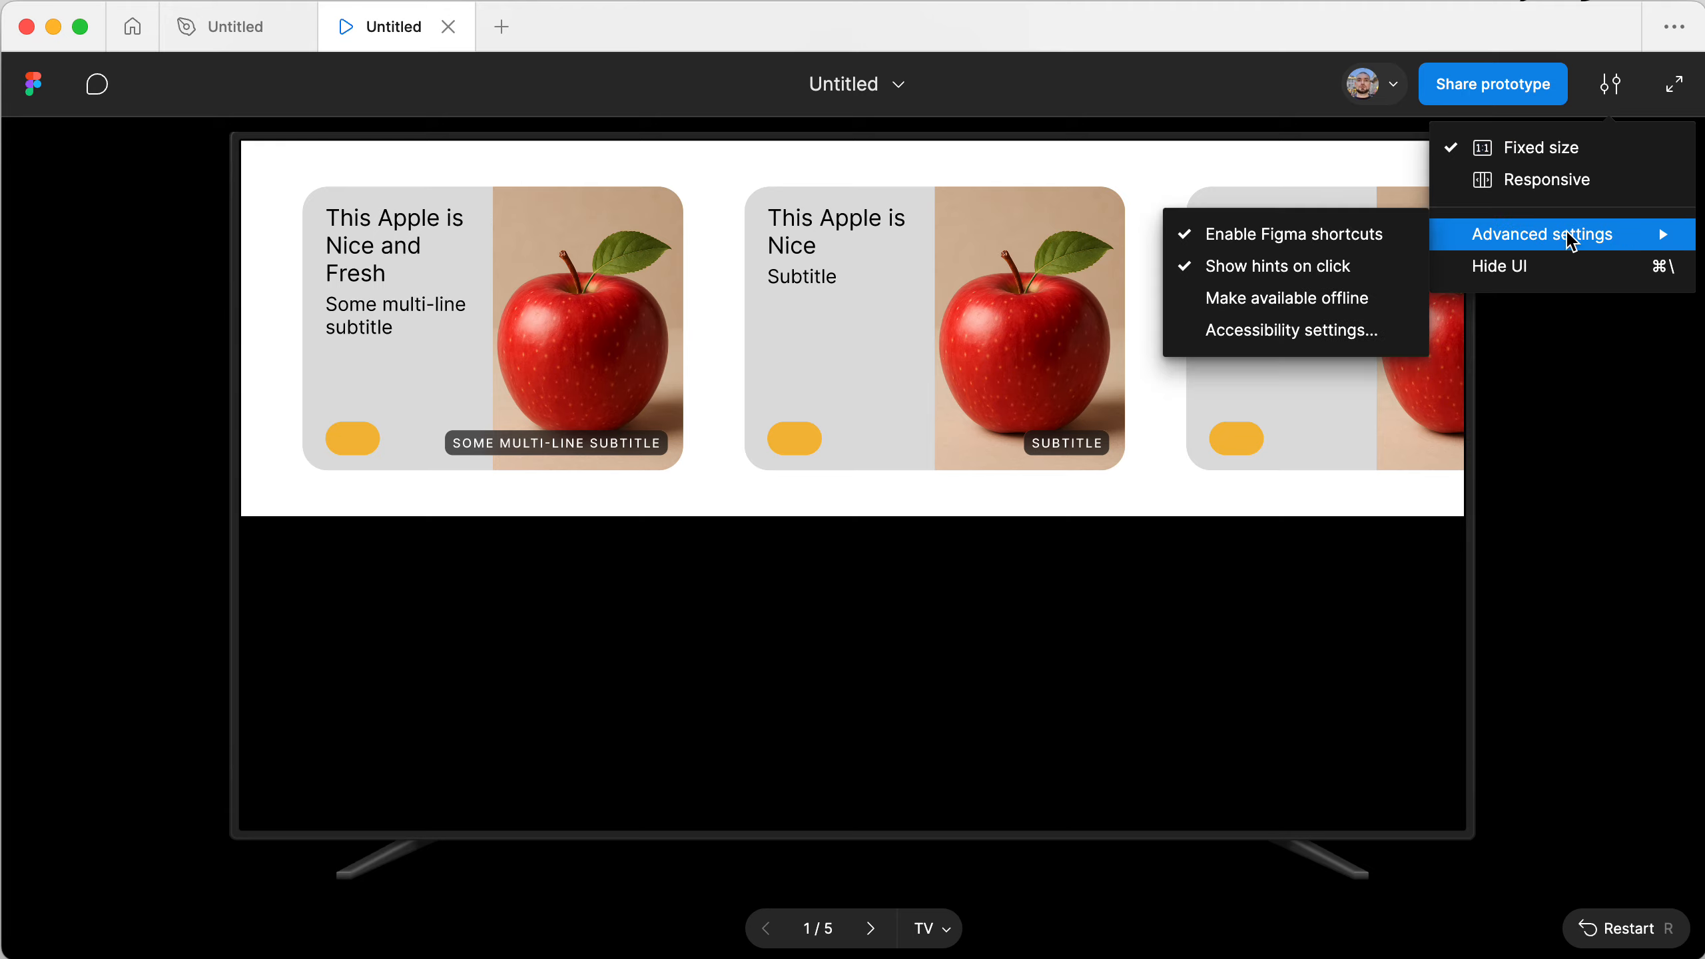
pyautogui.moveTo(1568, 228)
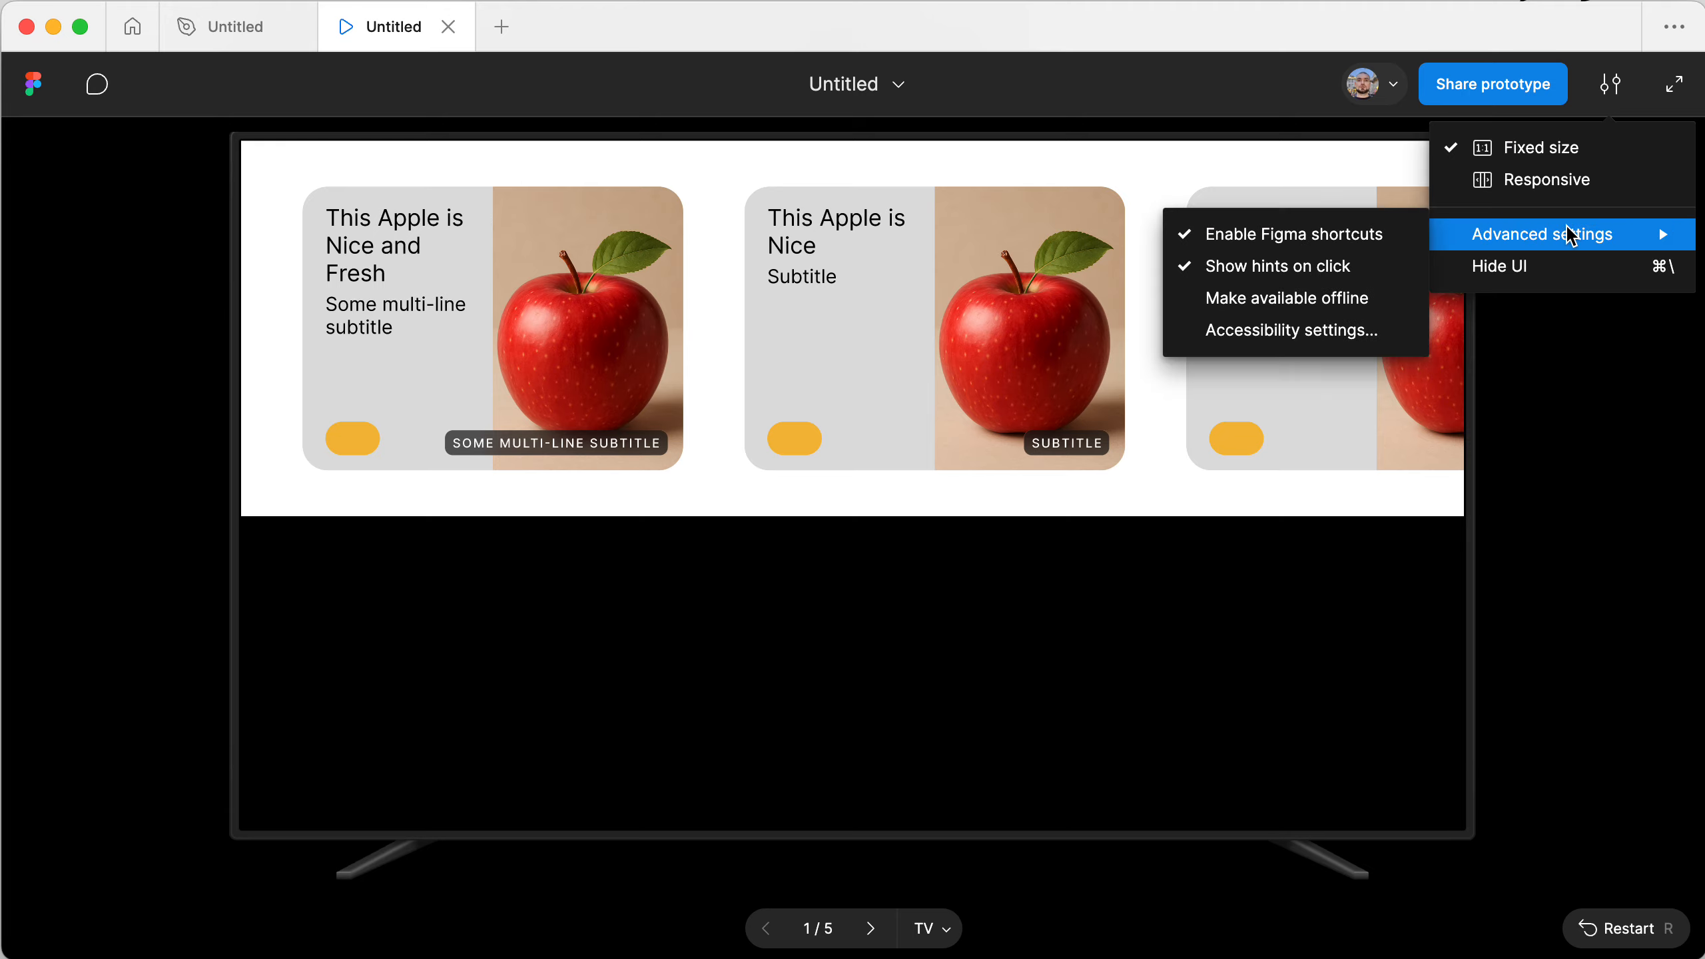
pyautogui.click(1560, 450)
pyautogui.click(934, 928)
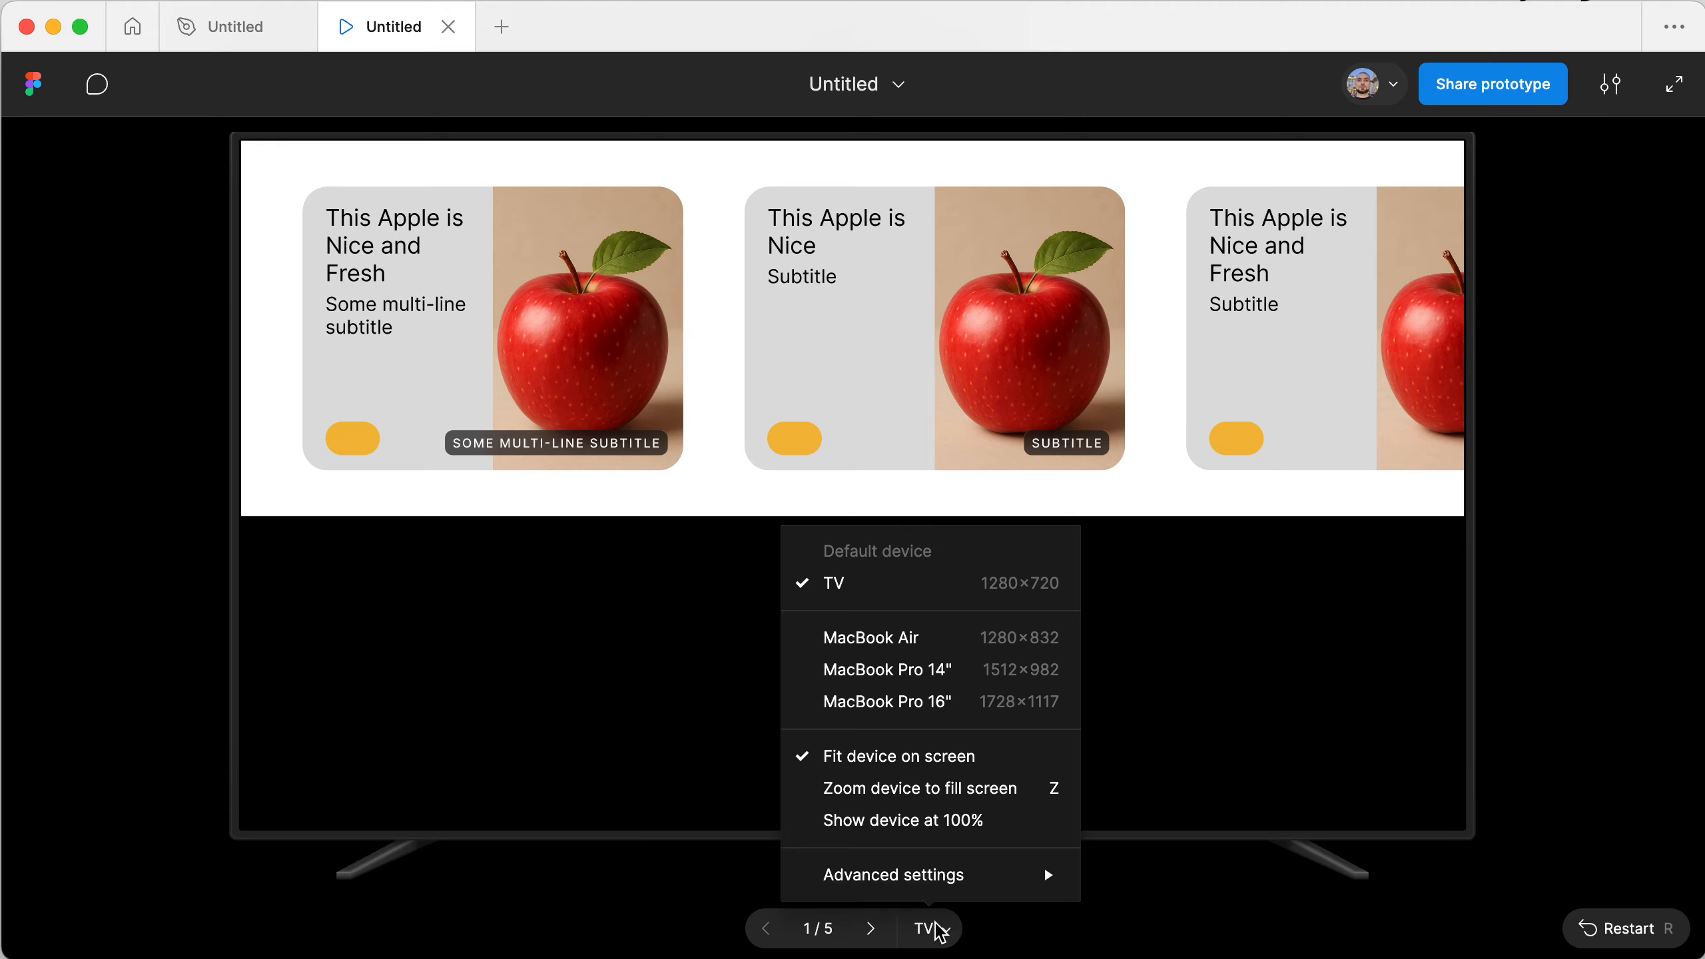
pyautogui.click(906, 641)
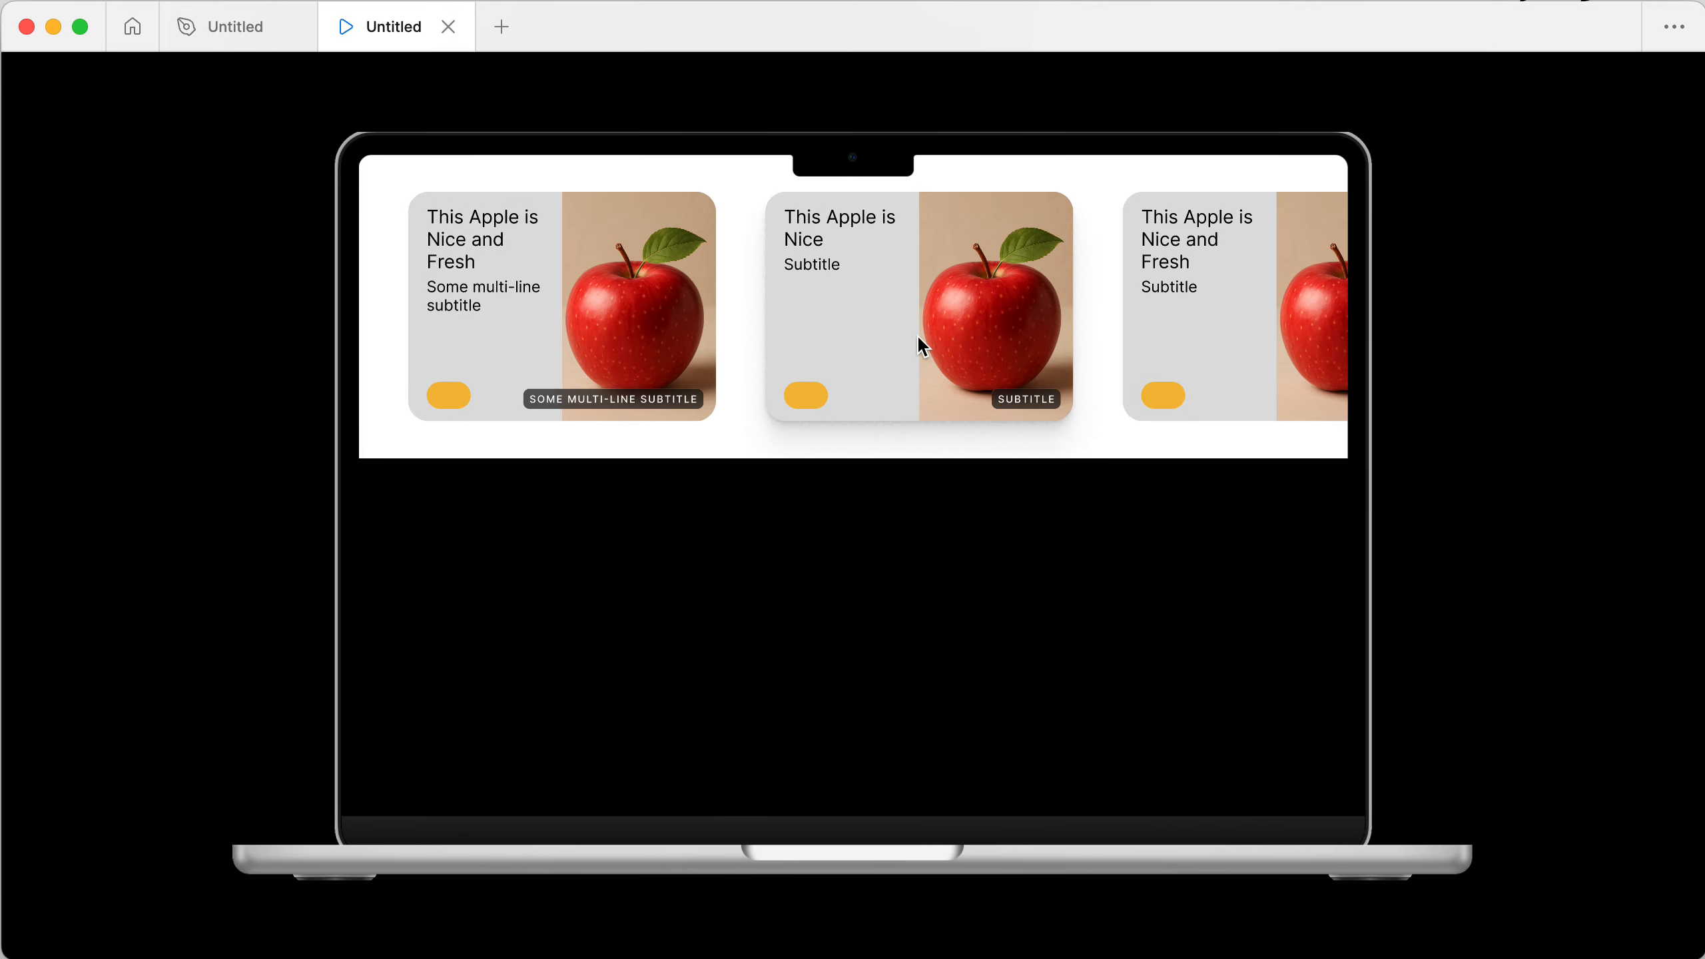
pyautogui.hscroll(3, 919, 339)
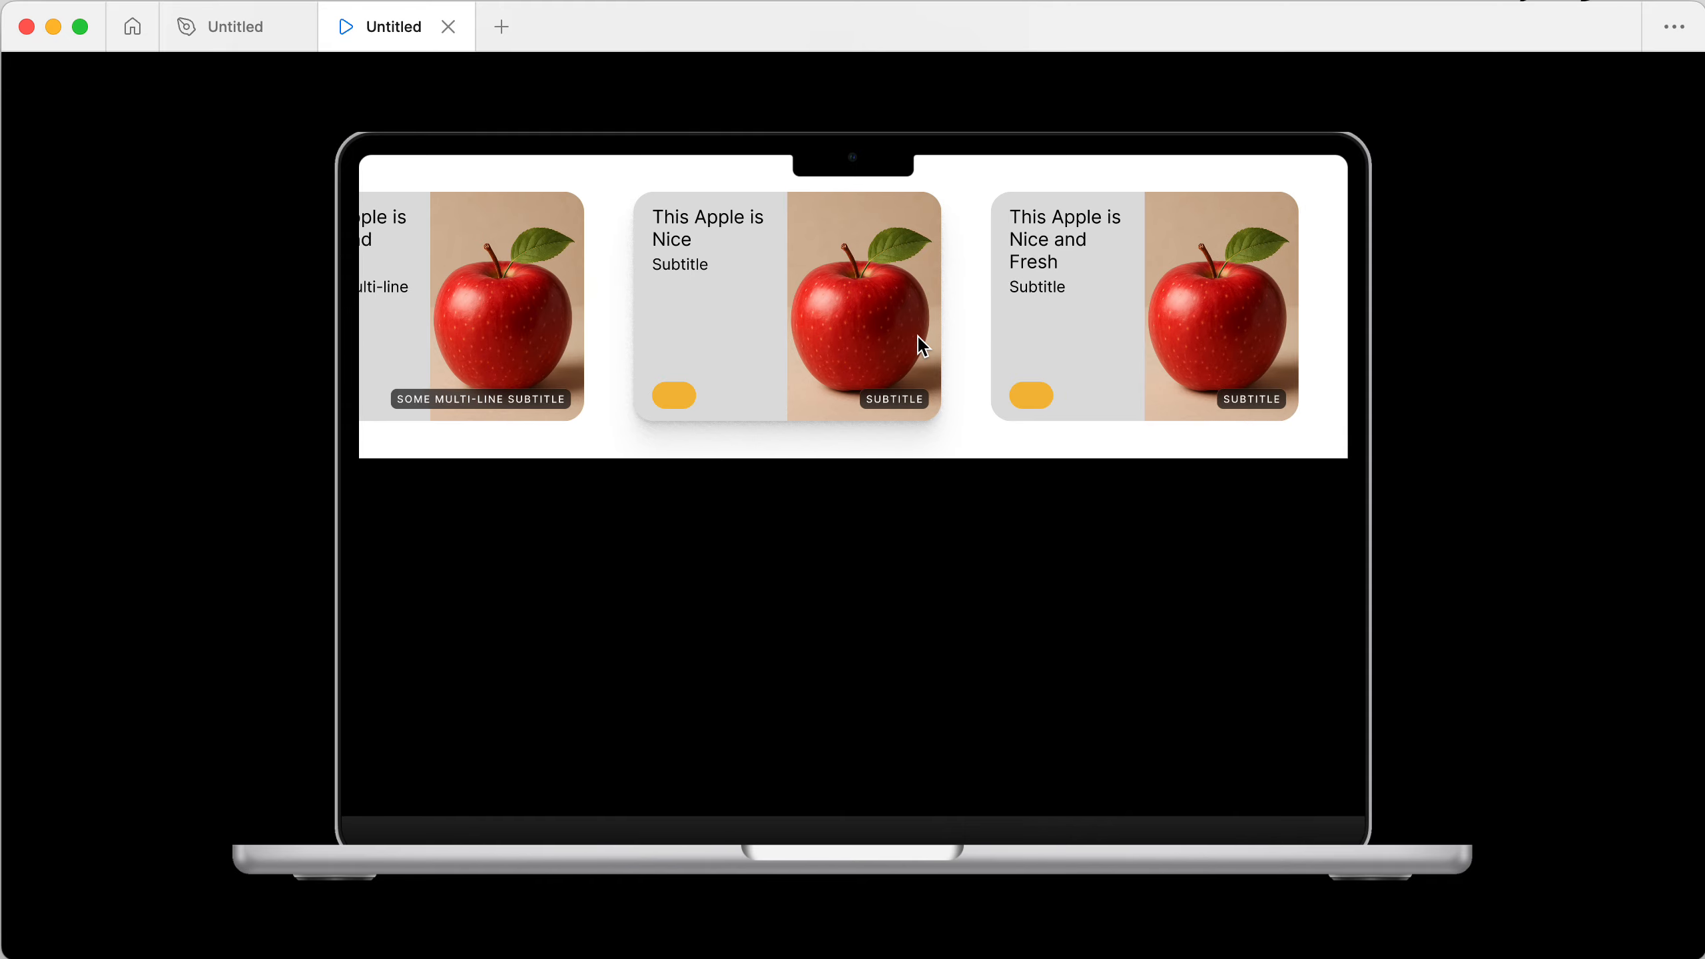
# - Return to the design file and examine Component 2 with the card layouts in Frame 25 and Frame 26
pyautogui.click(237, 29)
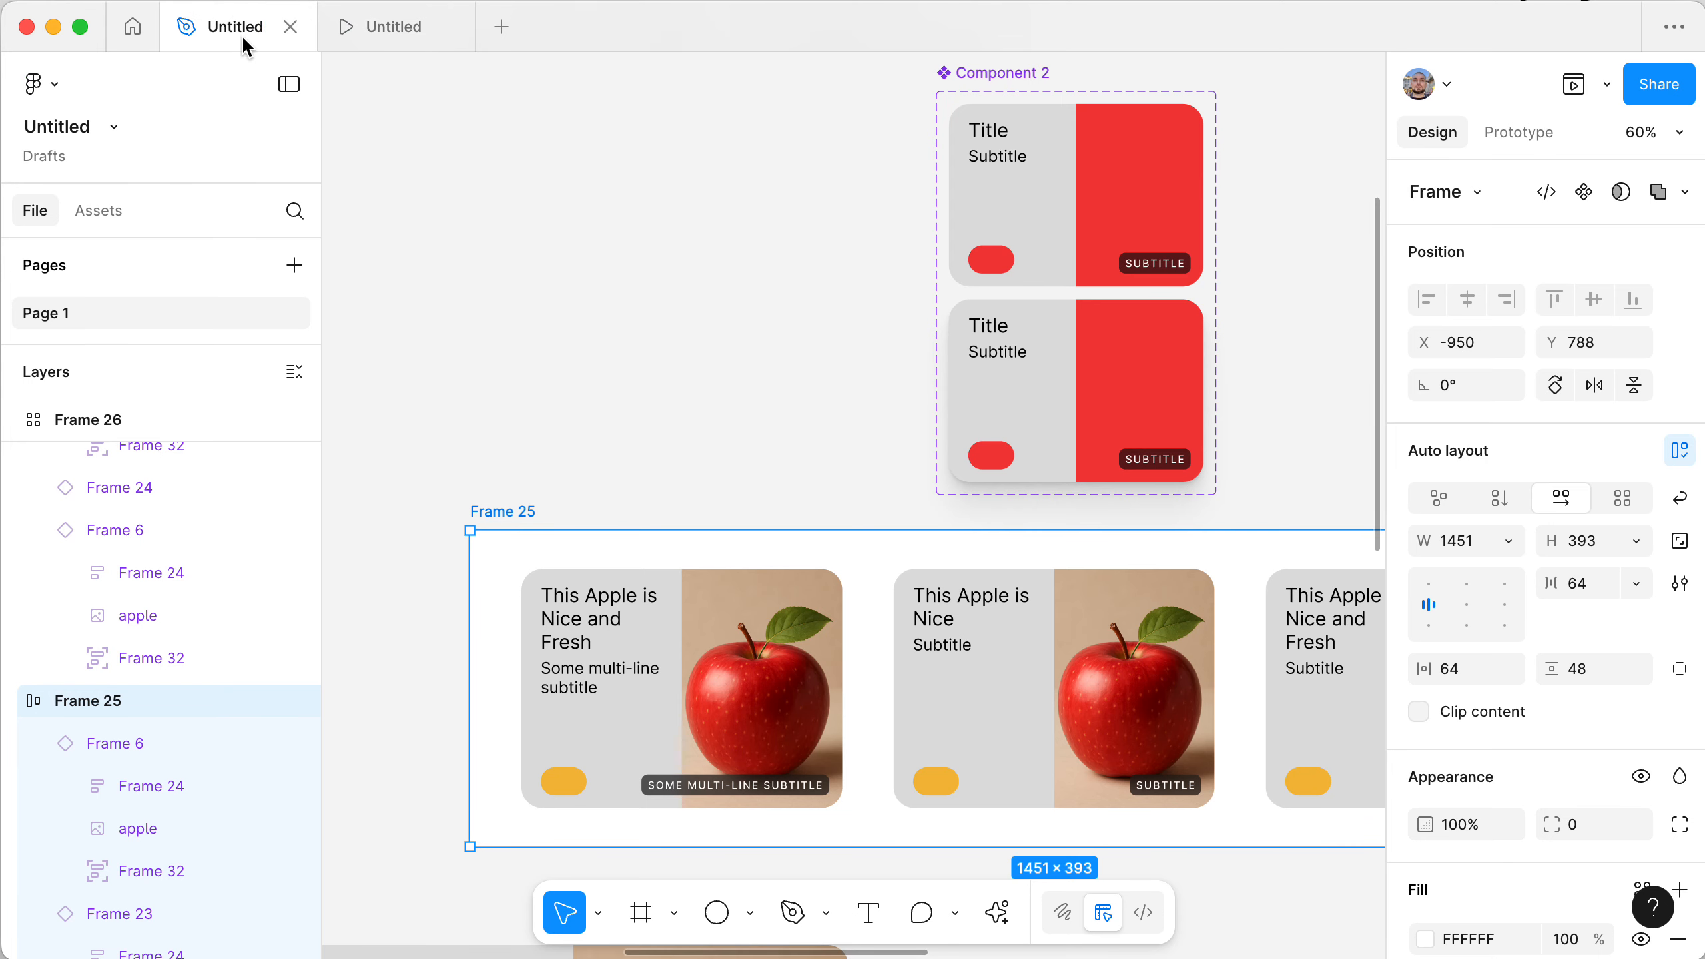
pyautogui.scroll(-3, 753, 392)
pyautogui.hscroll(2, 753, 392)
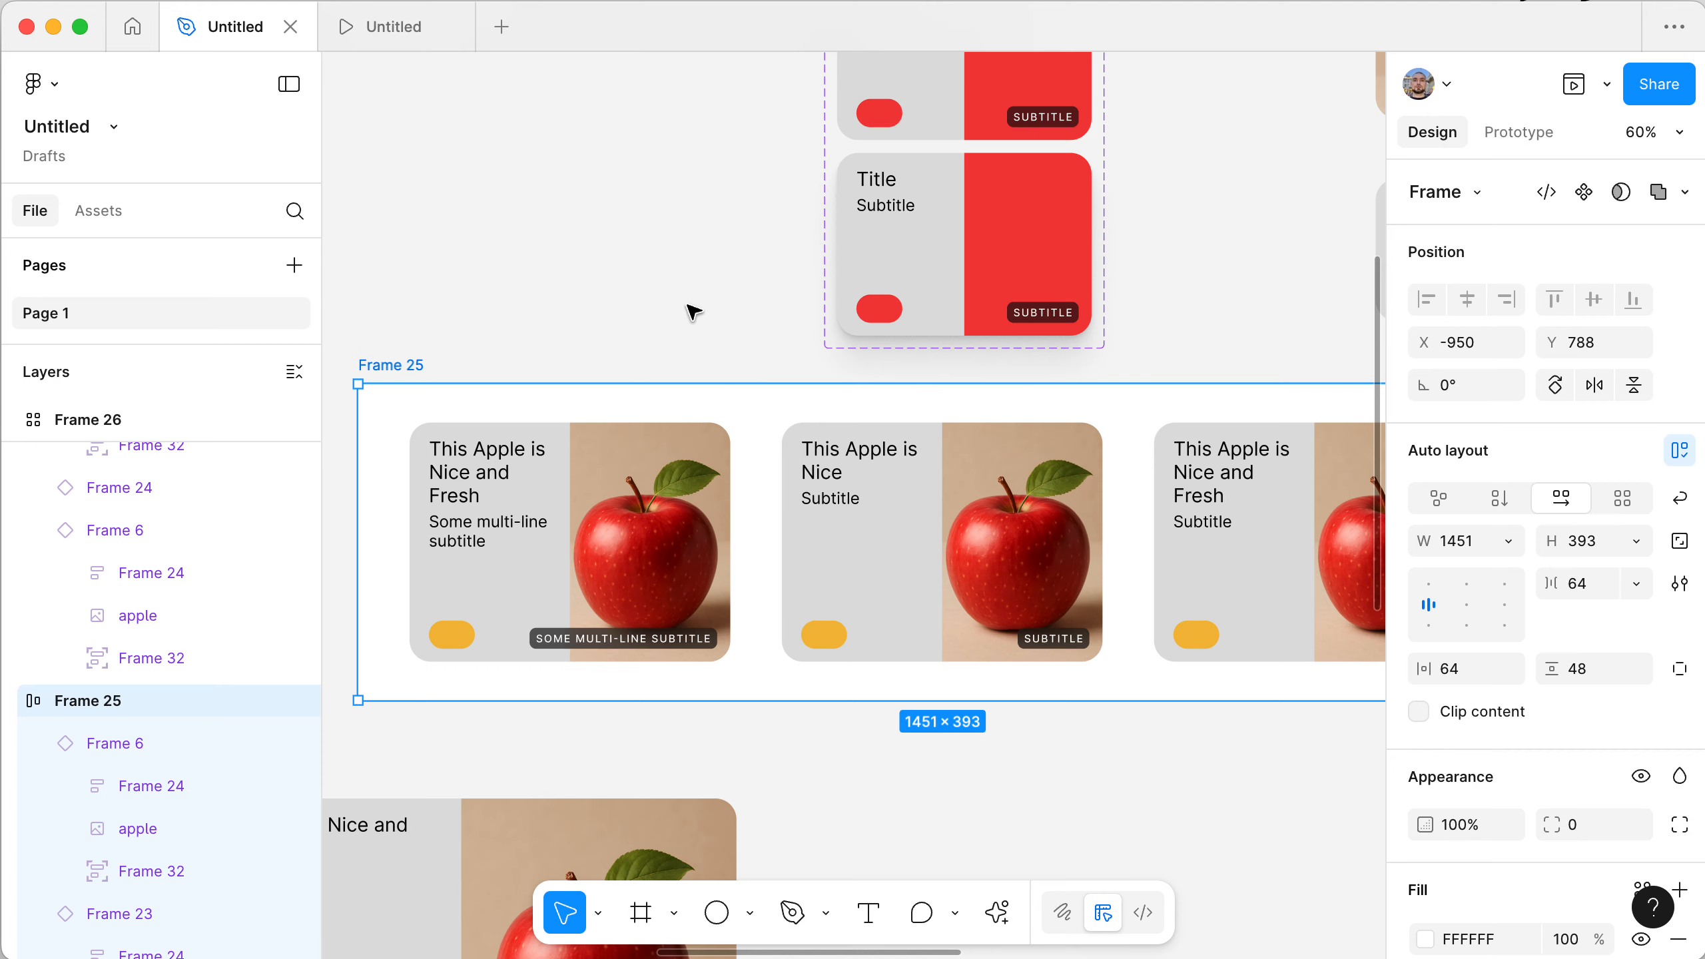
pyautogui.scroll(1, 693, 311)
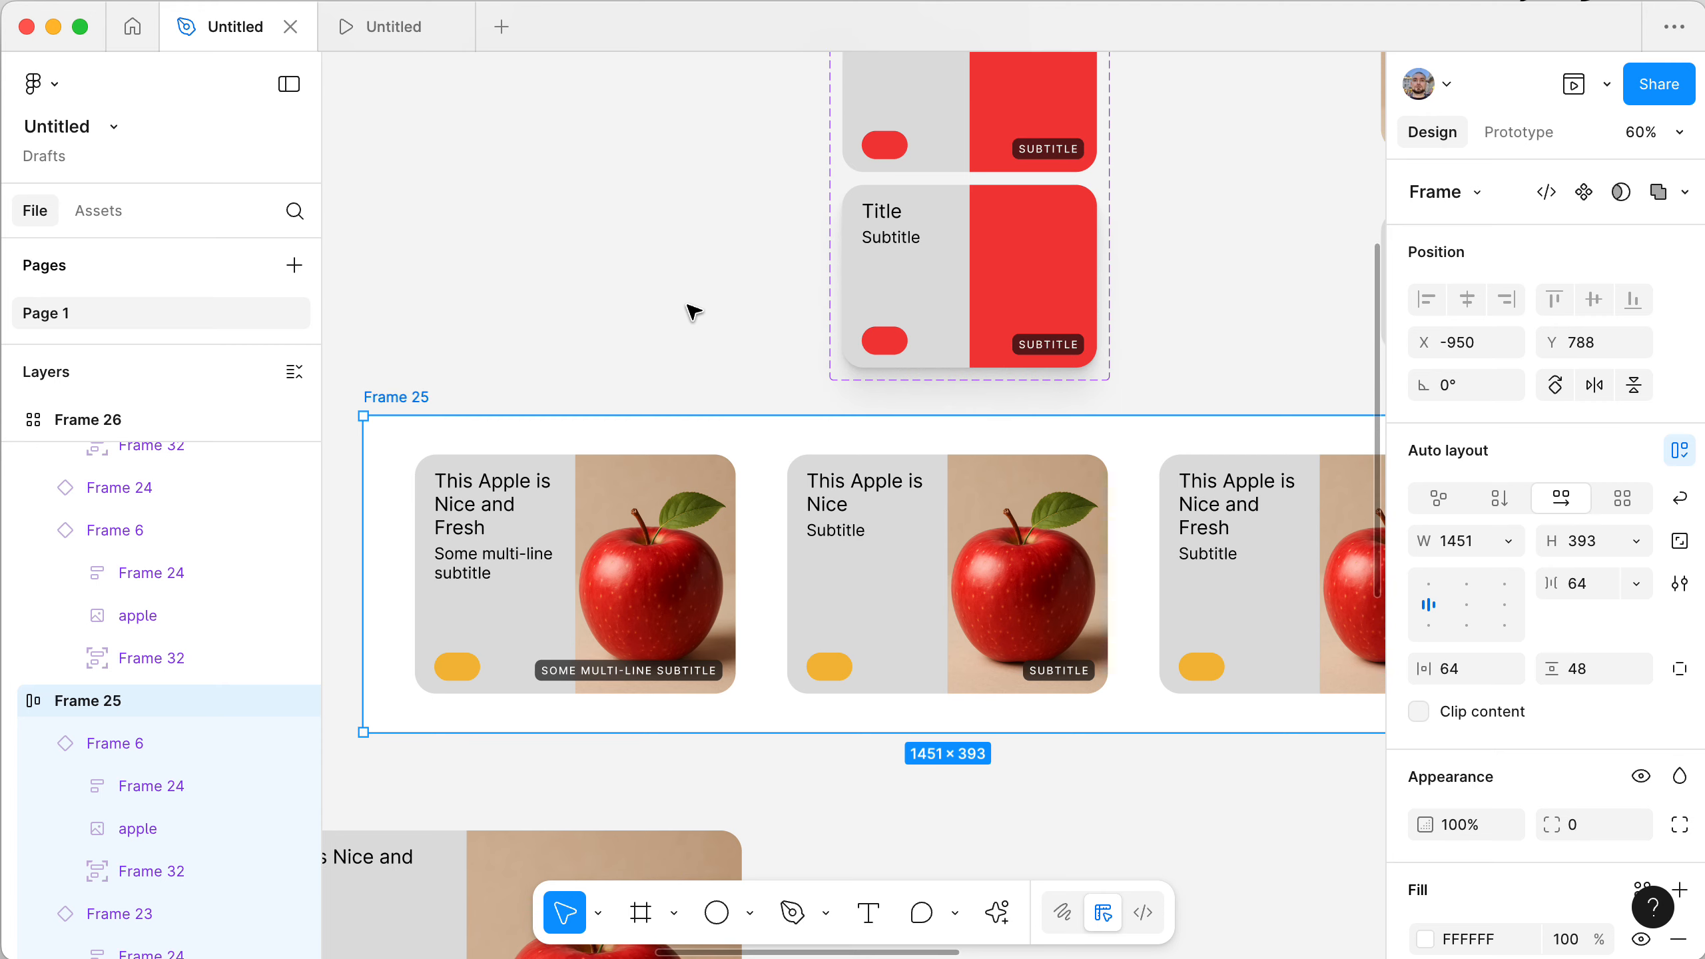
pyautogui.scroll(-3, 692, 311)
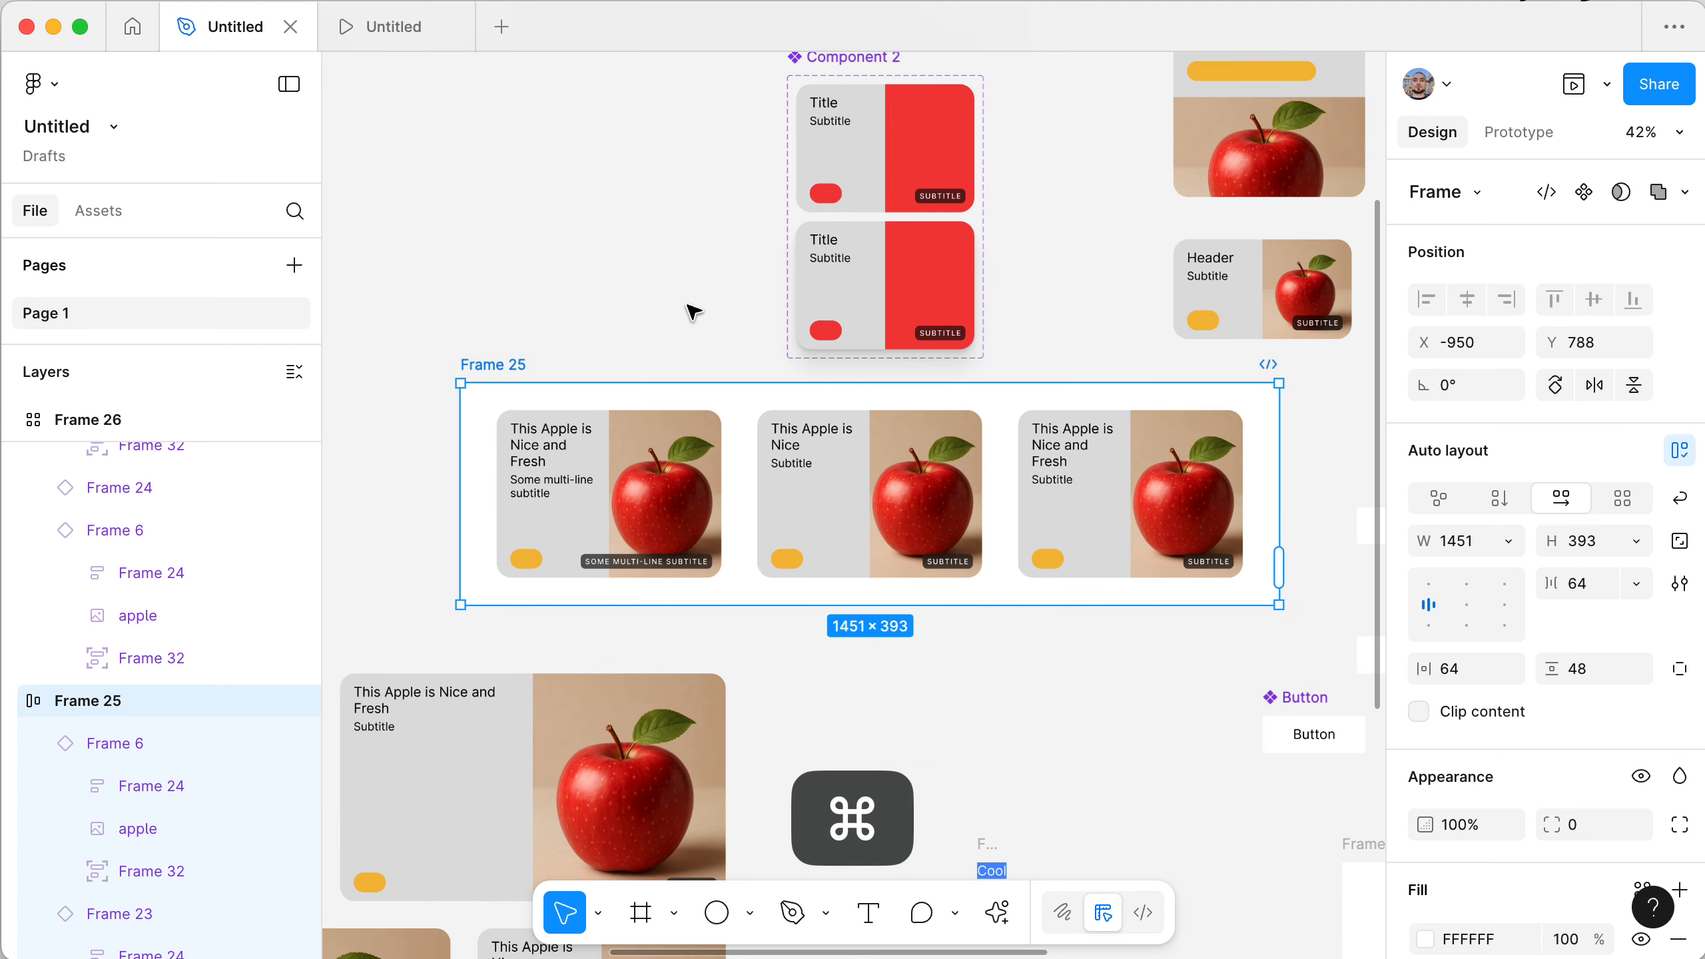
pyautogui.scroll(-2, 693, 310)
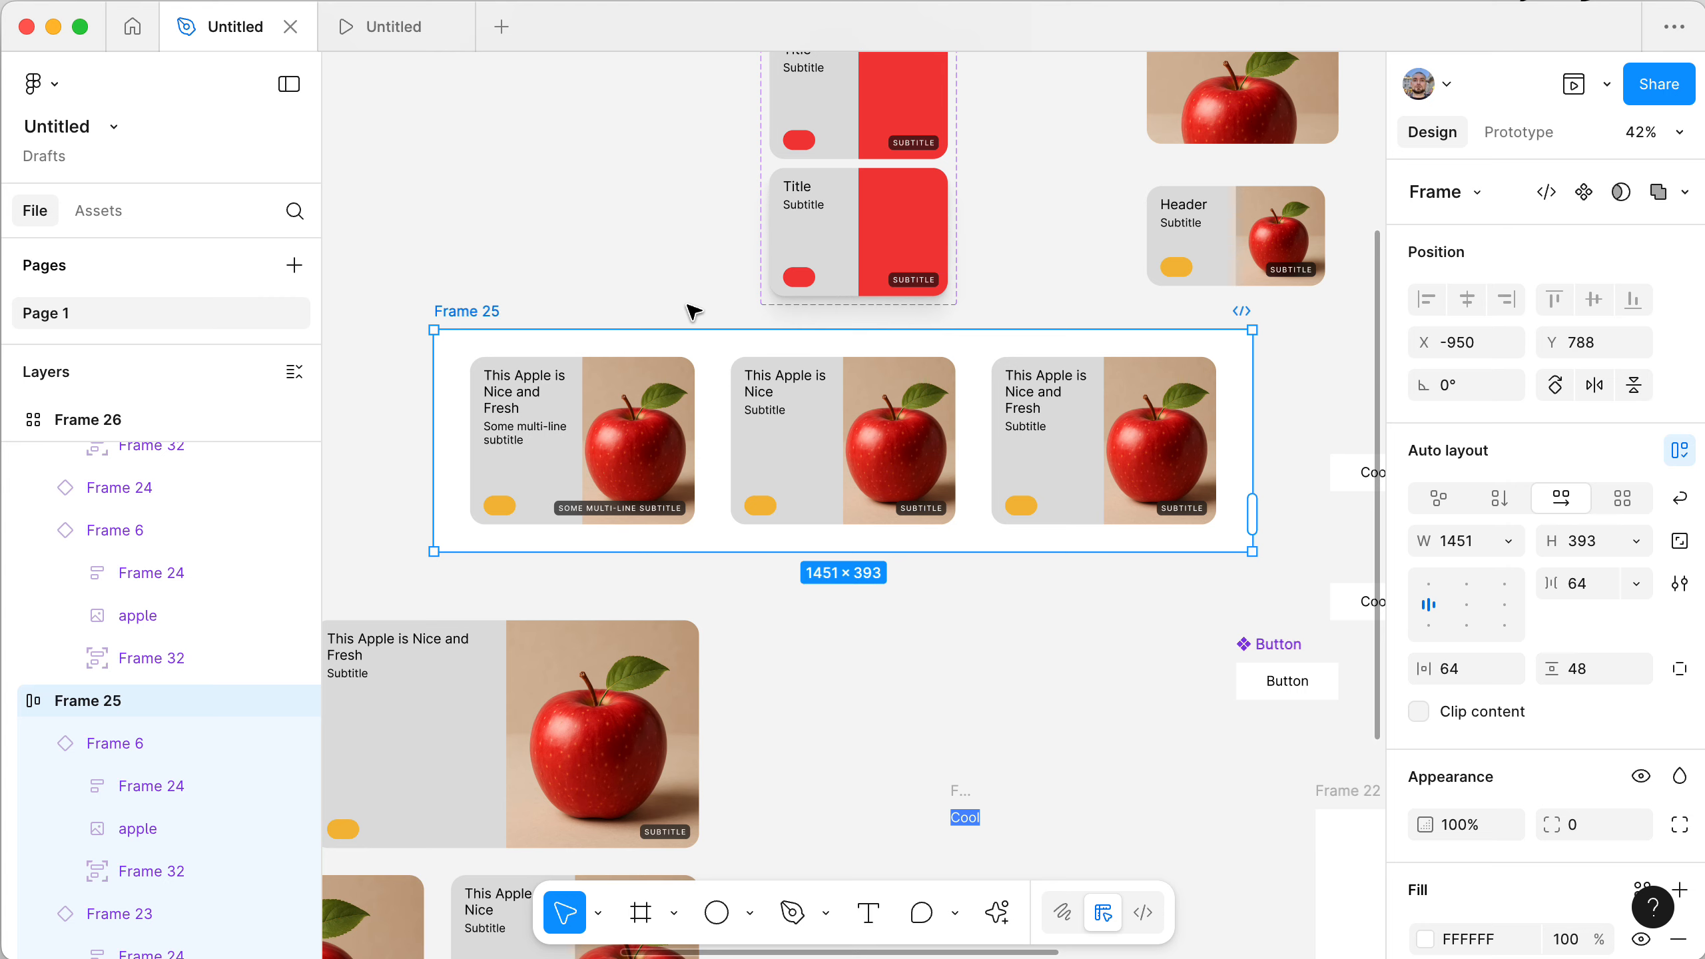
pyautogui.scroll(5, 693, 306)
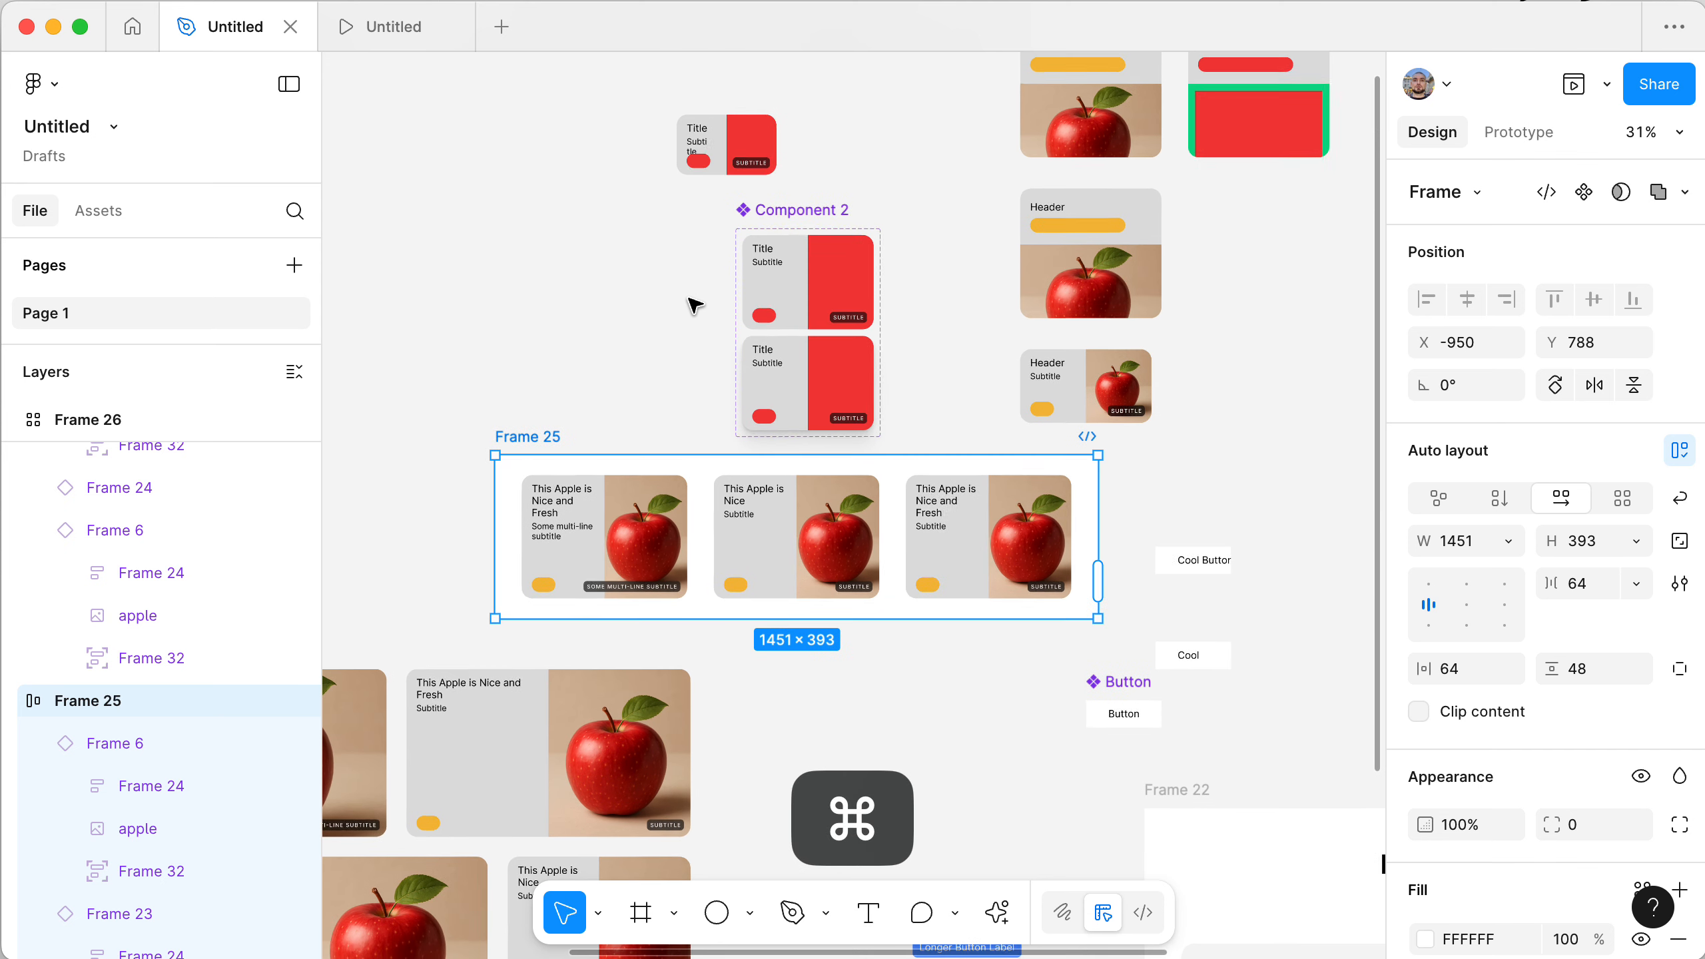
pyautogui.scroll(-3, 693, 306)
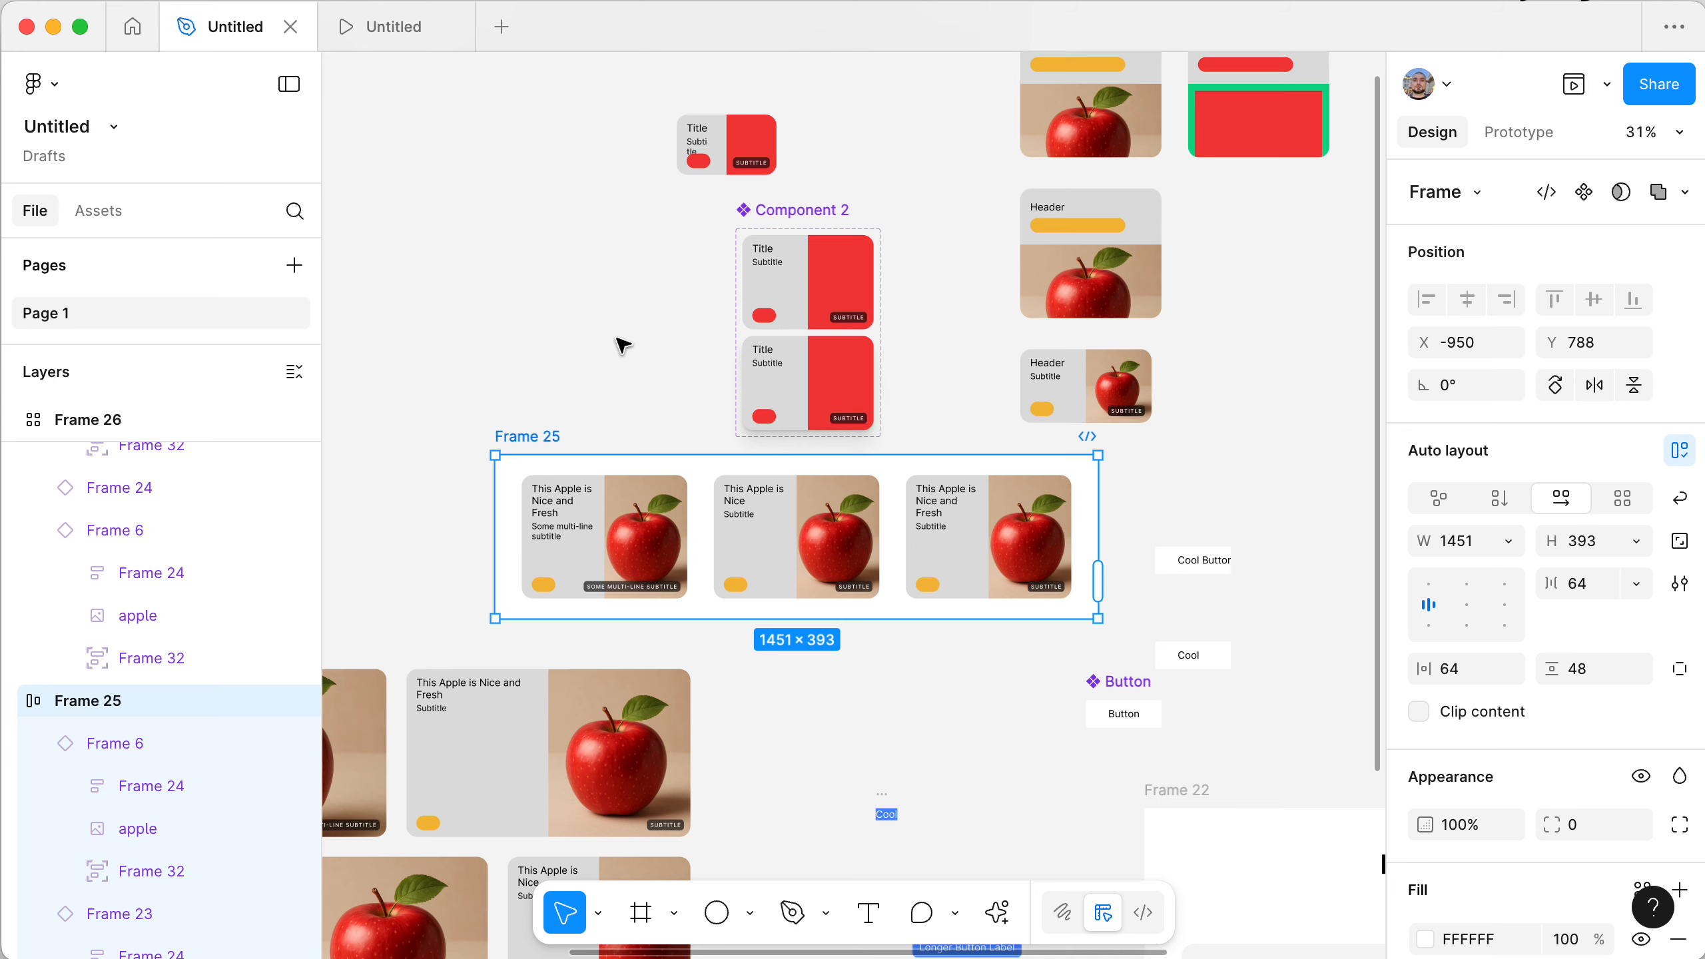
pyautogui.hscroll(-6, 623, 344)
pyautogui.scroll(-3, 623, 345)
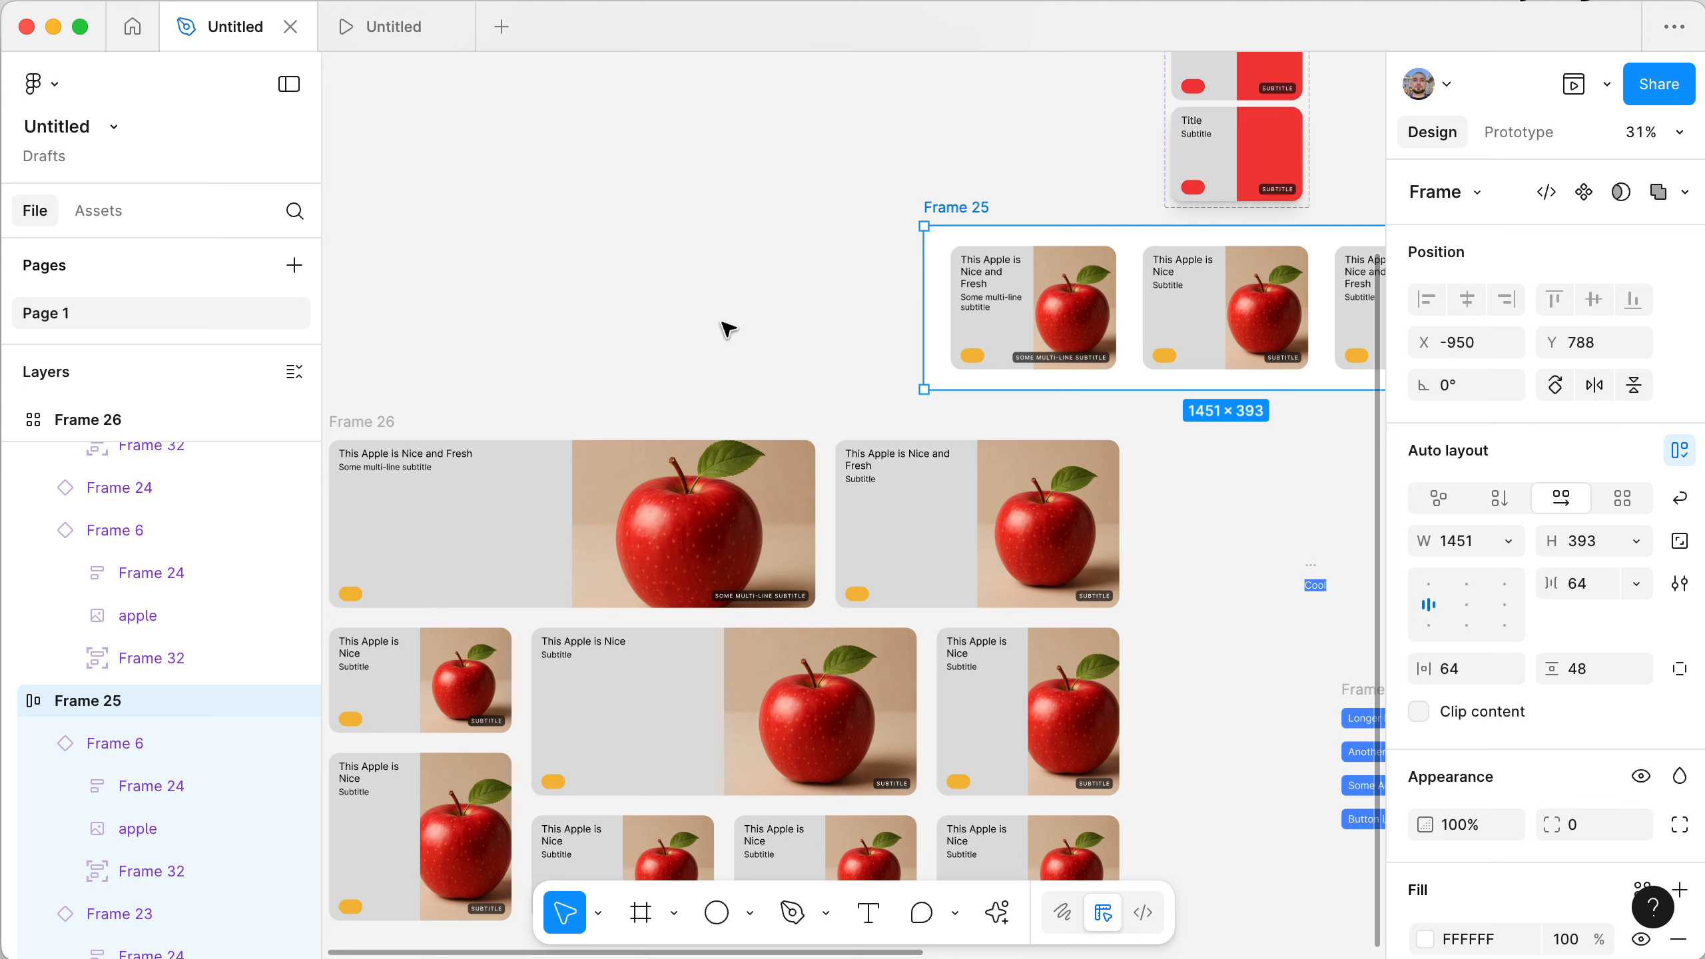
pyautogui.hscroll(6, 729, 334)
pyautogui.scroll(3, 728, 334)
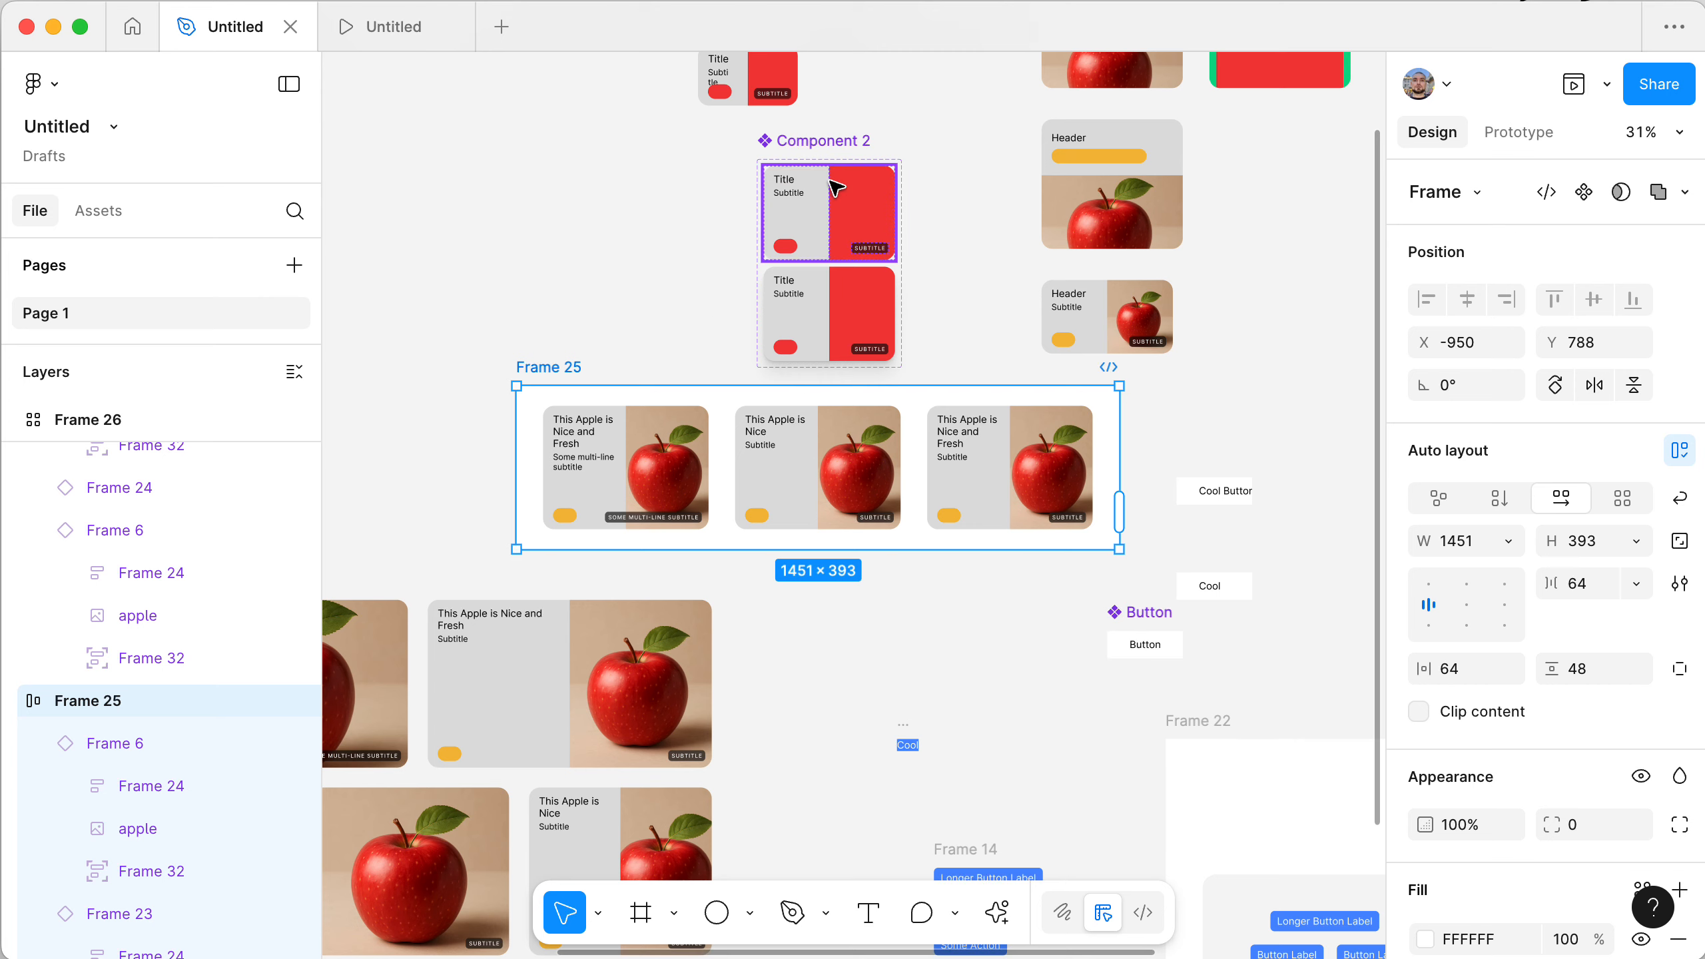
pyautogui.scroll(-5, 1543, 725)
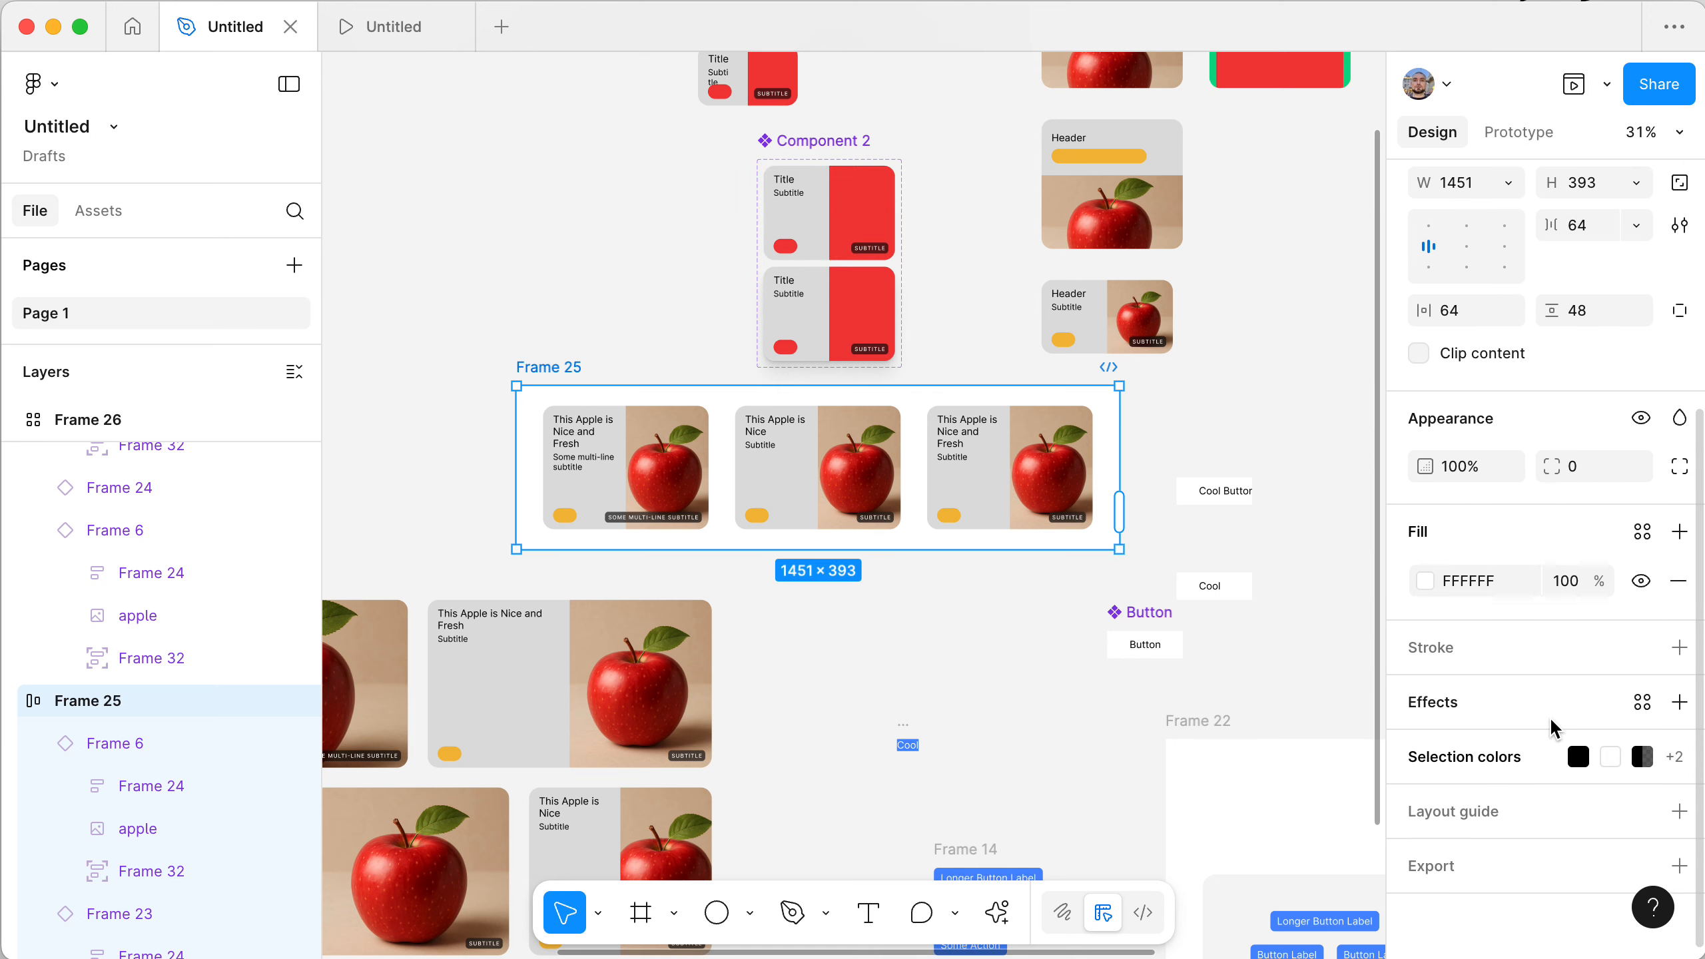
pyautogui.click(1409, 757)
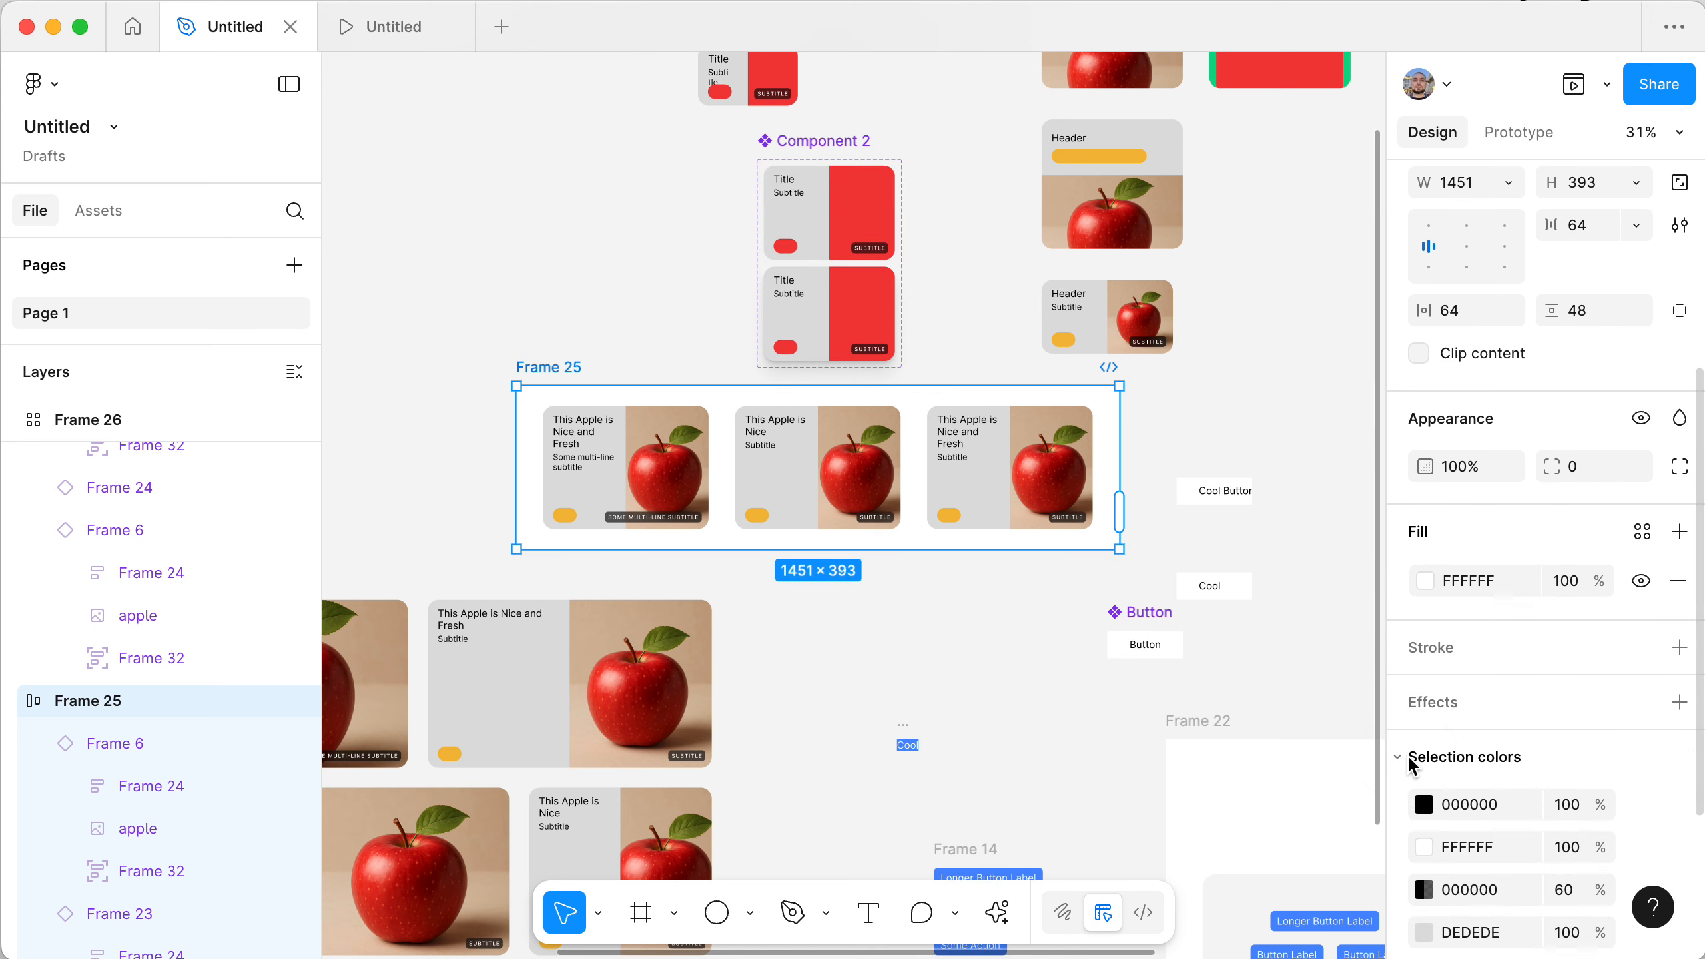
pyautogui.click(1412, 757)
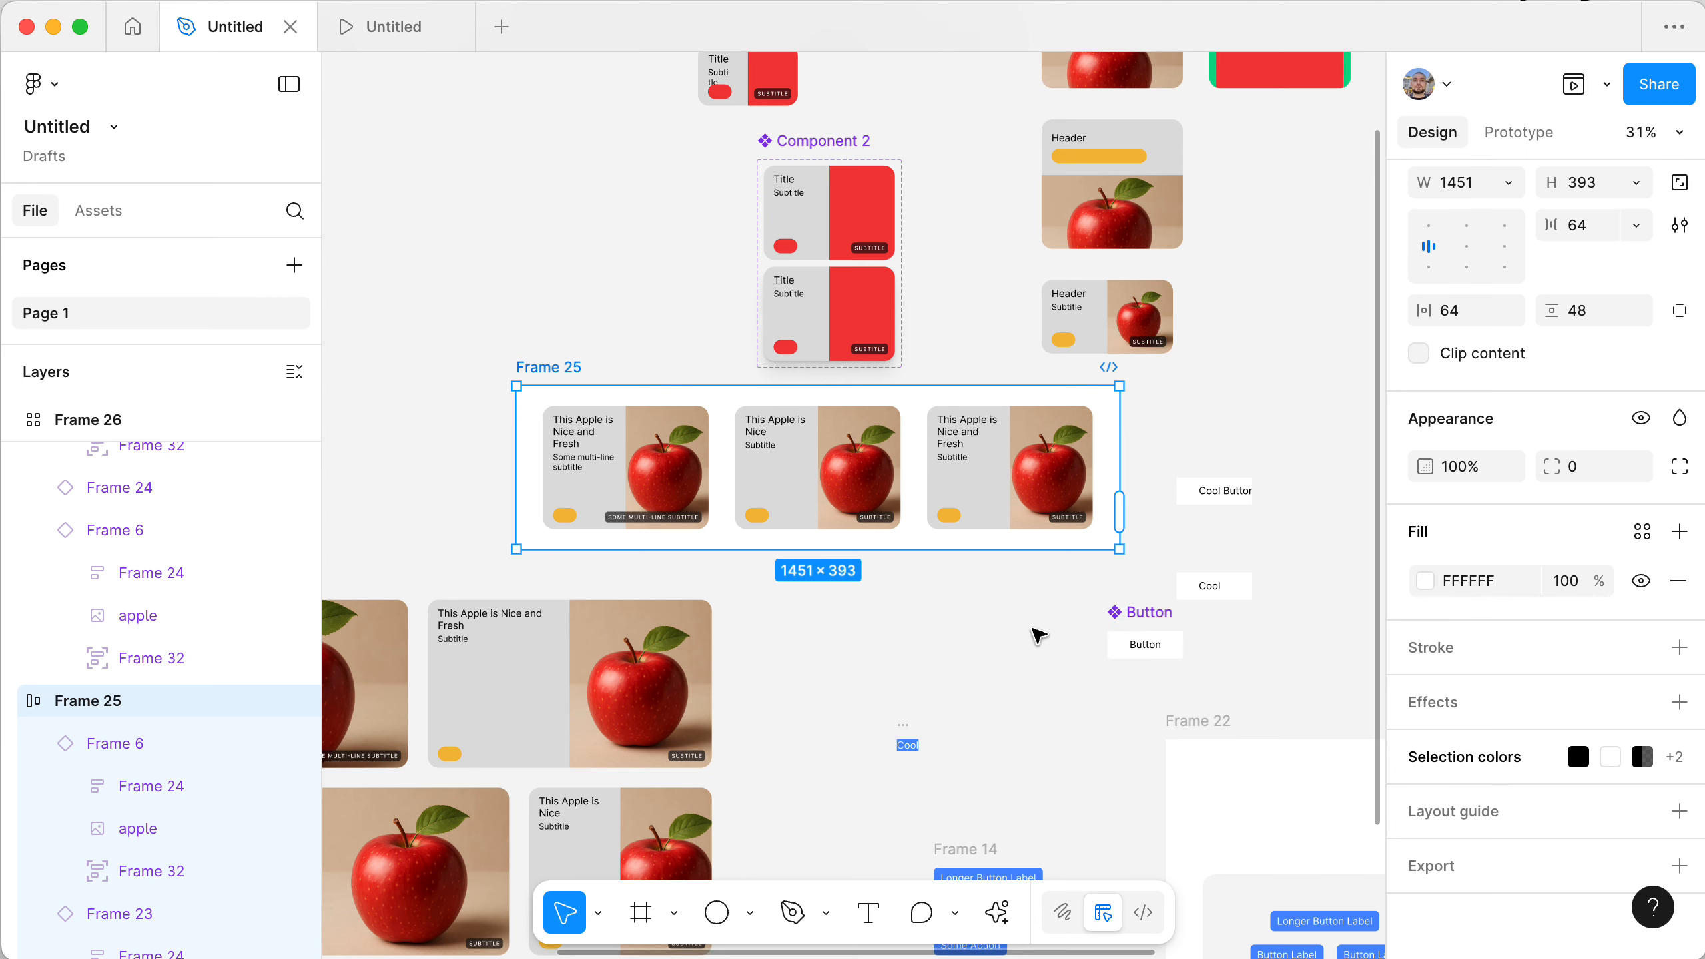
pyautogui.scroll(4, 910, 577)
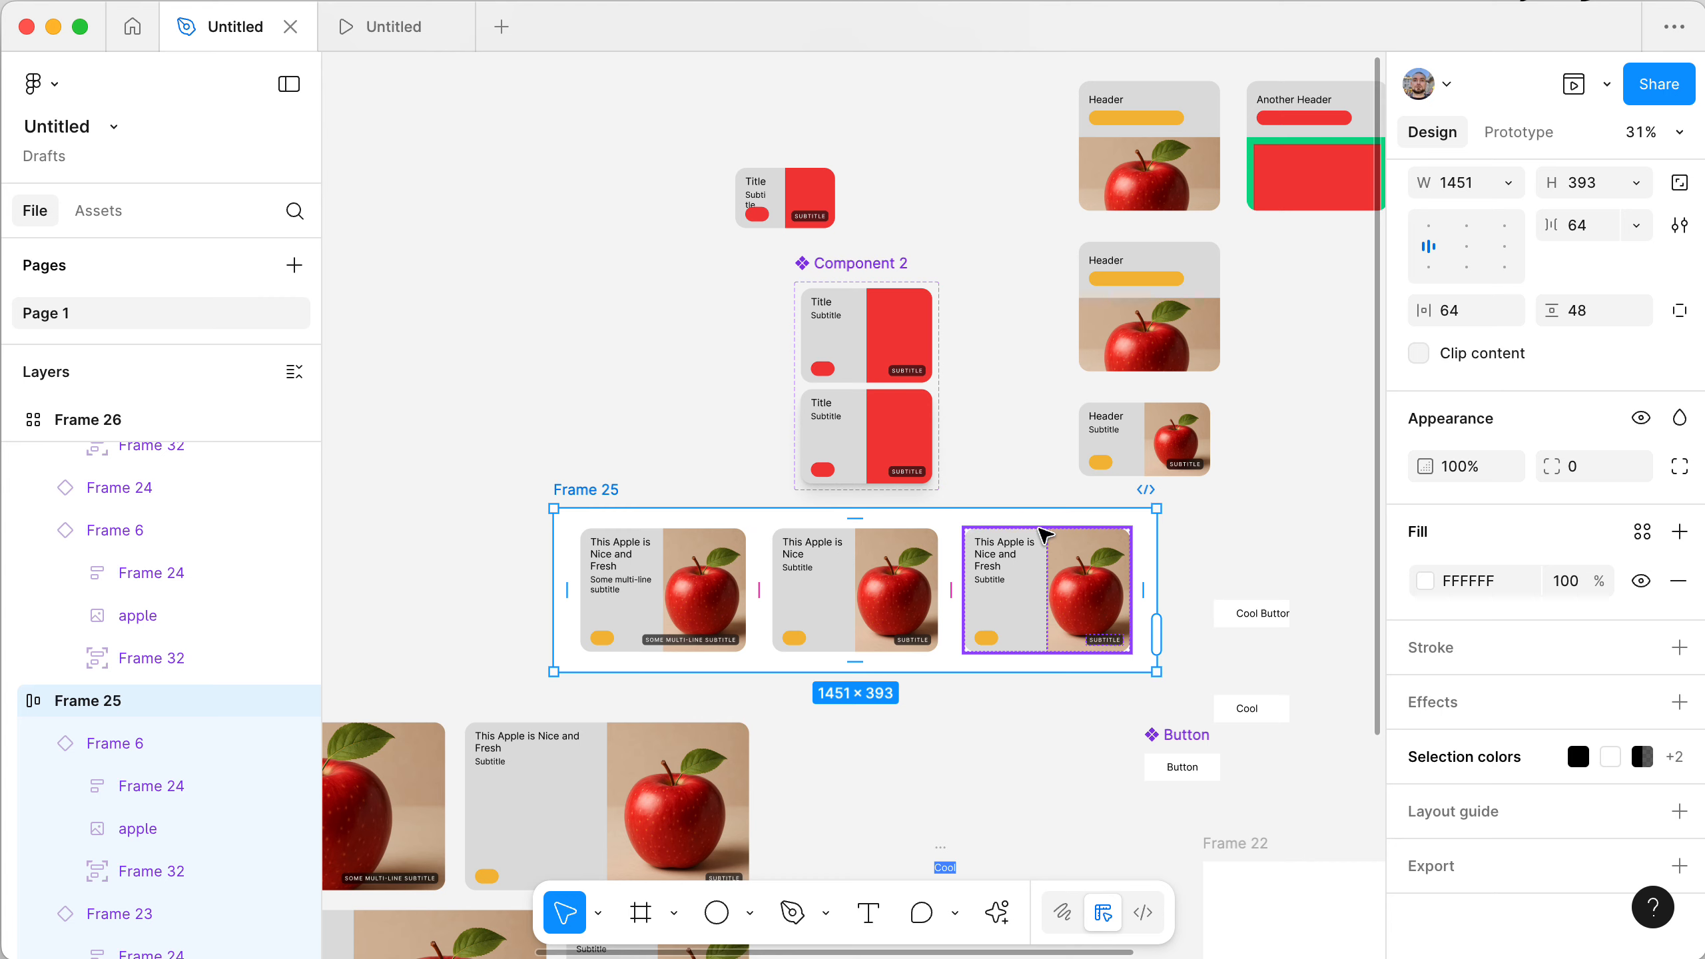
pyautogui.scroll(3, 1020, 457)
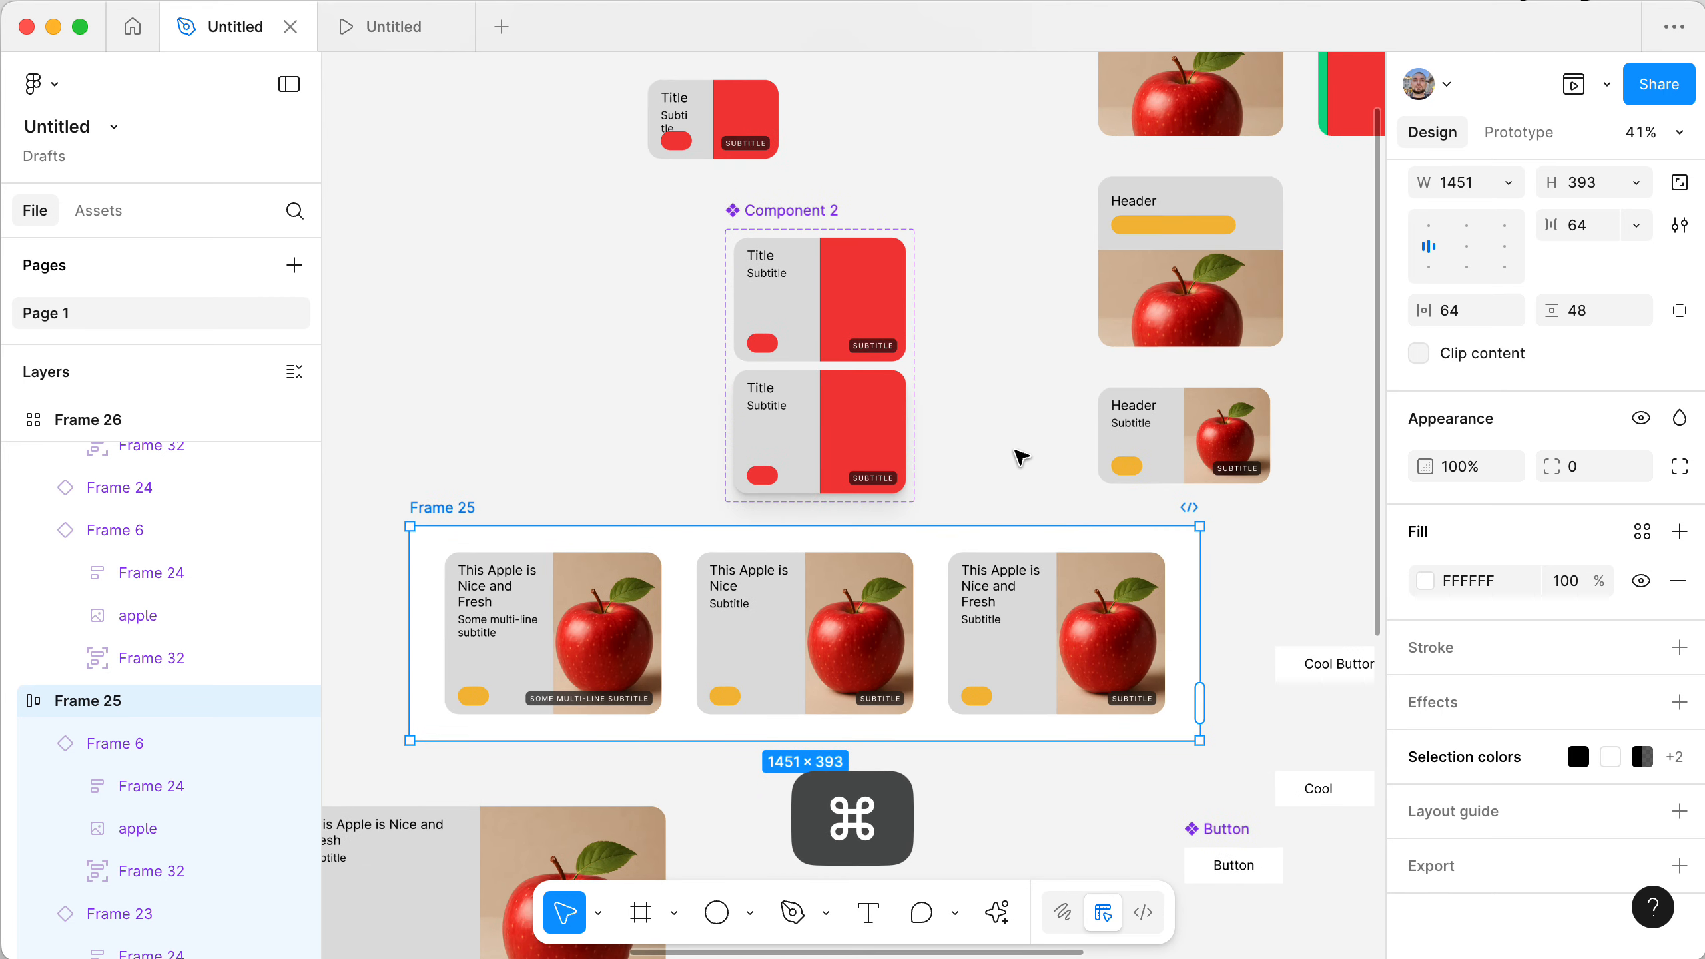
pyautogui.scroll(-5, 1020, 457)
pyautogui.scroll(5, 1020, 457)
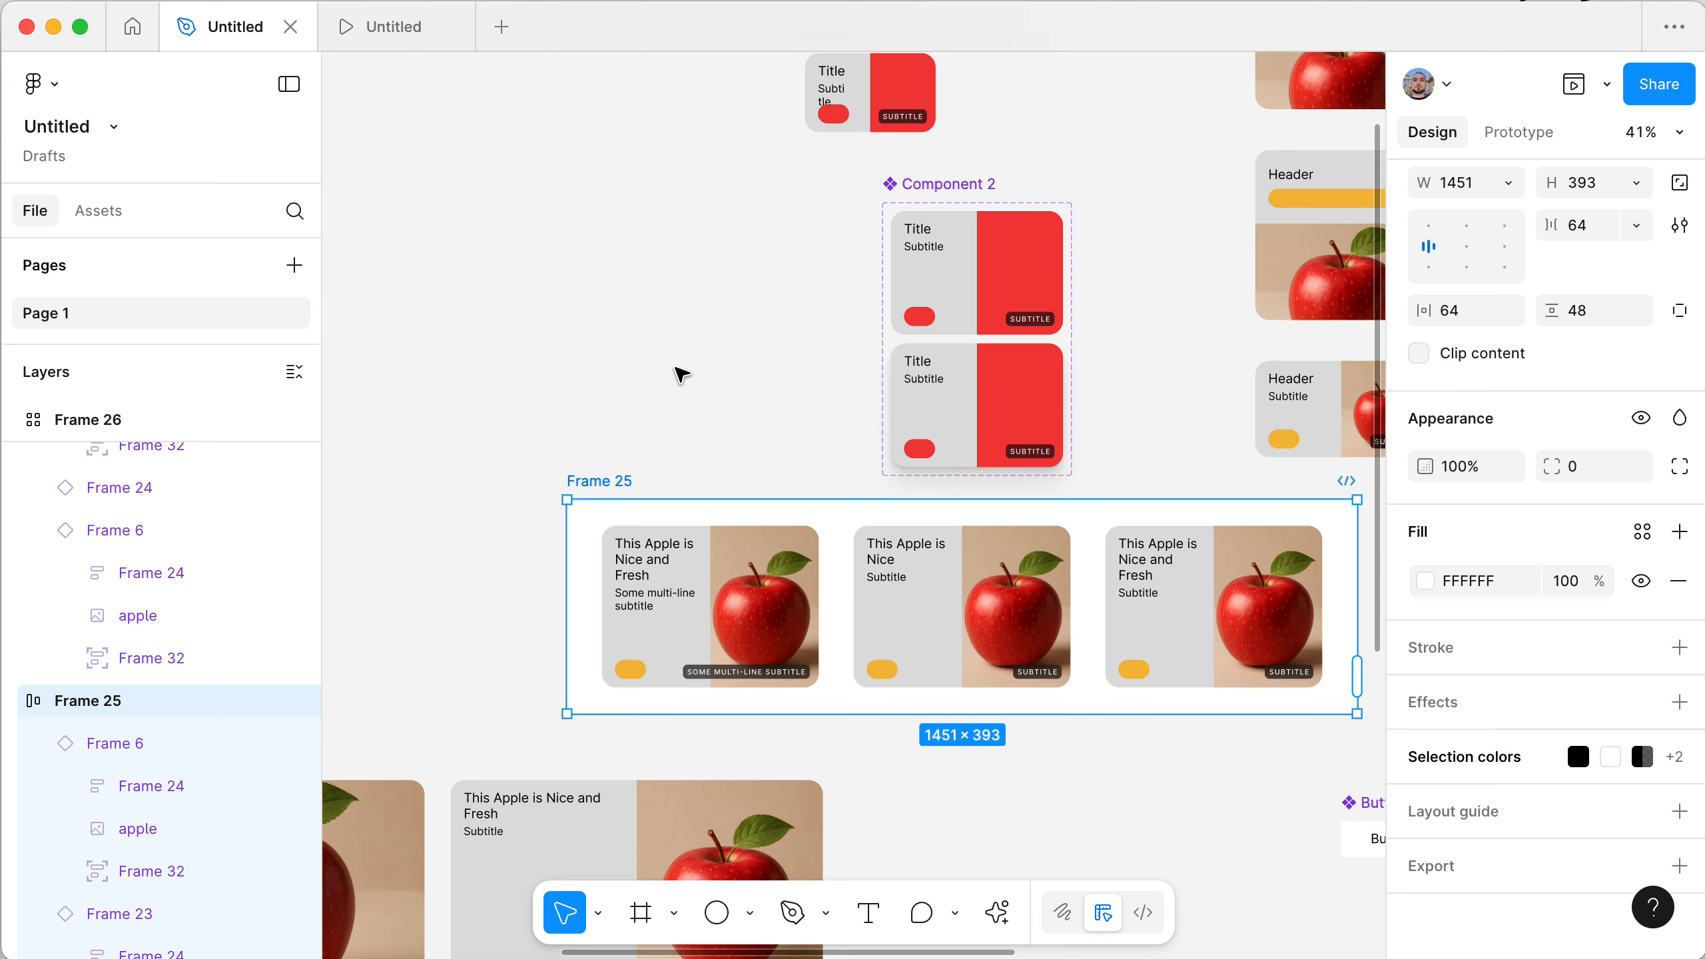
# - Capture a screenshot of the design properties panel and place it on the empty canvas area beside the Header cards
pyautogui.hscroll(15, 677, 372)
pyautogui.scroll(2, 678, 373)
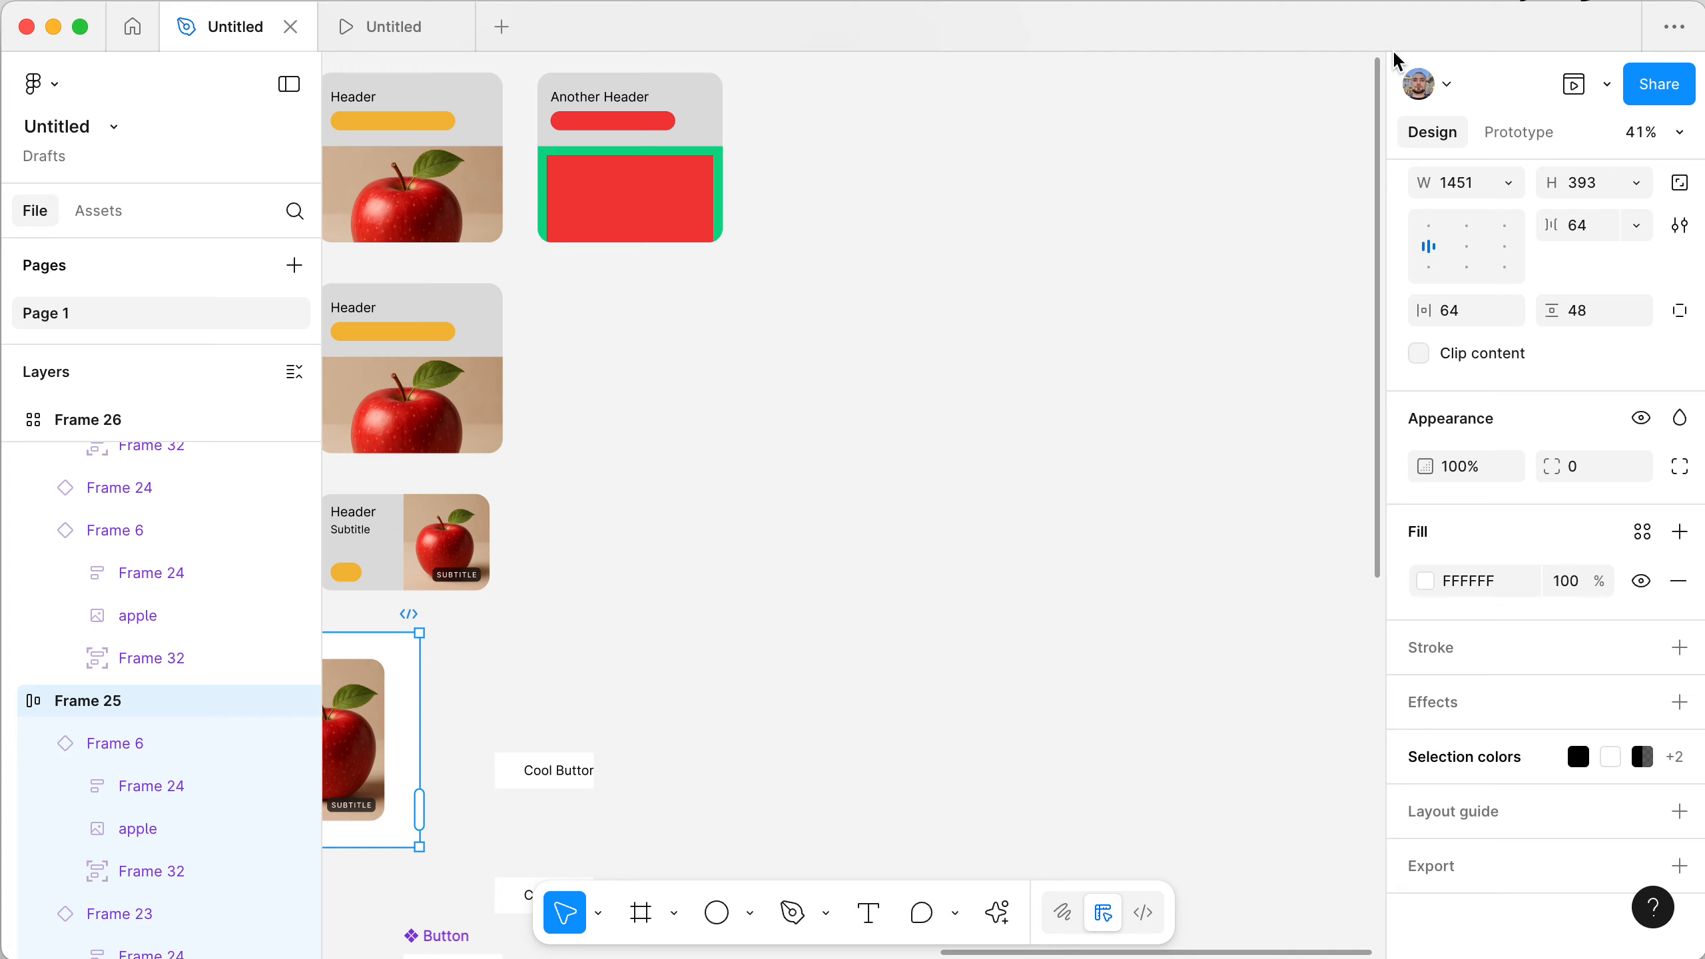
pyautogui.press('shift+super')
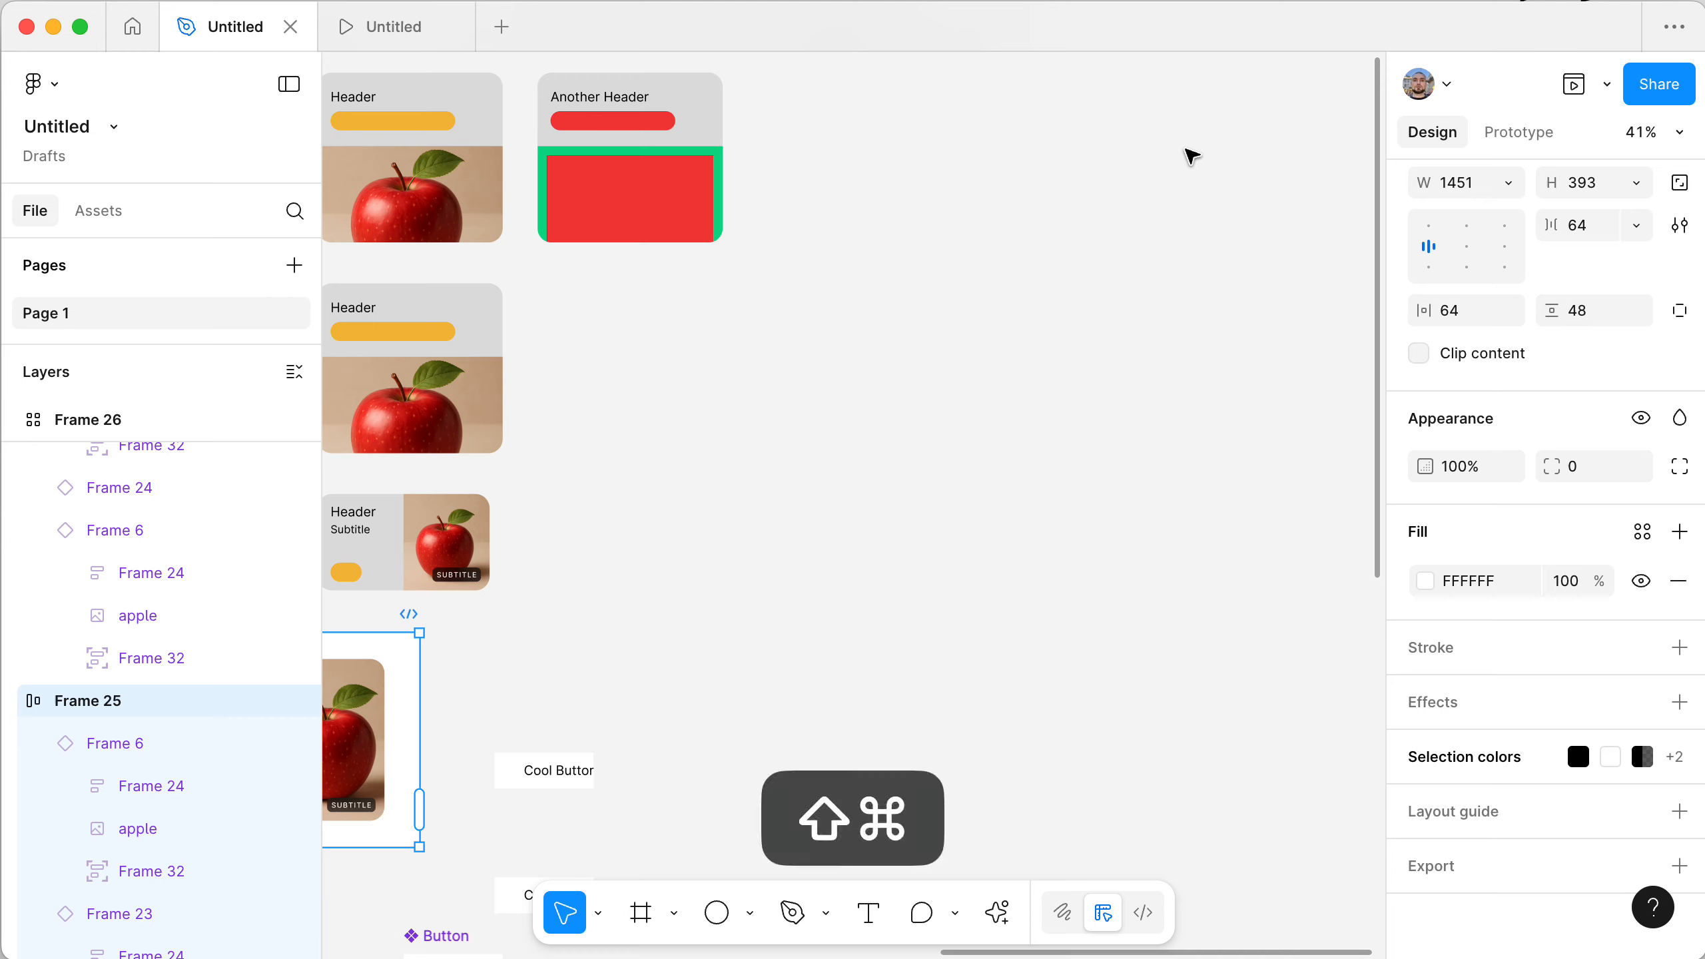
pyautogui.press('shift+super+4')
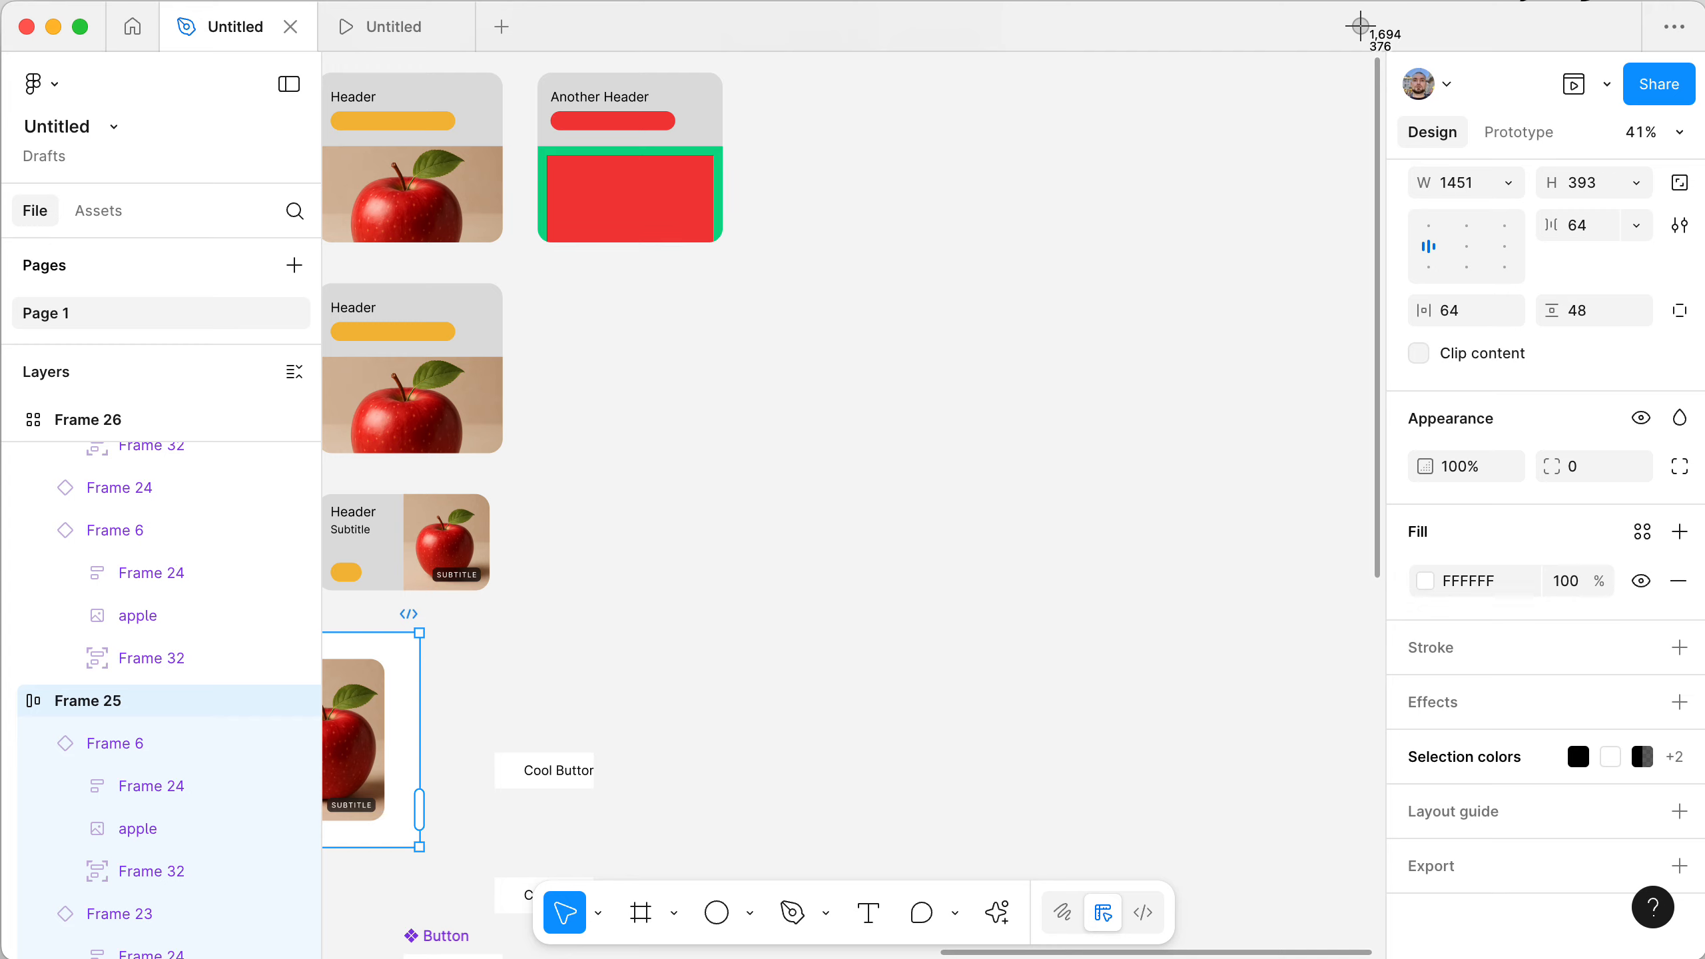
pyautogui.moveTo(1359, 25); pyautogui.dragTo(1697, 832)
pyautogui.moveTo(1029, 313); pyautogui.dragTo(1088, 330)
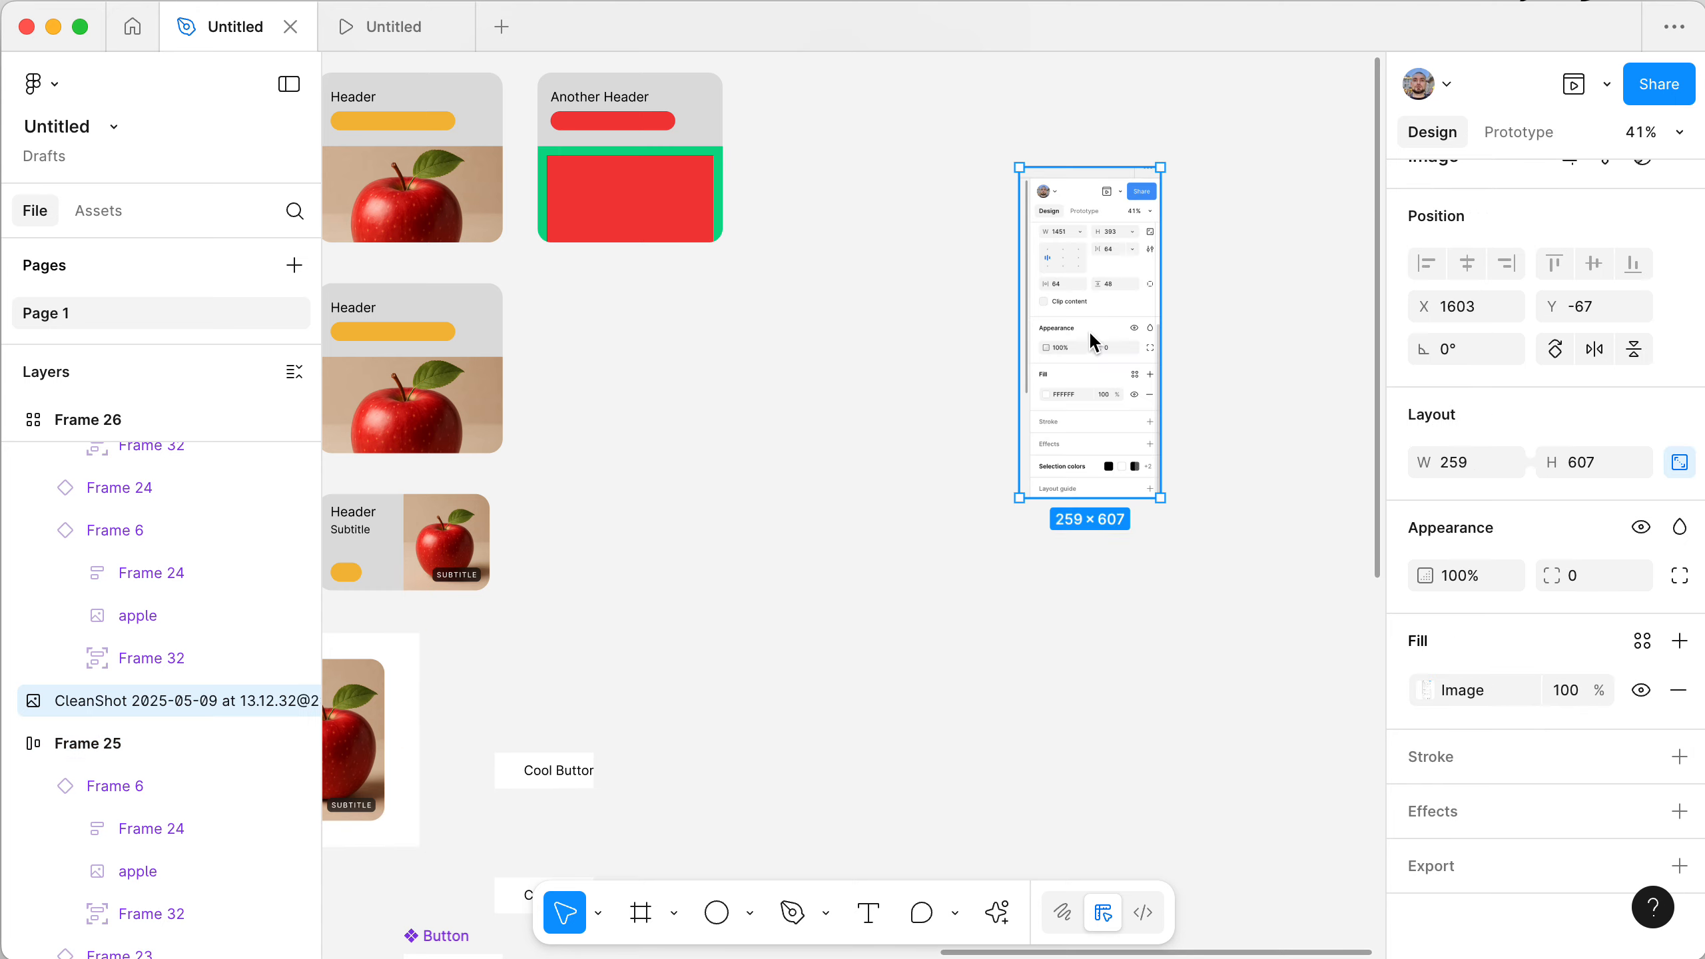
# - Lock the panel screenshot on the canvas so that it cannot be selected or moved
pyautogui.rightClick(1081, 249)
pyautogui.moveTo(1185, 681)
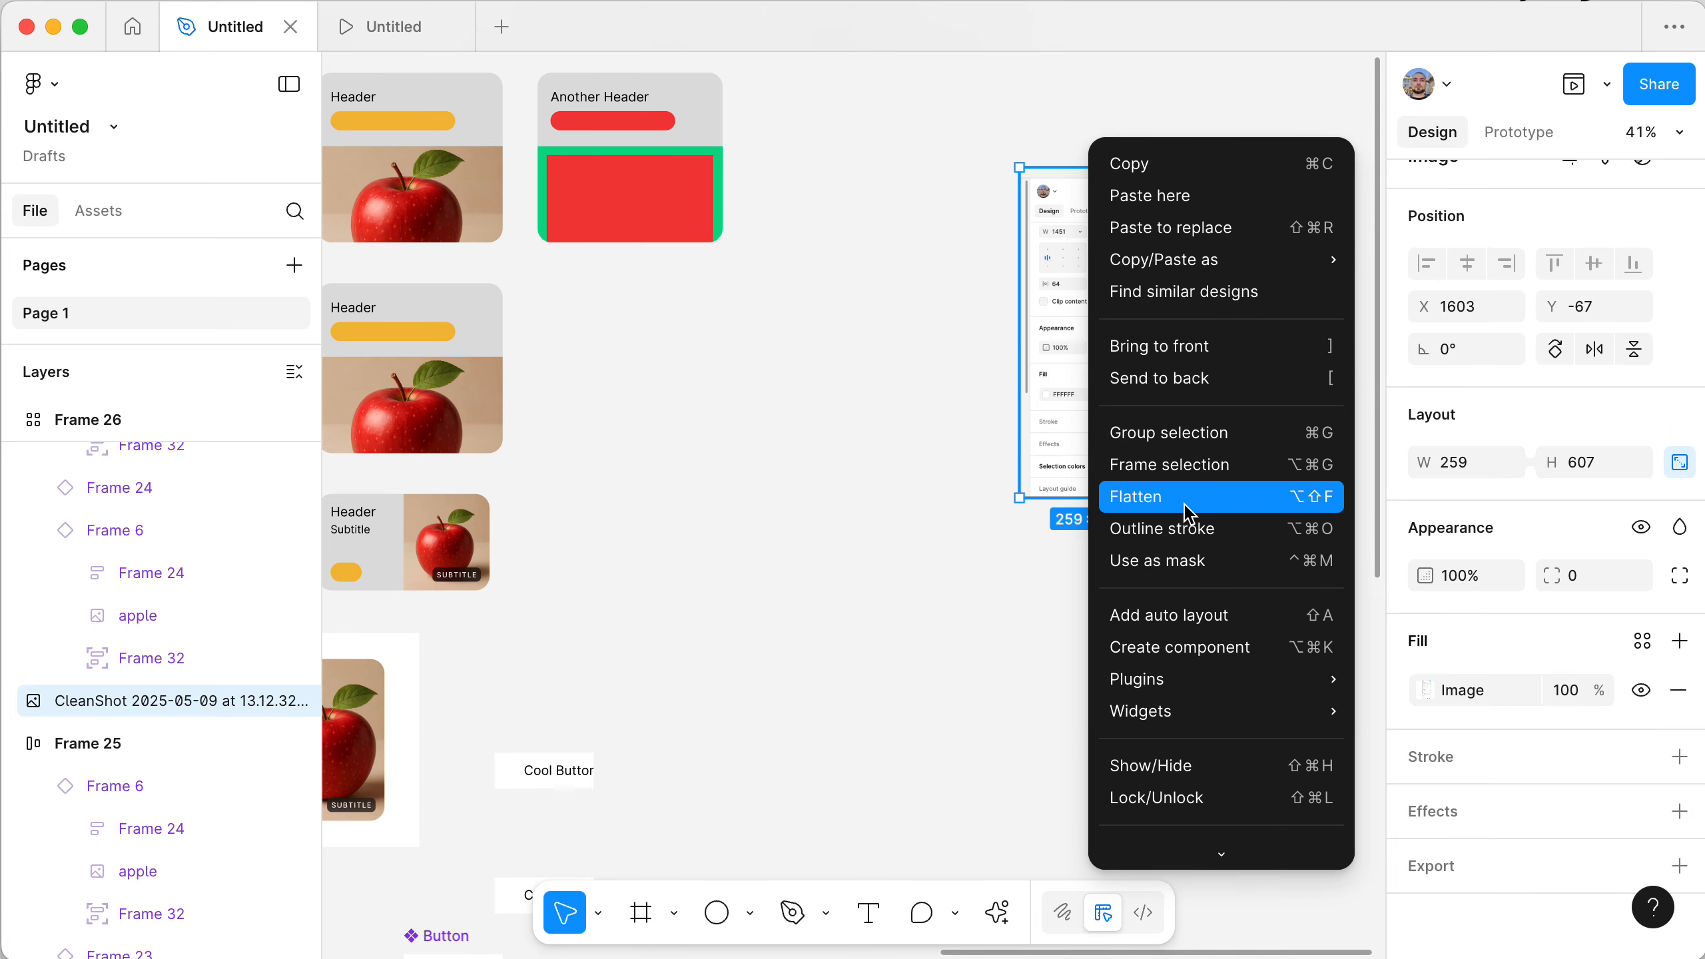
pyautogui.scroll(-2, 1184, 654)
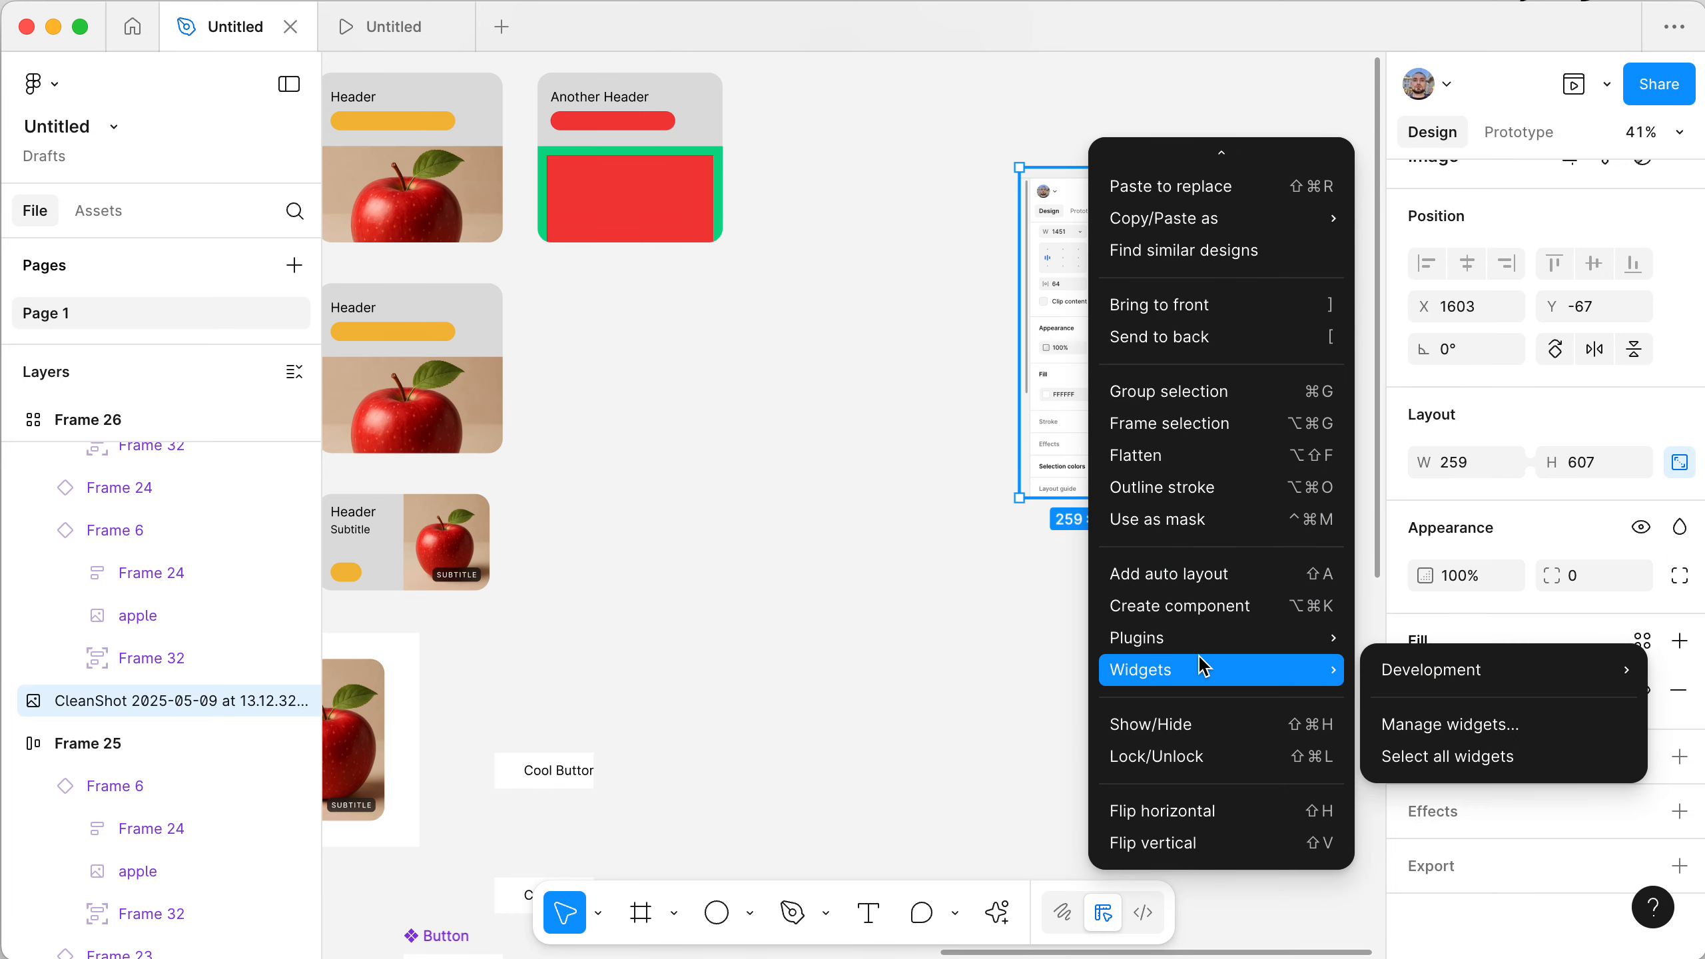
pyautogui.click(1179, 758)
pyautogui.click(1260, 329)
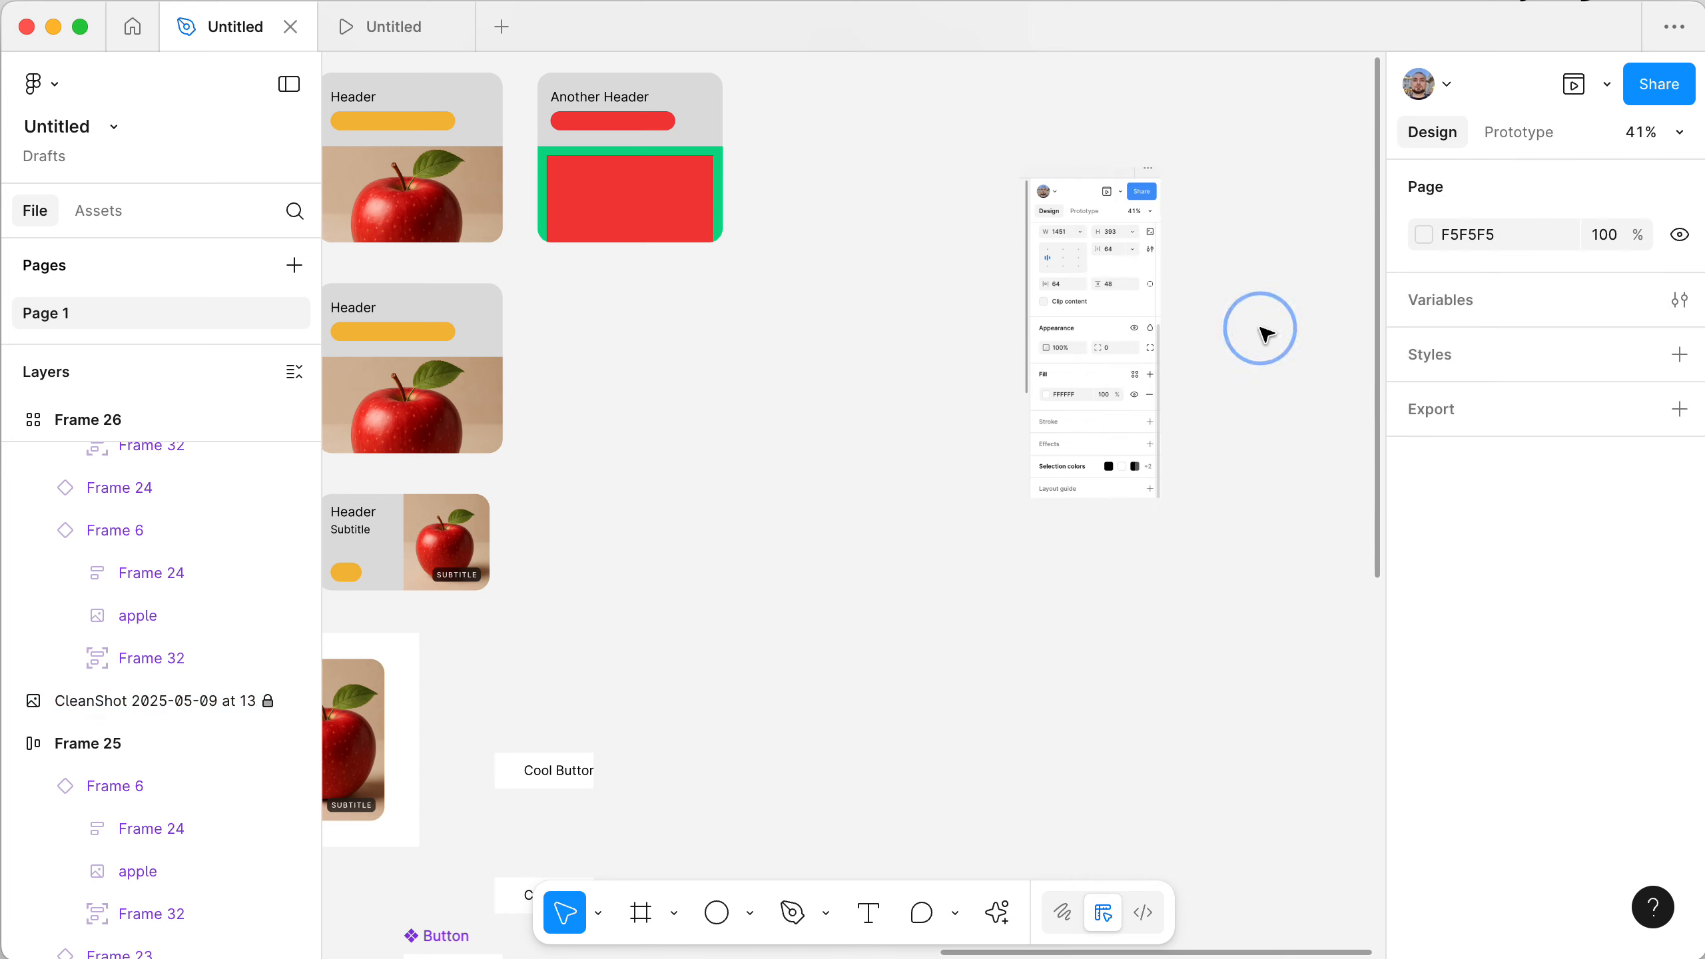
pyautogui.click(1024, 328)
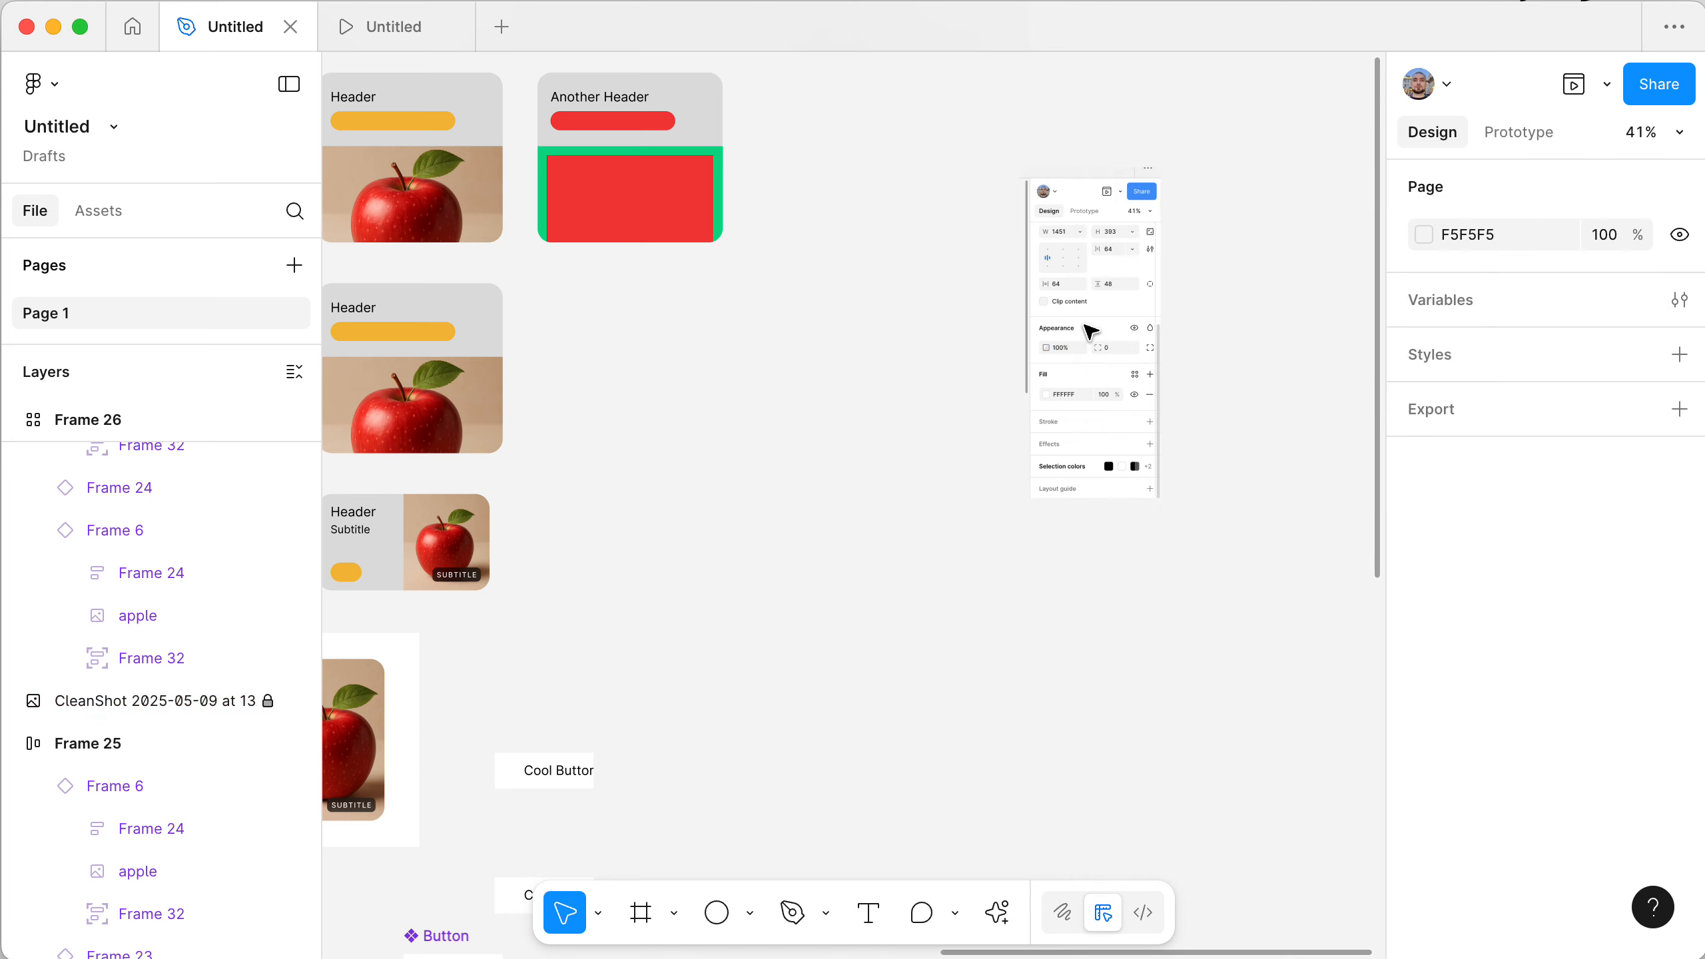
# - Examine the alignment box and the width field of the locked screenshot in pixel-level detail
pyautogui.scroll(10, 1090, 330)
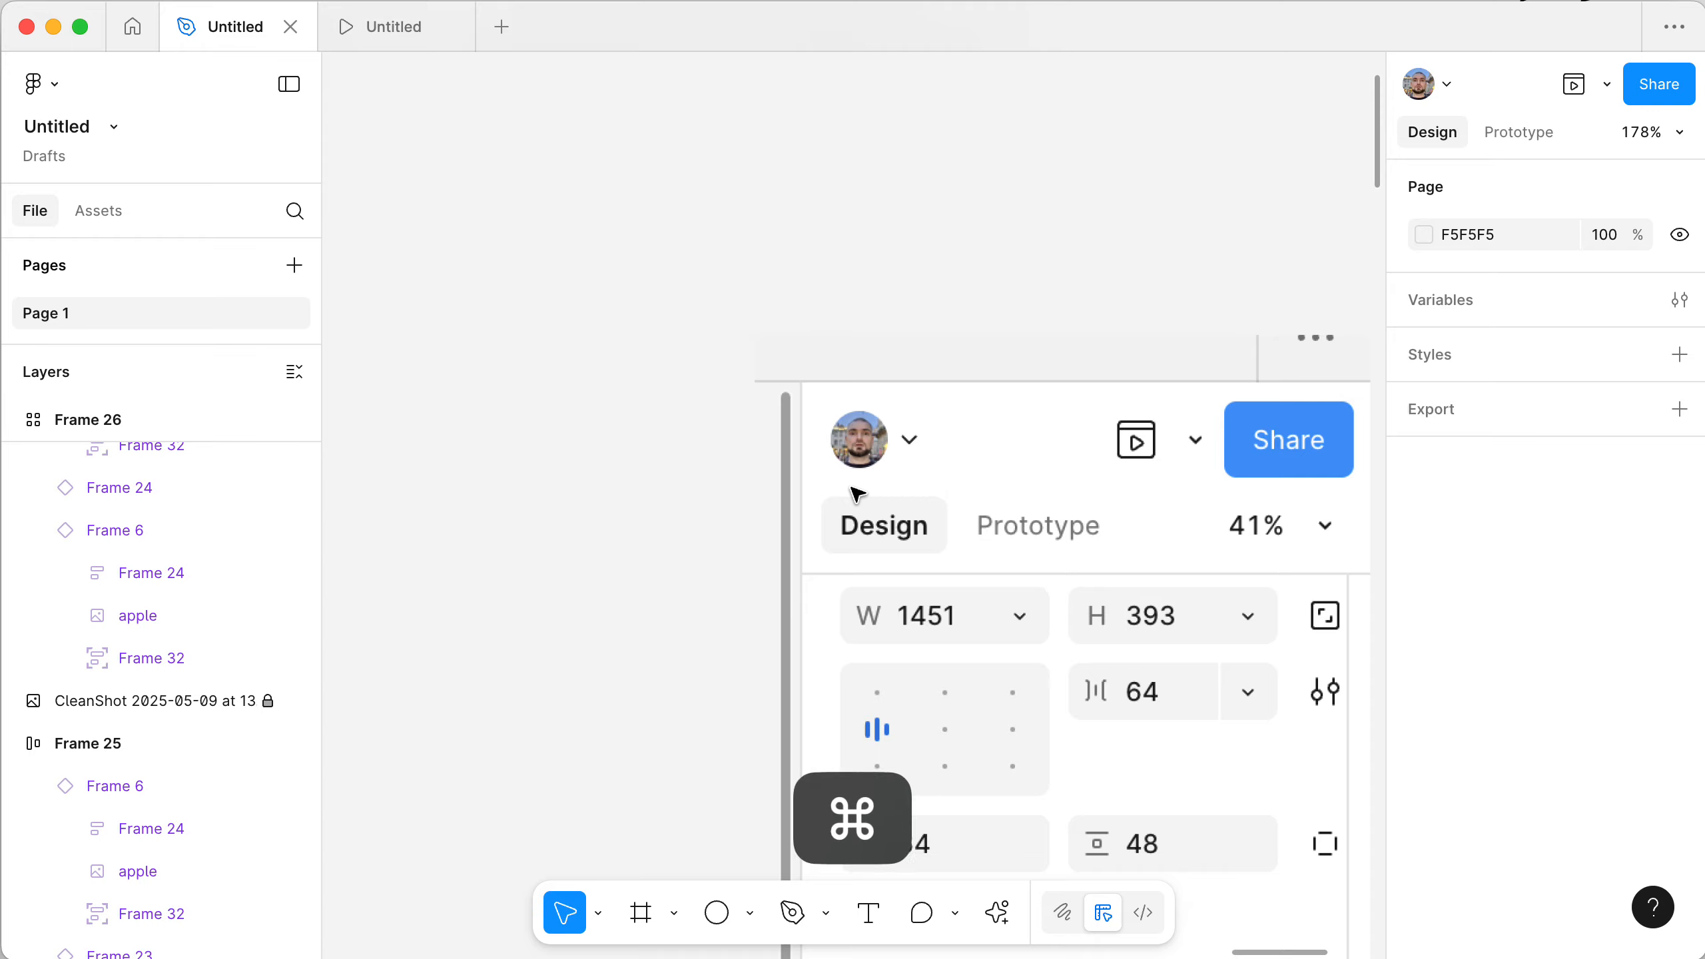
pyautogui.scroll(8, 856, 495)
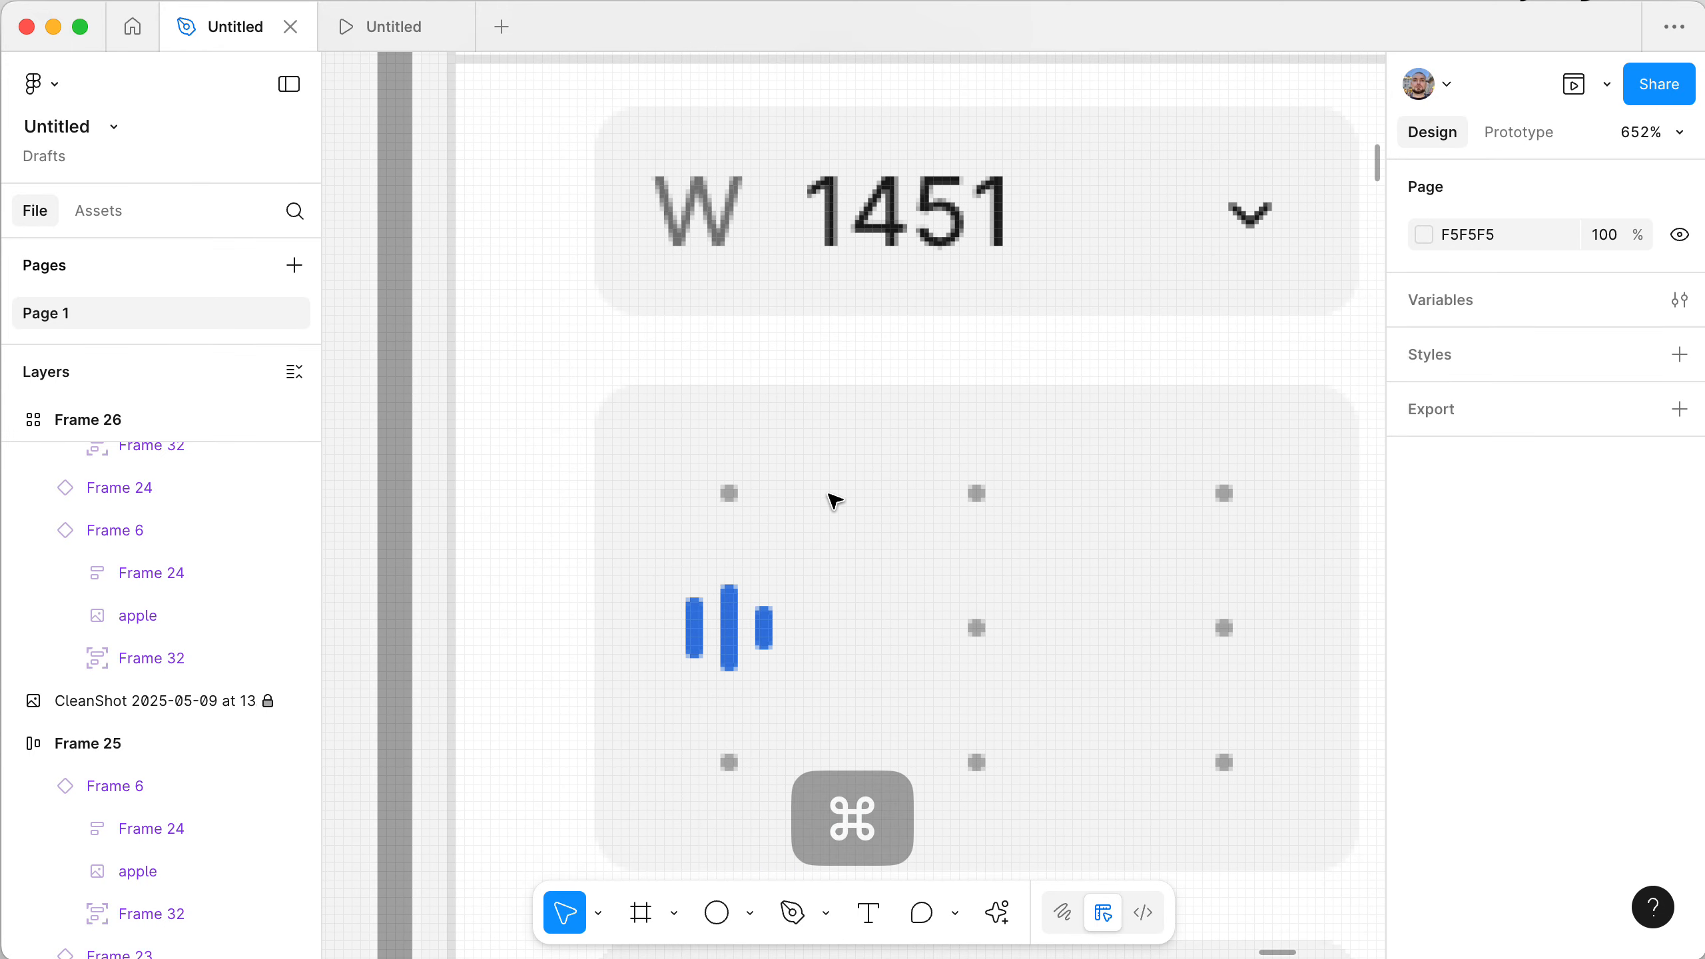
pyautogui.scroll(8, 665, 433)
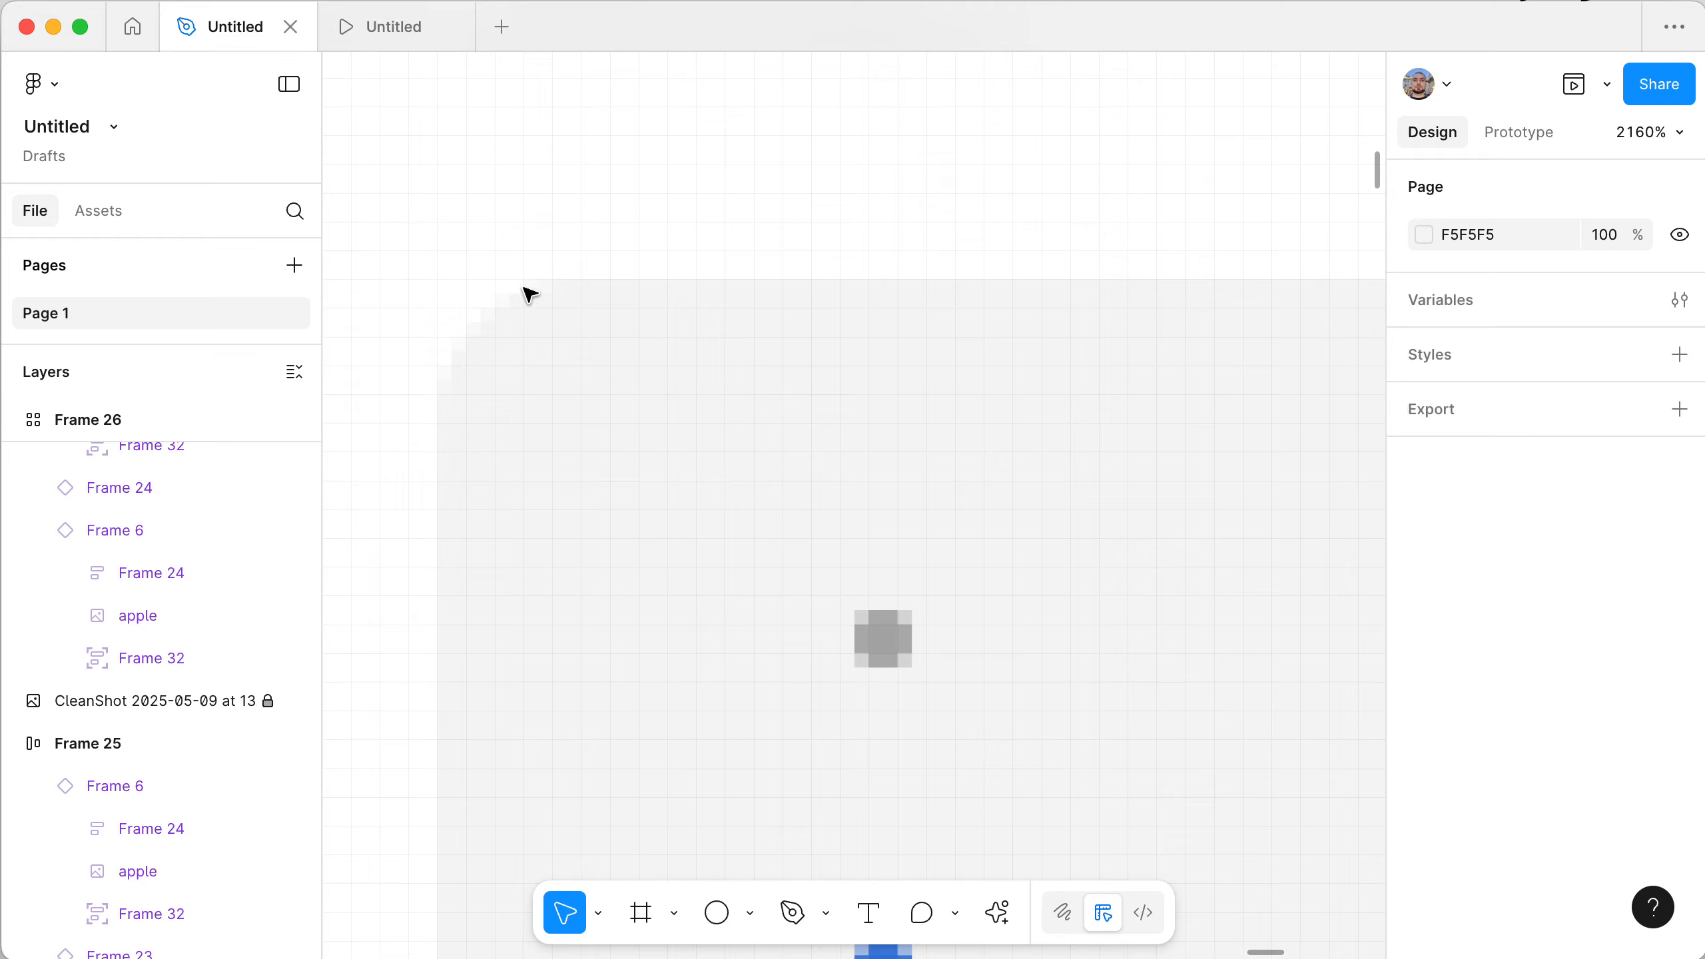
pyautogui.scroll(-8, 732, 370)
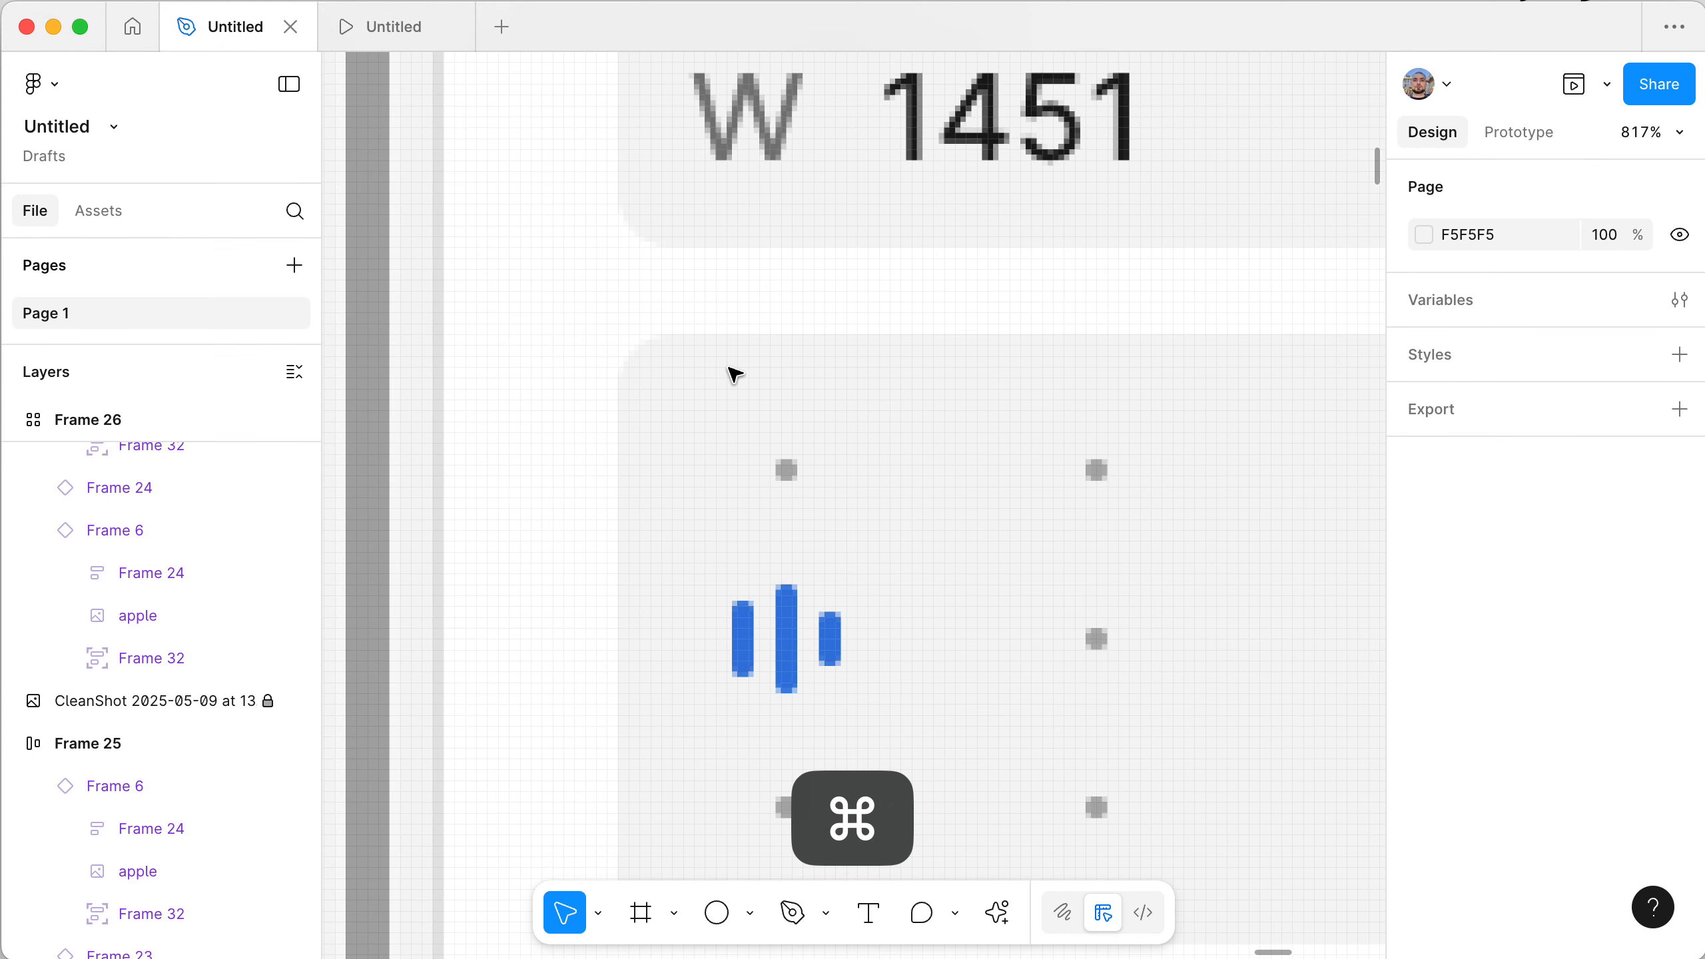
pyautogui.scroll(2, 731, 370)
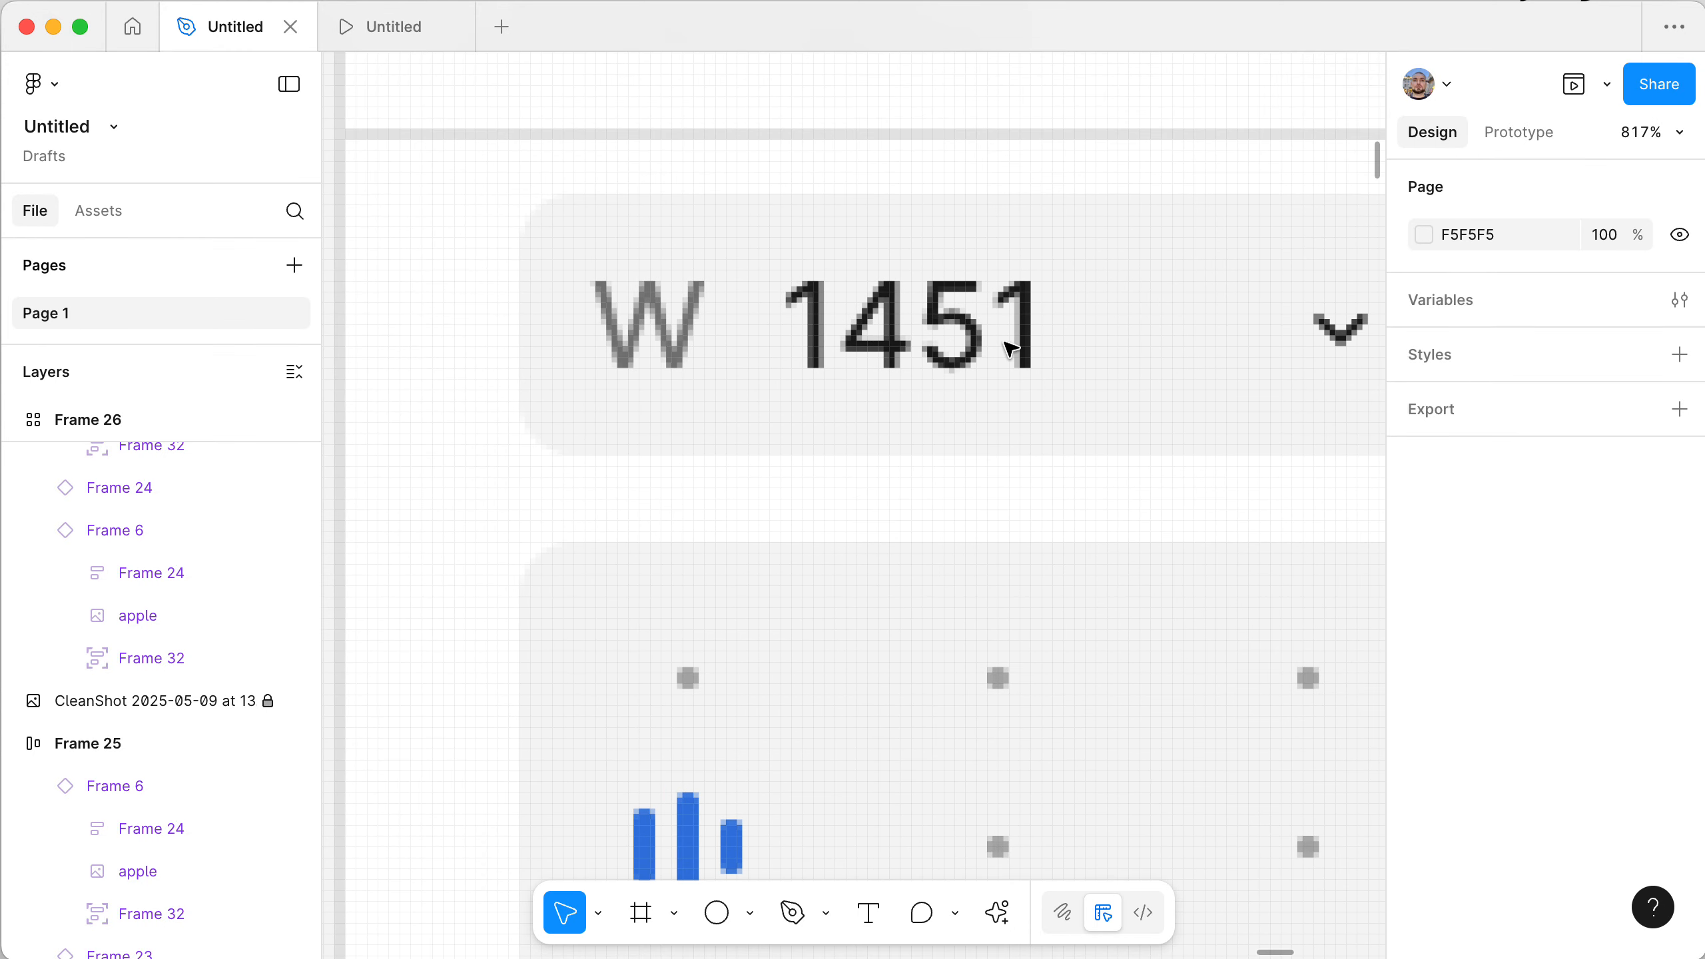
pyautogui.scroll(-5, 992, 464)
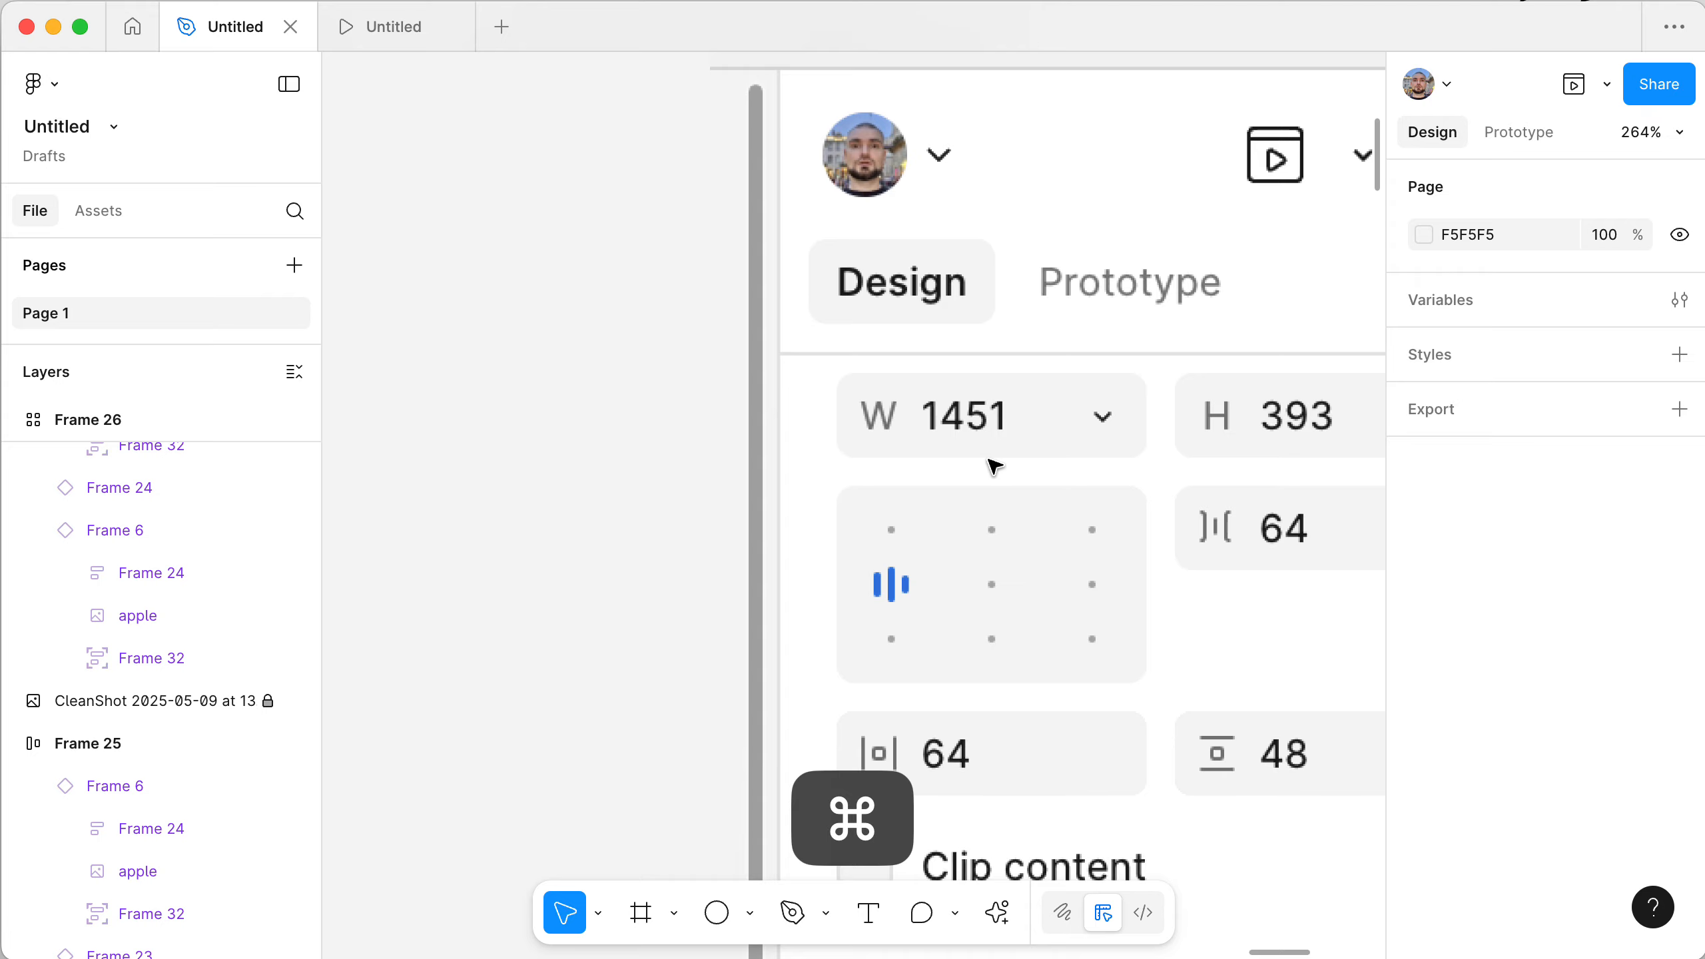
pyautogui.scroll(2, 993, 465)
pyautogui.click(440, 480)
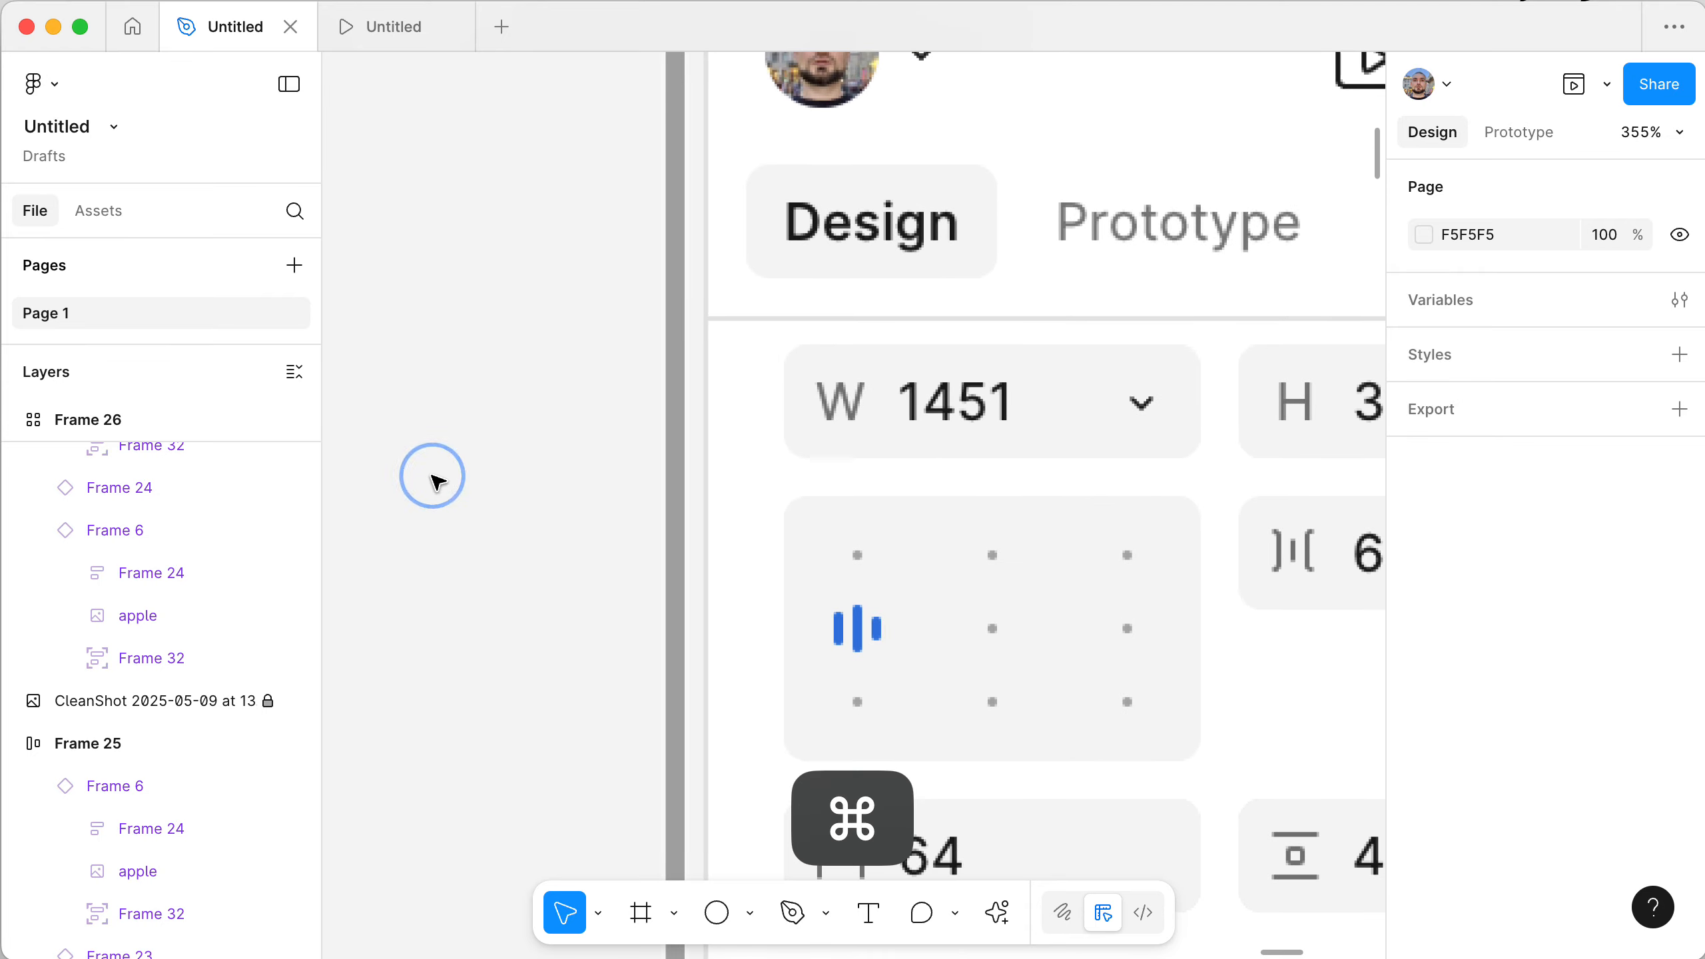
# - Draw a rectangle about 53 × 39 over the screenshot's alignment box and set its opacity to 50%
pyautogui.press('r')
pyautogui.moveTo(750, 481); pyautogui.dragTo(1000, 665)
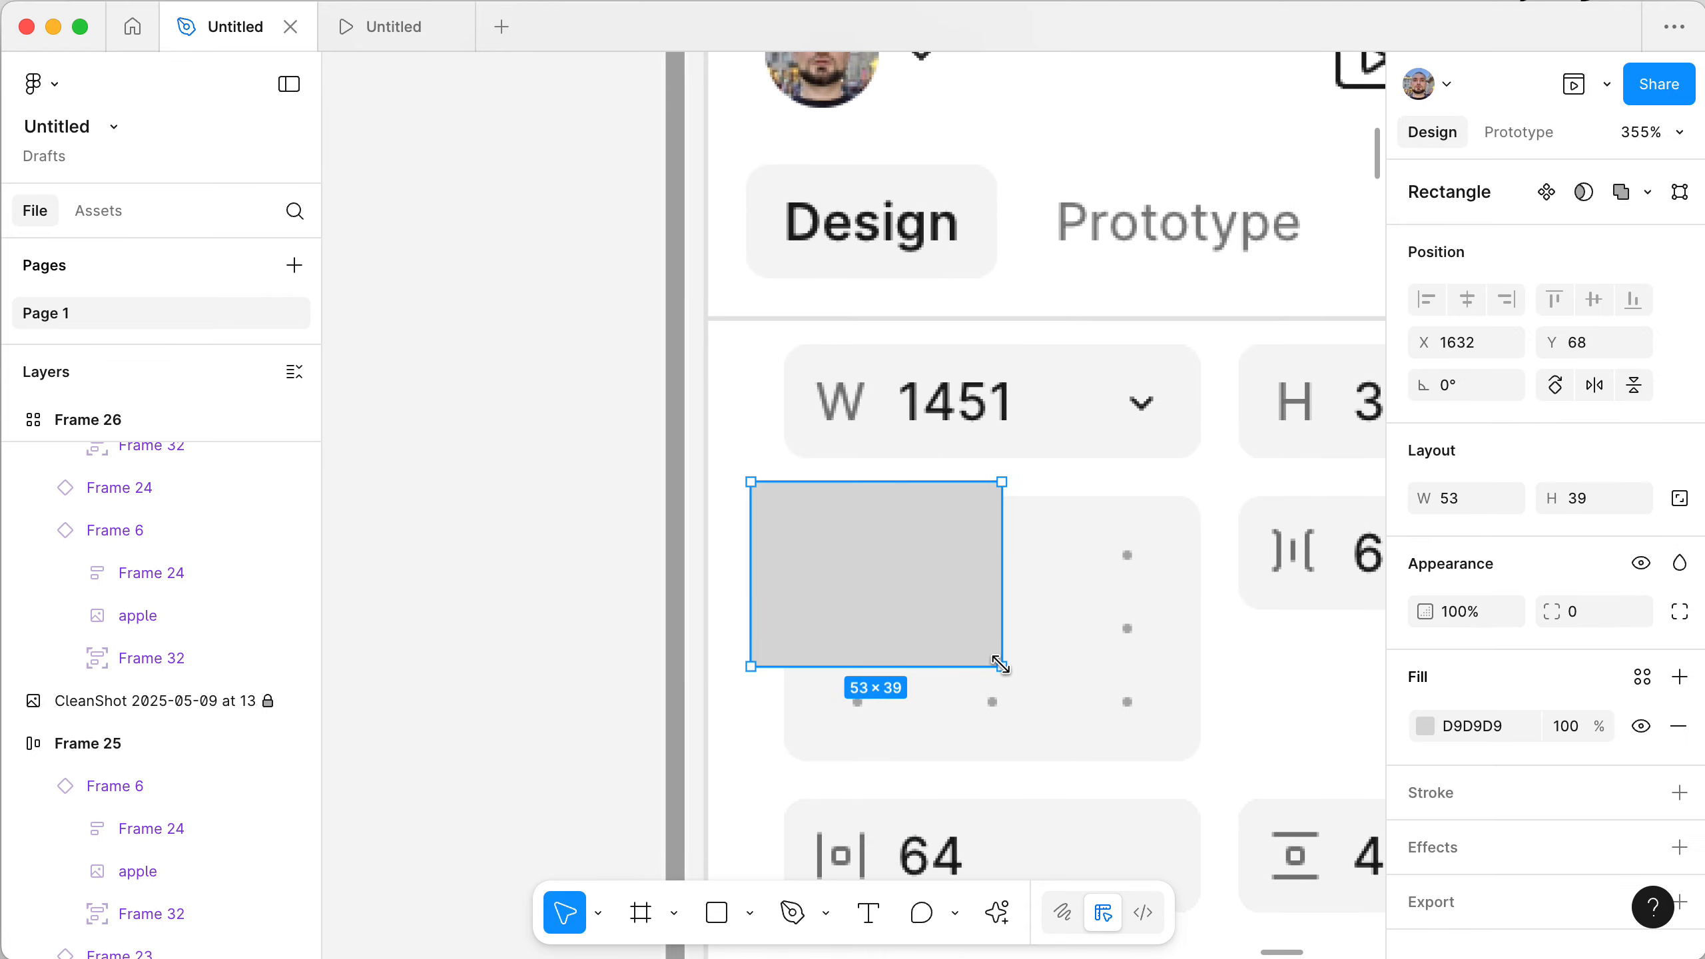
pyautogui.moveTo(1425, 612); pyautogui.dragTo(1262, 605)
pyautogui.click(1282, 612)
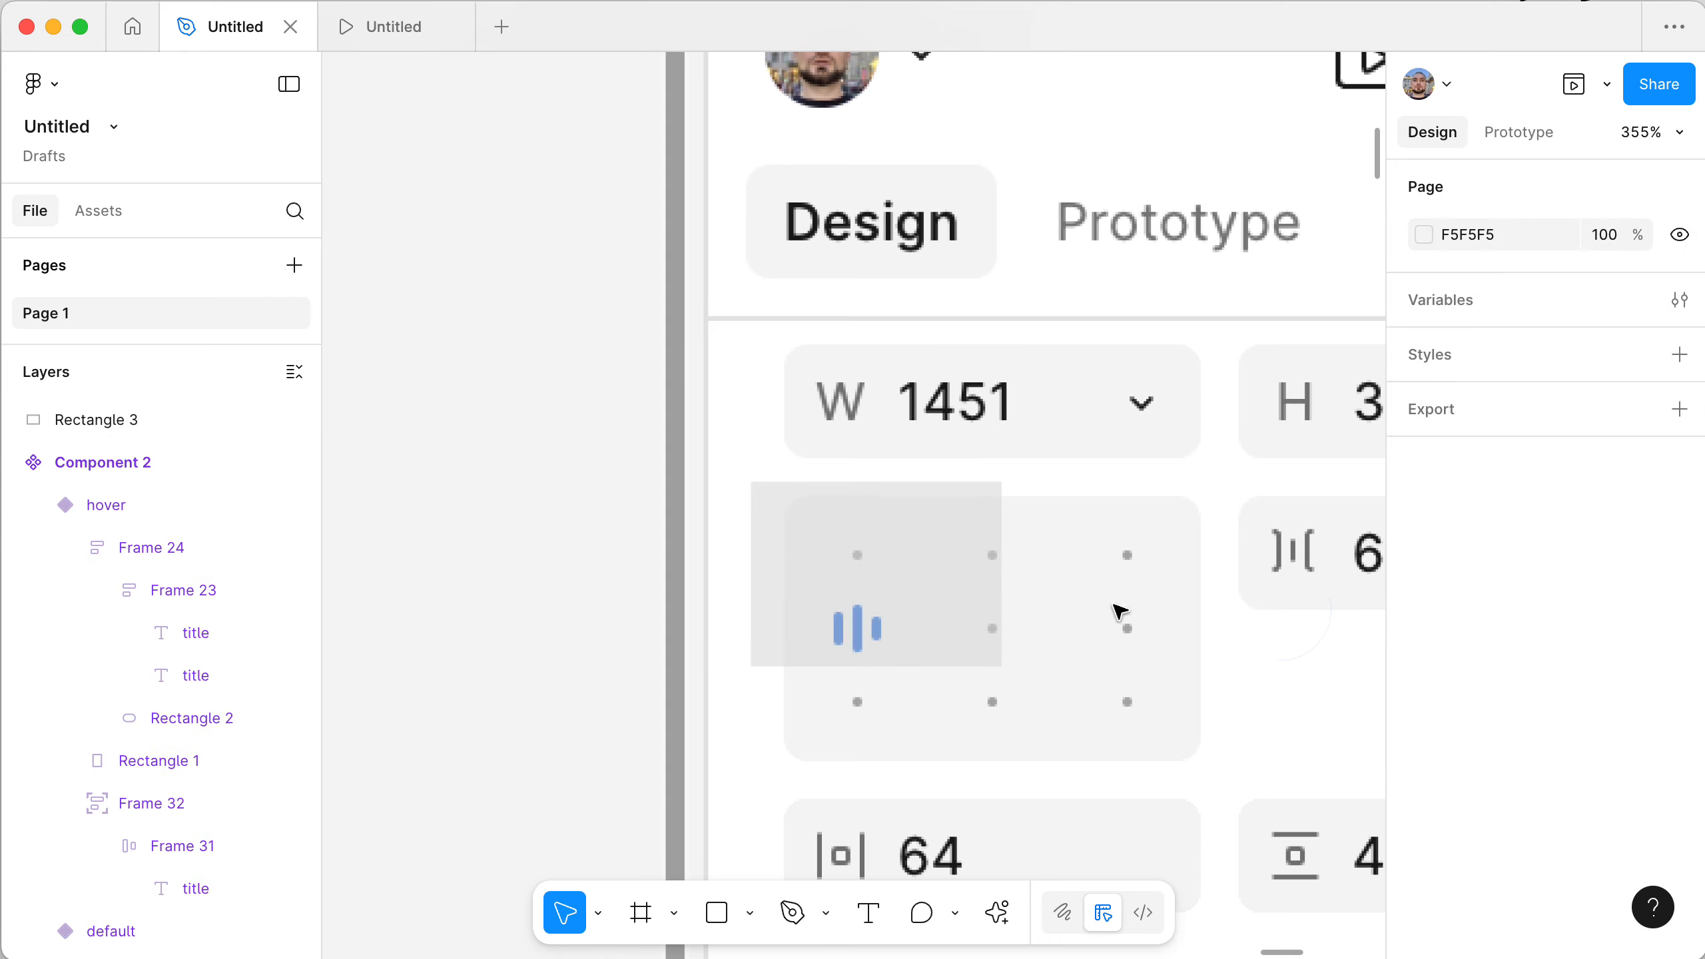
# - Fit the rectangle to the alignment box by matching its corner, resizing it to 88 × 56 and rounding its corners to 6
pyautogui.click(960, 574)
pyautogui.moveTo(959, 574); pyautogui.dragTo(992, 591)
pyautogui.scroll(6, 932, 582)
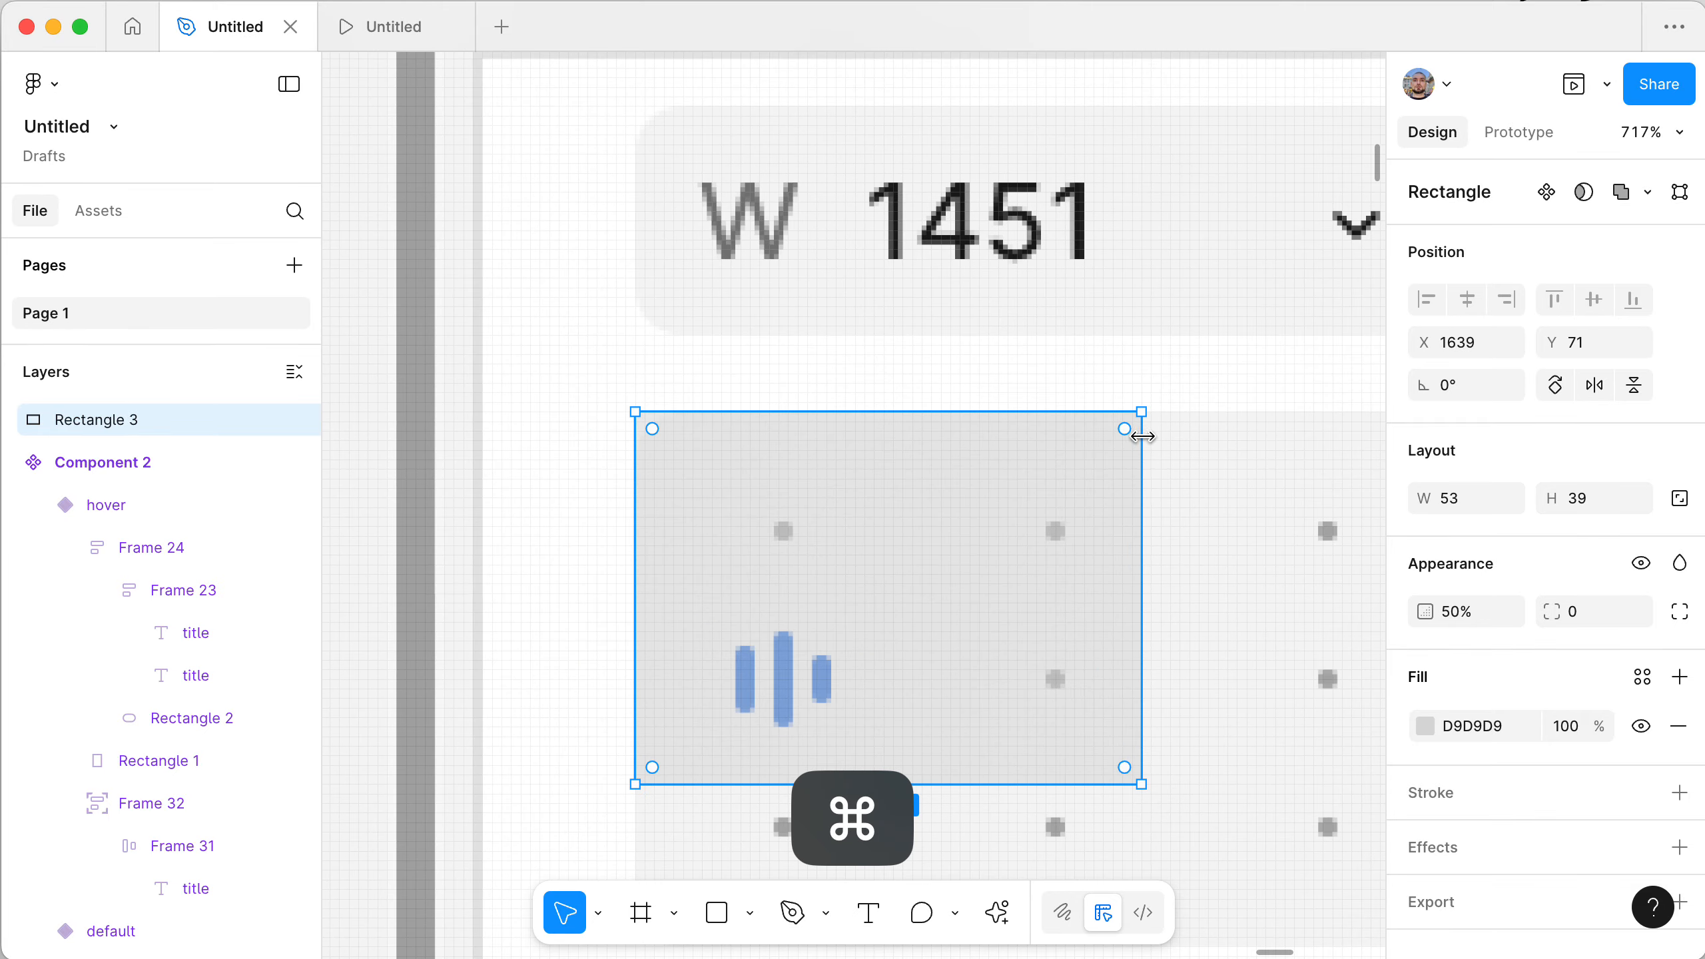
pyautogui.moveTo(1122, 428); pyautogui.dragTo(1365, 592)
pyautogui.scroll(-5, 1088, 477)
pyautogui.hscroll(2, 1088, 477)
pyautogui.scroll(3, 1142, 458)
pyautogui.scroll(-5, 1142, 458)
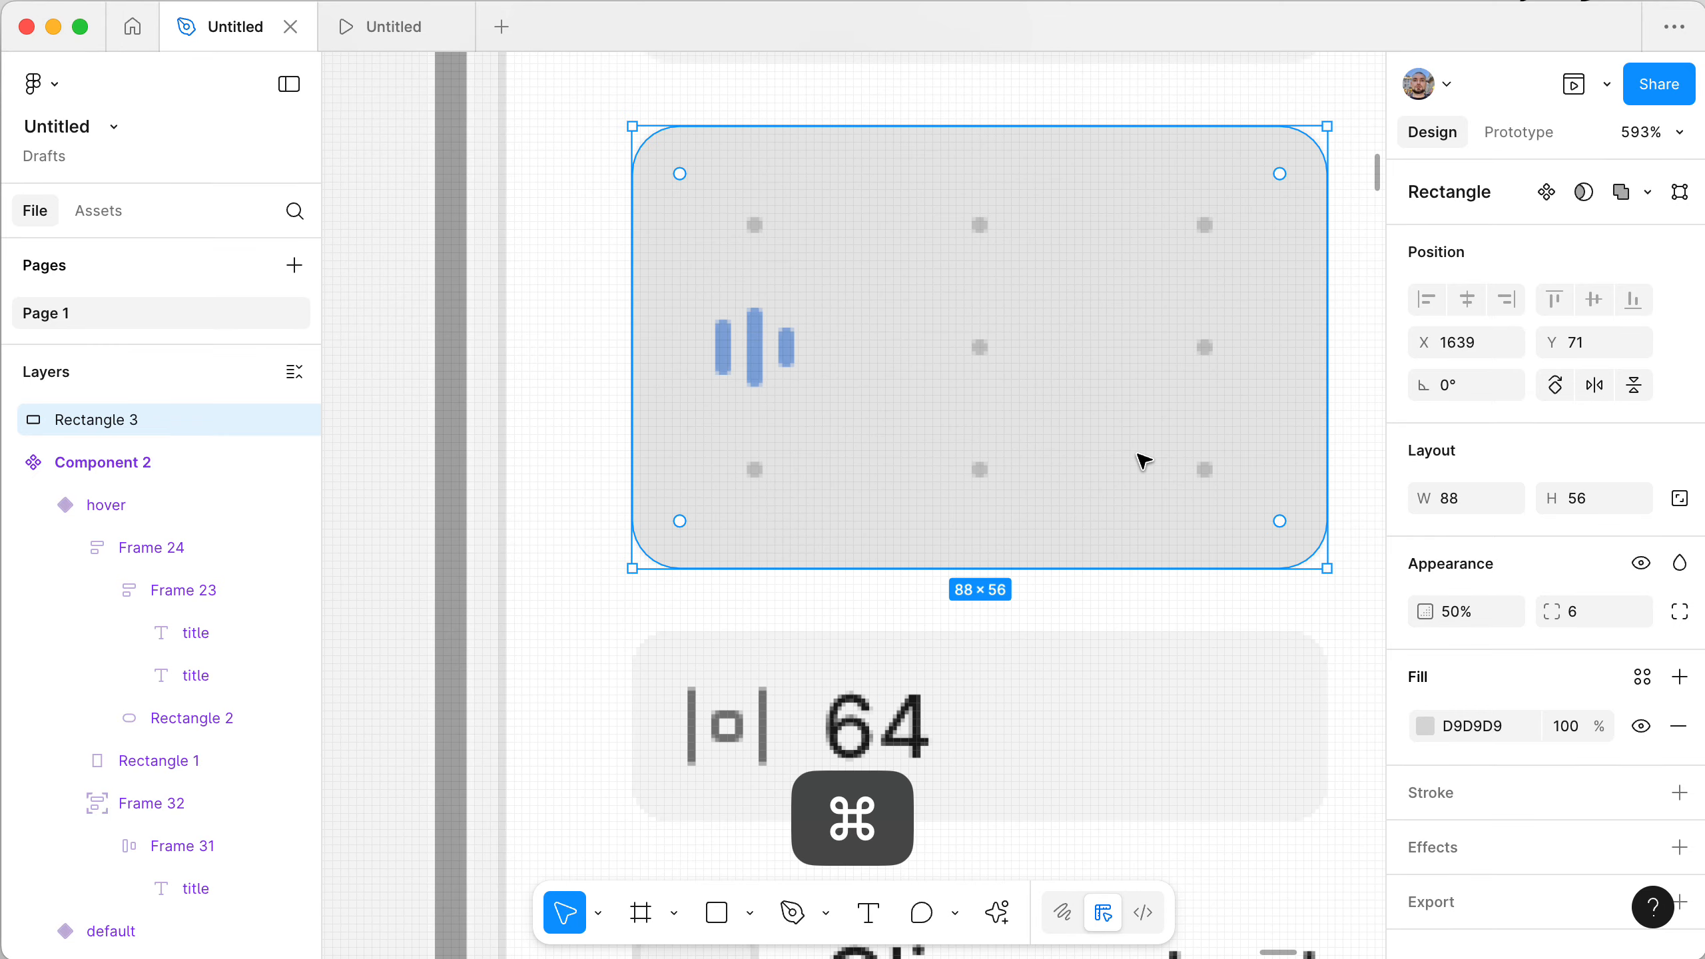
pyautogui.scroll(5, 1142, 458)
pyautogui.click(899, 484)
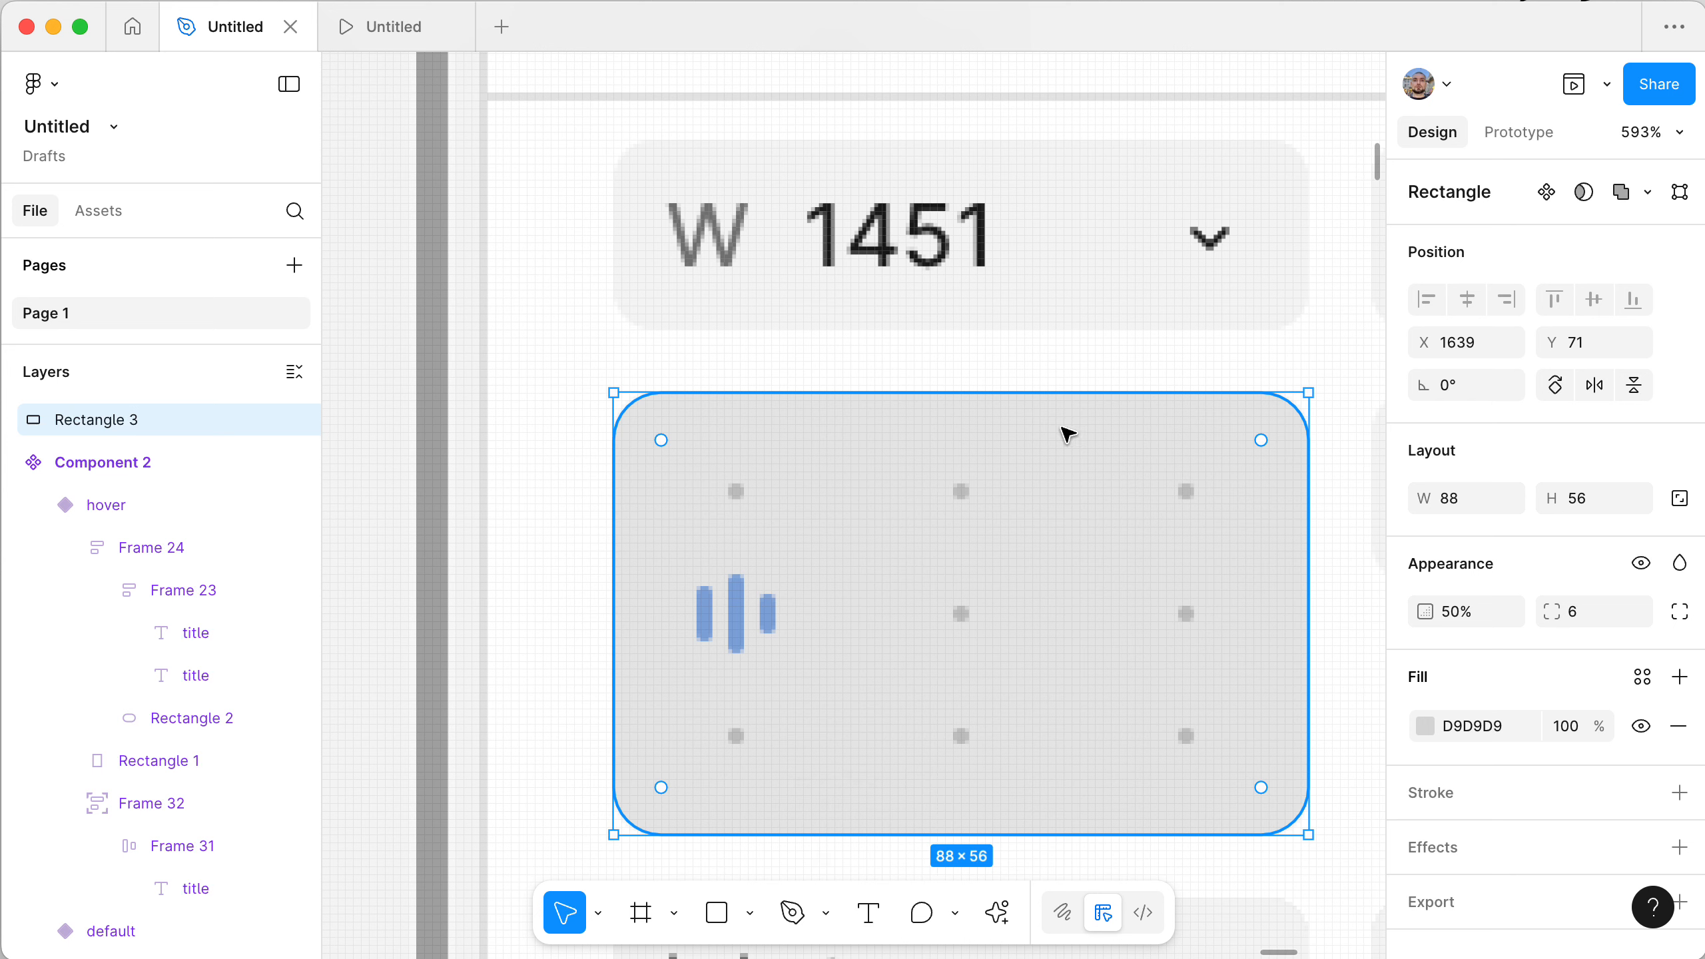
# - Move the rectangle down off the alignment box and draw a frame about 40 × 22 from the box's upper-left corner
pyautogui.moveTo(973, 555); pyautogui.dragTo(1003, 705)
pyautogui.click(815, 480)
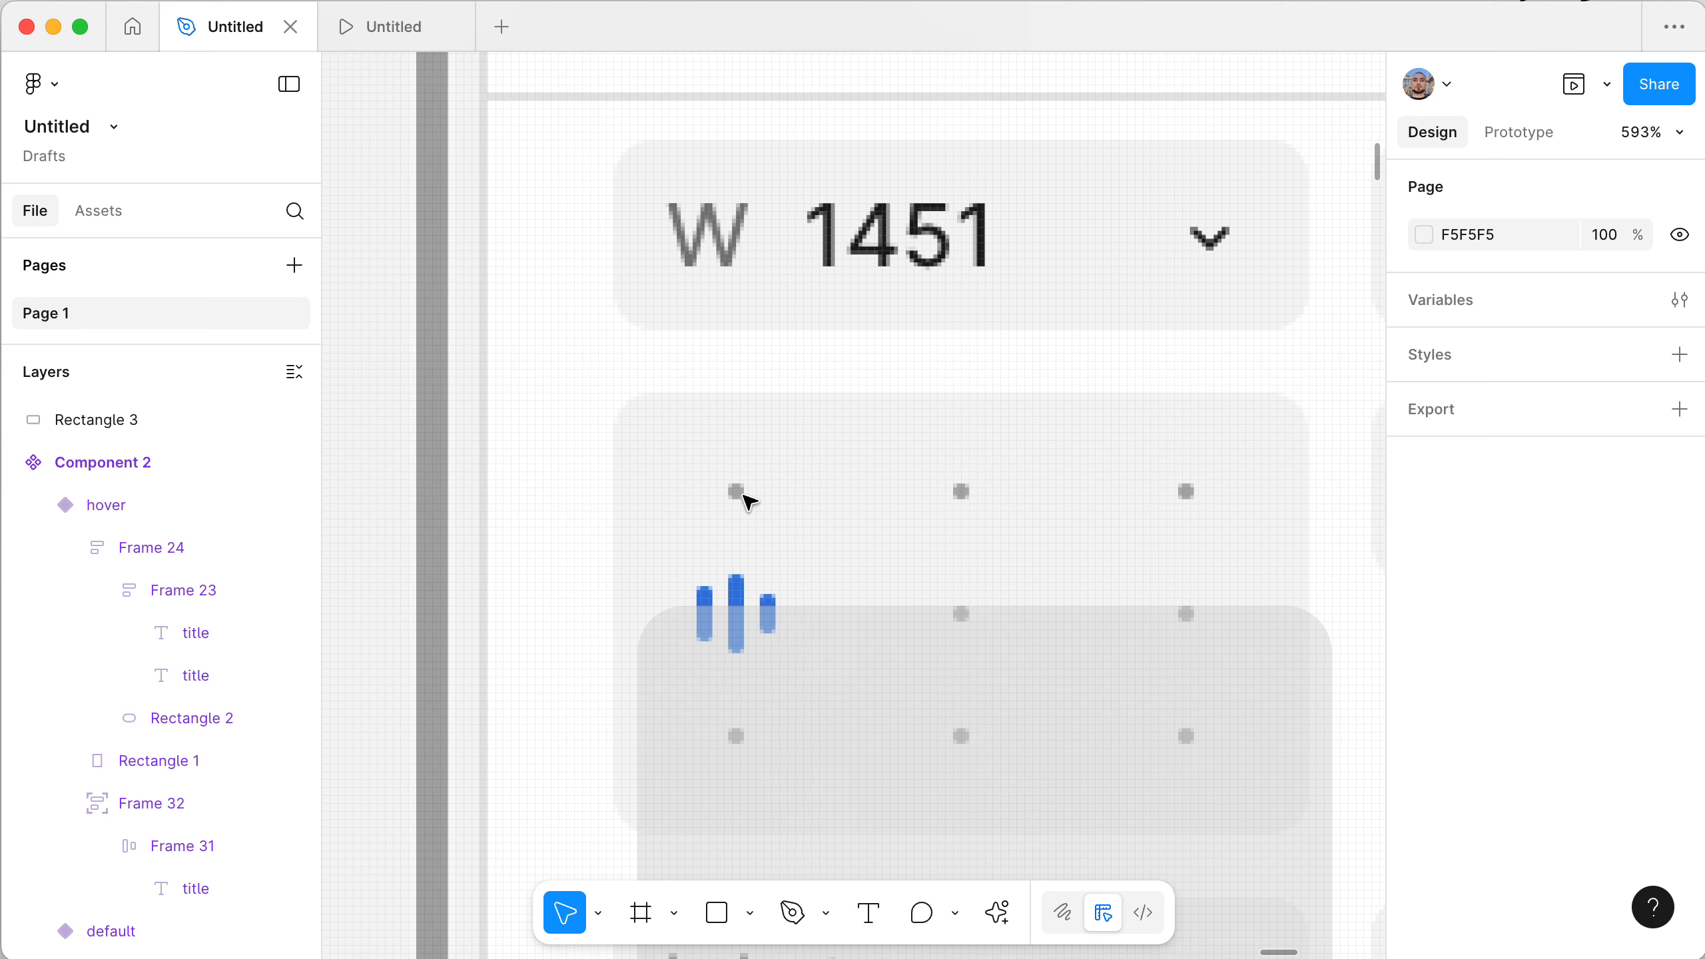
pyautogui.press('f')
pyautogui.moveTo(611, 391); pyautogui.dragTo(931, 566)
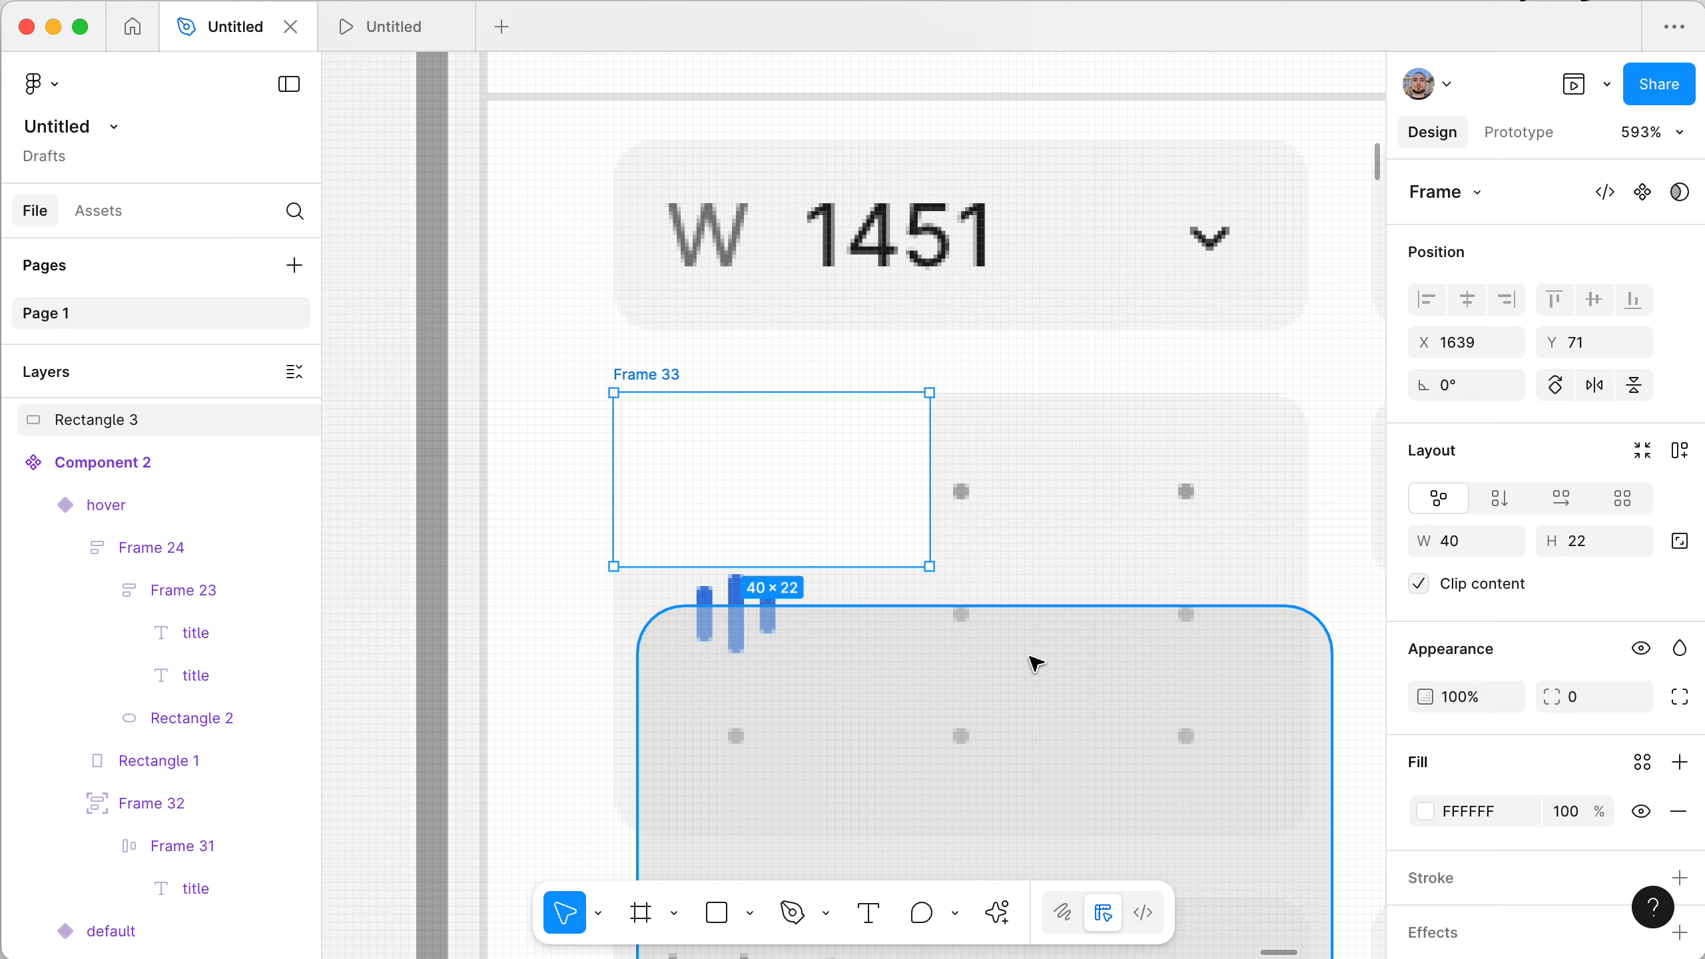
# - Copy the rectangle's properties onto the new frame, and delete the rectangle
pyautogui.click(1032, 659)
pyautogui.press('alt+super')
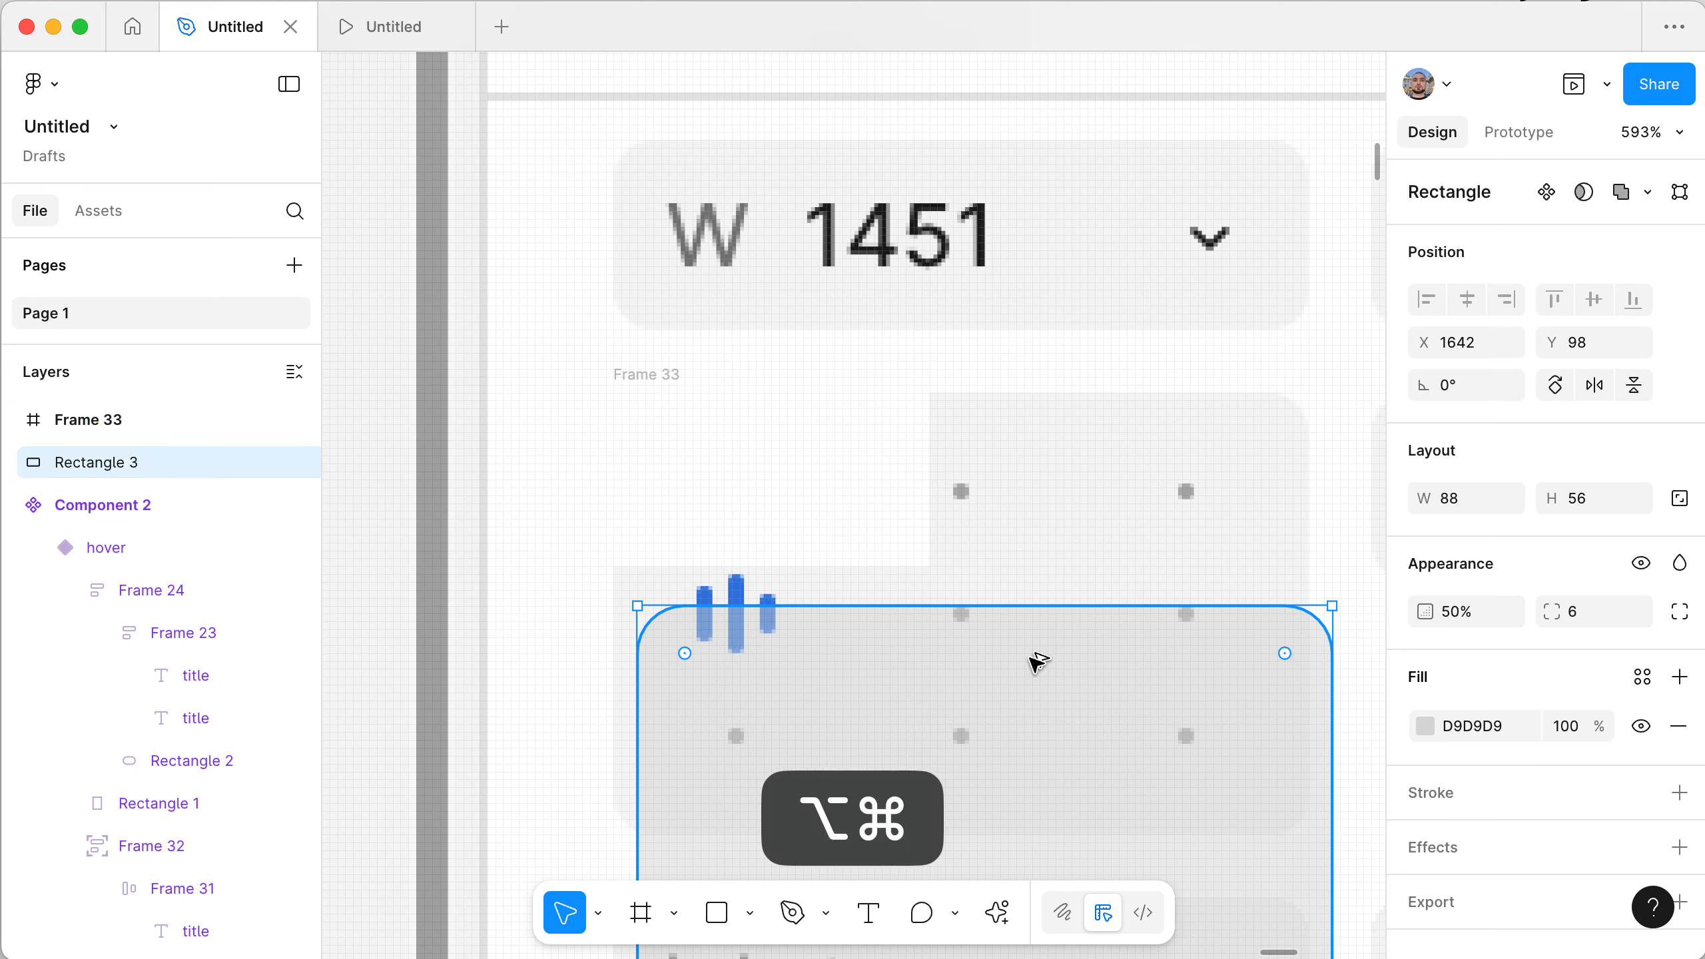
pyautogui.press('alt+super+c')
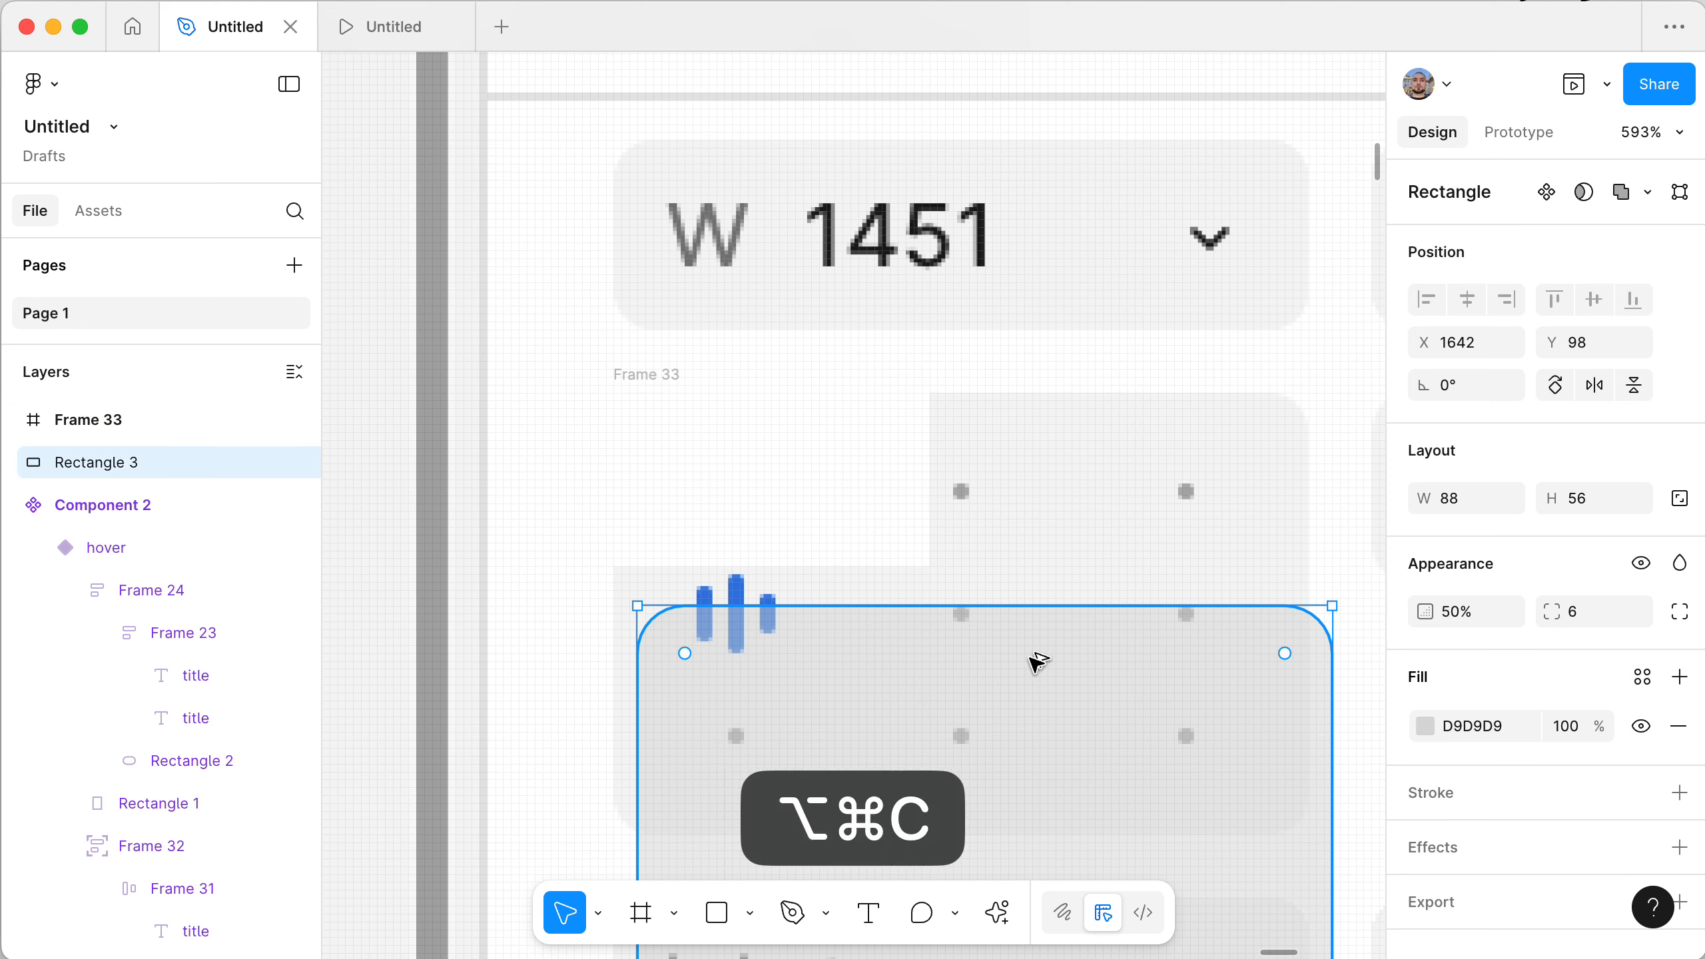
pyautogui.click(656, 426)
pyautogui.press('alt+super+v')
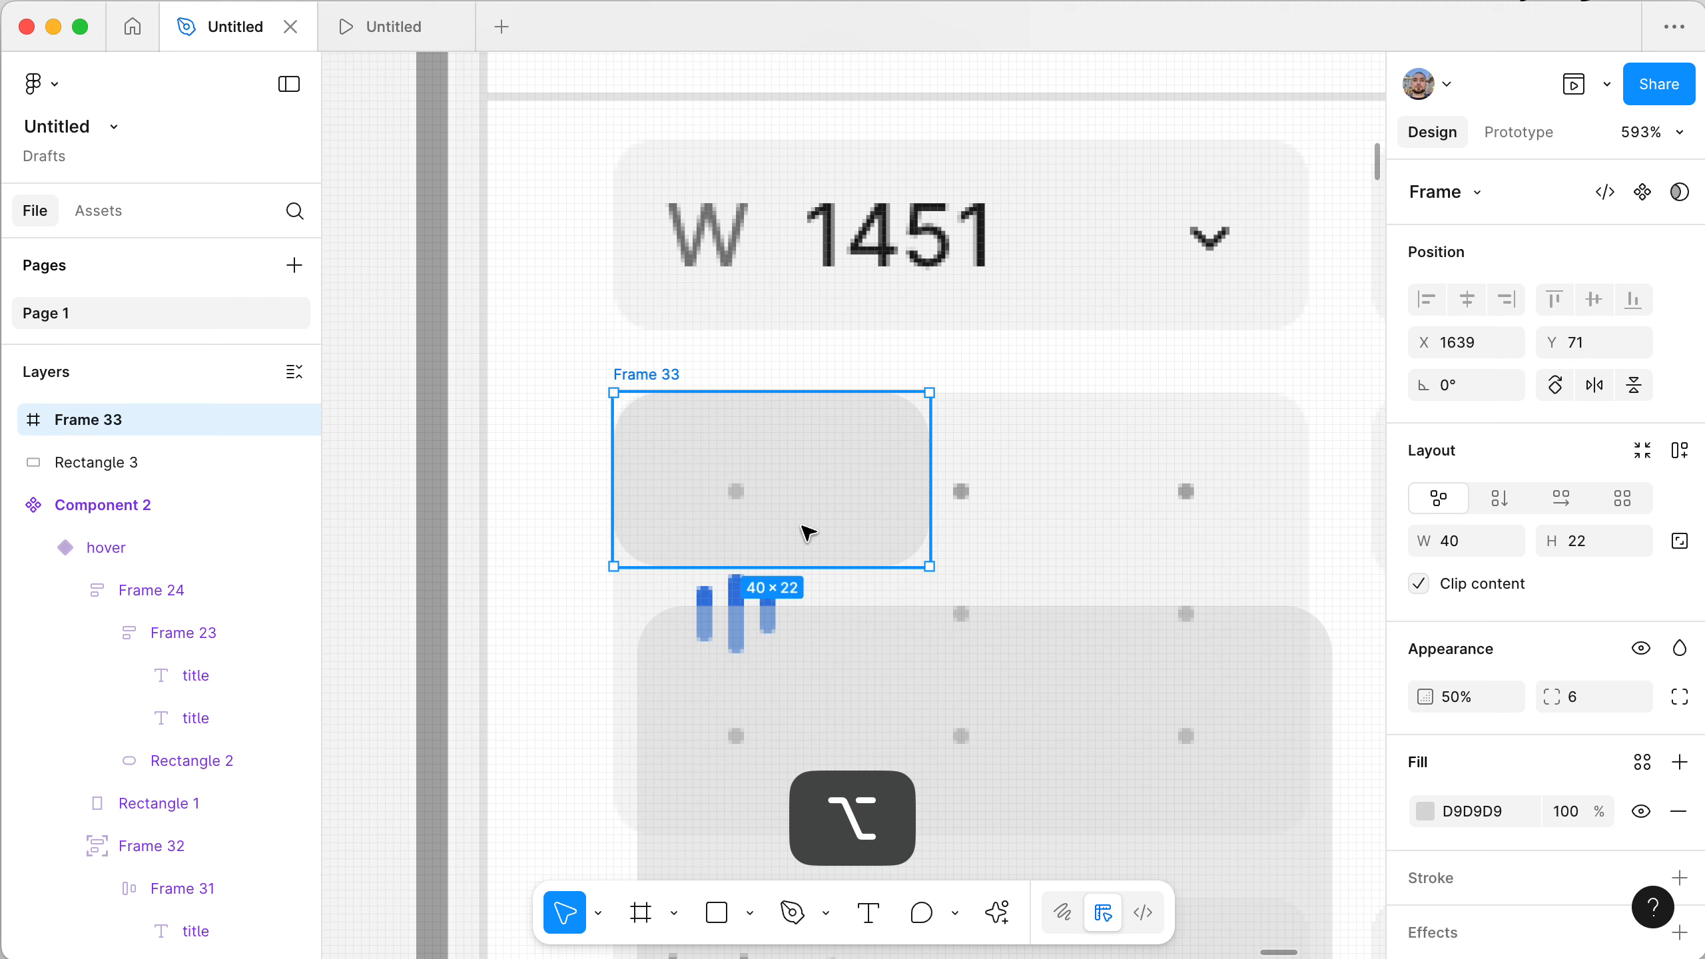
pyautogui.keyDown('alt'); pyautogui.click(1005, 685); pyautogui.keyUp('alt')
pyautogui.press('BackSpace')
# - Resize the frame to 88 × 56 so that it covers the whole alignment box
pyautogui.click(831, 516)
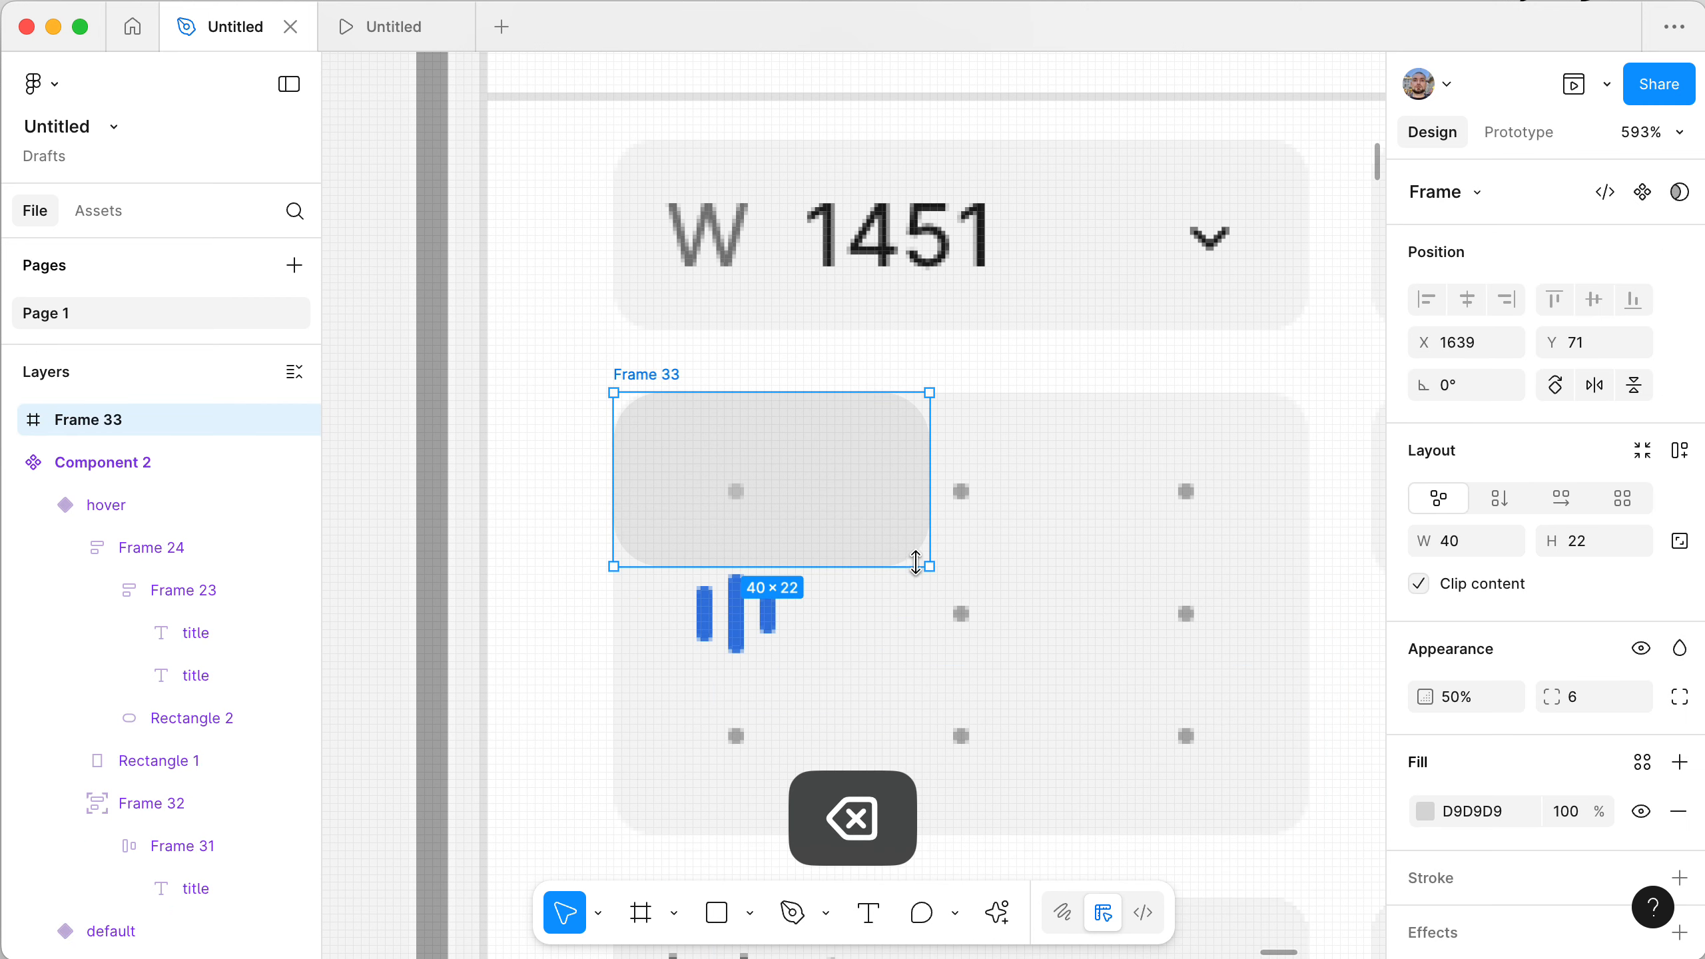
pyautogui.moveTo(930, 567); pyautogui.dragTo(1301, 833)
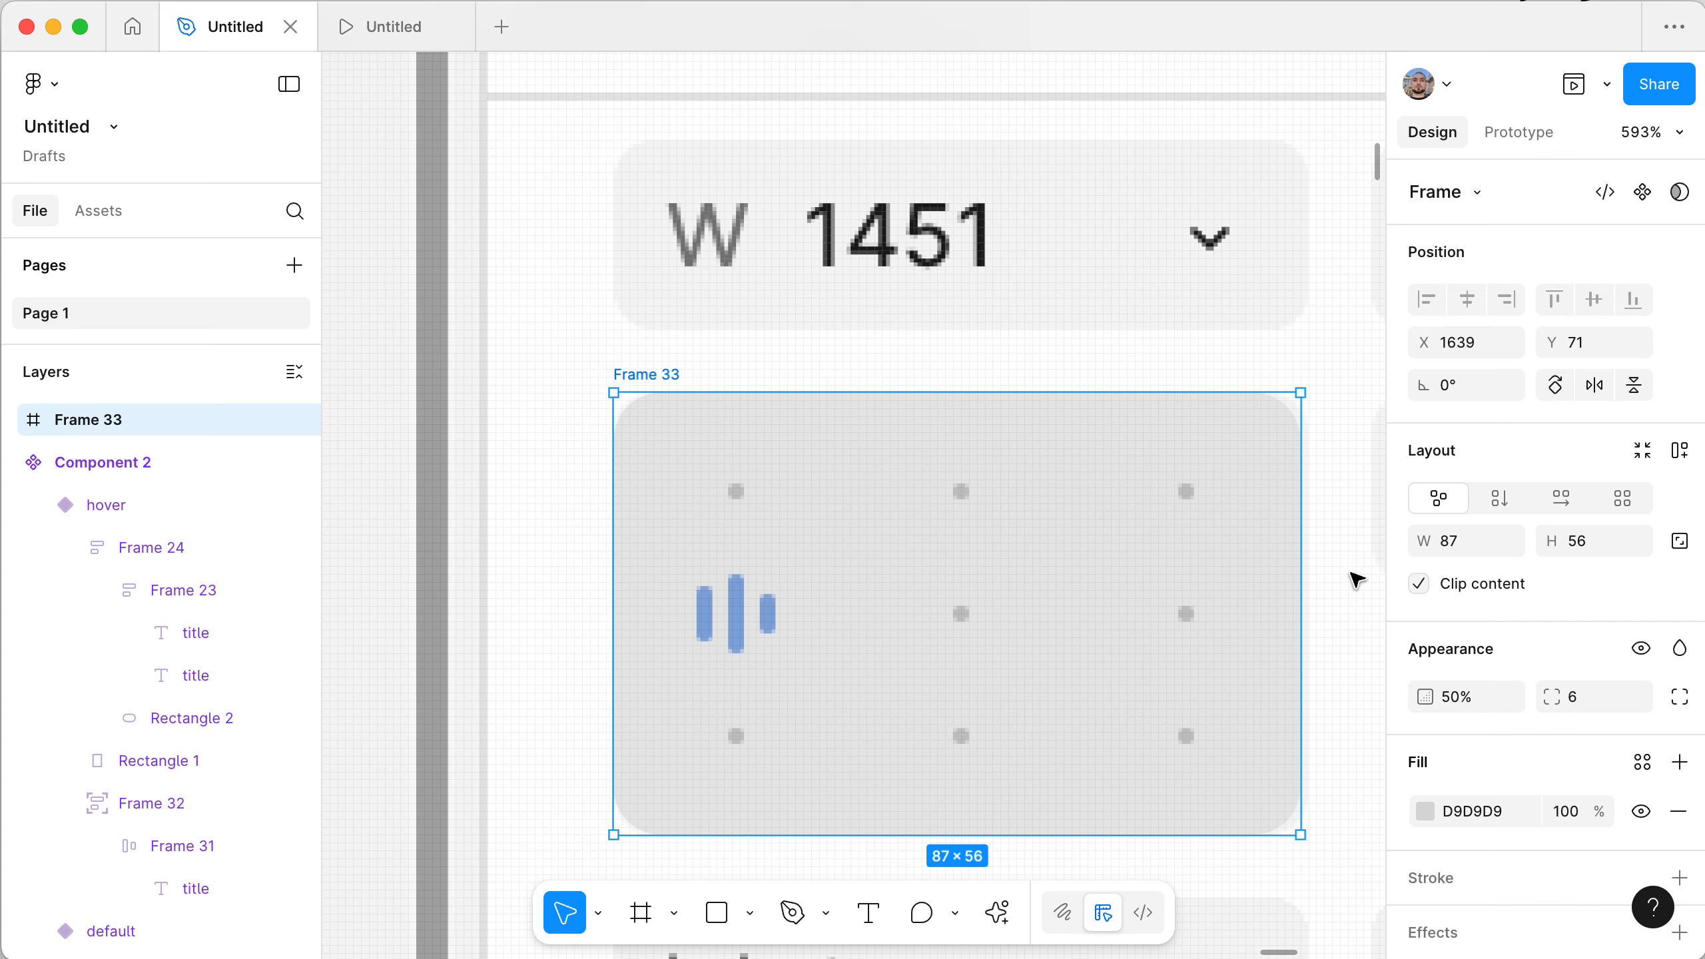
pyautogui.click(1349, 579)
pyautogui.click(1248, 571)
pyautogui.moveTo(1293, 575); pyautogui.dragTo(1305, 579)
# - Examine the pixel detail of the alignment box's dots and bars and of the header controls in the panel screenshot
pyautogui.scroll(5, 759, 631)
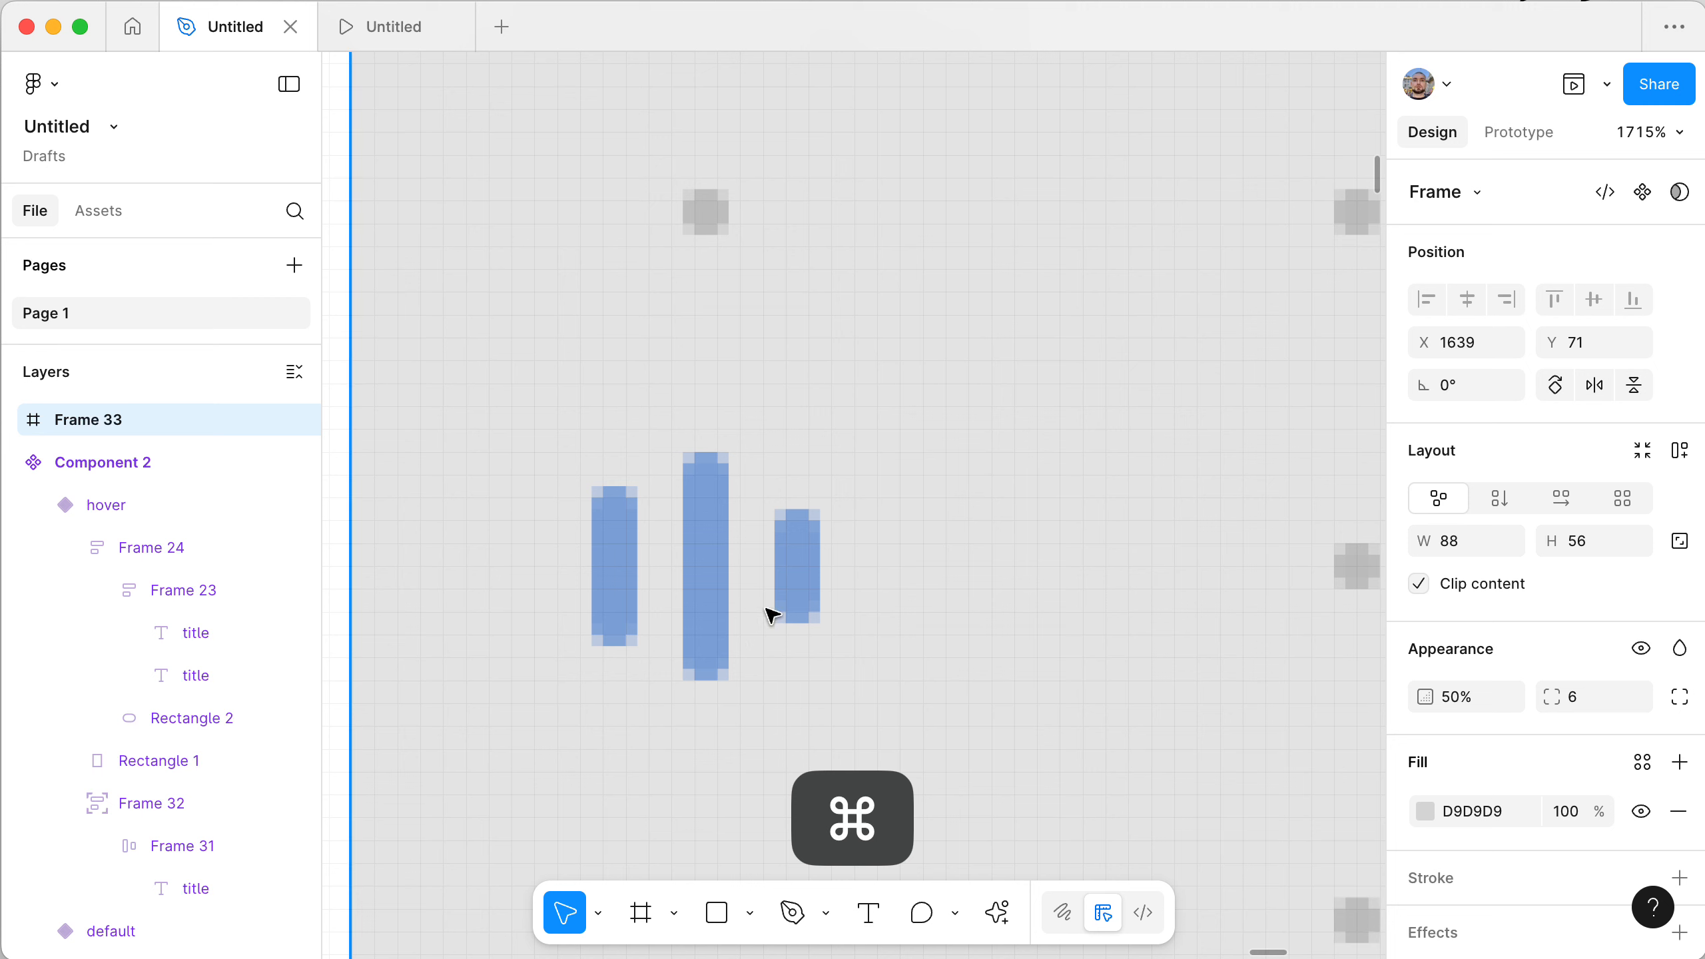
pyautogui.scroll(3, 666, 258)
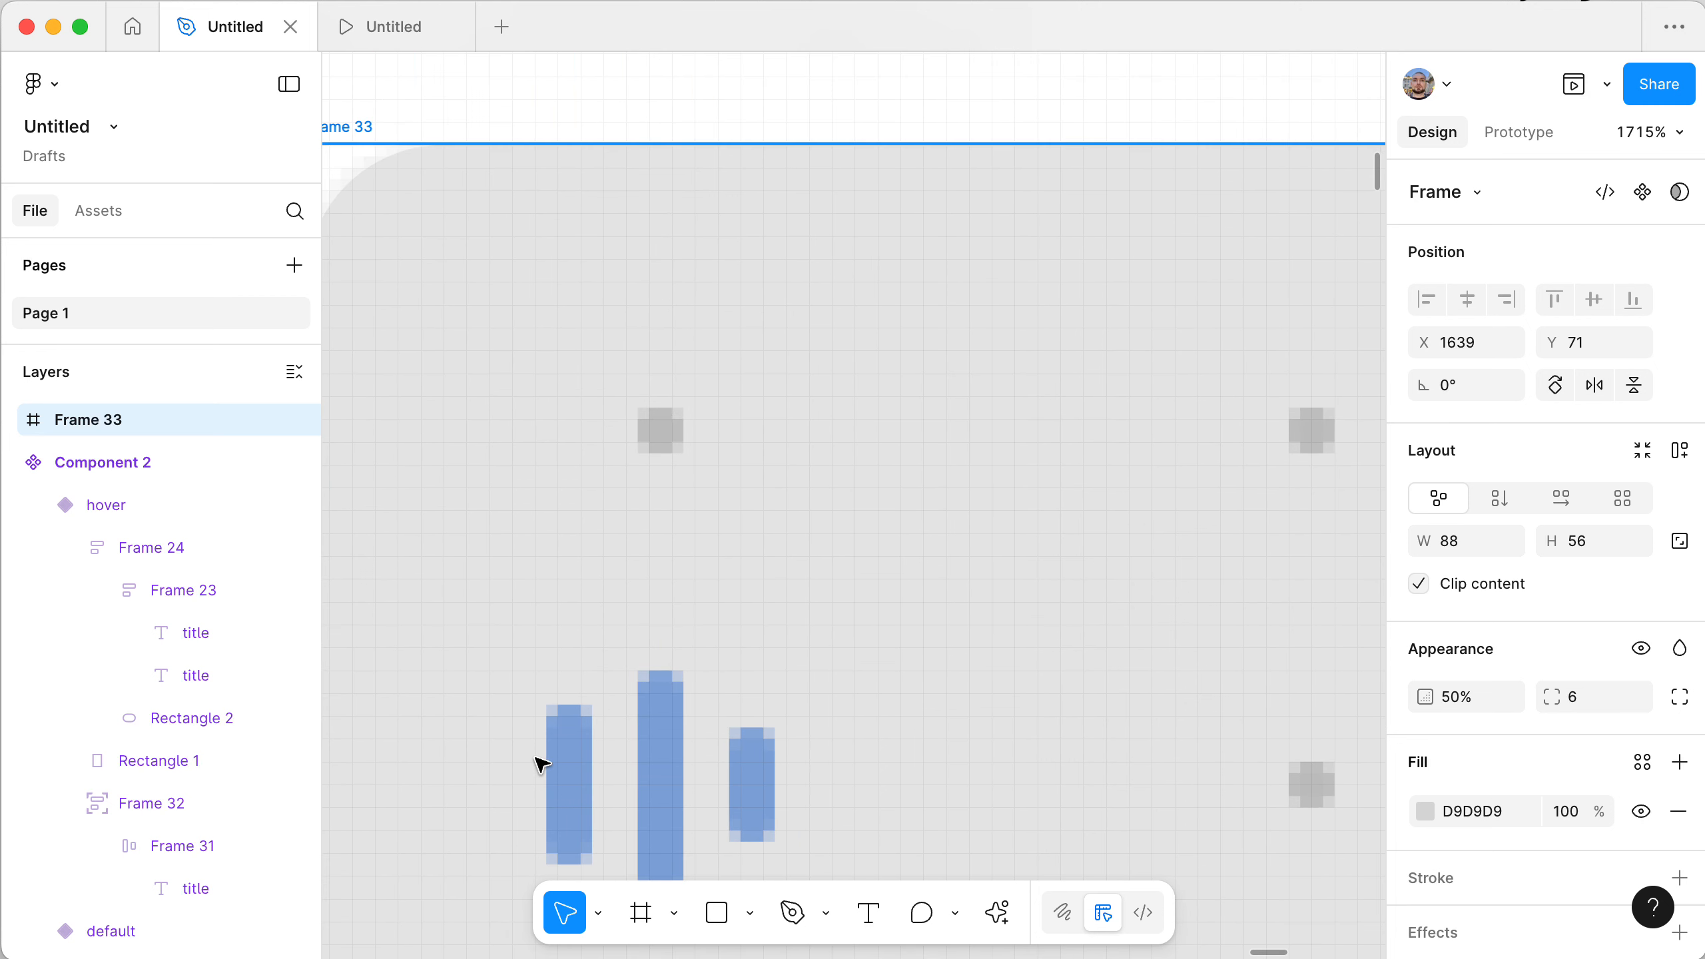
pyautogui.scroll(5, 537, 762)
pyautogui.scroll(-5, 537, 762)
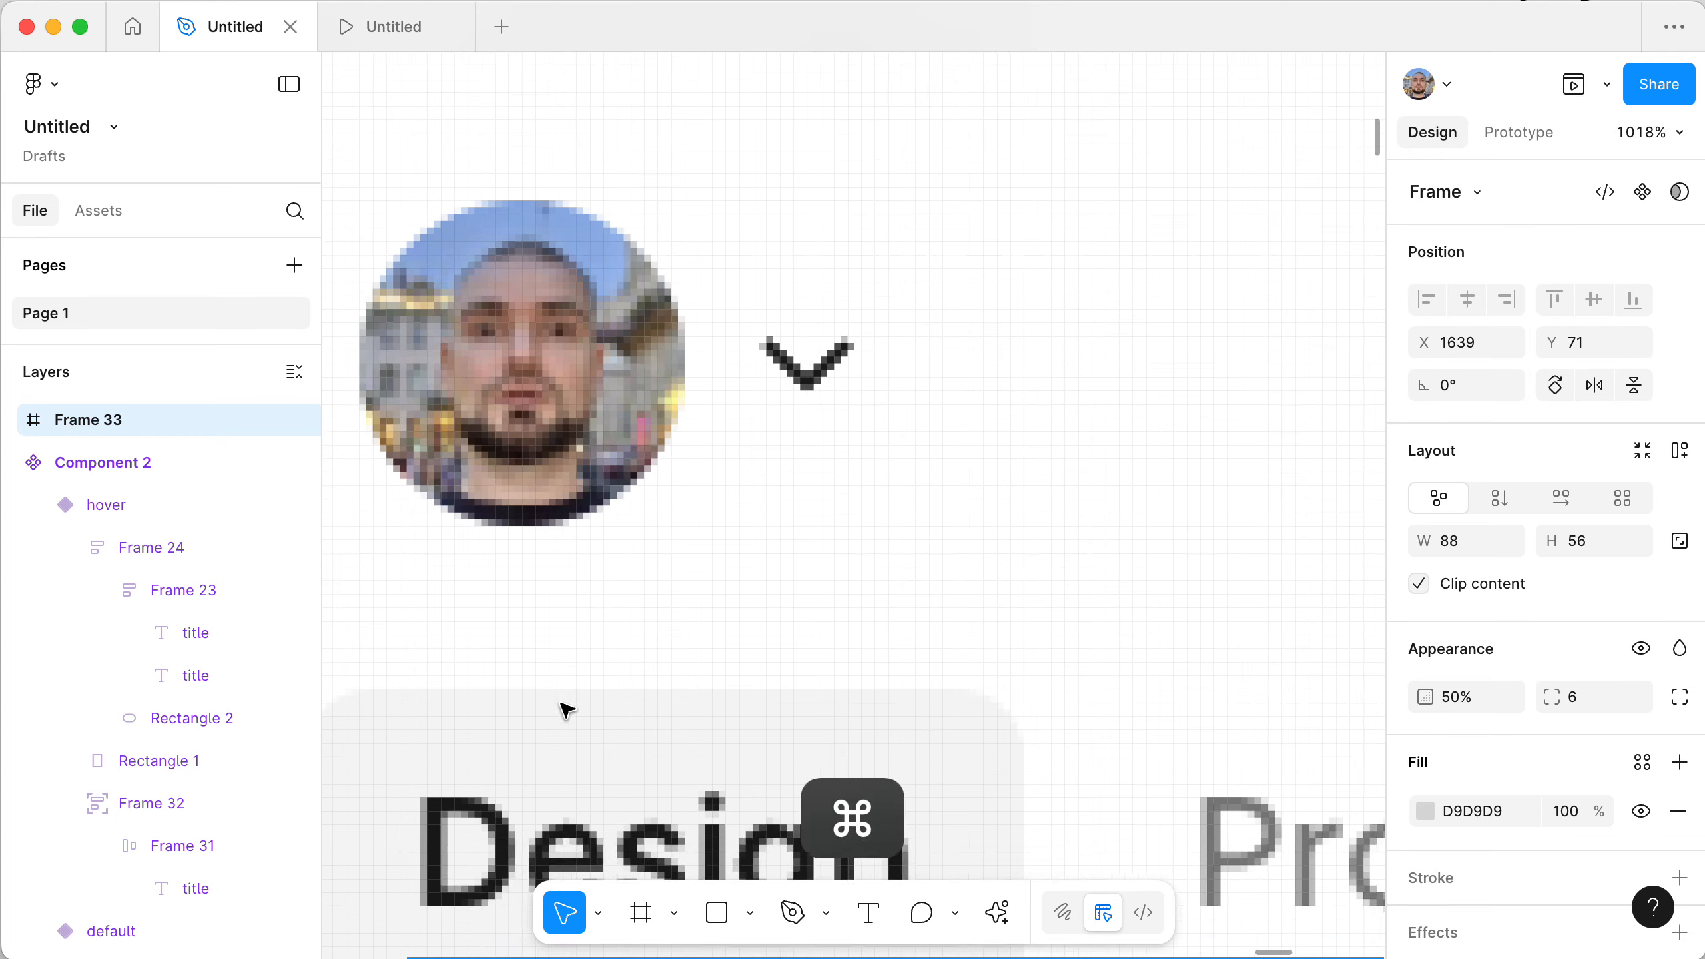
pyautogui.scroll(-4, 566, 710)
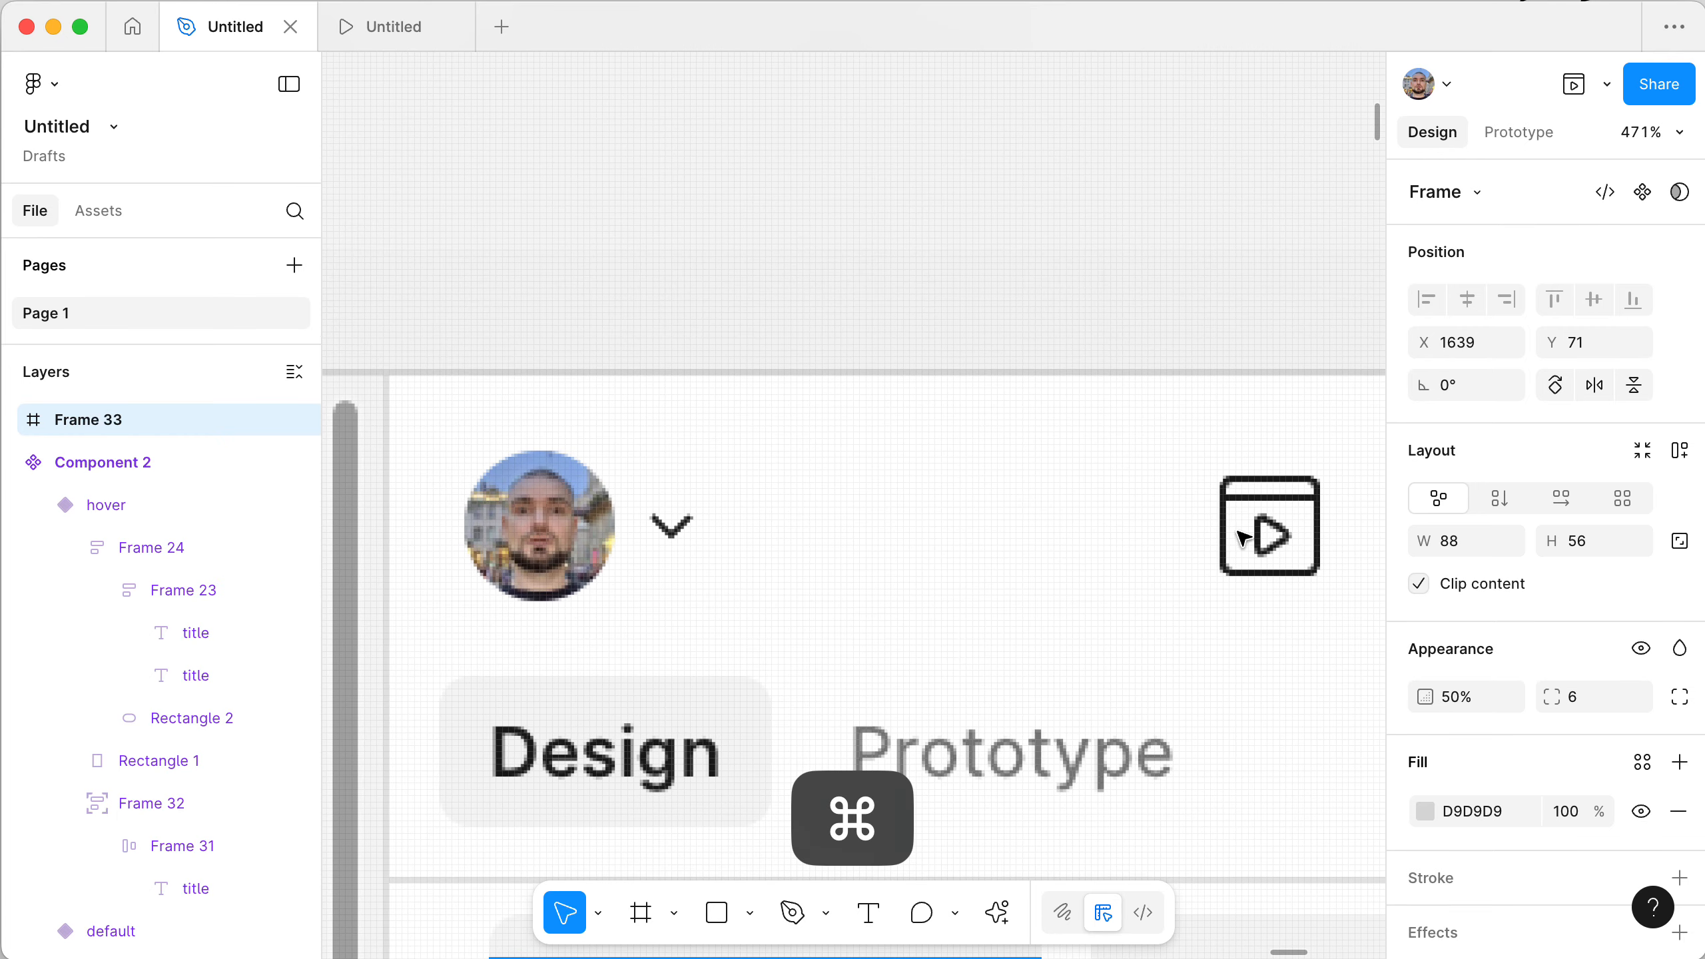
pyautogui.hscroll(5, 1302, 526)
pyautogui.scroll(-3, 1302, 526)
pyautogui.hscroll(4, 1302, 526)
pyautogui.scroll(1, 1302, 526)
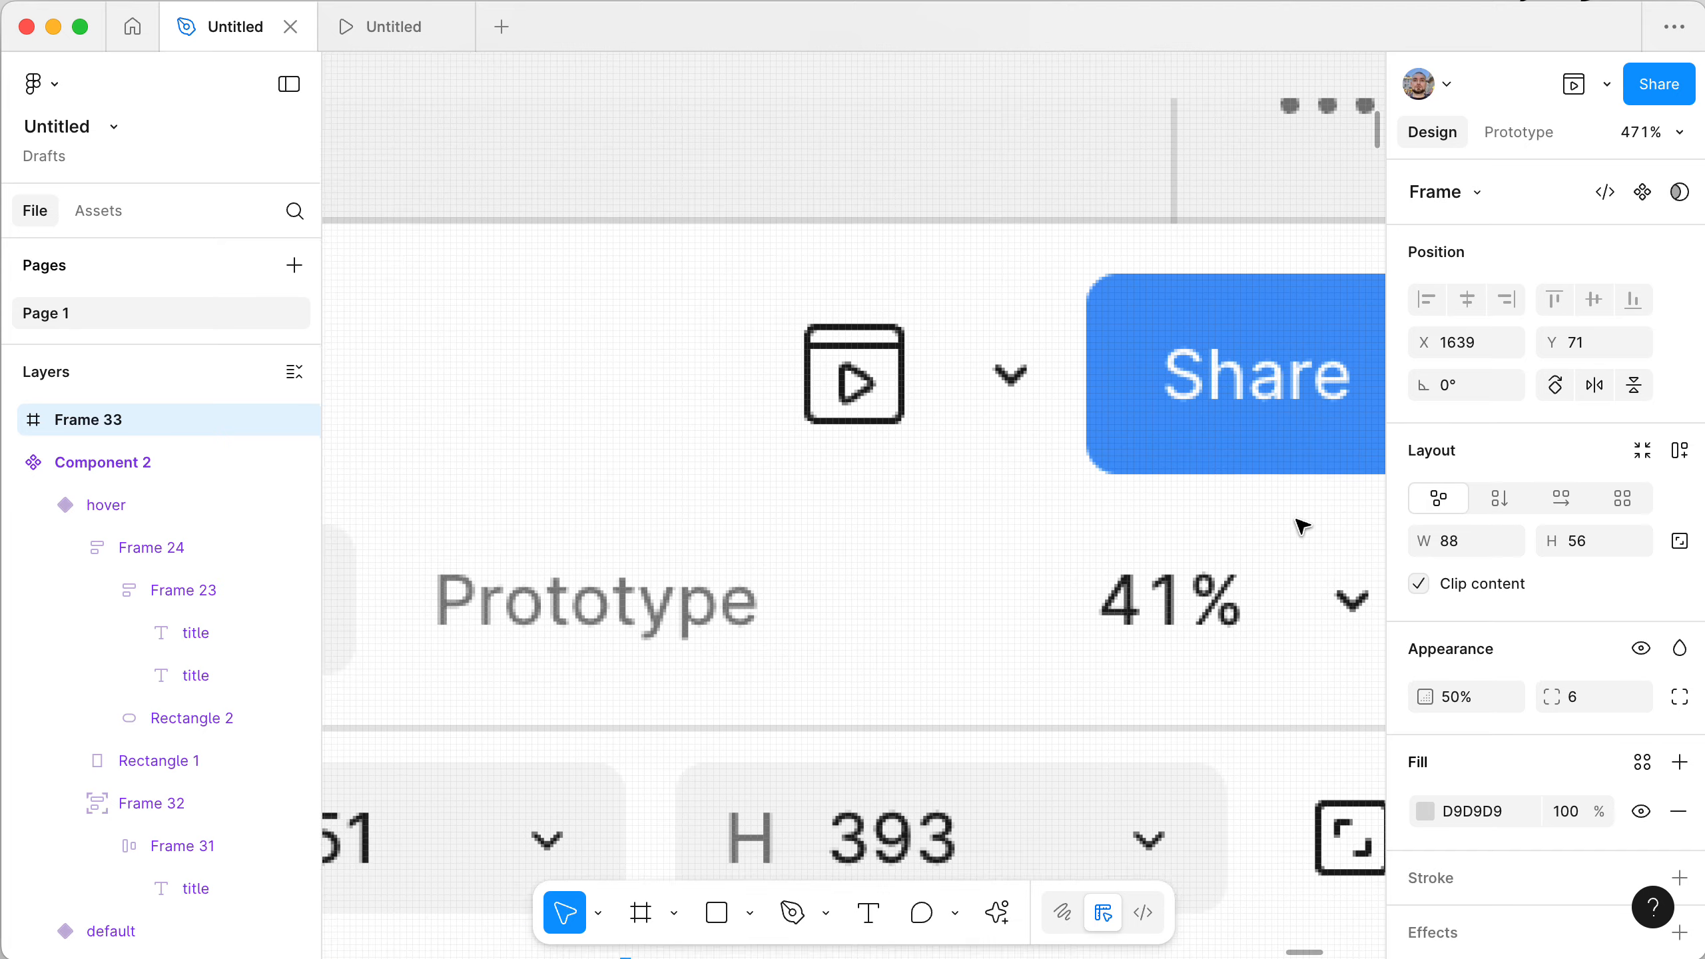
pyautogui.scroll(-8, 1247, 546)
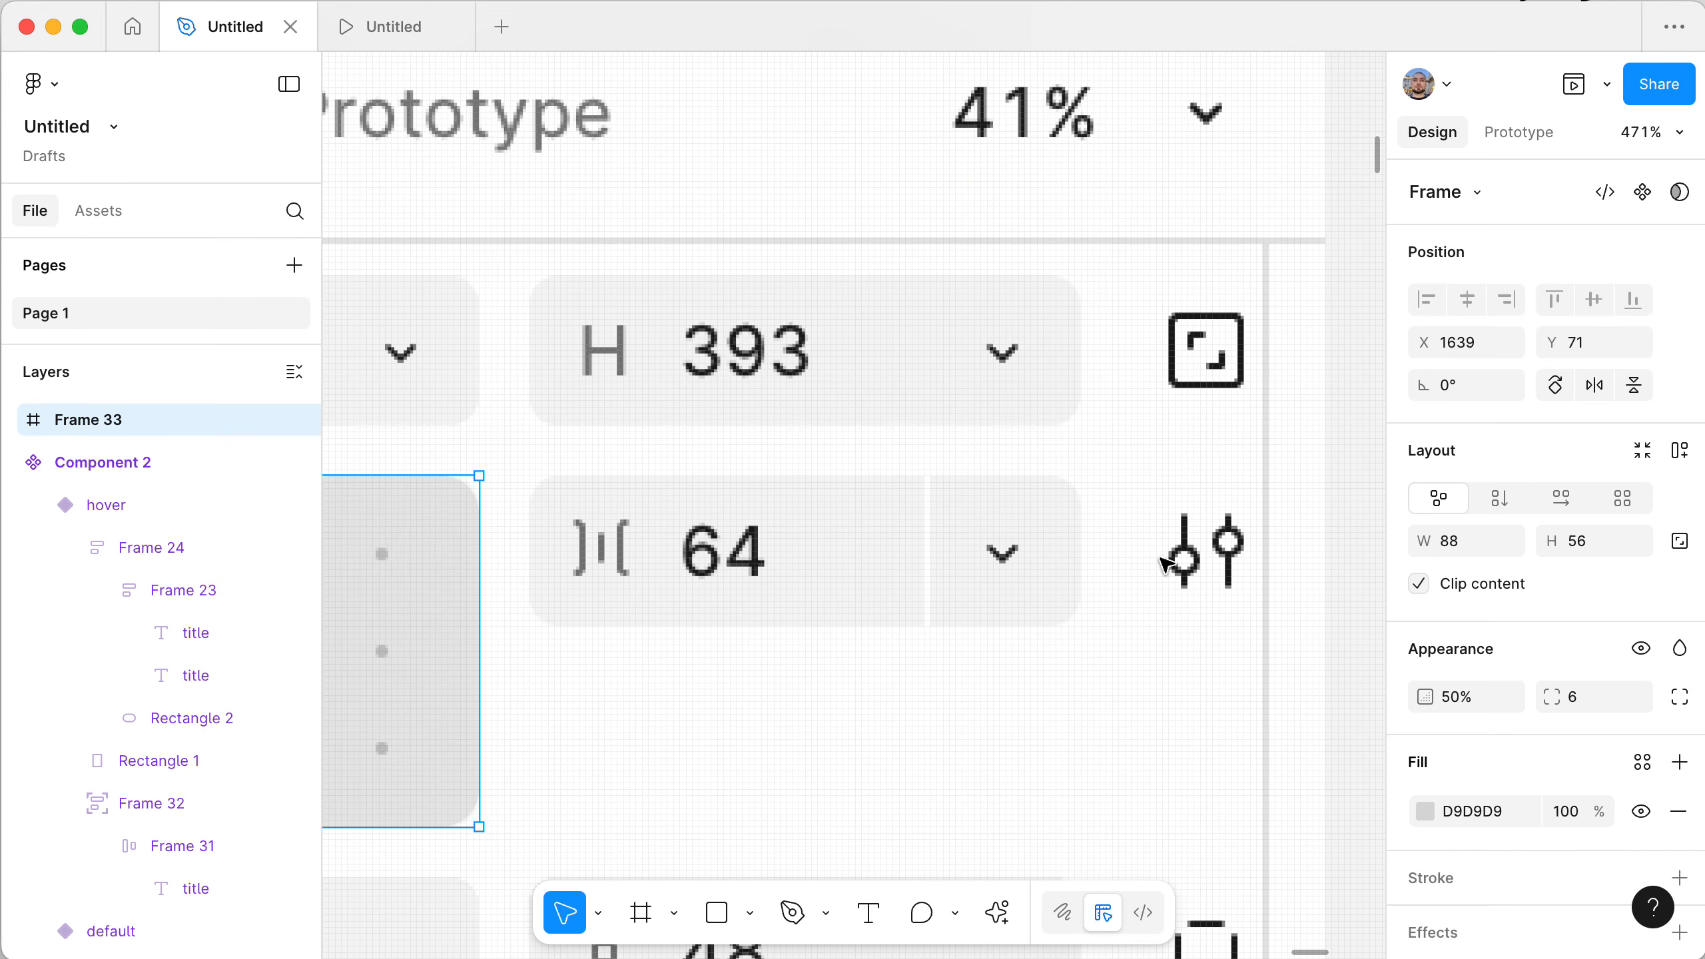
# - Examine the pixel structure of the sliders icon and the resize icon beside the size and gap fields in the screenshot
pyautogui.scroll(5, 1181, 560)
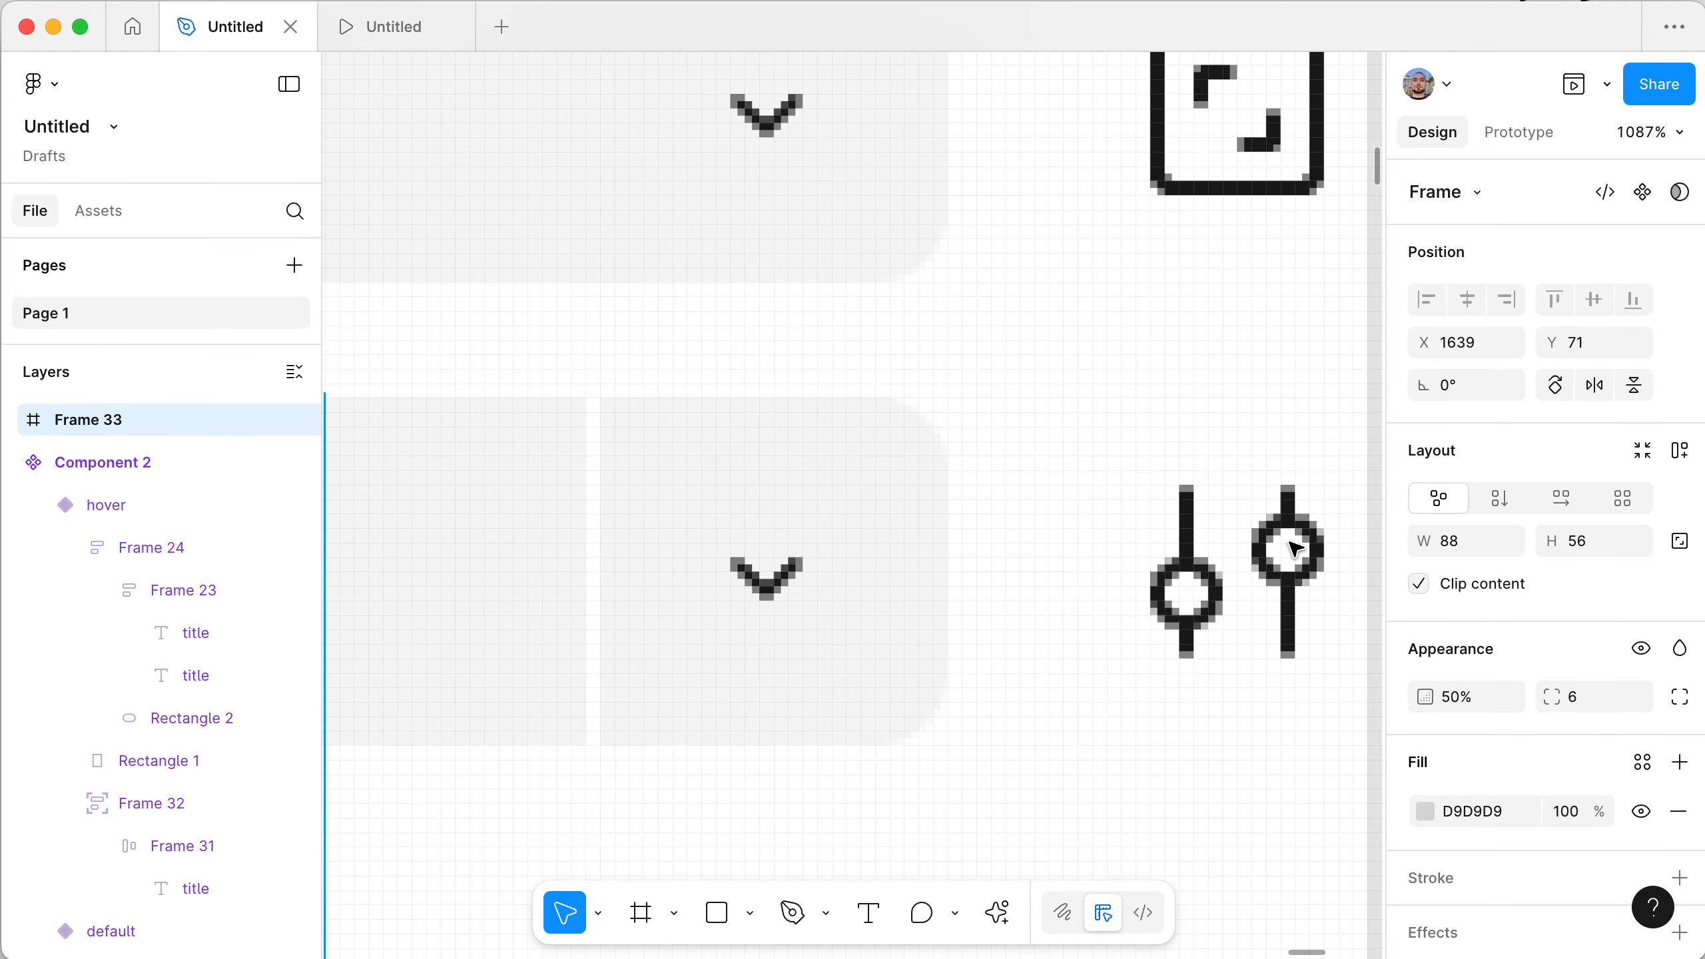
pyautogui.scroll(5, 1196, 678)
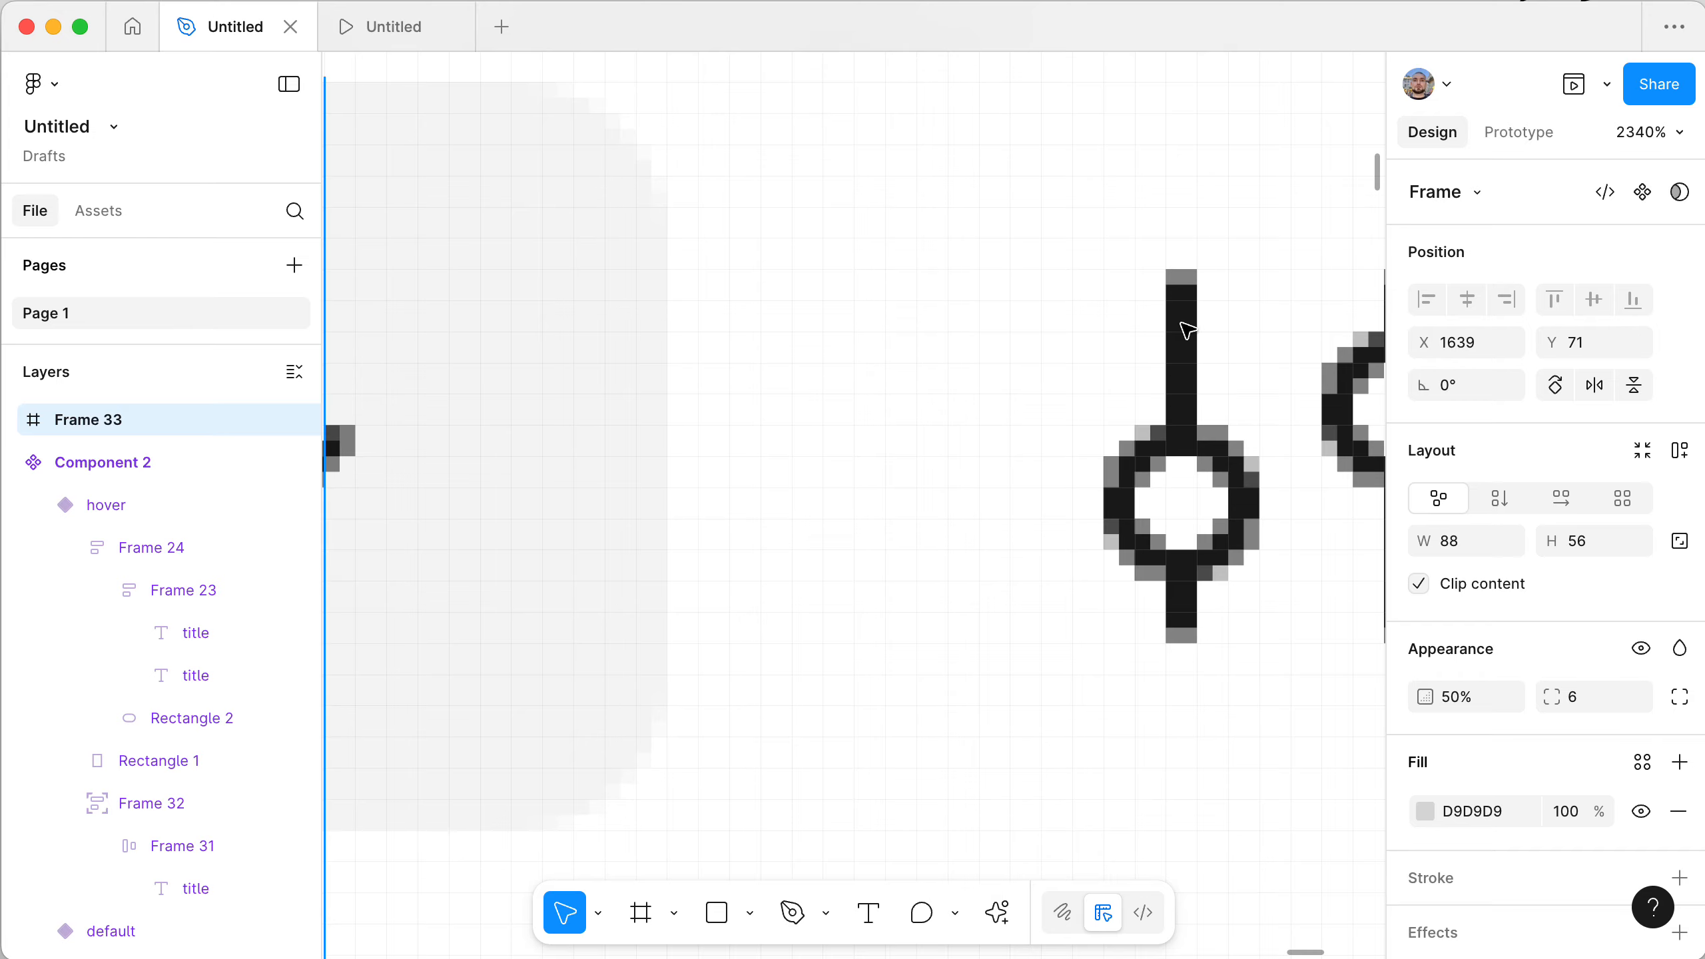
pyautogui.scroll(-5, 1182, 376)
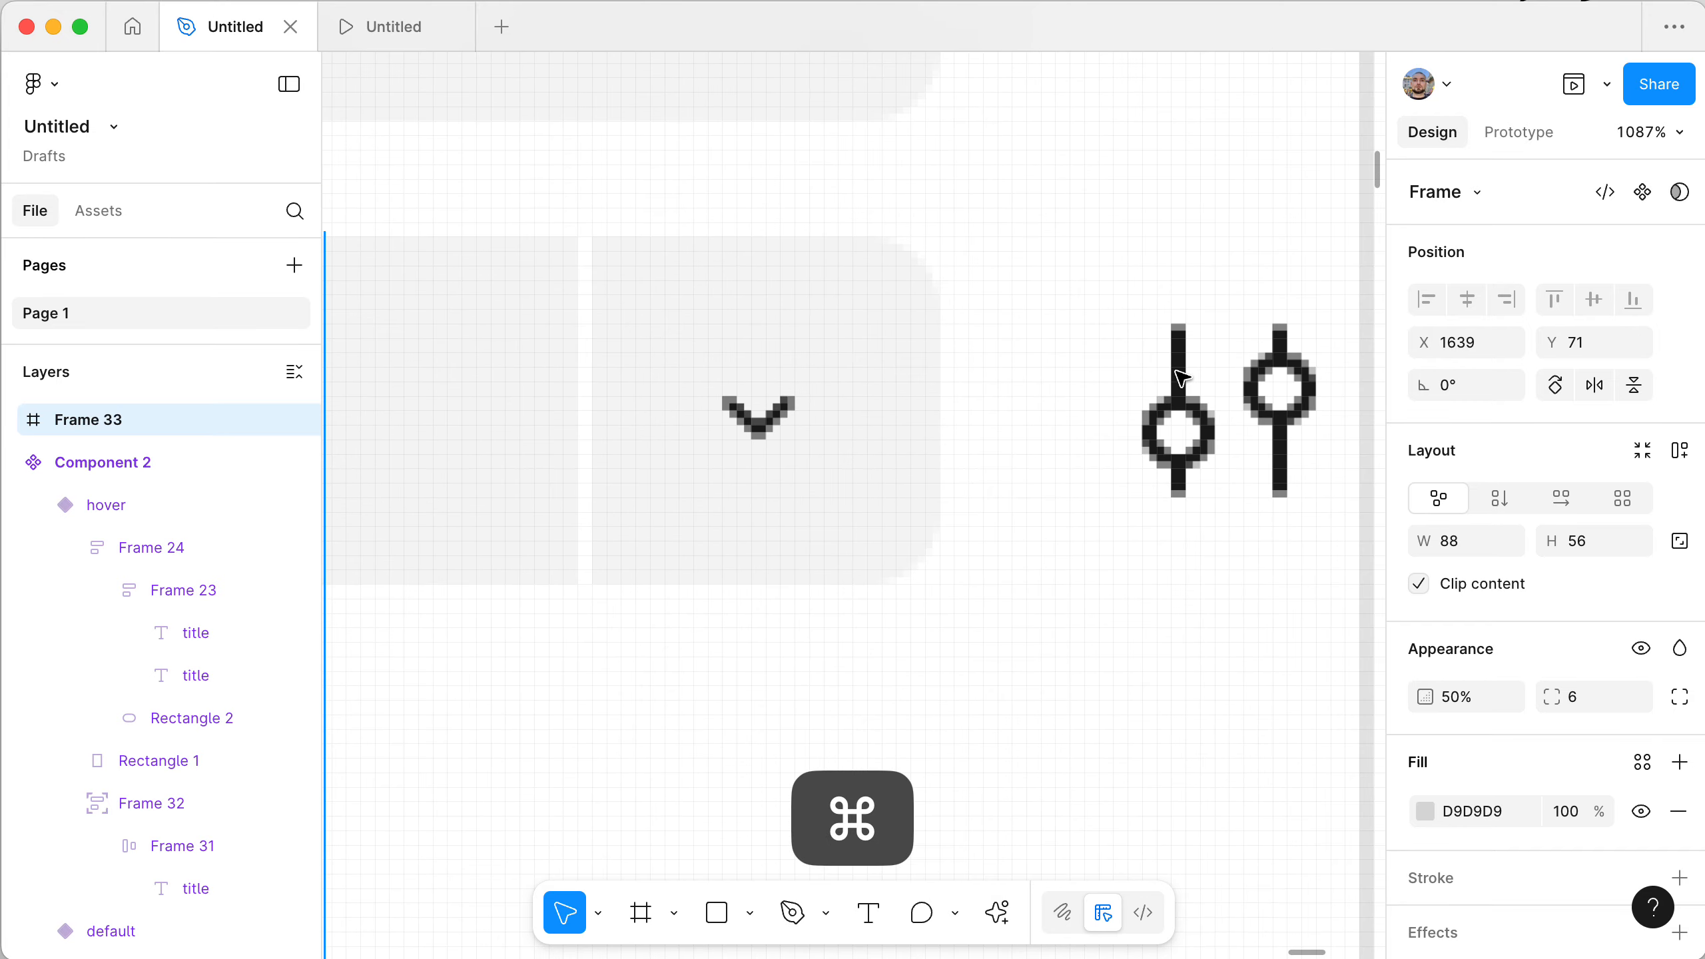
pyautogui.scroll(-2, 1181, 378)
pyautogui.scroll(5, 1185, 380)
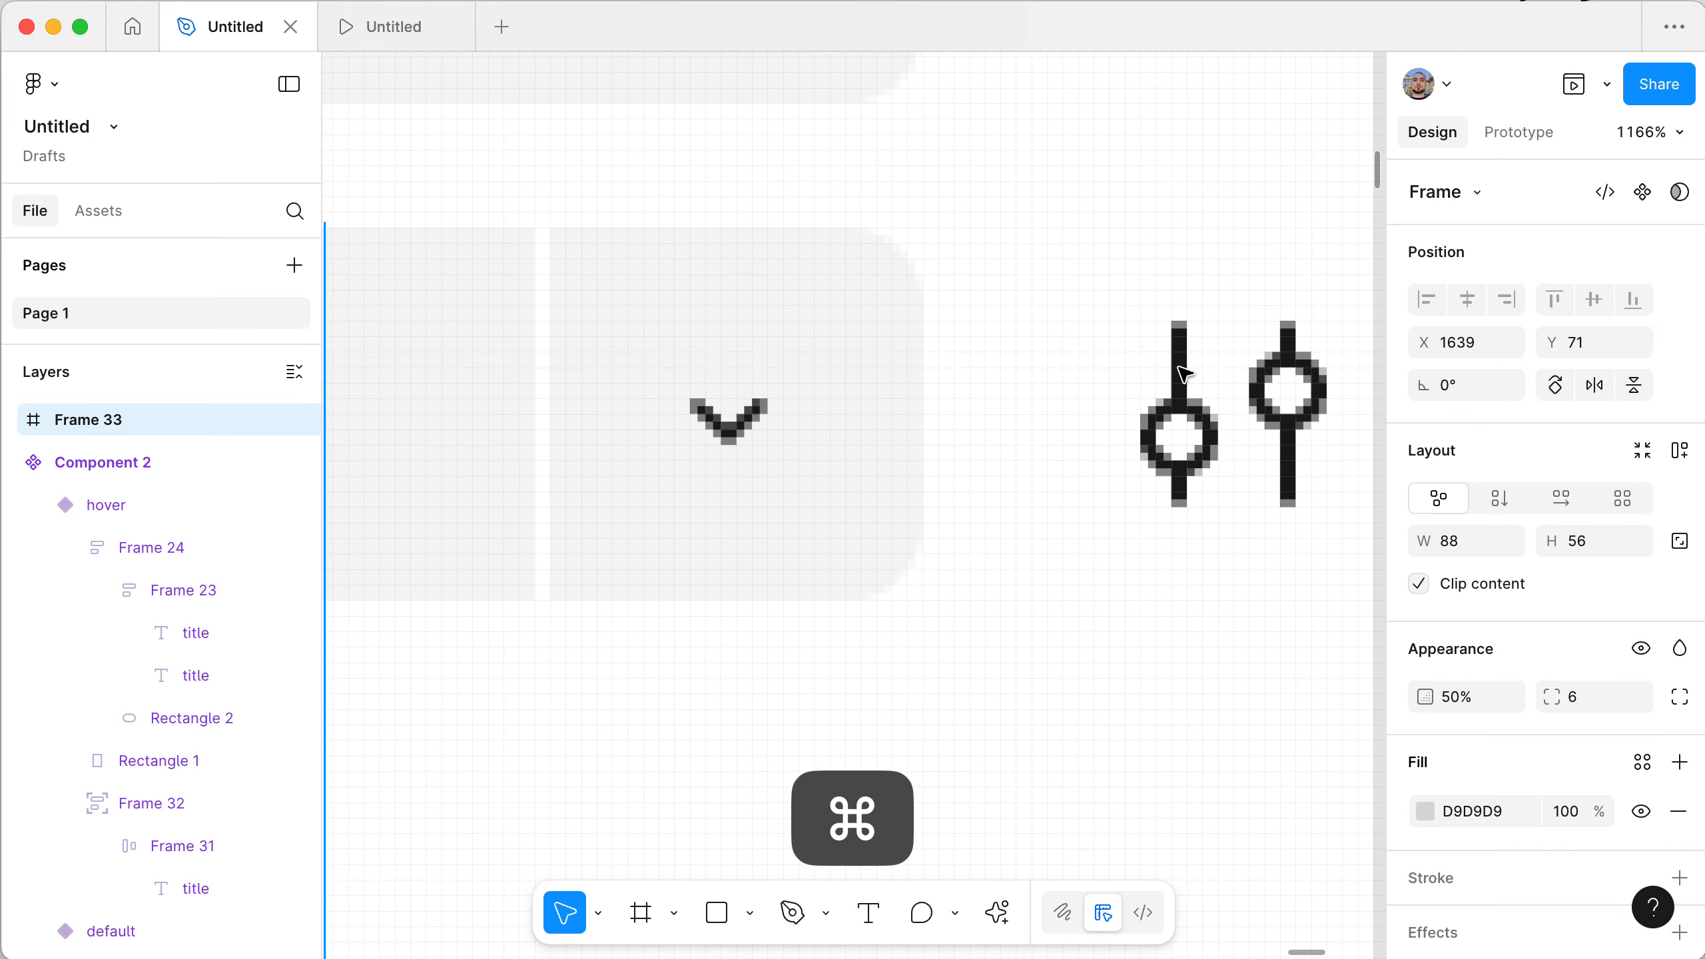
pyautogui.scroll(3, 1192, 382)
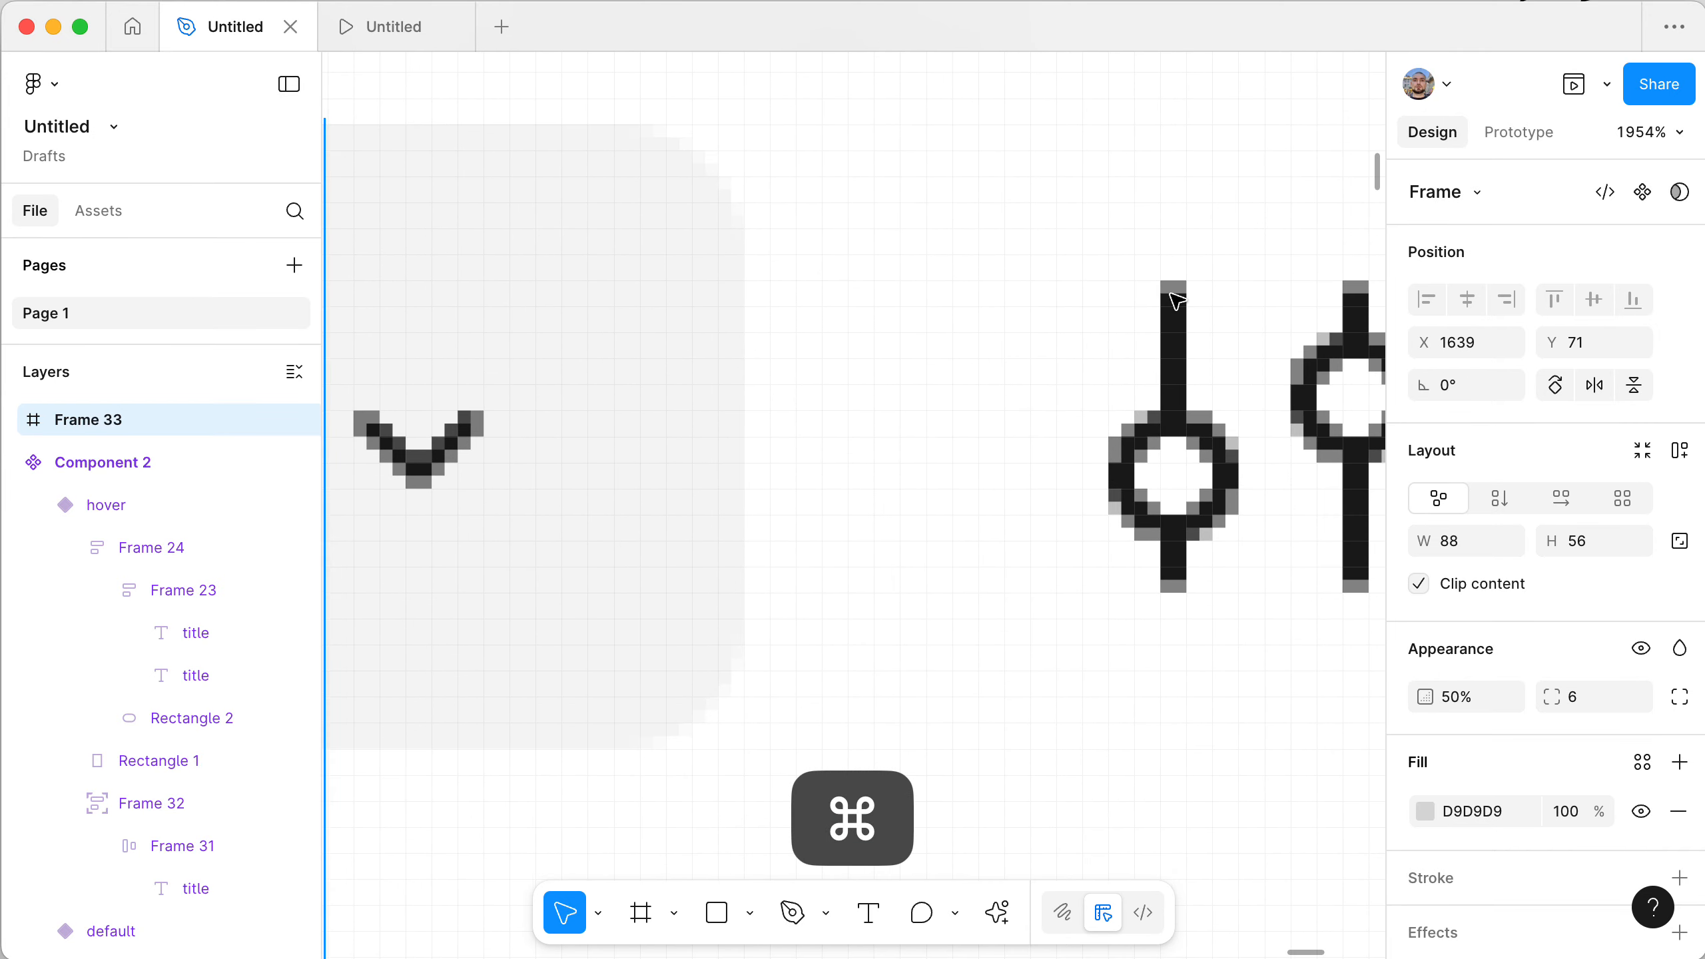
pyautogui.scroll(-4, 1137, 467)
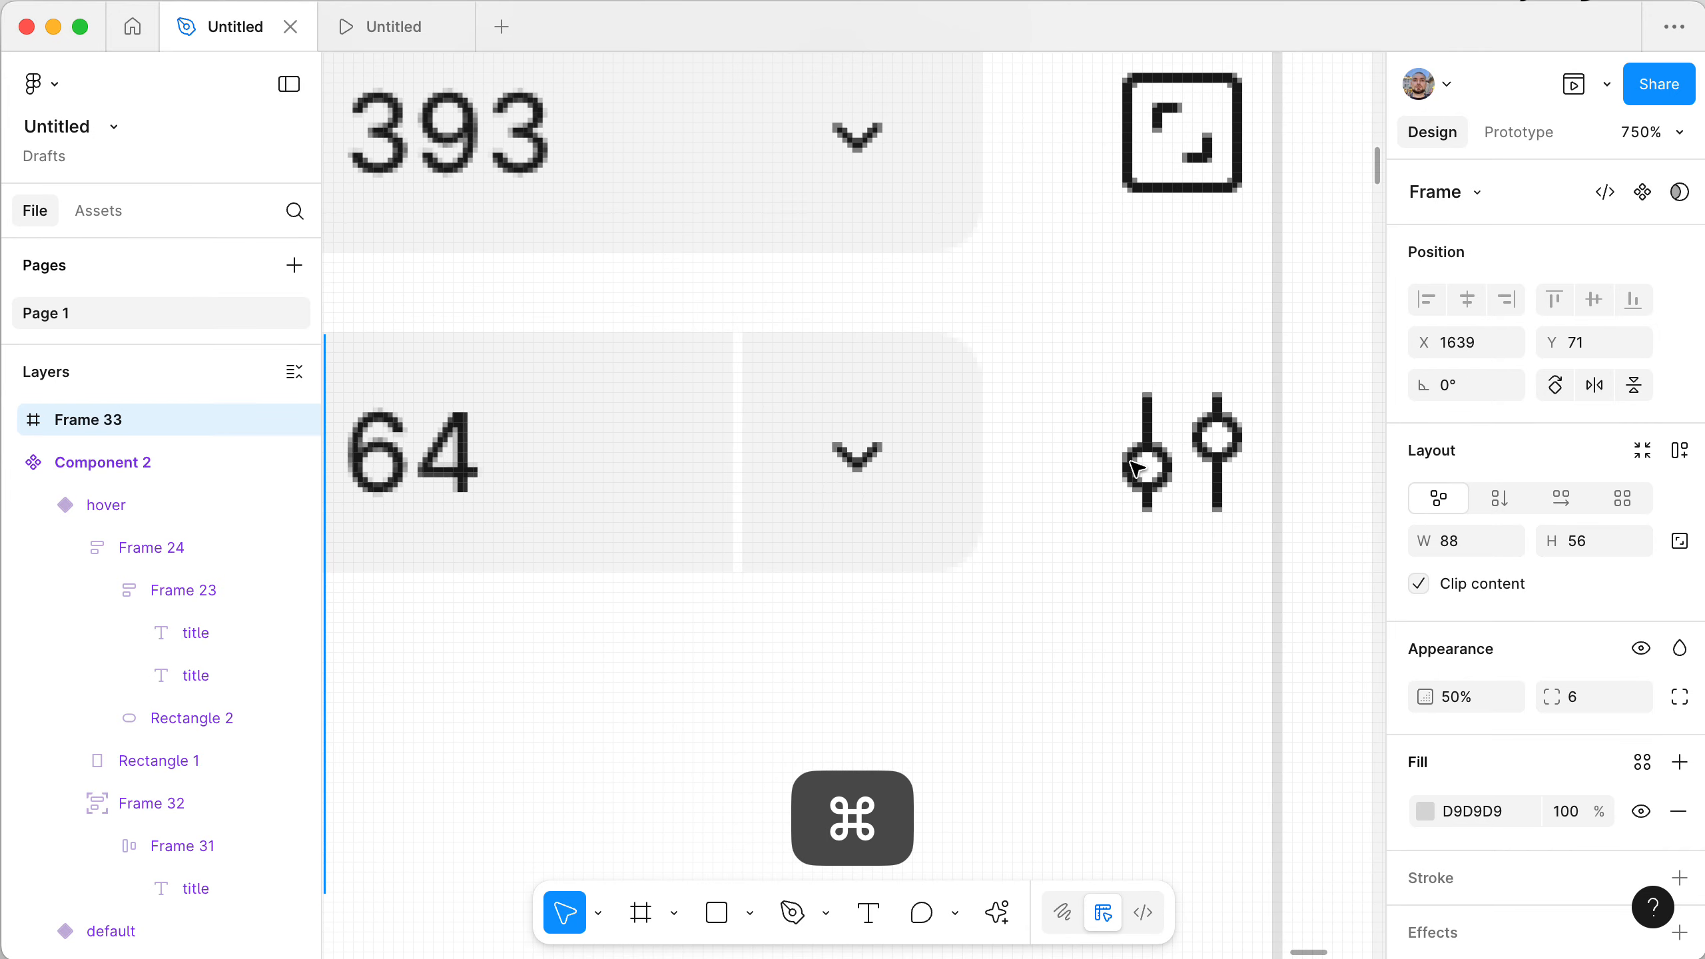
pyautogui.scroll(3, 1137, 467)
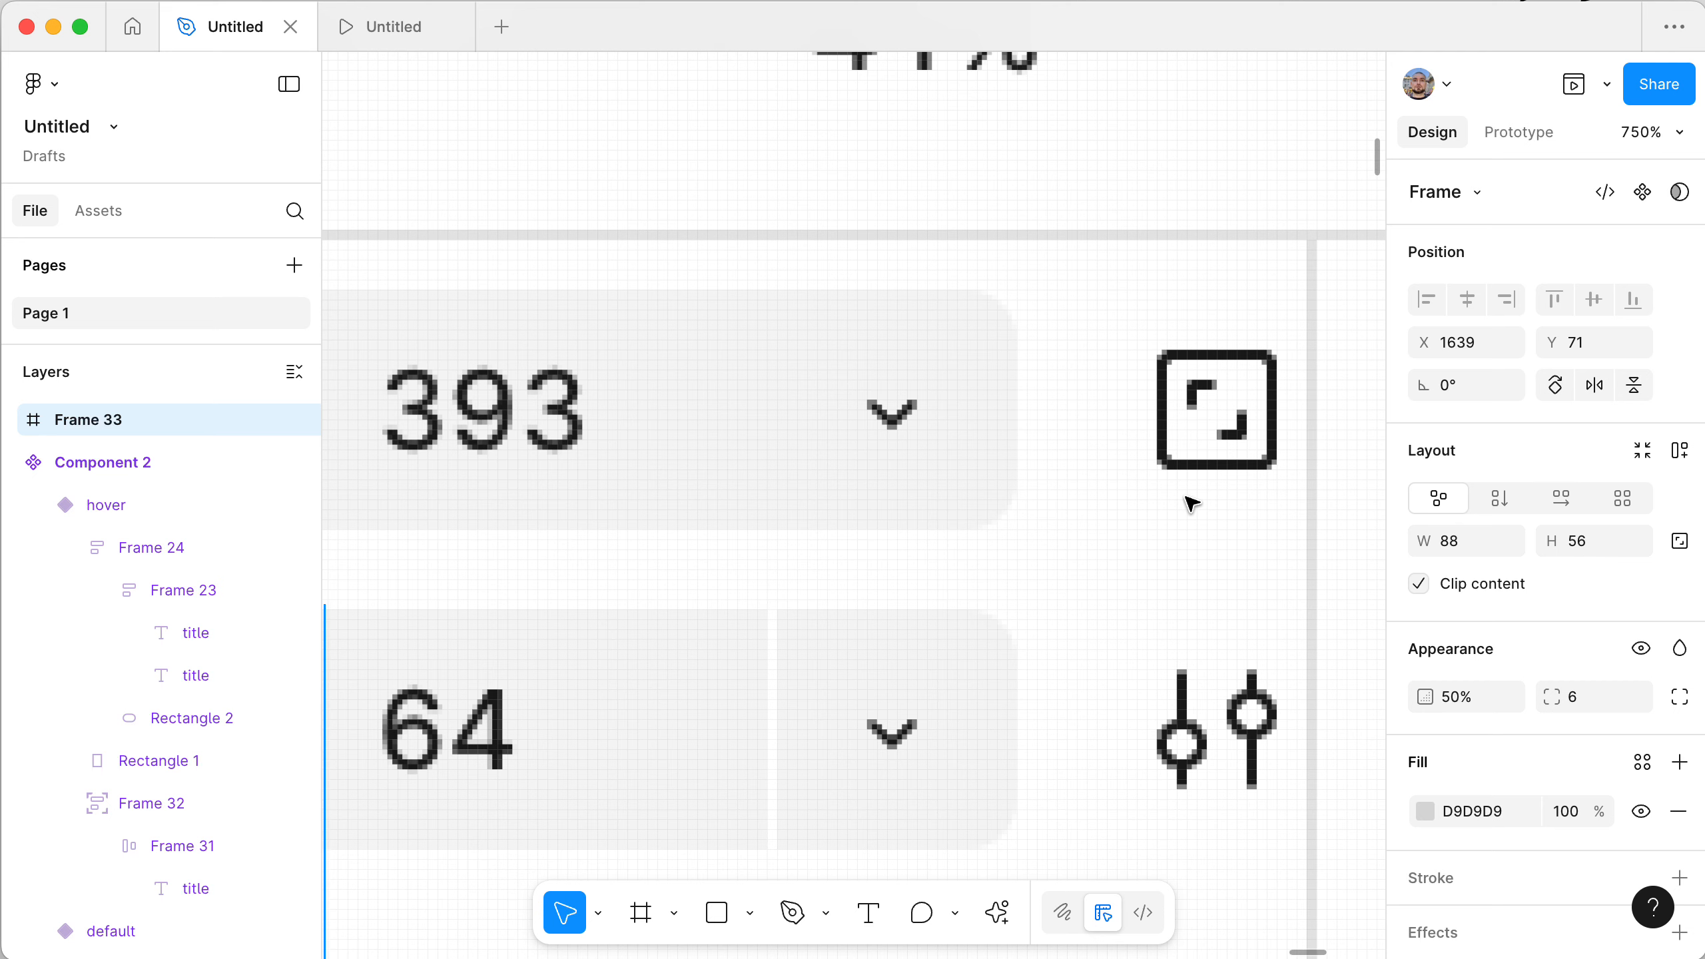
pyautogui.scroll(4, 1242, 398)
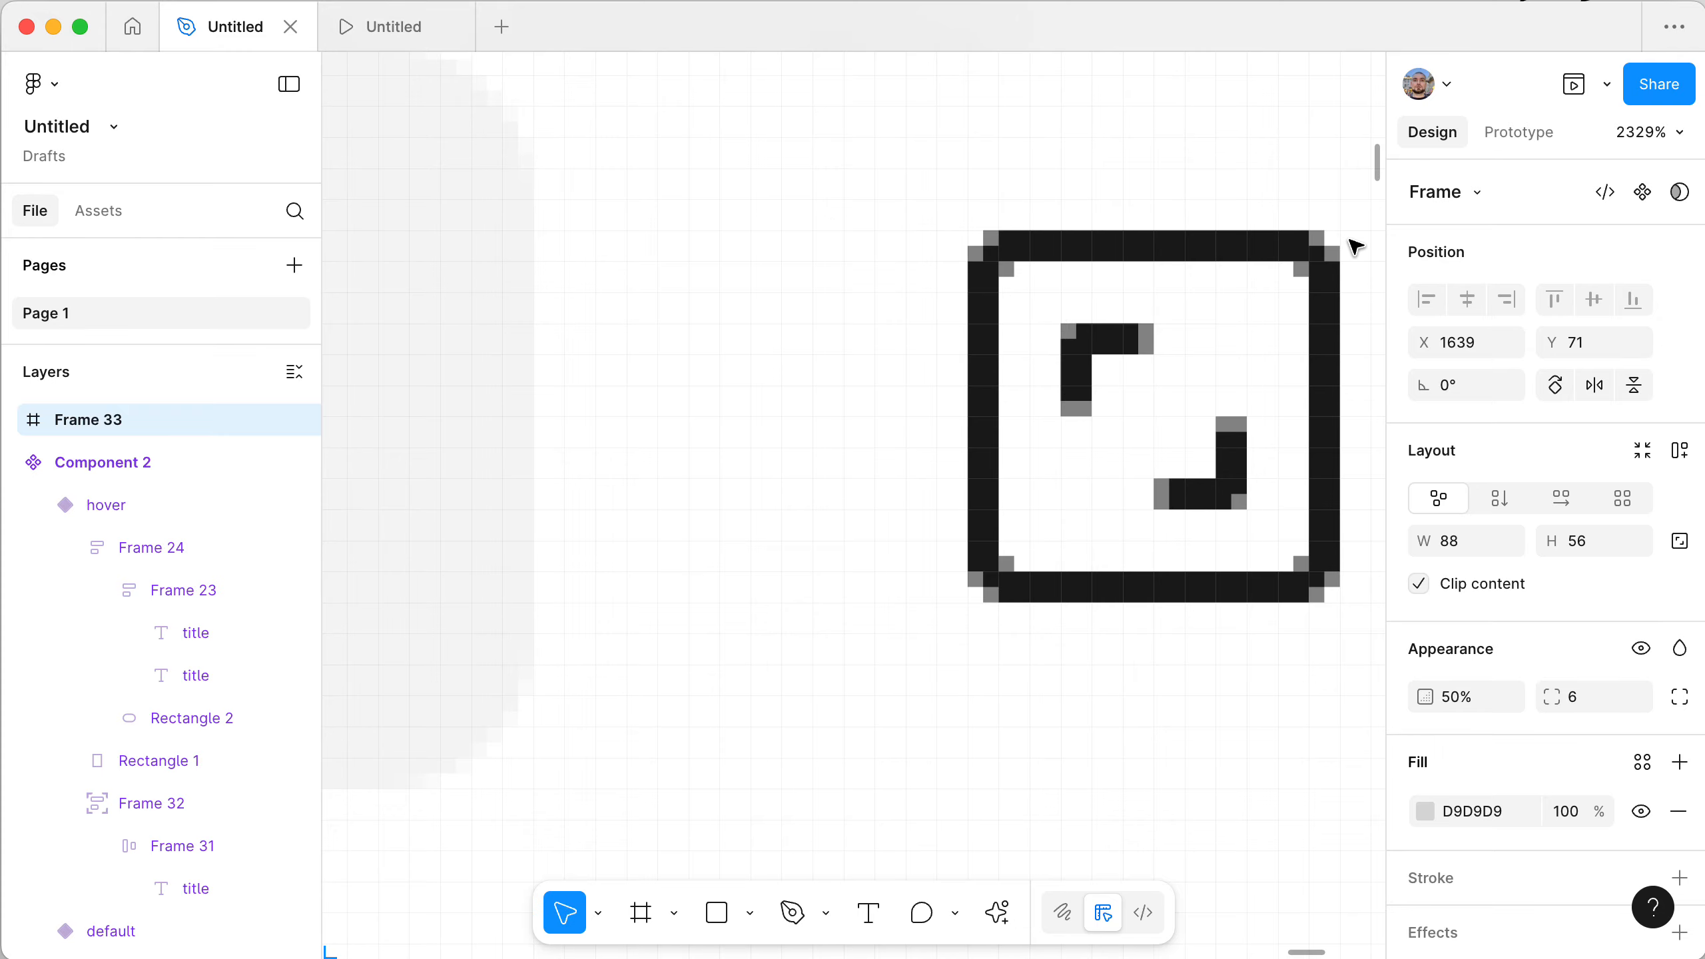
pyautogui.scroll(-4, 1020, 396)
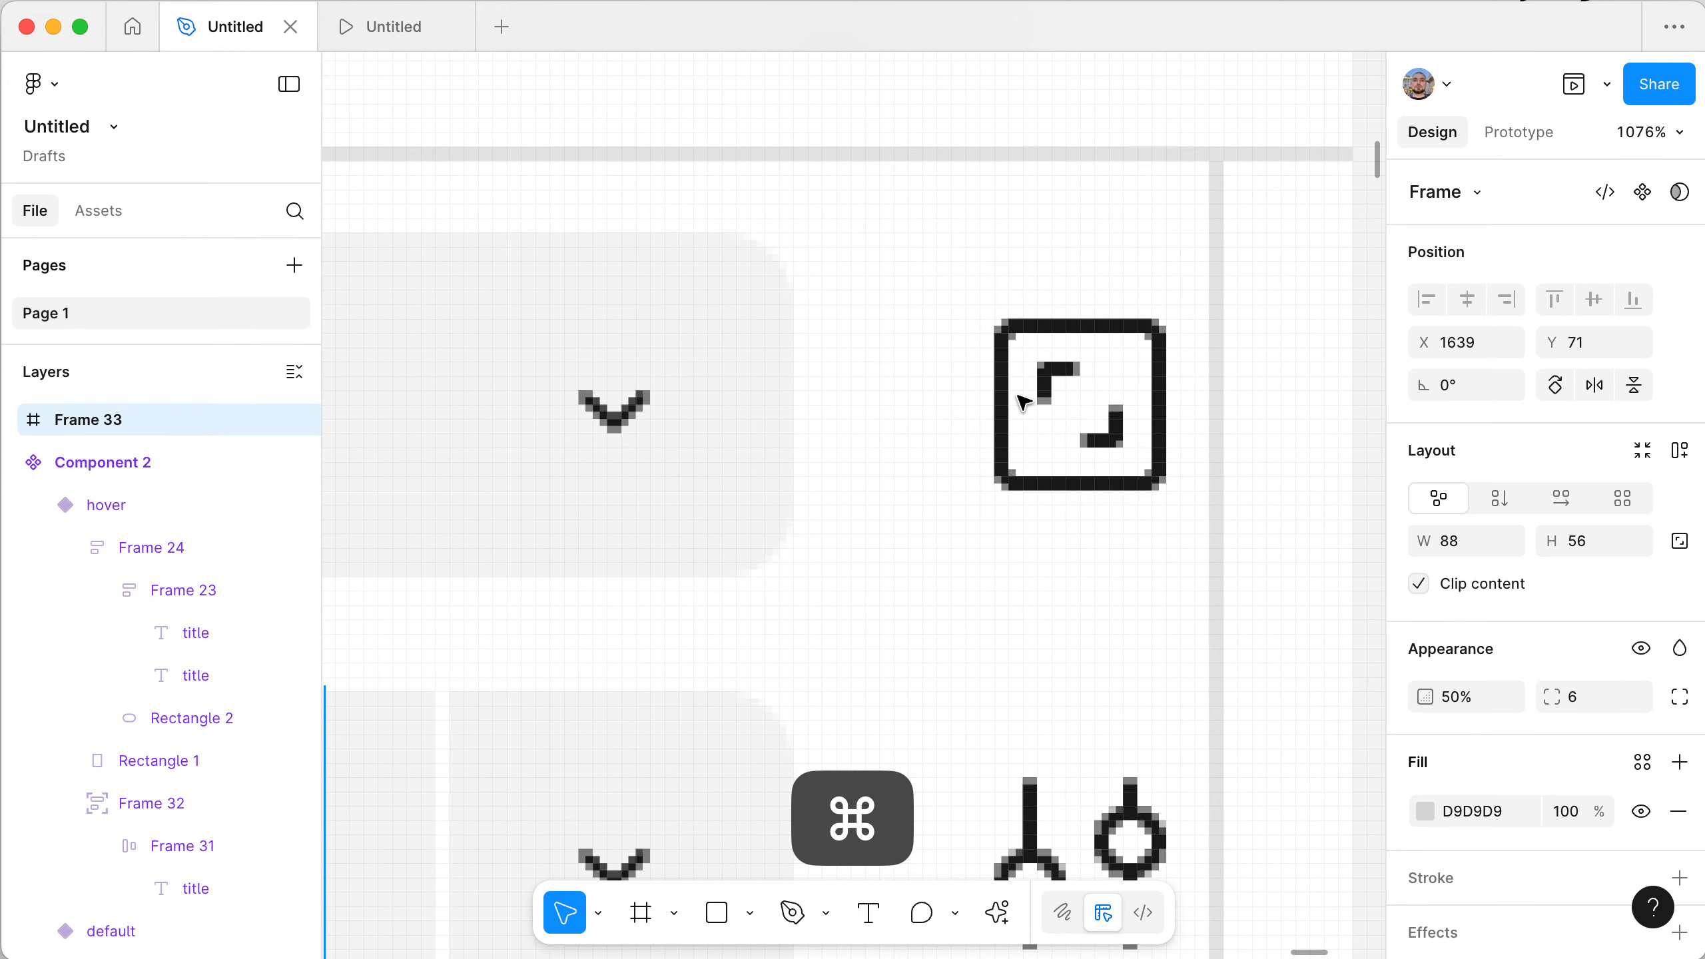
pyautogui.scroll(-3, 1022, 402)
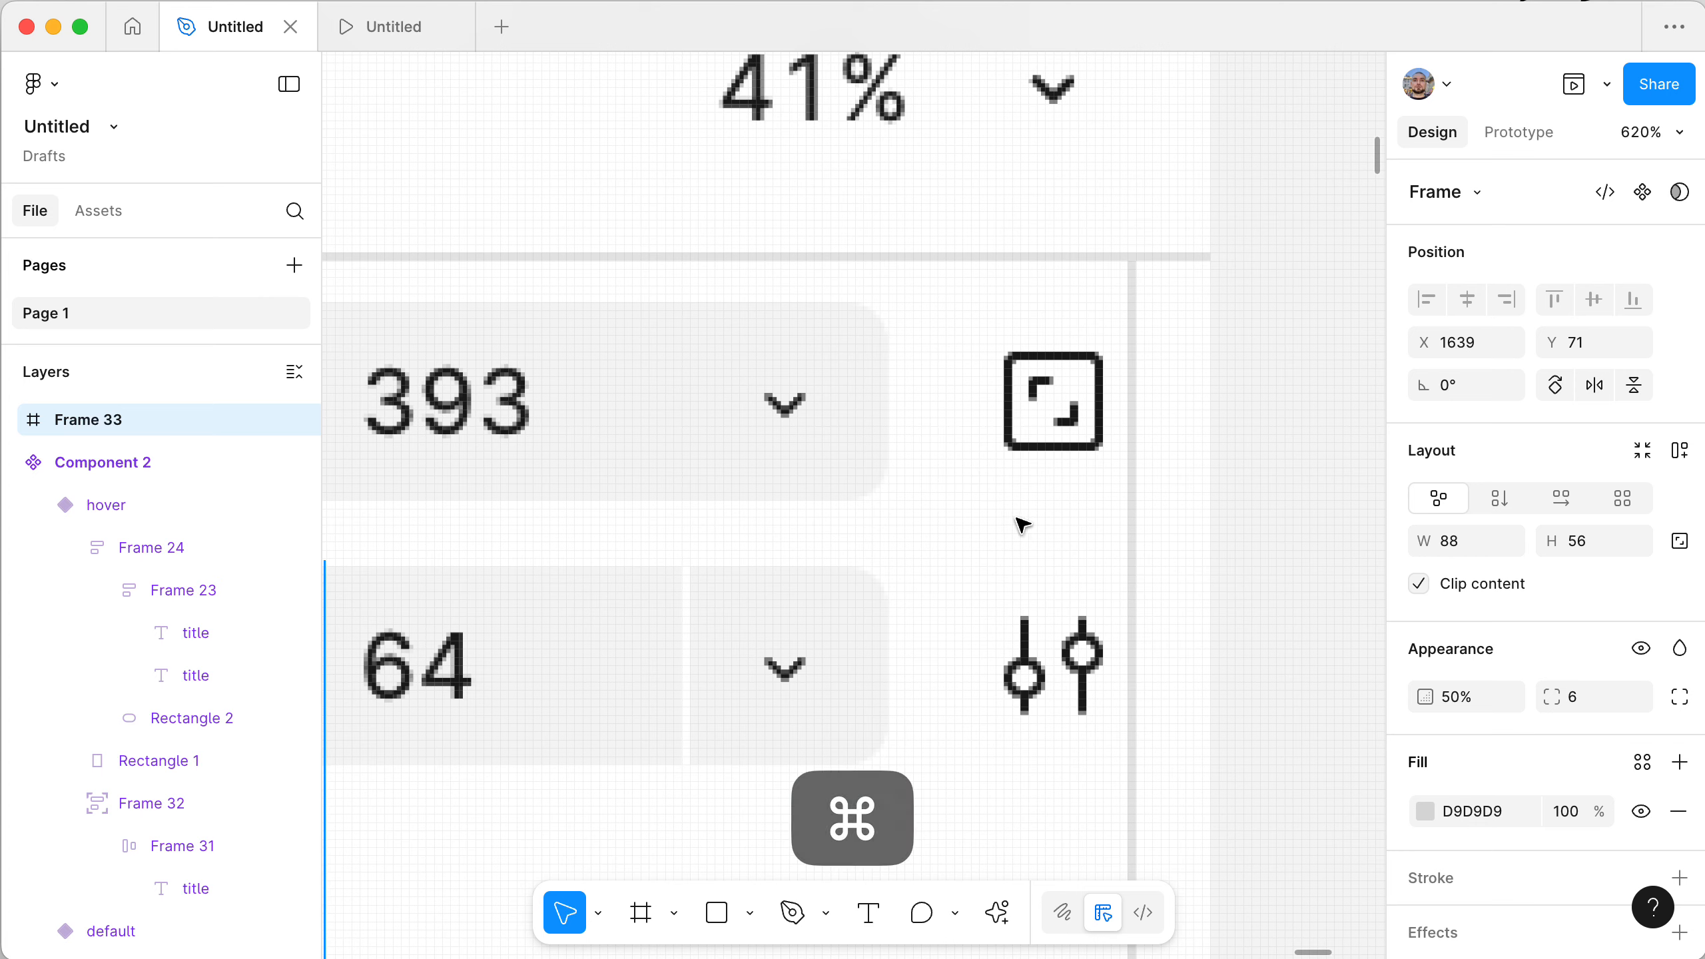
pyautogui.scroll(-4, 1034, 448)
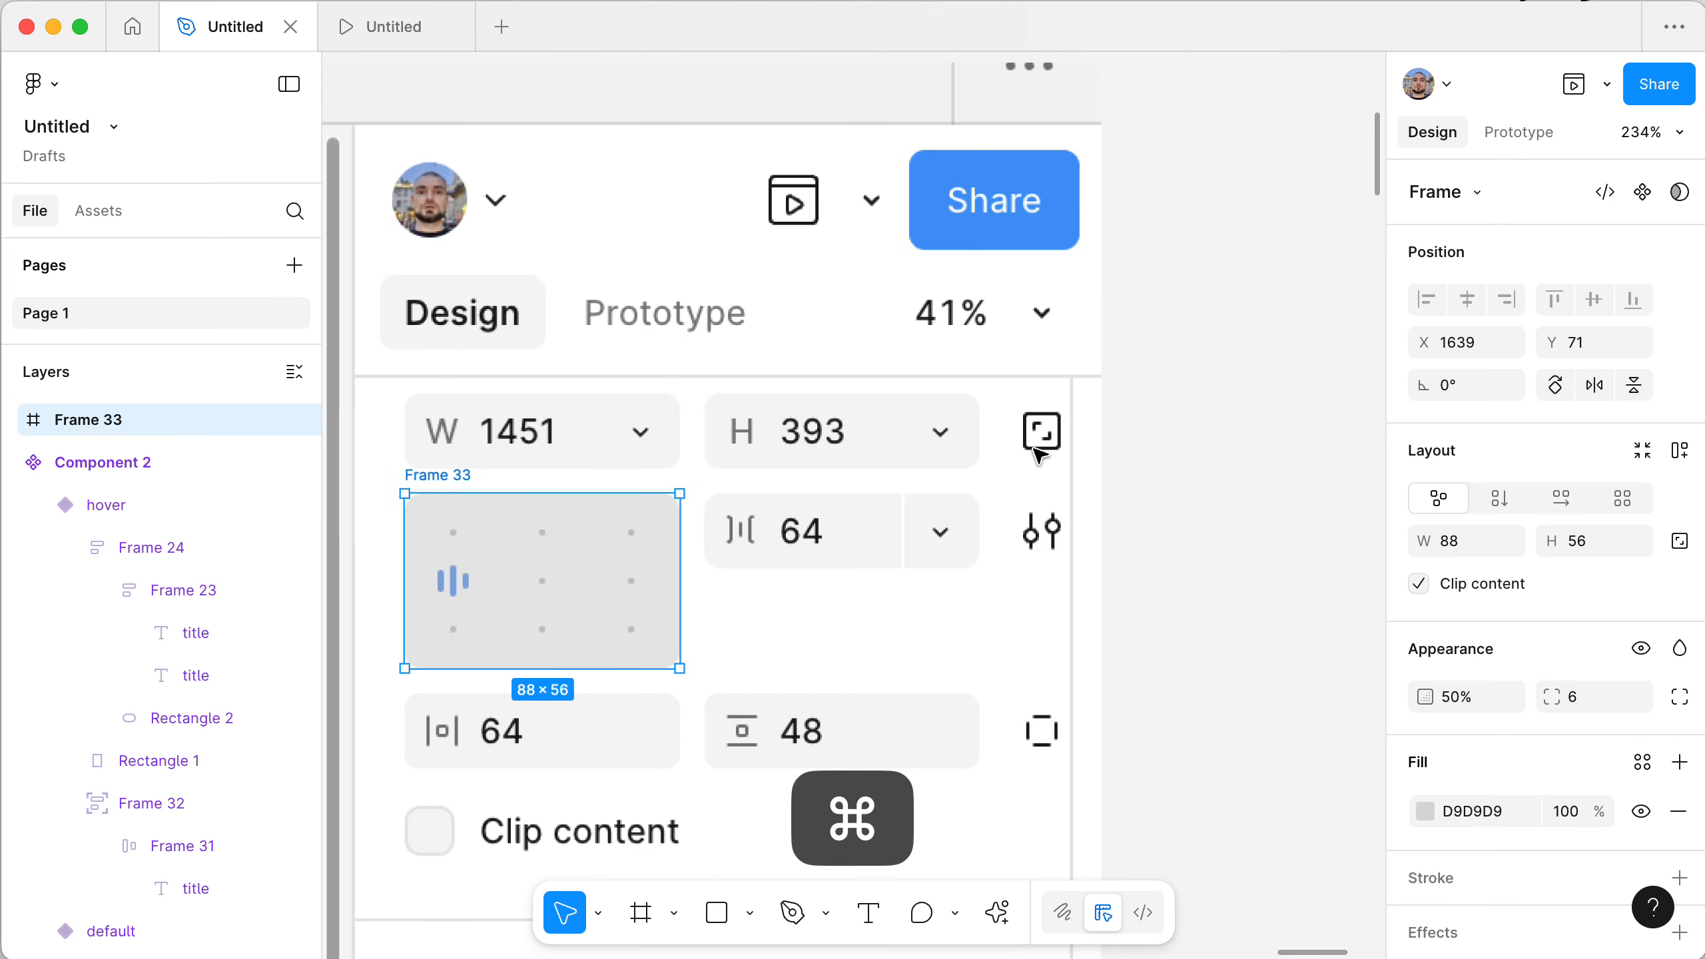
pyautogui.hscroll(-5, 1039, 455)
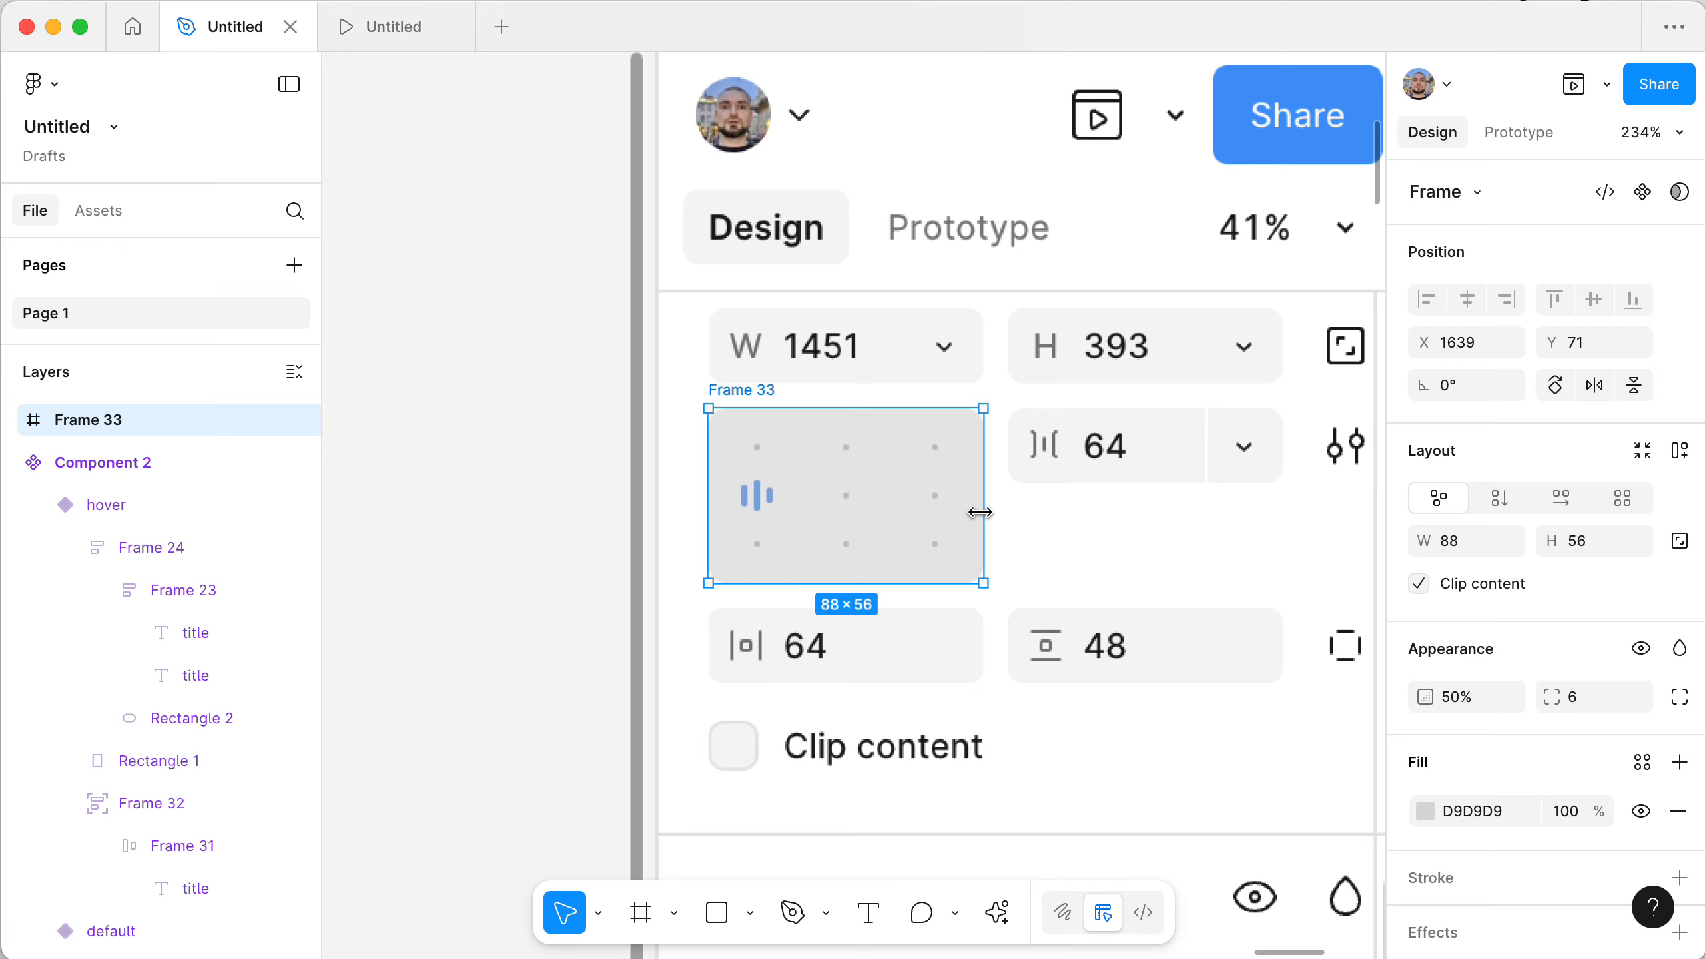
pyautogui.scroll(-4, 1047, 528)
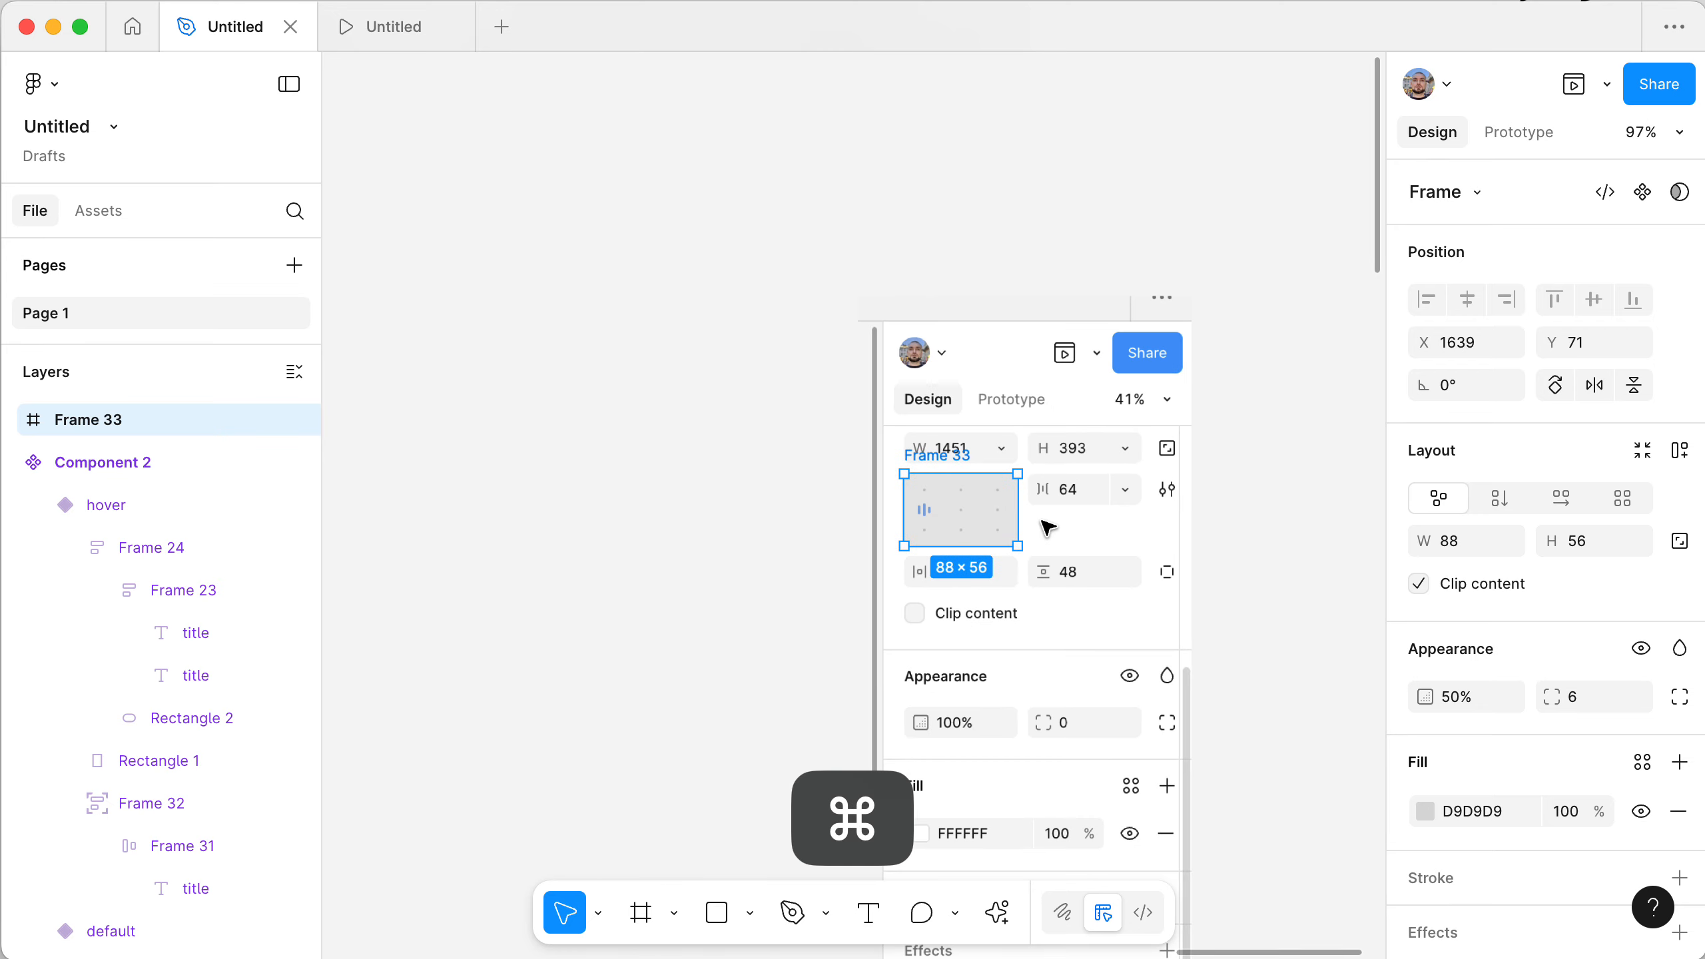
pyautogui.click(1063, 539)
pyautogui.click(980, 532)
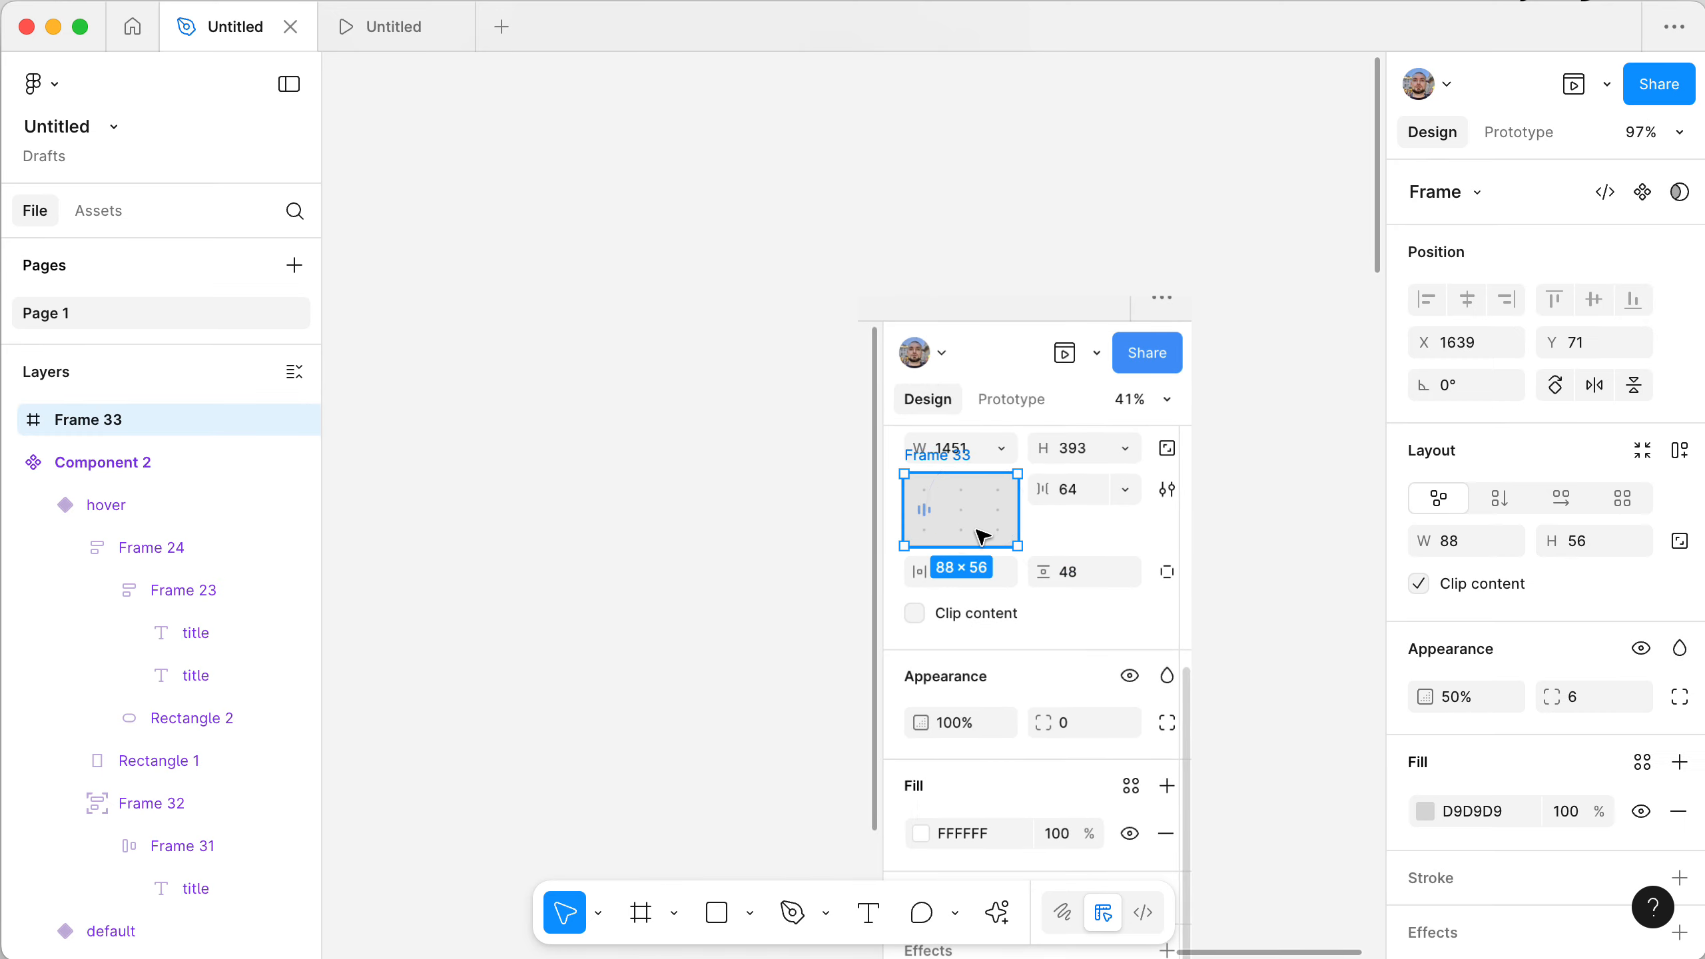
pyautogui.scroll(-4, 991, 603)
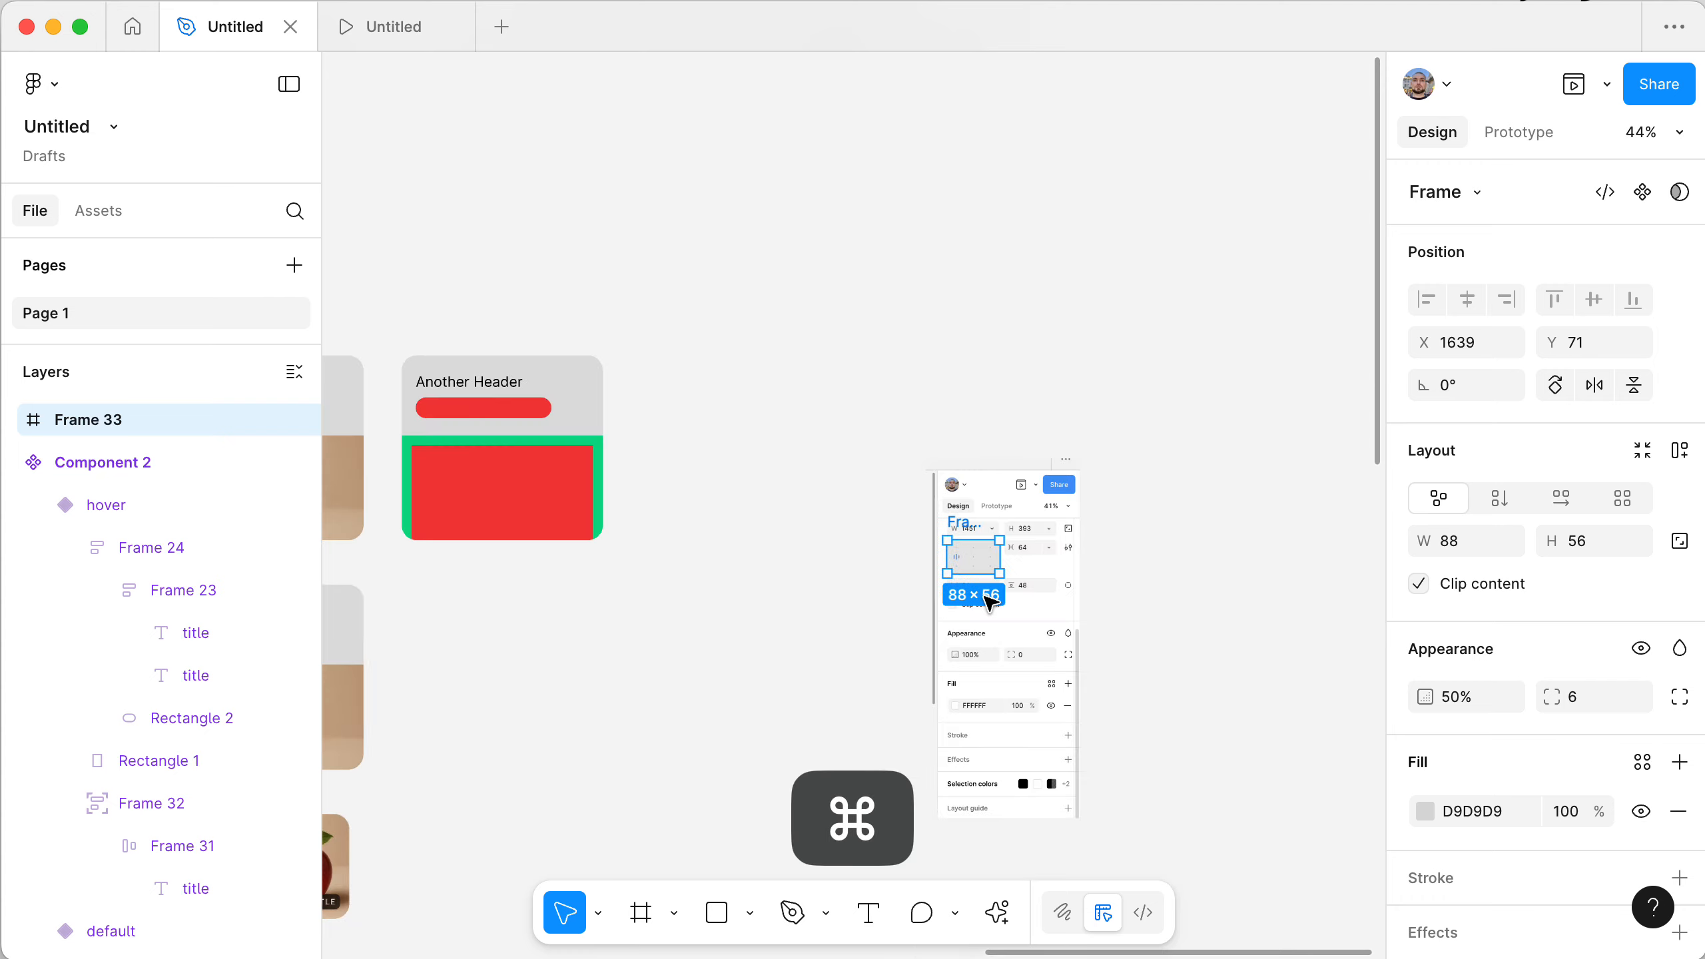
pyautogui.scroll(1, 991, 603)
pyautogui.scroll(2, 991, 603)
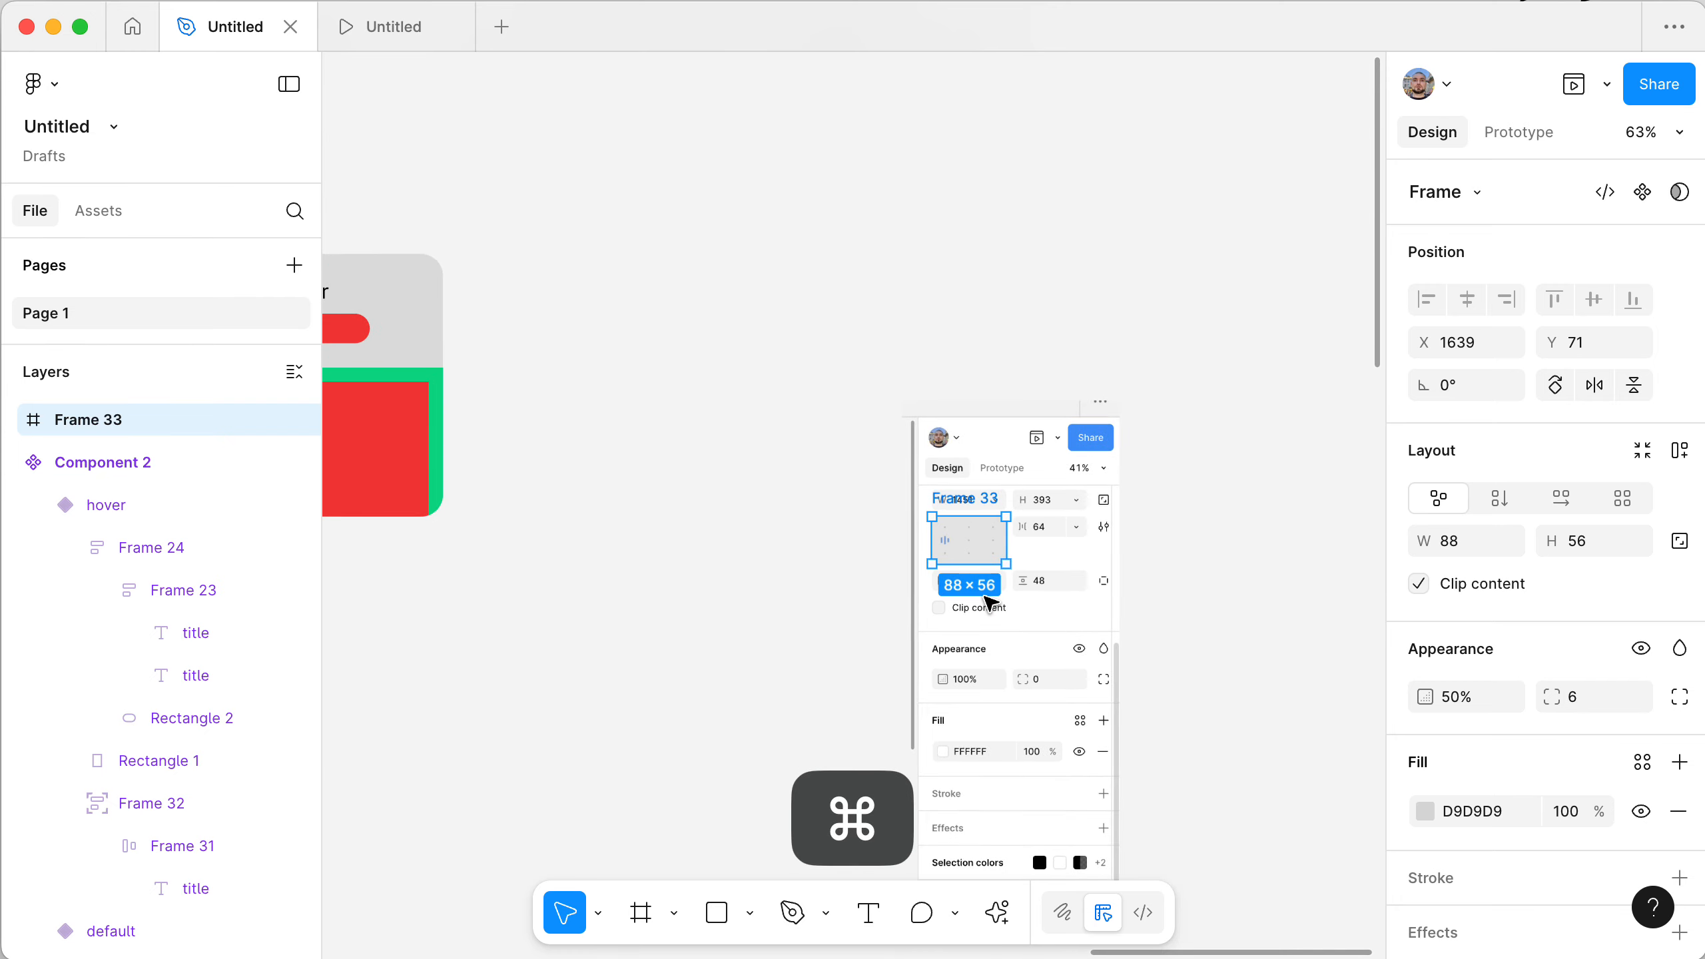
pyautogui.scroll(-5, 982, 597)
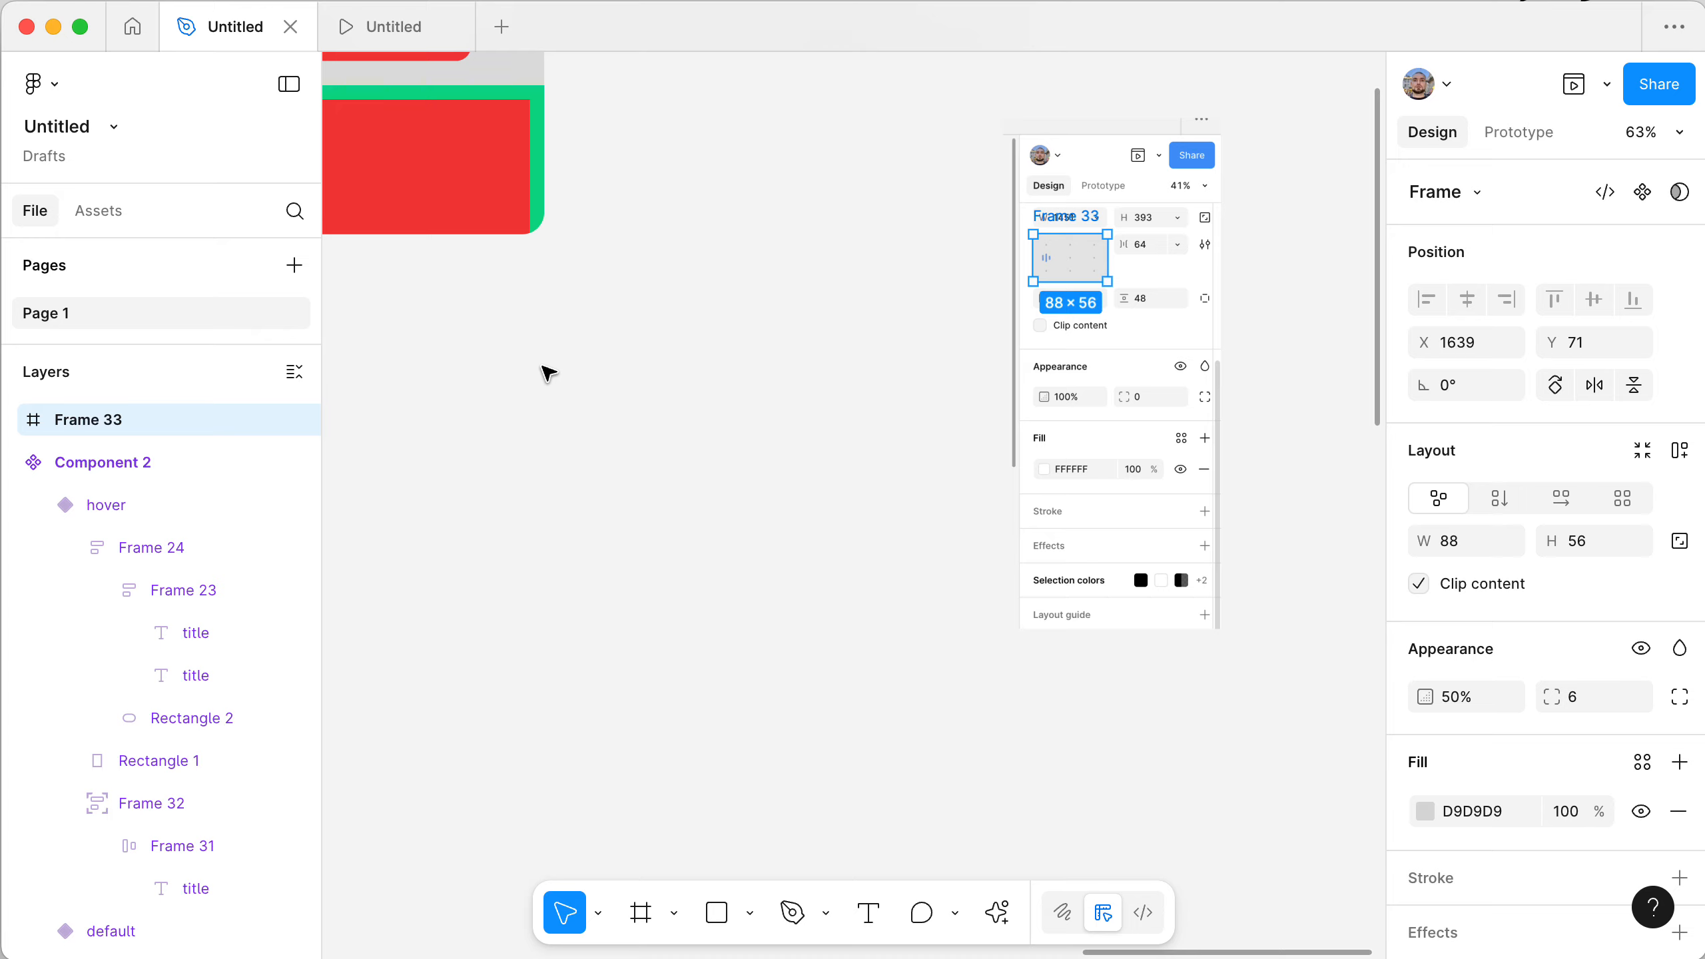
# - Reselect the frame over the alignment box and review its position, layout, appearance and fill properties
pyautogui.click(827, 531)
pyautogui.click(1073, 228)
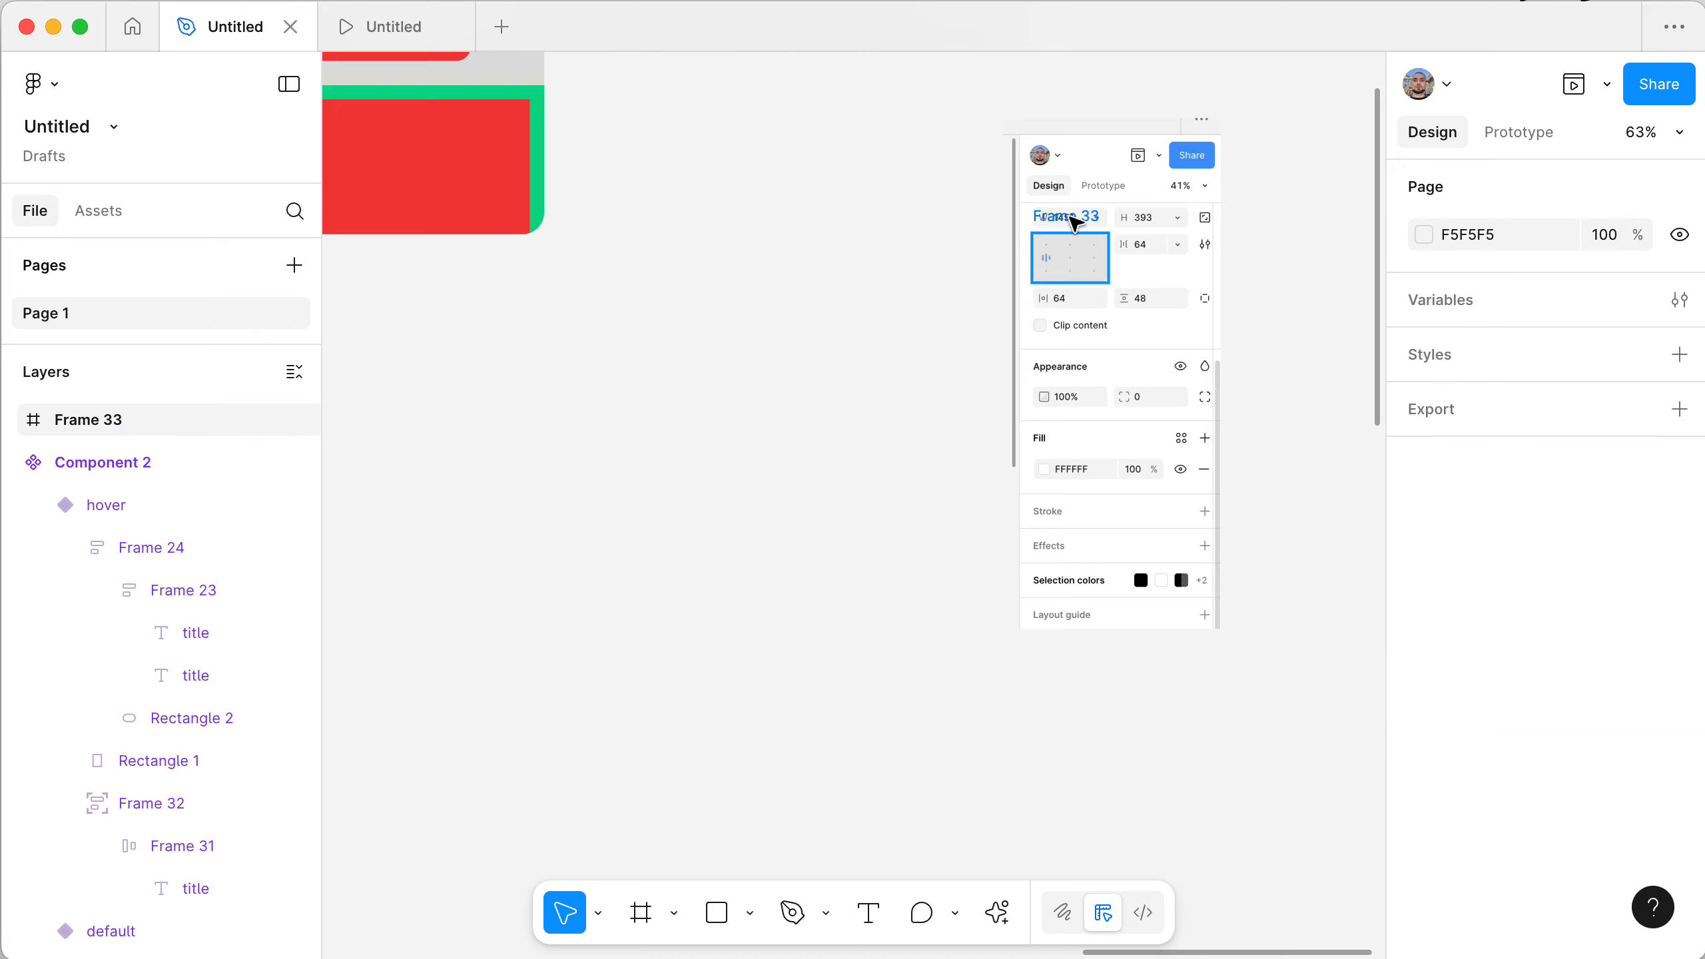
pyautogui.scroll(3, 1201, 252)
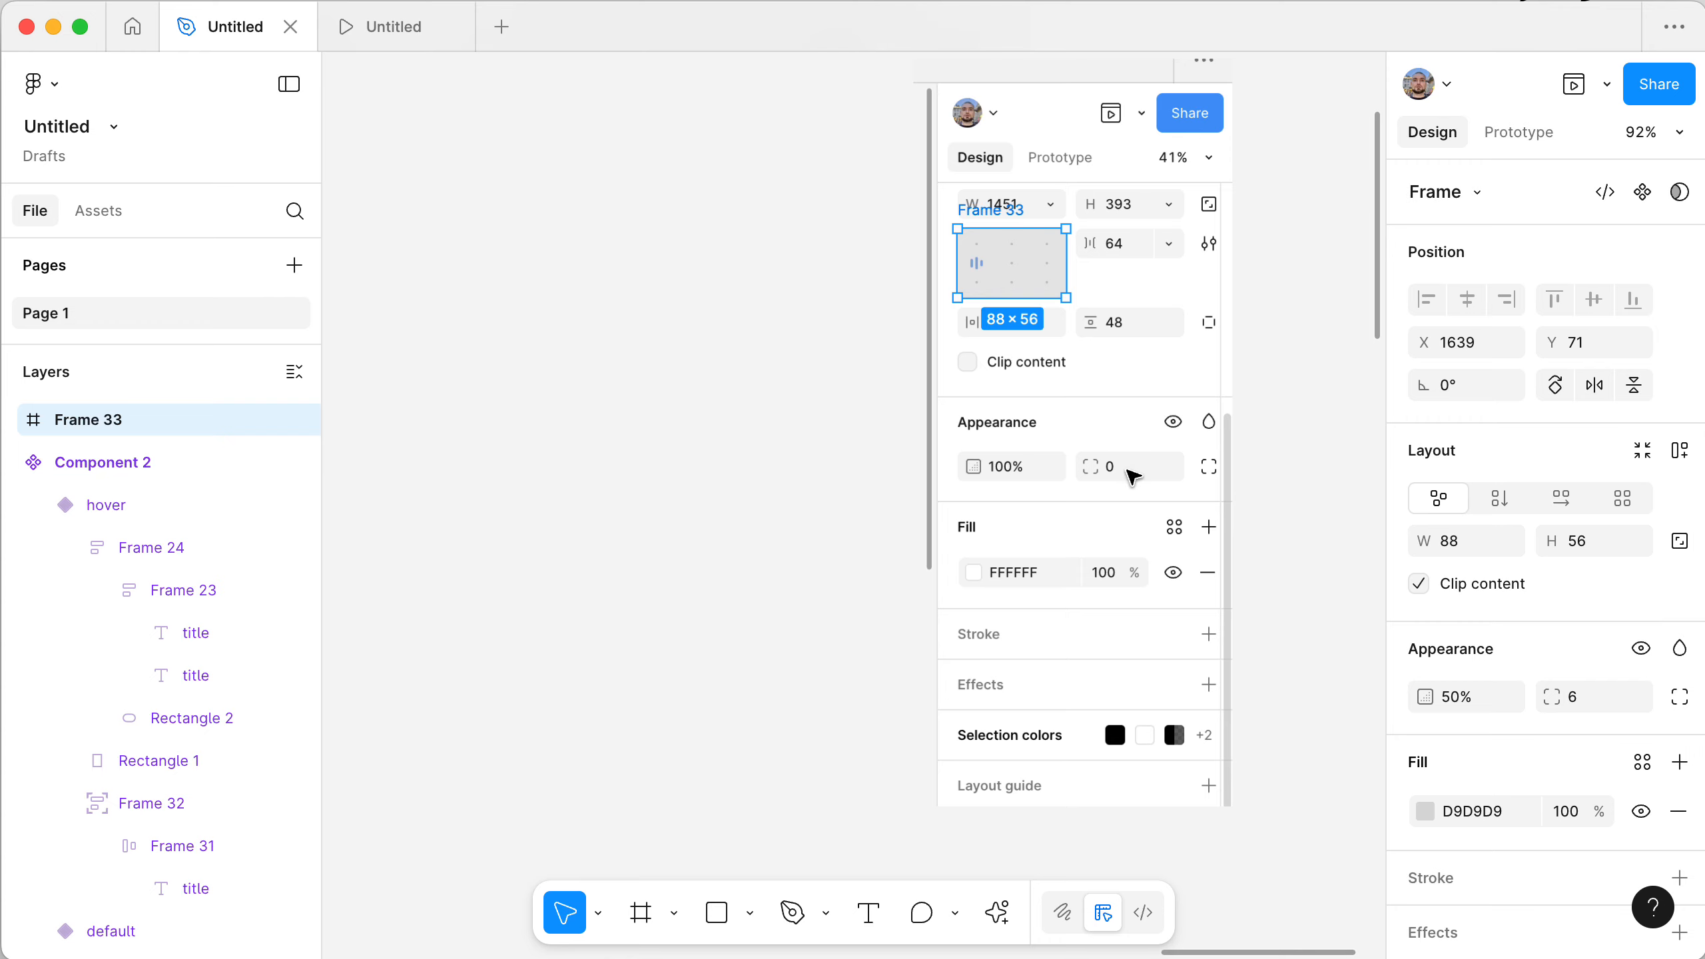
pyautogui.scroll(2, 1132, 477)
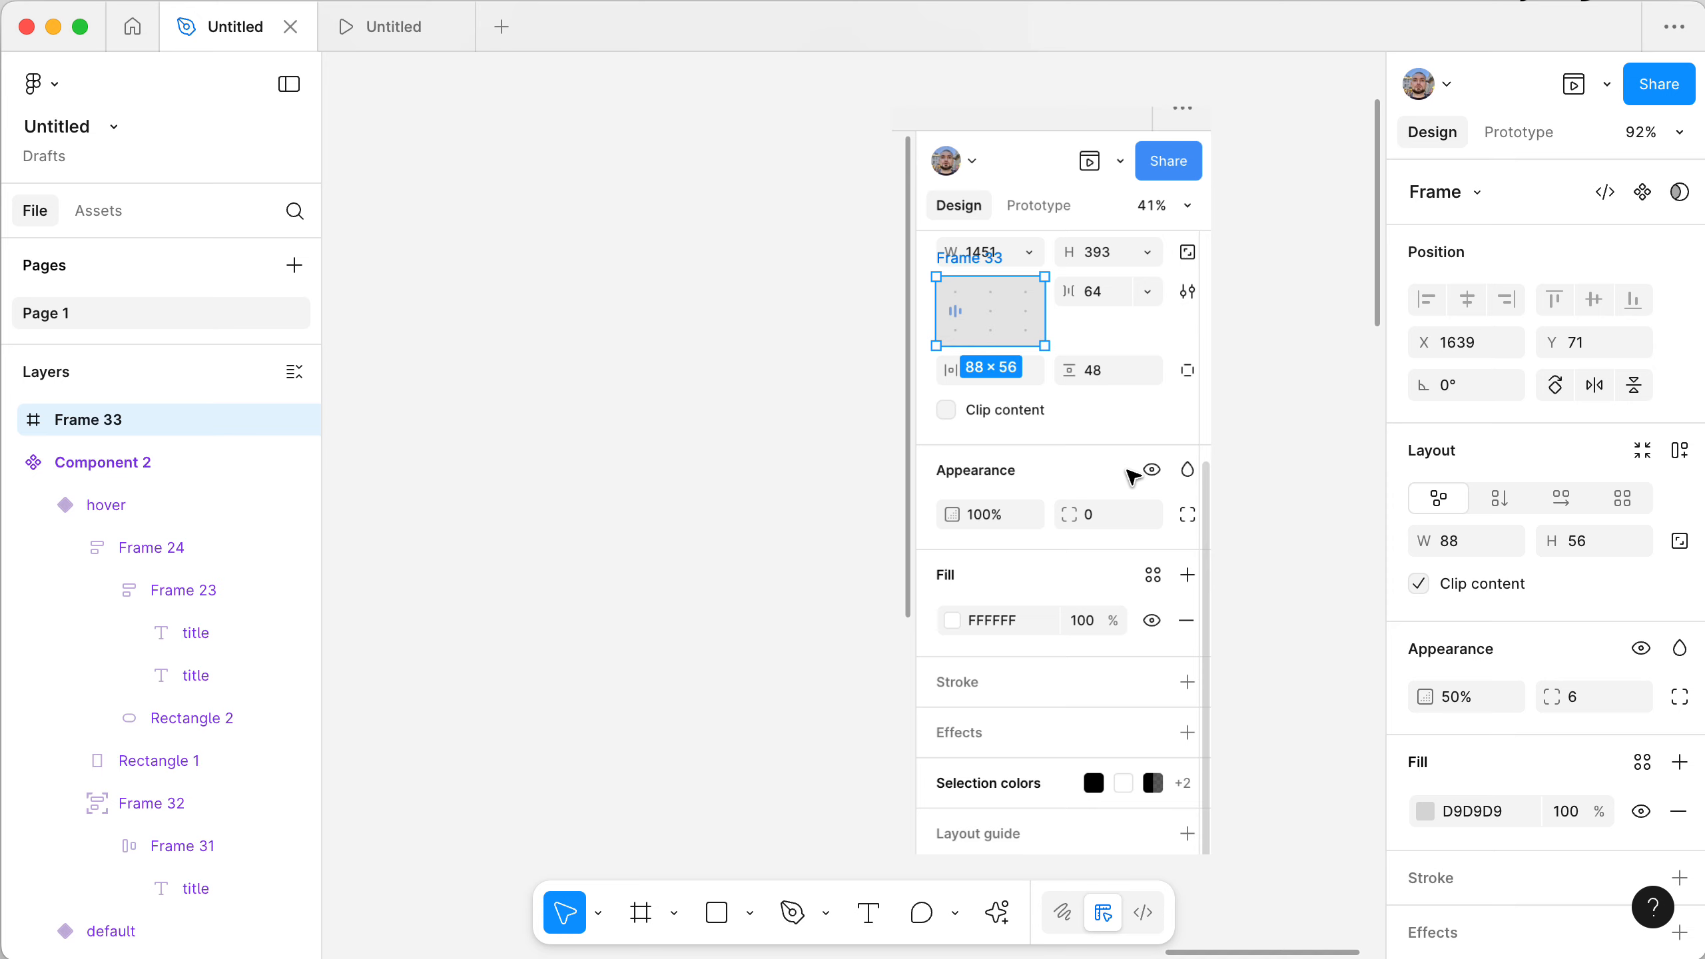
pyautogui.scroll(-5, 1063, 456)
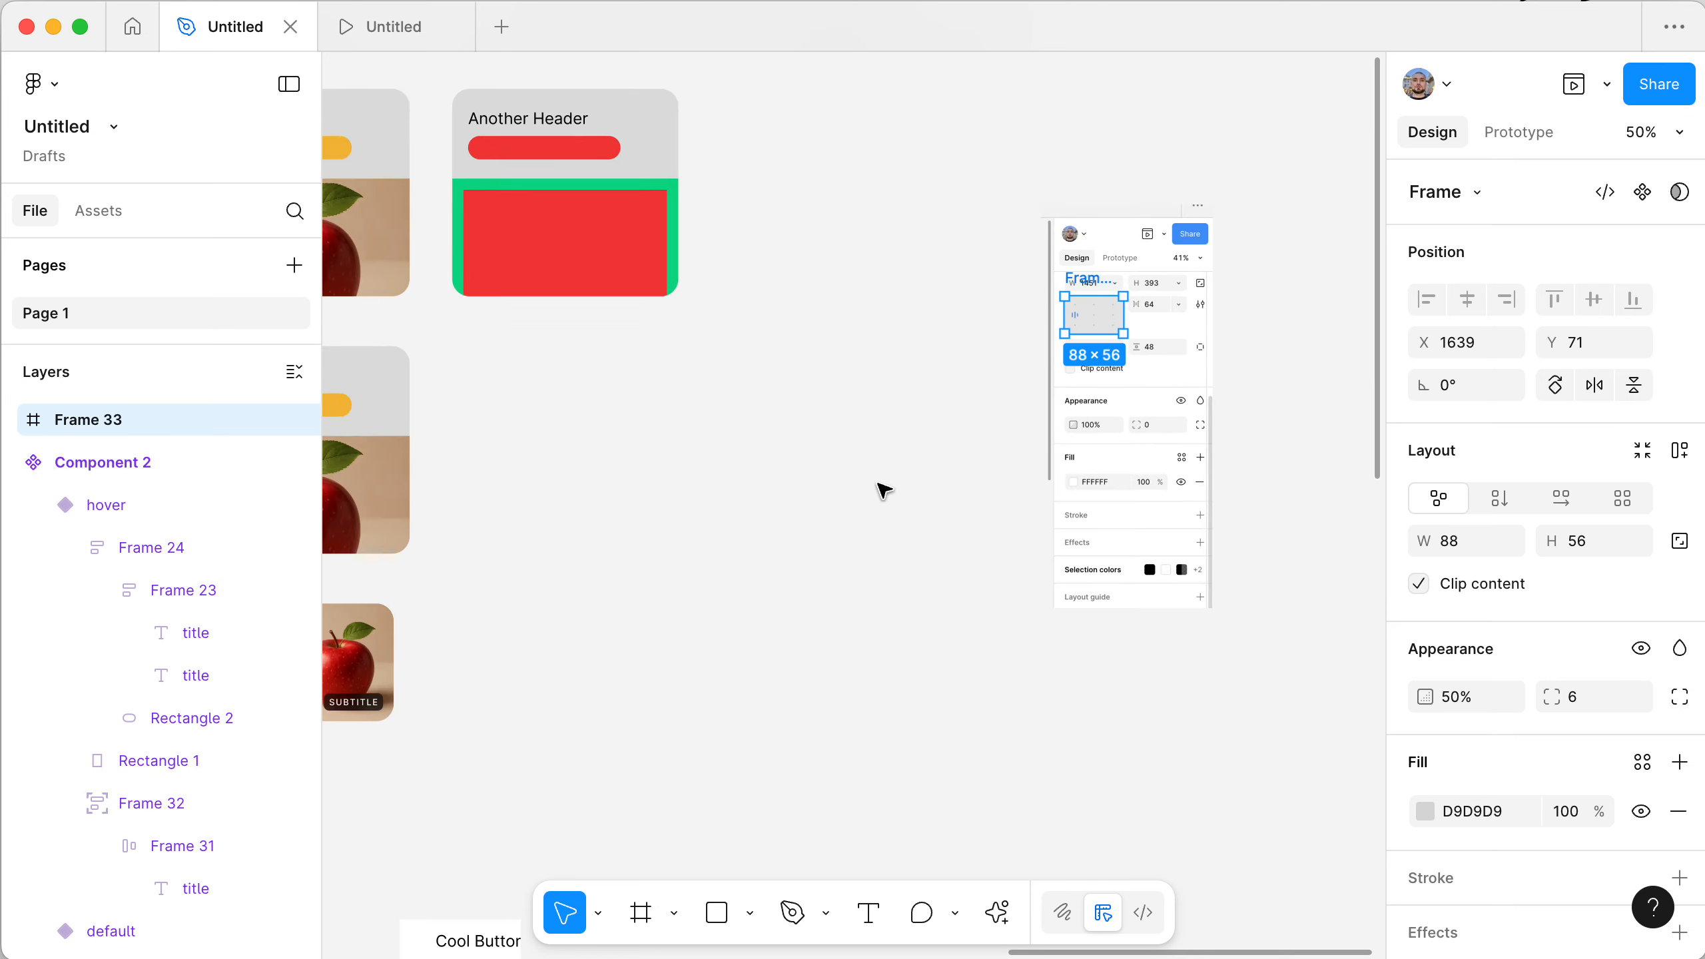
pyautogui.scroll(3, 883, 490)
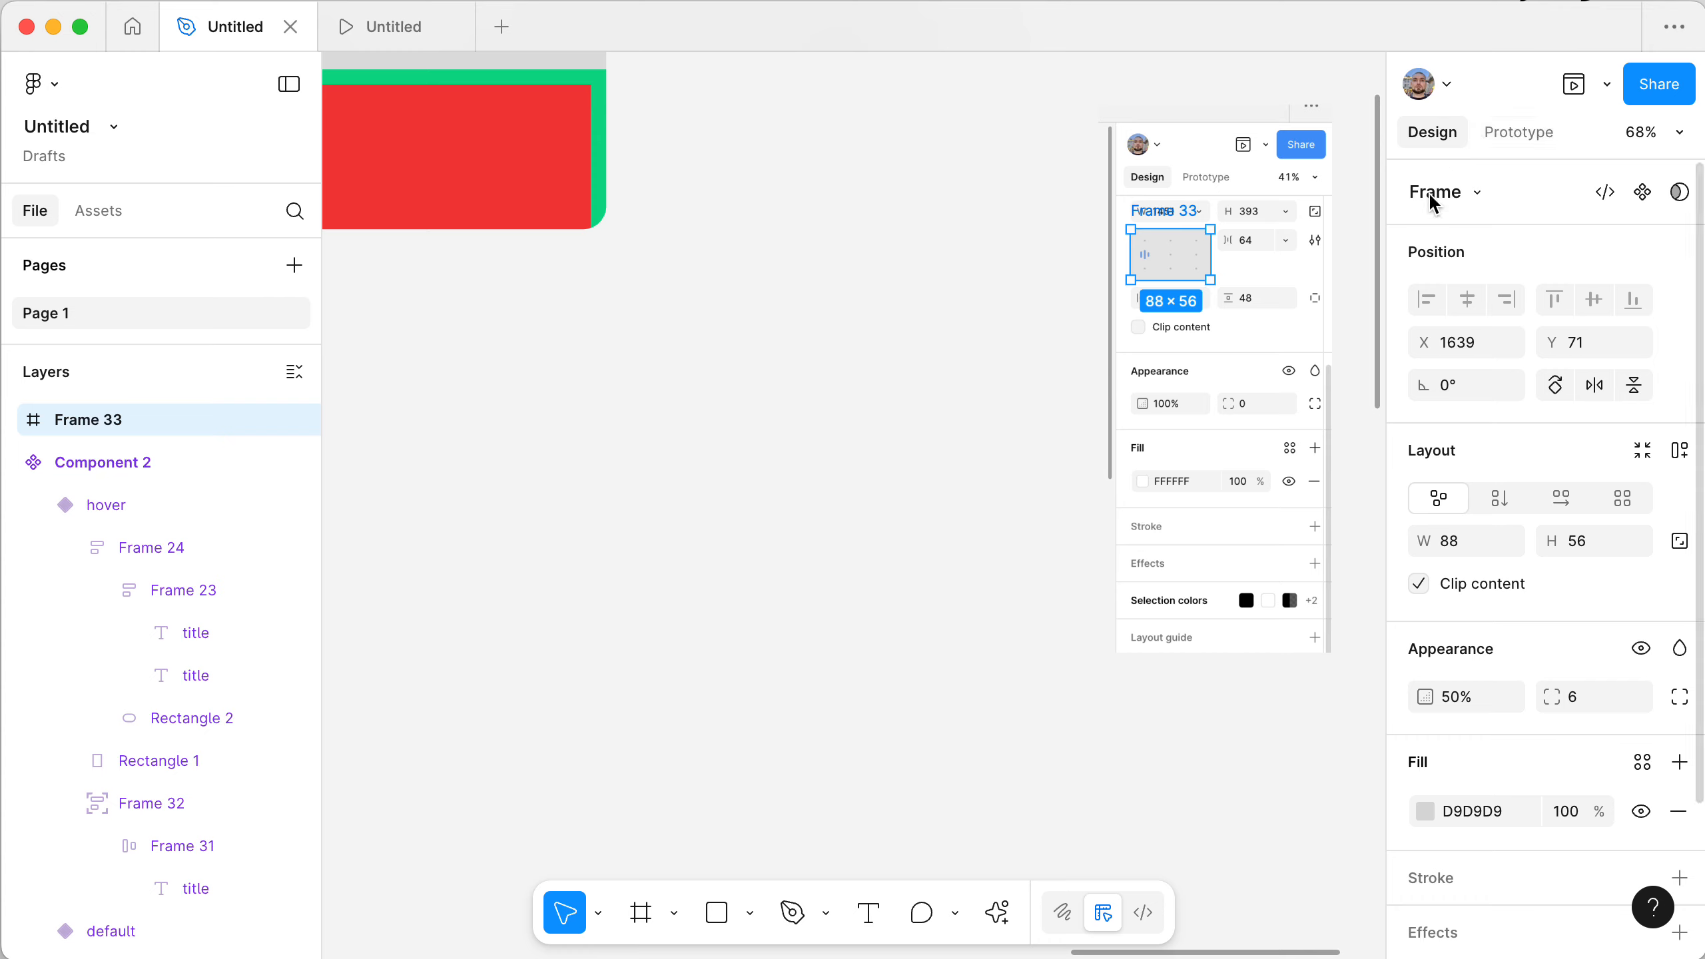
pyautogui.scroll(-3, 1454, 873)
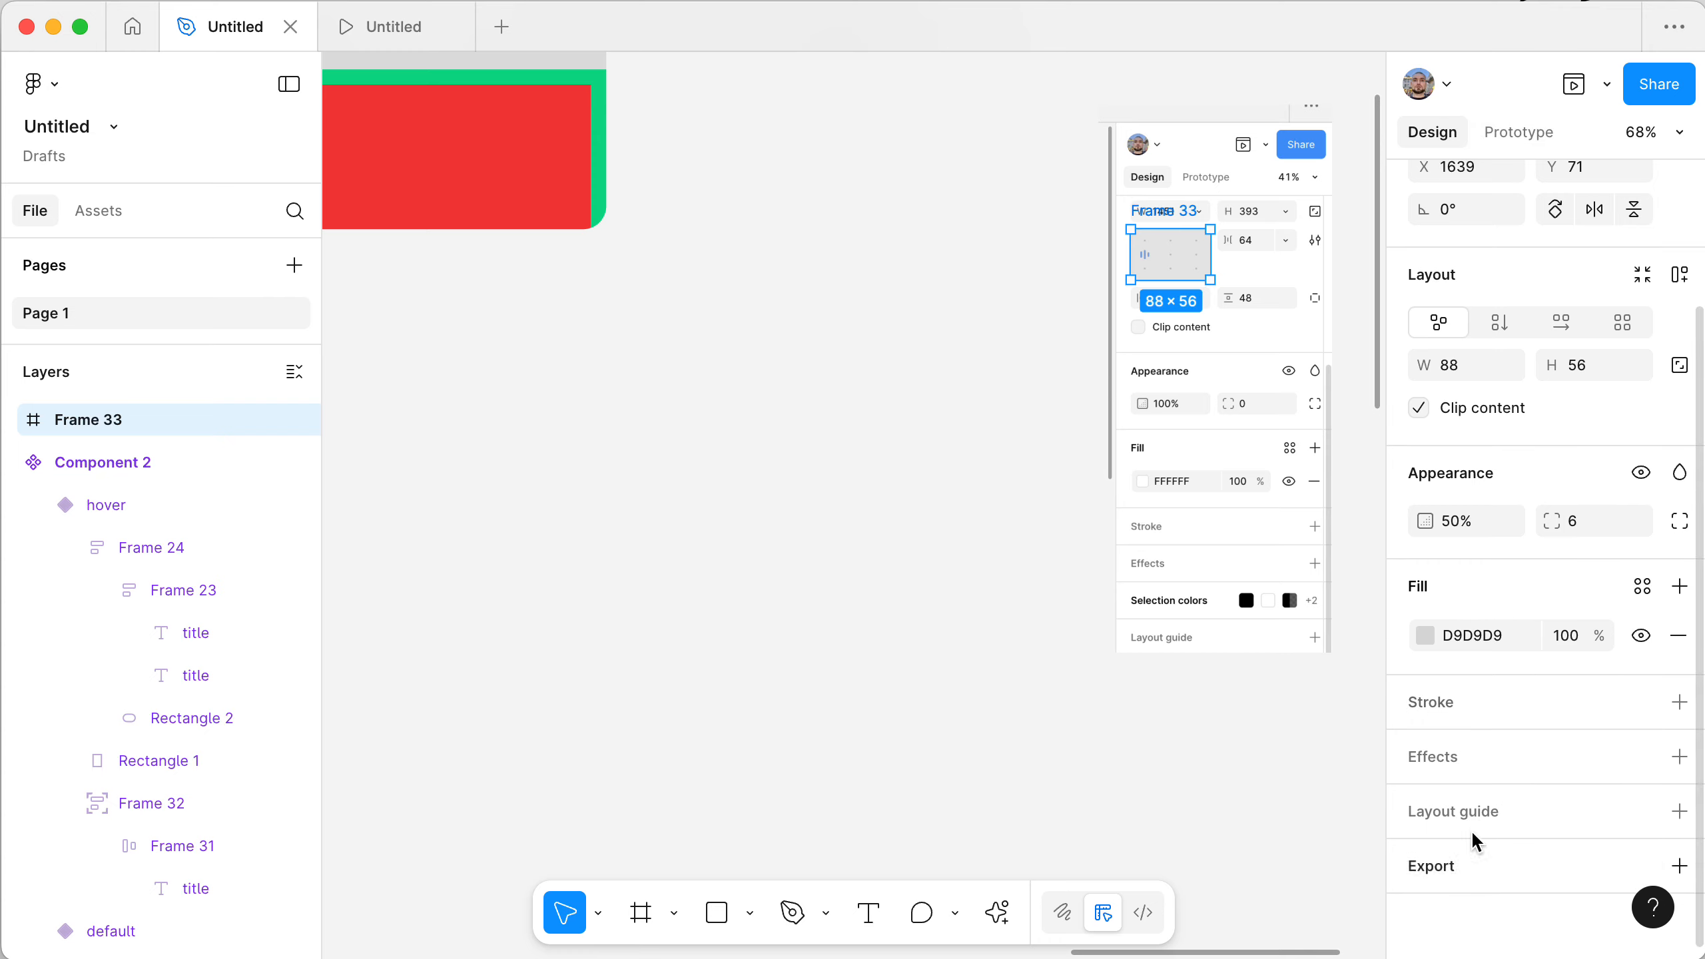
pyautogui.scroll(3, 1498, 248)
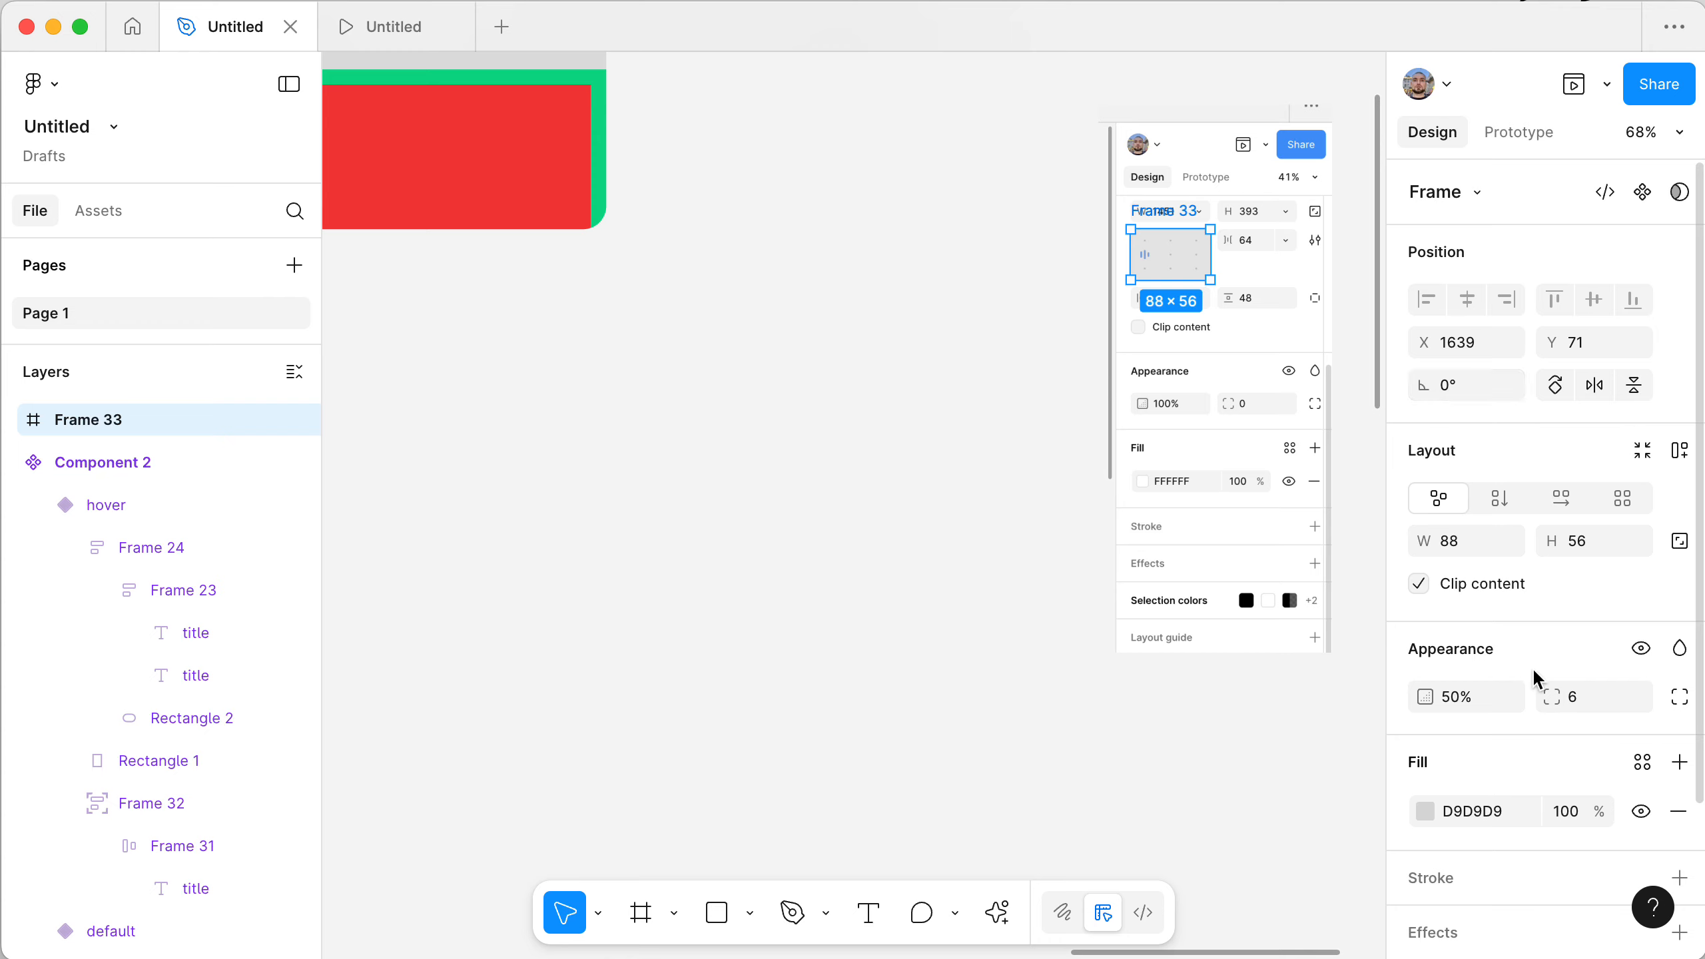
pyautogui.scroll(-3, 1531, 666)
pyautogui.scroll(3, 1532, 666)
pyautogui.hscroll(5, 1141, 641)
pyautogui.scroll(1, 1141, 641)
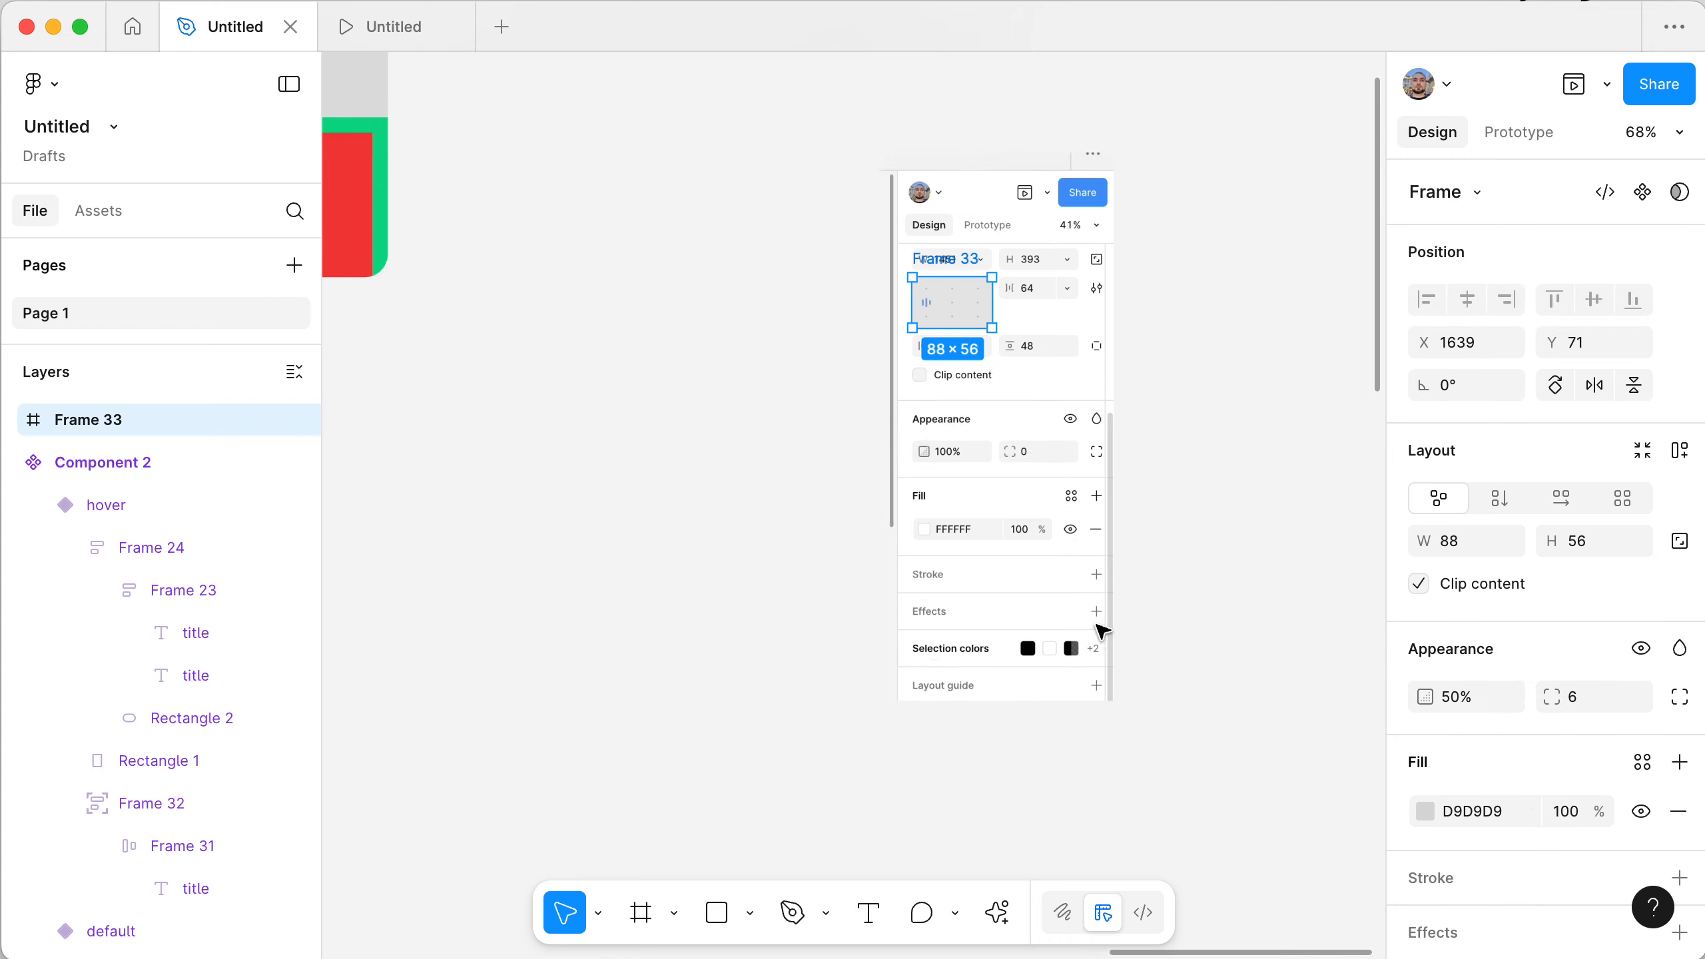
pyautogui.hscroll(2, 1101, 631)
pyautogui.scroll(1, 1102, 631)
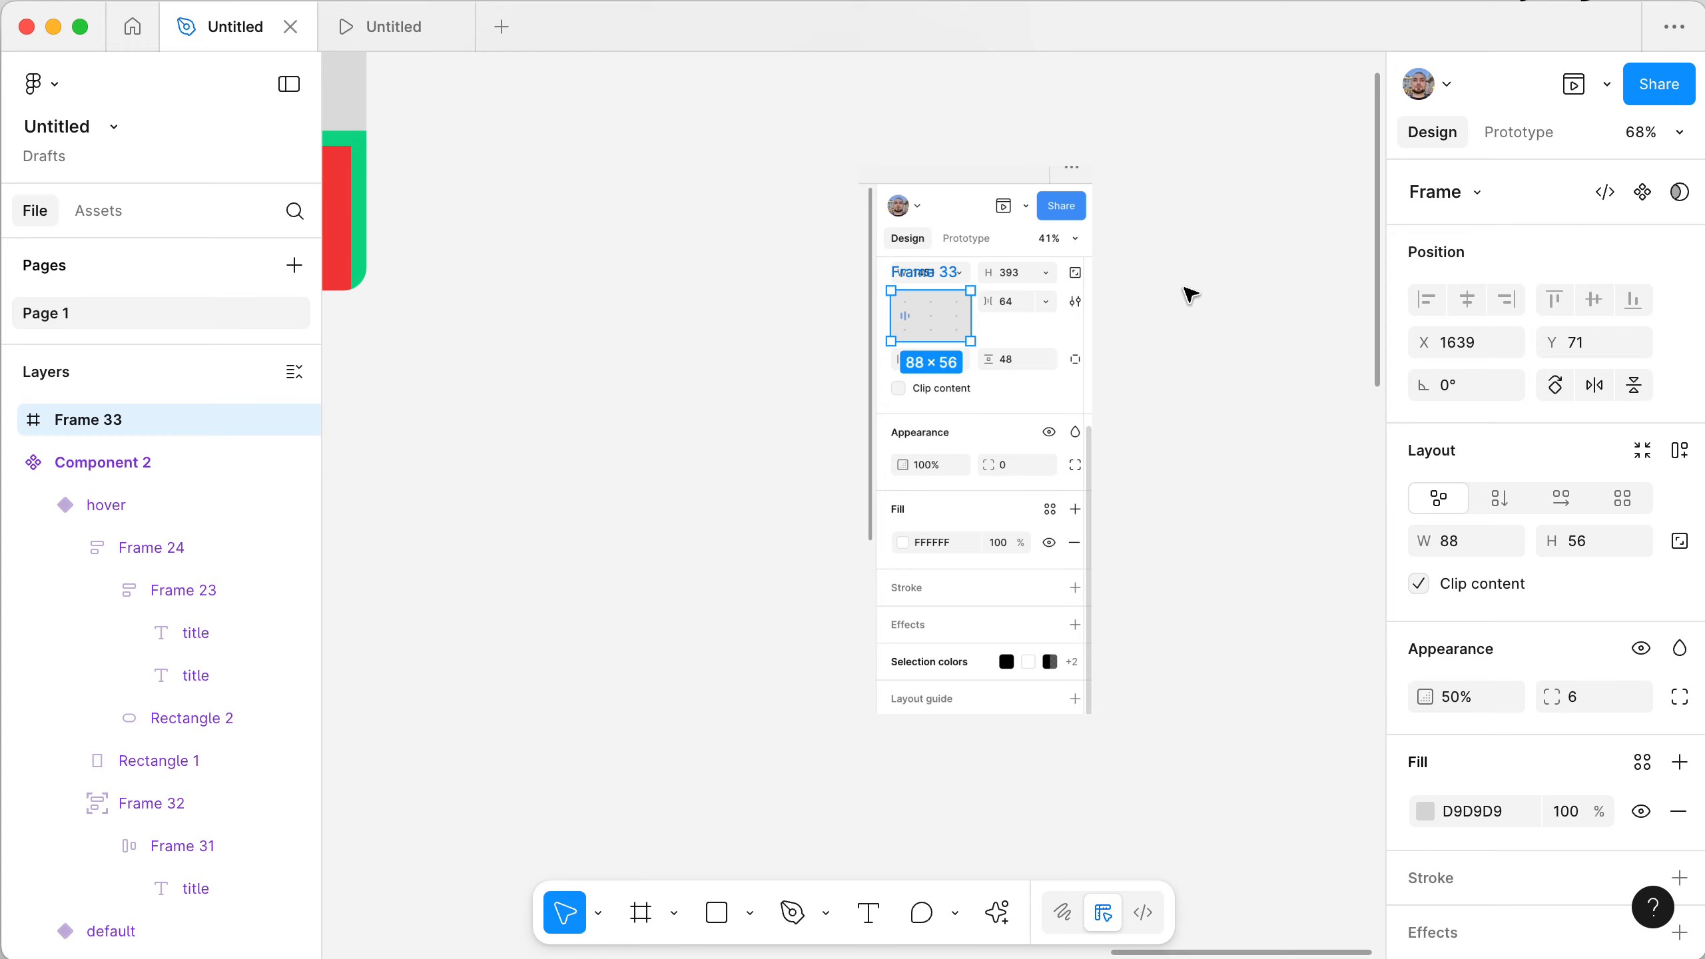
pyautogui.scroll(5, 792, 388)
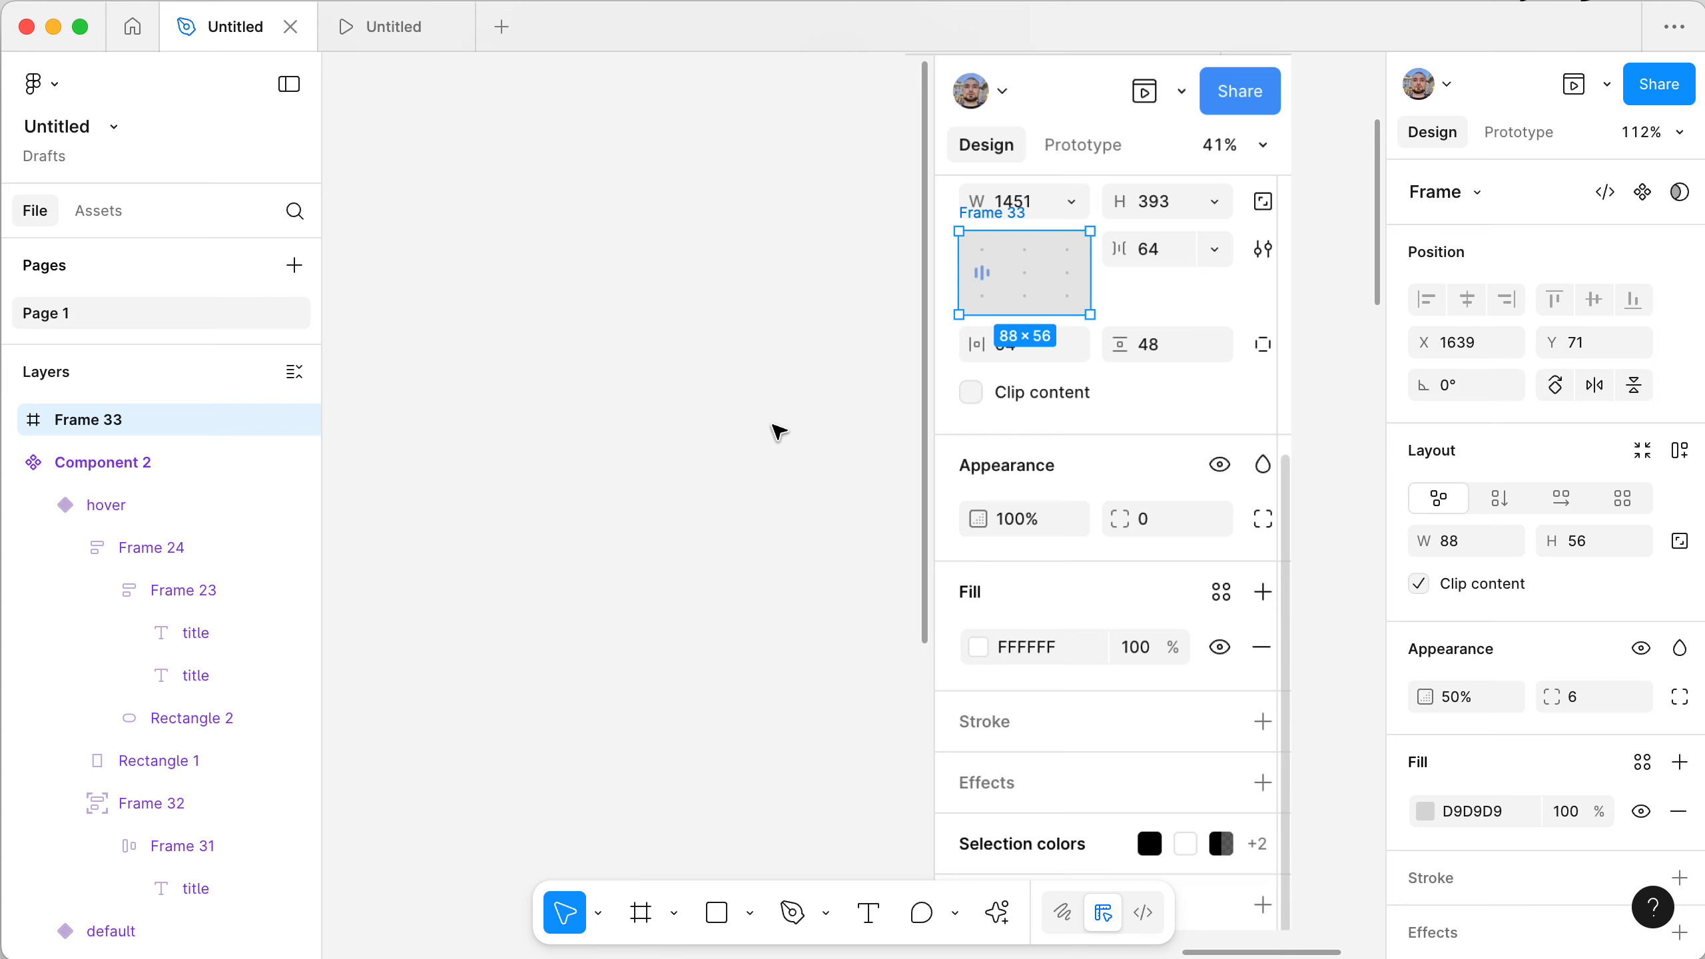
pyautogui.scroll(-6, 778, 430)
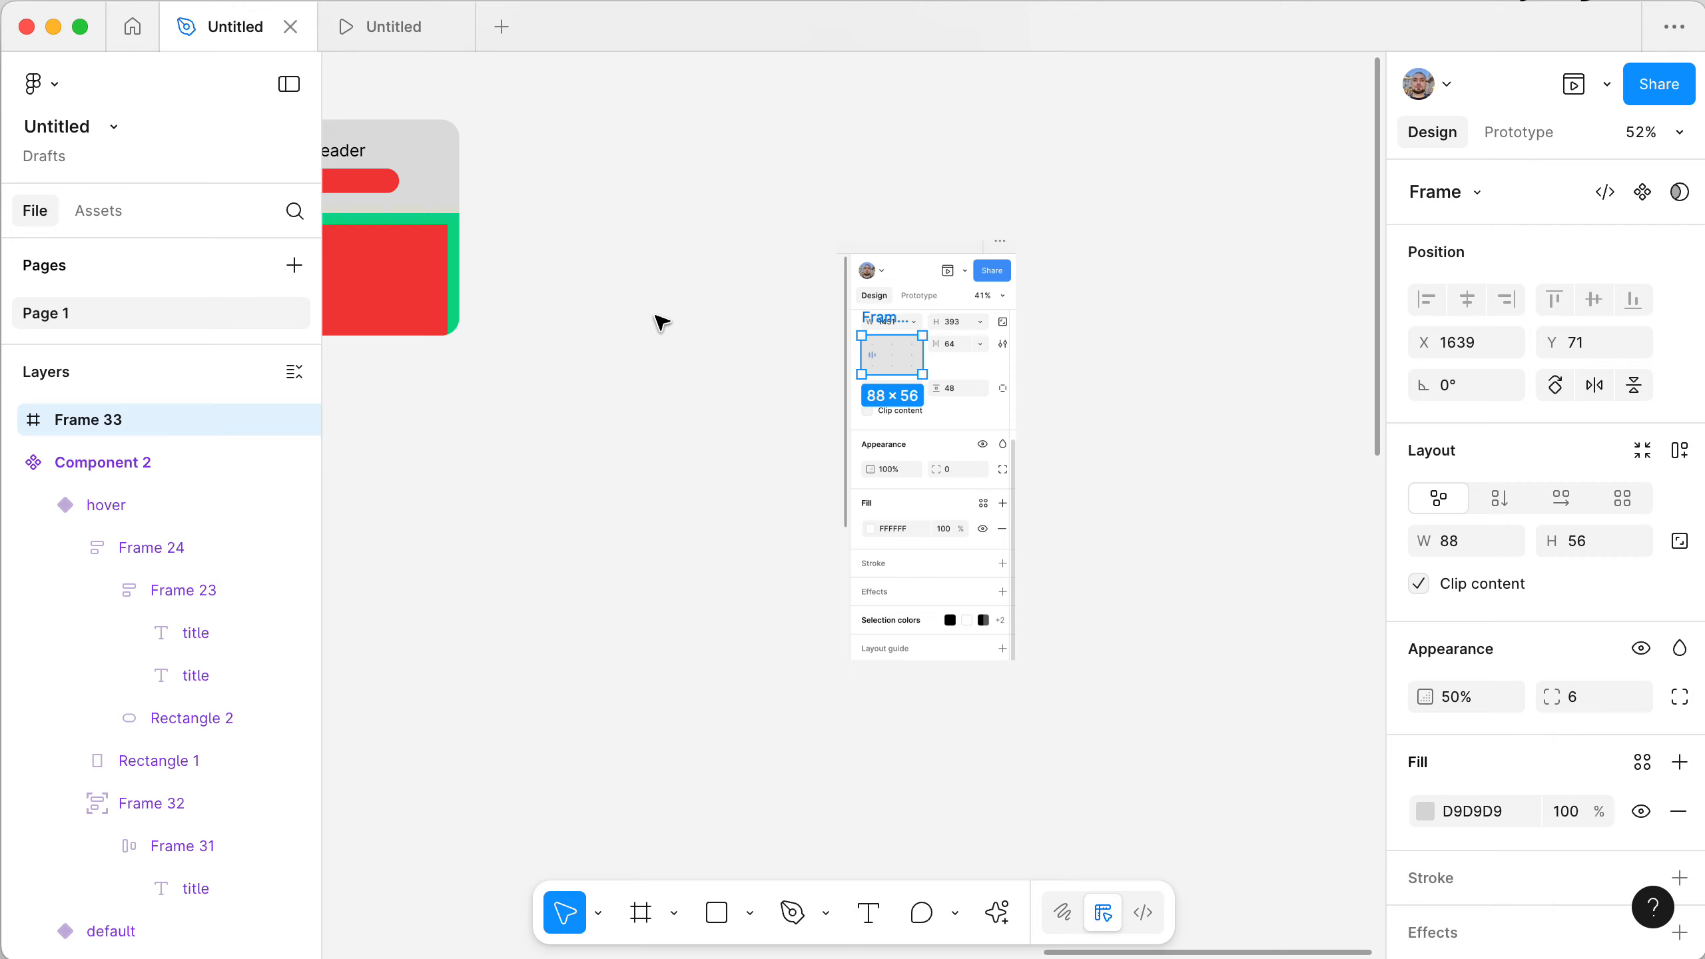
pyautogui.hscroll(-5, 661, 323)
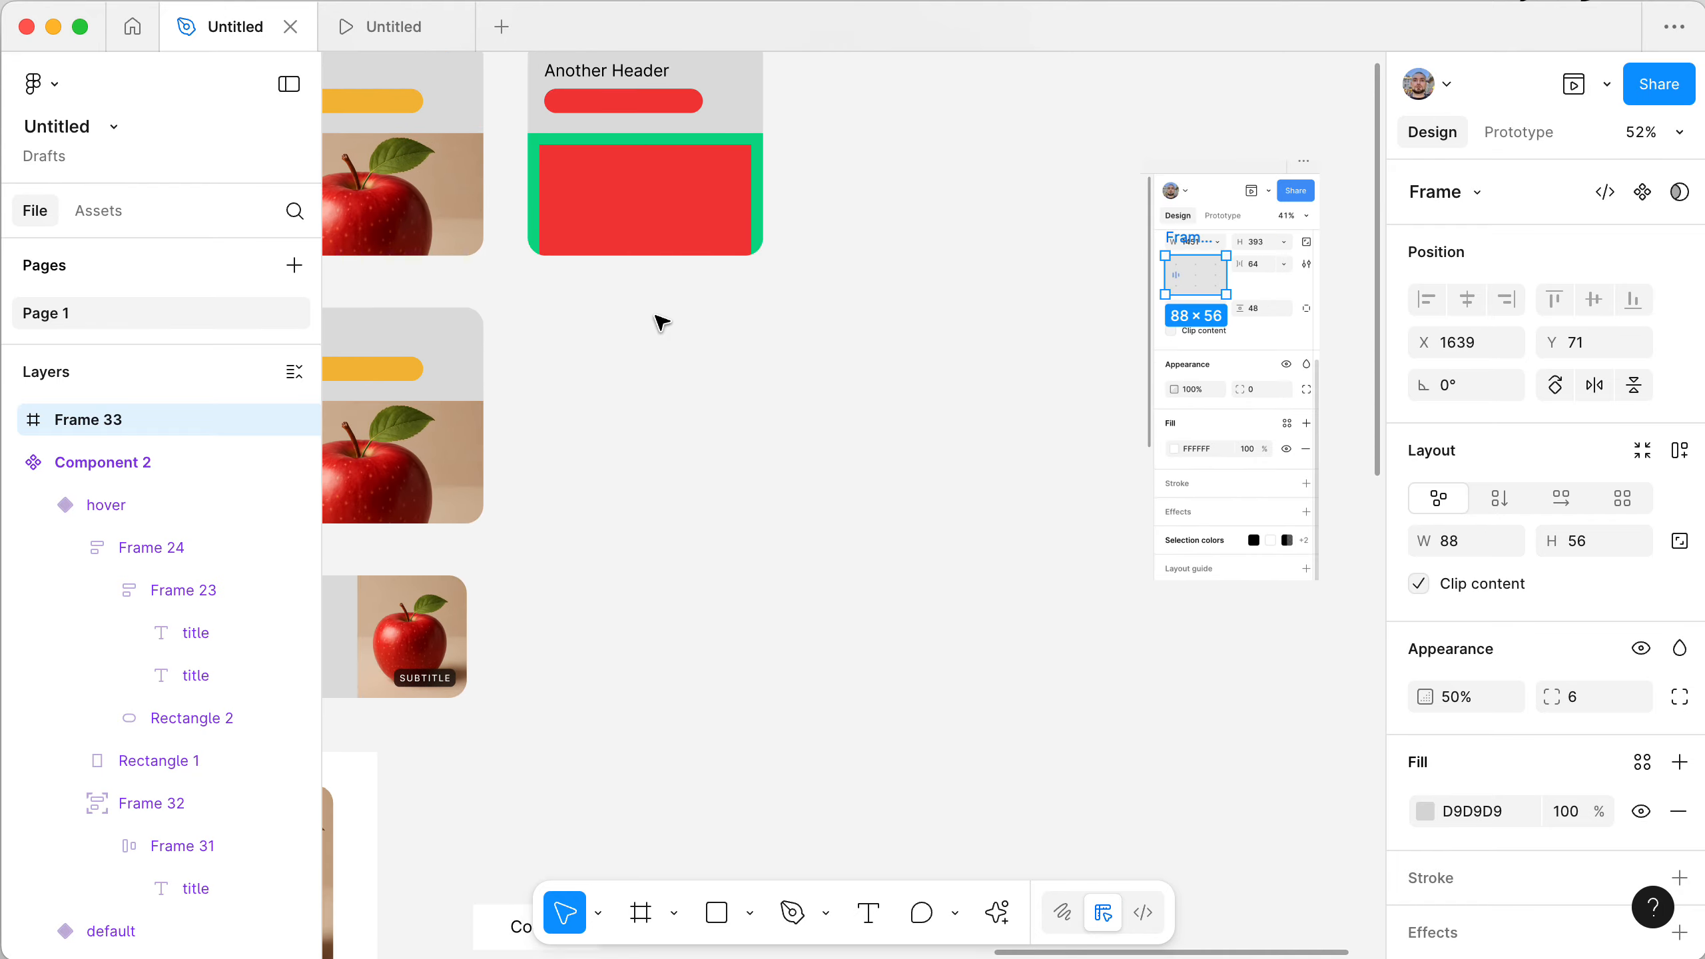
# - Survey the cards, components, button frames and hero section across the whole canvas, including the auto layout settings of Frame 22
pyautogui.click(952, 233)
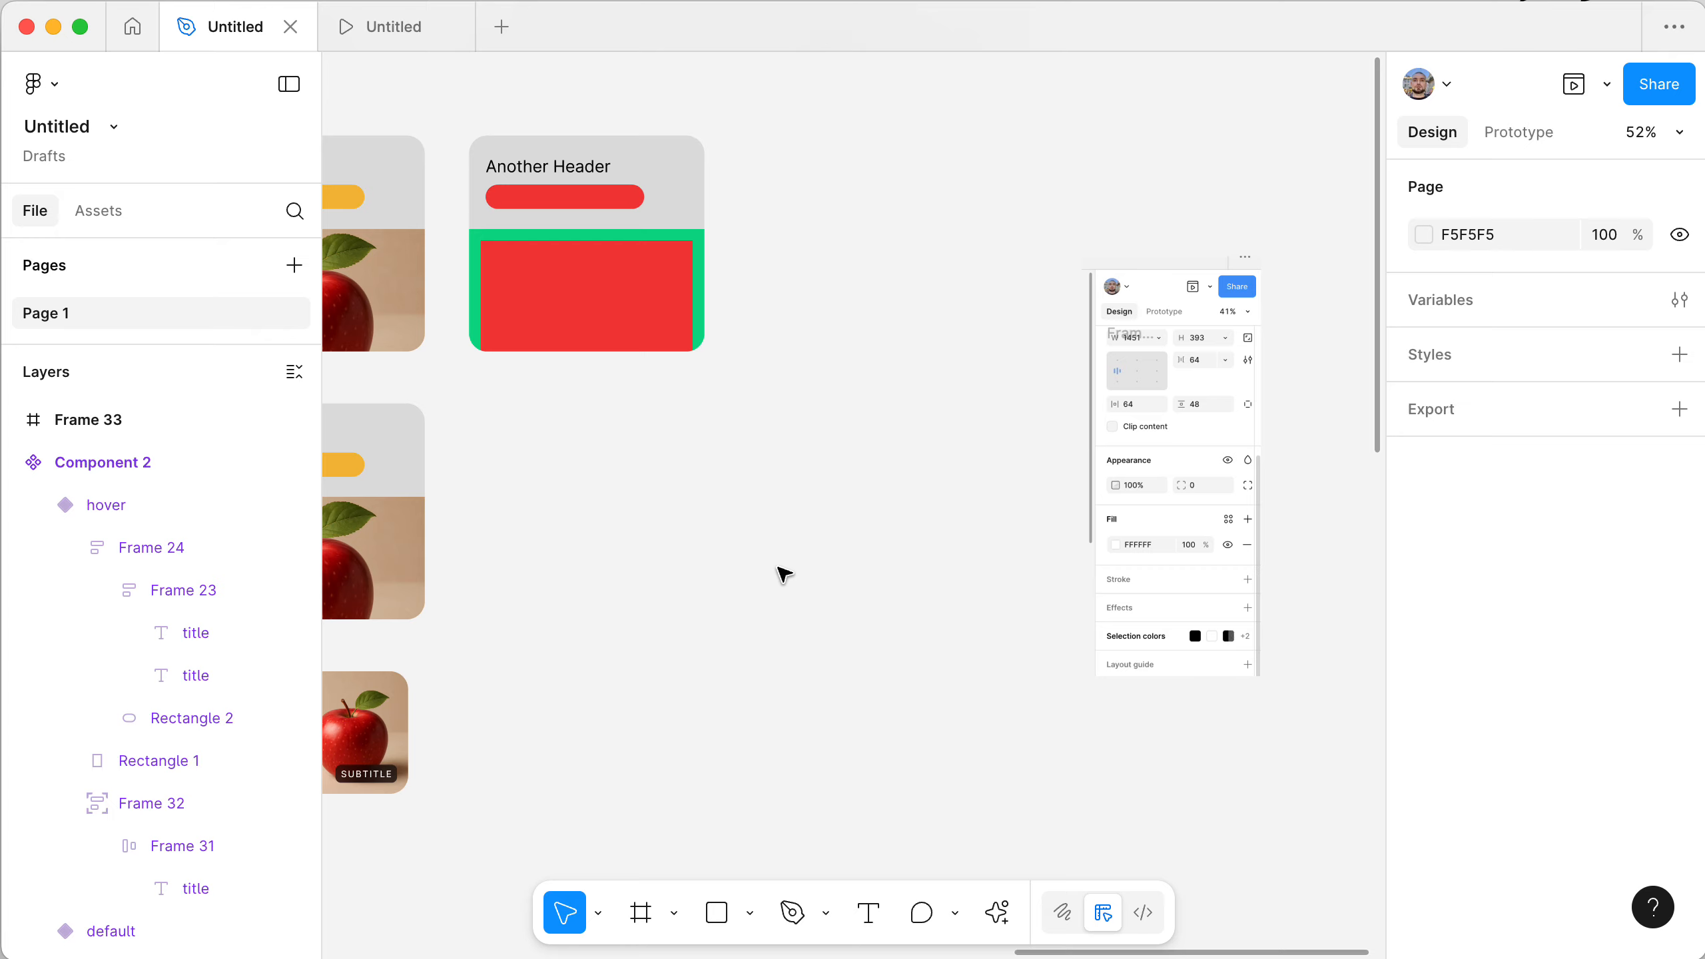
pyautogui.hscroll(2, 782, 572)
pyautogui.scroll(-2, 782, 572)
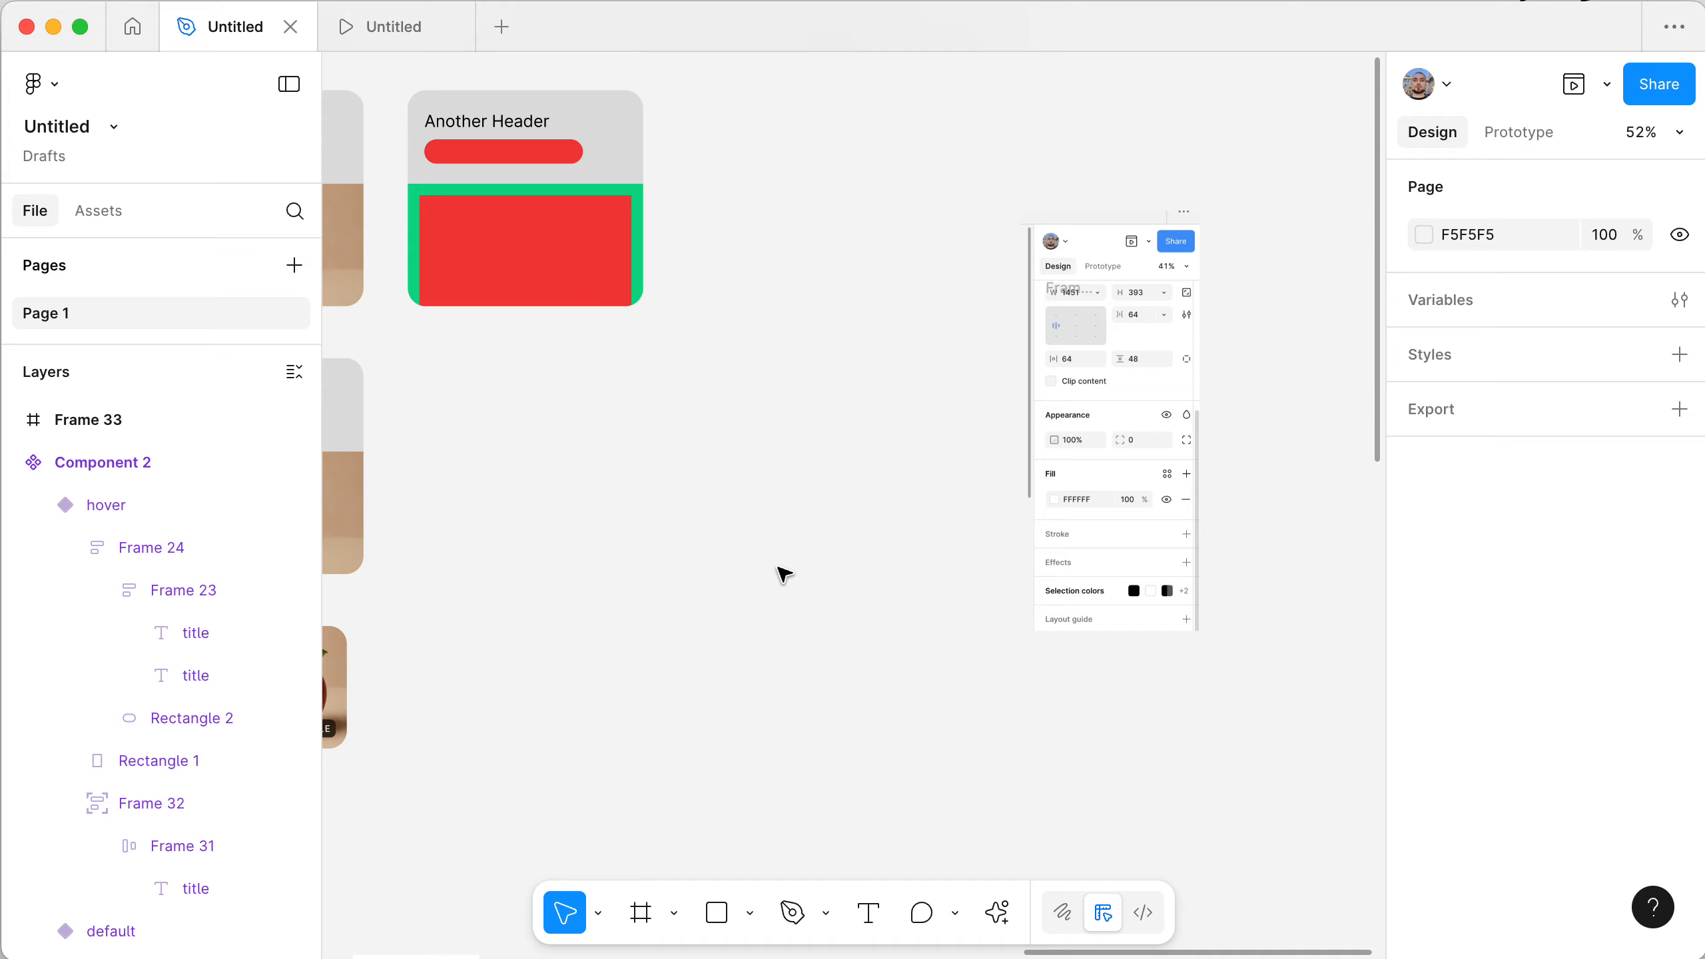
pyautogui.scroll(-3, 783, 574)
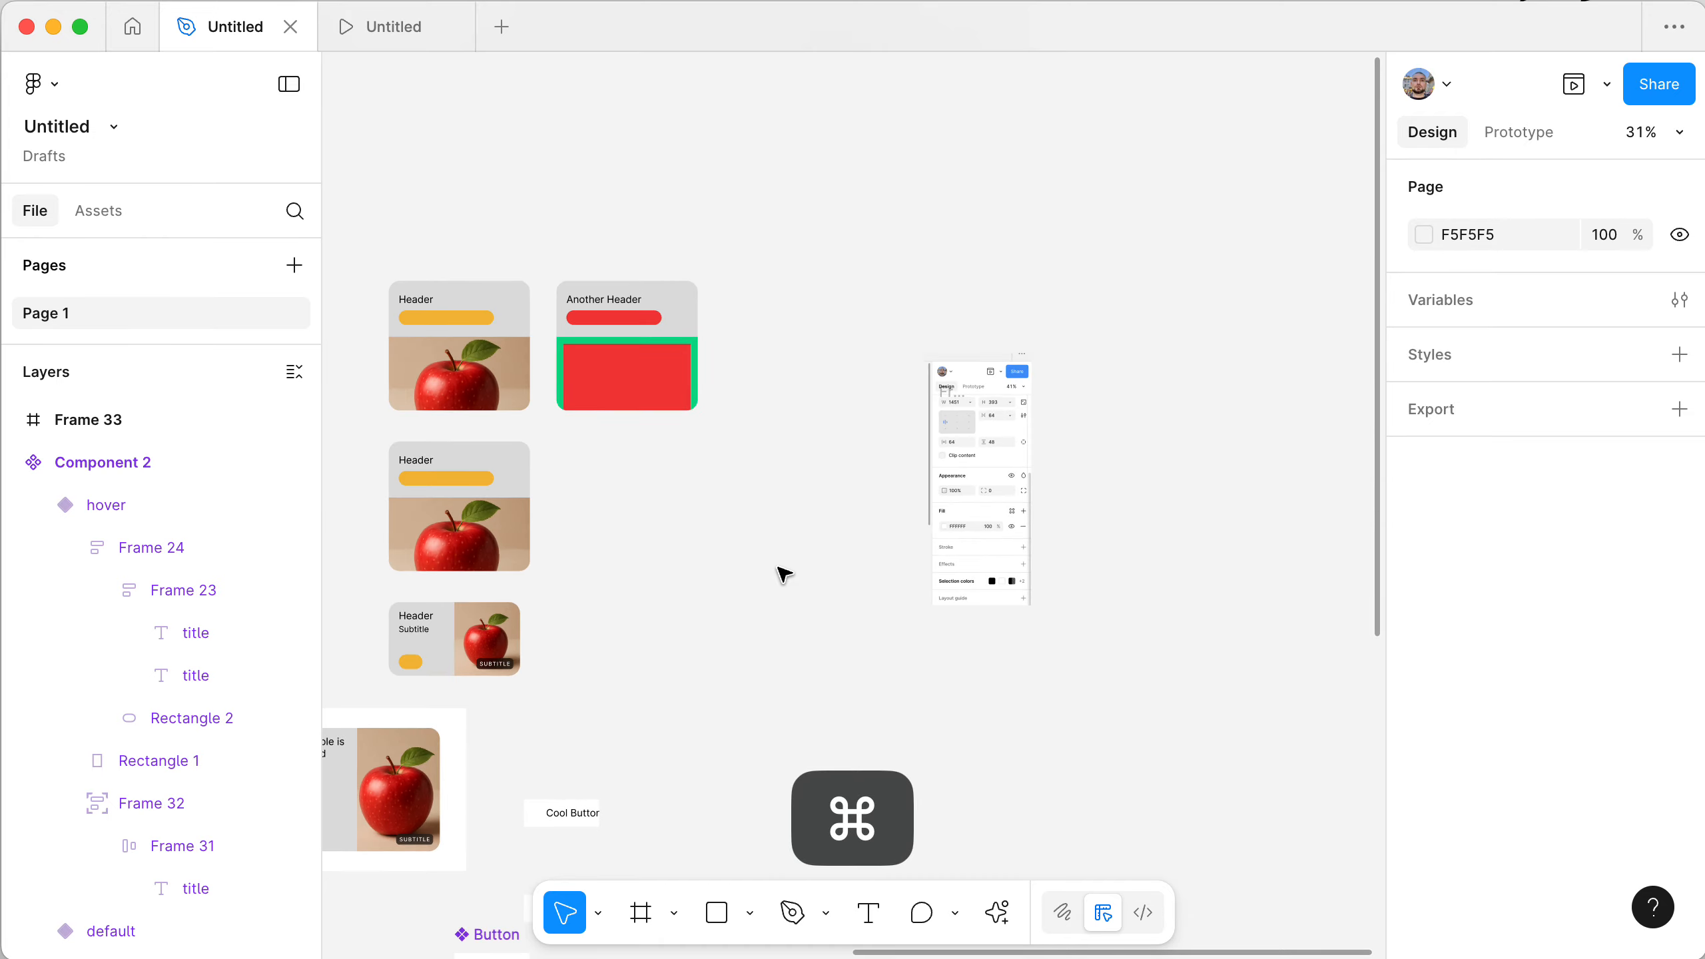
pyautogui.hscroll(-10, 783, 574)
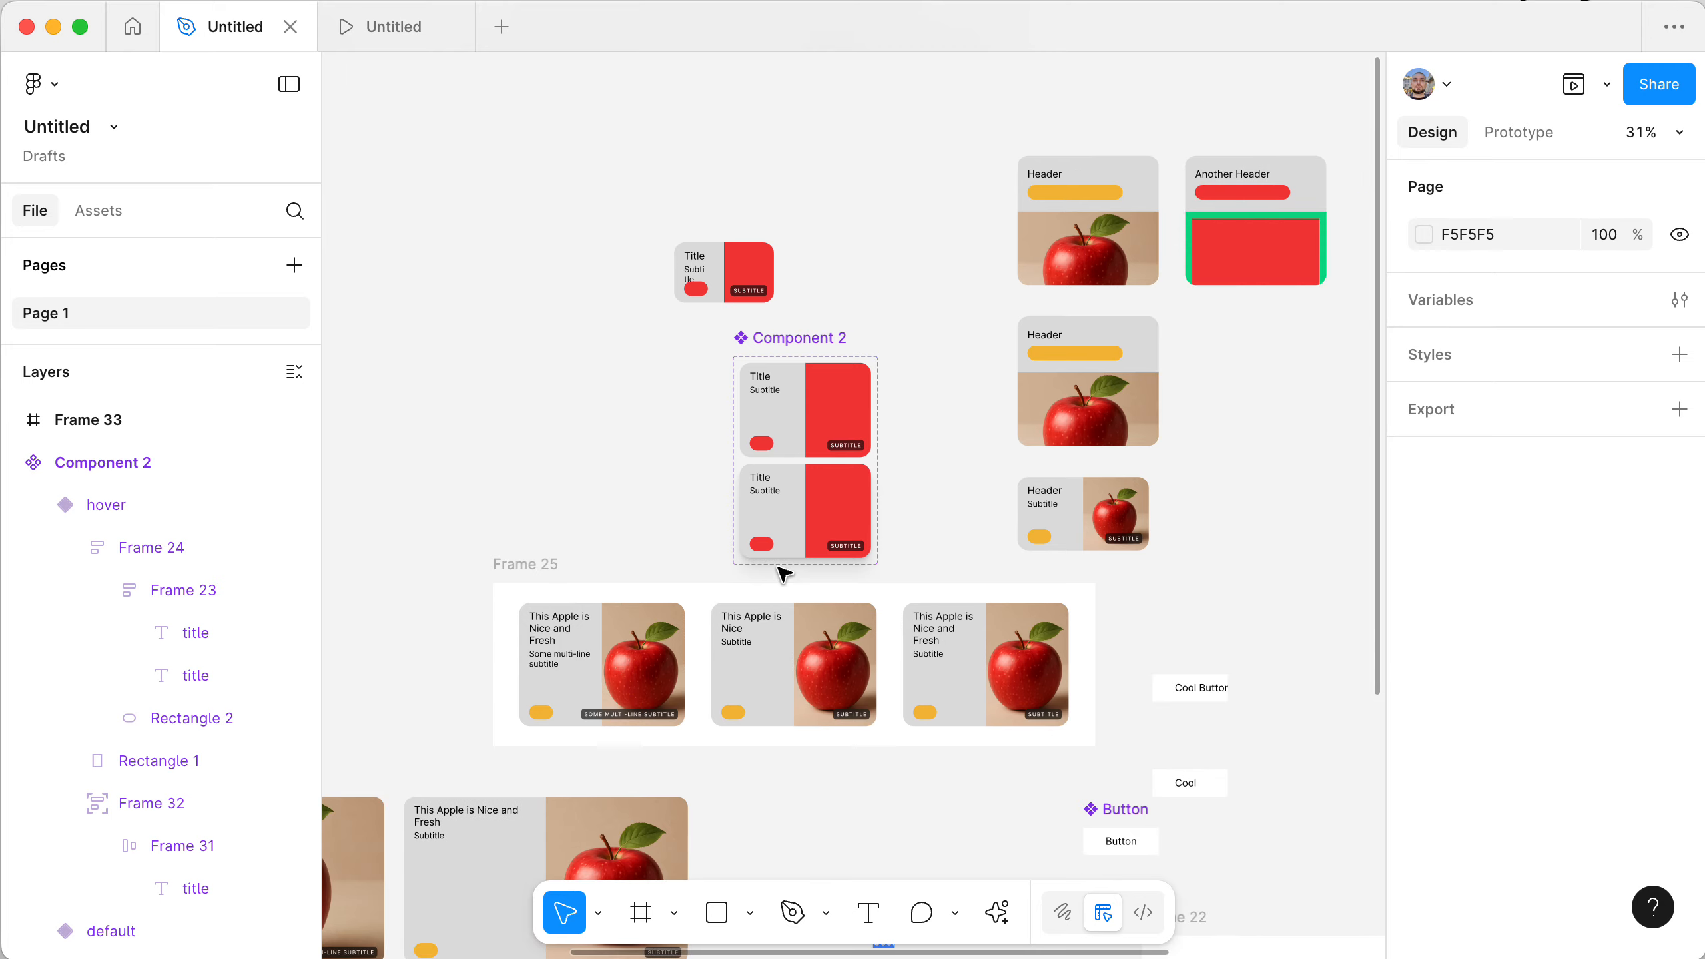
pyautogui.scroll(-3, 784, 574)
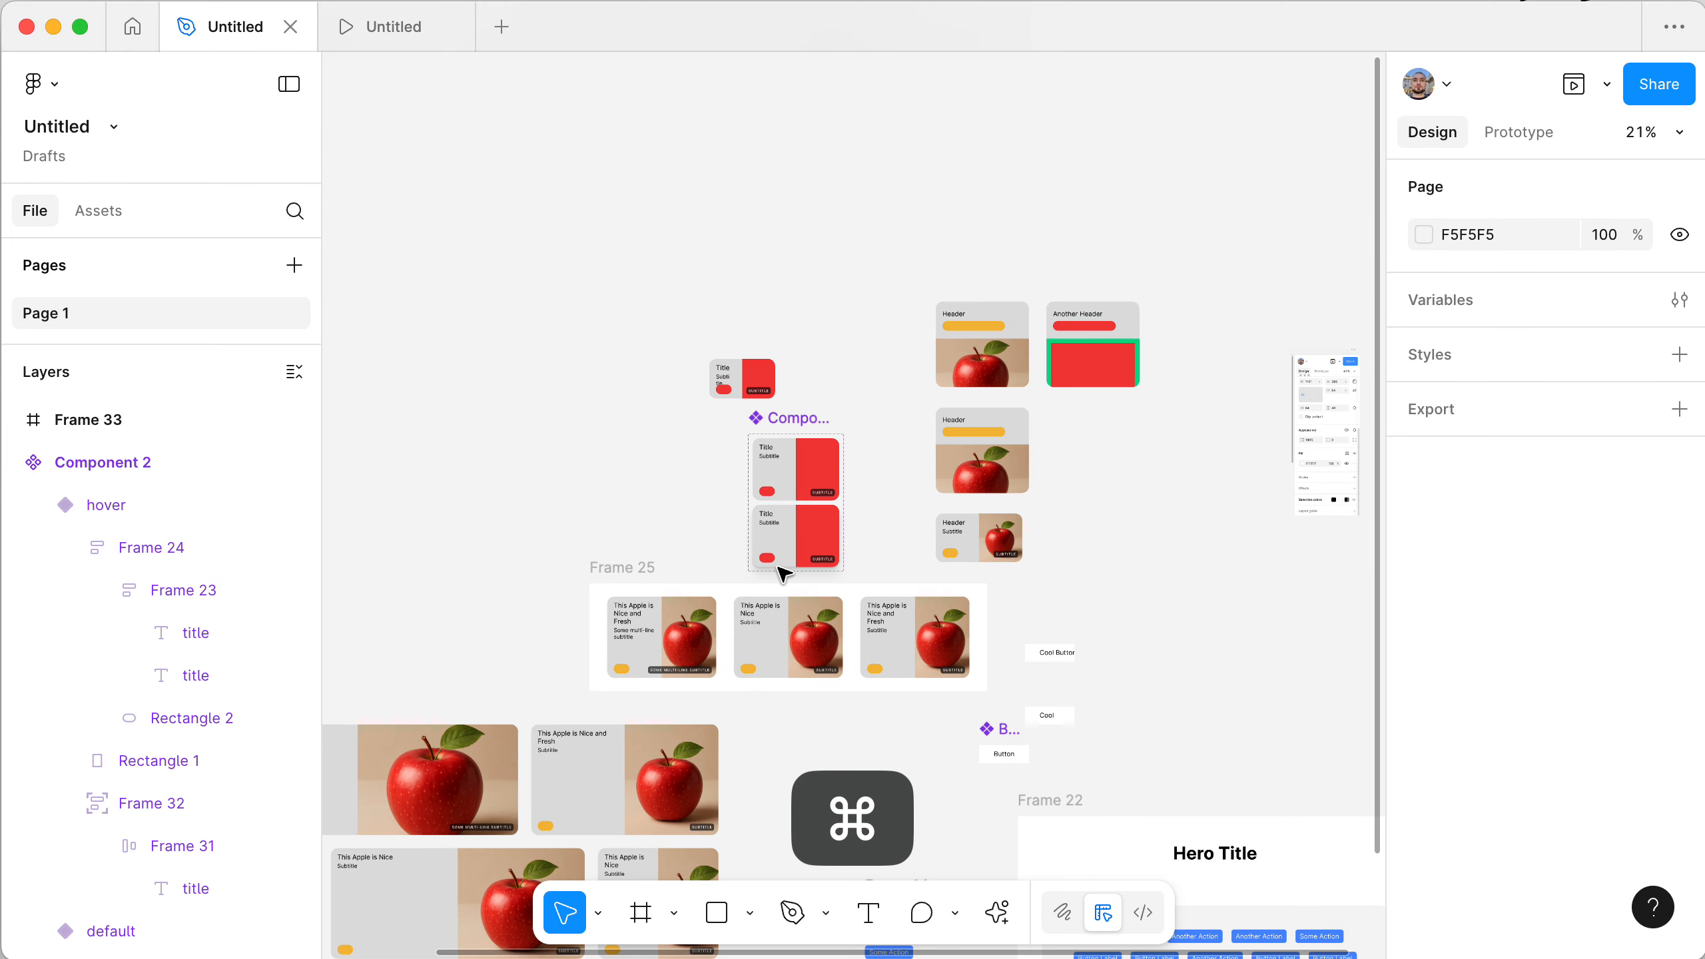
pyautogui.scroll(-5, 783, 574)
pyautogui.hscroll(3, 783, 574)
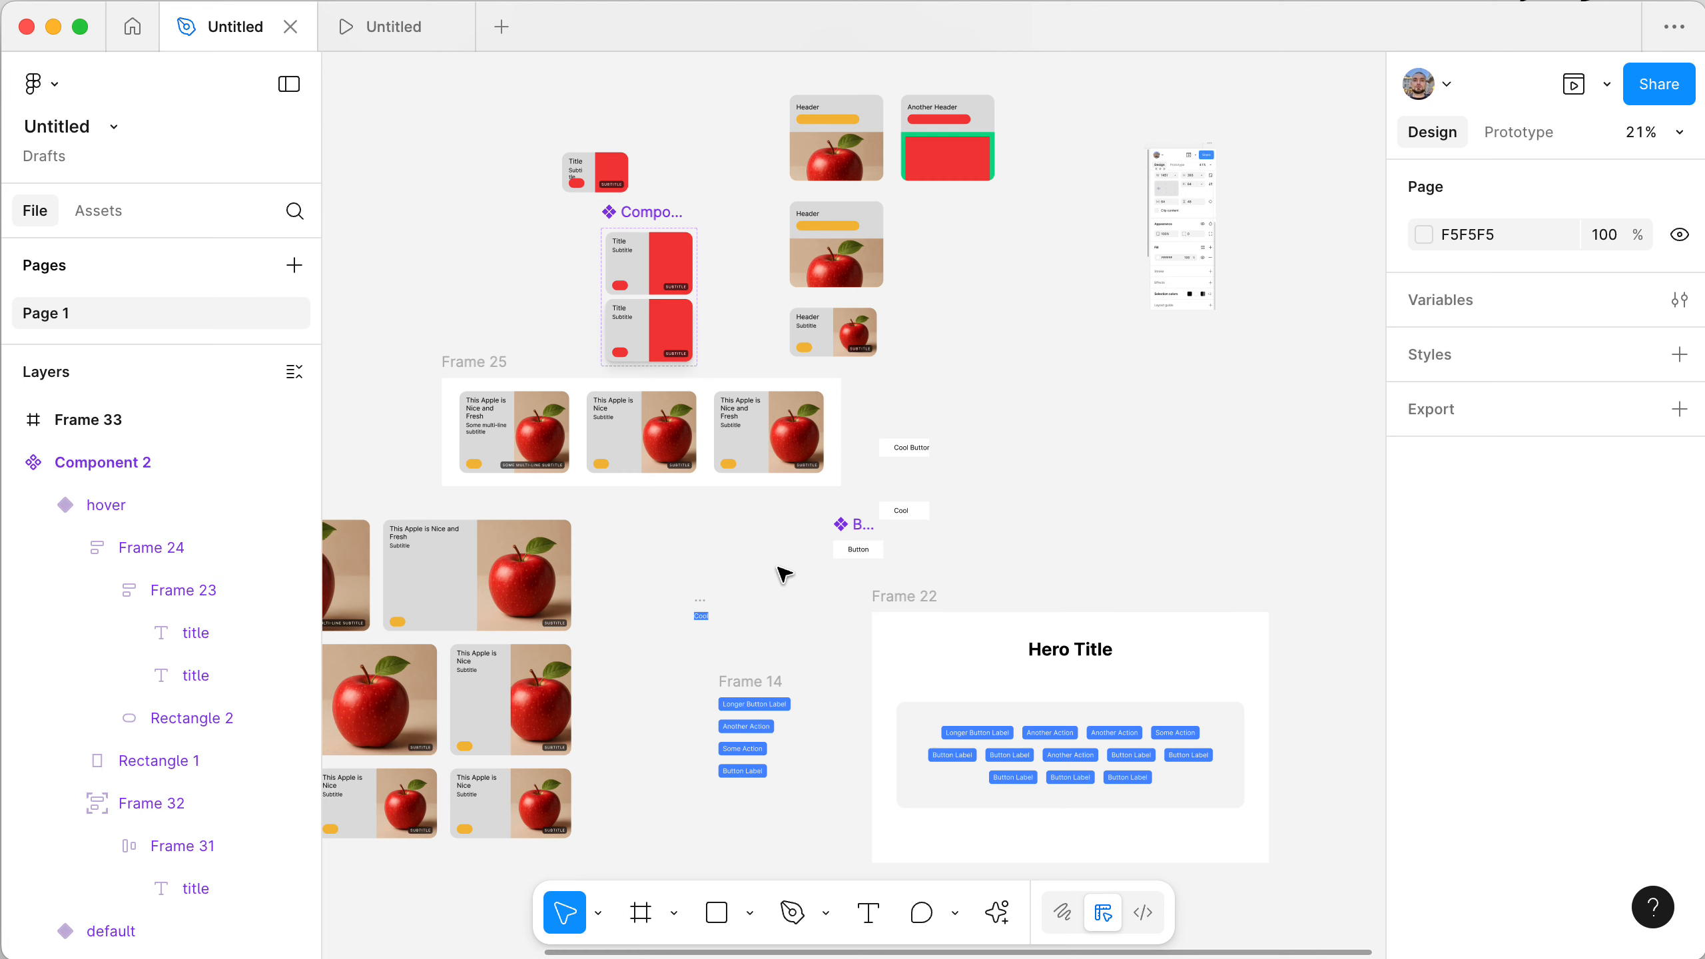
pyautogui.hscroll(-3, 783, 574)
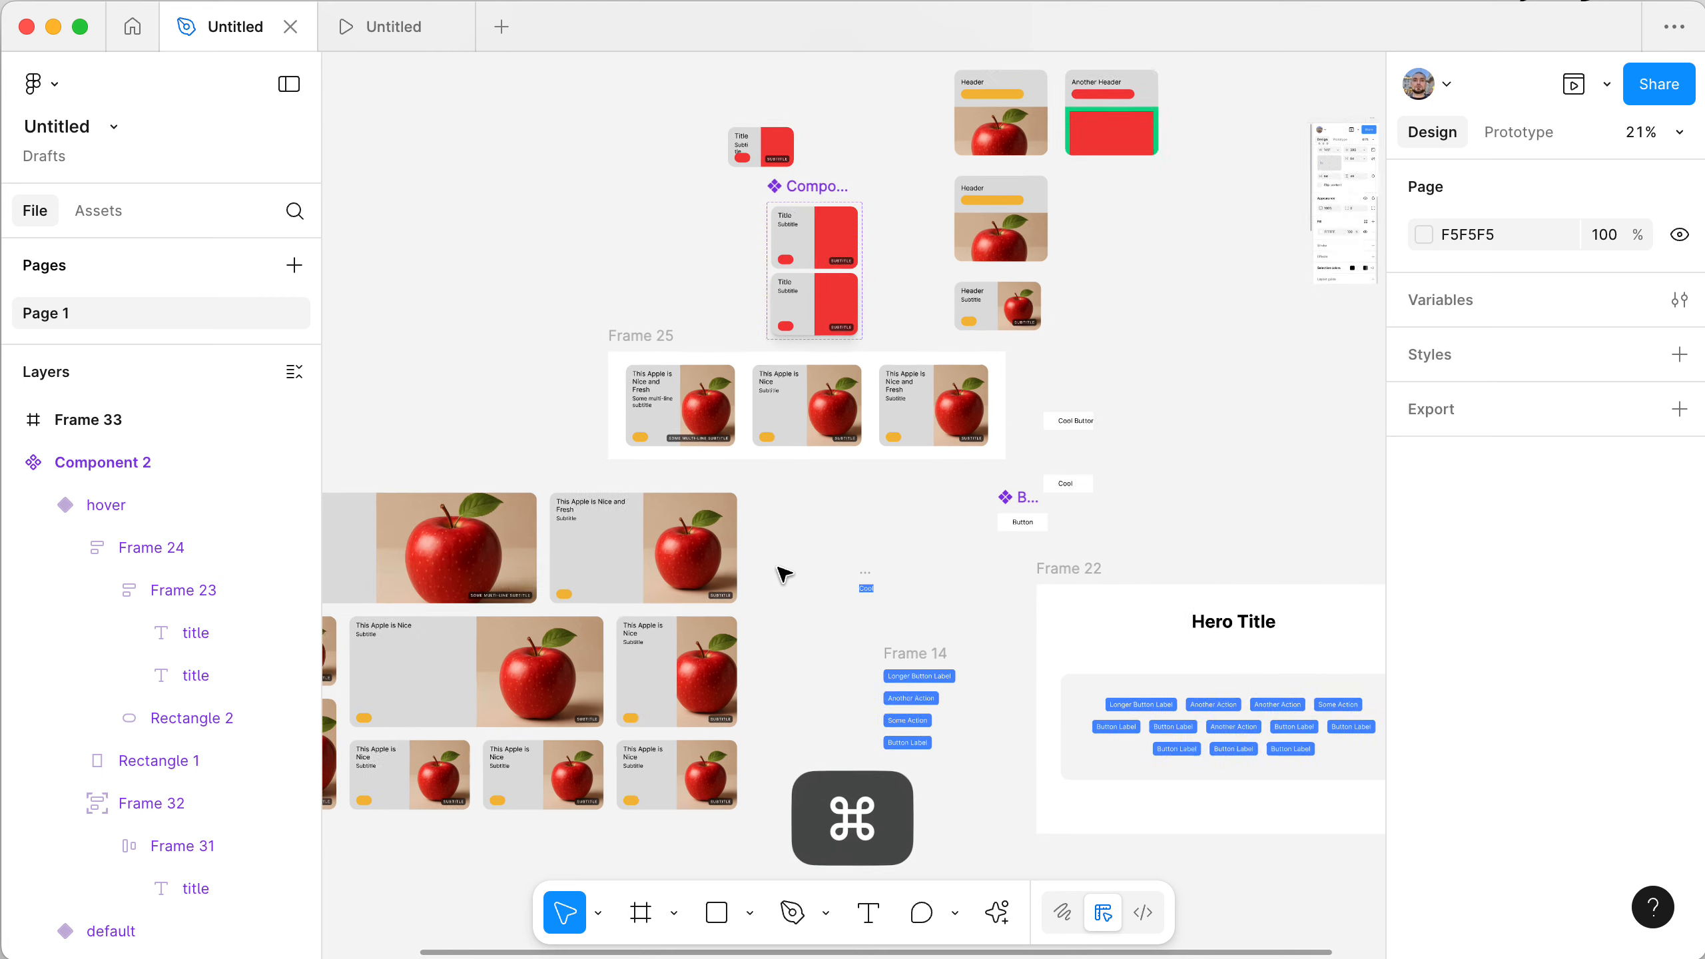
pyautogui.scroll(-2, 784, 574)
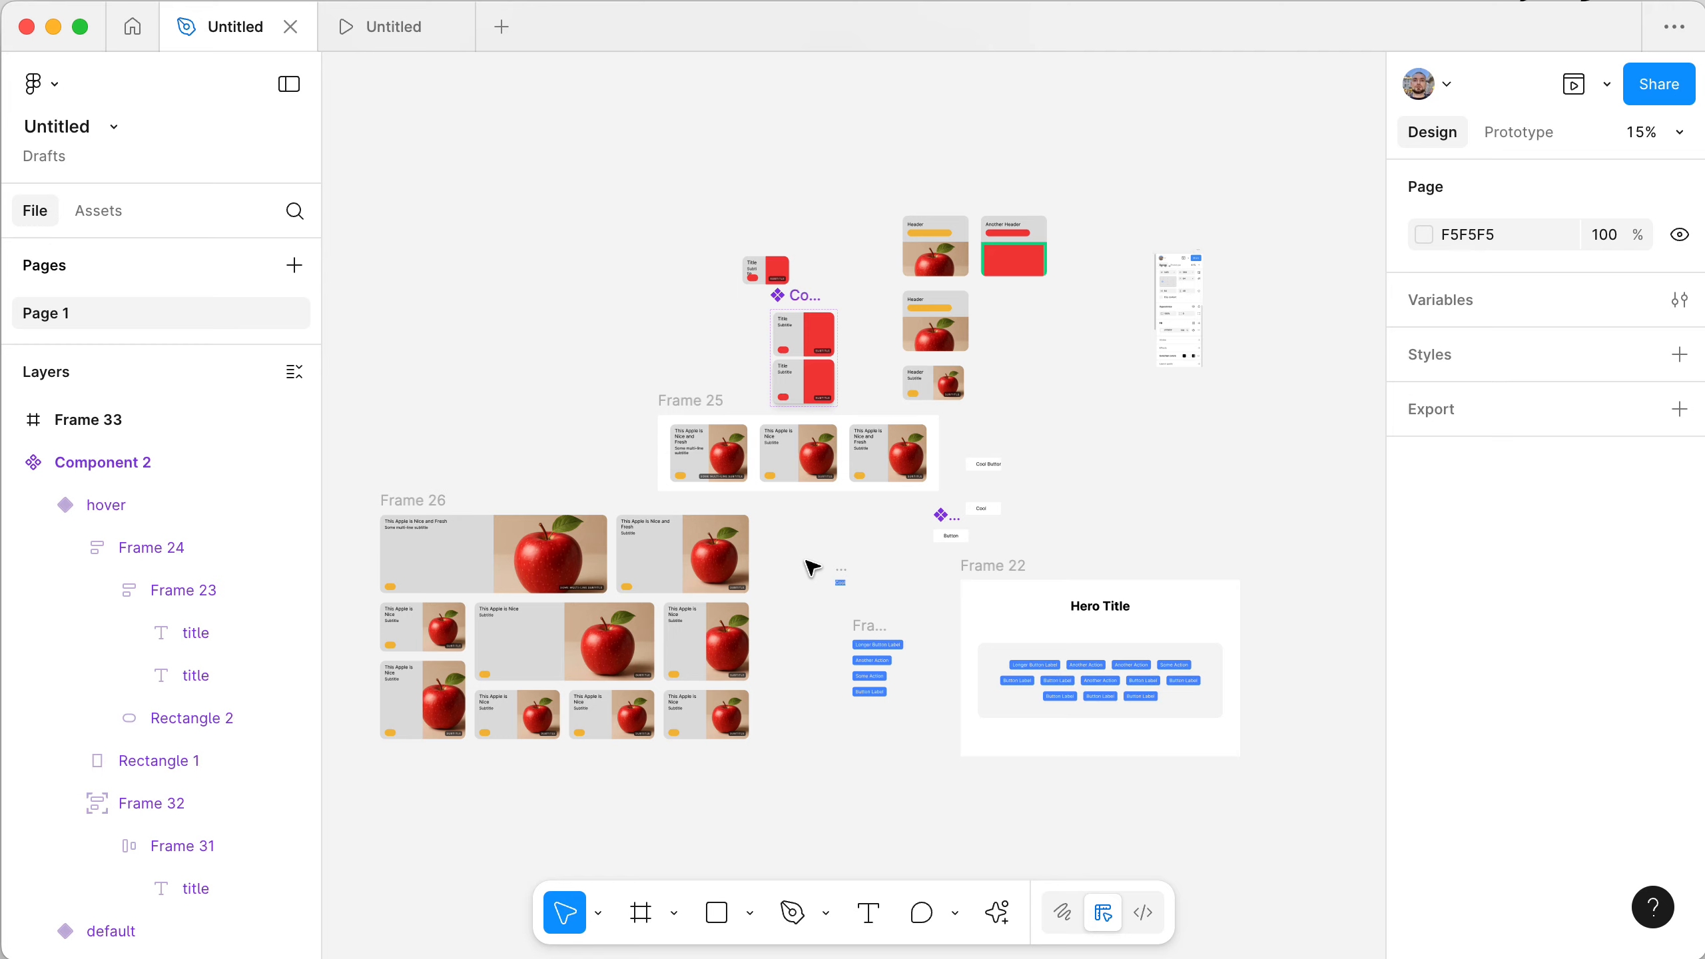
pyautogui.click(1001, 569)
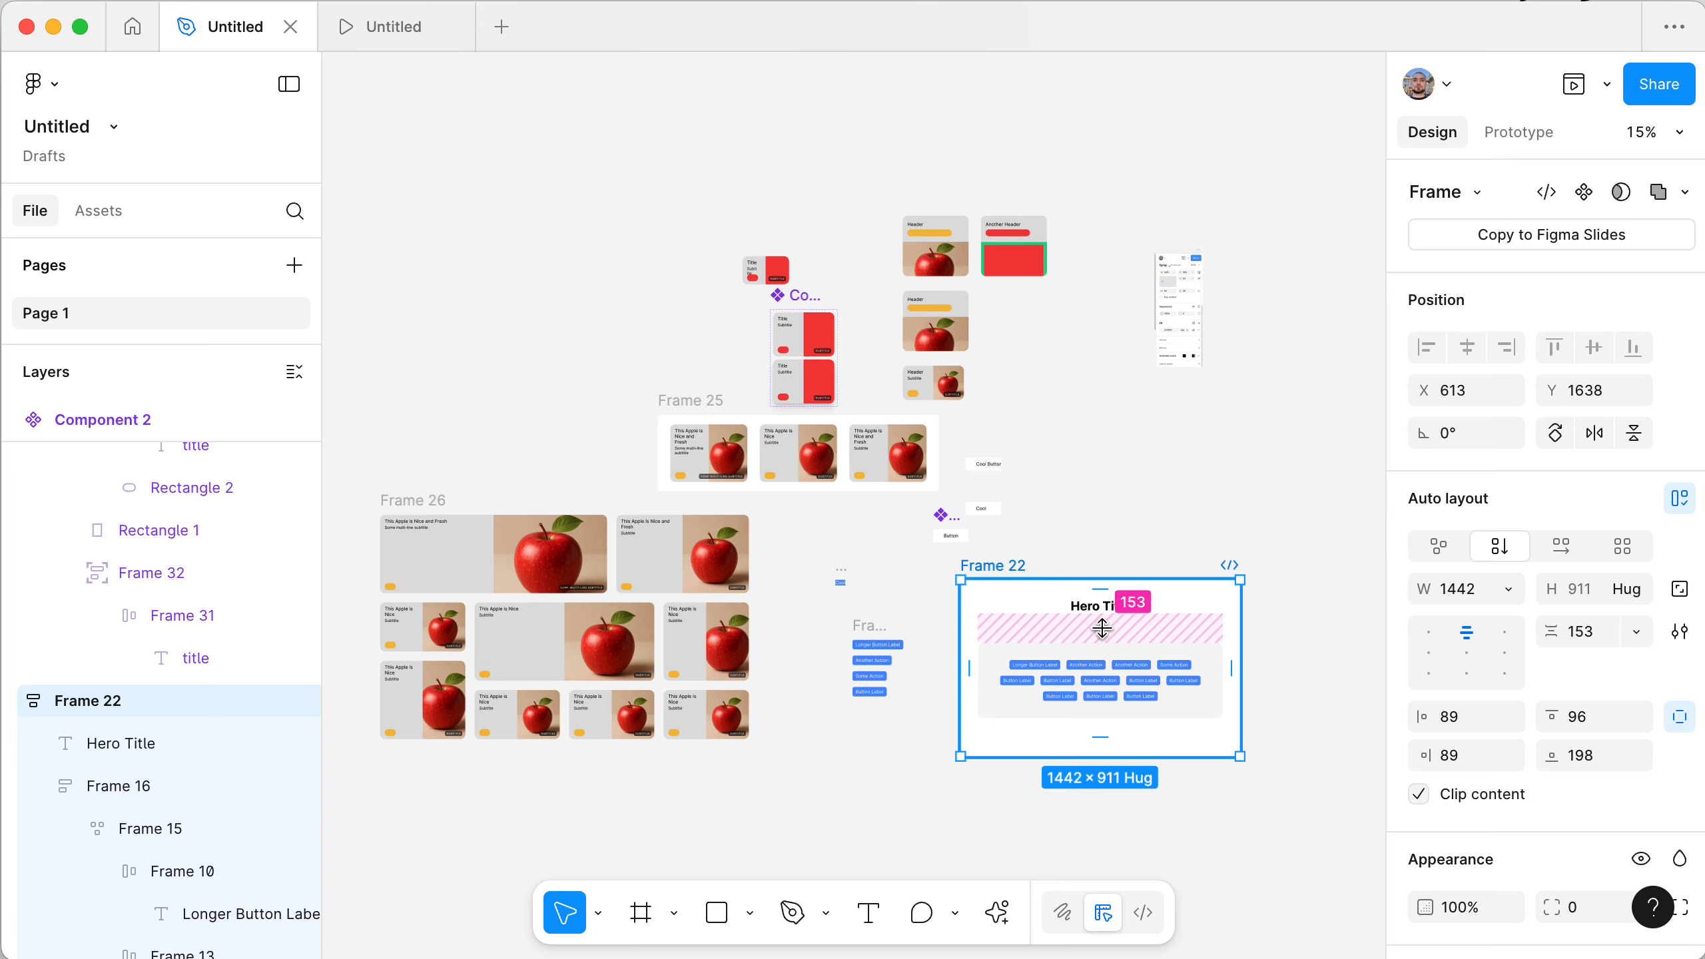
pyautogui.click(1169, 356)
# - Return to the properties panel screenshot and examine the alignment box and its neighbouring size, gap and padding fields up close
pyautogui.hscroll(3, 1168, 465)
pyautogui.scroll(2, 1169, 465)
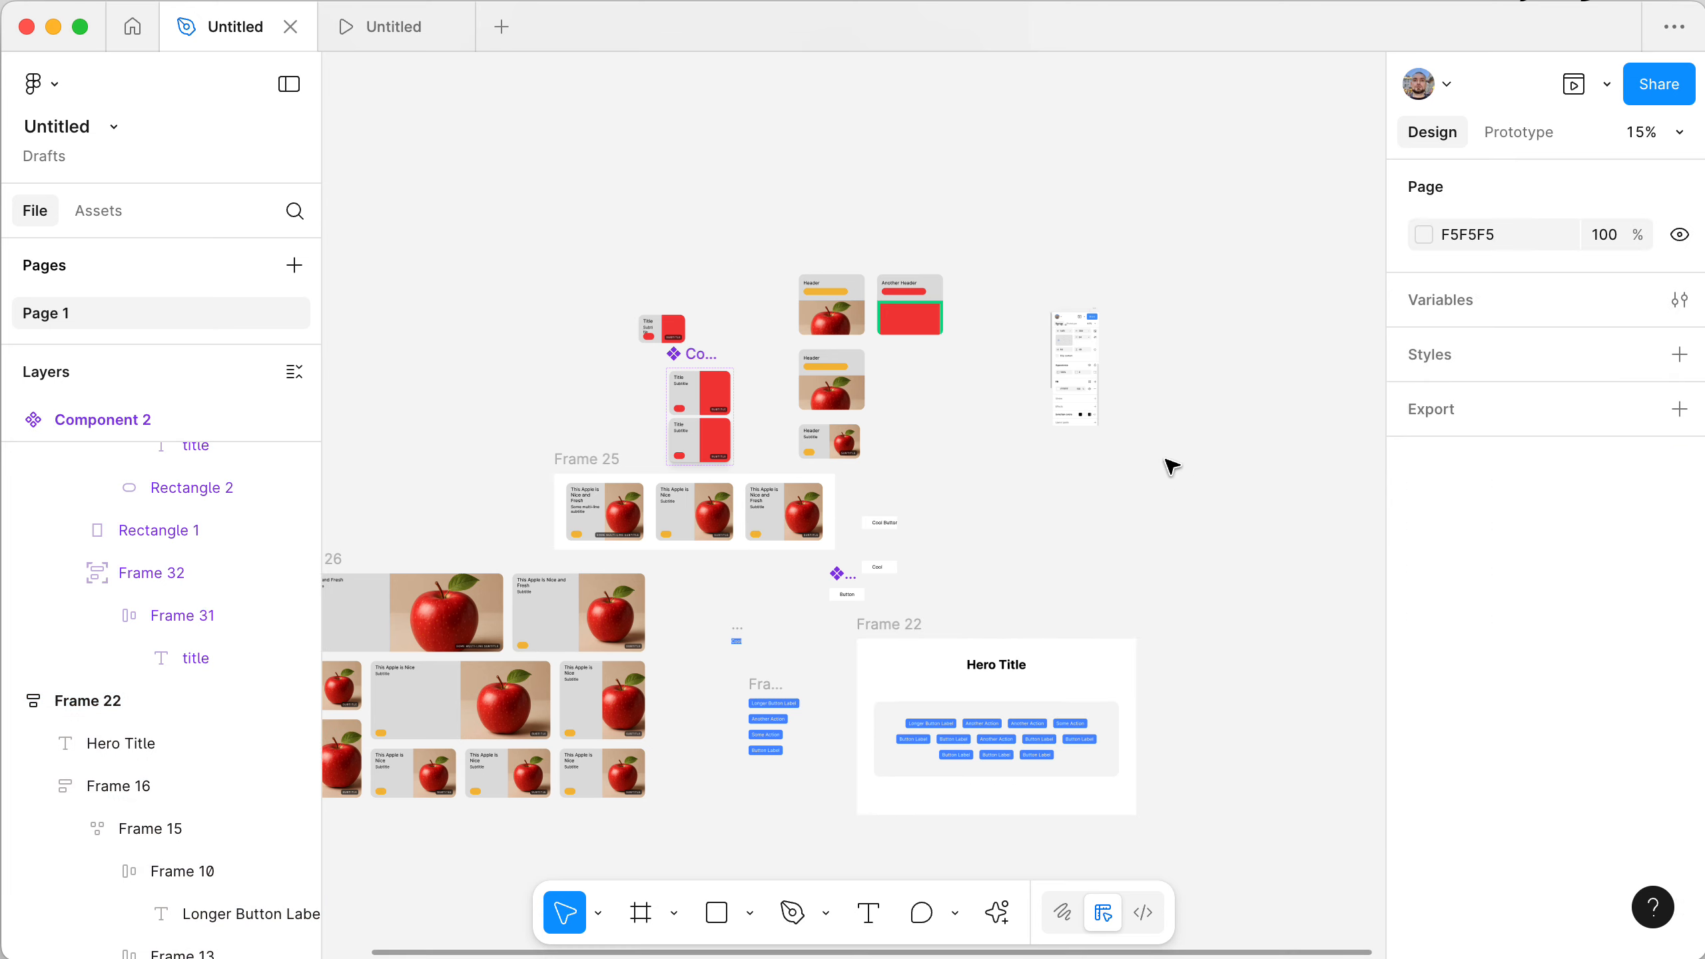
pyautogui.moveTo(525, 262); pyautogui.dragTo(994, 567)
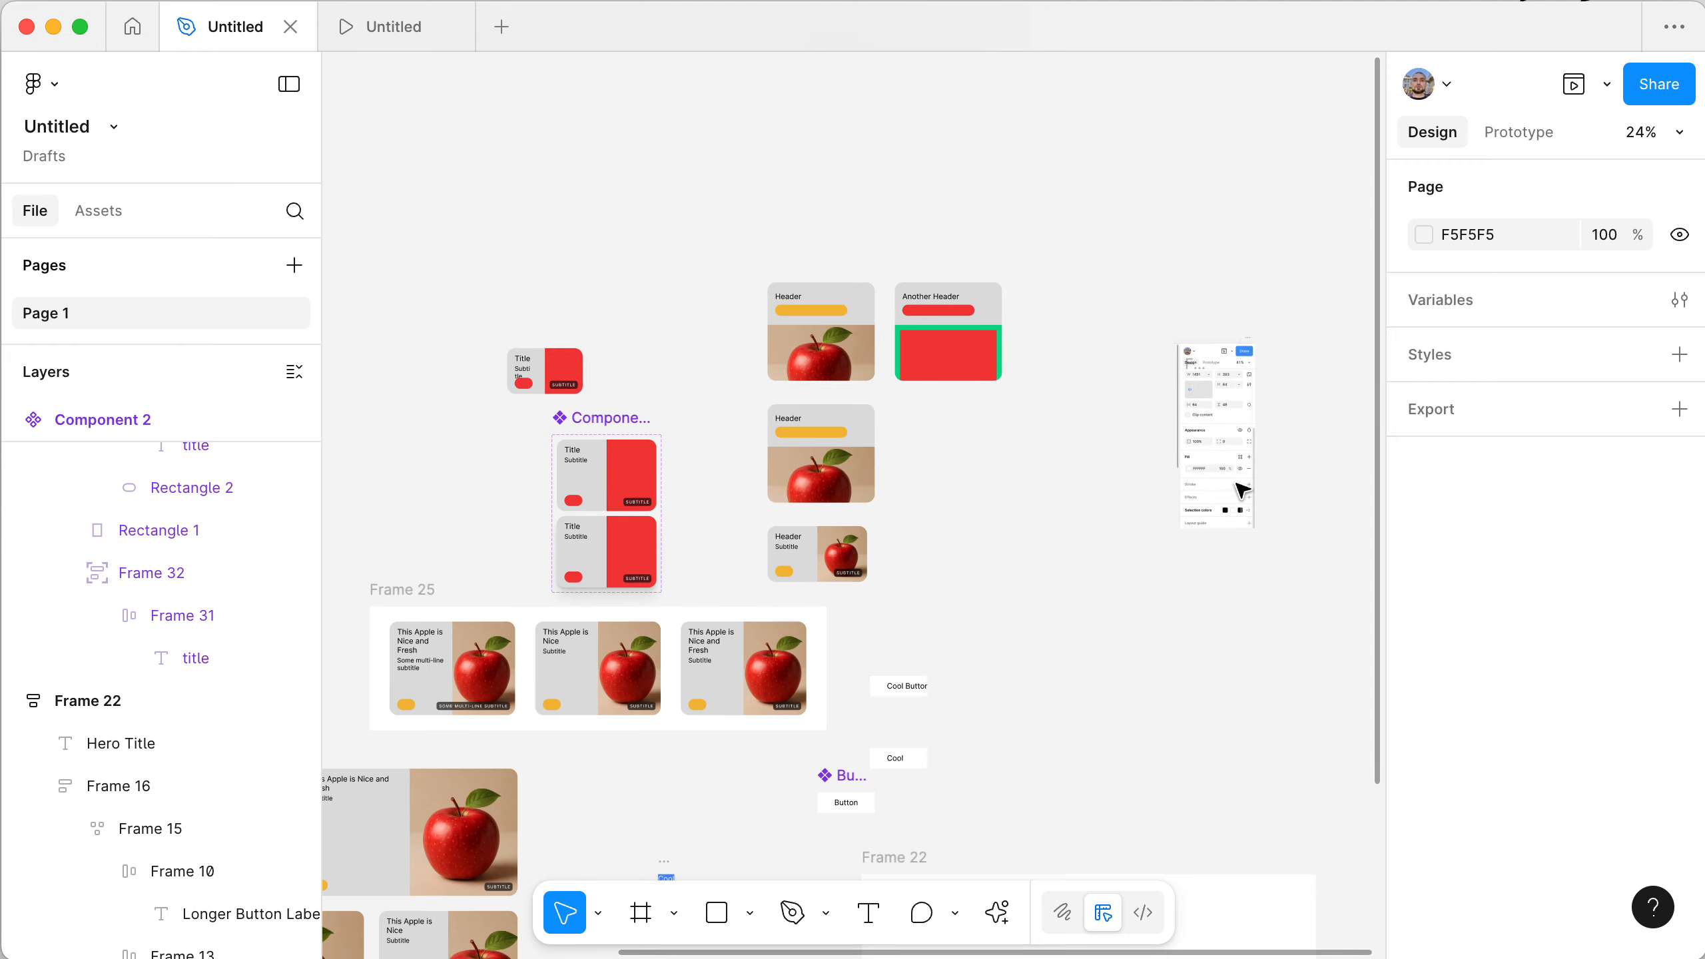
pyautogui.moveTo(1130, 297); pyautogui.dragTo(1272, 591)
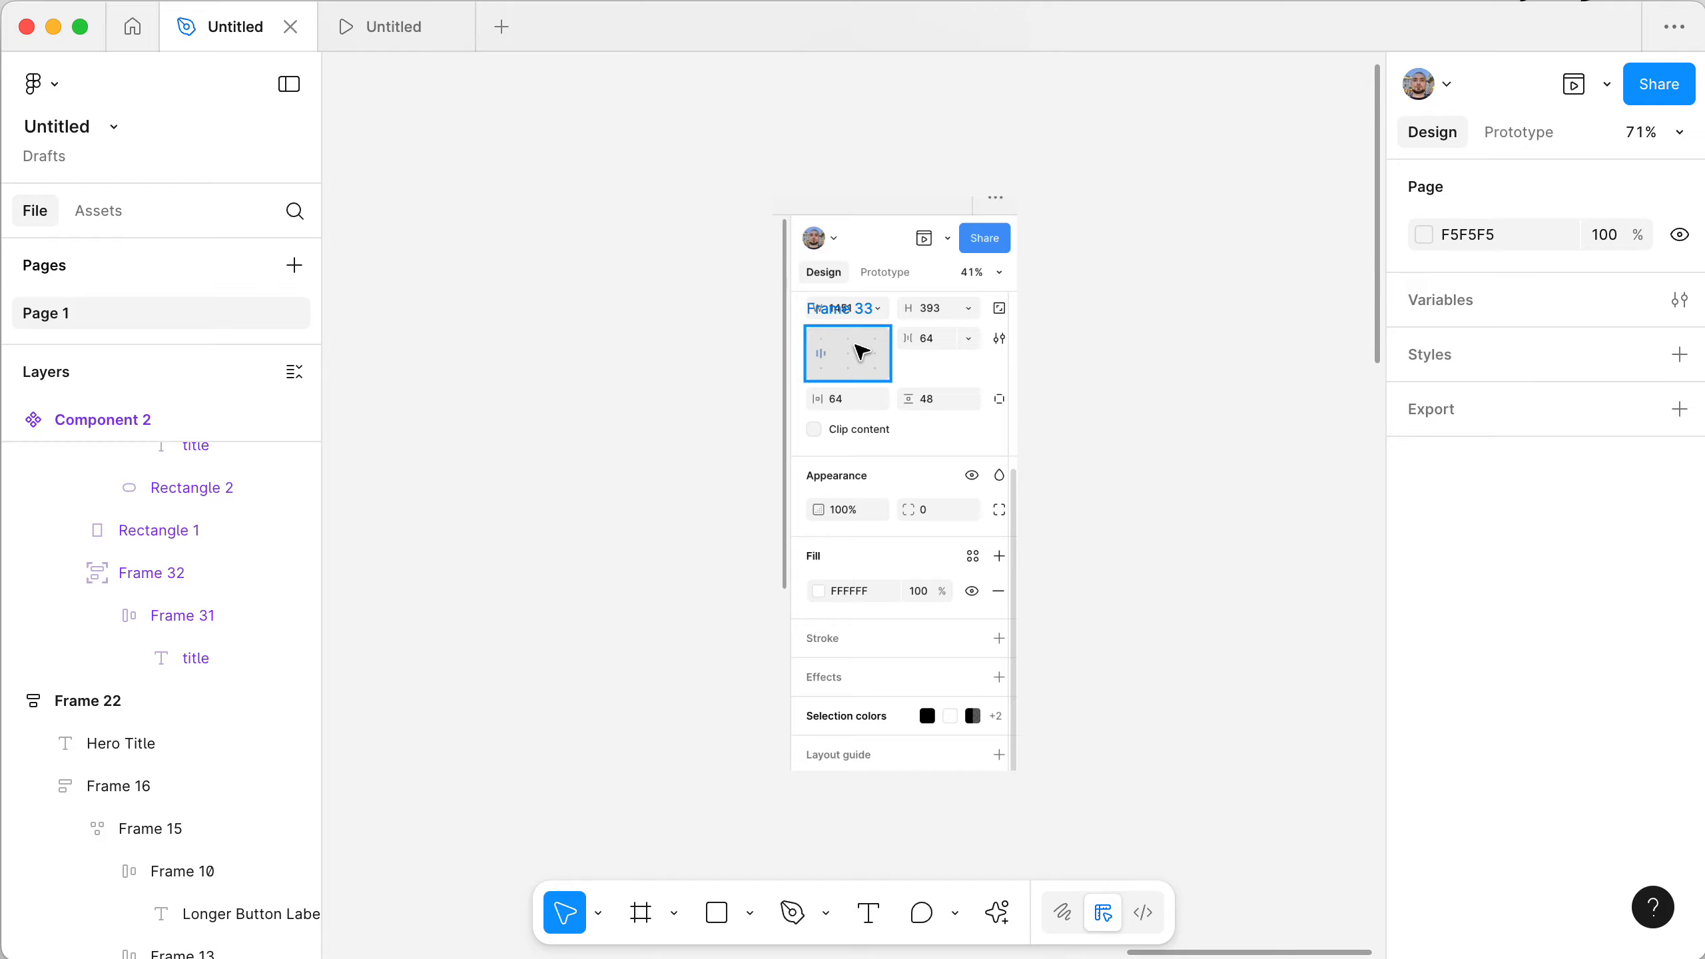
pyautogui.scroll(5, 861, 350)
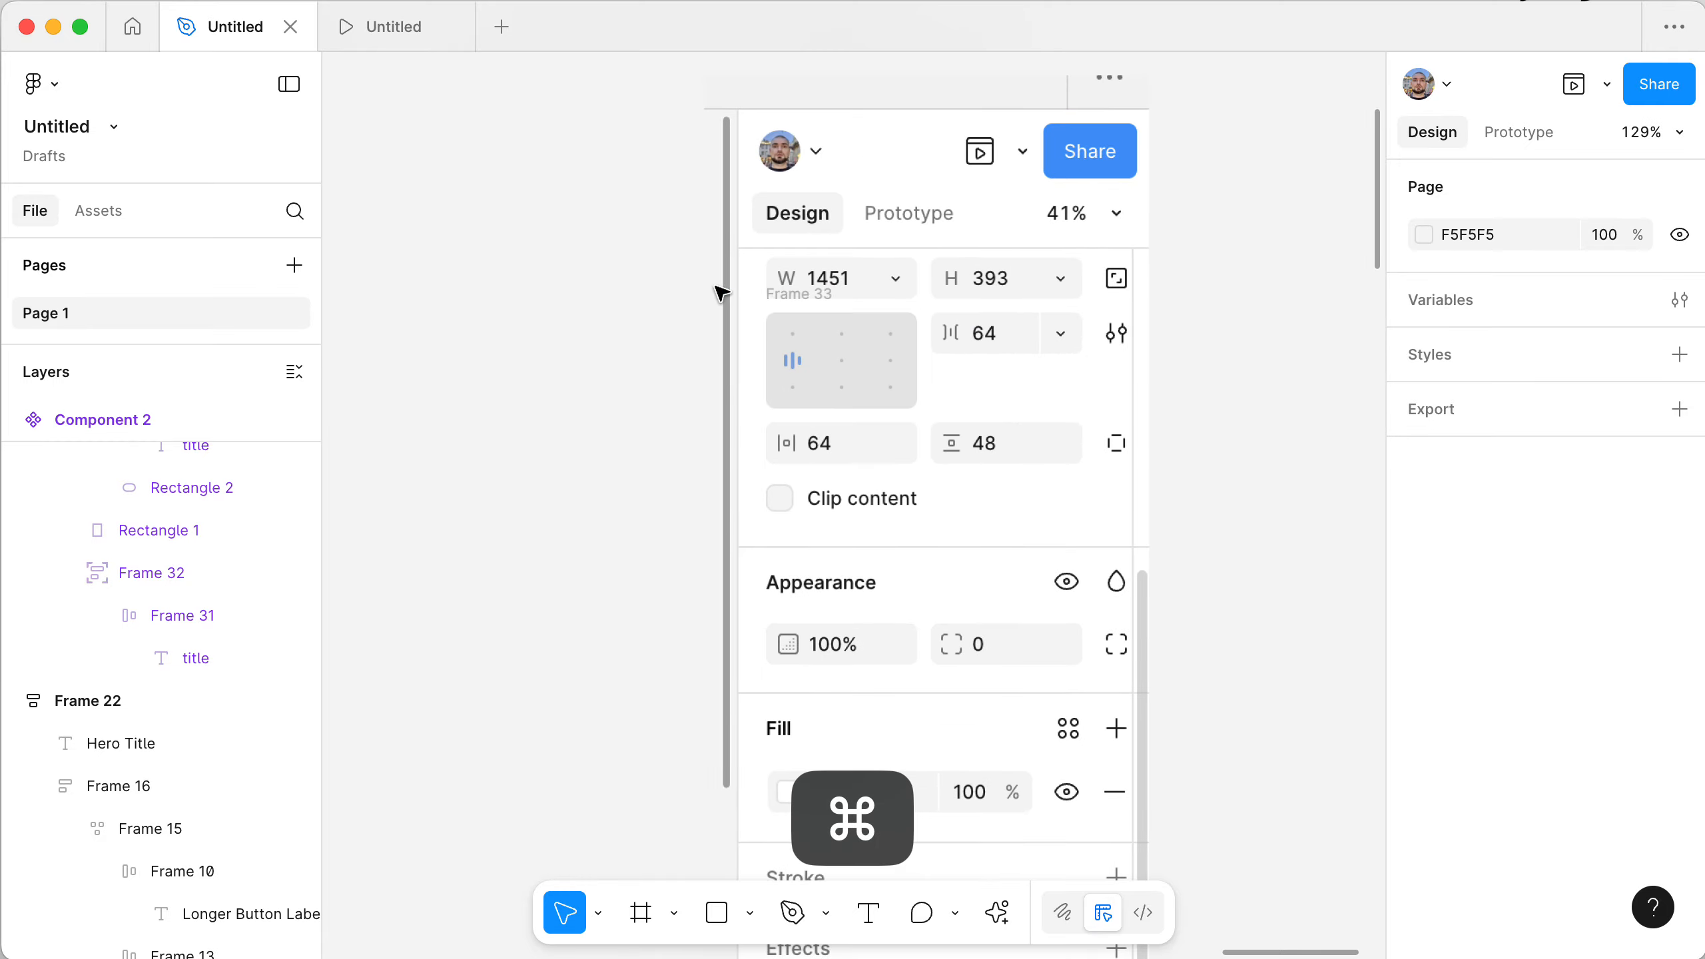
pyautogui.scroll(5, 871, 275)
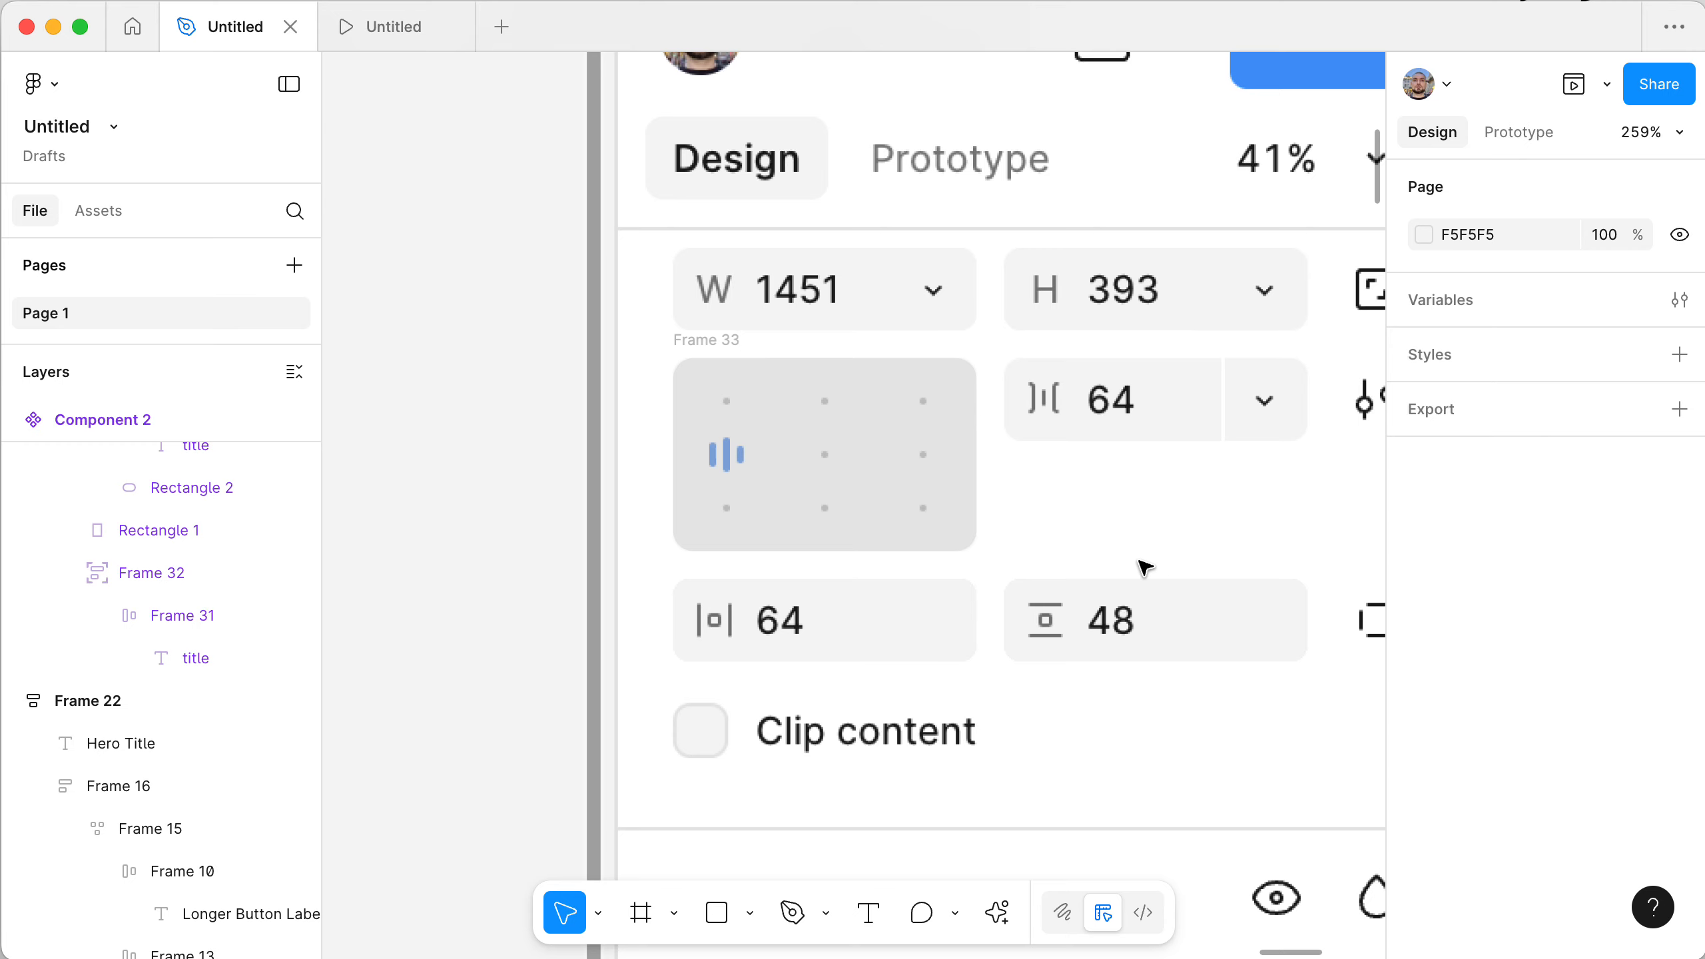
pyautogui.scroll(-5, 1141, 564)
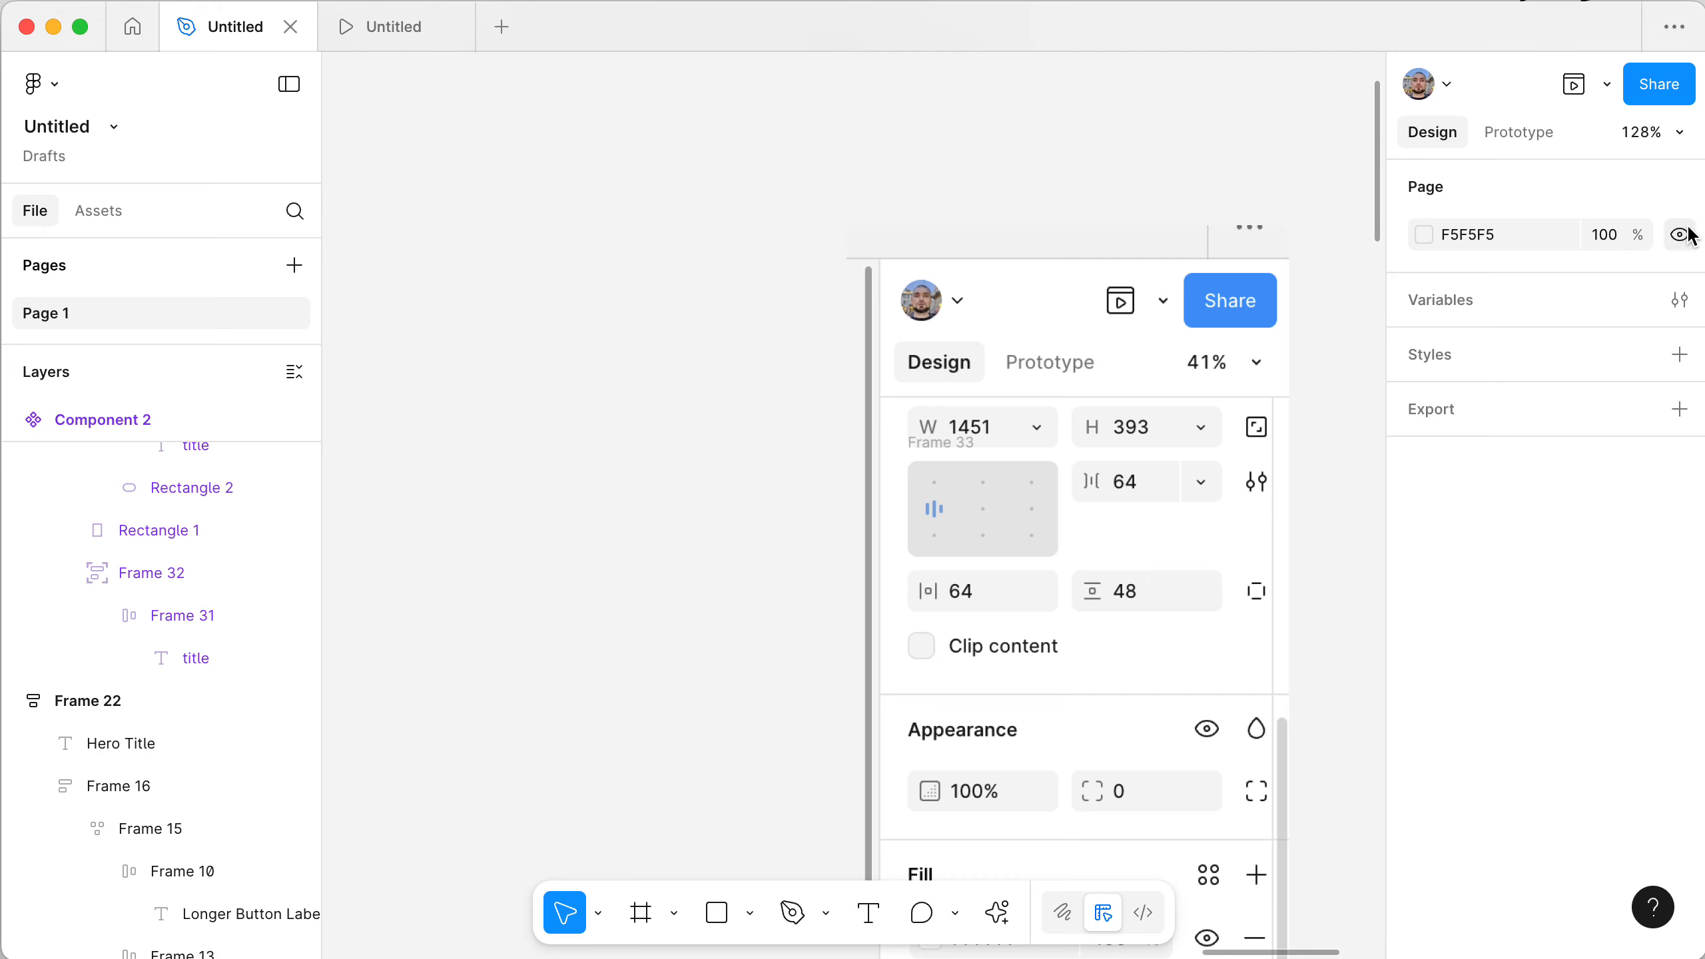
# - Capture the opacity slider of the page background's colour picker as a screenshot and place it on the canvas beside the panel screenshot
pyautogui.click(1680, 300)
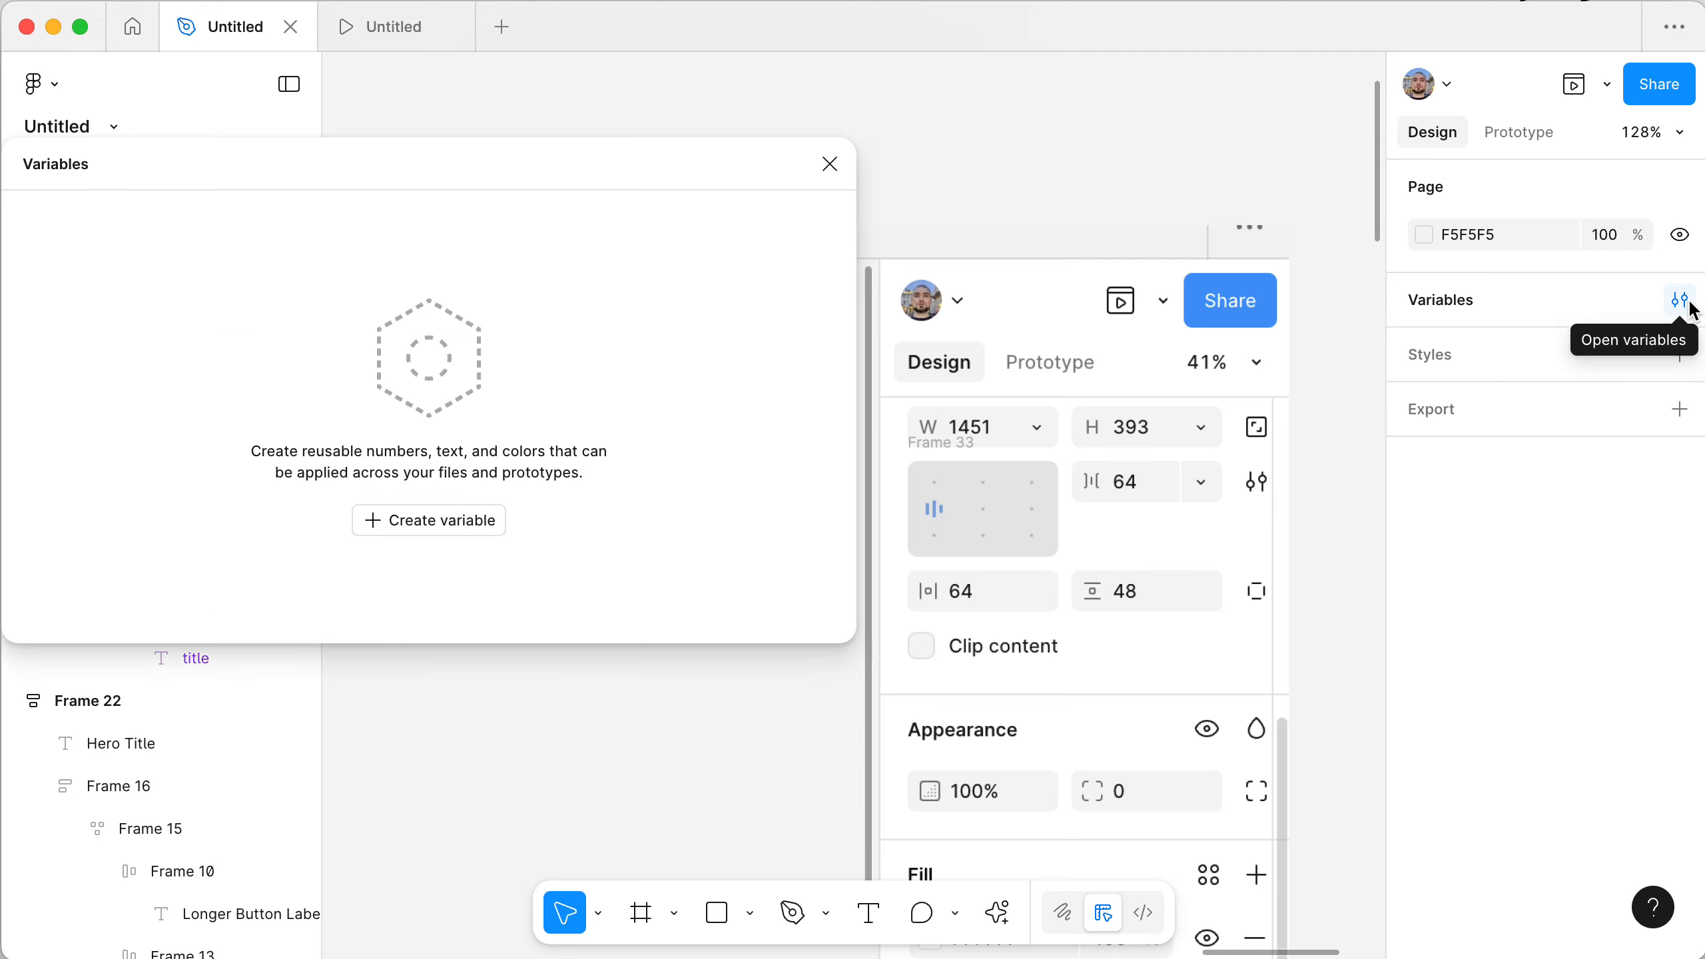
pyautogui.click(829, 165)
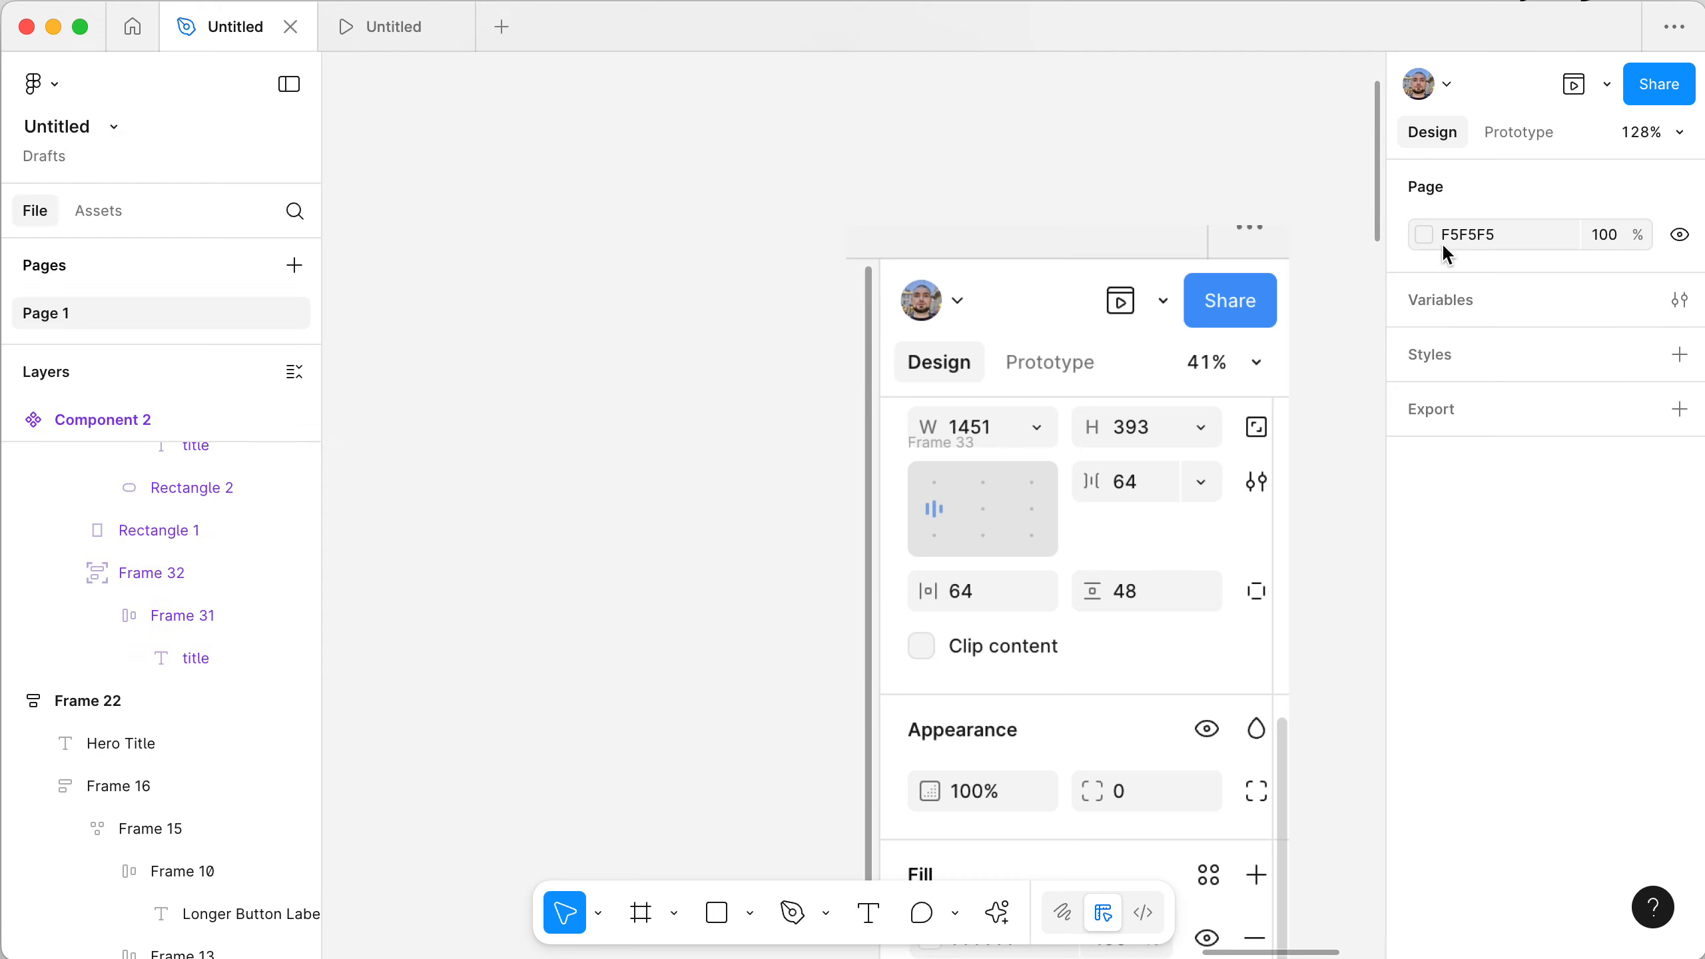
pyautogui.click(1424, 235)
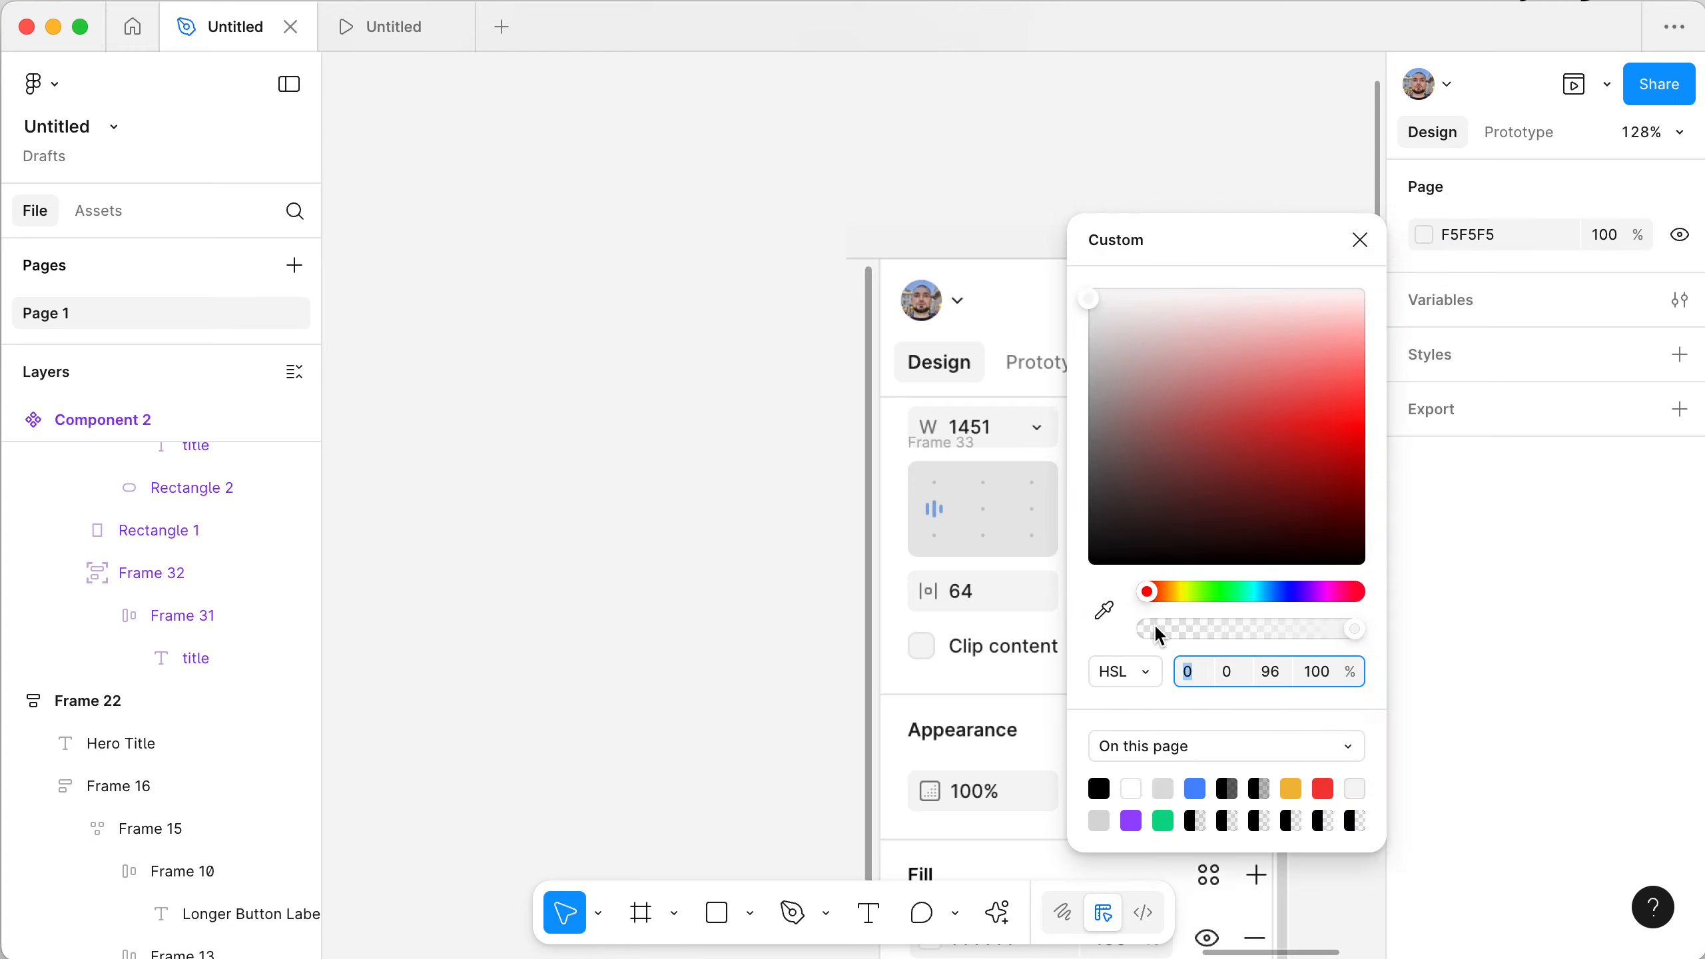
pyautogui.press('shift+super')
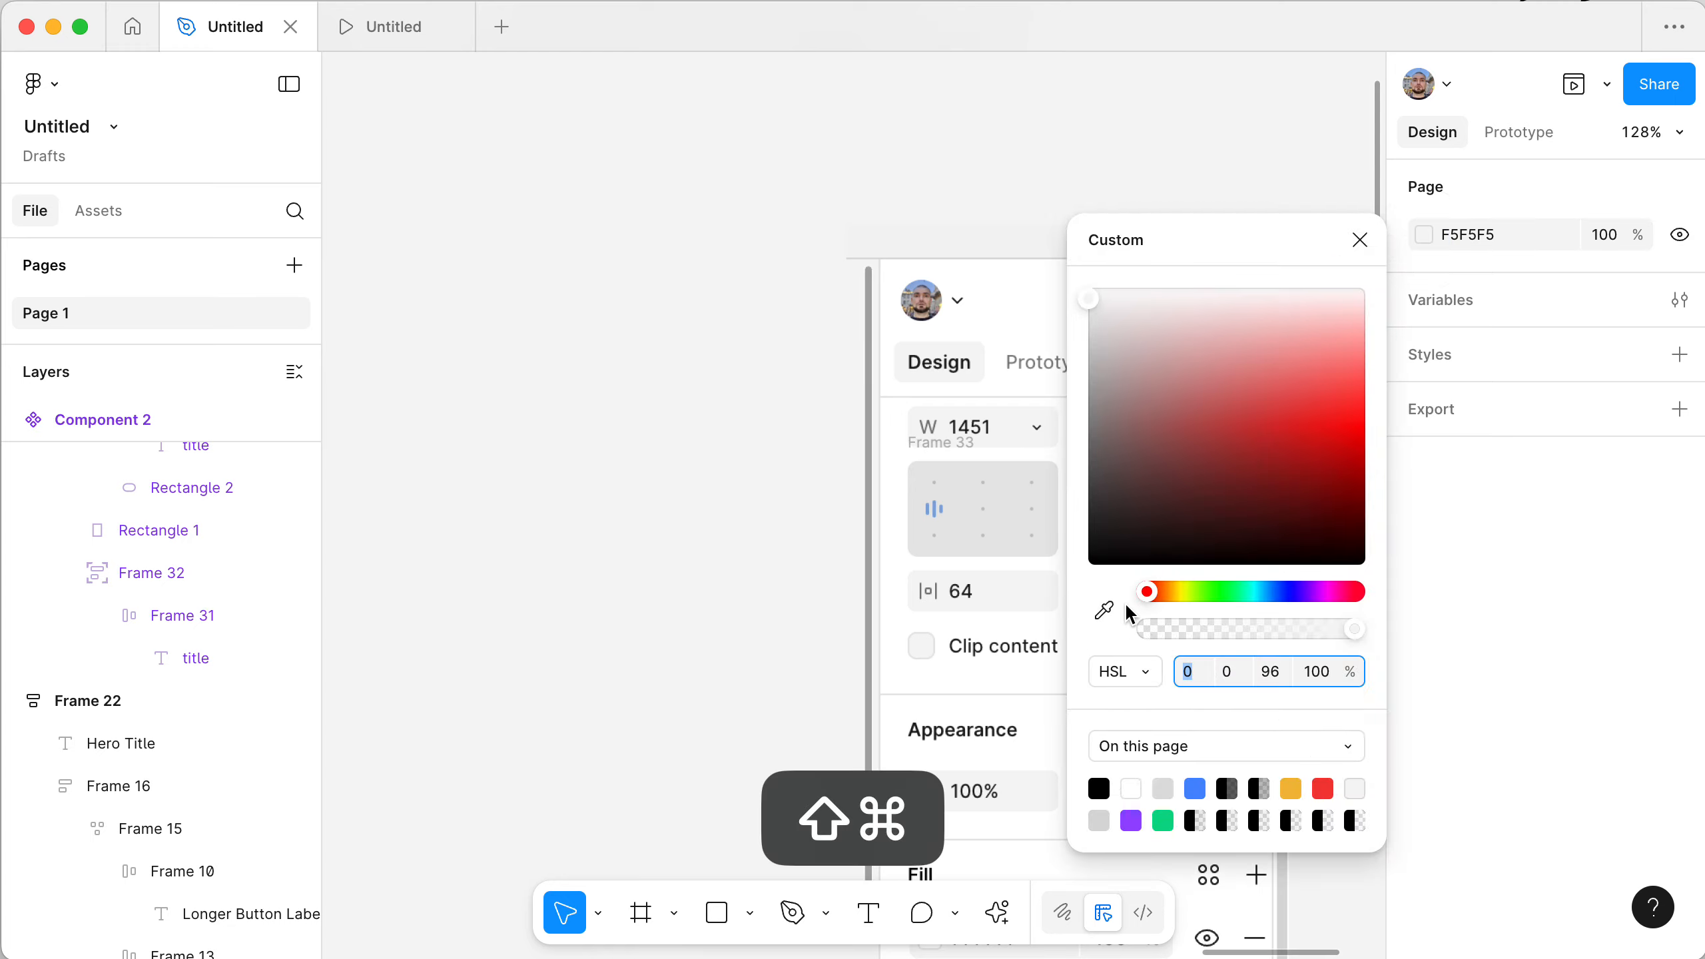
pyautogui.press('shift+super+4')
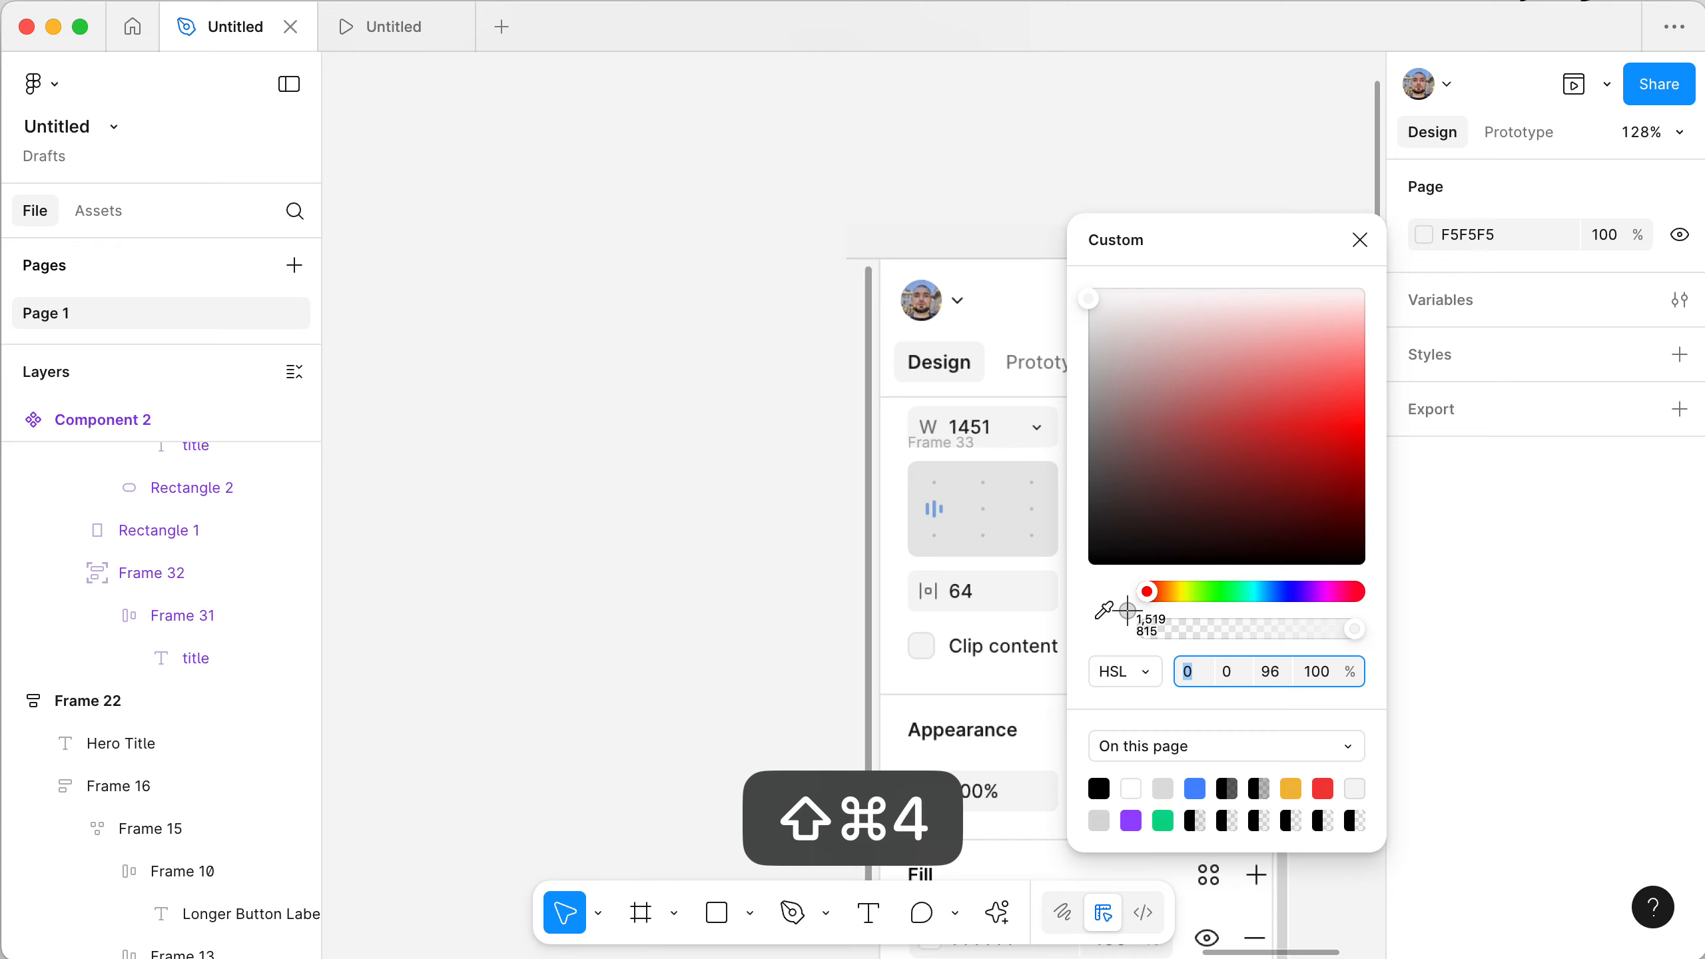
pyautogui.moveTo(1127, 606); pyautogui.dragTo(1381, 664)
pyautogui.moveTo(6, 793); pyautogui.dragTo(612, 441)
# - Examine the pixel detail of the opacity slider's checkerboard track, rounded end, handle ring and shadow in the captured image
pyautogui.scroll(5, 586, 418)
pyautogui.scroll(10, 589, 427)
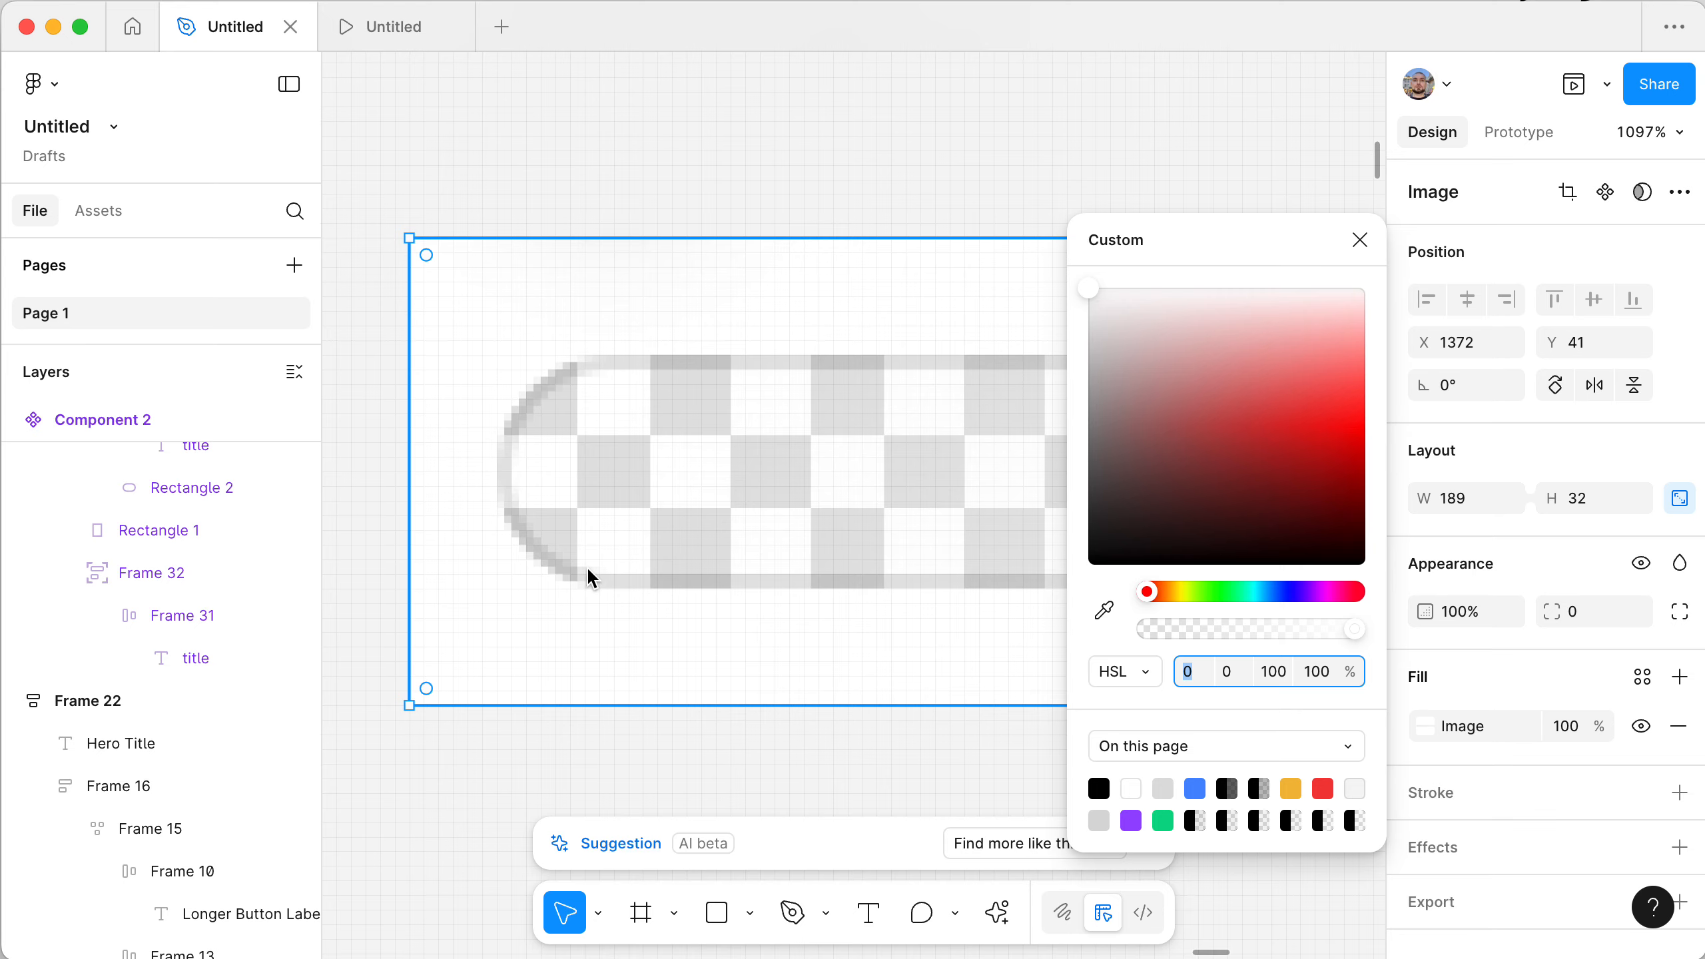
pyautogui.hscroll(15, 584, 571)
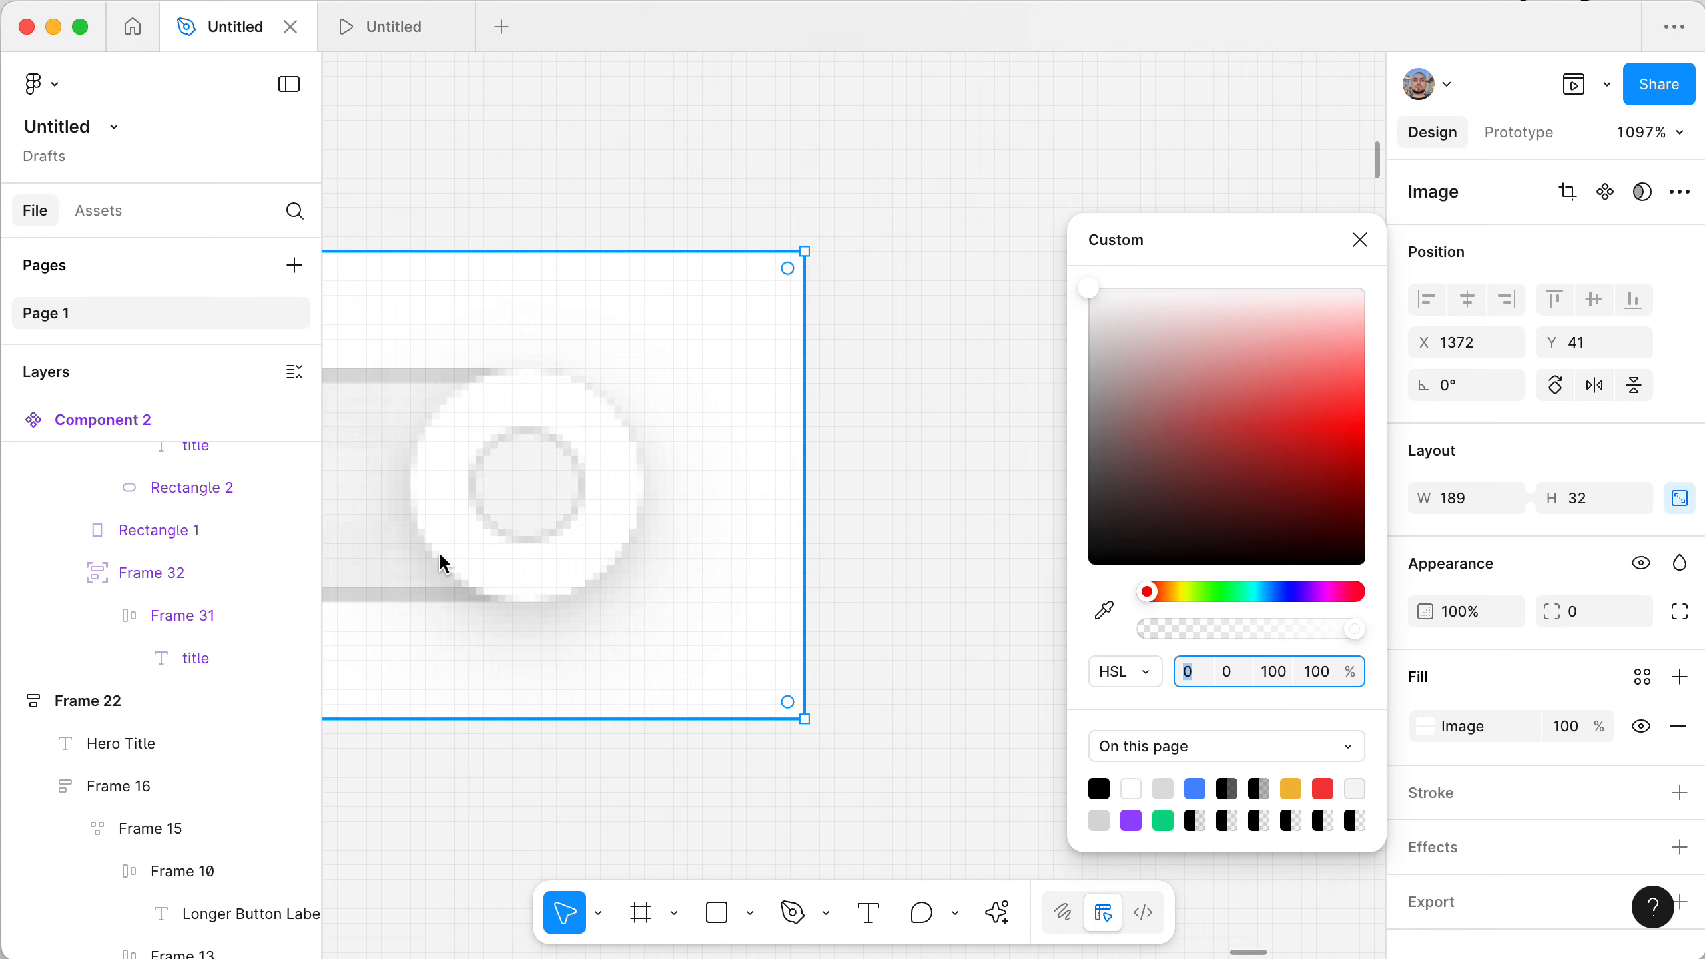
pyautogui.scroll(8, 449, 589)
pyautogui.scroll(-5, 449, 589)
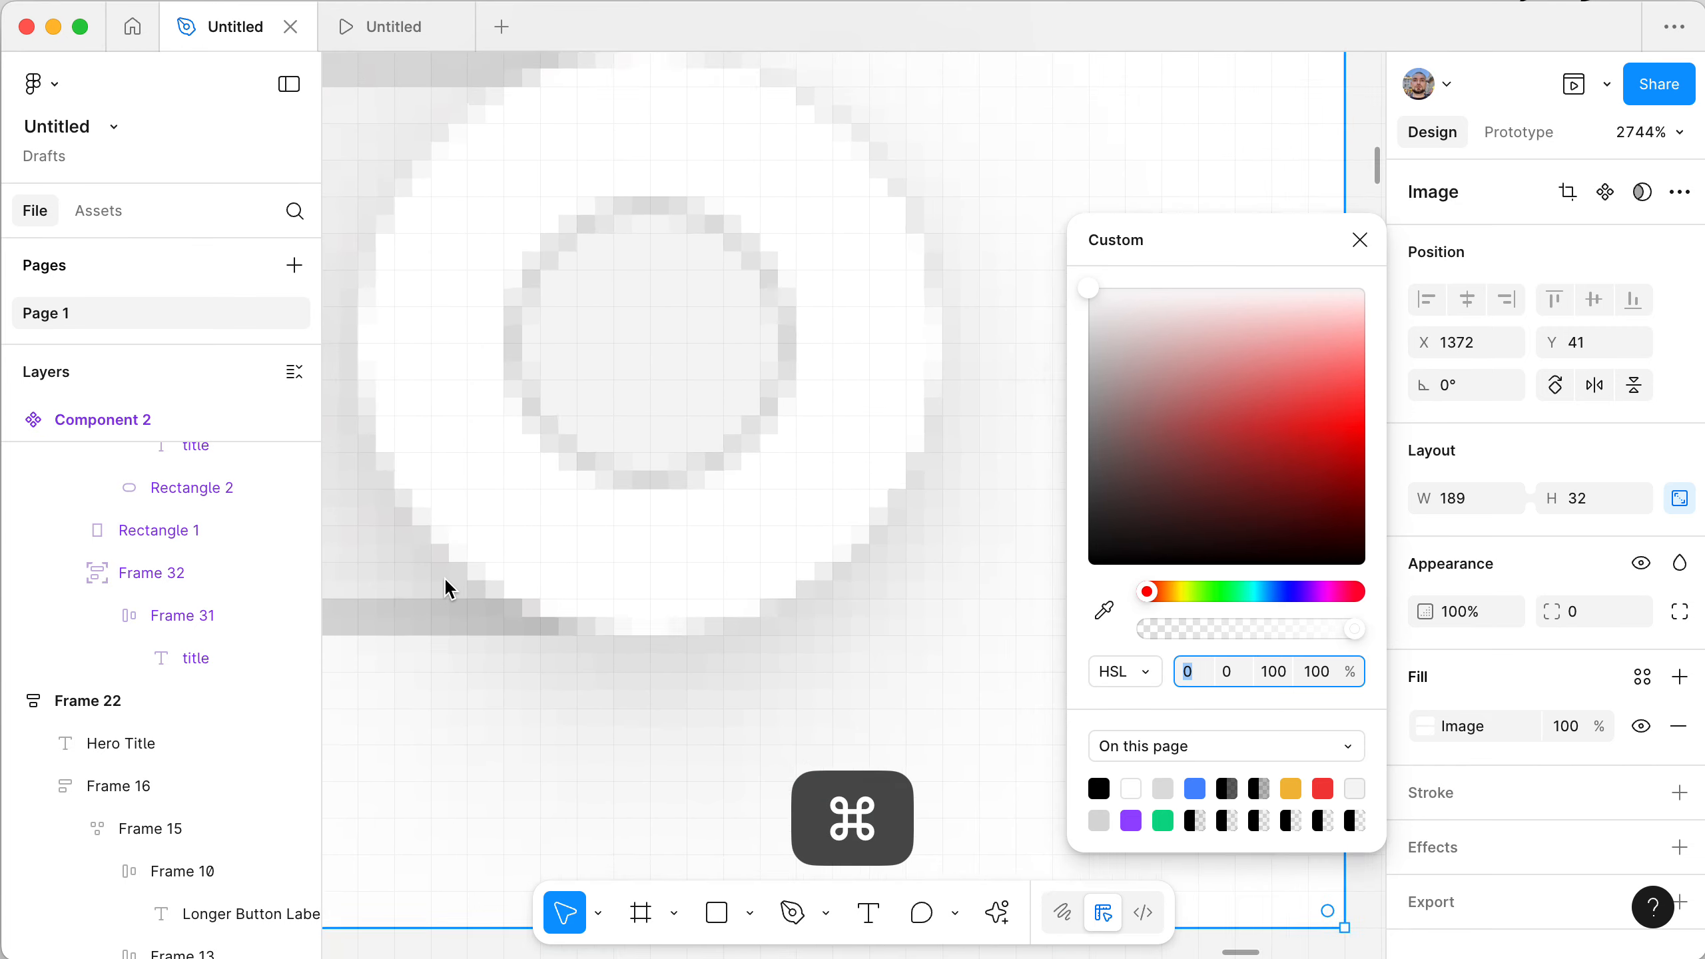
pyautogui.scroll(6, 450, 589)
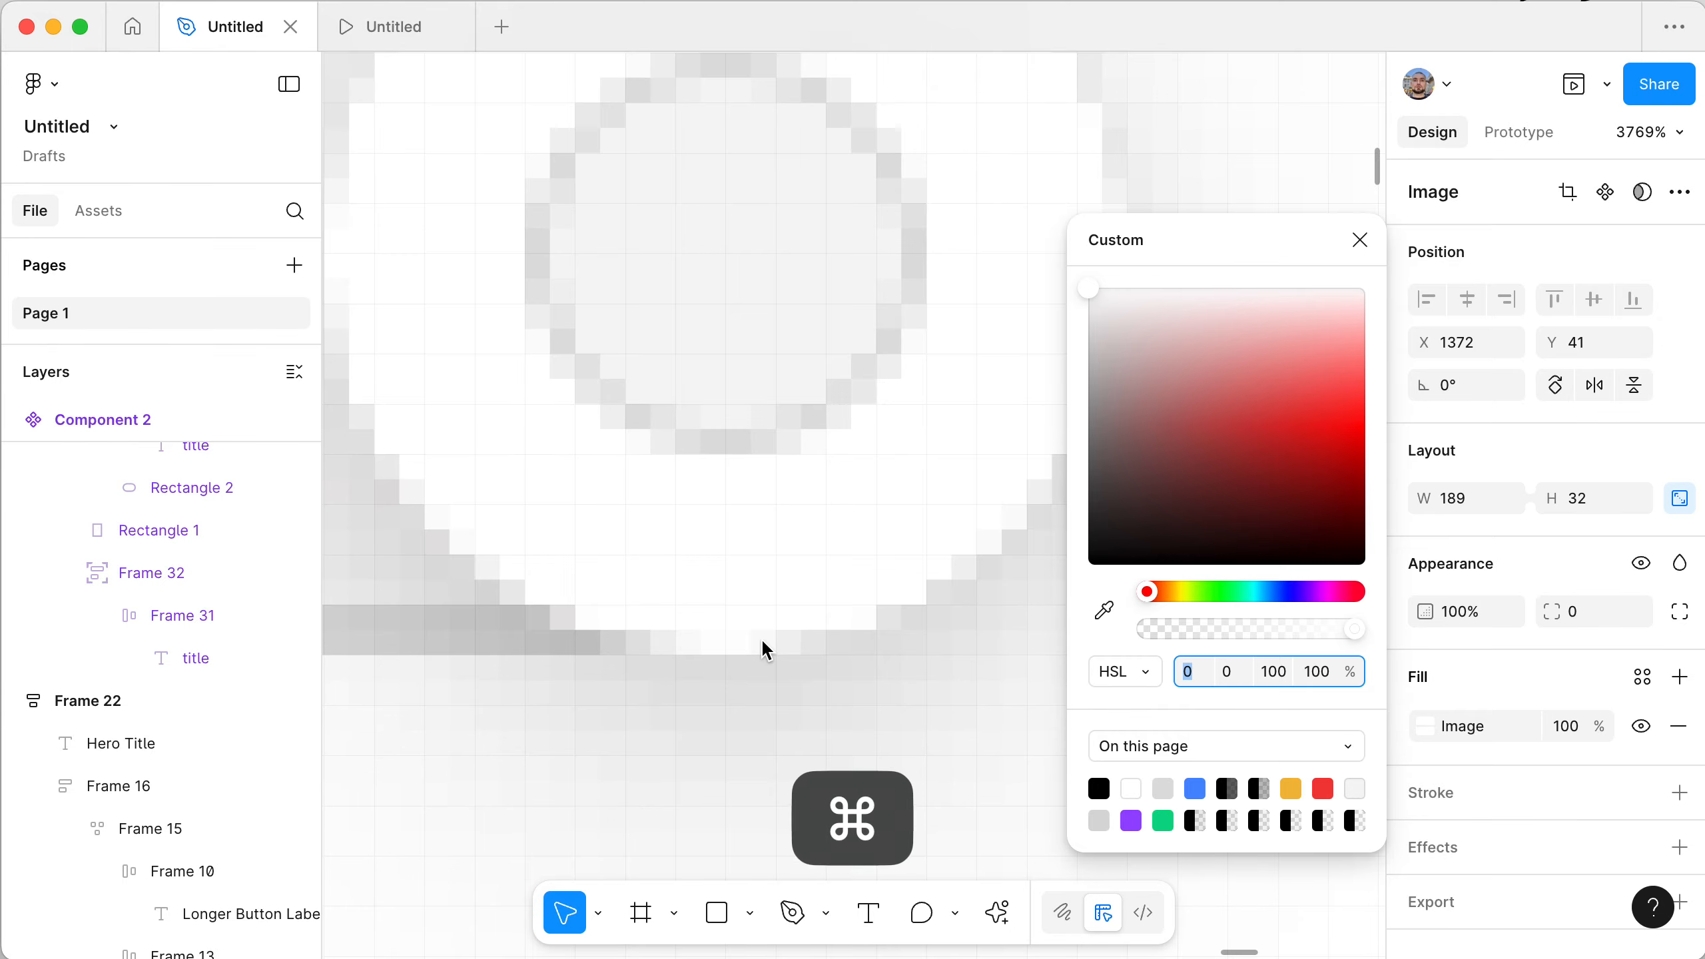
pyautogui.scroll(-7, 765, 647)
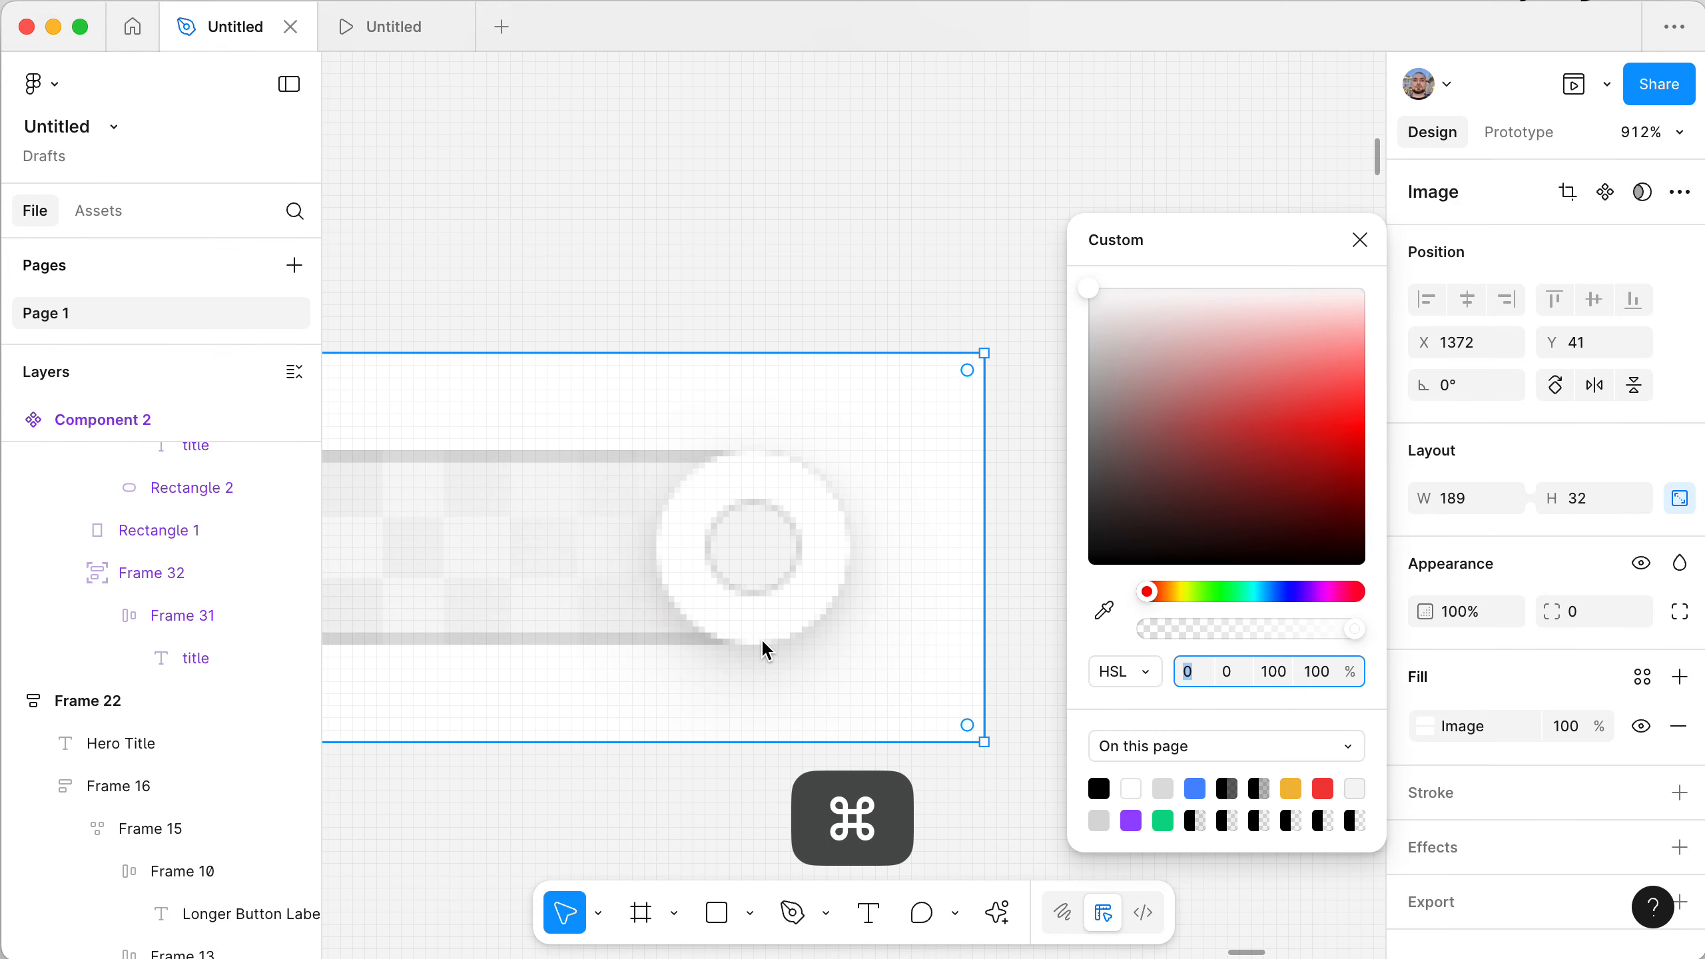
pyautogui.scroll(-7, 765, 647)
pyautogui.scroll(-3, 765, 648)
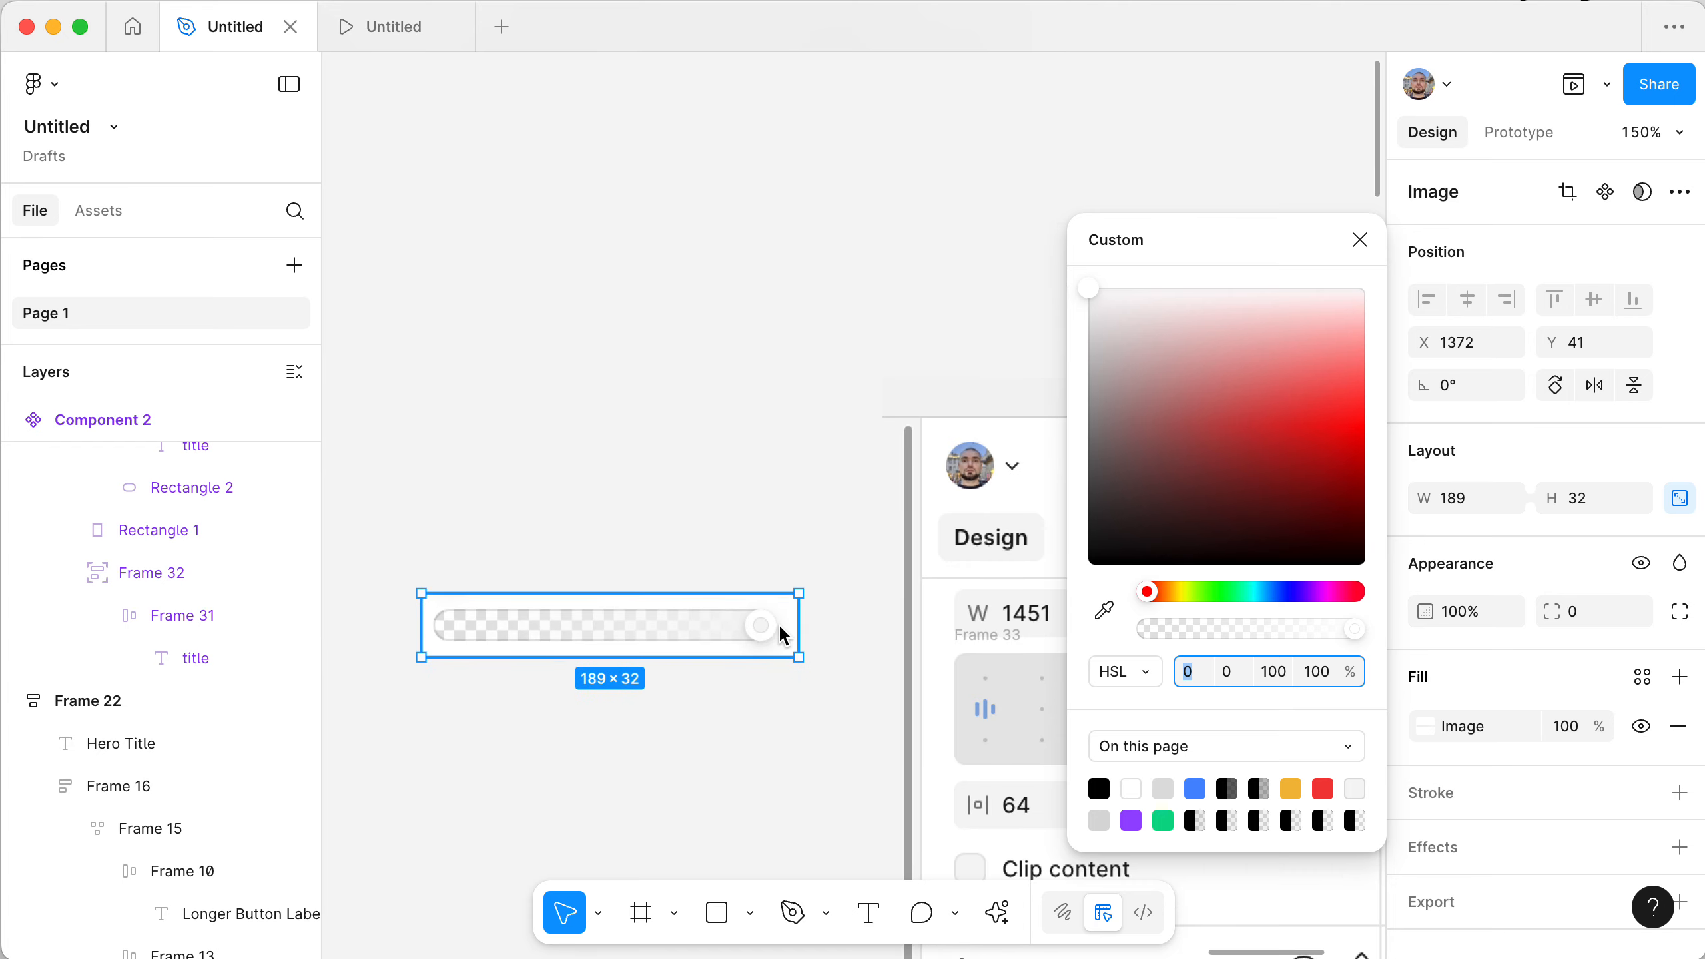
# - Close the page colour picker and review the slider image's placement, size and fill beside the panel screenshot
pyautogui.click(722, 717)
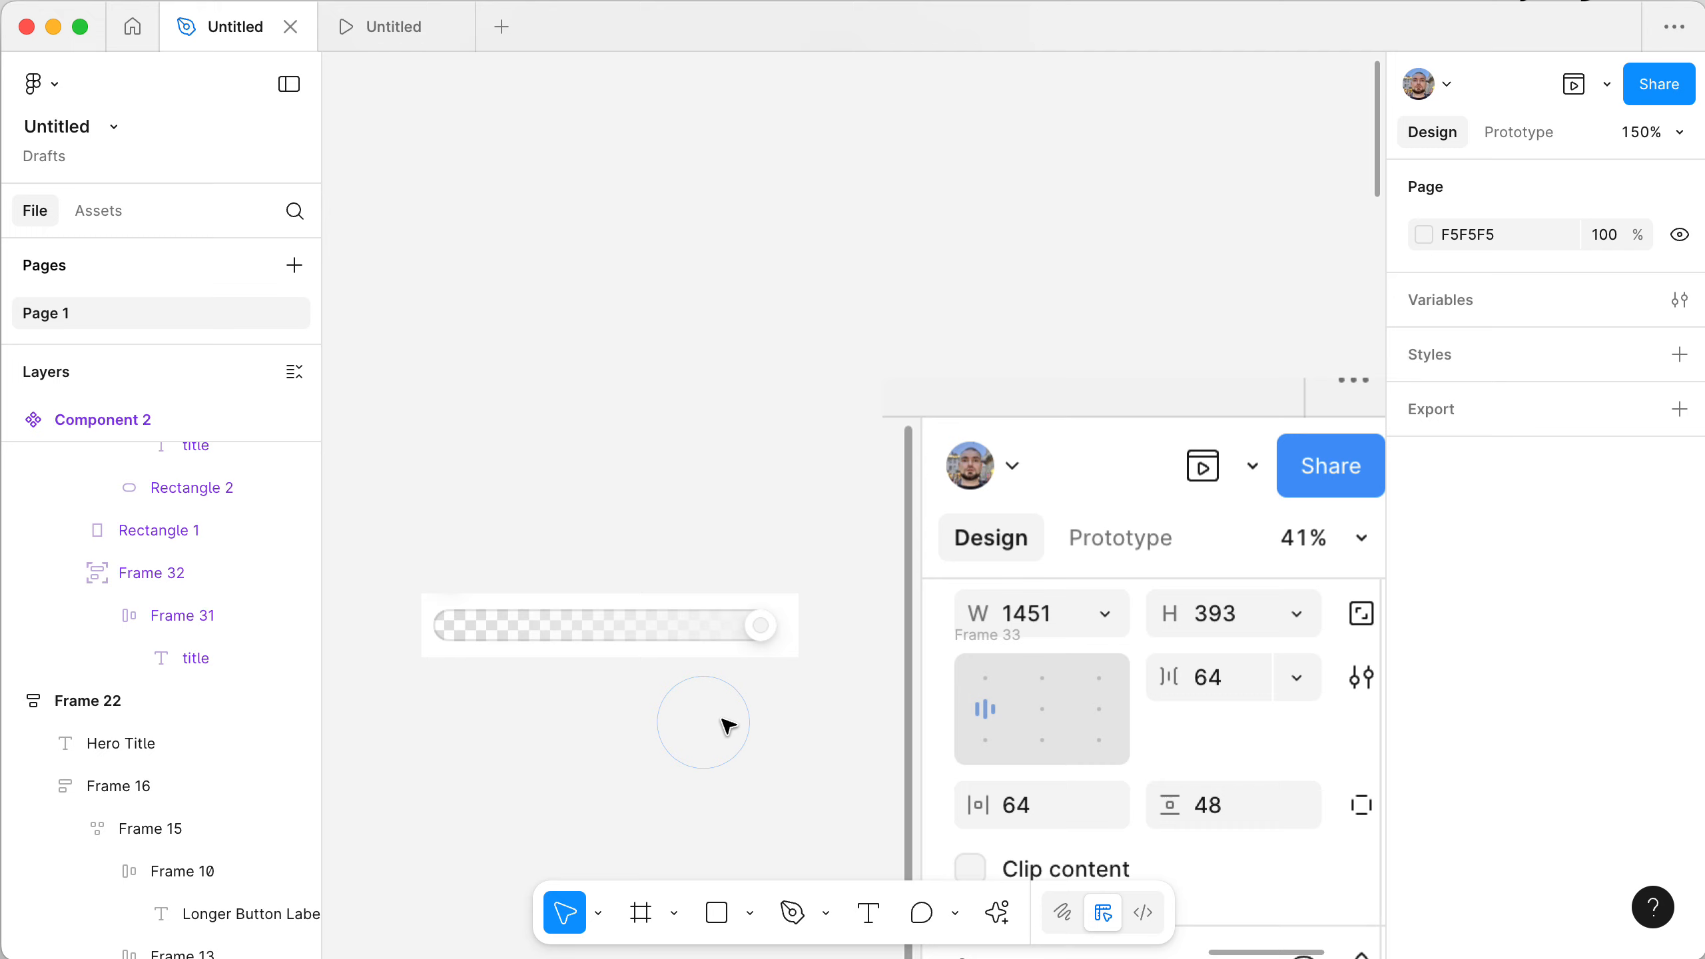
pyautogui.click(735, 645)
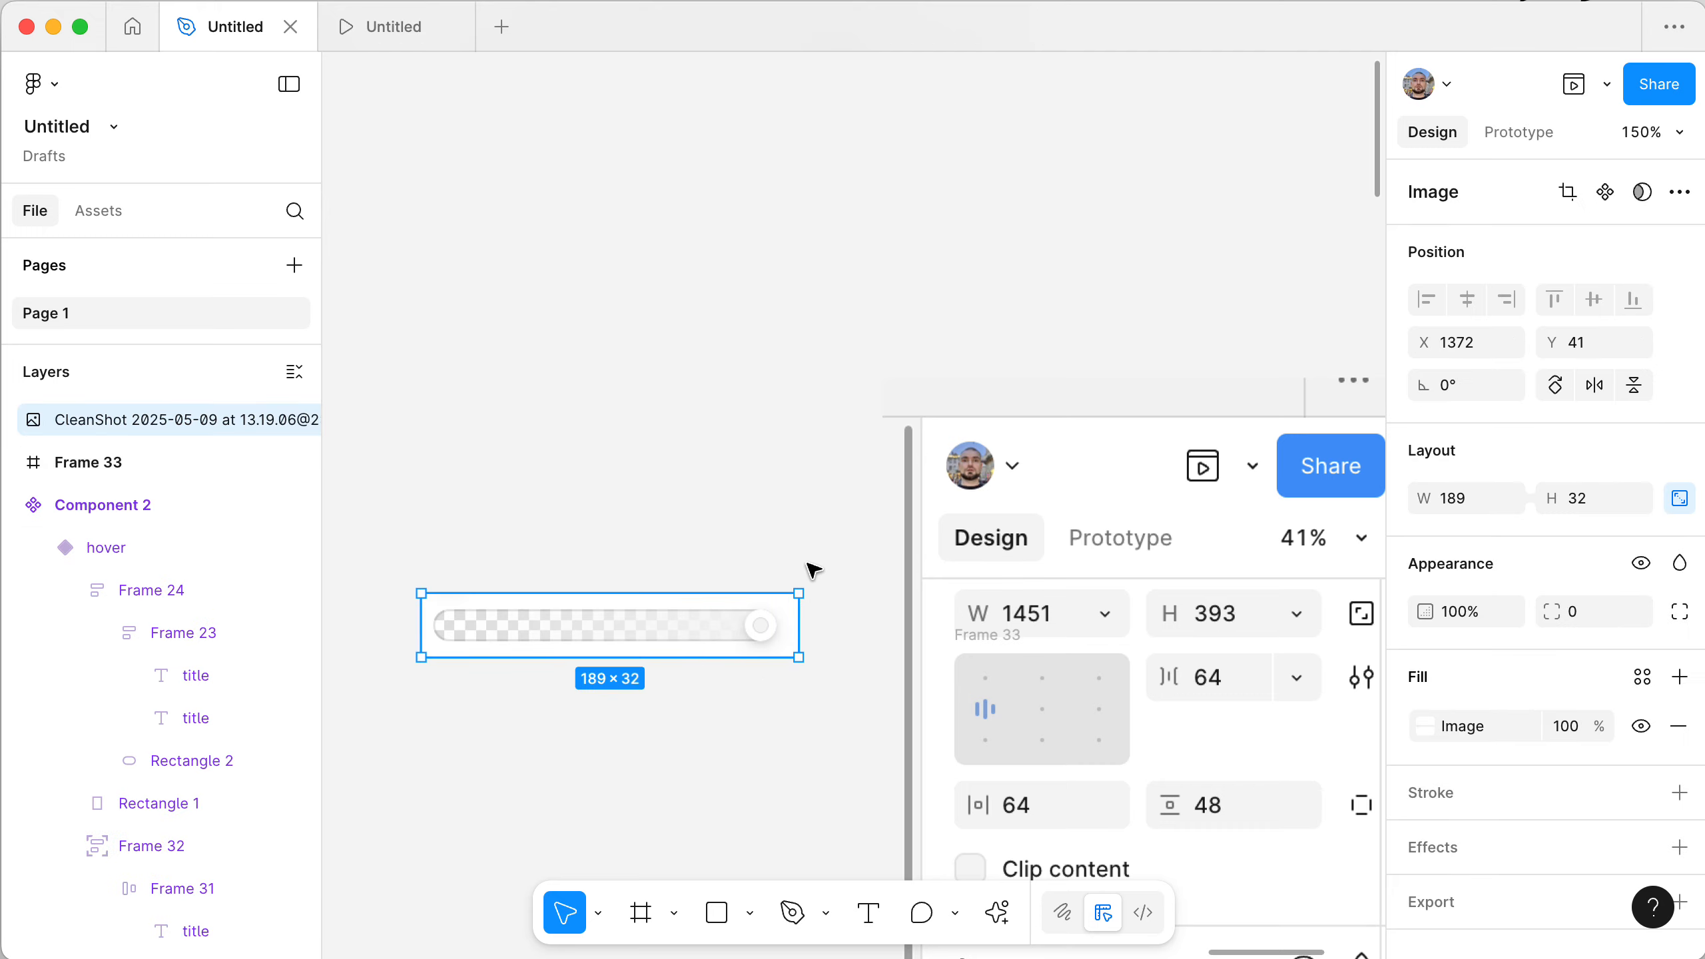
pyautogui.scroll(-5, 808, 568)
pyautogui.scroll(-3, 812, 569)
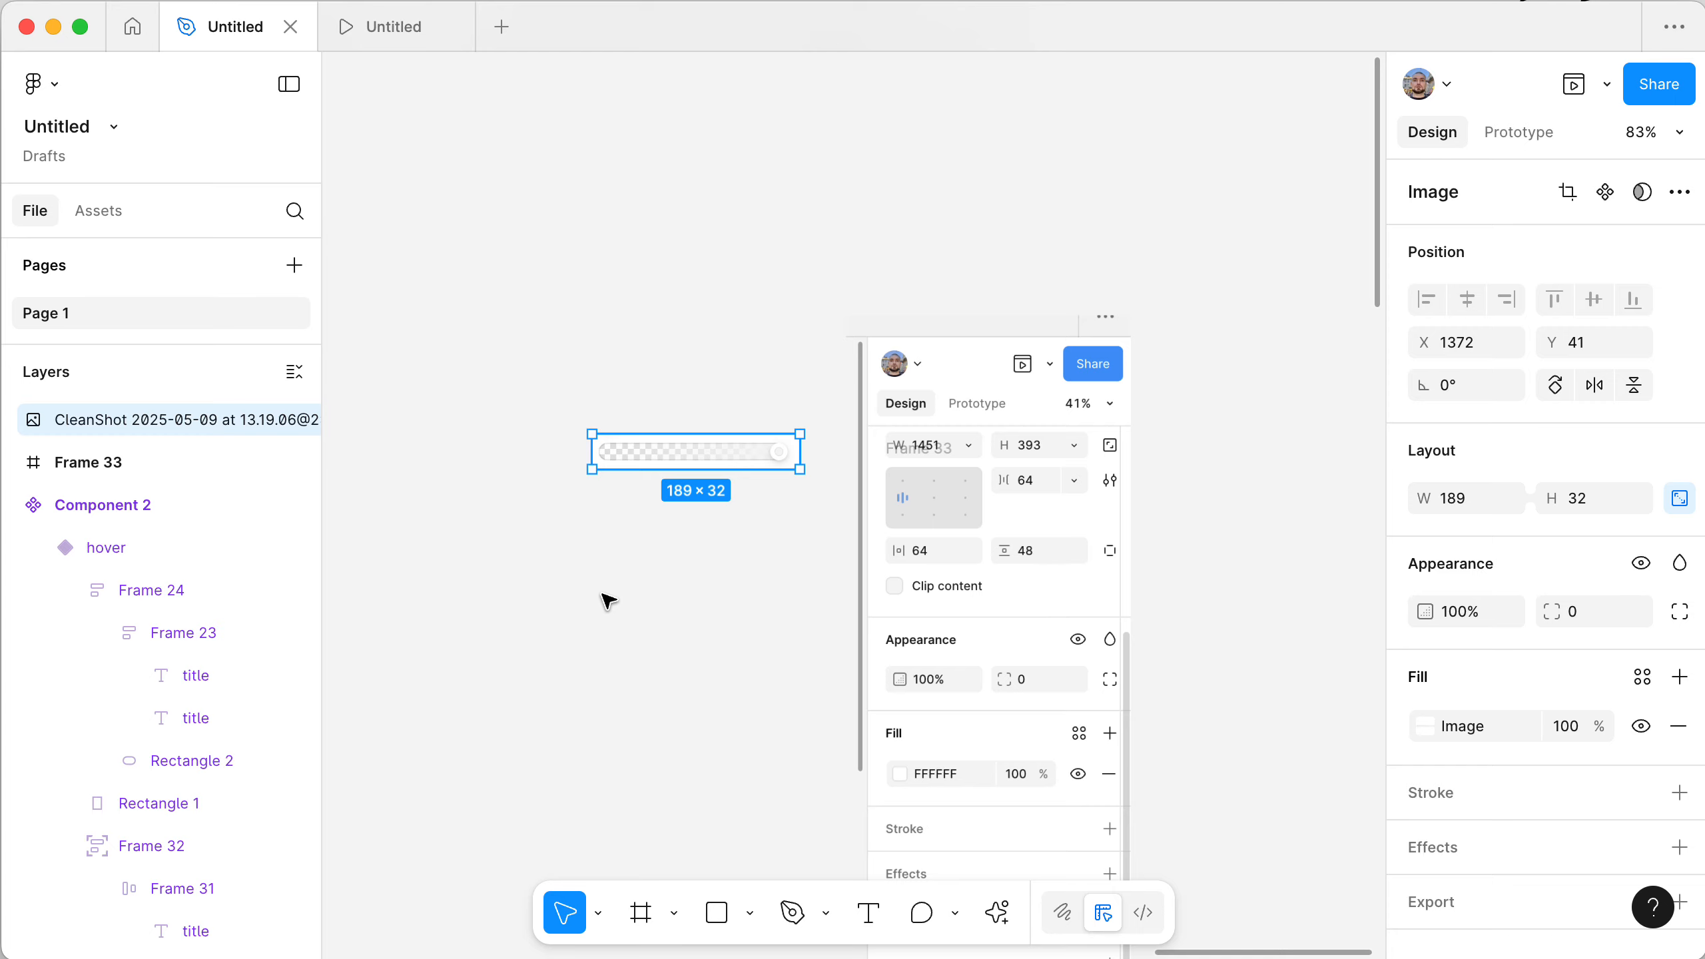
pyautogui.hscroll(-5, 607, 600)
pyautogui.scroll(-2, 608, 600)
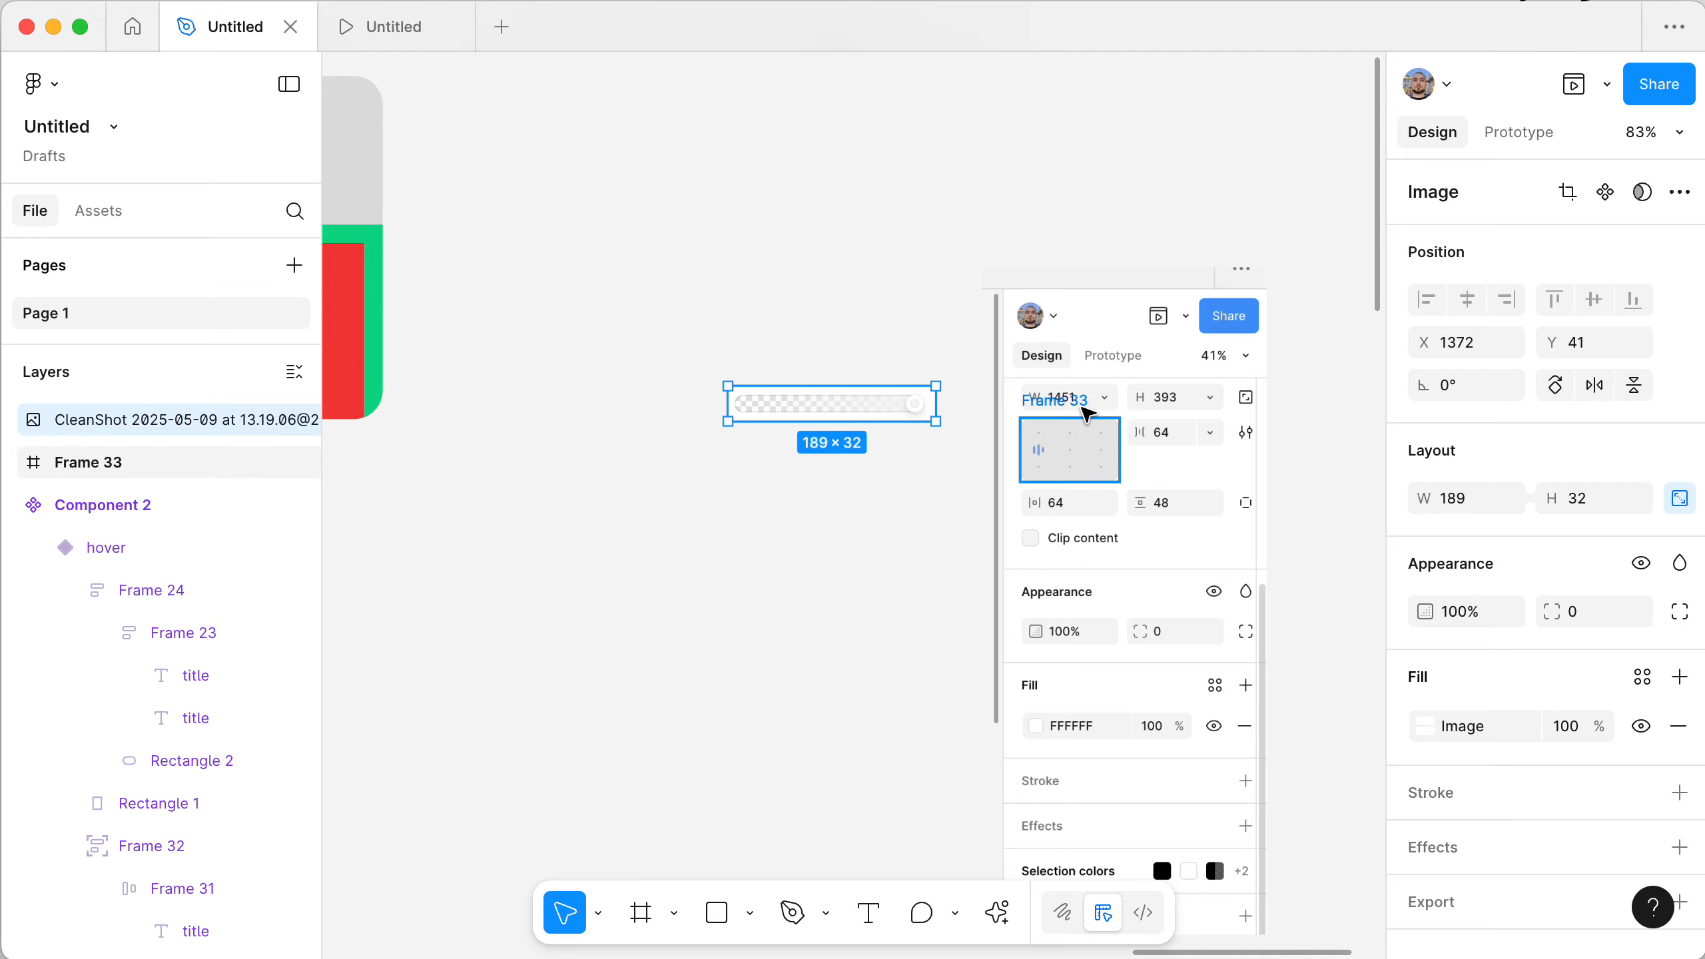
pyautogui.click(714, 525)
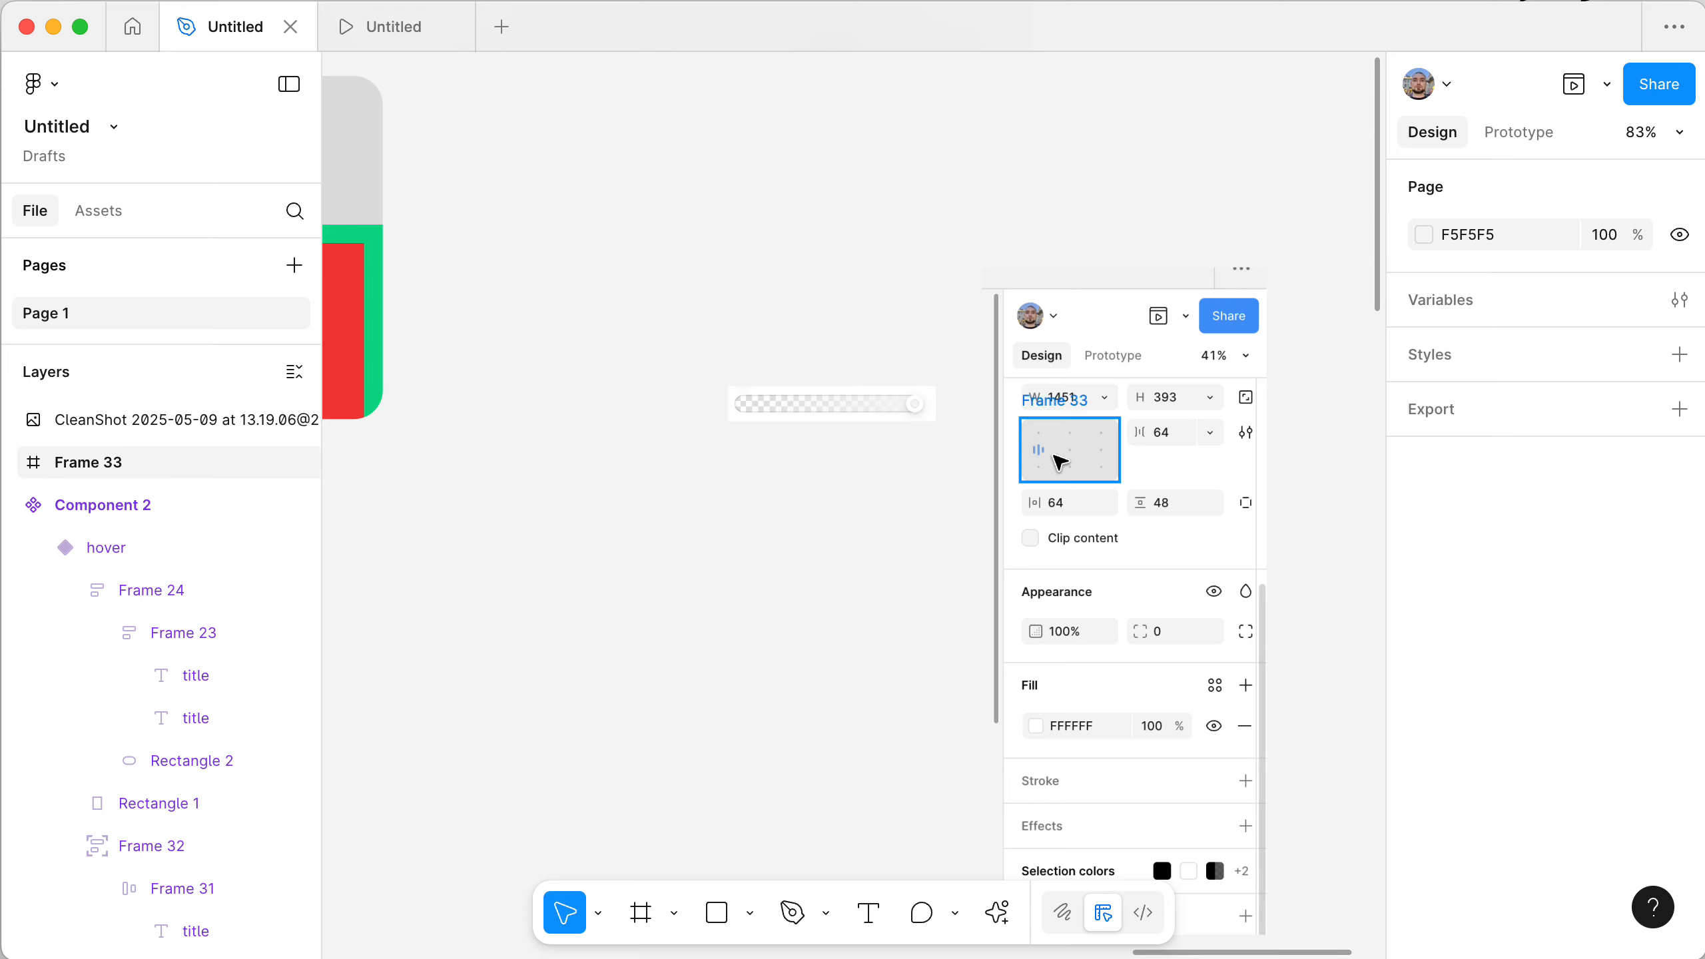
pyautogui.click(854, 409)
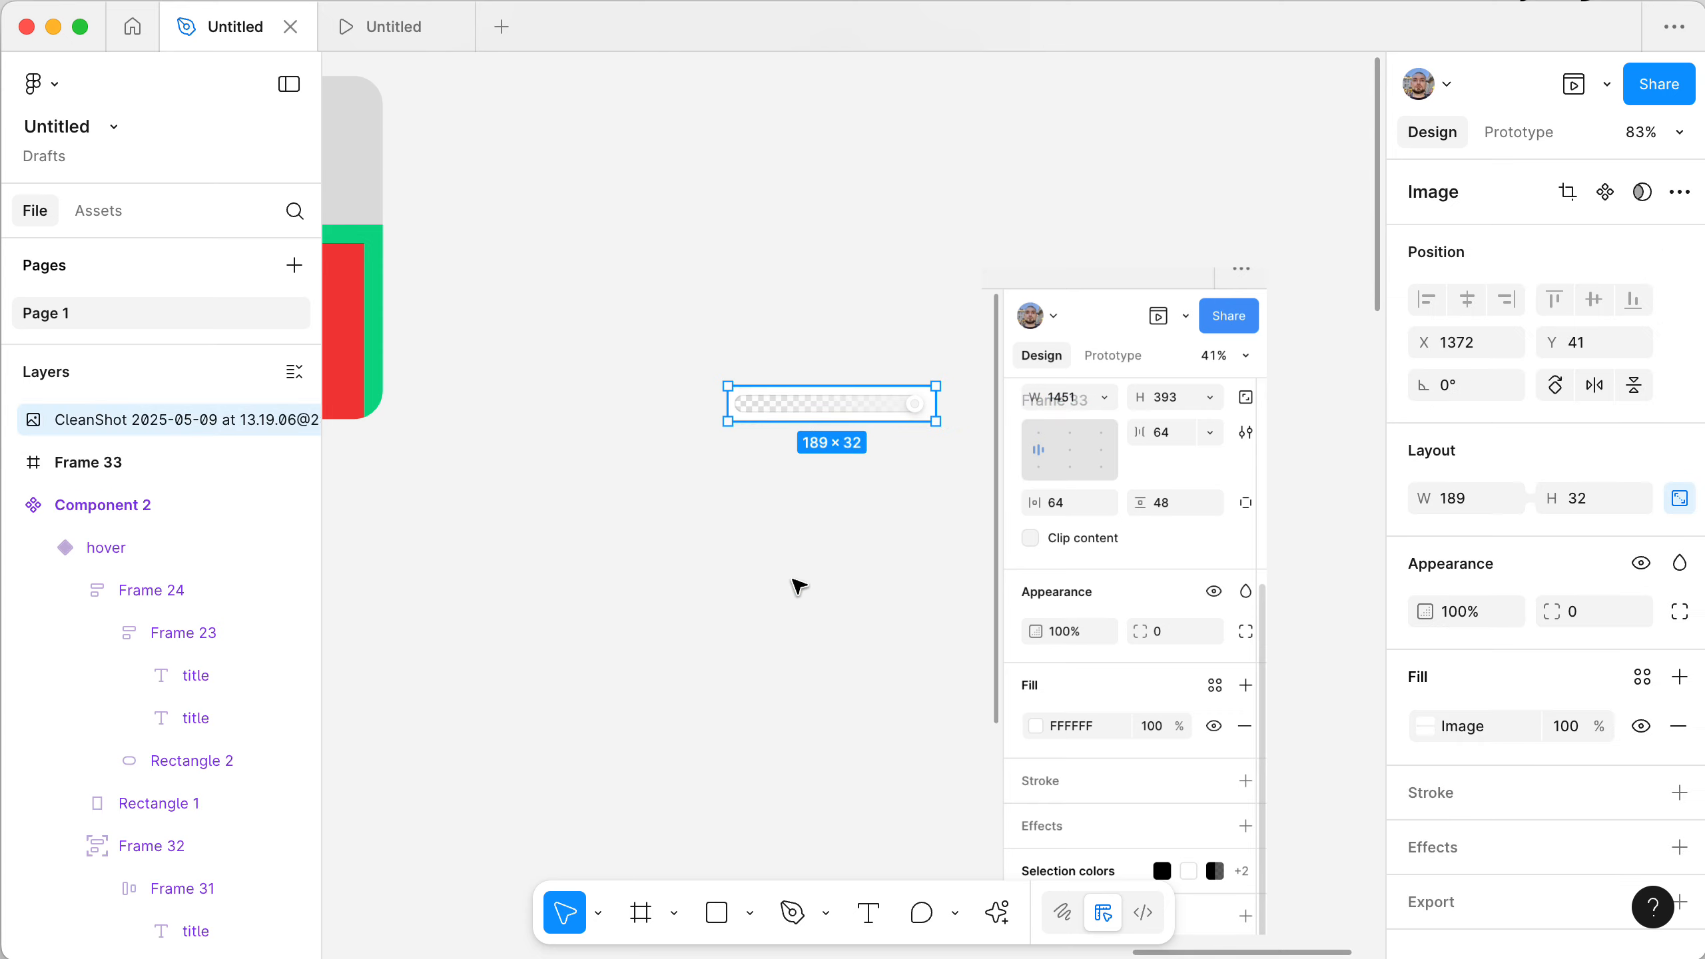
# - Select the frame covering the alignment box and inspect it closely against the screenshot
pyautogui.click(793, 580)
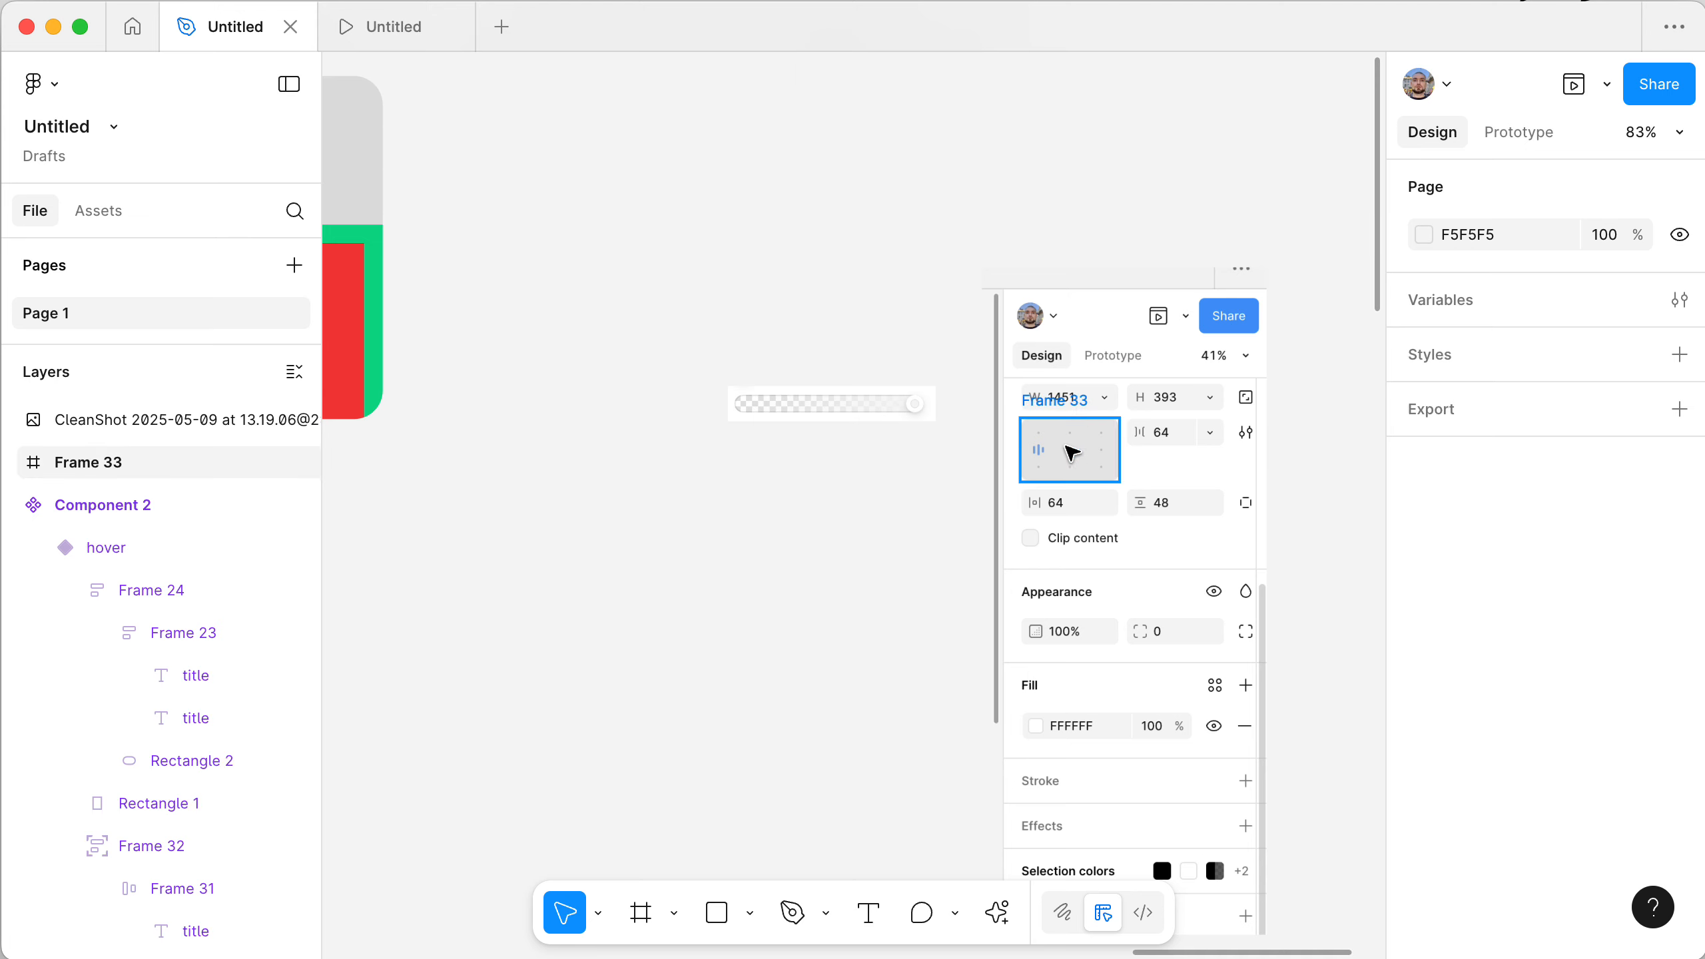
pyautogui.click(1072, 454)
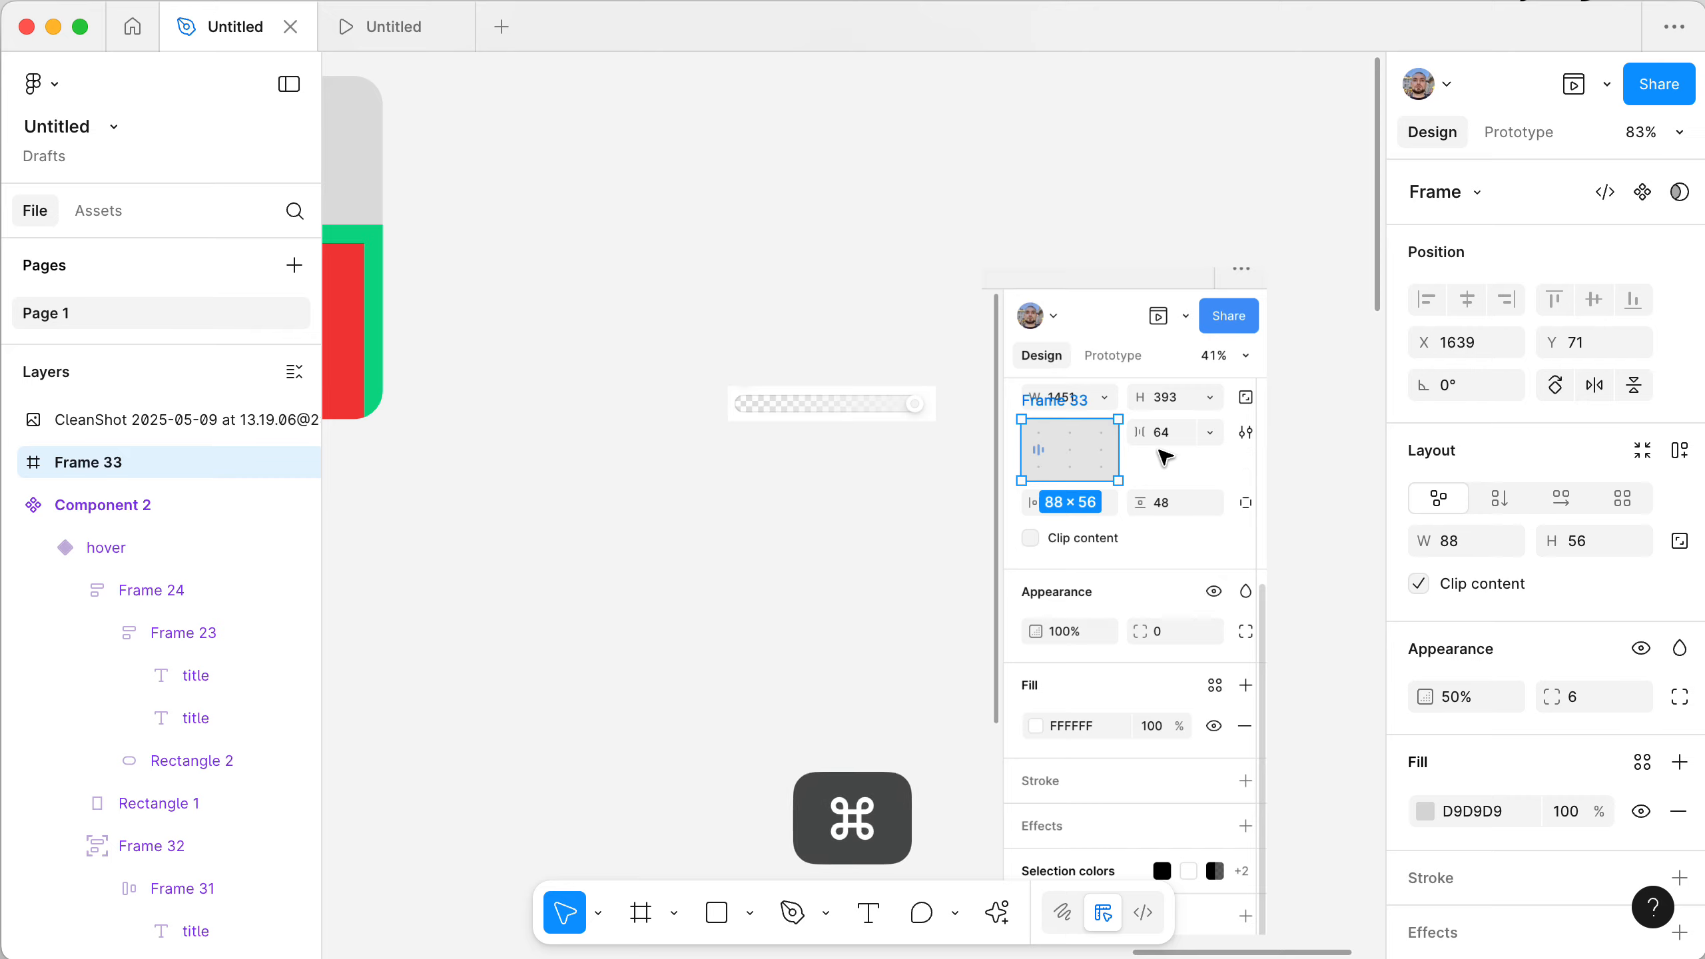
pyautogui.scroll(10, 1164, 453)
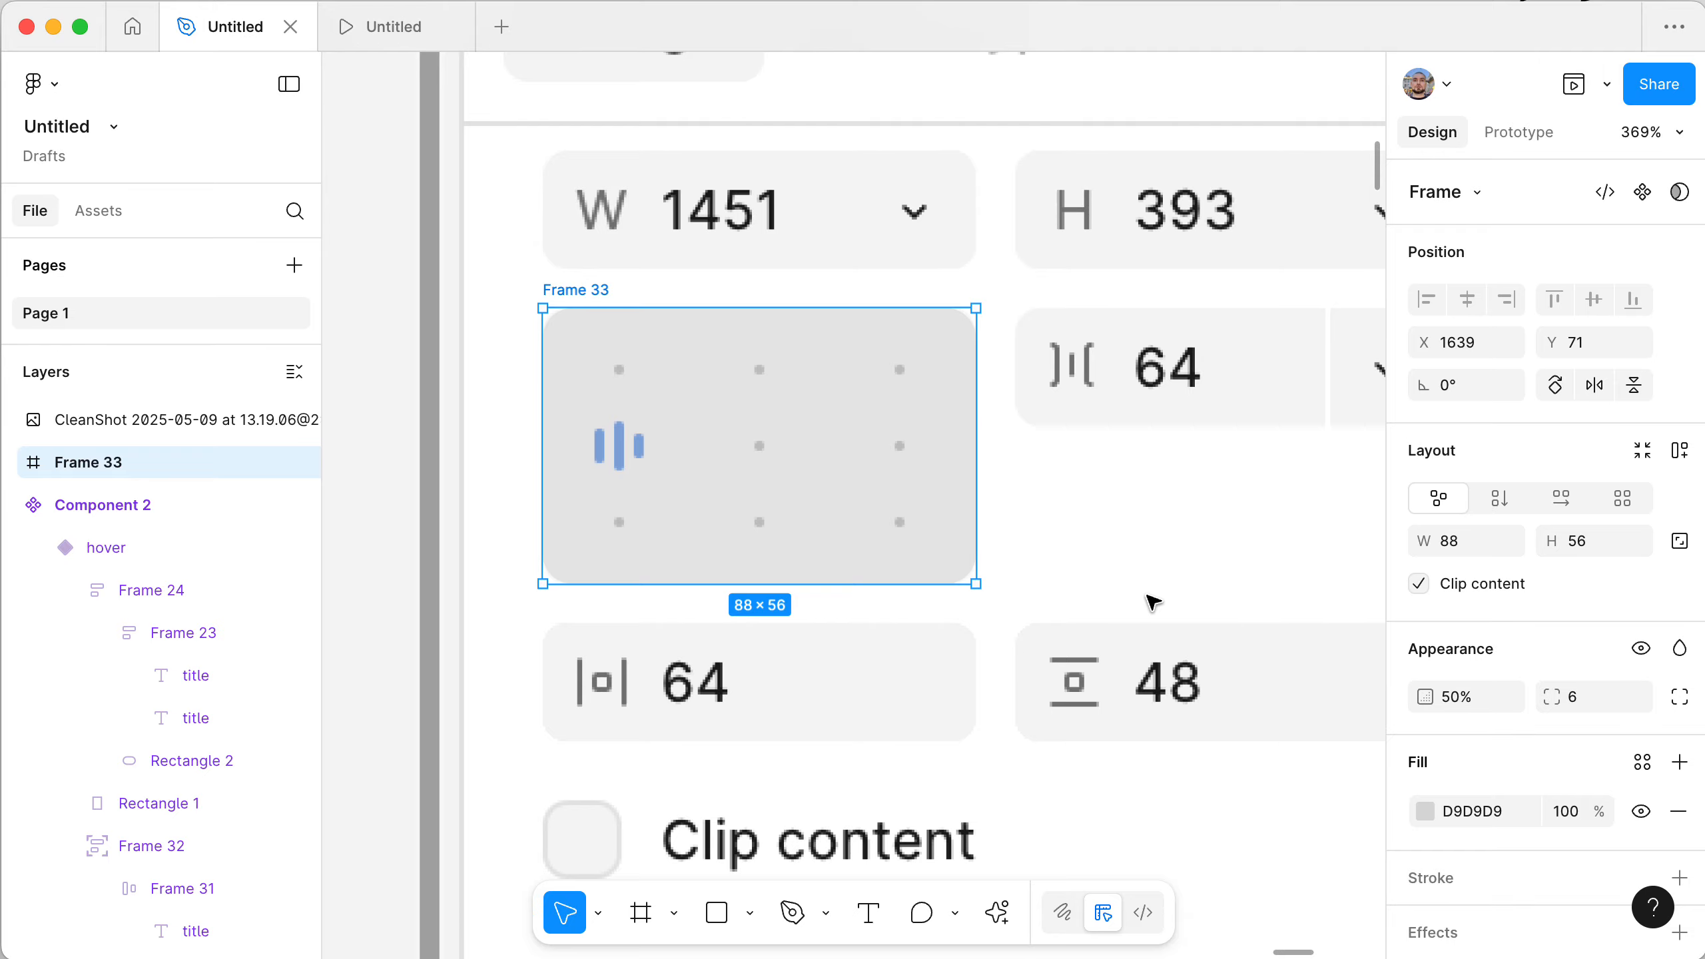
# - Examine the vertical padding icon's pixels, the field corners and the spacing around the size, gap and header controls in the panel screenshot
pyautogui.scroll(5, 1087, 665)
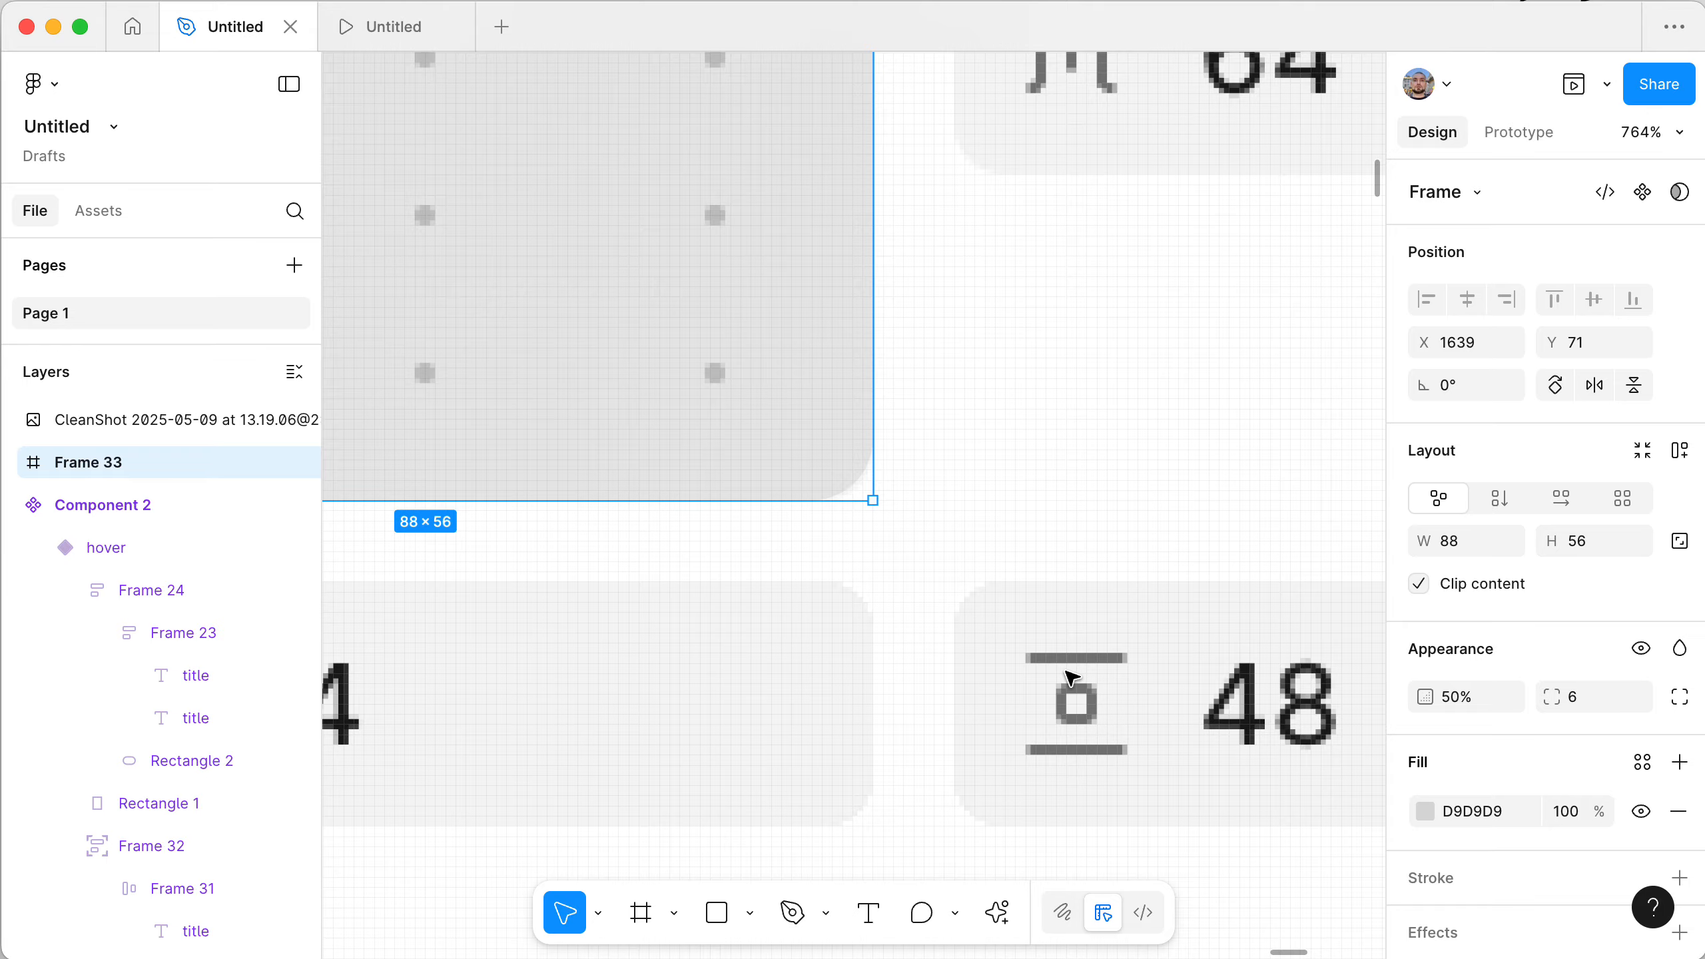
pyautogui.scroll(5, 1071, 668)
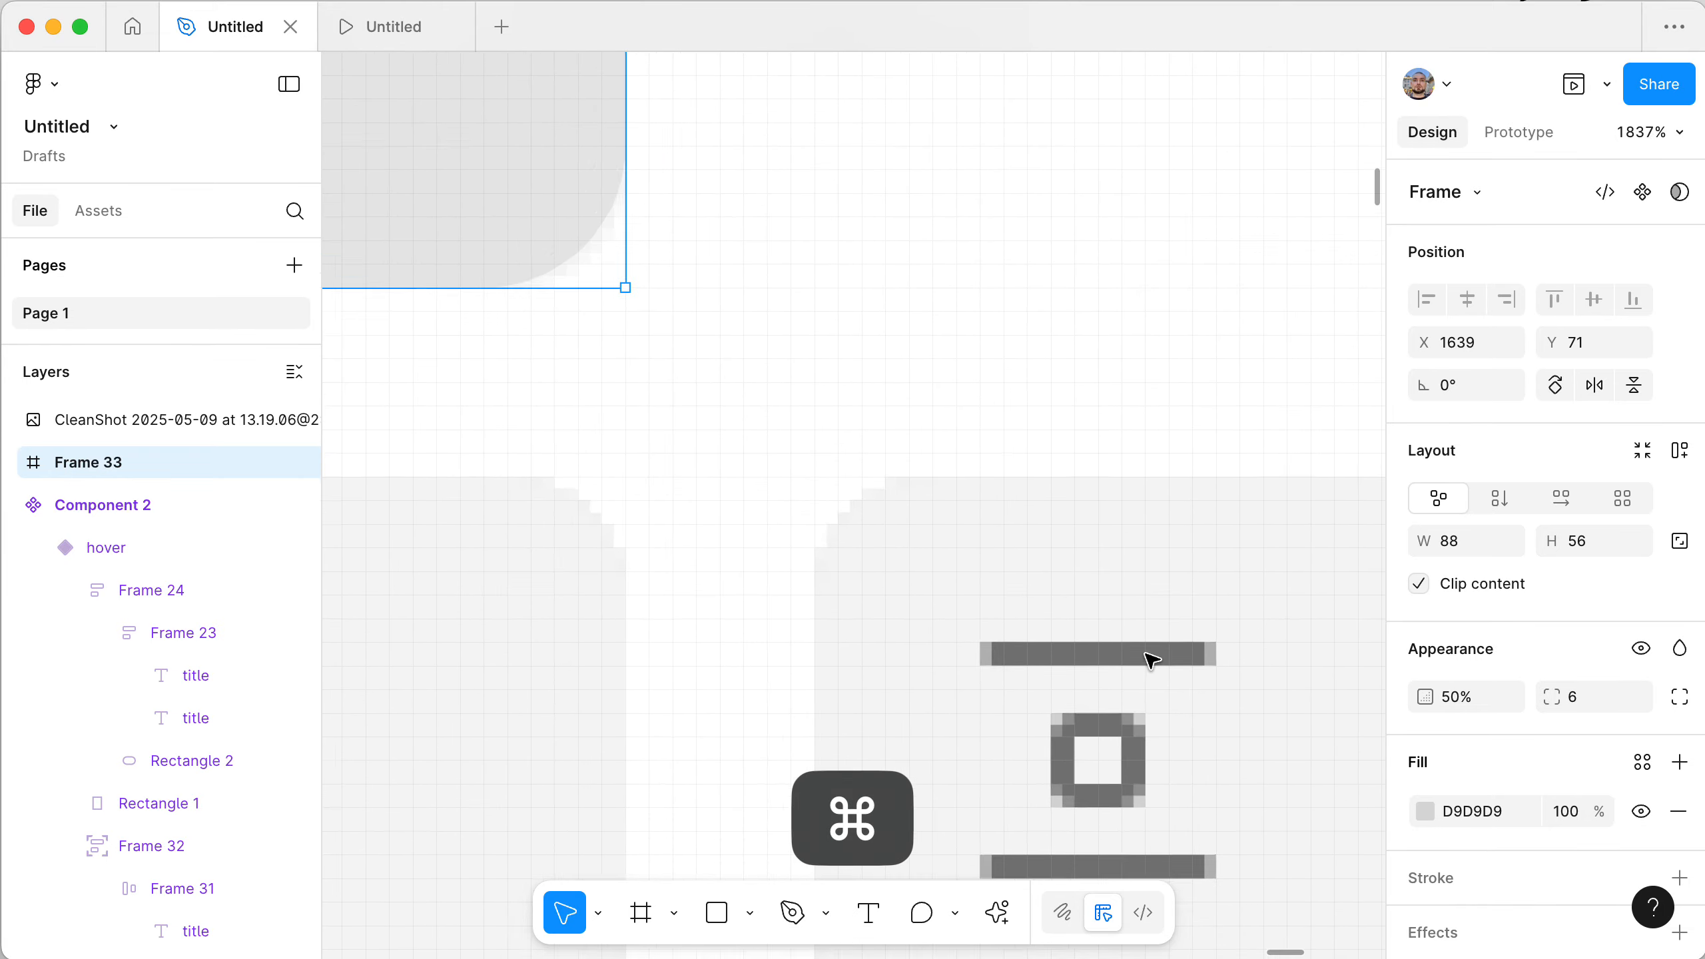
pyautogui.scroll(-8, 1140, 660)
pyautogui.hscroll(10, 1147, 660)
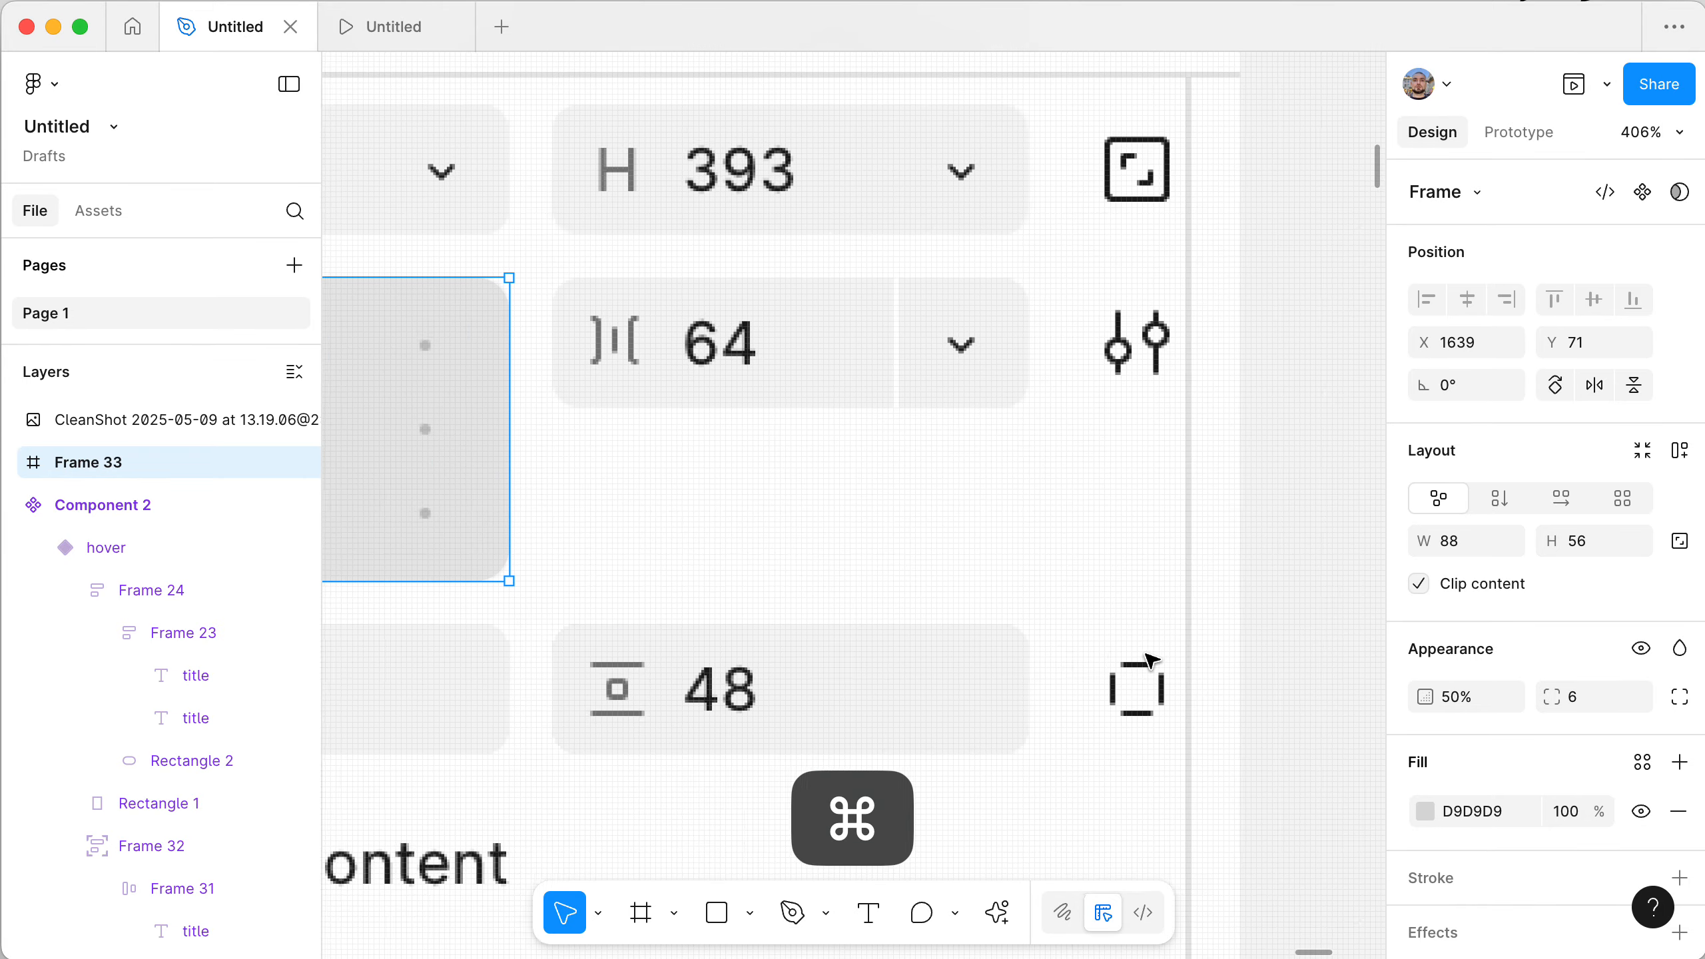
pyautogui.scroll(10, 1149, 660)
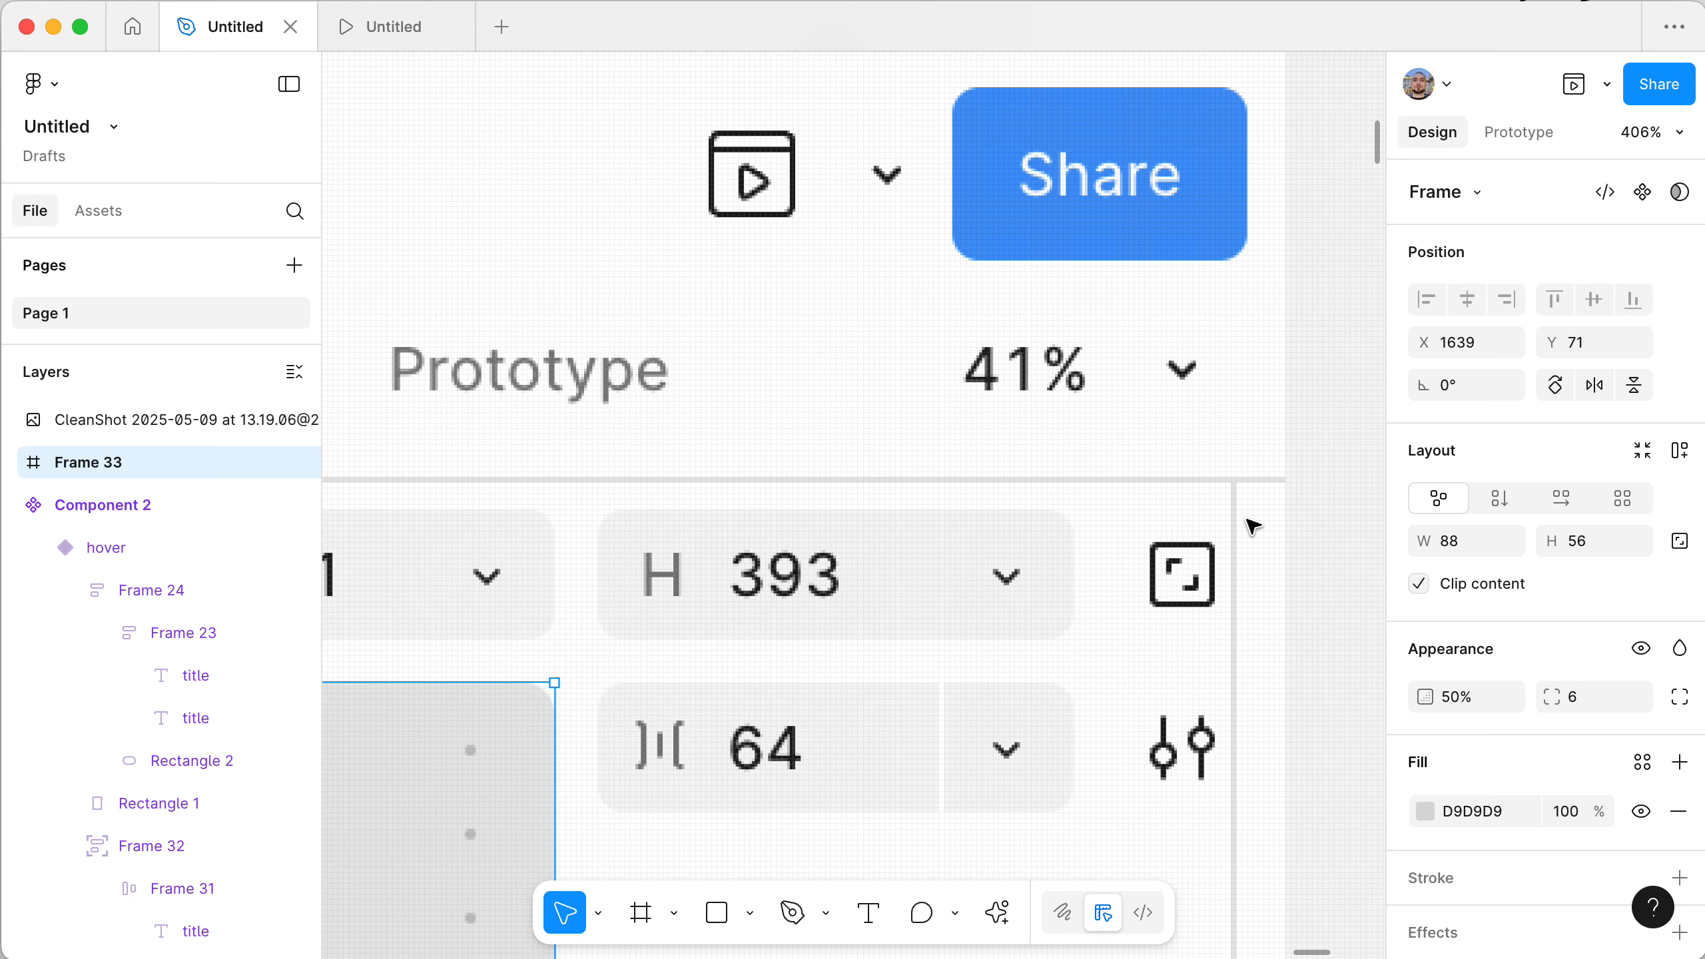
pyautogui.scroll(-4, 1018, 543)
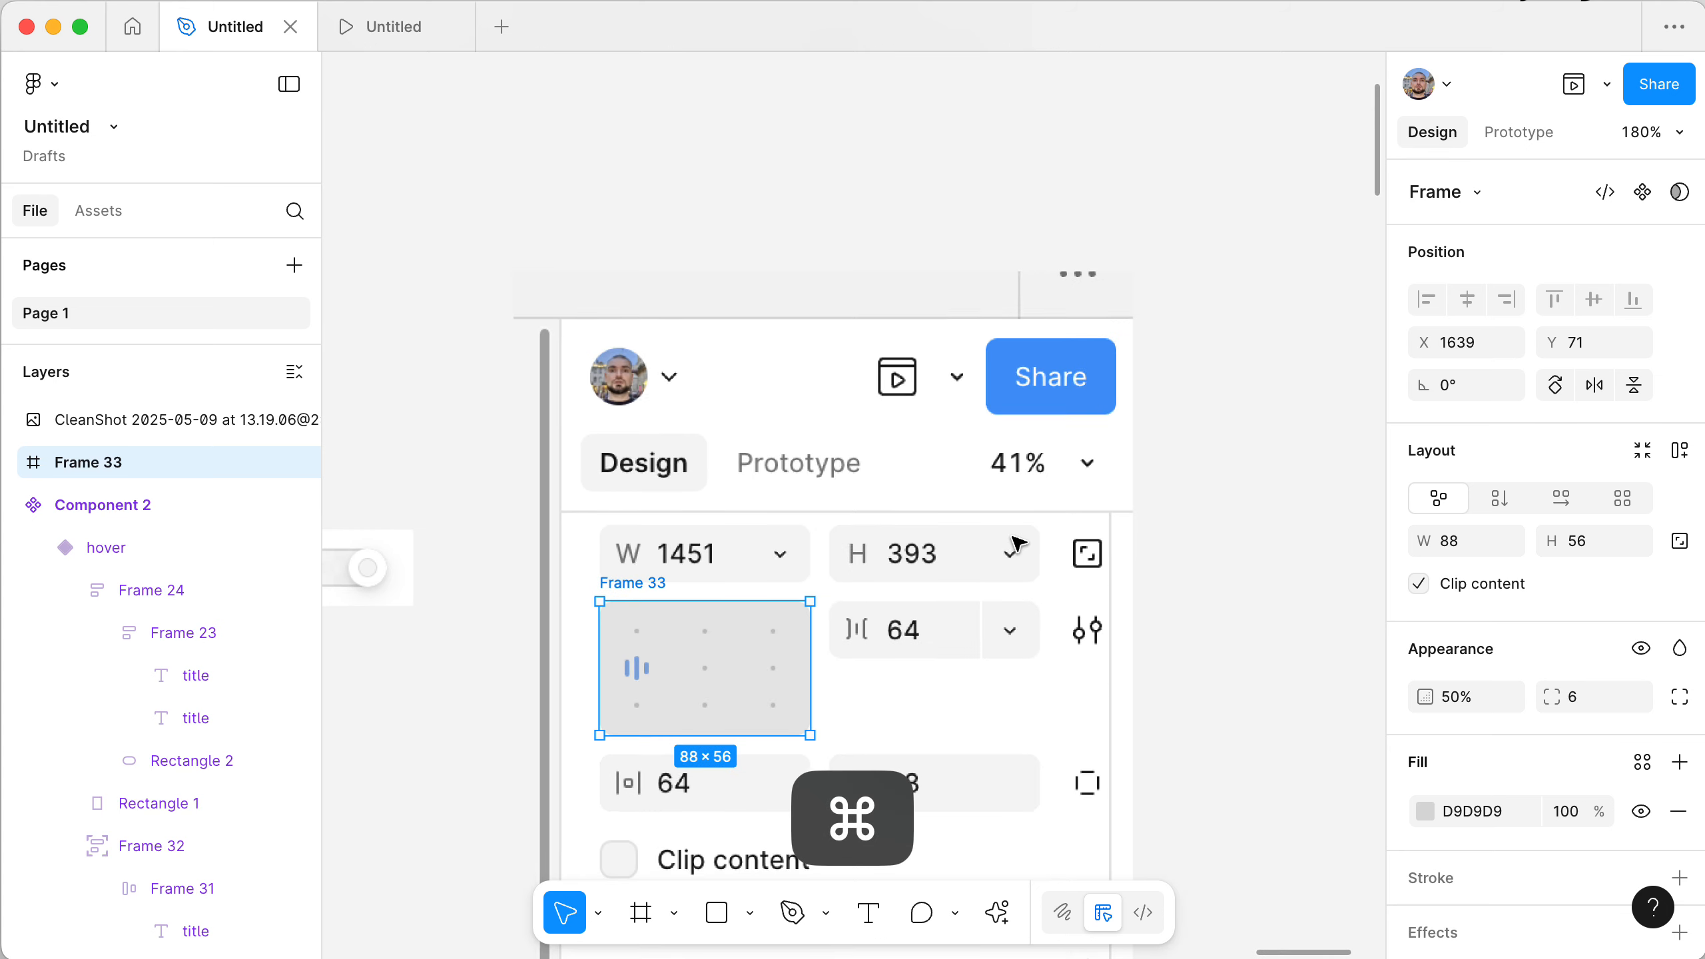
pyautogui.scroll(-3, 1018, 543)
pyautogui.hscroll(-1, 1018, 543)
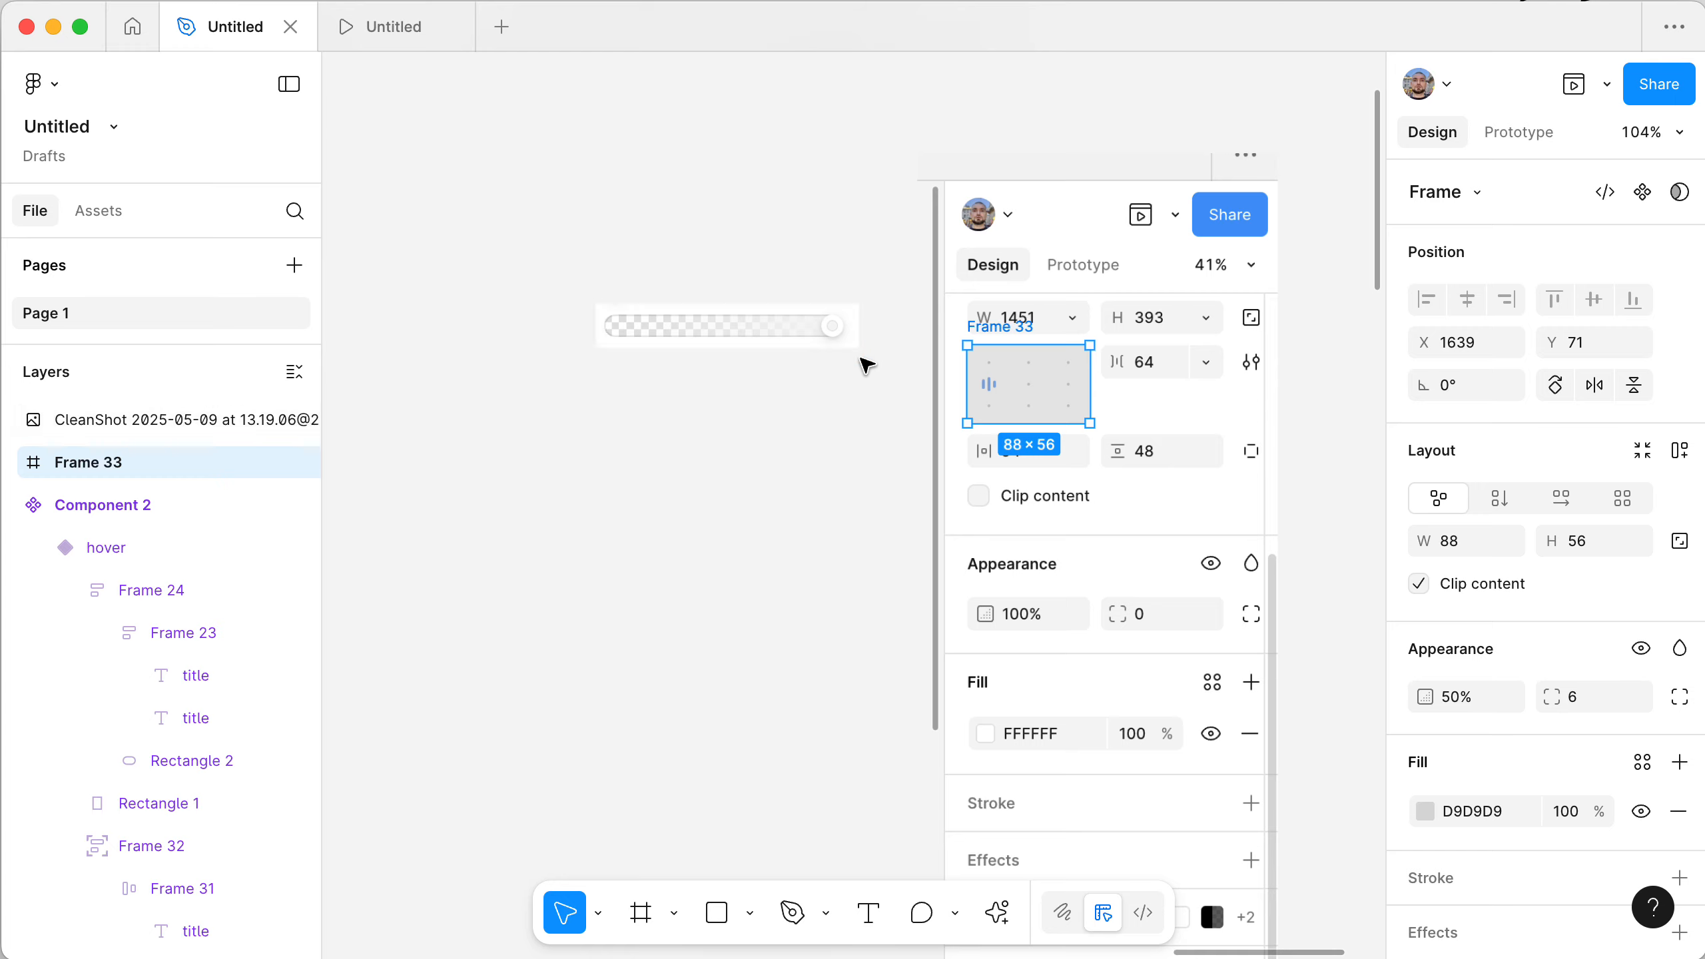
# - Deselect the frame over the alignment box and review it together with the panel screenshot and the captured opacity slider
pyautogui.scroll(3, 847, 342)
pyautogui.scroll(4, 847, 342)
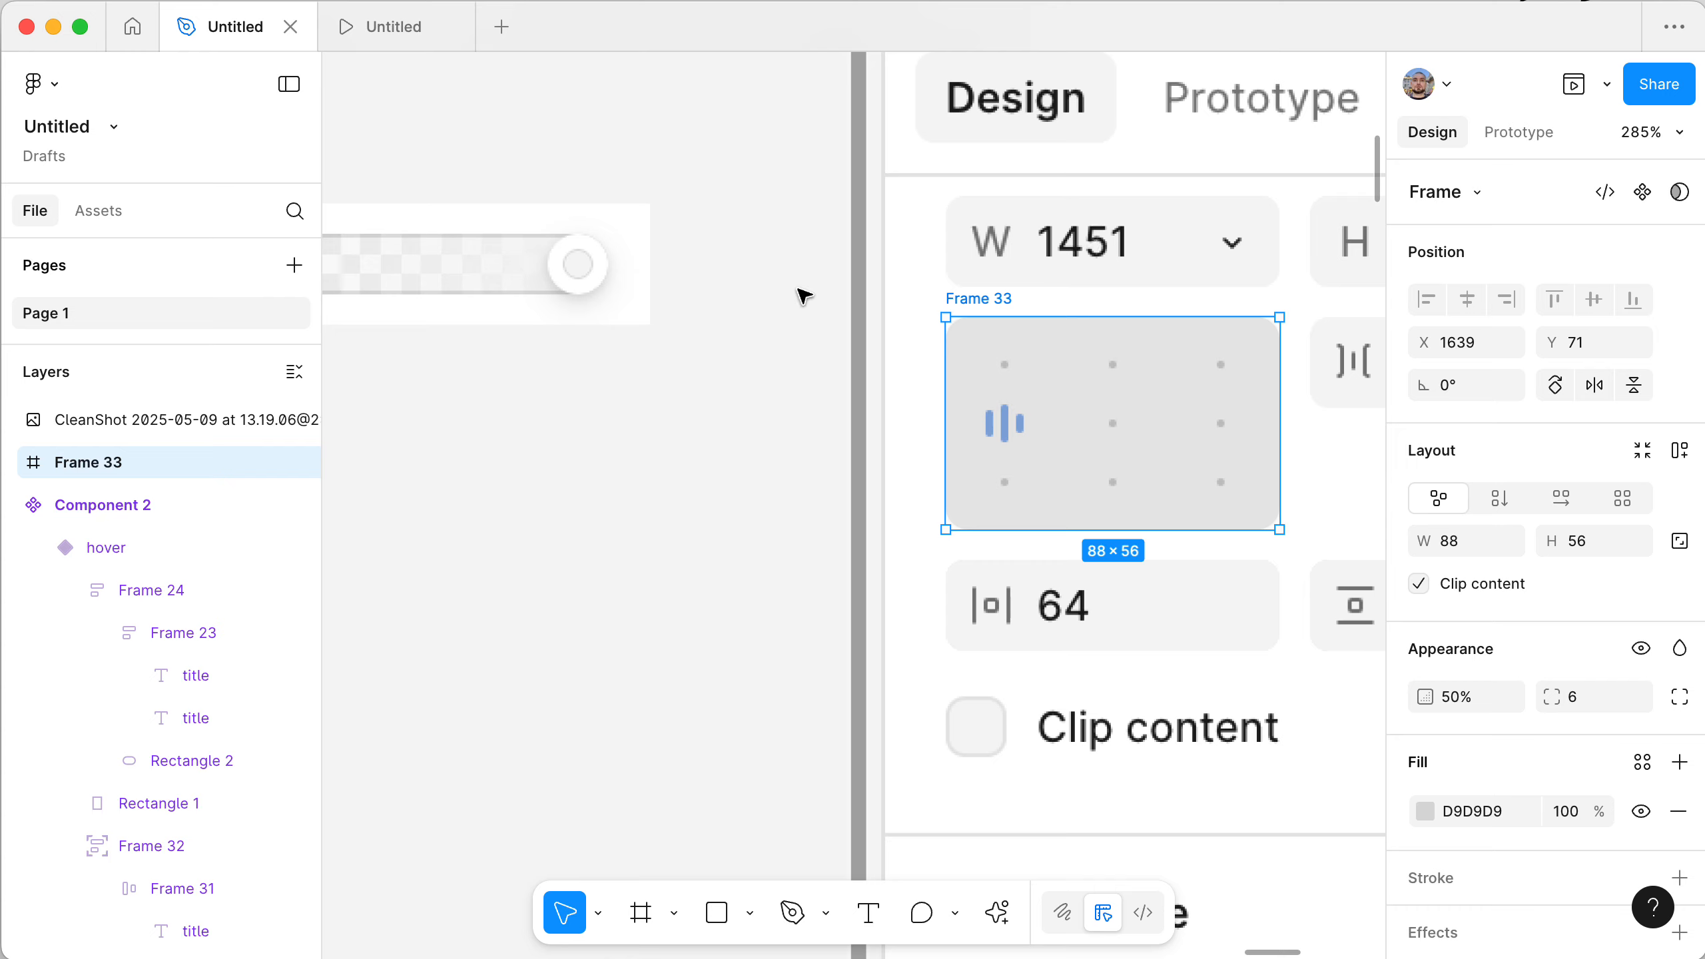
pyautogui.click(552, 562)
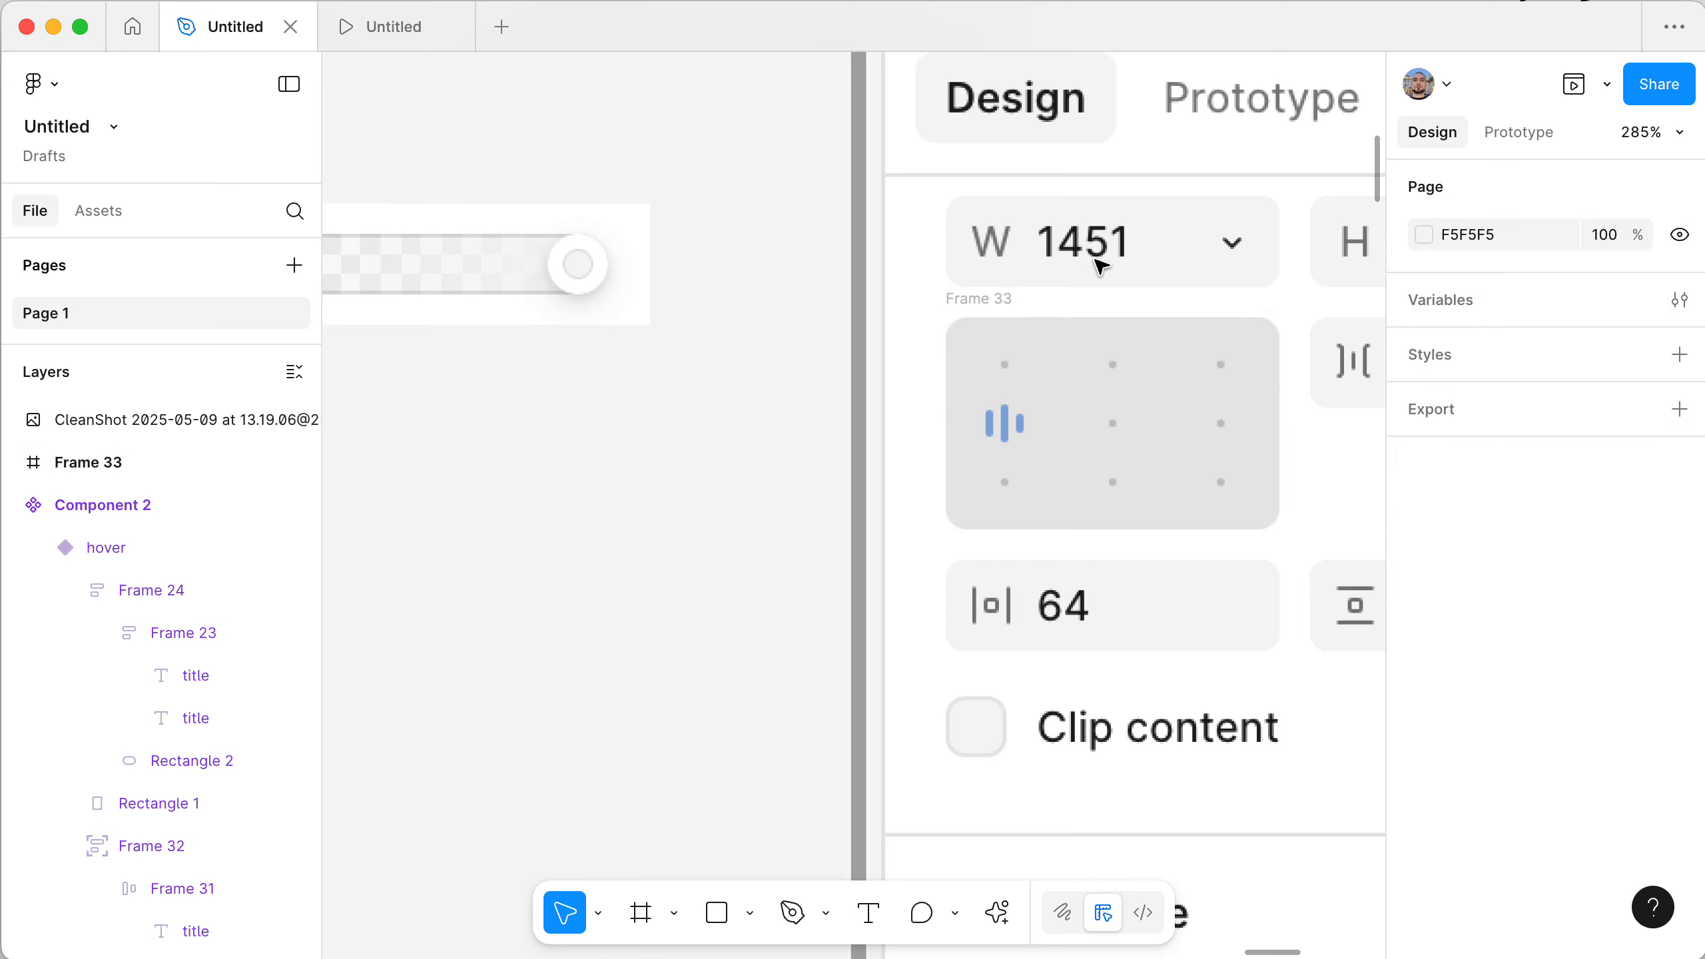
pyautogui.hscroll(5, 716, 490)
pyautogui.scroll(4, 716, 490)
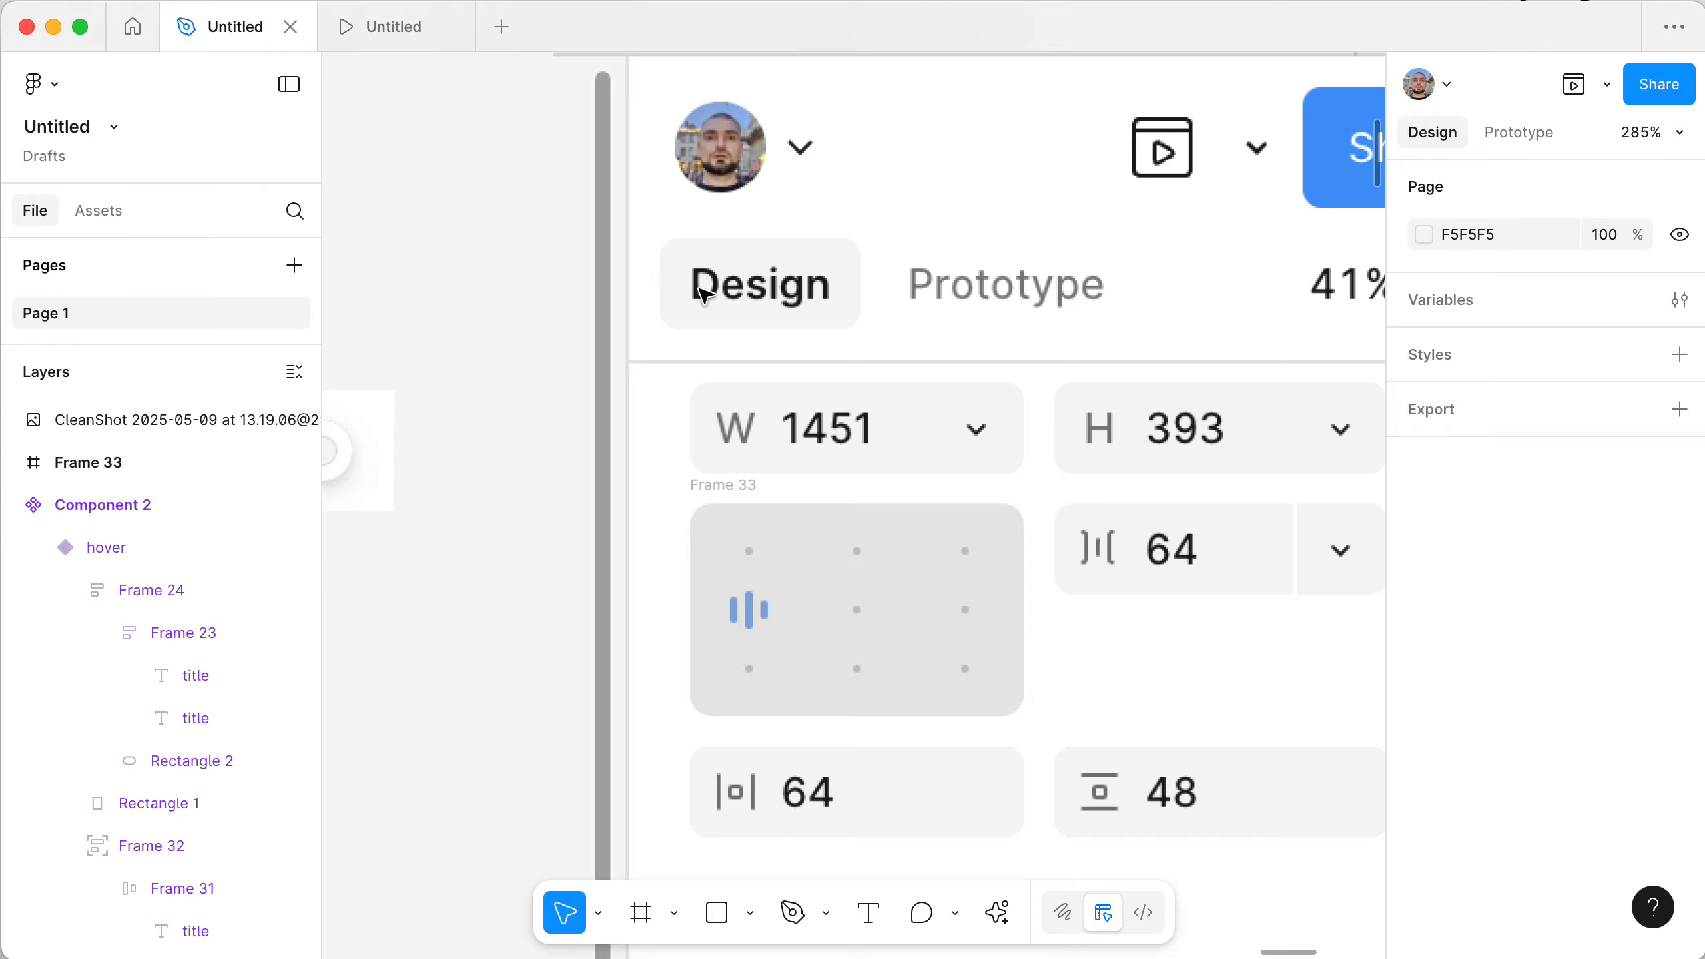
pyautogui.scroll(-10, 701, 294)
pyautogui.scroll(3, 701, 294)
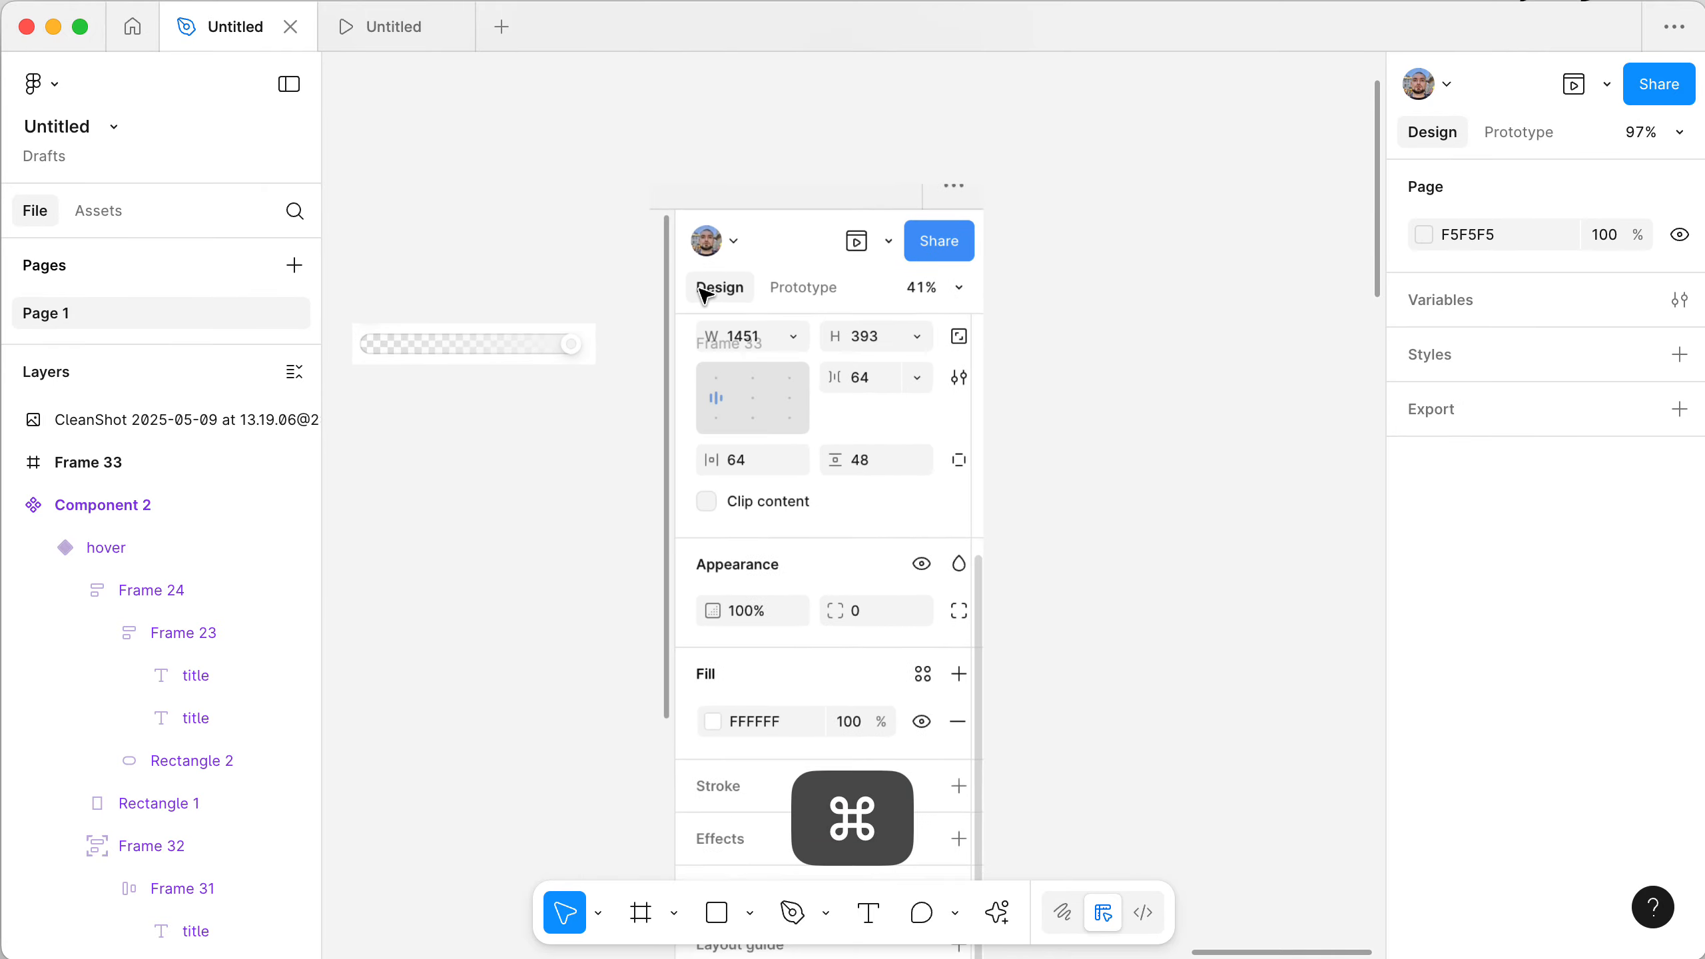
pyautogui.hscroll(-5, 701, 294)
pyautogui.scroll(-2, 701, 294)
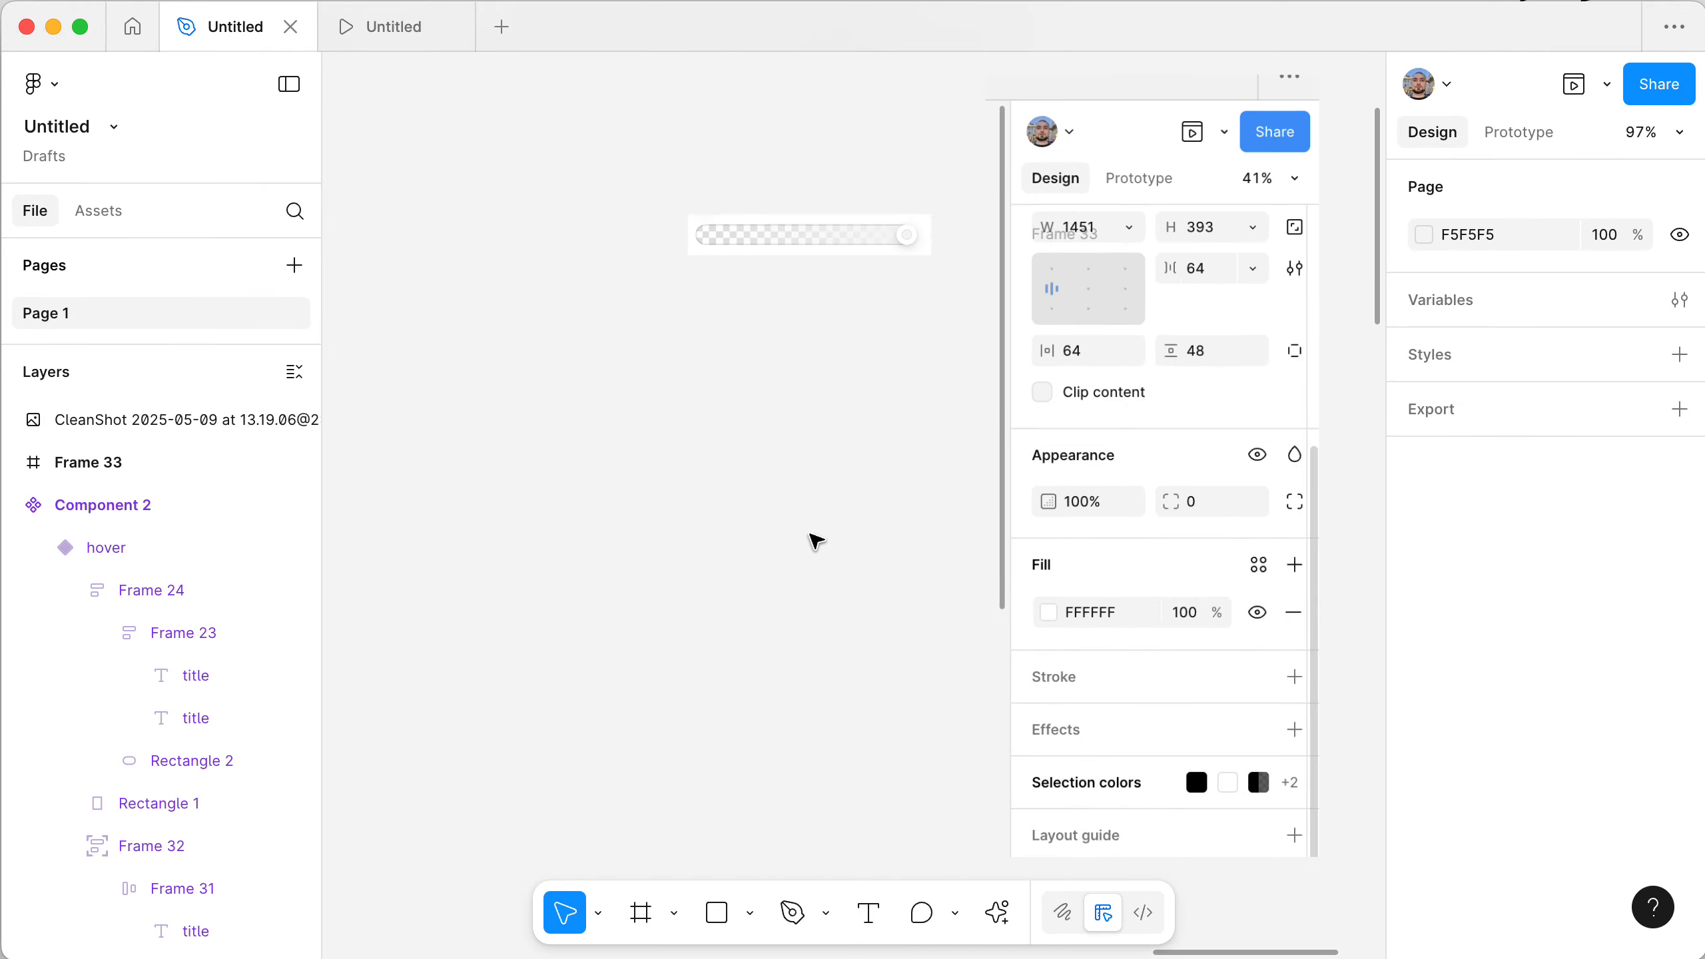